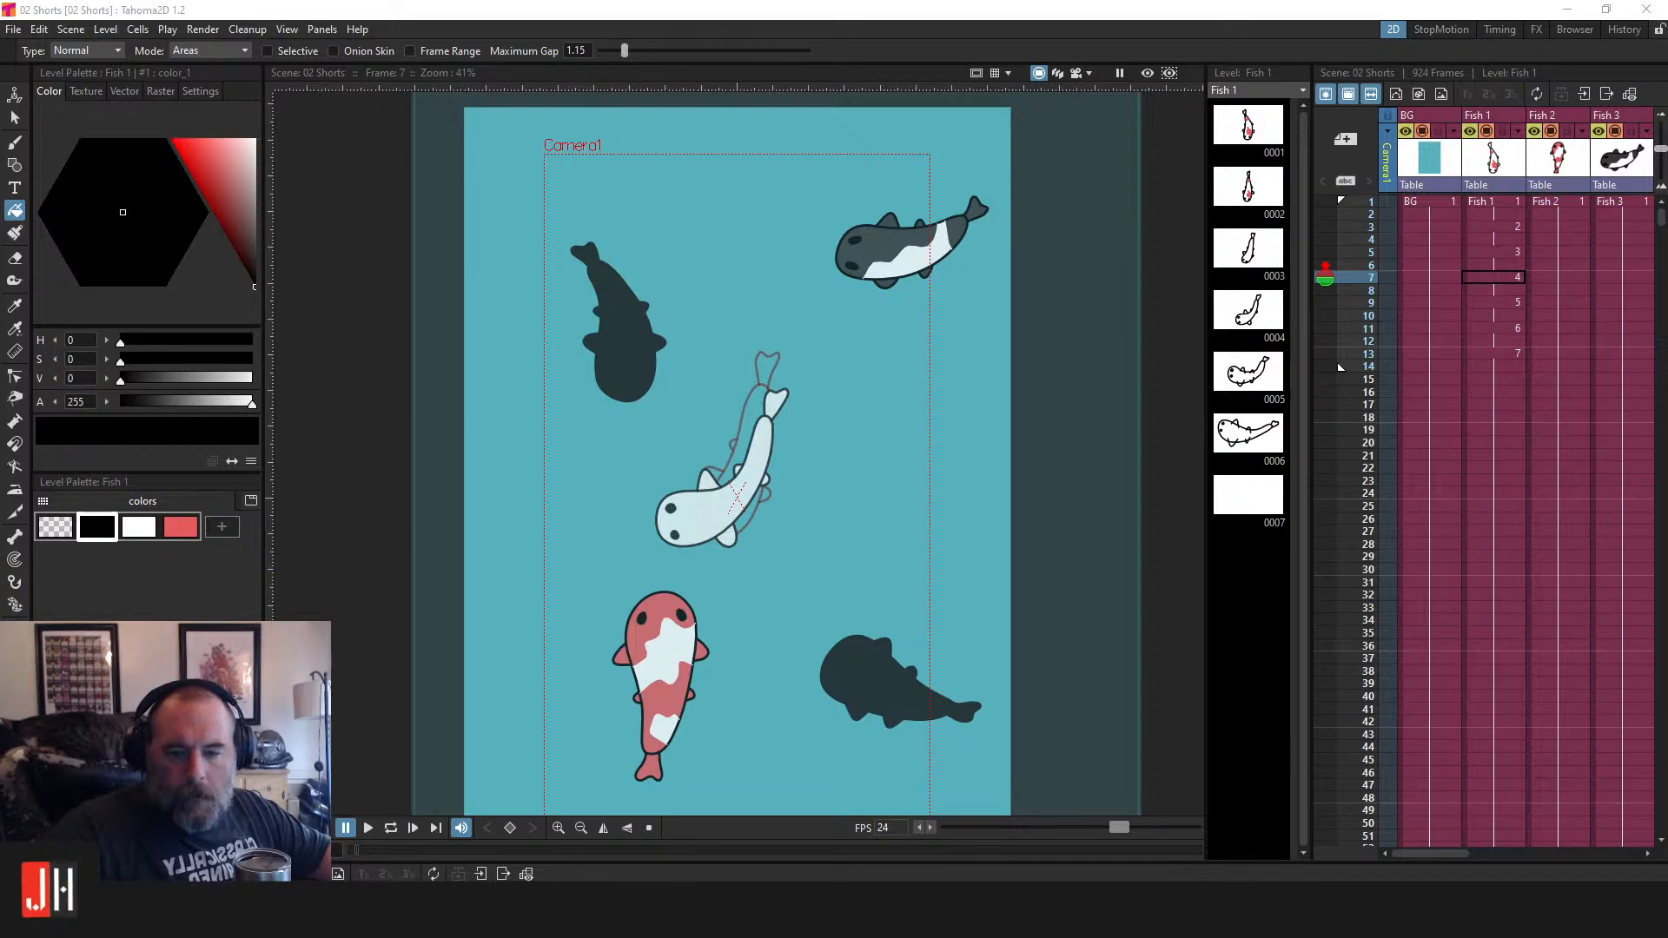
Check the Fish 1 drawings at frames 13, 3, 5 and 7.
click(563, 8)
click(1493, 354)
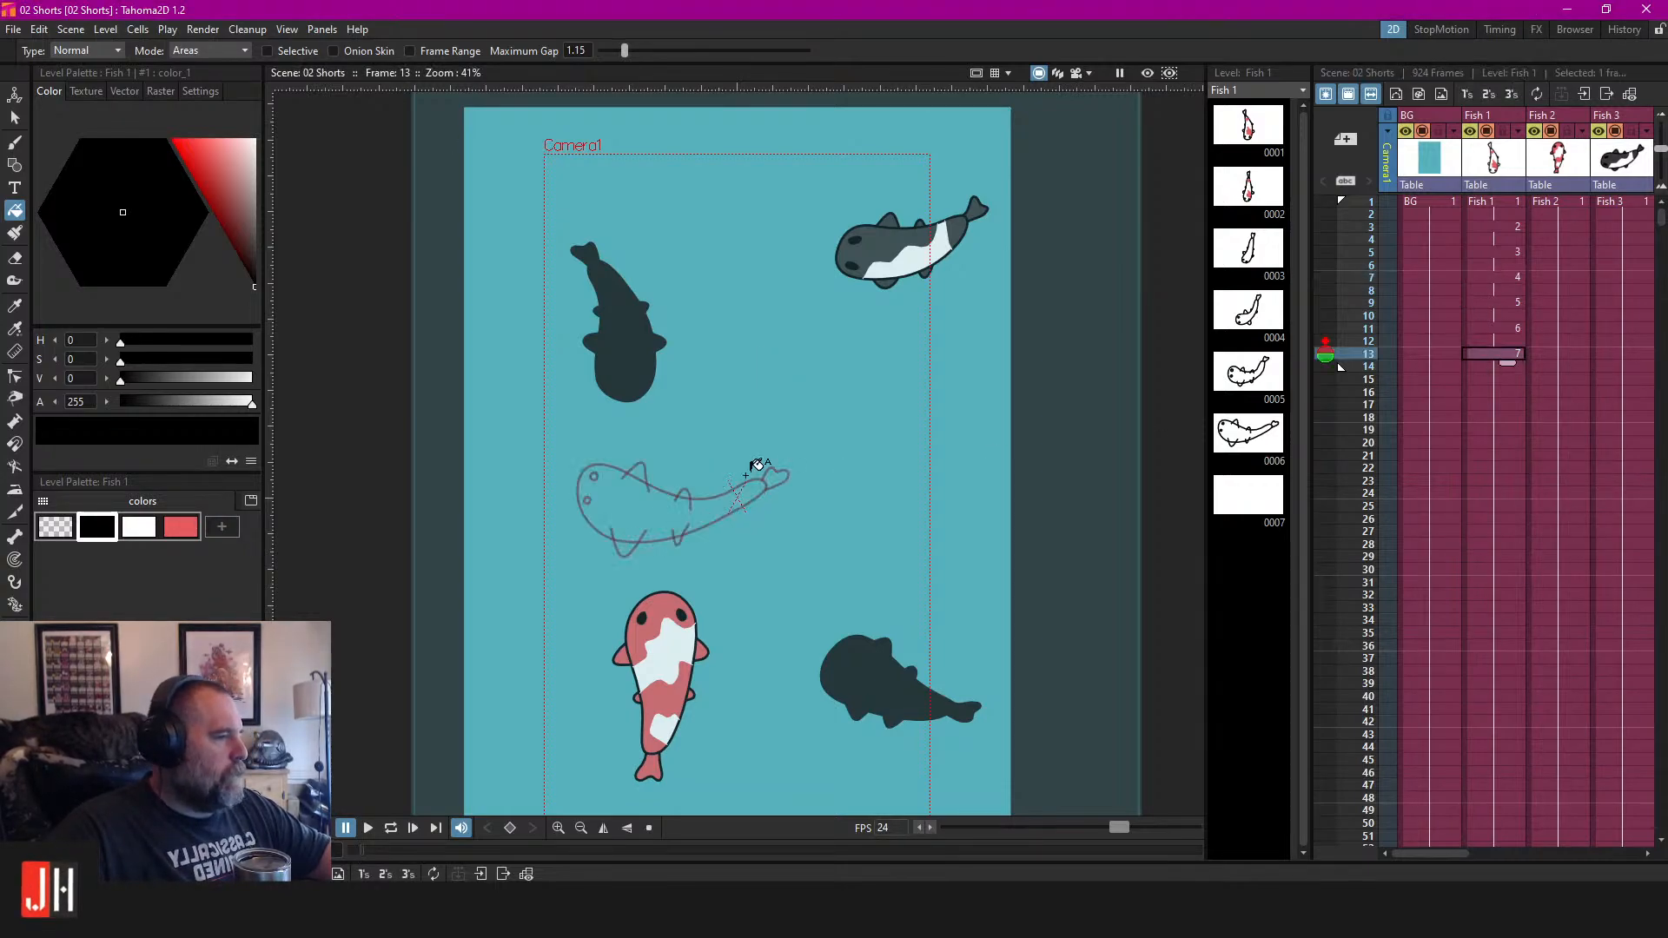
scroll(743, 486, up, 2)
click(1508, 226)
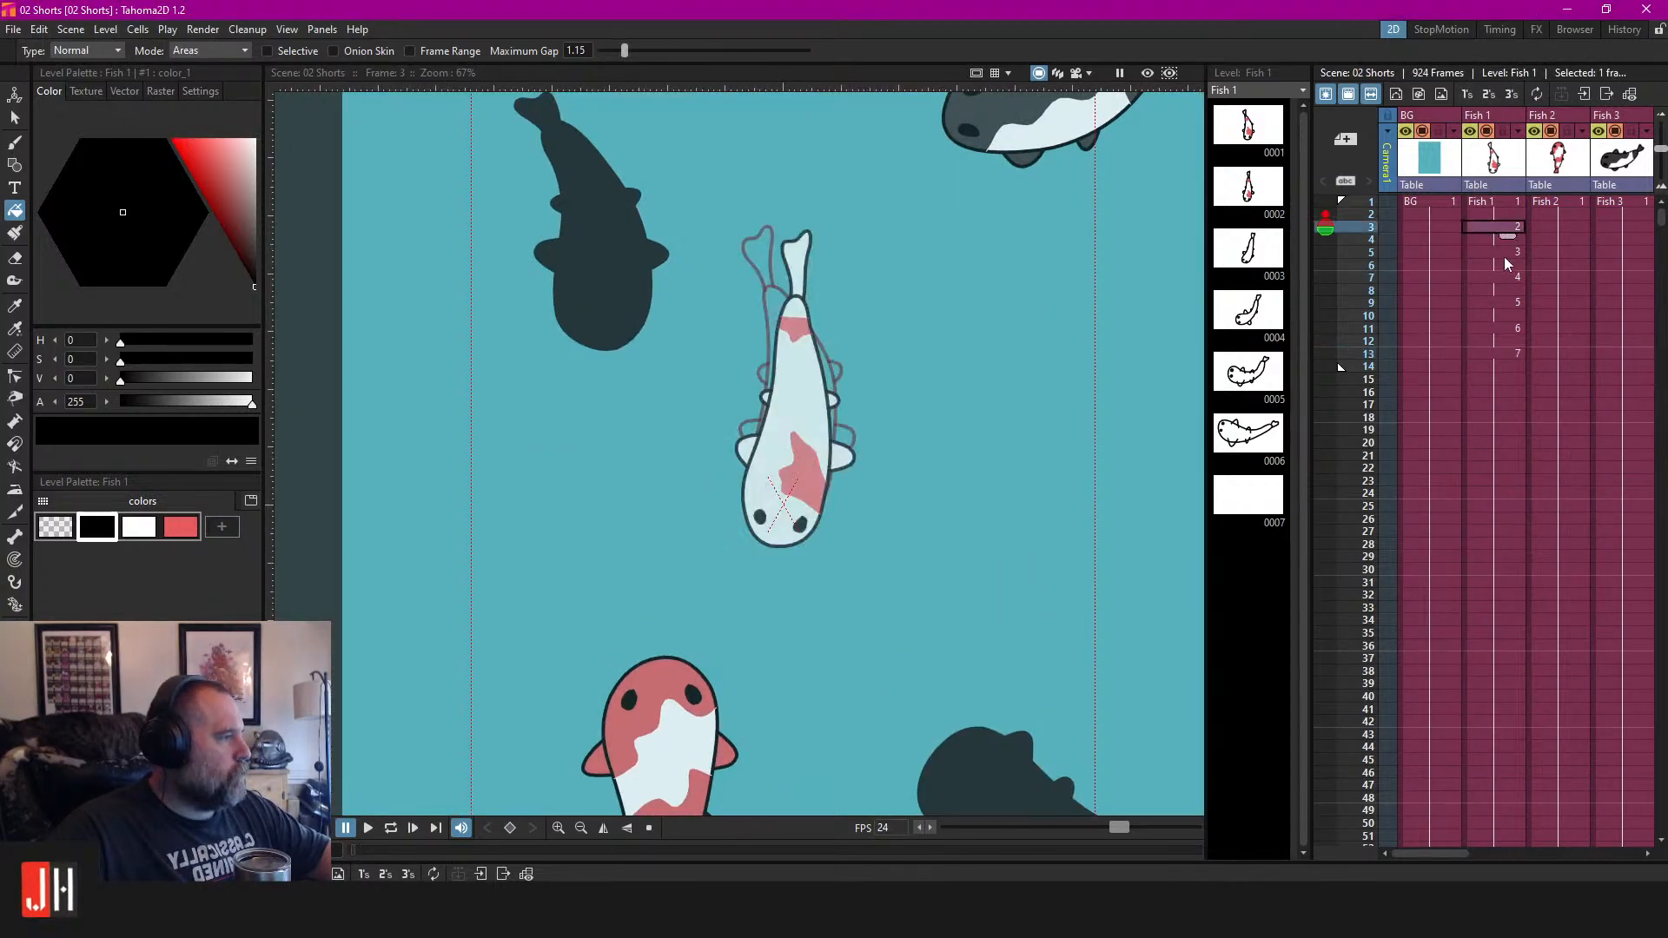
click(1504, 257)
click(1504, 278)
Fill the body, fins and tail of the Fish 1 drawing at frame 9 with white.
click(1495, 304)
scroll(718, 543, up, 2)
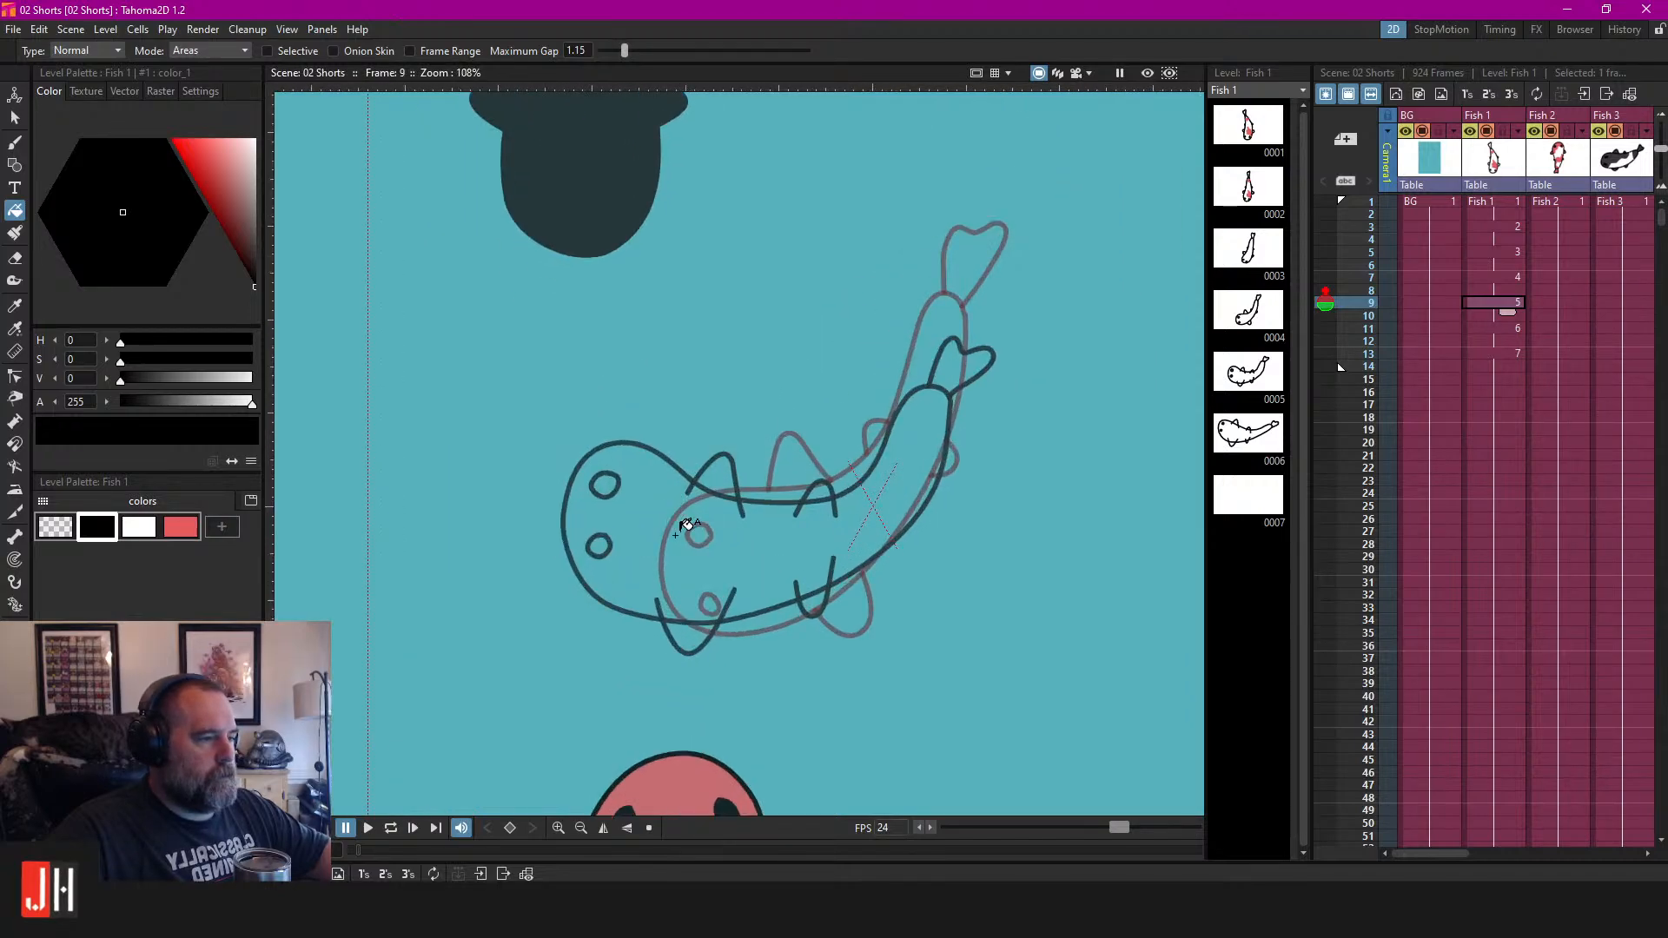
click(139, 526)
click(708, 514)
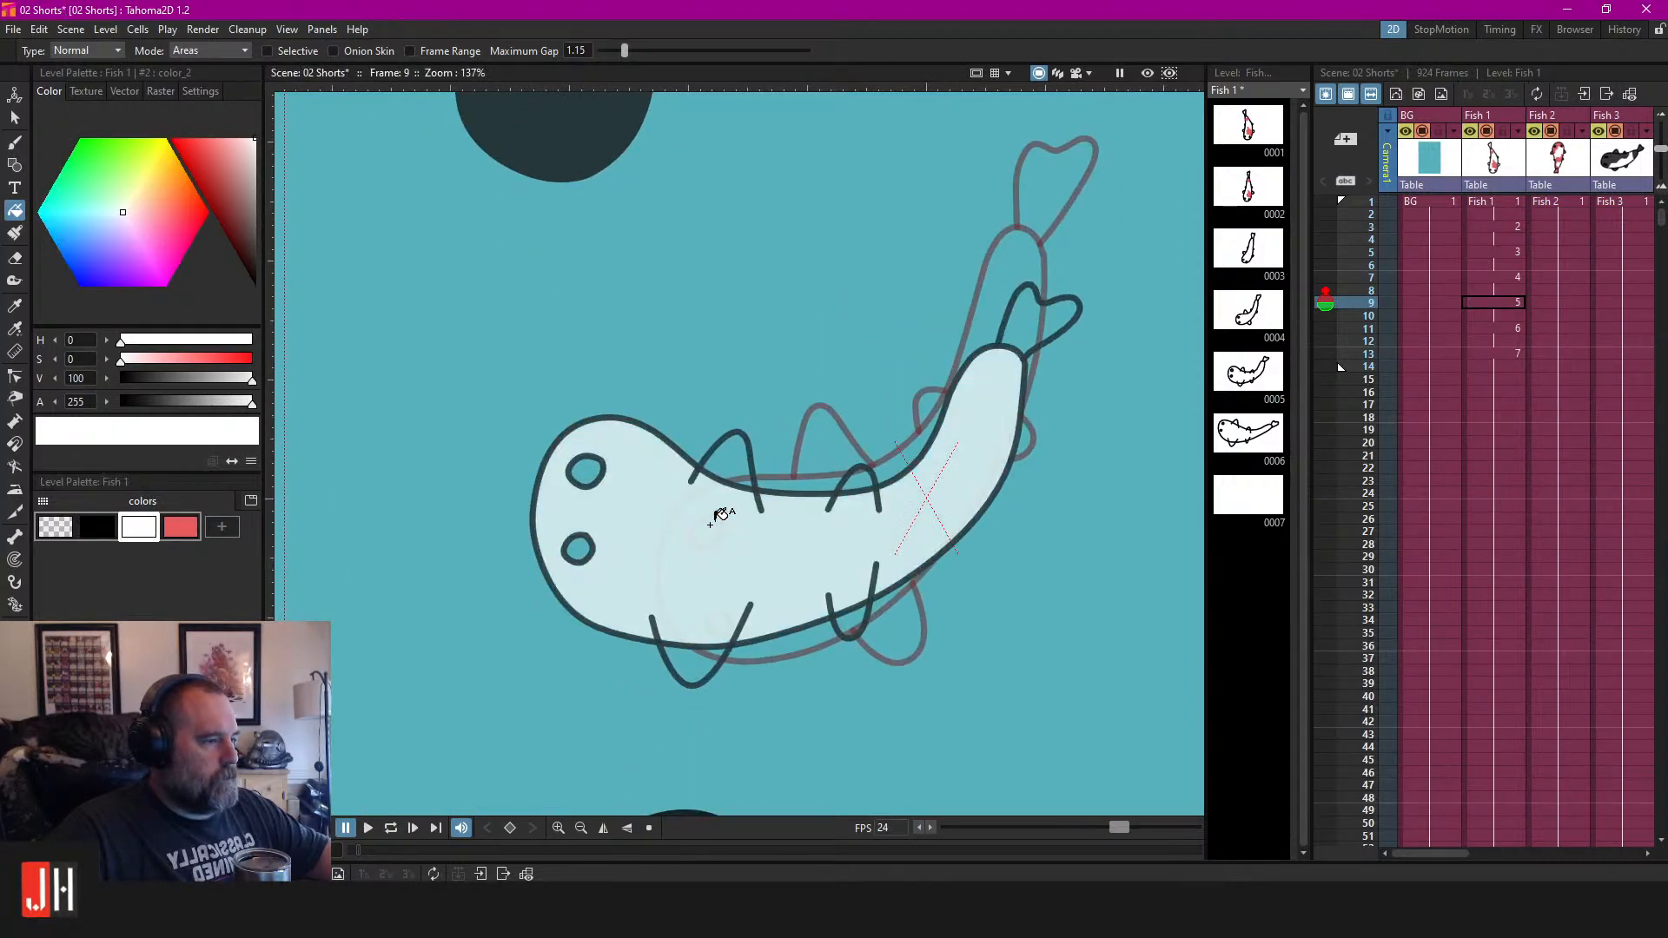
click(873, 469)
click(851, 618)
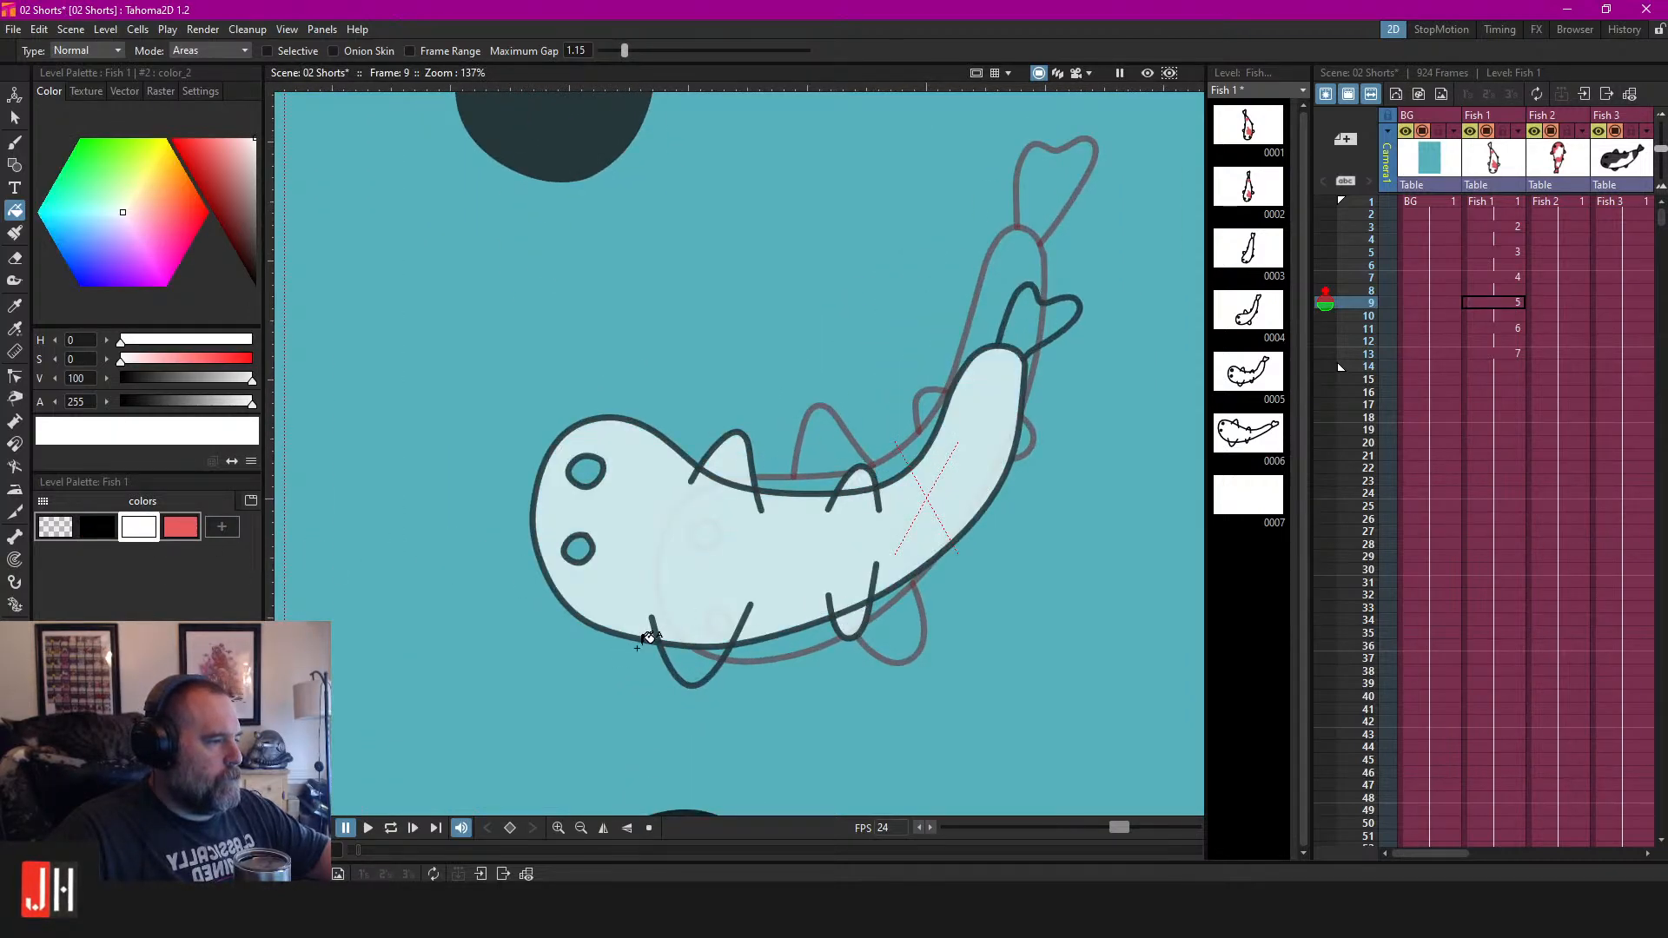
click(708, 650)
click(1038, 314)
Erase the overlapping line segments where the fins cross the body in the frame 9 drawing, using the Segment eraser.
key(a)
mouse_move(687, 469)
mouse_down()
mouse_move(758, 510)
mouse_move(864, 503)
mouse_up()
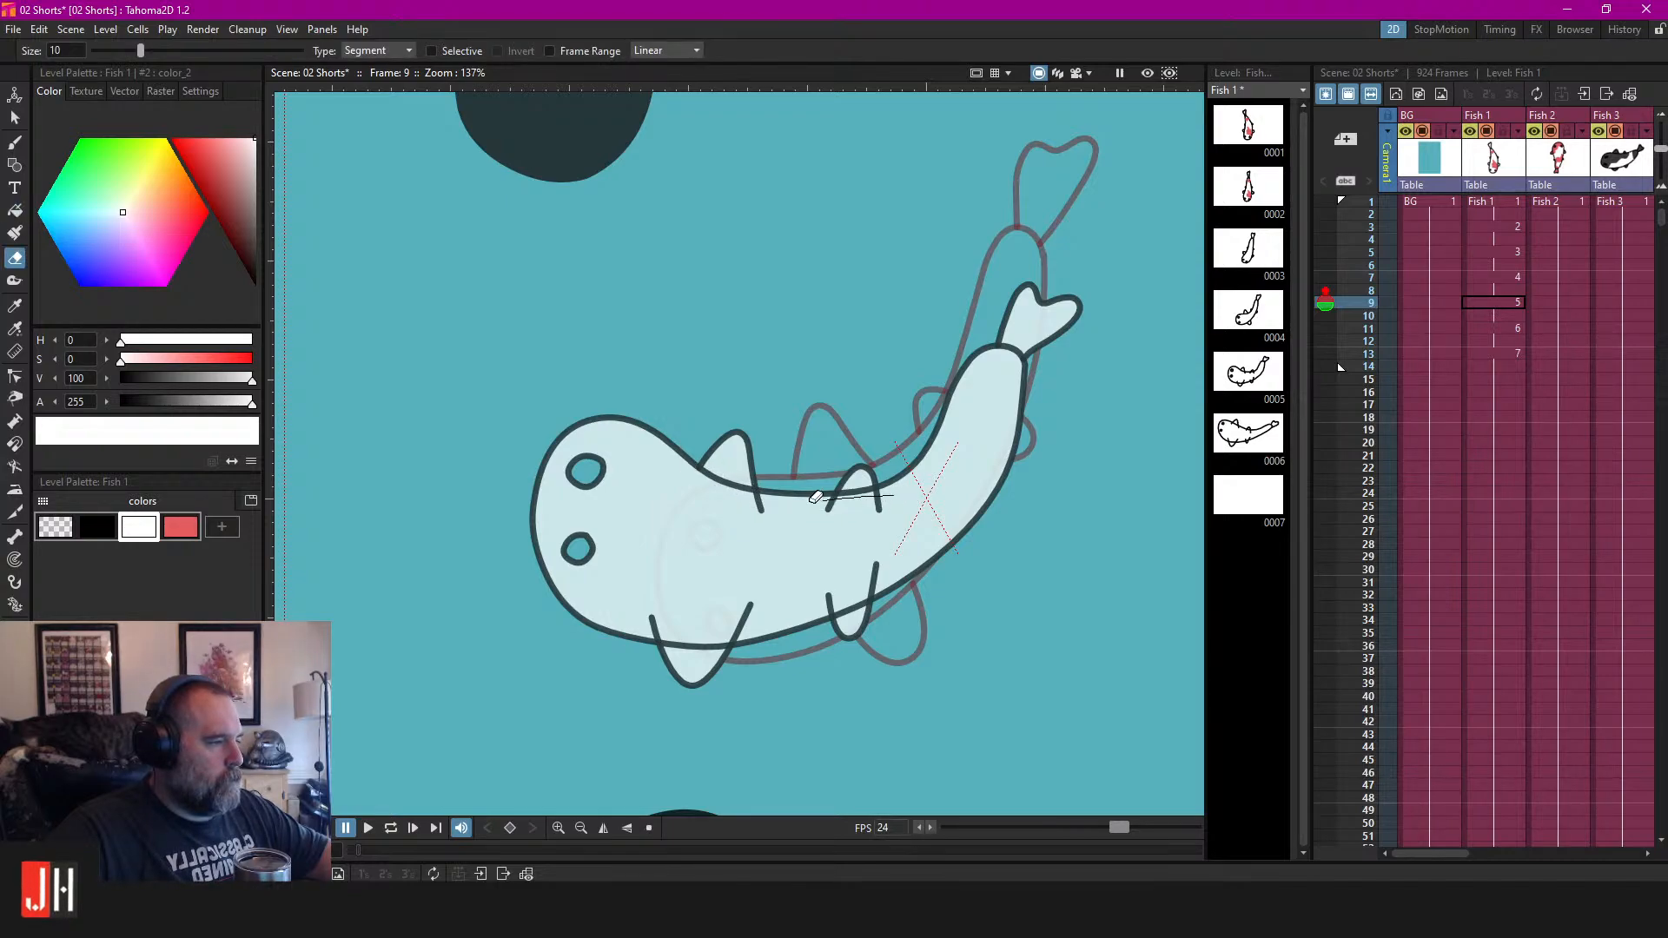
mouse_move(639, 607)
mouse_down()
mouse_move(754, 616)
mouse_move(919, 553)
mouse_up()
scroll(908, 538, down, 3)
scroll(935, 527, up, 2)
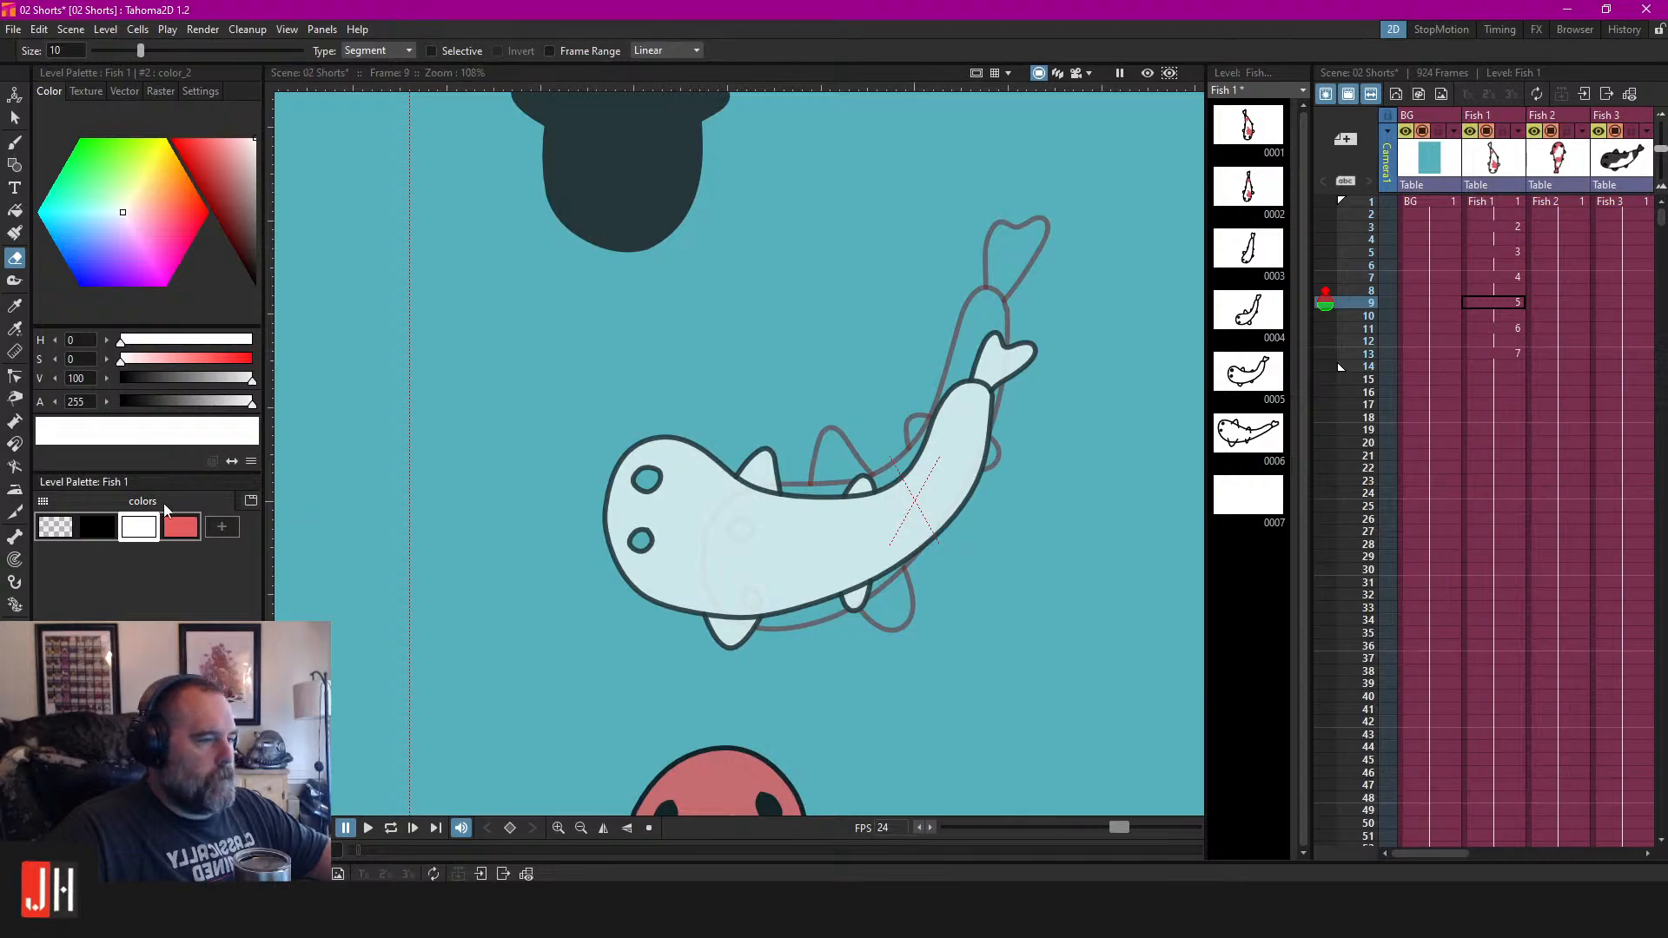
Fill both eyes of the fish at frame 9 with black.
click(96, 526)
key(f)
click(652, 481)
click(642, 539)
scroll(794, 536, down, 5)
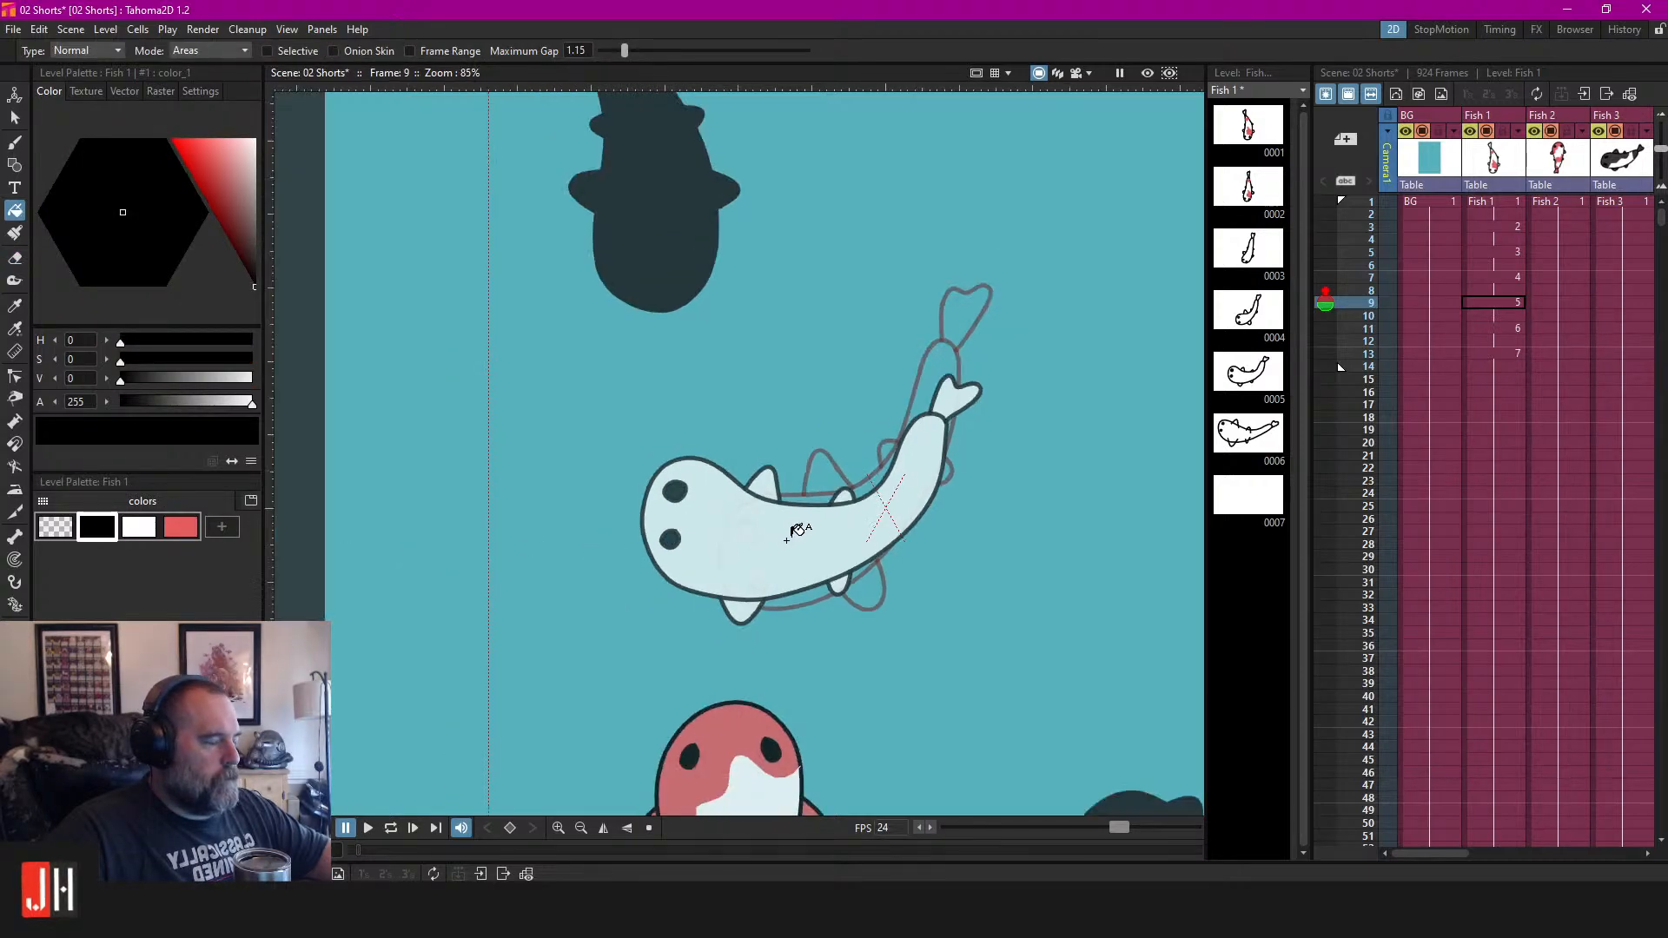
Fill both eyes of the Fish 1 drawing at frame 11 with black.
click(1491, 330)
scroll(773, 595, up, 4)
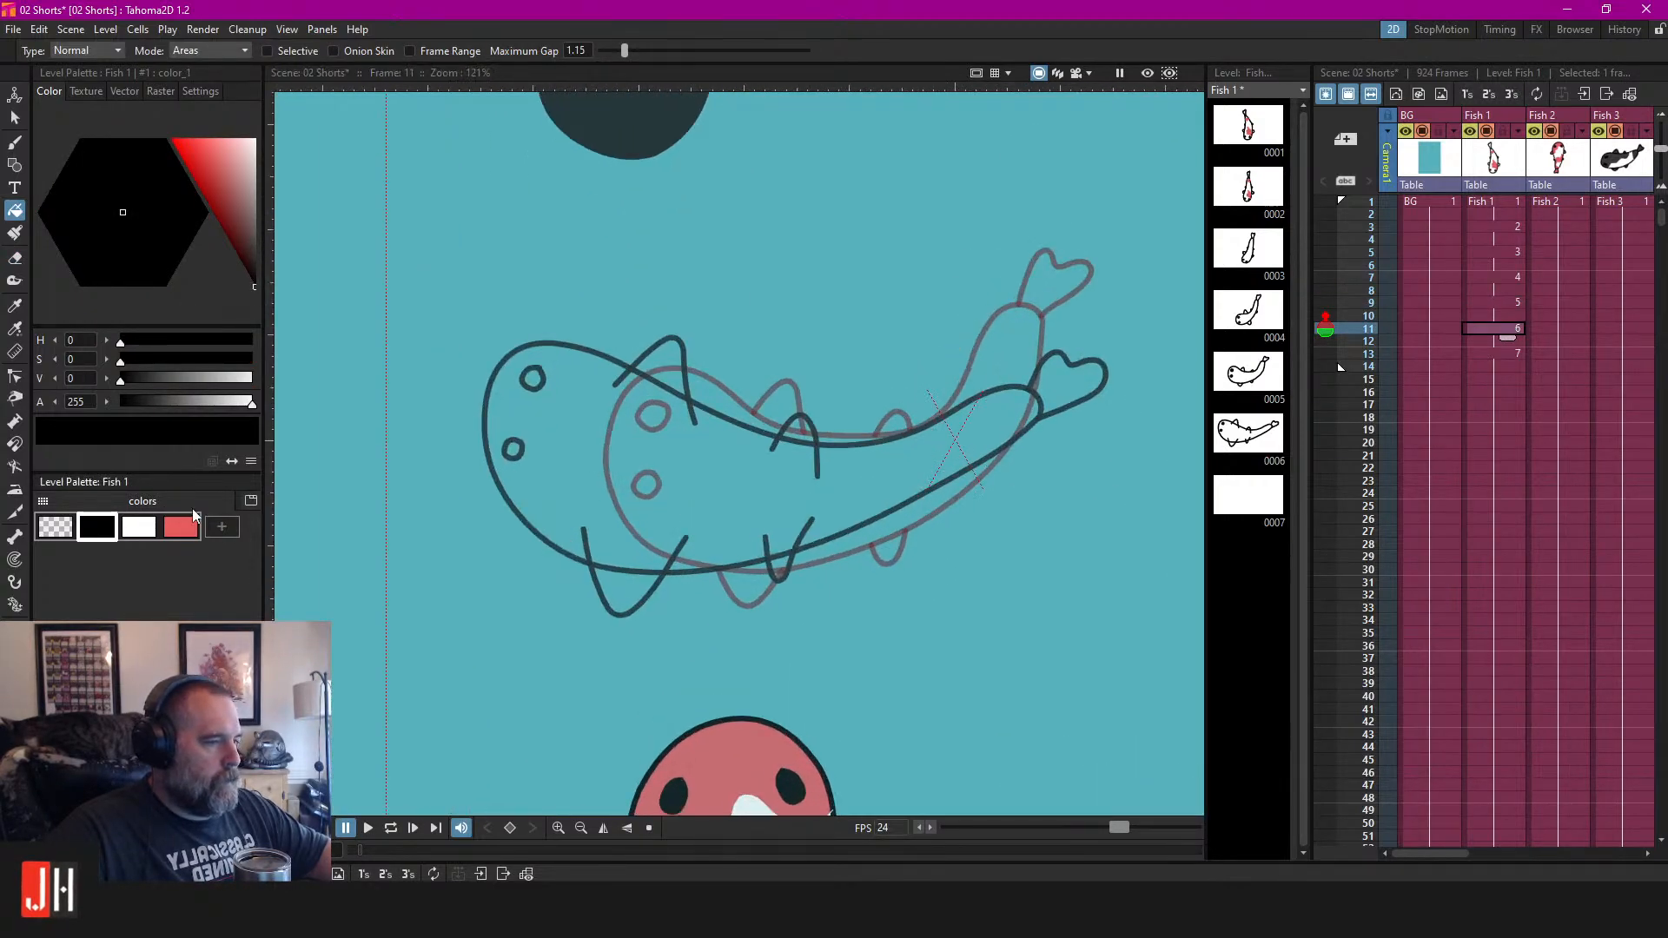
click(514, 447)
click(533, 379)
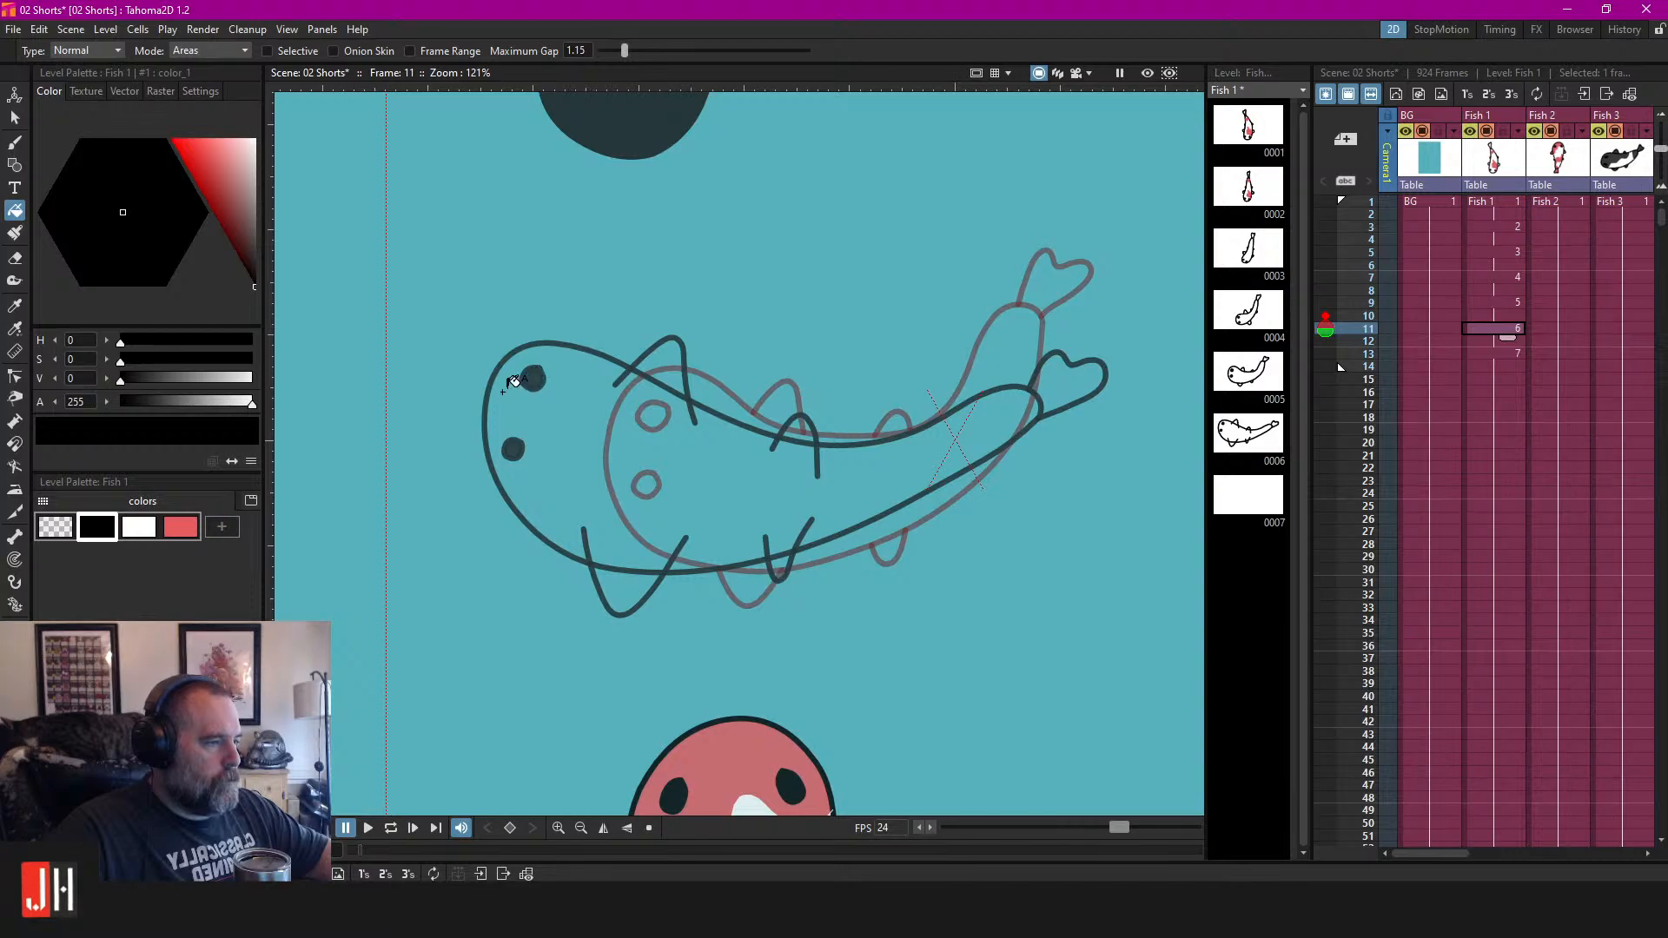
Fill the body, fins and tail of the fish at frame 11 with white.
click(142, 527)
click(568, 455)
click(662, 370)
click(799, 430)
click(1047, 384)
click(792, 556)
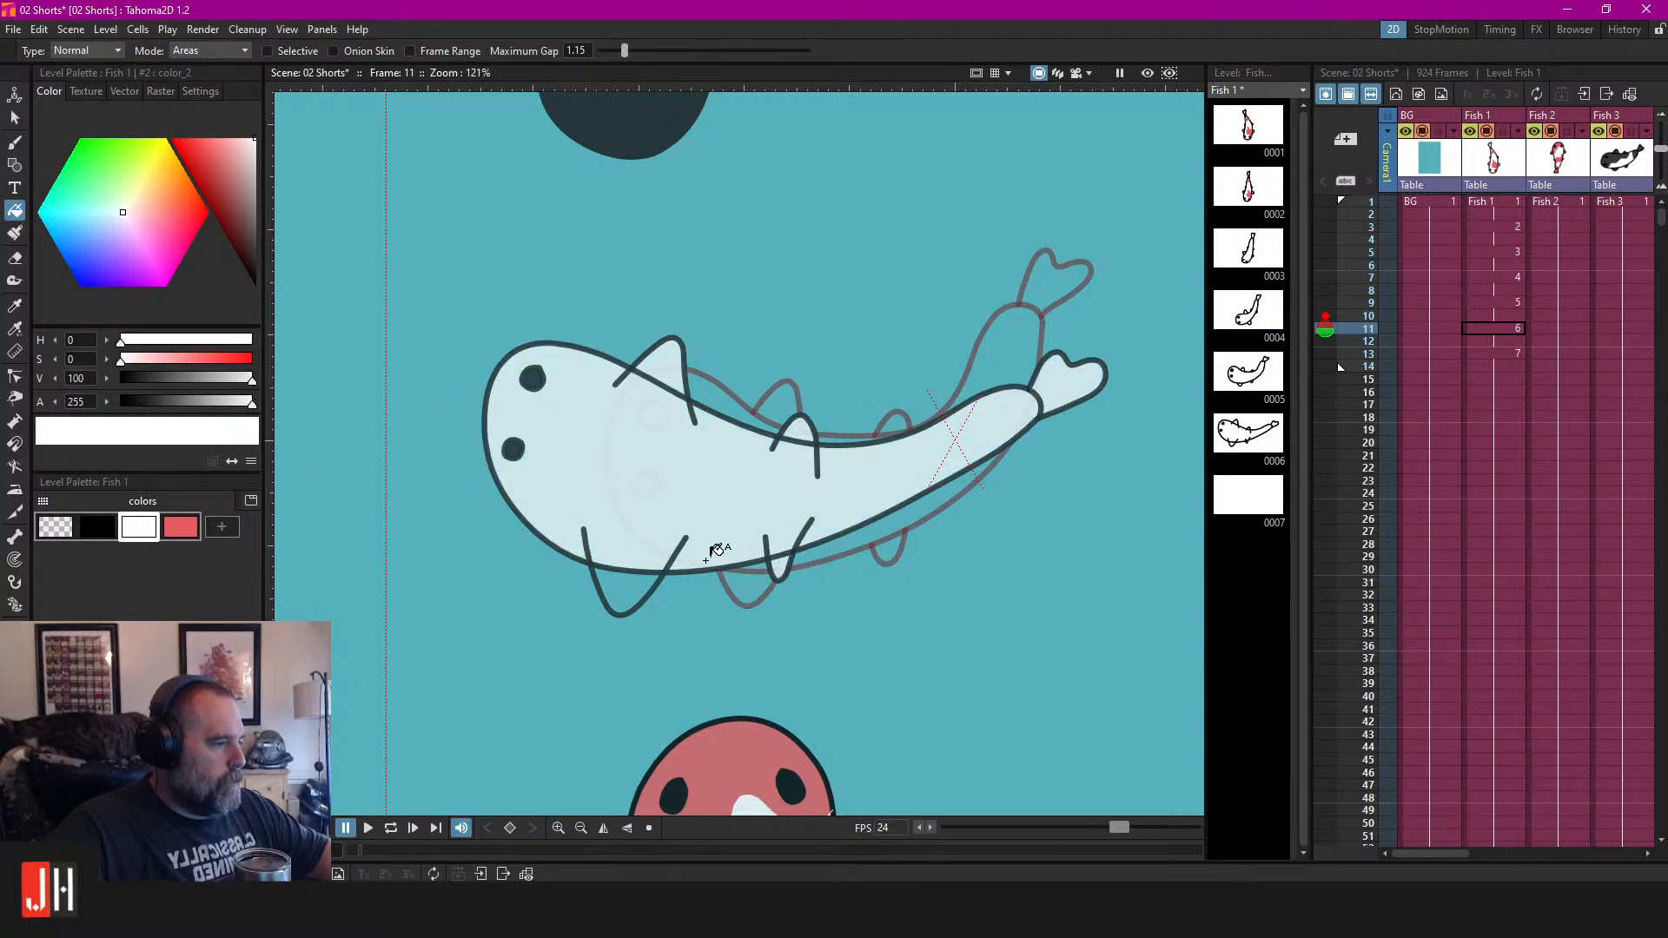
click(624, 572)
Erase the overlapping fin and body line segments in the frame 11 drawing and save the scene.
key(a)
mouse_move(595, 546)
mouse_down()
mouse_move(776, 548)
mouse_move(851, 516)
mouse_move(765, 441)
mouse_move(797, 448)
mouse_move(598, 366)
mouse_up()
scroll(659, 461, down, 6)
scroll(681, 474, down, 4)
scroll(735, 472, up, 4)
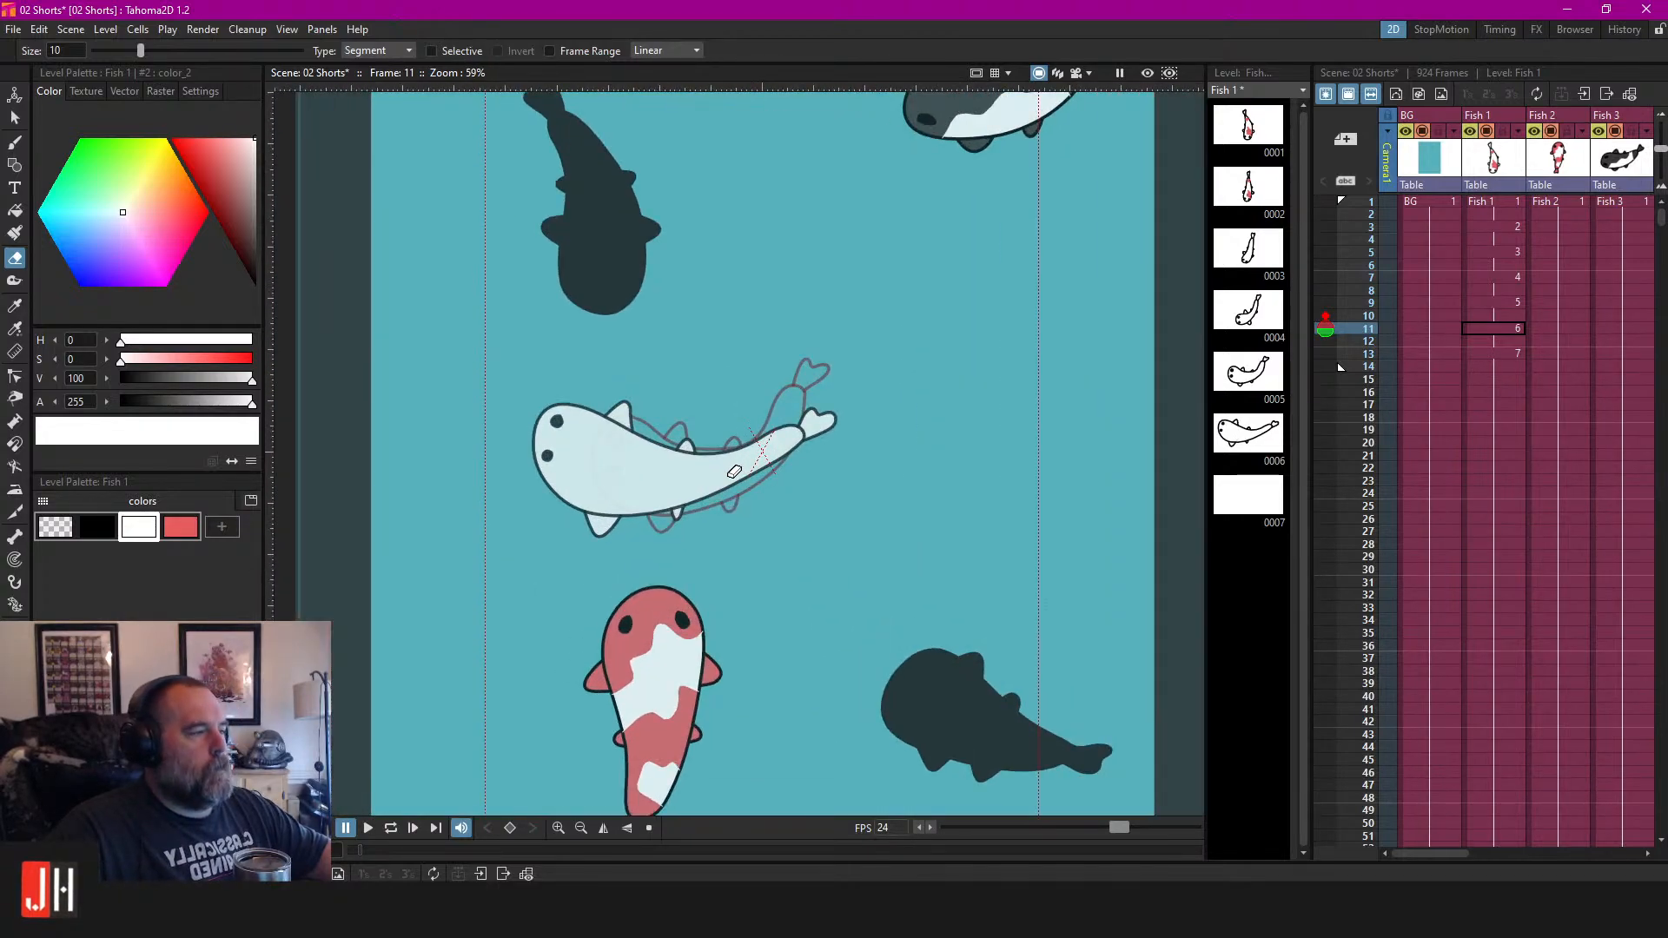
key(ctrl+s)
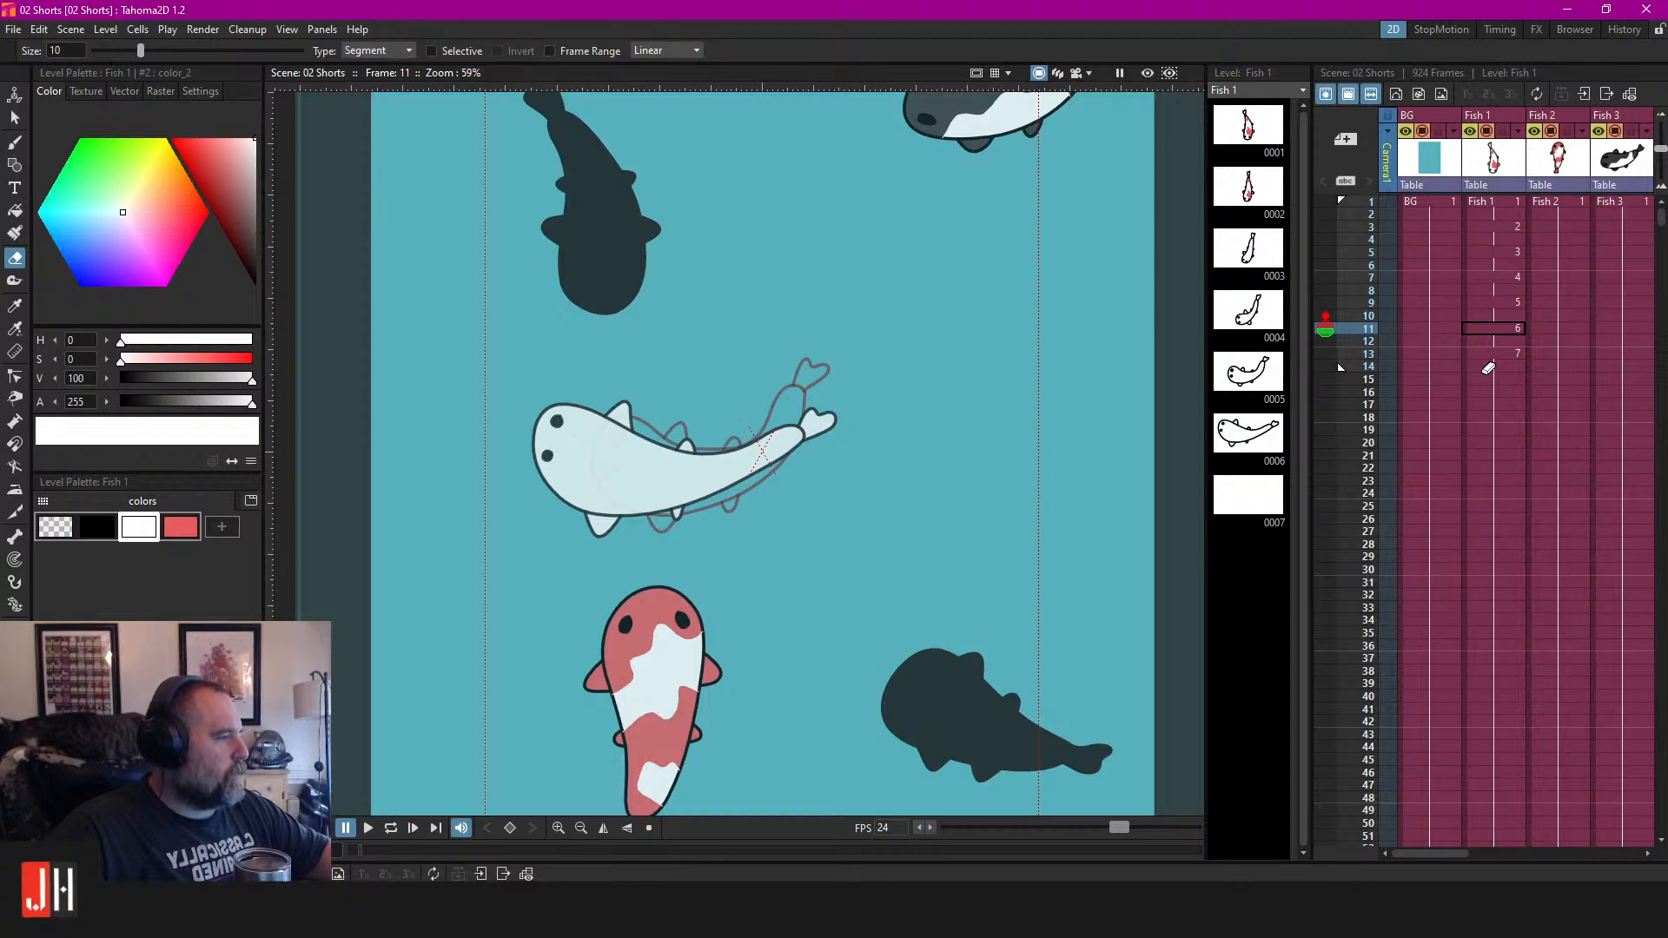
Play the animation in a loop to review Fish 1's turning motion, and stop playback.
key(l)
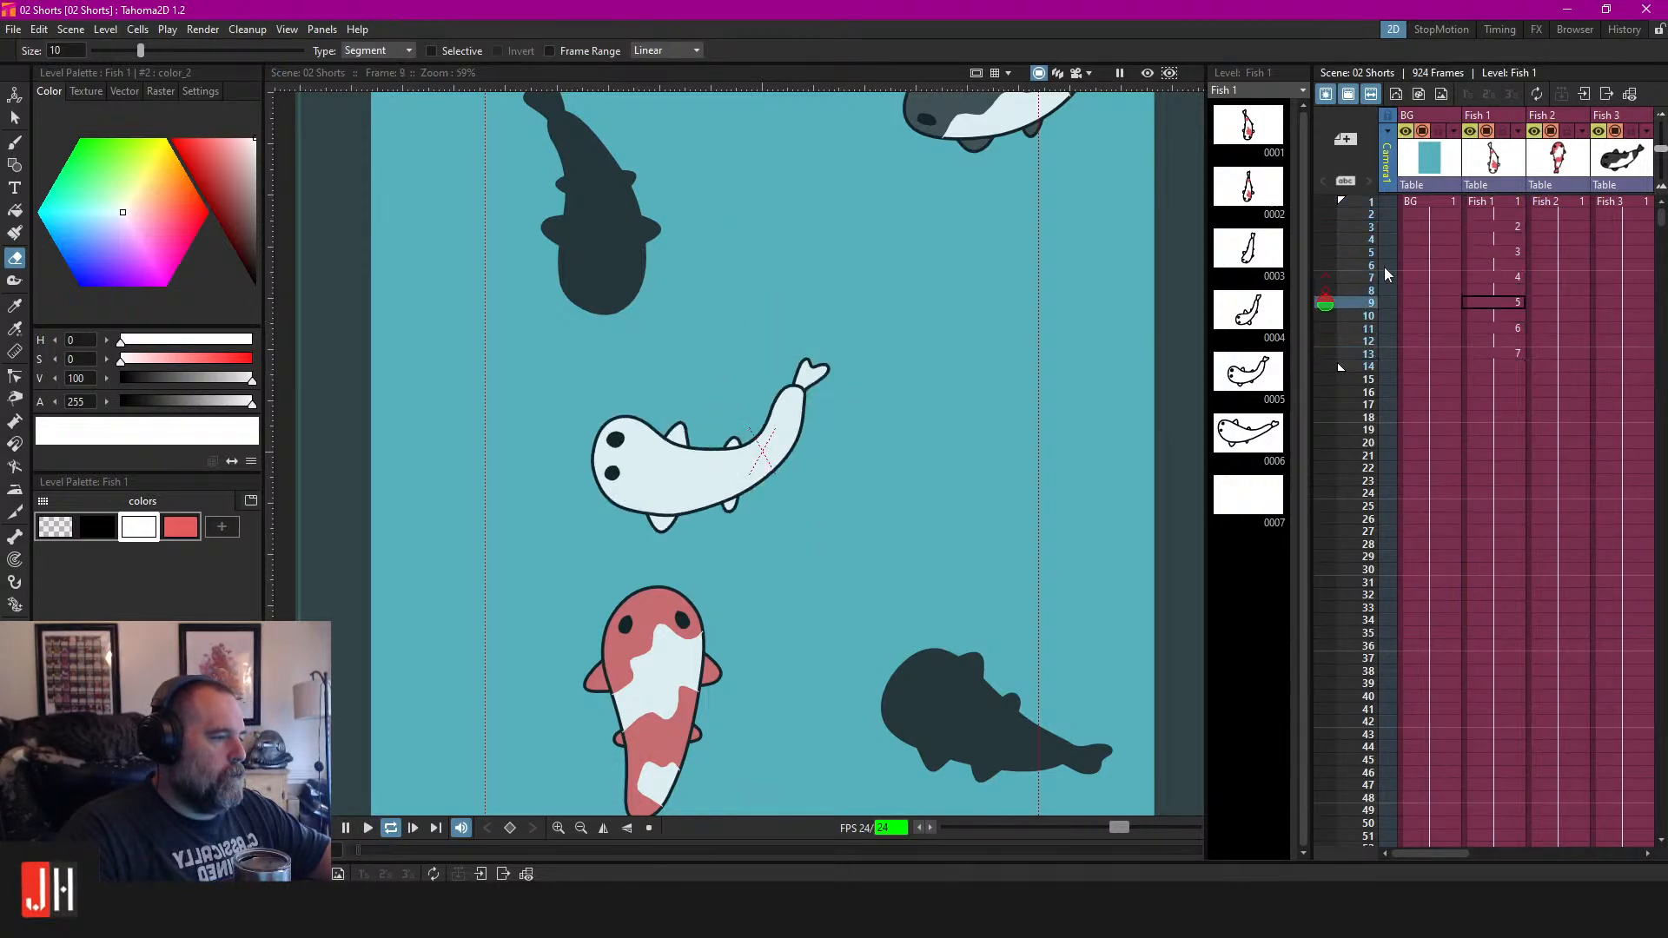
scroll(860, 330, down, 3)
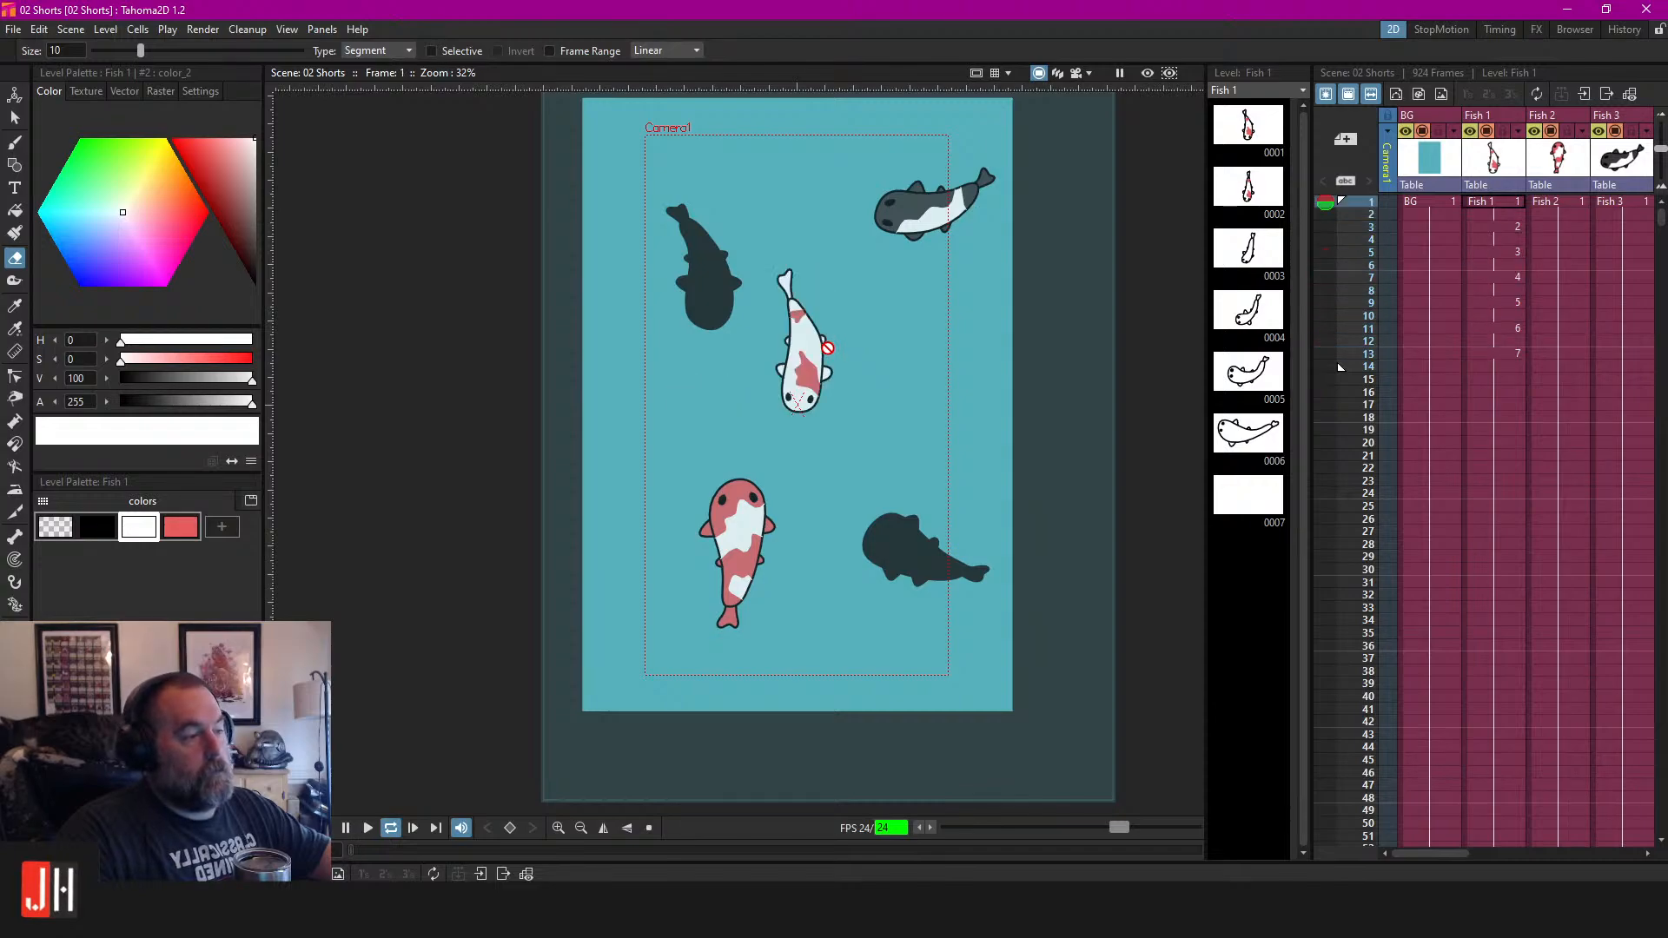
scroll(894, 391, up, 1)
scroll(899, 396, up, 3)
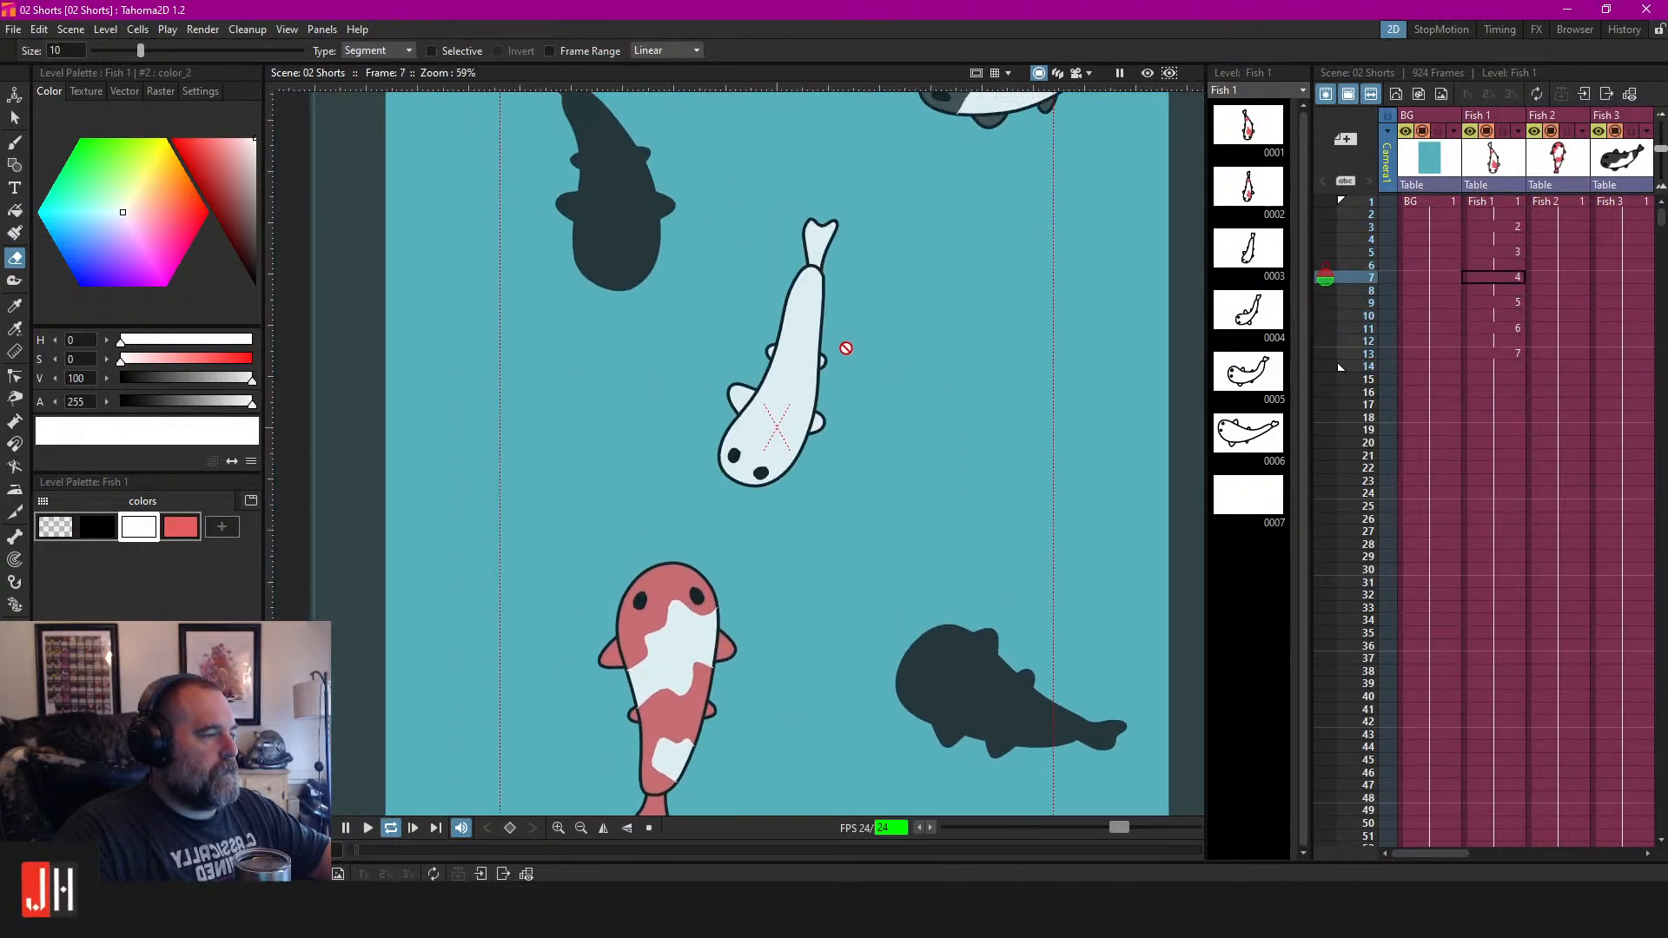
scroll(871, 380, down, 3)
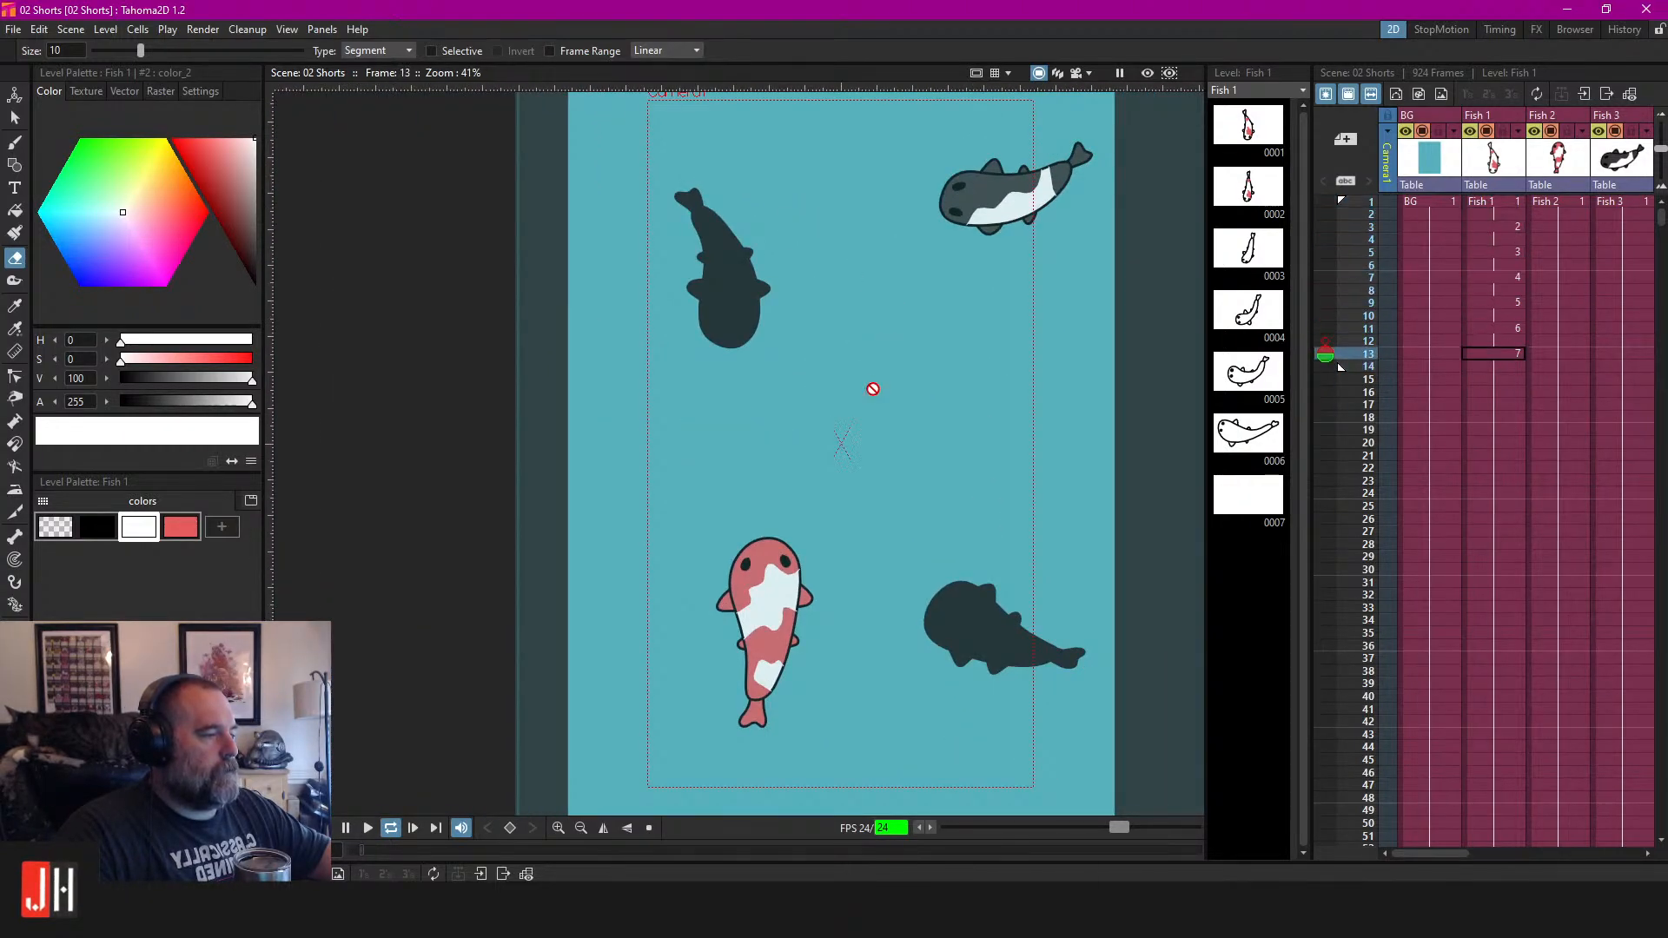
key(p)
Add a new blank drawing to the Fish 1 level at frame 15.
click(1498, 252)
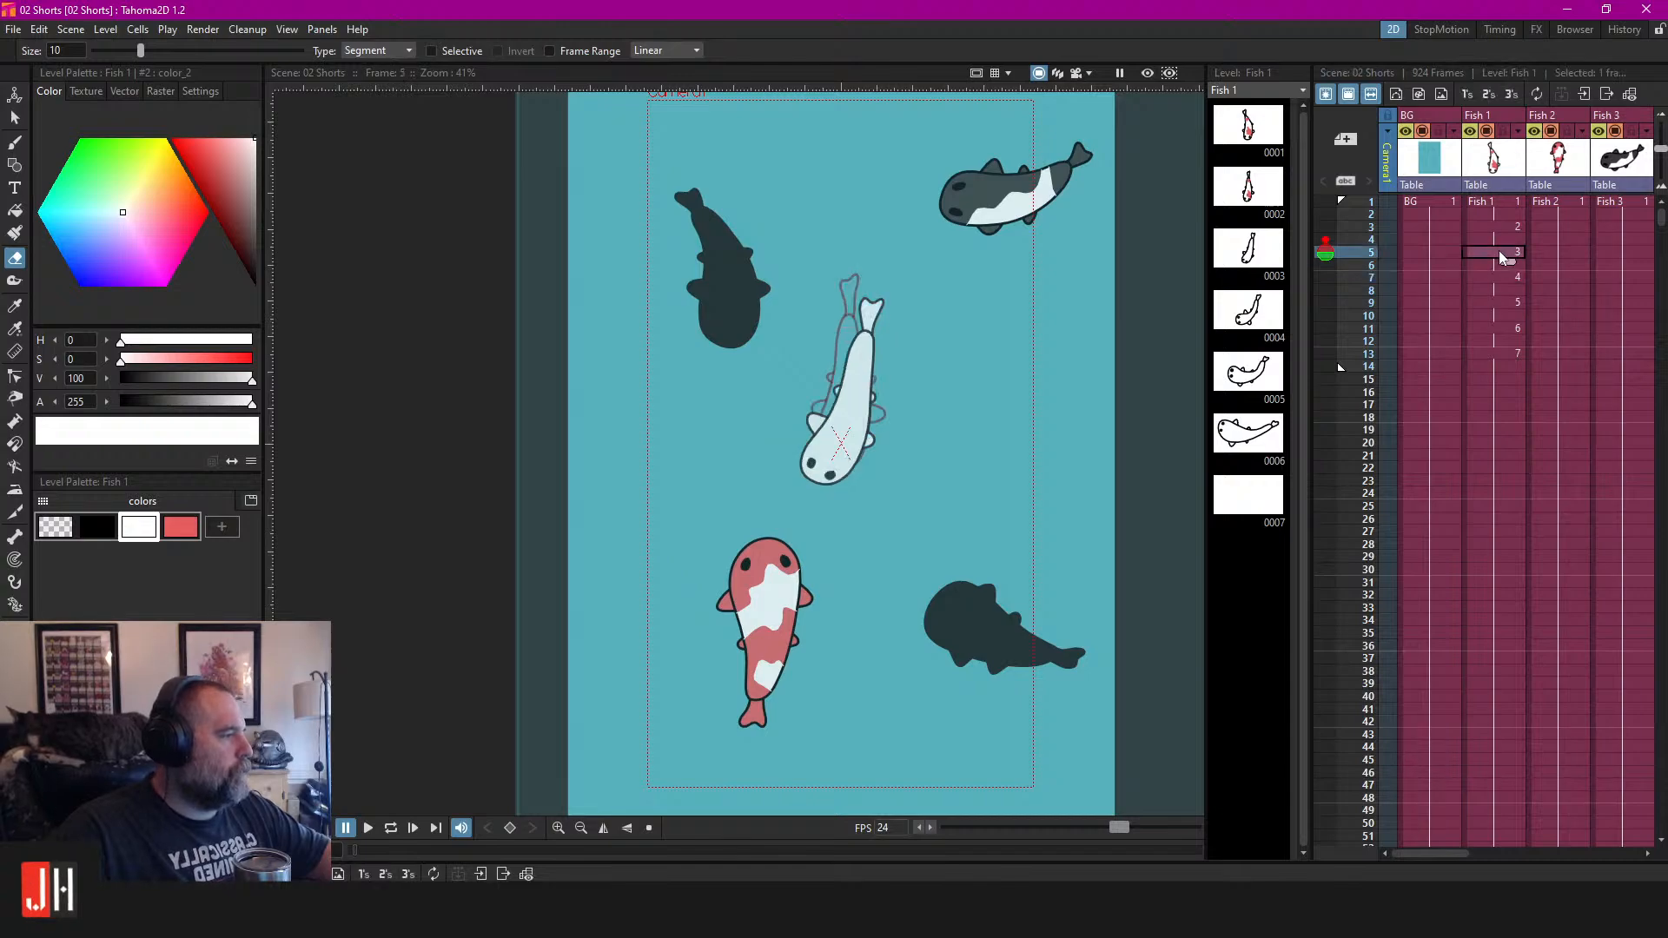
click(1501, 225)
click(1487, 352)
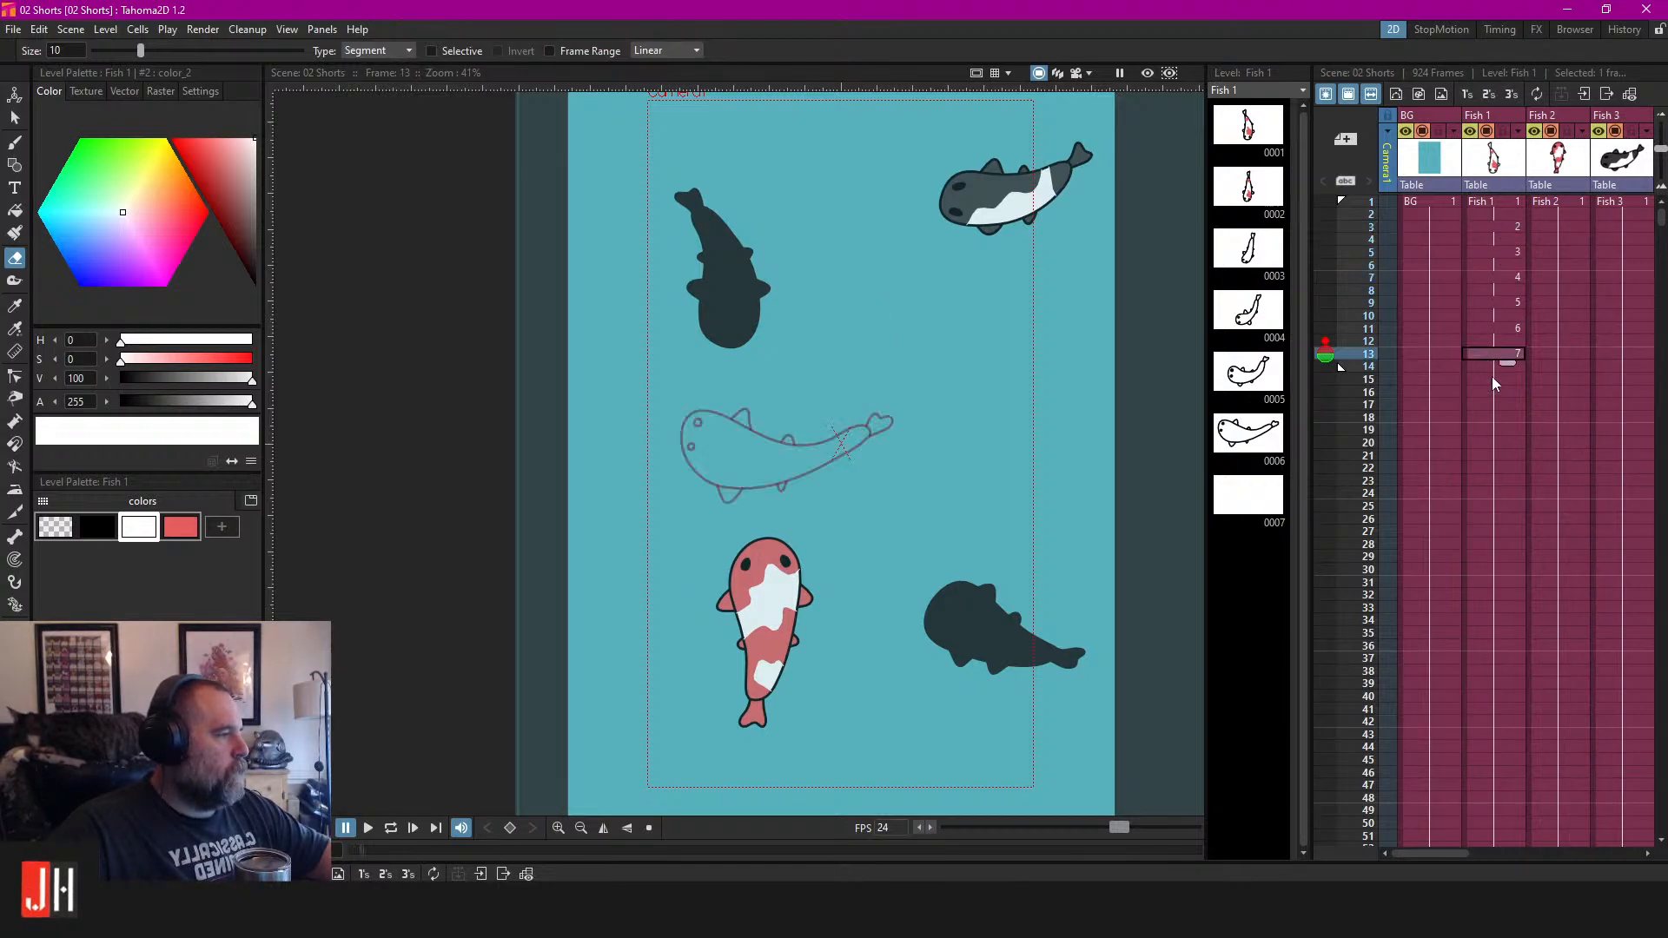
click(1493, 377)
key(alt+d)
scroll(747, 439, up, 2)
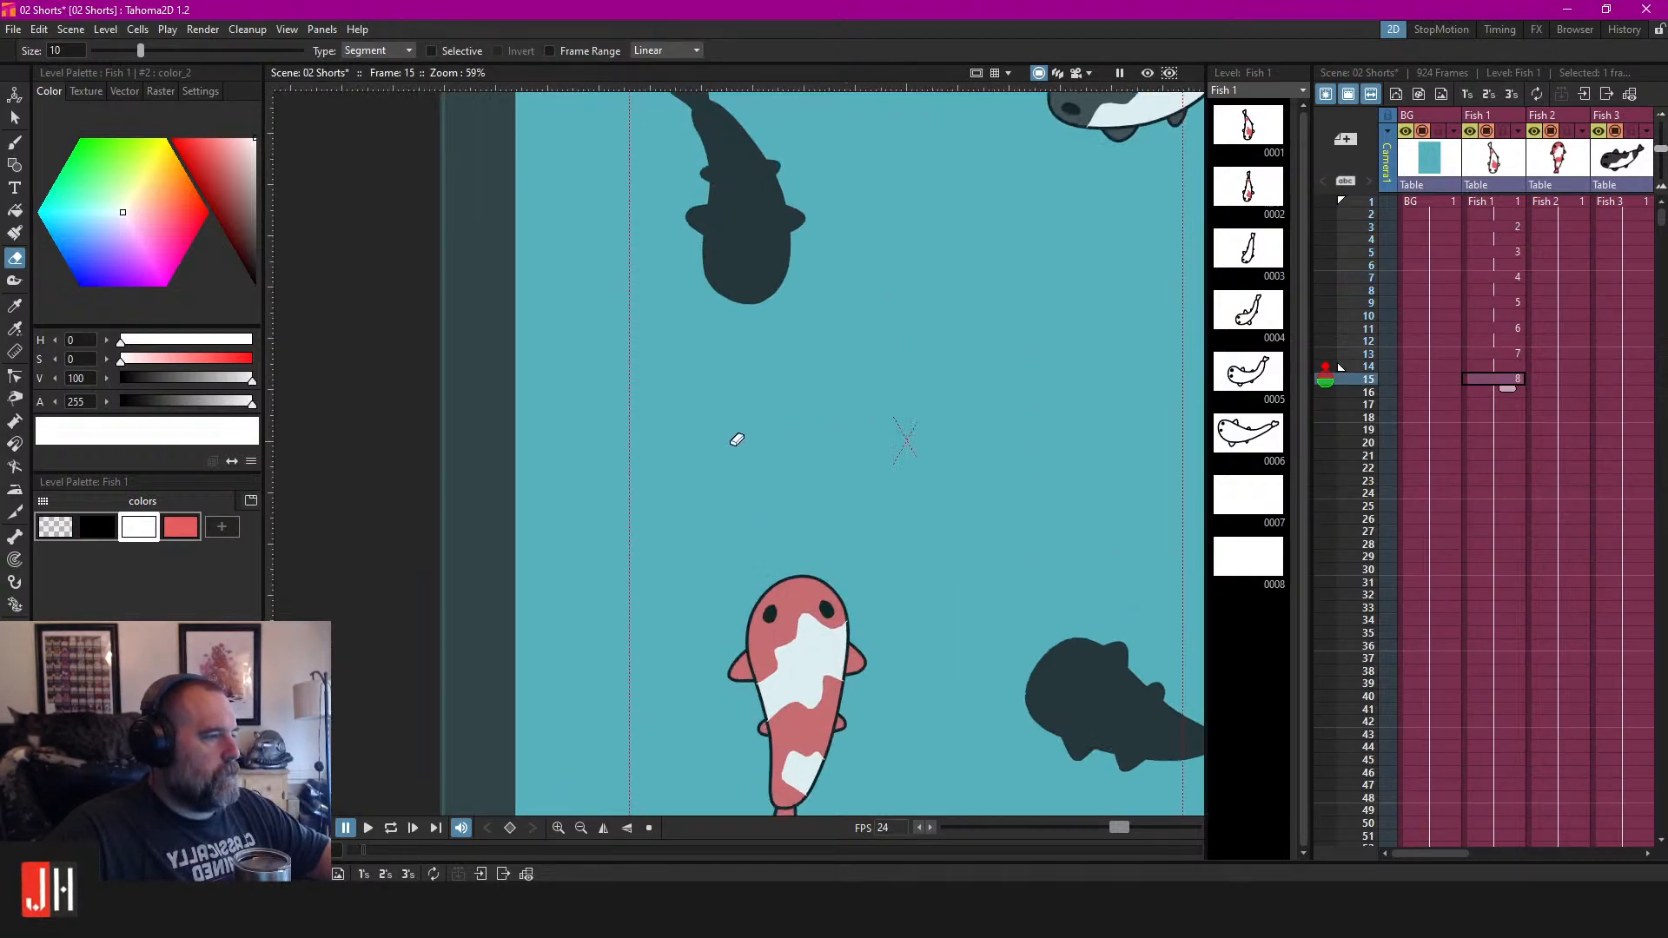
Return to Fish 1's blank drawing at frame 13 and ready the Brush tool with black.
click(1499, 356)
click(1490, 381)
click(1490, 353)
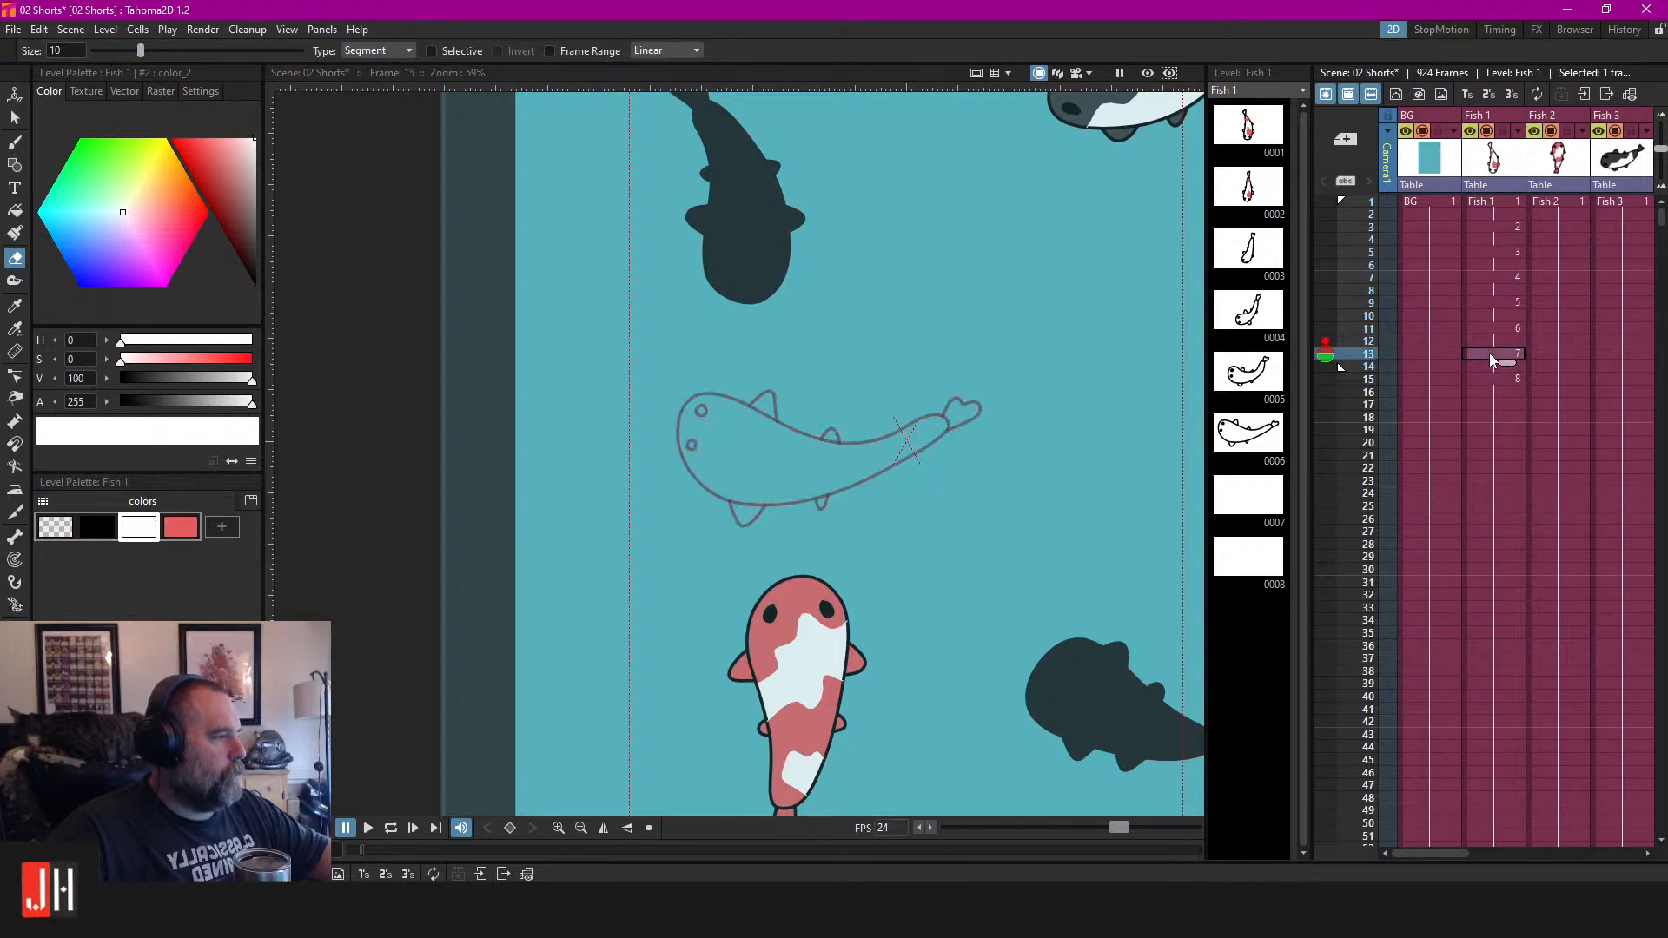
scroll(826, 417, up, 2)
key(b)
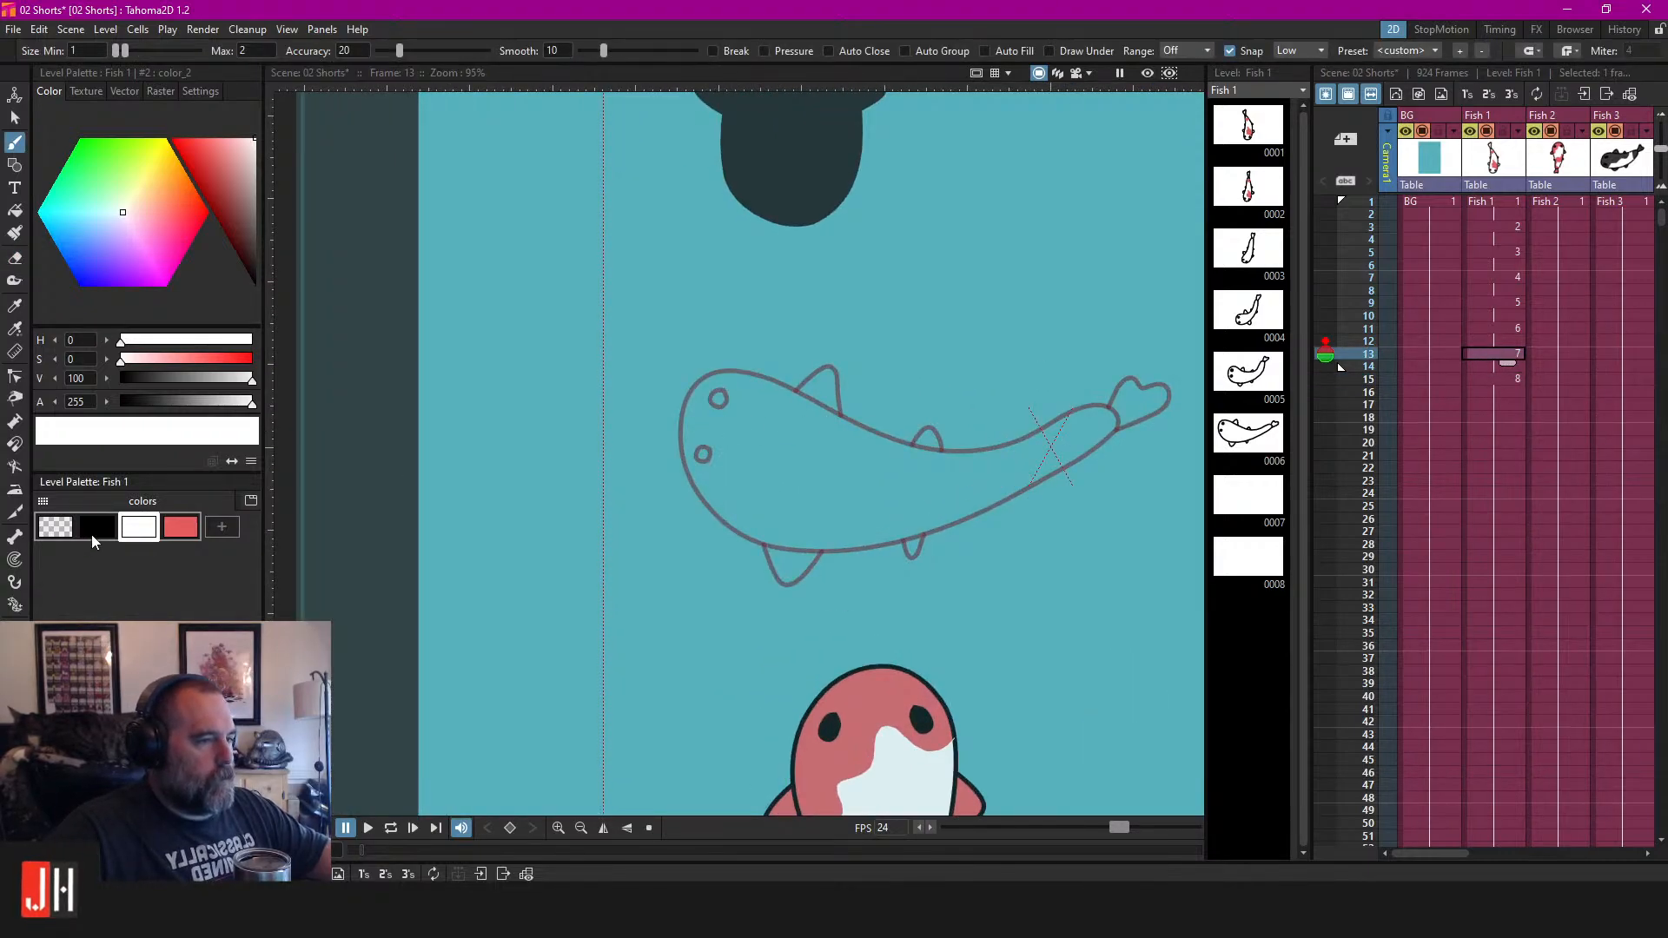
click(90, 535)
drag(1018, 407, 879, 432)
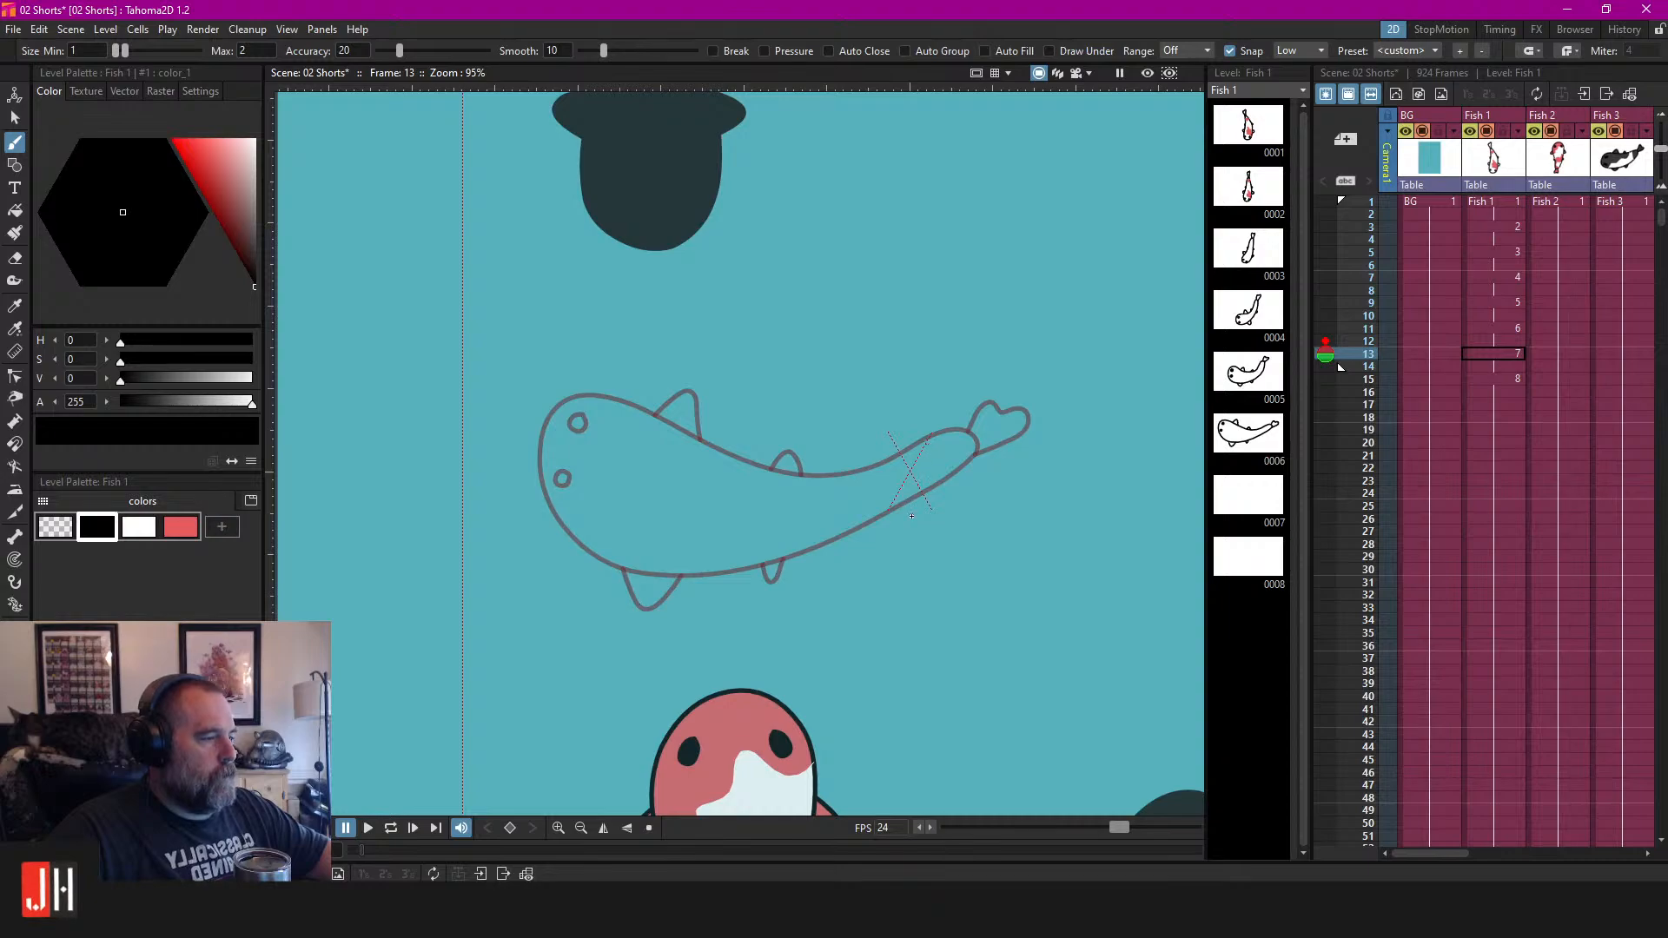
scroll(705, 456, down, 3)
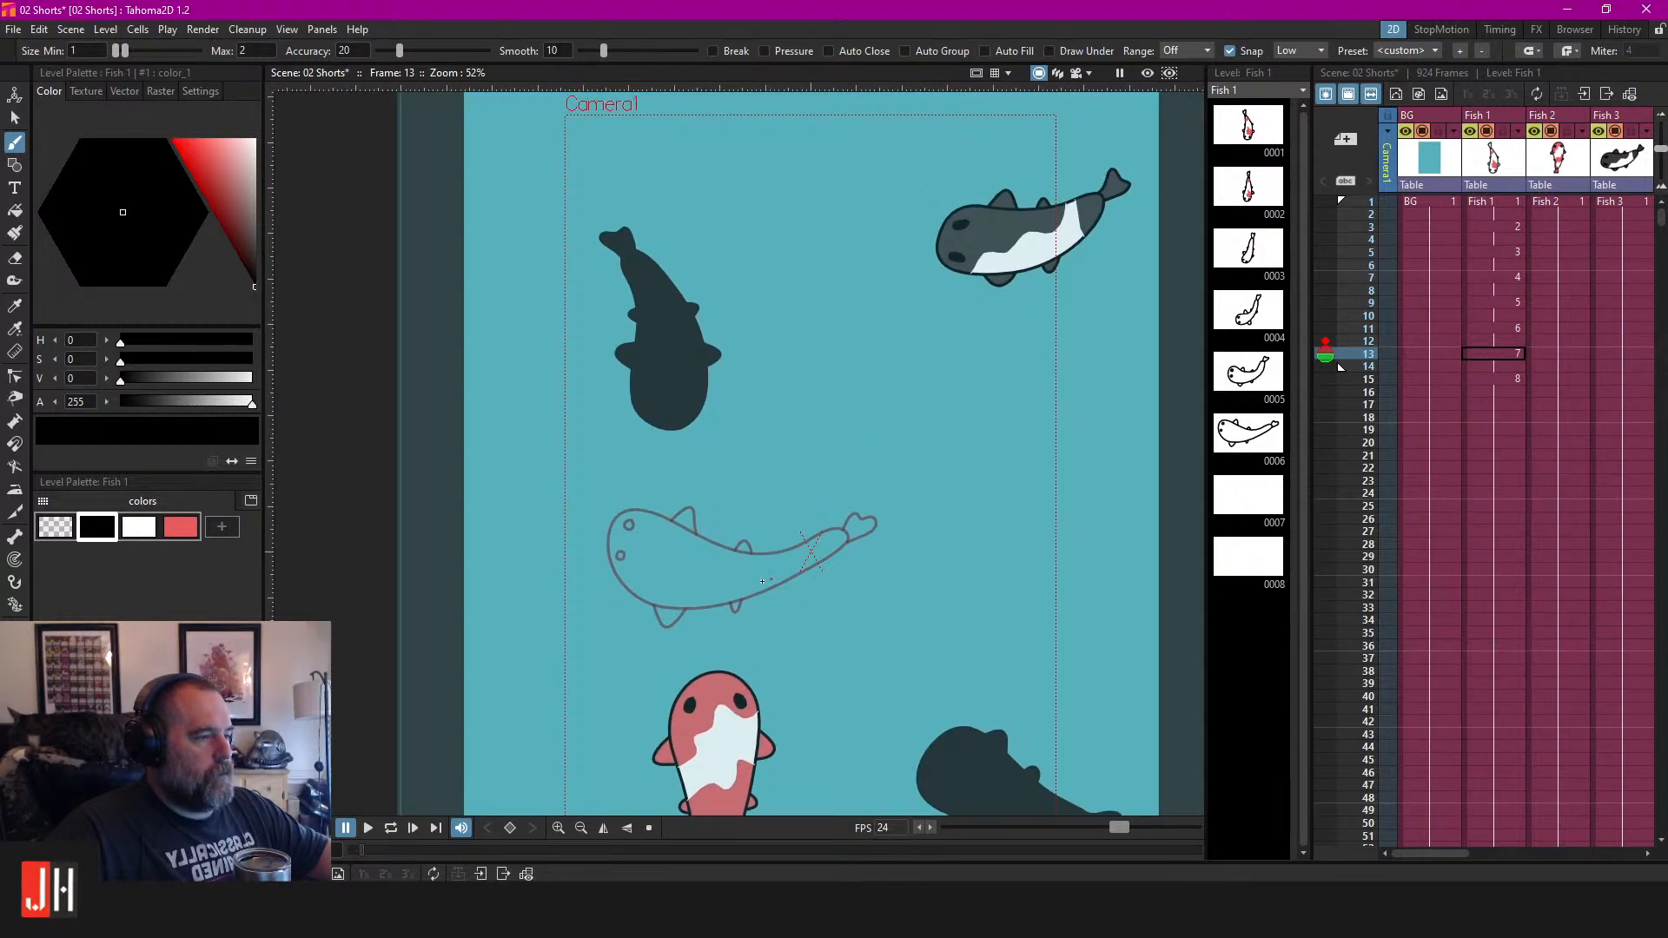
drag(678, 295, 748, 351)
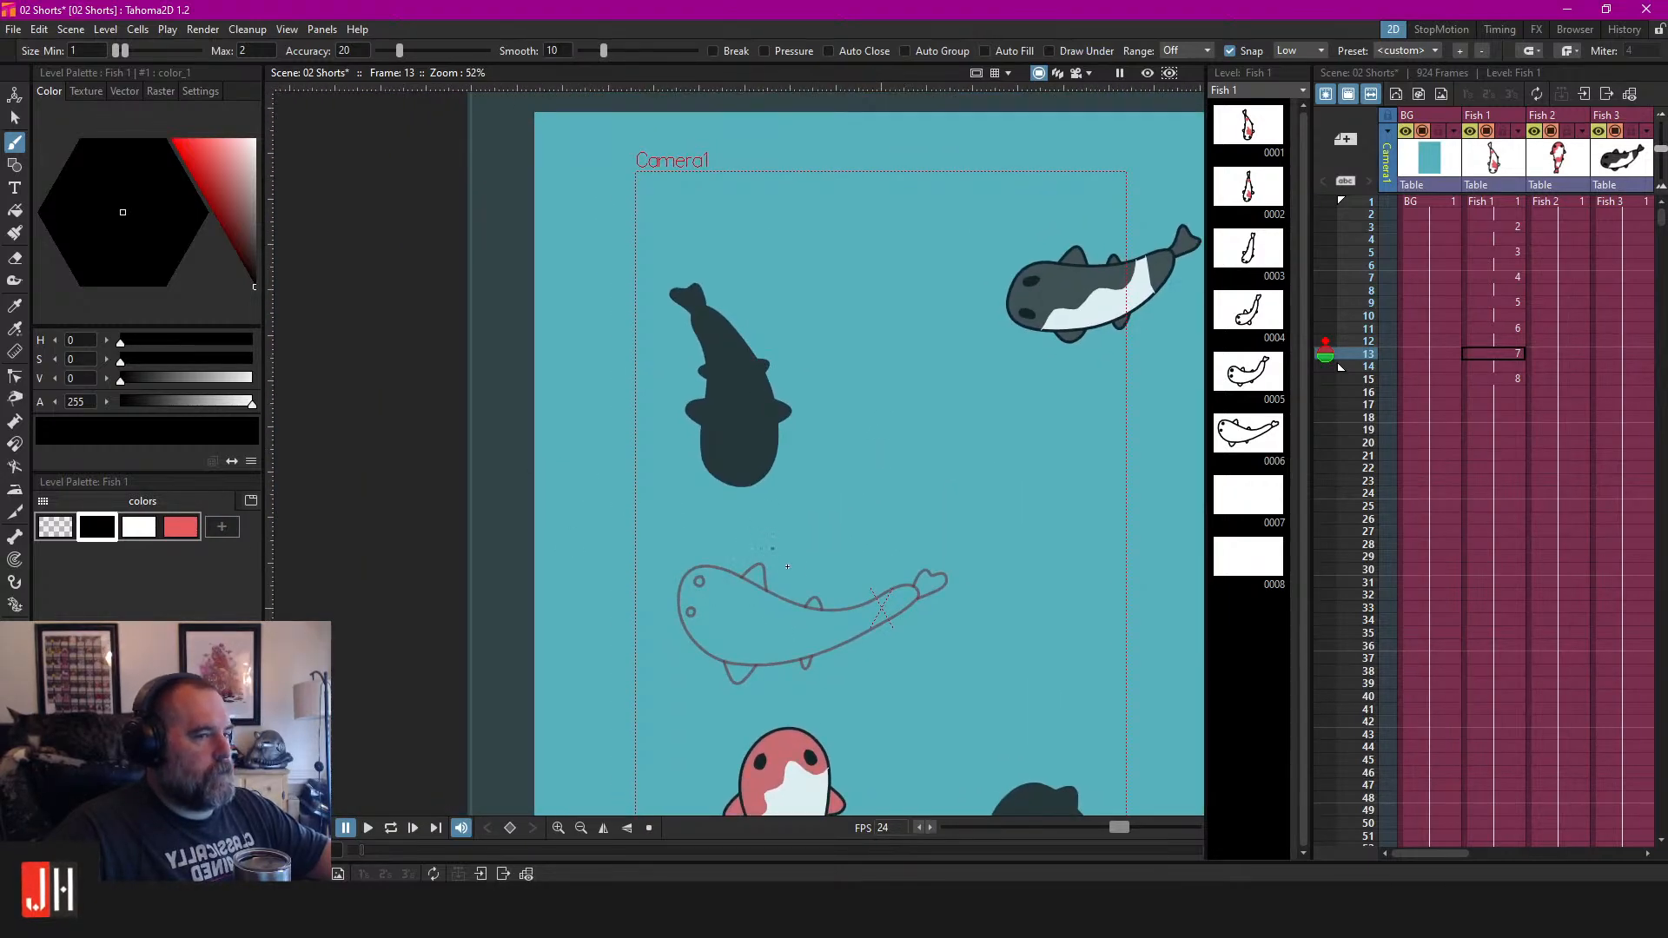
scroll(845, 620, up, 2)
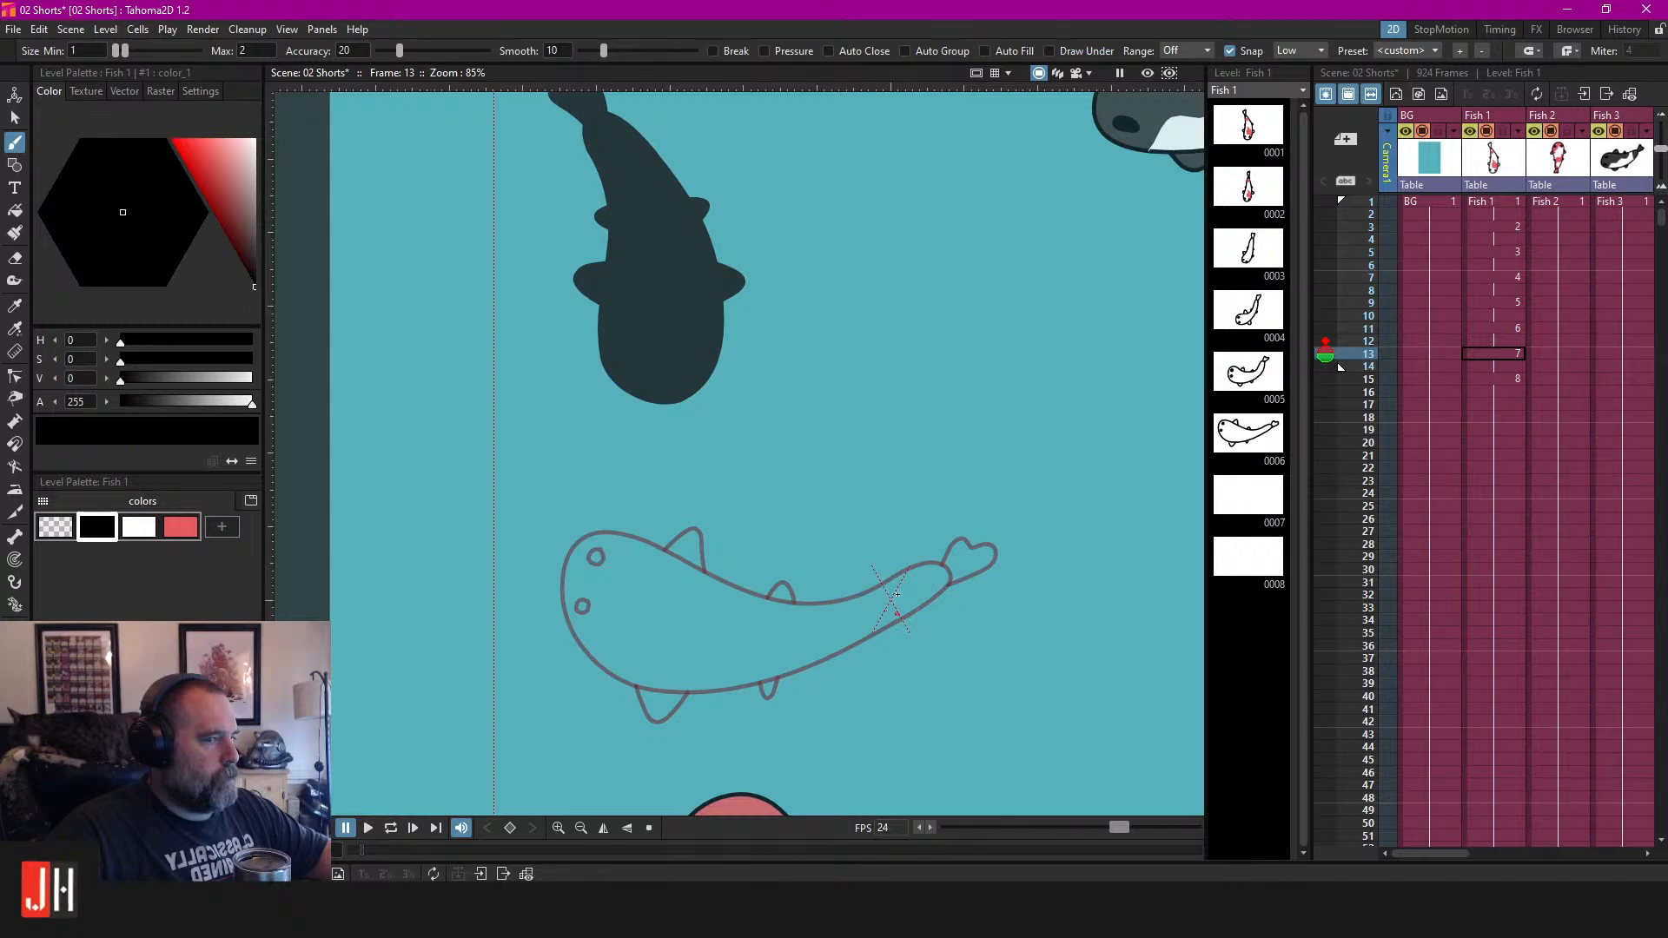
drag(897, 615, 909, 525)
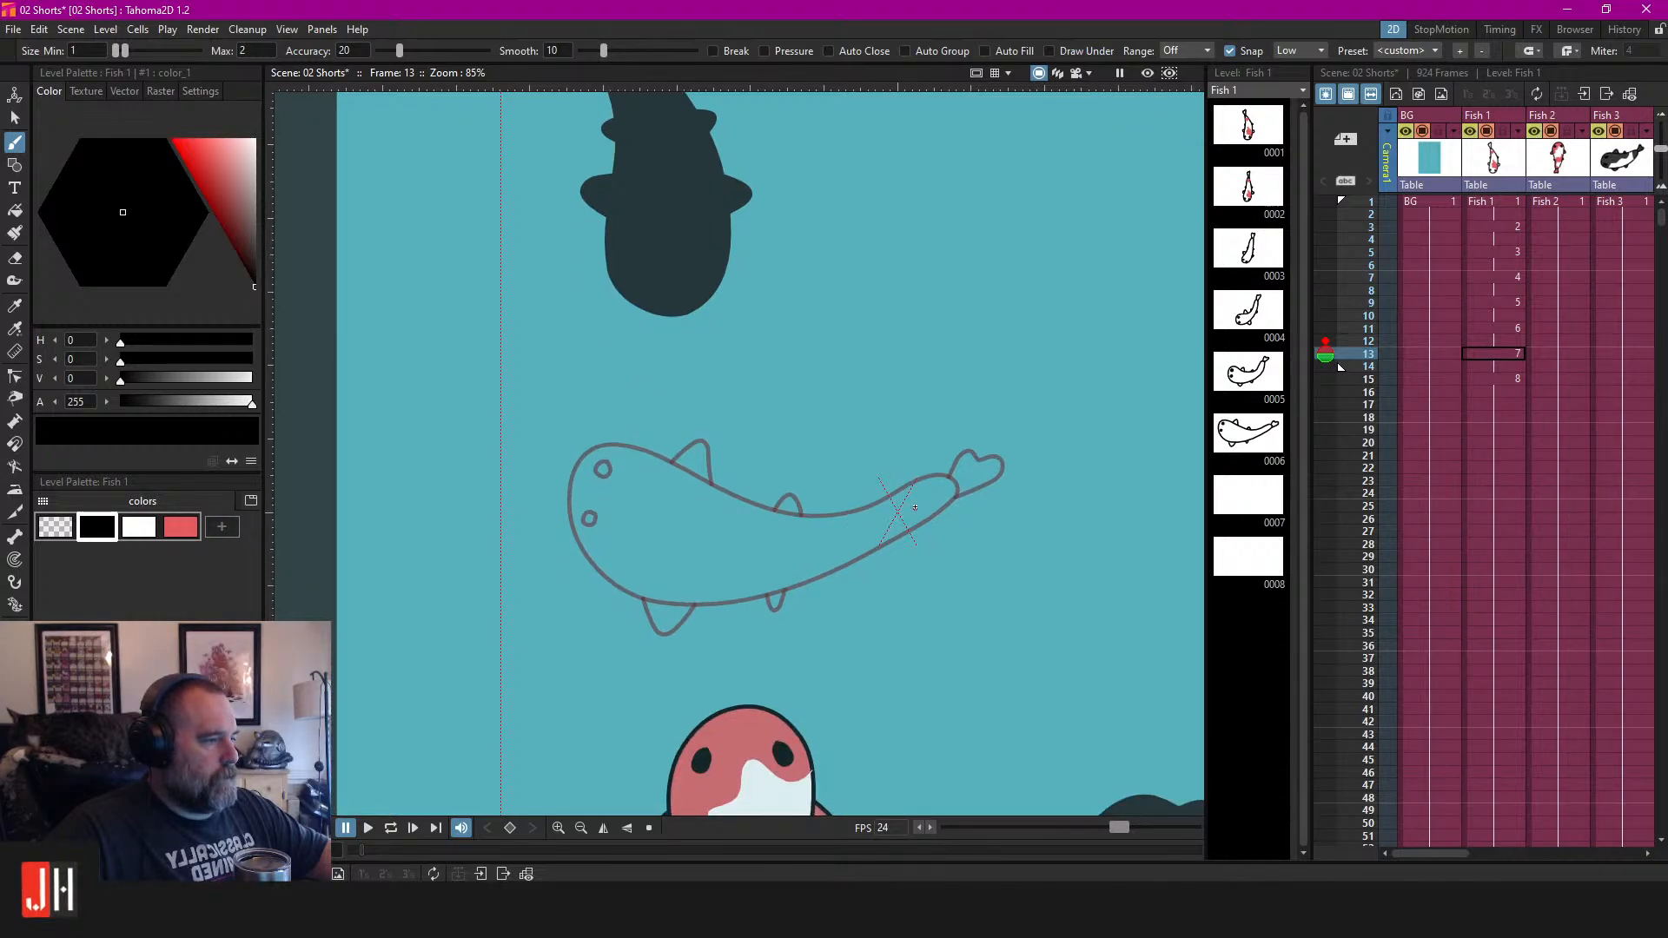
mouse_move(911, 544)
mouse_down()
mouse_move(865, 564)
mouse_move(663, 544)
mouse_up()
key(ctrl+z)
mouse_move(900, 523)
mouse_down()
mouse_move(863, 573)
mouse_move(615, 555)
mouse_move(528, 517)
mouse_move(494, 457)
mouse_move(494, 397)
mouse_up()
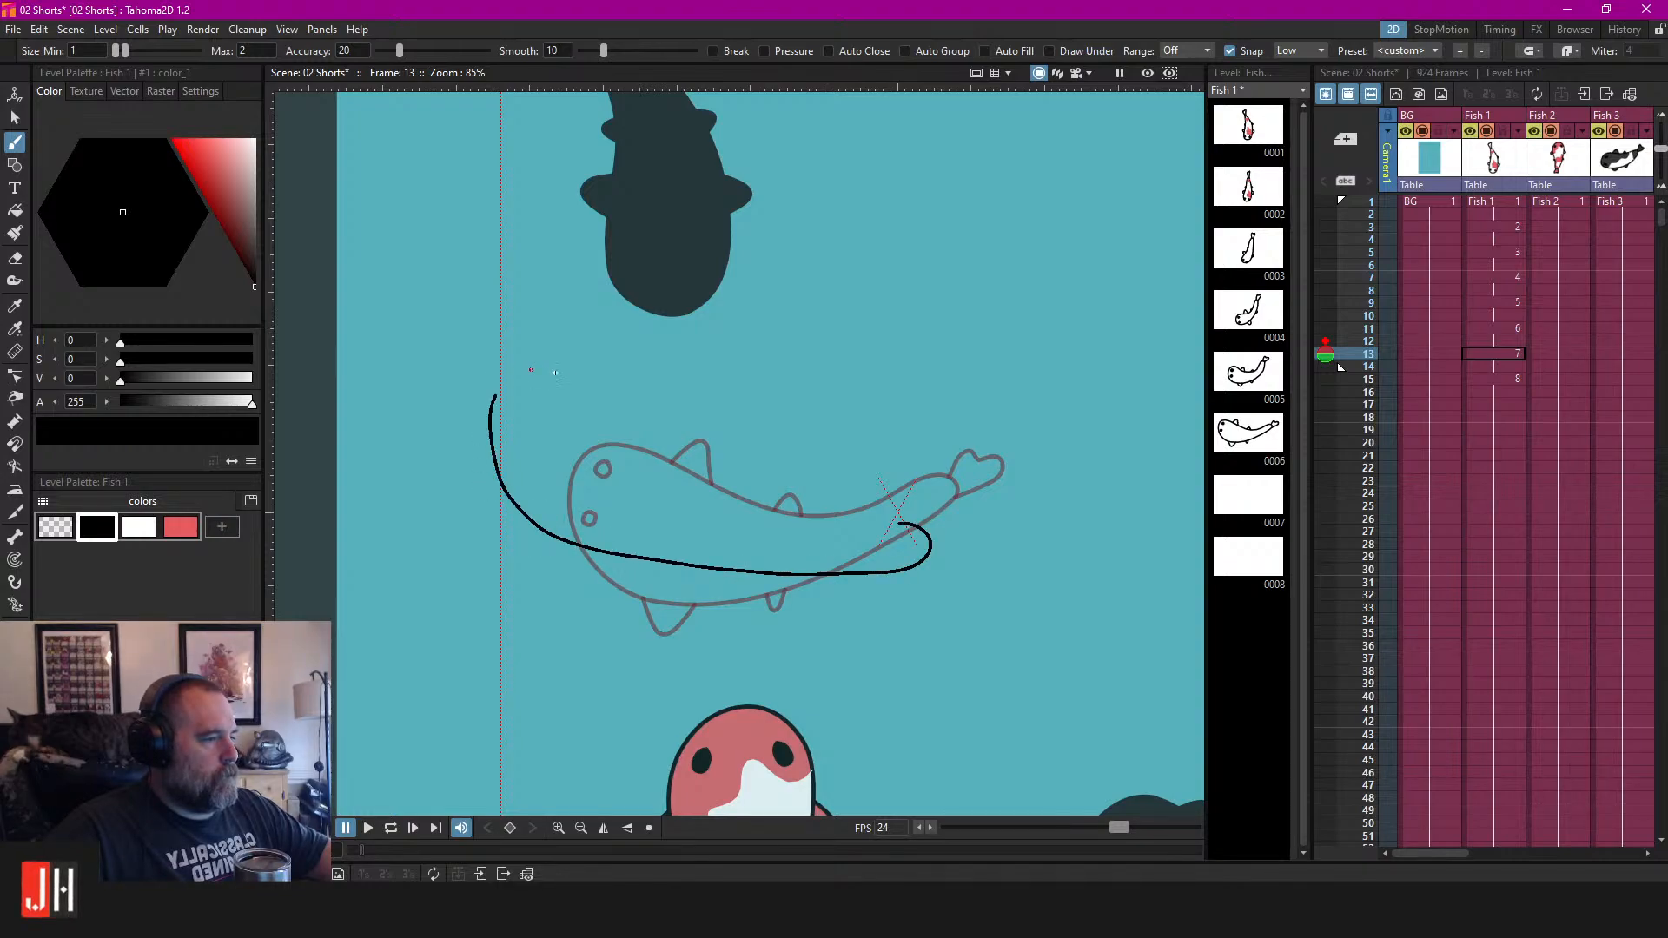
key(ctrl+z)
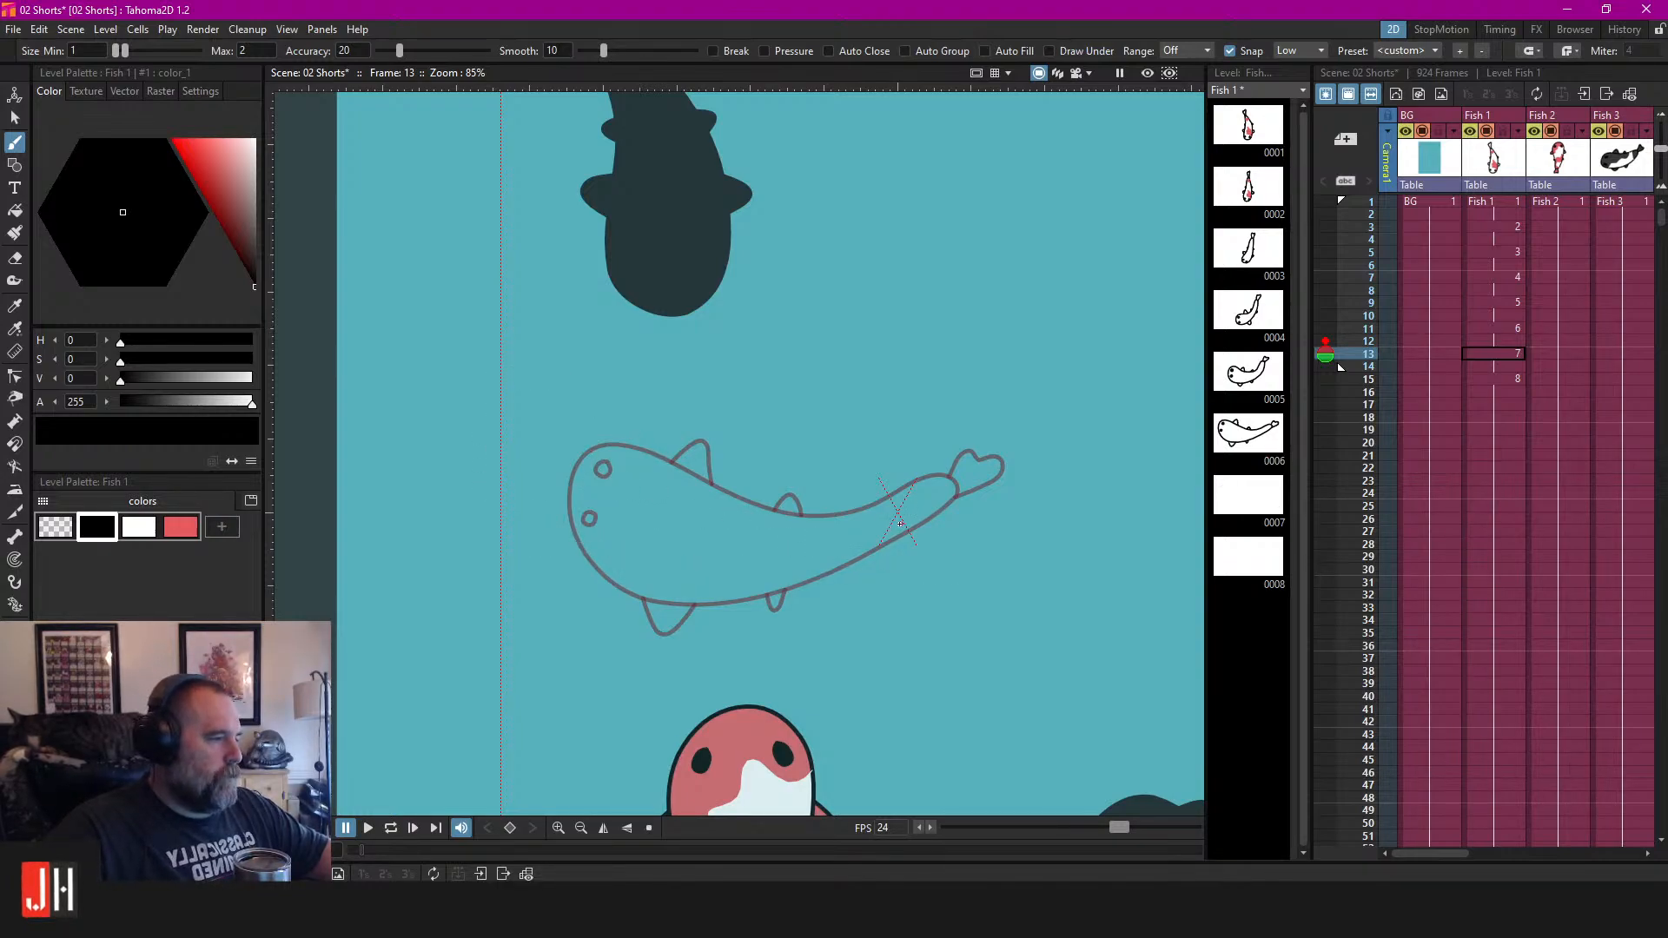
mouse_move(929, 527)
mouse_down()
mouse_move(928, 563)
mouse_move(865, 583)
mouse_move(667, 576)
mouse_up()
key(ctrl+z)
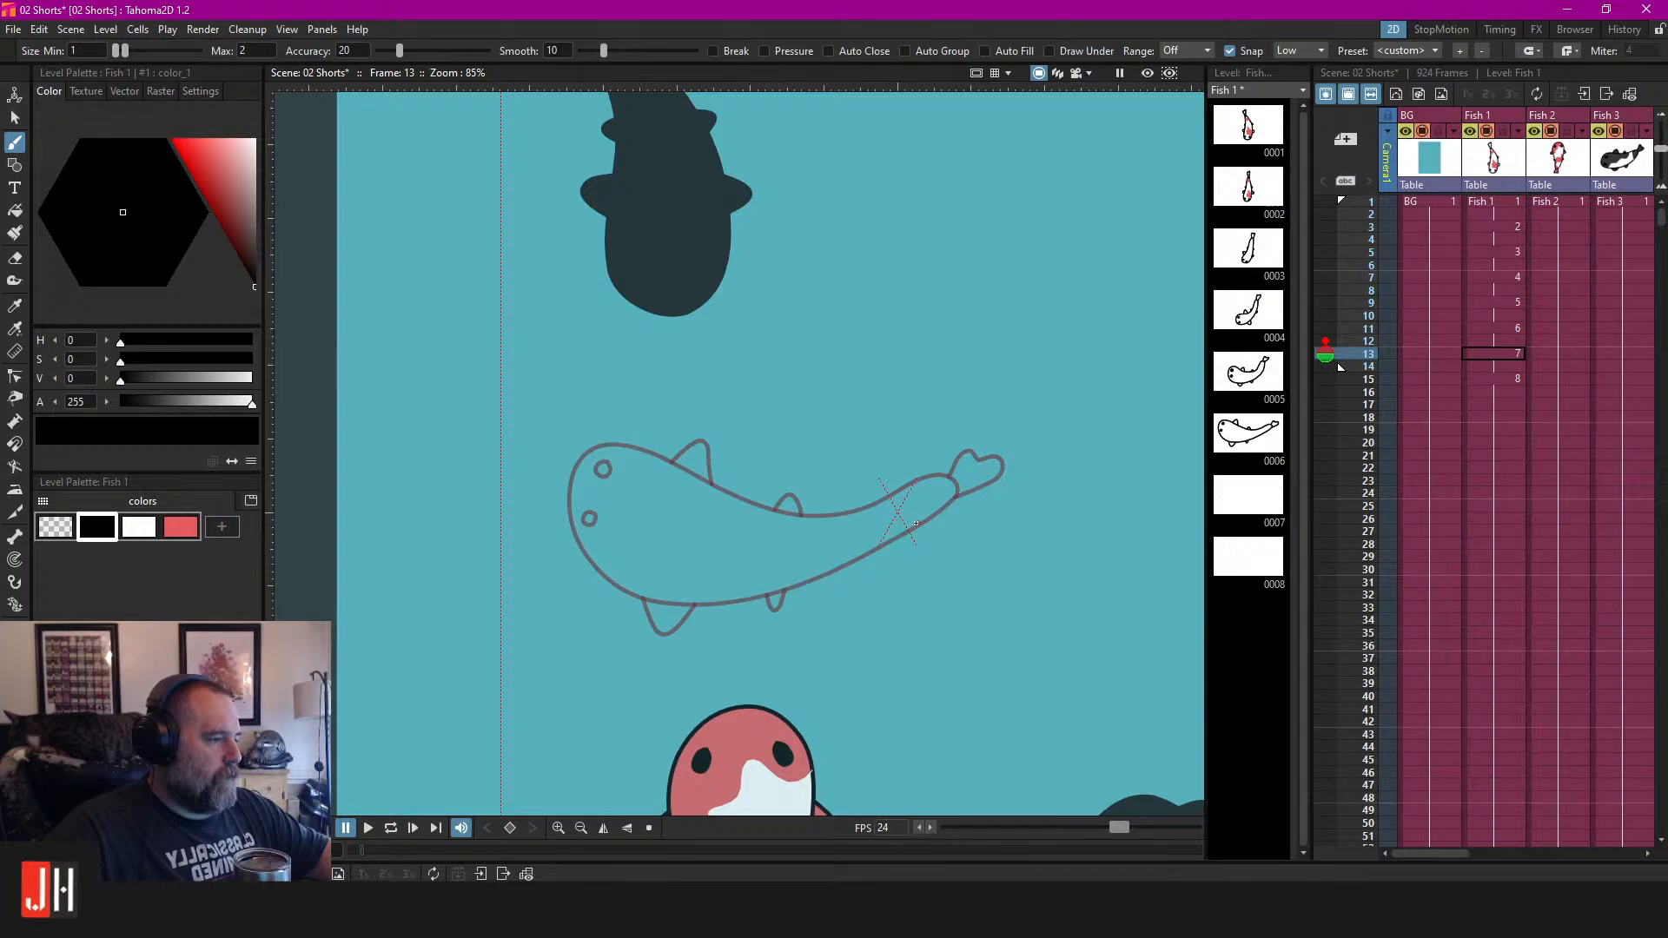
mouse_move(892, 529)
mouse_down()
mouse_move(892, 576)
mouse_move(902, 529)
mouse_move(934, 522)
mouse_move(929, 563)
mouse_move(868, 590)
mouse_move(768, 593)
mouse_move(584, 543)
mouse_move(547, 504)
mouse_up()
key(ctrl+z)
key(ctrl+z)
drag(901, 488, 915, 470)
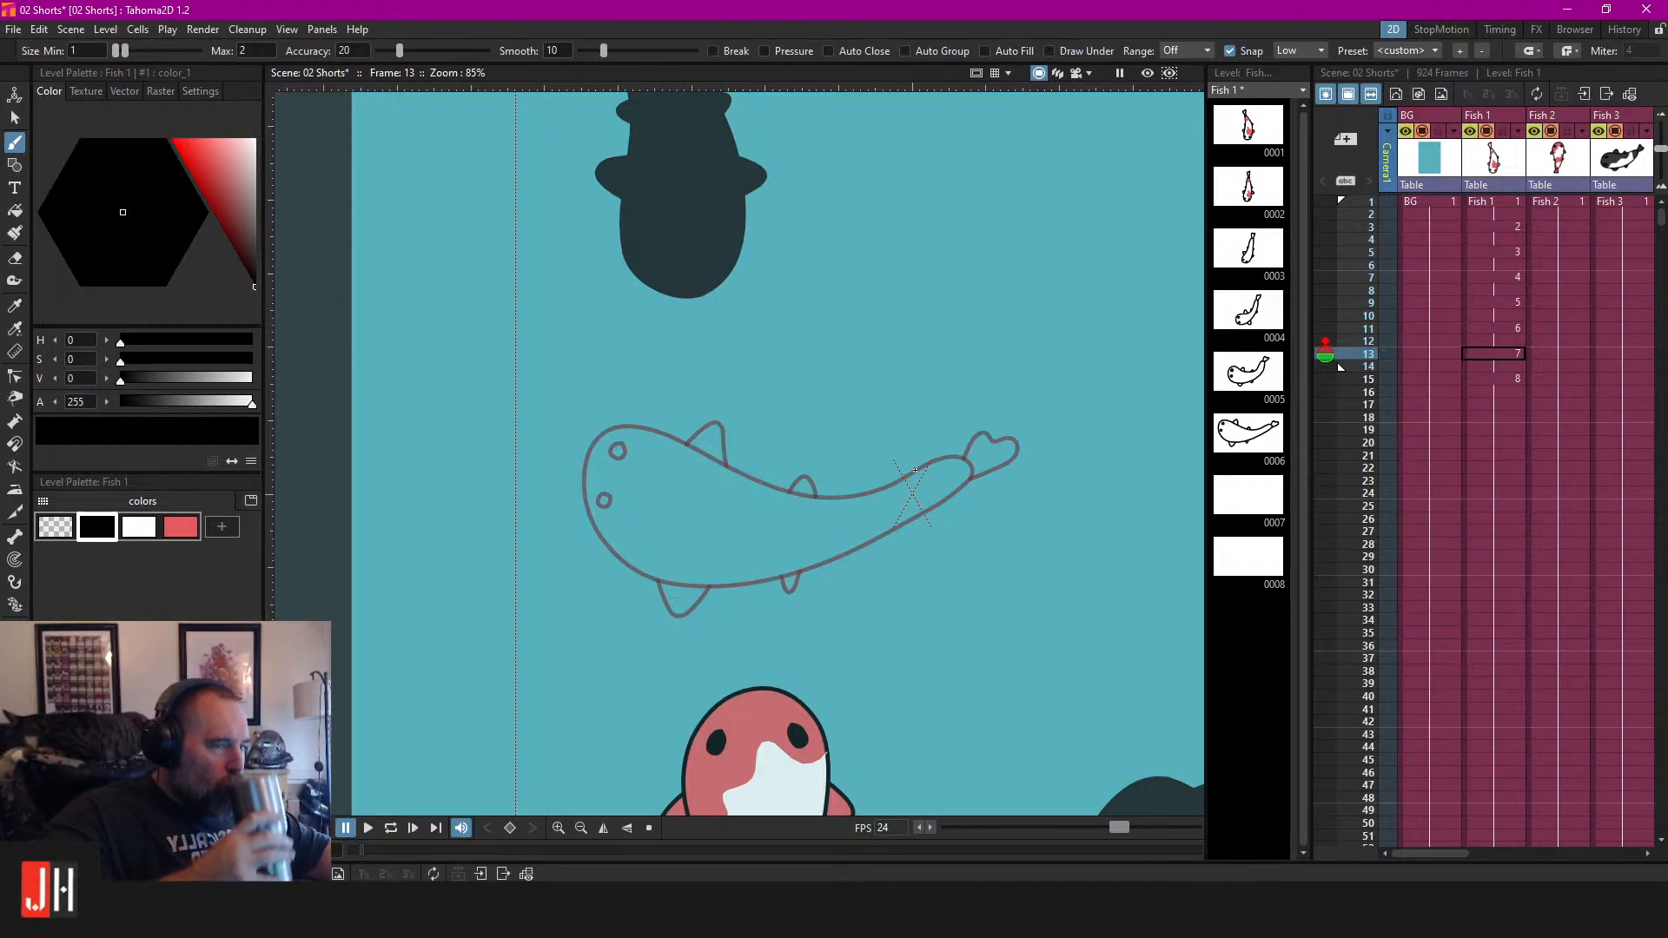
scroll(922, 506, up, 1)
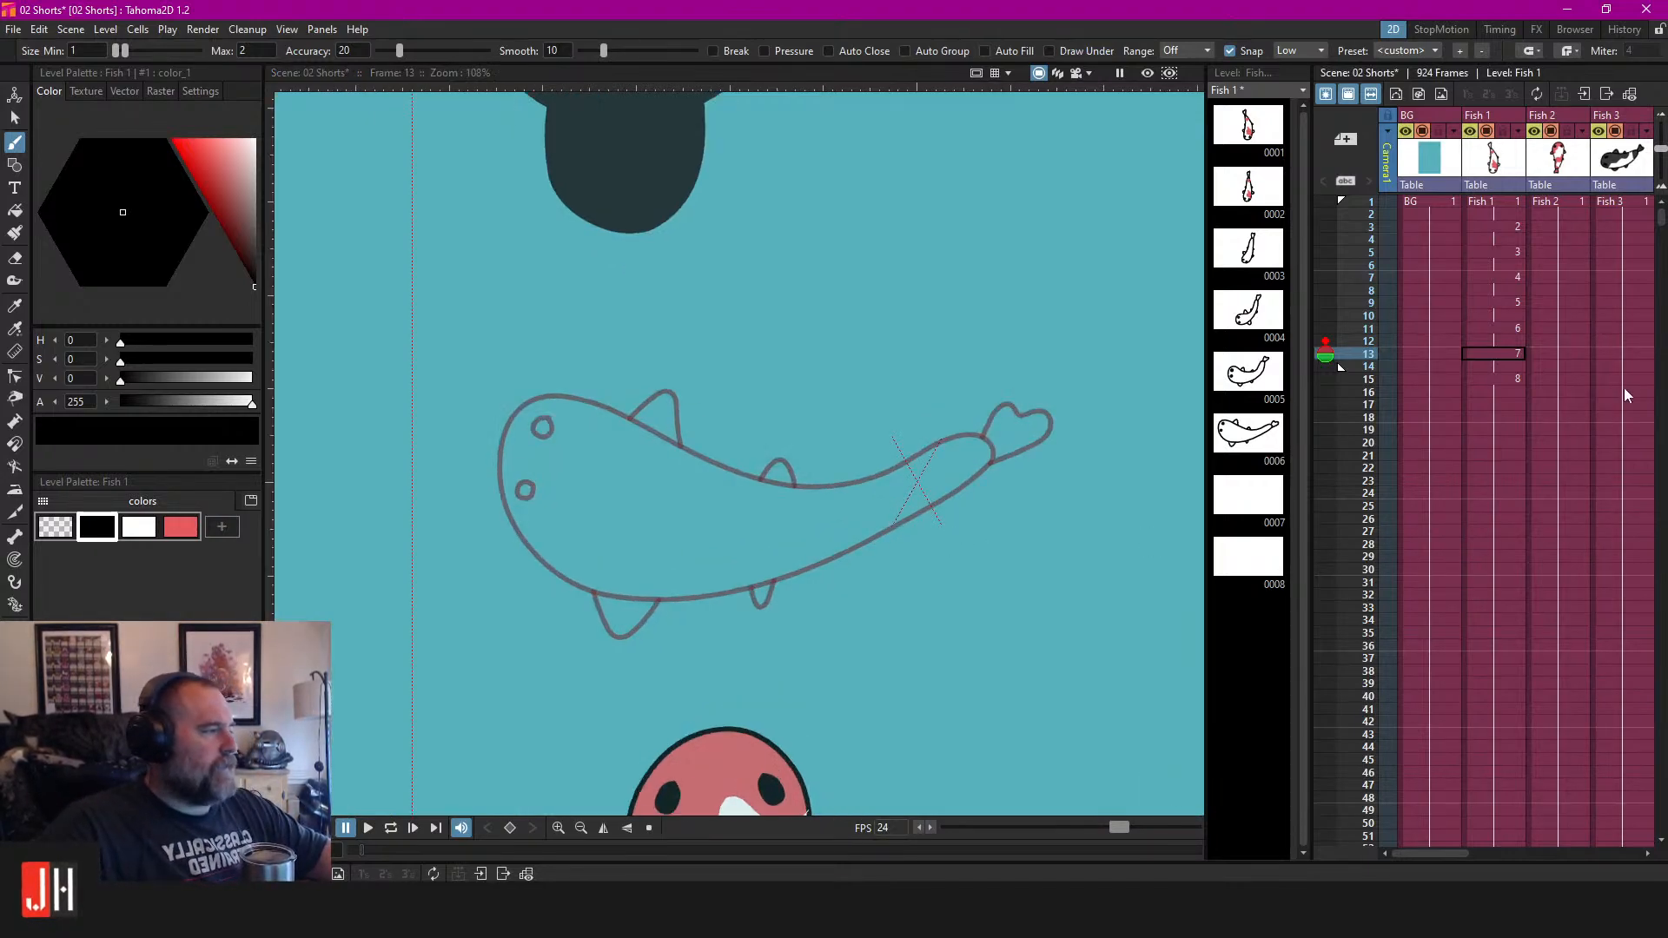
click(1500, 331)
click(1503, 355)
scroll(924, 484, up, 1)
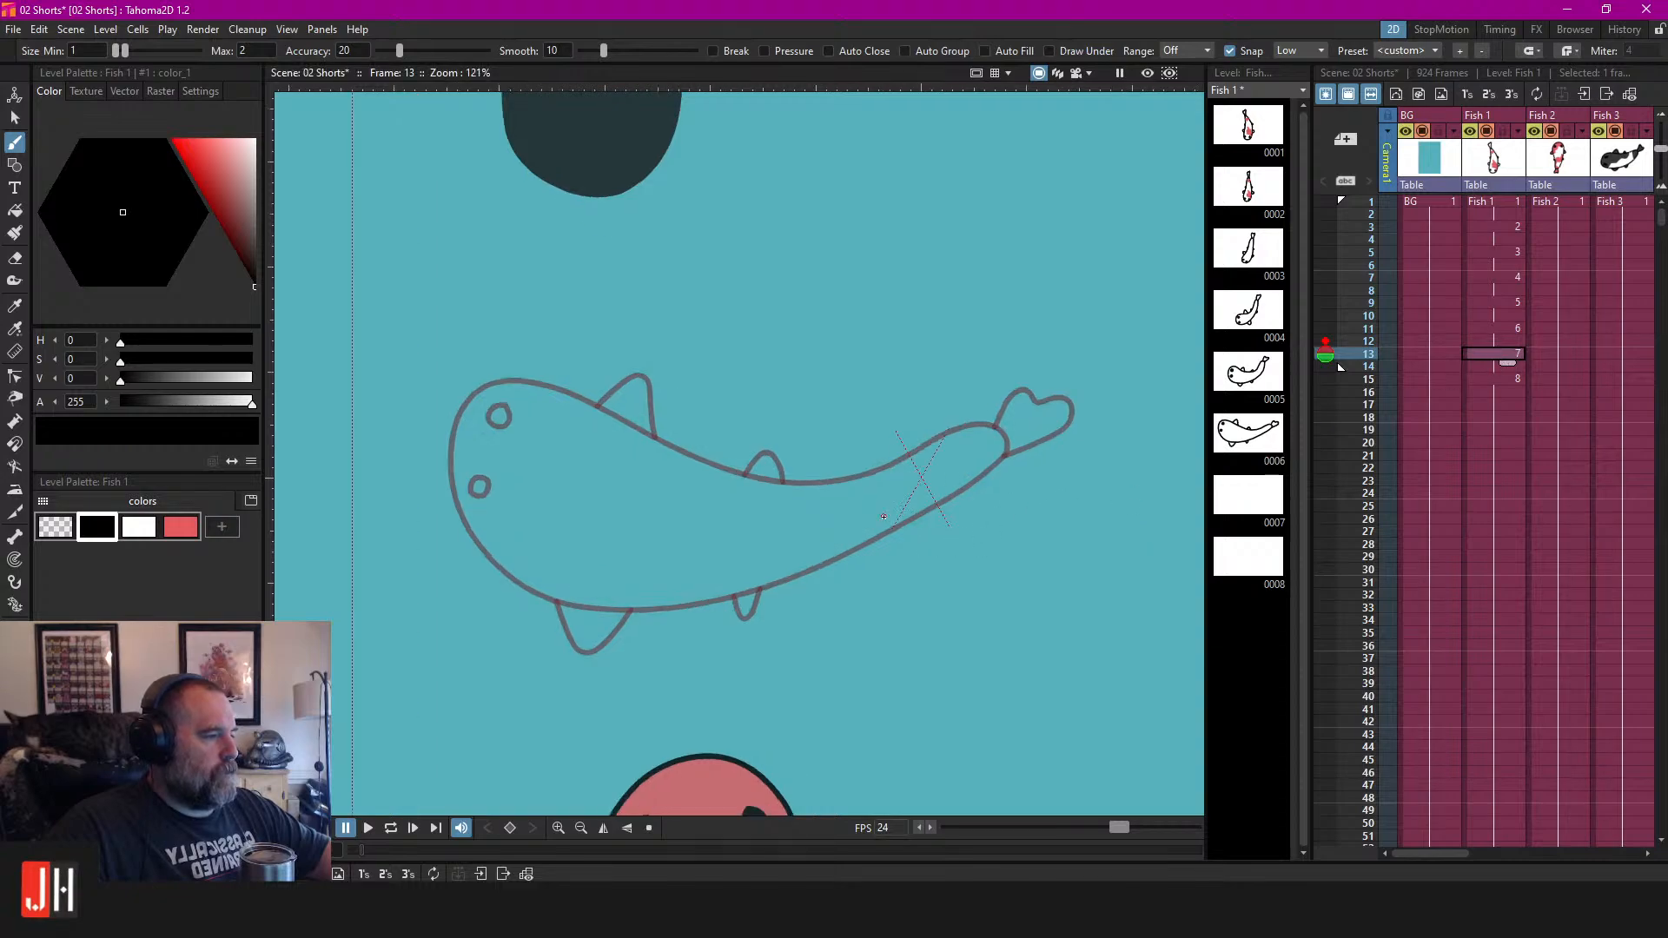
mouse_move(958, 516)
mouse_down()
mouse_move(906, 557)
mouse_move(814, 577)
mouse_move(568, 554)
mouse_up()
scroll(960, 522, down, 3)
key(ctrl+z)
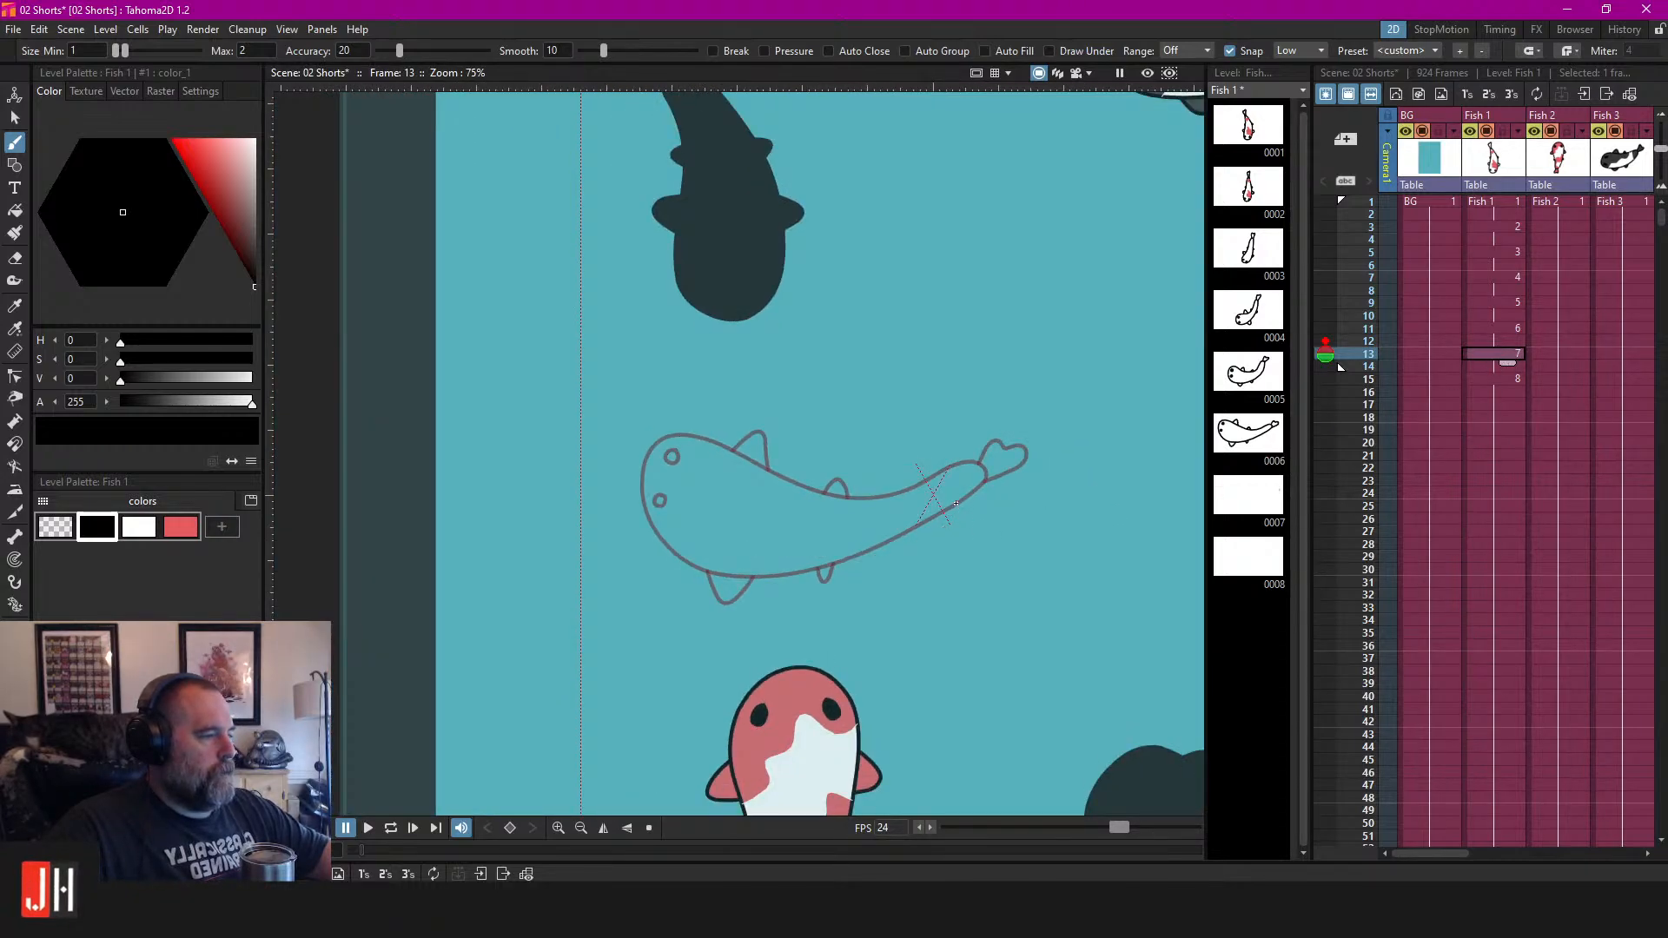
mouse_move(963, 502)
mouse_down()
mouse_move(919, 570)
mouse_move(640, 531)
mouse_move(591, 471)
mouse_move(585, 432)
mouse_move(601, 396)
mouse_move(638, 386)
mouse_move(842, 502)
mouse_move(961, 502)
mouse_move(986, 534)
mouse_move(951, 564)
mouse_move(865, 577)
mouse_move(646, 557)
mouse_move(538, 500)
mouse_move(526, 403)
mouse_move(564, 365)
mouse_move(605, 362)
mouse_move(747, 469)
mouse_move(839, 507)
mouse_up()
scroll(956, 538, up, 2)
key(ctrl+z)
Draw the fish's closed body outline in black at frame 13, with the tail end lower than in the onion-skinned previous drawing.
drag(947, 512, 951, 514)
scroll(960, 516, up, 2)
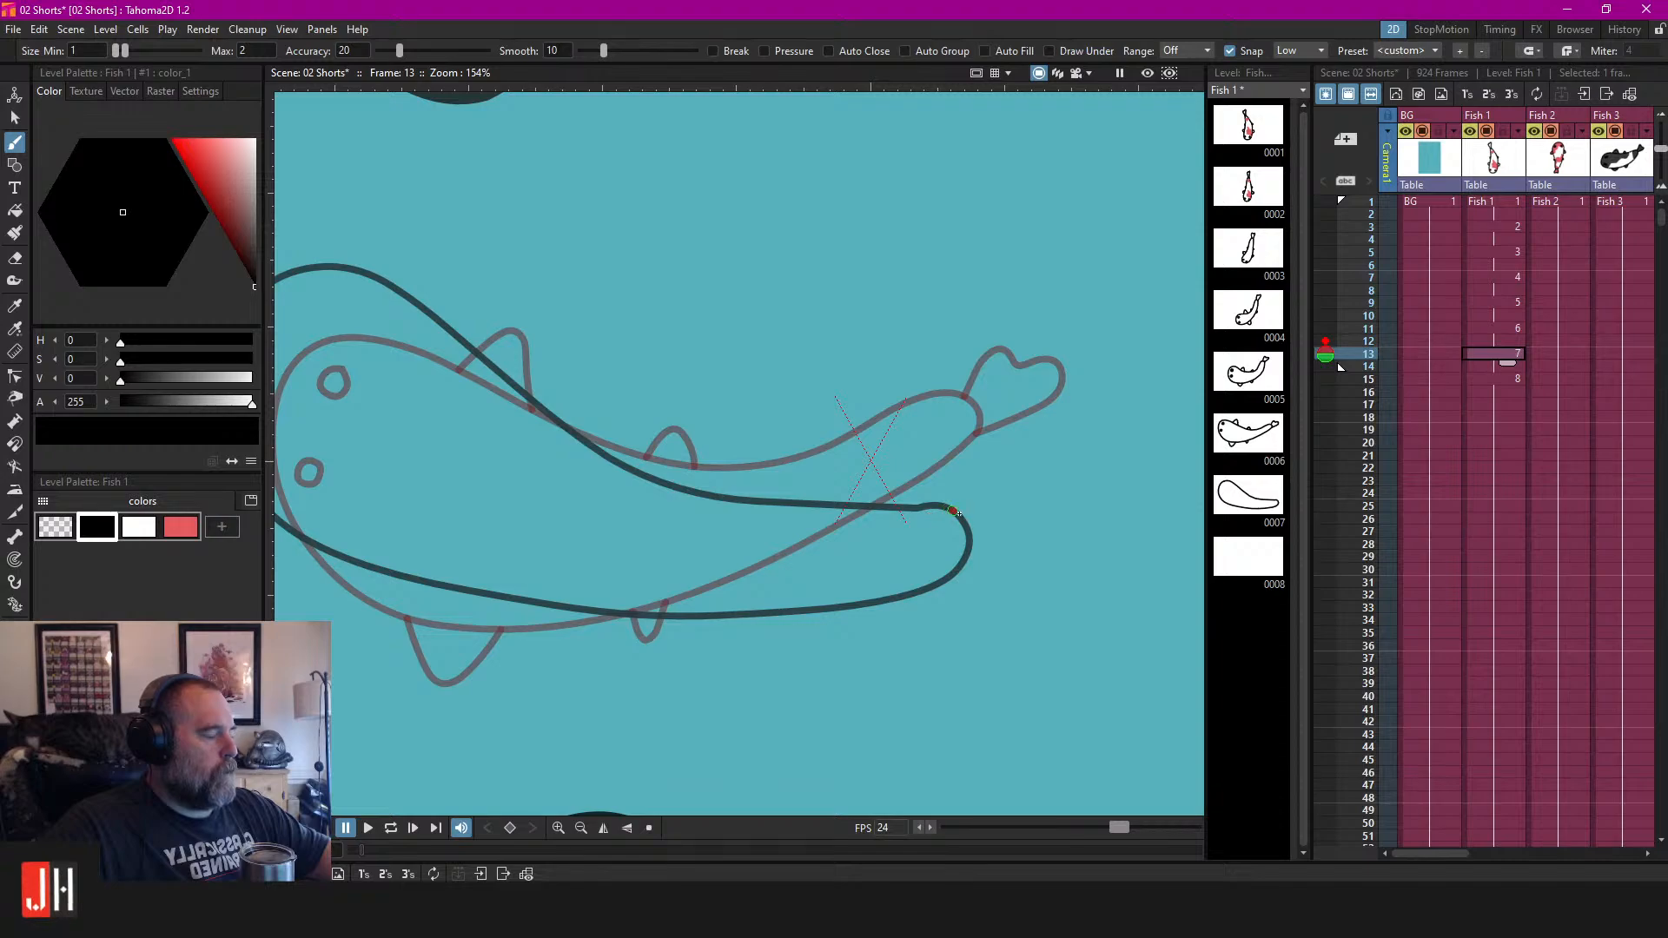
Draw the notched tail fin in black at the end of the fish's tail at frame 13.
key(s)
click(943, 506)
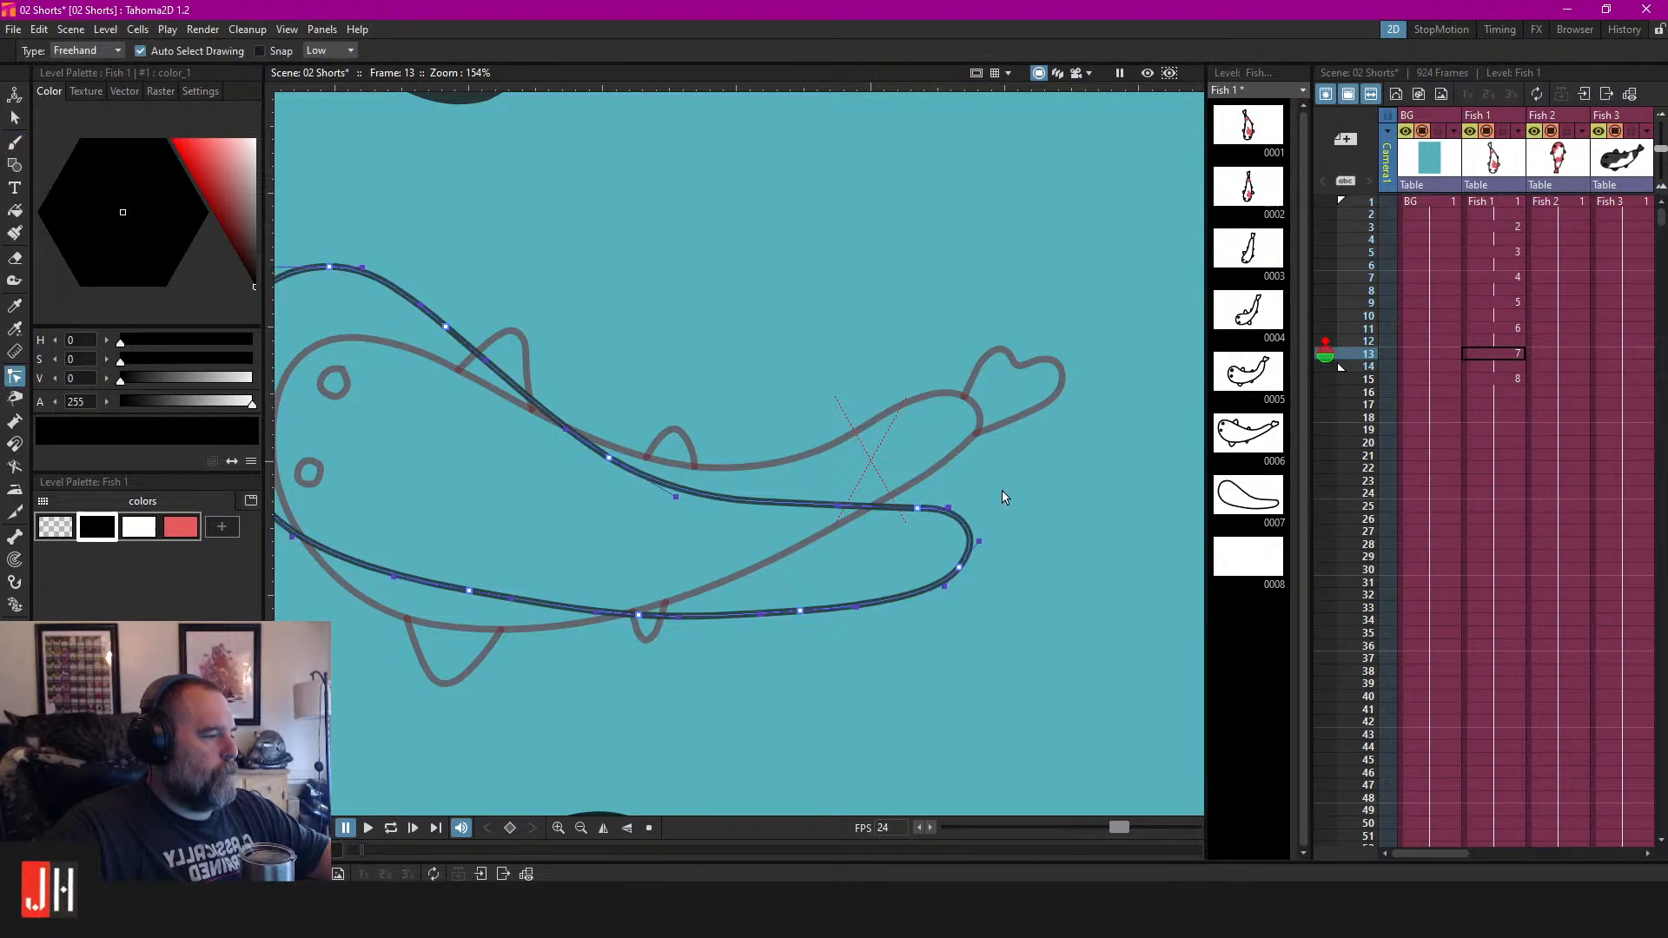
scroll(998, 566, down, 1)
key(b)
mouse_move(973, 526)
mouse_down()
mouse_move(1008, 503)
mouse_move(1069, 561)
mouse_up()
key(ctrl+z)
mouse_move(972, 531)
mouse_down()
mouse_move(1014, 488)
mouse_move(1053, 530)
mouse_move(1017, 569)
mouse_move(975, 568)
mouse_up()
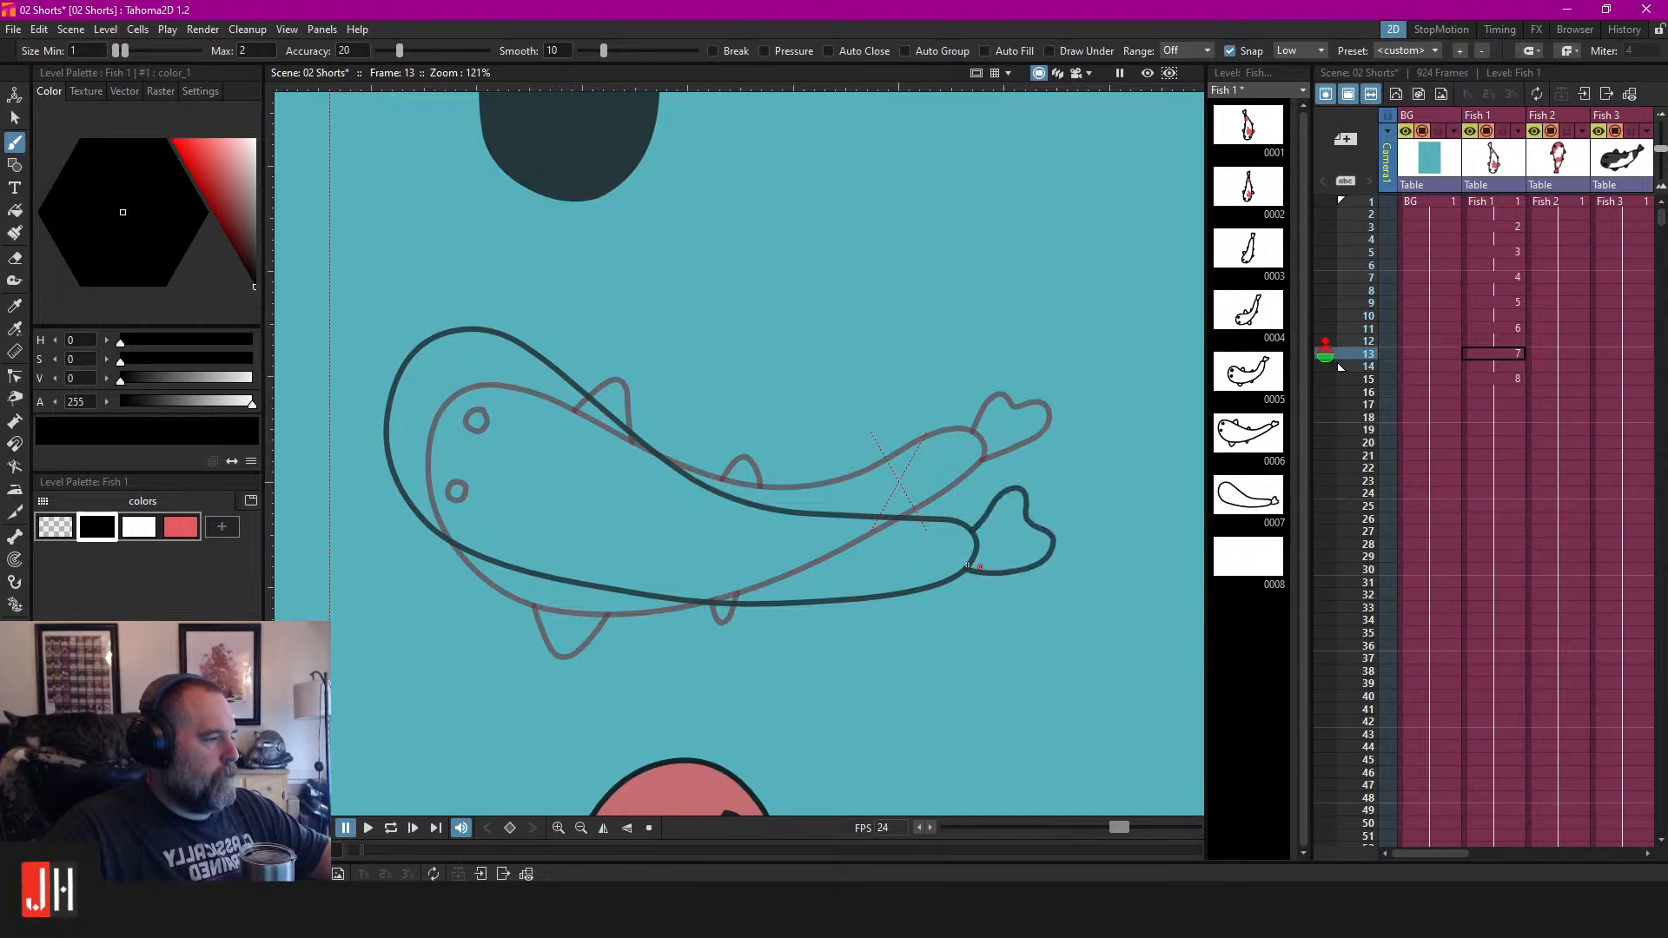
Draw the two larger front fins in black, one across the upper and one across the lower body line.
scroll(714, 398, up, 4)
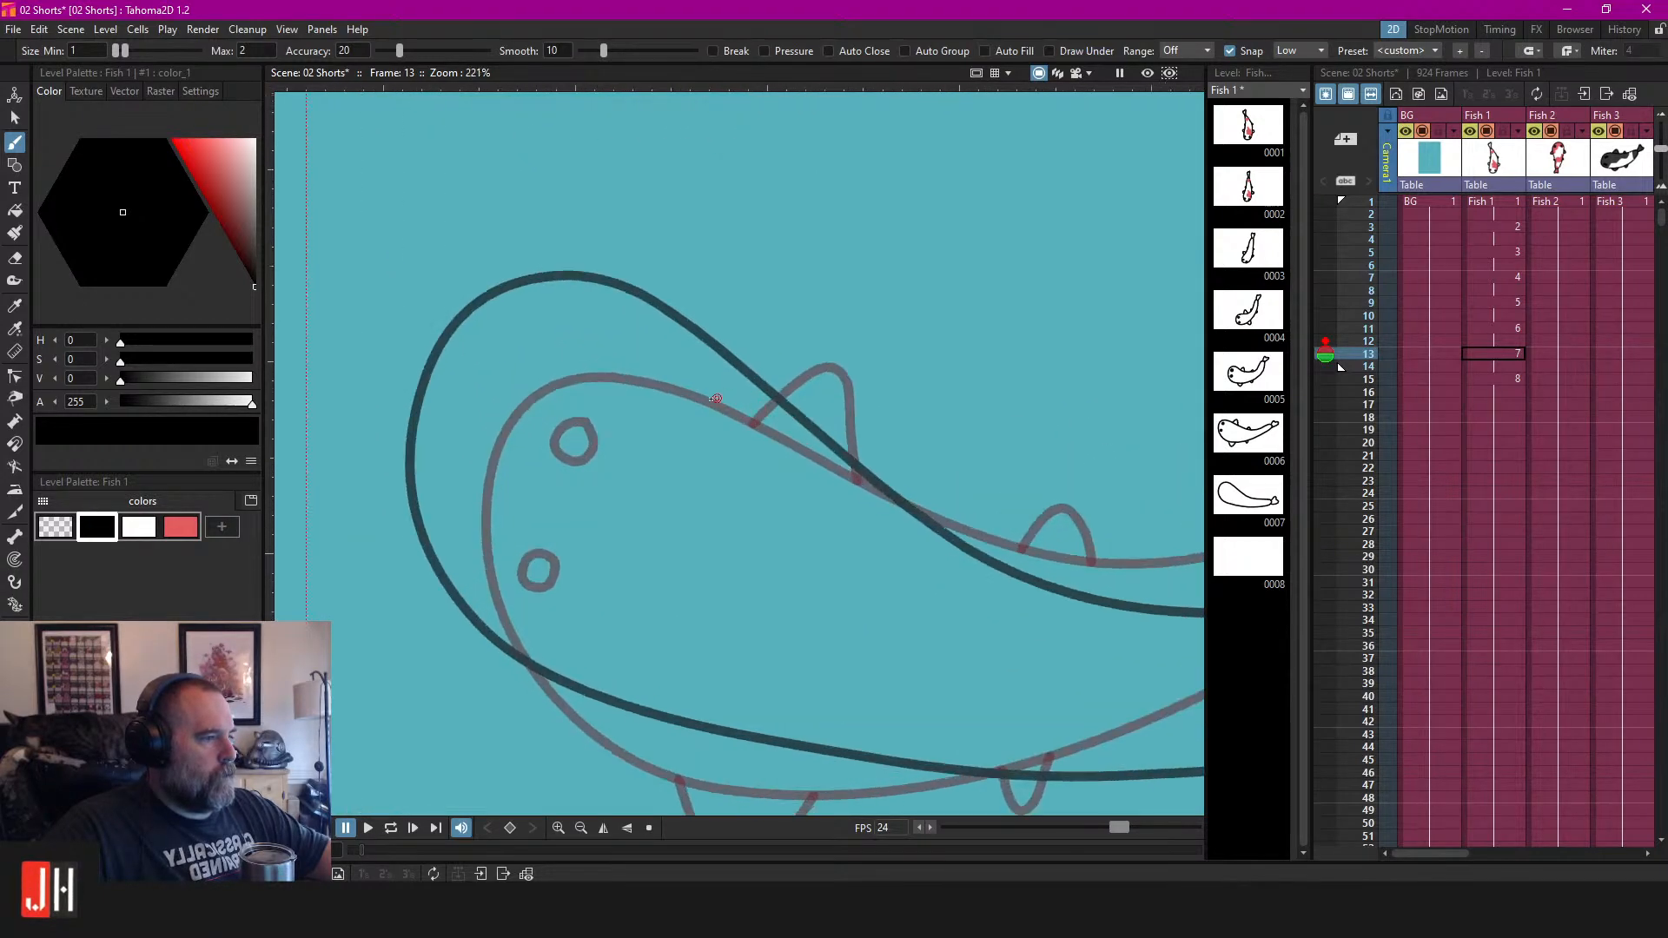
mouse_move(672, 357)
mouse_down()
mouse_move(726, 308)
mouse_move(818, 308)
mouse_move(751, 444)
mouse_up()
drag(774, 504, 818, 361)
mouse_move(583, 478)
mouse_down()
mouse_move(663, 615)
mouse_move(753, 516)
mouse_up()
key(ctrl+z)
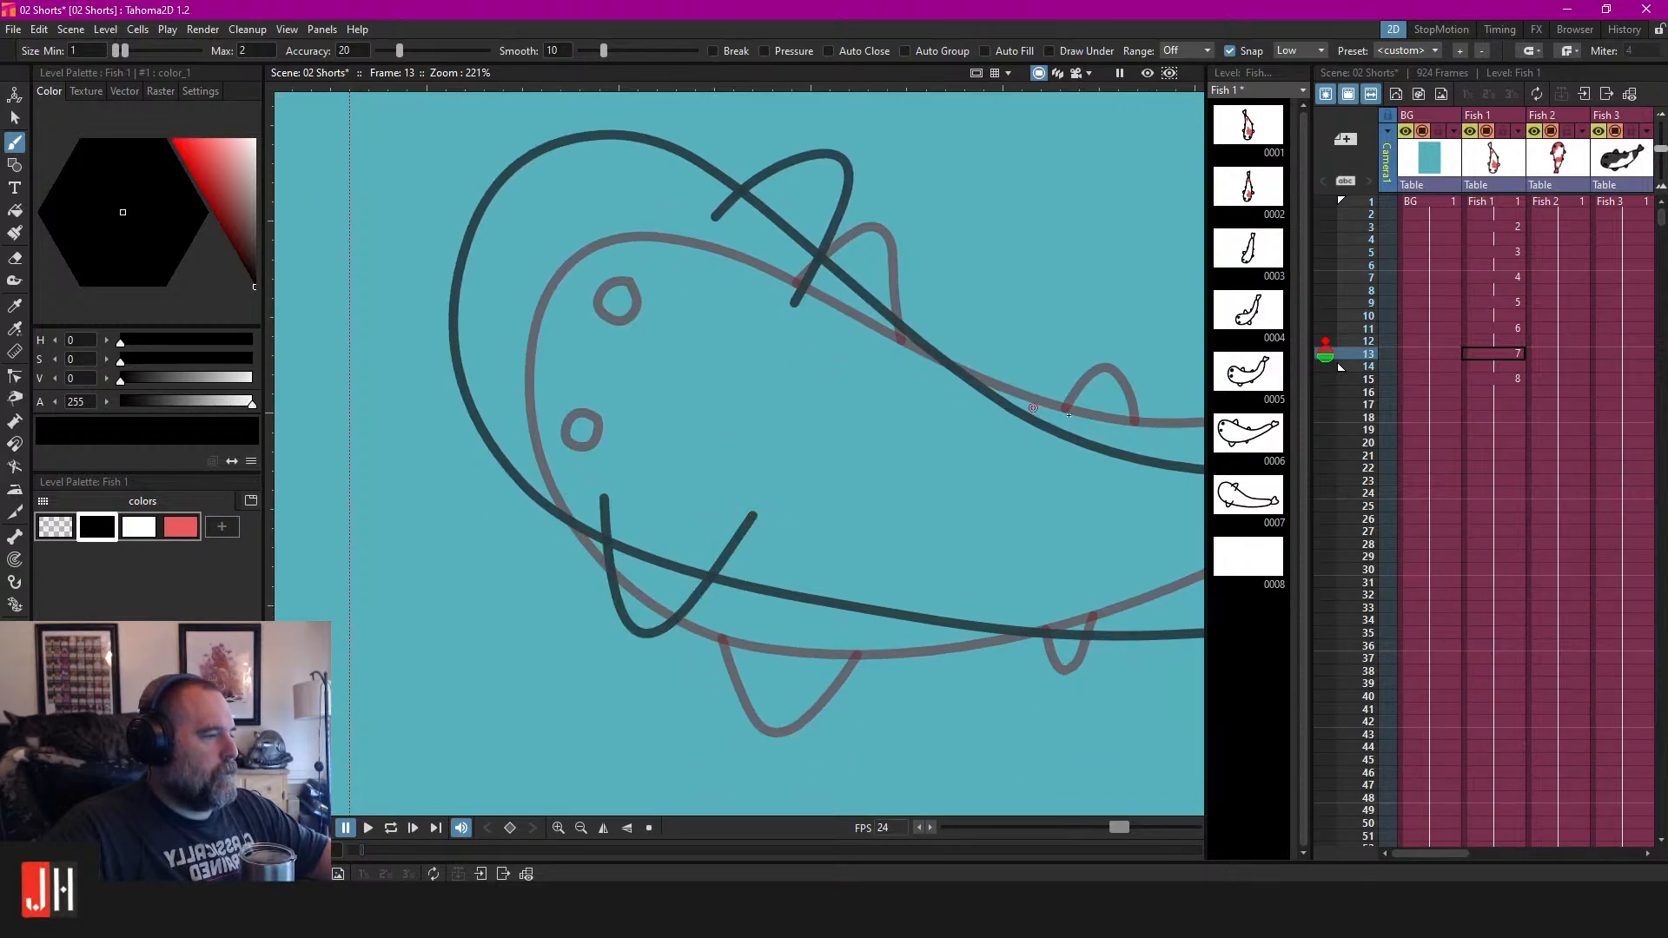
Draw the two smaller rear fins in black across the upper and lower body lines, slightly ahead of the onion-skinned ones.
drag(1072, 416, 798, 458)
drag(869, 393, 824, 494)
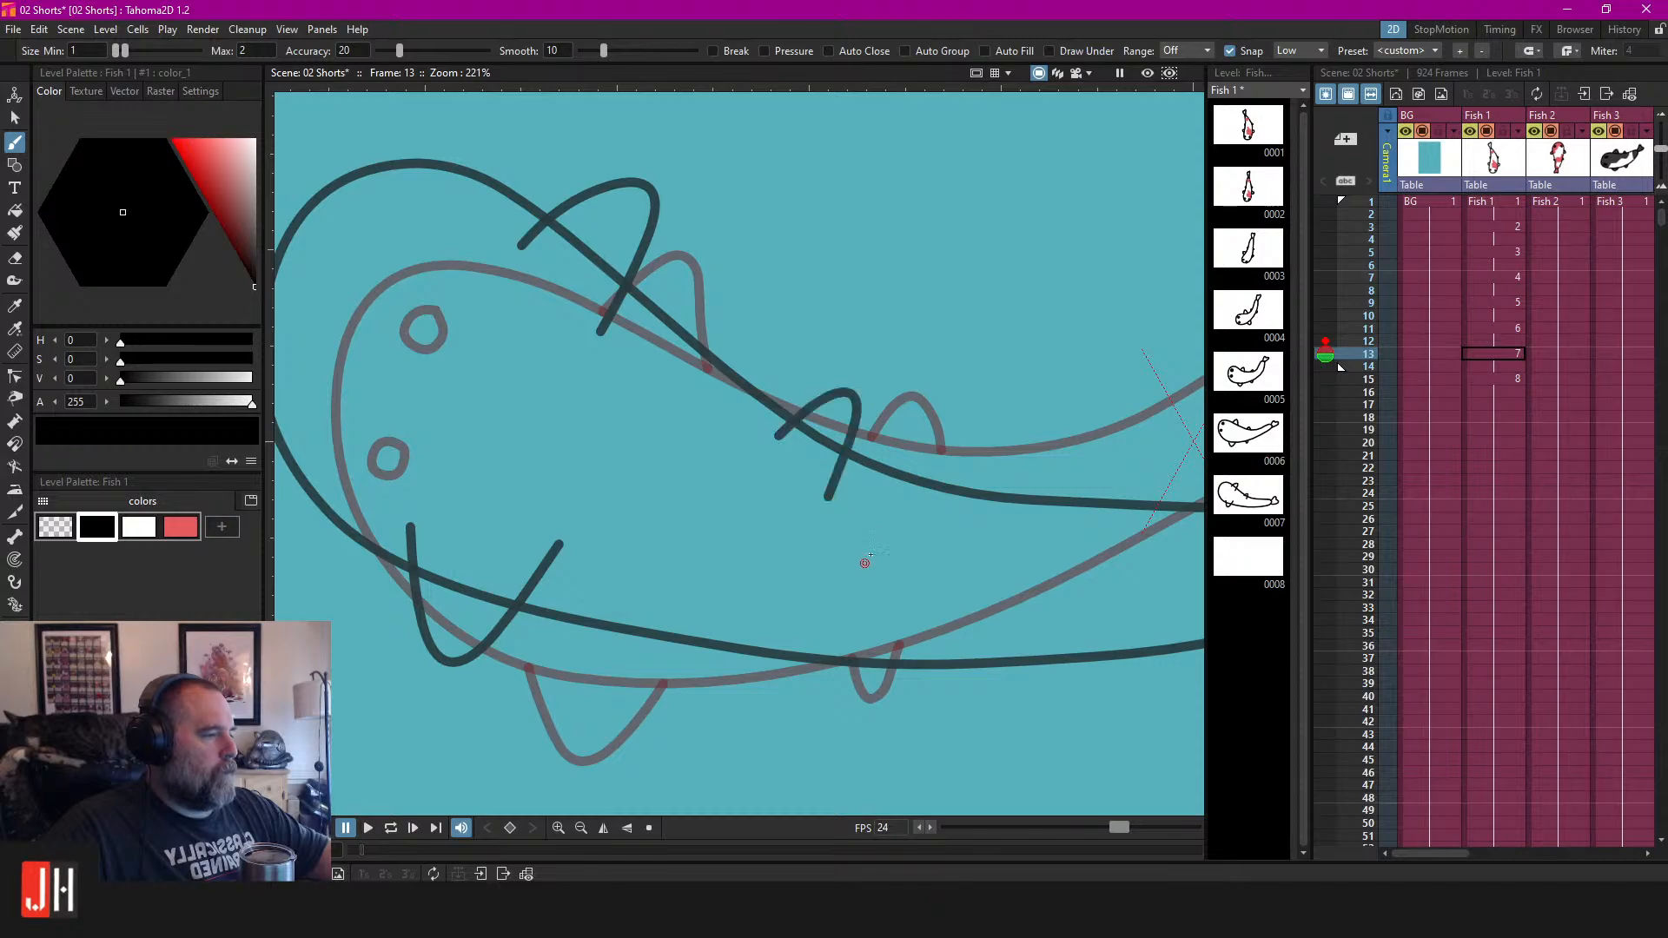
scroll(864, 562, down, 1)
key(ctrl+z)
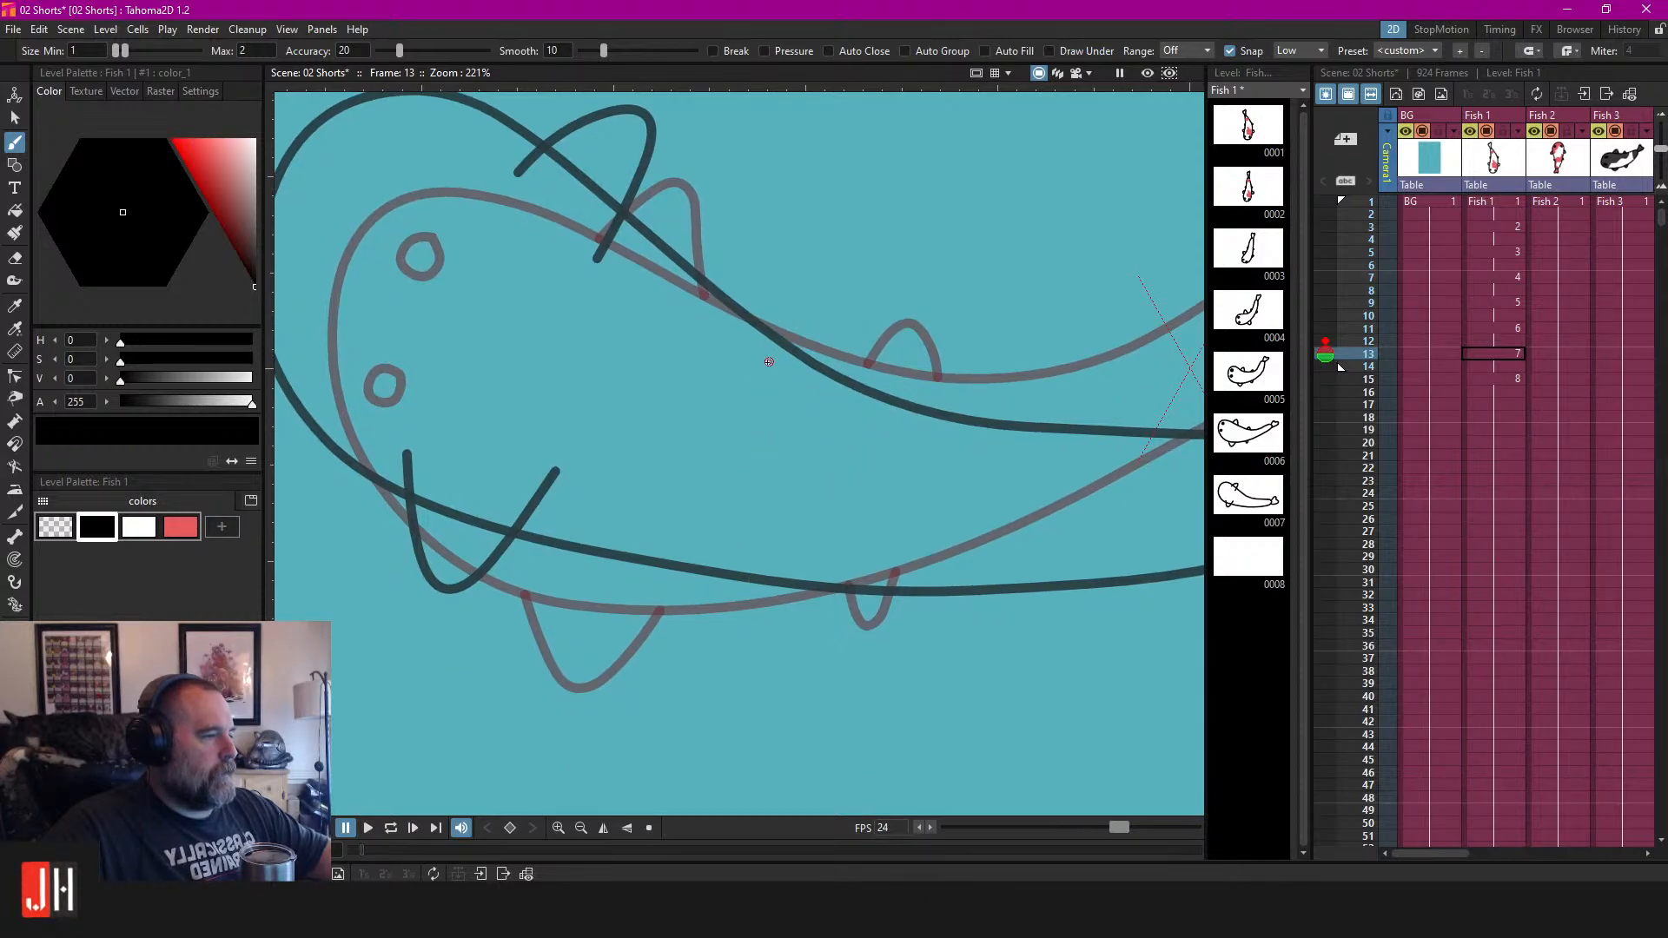
drag(758, 361, 843, 405)
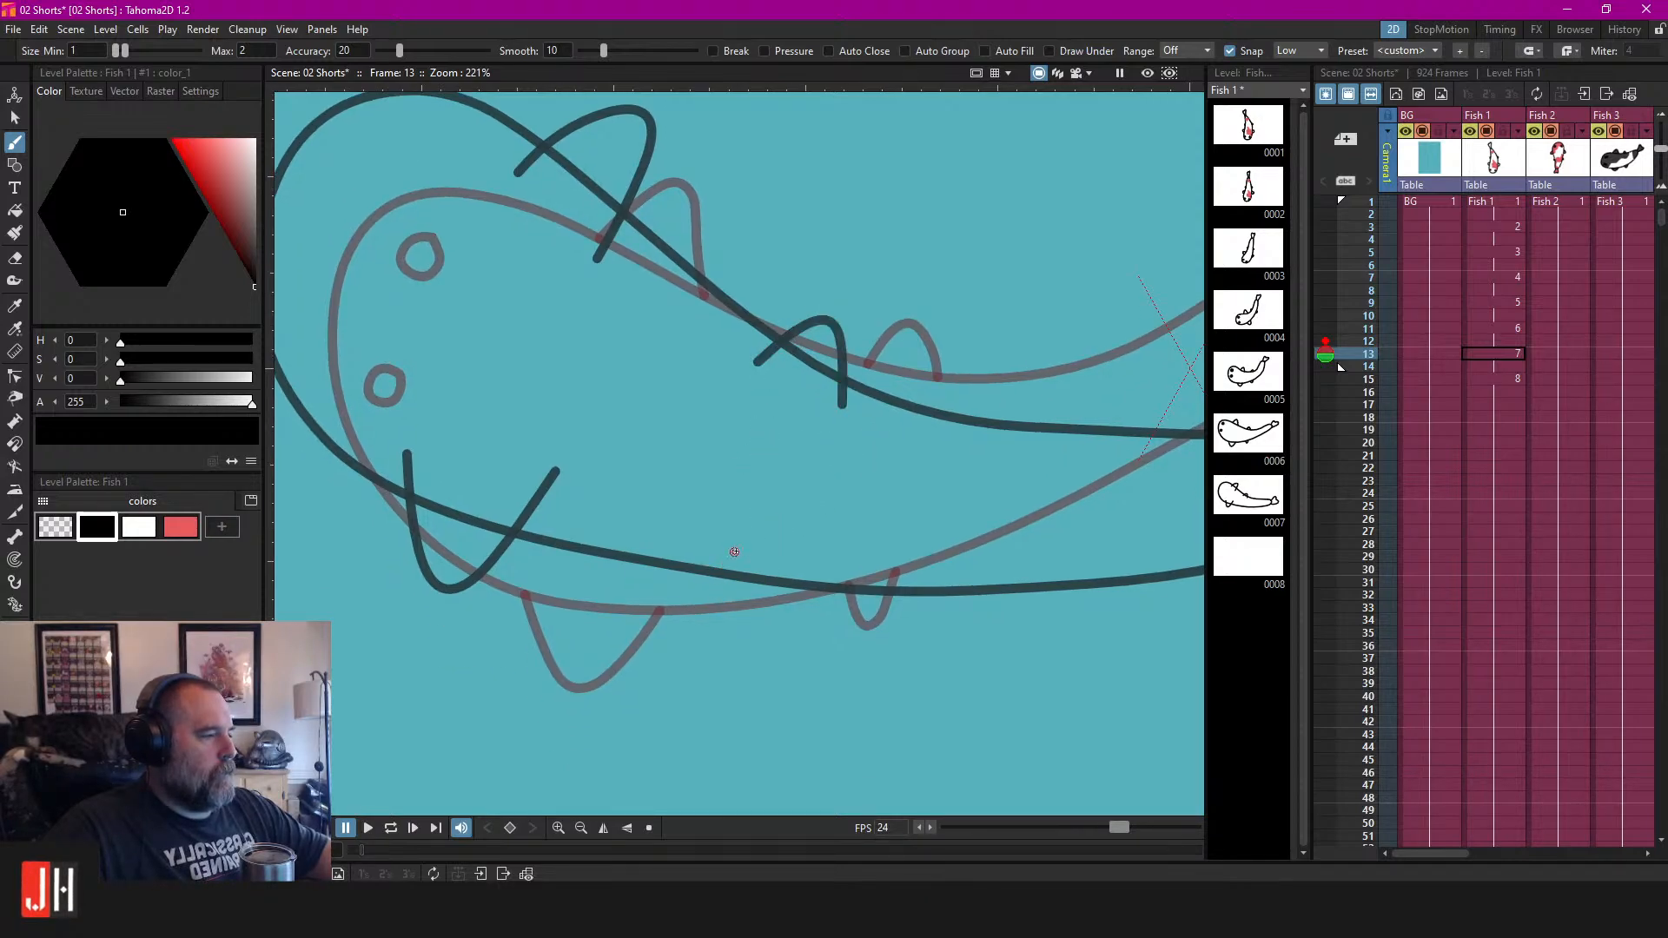
drag(757, 604, 837, 556)
Draw two small round eyes on the fish's head and fill them with black.
scroll(856, 560, down, 10)
scroll(721, 447, up, 11)
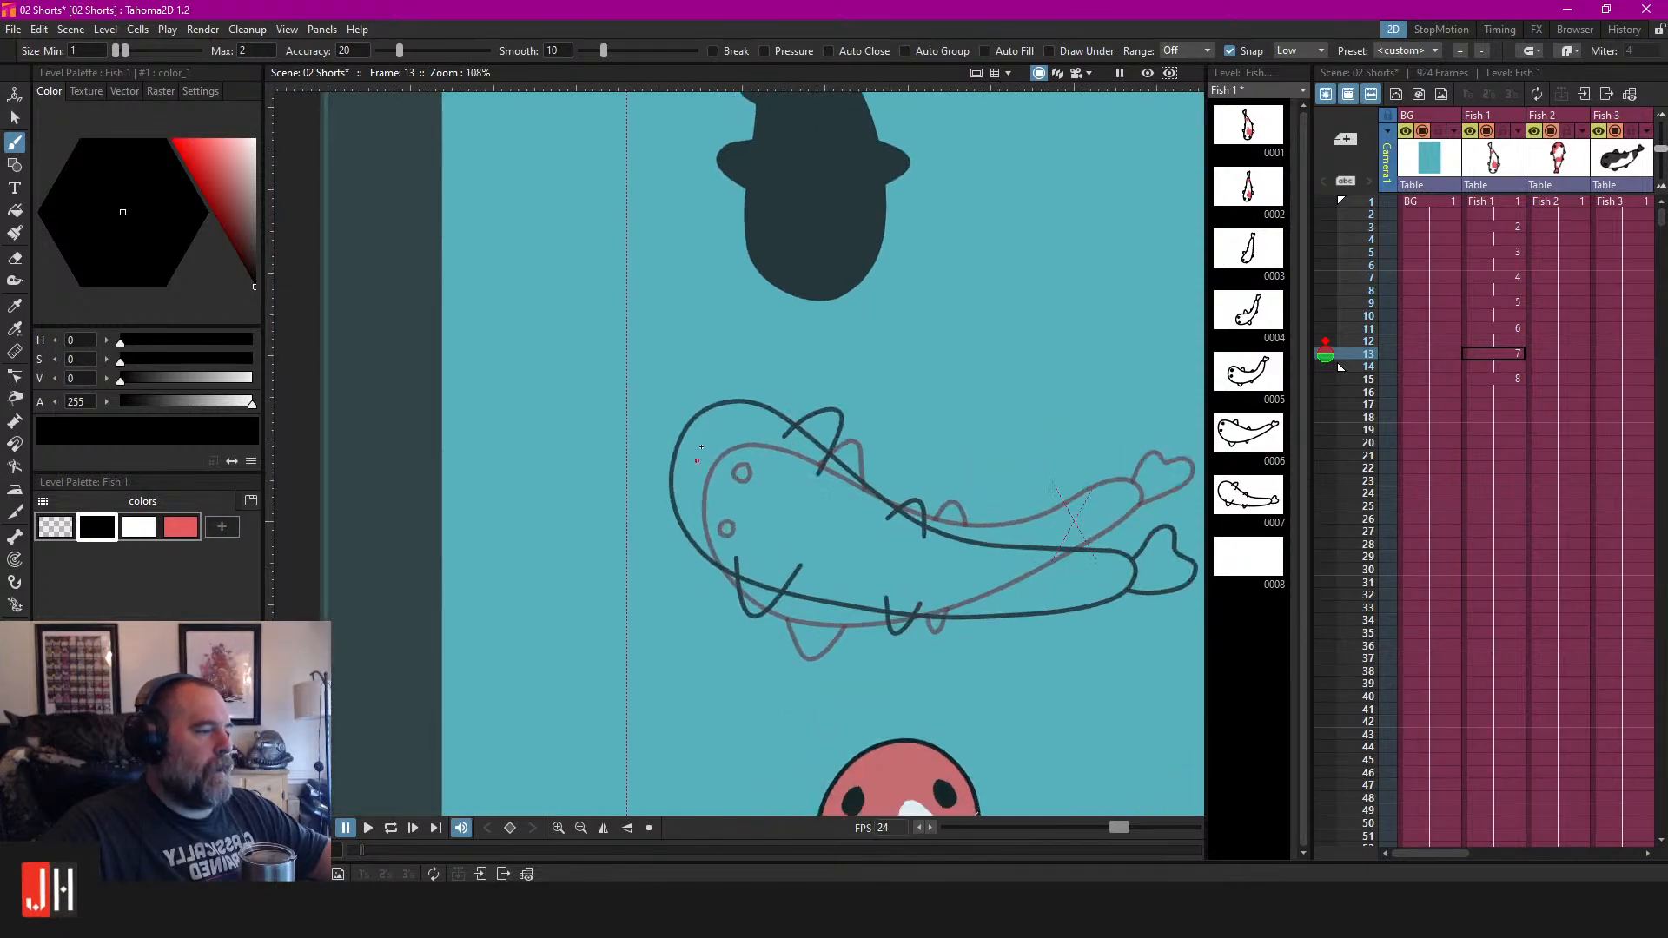
scroll(757, 445, up, 1)
mouse_move(681, 399)
mouse_down()
mouse_move(731, 450)
mouse_move(729, 401)
mouse_up()
scroll(638, 578, up, 1)
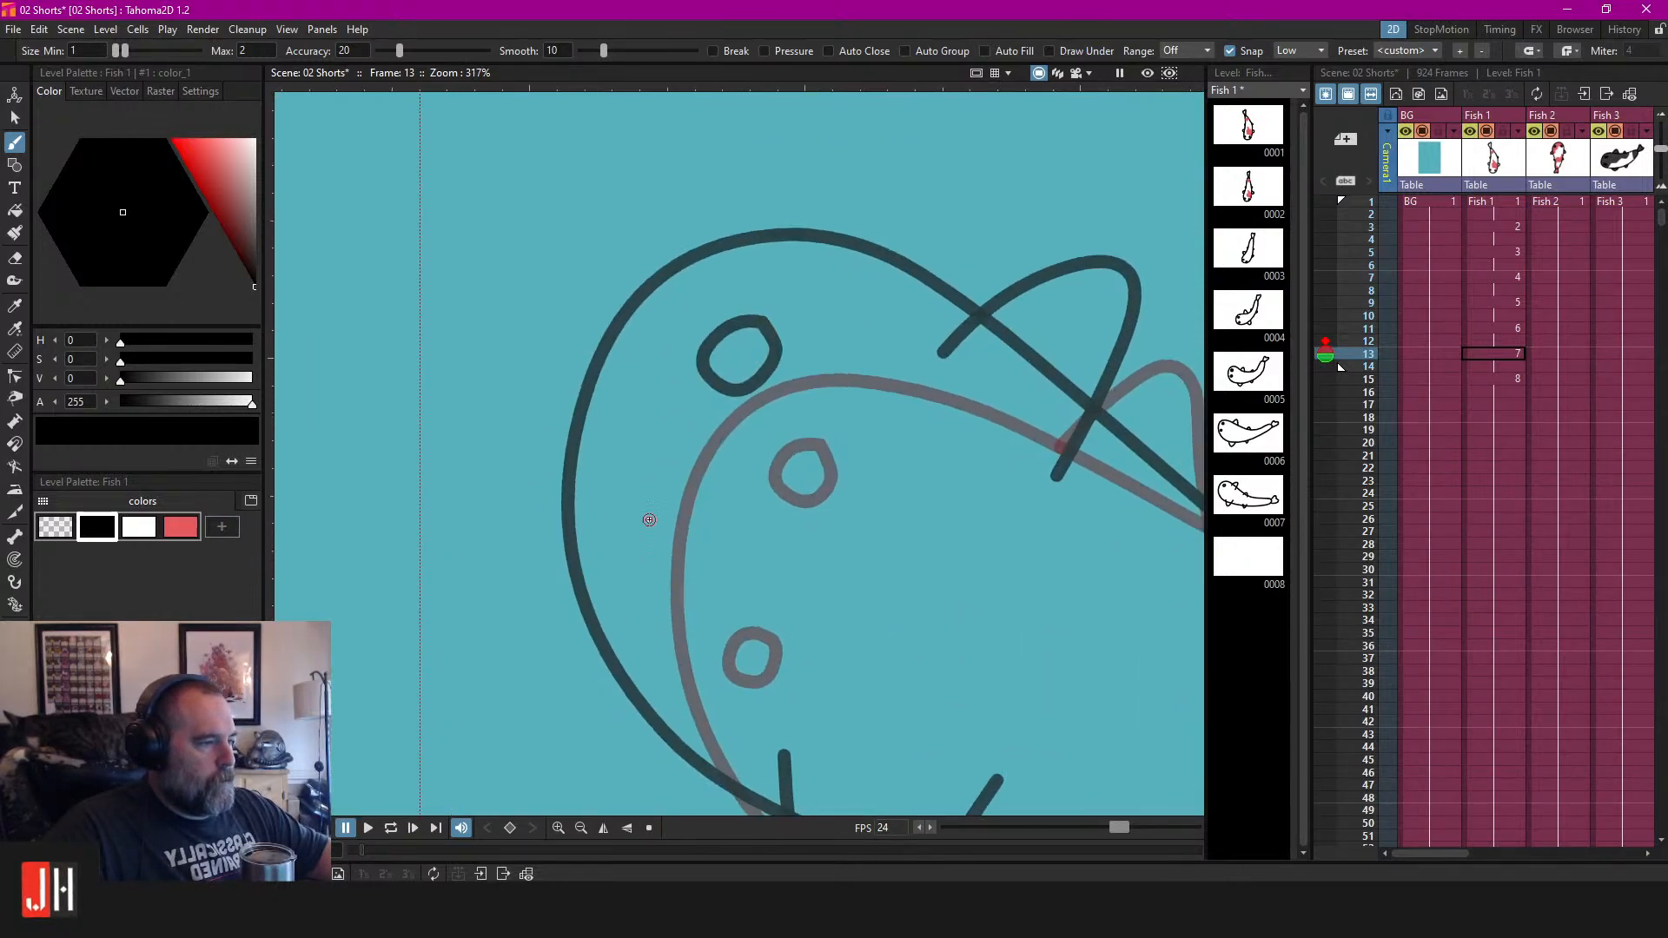
mouse_move(646, 520)
mouse_down()
mouse_move(641, 571)
mouse_move(678, 533)
mouse_up()
key(f)
click(660, 543)
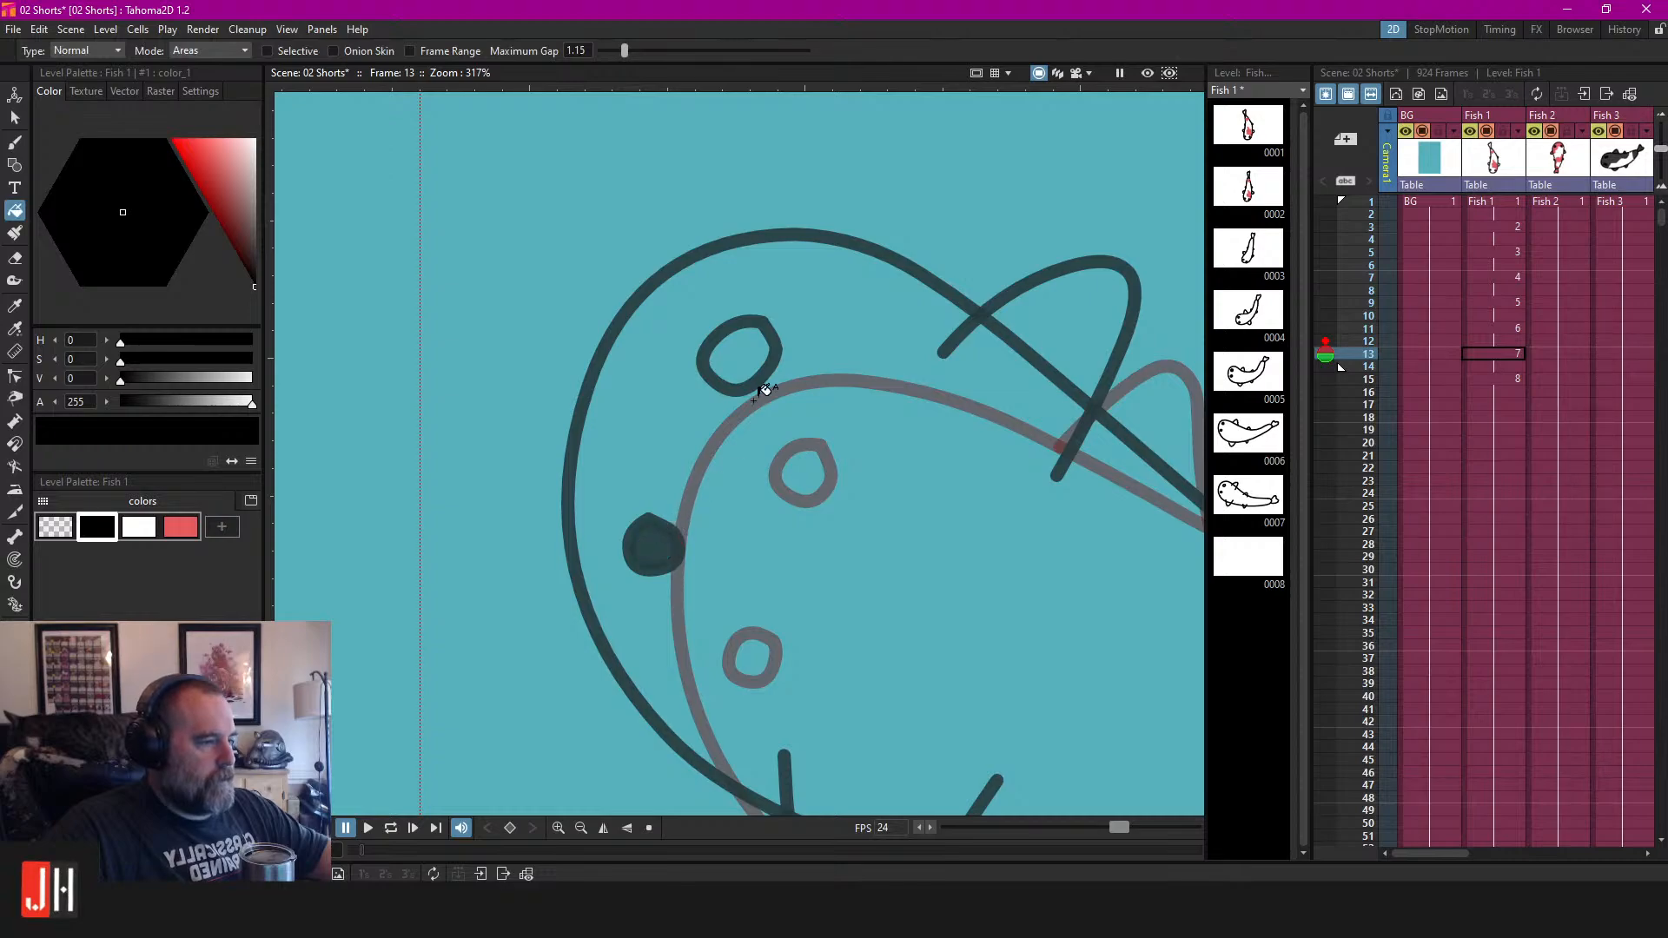
click(762, 356)
Fill the fish's body, tail fin, lower fins and small upper fin with white.
scroll(765, 358, down, 7)
click(139, 527)
click(761, 487)
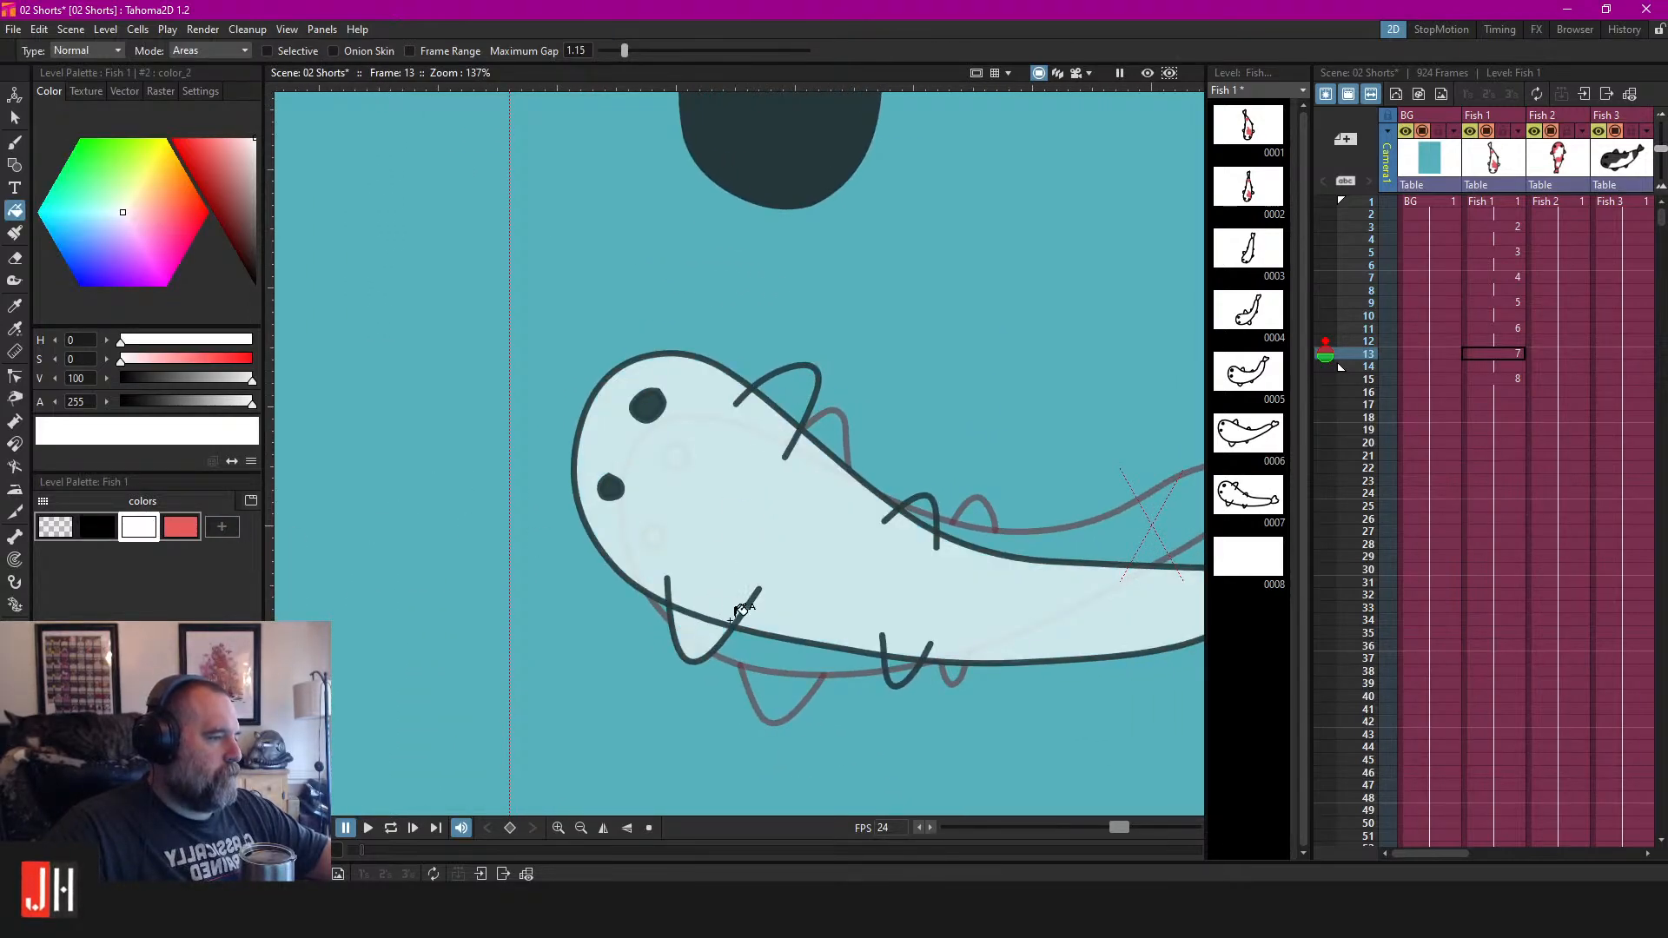
Move the small upper rear fin slightly toward the tail.
key(s)
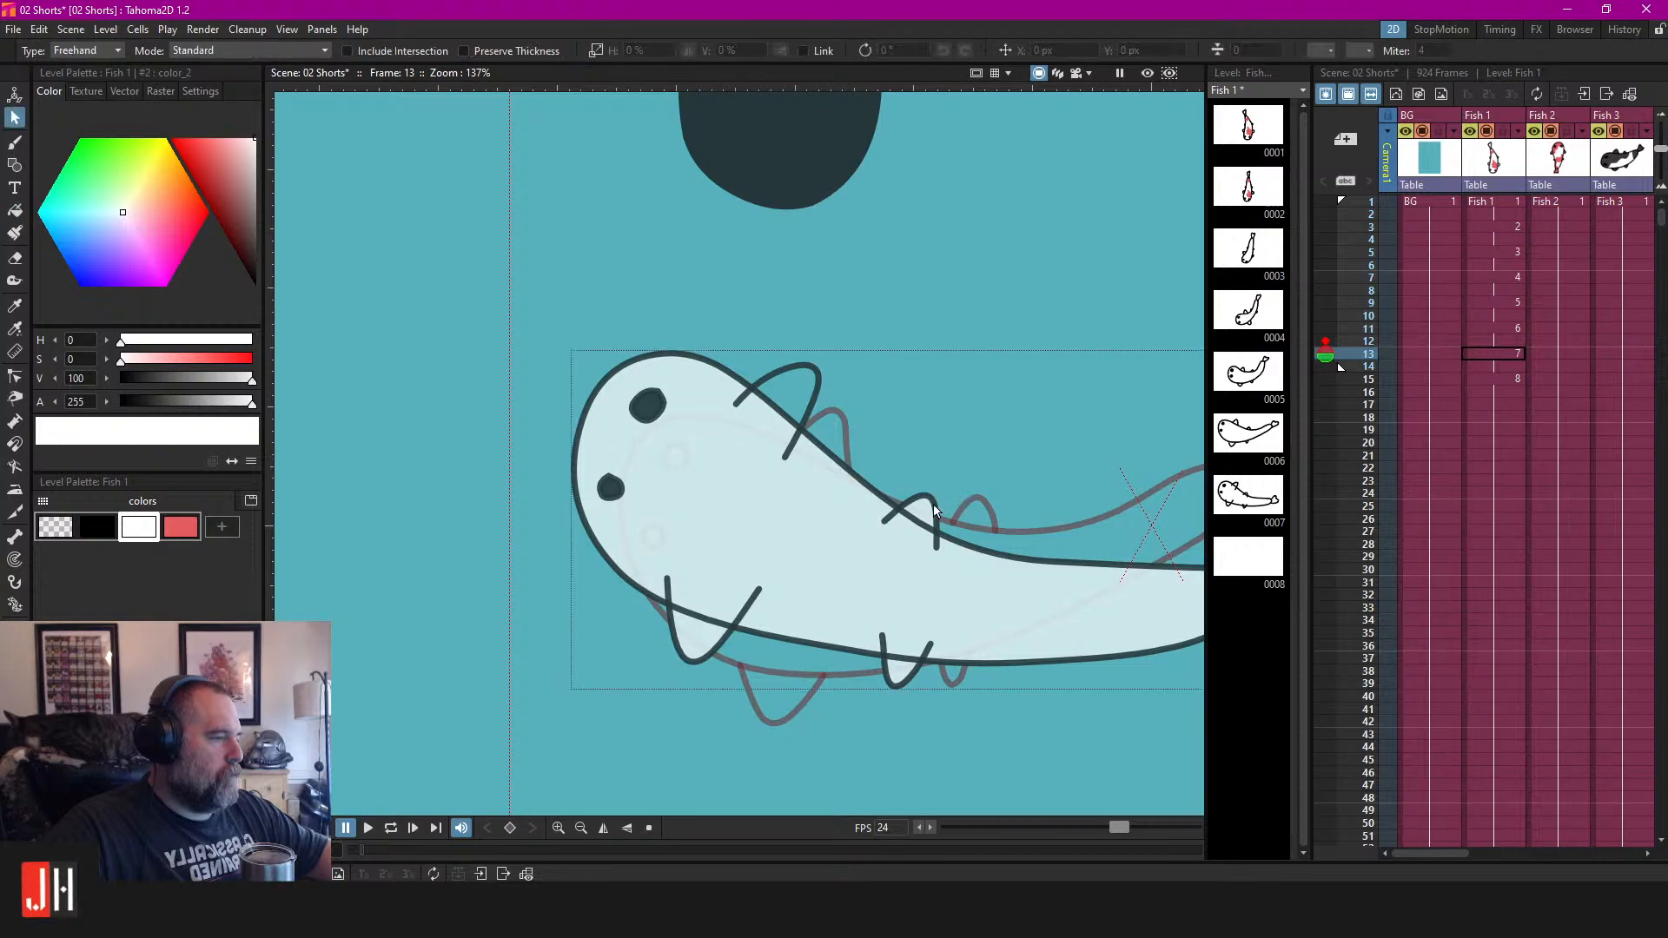
click(938, 517)
scroll(939, 515, up, 3)
drag(926, 483, 947, 489)
scroll(947, 489, down, 4)
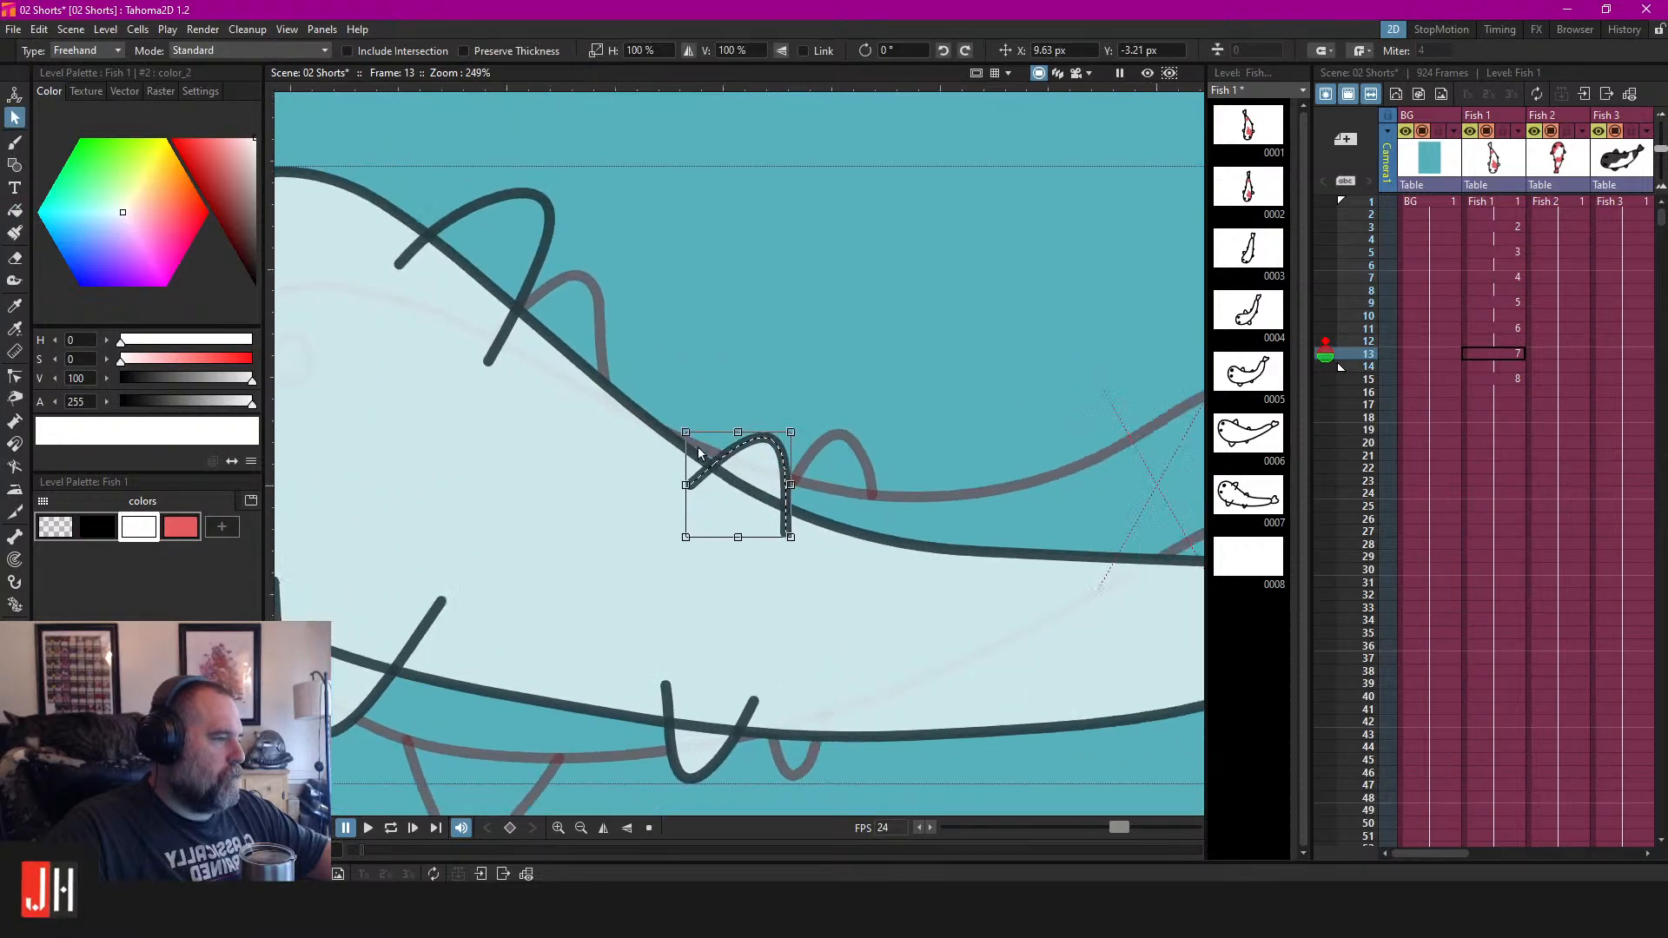
scroll(379, 370, up, 3)
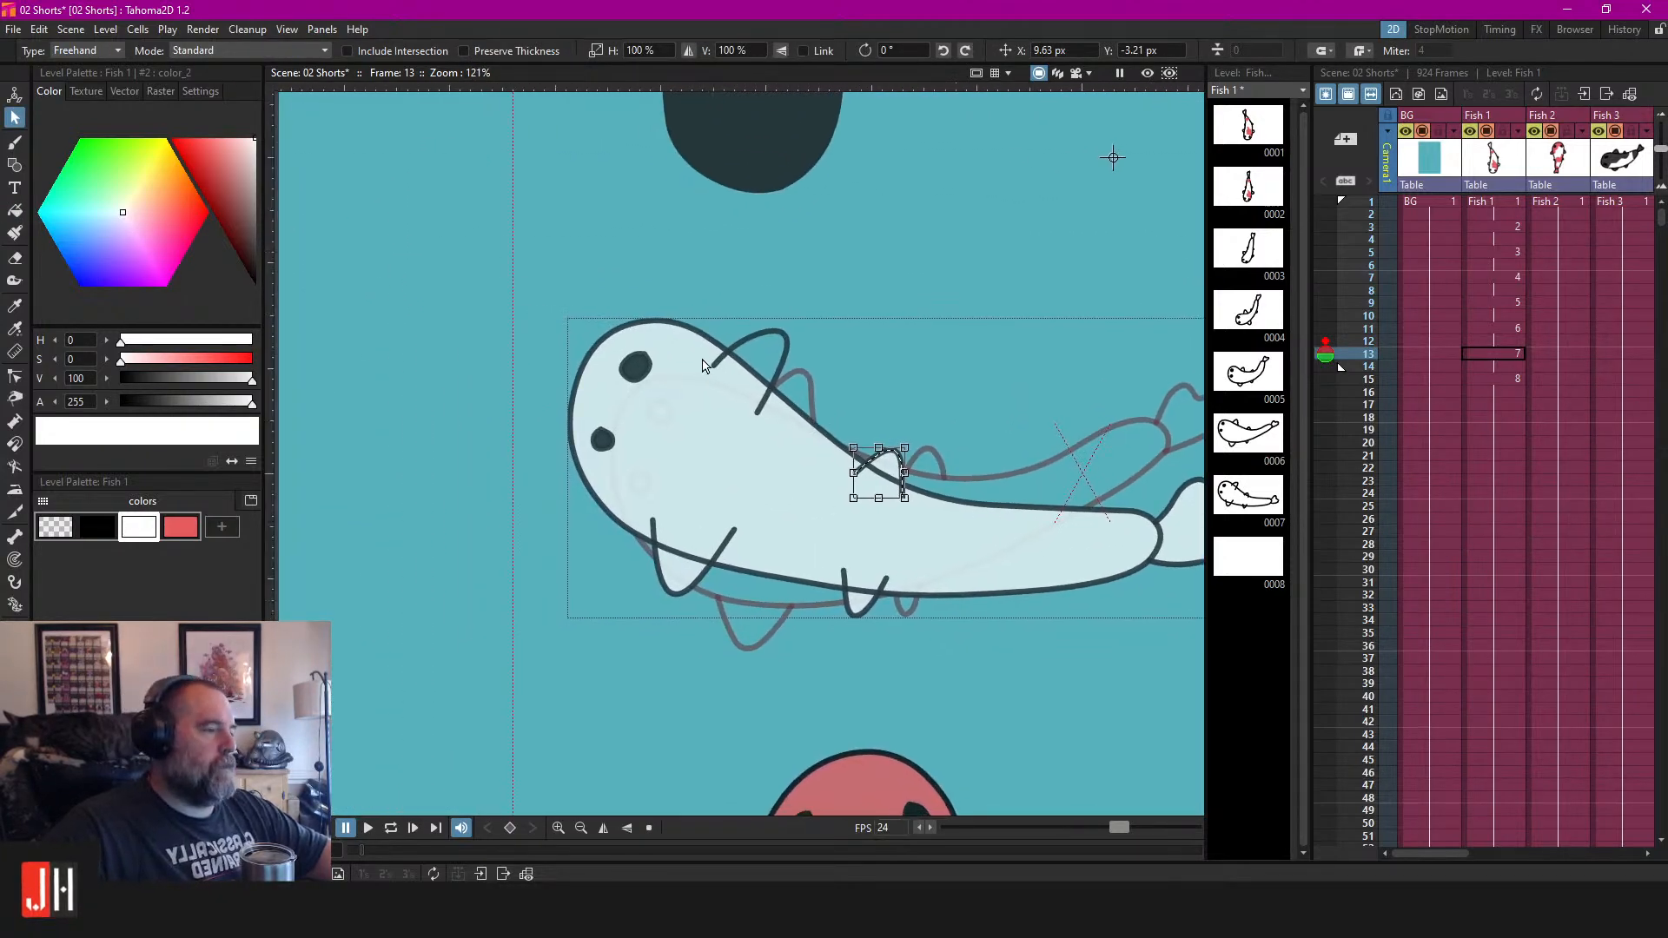
Delete the upper front fin and redraw it in black across the upper body line.
click(787, 337)
key(Delete)
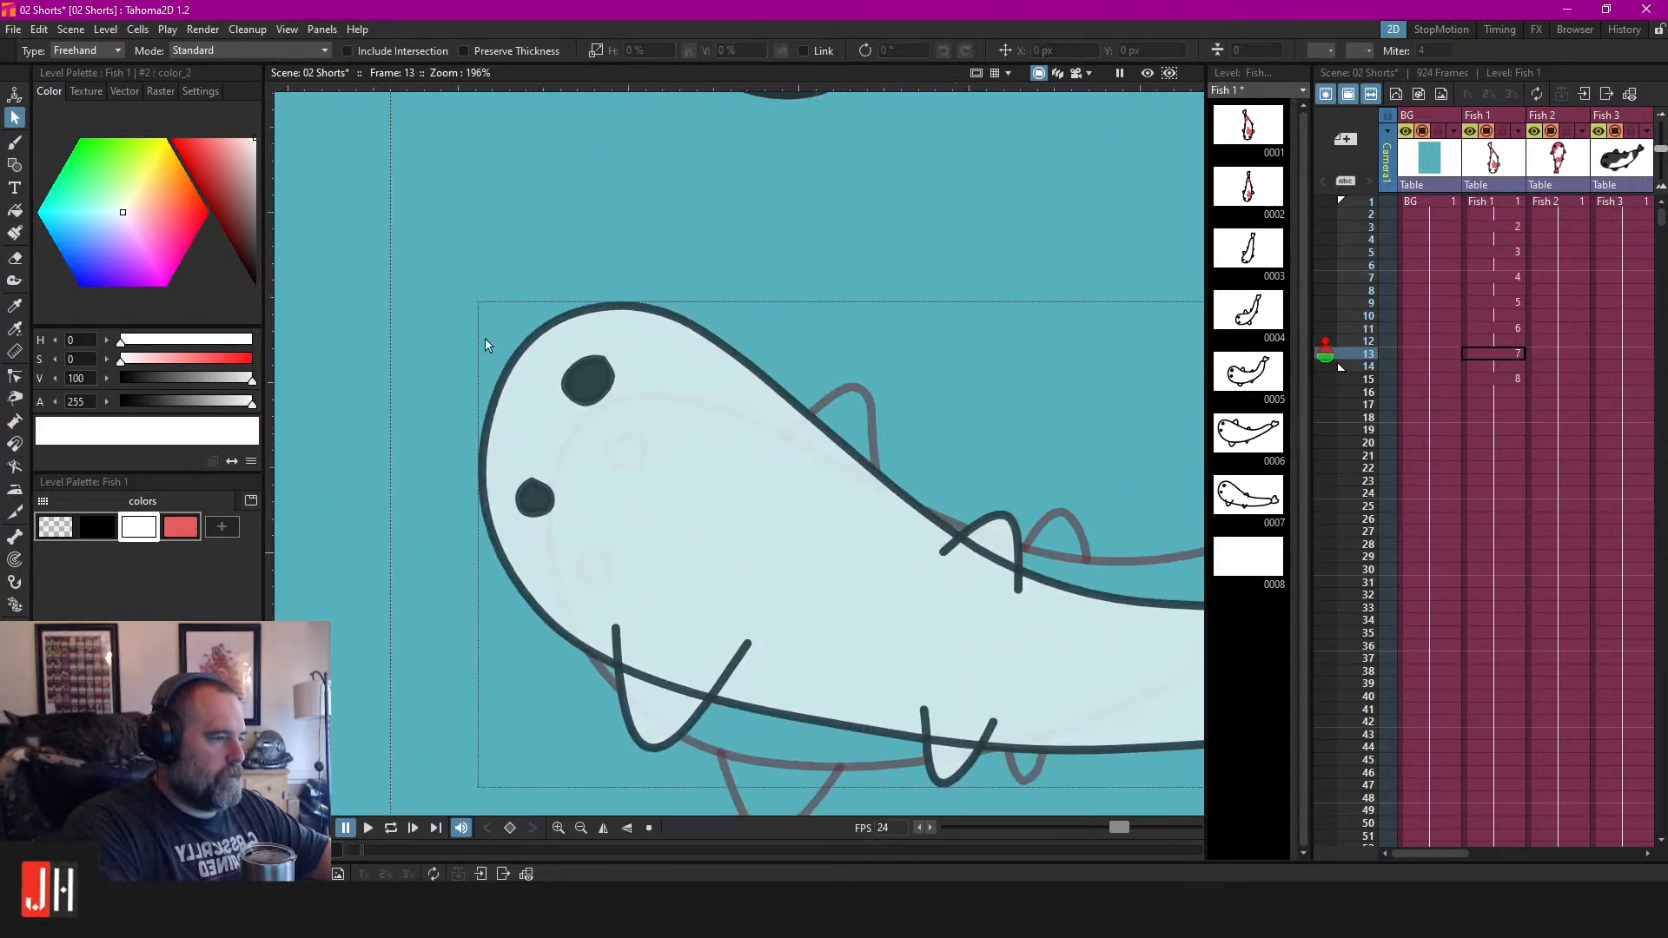
click(101, 530)
key(b)
mouse_move(701, 368)
mouse_down()
mouse_move(799, 292)
mouse_move(816, 380)
mouse_move(821, 469)
mouse_up()
scroll(821, 469, down, 5)
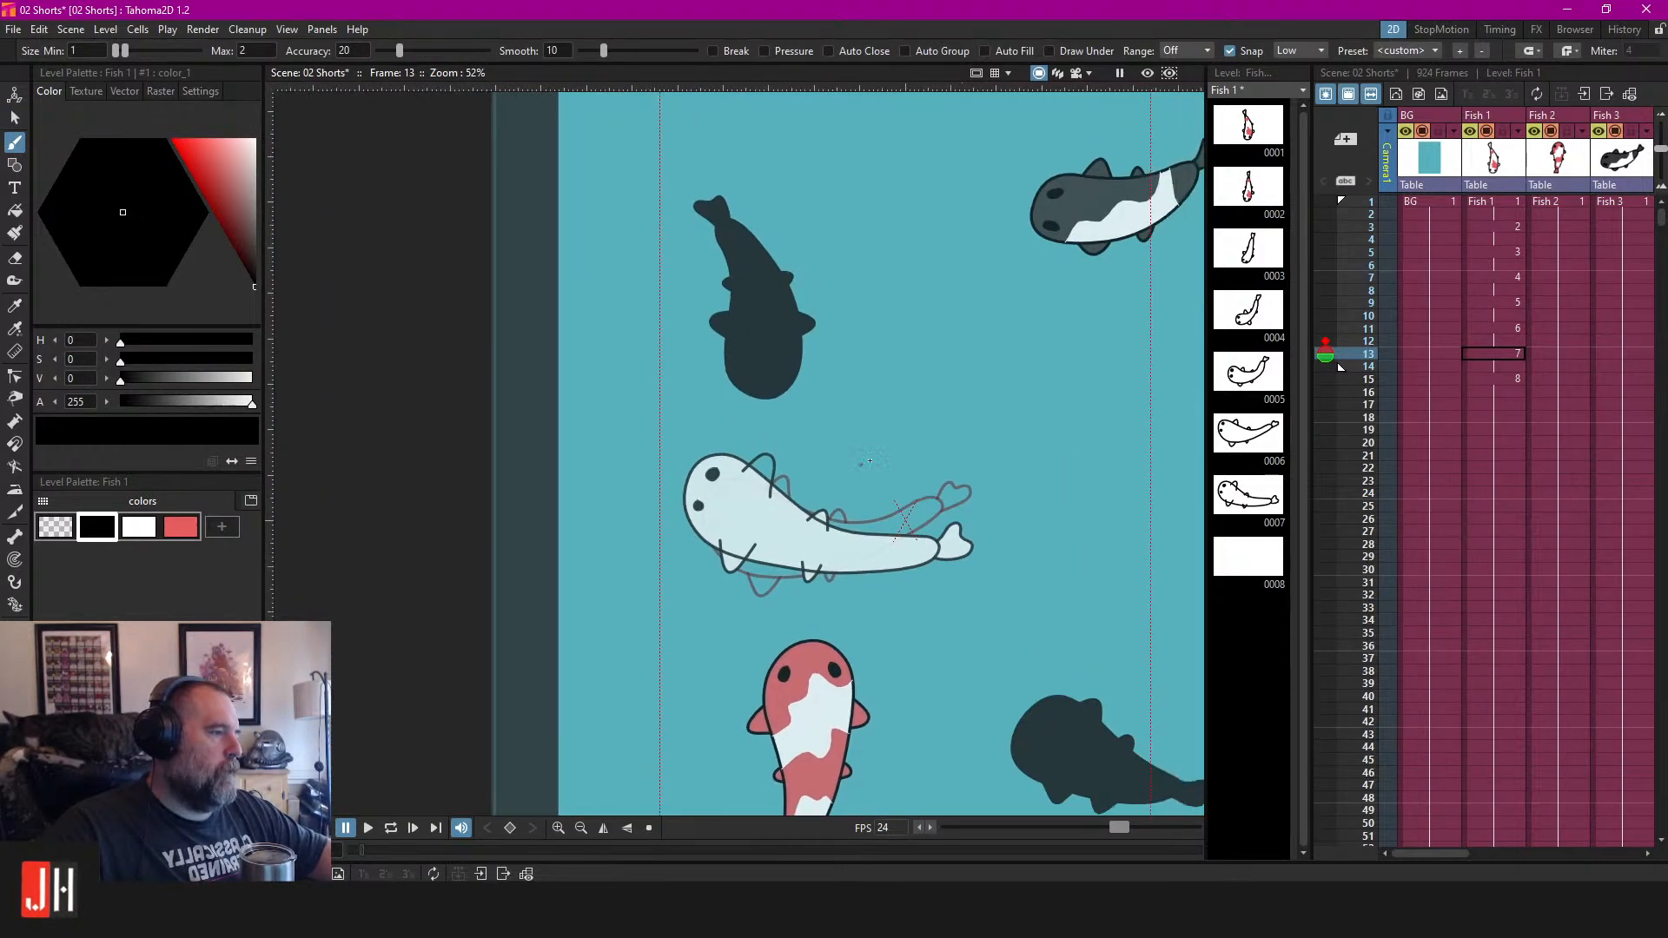
scroll(849, 454, up, 12)
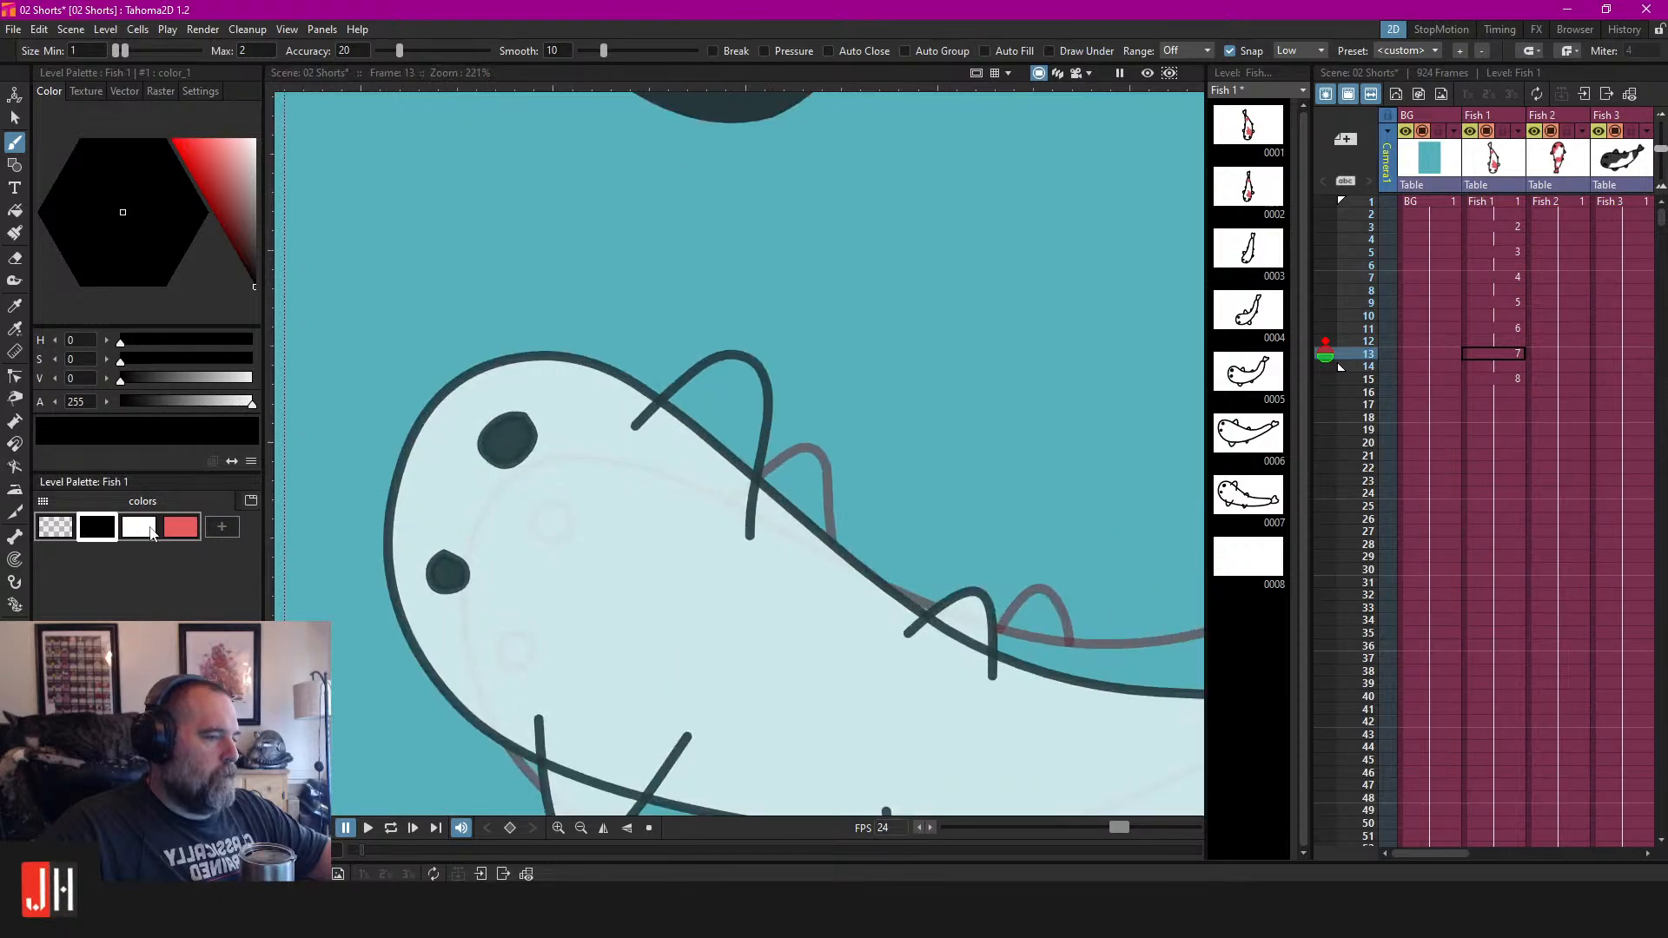
Fill the redrawn upper front fin with white and try to erase its line ends inside the body.
click(149, 530)
key(f)
click(752, 424)
key(a)
click(789, 551)
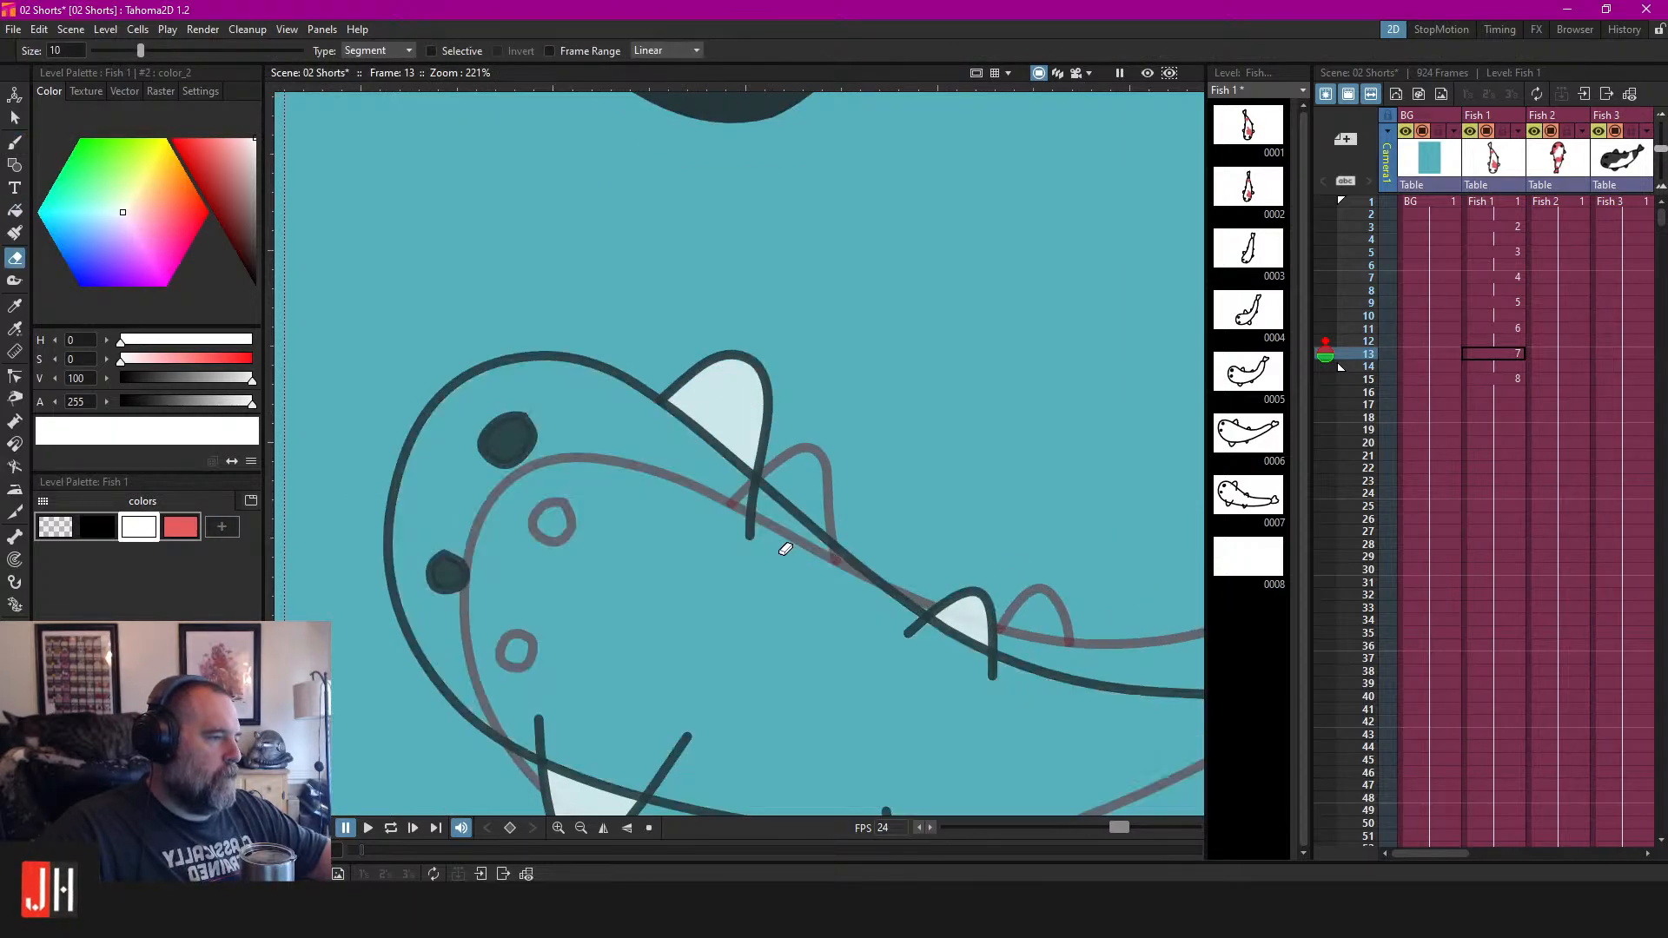
key(ctrl+z)
click(752, 513)
click(649, 409)
drag(778, 589, 715, 483)
key(ctrl+z)
Delete the upper front fin from the drawing at frame 13.
key(s)
click(699, 258)
key(Delete)
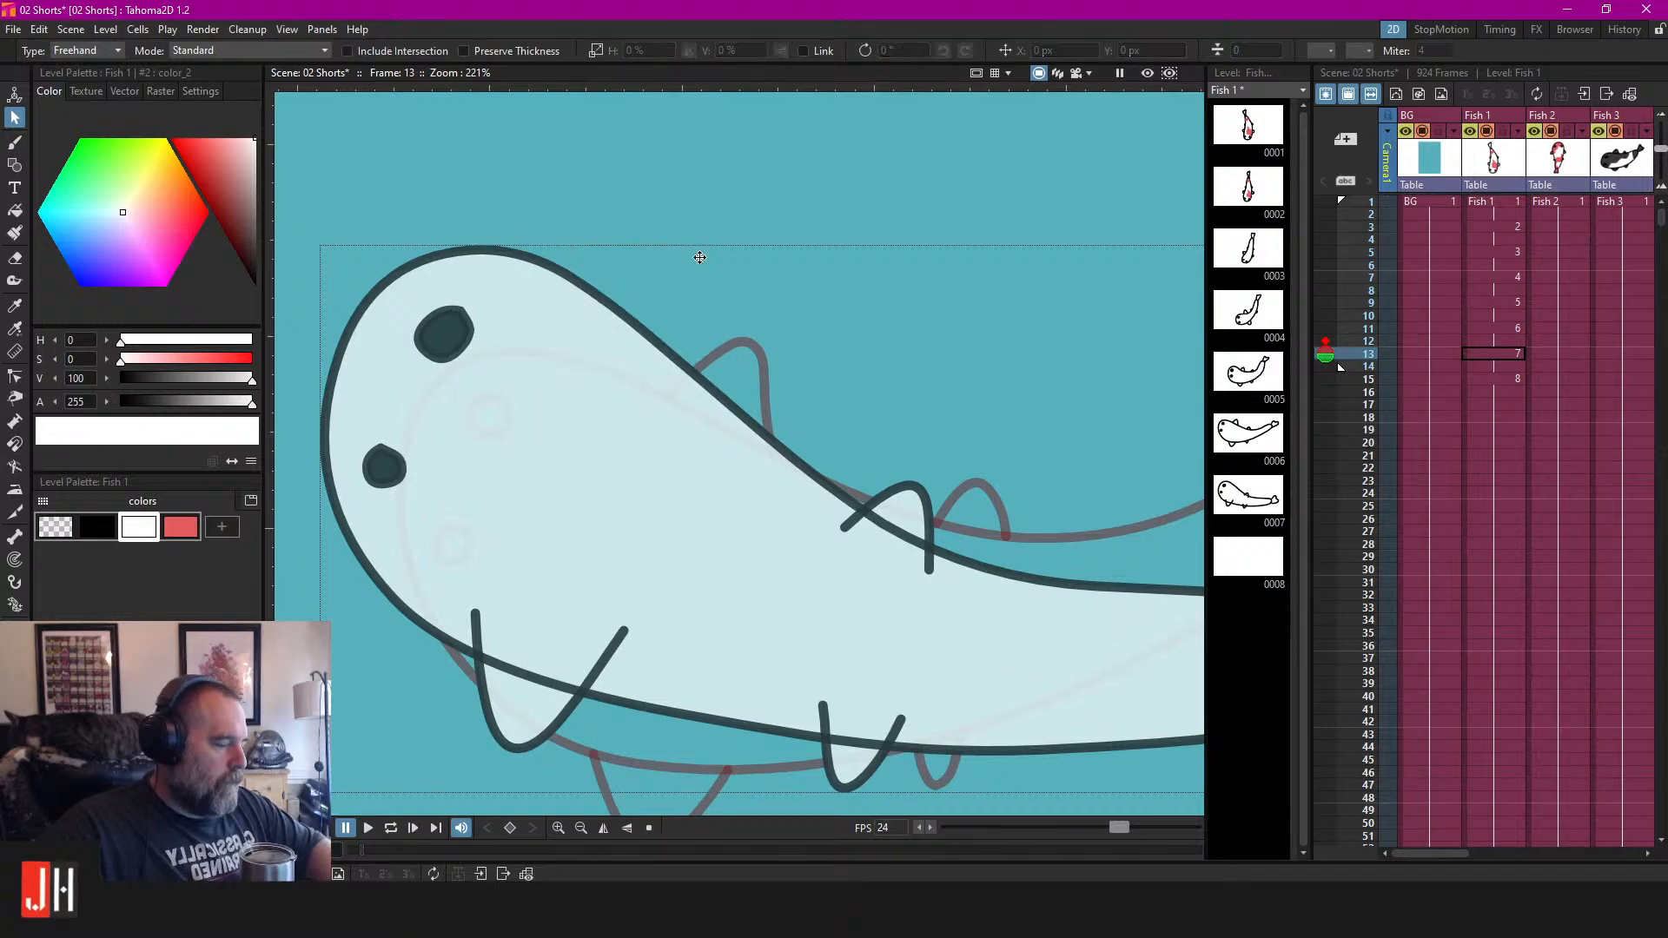
key(a)
key(ctrl+z)
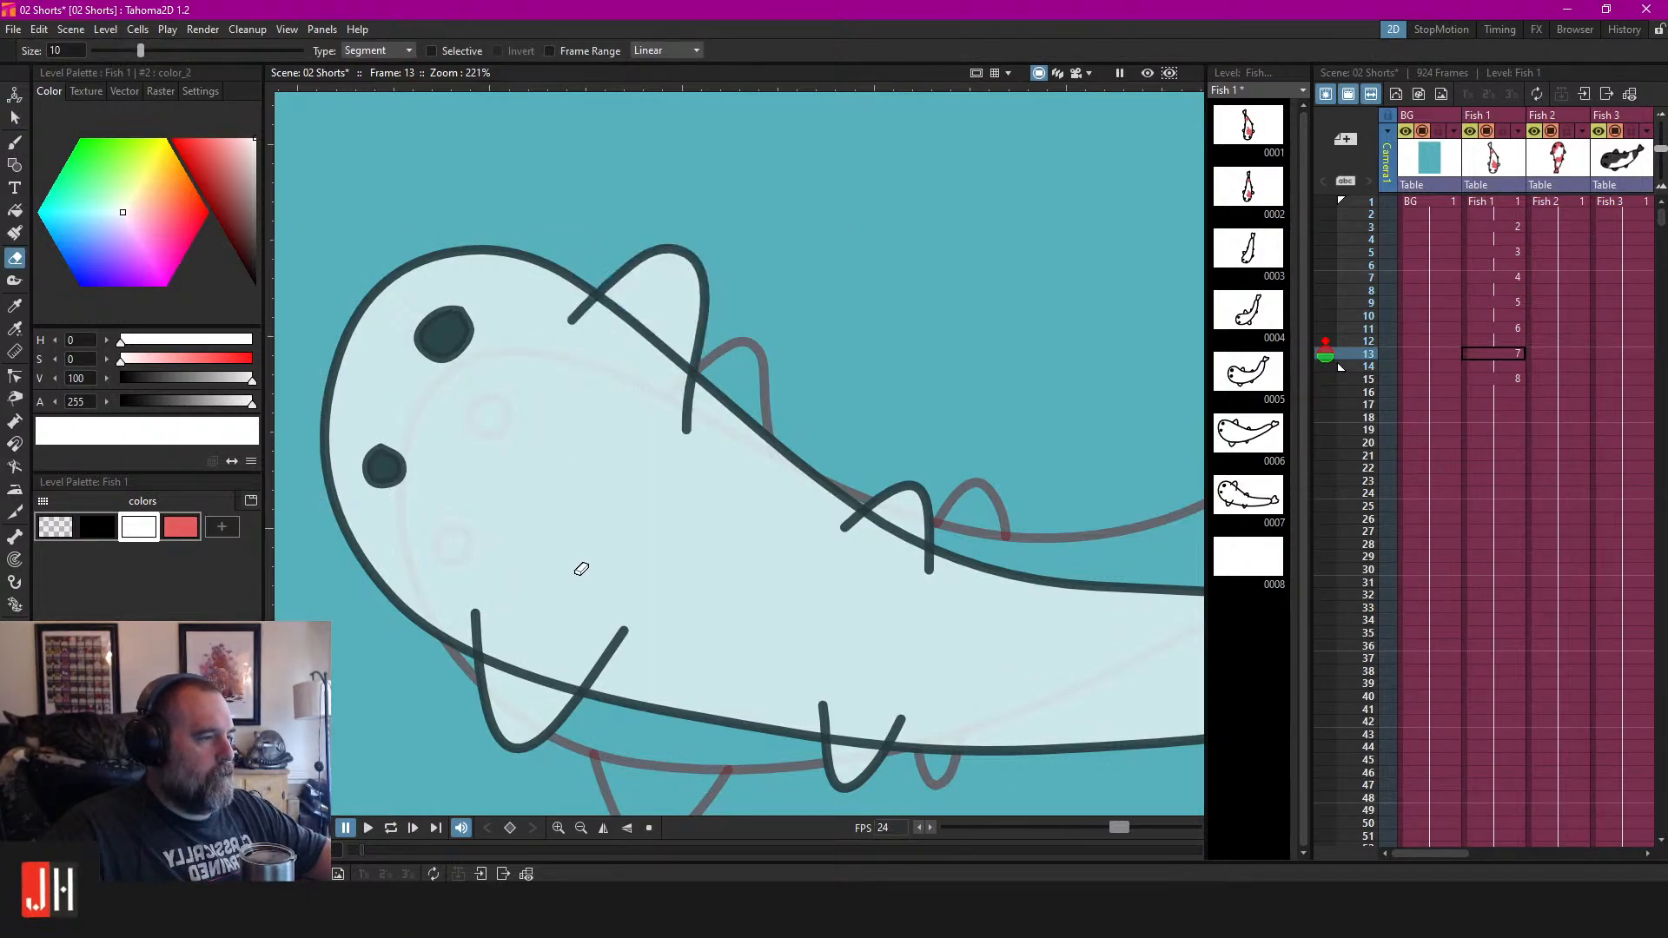
key(ctrl+y)
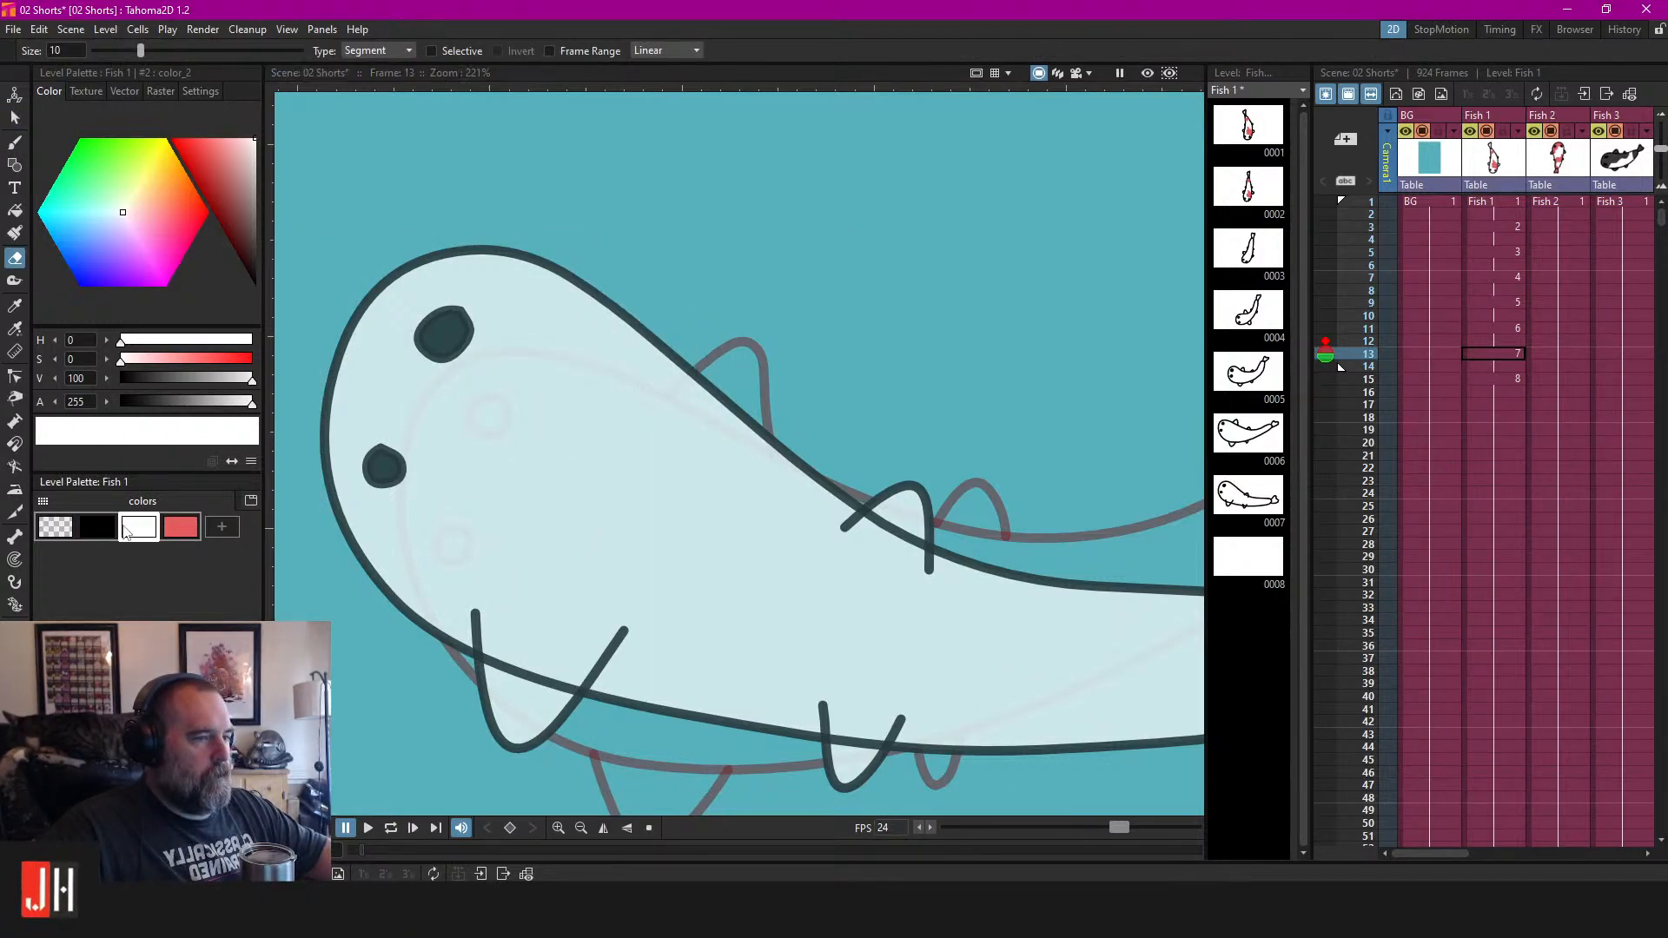
Draw a new upper front fin in black, set further toward the tail, with both ends overlapping the body.
click(97, 526)
key(b)
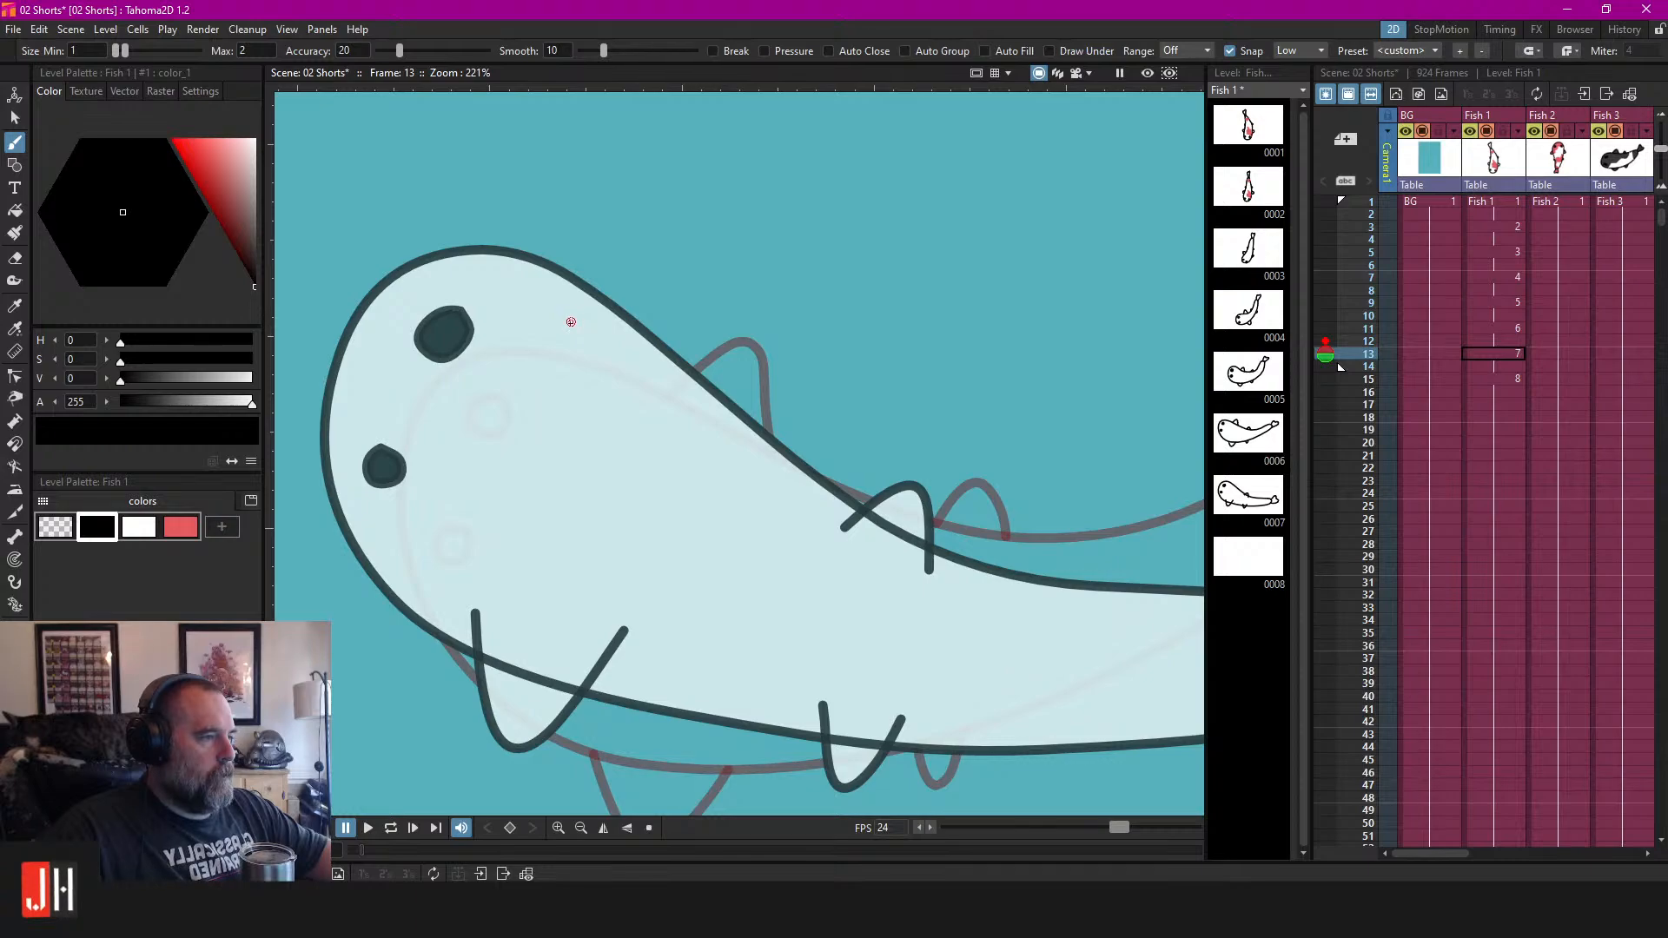
drag(663, 255, 709, 252)
key(ctrl+z)
drag(558, 330, 652, 287)
drag(693, 373, 689, 428)
key(ctrl+z)
mouse_move(560, 348)
mouse_down()
mouse_move(629, 280)
mouse_move(693, 297)
mouse_move(689, 428)
mouse_up()
key(ctrl+z)
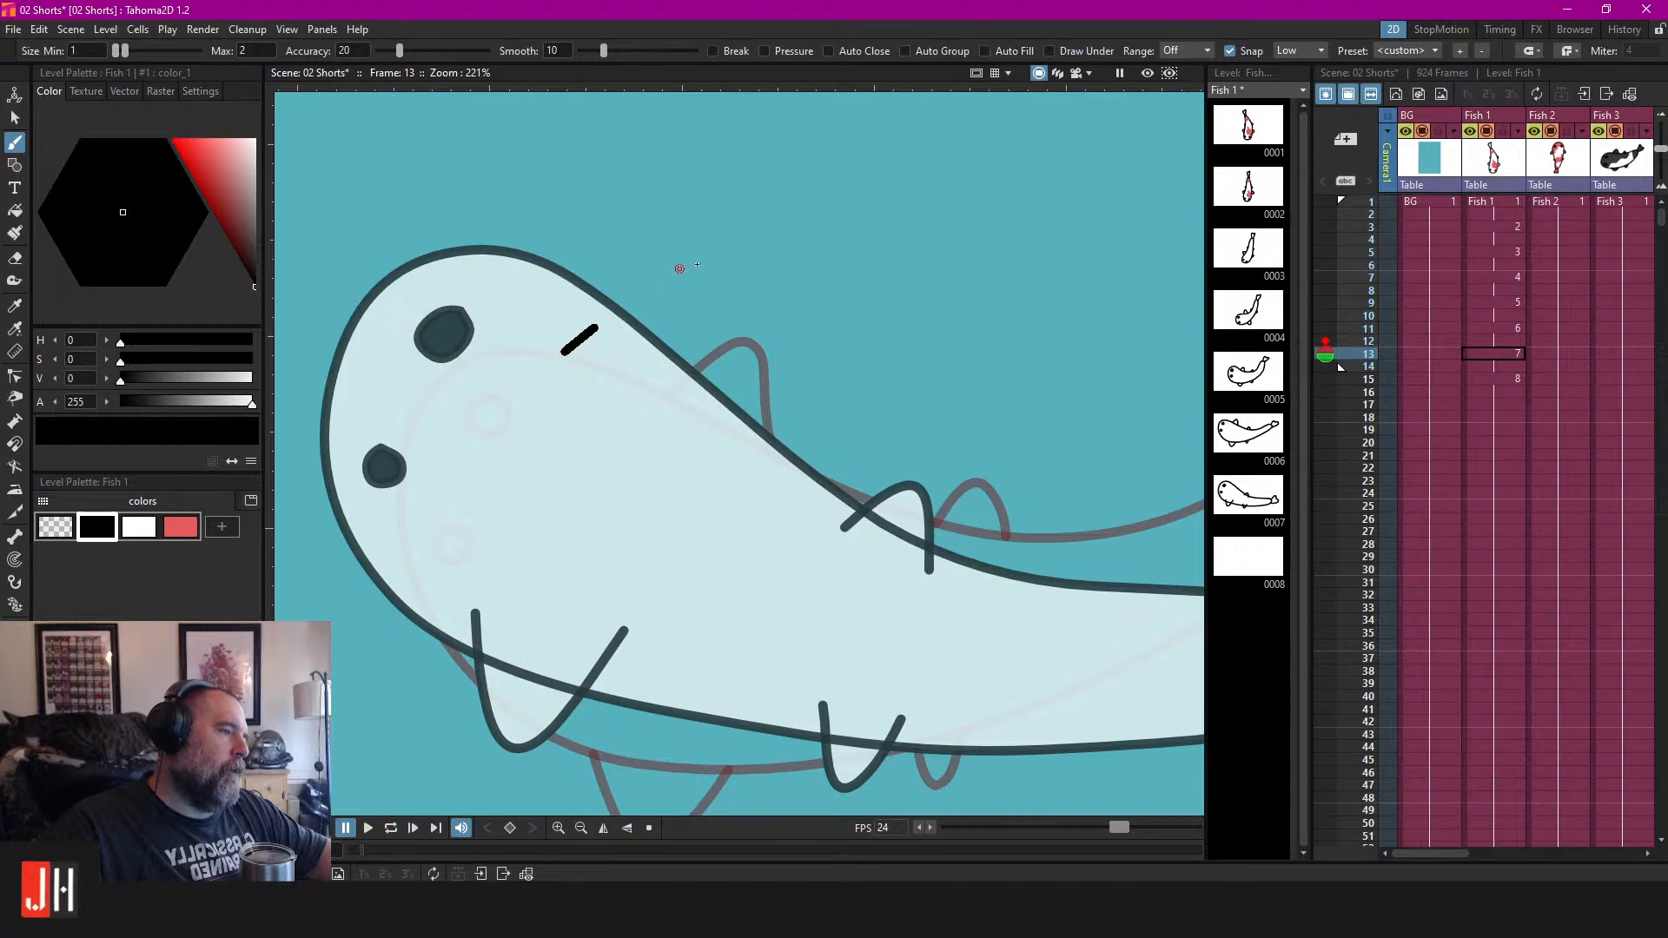
mouse_move(692, 265)
mouse_down()
mouse_move(692, 338)
mouse_move(684, 434)
mouse_up()
key(ctrl+z)
mouse_move(565, 356)
mouse_down()
mouse_move(704, 271)
mouse_move(725, 402)
mouse_move(550, 354)
mouse_move(721, 267)
mouse_move(733, 344)
mouse_move(687, 482)
mouse_up()
key(ctrl+z)
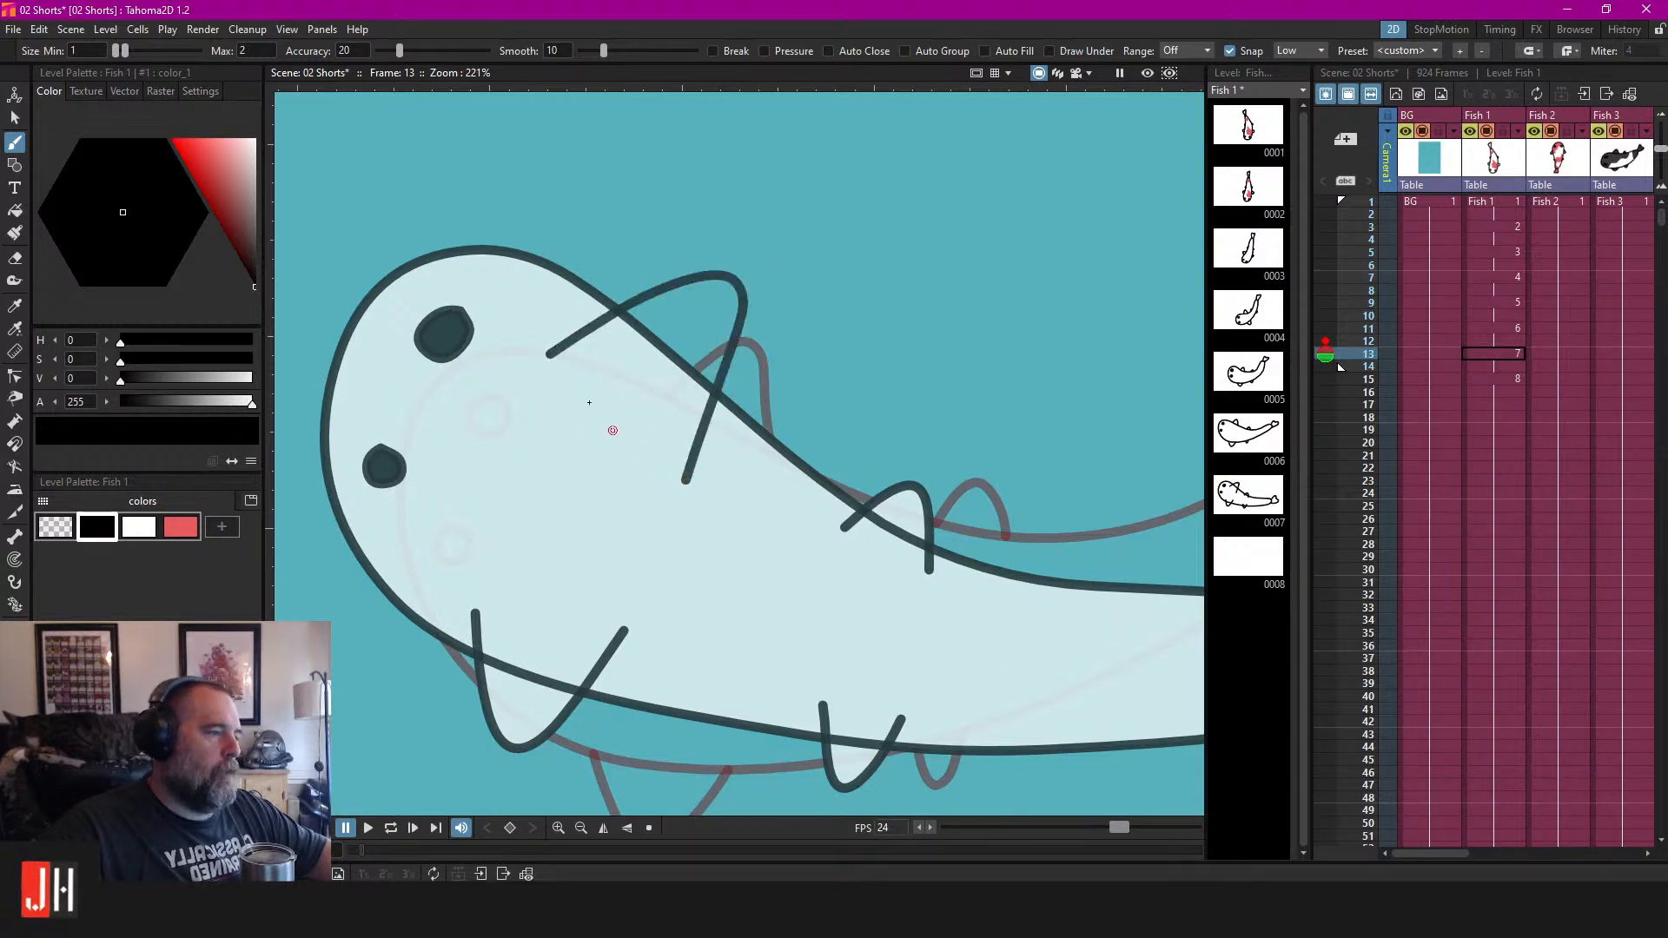
Erase the overhanging line ends of all four fins inside the fish's body.
key(e)
drag(566, 305, 752, 483)
drag(960, 568, 962, 569)
drag(821, 700, 953, 709)
drag(508, 623, 722, 646)
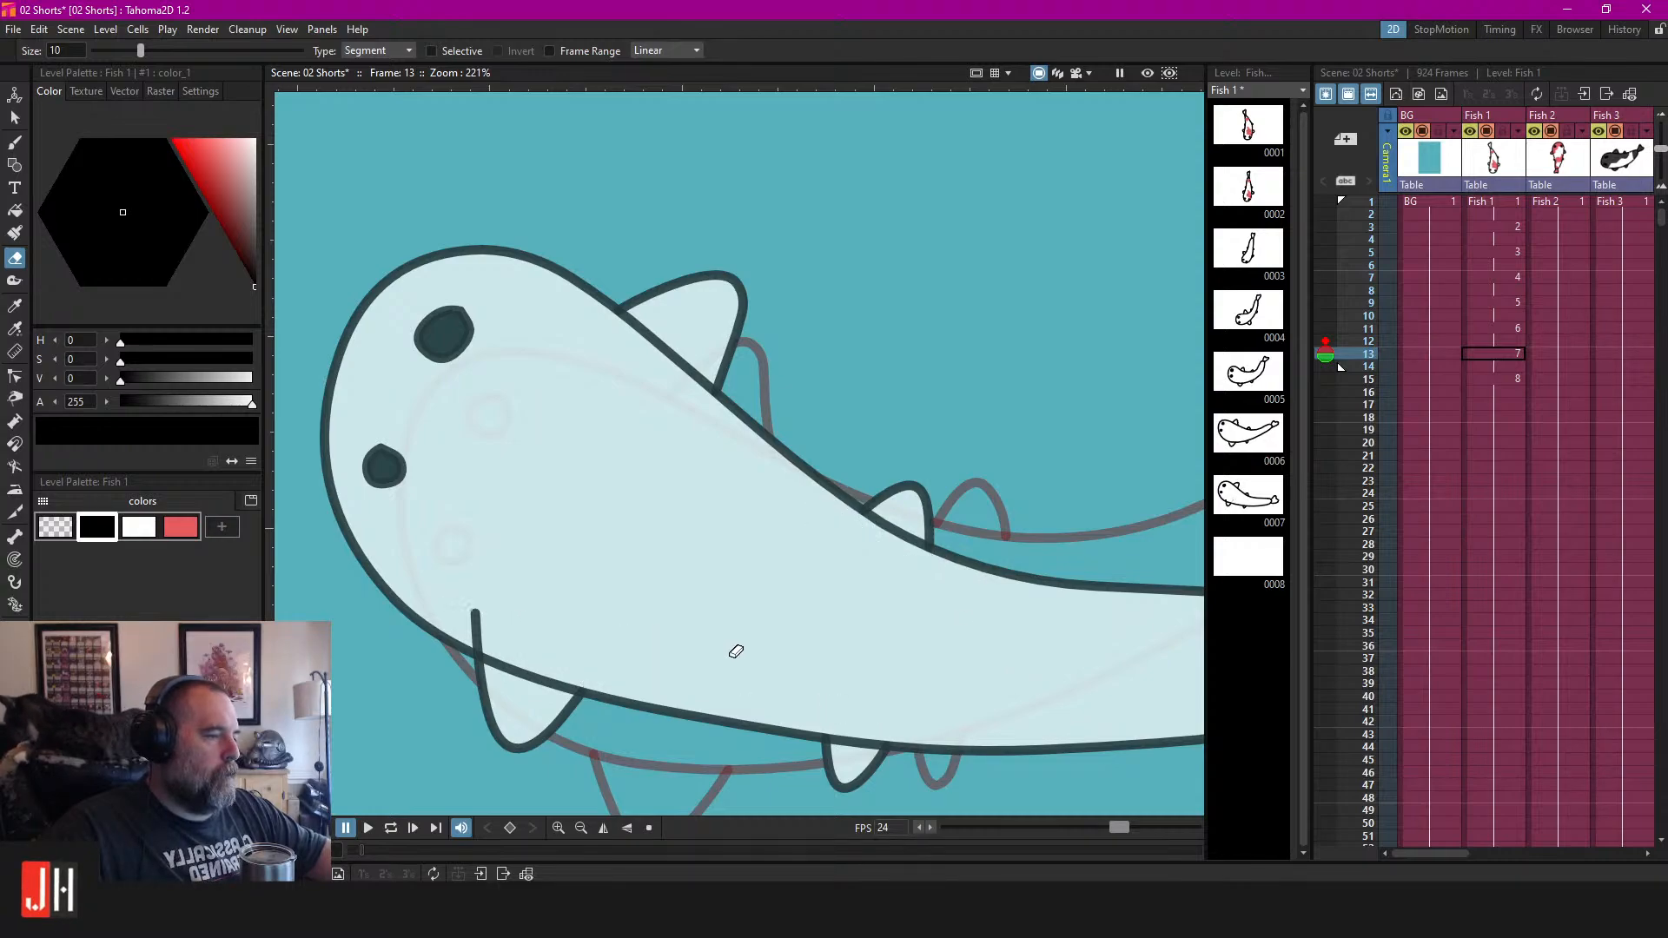
Save the scene with the finished white fish drawing at frame 13.
scroll(715, 617, down, 5)
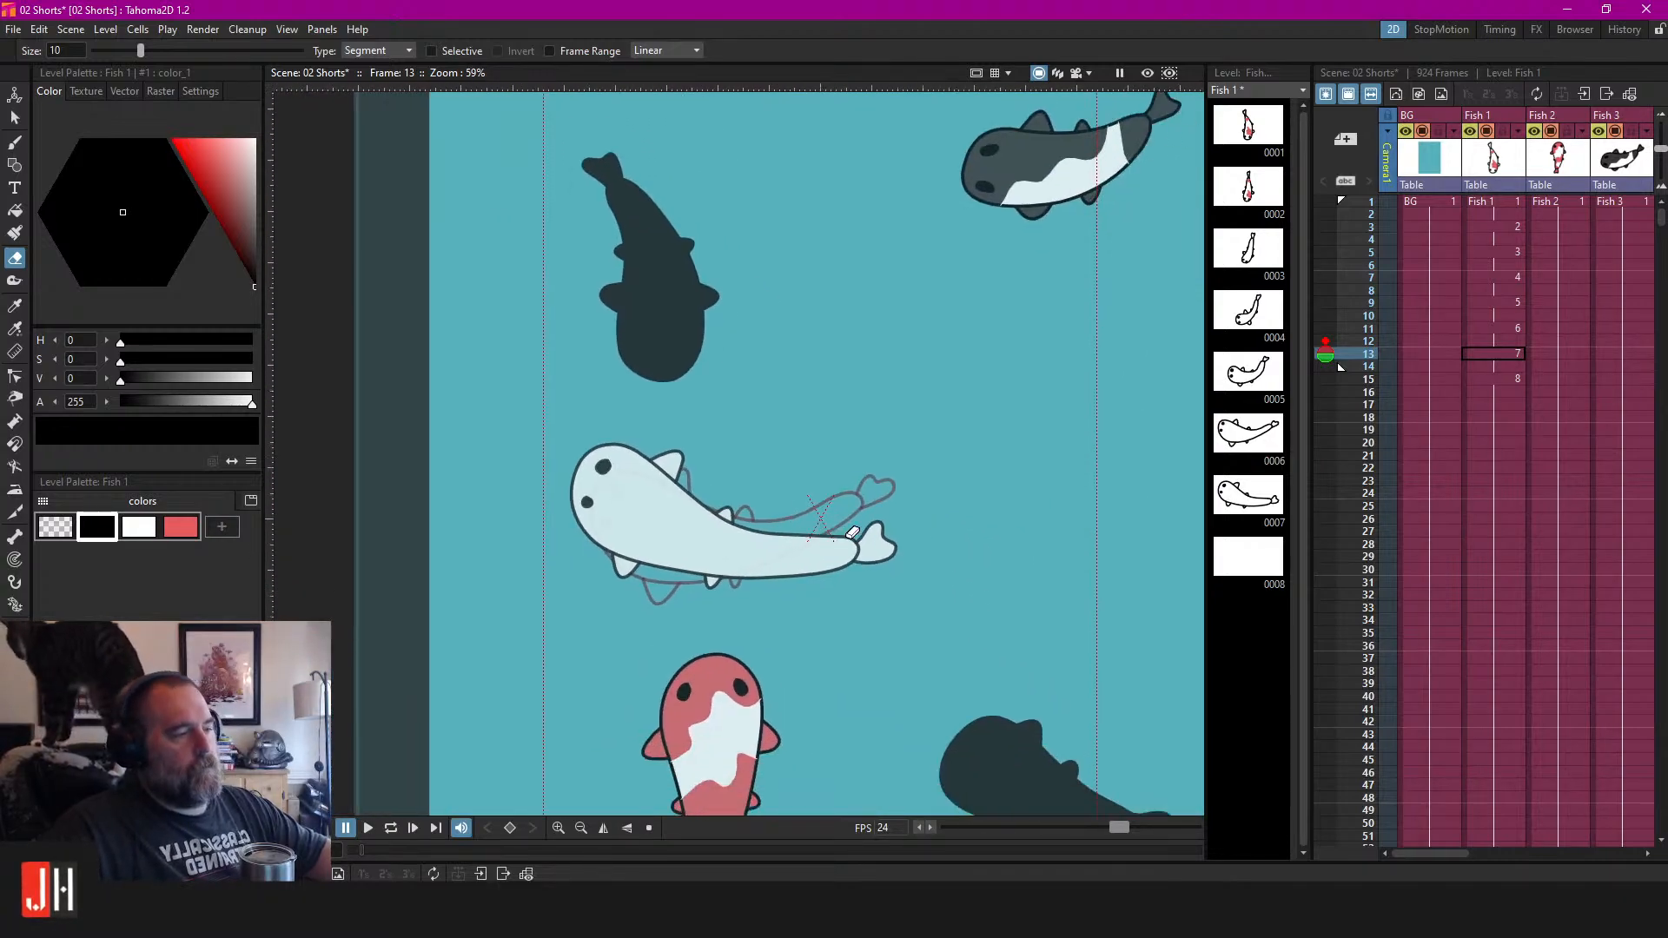
scroll(853, 532, up, 1)
key(ctrl+s)
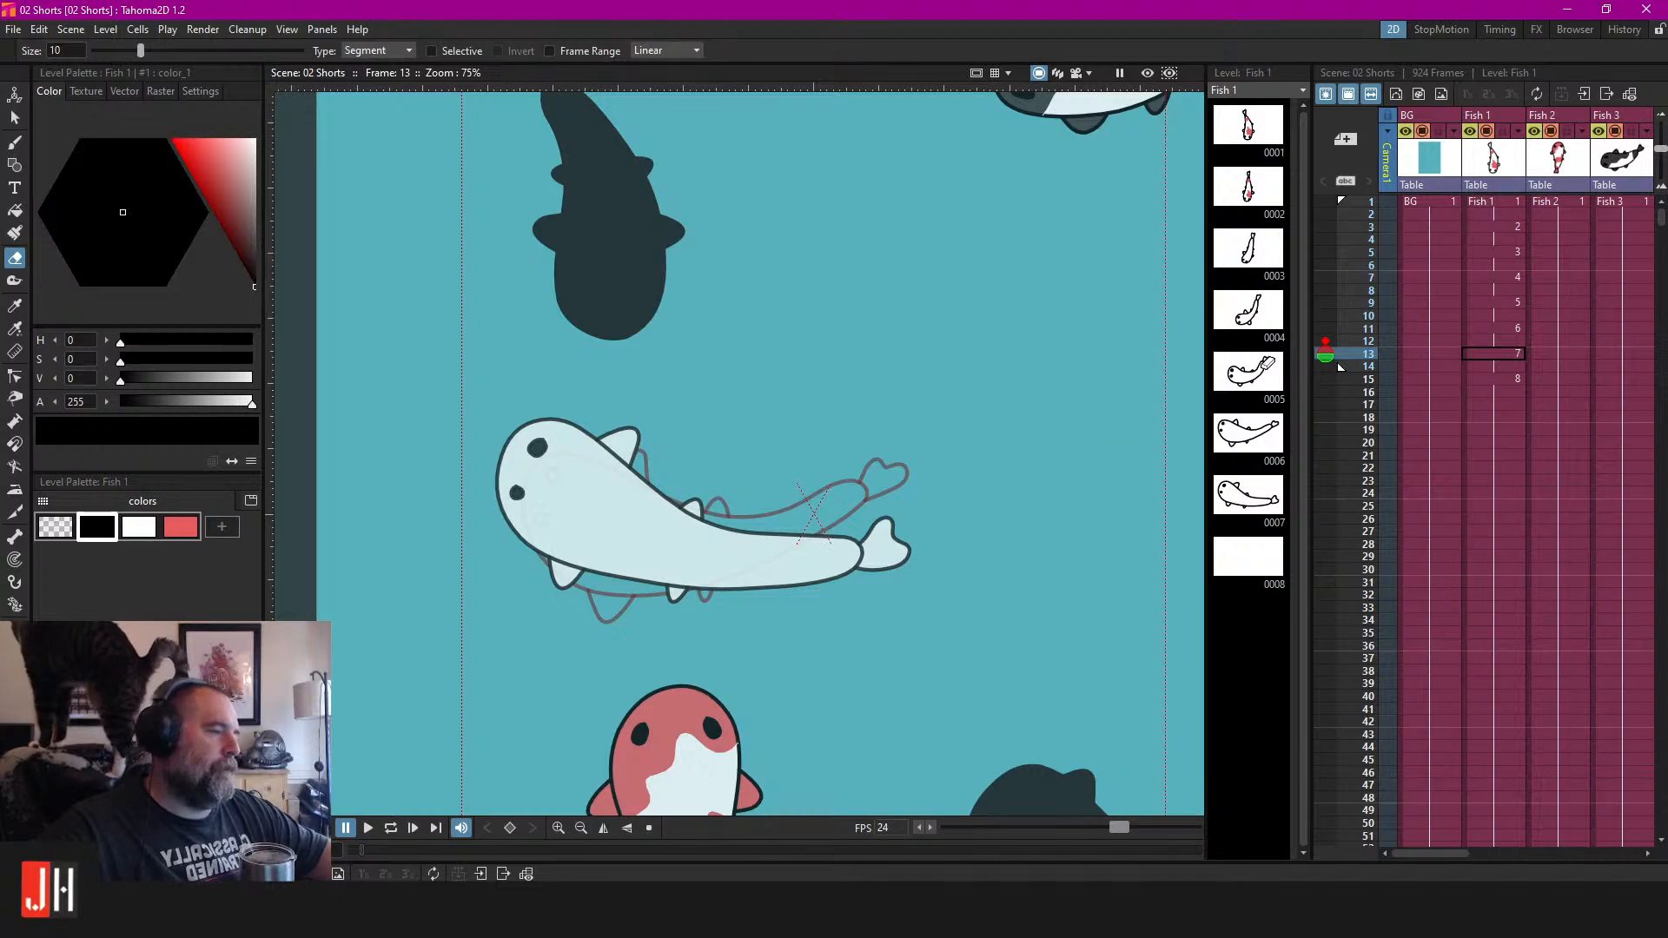
Set the playback stop marker at frame 16 and play the animation in a loop to review the motion.
right_click(1361, 397)
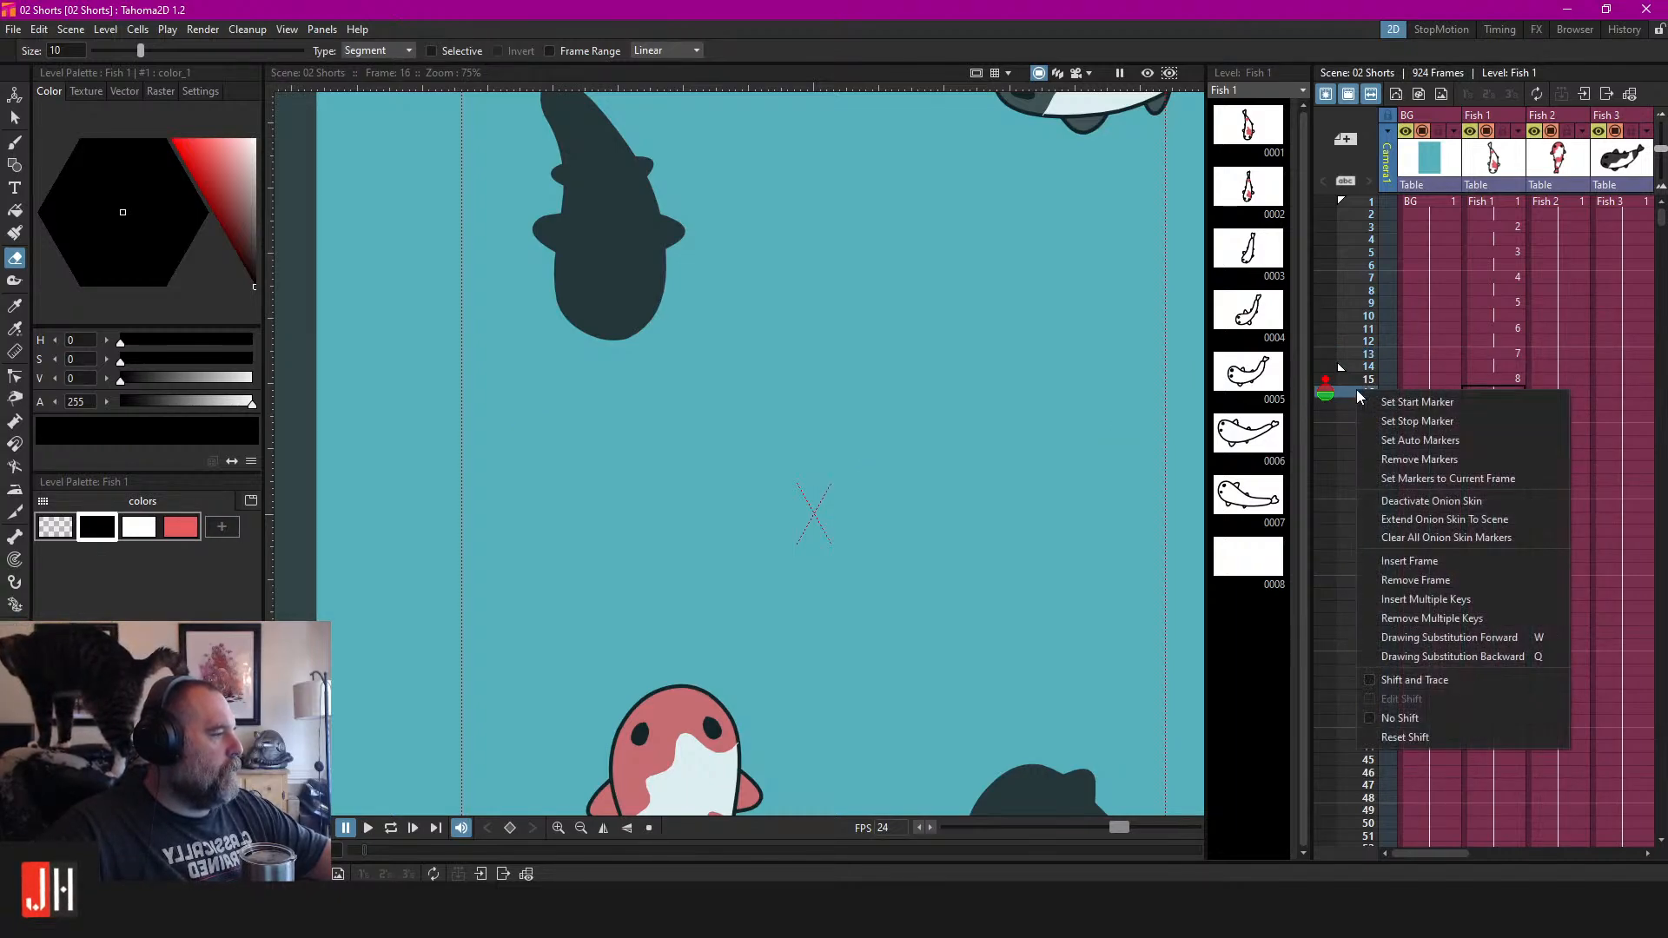
click(1408, 420)
key(l)
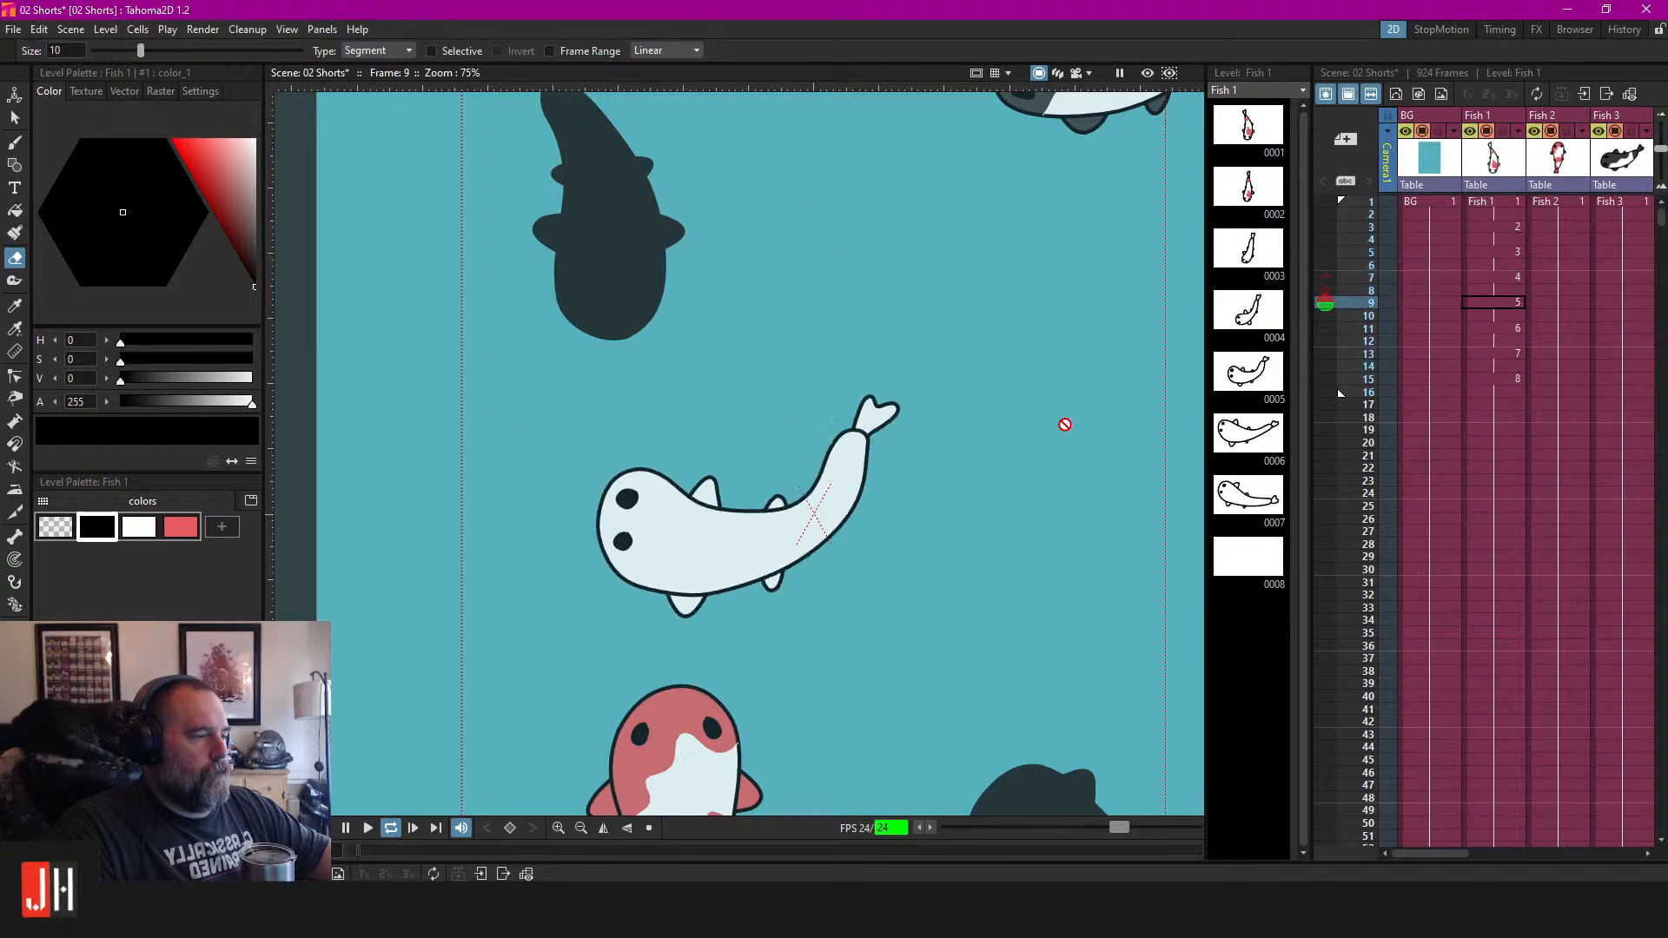
scroll(790, 375, down, 3)
scroll(790, 374, up, 2)
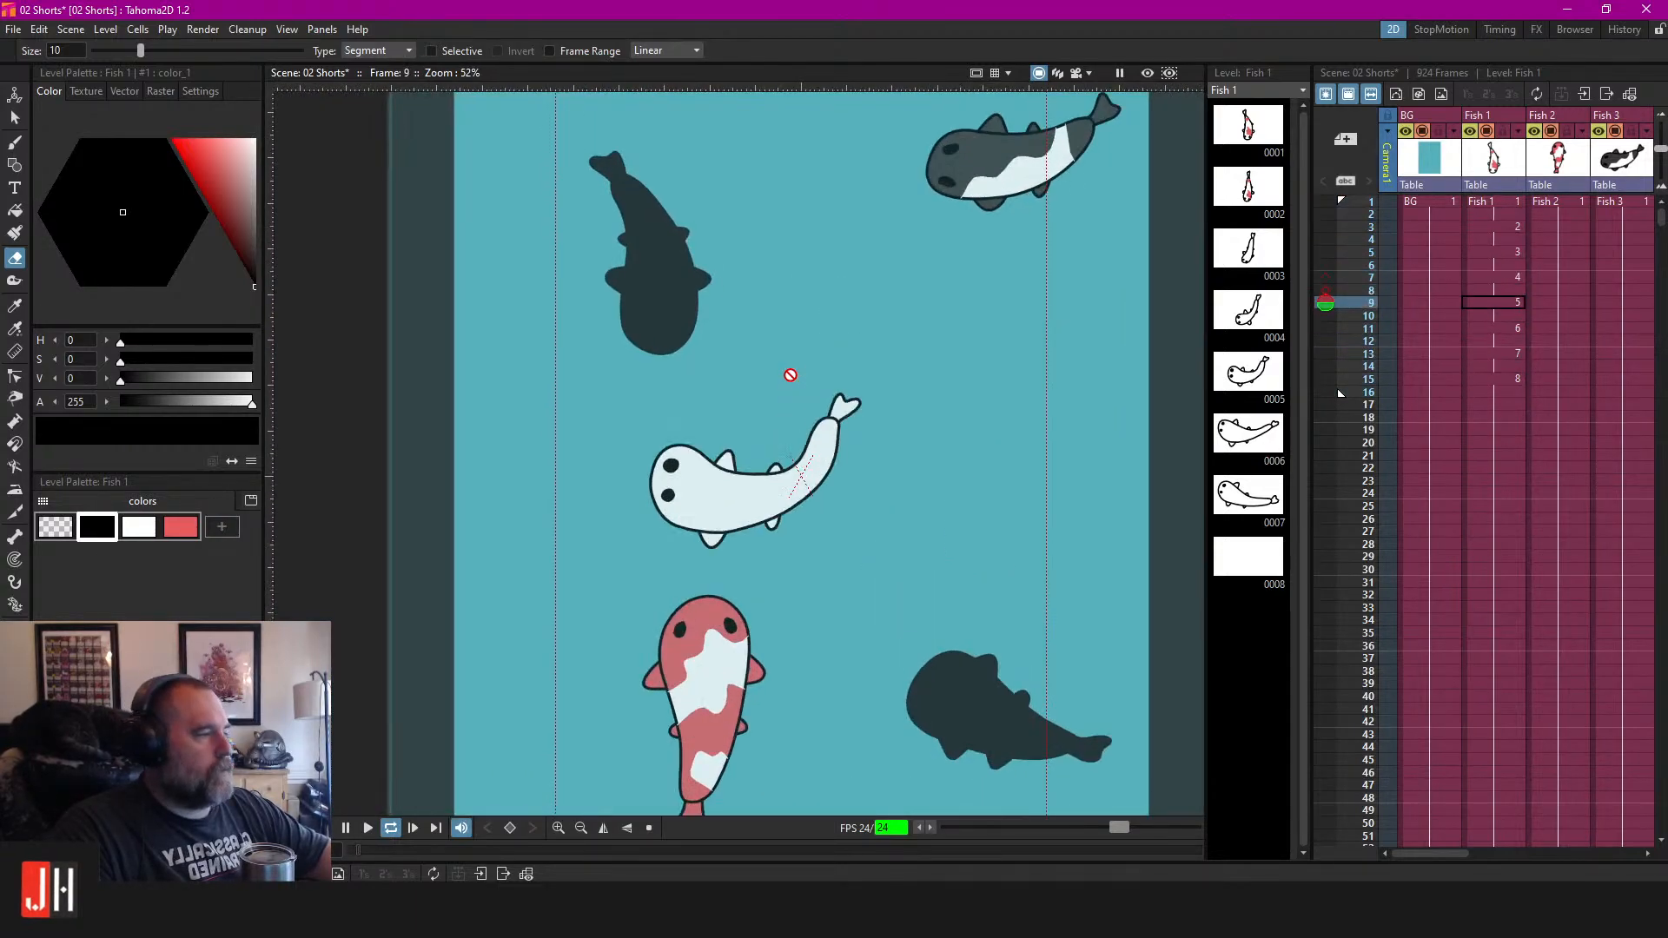
Compare Fish 1's drawings at frames 11 and 13, and go to the blank drawing at frame 15.
click(1503, 353)
click(1503, 327)
click(1503, 353)
click(1495, 379)
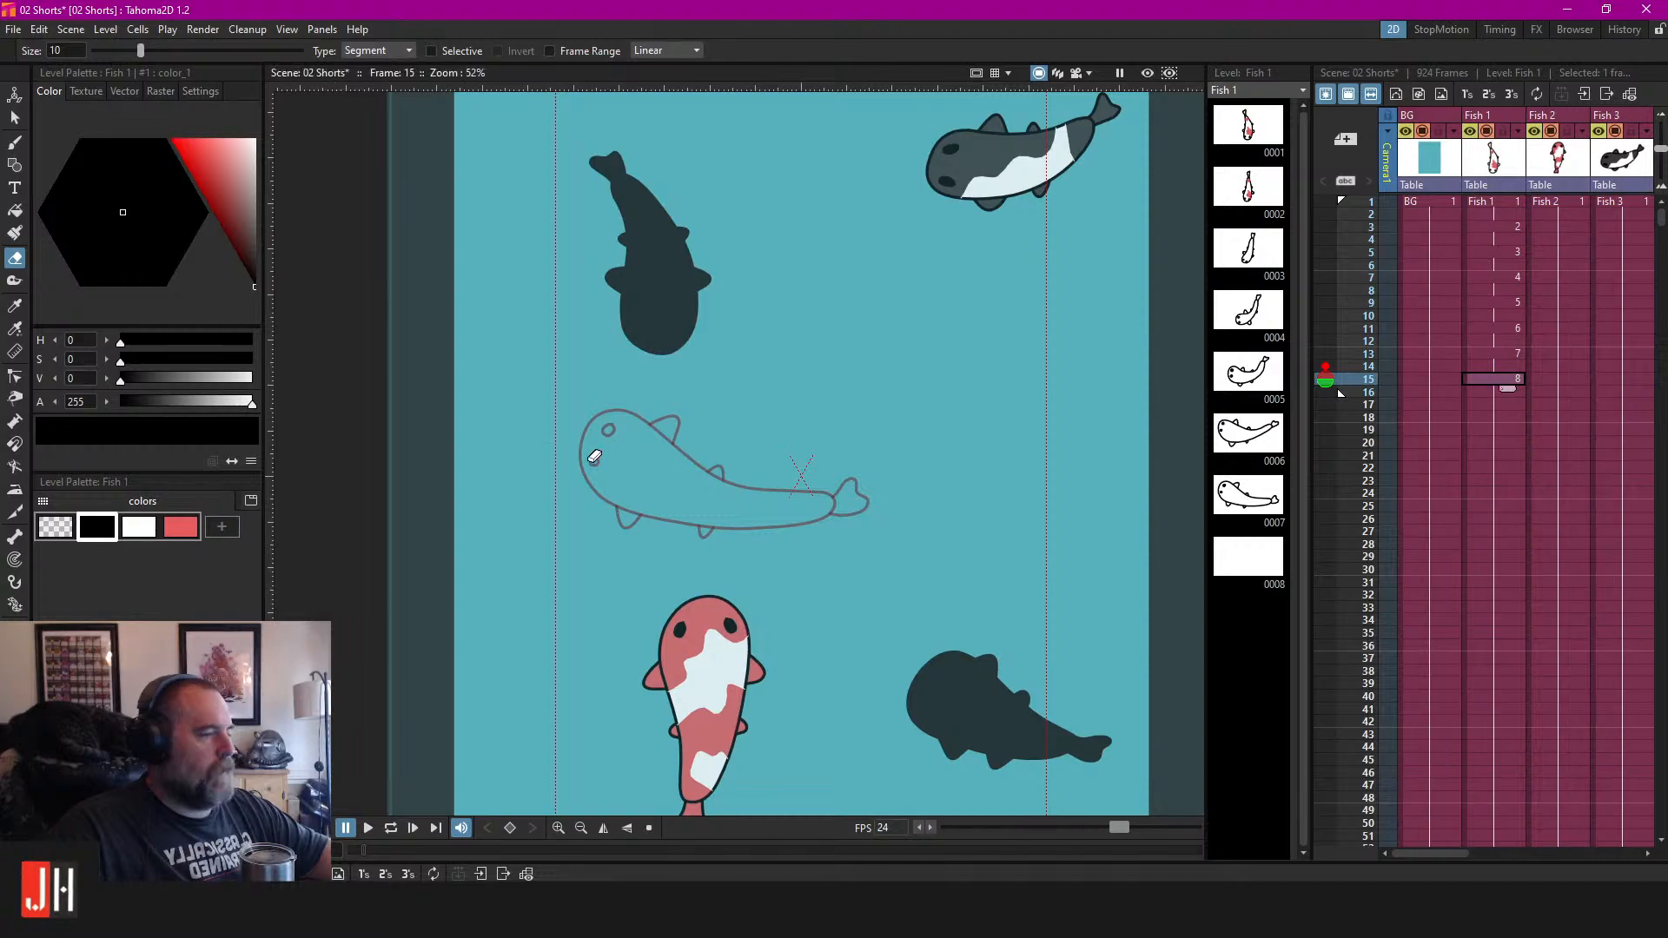
scroll(595, 456, up, 3)
key(b)
drag(851, 539, 899, 619)
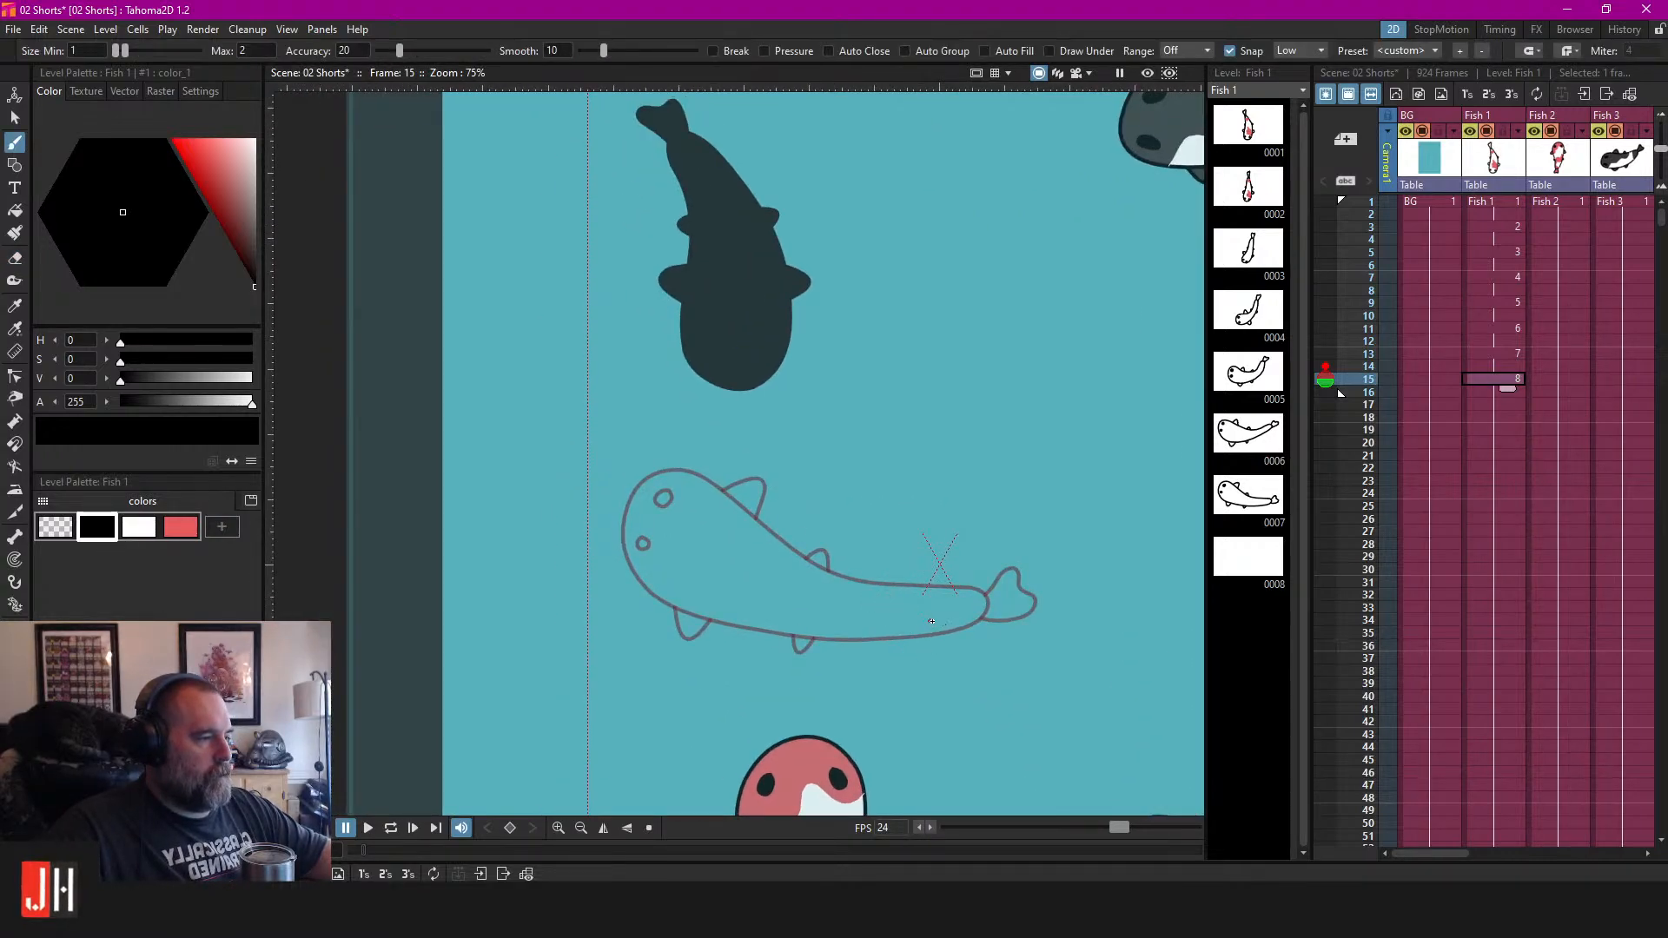
mouse_move(729, 624)
mouse_down()
mouse_move(606, 559)
mouse_move(589, 522)
mouse_up()
key(ctrl+z)
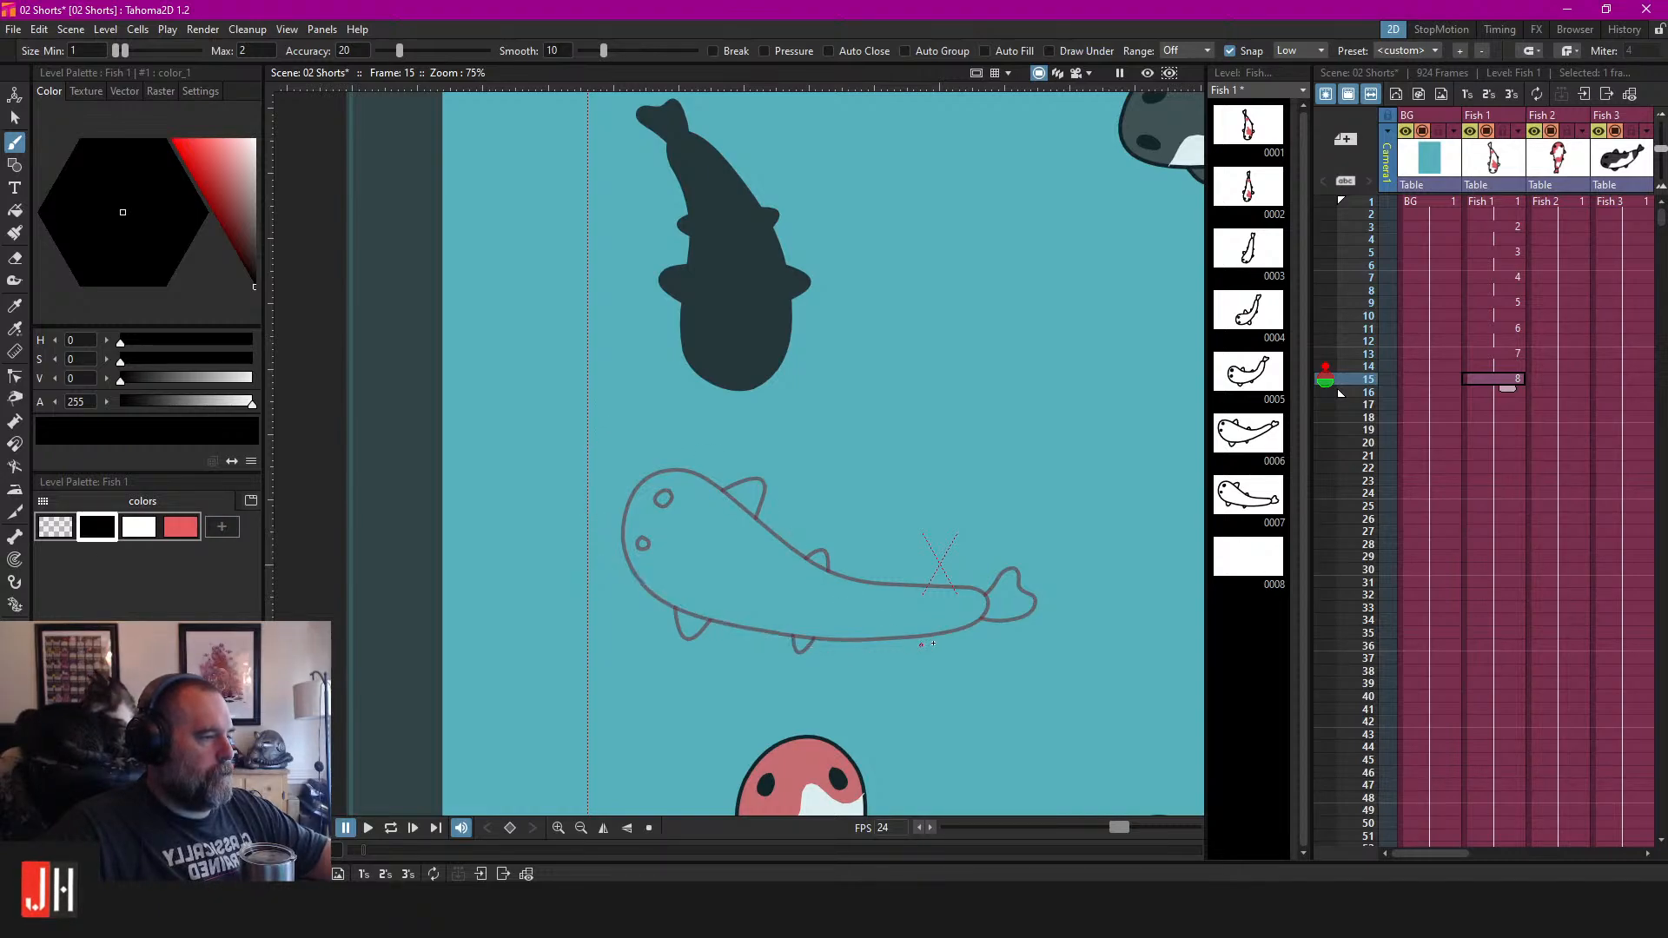
mouse_move(938, 621)
mouse_down()
mouse_move(942, 647)
mouse_move(721, 662)
mouse_move(568, 540)
mouse_up()
key(ctrl+z)
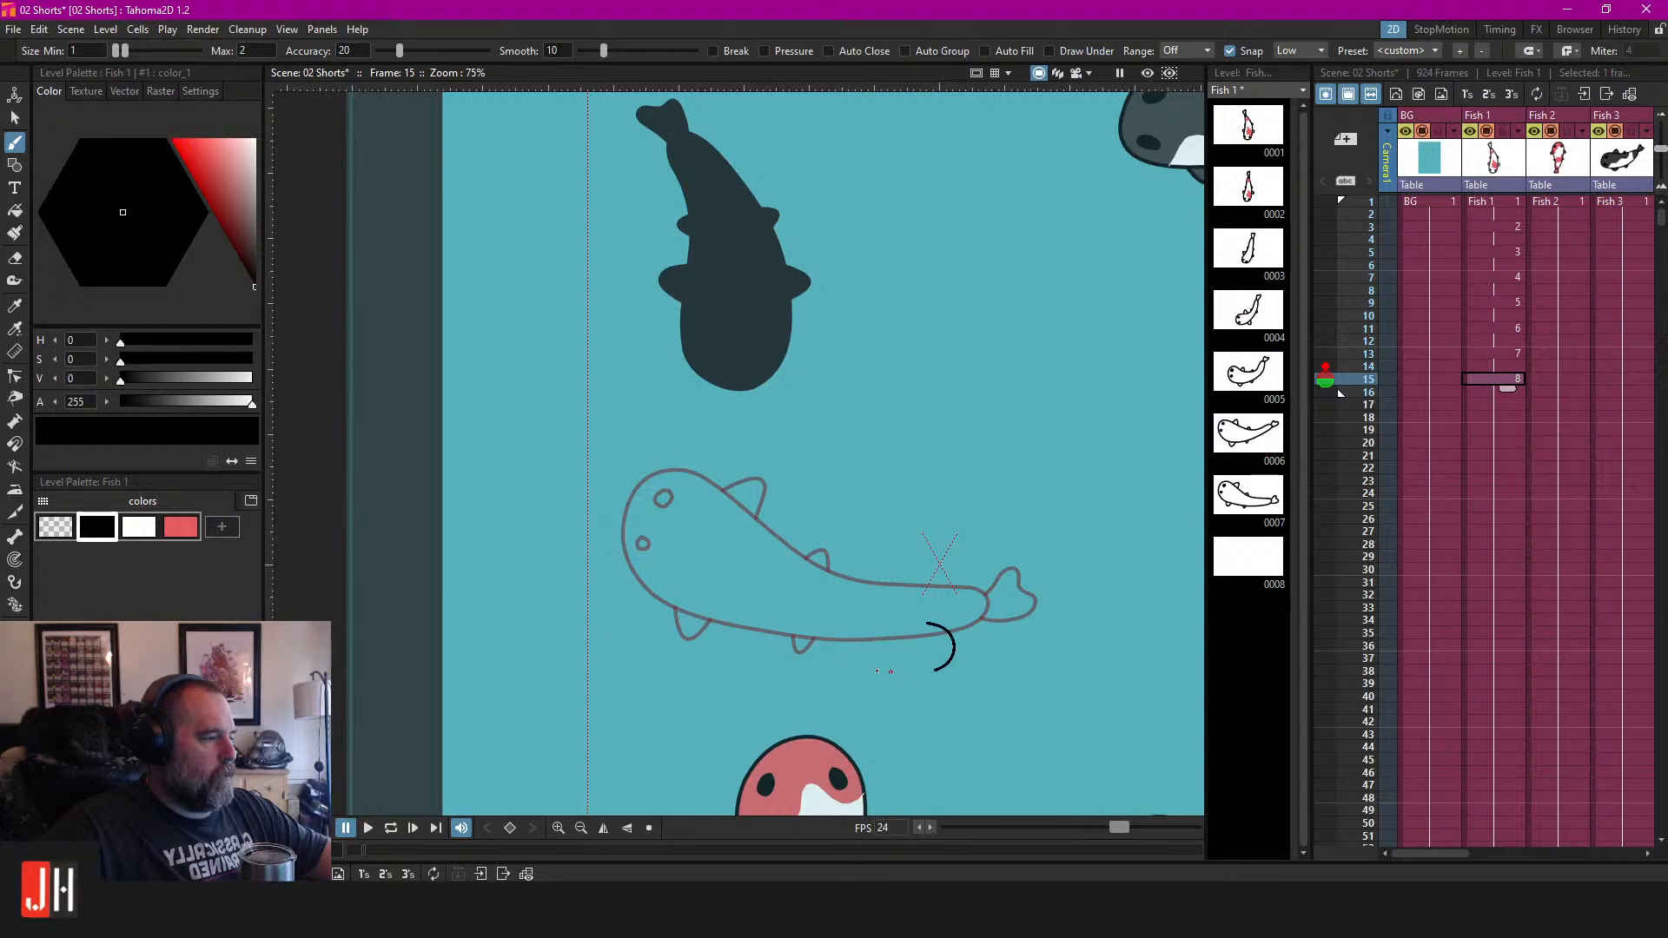
mouse_move(745, 635)
mouse_down()
mouse_move(664, 597)
mouse_move(588, 523)
mouse_up()
key(ctrl+z)
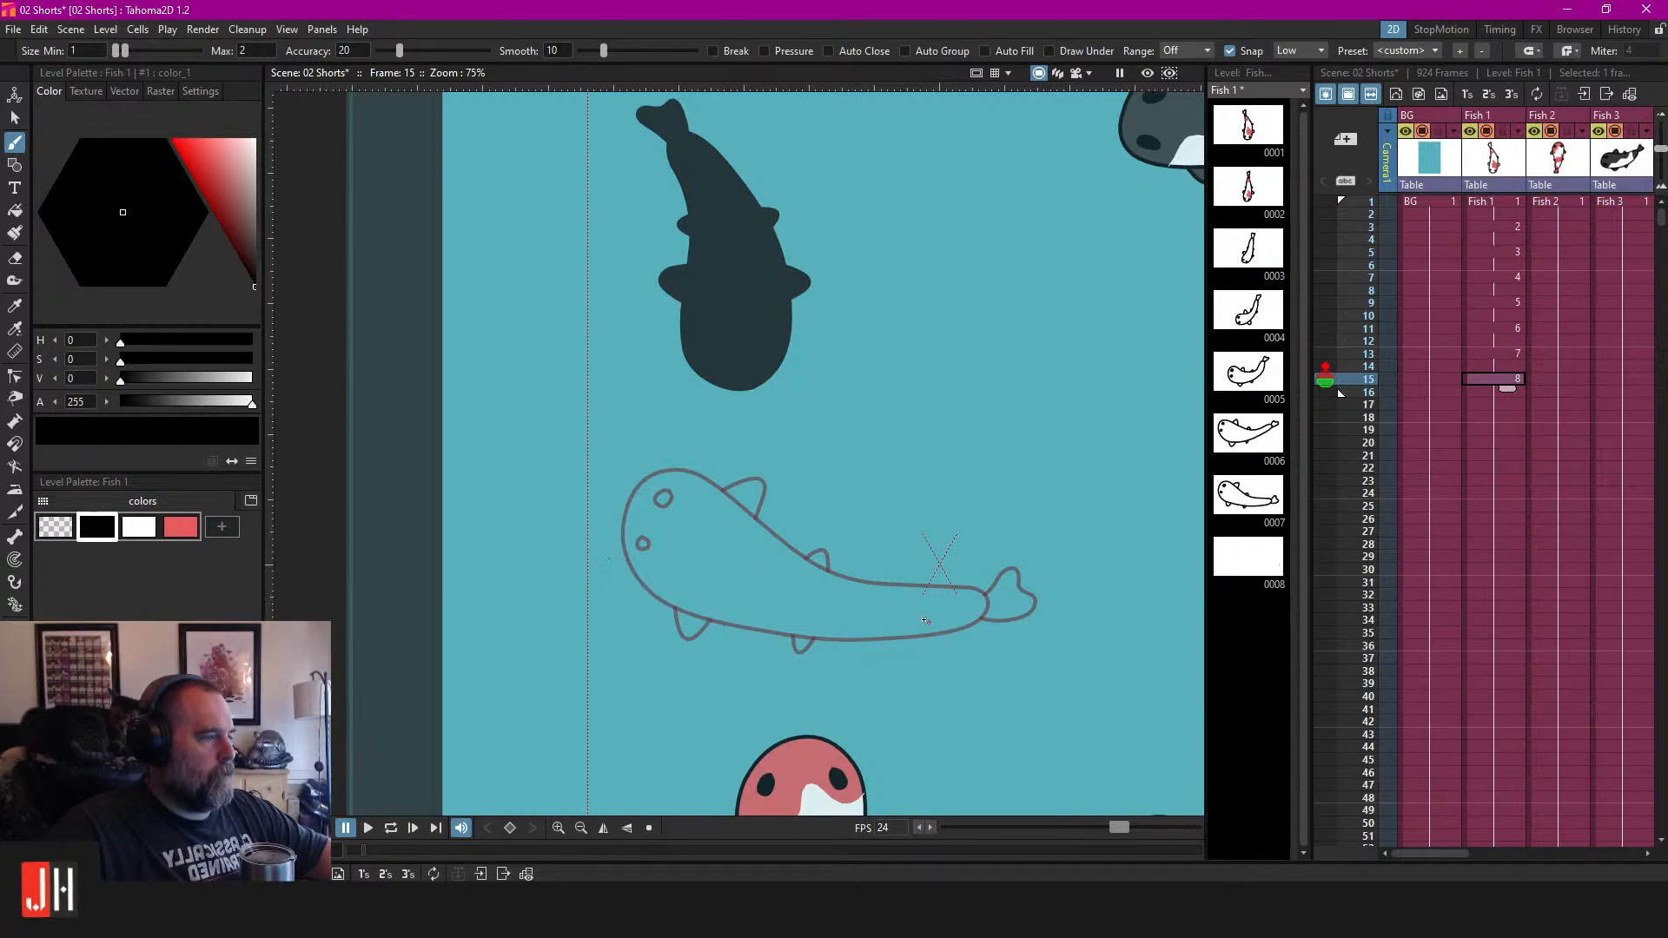
drag(885, 668, 652, 621)
drag(569, 511, 570, 445)
key(ctrl+z)
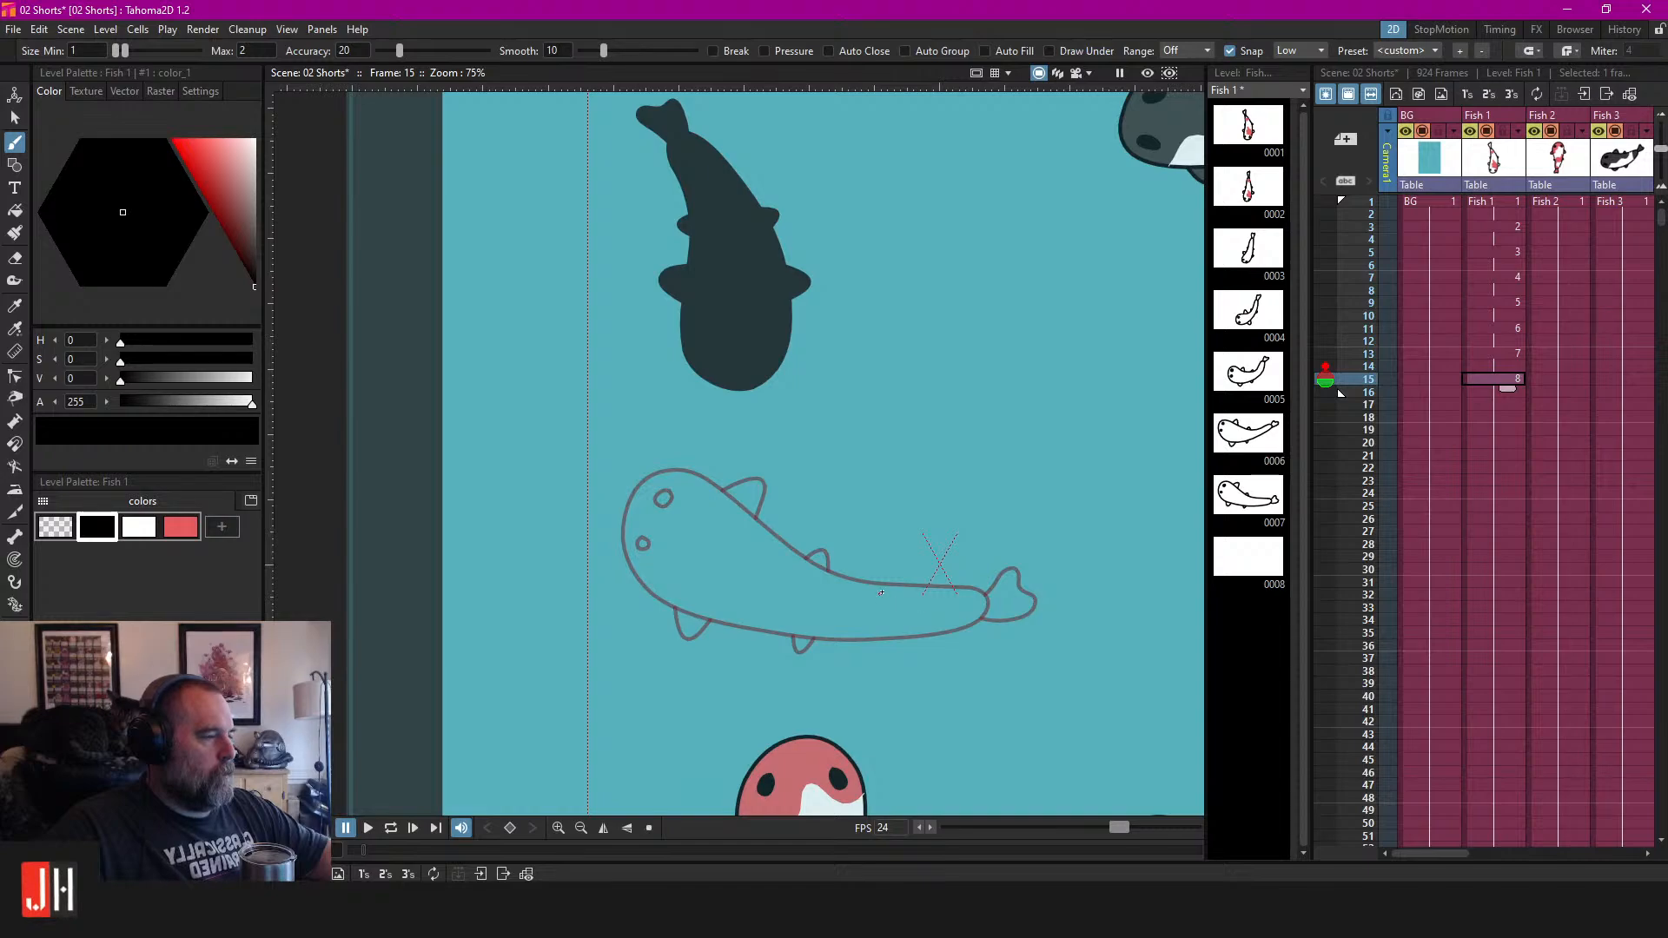
Select the whole fish drawing at frame 13 and move it slightly up and to the left.
click(1506, 328)
click(1498, 354)
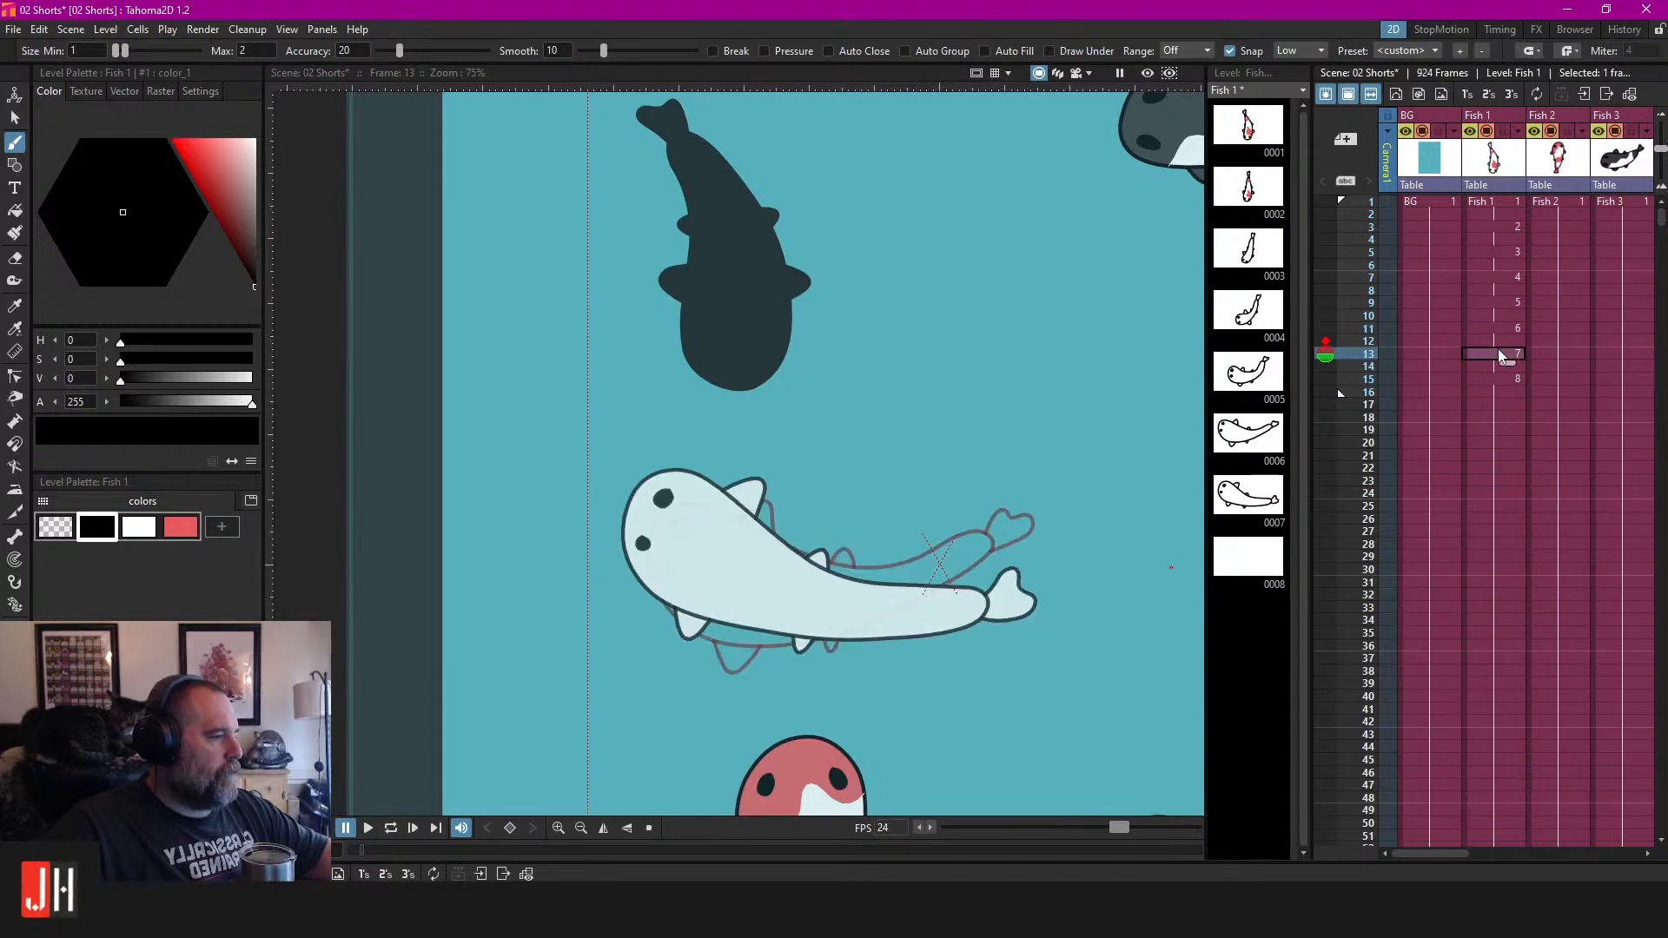
key(s)
mouse_move(1069, 521)
mouse_down()
mouse_move(521, 625)
mouse_move(984, 583)
mouse_up()
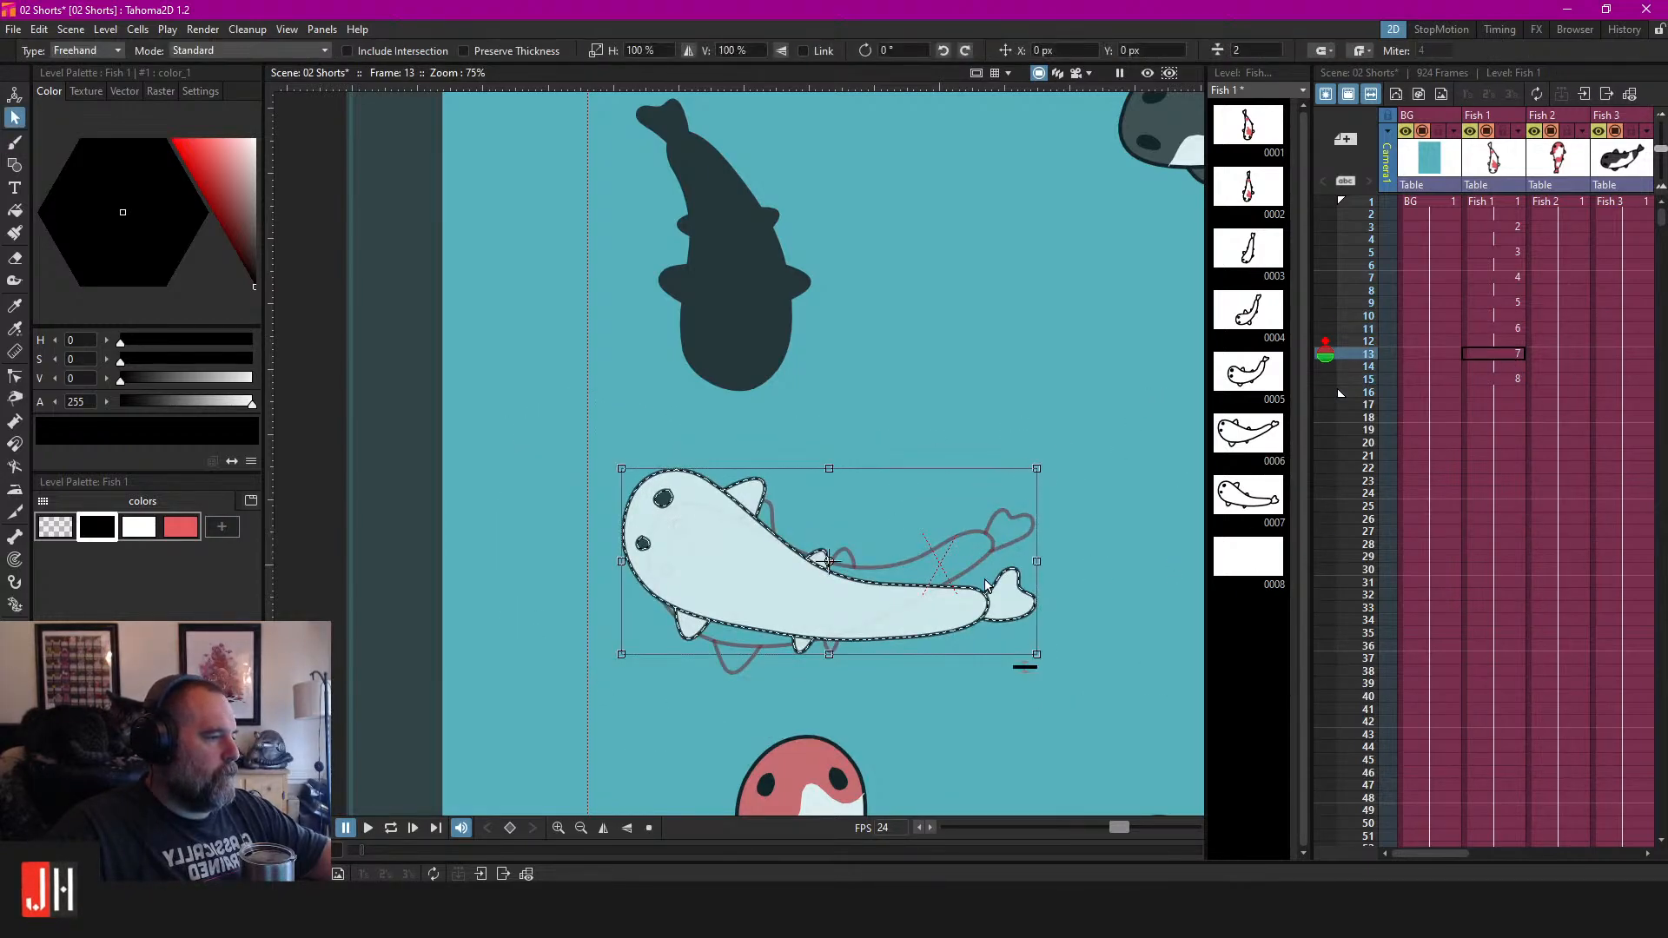
scroll(1041, 483, down, 3)
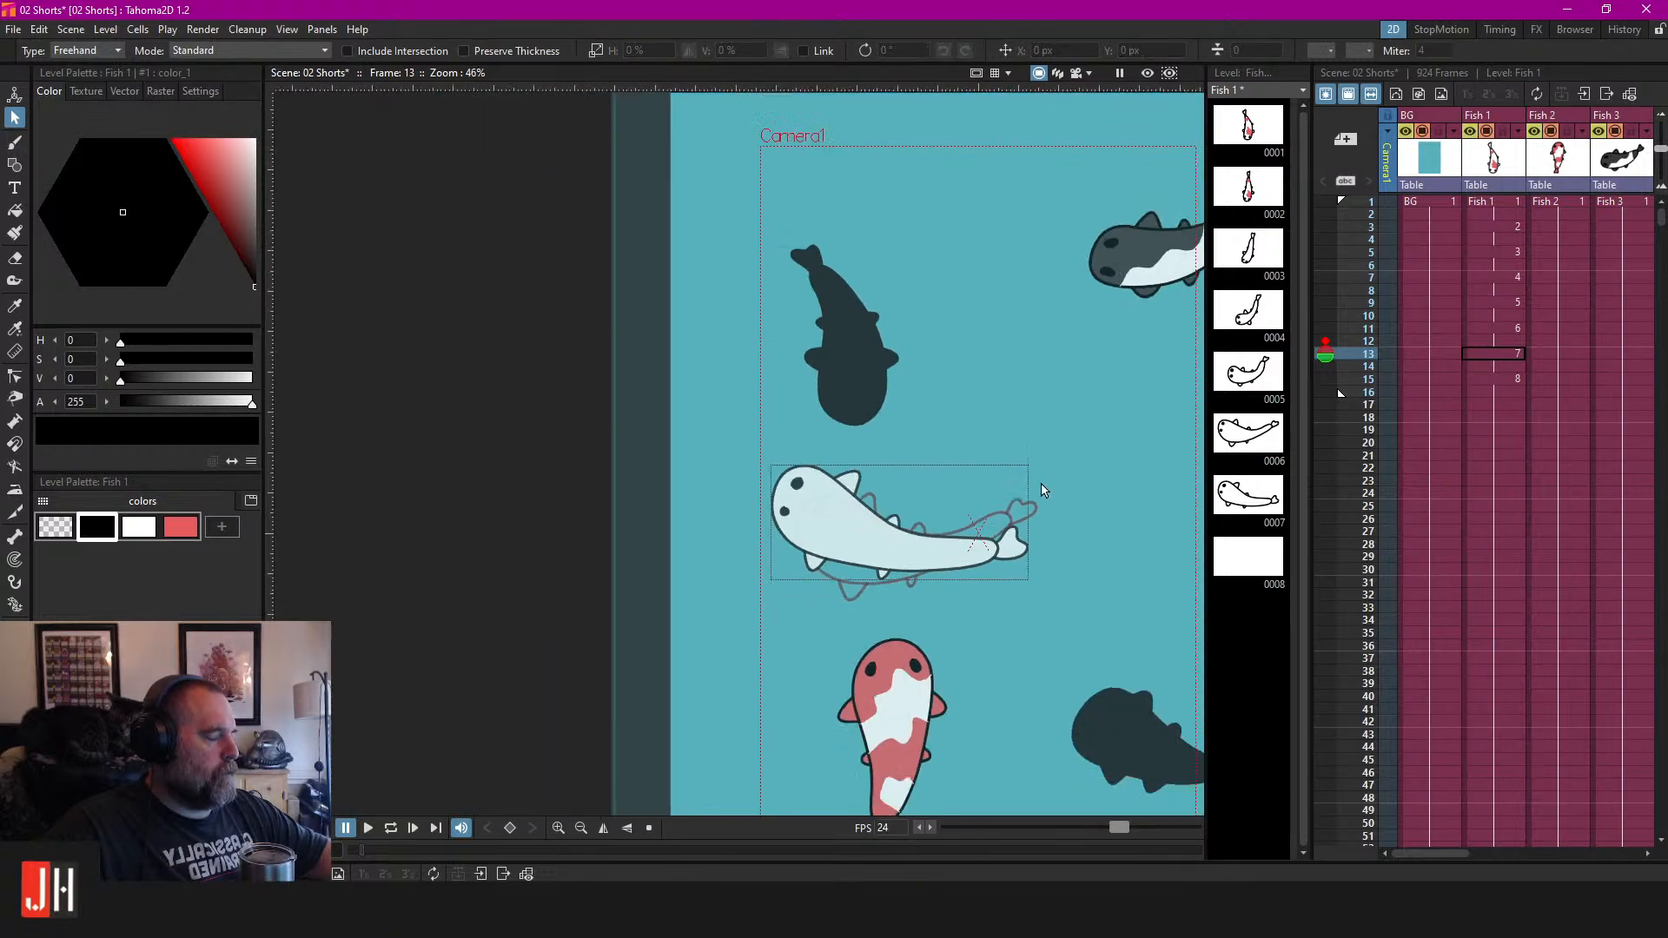
Play the Fish 1 animation in a loop from frame 1 to review the fish's path and turning motion.
click(1502, 202)
key(l)
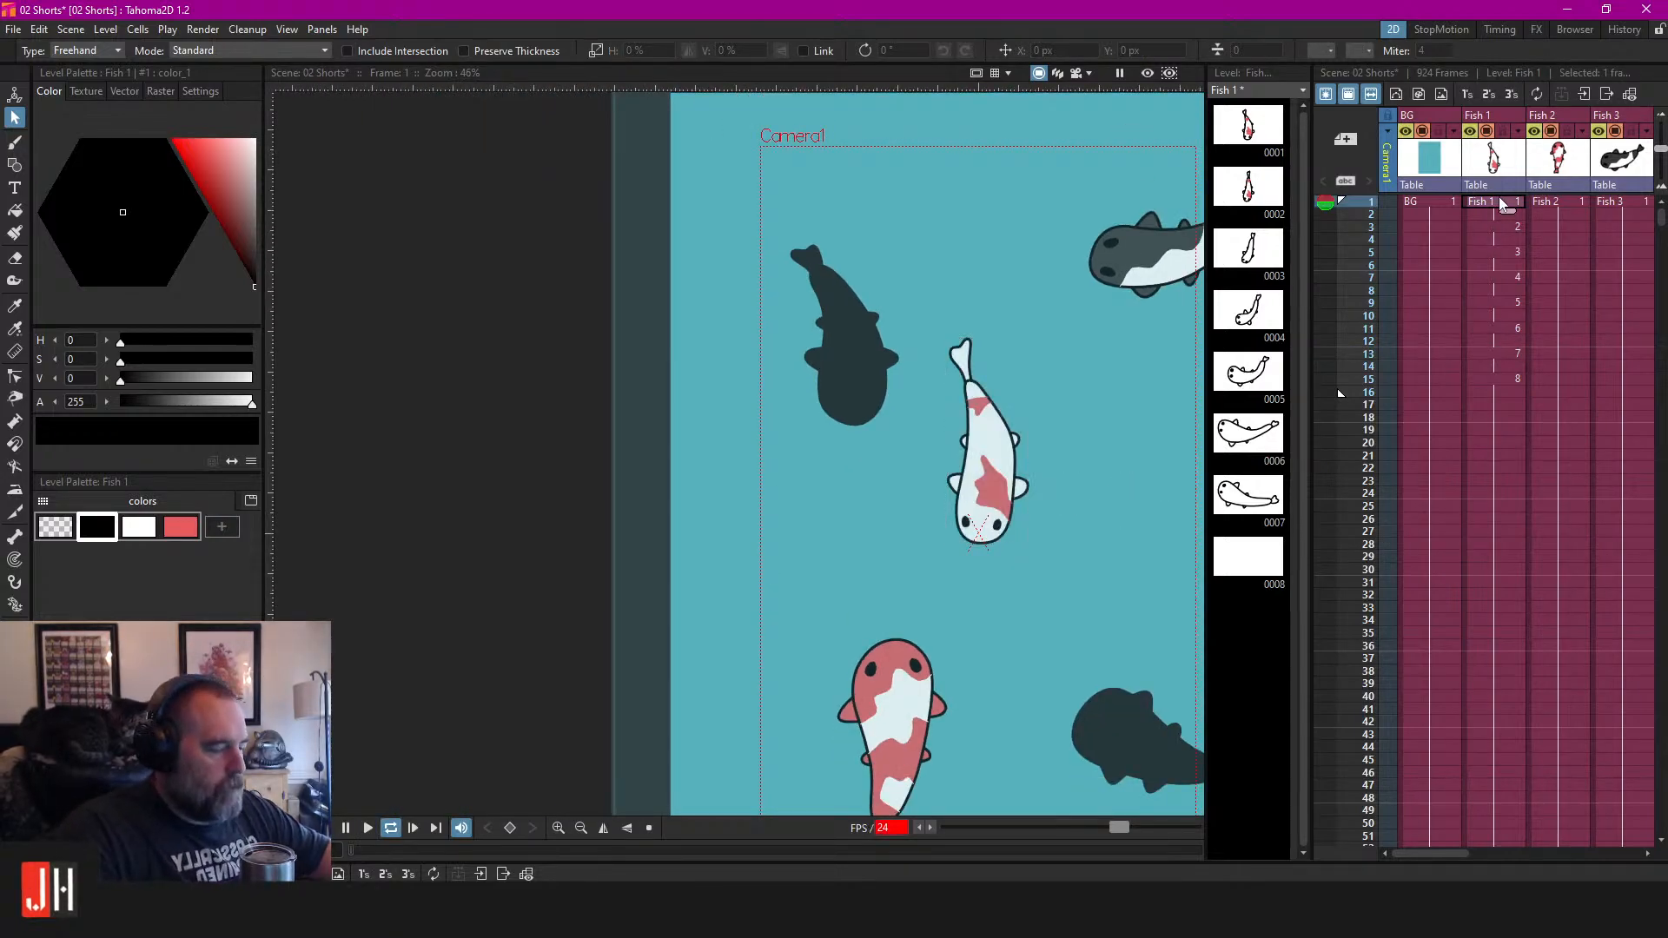
scroll(1114, 466, down, 2)
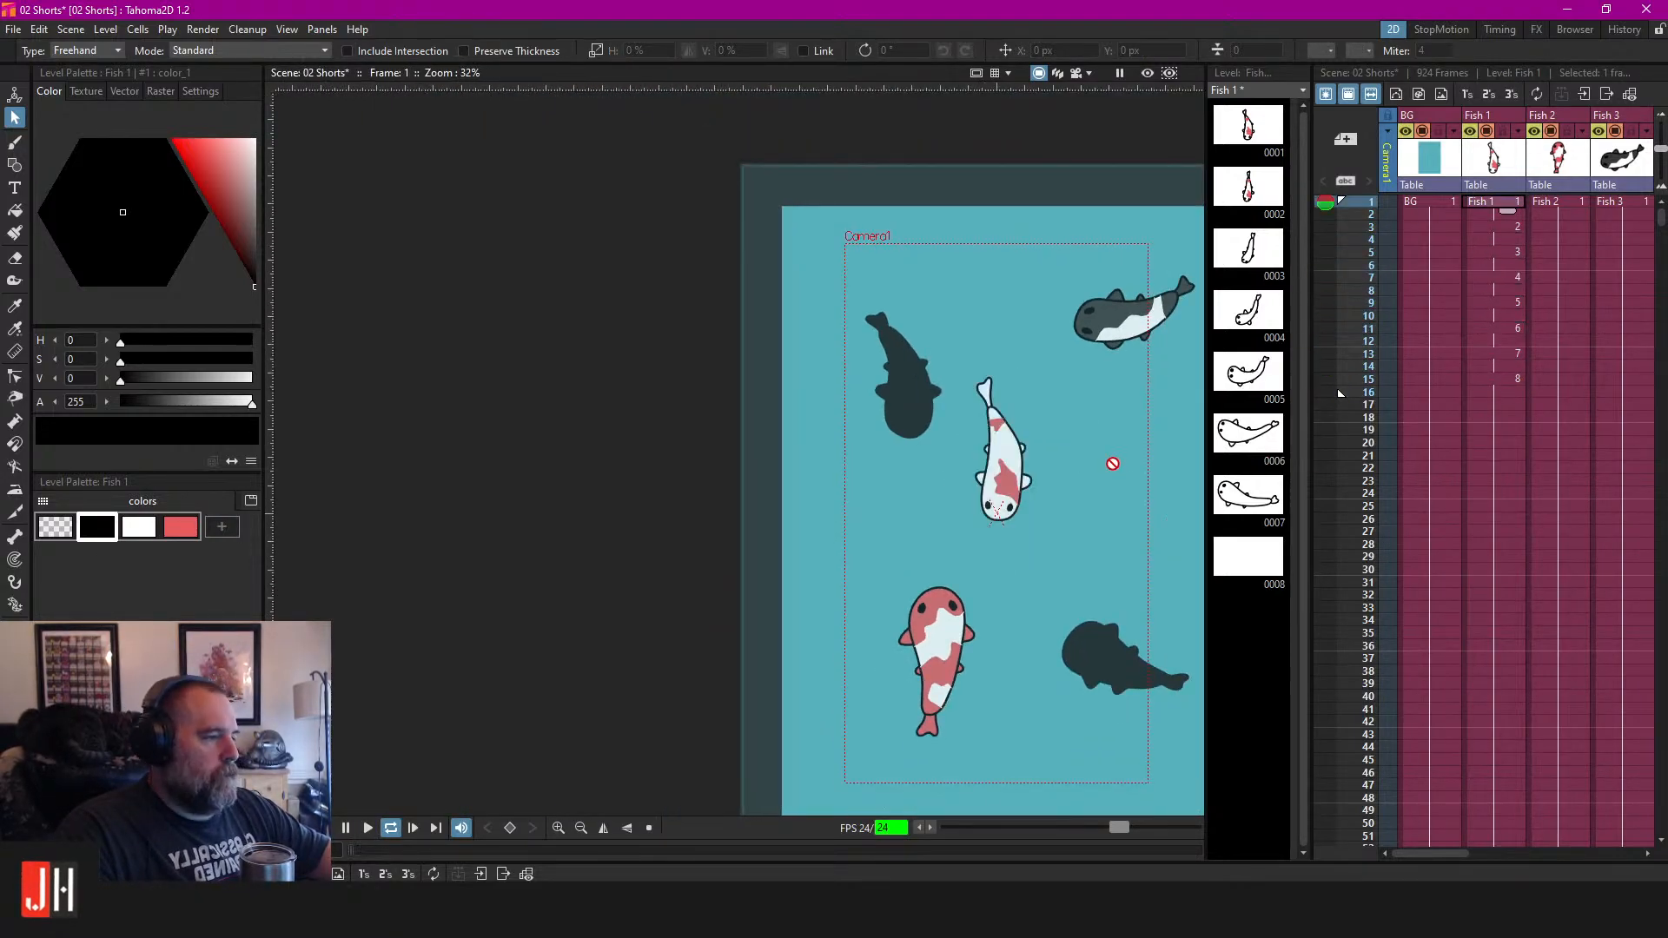
scroll(857, 525, up, 3)
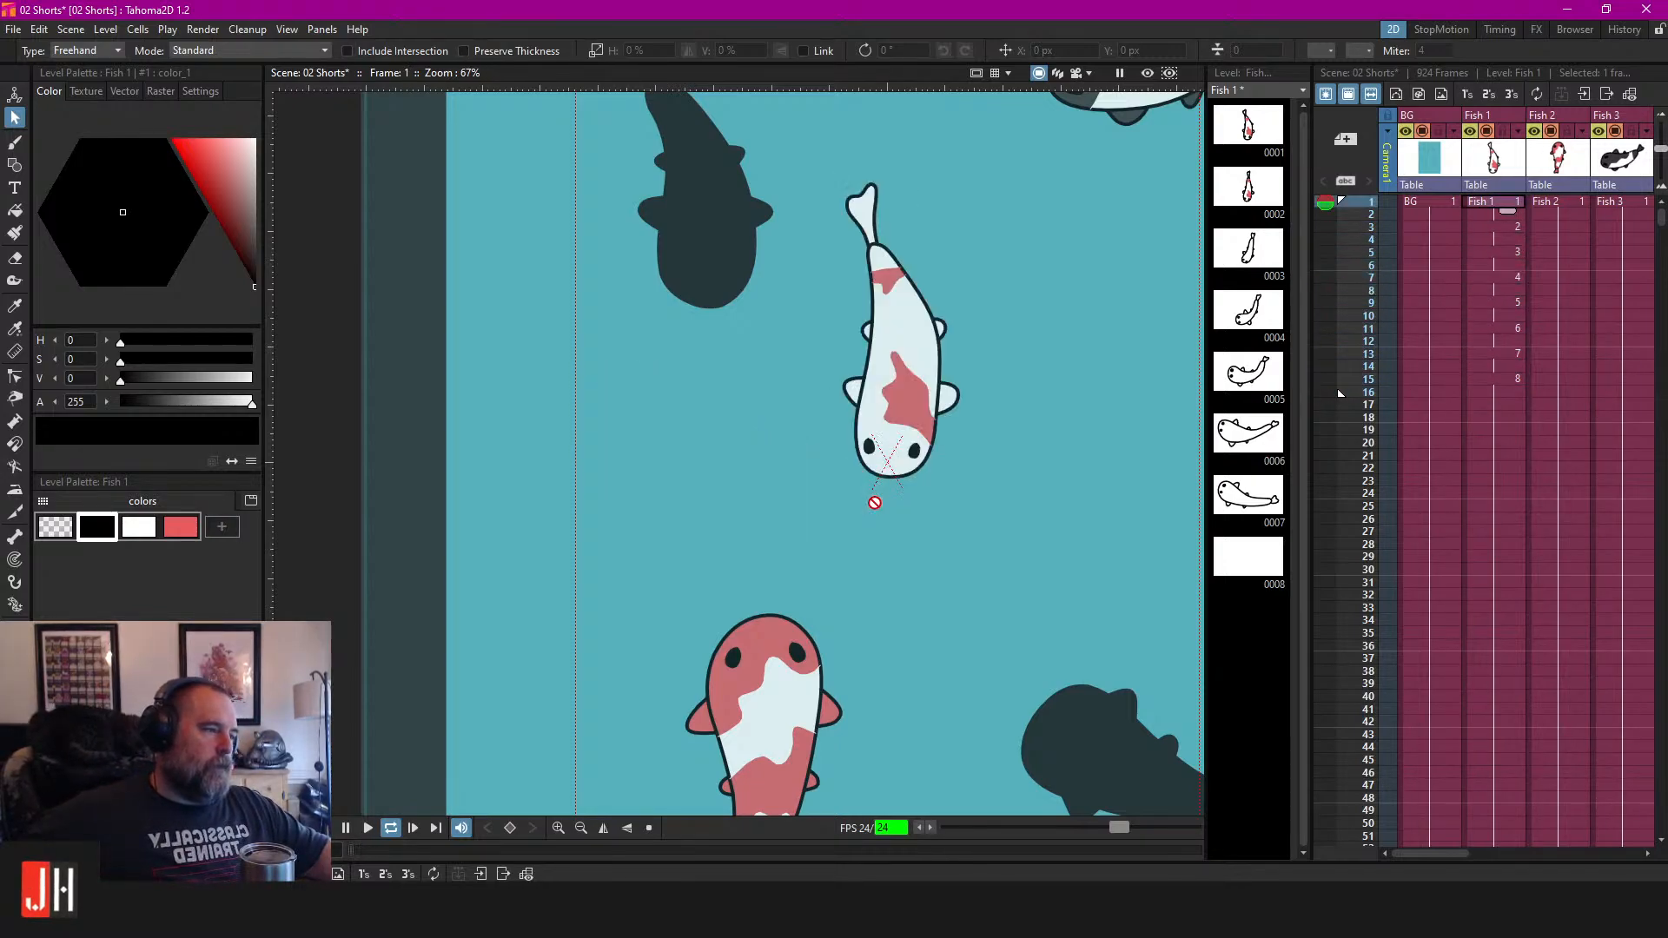
scroll(874, 503, down, 3)
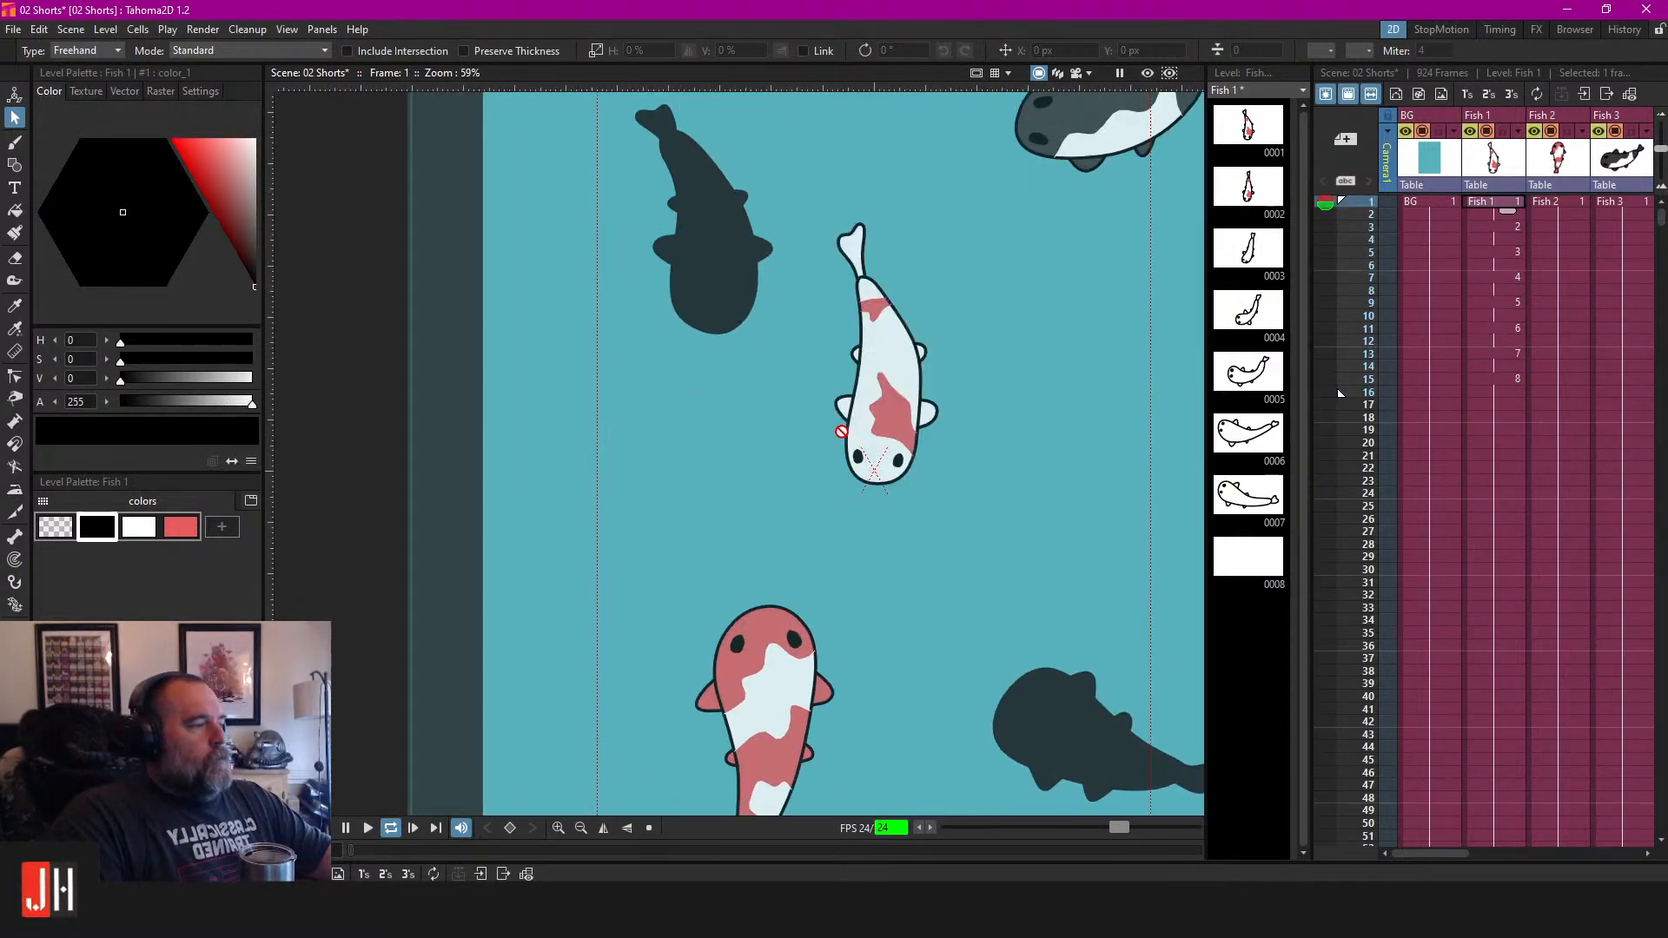
scroll(823, 445, up, 3)
click(824, 444)
Draw a closed black body outline for the fish at frame 15, shifting its head up and left from the frame 13 pose.
click(1495, 379)
scroll(791, 464, up, 2)
key(b)
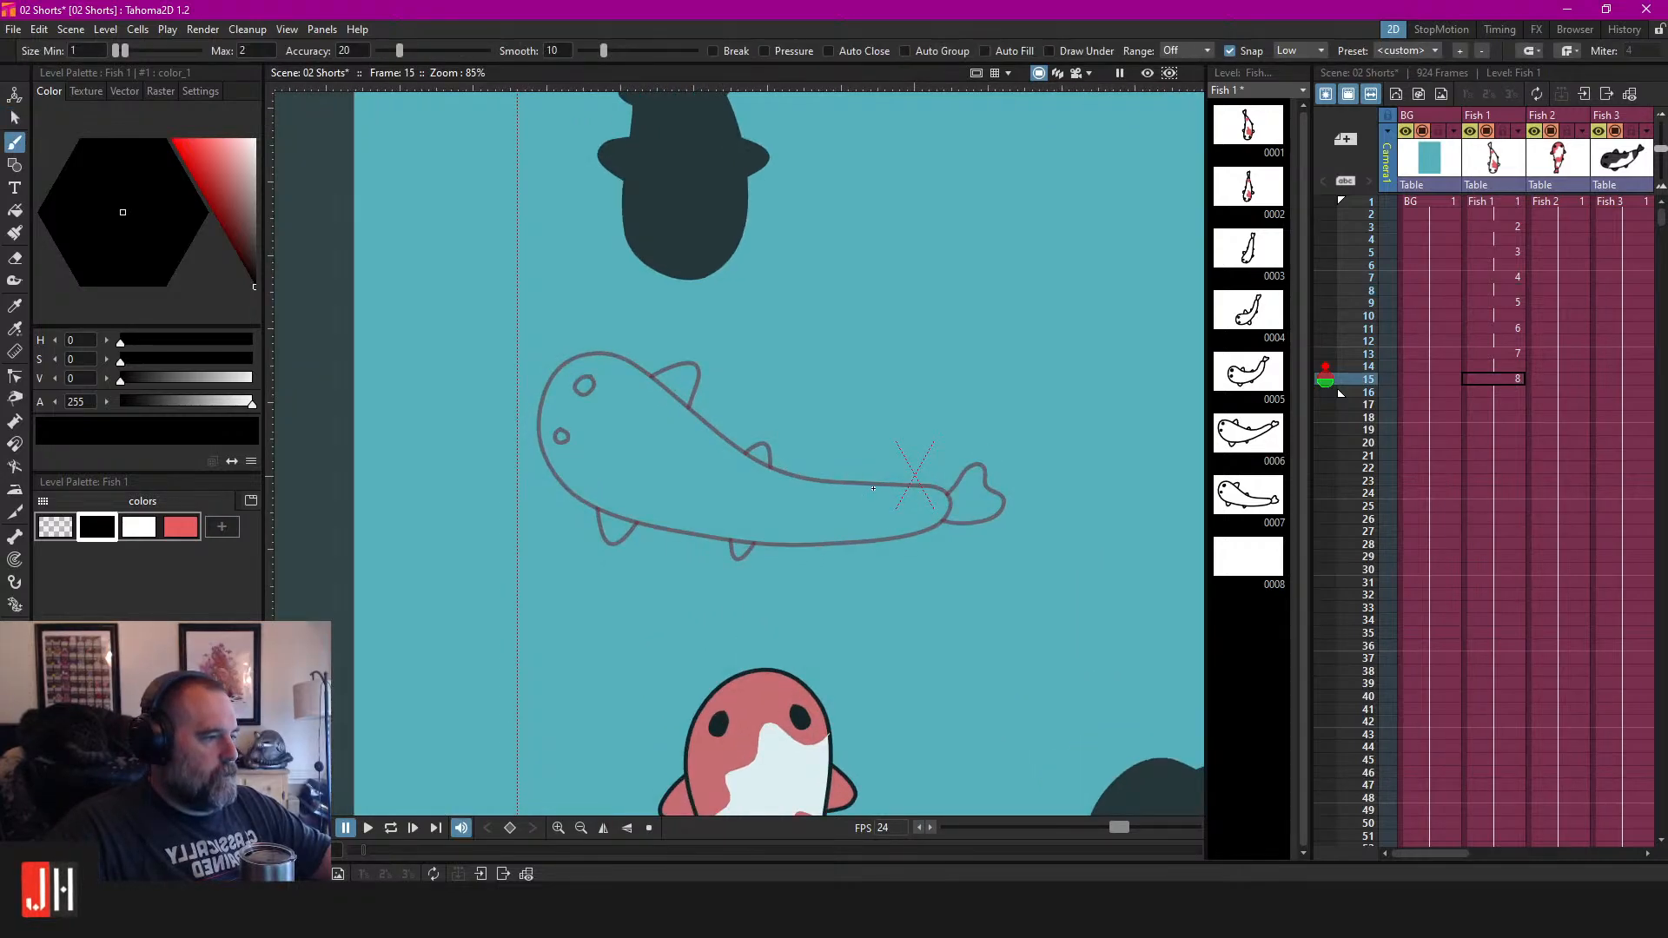
scroll(880, 487, down, 1)
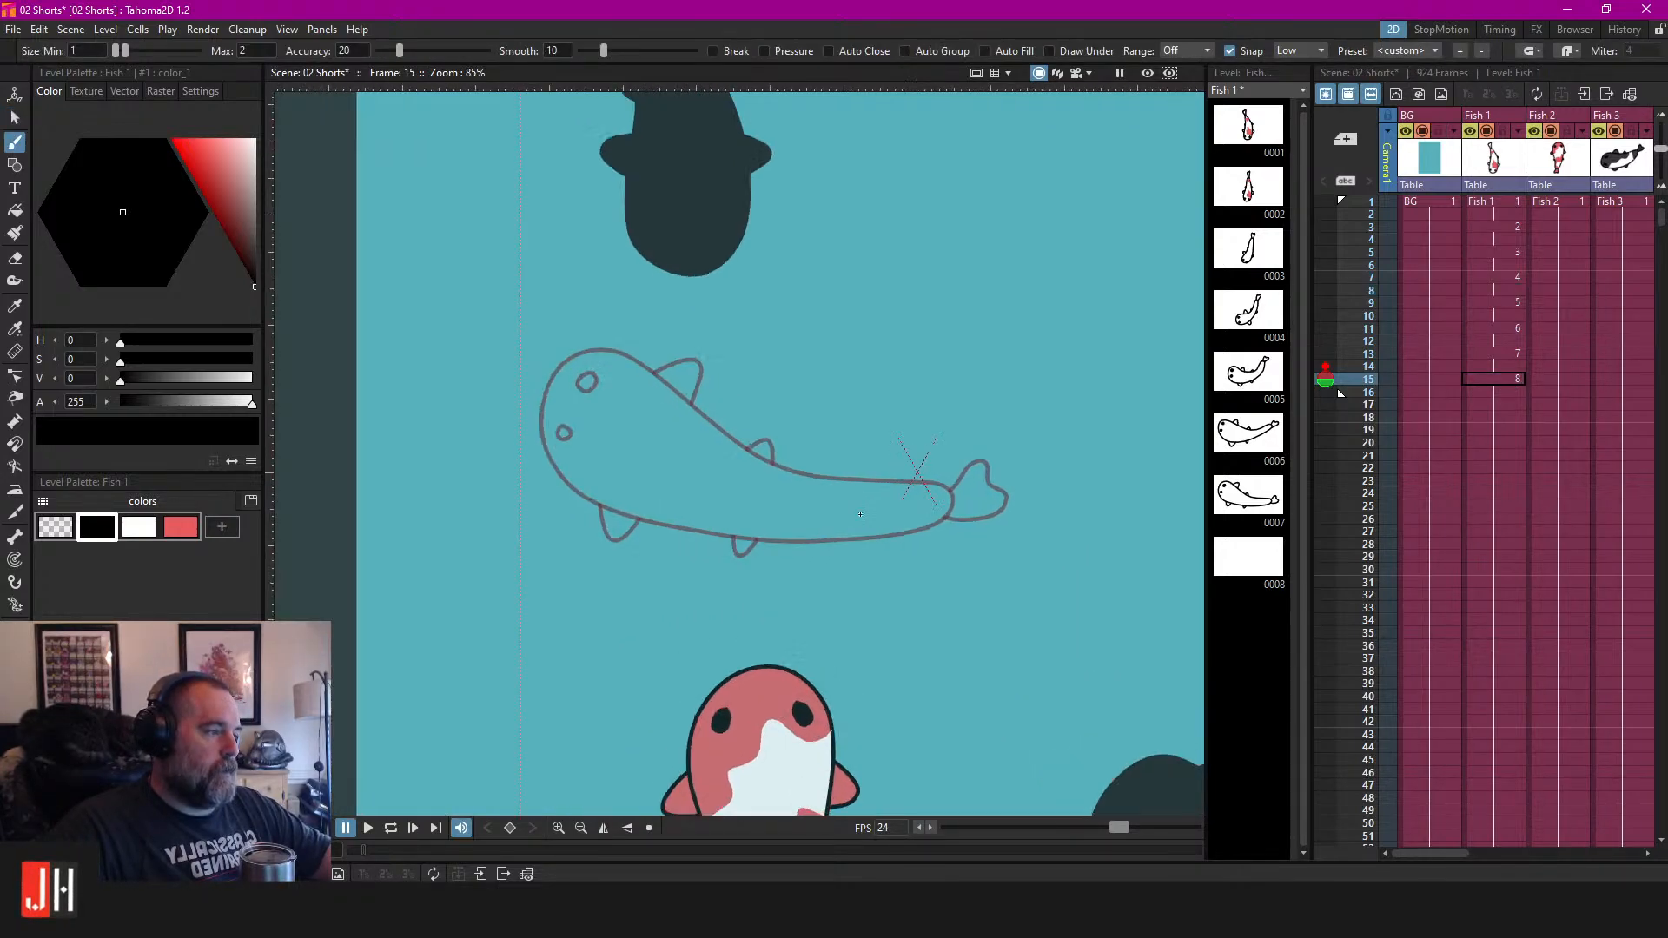
scroll(883, 502, up, 2)
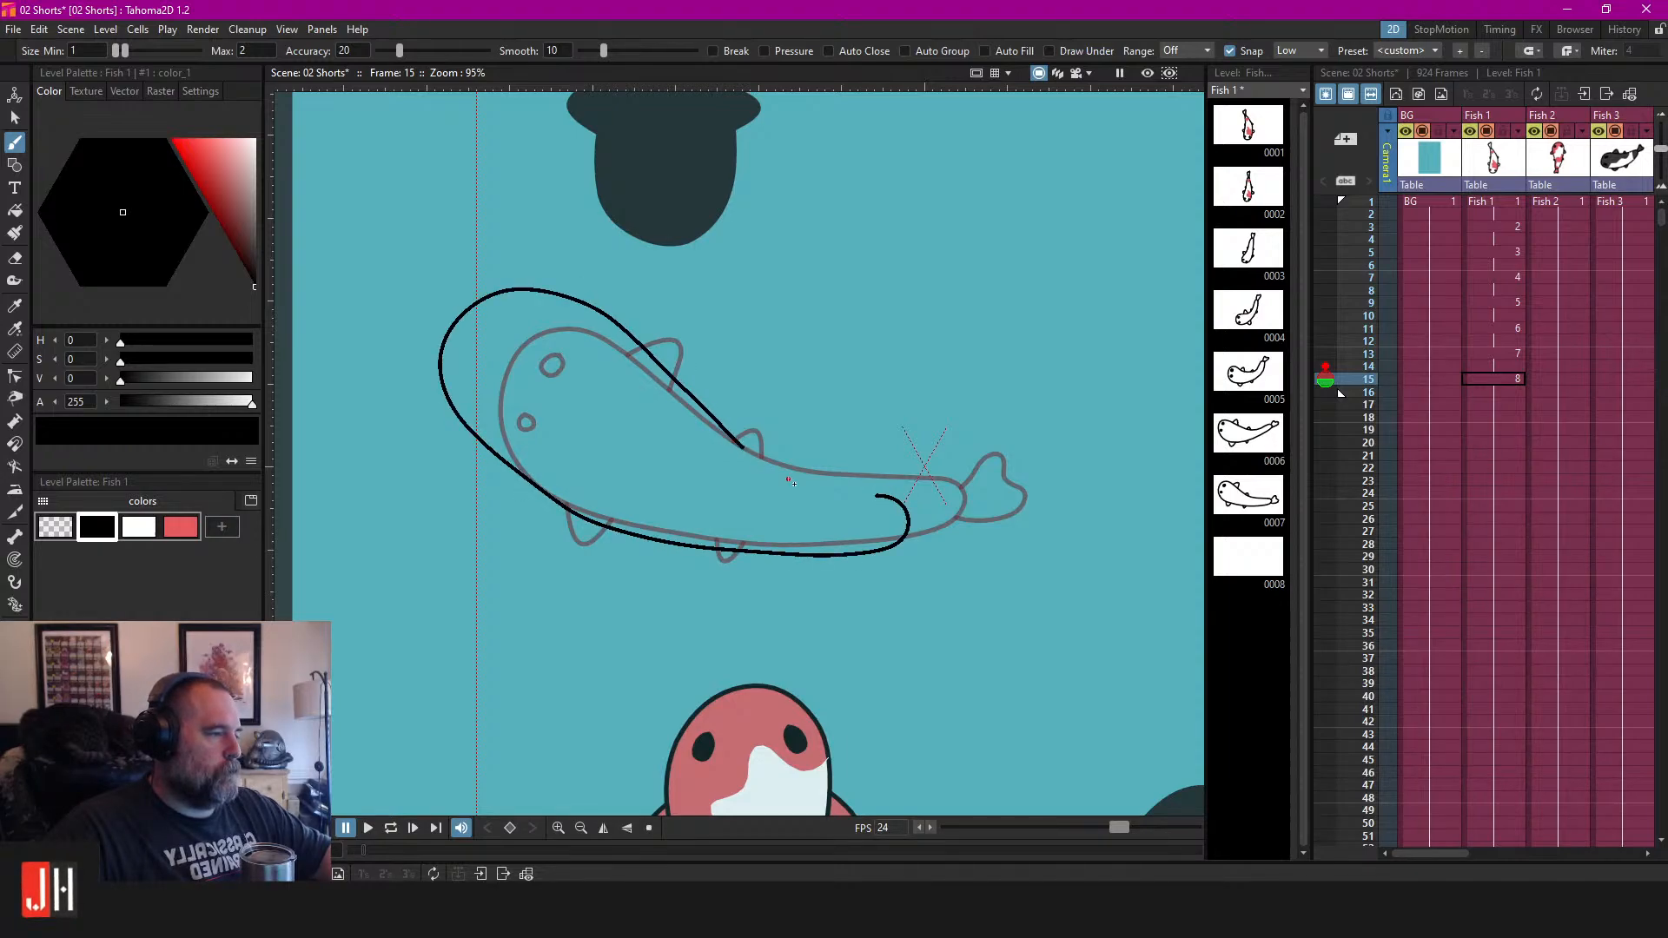
drag(857, 495, 882, 493)
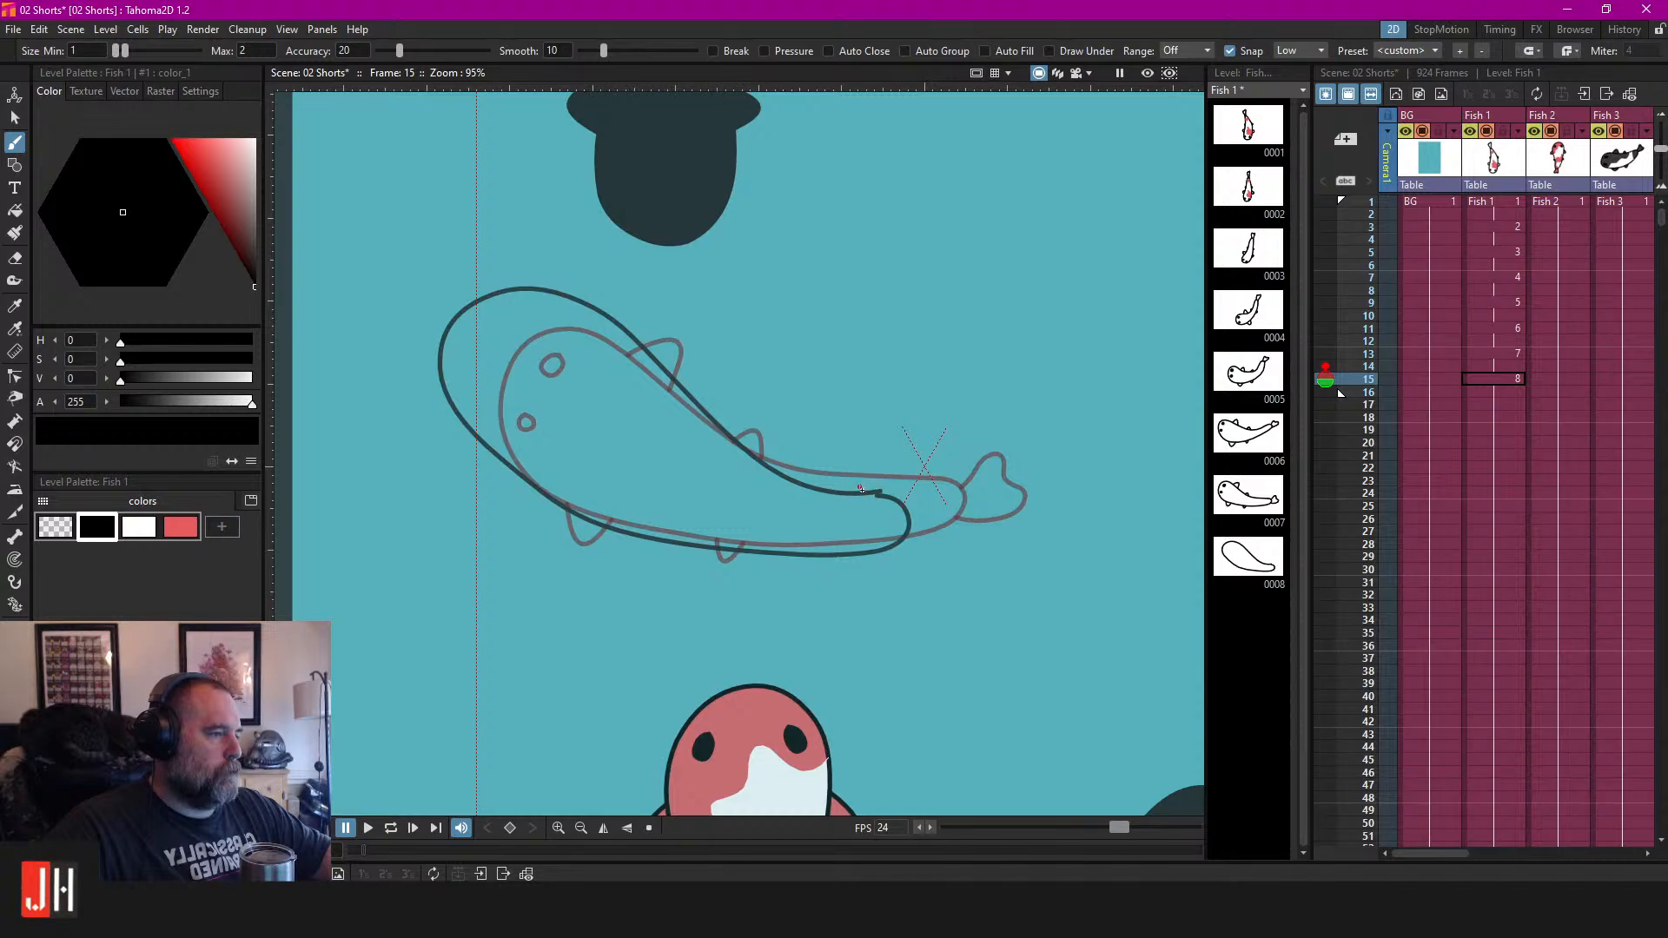
Refine the frame 15 body outline with the Control Point Editor, smoothing the join near the tail and reshaping the head curve.
key(c)
click(880, 494)
drag(880, 500, 874, 502)
drag(711, 332, 722, 348)
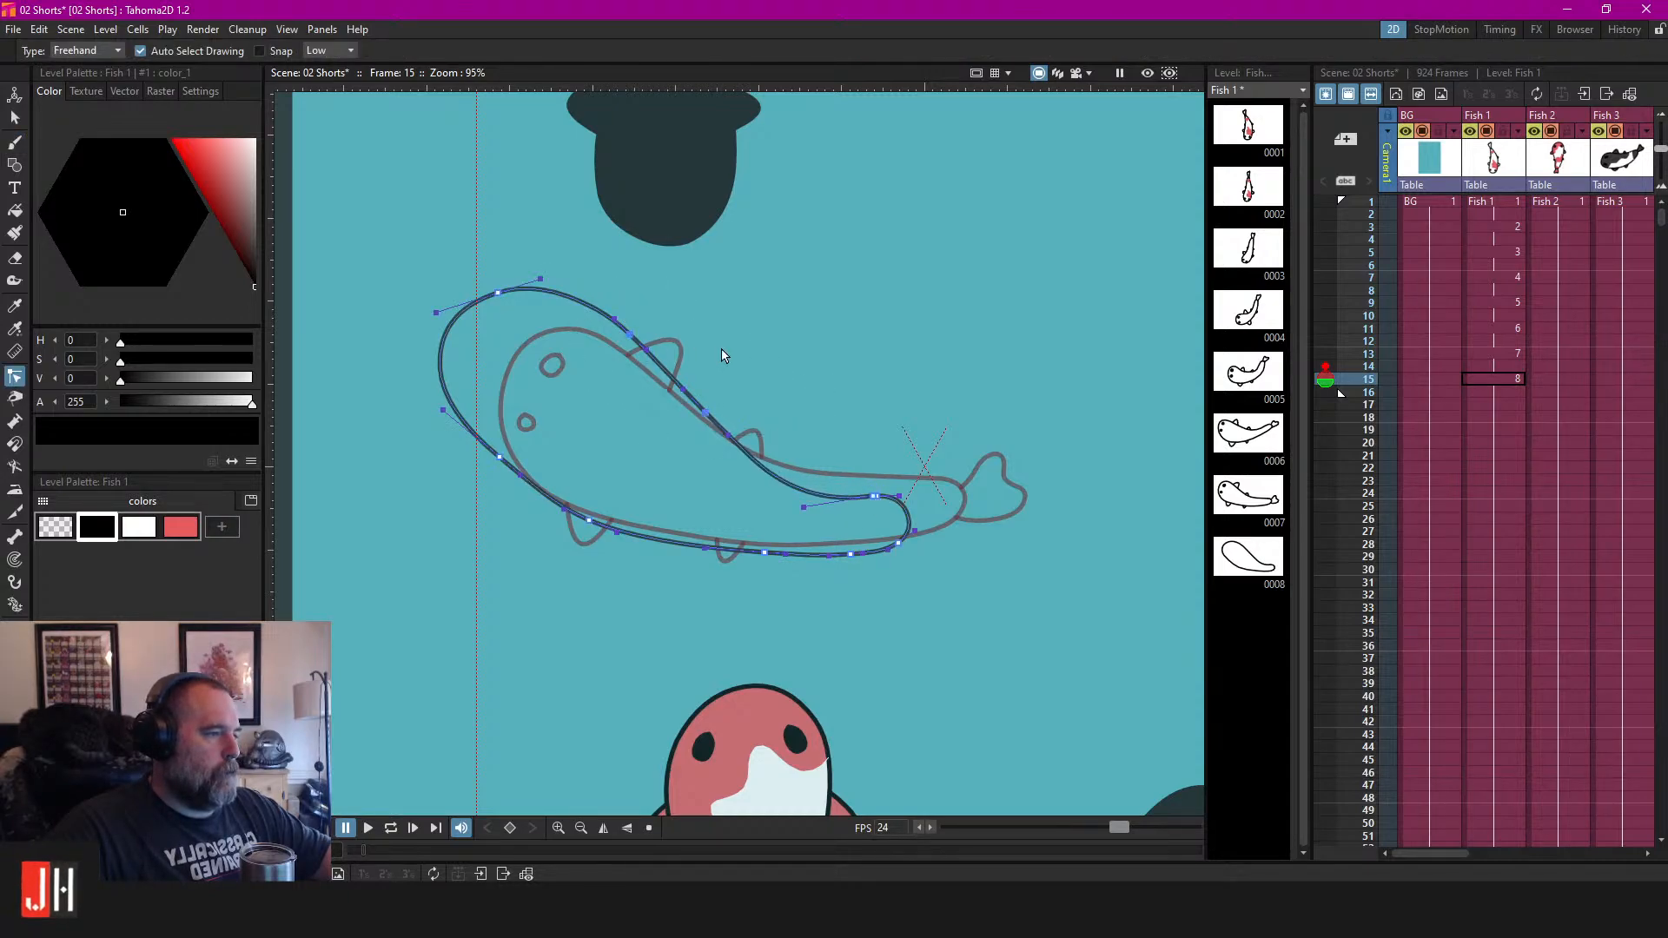
mouse_move(528, 249)
mouse_down()
mouse_move(560, 377)
mouse_move(786, 371)
mouse_move(619, 347)
mouse_up()
click(789, 321)
drag(815, 327, 862, 395)
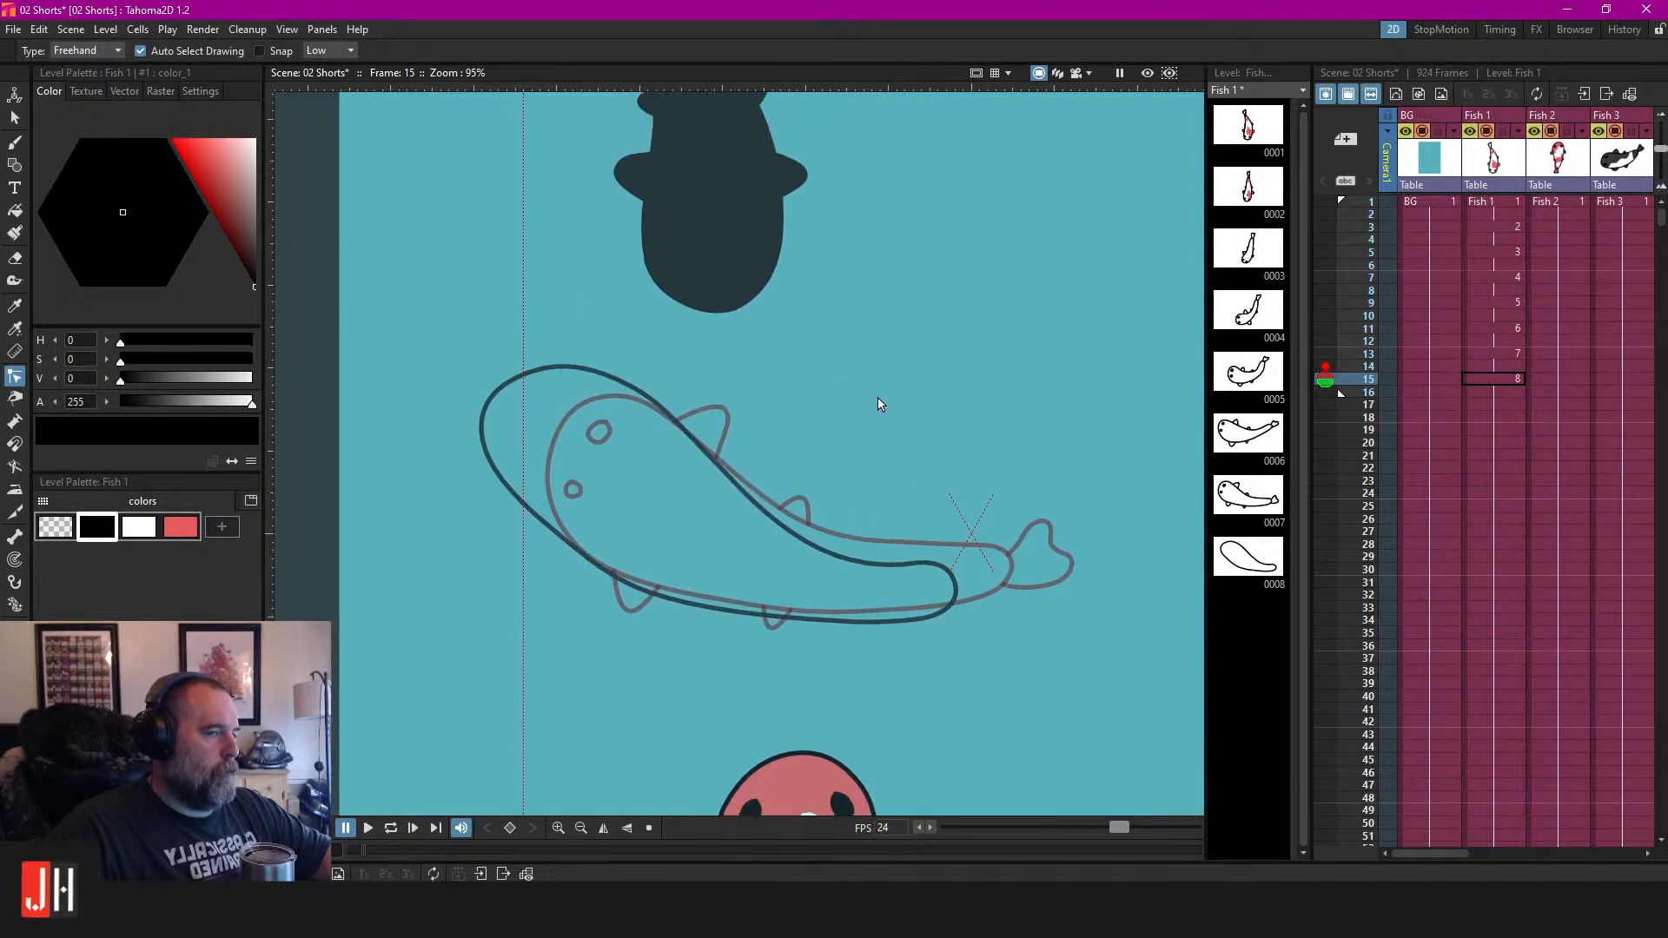
Add a new blank drawing to Fish 1 at frame 17.
click(1495, 404)
key(alt+d)
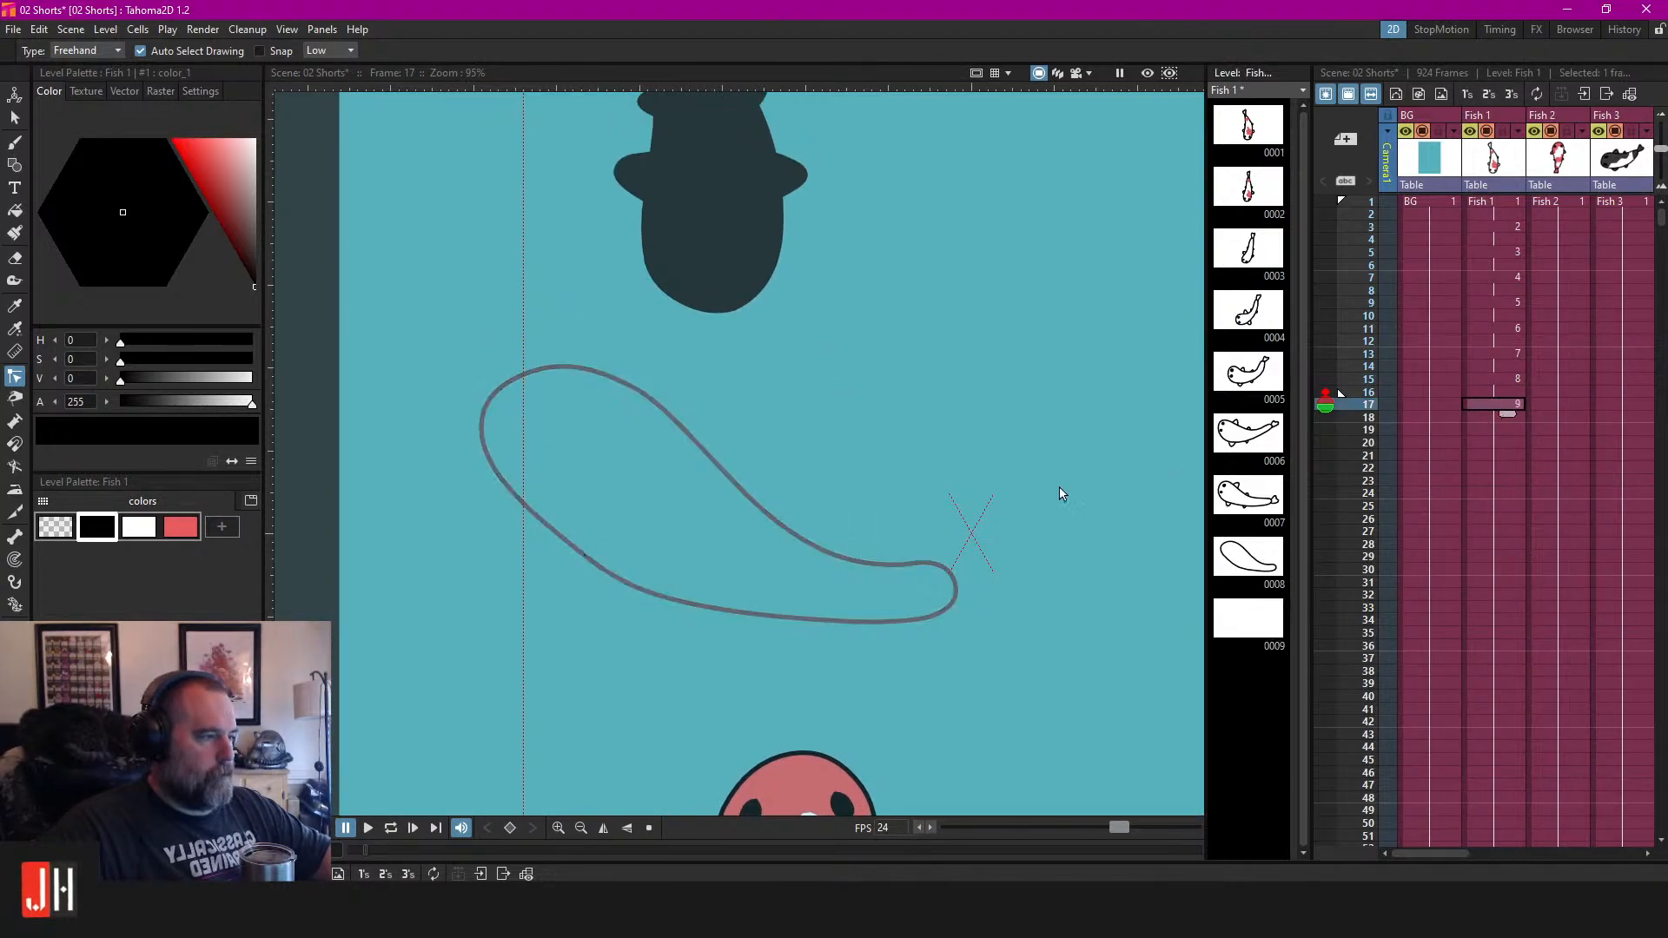
drag(814, 532, 939, 506)
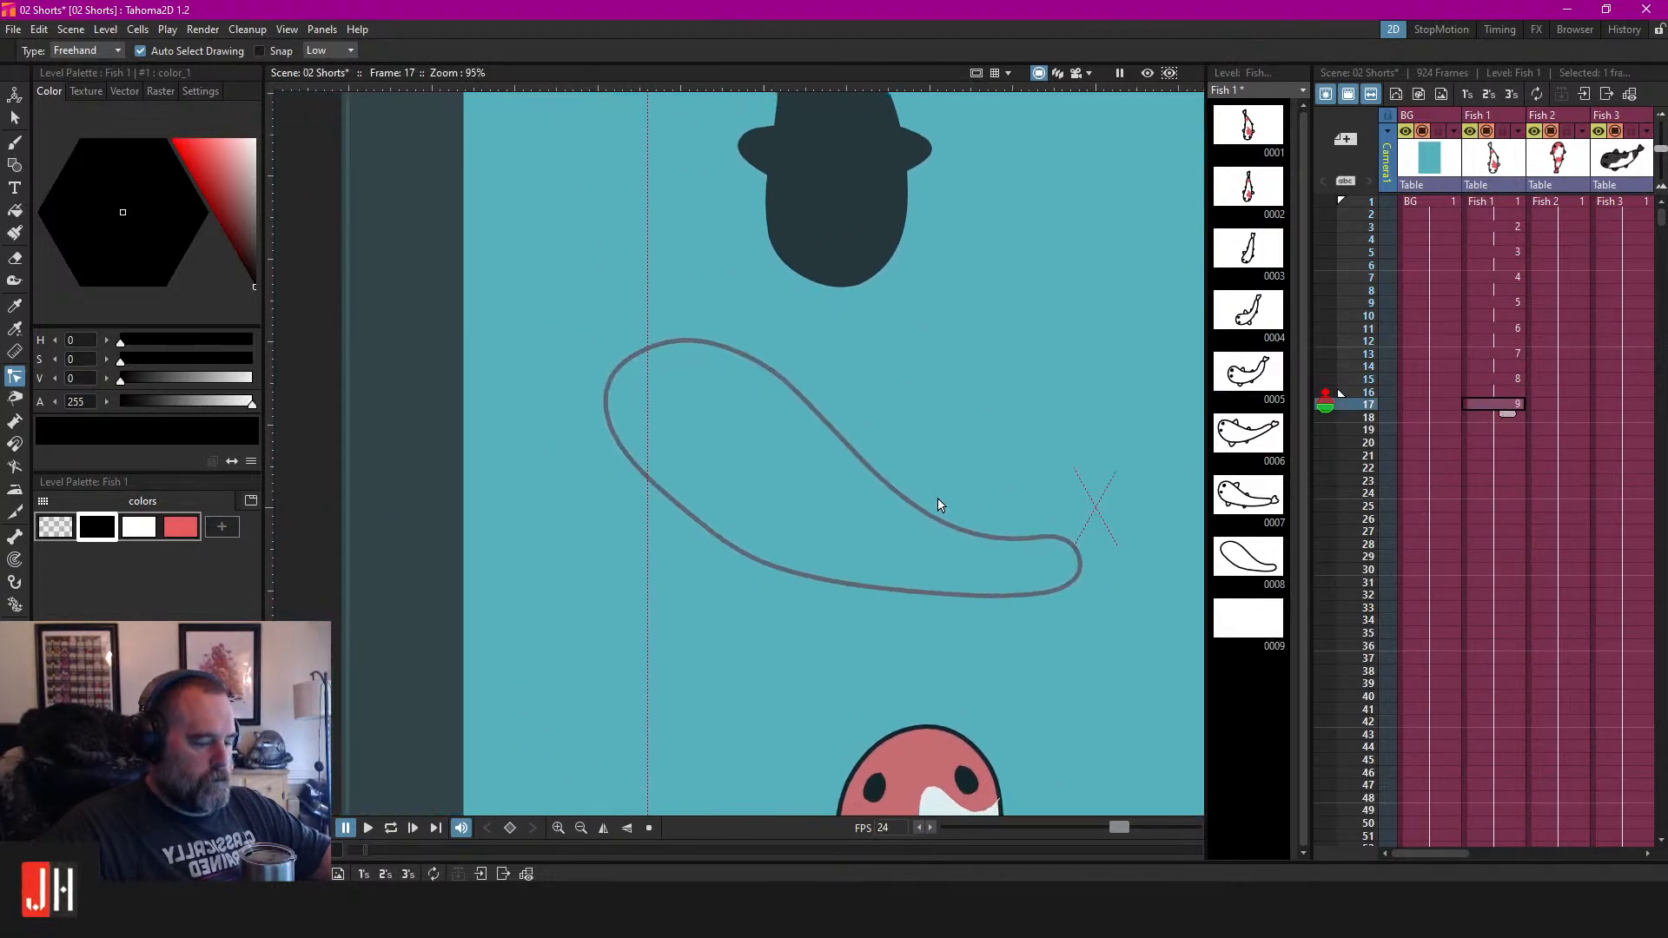
Smooth the belly curve of the body outline at frame 15 and return to the blank drawing at frame 17.
click(1498, 378)
click(769, 569)
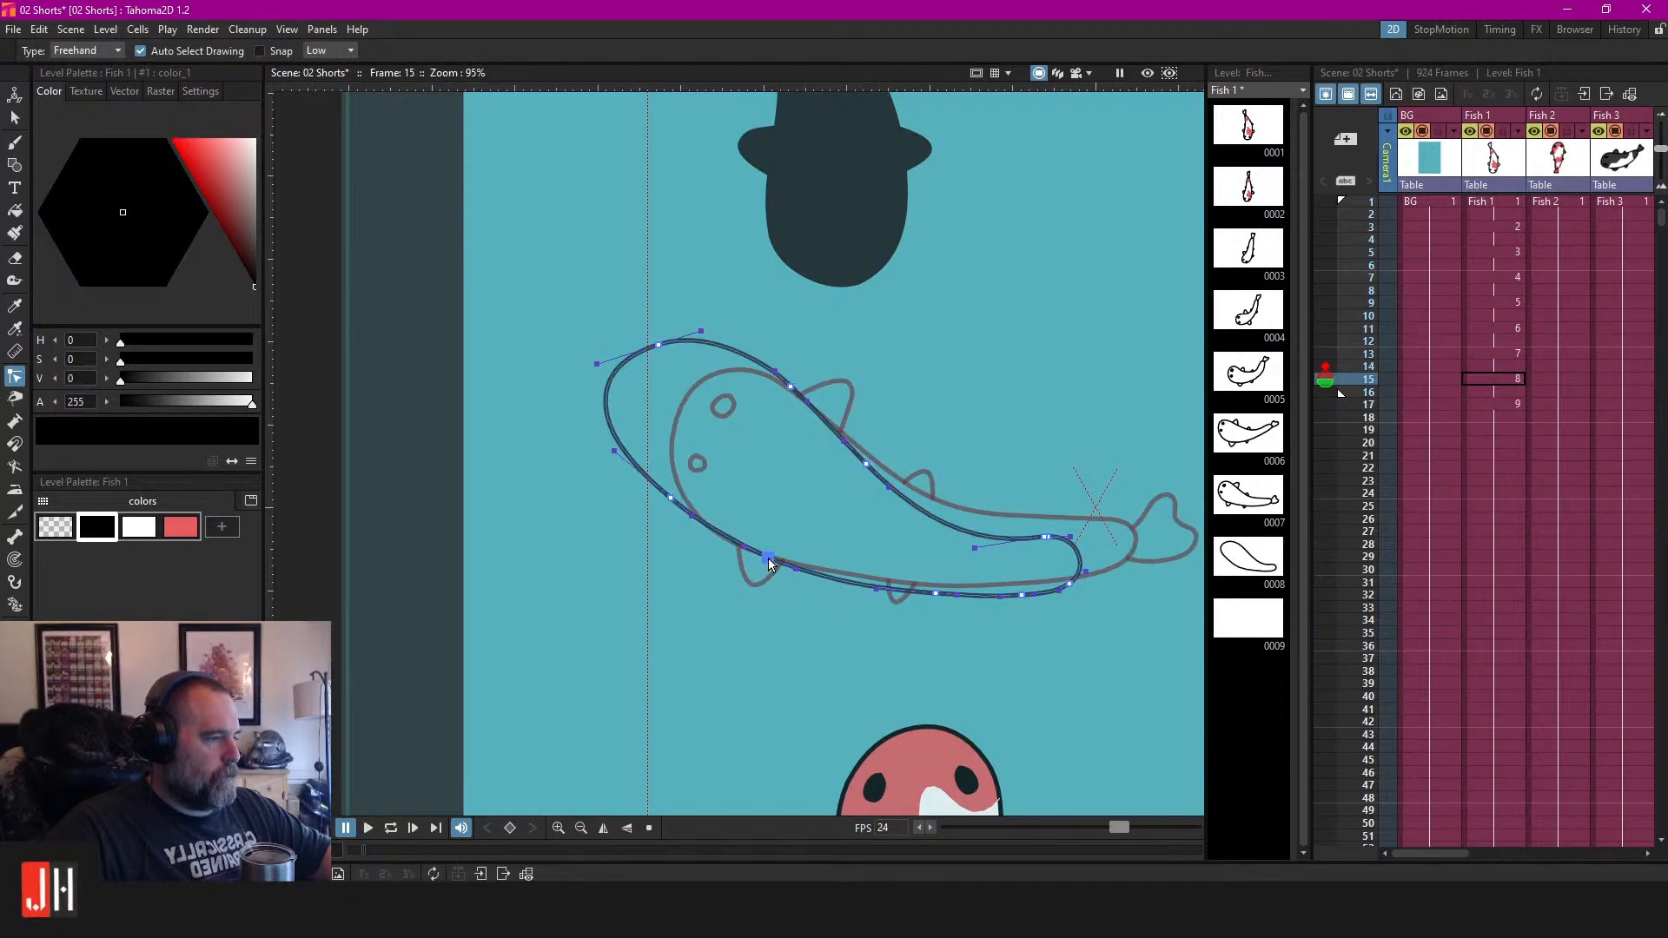
click(1490, 405)
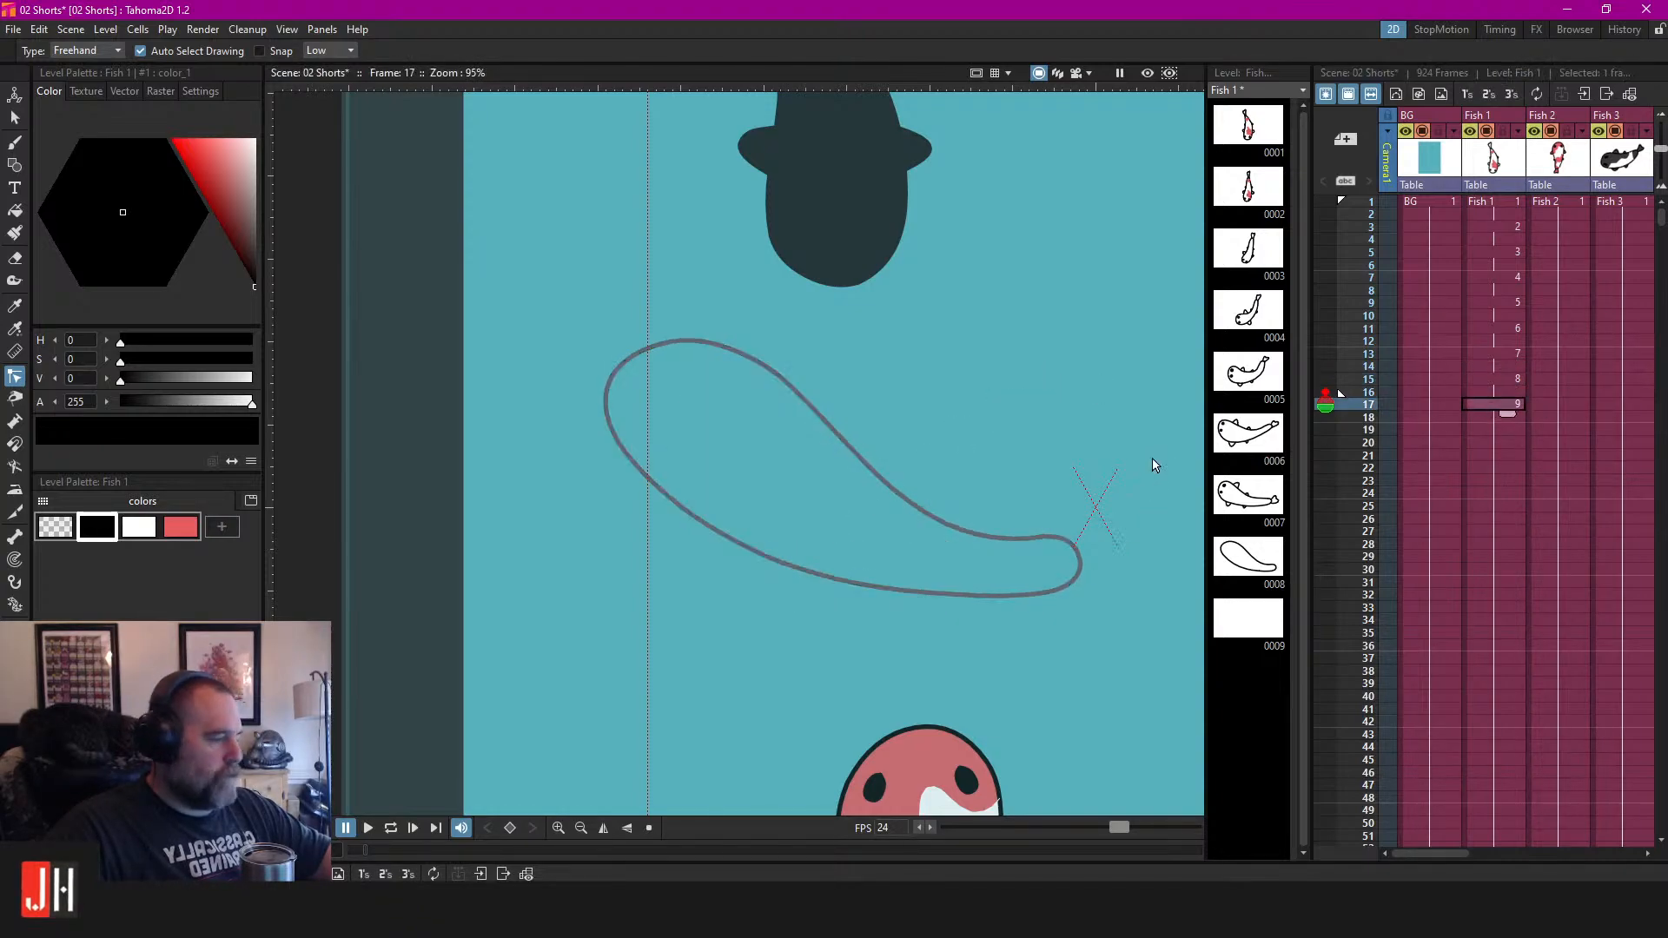
key(b)
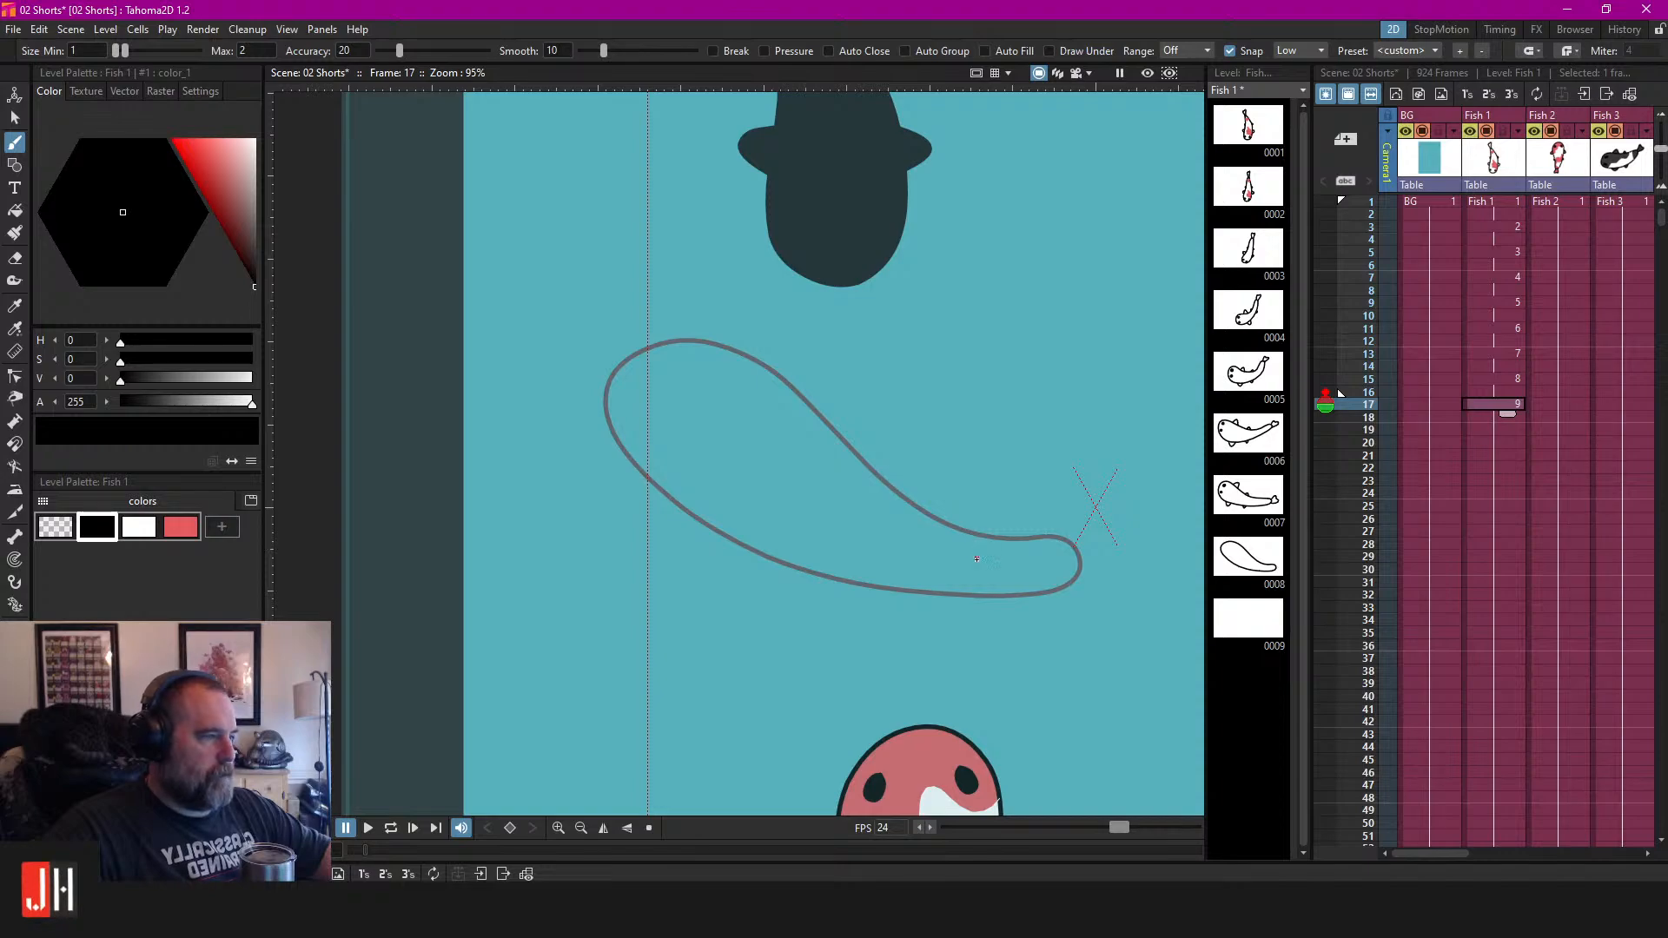
drag(996, 560, 966, 530)
key(ctrl+z)
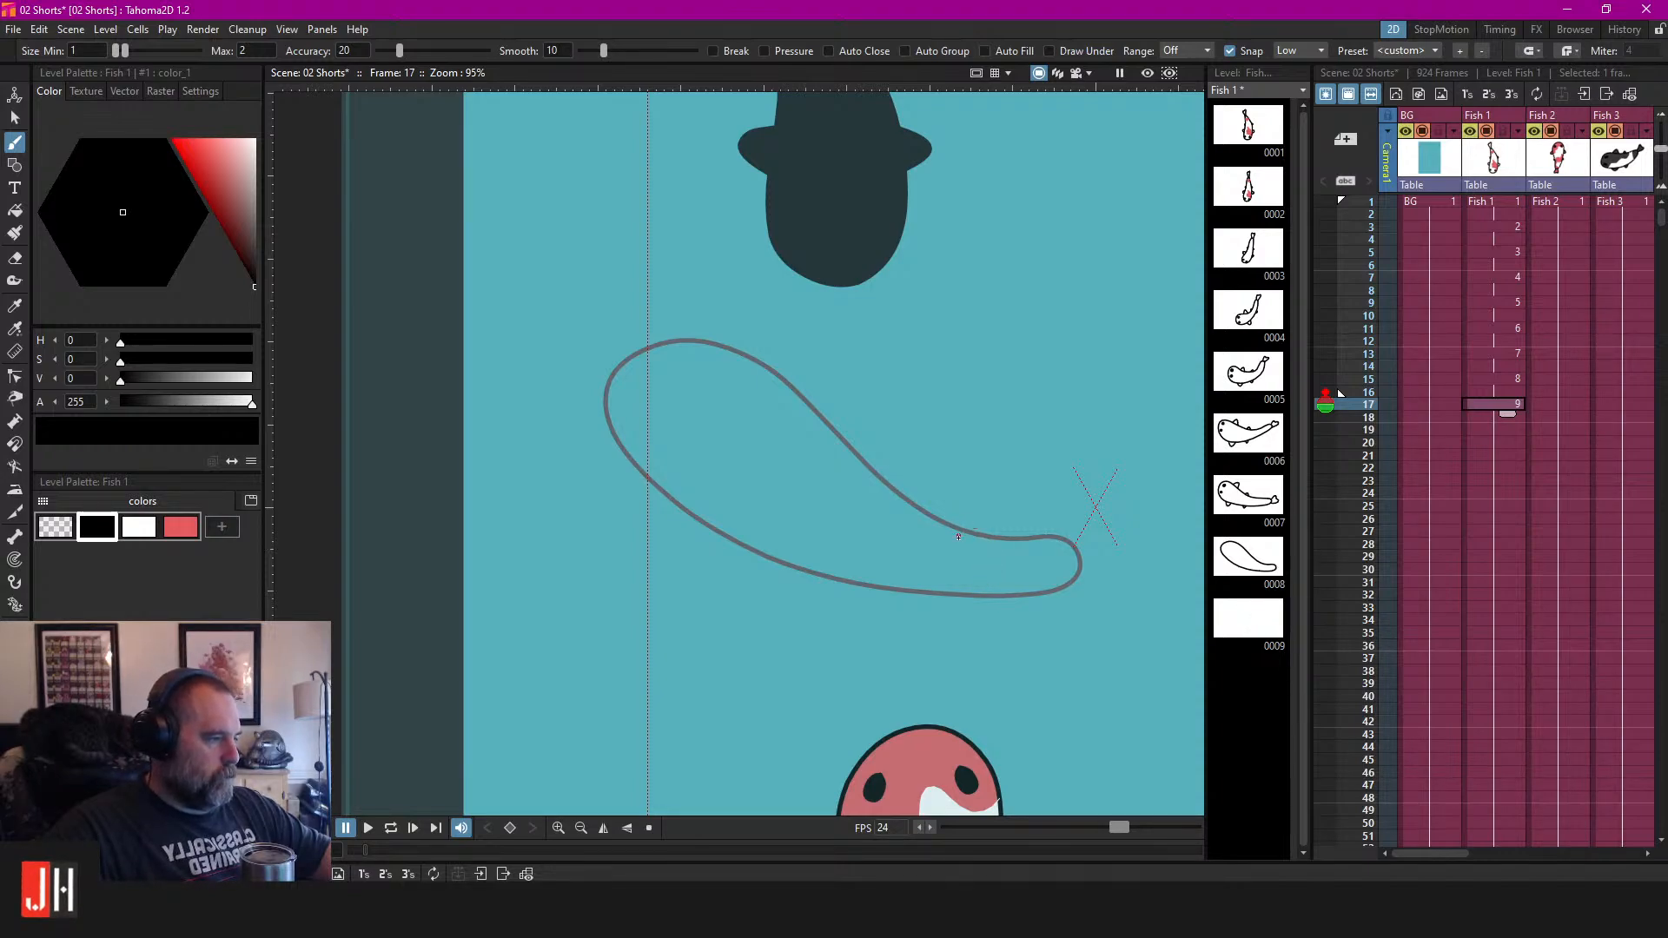
key(ctrl+z)
mouse_move(963, 561)
mouse_down()
mouse_move(877, 549)
mouse_move(647, 424)
mouse_up()
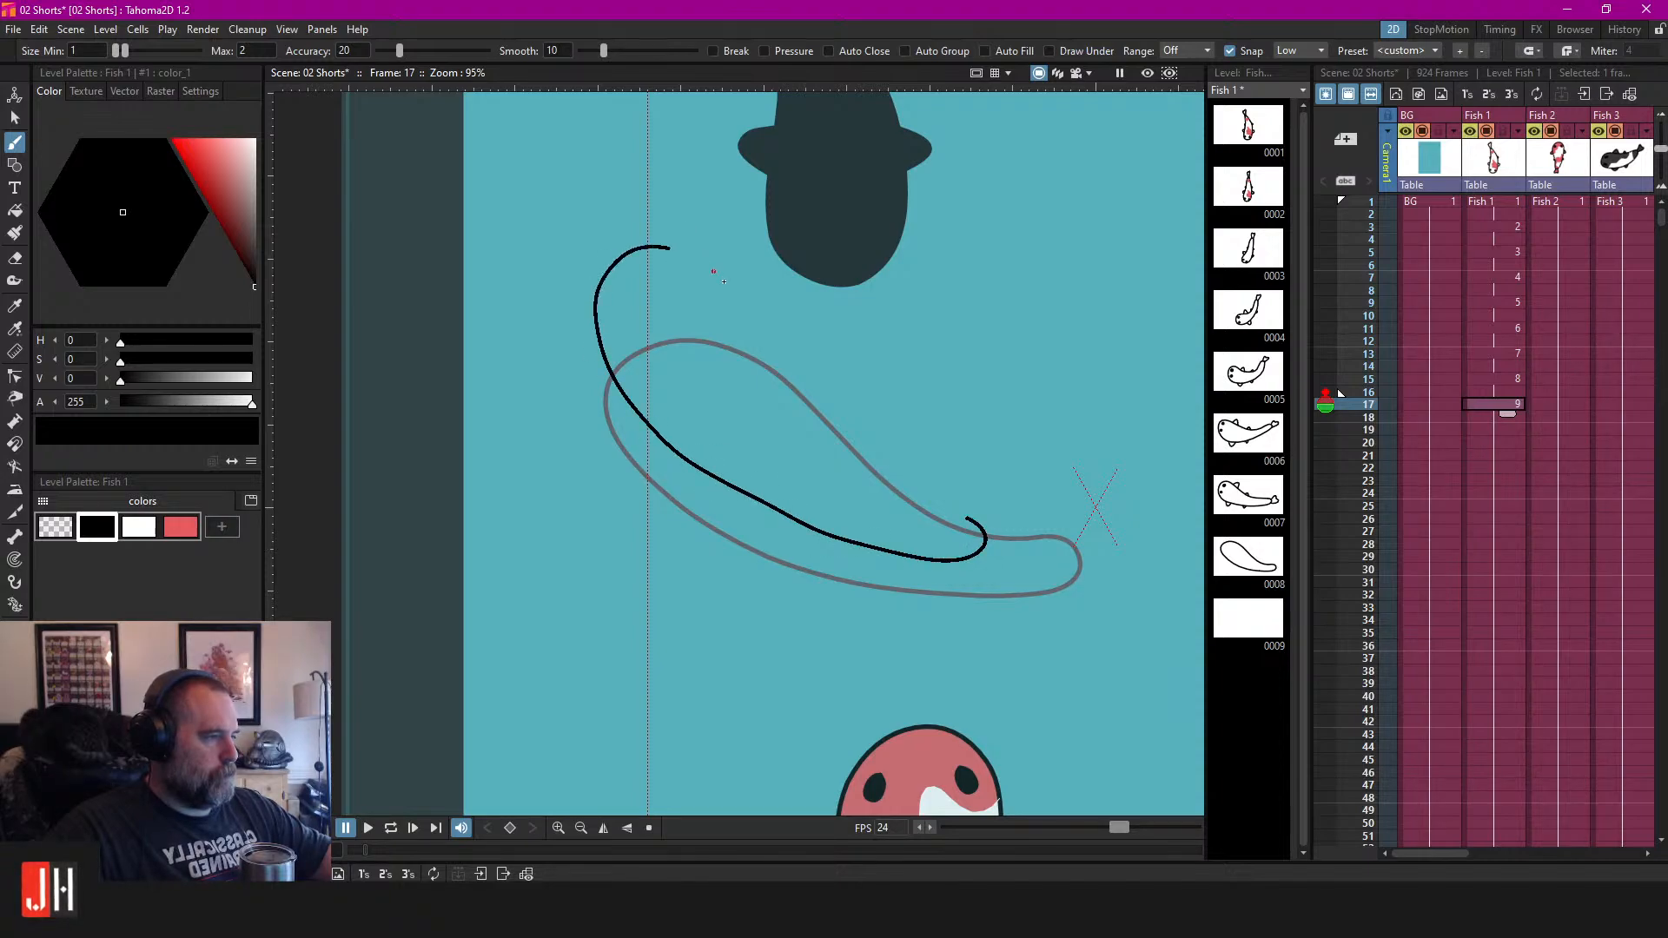
mouse_move(965, 515)
mouse_down()
mouse_move(1005, 546)
mouse_move(920, 565)
mouse_move(767, 523)
mouse_move(650, 415)
mouse_up()
key(ctrl+z)
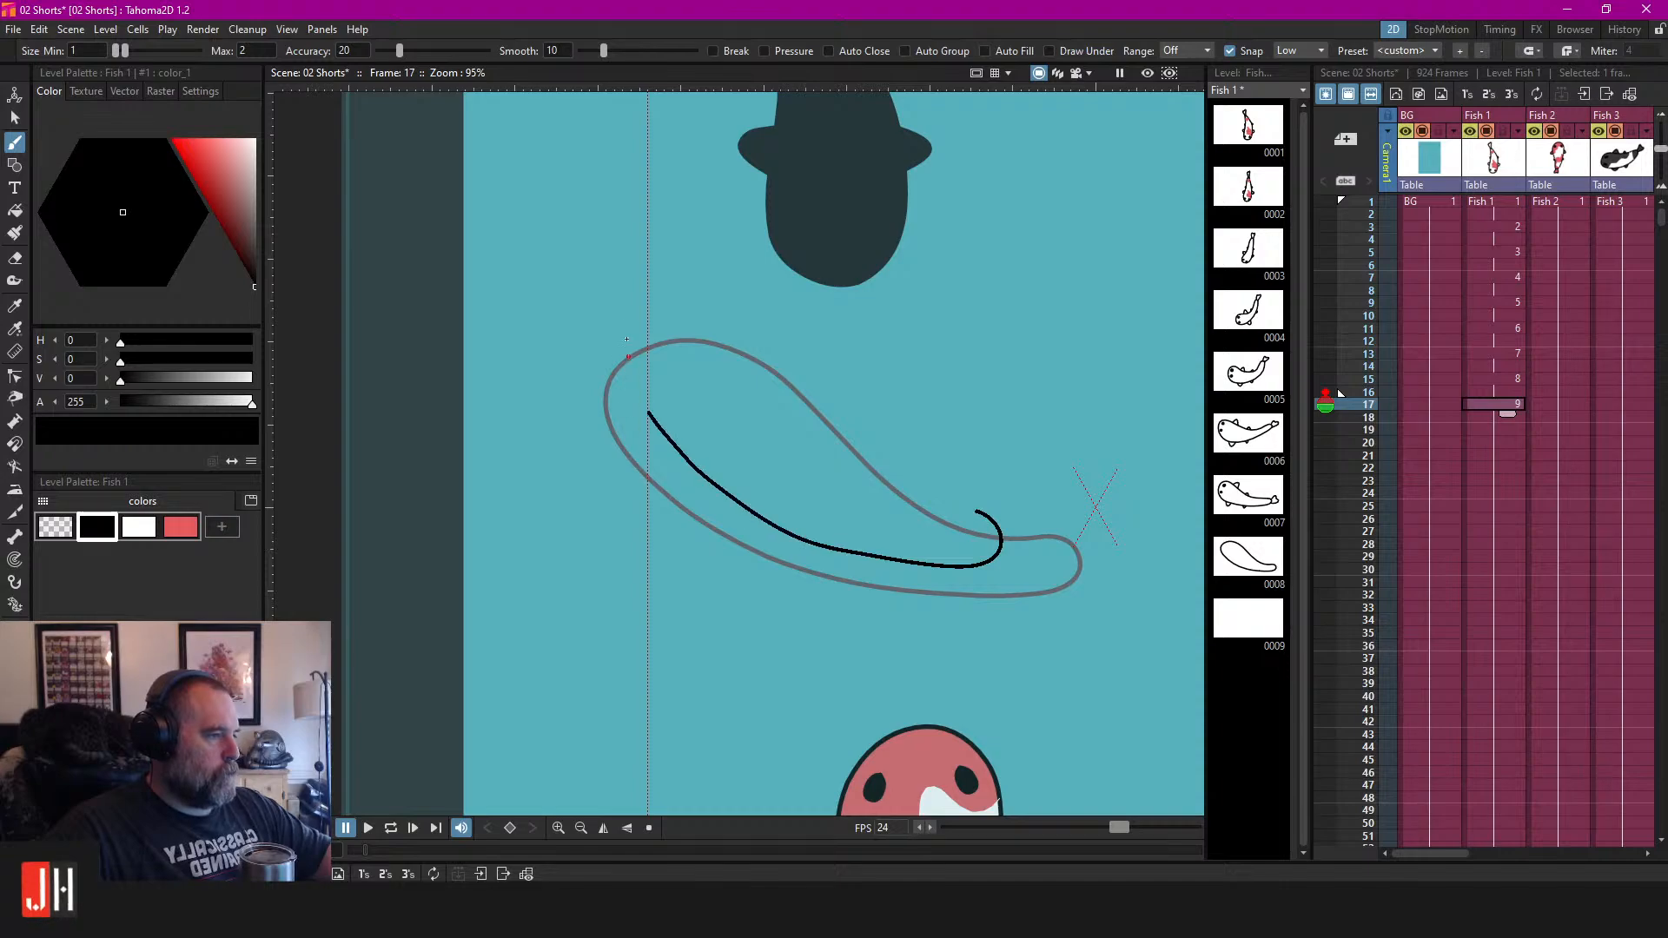
key(ctrl+z)
scroll(988, 524, down, 3)
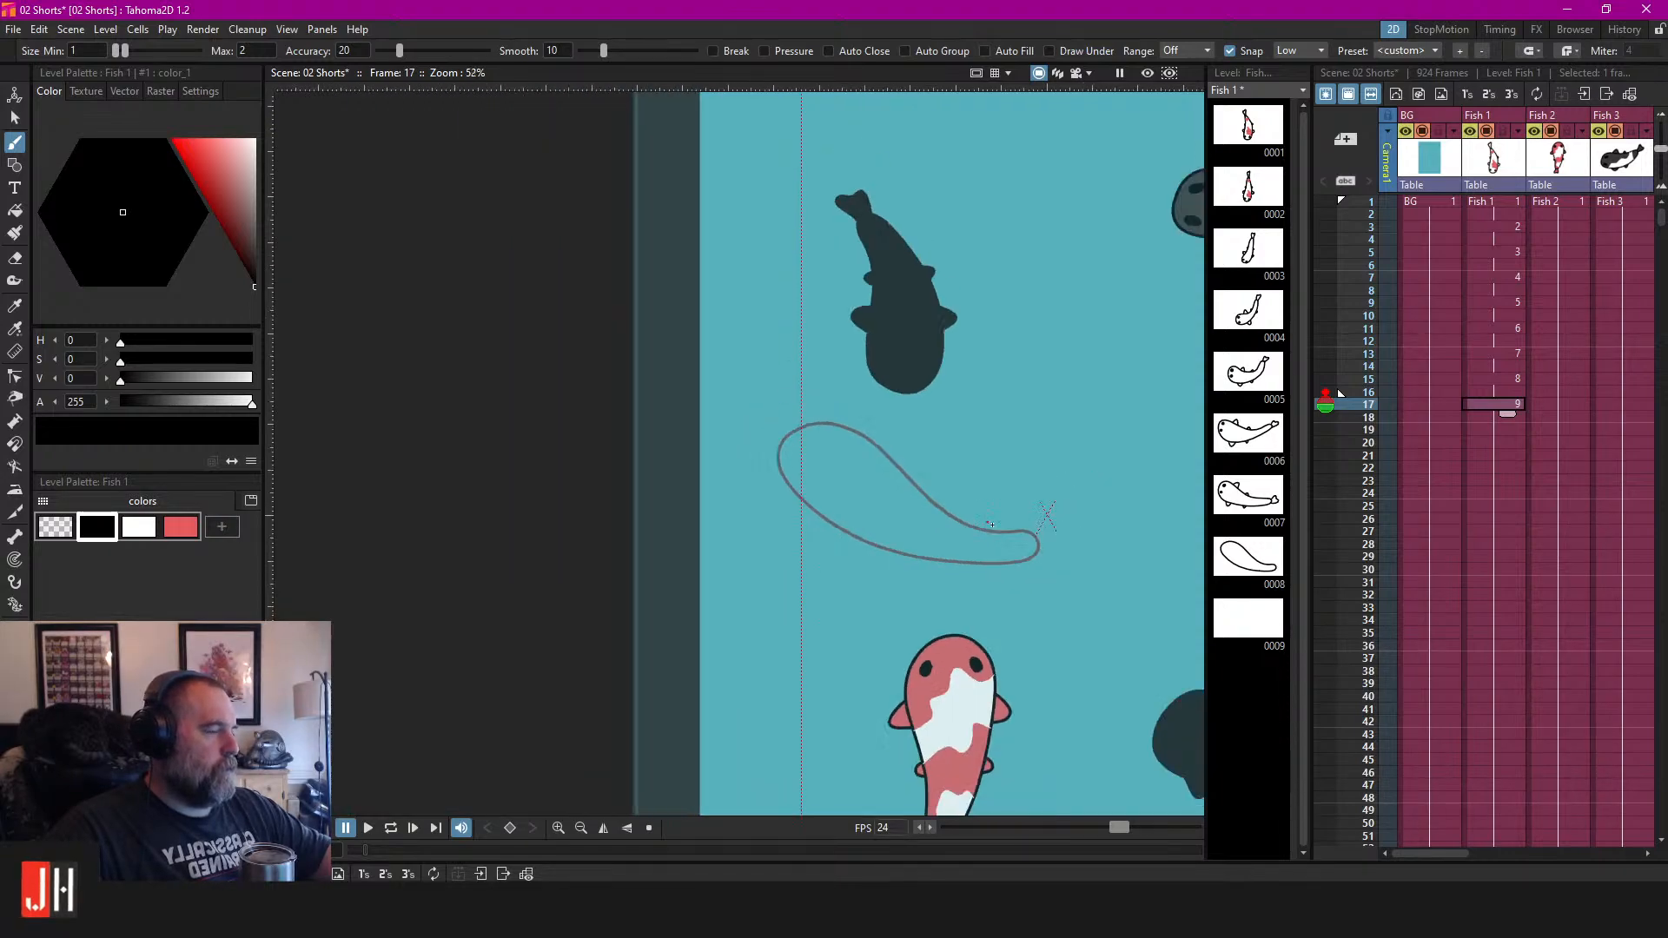
Copy the frame 15 body outline into frame 17, rotated clockwise and shifted up and to the left.
click(1498, 382)
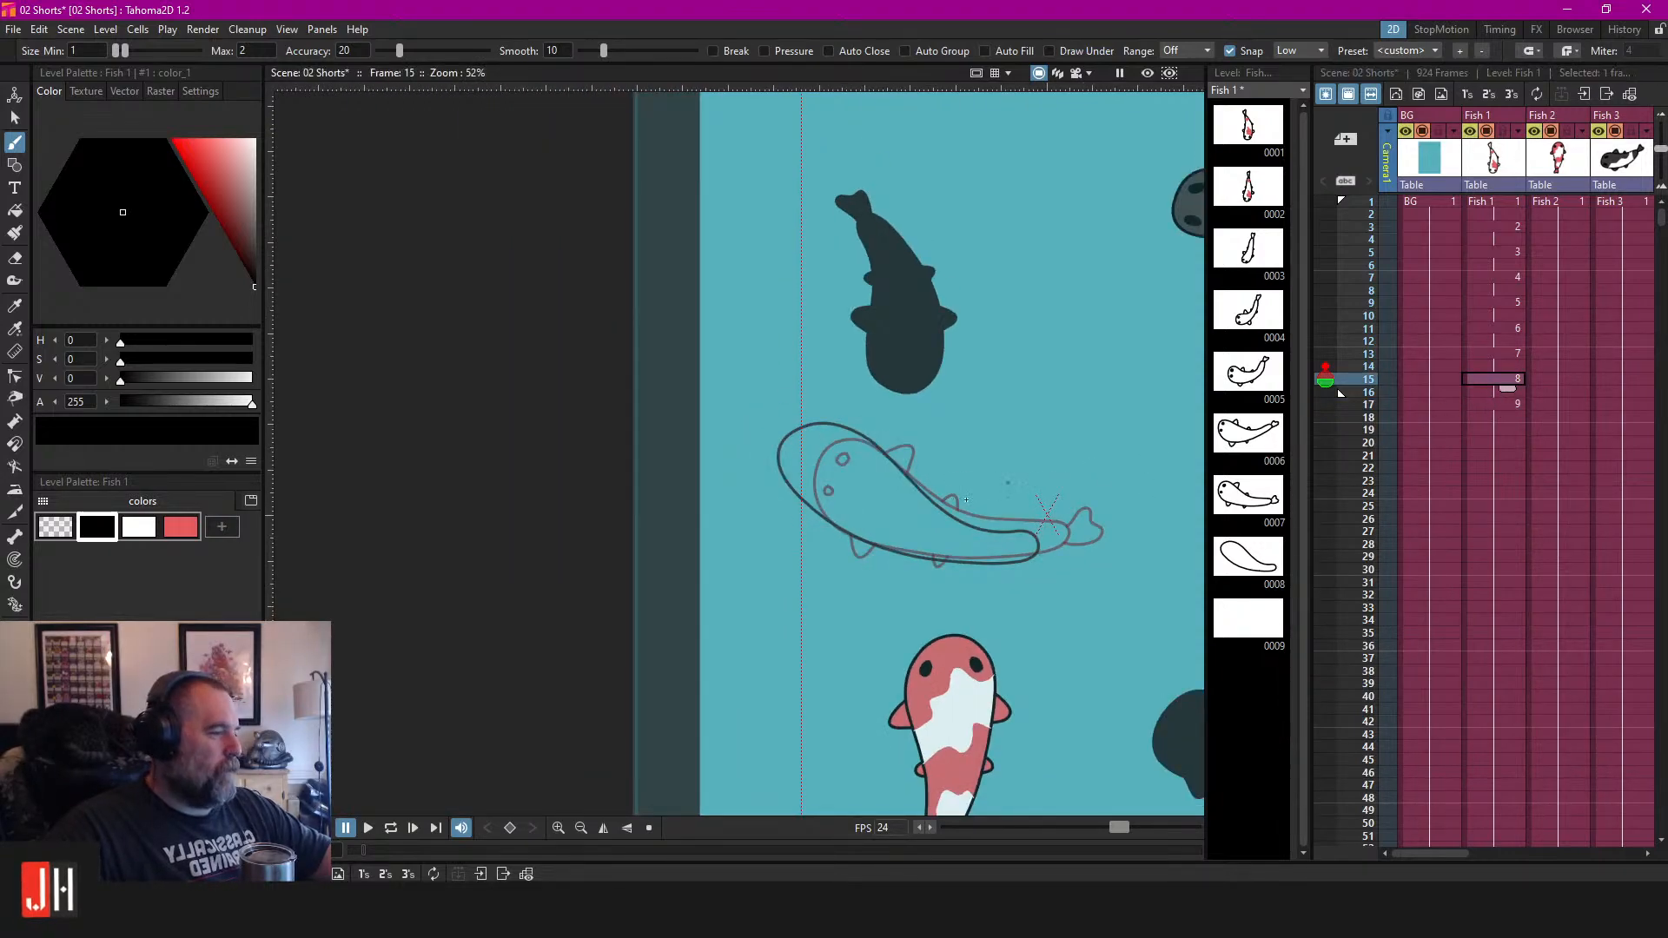
key(s)
scroll(945, 501, up, 2)
click(925, 503)
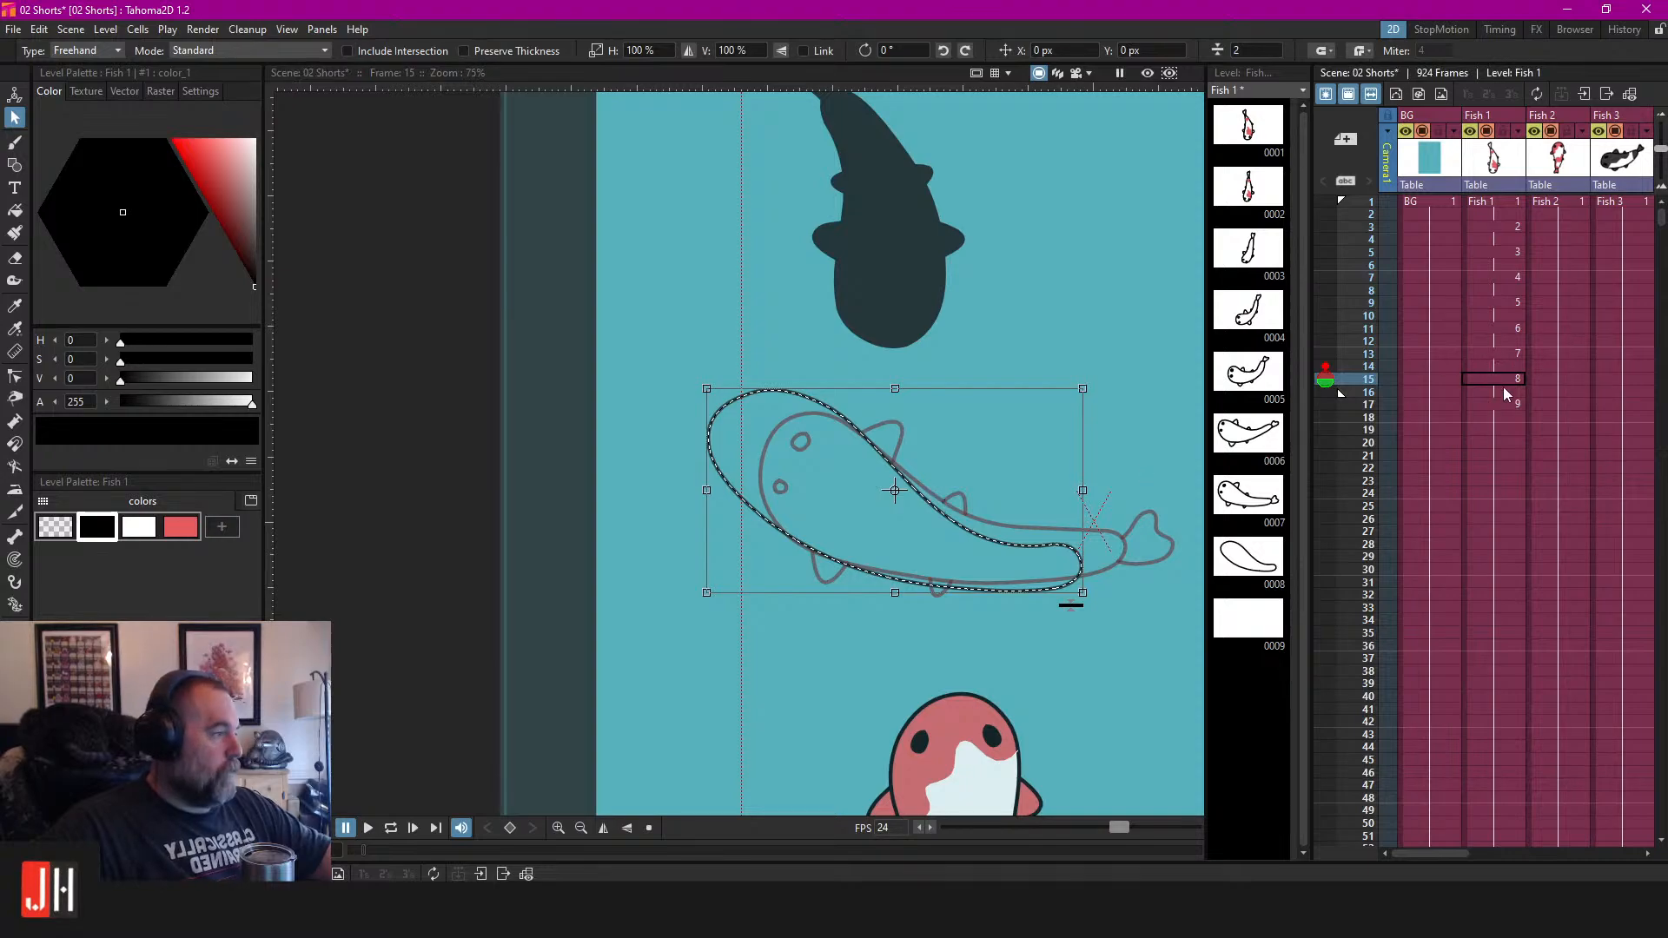
click(1484, 405)
key(ctrl+v)
drag(925, 487, 863, 414)
drag(1038, 311, 1088, 362)
drag(854, 435, 860, 461)
scroll(907, 469, up, 2)
Adjust the tail-end control points of the copied outline at frame 17, and delete the copied outline.
key(c)
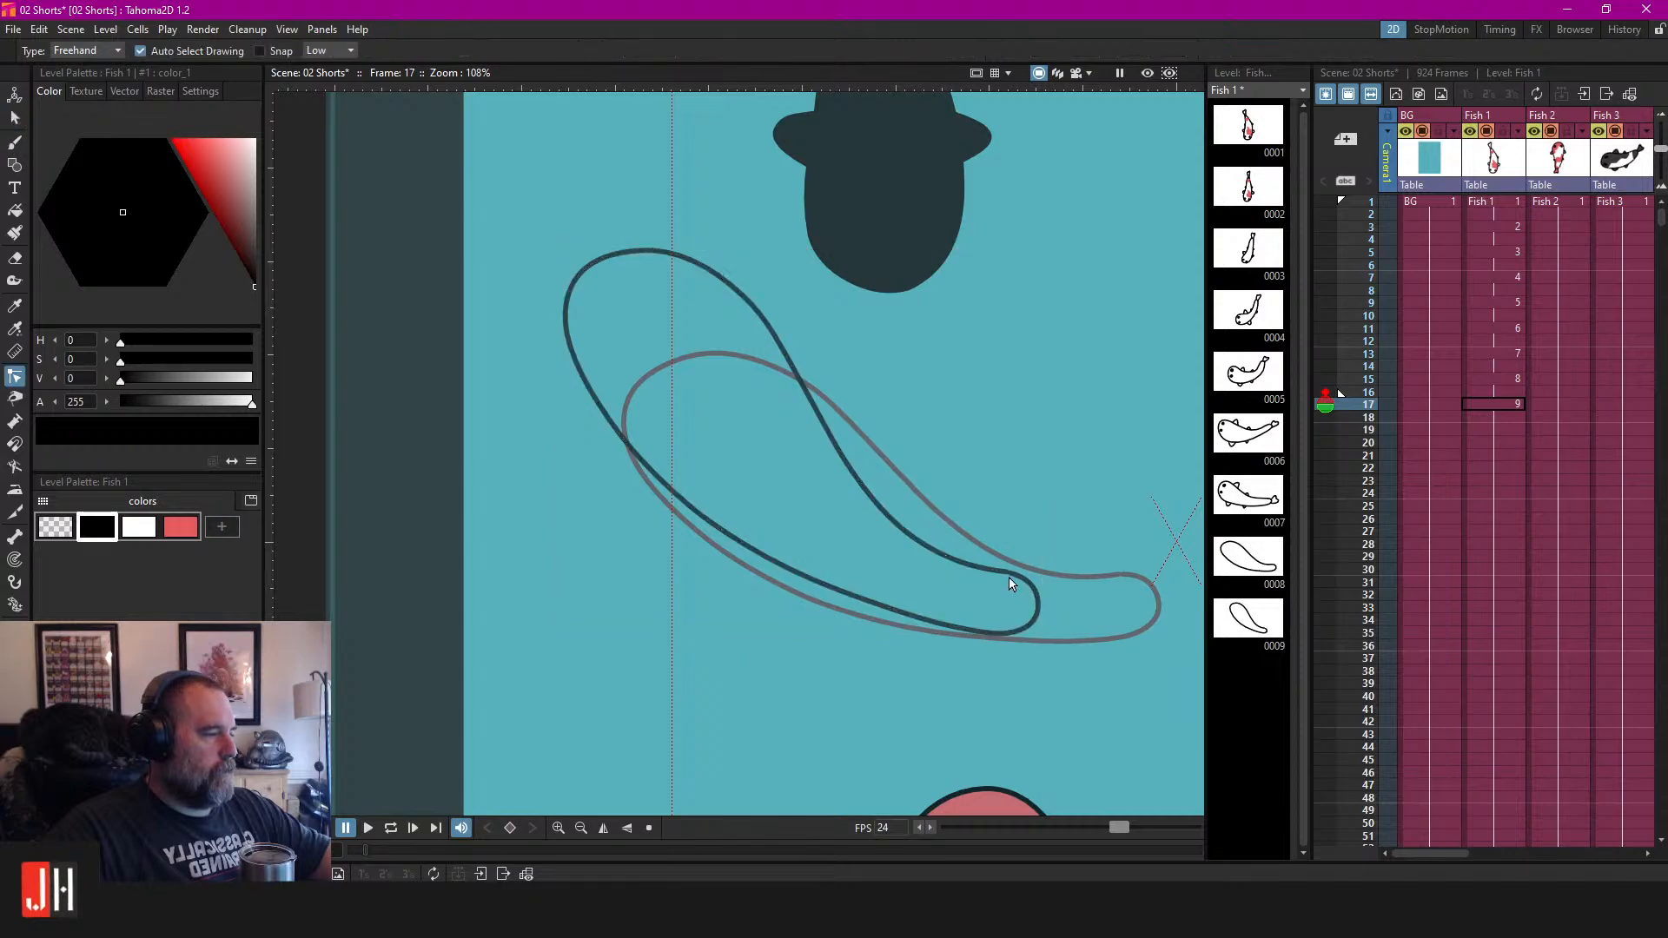
mouse_move(1022, 631)
mouse_down()
mouse_move(1008, 648)
mouse_move(1018, 633)
mouse_up()
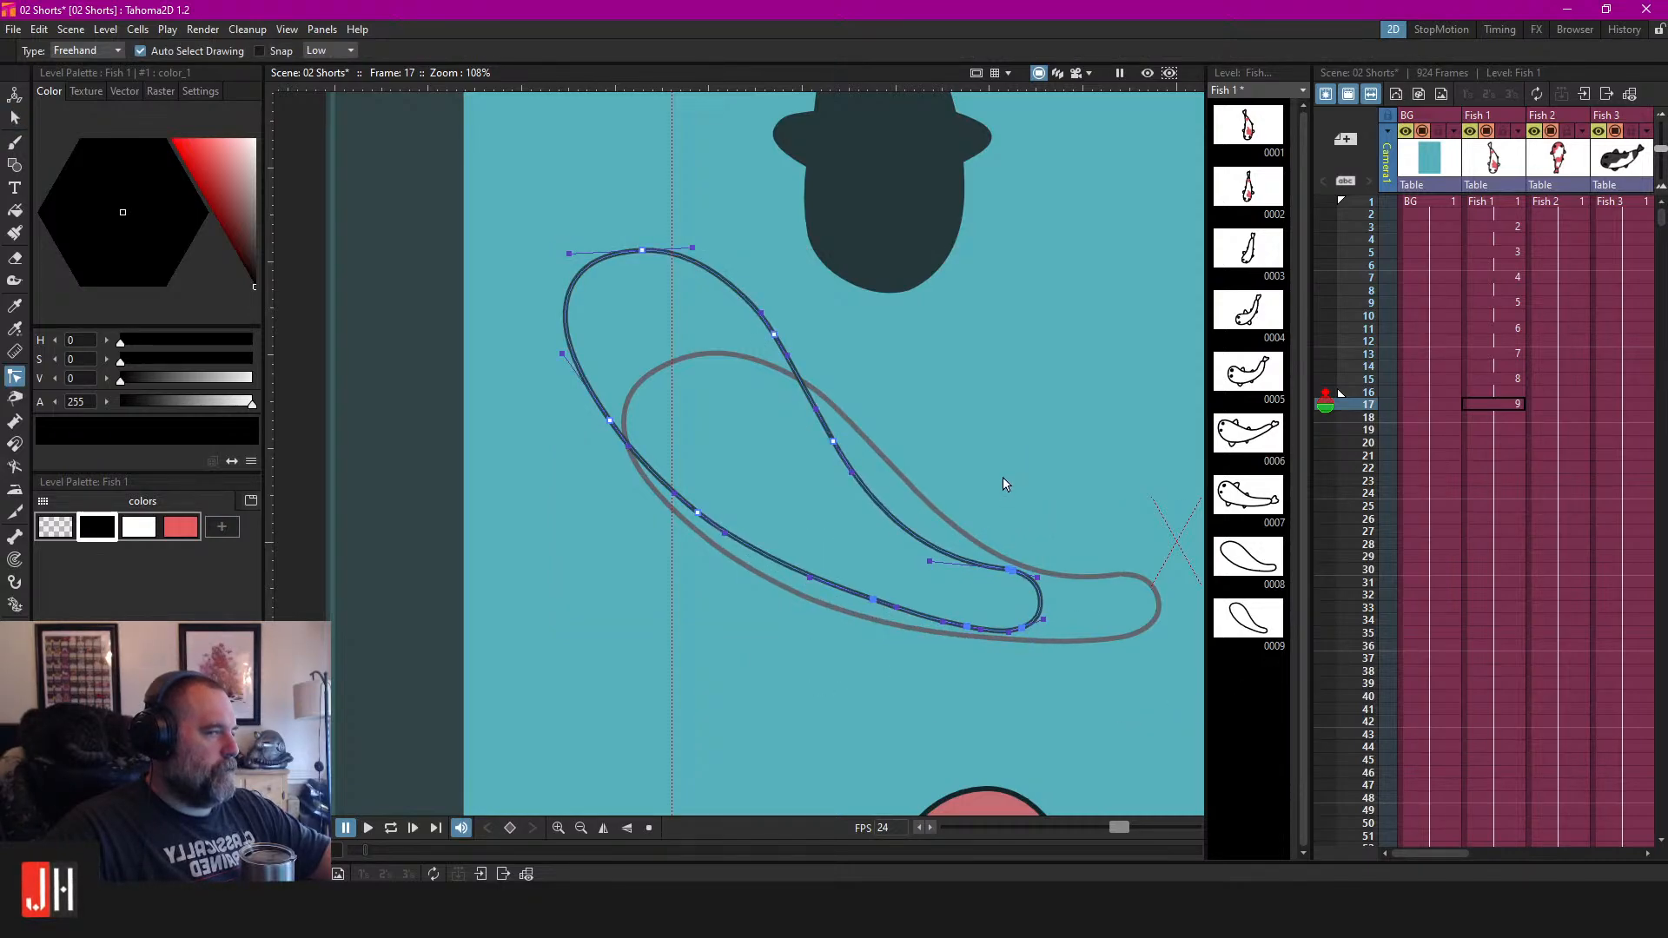
key(s)
key(Delete)
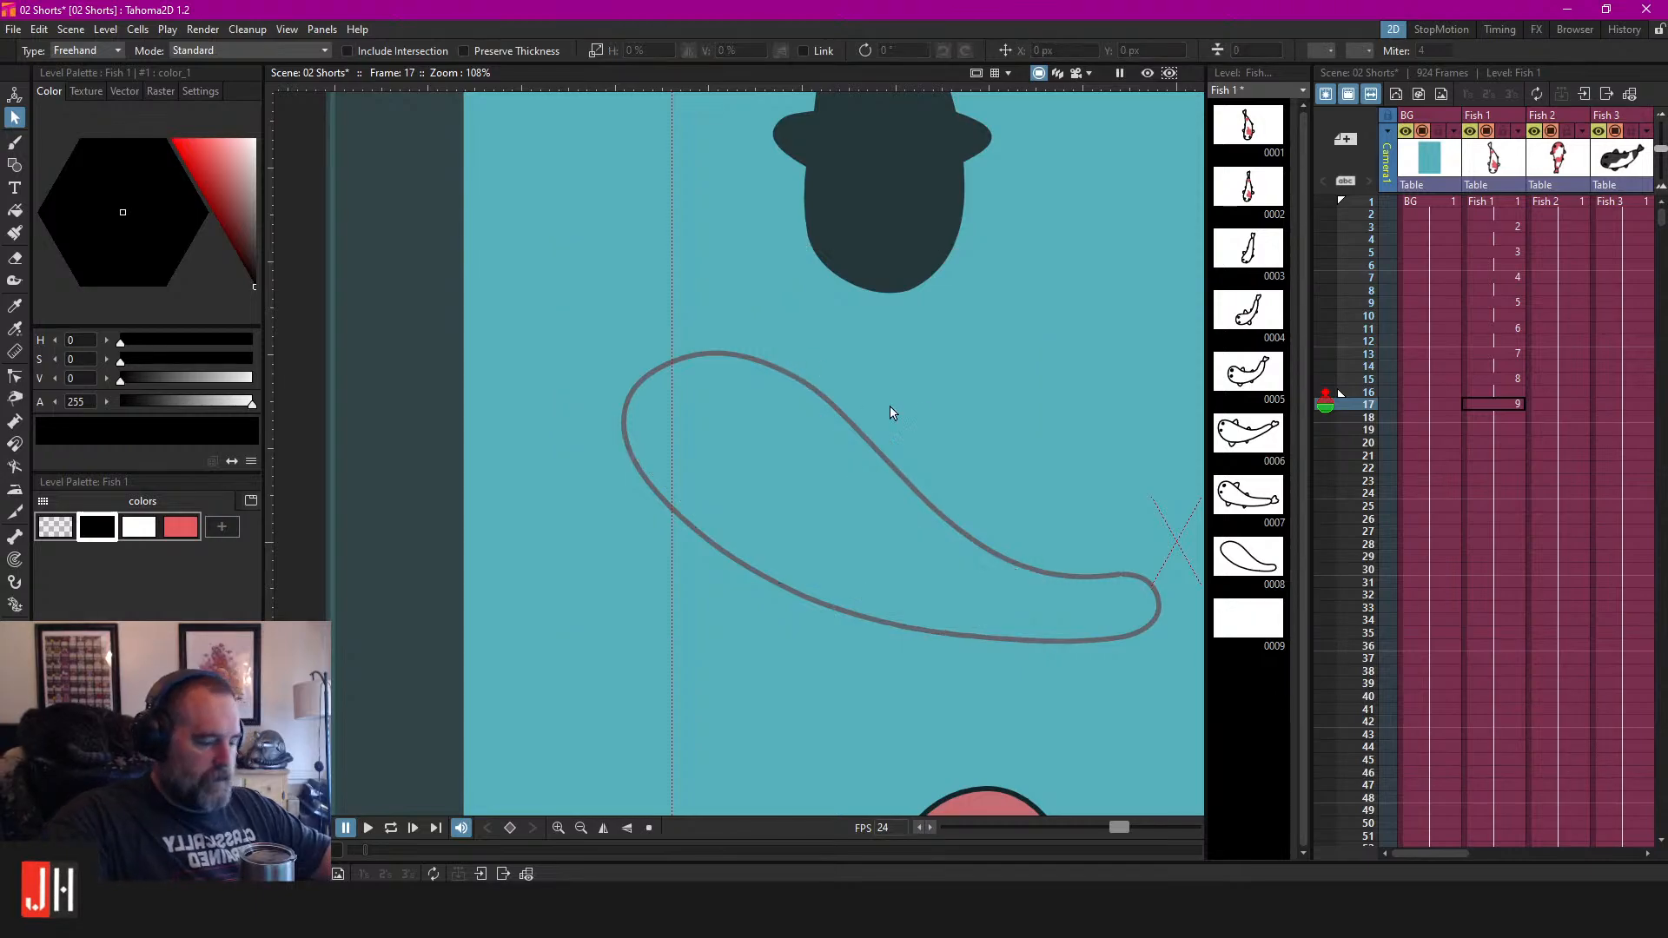
key(b)
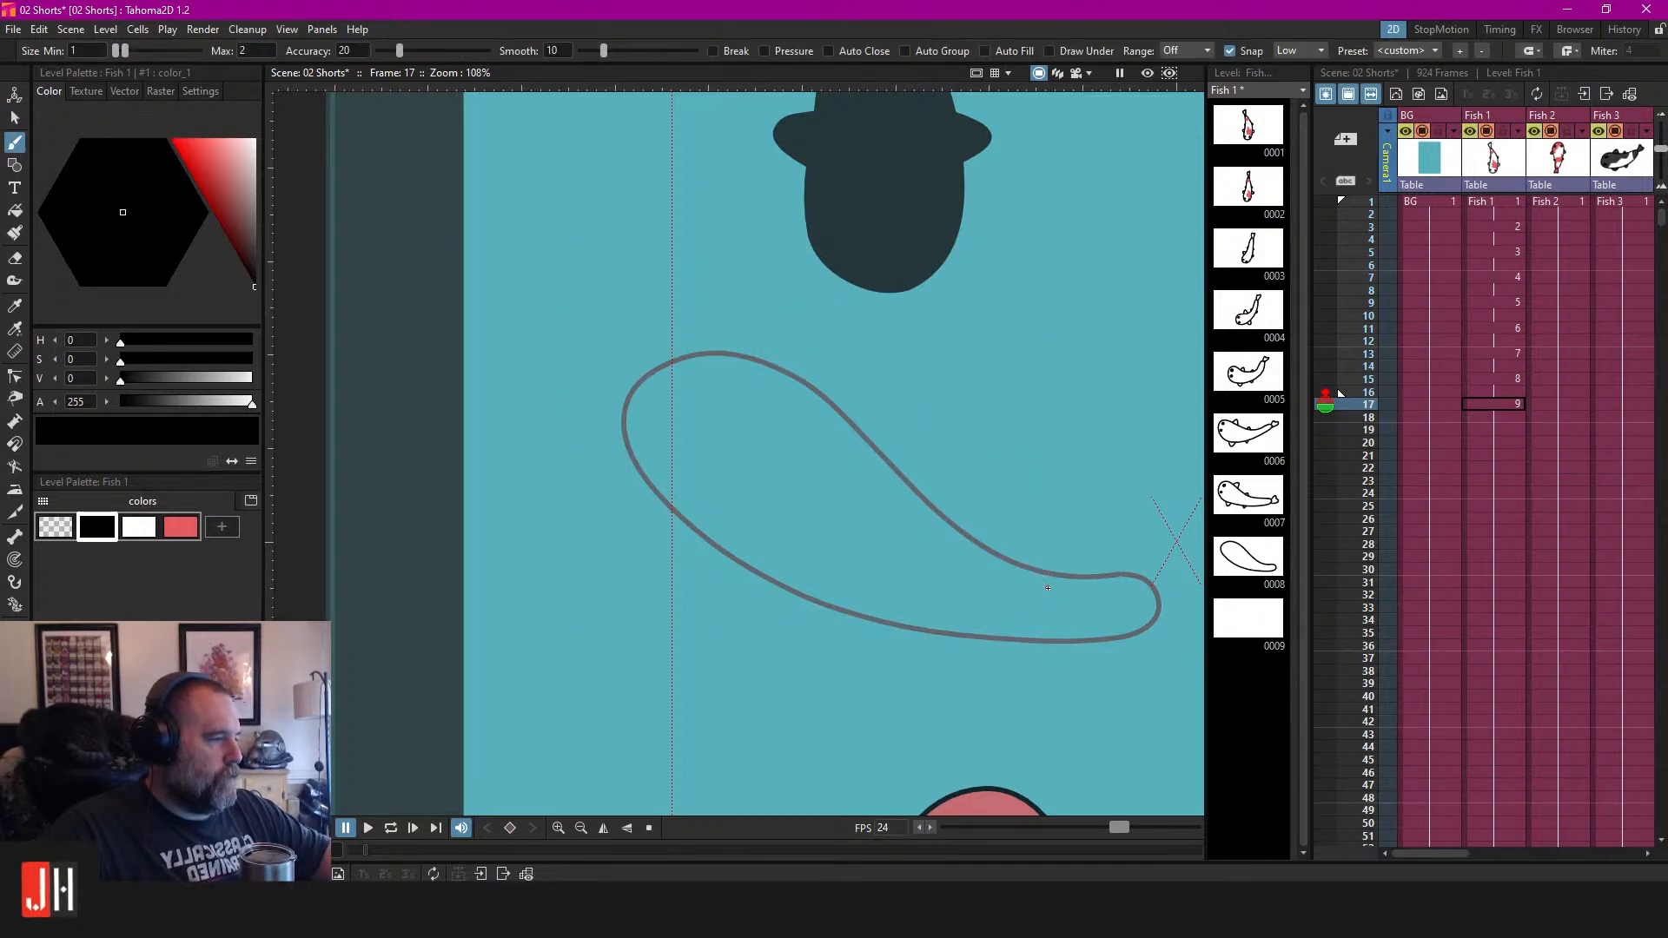
mouse_move(853, 601)
mouse_down()
mouse_move(656, 483)
mouse_move(595, 415)
mouse_move(591, 332)
mouse_up()
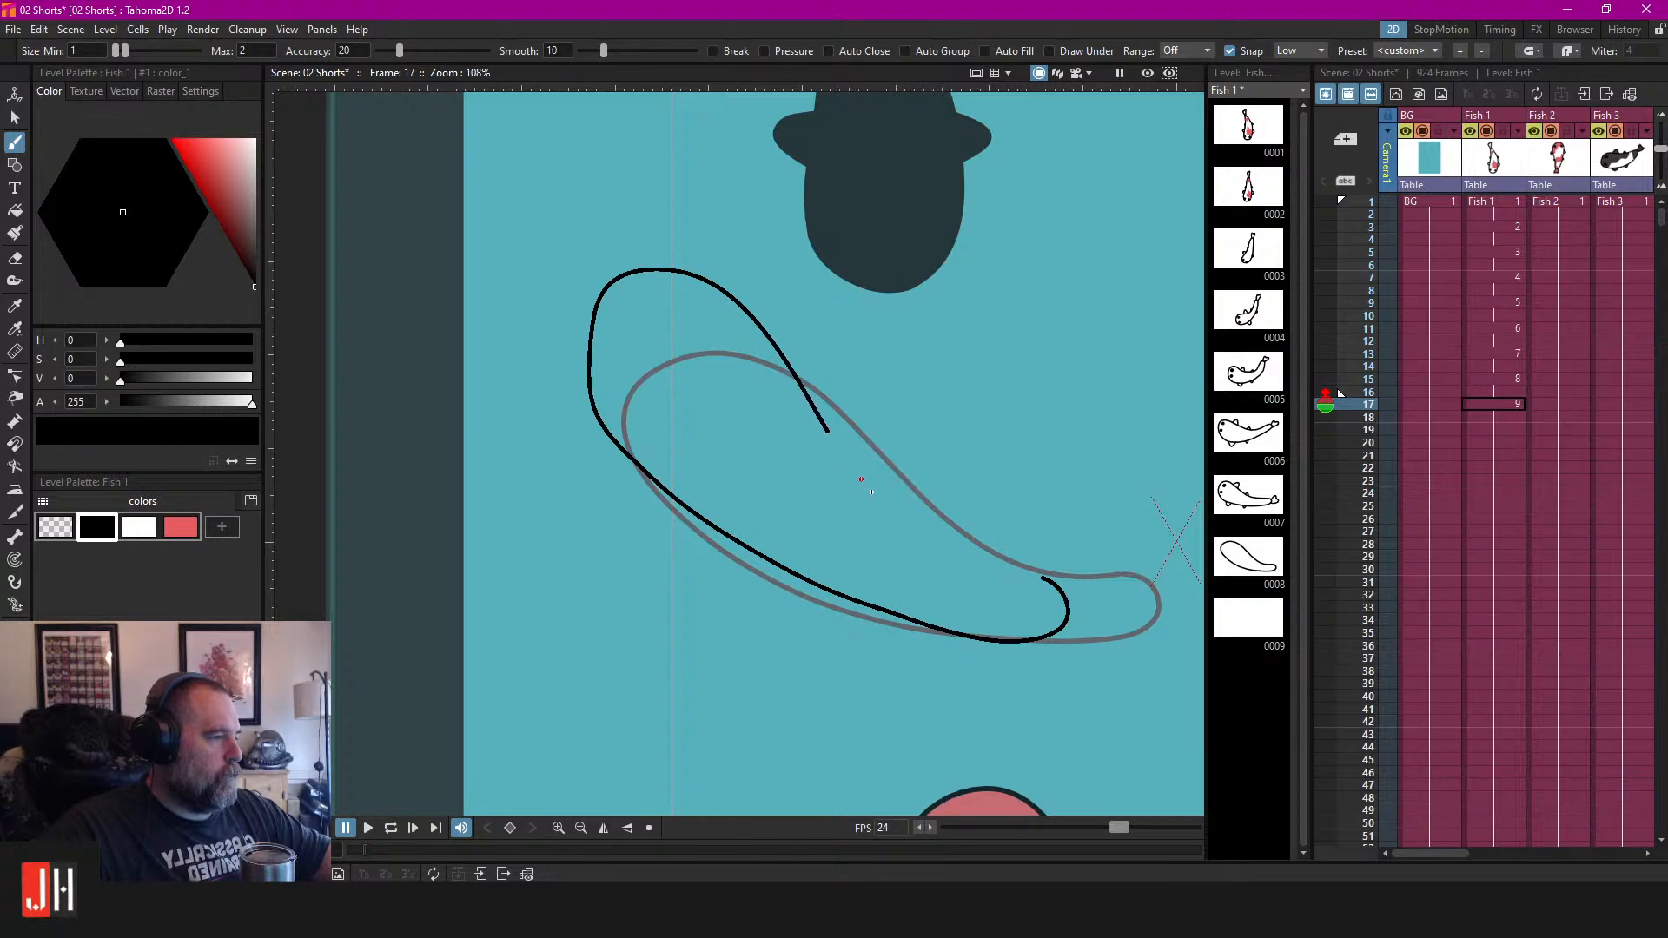
key(ctrl+z)
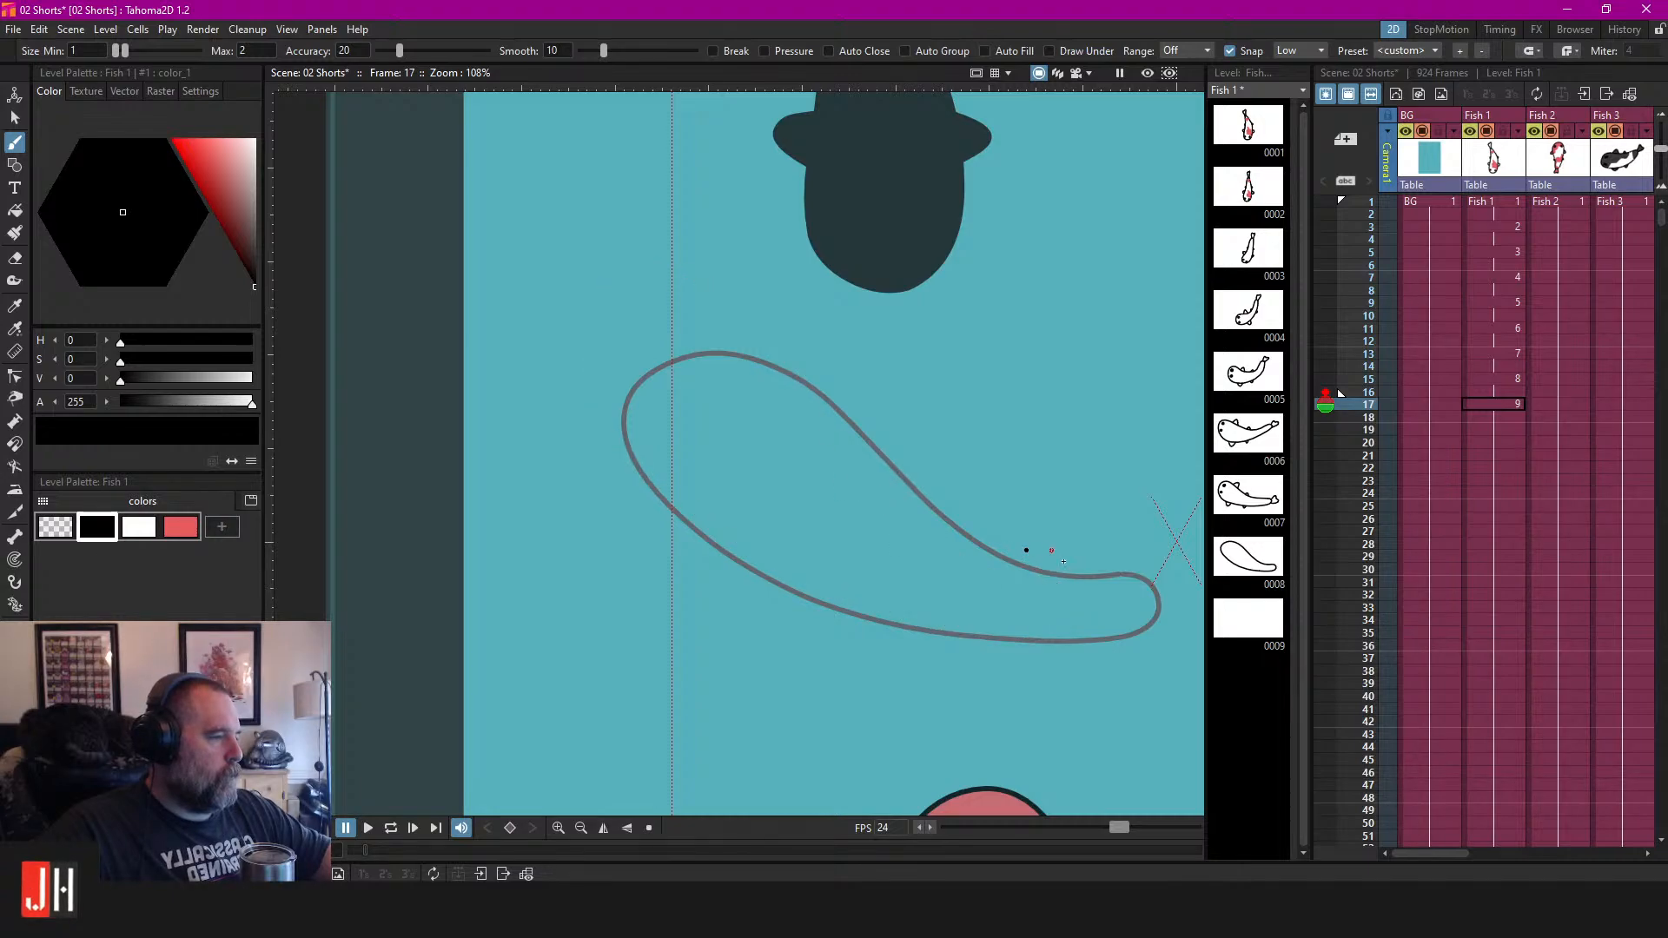
mouse_move(1024, 626)
mouse_down()
mouse_move(962, 616)
mouse_move(1084, 641)
mouse_move(1068, 679)
mouse_move(919, 655)
mouse_move(745, 532)
mouse_move(675, 454)
mouse_move(637, 356)
mouse_move(649, 290)
mouse_move(705, 274)
mouse_move(798, 322)
mouse_move(994, 587)
mouse_up()
key(ctrl+z)
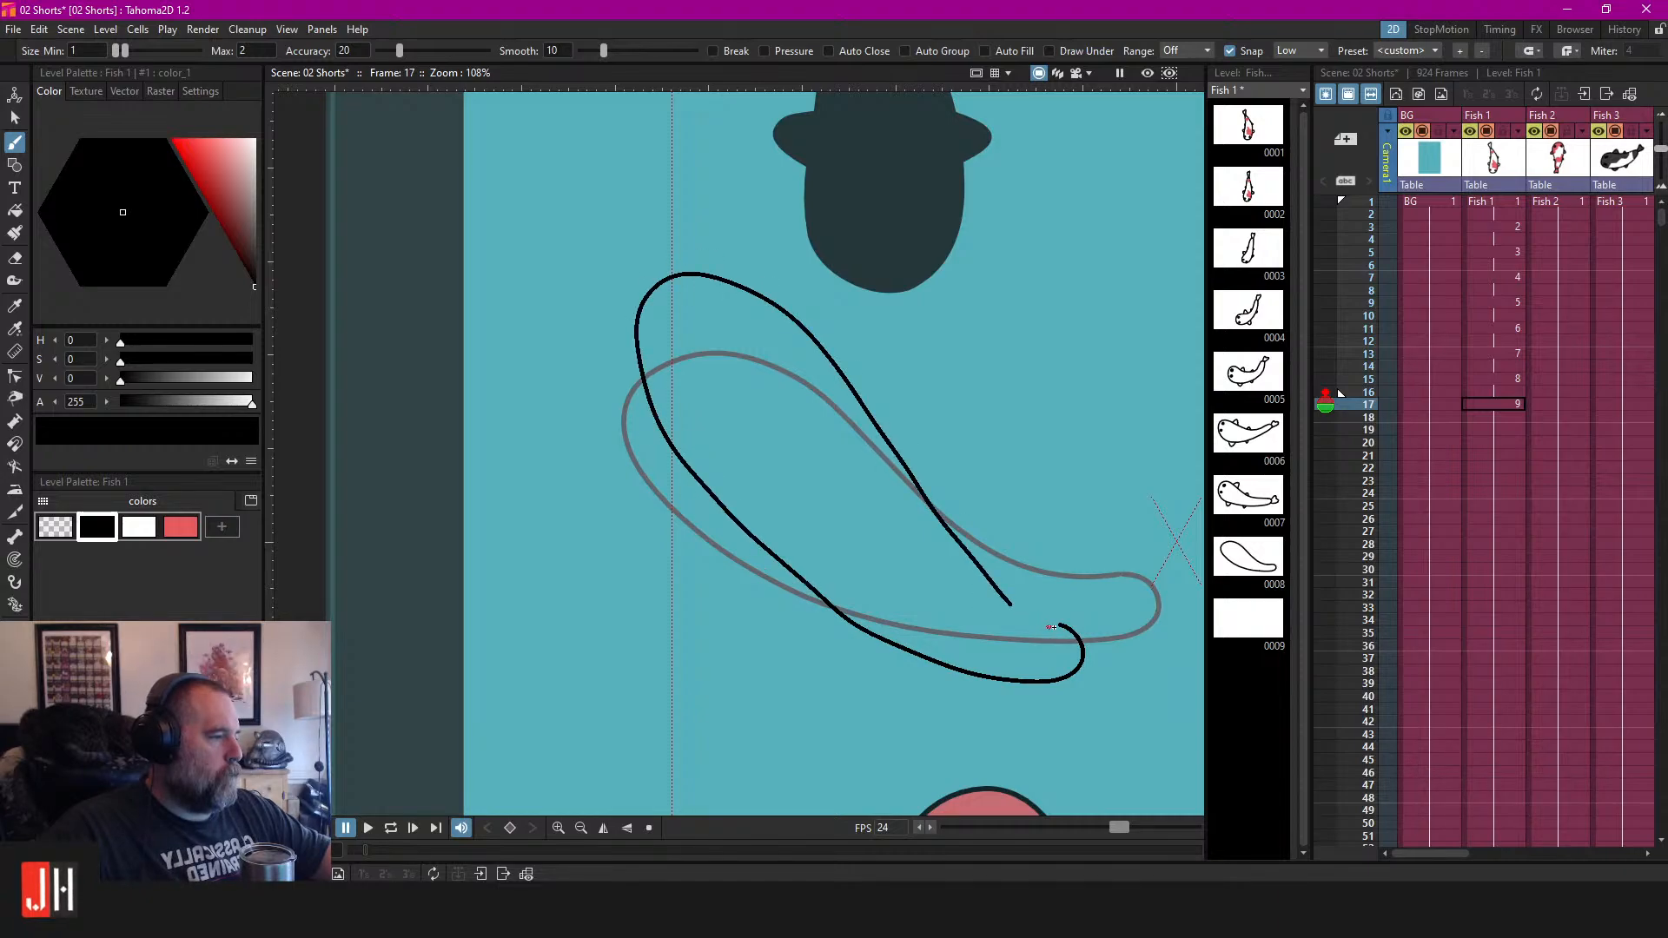
key(ctrl+z)
Draw a closed teardrop body outline at frame 17, steeper than the frame 15 pose, and shift it slightly up.
mouse_move(976, 675)
mouse_down()
mouse_move(832, 640)
mouse_move(692, 557)
mouse_move(621, 441)
mouse_move(626, 325)
mouse_move(707, 309)
mouse_move(957, 587)
mouse_move(1015, 625)
mouse_move(1052, 622)
mouse_move(948, 578)
mouse_up()
key(s)
click(1008, 622)
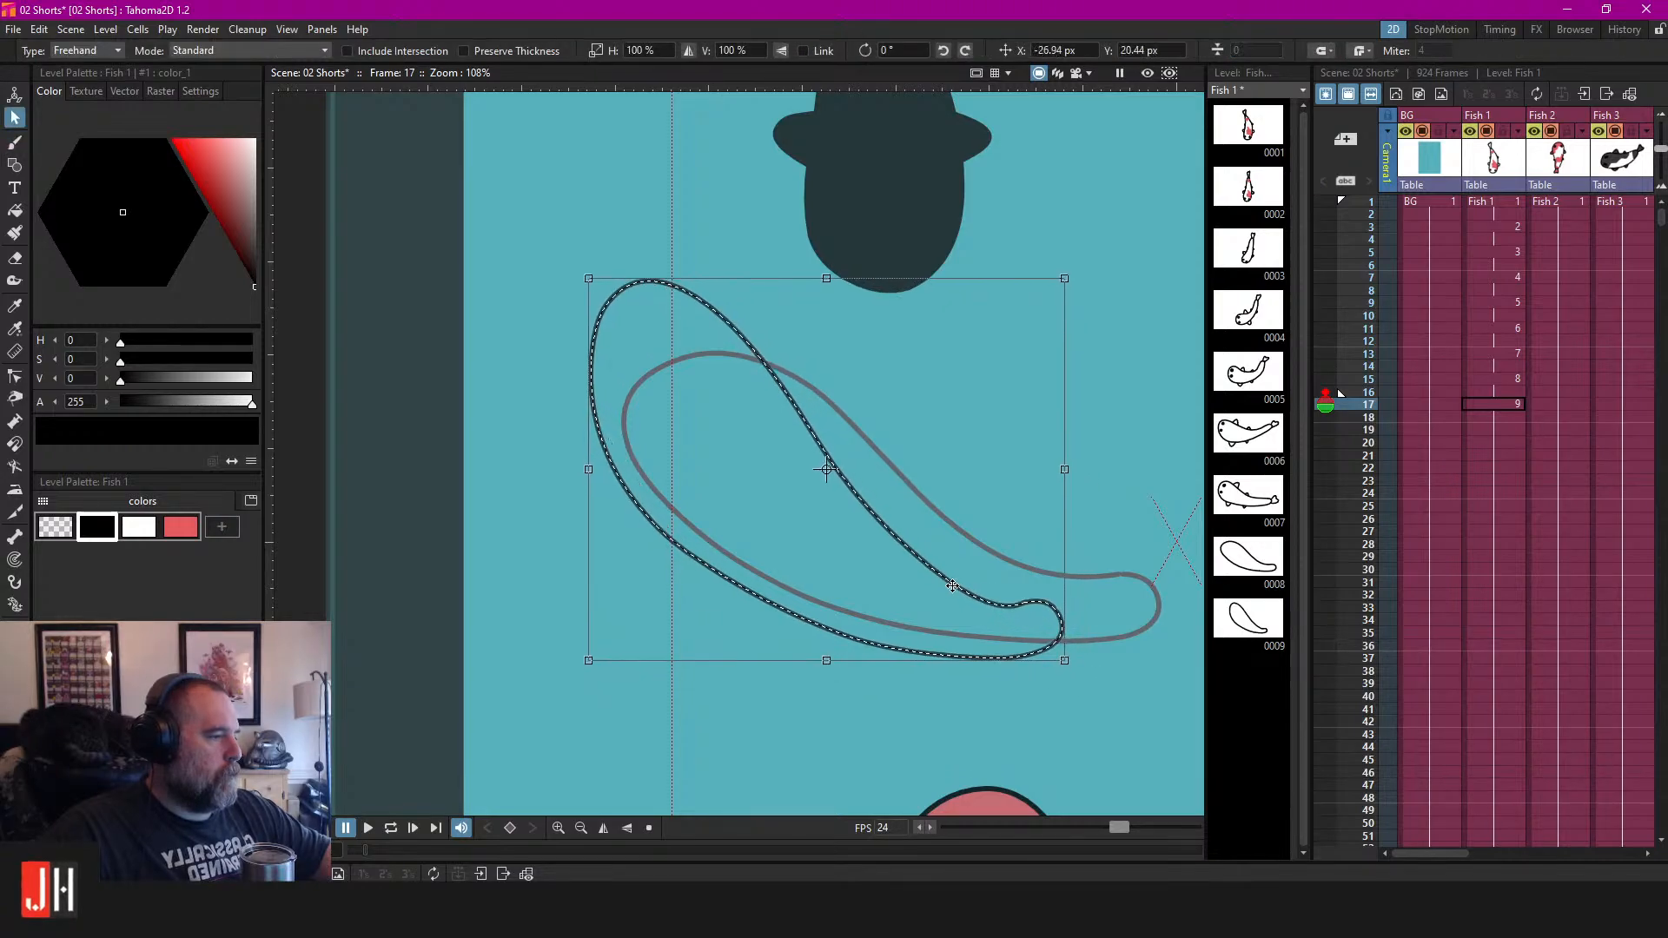
click(722, 348)
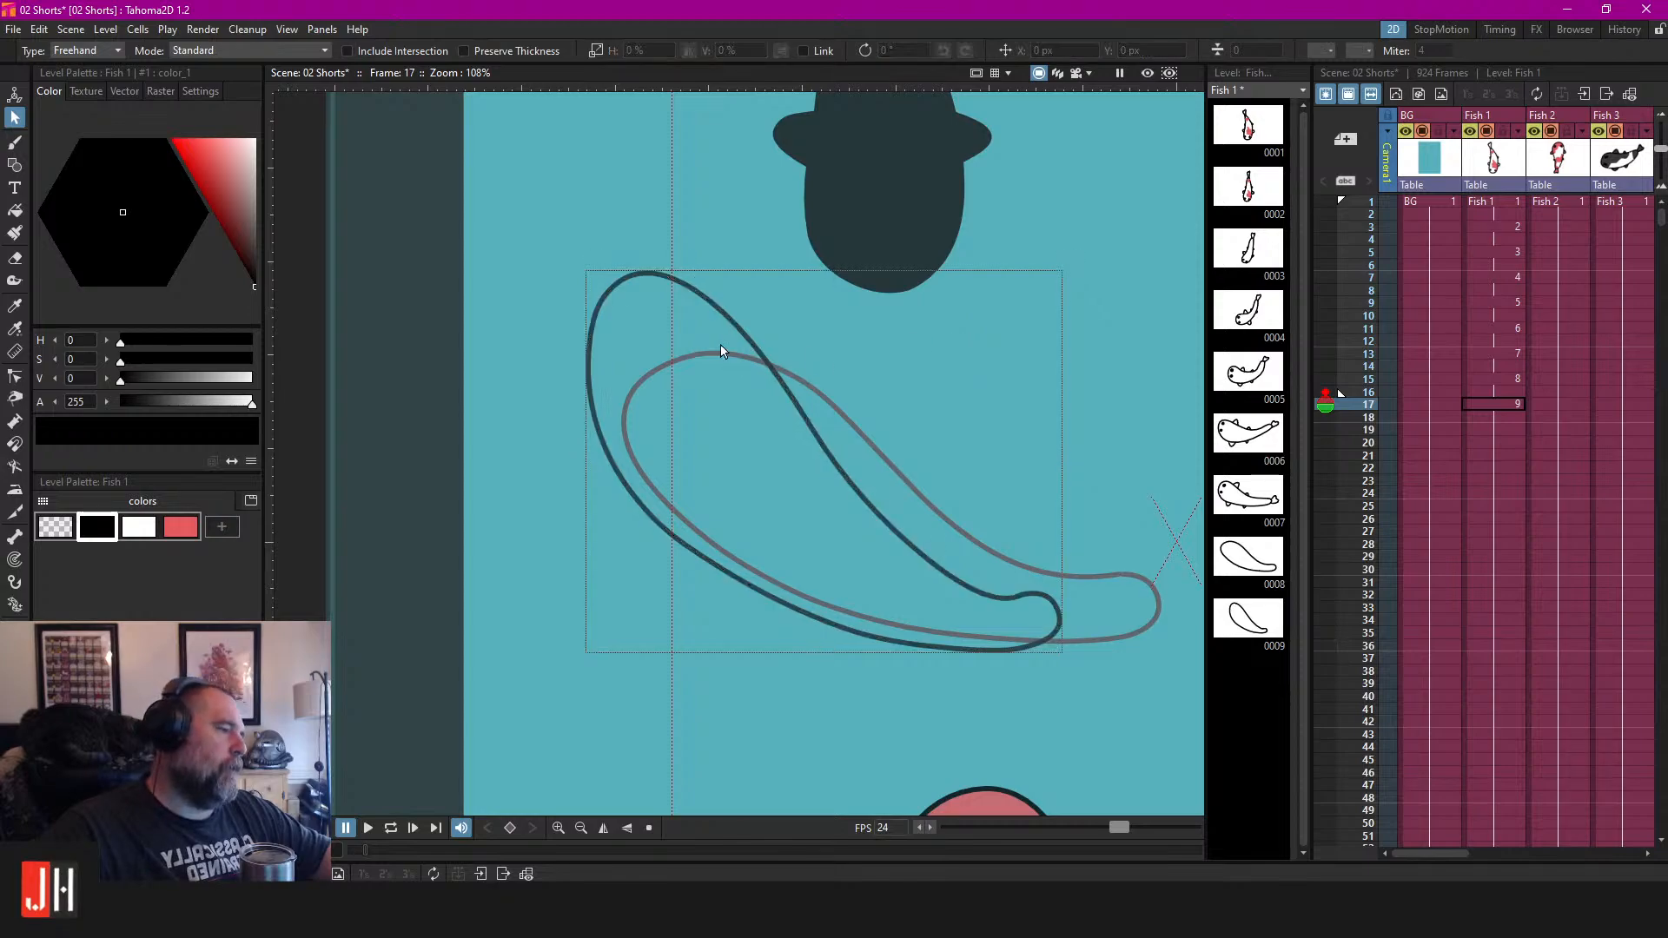
Add a new blank drawing to Fish 1 at frame 19.
click(1495, 430)
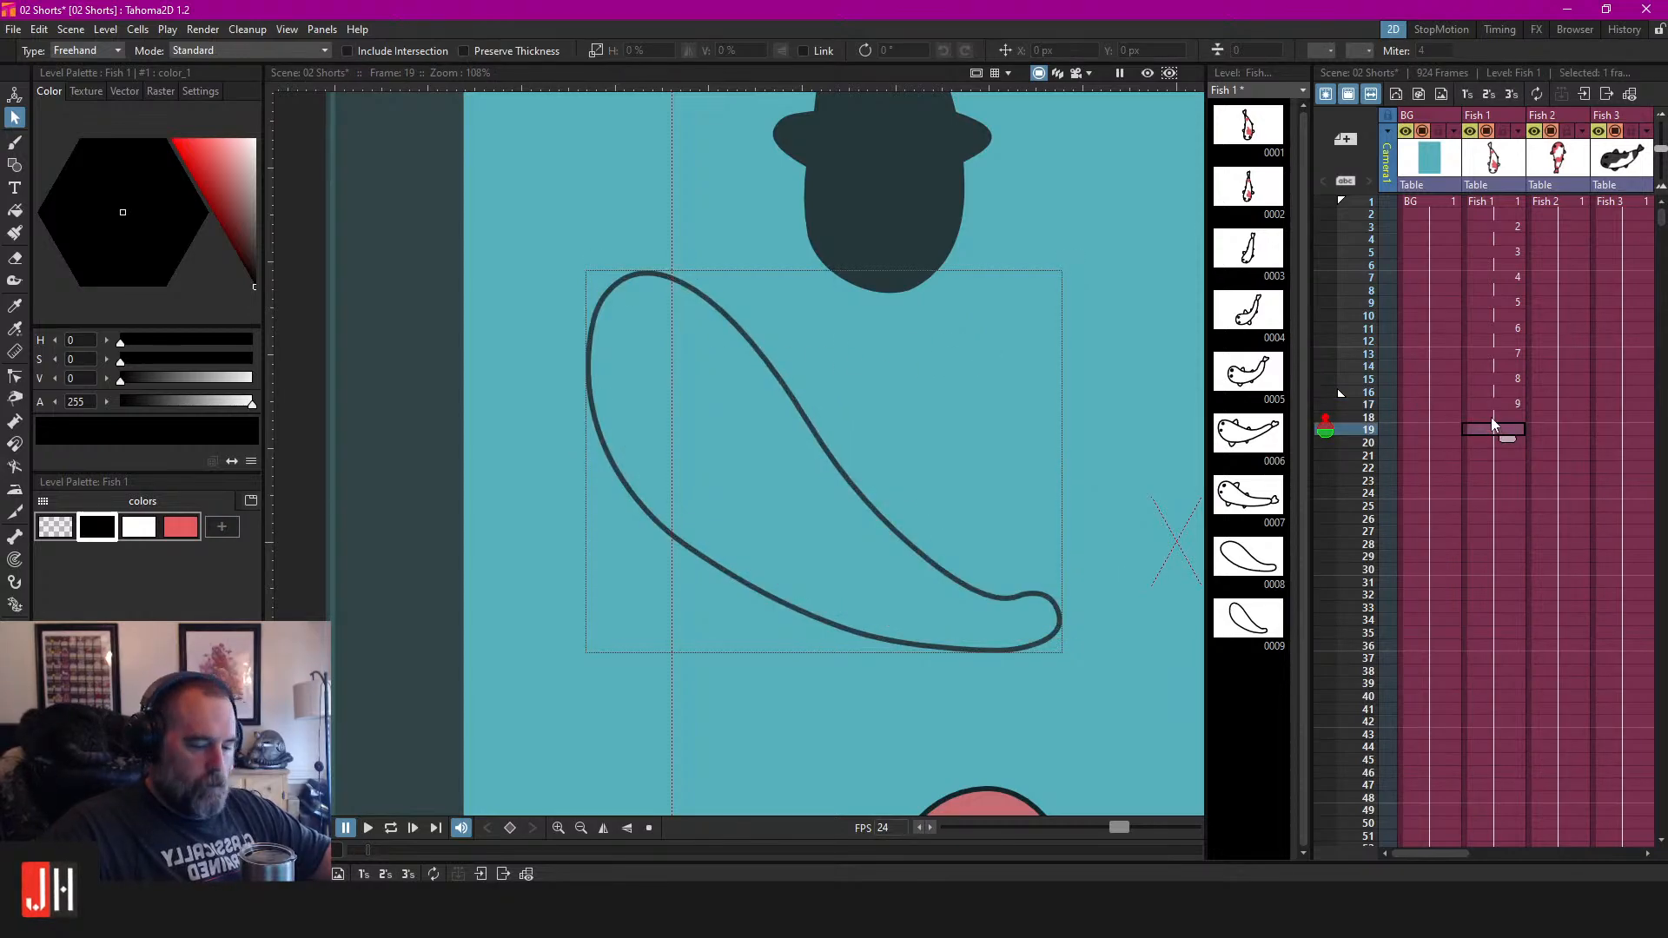
key(alt+d)
drag(991, 413, 1048, 399)
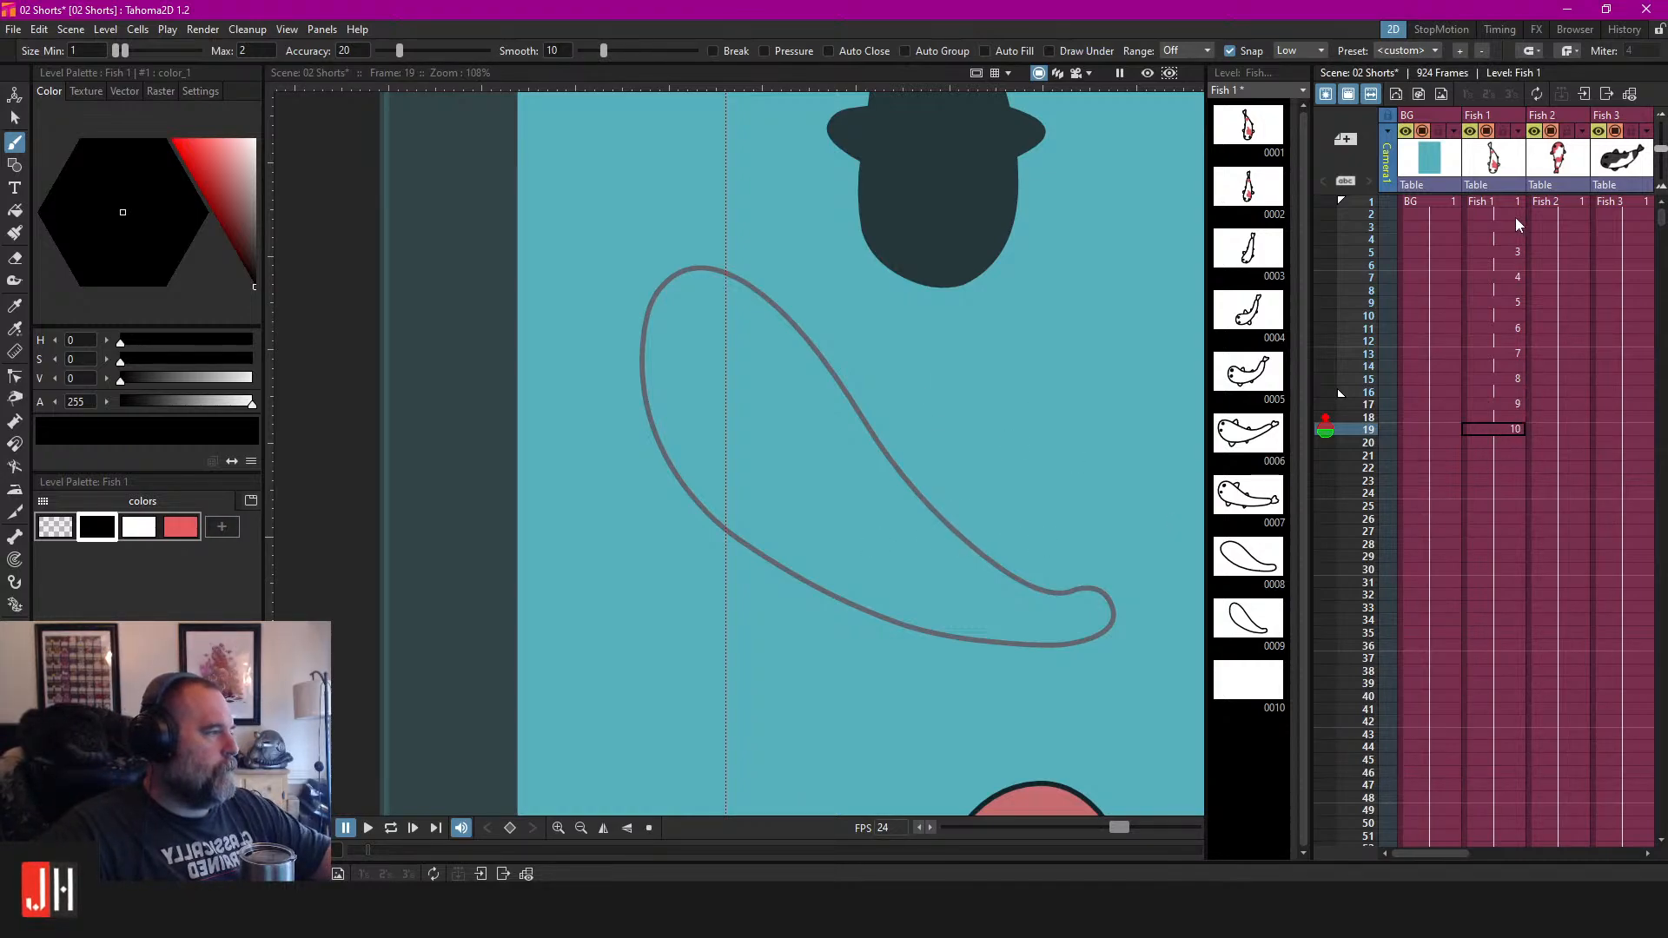
Set the playback range to end at frame 20, play the turn, and step through the Fish 1 poses at frames 13 to 19.
click(1490, 202)
right_click(1348, 443)
click(1390, 476)
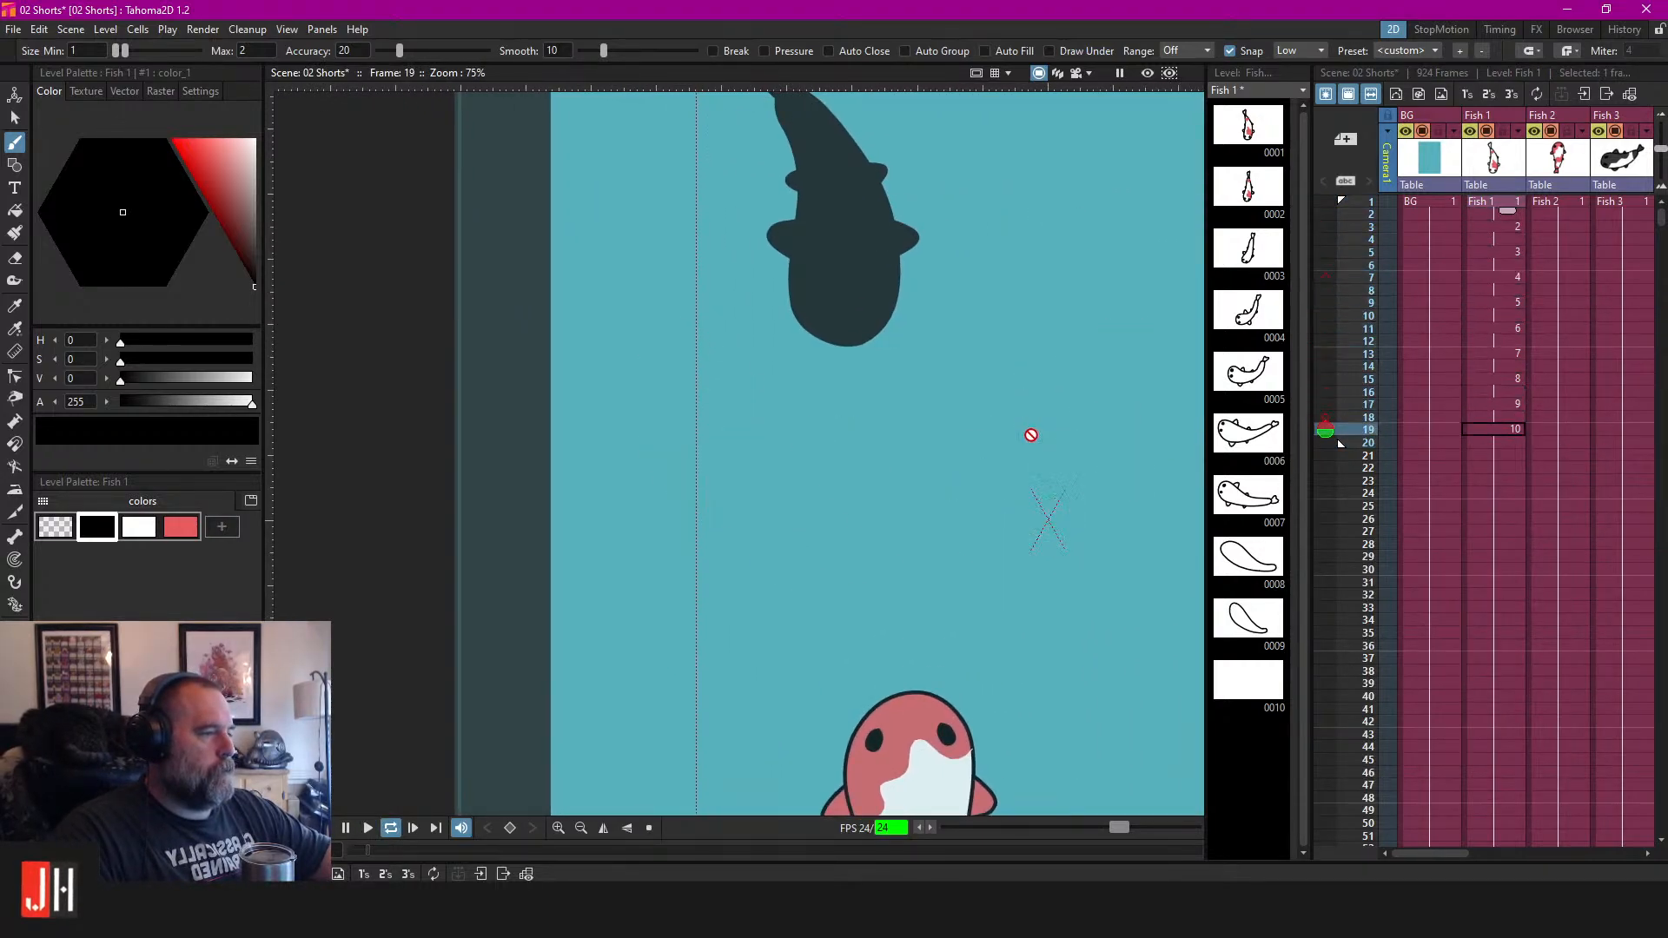
scroll(1029, 435, down, 2)
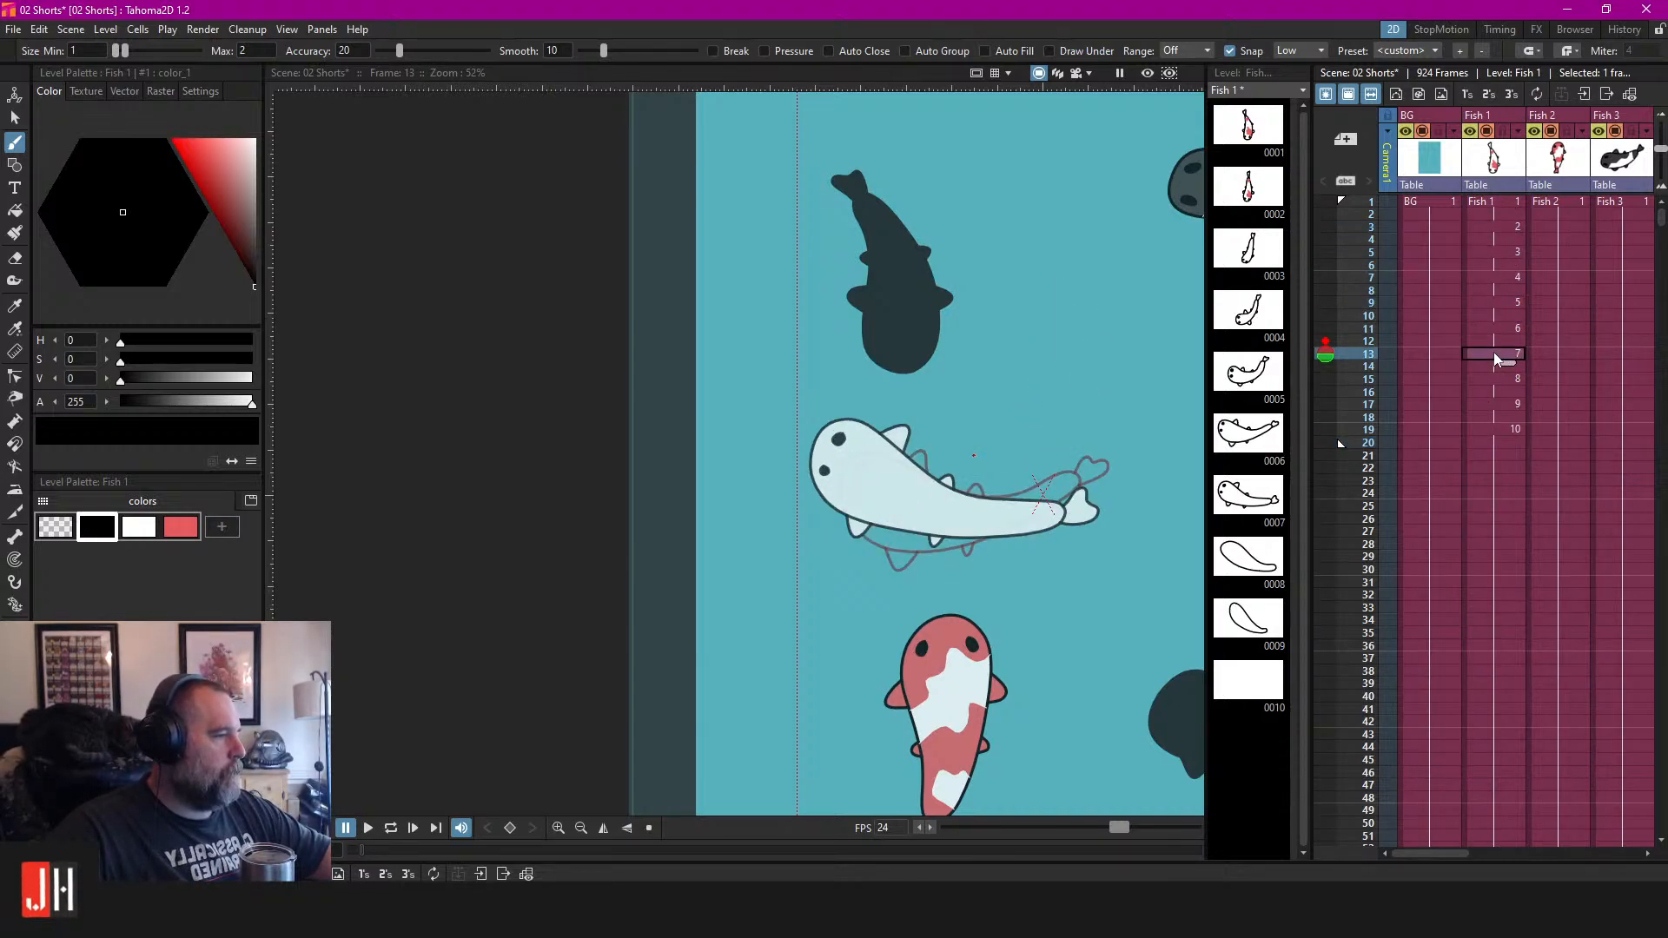
click(1499, 380)
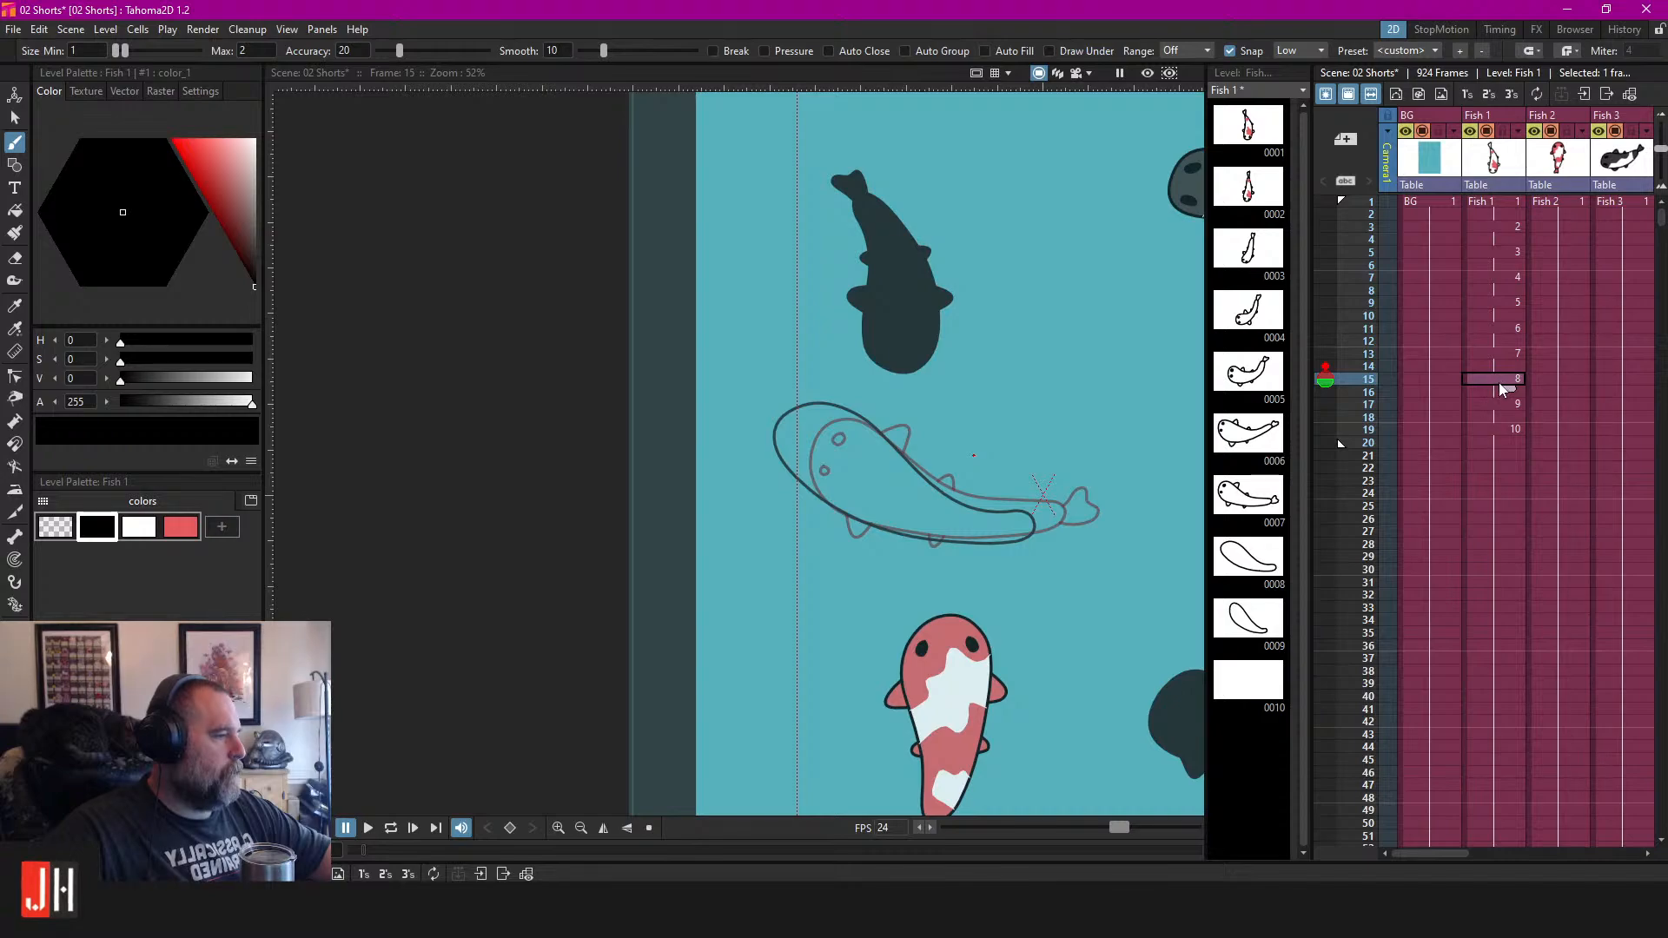
click(1496, 403)
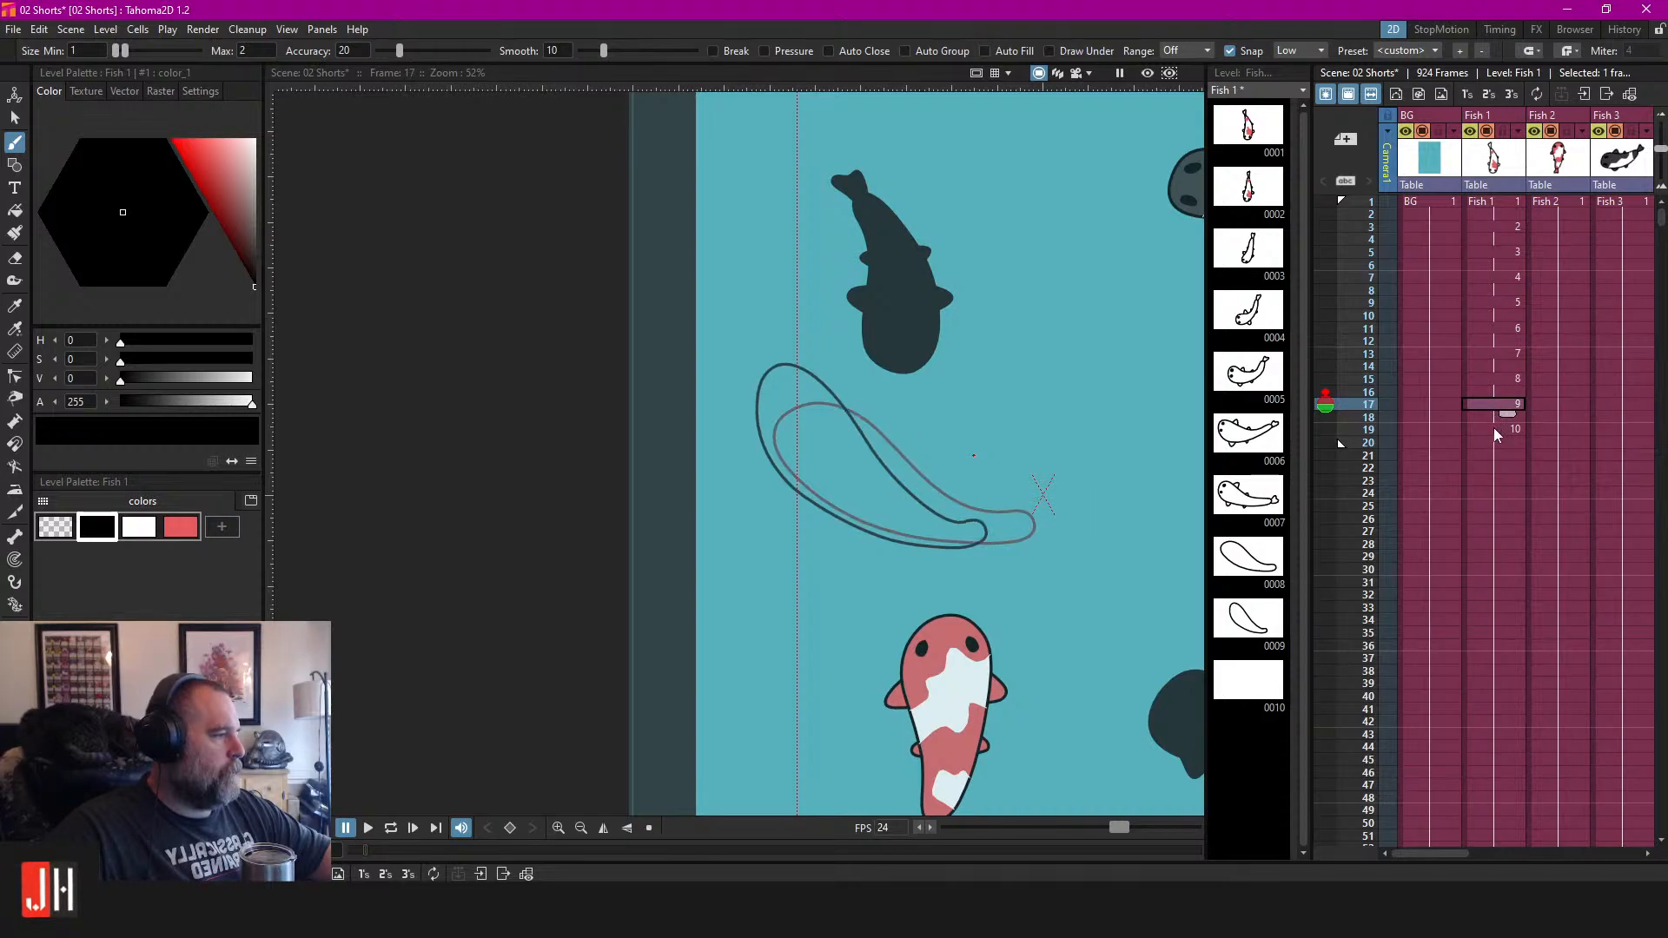
click(1493, 428)
Widen the head end of the body outline at frame 17 by moving its control point slightly outward.
key(alt+9)
click(1491, 404)
key(s)
click(693, 281)
key(c)
click(696, 282)
mouse_move(776, 268)
mouse_down()
mouse_move(749, 552)
mouse_move(884, 385)
mouse_move(820, 413)
mouse_up()
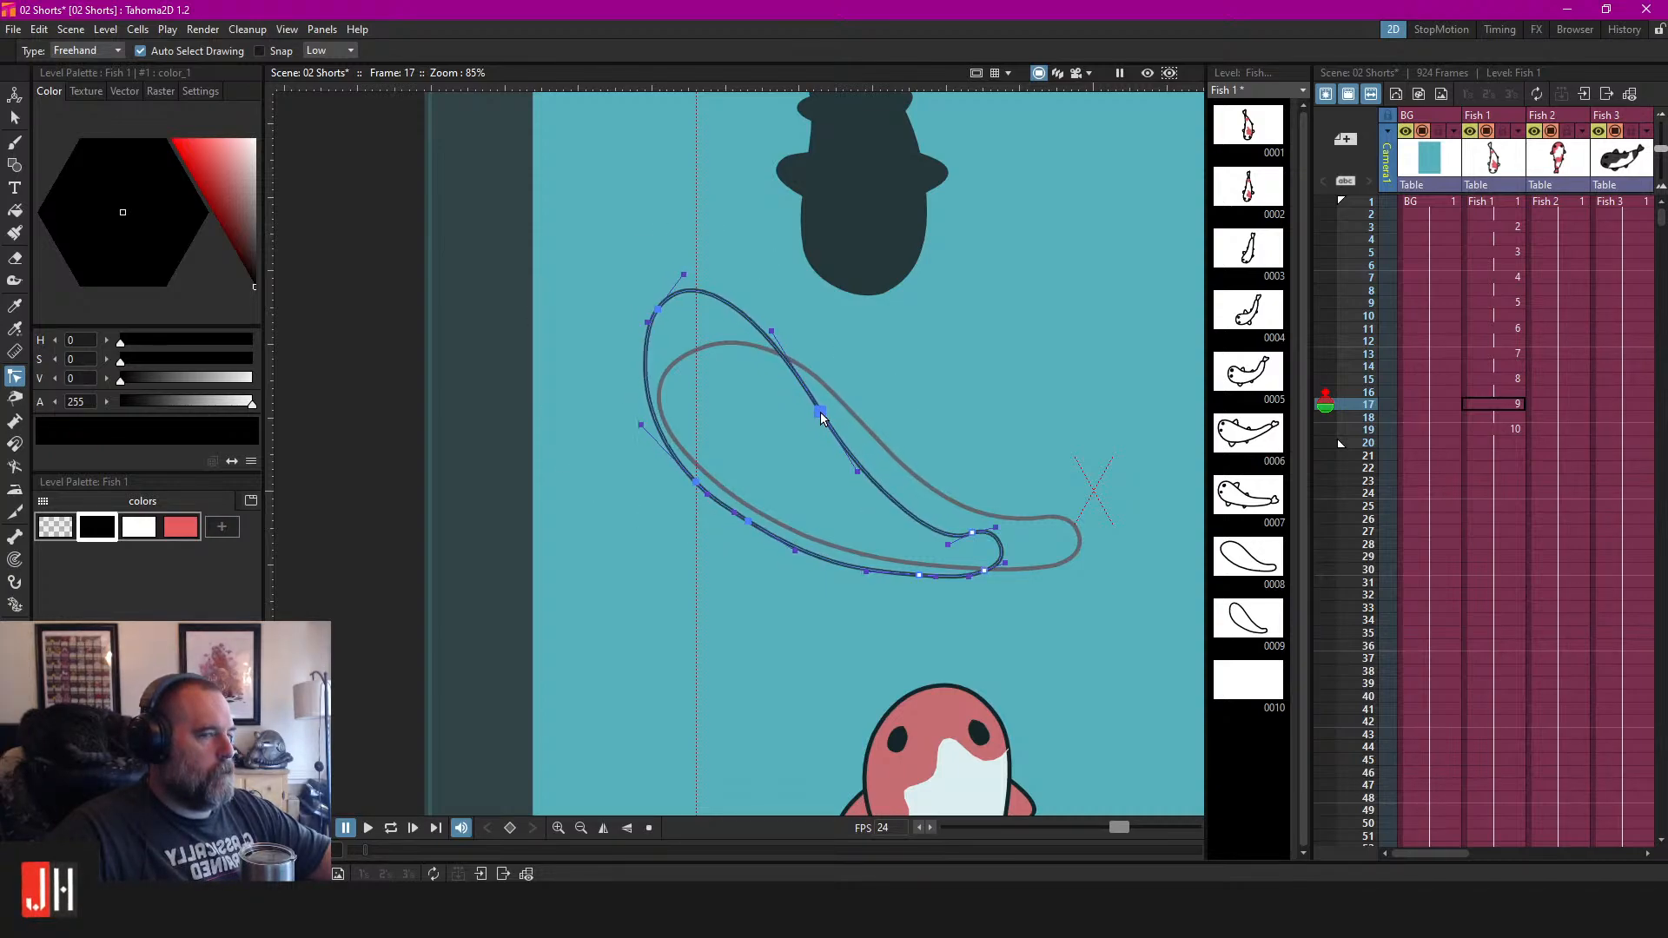
click(822, 324)
click(648, 324)
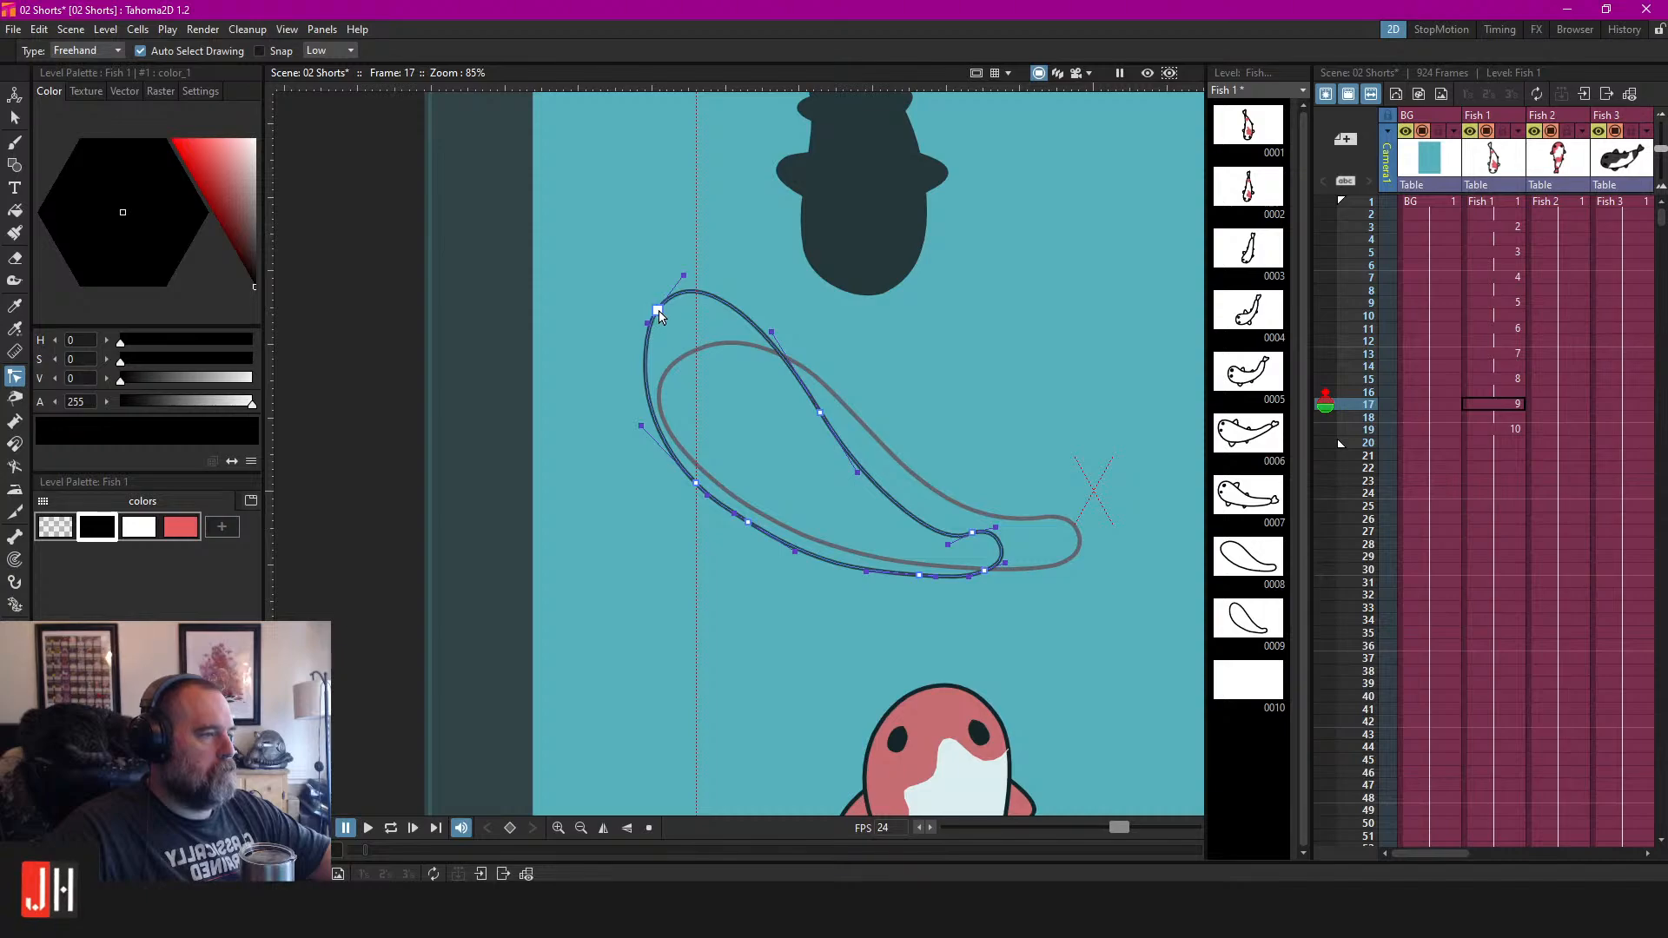
drag(648, 326, 633, 326)
click(905, 336)
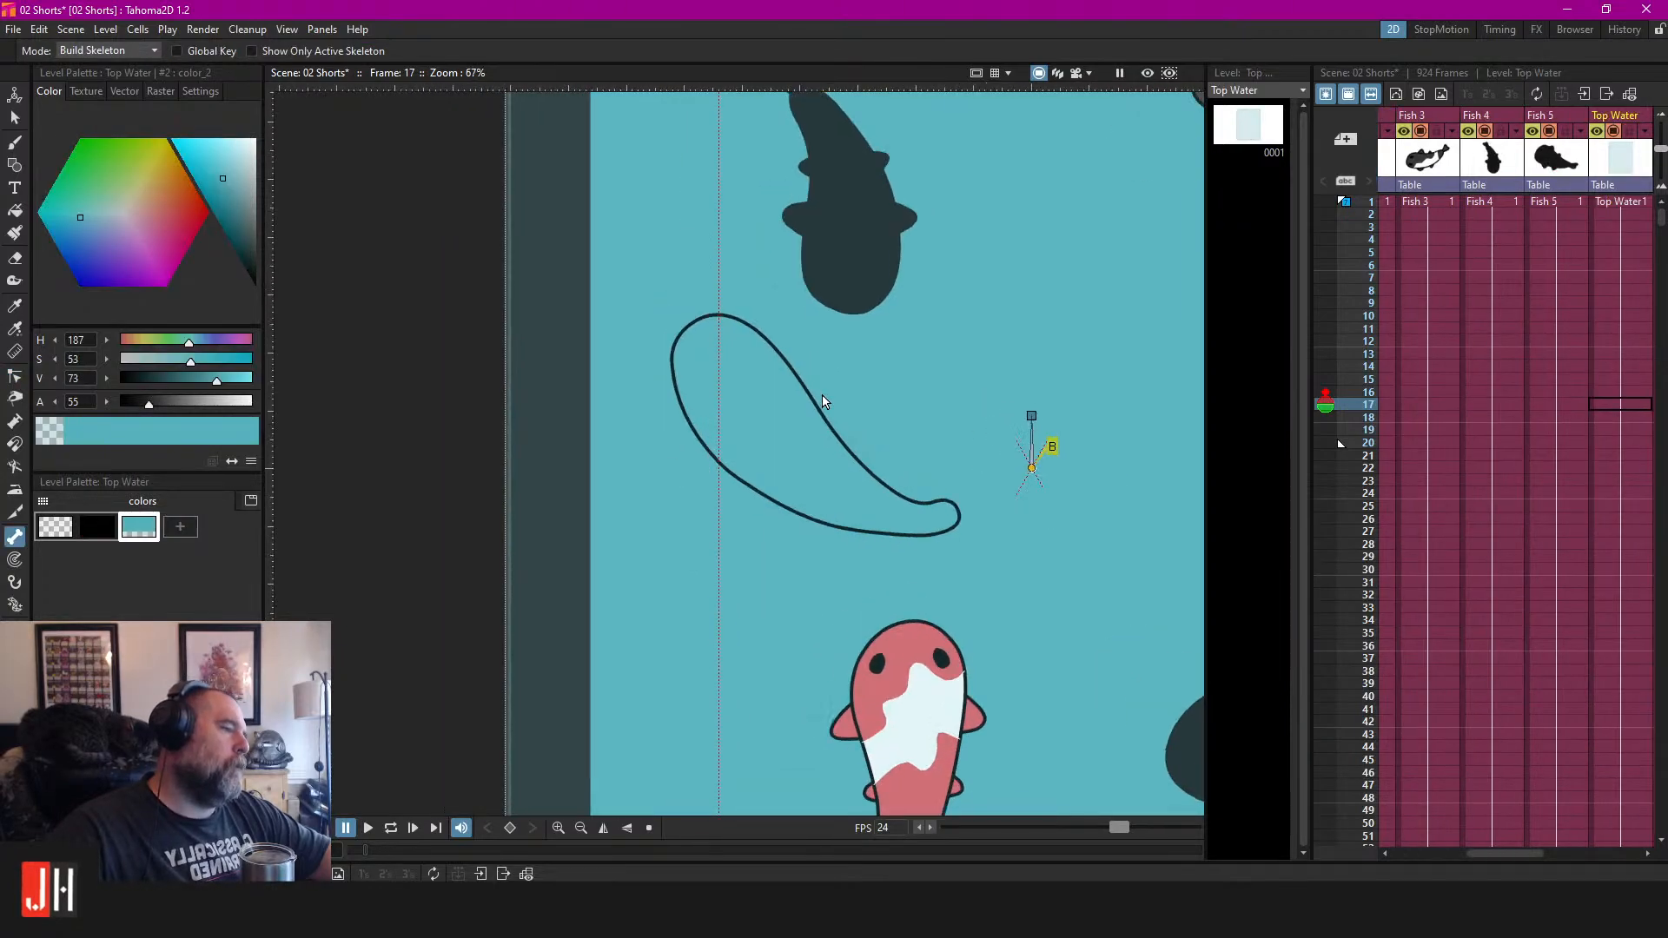
Return to the blank Fish 1 drawing at frame 19, ready to draw with the Brush tool.
scroll(824, 401, up, 1)
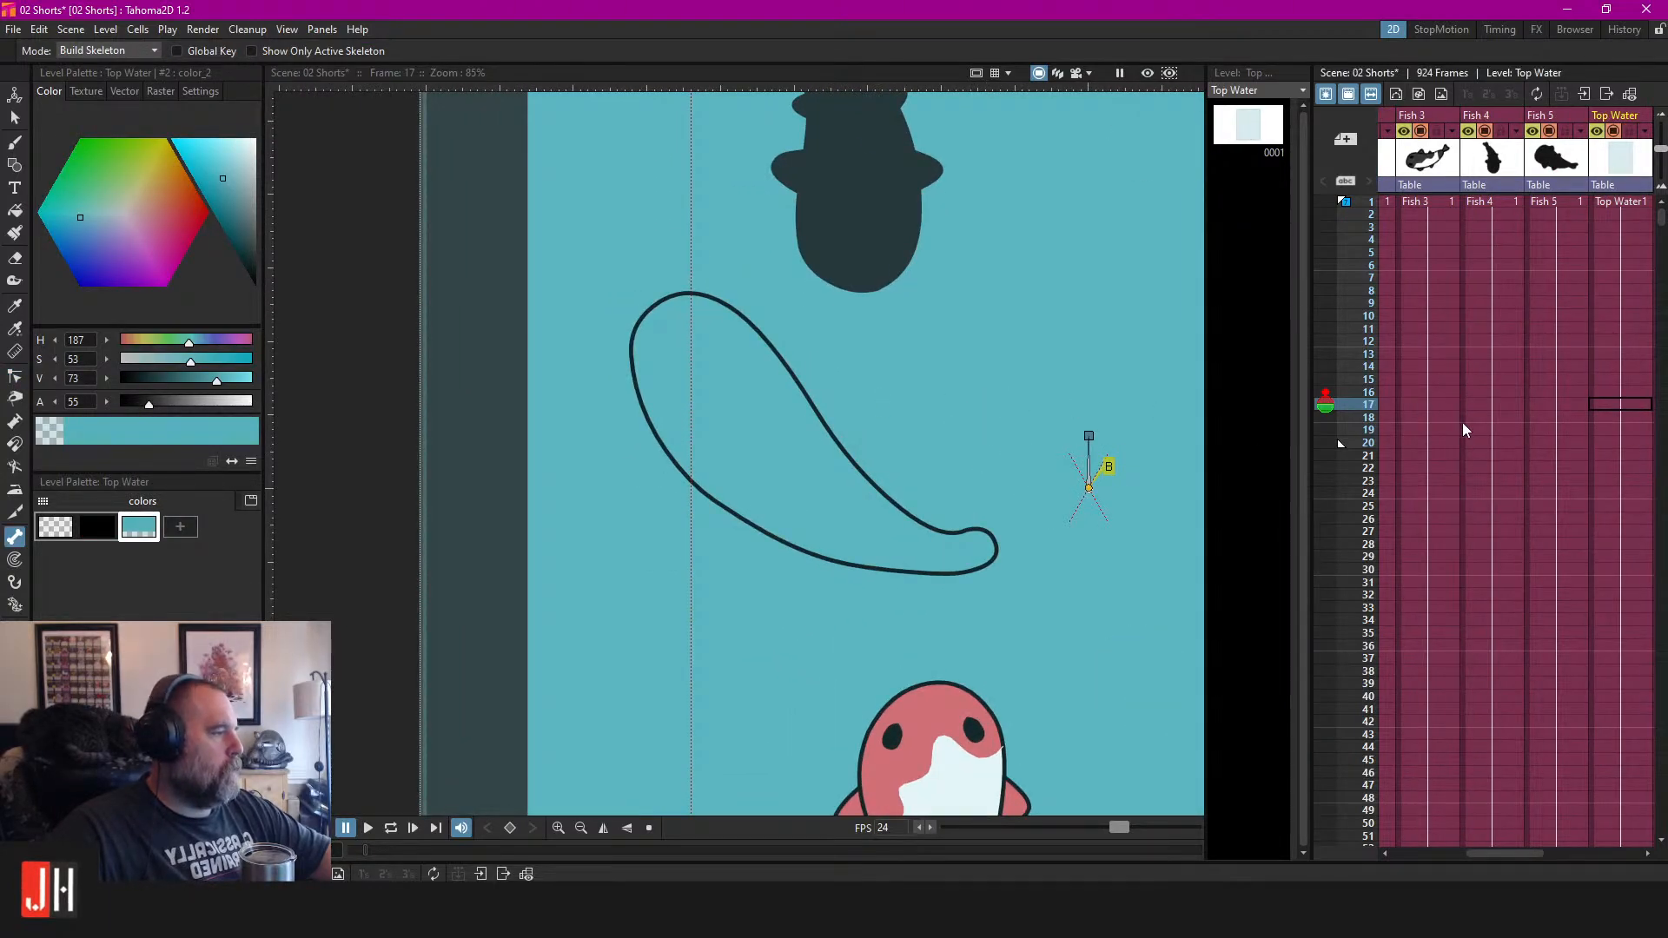
drag(1519, 851, 1444, 857)
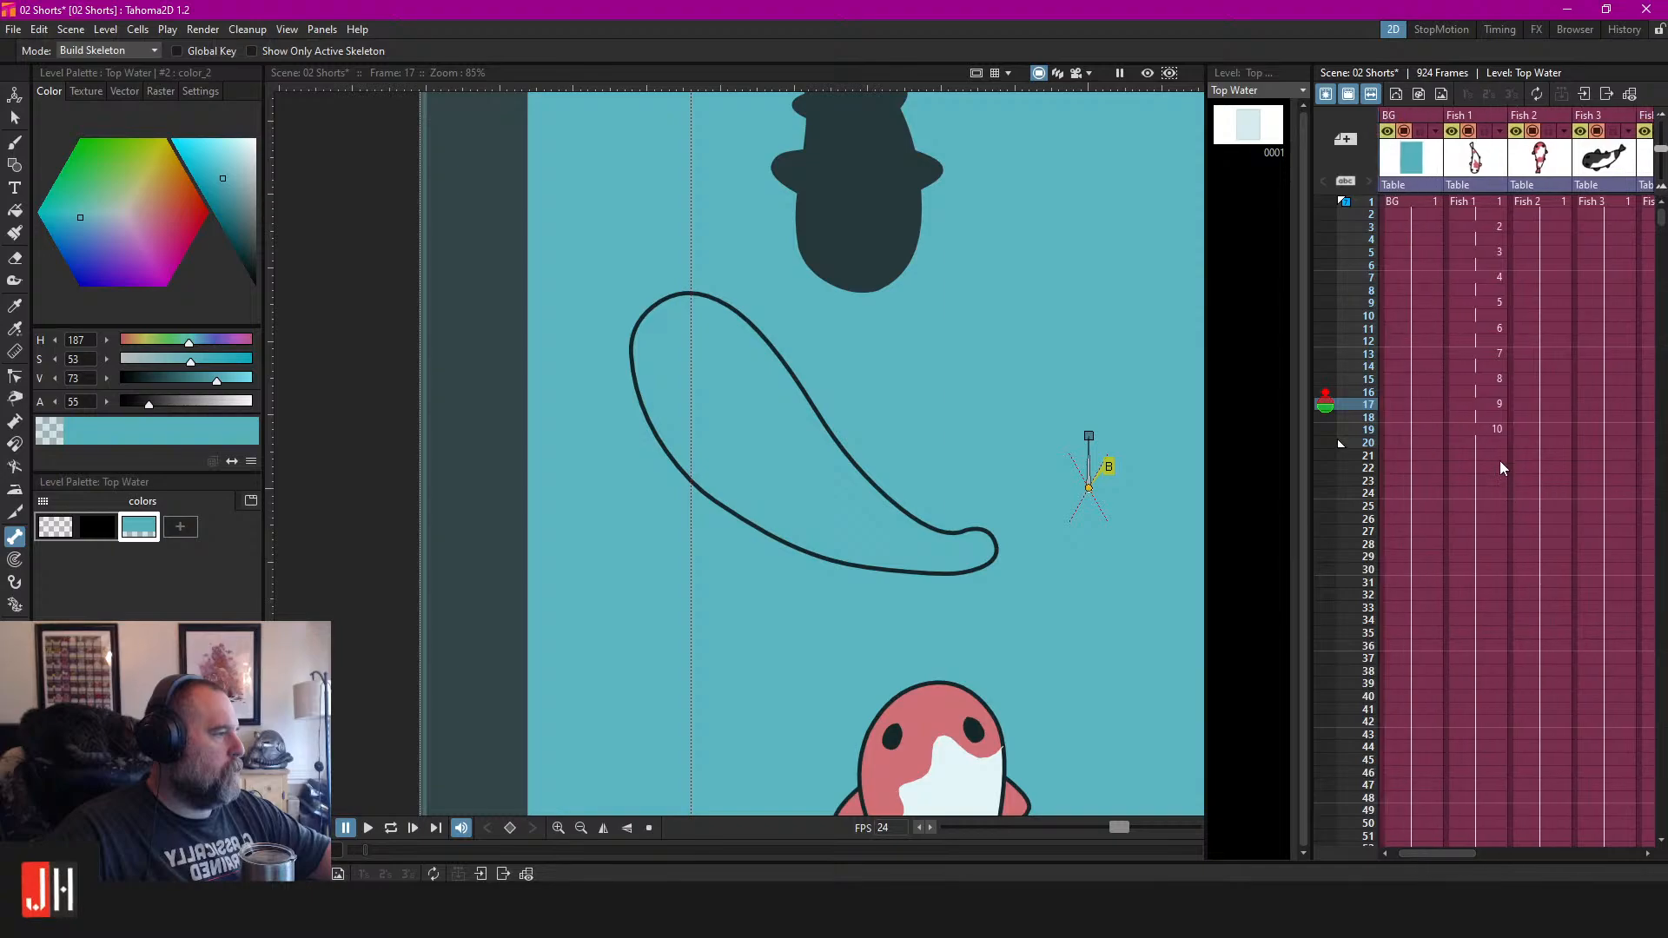
click(1489, 407)
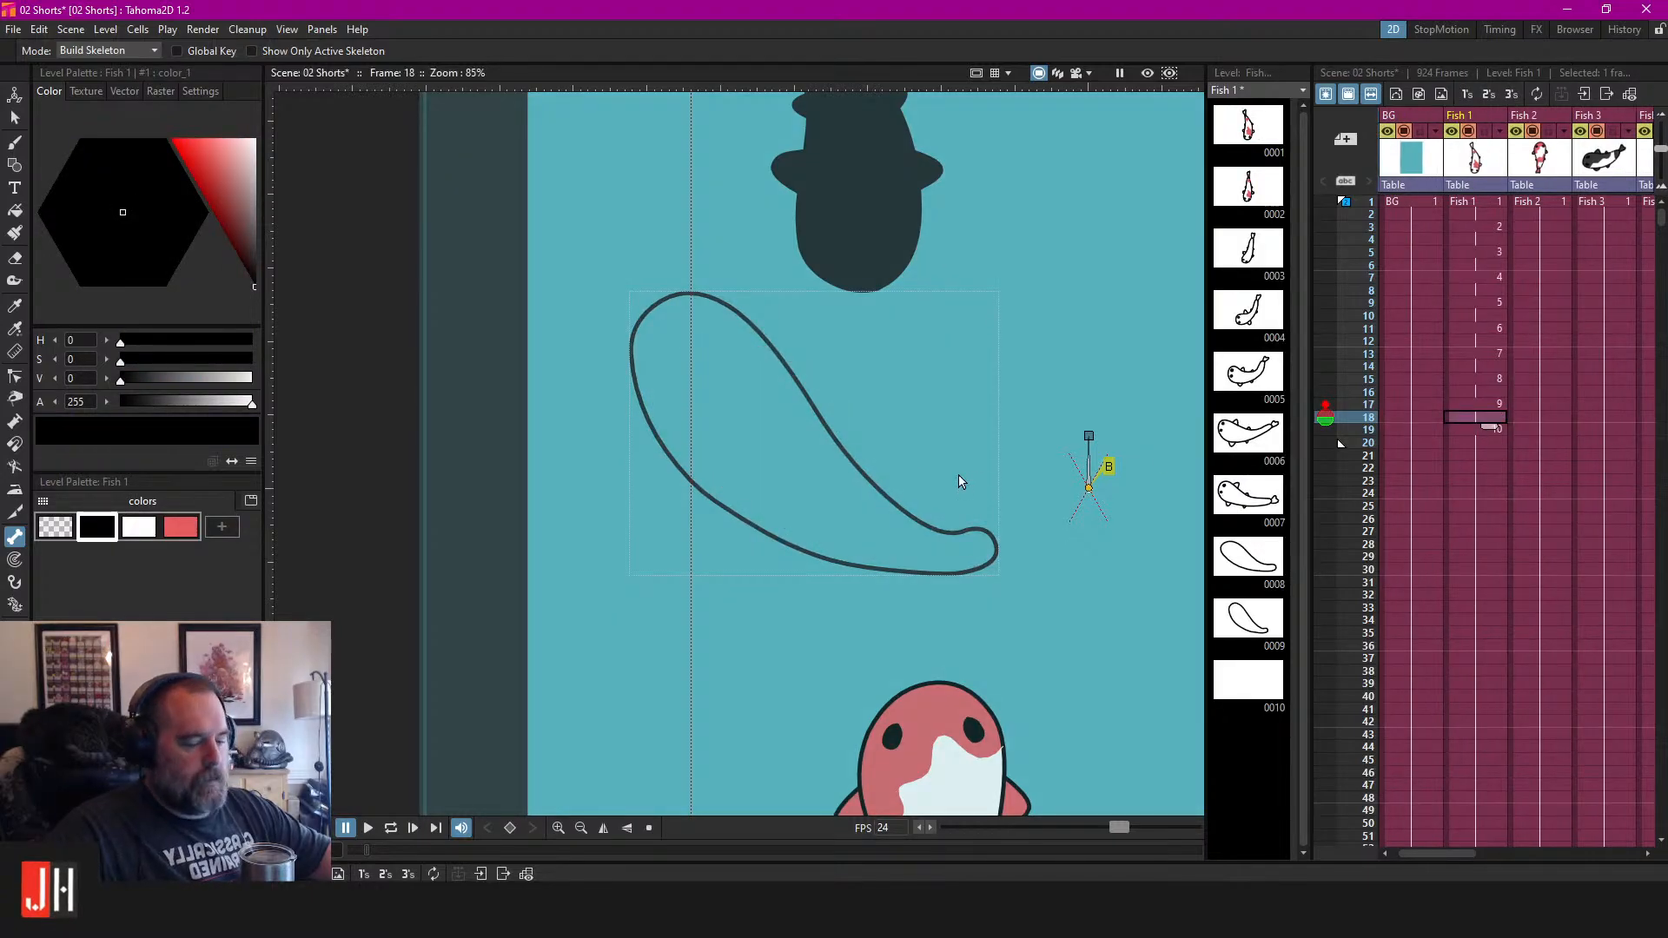
click(1466, 429)
key(b)
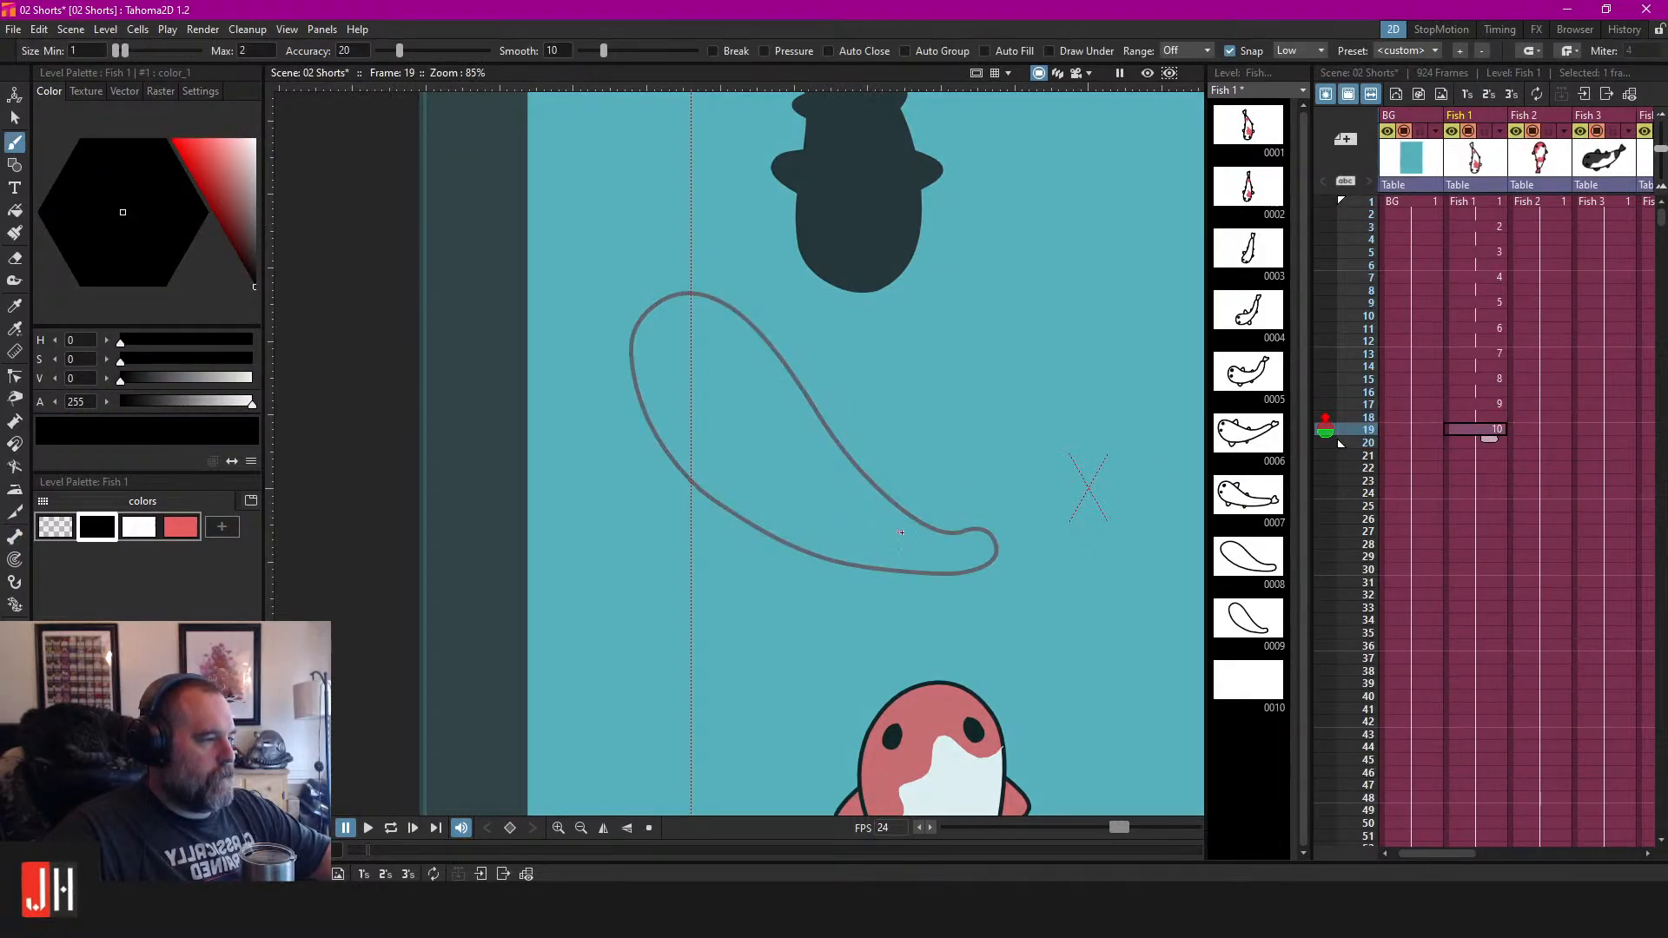
mouse_move(874, 570)
mouse_down()
mouse_move(745, 520)
mouse_move(685, 471)
mouse_move(611, 357)
mouse_up()
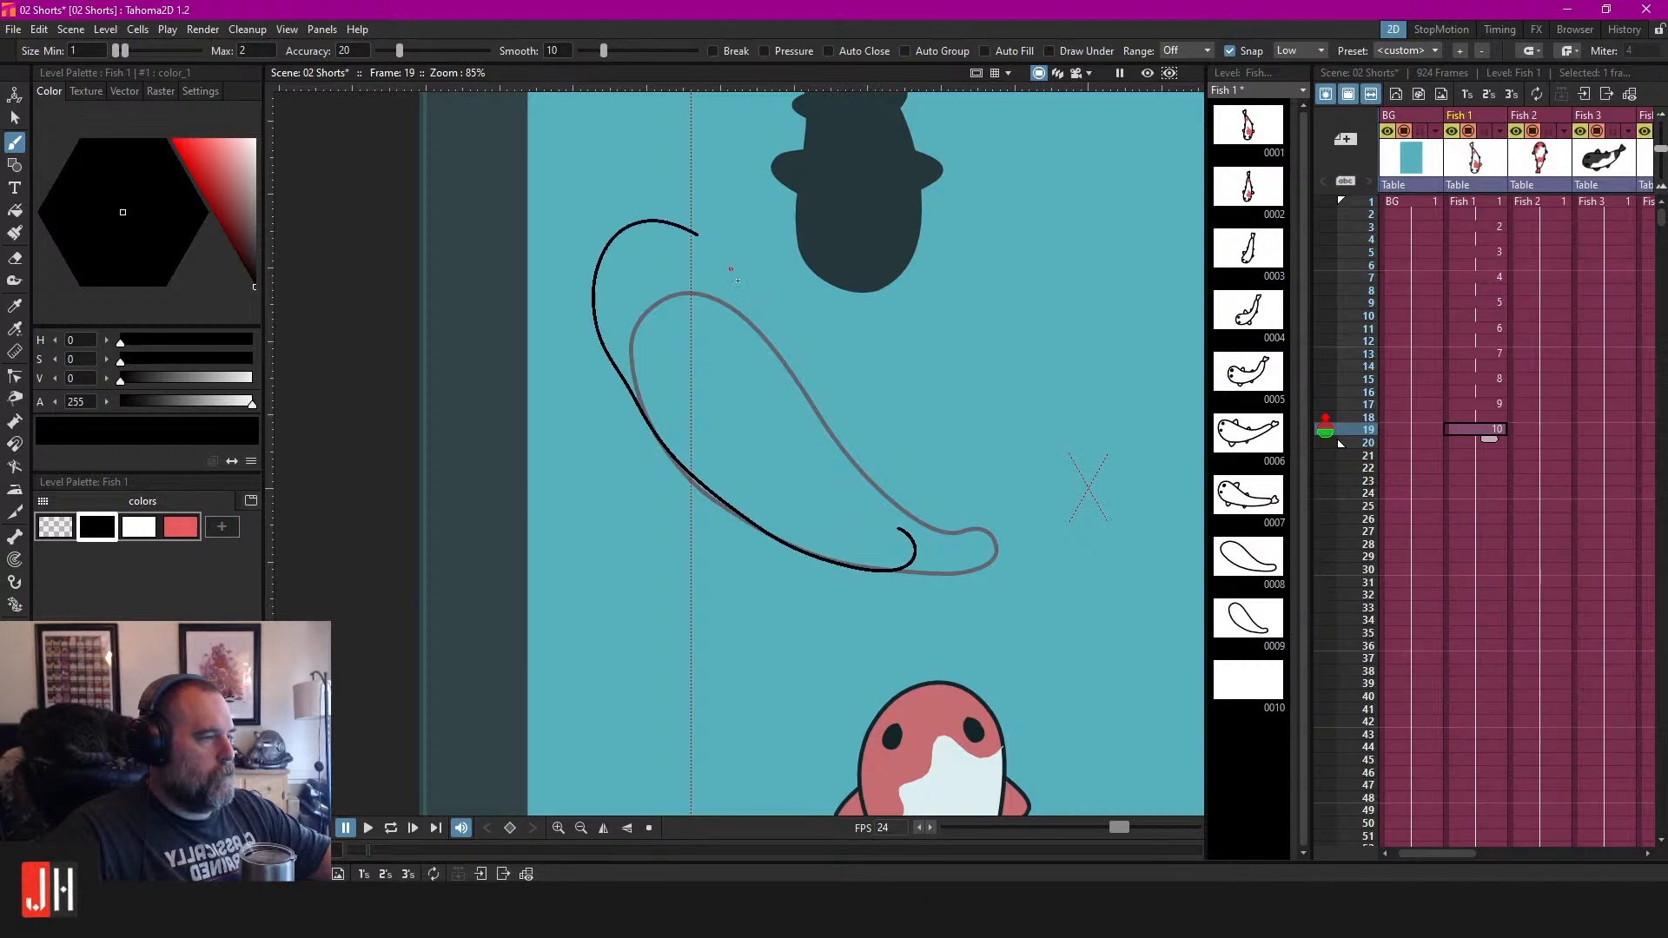
drag(898, 527, 906, 531)
drag(838, 407, 906, 442)
key(ctrl+z)
mouse_move(889, 597)
mouse_down()
mouse_move(733, 490)
mouse_move(688, 420)
mouse_move(670, 345)
mouse_move(693, 288)
mouse_move(756, 290)
mouse_move(808, 344)
mouse_move(960, 566)
mouse_up()
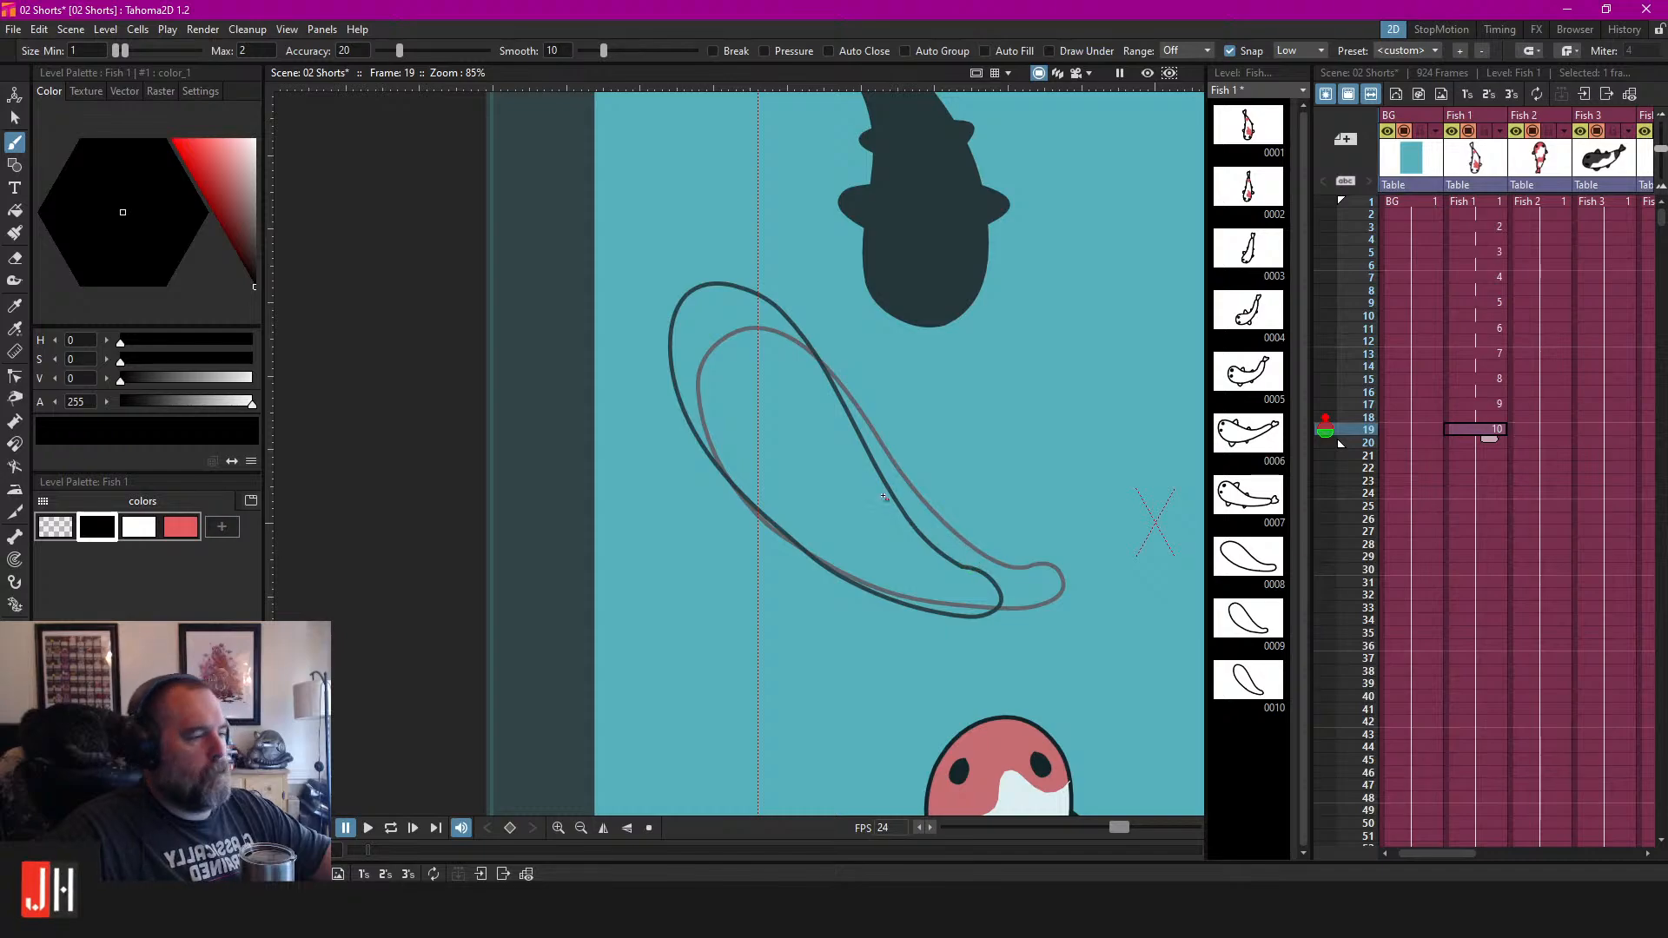
key(ctrl+z)
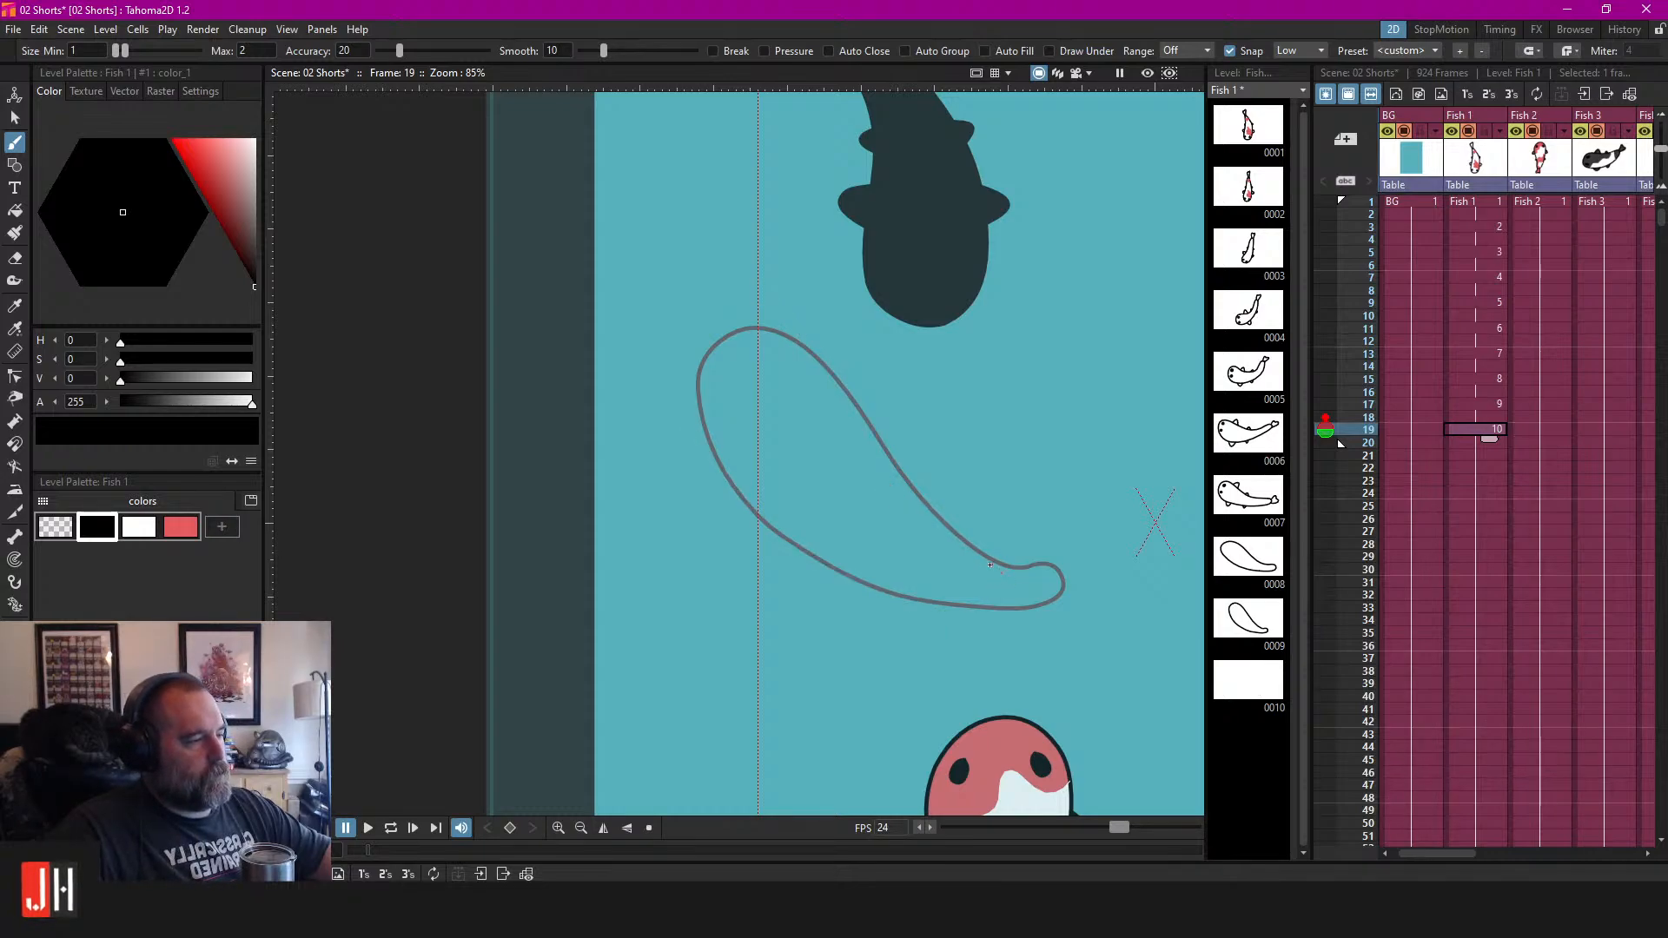
Draw the closed body outline at frame 19 with the head raised and the tail pulled in from the frame 17 pose.
mouse_move(996, 601)
mouse_down()
mouse_move(923, 601)
mouse_move(854, 567)
mouse_move(734, 467)
mouse_move(691, 396)
mouse_up()
drag(744, 282, 912, 494)
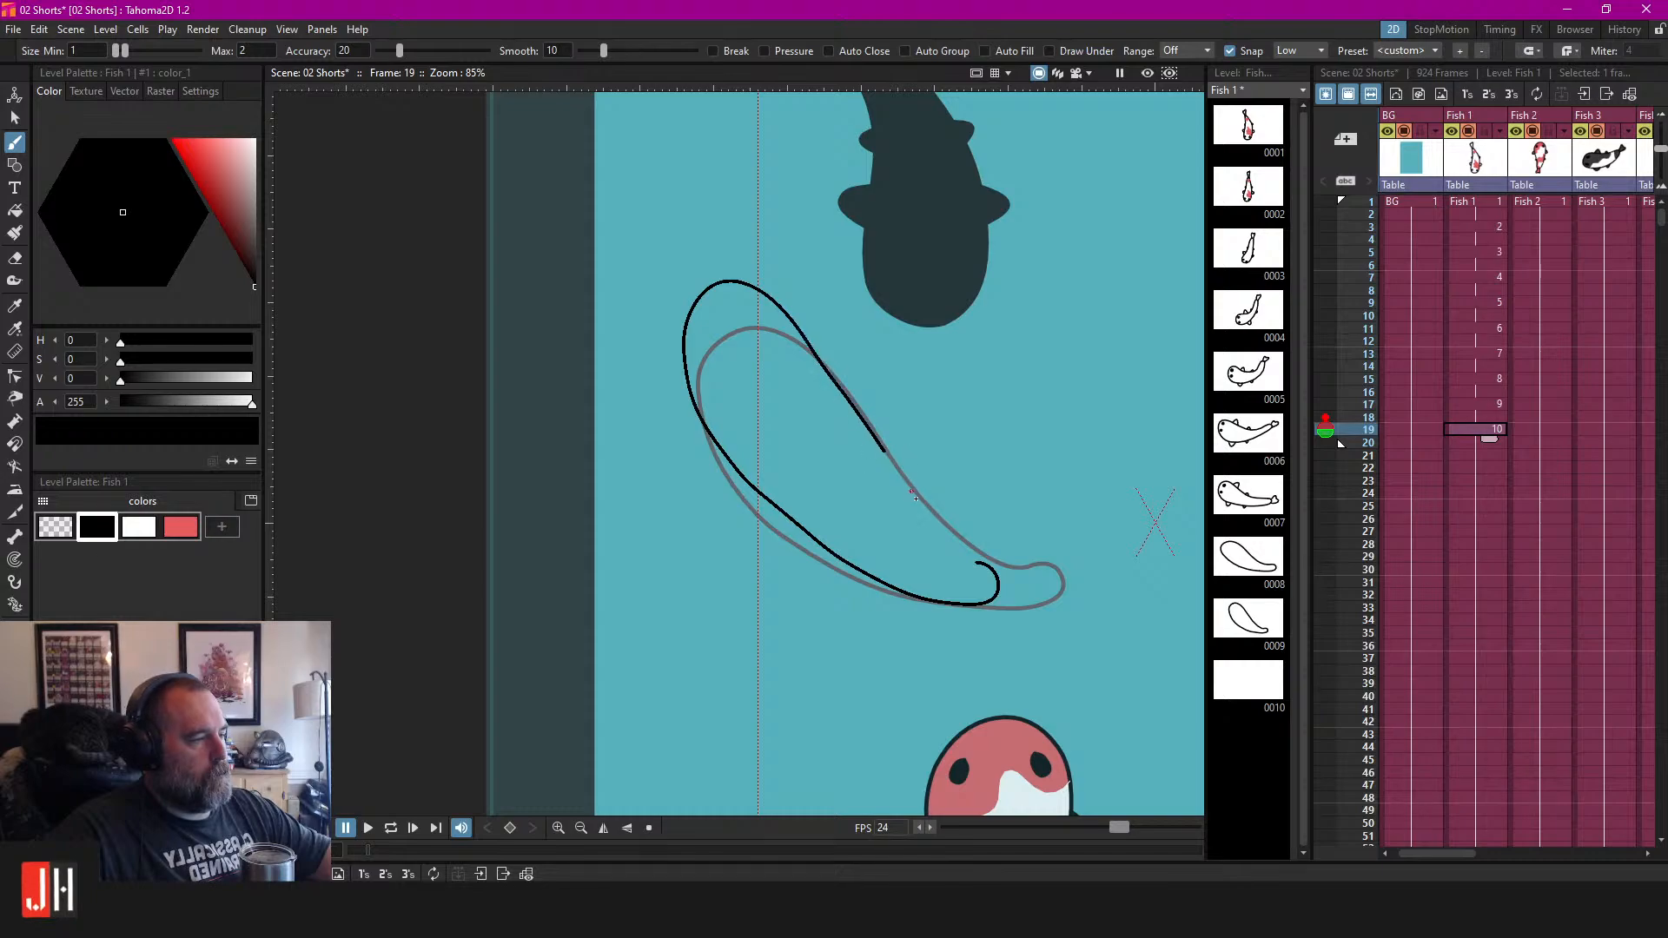
drag(970, 563, 968, 561)
Add a new blank drawing to Fish 1 at frame 21 and draw a narrower, straighter body outline on it.
click(1482, 455)
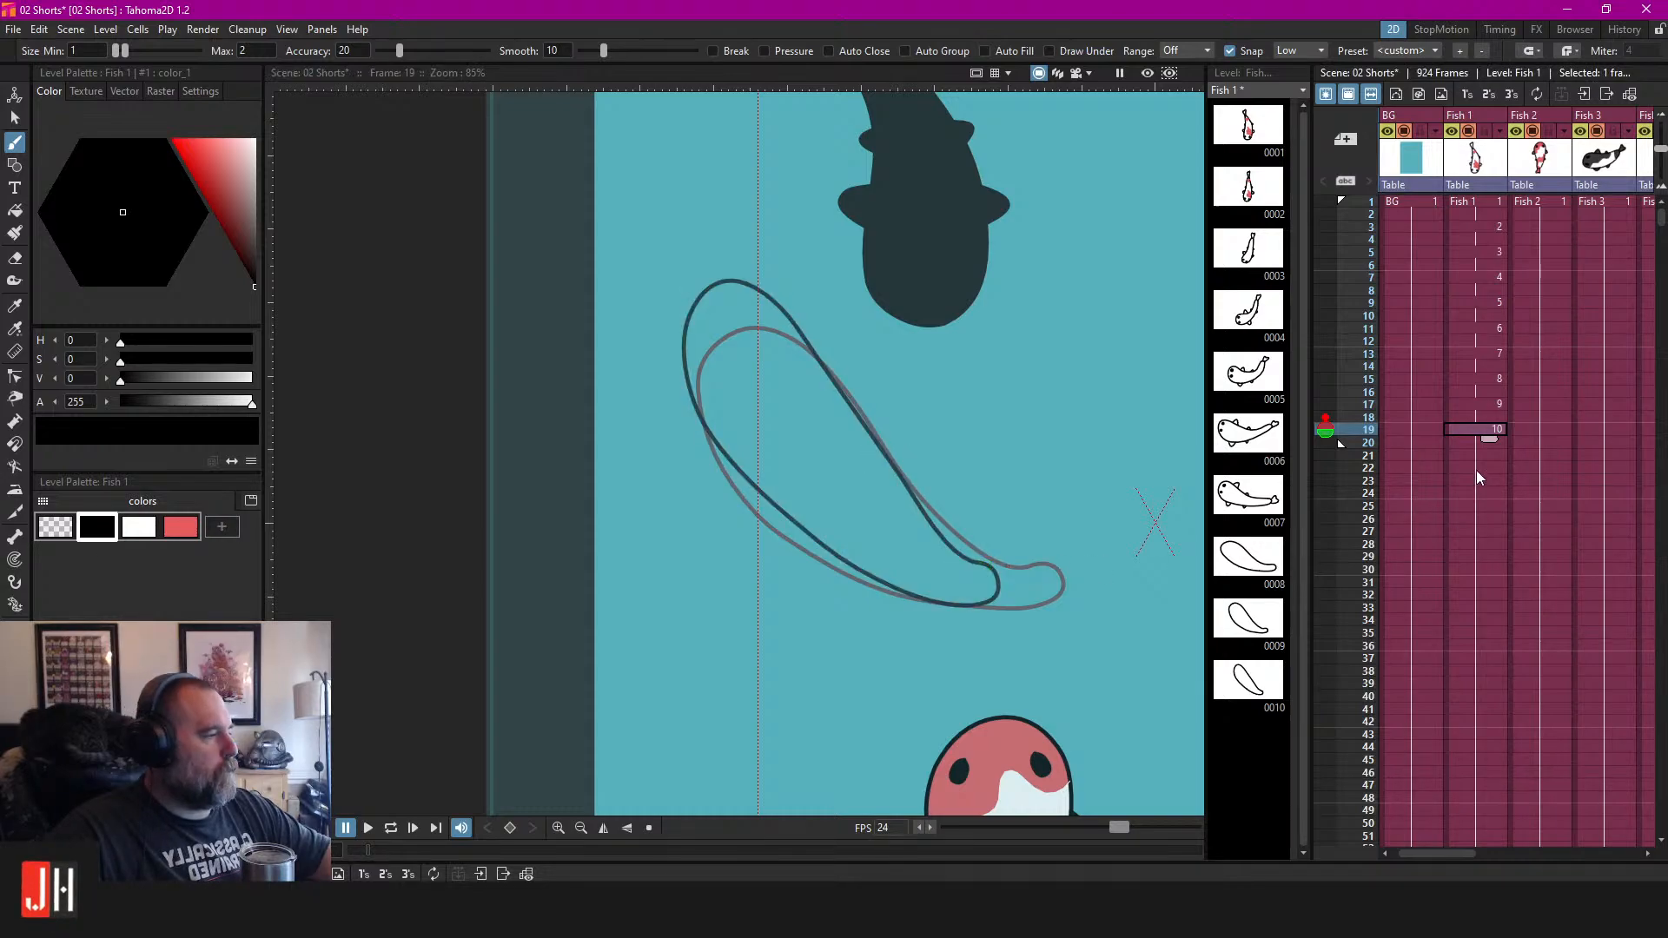
key(alt+d)
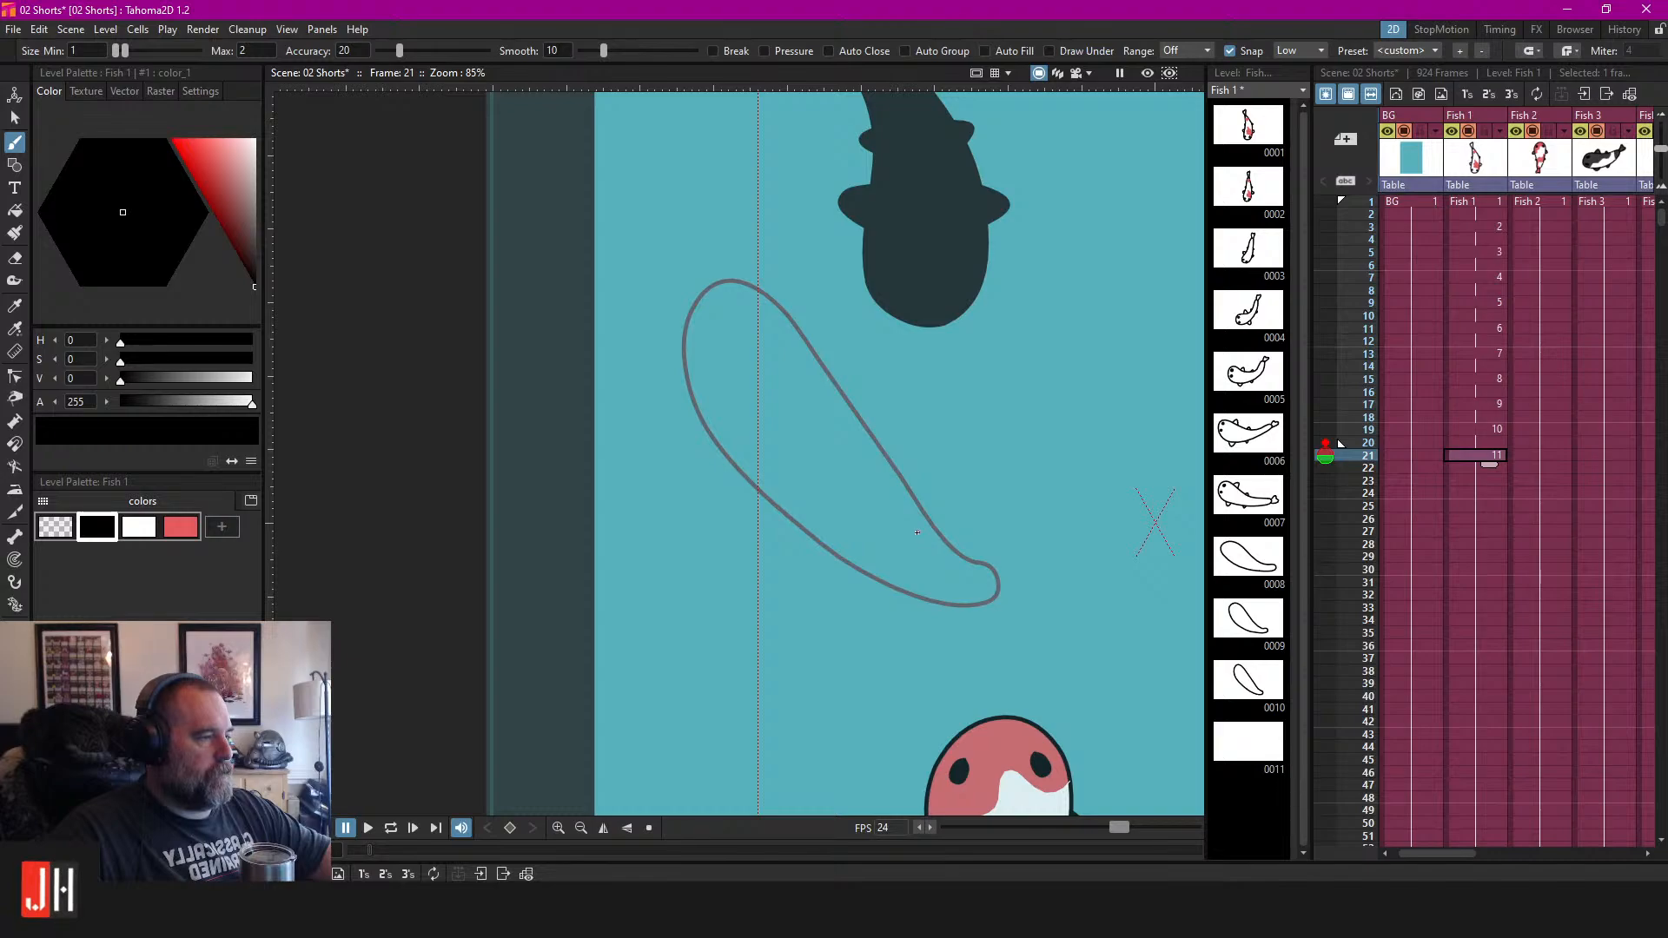
drag(944, 561, 936, 565)
key(ctrl+z)
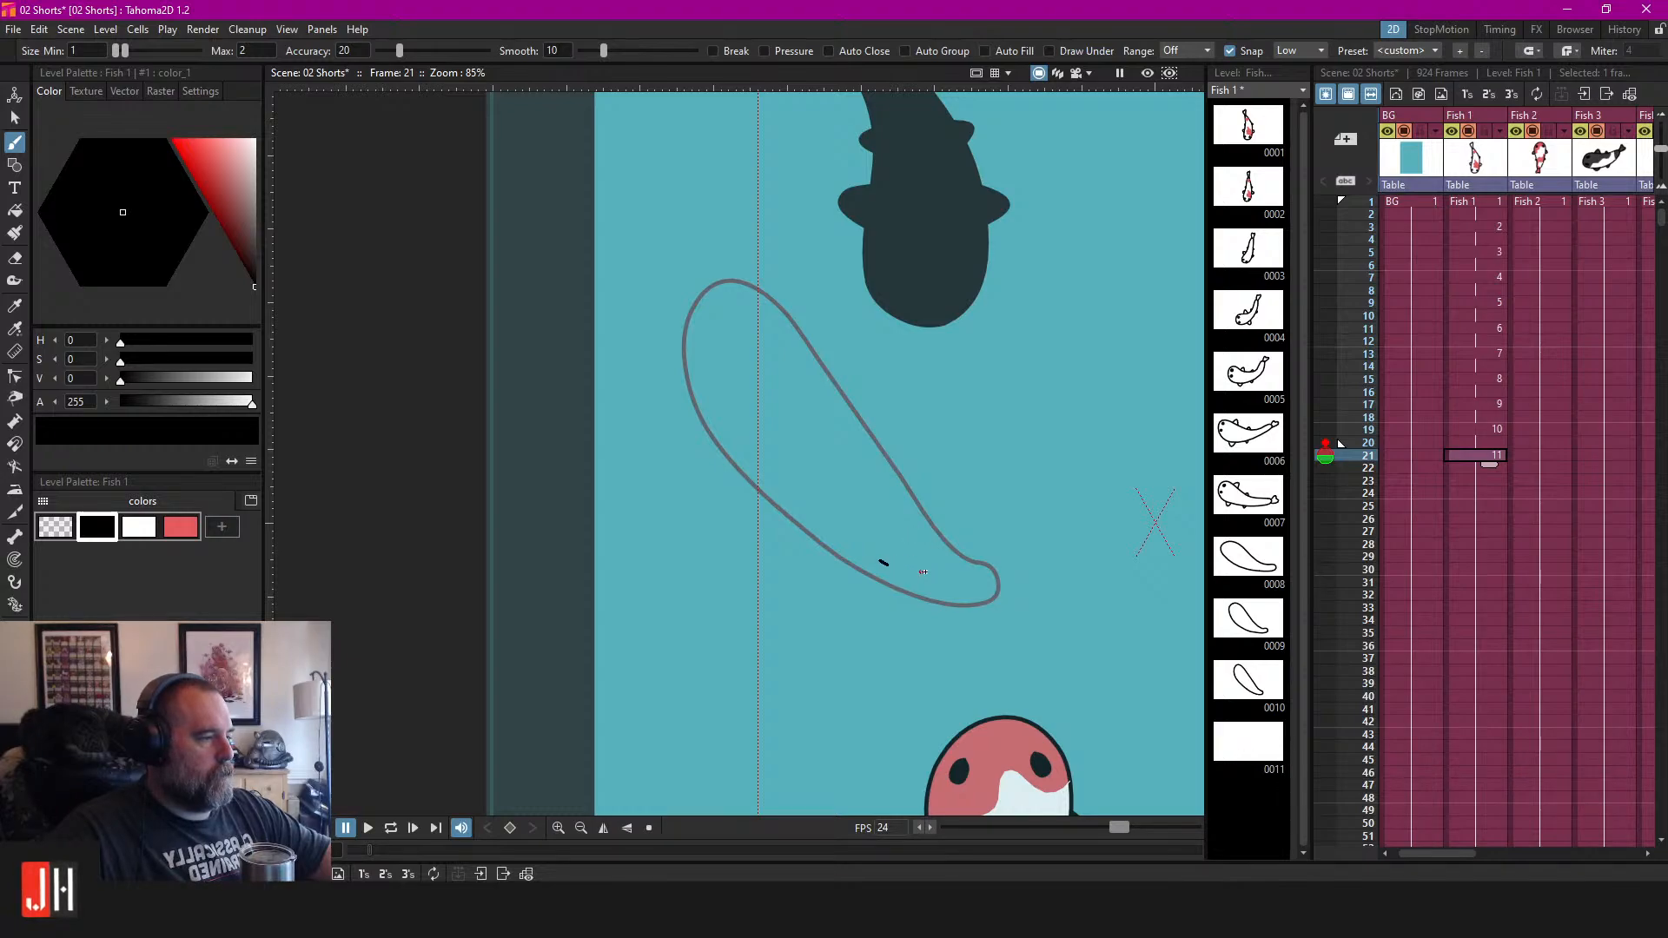
mouse_move(900, 505)
mouse_down()
mouse_move(727, 264)
mouse_move(681, 246)
mouse_move(649, 285)
mouse_move(639, 340)
mouse_move(663, 394)
mouse_move(851, 550)
mouse_move(932, 579)
mouse_move(847, 411)
mouse_move(736, 274)
mouse_move(690, 260)
mouse_move(657, 275)
mouse_move(653, 326)
mouse_move(689, 396)
mouse_move(783, 491)
mouse_up()
key(ctrl+z)
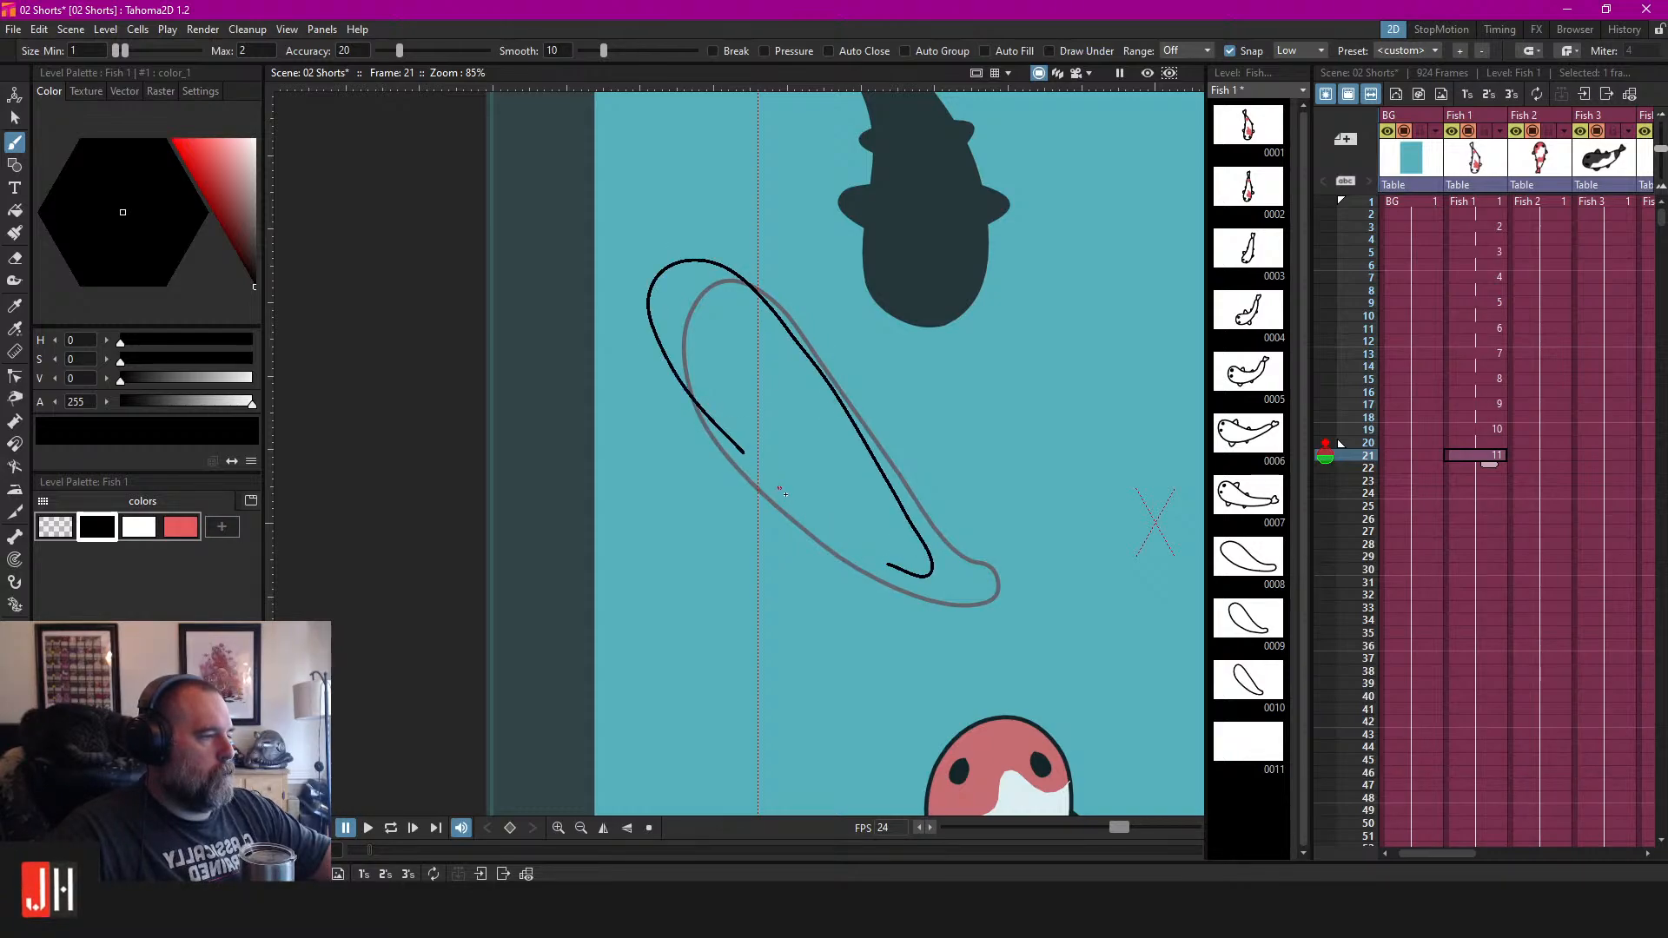
drag(890, 566, 888, 565)
Smooth the tail end of the body outline at frame 21 by adjusting its control points.
key(c)
click(878, 563)
click(890, 568)
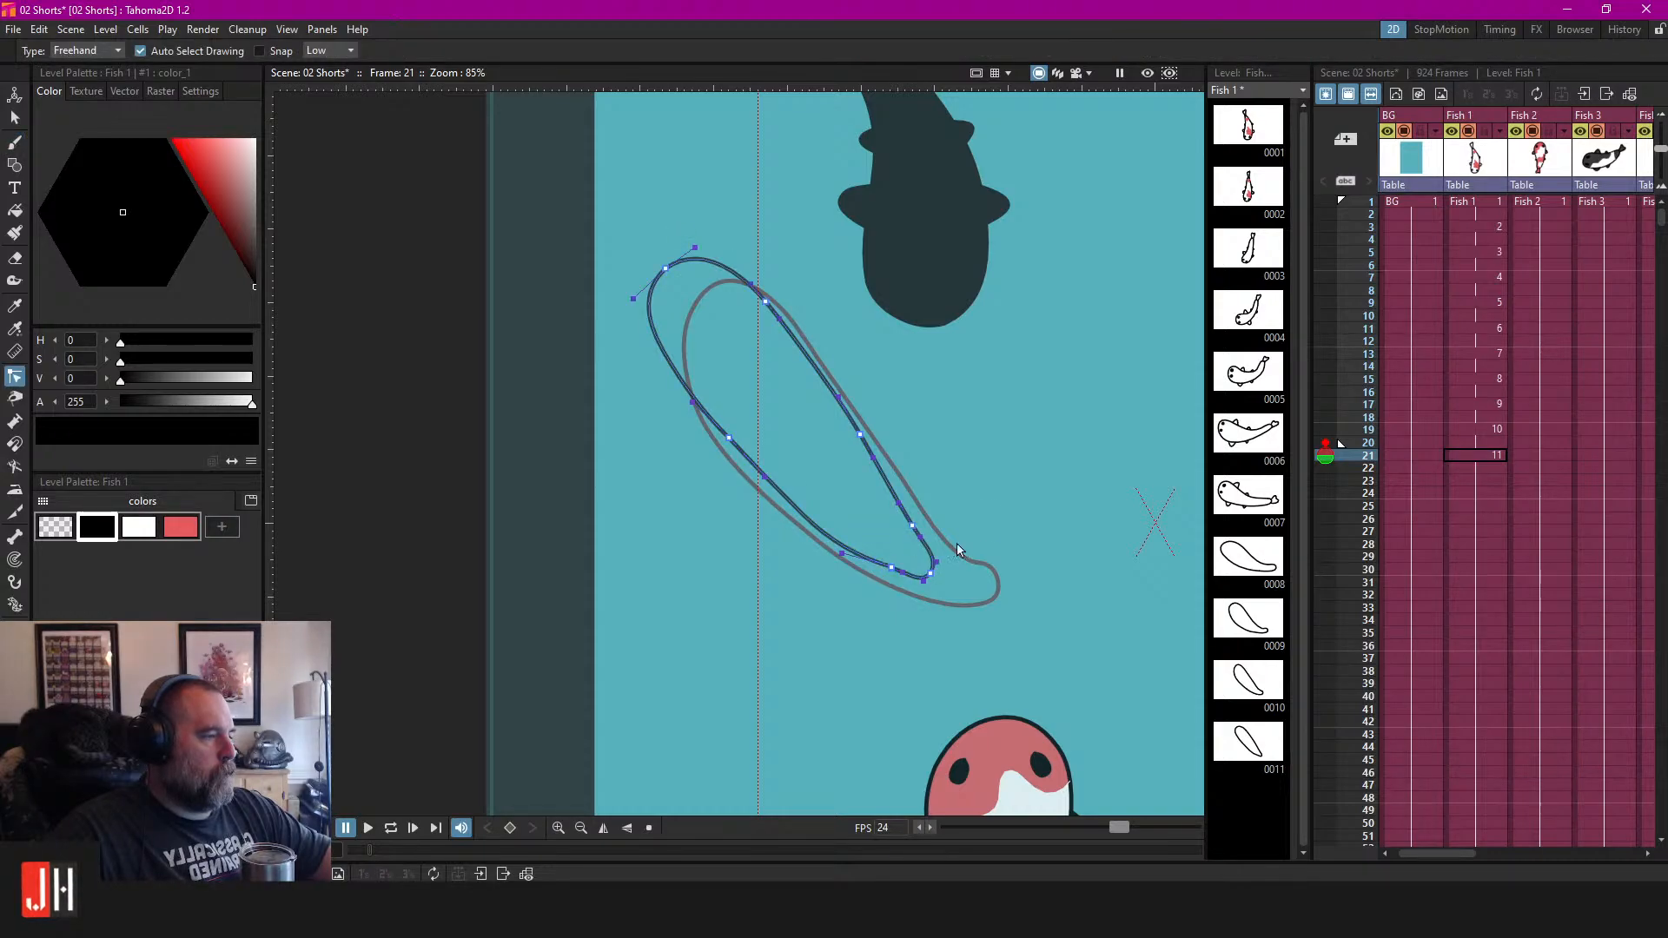
scroll(884, 570, up, 5)
drag(786, 528, 784, 498)
scroll(854, 510, down, 9)
click(927, 468)
scroll(839, 445, up, 4)
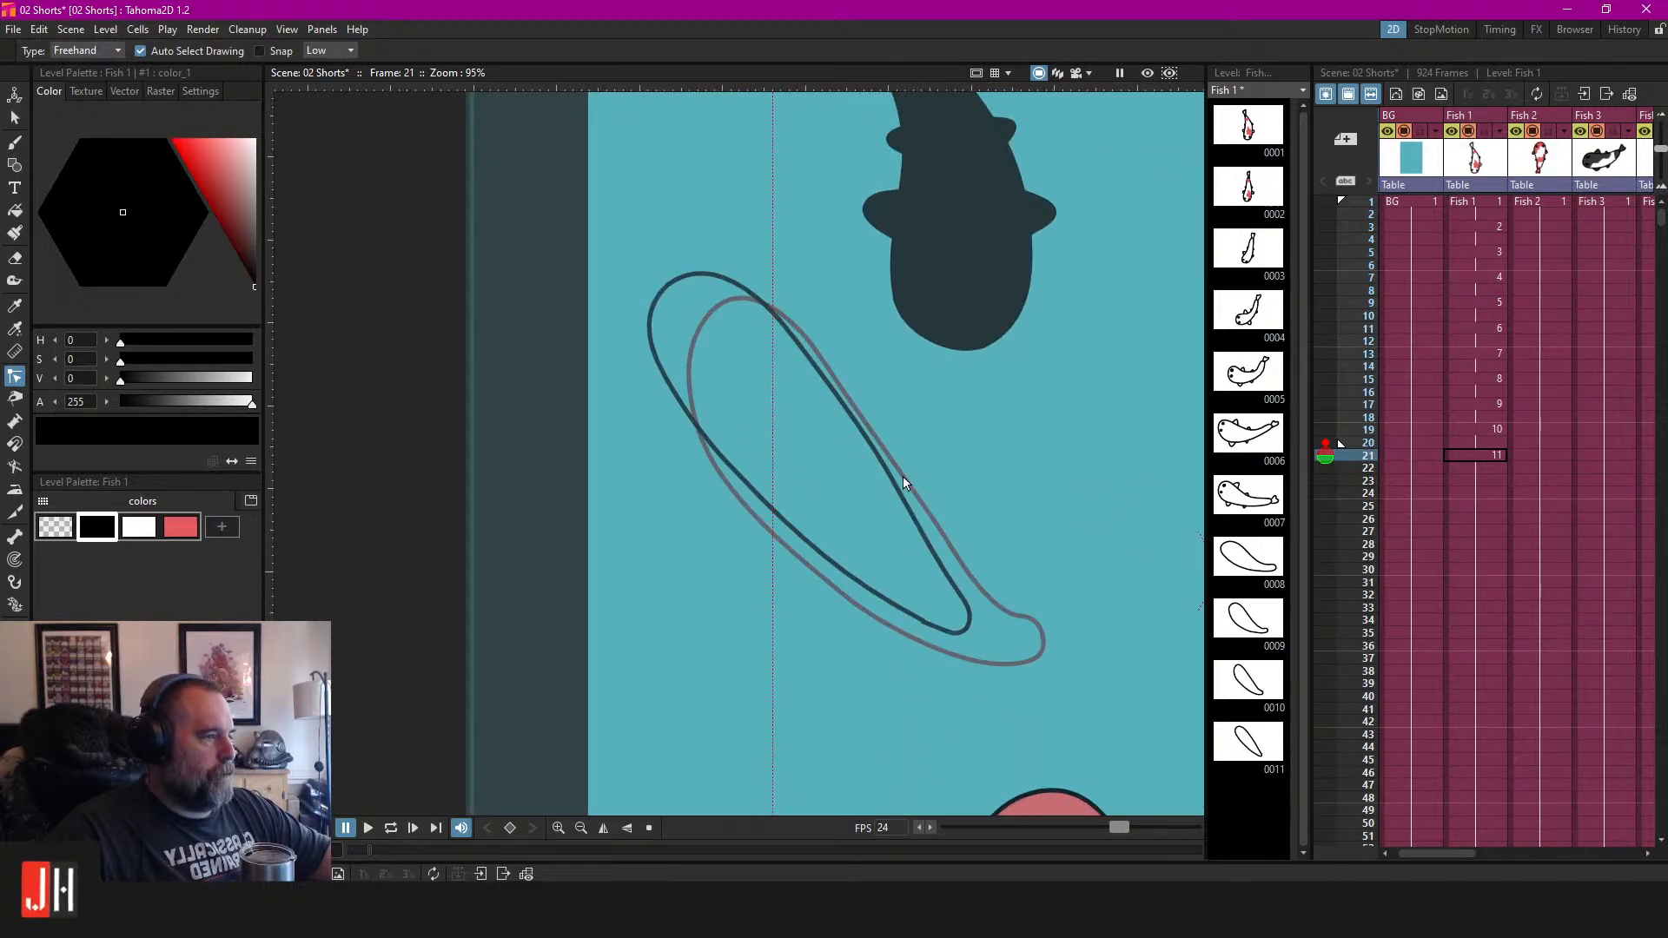
Move the frame 21 outline up and slightly to the right, and pull its tail-tip control points slightly down.
key(s)
click(902, 492)
mouse_move(901, 493)
mouse_down()
mouse_move(939, 500)
mouse_move(920, 482)
mouse_up()
key(c)
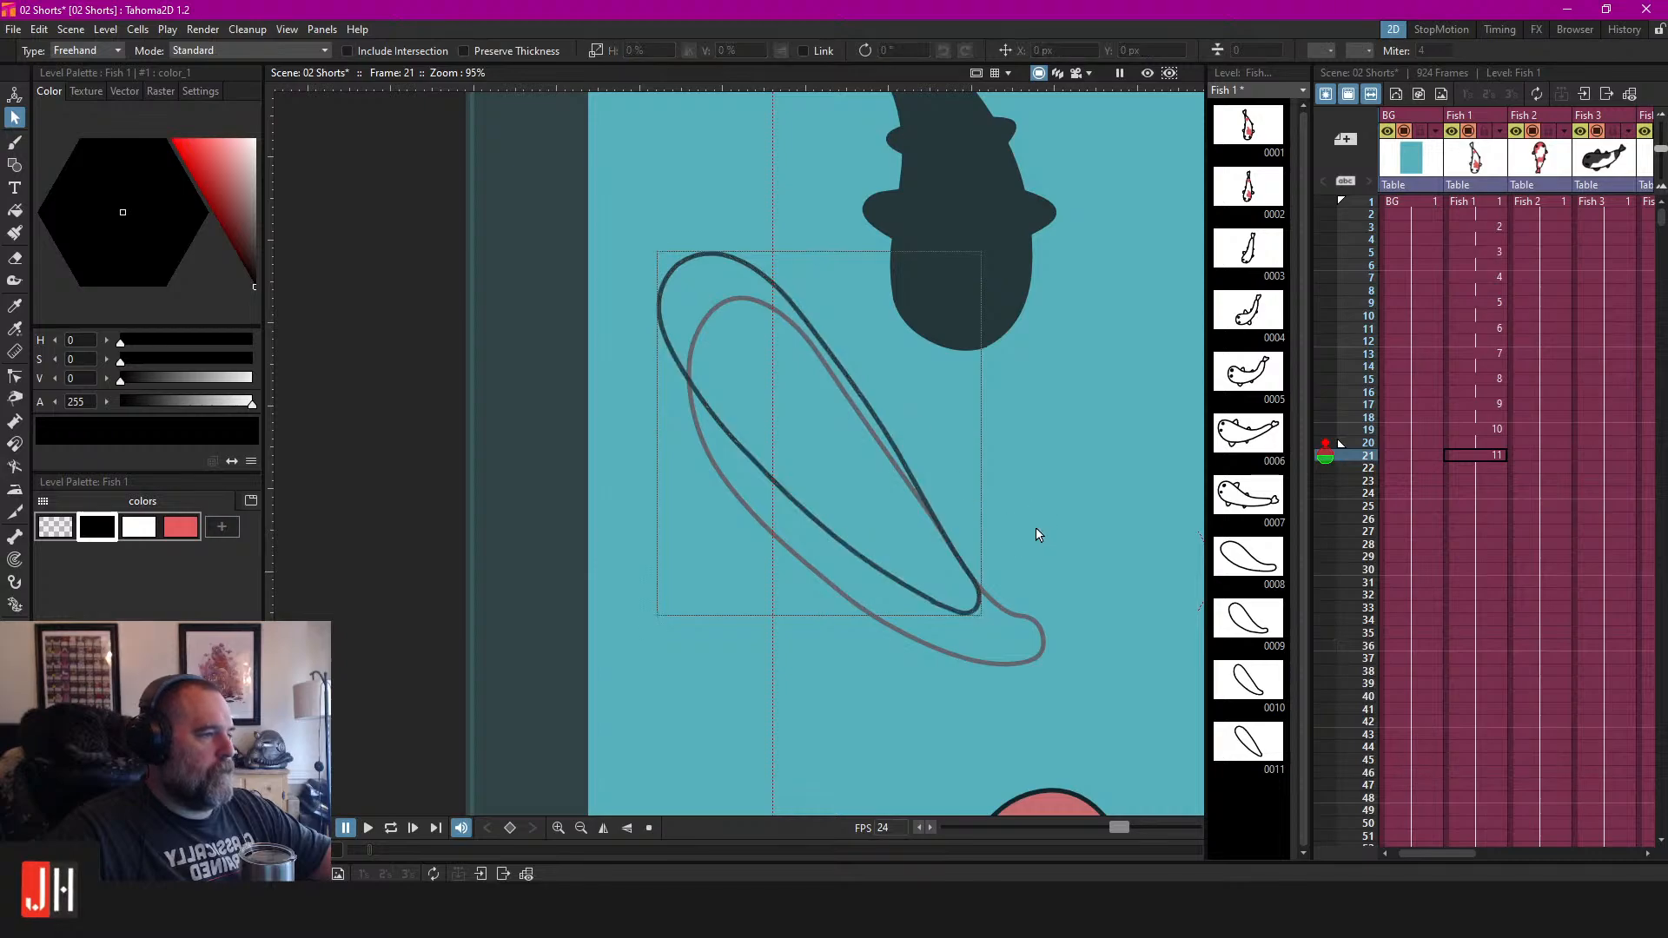
click(937, 516)
mouse_move(1055, 579)
mouse_down()
mouse_move(950, 660)
mouse_move(982, 664)
mouse_up()
mouse_move(977, 608)
mouse_down()
mouse_move(993, 619)
mouse_move(978, 615)
mouse_up()
scroll(1051, 565, down, 3)
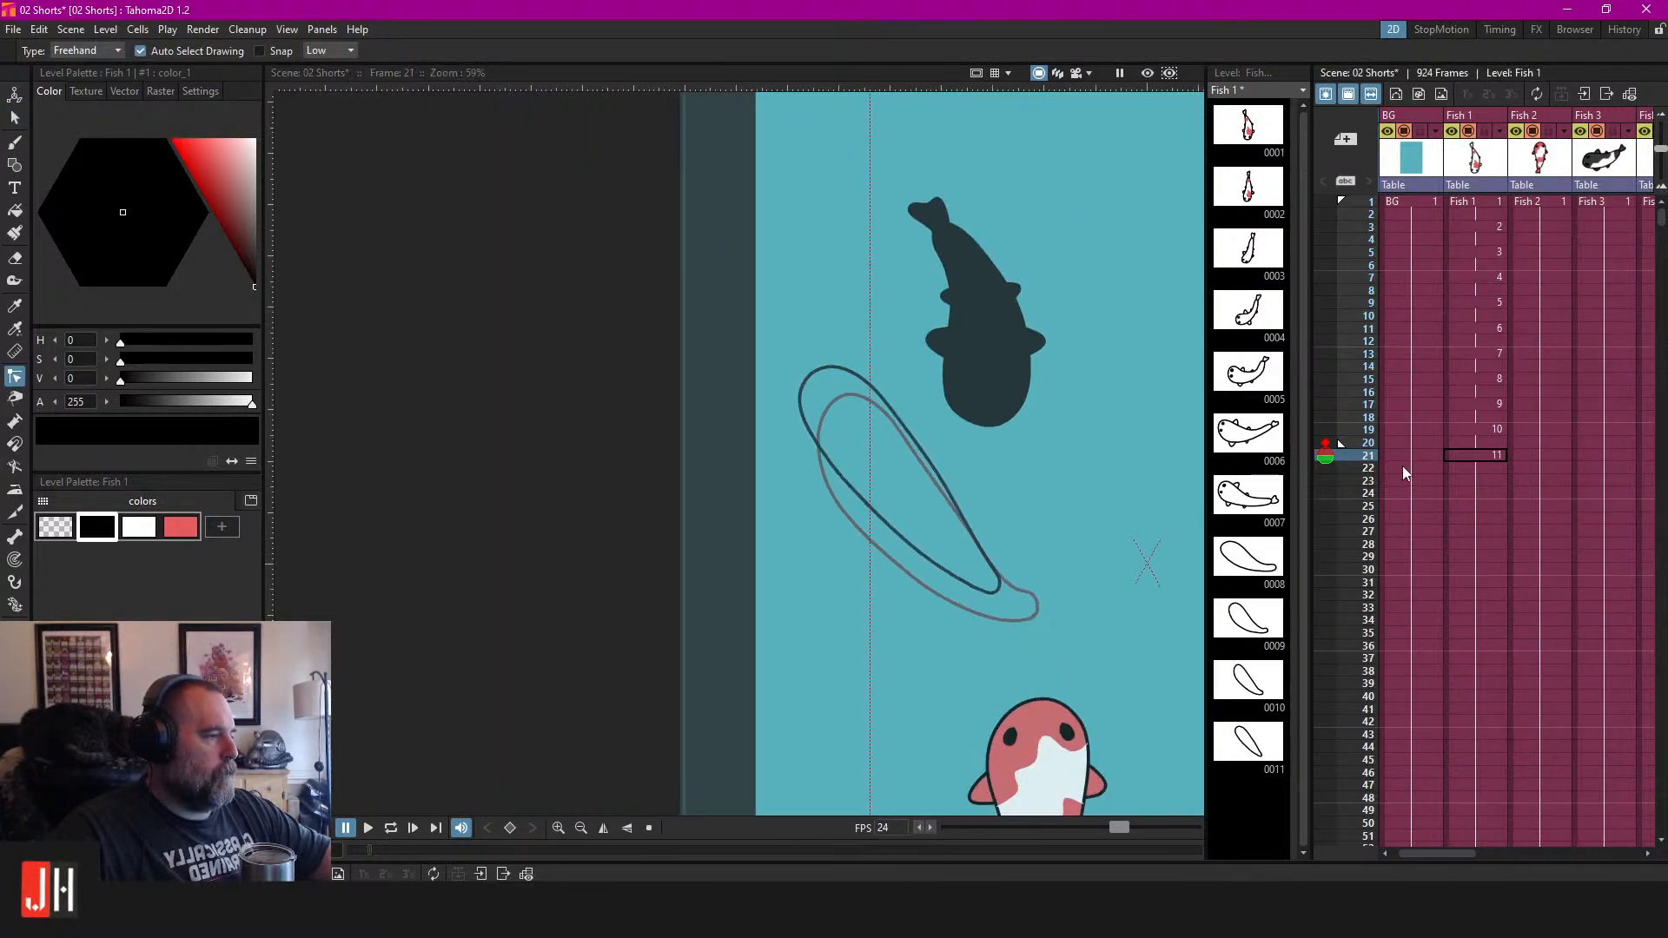
Rotate the frame 21 body outline by about -3.45° and reposition it slightly to the left.
key(s)
click(921, 444)
drag(922, 448, 908, 446)
drag(986, 350, 991, 372)
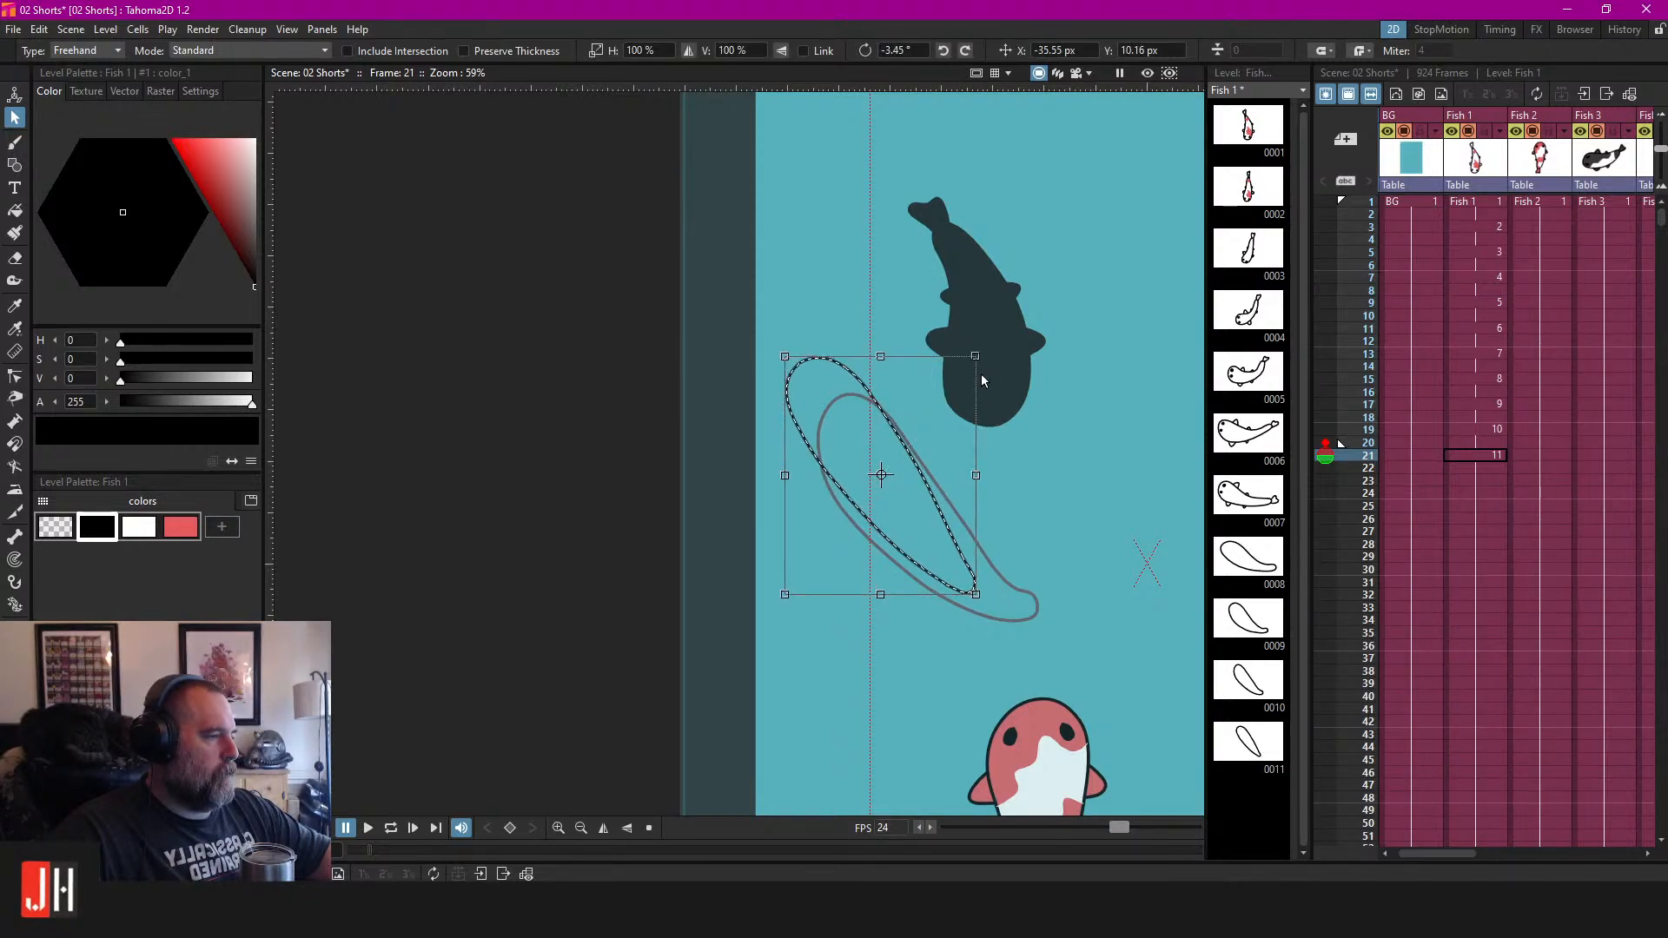
drag(903, 442, 914, 444)
click(1025, 466)
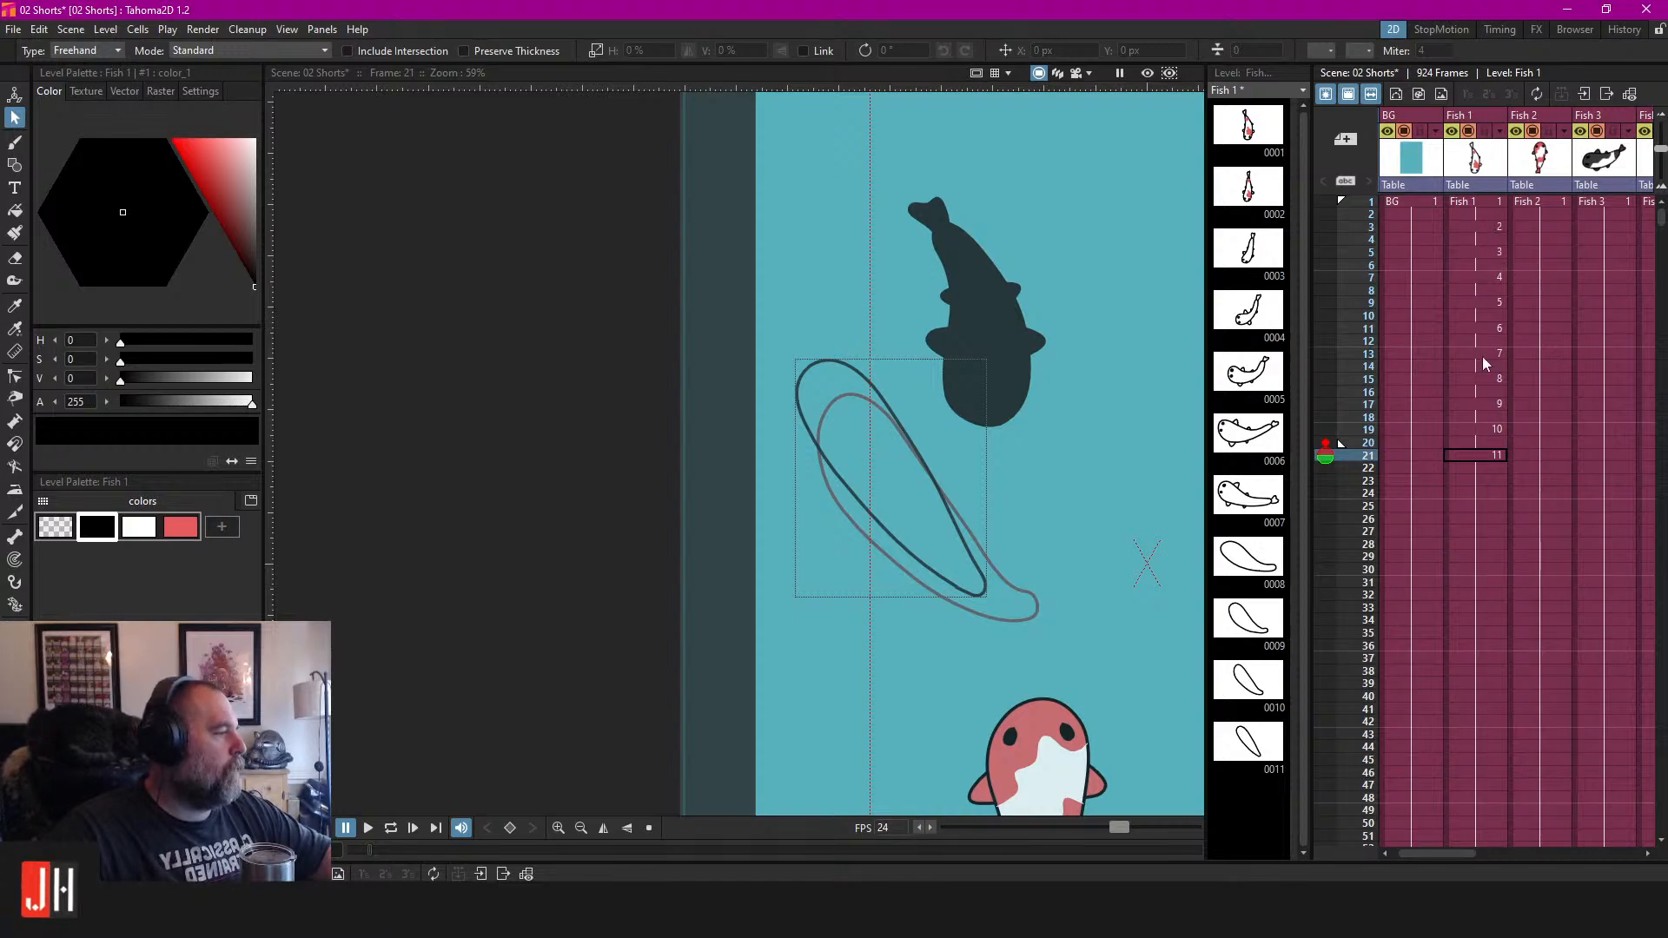
Set the playback range to end at frame 22 and play the Fish 1 turn in a loop.
click(1345, 466)
right_click(1345, 466)
click(1391, 494)
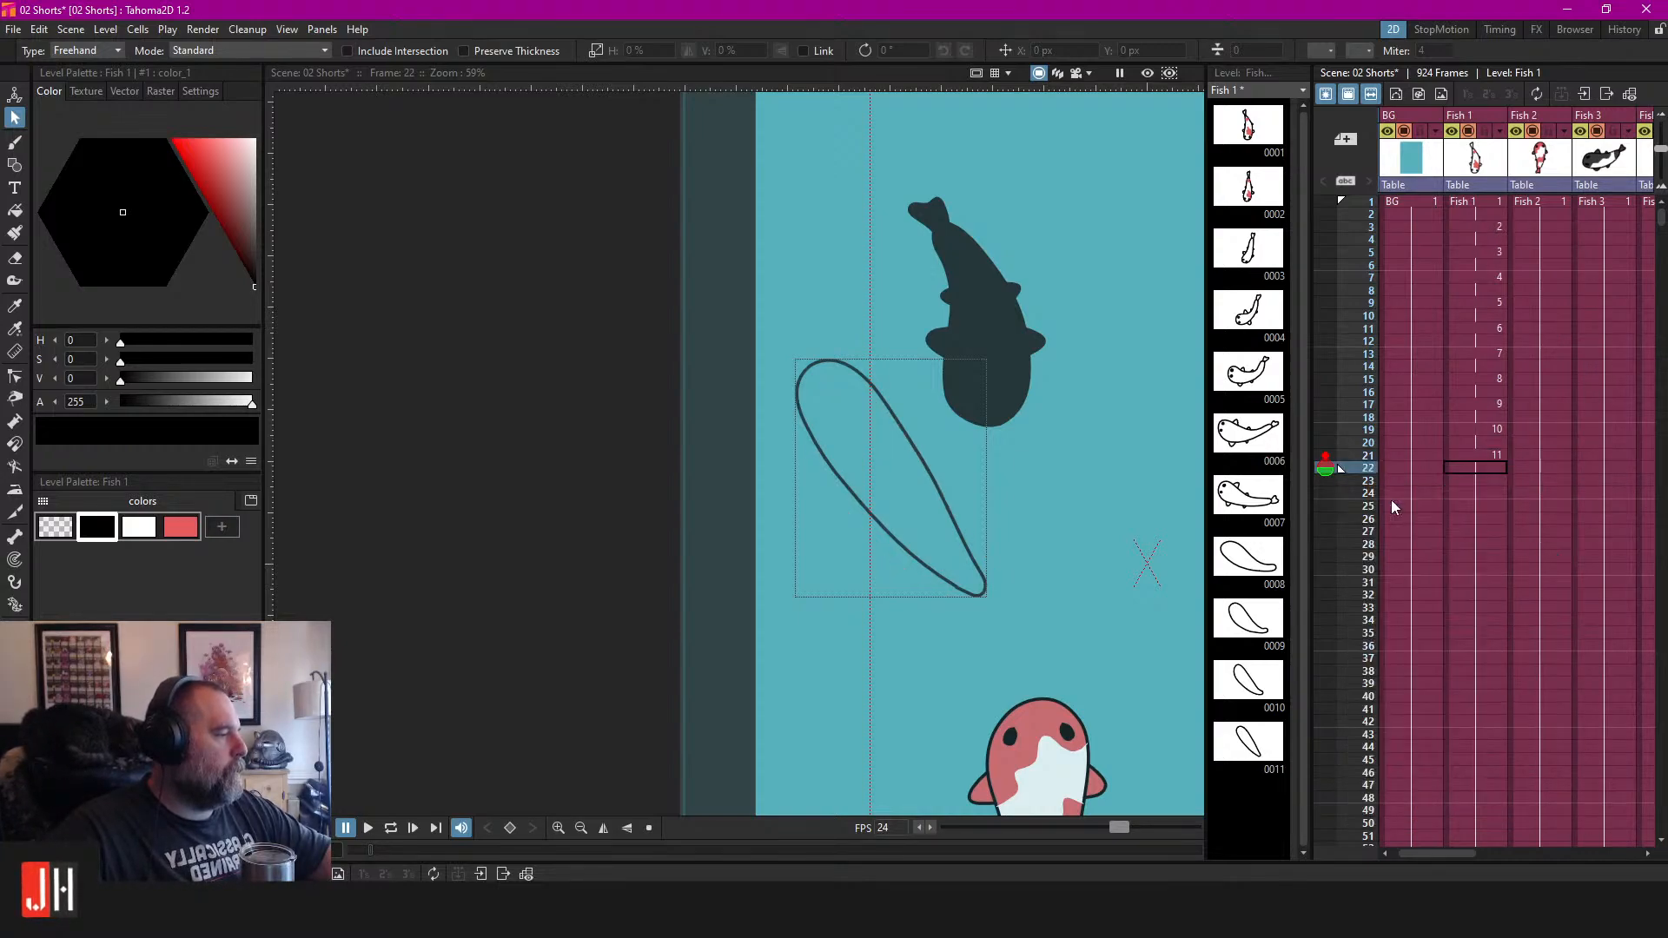
key(l)
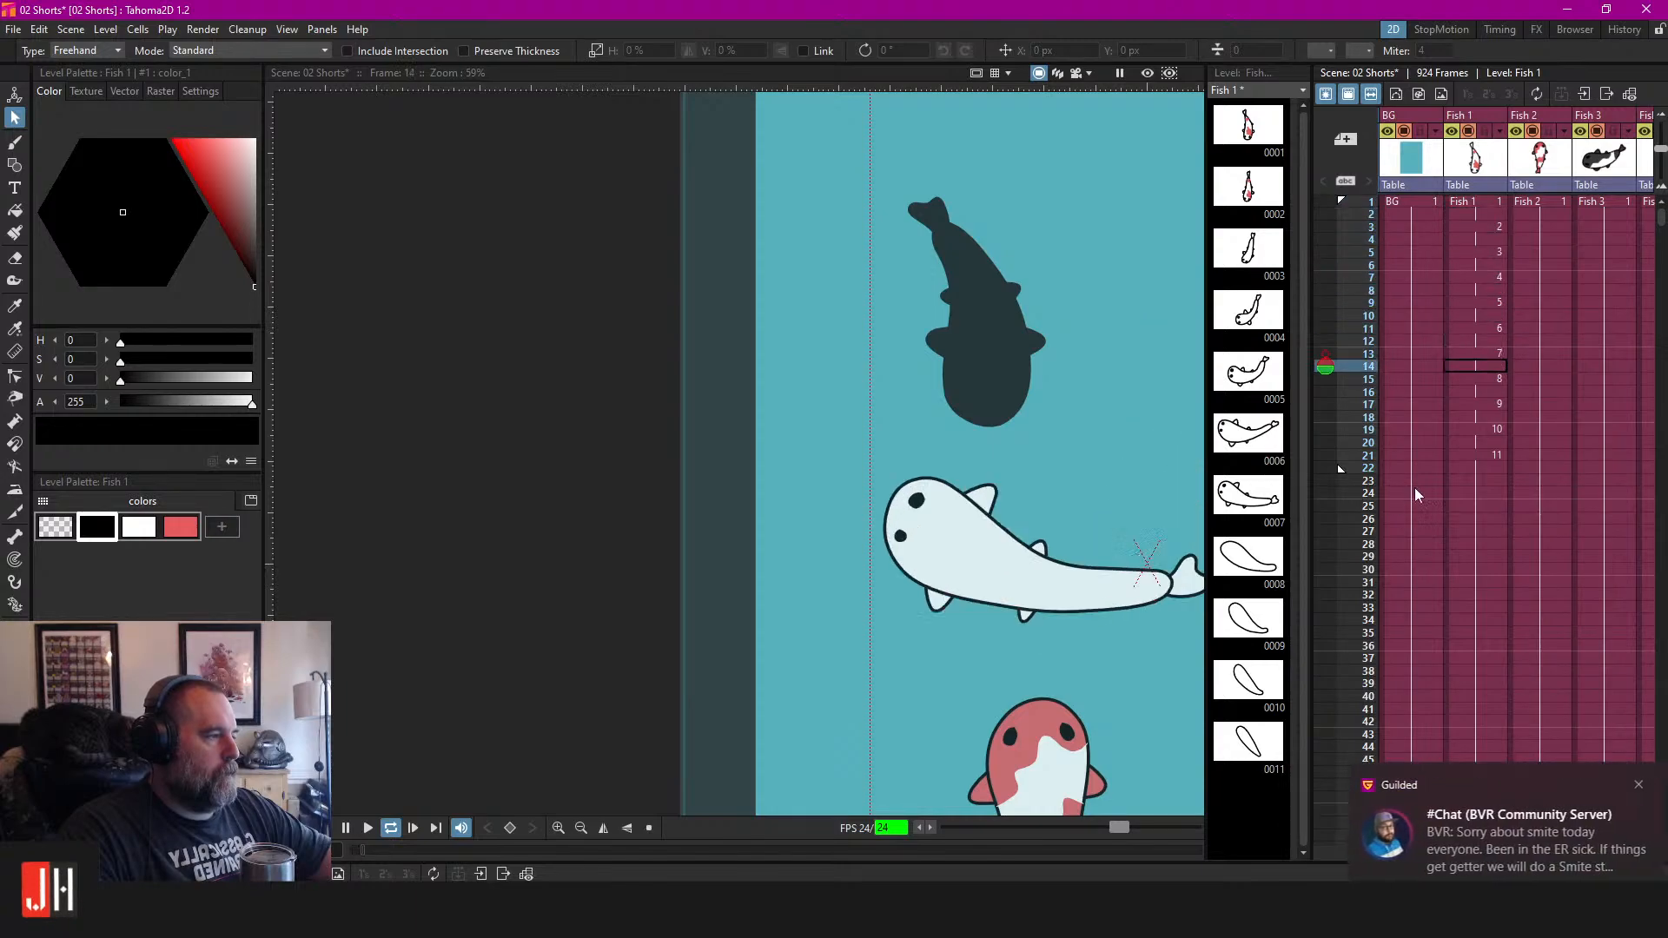
Stop the playback and step through the Fish 1 drawings from frame 13 to frame 21 to compare the body poses.
click(1630, 784)
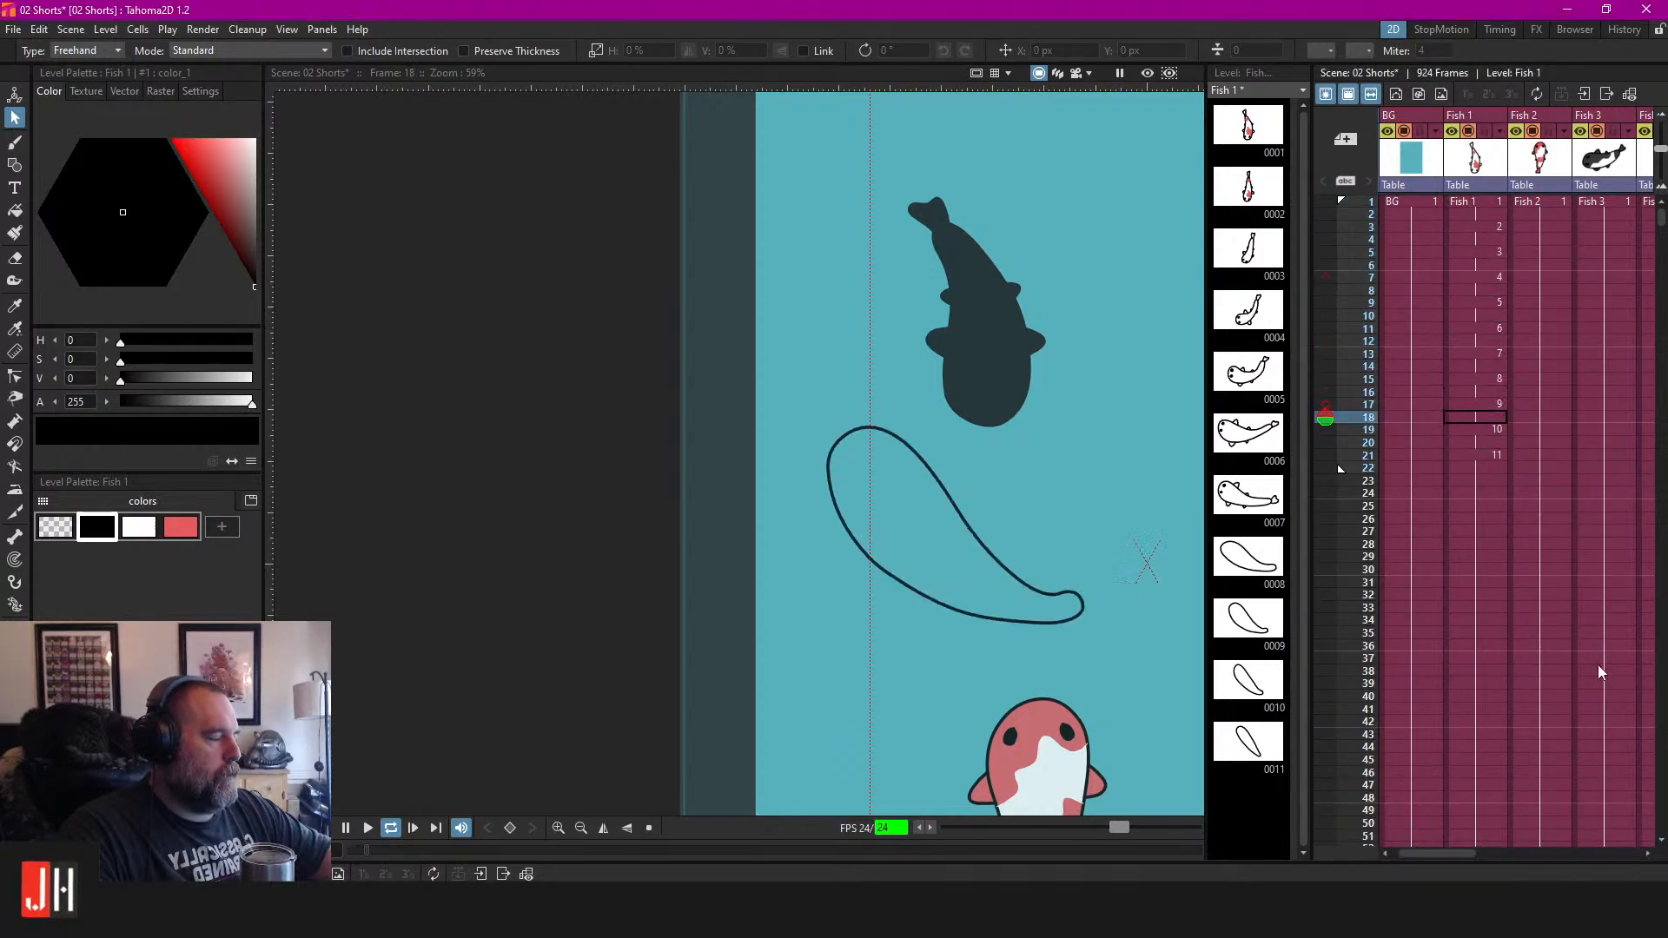
key(l)
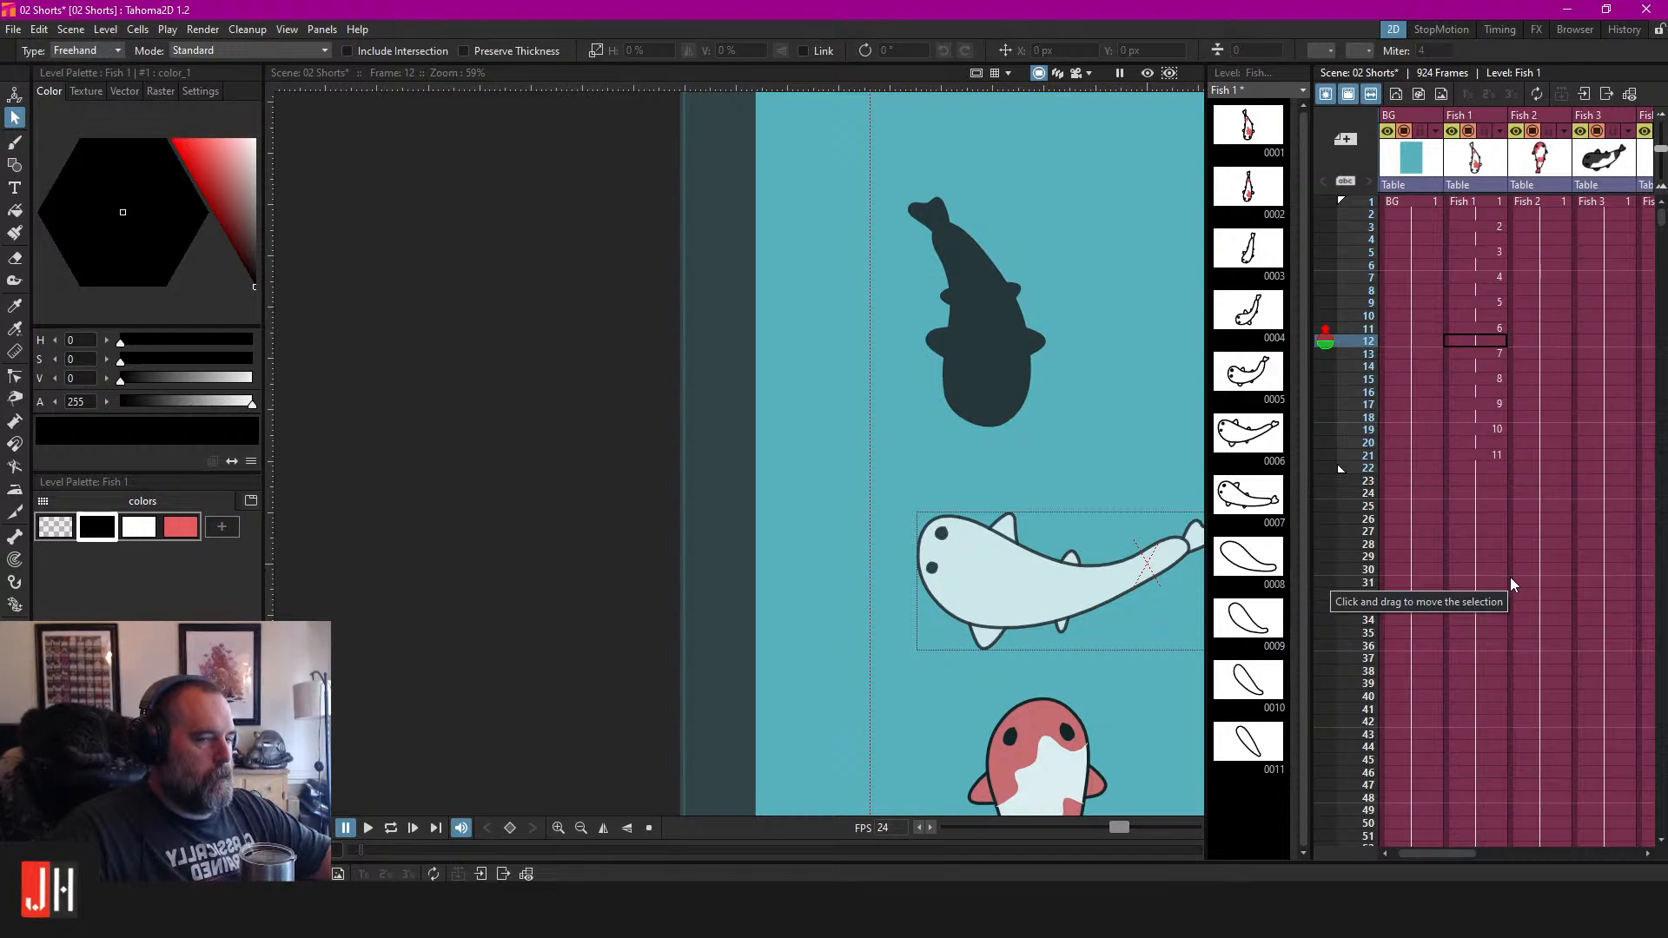
click(1473, 393)
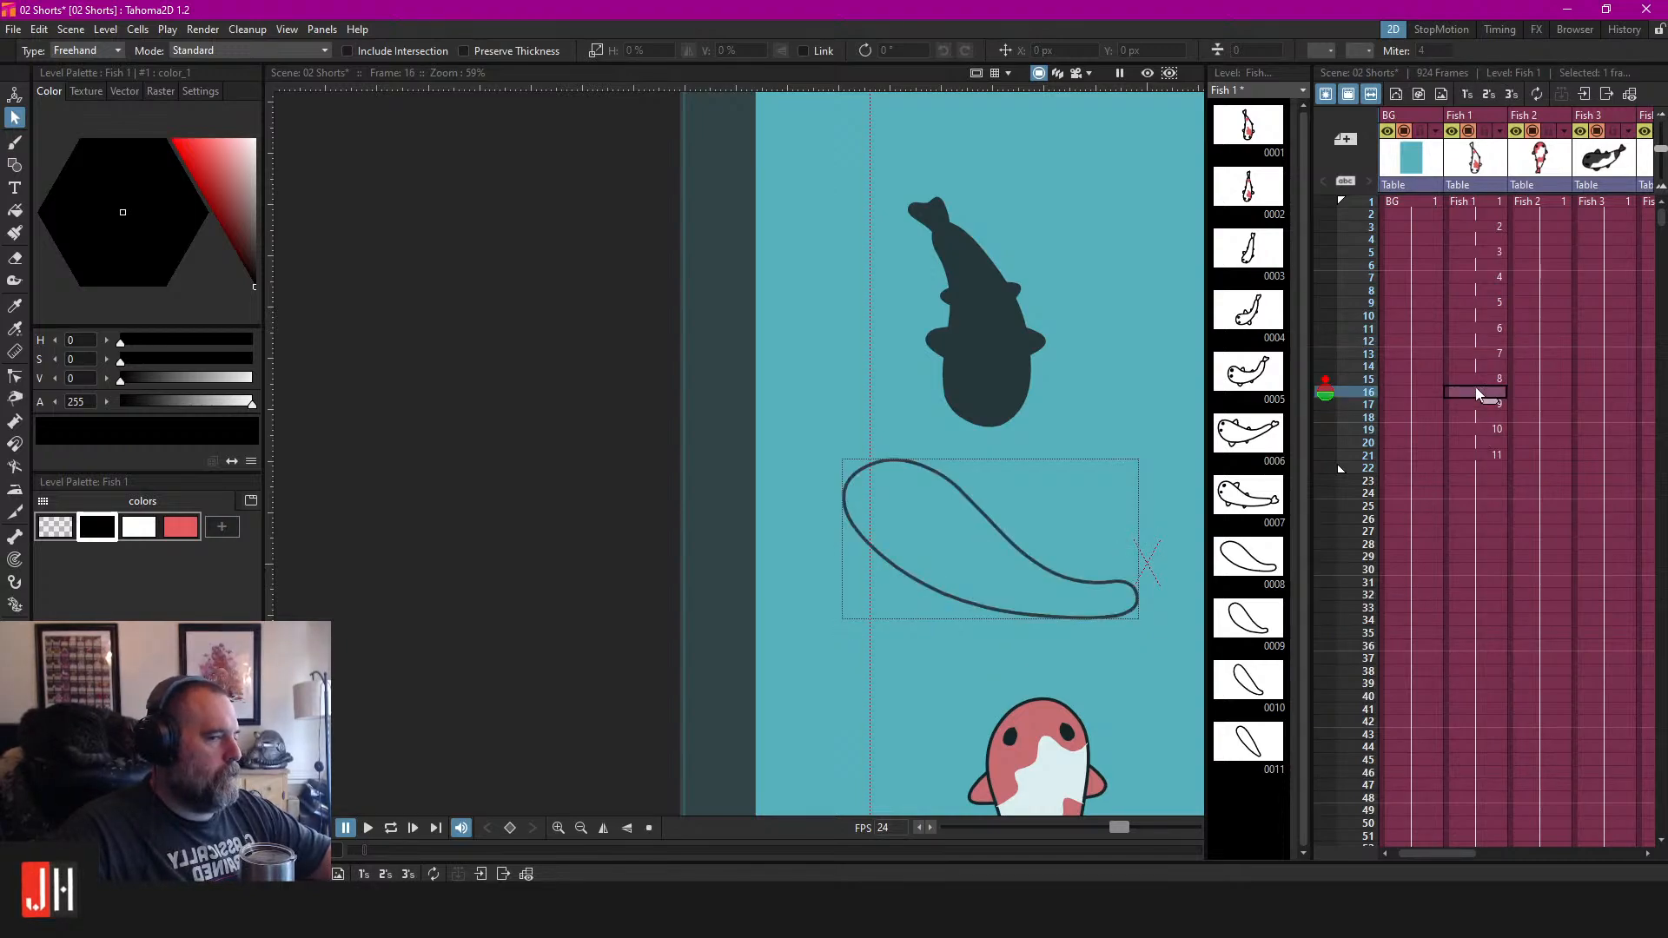
click(1480, 353)
click(1472, 379)
click(1473, 403)
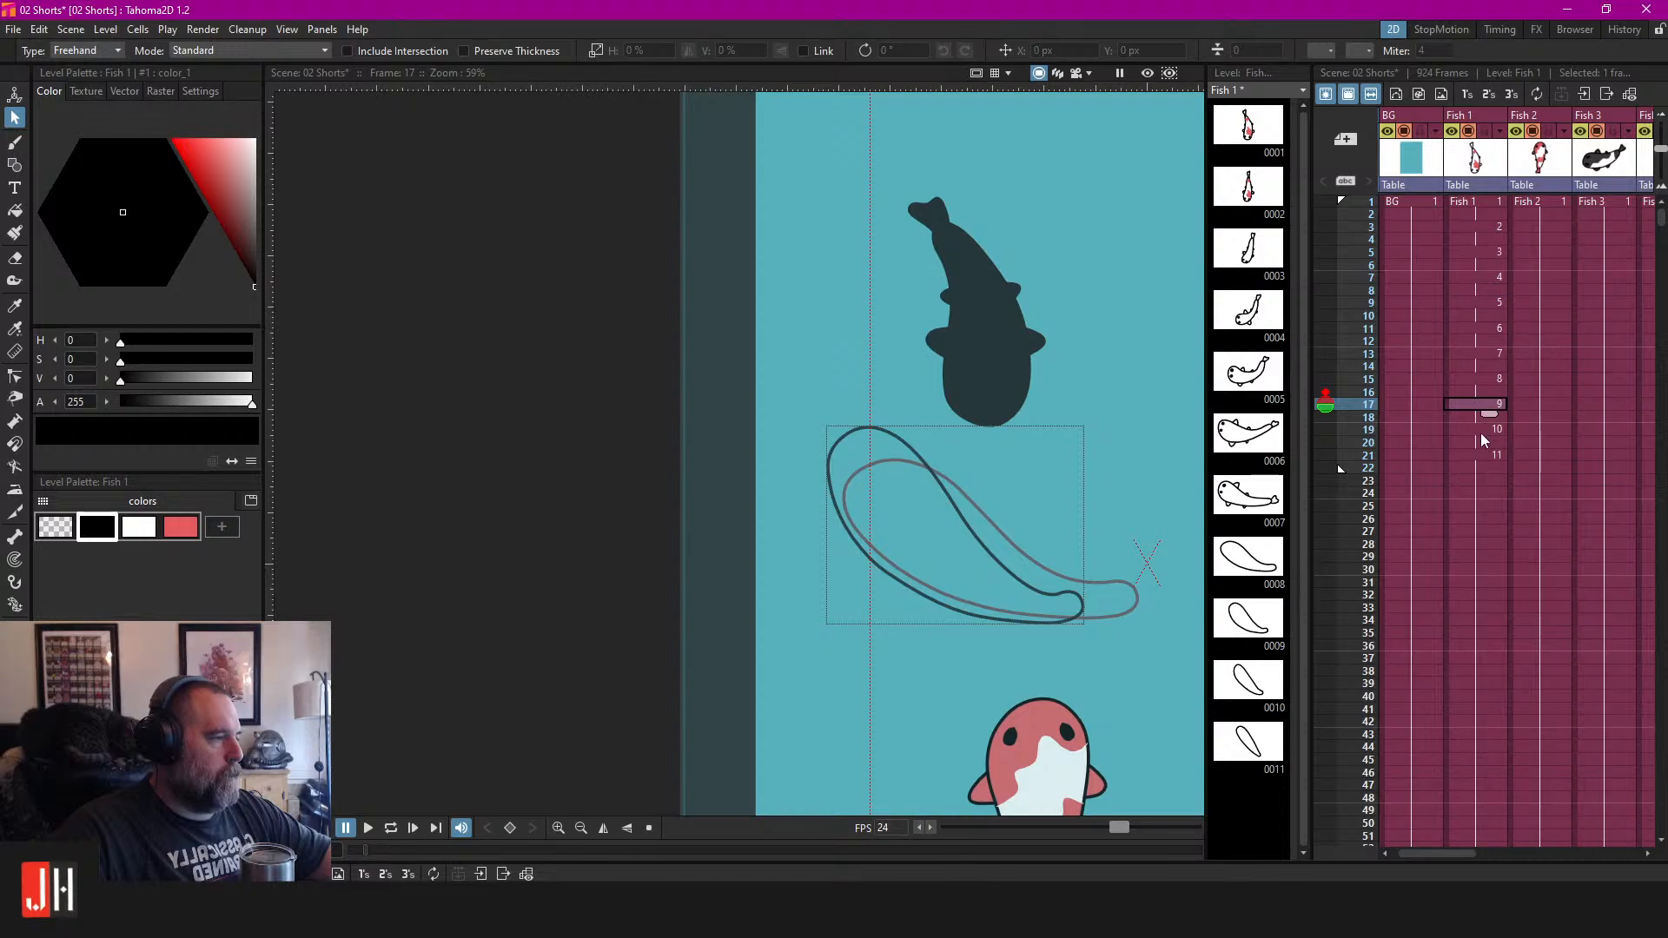
click(1480, 432)
click(1470, 454)
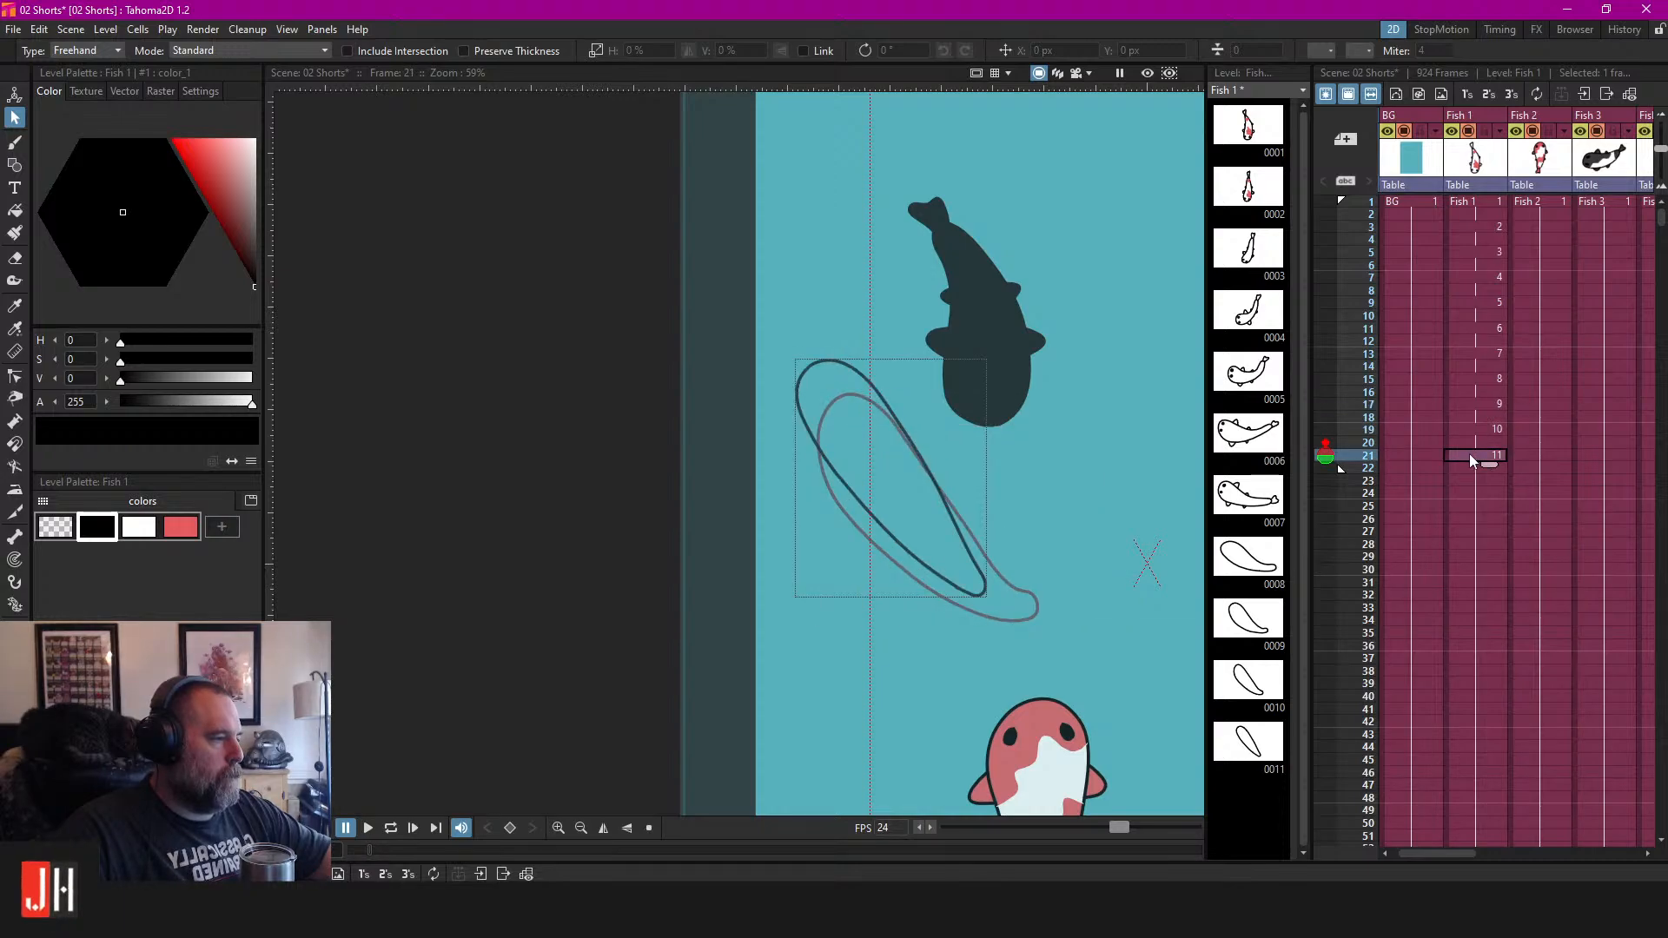
Move the frame 21 body outline slightly down and to the right, and rotate it by about 2.98°.
scroll(1001, 523, up, 3)
click(915, 509)
drag(932, 532, 943, 542)
drag(1002, 299, 991, 289)
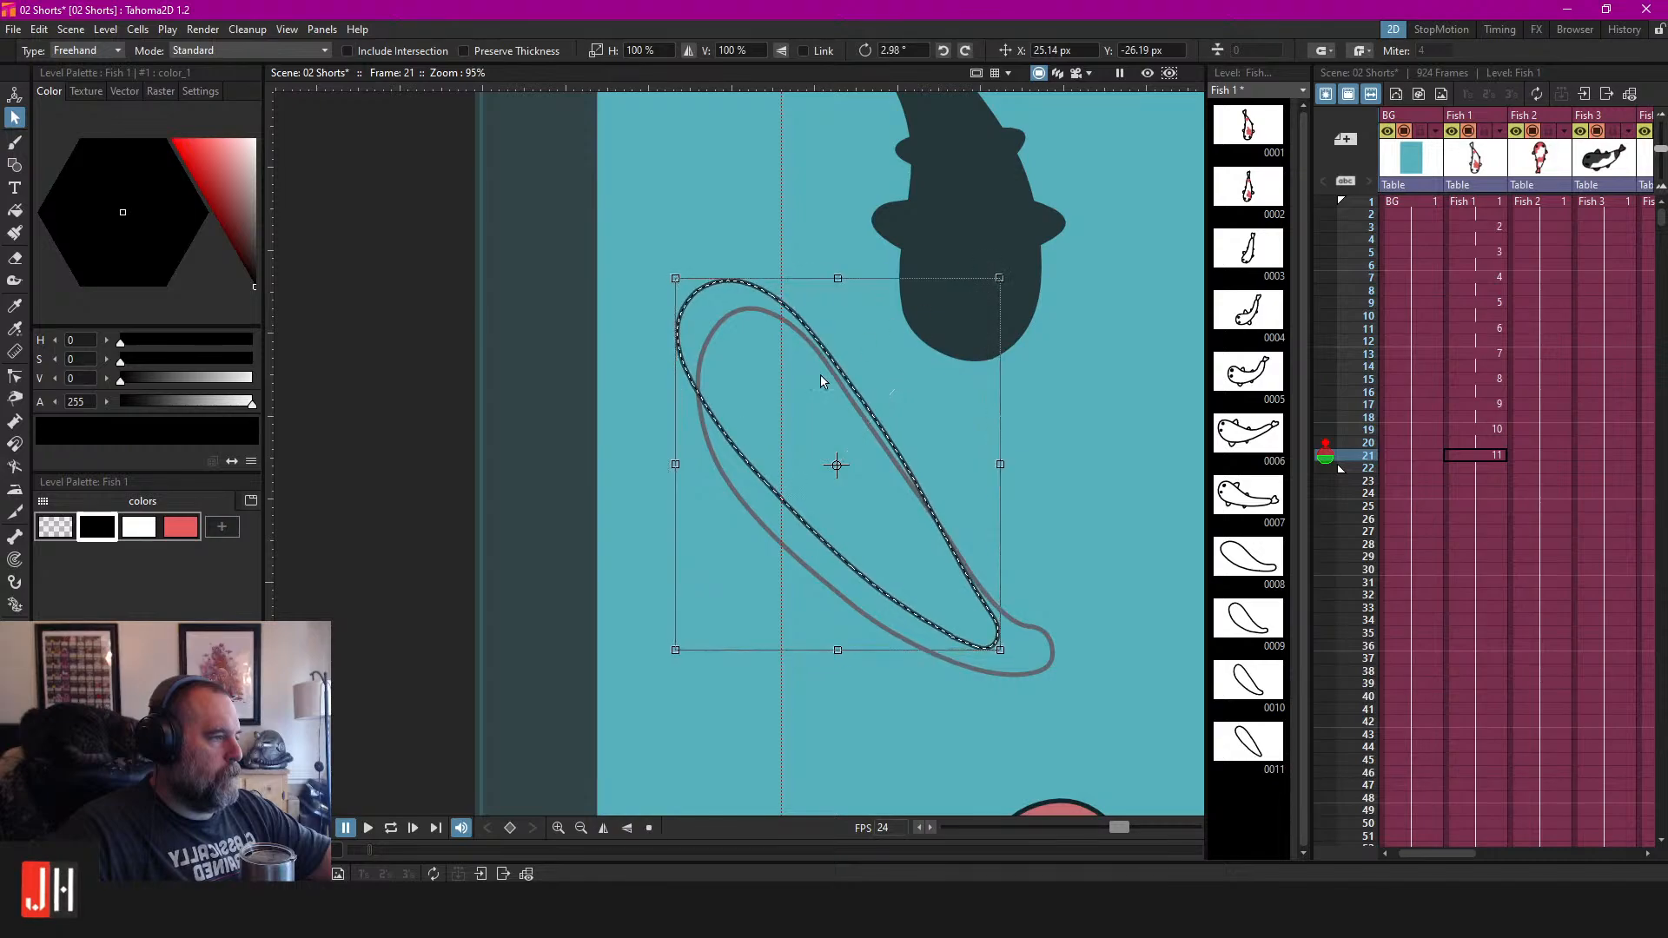
Add a new Fish 1 drawing at frame 23 and brush the closed body outline, with the head further up and left than the previous pose.
click(1465, 480)
key(alt+d)
scroll(836, 423, down, 2)
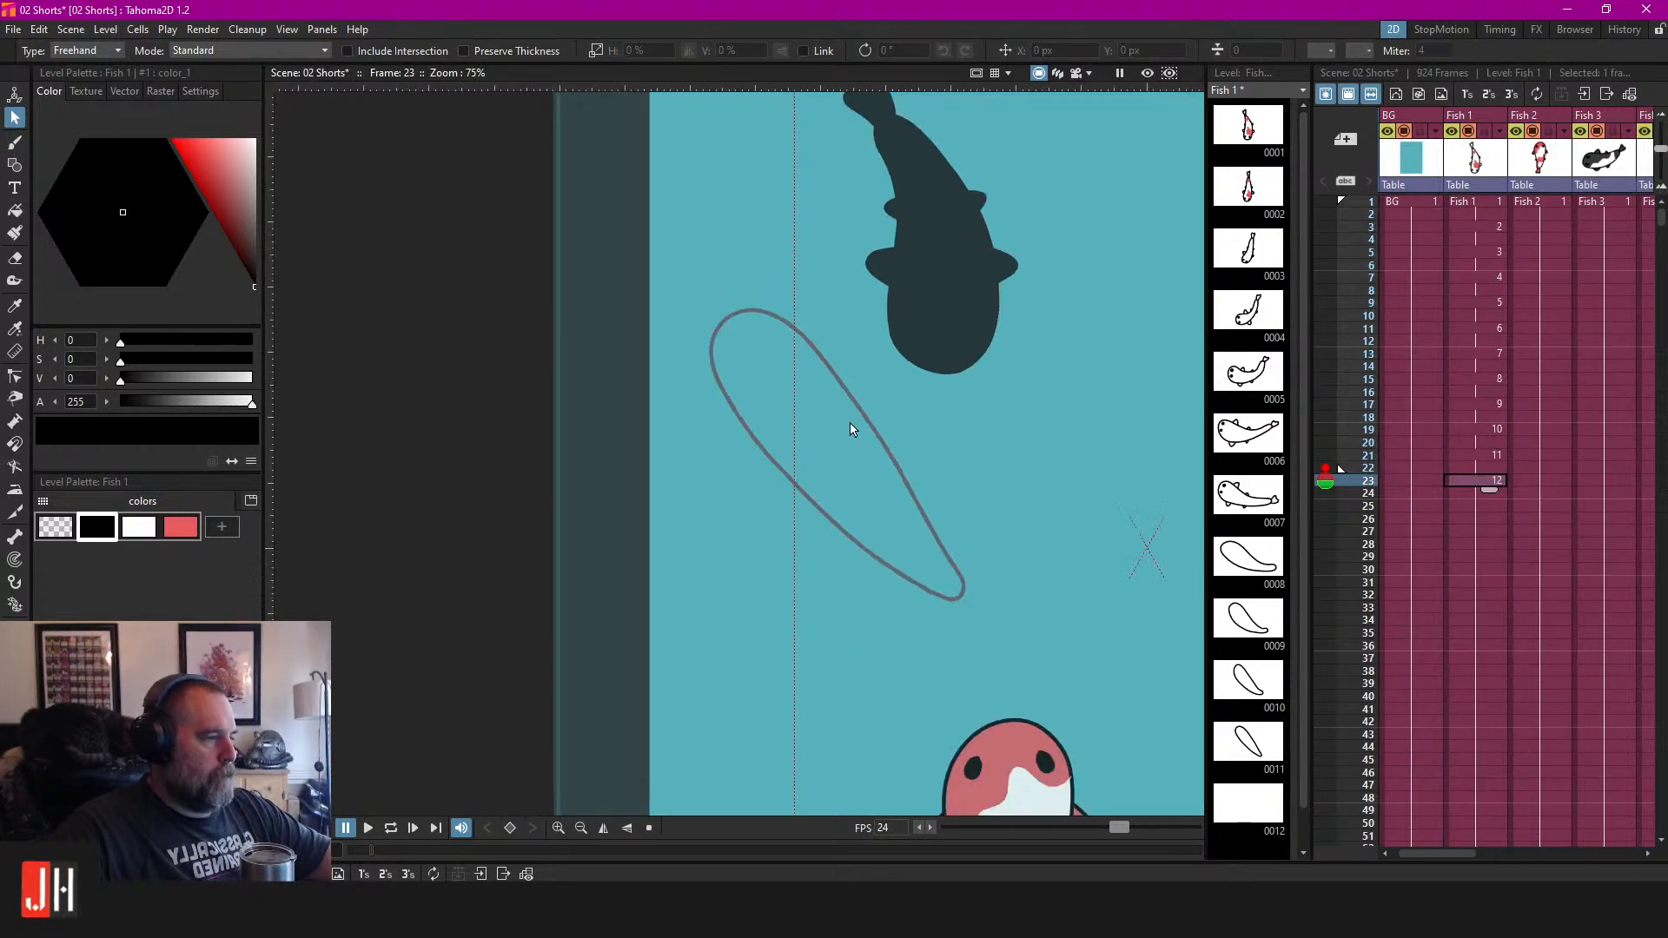
drag(853, 425, 900, 452)
key(b)
scroll(908, 561, up, 5)
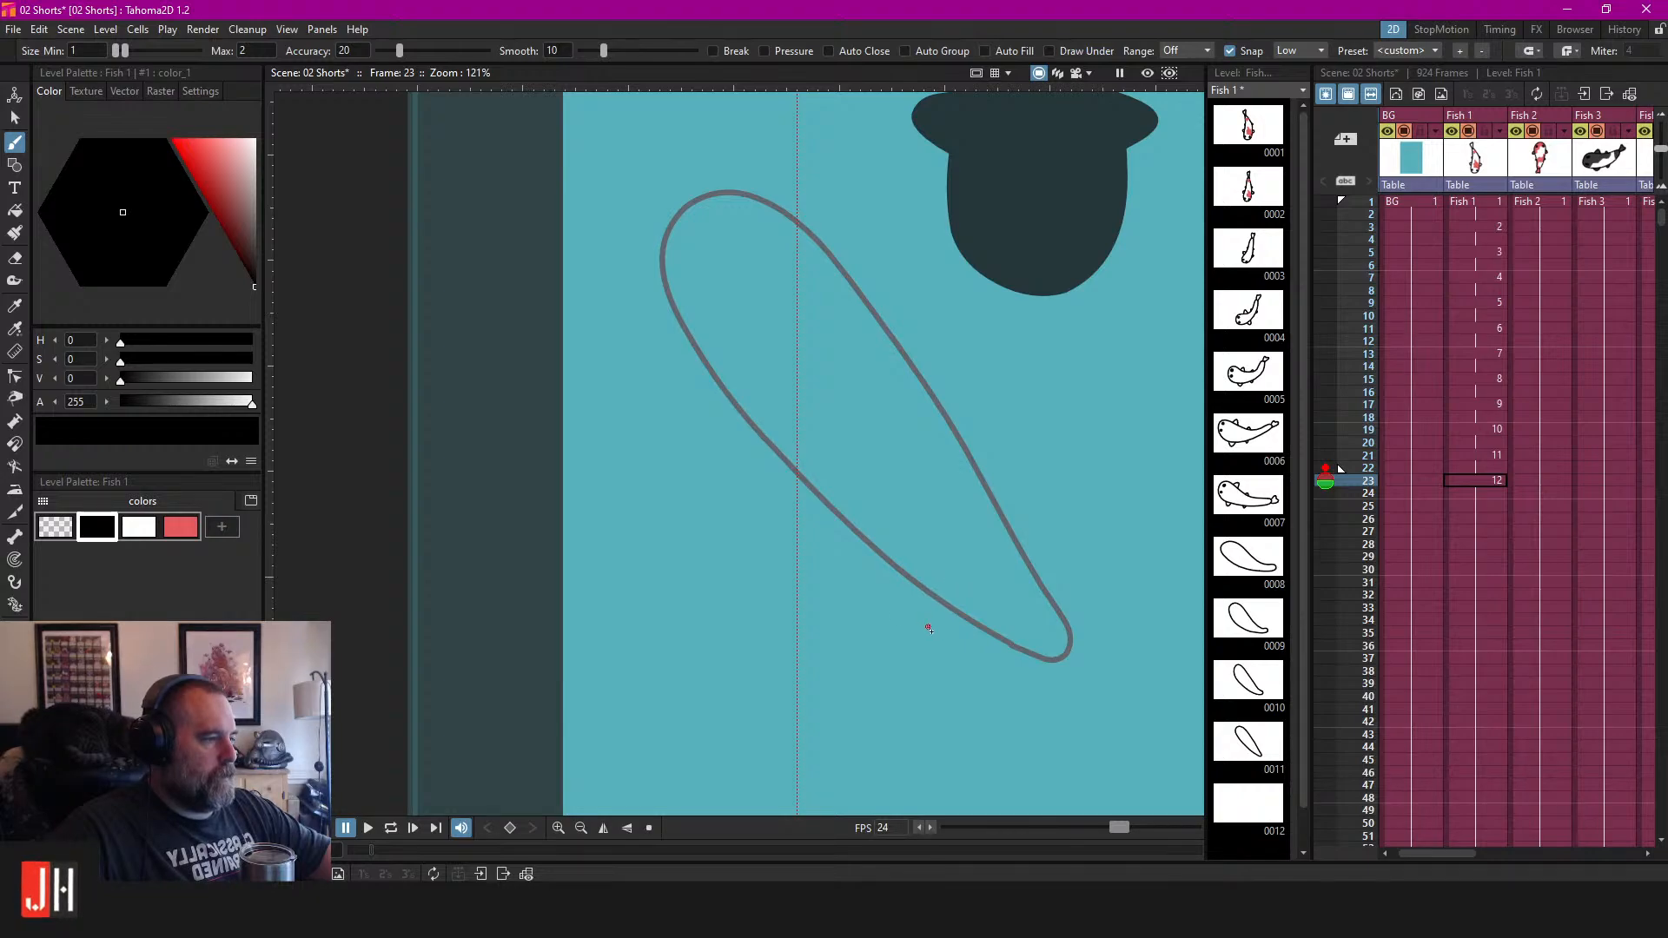
mouse_move(1006, 619)
mouse_down()
mouse_move(969, 460)
mouse_move(741, 149)
mouse_move(668, 126)
mouse_move(628, 158)
mouse_up()
mouse_move(610, 219)
mouse_down()
mouse_move(682, 358)
mouse_move(962, 644)
mouse_up()
scroll(1012, 608, down, 2)
scroll(1031, 626, up, 2)
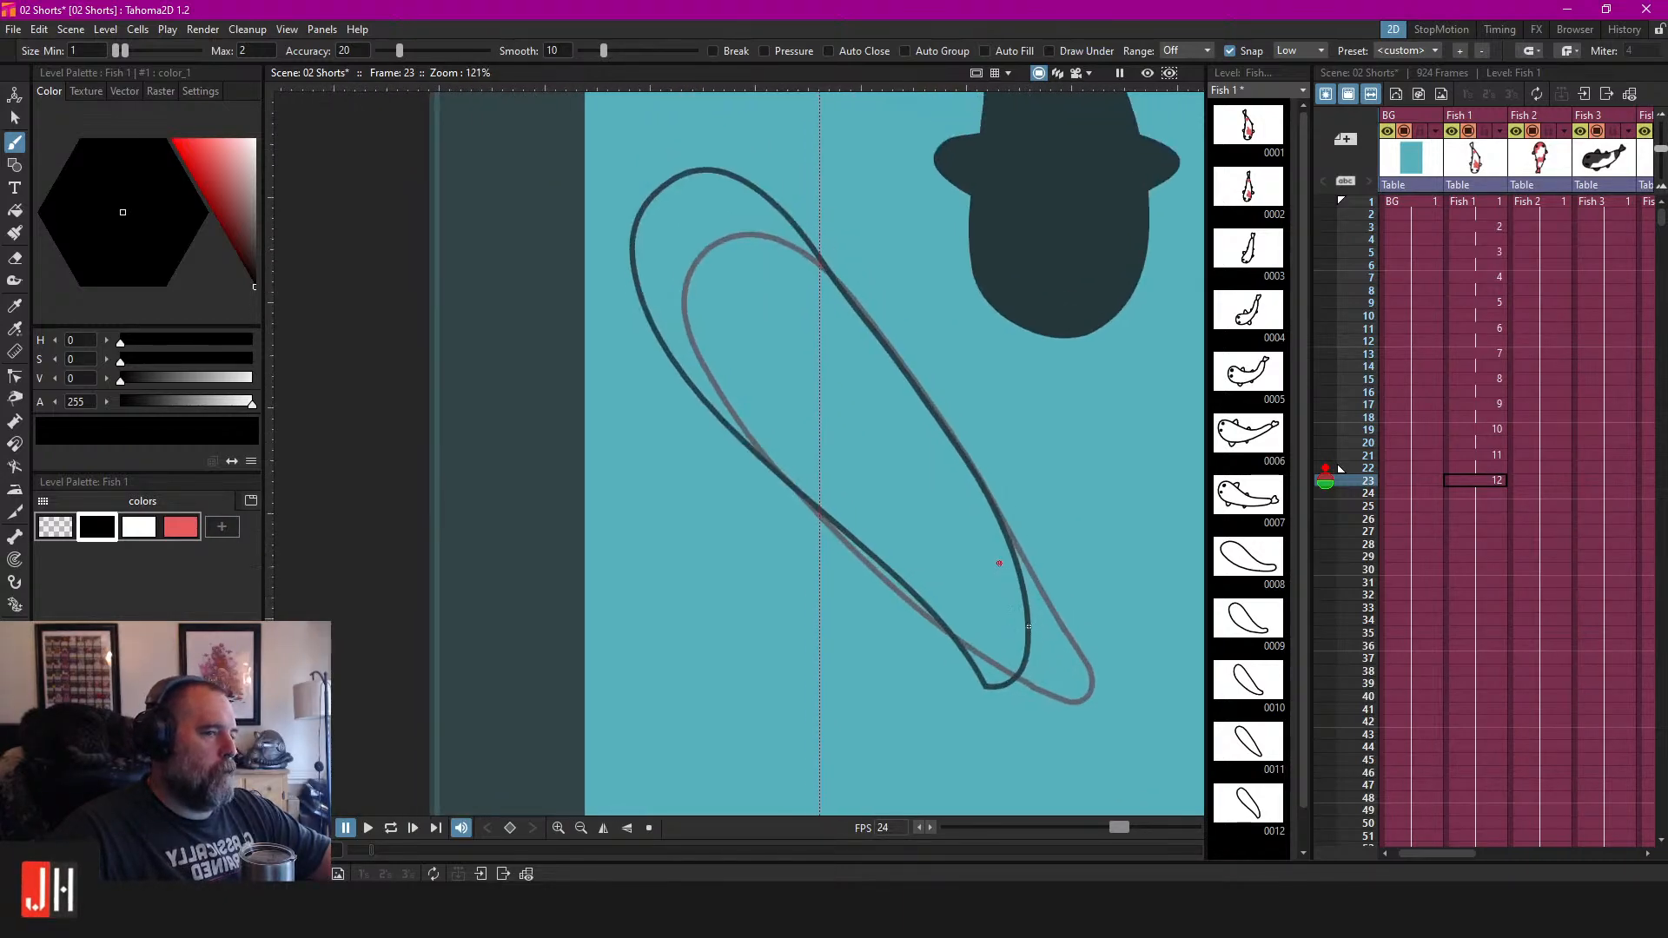
Move the frame 23 body outline slightly up and to the left, by about -4.94 px in X and 11.54 px in Y.
key(s)
click(934, 443)
drag(934, 443, 936, 437)
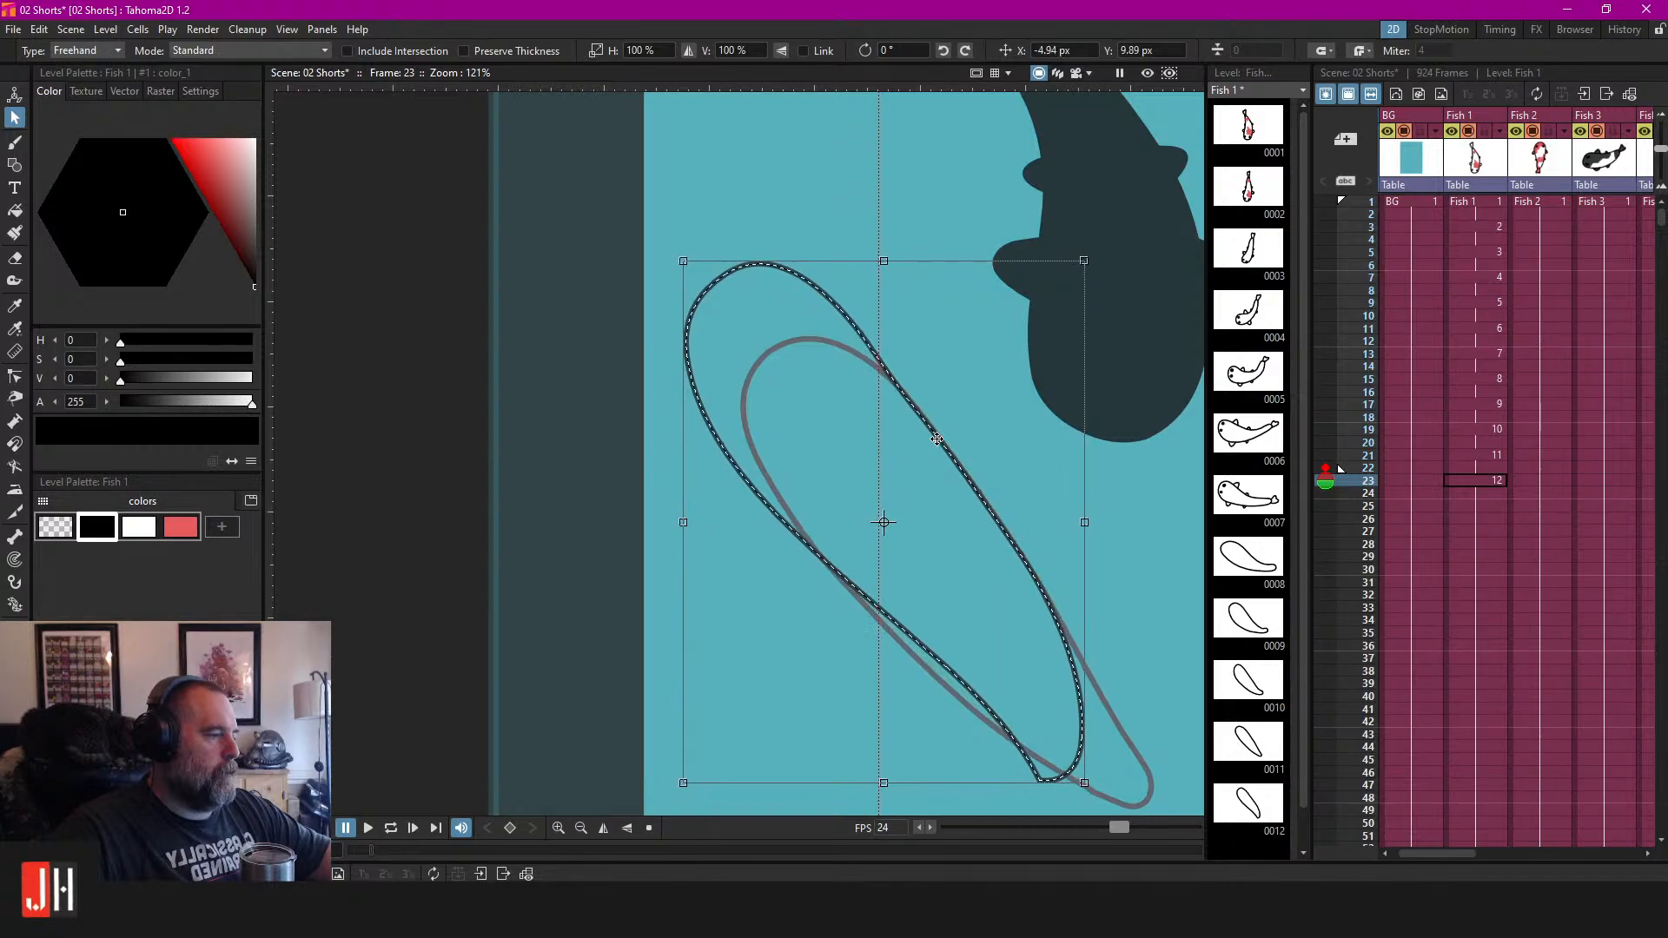
scroll(952, 430, down, 3)
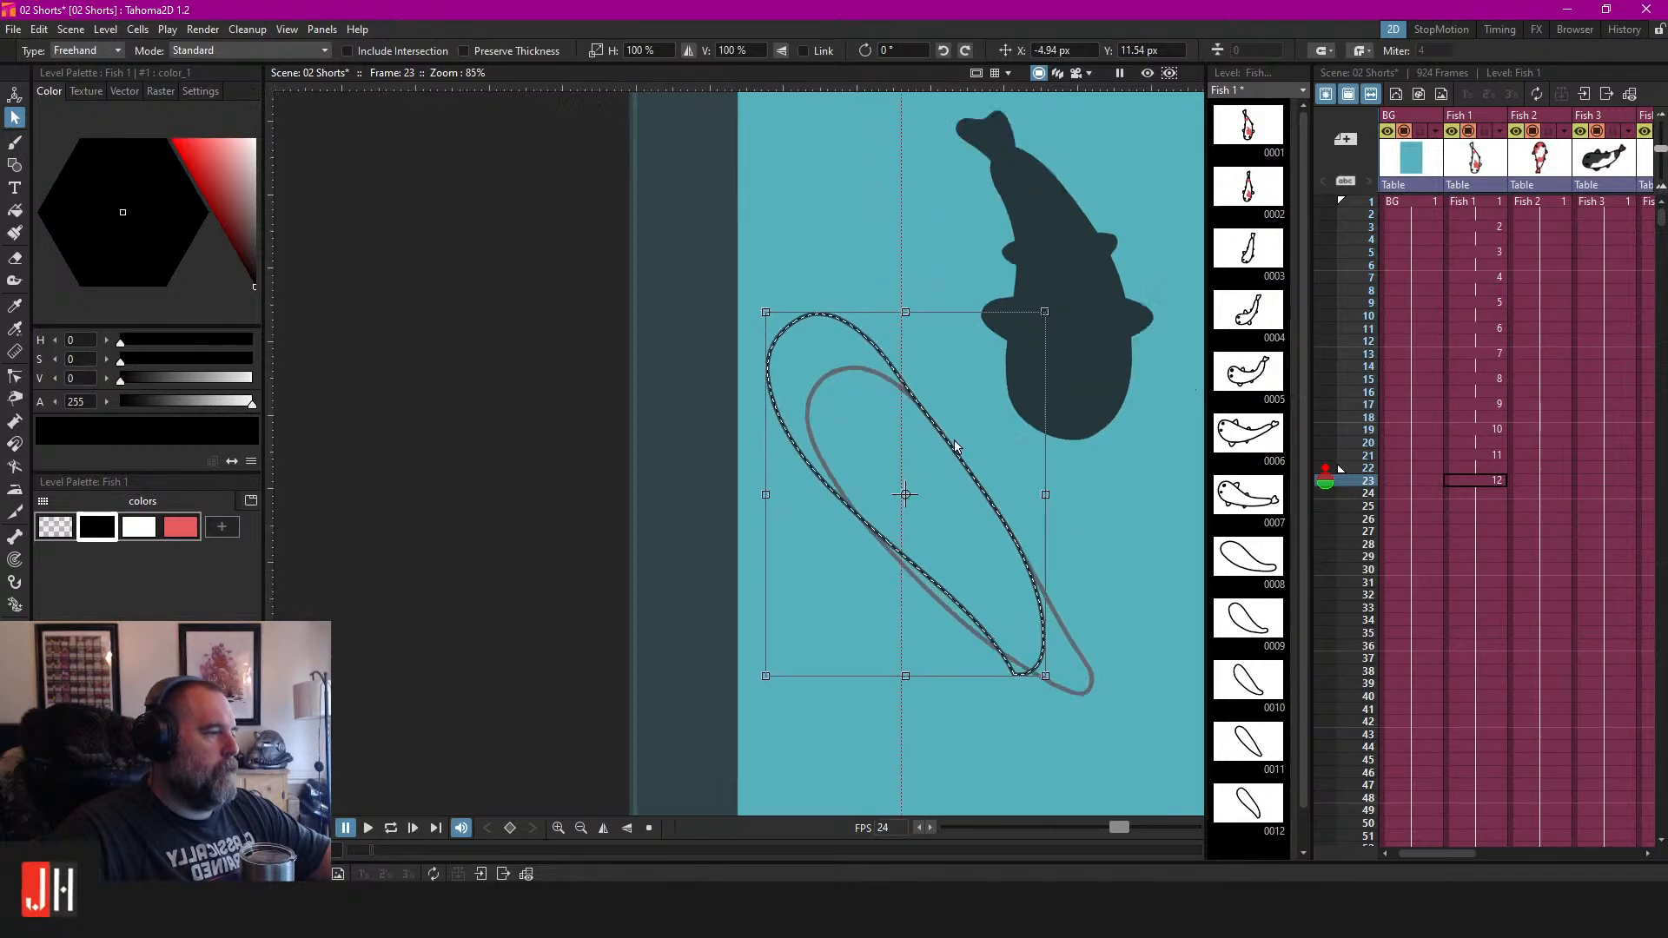
Add a new blank Fish 1 drawing at frame 25 for the next body pose.
click(1482, 505)
key(alt+d)
scroll(956, 500, up, 2)
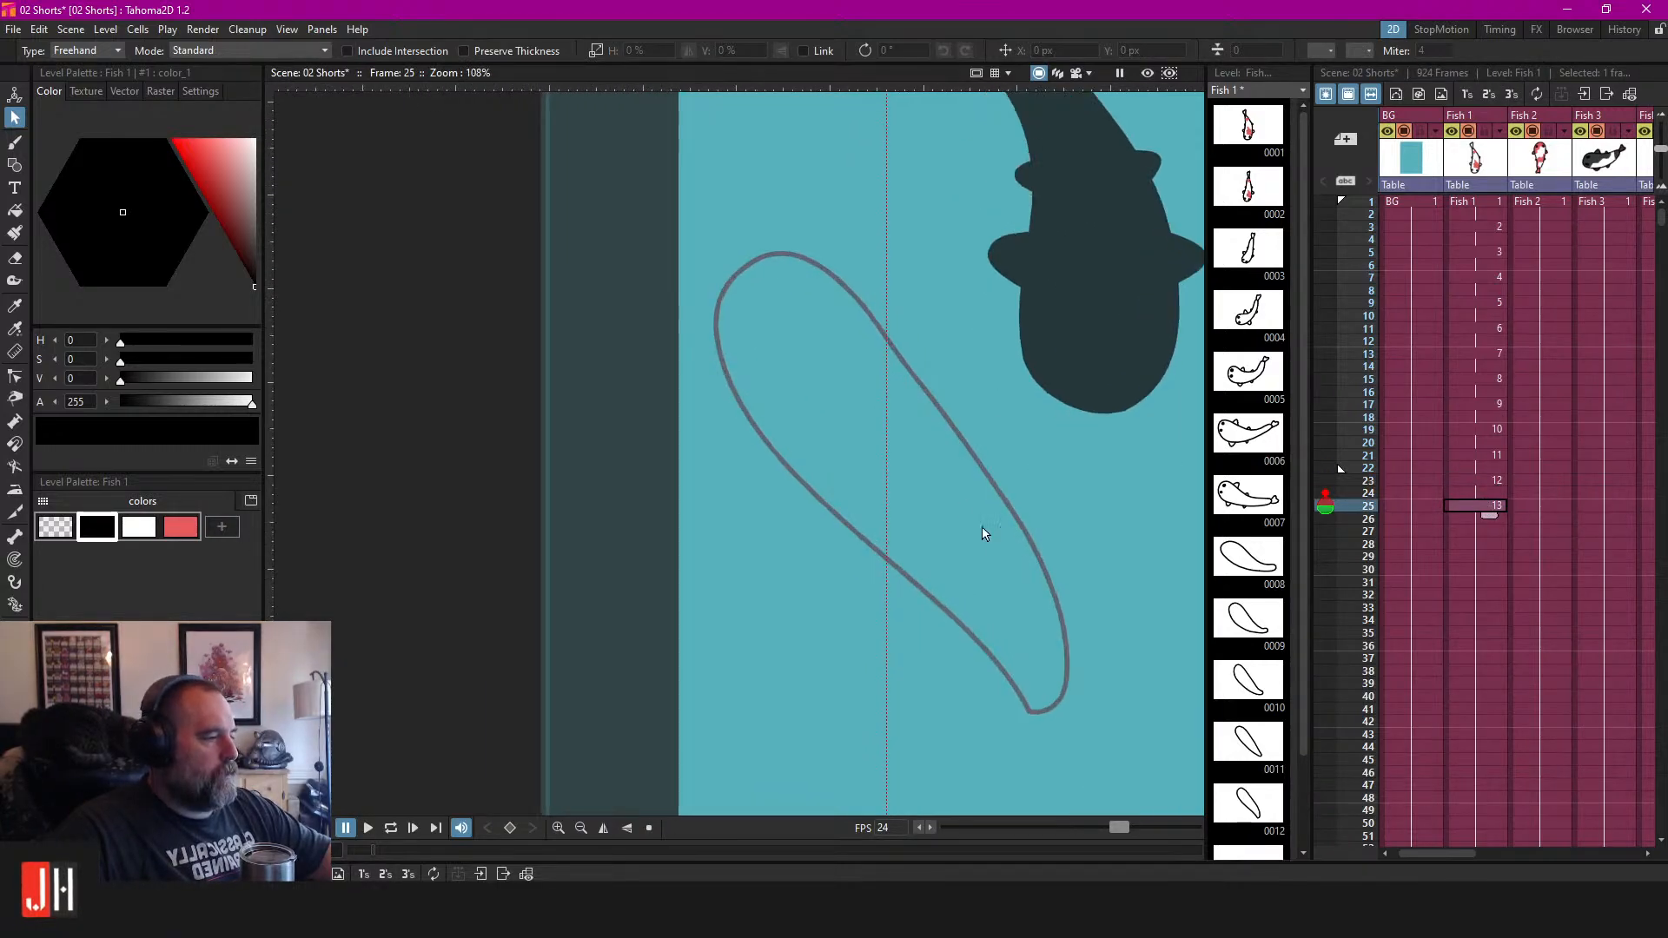
key(b)
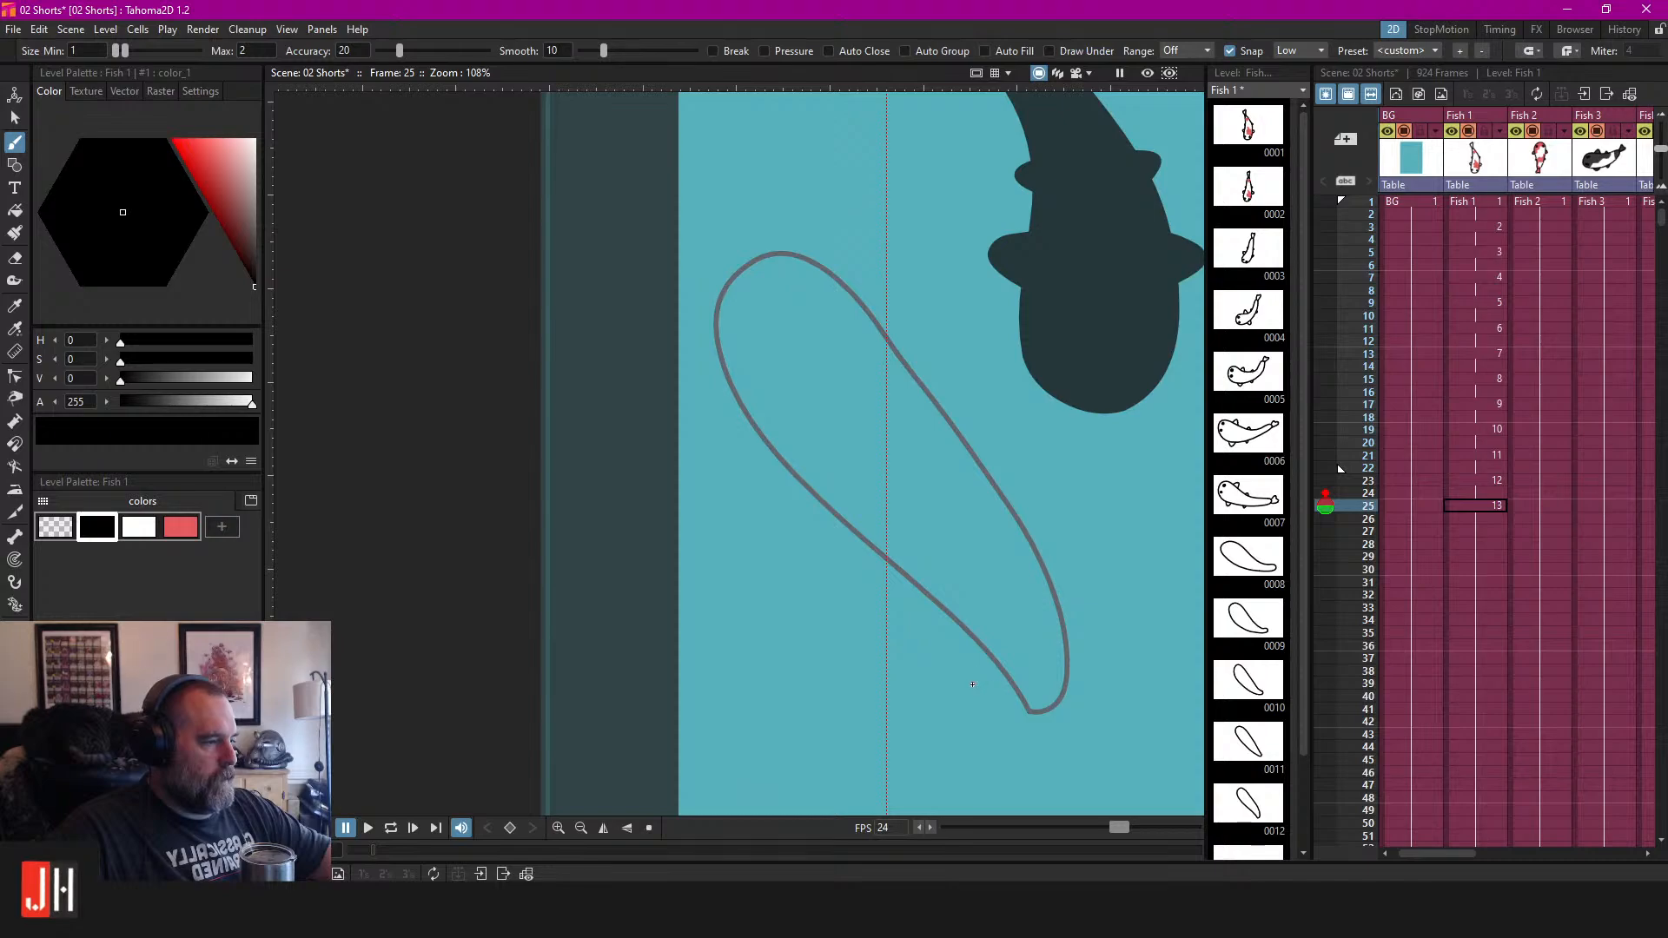
mouse_move(1025, 691)
mouse_down()
mouse_move(1045, 642)
mouse_move(1045, 561)
mouse_up()
key(ctrl+z)
mouse_move(956, 691)
mouse_down()
mouse_move(1022, 688)
mouse_move(1013, 569)
mouse_up()
key(ctrl+z)
Brush the closed frame 25 body outline with a more upright head and the tail end curling down and to the left.
drag(941, 657, 992, 654)
mouse_move(1011, 576)
mouse_down()
mouse_move(989, 492)
mouse_move(890, 340)
mouse_move(833, 200)
mouse_move(770, 169)
mouse_move(719, 214)
mouse_up()
mouse_move(708, 303)
mouse_down()
mouse_move(734, 396)
mouse_move(886, 561)
mouse_up()
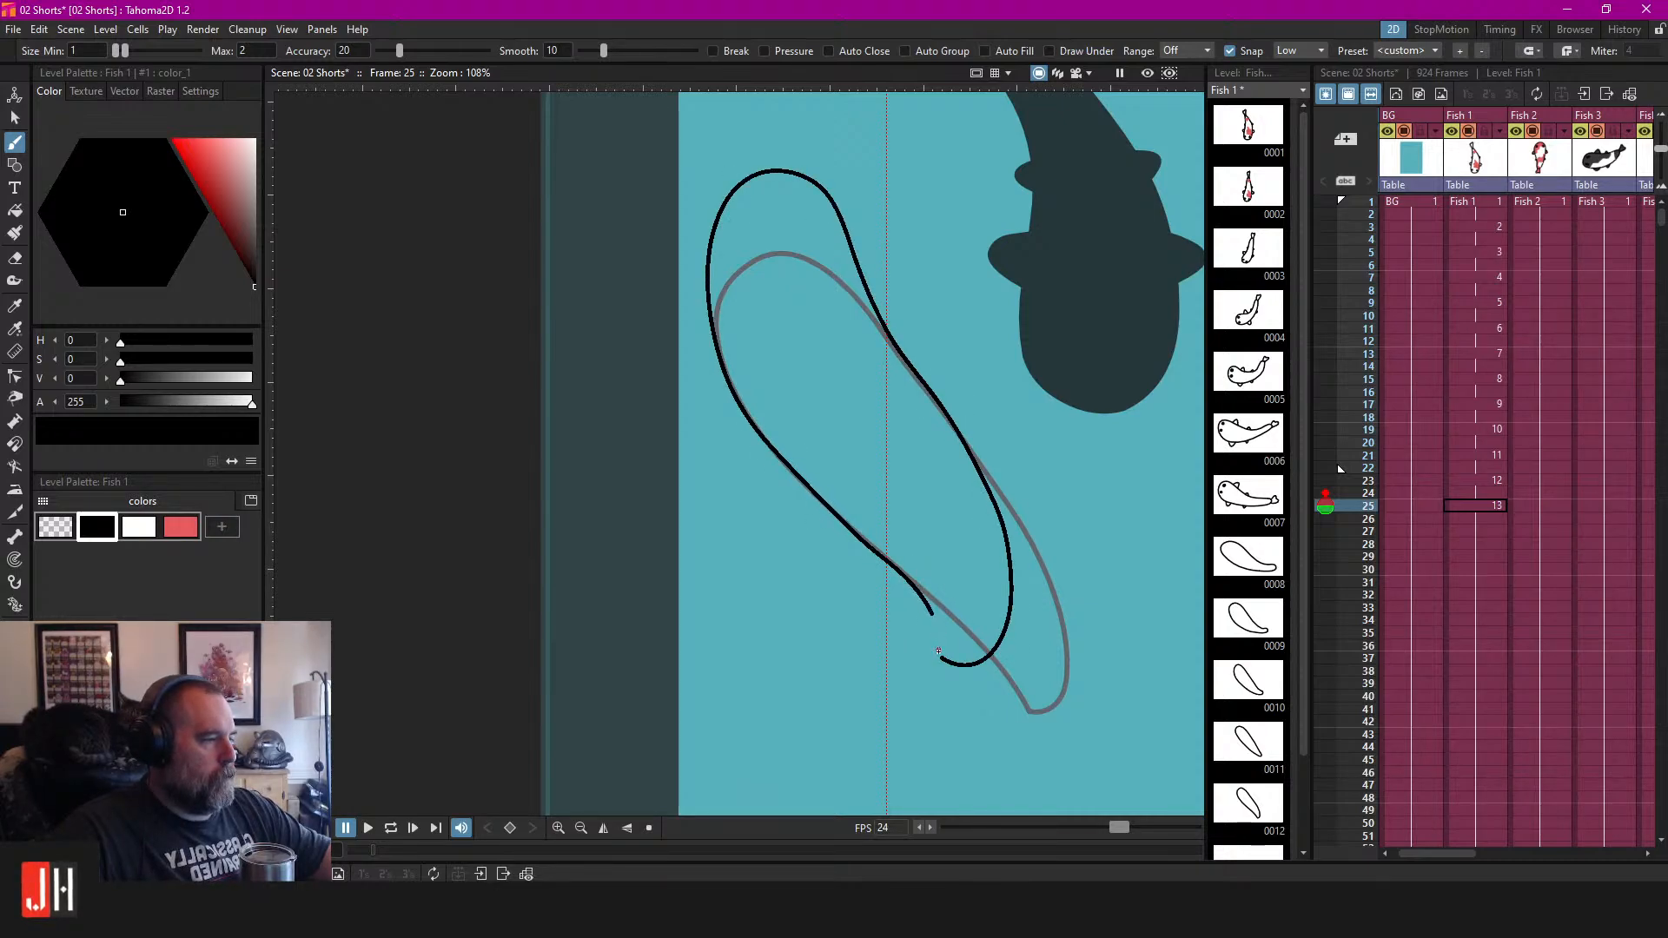
drag(941, 659, 943, 662)
drag(967, 444, 1017, 556)
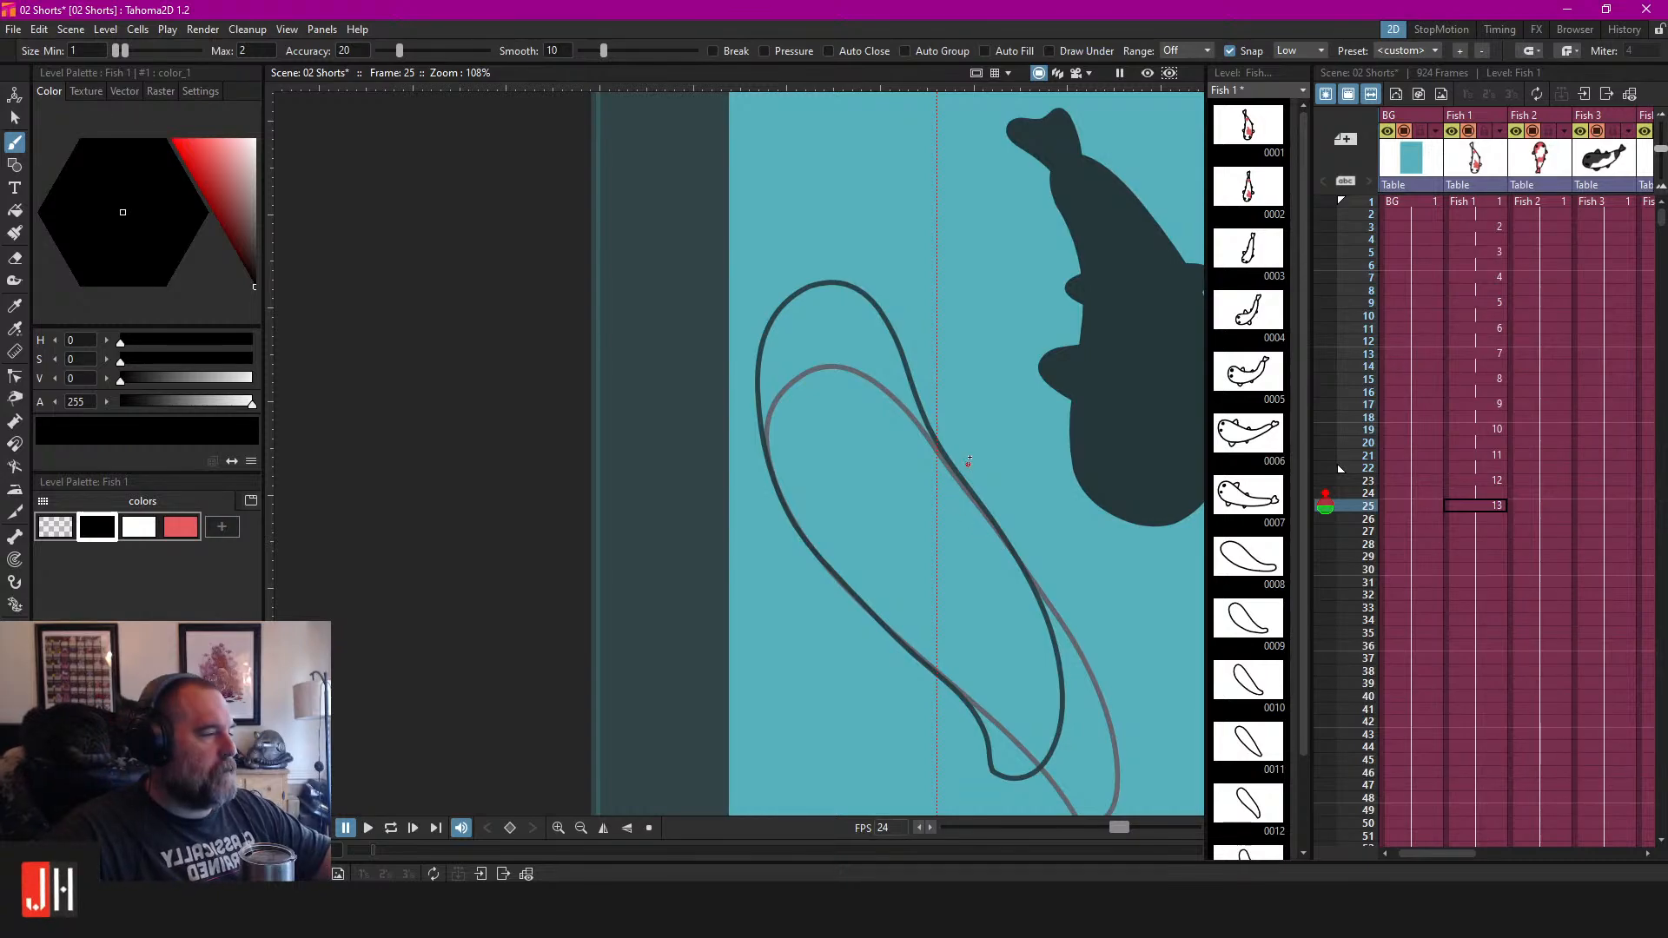
Move the frame 25 body outline slightly up and to the left, by about -8.36 px in X and 7.43 px in Y.
key(s)
click(925, 420)
drag(925, 420, 922, 421)
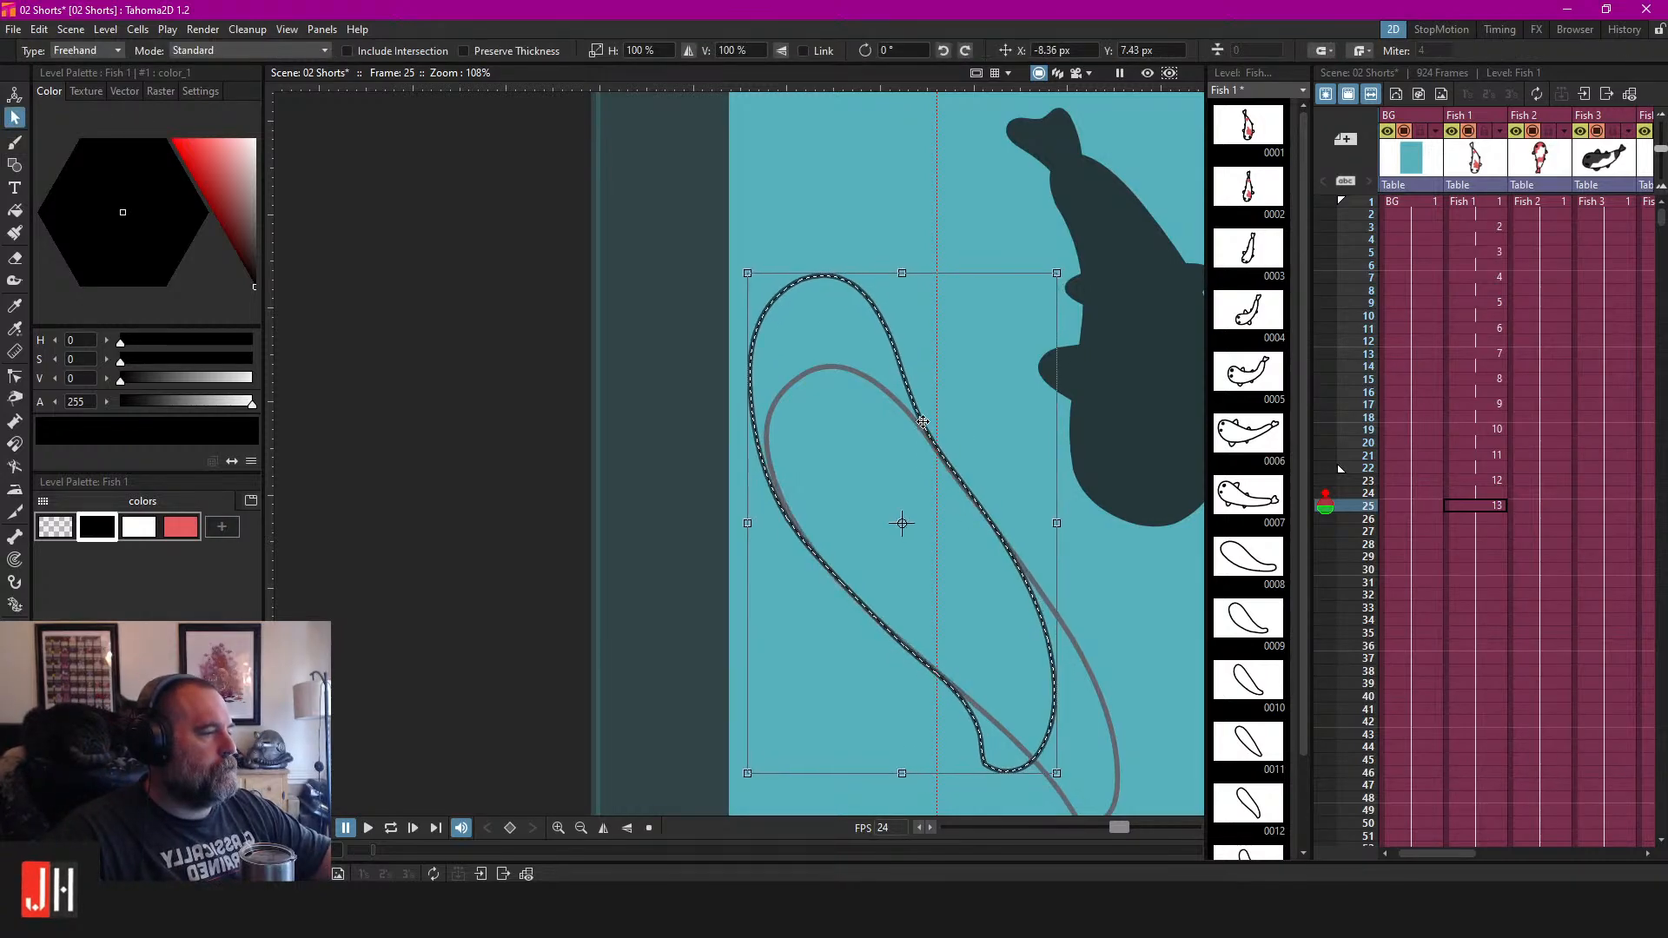
Add a new blank Fish 1 drawing at frame 27 for the next body pose.
click(1477, 529)
key(alt+d)
mouse_move(1067, 561)
mouse_down()
mouse_move(1019, 500)
mouse_move(979, 502)
mouse_up()
key(b)
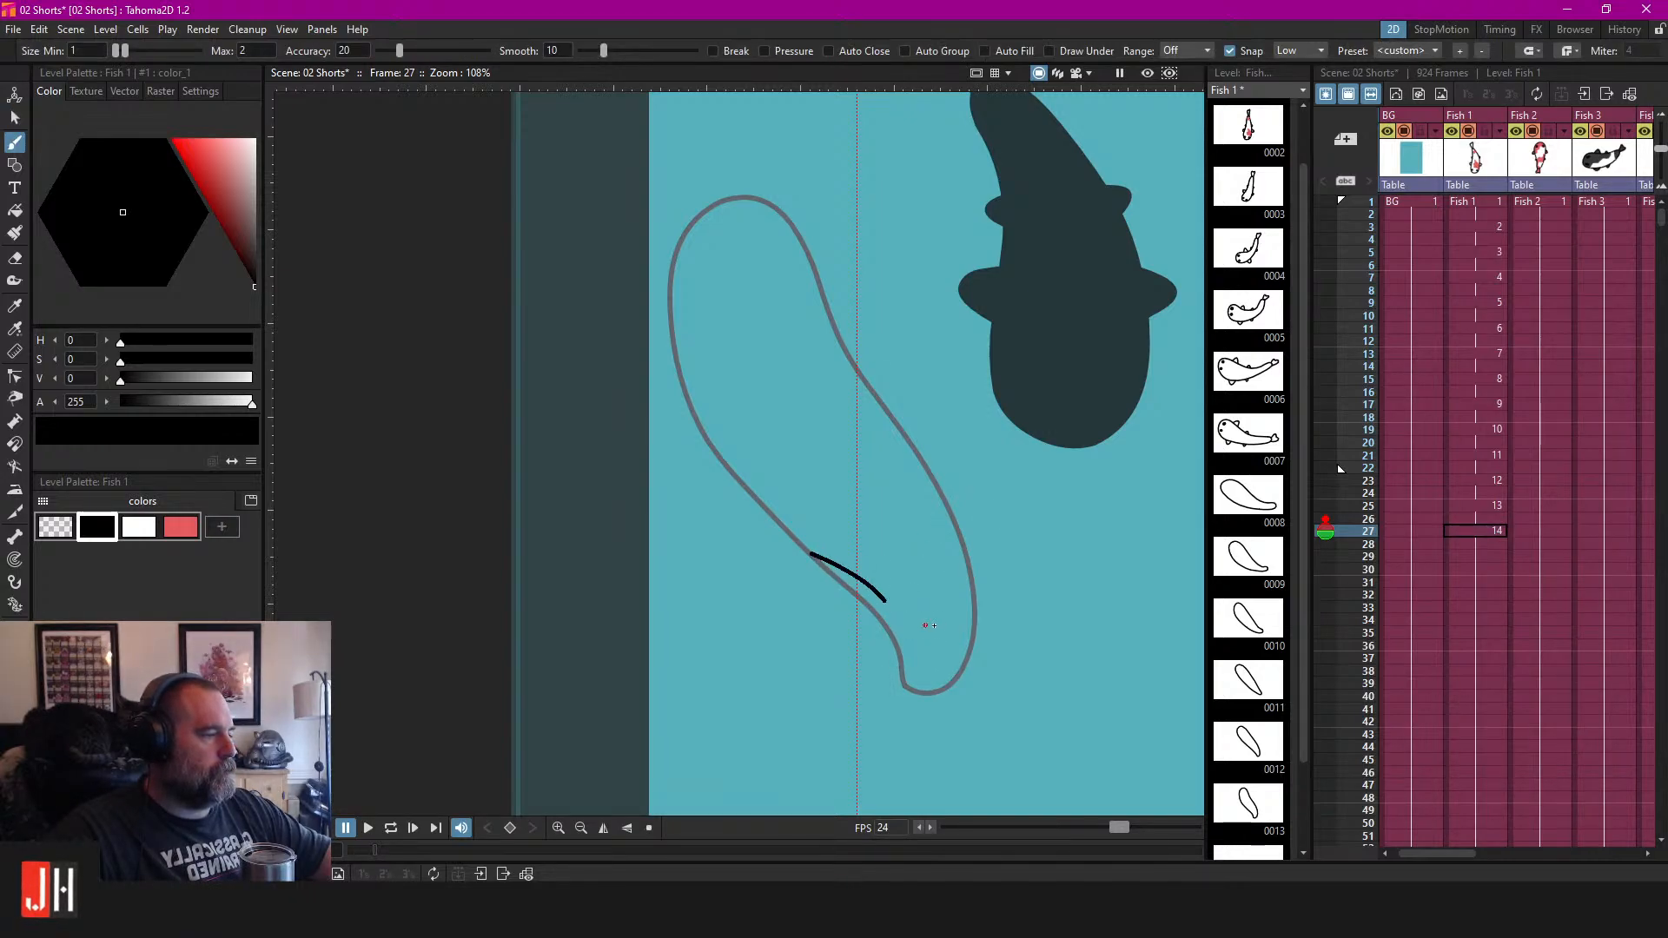
key(ctrl+z)
drag(869, 585, 931, 577)
key(ctrl+z)
drag(756, 496, 867, 588)
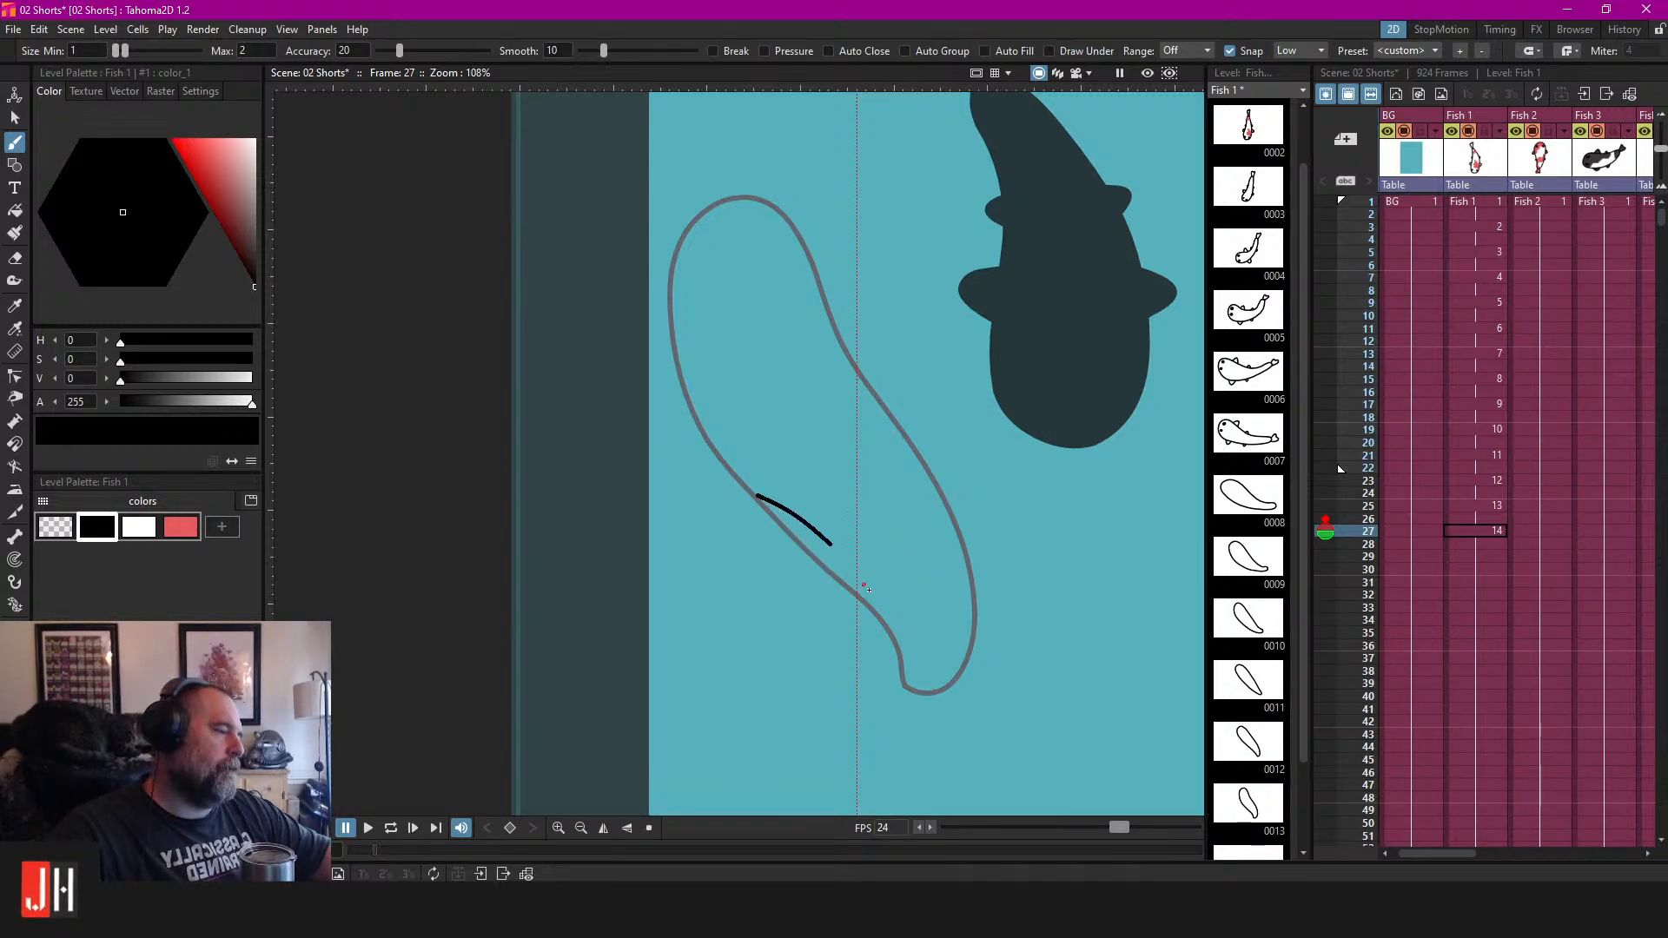
key(ctrl+z)
Save the scene and set the playback range to end at frame 26.
scroll(921, 566, down, 3)
key(ctrl+s)
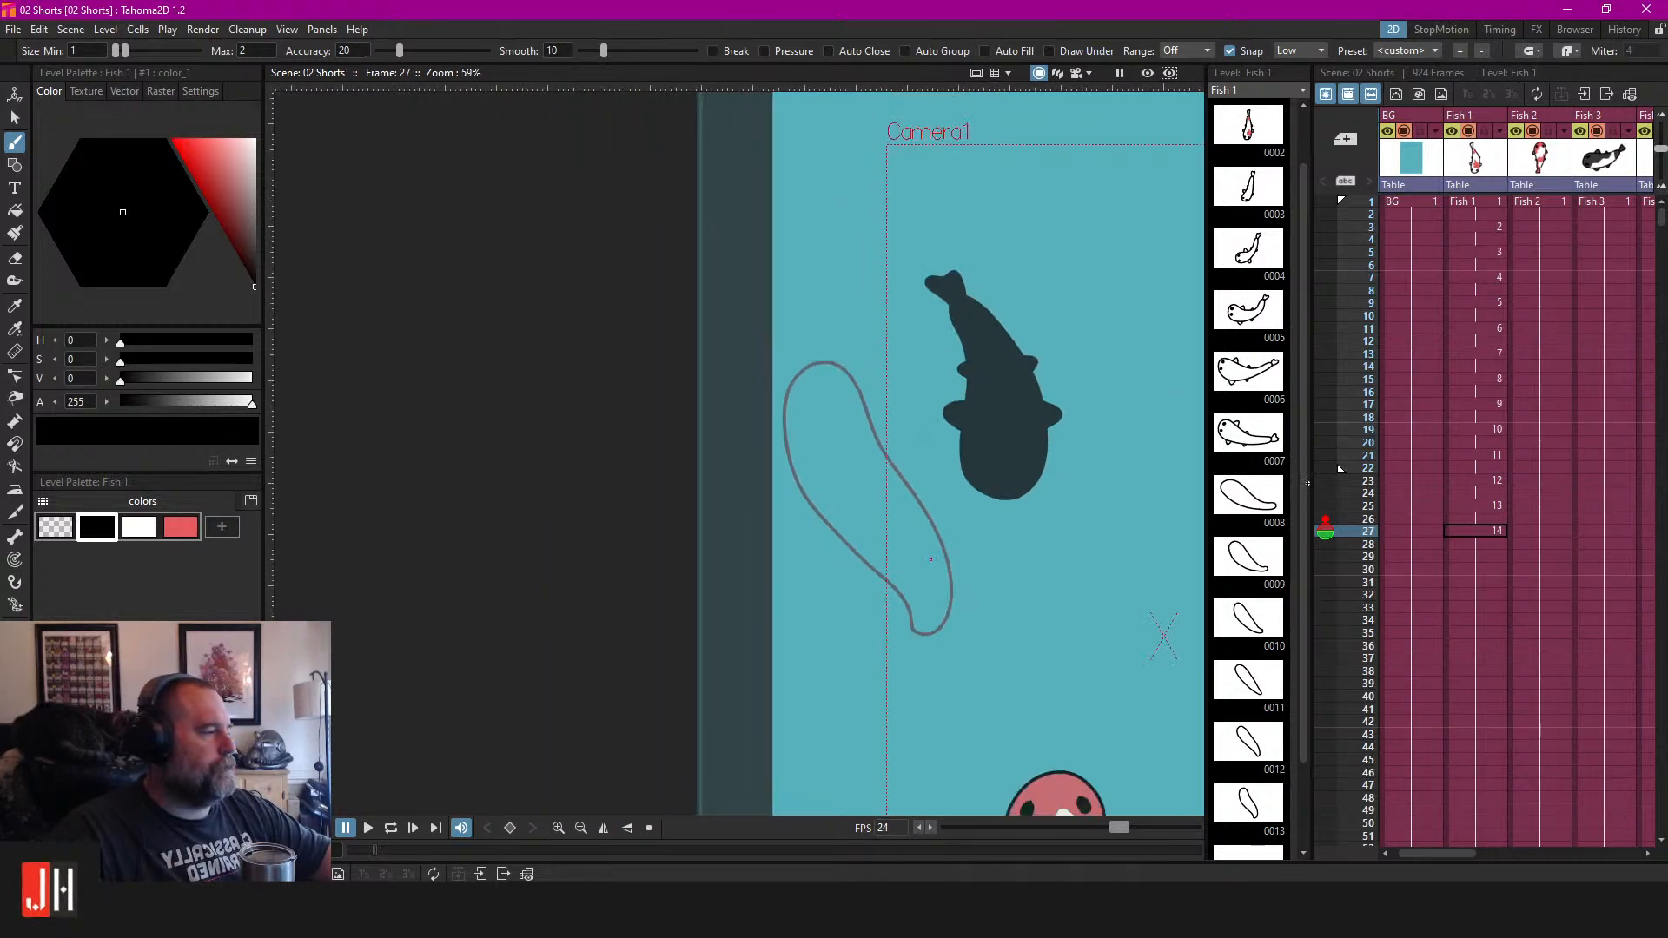
click(1349, 517)
right_click(1350, 520)
click(1389, 556)
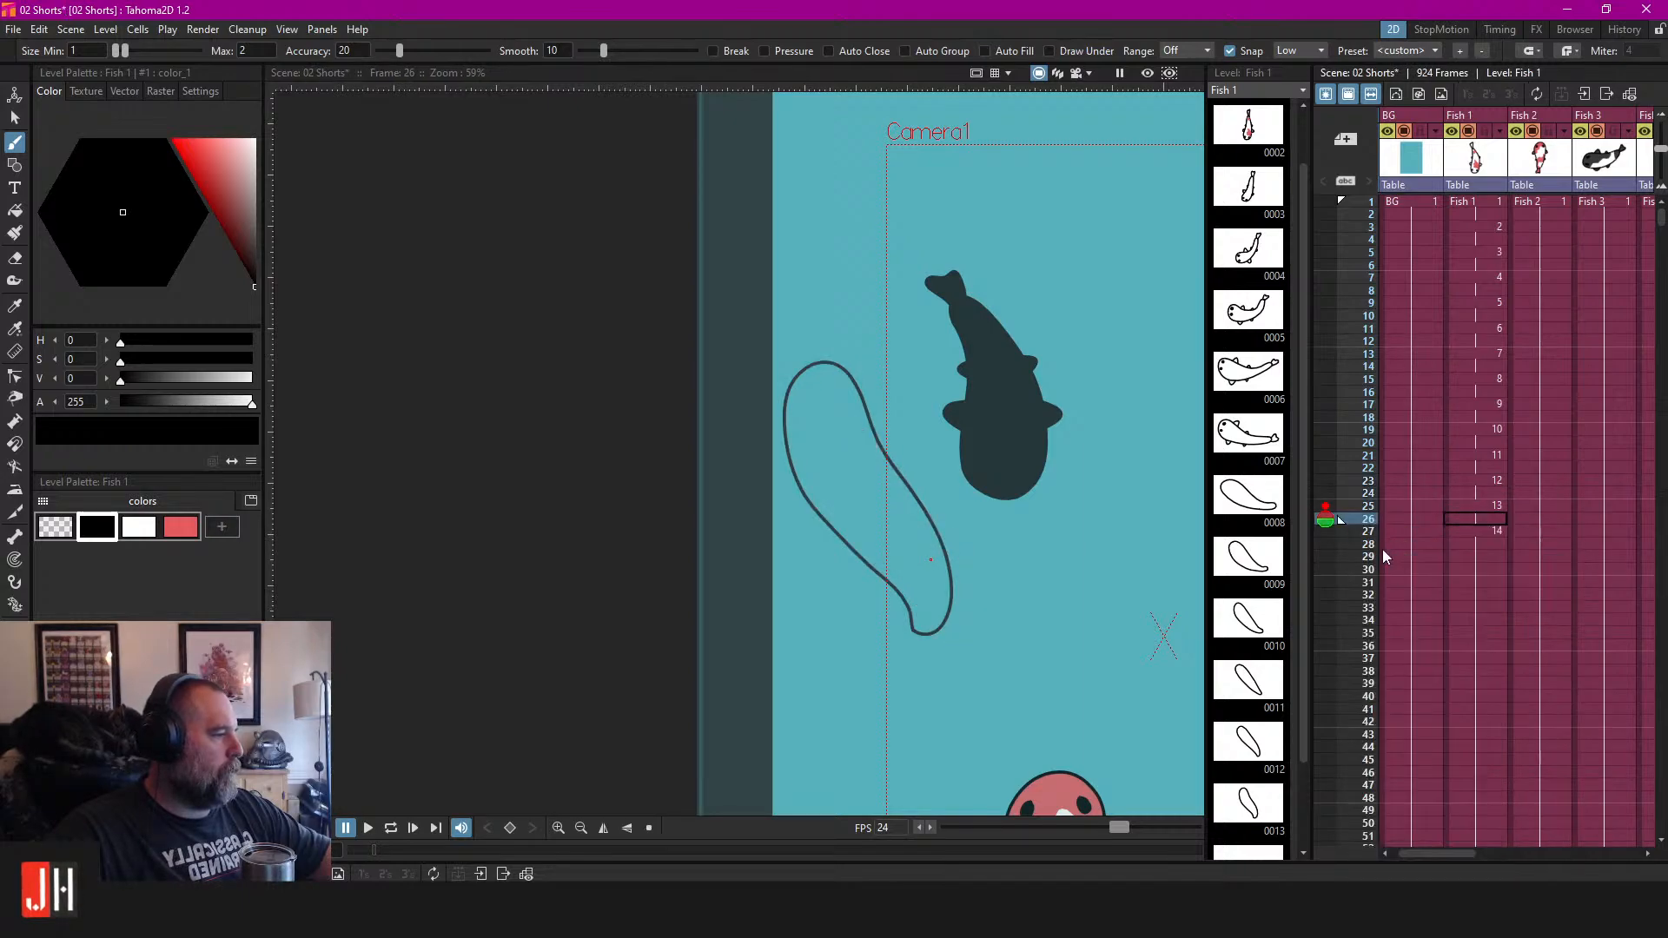
Play the Fish 1 turn in a loop and examine its motion and path within the whole pond and camera frame.
key(l)
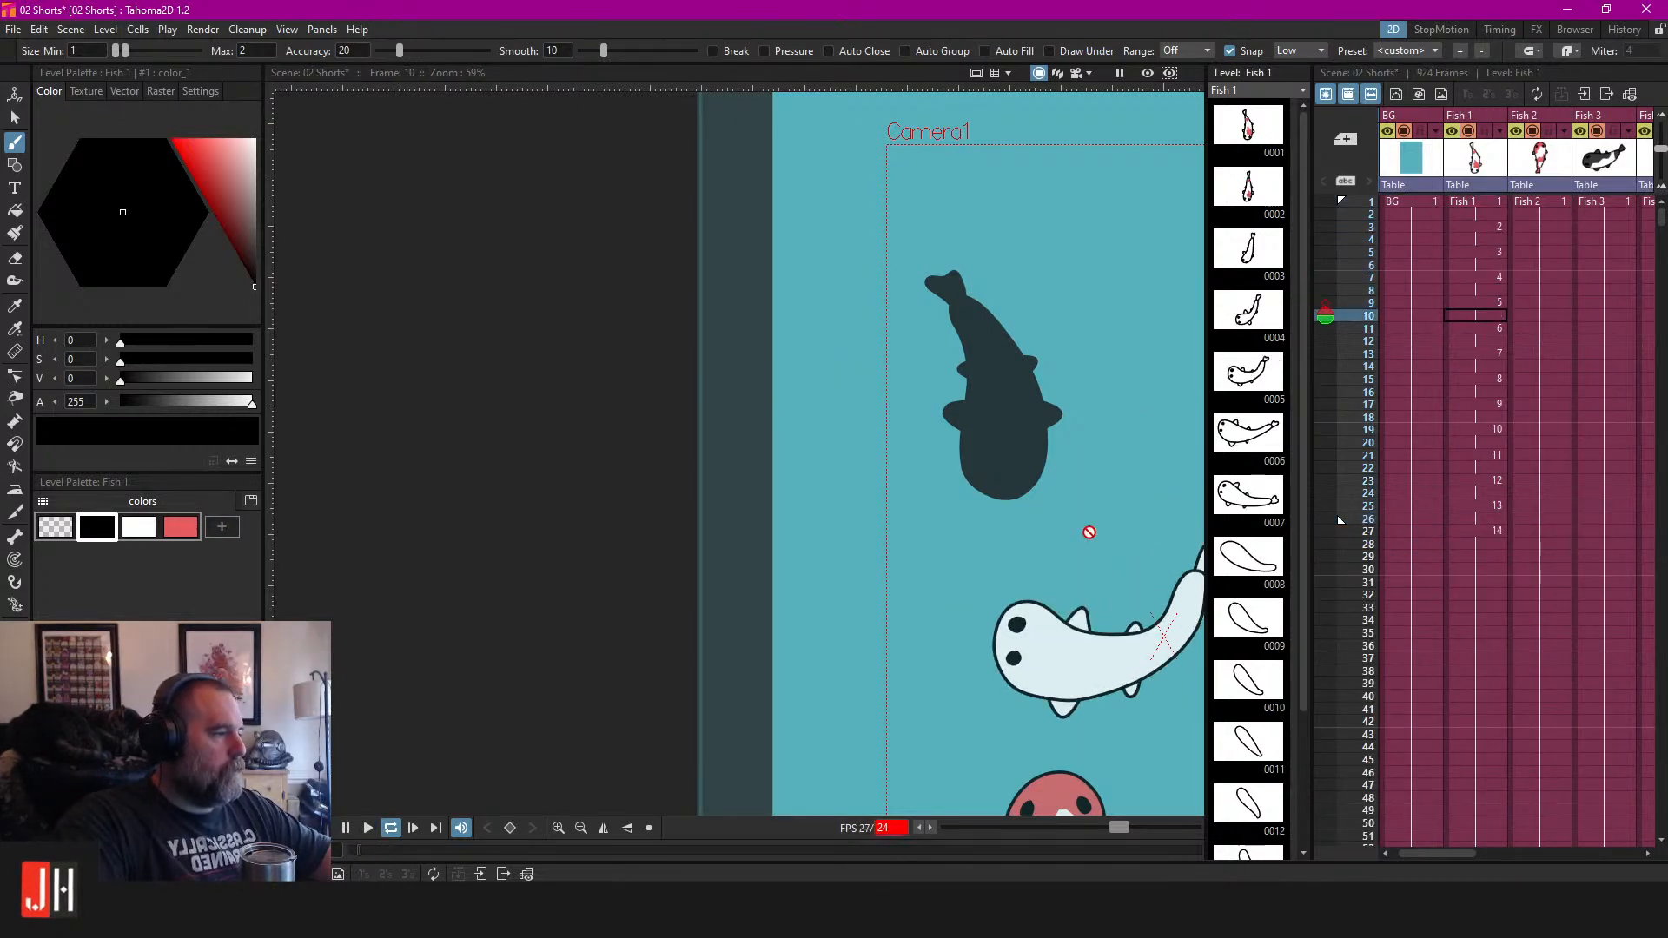
scroll(1030, 502, down, 1)
scroll(1030, 502, down, 1)
drag(1032, 476, 931, 463)
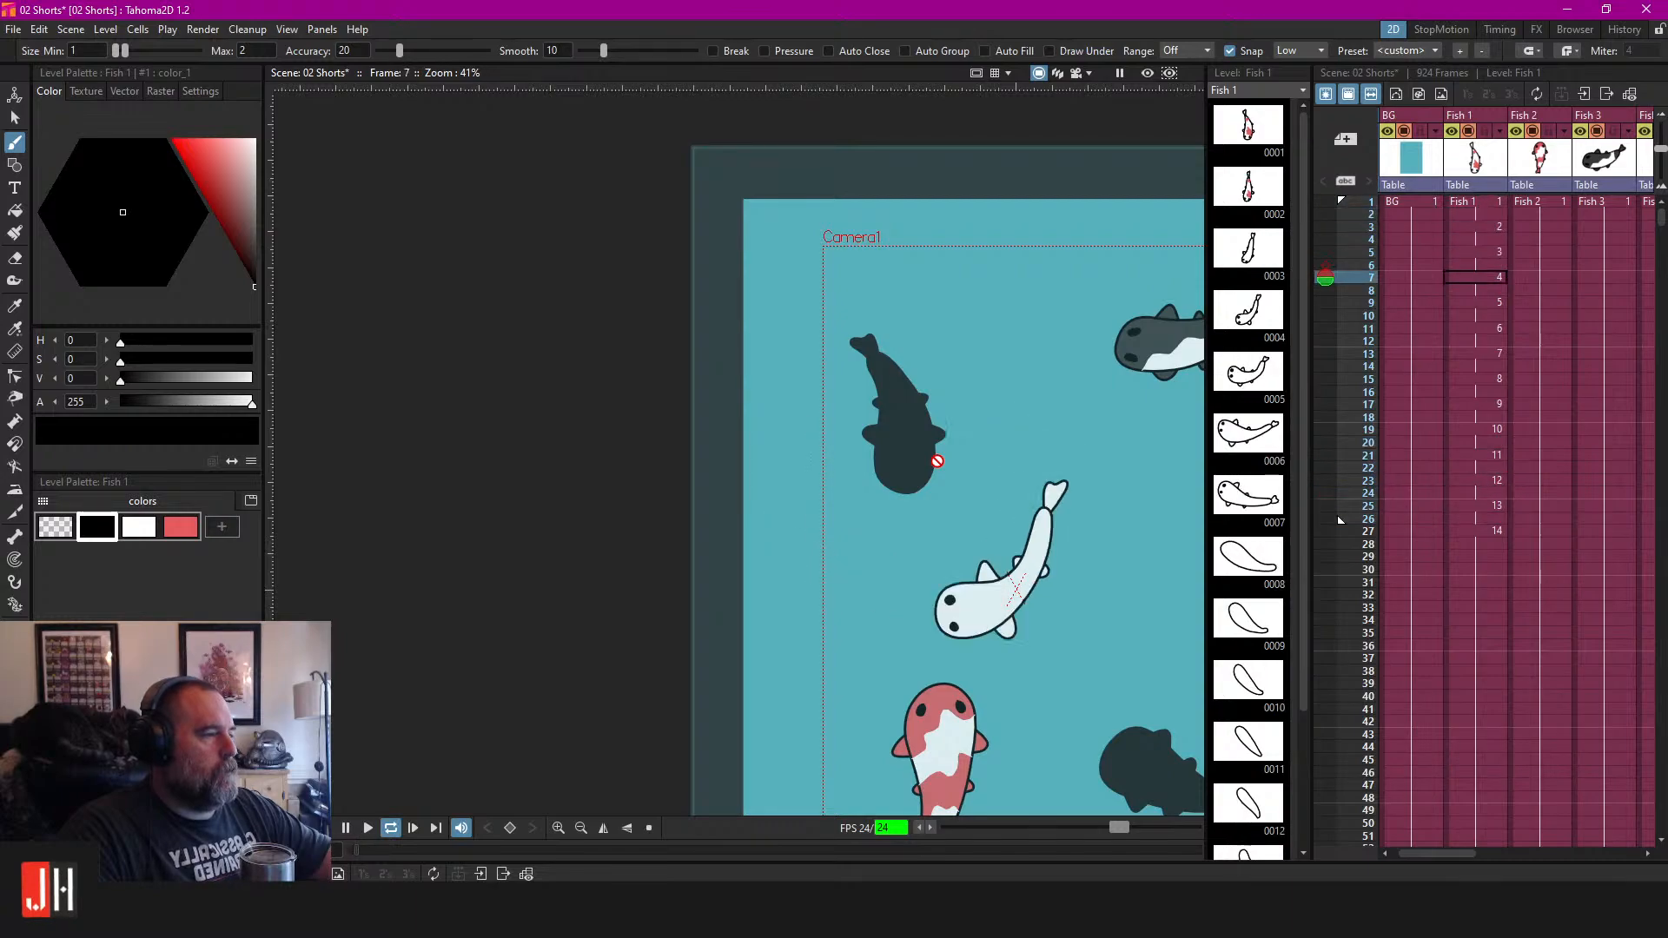
scroll(937, 460, up, 2)
drag(1053, 507, 856, 417)
scroll(855, 417, down, 3)
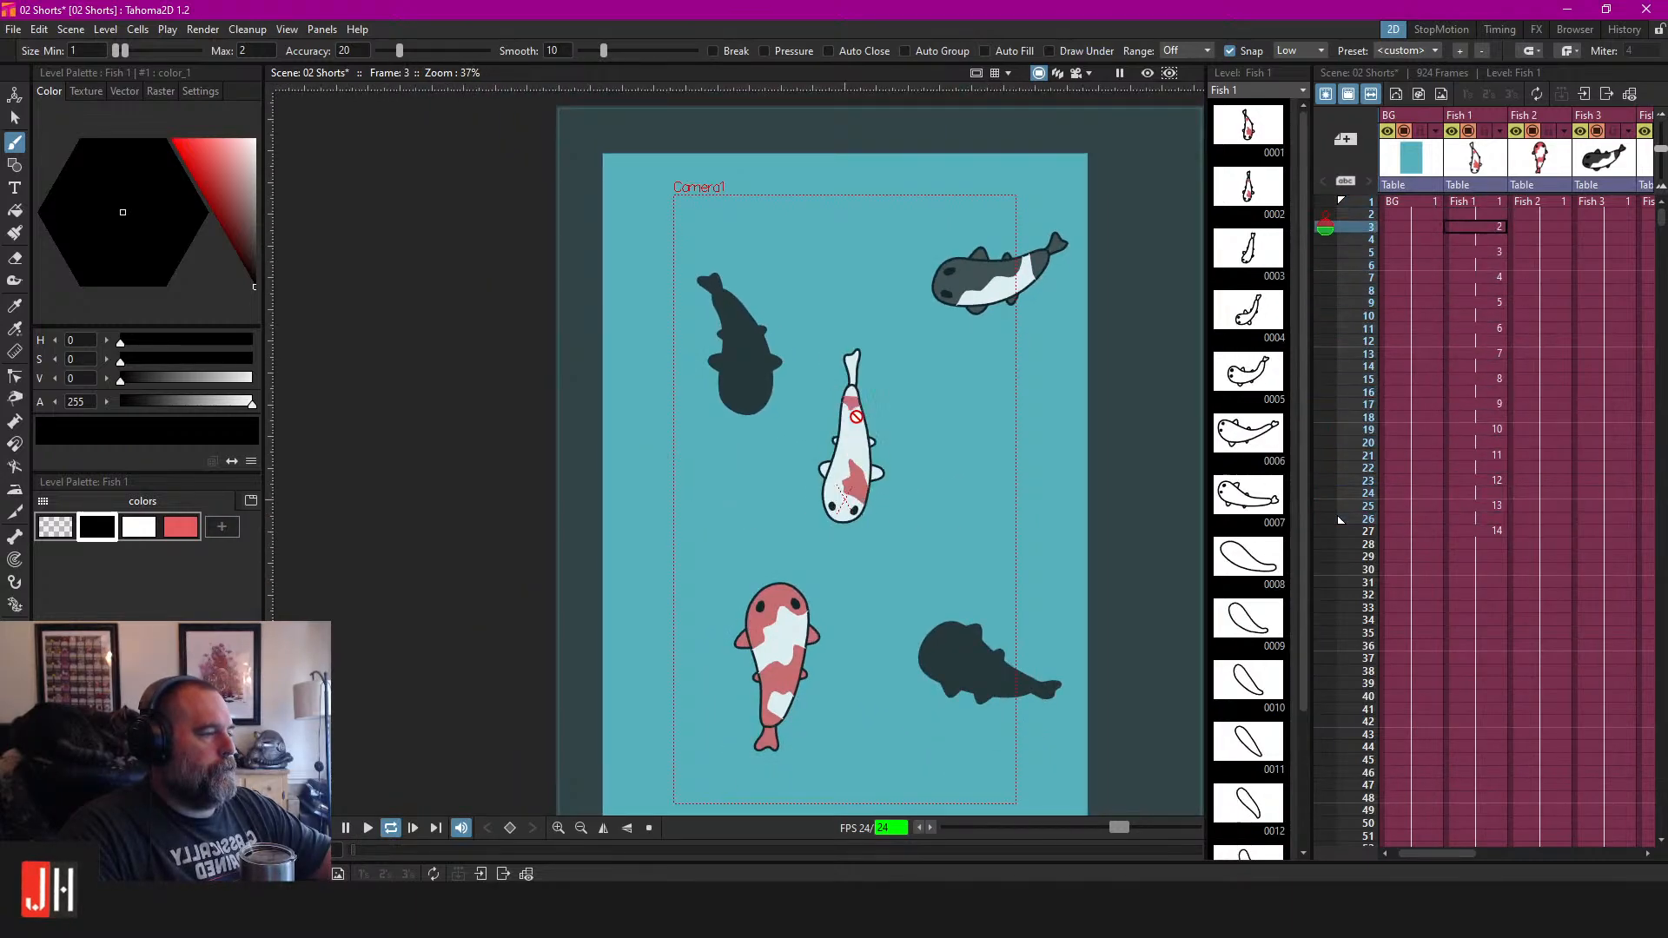
scroll(856, 417, up, 2)
scroll(896, 419, down, 2)
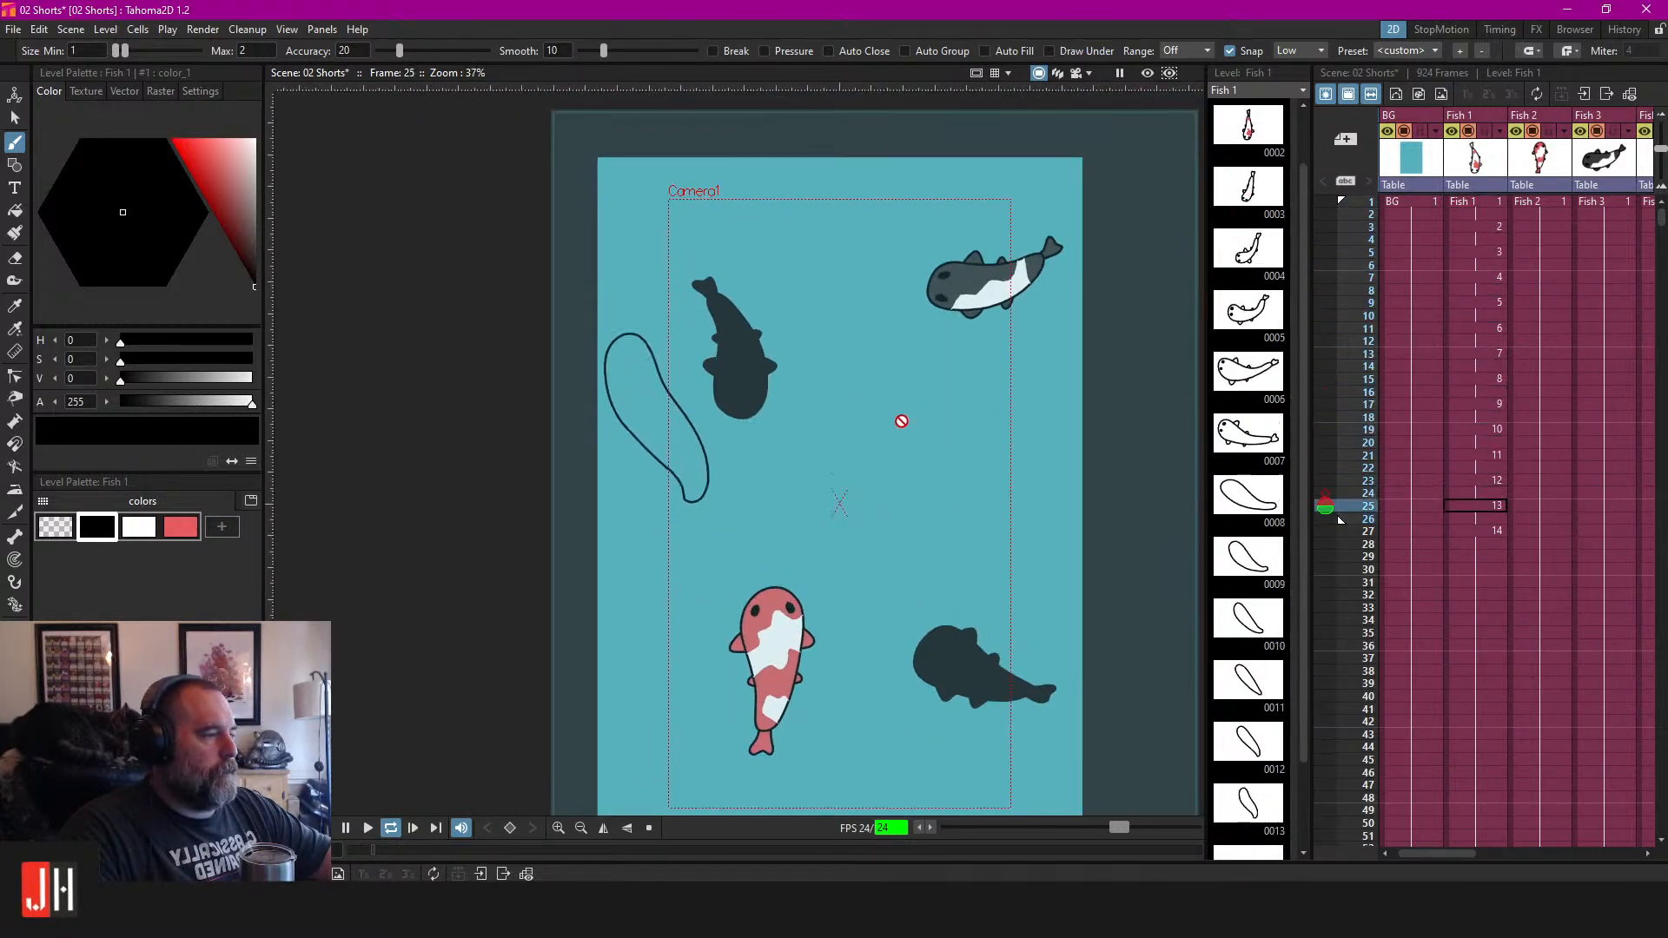
scroll(896, 418, up, 1)
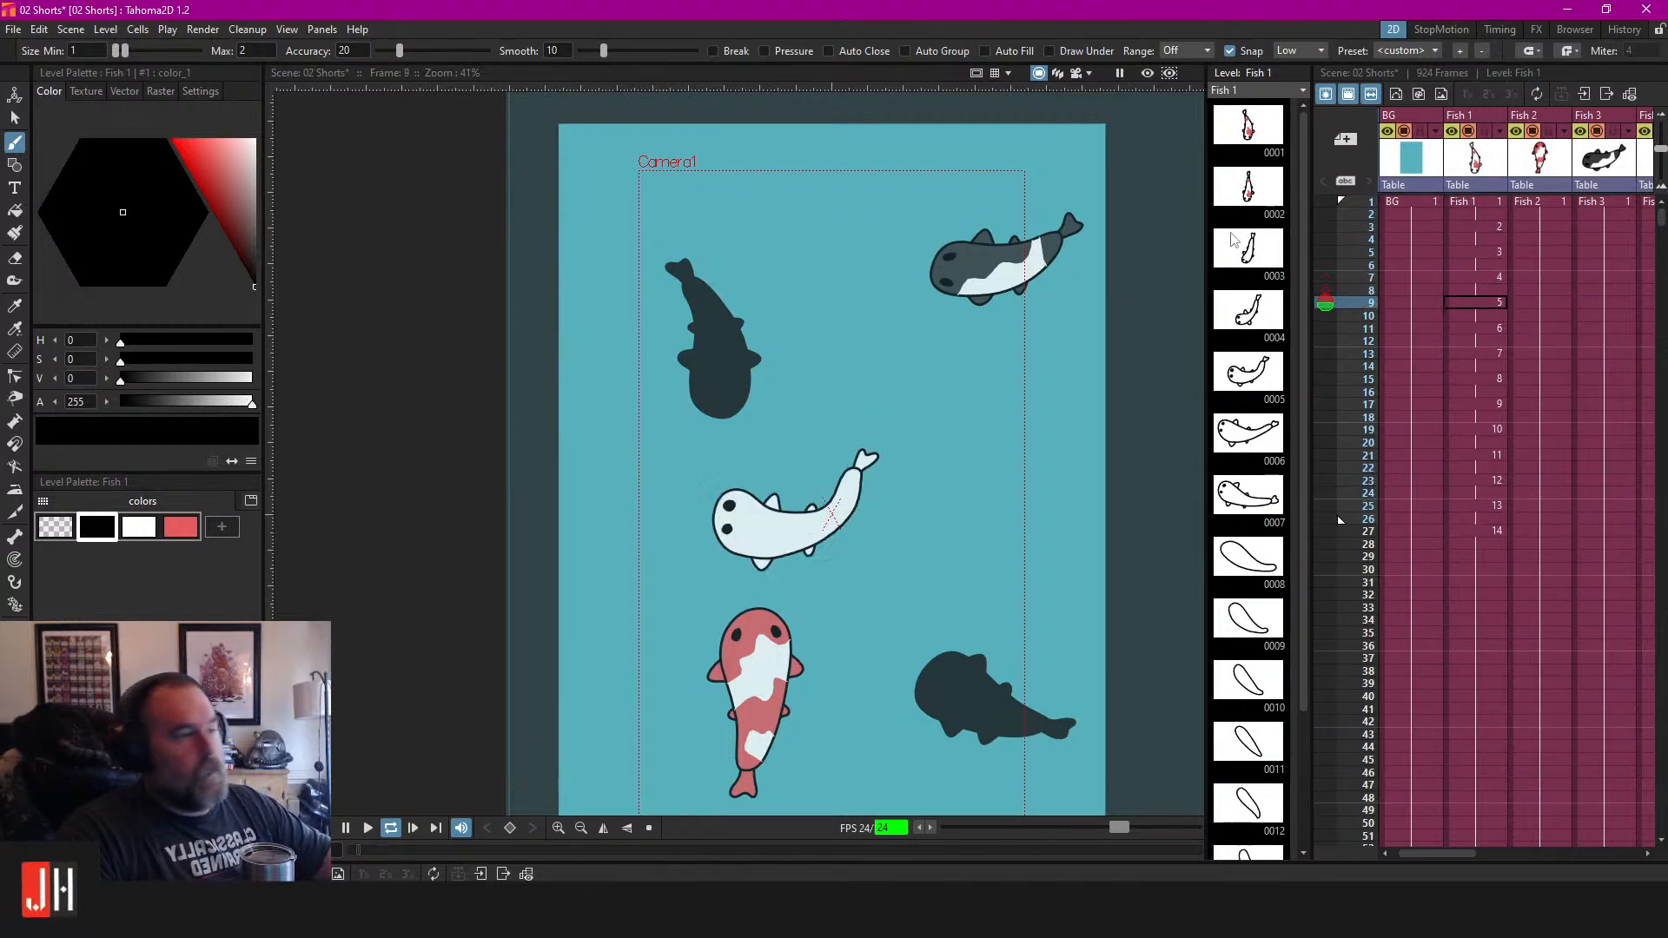
scroll(638, 432, down, 2)
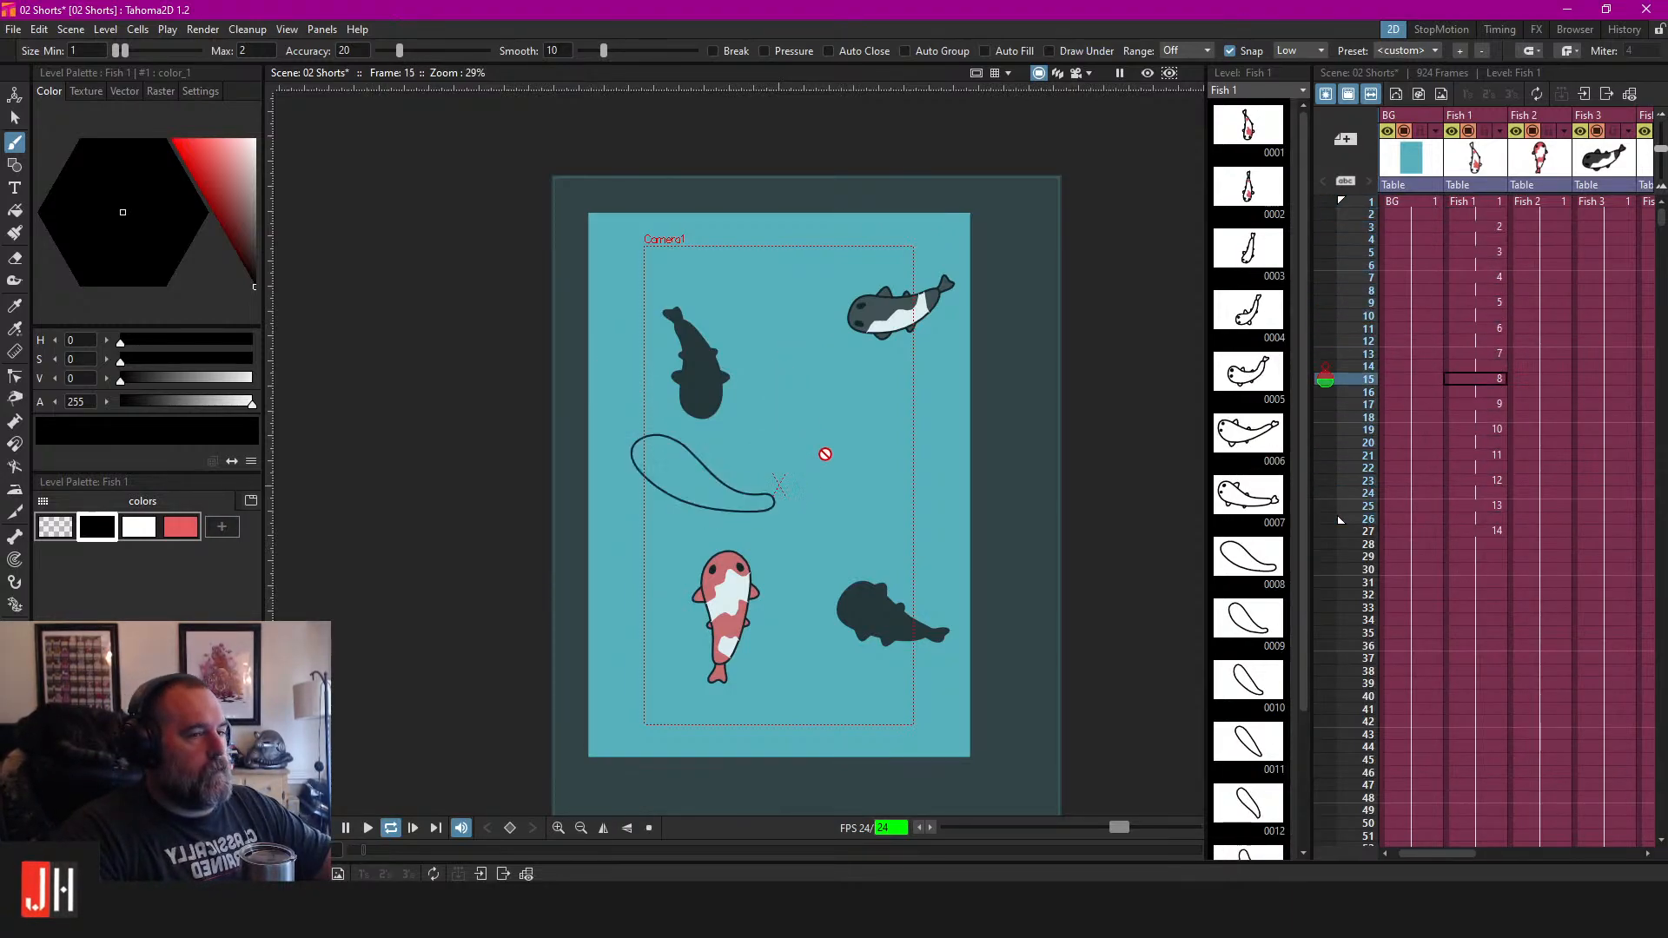
drag(838, 403, 941, 549)
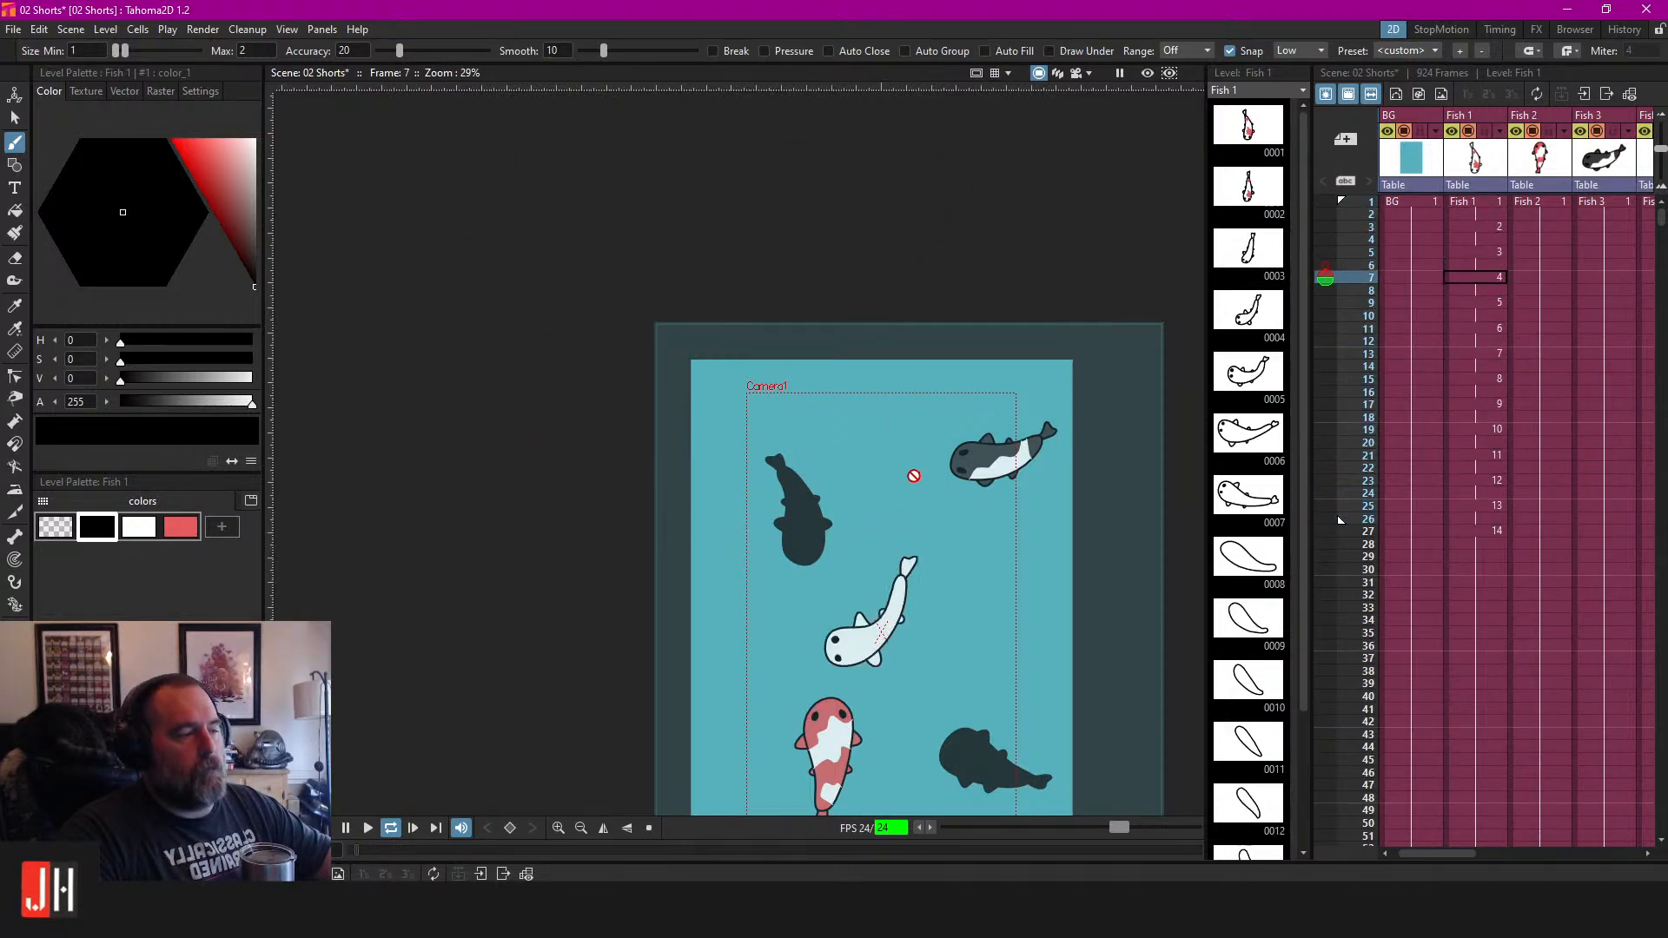
drag(935, 596, 868, 368)
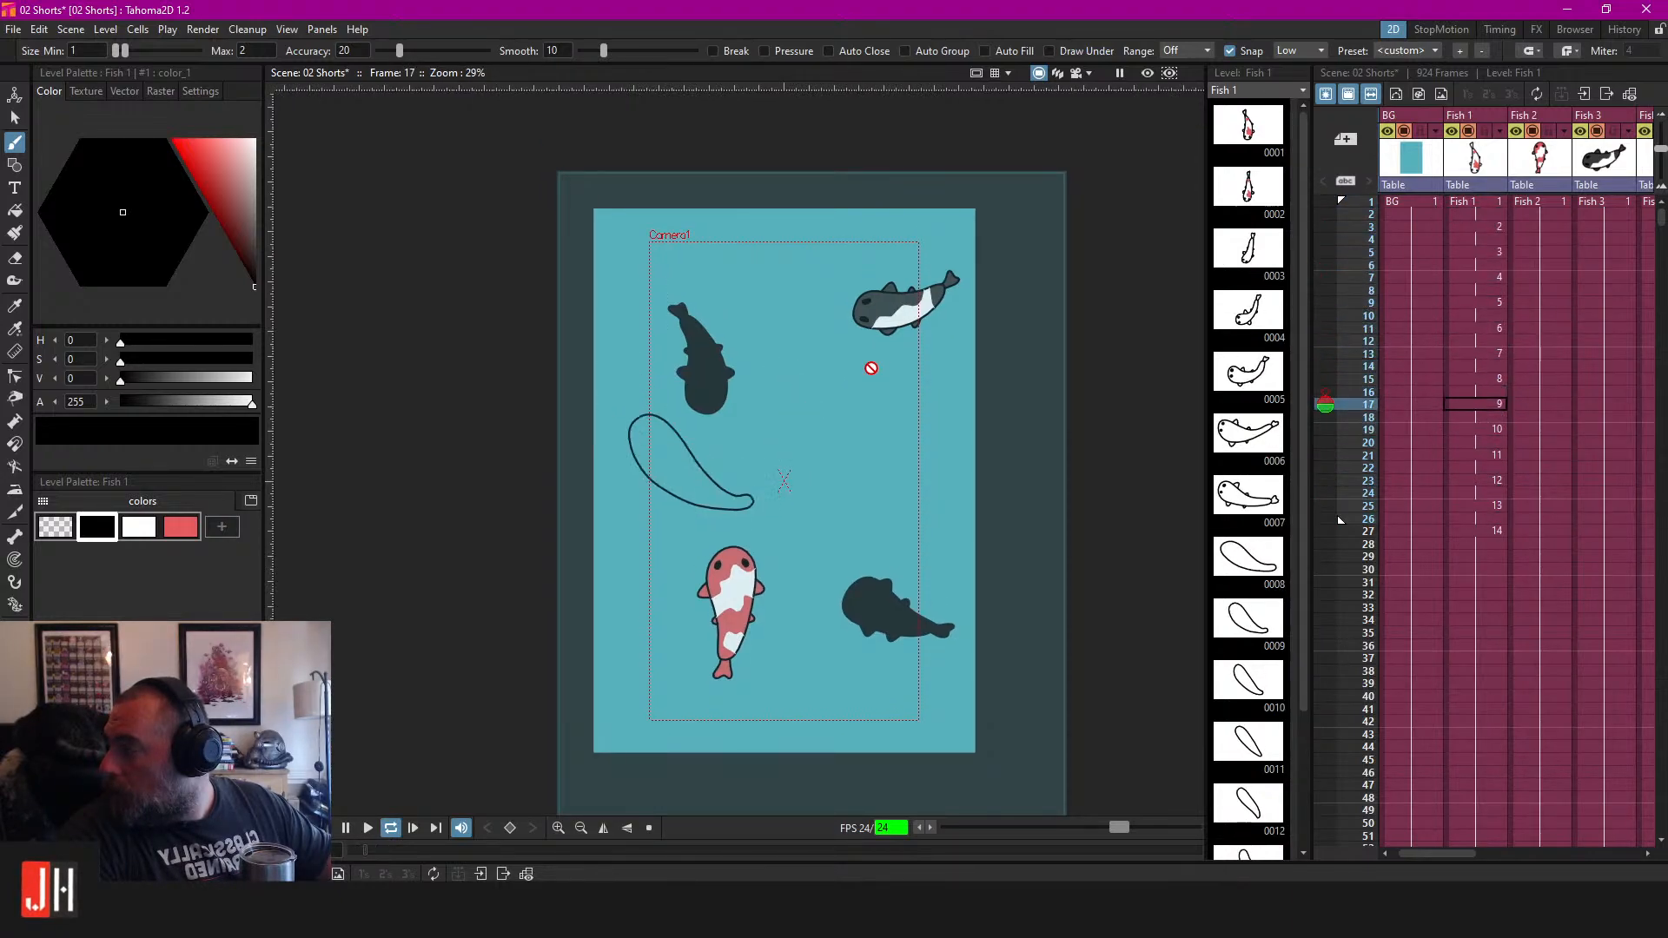
Stop the playback, then draw a closed wavy shape across the white koi at frame 1 of the Ripple level and fill it light blue.
key(p)
drag(1471, 853, 1624, 853)
click(1475, 203)
scroll(720, 456, up, 4)
scroll(718, 467, up, 2)
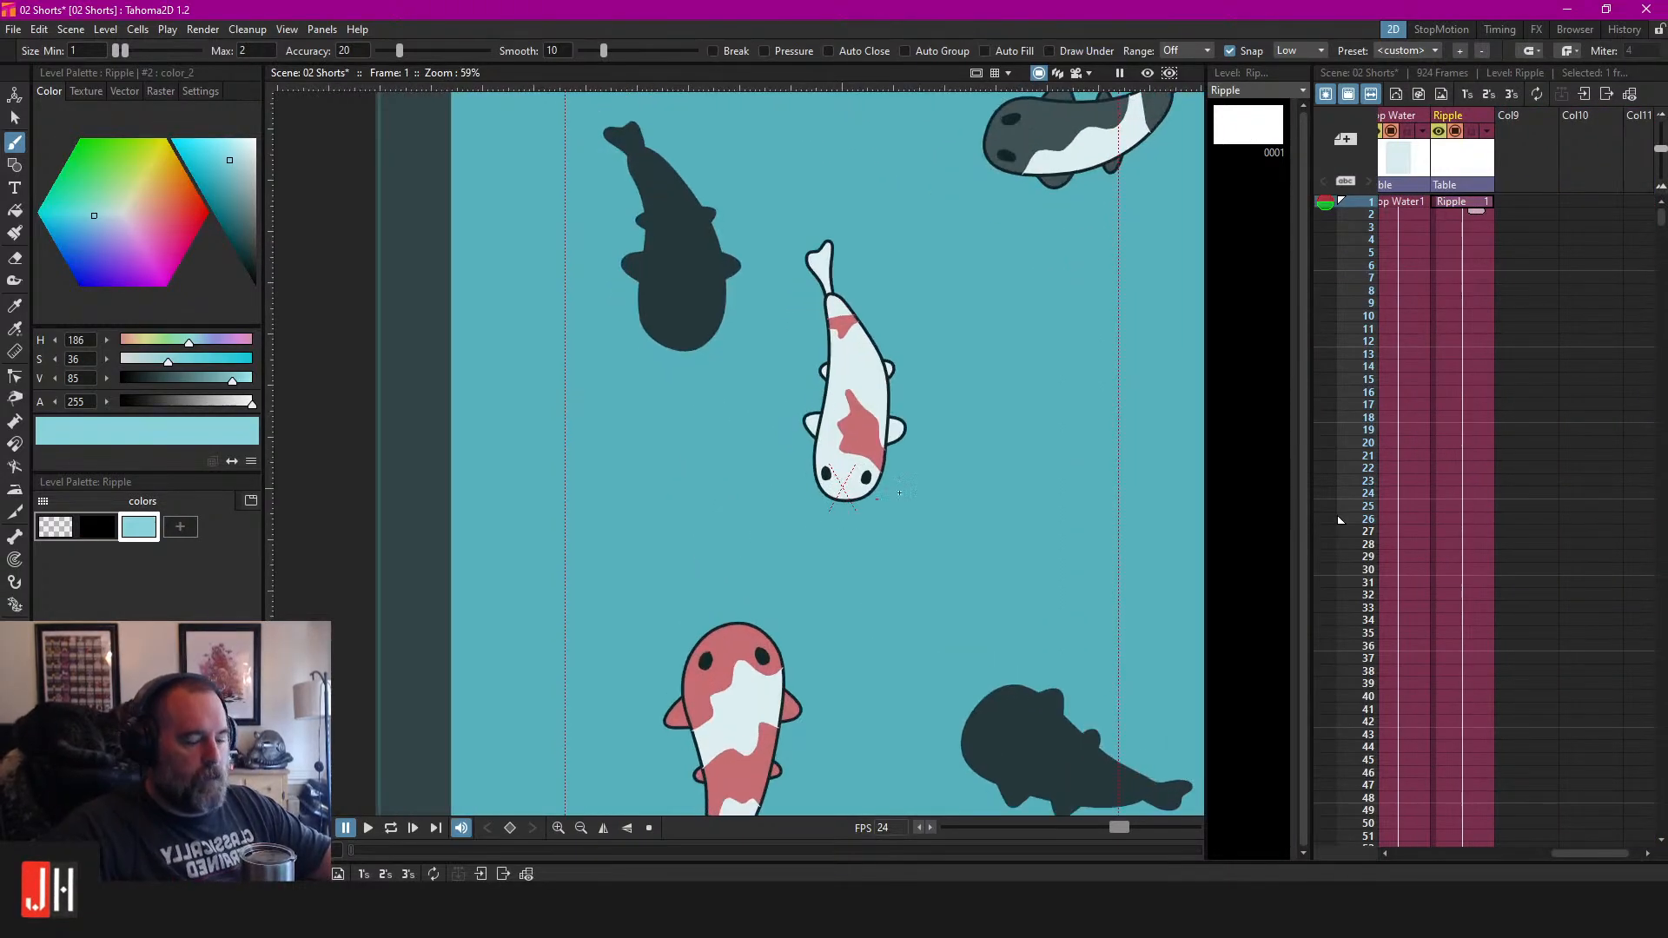
drag(682, 346, 815, 485)
drag(841, 363, 844, 368)
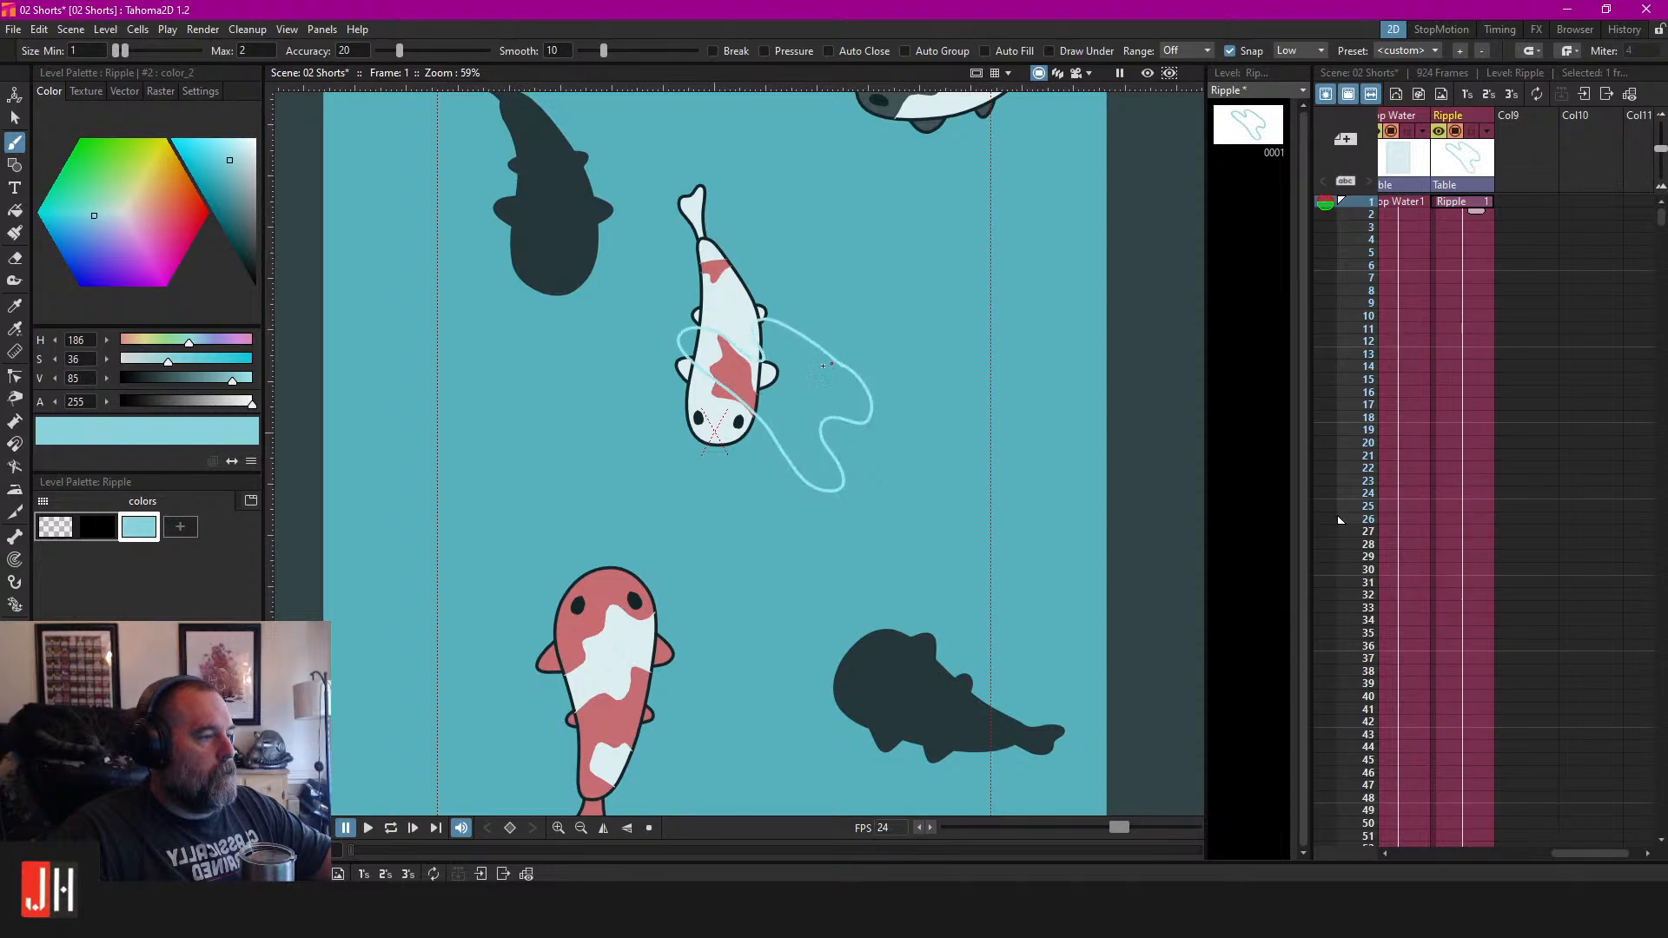
key(f)
click(808, 364)
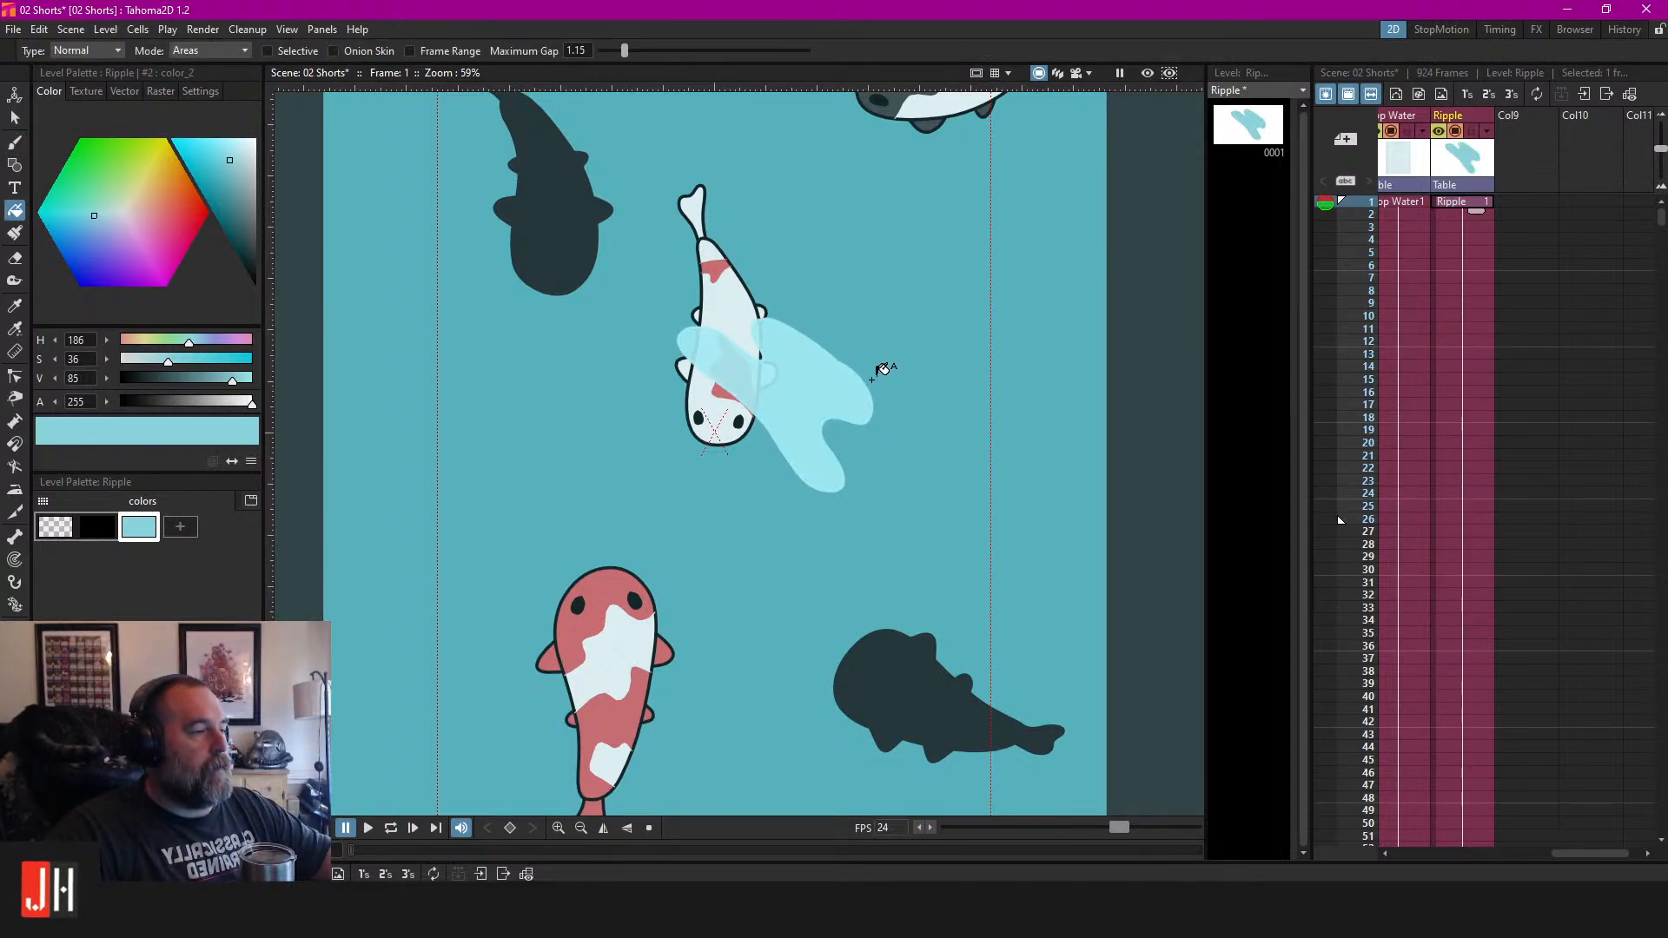
Delete the filled test shape from the Ripple level.
key(s)
click(838, 368)
key(Delete)
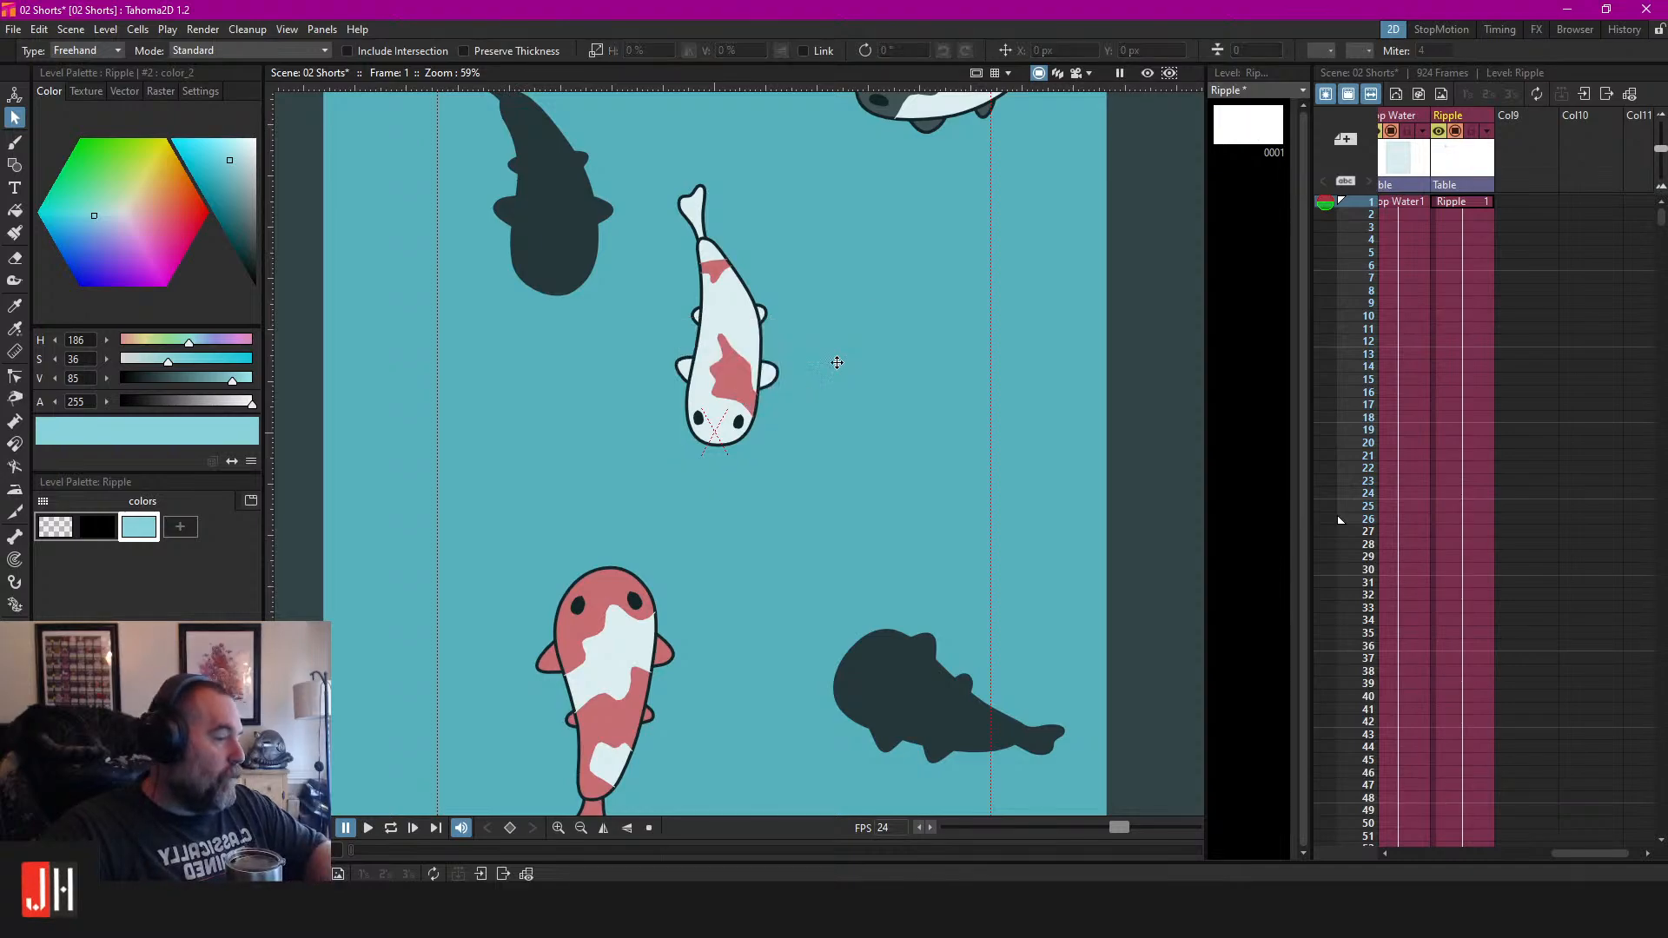
Save the scene and return to the Fish 1 drawing at frame 25.
drag(1578, 854, 1418, 841)
key(ctrl+s)
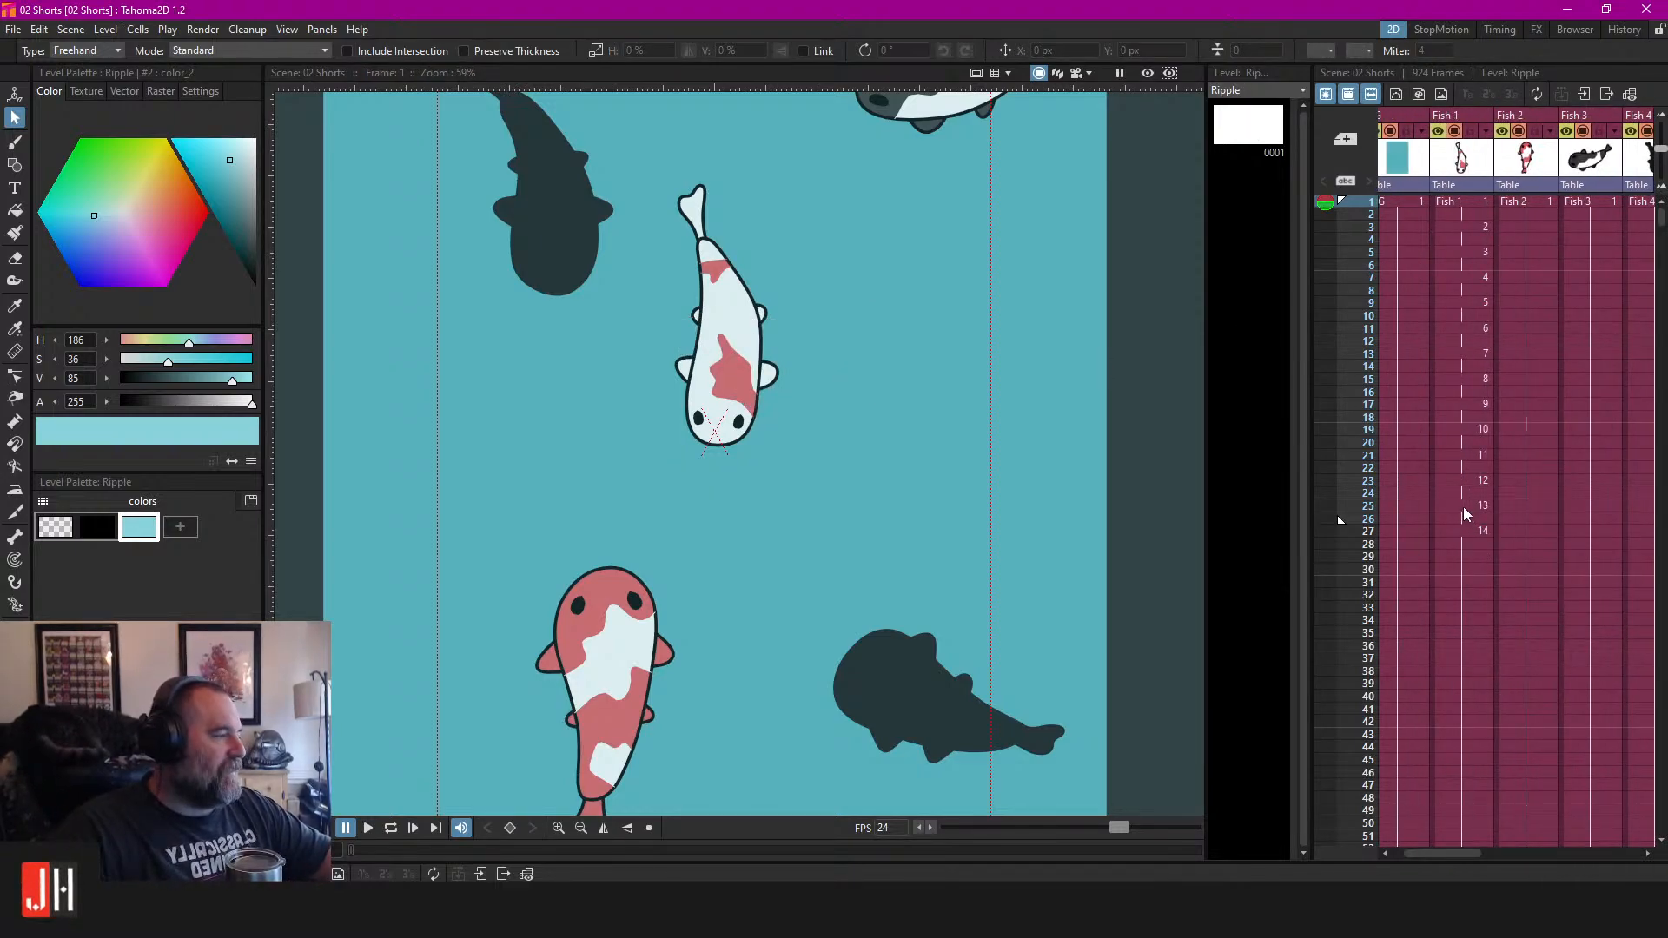
click(1463, 508)
scroll(706, 404, down, 2)
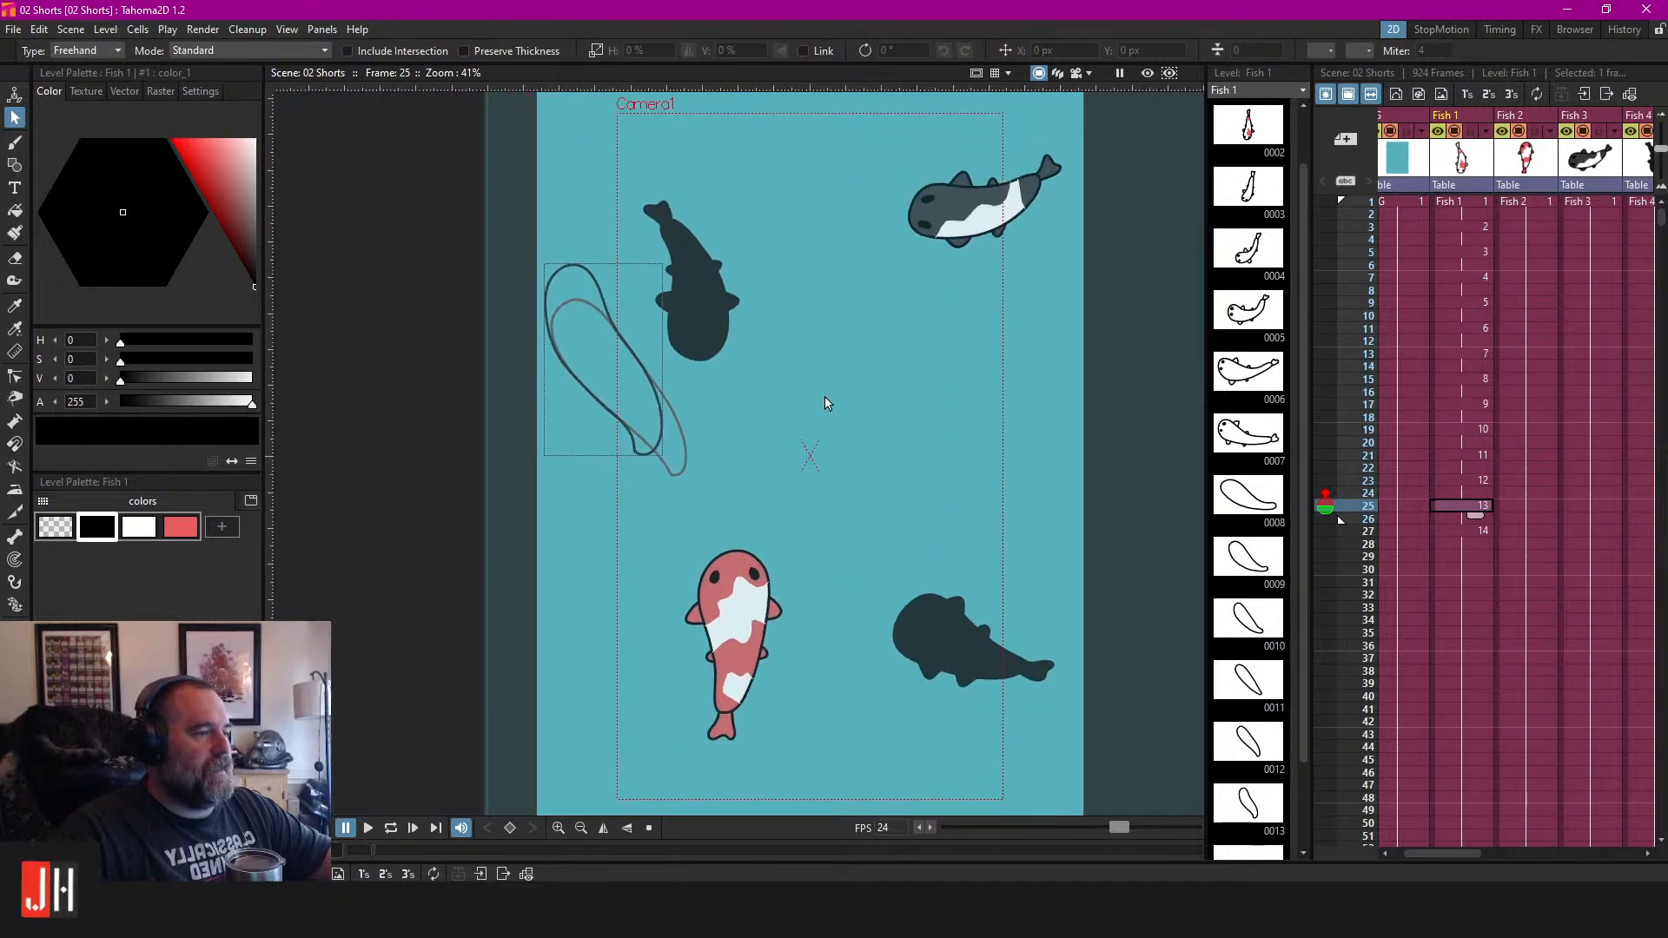
scroll(782, 402, up, 3)
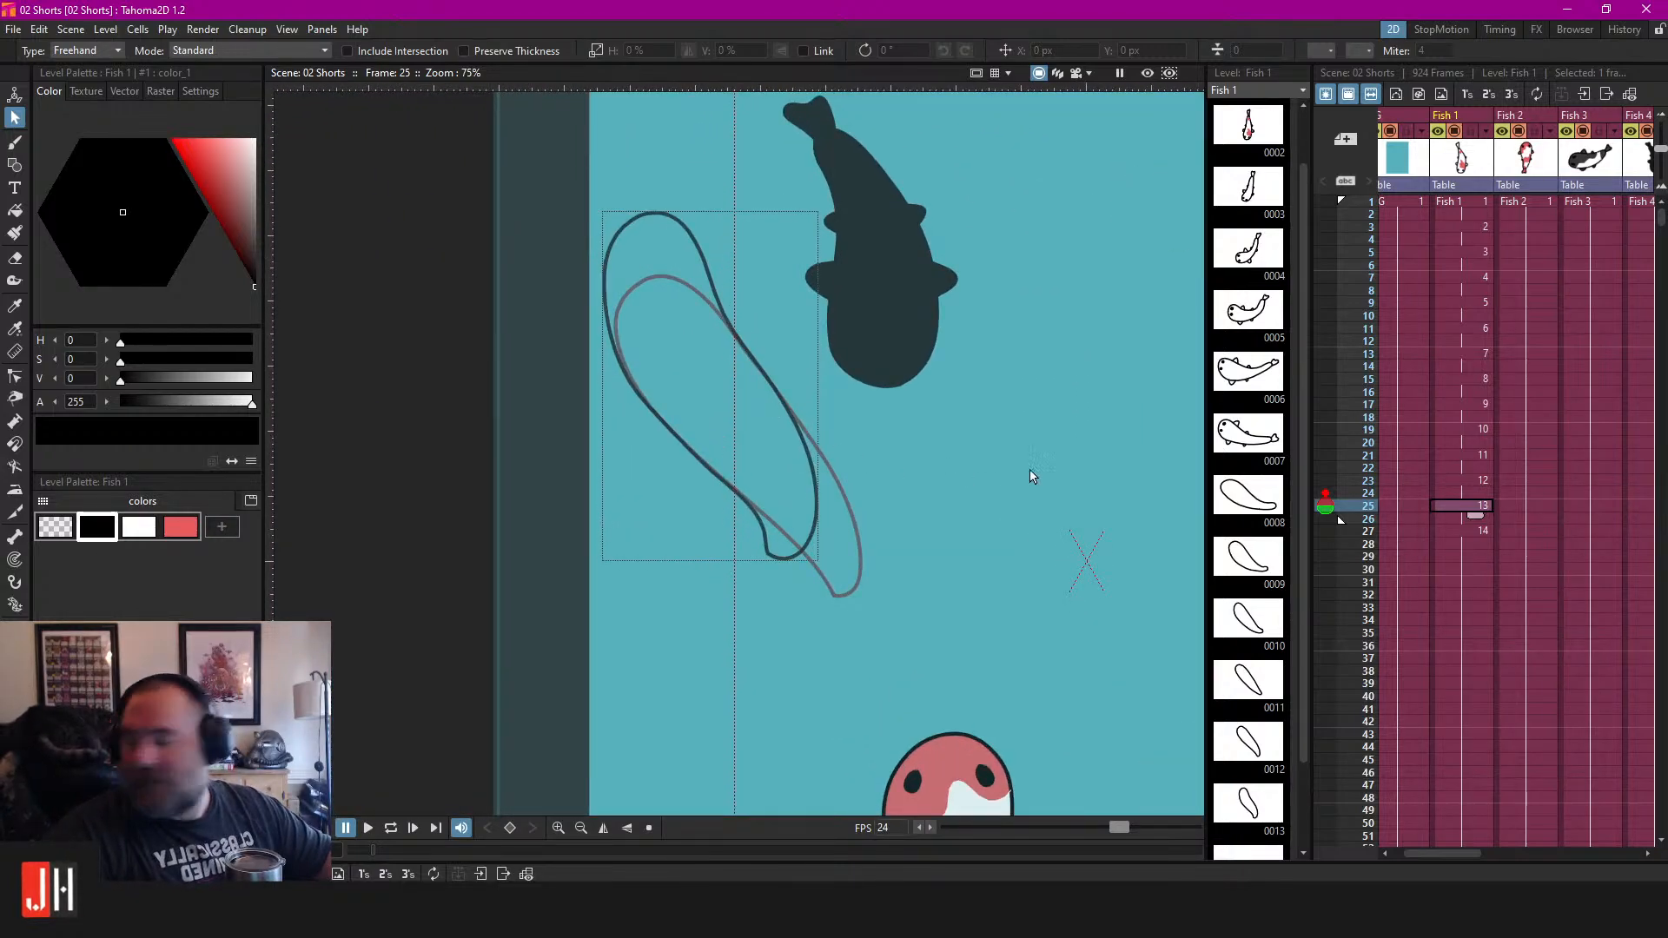
Go to the drawing at frame 27 of Fish 1 with the Brush tool ready for outlining.
click(1459, 530)
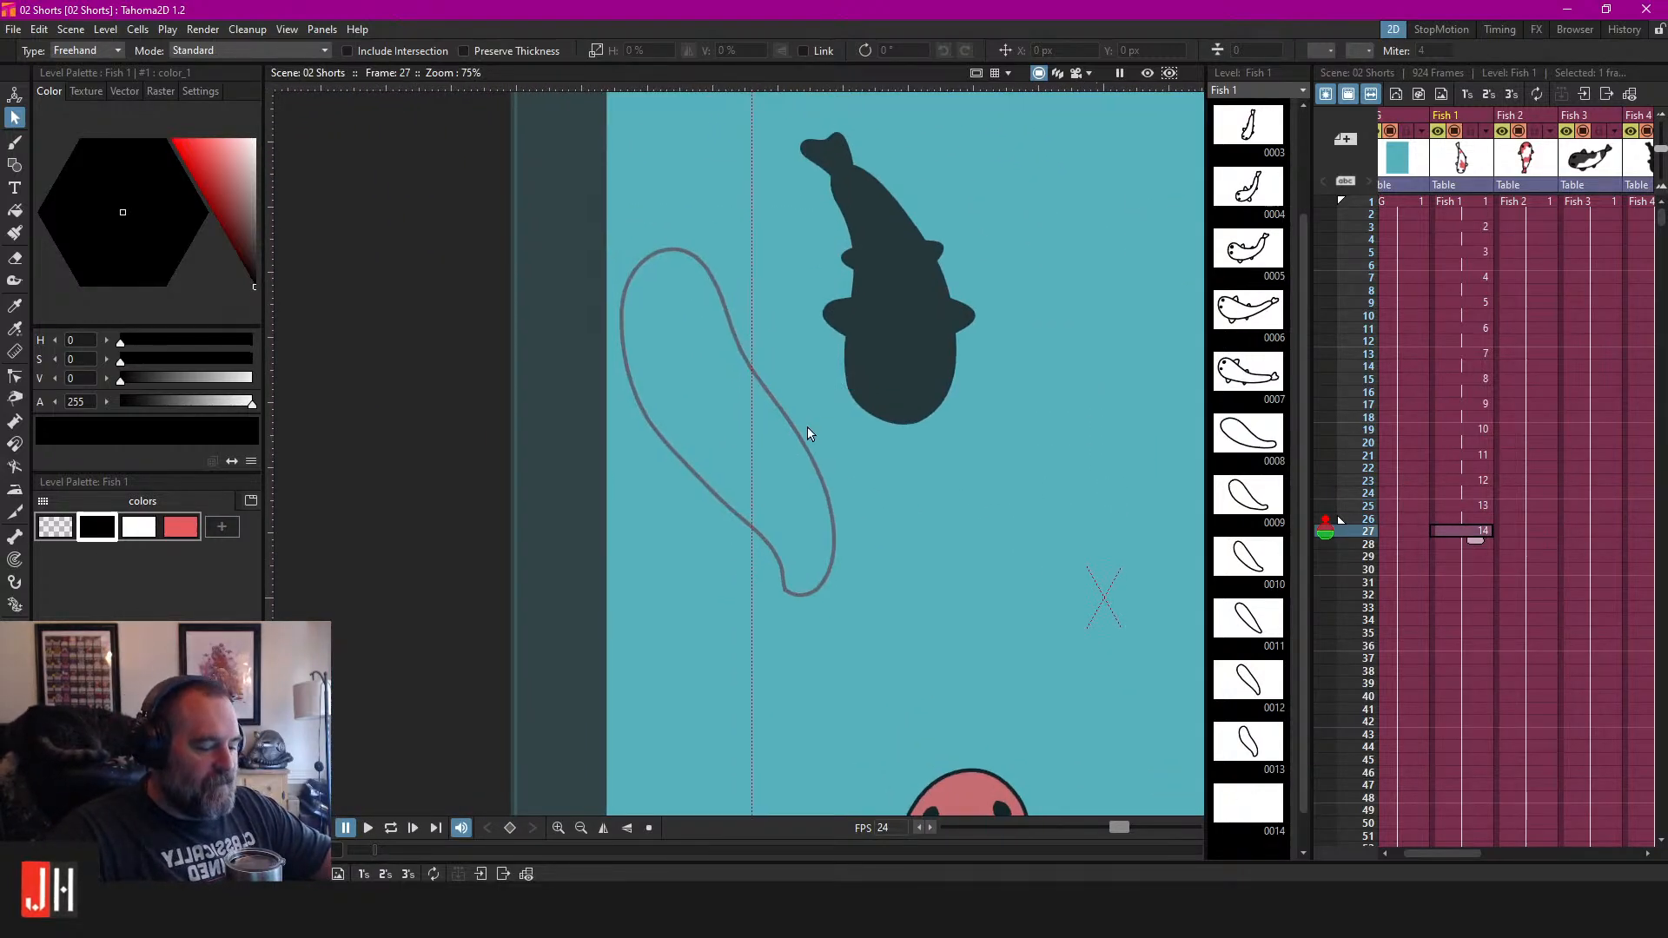
key(b)
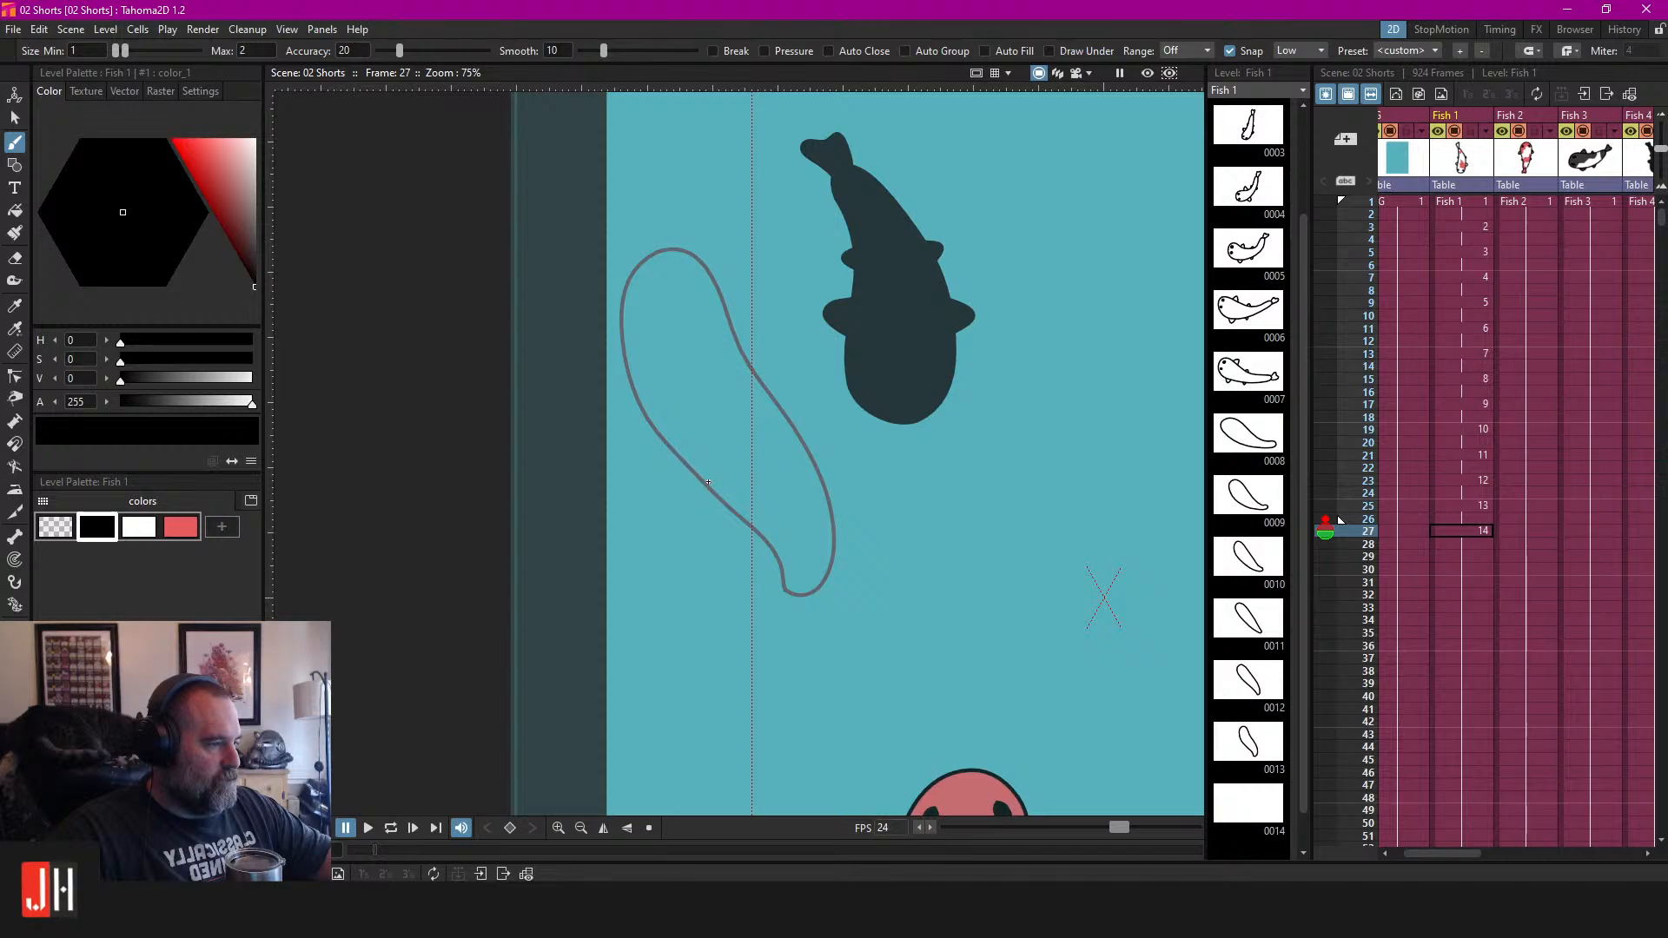
key(ctrl+z)
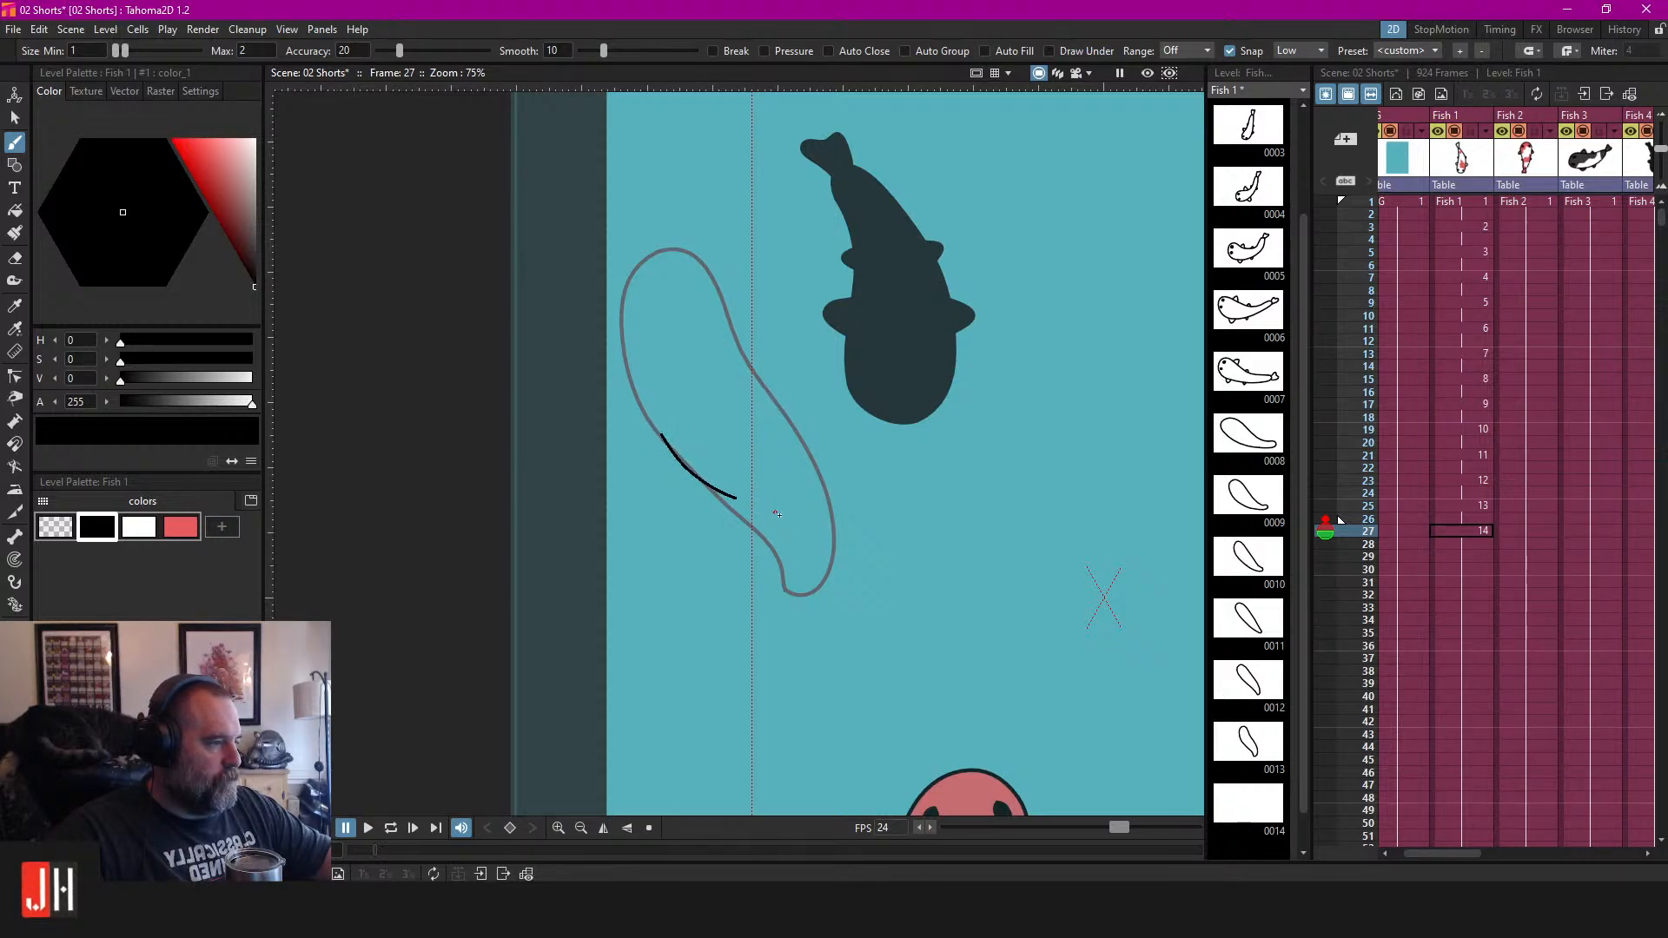
key(ctrl+z)
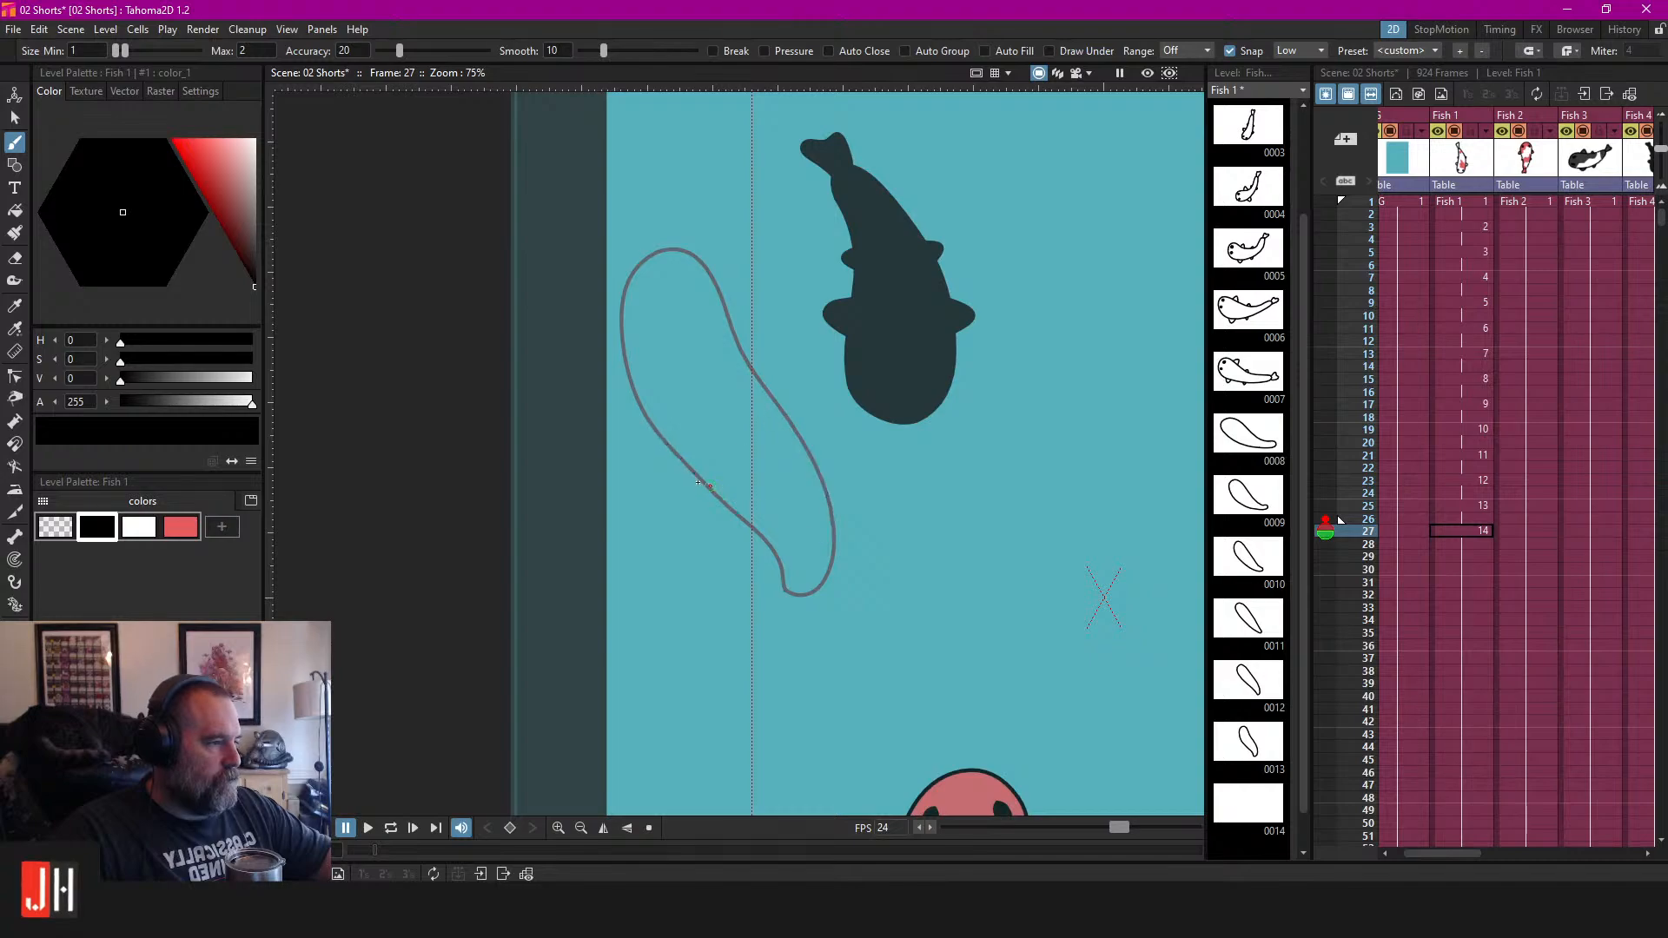
key(ctrl+z)
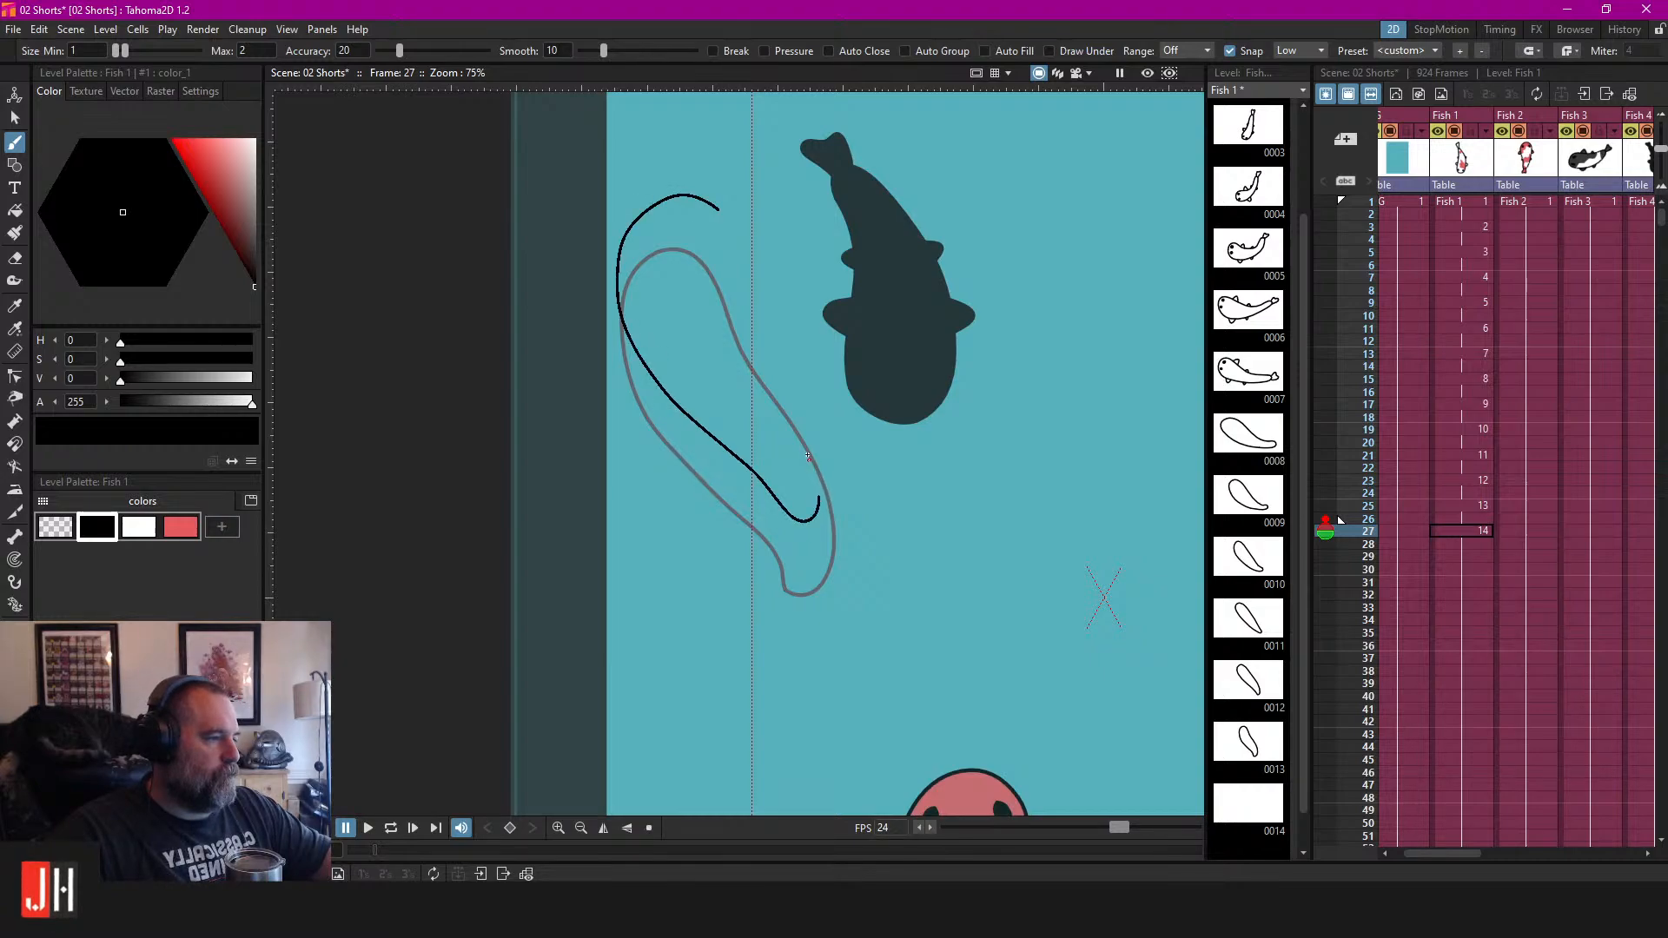
drag(718, 210, 717, 241)
drag(808, 272, 850, 325)
key(ctrl+z)
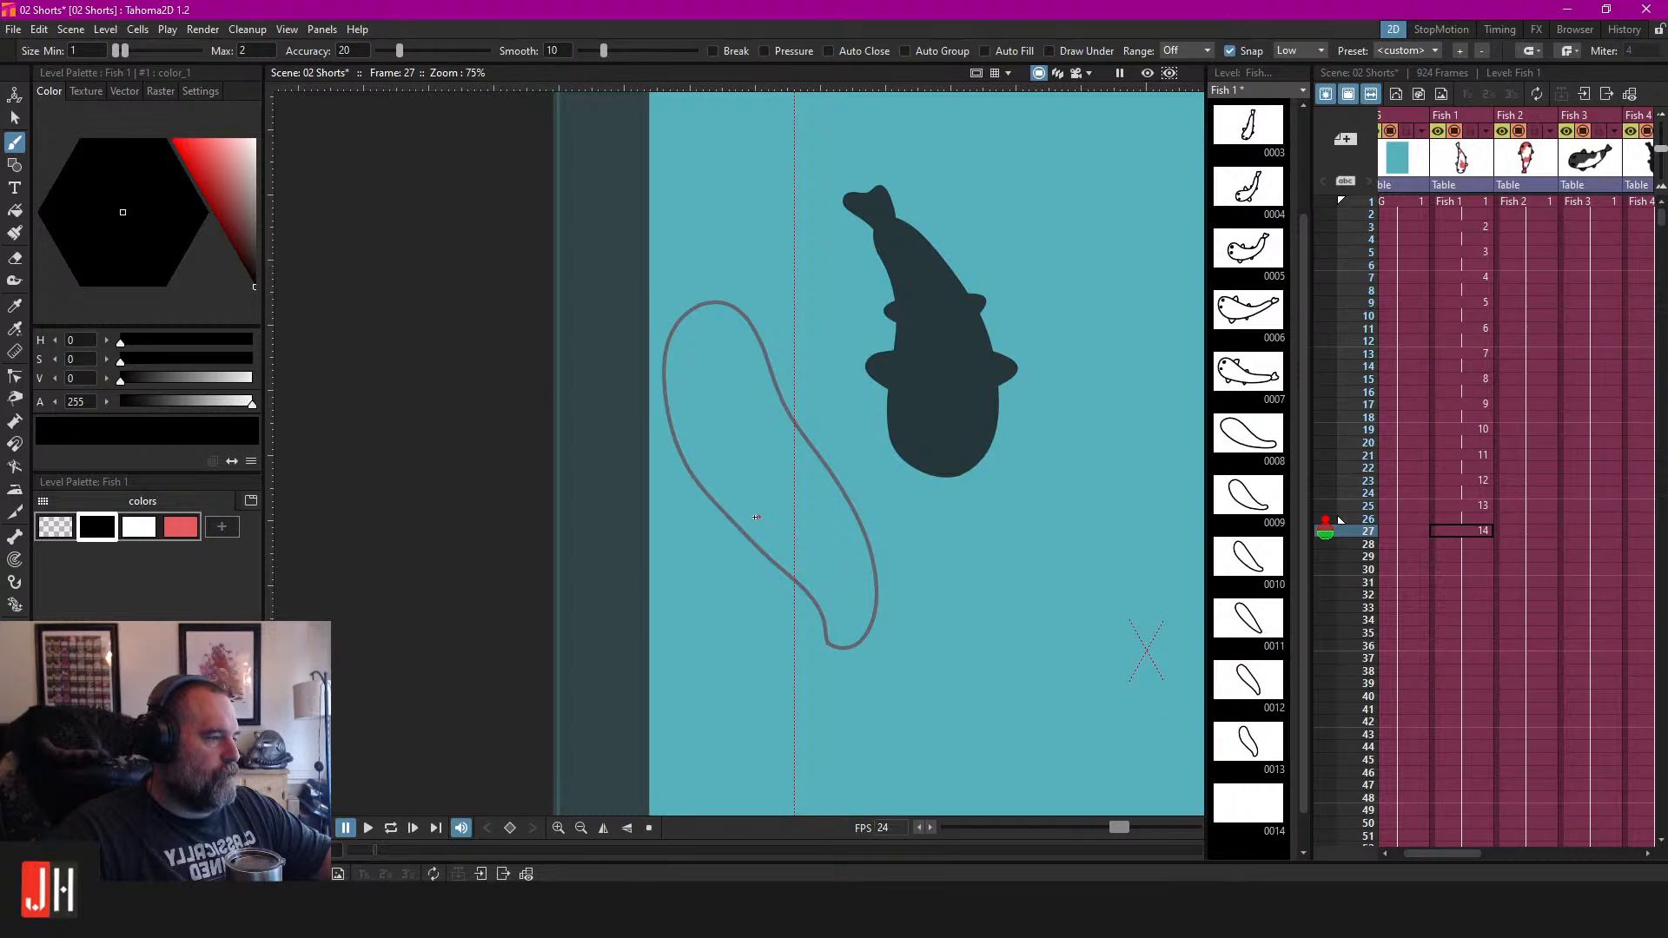
drag(863, 522, 865, 509)
key(ctrl+z)
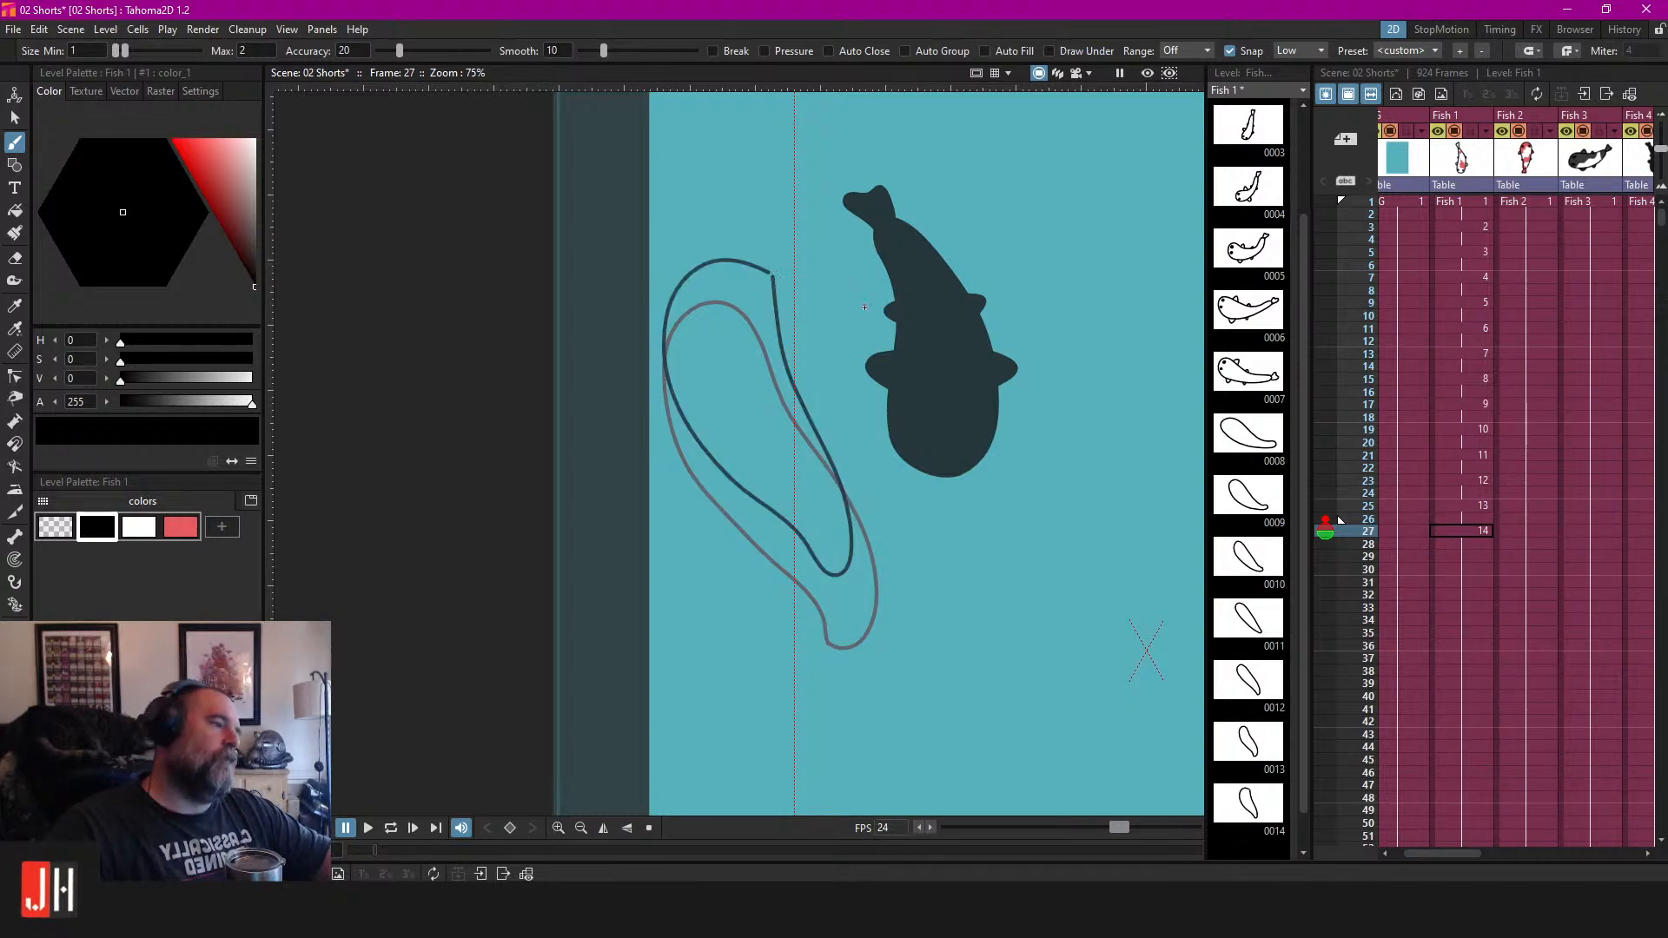
scroll(844, 552, up, 2)
key(ctrl+z)
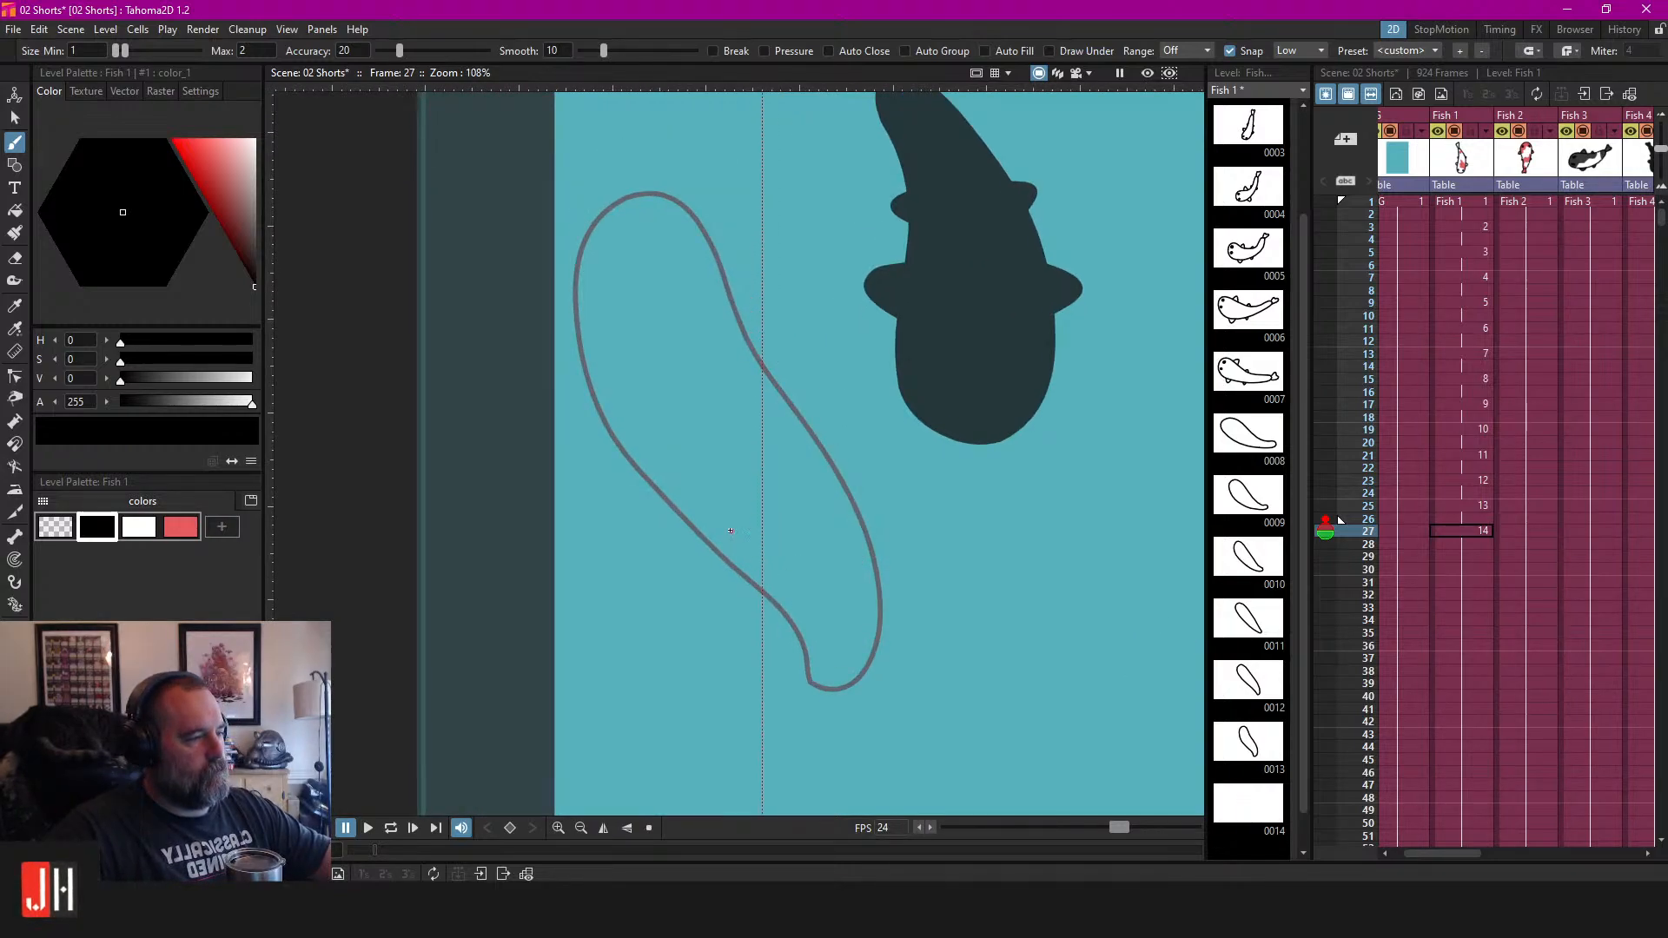
key(ctrl+z)
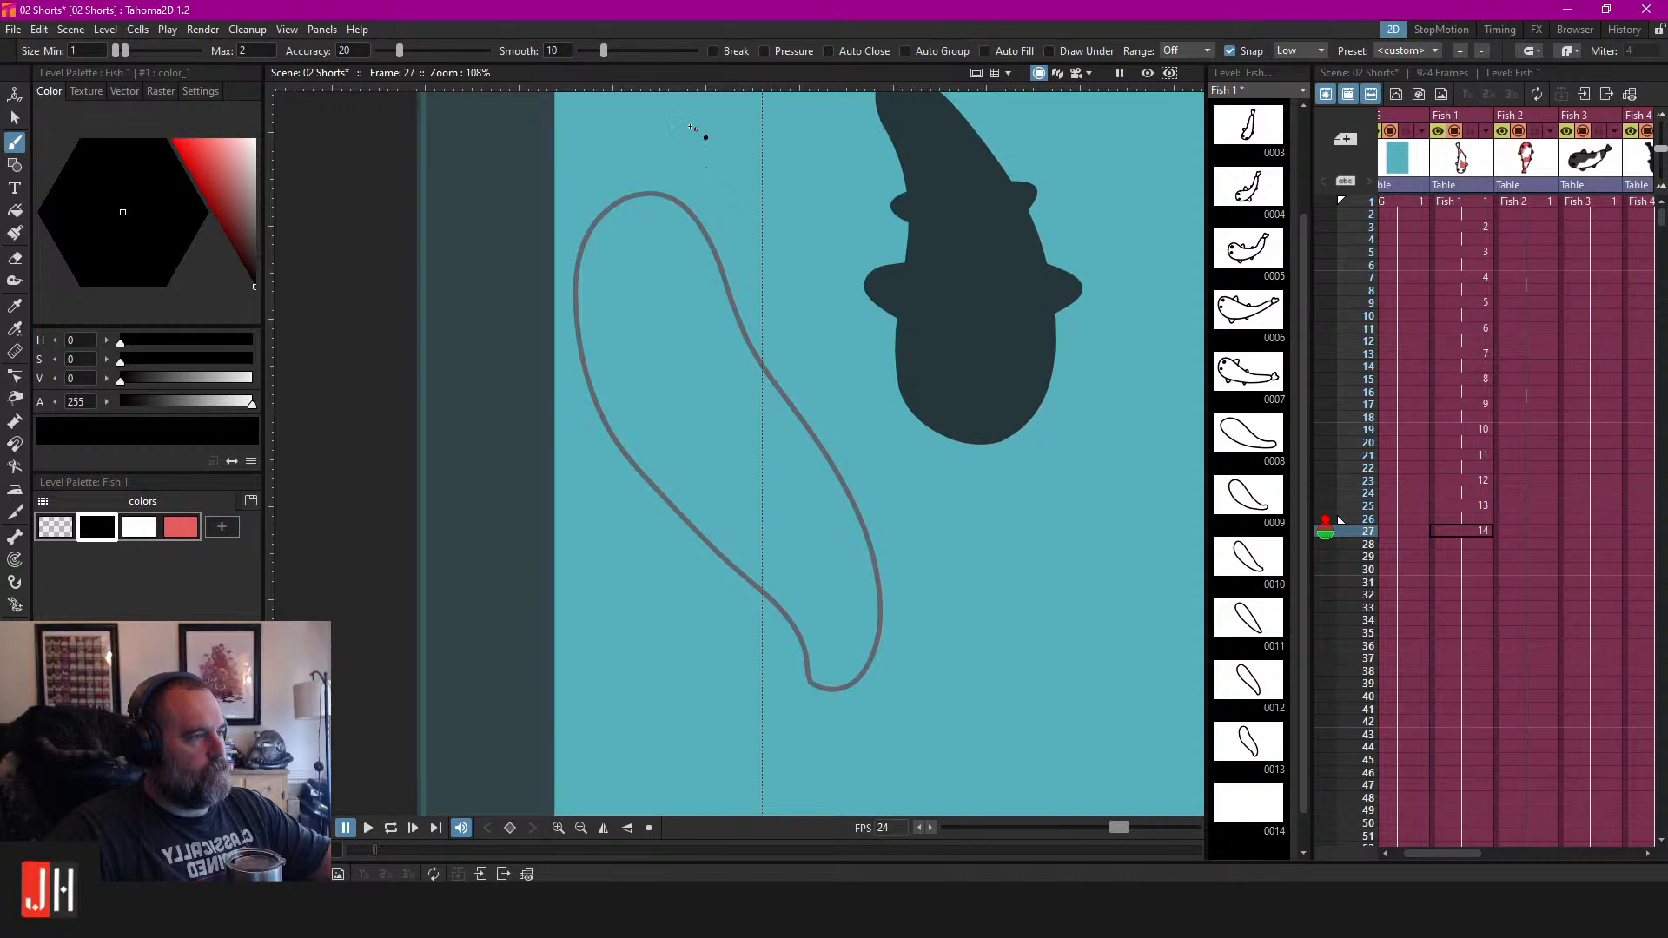
Draw a closed, curved koi body outline at frame 27, with the head slightly above the previous pose's onion skin.
mouse_move(591, 160)
mouse_down()
mouse_move(565, 252)
mouse_move(580, 368)
mouse_move(812, 590)
mouse_move(847, 588)
mouse_move(860, 541)
mouse_move(825, 463)
mouse_move(758, 396)
mouse_move(697, 253)
mouse_up()
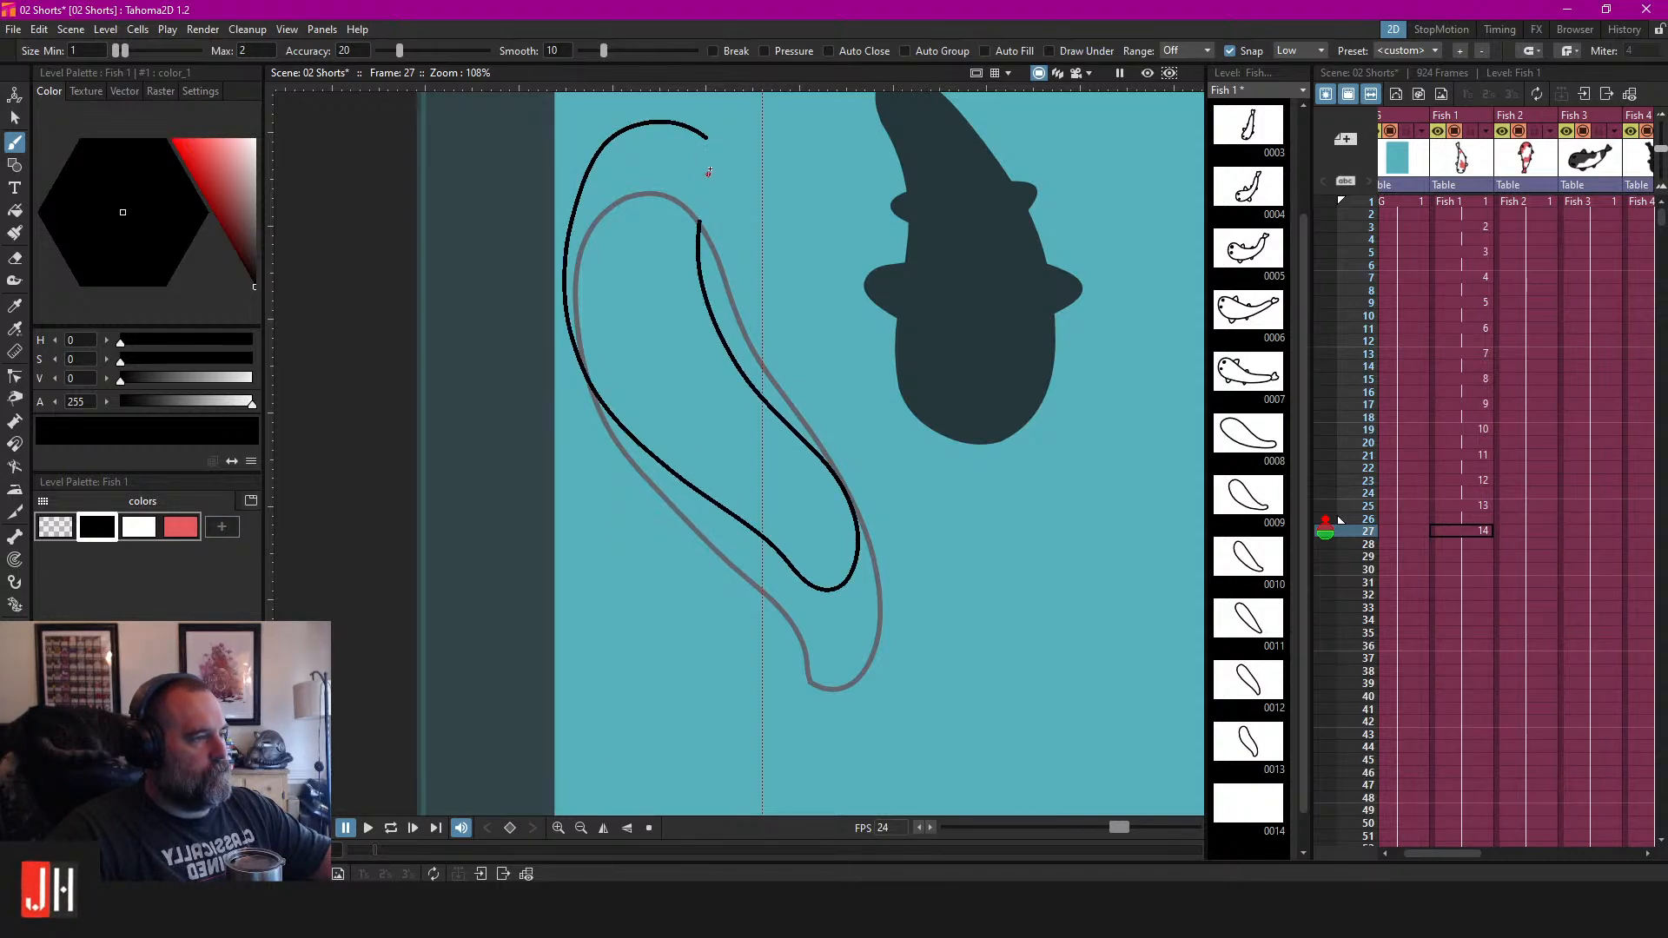
drag(706, 138, 705, 137)
scroll(714, 233, down, 7)
scroll(757, 408, up, 8)
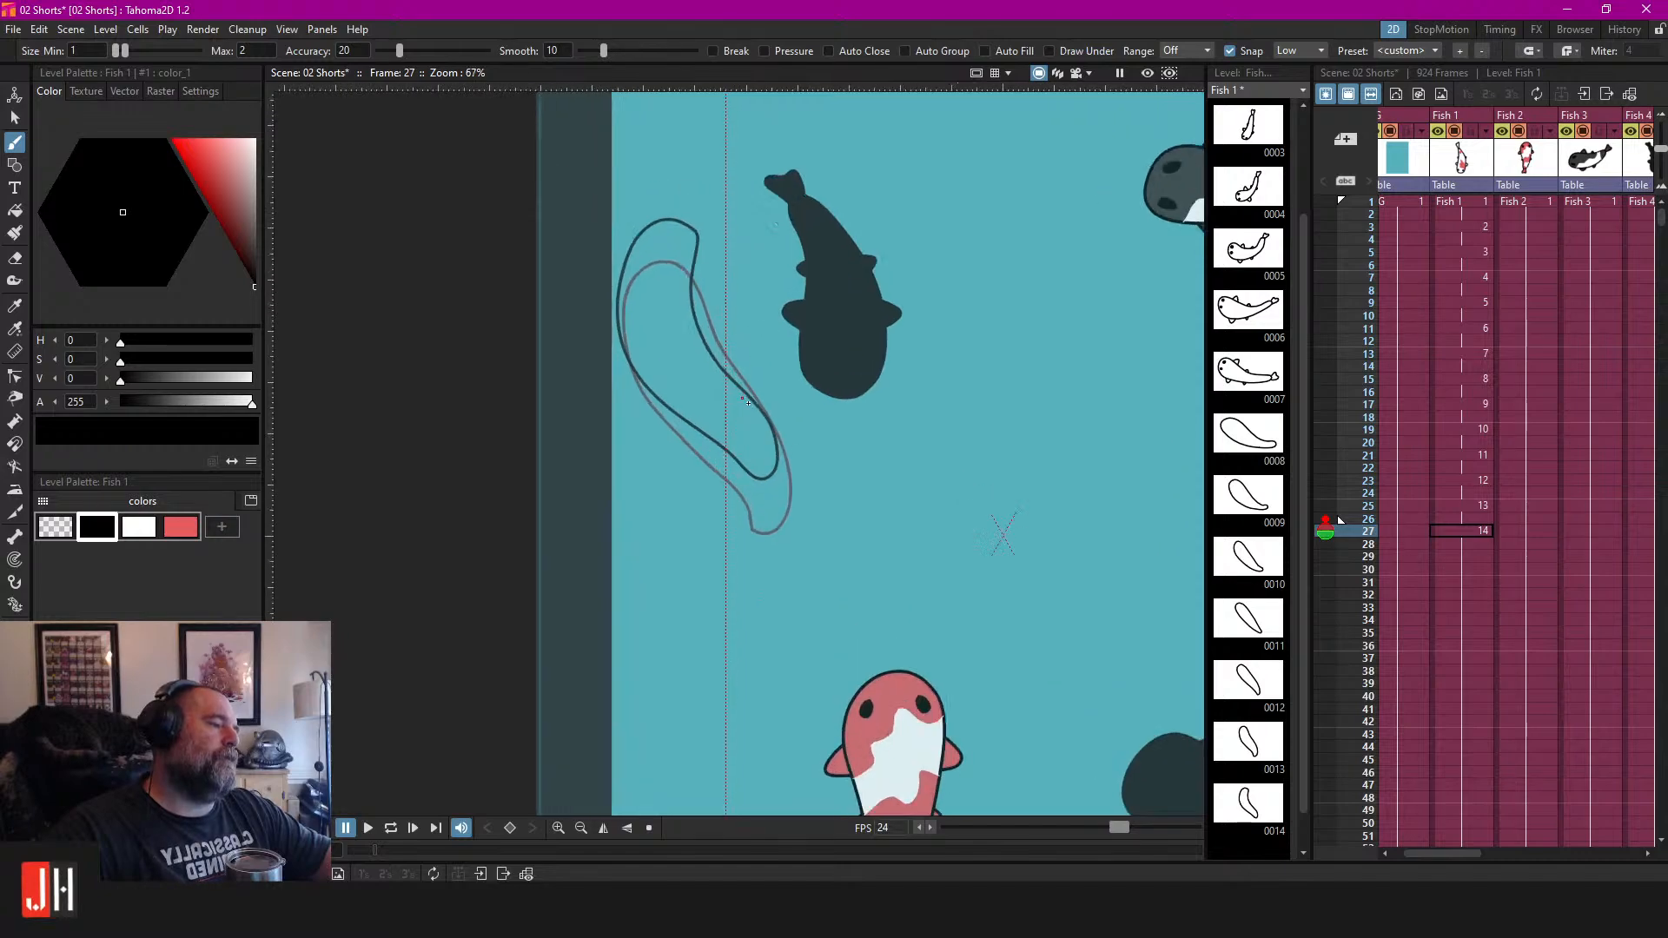
Move the frame 27 body outline about 27 px down and 10 px to the left.
key(s)
drag(761, 382, 762, 413)
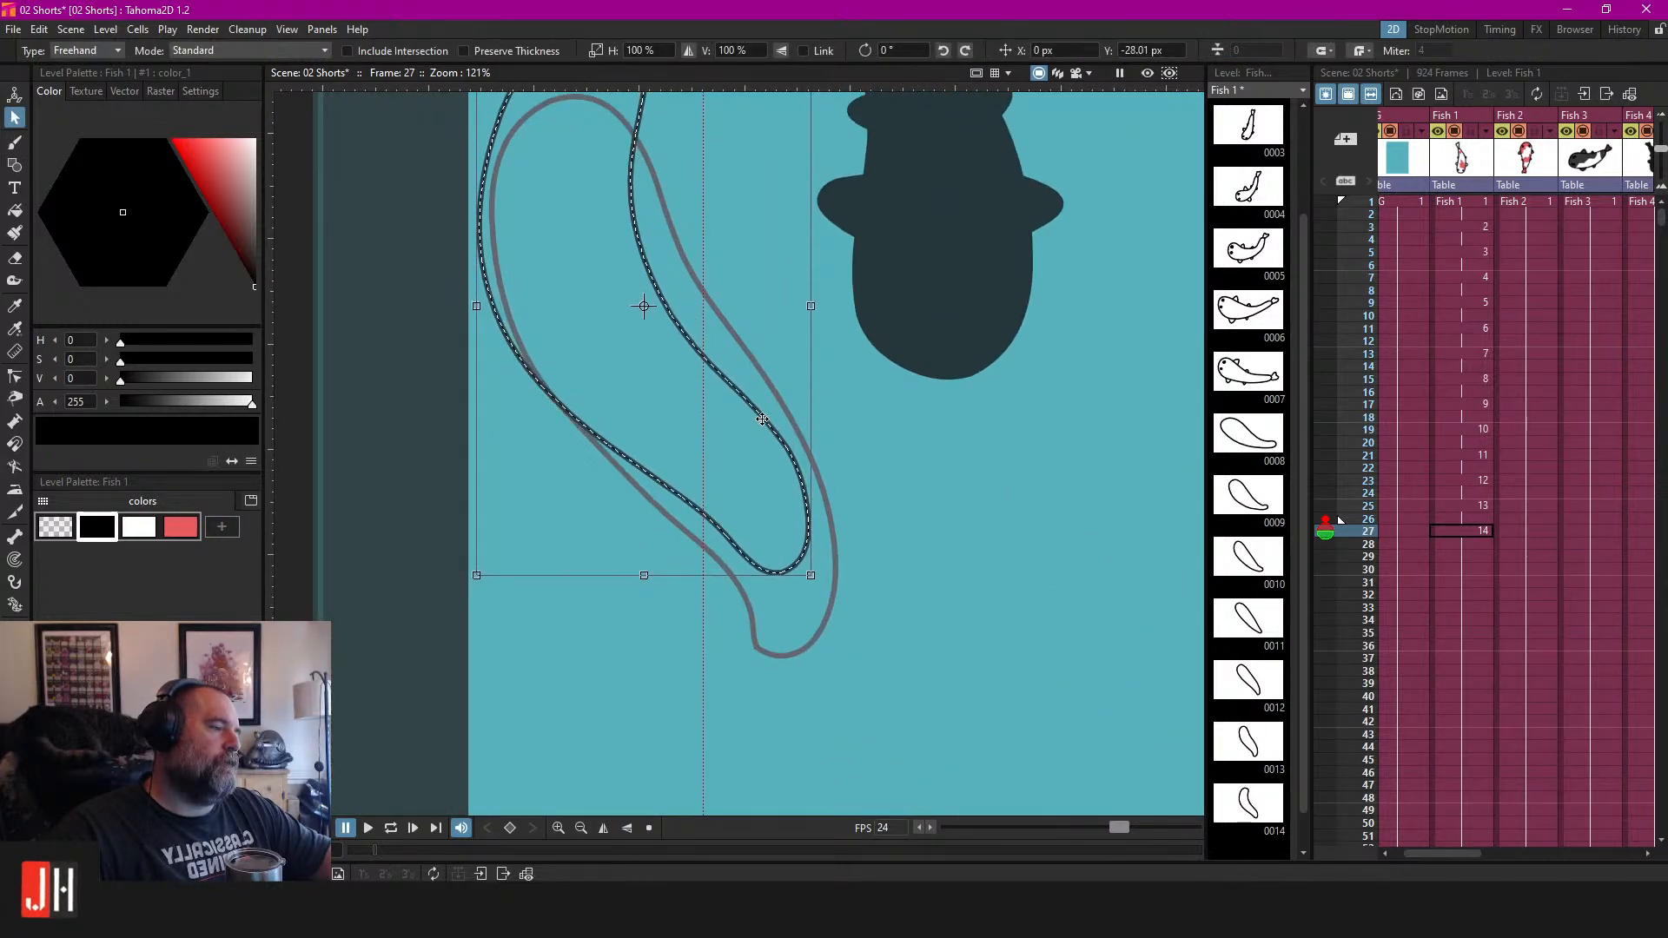
scroll(770, 413, down, 4)
scroll(821, 487, up, 2)
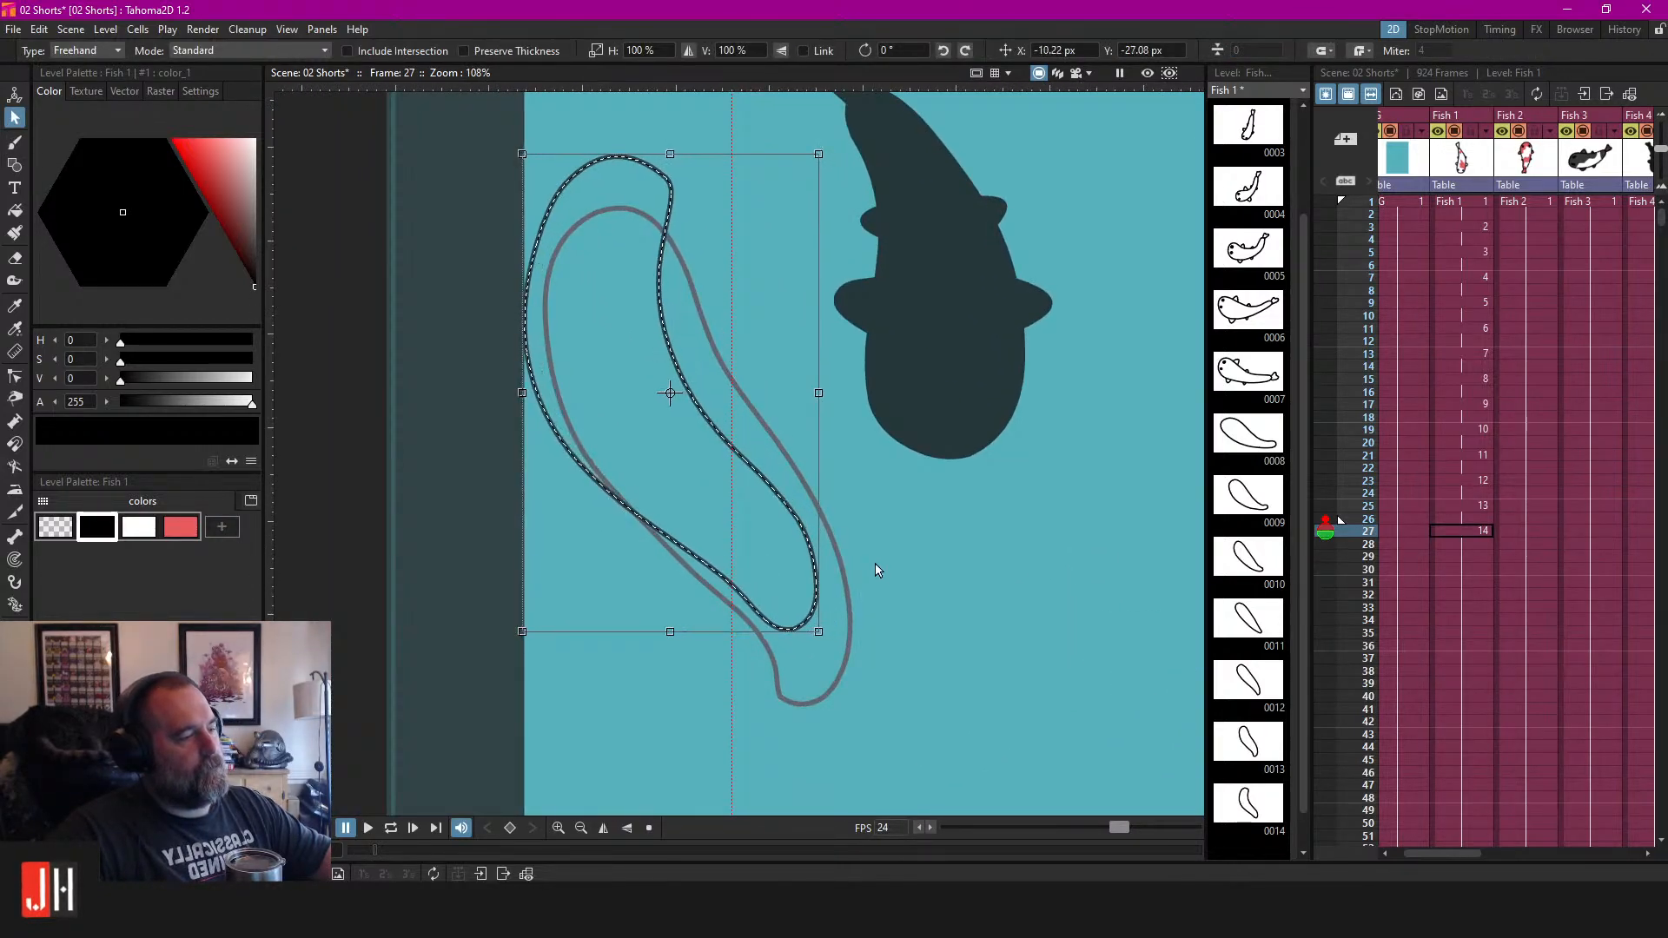
Reshape the inner curve near the tail end of the frame 27 outline by moving a control point.
key(k)
key(c)
scroll(808, 542, up, 2)
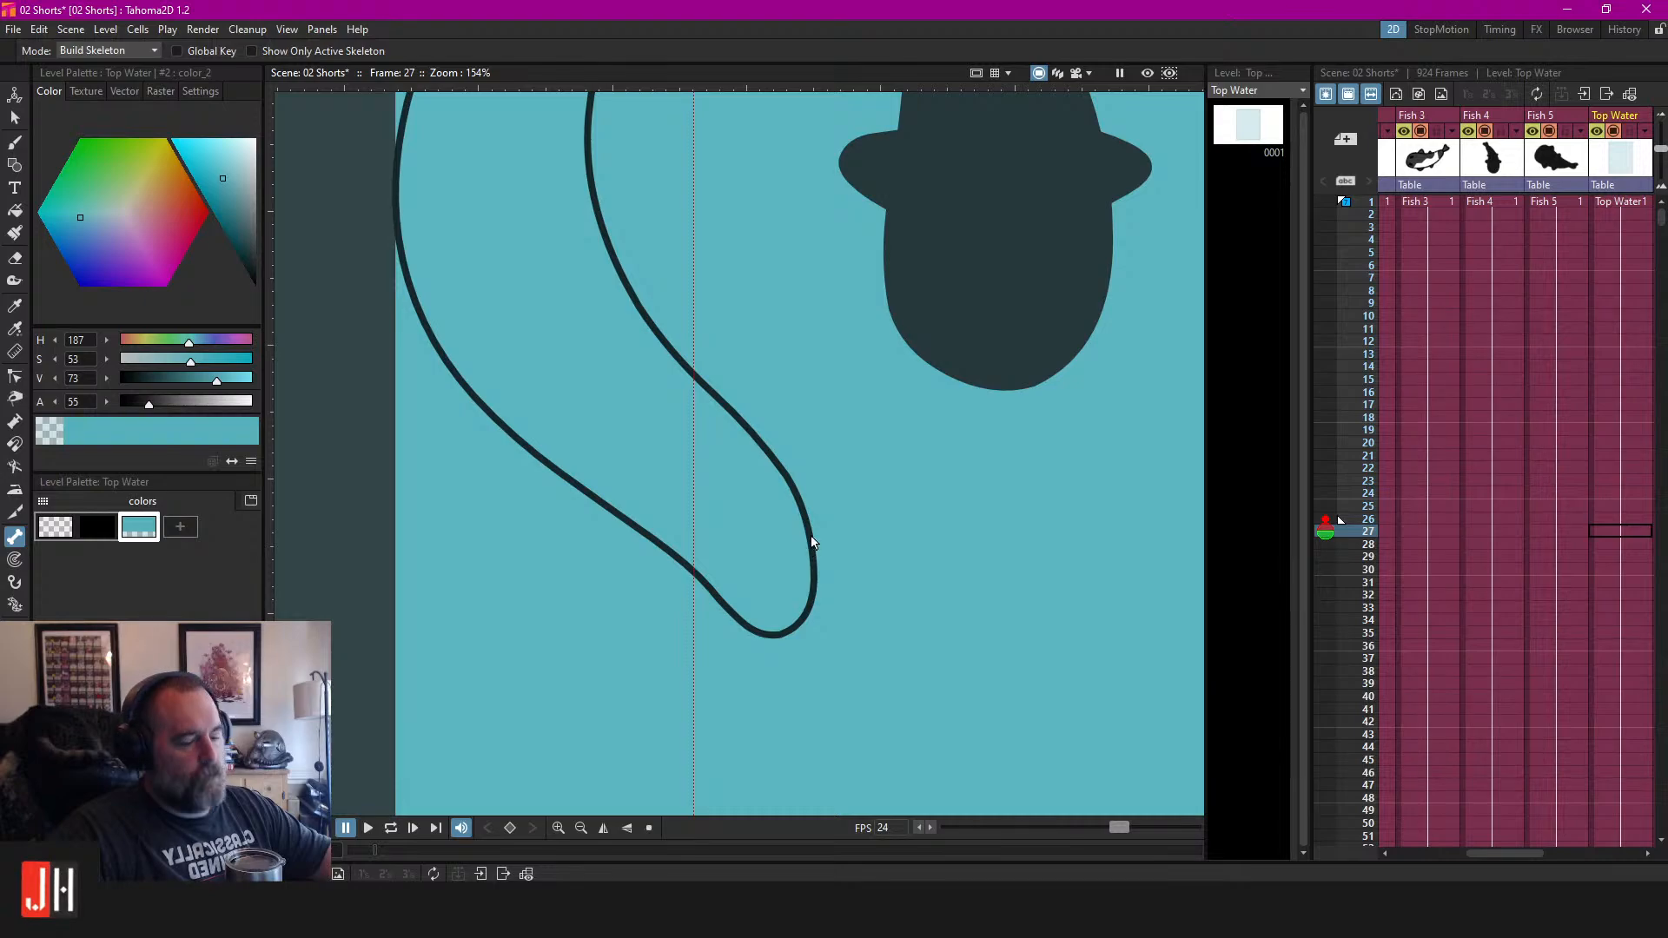
click(811, 528)
drag(786, 476, 774, 484)
click(927, 456)
scroll(865, 510, down, 4)
scroll(874, 514, down, 1)
scroll(947, 515, up, 2)
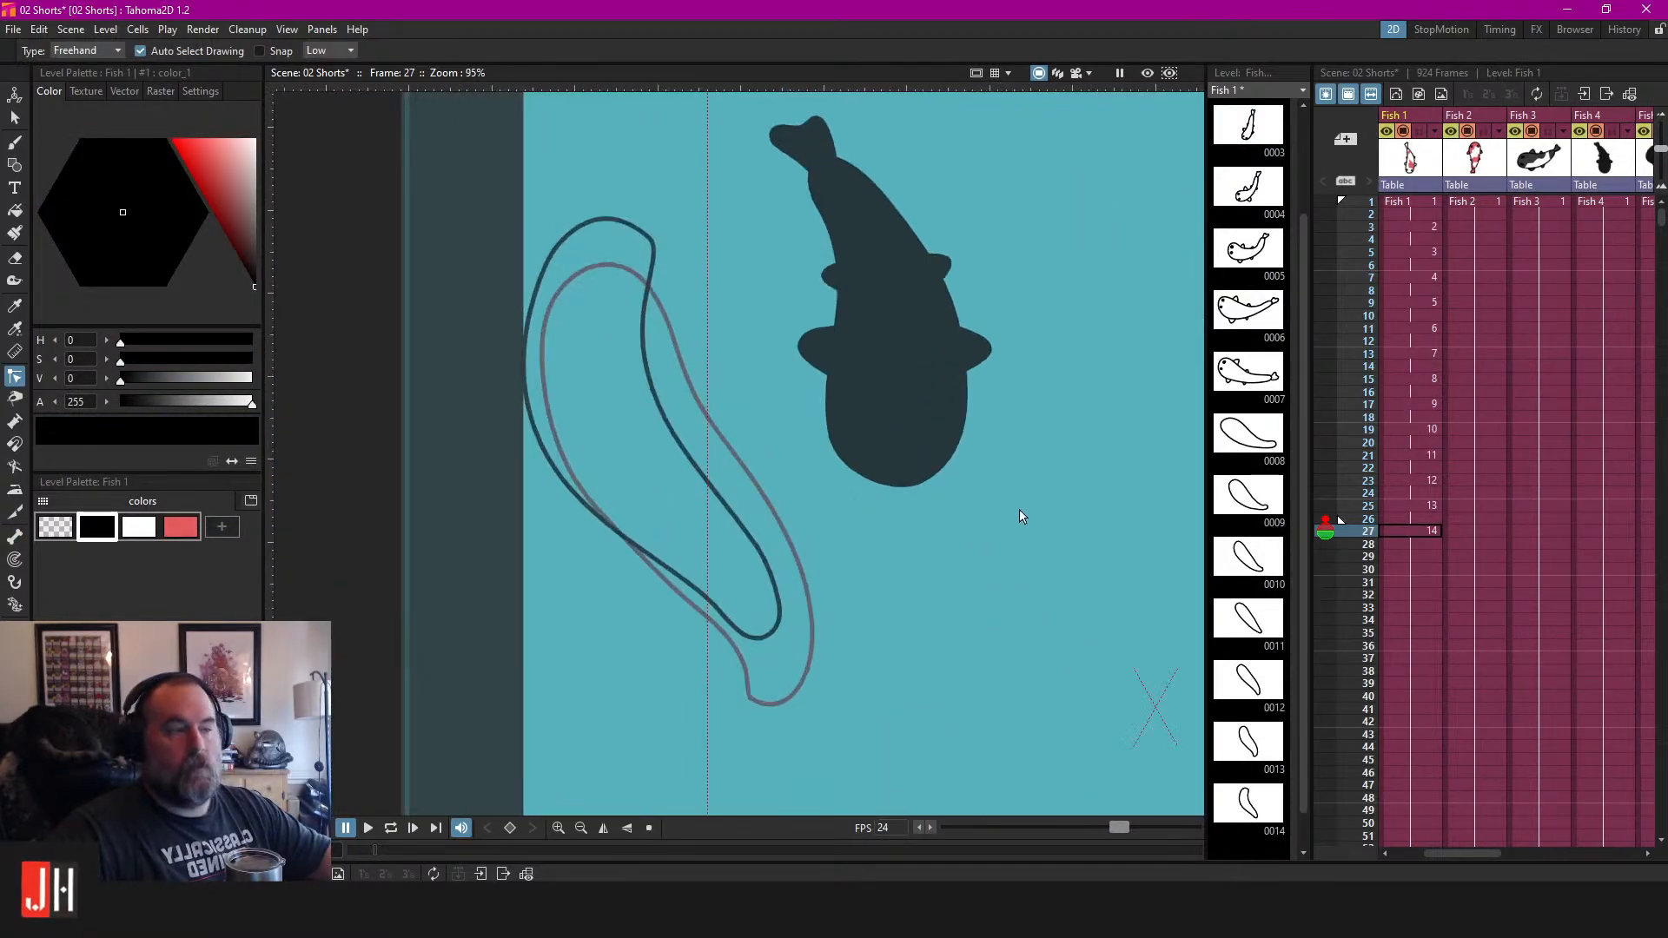
Add a new Fish 1 drawing at frame 29 and outline the body with the head swung upward and the tail curving right.
click(1401, 556)
key(alt+d)
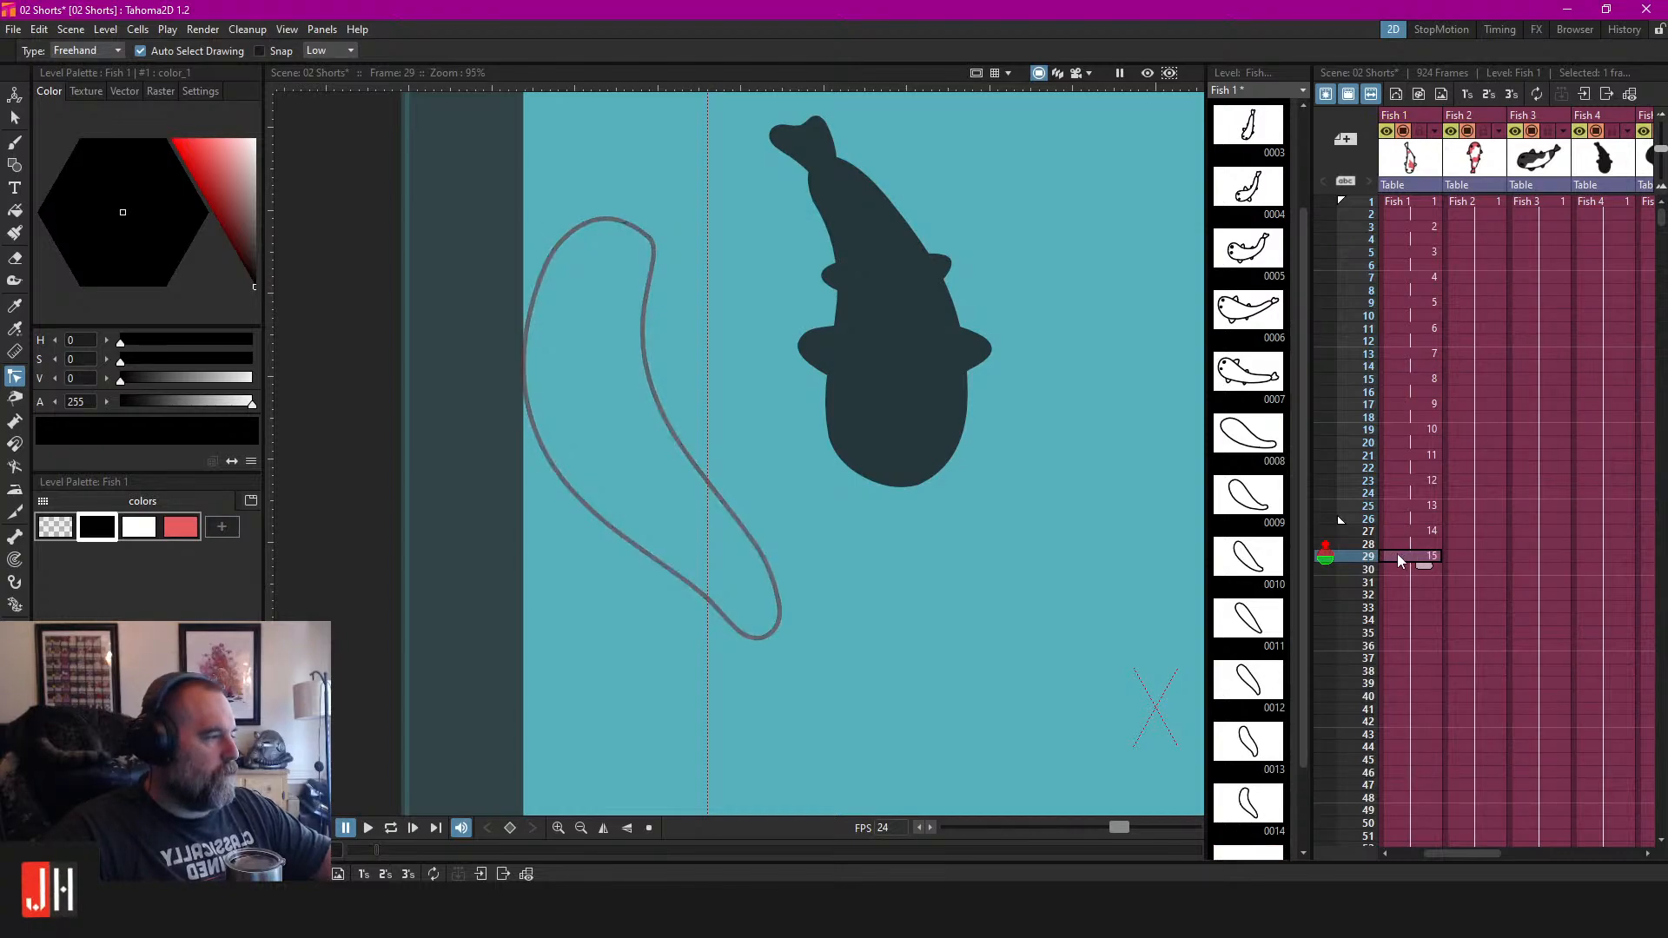
drag(766, 438, 832, 495)
key(b)
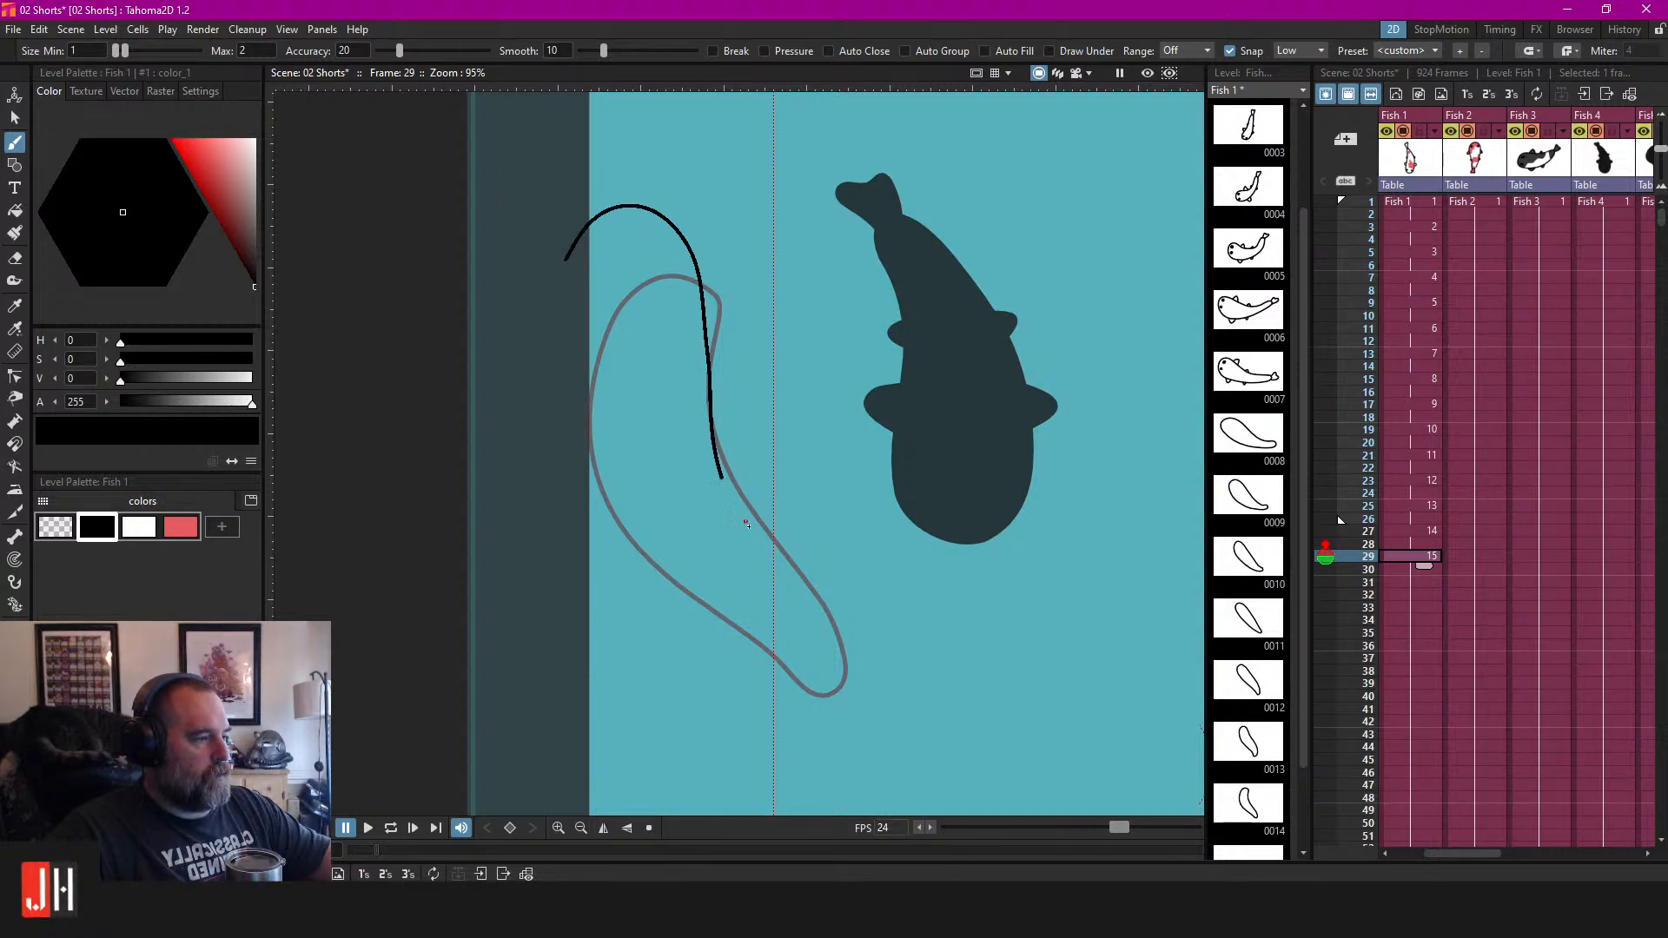
key(ctrl+z)
mouse_move(596, 213)
mouse_down()
mouse_move(687, 258)
mouse_move(697, 507)
mouse_move(734, 551)
mouse_up()
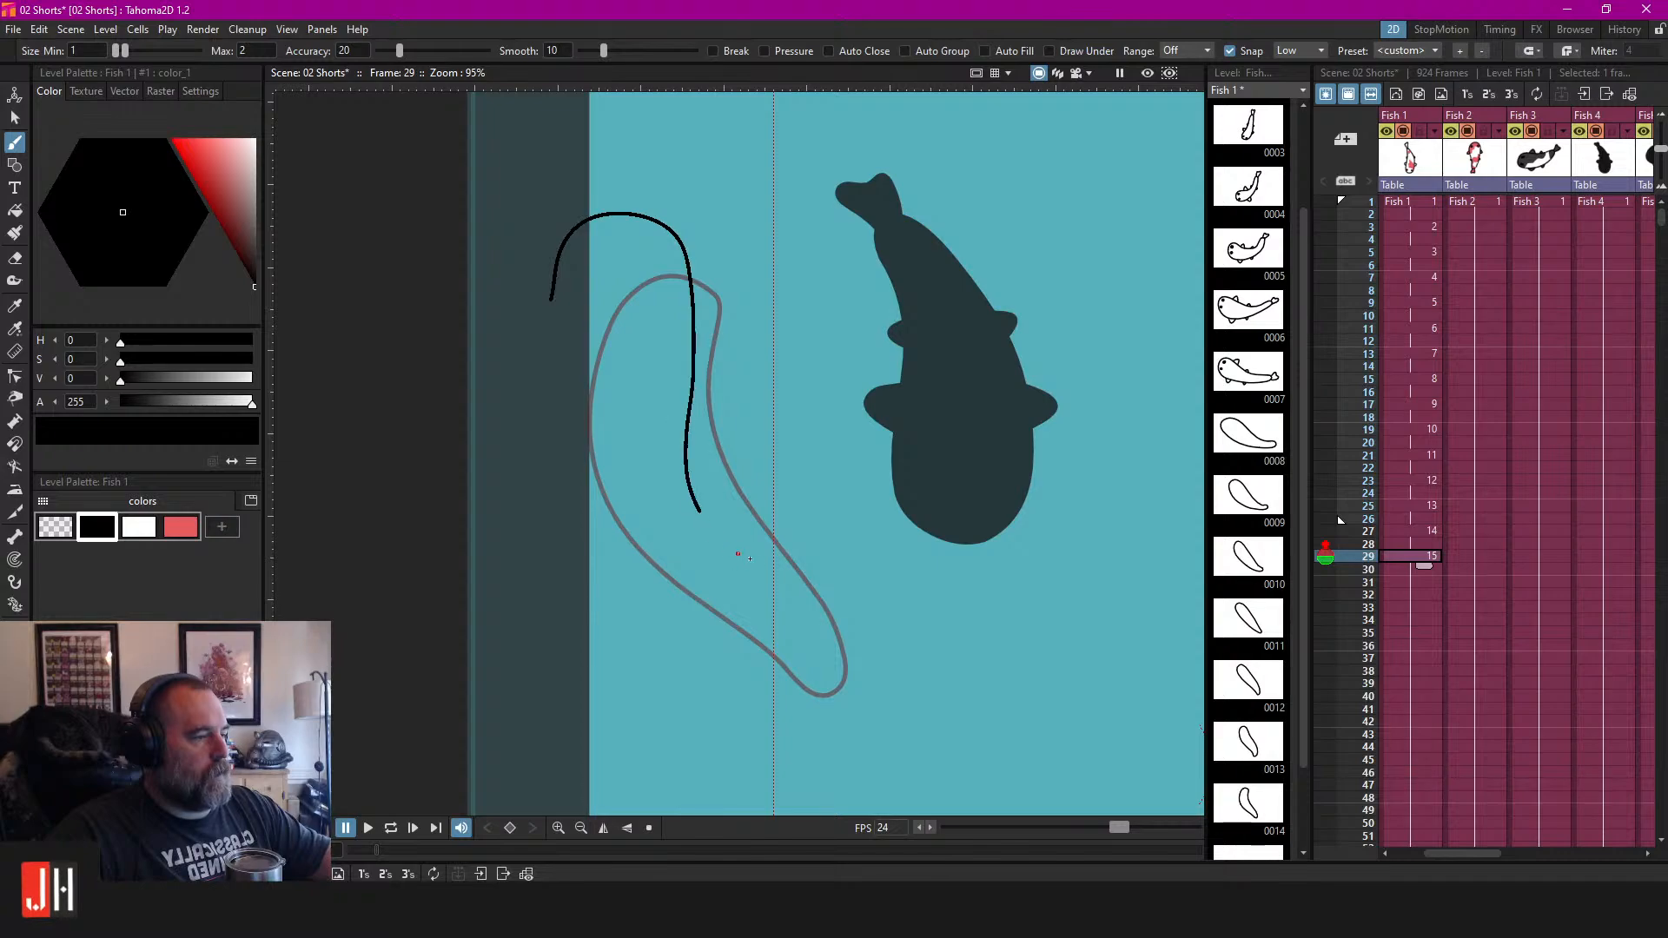
mouse_move(747, 633)
mouse_down()
mouse_move(639, 520)
mouse_move(573, 369)
mouse_up()
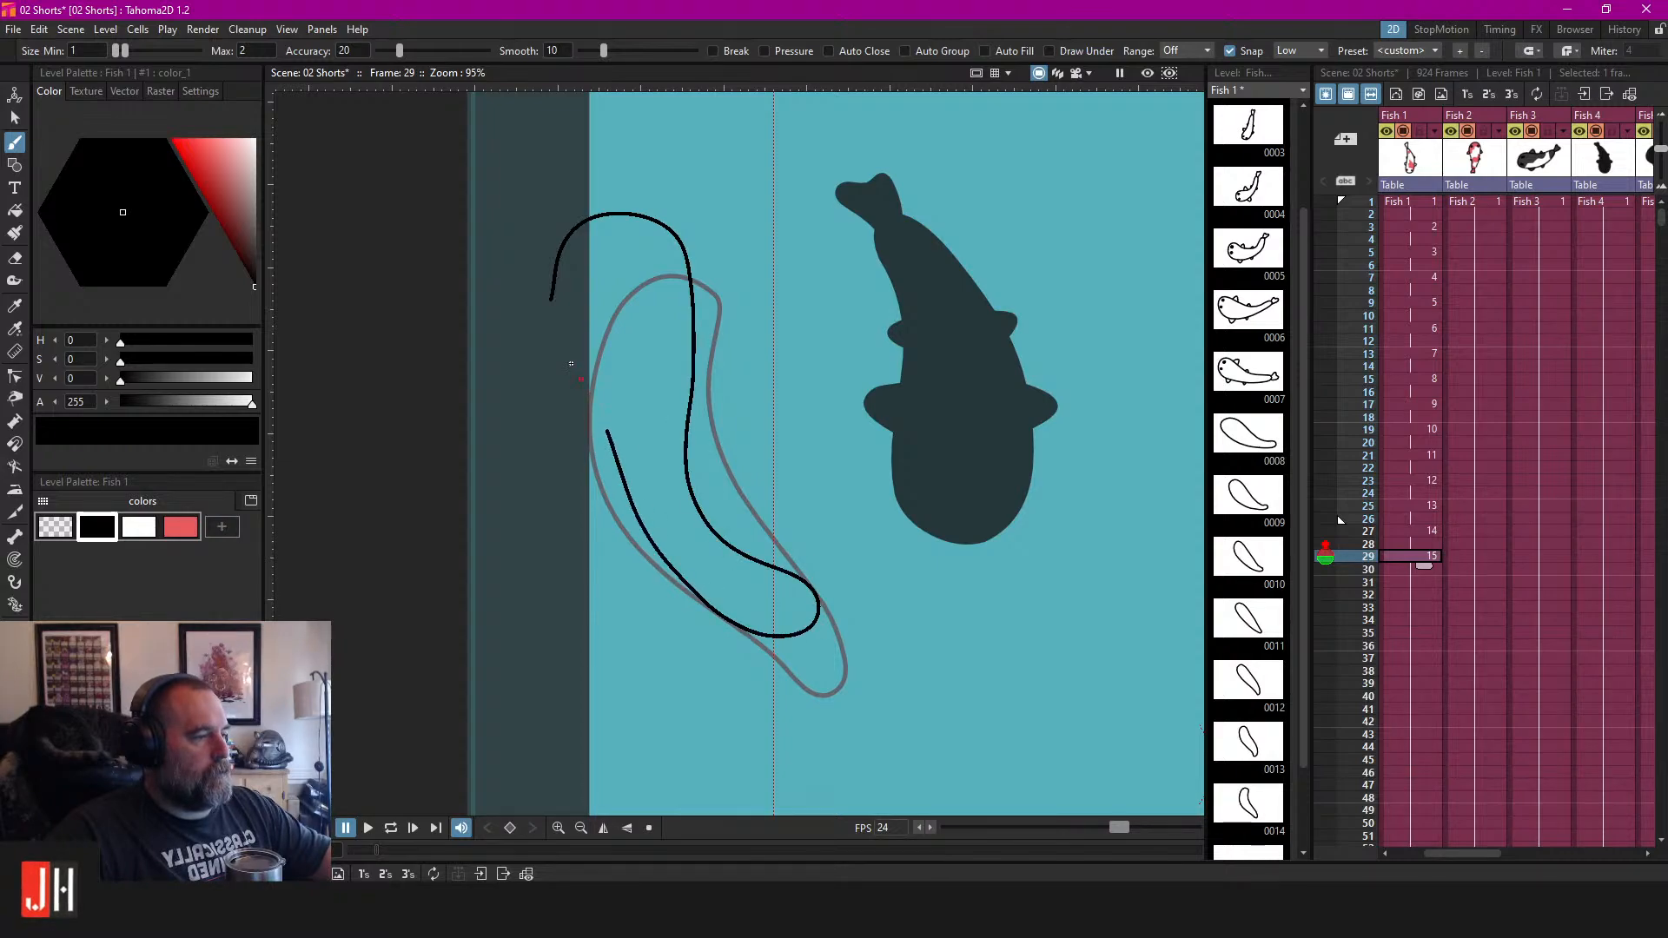
drag(549, 303, 565, 239)
Add a blank Fish 1 drawing at frame 31 and set the playback stop marker at frame 32.
click(1414, 582)
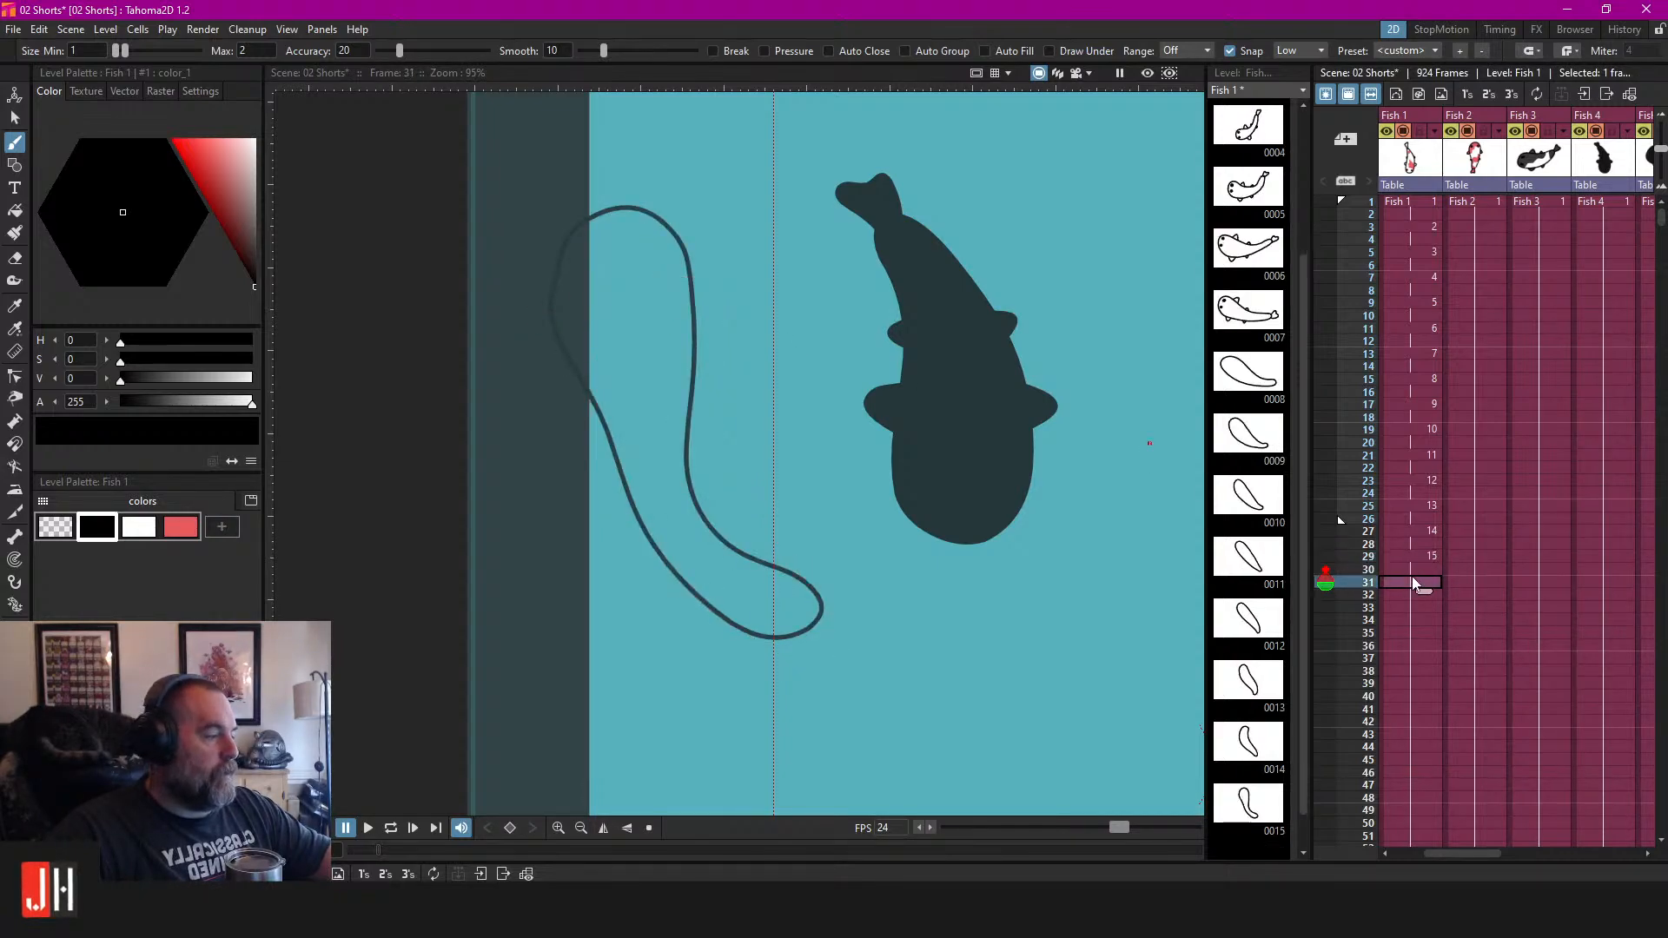
key(alt+d)
scroll(952, 452, down, 4)
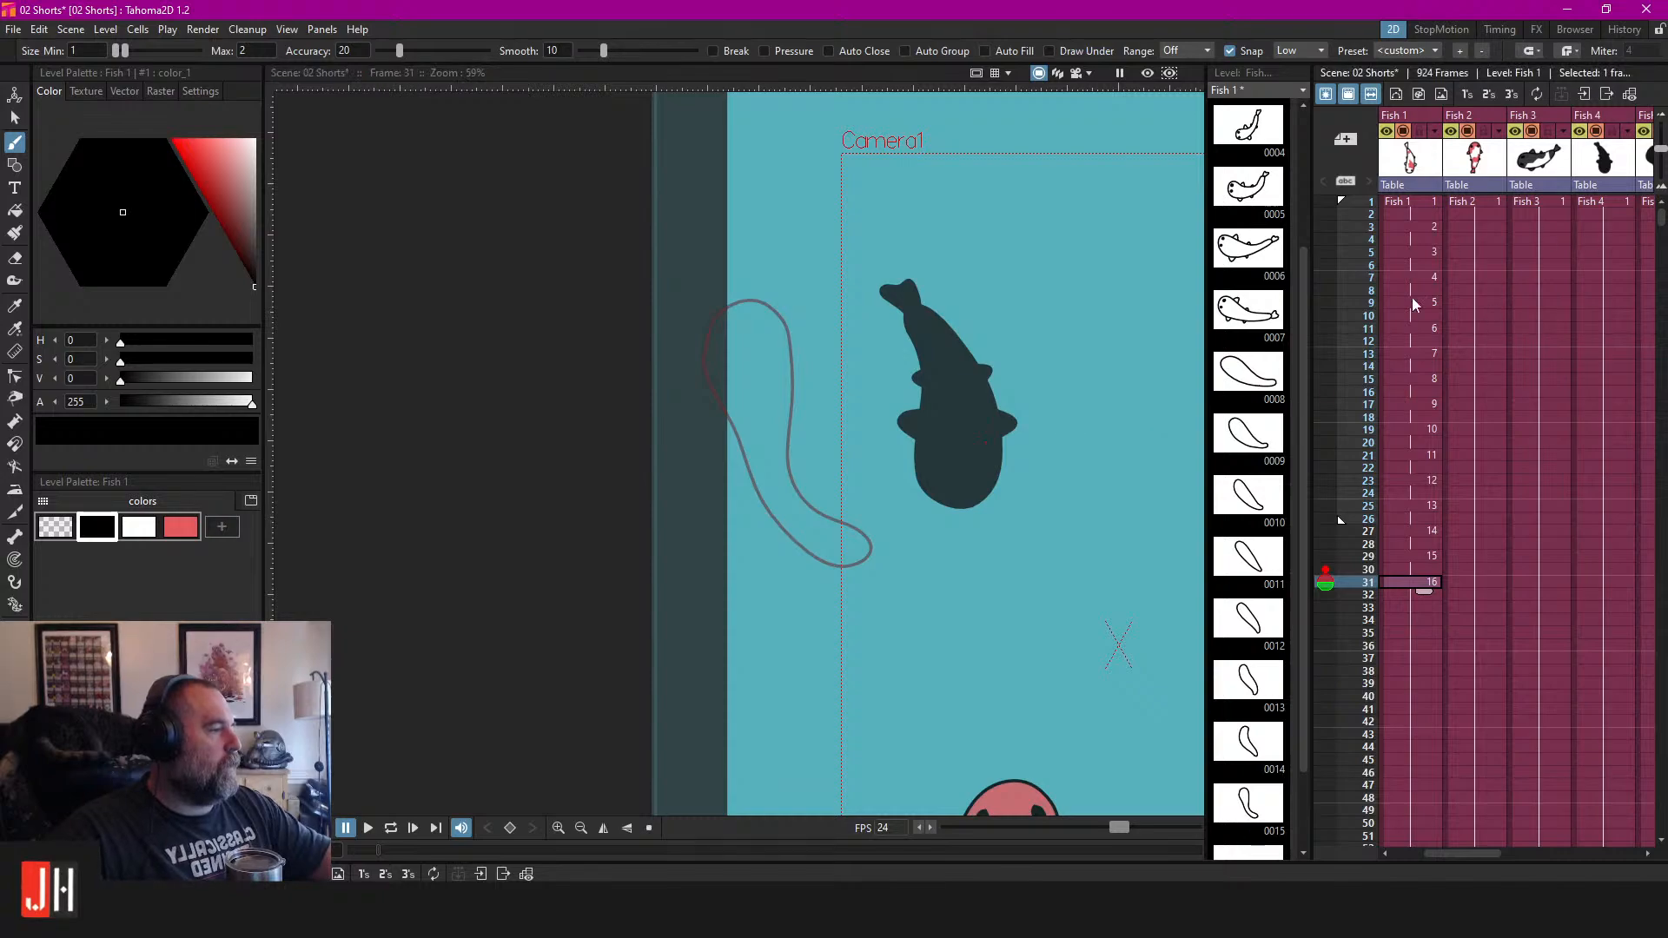
click(1353, 598)
right_click(1351, 593)
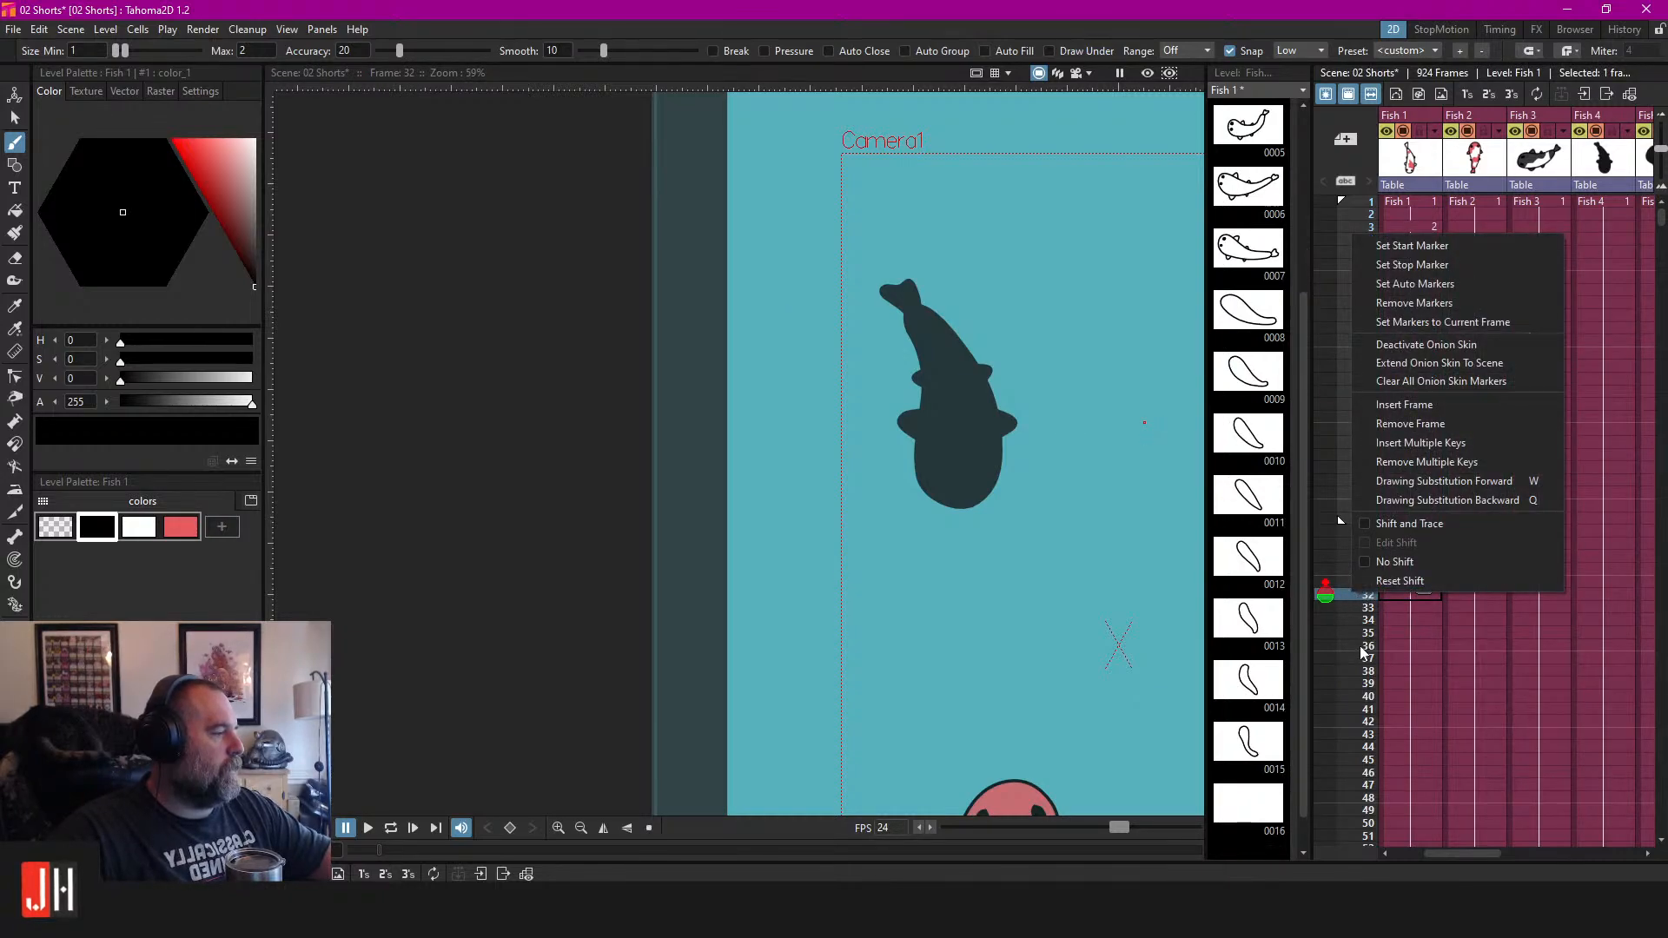
click(1434, 268)
Play the Fish 1 turn over the whole pond, then review its drawings one by one from frame 3 to frame 15.
scroll(1008, 347, down, 4)
drag(1032, 378, 826, 330)
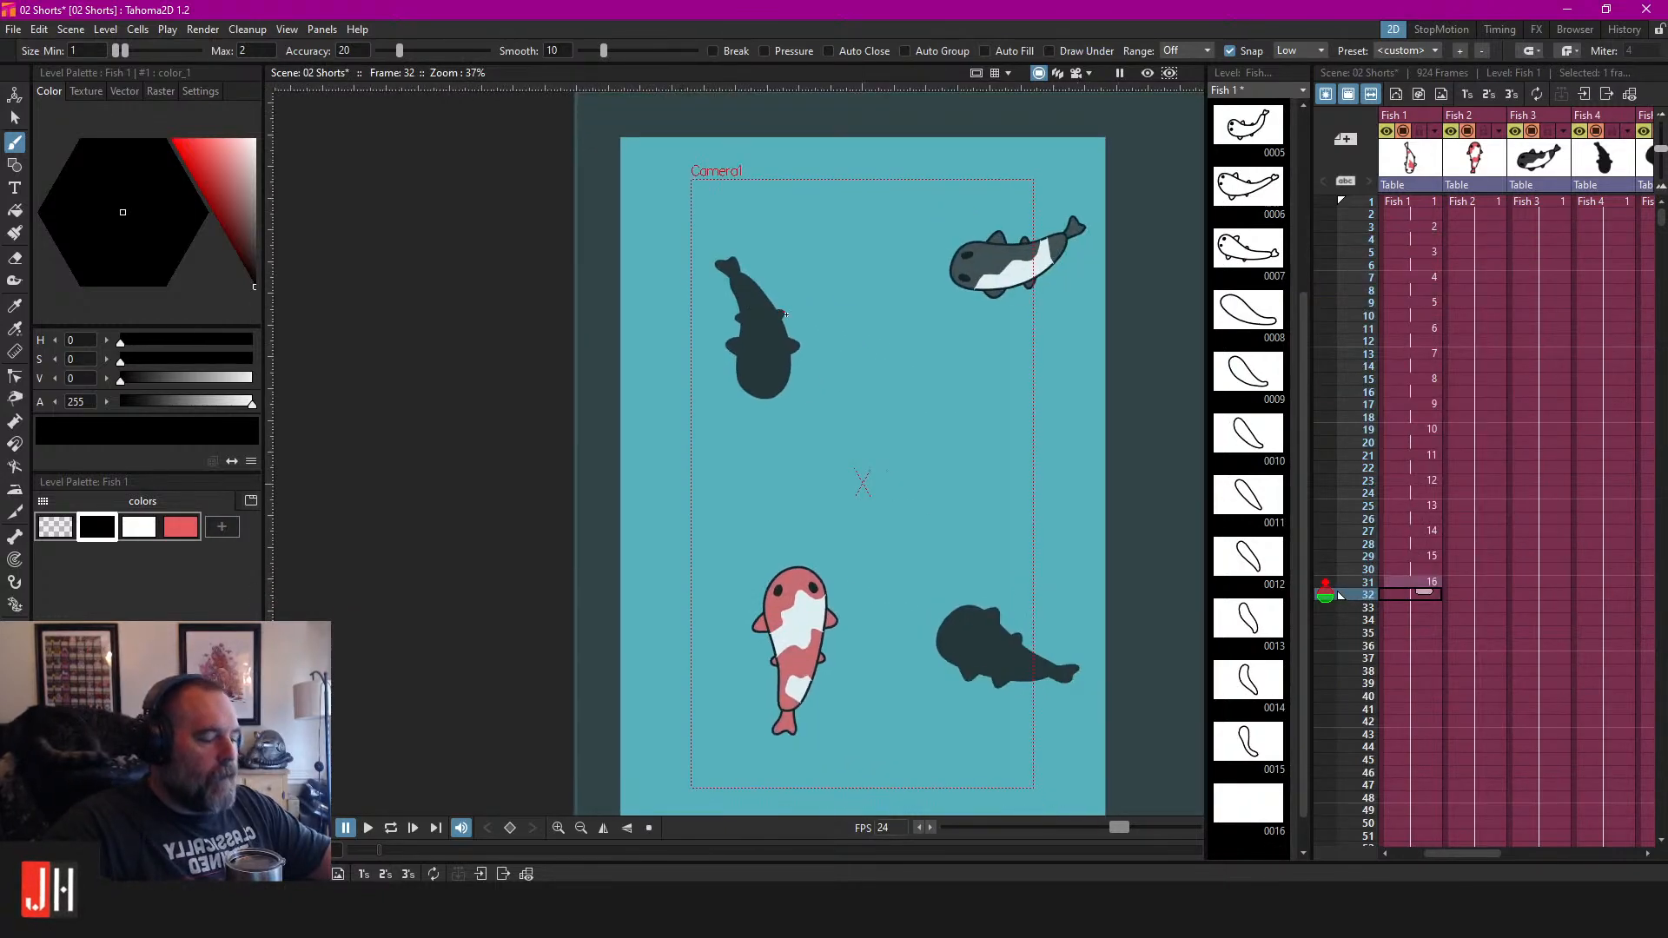
key(l)
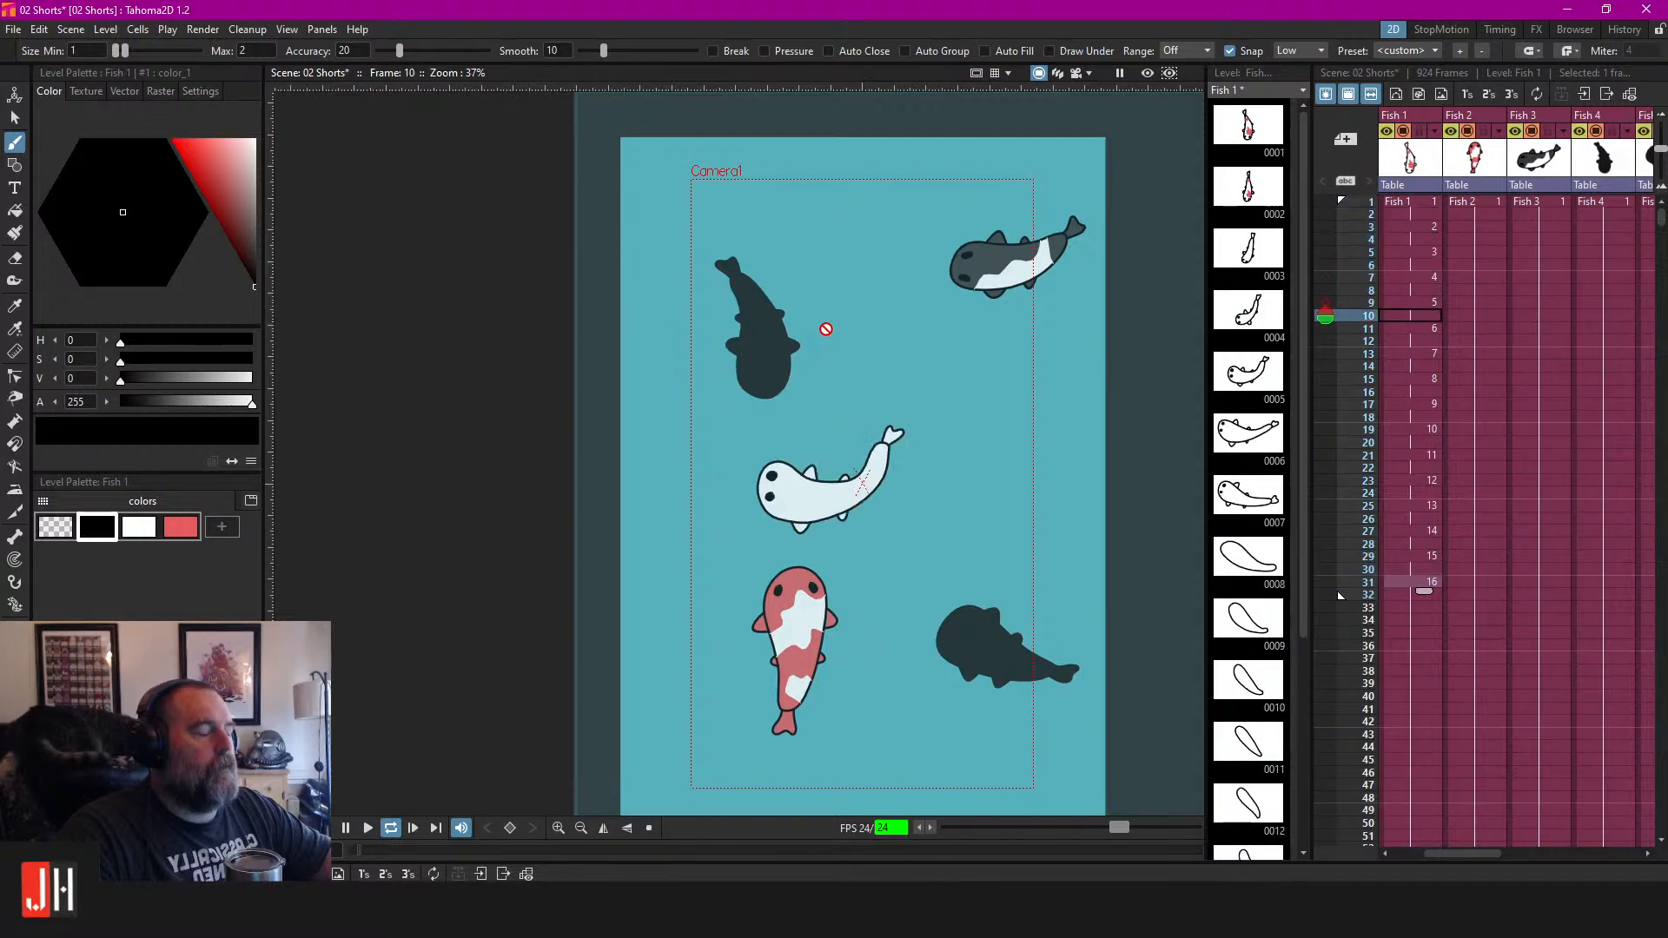
key(l)
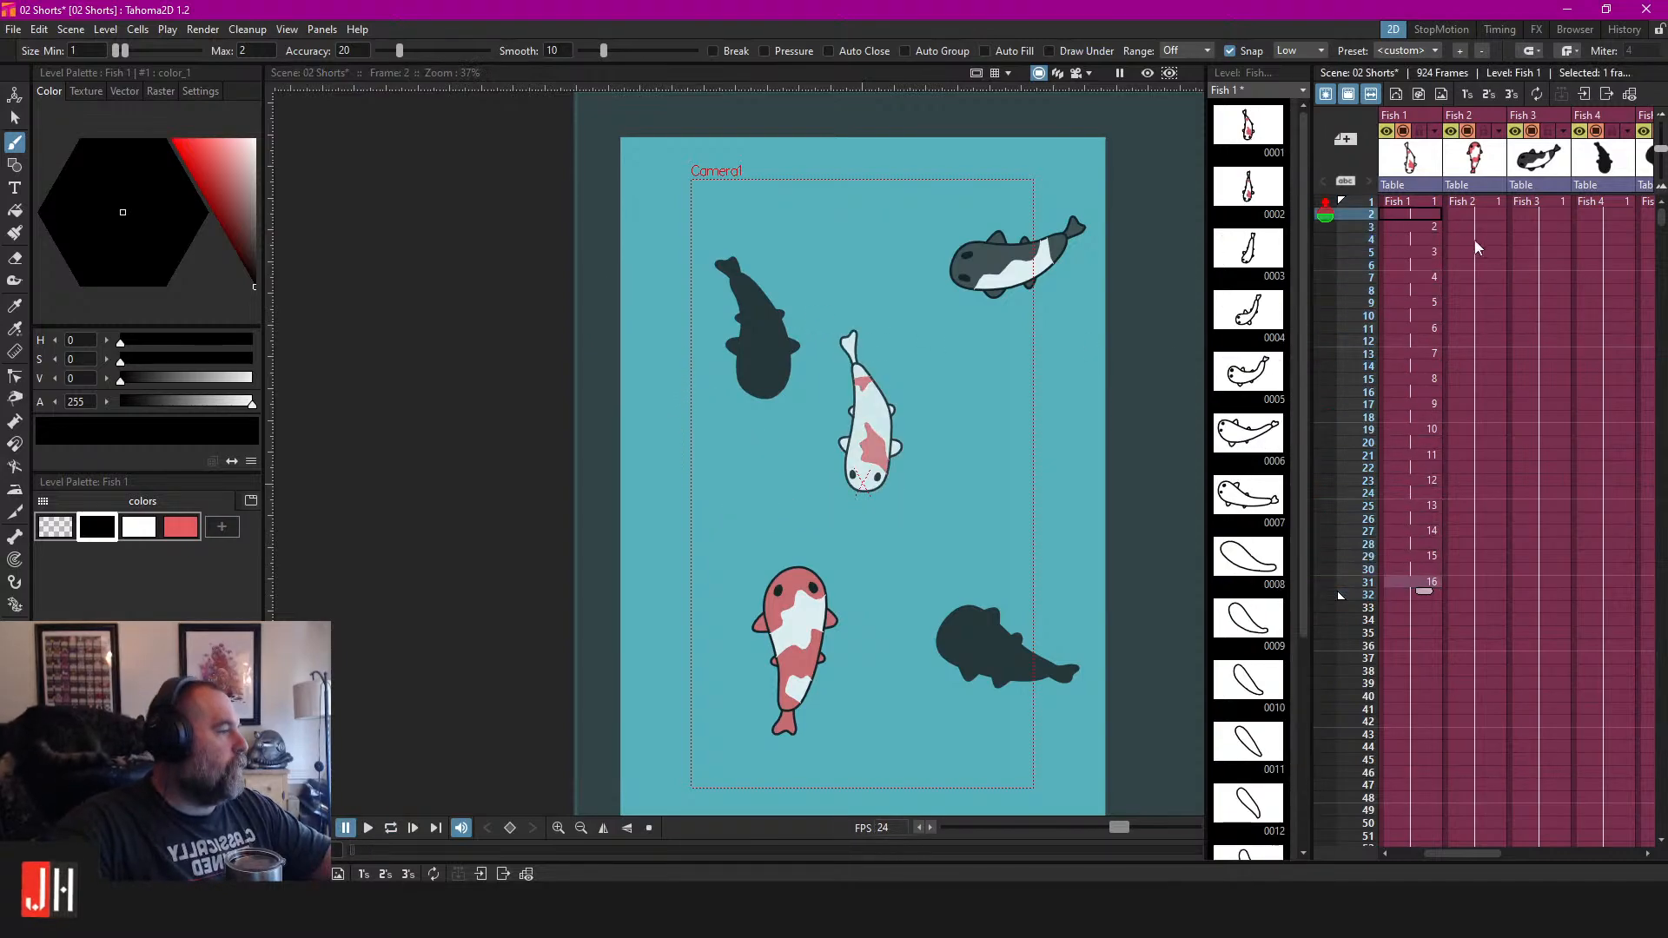
click(1416, 228)
click(1416, 252)
click(1417, 277)
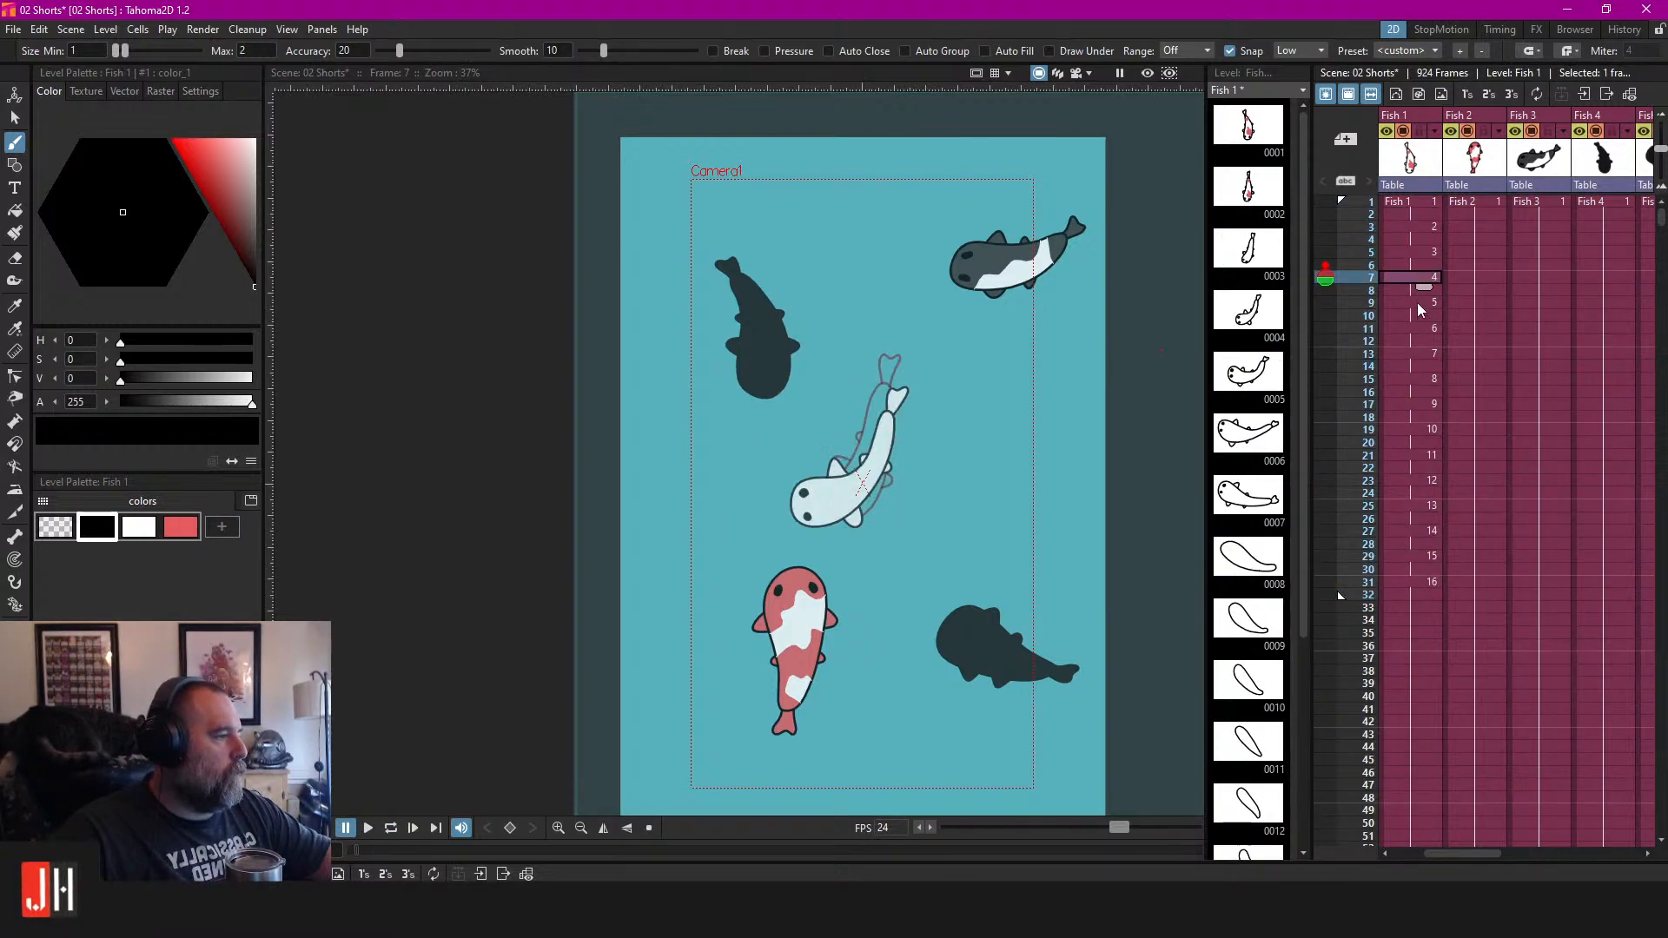
click(1416, 303)
click(1412, 327)
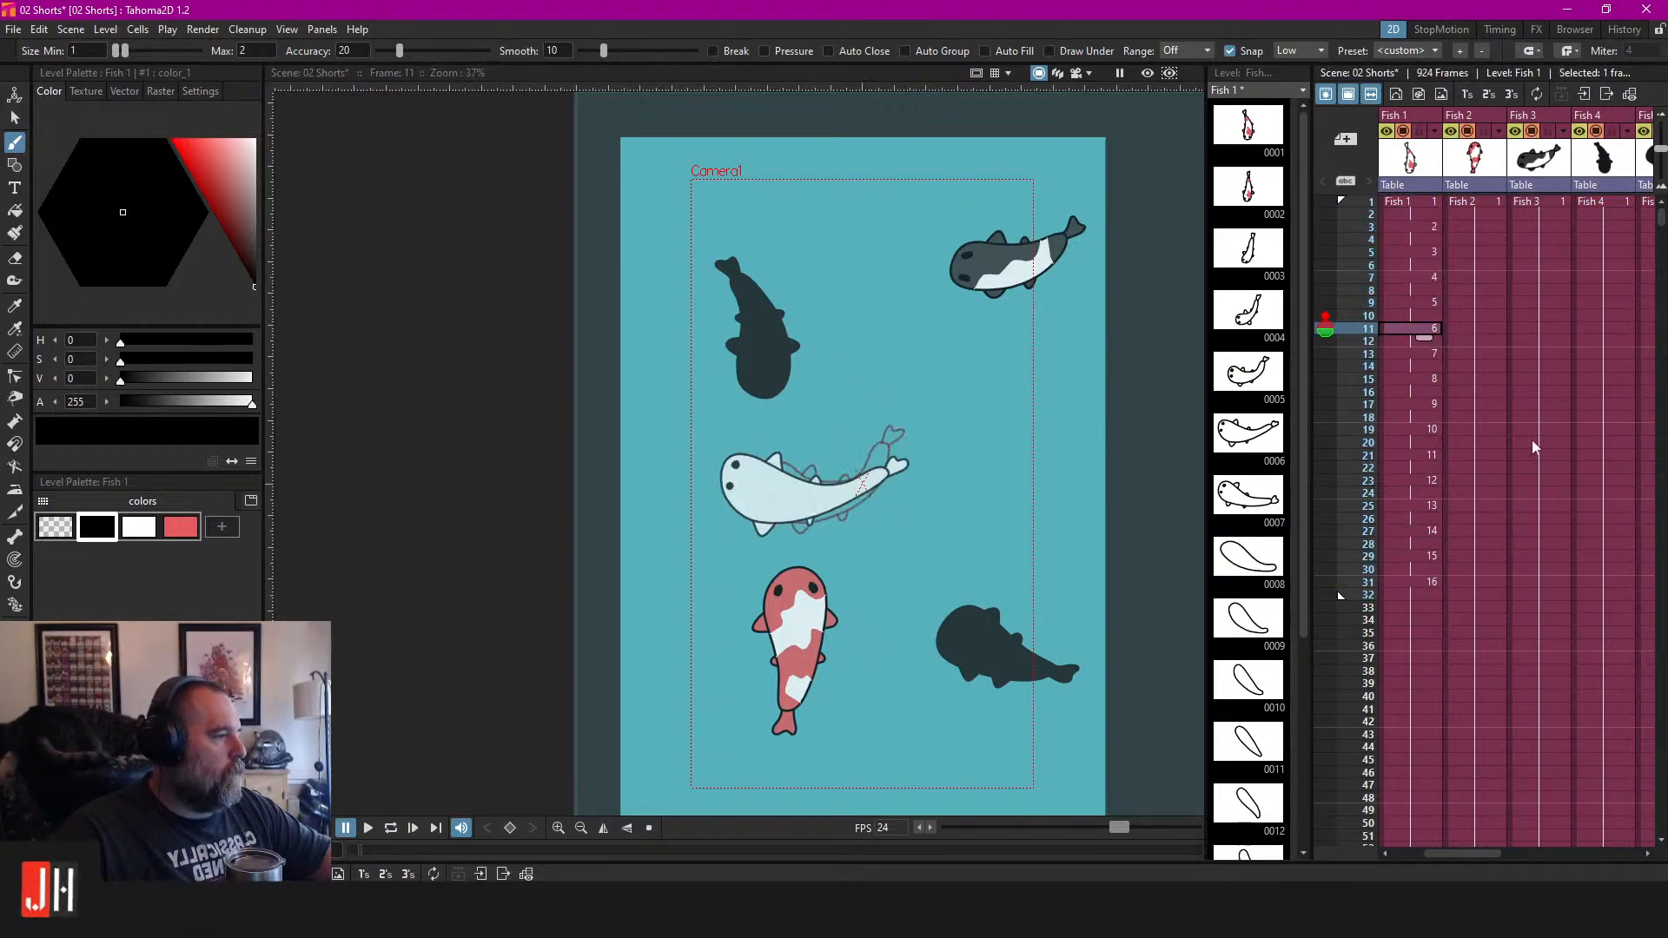
click(1409, 352)
click(1409, 378)
Draw two large front fins and two small rear fins across the koi's body outline at frame 15.
scroll(717, 448, up, 5)
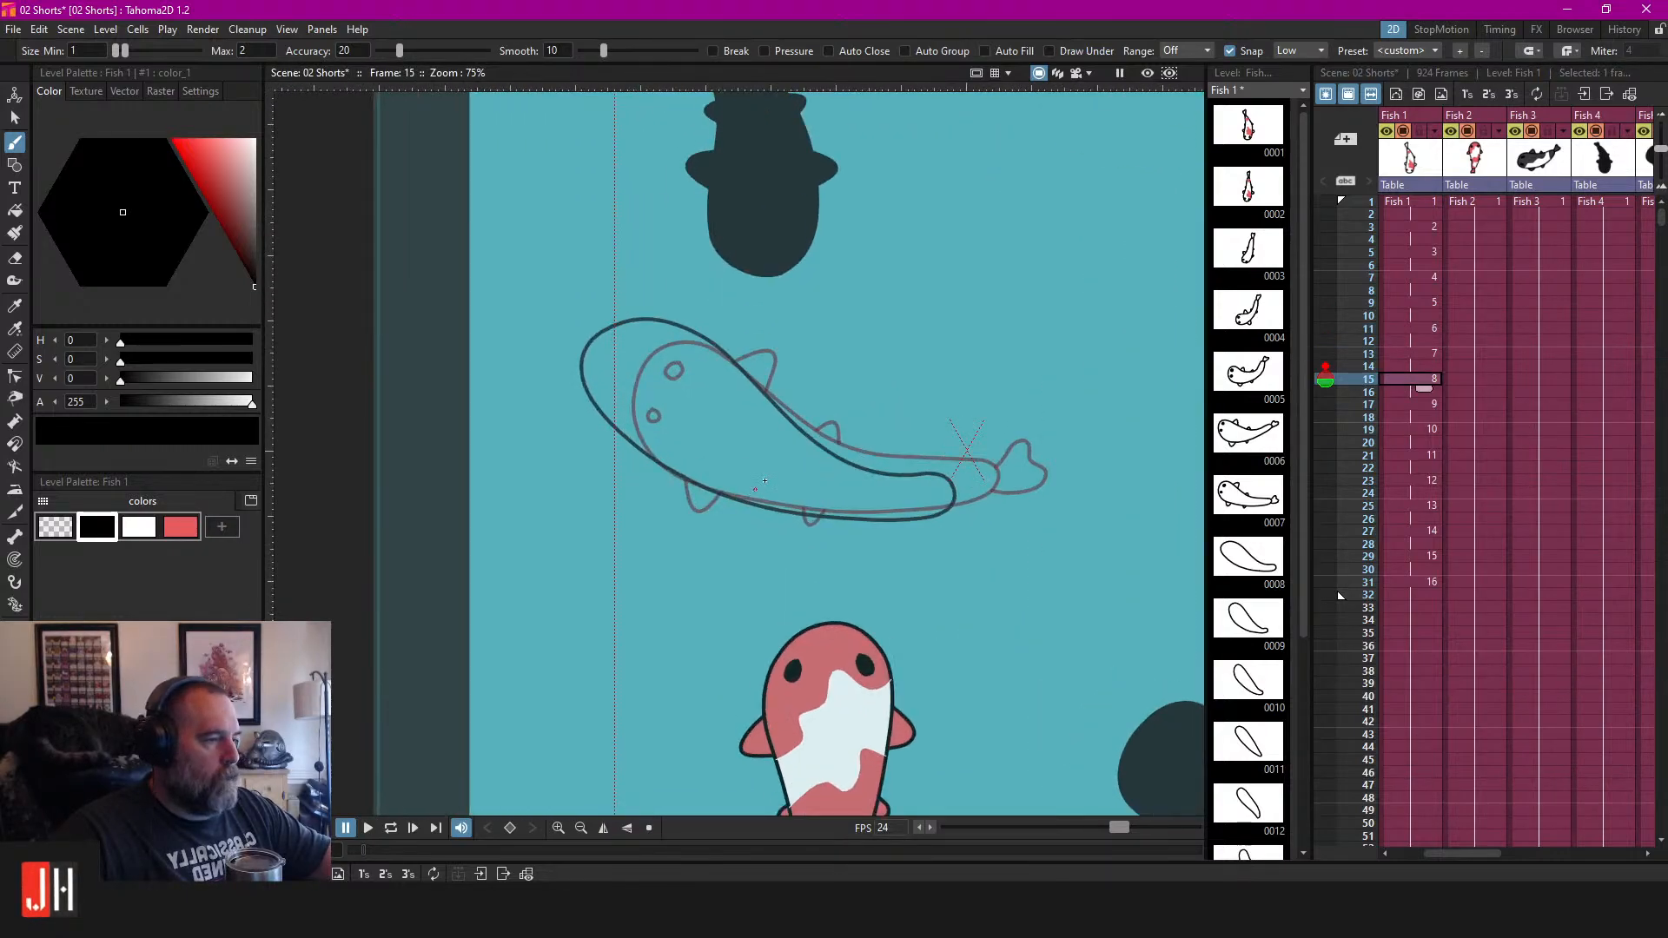
scroll(667, 383, up, 2)
scroll(741, 213, up, 1)
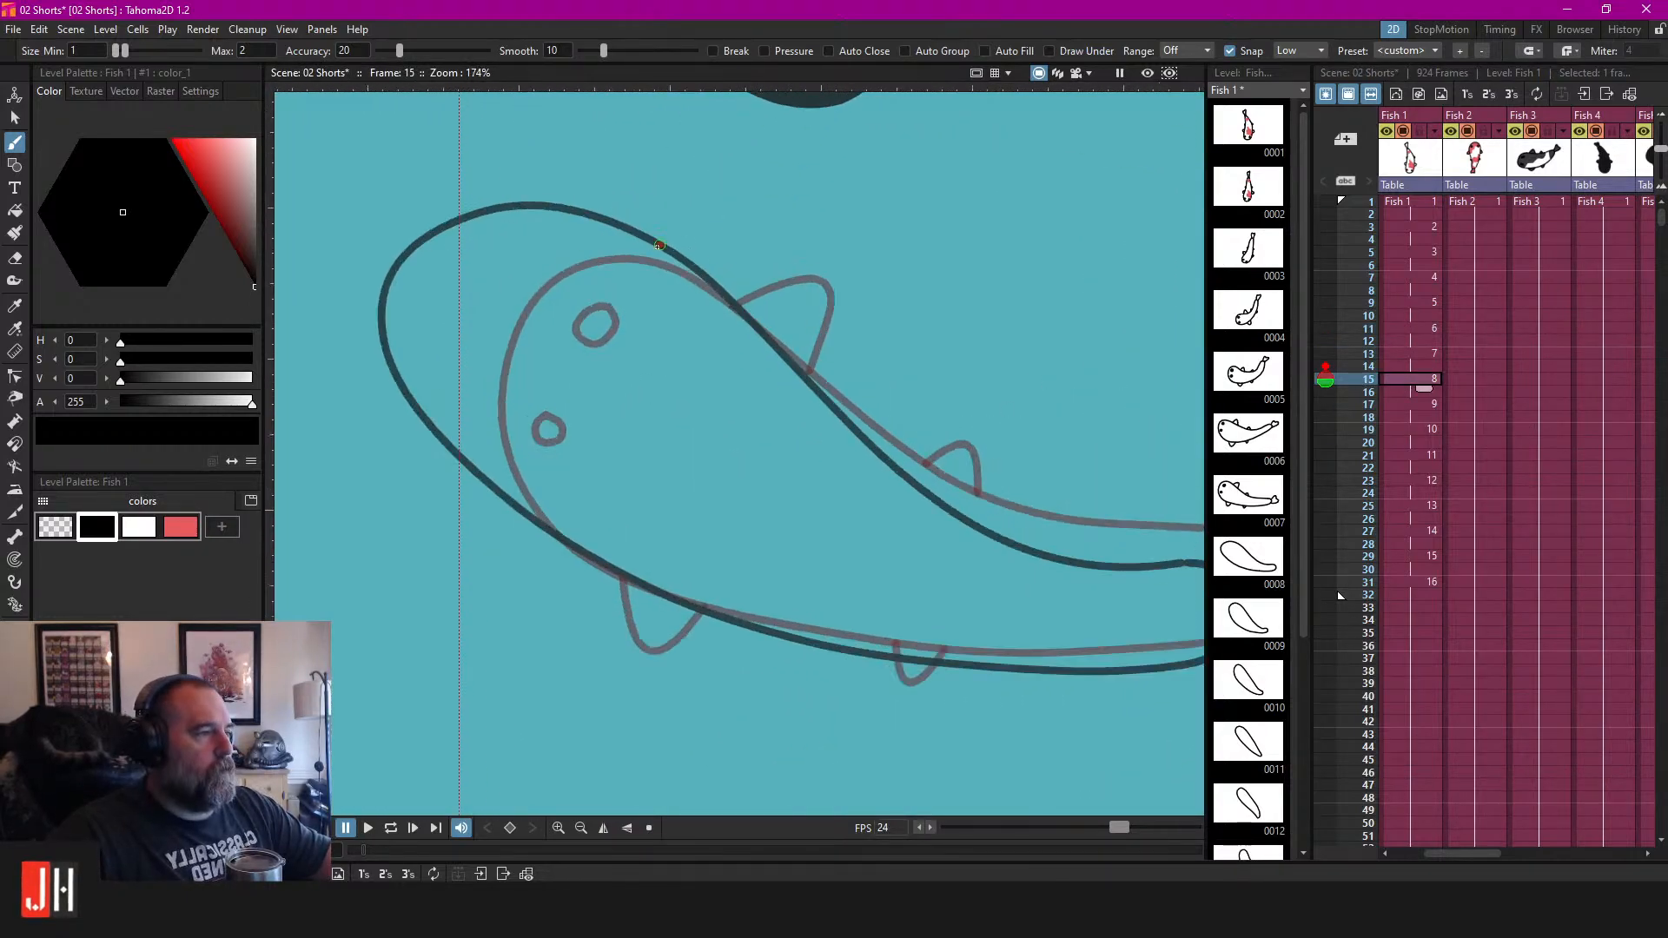
mouse_move(633, 261)
mouse_down()
mouse_move(732, 210)
mouse_move(766, 277)
mouse_move(741, 372)
mouse_up()
mouse_move(512, 521)
mouse_down()
mouse_move(565, 446)
mouse_move(553, 460)
mouse_move(728, 463)
mouse_up()
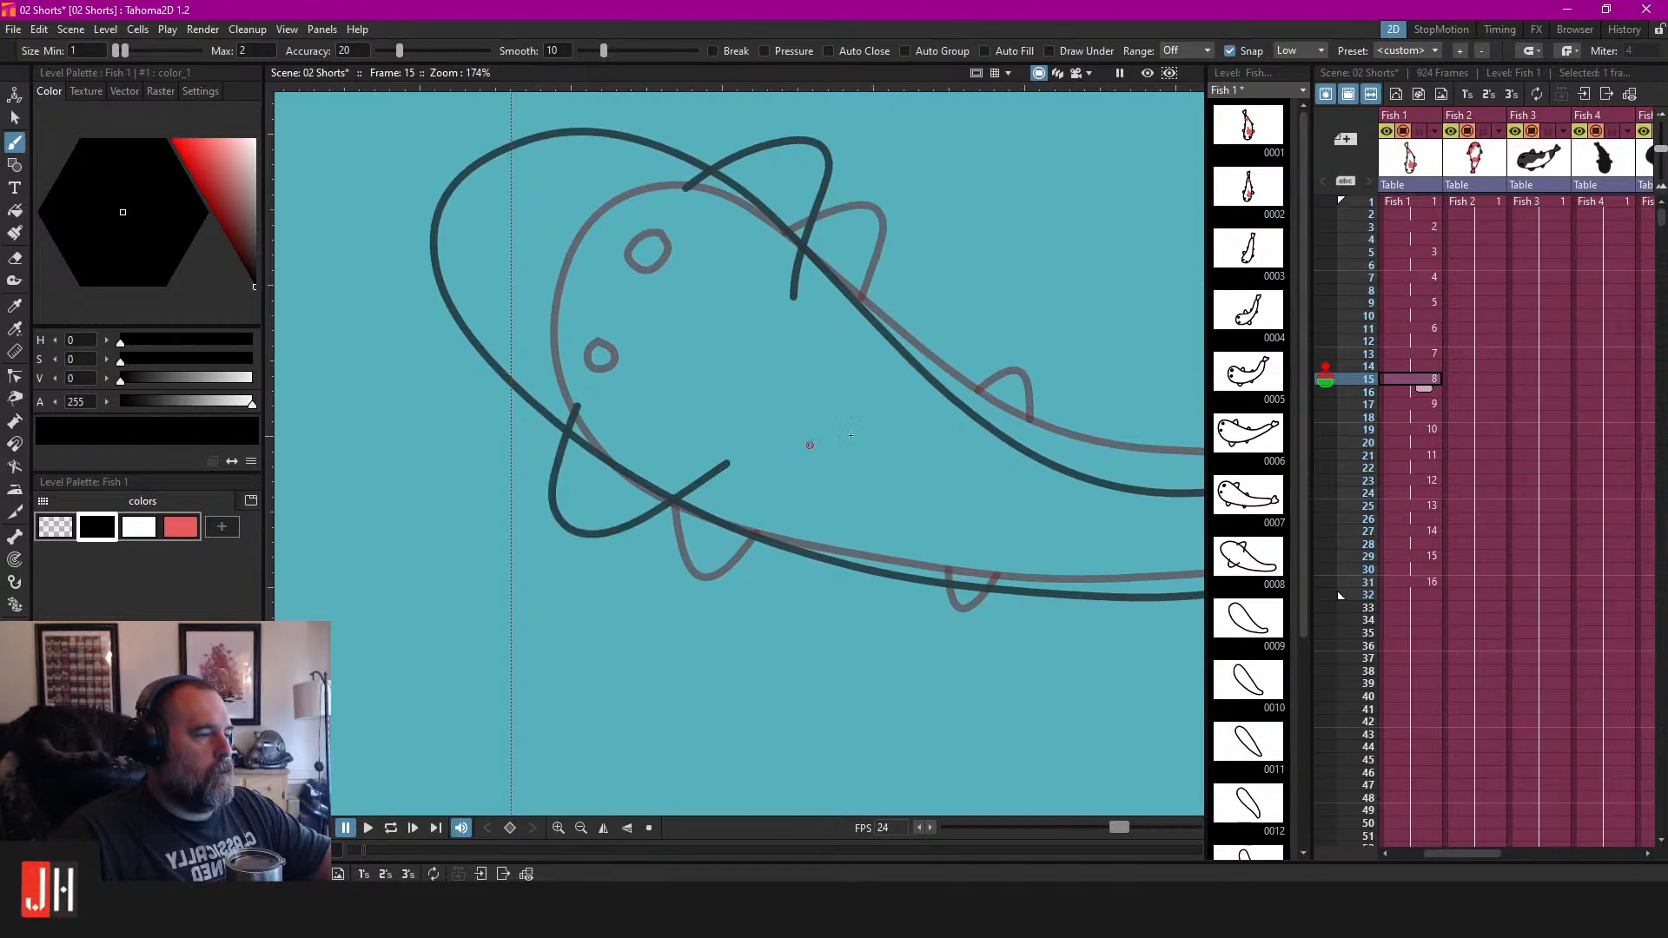
mouse_move(902, 386)
mouse_down()
mouse_move(963, 350)
mouse_move(951, 428)
mouse_up()
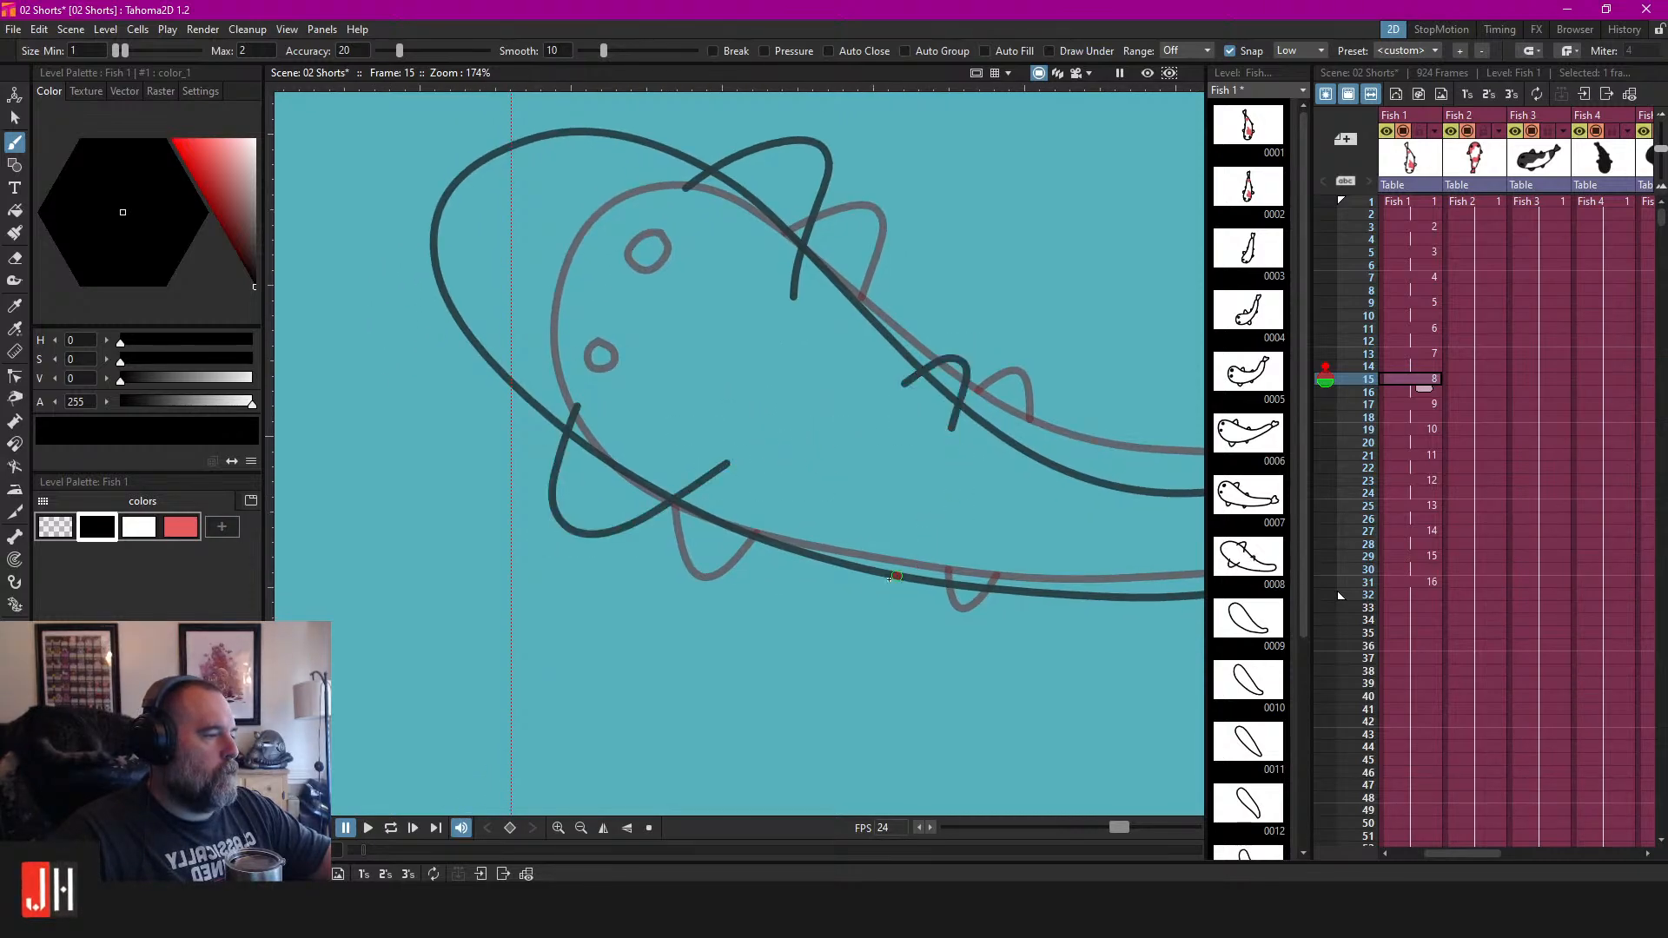
mouse_move(881, 545)
mouse_down()
mouse_move(903, 612)
mouse_move(938, 553)
mouse_up()
Draw a two-lobed tail fin joined to the rounded rear end of the frame 15 body.
drag(1109, 520, 752, 456)
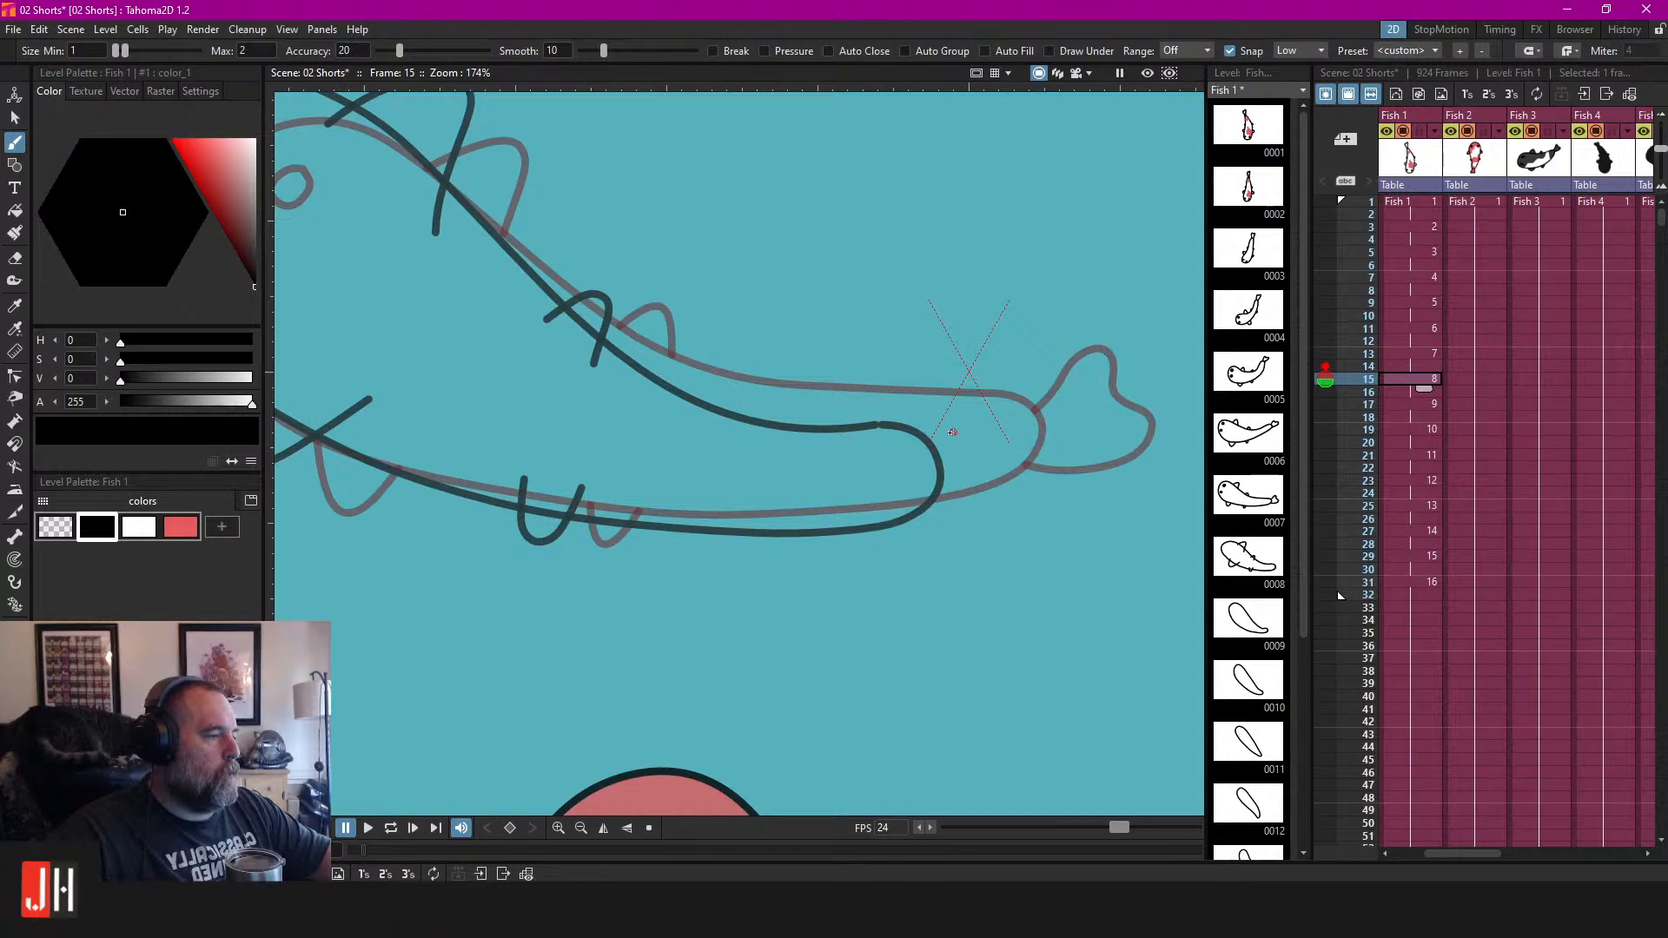
key(ctrl+z)
mouse_move(916, 435)
mouse_down()
mouse_move(987, 415)
mouse_move(1032, 437)
mouse_move(1020, 481)
mouse_move(1040, 521)
mouse_move(922, 508)
mouse_up()
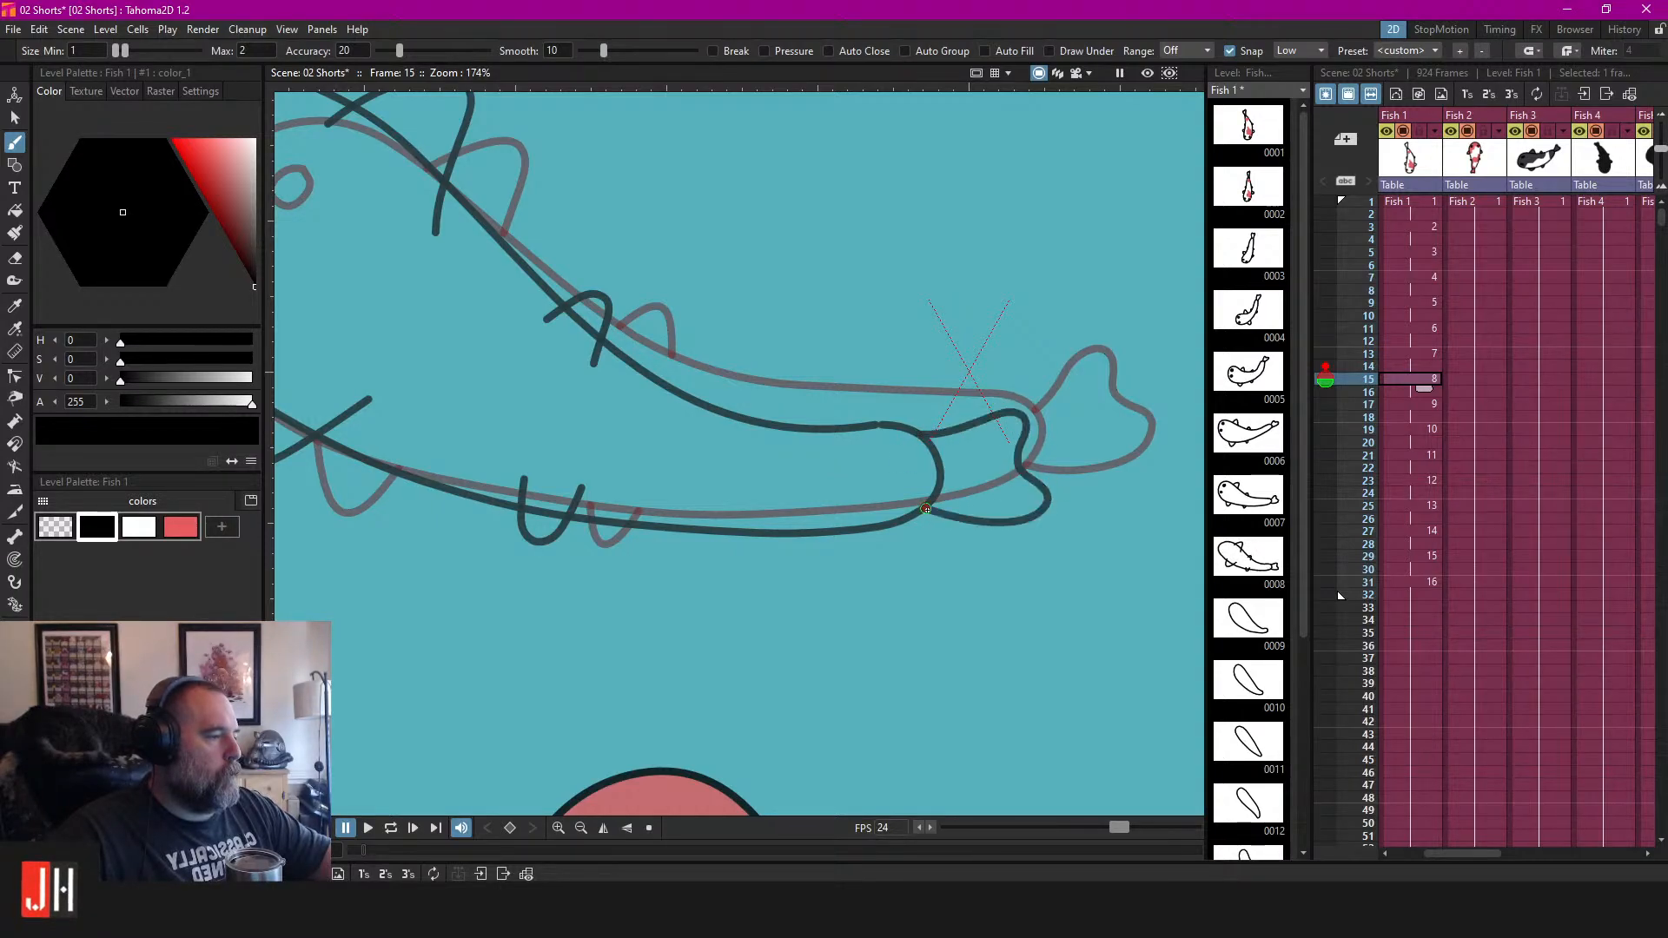
Draw two round eyes on the koi's head at frame 15 and fill them with black.
drag(507, 365, 749, 381)
scroll(749, 382, down, 3)
scroll(522, 213, up, 4)
mouse_move(557, 208)
mouse_down()
mouse_move(585, 265)
mouse_move(571, 214)
mouse_up()
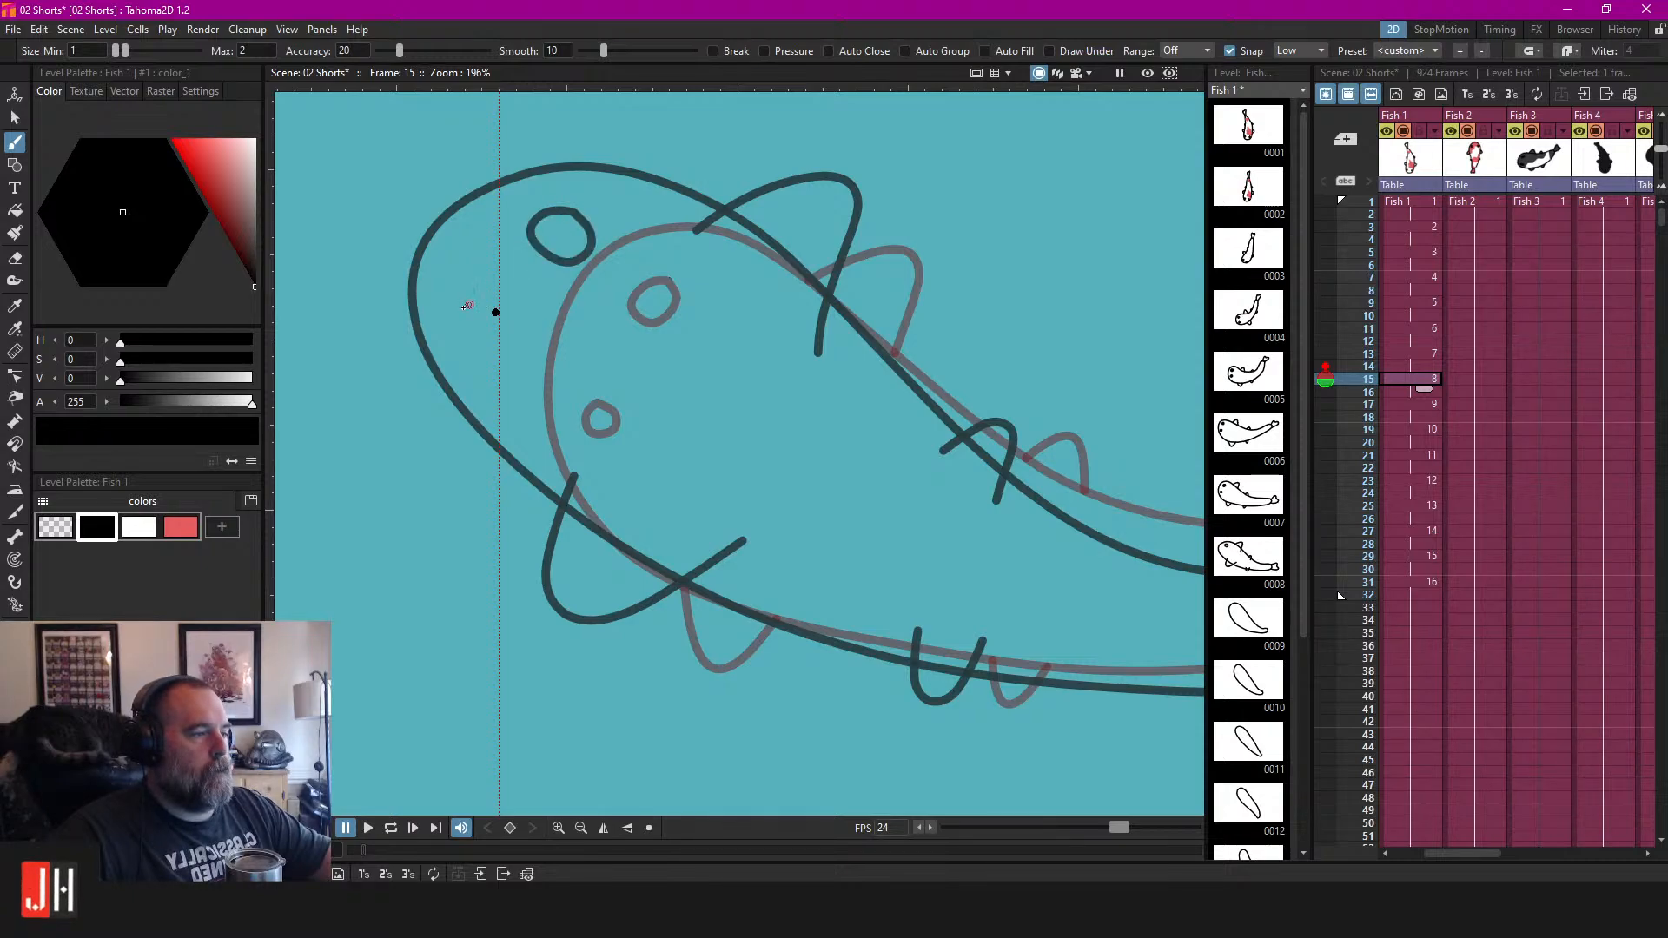
drag(513, 355, 471, 323)
key(f)
click(491, 332)
click(560, 235)
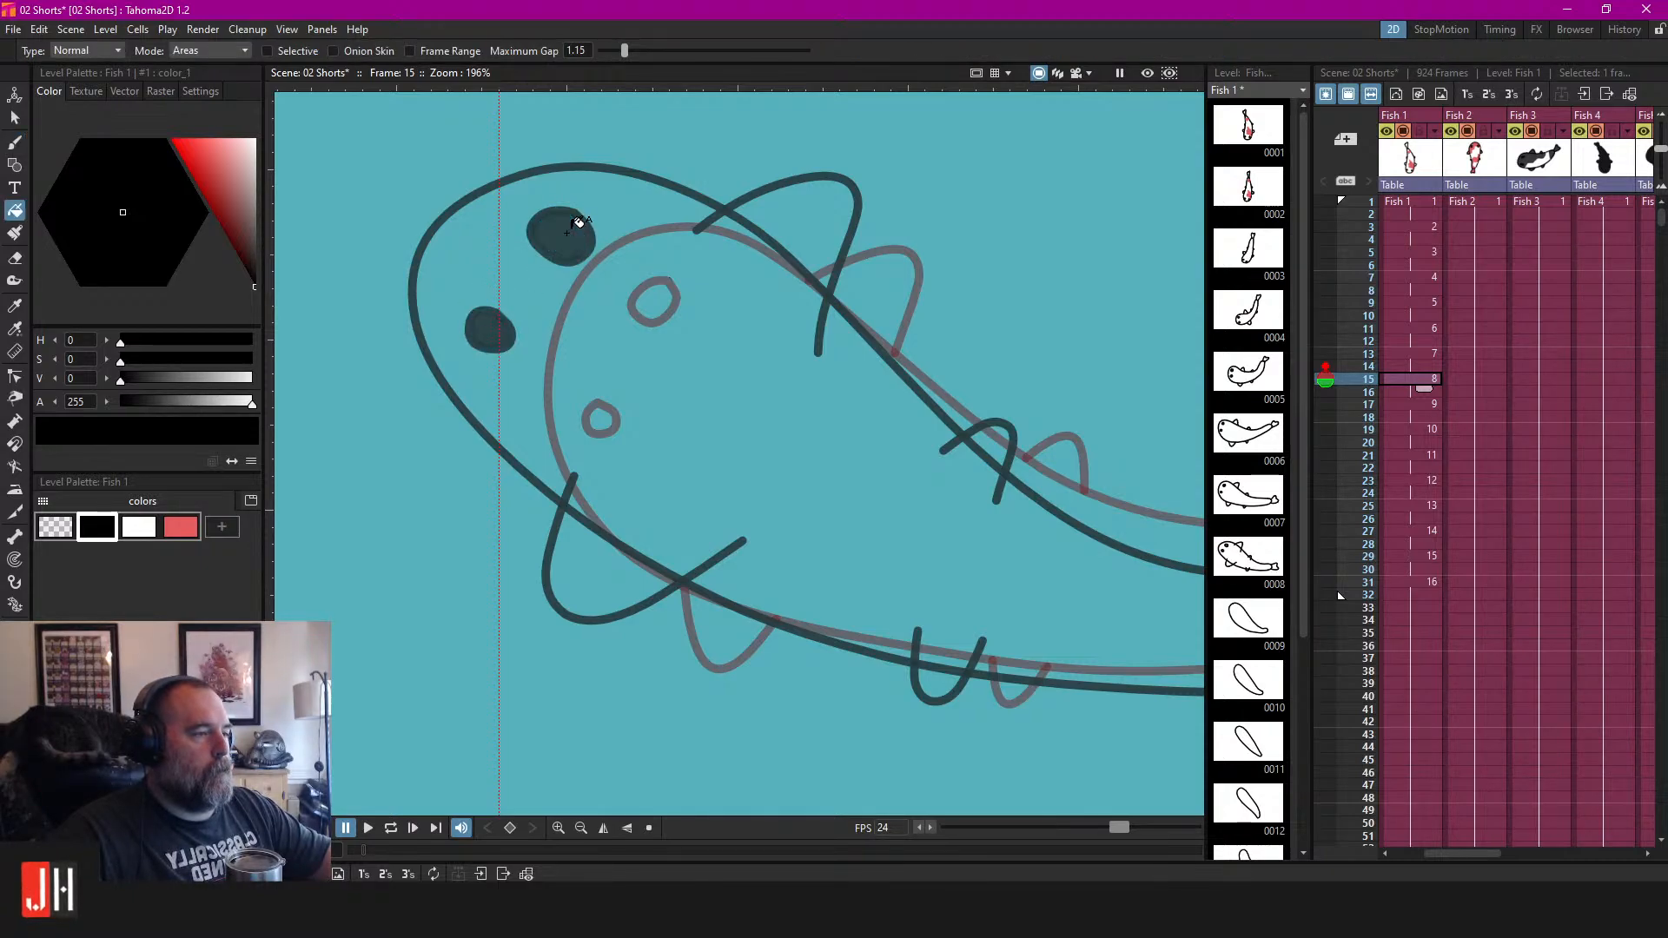
Fill the koi's body, all four fins and tail with white at frame 15.
click(141, 529)
click(664, 329)
click(825, 219)
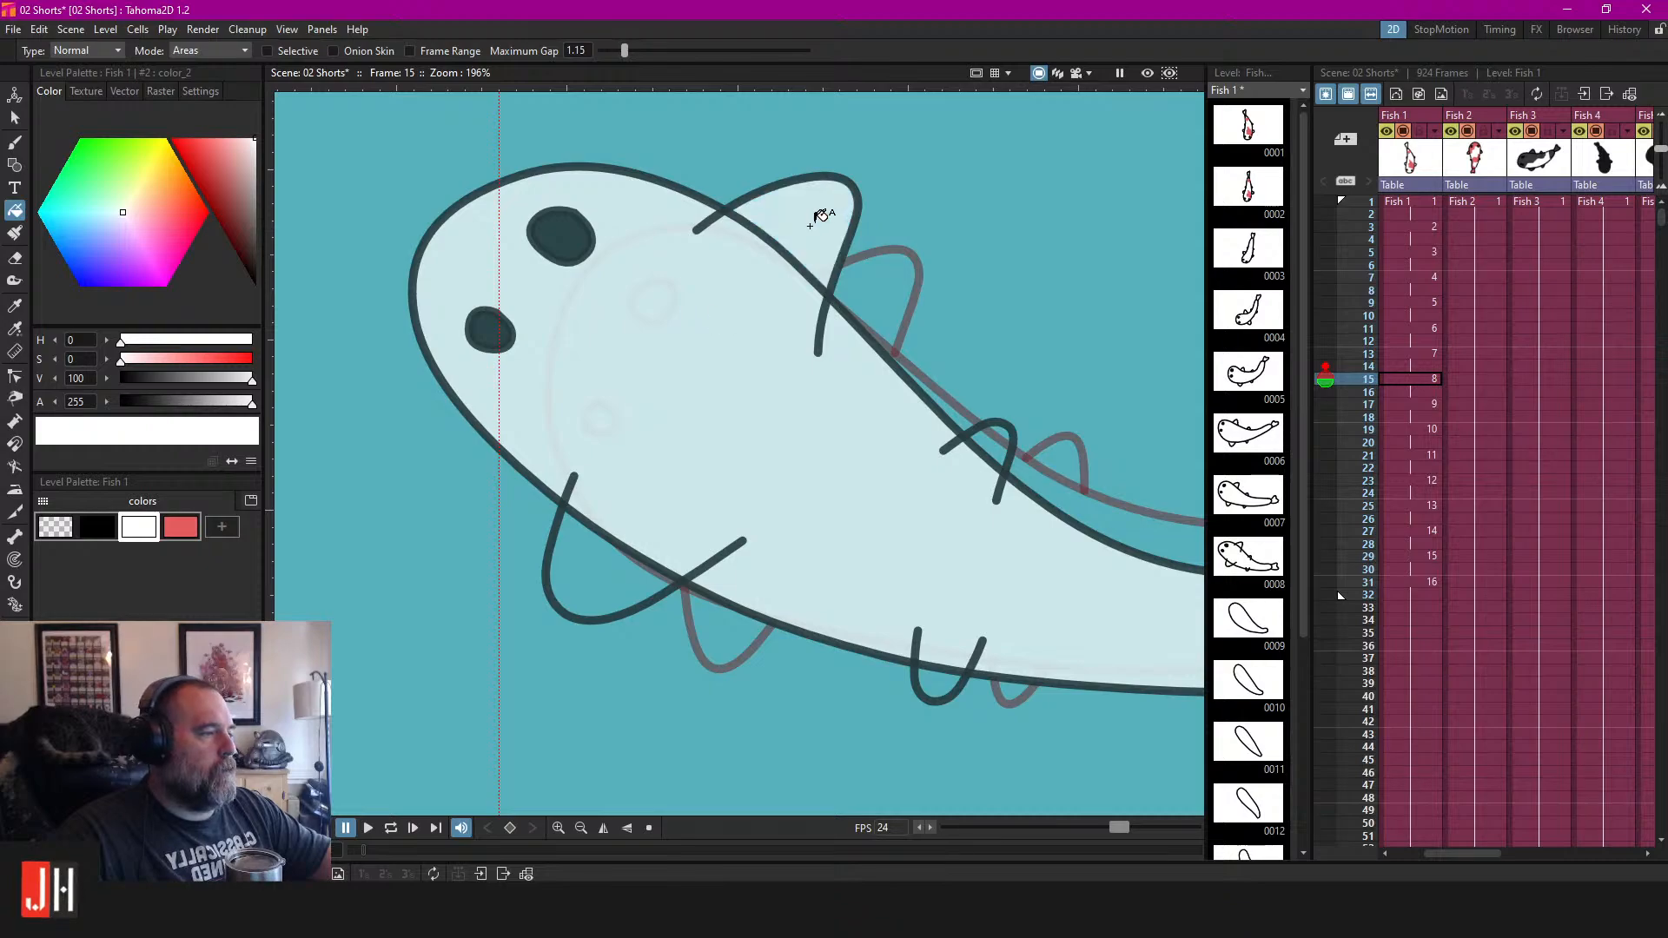
click(613, 552)
click(940, 683)
click(998, 454)
mouse_move(1068, 456)
mouse_down()
mouse_move(749, 384)
mouse_move(754, 428)
mouse_move(745, 412)
mouse_up()
Erase the fin line ends that overlap the inside of the body at frame 15.
scroll(834, 452, down, 3)
key(a)
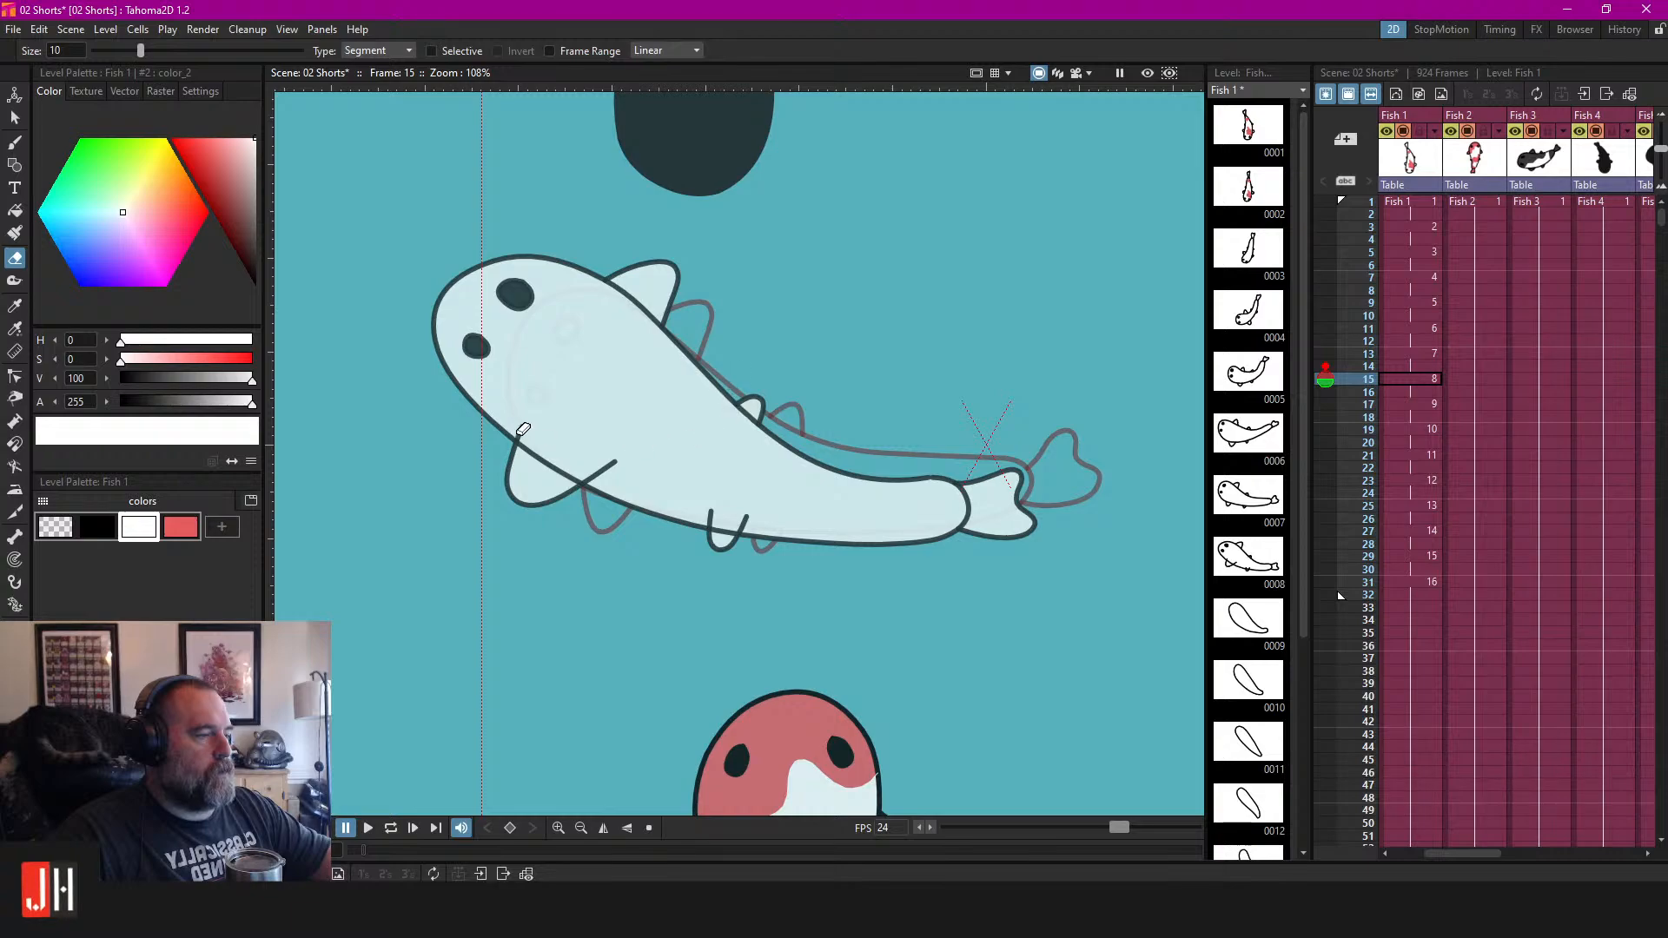
drag(620, 469, 753, 525)
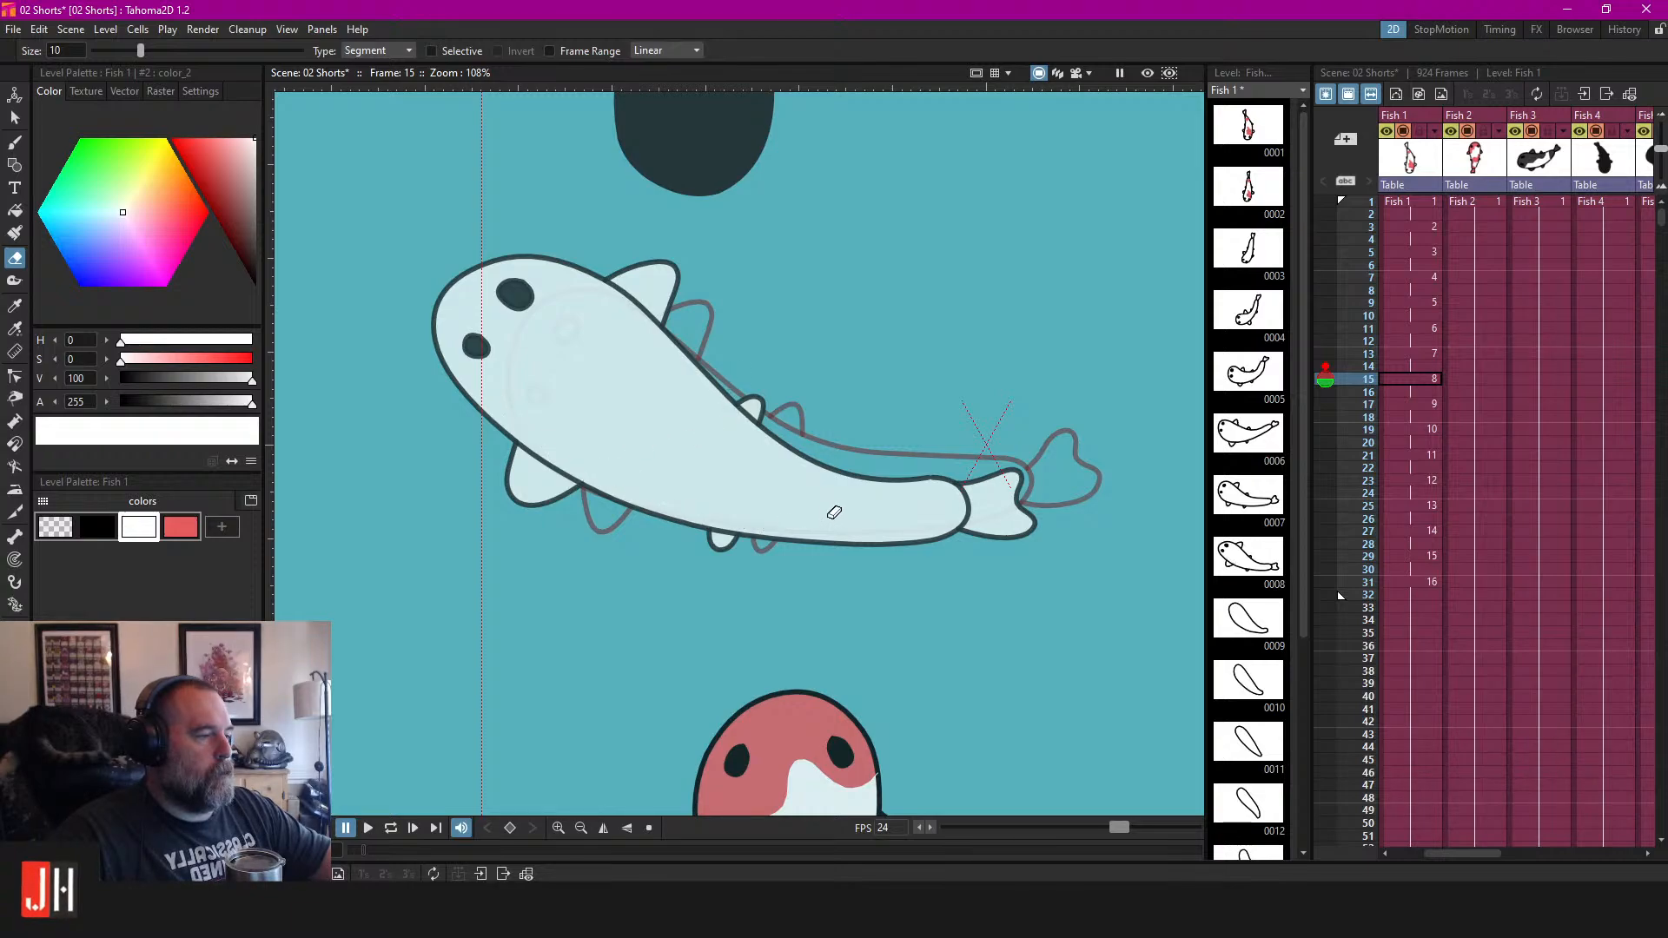
scroll(834, 510, down, 4)
scroll(851, 501, up, 5)
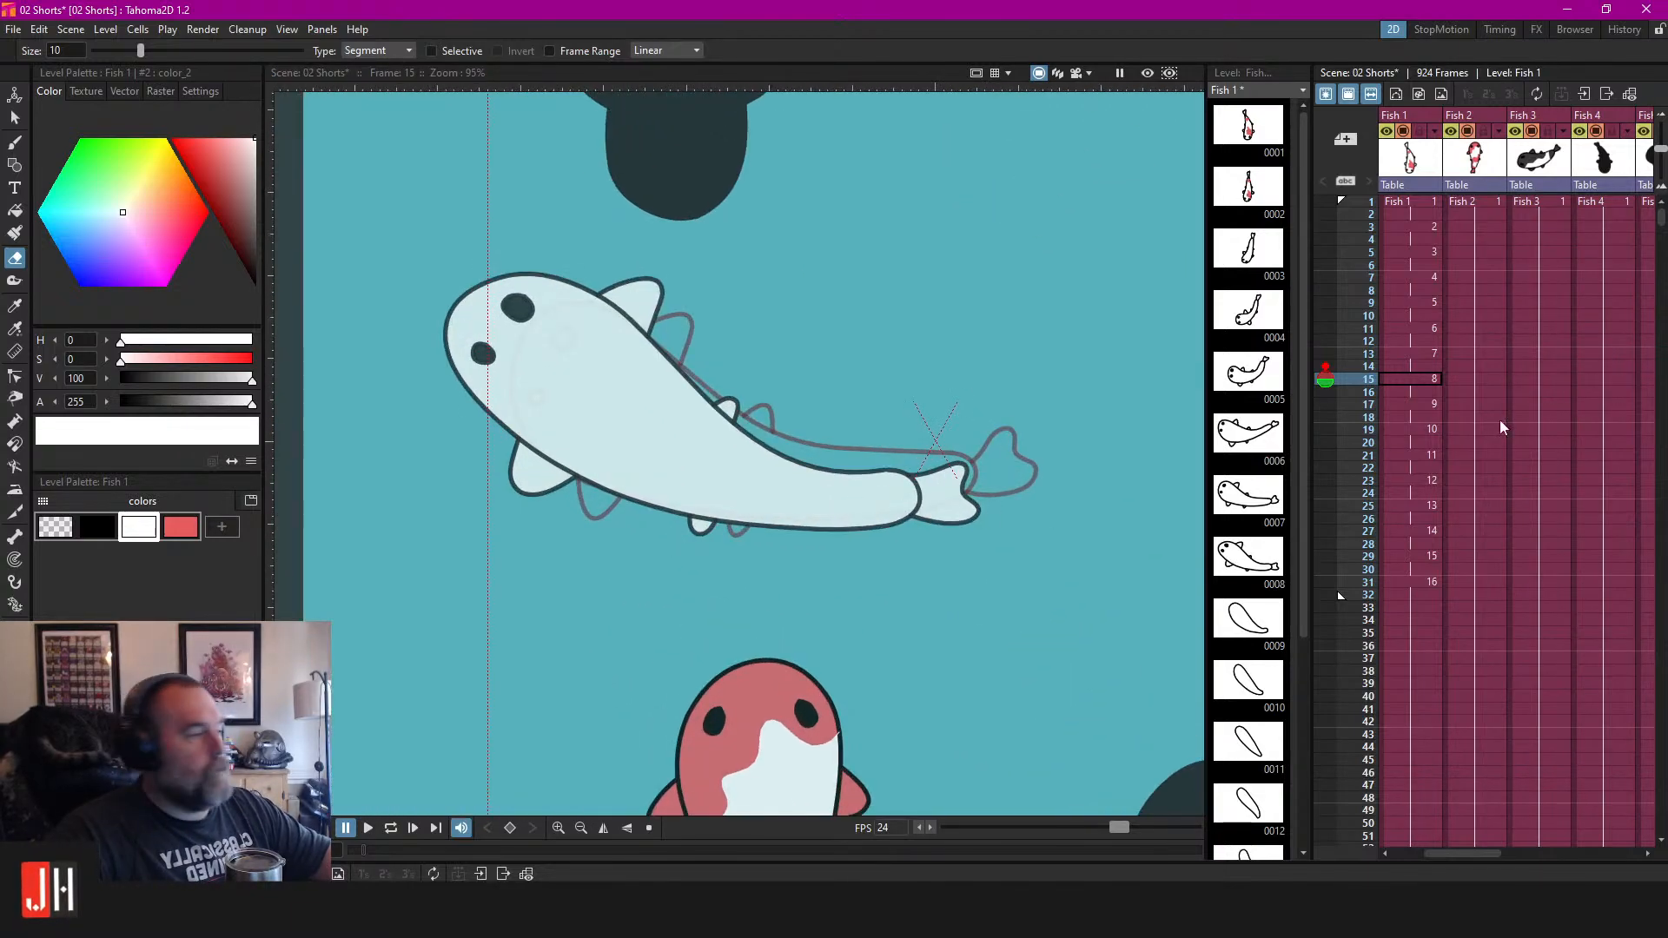
Draw two large front fins and two small rear fins in black across the koi's body outline at frame 17.
click(1420, 404)
scroll(514, 309, up, 1)
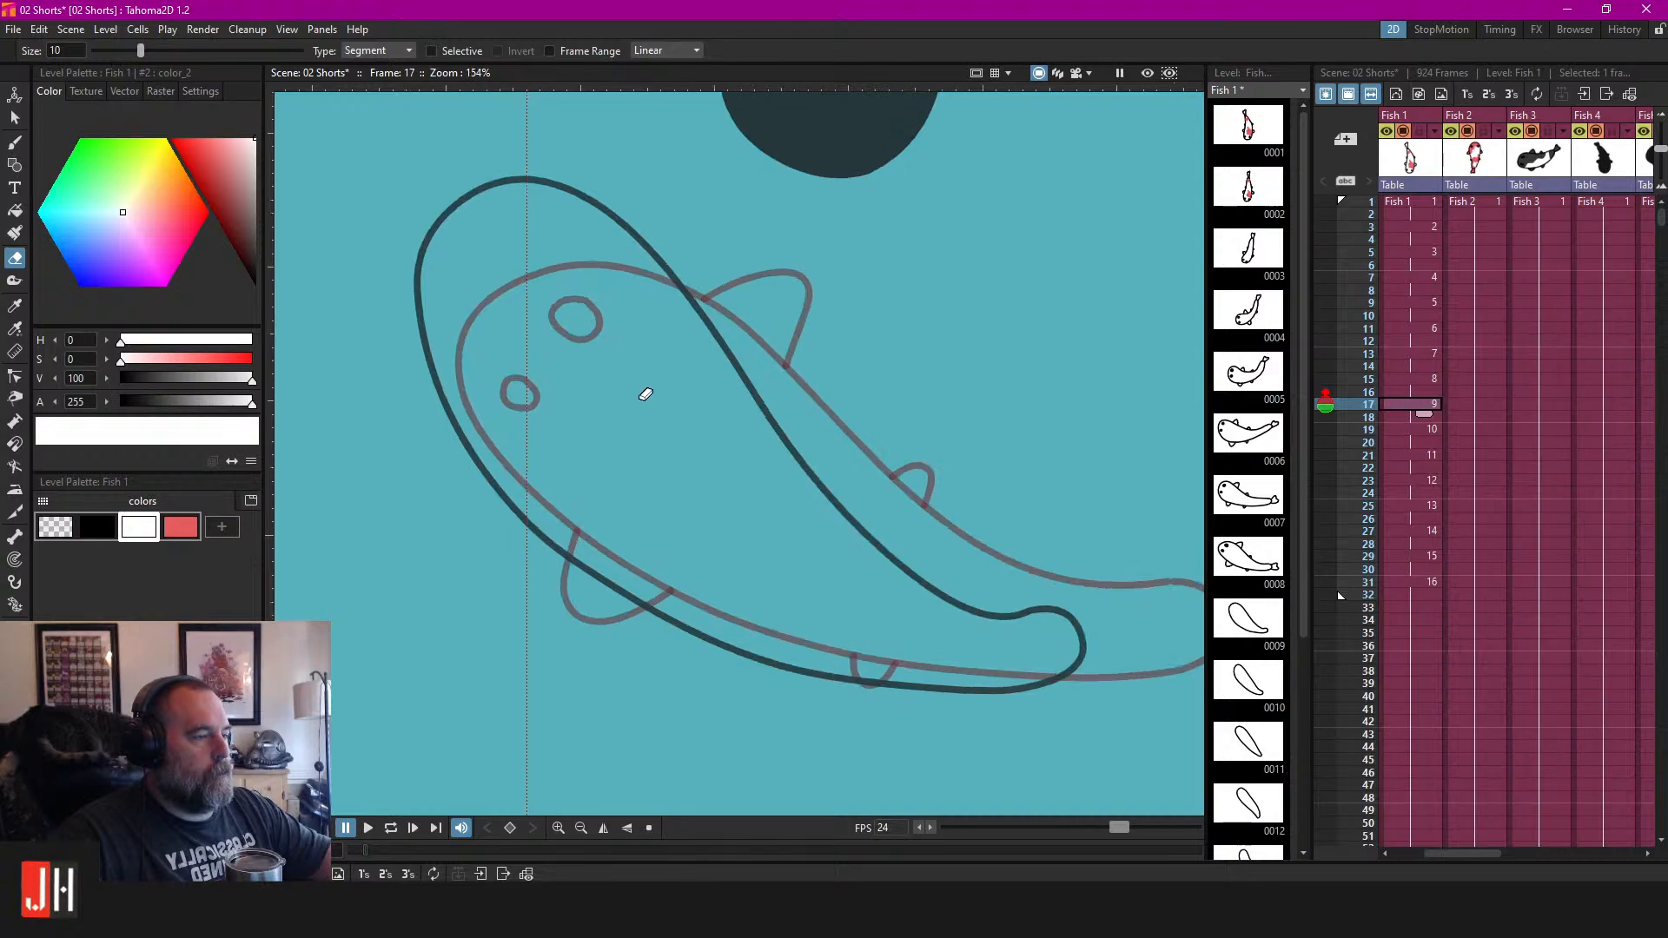
click(97, 527)
key(b)
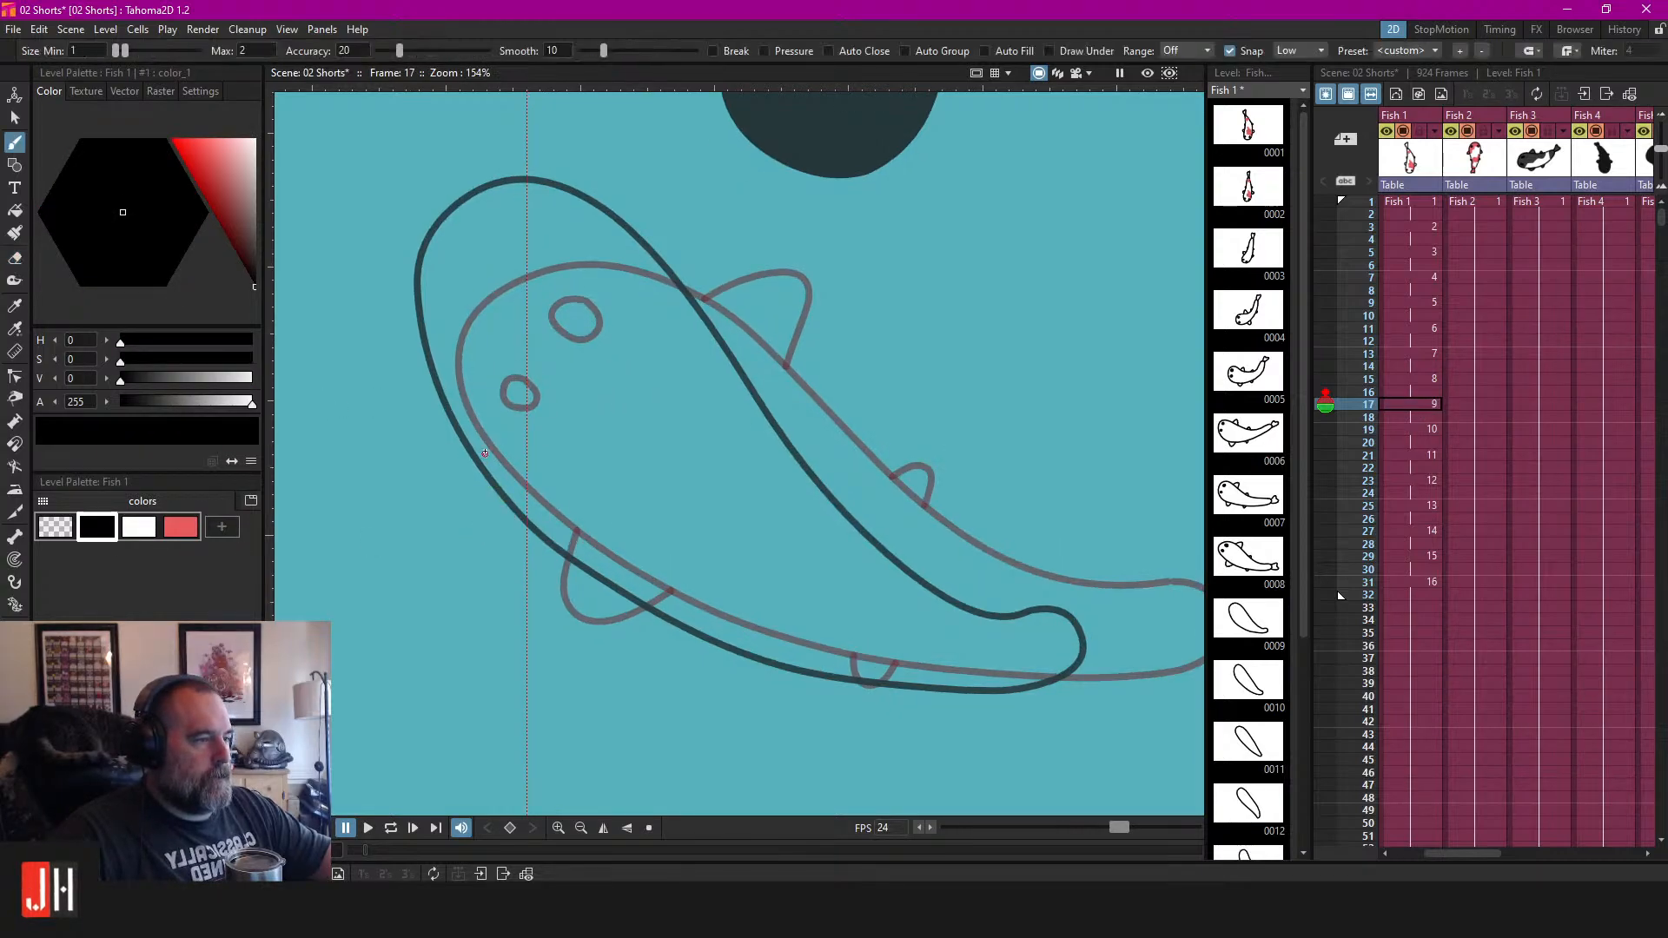
mouse_move(451, 534)
mouse_down()
mouse_move(492, 561)
mouse_move(619, 519)
mouse_up()
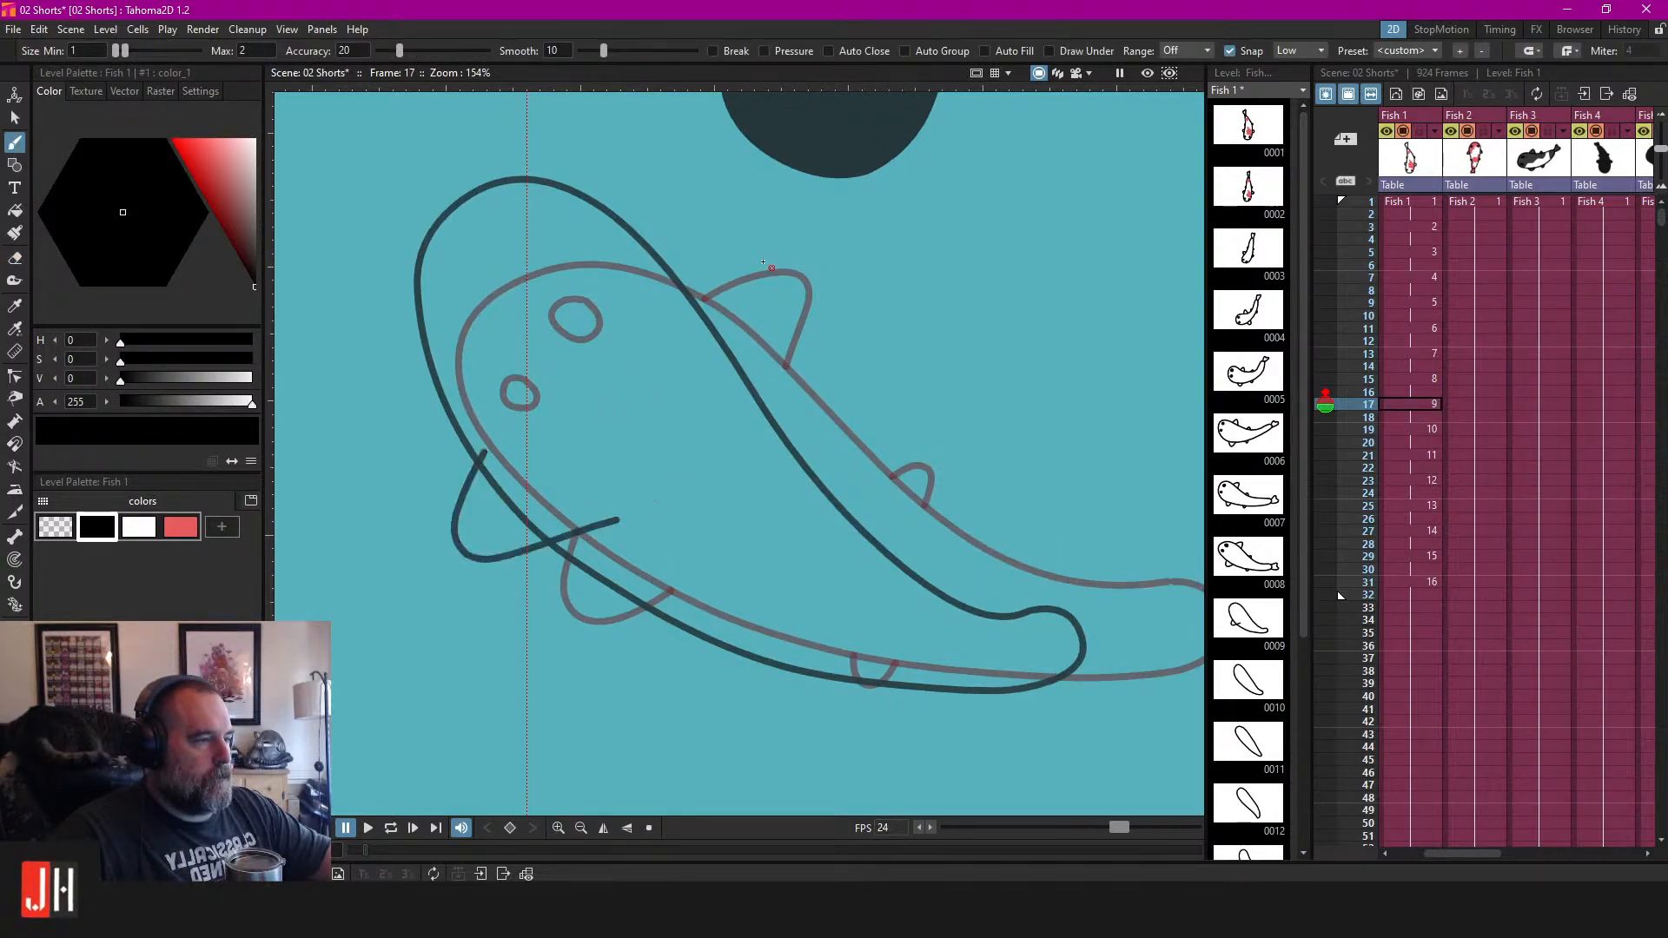
mouse_move(655, 275)
mouse_down()
mouse_move(773, 255)
mouse_move(714, 376)
mouse_up()
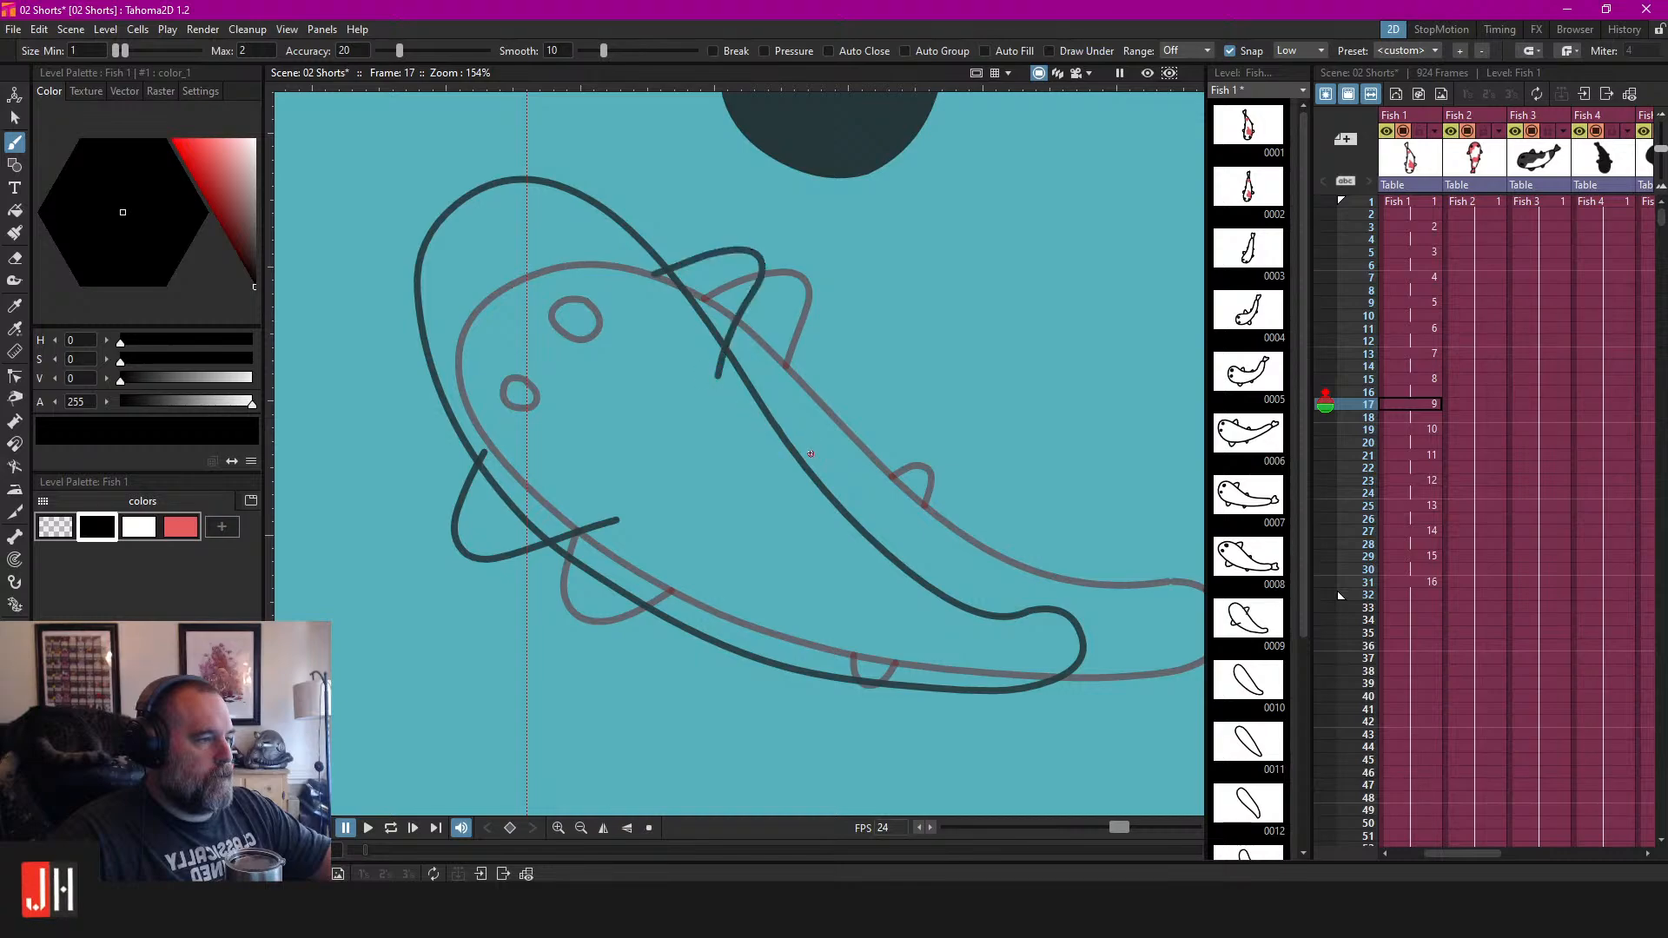
scroll(689, 365, up, 2)
mouse_move(652, 322)
mouse_down()
mouse_move(711, 291)
mouse_move(703, 391)
mouse_up()
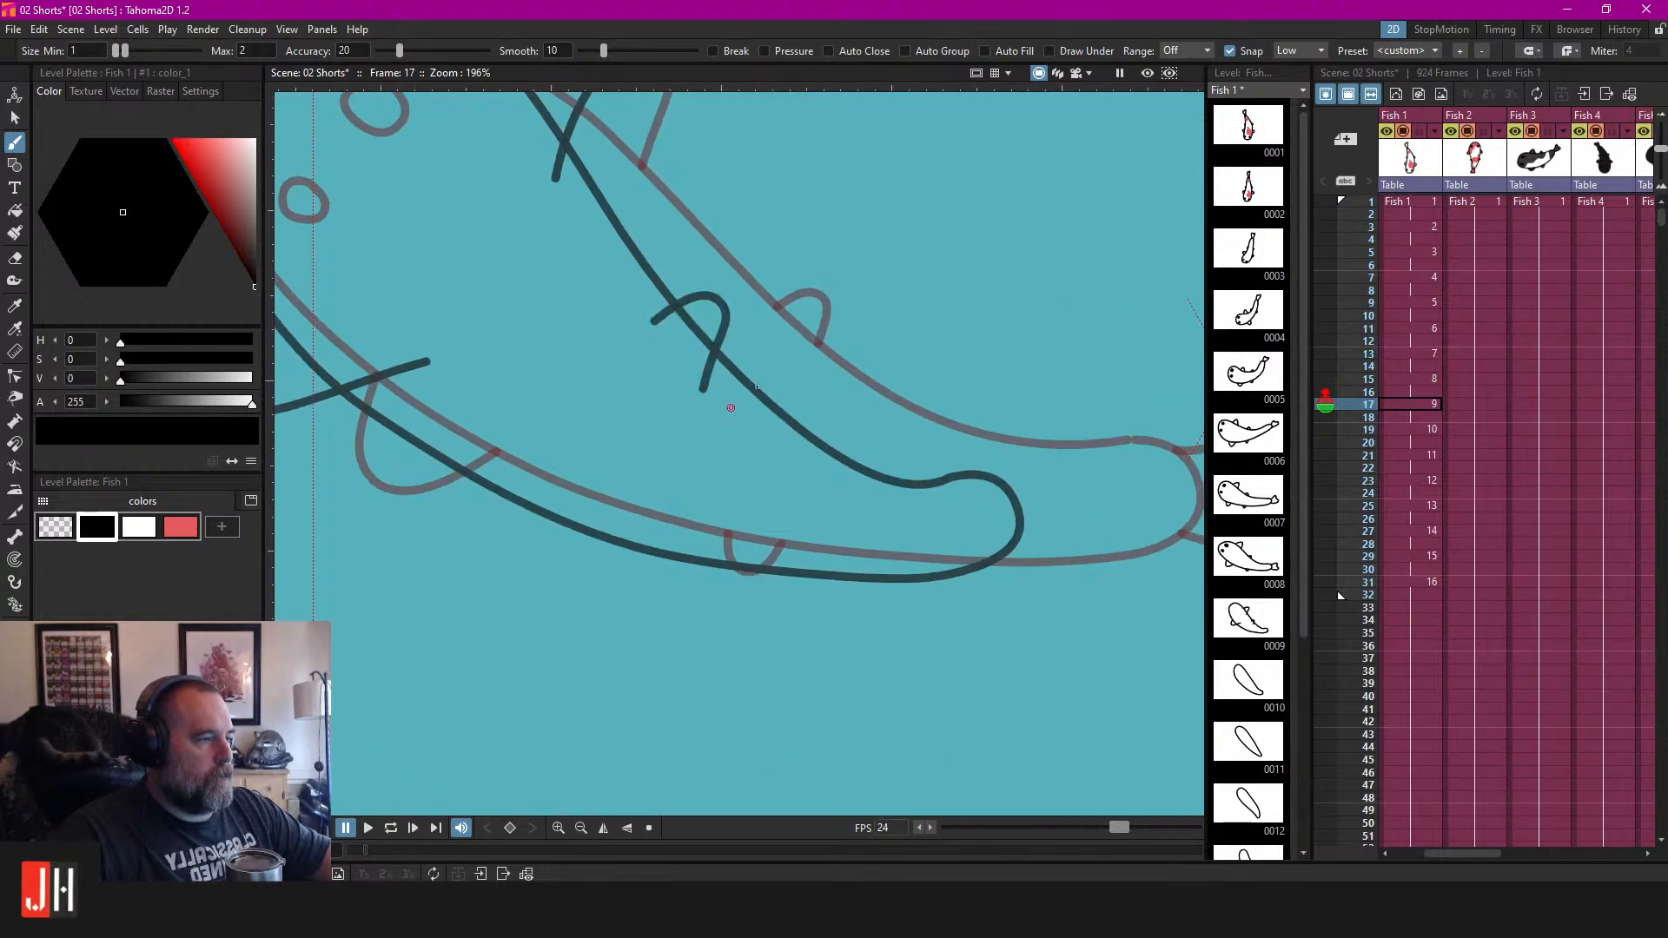
scroll(678, 424, down, 1)
mouse_move(569, 529)
mouse_down()
mouse_move(631, 533)
mouse_move(700, 484)
mouse_up()
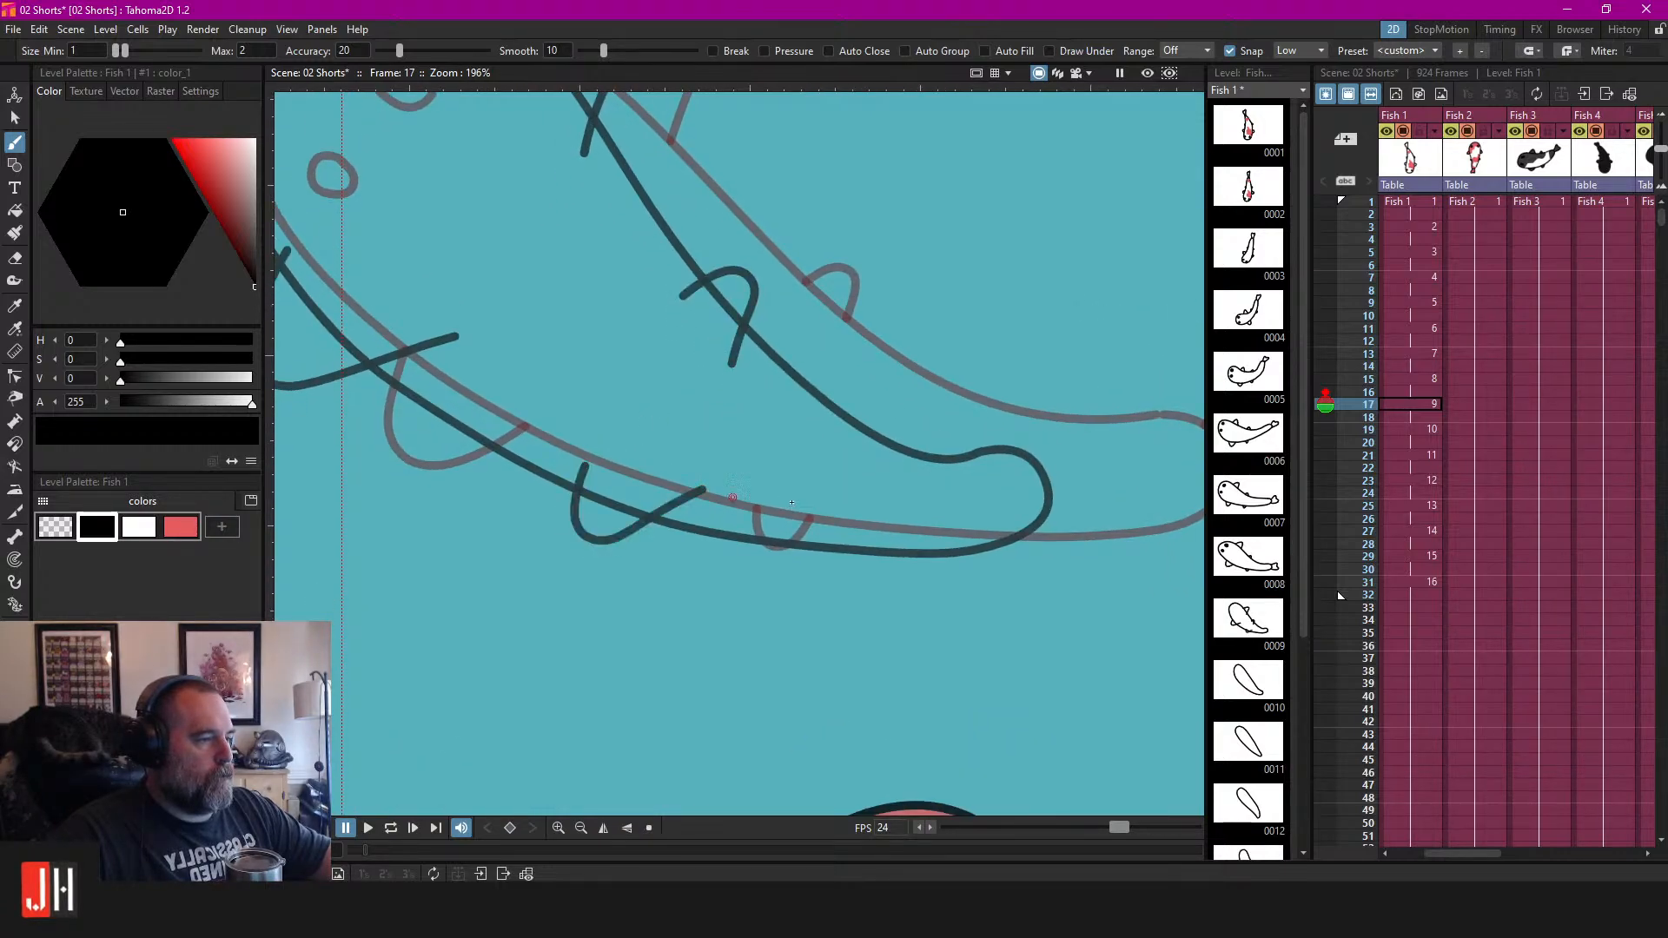
drag(860, 473, 600, 395)
mouse_move(365, 408)
mouse_down()
mouse_move(660, 426)
mouse_move(643, 451)
mouse_move(732, 419)
mouse_up()
key(ctrl+z)
scroll(901, 405, down, 1)
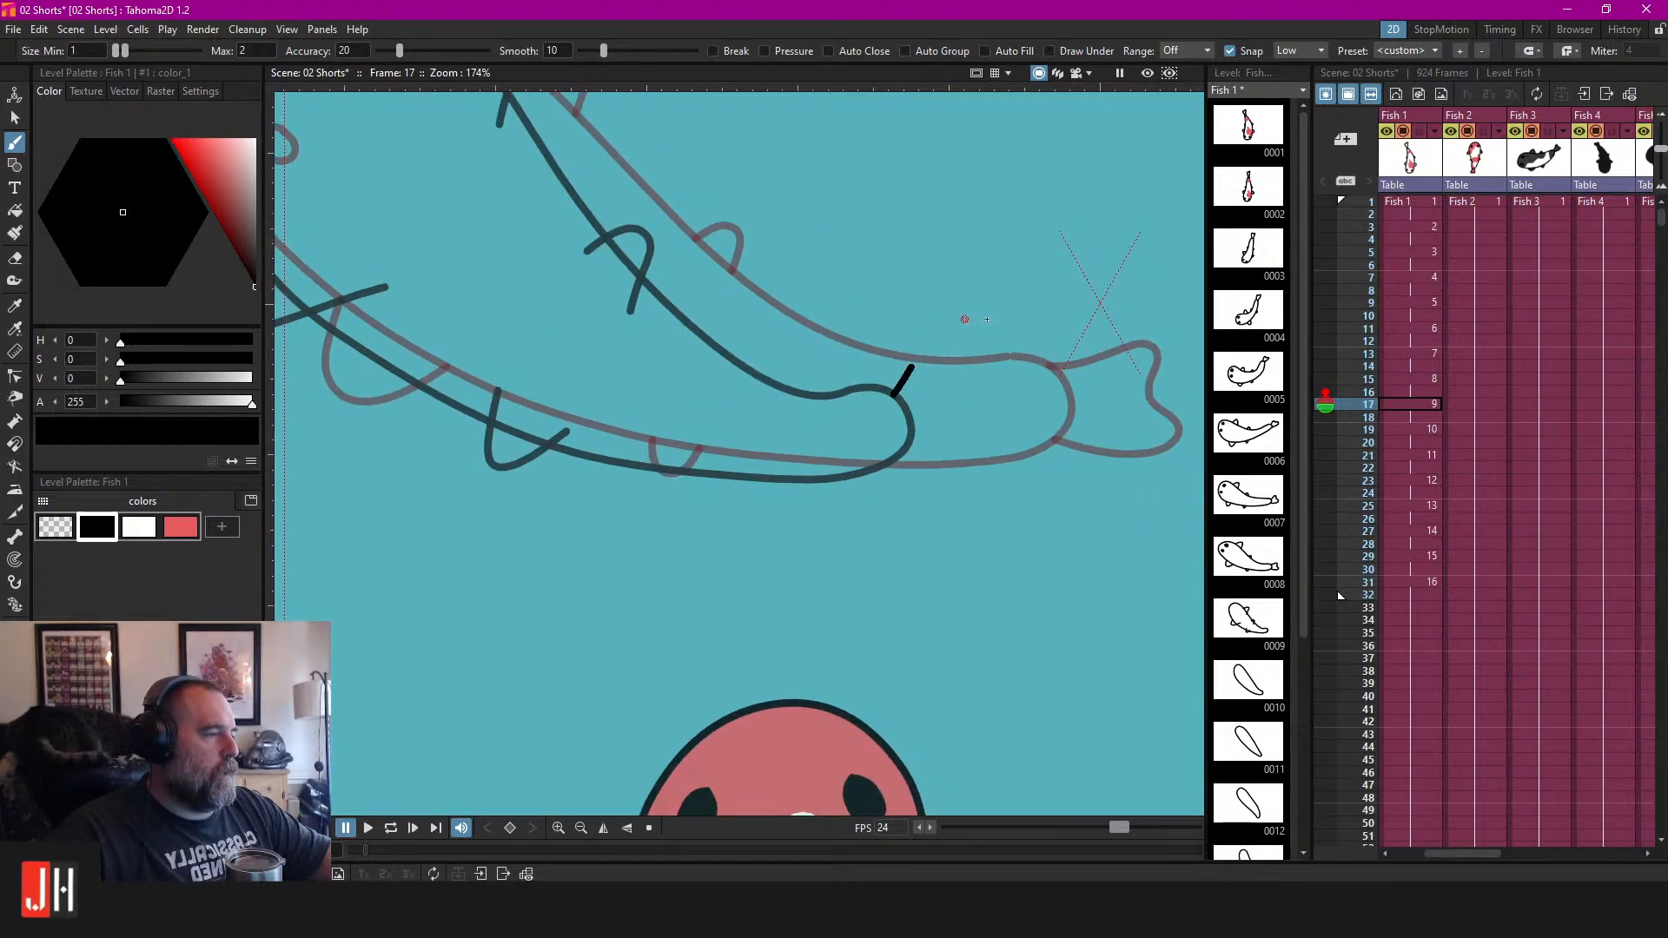
key(ctrl+z)
mouse_move(895, 396)
mouse_down()
mouse_move(980, 328)
mouse_move(1021, 428)
mouse_move(904, 463)
mouse_up()
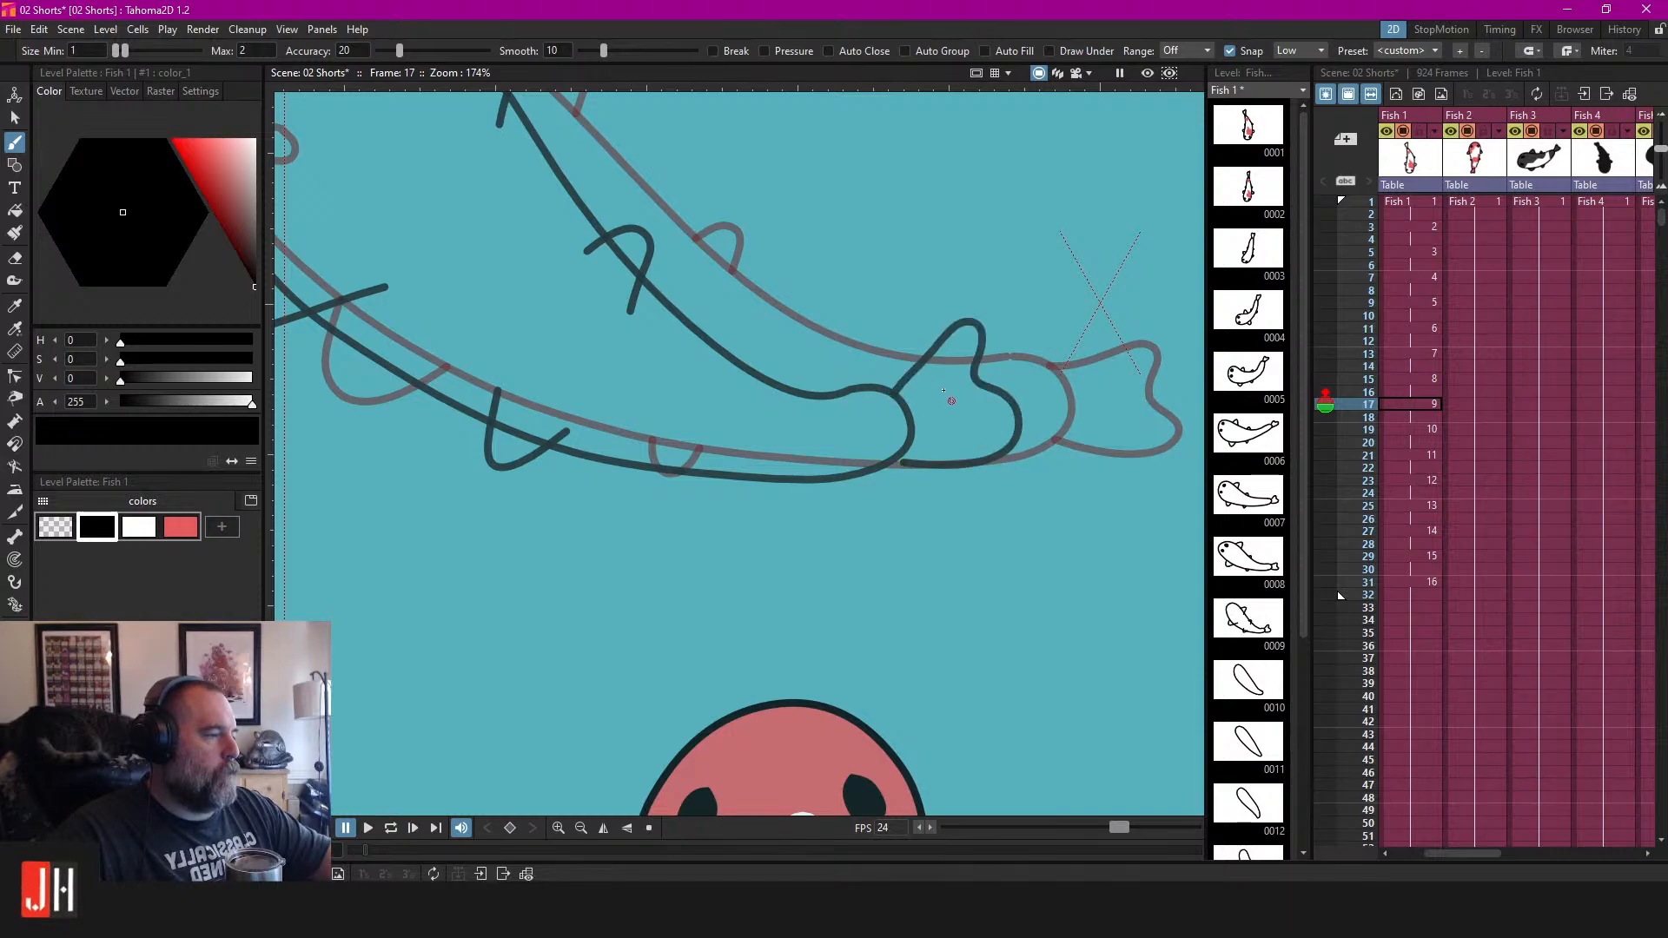
key(ctrl+z)
Draw a two-lobed tail fin joined to the rounded rear end of the frame 17 body.
mouse_move(888, 393)
mouse_down()
mouse_move(994, 345)
mouse_move(967, 380)
mouse_move(1006, 440)
mouse_move(900, 454)
mouse_up()
scroll(904, 454, down, 7)
scroll(646, 279, up, 7)
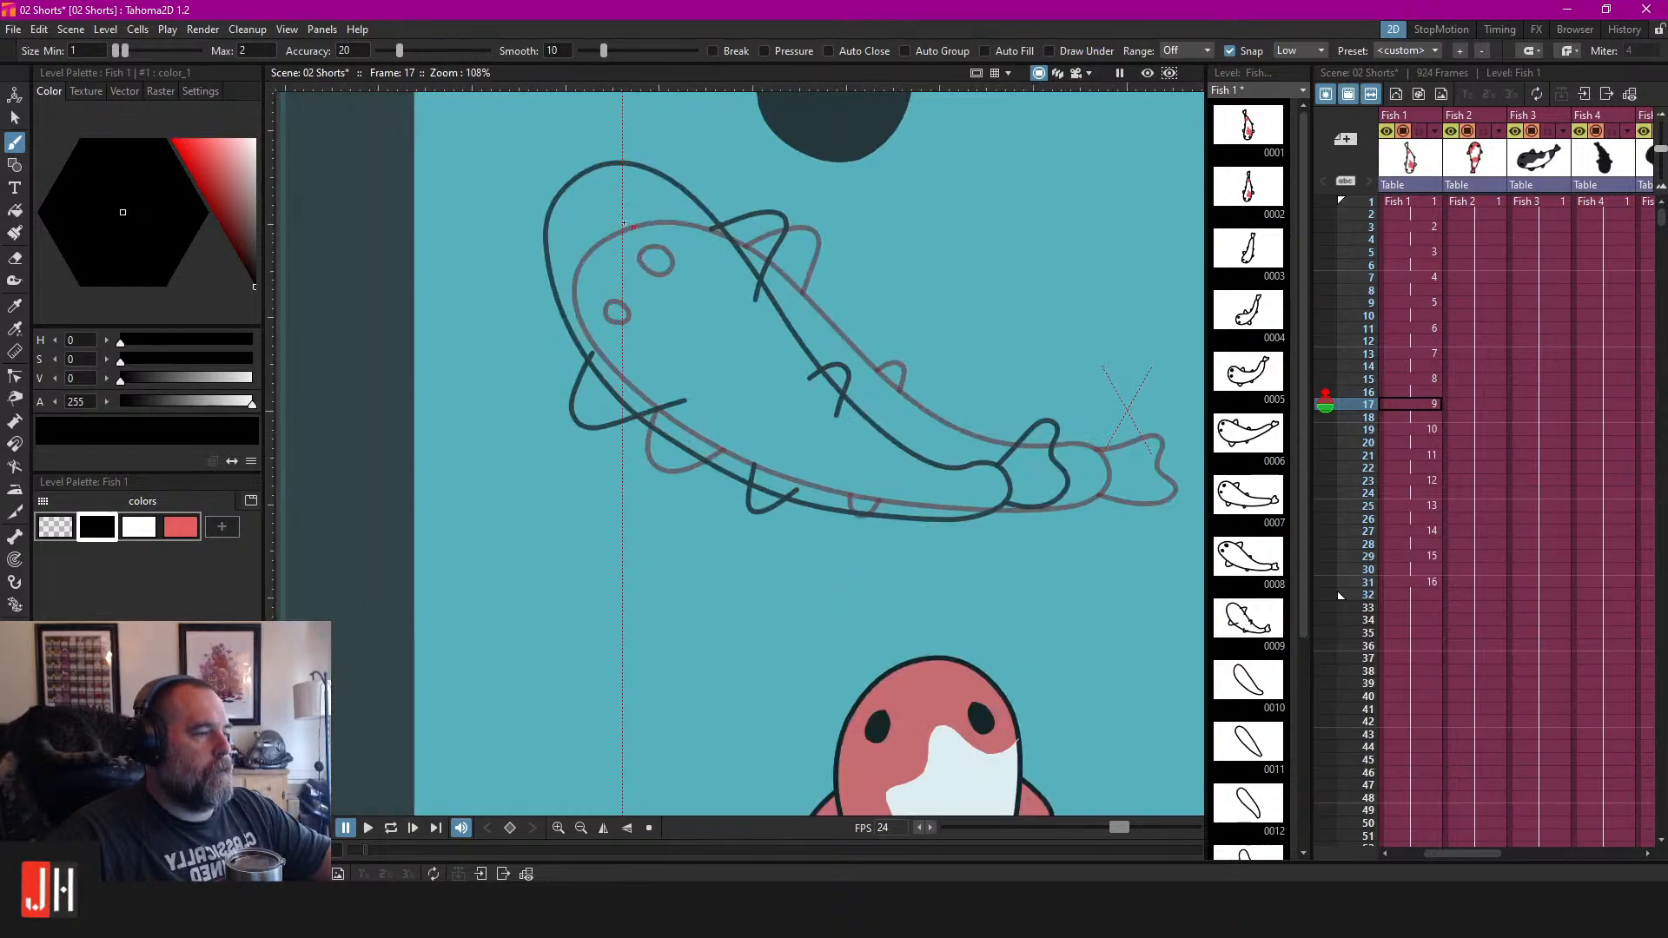
Draw two round eyes on the koi's head at frame 17 and fill them with black.
mouse_move(661, 188)
mouse_down()
mouse_move(627, 182)
mouse_move(545, 258)
mouse_up()
scroll(678, 278, down, 3)
key(f)
click(655, 233)
click(609, 257)
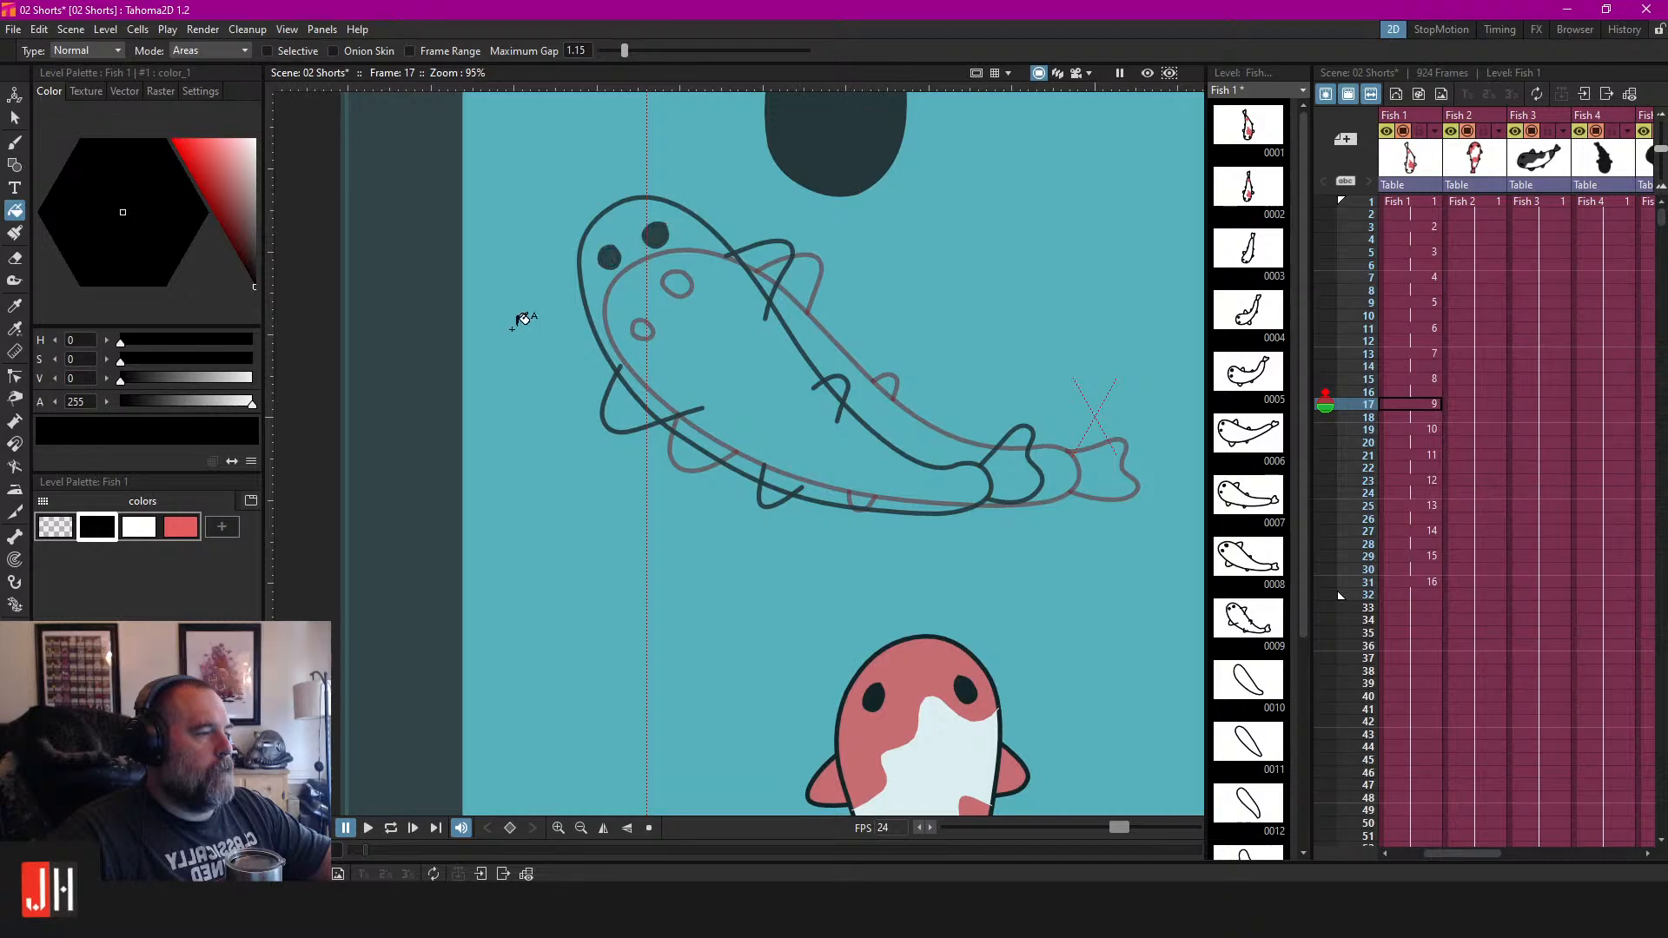
Fill the frame 17 koi's body, fins and tail with white and erase the fin line ends inside the body.
click(139, 526)
click(728, 304)
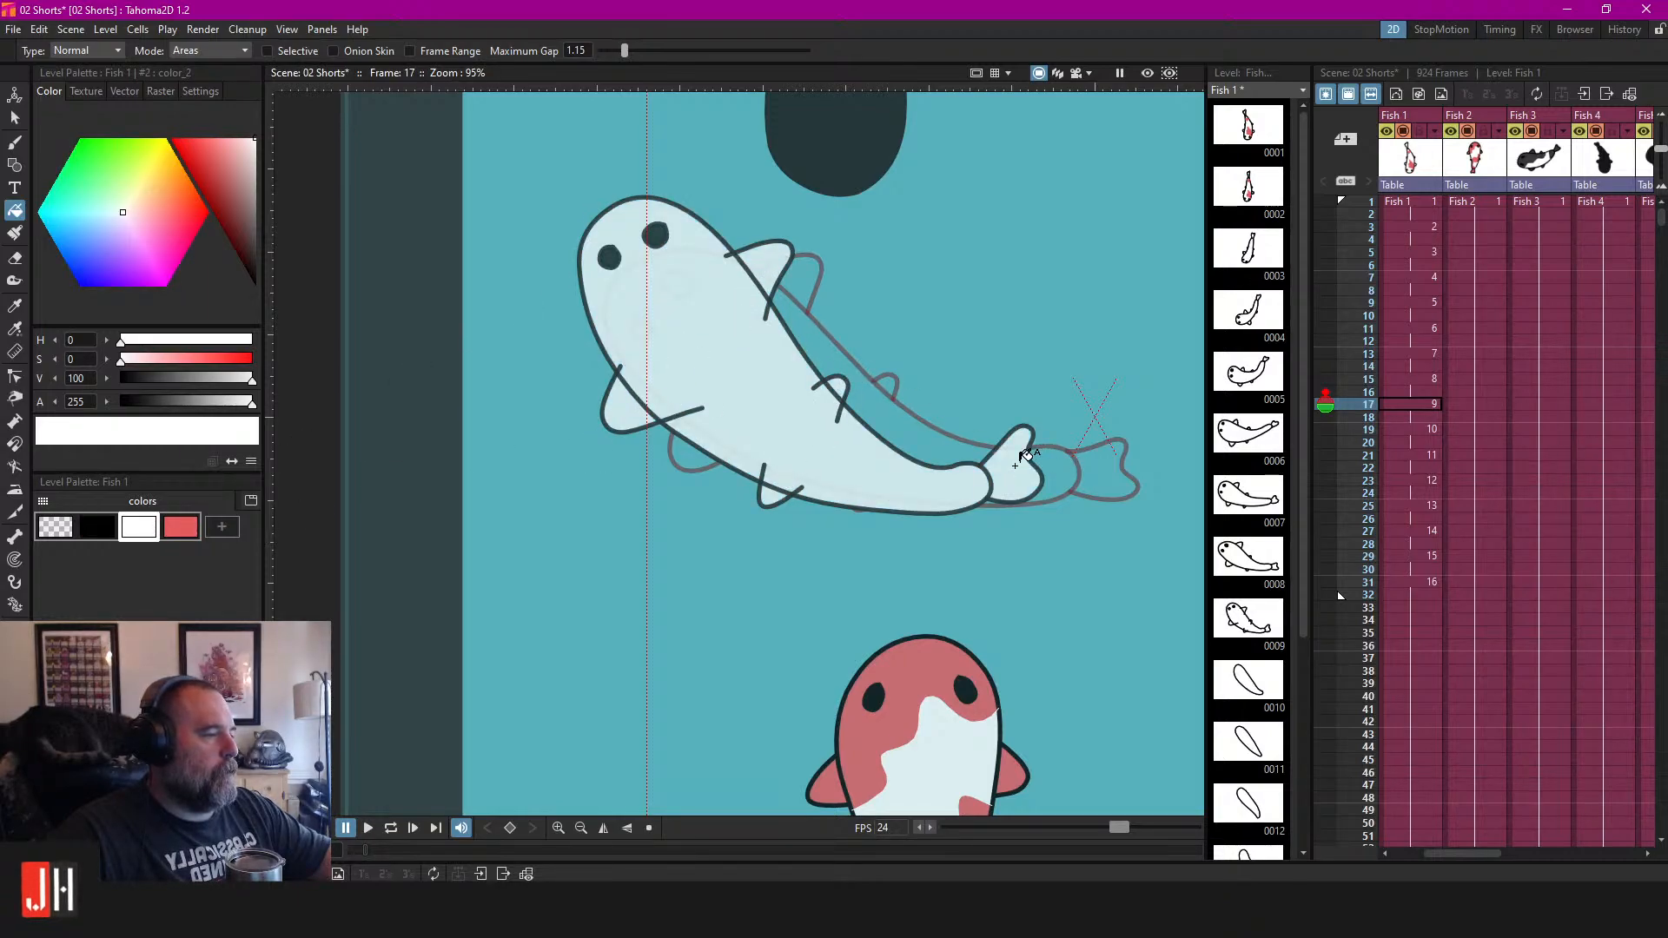
scroll(838, 390, up, 2)
key(a)
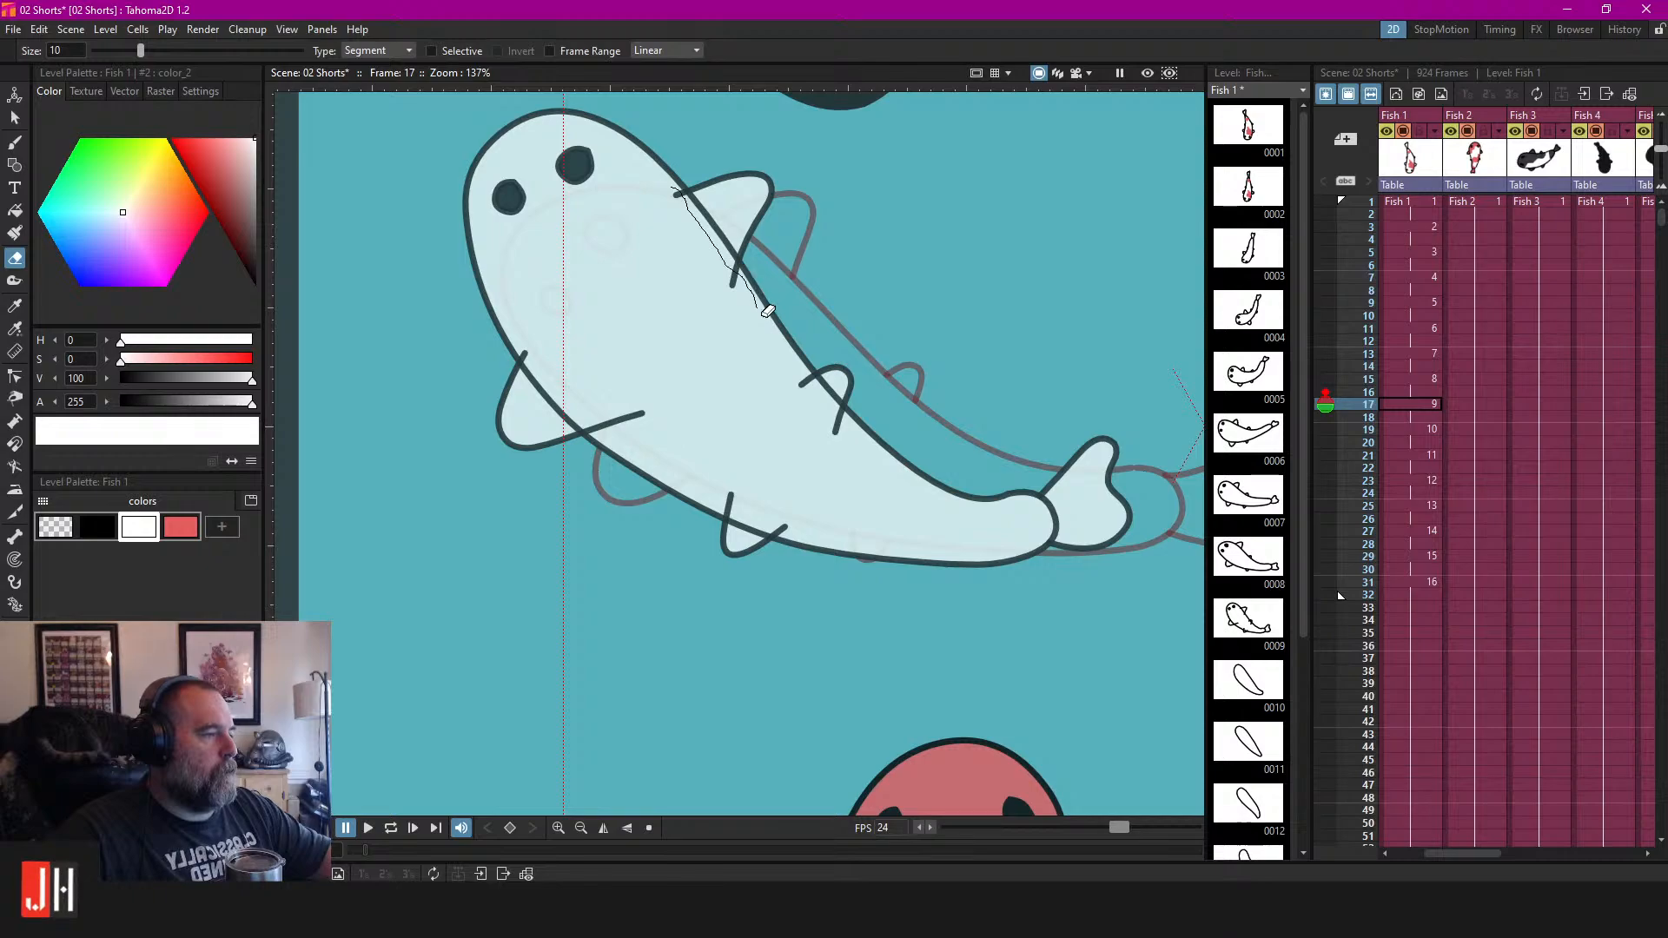
drag(830, 393, 830, 393)
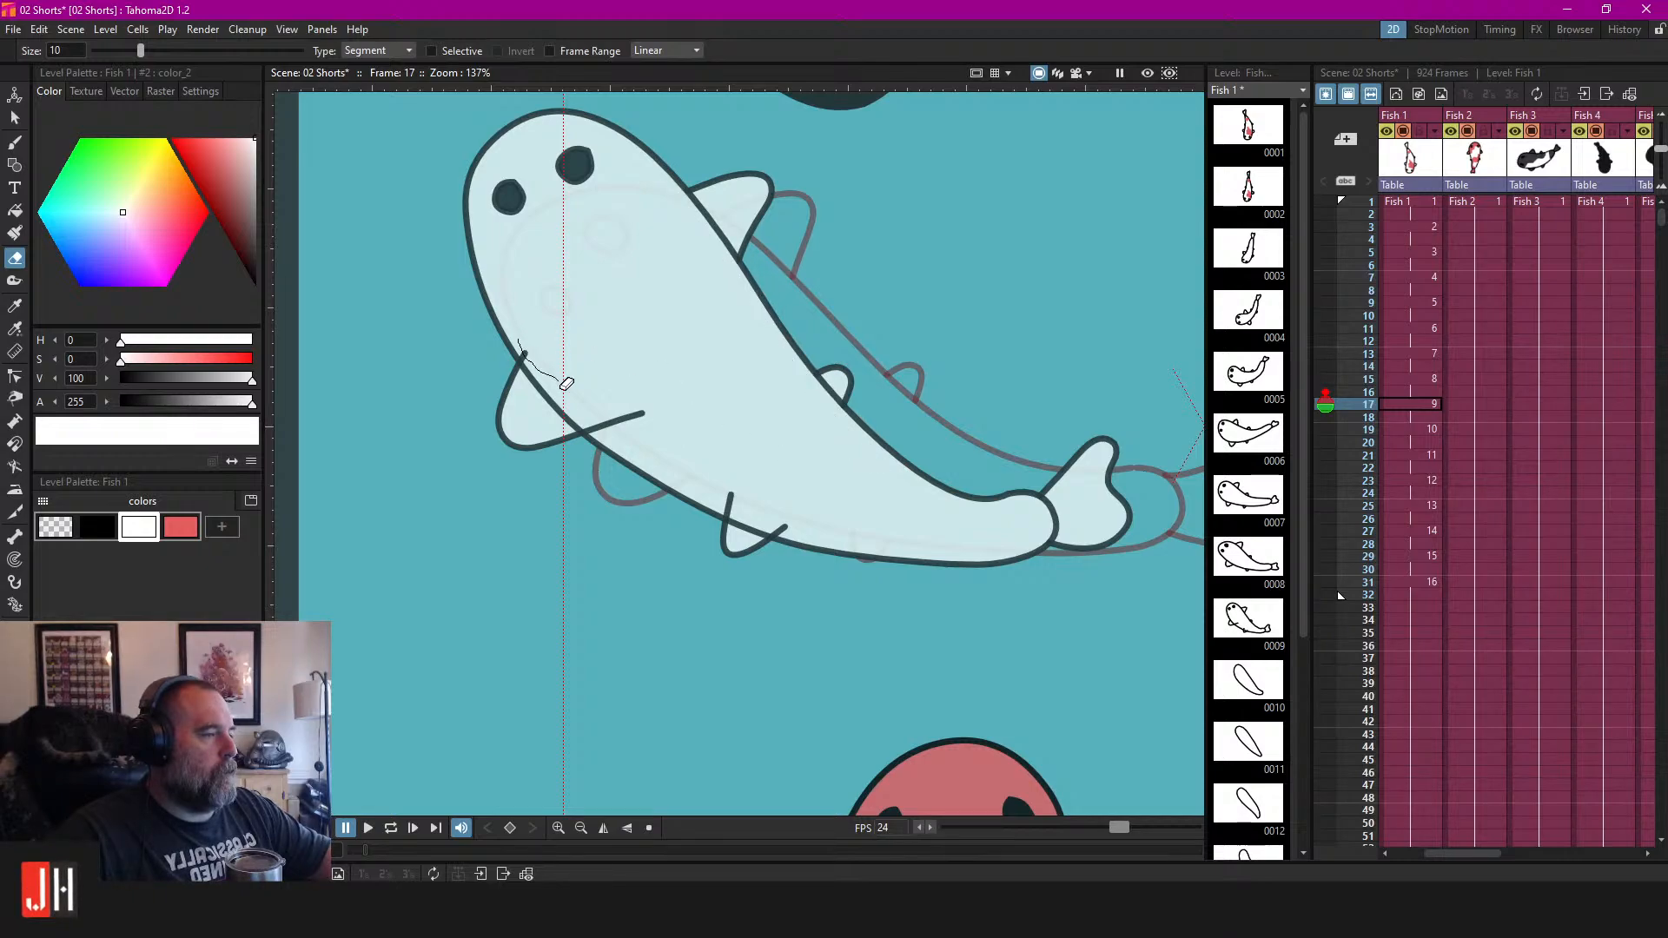
drag(800, 529, 800, 529)
scroll(890, 484, down, 5)
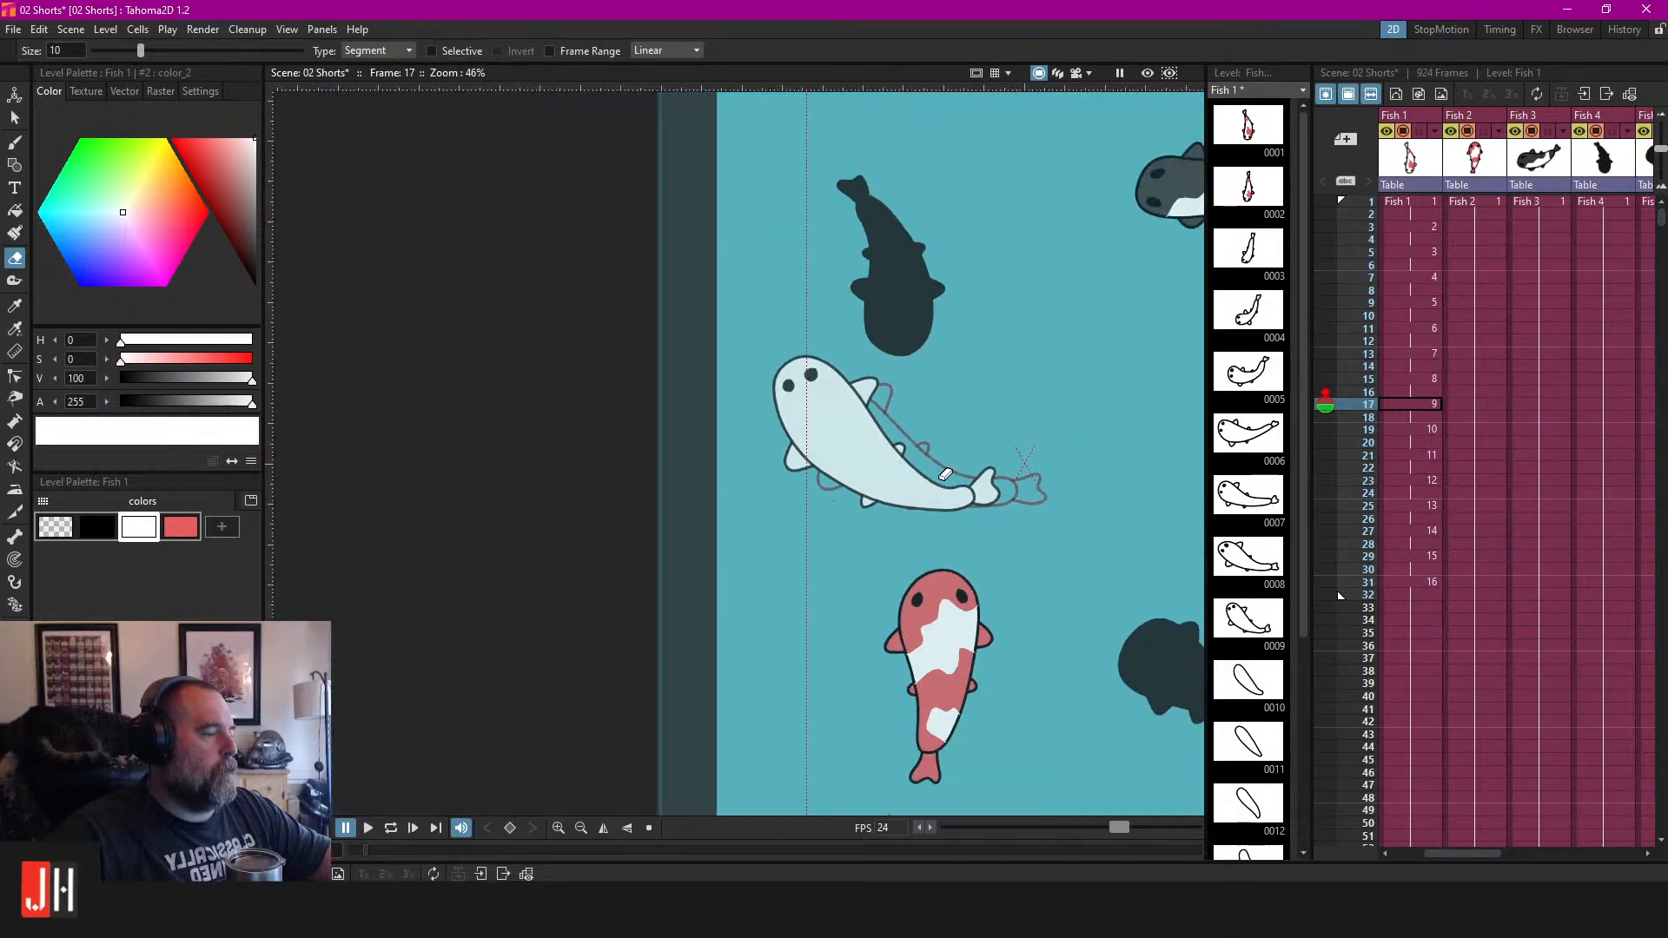
Nudge the koi's larger eye at frame 17, and scale the matching eye at frame 15 to 86.9%.
scroll(803, 380, up, 7)
key(s)
click(863, 341)
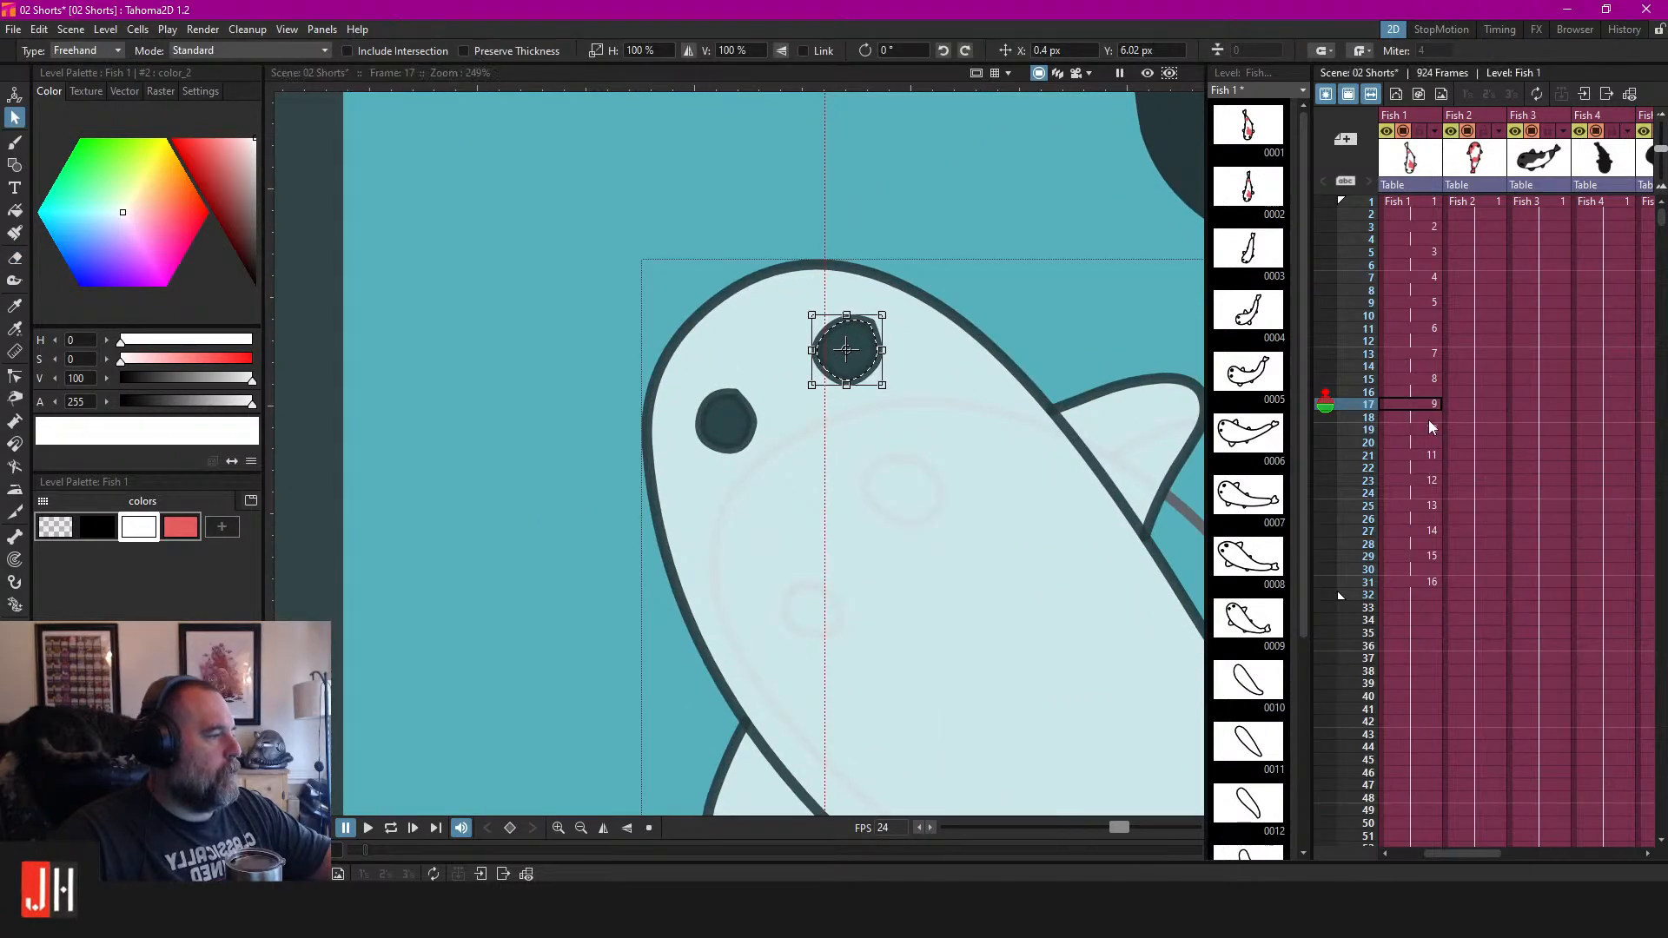
click(1430, 379)
drag(947, 452, 918, 468)
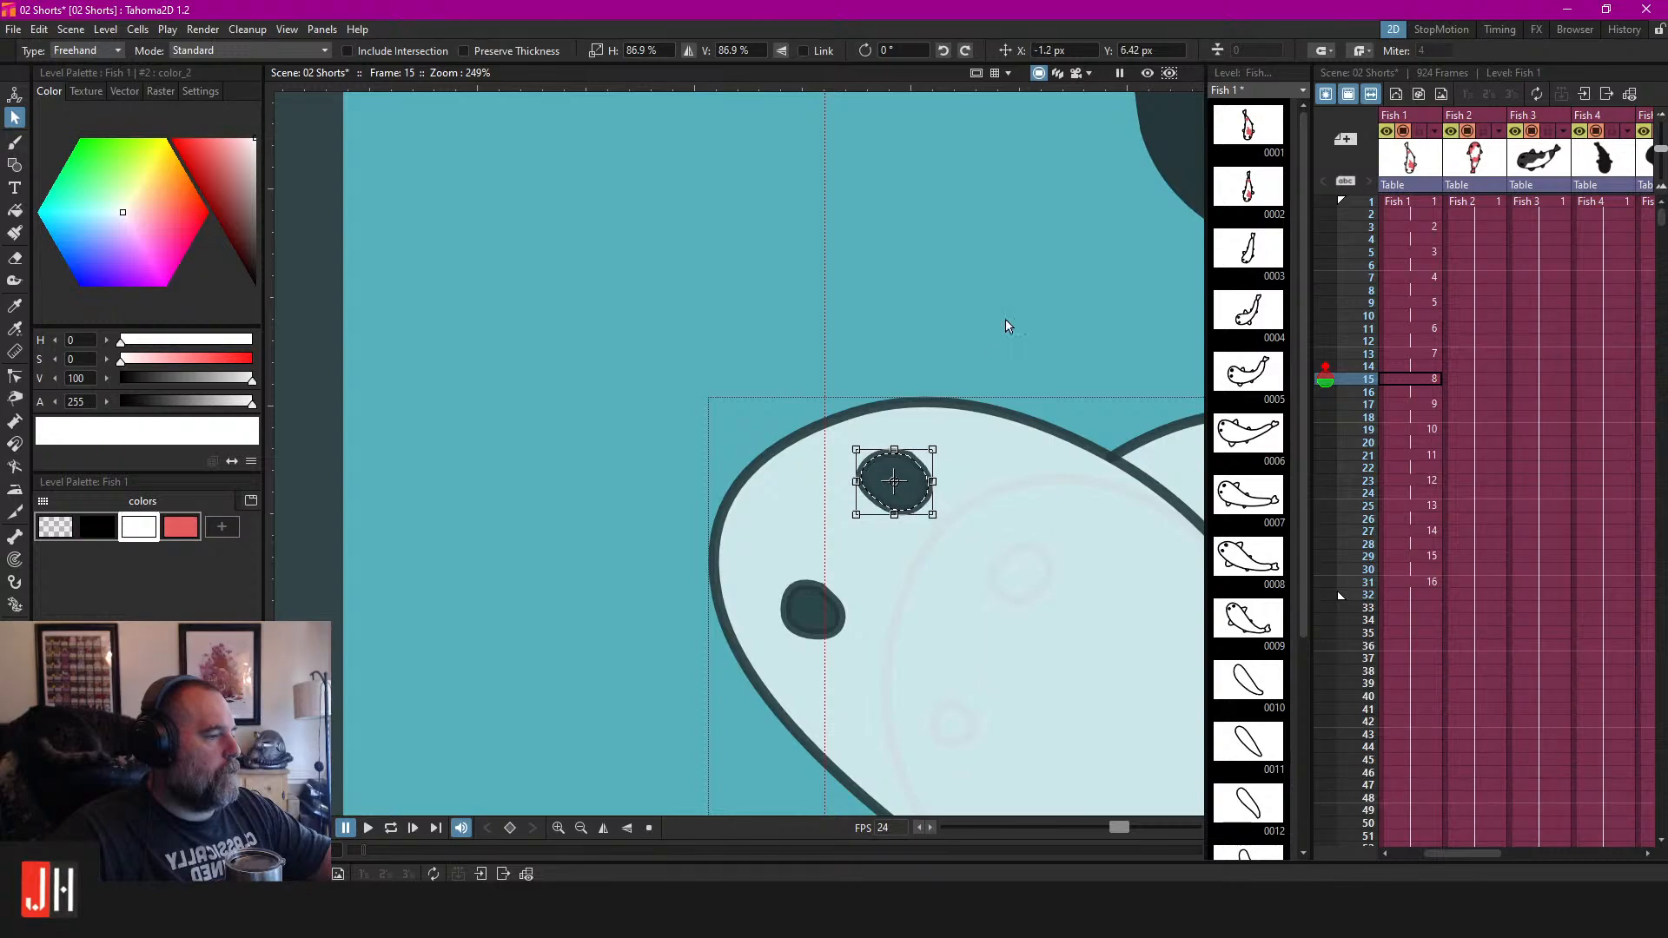
scroll(987, 353, down, 4)
click(1416, 404)
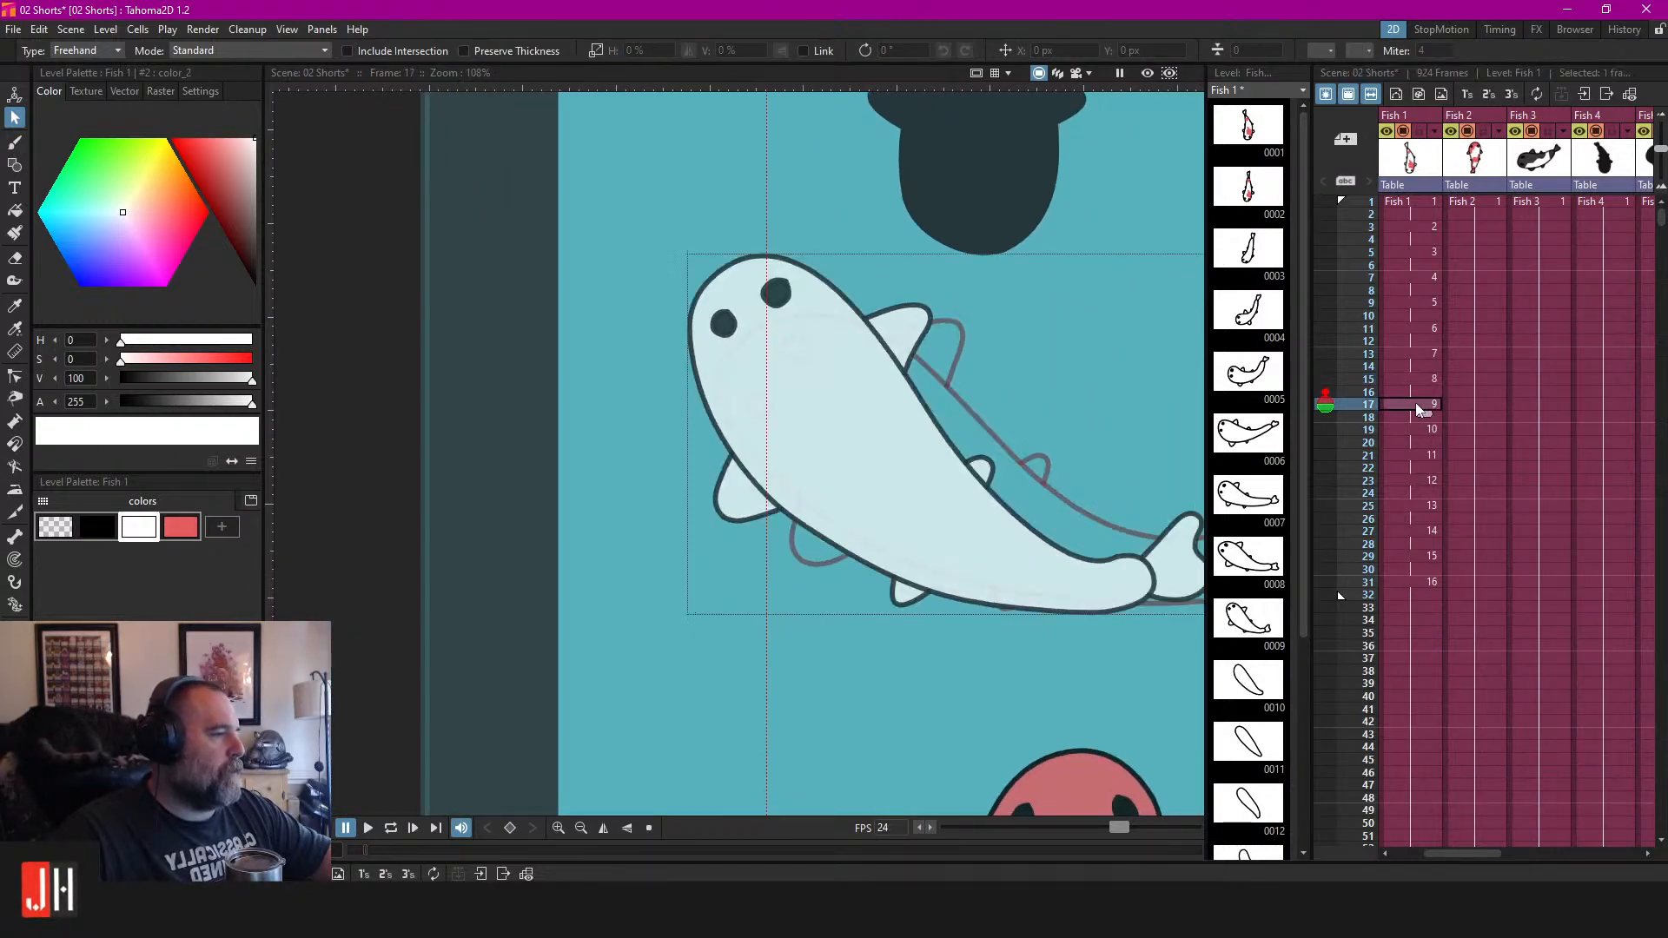
Switch to the Fish 1 drawing at frame 19 and set the Brush to black.
click(1423, 429)
scroll(835, 372, up, 2)
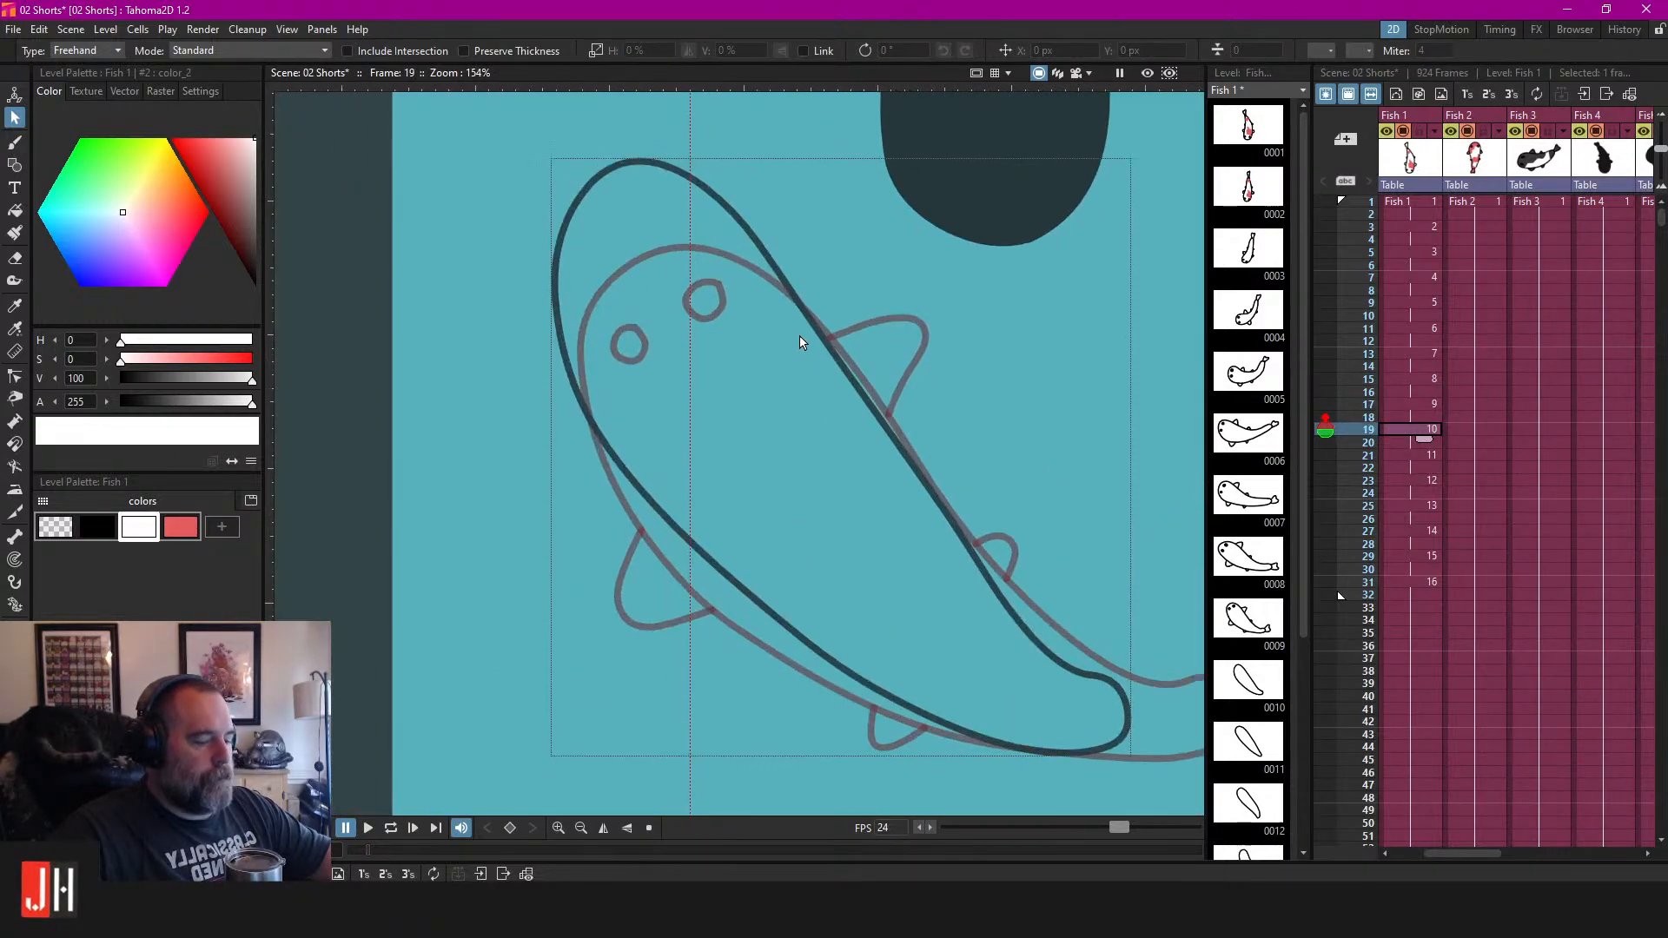
click(97, 527)
key(b)
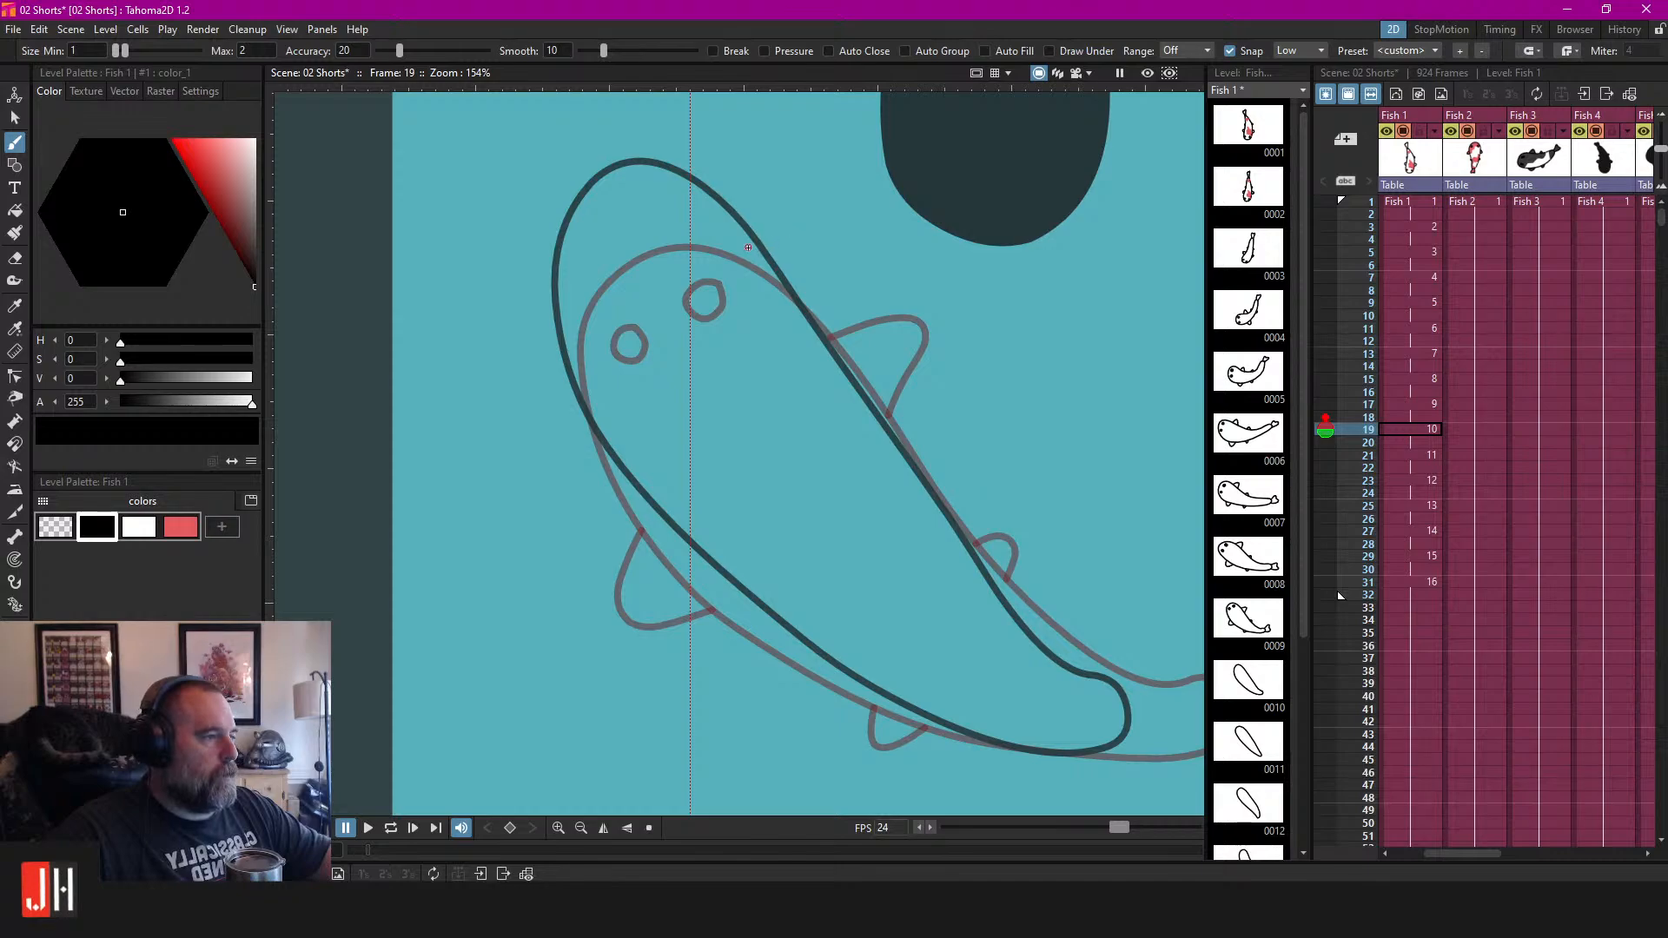
drag(814, 233, 811, 372)
key(ctrl+z)
mouse_move(860, 263)
mouse_down()
mouse_move(813, 371)
mouse_move(791, 376)
mouse_move(840, 354)
mouse_up()
key(ctrl+z)
key(ctrl+z)
mouse_move(771, 233)
mouse_down()
mouse_move(862, 197)
mouse_move(873, 330)
mouse_up()
key(ctrl+z)
Draw two large front fins and two small rear fins across the koi's body outline at frame 19.
drag(833, 215, 829, 349)
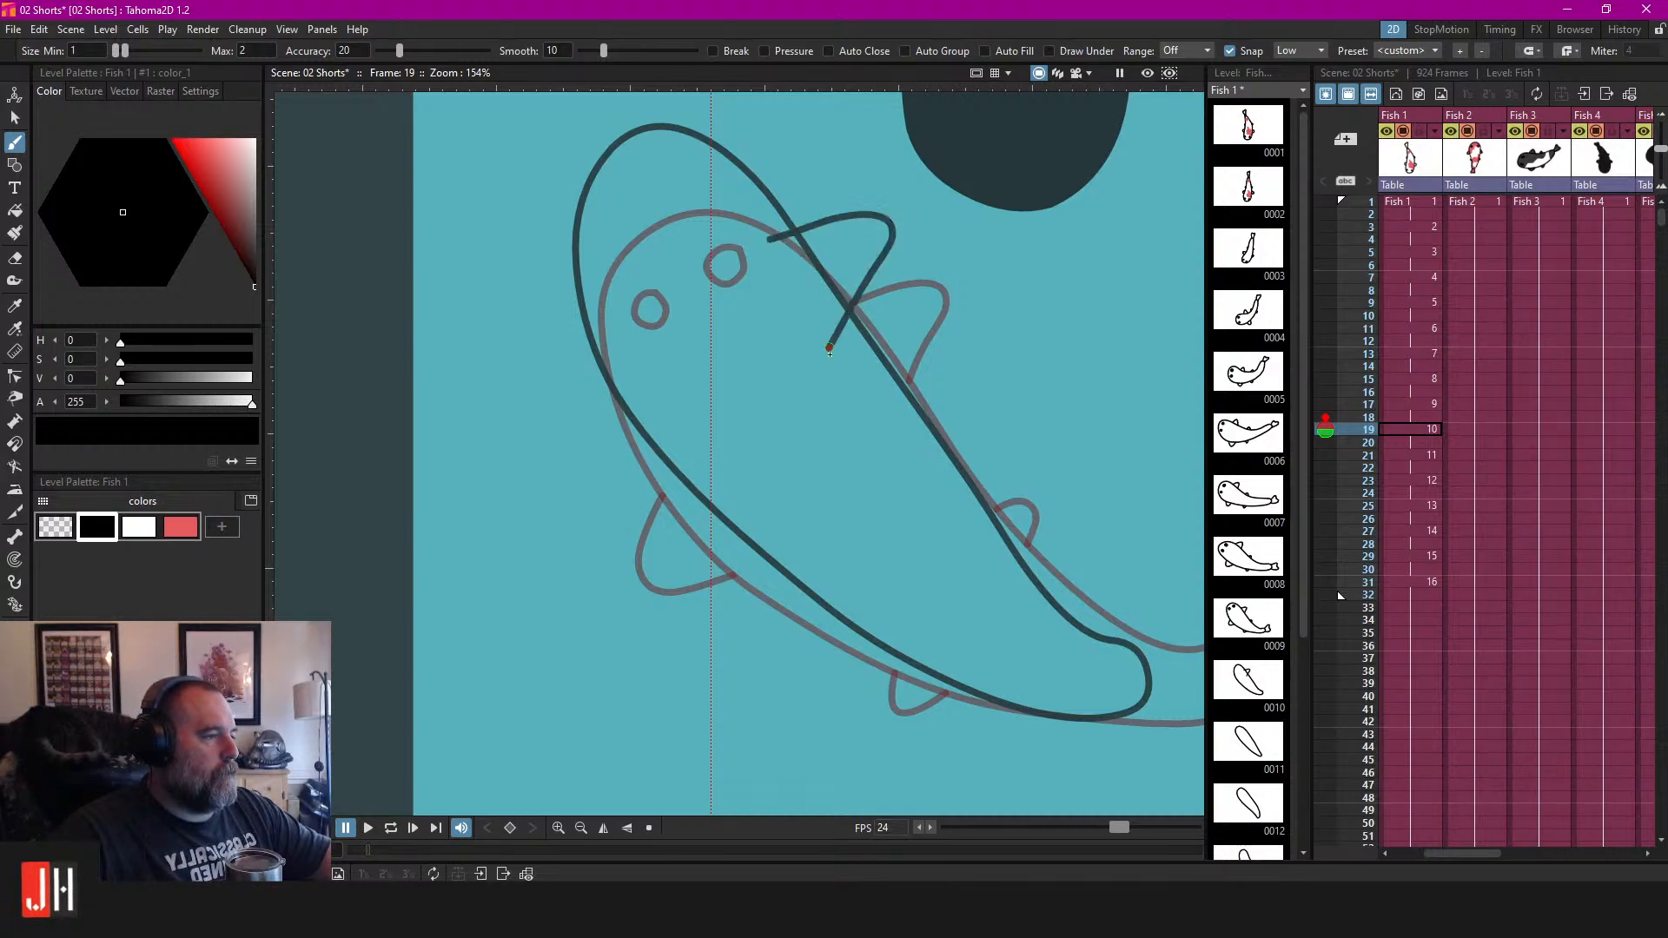
drag(579, 474, 734, 439)
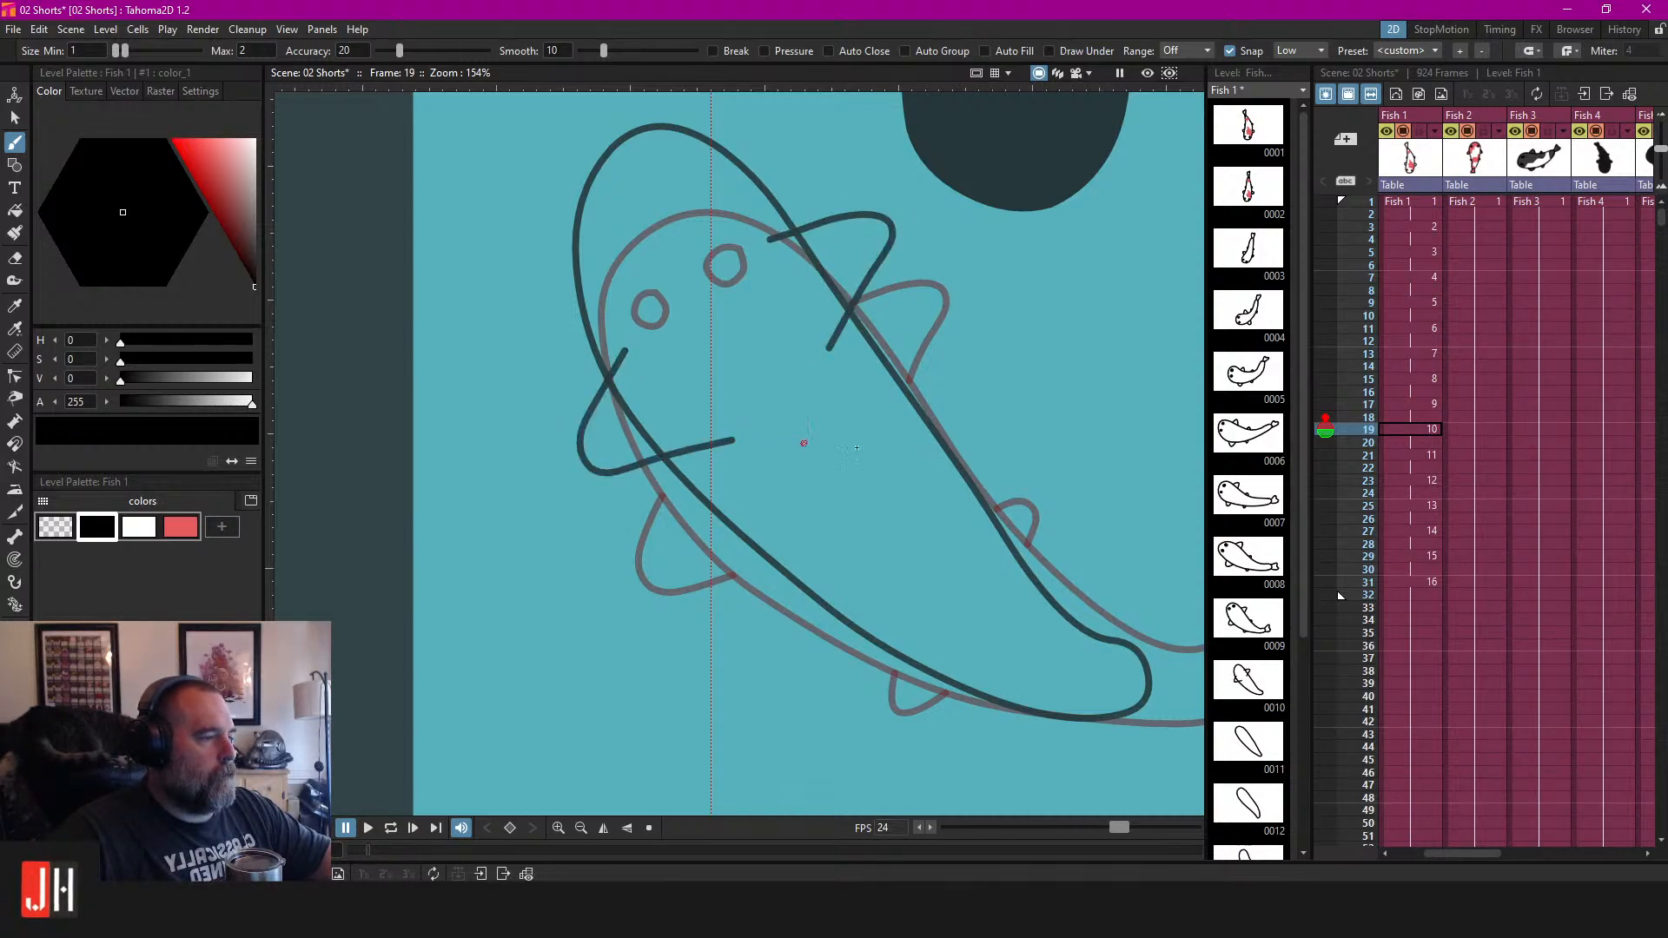
scroll(773, 417, down, 3)
drag(944, 369, 913, 448)
drag(796, 568, 878, 549)
Draw a two-lobed tail fin joined to the rounded rear end of the frame 19 body.
drag(1106, 587, 901, 525)
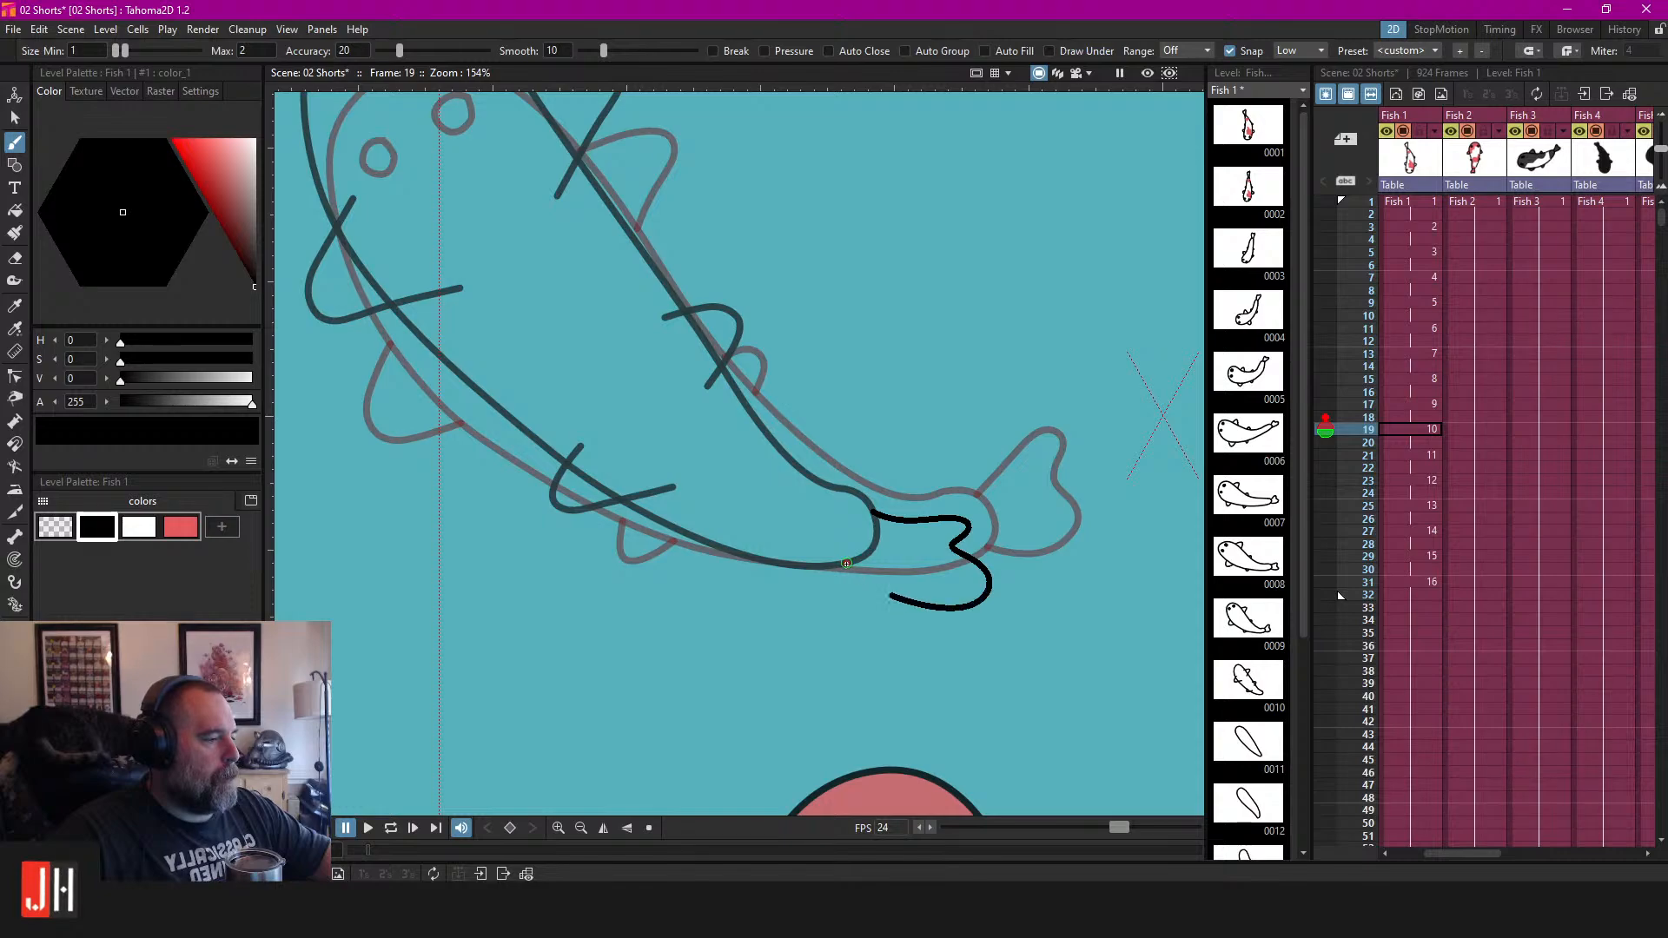
drag(846, 564, 844, 566)
scroll(846, 564, down, 5)
scroll(573, 308, up, 5)
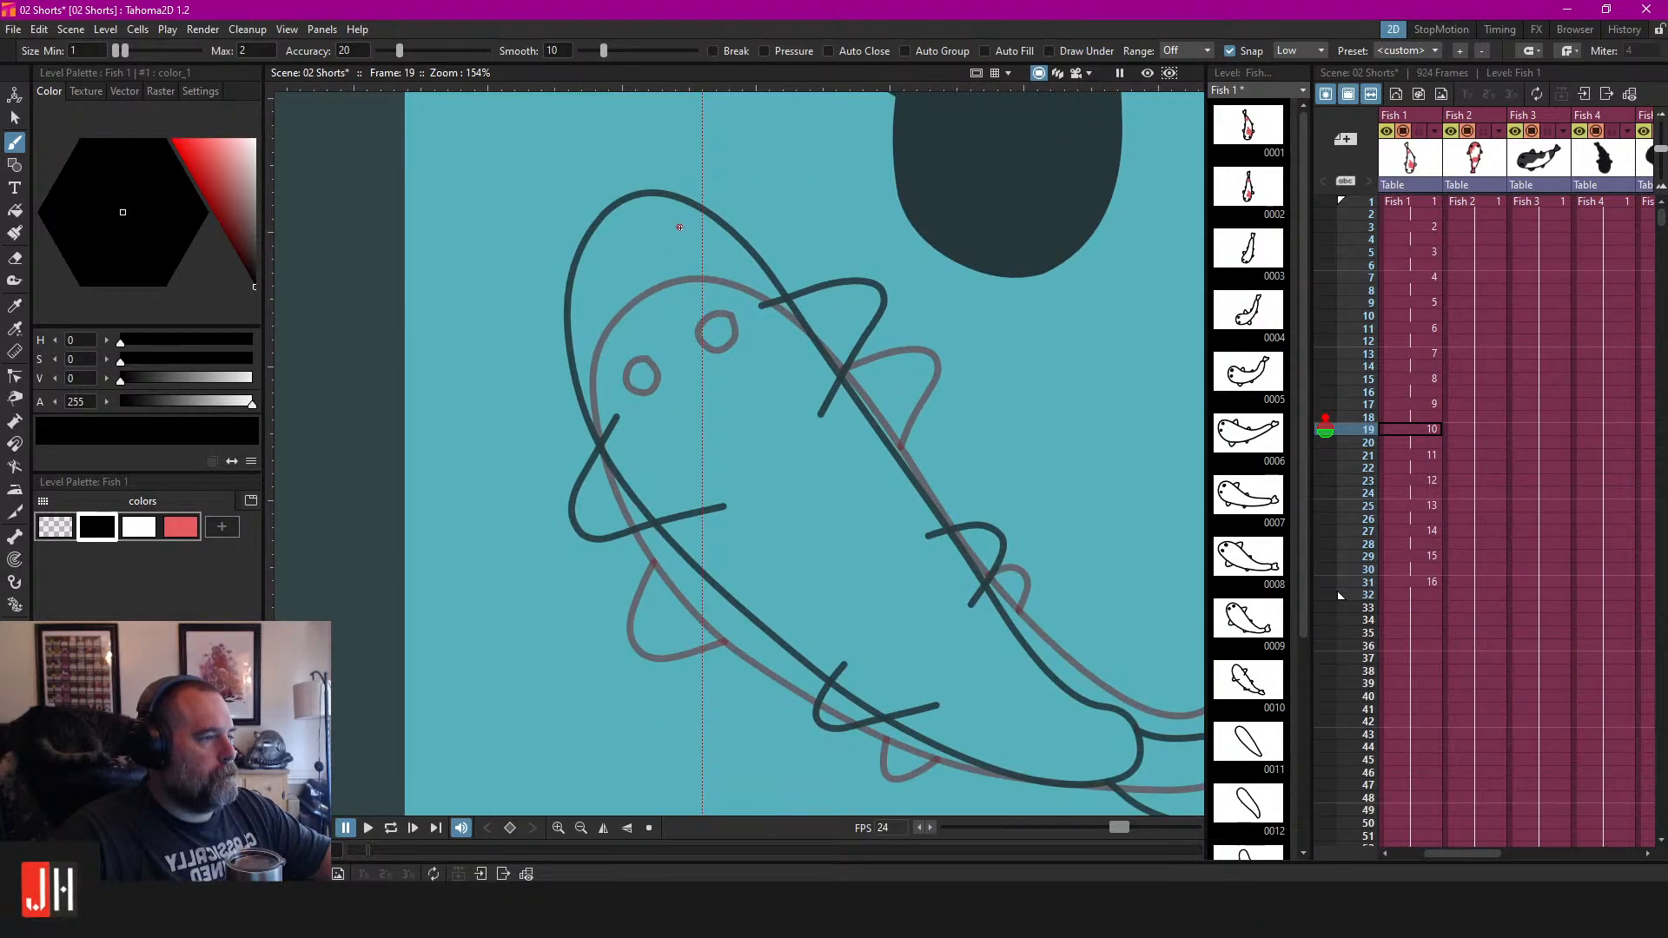
Draw two round eyes on the koi's head at frame 19 and fill them with black.
drag(699, 243, 673, 259)
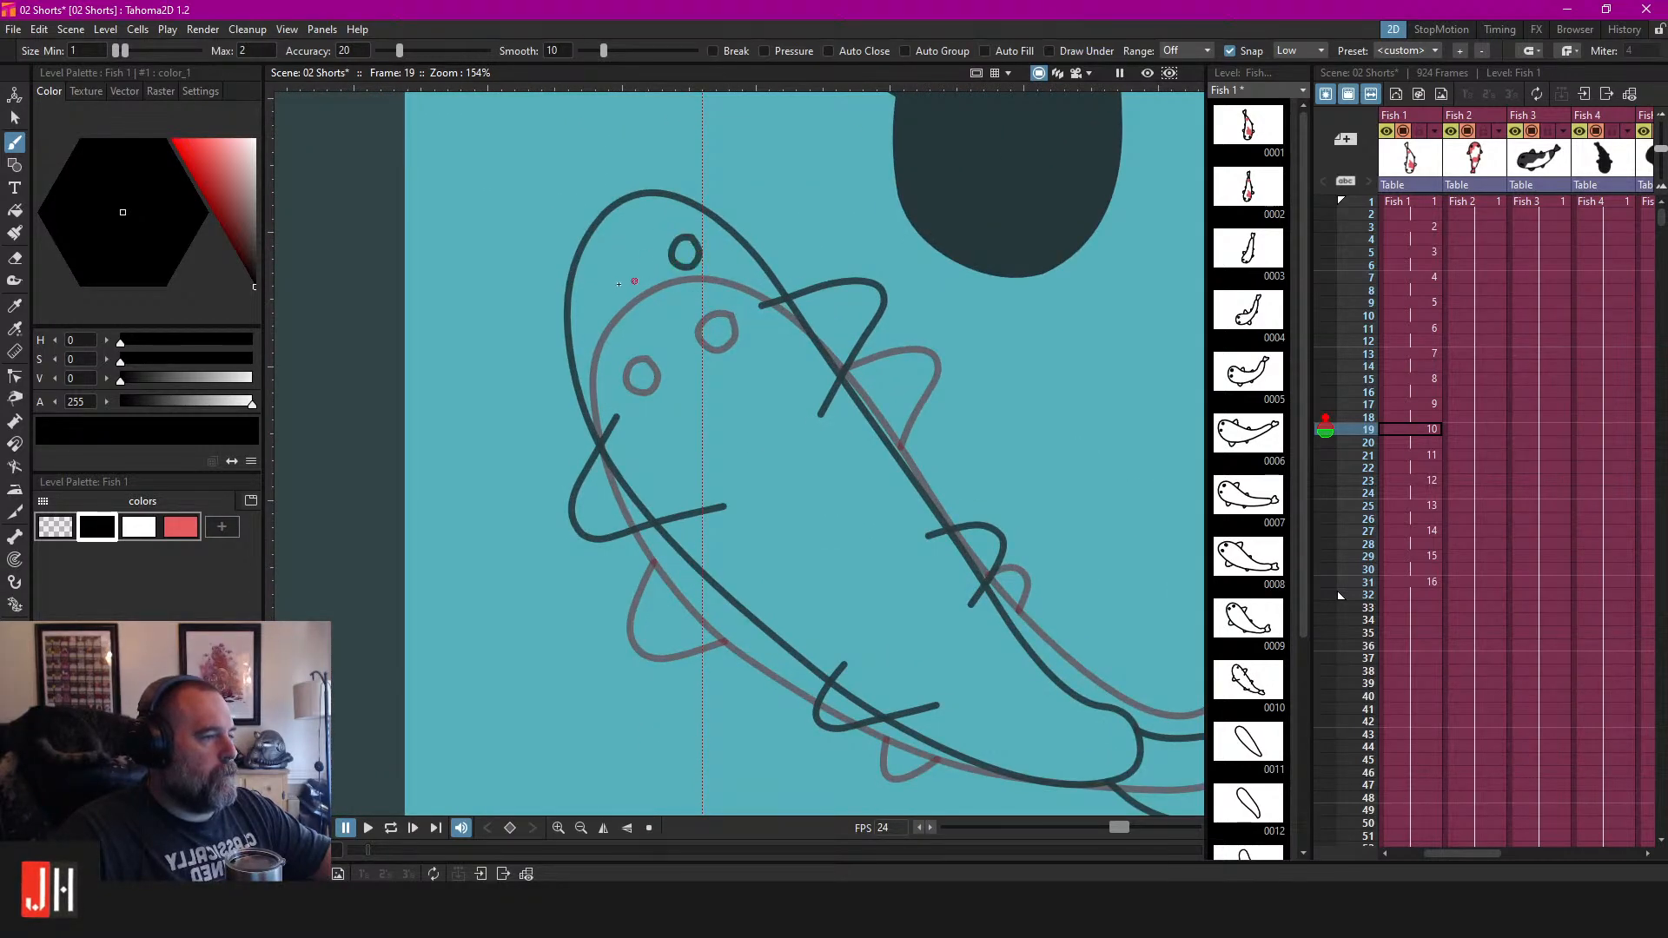
drag(607, 304, 612, 287)
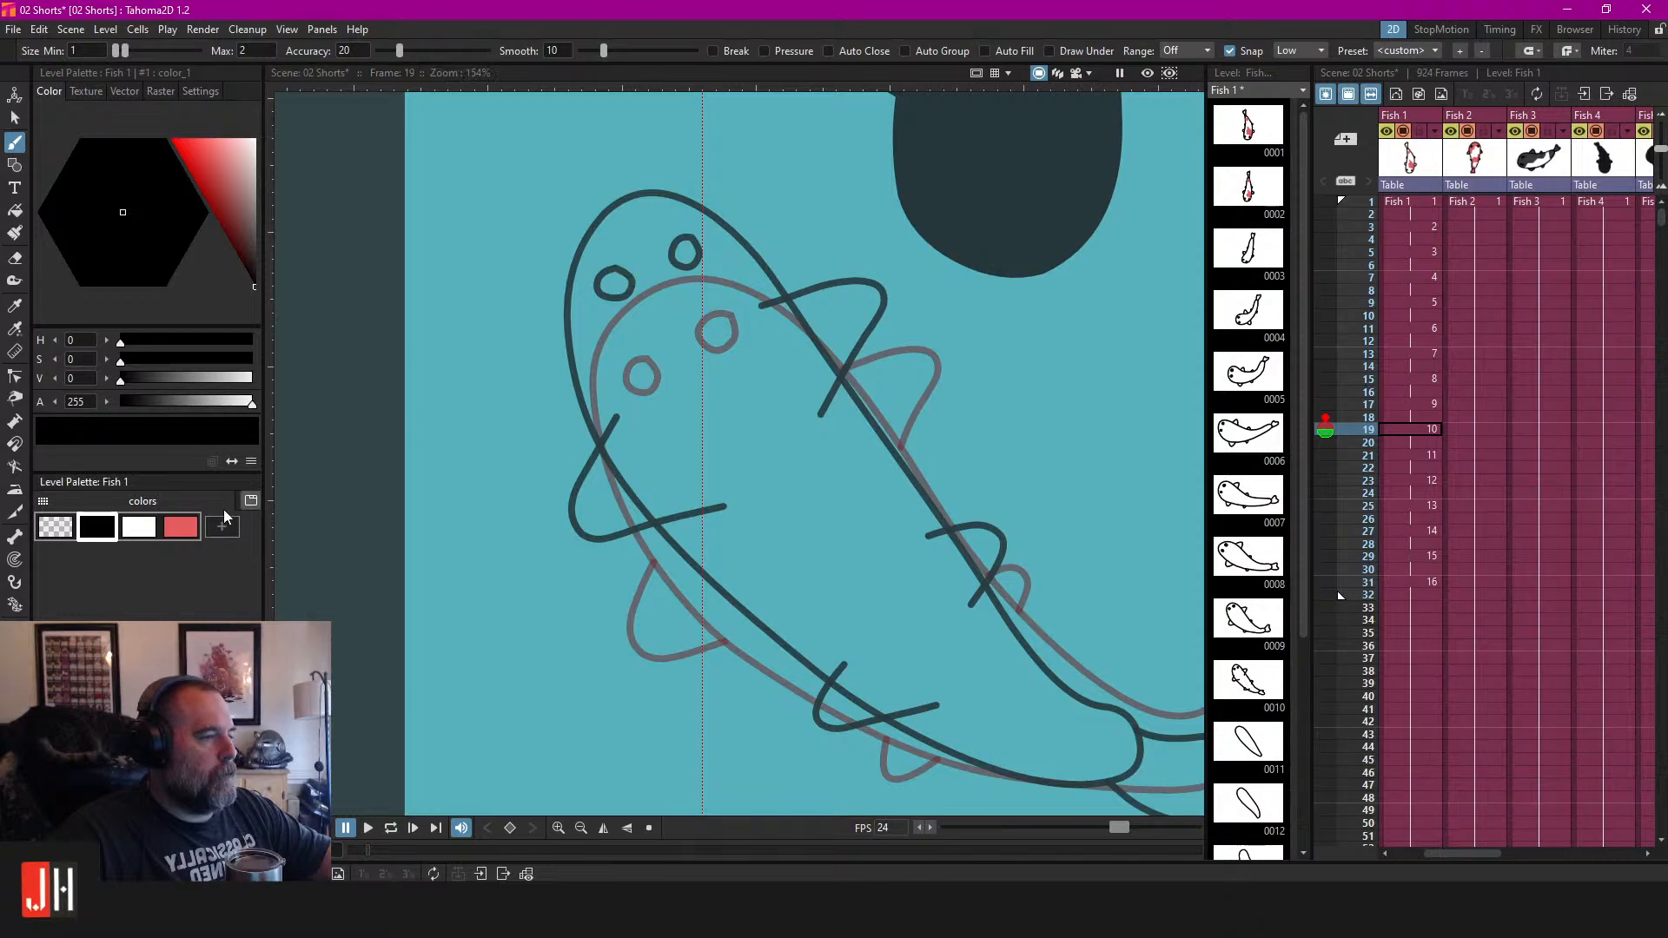
key(f)
click(682, 252)
Fill the koi's body, fins and tail with white at frame 19.
click(139, 527)
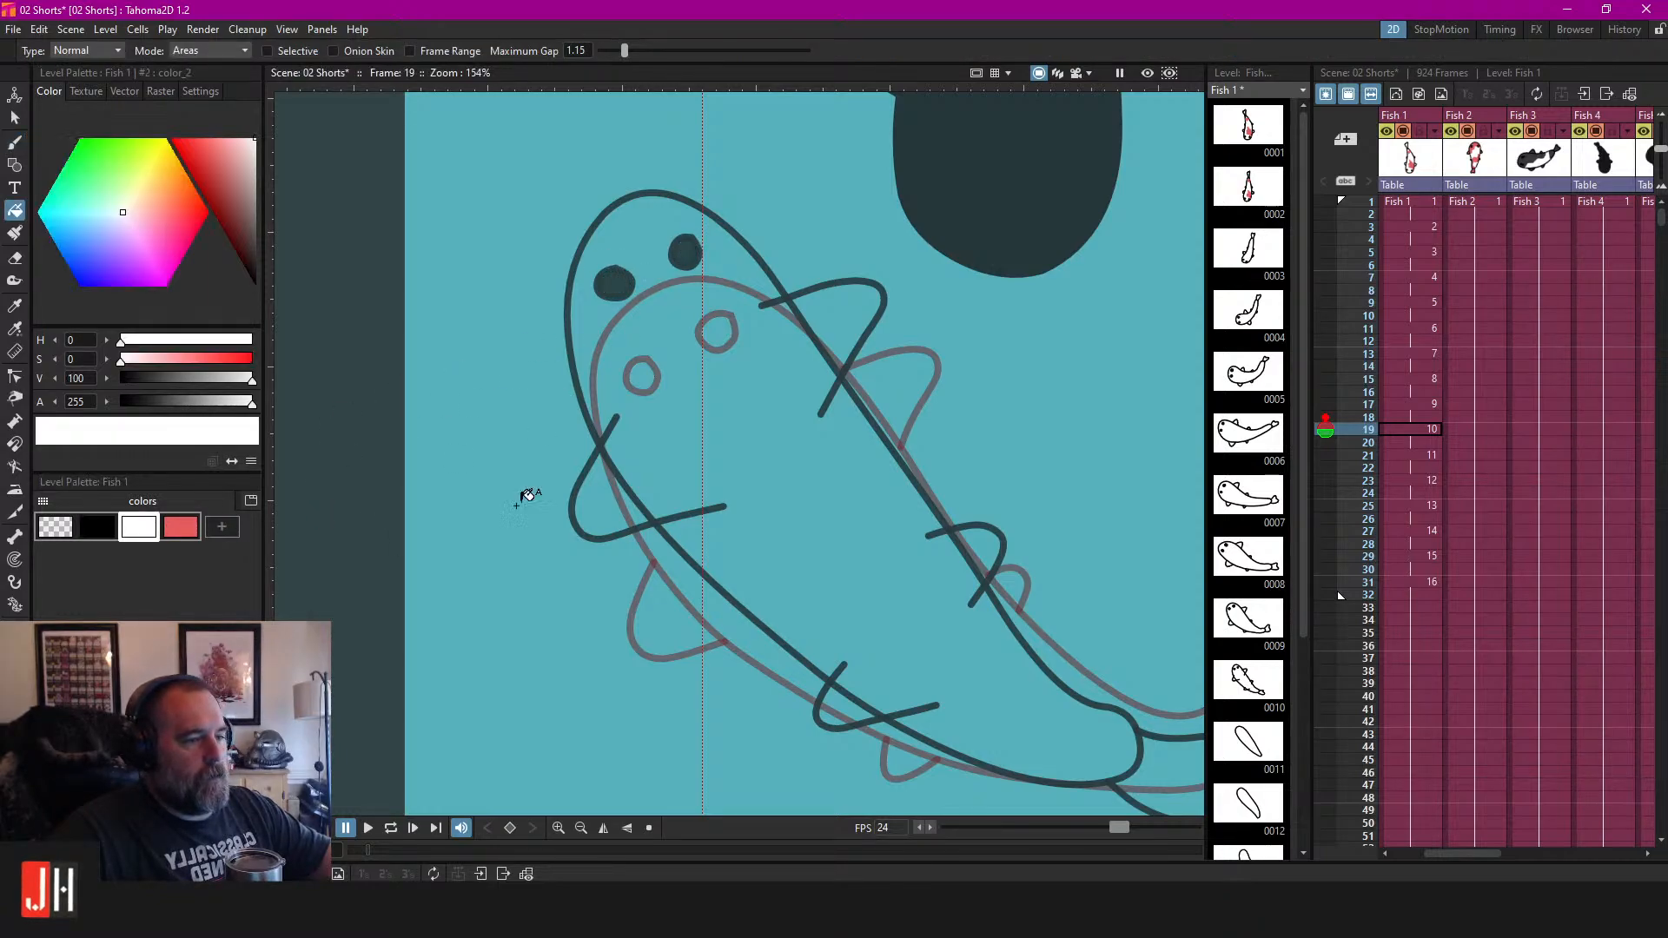
click(847, 430)
click(873, 688)
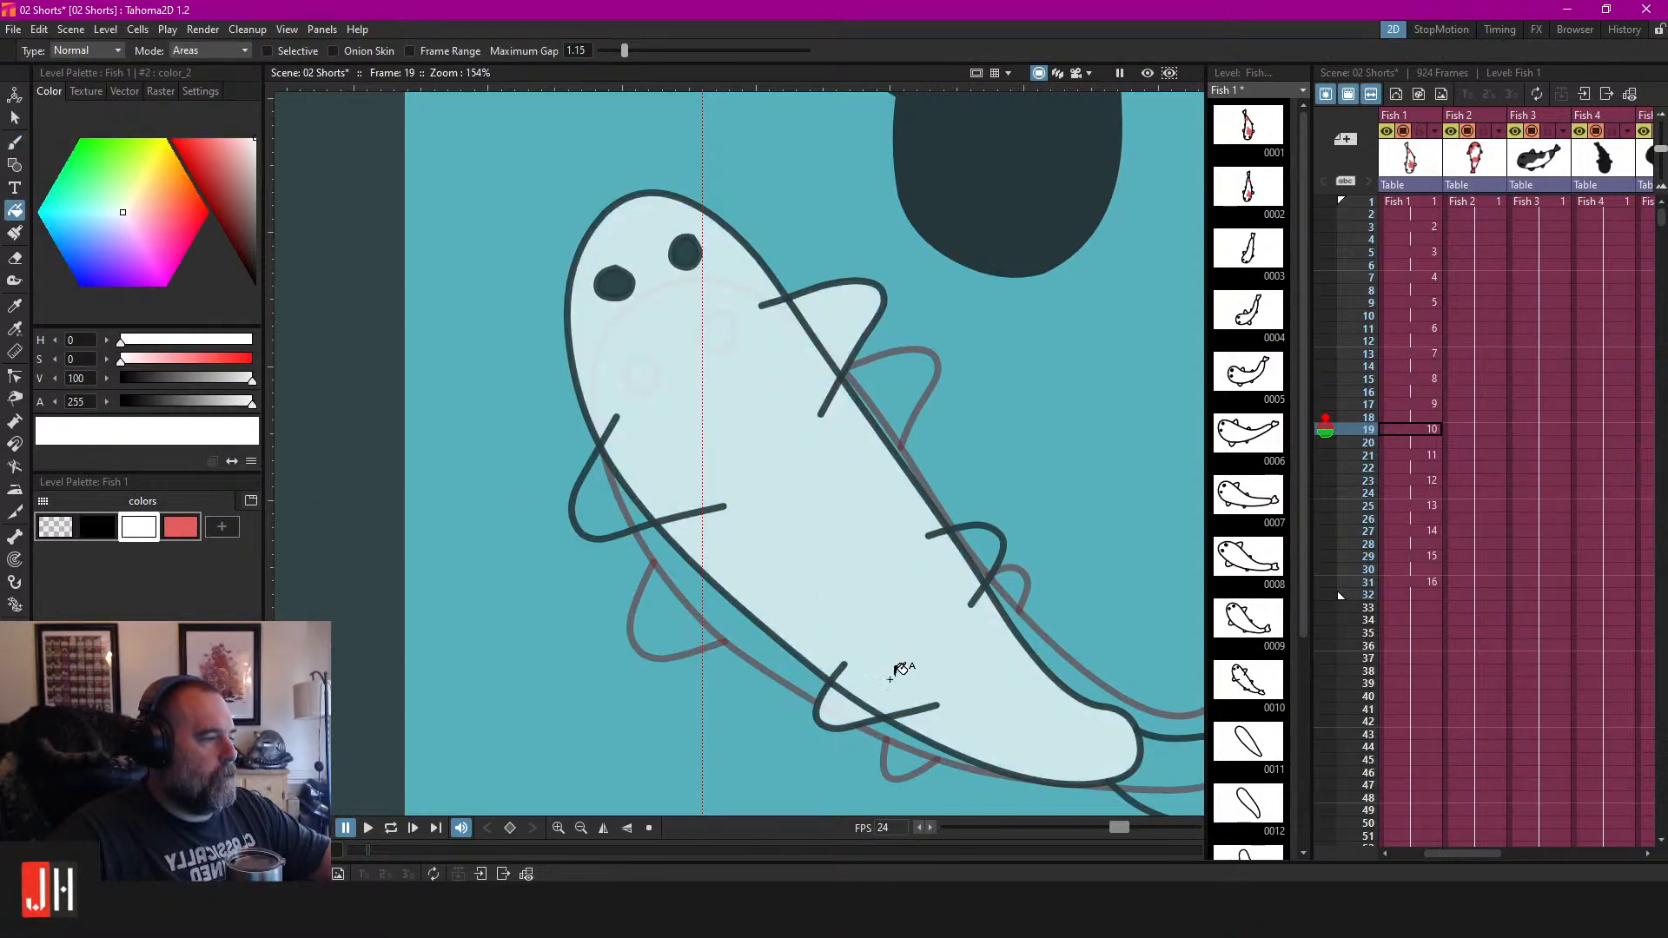
drag(1073, 582, 934, 474)
click(1052, 660)
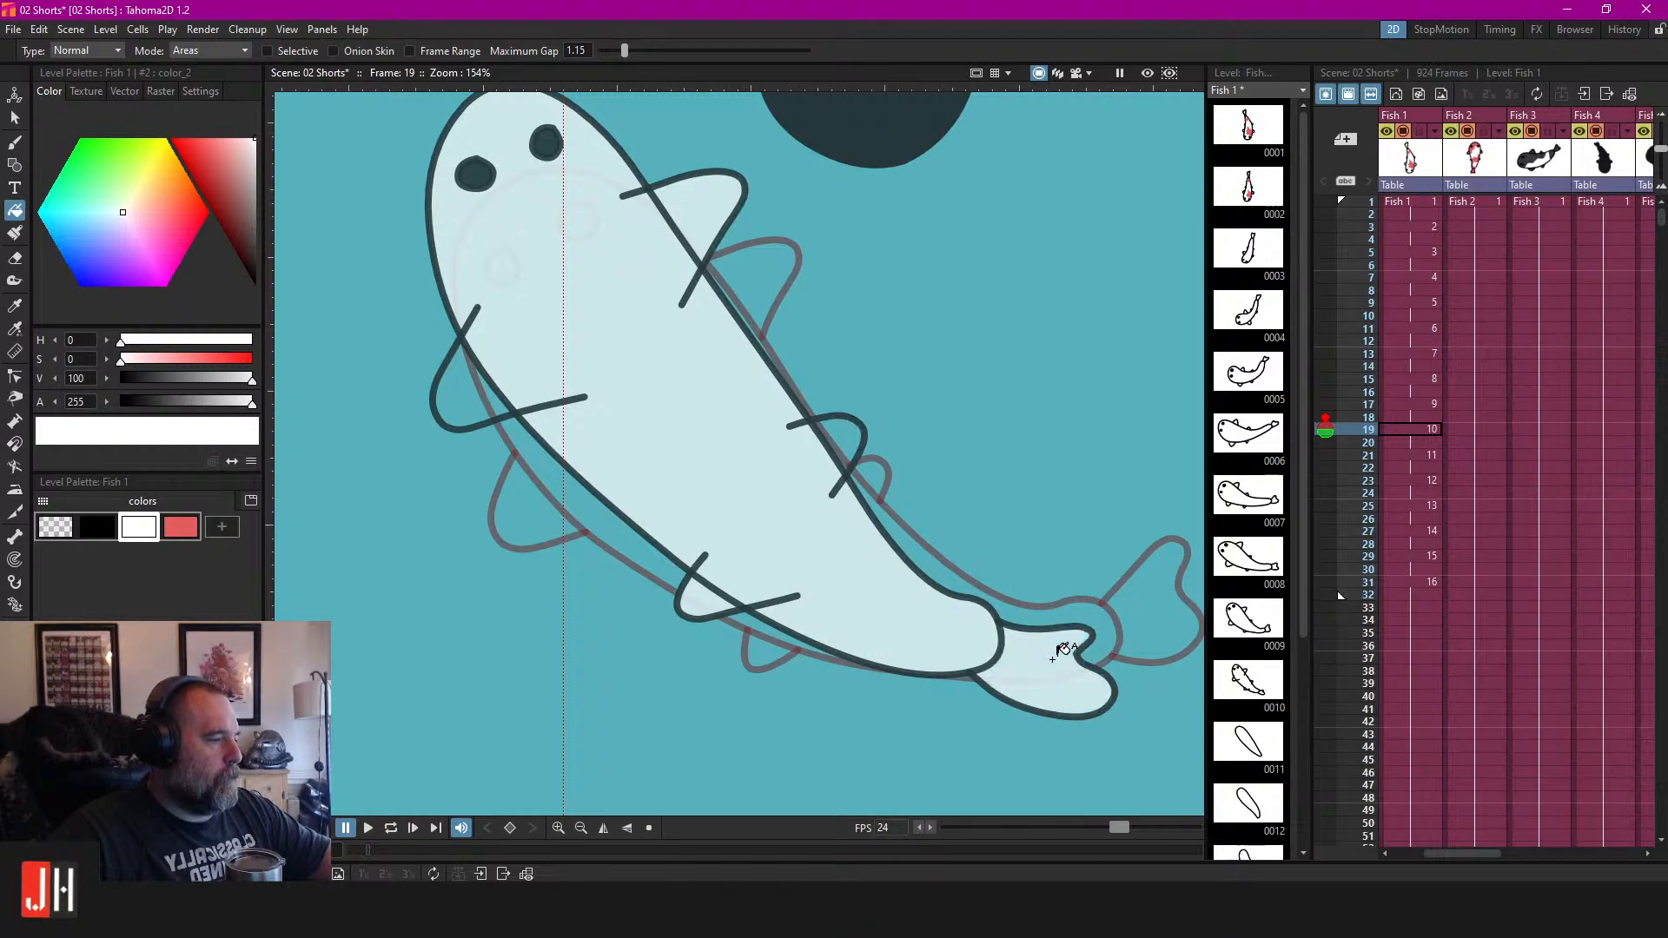
Delete the outlines of the front fin on the belly side and the rear fin on the opposite side at frame 19.
key(s)
click(866, 441)
shift+click(504, 422)
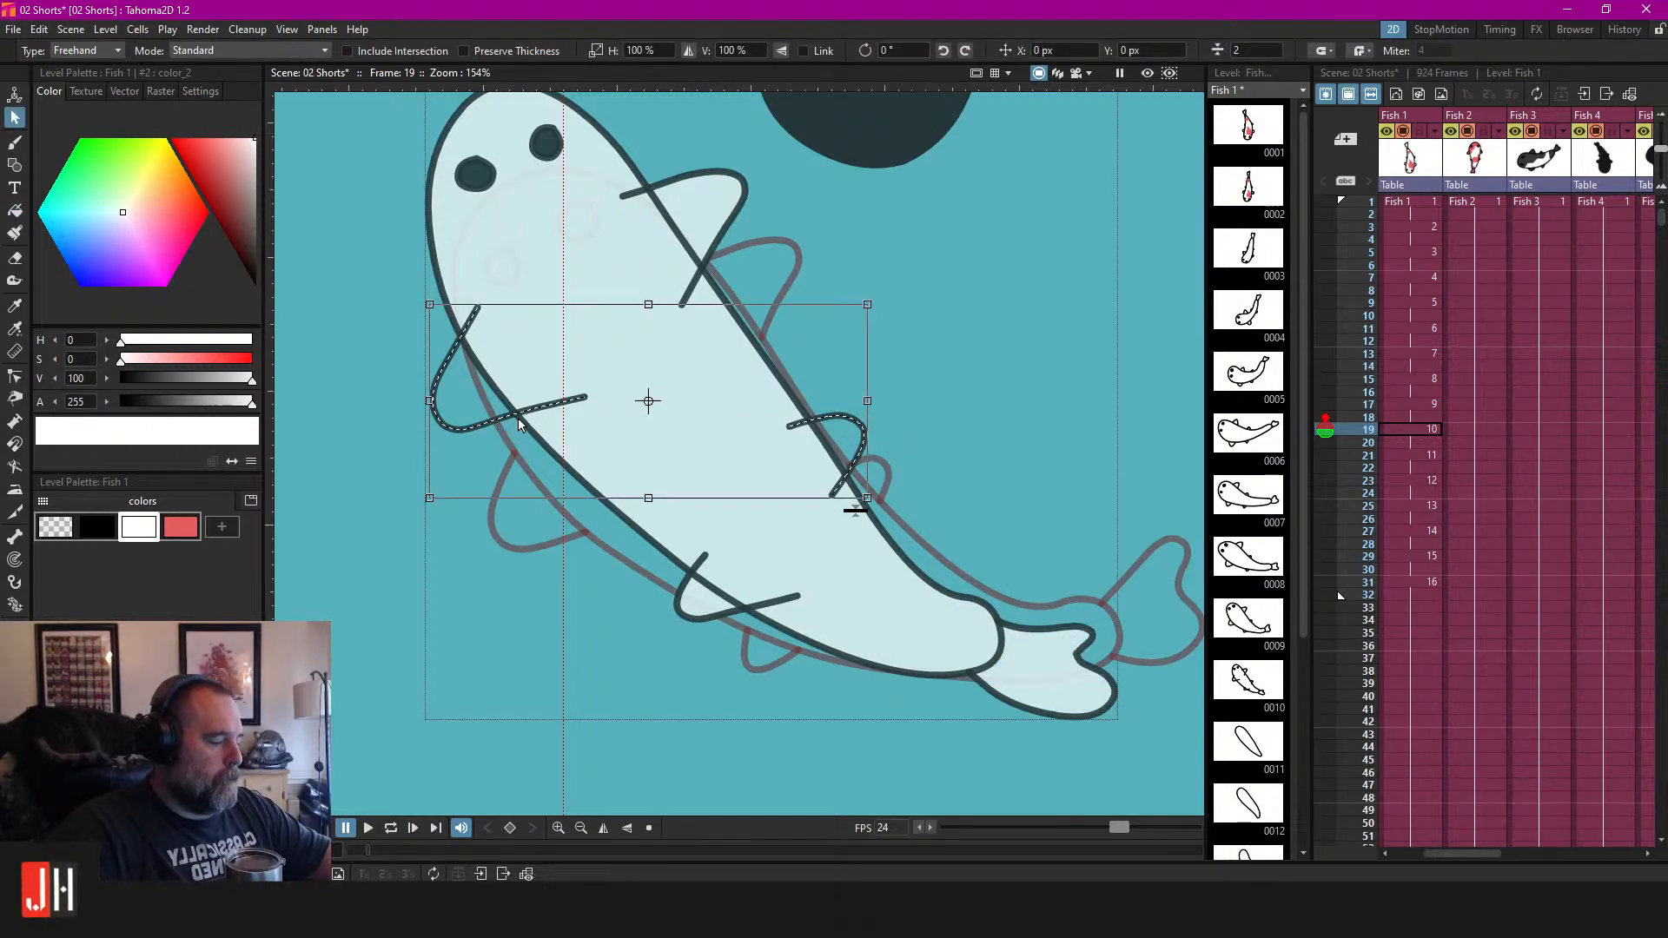
key(Delete)
Redraw the deleted small rear fin in black across the body's edge at frame 19.
click(96, 527)
key(b)
scroll(847, 453, up, 2)
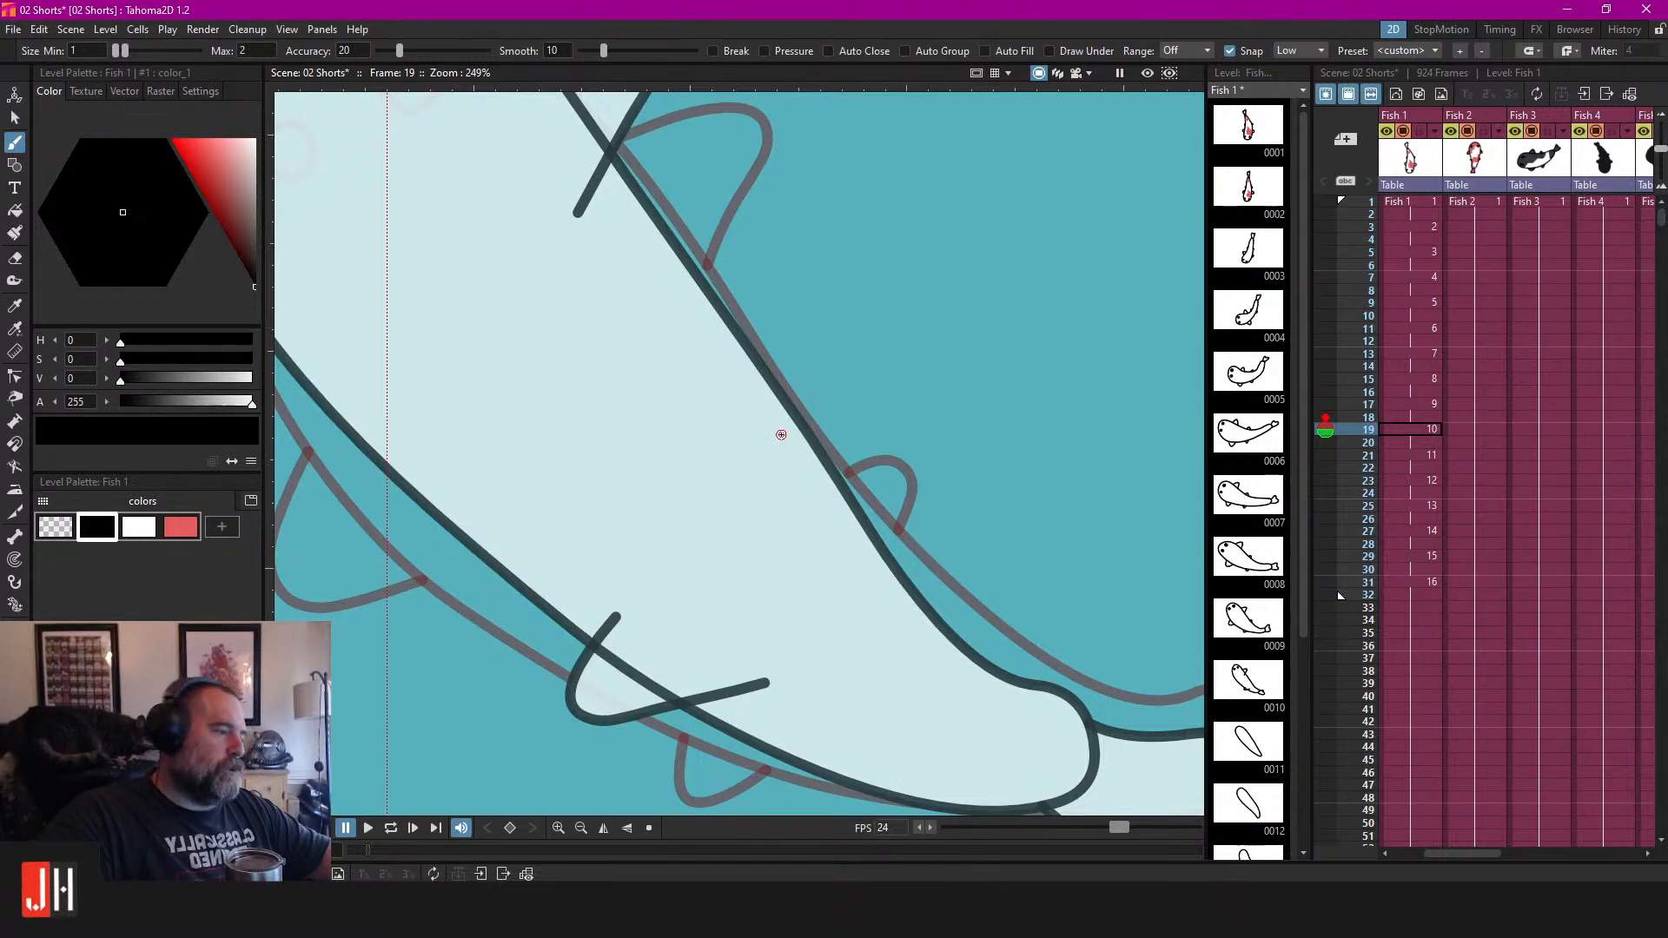
mouse_move(773, 426)
mouse_down()
mouse_move(891, 395)
mouse_move(821, 553)
mouse_up()
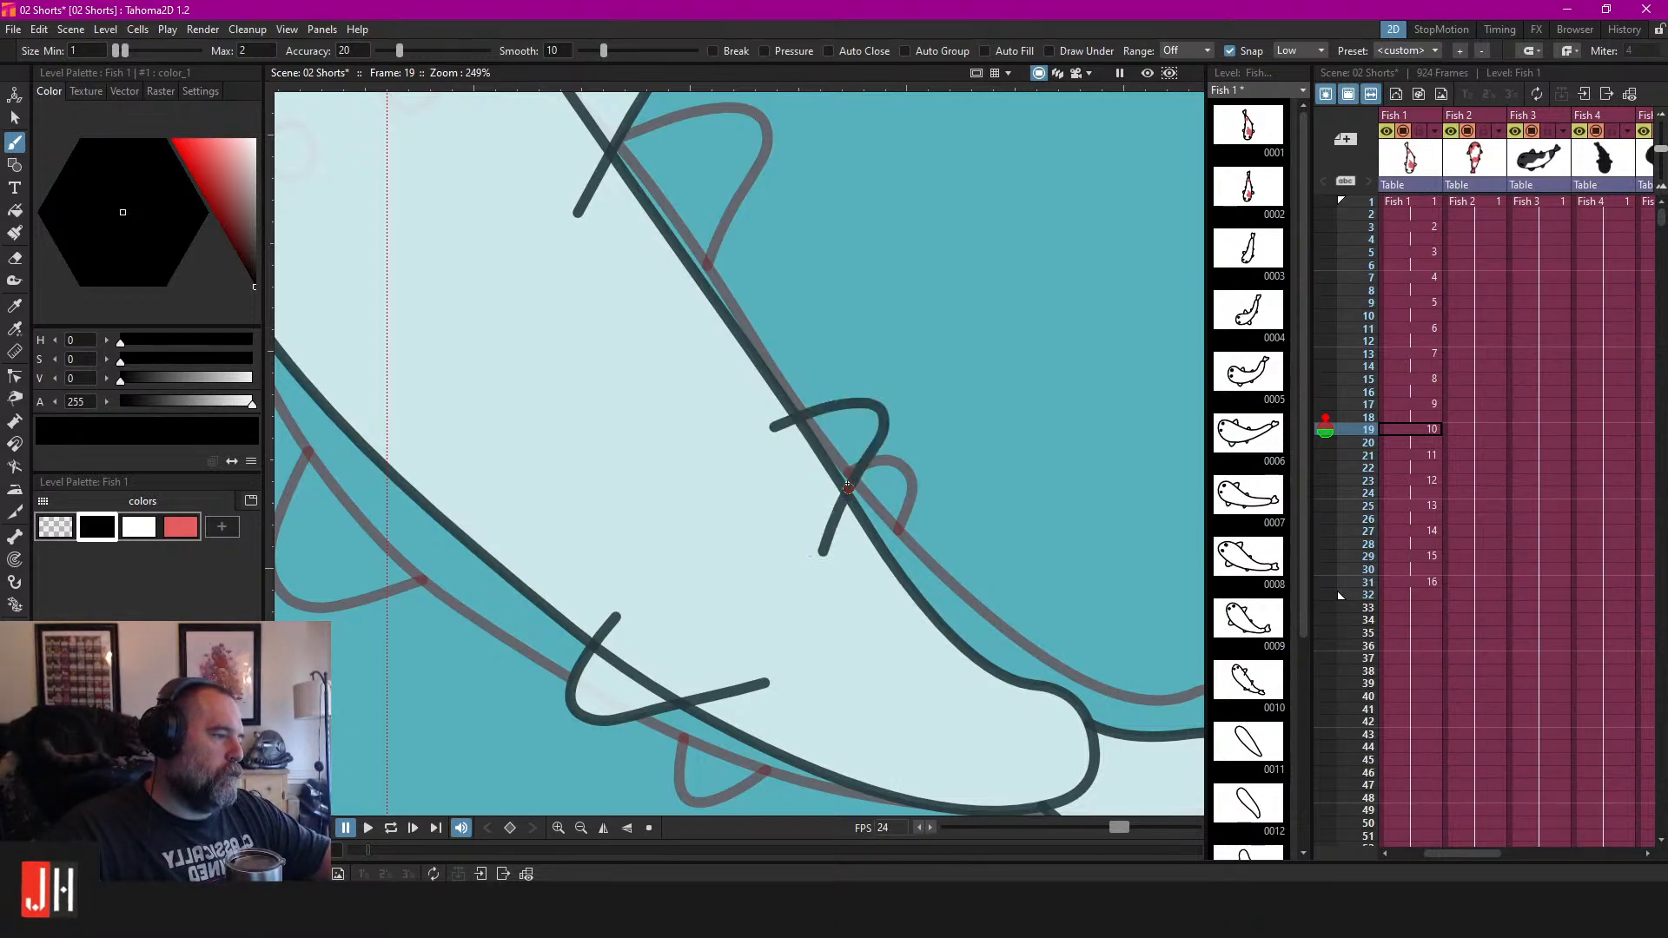
Fill the redrawn small rear fin with white, erase the fin line ends inside the body at frame 19, and save the scene.
key(f)
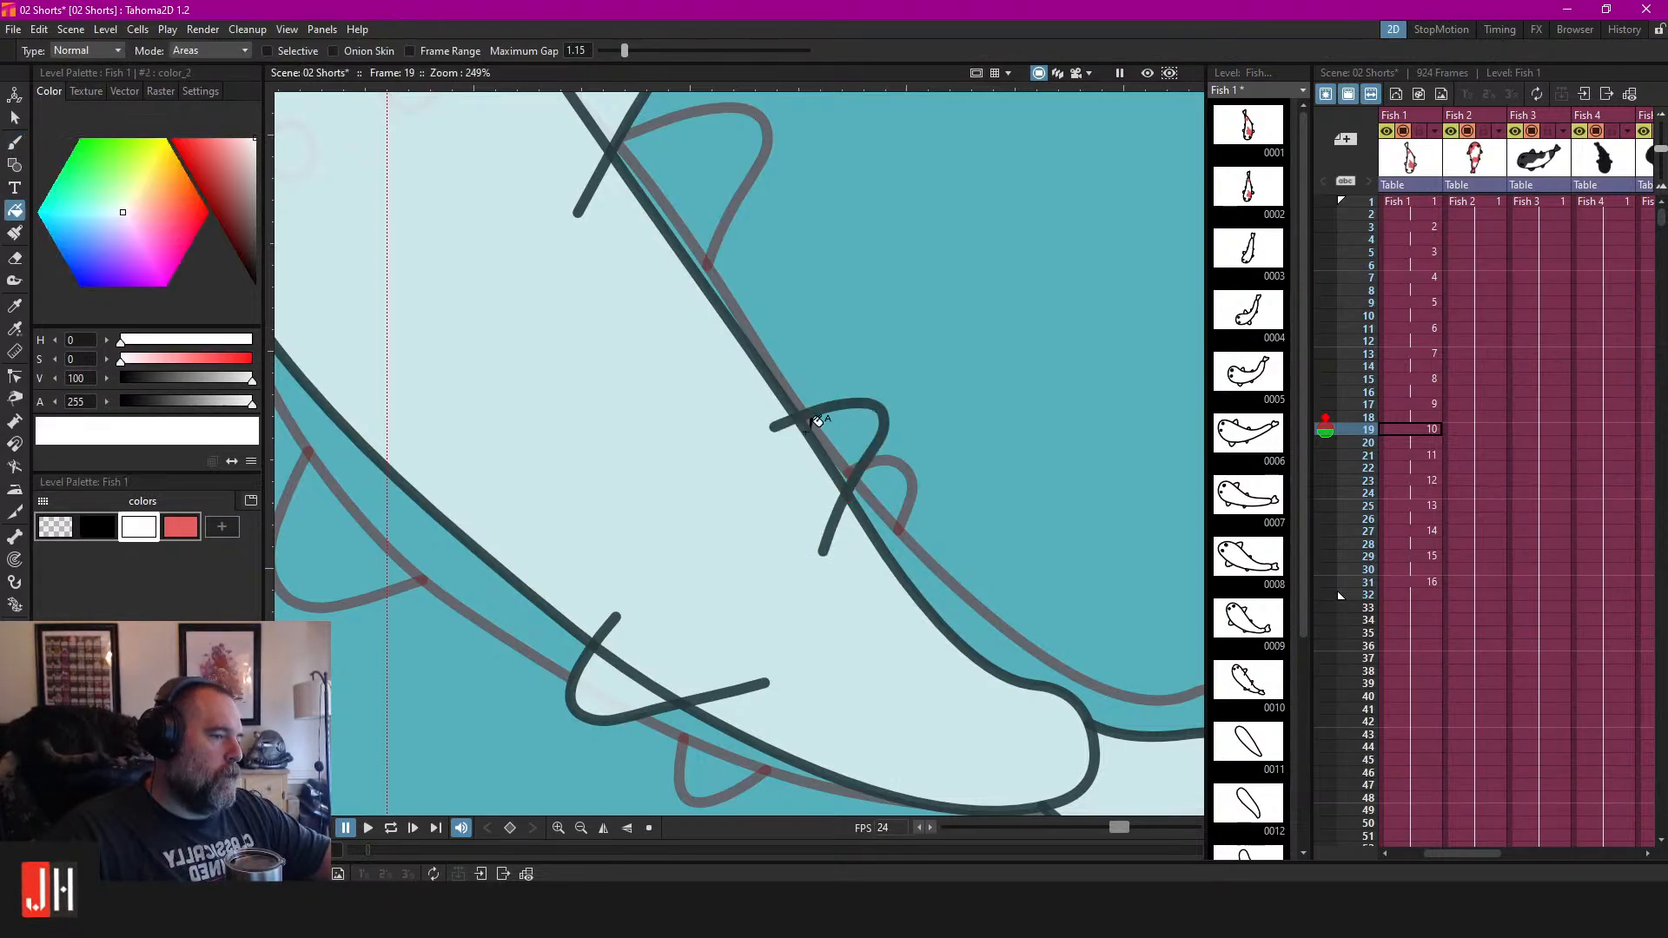
scroll(860, 417, down, 4)
key(a)
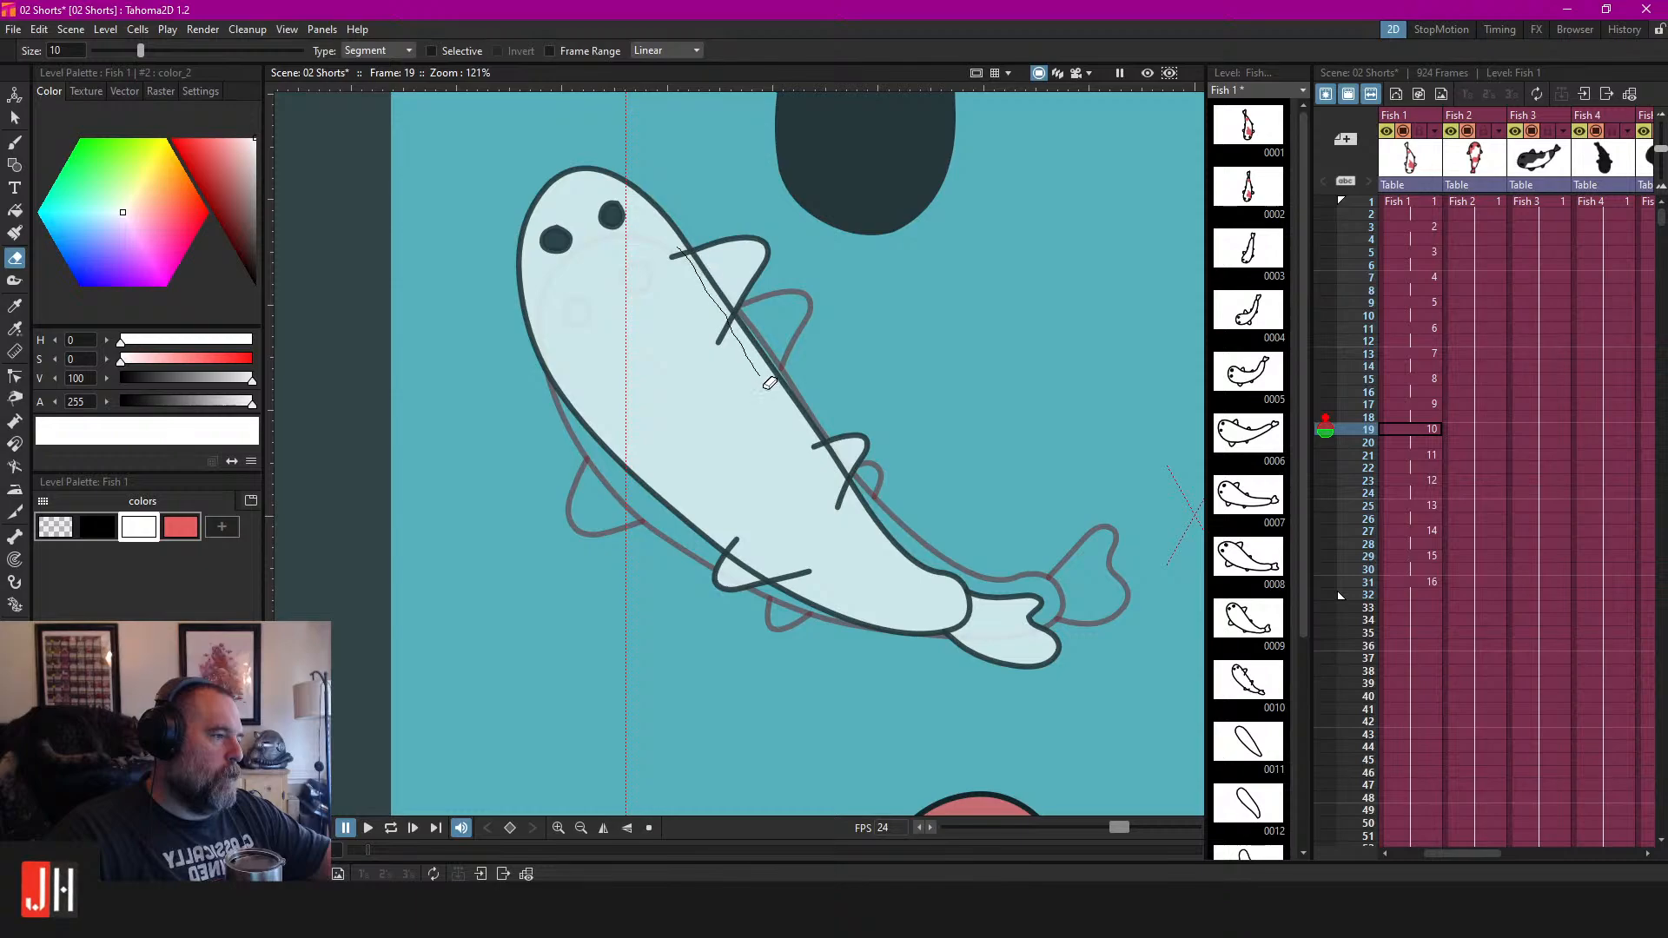
drag(821, 452, 847, 475)
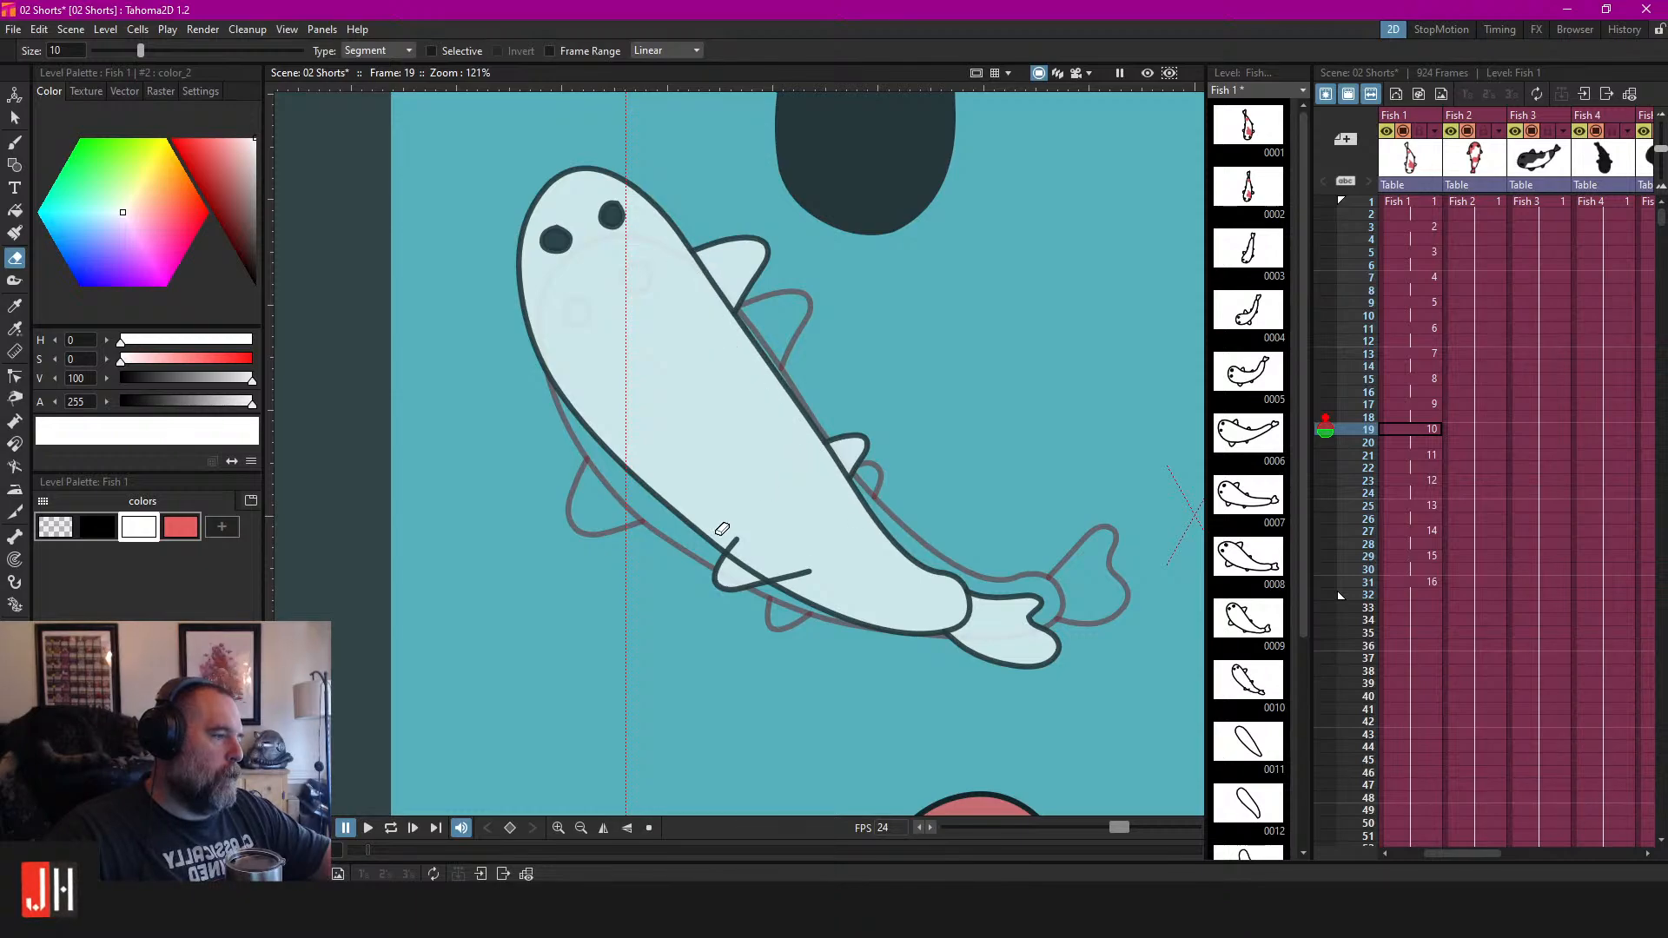
drag(757, 557, 854, 580)
scroll(987, 510, down, 5)
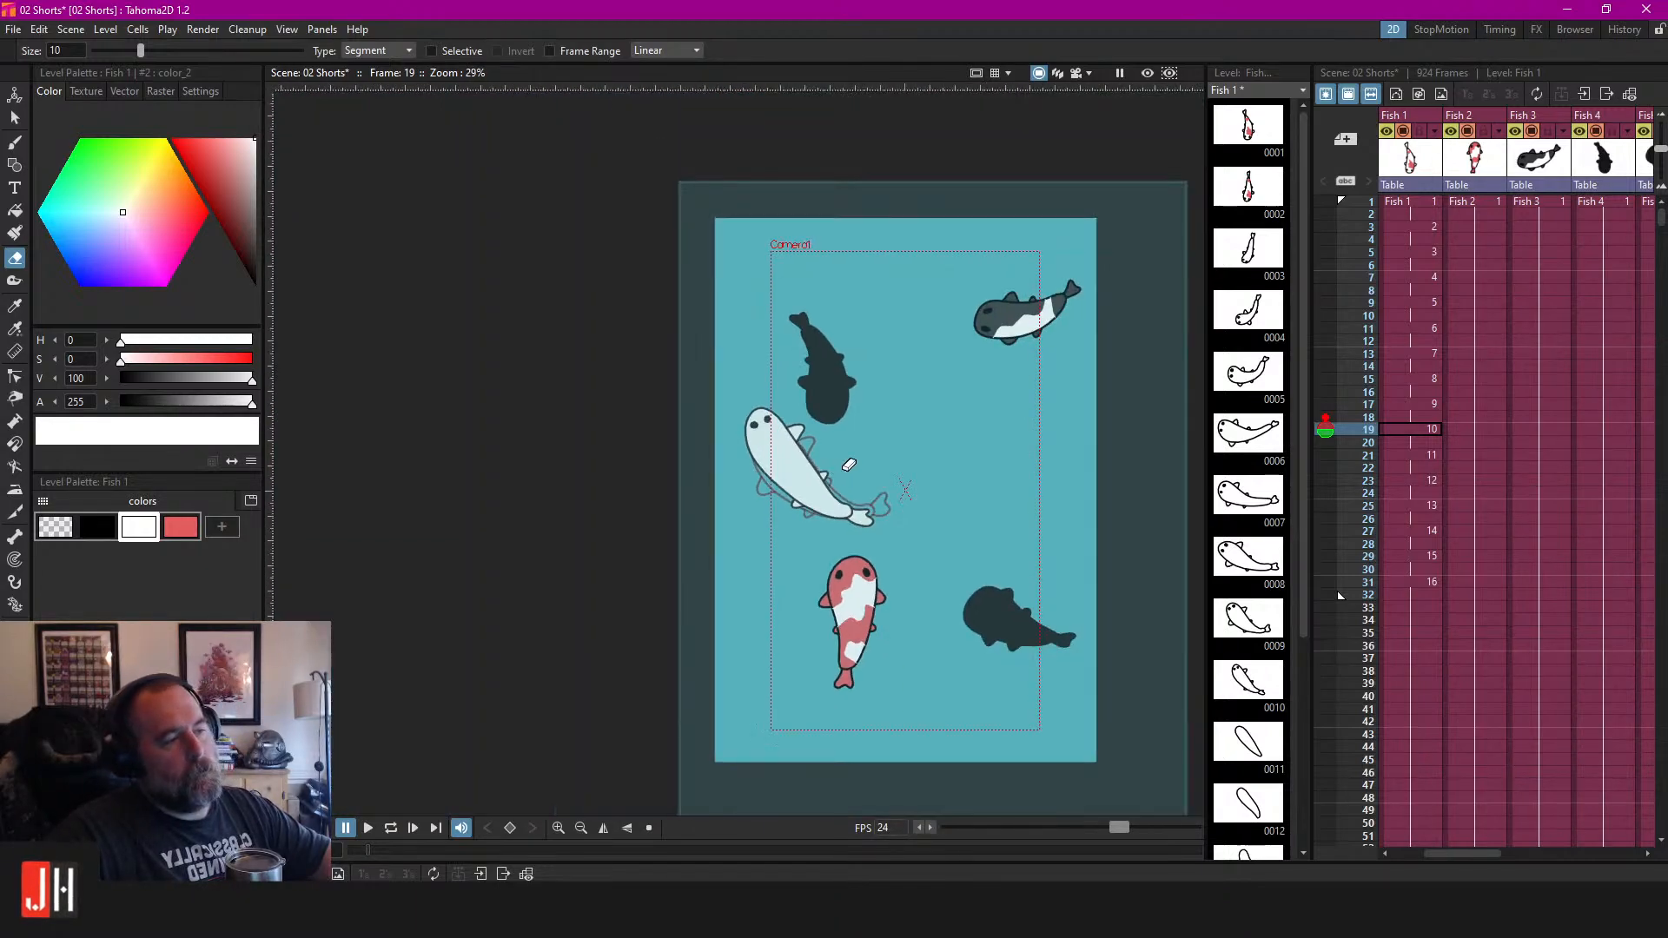
key(ctrl+s)
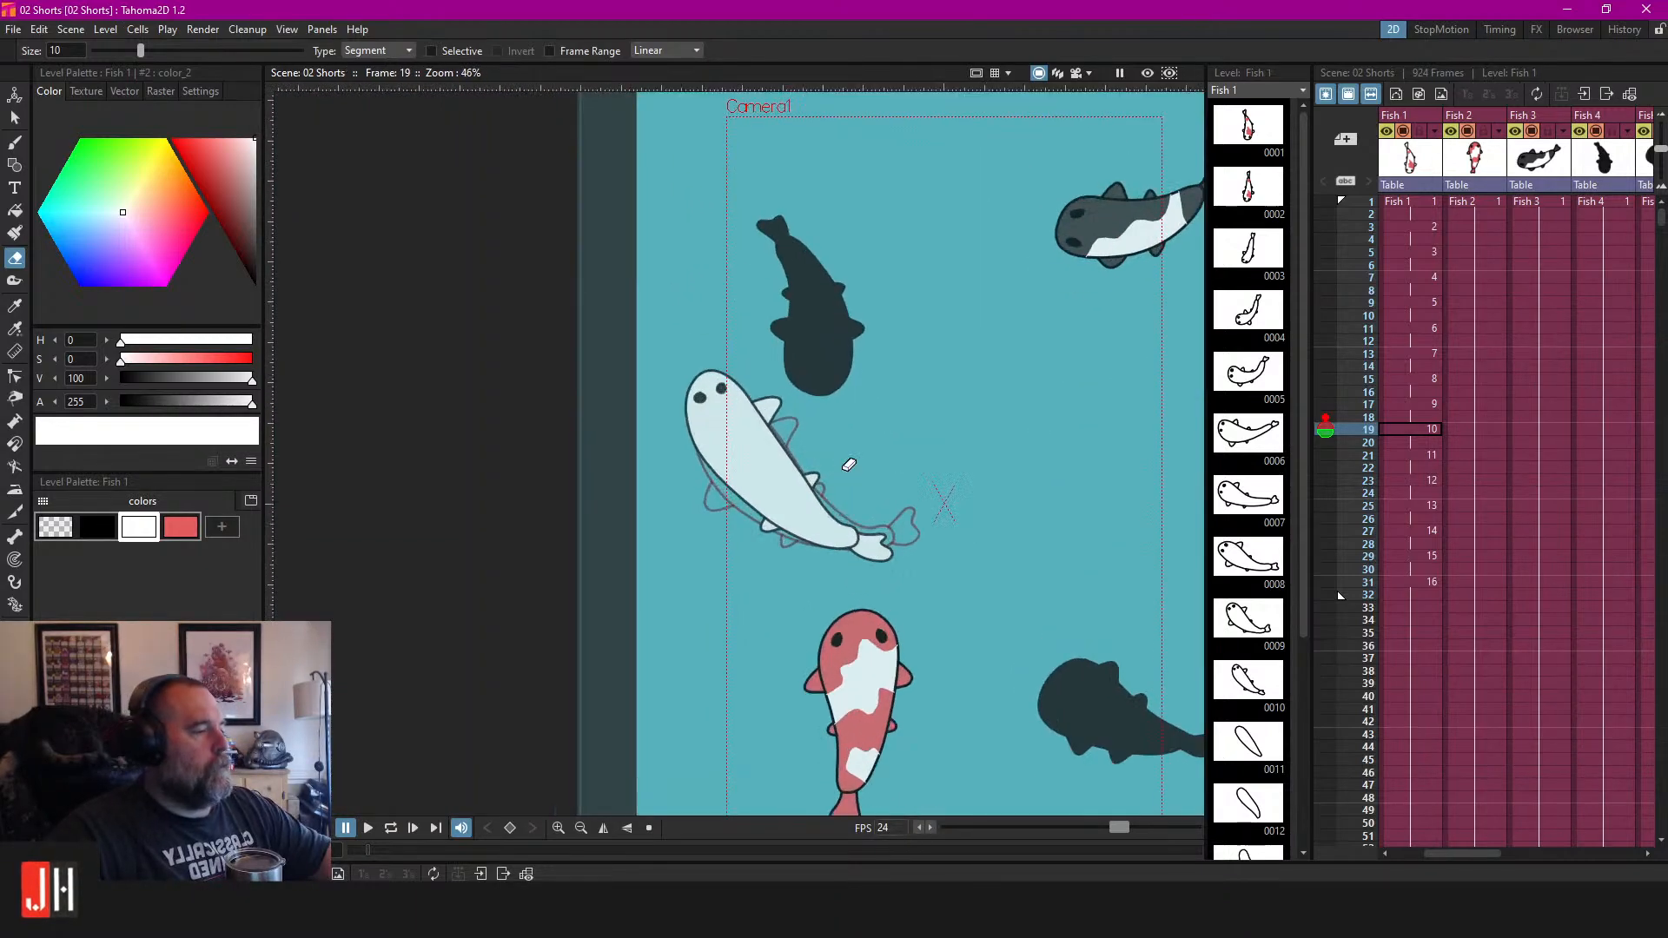
Draw a front fin and two small rear fins on opposite sides of the koi's body in black at frame 21.
key(s)
click(1410, 455)
scroll(795, 471, up, 4)
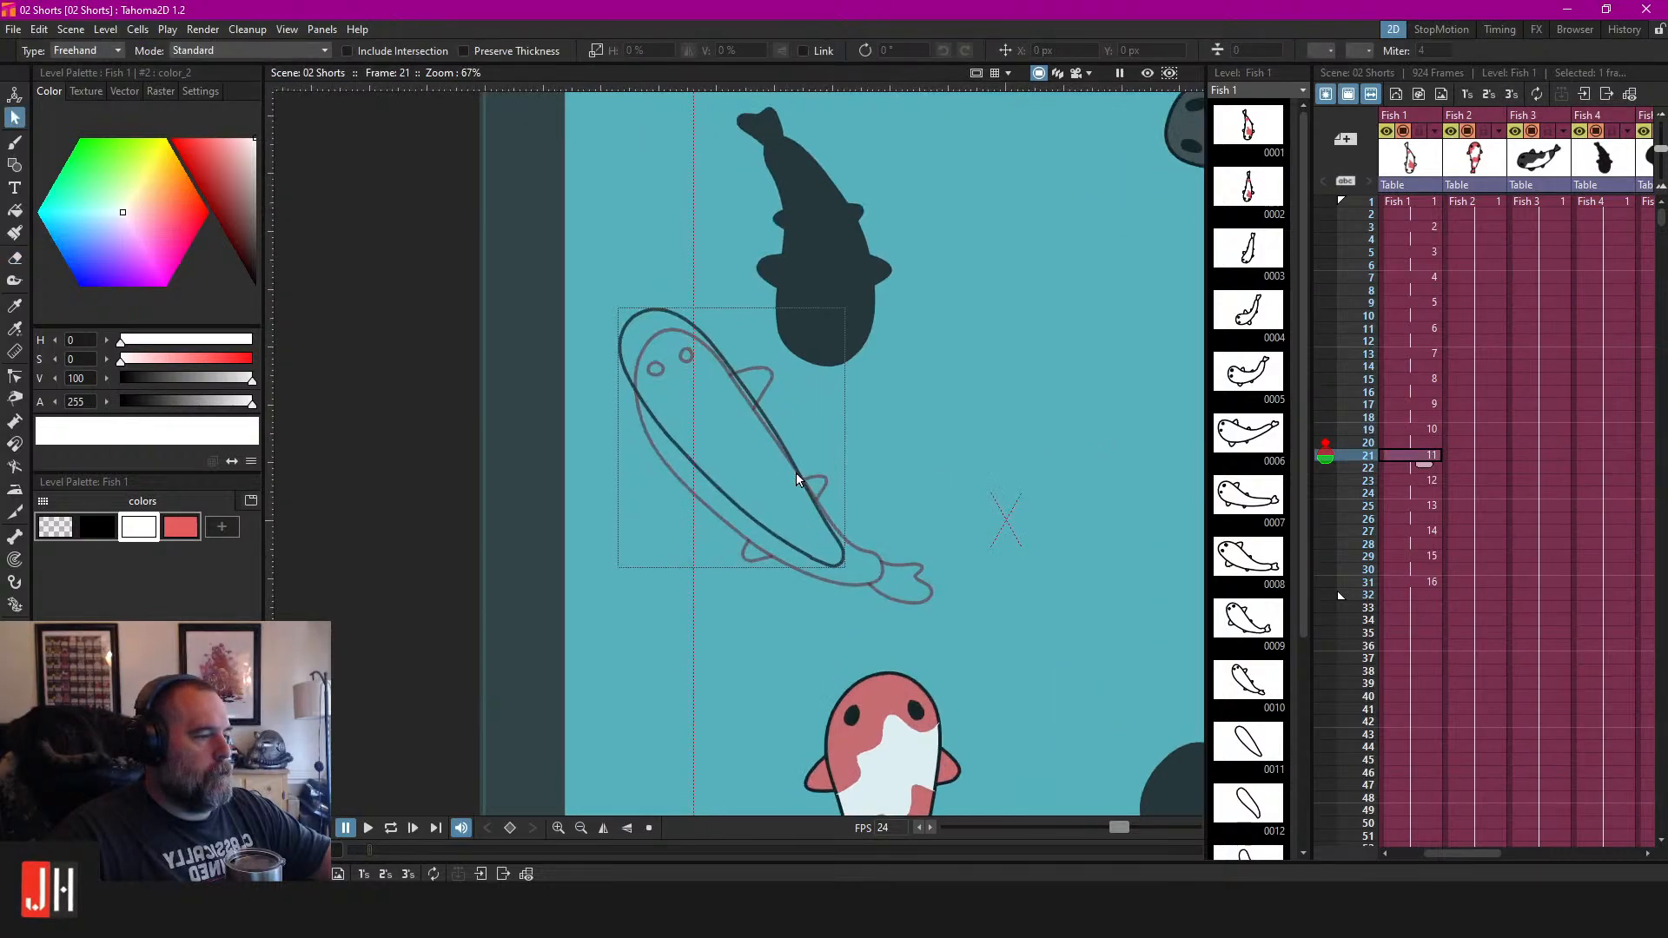
click(97, 527)
key(b)
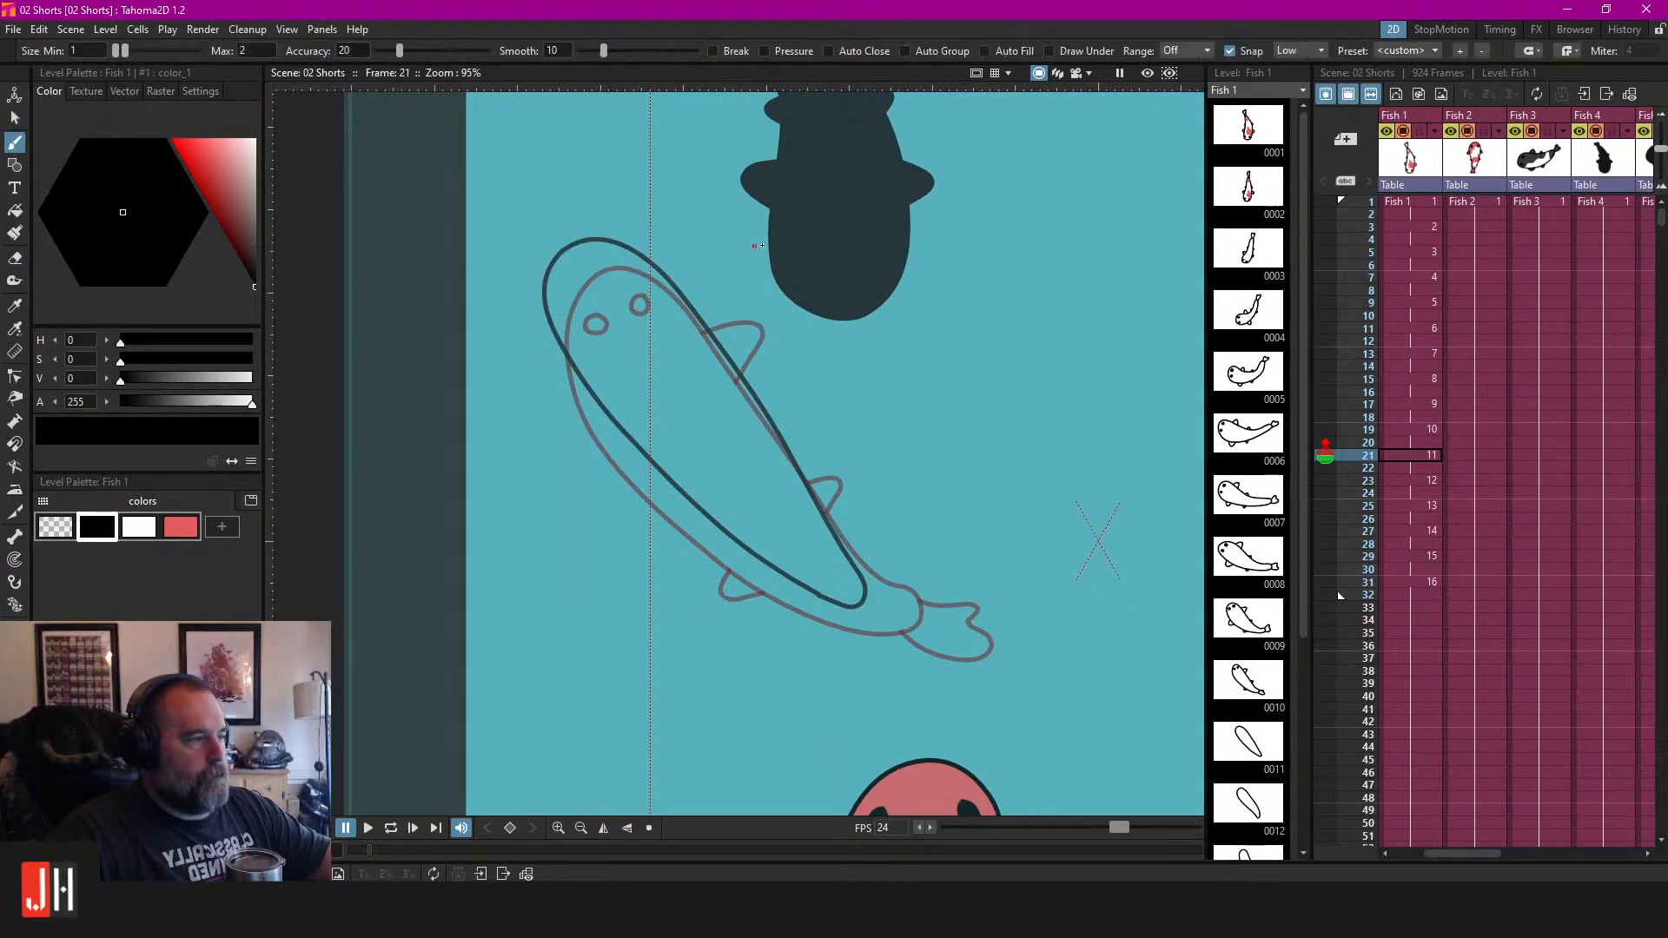
scroll(668, 289, up, 2)
mouse_move(649, 302)
mouse_down()
mouse_move(767, 292)
mouse_move(712, 387)
mouse_up()
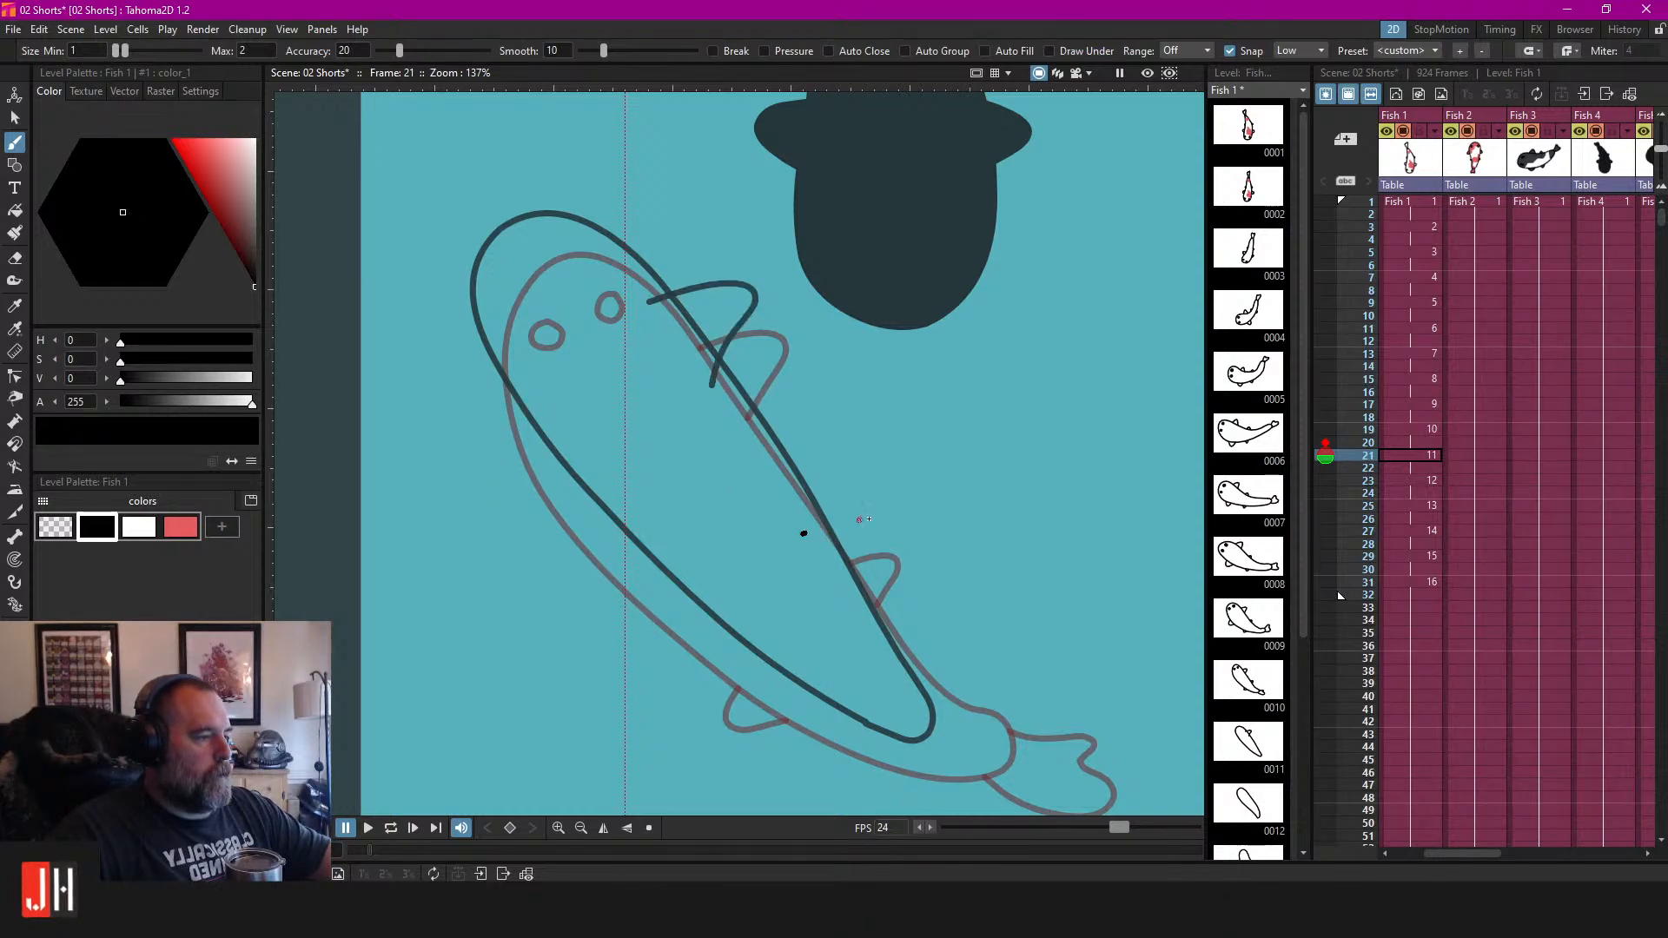
scroll(853, 519, up, 3)
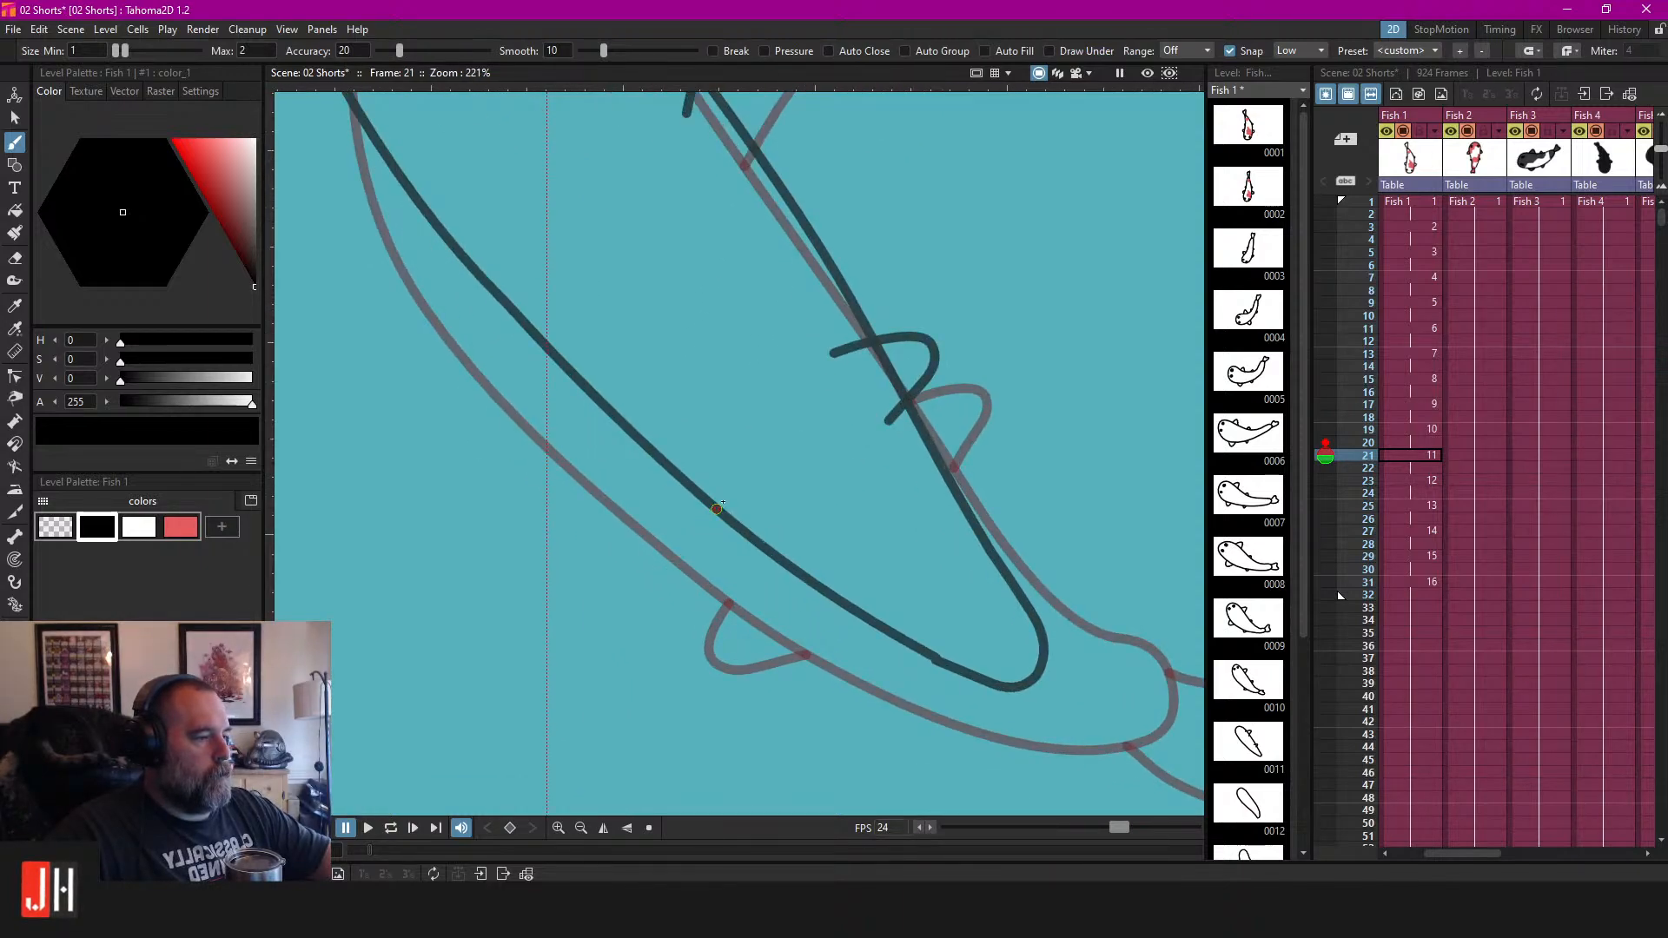
mouse_move(719, 483)
mouse_down()
mouse_move(744, 531)
mouse_move(786, 514)
mouse_up()
Select the koi's body and fin outlines at frame 21 and move them together slightly toward the tail.
scroll(822, 521, down, 3)
key(s)
mouse_move(782, 248)
mouse_down()
mouse_move(441, 234)
mouse_move(816, 254)
mouse_up()
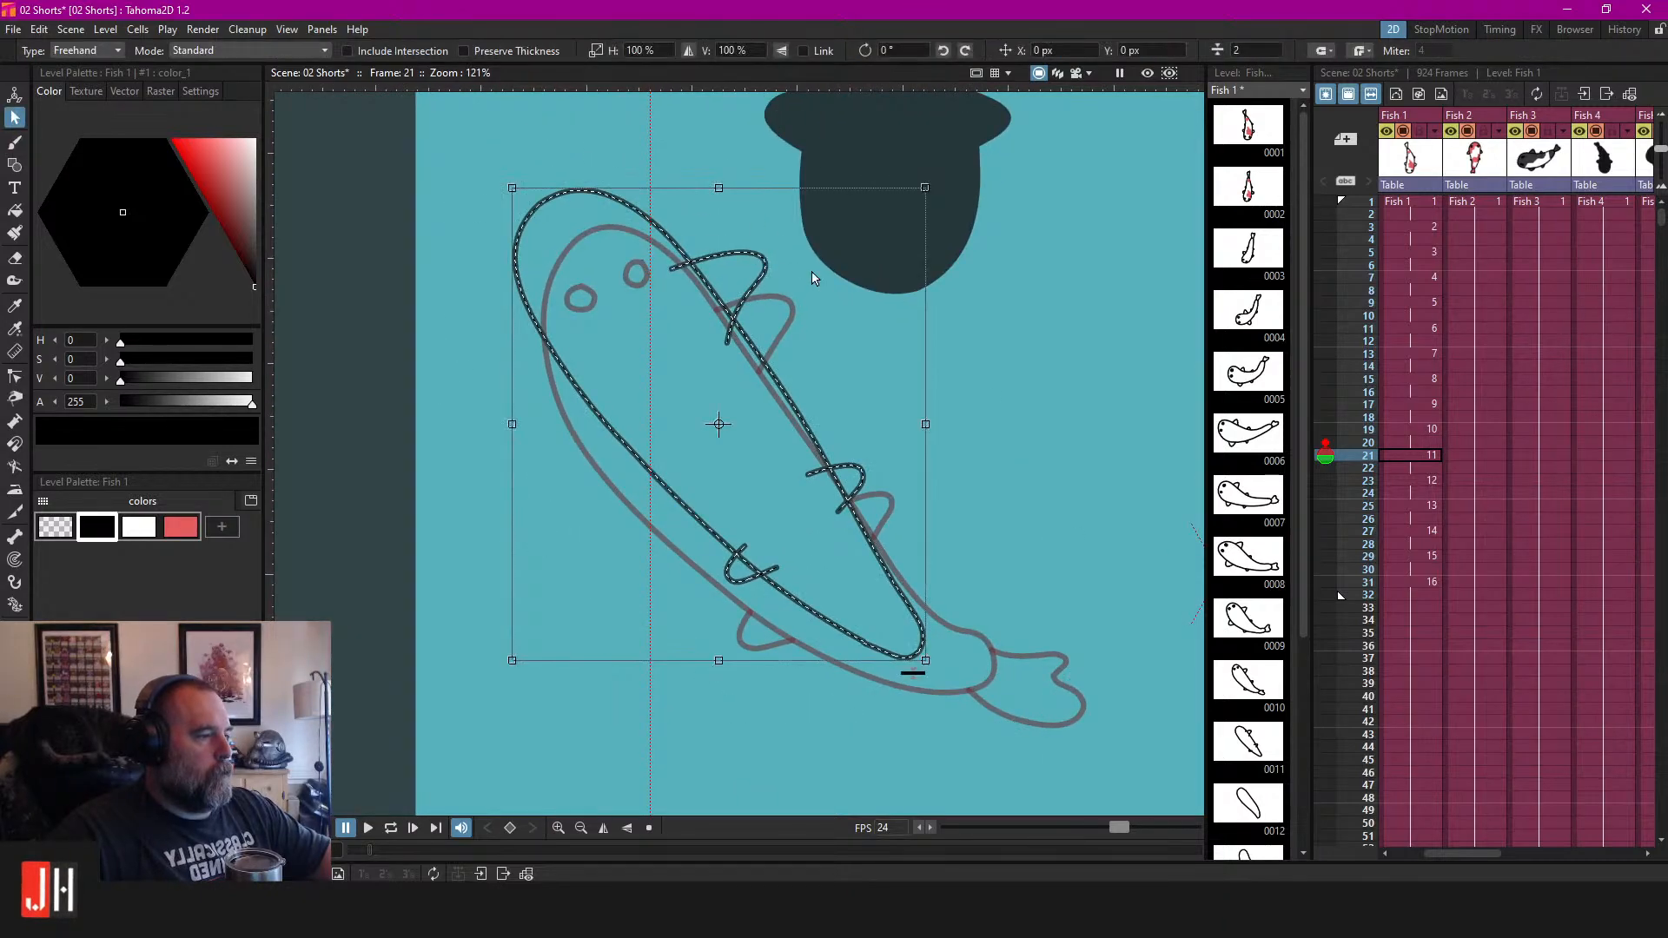
drag(757, 355, 752, 368)
Move the control points at the body outline's rear end outward at frame 21 to lengthen the koi.
scroll(980, 676, up, 3)
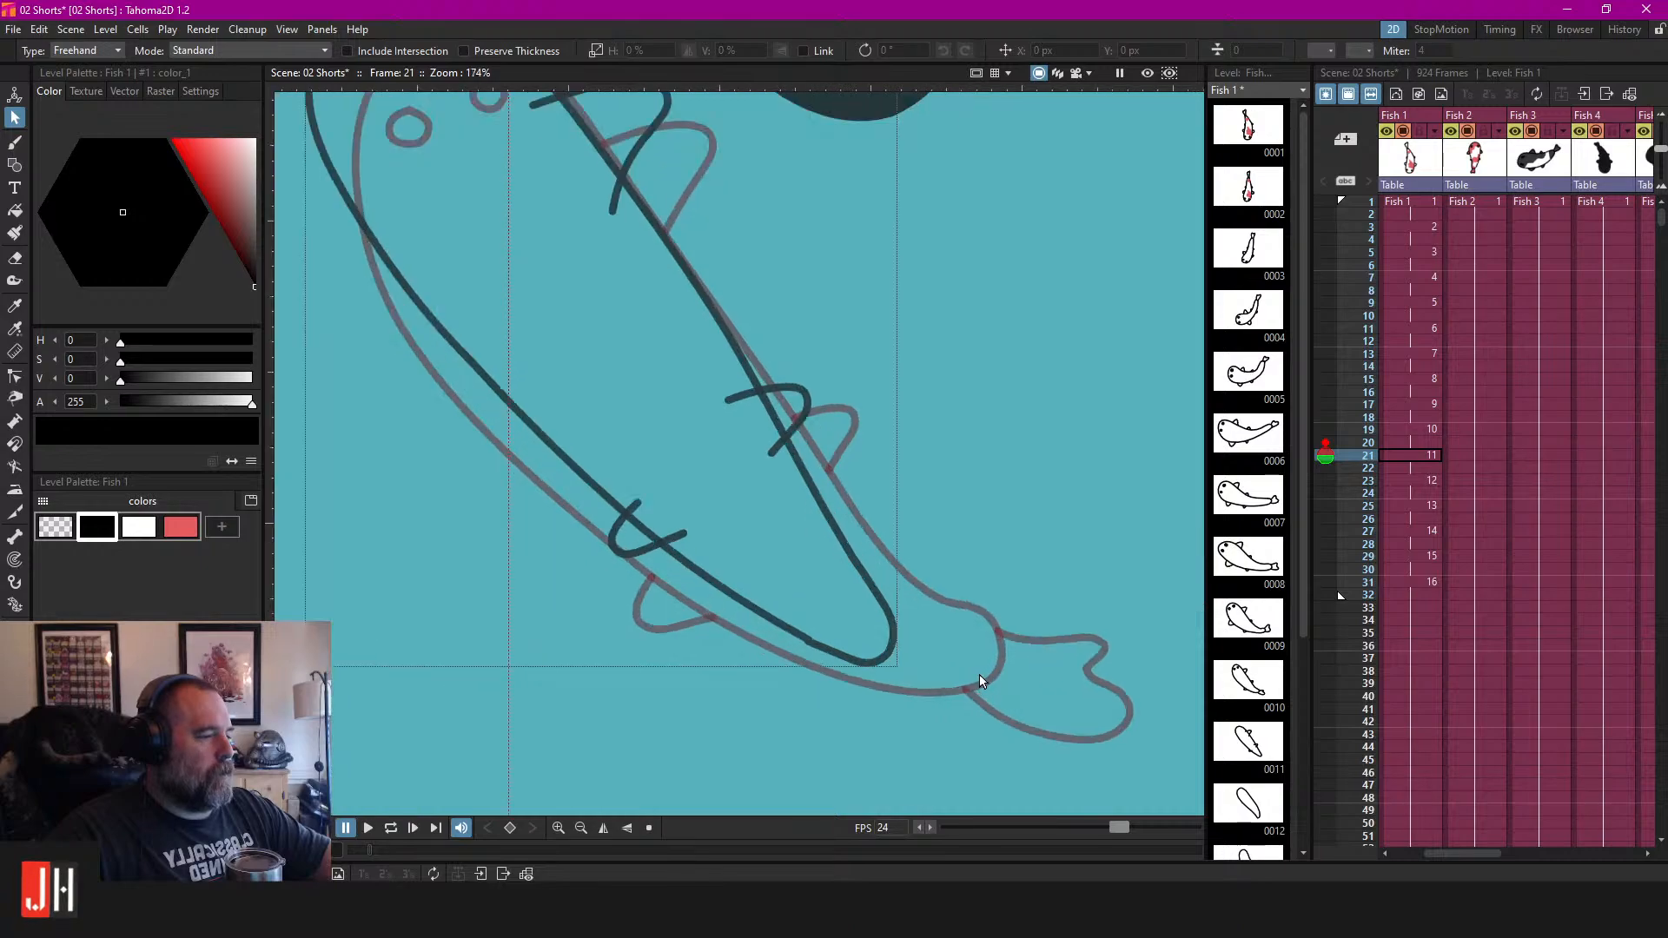
key(c)
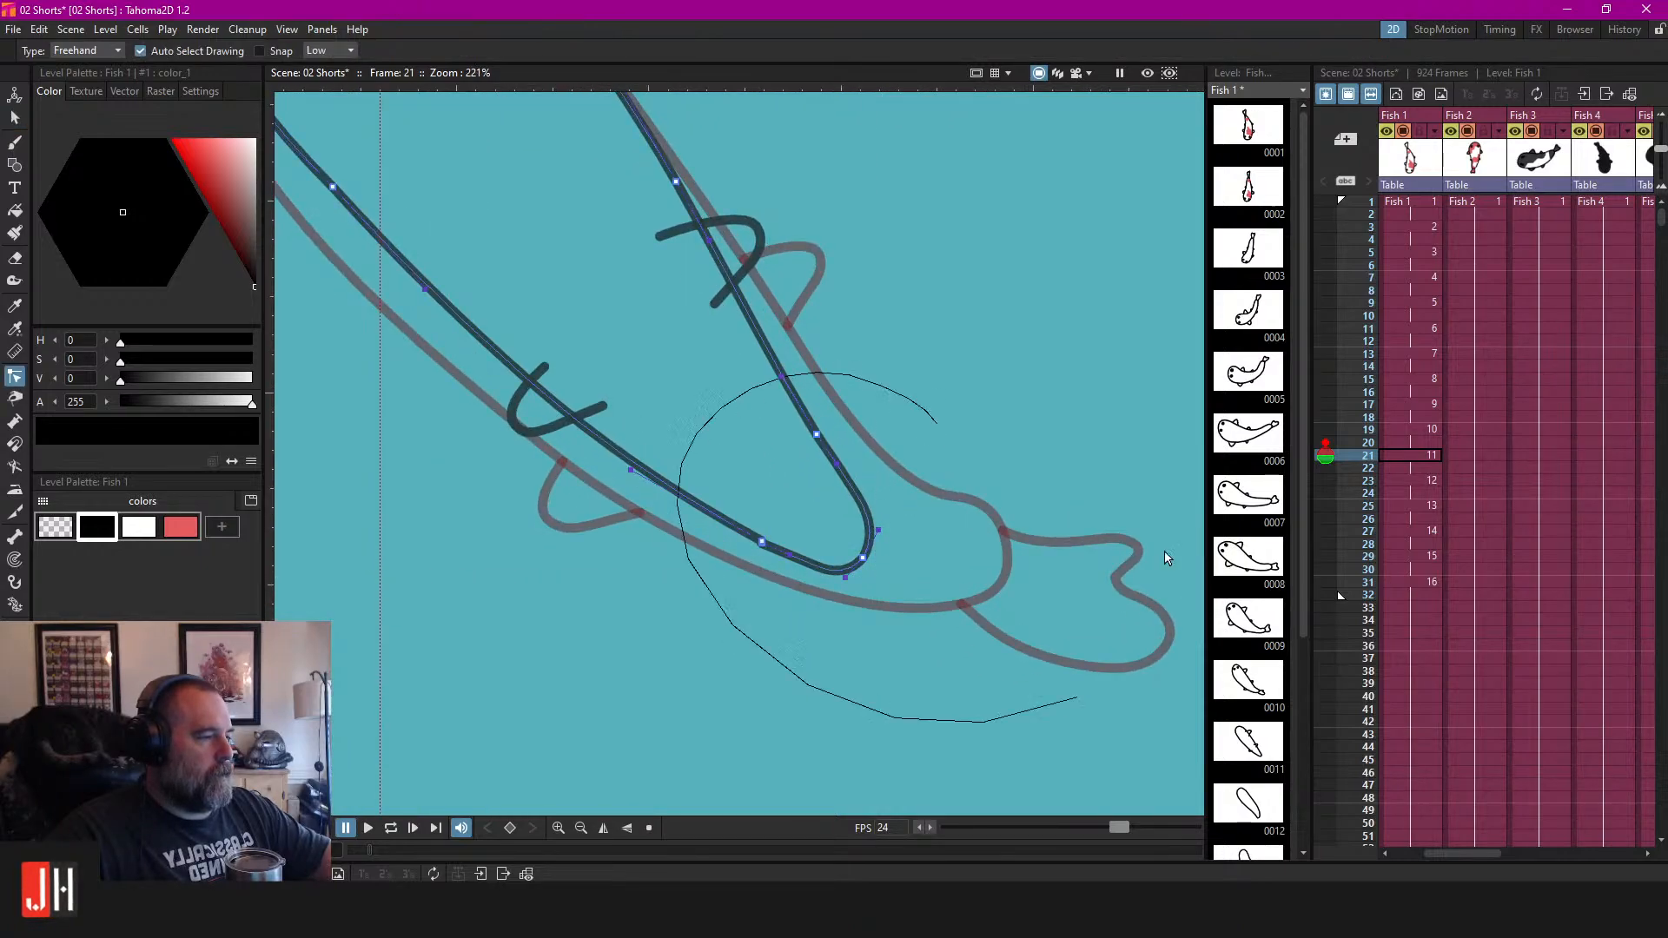
drag(857, 566, 897, 574)
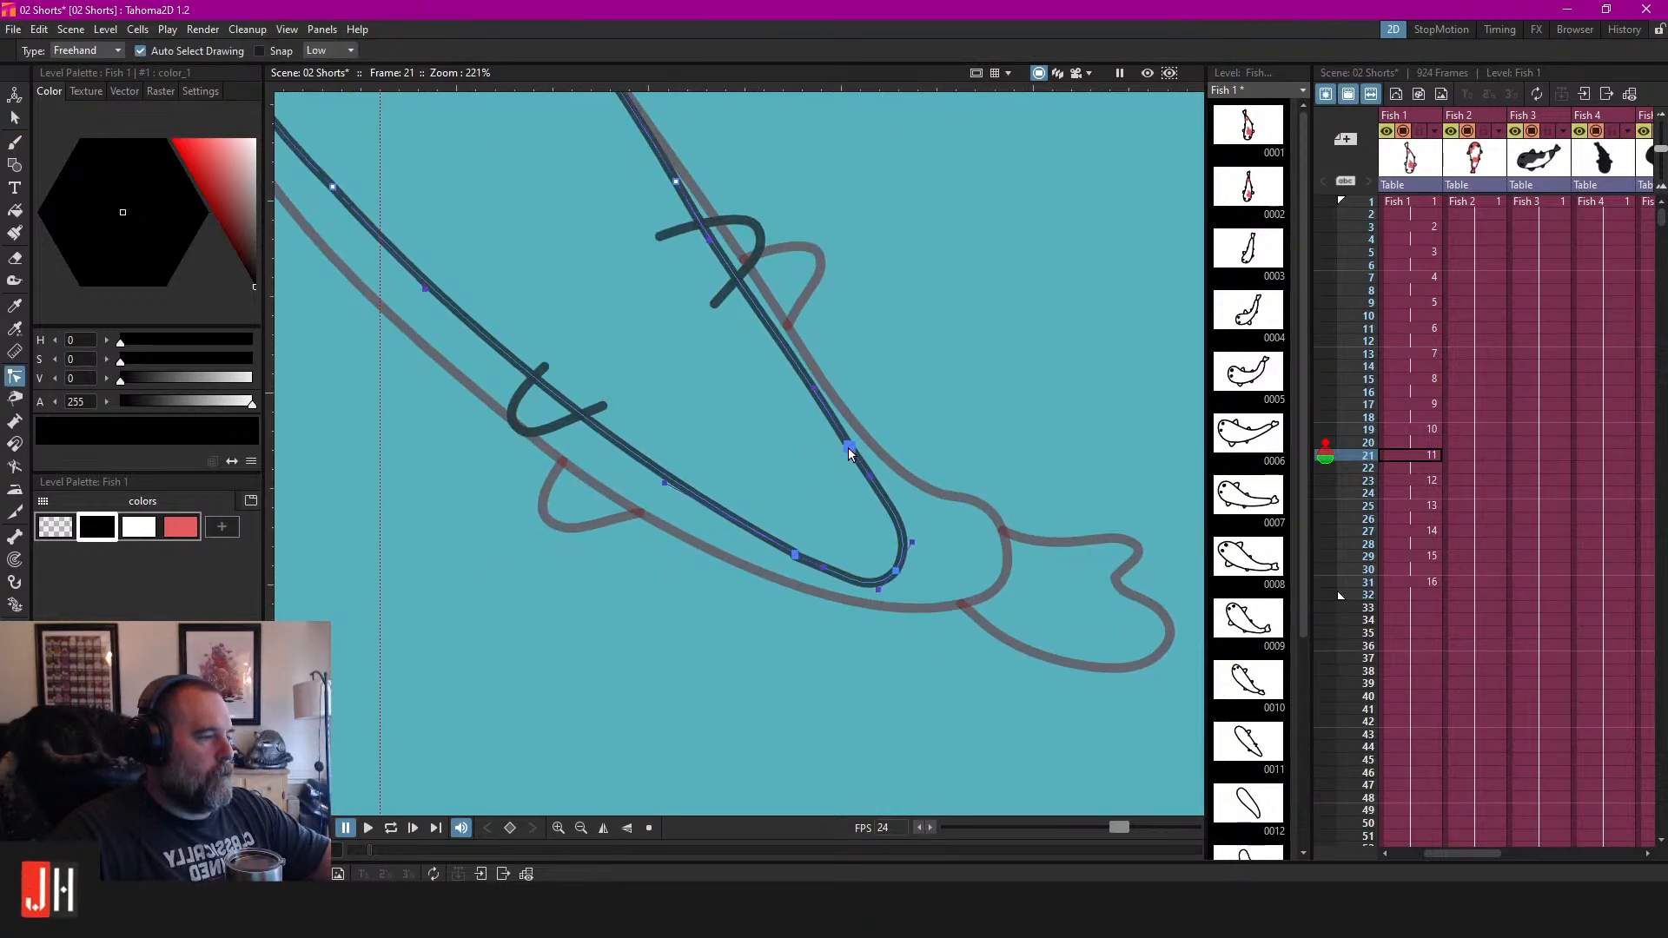
drag(848, 447, 846, 450)
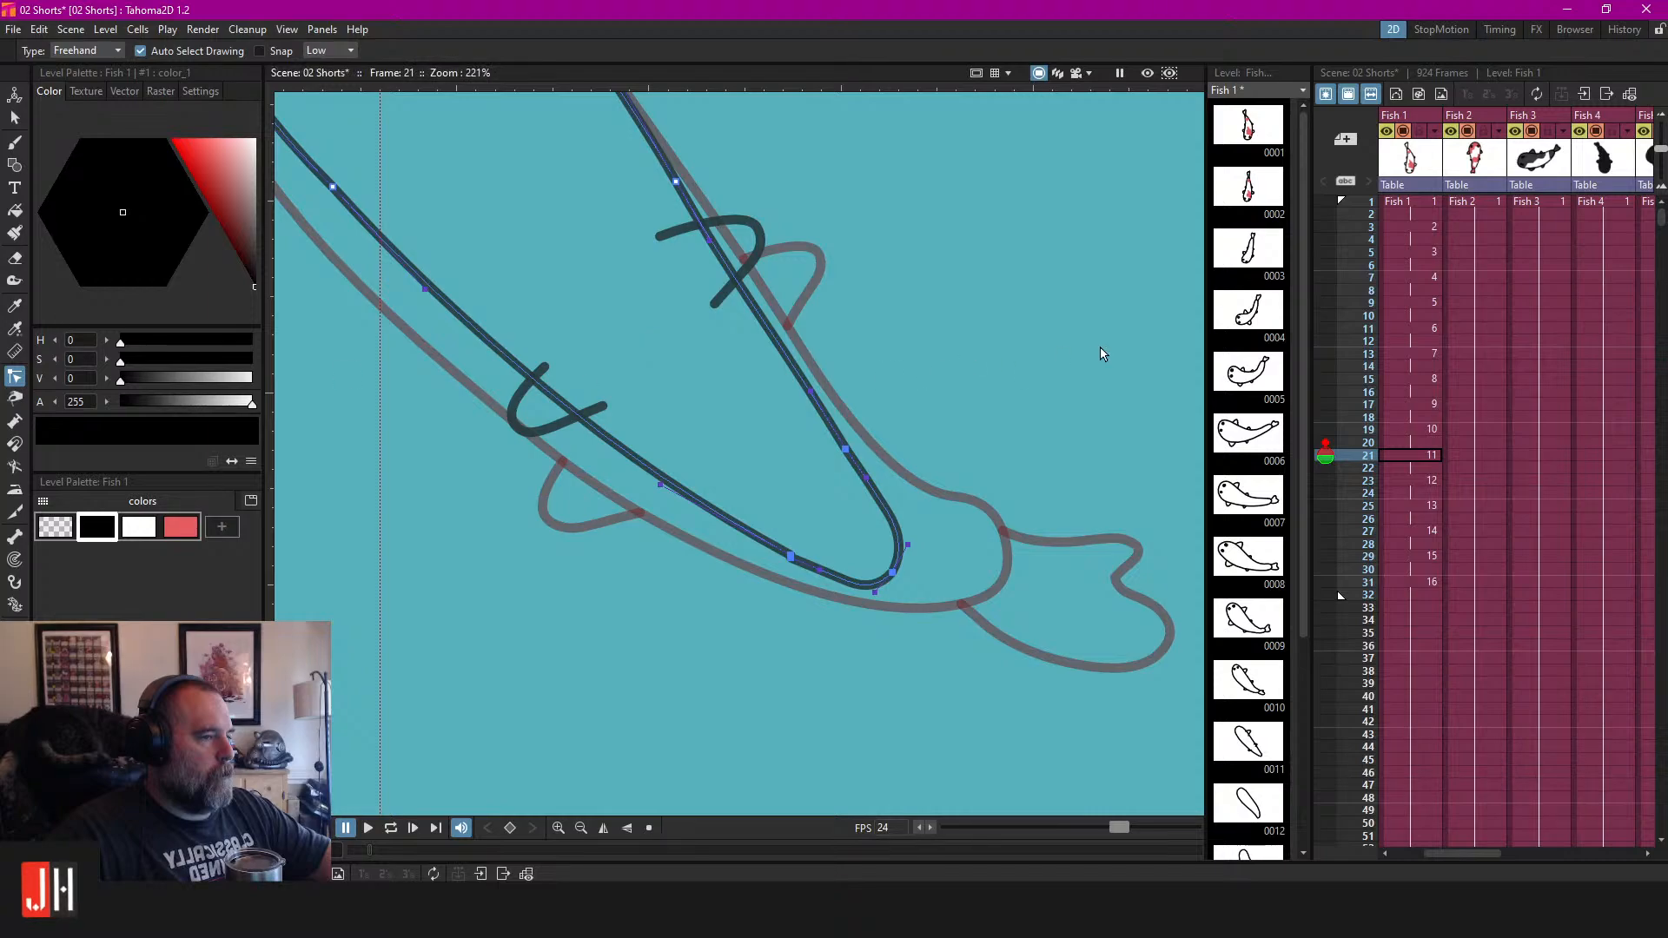
Bulge the rear end of the body outline outward with the Magnet tool at frame 21.
click(15, 443)
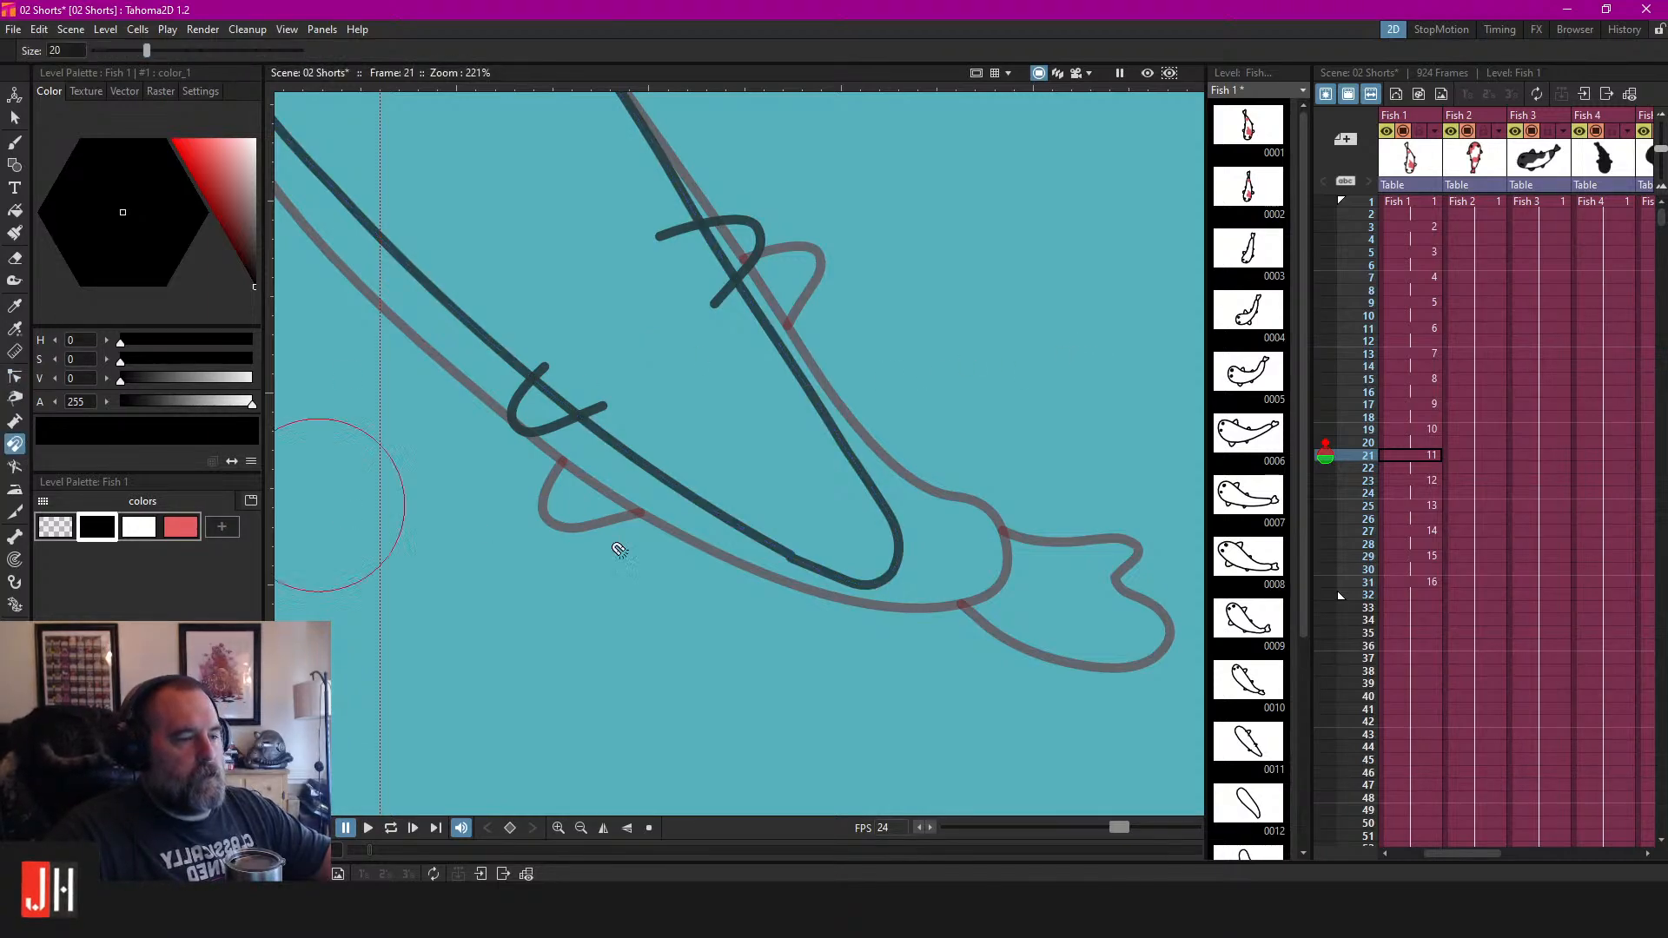
mouse_move(882, 532)
mouse_down()
mouse_move(924, 512)
mouse_move(986, 527)
mouse_up()
key(ctrl+z)
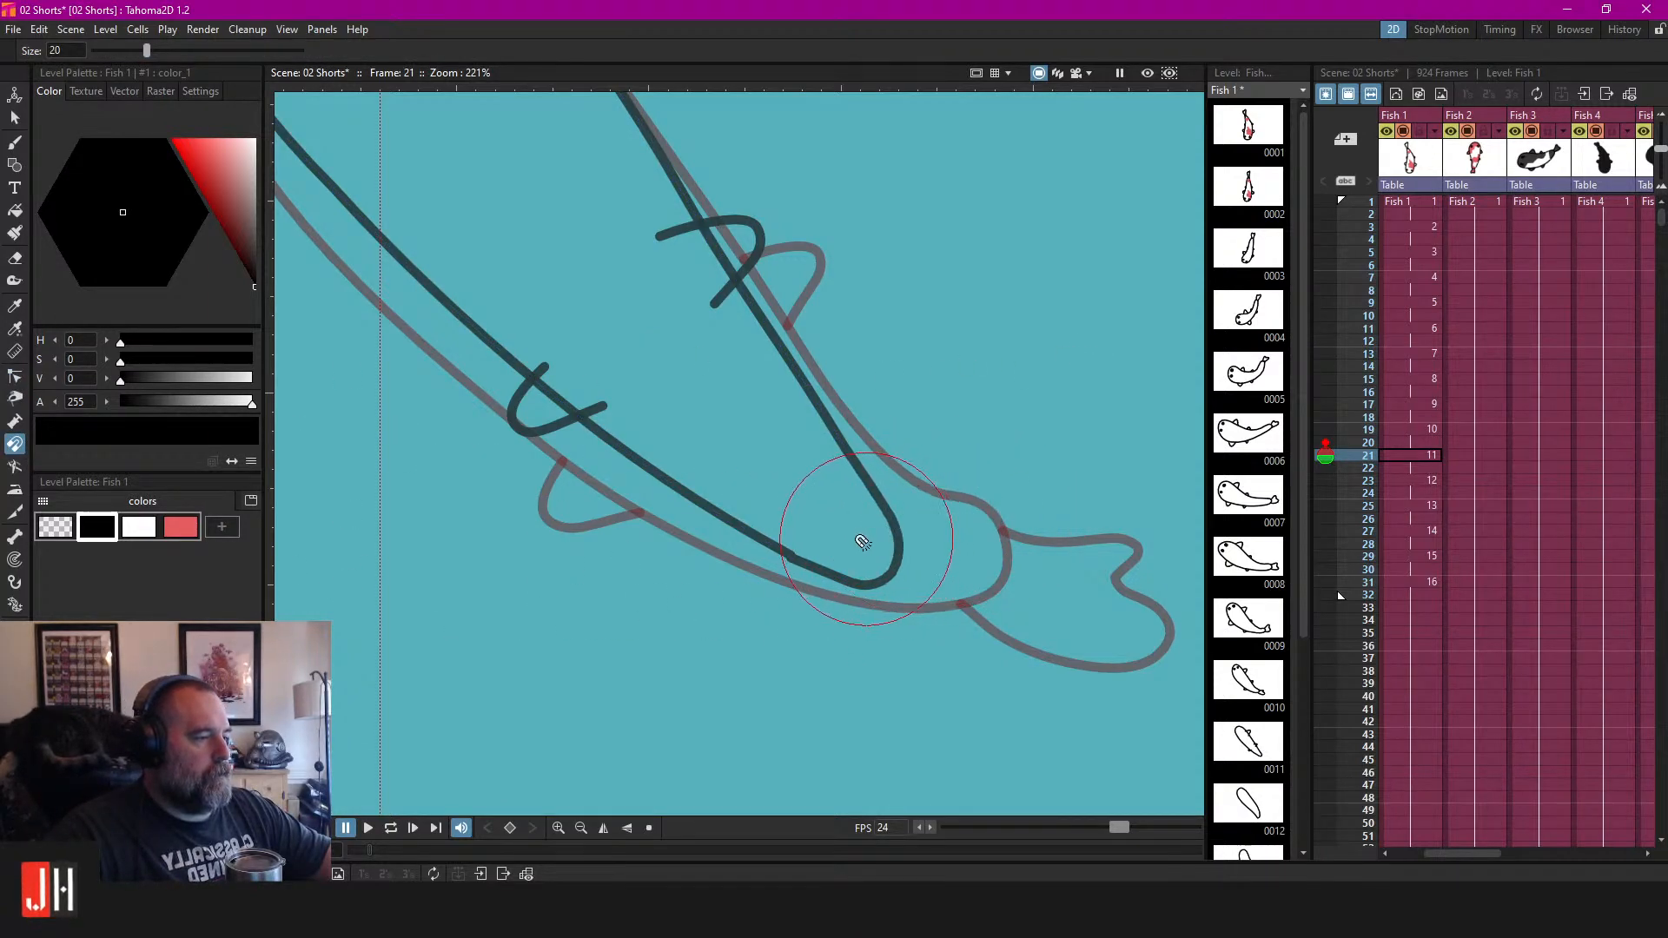
mouse_move(886, 536)
mouse_down()
mouse_move(938, 503)
mouse_move(949, 547)
mouse_up()
Draw a forked tail in black at the rear end of the koi's body at frame 21.
key(b)
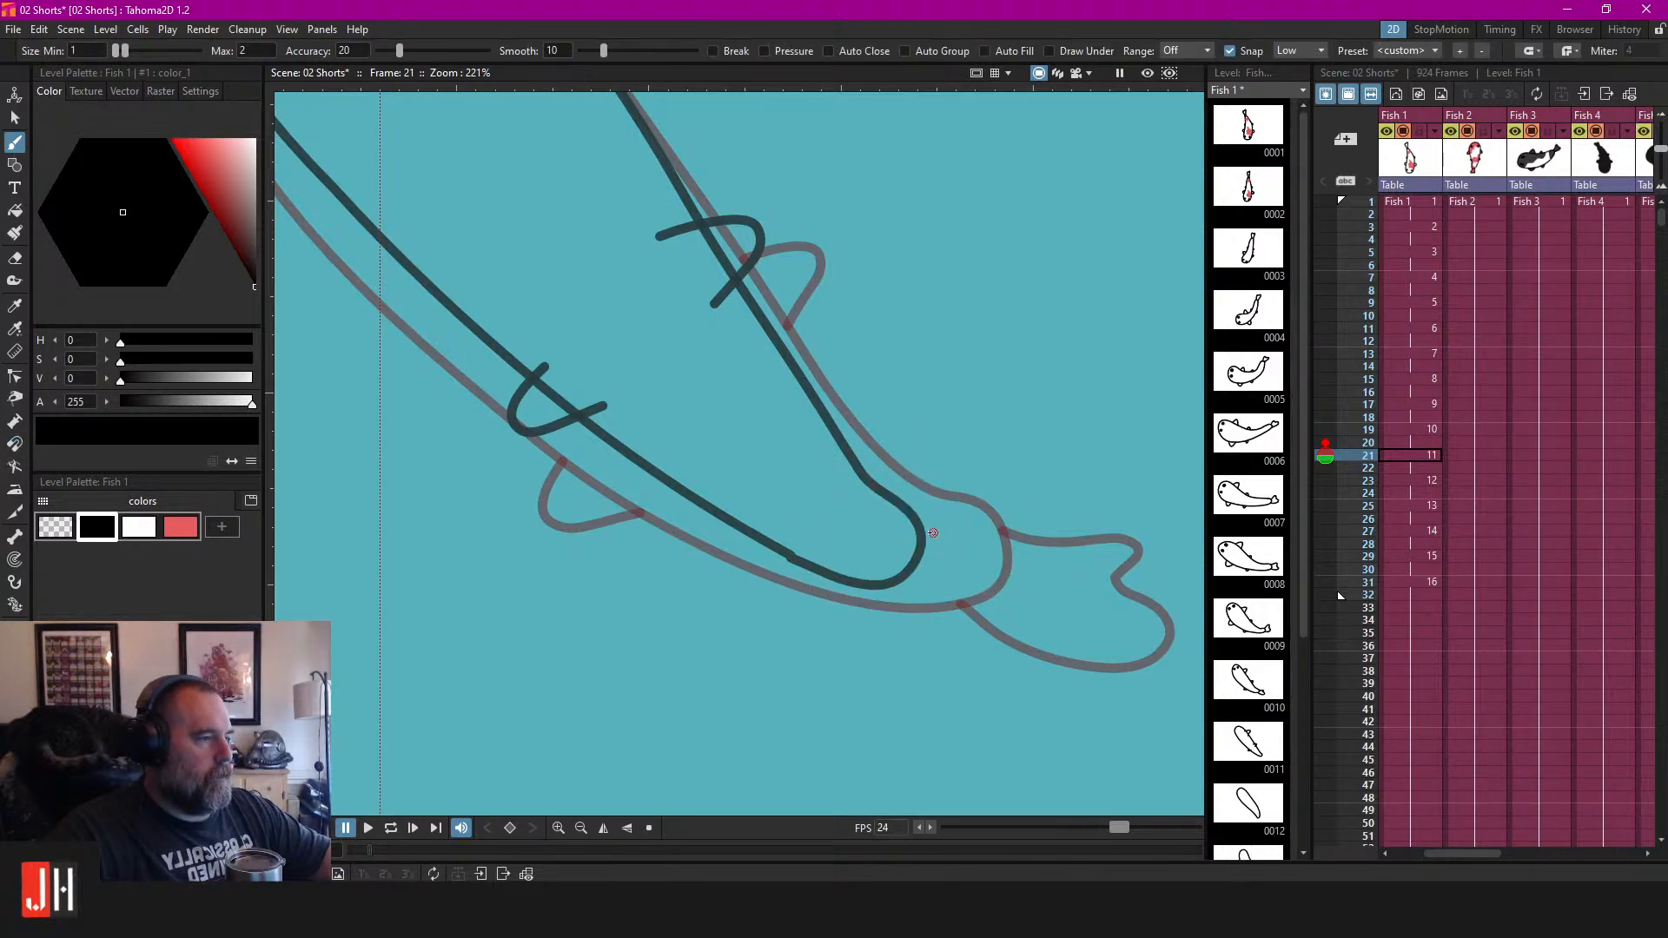
mouse_move(922, 534)
mouse_down()
mouse_move(1021, 577)
mouse_move(1036, 628)
mouse_move(999, 747)
mouse_move(917, 643)
mouse_up()
drag(872, 583, 870, 585)
scroll(895, 595, down, 9)
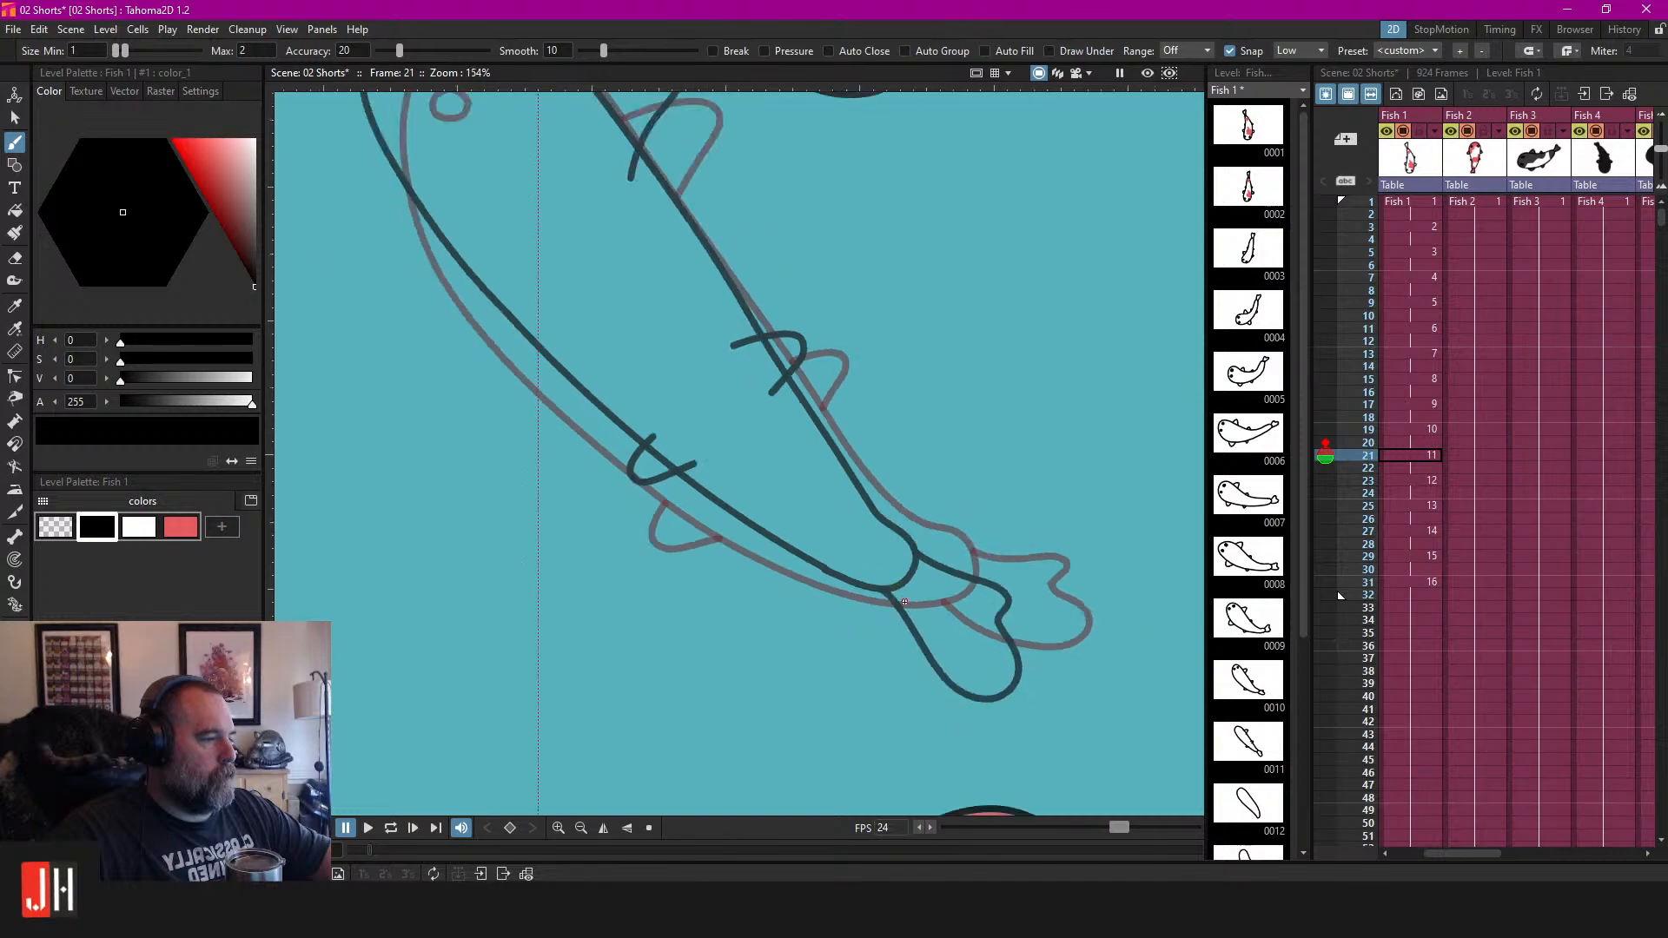
scroll(899, 563, up, 3)
scroll(608, 252, up, 3)
scroll(769, 400, down, 2)
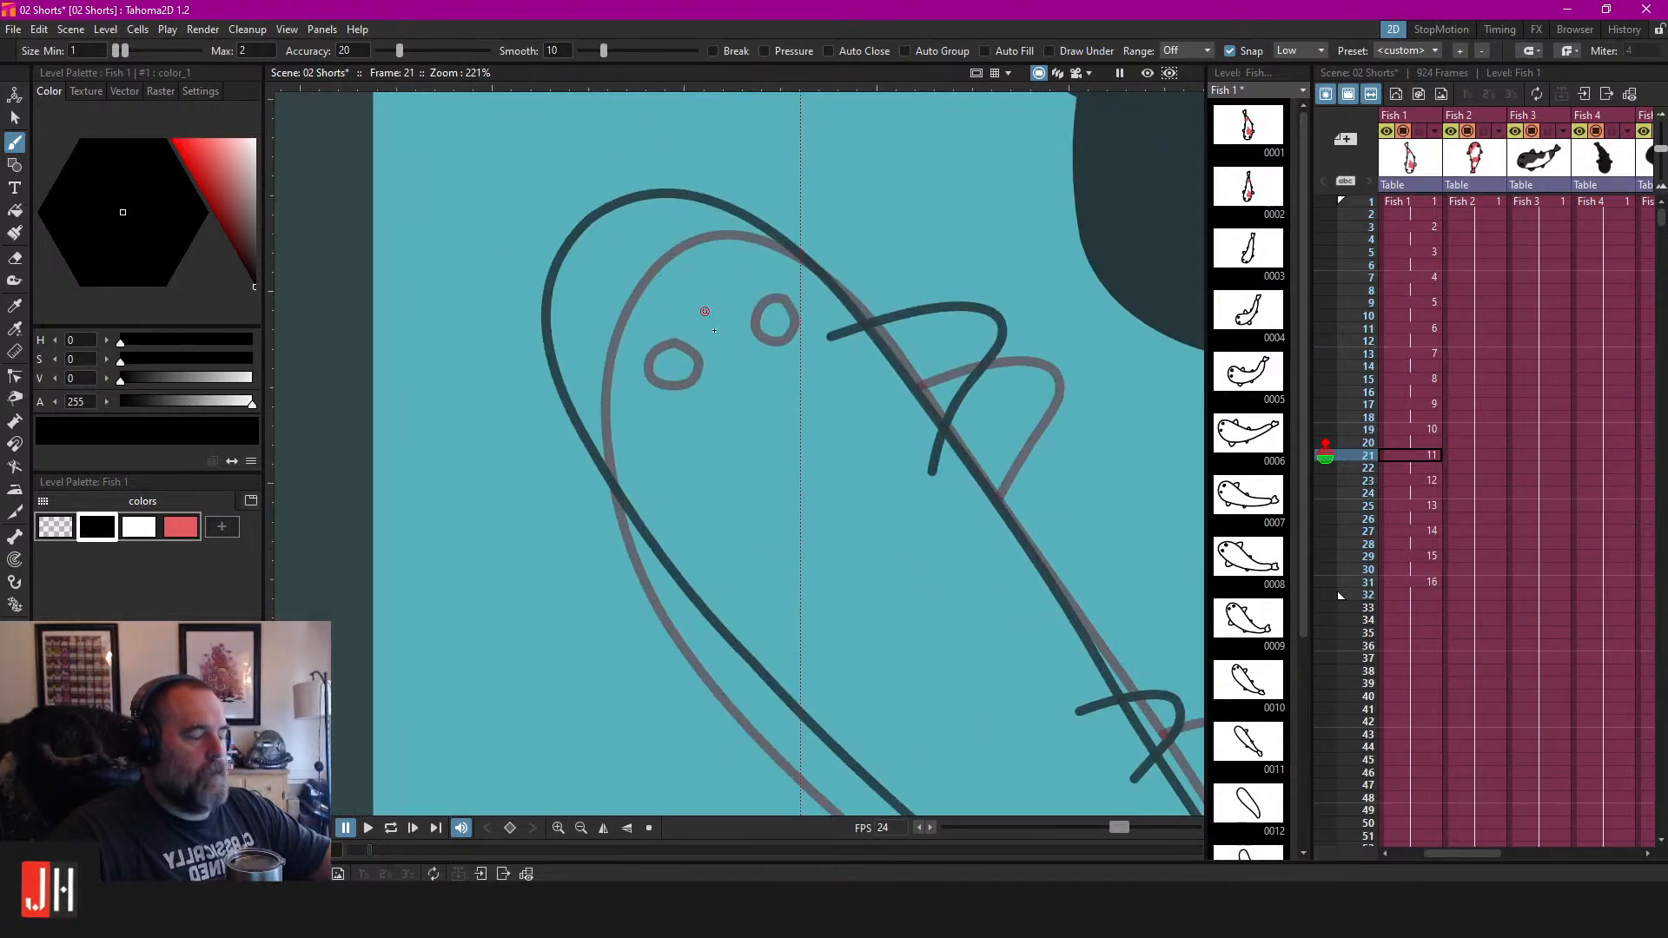
Fill the koi's body, fins and tail with white at frame 21.
click(139, 527)
click(15, 211)
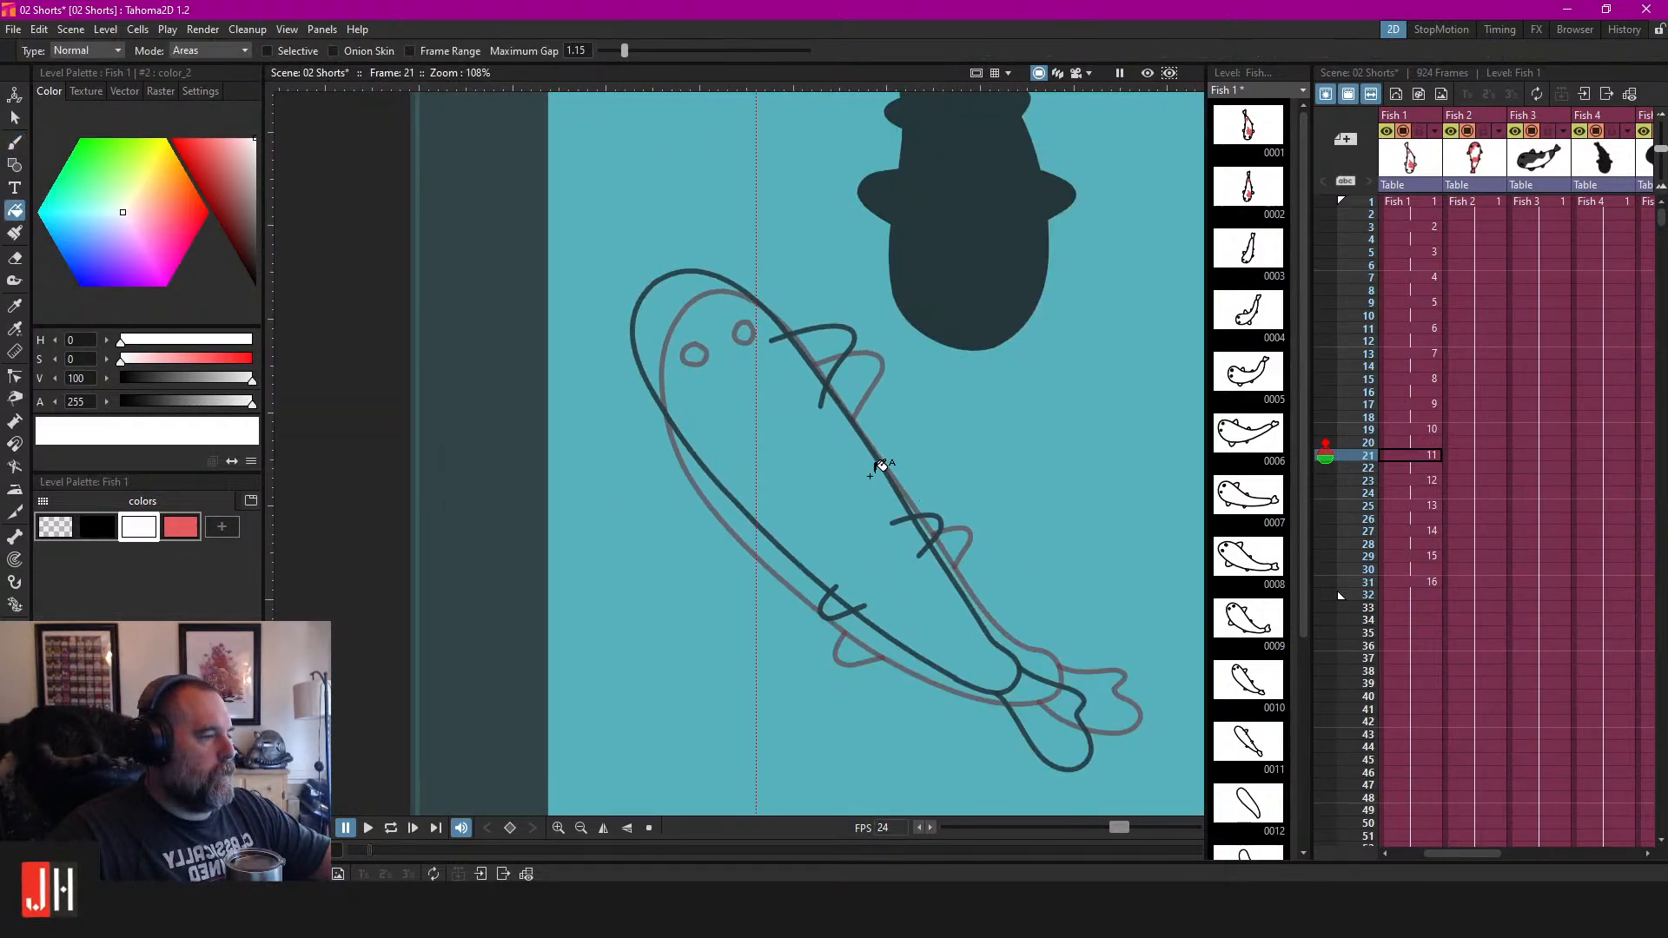
click(879, 438)
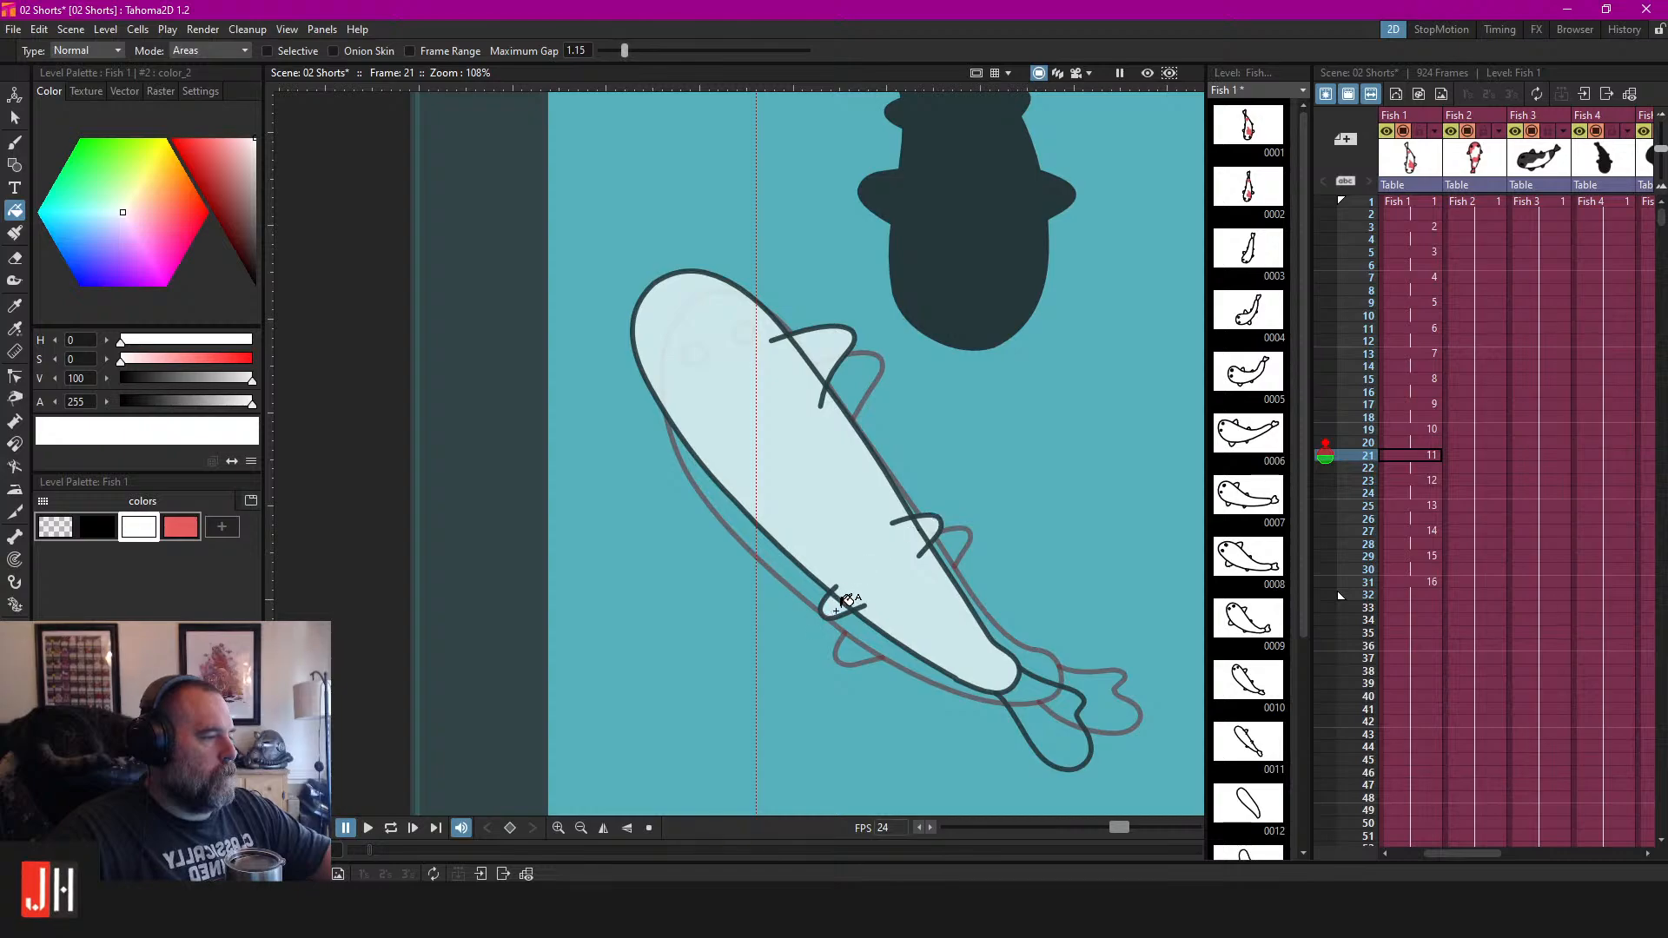
click(1060, 700)
Erase the fin line ends that overlap the inside of the koi's body at frame 21.
key(a)
drag(852, 413, 847, 423)
mouse_move(924, 549)
mouse_down()
mouse_move(872, 611)
mouse_move(836, 577)
mouse_up()
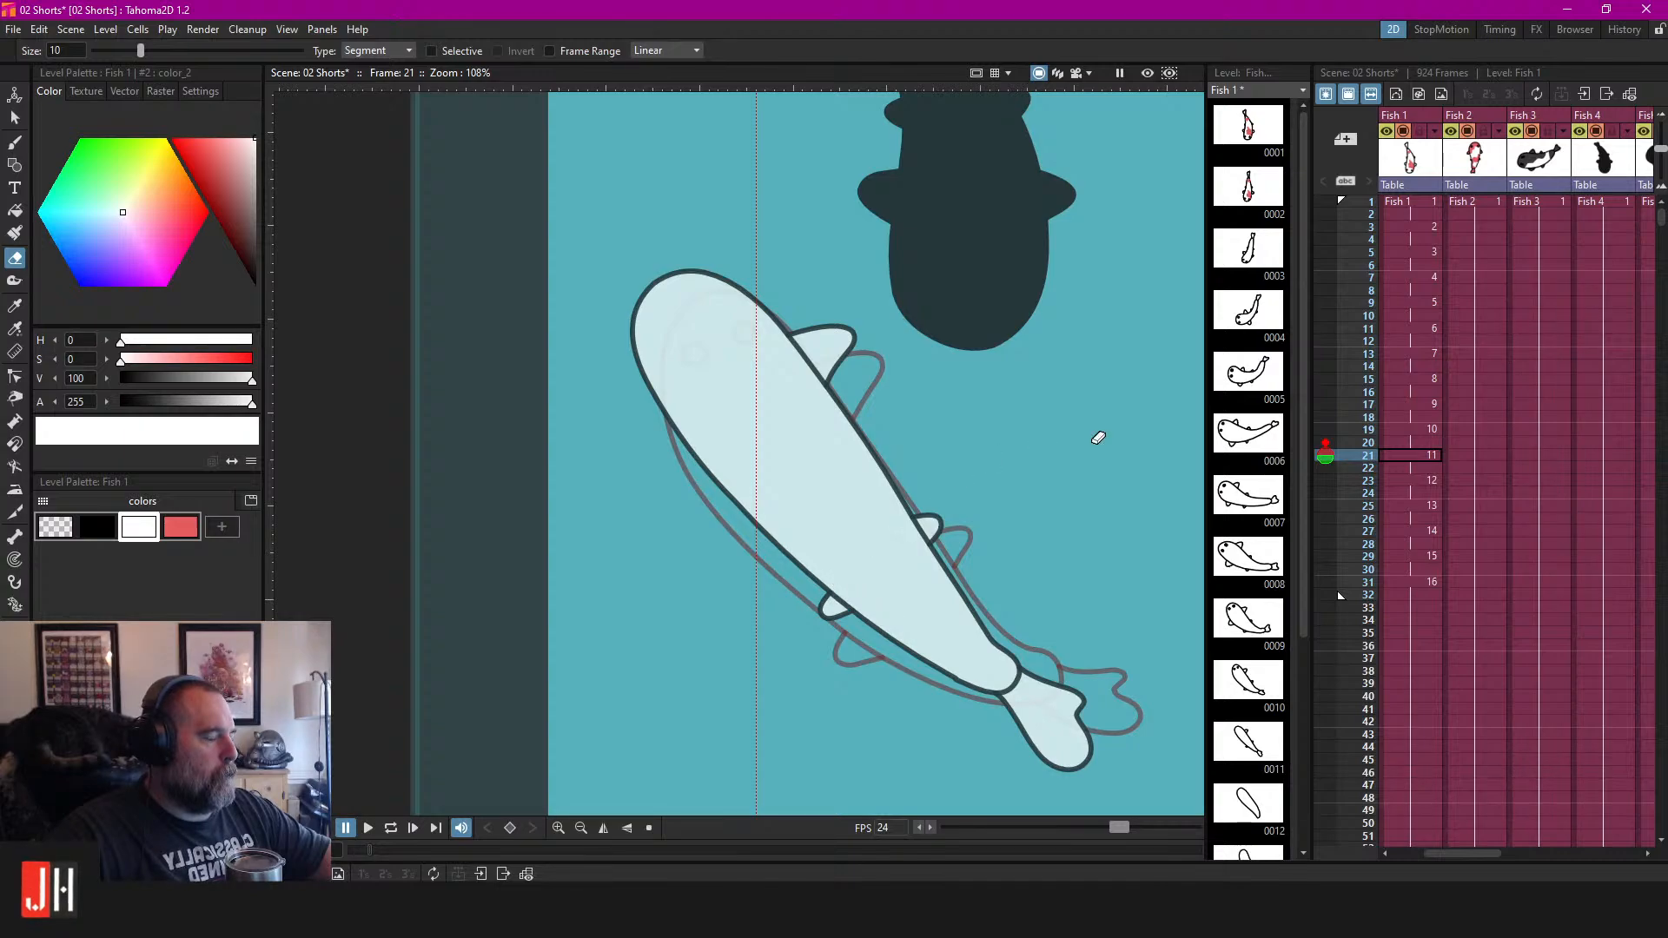
Draw a forked tail in black at the rear end of the koi's body outline at frame 23.
click(1422, 480)
scroll(875, 408, up, 1)
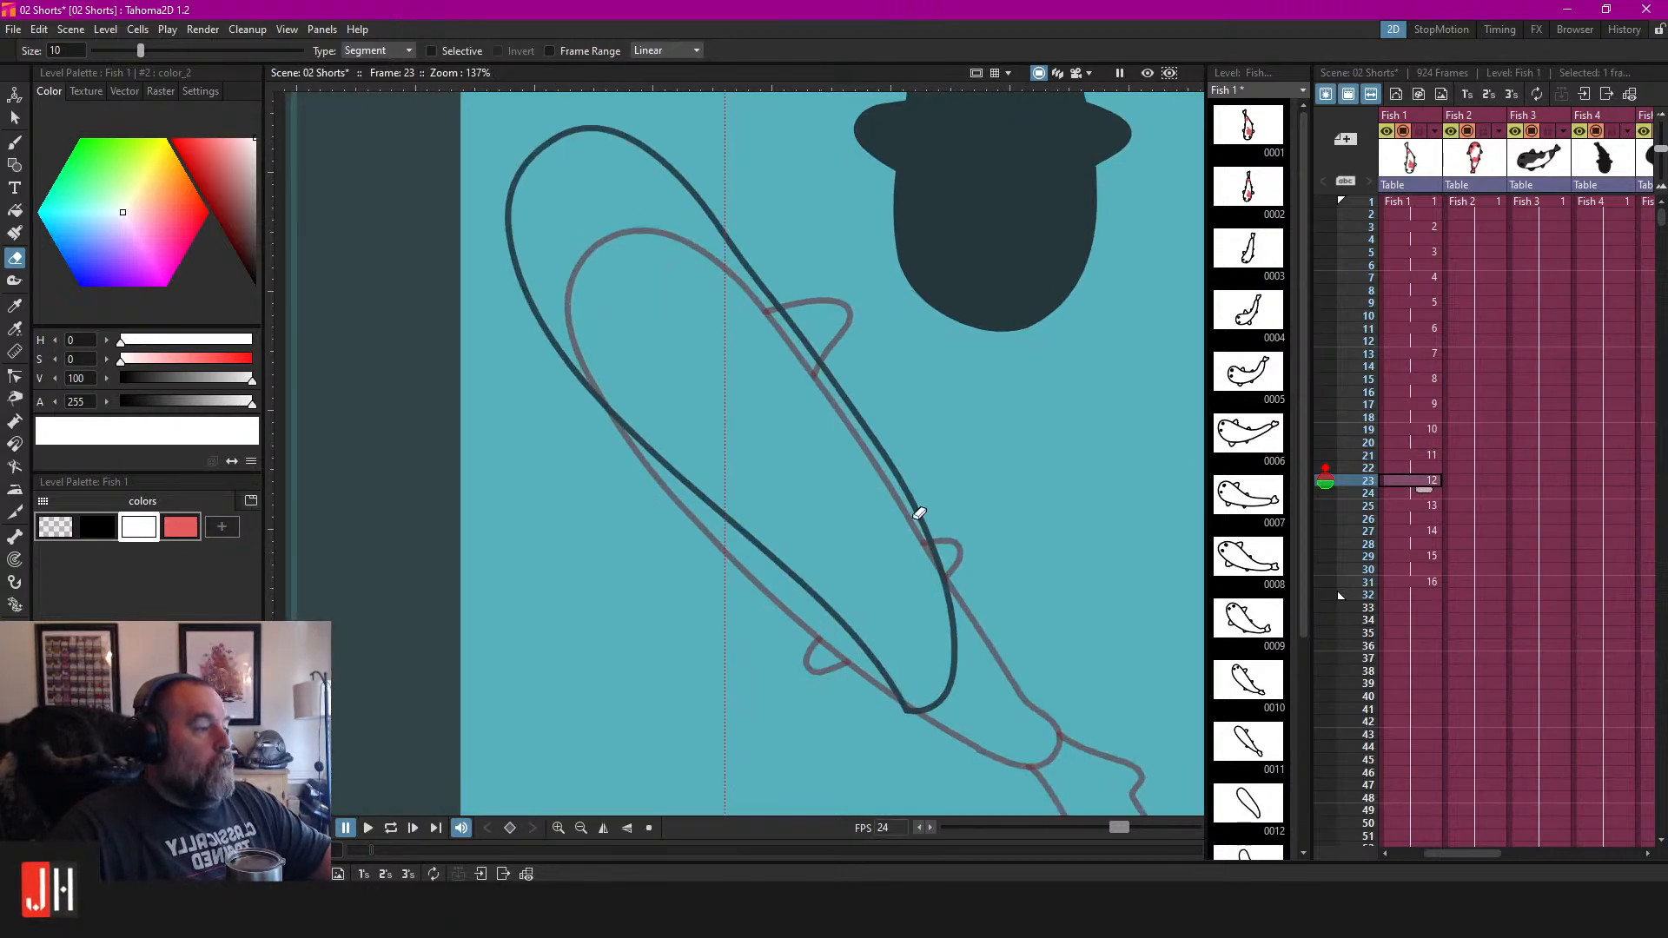
scroll(929, 534, up, 2)
key(b)
click(97, 526)
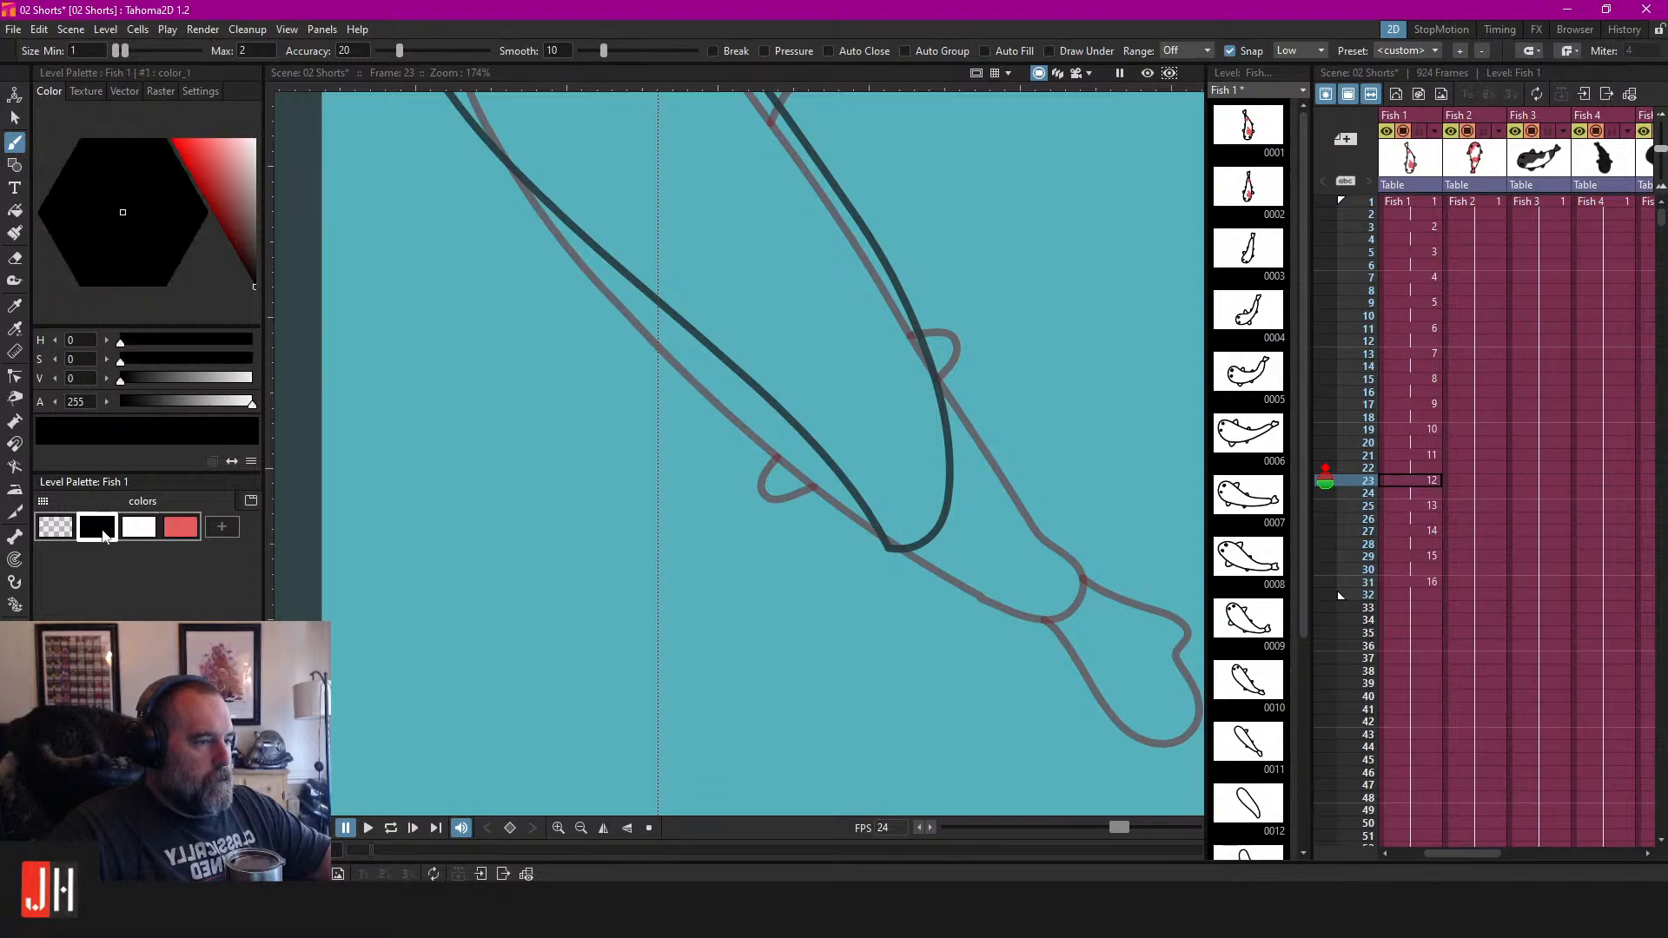
scroll(952, 611, up, 1)
mouse_move(867, 520)
mouse_down()
mouse_move(849, 594)
mouse_move(904, 652)
mouse_move(980, 656)
mouse_move(941, 504)
mouse_move(1006, 569)
mouse_move(1148, 868)
mouse_up()
scroll(812, 326, down, 3)
Draw a front fin and a small rear fin in black along the same side of the koi's body at frame 23.
scroll(812, 326, up, 3)
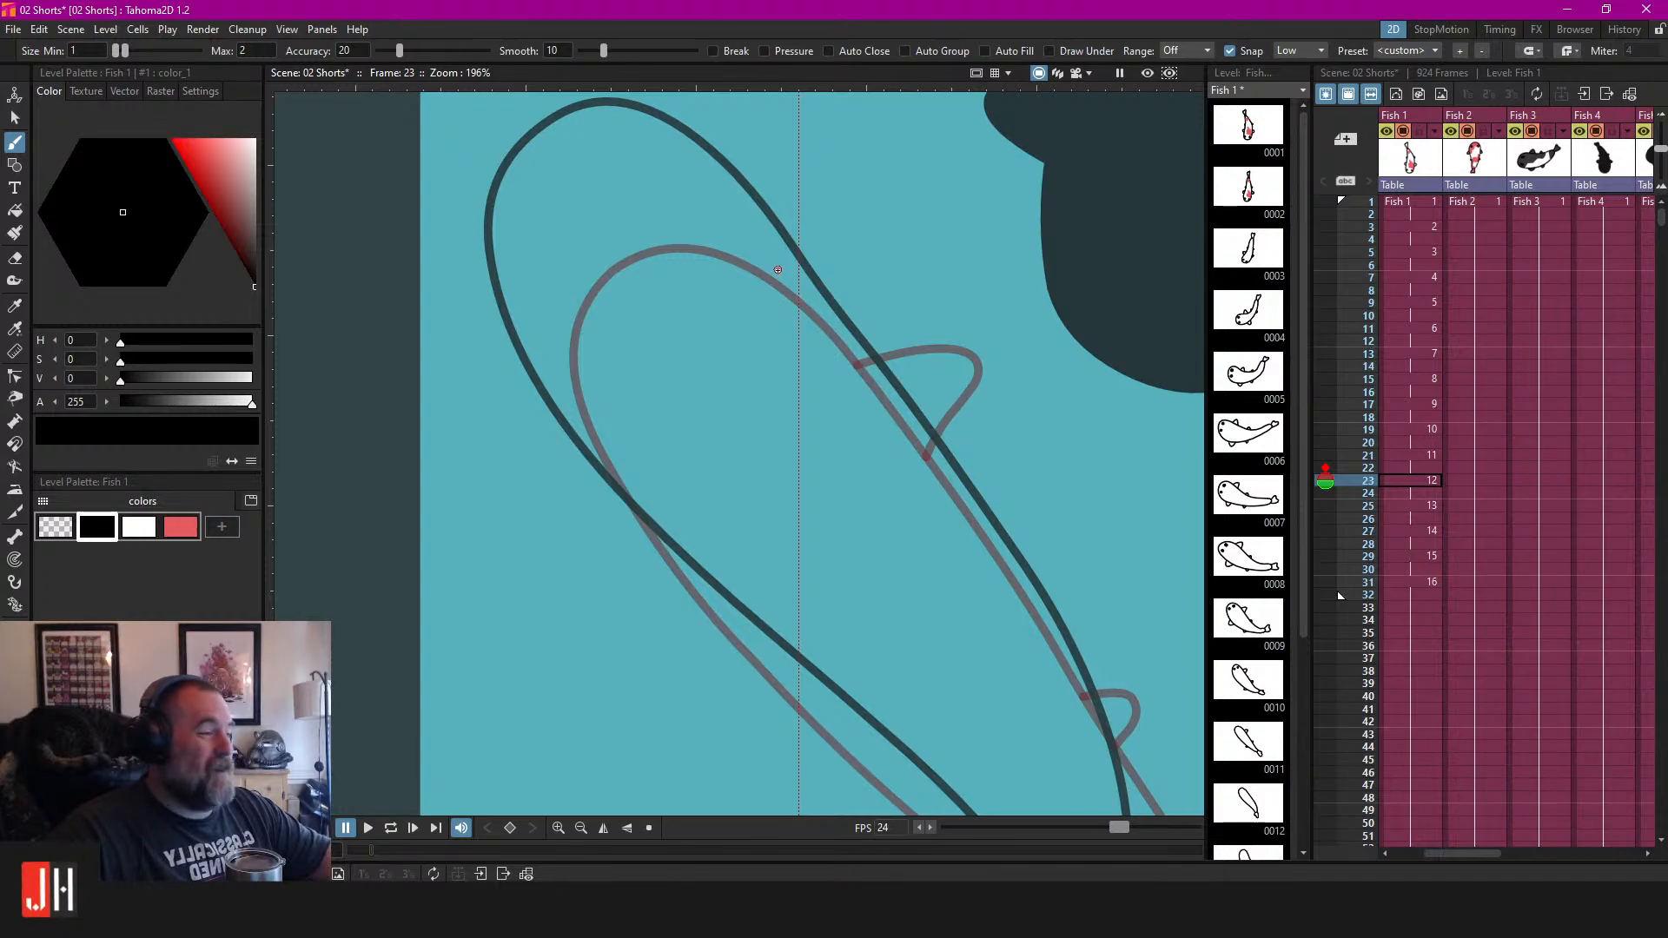
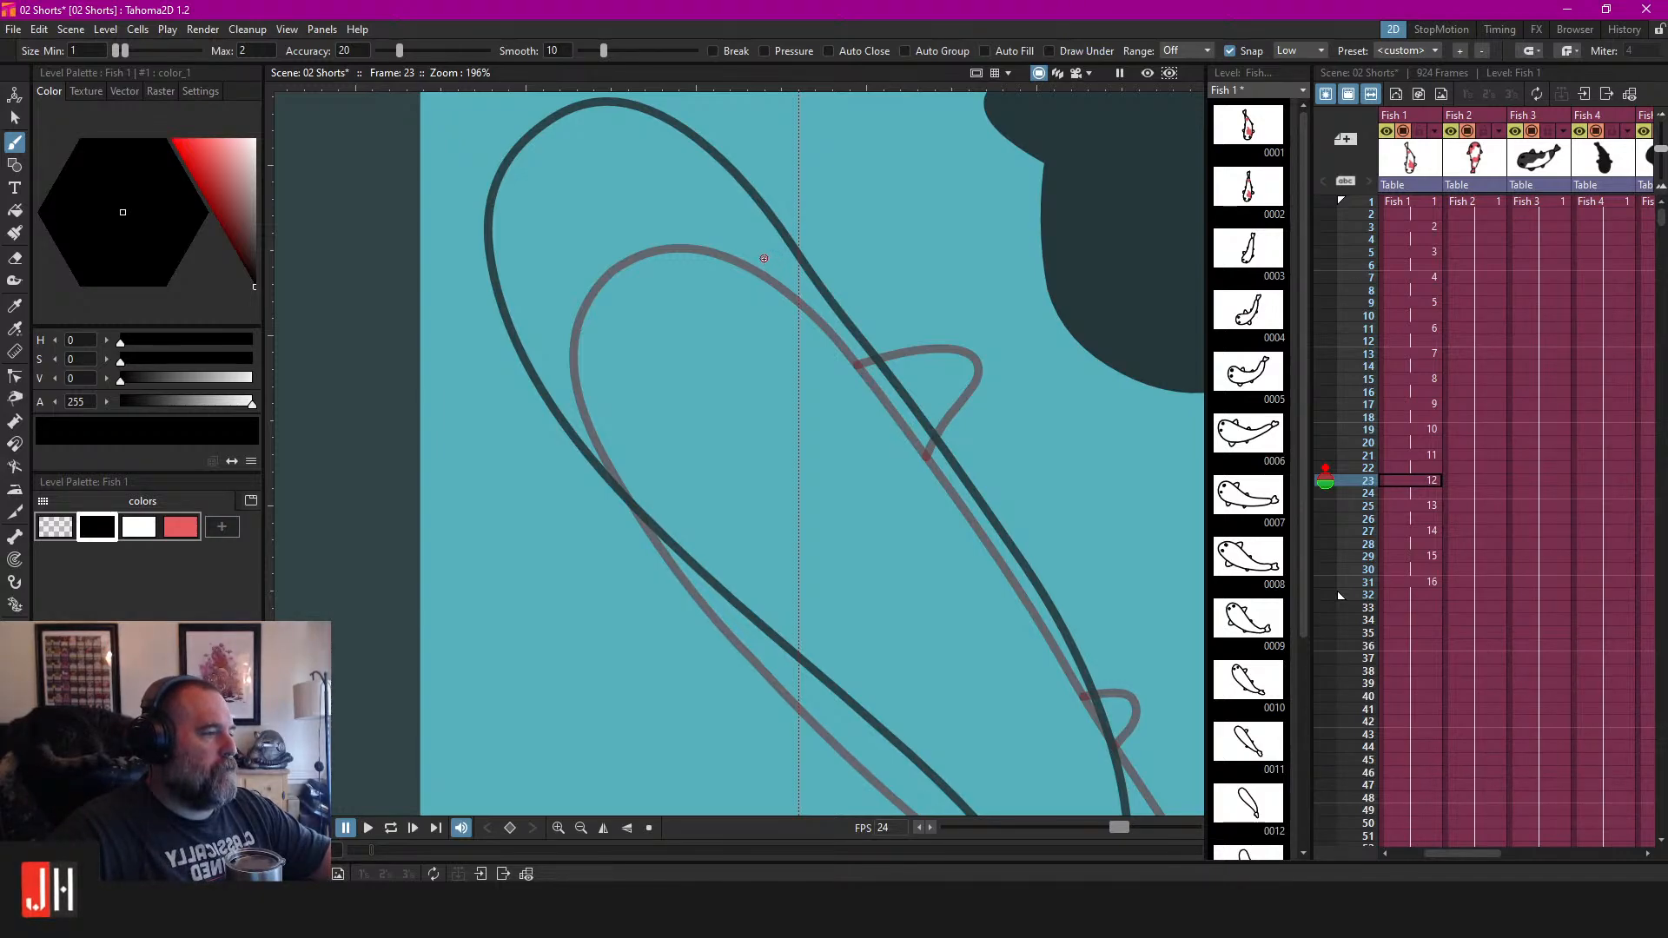
mouse_move(764, 258)
mouse_down()
mouse_move(820, 233)
mouse_move(920, 251)
mouse_move(852, 410)
mouse_up()
drag(942, 521, 738, 305)
drag(944, 416, 892, 515)
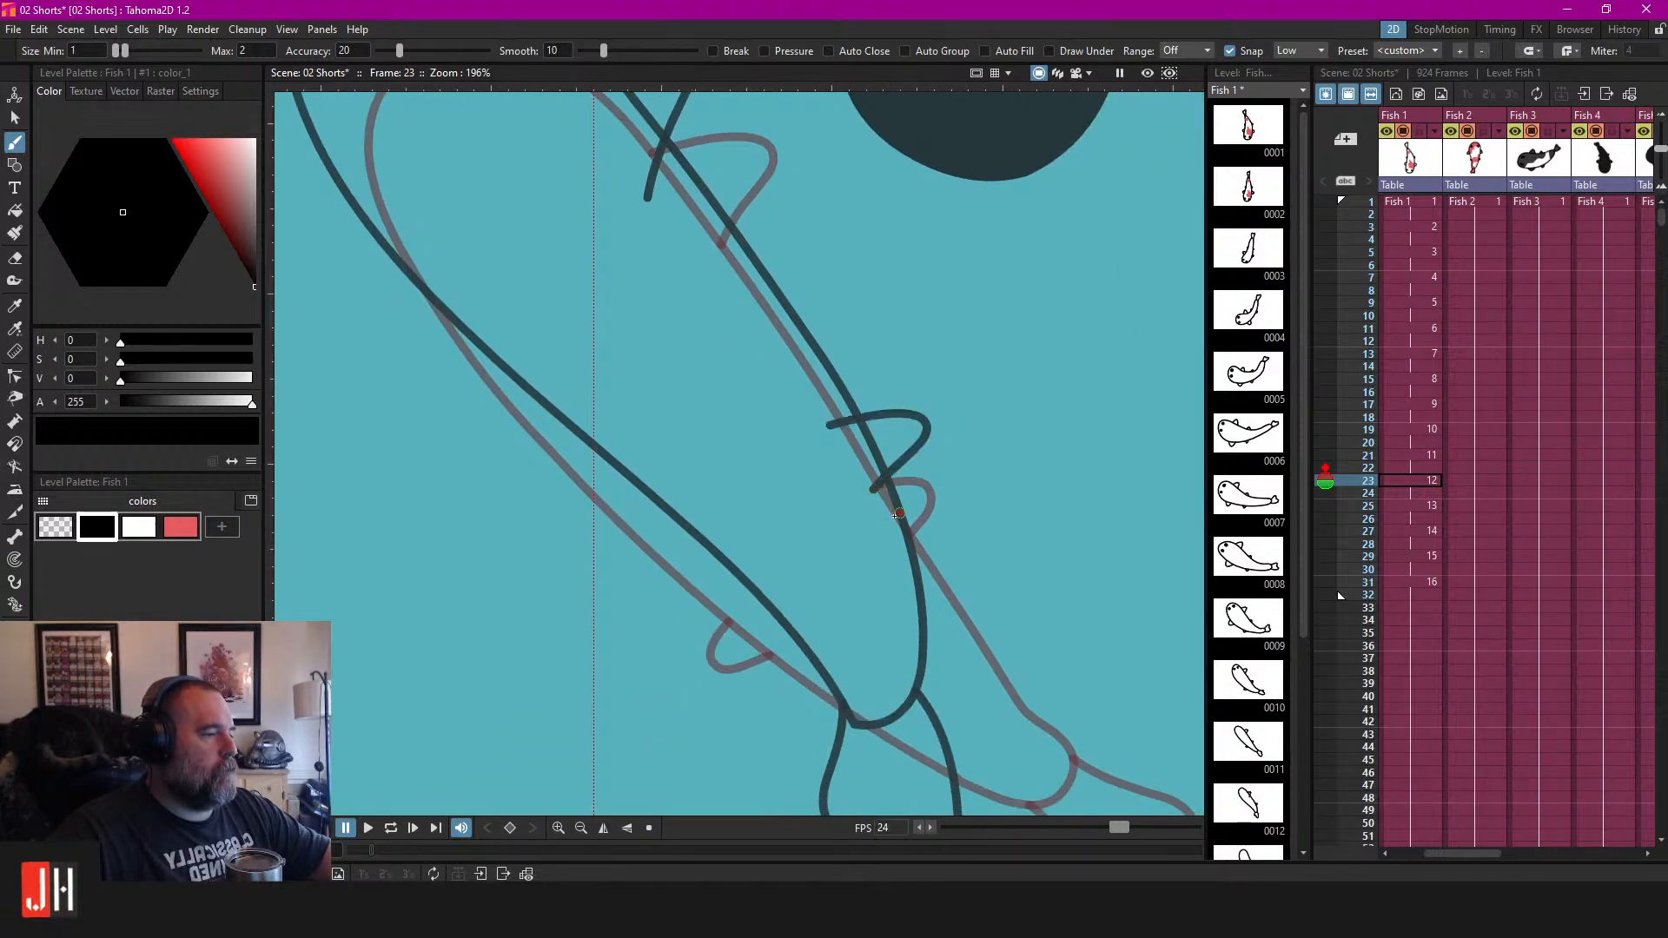
scroll(893, 497, down, 3)
Fill the koi's body, both fins and tail with white at frame 23.
click(139, 527)
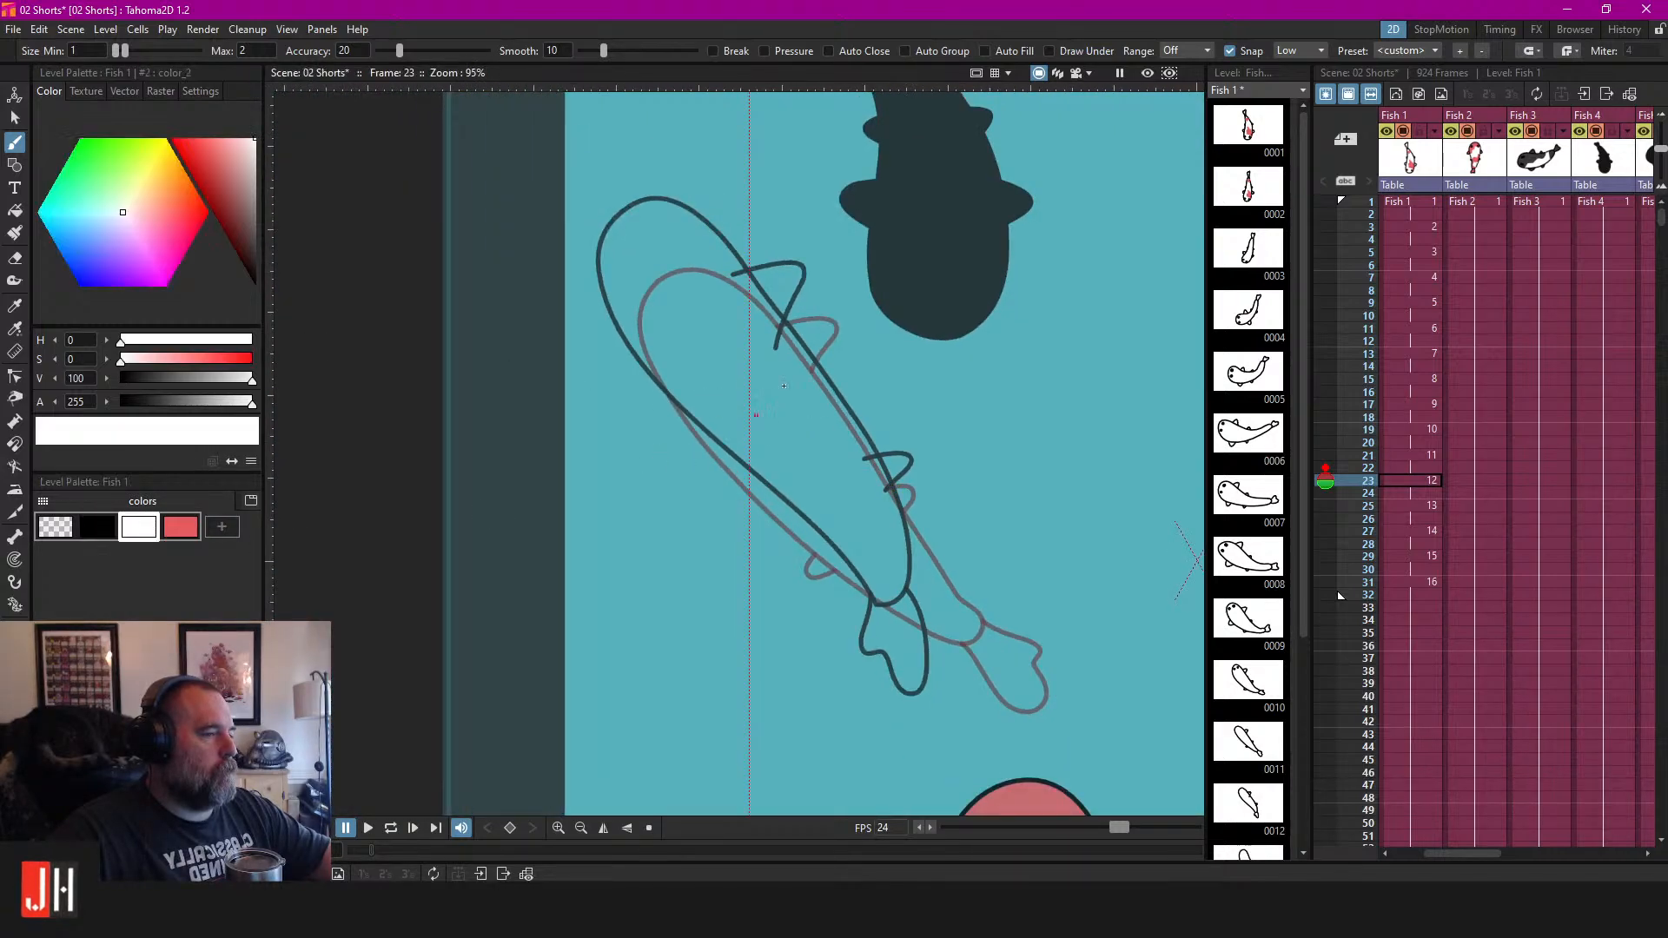
key(f)
click(756, 319)
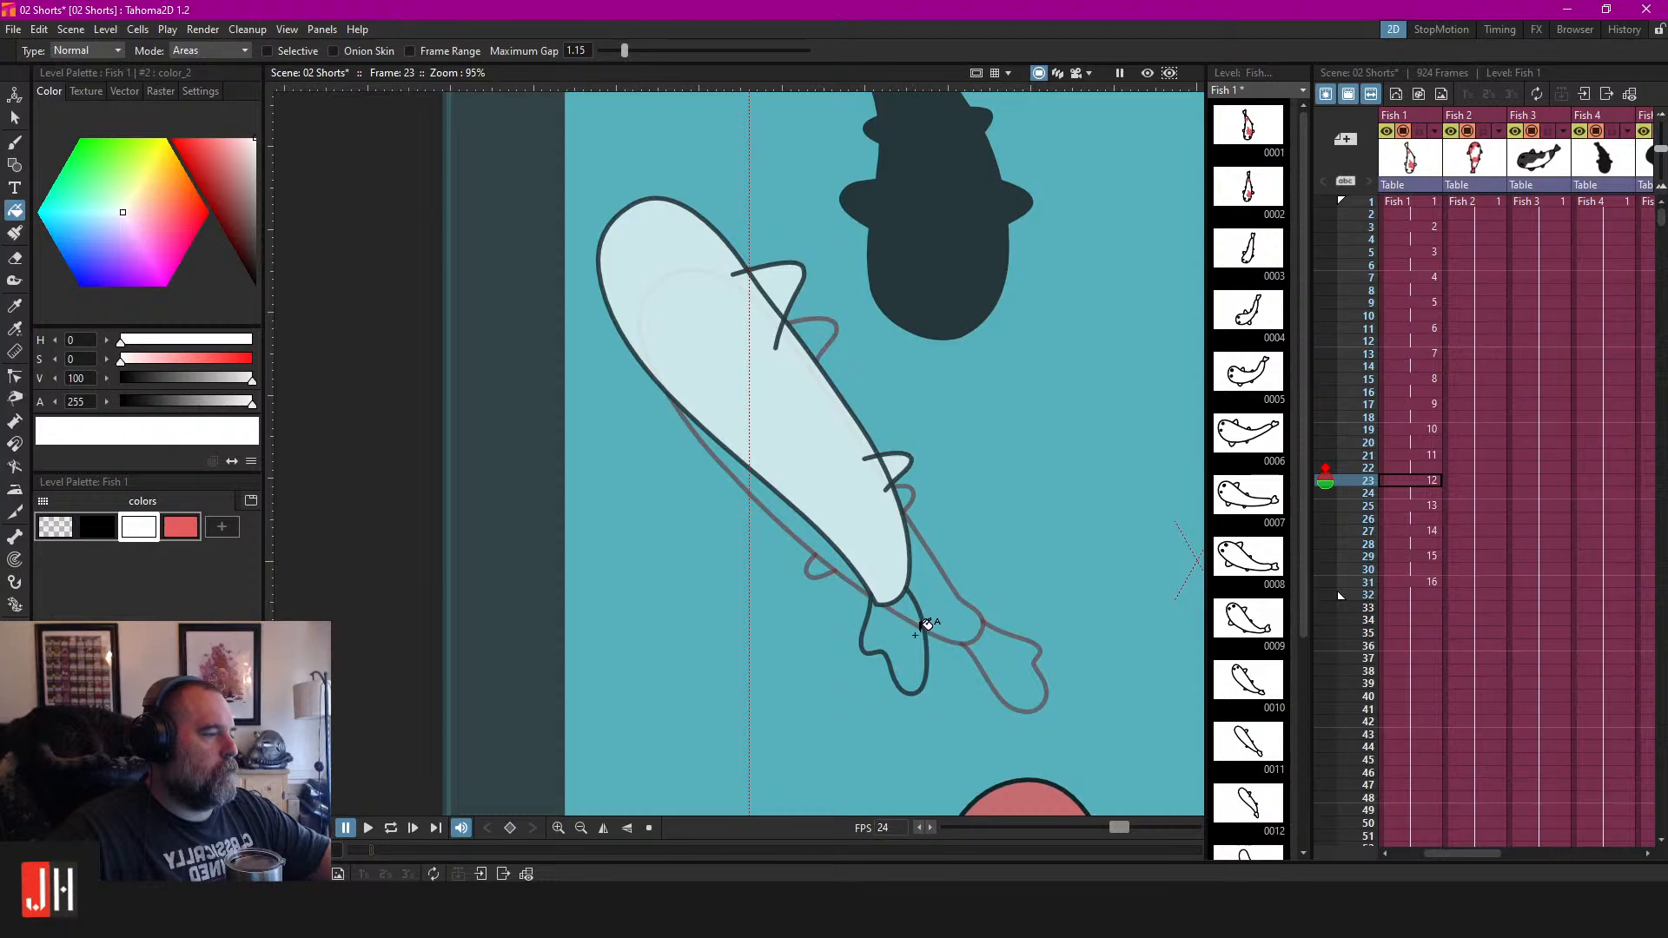
click(908, 635)
Erase the fin line ends that overlap the inside of the koi's body at frame 23.
key(a)
drag(730, 269, 773, 306)
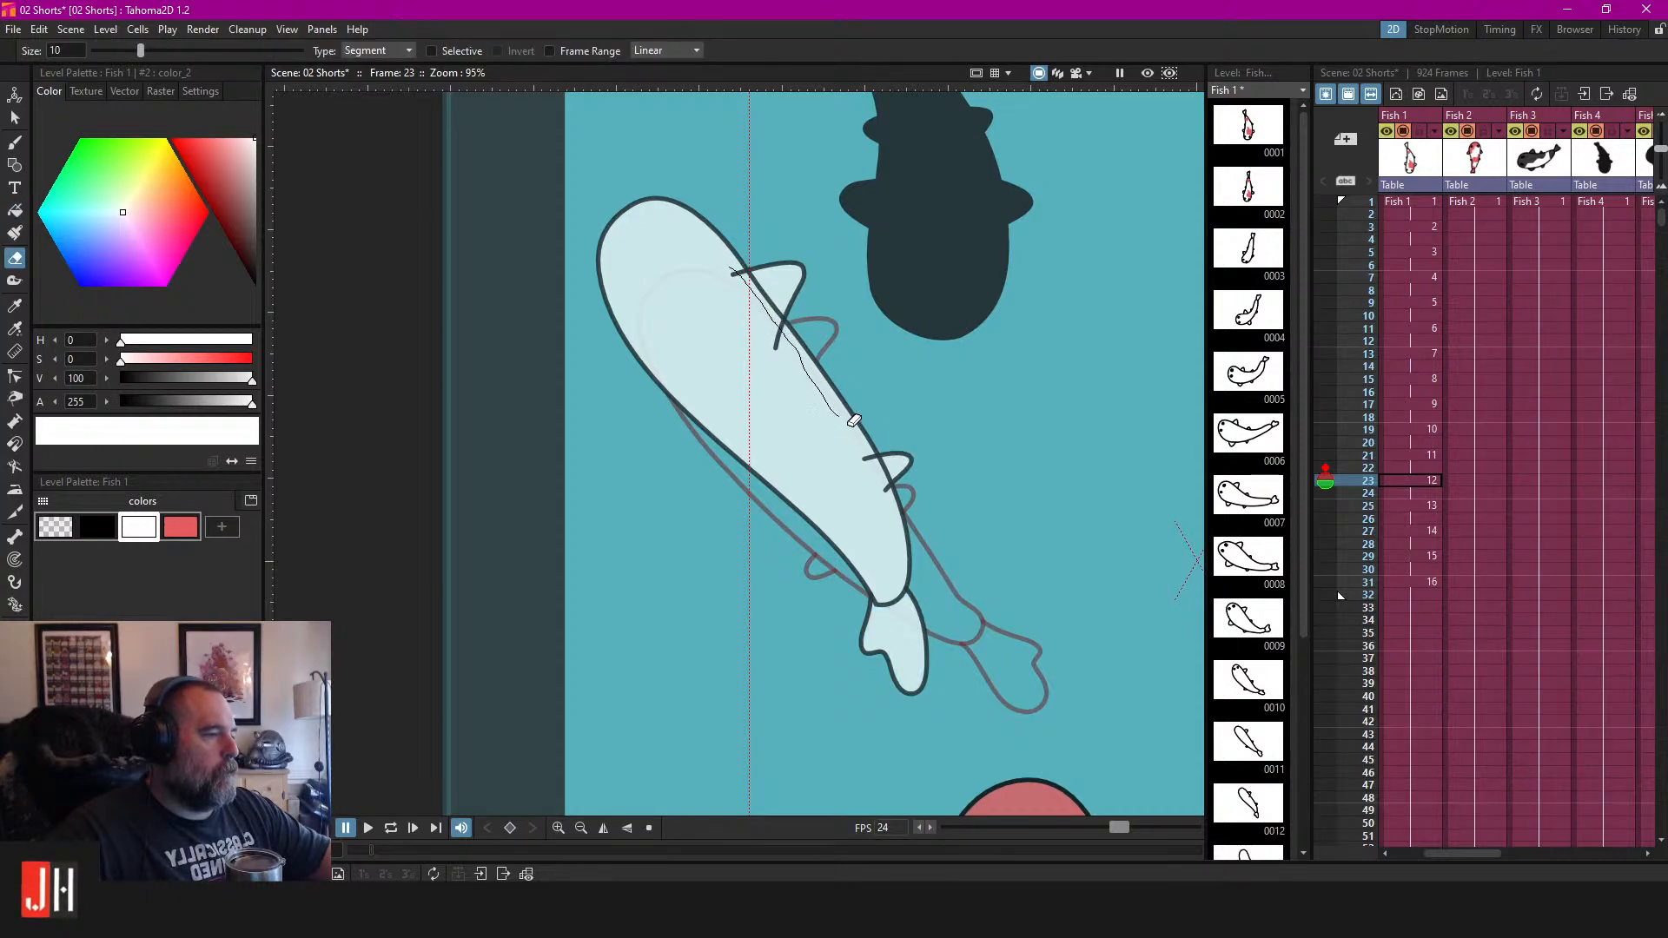
drag(898, 515, 899, 515)
scroll(898, 515, down, 3)
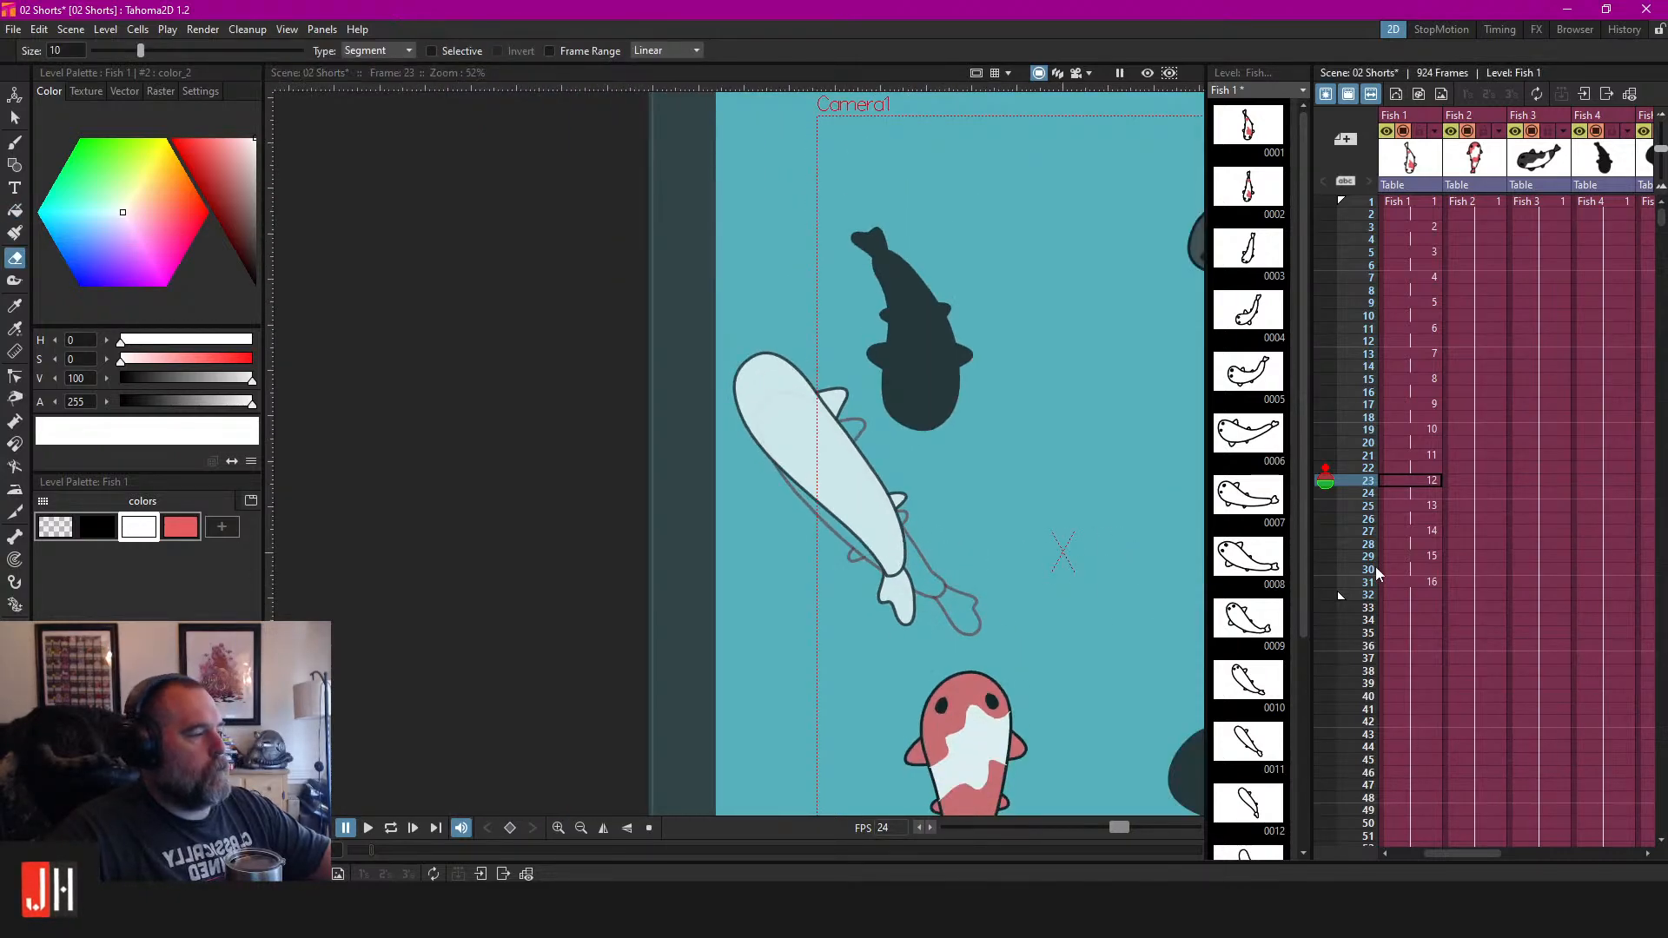
Draw the front fin in black across the edge of the koi's body at frame 25, redoing the stroke until its shape fits.
click(1409, 508)
scroll(840, 489, up, 6)
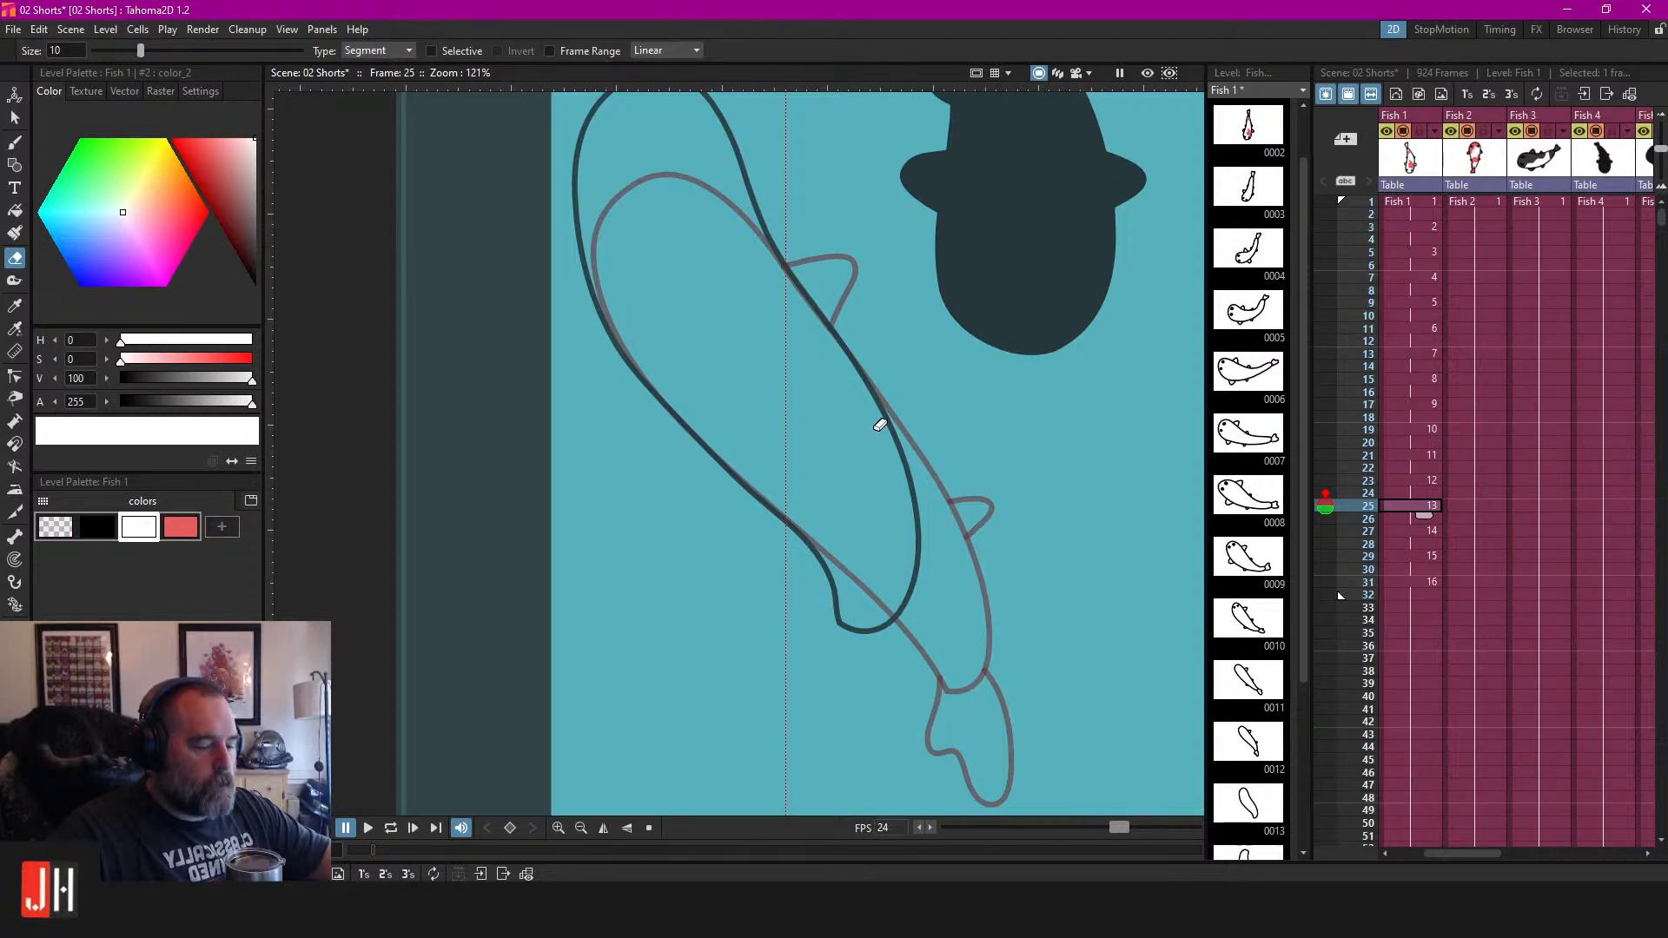
key(b)
click(96, 527)
scroll(741, 275, up, 2)
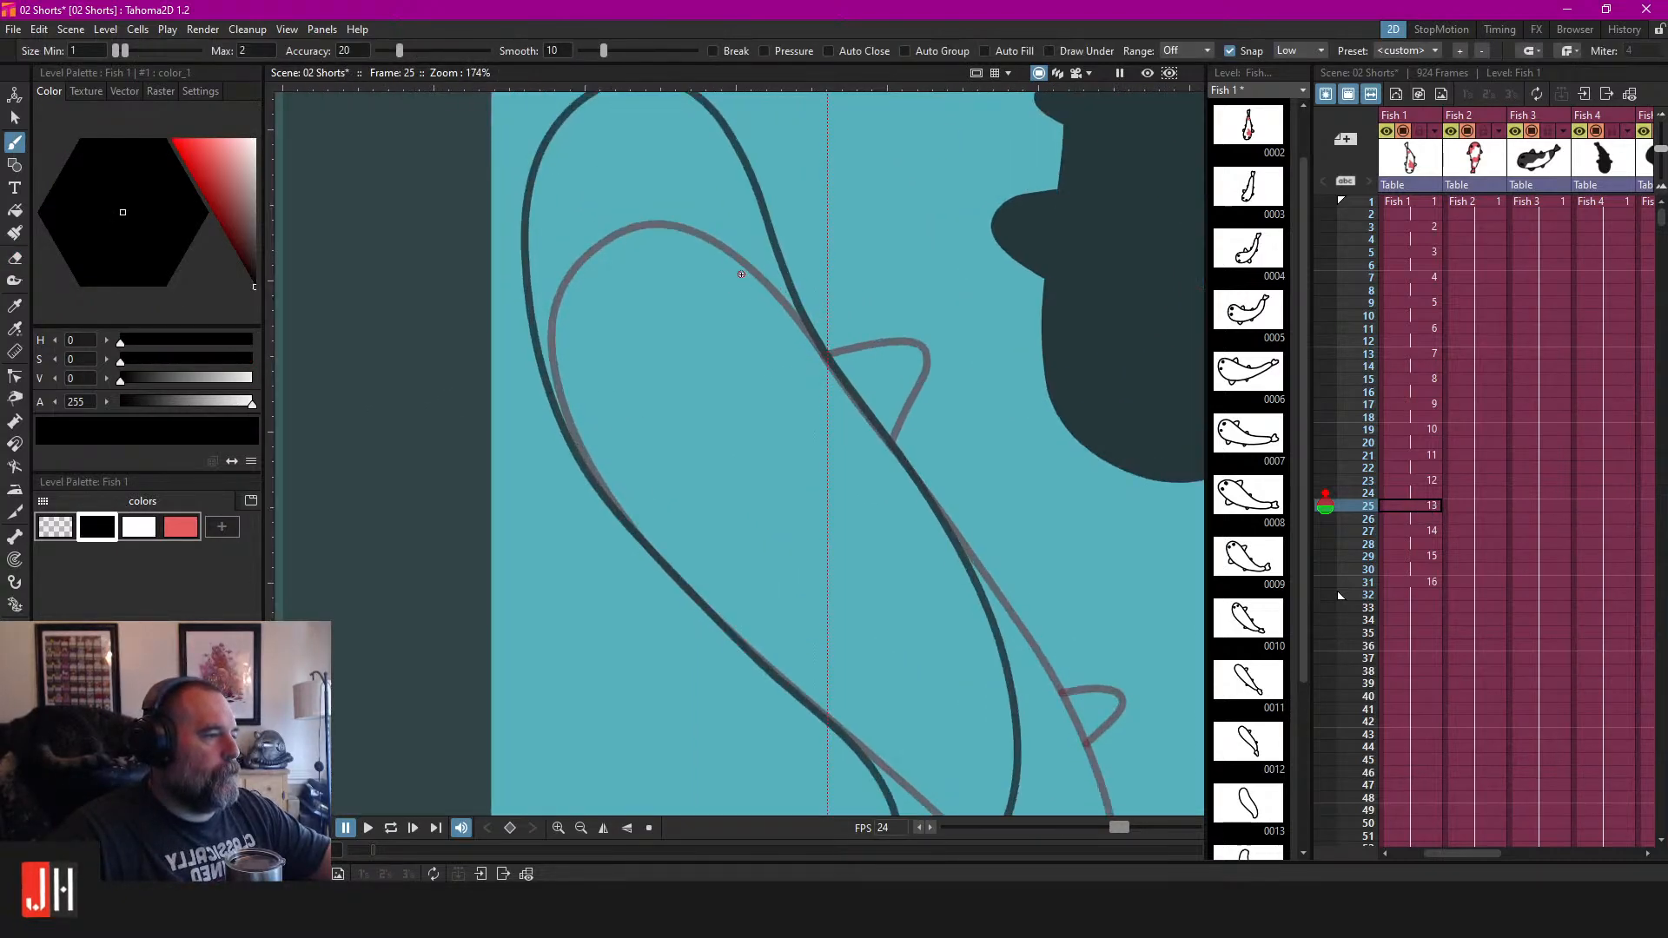
drag(861, 256, 805, 435)
key(ctrl+z)
mouse_move(736, 263)
mouse_down()
mouse_move(863, 278)
mouse_move(868, 340)
mouse_move(805, 435)
mouse_up()
key(ctrl+z)
drag(884, 285, 810, 437)
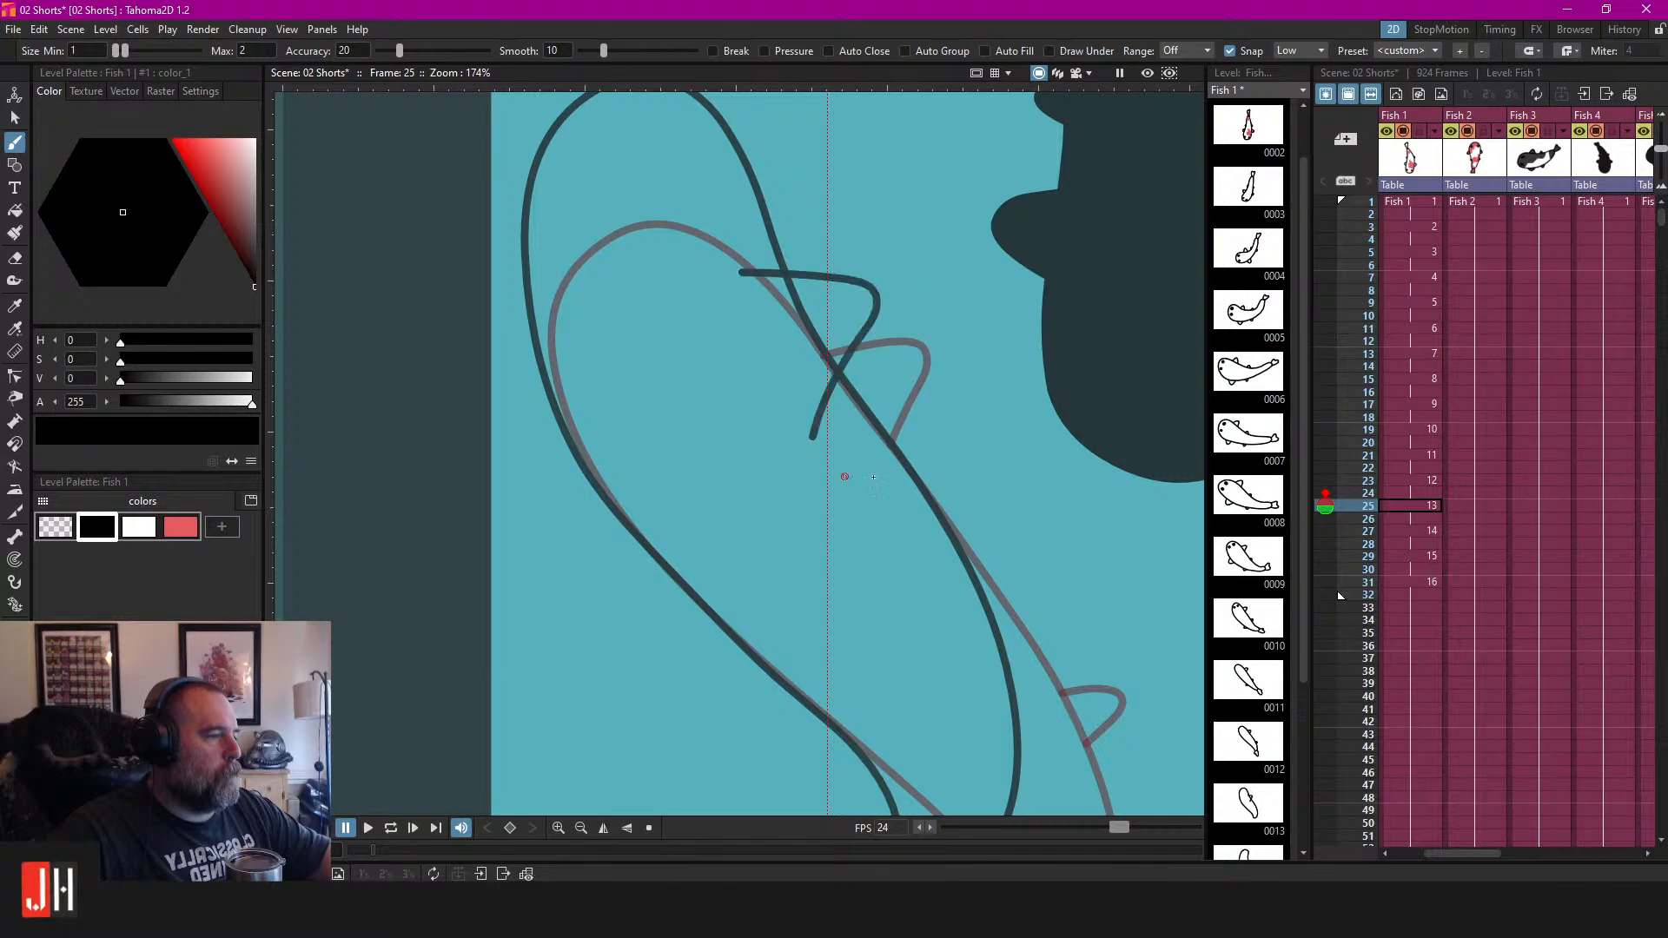
drag(998, 509, 748, 279)
scroll(717, 354, up, 1)
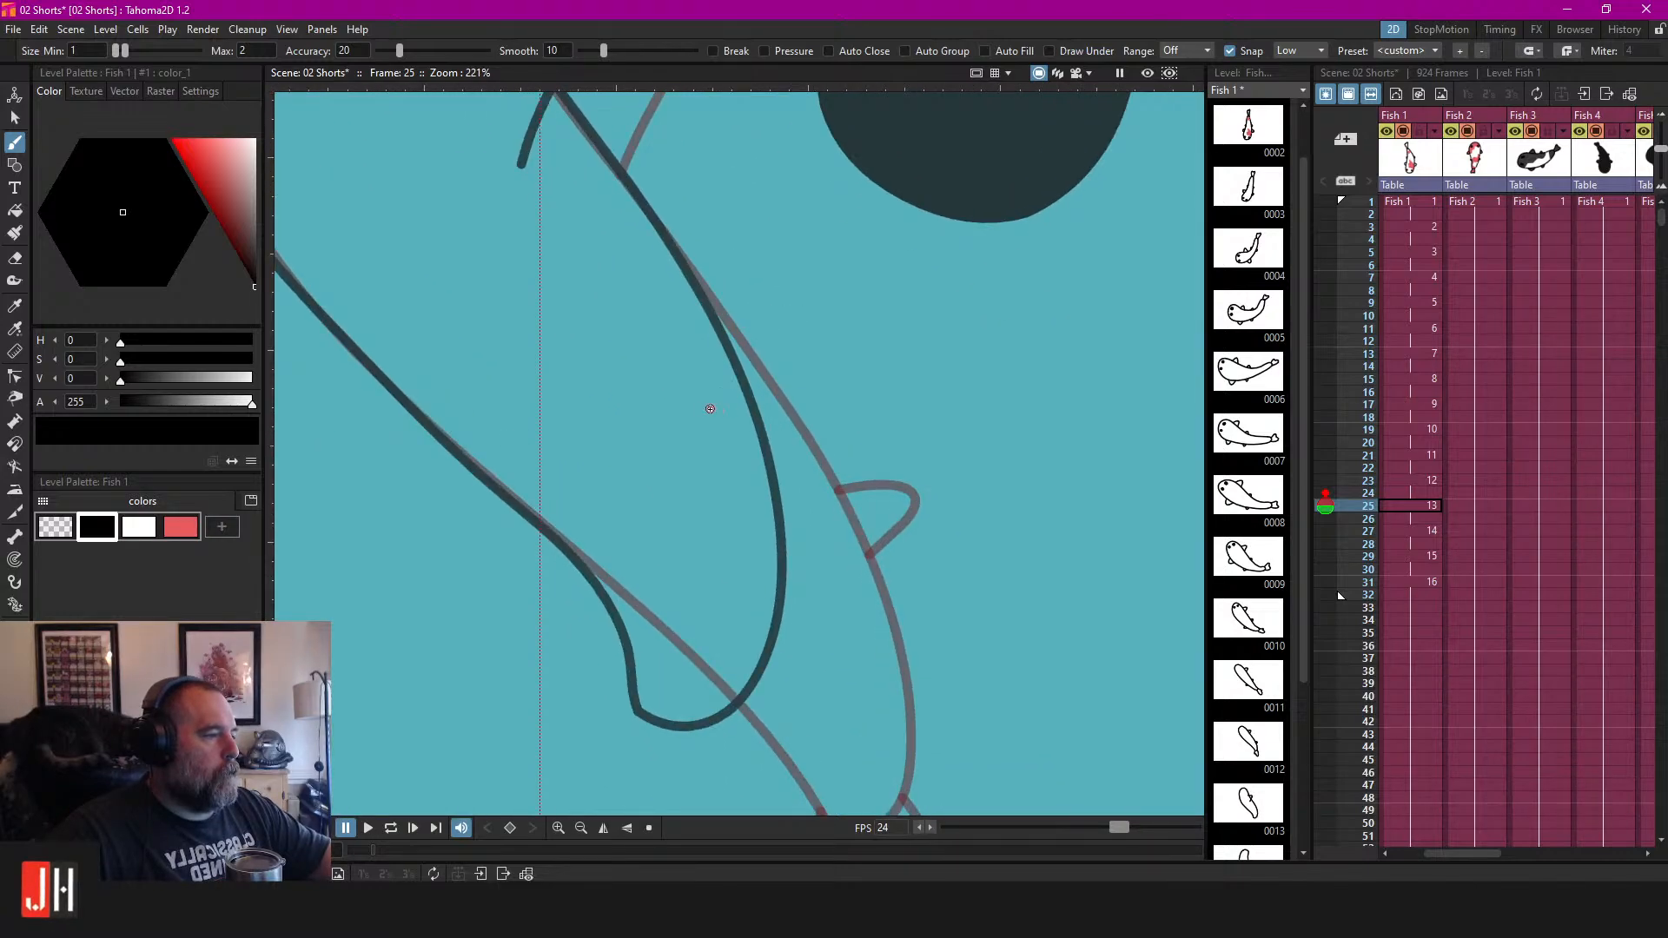
Draw a small rear fin in black across the edge of the koi's body at frame 25.
mouse_move(827, 425)
mouse_down()
mouse_move(749, 489)
mouse_move(874, 393)
mouse_up()
scroll(674, 388, down, 2)
Draw a second small rear fin in black on the opposite side of the koi's body at frame 23.
click(1418, 480)
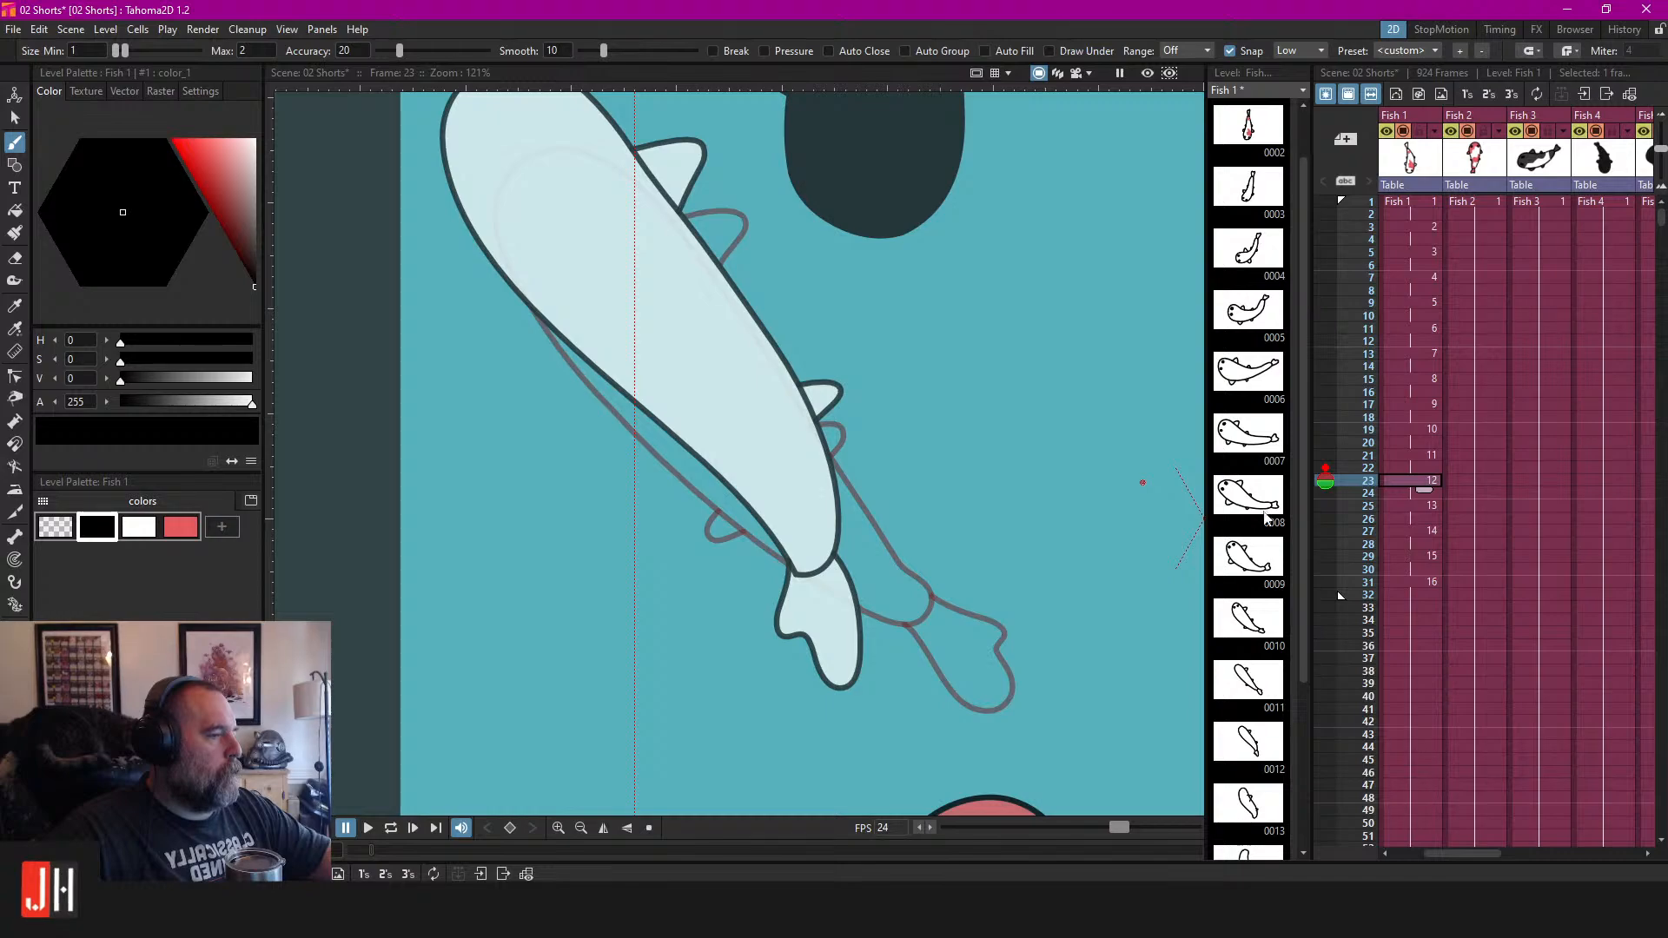
scroll(695, 368, up, 2)
mouse_move(661, 369)
mouse_down()
mouse_move(642, 411)
mouse_move(684, 437)
mouse_move(725, 411)
mouse_up()
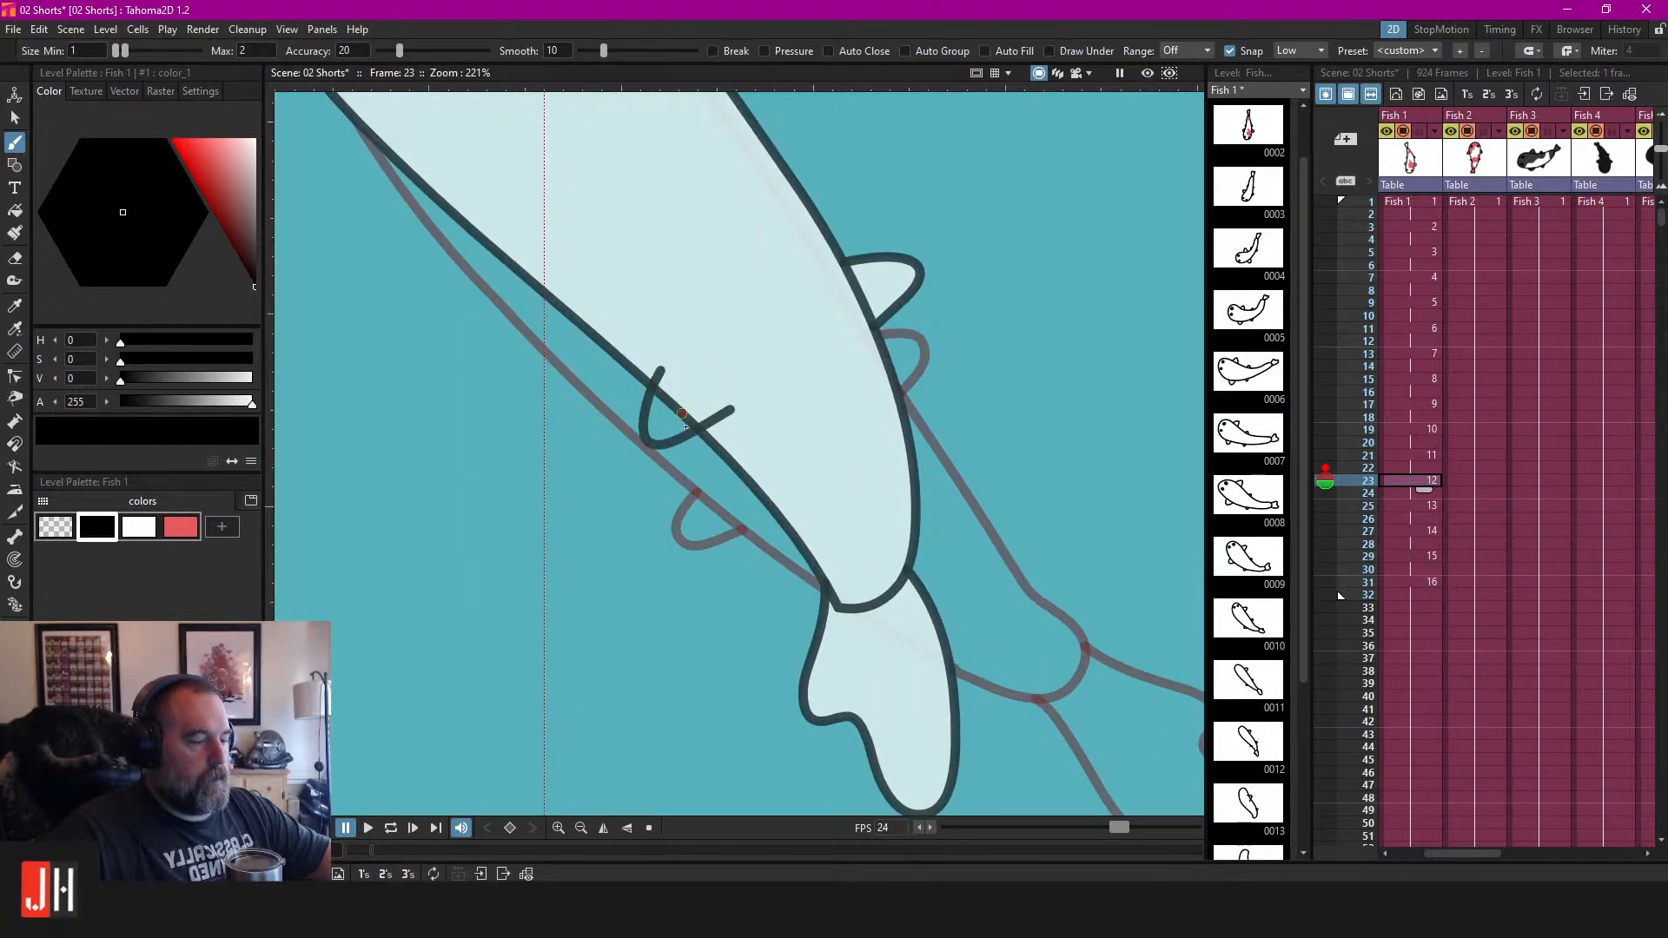
Erase the new rear fin's line ends inside the koi's body at frame 23 and fill the fin with white.
key(e)
click(132, 528)
drag(650, 359, 753, 439)
scroll(752, 439, down, 4)
scroll(808, 469, up, 2)
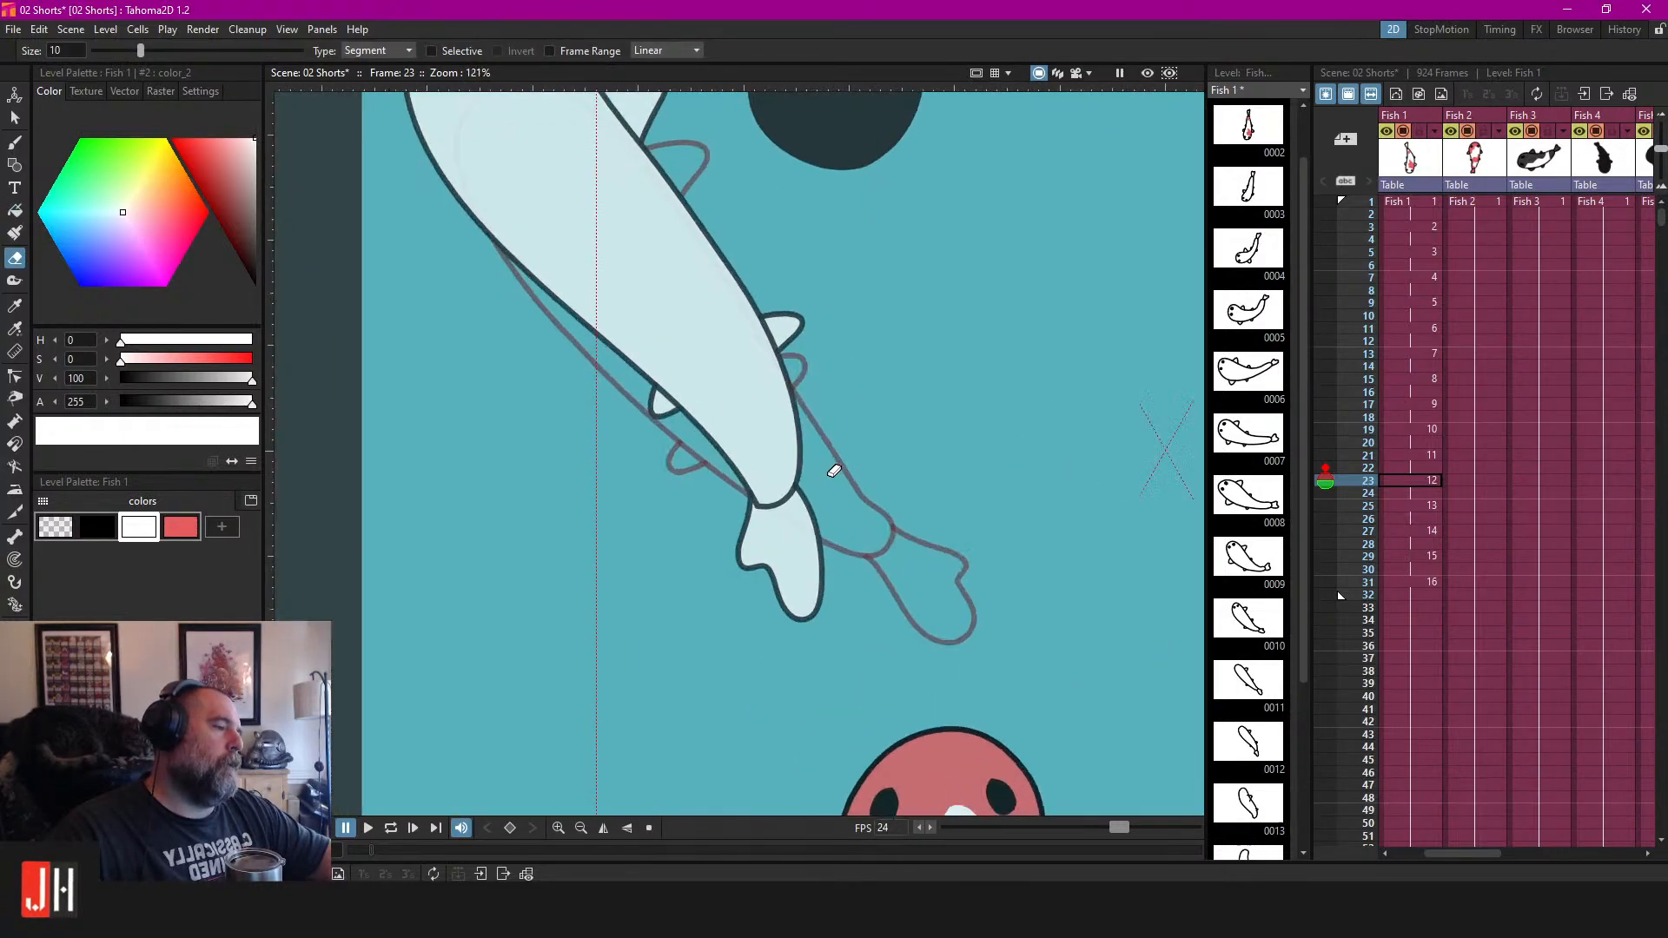
Draw a small rear fin in black on the opposite side of the koi's body at frame 25.
click(1428, 508)
scroll(692, 346, up, 4)
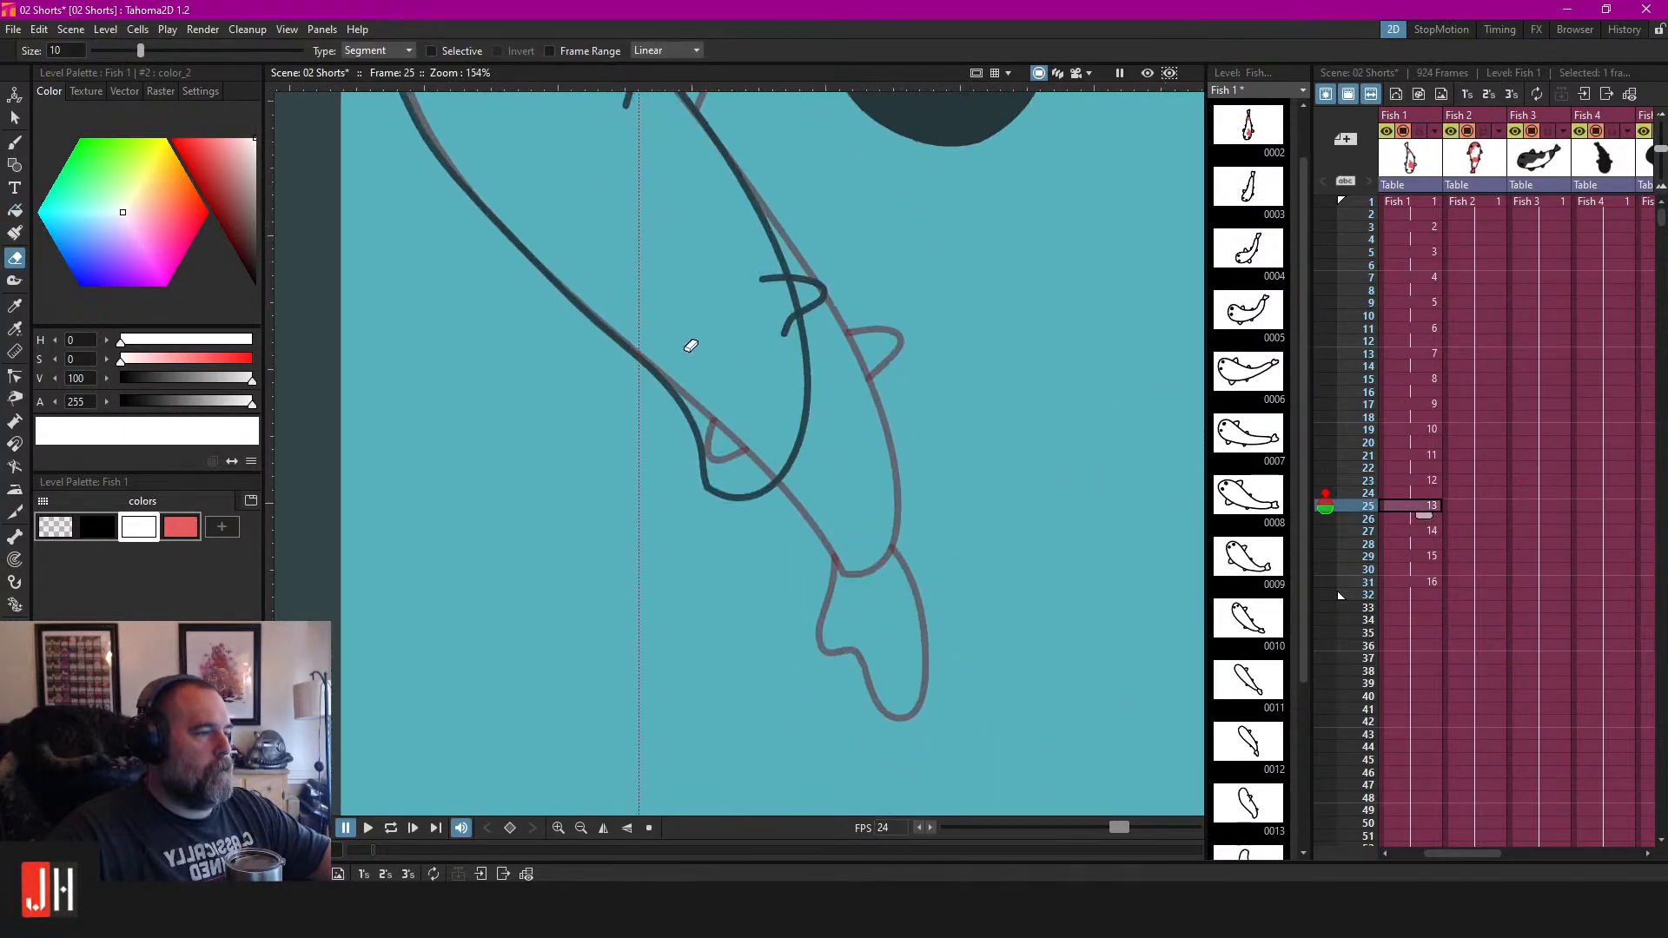
key(b)
click(97, 527)
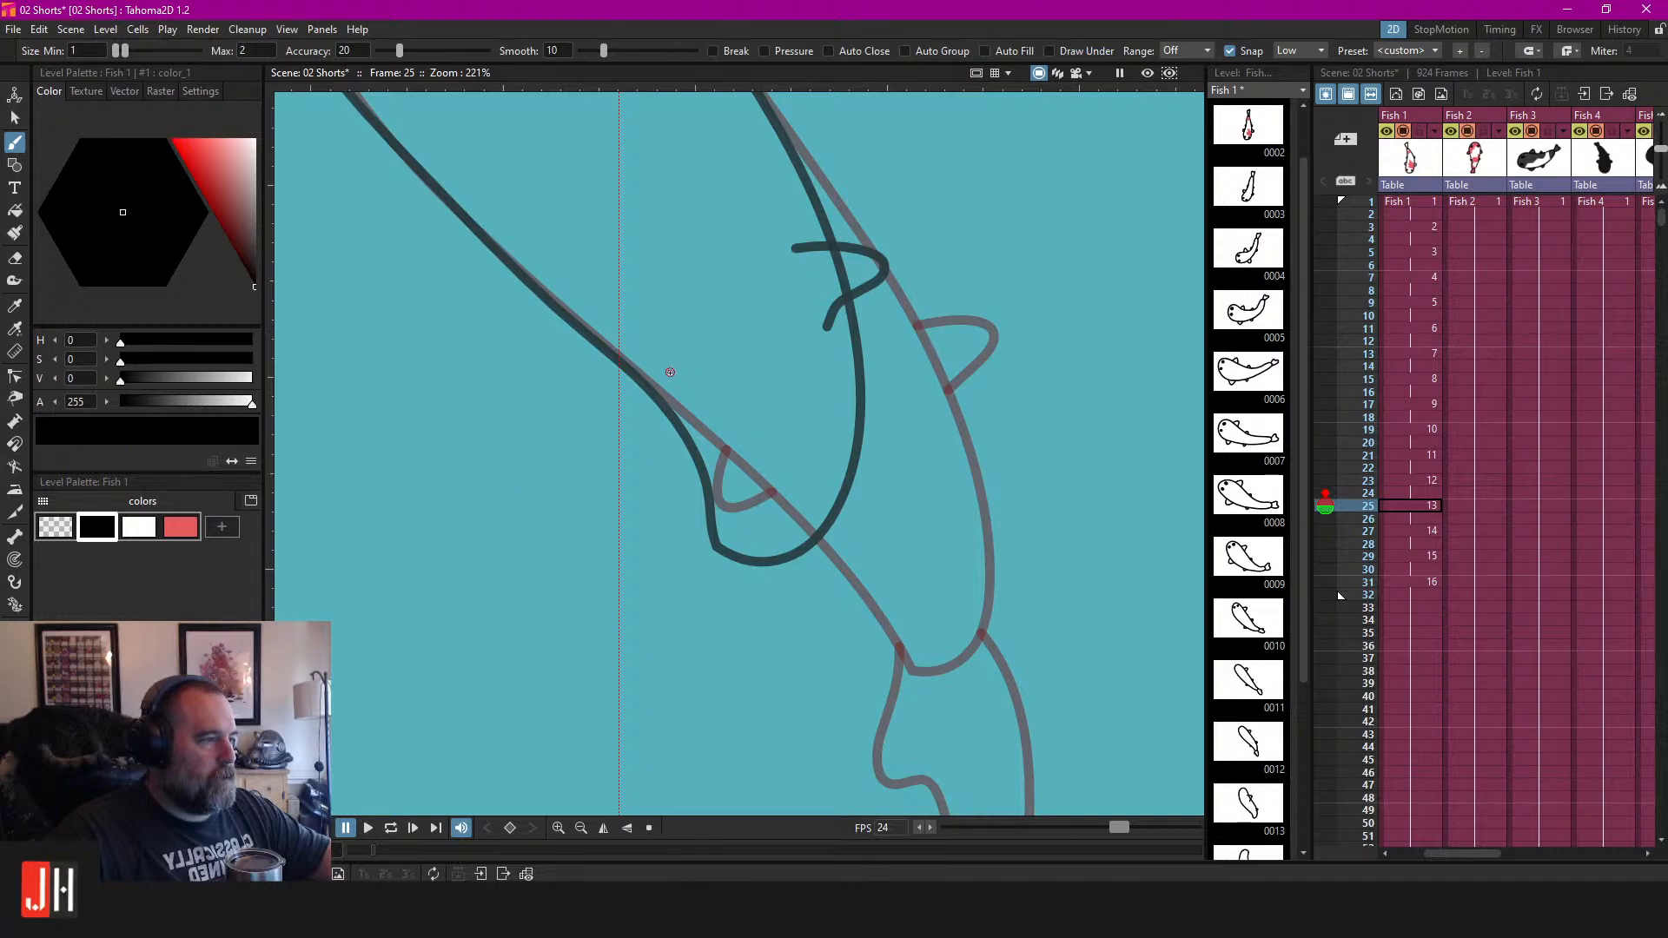
drag(668, 378, 645, 279)
Erase the line ends of all the fins that overlap the inside of the koi's body at frame 25.
key(e)
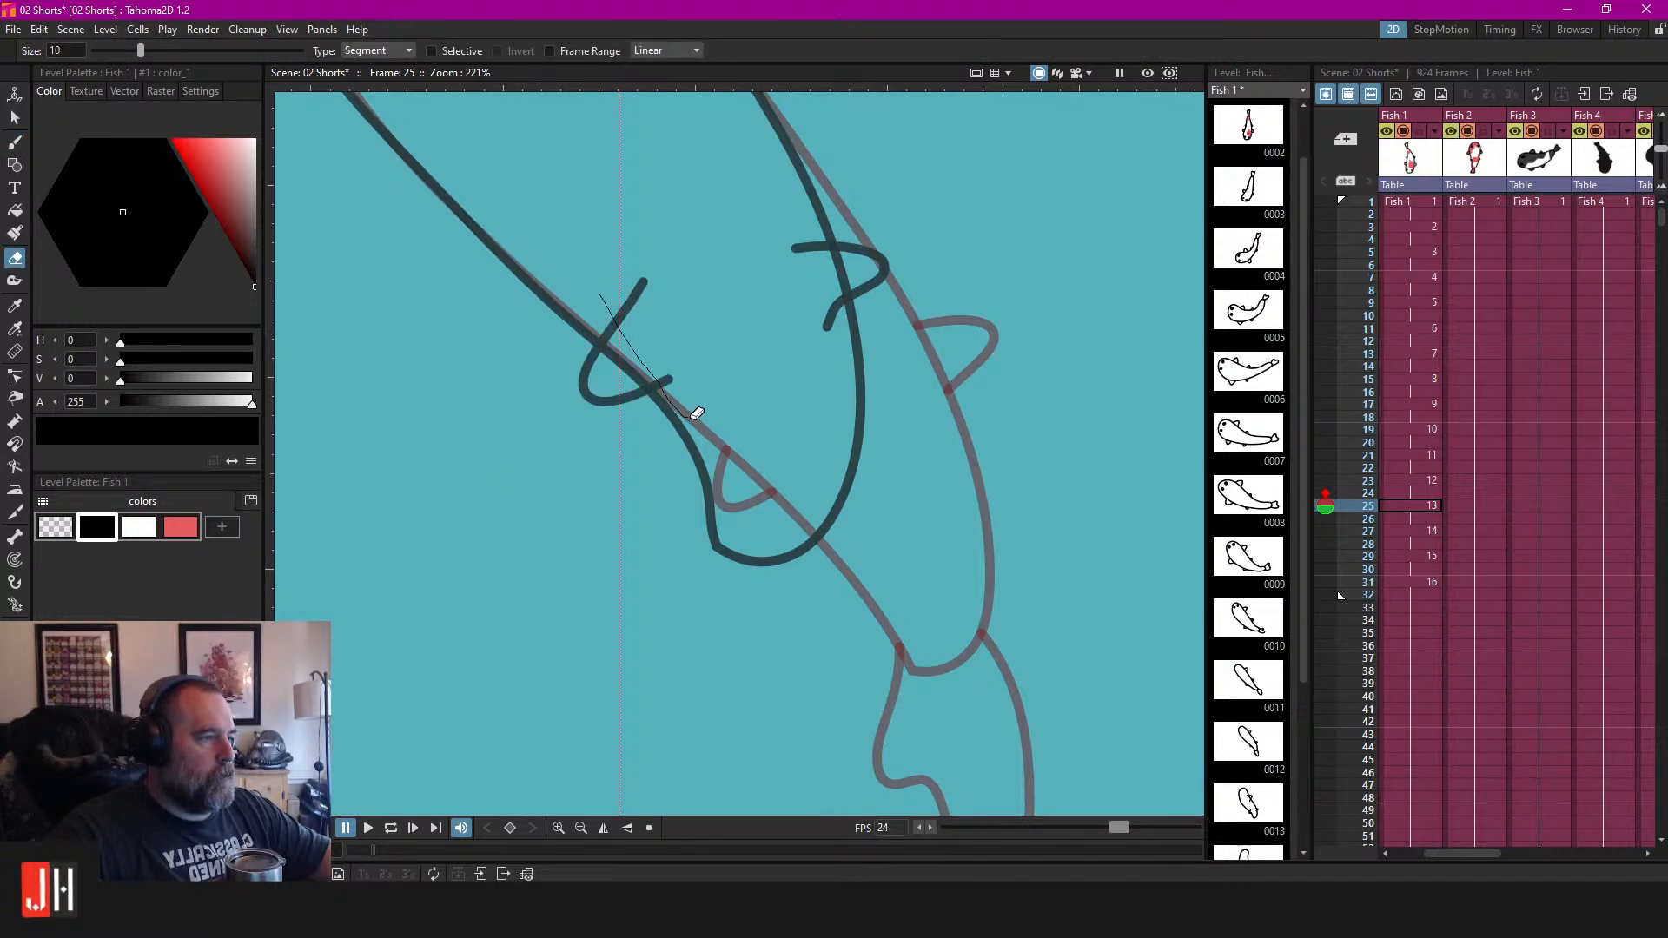
drag(688, 418, 692, 421)
mouse_move(825, 352)
mouse_down()
mouse_move(801, 206)
mouse_move(861, 393)
mouse_up()
scroll(801, 208, down, 5)
drag(751, 235, 819, 346)
drag(899, 464, 805, 249)
Draw the koi's forked tail in black at the narrow end of the body at frame 25.
key(b)
scroll(762, 434, up, 5)
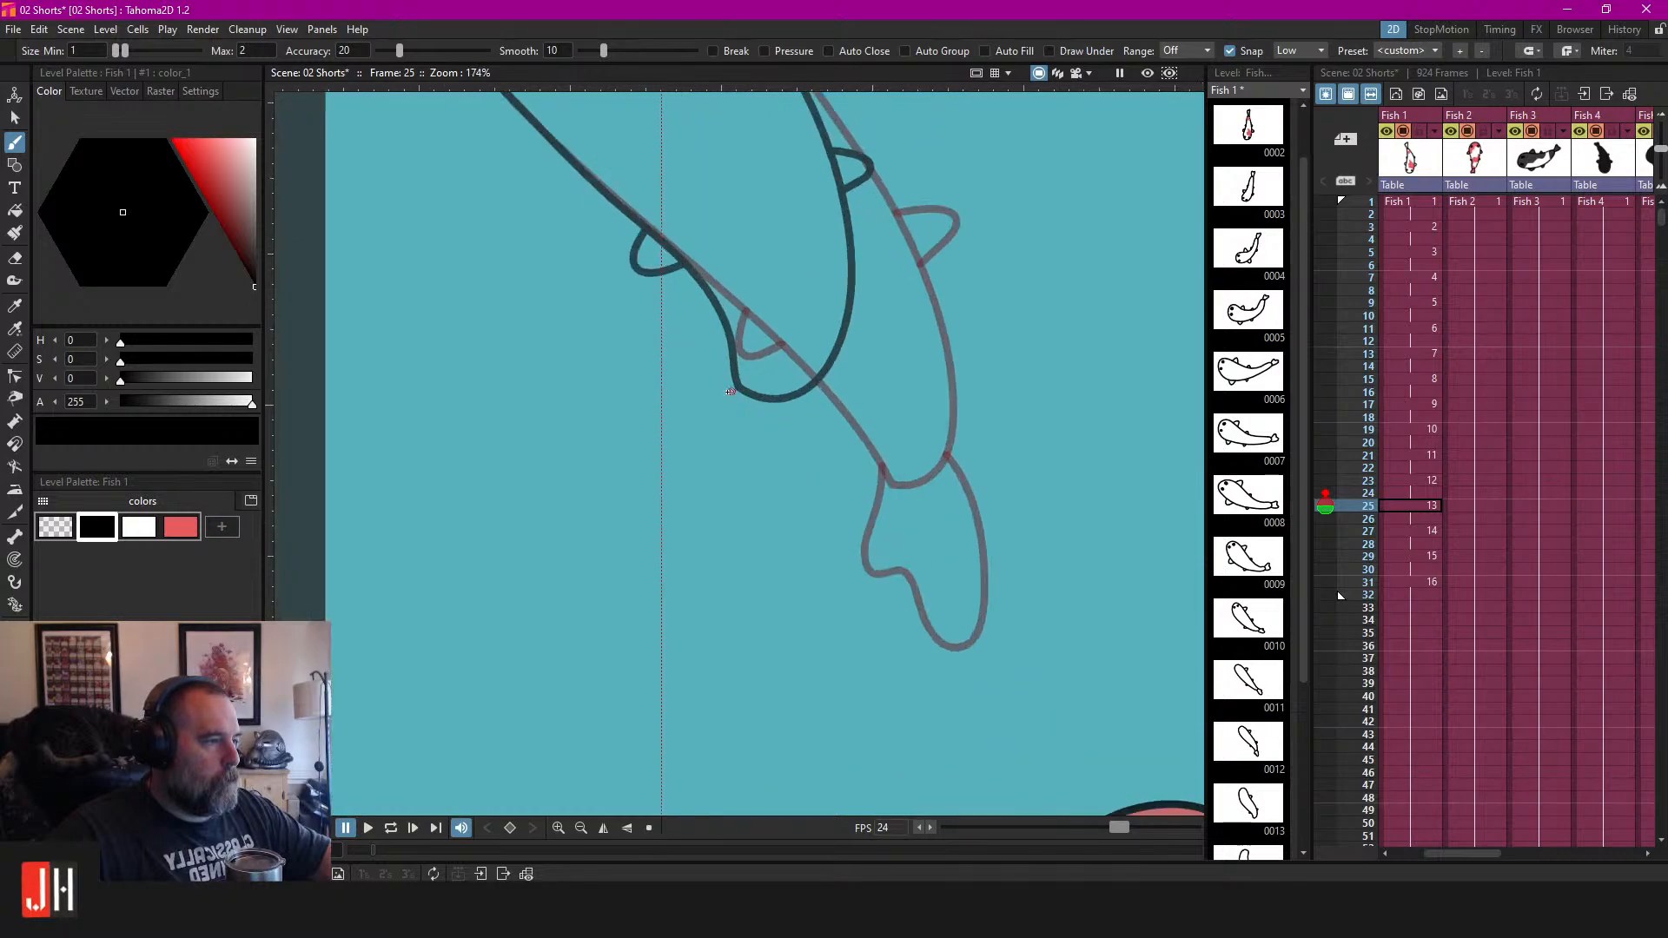
mouse_move(735, 377)
mouse_down()
mouse_move(695, 473)
mouse_move(754, 531)
mouse_move(796, 393)
mouse_up()
Fill the koi's tail, body and fins with white at frame 25.
click(139, 526)
key(f)
click(756, 486)
click(800, 291)
click(662, 258)
click(862, 159)
scroll(863, 158, down, 8)
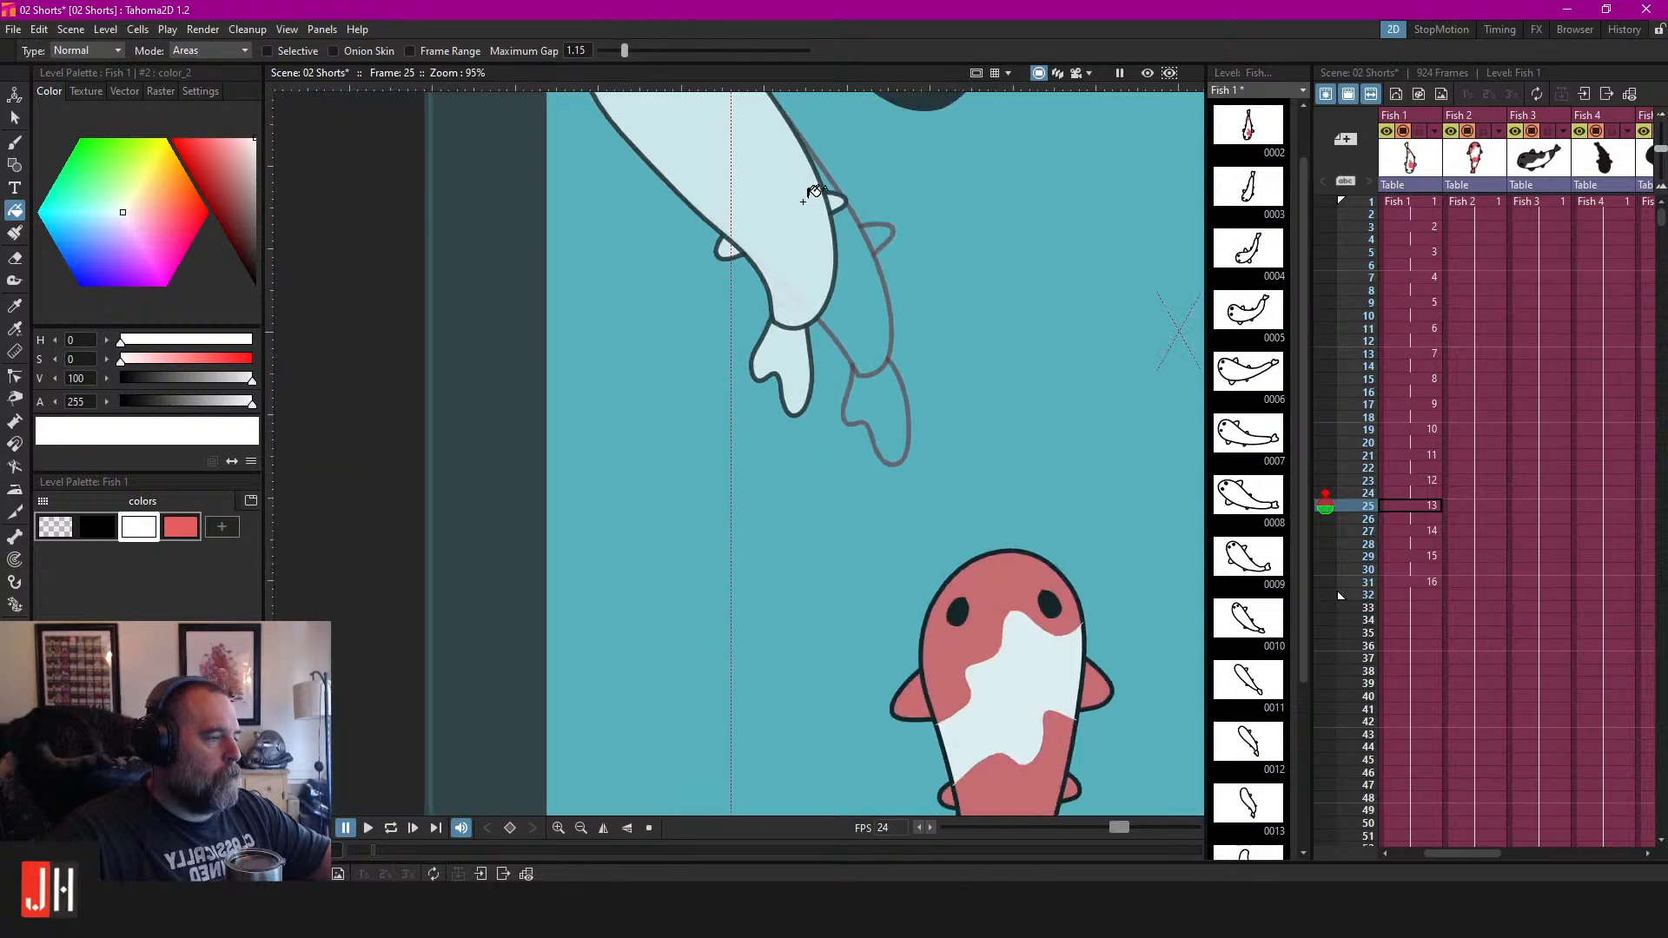
Go to the Fish 1 drawing at frame 27 and save the scene.
click(1431, 532)
scroll(907, 412, up, 4)
scroll(908, 413, down, 5)
key(ctrl+s)
scroll(851, 400, down, 6)
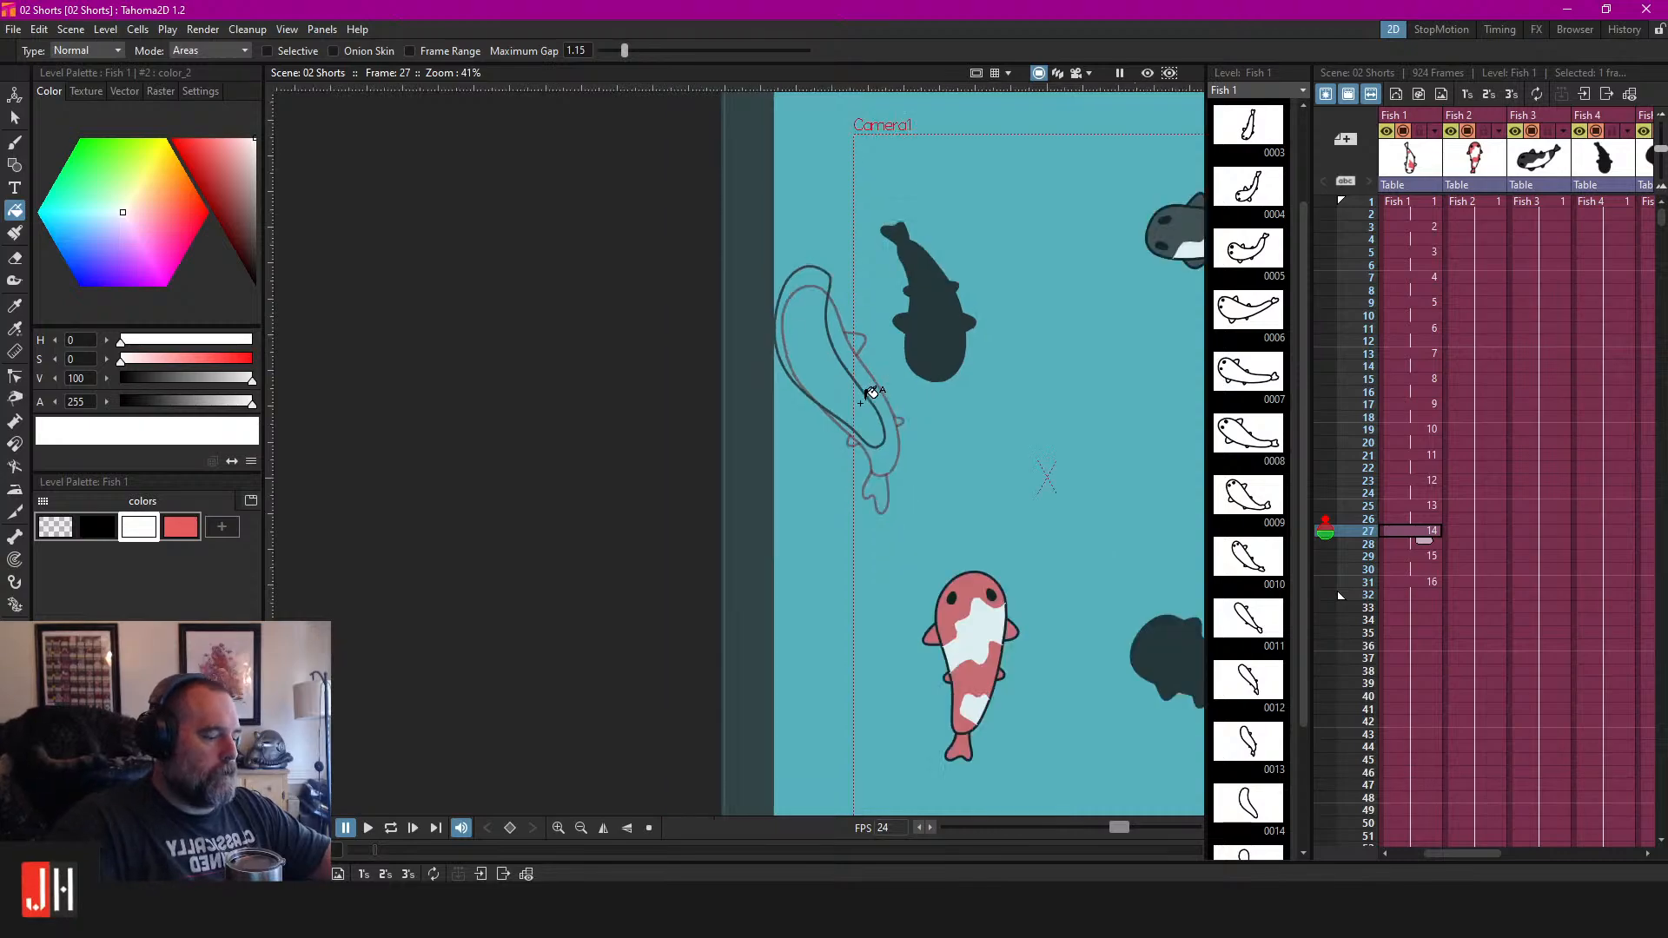
Play back the koi animation, check it through the camera view, and return to frame 27 in the standard view.
key(l)
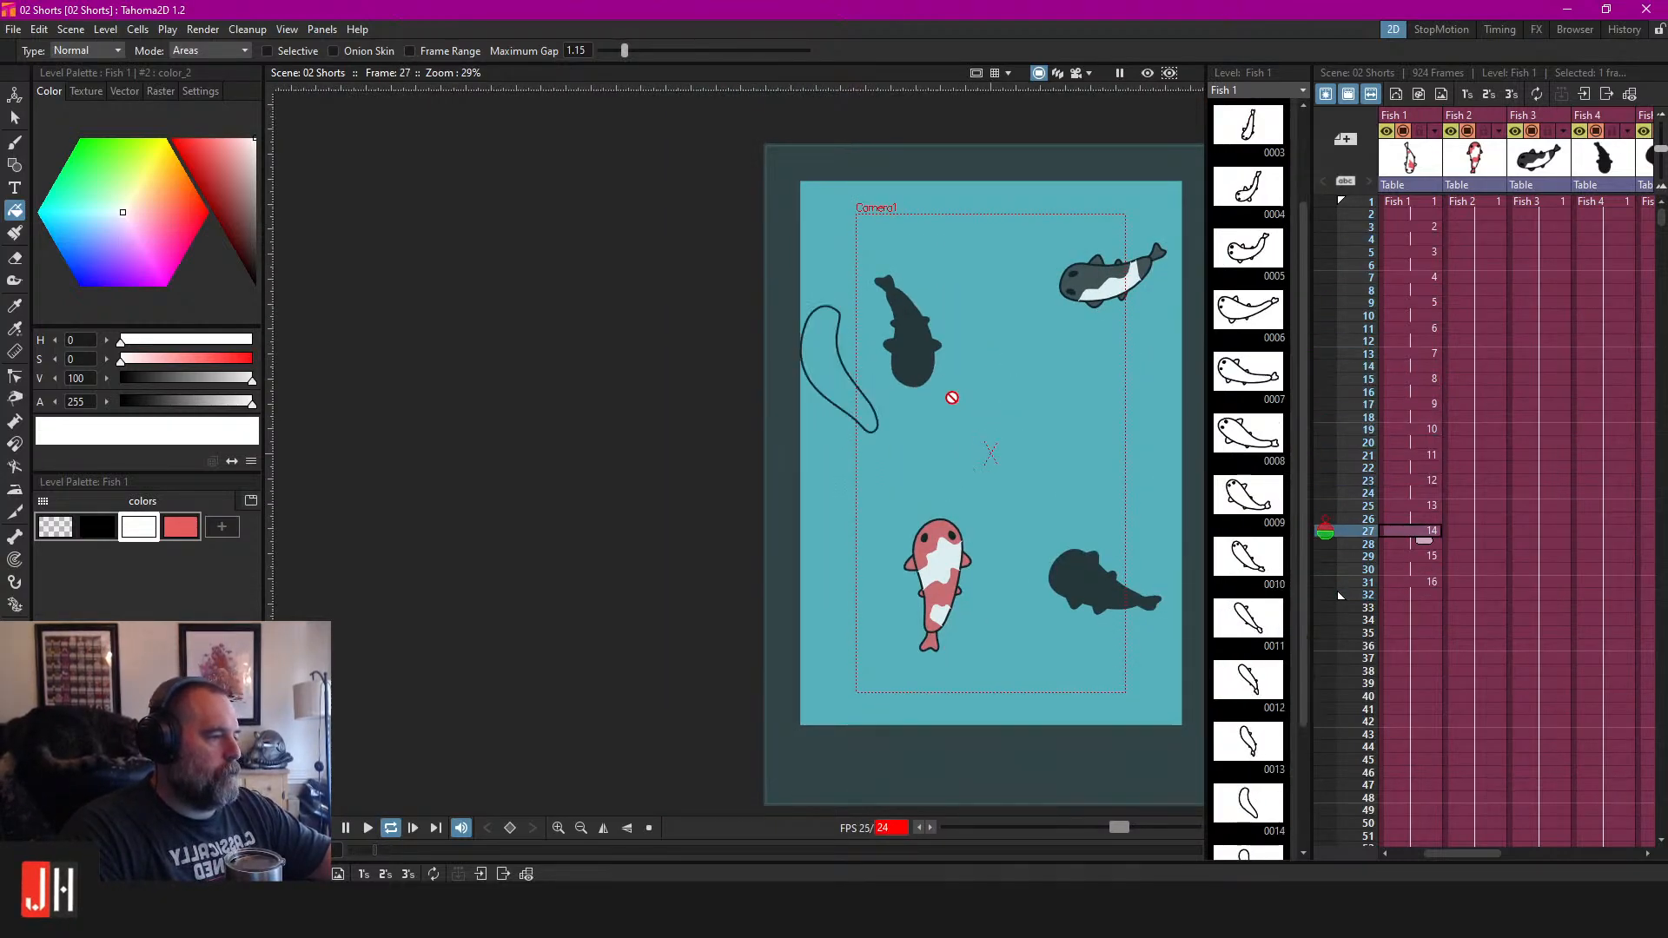
drag(1005, 398, 815, 394)
scroll(851, 396, up, 2)
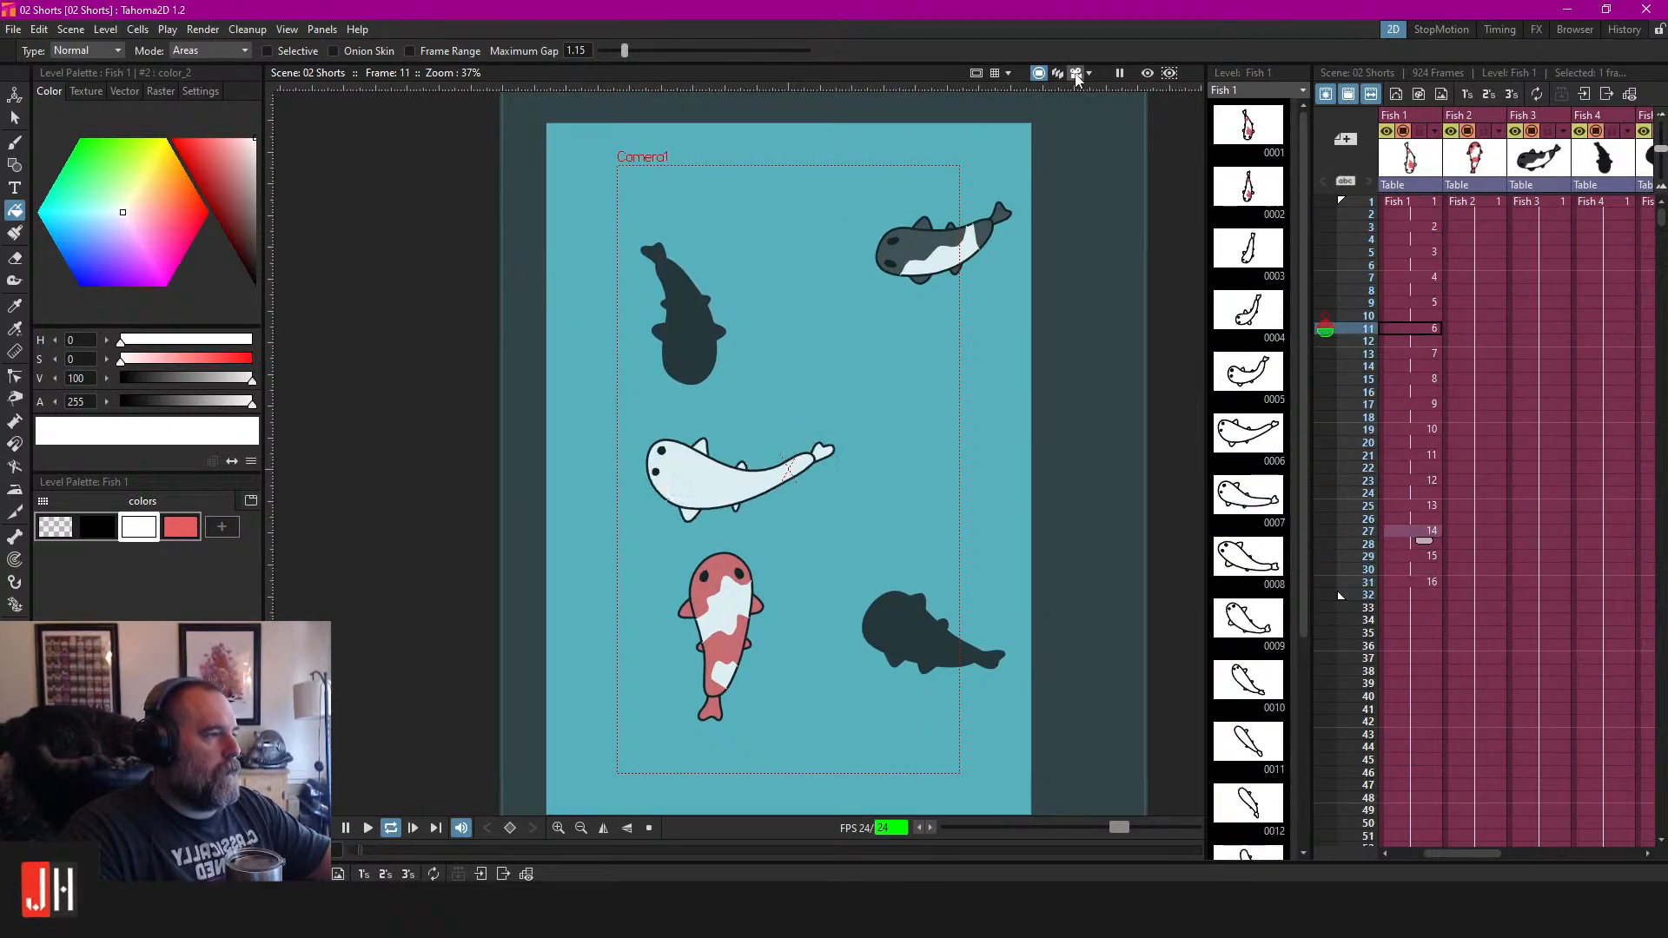
click(1076, 73)
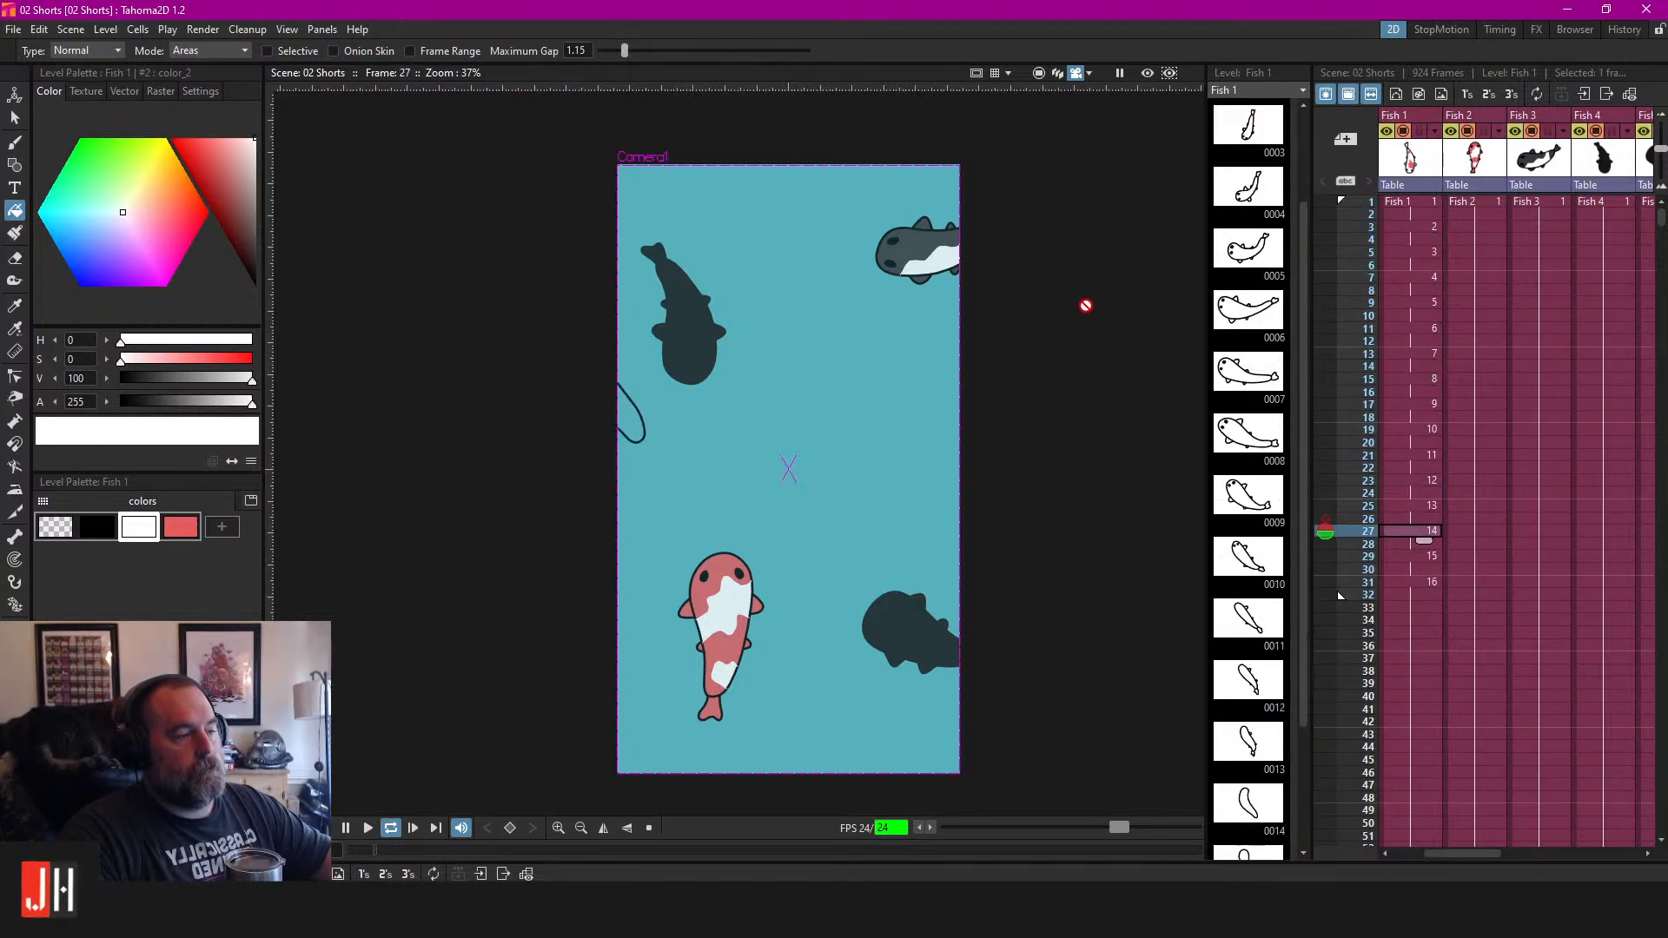
key(l)
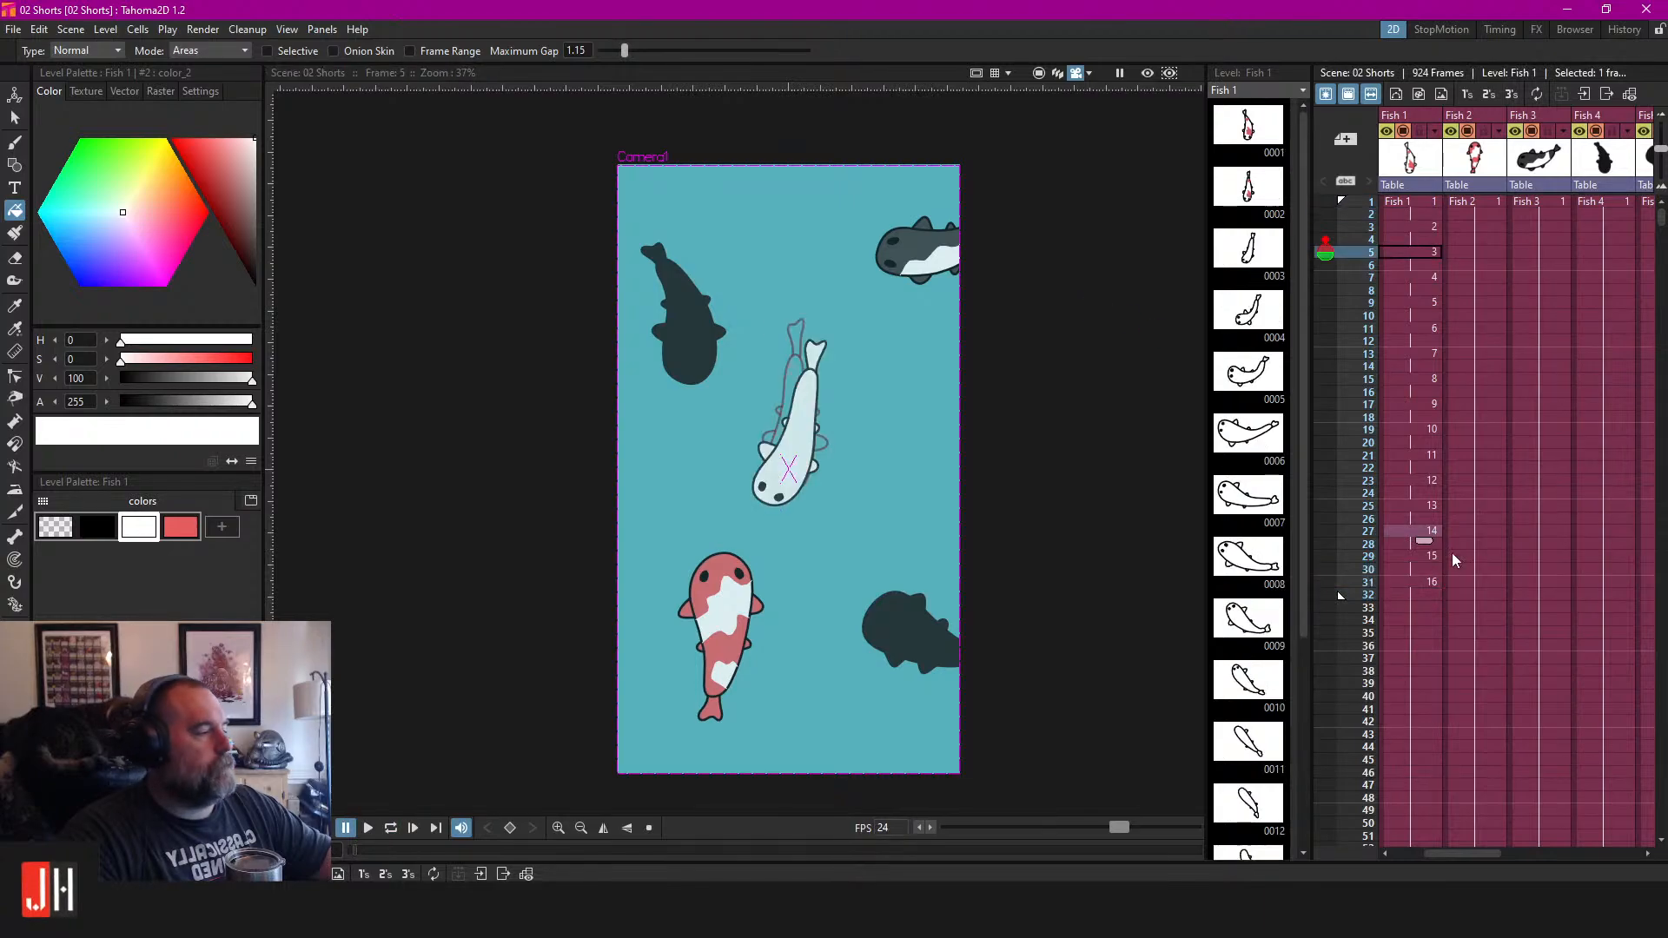
click(1420, 559)
click(1417, 535)
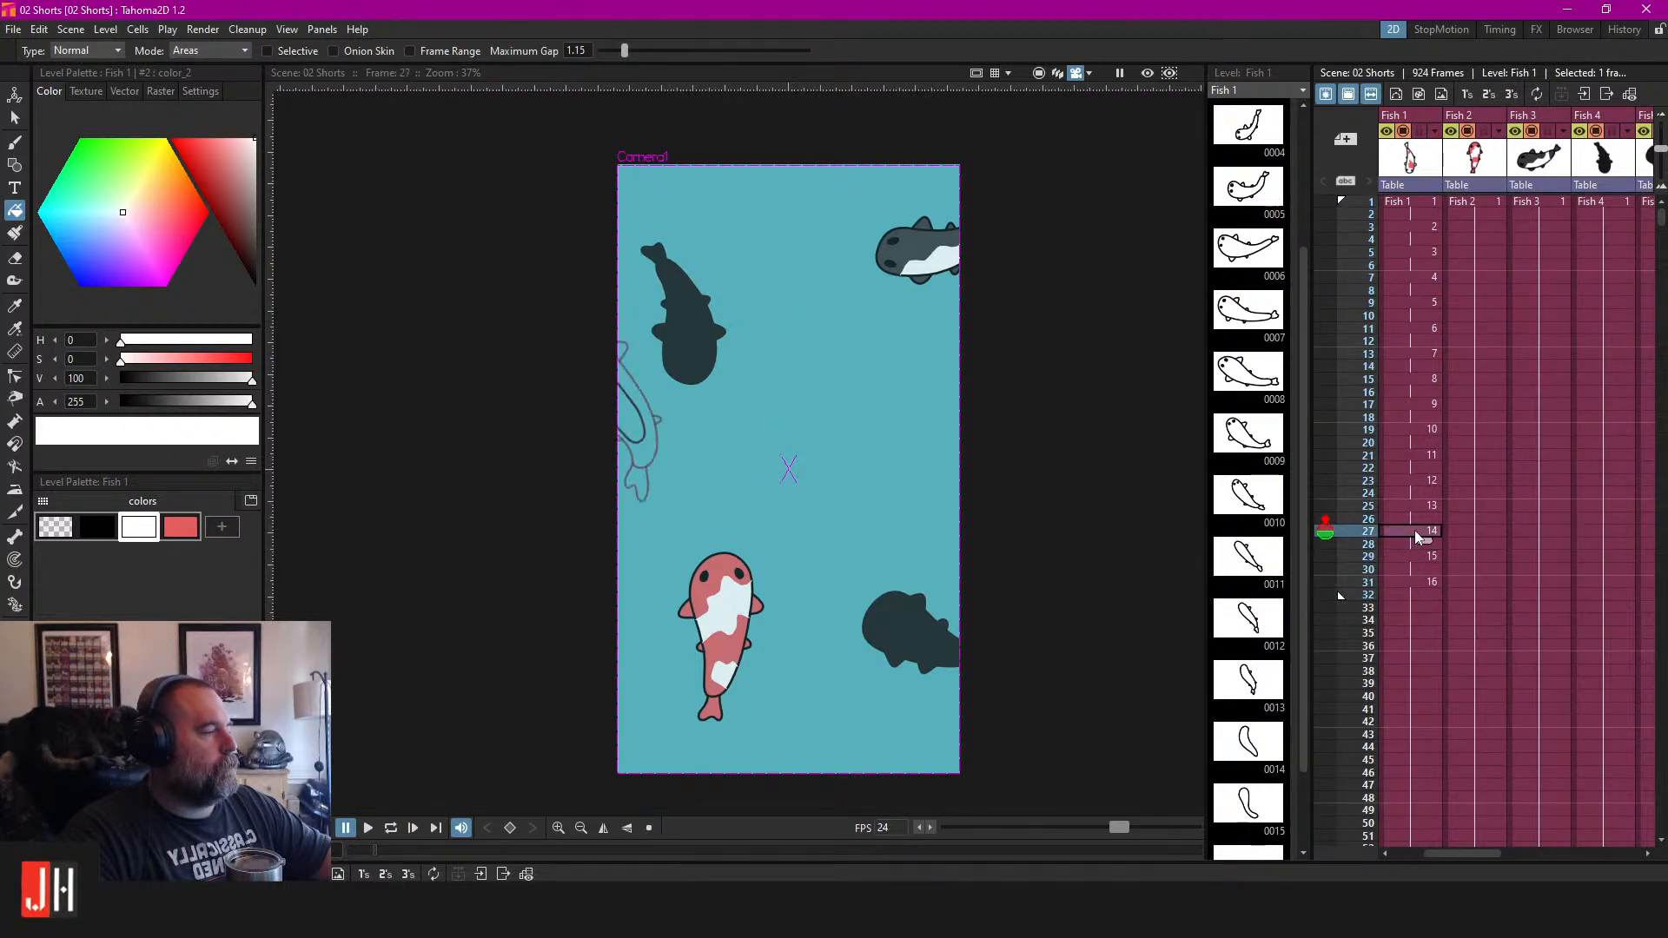
click(1039, 75)
Draw the front fin in black across the inner curve of the koi's body at frame 27.
scroll(675, 450, up, 4)
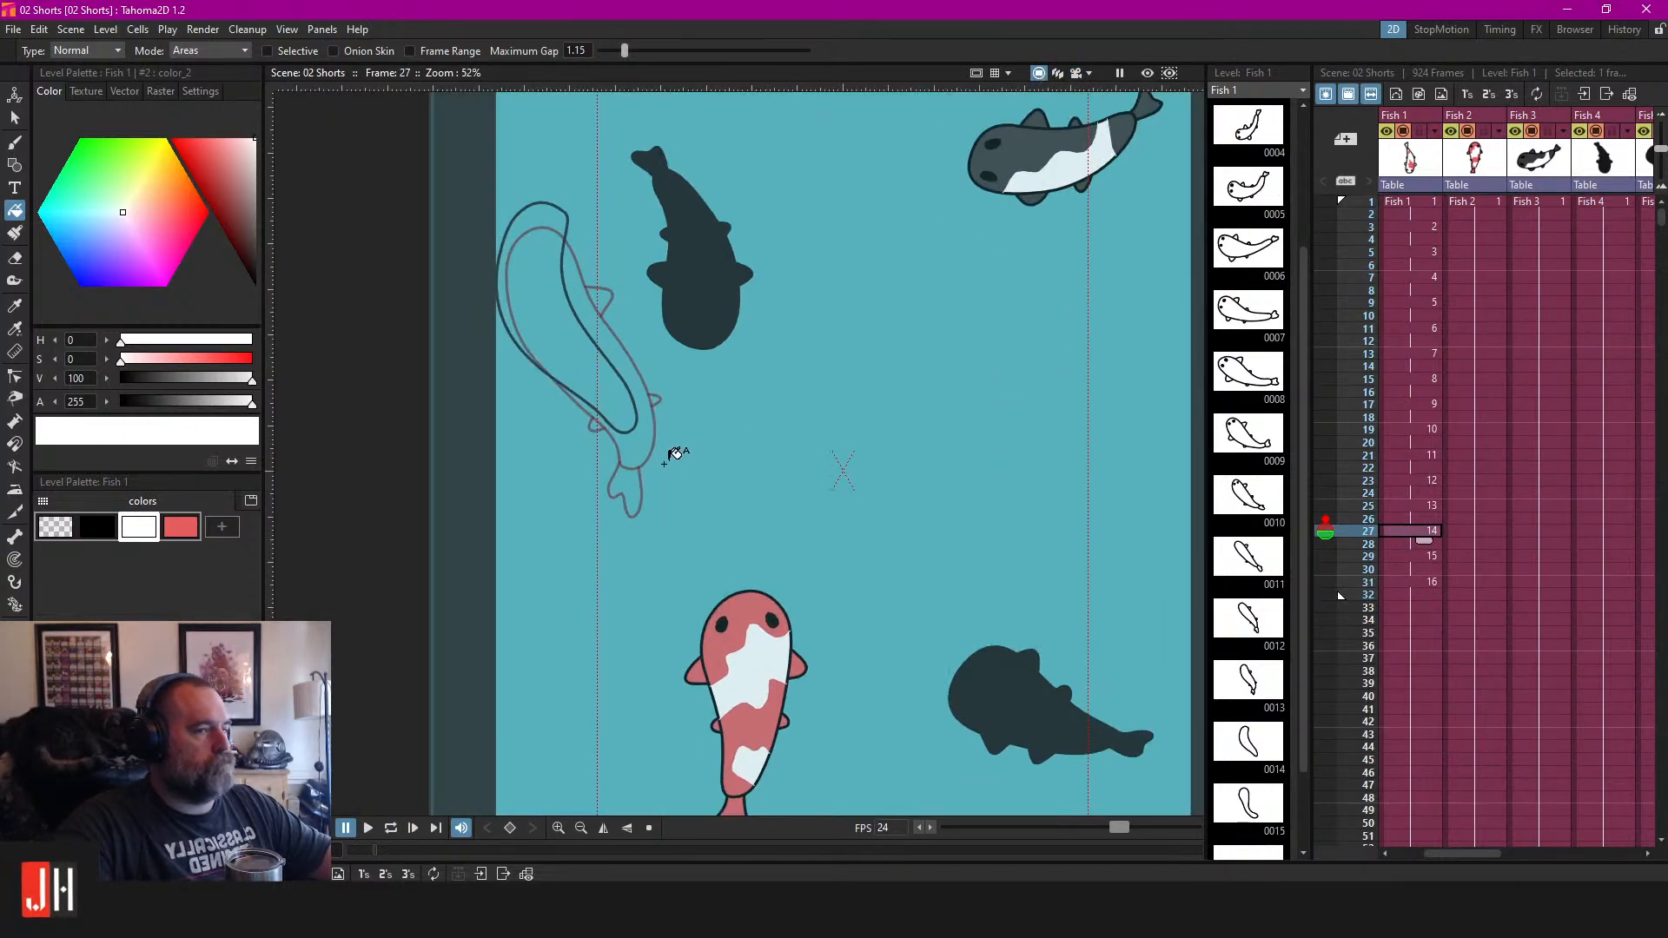
double_click(103, 525)
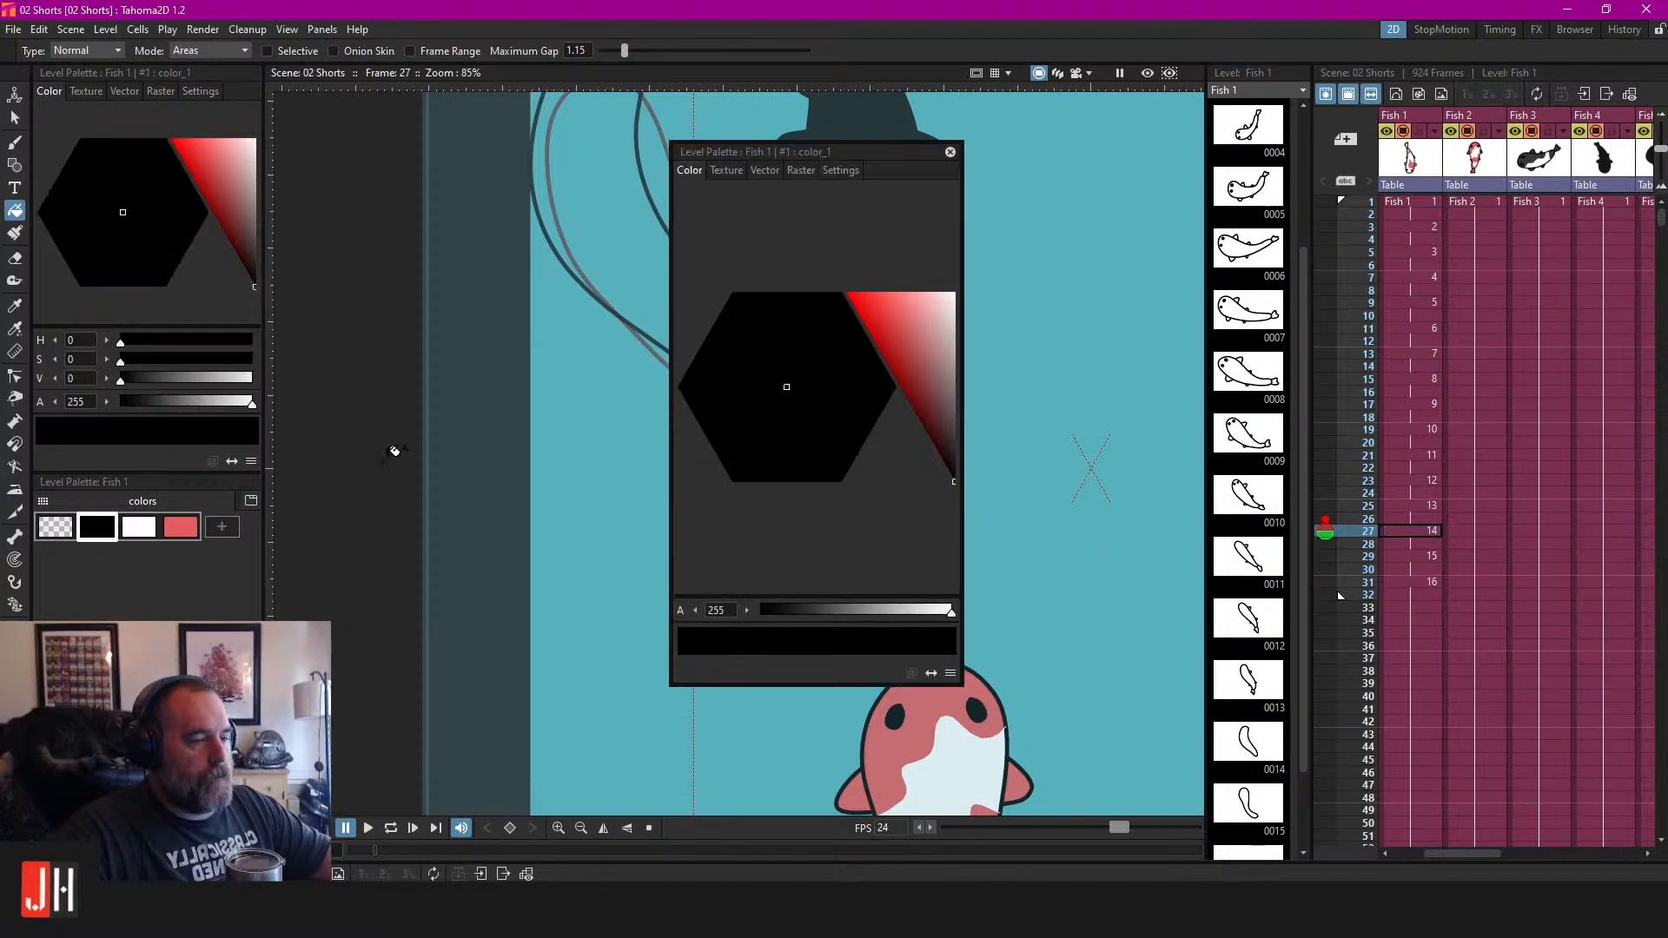
click(955, 146)
scroll(877, 347, up, 4)
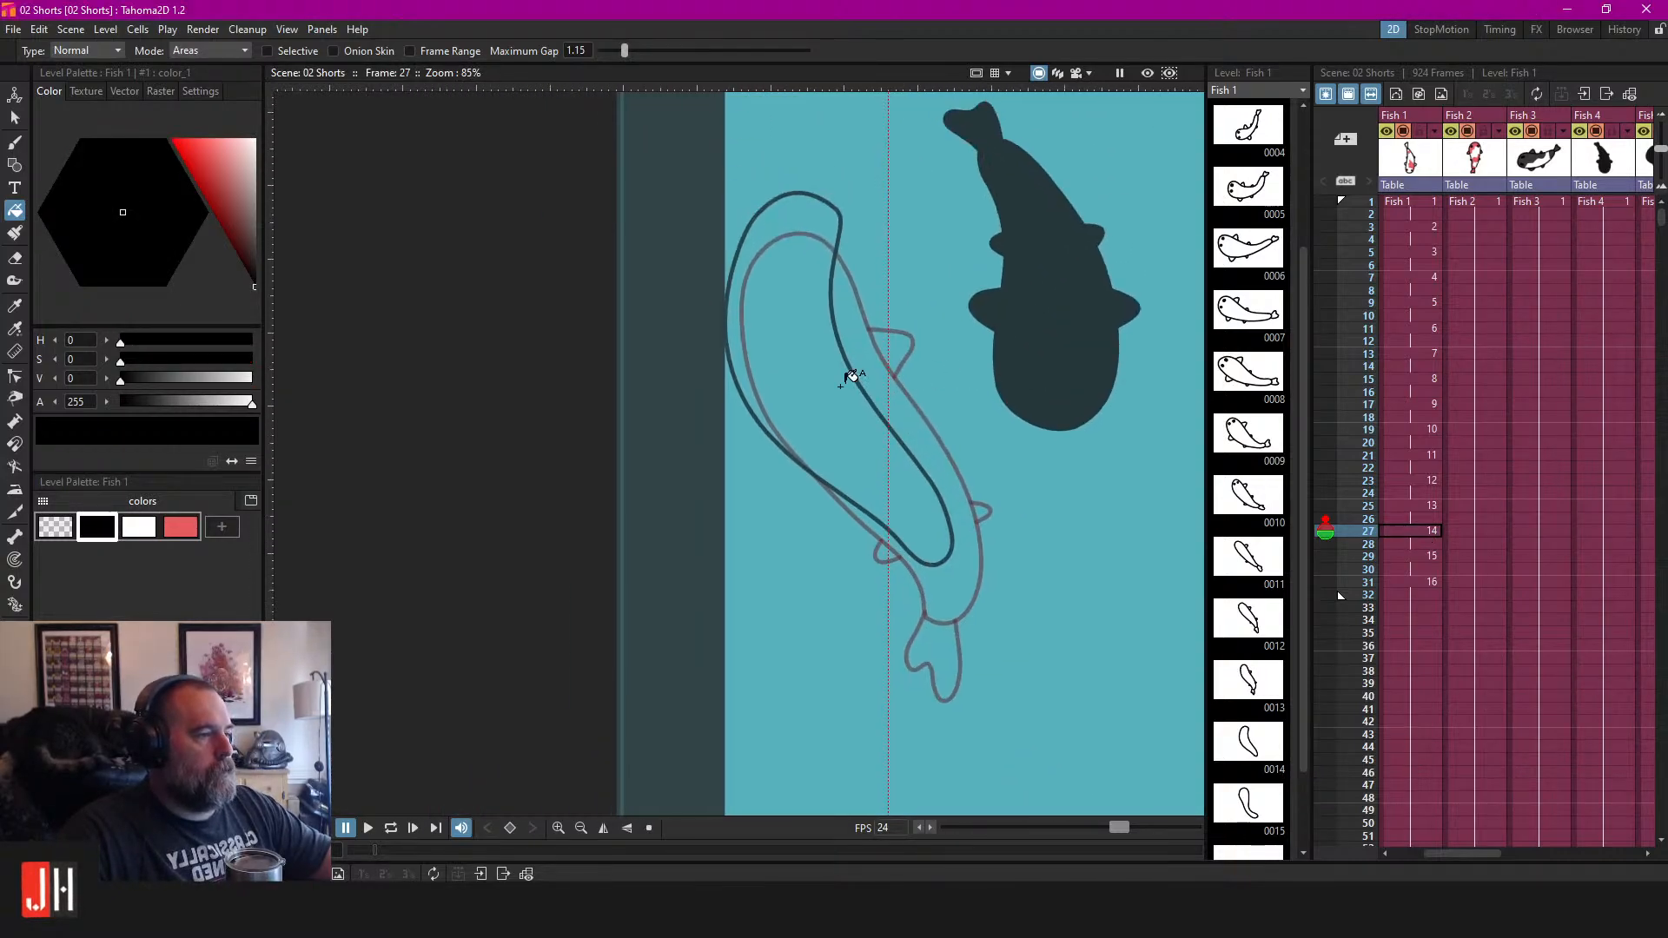
key(b)
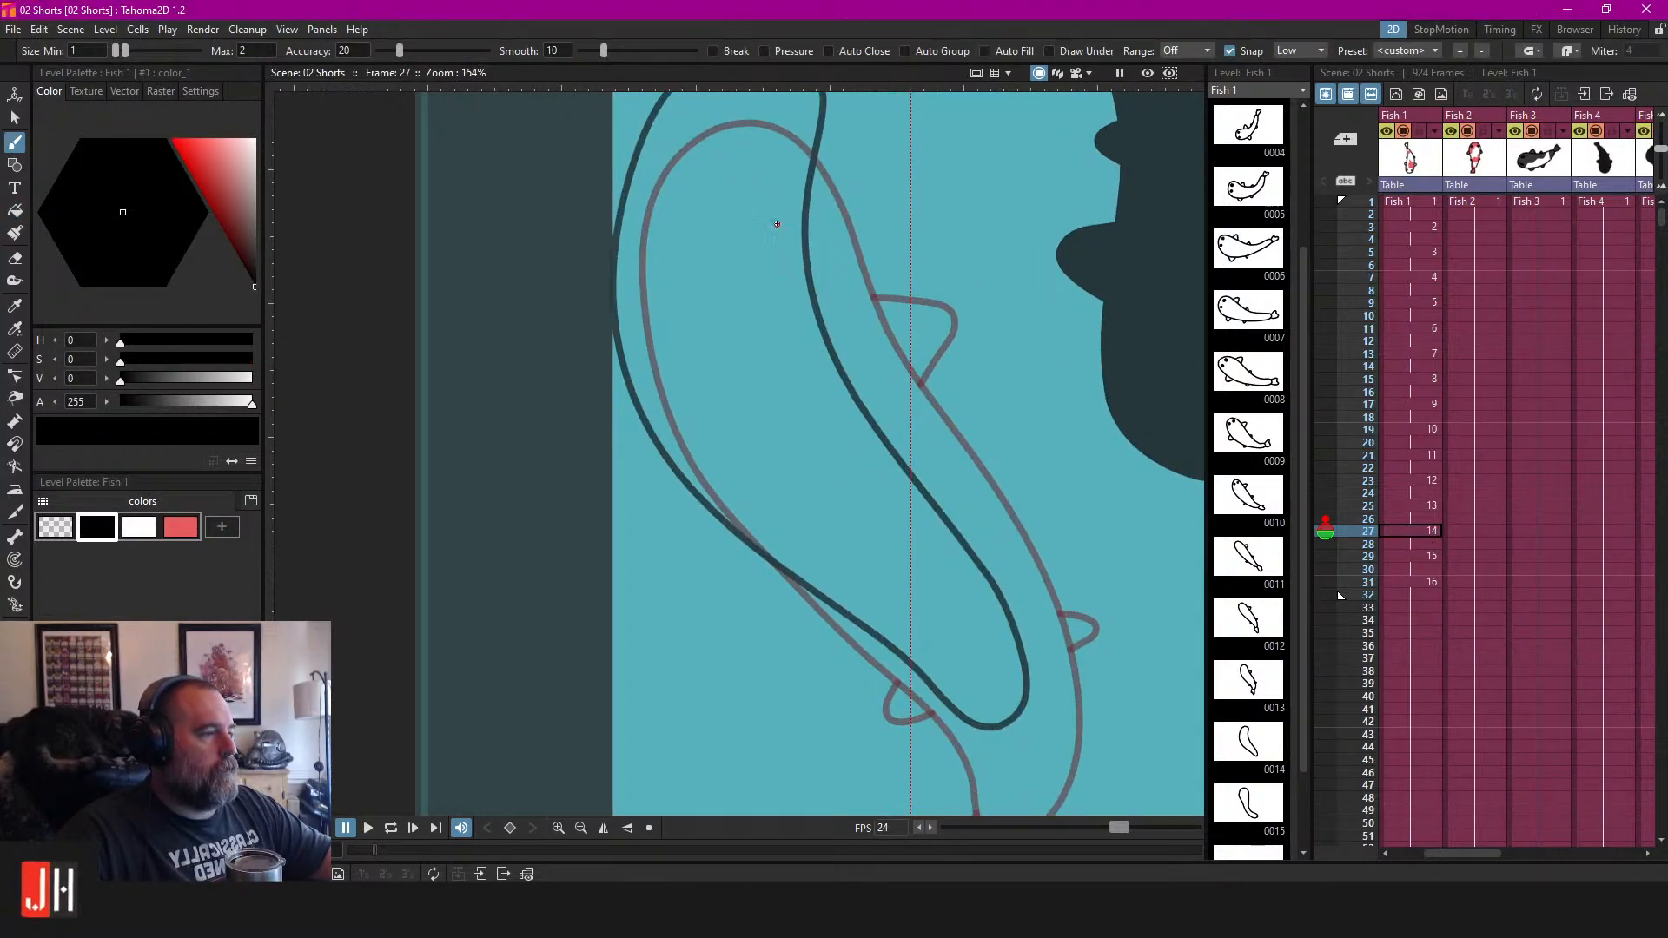
drag(870, 237, 779, 364)
scroll(846, 475, up, 2)
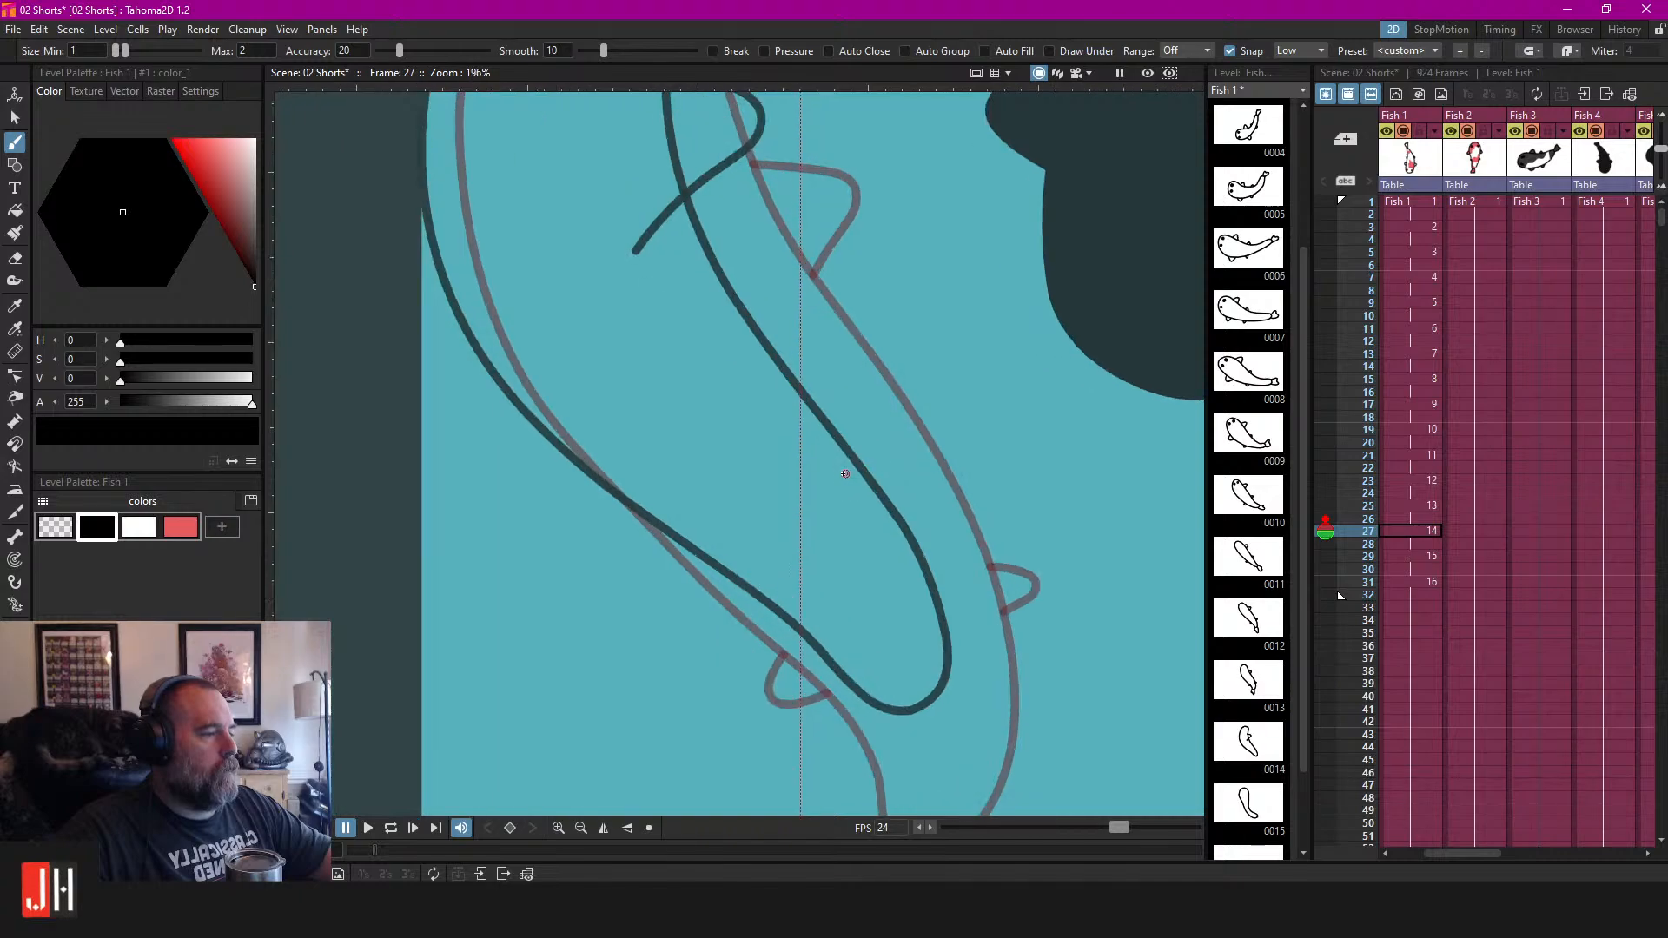
Draw a small rear fin and the tail in black at frame 27, erasing the rear fin's overlapping line ends.
drag(954, 509, 904, 541)
key(ctrl+z)
mouse_move(839, 476)
mouse_down()
mouse_move(908, 507)
mouse_move(881, 534)
mouse_move(909, 726)
mouse_move(947, 661)
mouse_move(1002, 729)
mouse_move(1038, 659)
mouse_move(951, 532)
mouse_up()
scroll(916, 592, up, 1)
scroll(962, 529, down, 4)
key(e)
drag(876, 370, 921, 425)
Erase the front fin's line ends that overlap the inside of the koi's body at frame 27.
click(146, 528)
key(f)
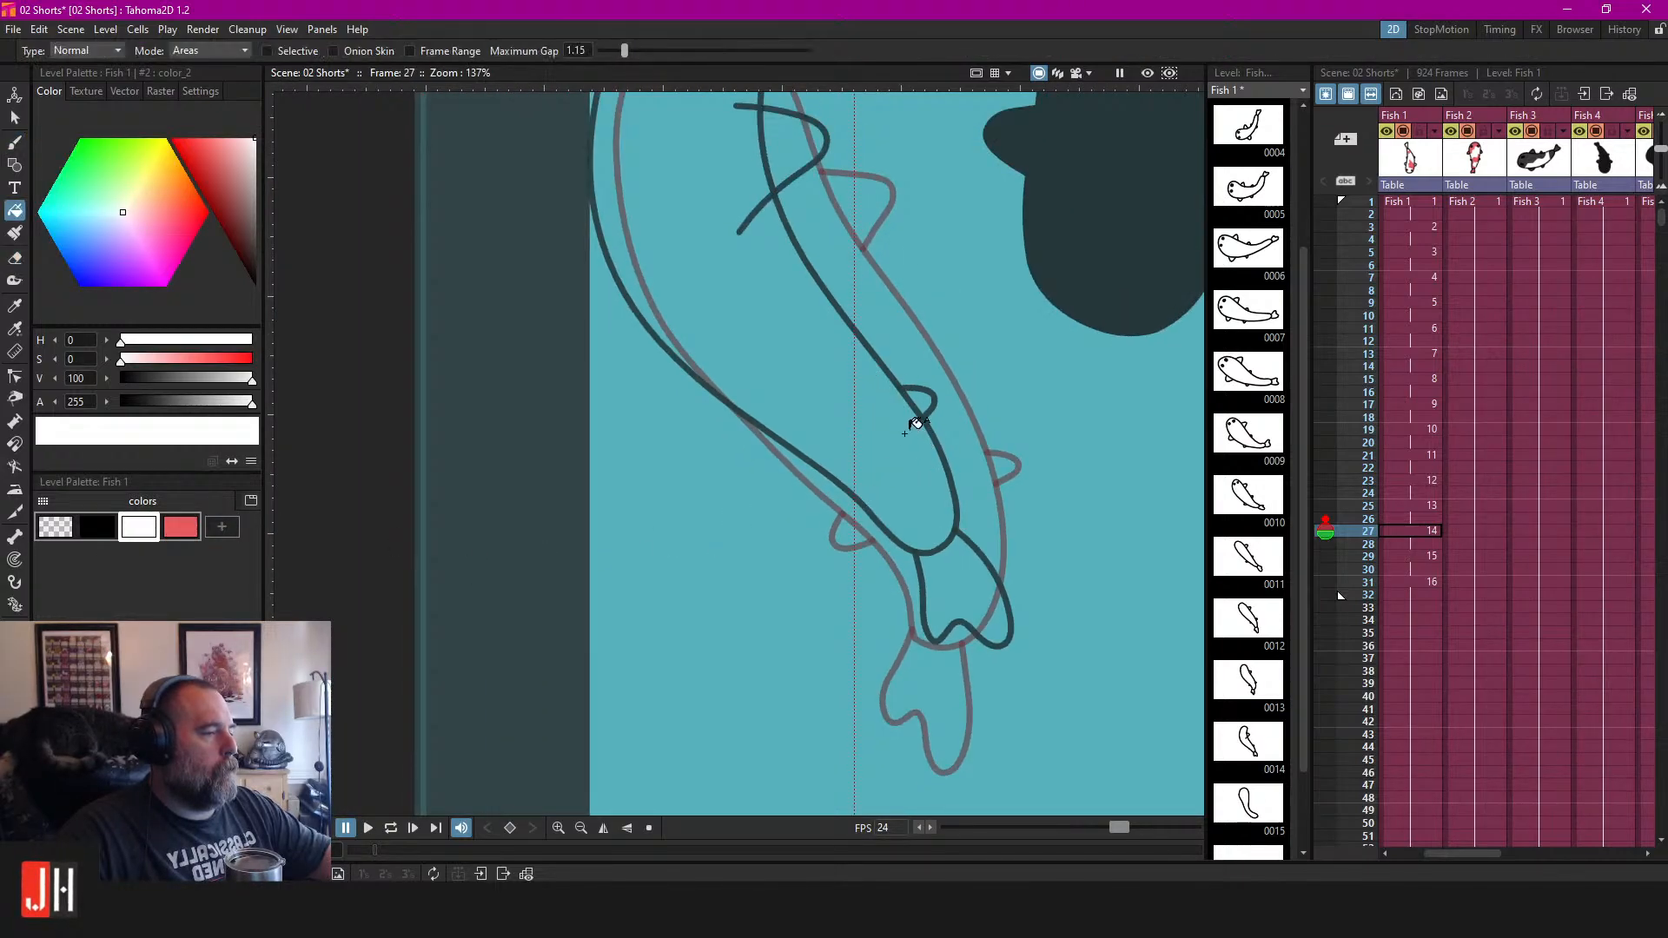
key(s)
key(f)
key(e)
mouse_move(793, 206)
mouse_down()
mouse_move(859, 349)
mouse_move(828, 483)
mouse_up()
scroll(833, 443, down, 2)
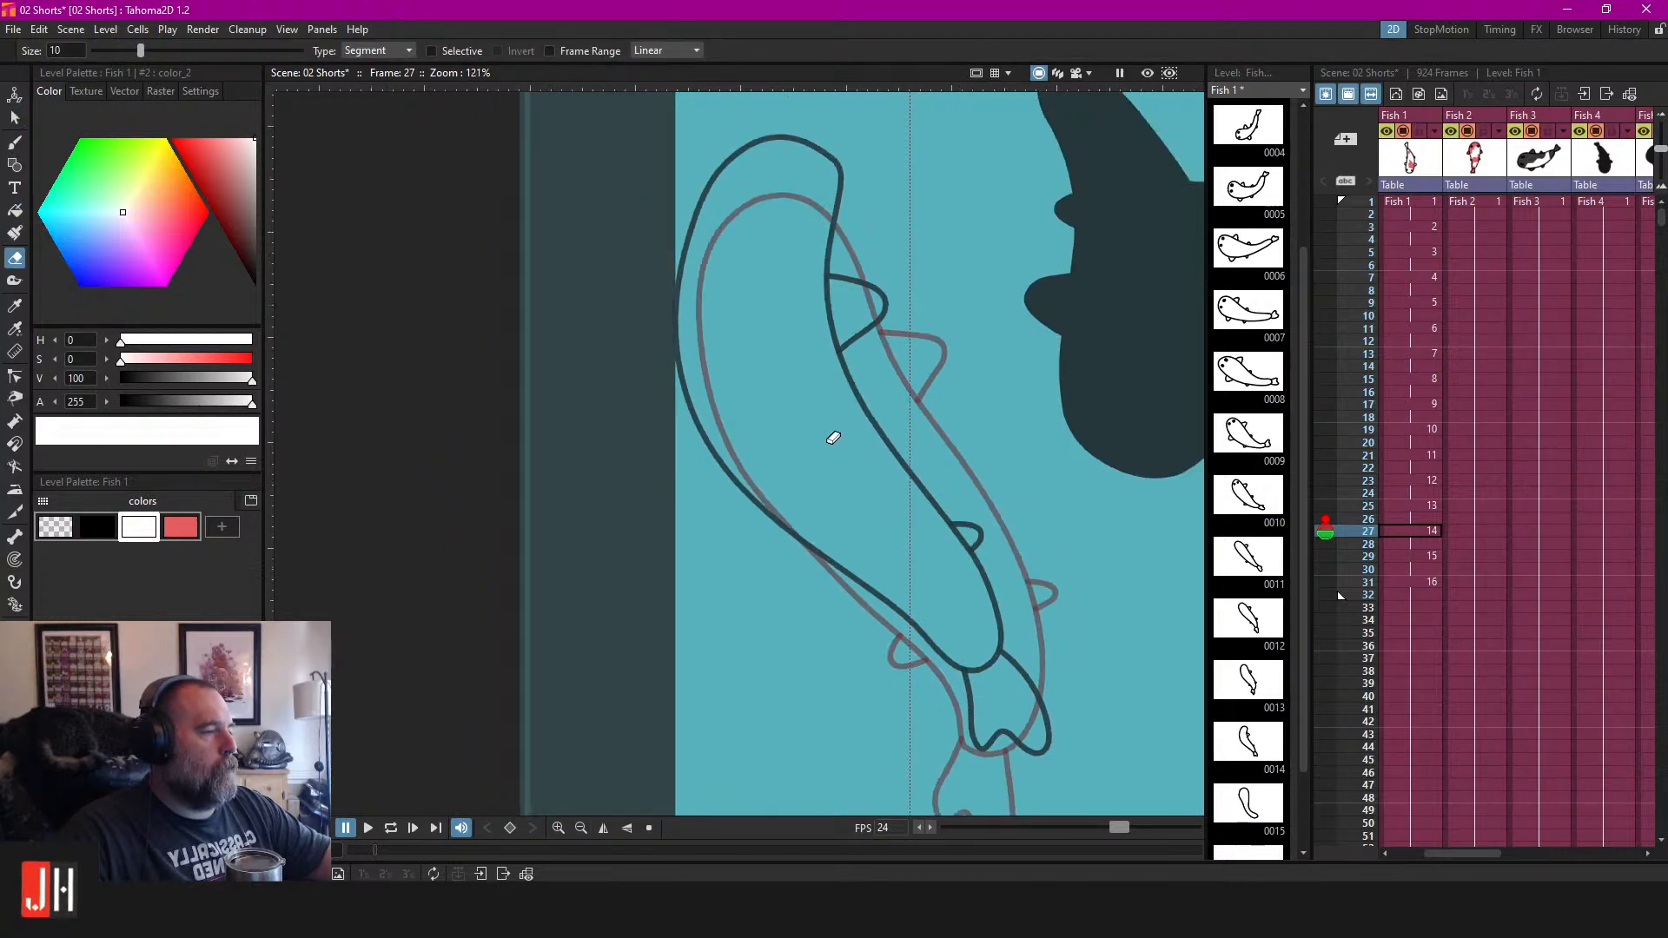
Fill the front fin and tail with white at frame 27.
key(f)
click(864, 317)
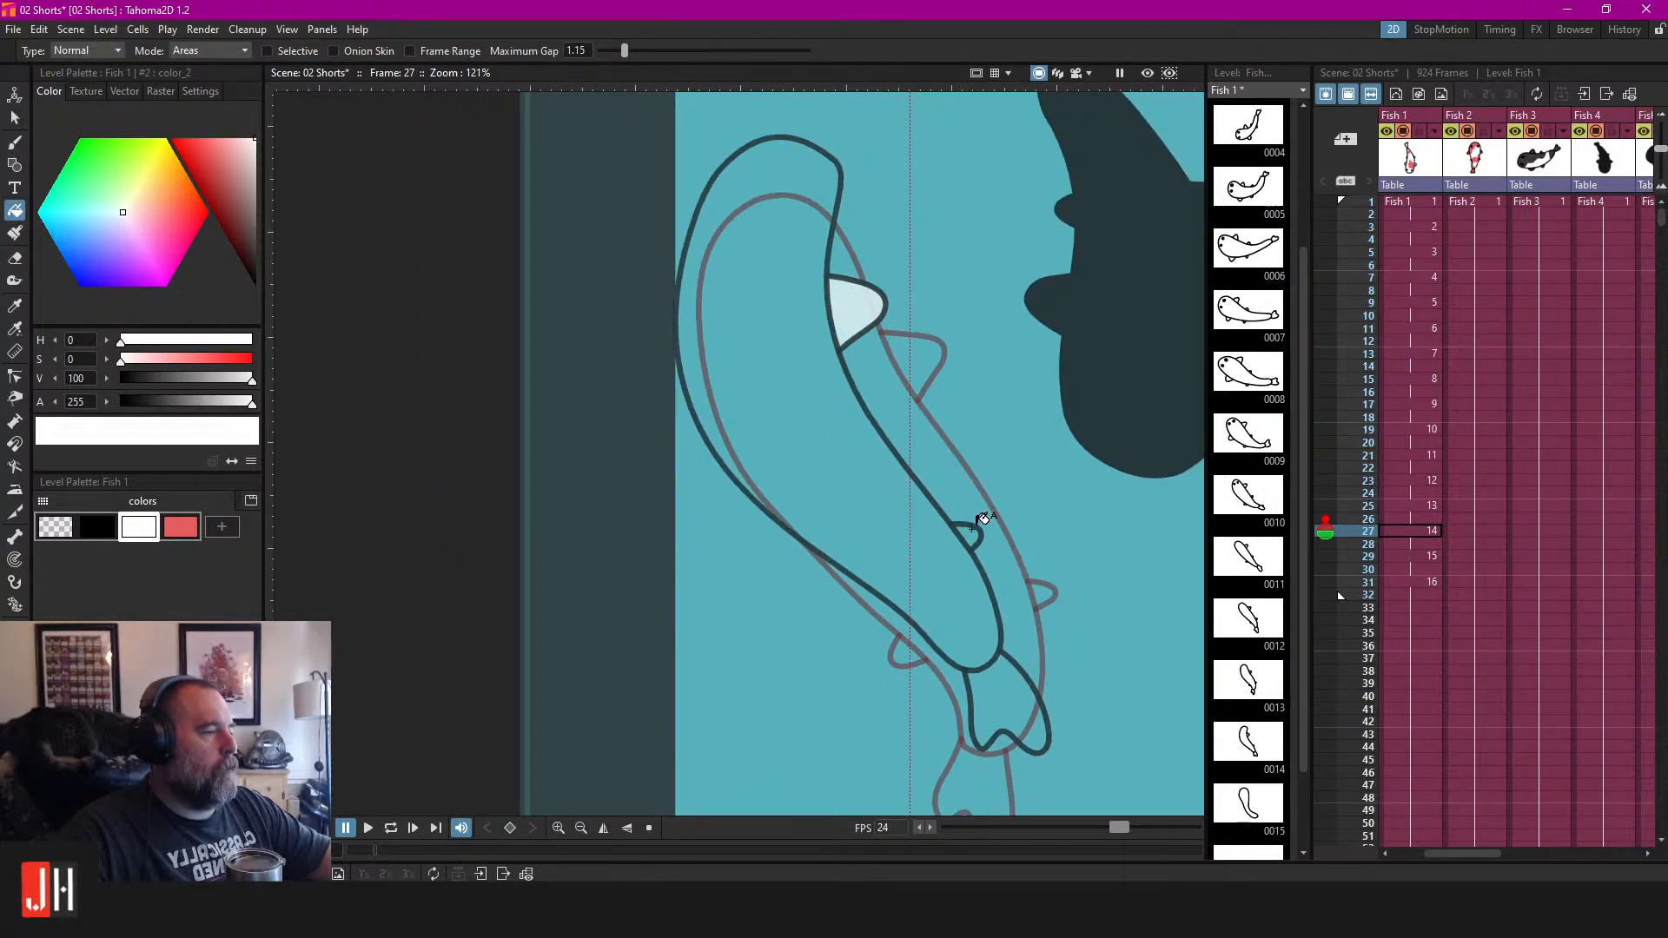
click(1021, 693)
scroll(990, 548, down, 2)
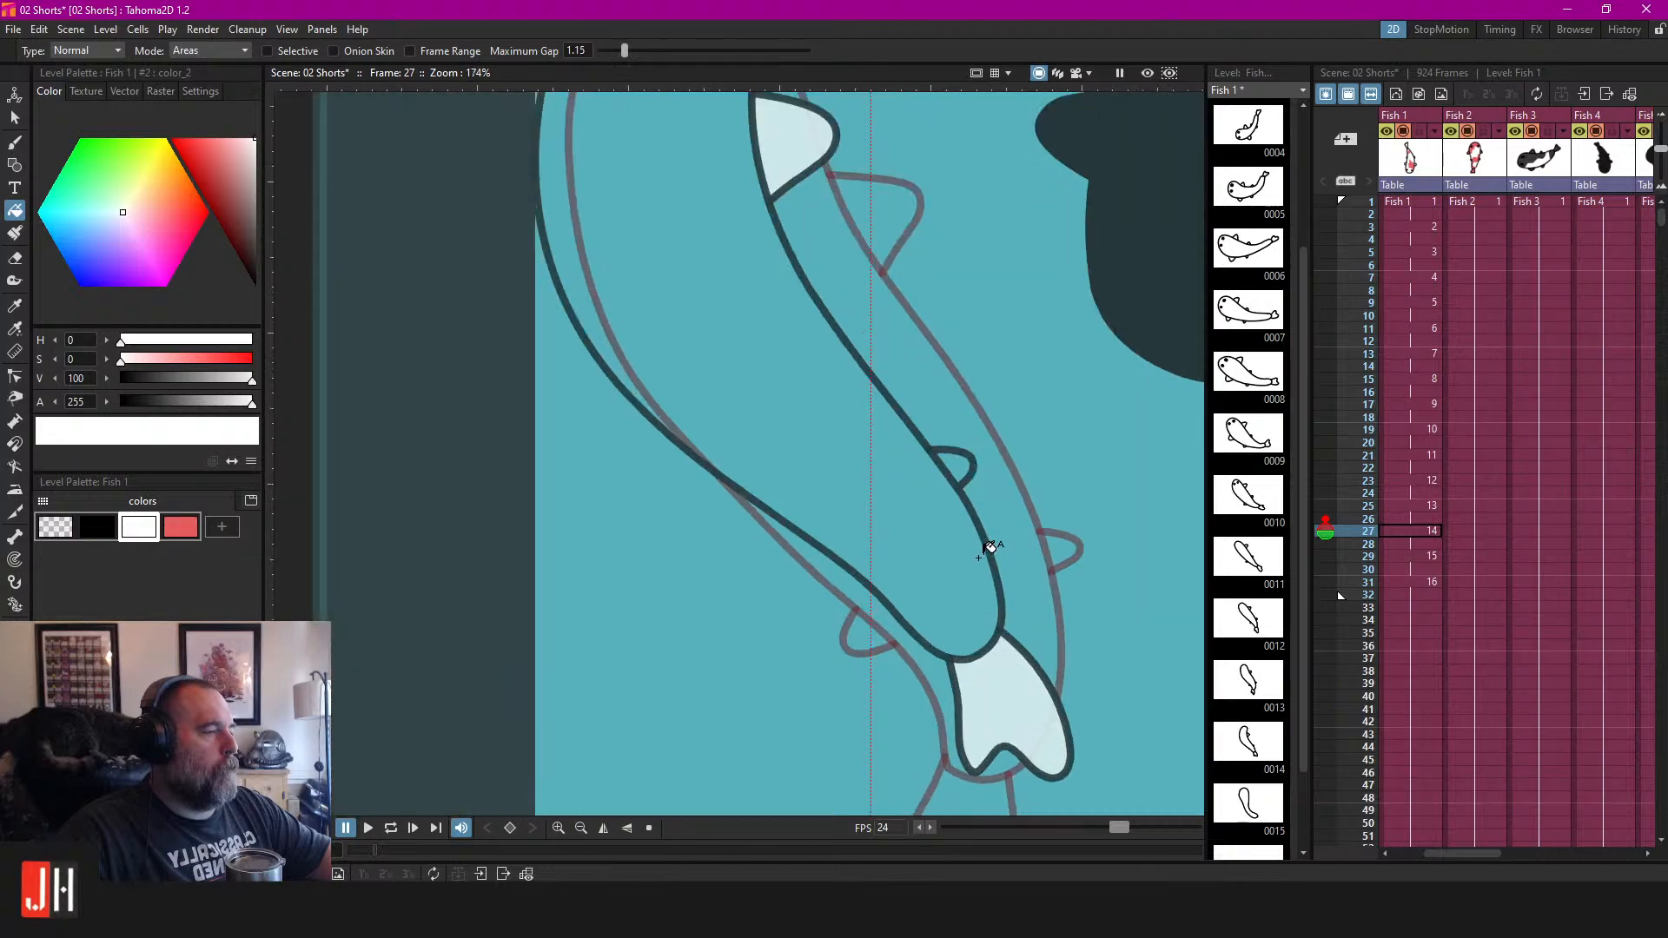
Select the koi's body outline at frame 27 and inspect its control points for gaps.
key(s)
click(979, 523)
scroll(977, 523, up, 4)
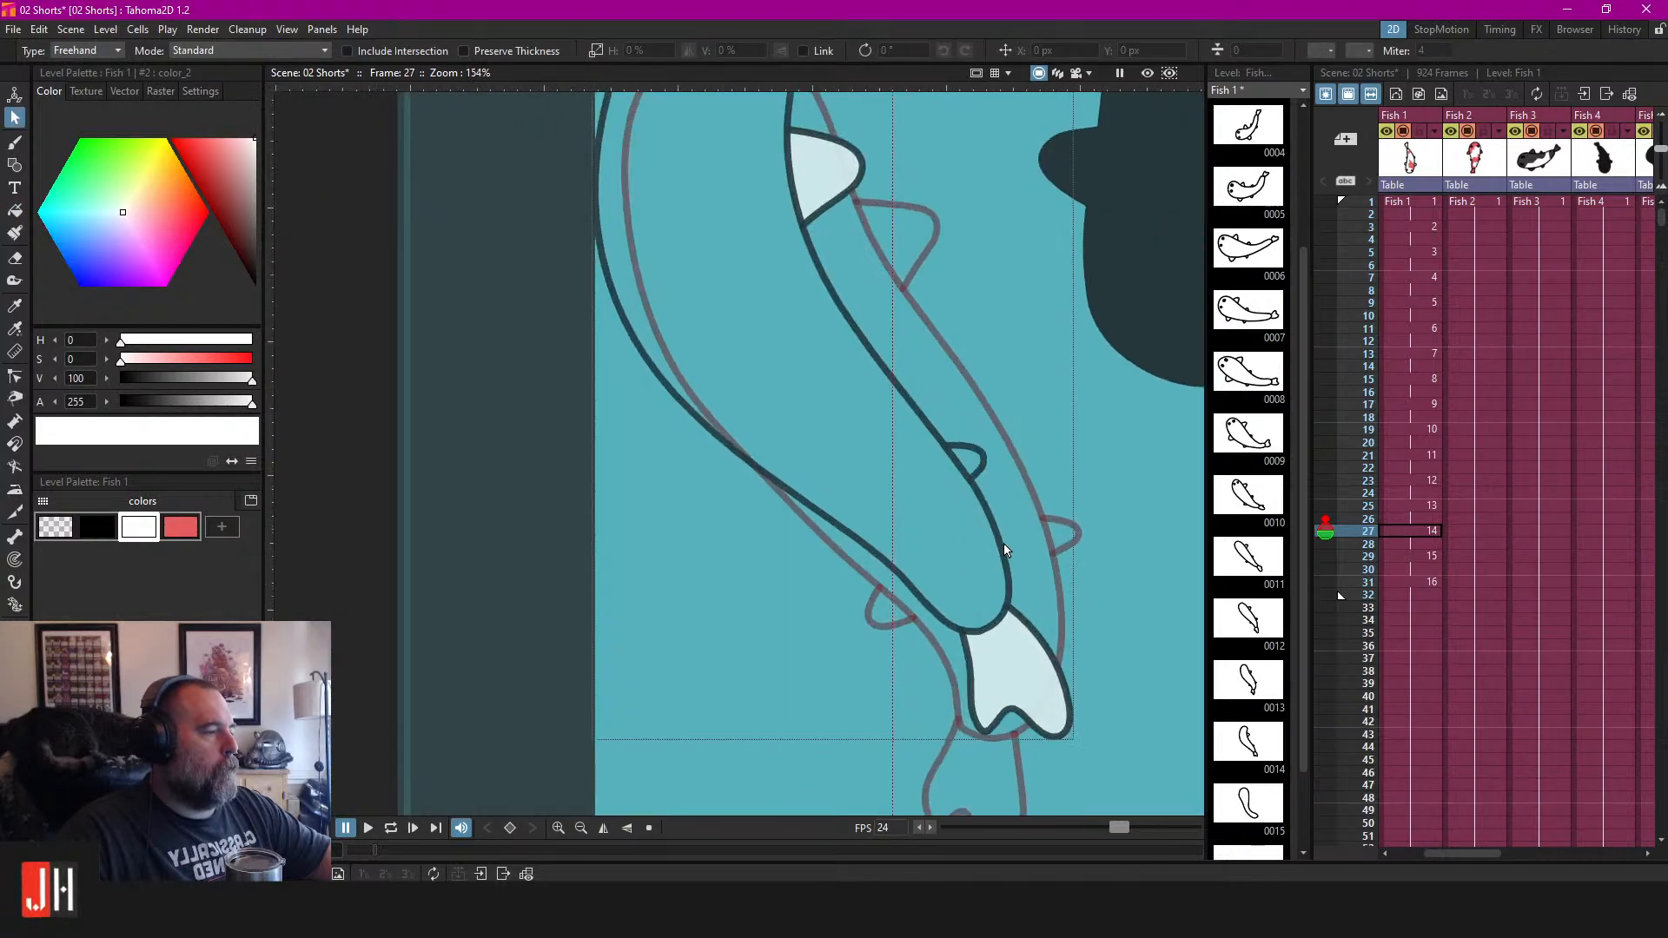
key(c)
scroll(999, 513, down, 2)
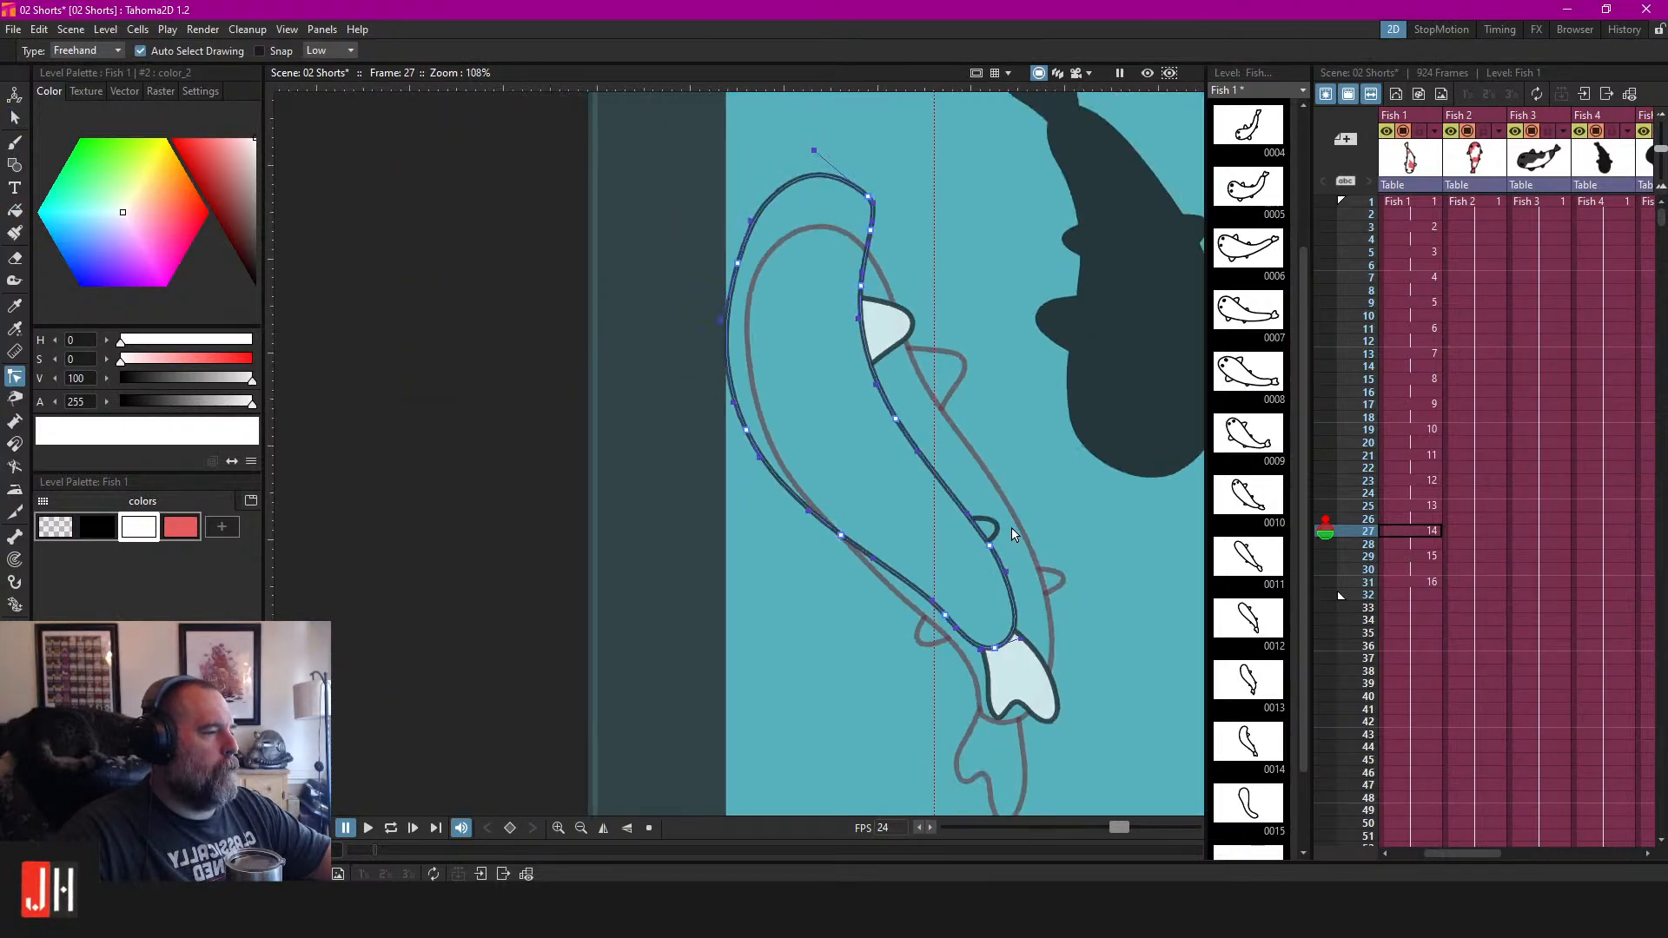
Delete the front fin, rear fin and tail strokes from the koi at frame 27.
key(s)
click(906, 317)
shift+click(998, 526)
shift+click(1046, 668)
key(Delete)
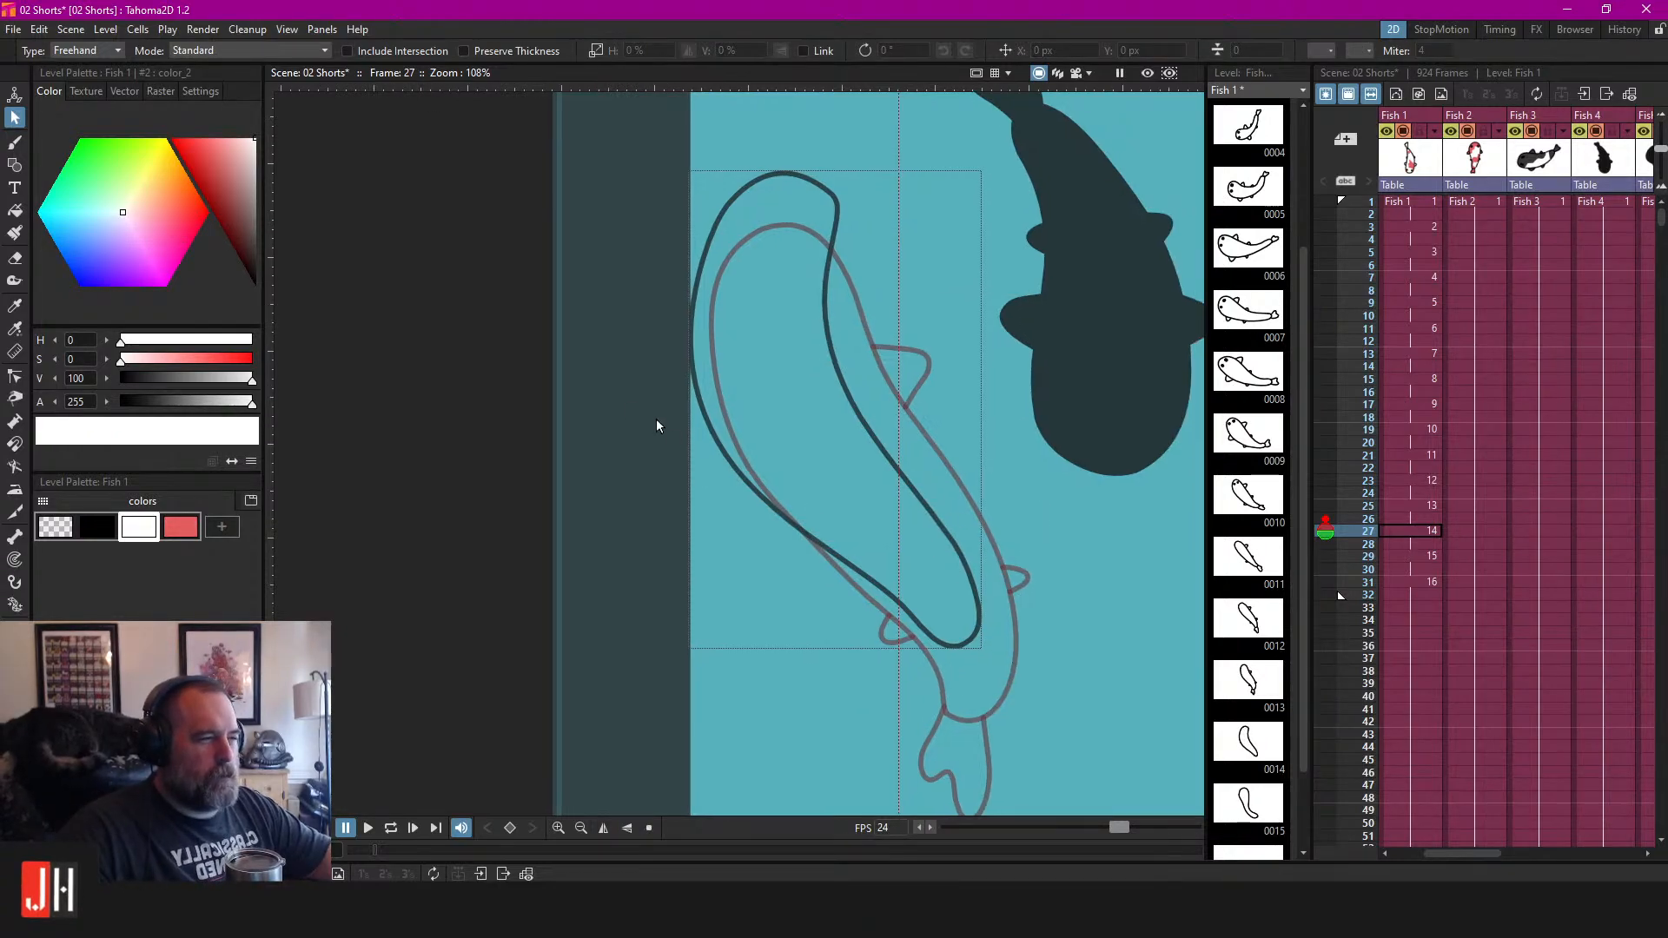
Fill the koi's body outline with white at frame 27.
key(f)
click(820, 465)
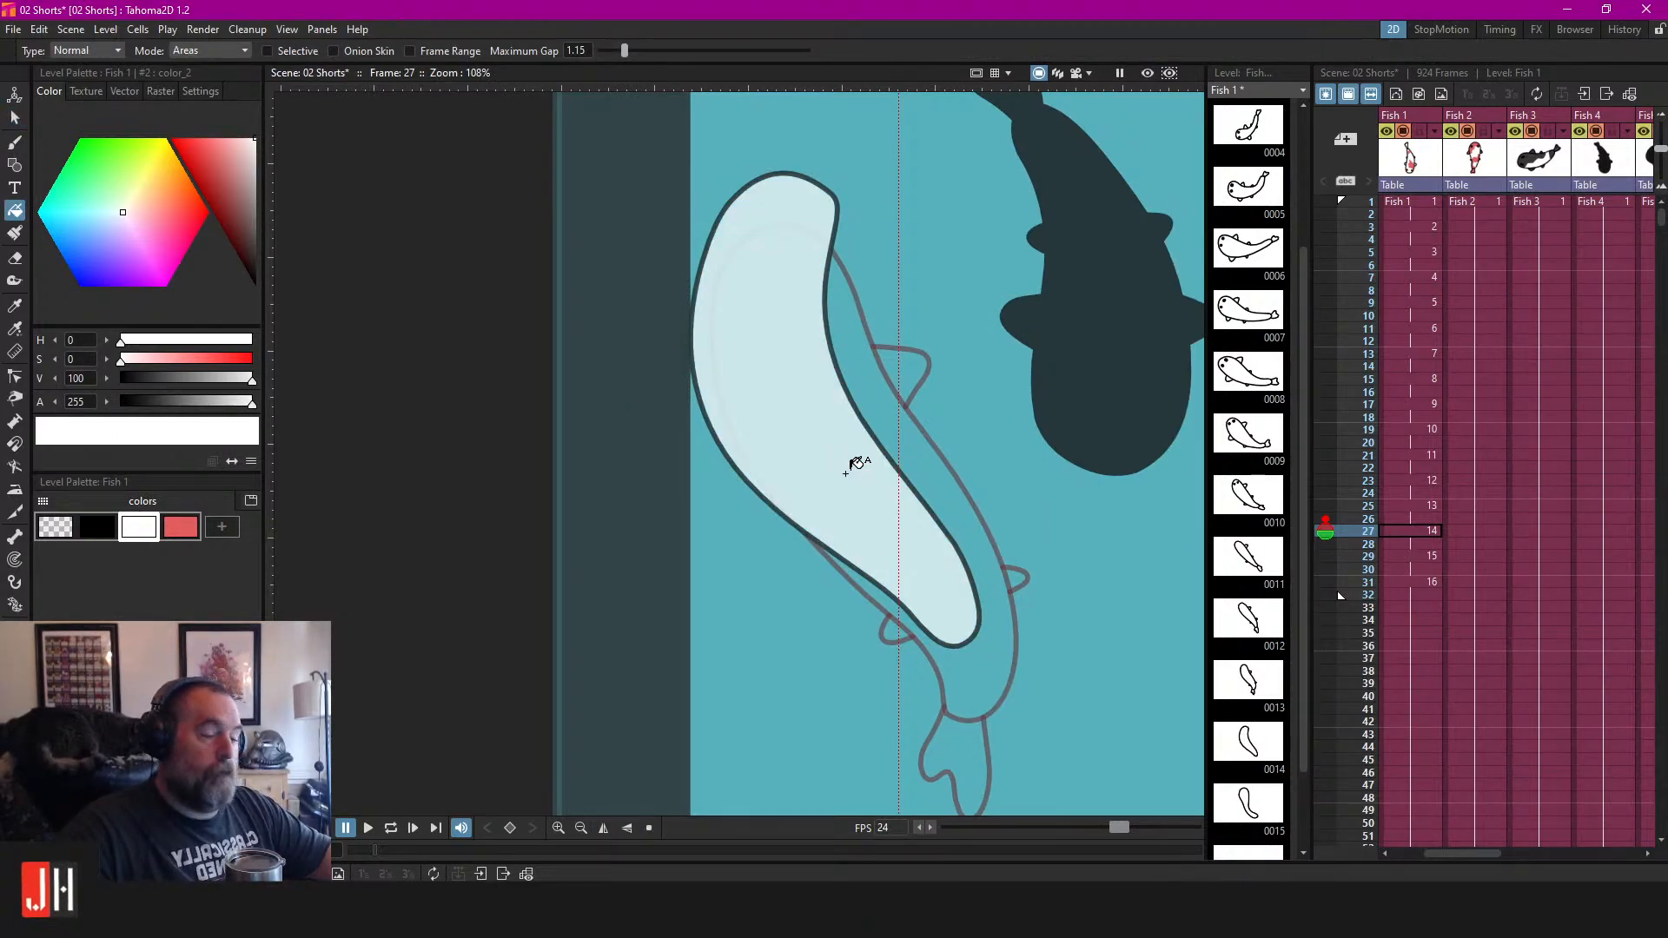
Try to draw a small rear fin in black across the edge of the white-filled body at frame 27.
click(97, 527)
scroll(799, 476, up, 3)
key(b)
scroll(1008, 521, up, 2)
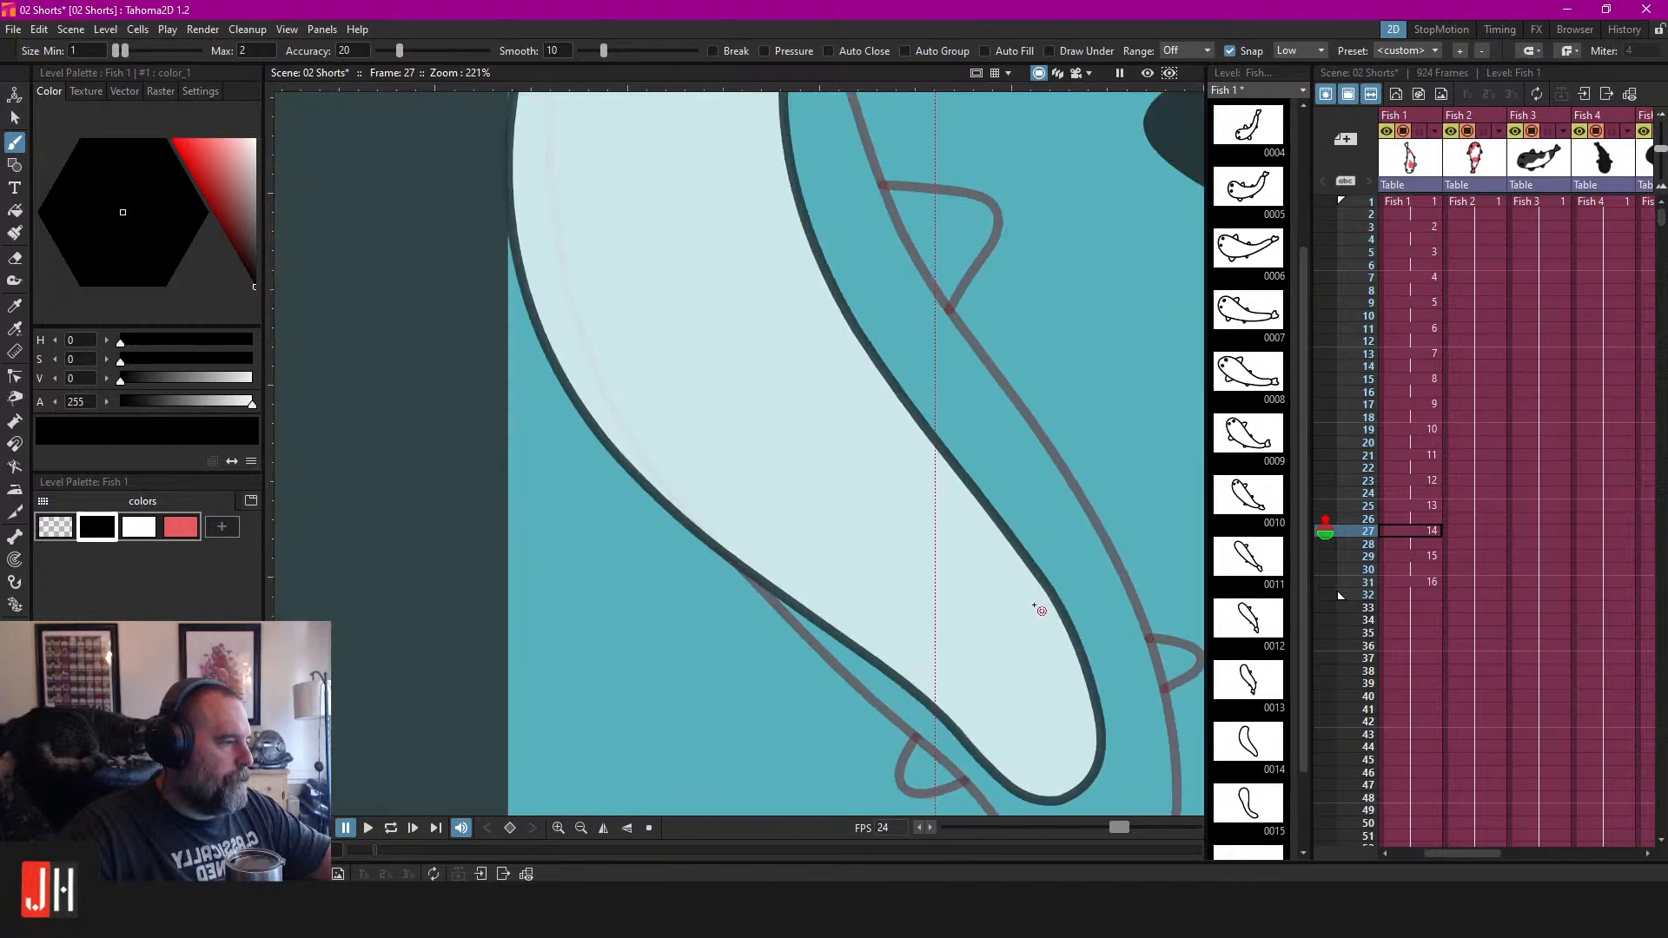
drag(986, 534, 1022, 610)
scroll(956, 521, down, 5)
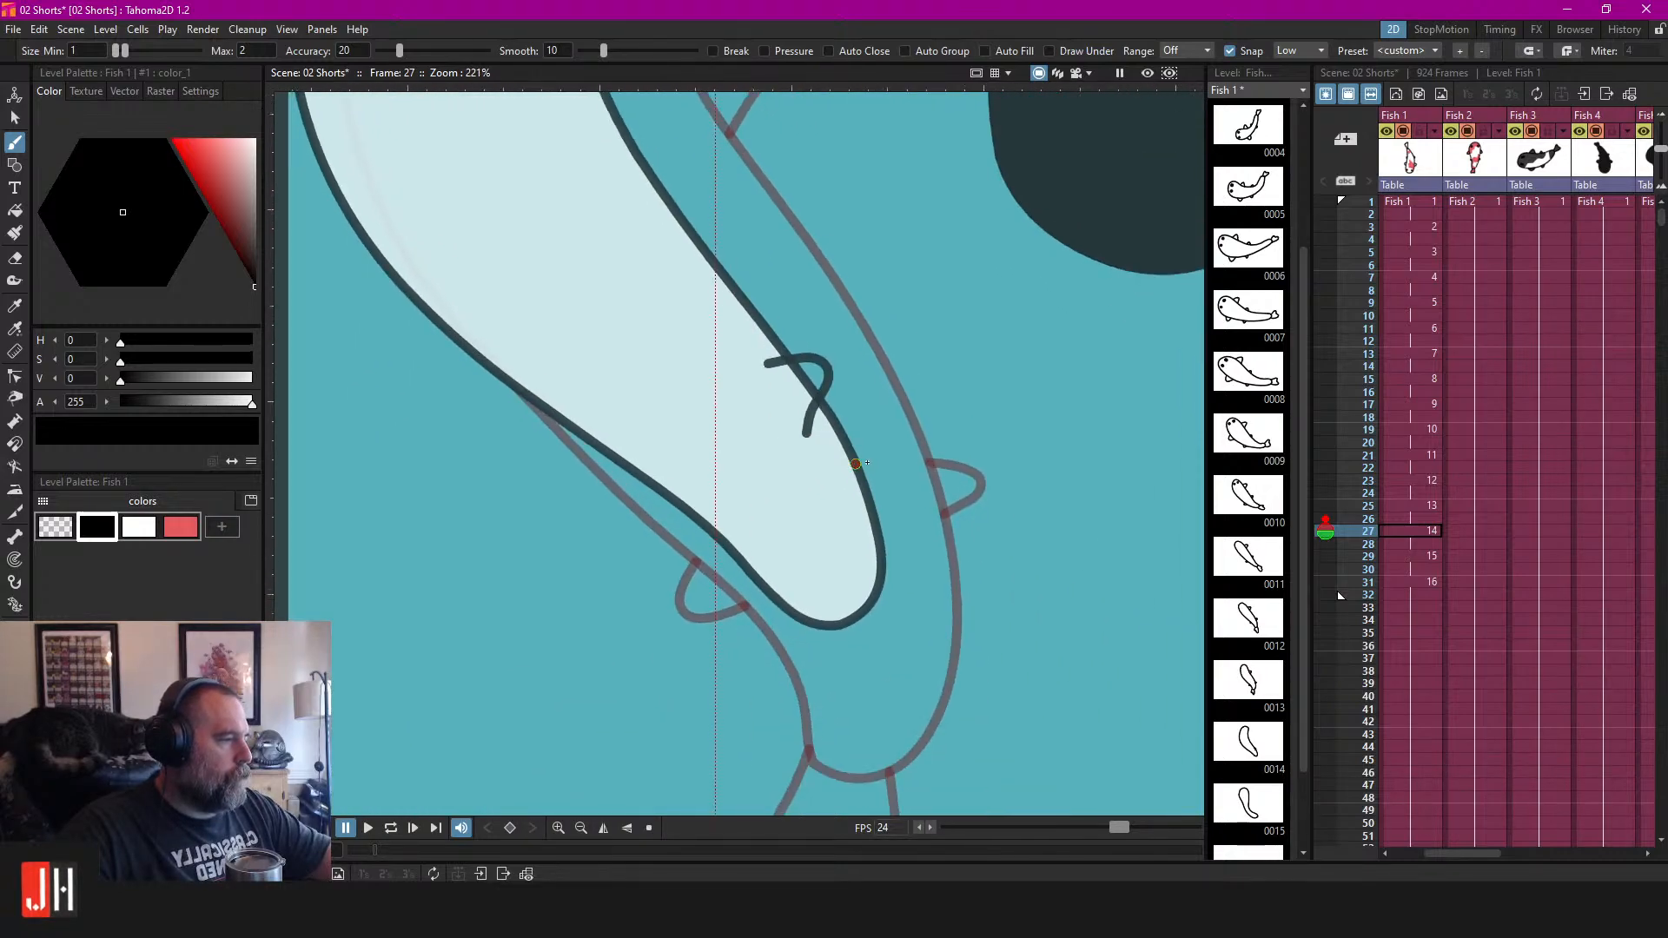
key(s)
key(ctrl+z)
click(822, 425)
drag(822, 425, 847, 452)
scroll(983, 480, up, 5)
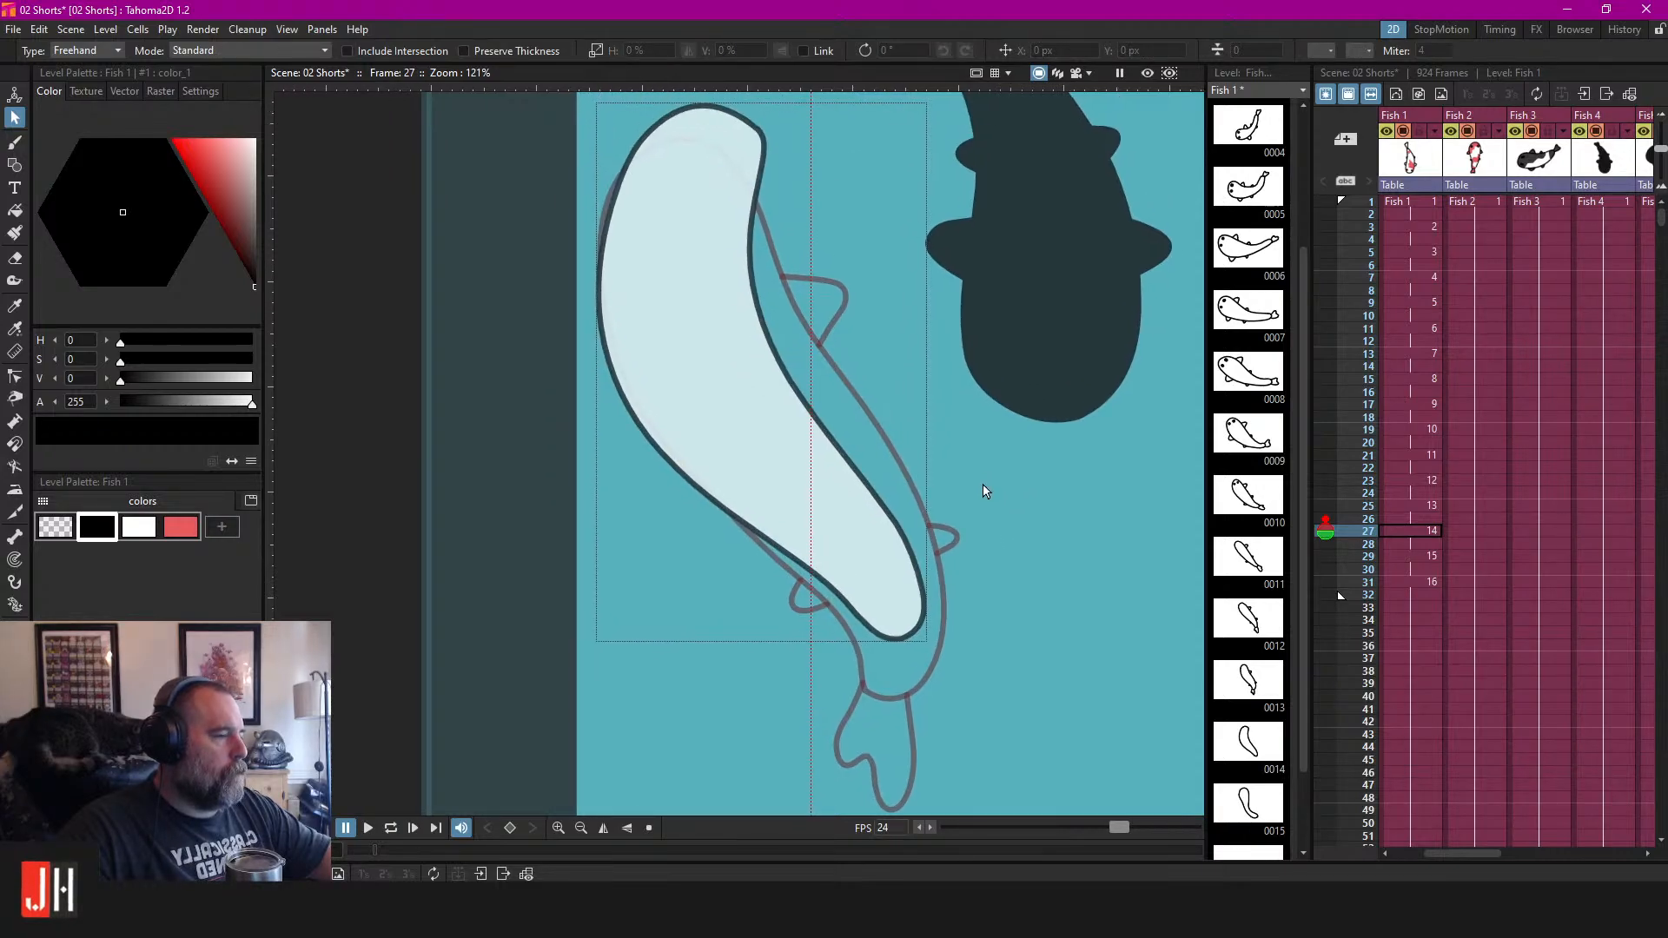
Draw the small rear fin in black across the edge of the koi's body again at frame 27.
key(b)
scroll(852, 464, up, 2)
mouse_move(870, 443)
mouse_down()
mouse_move(885, 551)
mouse_move(939, 595)
mouse_move(888, 244)
mouse_up()
Try to draw the koi's forked tail in black at the end of the body at frame 27.
scroll(939, 595, up, 1)
mouse_move(836, 459)
mouse_down()
mouse_move(841, 560)
mouse_move(903, 590)
mouse_move(1050, 596)
mouse_move(949, 424)
mouse_up()
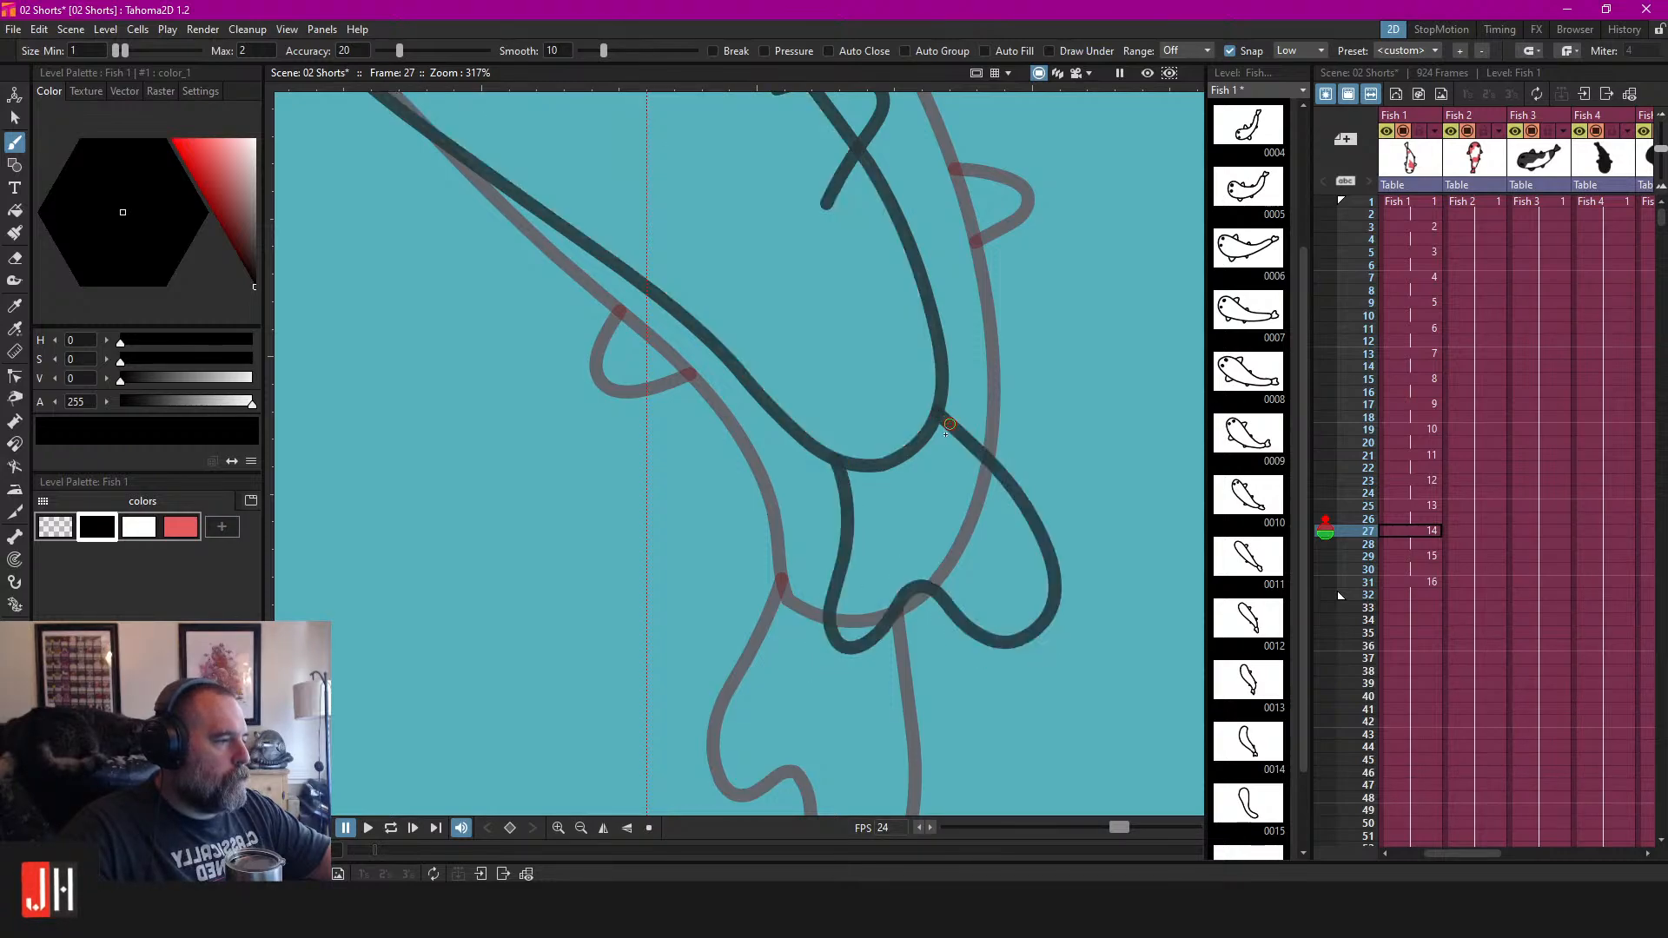
scroll(948, 424, down, 3)
Try to erase the rear fin's overlapping line ends and fill the koi's shapes with white at frame 27.
key(e)
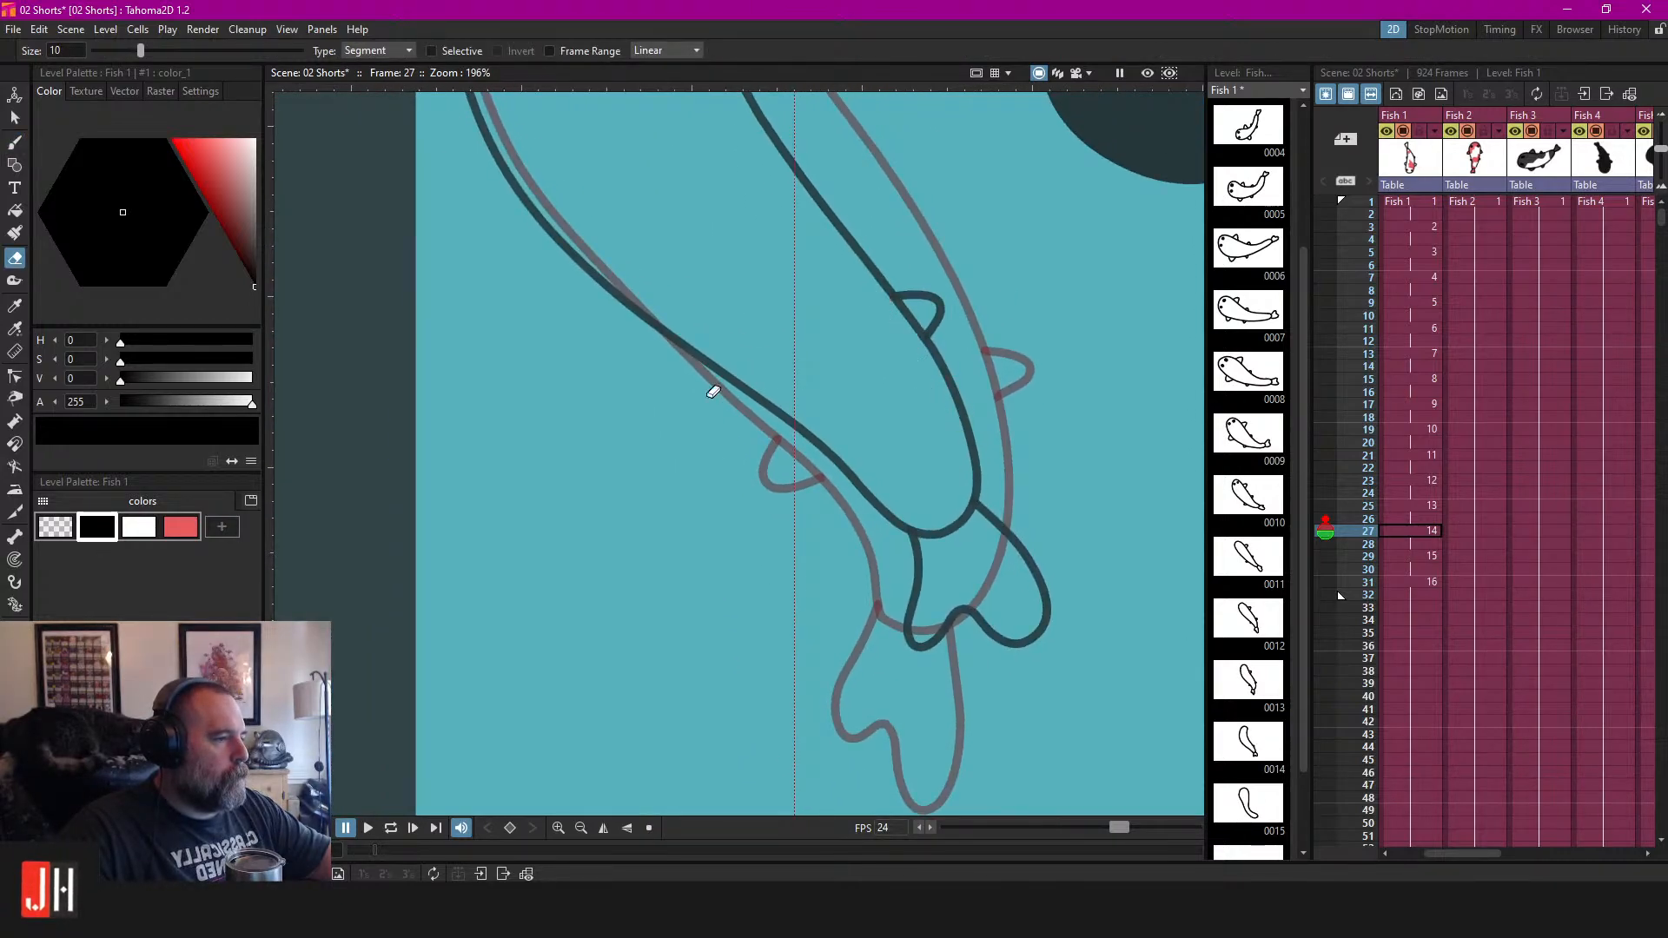
click(139, 527)
key(f)
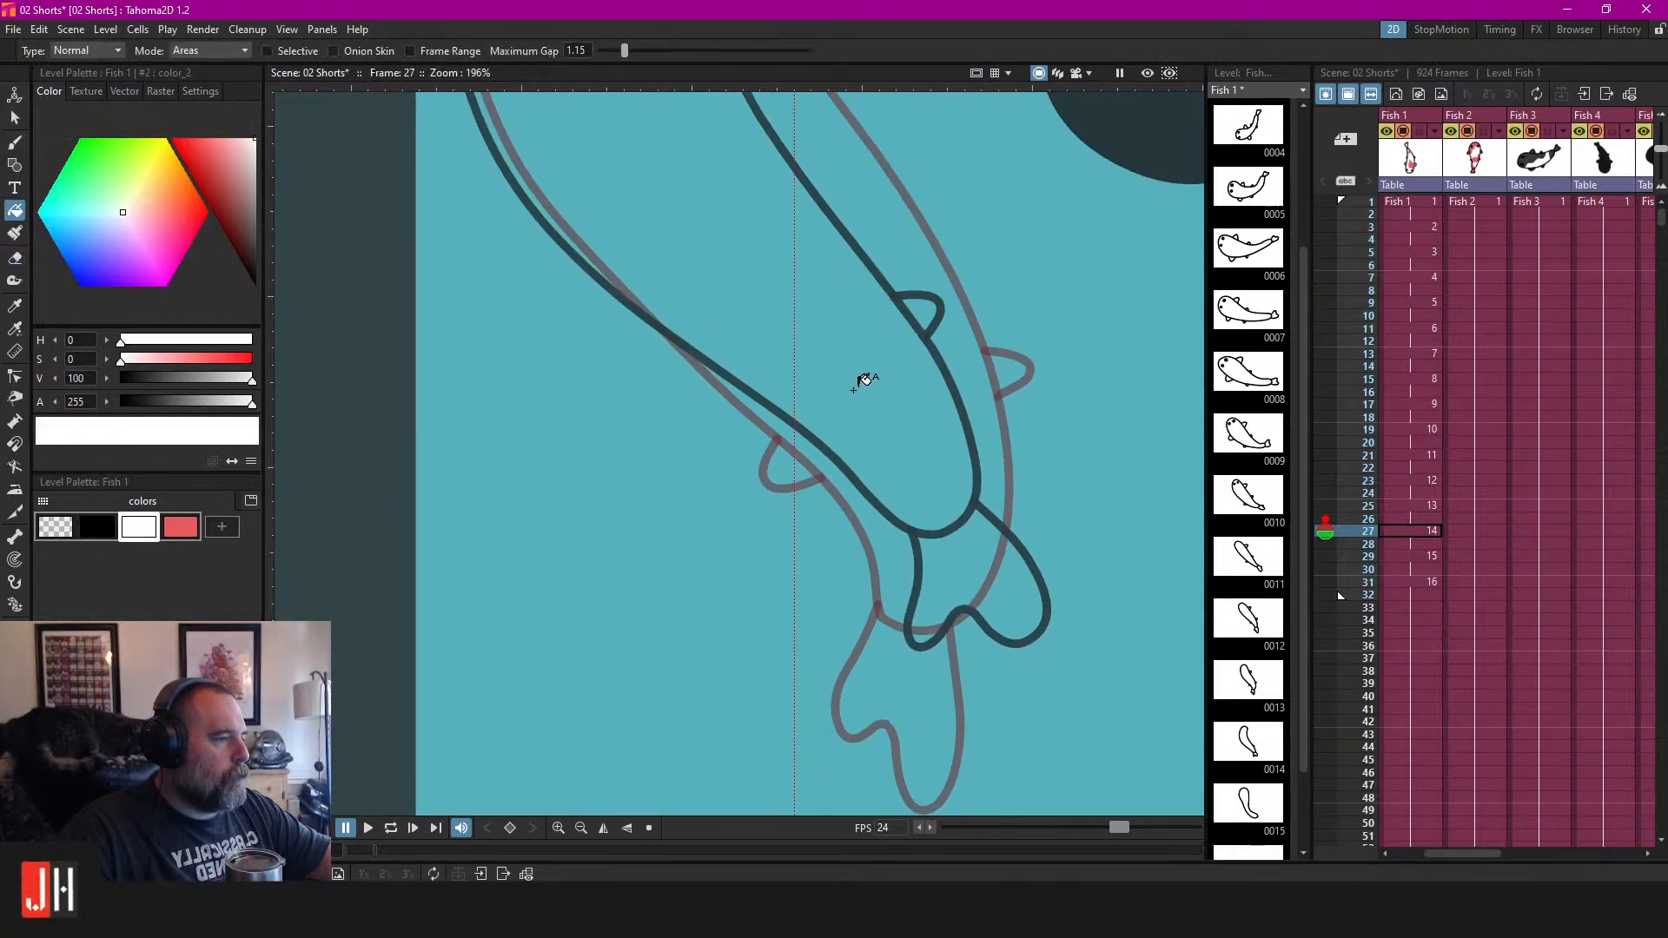
click(1038, 578)
scroll(1039, 578, down, 3)
scroll(976, 533, up, 2)
key(ctrl+z)
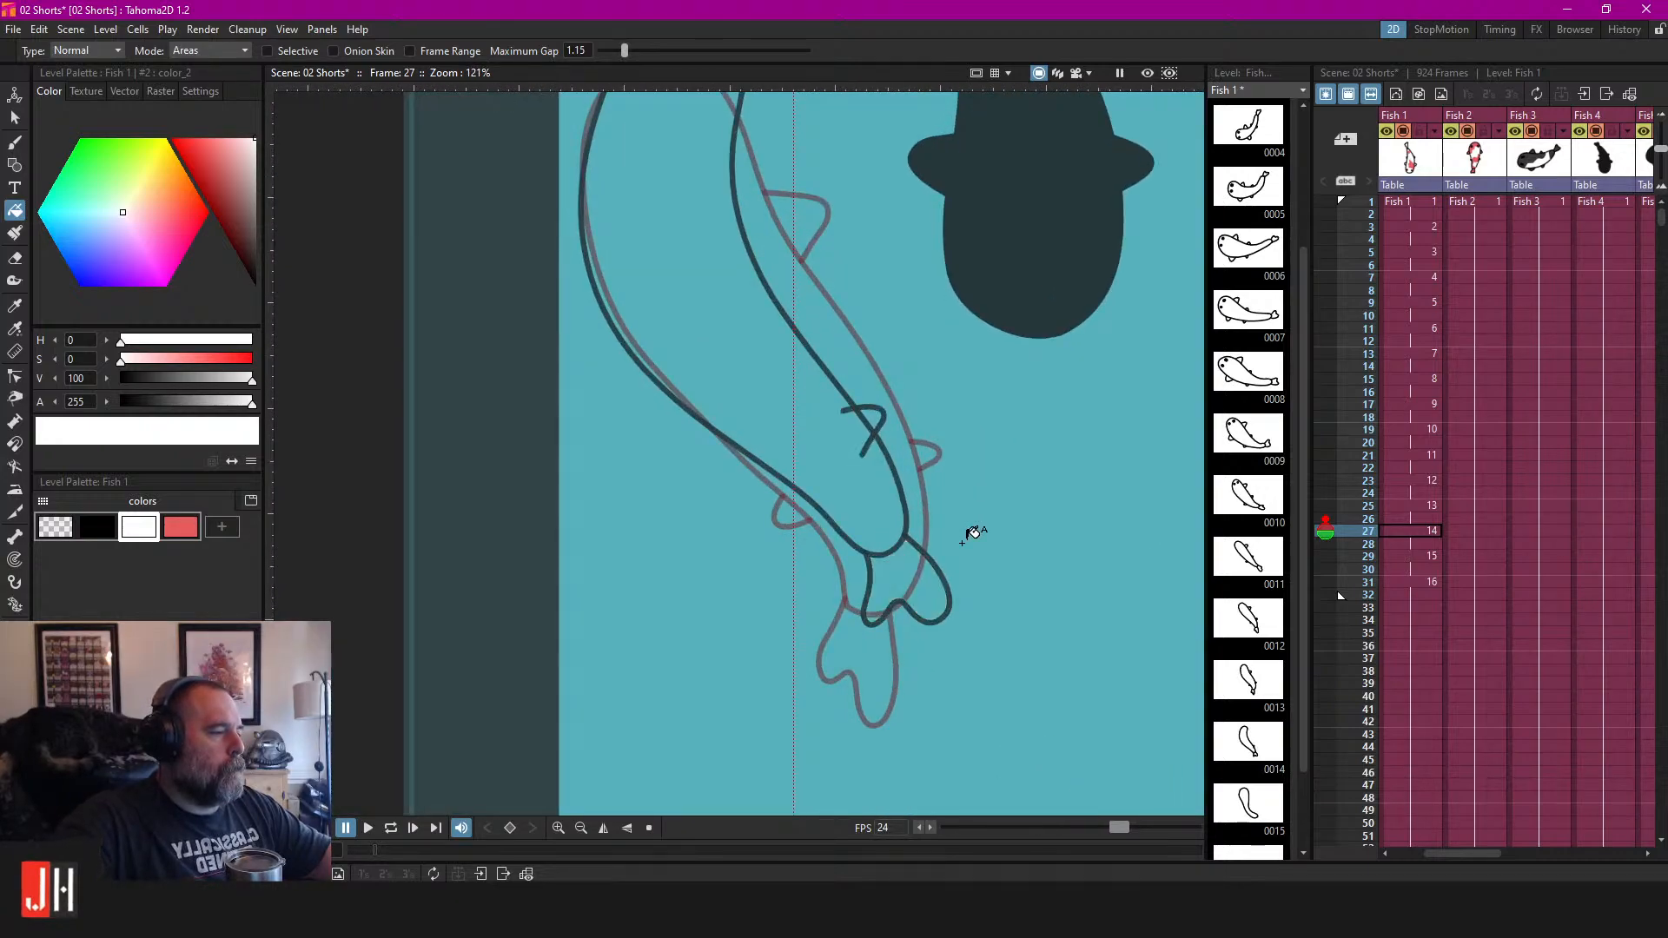
click(973, 533)
Try again to erase the rear fin's line ends inside the koi's body at frame 27.
scroll(834, 477, up, 2)
key(e)
drag(839, 361, 910, 469)
drag(926, 504, 908, 477)
key(ctrl+z)
Delete the rear fin's looping stroke that crosses the edge of the koi's body at frame 27.
key(s)
click(878, 345)
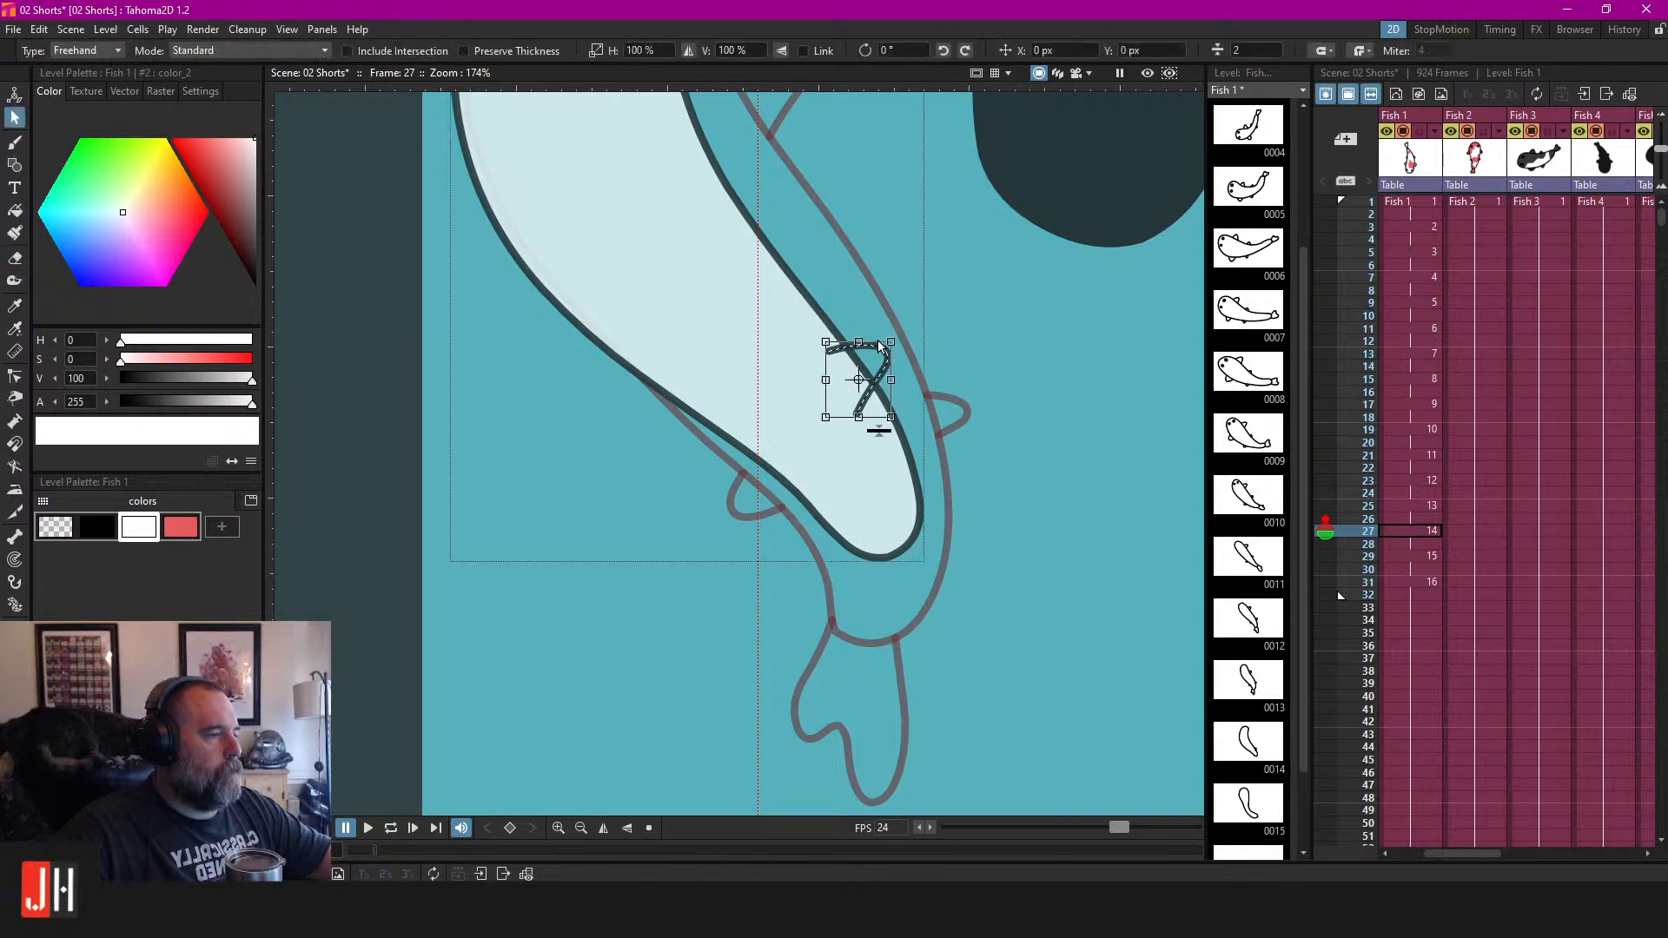
key(Delete)
click(848, 355)
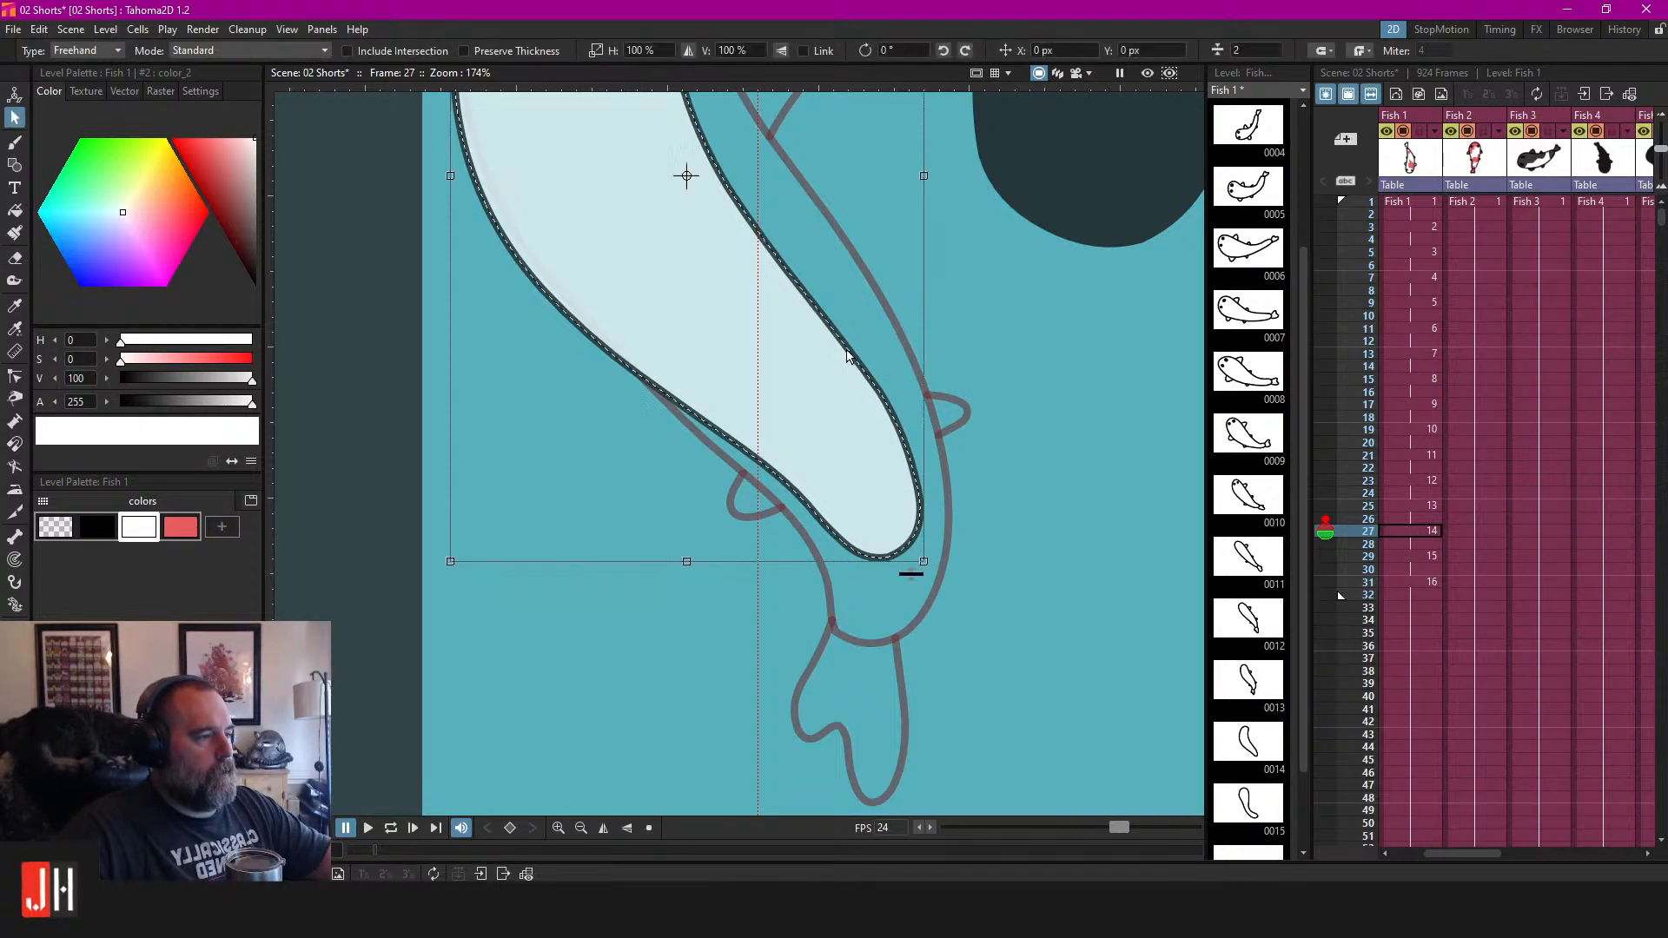
click(878, 351)
scroll(879, 351, up, 1)
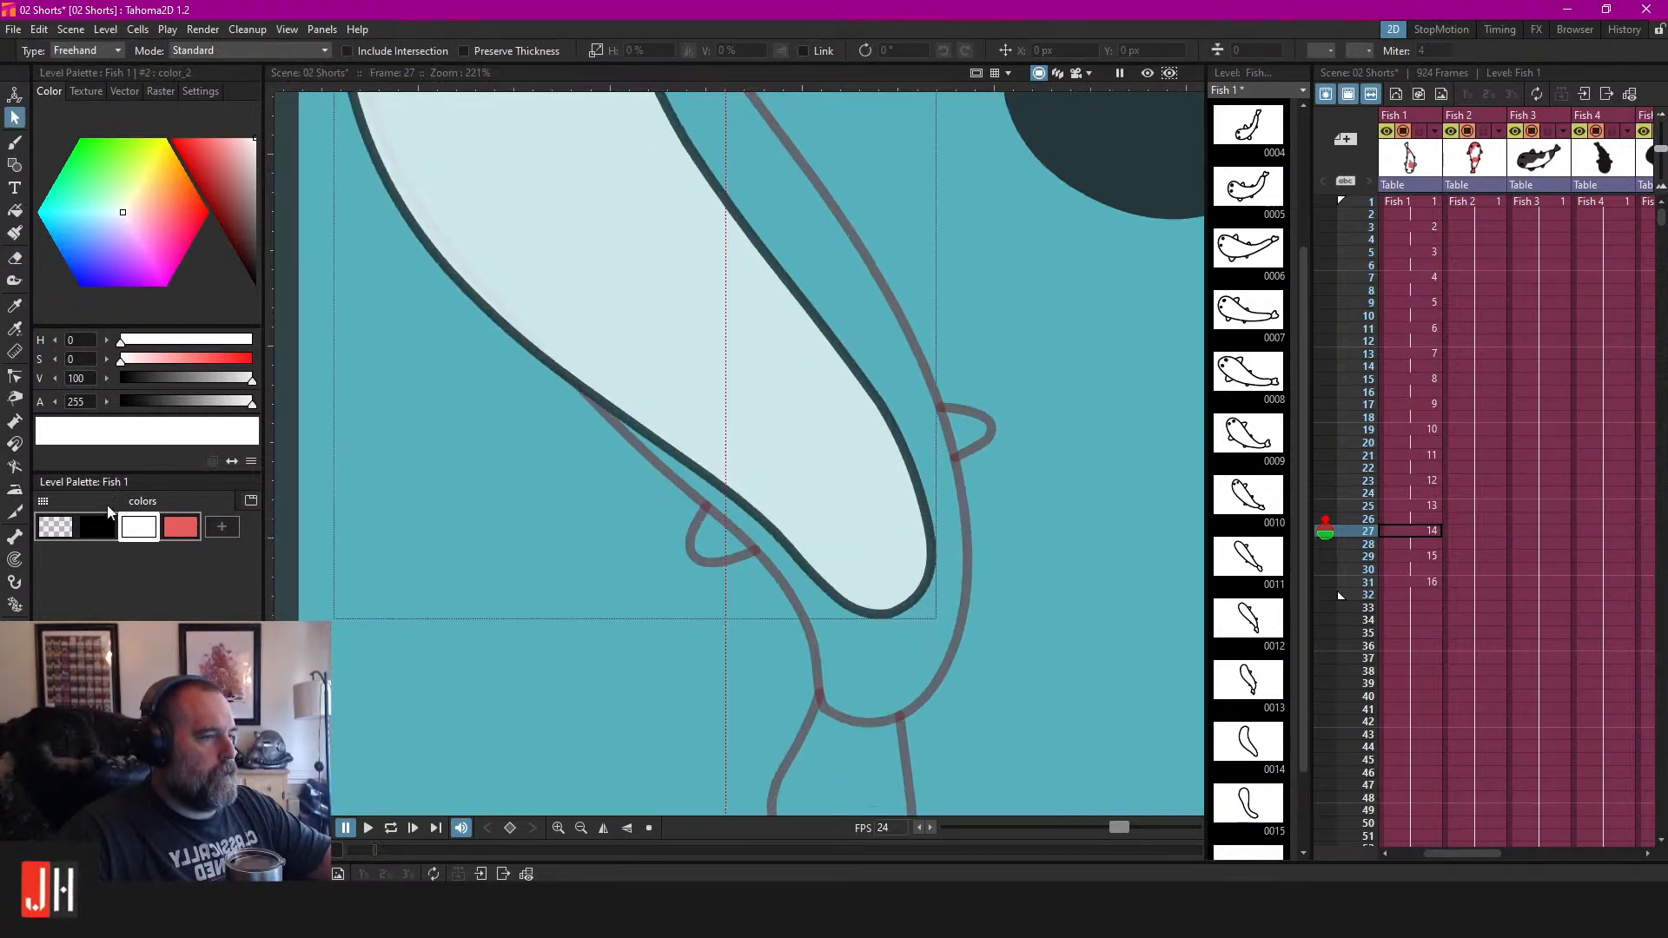
Draw the rear fin and the forked tail in black against the outside of the koi's body at frame 27.
key(b)
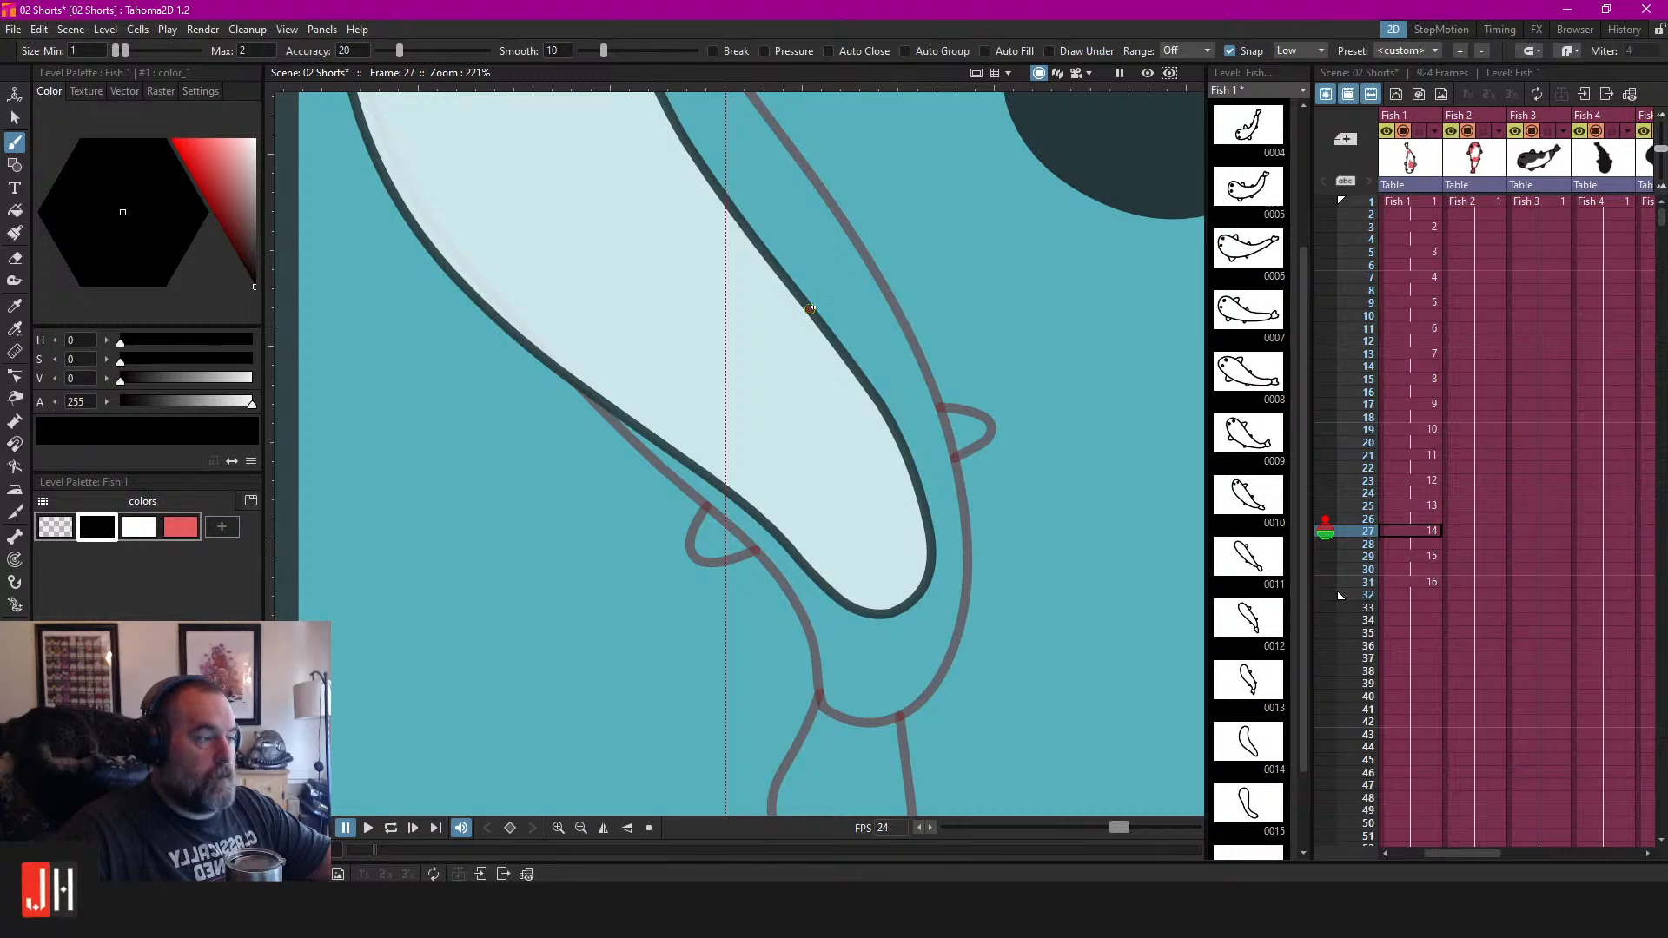
mouse_move(815, 316)
mouse_down()
mouse_move(879, 311)
mouse_move(860, 380)
mouse_up()
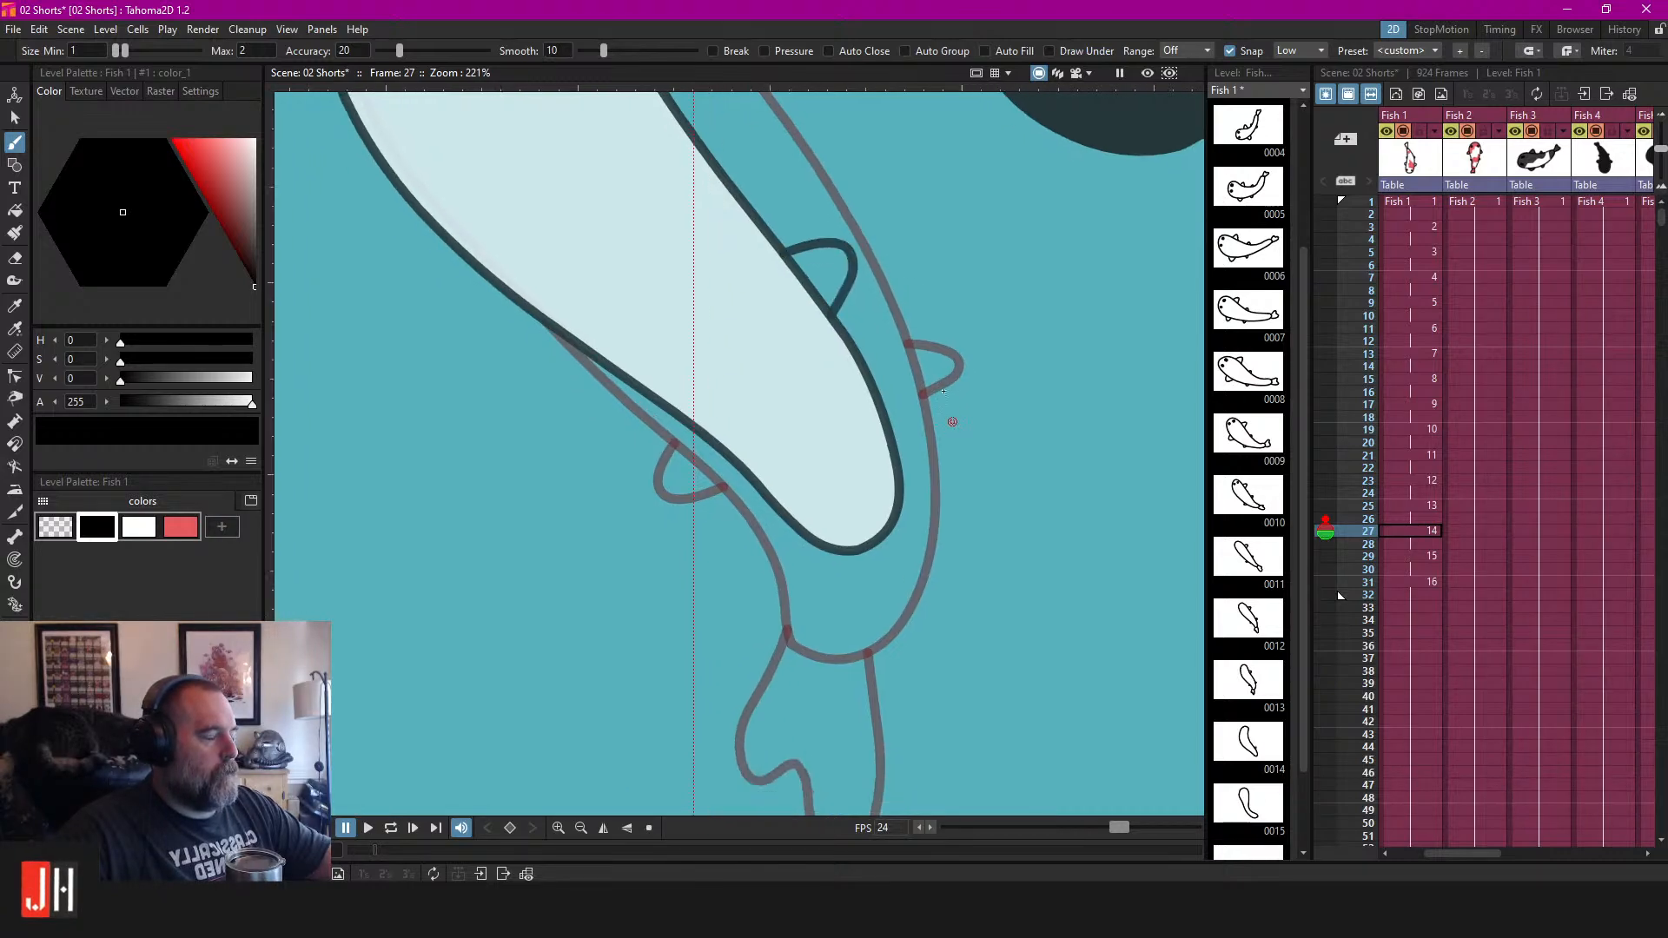
mouse_move(810, 500)
mouse_down()
mouse_move(838, 565)
mouse_move(849, 677)
mouse_move(884, 627)
mouse_move(961, 659)
mouse_move(1008, 587)
mouse_move(956, 516)
mouse_up()
Select the new tail and rear fin strokes together and delete them from the koi at frame 27.
click(139, 526)
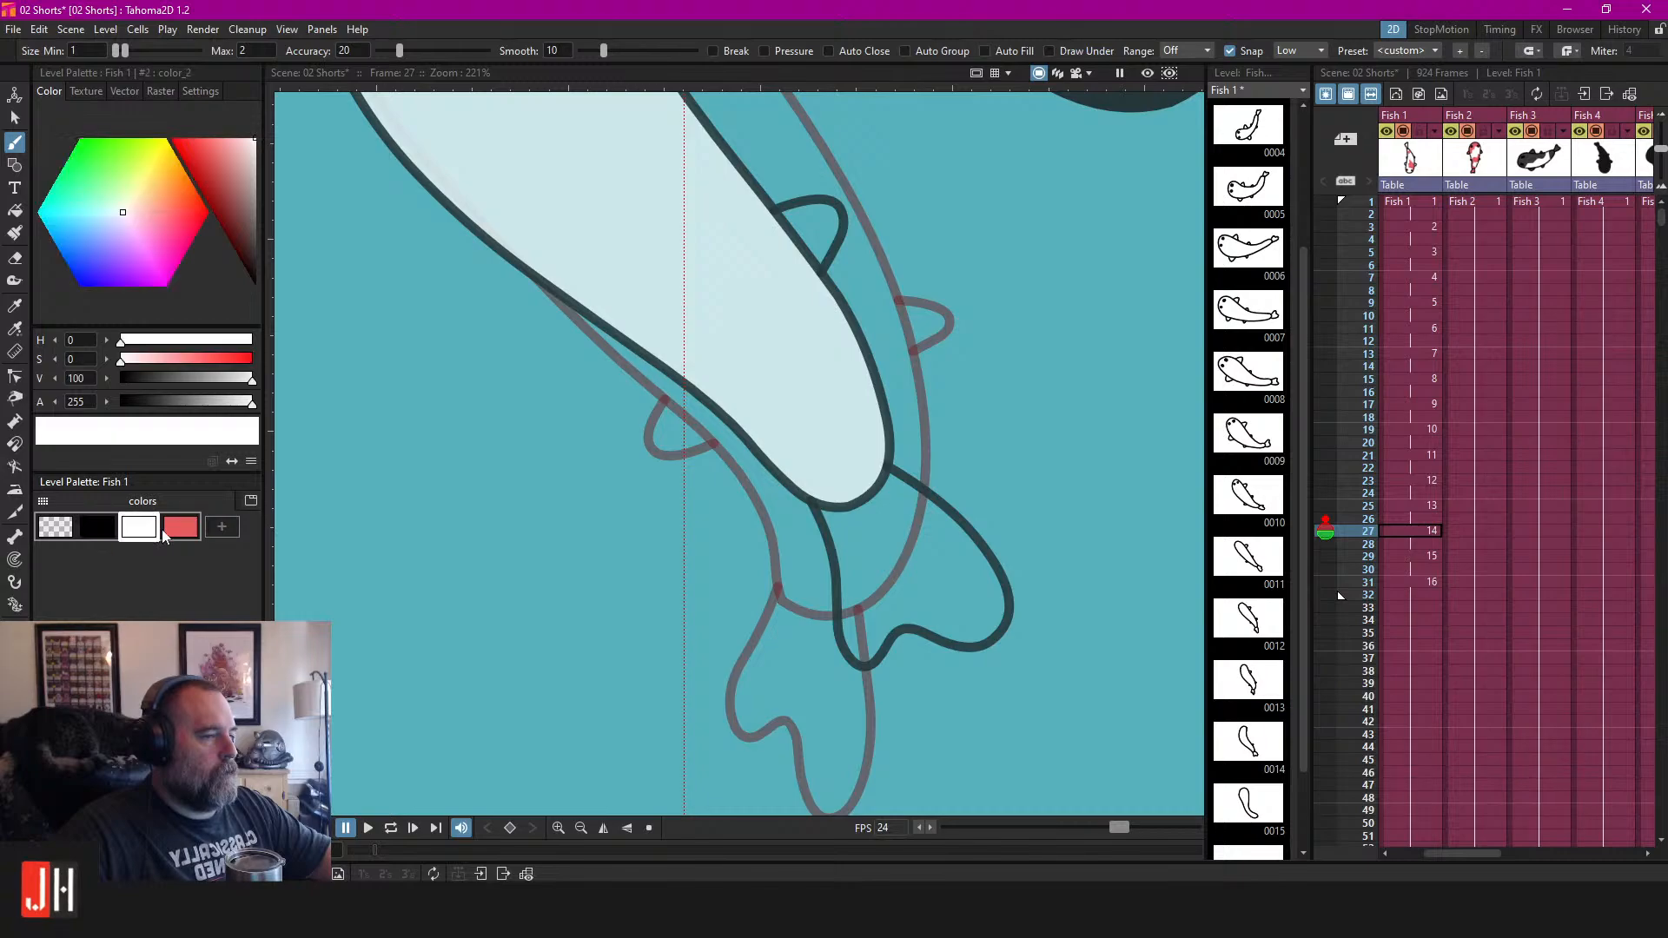
key(f)
key(s)
click(740, 181)
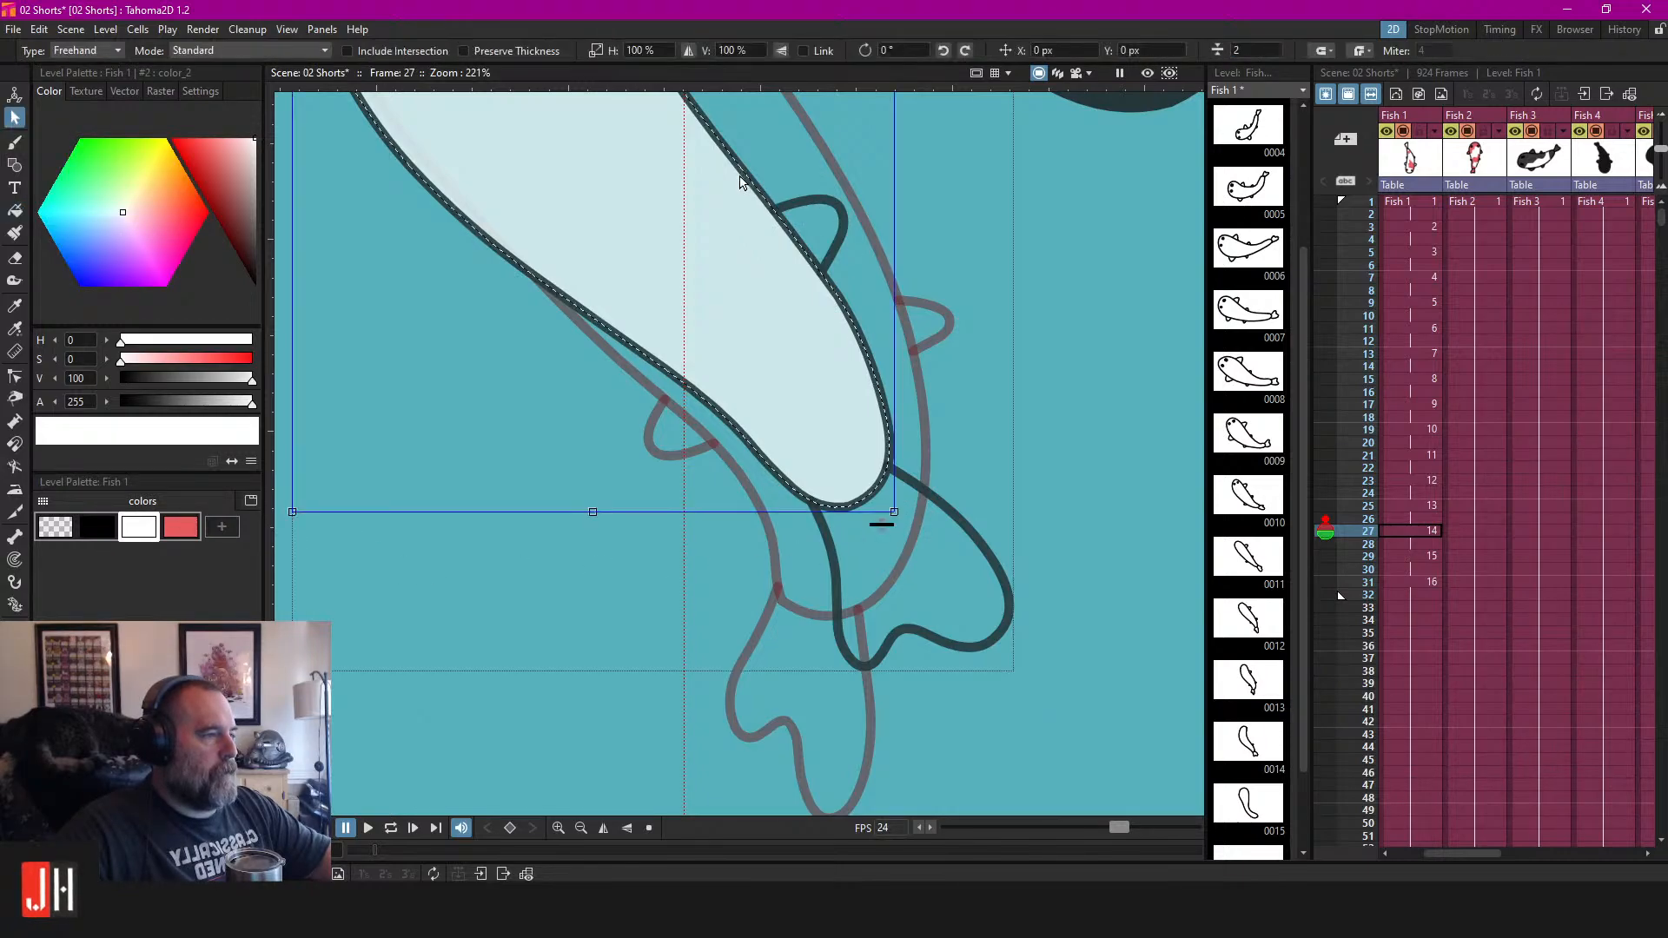
key(f)
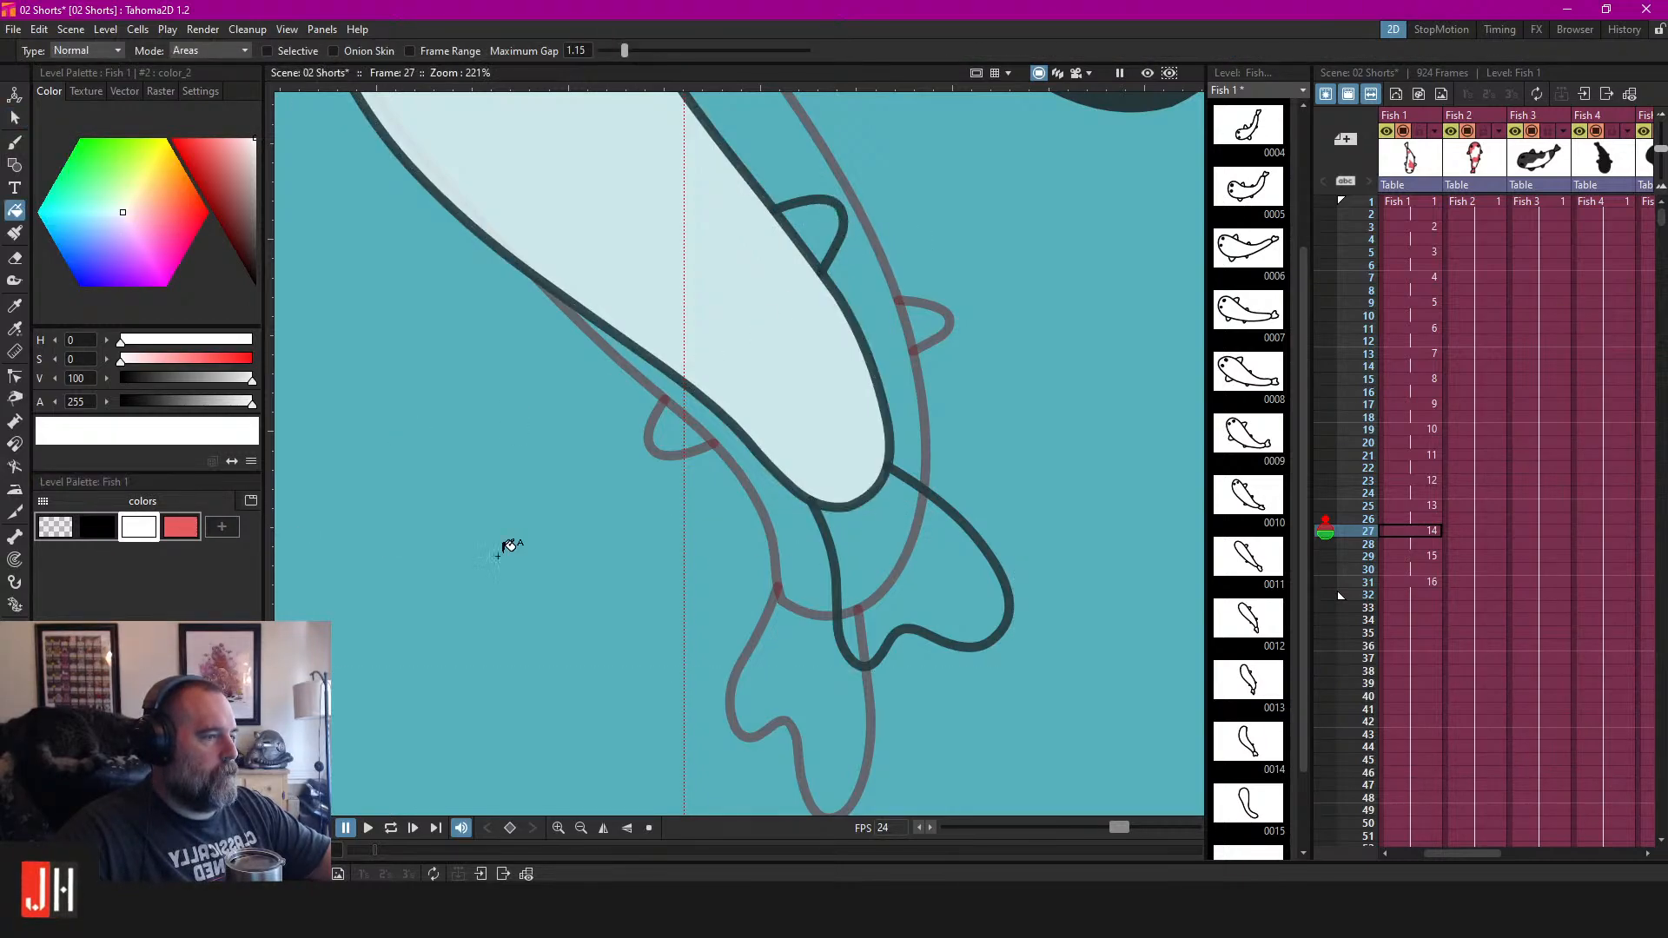
key(s)
click(945, 492)
shift+click(836, 234)
key(Delete)
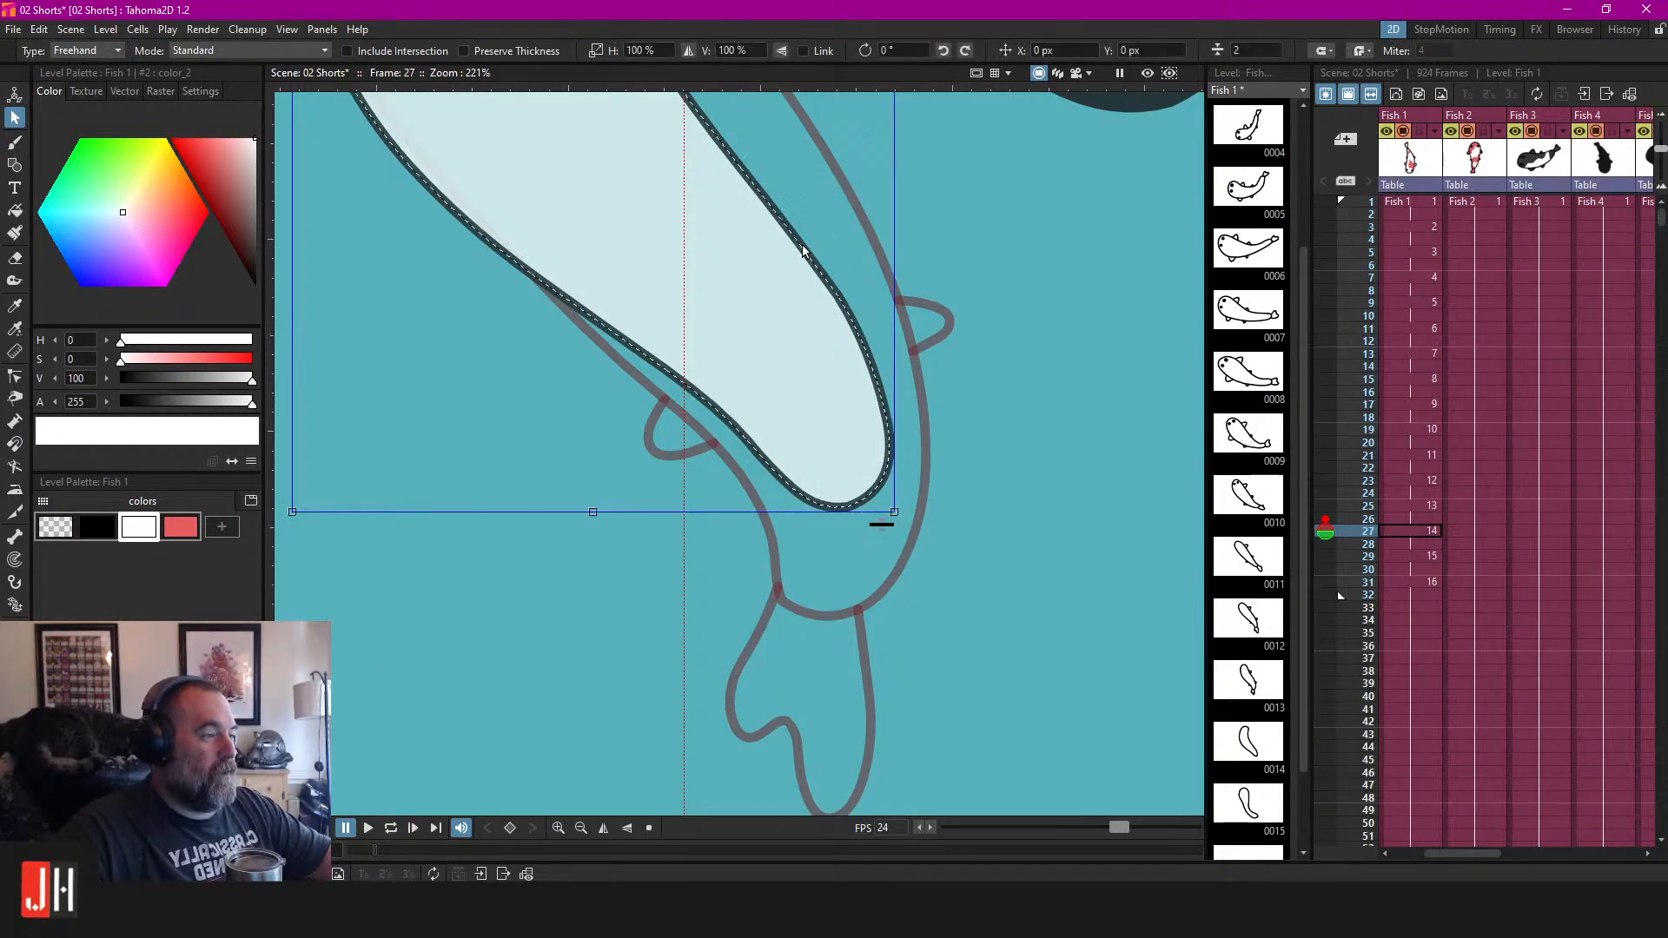
Try a smaller forked tail in black at the end of the koi's body at frame 27.
click(97, 527)
key(b)
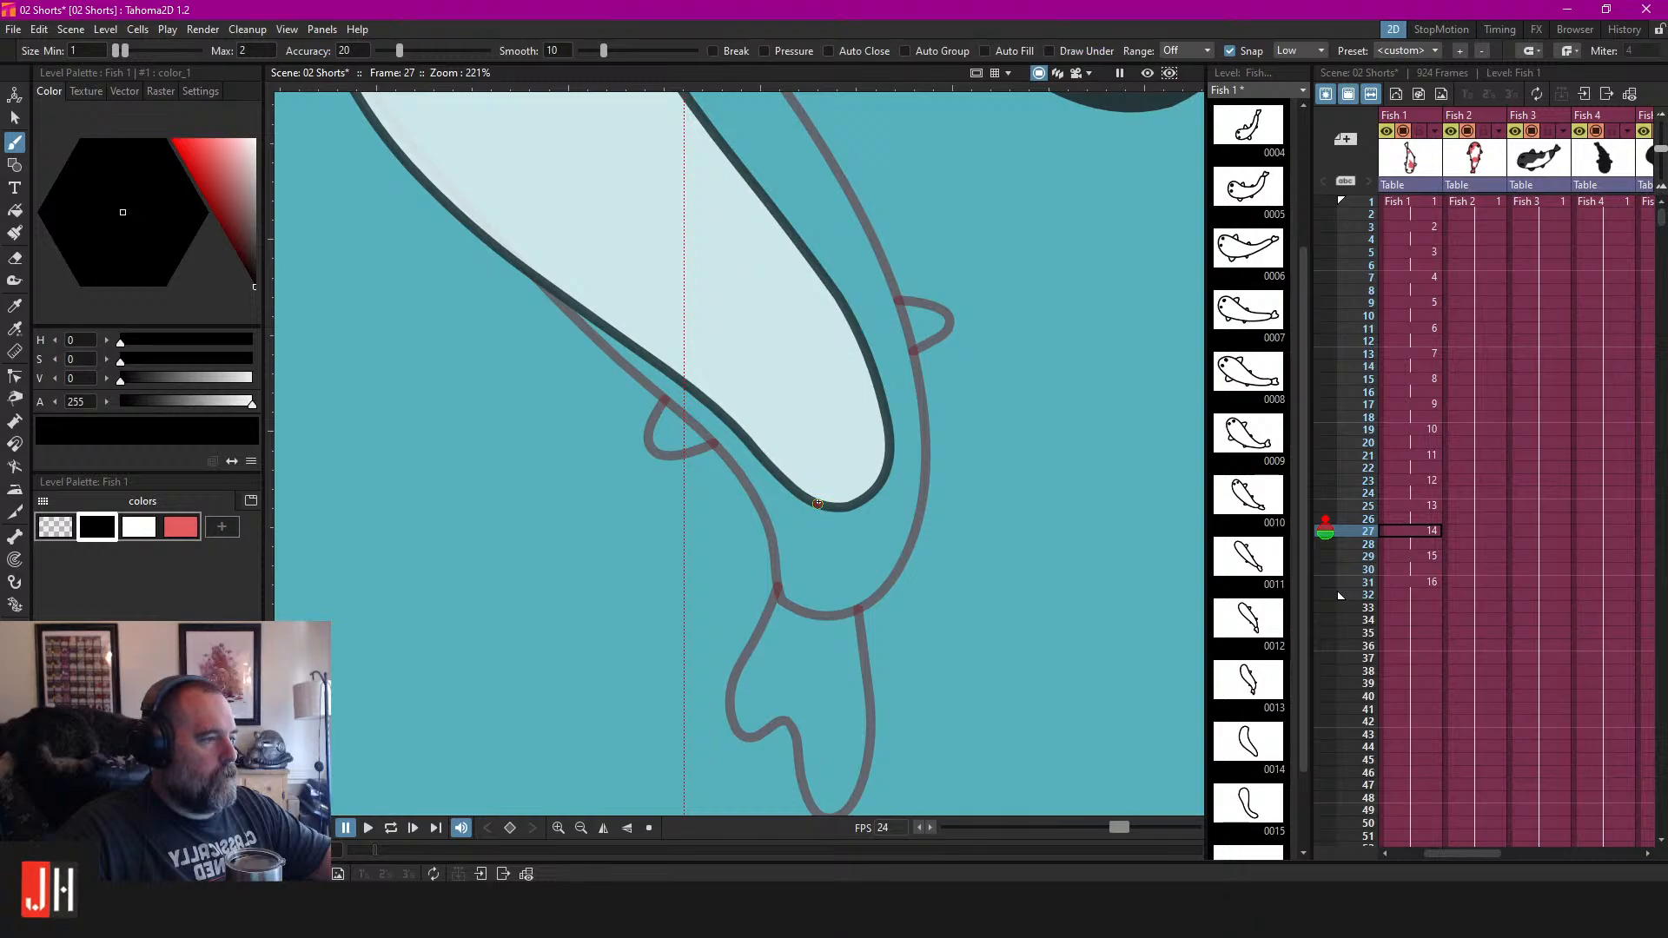
mouse_move(838, 616)
mouse_down()
mouse_move(891, 595)
mouse_move(962, 618)
mouse_move(964, 543)
mouse_move(890, 465)
mouse_up()
scroll(866, 509, down, 2)
click(139, 527)
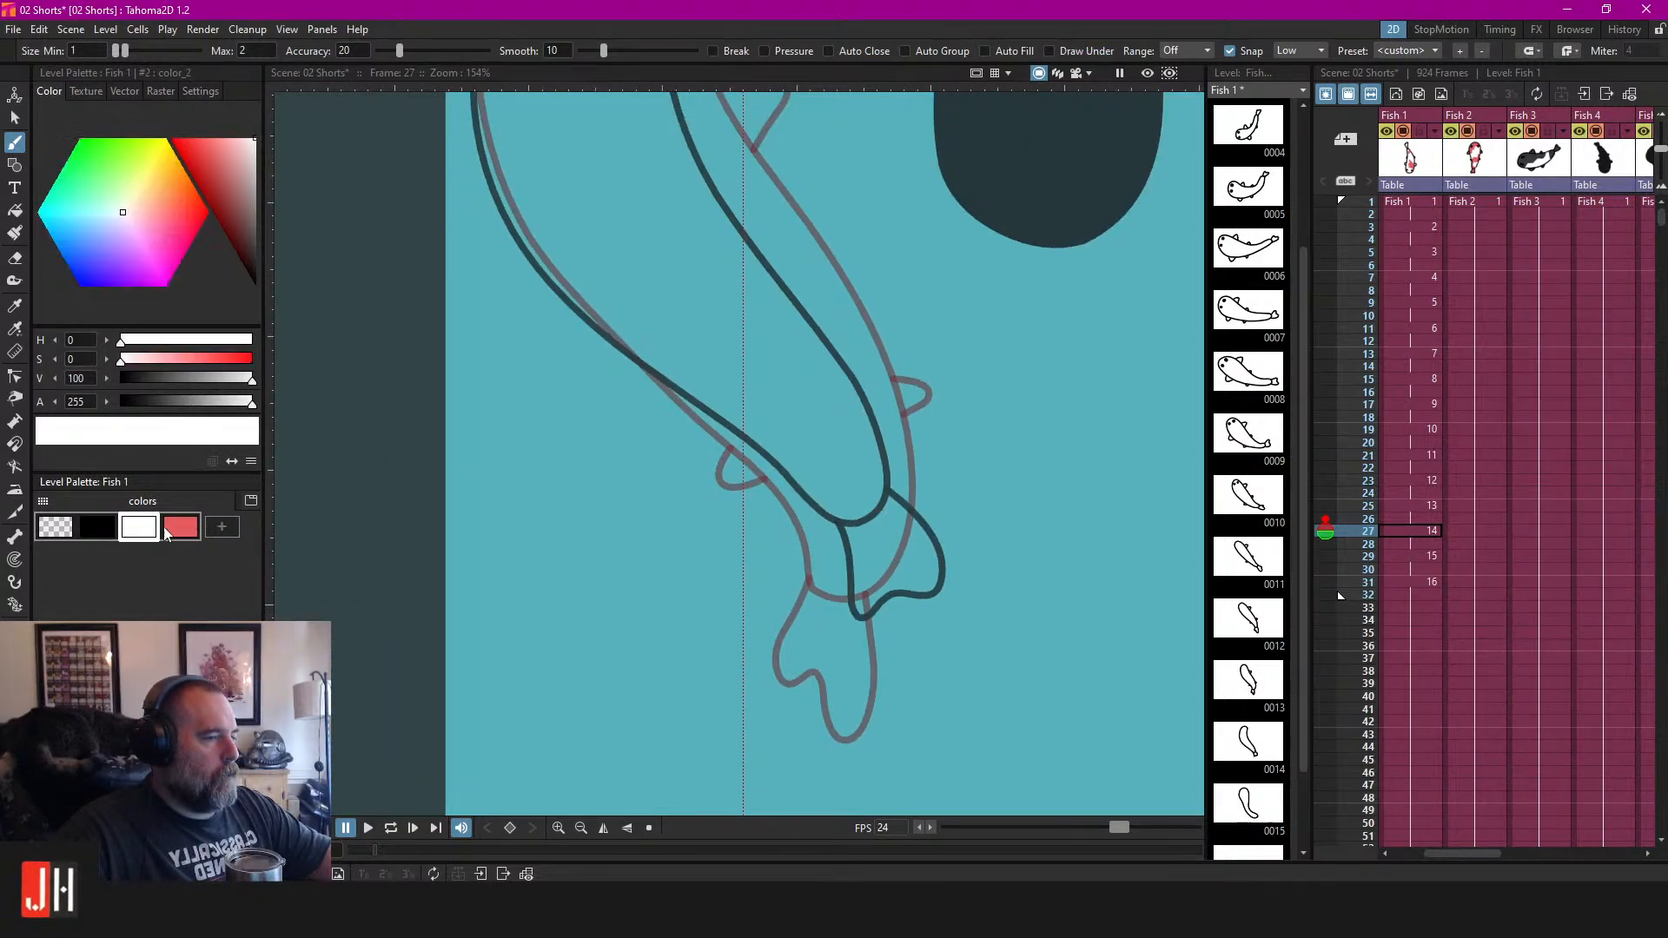
key(f)
Delete the entire koi drawing at frame 27, including its body outline and tail.
scroll(770, 376, down, 3)
key(s)
mouse_move(864, 374)
mouse_down()
mouse_move(734, 94)
mouse_move(997, 511)
mouse_up()
key(Delete)
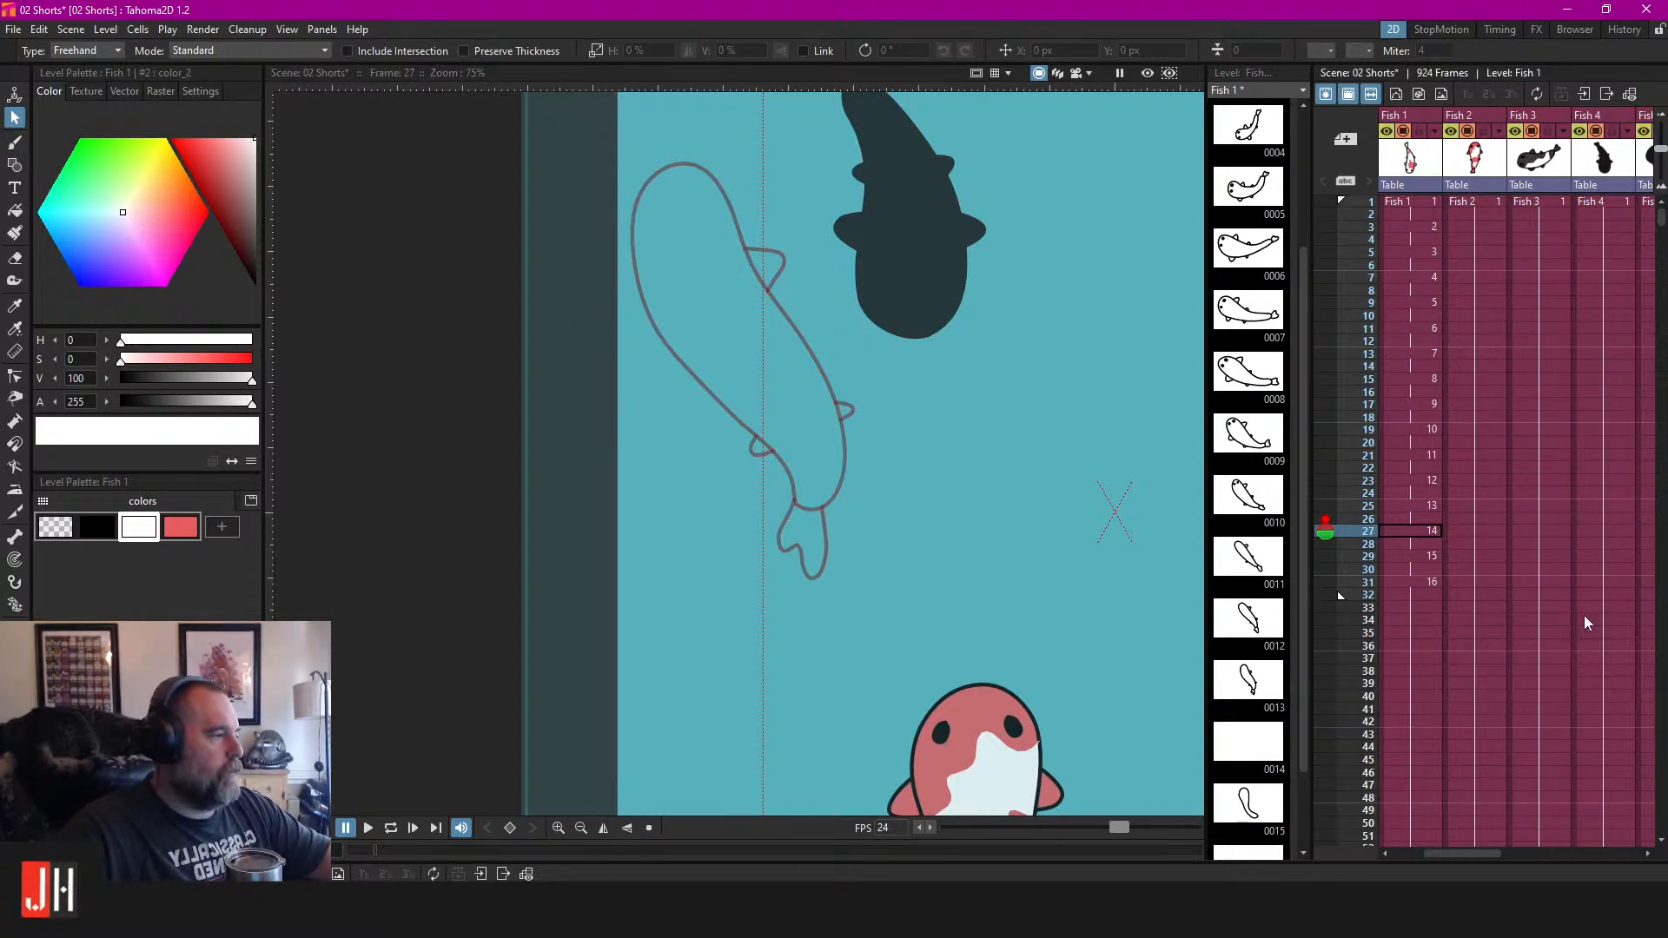
Compare the koi's poses at frames 29 and 25 with the onion-skinned outline at frame 27.
click(1421, 558)
scroll(867, 436, up, 3)
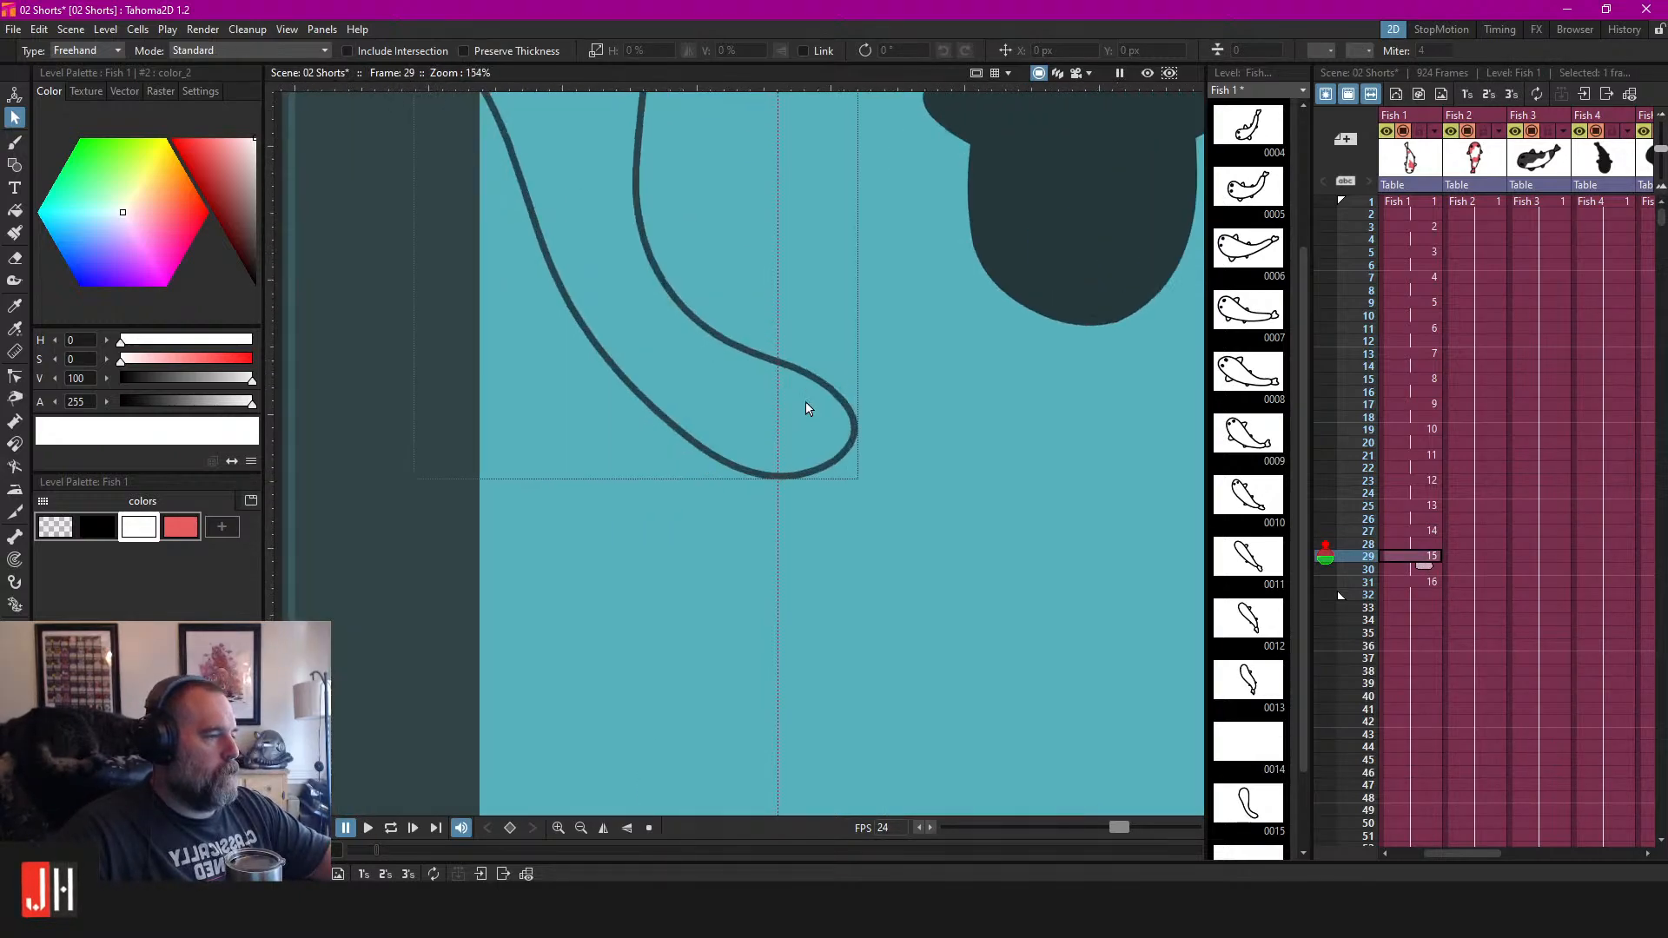
click(1420, 531)
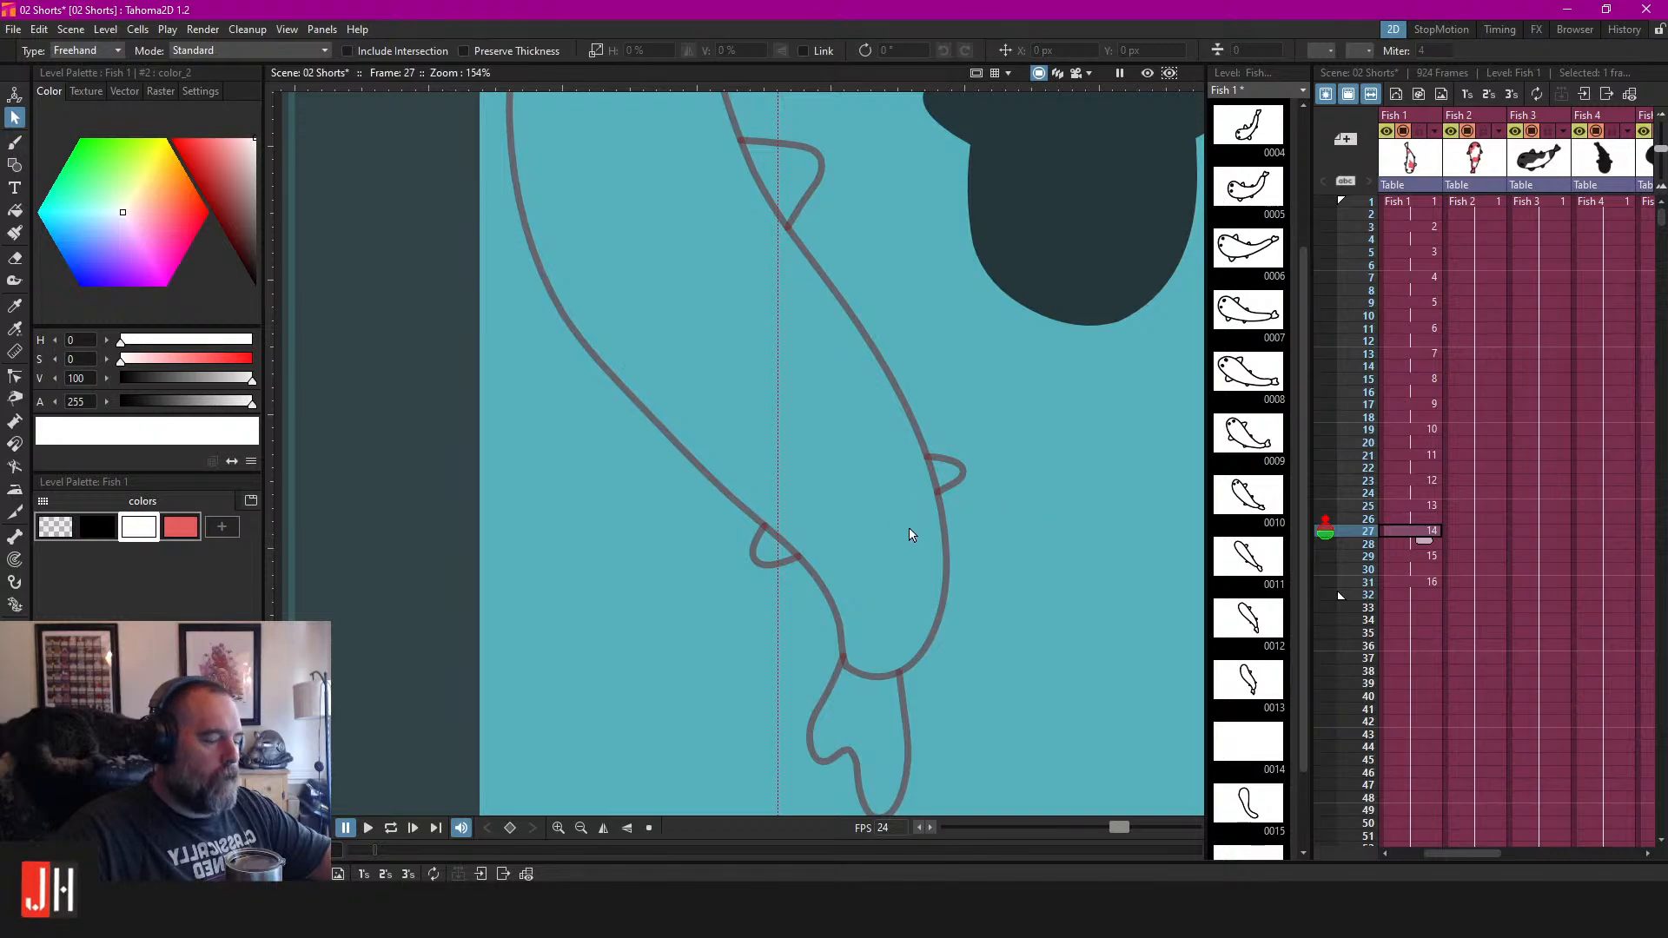
click(96, 527)
key(b)
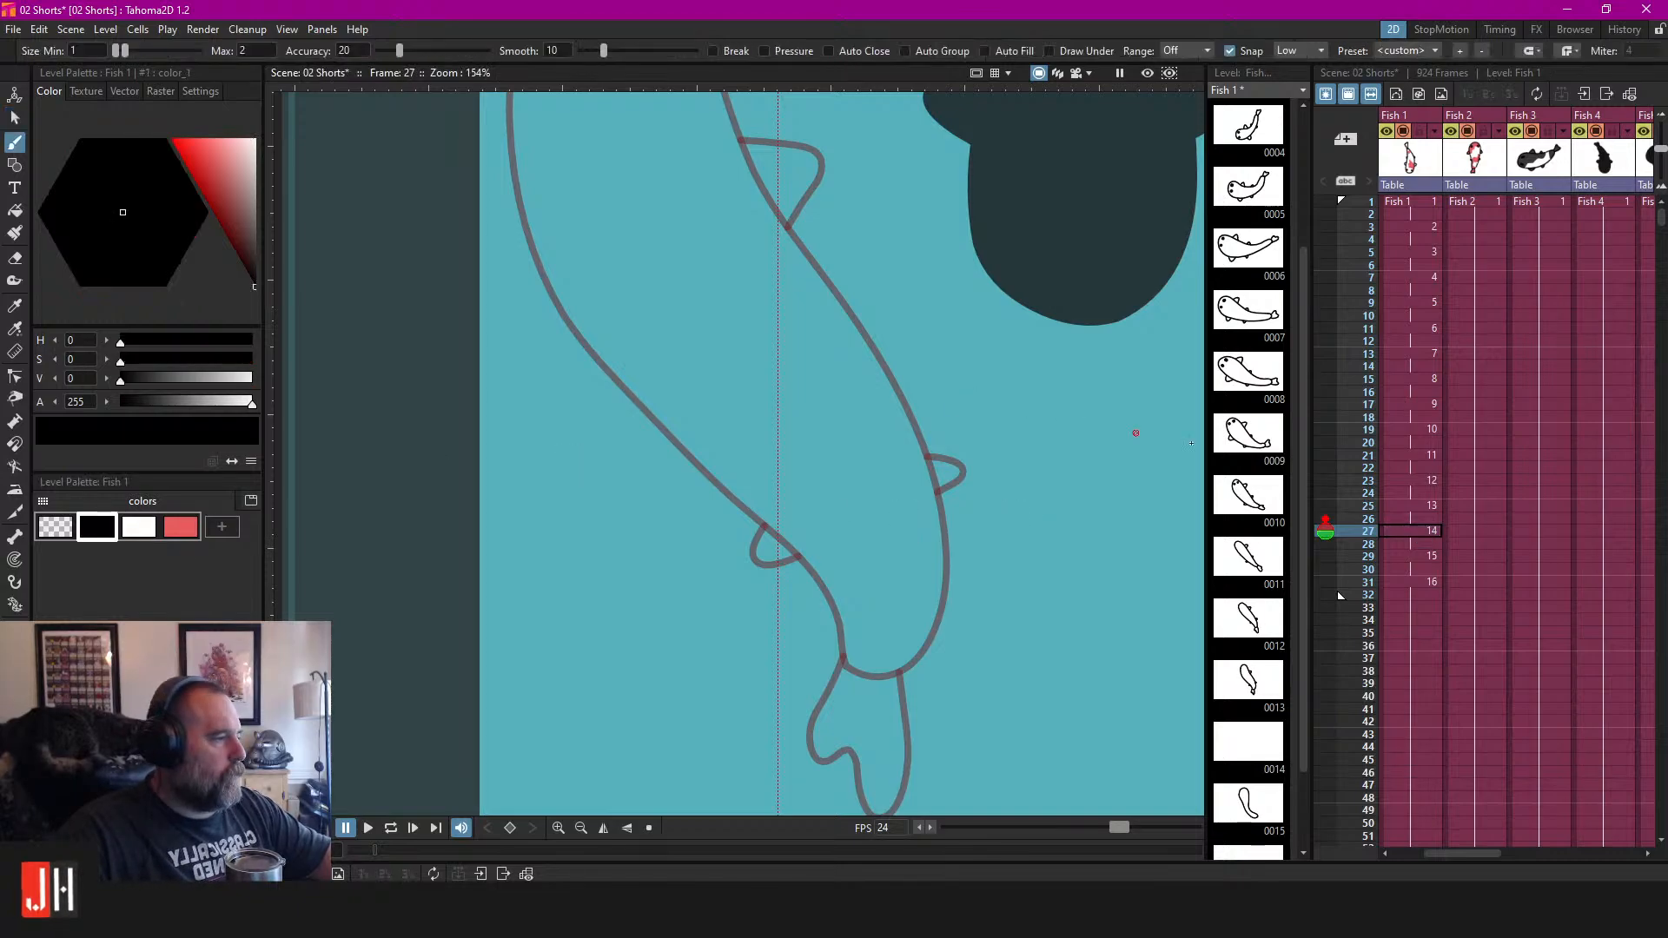
click(1426, 508)
scroll(838, 439, down, 5)
scroll(895, 434, up, 3)
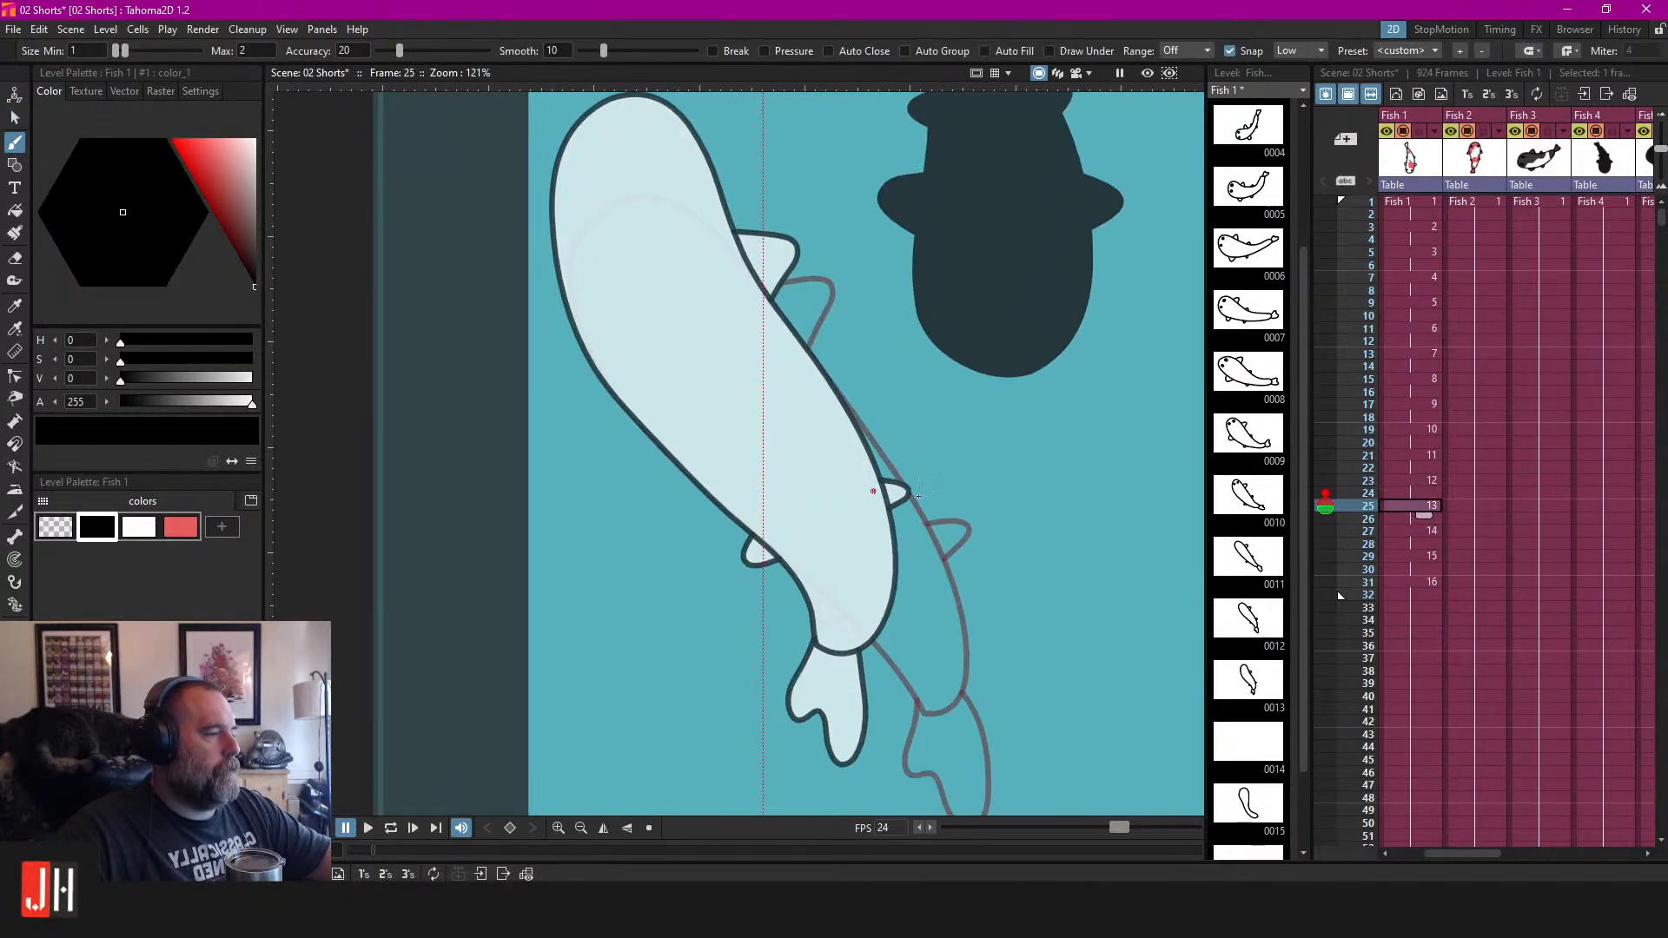
click(1427, 533)
scroll(761, 519, up, 1)
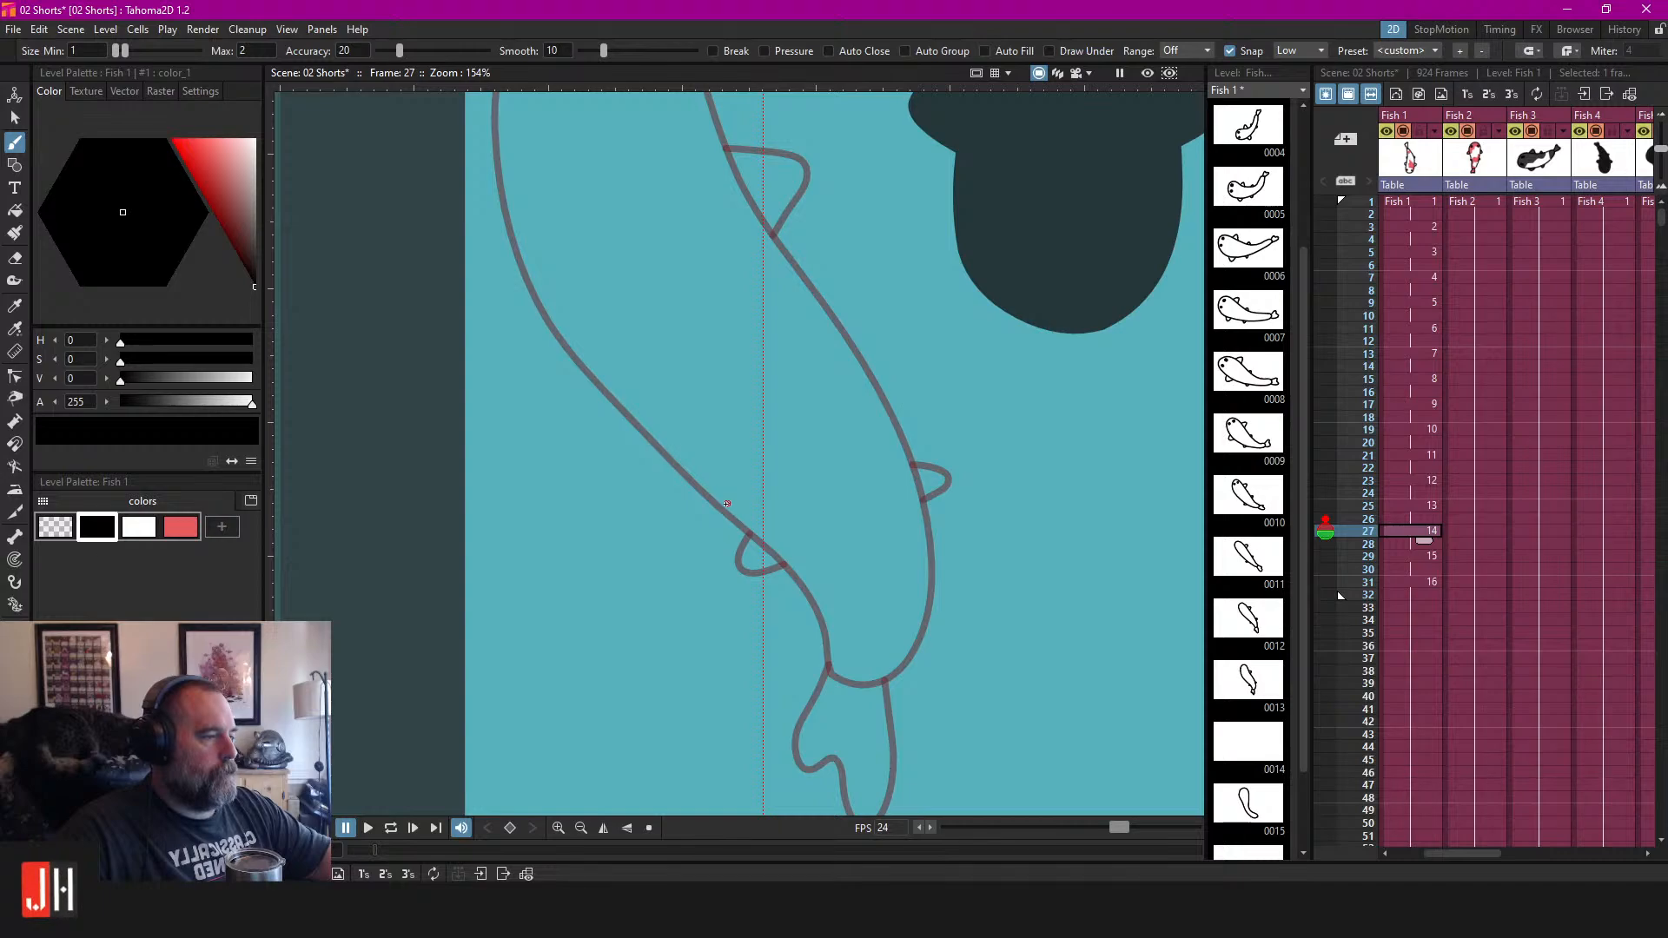
scroll(690, 472, down, 4)
scroll(737, 266, up, 2)
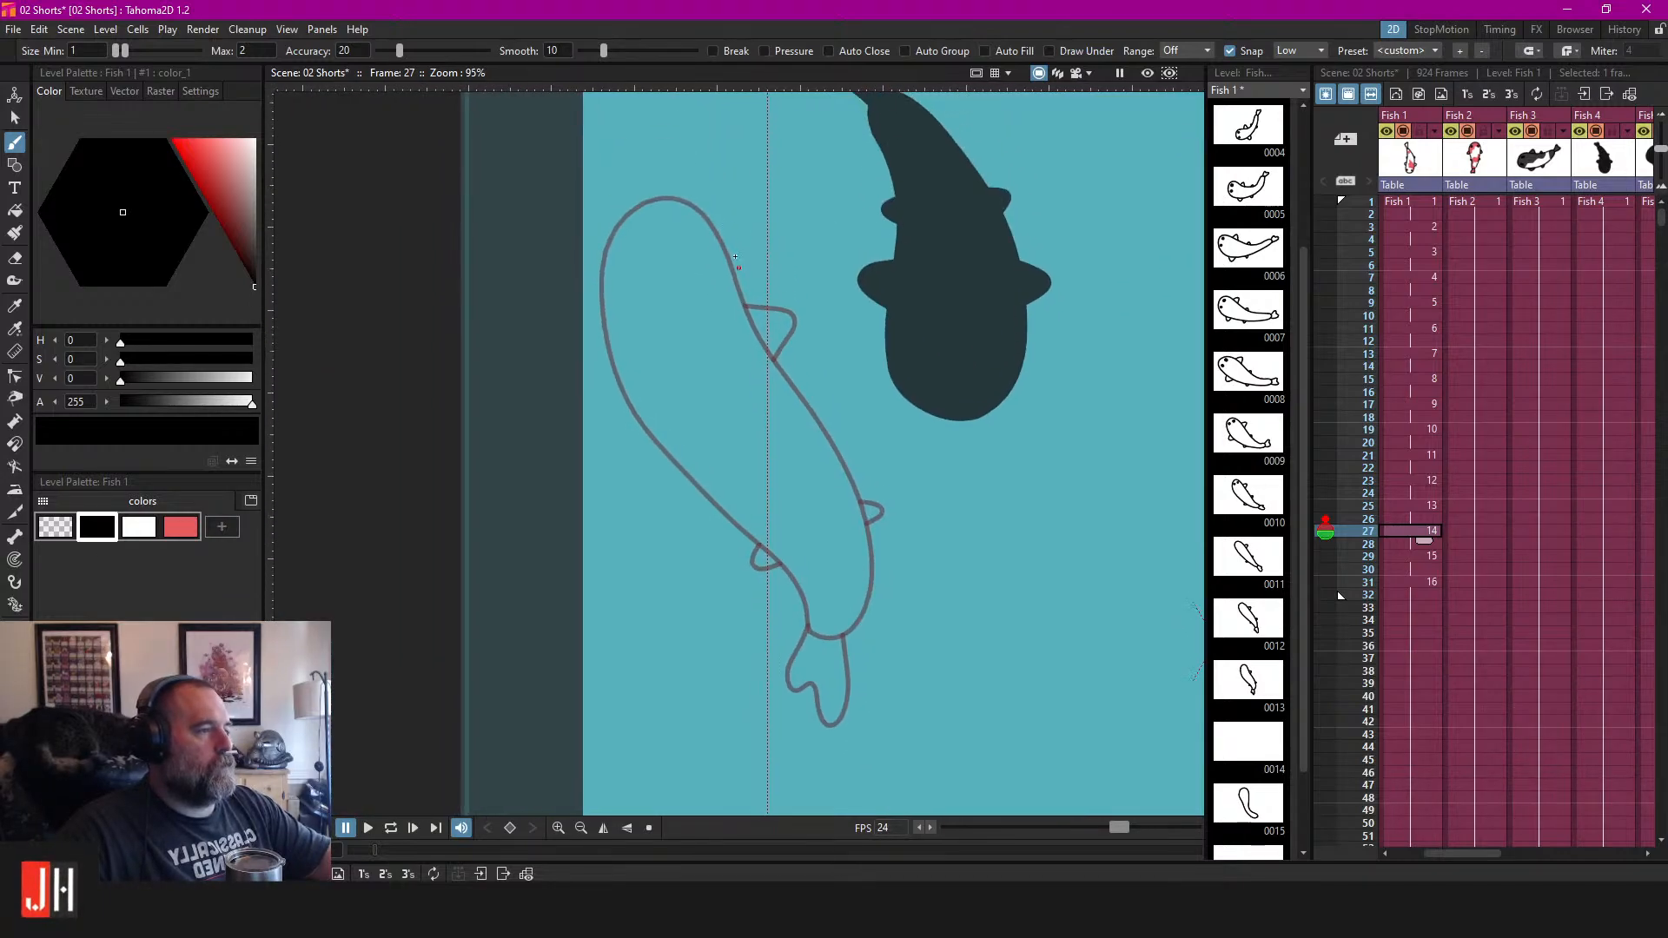
Draw a new closed body outline in black for the koi at frame 27, bending away from the previous frame's pose.
key(ctrl+z)
drag(669, 145, 634, 149)
key(ctrl+z)
drag(726, 185, 638, 157)
mouse_move(607, 210)
mouse_down()
mouse_move(596, 296)
mouse_move(616, 374)
mouse_up()
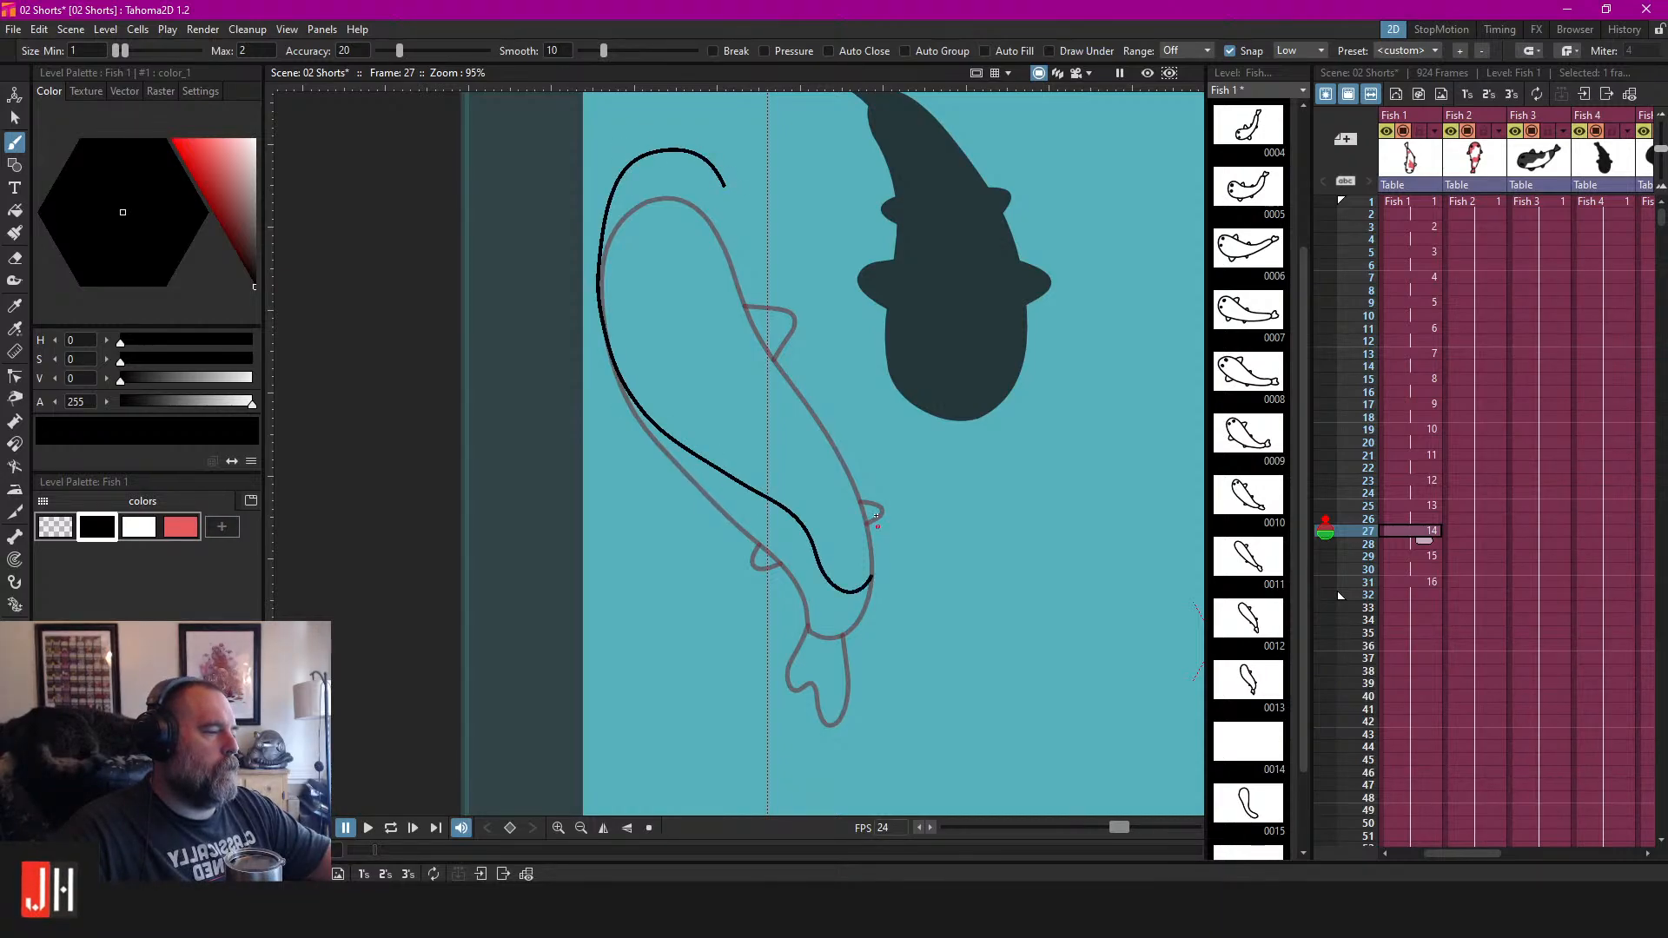
drag(807, 409, 733, 293)
drag(725, 193, 724, 185)
Shift the koi's new body outline slightly to the left at frame 27.
key(s)
click(845, 458)
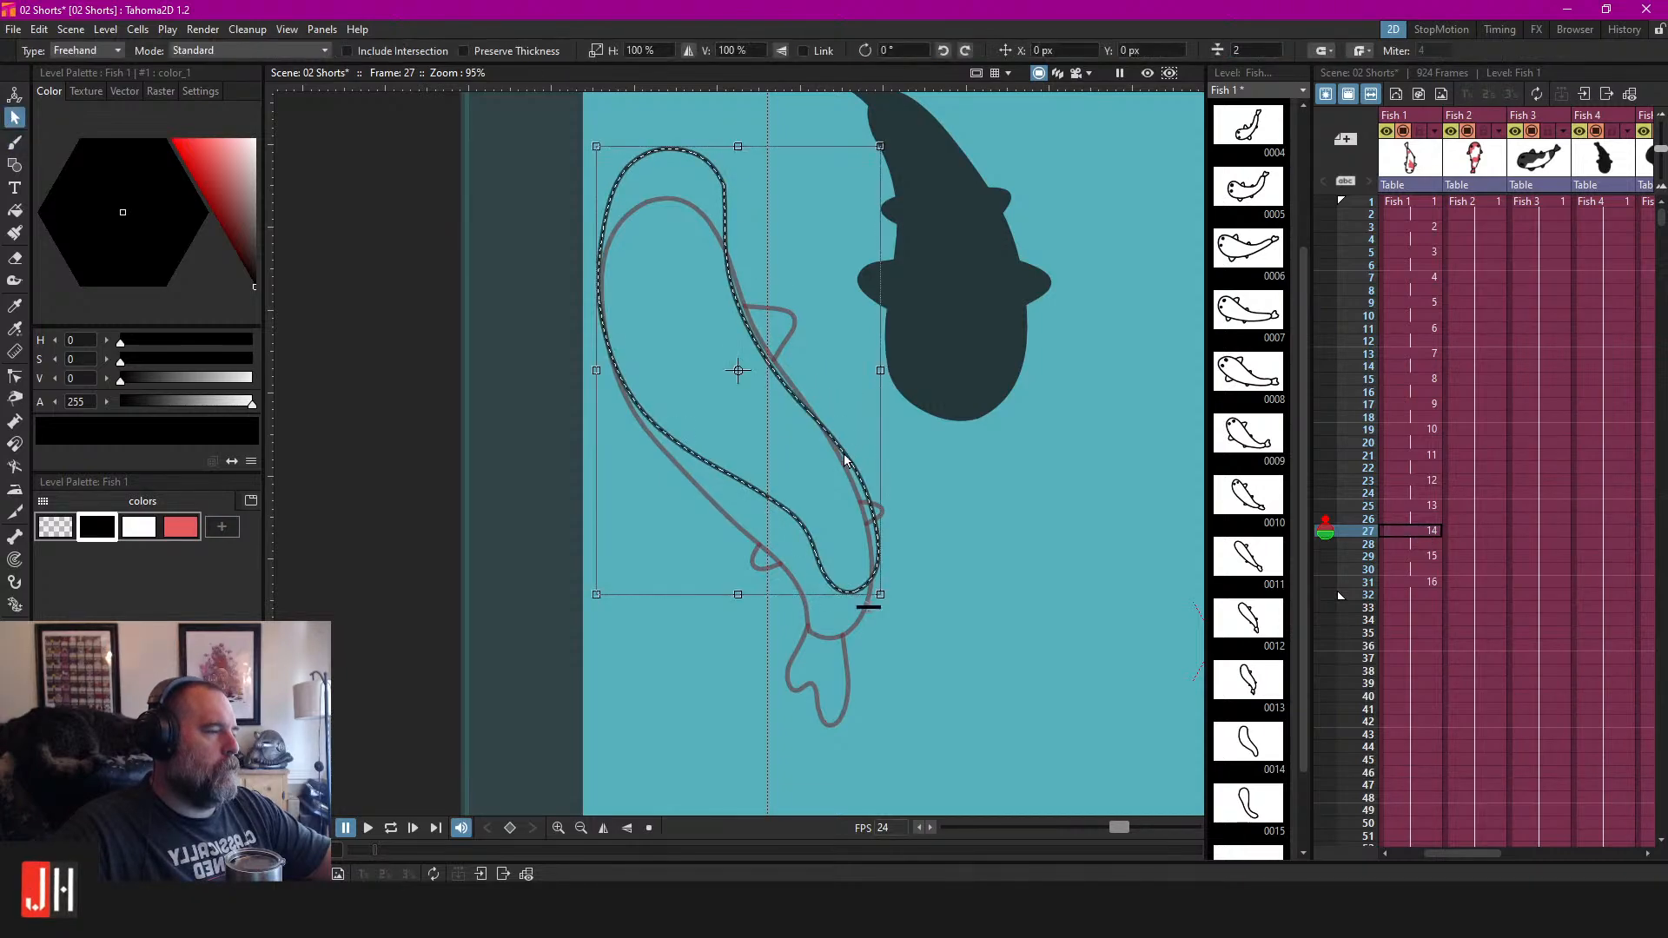
drag(842, 458, 829, 461)
click(902, 483)
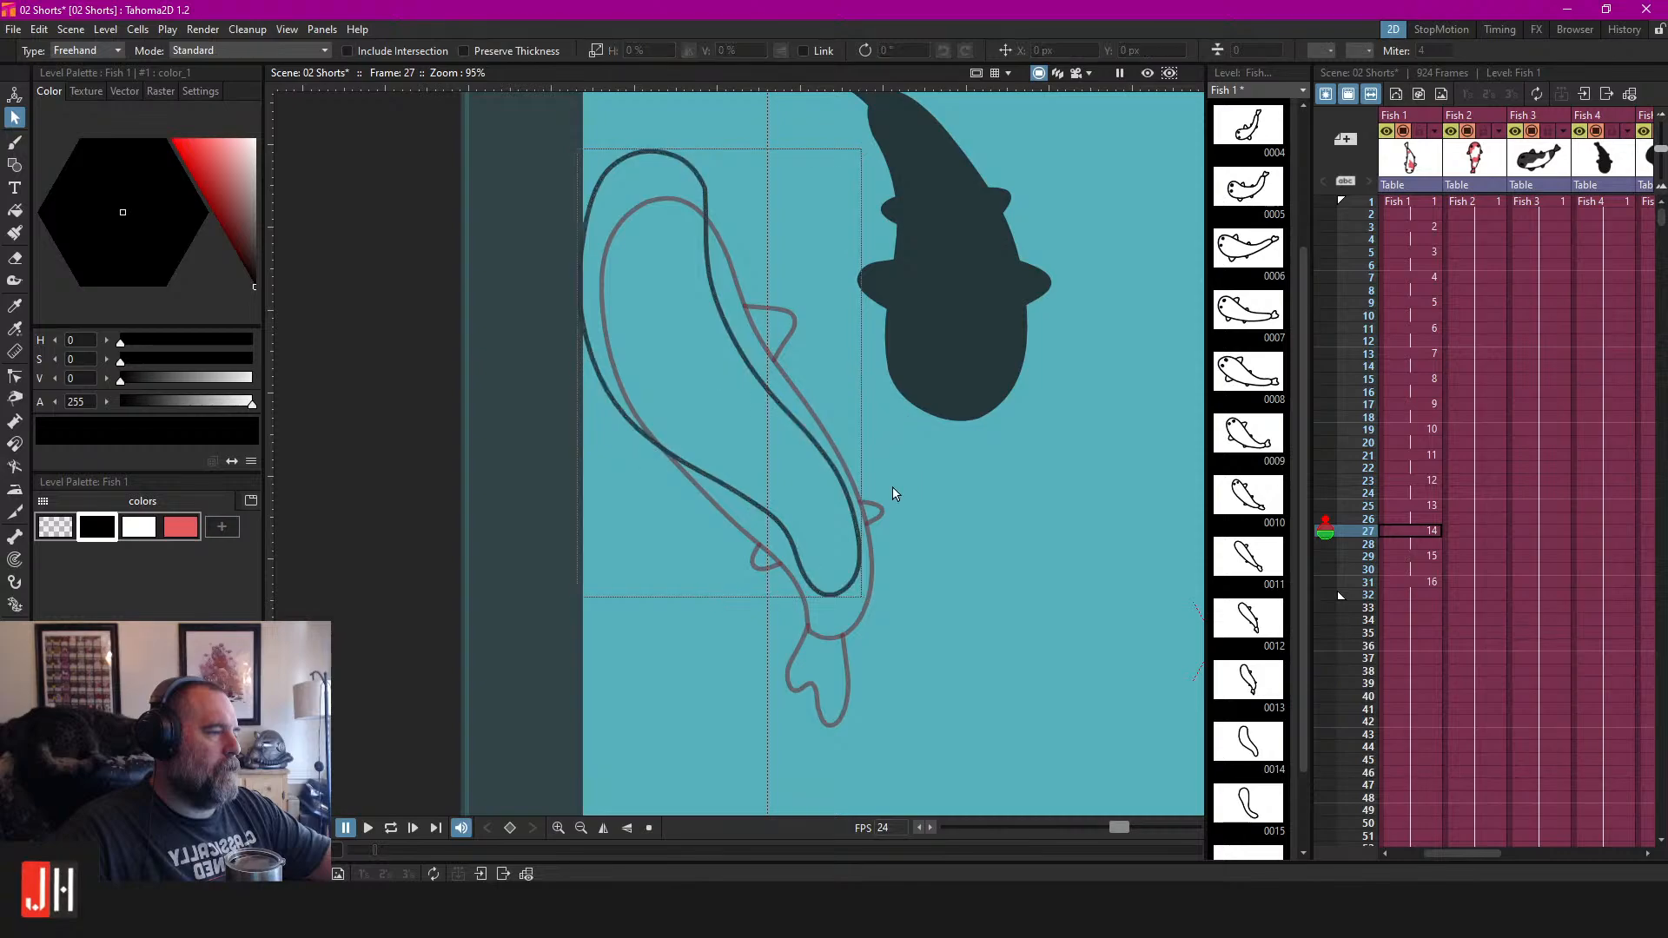
Draw two small rear fins in black, one across each edge of the koi's body at frame 27.
scroll(902, 488, up, 3)
key(b)
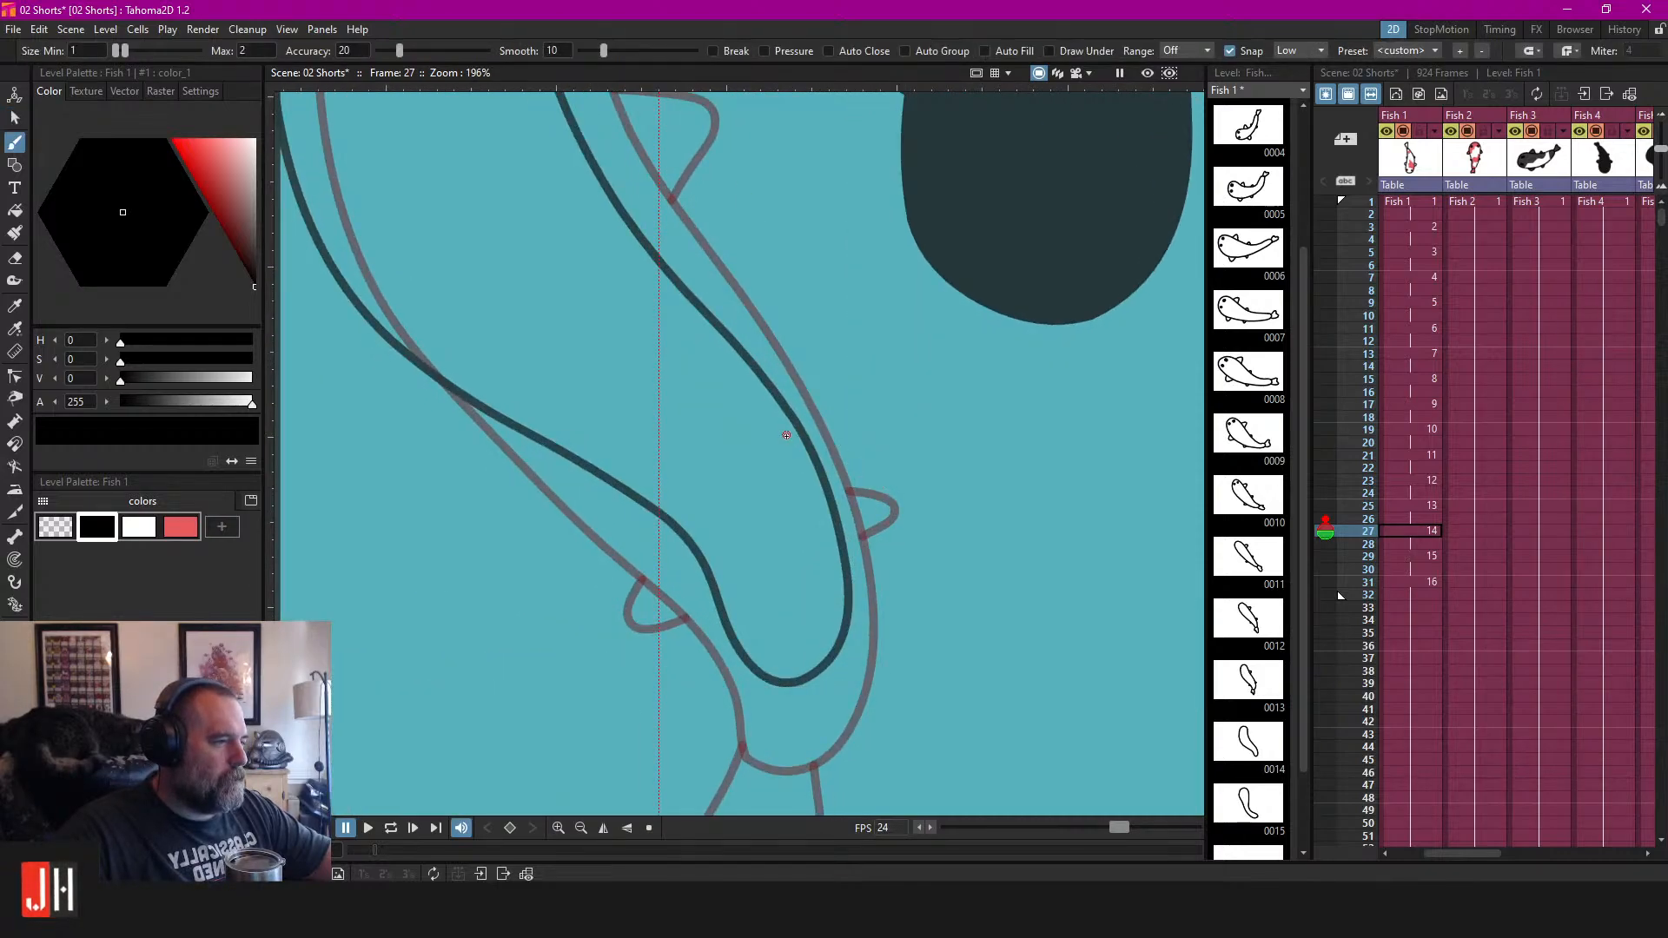
drag(840, 428, 809, 510)
scroll(781, 486, up, 1)
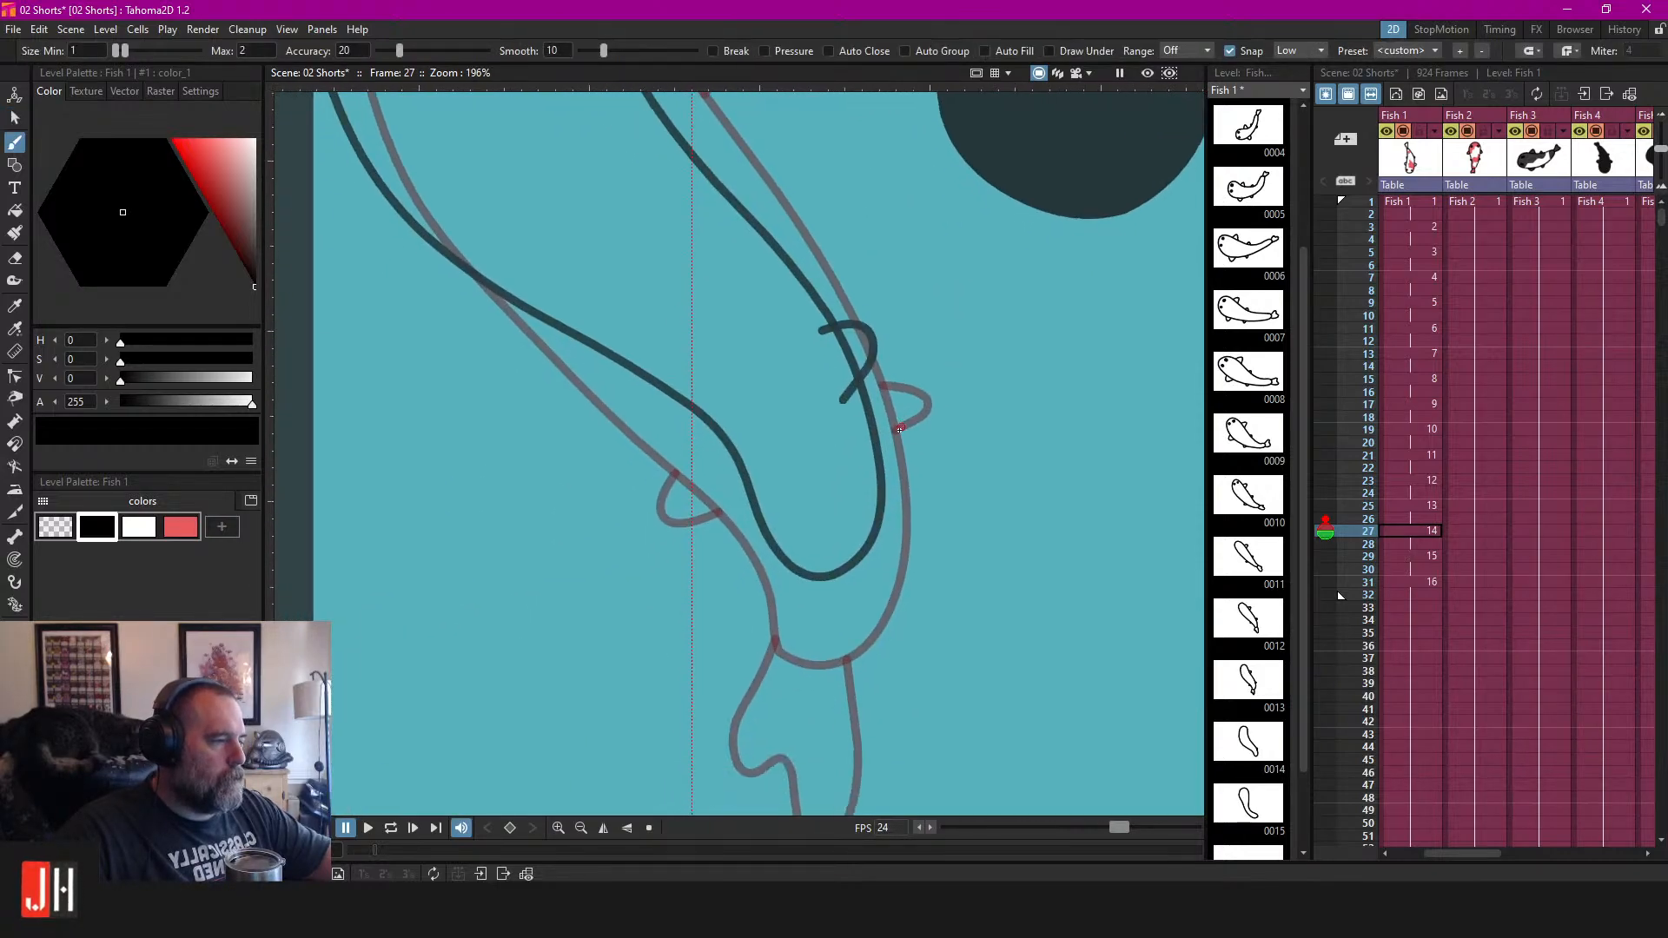
scroll(735, 454, up, 1)
key(ctrl+z)
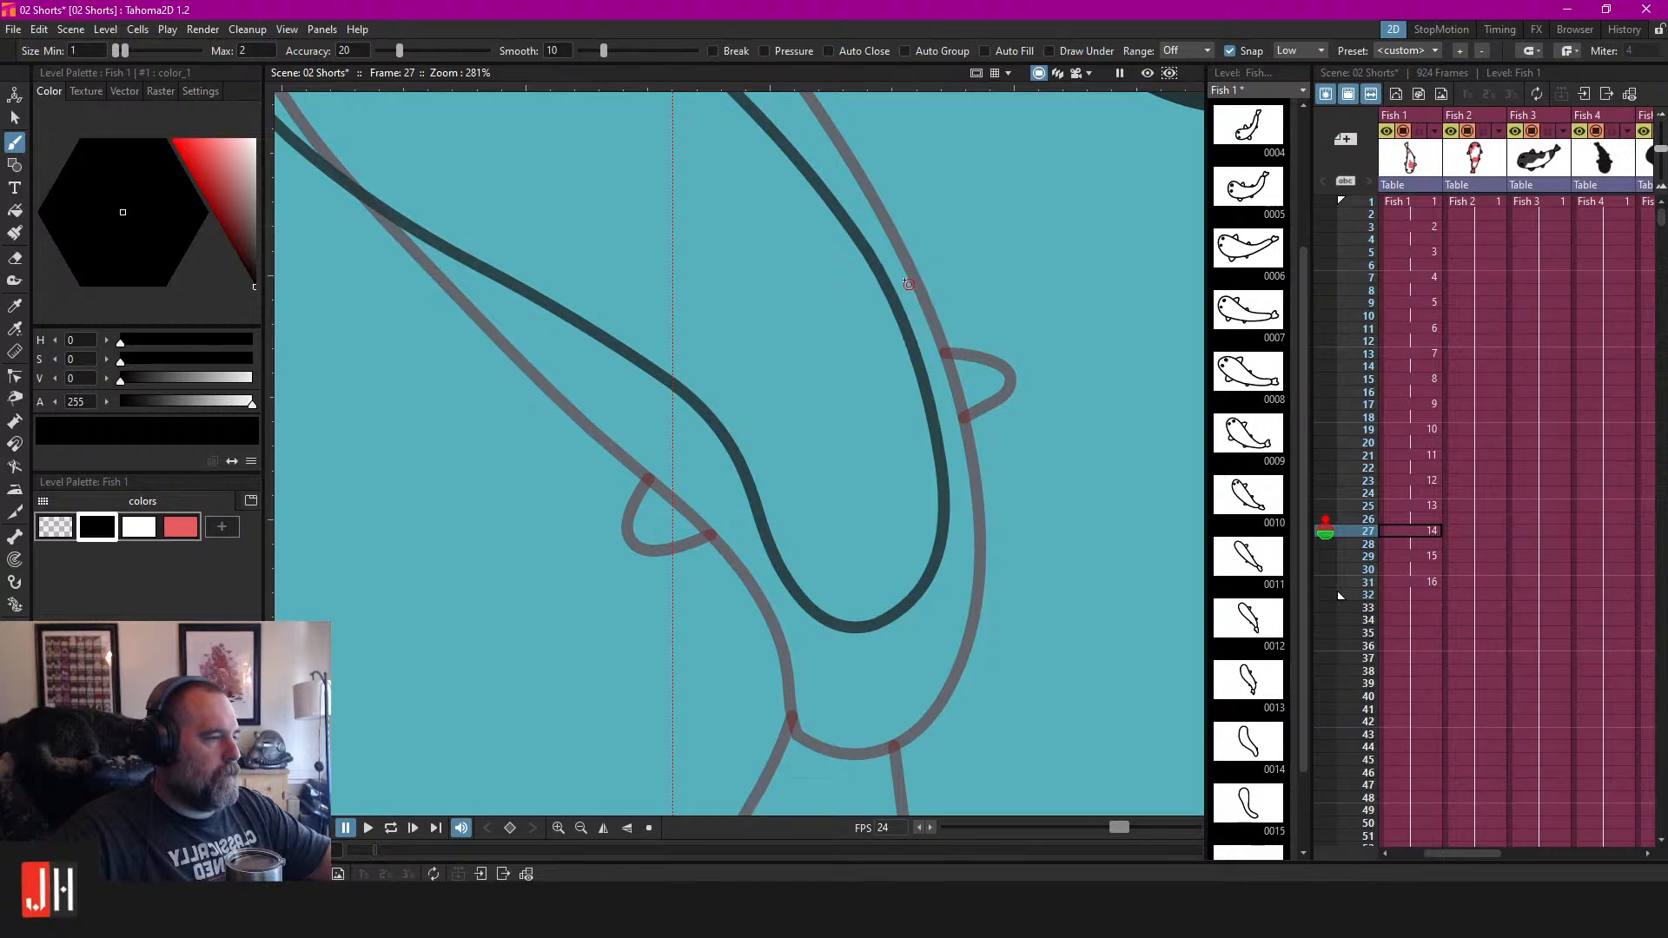
drag(910, 320, 874, 372)
key(ctrl+z)
mouse_move(851, 283)
mouse_down()
mouse_move(965, 278)
mouse_move(885, 379)
mouse_up()
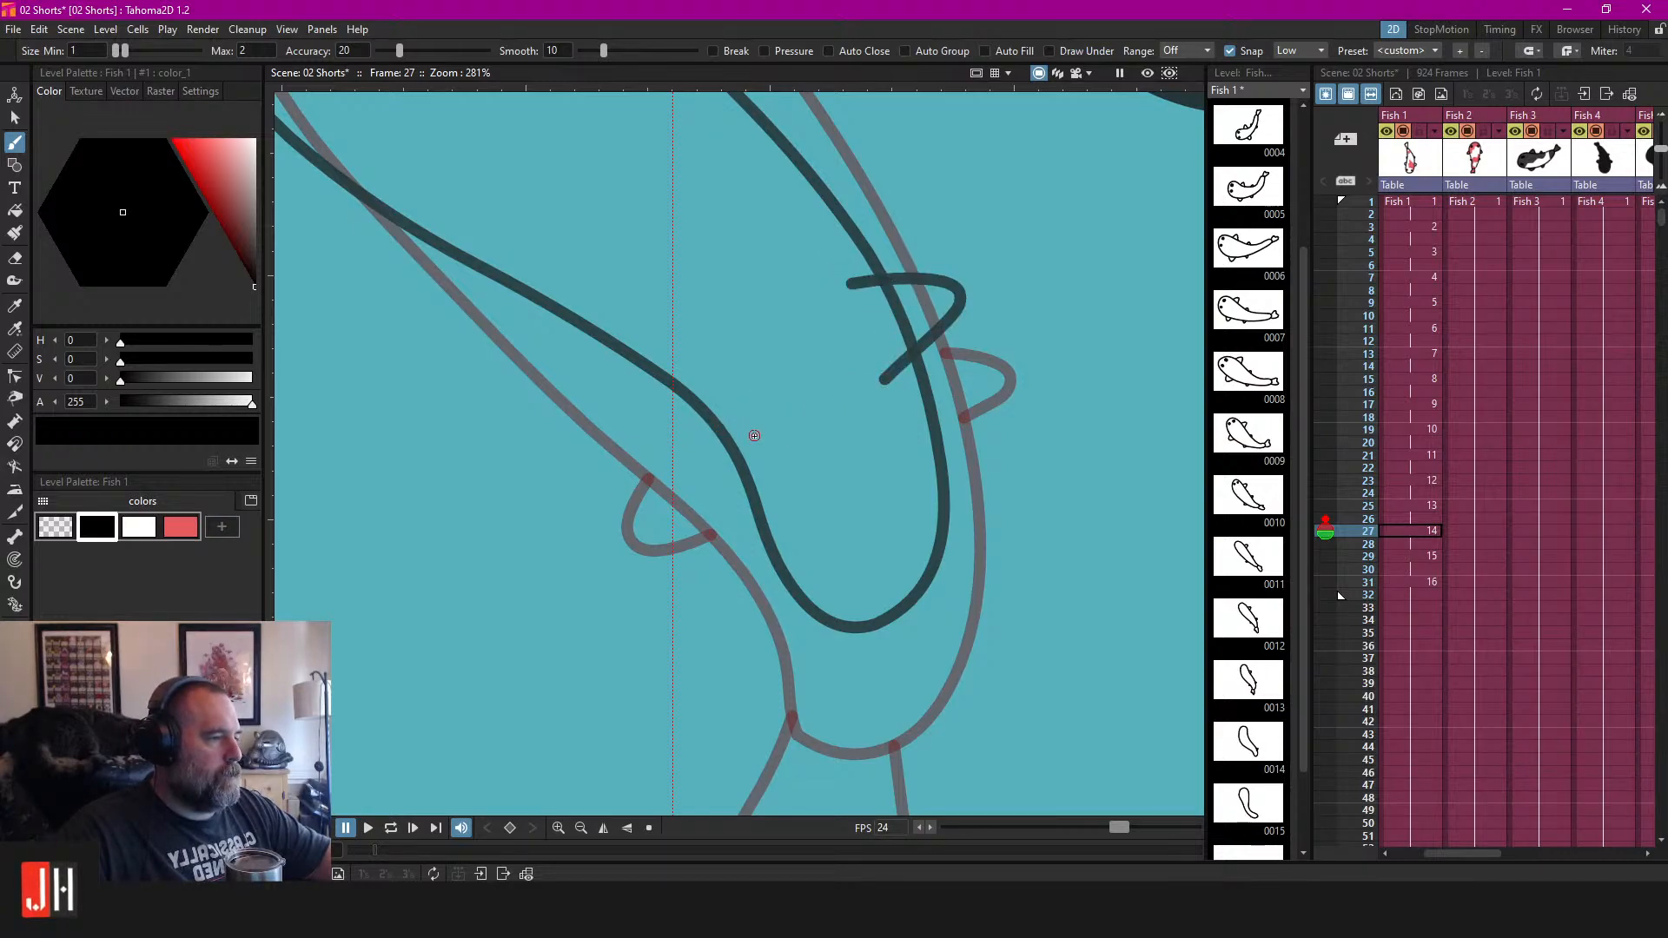
drag(641, 450, 713, 357)
Draw the forked tail in black, angled down to the right from the end of the koi's body at frame 27.
drag(850, 563, 795, 282)
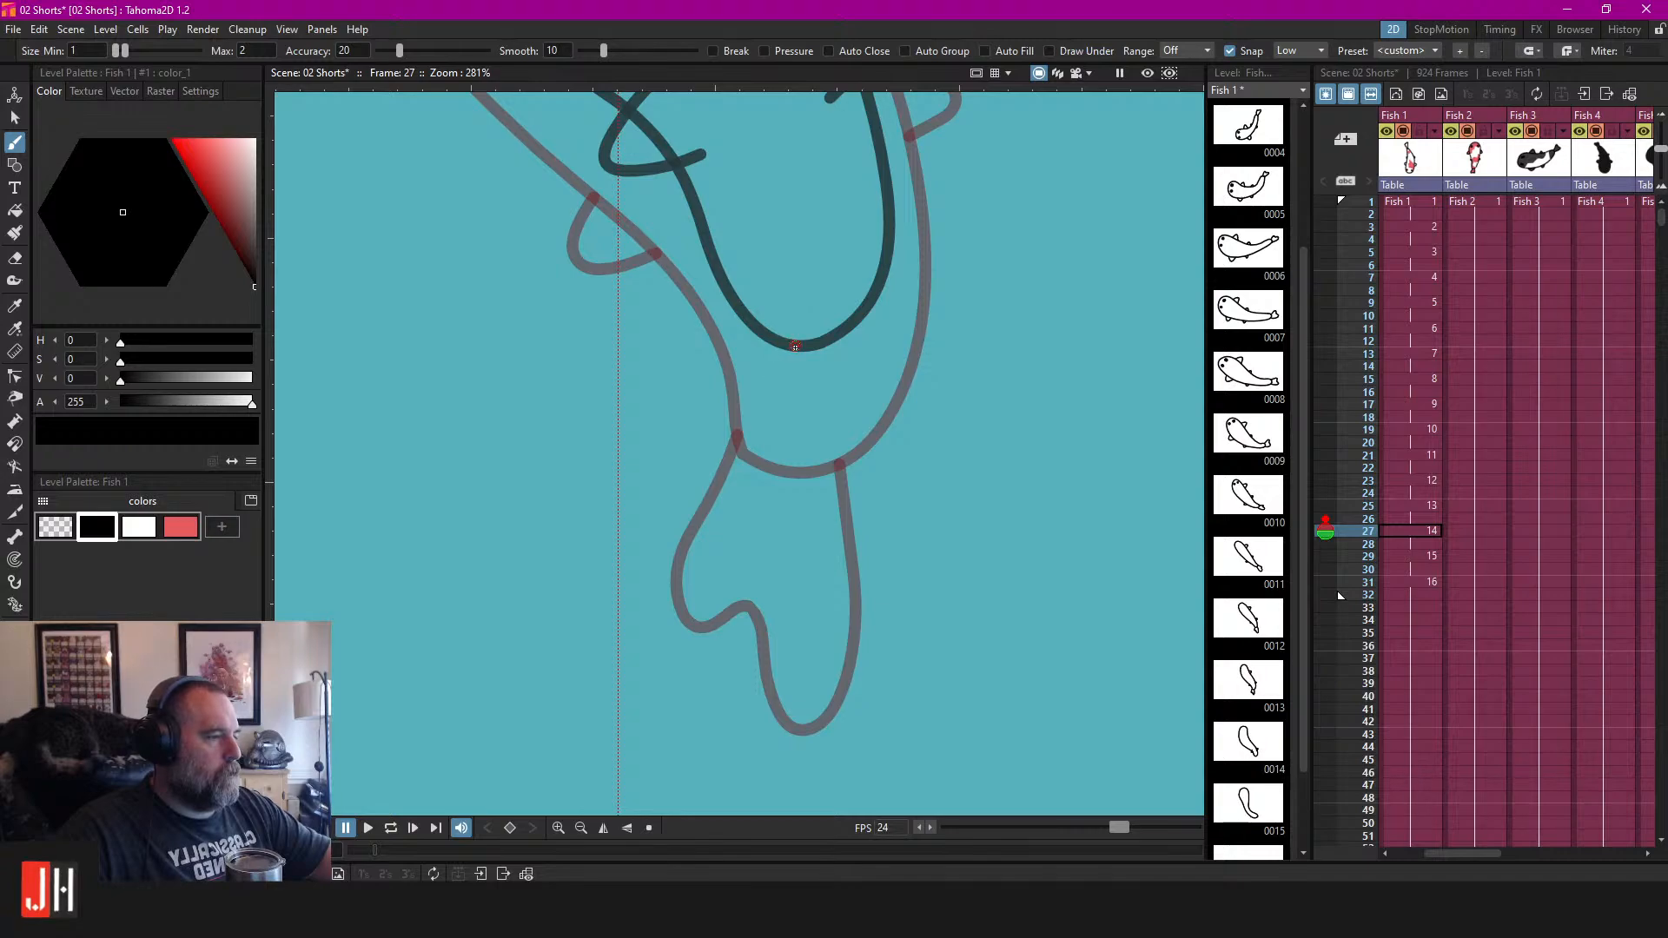
mouse_move(802, 429)
mouse_down()
mouse_move(882, 444)
mouse_move(991, 509)
mouse_move(1002, 415)
mouse_move(942, 343)
mouse_up()
key(ctrl+z)
mouse_move(792, 345)
mouse_down()
mouse_move(819, 477)
mouse_move(912, 466)
mouse_move(979, 380)
mouse_move(886, 302)
mouse_up()
key(ctrl+z)
mouse_move(800, 344)
mouse_down()
mouse_move(822, 541)
mouse_move(891, 492)
mouse_move(949, 542)
mouse_move(1045, 531)
mouse_up()
drag(1001, 404, 961, 360)
scroll(864, 268, down, 5)
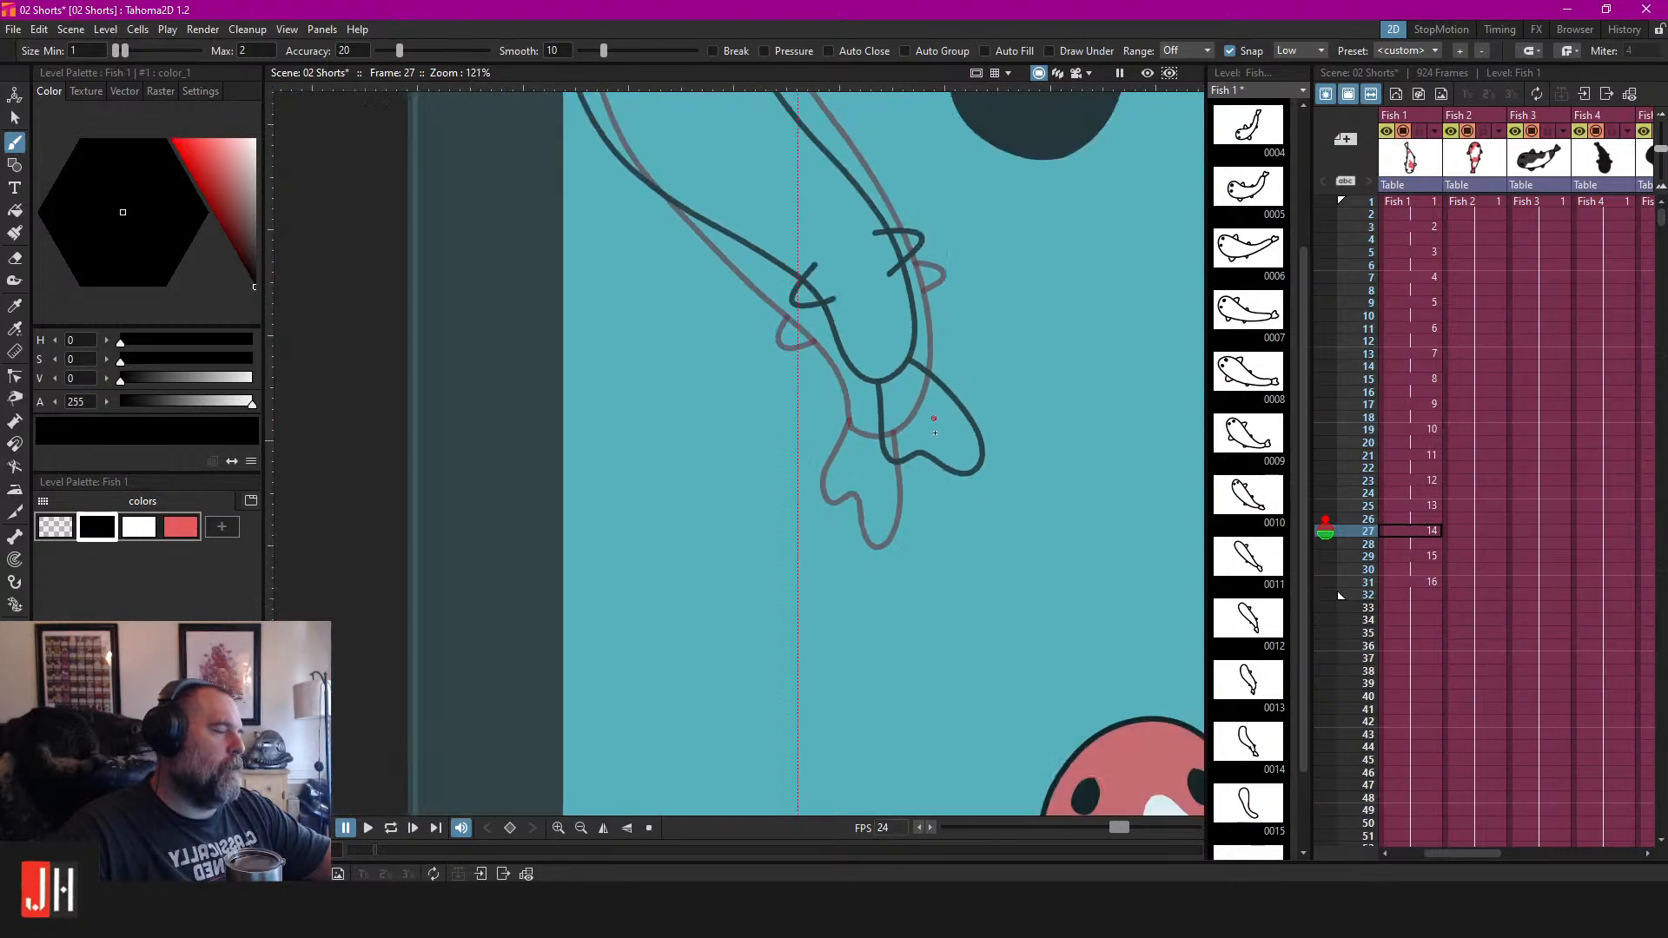
Draw the larger front fin across the right edge of the koi's body and erase the fins' line ends inside the body at frame 27.
scroll(864, 268, up, 2)
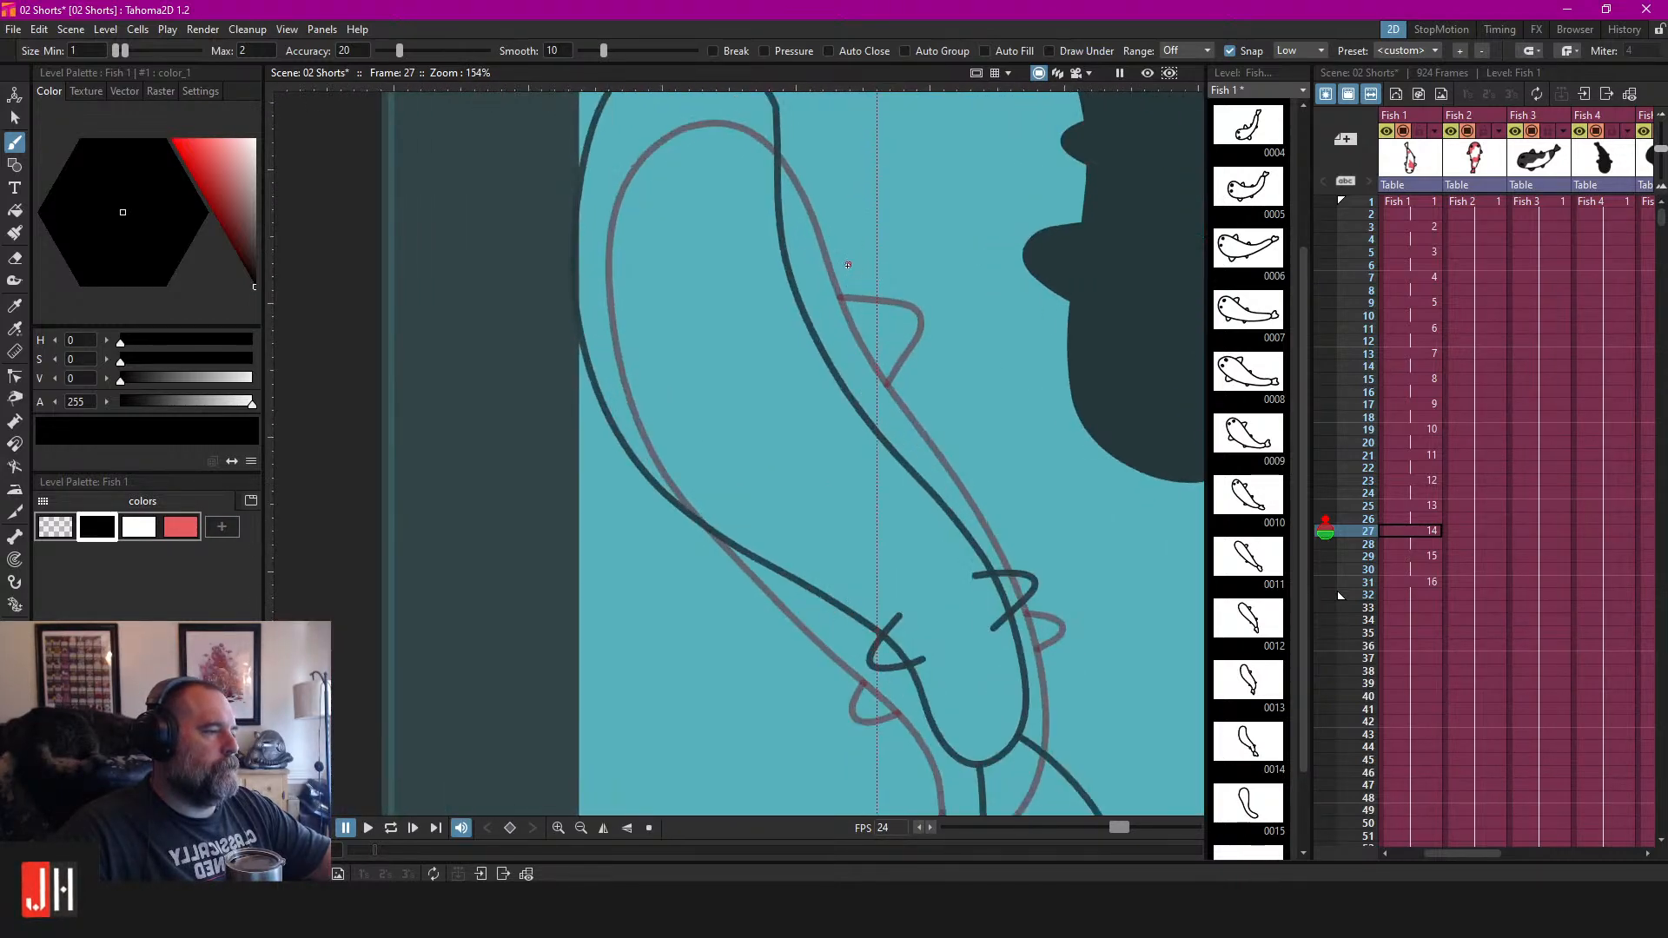
drag(779, 251, 817, 382)
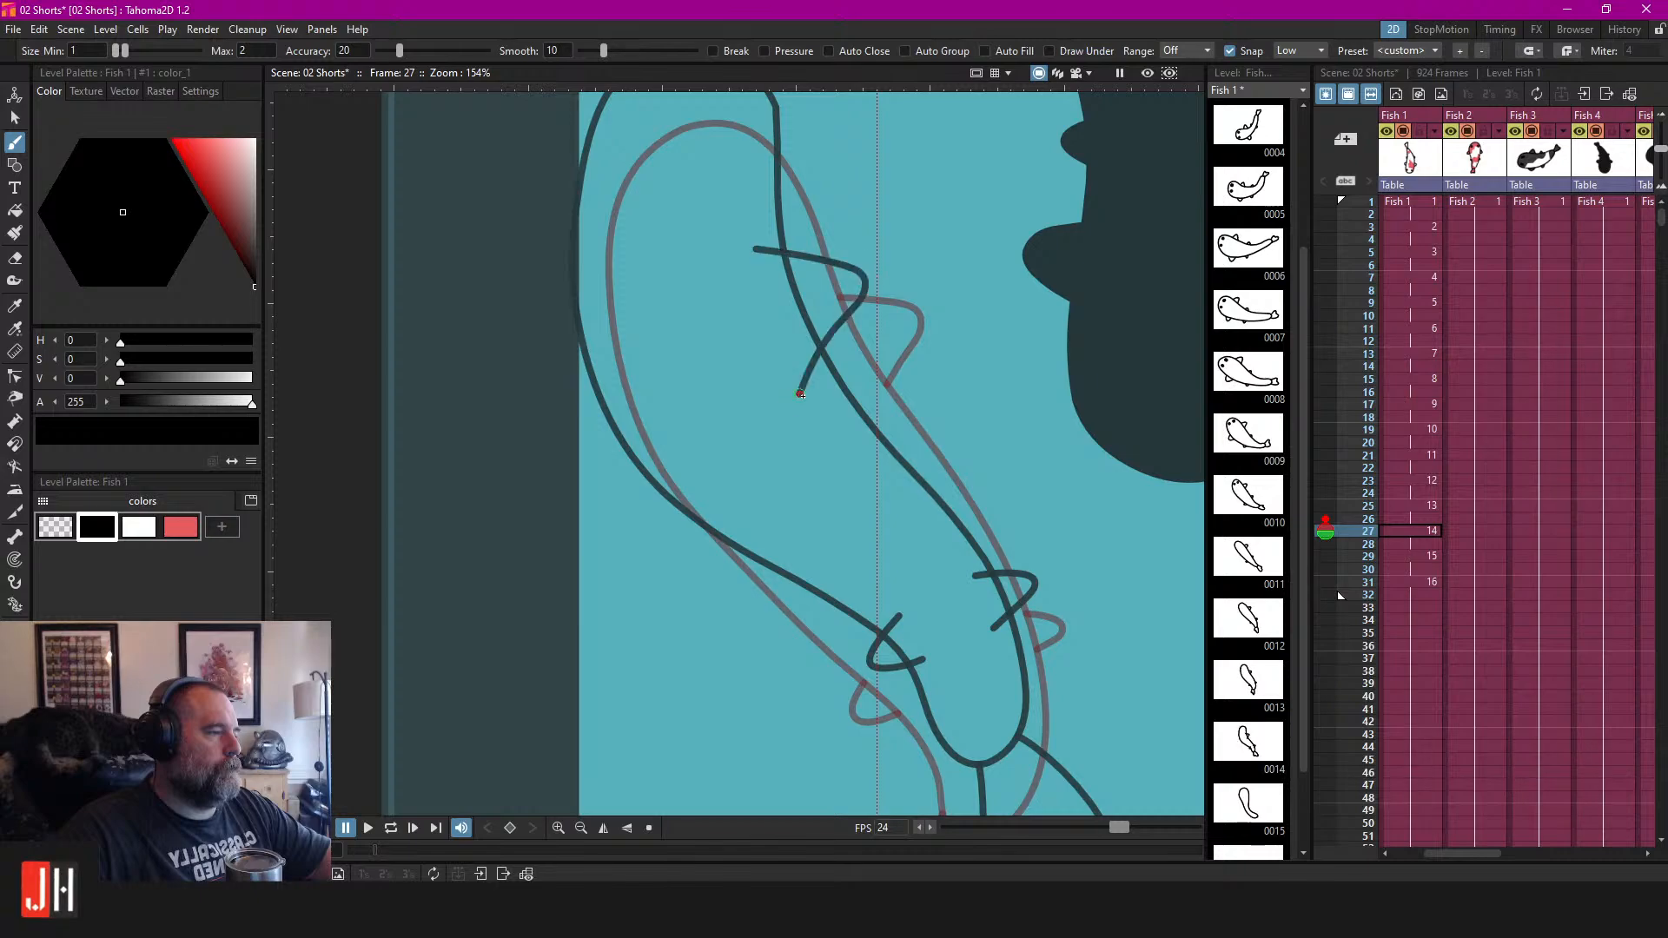
scroll(824, 337, down, 2)
key(a)
mouse_move(953, 527)
mouse_down()
mouse_move(968, 604)
mouse_move(880, 568)
mouse_move(923, 628)
mouse_up()
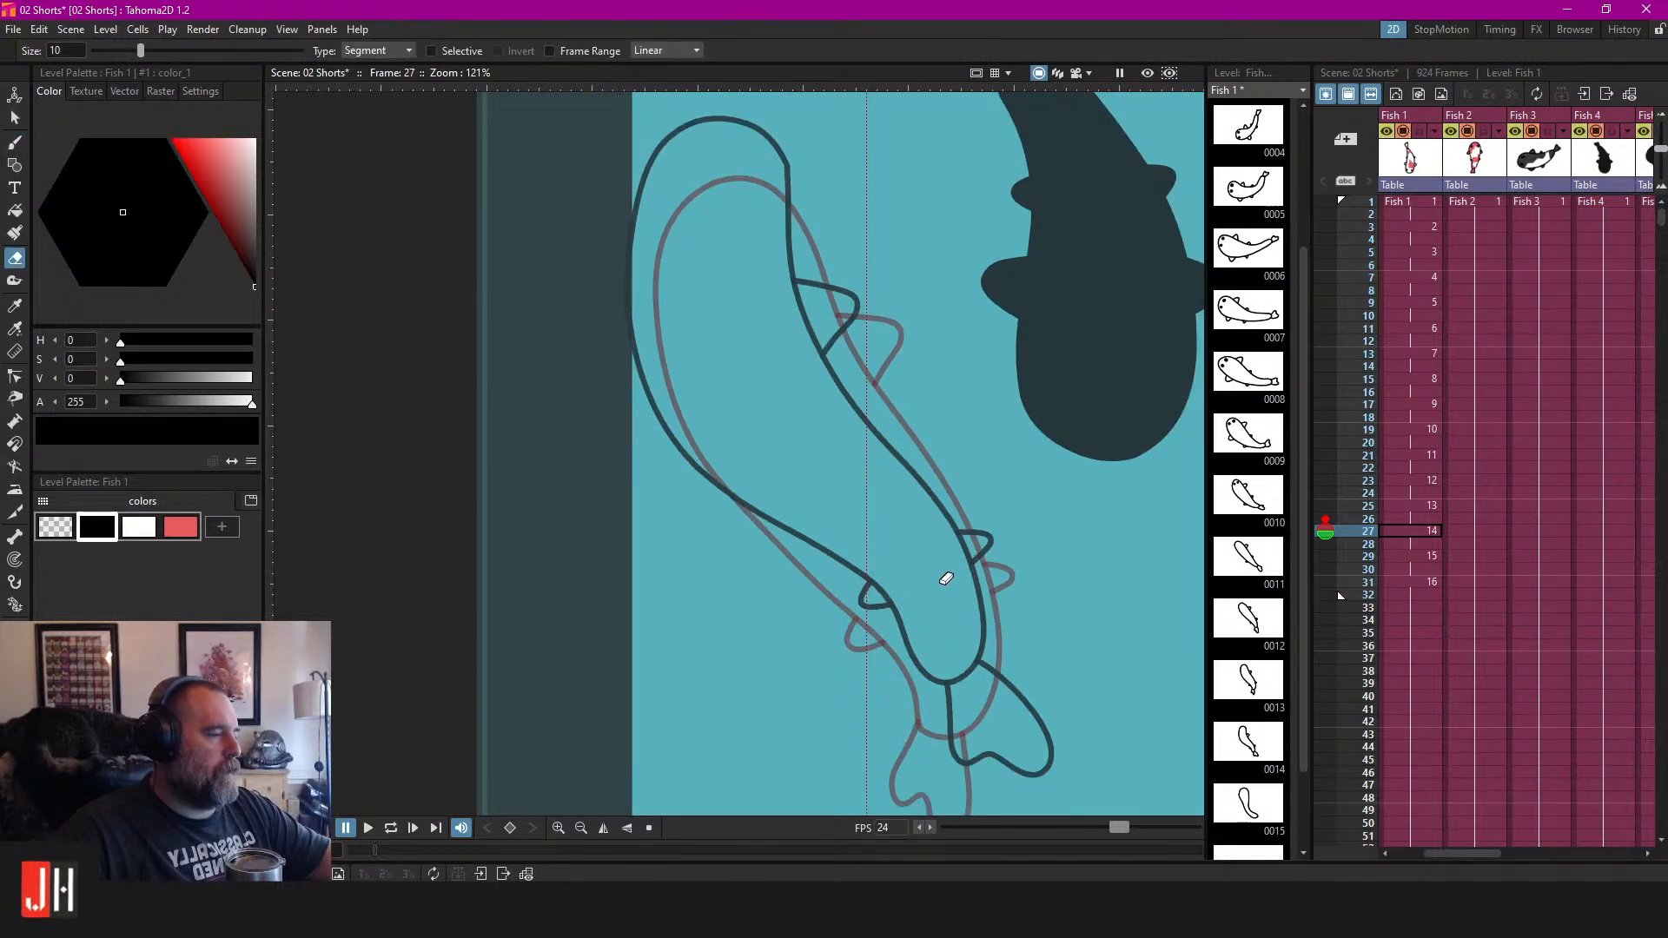
Fill the koi's body, tail and three fins with white at frame 27.
scroll(949, 593, up, 1)
click(139, 526)
key(f)
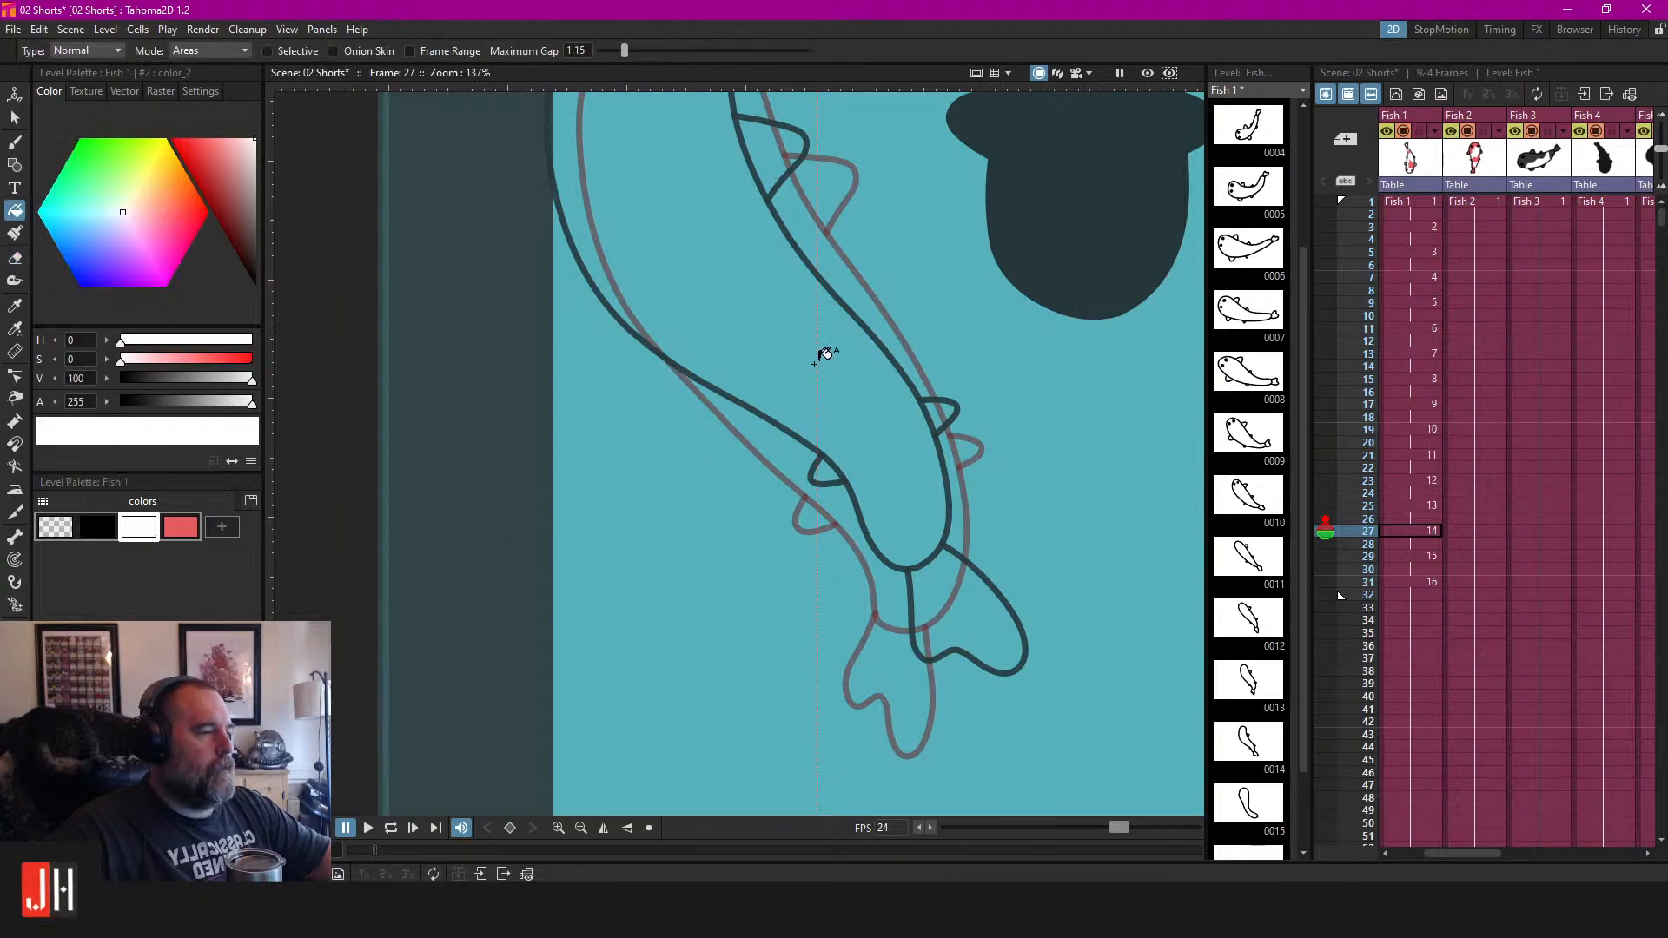
click(812, 359)
click(937, 413)
click(827, 462)
click(945, 592)
click(791, 163)
scroll(793, 164, down, 4)
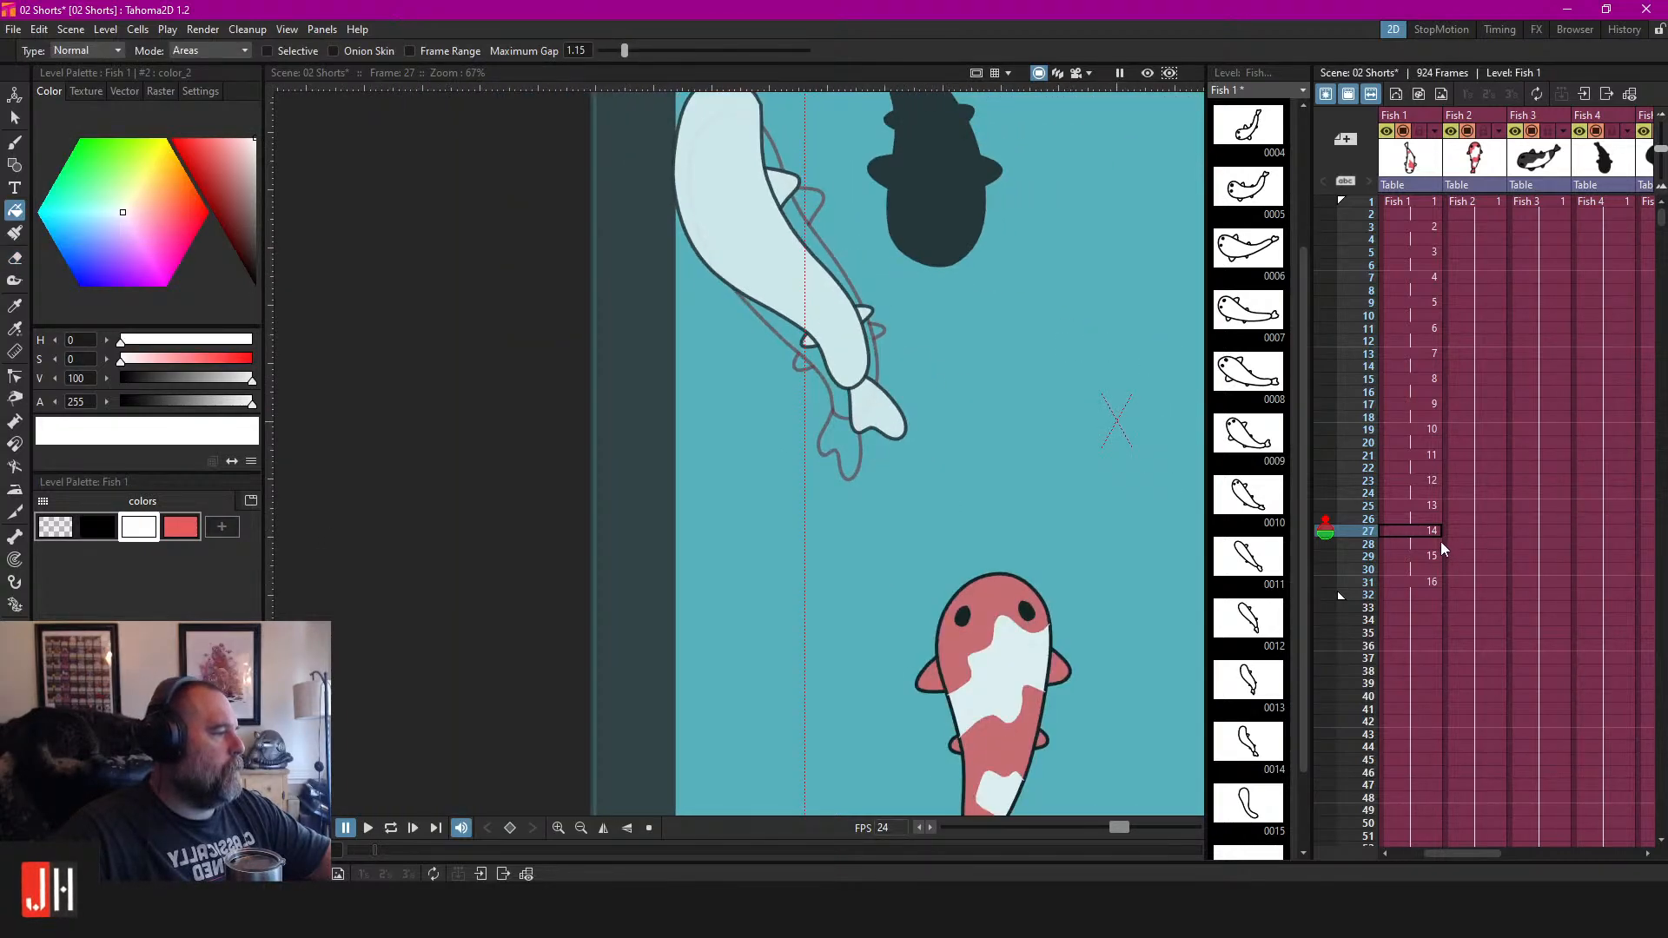
Try to reshape the existing koi body outline at frame 29 to follow the previous drawing's curve along its rear section.
click(1419, 533)
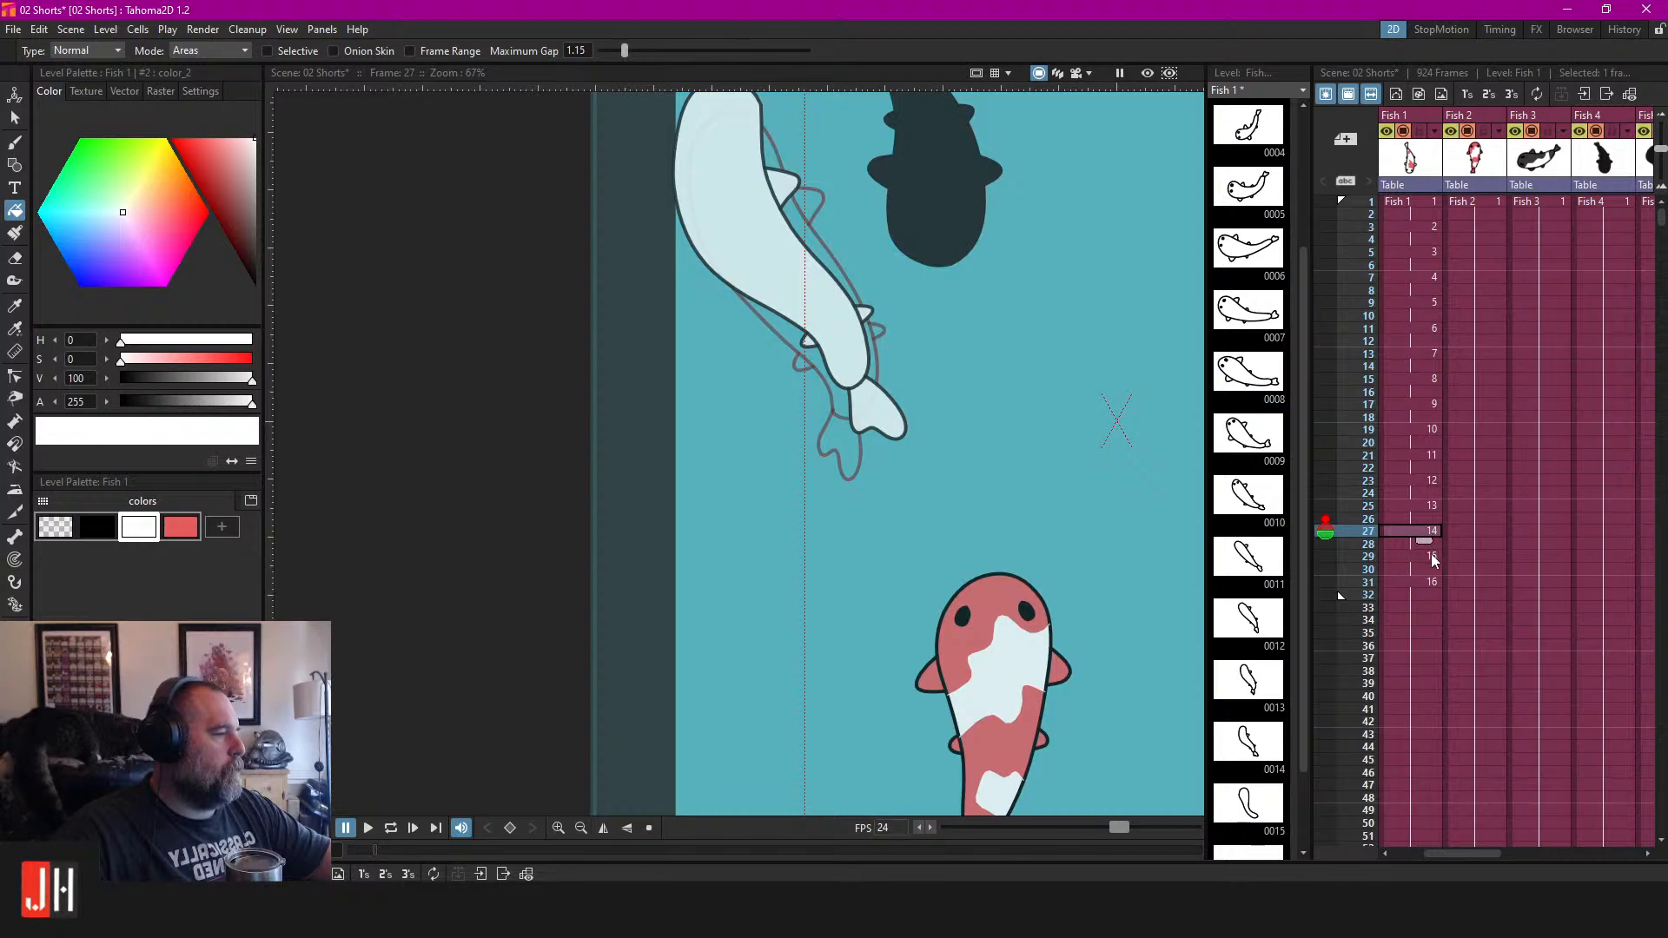
click(1409, 556)
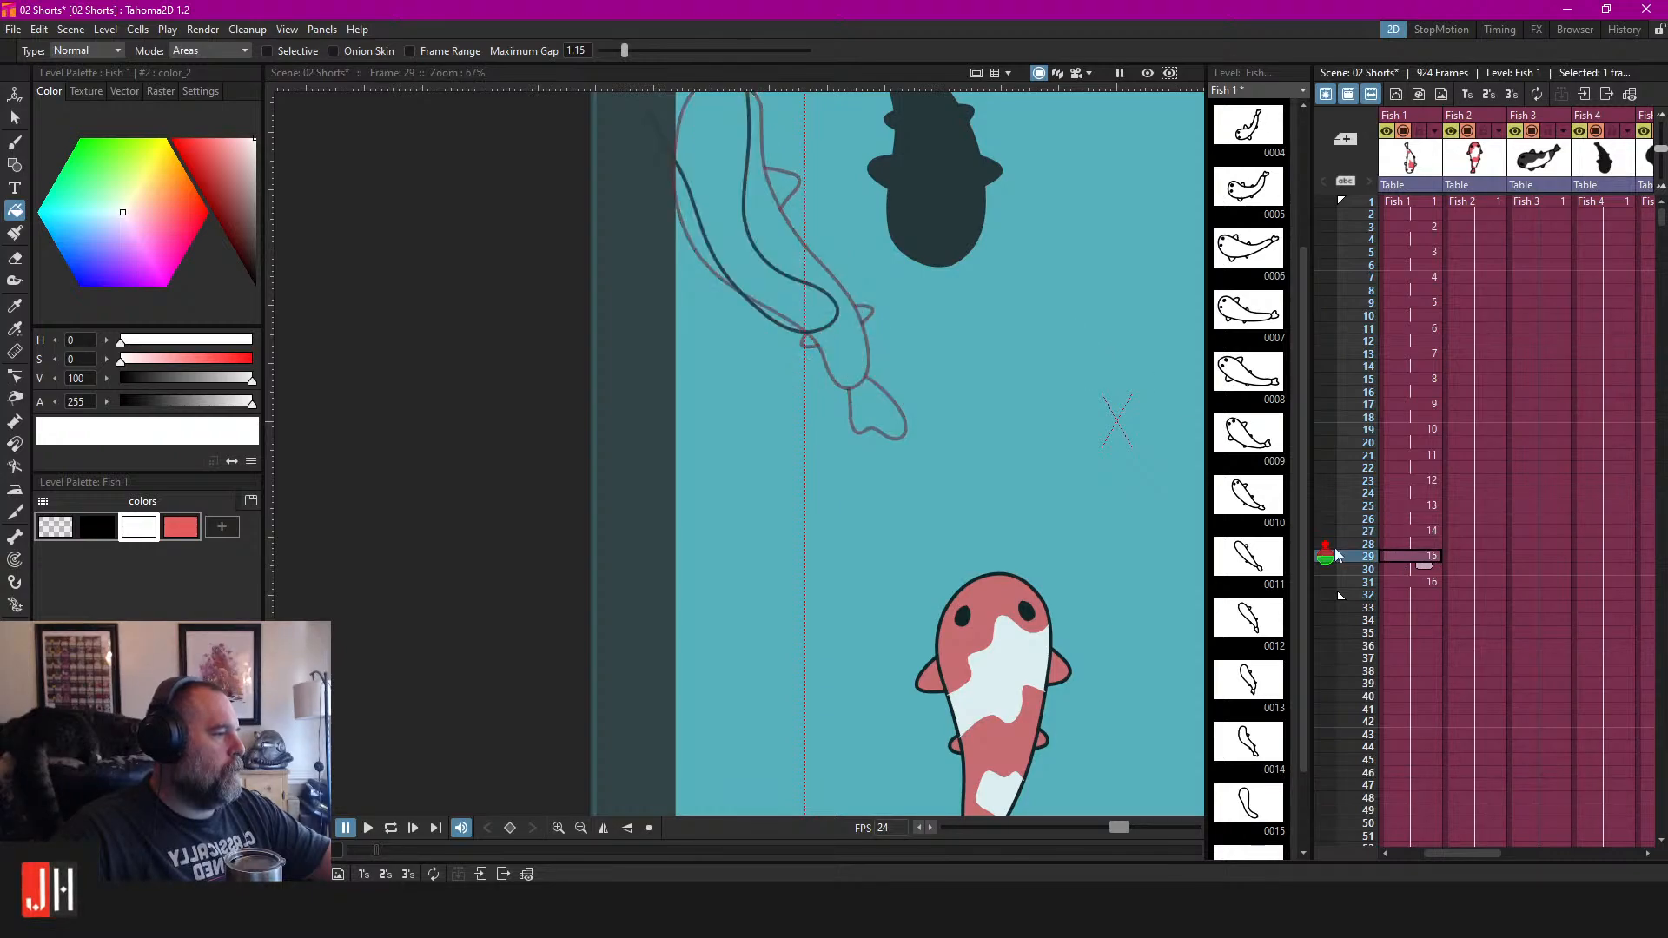
scroll(879, 326, up, 3)
key(s)
click(885, 333)
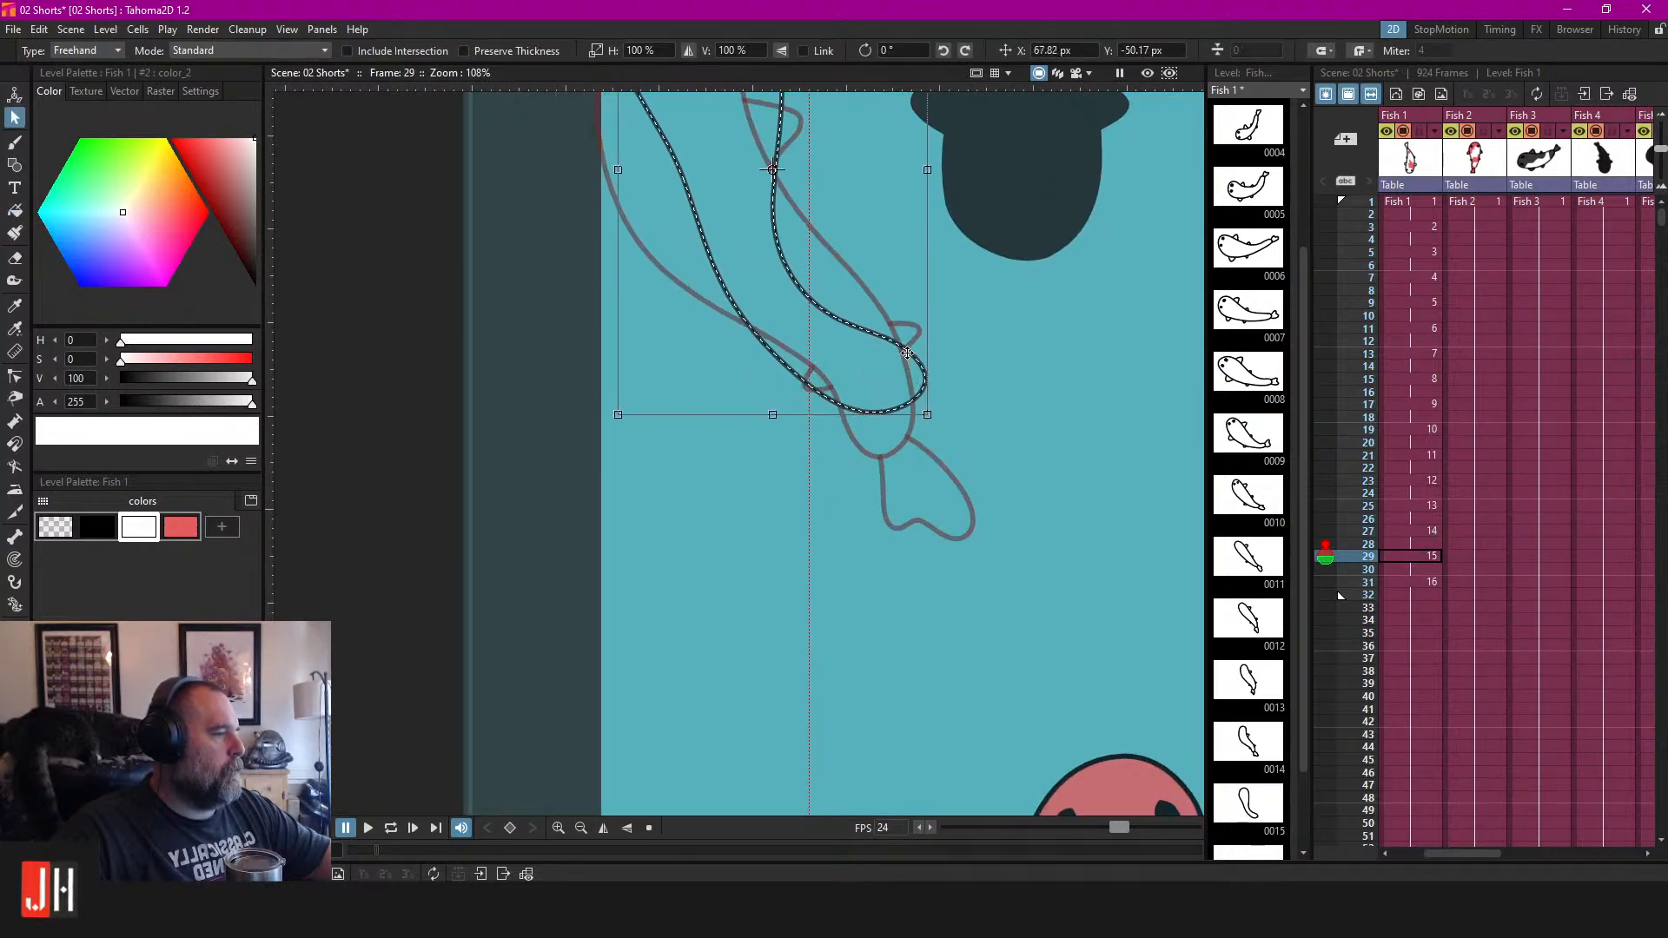
mouse_move(884, 332)
mouse_down()
mouse_move(896, 317)
mouse_move(923, 388)
mouse_up()
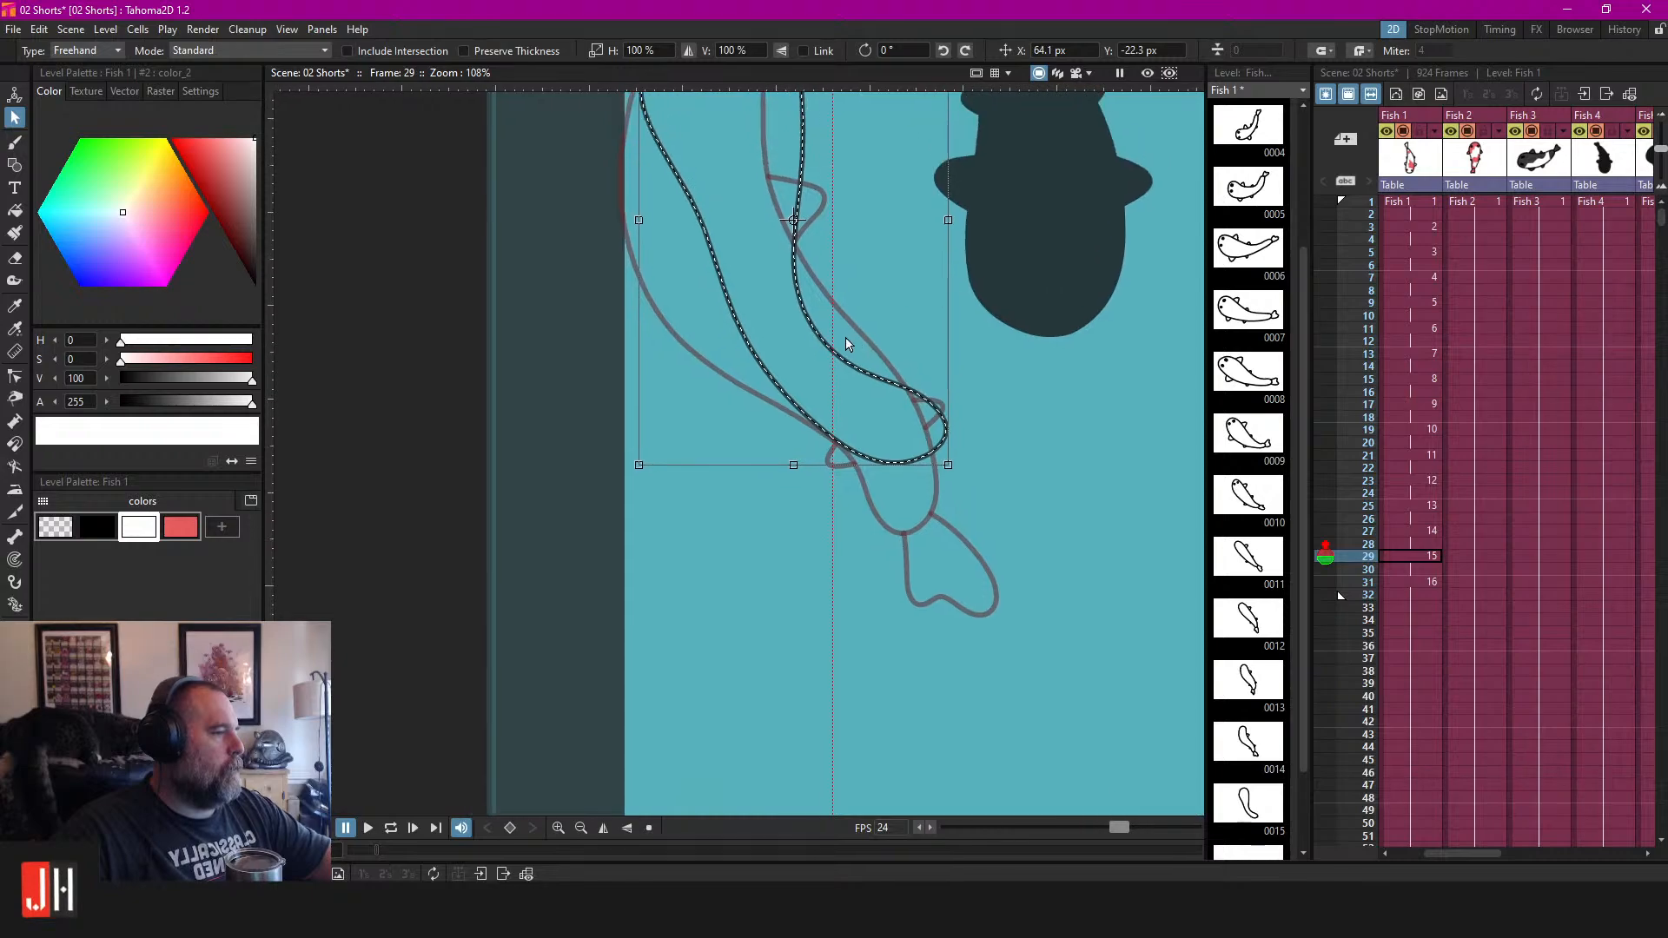
key(c)
click(815, 329)
mouse_move(833, 287)
mouse_down()
mouse_move(915, 411)
mouse_move(944, 403)
mouse_up()
drag(805, 311, 815, 295)
click(911, 279)
scroll(900, 303, down, 2)
click(911, 361)
scroll(921, 368, up, 3)
click(887, 344)
drag(887, 344, 885, 344)
drag(740, 224, 749, 210)
drag(885, 344, 875, 329)
drag(750, 210, 791, 272)
scroll(831, 276, up, 1)
scroll(830, 276, down, 4)
Delete the old koi body outlines from the Fish 1 drawings at frames 29 and 31, ending on frame 29.
key(s)
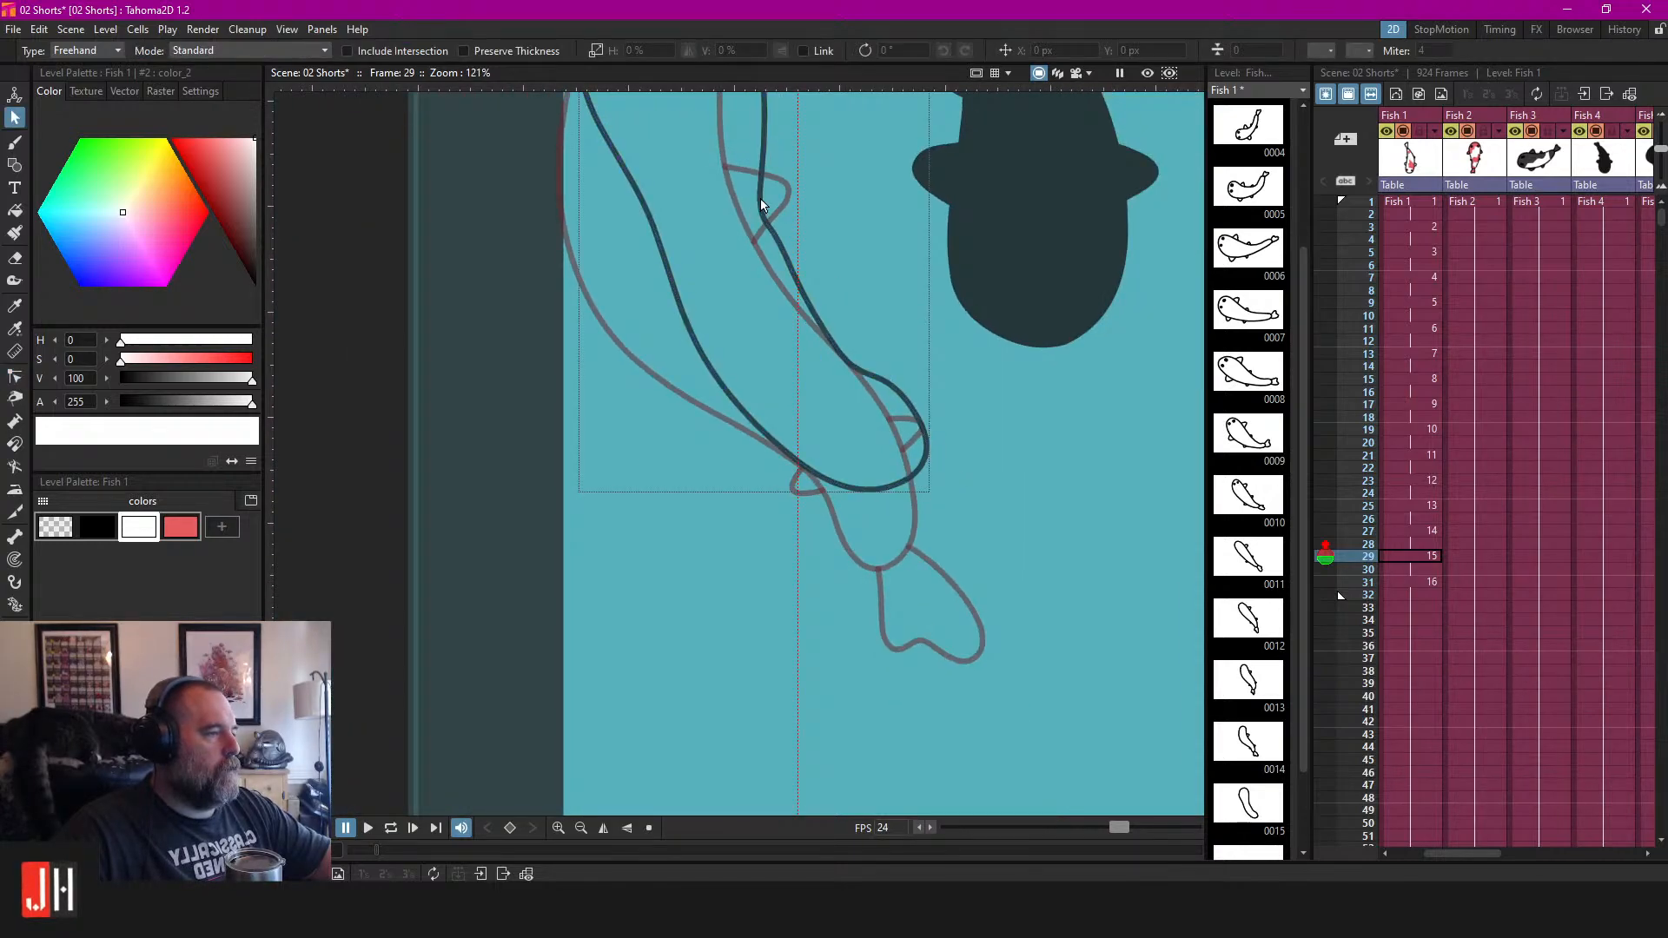
key(Delete)
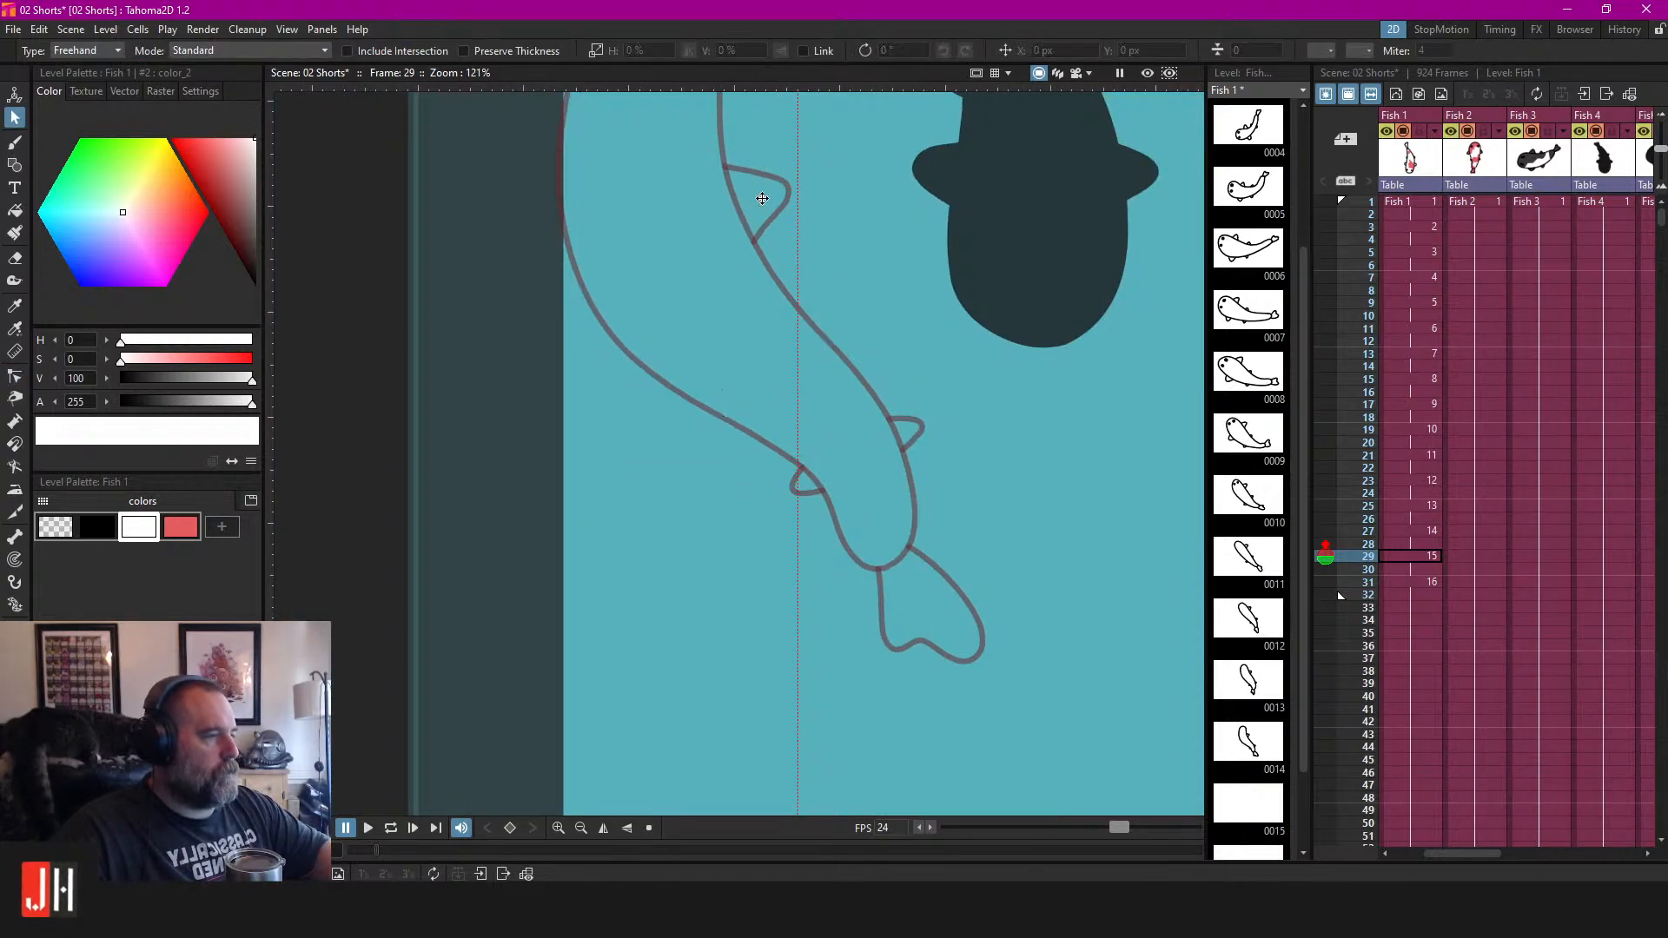
click(1427, 582)
click(1425, 556)
scroll(892, 466, down, 1)
drag(895, 464, 888, 487)
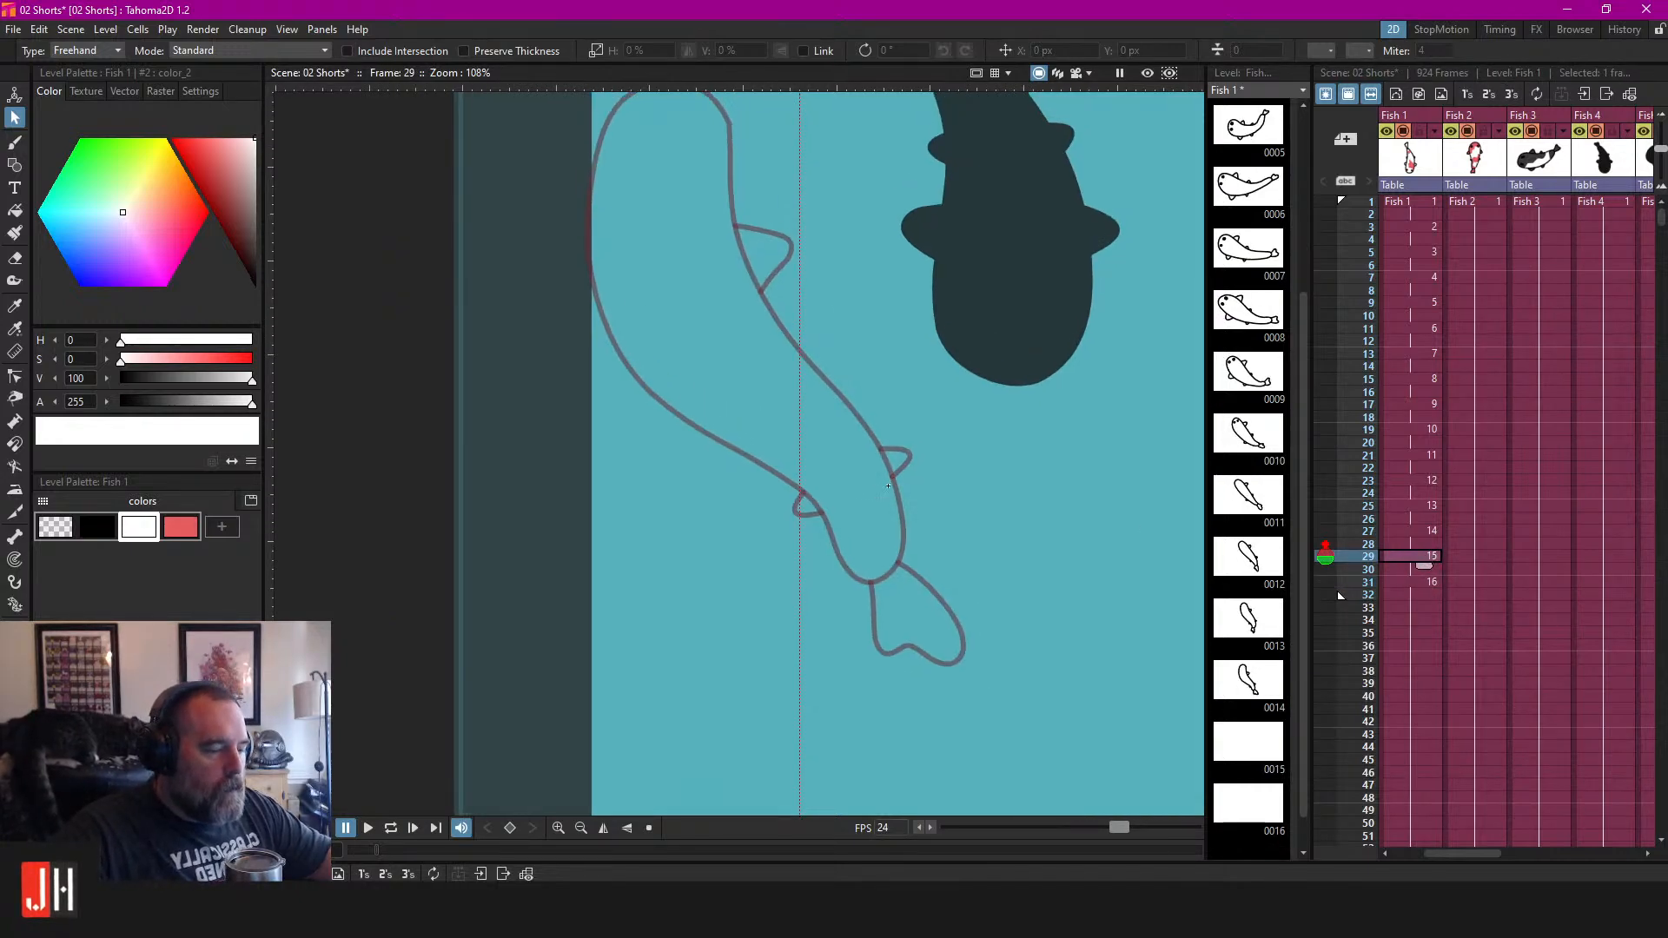
Set the Brush color to black for redrawing the koi at frame 29 and save the scene.
key(b)
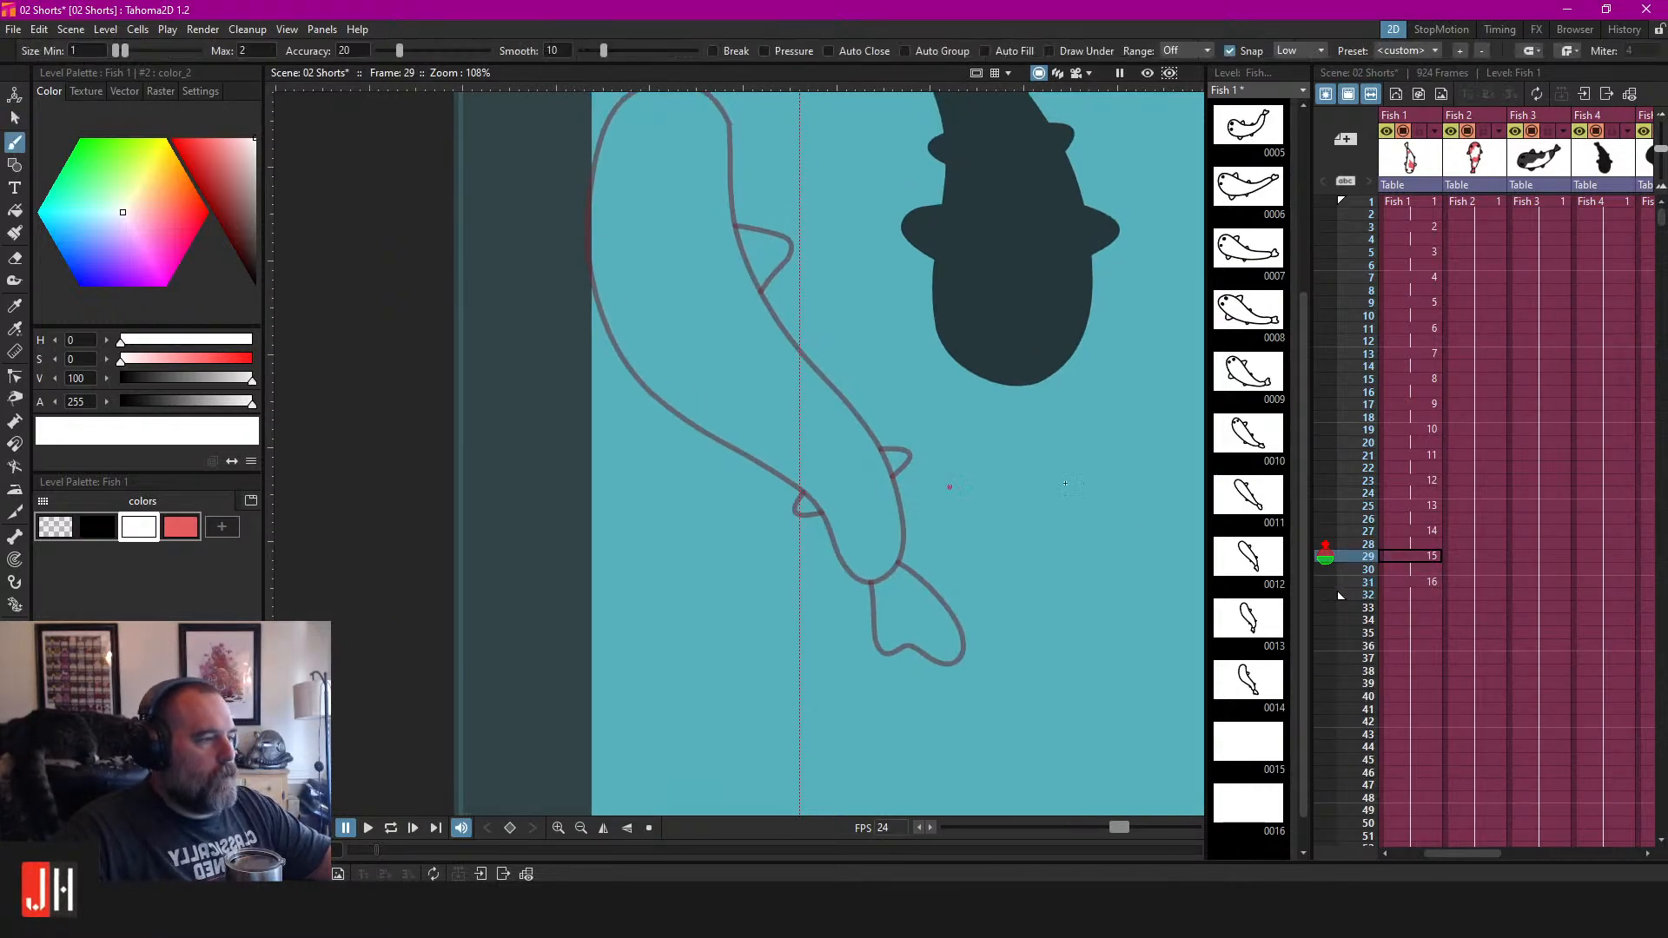
click(102, 529)
scroll(792, 357, up, 1)
key(ctrl+s)
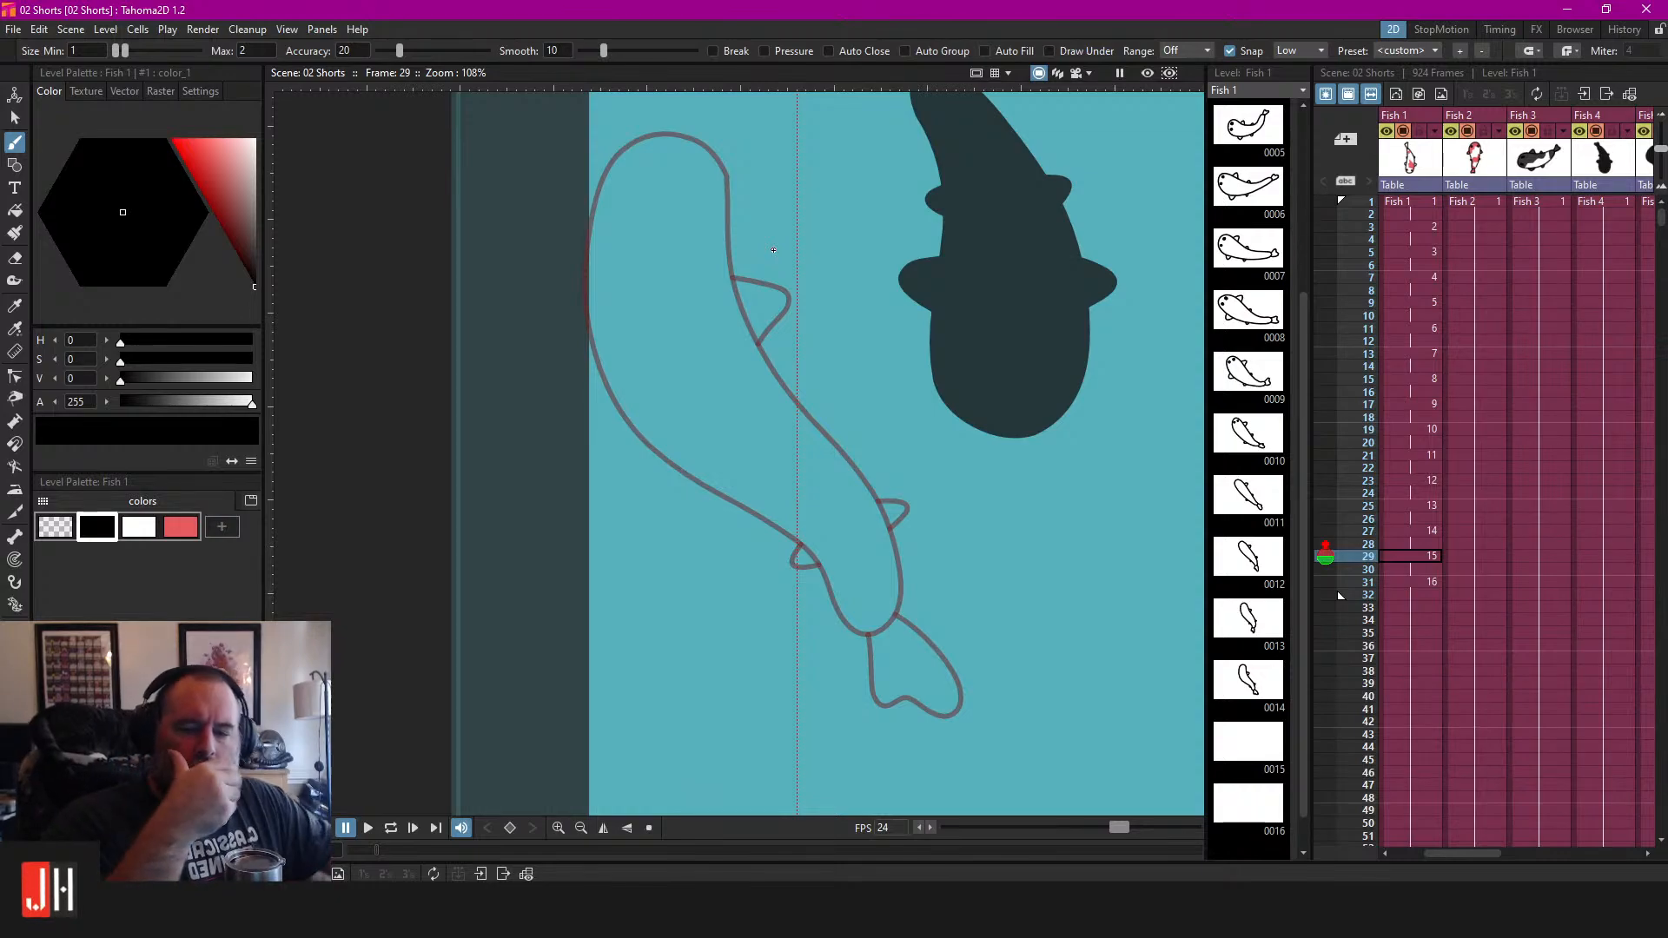
drag(867, 262, 806, 267)
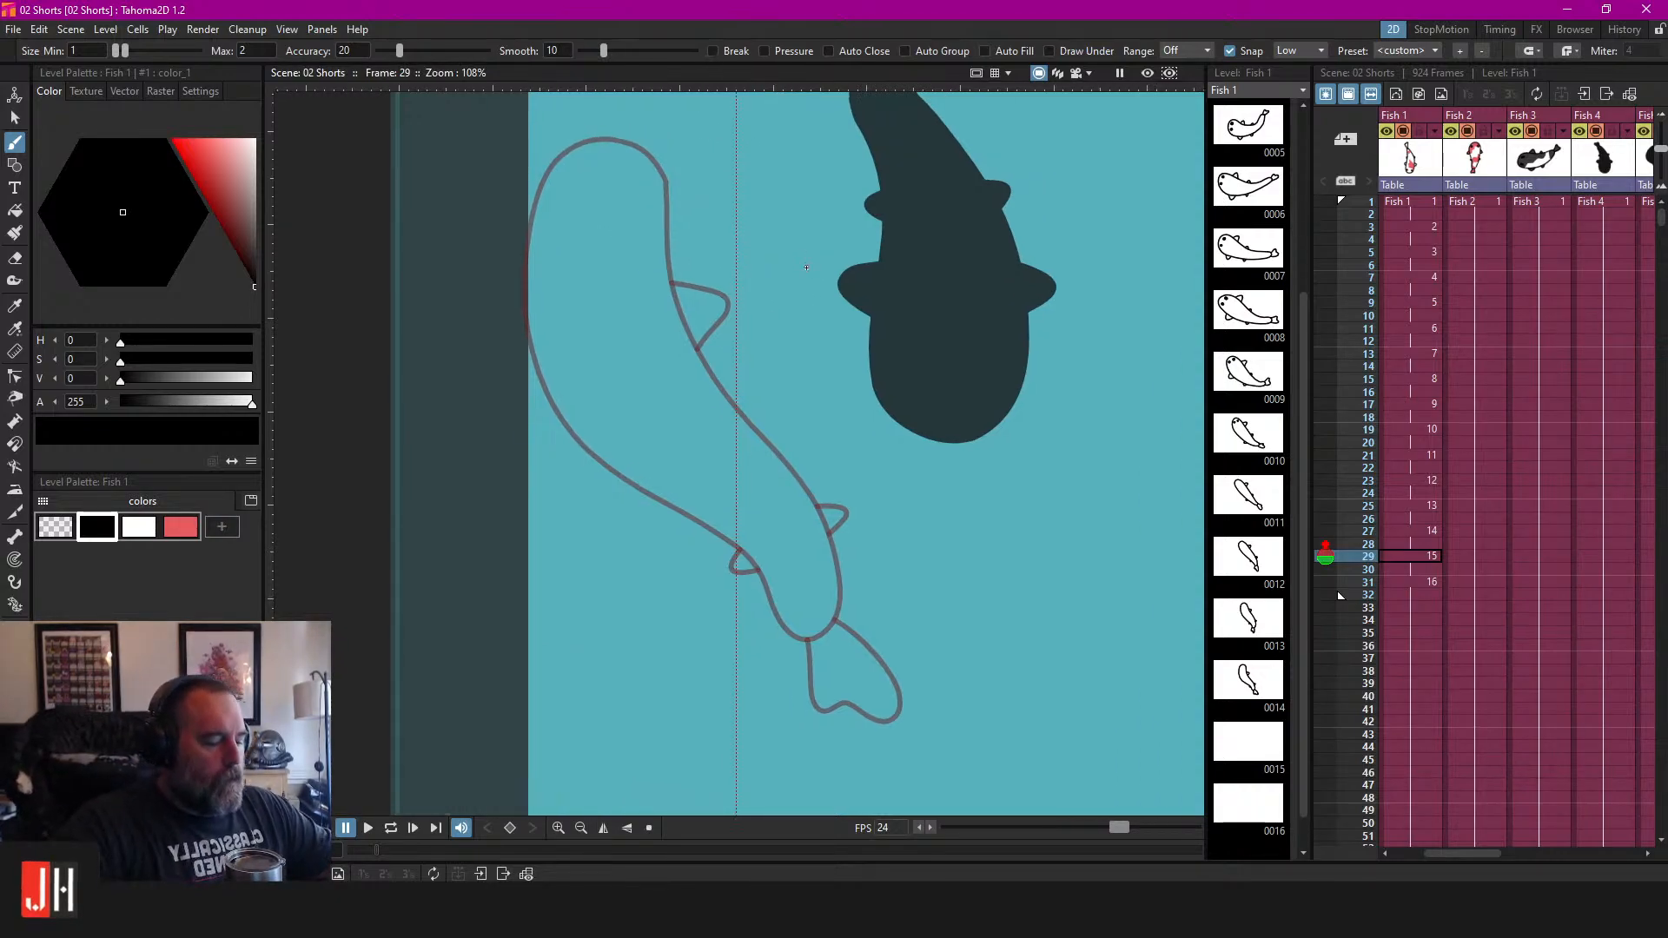
drag(719, 325, 829, 454)
scroll(778, 230, down, 2)
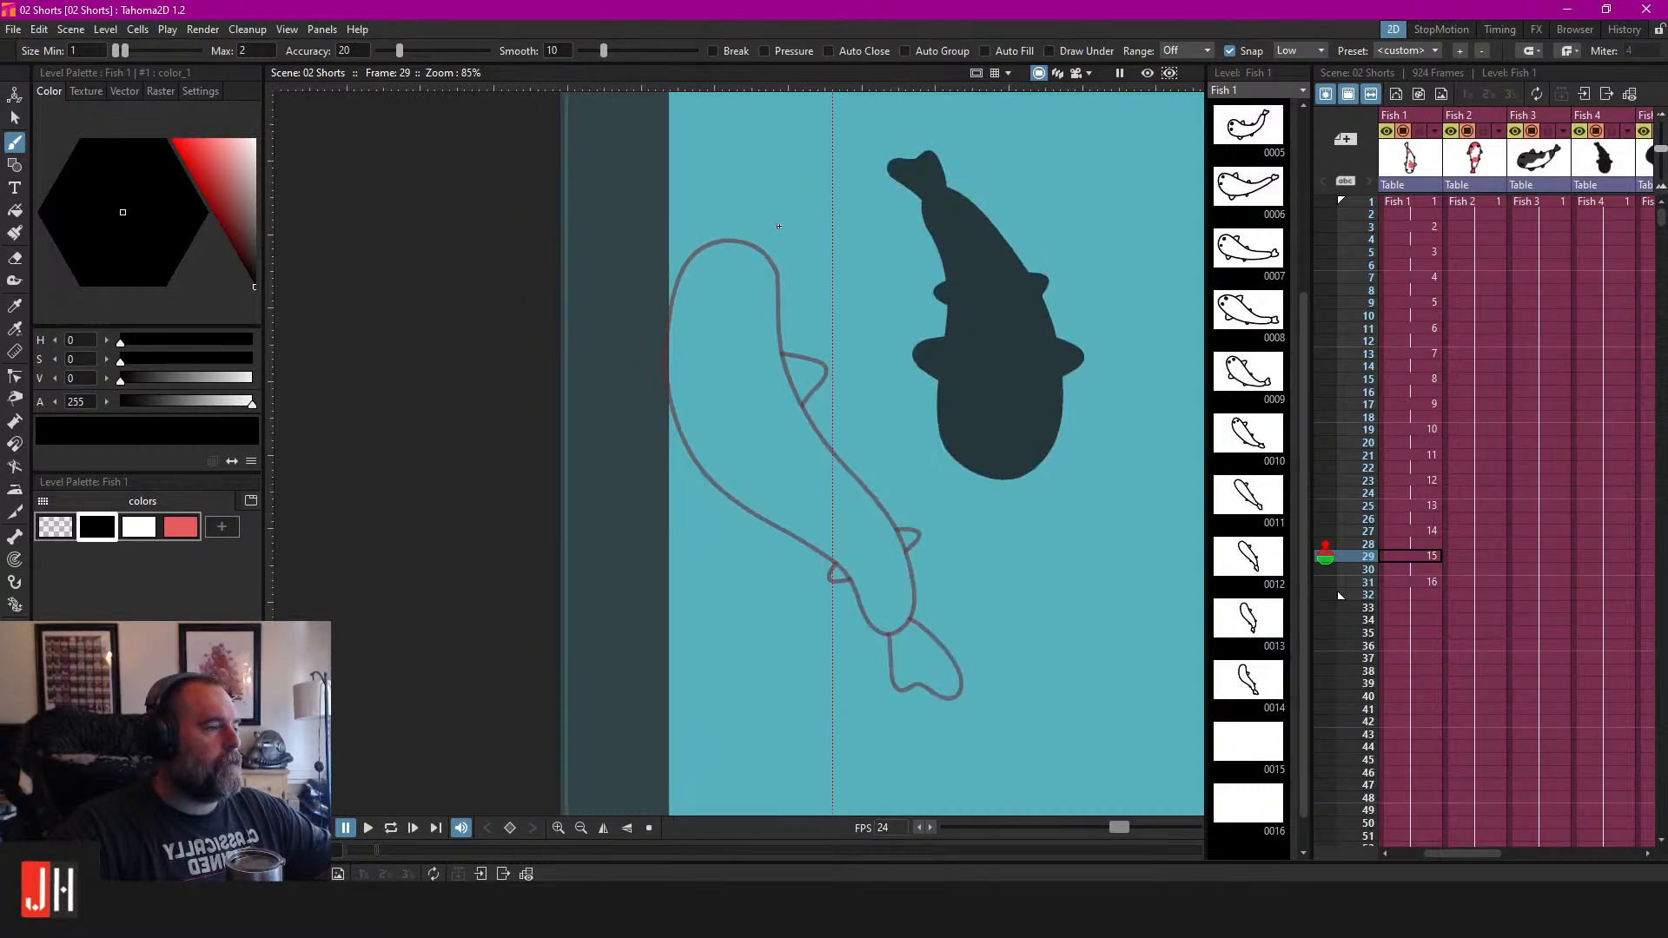
Draw a new closed koi body outline in black at frame 29, with the head slightly higher than in the previous drawing.
mouse_move(786, 201)
mouse_down()
mouse_move(699, 203)
mouse_move(675, 244)
mouse_move(677, 392)
mouse_move(708, 460)
mouse_move(753, 499)
mouse_move(843, 530)
mouse_move(886, 571)
mouse_move(914, 566)
mouse_move(921, 526)
mouse_up()
key(ctrl+z)
mouse_move(800, 211)
mouse_down()
mouse_move(718, 183)
mouse_move(688, 236)
mouse_move(688, 445)
mouse_move(740, 499)
mouse_up()
key(ctrl+z)
mouse_move(803, 229)
mouse_down()
mouse_move(780, 197)
mouse_move(730, 188)
mouse_move(737, 202)
mouse_move(760, 176)
mouse_move(695, 201)
mouse_move(675, 291)
mouse_move(682, 391)
mouse_move(715, 465)
mouse_move(777, 510)
mouse_move(887, 571)
mouse_move(923, 568)
mouse_move(933, 535)
mouse_move(914, 506)
mouse_move(838, 448)
mouse_move(778, 351)
mouse_move(798, 208)
mouse_move(762, 160)
mouse_move(695, 146)
mouse_move(651, 198)
mouse_move(634, 303)
mouse_move(643, 411)
mouse_move(725, 534)
mouse_move(900, 612)
mouse_move(912, 571)
mouse_move(776, 371)
mouse_move(764, 317)
mouse_move(772, 178)
mouse_up()
key(ctrl+z)
key(ctrl+z)
scroll(762, 152, up, 1)
scroll(768, 172, up, 2)
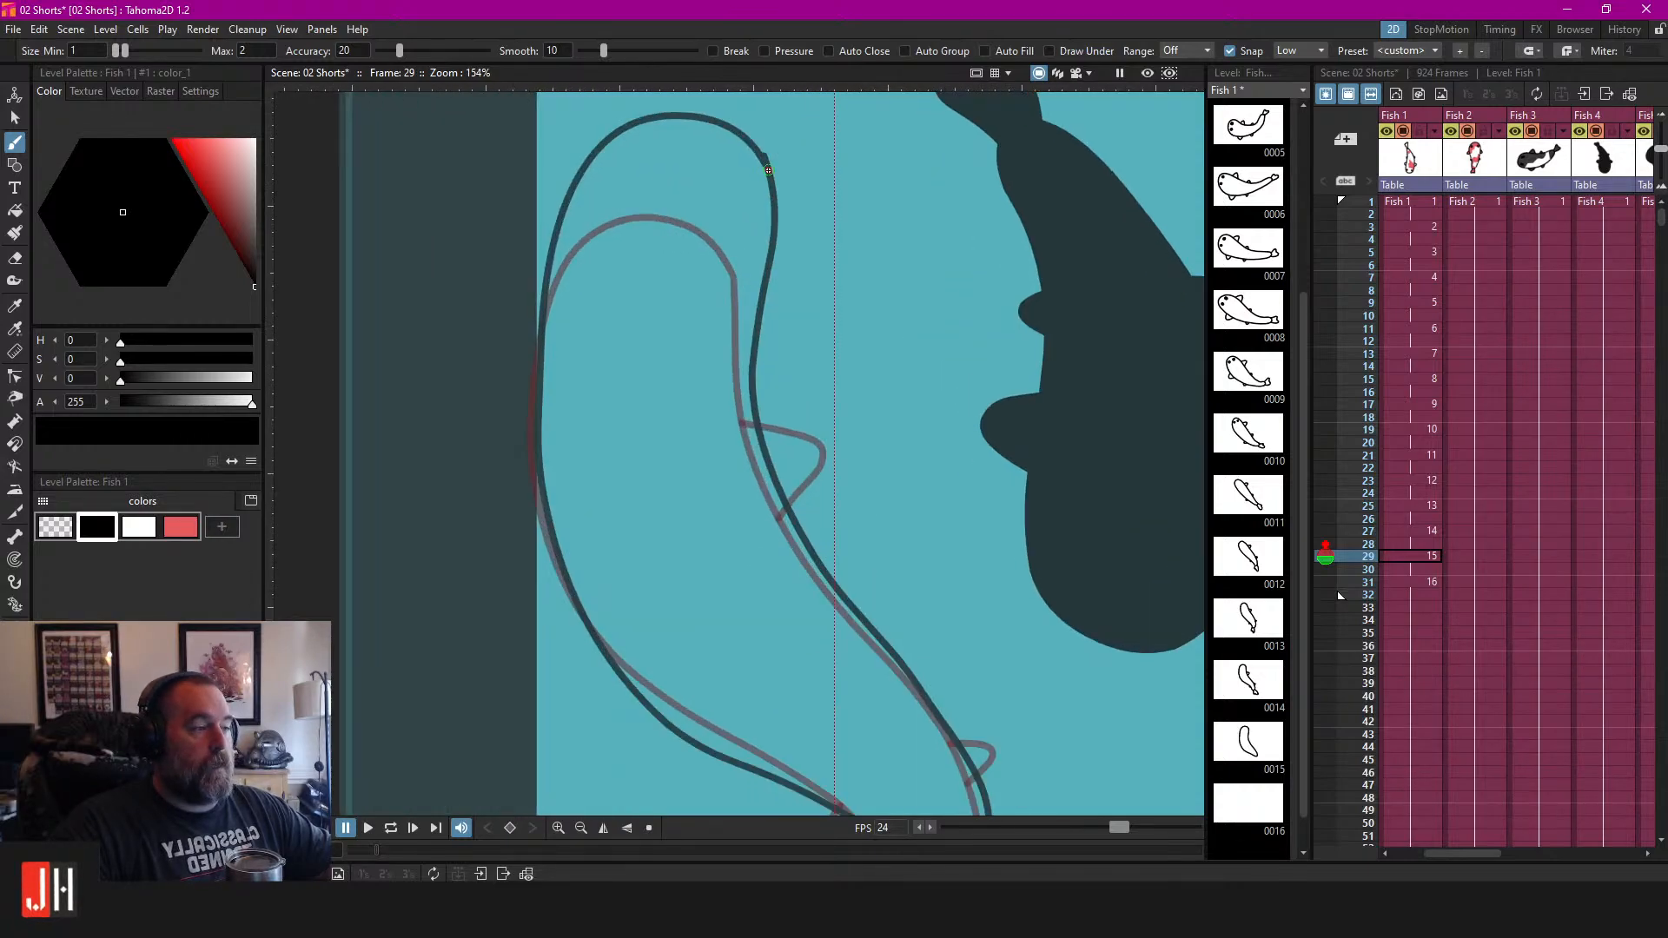
Adjust the control points of the new body outline at frame 29 to smooth its left edge toward the tail end.
key(c)
scroll(769, 170, up, 3)
click(761, 163)
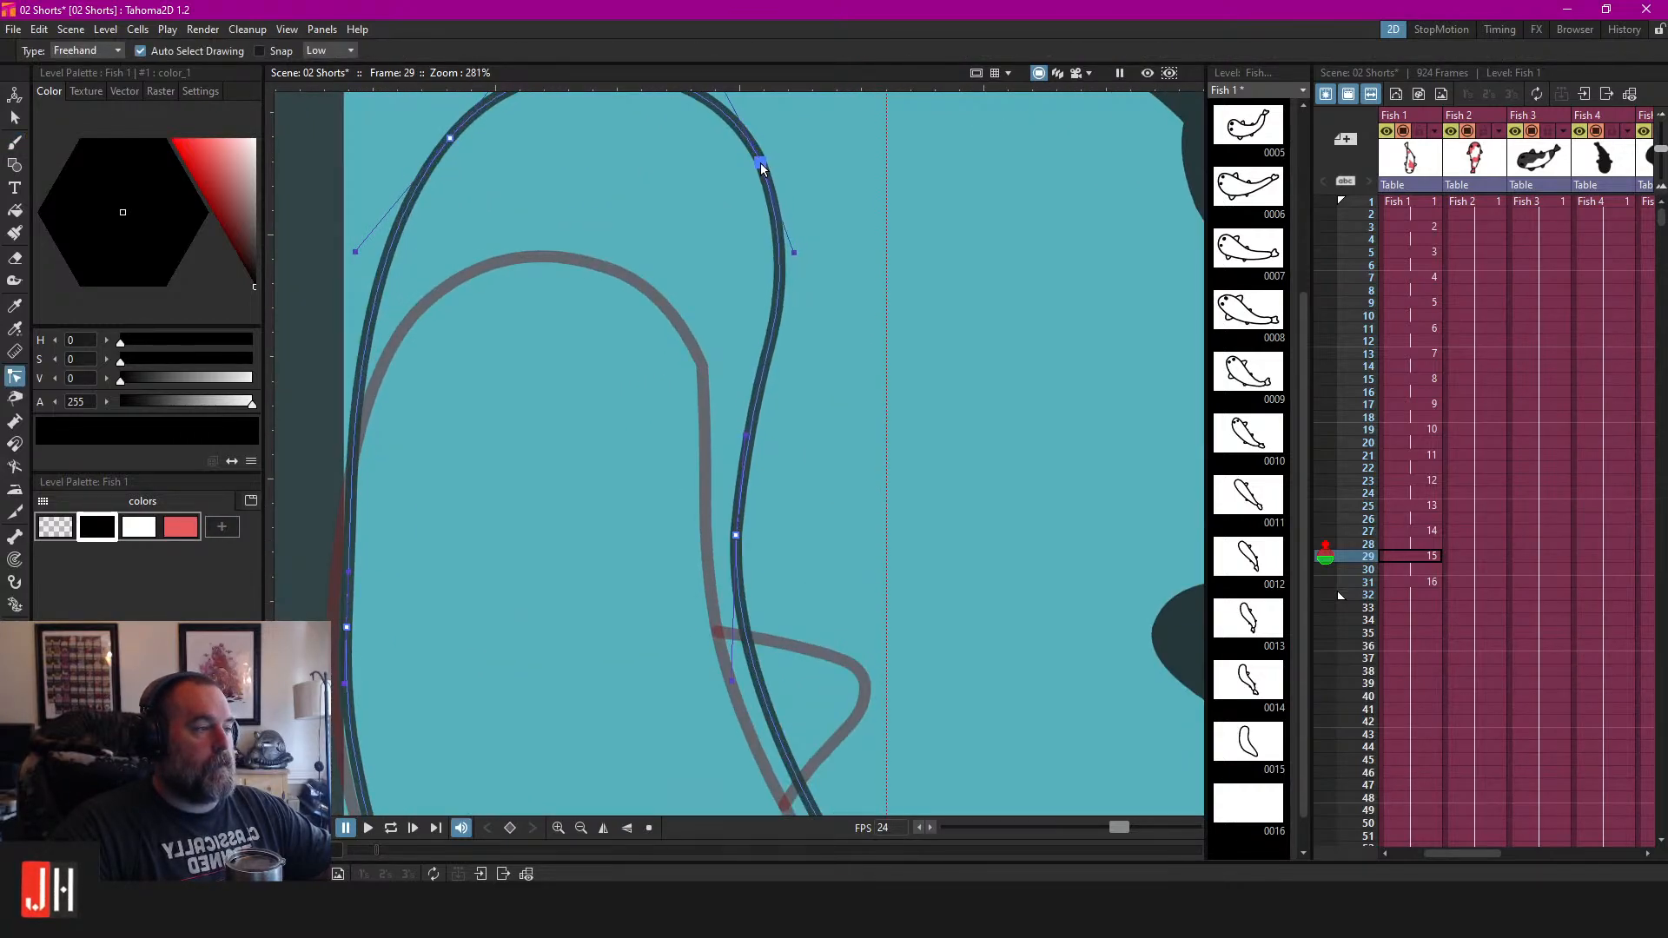
scroll(878, 350, down, 4)
scroll(813, 598, up, 3)
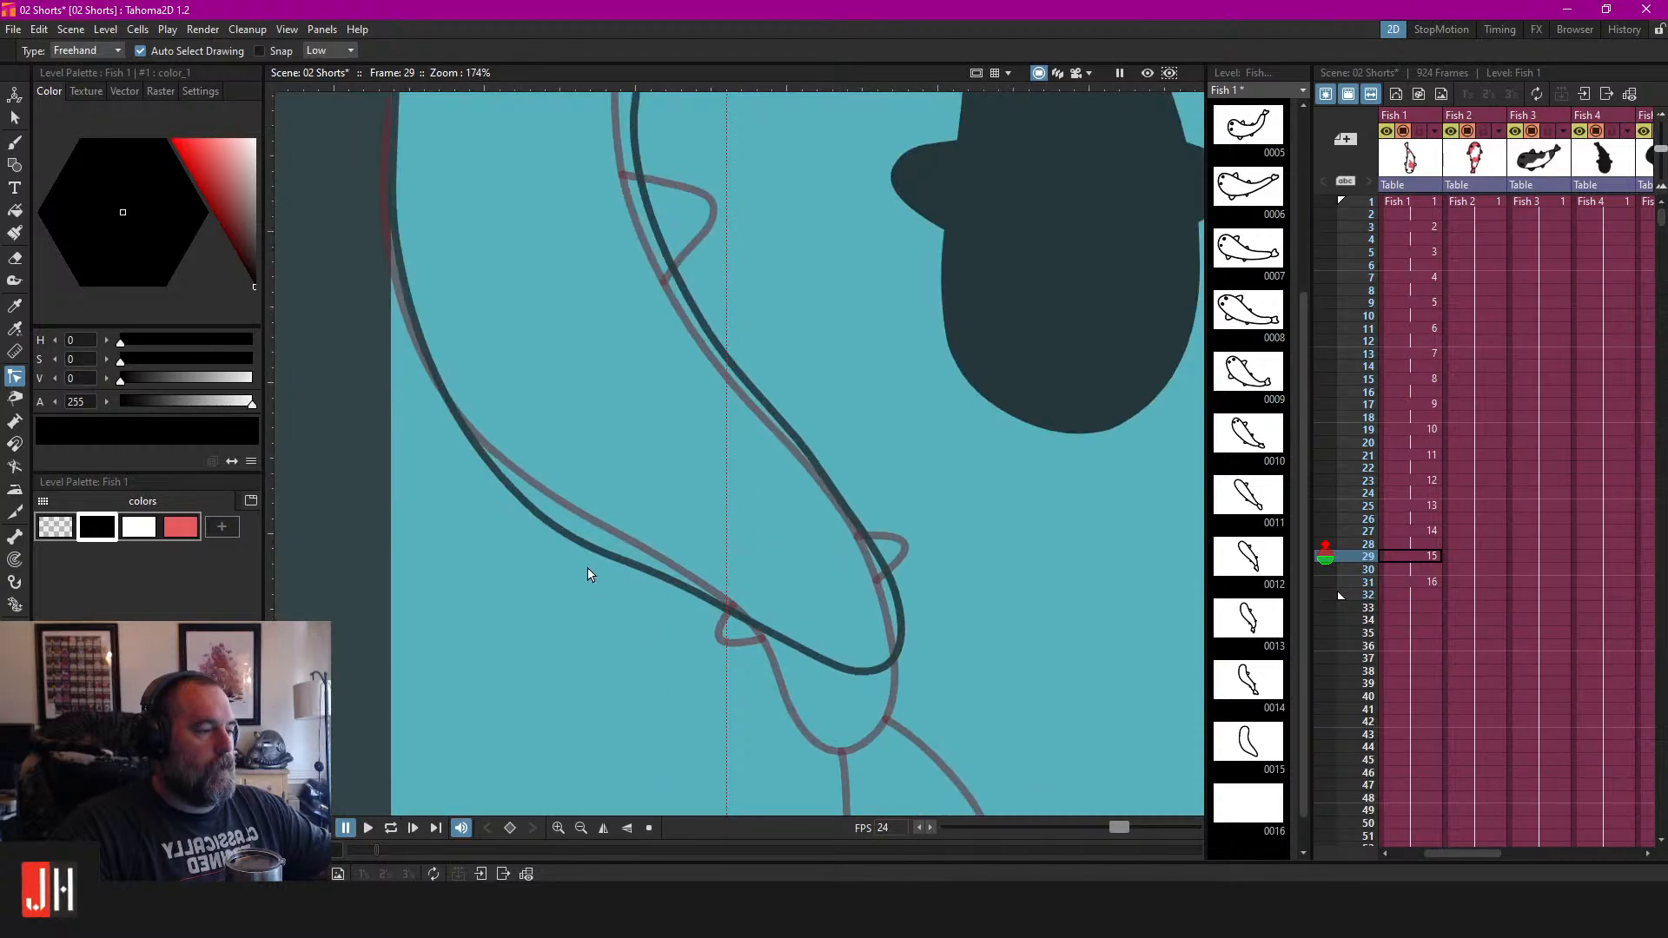
click(586, 544)
drag(615, 556, 627, 538)
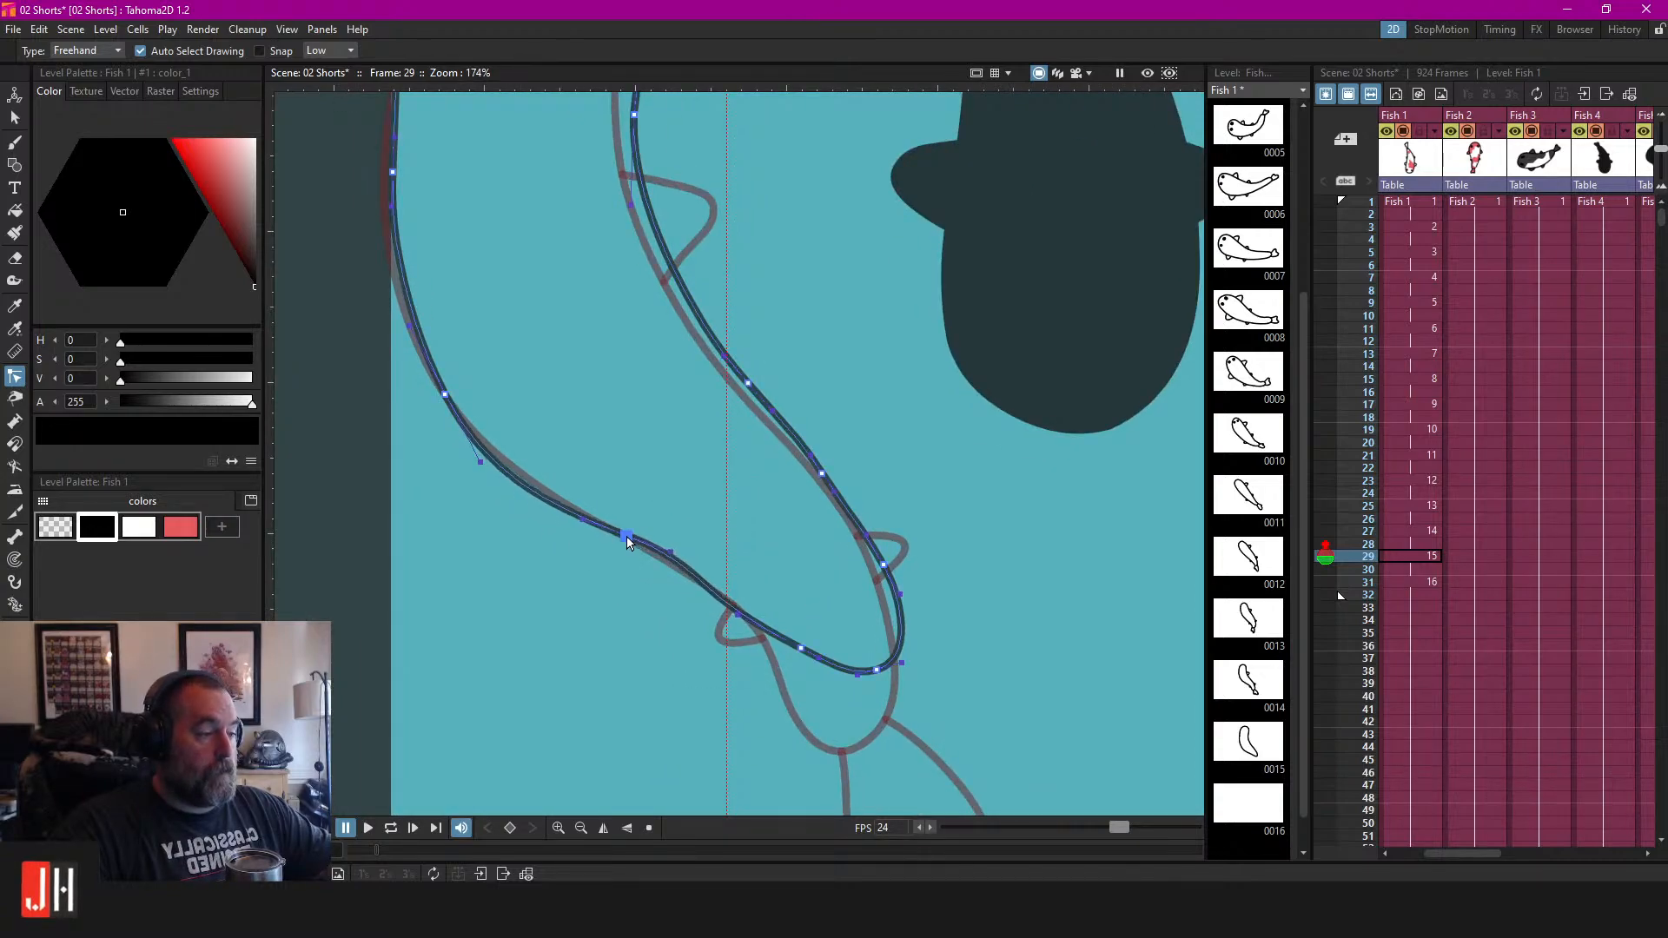
drag(445, 398, 445, 383)
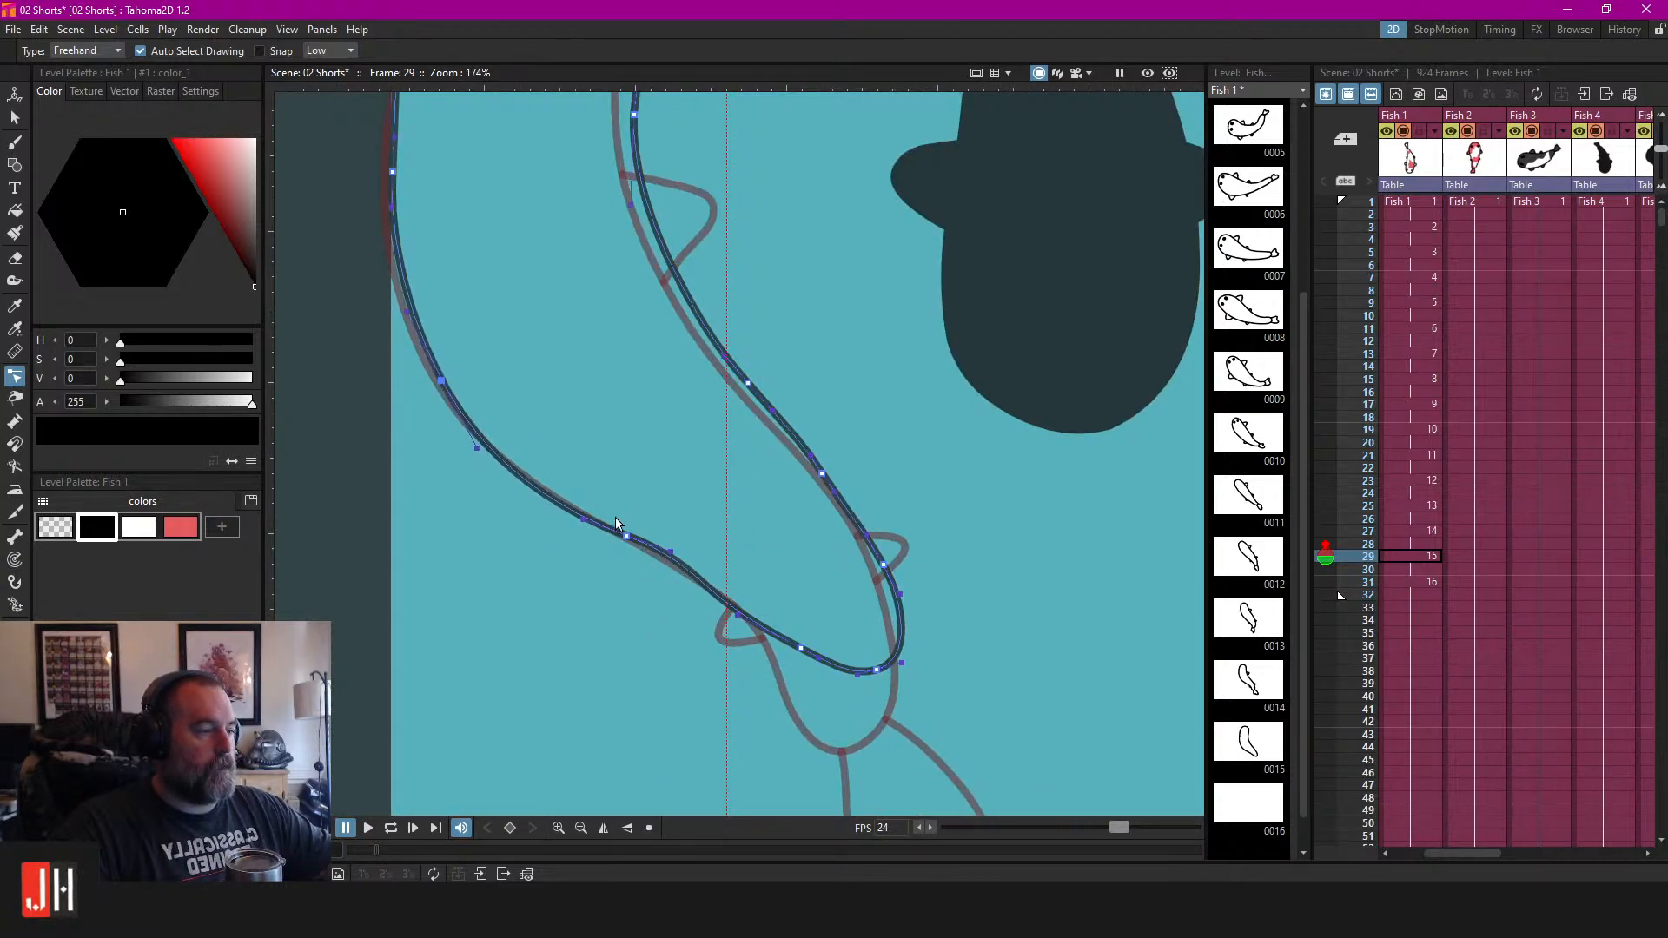
drag(665, 555, 669, 563)
drag(818, 592, 790, 555)
click(921, 583)
Draw the forked tail in black, angled down to the right from the end of the koi's body at frame 29.
scroll(923, 584, up, 1)
mouse_move(922, 584)
mouse_down()
mouse_move(888, 498)
mouse_move(904, 487)
mouse_move(892, 457)
mouse_up()
key(b)
mouse_move(770, 528)
mouse_down()
mouse_move(841, 675)
mouse_move(883, 633)
mouse_move(956, 663)
mouse_move(1002, 646)
mouse_move(962, 565)
mouse_move(893, 511)
mouse_up()
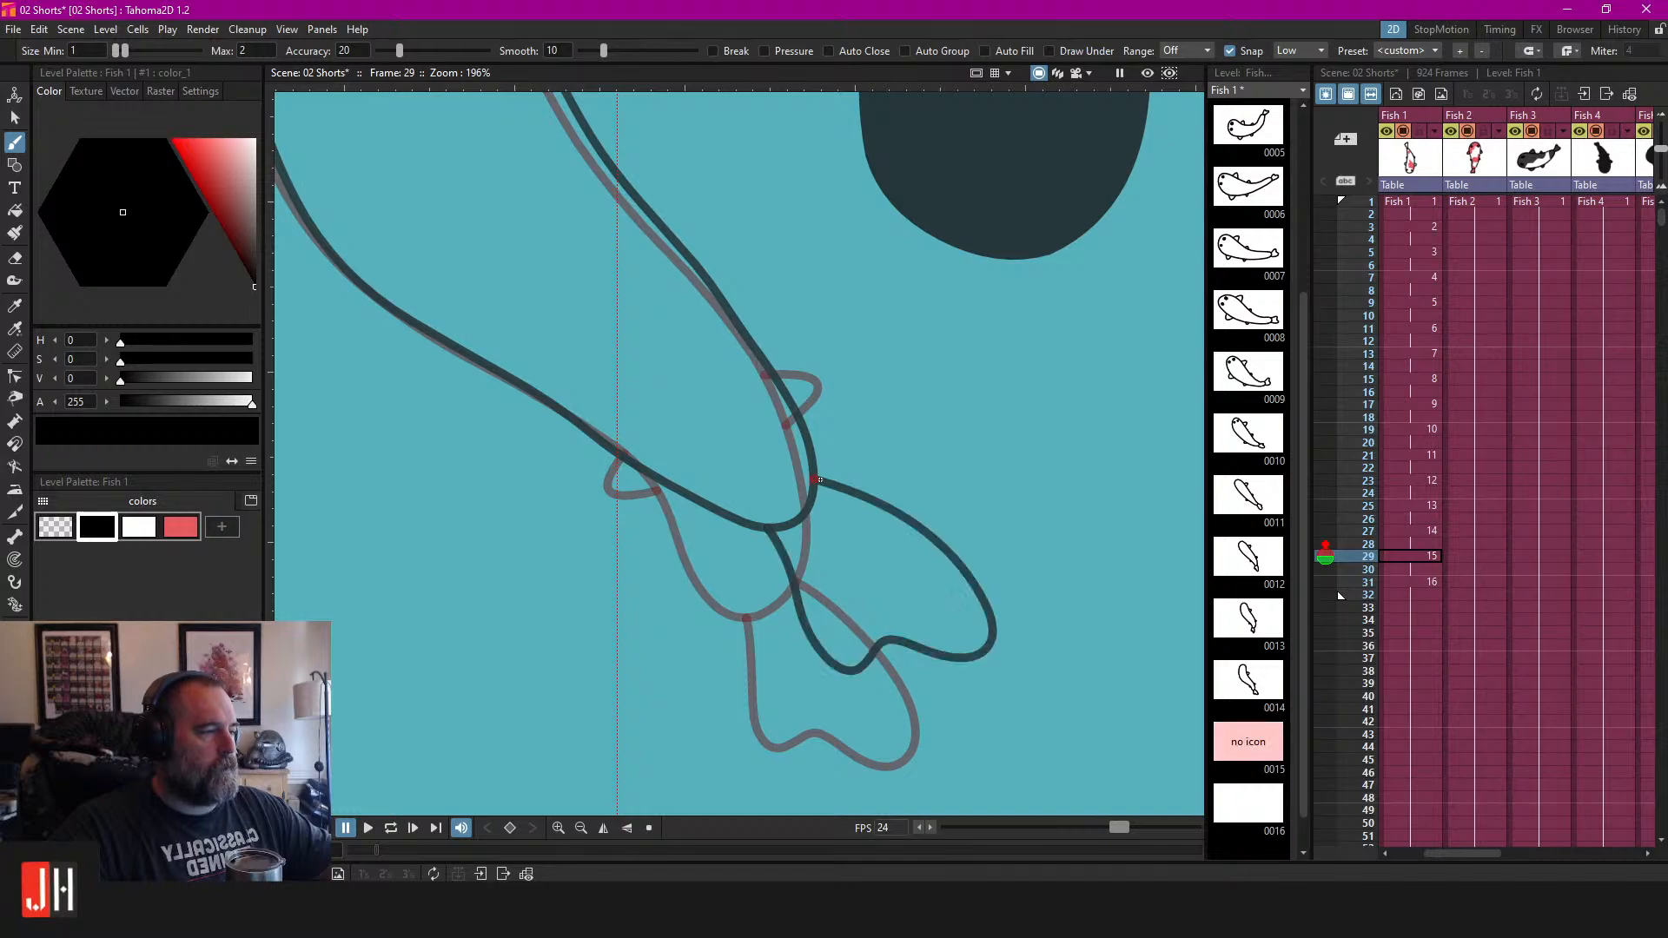
Draw two small rear fins in black, one on each edge of the koi's body at frame 29, and erase their line ends inside the body.
drag(748, 259, 803, 333)
mouse_move(769, 402)
mouse_down()
mouse_move(823, 383)
mouse_move(815, 491)
mouse_up()
key(ctrl+z)
mouse_move(763, 381)
mouse_down()
mouse_move(836, 374)
mouse_move(816, 489)
mouse_up()
key(ctrl+z)
mouse_move(764, 396)
mouse_down()
mouse_move(828, 379)
mouse_move(804, 466)
mouse_up()
mouse_move(785, 538)
mouse_down()
mouse_move(813, 461)
mouse_move(660, 503)
mouse_move(705, 370)
mouse_up()
key(ctrl+z)
mouse_move(748, 448)
mouse_down()
mouse_move(692, 500)
mouse_move(693, 404)
mouse_move(750, 459)
mouse_up()
key(a)
drag(793, 286, 858, 400)
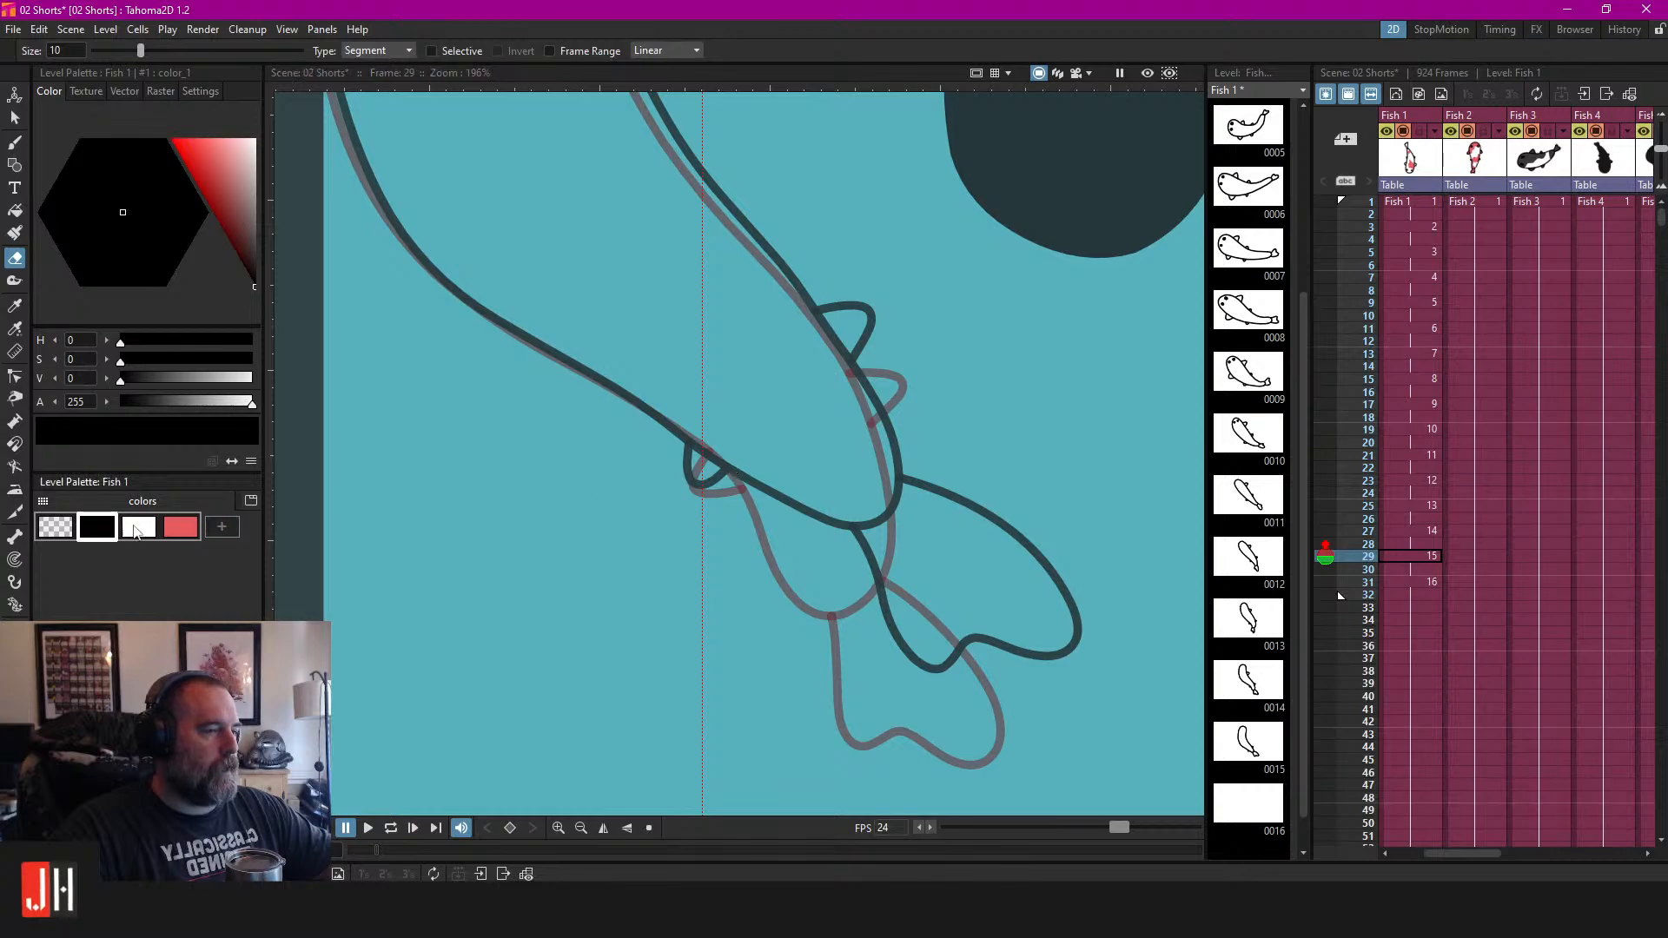
Fill the small lower rear fin of the Fish 1 drawing on frame 29 with white and save the scene.
key(f)
click(706, 470)
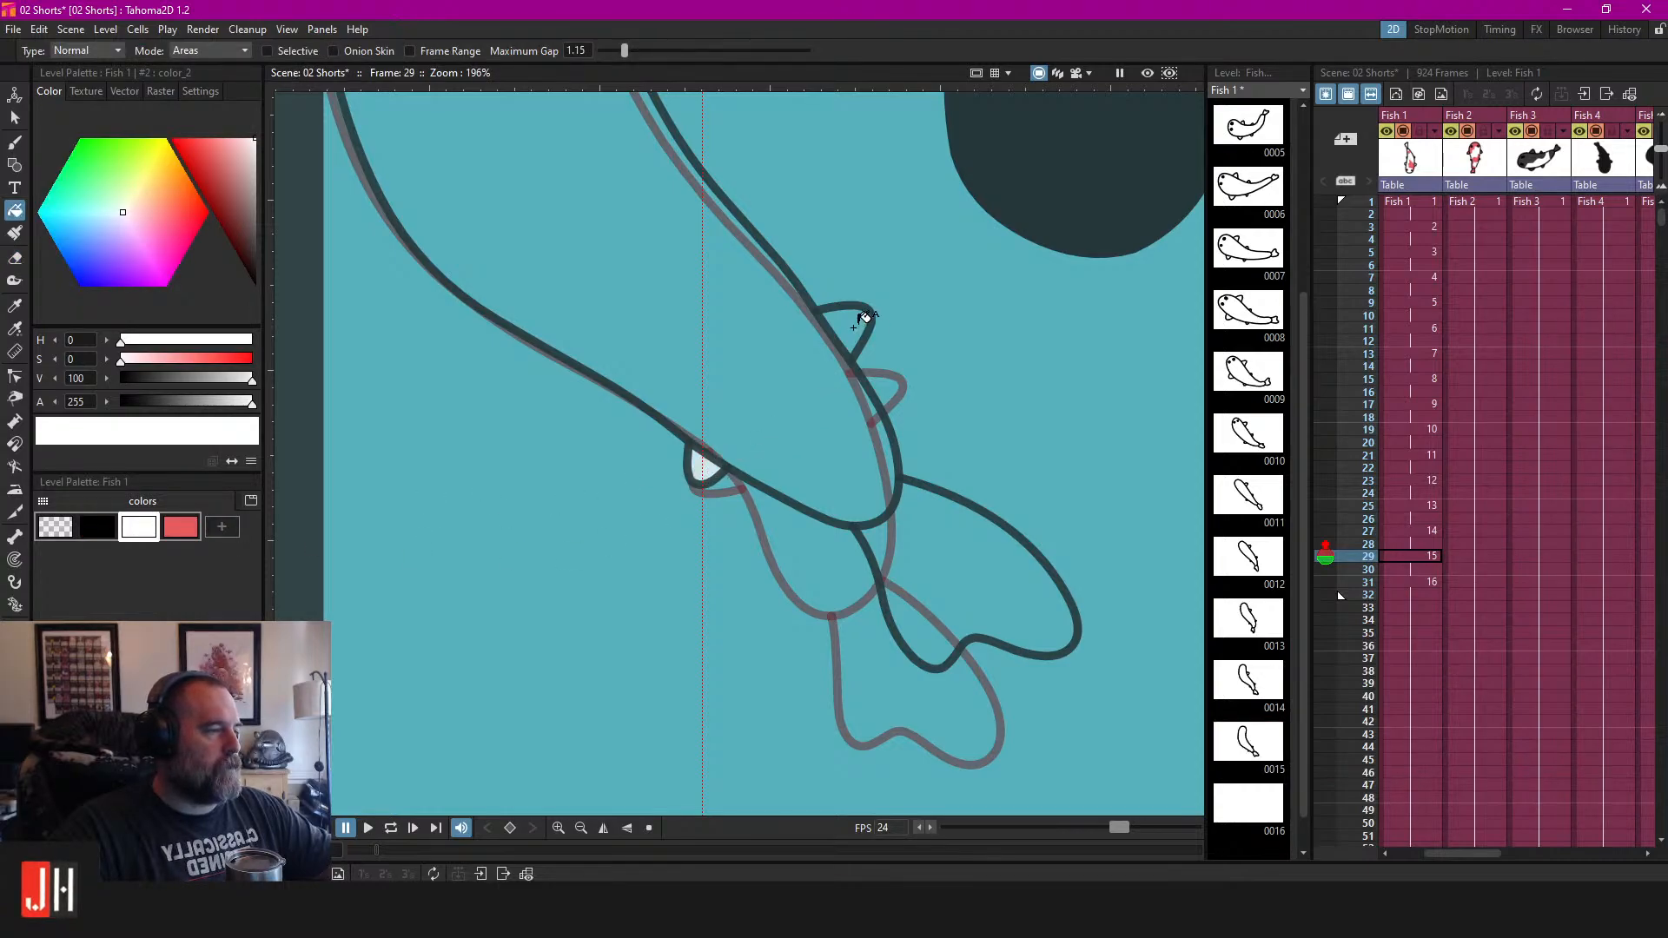
scroll(872, 480, down, 2)
scroll(872, 480, down, 2)
key(ctrl+s)
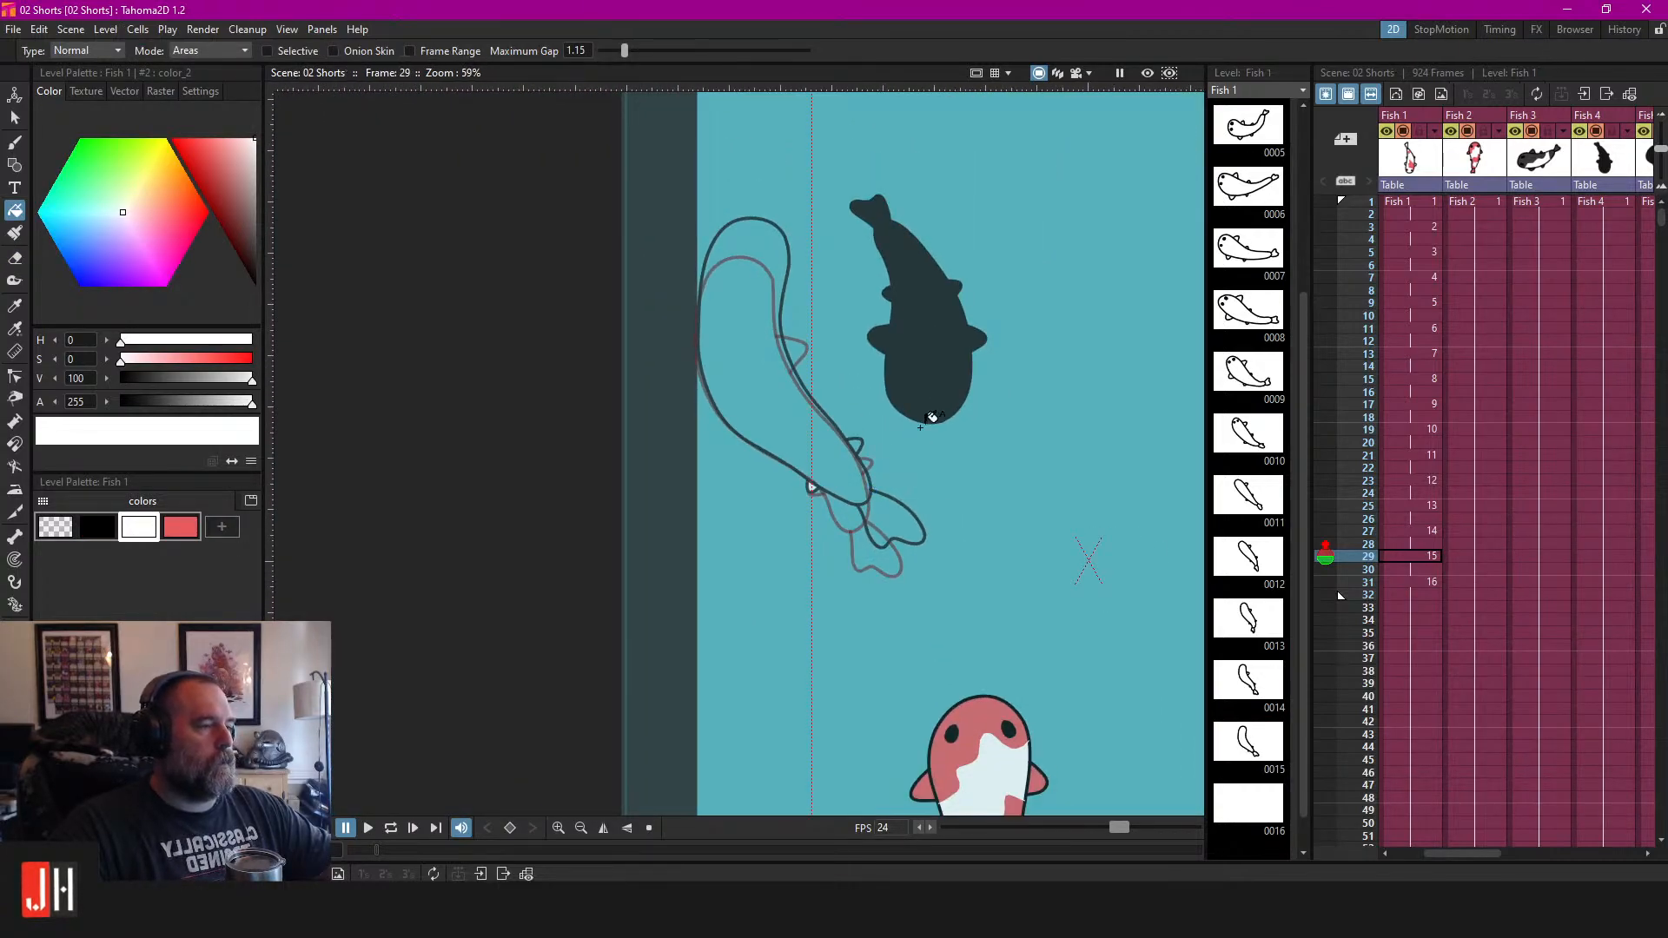
Select the entire Fish 1 outline on frame 29 and delete it.
scroll(923, 452, down, 2)
scroll(938, 440, up, 2)
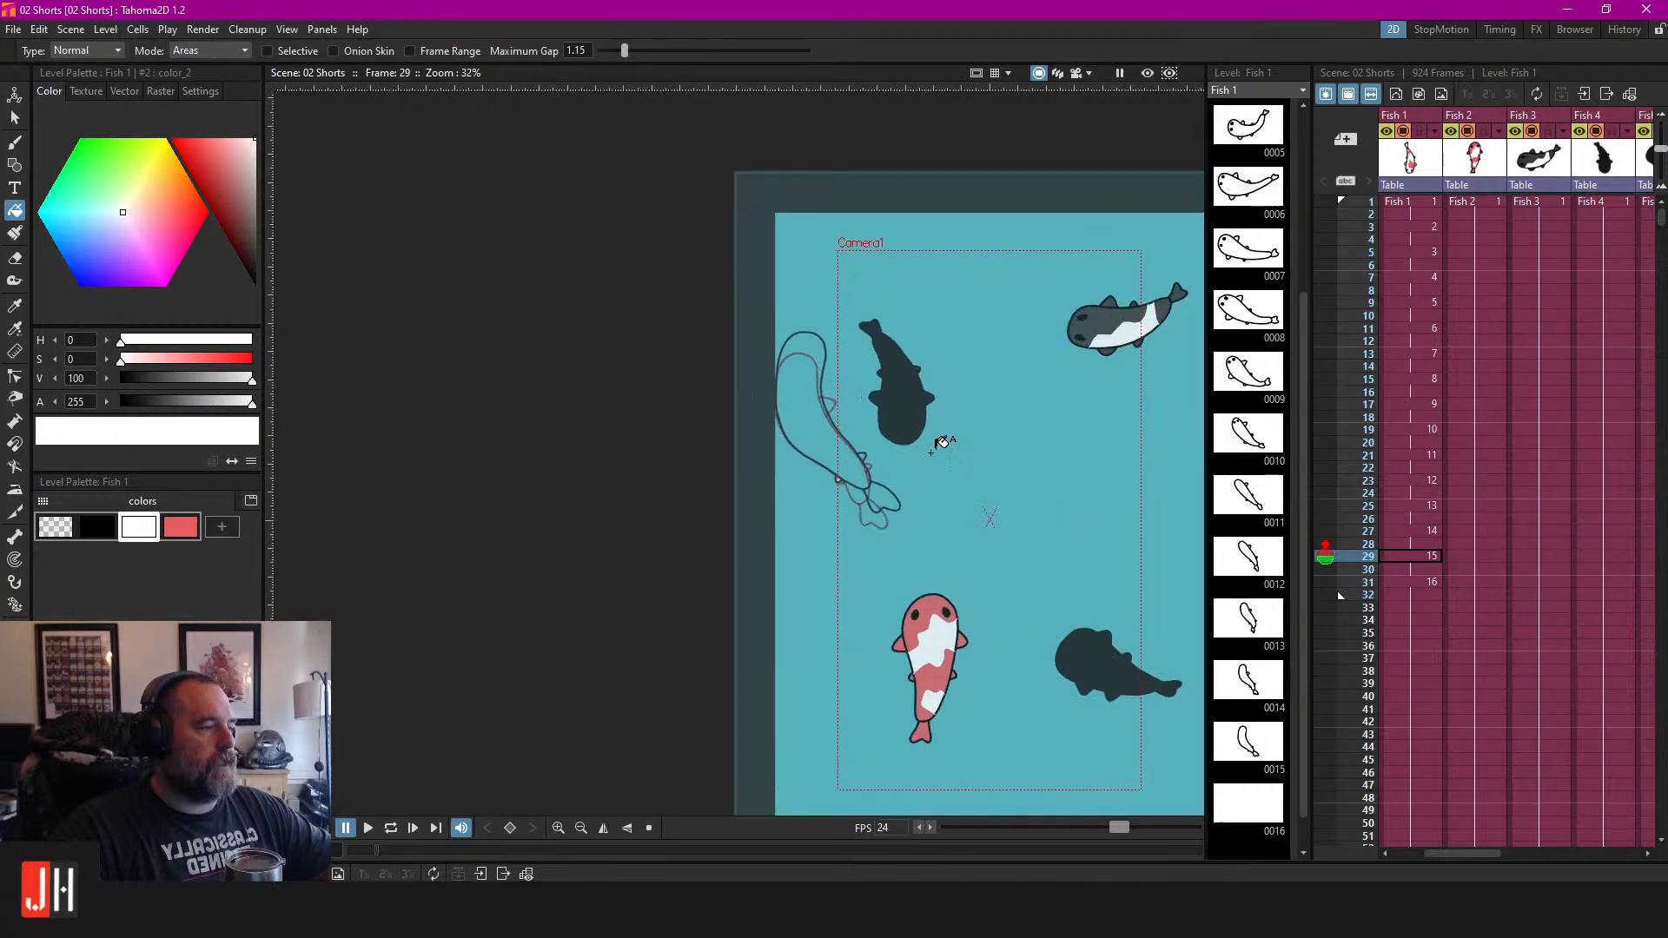
key(s)
mouse_move(768, 194)
mouse_down()
mouse_move(625, 484)
mouse_move(829, 313)
mouse_up()
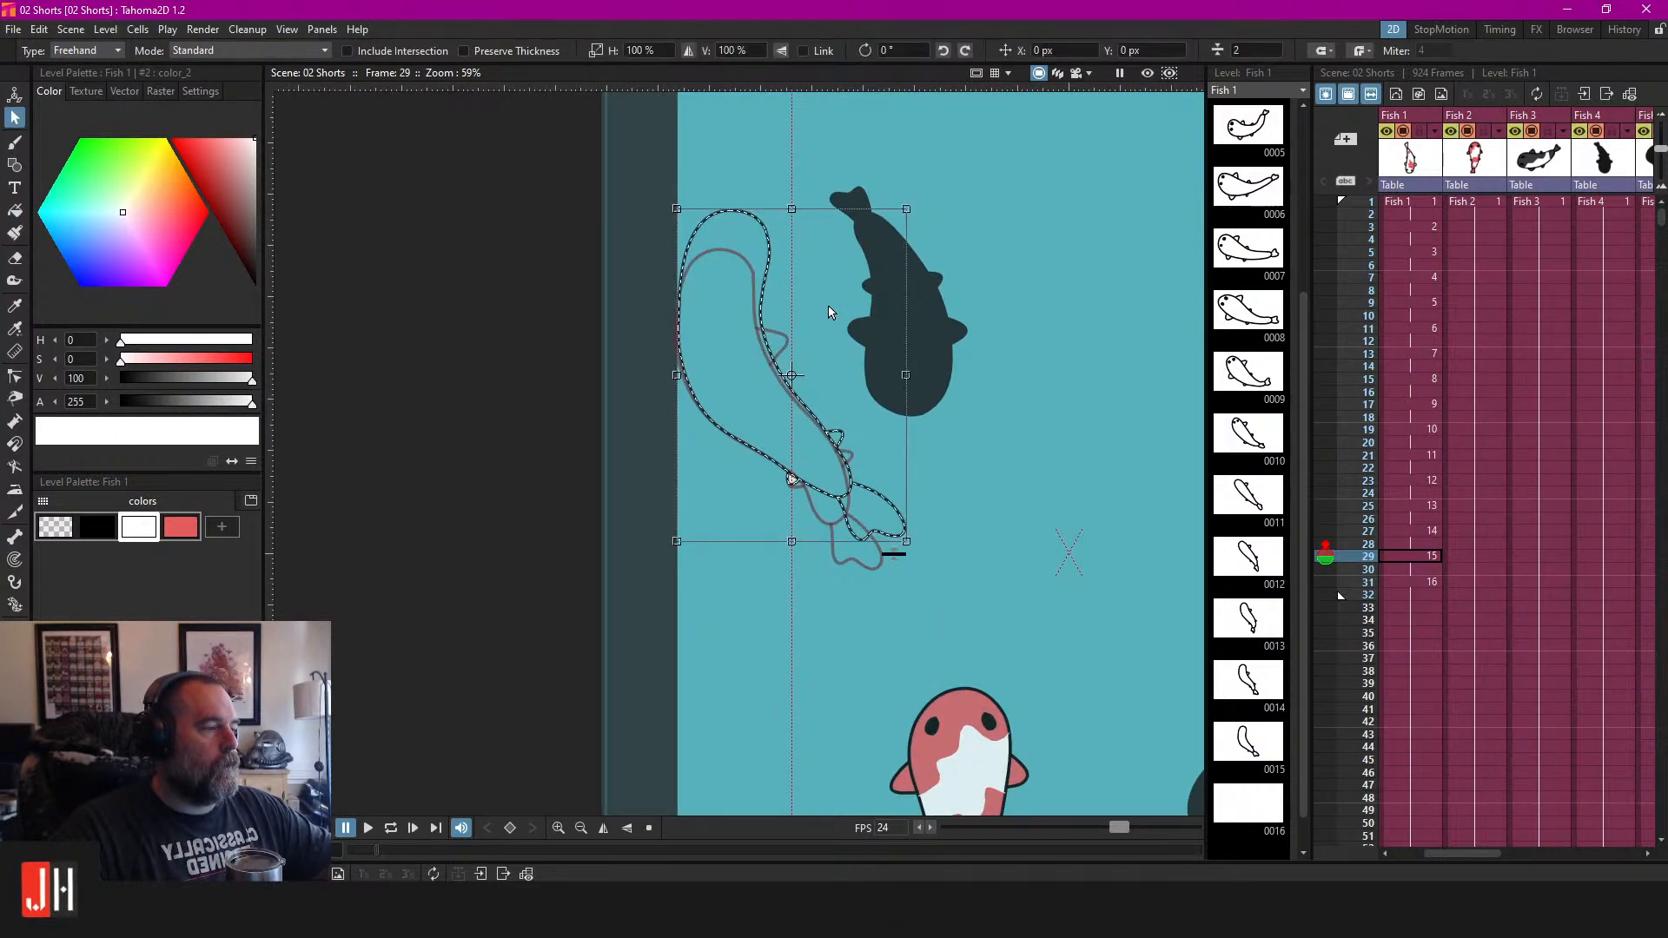
key(Delete)
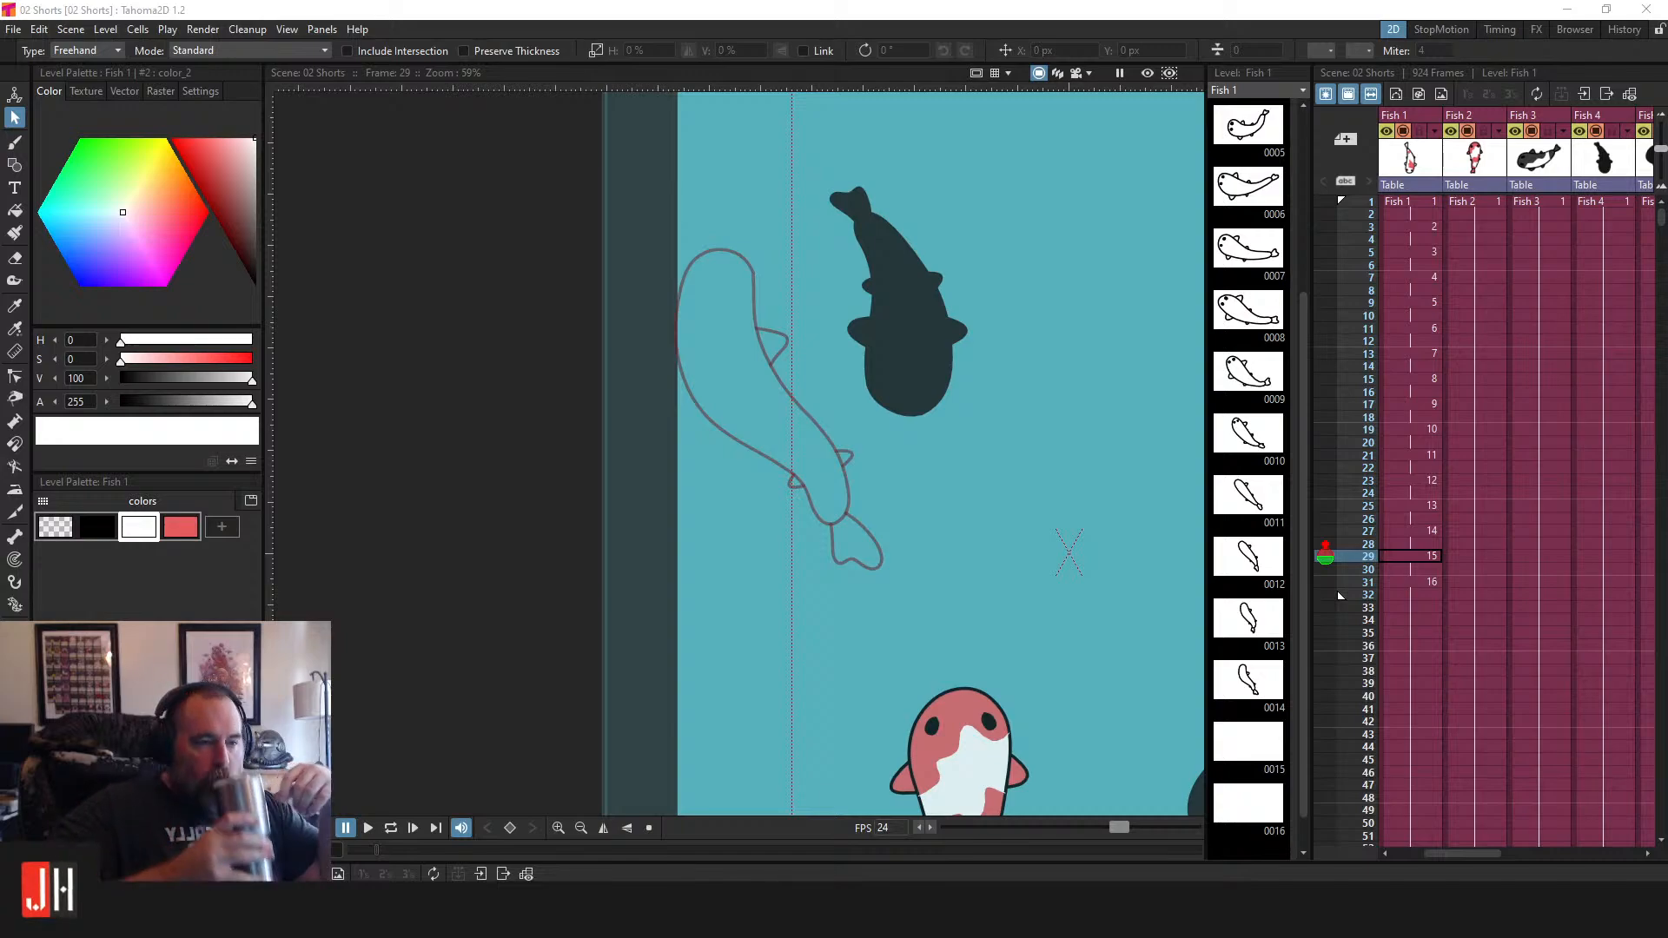
mouse_move(939, 312)
mouse_down()
mouse_move(838, 366)
mouse_move(734, 457)
mouse_up()
scroll(709, 408, up, 3)
click(102, 527)
key(b)
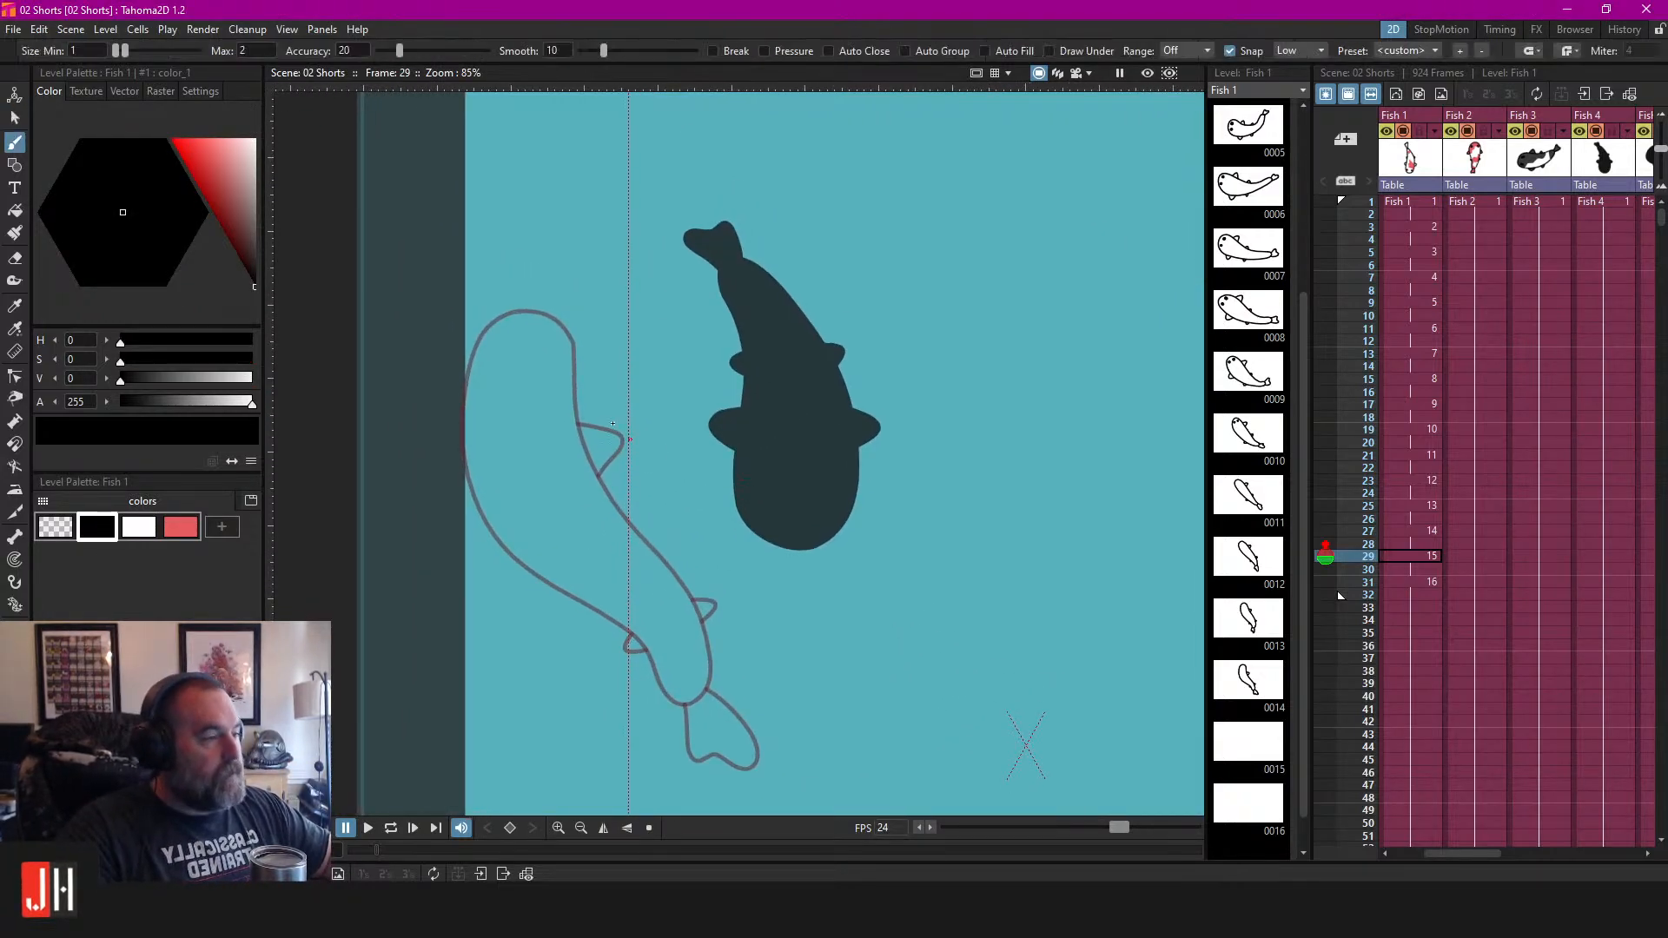
Enlarge the BG level's blue rectangle on frame 1 around its center to 159.46% horizontally and 156.13% vertically.
scroll(640, 337, down, 6)
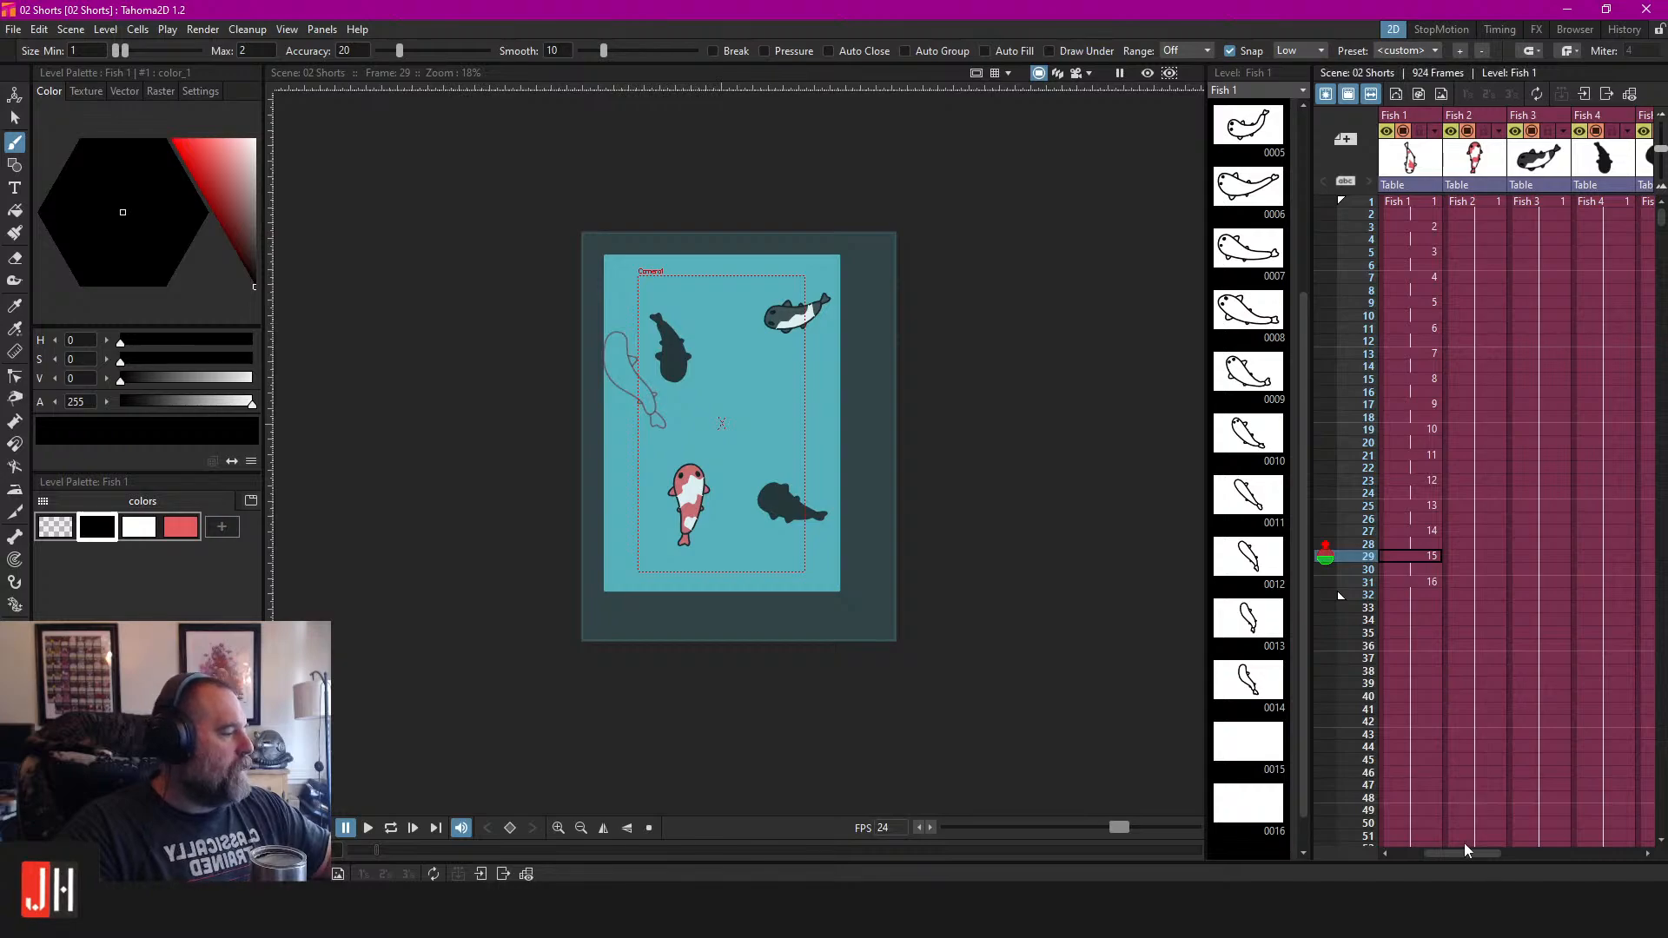
drag(1463, 853, 1384, 854)
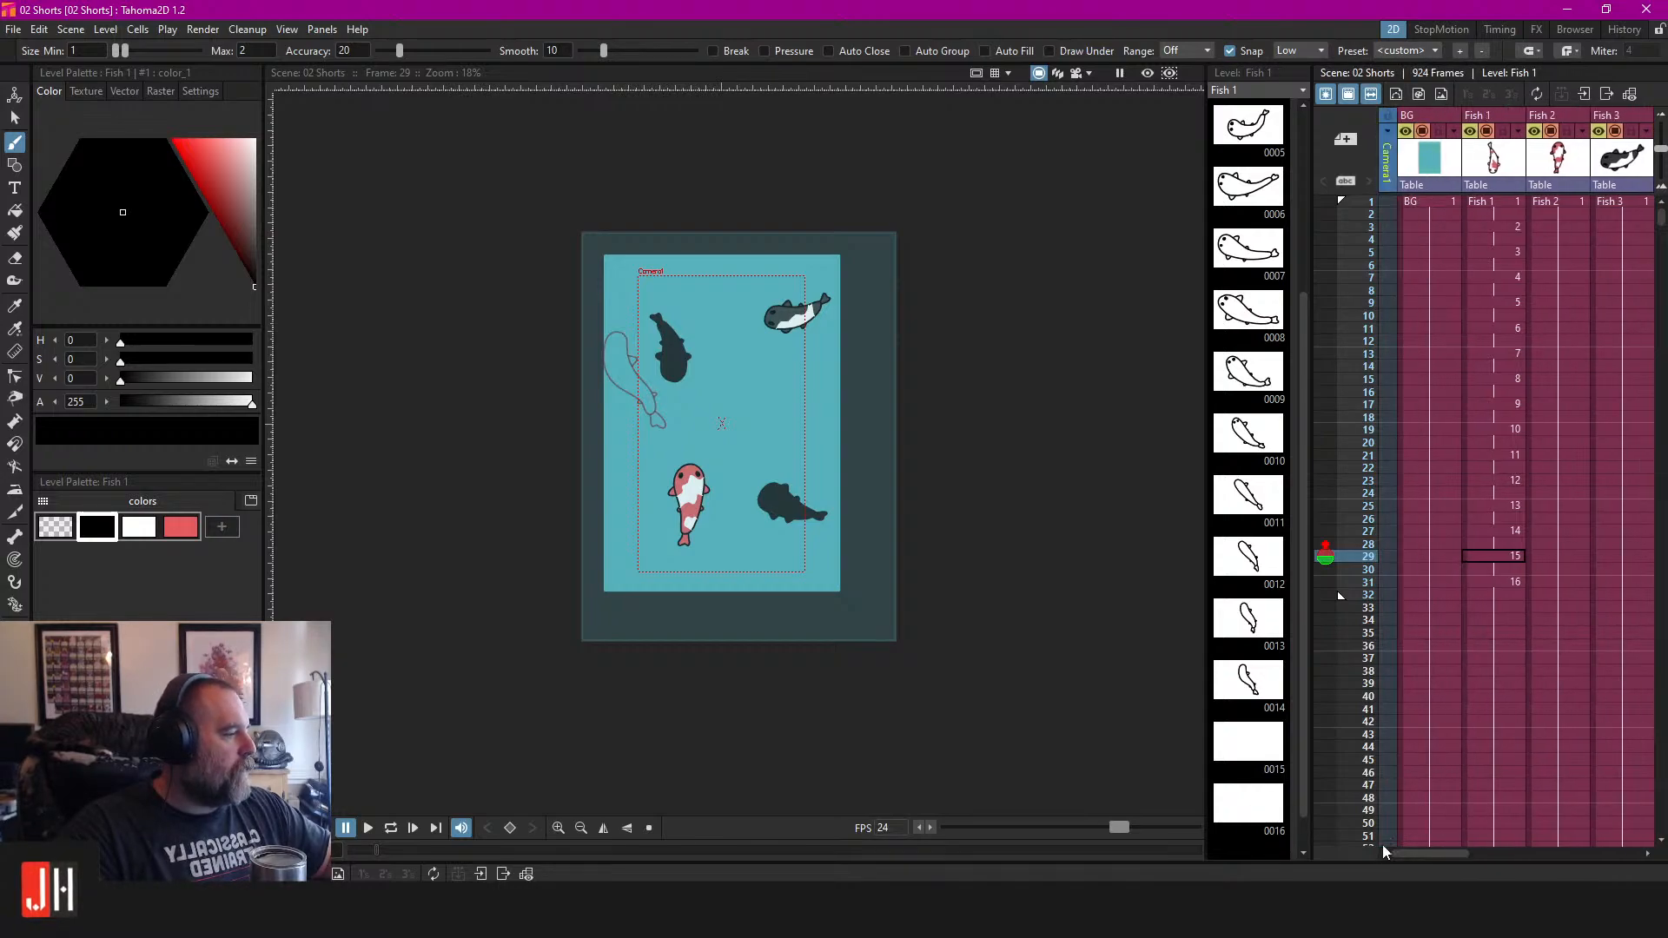
click(1416, 205)
key(s)
click(832, 265)
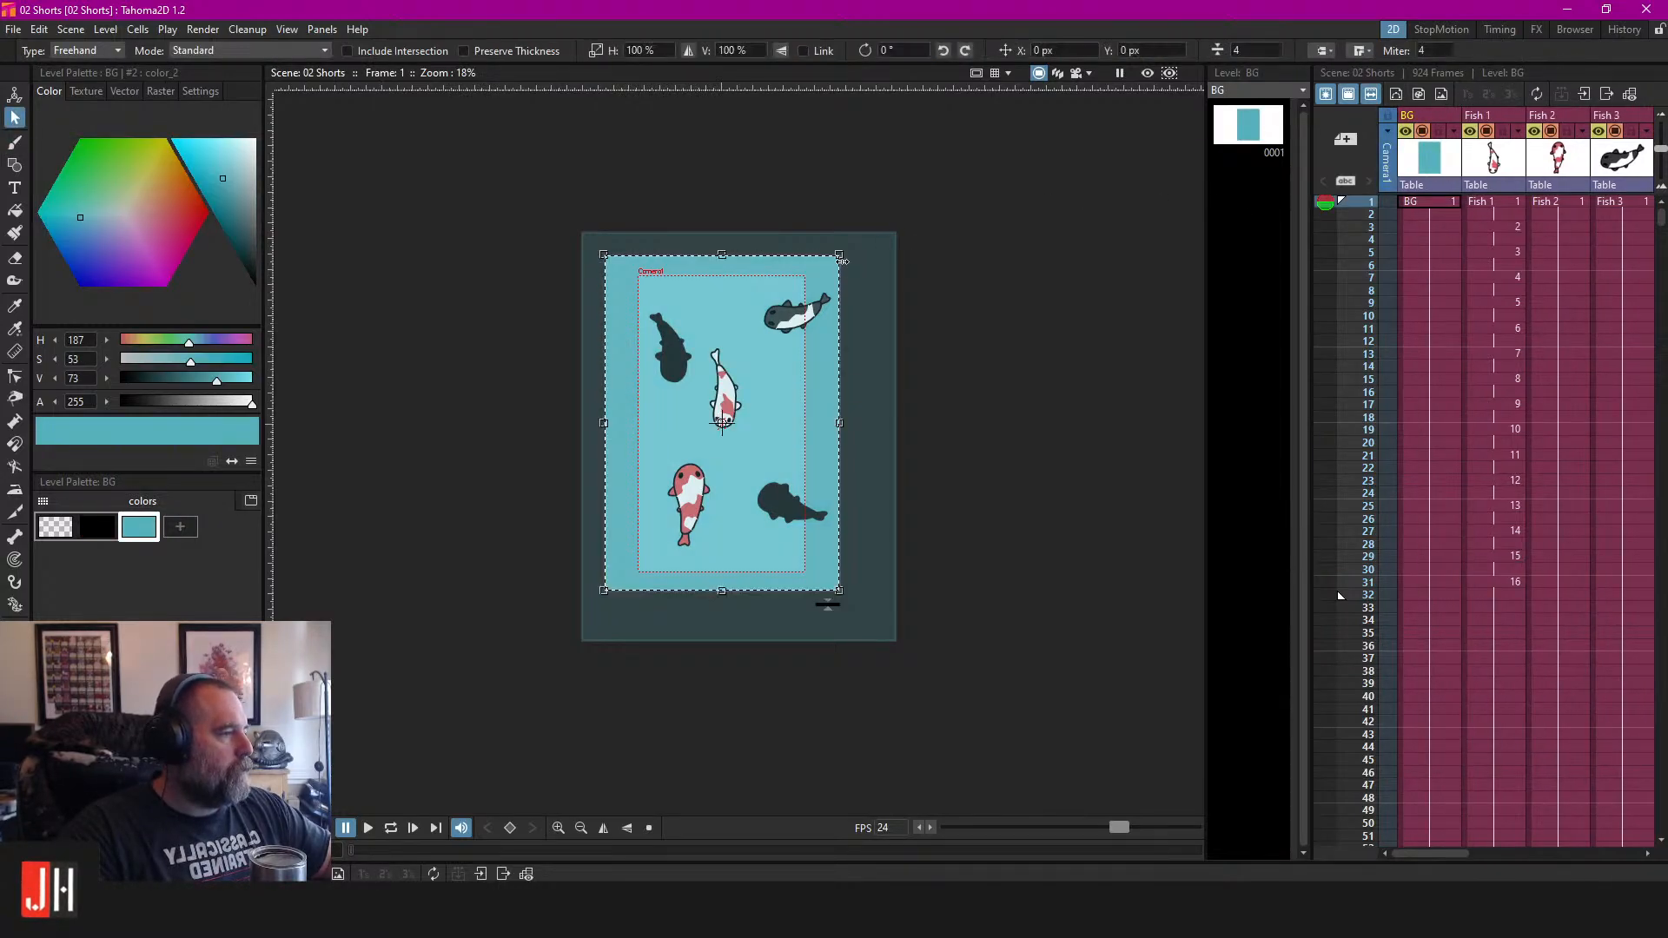
drag(839, 423, 907, 419)
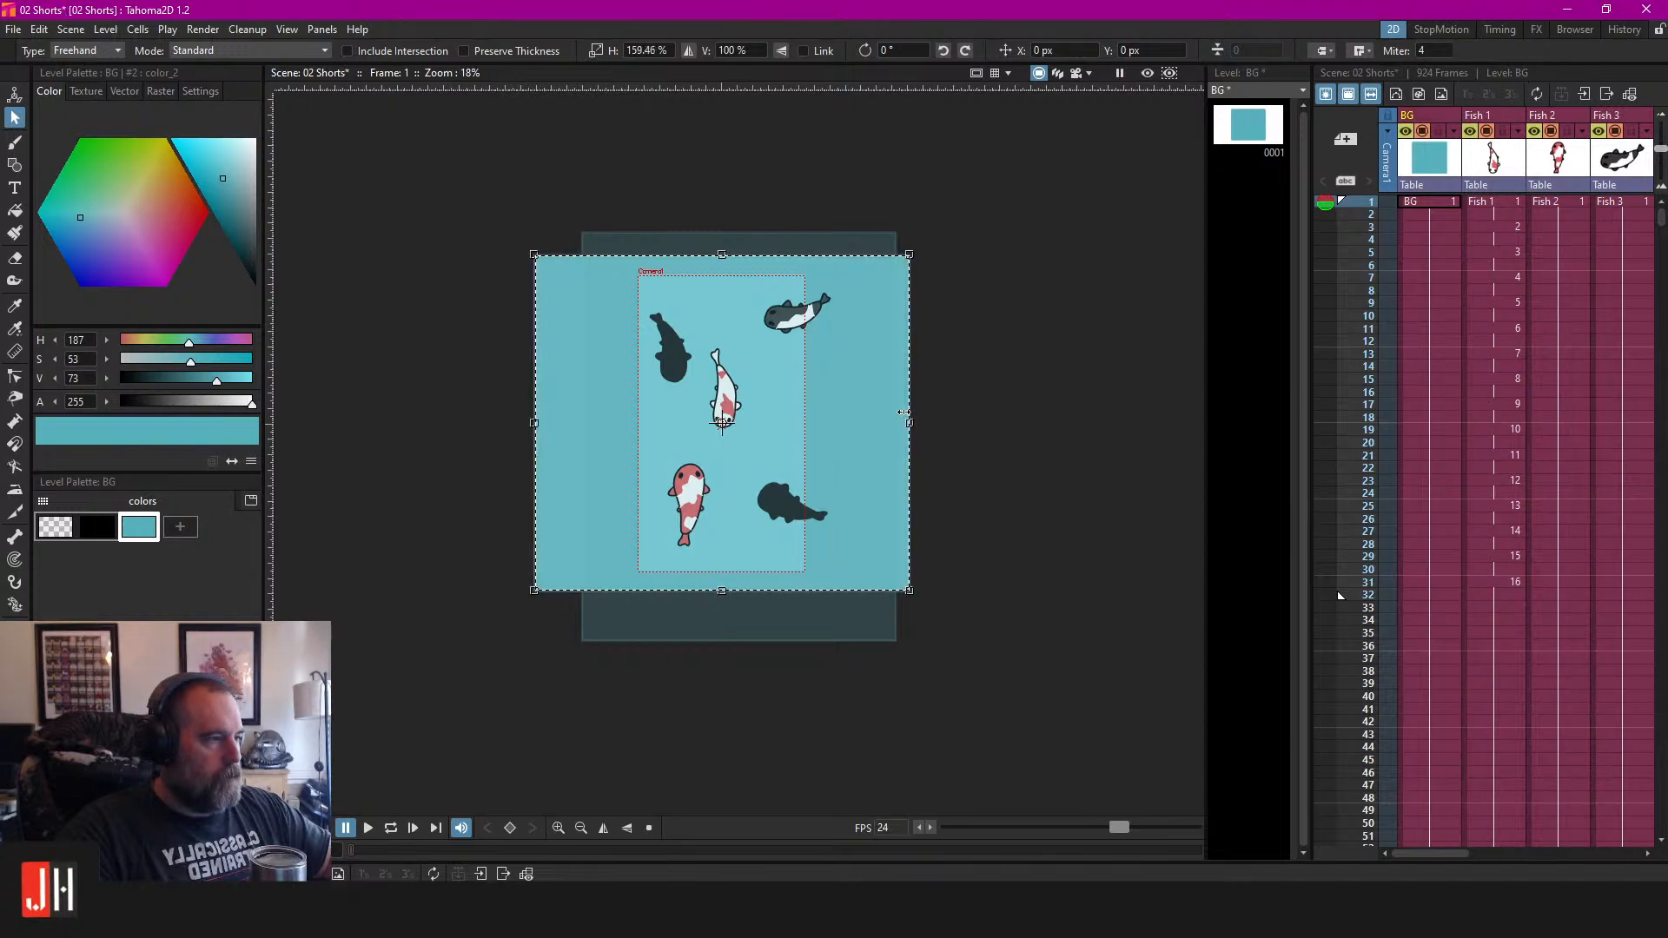
drag(722, 254, 735, 160)
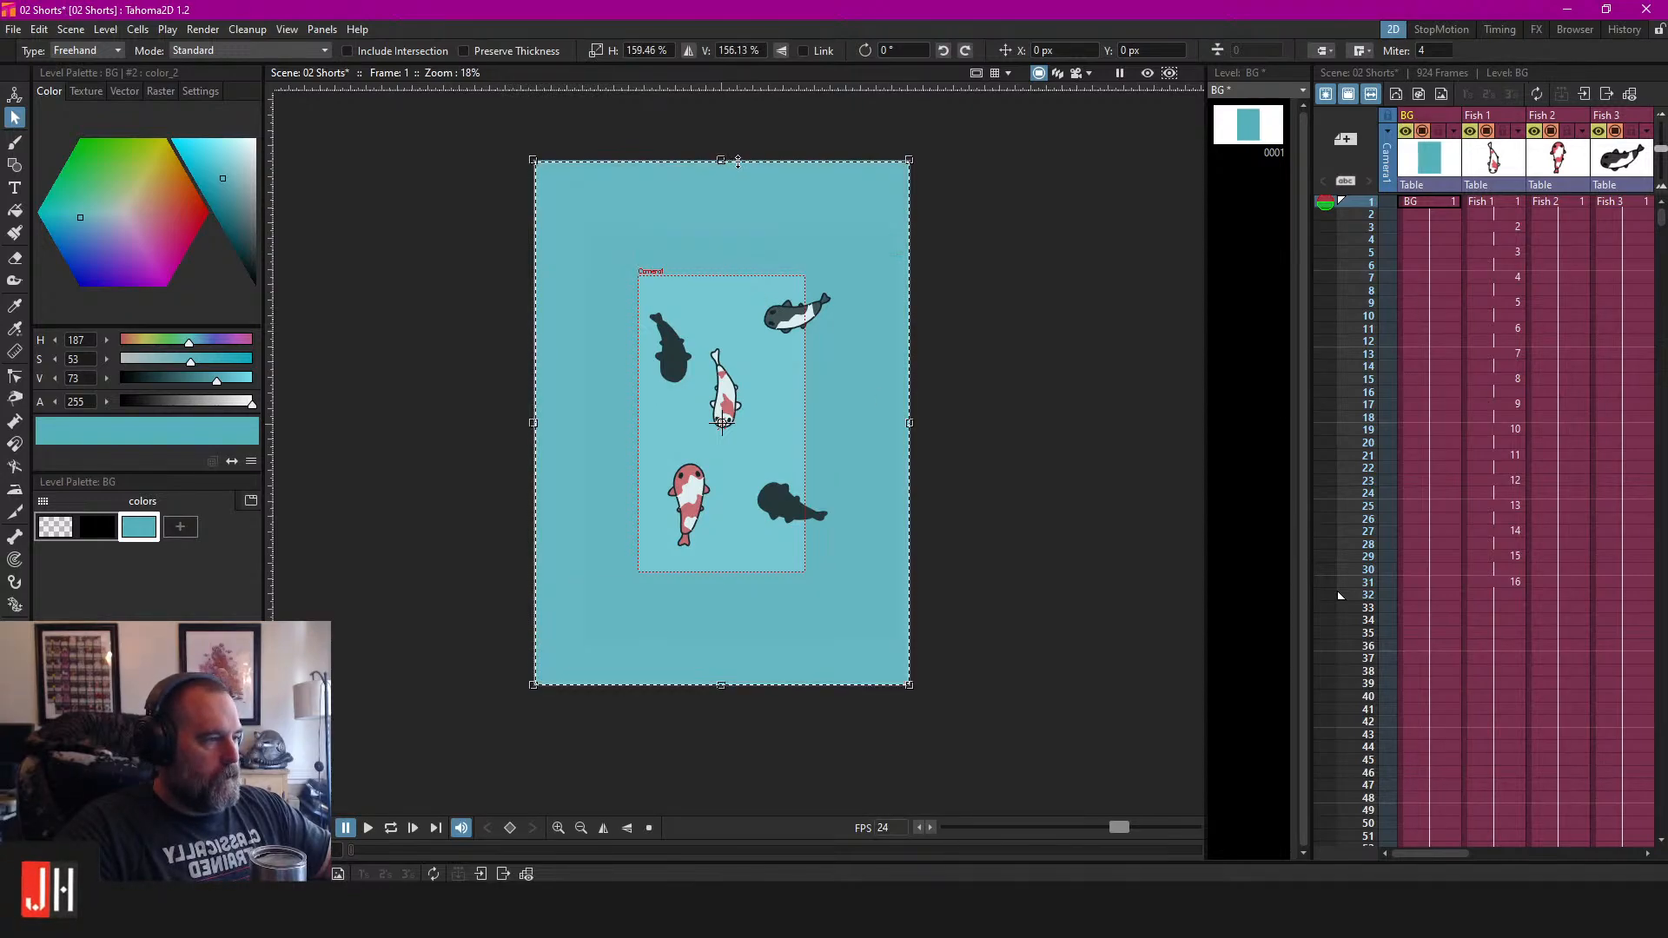
click(957, 367)
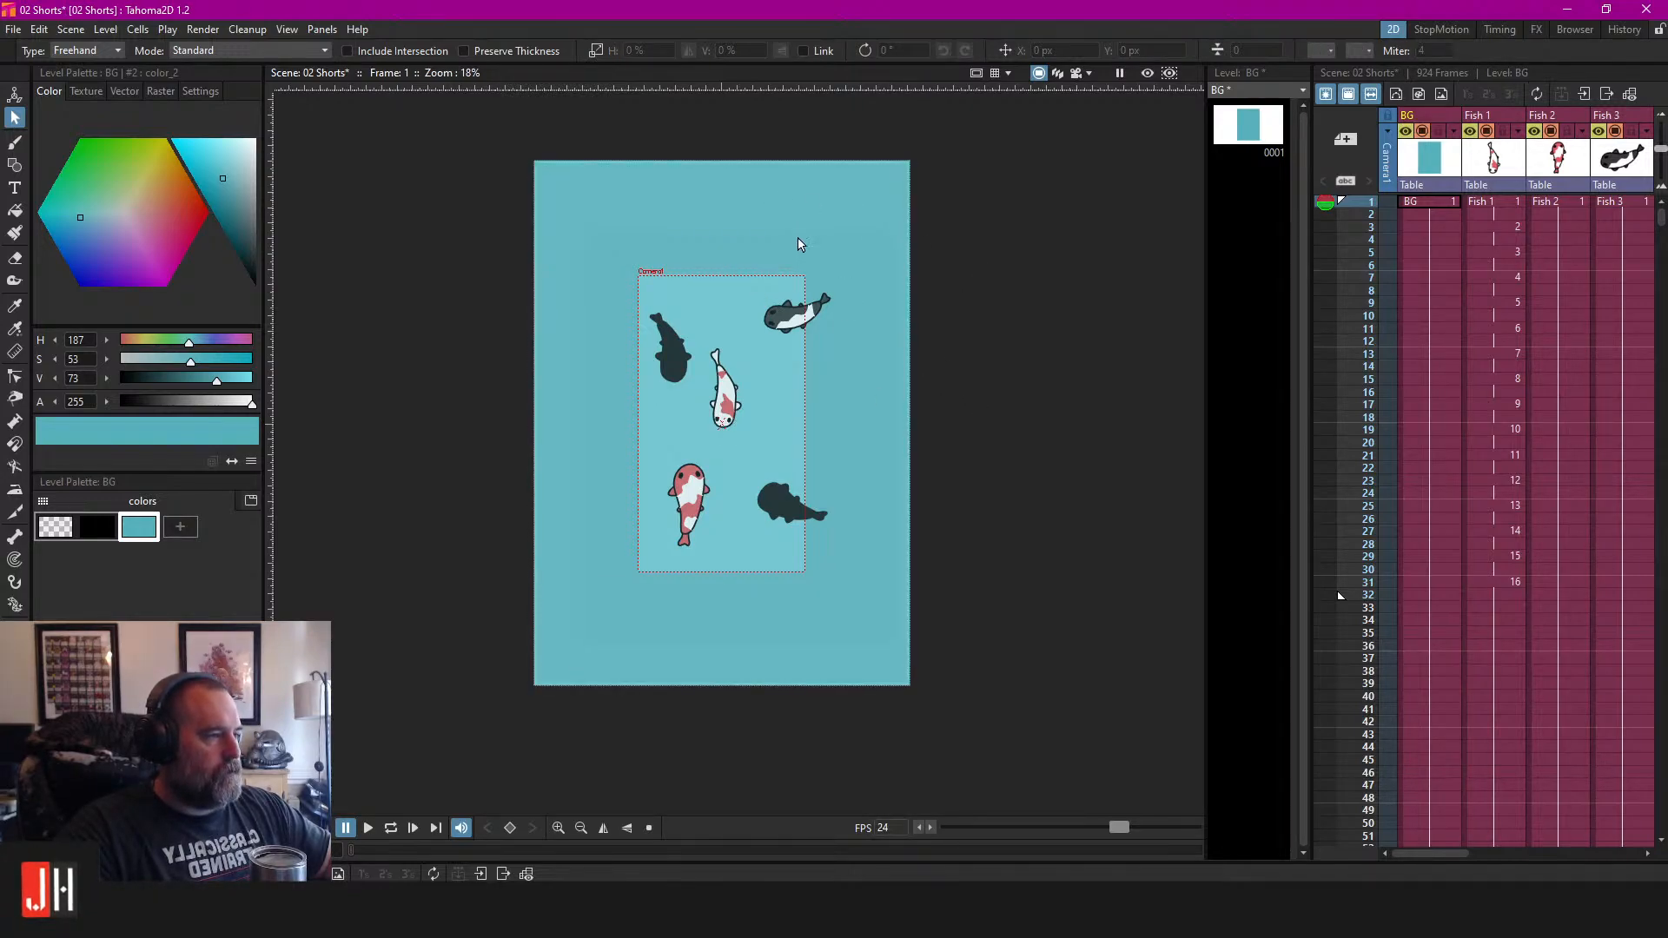
Stretch the Top Water rectangle beyond the enlarged background on all sides, to 129.93% horizontally and 152.99% vertically, and save.
scroll(1439, 858, right, 3)
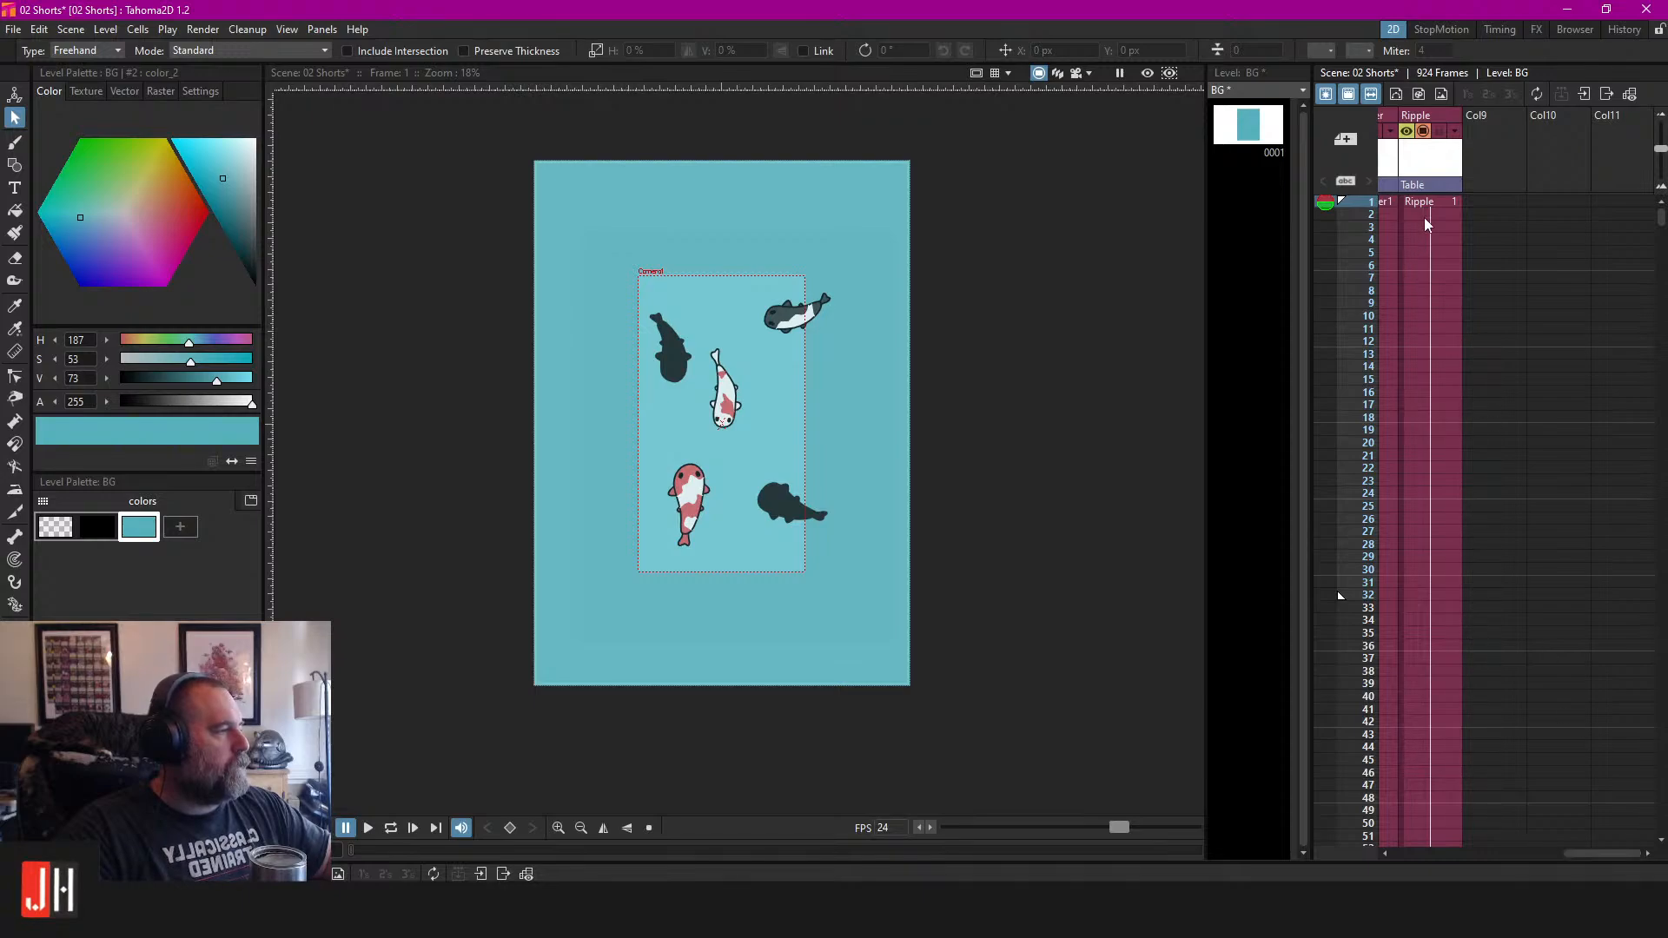
click(1399, 205)
click(778, 248)
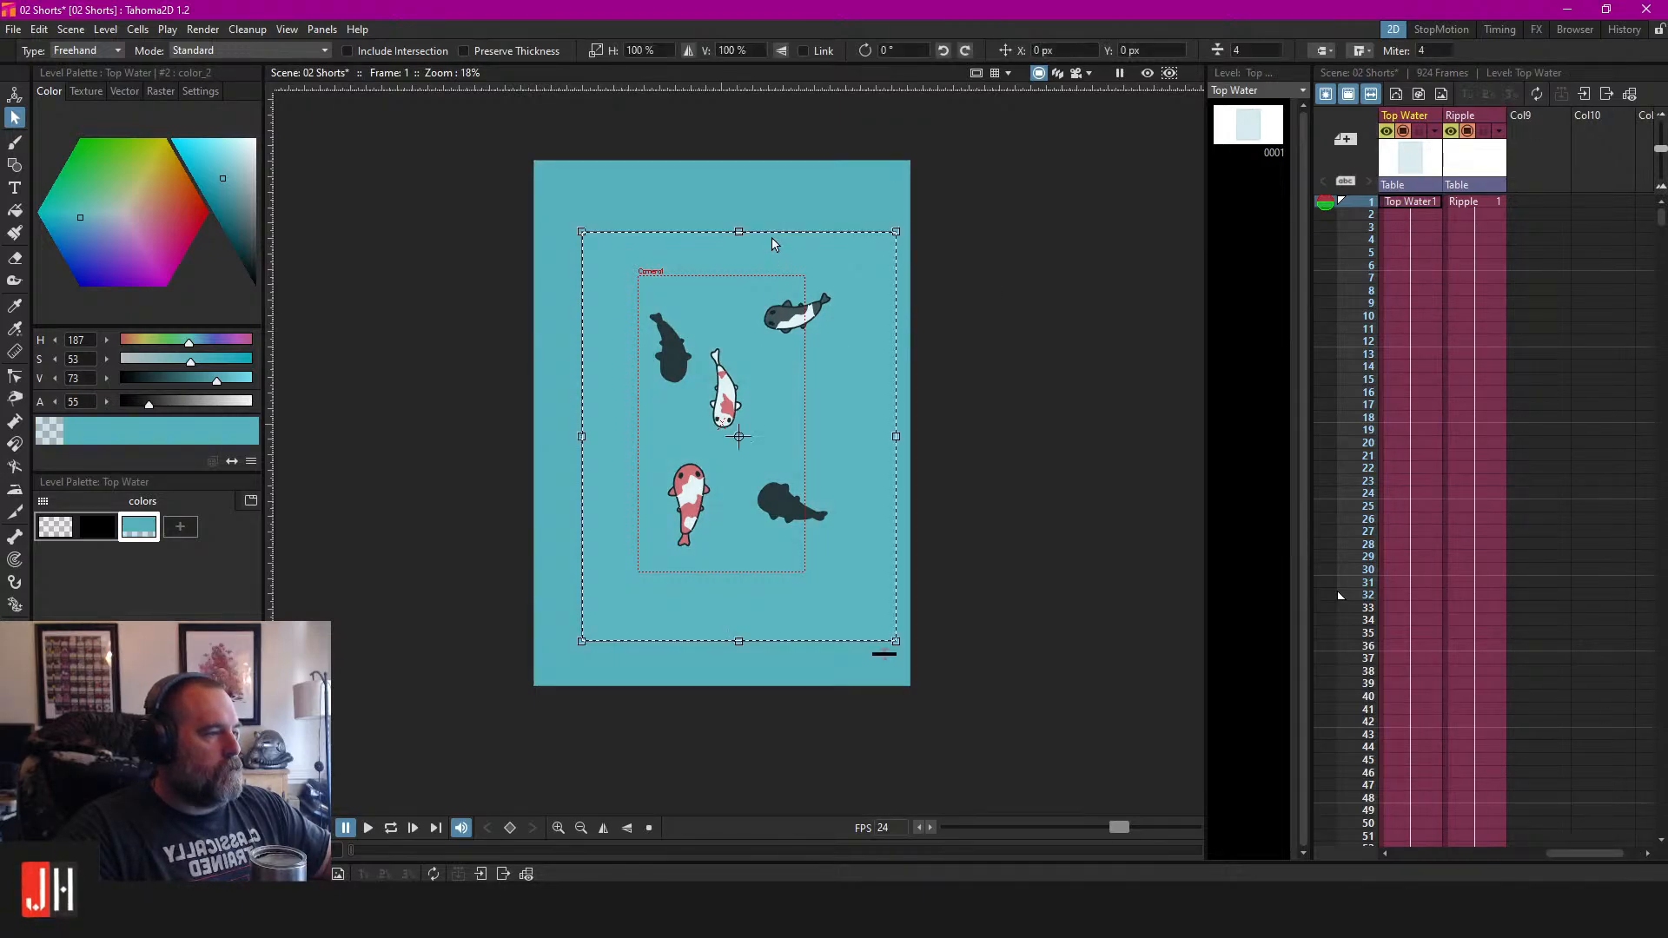
drag(588, 433, 517, 435)
drag(896, 436, 925, 435)
drag(721, 235, 721, 124)
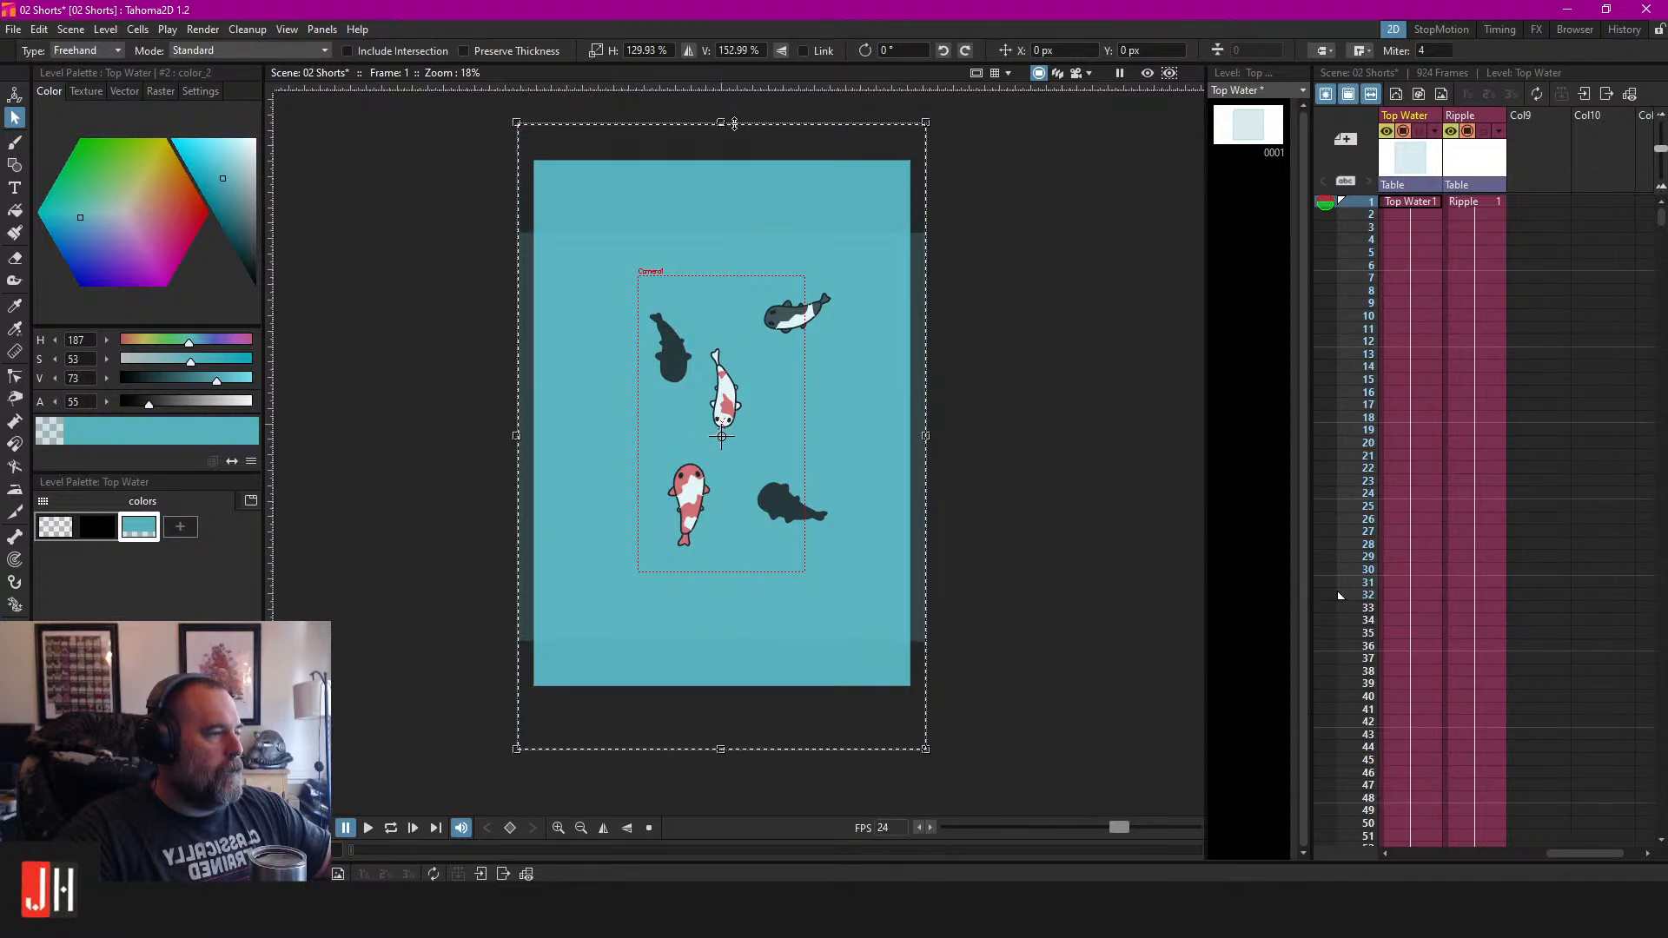
click(1009, 263)
scroll(716, 370, up, 1)
key(ctrl+s)
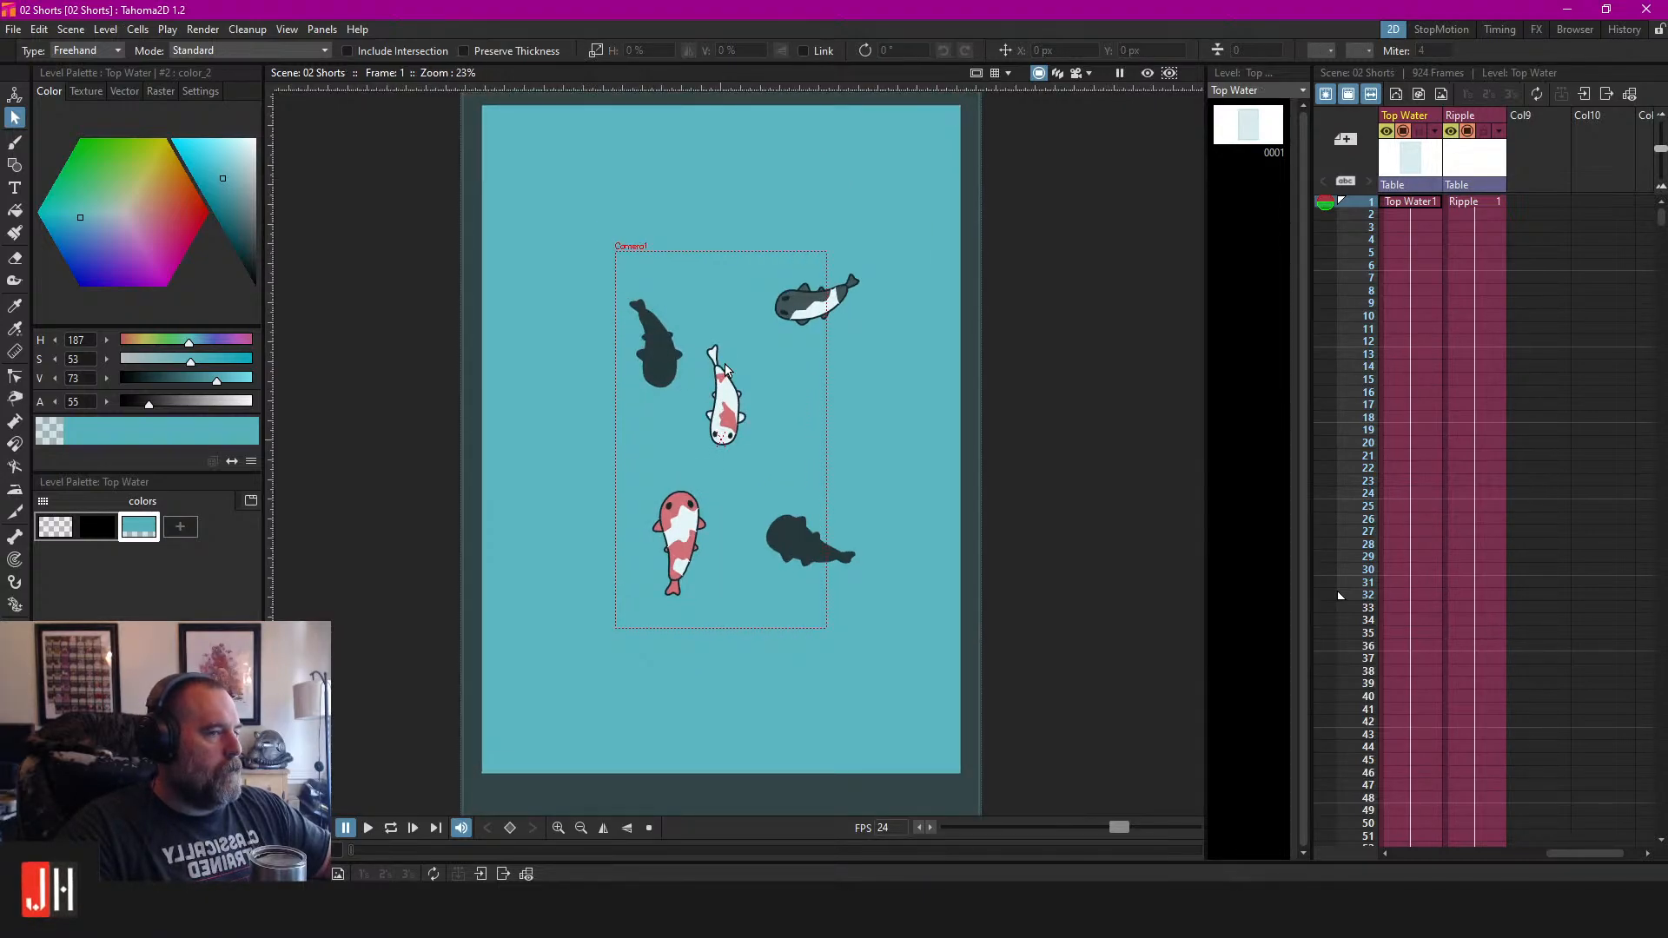
Lock the Ripple and Top Water columns, return to Fish 1 on frame 29, and save the scene.
click(1483, 132)
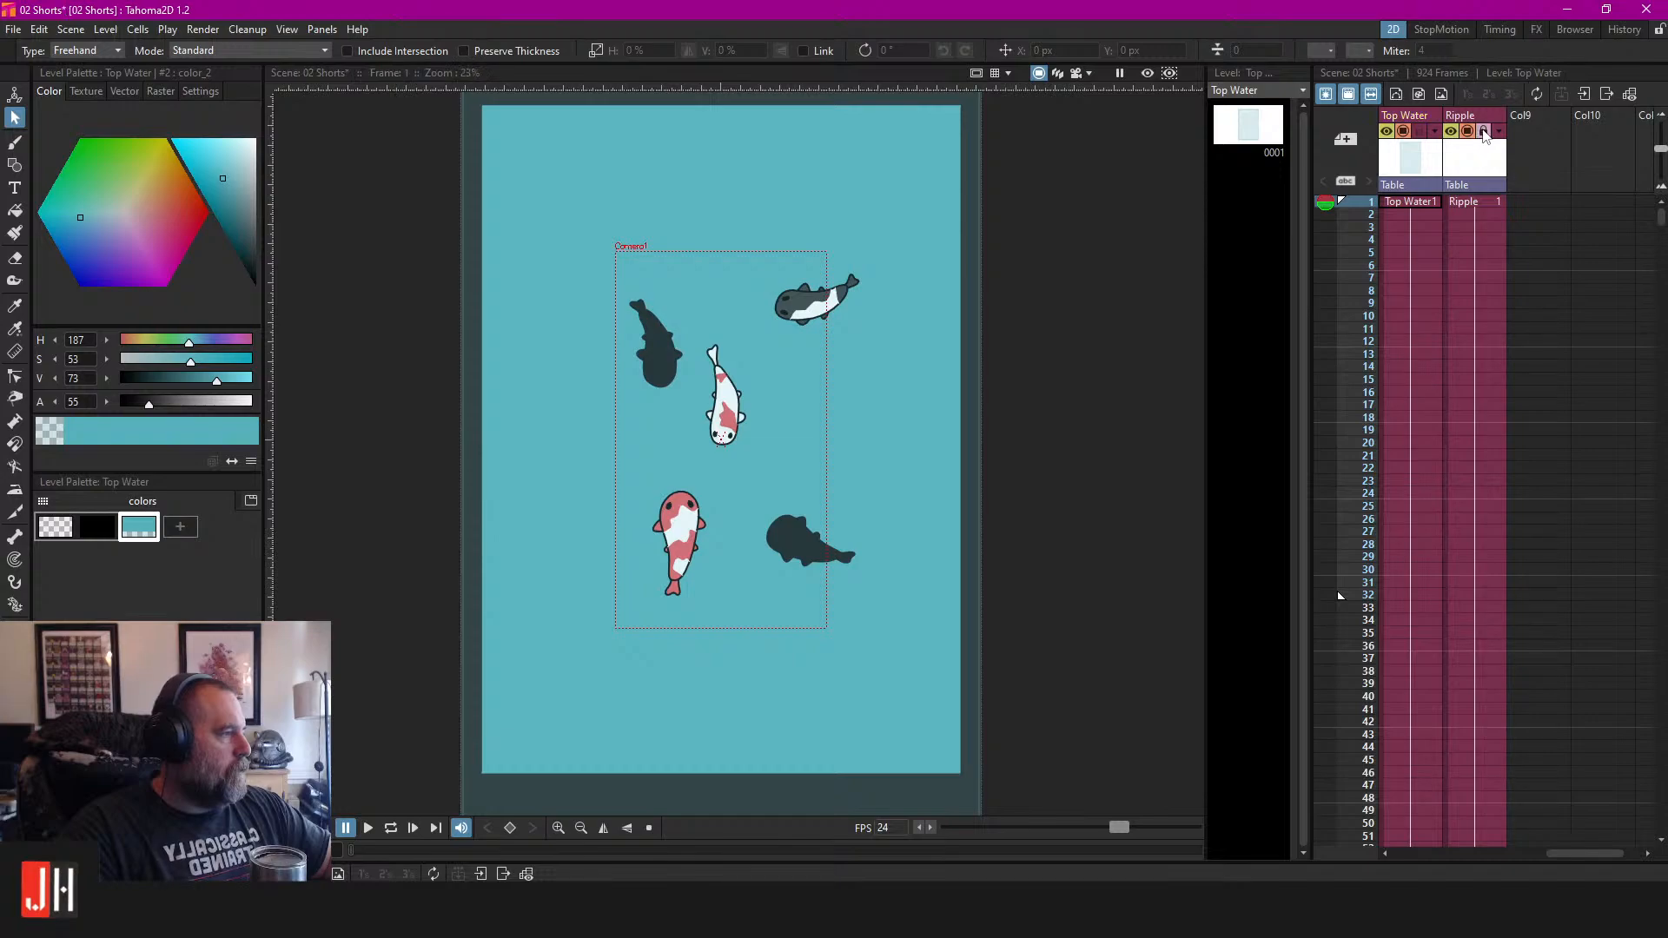
click(1420, 132)
drag(1609, 853, 1449, 854)
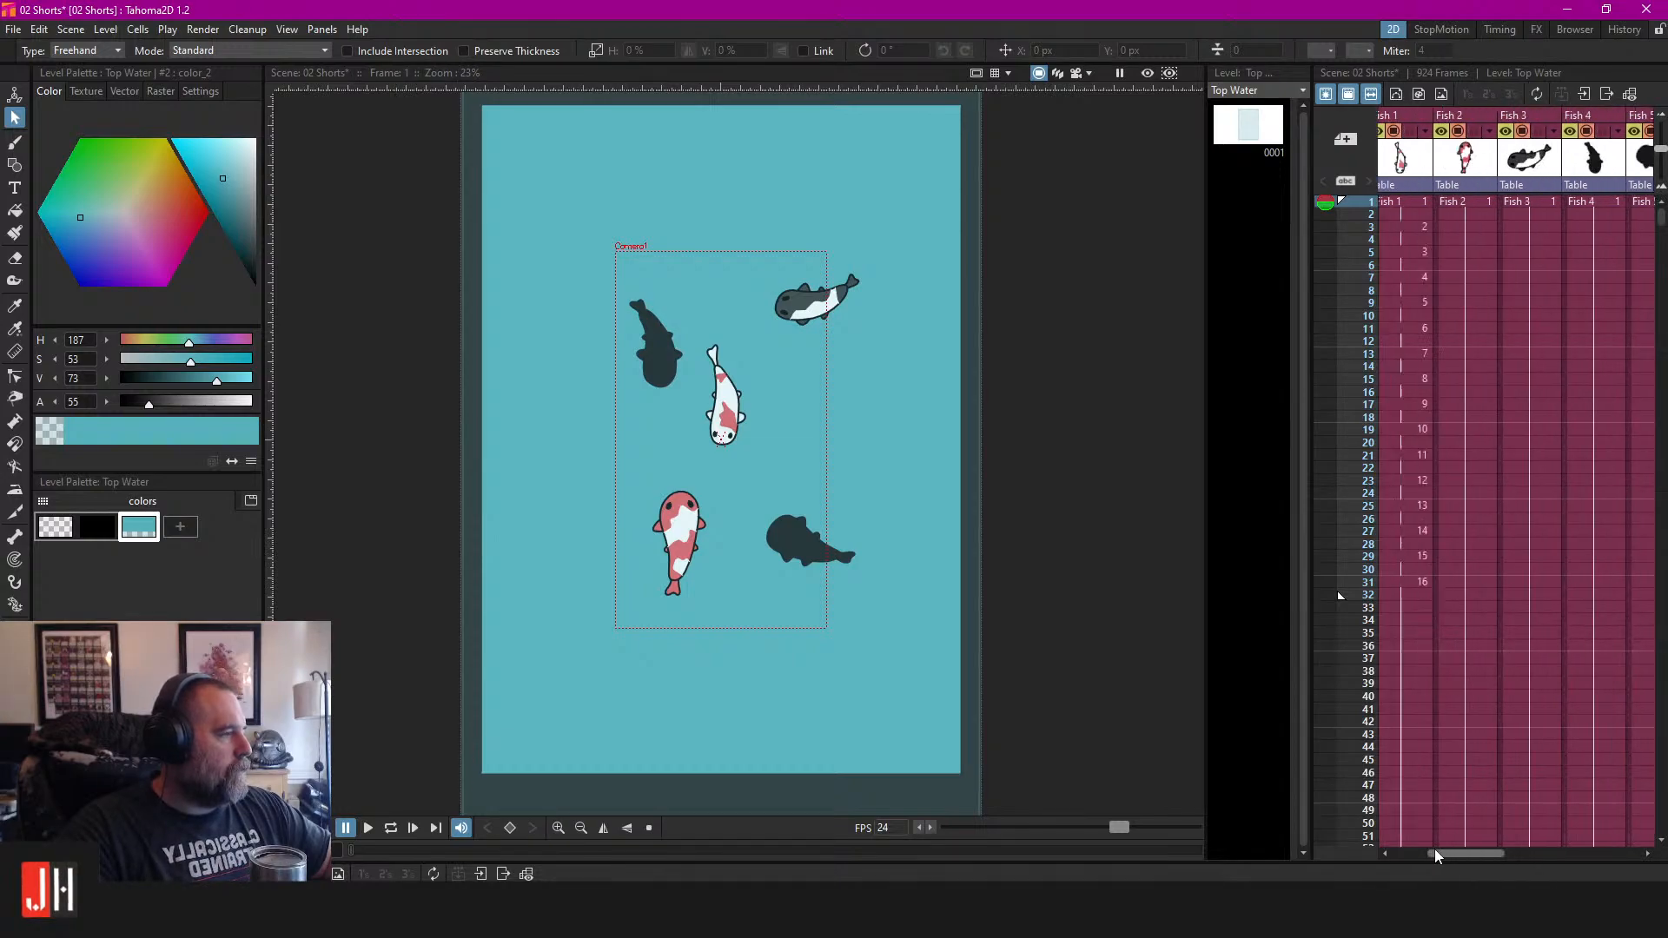
click(1504, 556)
scroll(712, 377, up, 3)
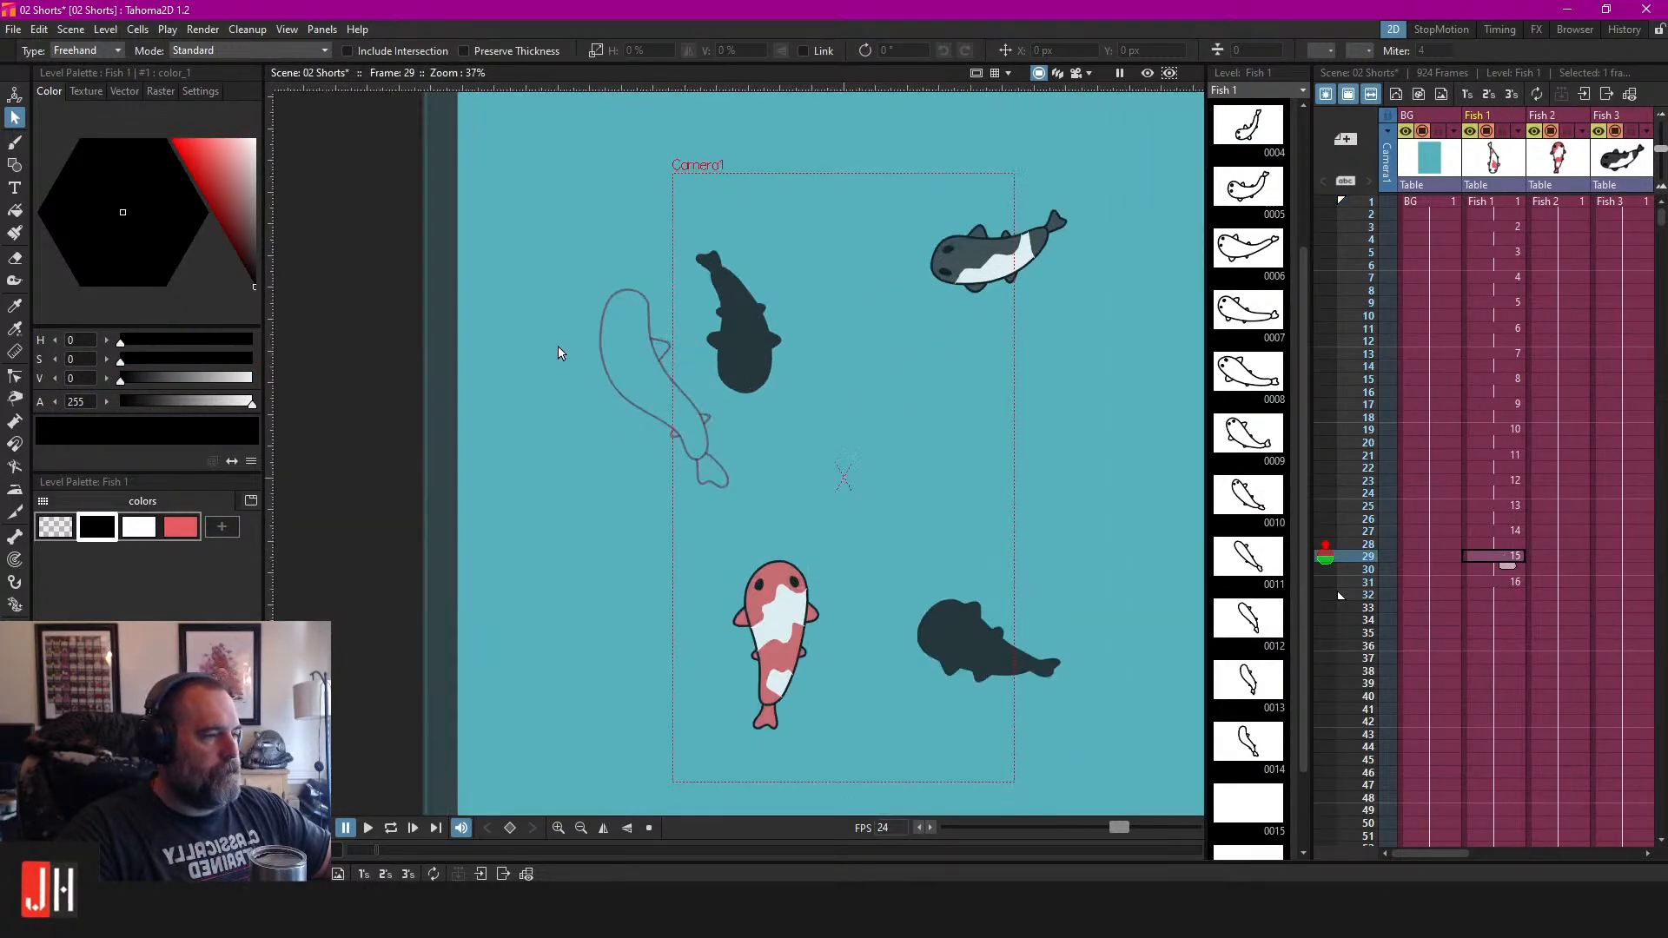
scroll(786, 404, down, 2)
key(ctrl+s)
Check the fish on frame 27, then draw a new black body outline on frame 29 using the onion skin as guide.
click(1487, 532)
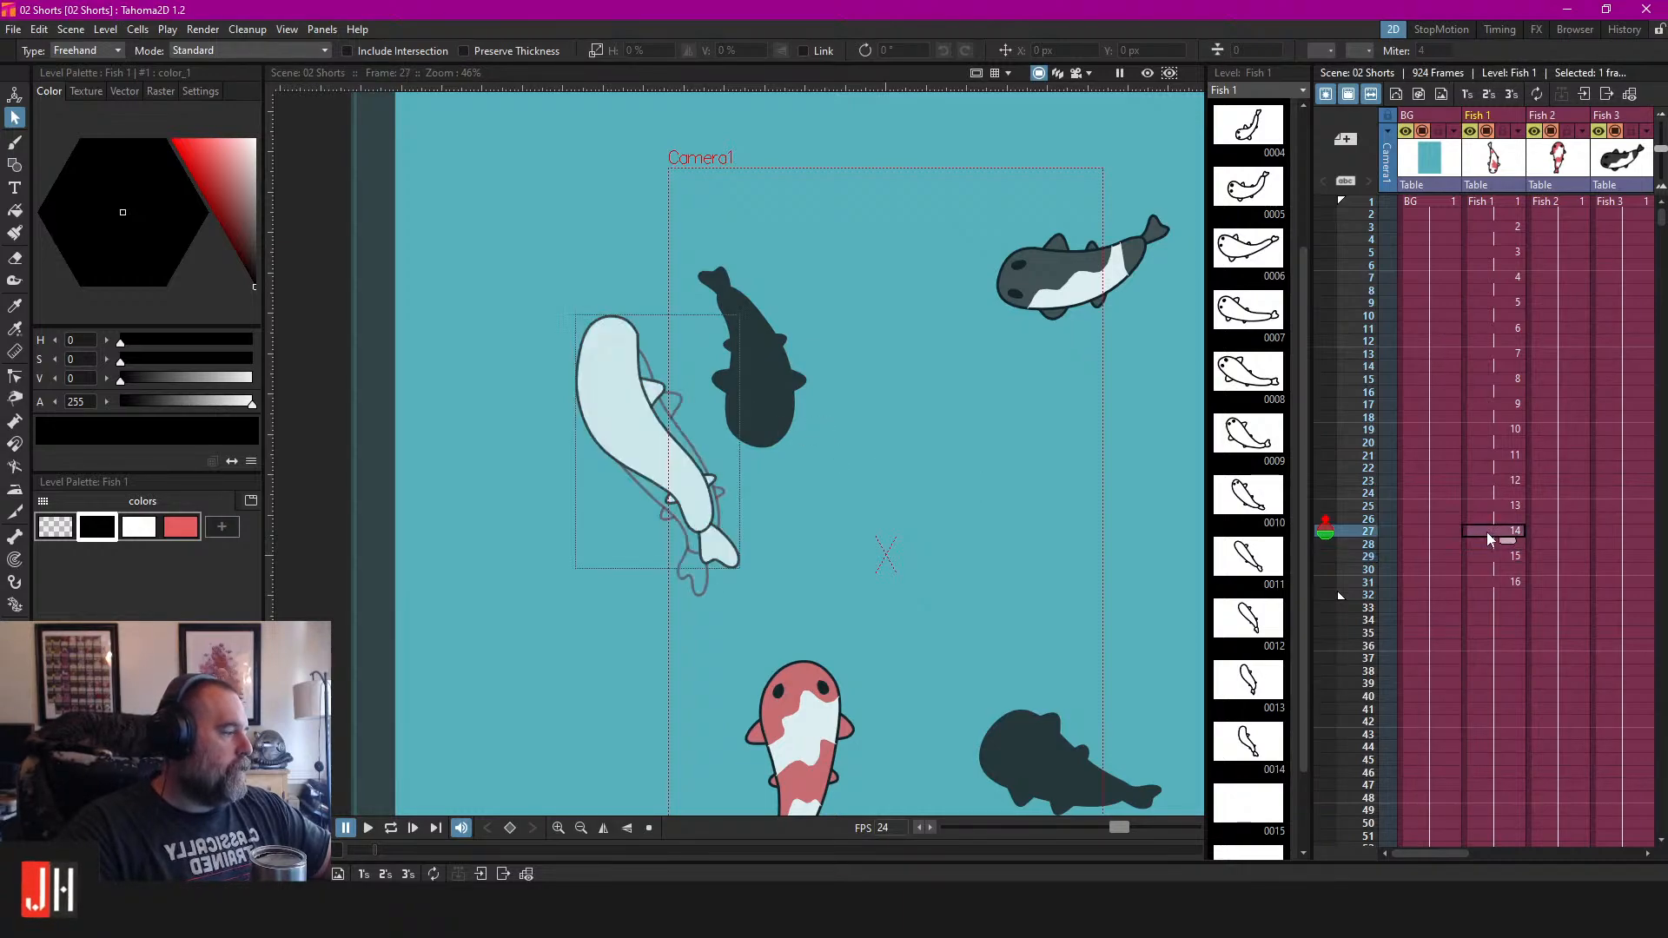
click(1497, 557)
scroll(456, 471, up, 3)
click(92, 529)
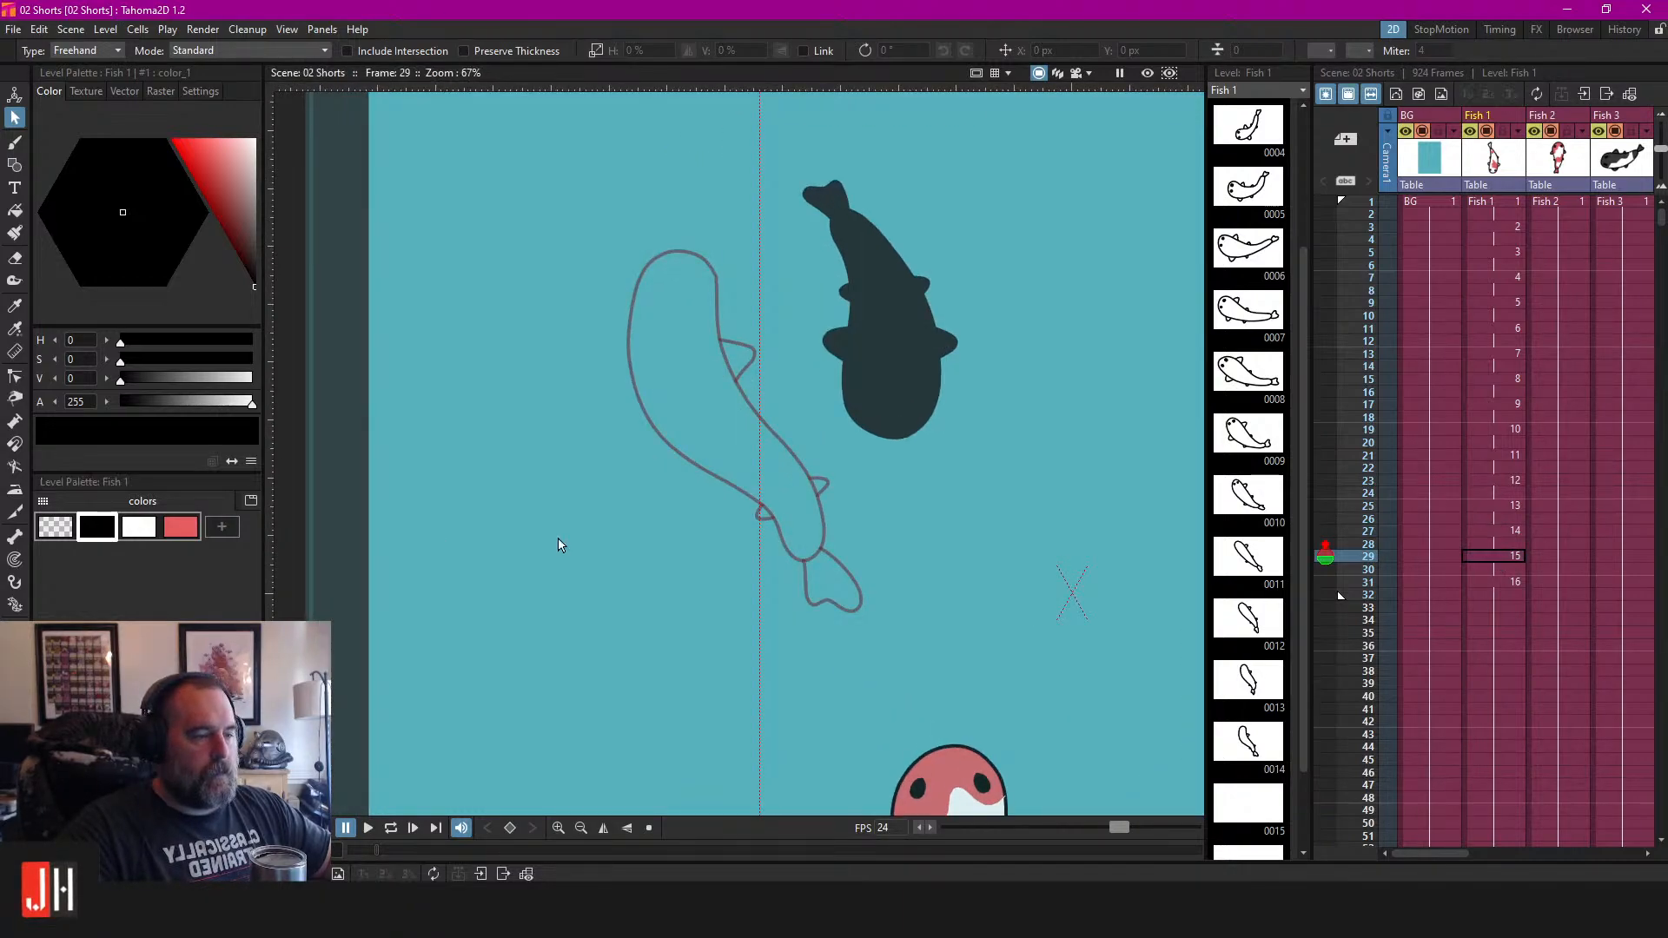
scroll(892, 478, up, 3)
key(b)
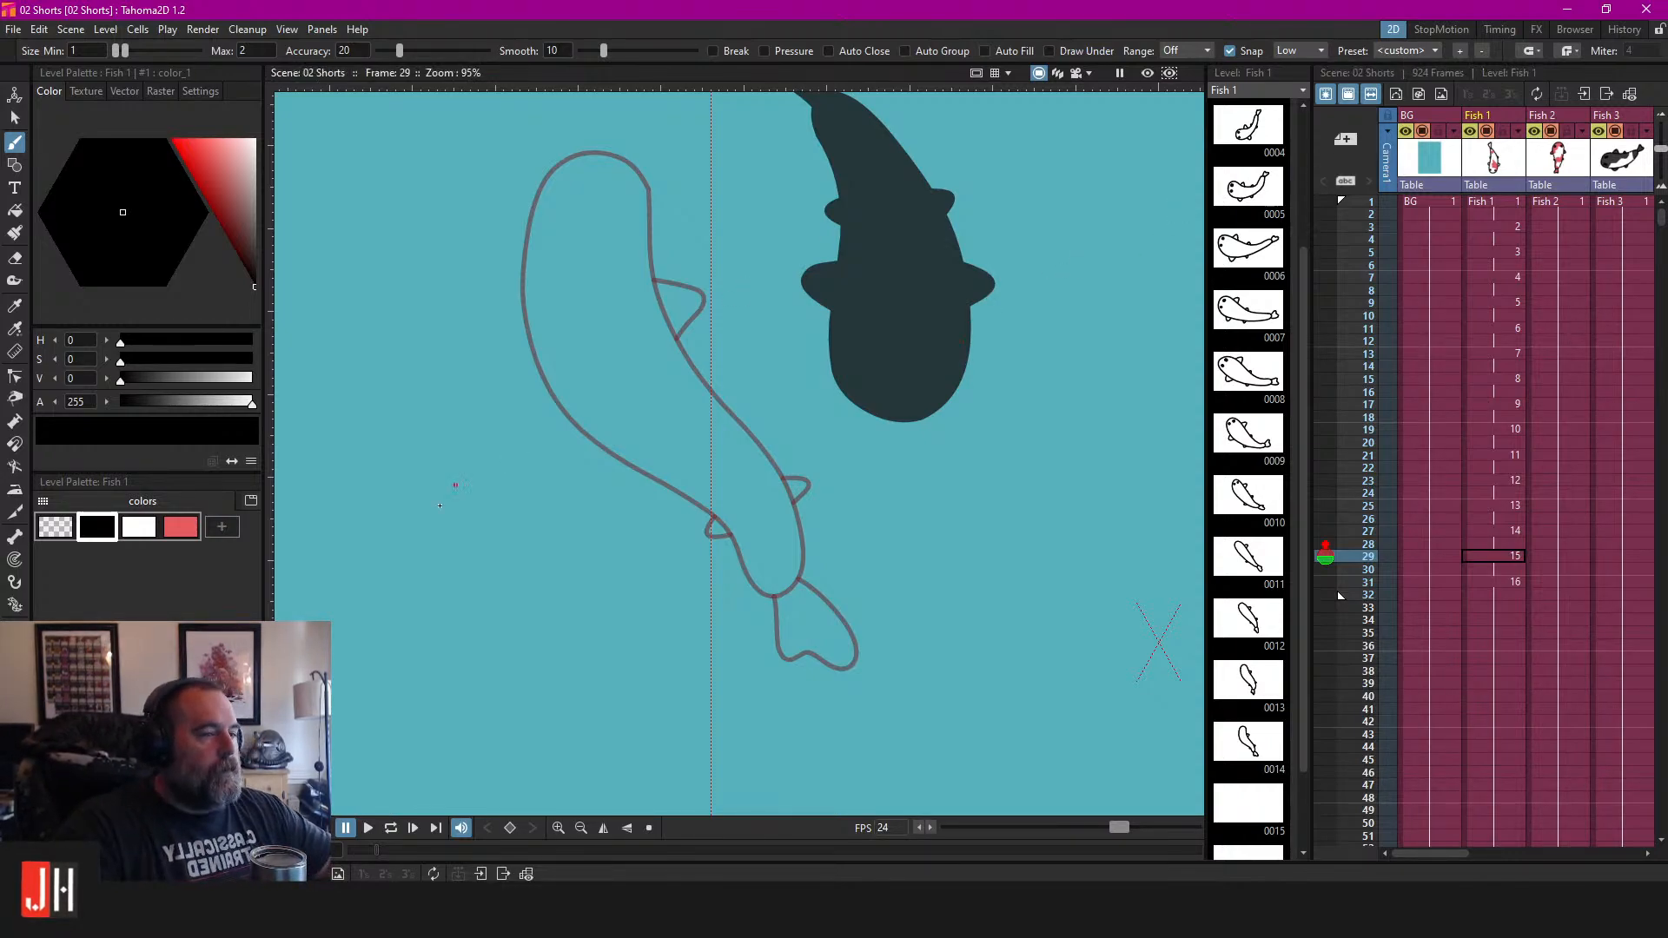
drag(785, 254, 776, 280)
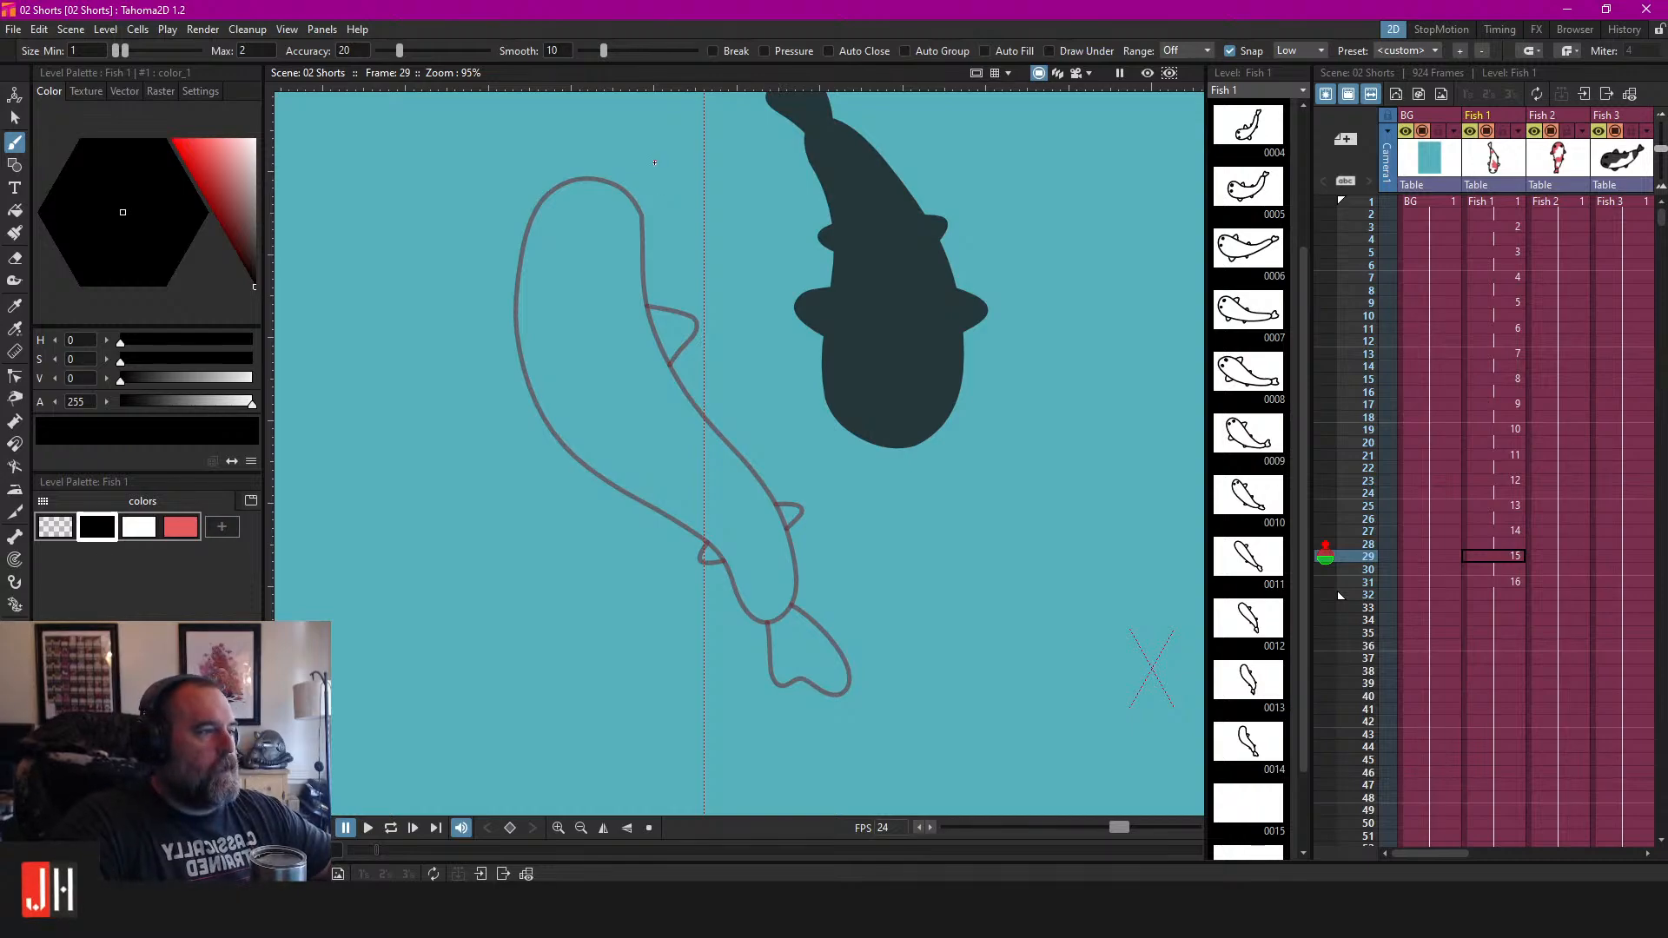
drag(656, 152, 678, 201)
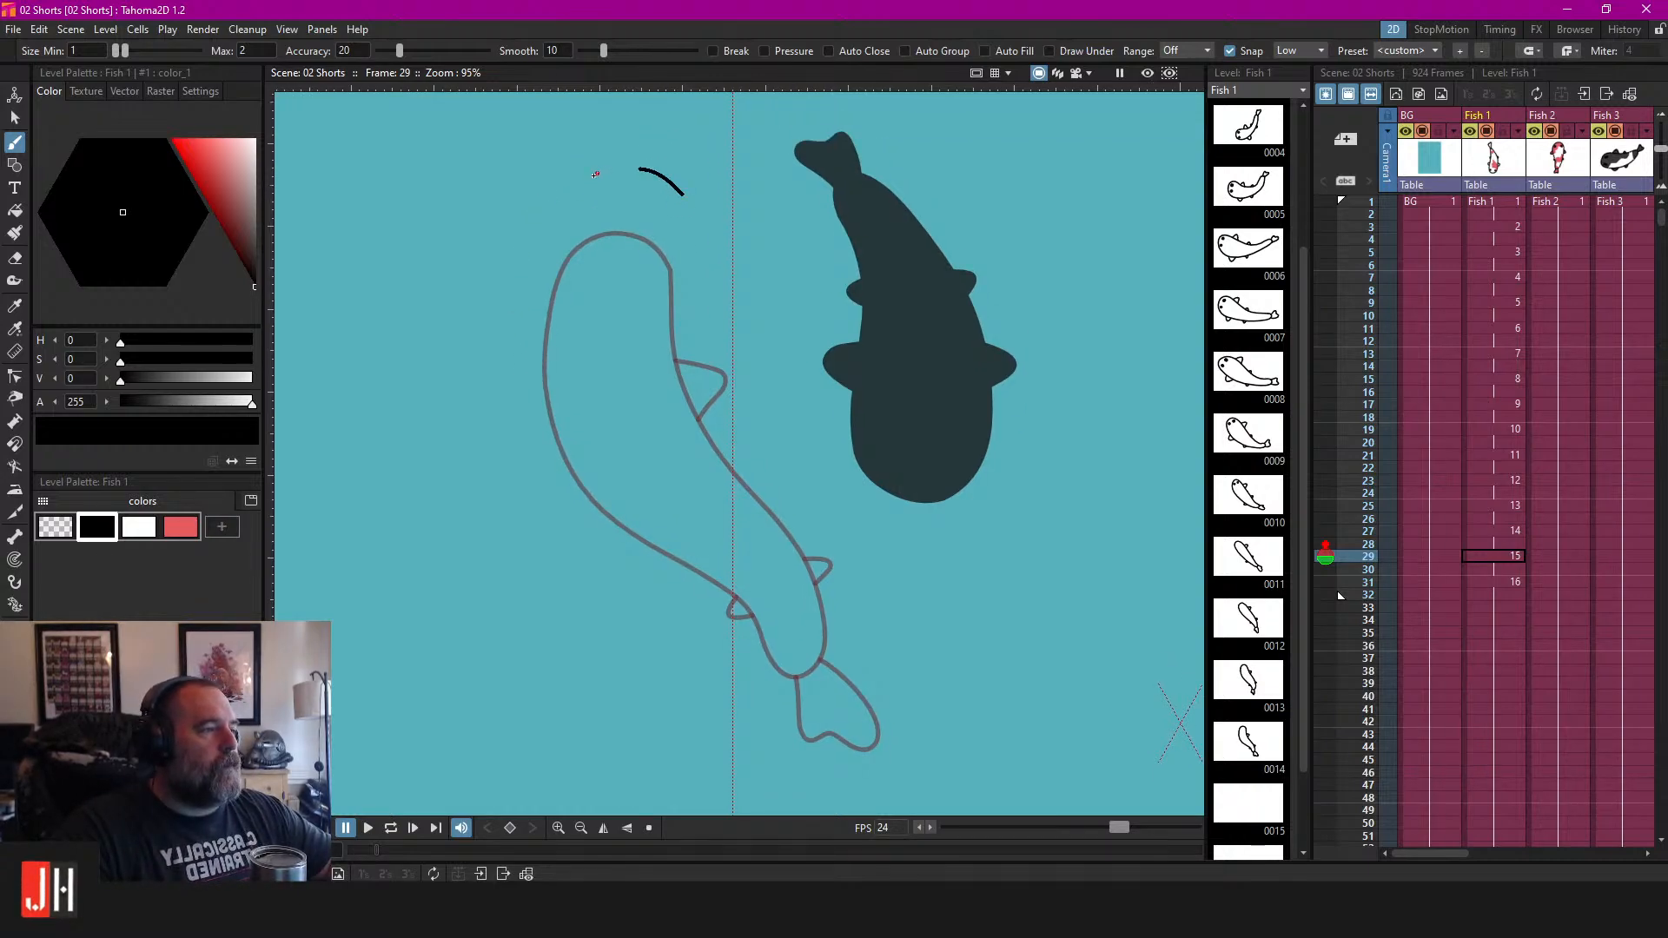
drag(578, 429, 687, 536)
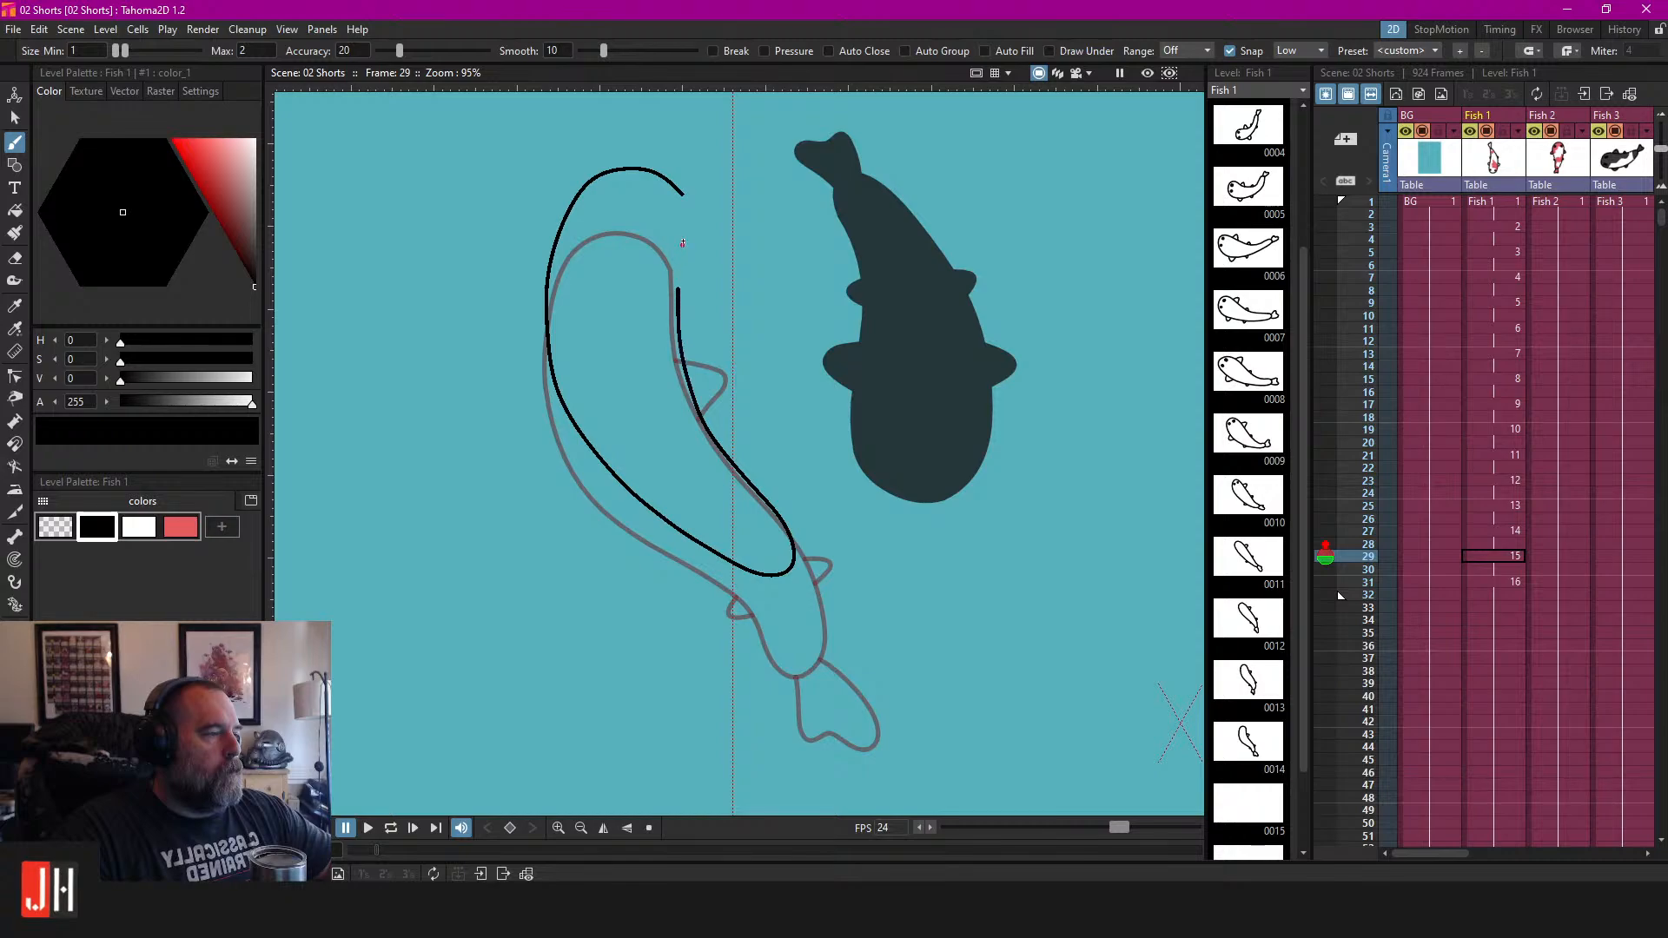
drag(681, 194, 682, 195)
Round off the sharp corner where the head outline meets the body's side by adjusting its control point.
scroll(682, 196, up, 3)
key(c)
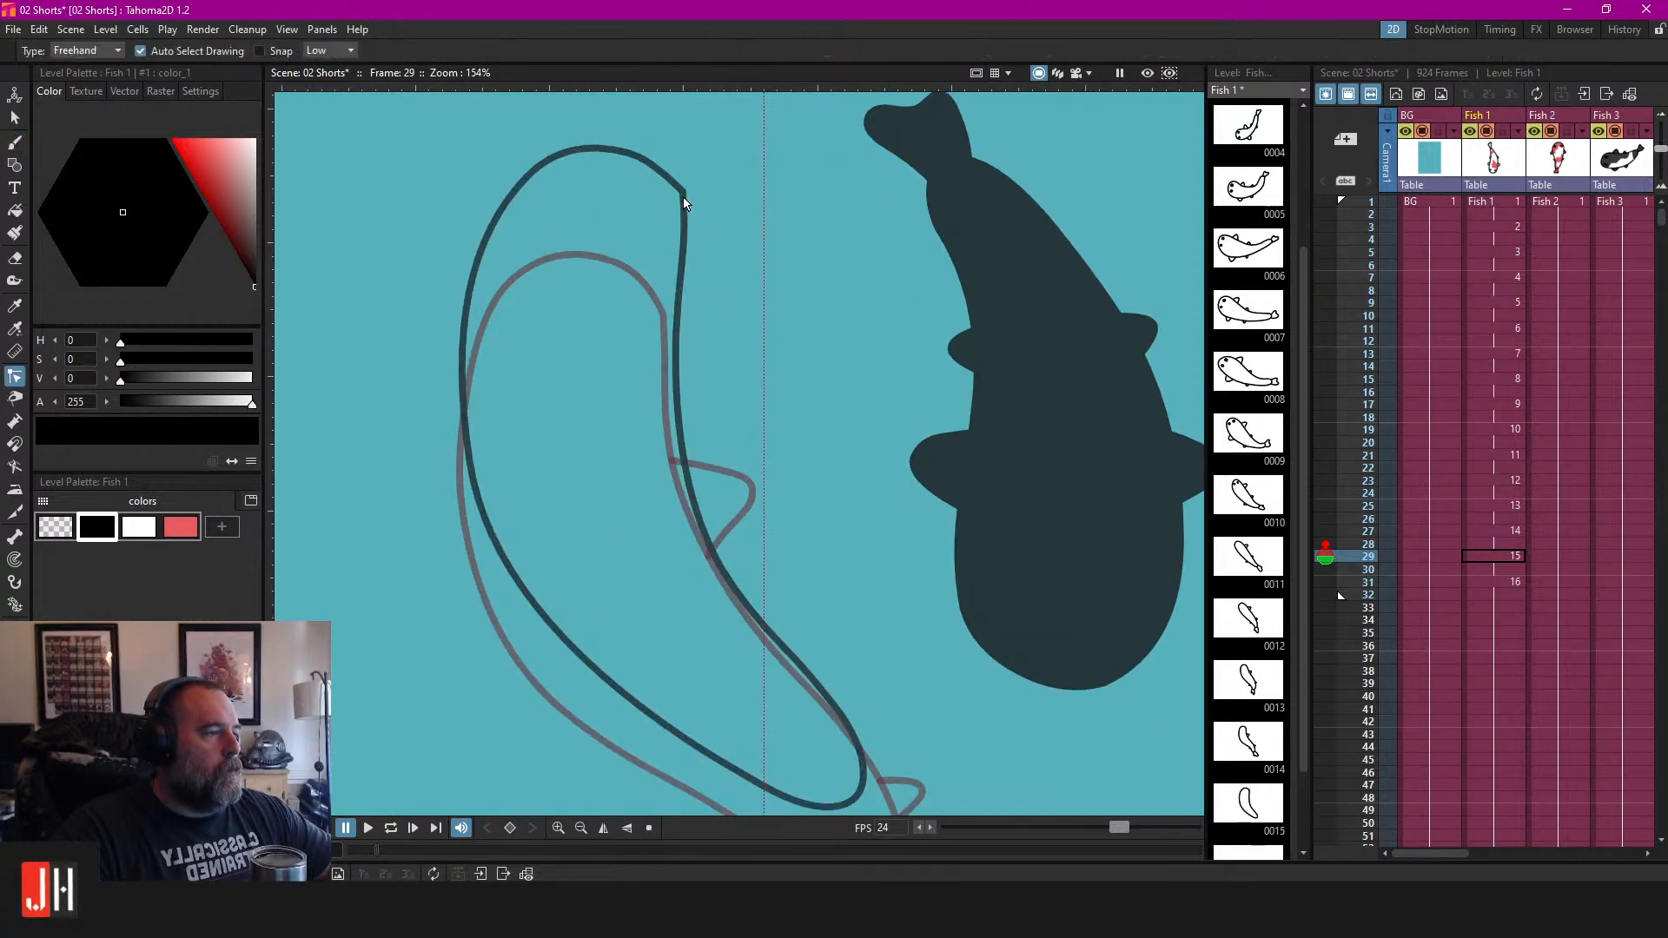
click(707, 205)
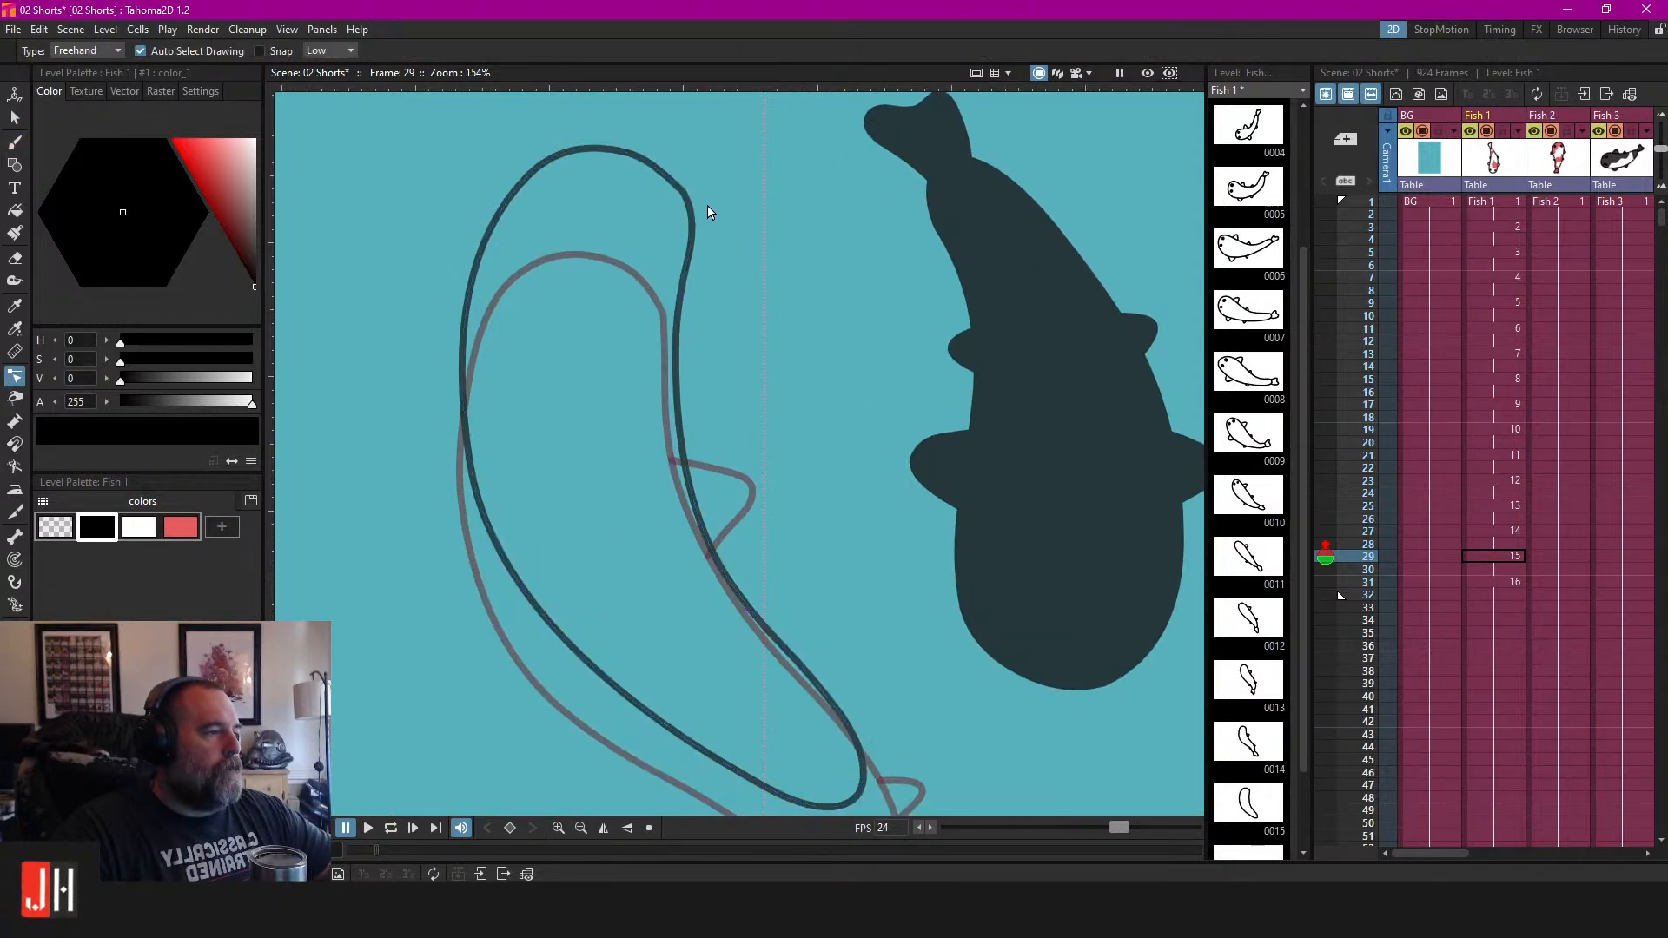
scroll(745, 299, down, 3)
scroll(795, 550, up, 3)
Move the new body outline by about -11.67 px in X and -12.96 px in Y.
key(s)
click(791, 496)
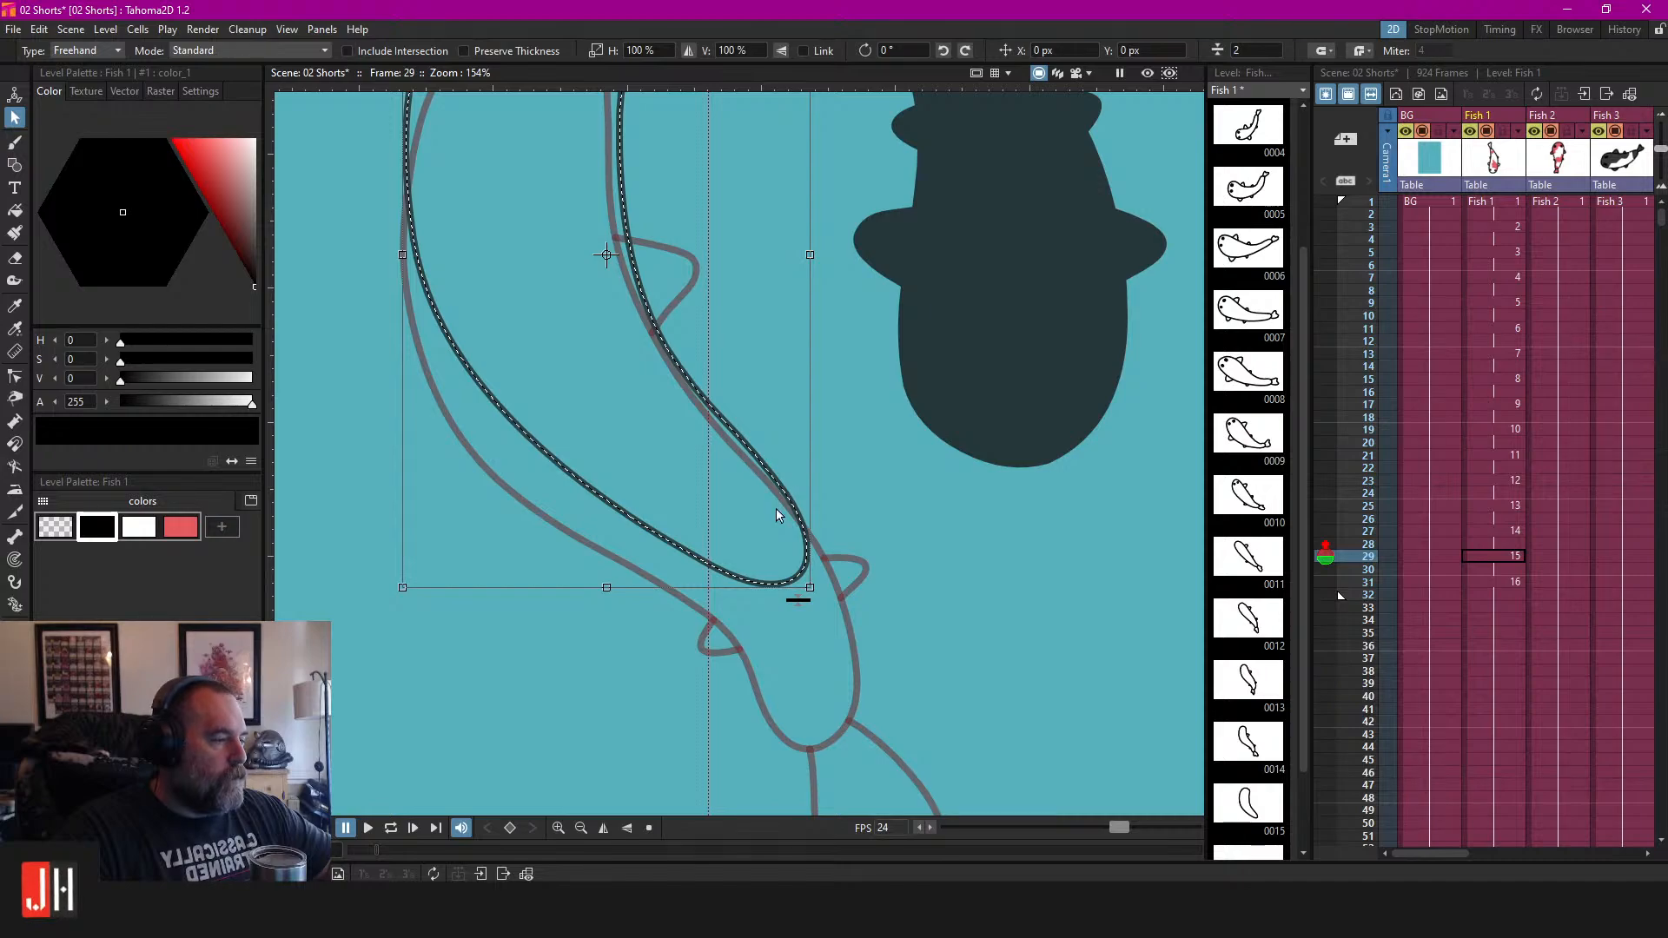
drag(778, 487, 762, 503)
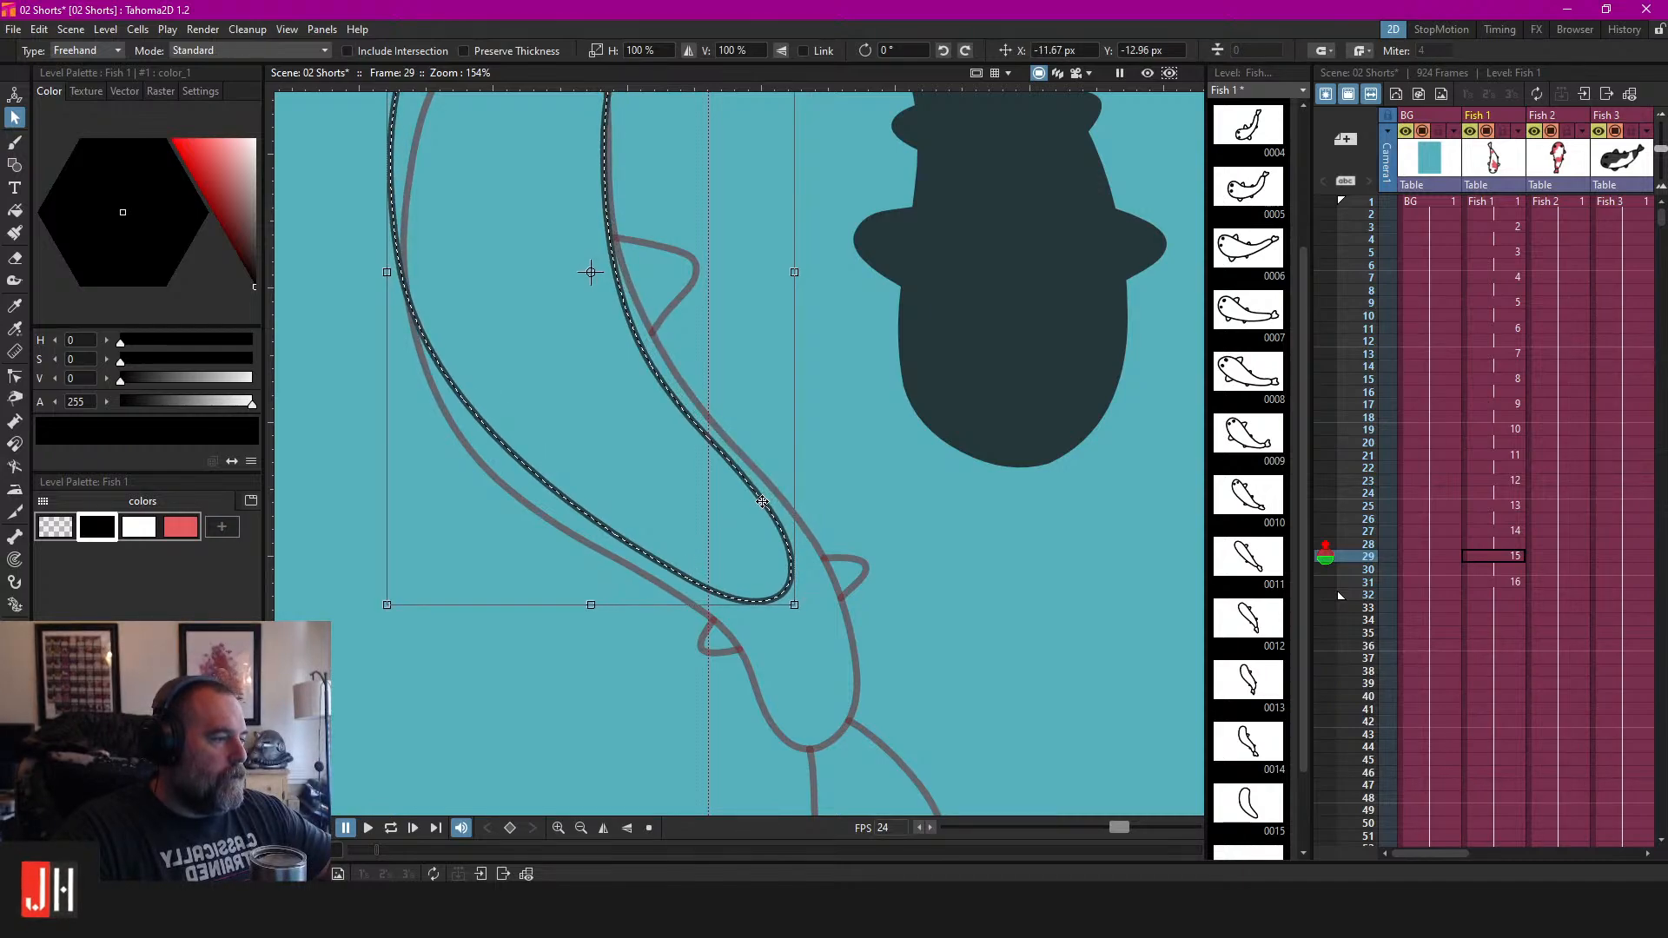
scroll(809, 416, down, 3)
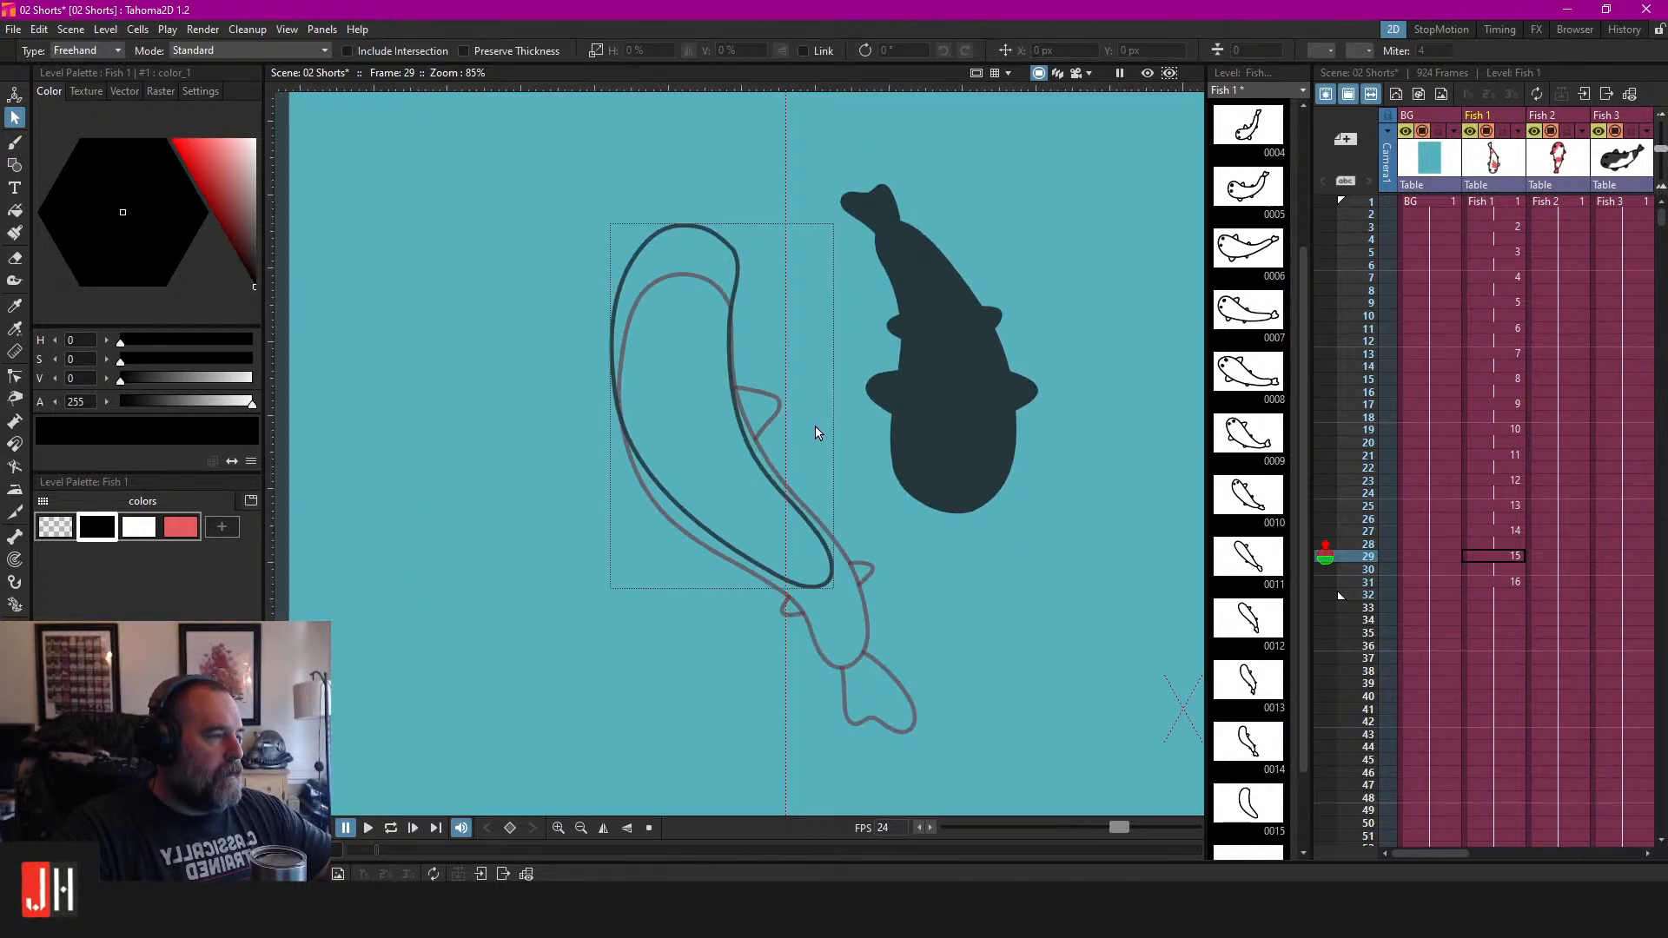
Draw a forked tail fin in black at the narrow end of the body outline.
scroll(816, 429, up, 5)
key(b)
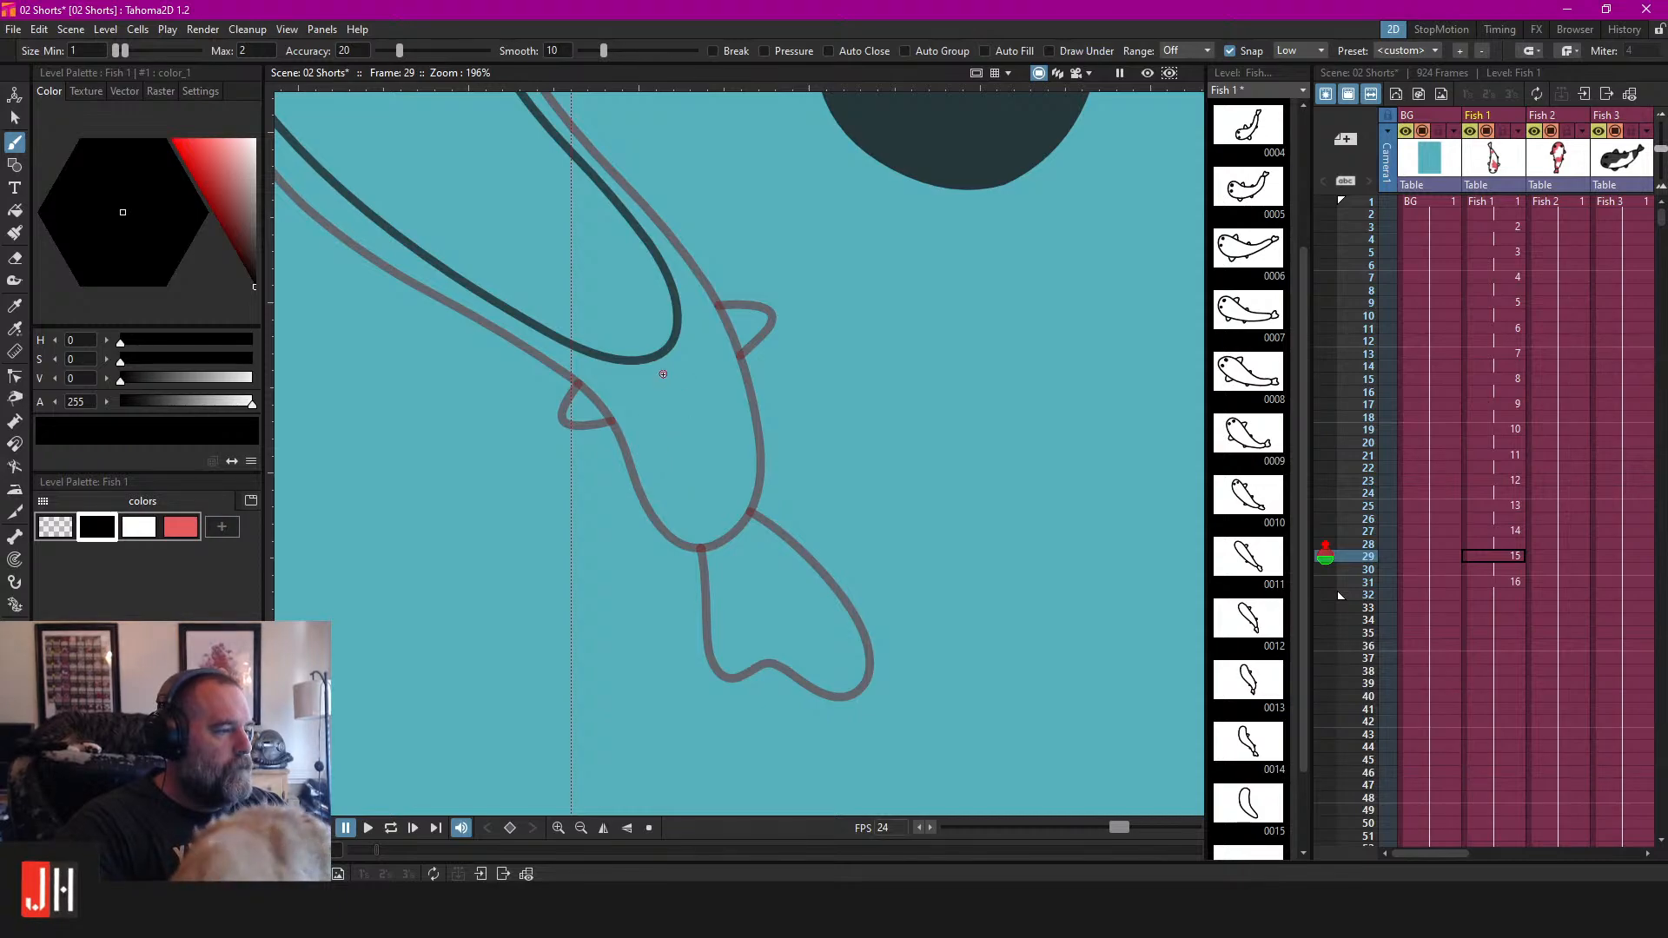
mouse_move(642, 360)
mouse_down()
mouse_move(690, 505)
mouse_move(727, 443)
mouse_move(820, 446)
mouse_move(808, 394)
mouse_move(753, 362)
mouse_up()
scroll(831, 390, up, 3)
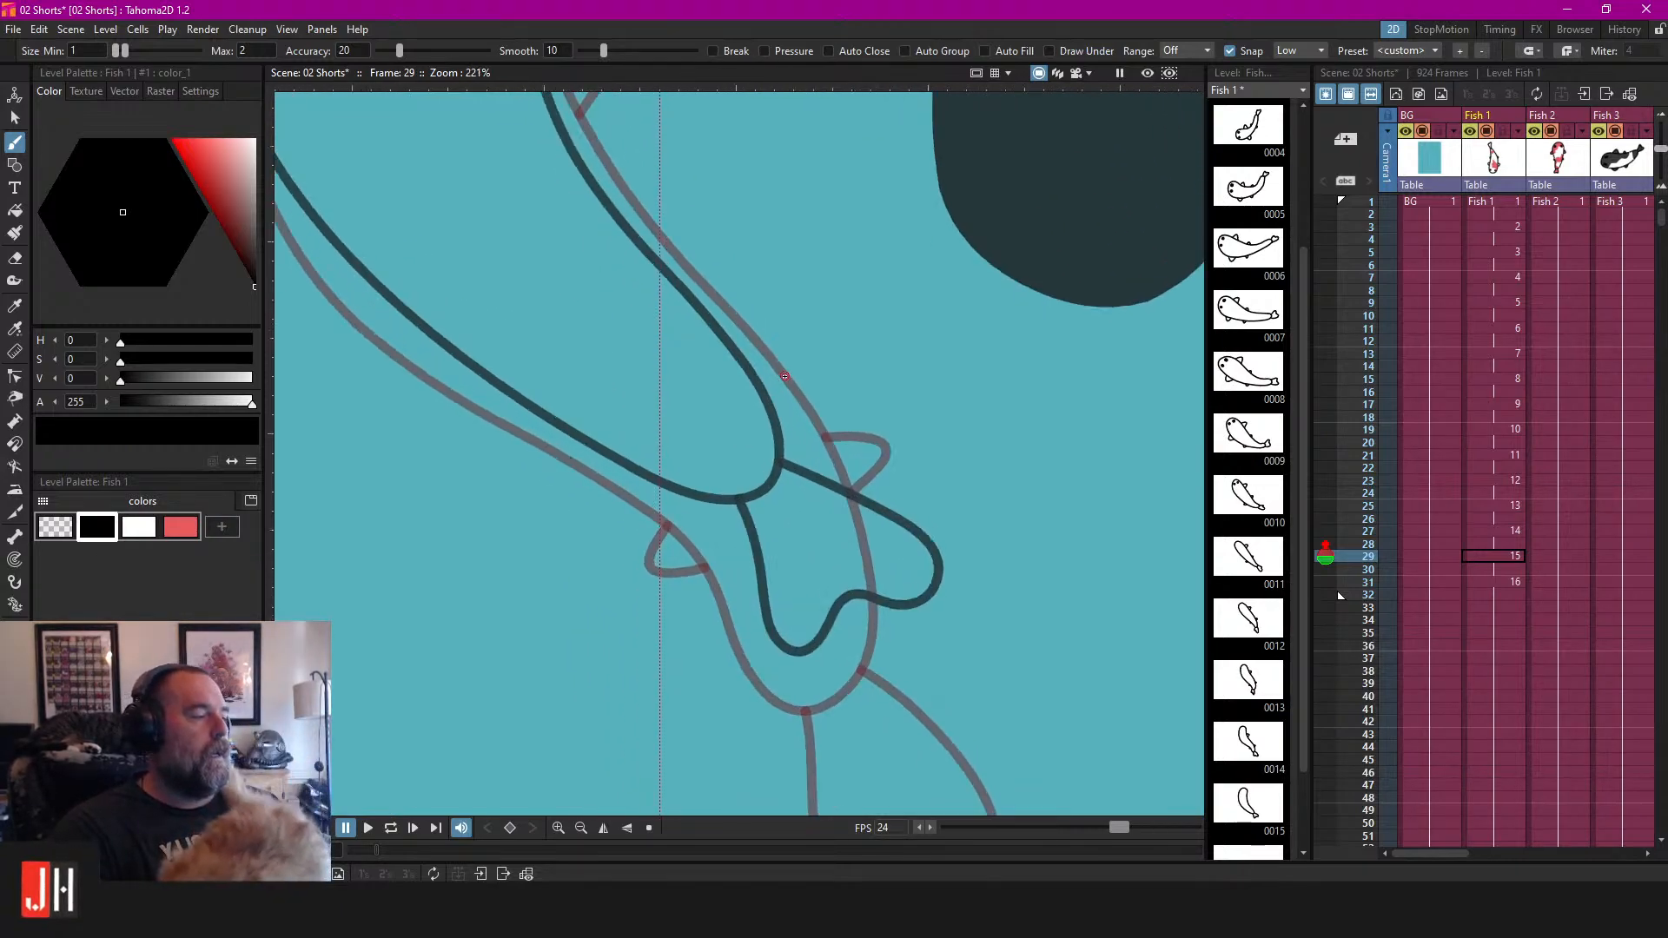
Select the body and tail together and move them by about 28.8 px in X and -41.8 px in Y.
scroll(831, 390, down, 6)
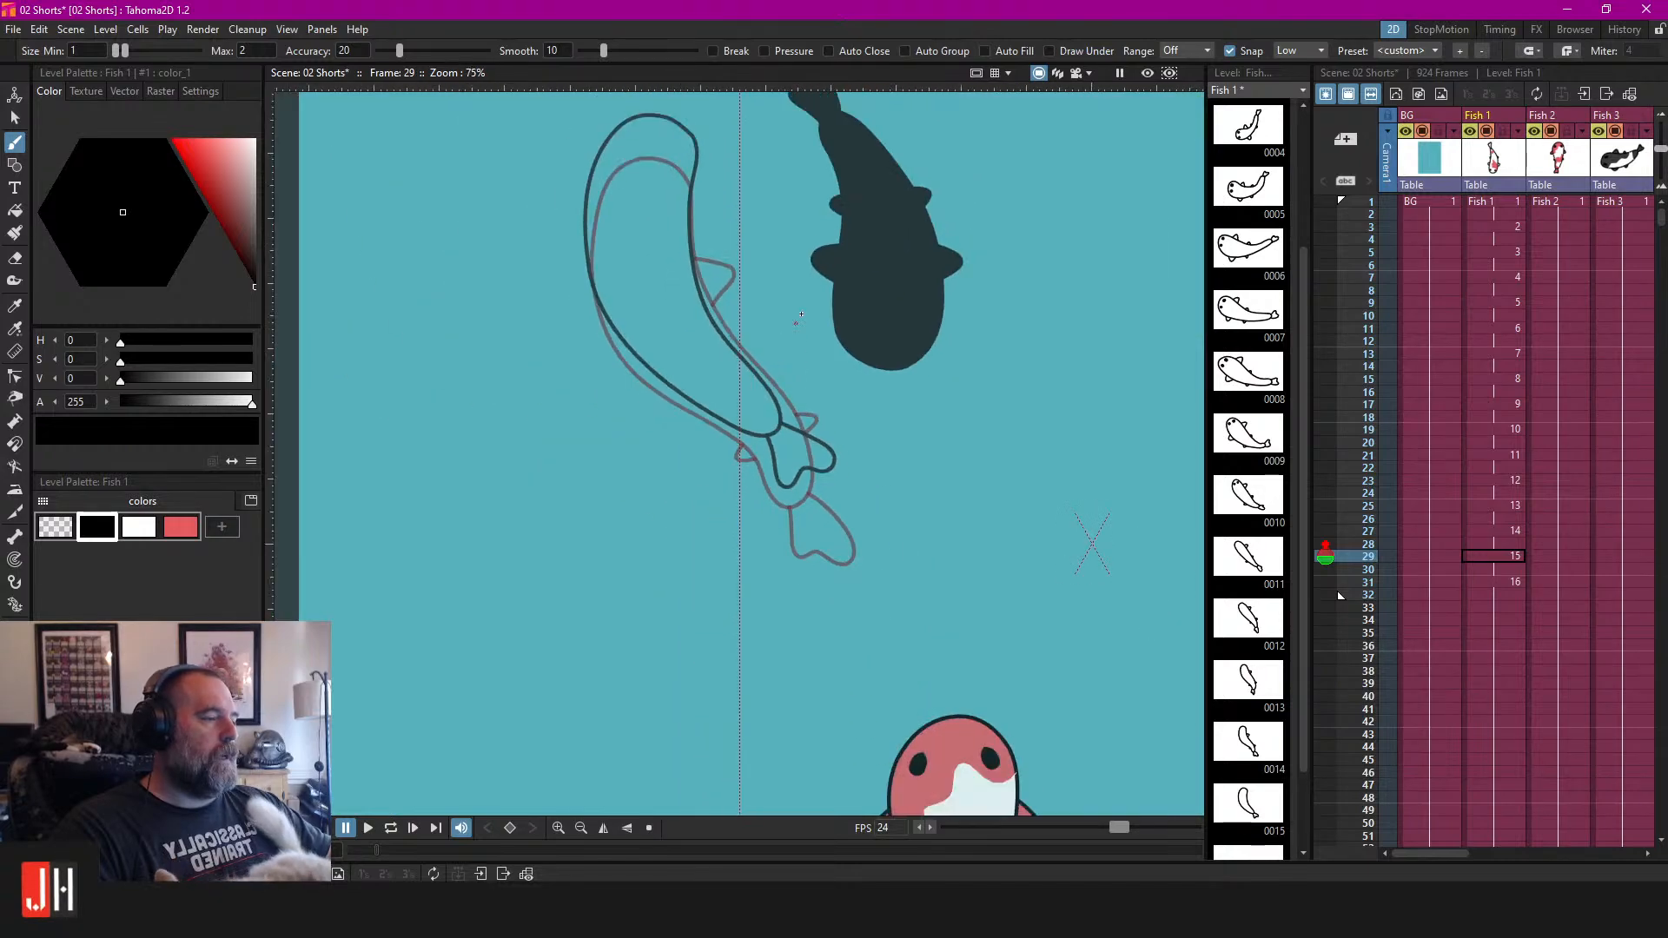
key(s)
mouse_move(702, 185)
mouse_down()
mouse_move(484, 428)
mouse_move(878, 425)
mouse_move(732, 508)
mouse_up()
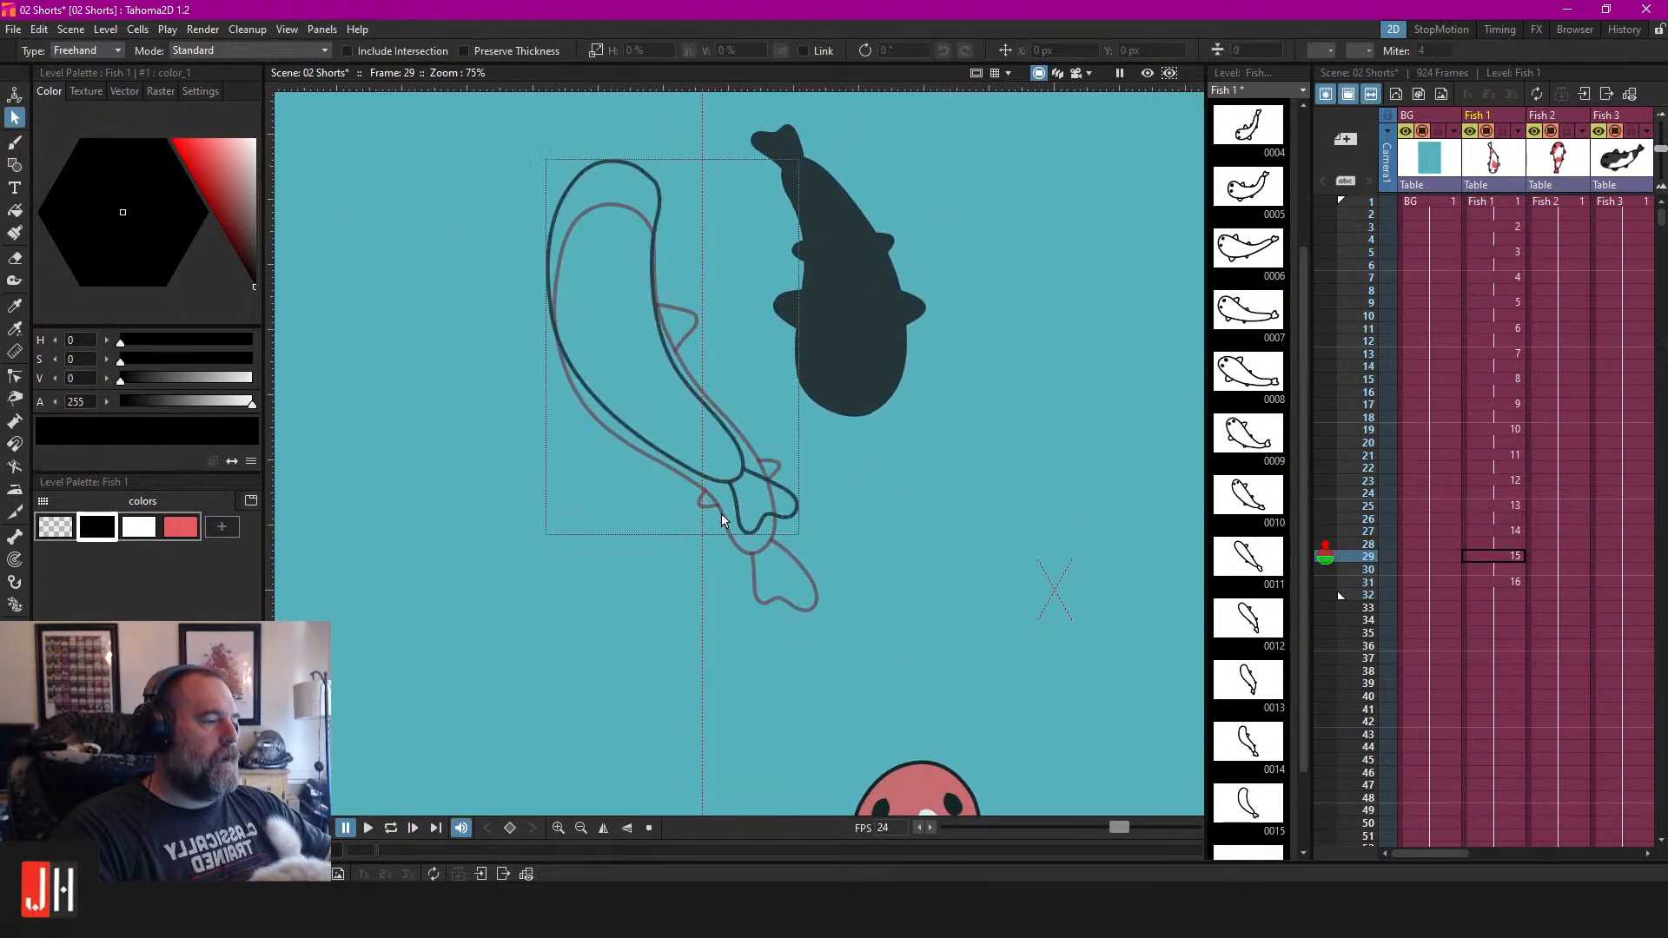
scroll(731, 509, up, 2)
key(c)
drag(733, 403, 733, 512)
key(s)
mouse_move(722, 203)
mouse_down()
mouse_move(394, 223)
mouse_move(821, 483)
mouse_move(765, 552)
mouse_up()
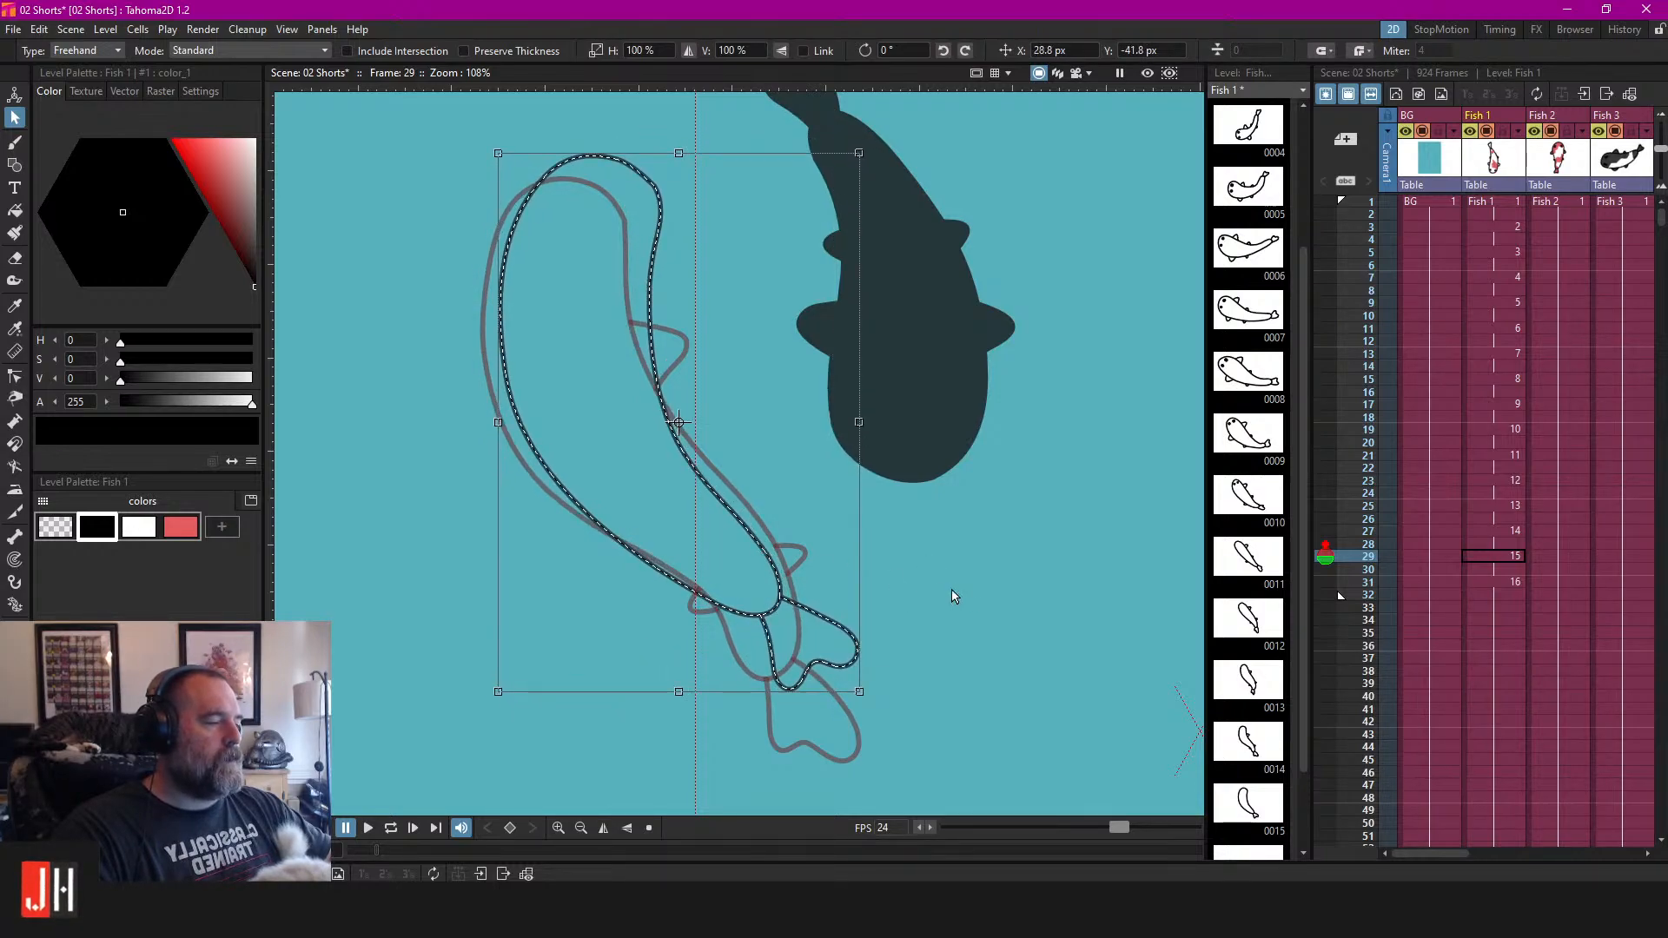
Draw two small side fins in black on opposite sides of the body outline, just ahead of the tail.
key(b)
scroll(747, 597, up, 5)
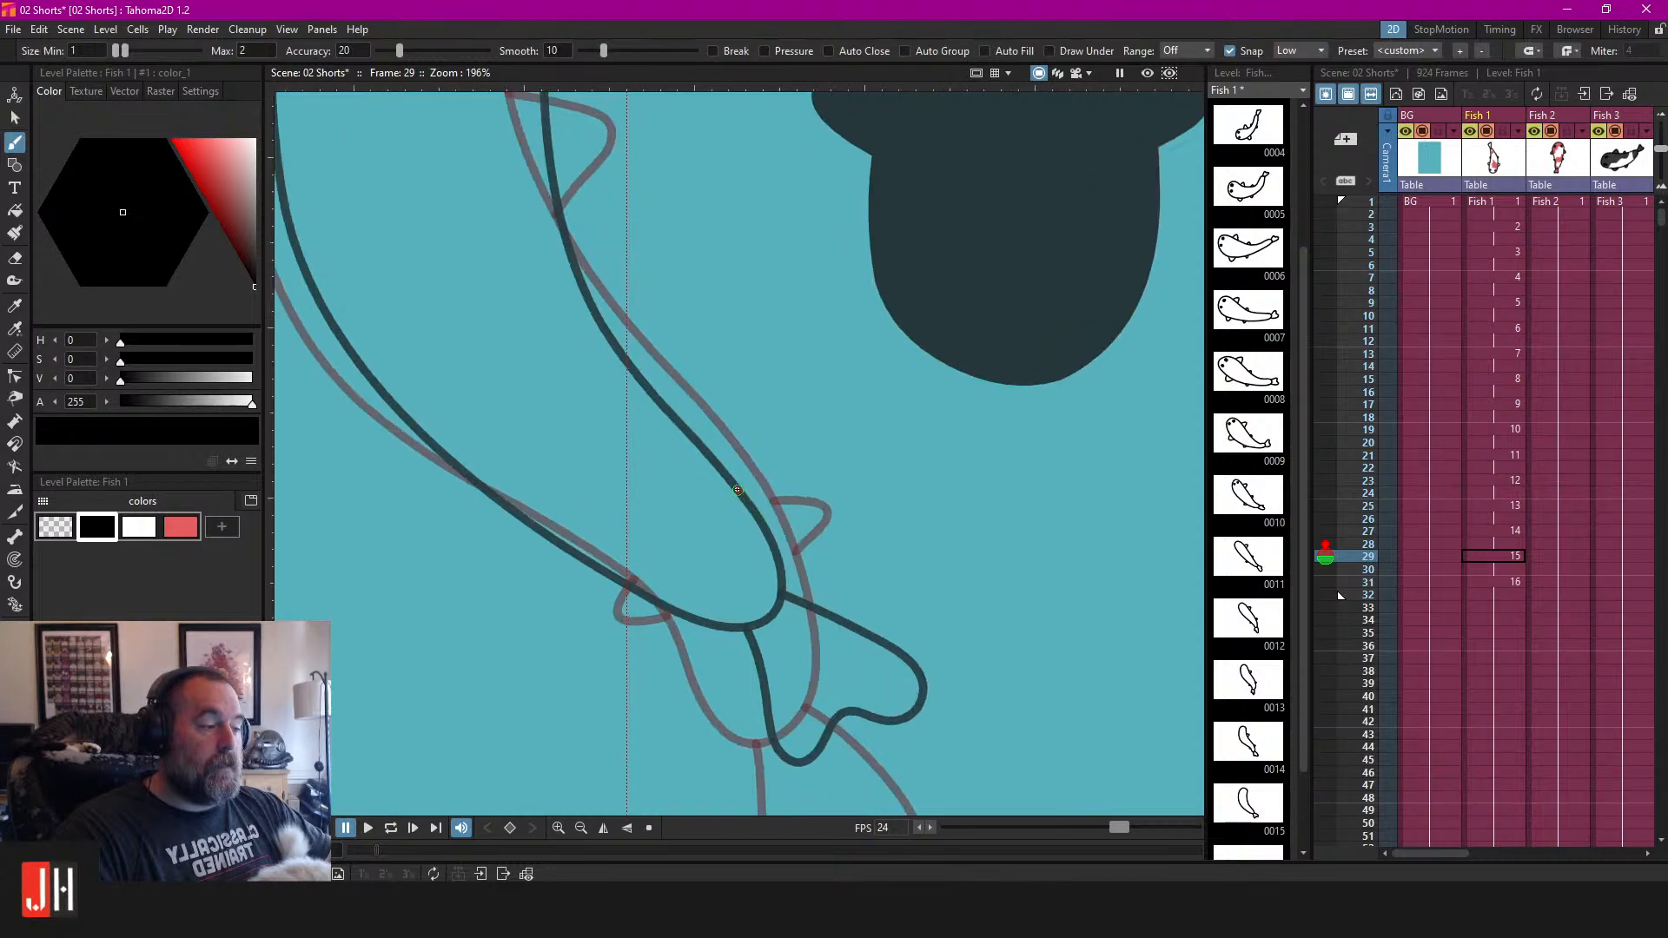
drag(742, 449, 721, 542)
key(ctrl+z)
drag(695, 457, 726, 520)
key(ctrl+z)
mouse_move(765, 442)
mouse_down()
mouse_move(726, 512)
mouse_move(728, 551)
mouse_move(691, 524)
mouse_move(634, 553)
mouse_up()
drag(665, 477, 695, 547)
scroll(684, 502, down, 3)
Try to fill the new fish body on frame 29 with white.
click(132, 527)
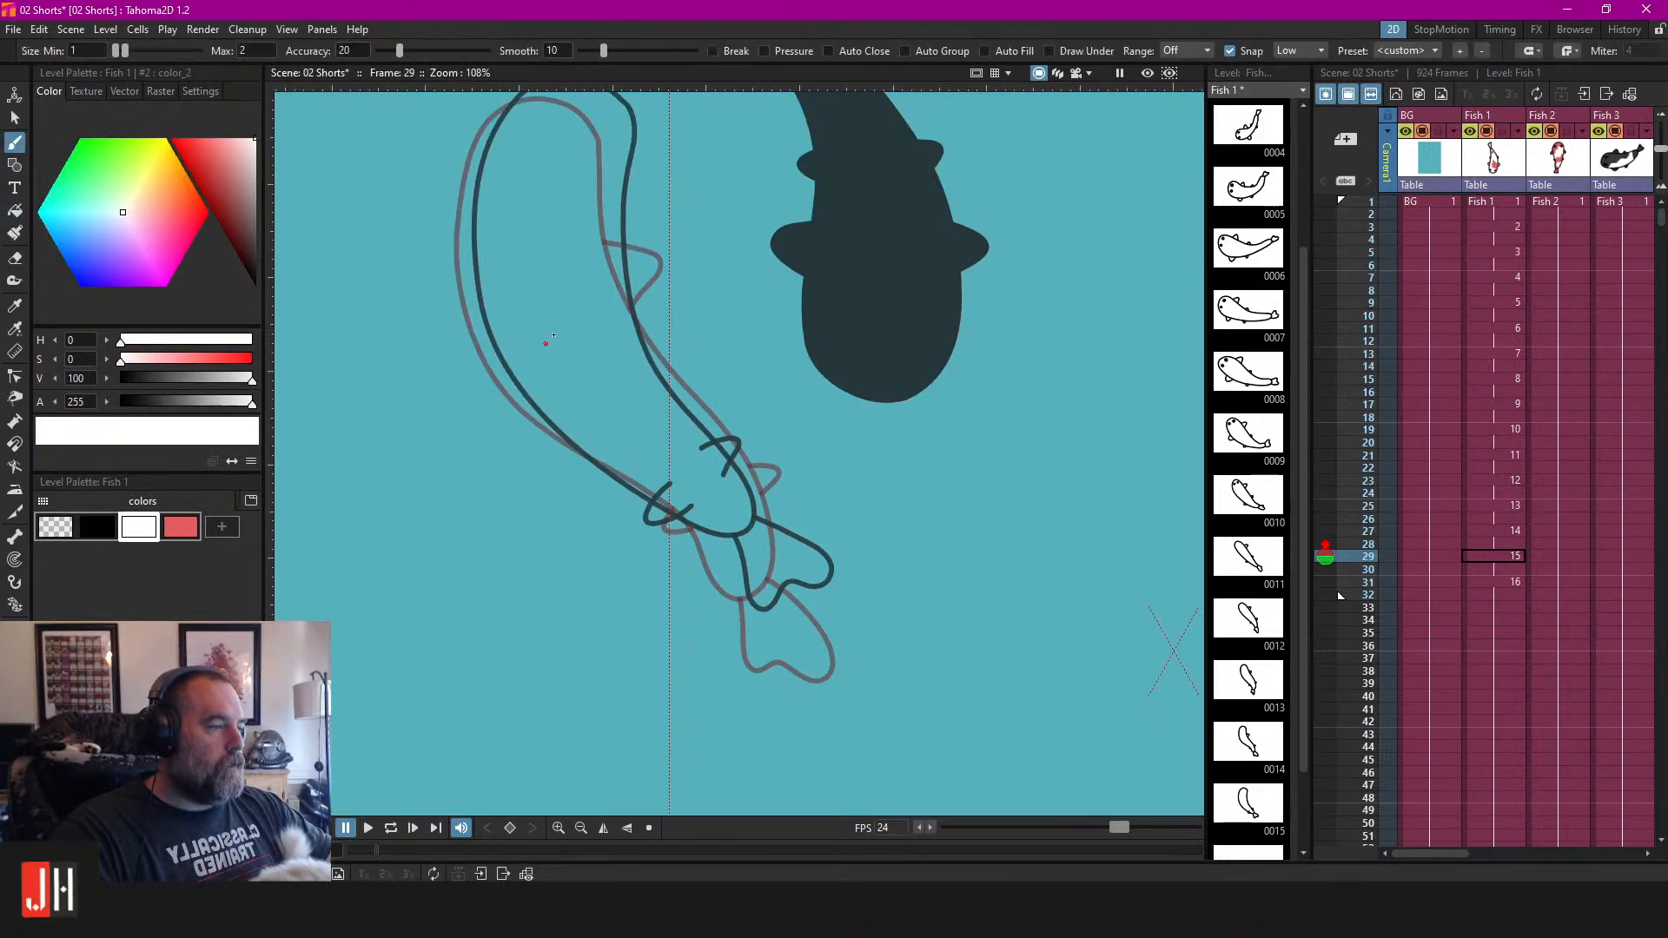
key(f)
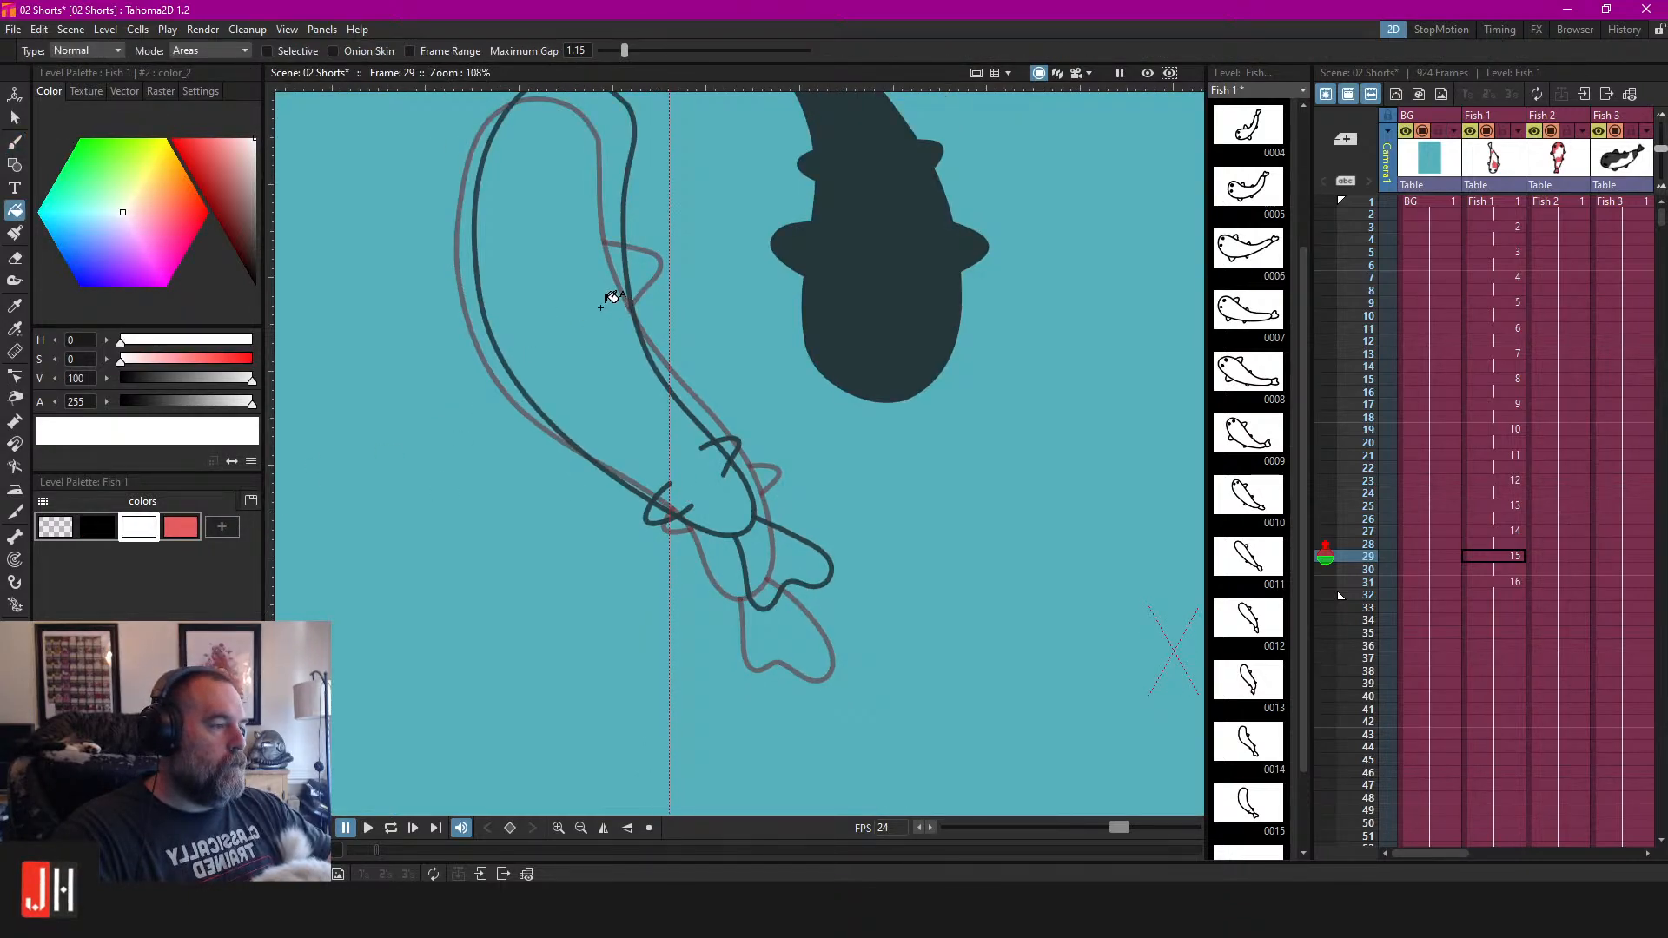
drag(625, 301, 665, 371)
key(s)
click(668, 191)
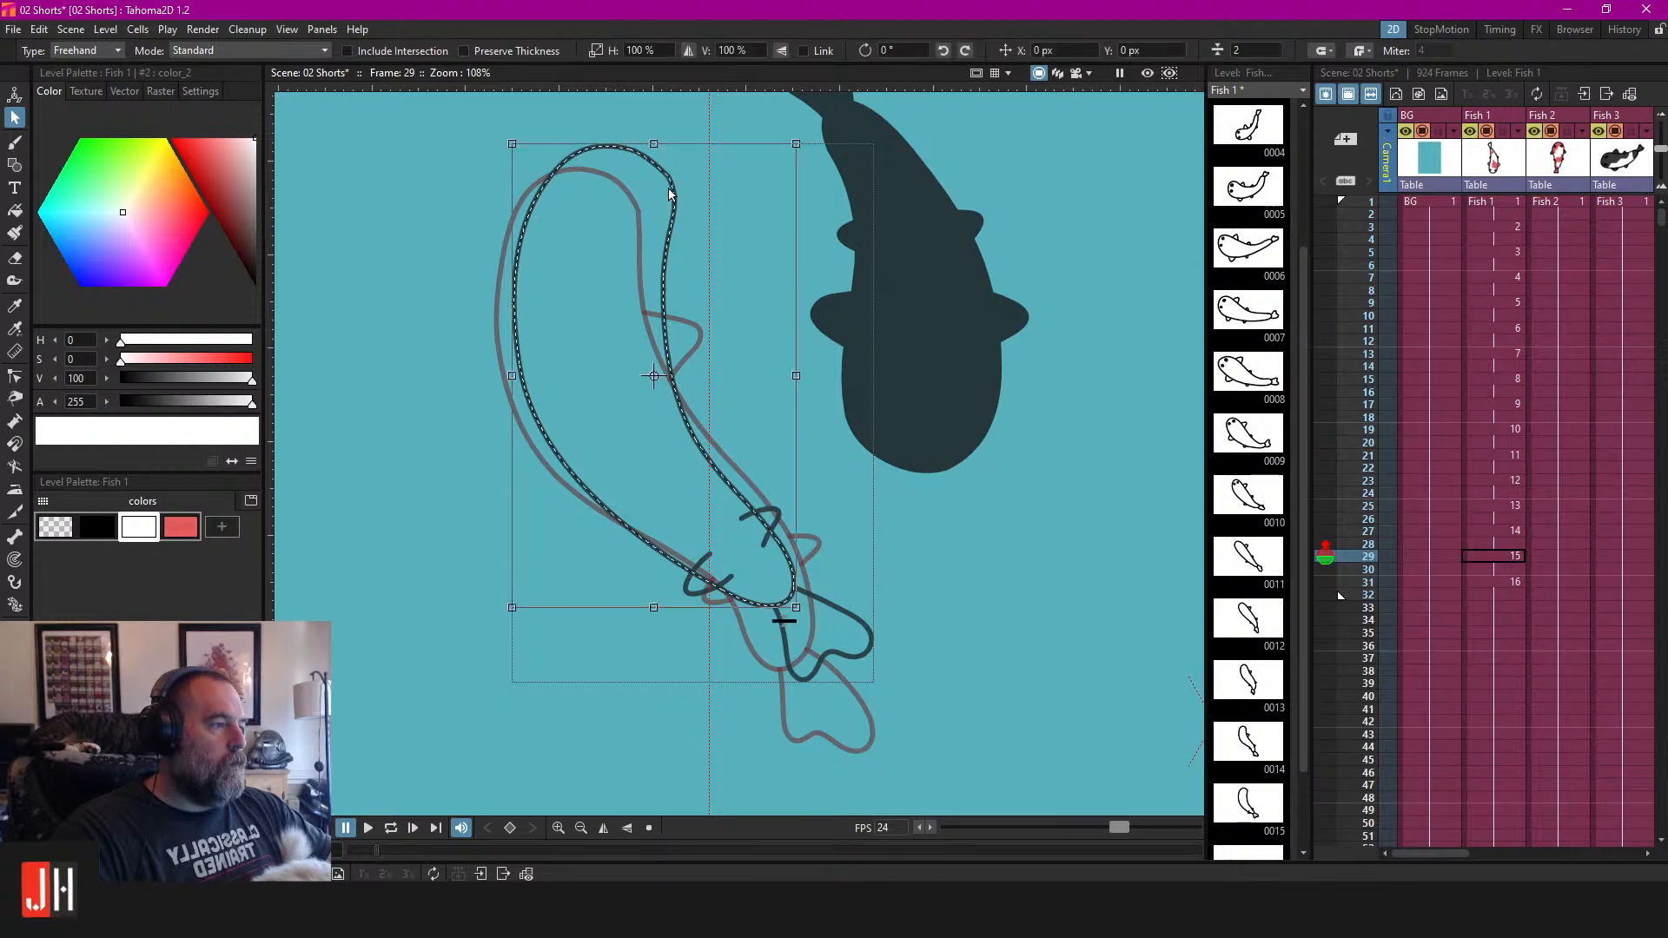
Trim the ends of the two small fin strokes that overlap the inside of the body, then select the whole fish drawing.
key(a)
mouse_move(772, 528)
mouse_down()
mouse_move(775, 564)
mouse_move(730, 588)
mouse_move(679, 532)
mouse_up()
scroll(691, 526, down, 5)
key(s)
mouse_move(680, 276)
mouse_down()
mouse_move(637, 674)
mouse_move(706, 343)
mouse_up()
scroll(695, 434, up, 3)
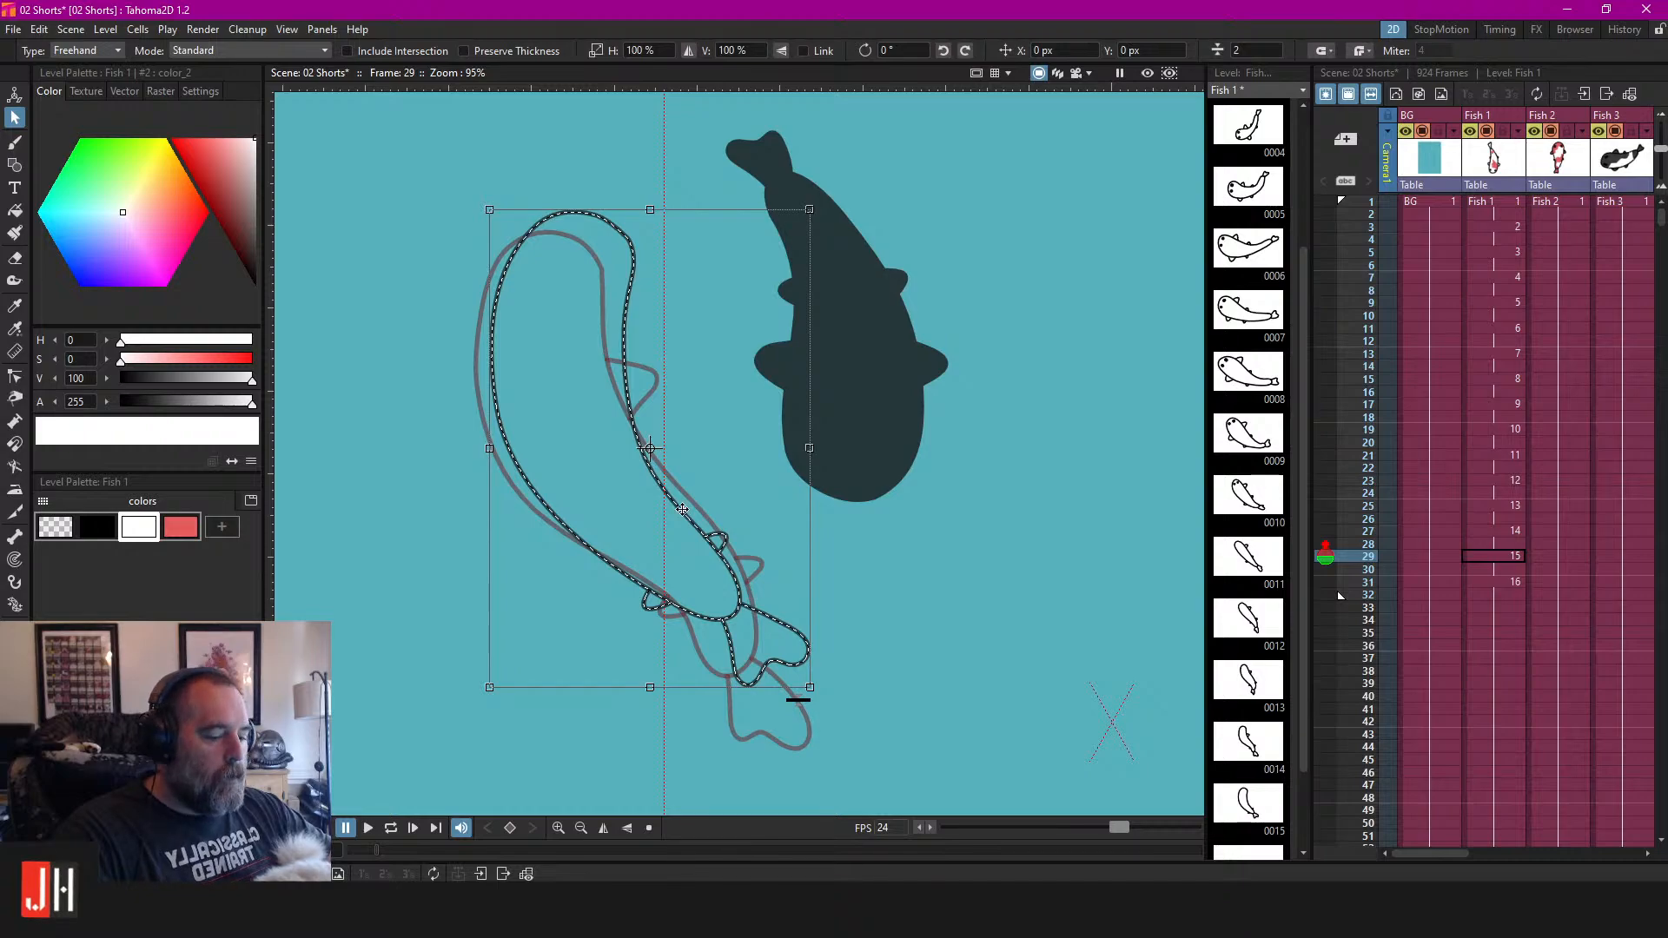
Try to fill the fish with white again with the fin strokes trimmed, and clear the selection.
key(f)
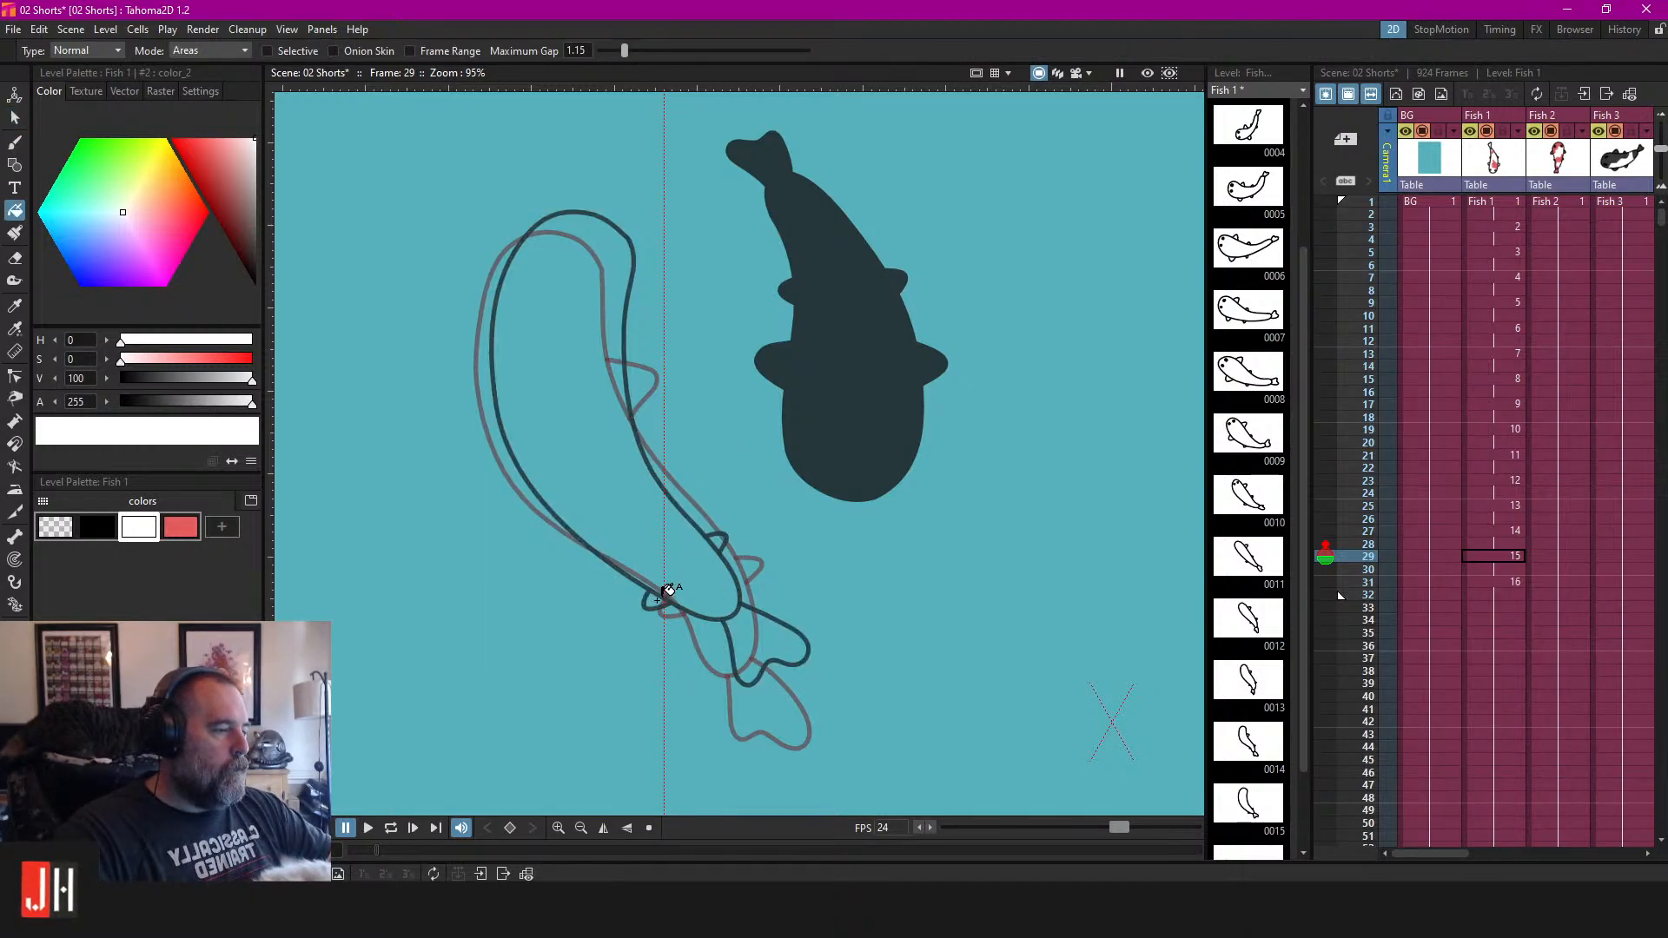
scroll(774, 608, down, 3)
key(s)
click(726, 553)
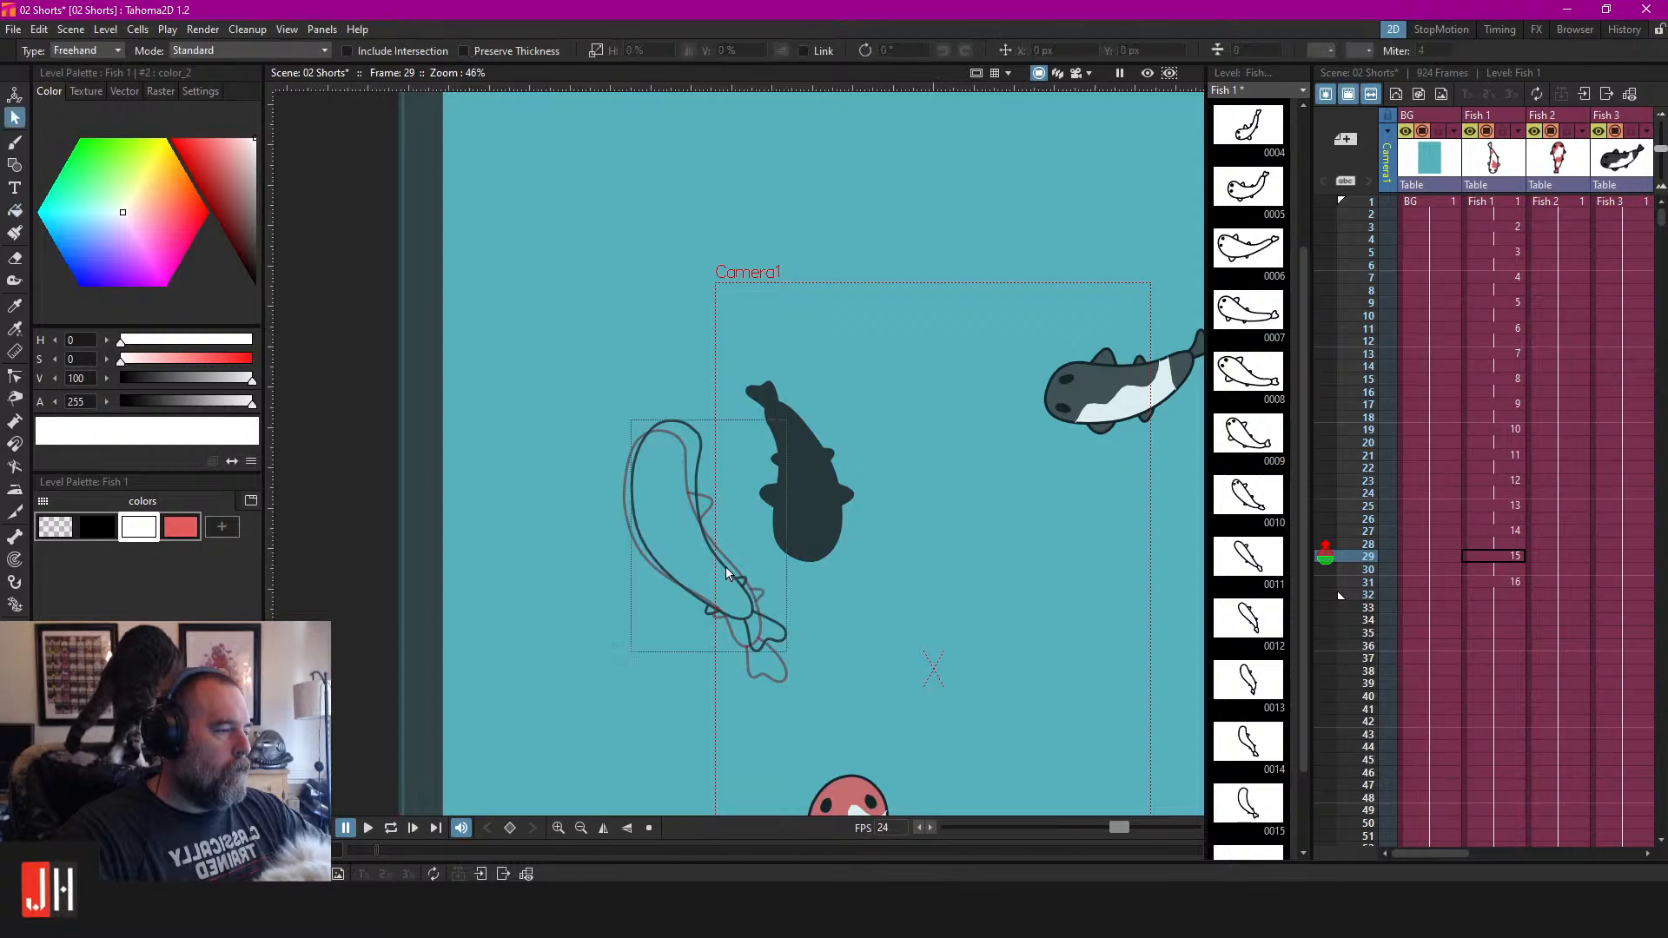
click(863, 619)
Smooth the curve where the head outline turns into the body's side by adjusting its control point handle.
scroll(764, 599, up, 4)
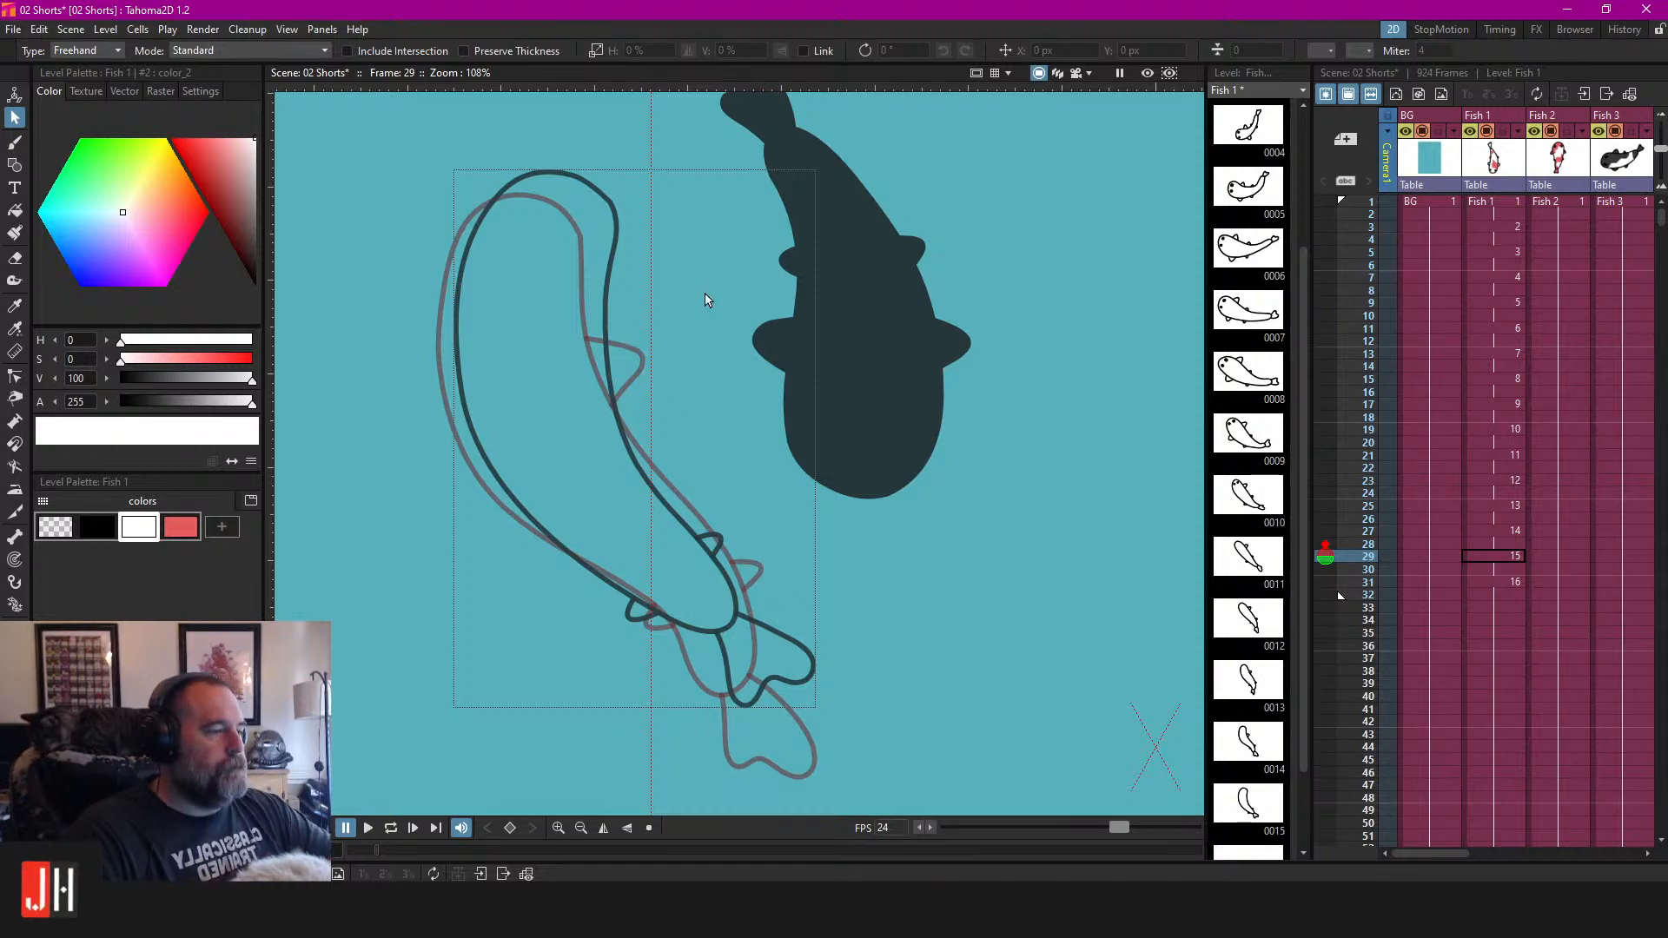
scroll(599, 191, up, 5)
click(613, 208)
key(c)
click(612, 203)
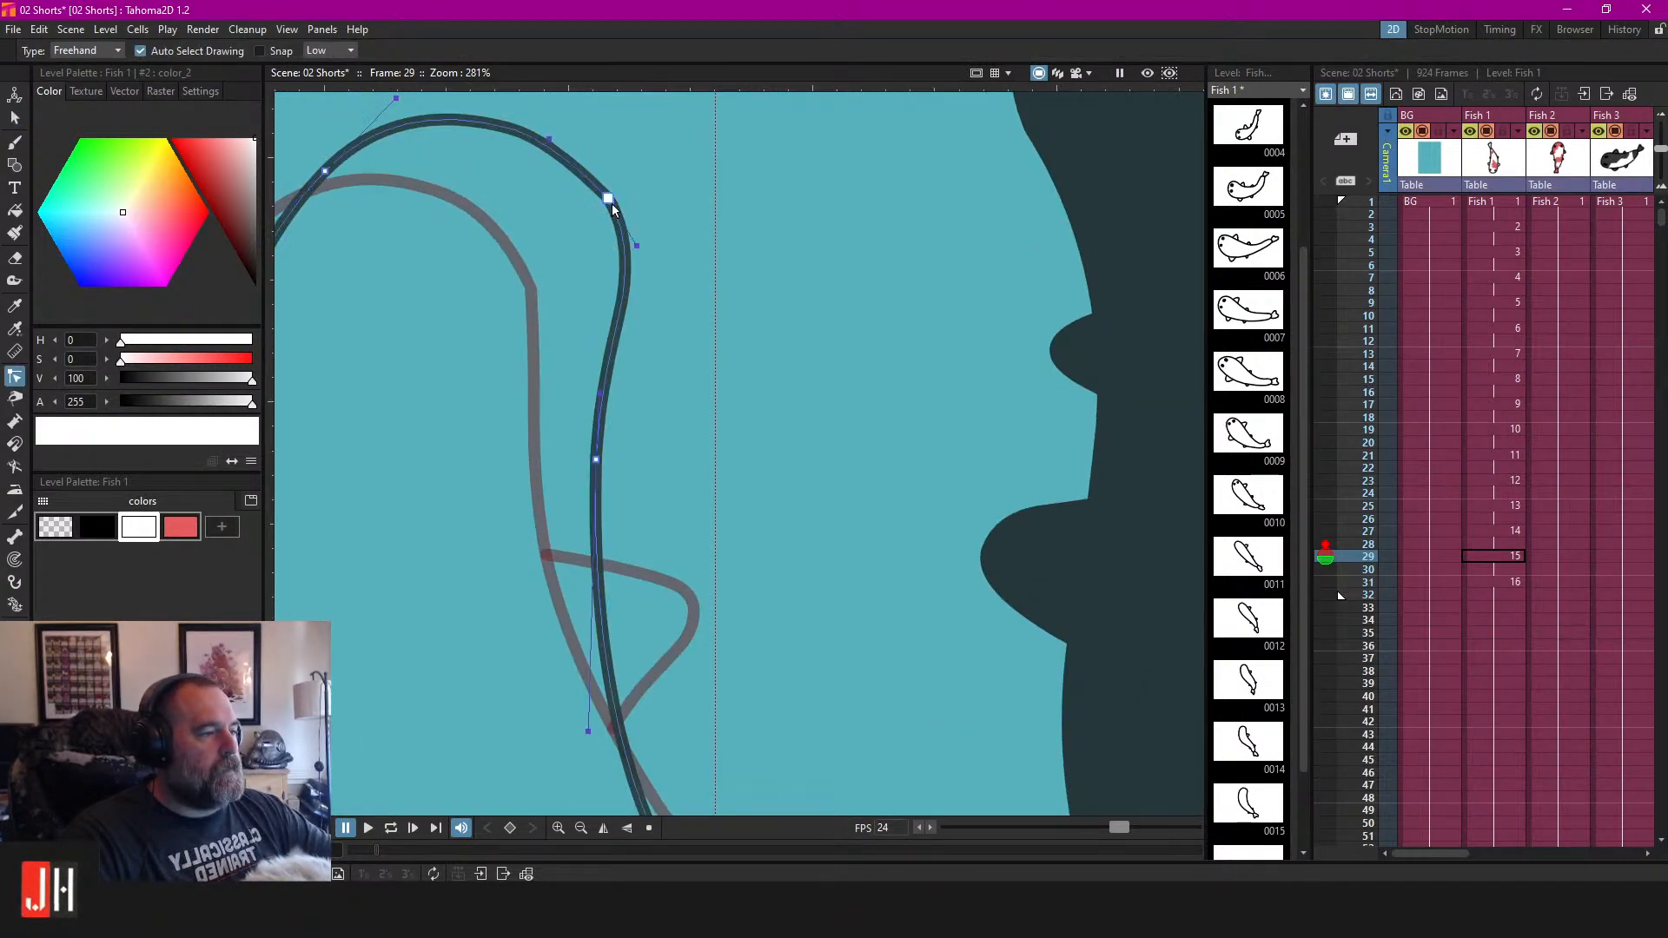
click(638, 246)
drag(637, 245, 643, 236)
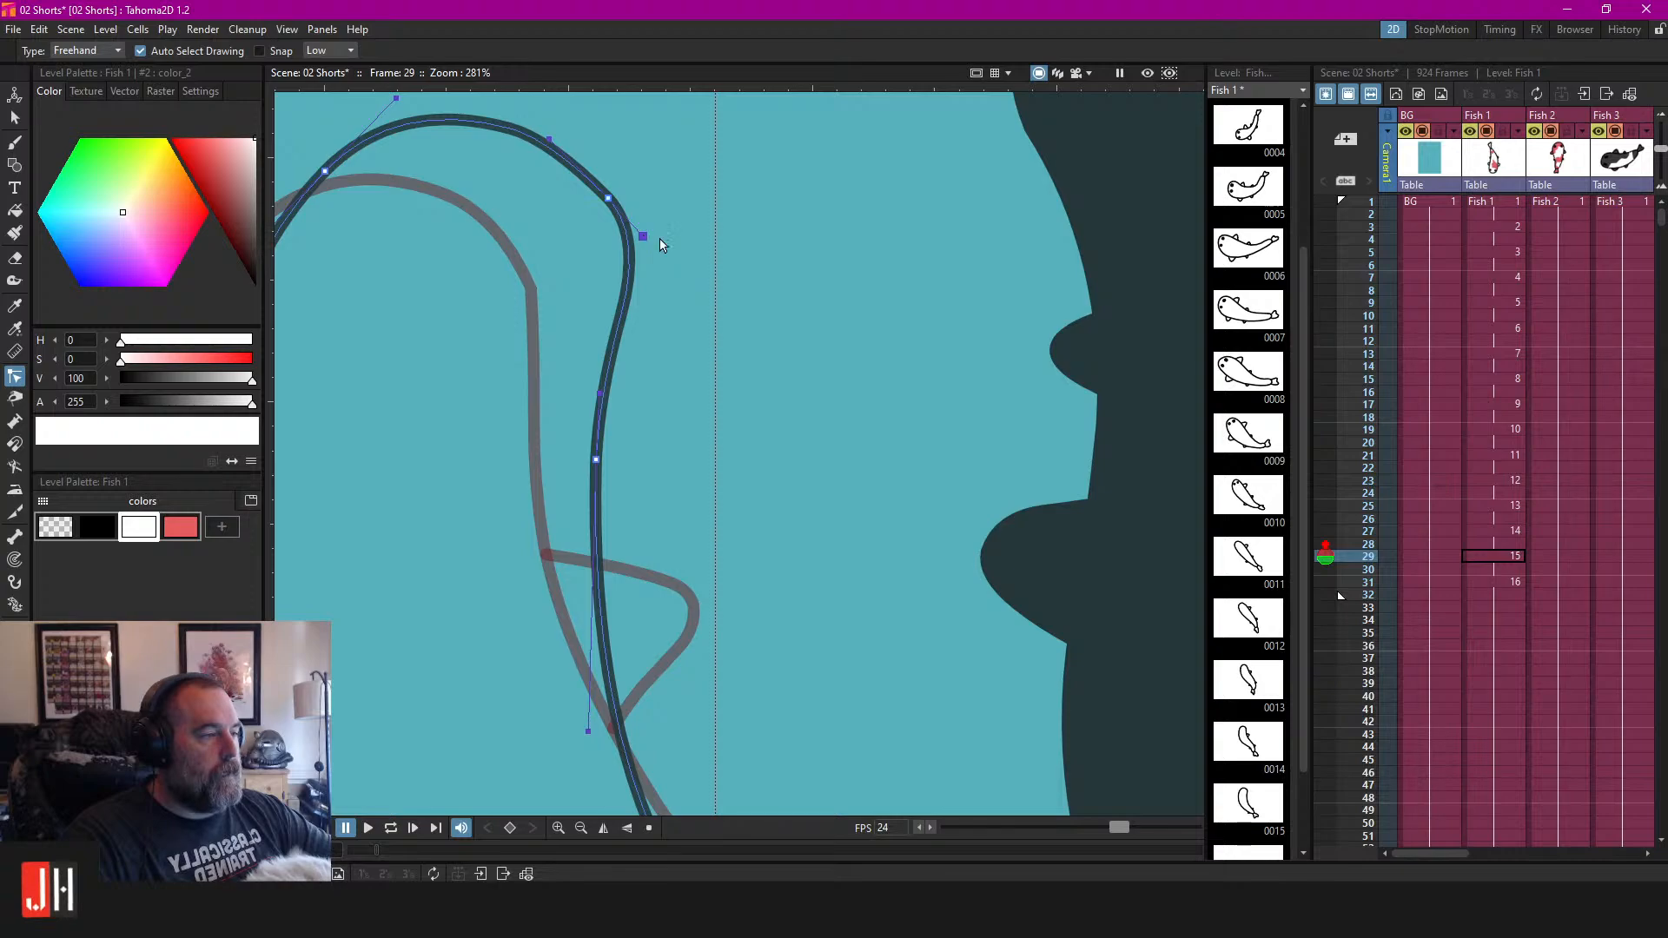
scroll(738, 324, down, 5)
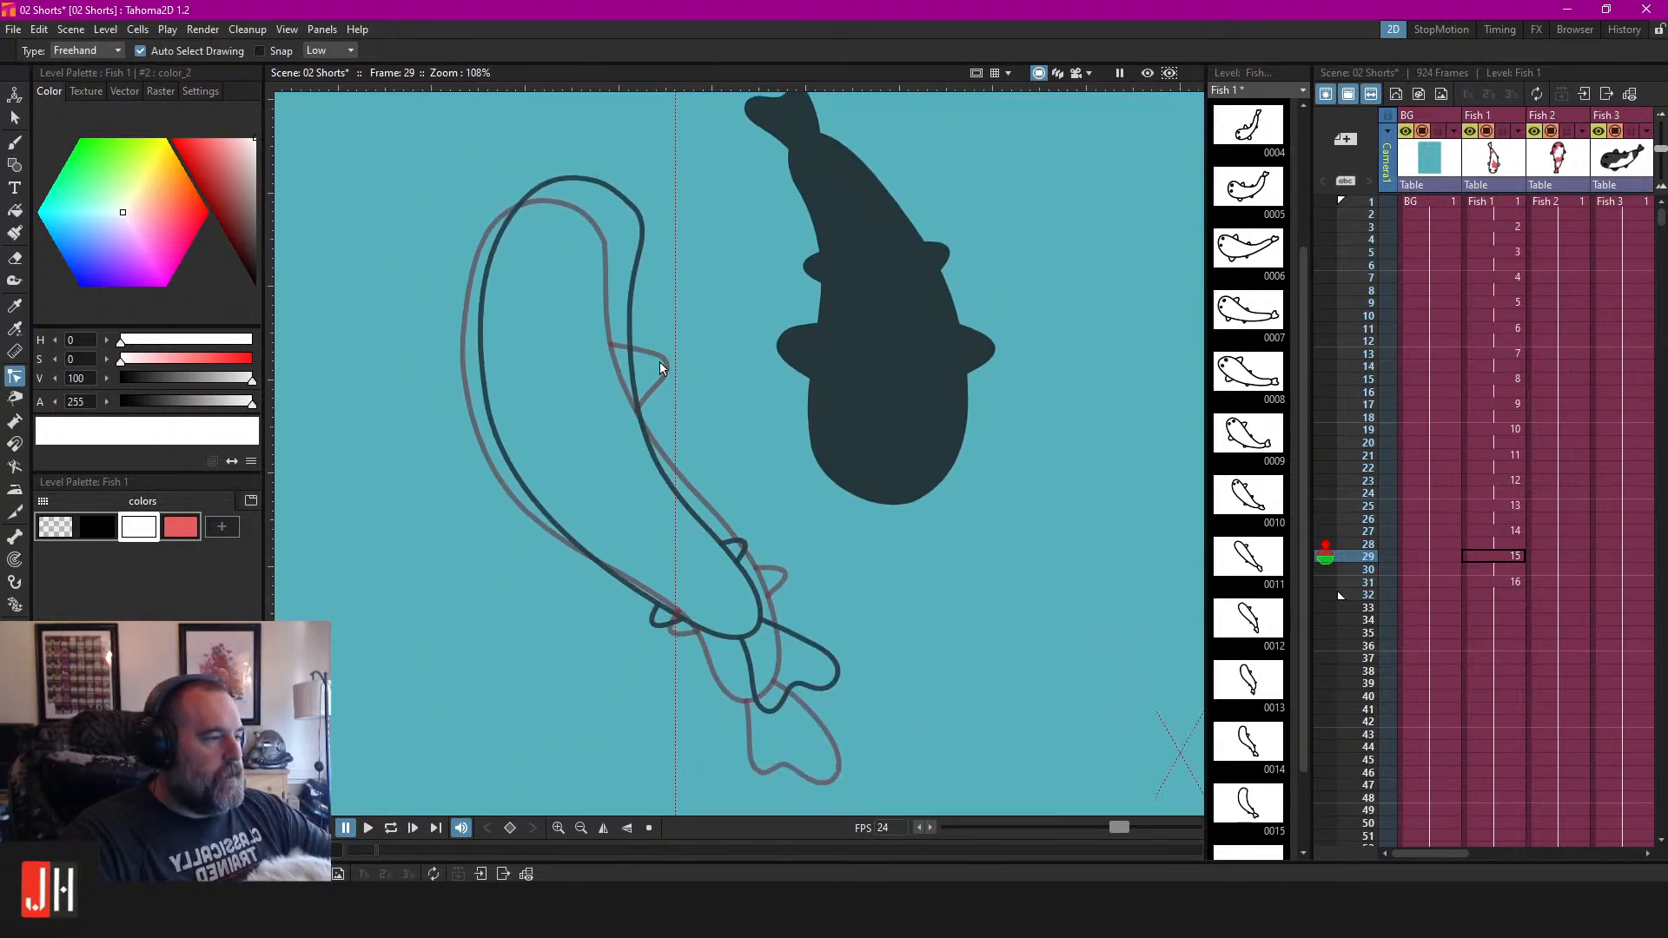
Check the filled Fish 1 drawing on frame 27, save the scene, and return to frame 29.
key(f)
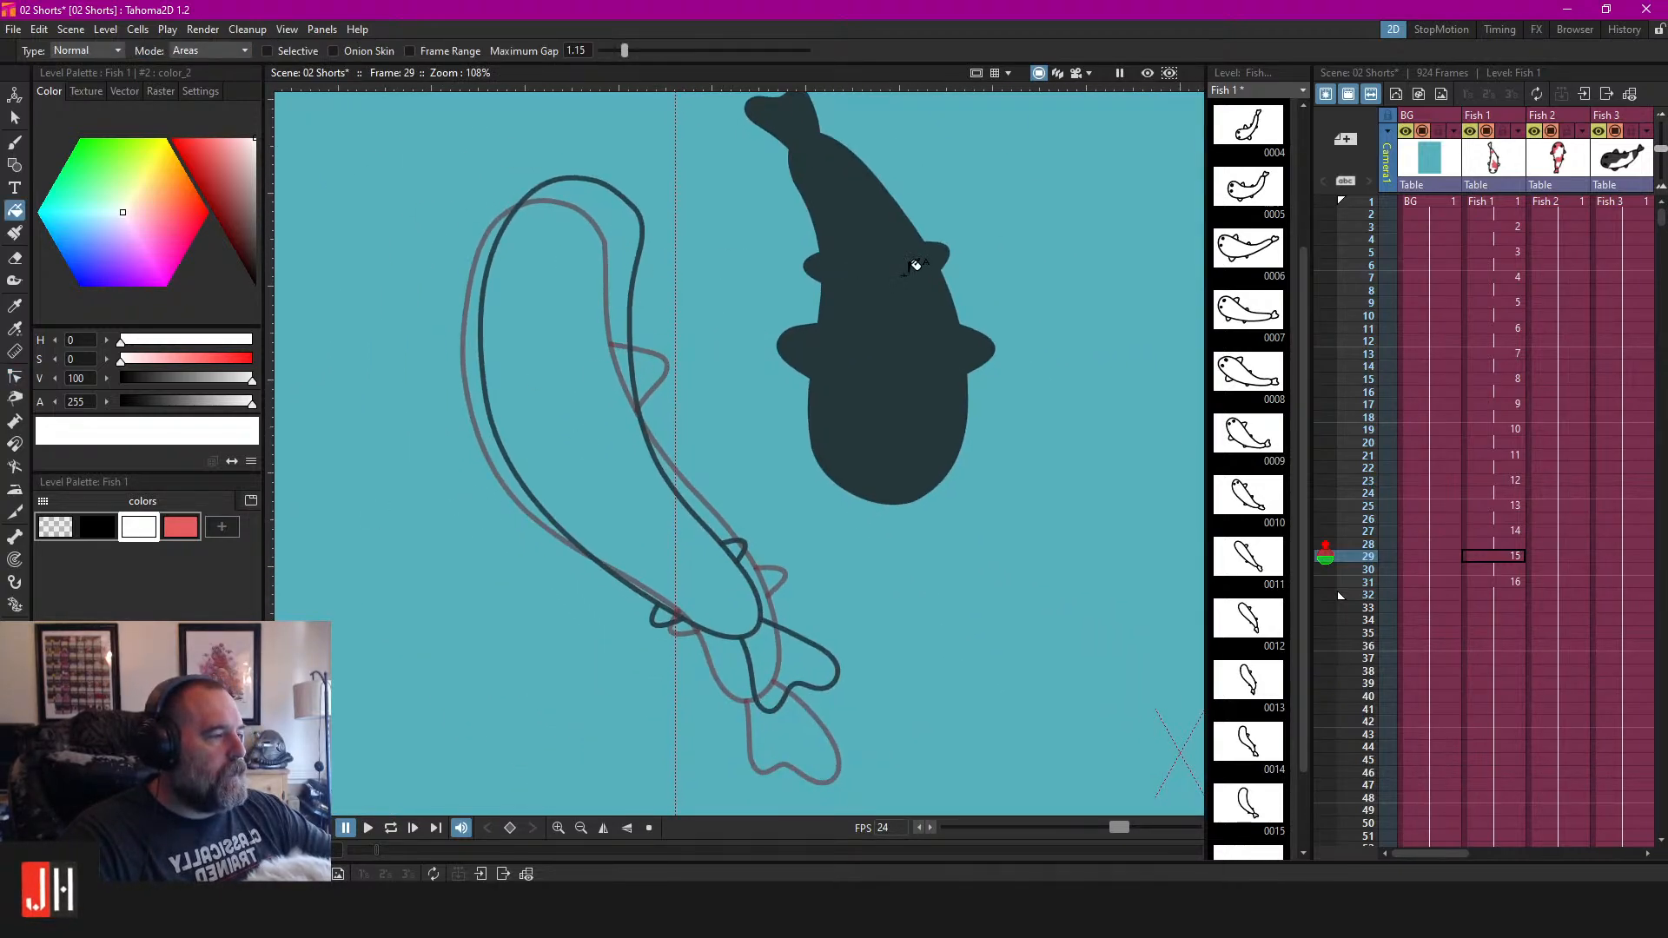
click(1500, 532)
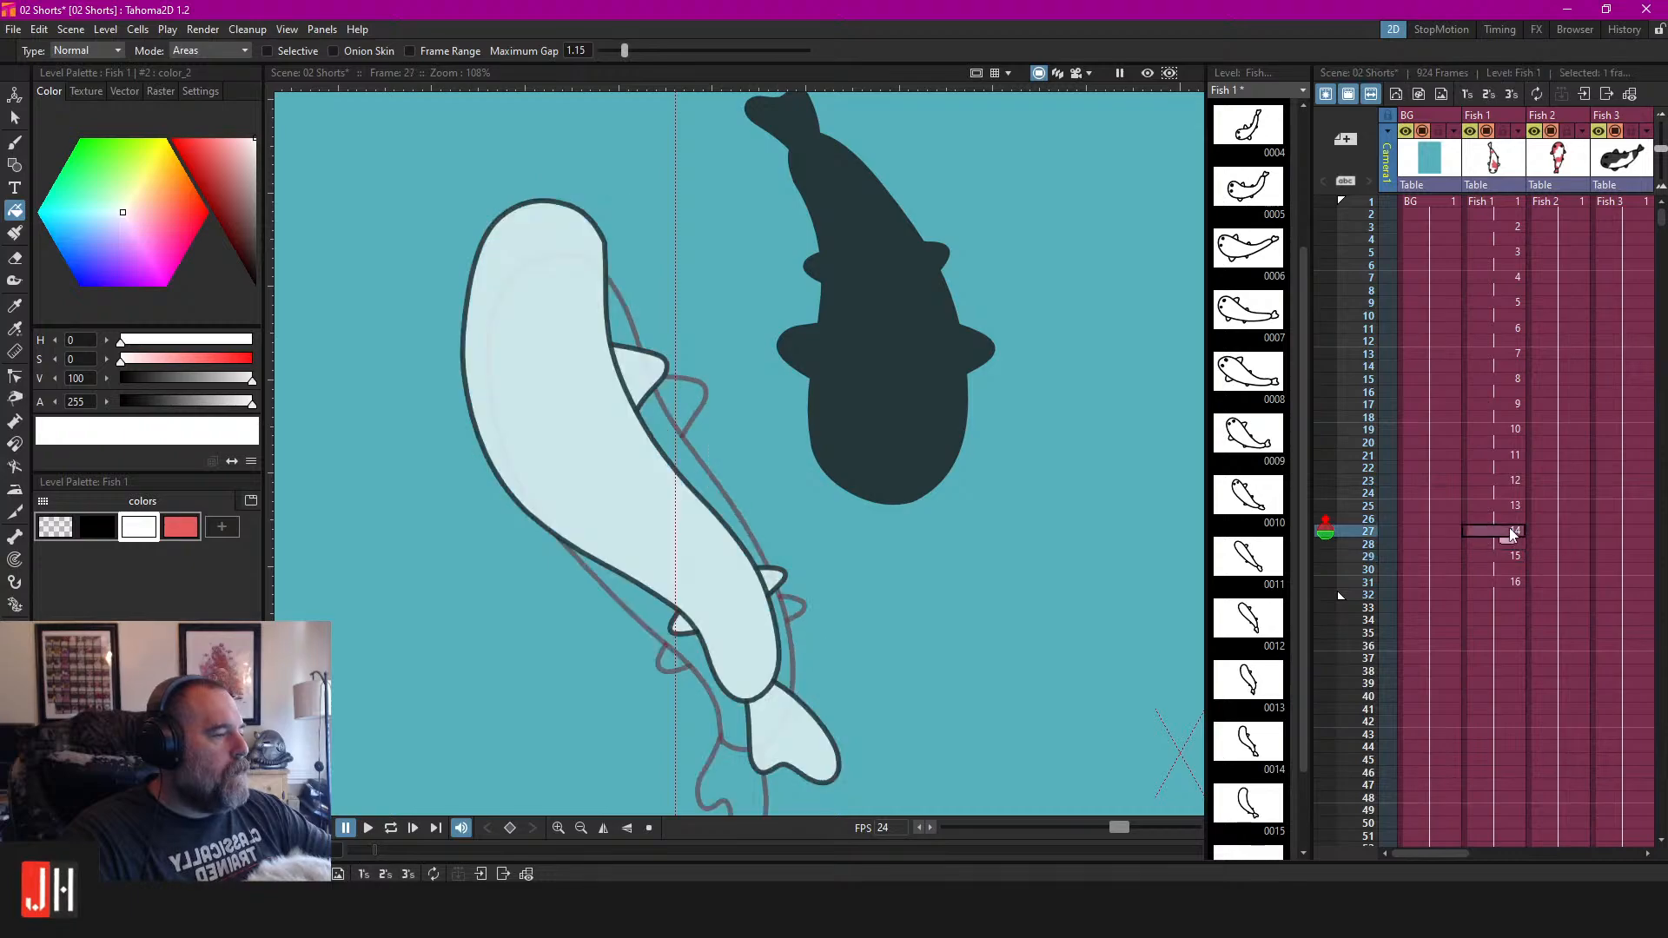
scroll(822, 514, down, 1)
key(ctrl+s)
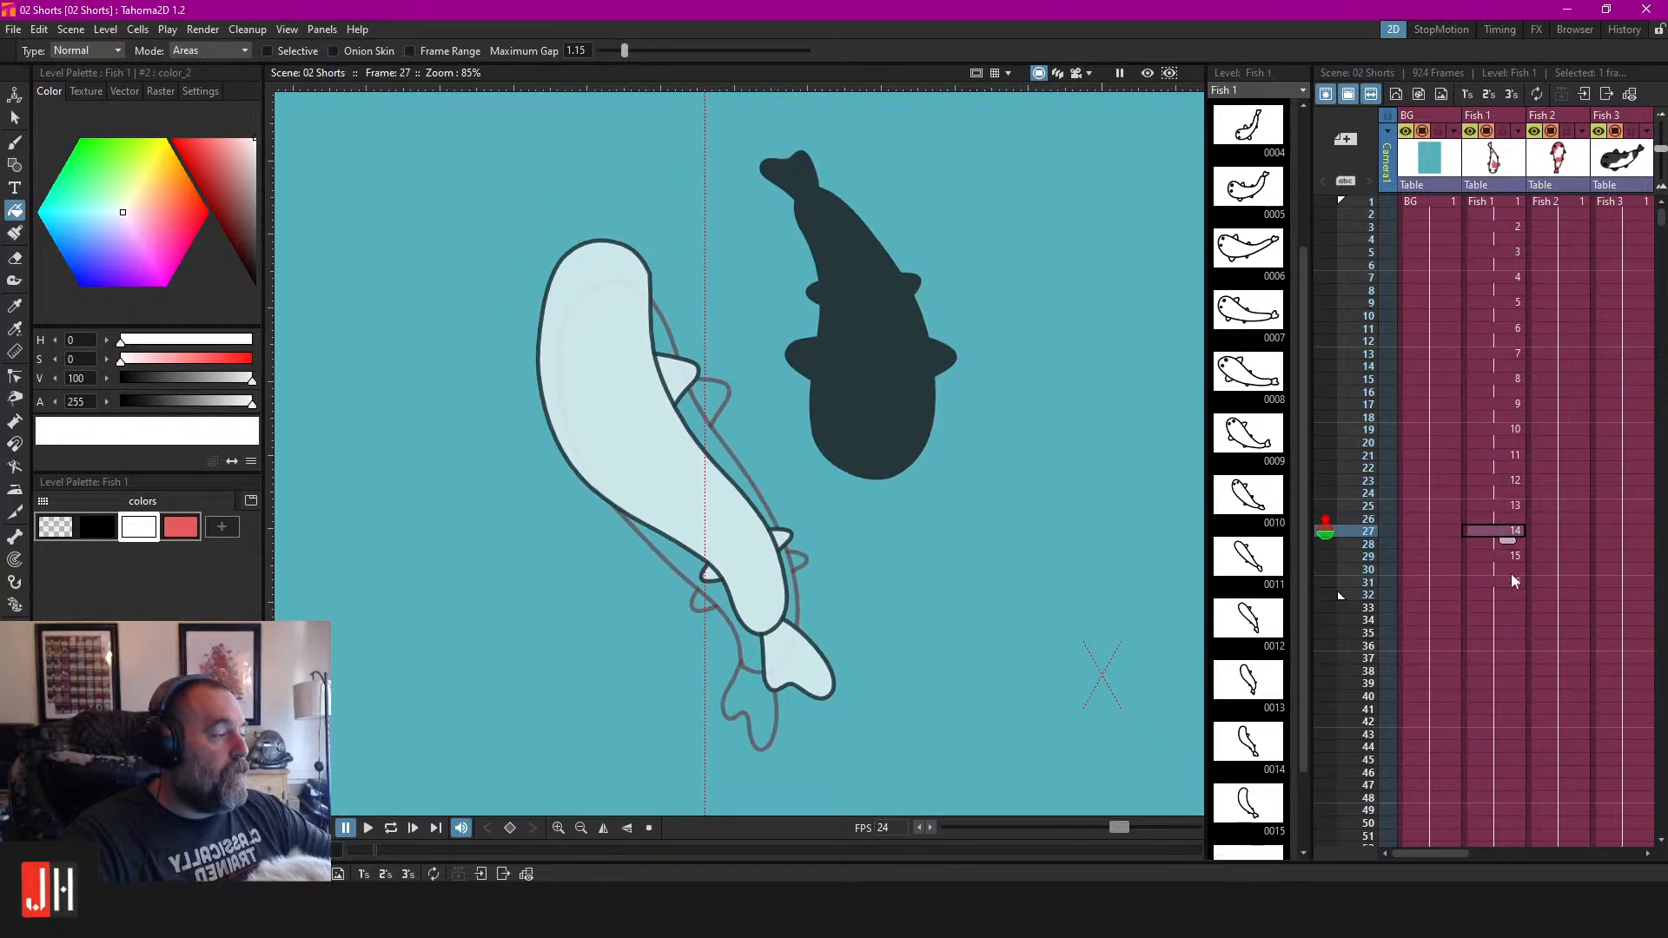
click(1505, 558)
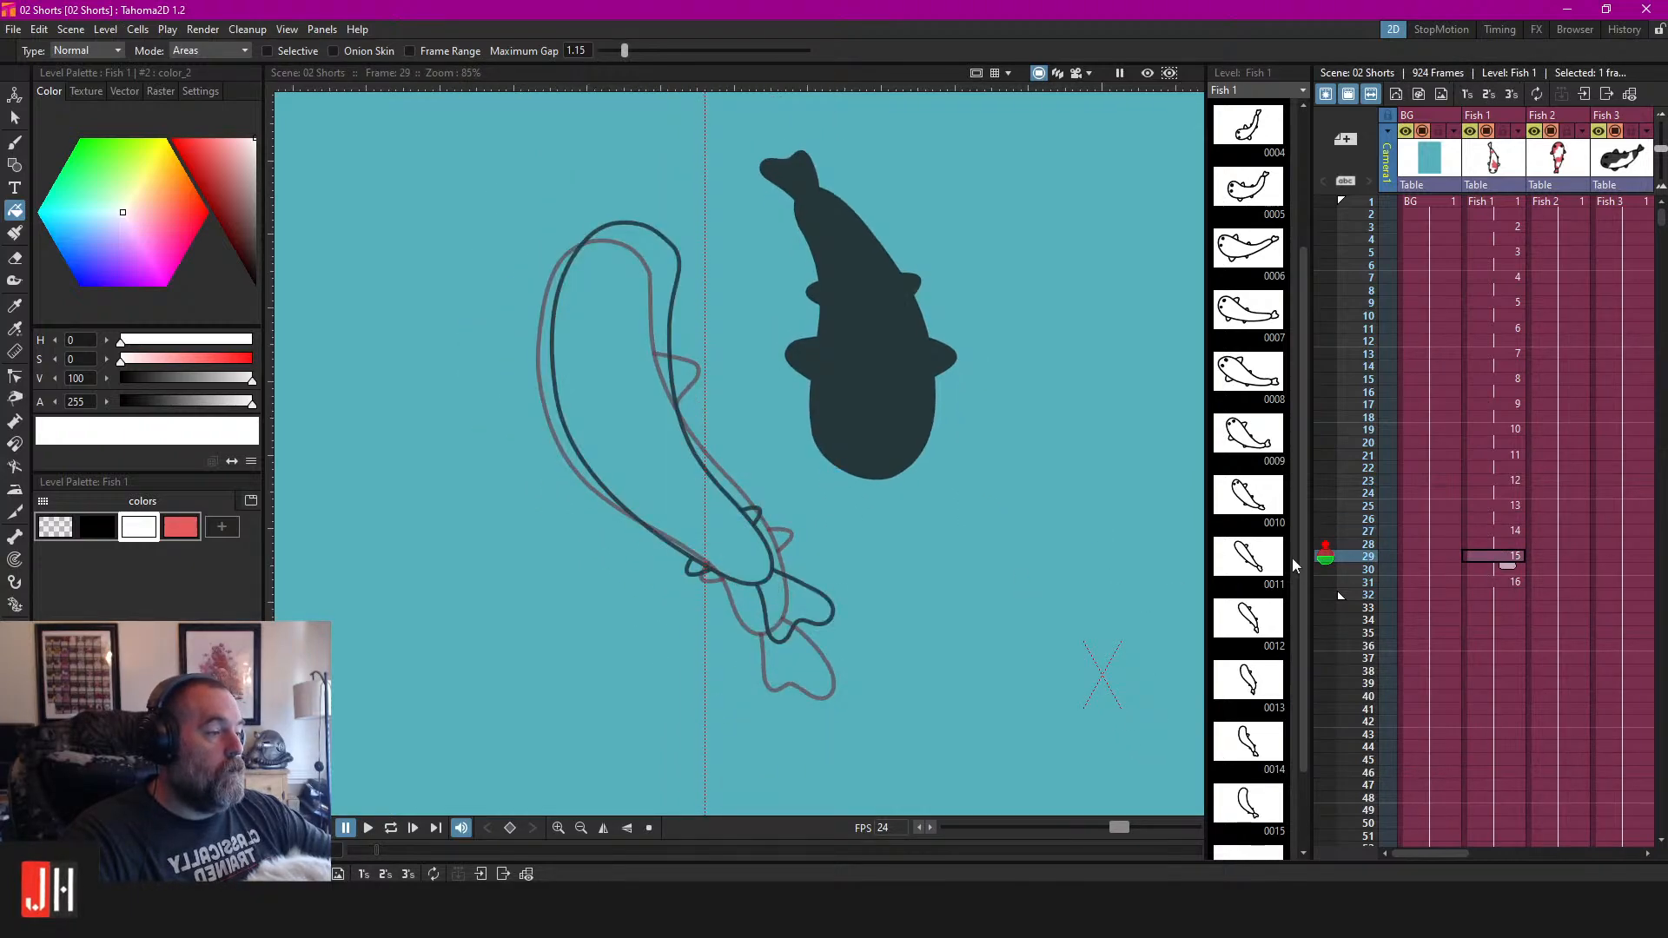
Undo the trimming of the two small fin strokes on frame 29 and save the scene.
scroll(782, 563, up, 9)
click(626, 548)
scroll(660, 541, down, 5)
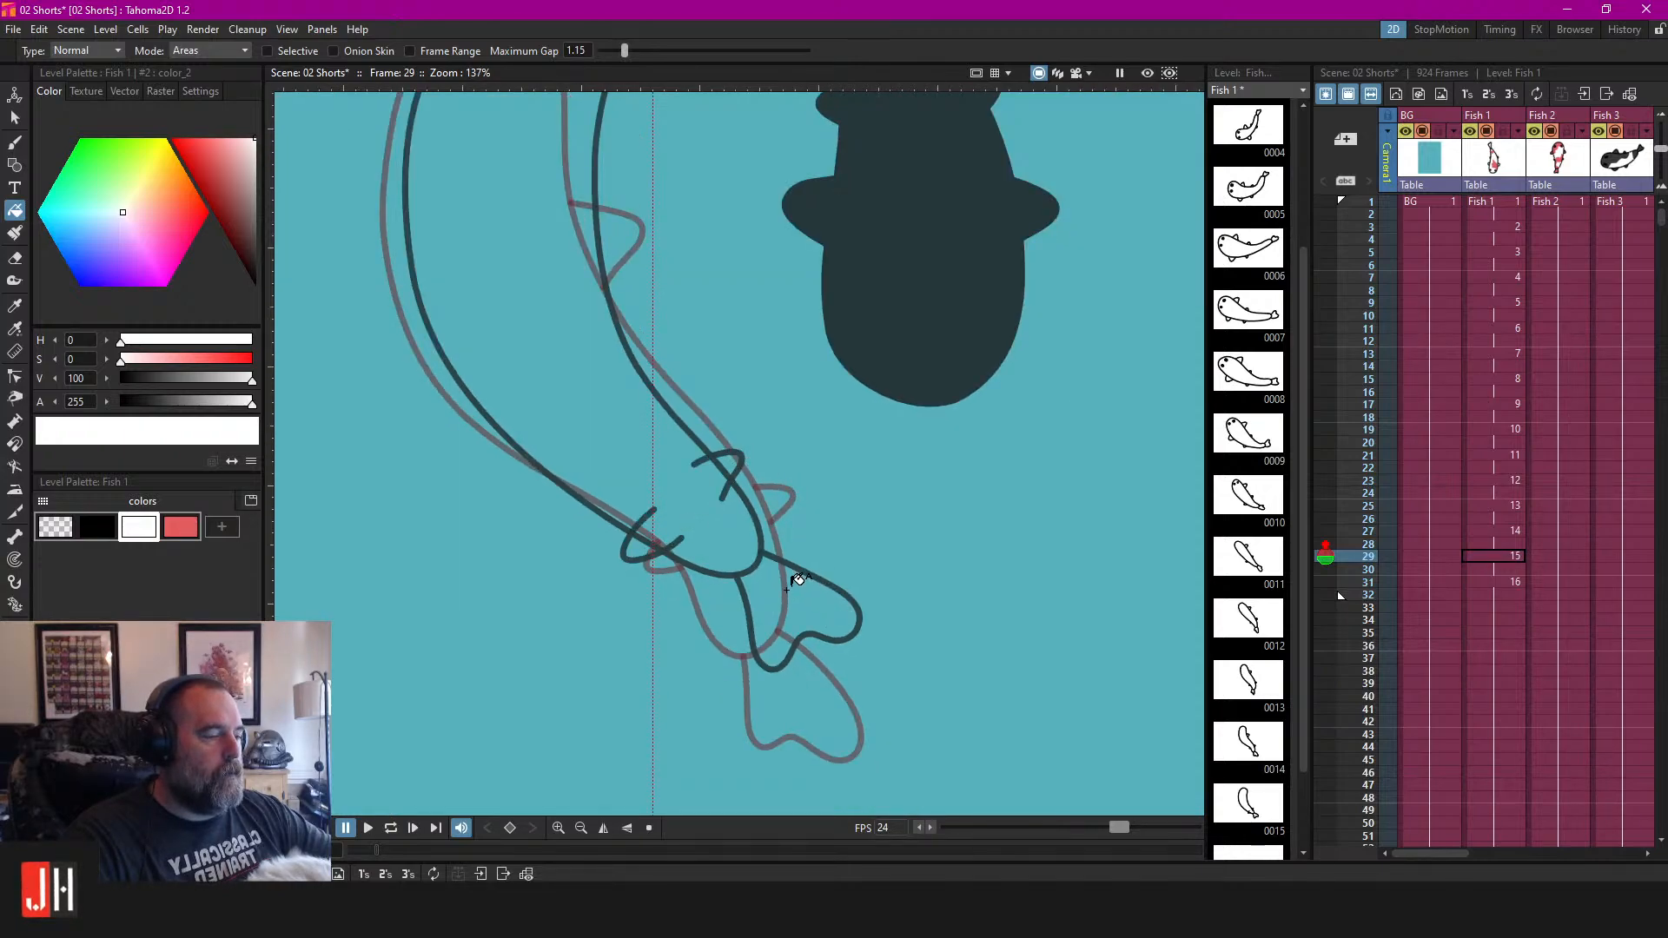
key(s)
scroll(786, 591, down, 6)
scroll(765, 545, up, 3)
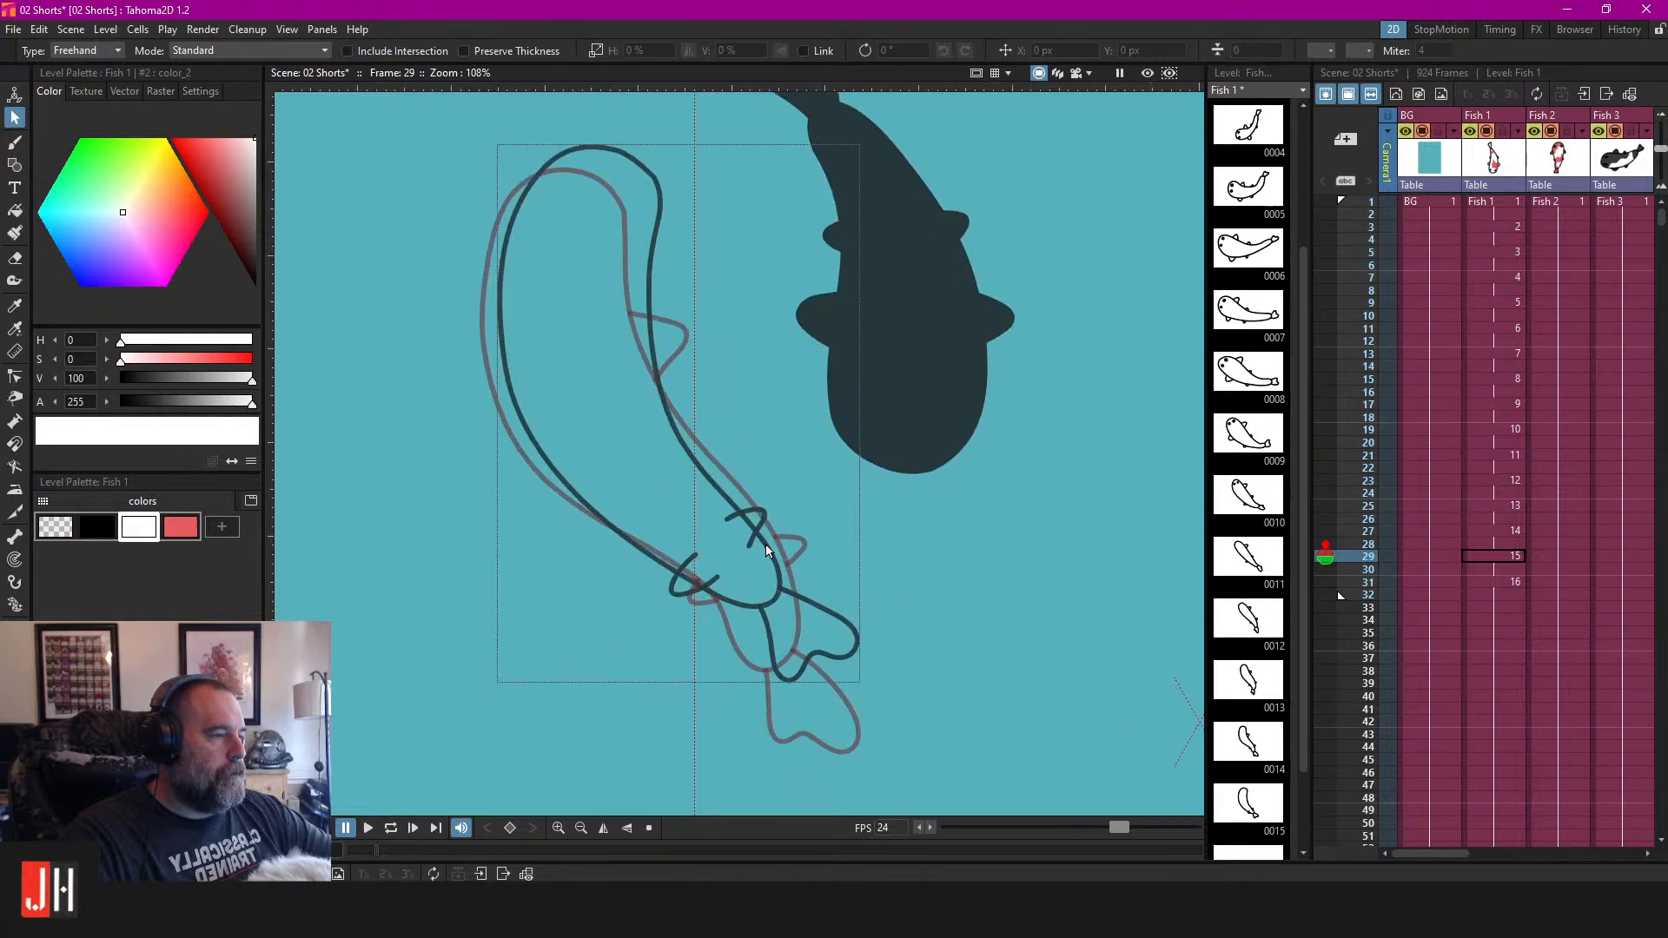
scroll(768, 540, down, 4)
key(ctrl+s)
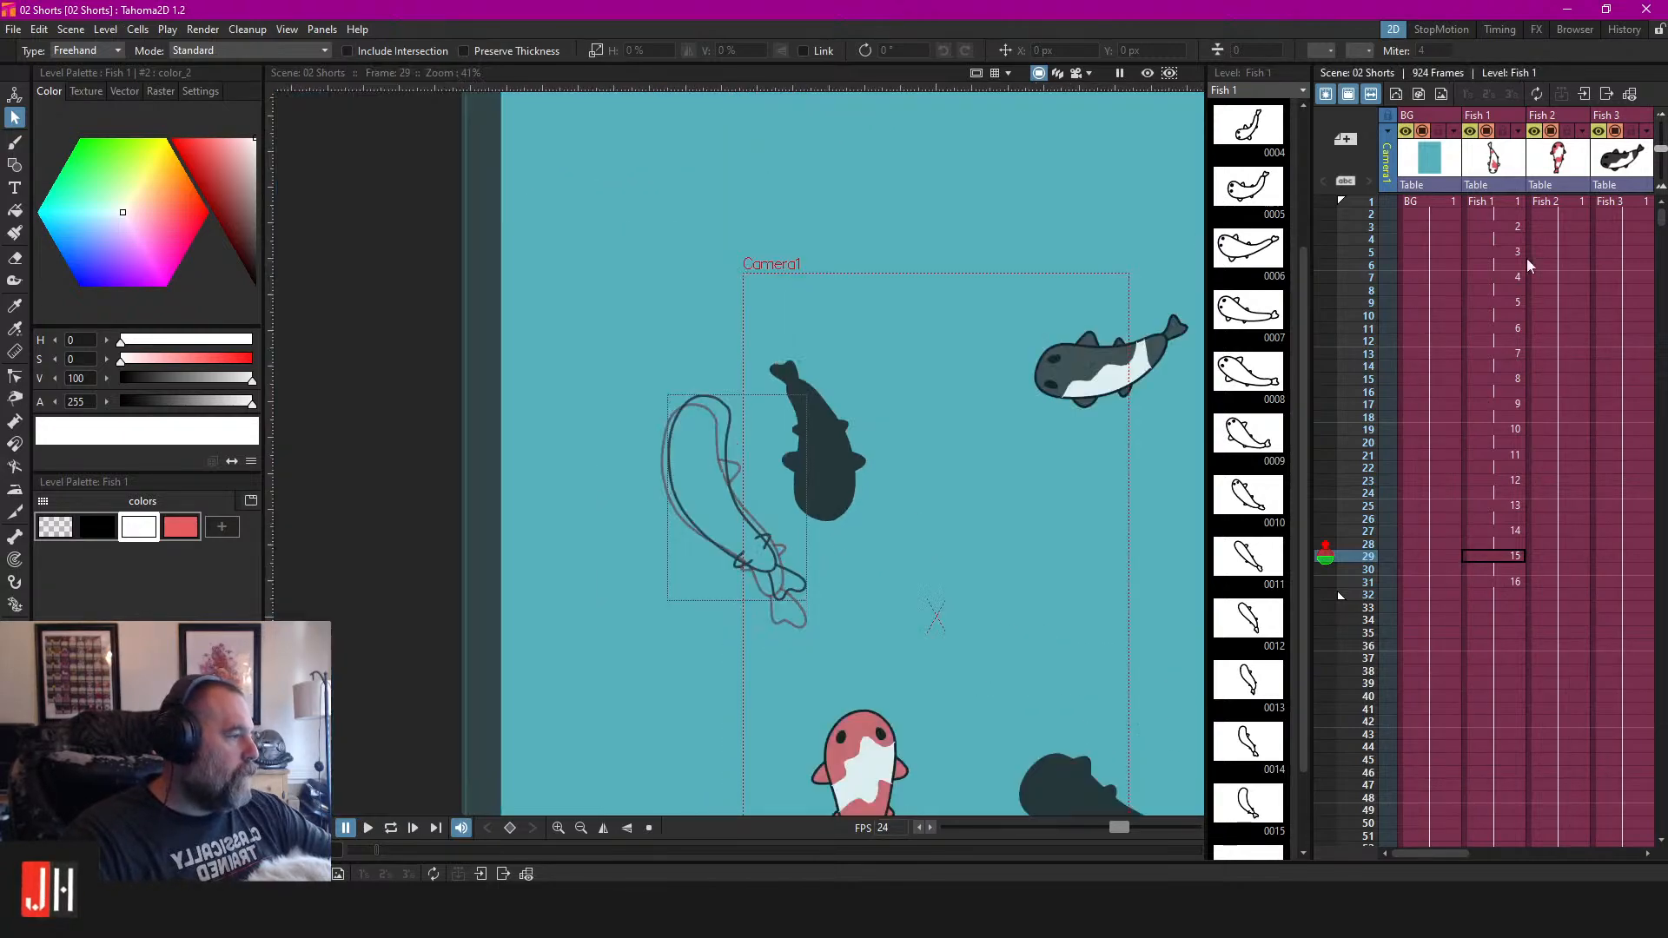
Play the animation from frame 1 in a loop to review Fish 1's swimming motion, then stop playback.
click(1504, 203)
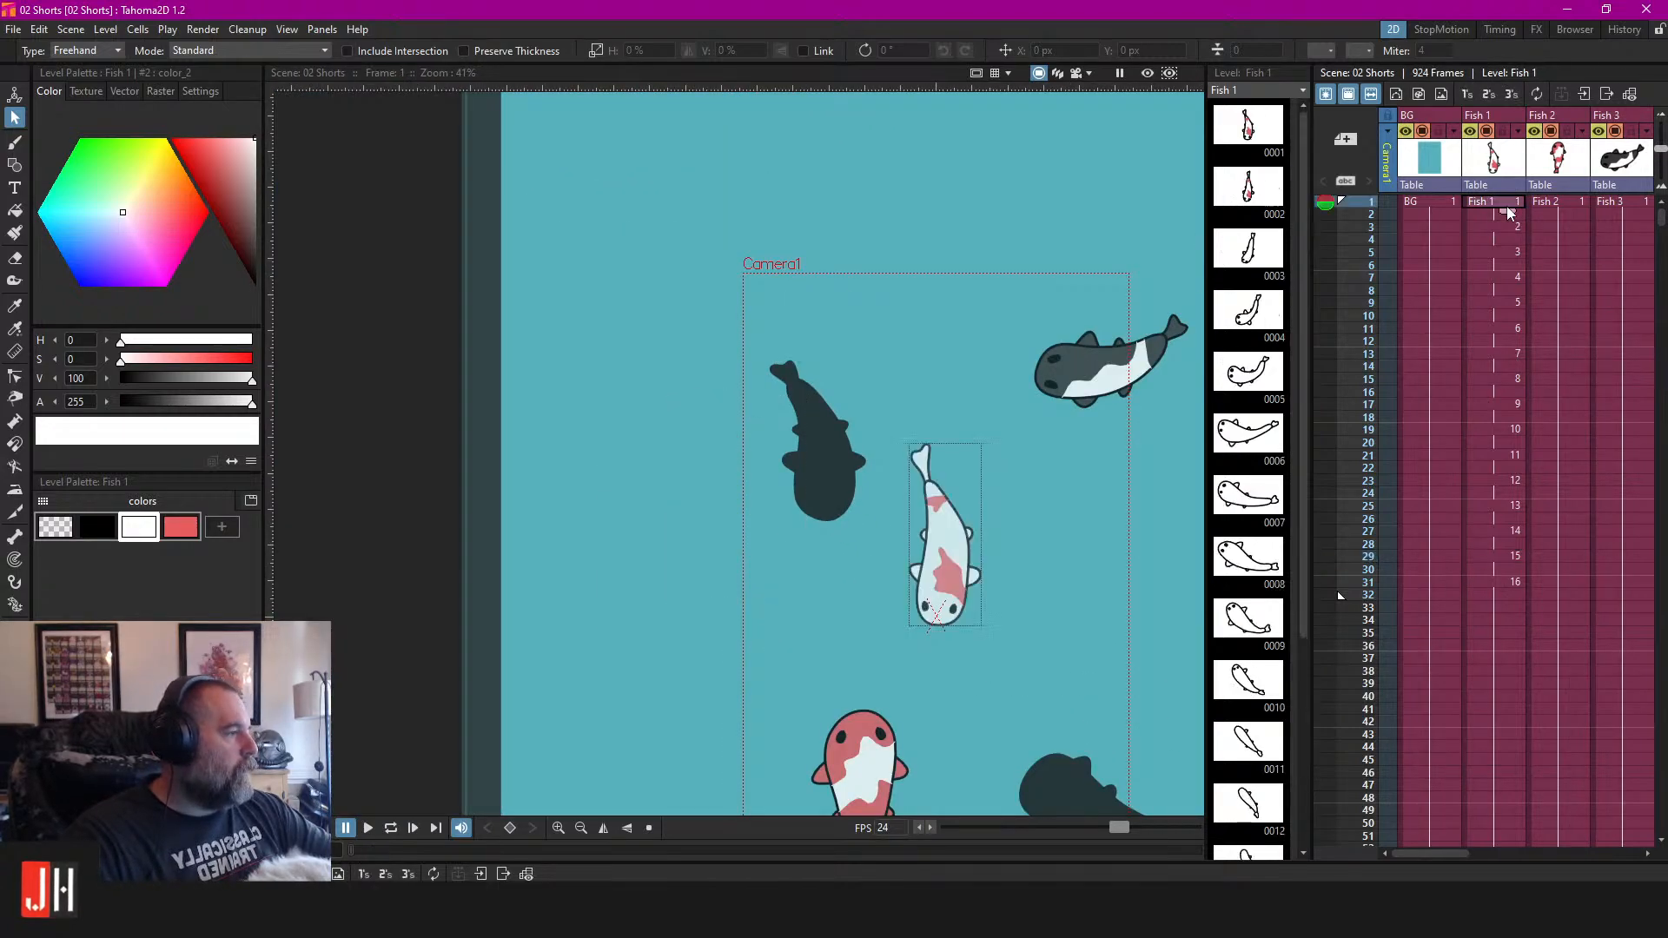
scroll(940, 456, down, 1)
drag(966, 461, 790, 387)
scroll(838, 410, up, 2)
key(l)
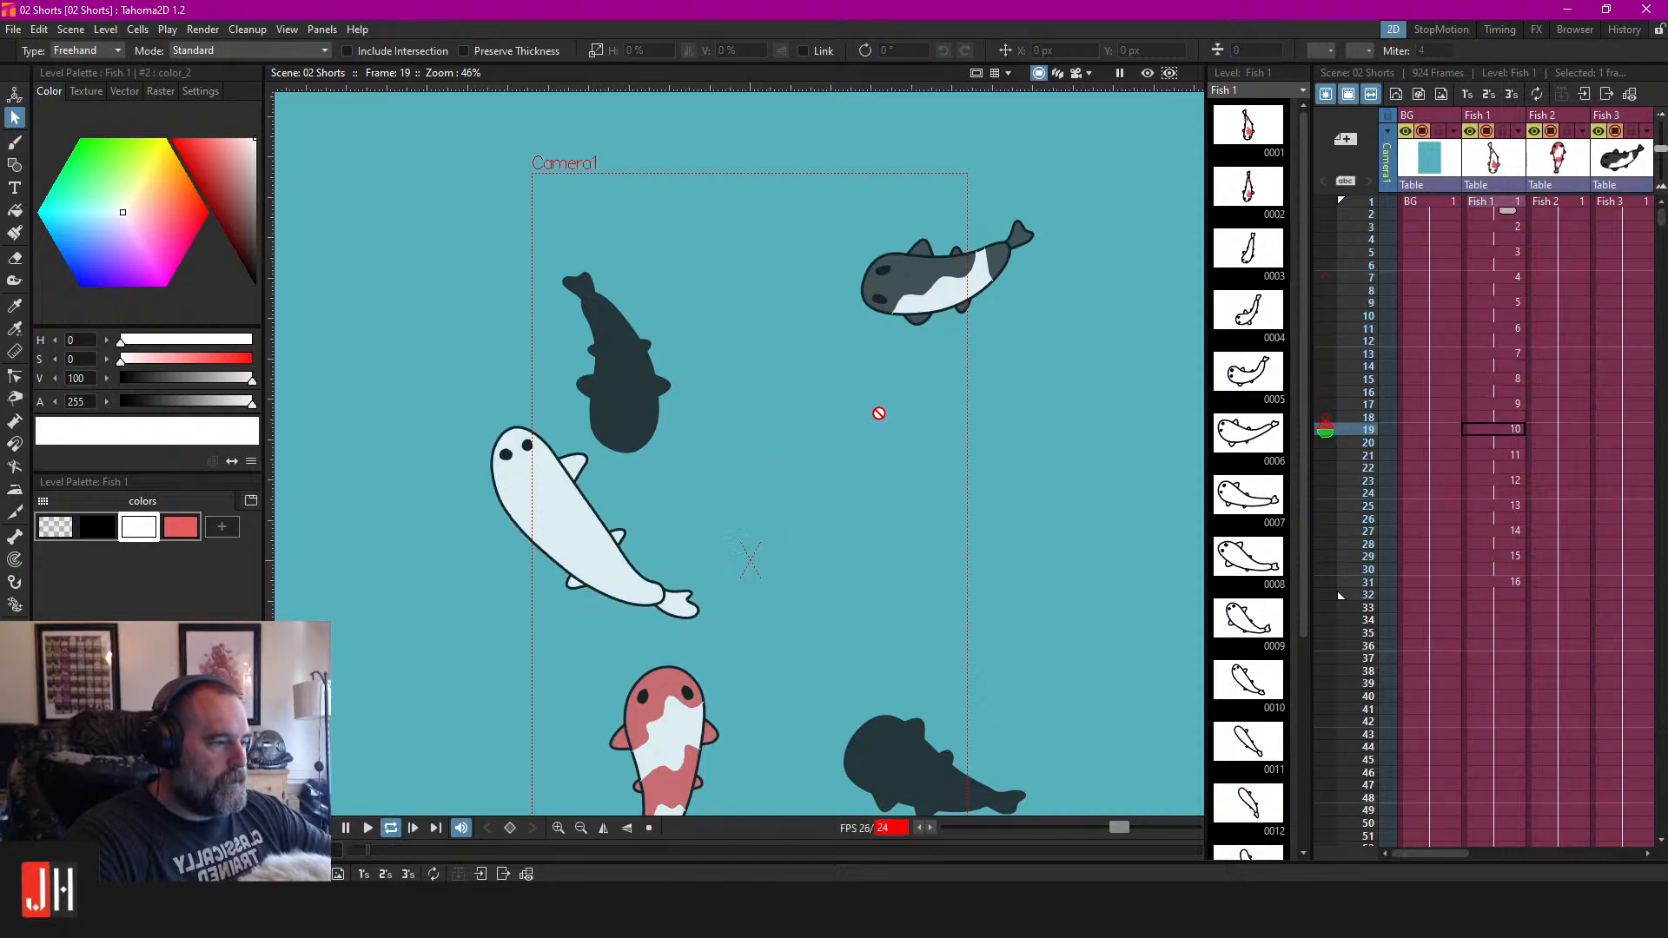
scroll(880, 412, down, 2)
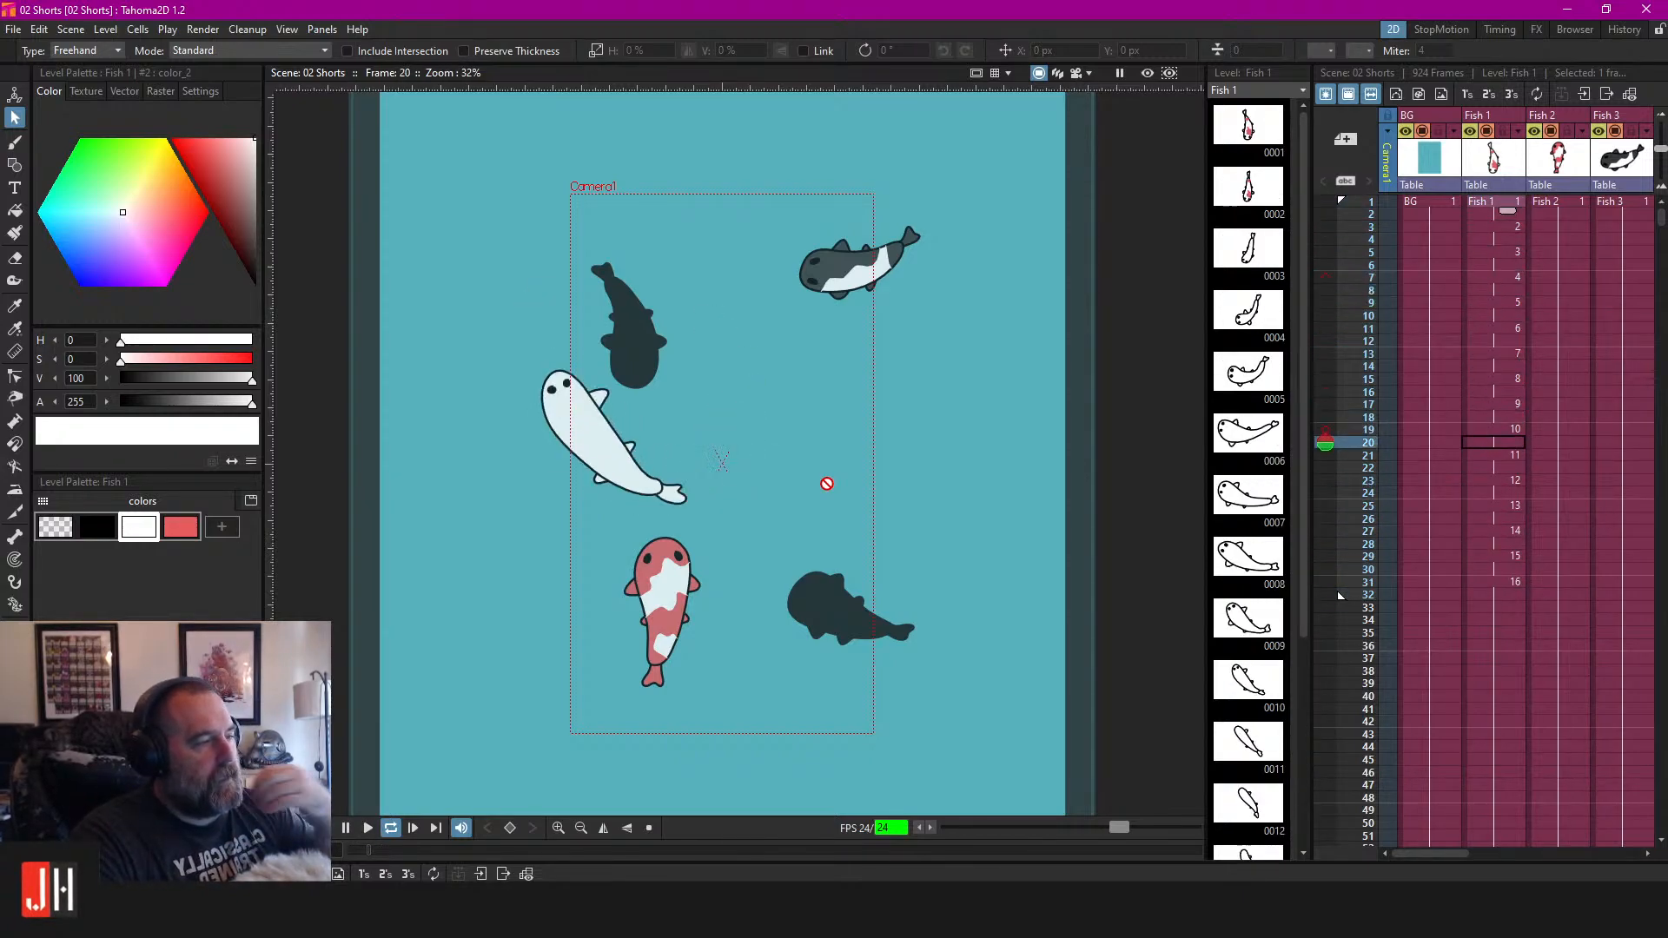
key(l)
Compare the Fish 1 drawings between frames 15 and 27 to examine how the body turns.
click(1521, 402)
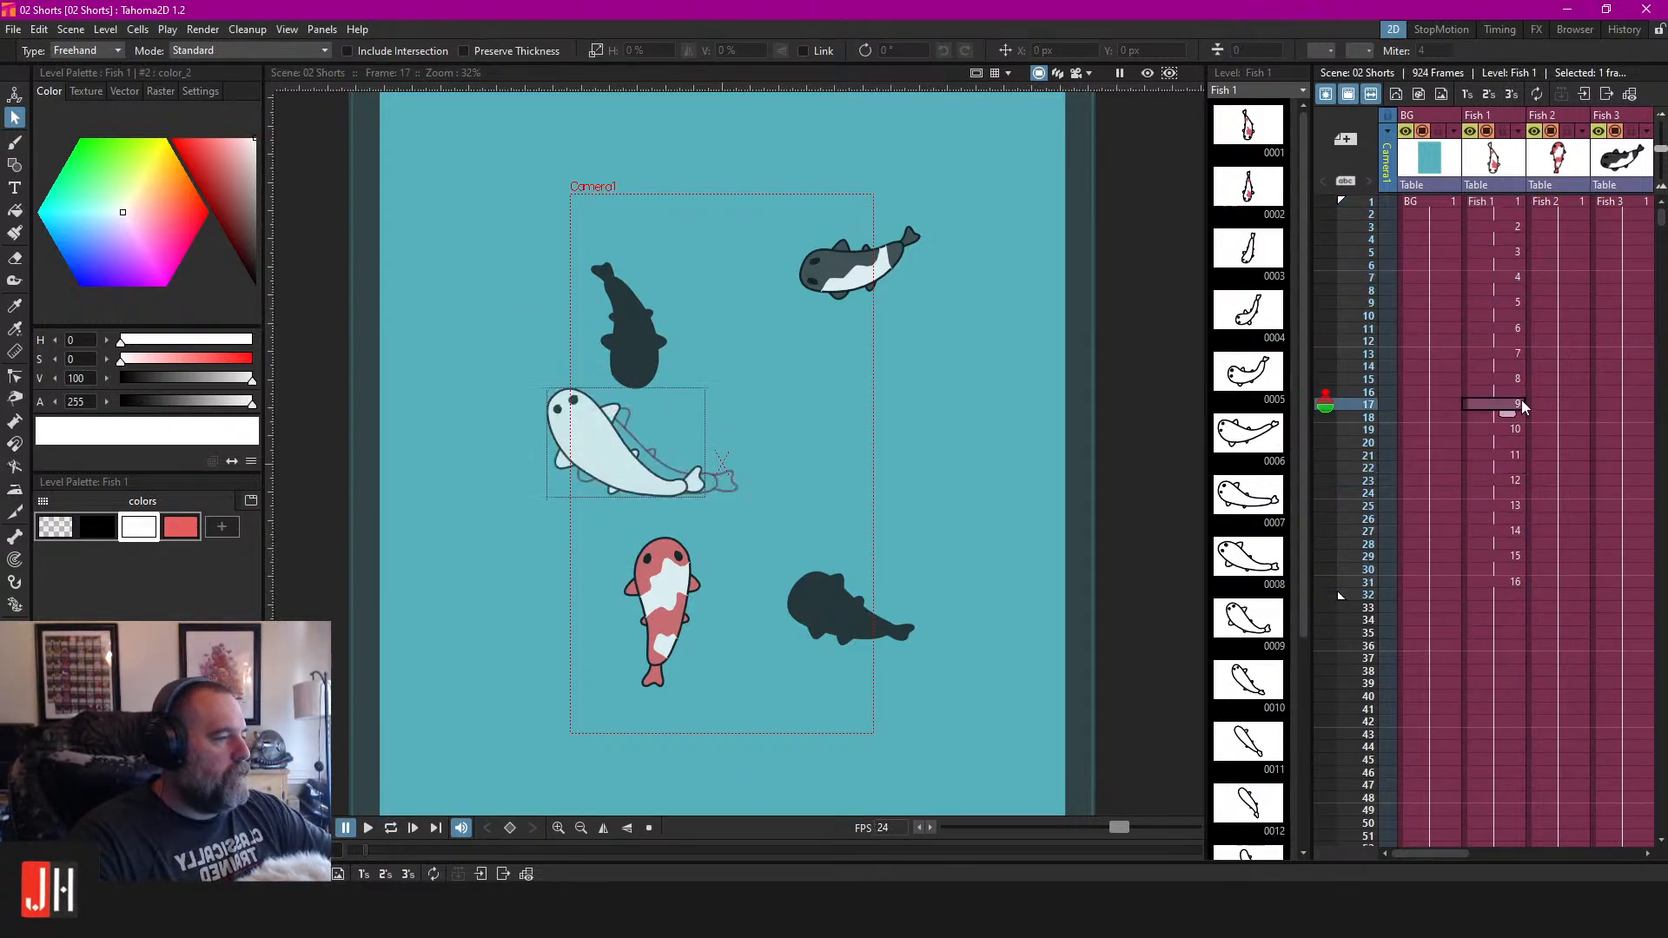
click(1495, 430)
click(1498, 378)
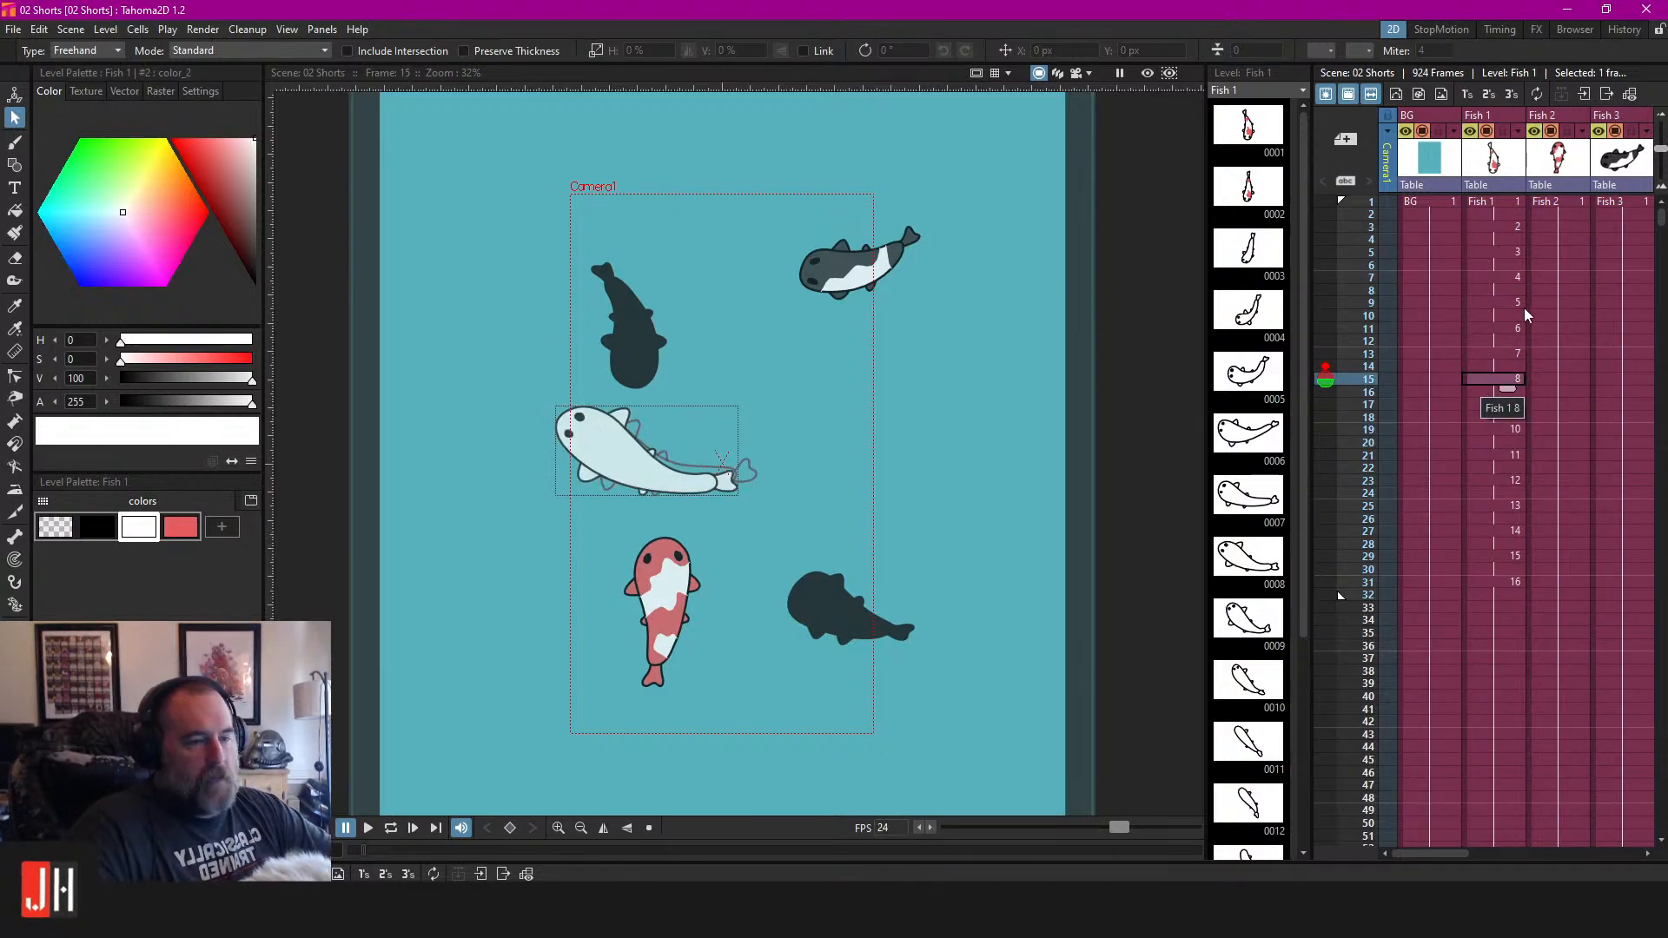
click(1500, 455)
click(1496, 480)
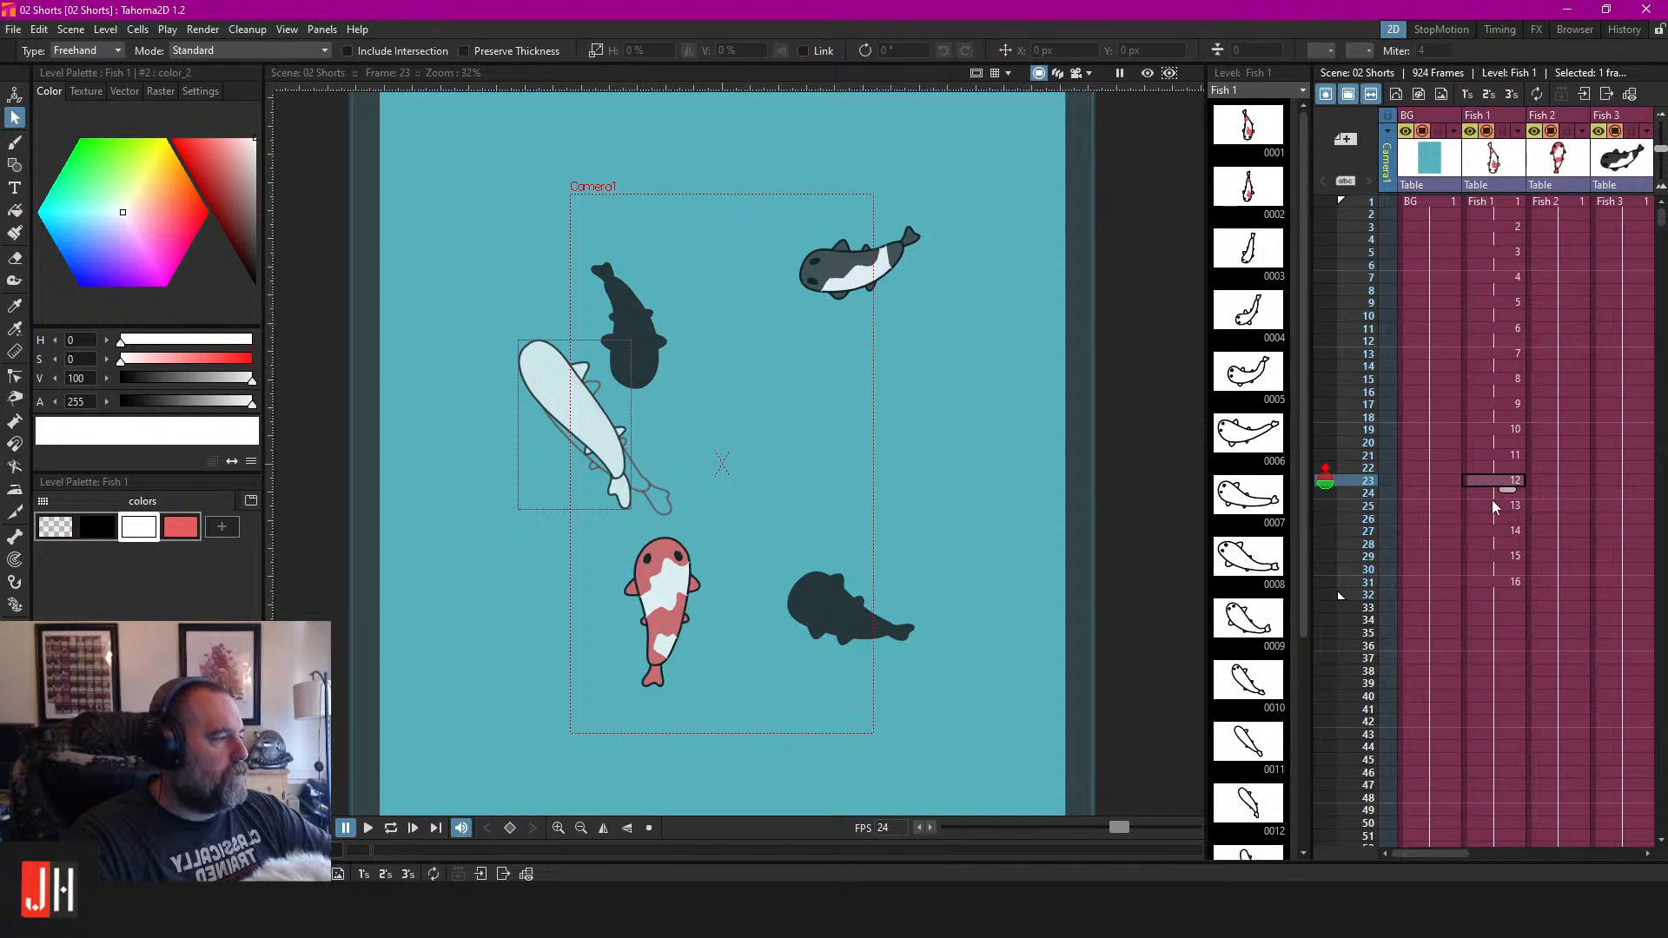
click(1491, 502)
click(1490, 532)
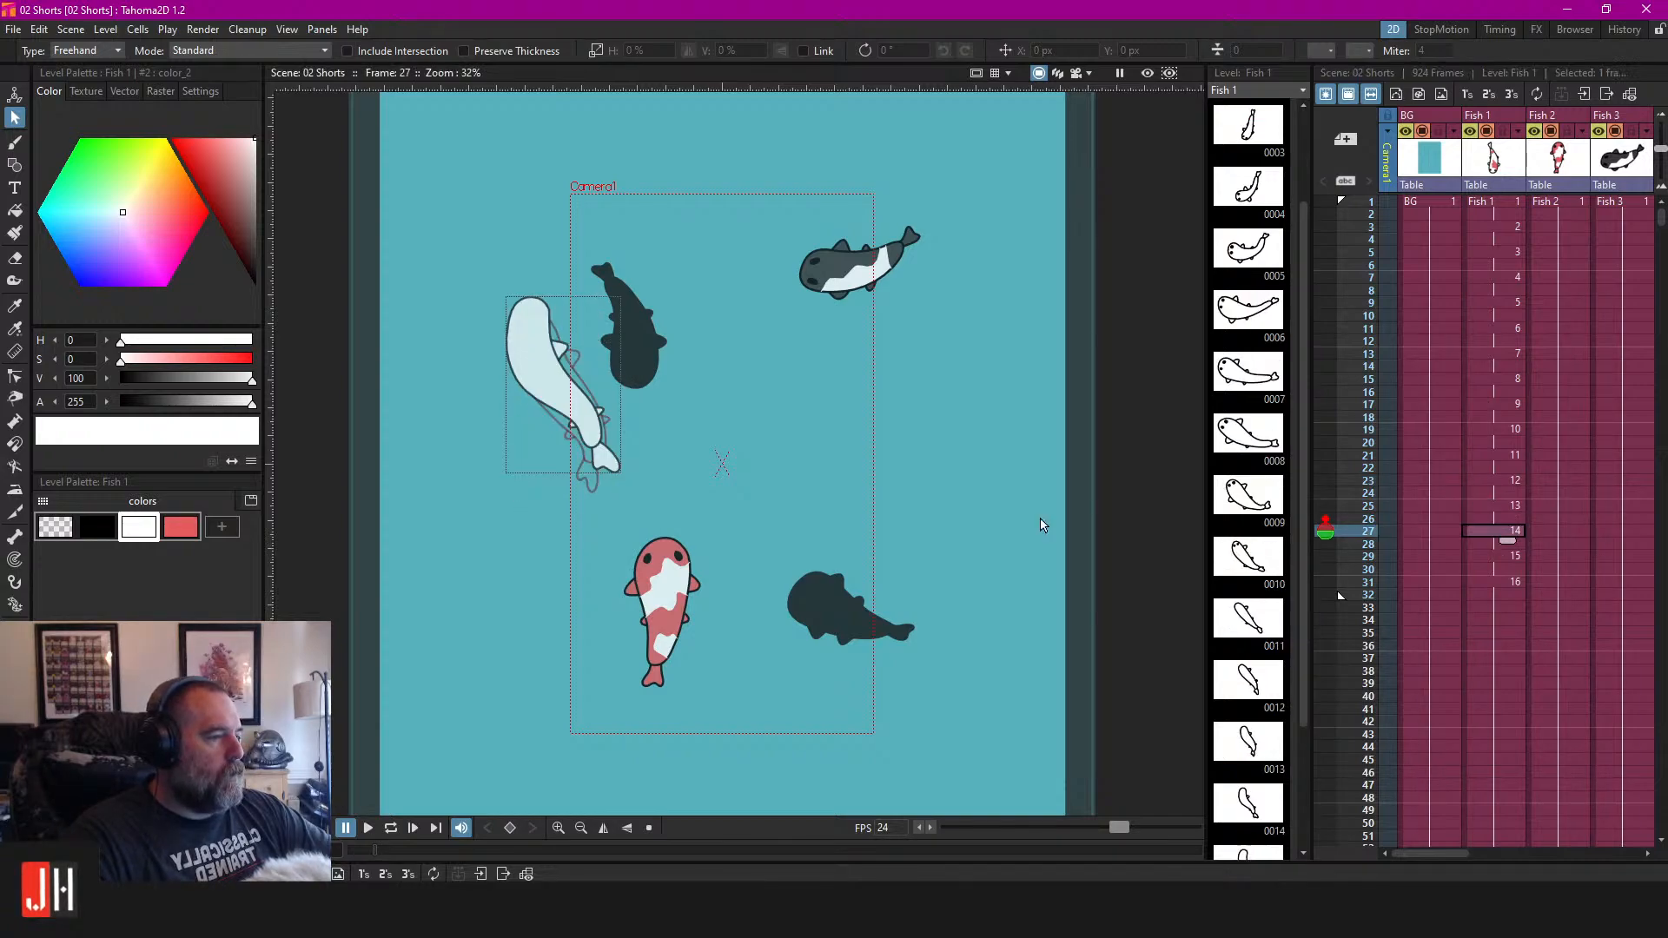
On frame 29, set the fill's maximum gap to 10 and fill the fish body and tail with white.
scroll(573, 438, up, 2)
click(1468, 557)
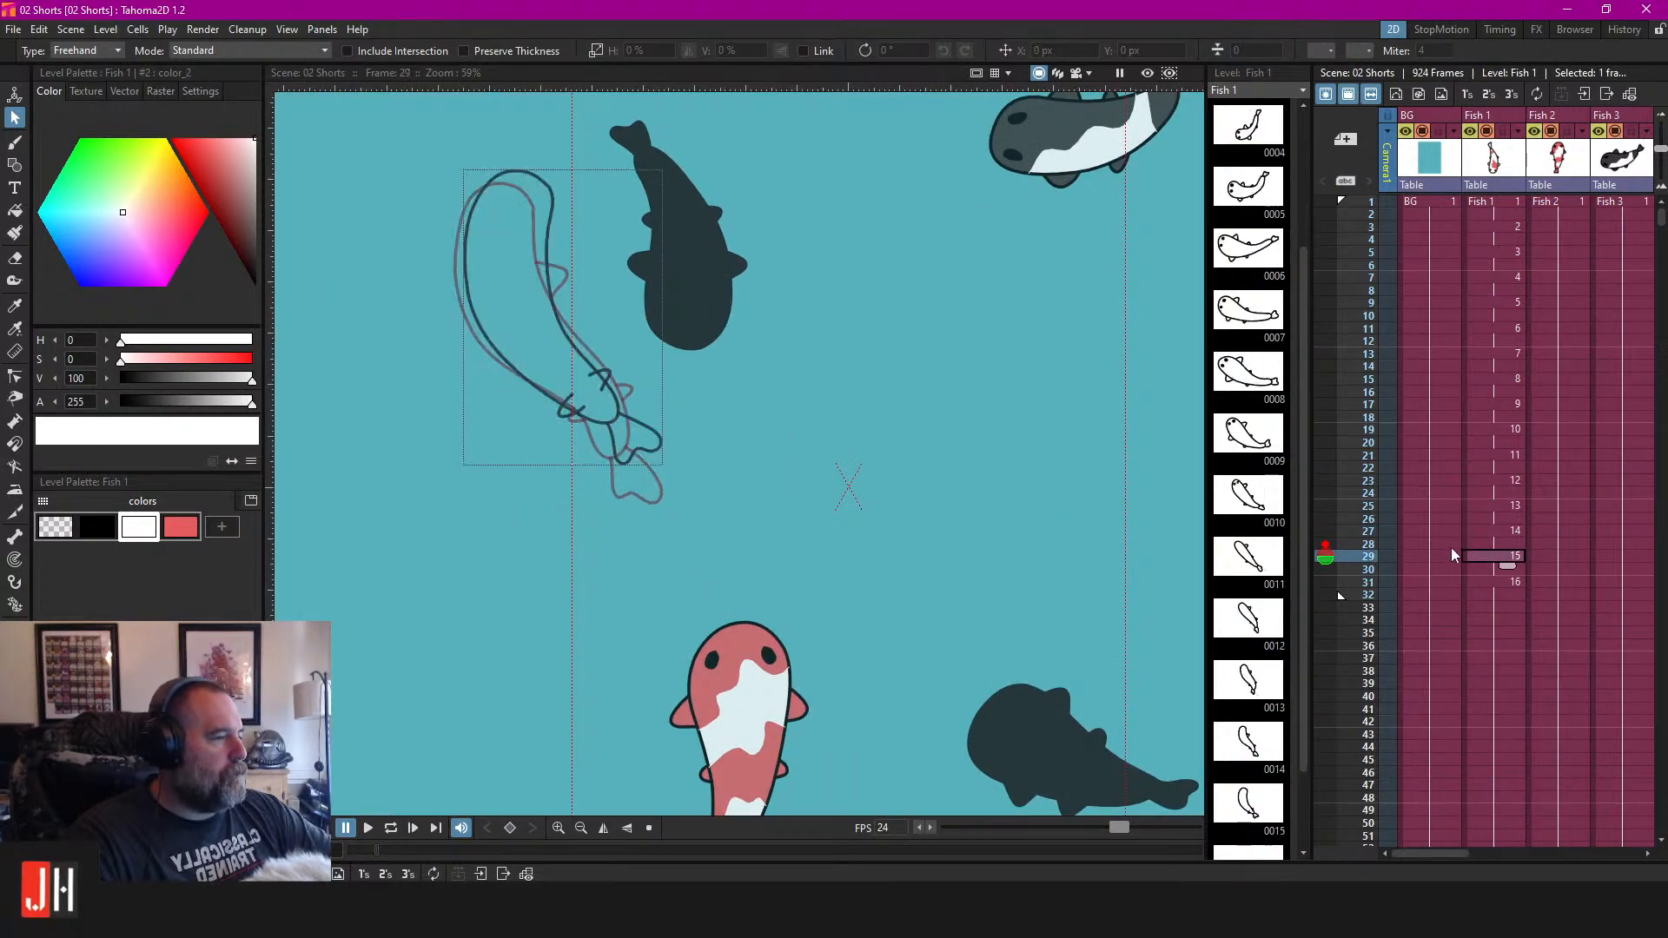
scroll(522, 317, up, 2)
key(f)
click(560, 255)
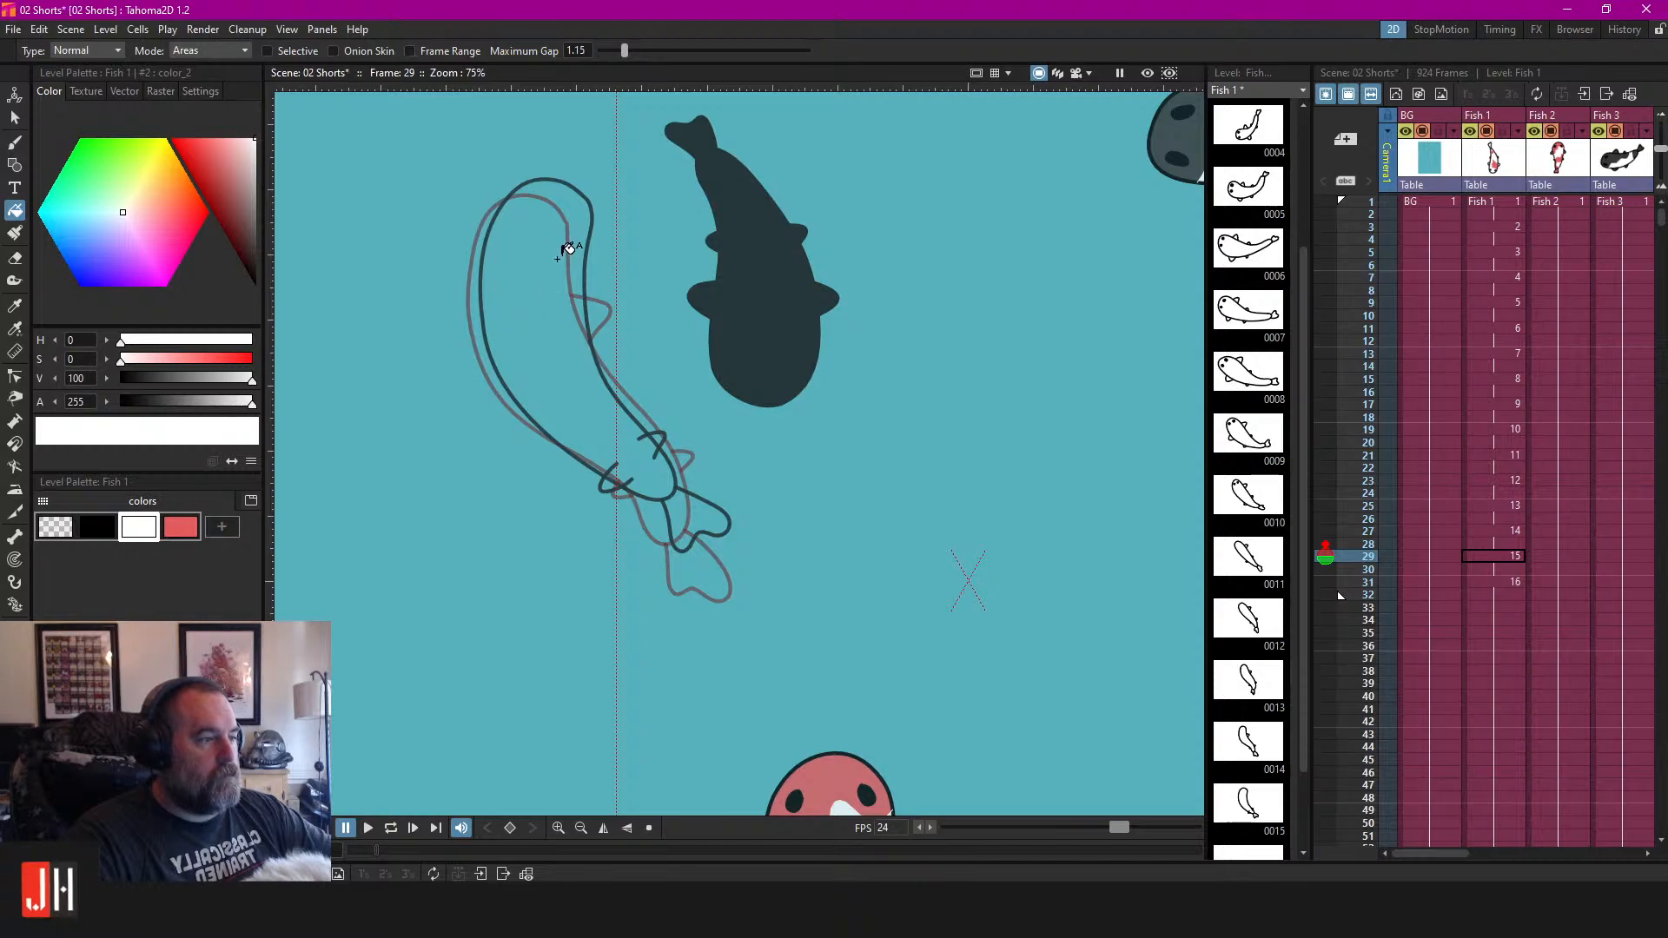
key(s)
click(591, 195)
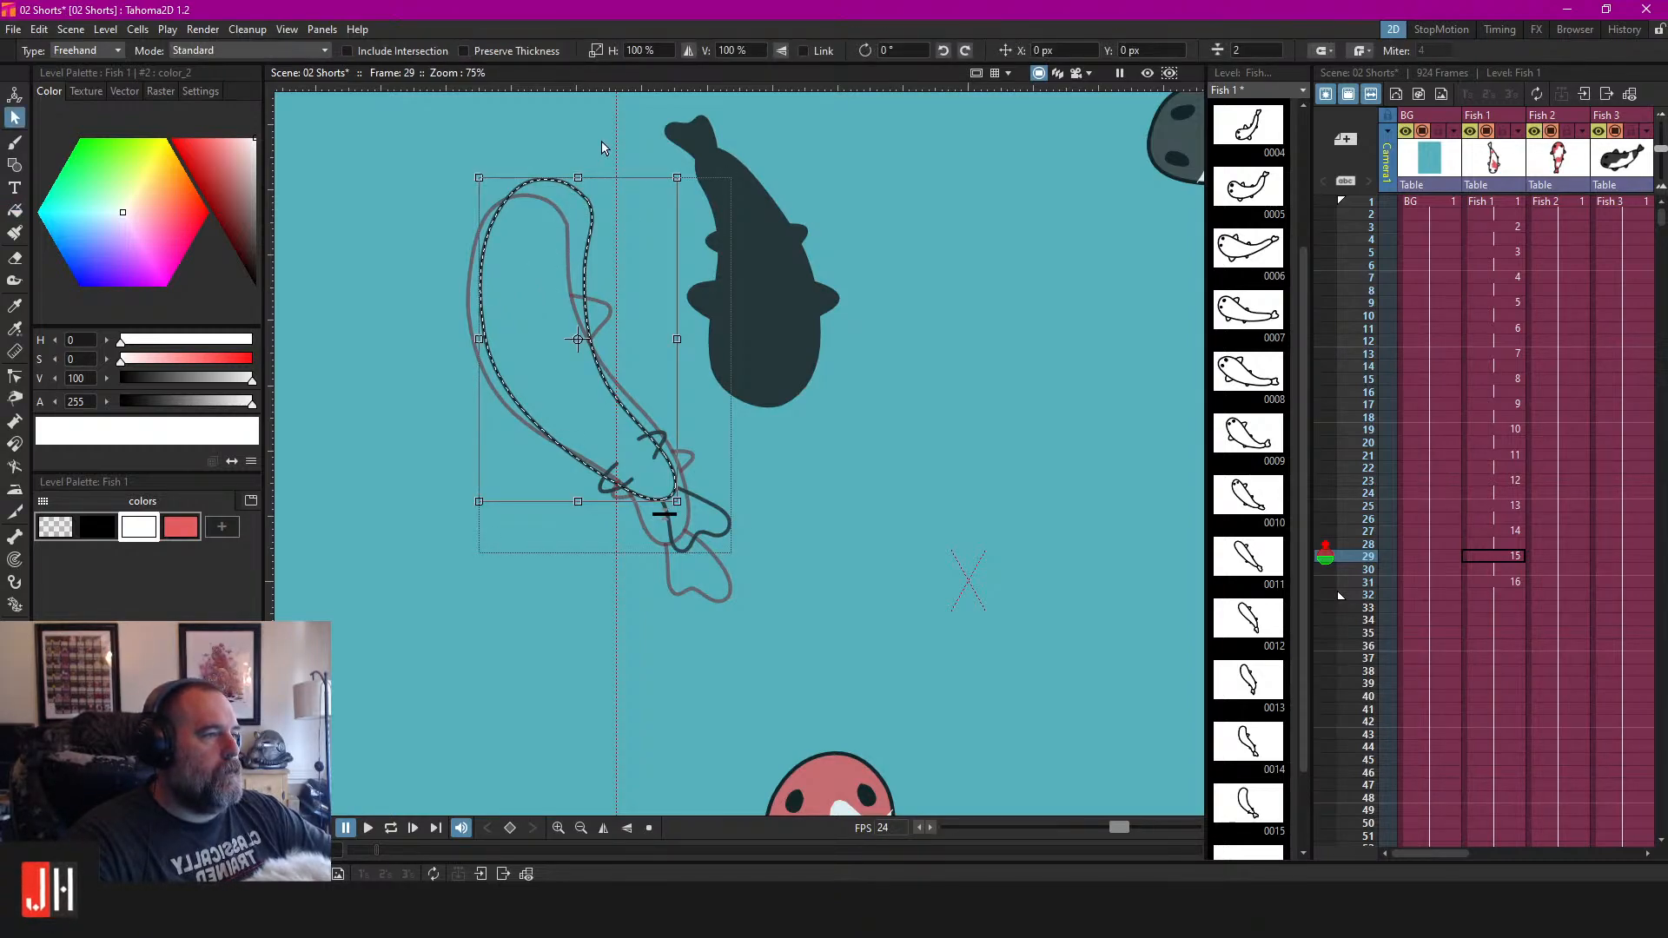
key(f)
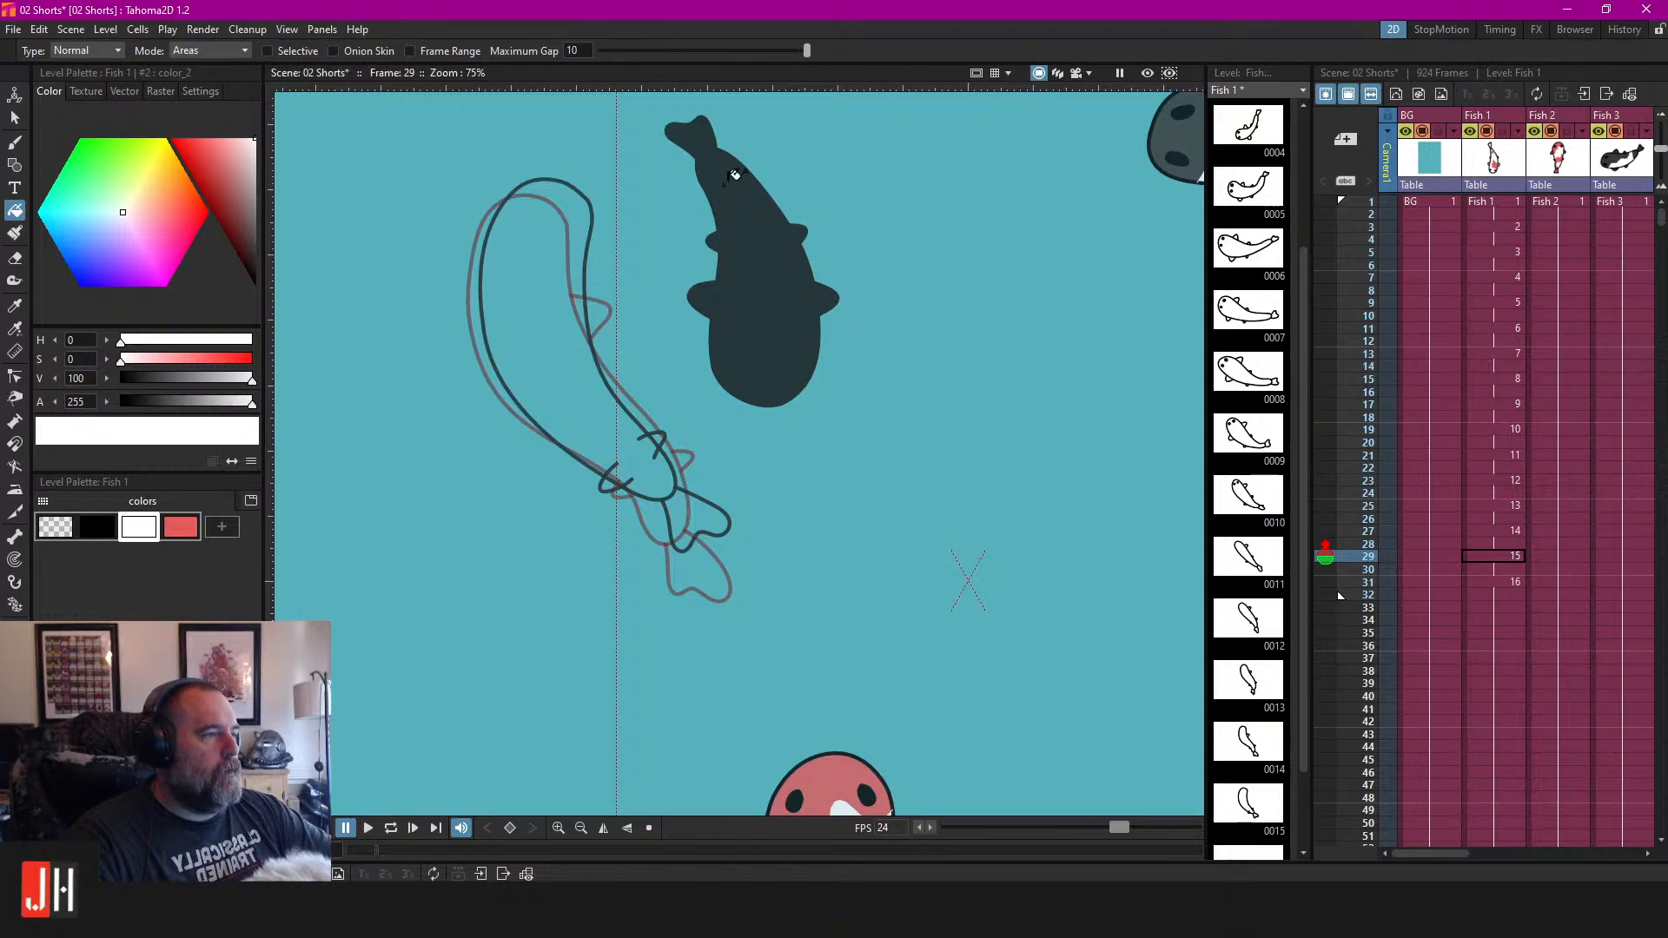
click(542, 238)
Delete the two small side fin strokes near the tail.
scroll(605, 473, up, 4)
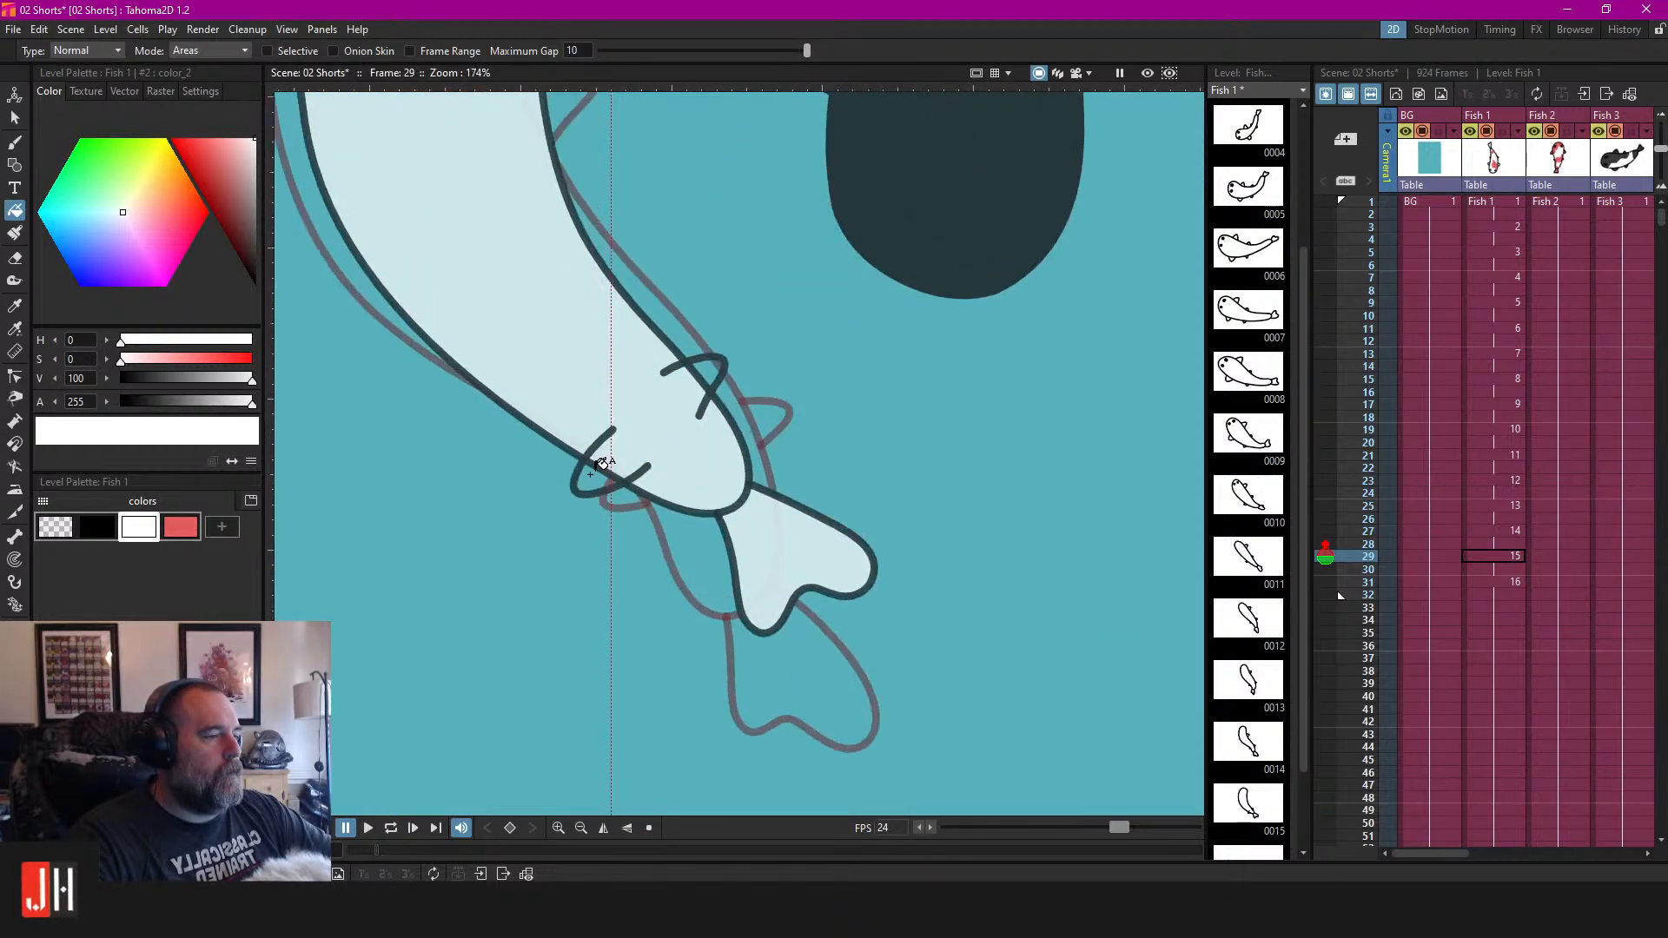
key(s)
click(718, 358)
shift+click(575, 469)
key(Delete)
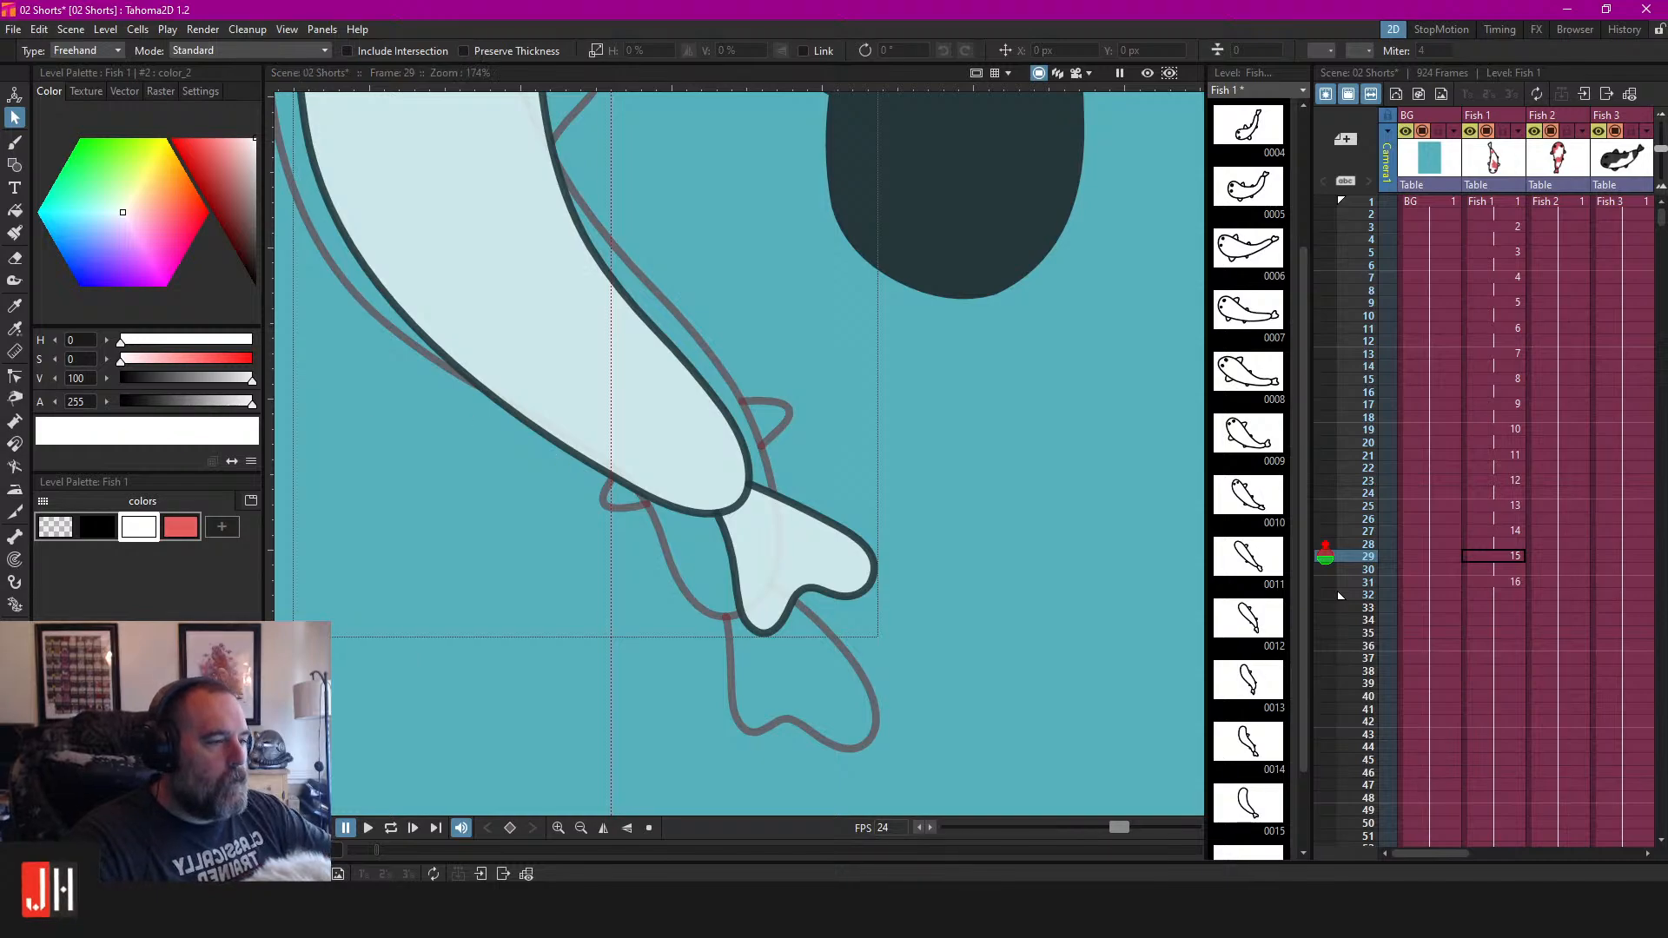
Redraw the two small side fins in black, slightly farther from the tail, with their ends crossing the body outline.
click(96, 526)
key(b)
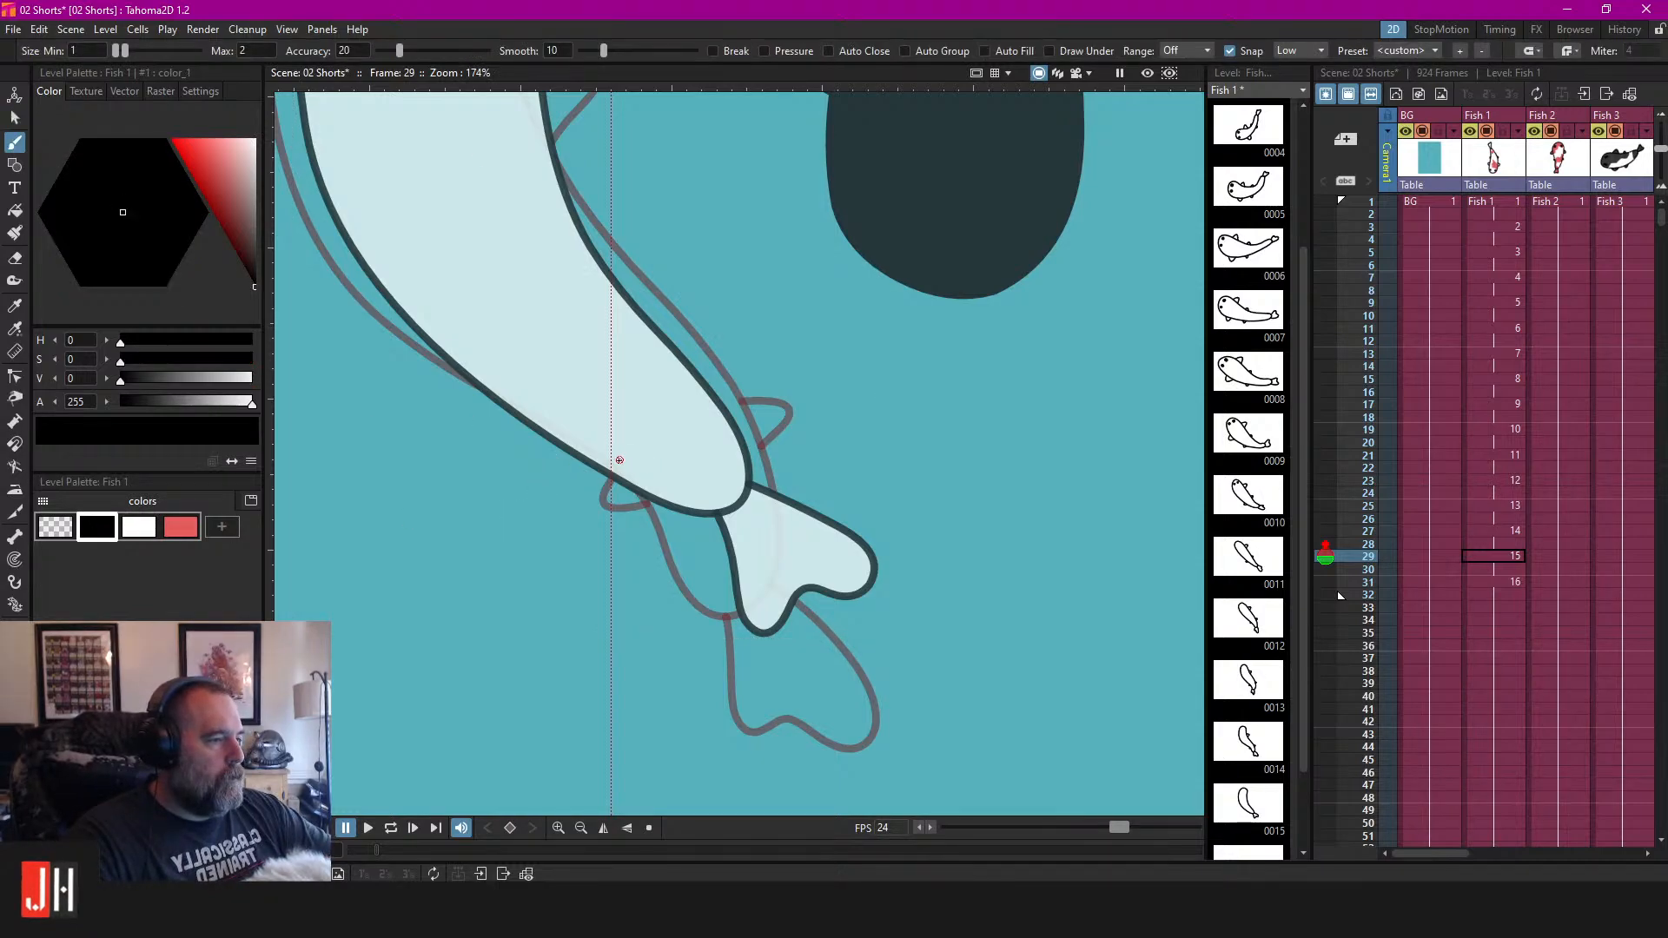
mouse_move(575, 456)
mouse_down()
mouse_move(628, 464)
mouse_move(543, 485)
mouse_move(623, 463)
mouse_up()
key(ctrl+z)
mouse_move(644, 346)
mouse_down()
mouse_move(728, 307)
mouse_move(677, 392)
mouse_move(679, 324)
mouse_move(676, 385)
mouse_up()
key(ctrl+z)
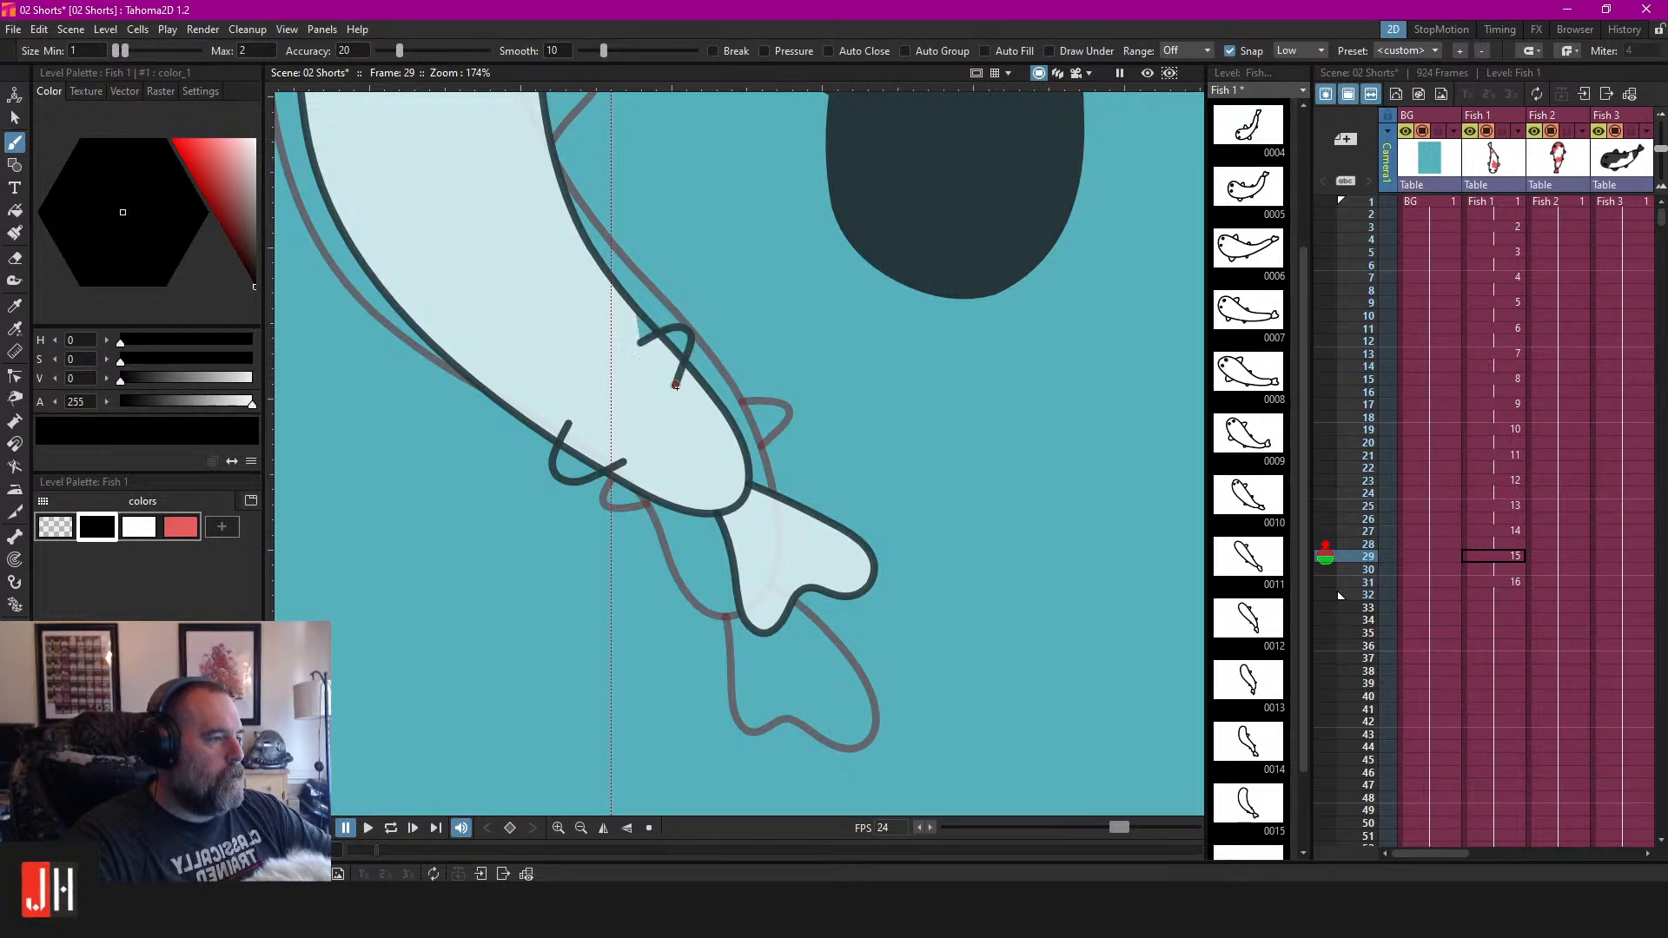
scroll(678, 355, up, 2)
key(ctrl+z)
drag(626, 331, 669, 378)
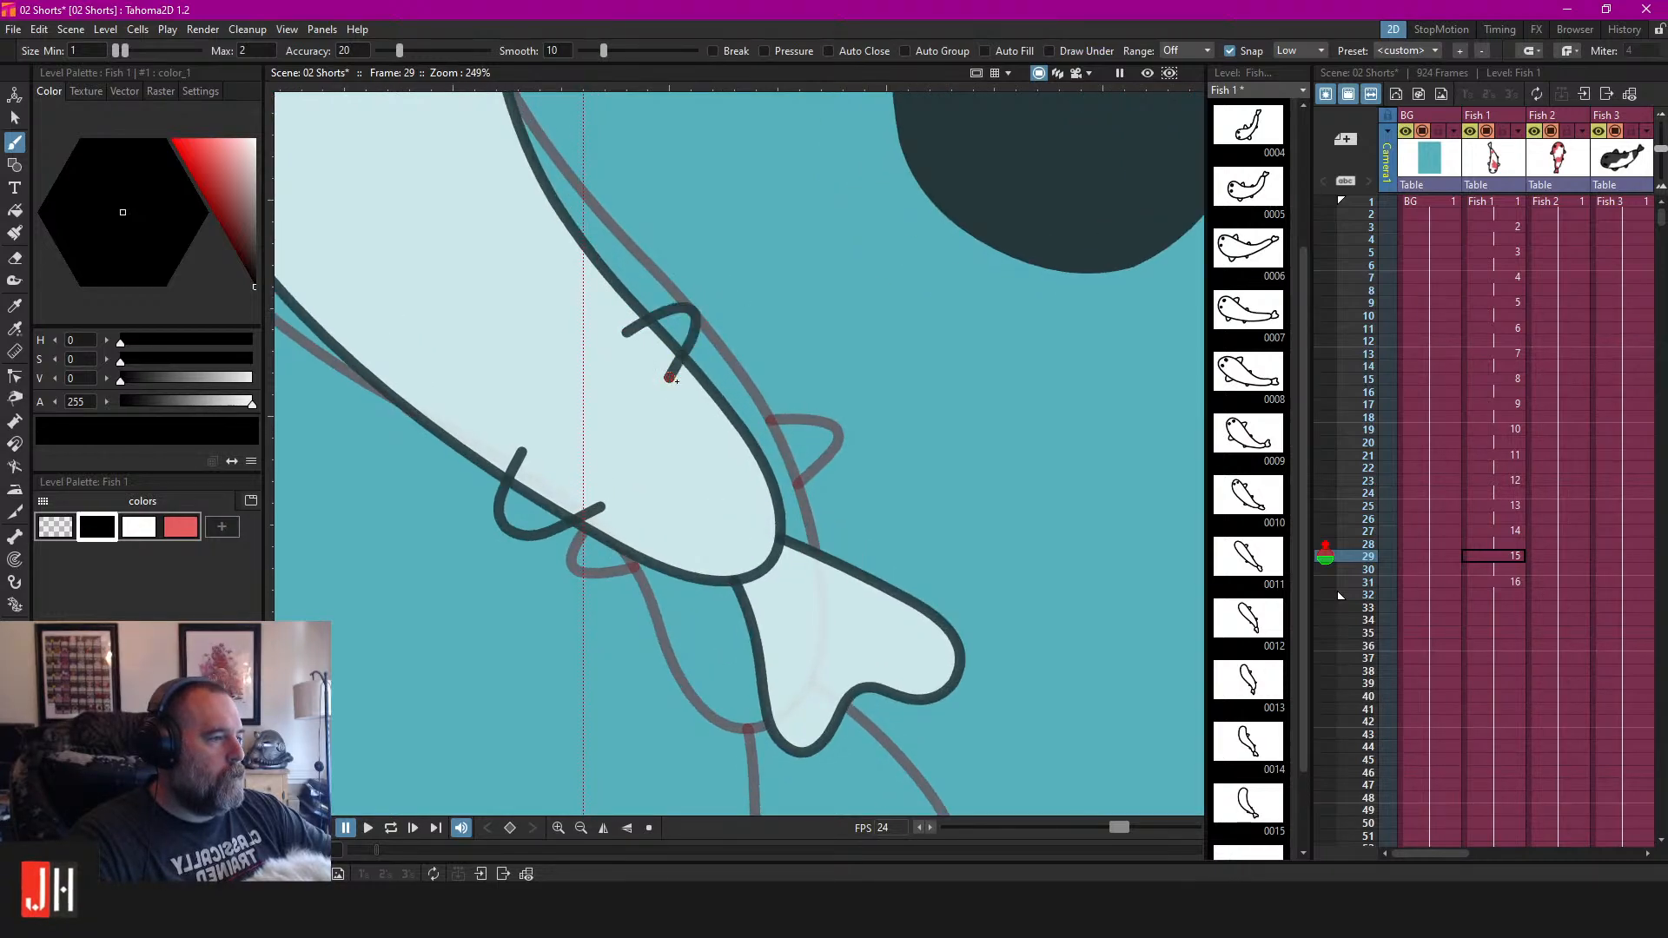
Try to fill the two small side fins near the tail on frame 29 with white.
key(f)
click(139, 526)
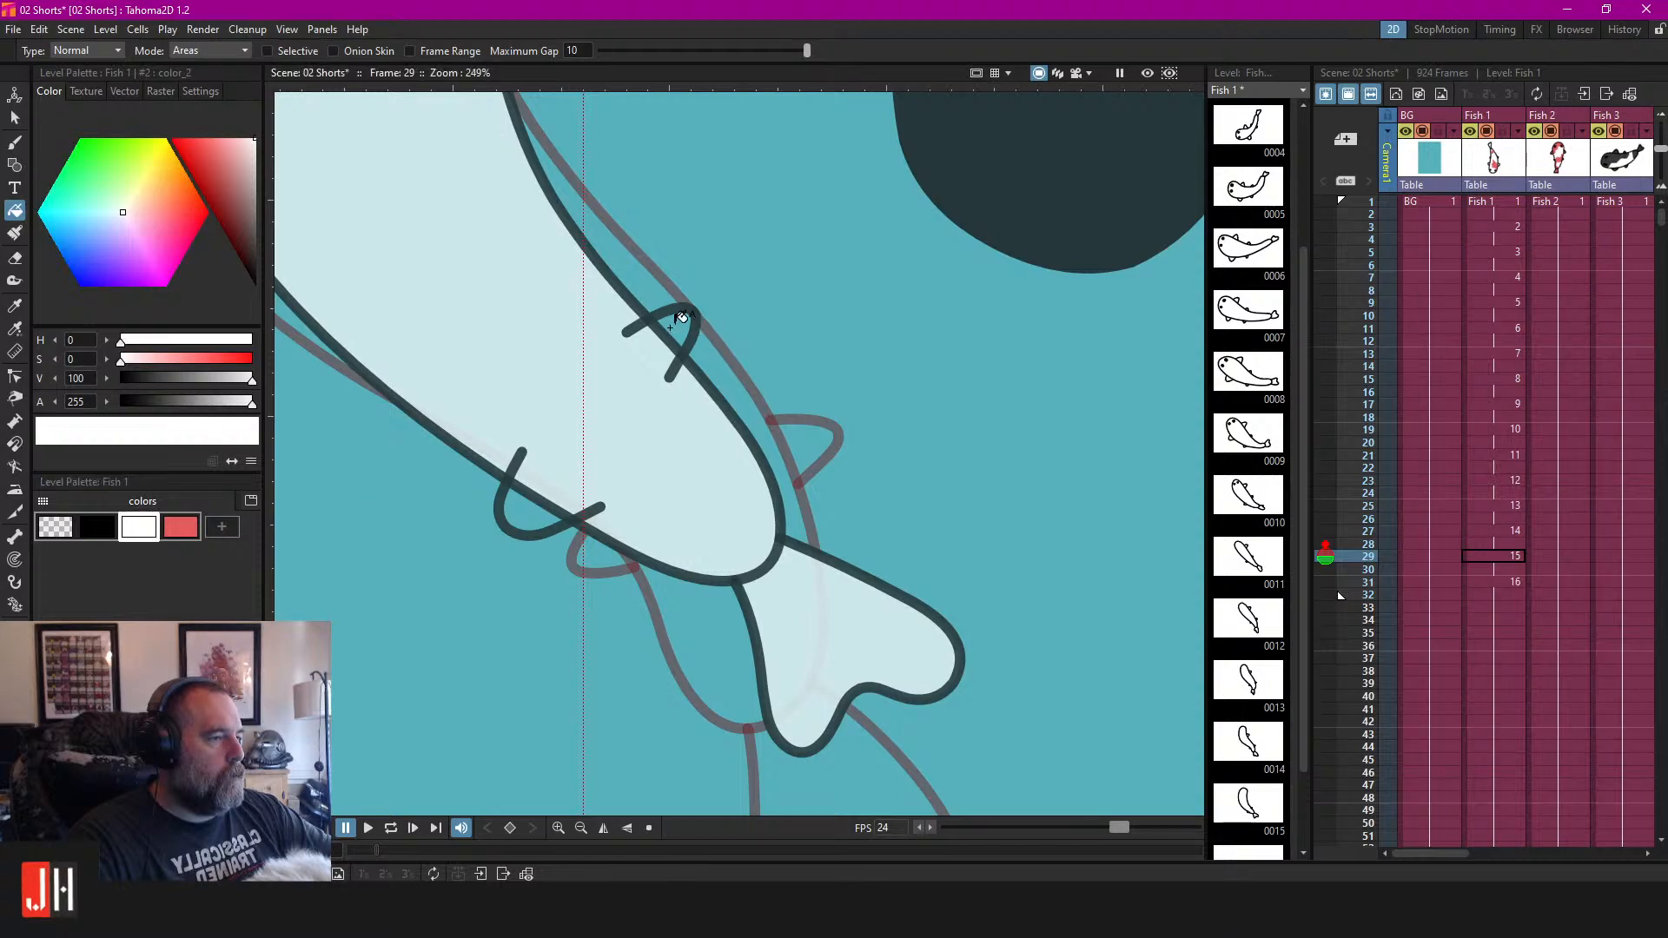
click(548, 497)
key(s)
click(685, 326)
drag(695, 318, 709, 310)
key(f)
key(s)
click(702, 313)
drag(687, 311, 677, 315)
click(677, 333)
Delete both small side fin strokes near the tail on frame 29.
click(504, 495)
key(Delete)
click(693, 306)
key(Delete)
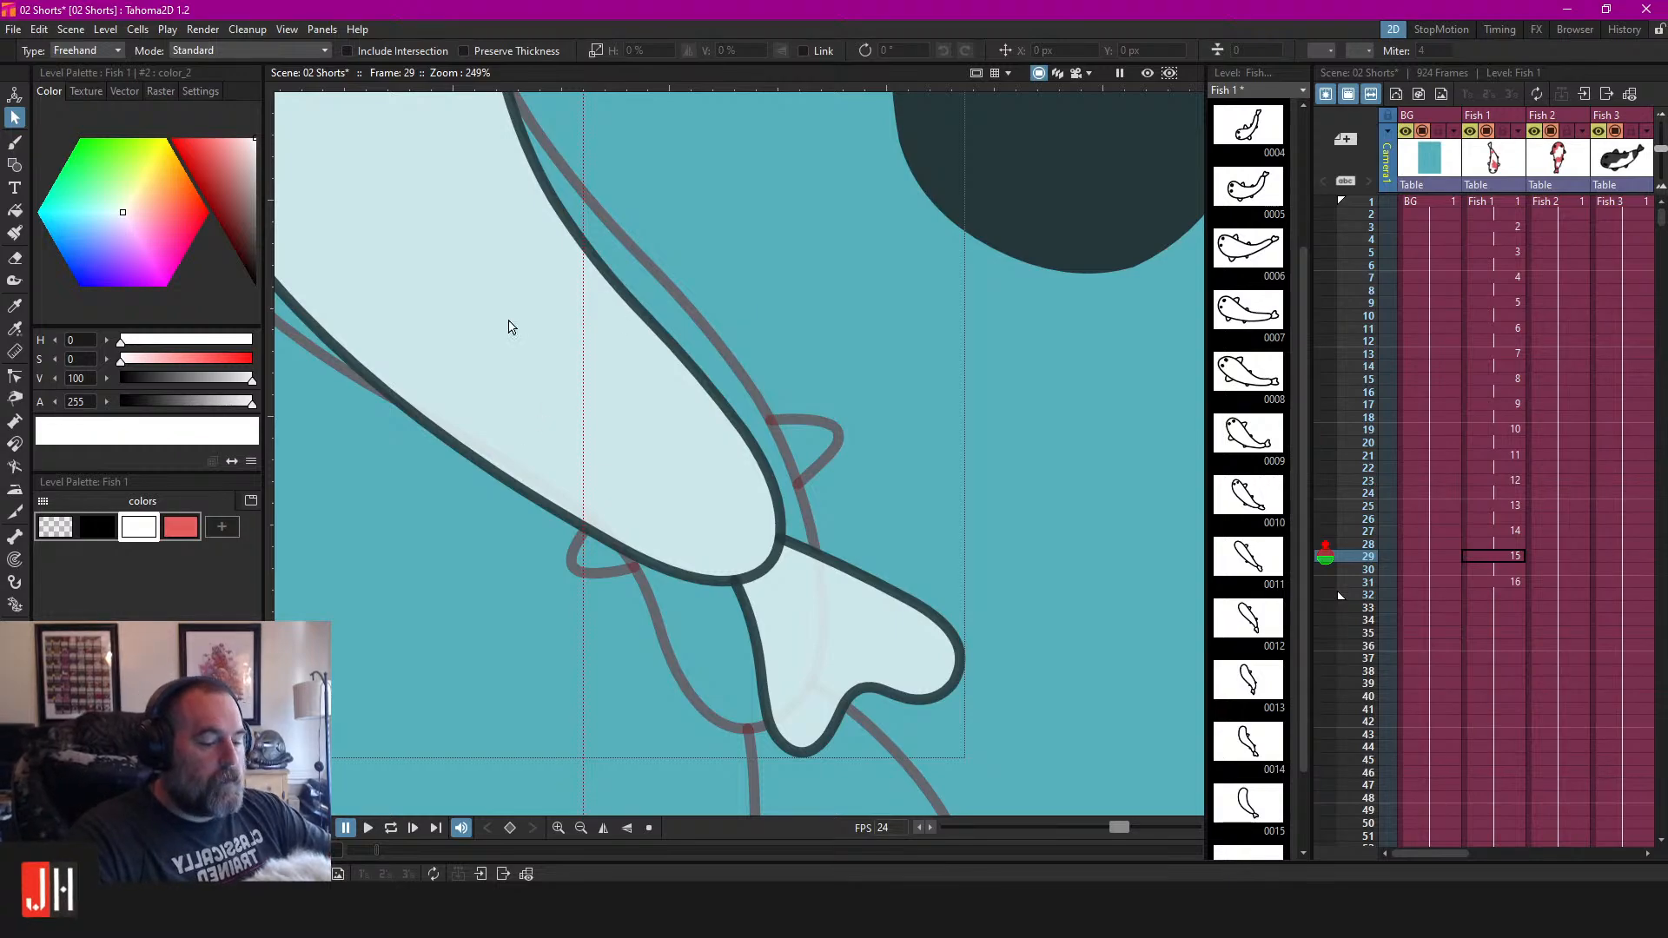
Redraw the two small side fins in black near the tail, with pointed tips and ends crossing the body outline.
click(98, 526)
key(b)
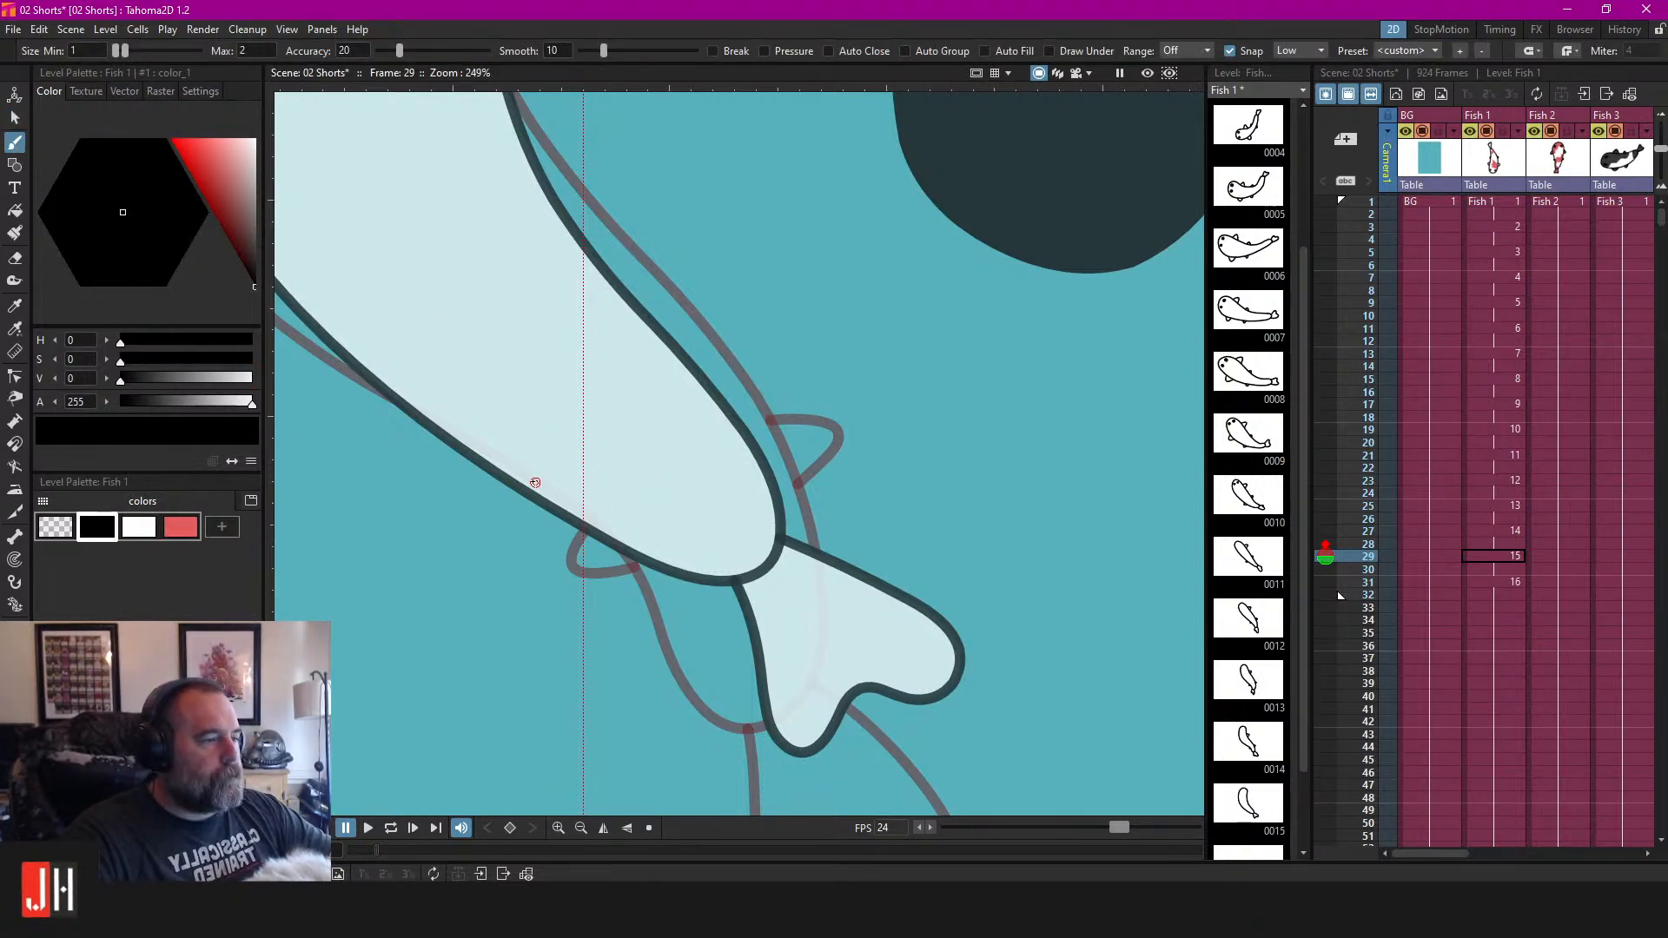
mouse_move(686, 326)
mouse_down()
mouse_move(733, 328)
mouse_move(694, 417)
mouse_up()
key(ctrl+z)
drag(730, 331, 693, 413)
key(ctrl+z)
mouse_move(645, 352)
mouse_down()
mouse_move(728, 309)
mouse_move(694, 411)
mouse_up()
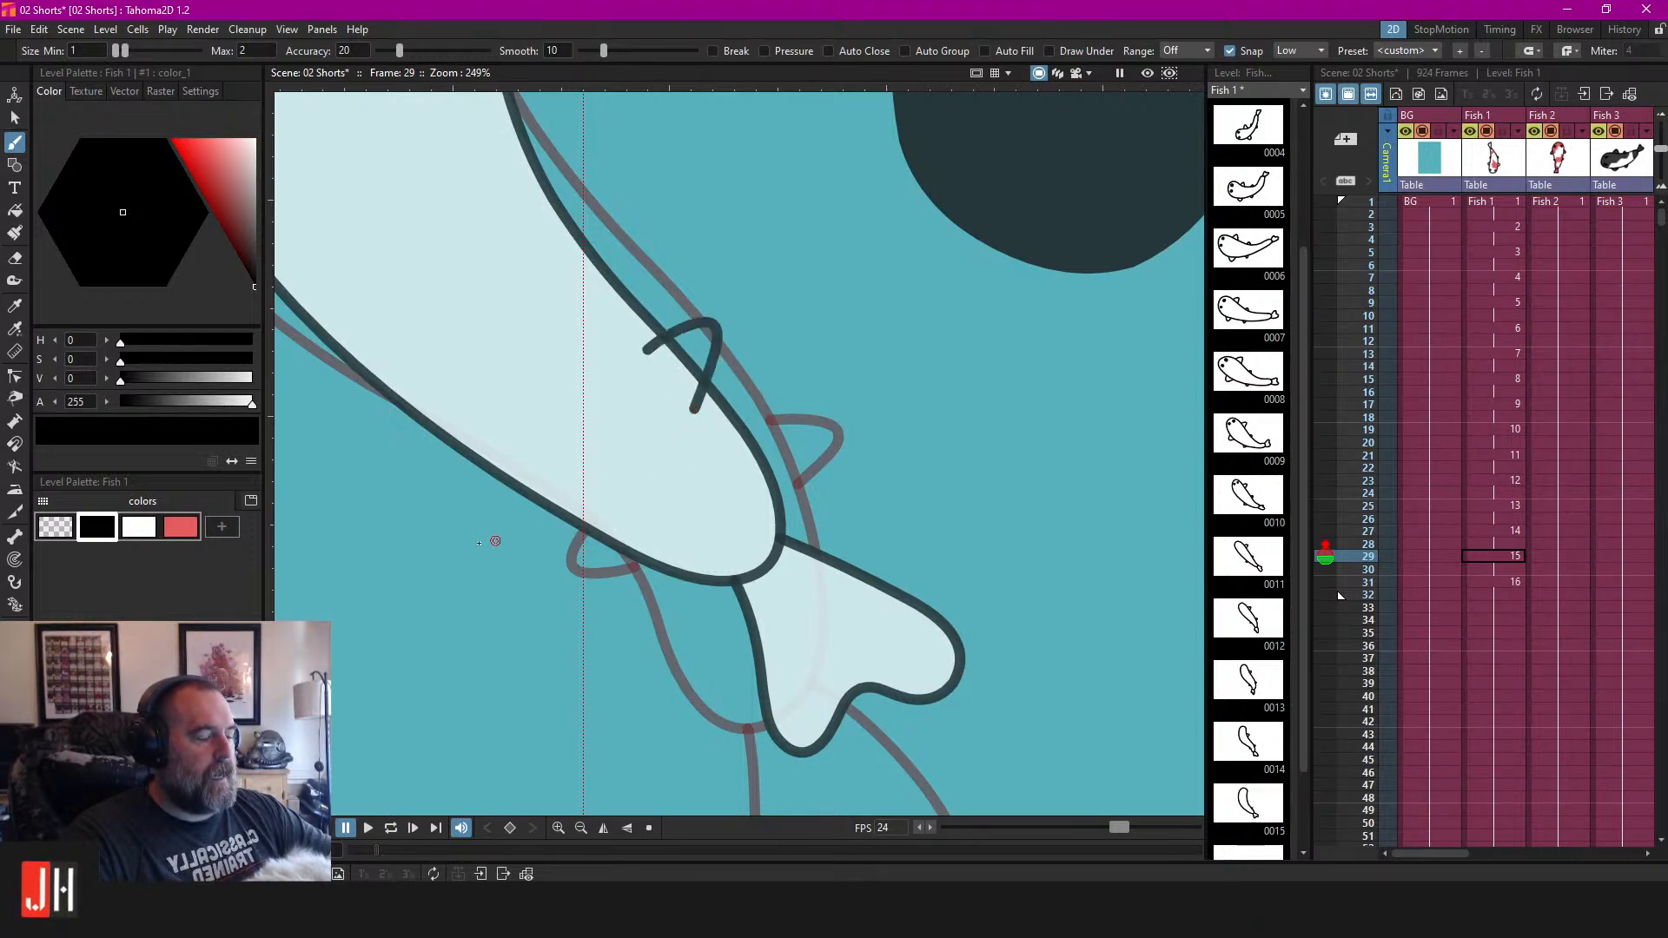
mouse_move(537, 468)
mouse_down()
mouse_move(517, 524)
mouse_move(534, 543)
mouse_move(623, 503)
mouse_move(539, 466)
mouse_move(488, 558)
mouse_move(606, 506)
mouse_up()
key(ctrl+z)
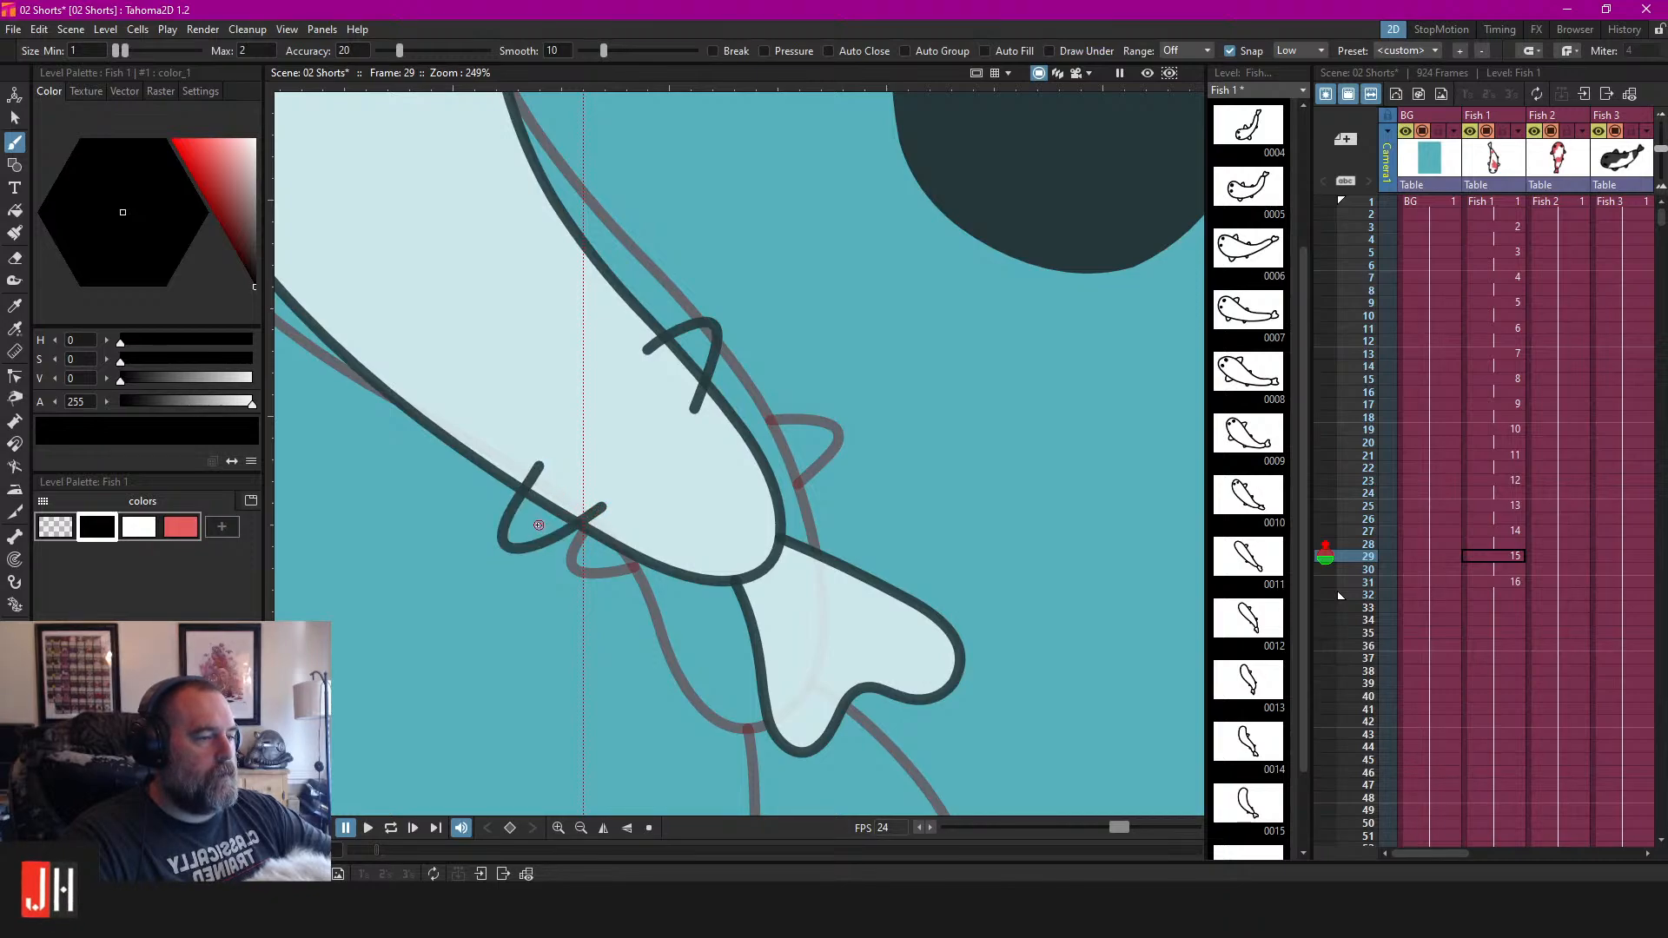
Fill both redrawn small side fins with white.
click(136, 530)
key(f)
click(530, 525)
click(693, 334)
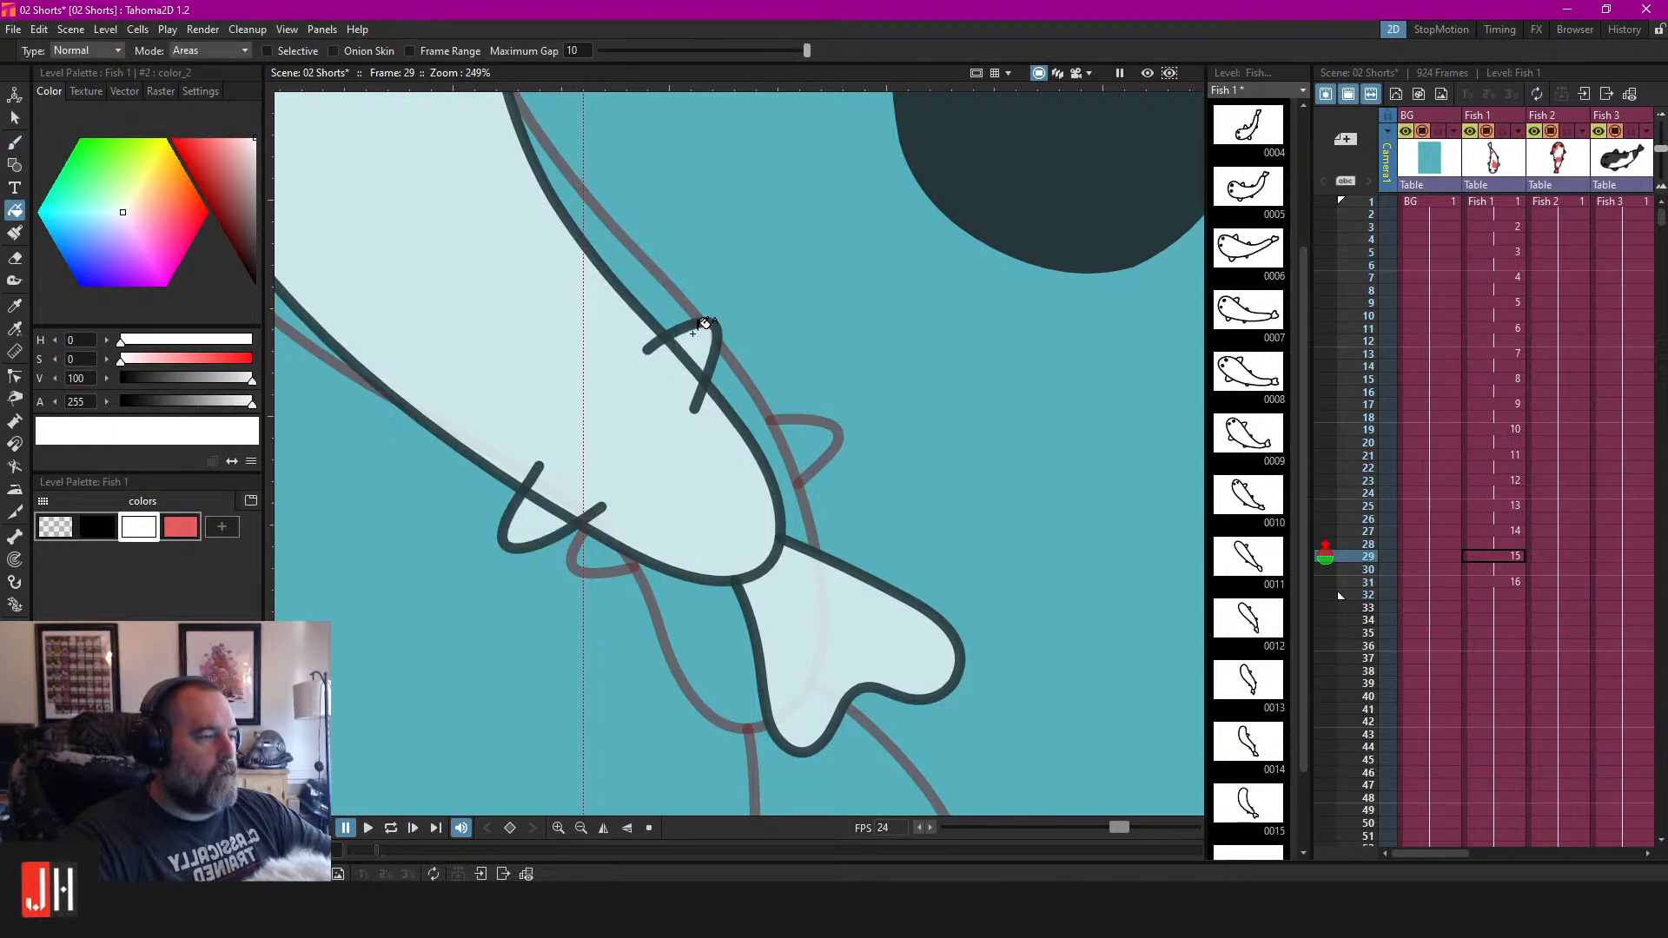
key(e)
drag(637, 333, 721, 421)
key(ctrl+z)
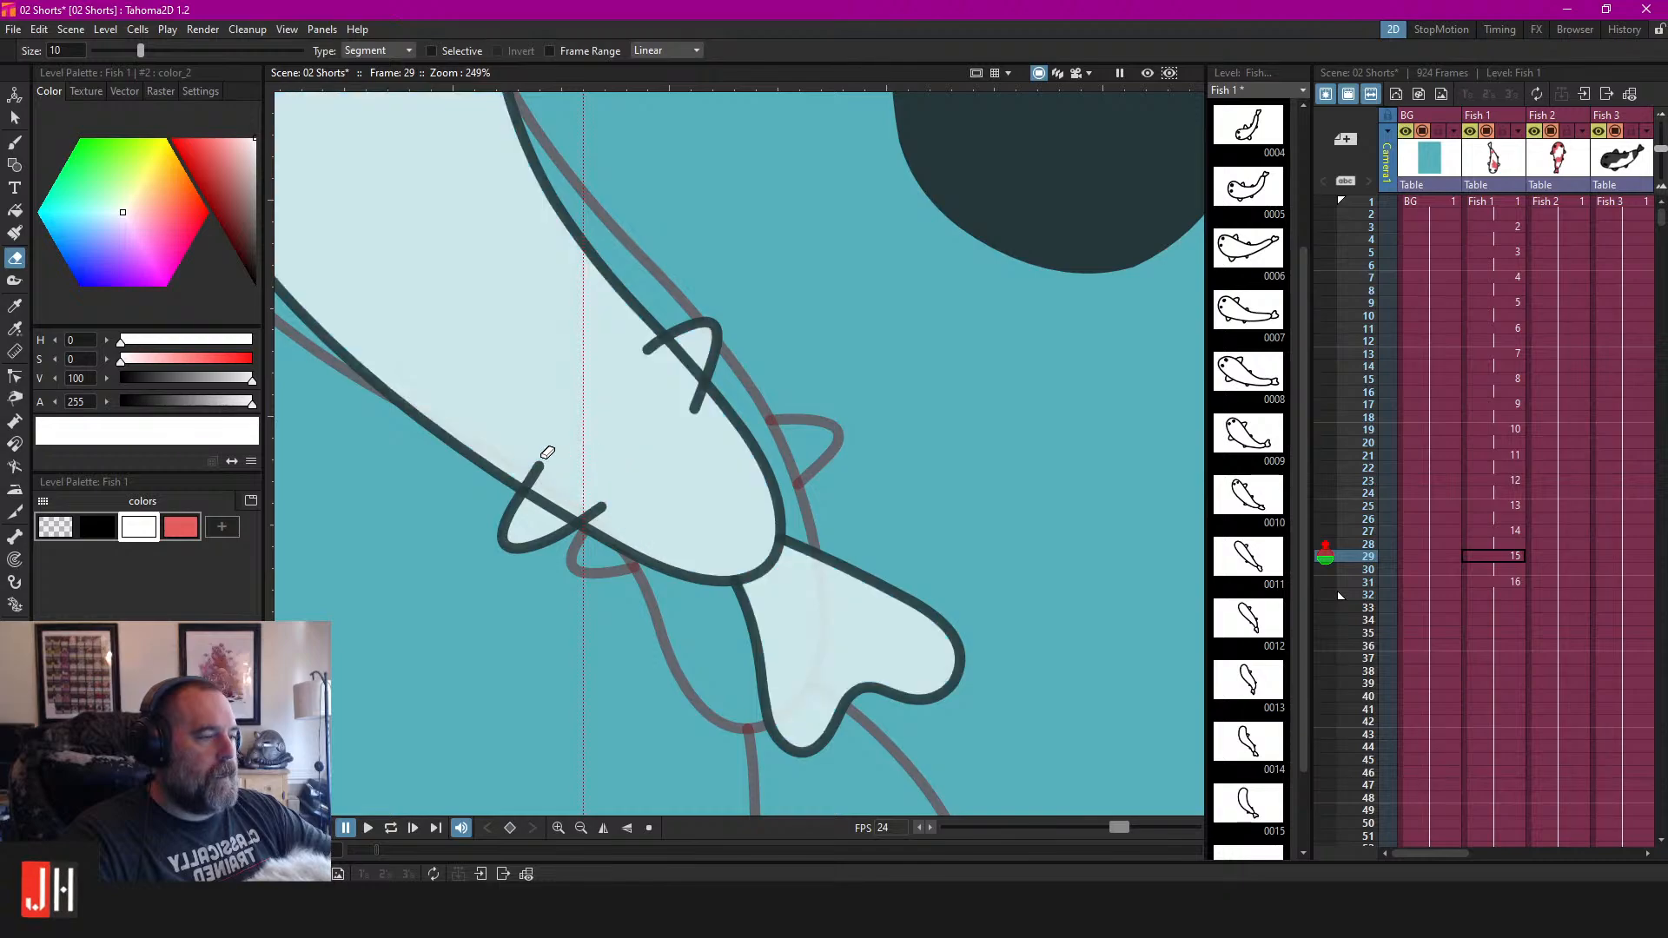
Pull the end points of both small side fins back so they meet the body outline.
key(s)
click(658, 347)
key(c)
drag(648, 353, 668, 340)
drag(695, 408, 708, 388)
key(ctrl+z)
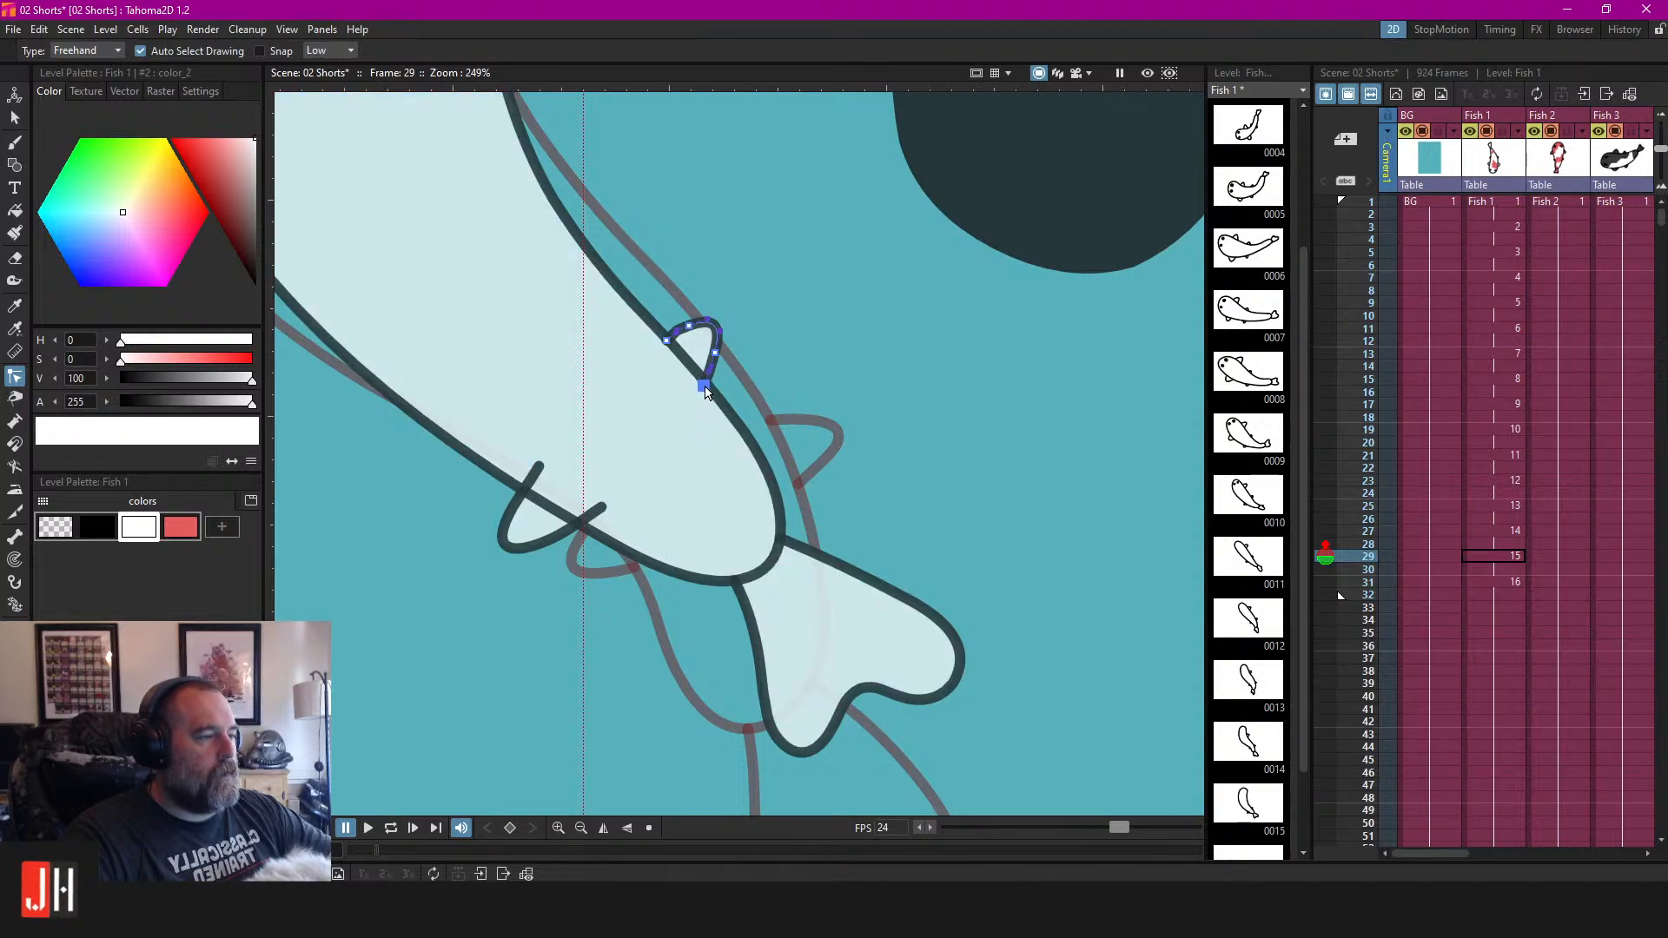
drag(599, 508, 581, 523)
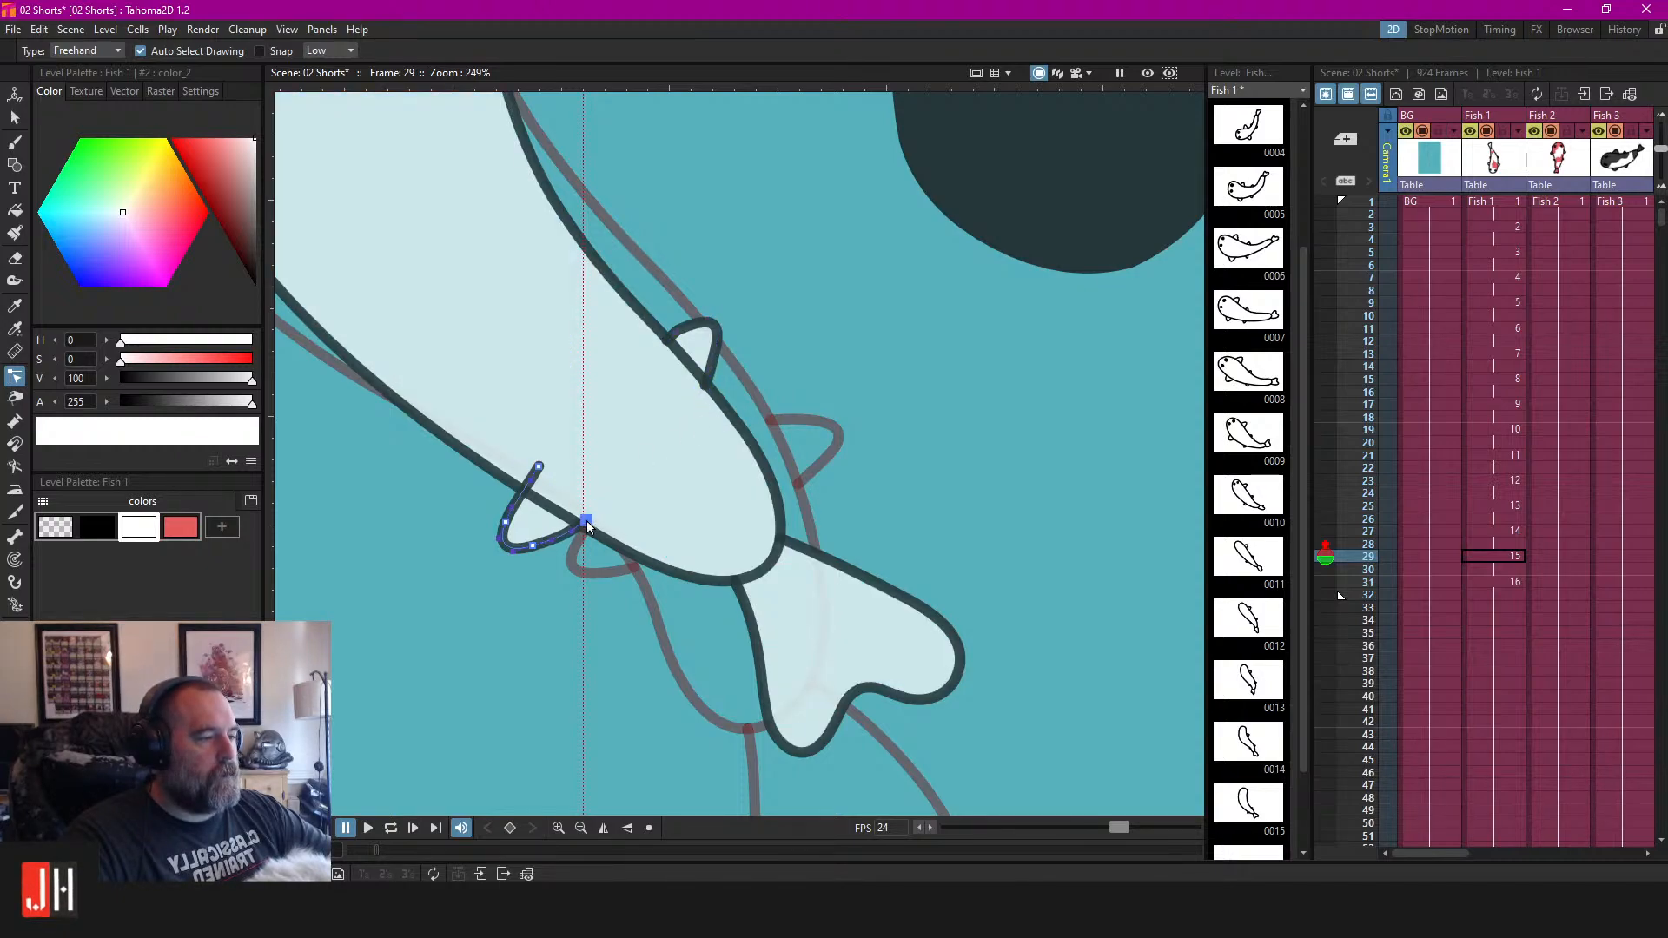
drag(538, 466, 525, 488)
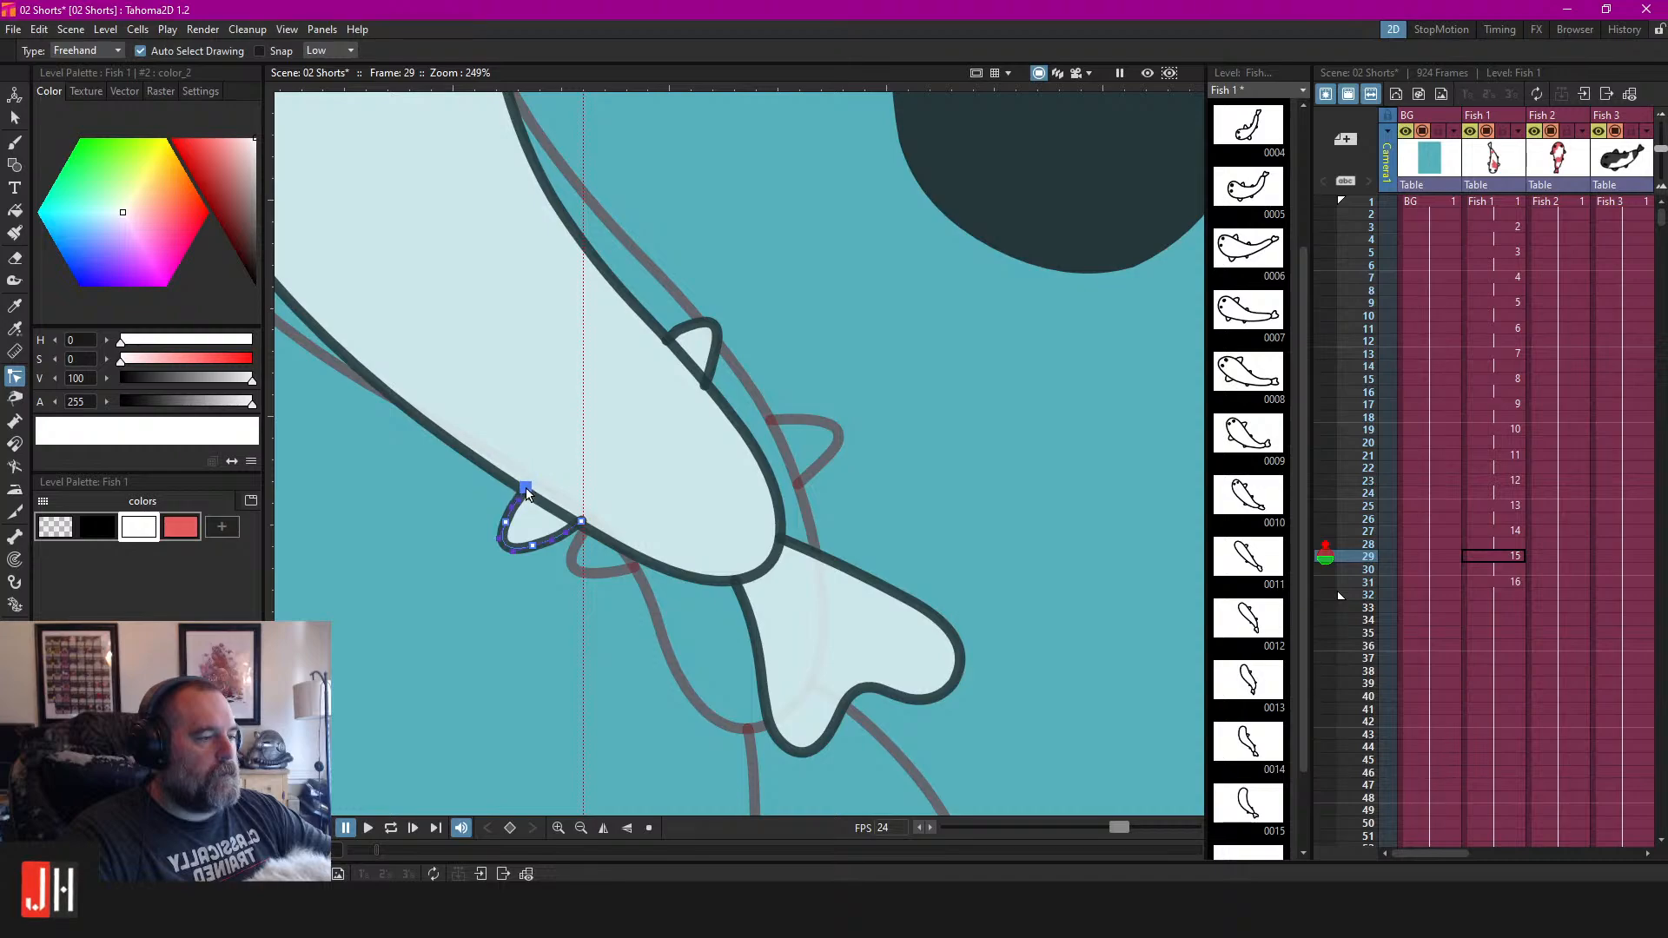
Try to draw a larger front fin in black on the inner curve of the fish's body.
scroll(867, 477, down, 7)
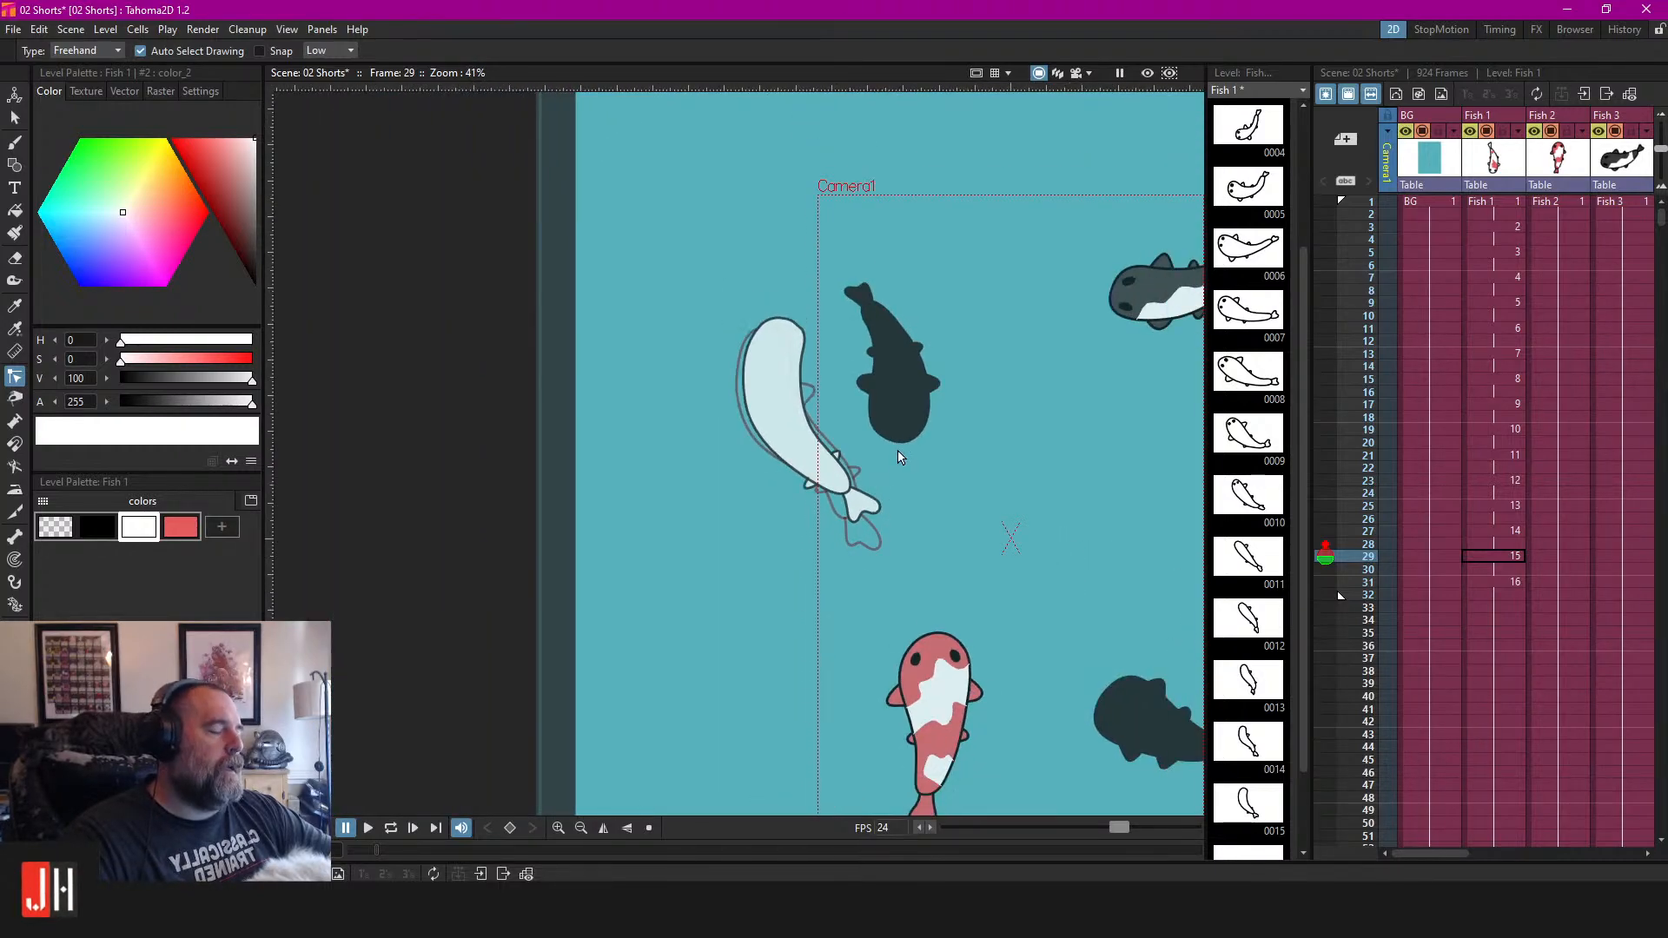
scroll(841, 450, up, 2)
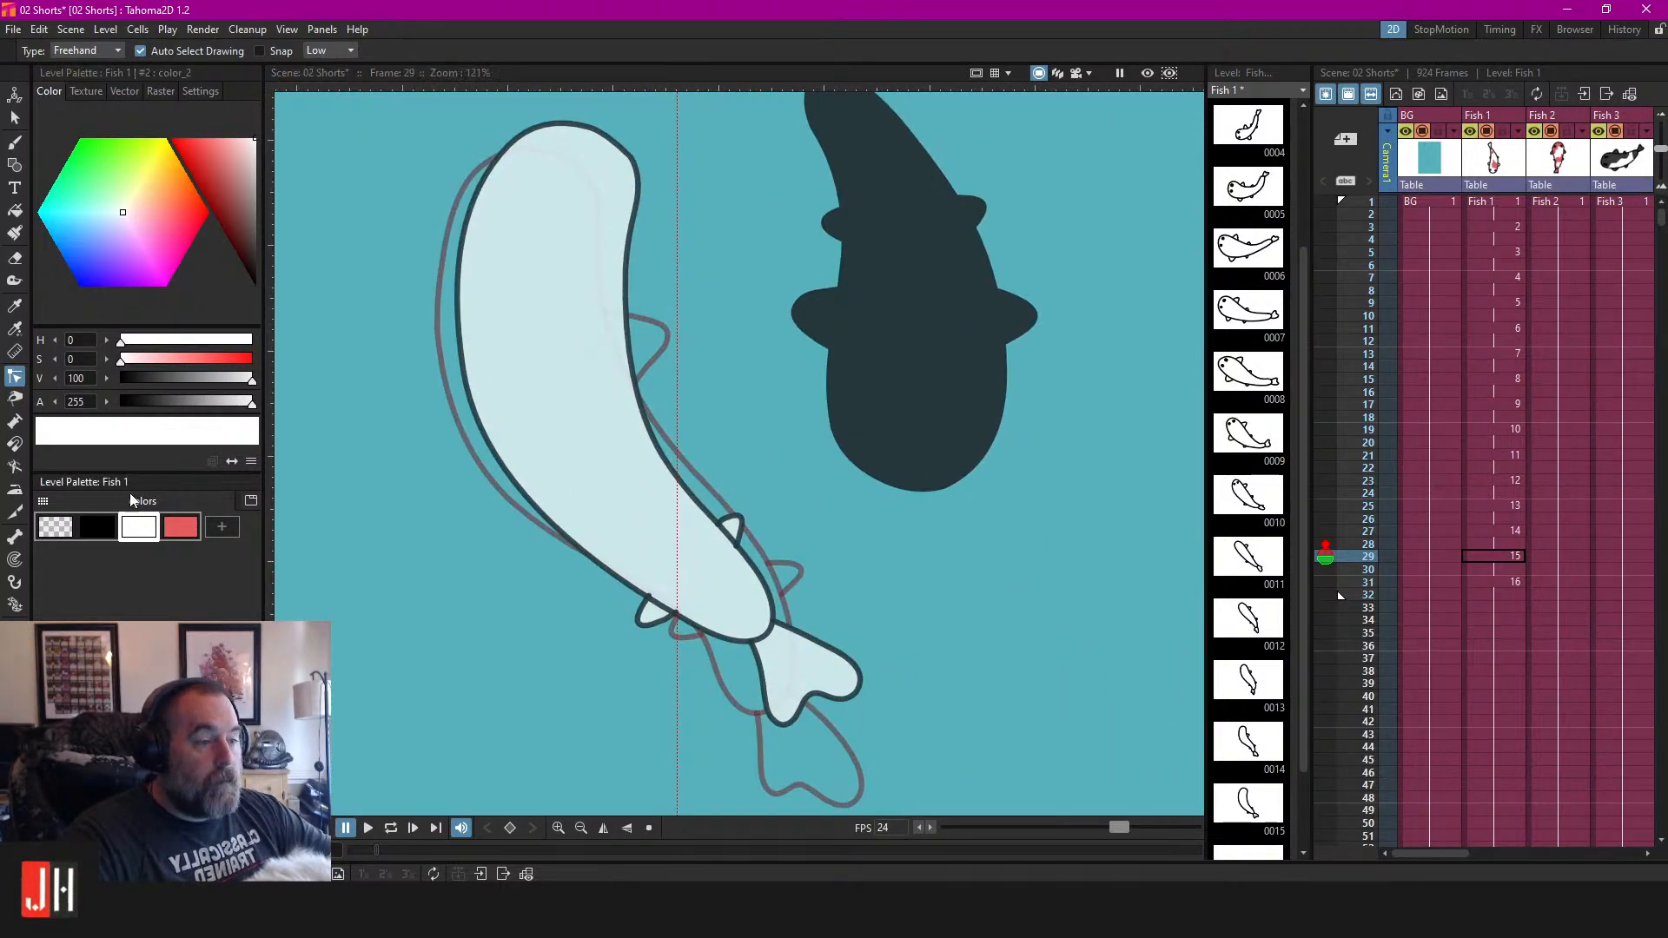
click(96, 526)
scroll(618, 322, up, 2)
key(b)
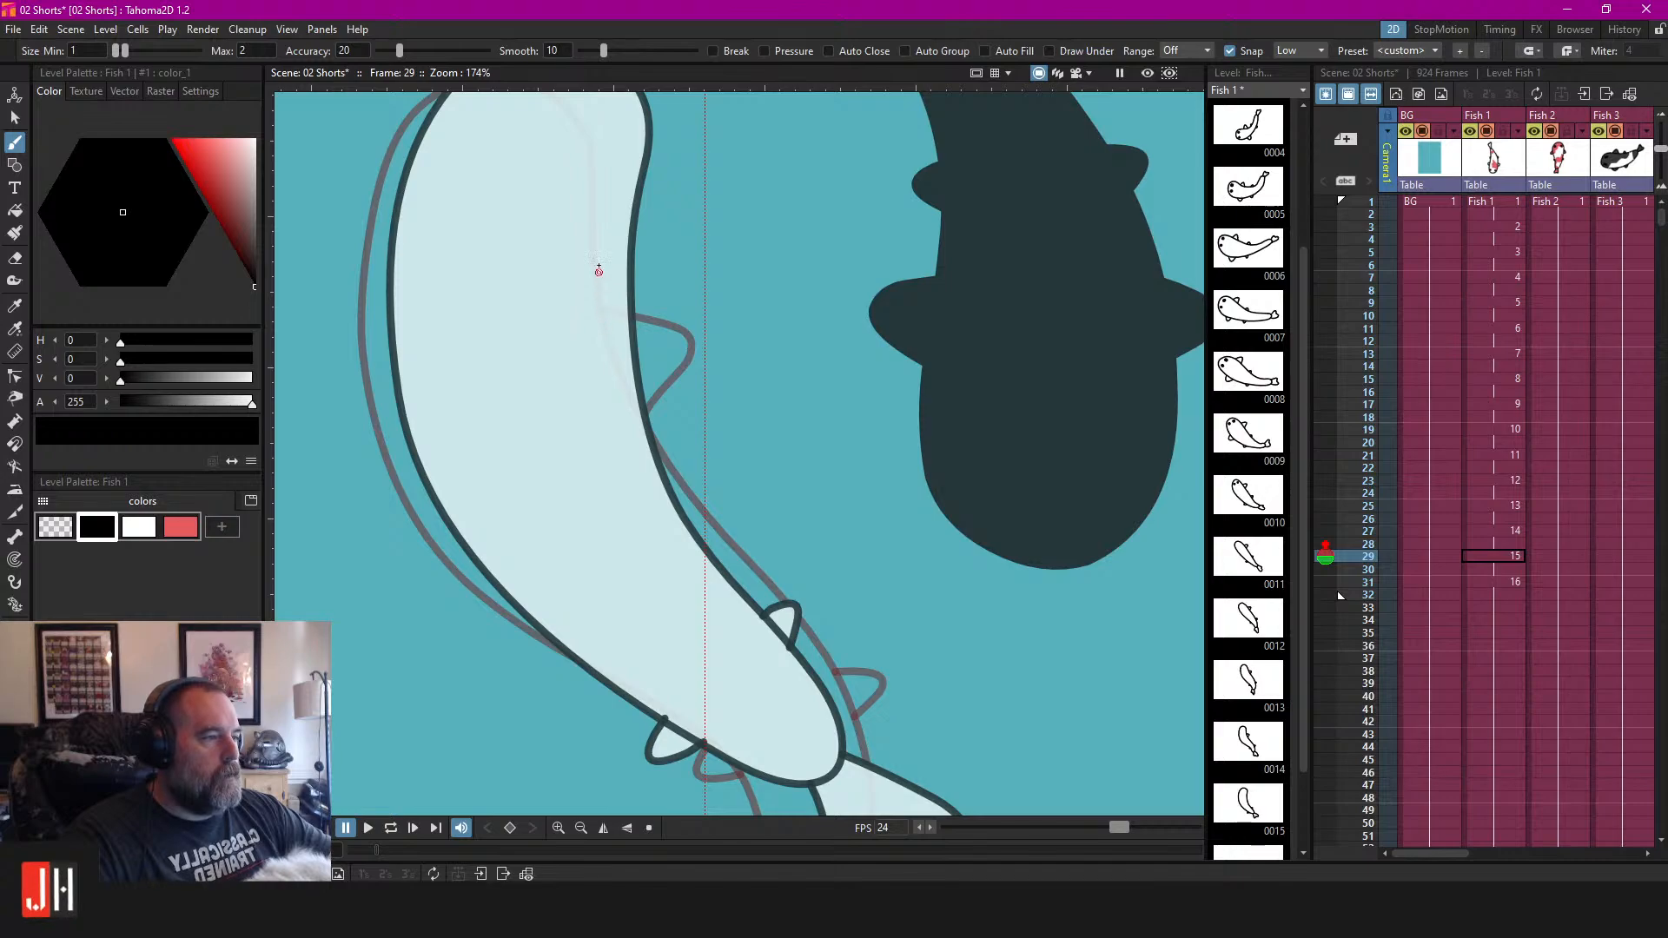
mouse_move(604, 244)
mouse_down()
mouse_move(696, 267)
mouse_move(693, 303)
mouse_move(596, 330)
mouse_up()
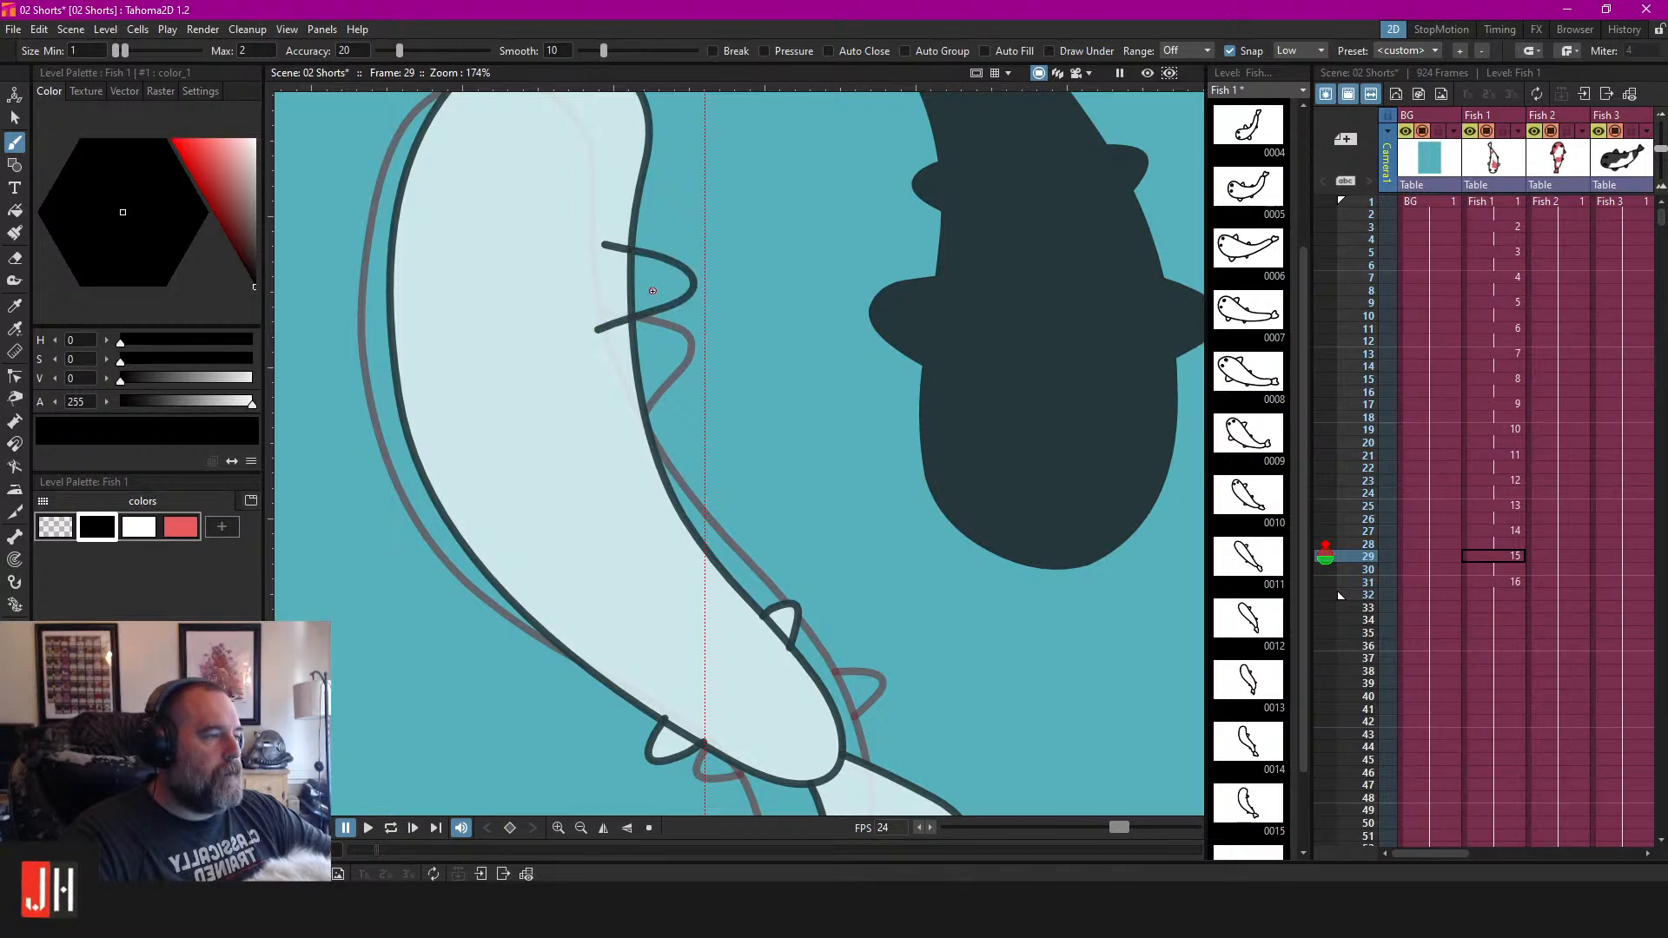
key(ctrl+z)
scroll(652, 291, down, 4)
key(s)
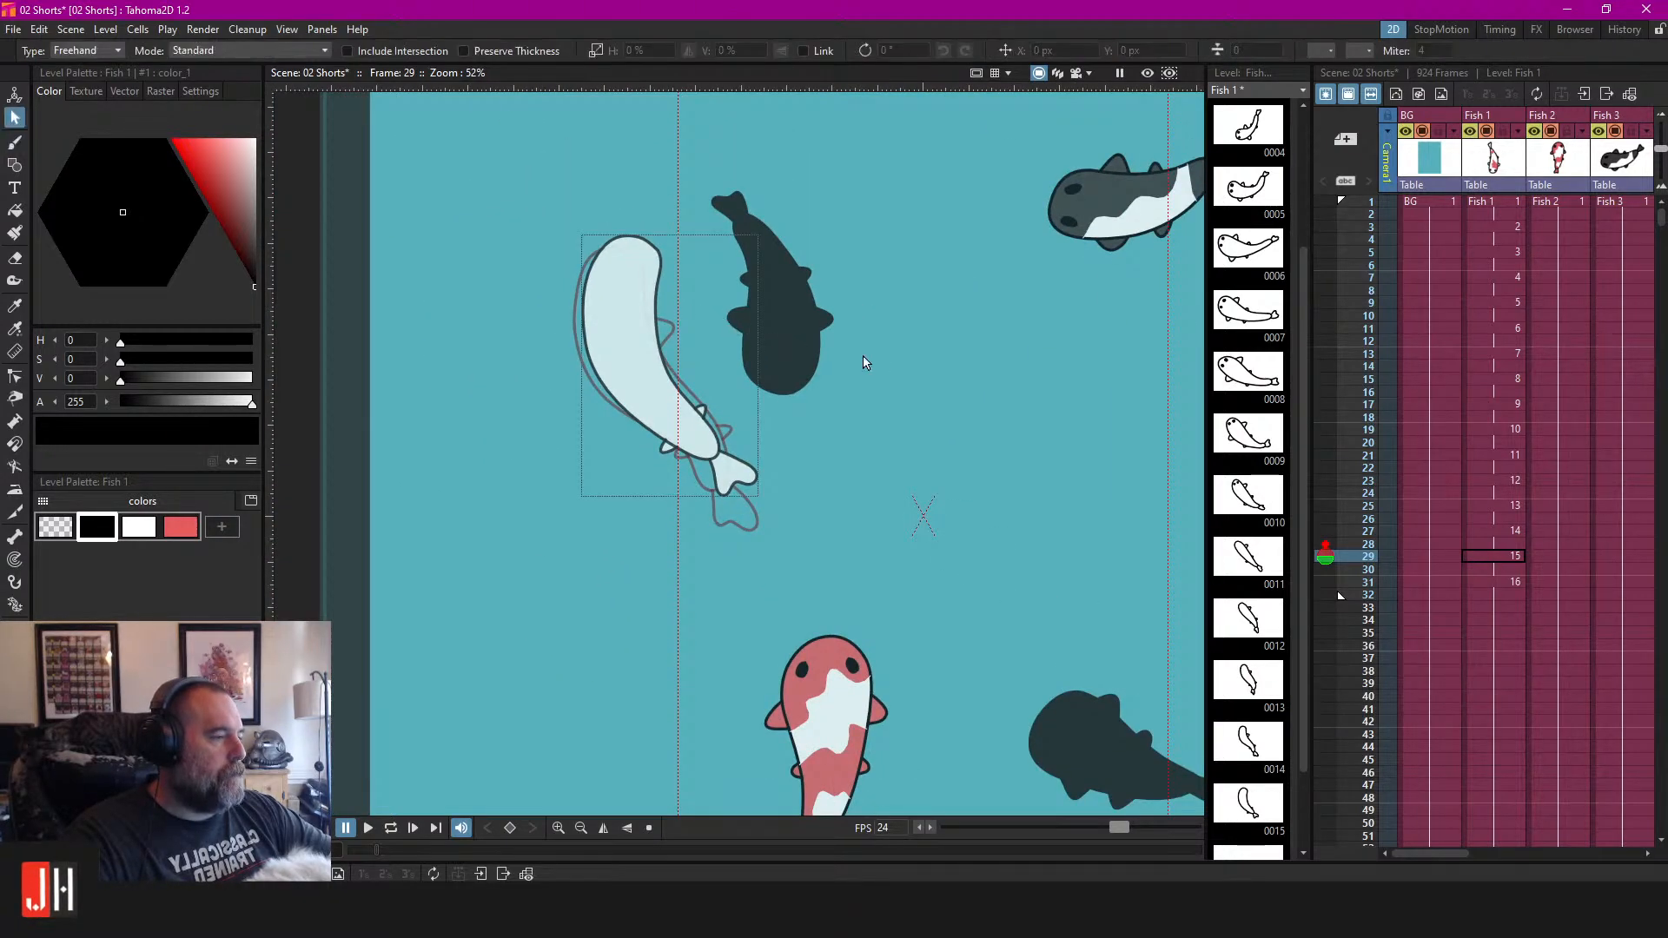
Show the scene through the camera and add a new Fish 1 drawing at frame 33, returning to frame 31.
click(1077, 74)
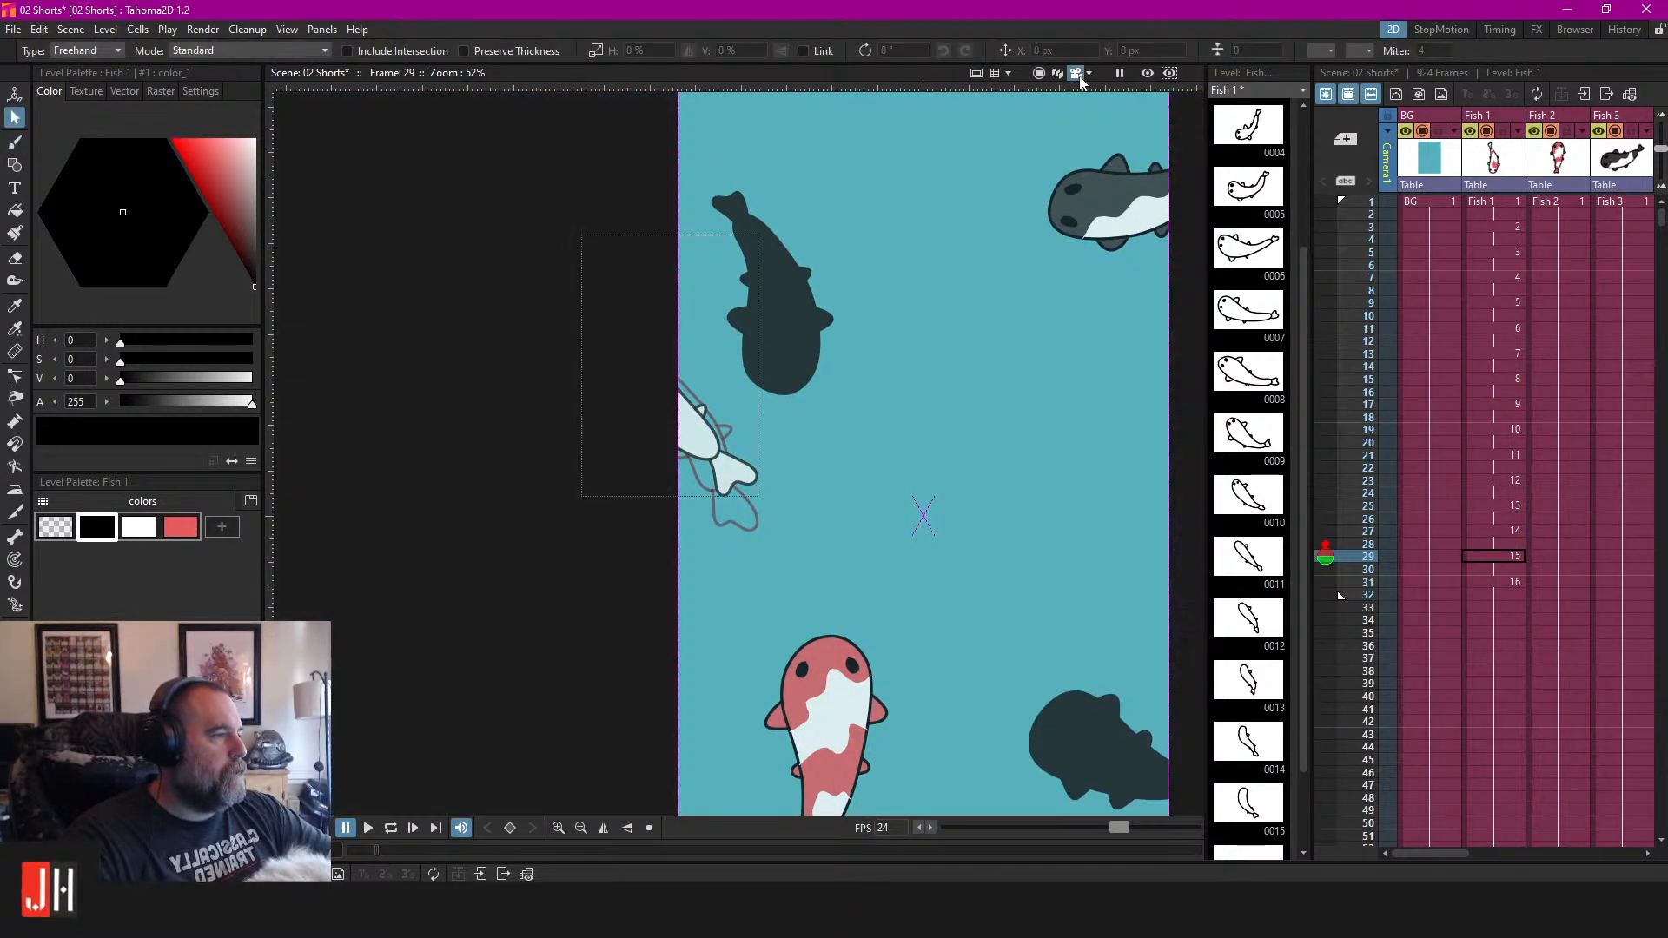
click(1498, 584)
click(1504, 608)
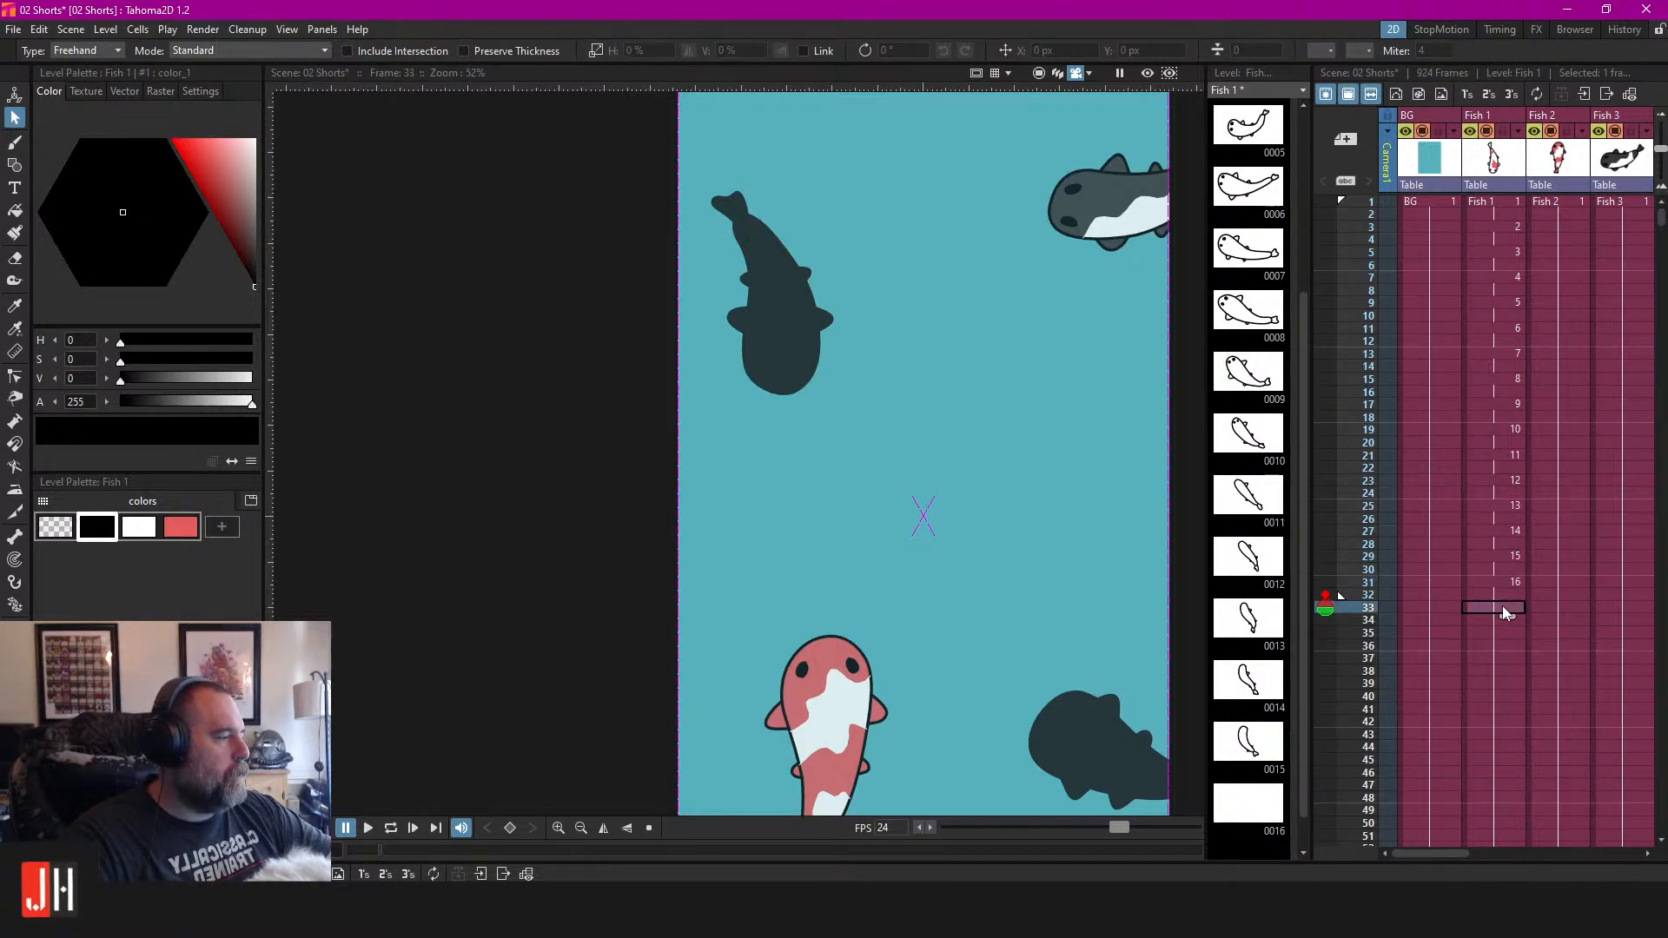
click(1496, 582)
Try to draw the fish's rear body outline on frame 31 while in camera view.
scroll(847, 512, up, 4)
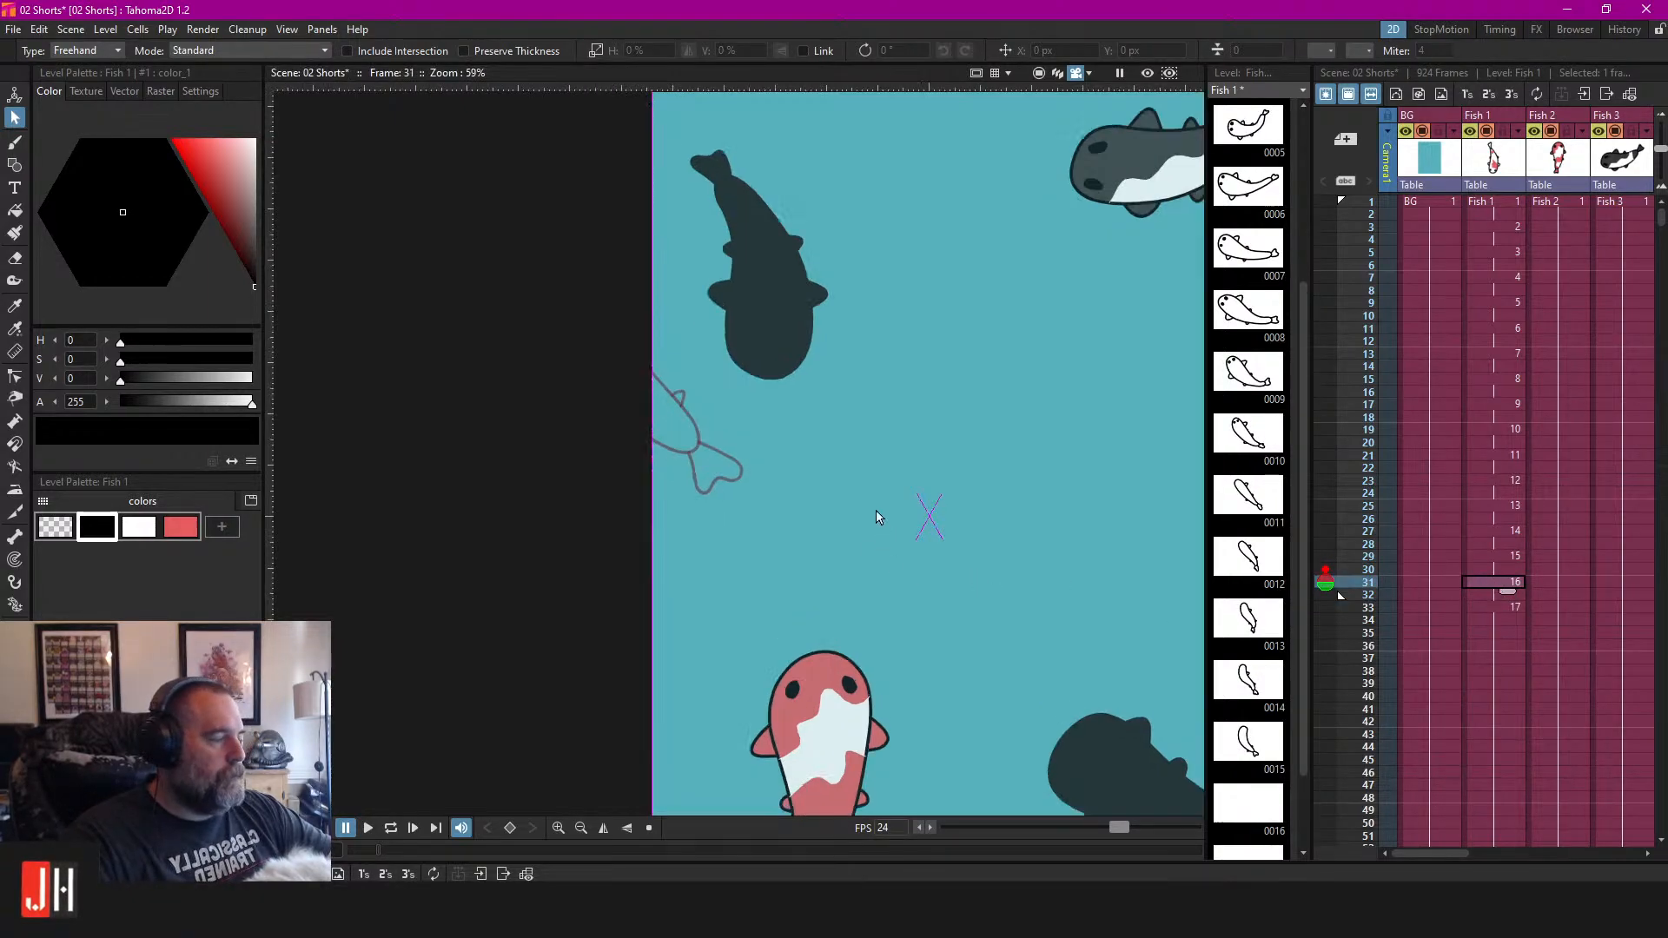
scroll(698, 356, up, 2)
key(b)
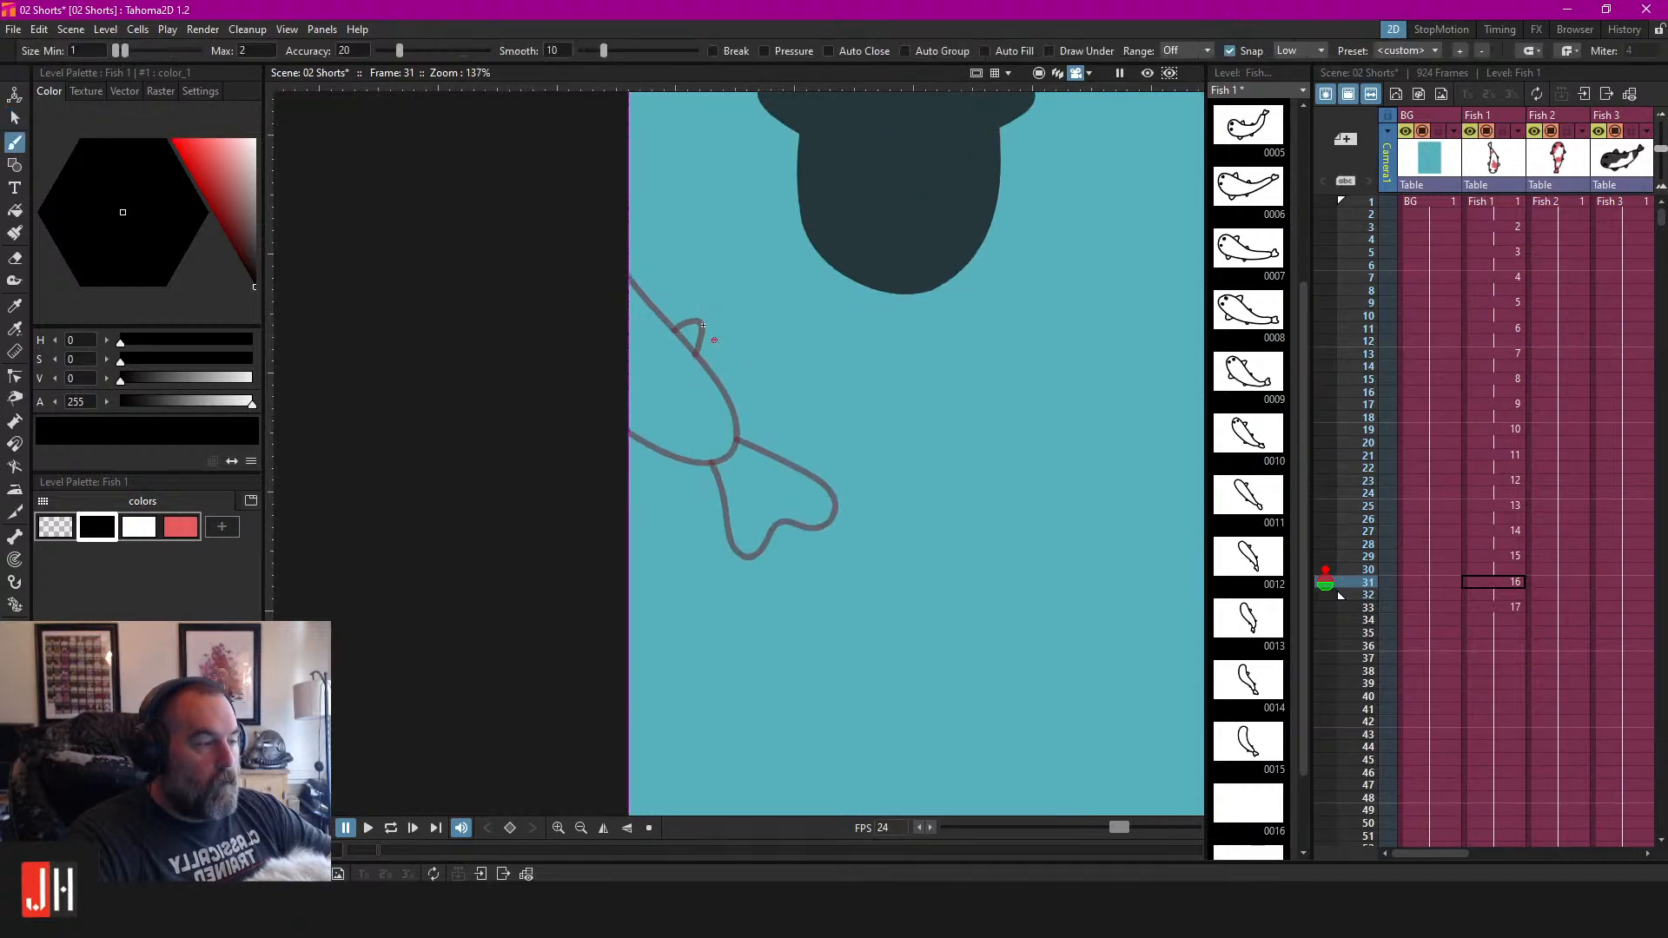
mouse_move(605, 252)
mouse_down()
mouse_move(661, 352)
mouse_move(661, 398)
mouse_move(594, 408)
mouse_up()
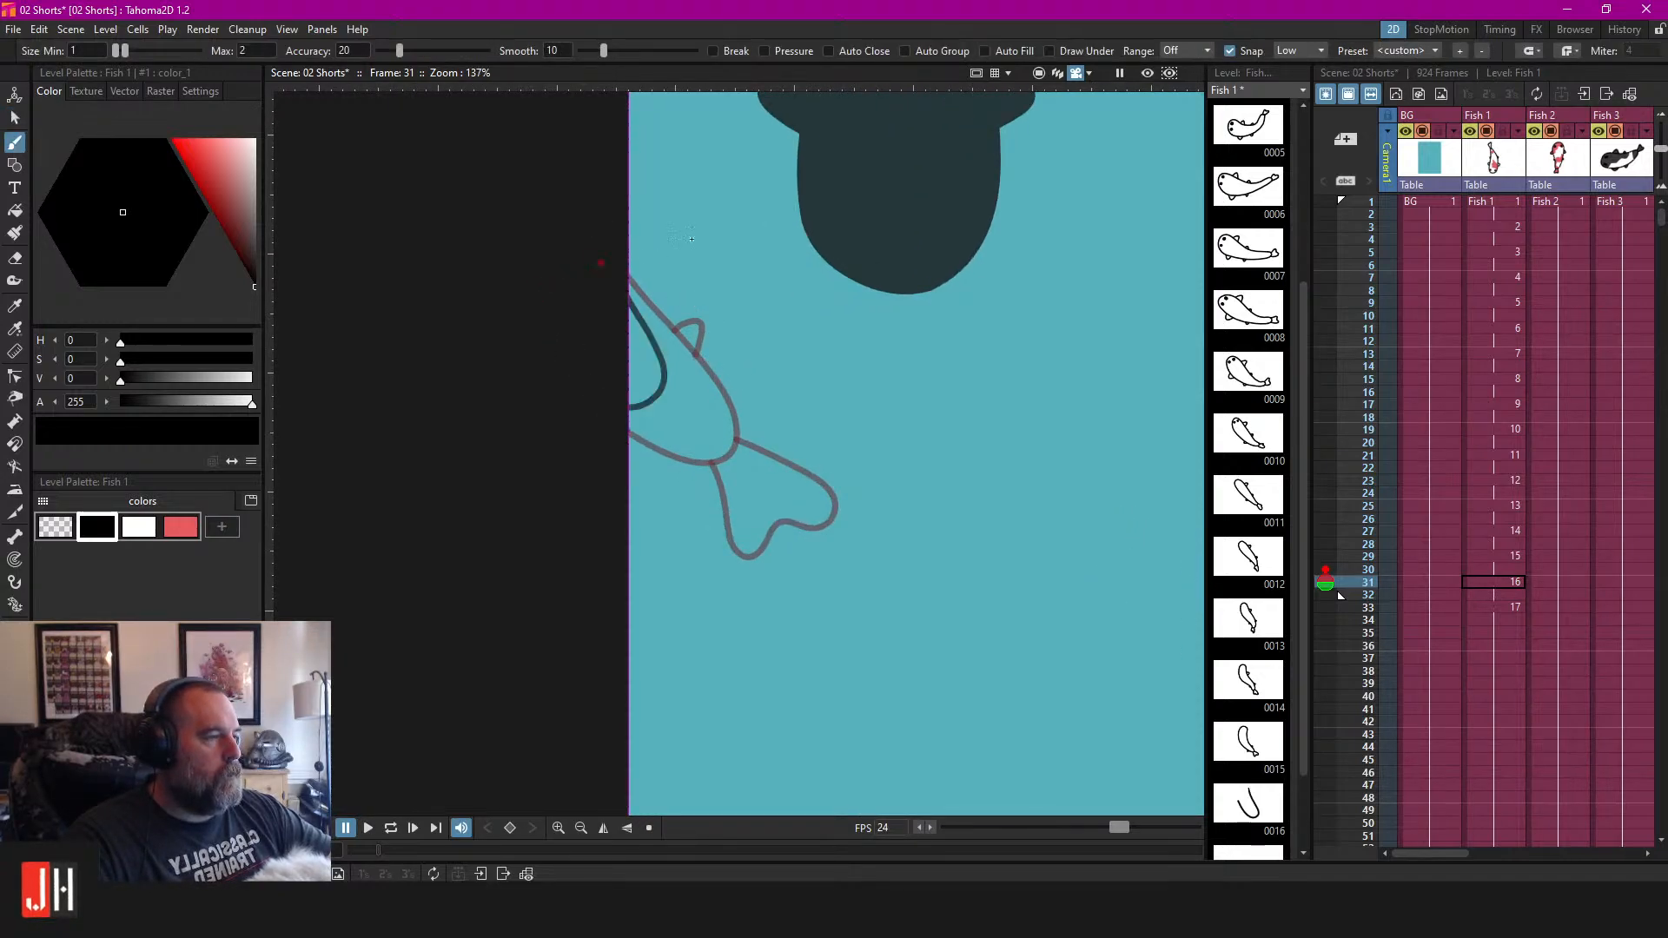
key(ctrl+z)
Return to the standard stage view and draw the fish's rounded rear body outline in black on frame 31, inside the onion-skinned fish.
click(1037, 77)
mouse_move(588, 245)
mouse_down()
mouse_move(644, 387)
mouse_move(521, 306)
mouse_up()
scroll(566, 312, up, 2)
key(ctrl+z)
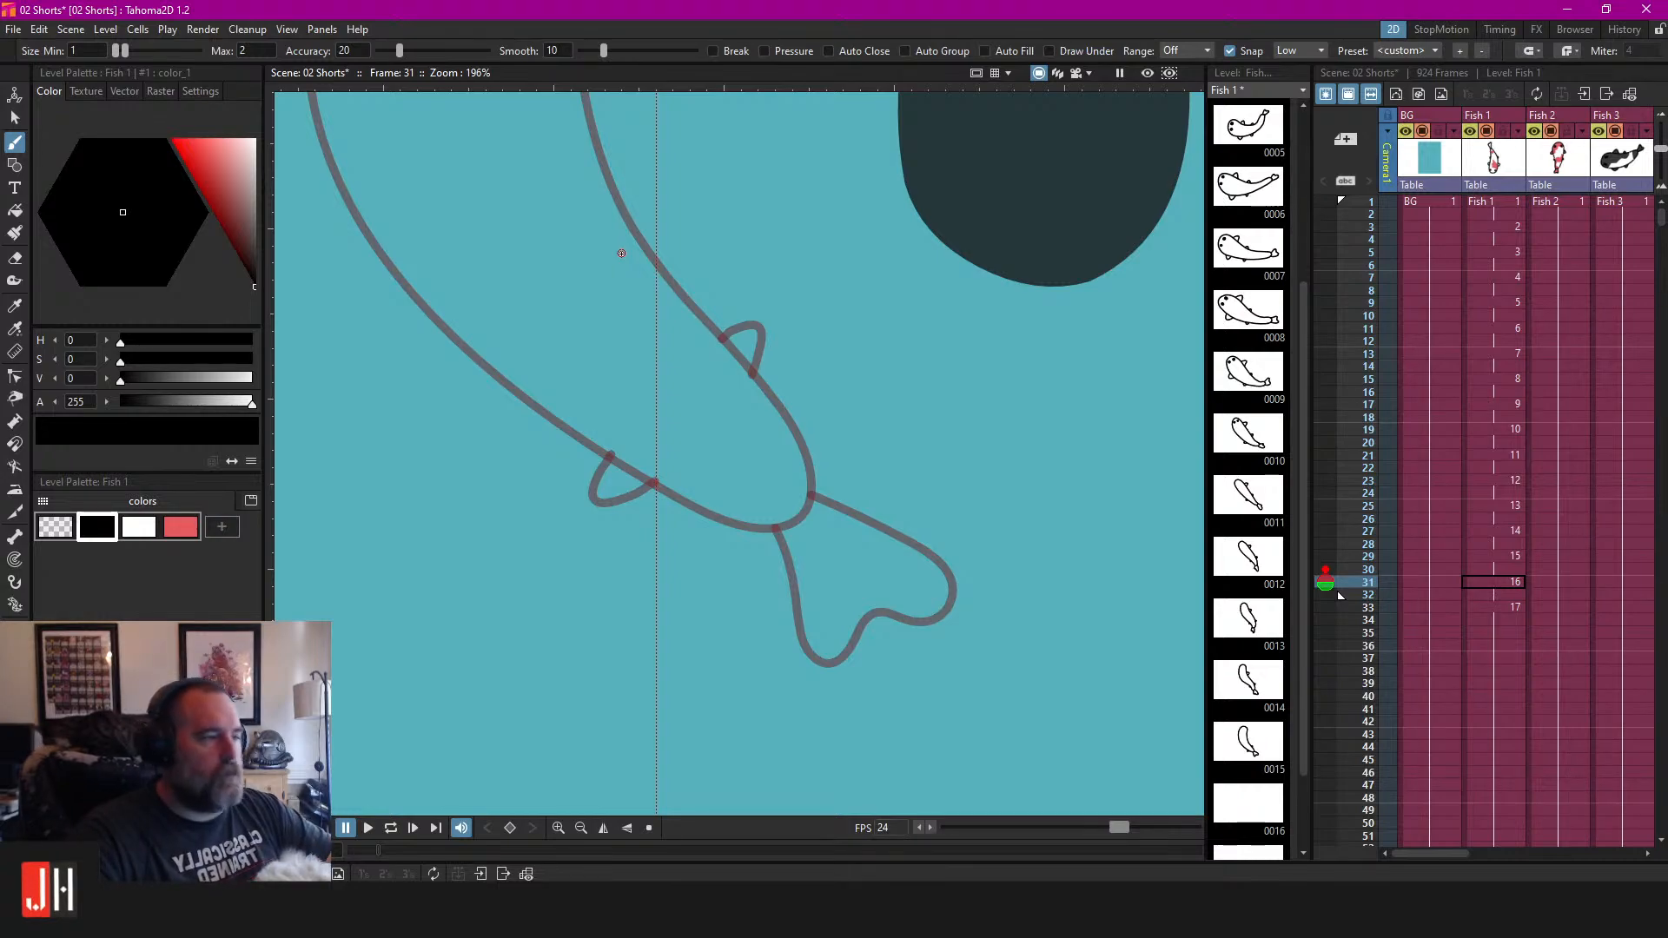
mouse_move(607, 175)
mouse_down()
mouse_move(618, 244)
mouse_move(690, 374)
mouse_move(662, 413)
mouse_move(587, 382)
mouse_move(470, 255)
mouse_up()
key(ctrl+z)
mouse_move(608, 179)
mouse_down()
mouse_move(622, 260)
mouse_move(681, 391)
mouse_move(545, 429)
mouse_move(401, 220)
mouse_up()
scroll(617, 335, up, 2)
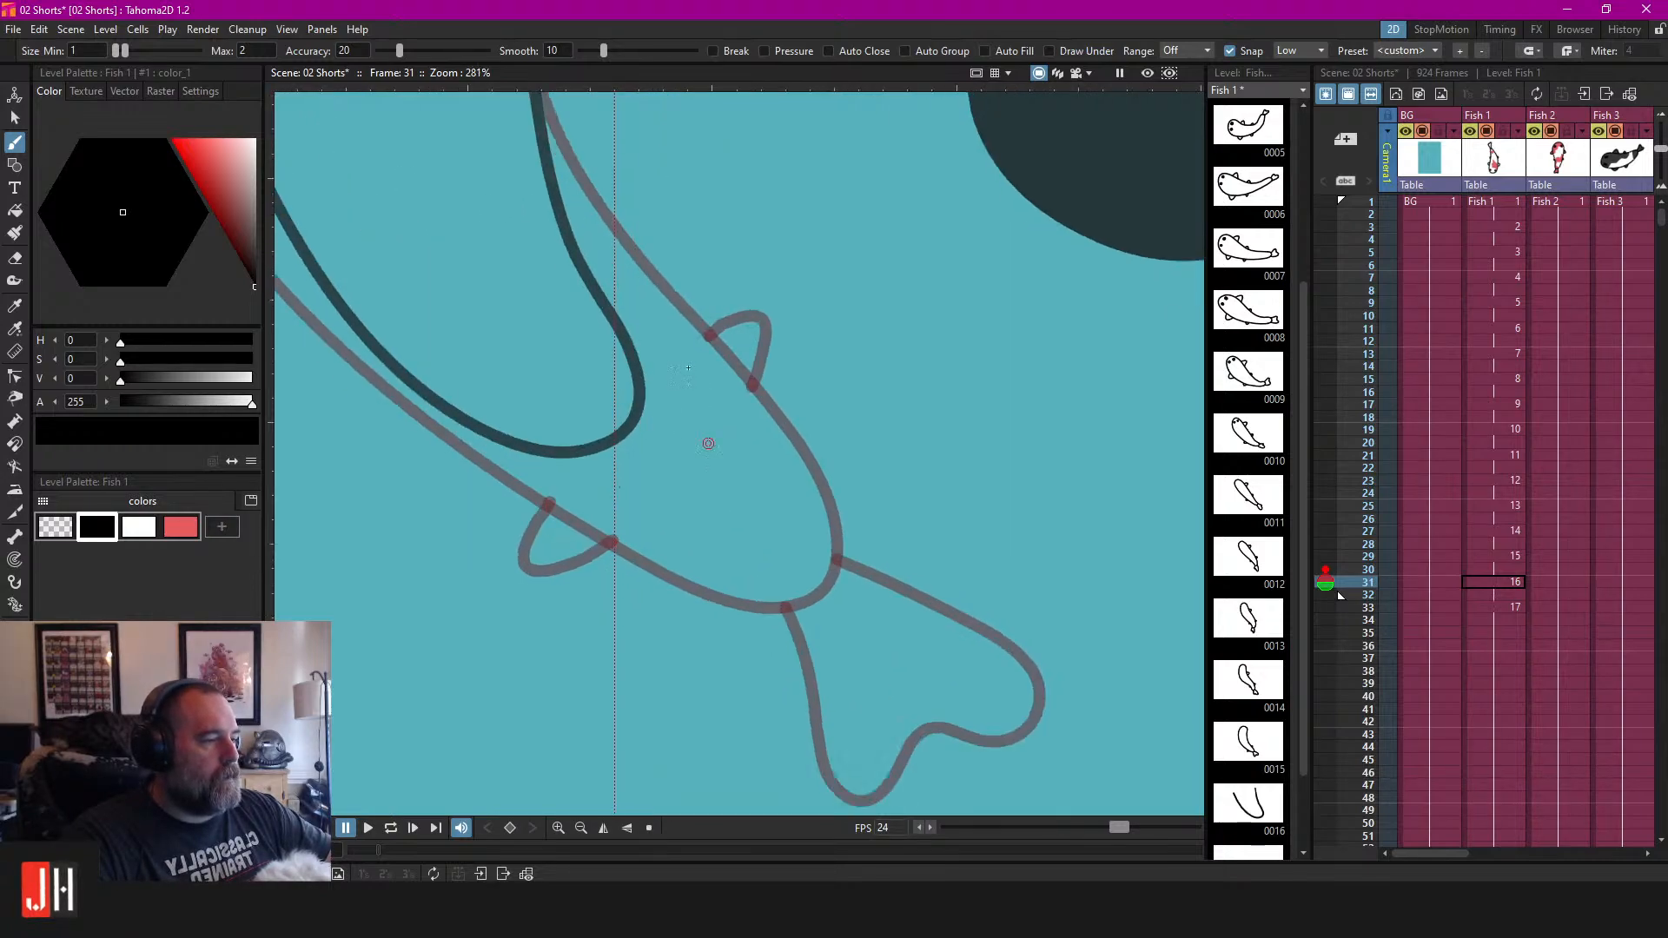
scroll(639, 260, down, 2)
key(ctrl+z)
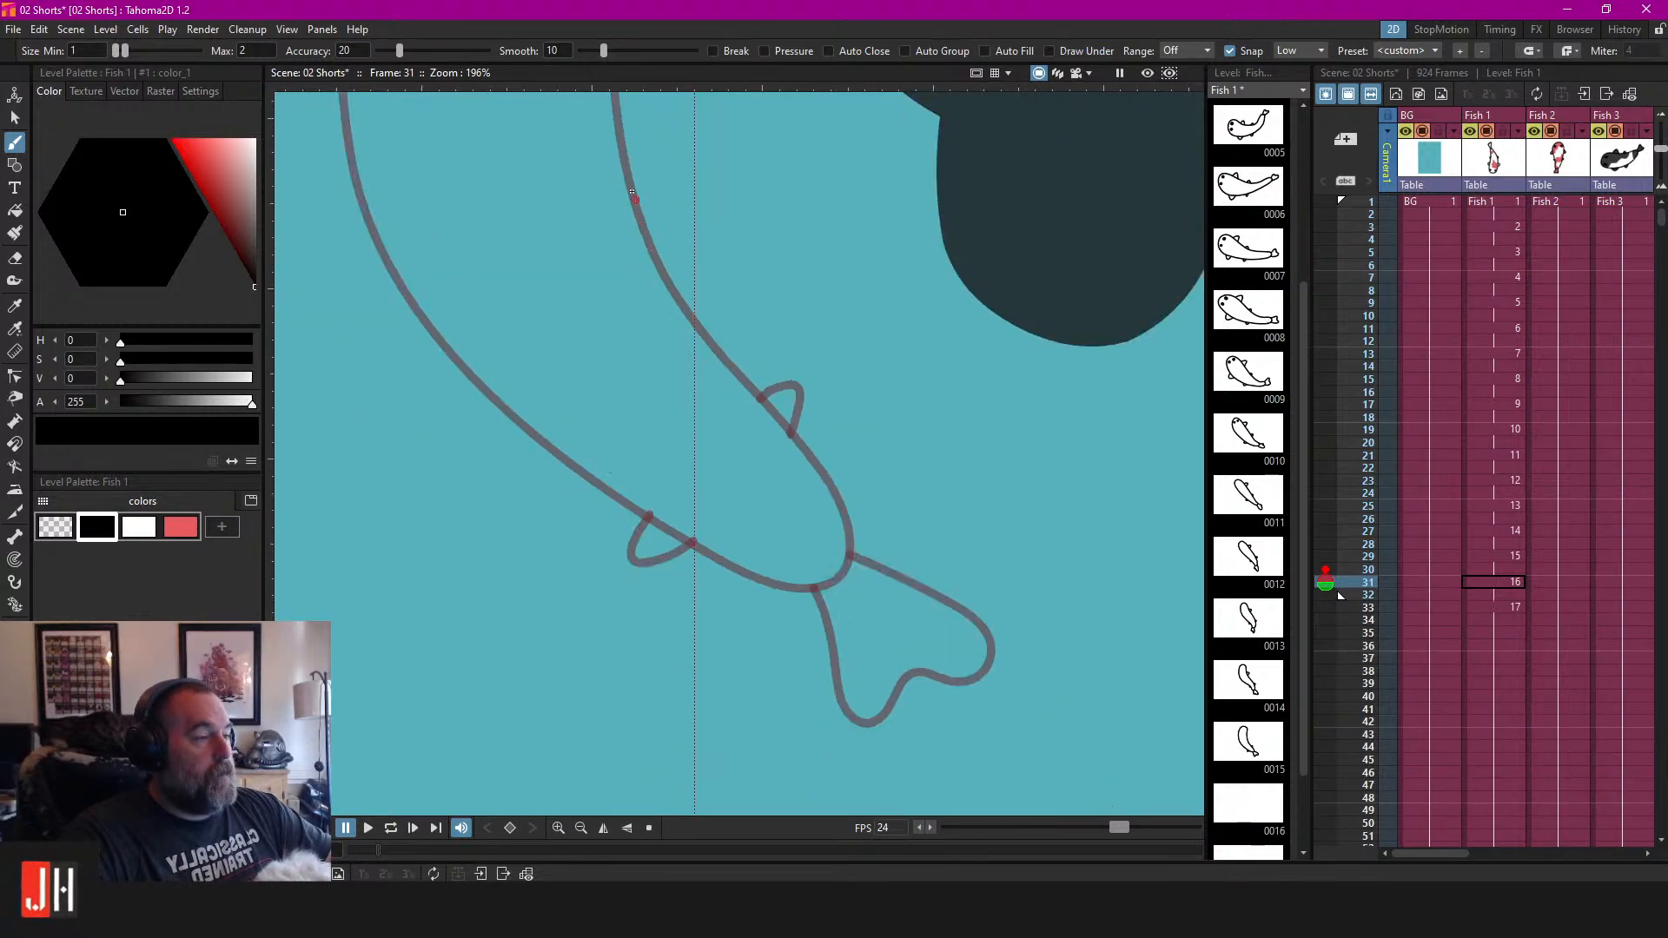
mouse_move(620, 154)
mouse_down()
mouse_move(640, 261)
mouse_move(732, 371)
mouse_move(756, 432)
mouse_move(707, 469)
mouse_move(597, 433)
mouse_move(515, 302)
mouse_up()
key(ctrl+z)
mouse_move(618, 135)
mouse_down()
mouse_move(633, 227)
mouse_move(726, 372)
mouse_up()
mouse_move(740, 444)
mouse_down()
mouse_move(626, 452)
mouse_move(507, 359)
mouse_move(409, 212)
mouse_up()
scroll(764, 451, up, 2)
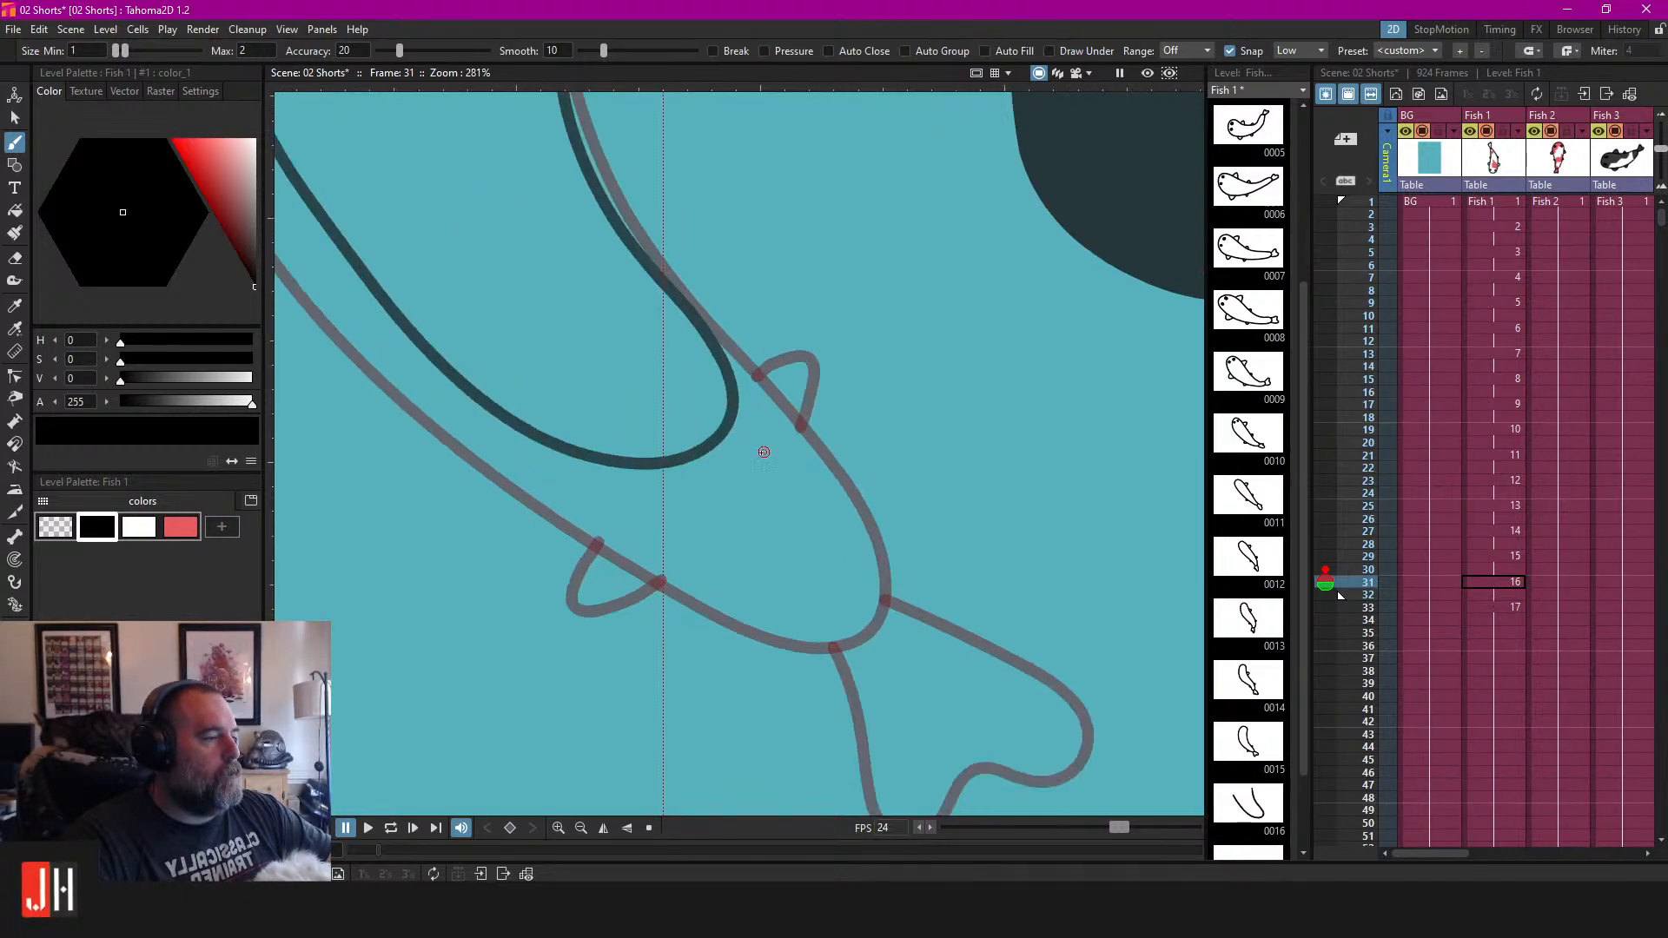
Draw the forked tail at the body's rear end and one small side fin crossing the body outline nearest the camera area.
mouse_move(695, 453)
mouse_down()
mouse_move(837, 587)
mouse_move(836, 504)
mouse_move(924, 465)
mouse_move(847, 386)
mouse_move(800, 369)
mouse_up()
scroll(613, 233, up, 2)
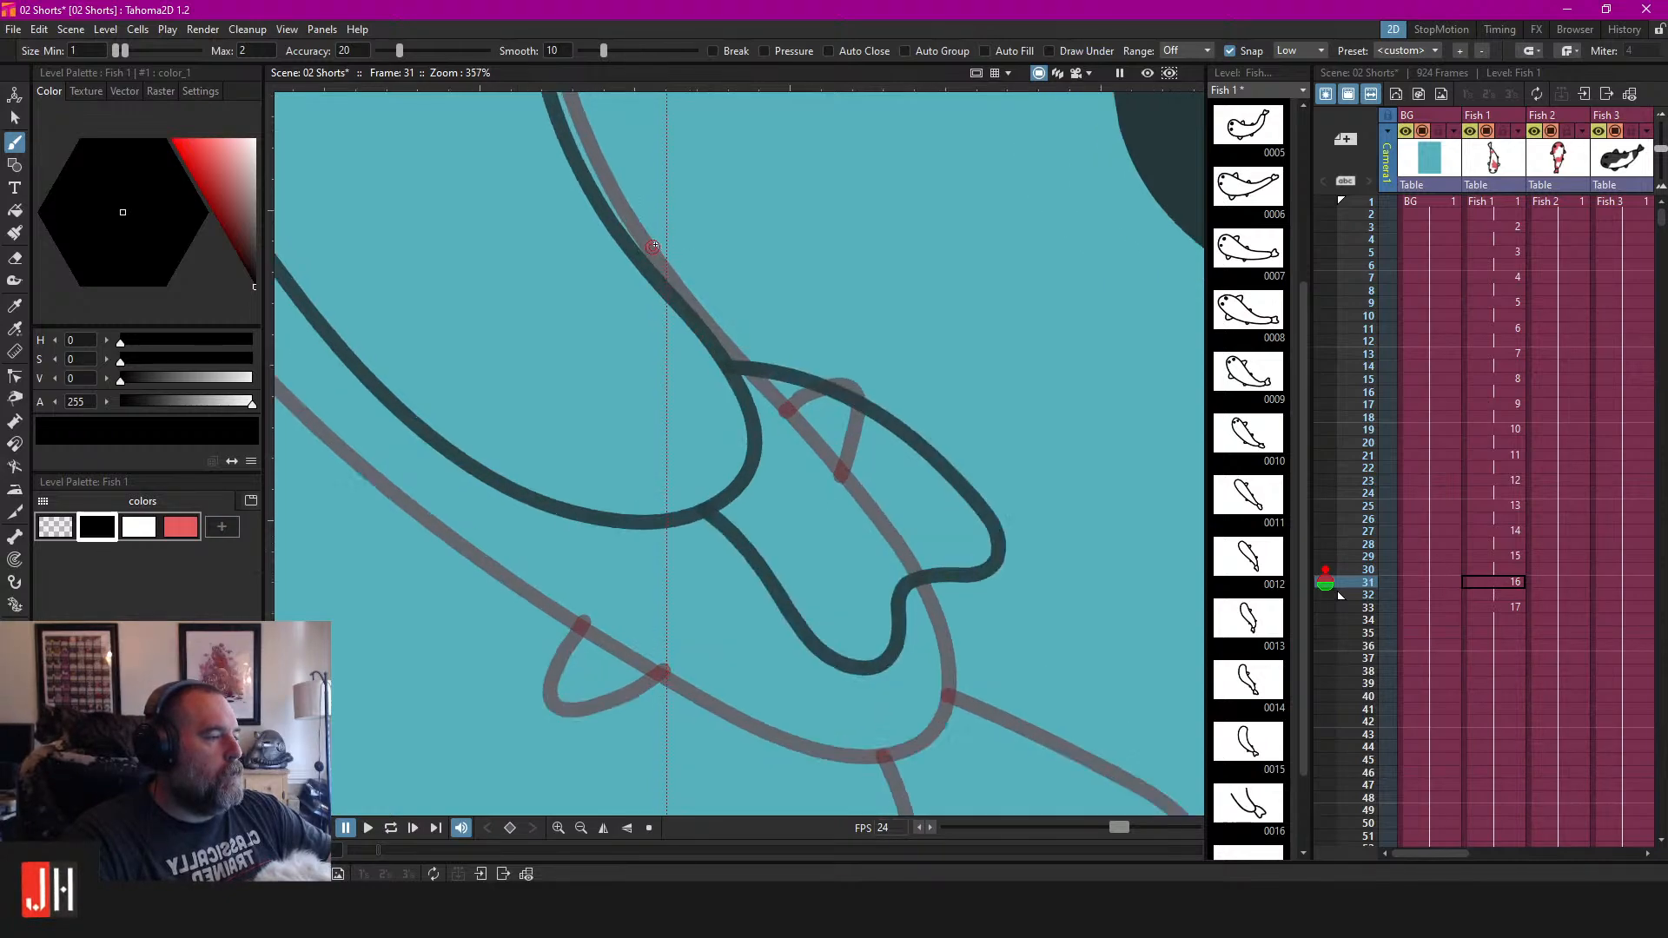
mouse_move(613, 233)
mouse_down()
mouse_move(714, 191)
mouse_move(668, 337)
mouse_up()
key(ctrl+z)
drag(560, 222, 637, 358)
key(ctrl+z)
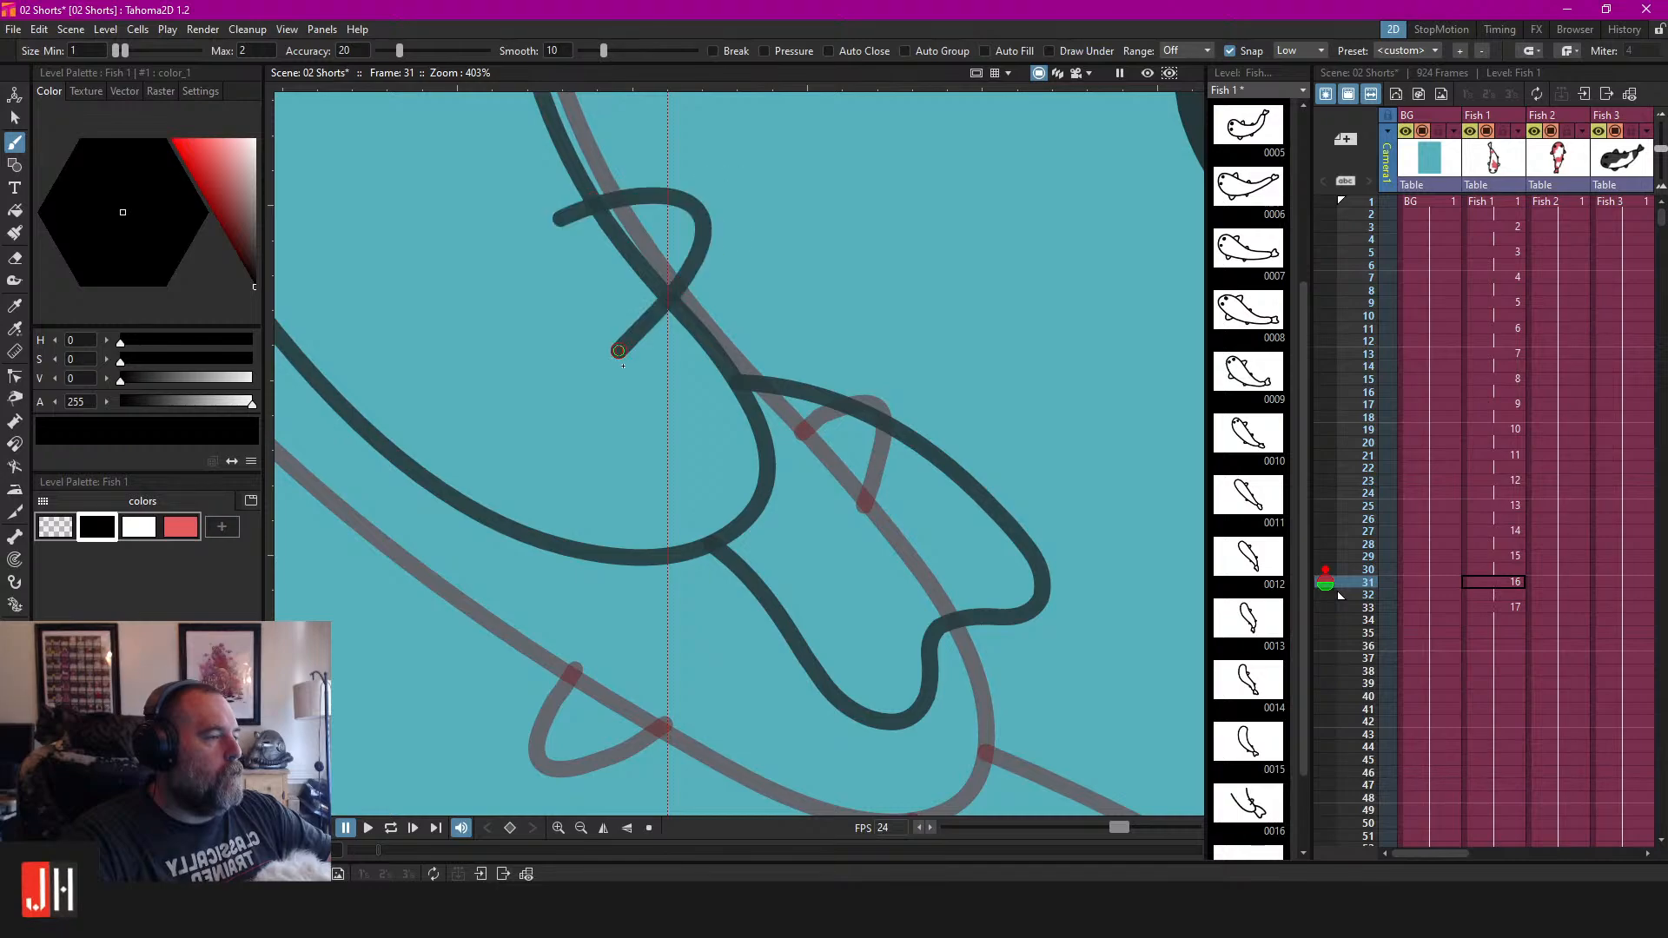
scroll(650, 343, down, 4)
scroll(652, 338, down, 1)
scroll(644, 363, up, 3)
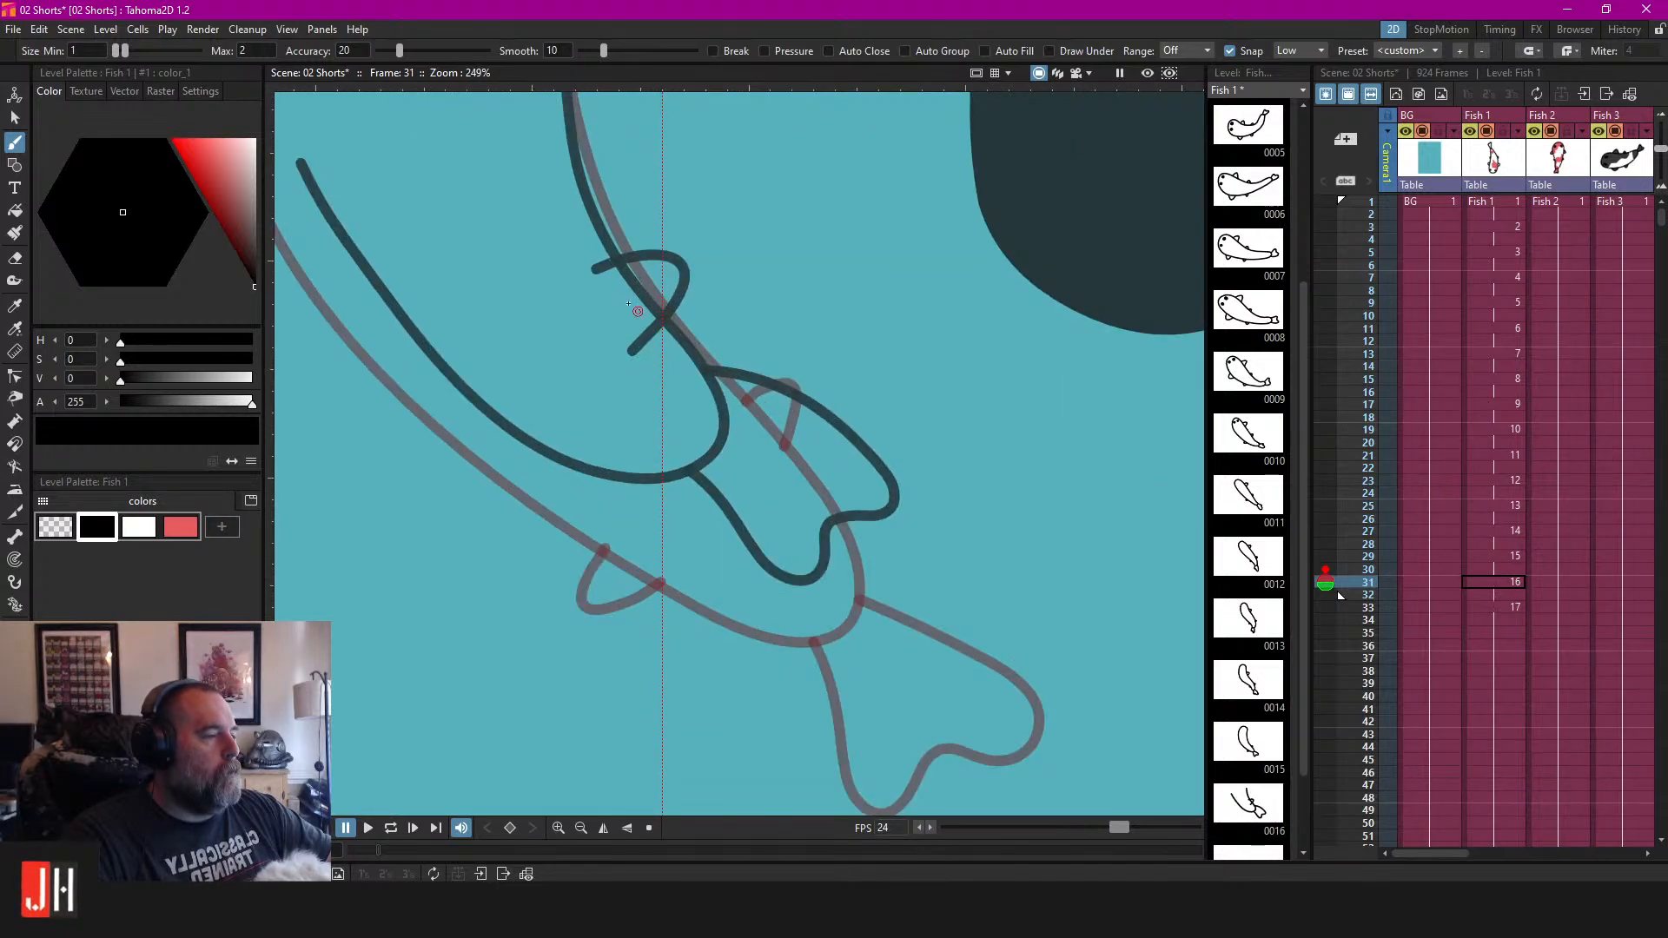
Trim the small fin's ends to the body outline and close the body's open front end with a line.
drag(596, 231, 738, 362)
drag(457, 423, 880, 307)
key(a)
mouse_move(720, 298)
mouse_down()
mouse_move(771, 302)
mouse_move(813, 372)
mouse_up()
drag(513, 362, 478, 445)
mouse_move(793, 461)
mouse_down()
mouse_move(890, 584)
mouse_move(813, 537)
mouse_move(649, 337)
mouse_up()
Fill the body, side fin and tail on frame 31 with white and save the scene.
click(139, 527)
key(b)
key(f)
click(608, 280)
click(706, 281)
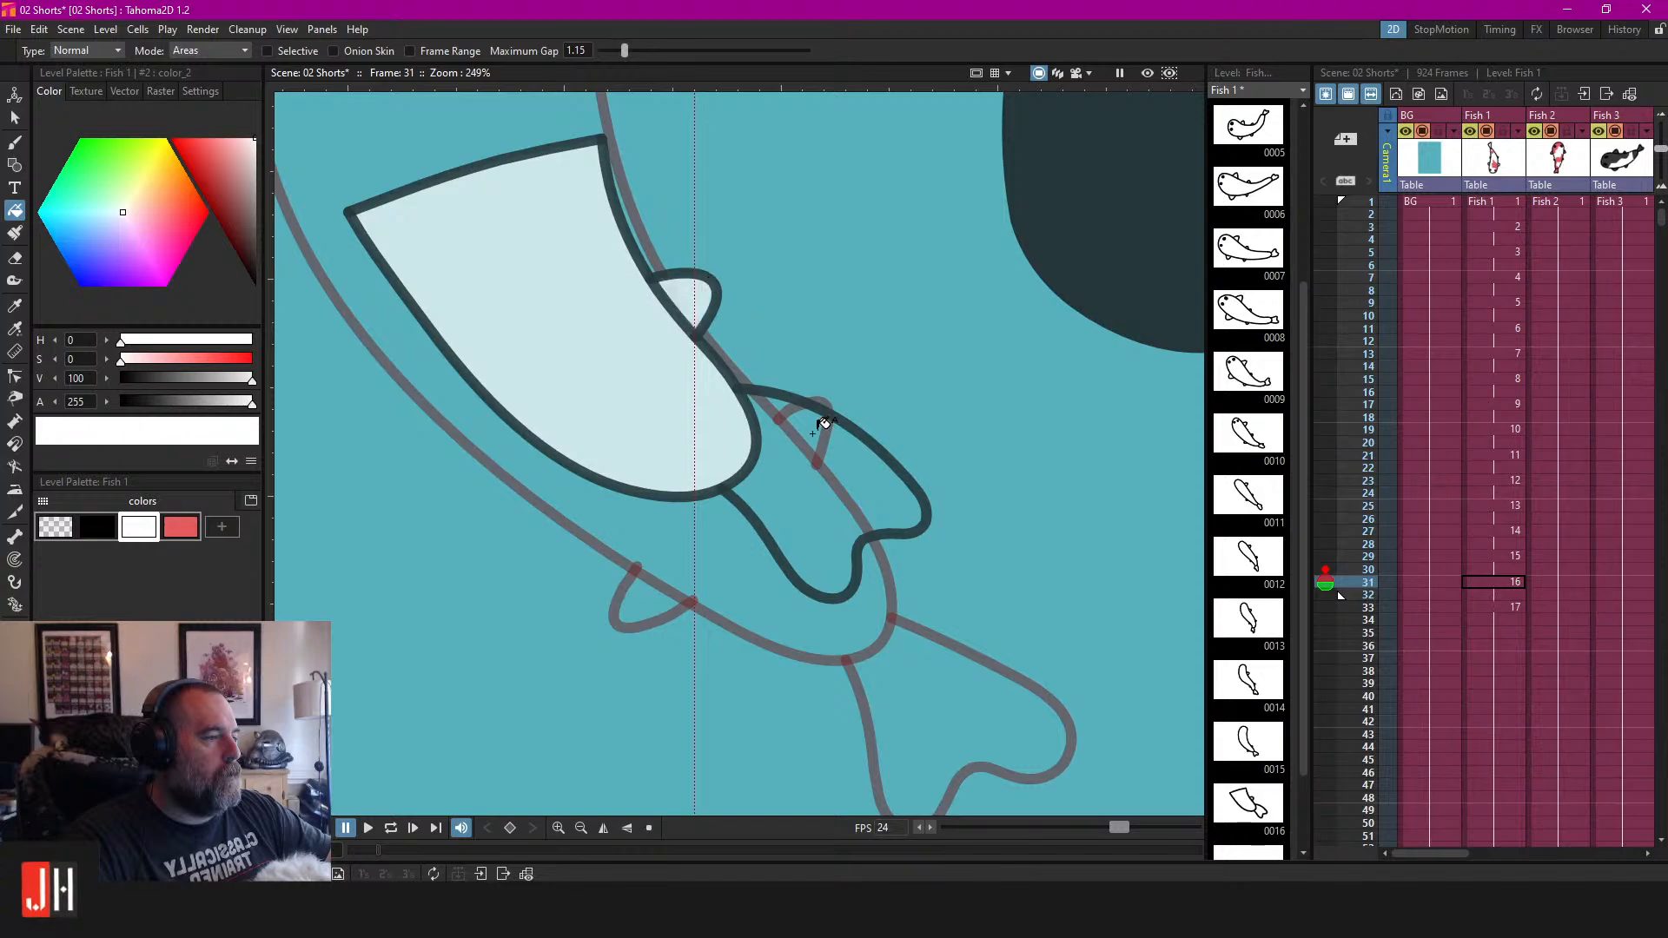
scroll(824, 421, down, 8)
key(ctrl+s)
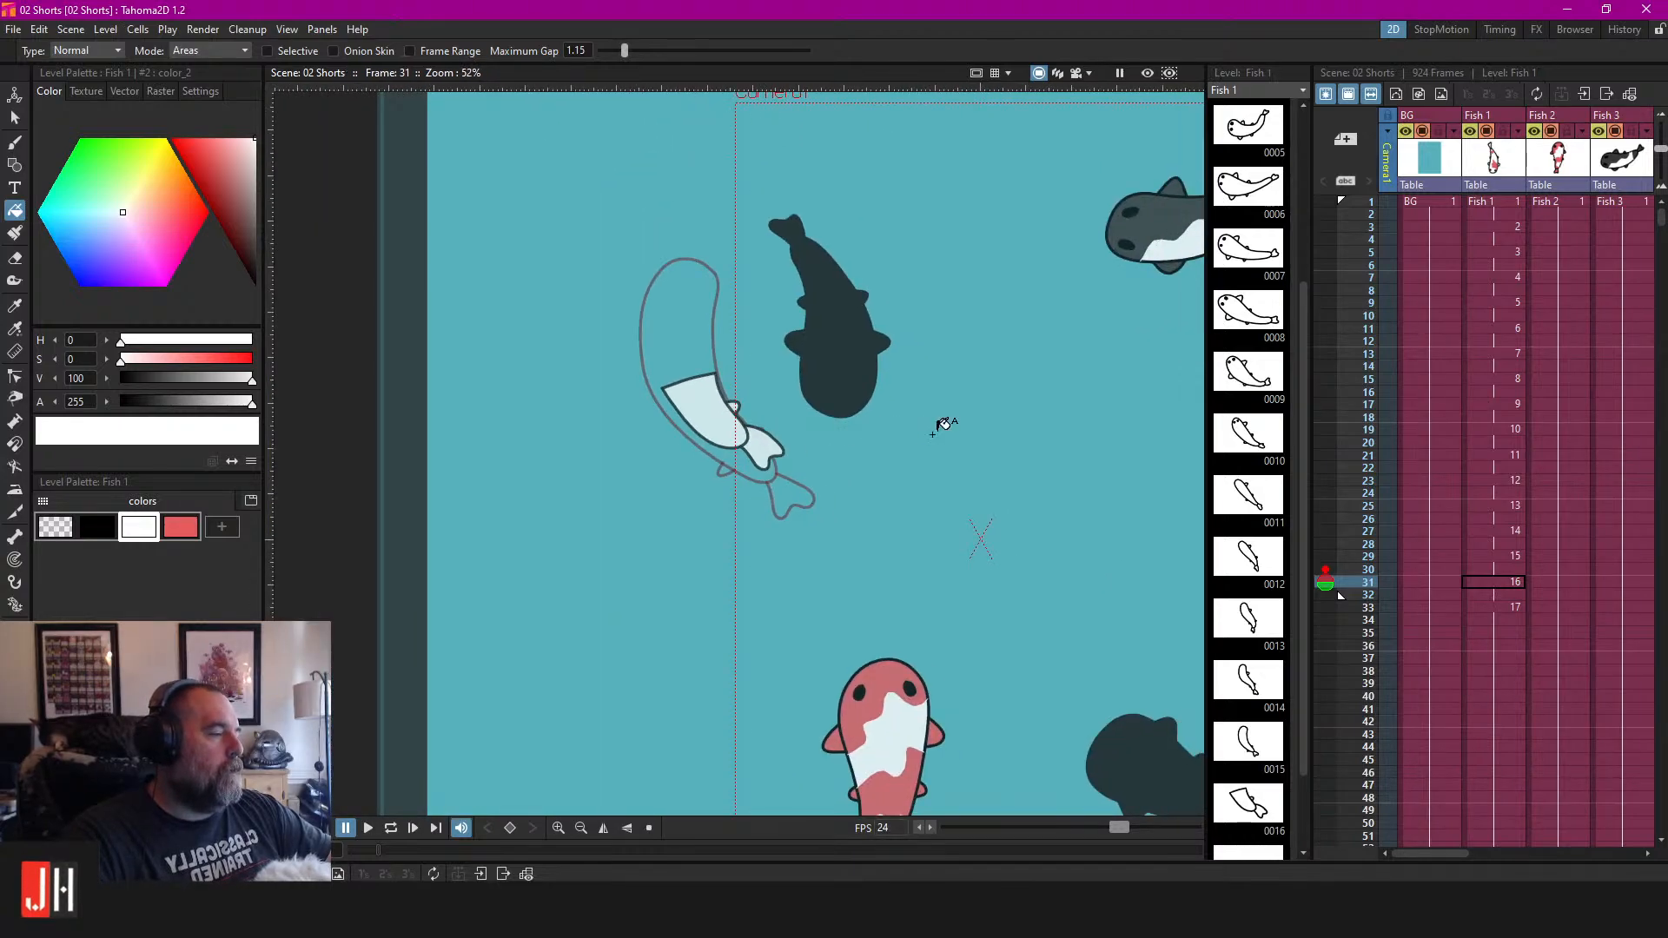
Play the animation in a loop through the camera view to check the fish swimming out of frame.
click(1074, 74)
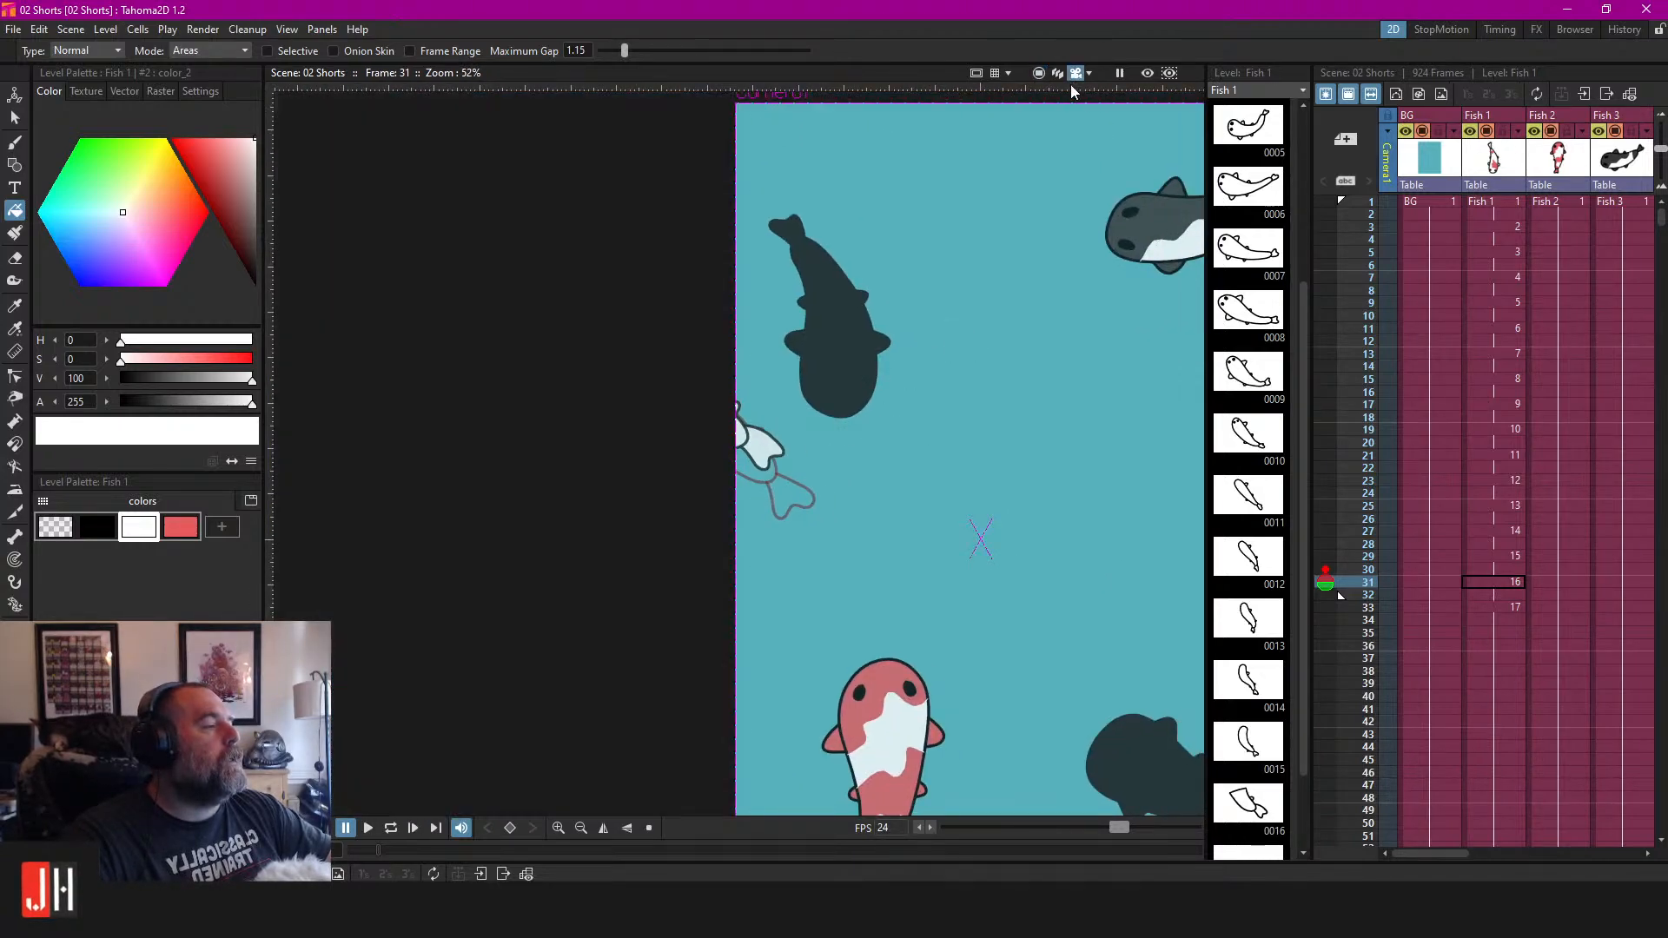
scroll(1051, 241, down, 1)
drag(1093, 278, 960, 284)
key(l)
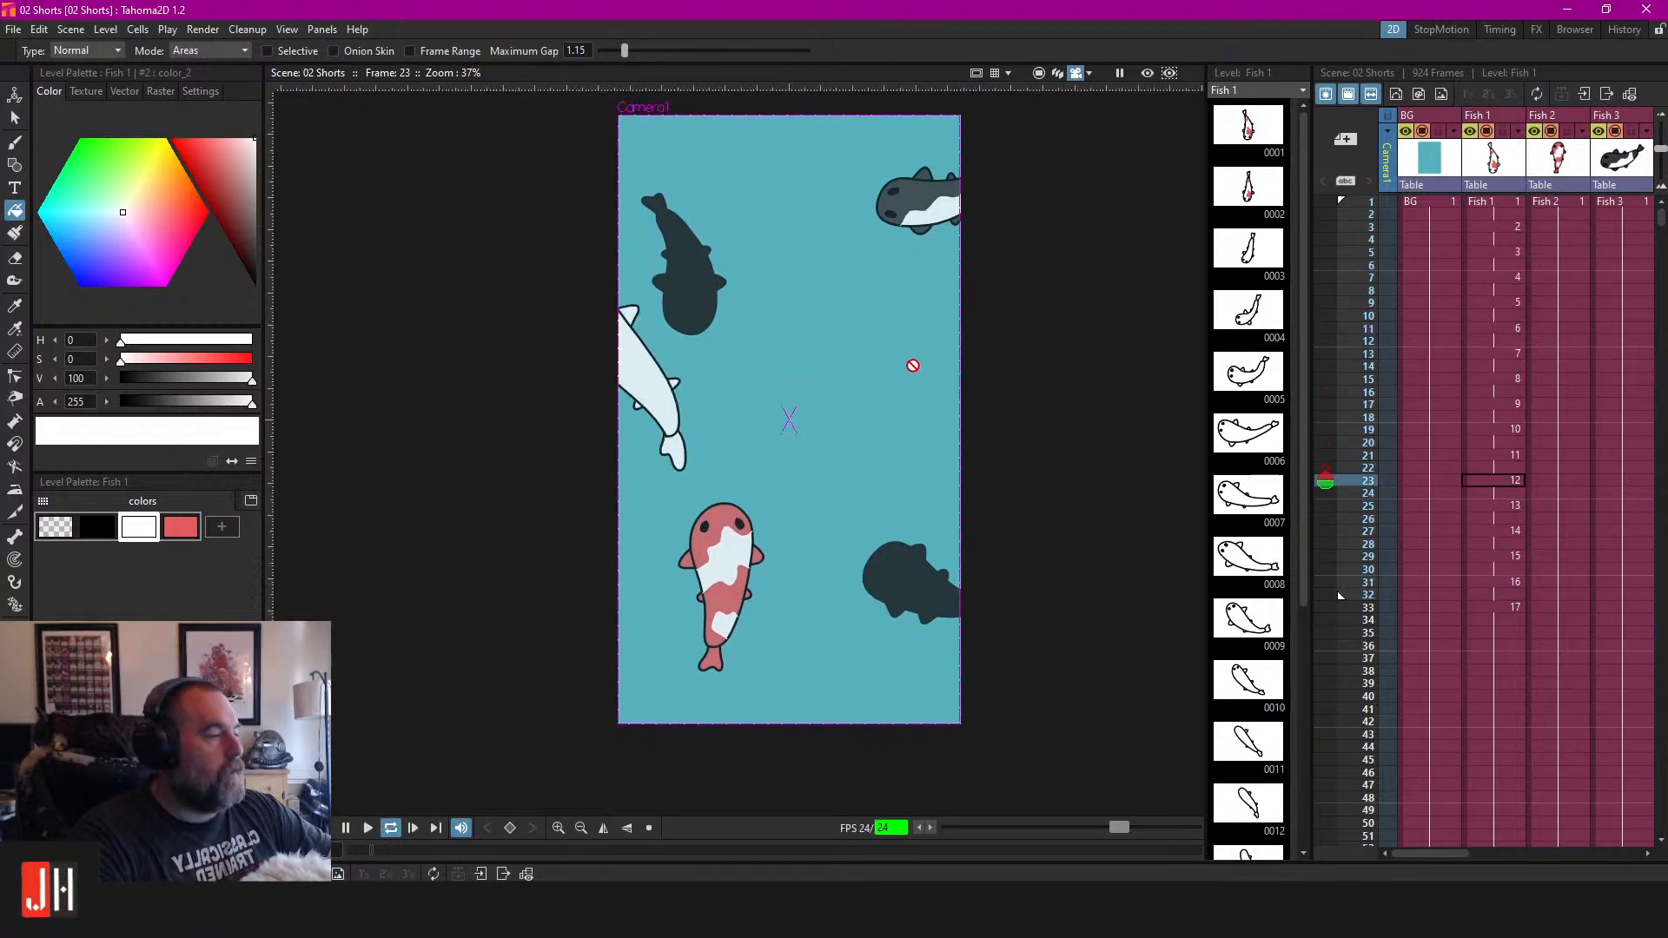
scroll(912, 361, up, 2)
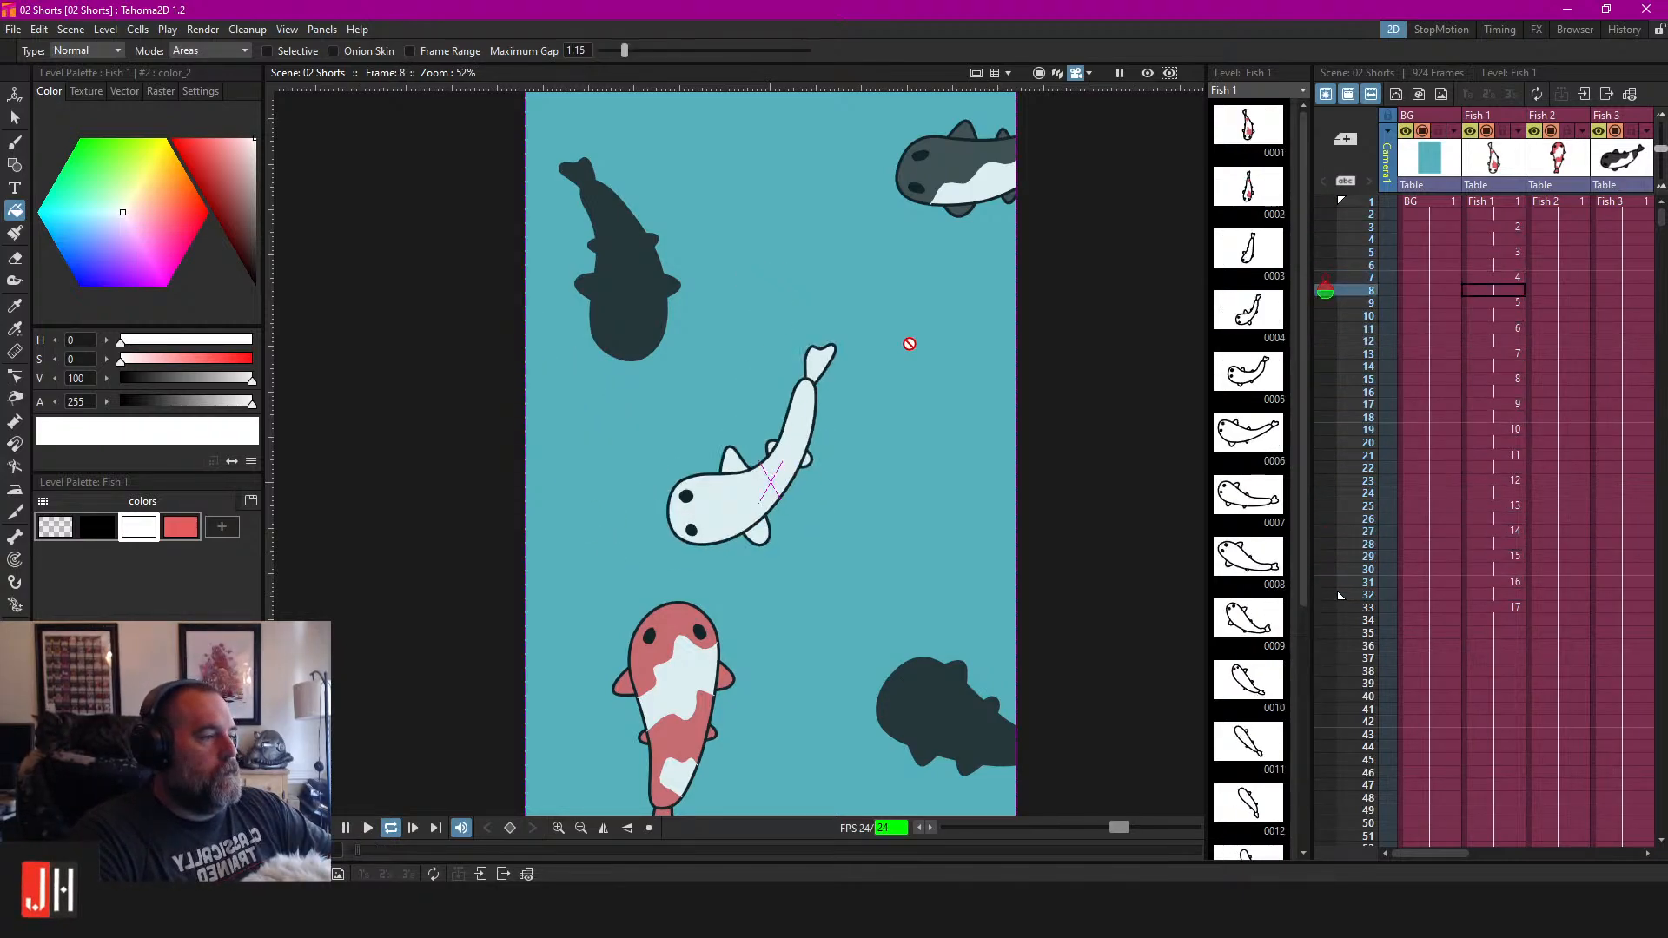
Outline a red marking across the rear body near the tail on Fish 1's frame 5 drawing.
click(1490, 217)
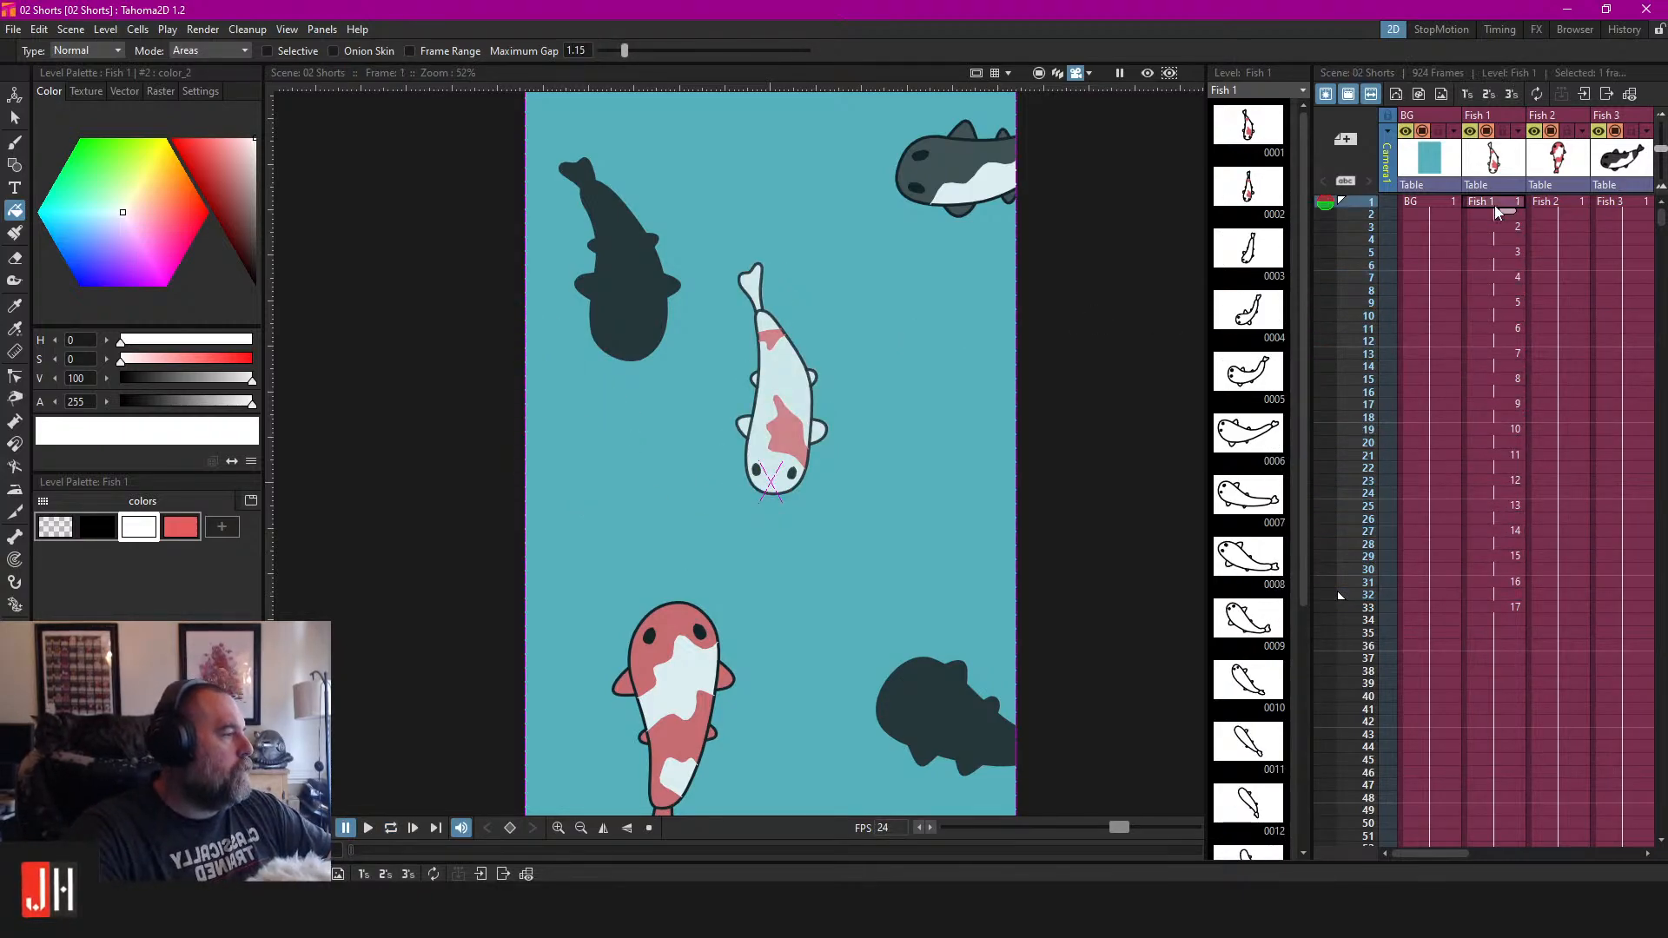
click(1503, 231)
click(1510, 255)
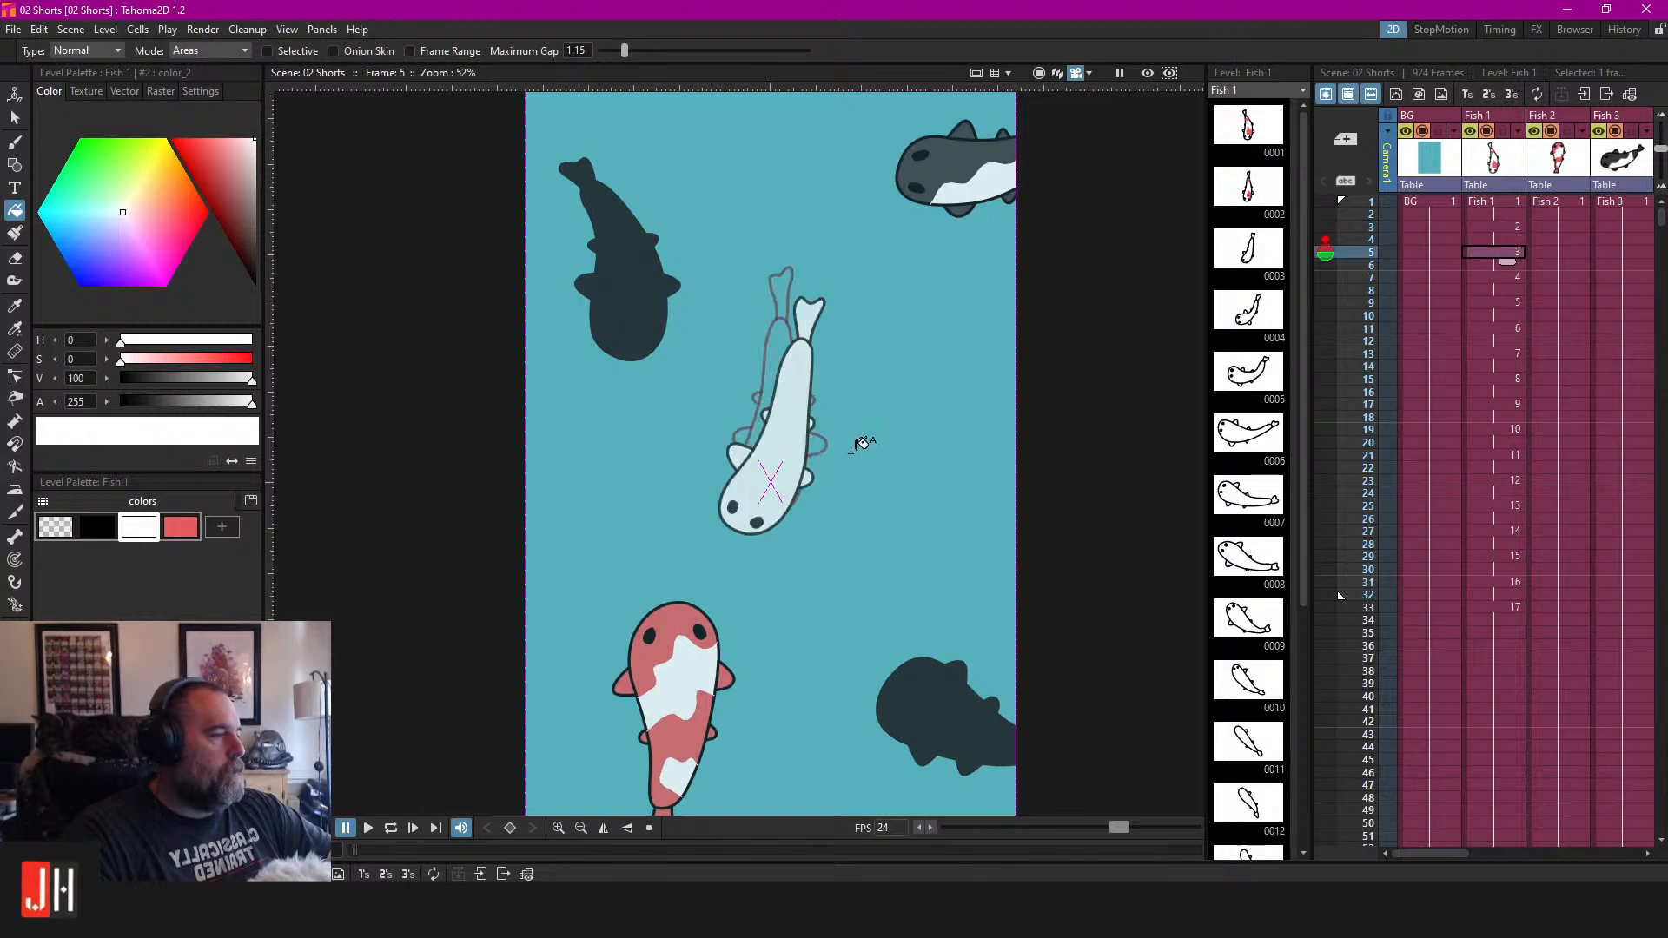
scroll(868, 443, up, 3)
key(s)
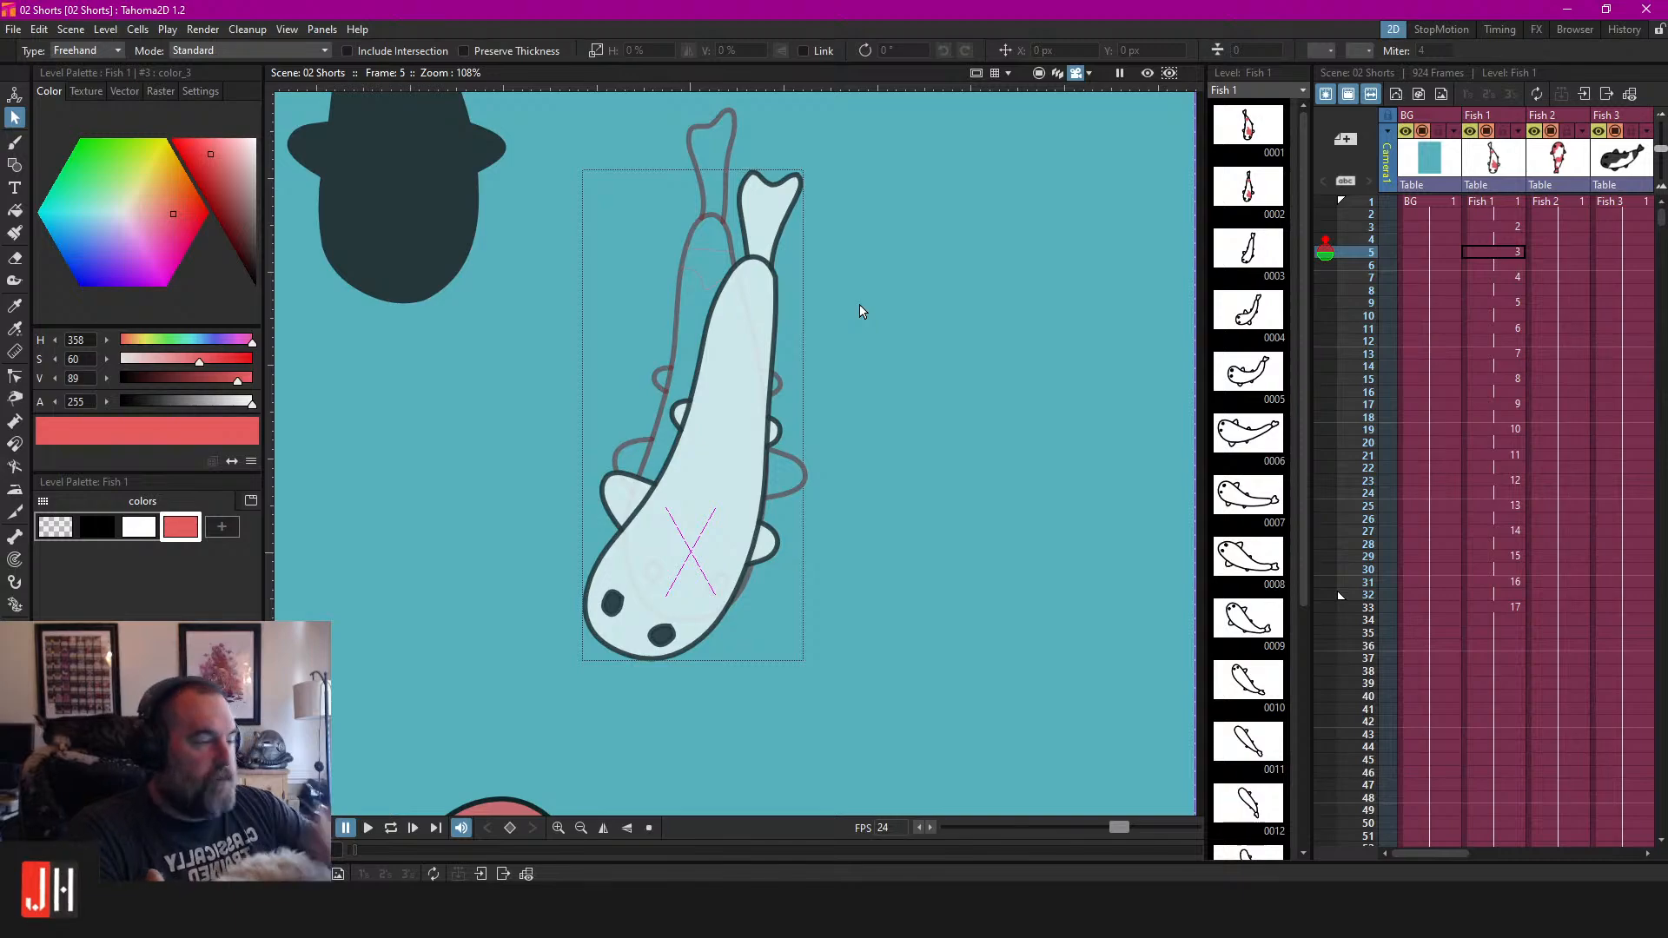
scroll(857, 365, up, 2)
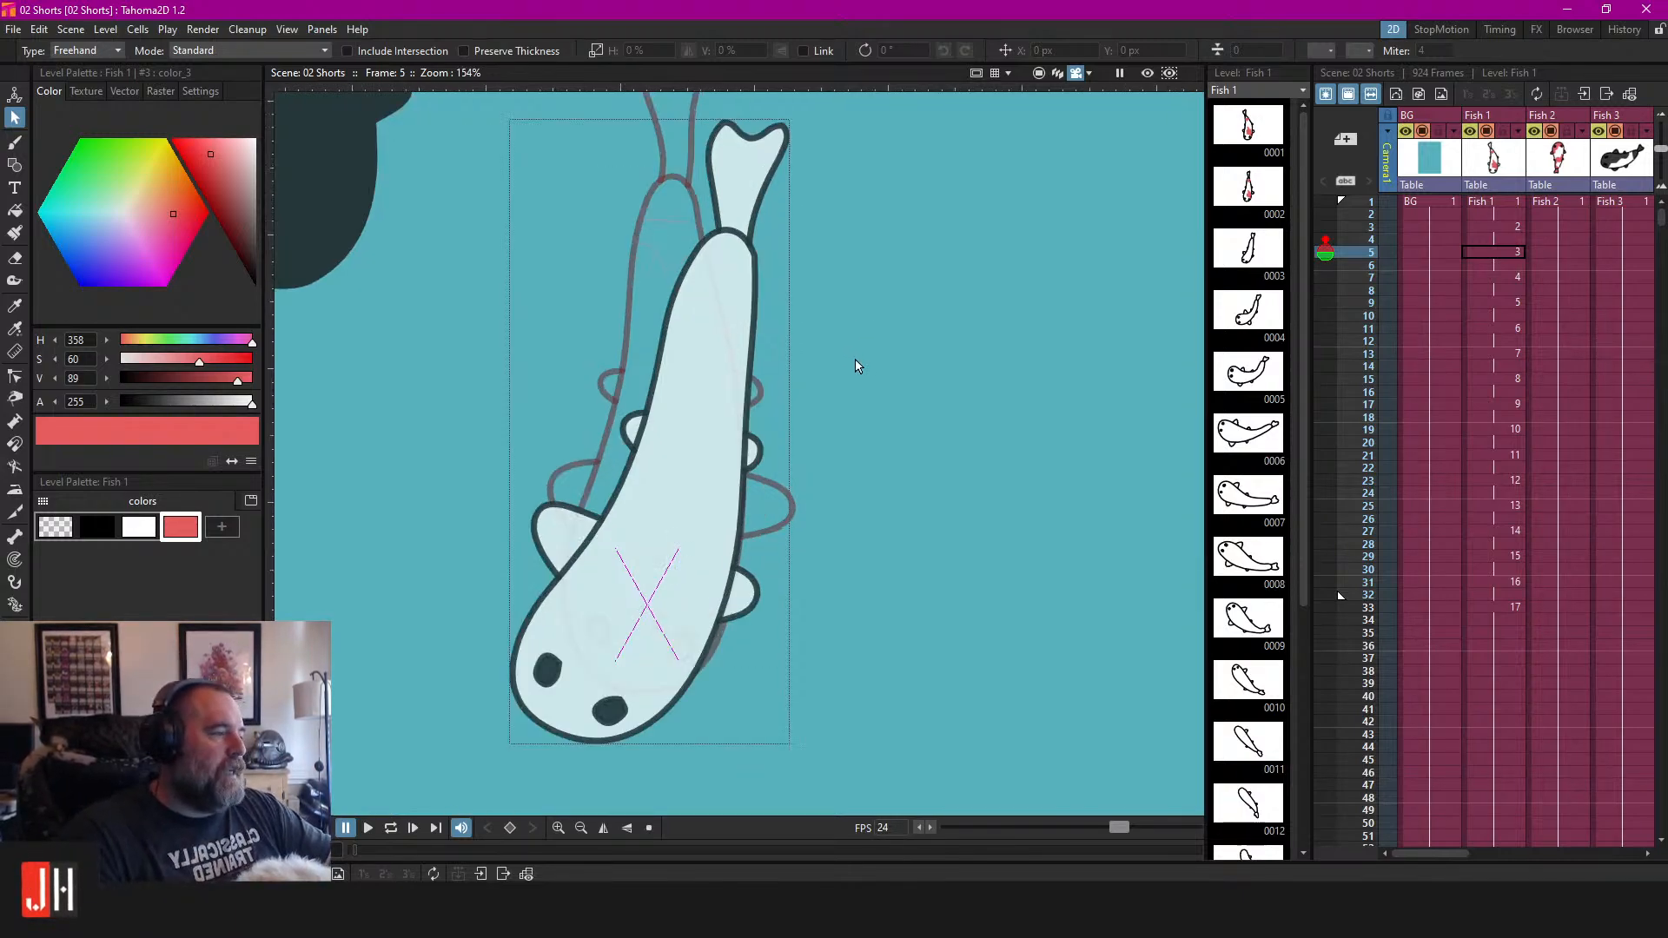
key(b)
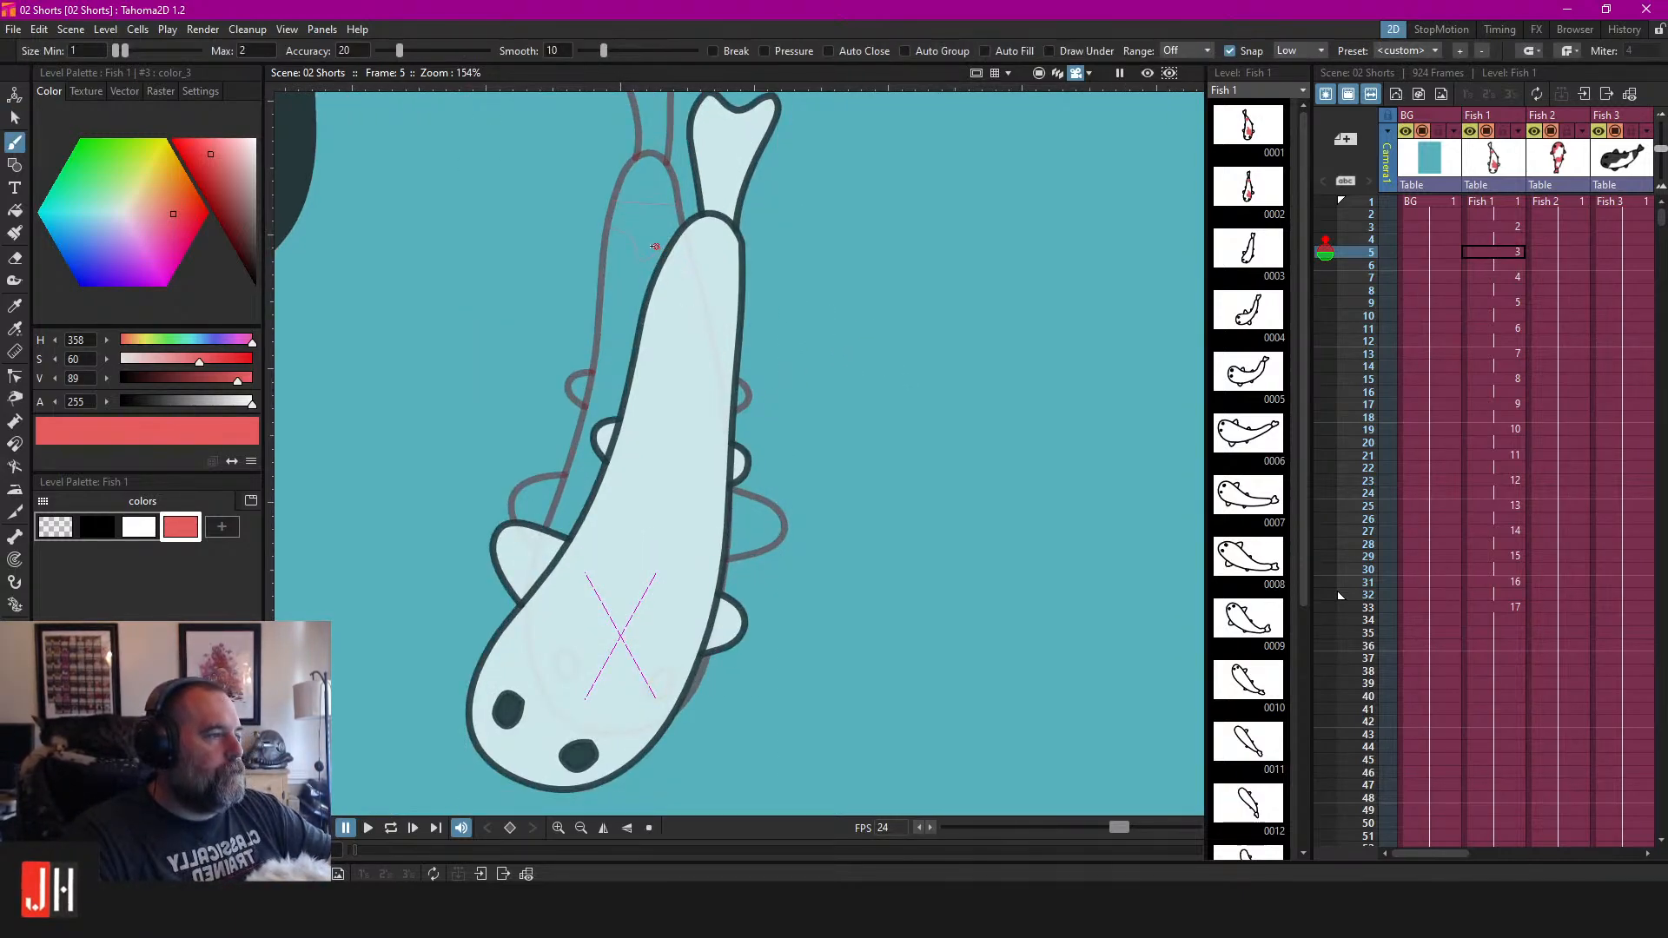
drag(696, 264, 796, 306)
drag(681, 312, 634, 281)
Trim the rear marking's overhanging line segments to the body outline on frame 5 and fill the marking with red.
key(a)
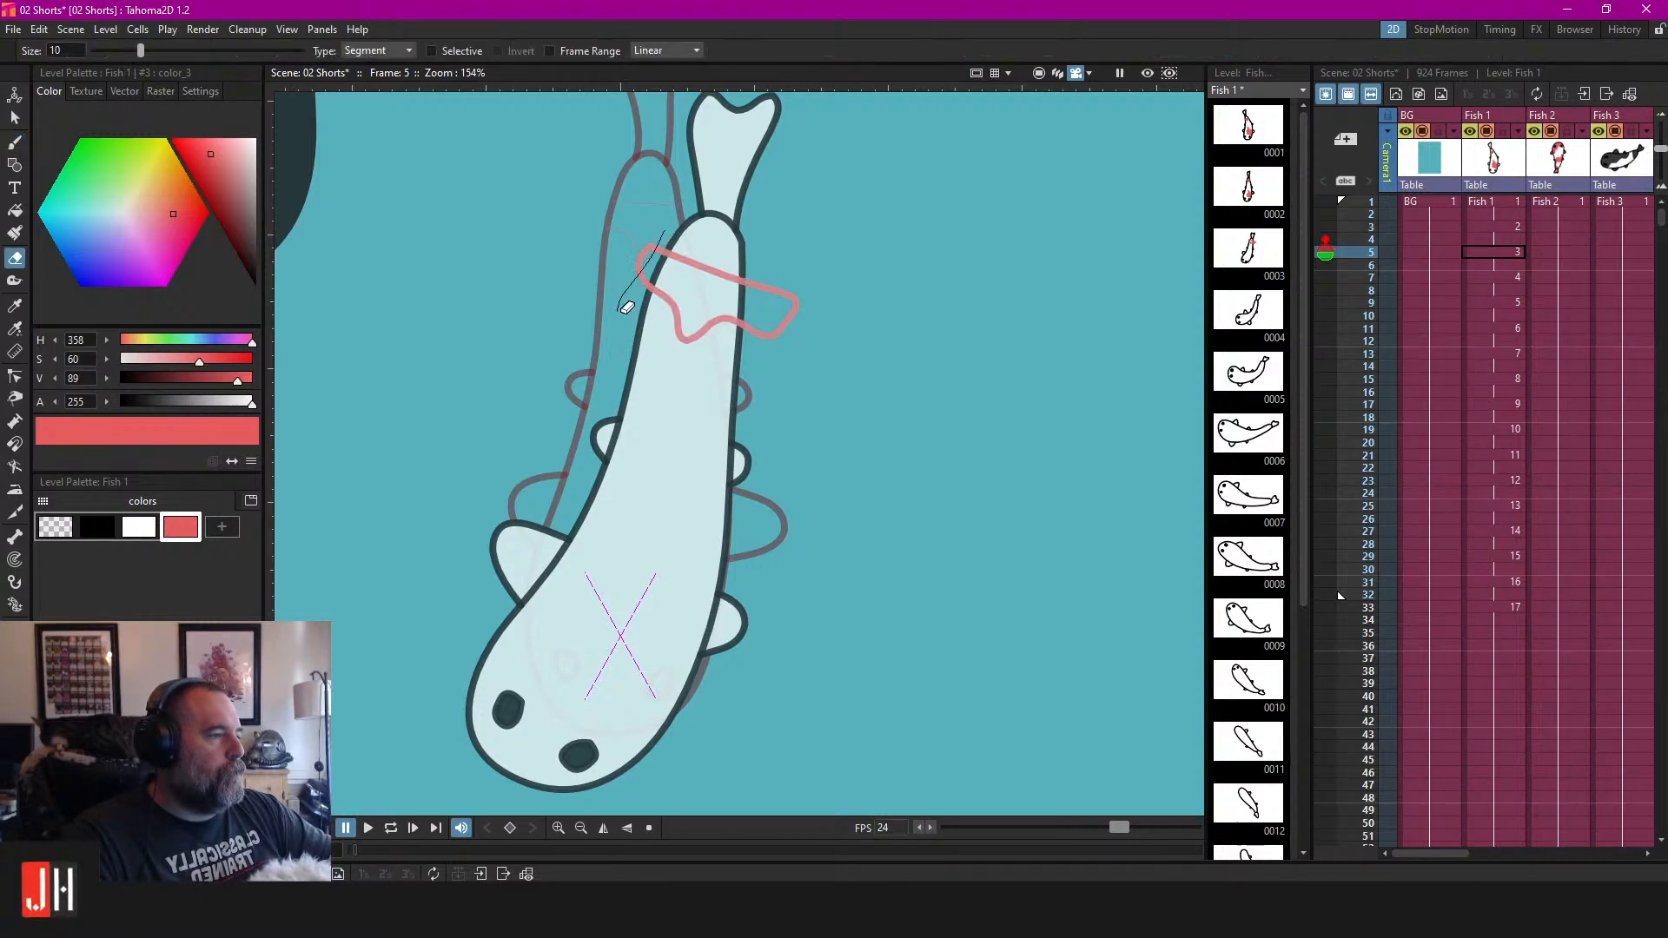
drag(786, 269, 739, 321)
key(f)
click(718, 280)
key(s)
click(675, 278)
click(821, 377)
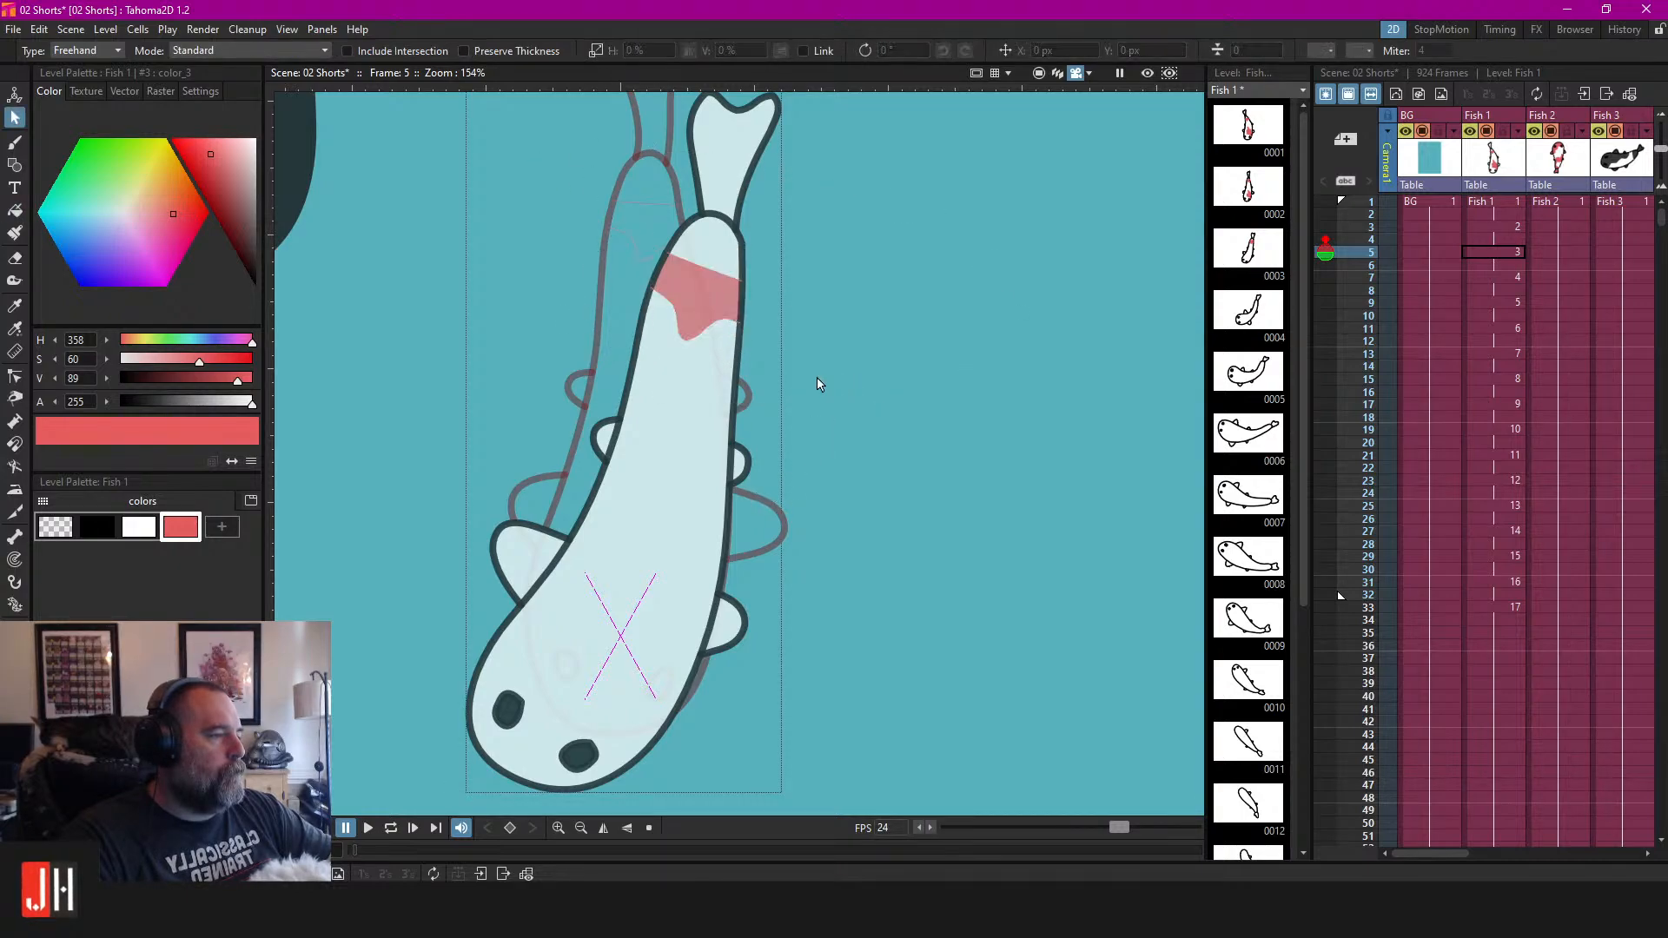
Set the brush's minimum and maximum size to 0 for drawing invisible-width marking outlines.
scroll(814, 321, down, 2)
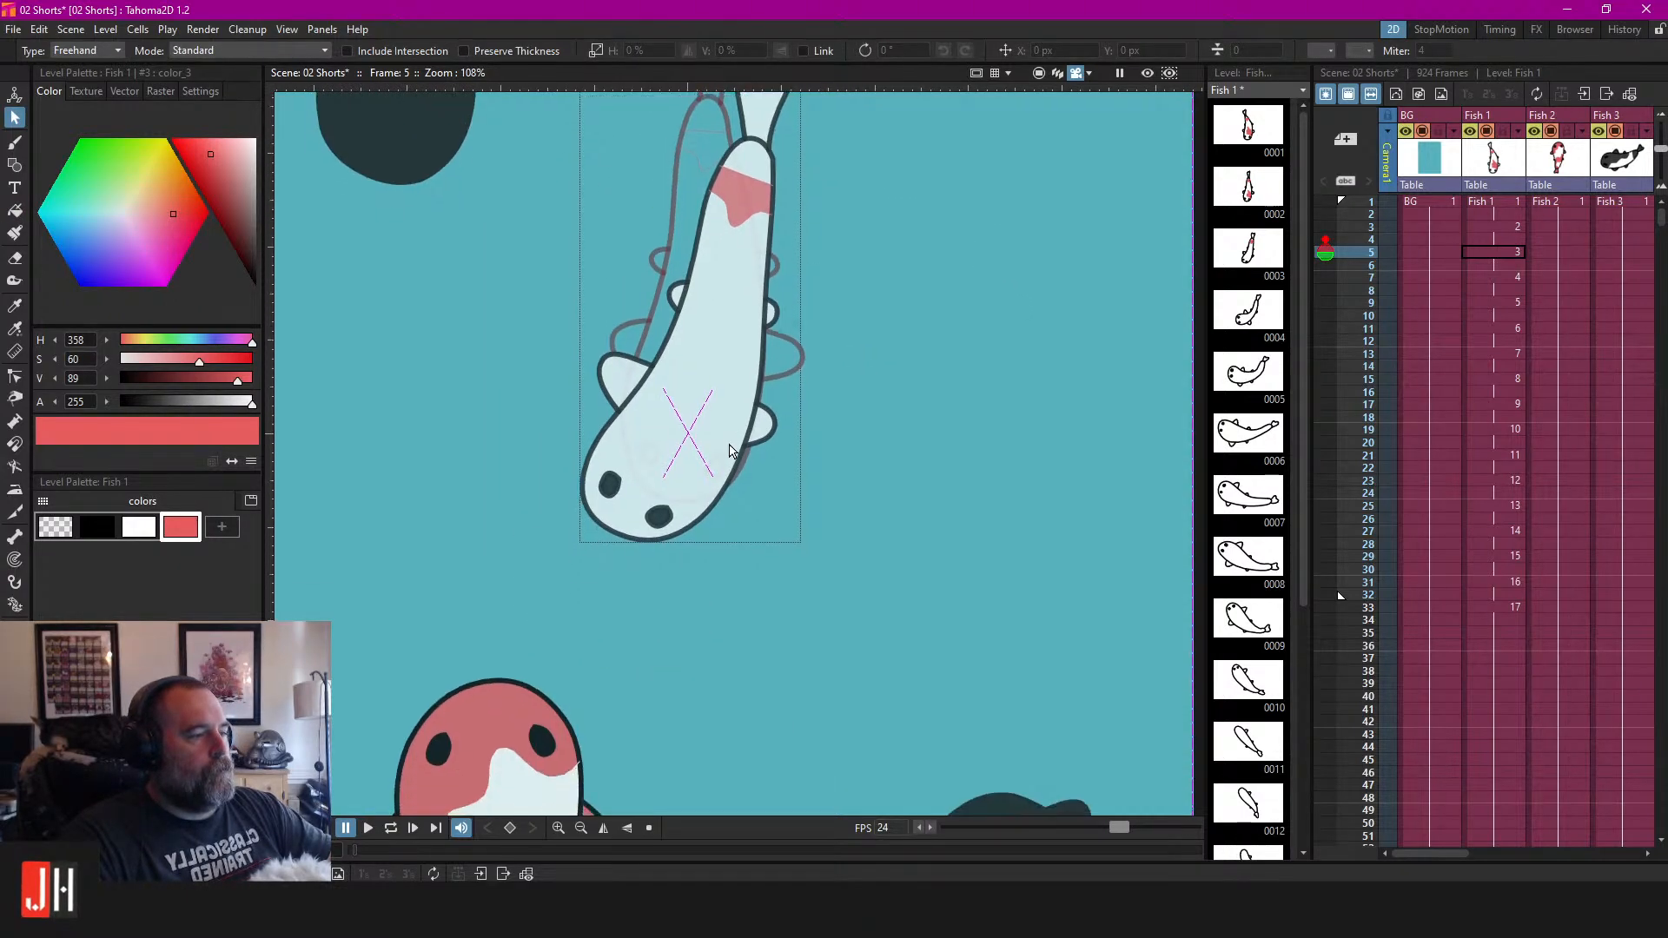
scroll(742, 445, up, 1)
key(b)
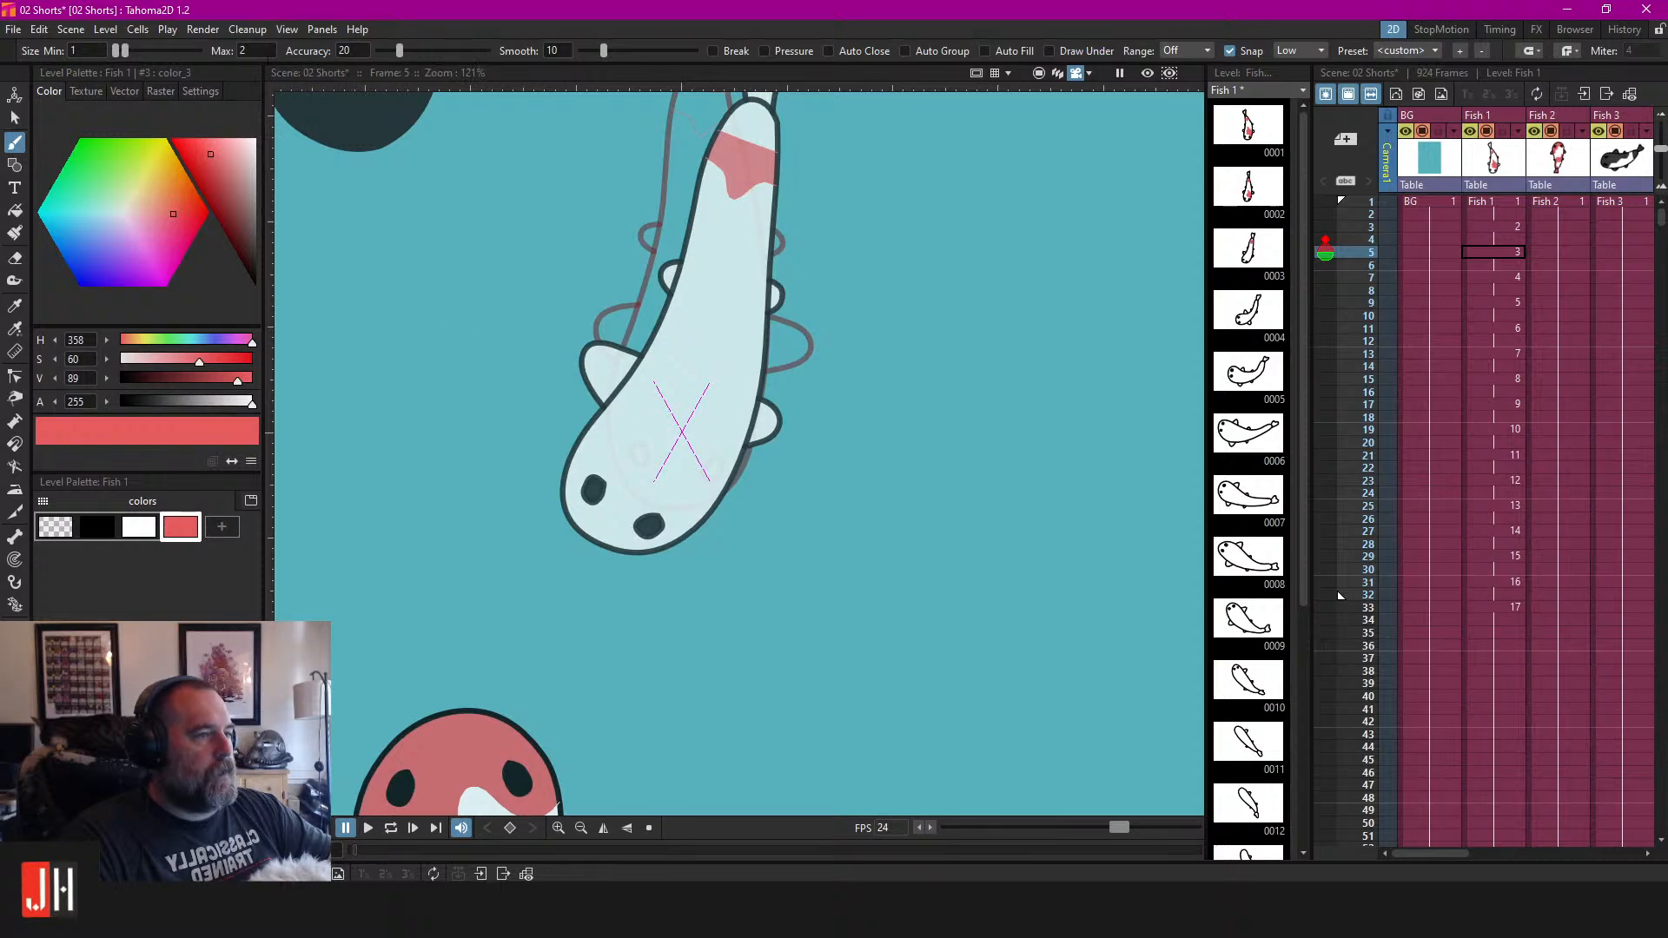
click(244, 51)
text(0)
key(Return)
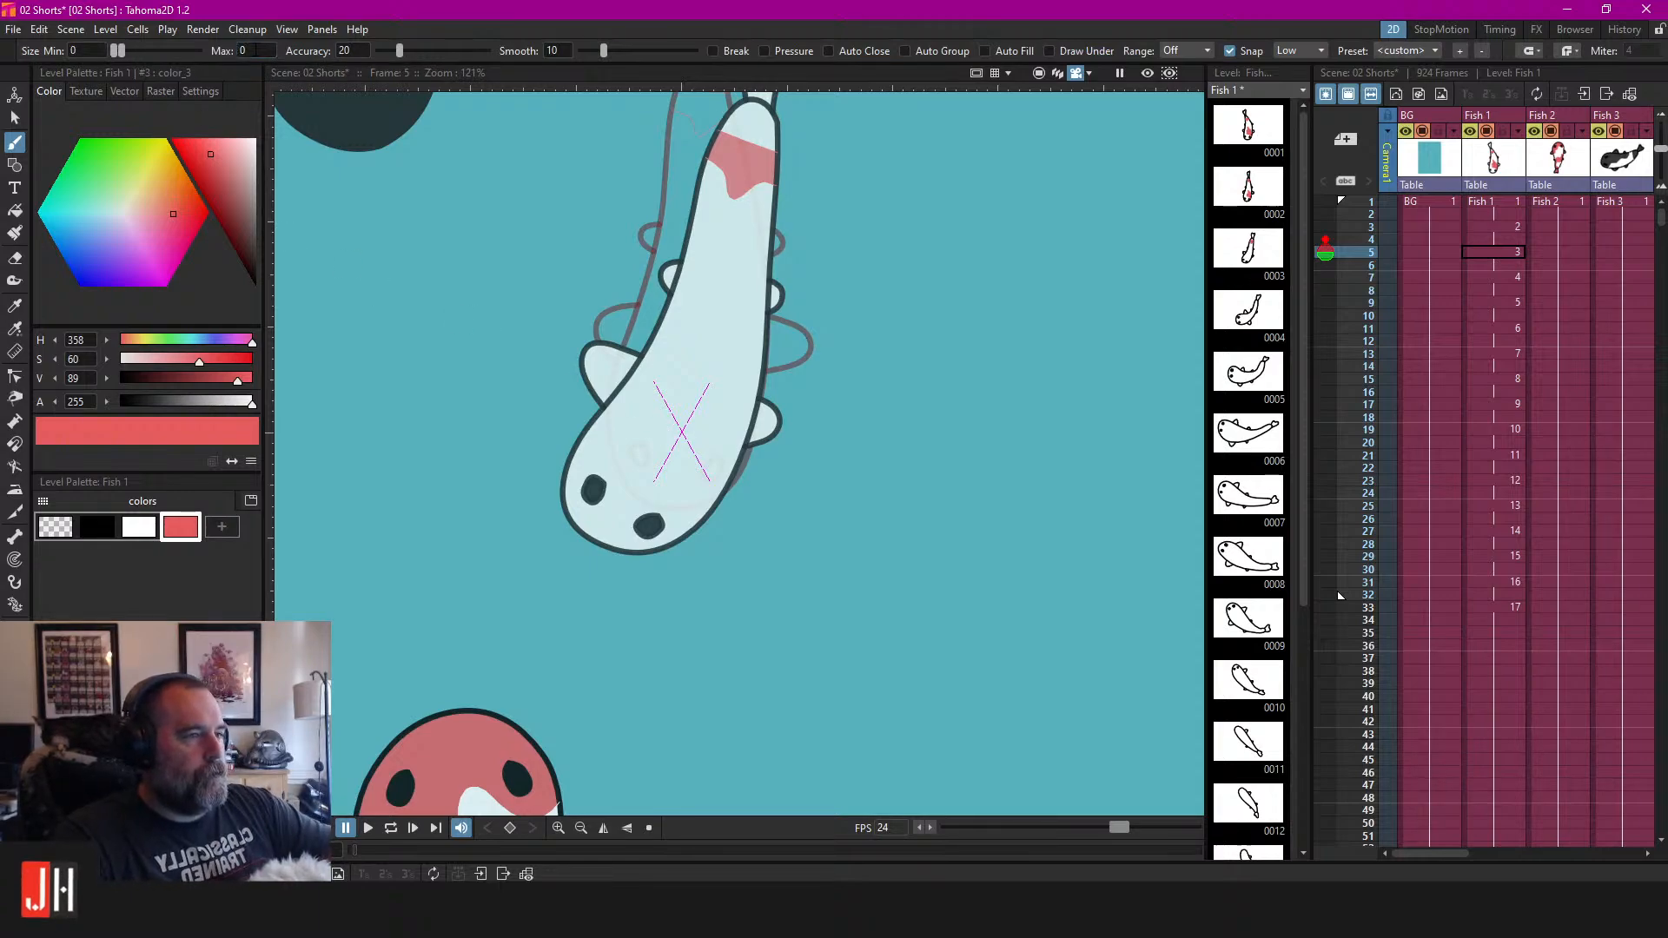
Draw an irregular marking along the body edge behind the eyes on frame 5 and fill it with red.
scroll(560, 433, up, 1)
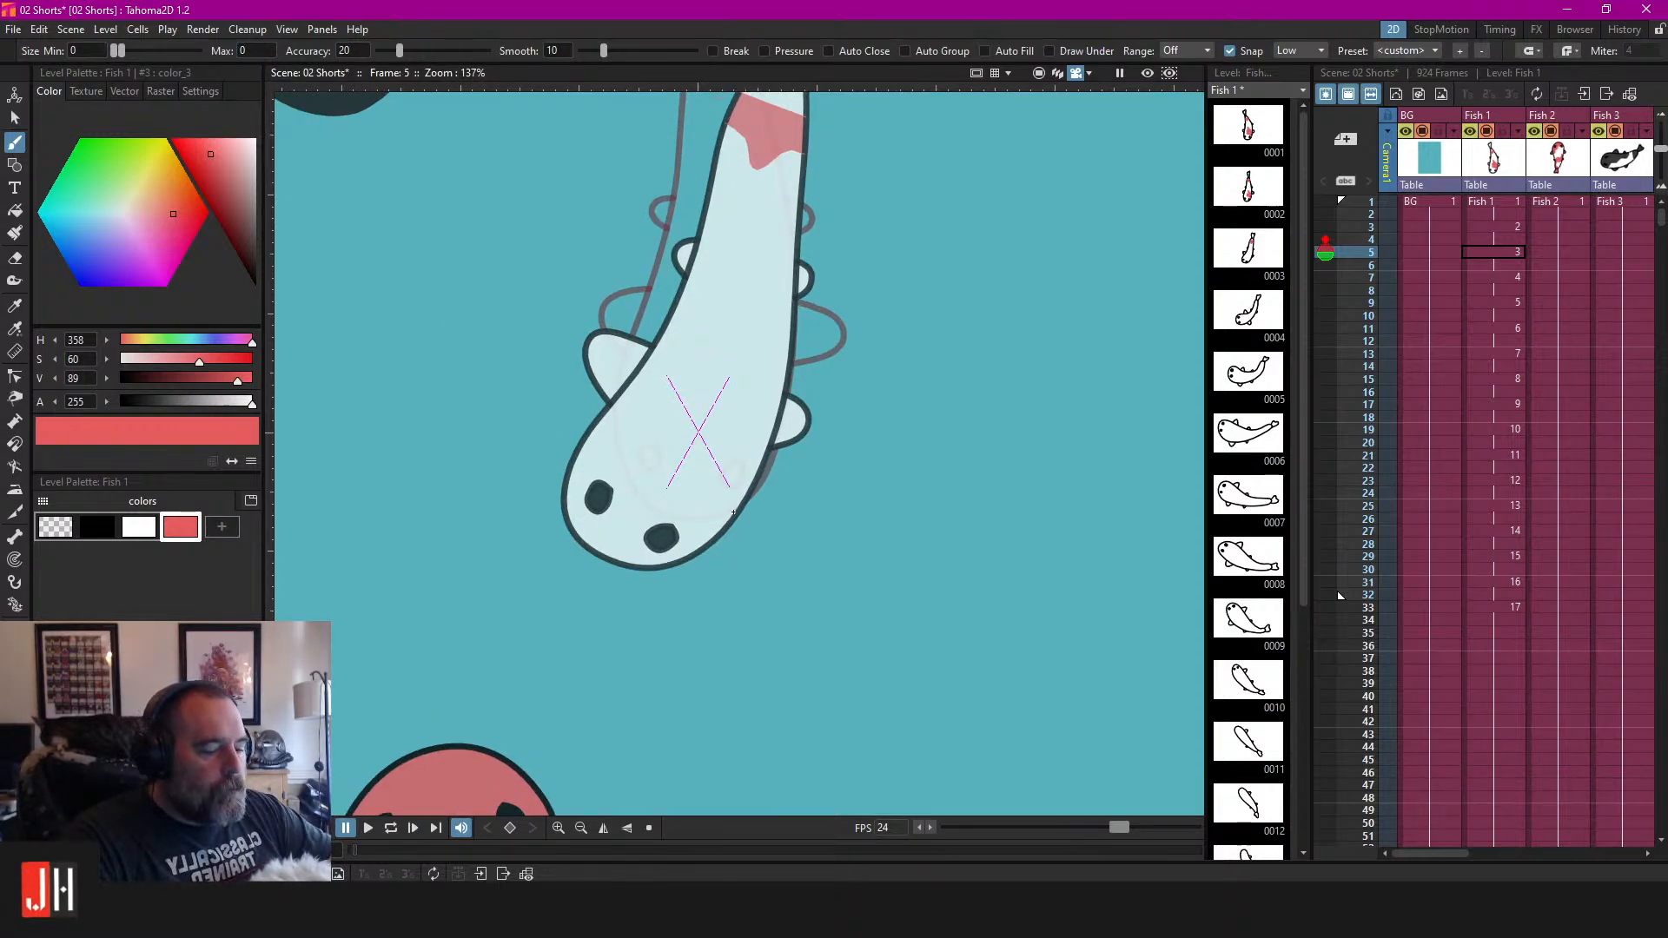
scroll(747, 525, down, 3)
scroll(689, 608, up, 4)
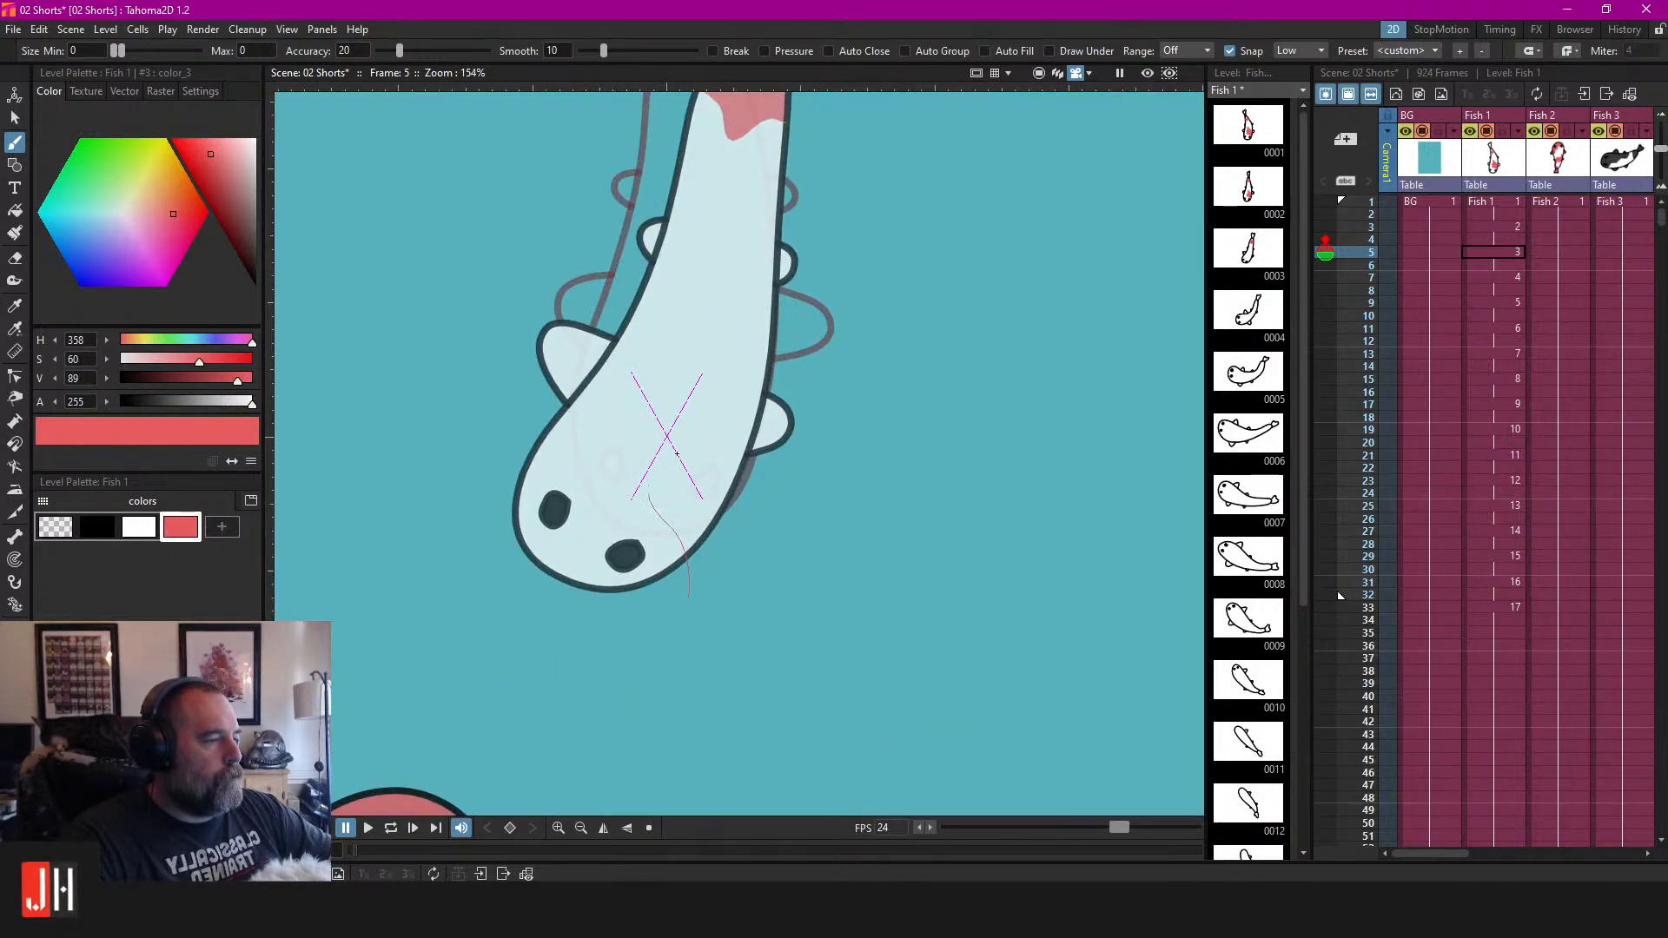
drag(780, 492, 786, 553)
key(f)
click(700, 467)
scroll(707, 443, down, 6)
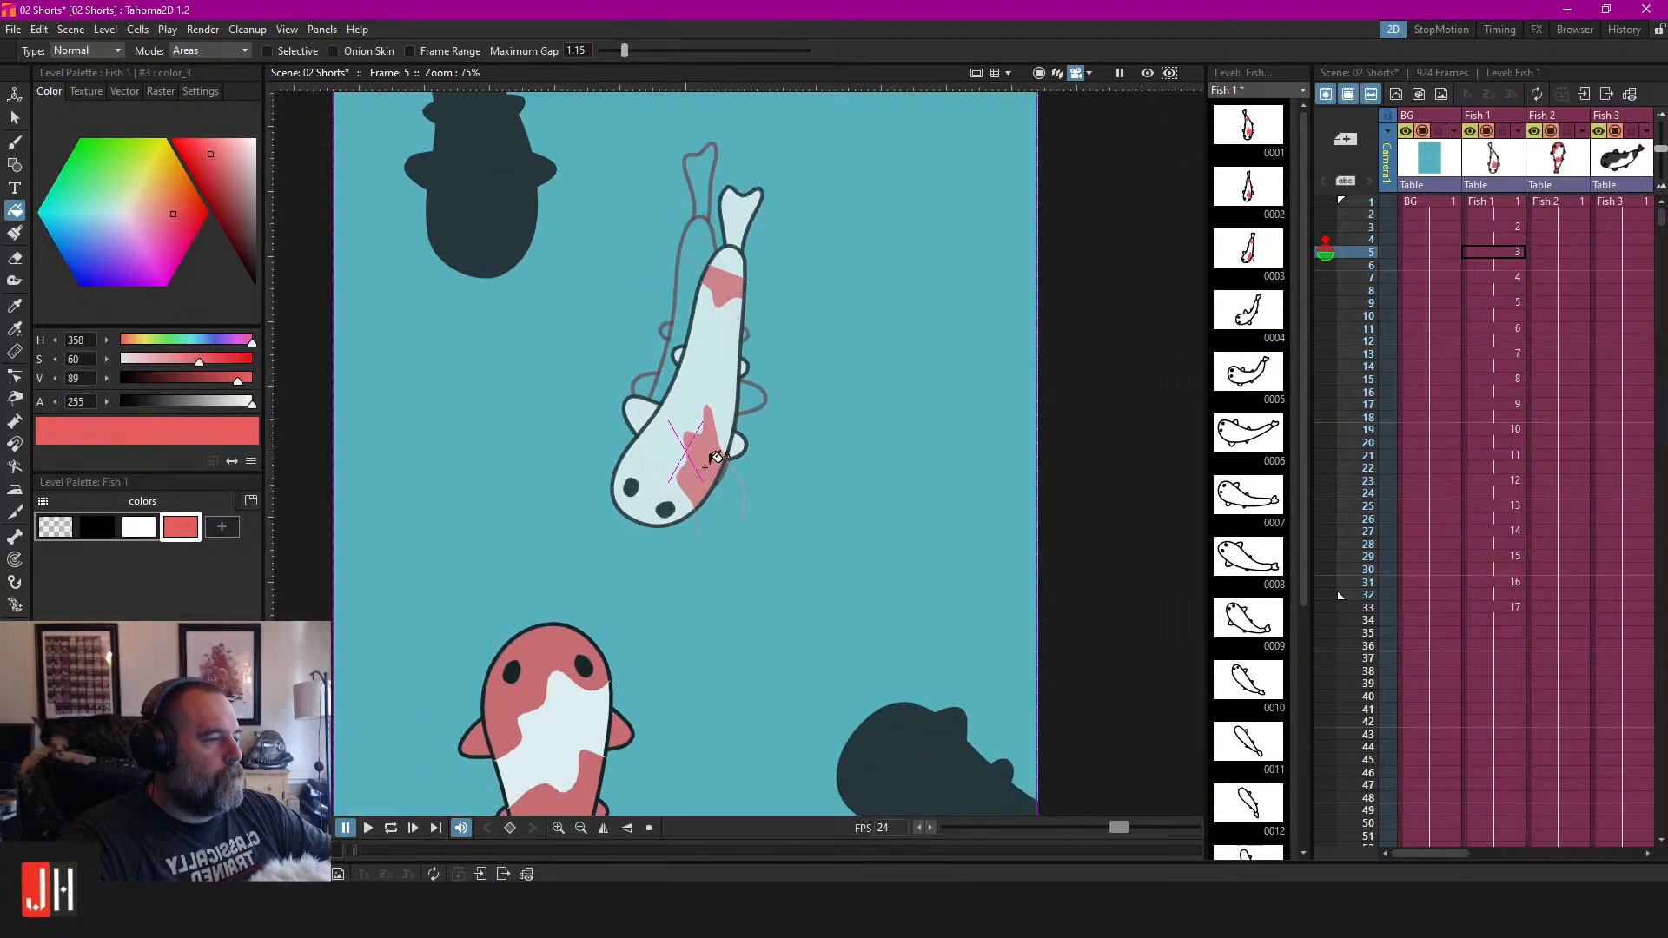
Draw a jagged marking across the rear body near the tail on frame 7 and fill it with red.
scroll(730, 452, up, 2)
key(period)
key(period)
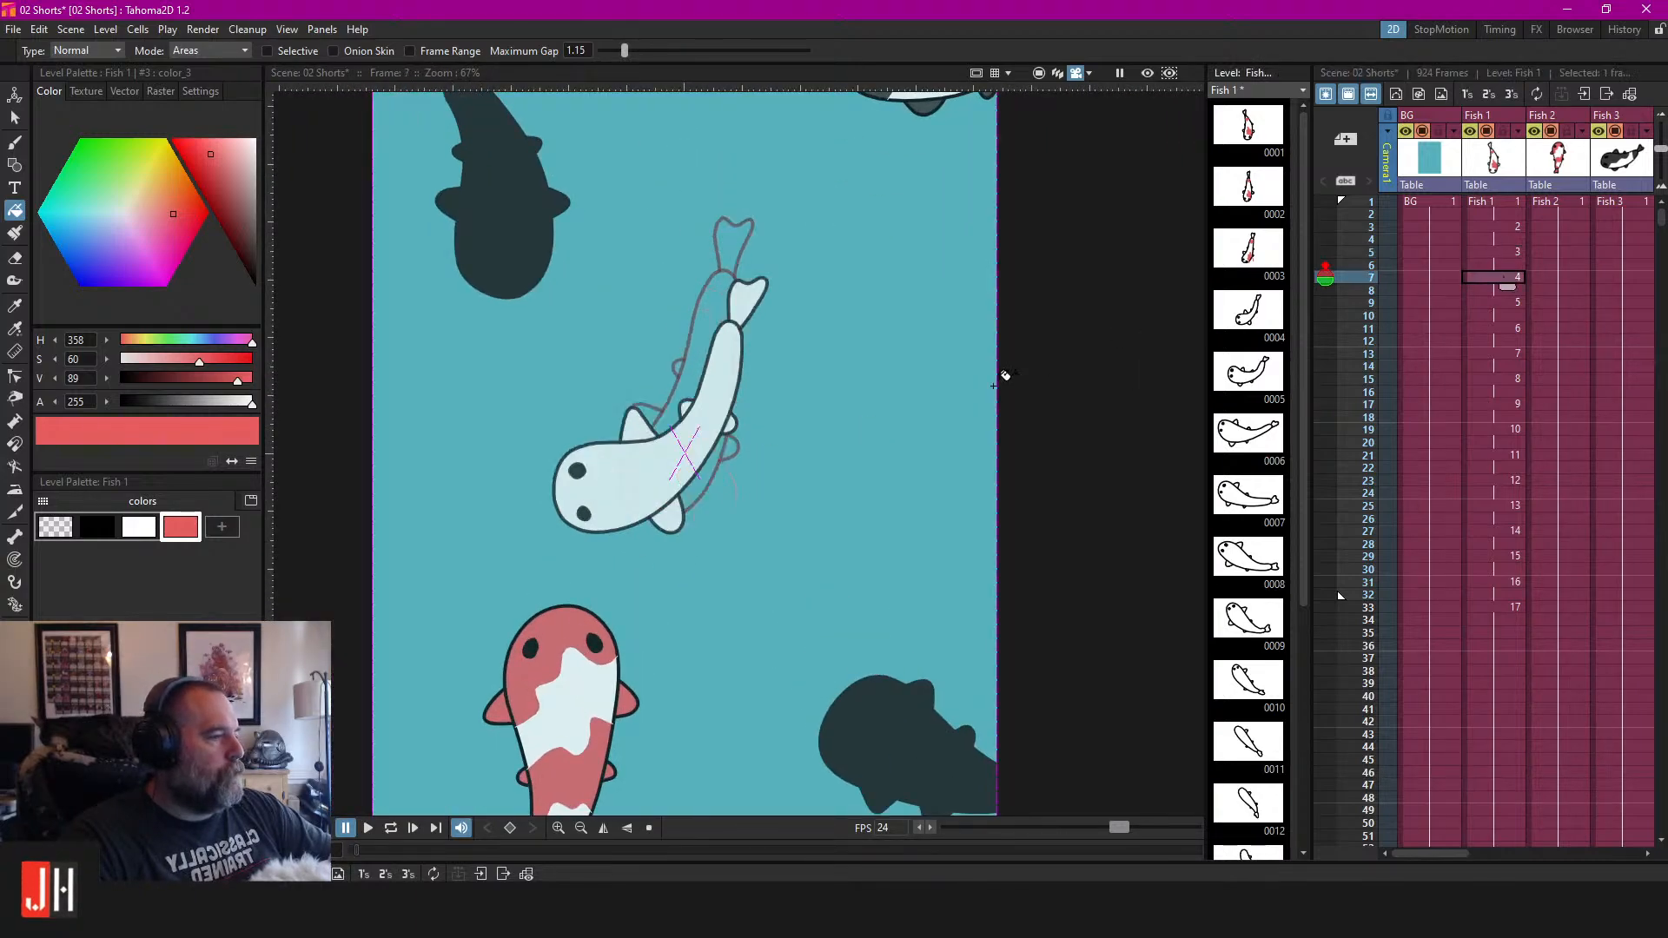
scroll(749, 391, up, 3)
key(b)
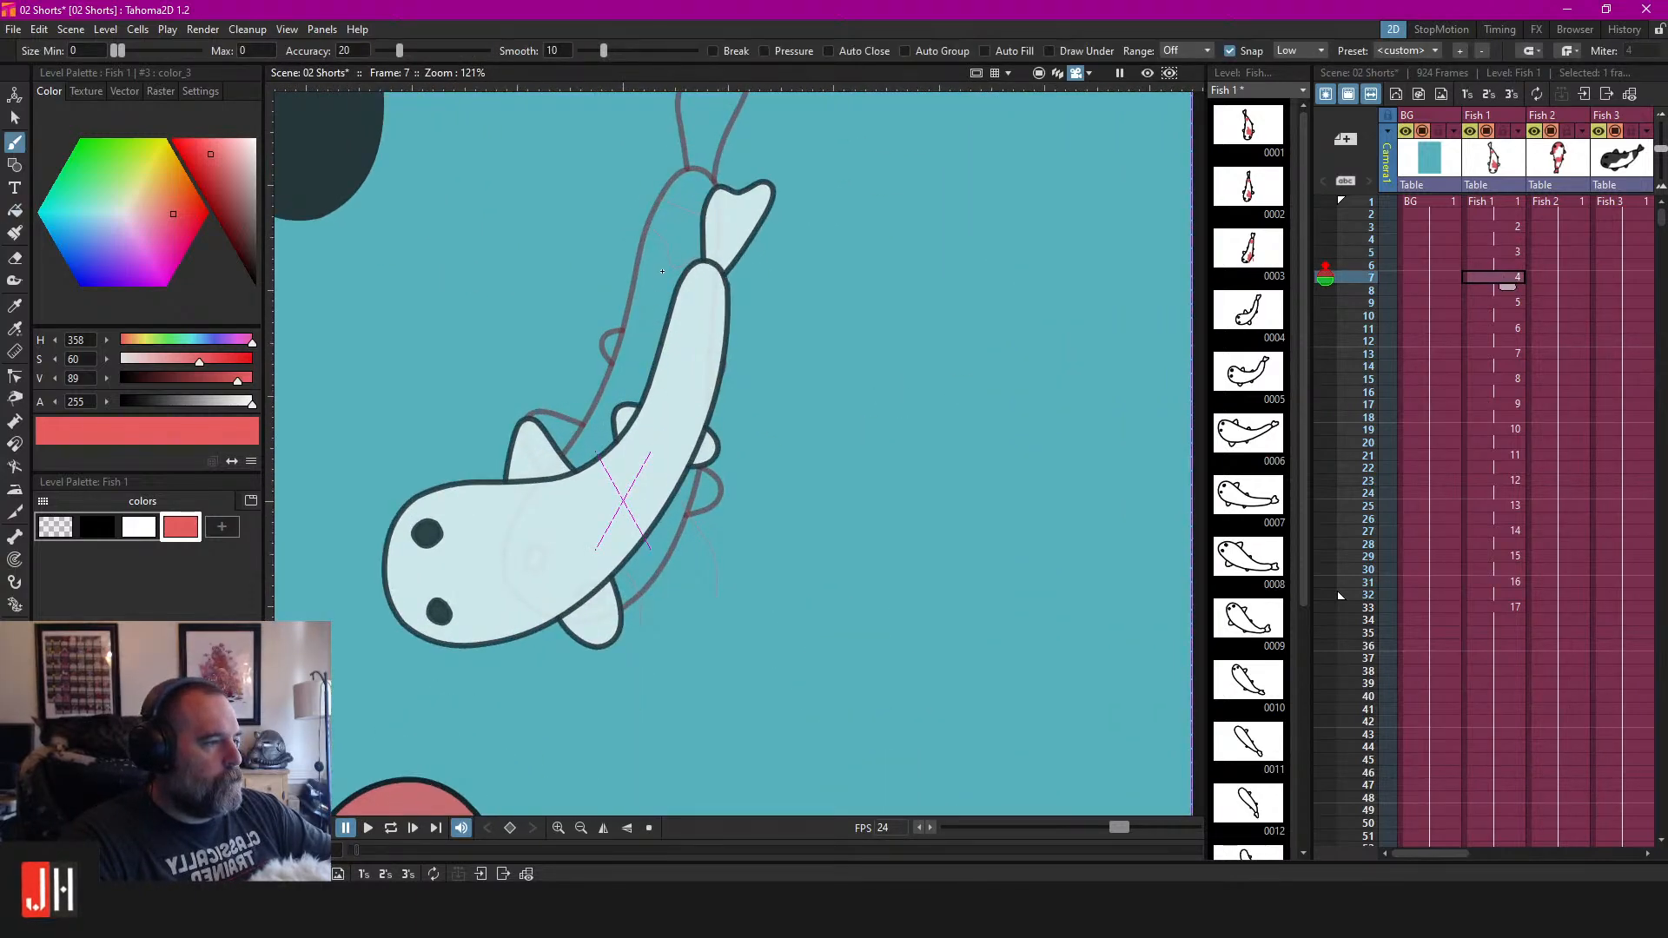
drag(726, 350, 723, 369)
key(ctrl+z)
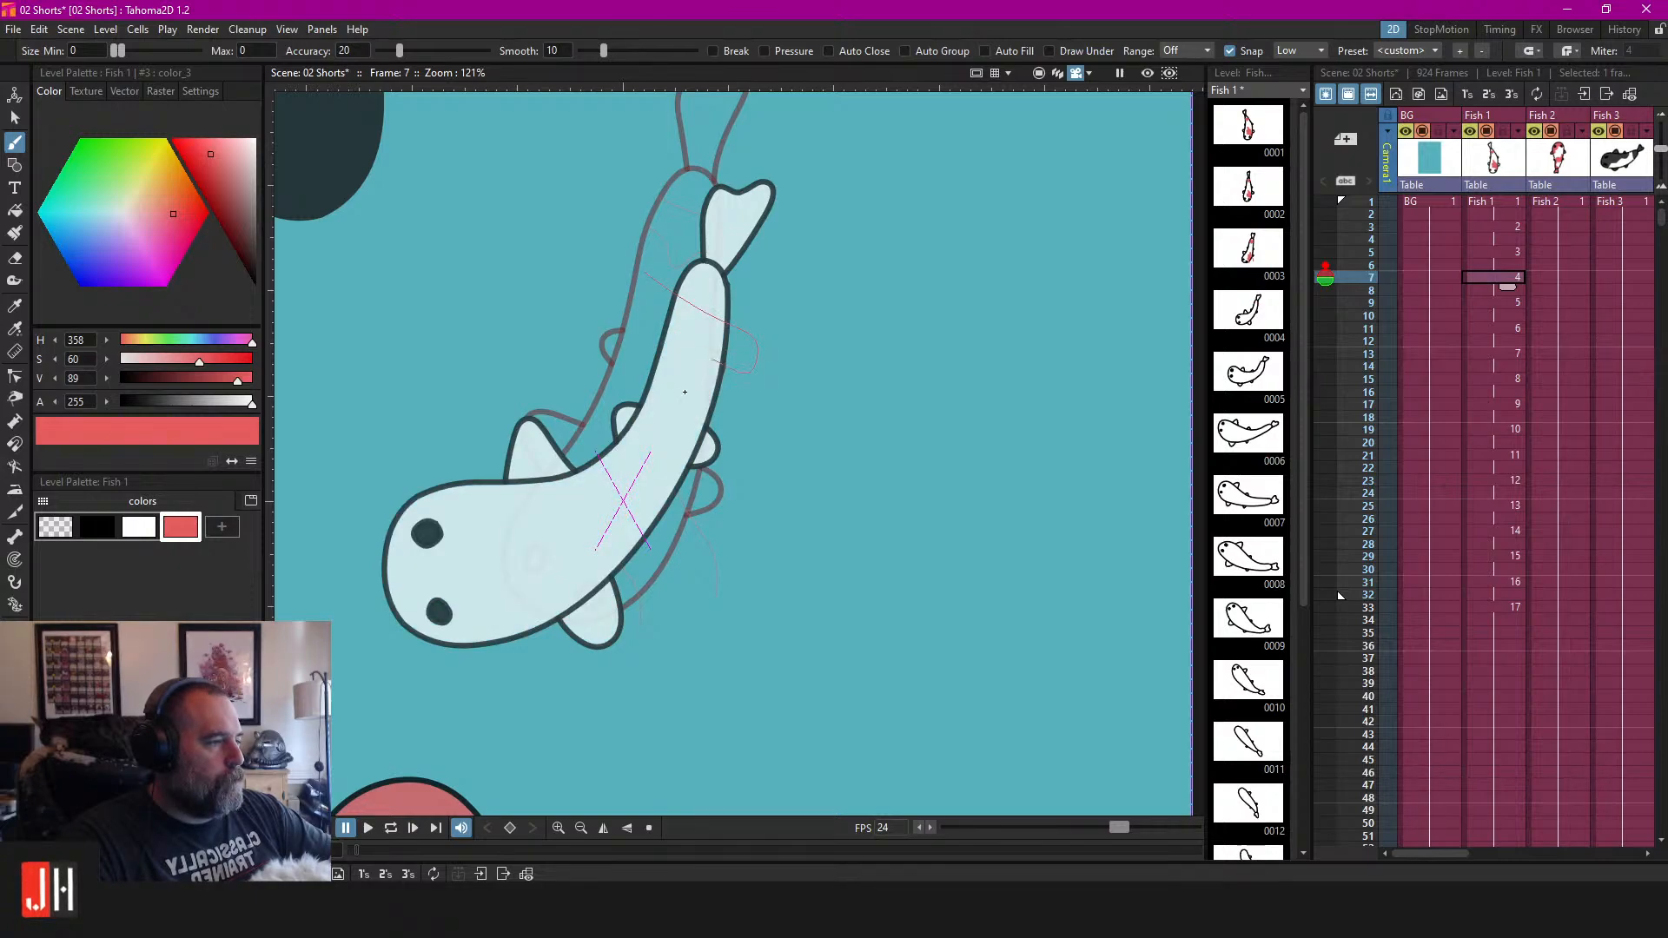
key(f)
click(702, 326)
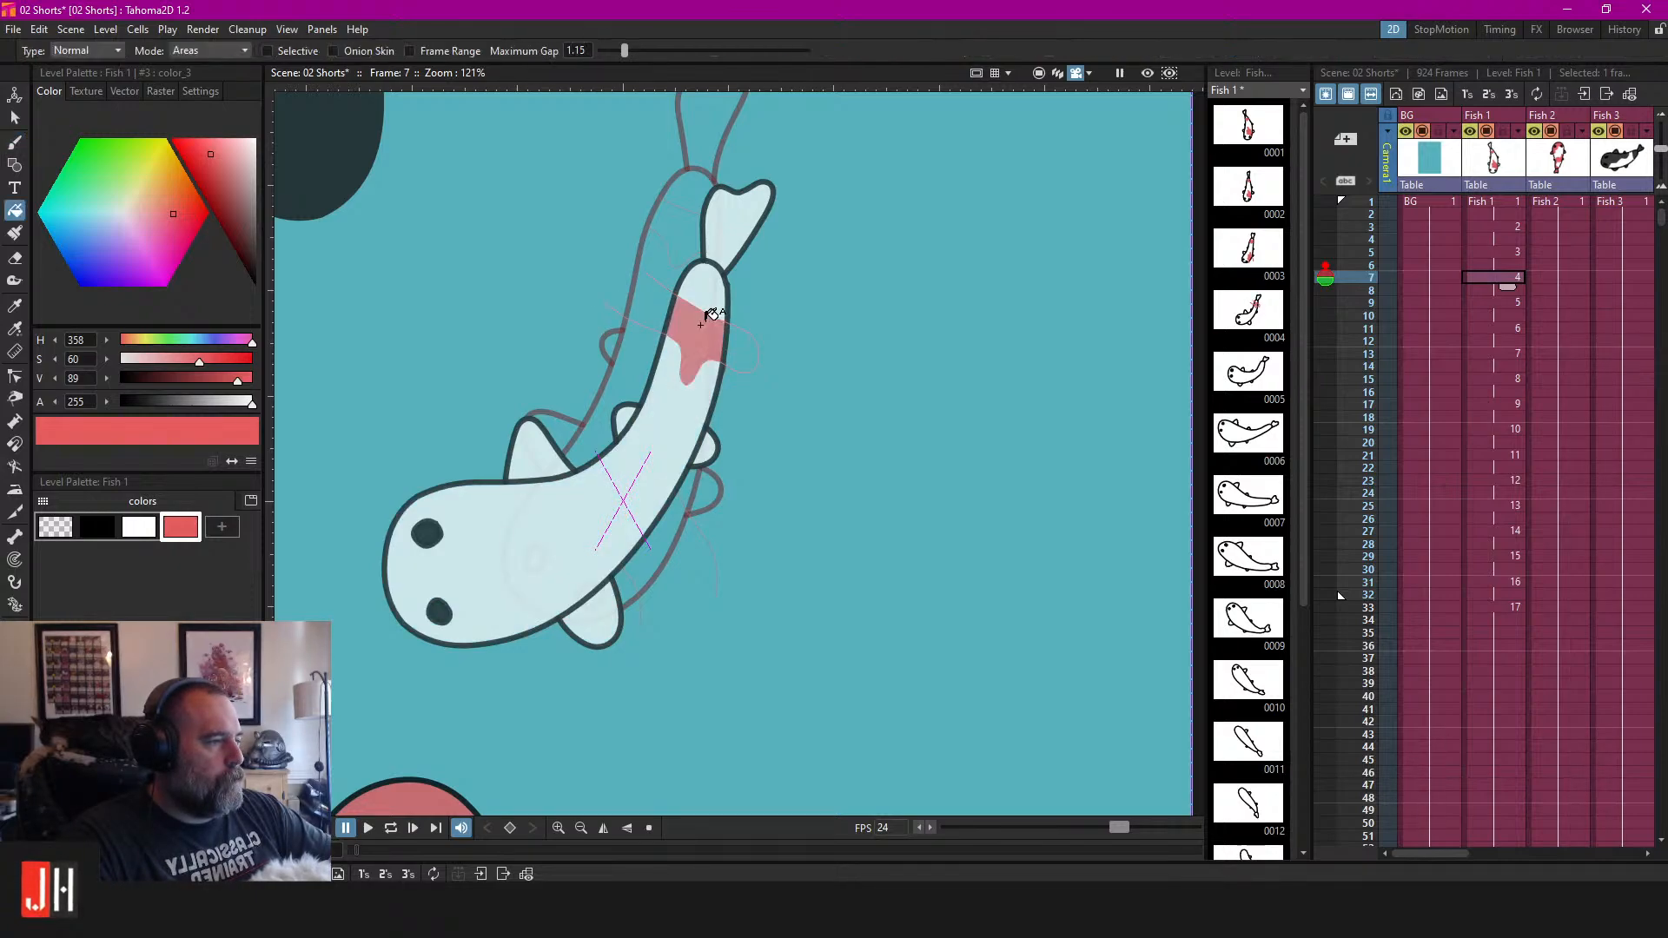
Draw an irregular marking on the lower body edge behind the eyes on frame 7 and fill it with red.
scroll(744, 387, down, 3)
scroll(707, 447, up, 2)
scroll(739, 427, up, 2)
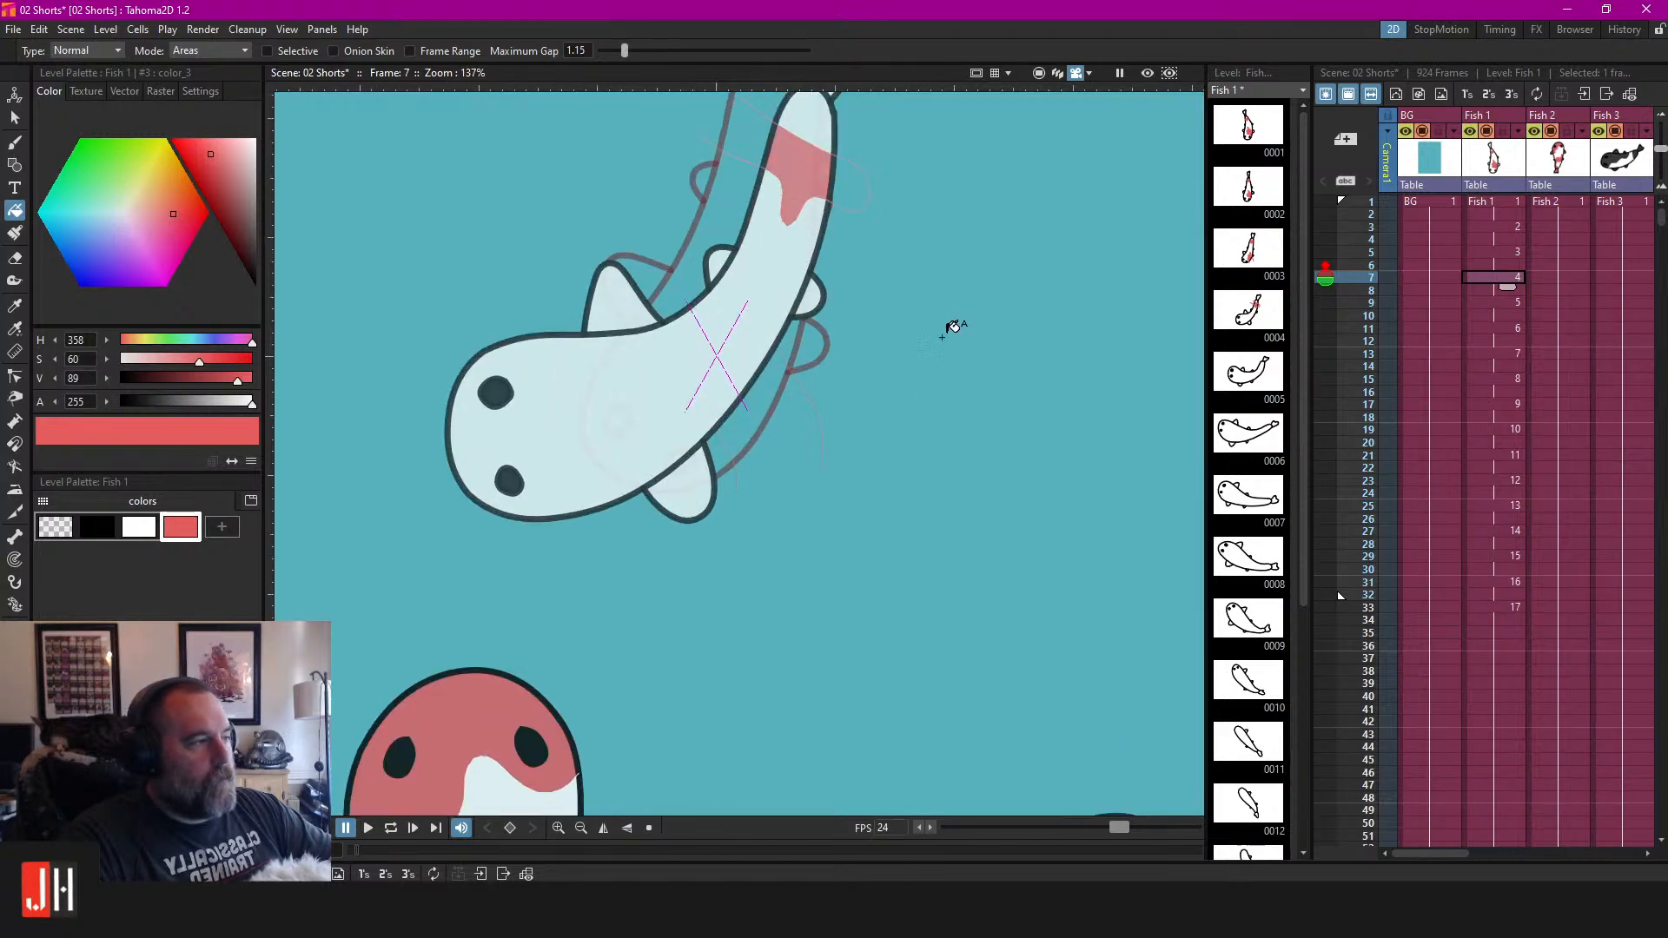
click(1145, 75)
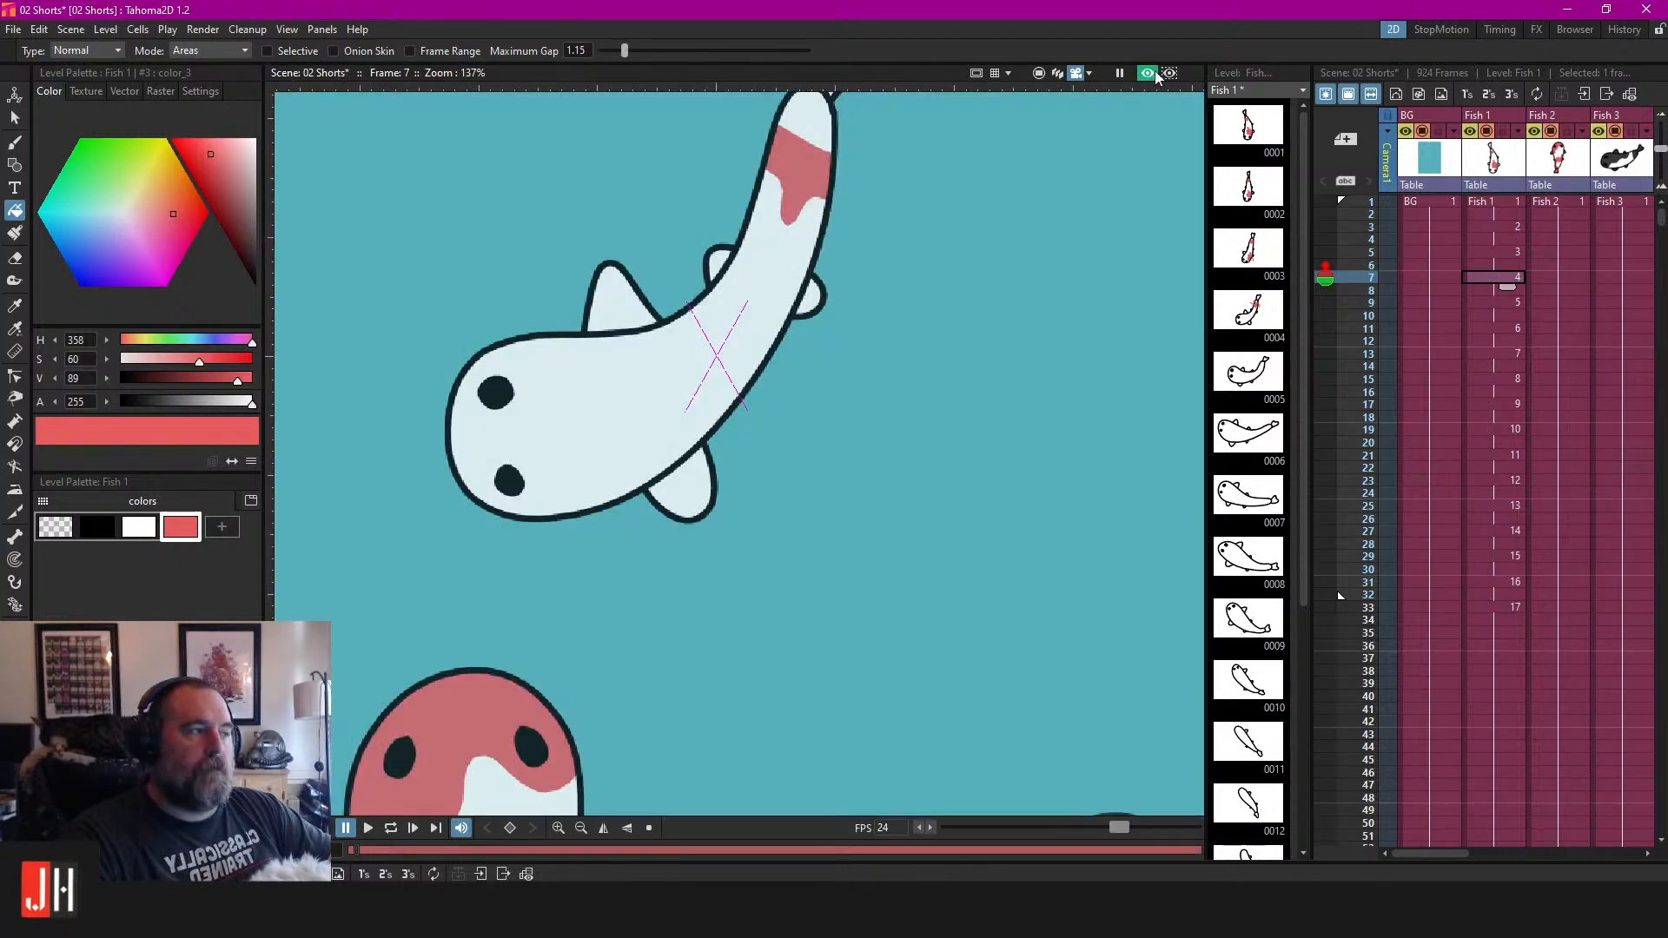
click(1147, 74)
key(b)
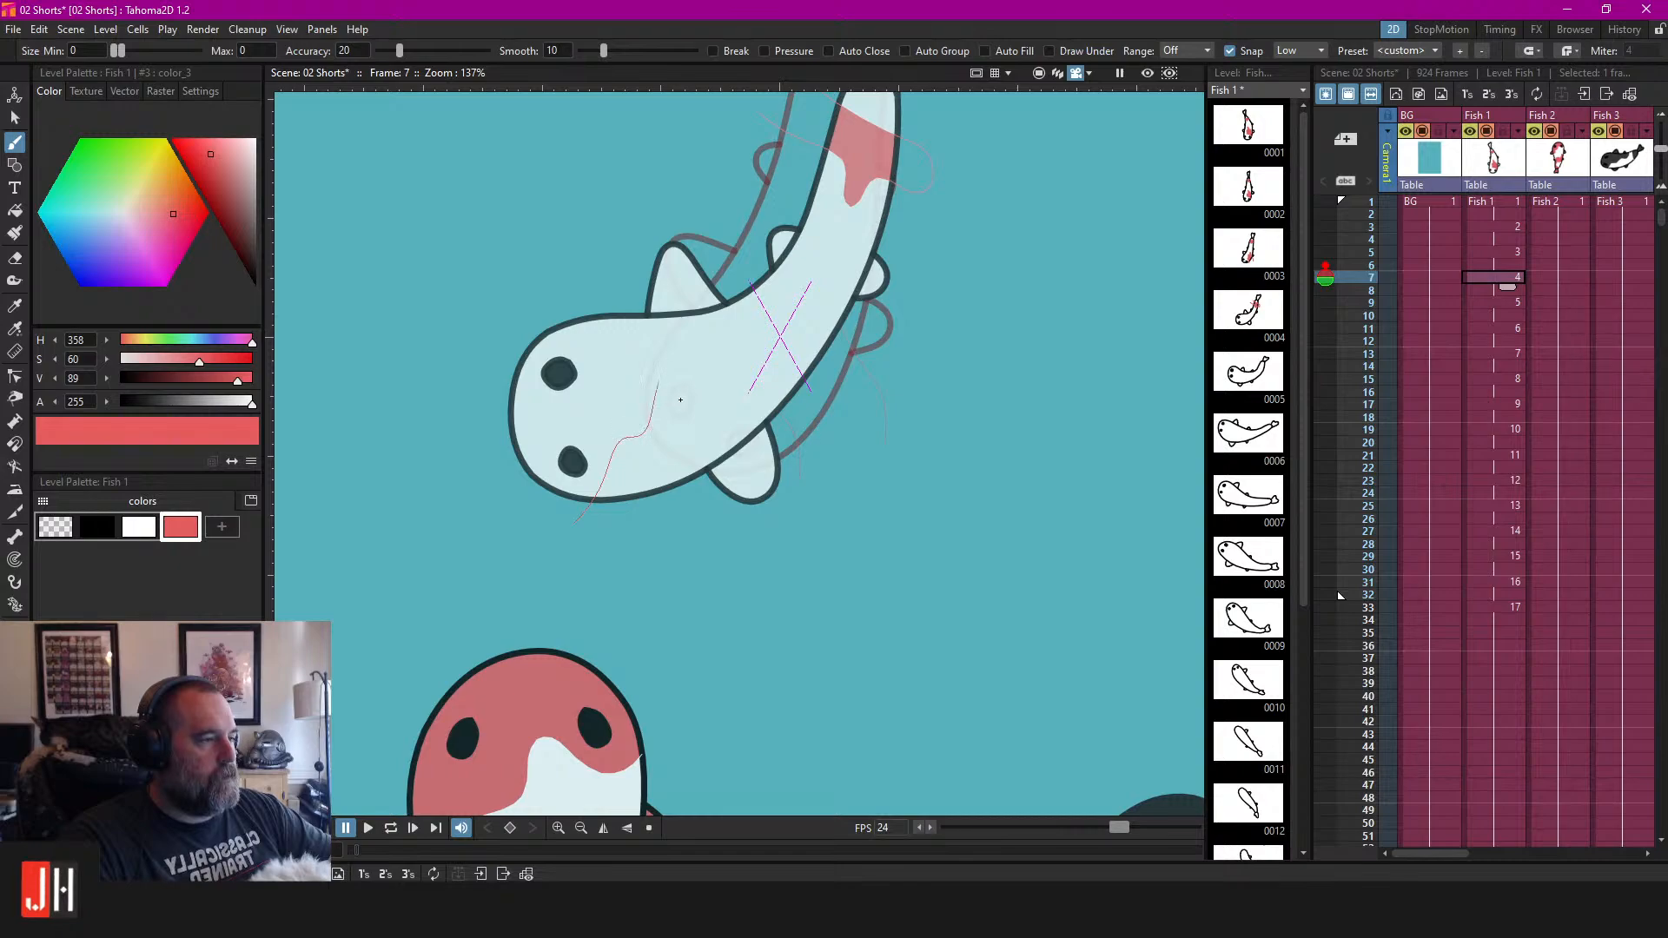
key(f)
click(687, 425)
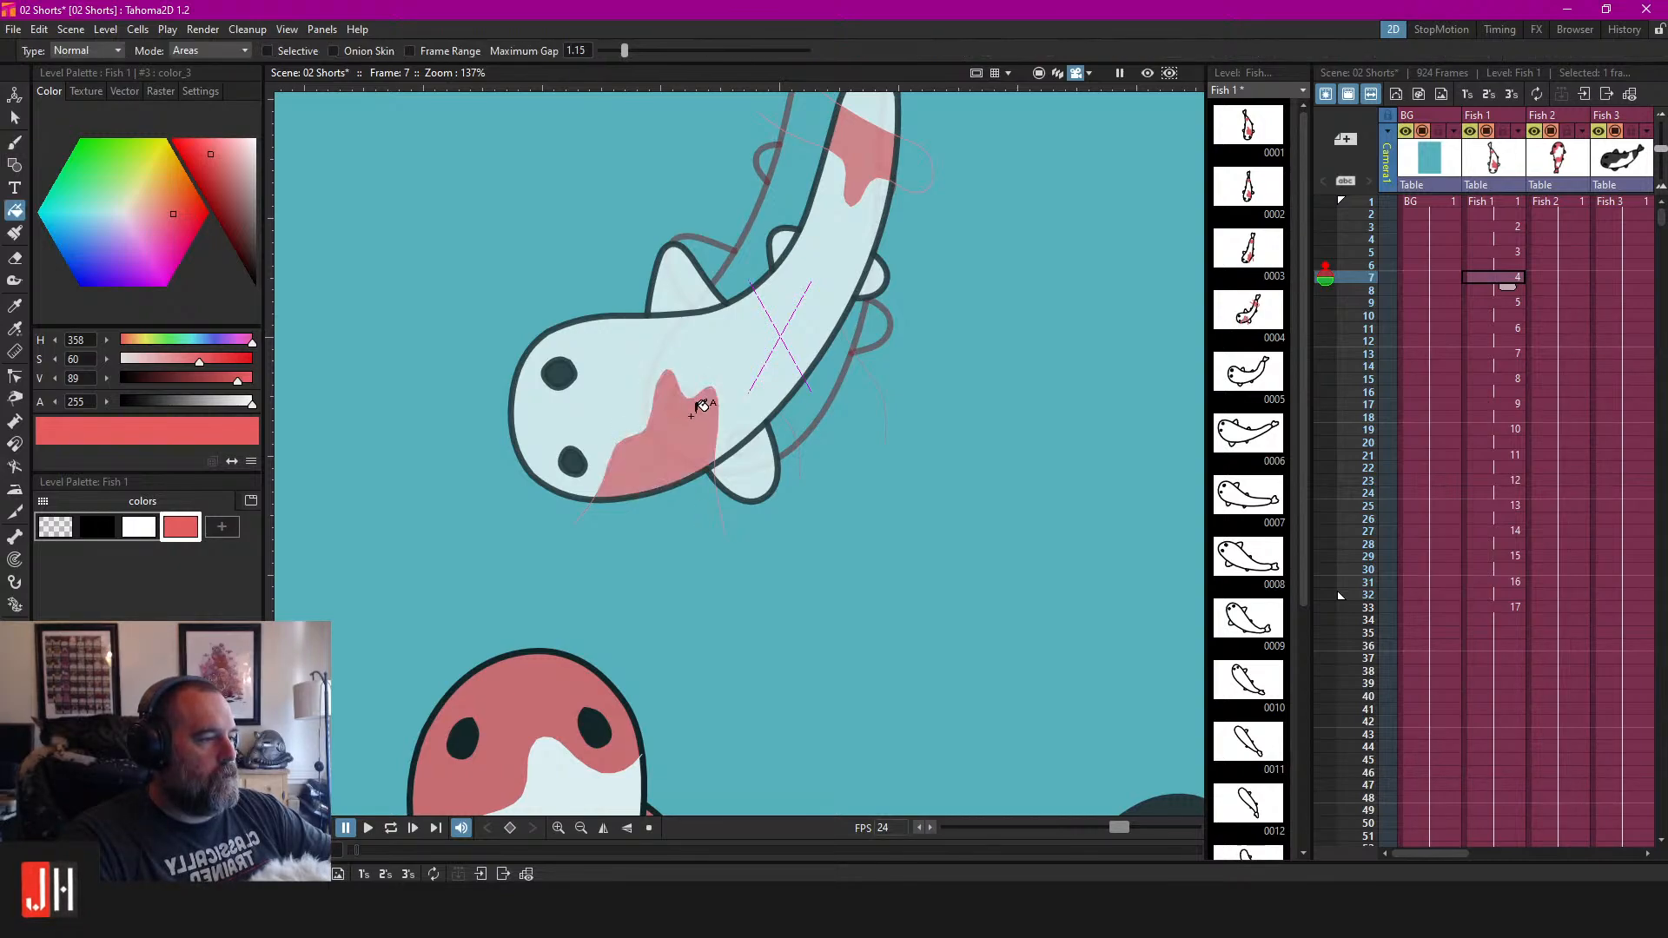
Draw a jagged marking across the rear body near the tail on frame 9 and fill it with red.
scroll(699, 413, down, 5)
click(1491, 303)
scroll(700, 377, up, 5)
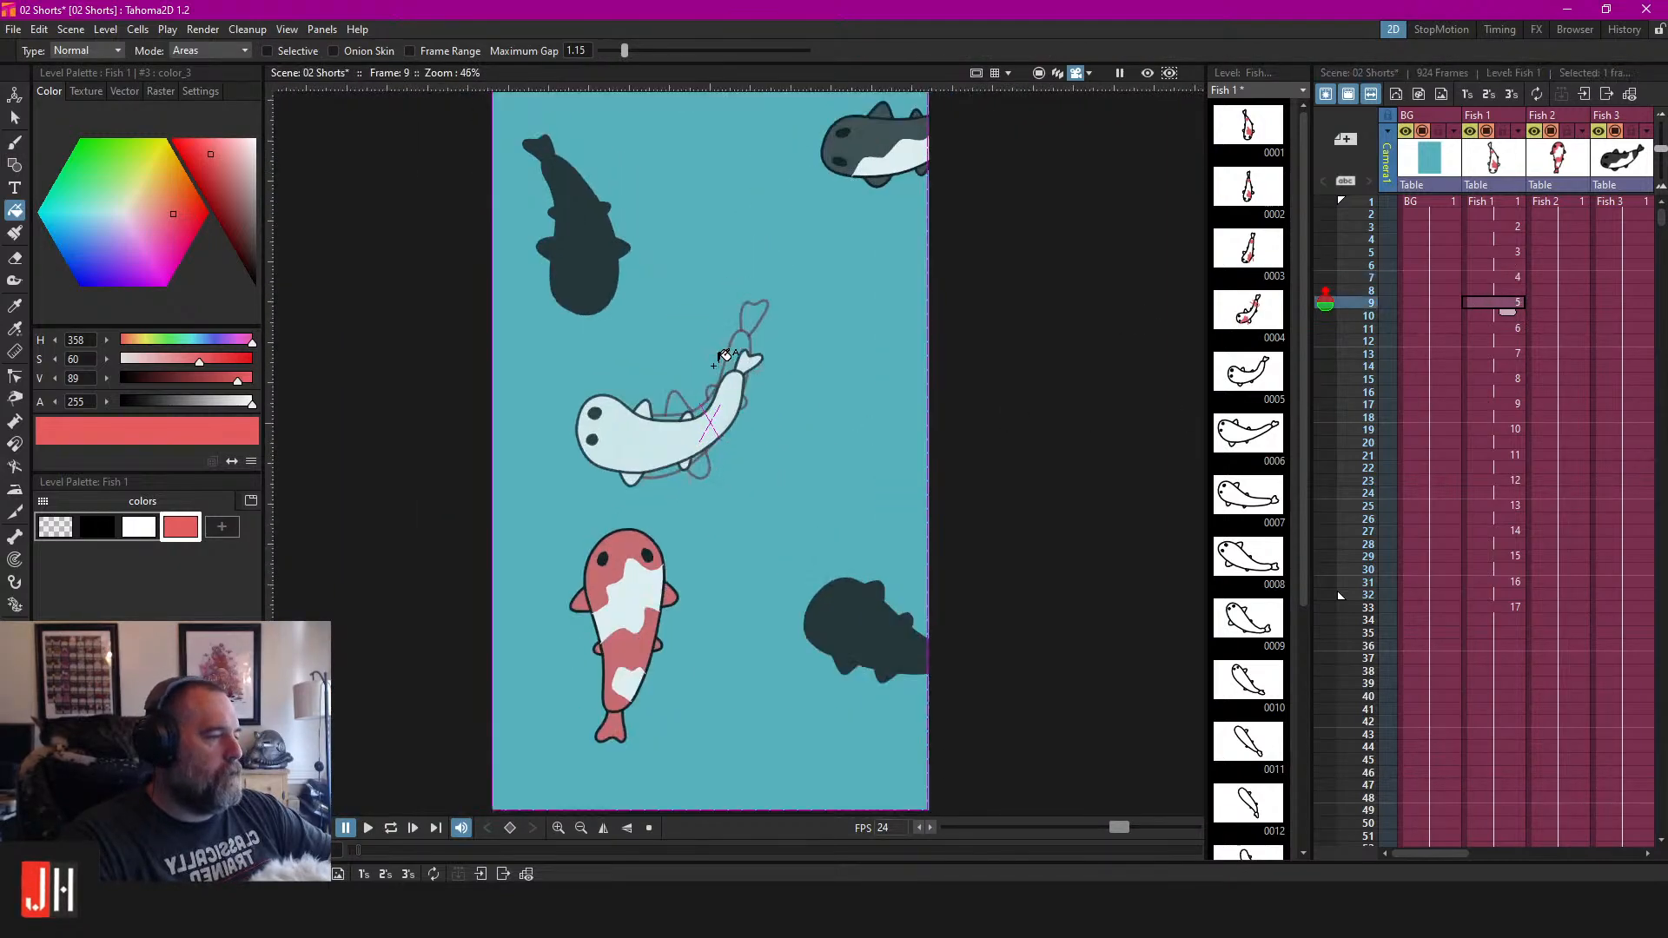
key(b)
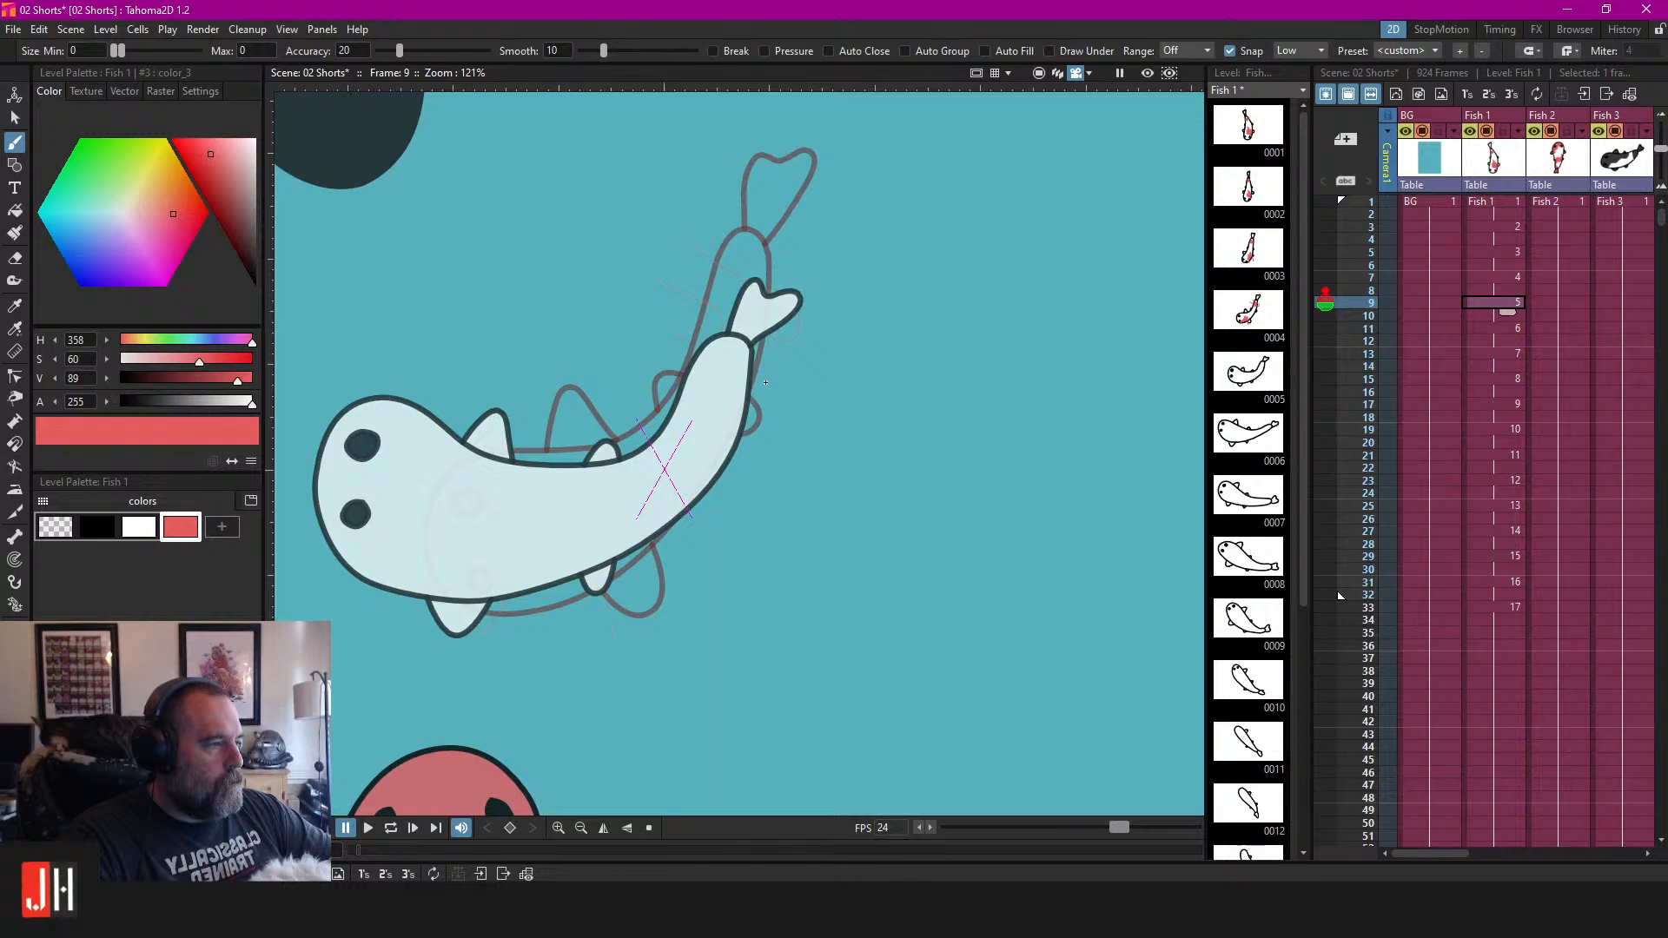
mouse_move(691, 395)
mouse_down()
mouse_move(699, 431)
mouse_move(900, 268)
mouse_up()
key(f)
click(714, 382)
Draw an irregular marking on the lower body edge behind the eyes on frame 9 and fill it with red.
key(b)
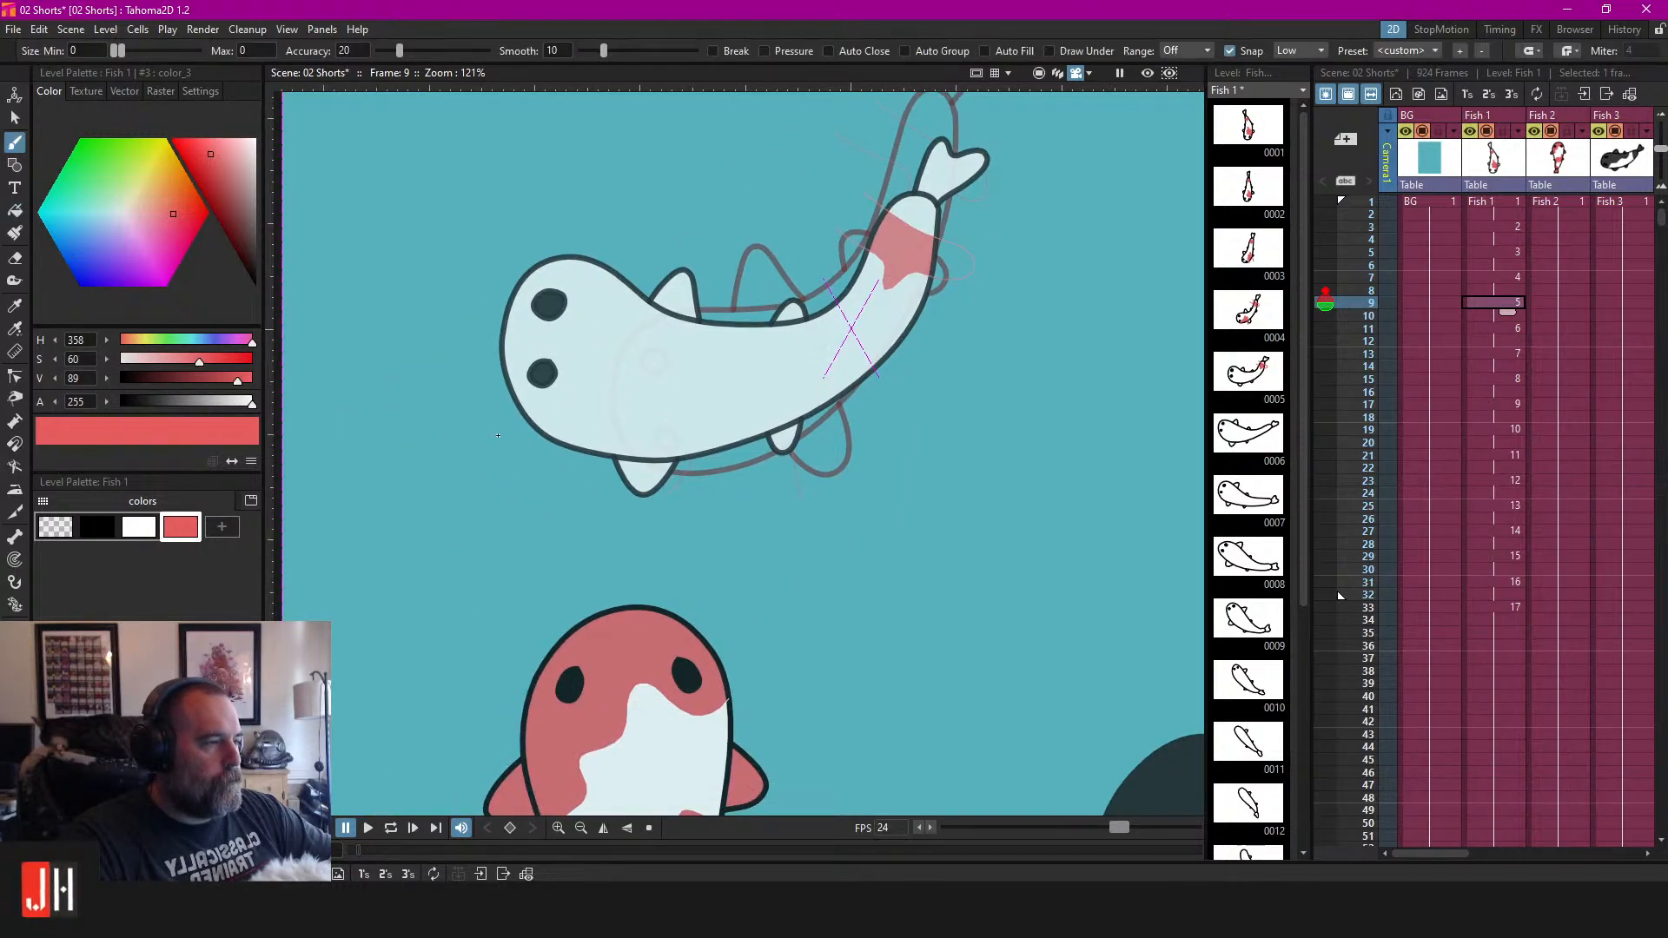
key(f)
click(647, 417)
key(alt+9)
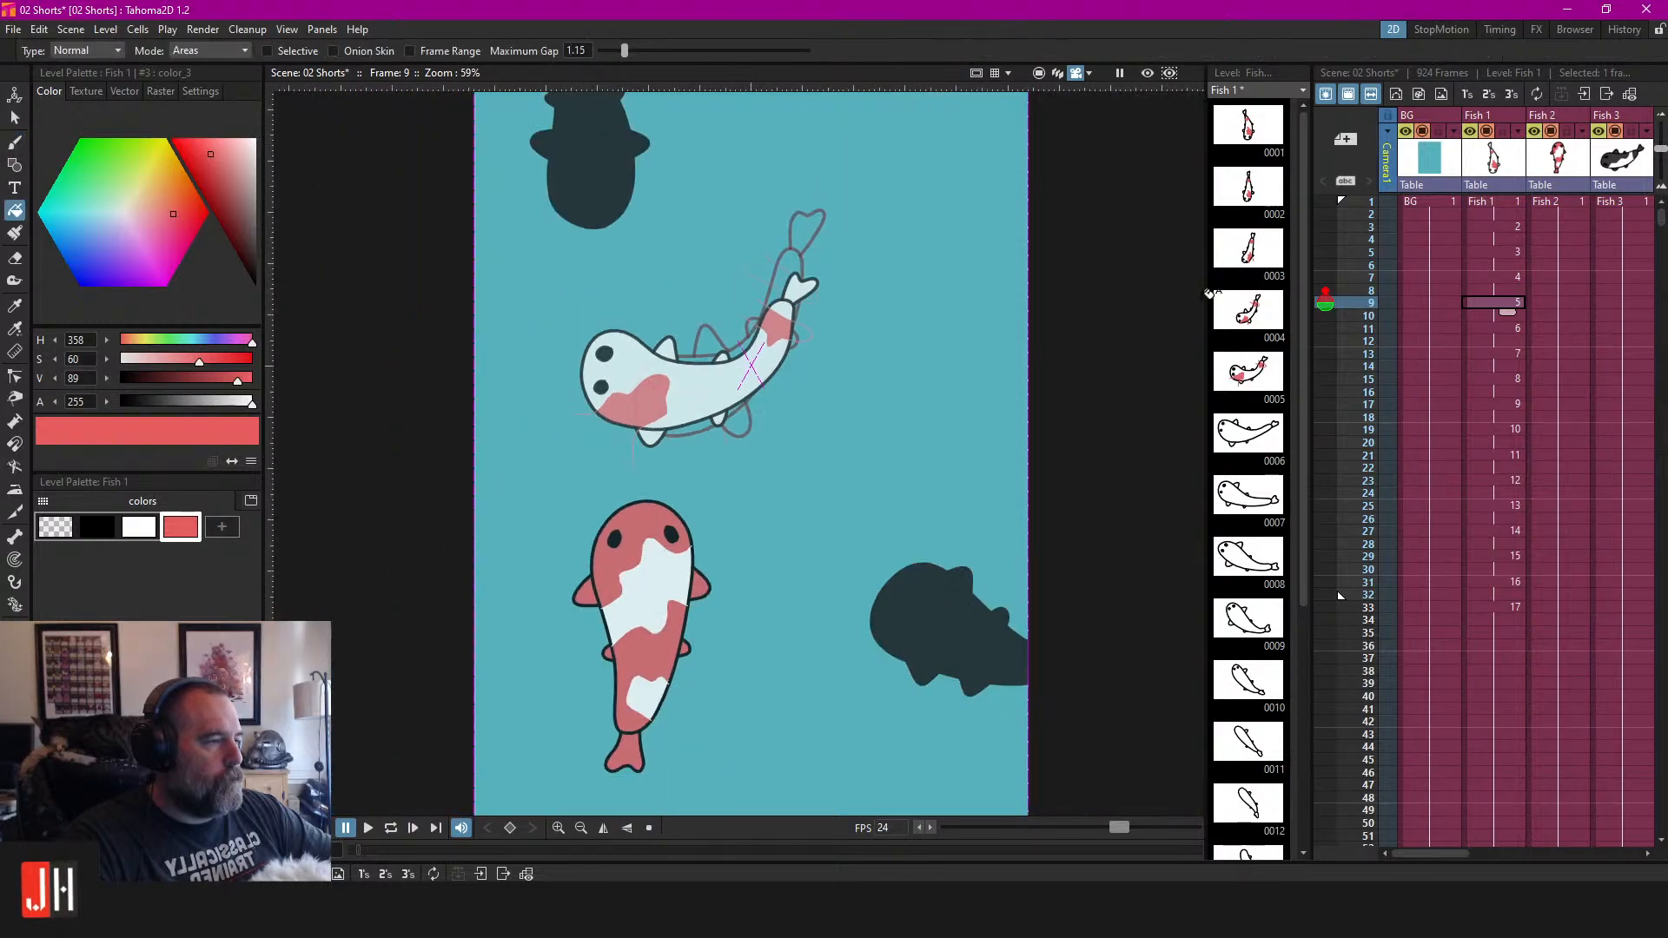
Draw a jagged marking across the rear body near the tail on frame 11 and fill it with red.
click(1485, 330)
scroll(826, 373, up, 4)
key(b)
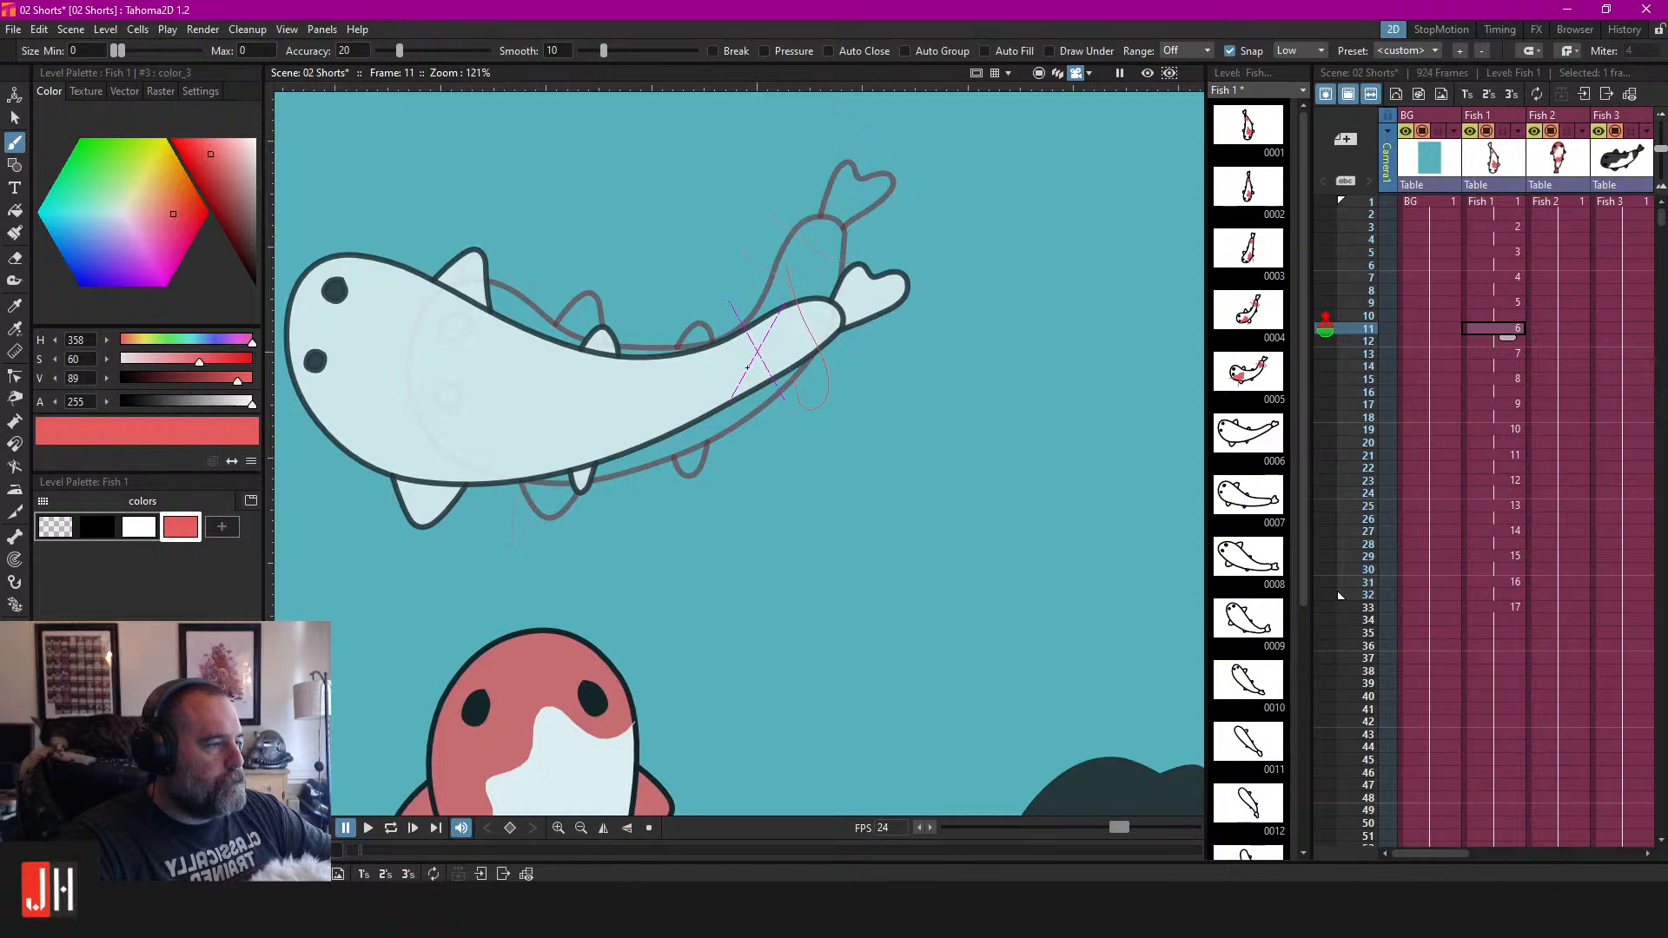
drag(762, 322, 741, 266)
key(f)
click(779, 339)
Draw a wavy marking on the lower body edge behind the eyes on frame 11 and fill it with red.
drag(742, 372, 850, 317)
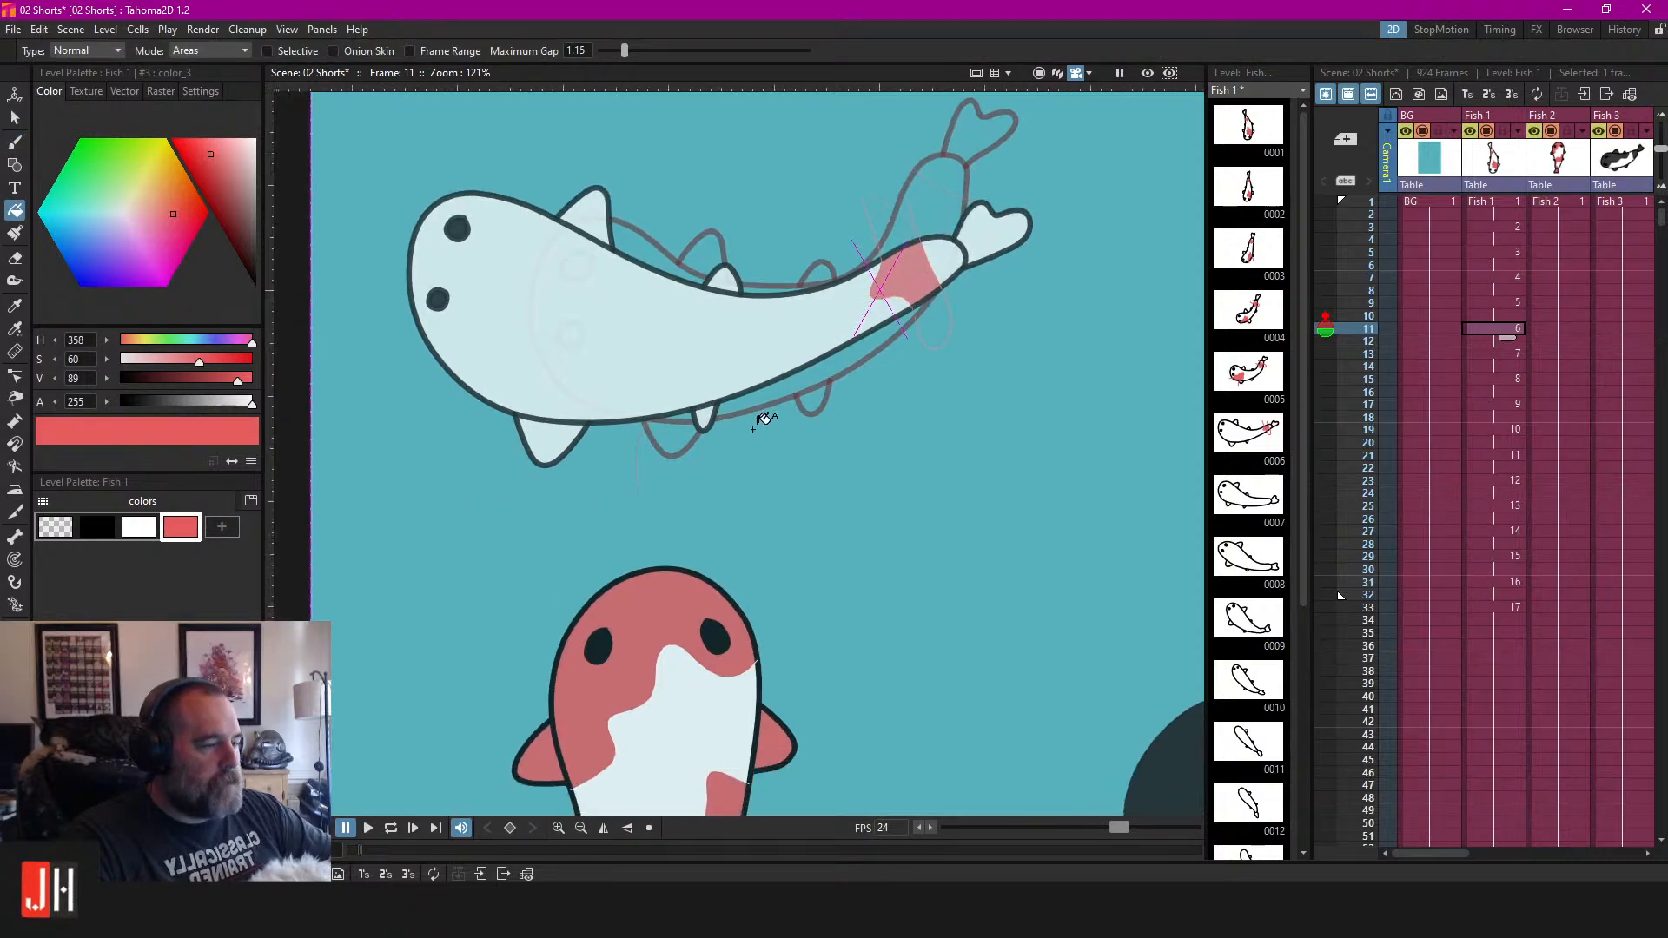
drag(749, 434, 759, 398)
key(b)
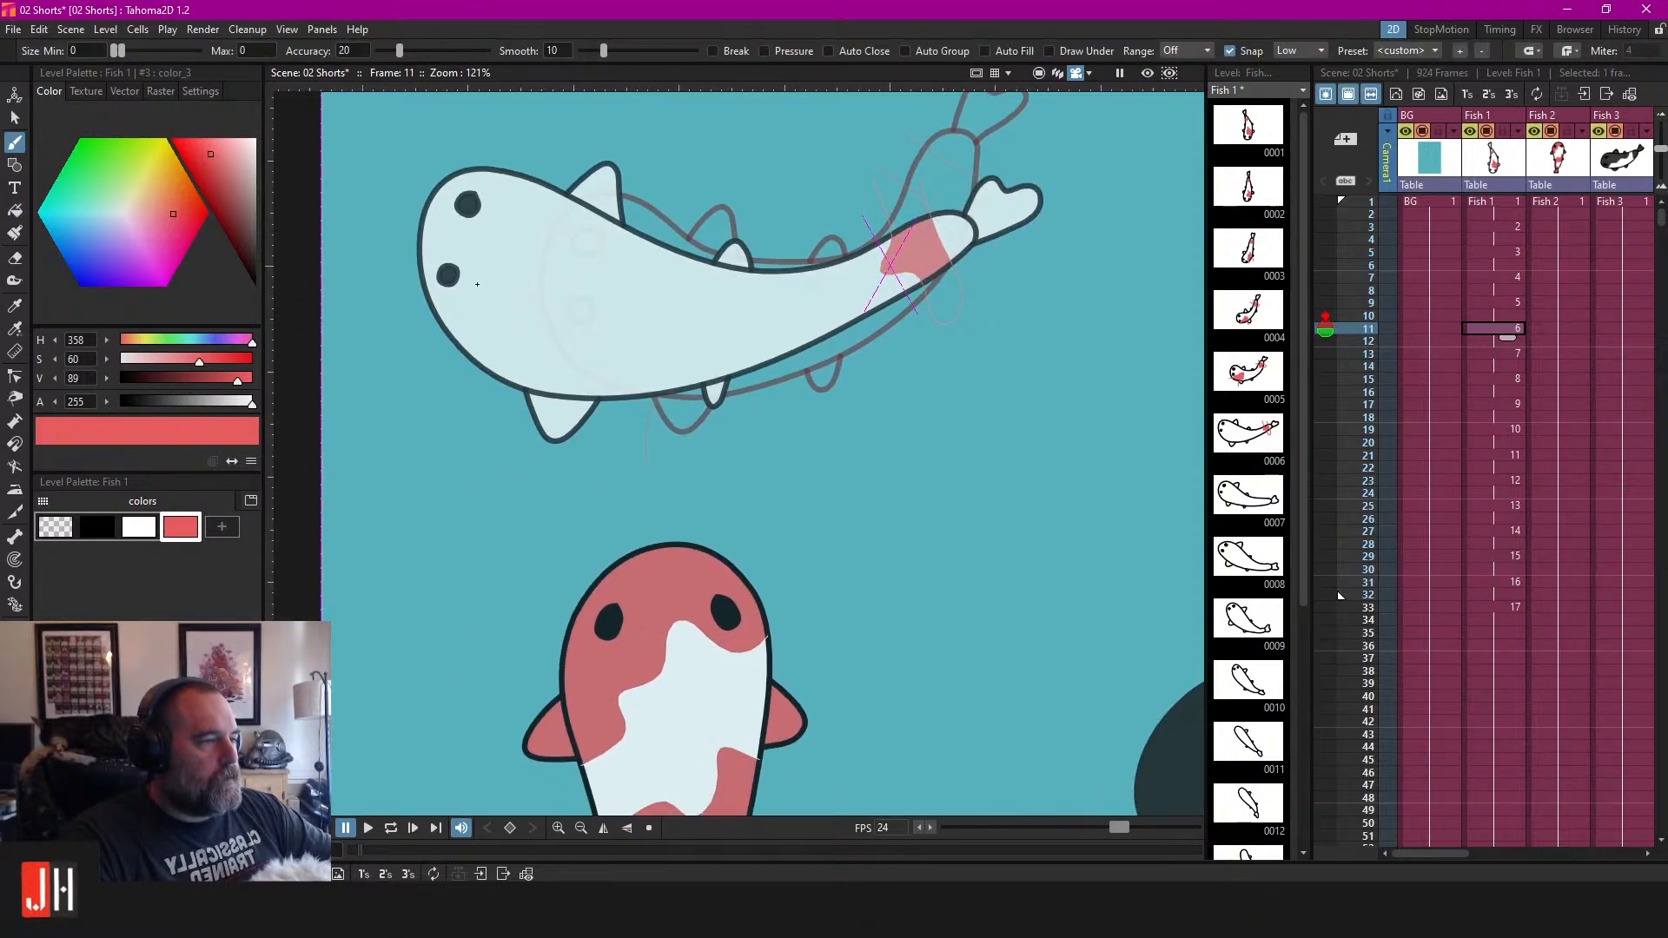
drag(514, 444, 509, 448)
key(f)
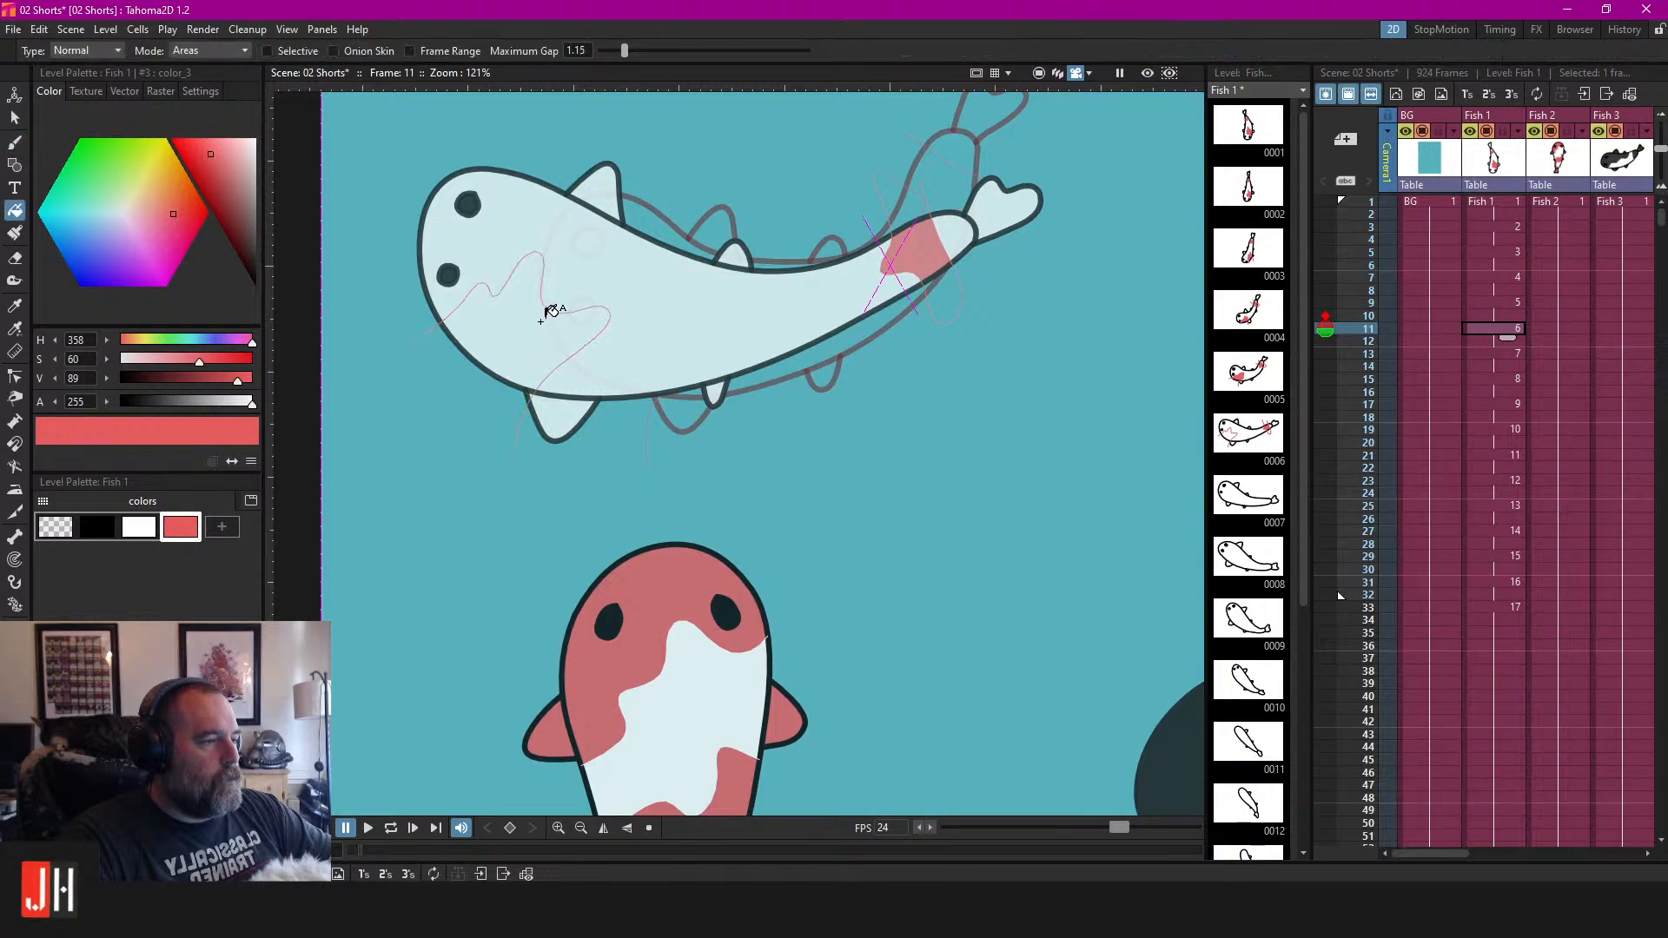
click(545, 321)
Draw a marking across the rear body near the tail on frame 13 and fill it with red.
scroll(530, 381, down, 10)
click(1475, 356)
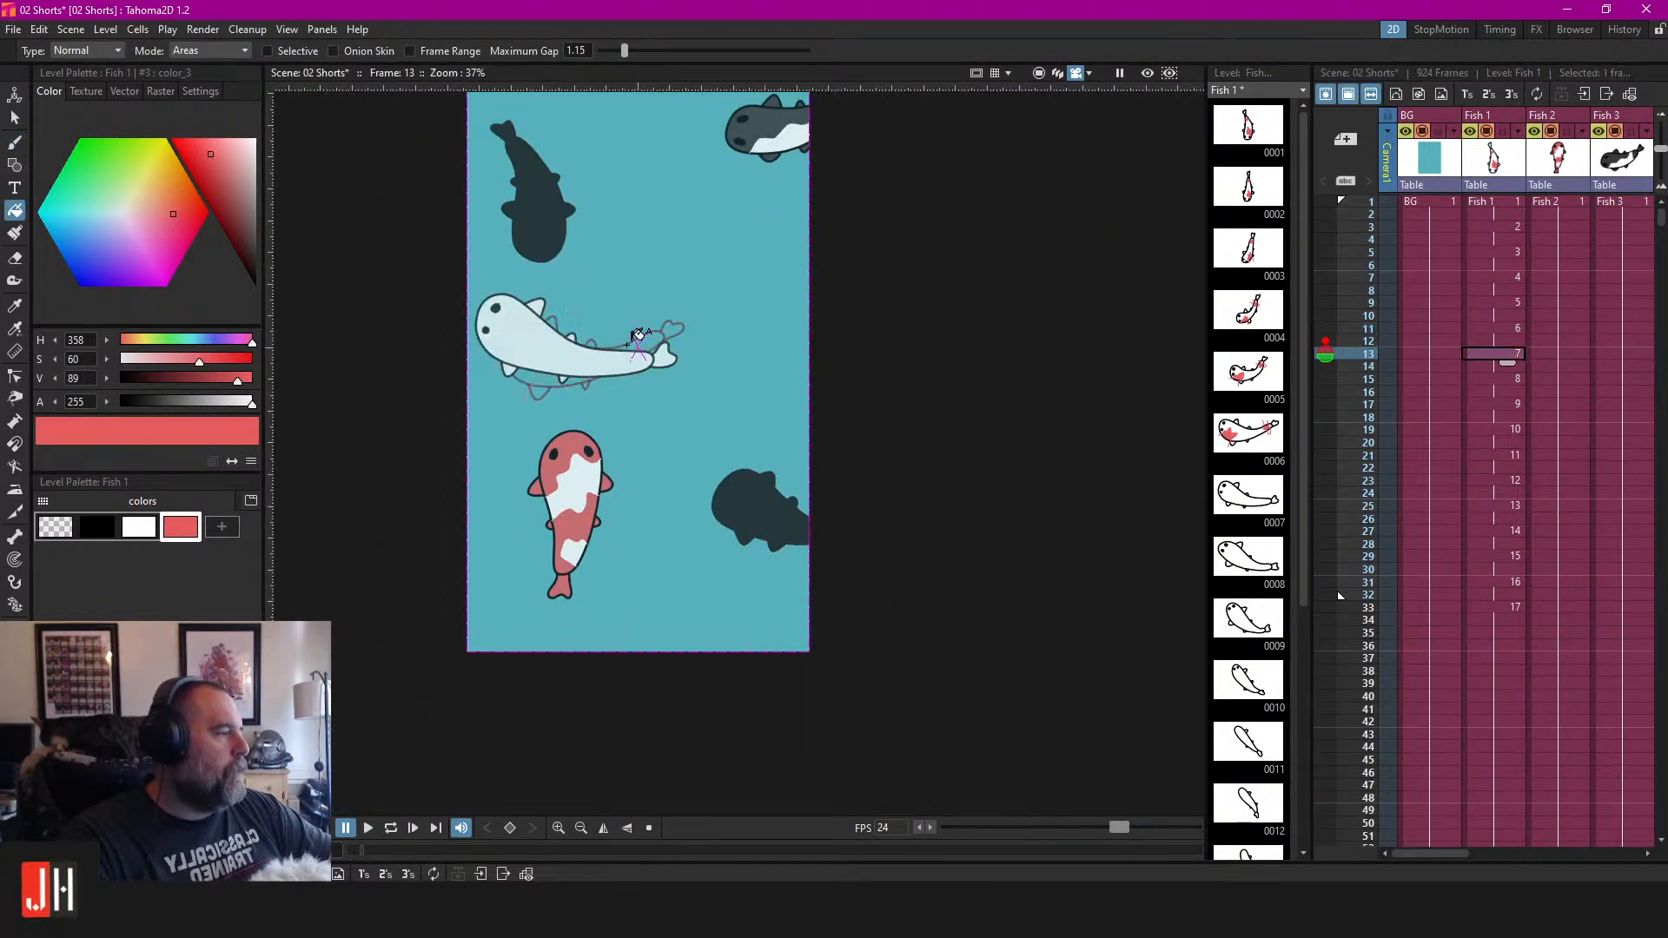
scroll(643, 333, up, 10)
key(b)
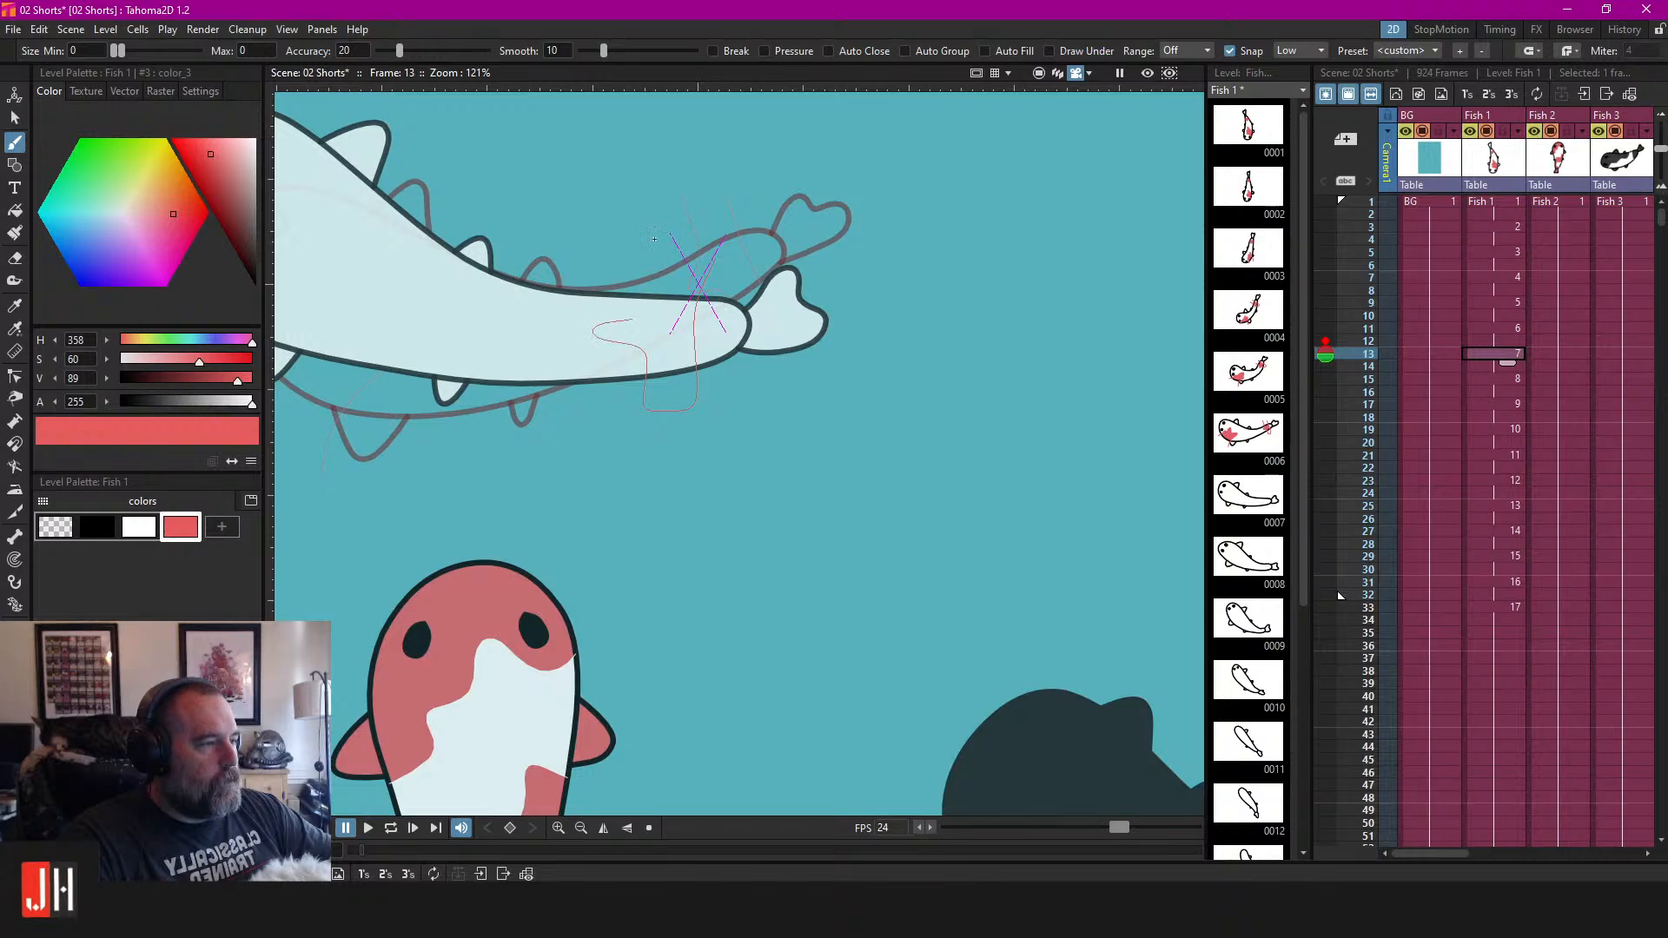
drag(652, 245, 658, 235)
key(f)
click(682, 325)
Draw a wavy marking on the lower body edge behind the eyes on frame 13 and fill it with red.
mouse_move(835, 326)
mouse_down()
mouse_move(1268, 374)
mouse_move(914, 302)
mouse_up()
key(b)
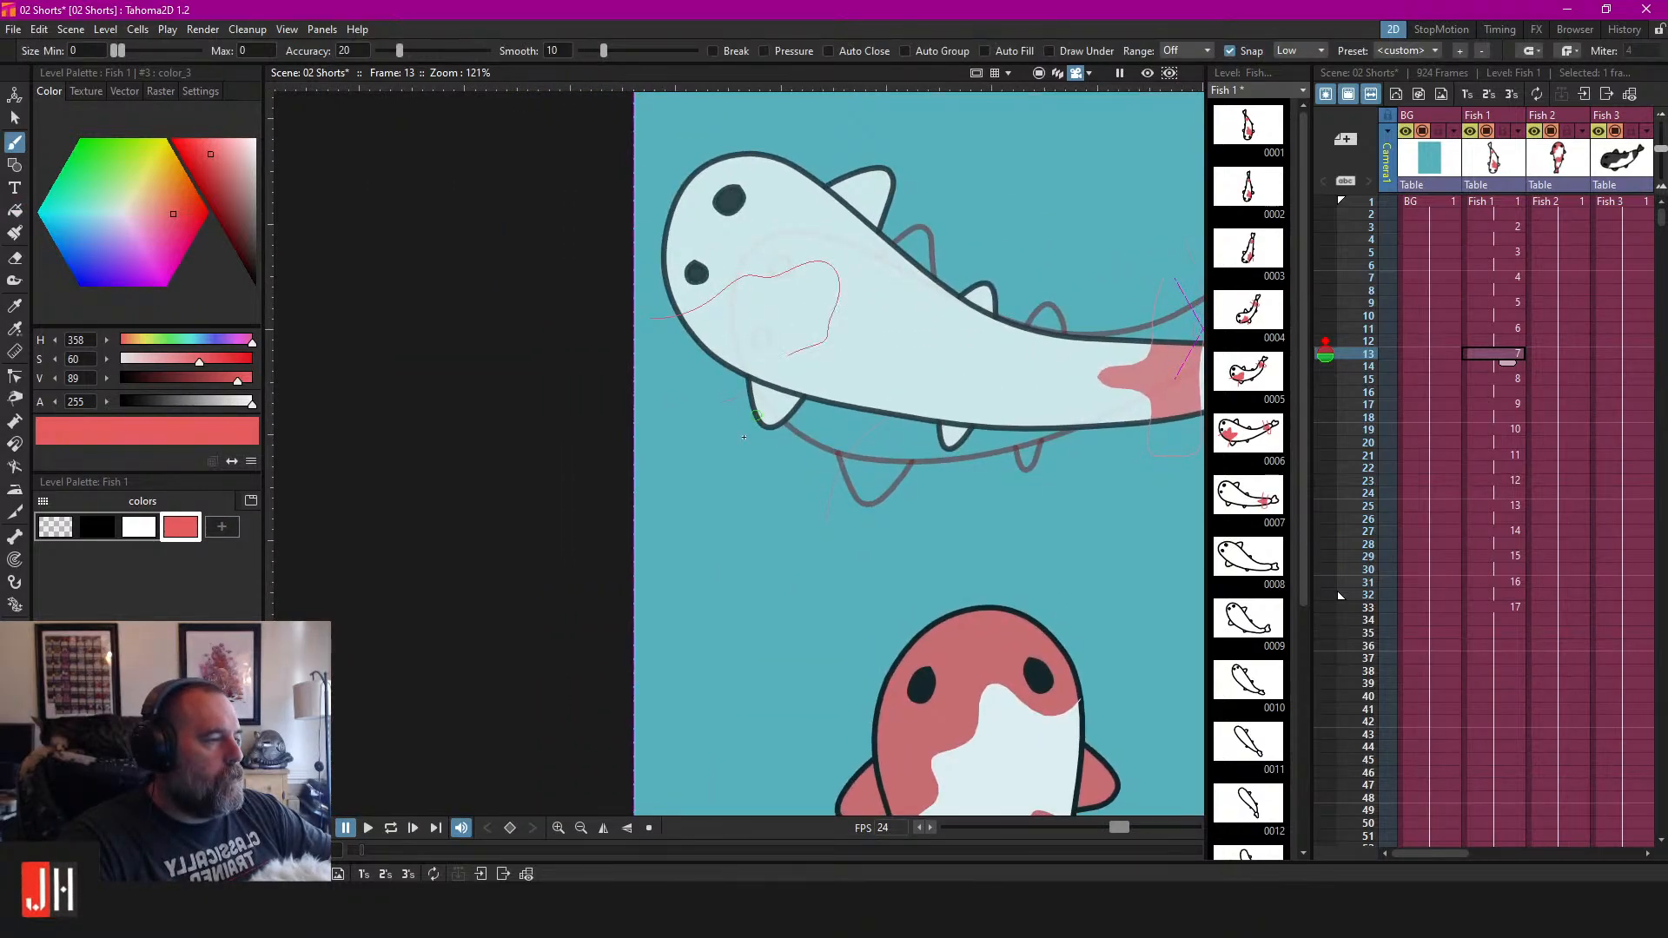
key(ctrl+z)
key(f)
click(750, 355)
Draw a jagged marking across the rear body near the tail on frame 15 and fill it with red.
scroll(754, 352, down, 6)
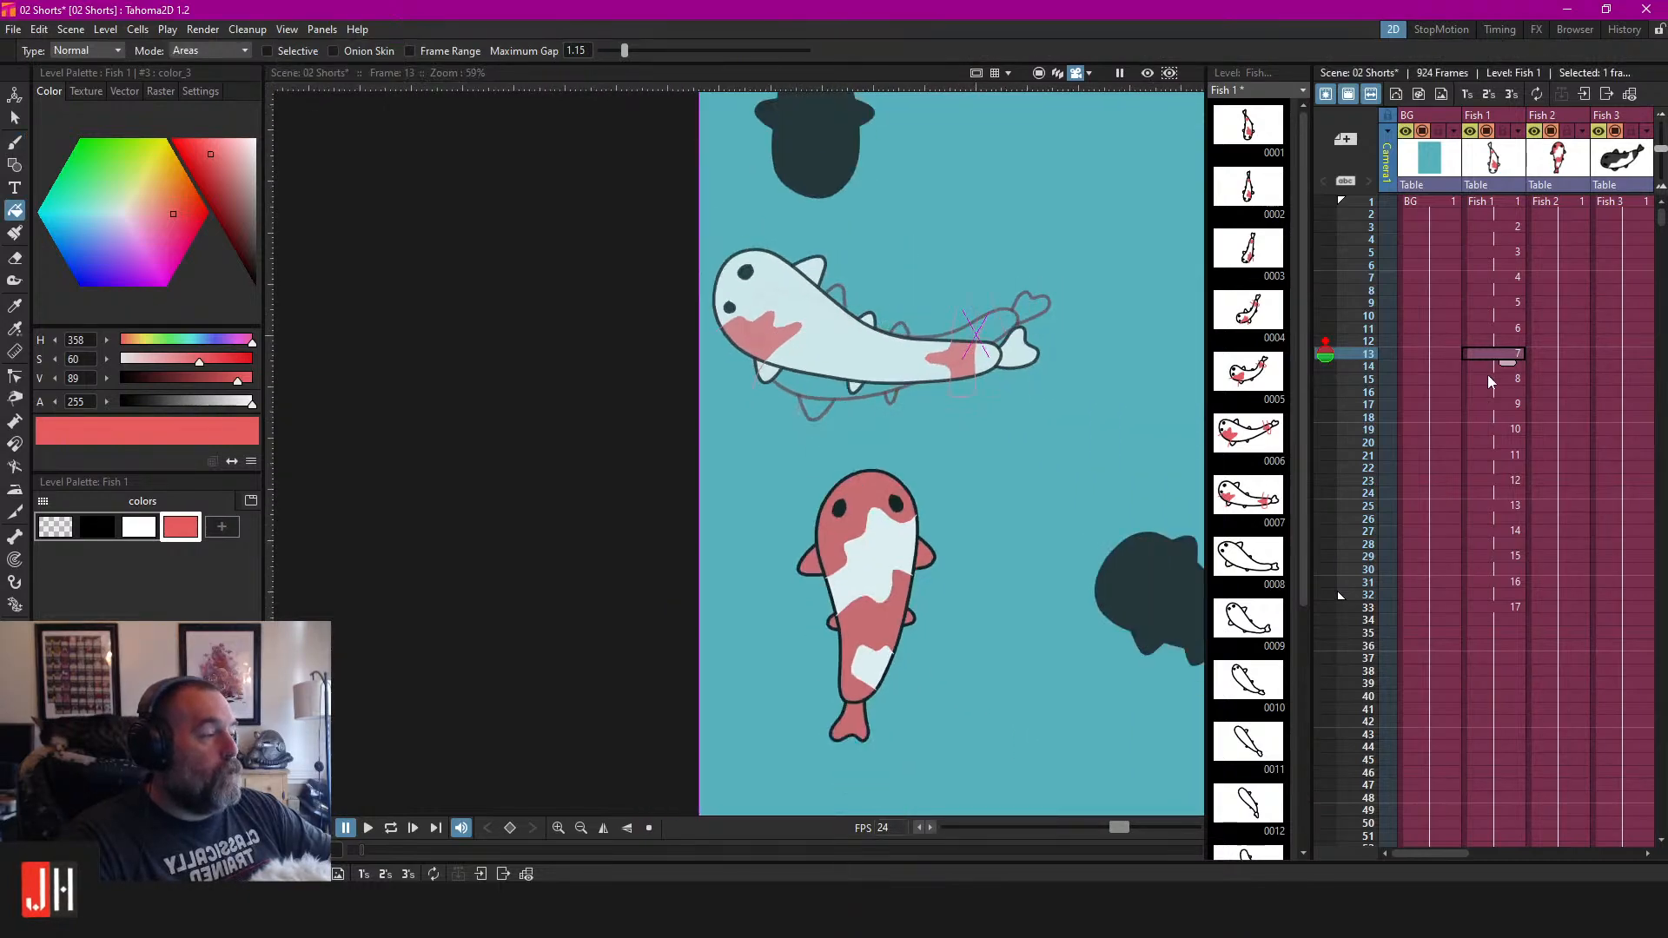
click(1500, 378)
scroll(924, 404, up, 4)
scroll(924, 403, up, 2)
key(b)
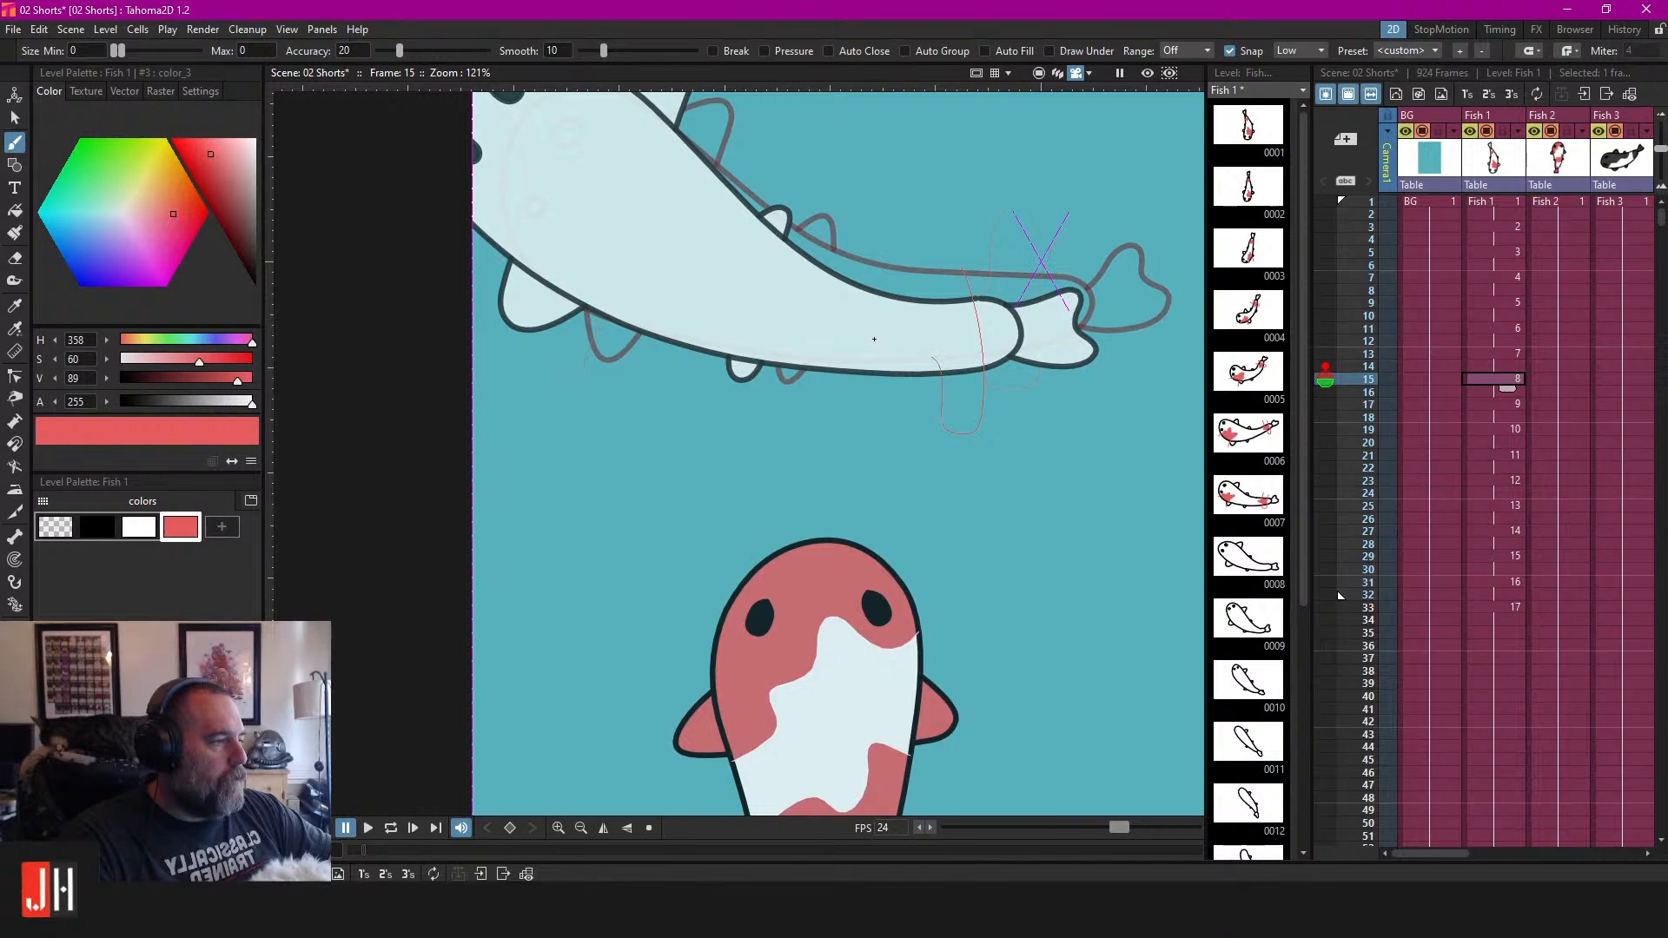
key(ctrl+z)
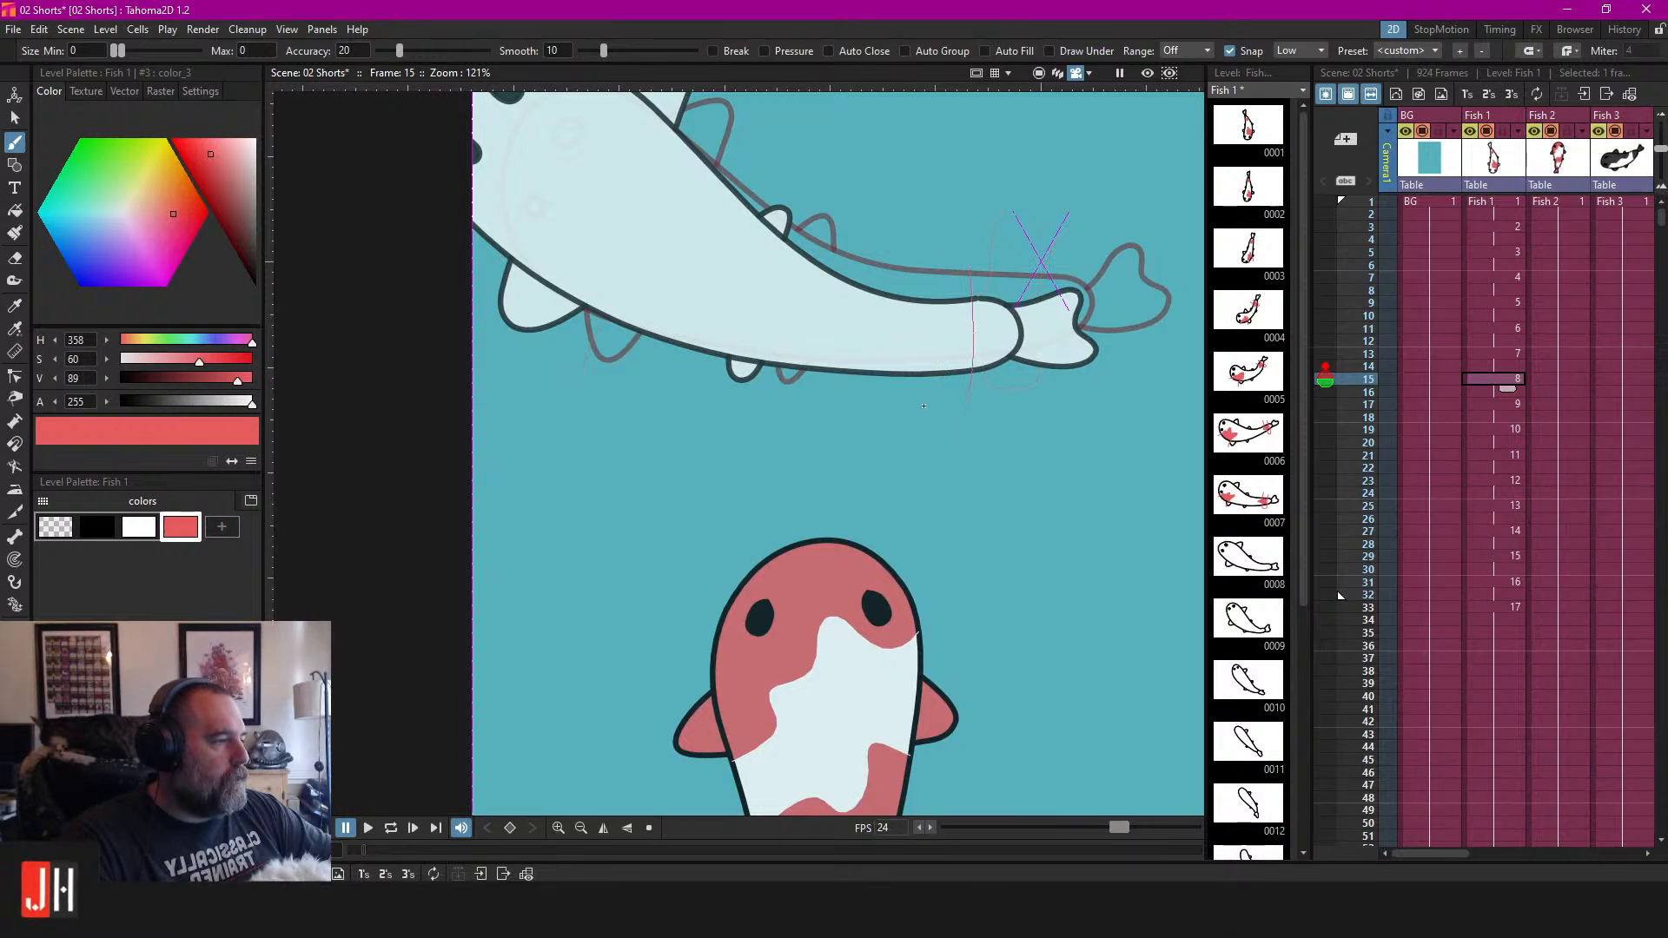
key(ctrl+z)
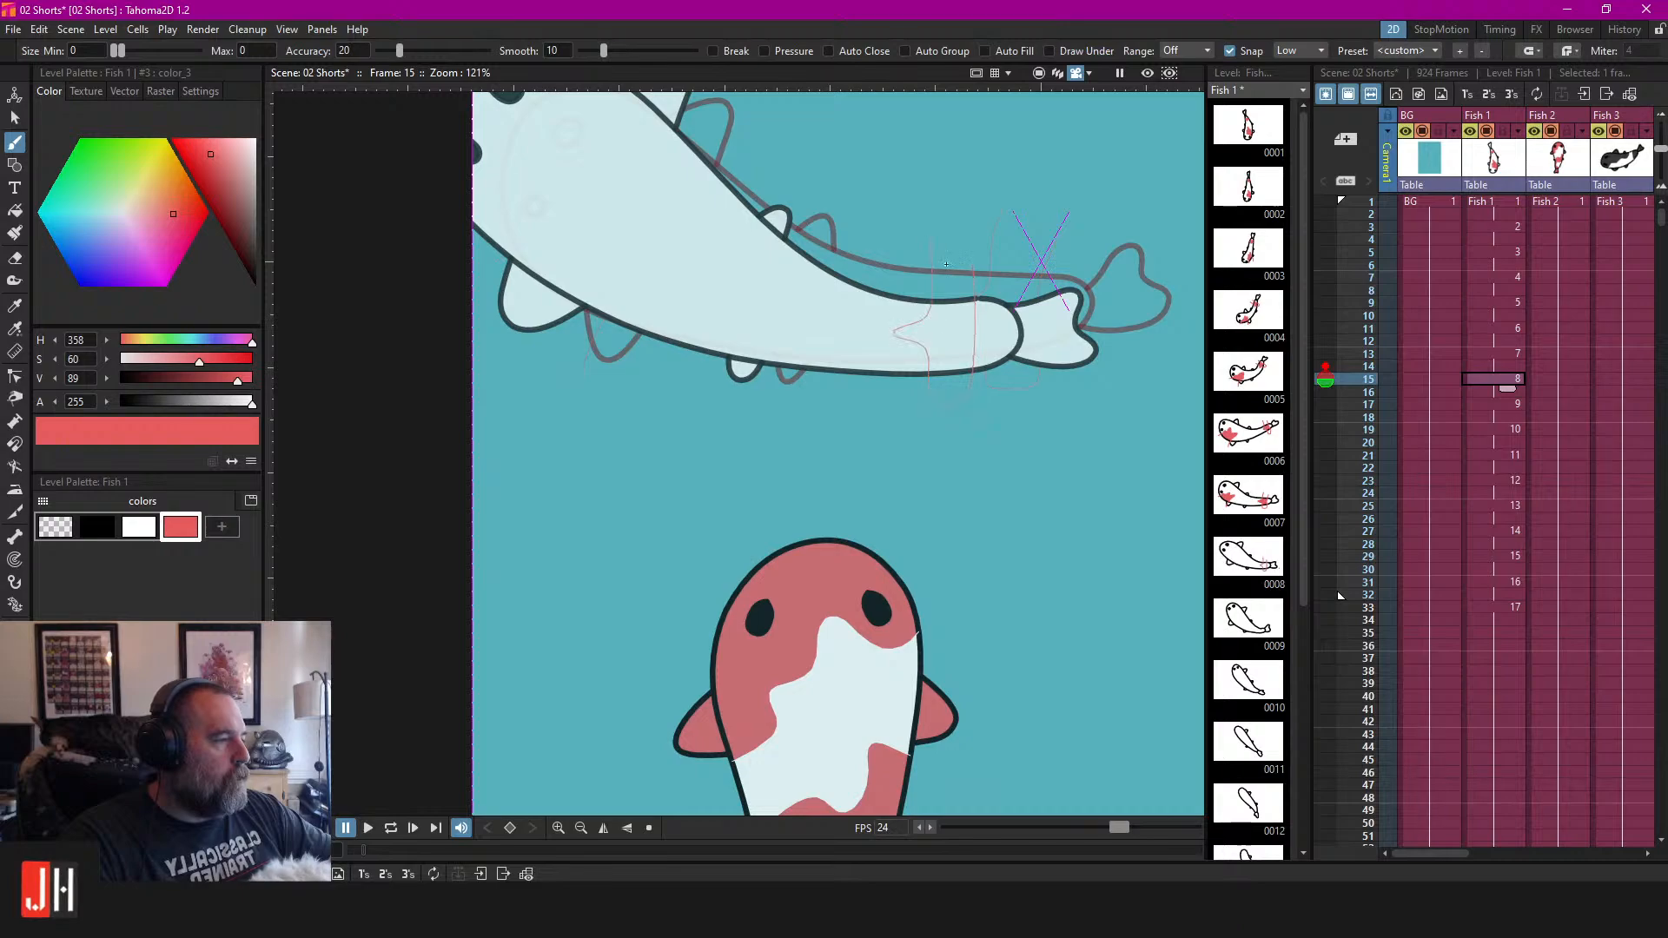
key(f)
click(956, 339)
scroll(942, 344, down, 3)
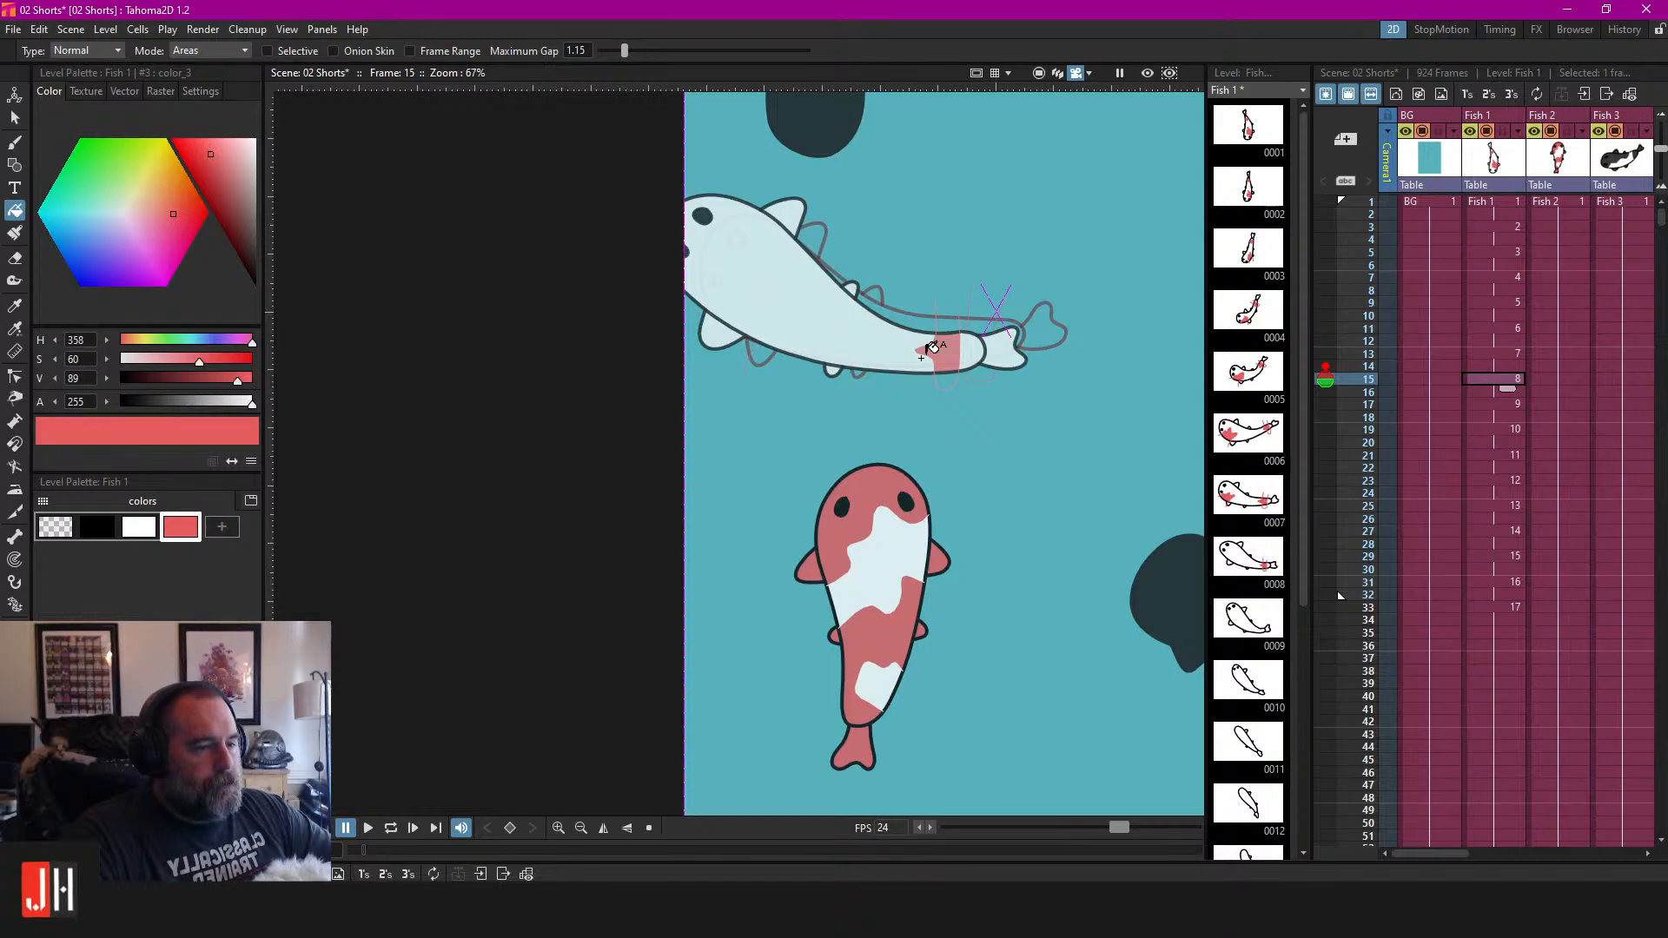
Try to draw a wavy marking behind the eyes on frame 15 and fill it with red.
scroll(774, 296, up, 2)
key(b)
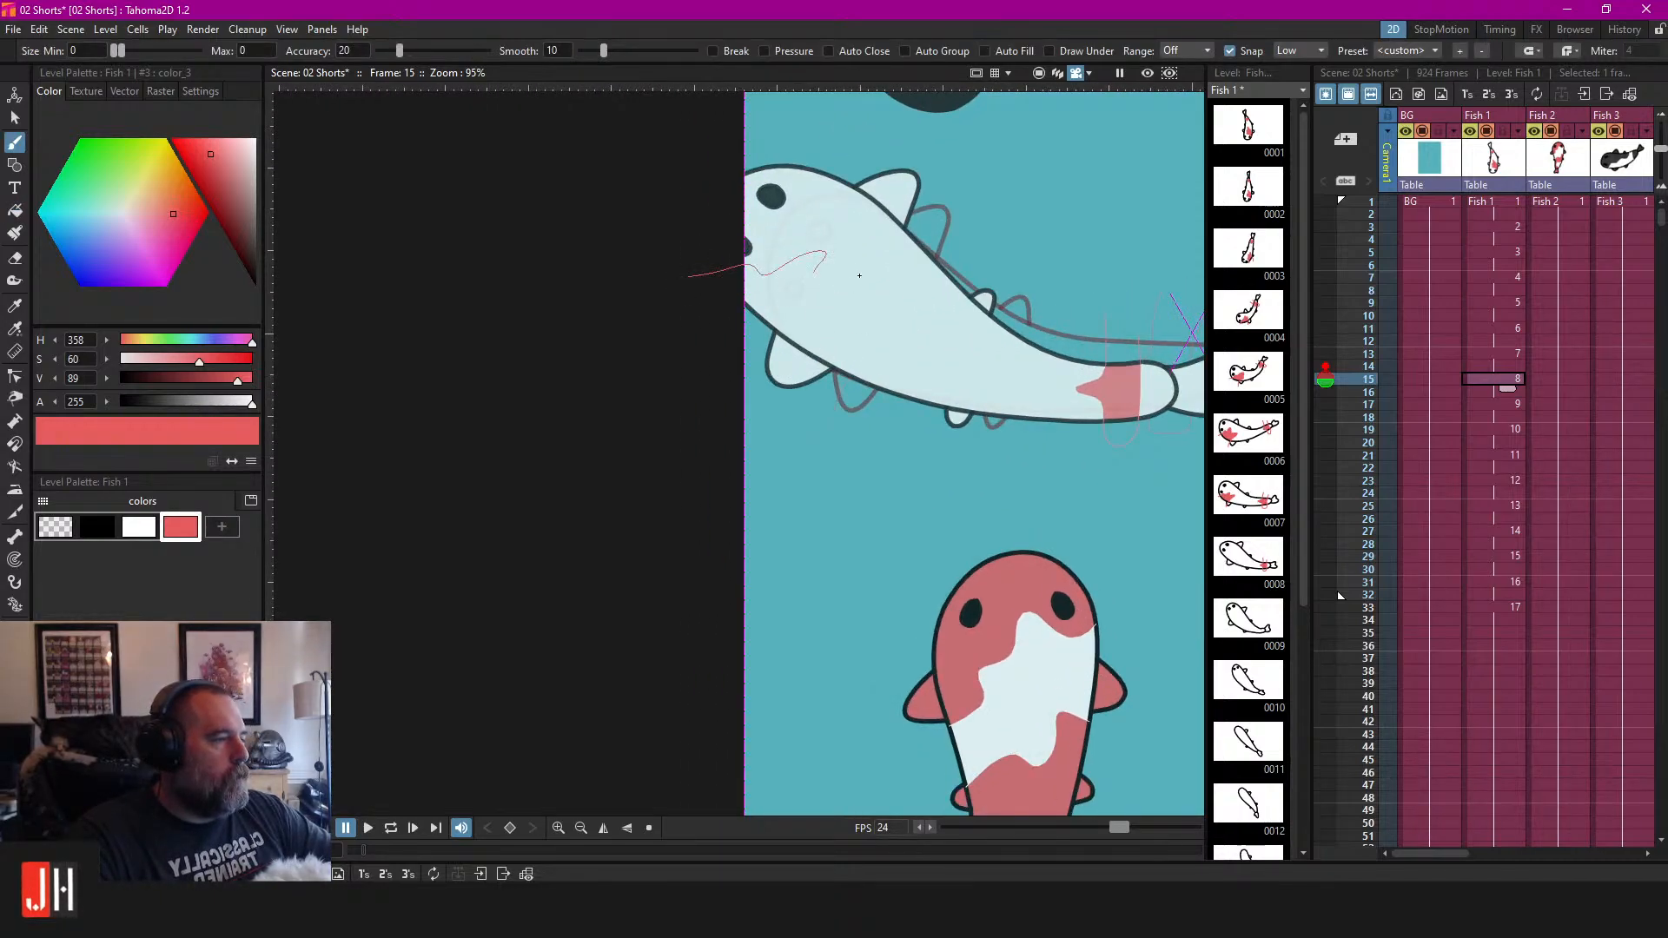
key(f)
click(817, 320)
scroll(813, 312, down, 2)
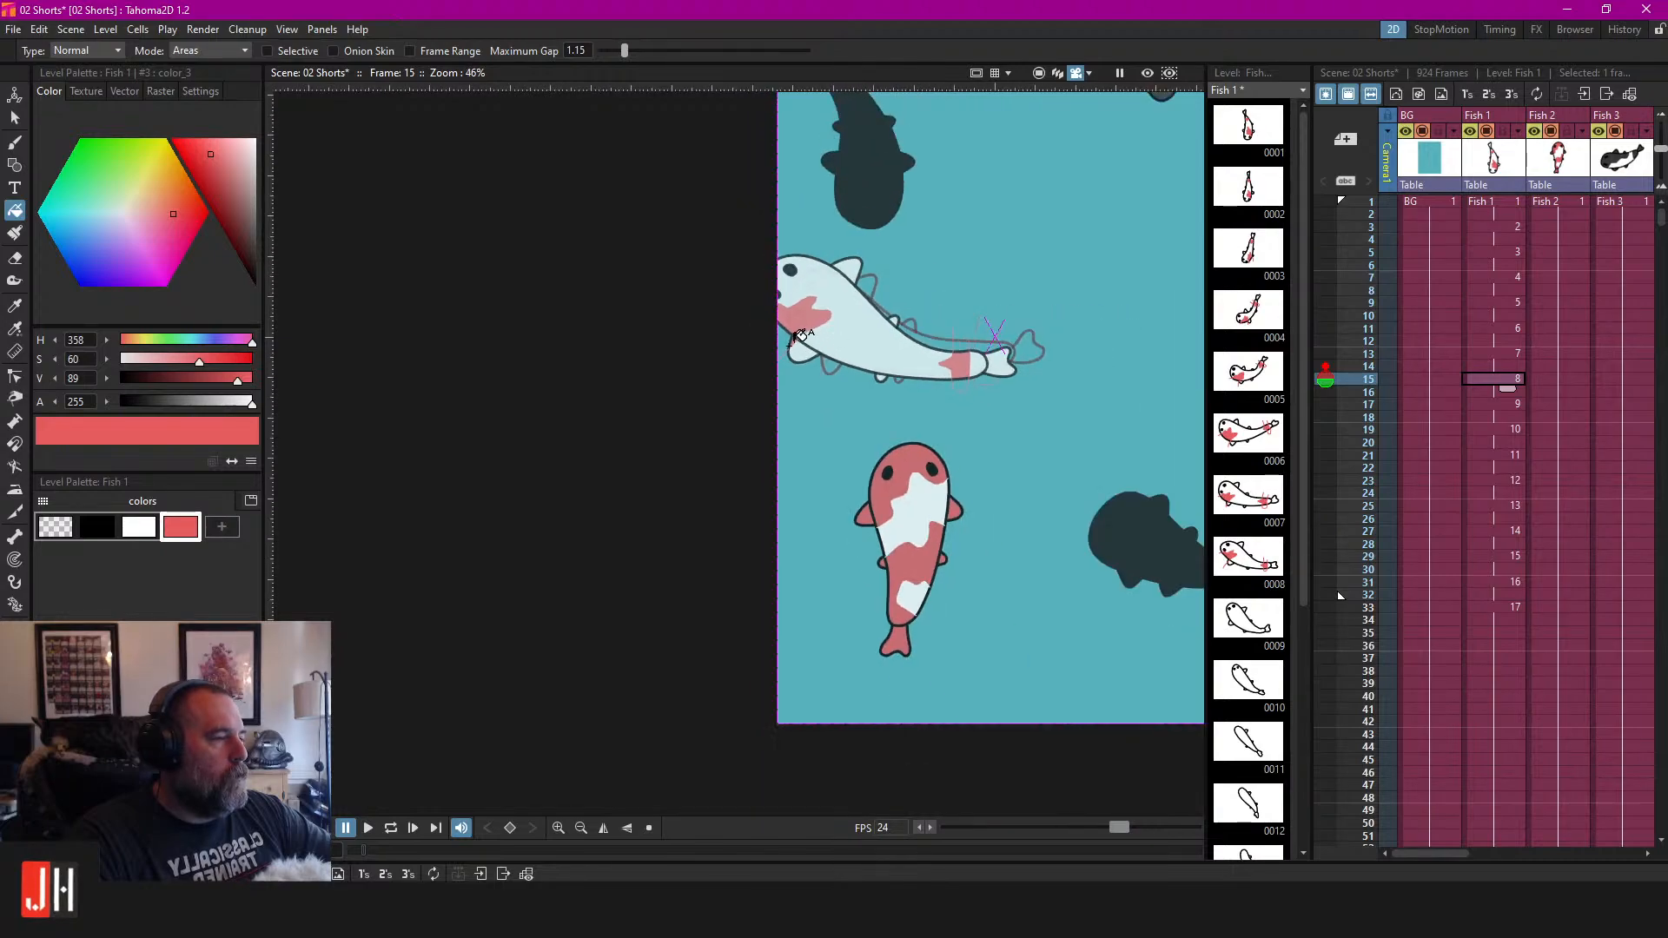
scroll(805, 296, up, 4)
key(ctrl+z)
key(ctrl+z)
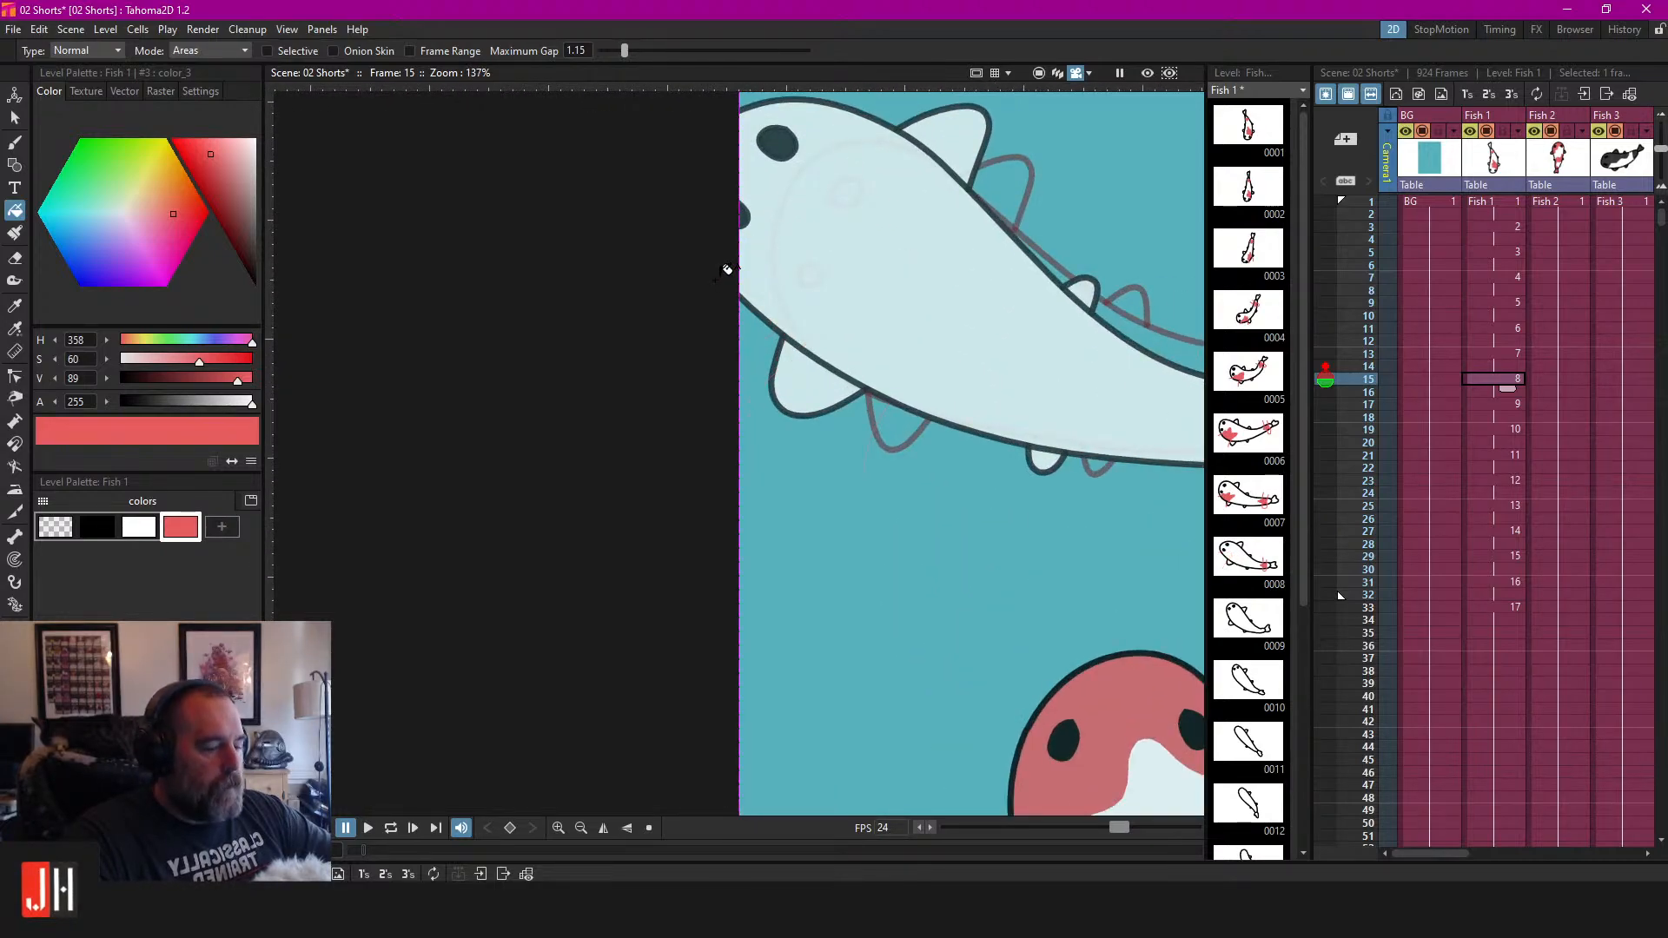
key(b)
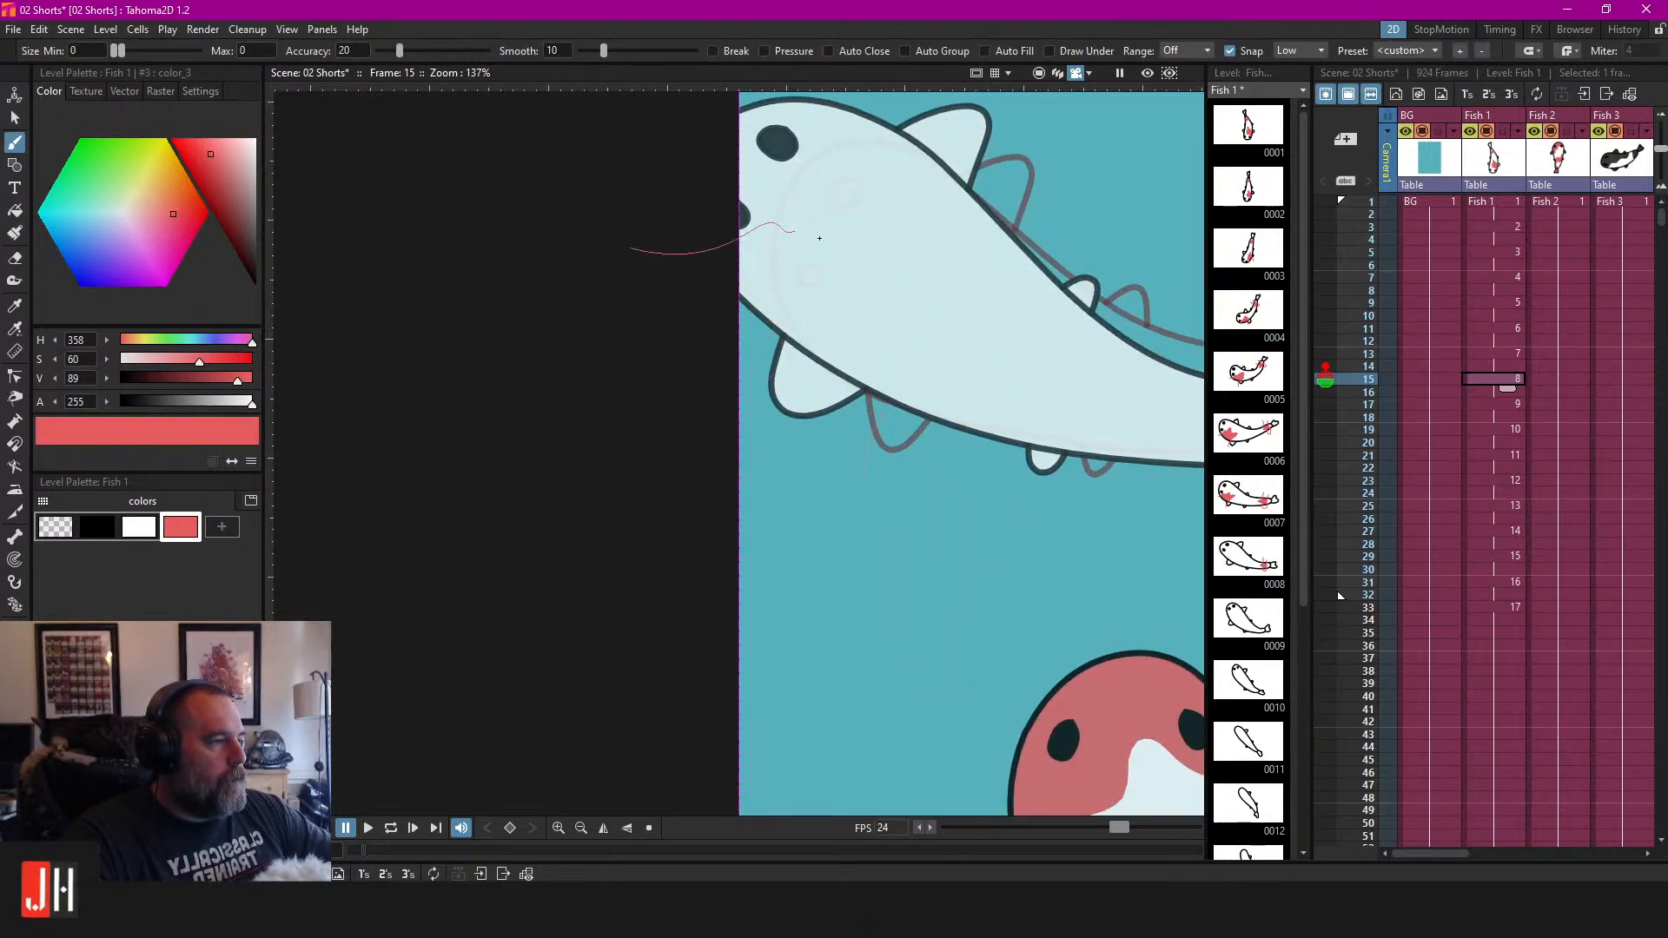
key(ctrl+z)
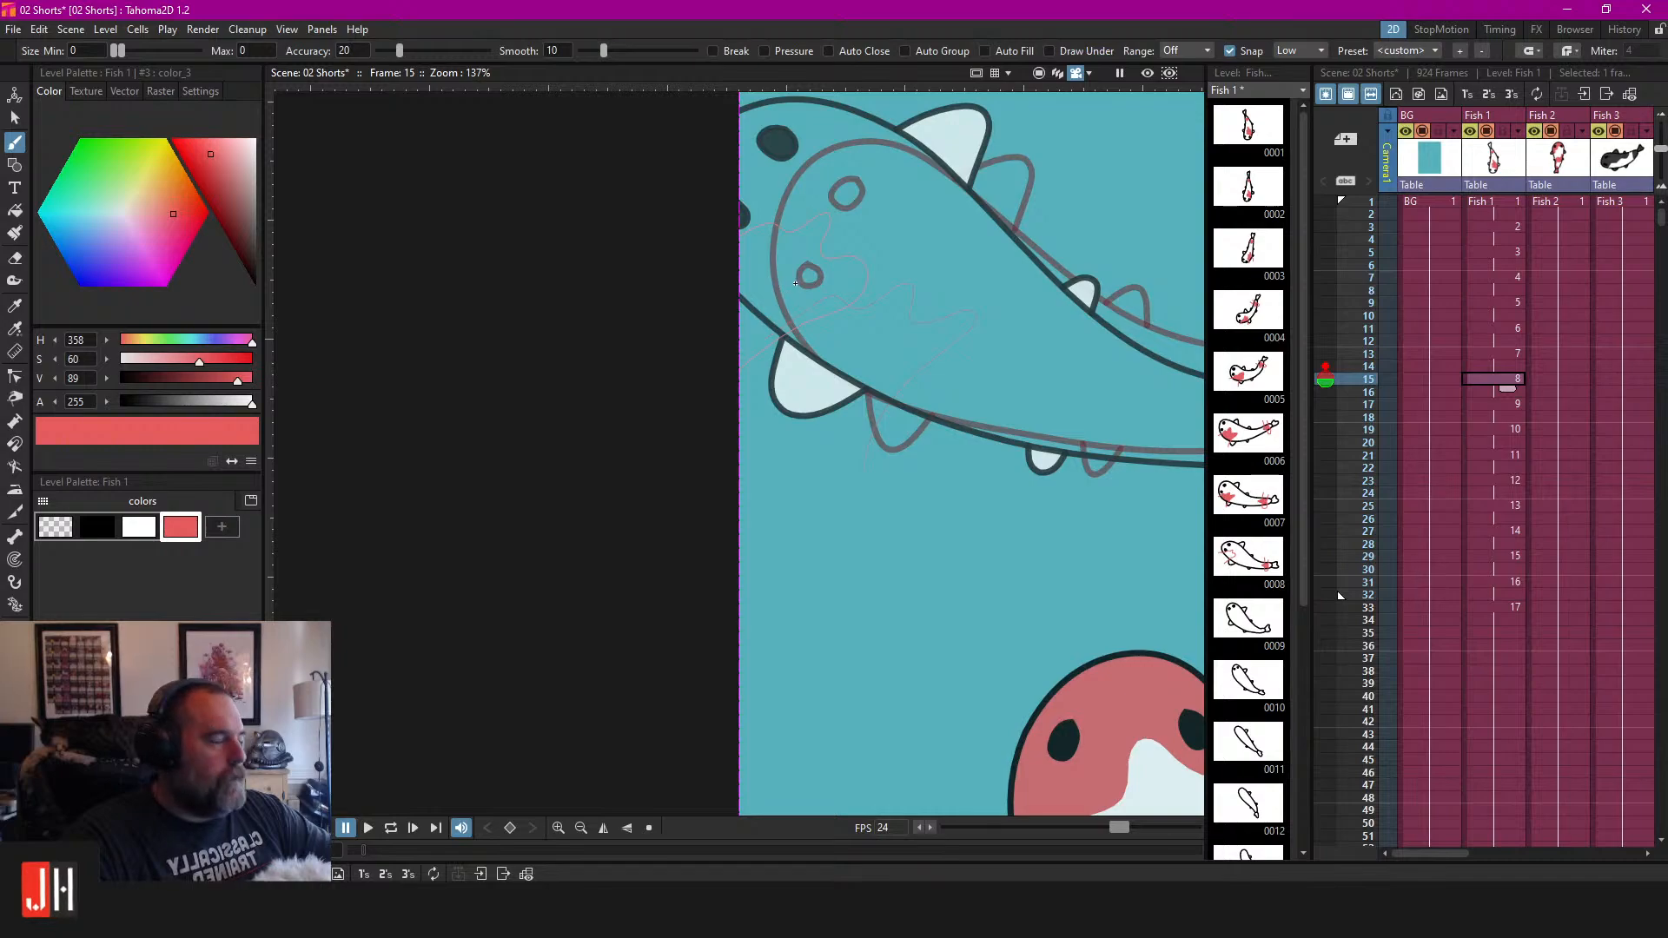
key(ctrl+y)
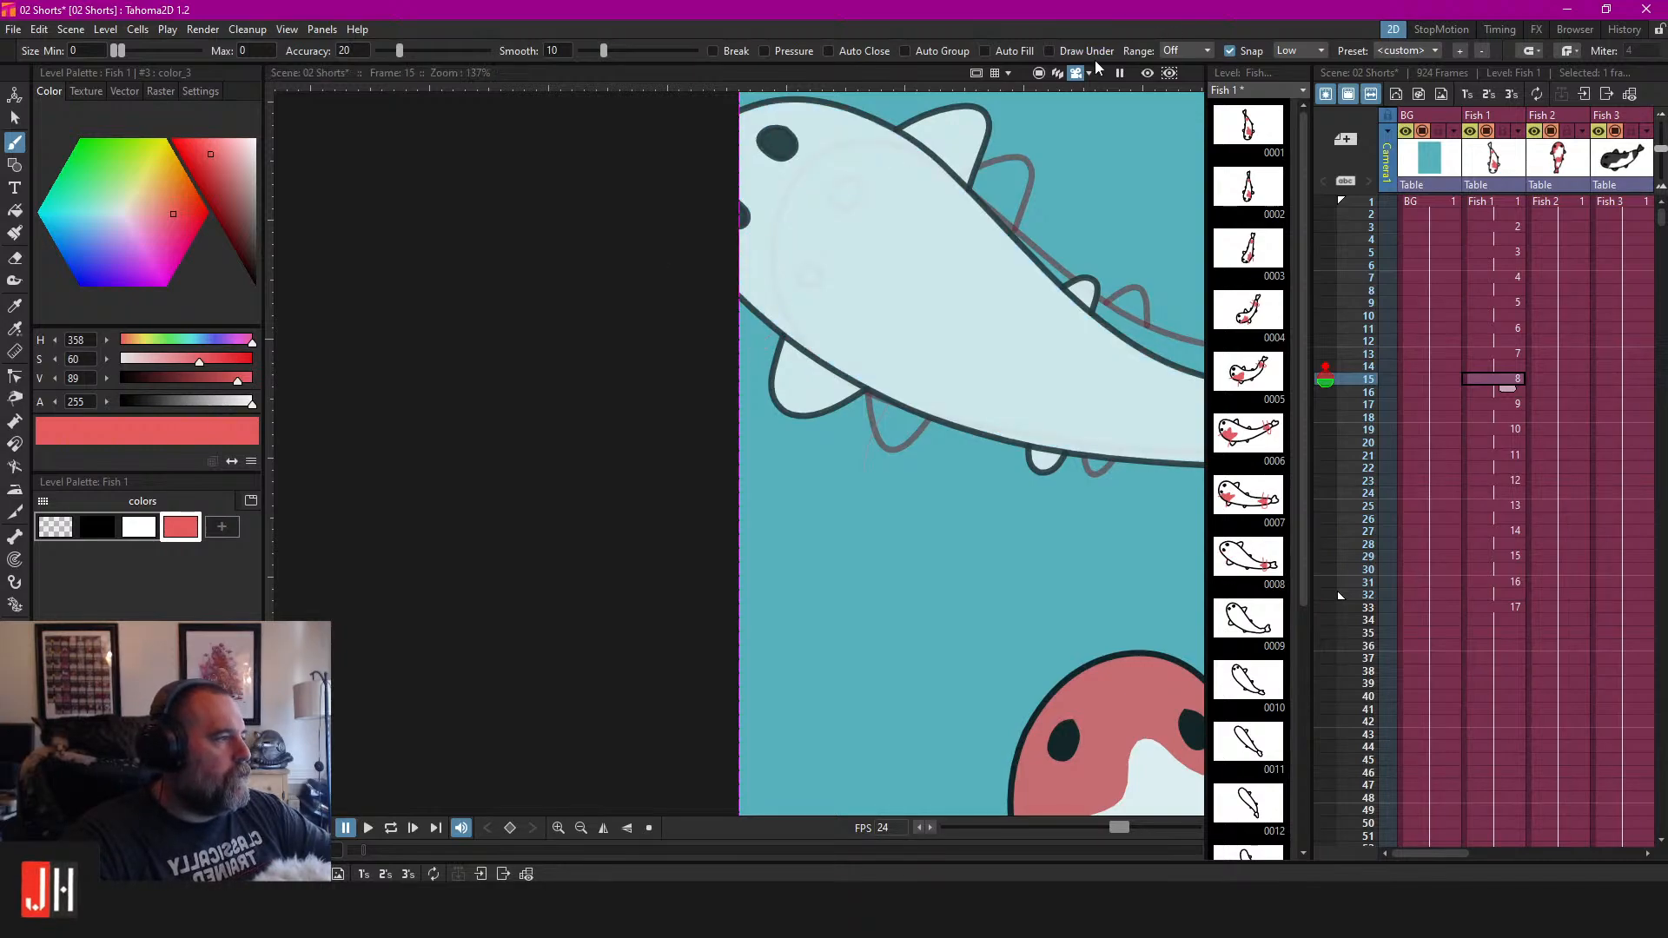
Switch the viewer from camera view to camera stand view to show the fish's head beyond the camera frame.
click(1039, 73)
scroll(739, 265, up, 1)
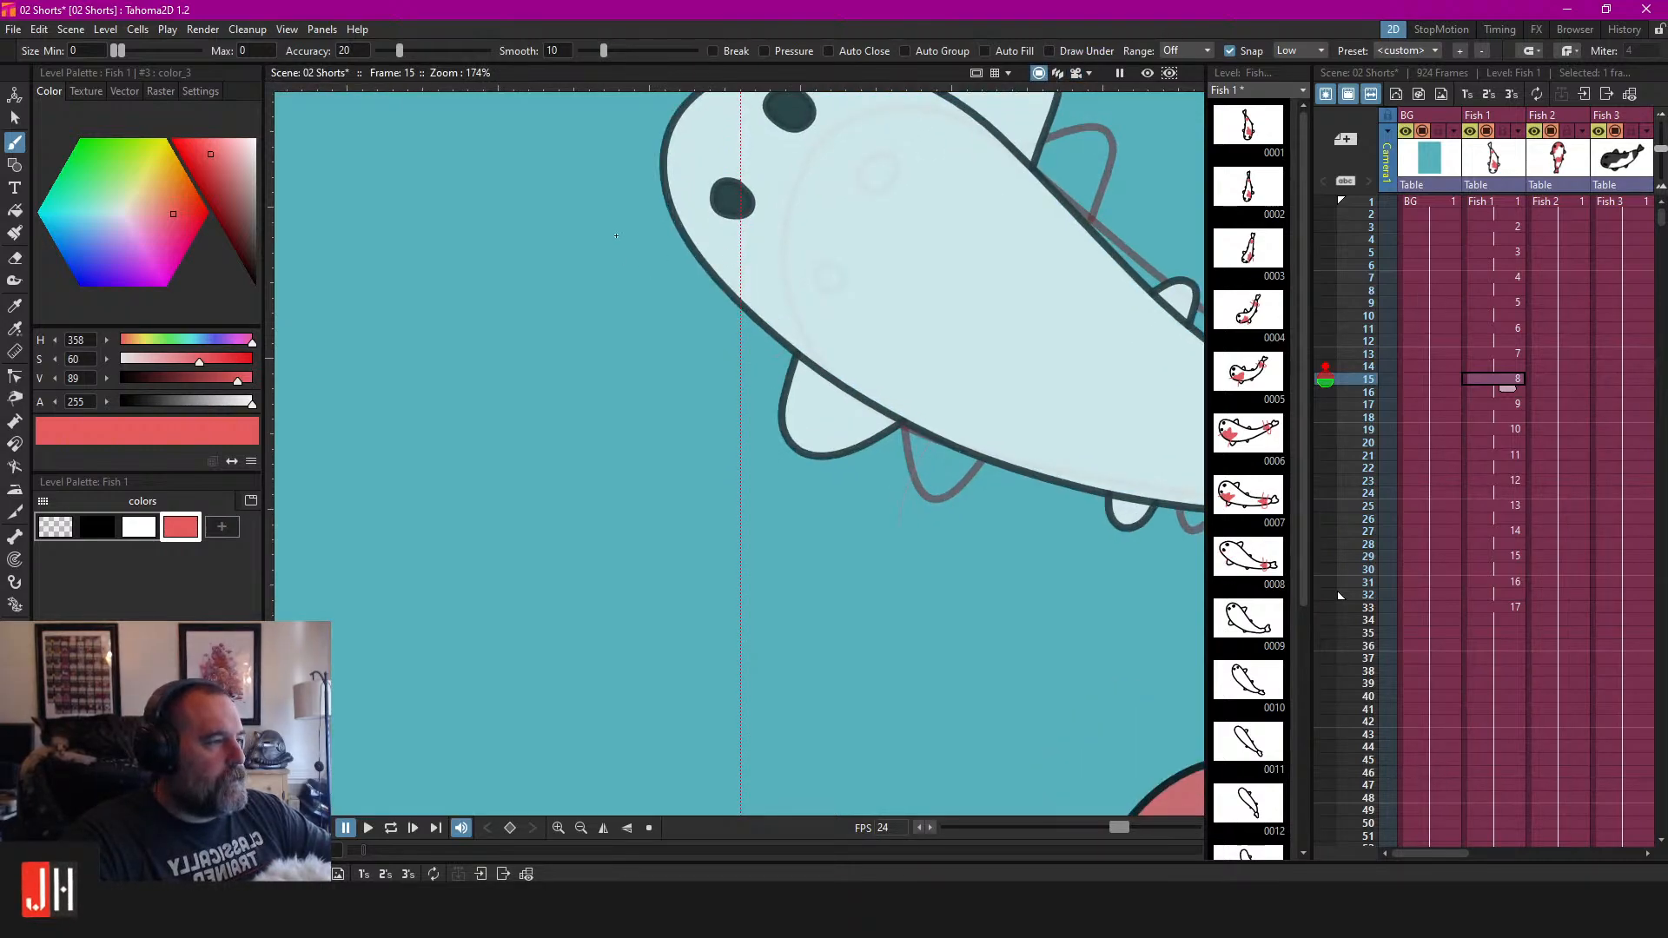
Try to redraw the head marking on frame 15 across the camera frame's edge and fill it with red.
mouse_move(850, 304)
mouse_down()
mouse_move(754, 386)
mouse_move(745, 424)
mouse_up()
key(f)
click(817, 262)
key(ctrl+z)
click(788, 272)
key(ctrl+z)
key(ctrl+z)
scroll(791, 272, down, 3)
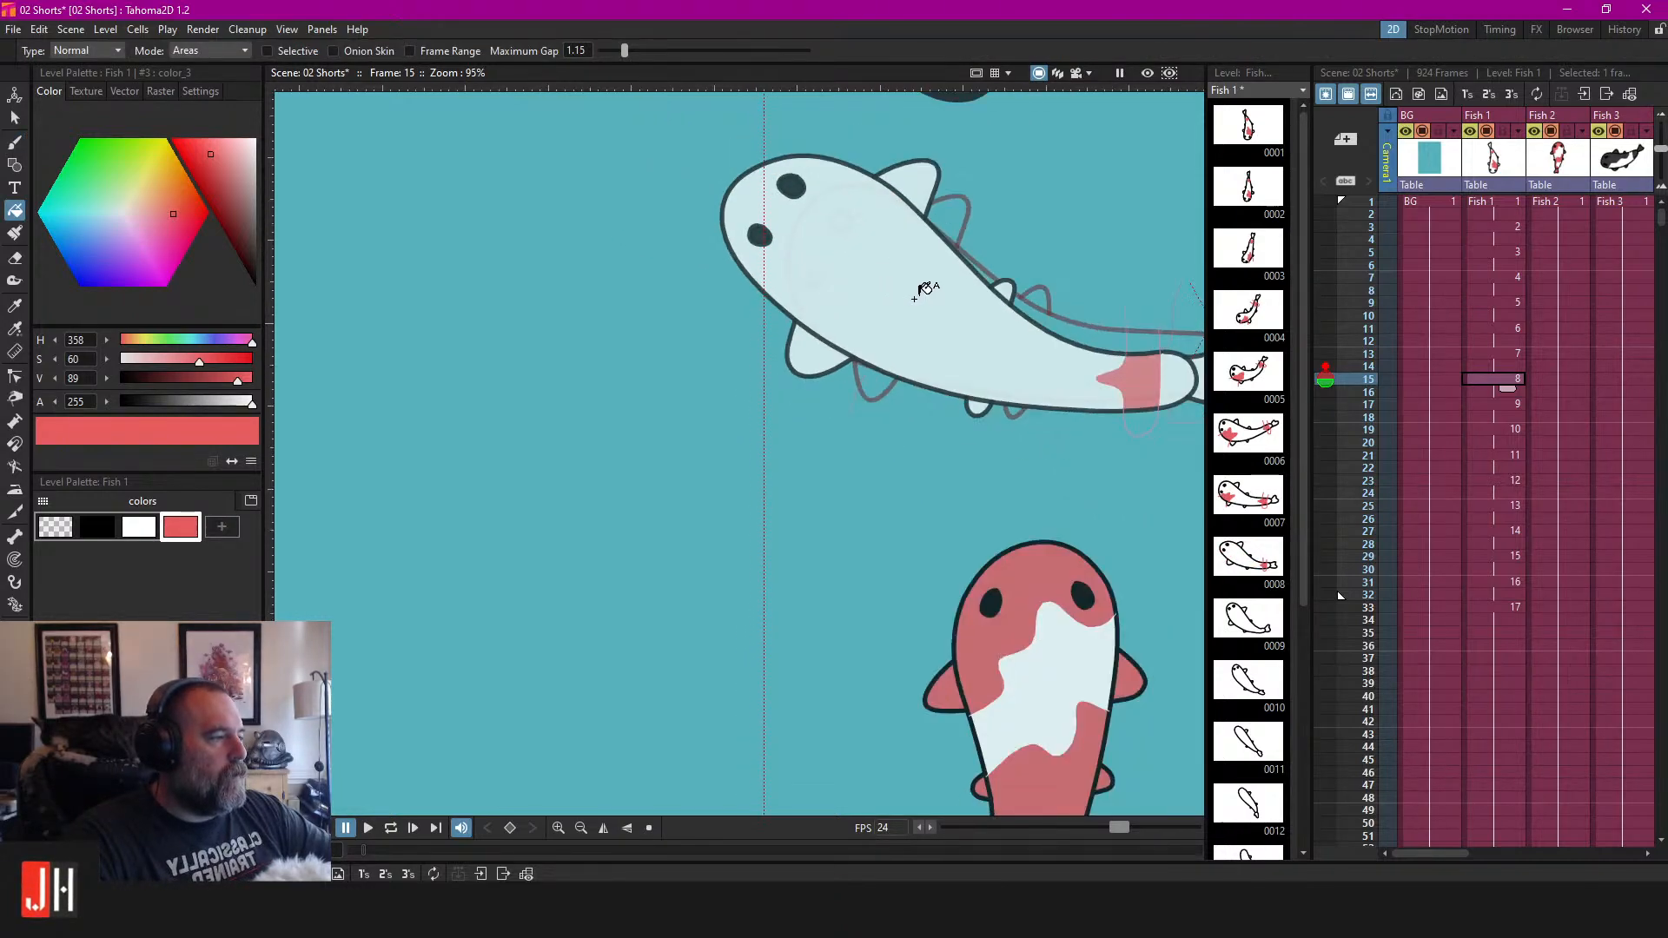
Try a new wavy stroke from the head outline below the eyes on frame 15 and a red fill inside it.
scroll(804, 292, up, 3)
key(b)
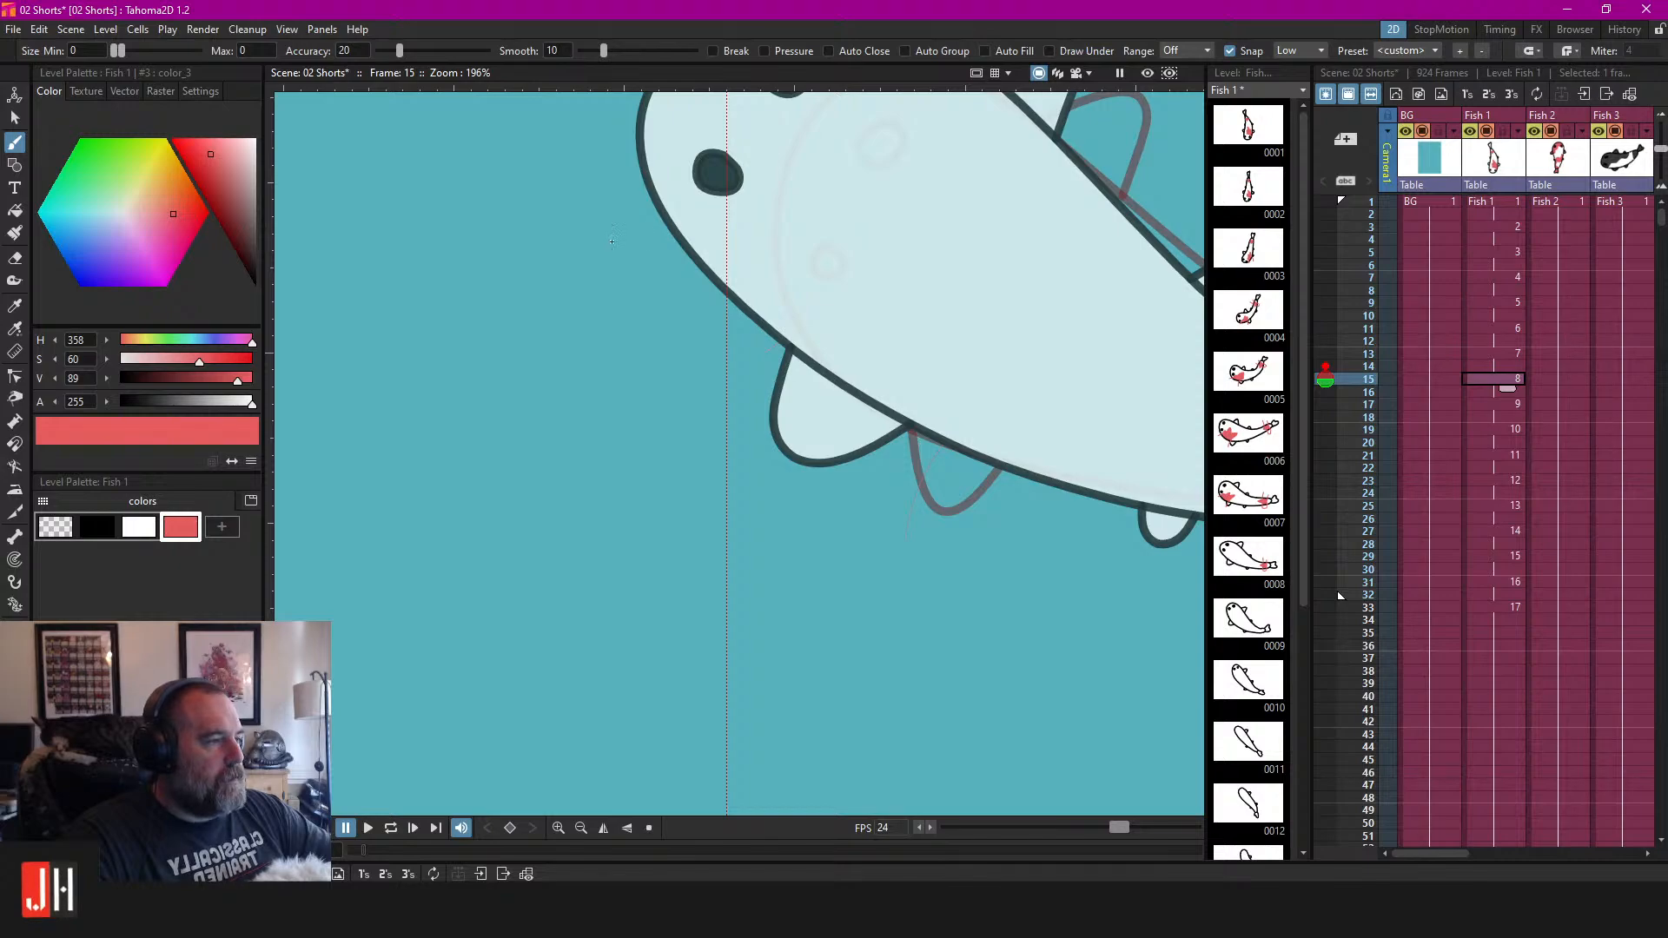
drag(835, 308, 747, 387)
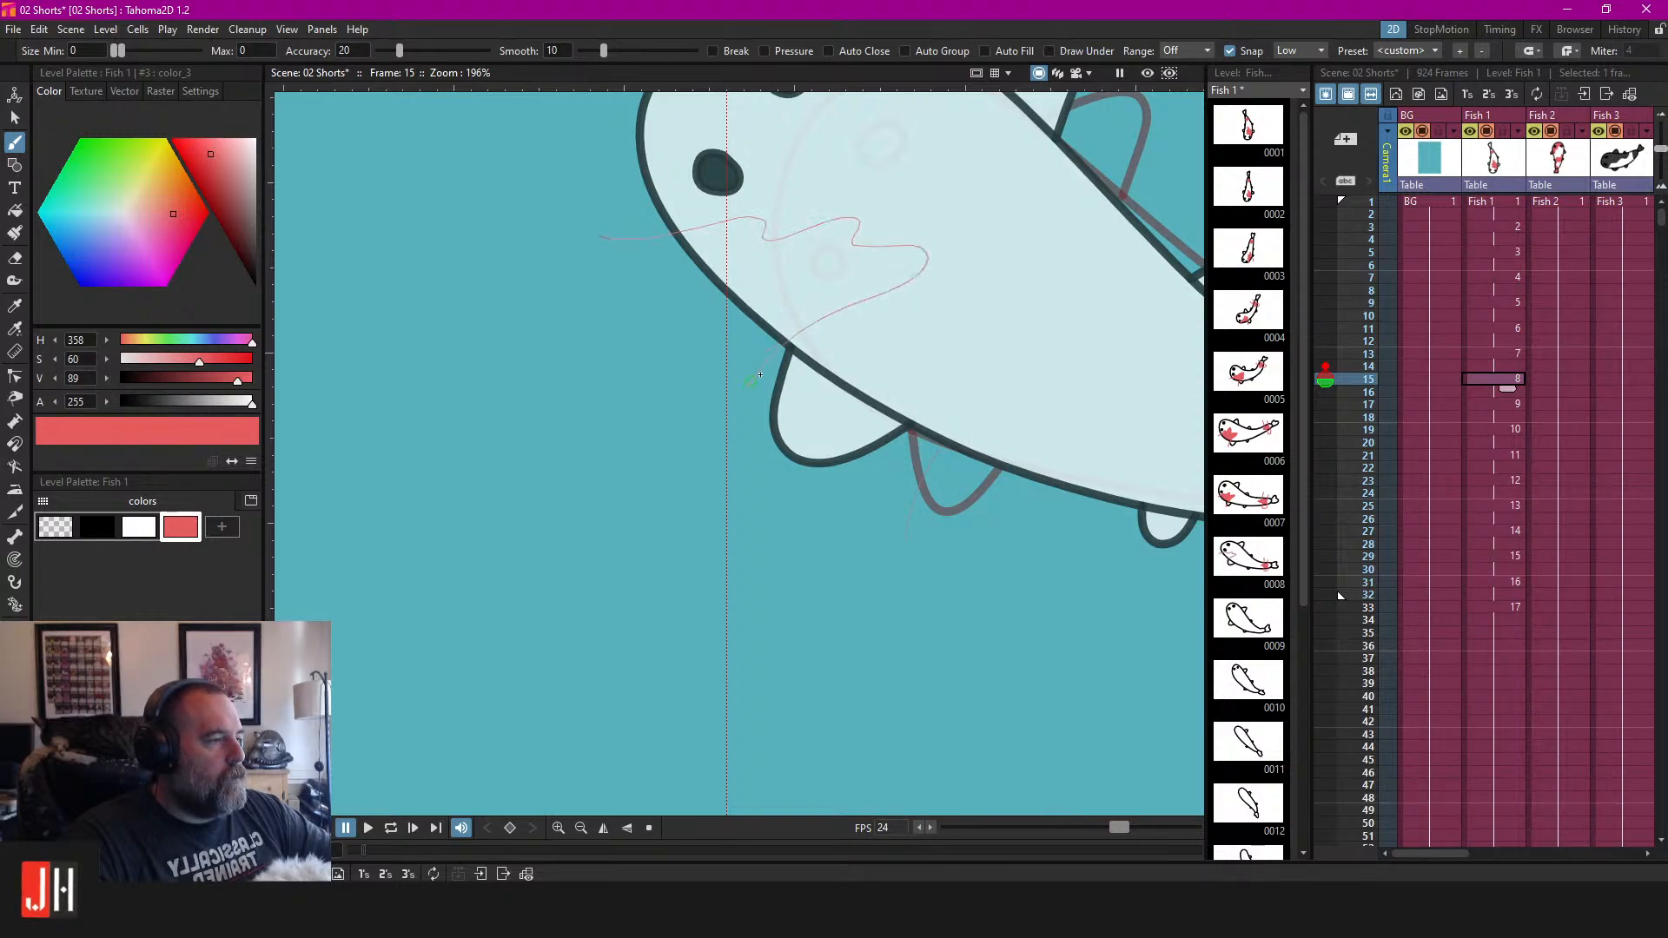
key(f)
click(779, 261)
key(ctrl+z)
Try thickening the head marking's stroke on frame 15 and refilling it, and delete the stroke.
key(s)
click(772, 239)
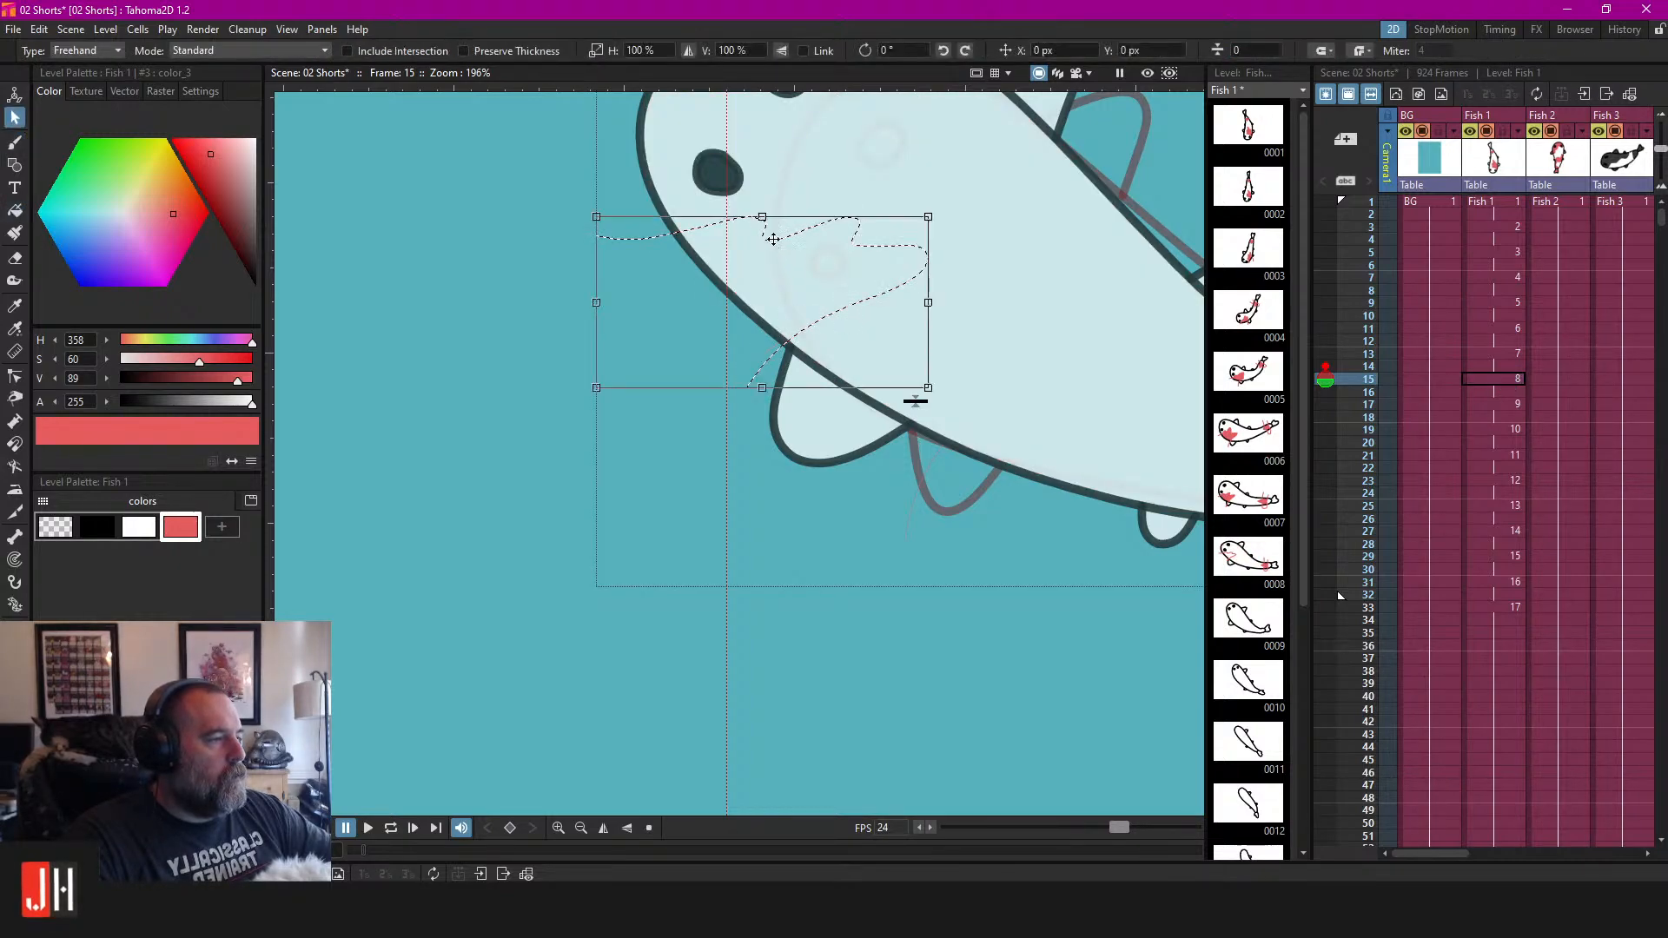
mouse_move(916, 392)
mouse_down()
mouse_move(916, 437)
mouse_move(920, 346)
mouse_up()
key(f)
click(815, 268)
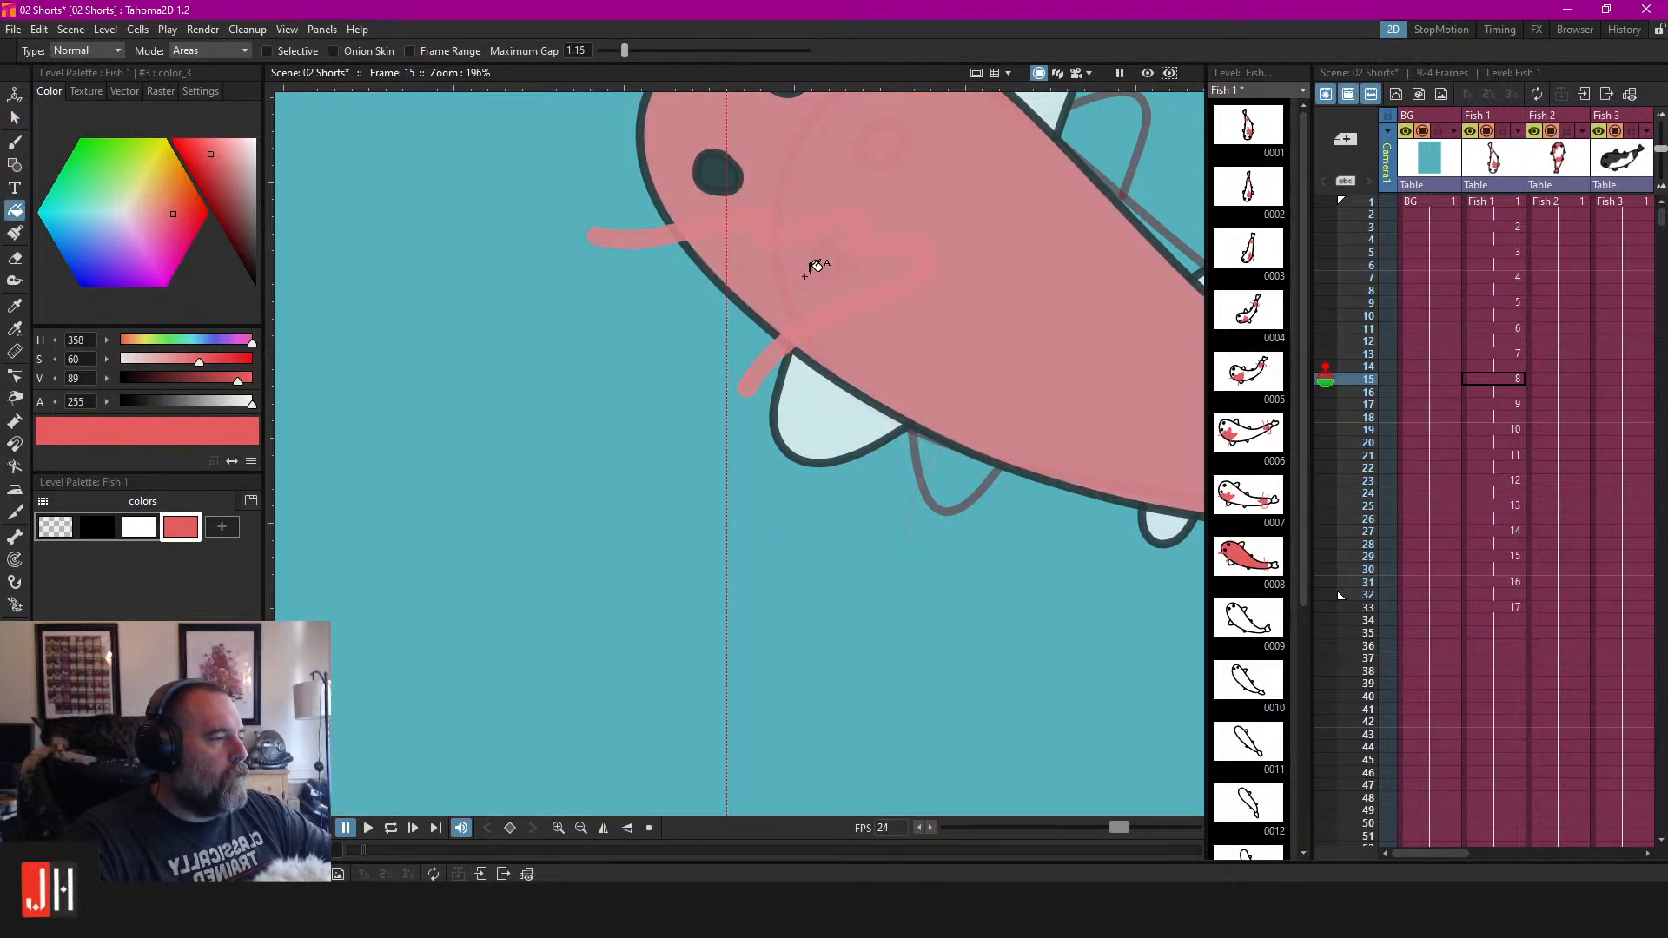
key(ctrl+z)
key(s)
click(795, 239)
key(Delete)
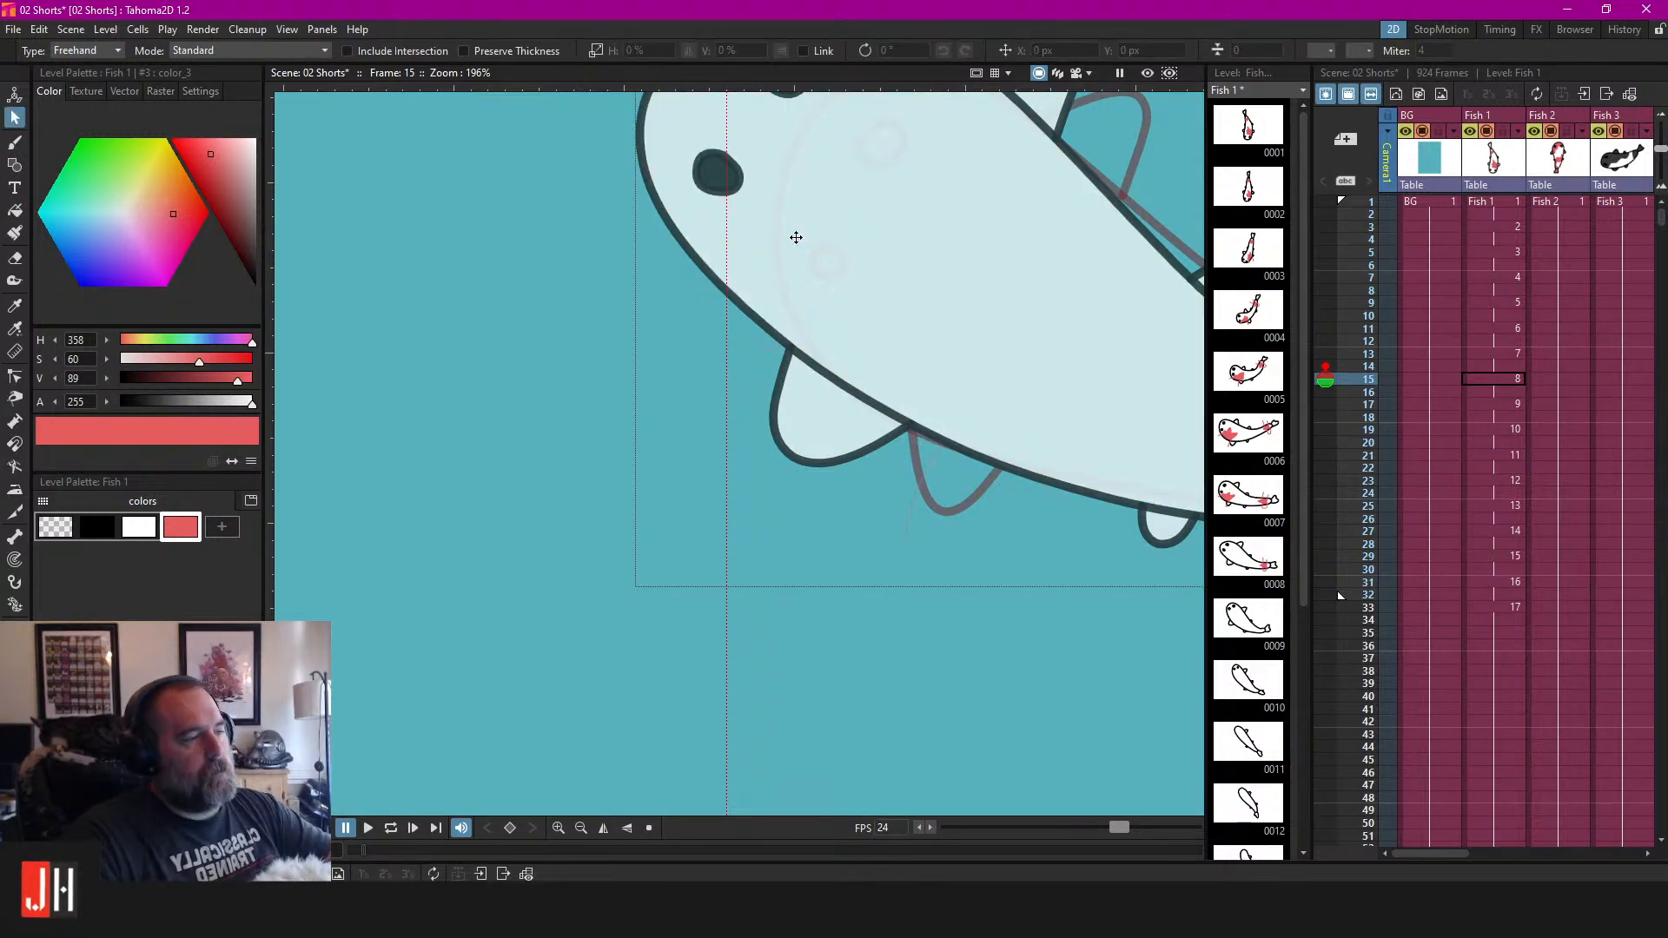
scroll(795, 237, down, 4)
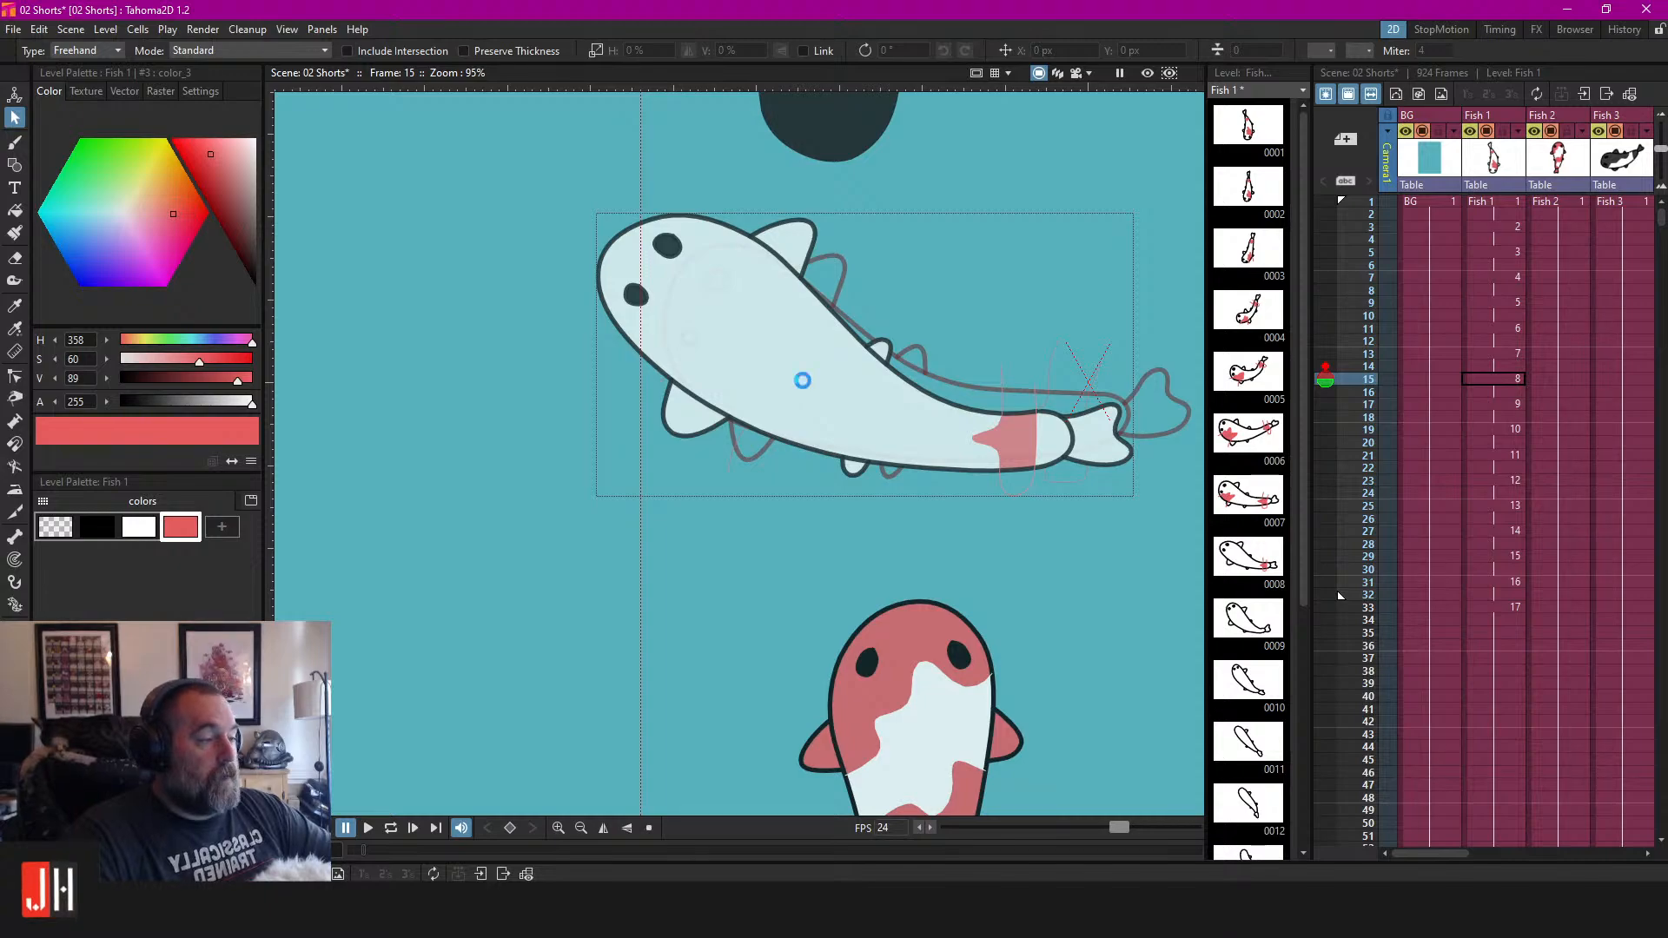
scroll(804, 388, up, 4)
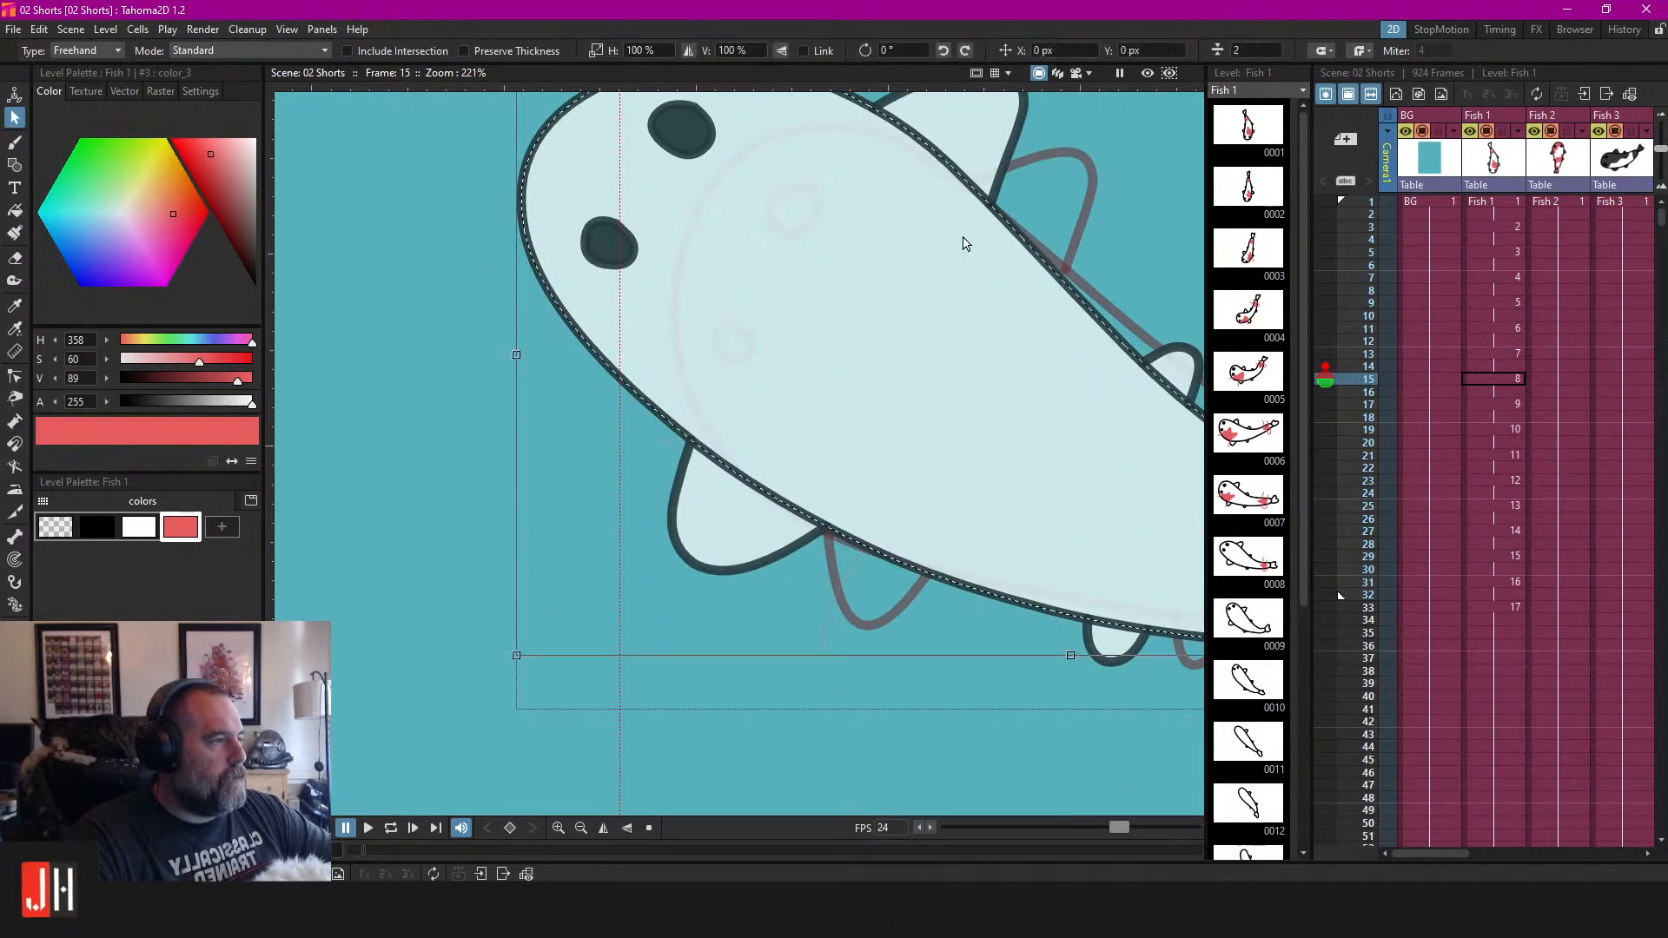
scroll(964, 223, down, 4)
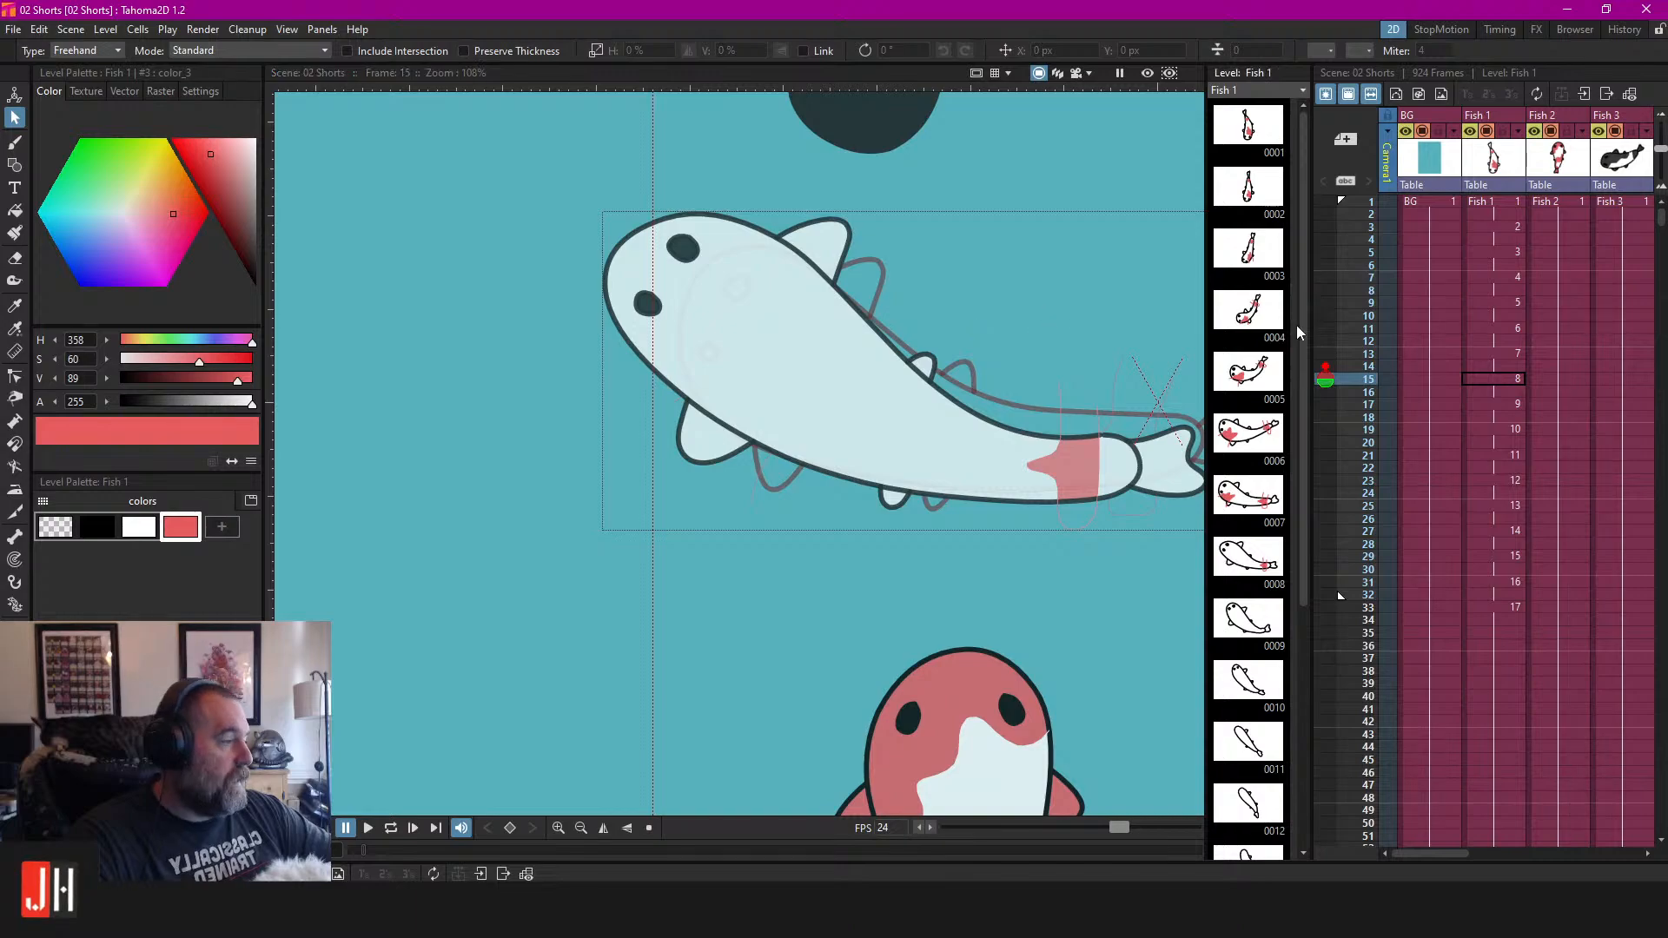
Draw a jagged marking across the rear body near the tail on frame 17 and fill it with red.
click(1499, 408)
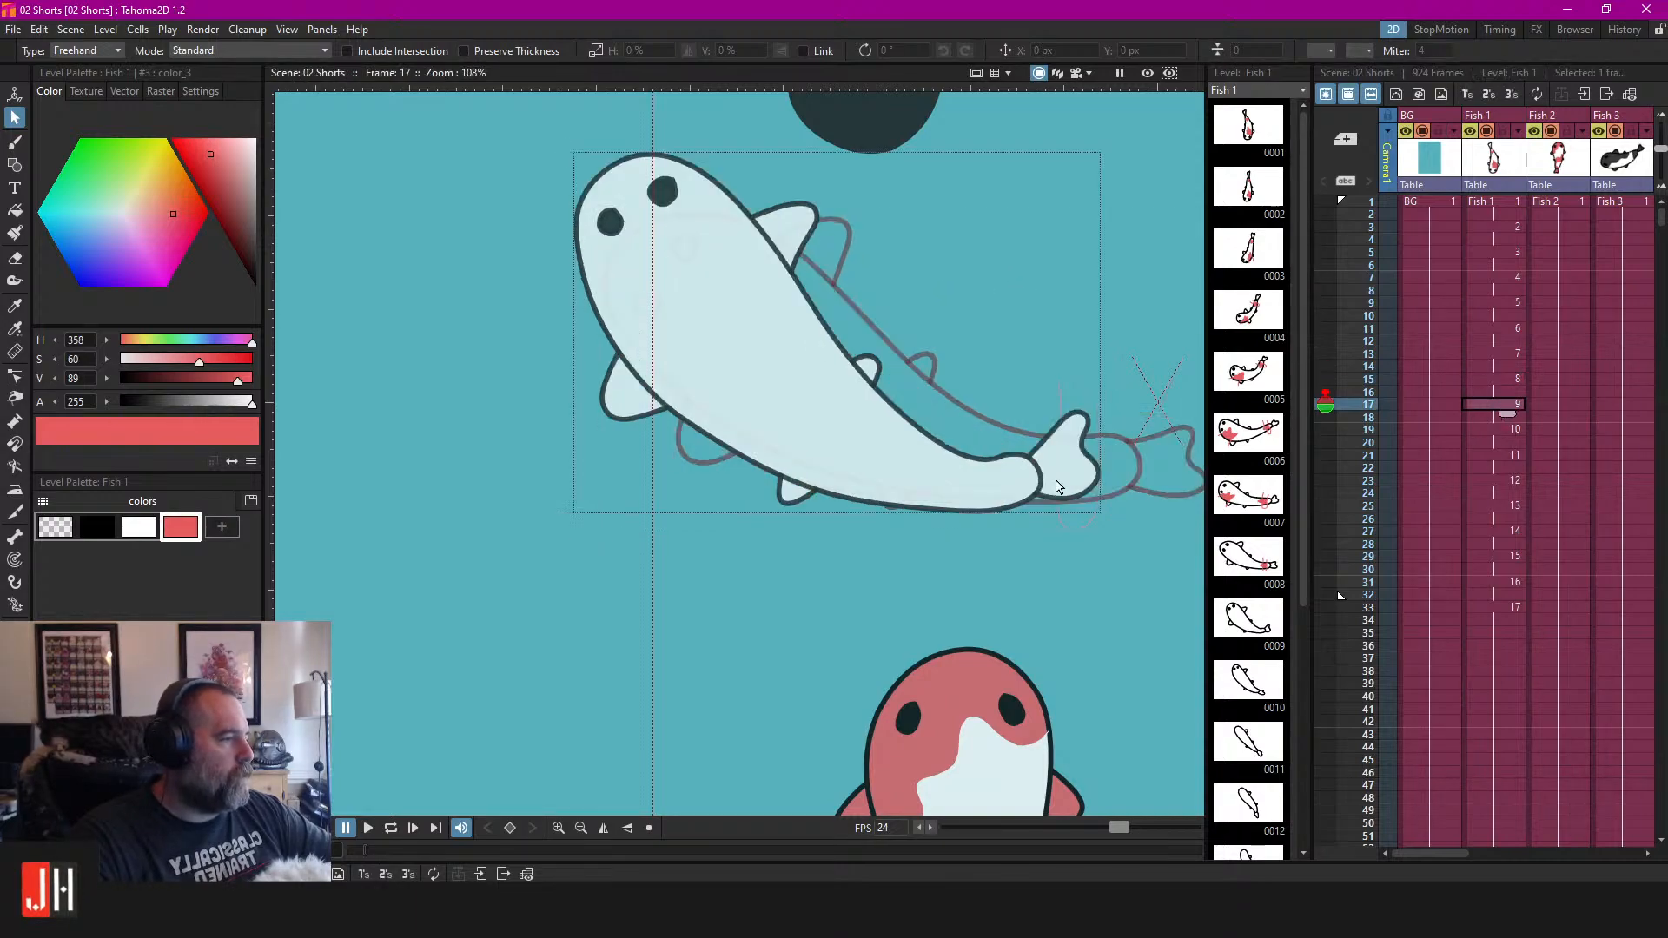
key(b)
scroll(1025, 536, up, 4)
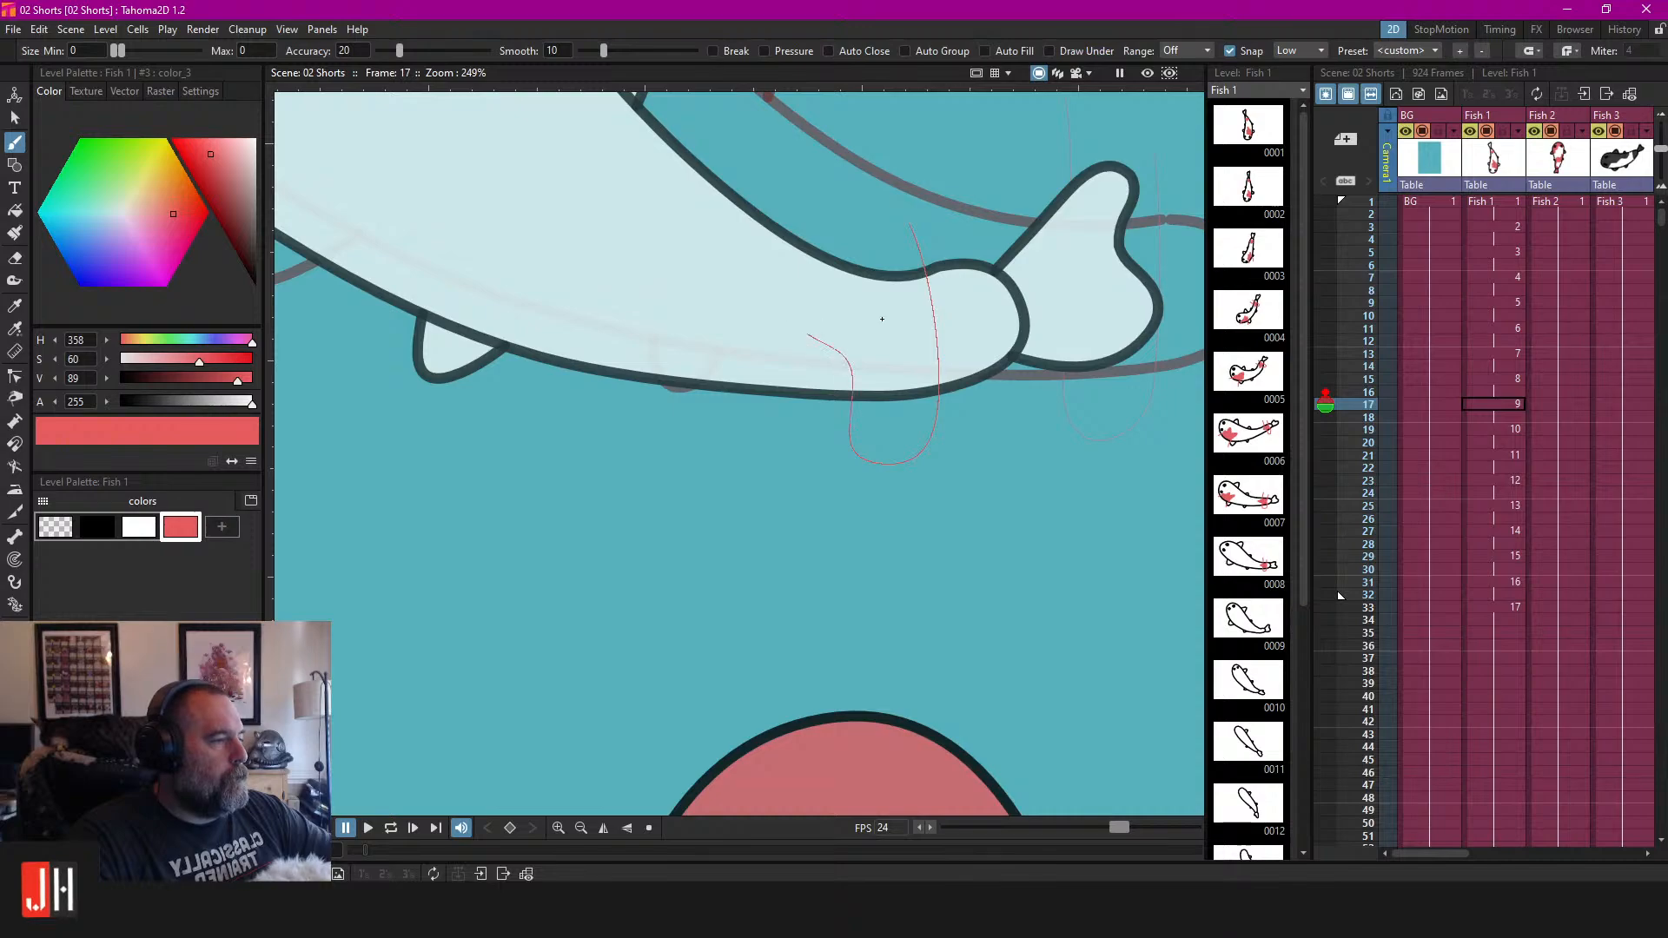
key(f)
click(910, 329)
scroll(912, 344, down, 6)
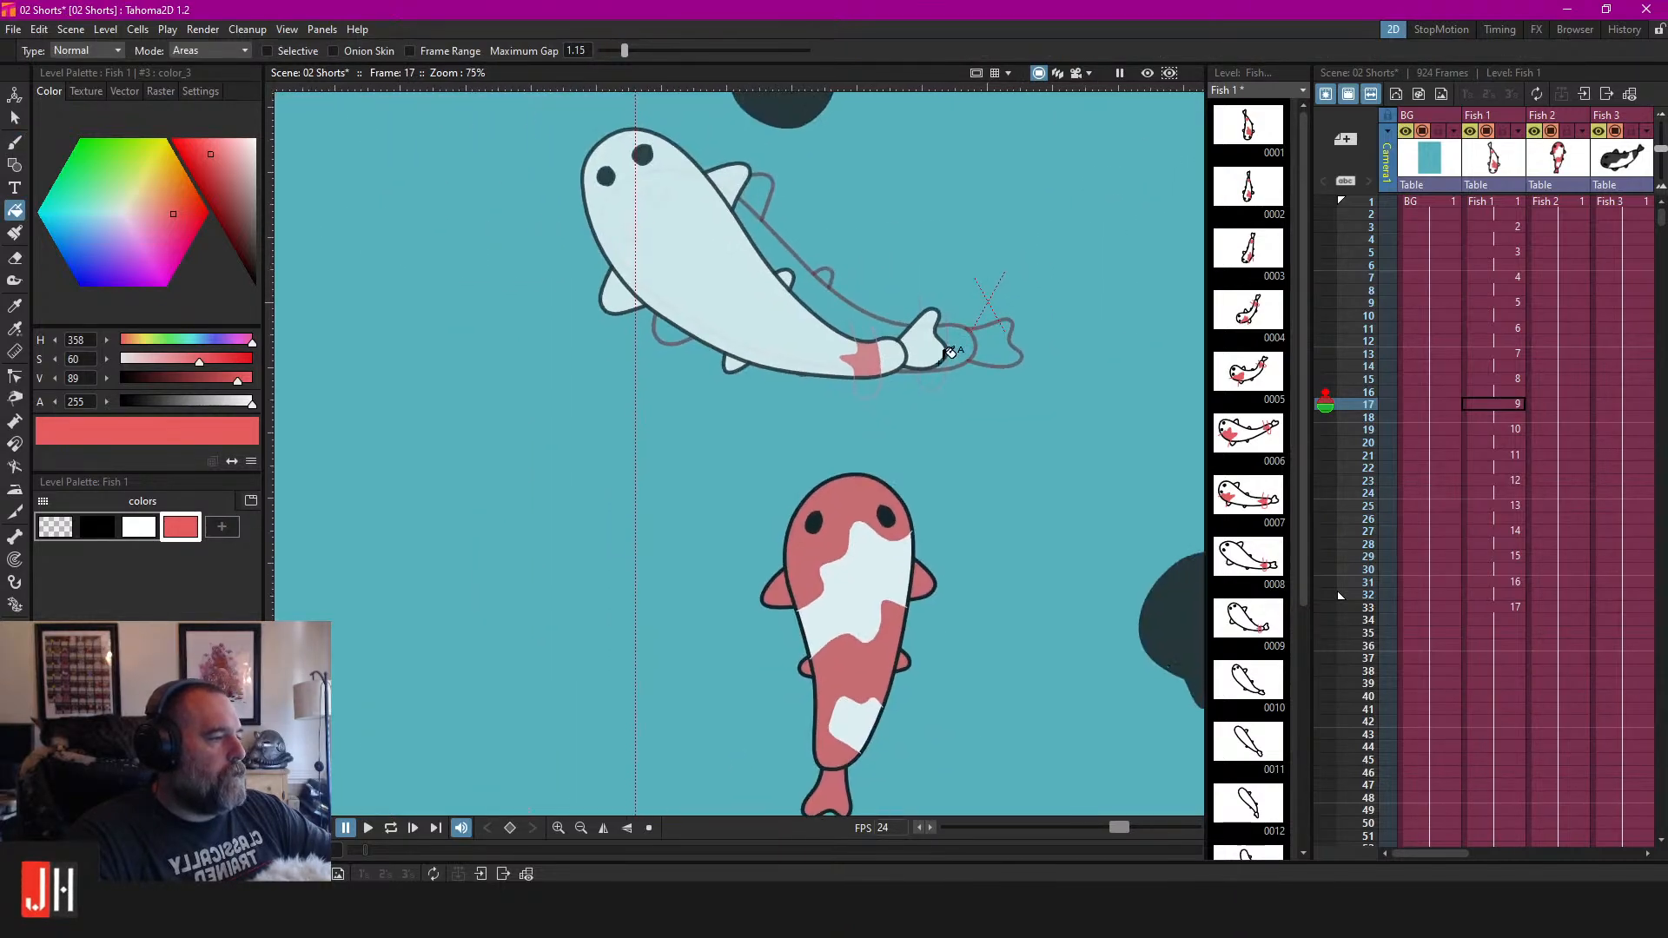
Draw a jagged marking across the rear body near the tail on frame 19 and fill it with red.
click(1505, 429)
scroll(830, 366, up, 3)
key(b)
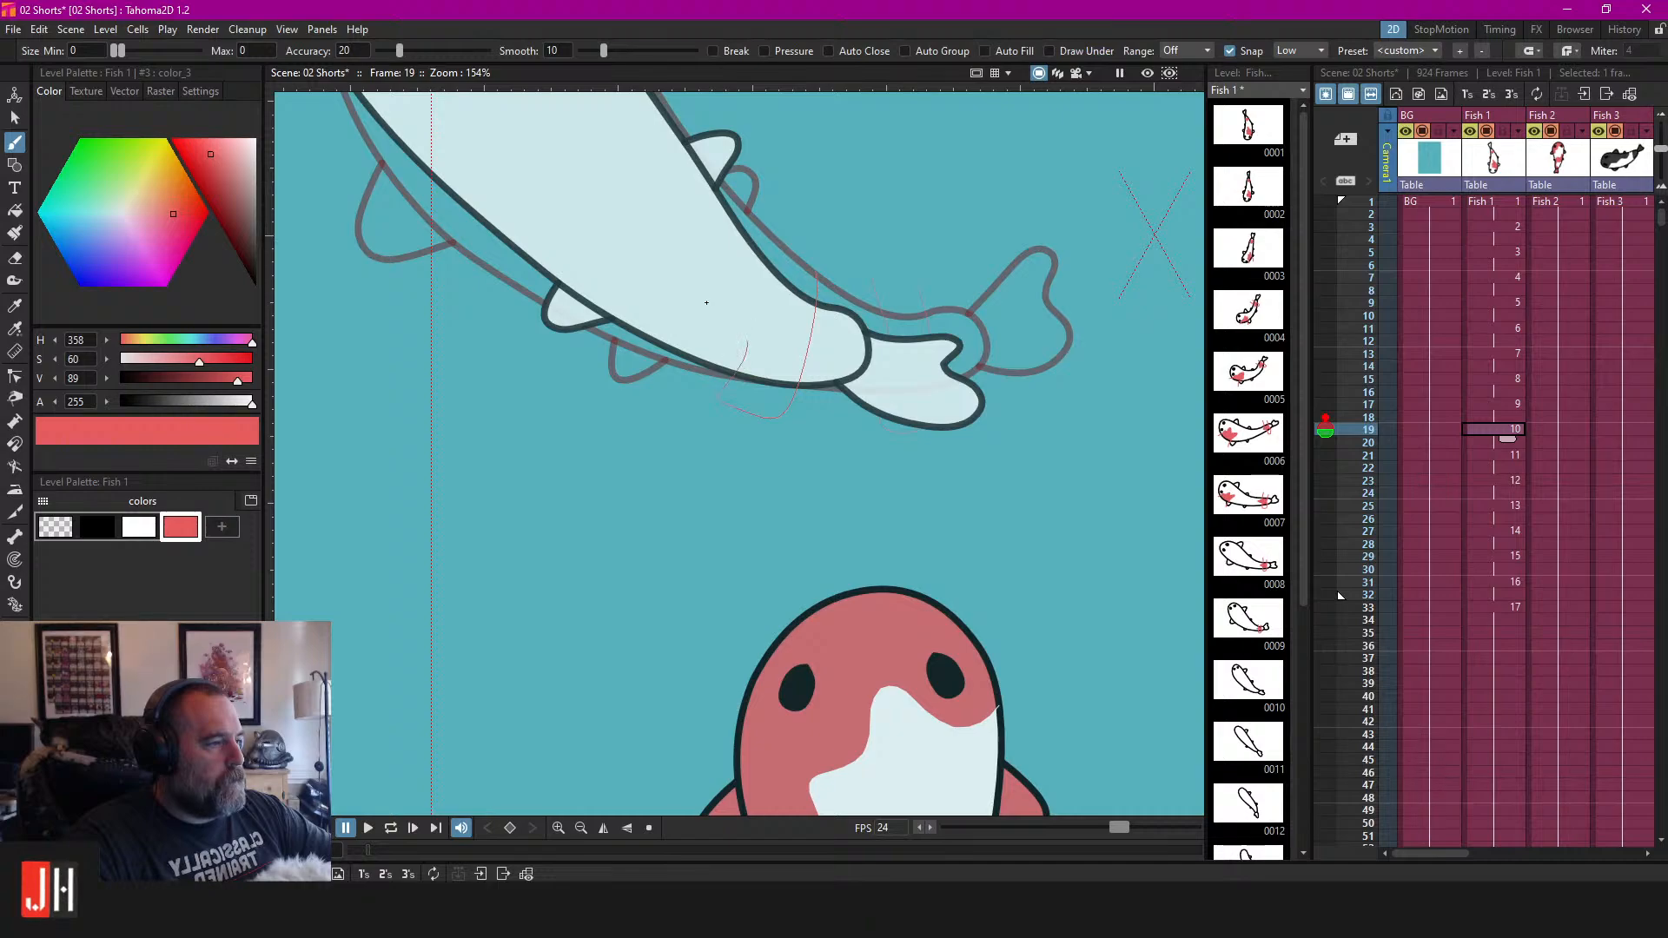
key(f)
click(806, 333)
scroll(806, 333, down, 4)
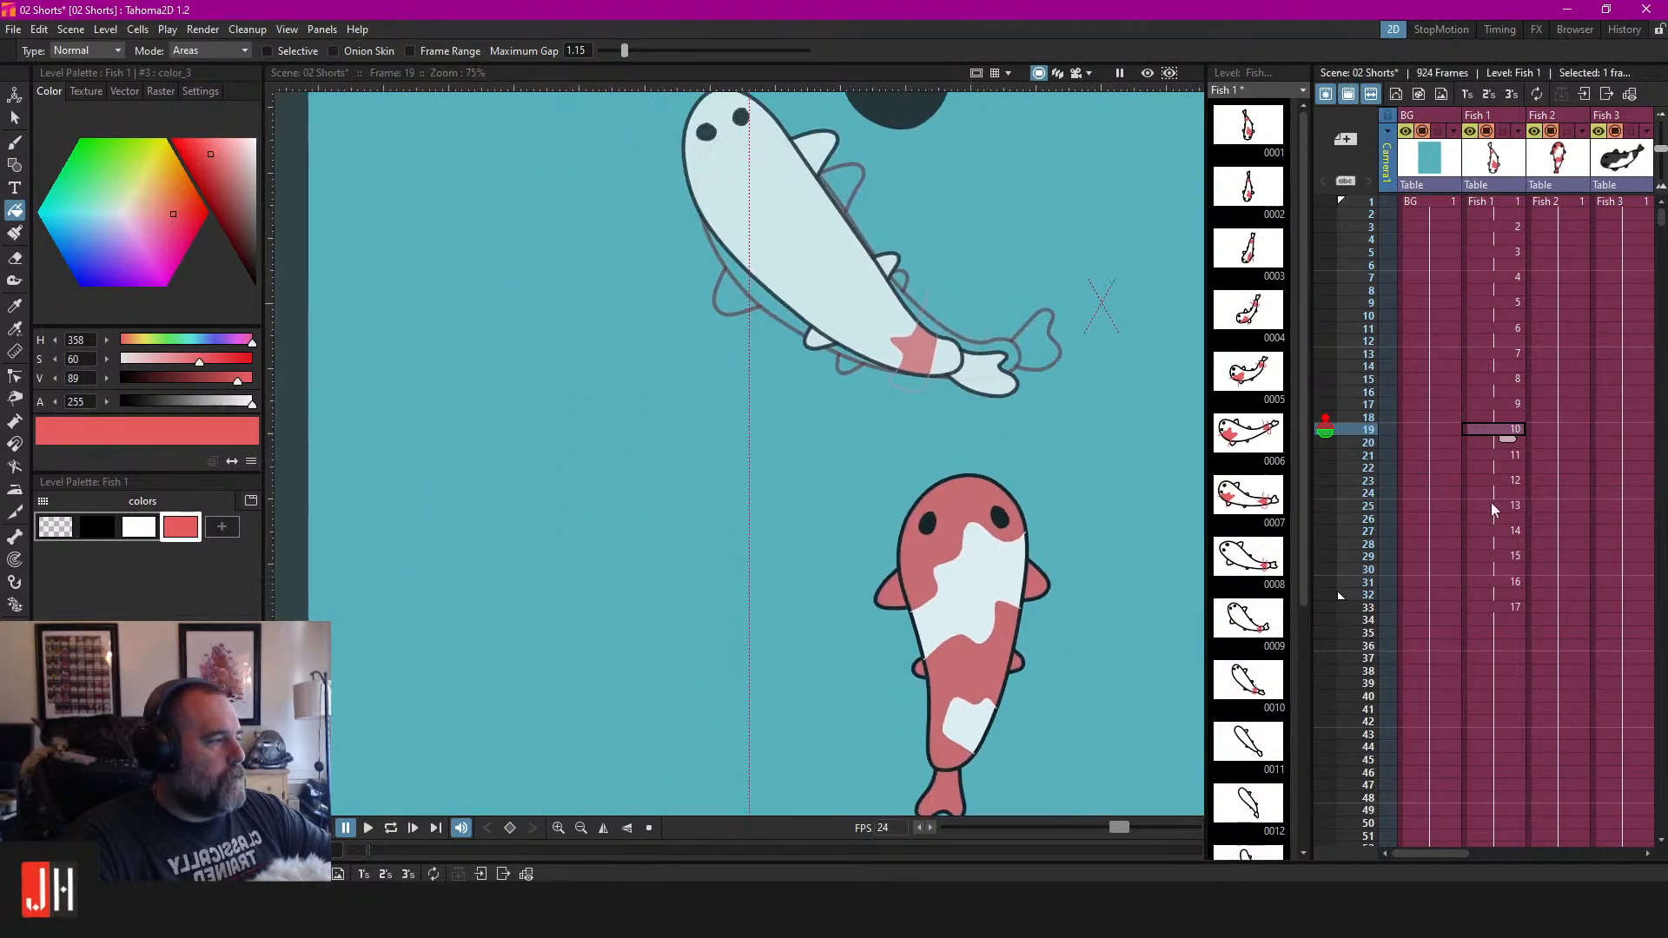
Draw a jagged marking across the rear body near the tail on frame 21 and fill it with red.
click(1494, 455)
scroll(925, 323, up, 2)
scroll(924, 322, up, 2)
key(b)
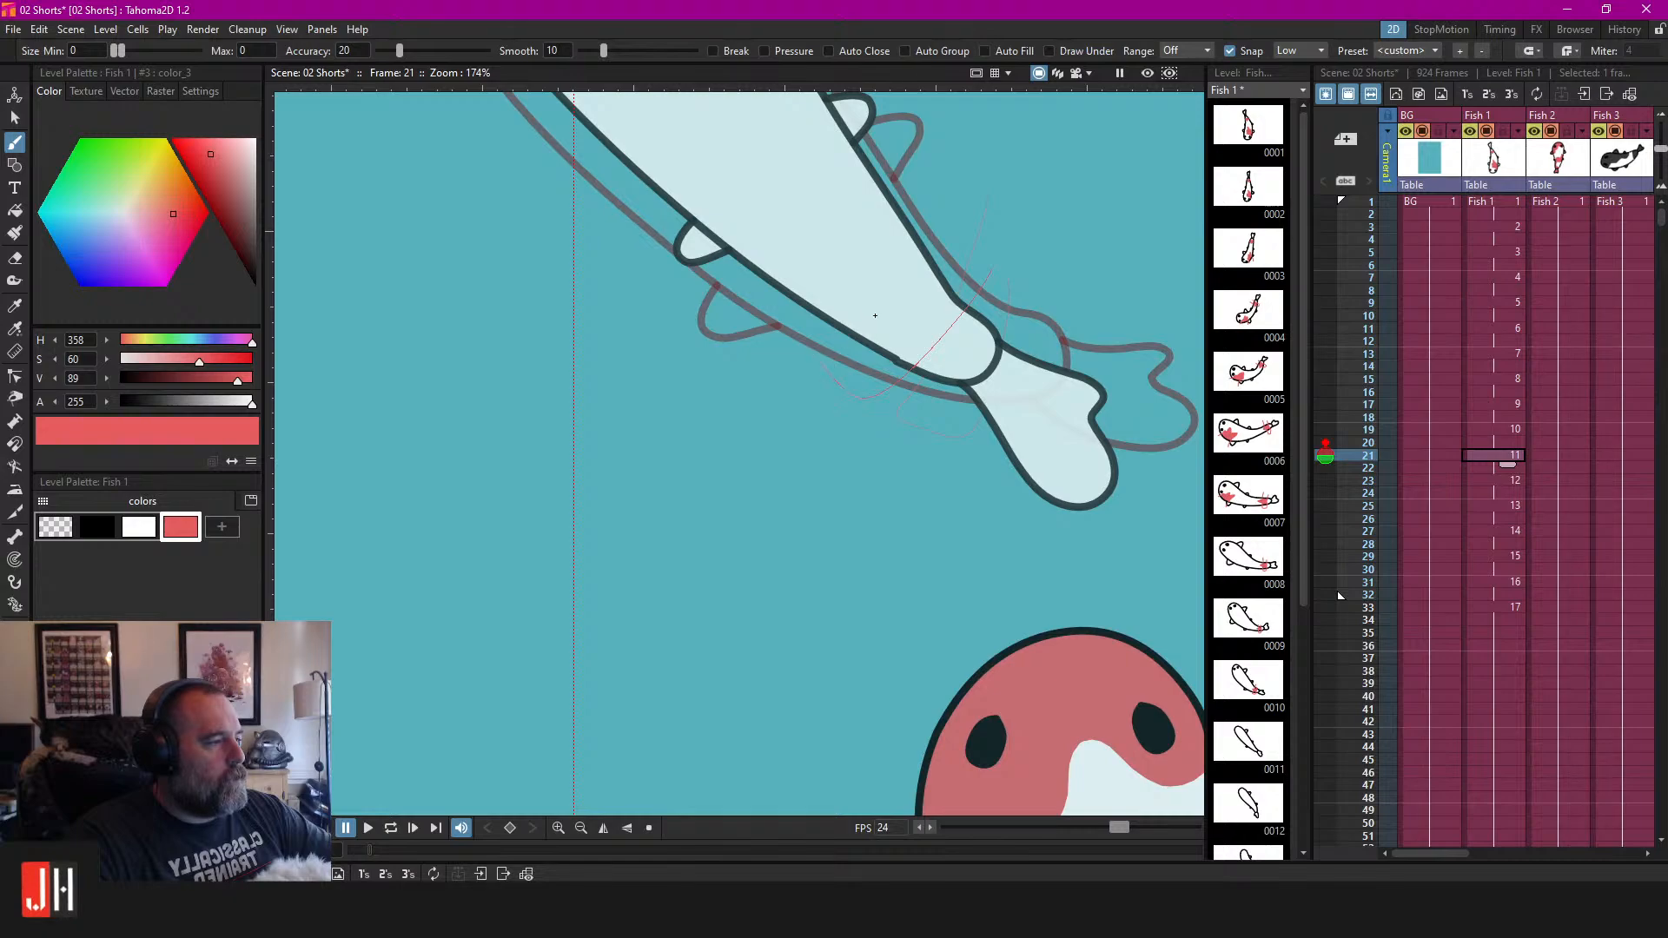
key(f)
click(914, 307)
scroll(924, 347, down, 6)
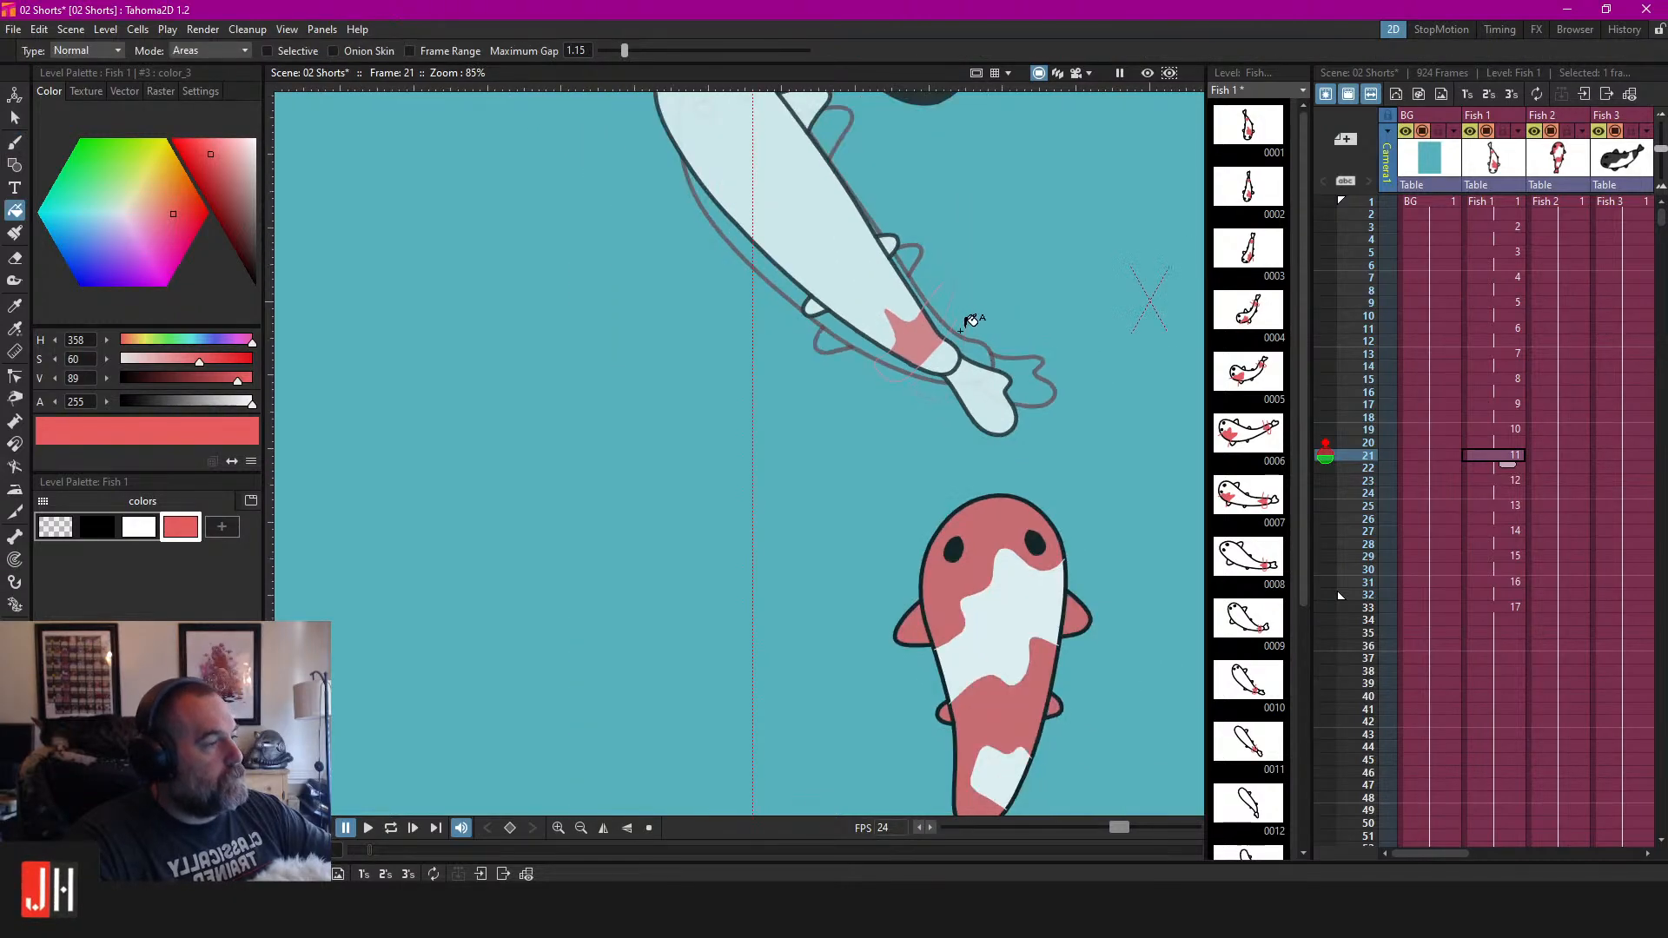
Draw a pointed marking across the rear body near the tail on frame 23 and fill it with red.
drag(965, 322, 1029, 342)
click(1477, 480)
scroll(938, 298, up, 4)
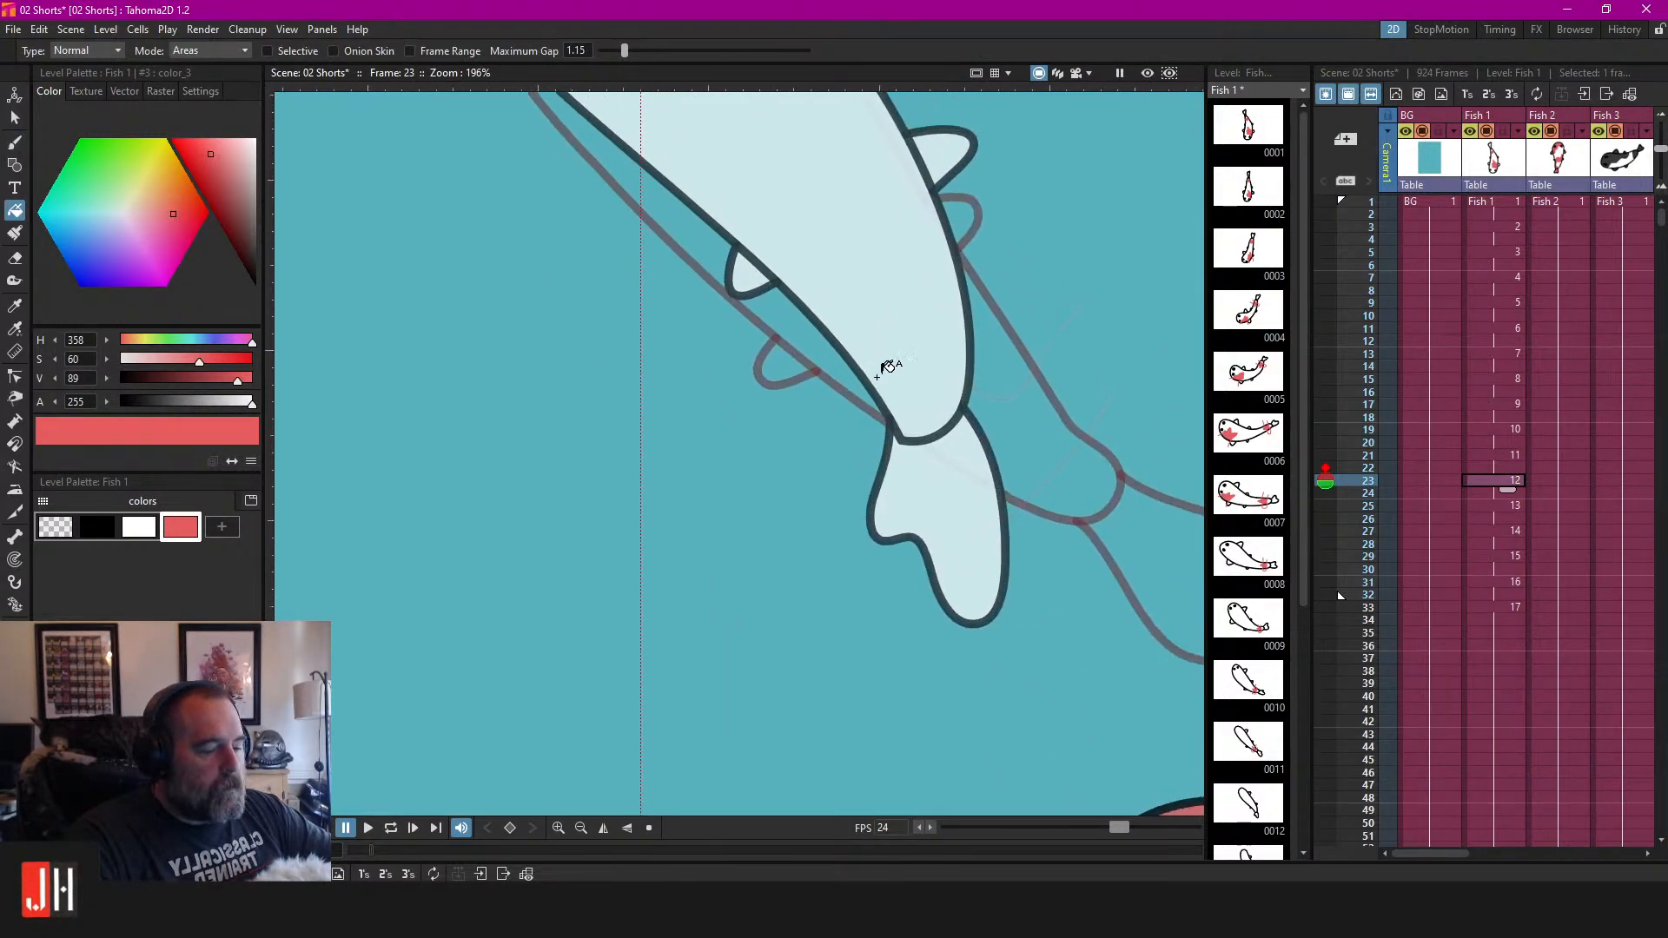
key(b)
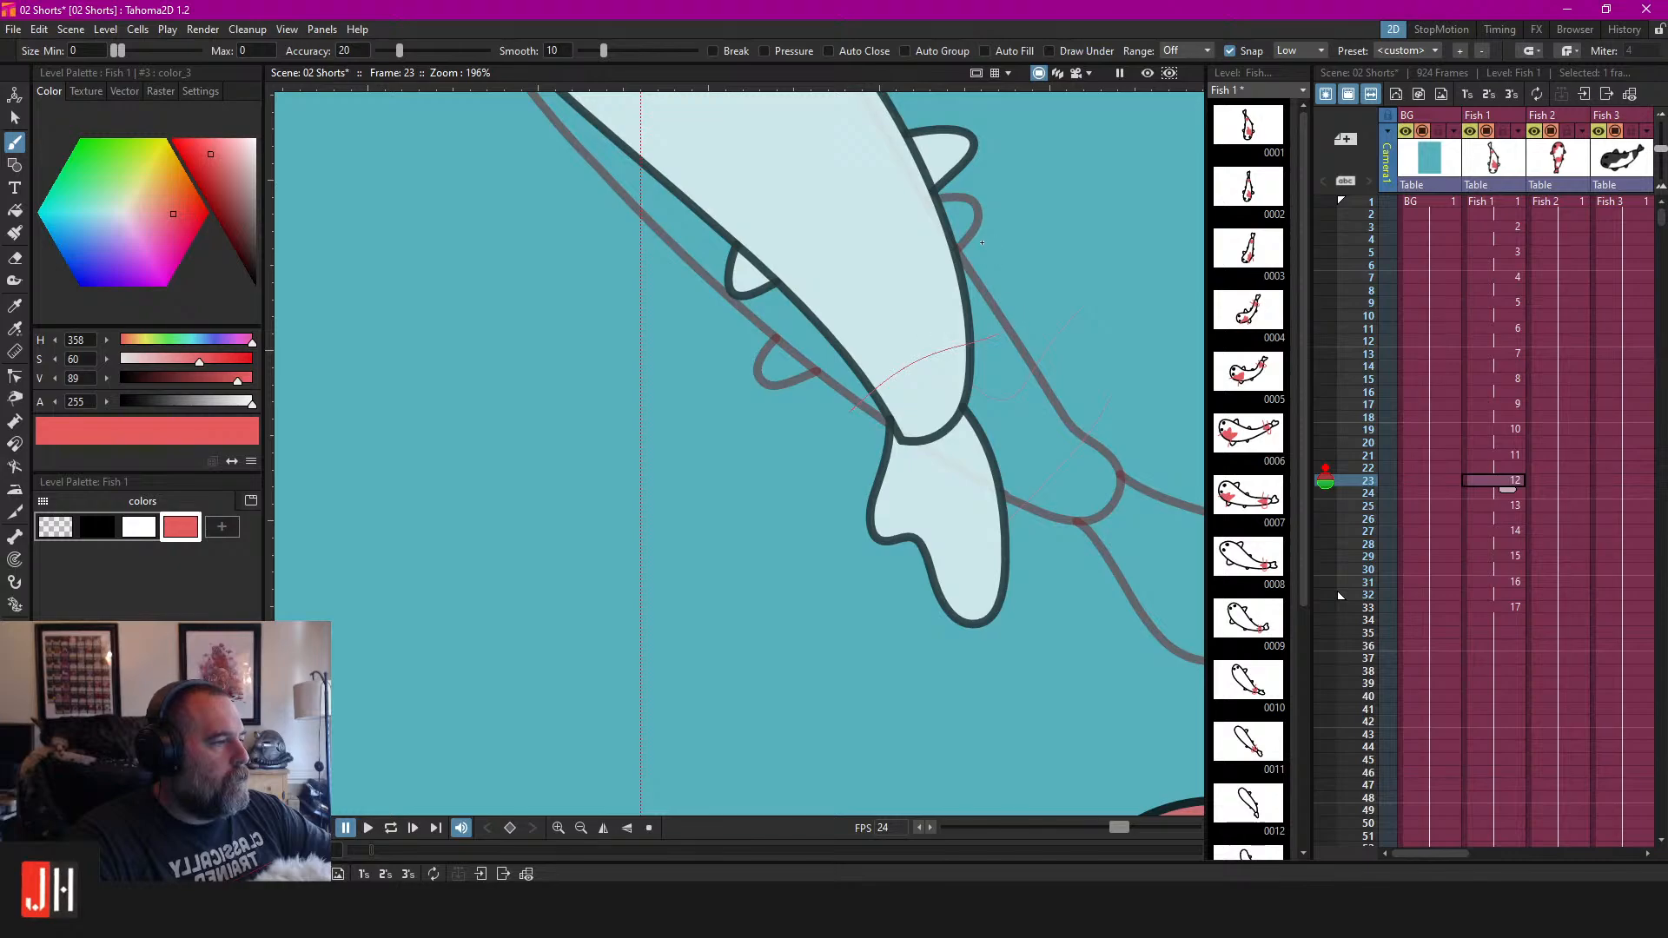
drag(798, 361, 792, 365)
key(f)
click(934, 315)
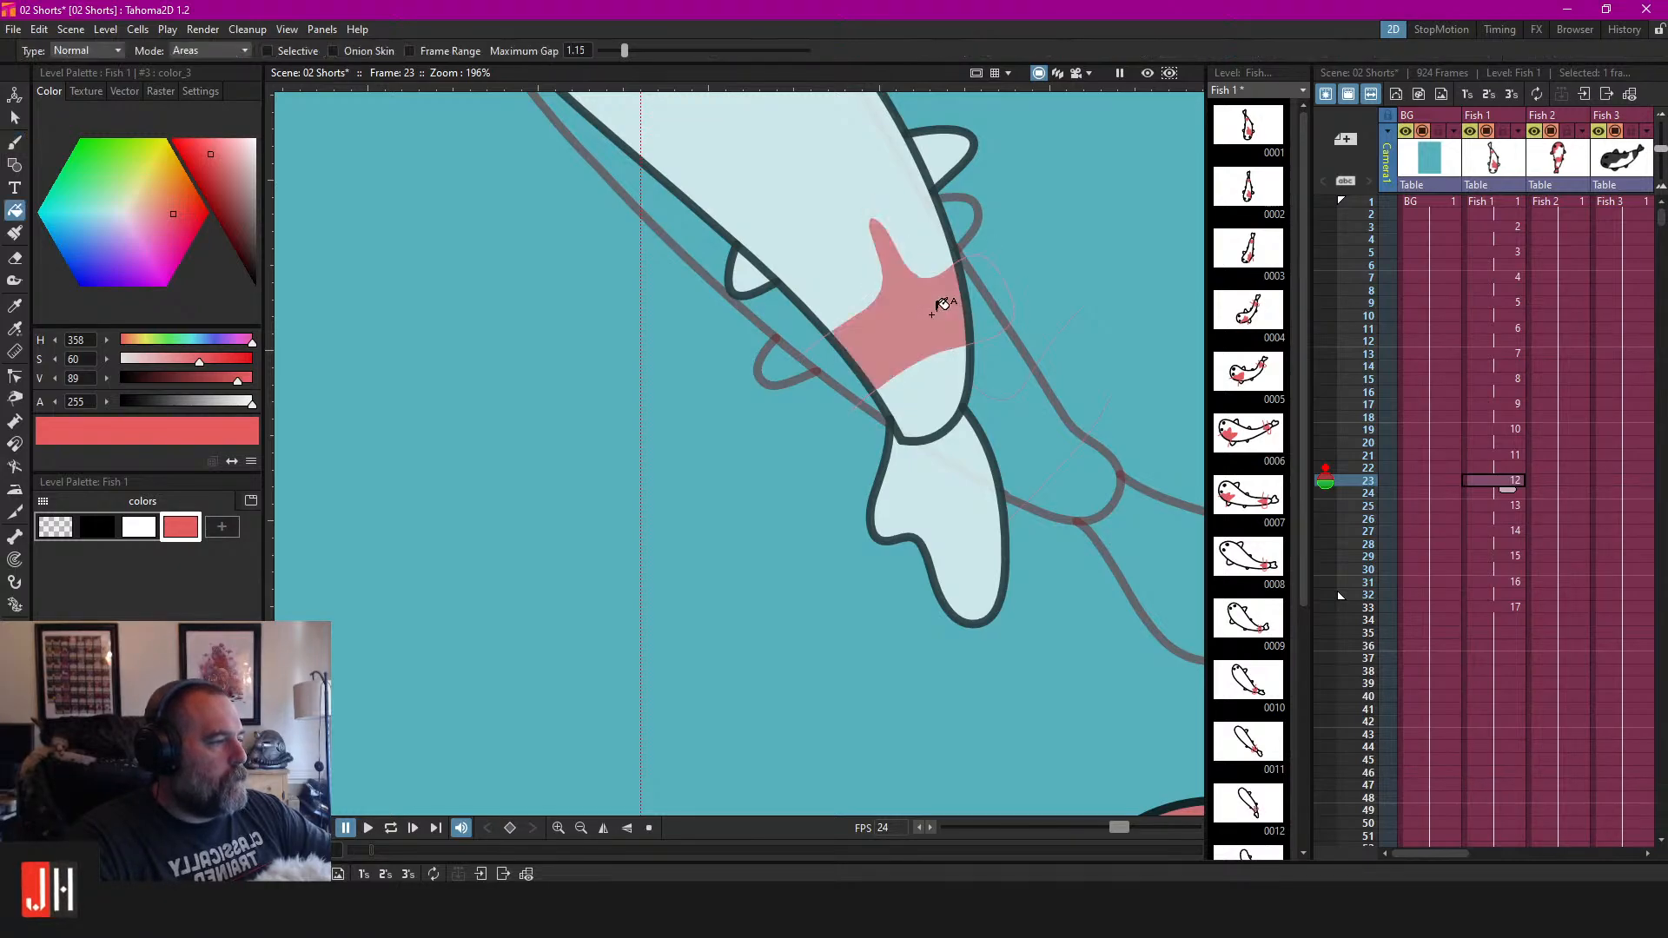
scroll(943, 346, down, 6)
Draw a marking across the rear body near the tail on frame 25 and fill it with red.
click(1483, 506)
scroll(840, 294, up, 4)
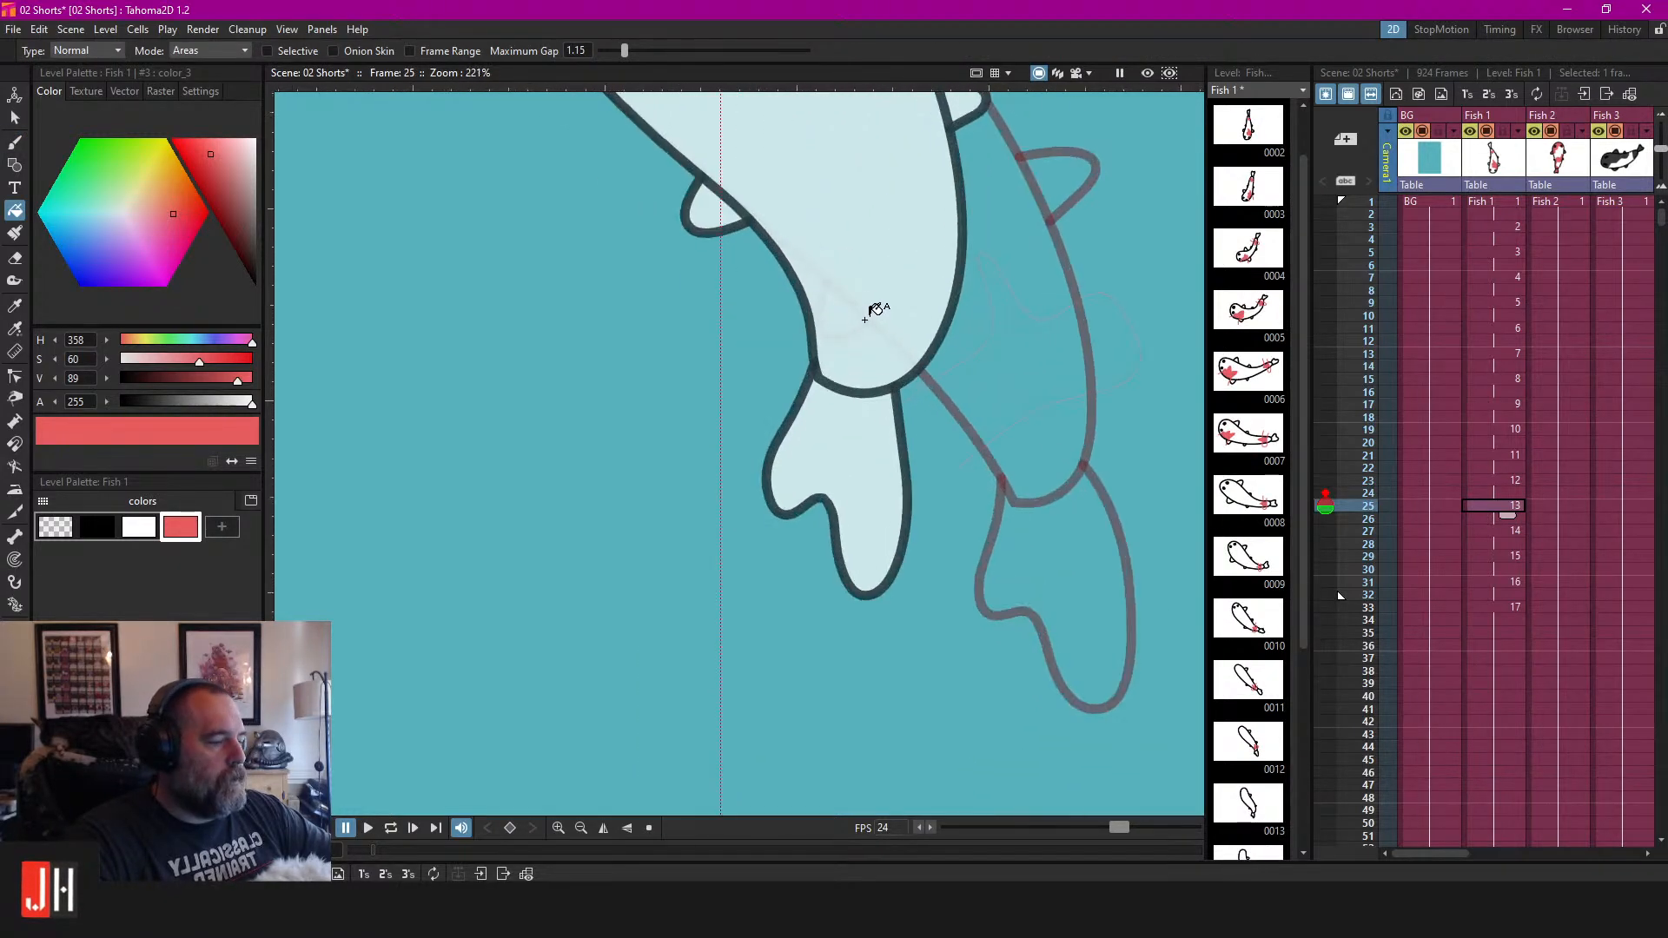
key(b)
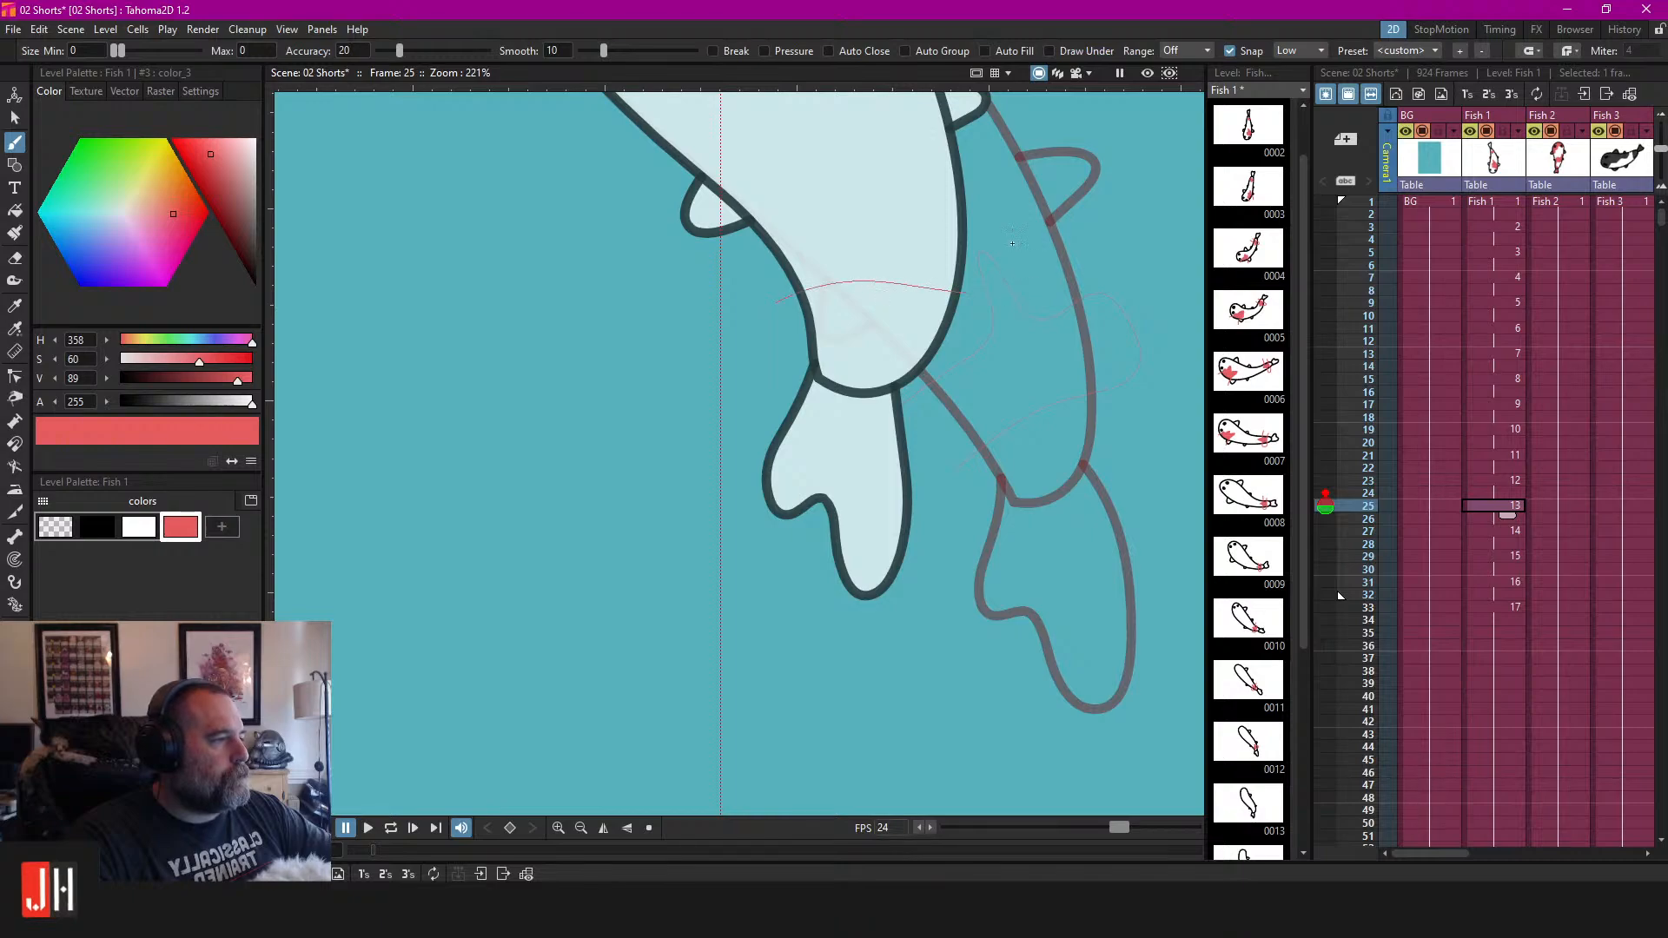
key(f)
click(913, 245)
scroll(1024, 379, down, 4)
Draw a pointed marking across the rear body near the tail on frame 27, fill it with red, and compare it with frame 25.
key(.)
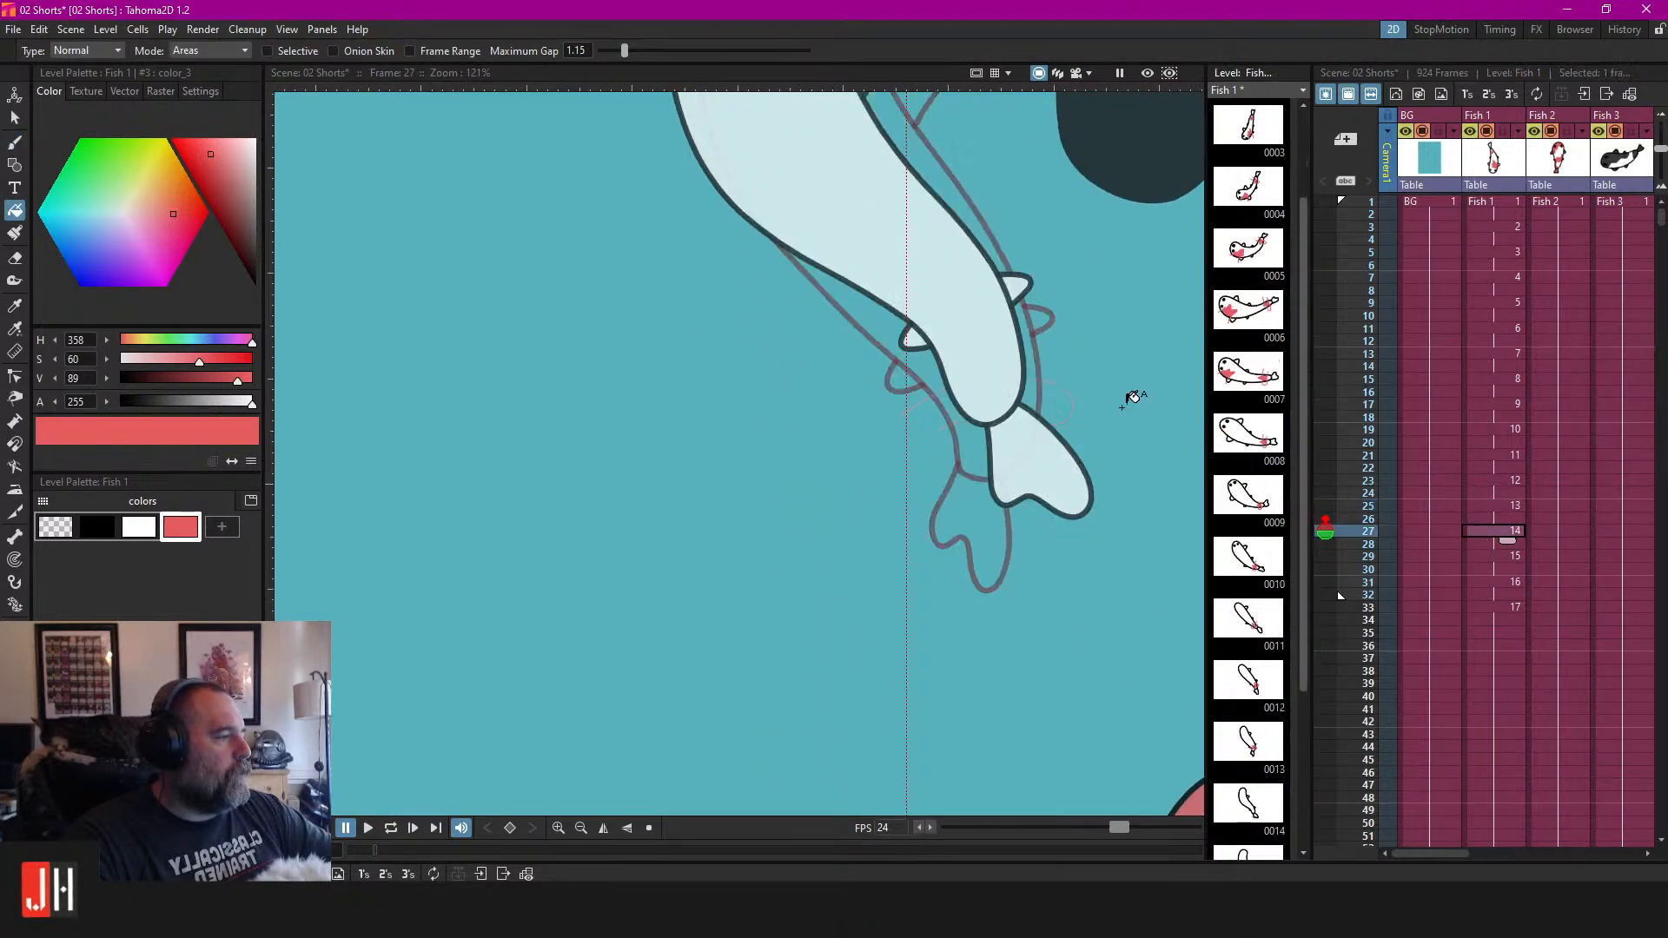
scroll(1086, 408, up, 2)
key(b)
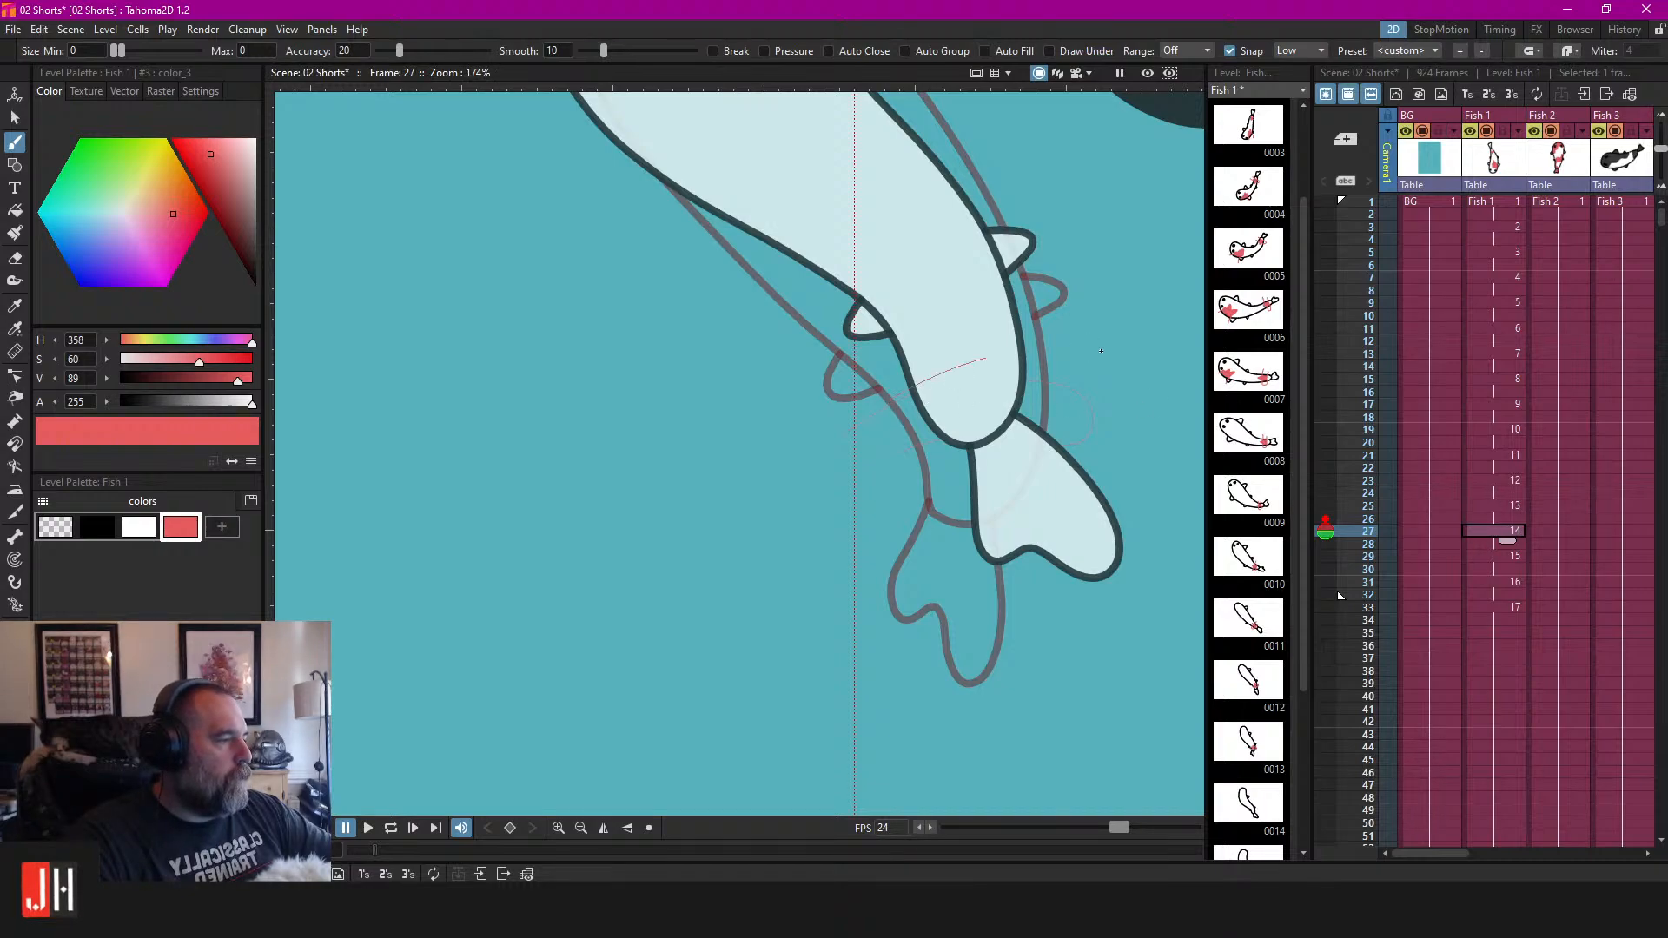
drag(934, 253, 920, 342)
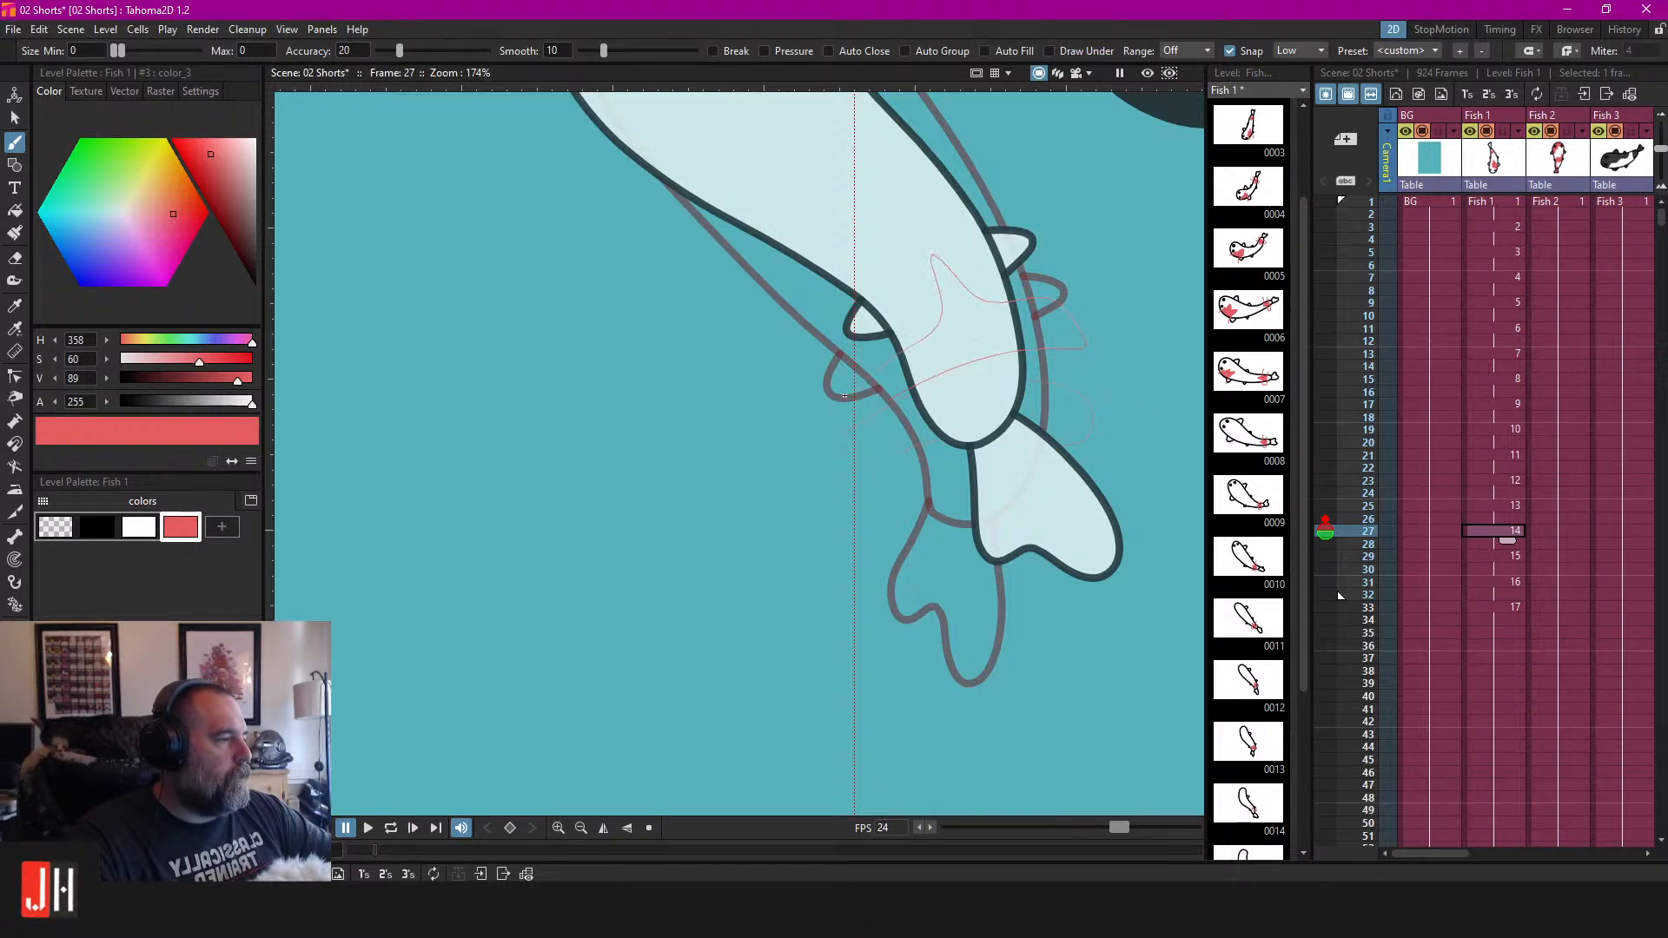
key(f)
click(980, 309)
scroll(980, 309, down, 4)
click(1493, 508)
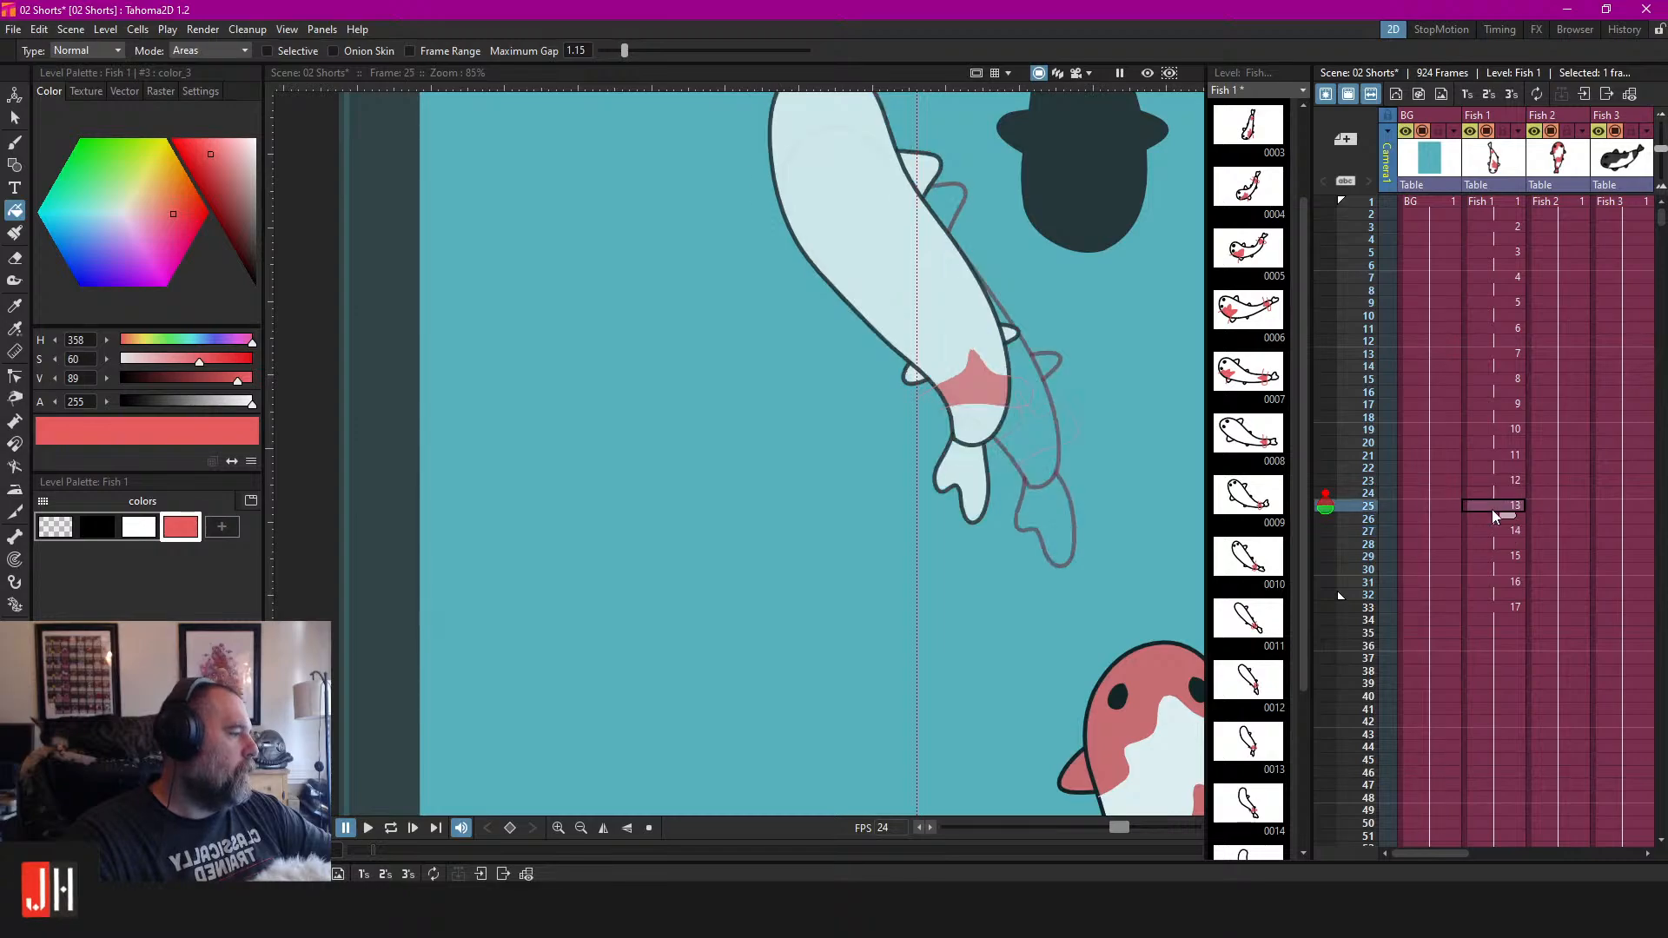
click(1499, 530)
scroll(1042, 382, up, 3)
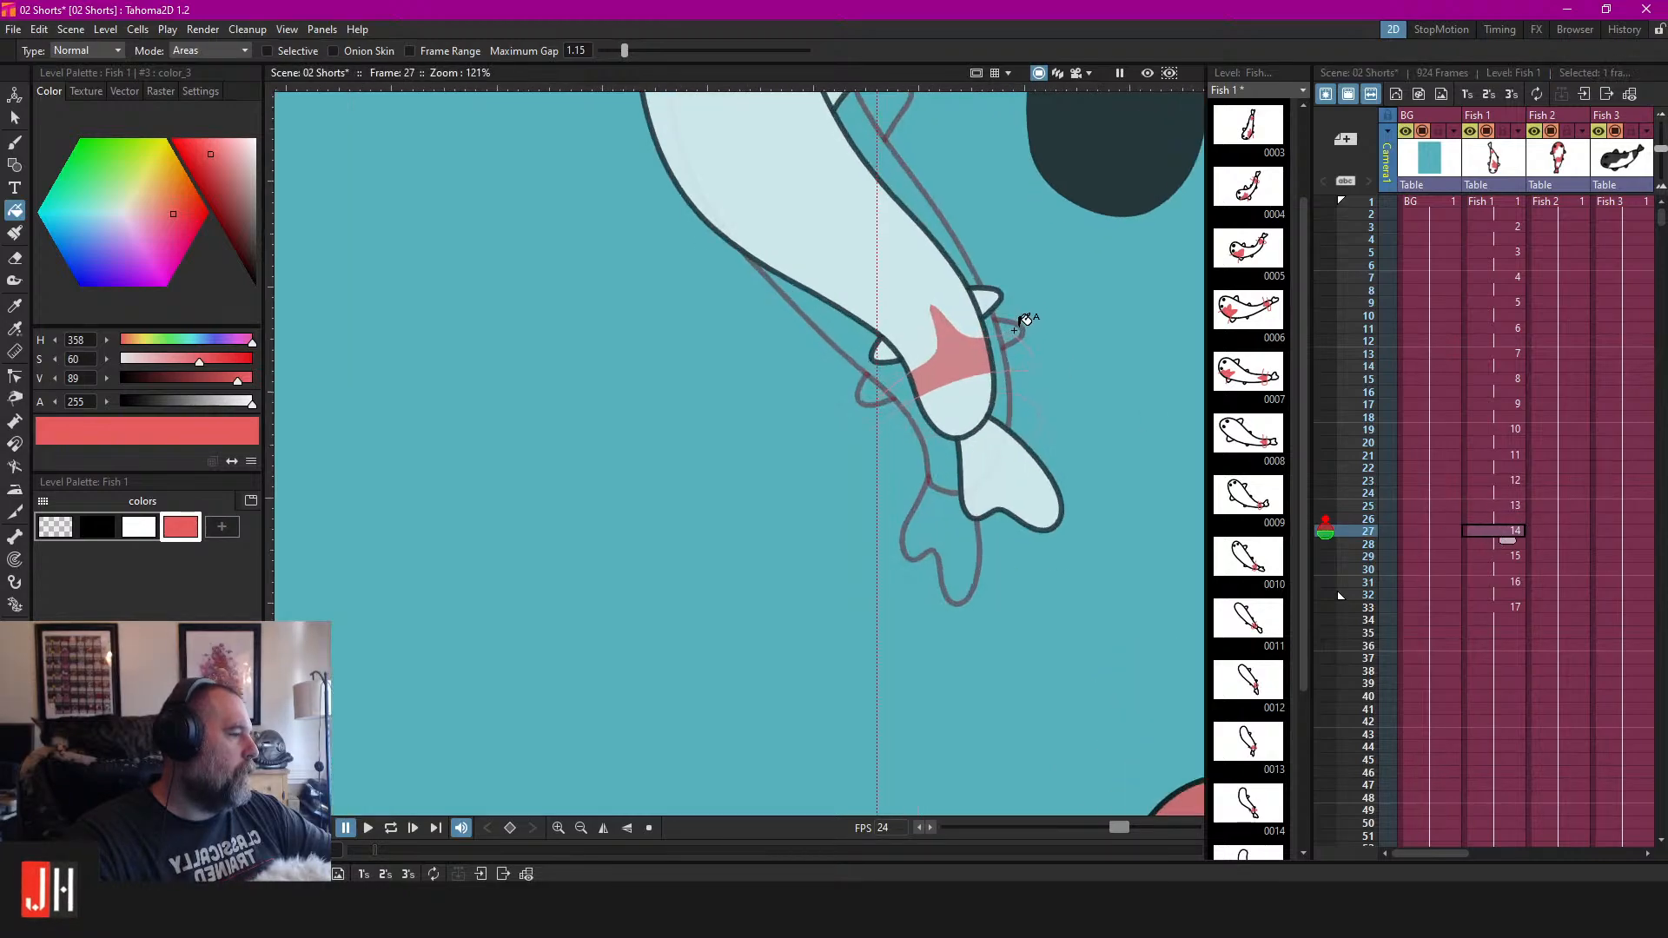
Draw a pointed marking across the rear body near the tail on frame 29 and fill it with red.
key(s)
click(1507, 557)
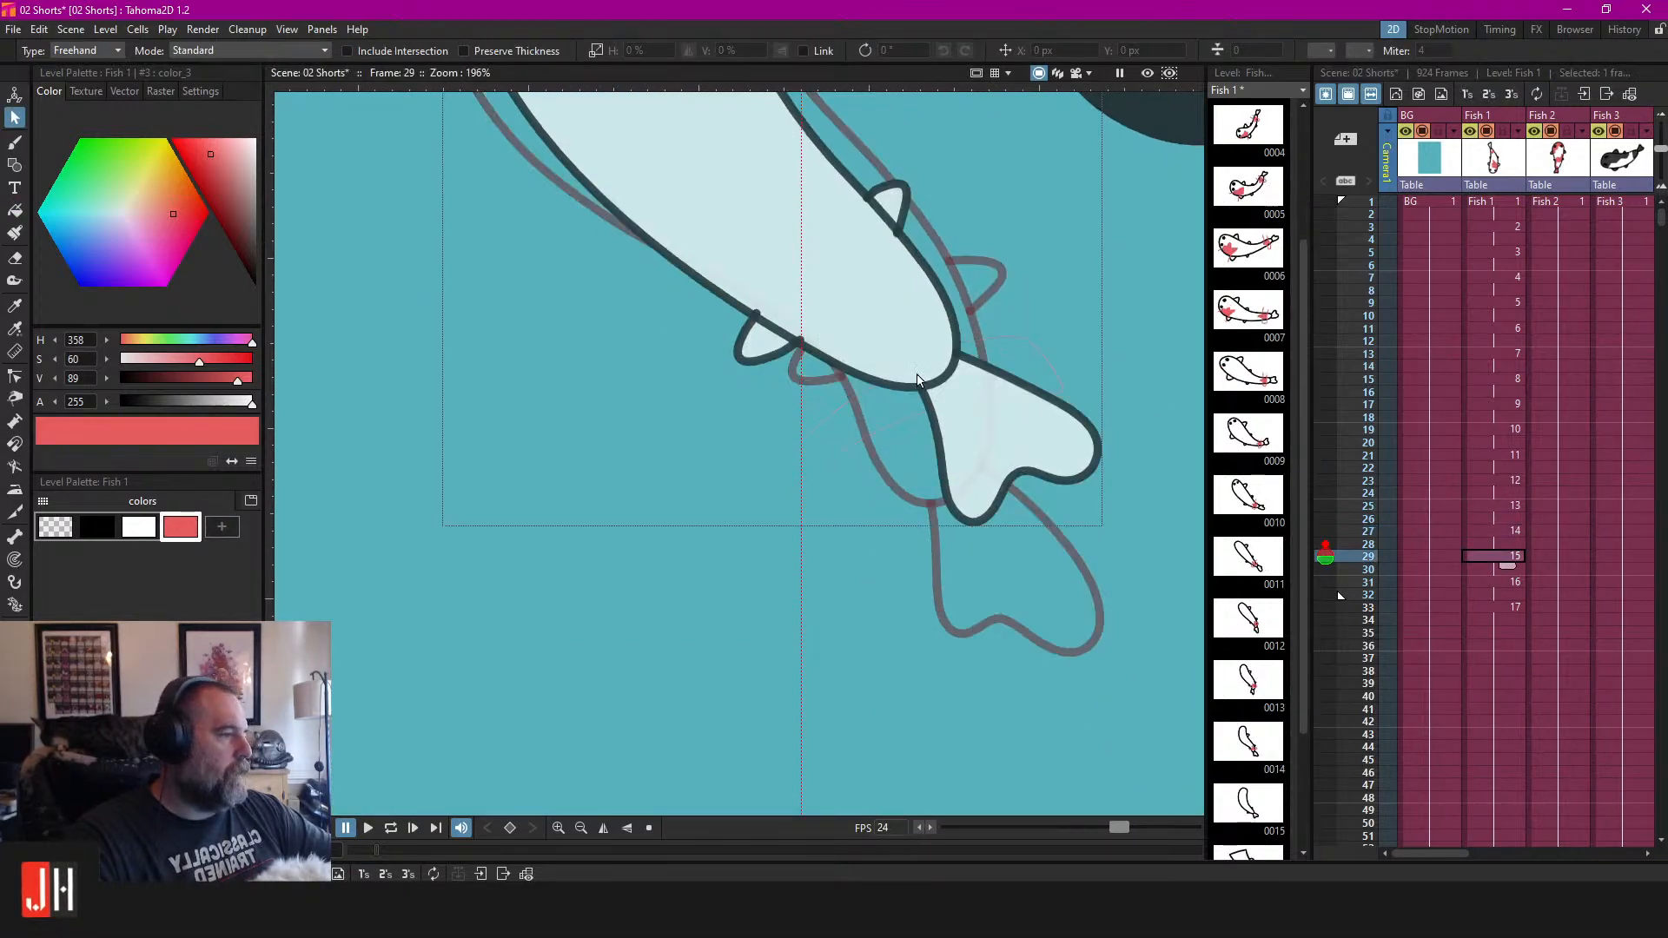
scroll(919, 361, up, 2)
key(b)
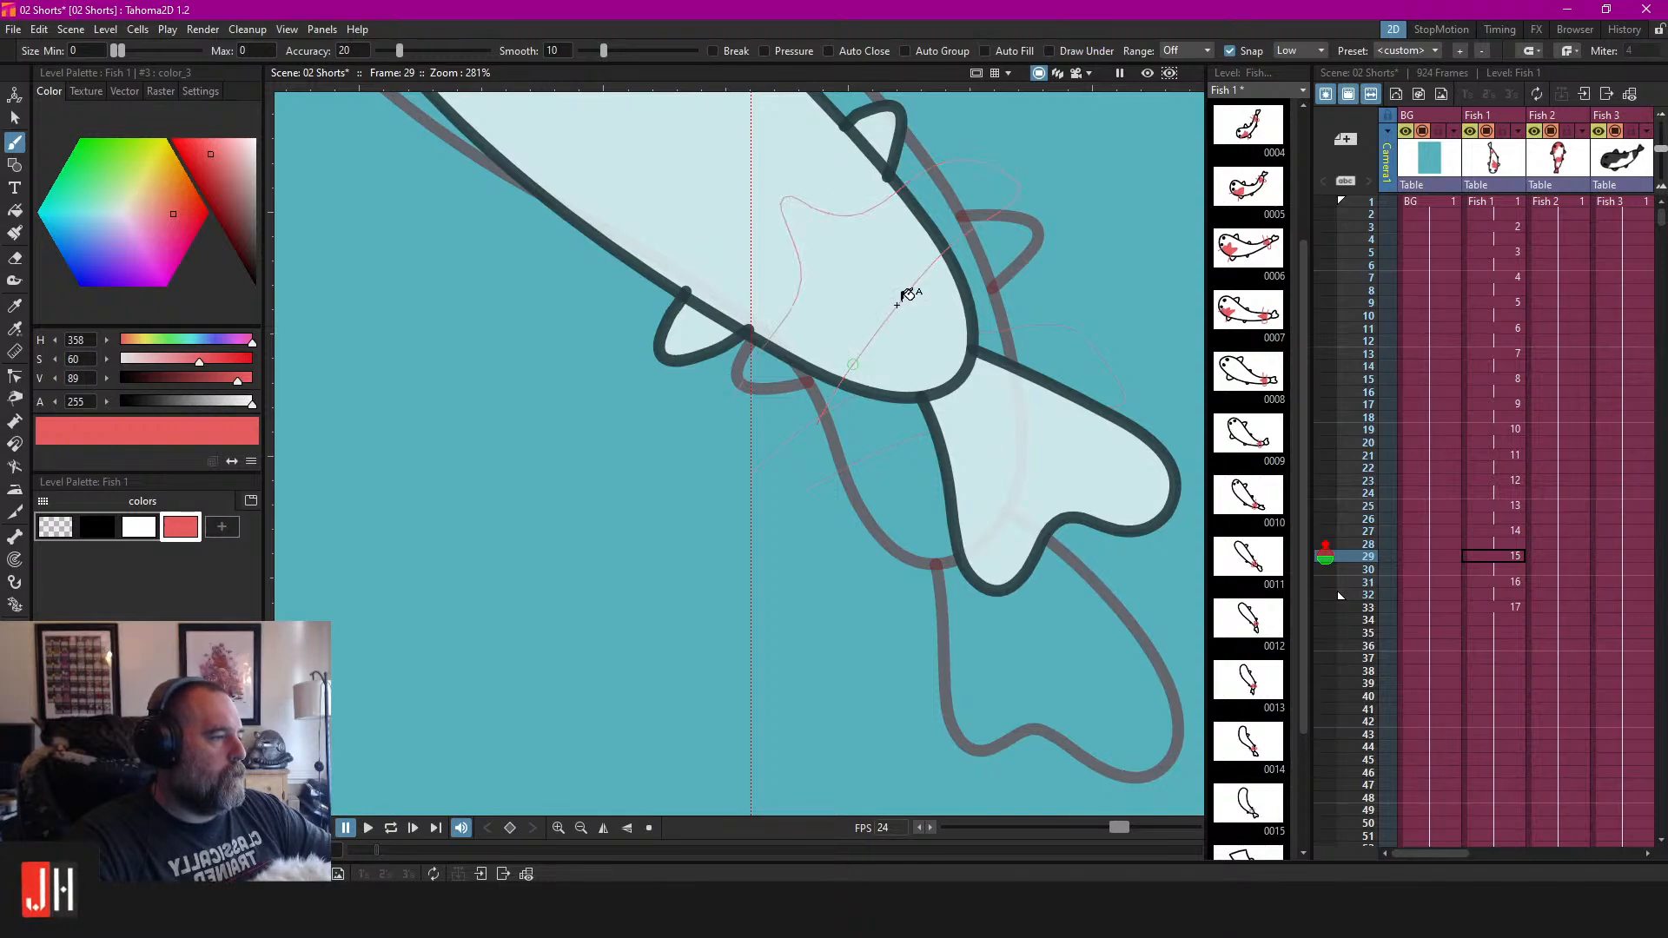
key(f)
click(861, 278)
scroll(919, 305, down, 3)
Draw a marking across the rear body near the tail on frame 31 and fill it with red.
click(1499, 582)
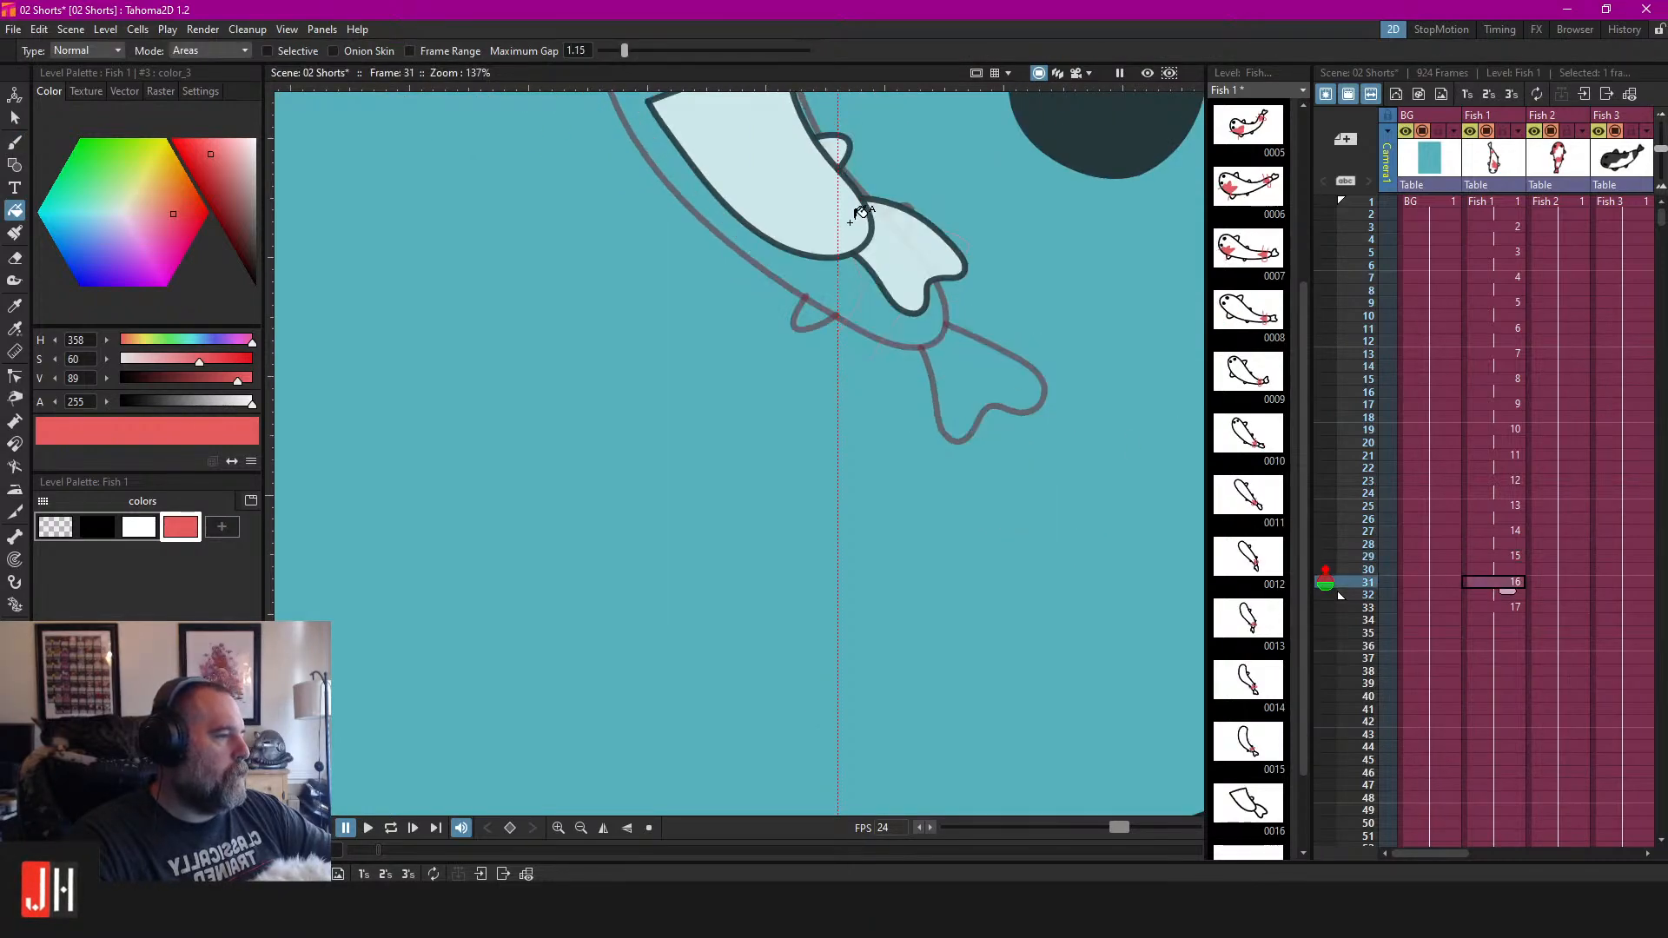
scroll(869, 157, up, 2)
key(b)
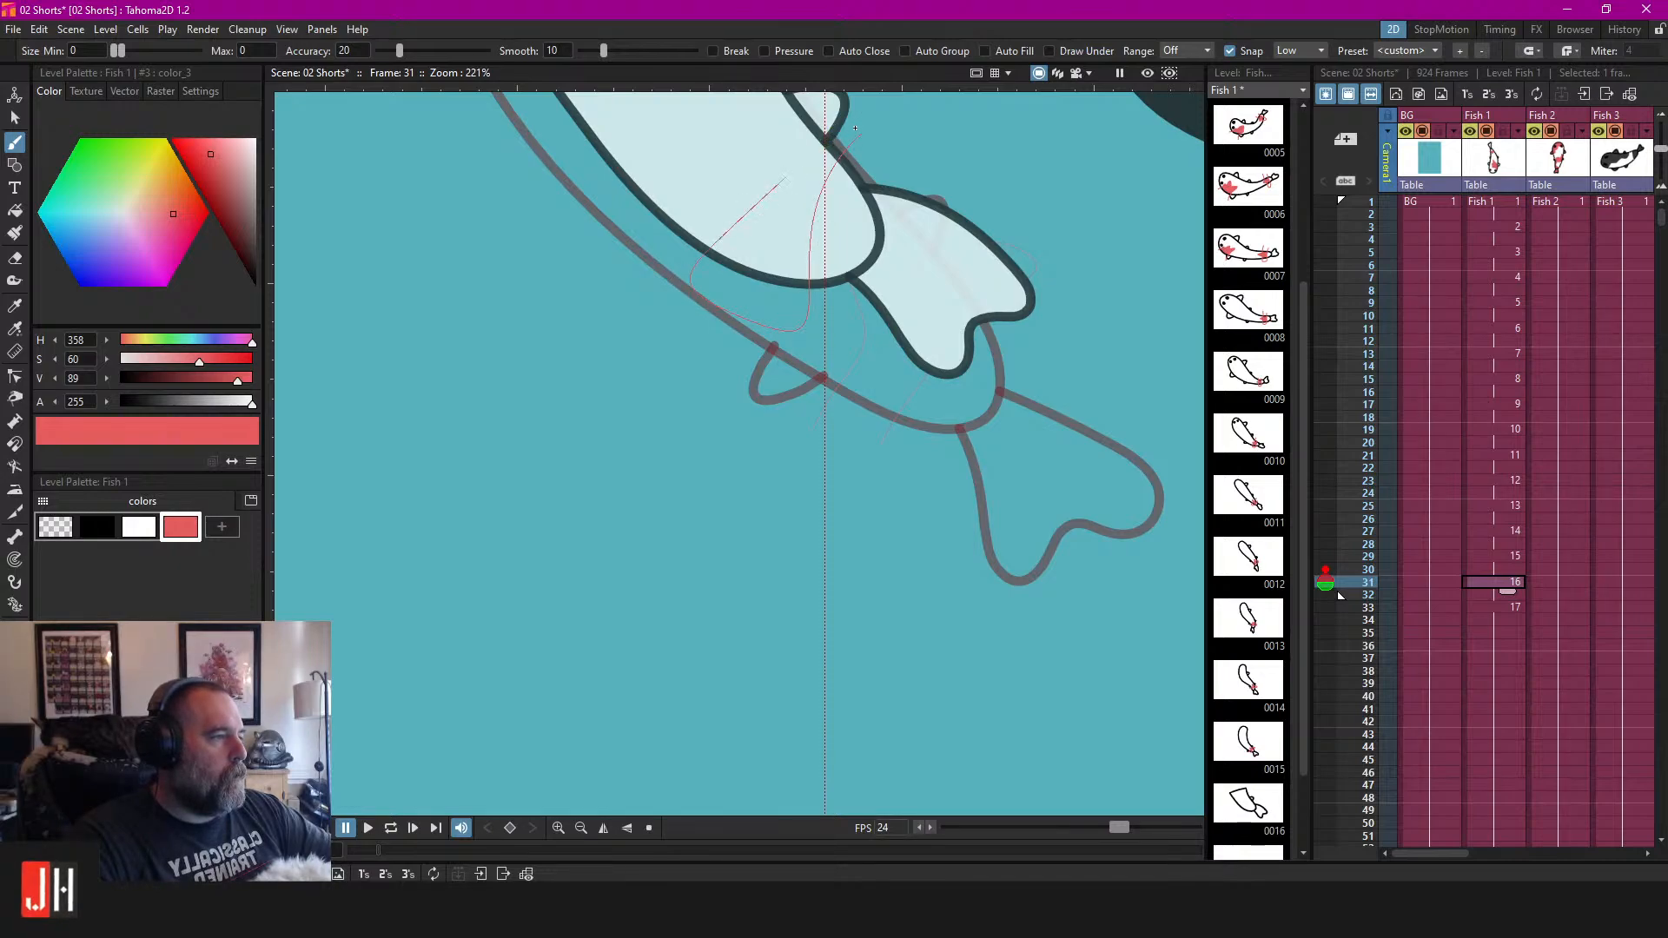
key(f)
click(804, 193)
scroll(805, 193, down, 5)
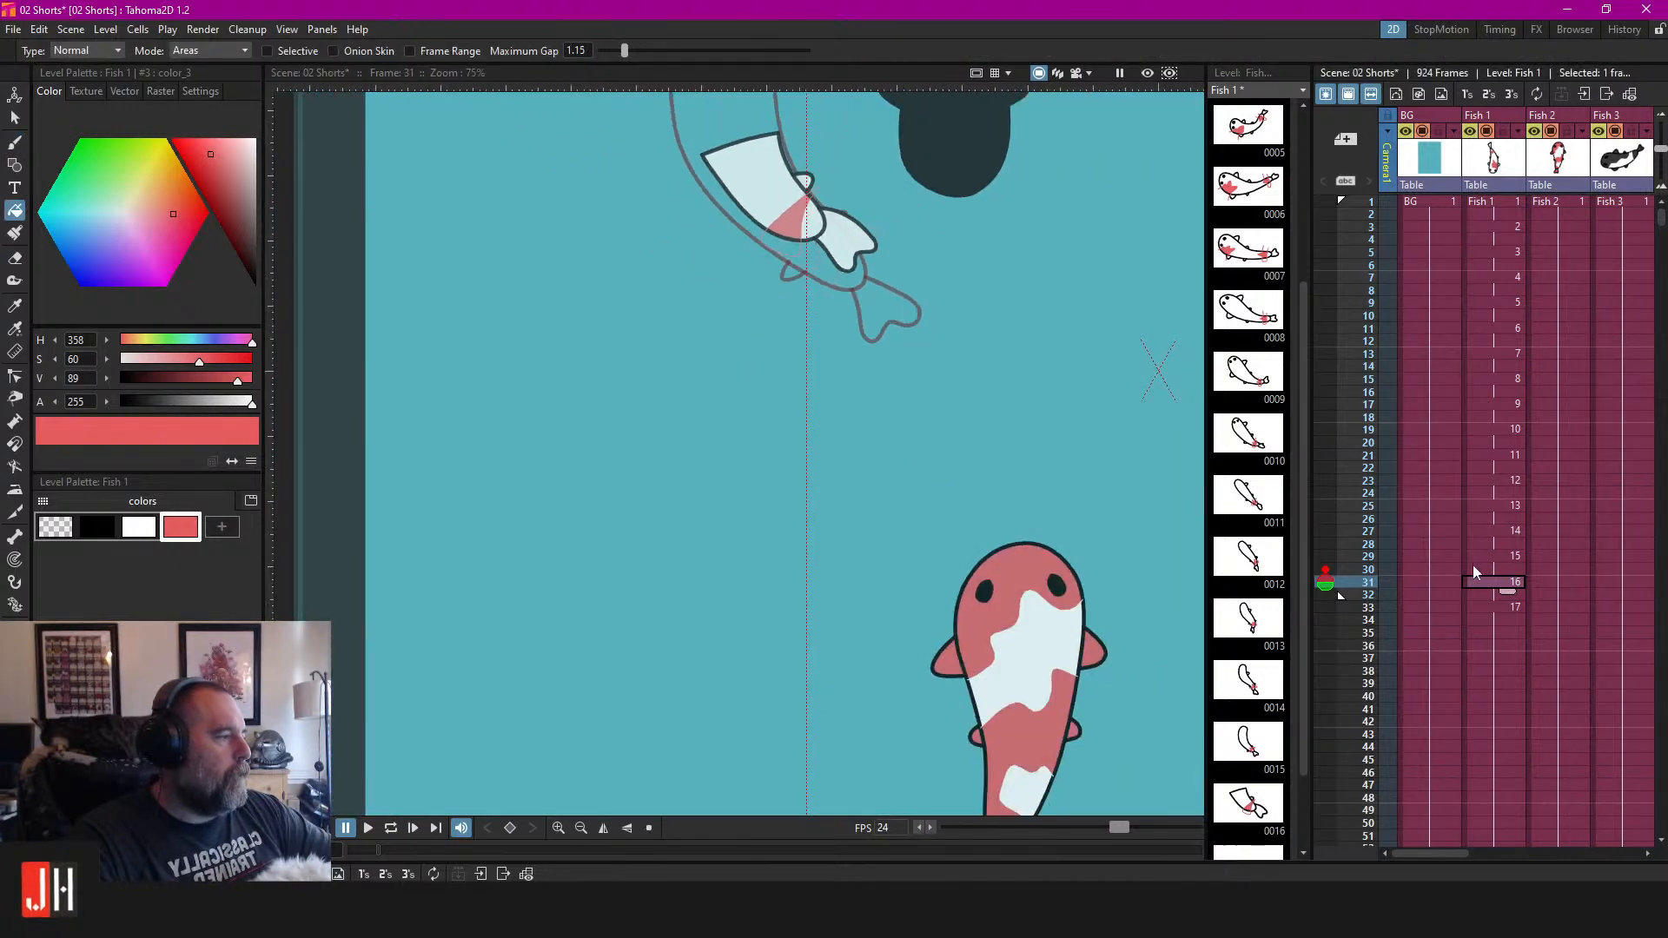
Check frame 33, return to frame 1 and play the koi animation on loop.
click(1504, 608)
scroll(990, 334, down, 2)
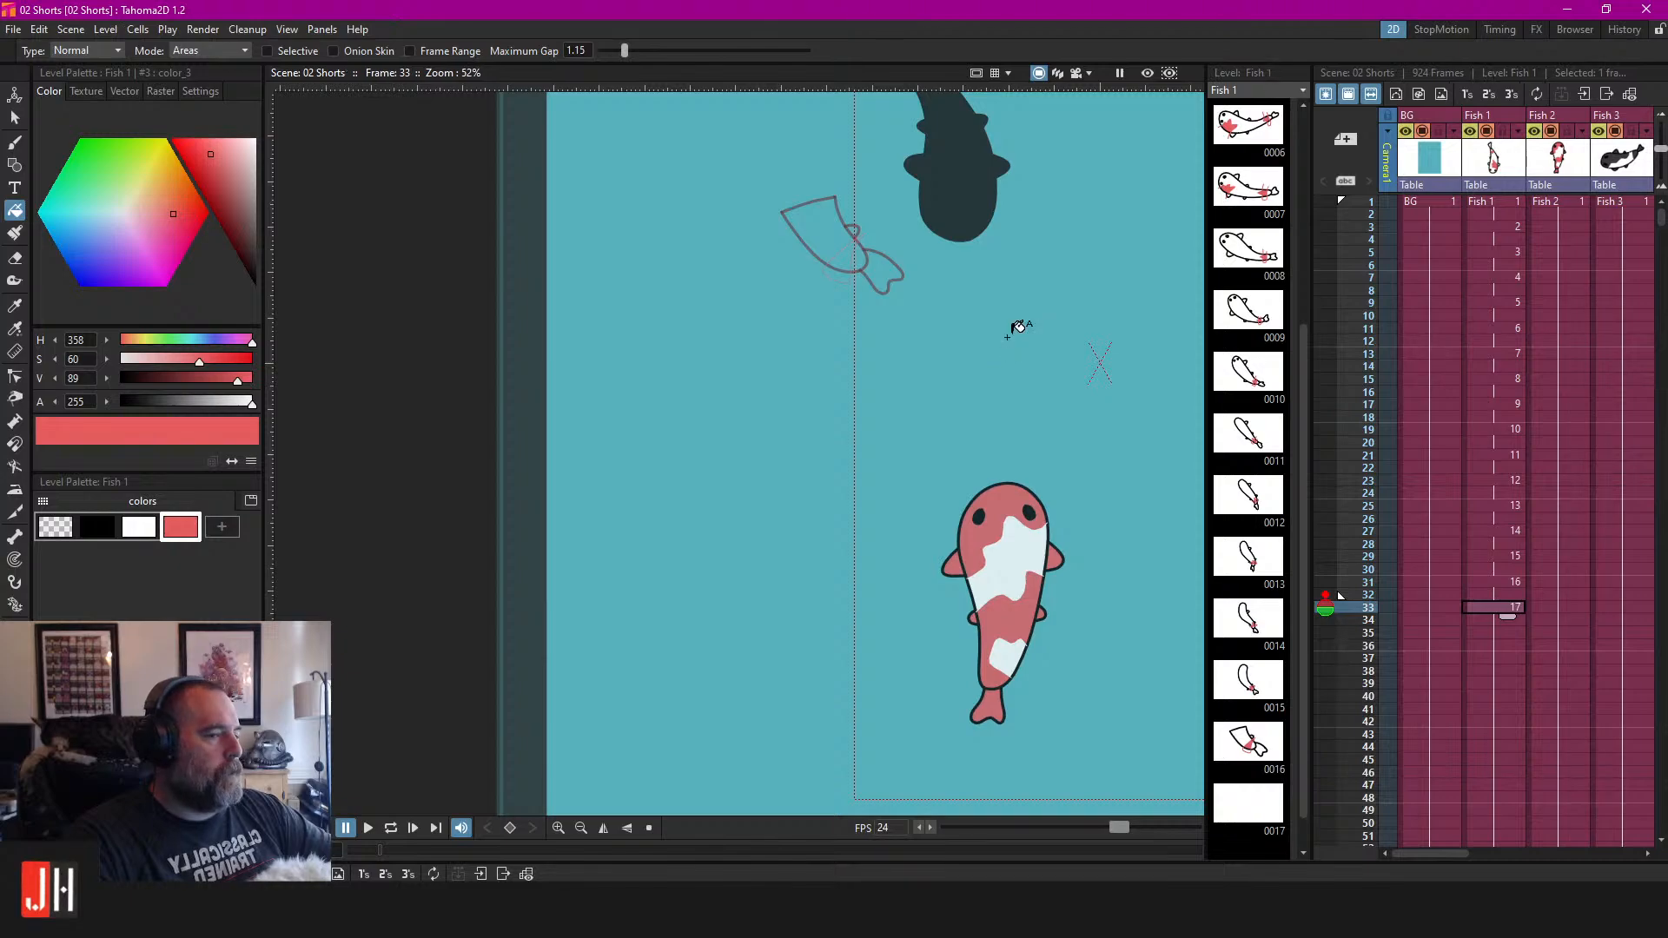
key(minus)
click(1488, 205)
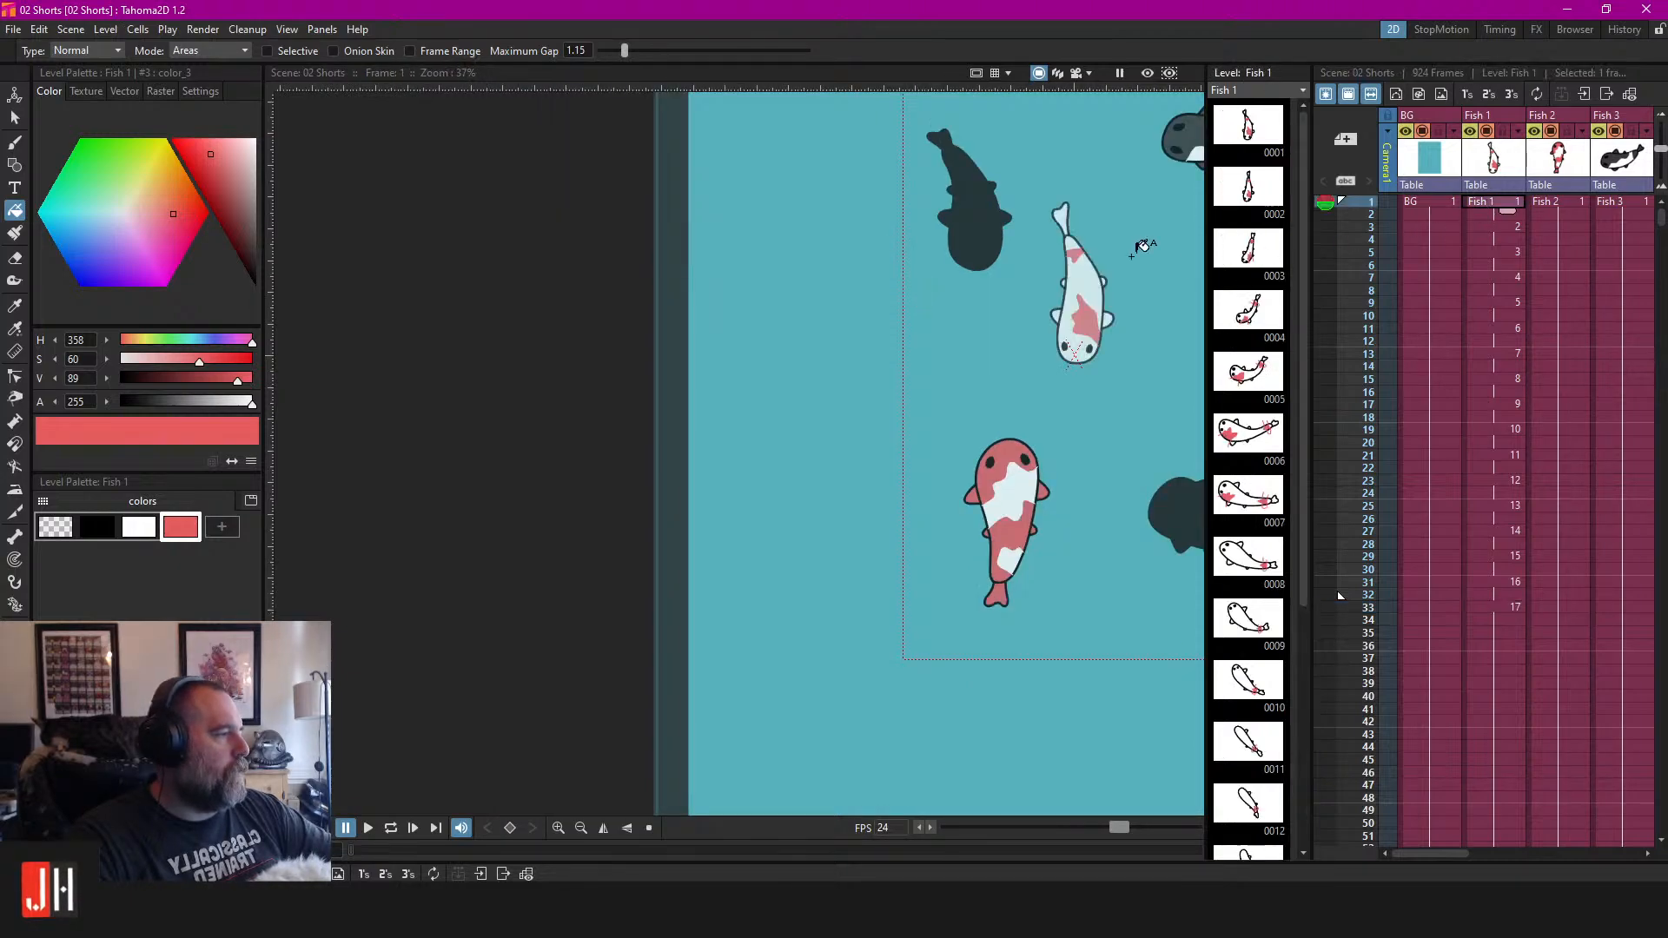
drag(1071, 260, 808, 250)
scroll(956, 252, up, 1)
key(l)
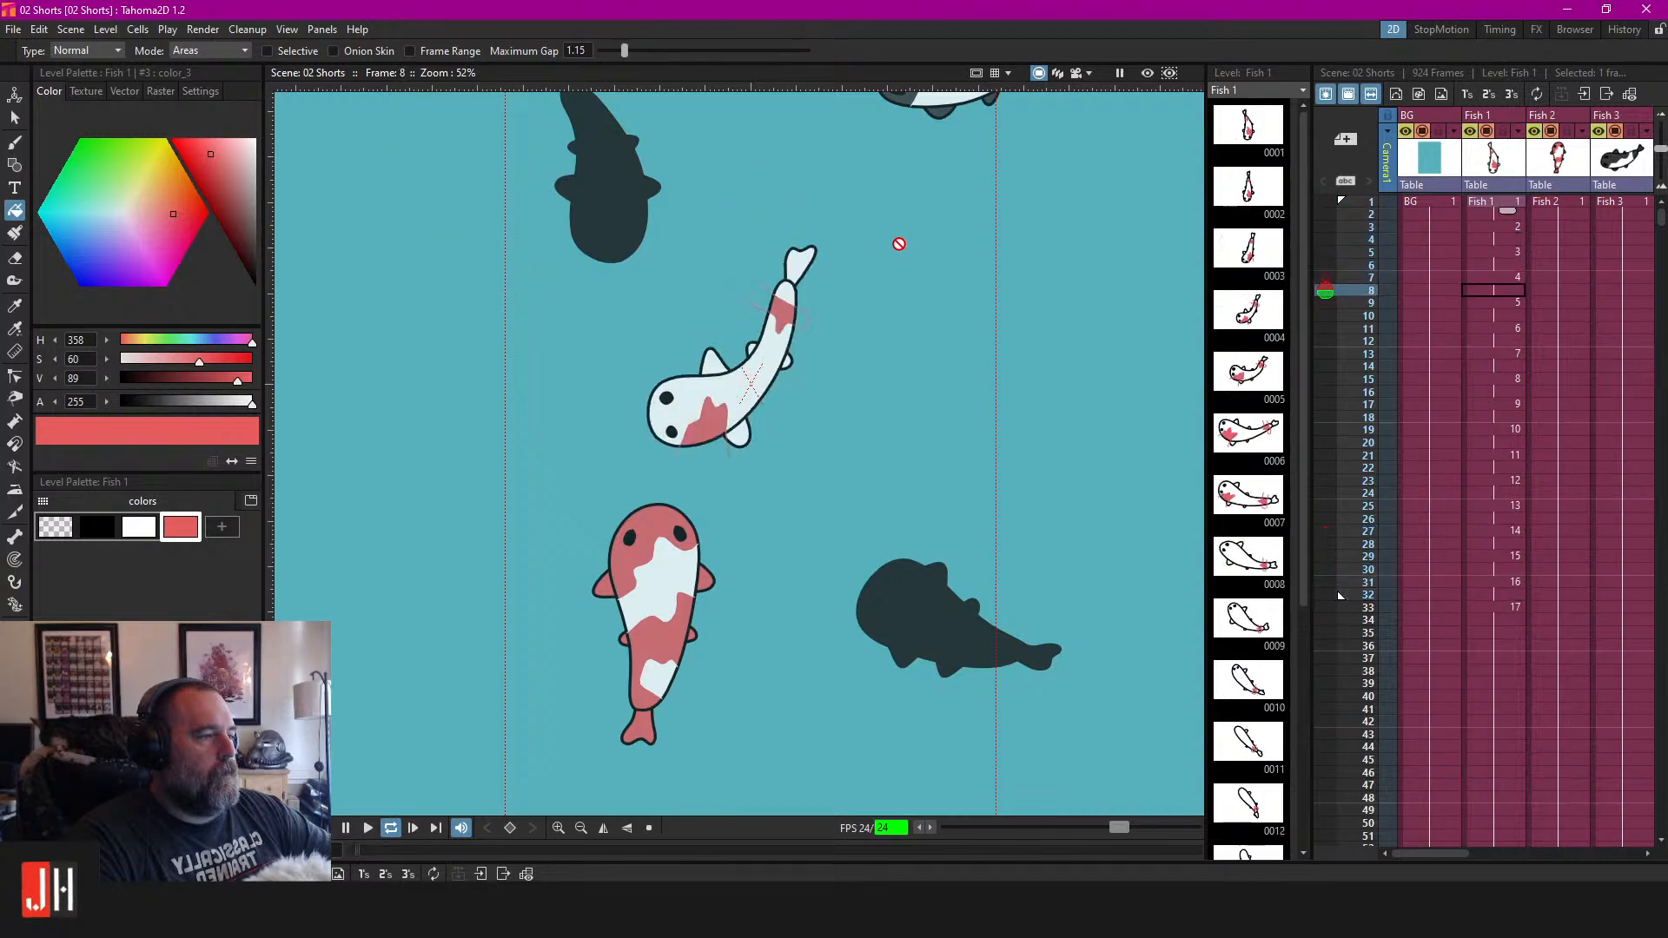
Switch the viewer to camera view and review the looping animation with the whole camera frame visible.
click(1075, 73)
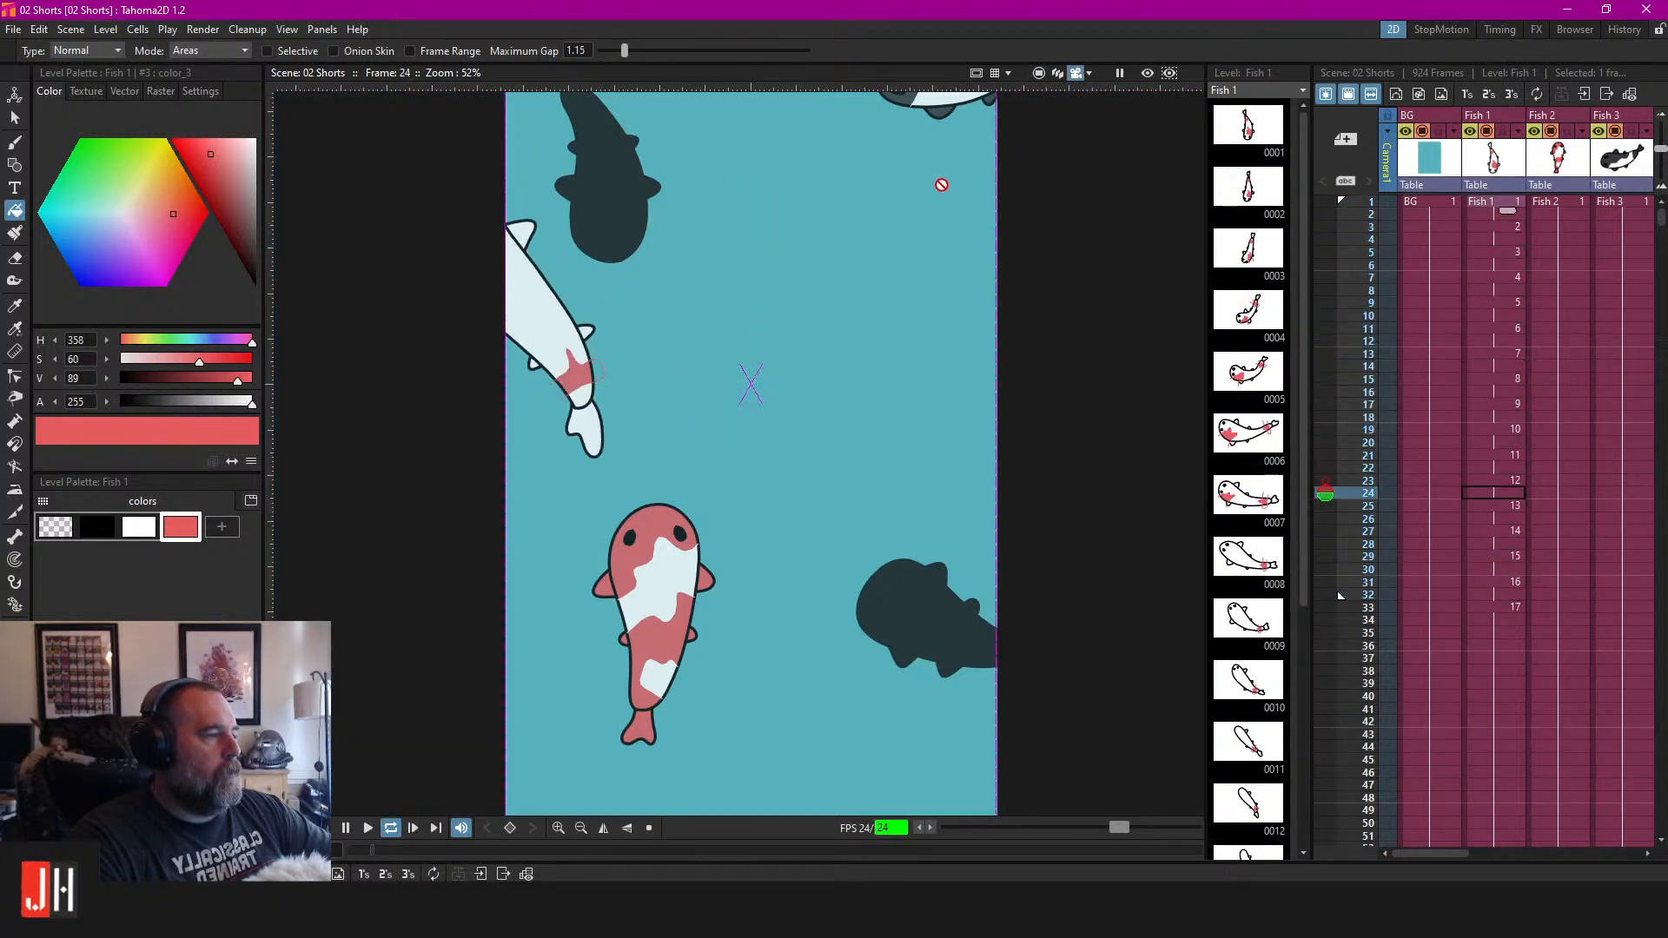
scroll(747, 306, down, 5)
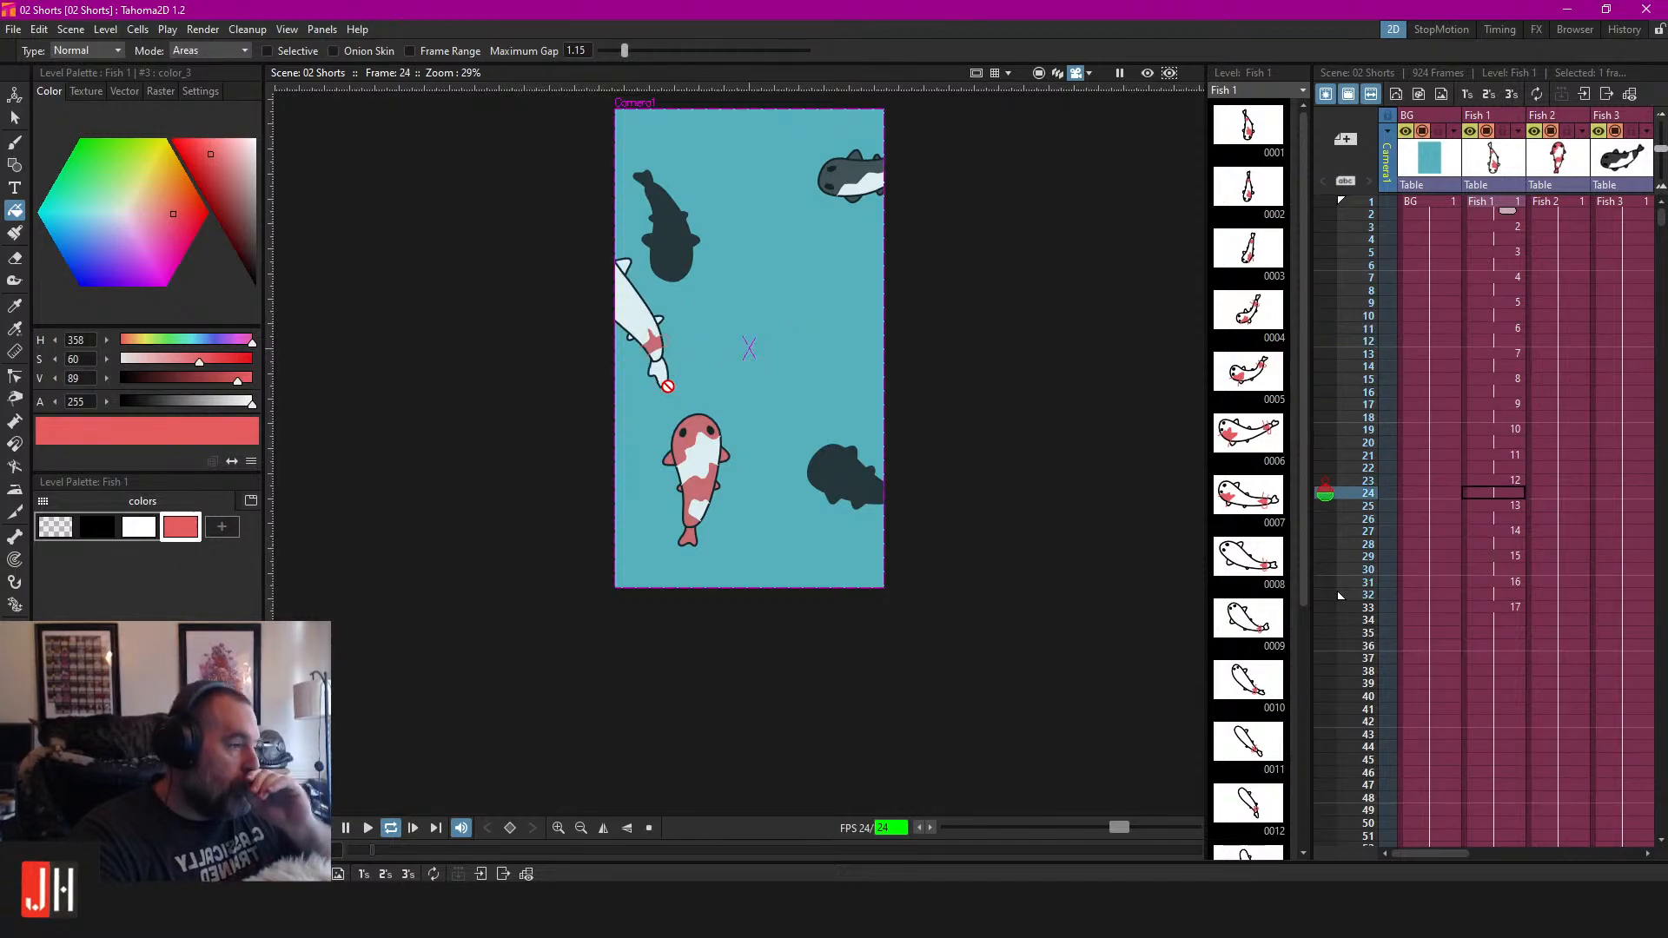
key(space)
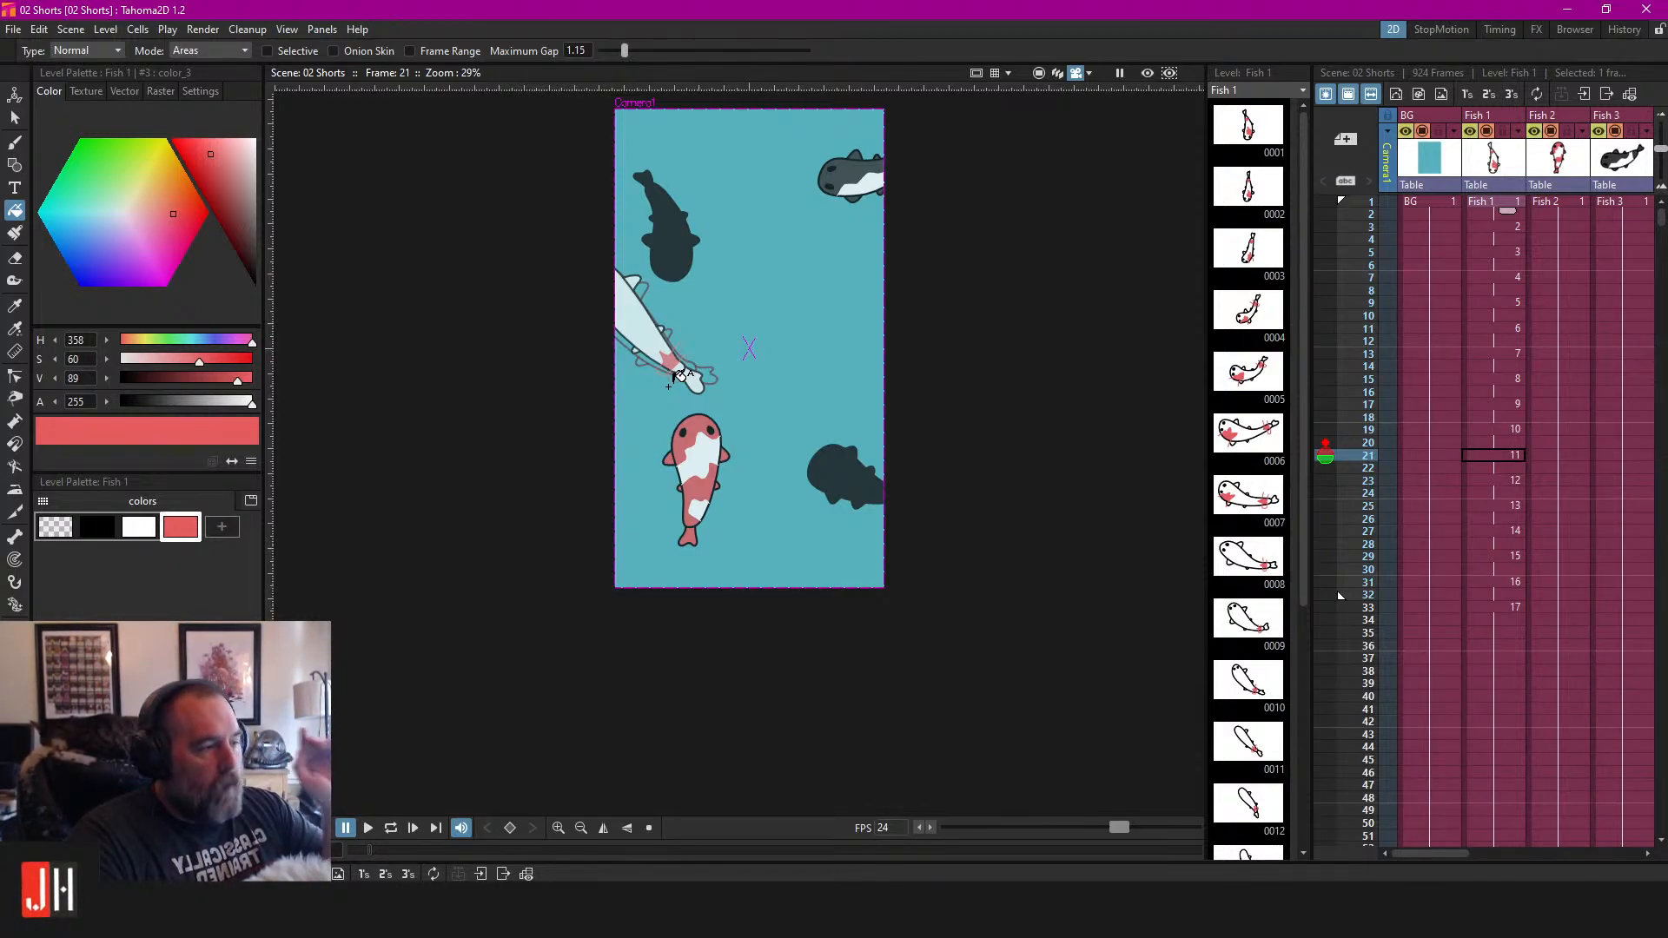
key(l)
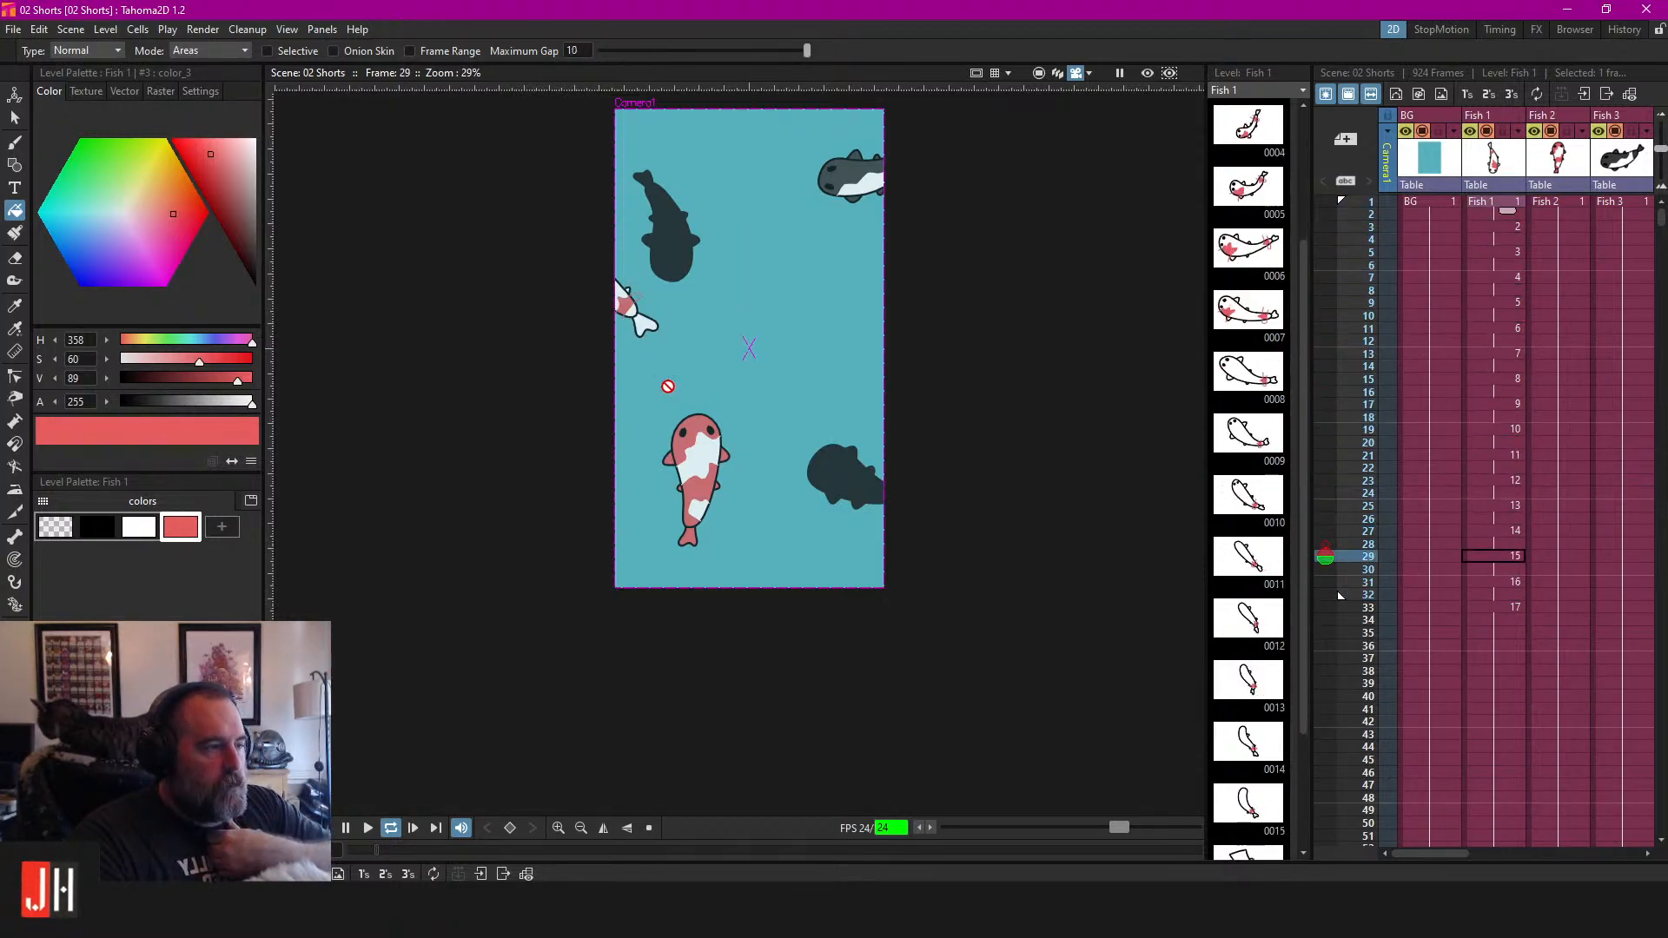
key(l)
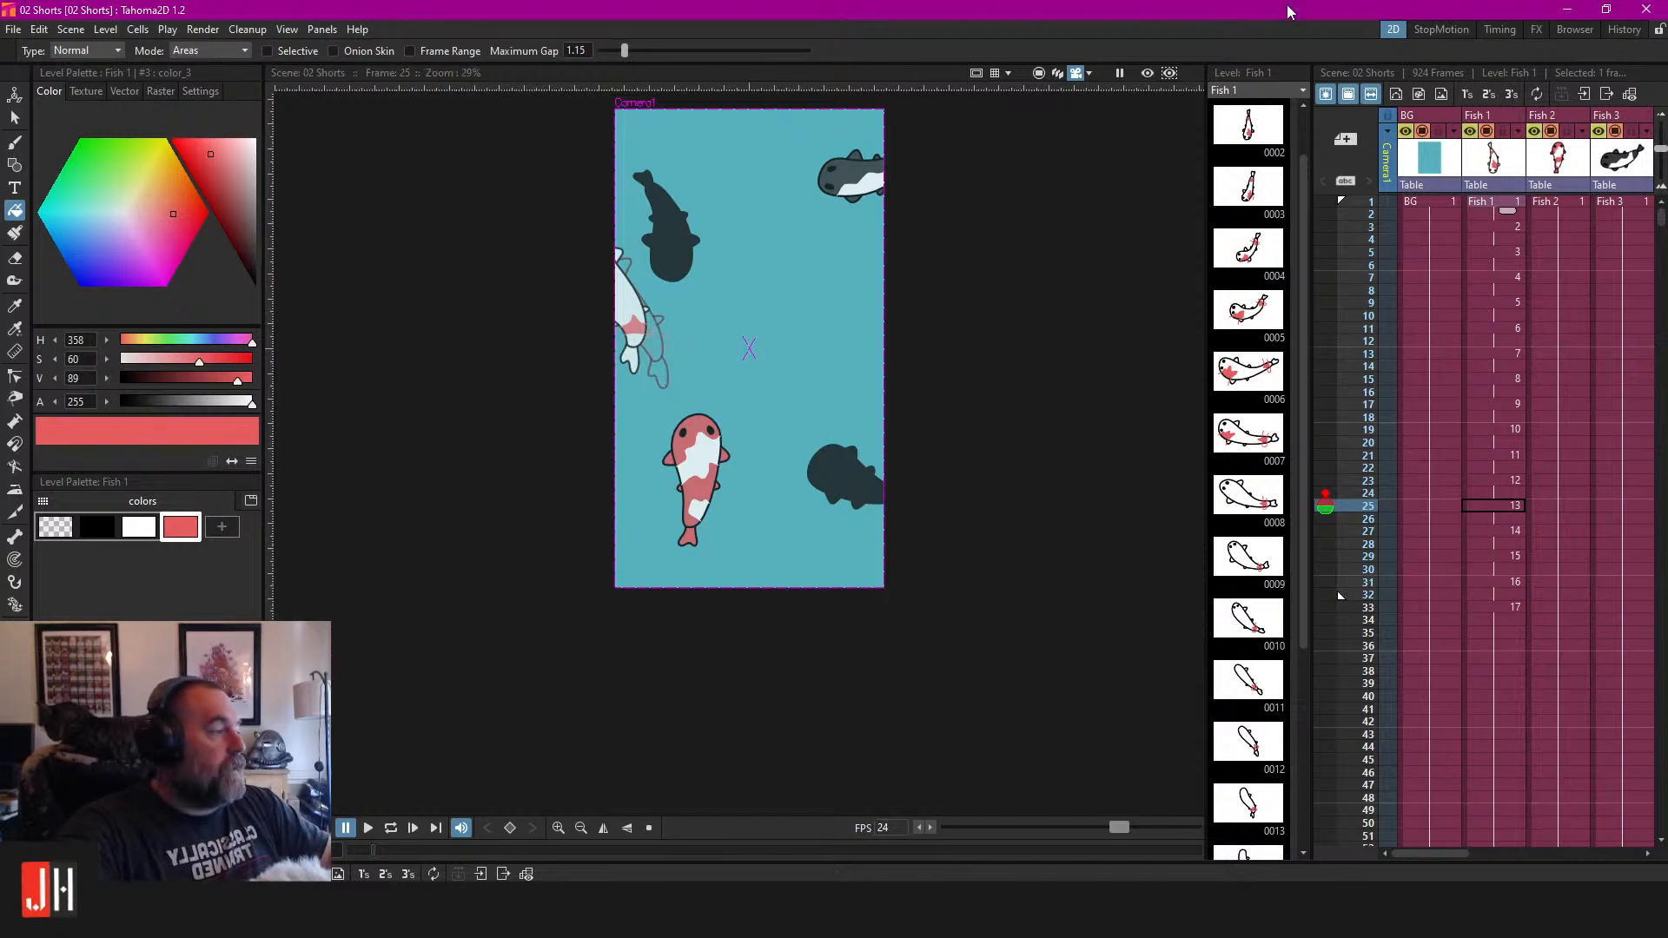
Examine Fish 1's drawings on frames 7 through 17 to compare the fin positions from drawing to drawing.
click(1491, 278)
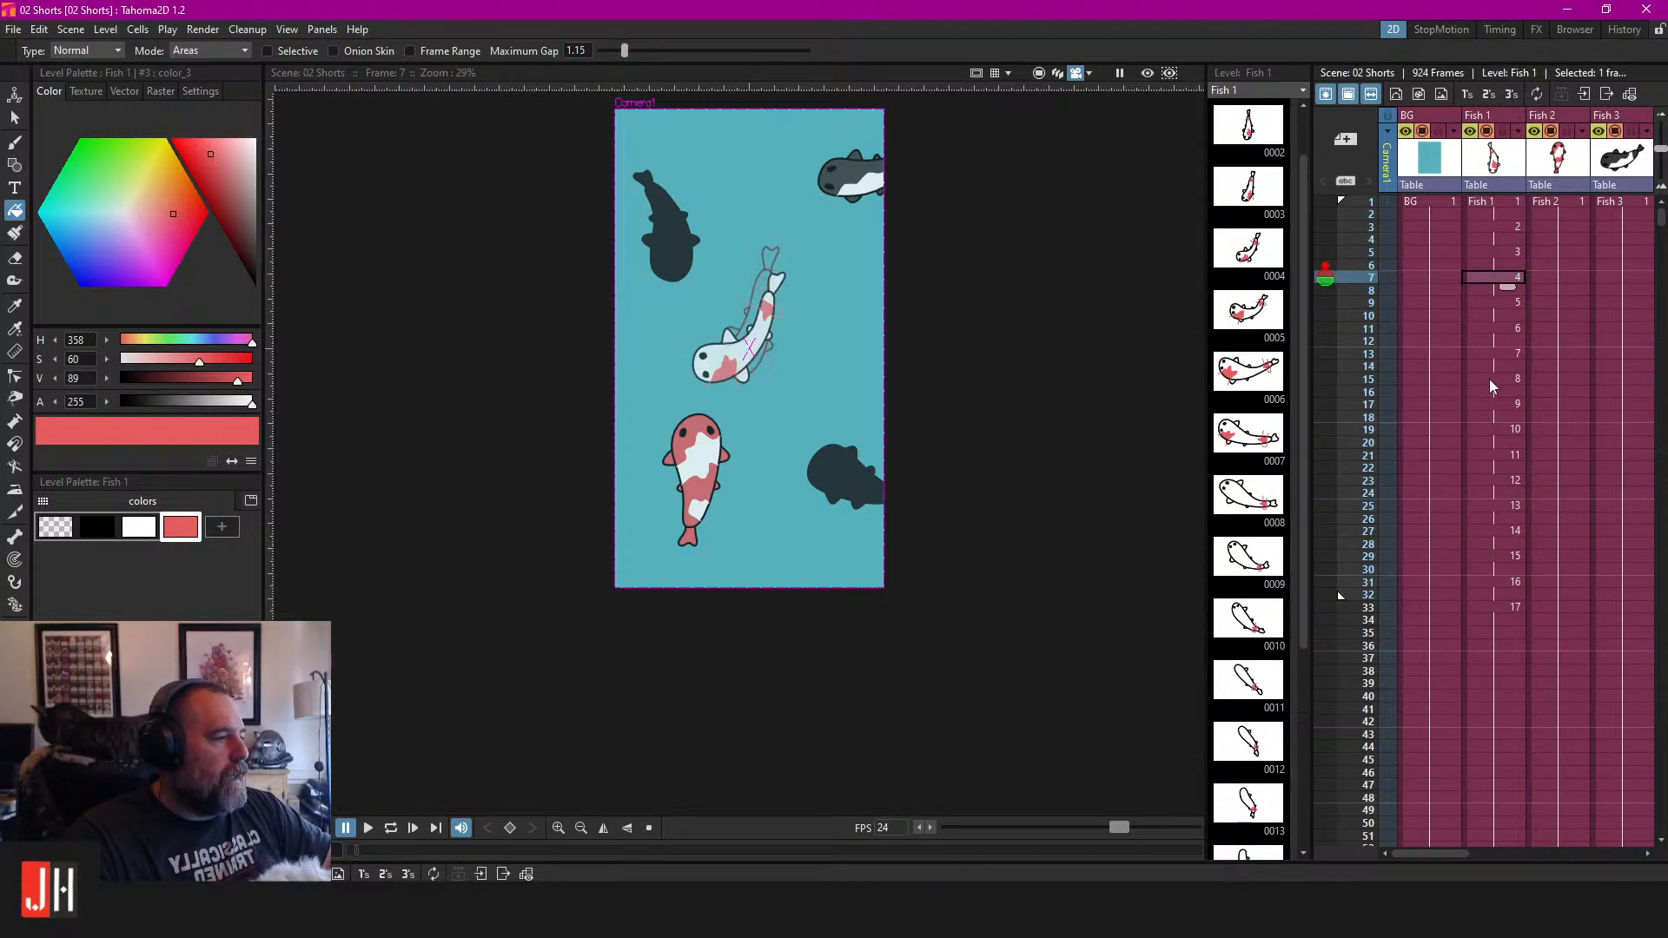
click(1498, 301)
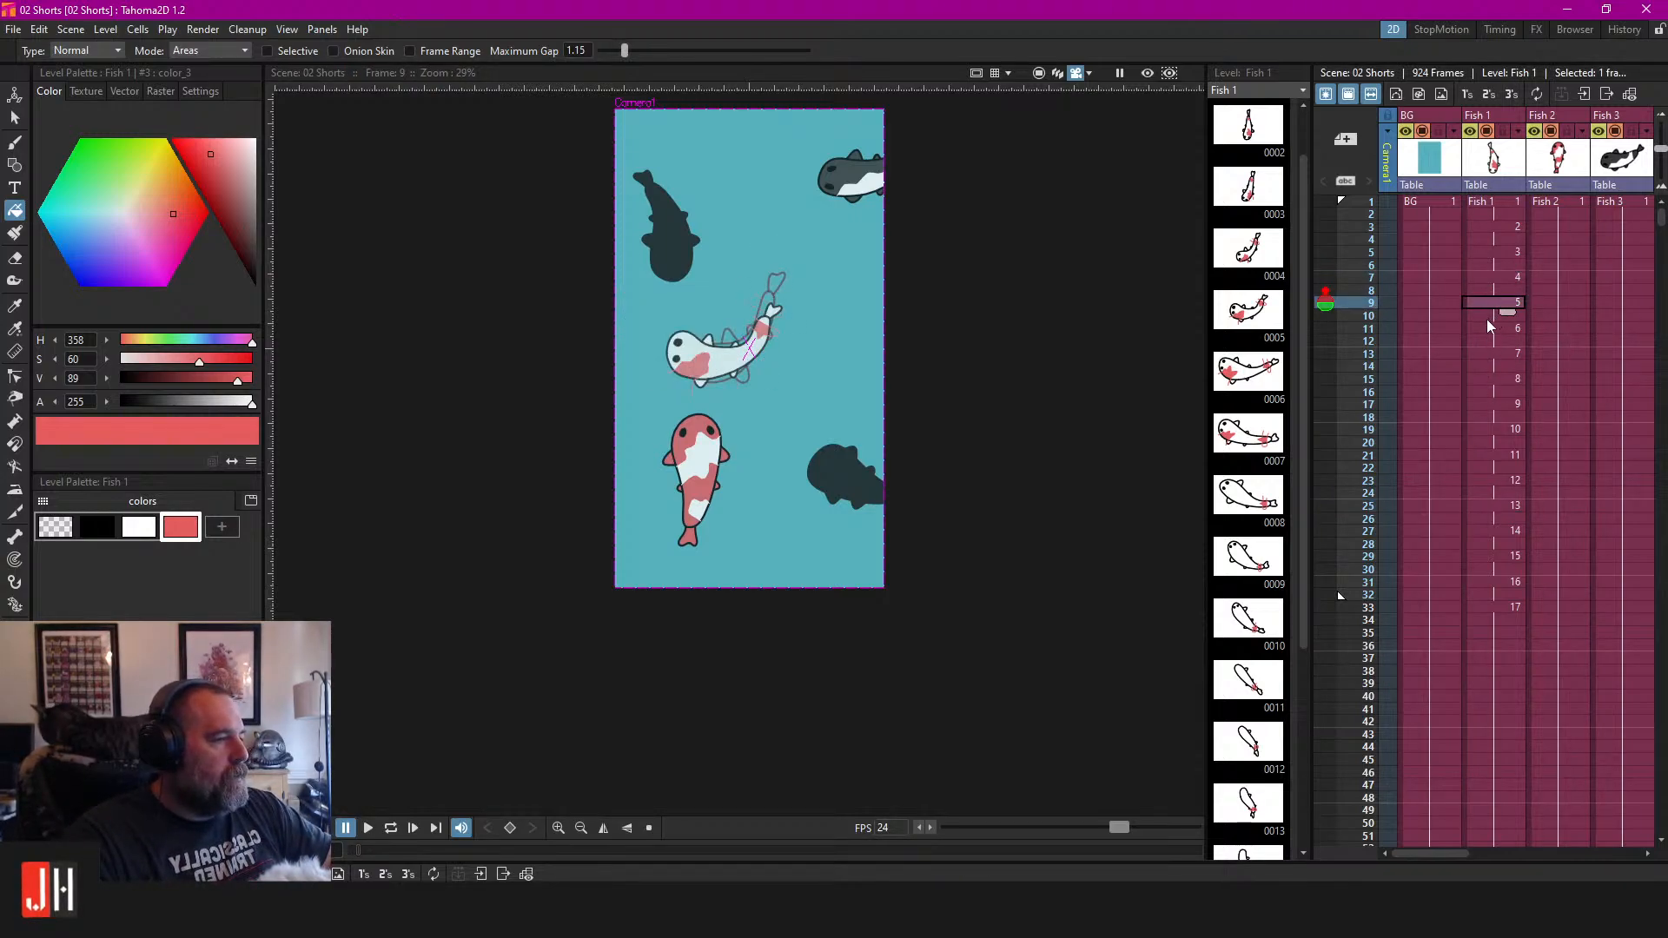
click(1487, 319)
click(1491, 356)
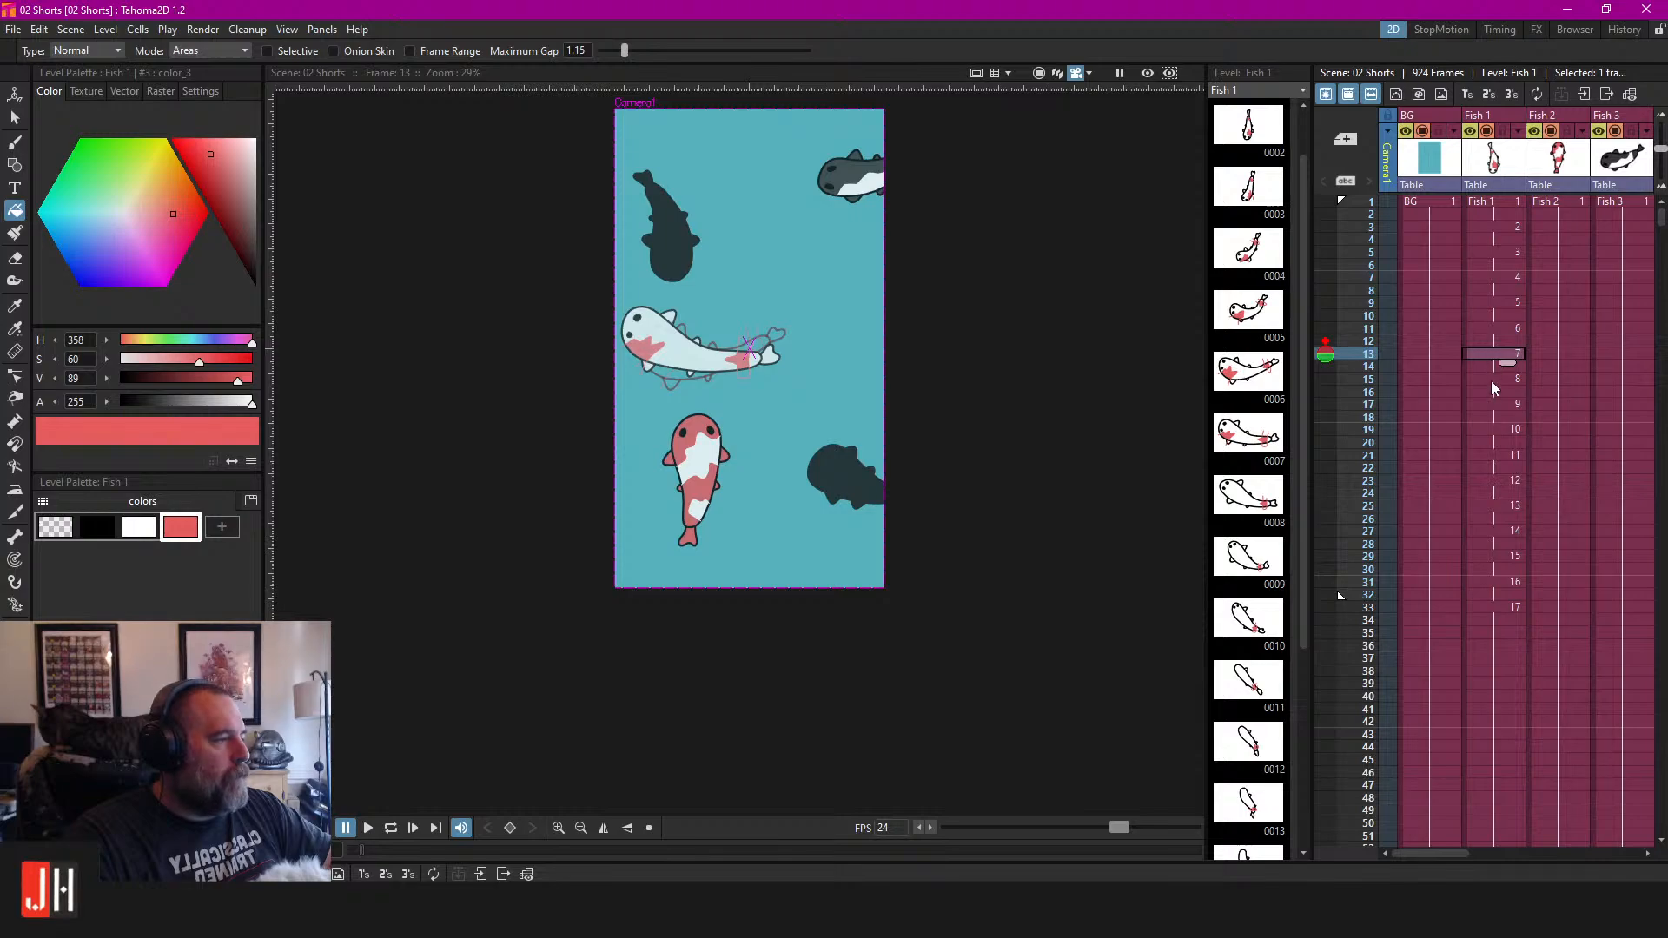
click(1491, 381)
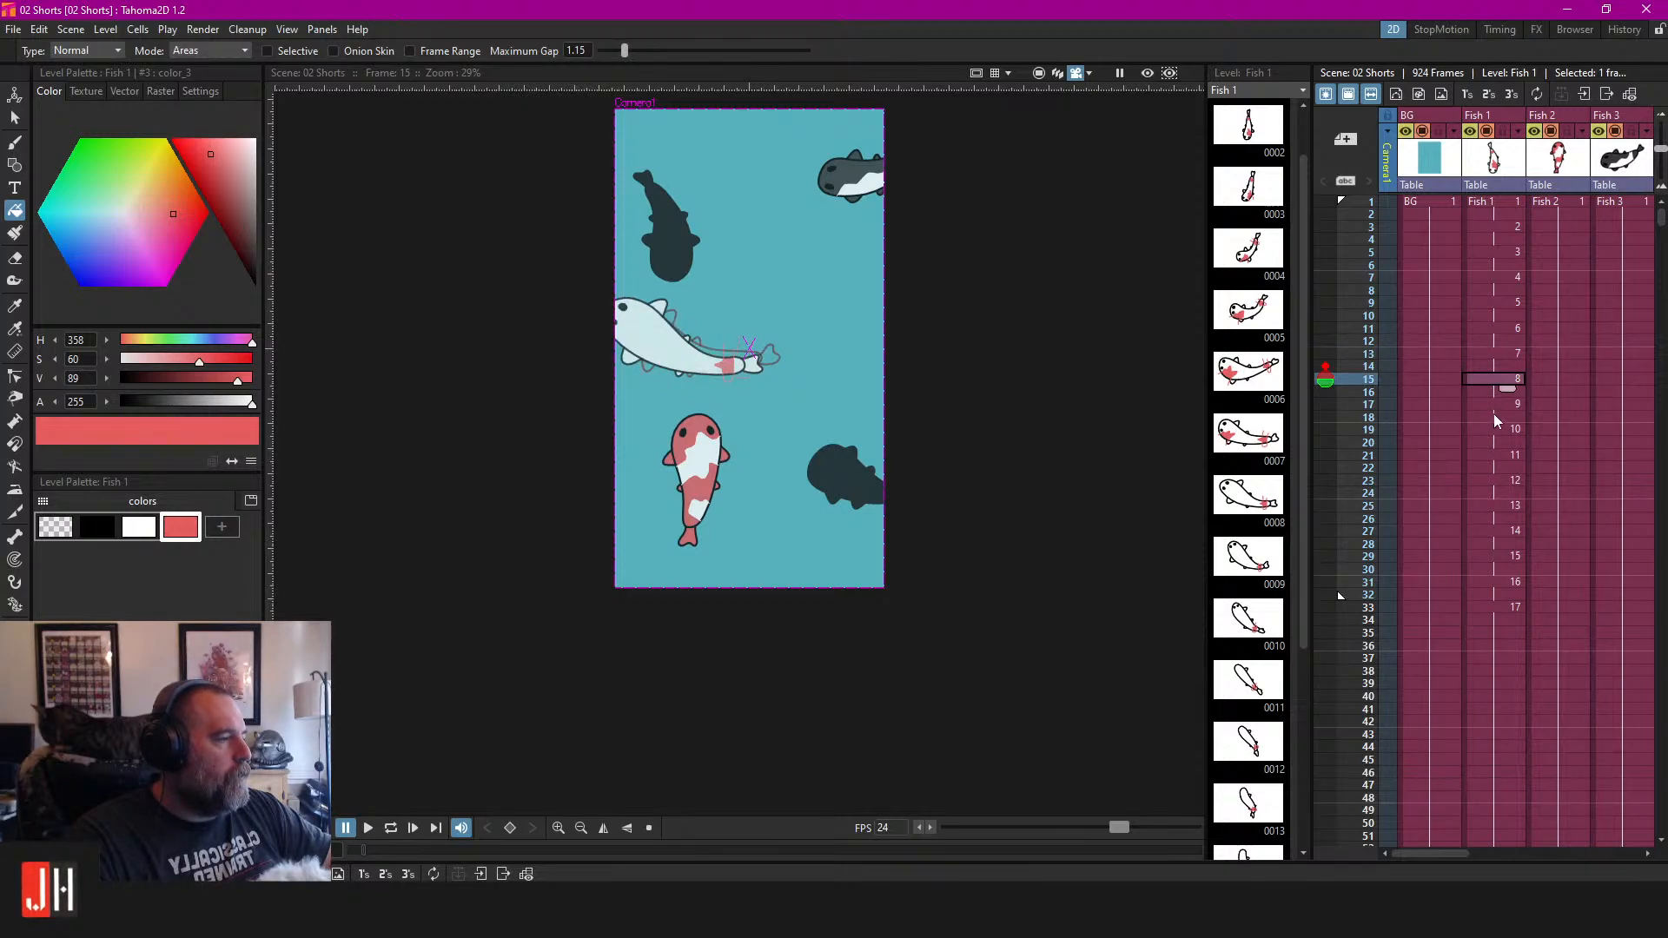
click(1493, 405)
scroll(655, 380, up, 2)
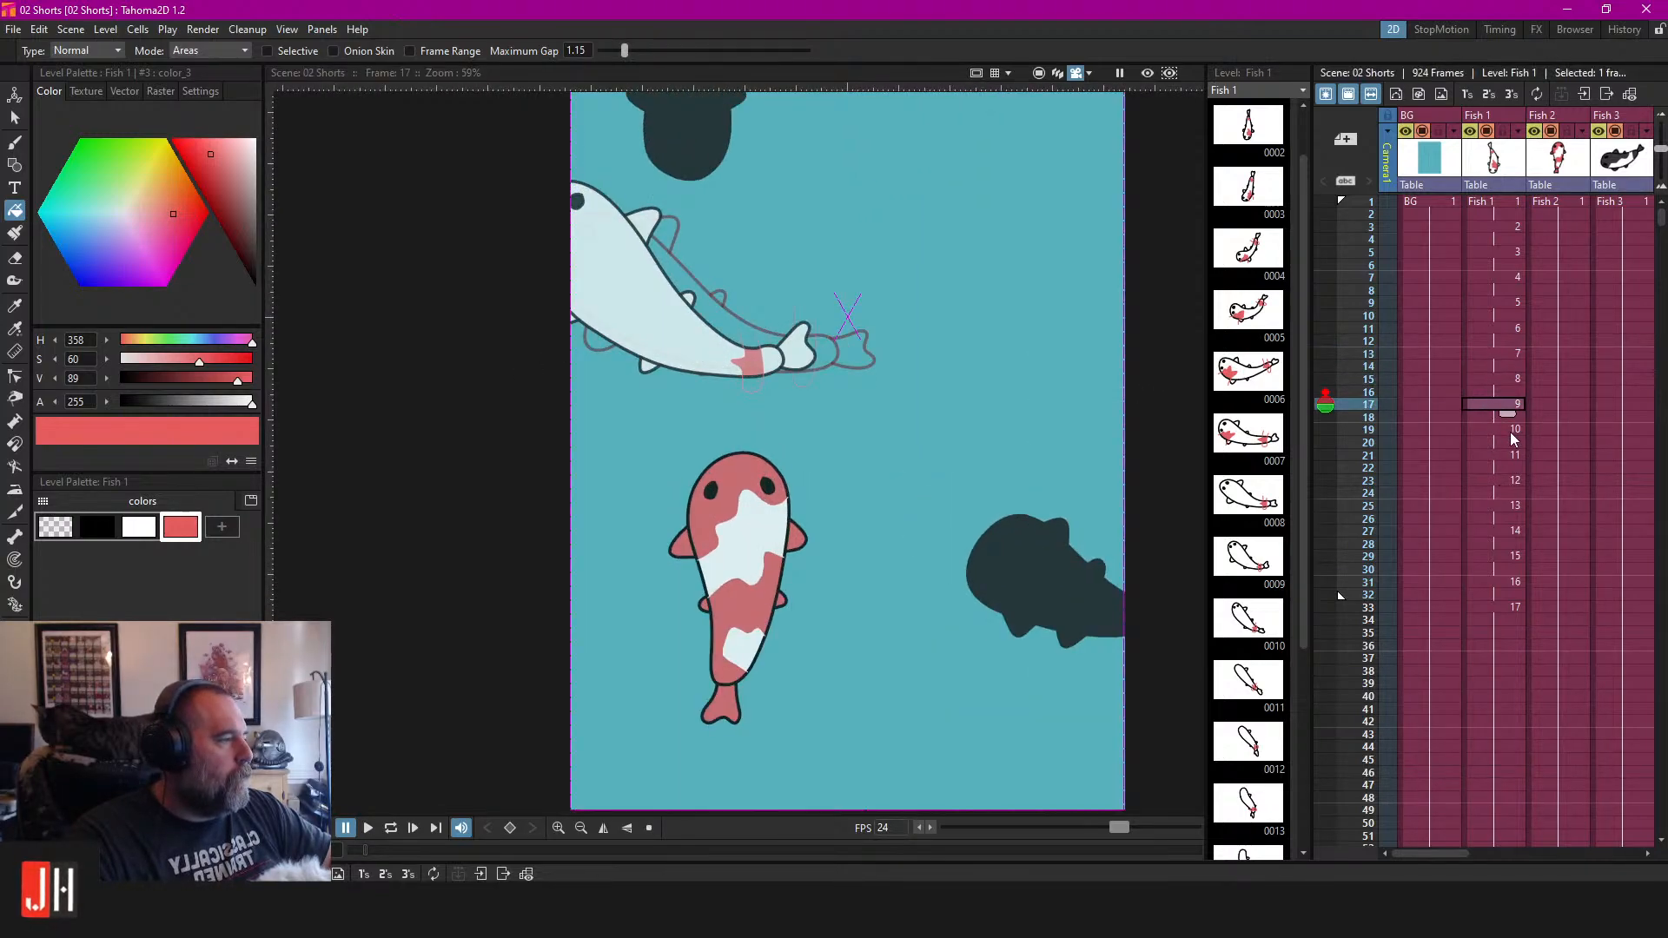
Move both small rear fins on frame 19 along the body towards the head.
click(1511, 430)
scroll(869, 312, up, 5)
key(s)
click(869, 304)
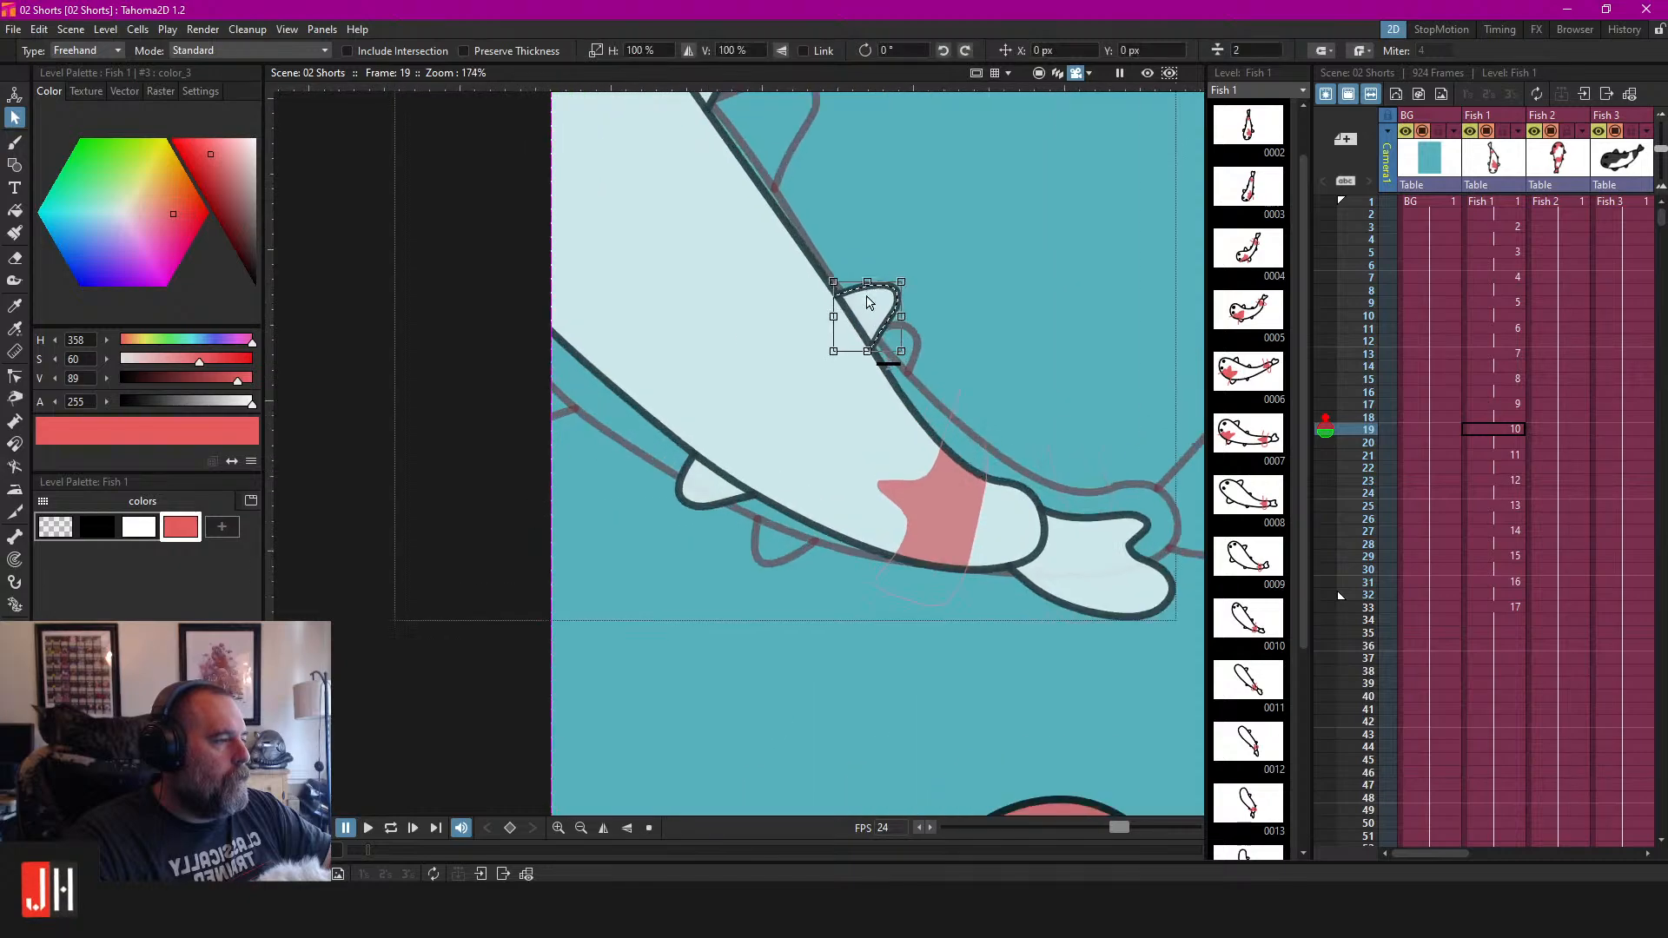
drag(849, 287, 828, 254)
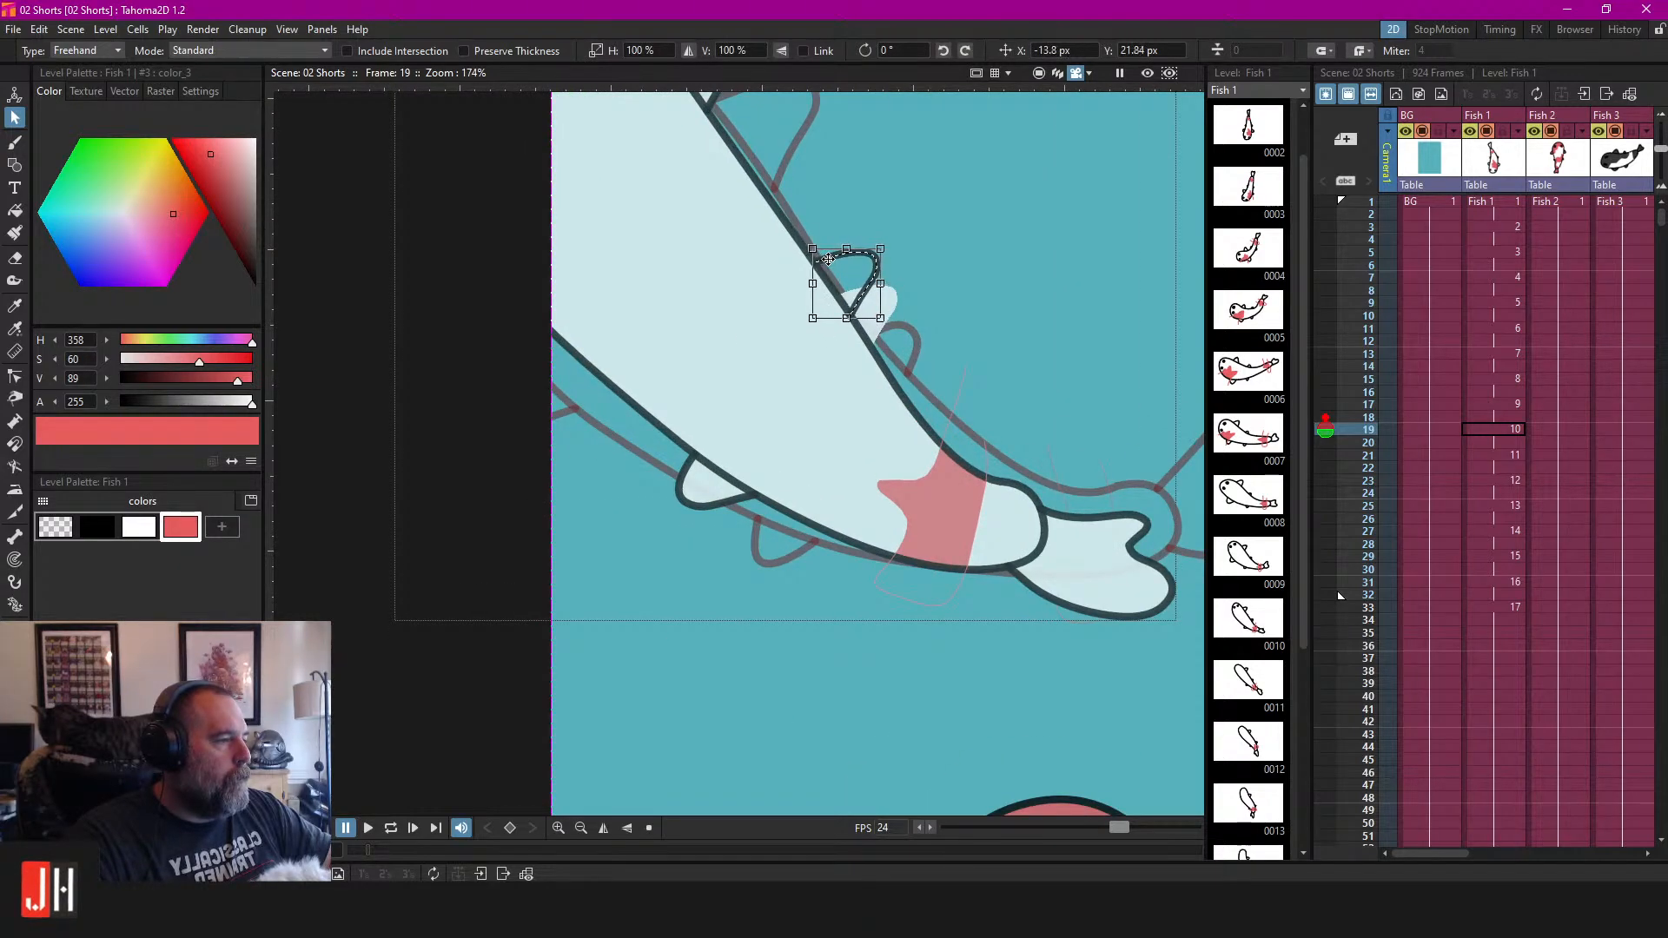
click(677, 480)
drag(694, 464, 635, 424)
click(971, 306)
scroll(917, 365, down, 3)
Move both small rear fins on frame 21 along the body towards the head.
click(1519, 442)
click(1494, 455)
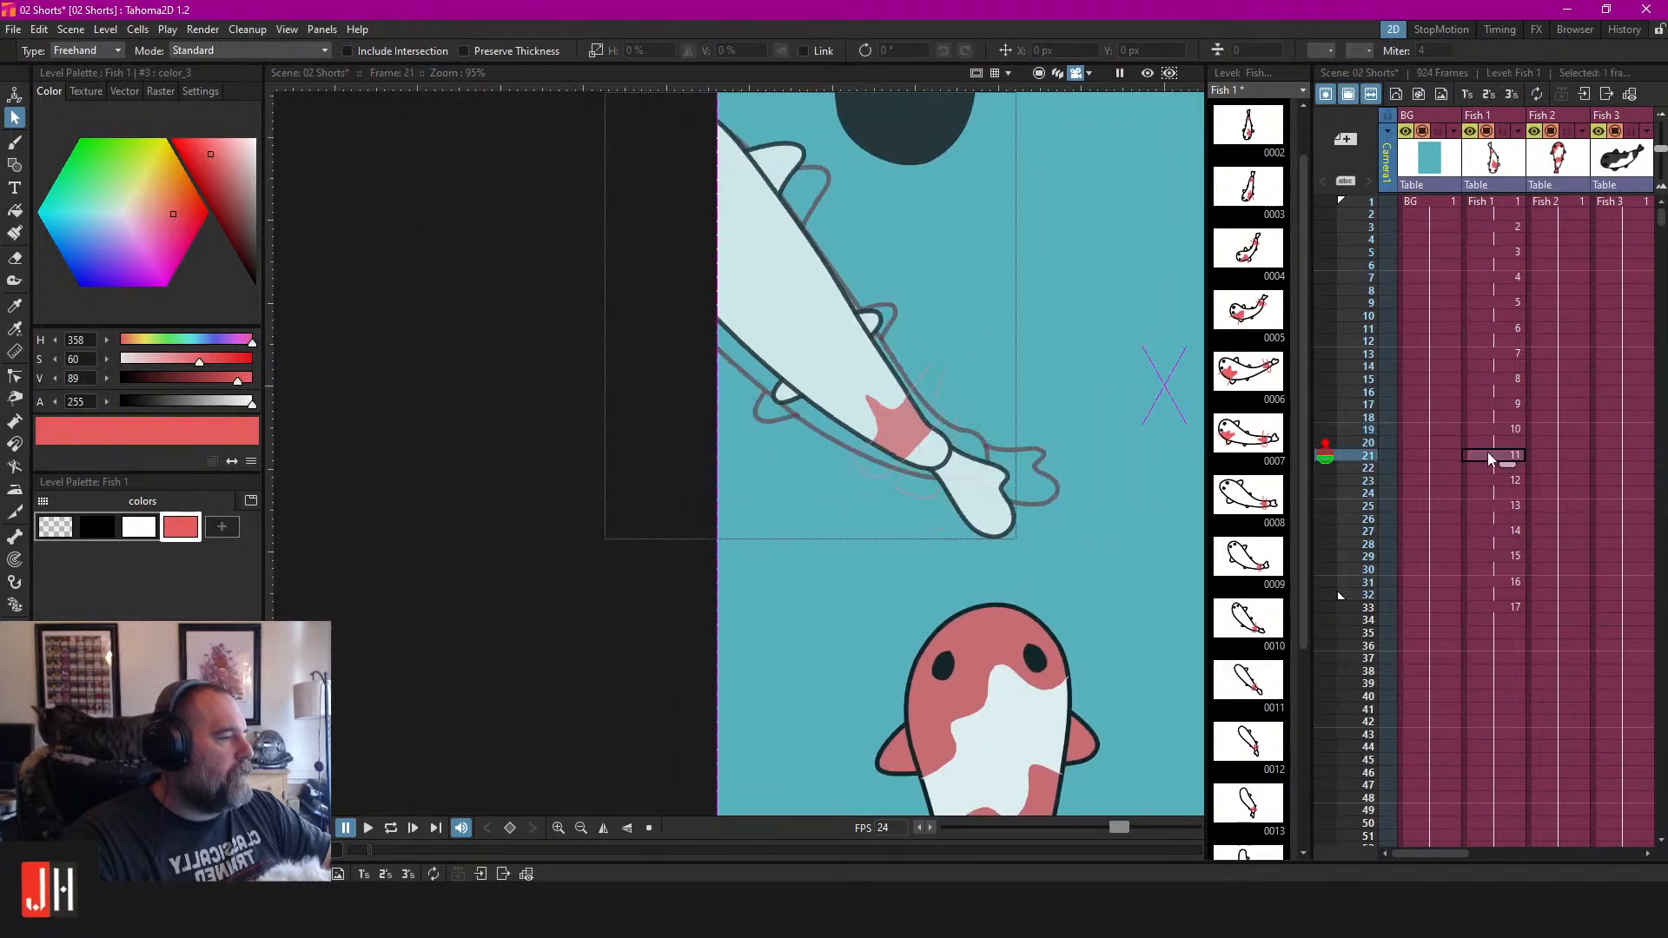
scroll(886, 308, up, 3)
drag(886, 309, 837, 251)
mouse_move(726, 445)
mouse_down()
mouse_move(653, 398)
mouse_move(640, 359)
mouse_up()
scroll(643, 365, down, 3)
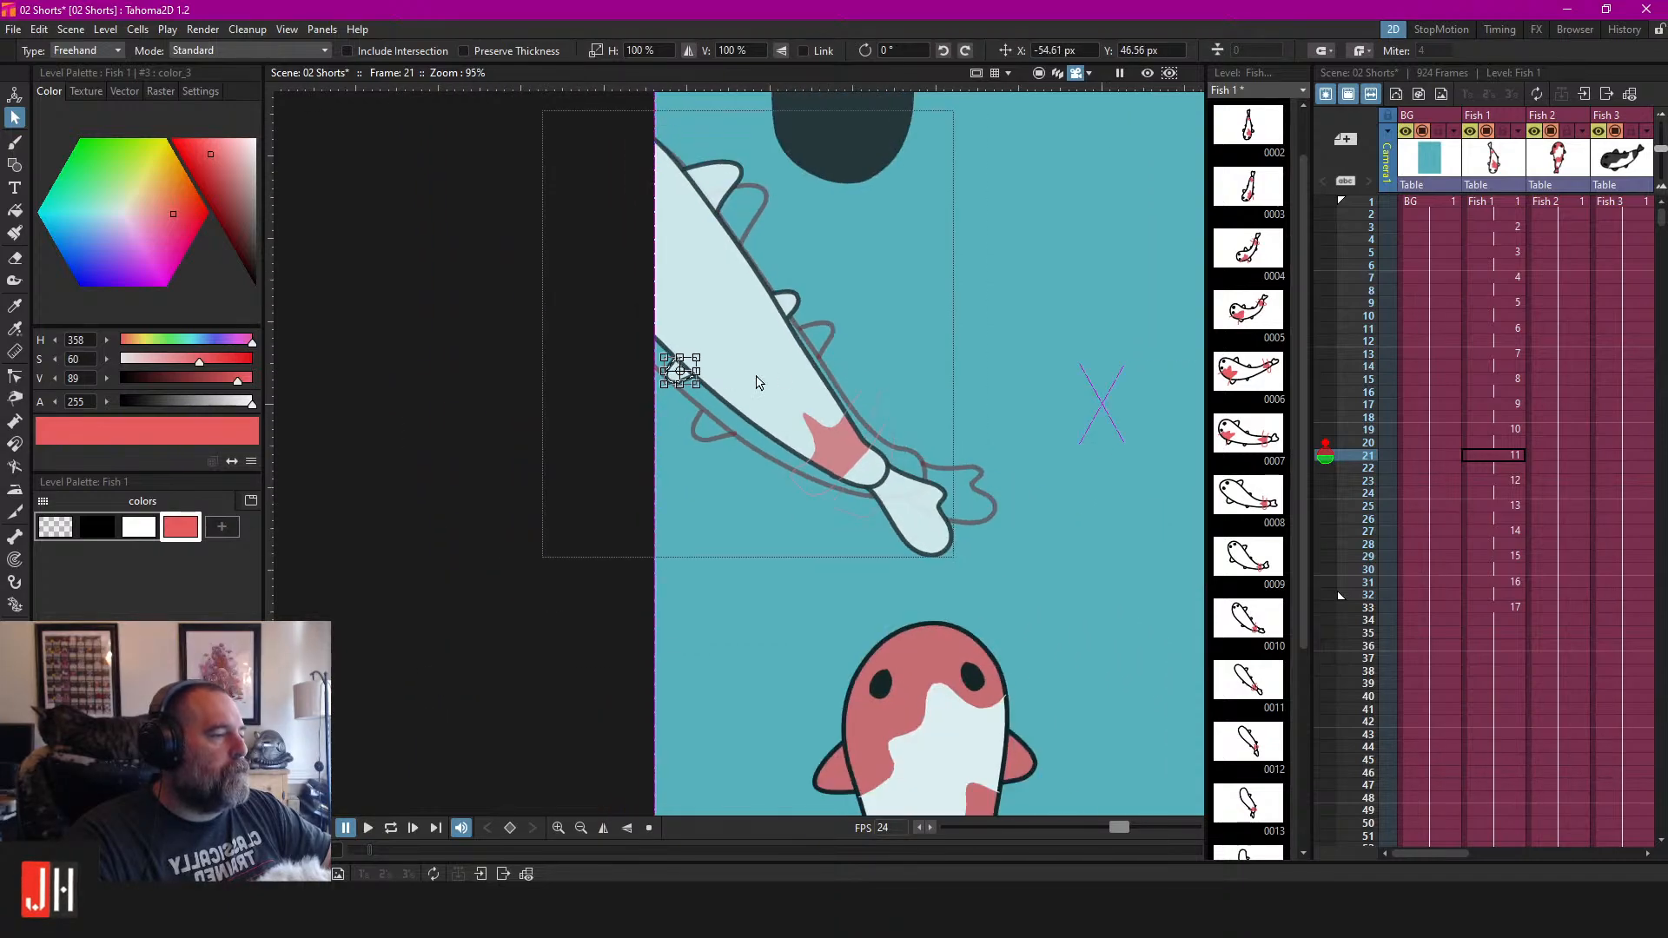
scroll(669, 372, up, 5)
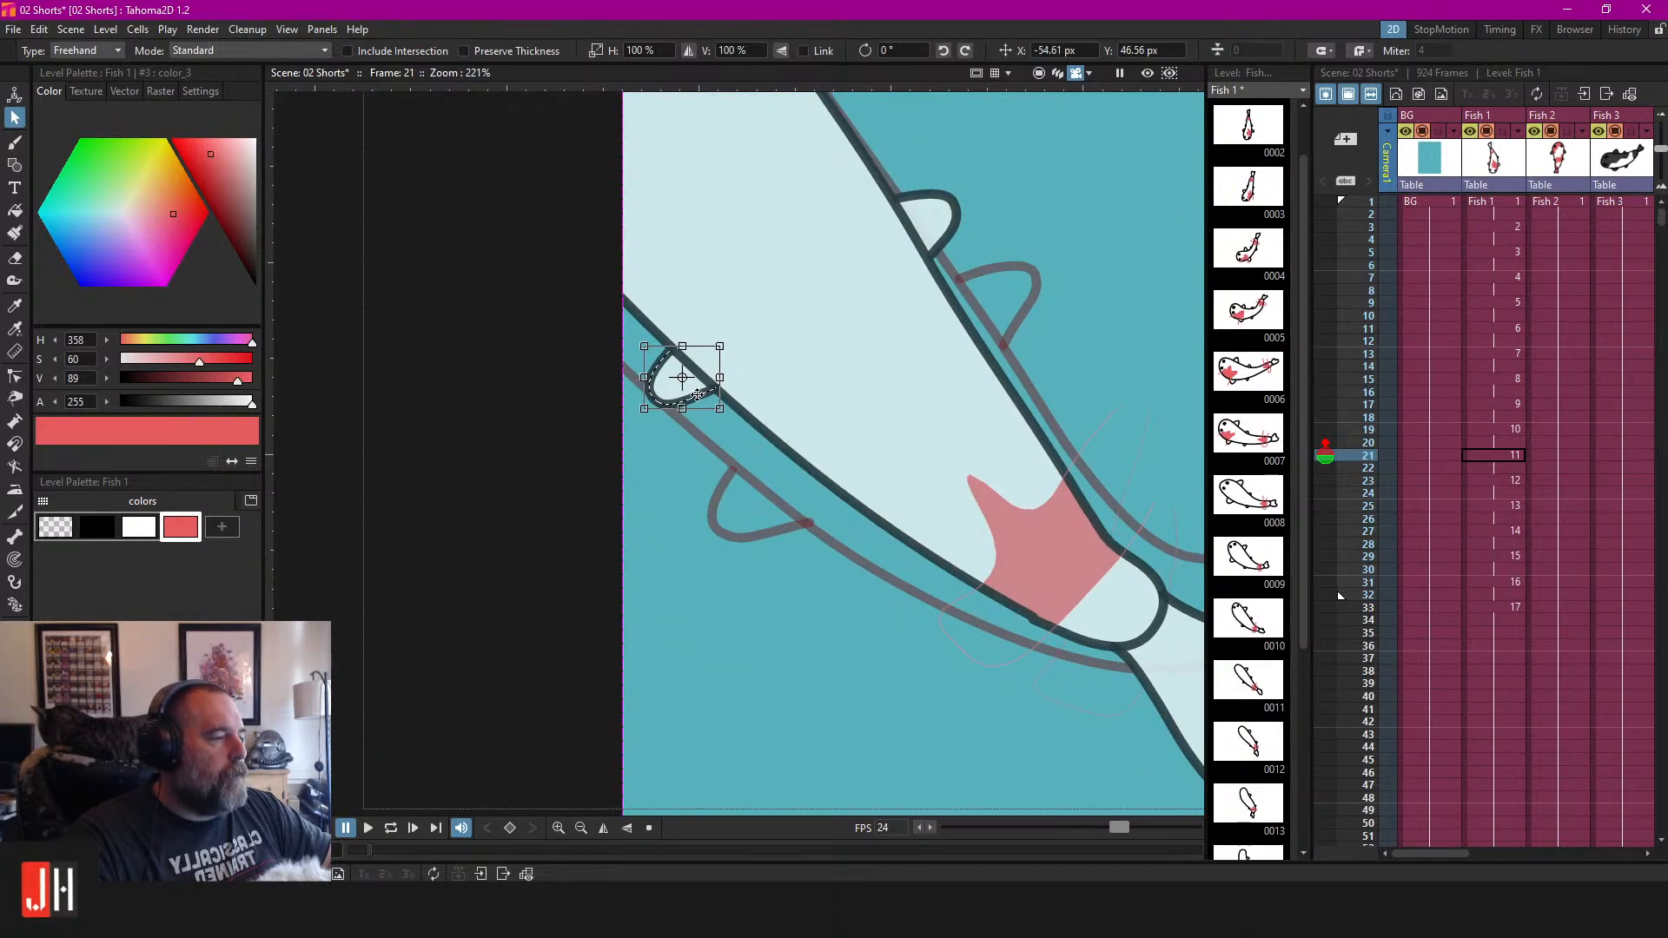
click(1100, 259)
scroll(993, 325, down, 3)
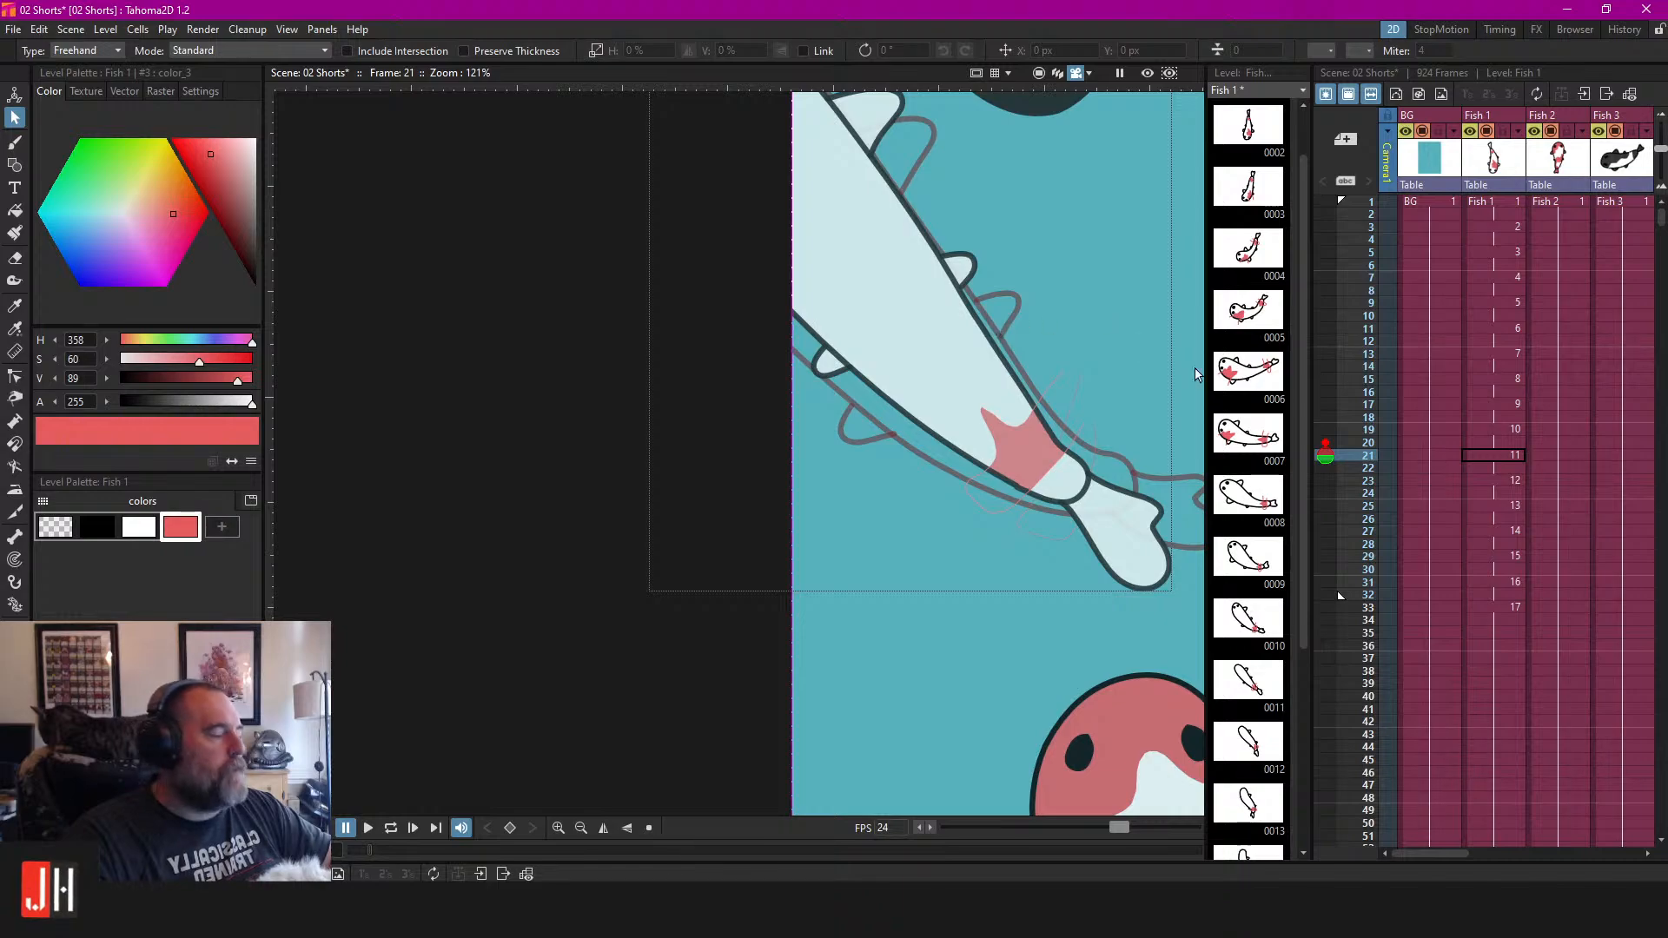
Move the right-hand rear fin on frame 23 towards the head and fill it with white.
click(1492, 480)
scroll(1032, 458, up, 3)
click(1032, 458)
mouse_move(1032, 458)
mouse_down()
mouse_move(960, 322)
mouse_move(980, 313)
mouse_move(948, 312)
mouse_up()
click(1026, 316)
click(143, 528)
key(f)
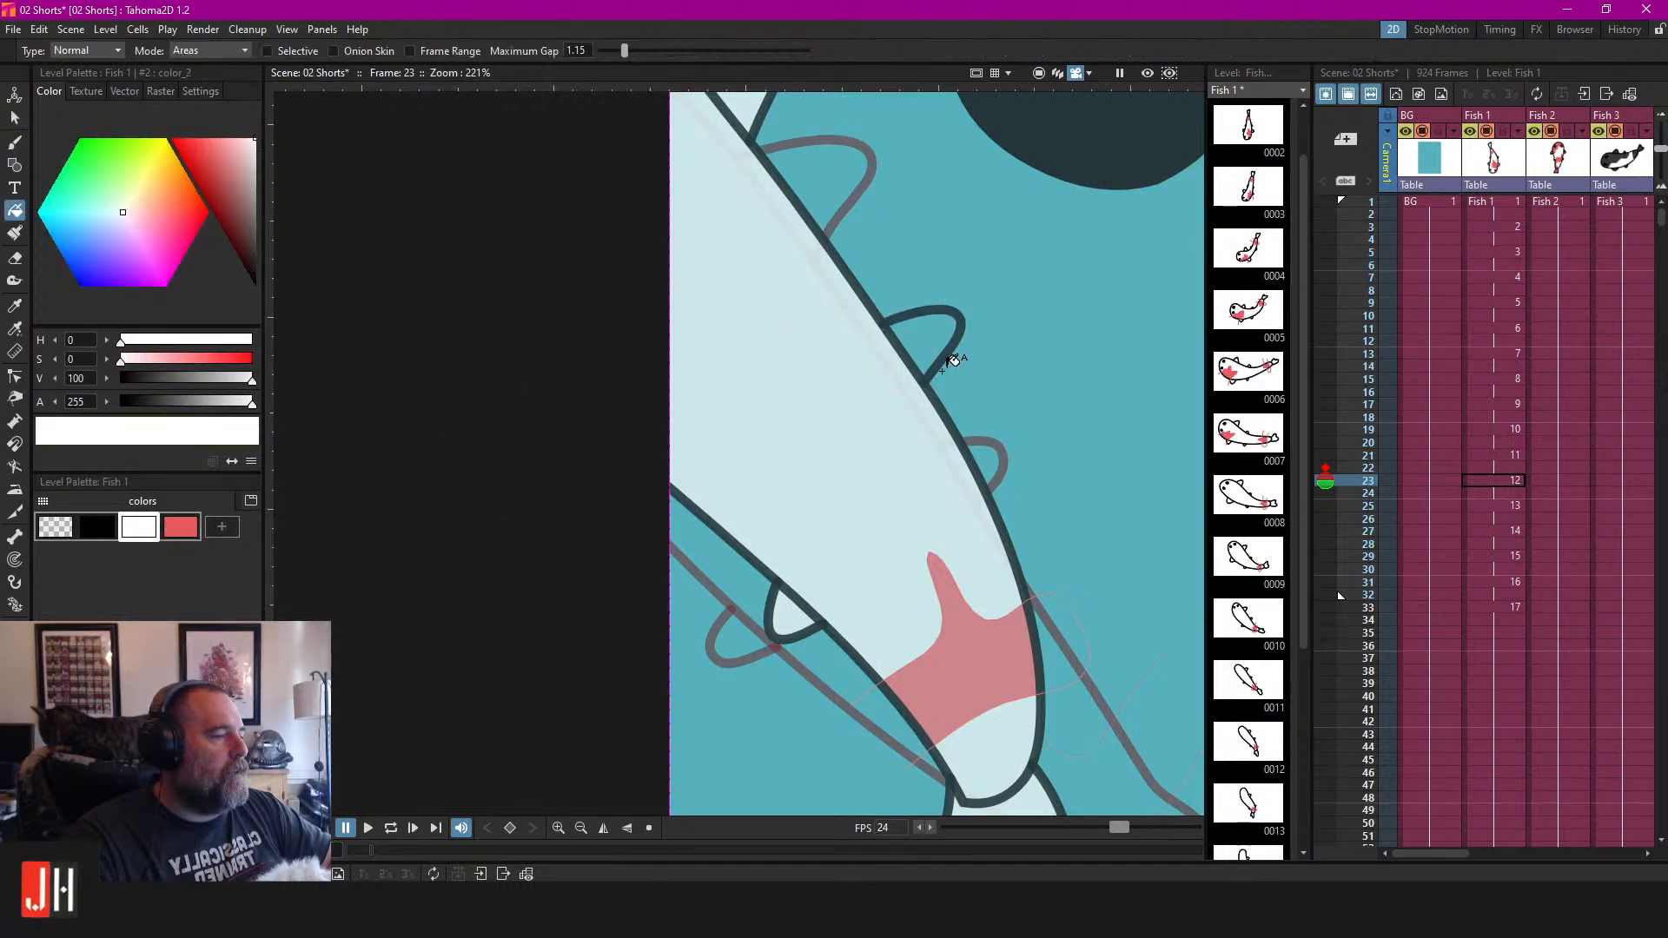
click(931, 336)
scroll(912, 400, down, 1)
Move the left-hand rear fin on frame 23 along the body towards the head.
key(s)
click(791, 570)
drag(788, 575, 698, 499)
click(958, 420)
scroll(978, 420, down, 10)
drag(982, 421, 912, 434)
Nudge the left-hand rear fin on frame 23 against the body outline and save the scene.
scroll(886, 430, up, 6)
scroll(805, 519, up, 8)
click(784, 492)
drag(785, 493, 804, 506)
click(1072, 336)
scroll(919, 372, down, 5)
key(ctrl+s)
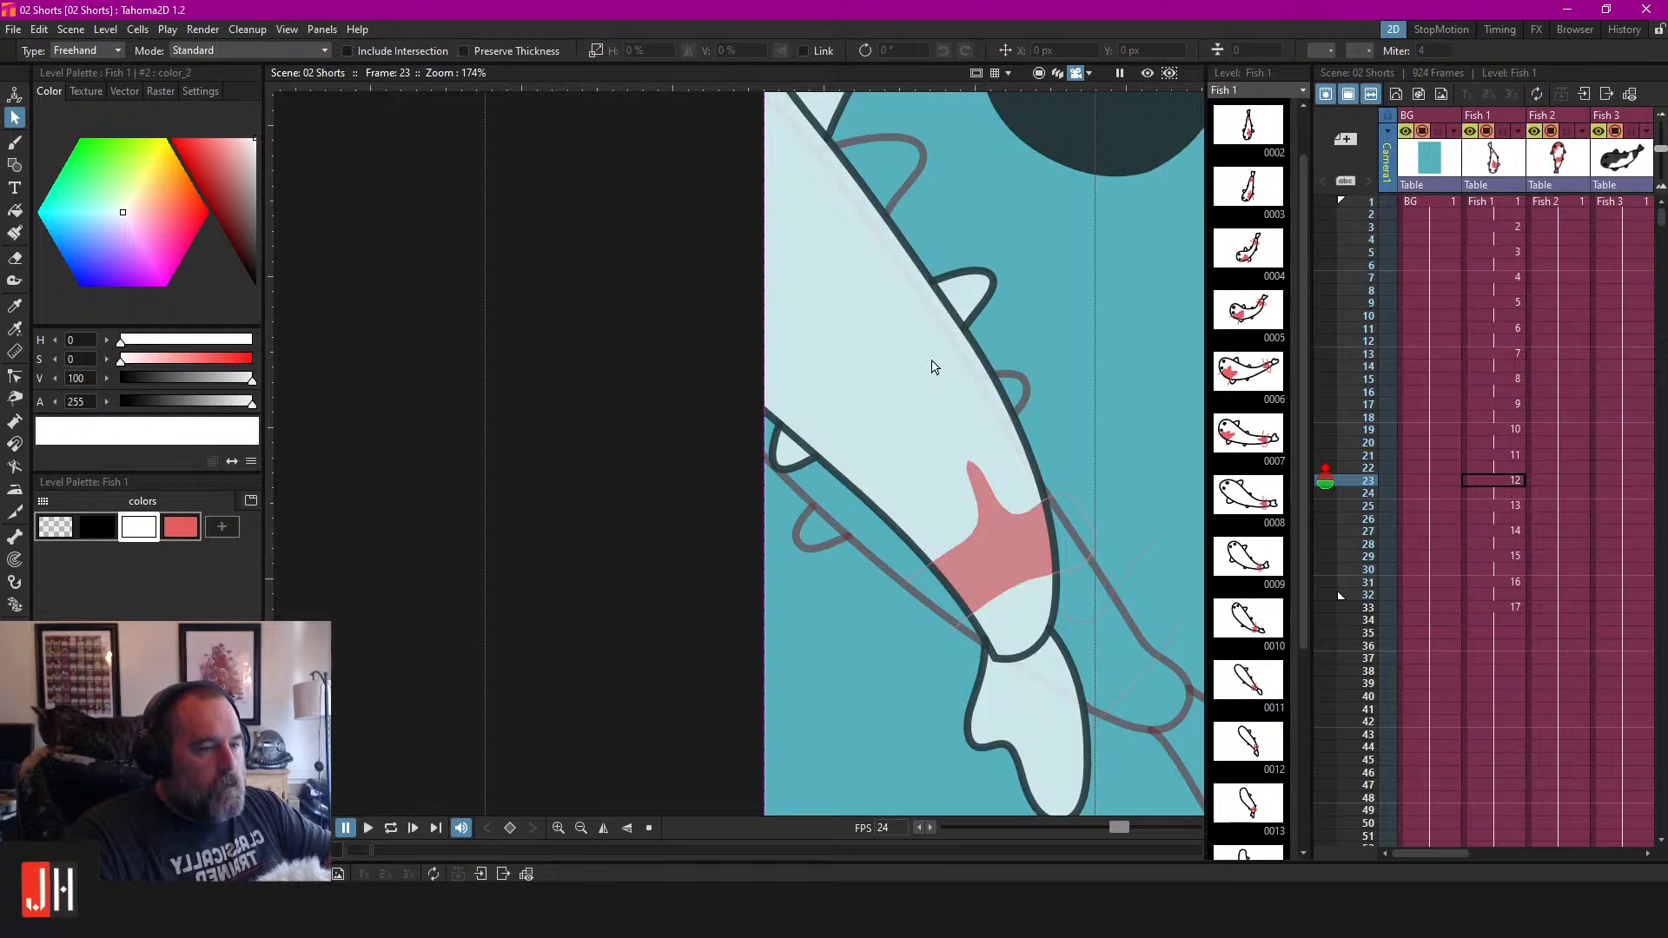
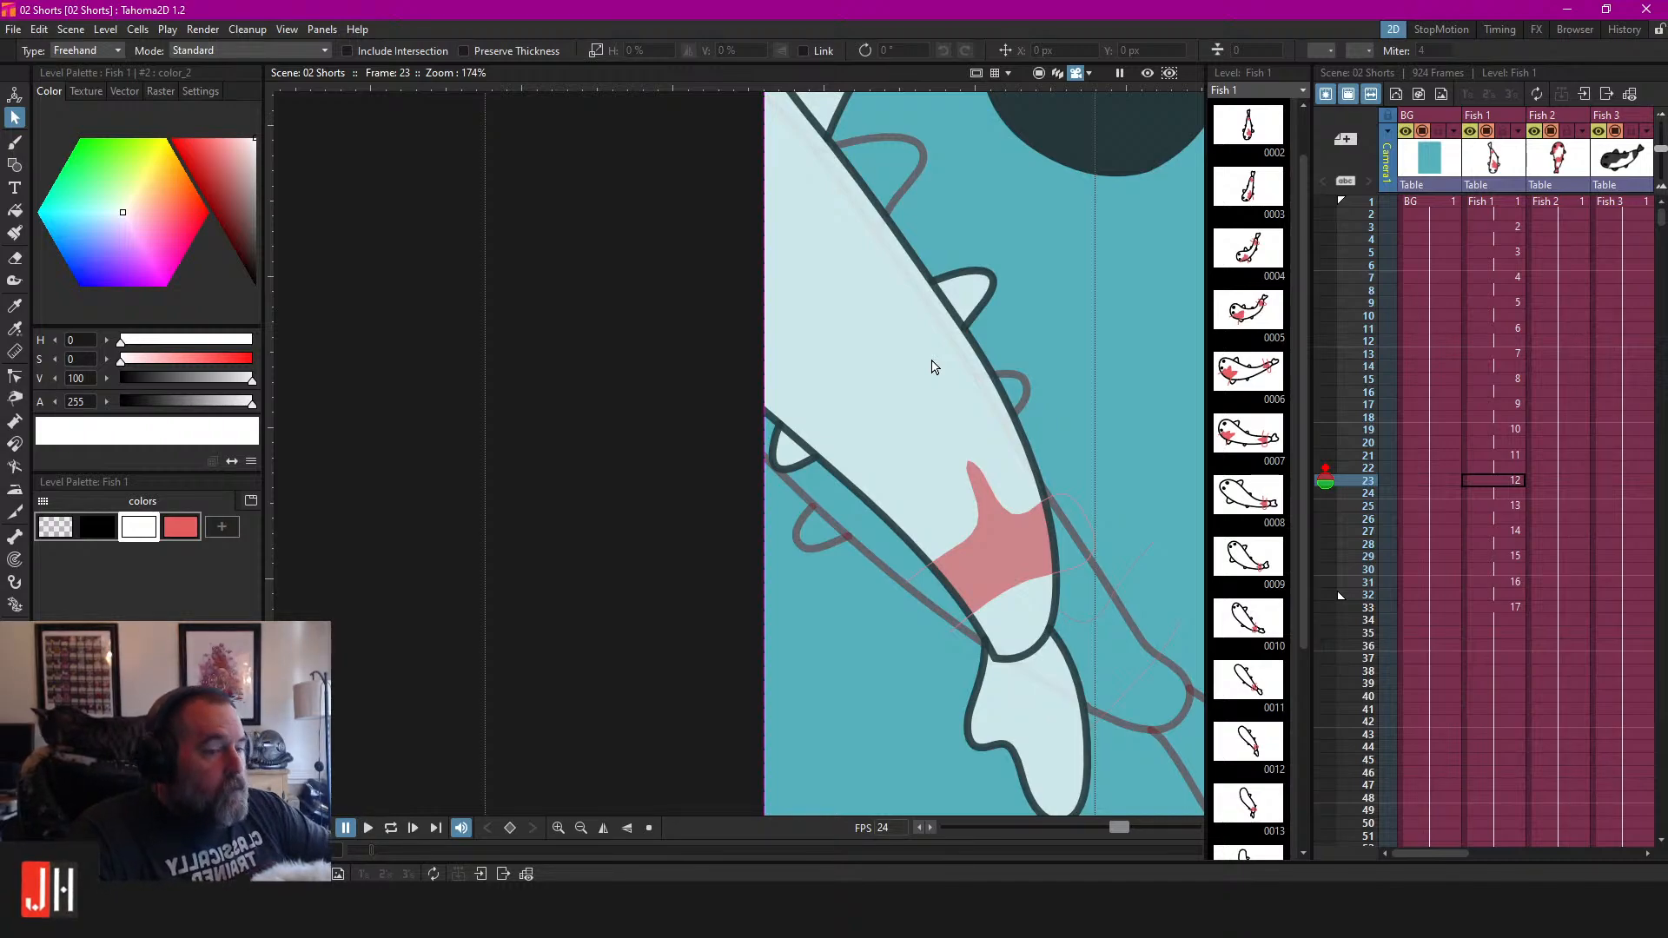
Play the koi animation in the full camera view to check the fin movement.
scroll(1028, 261, down, 5)
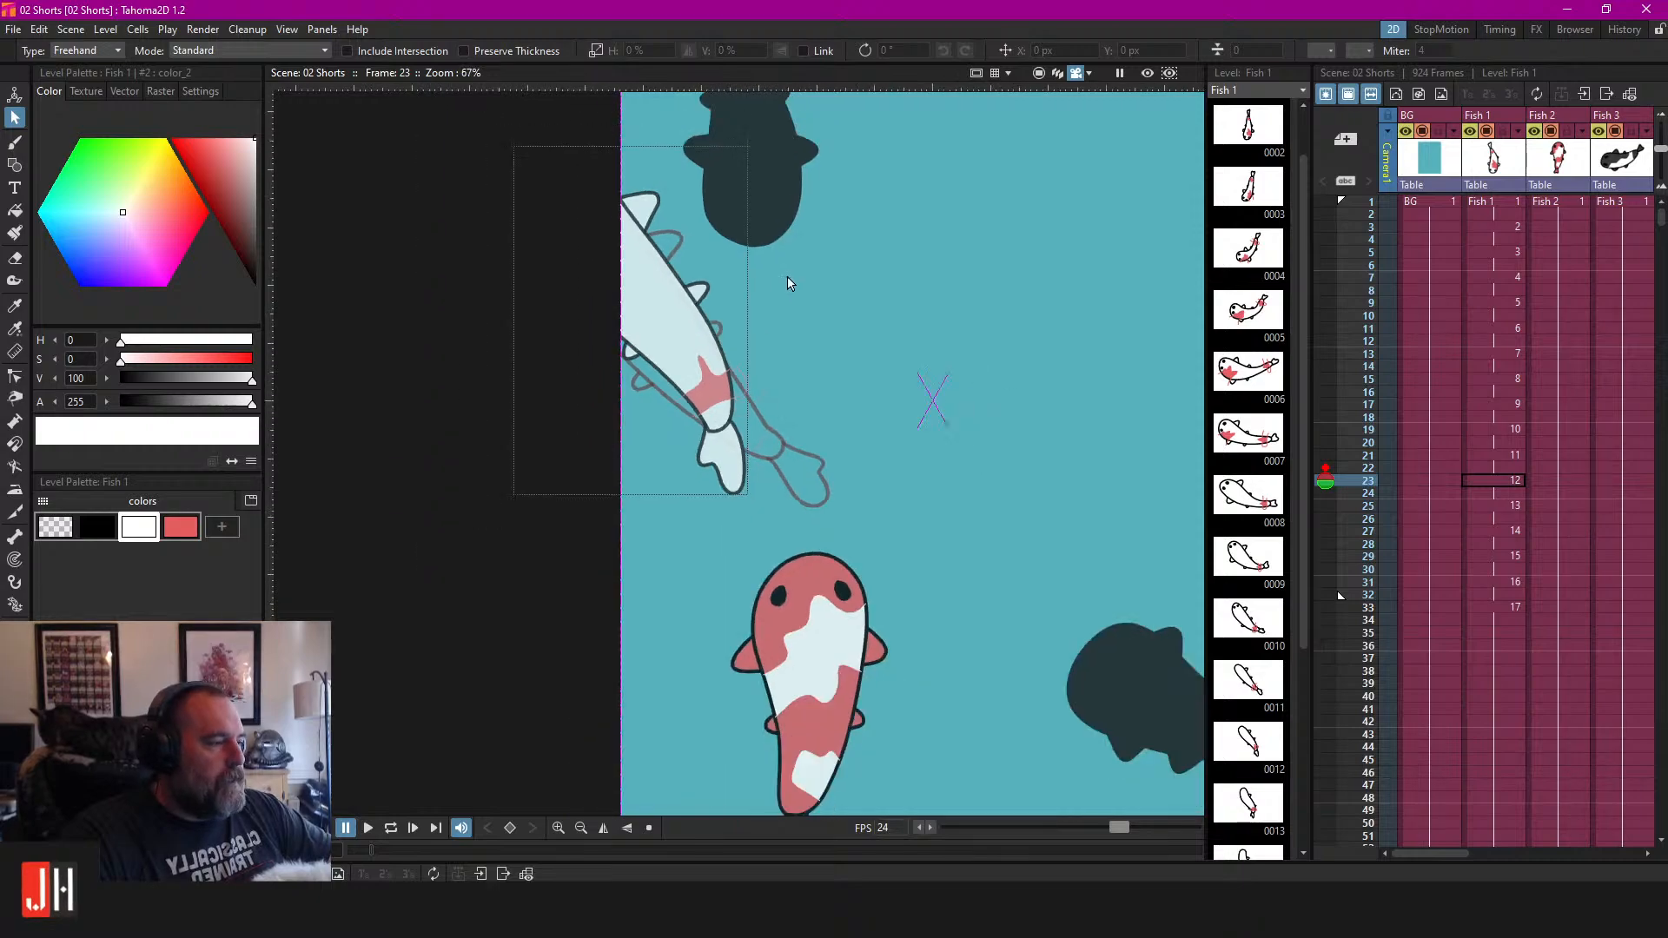
scroll(898, 331, down, 3)
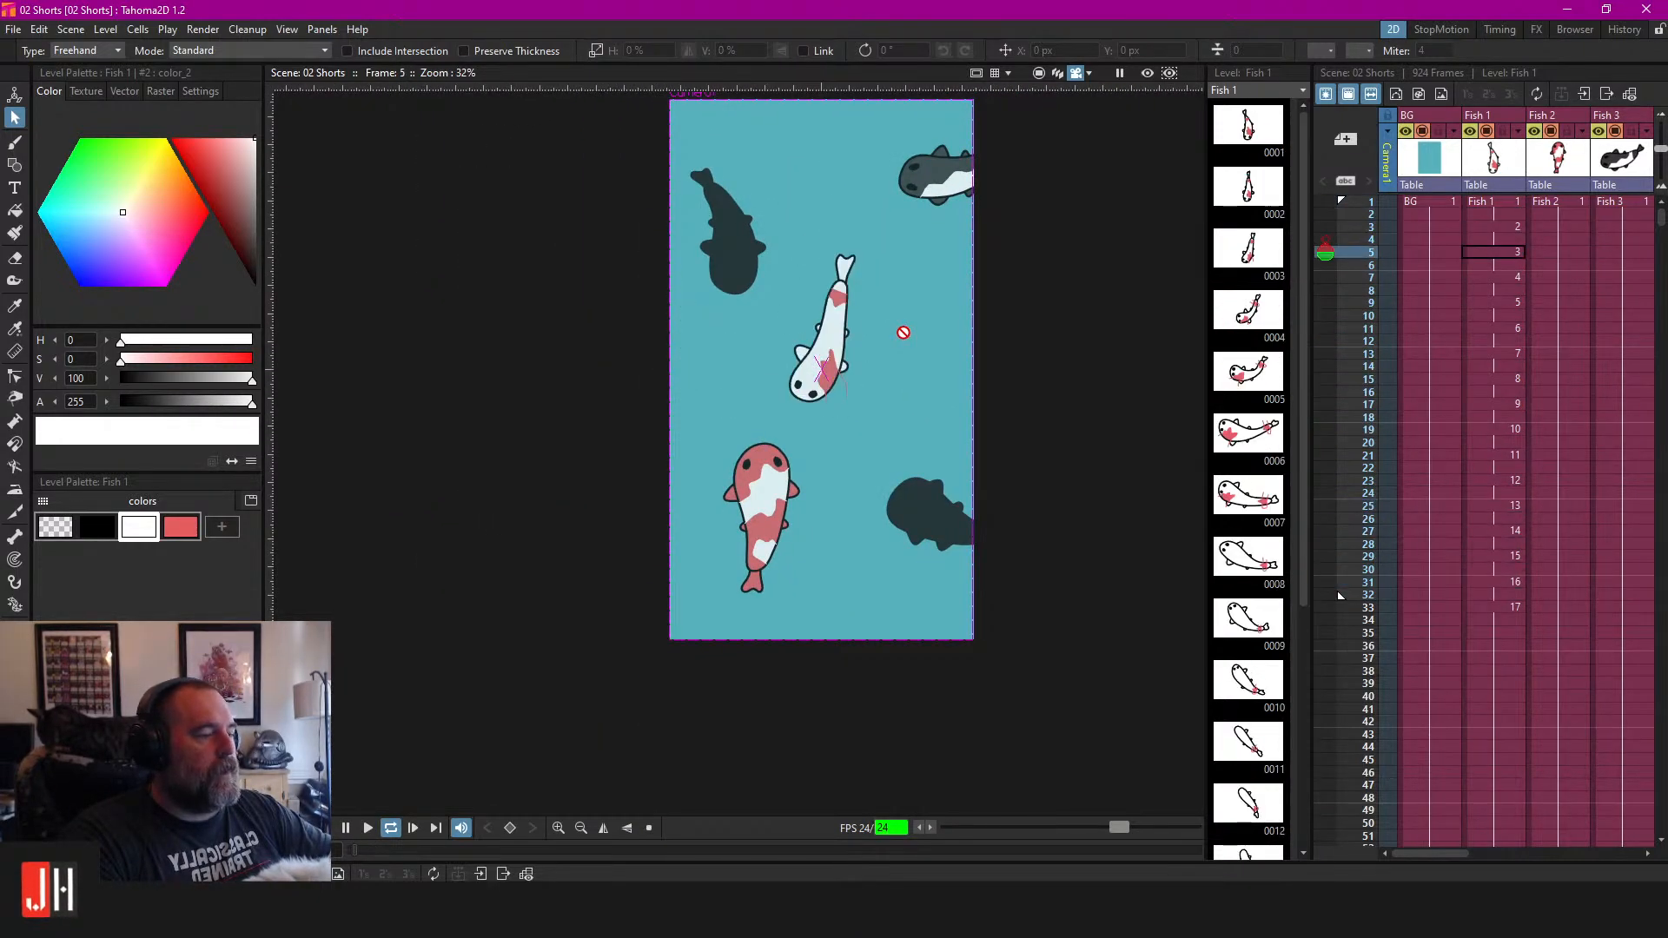
key(p)
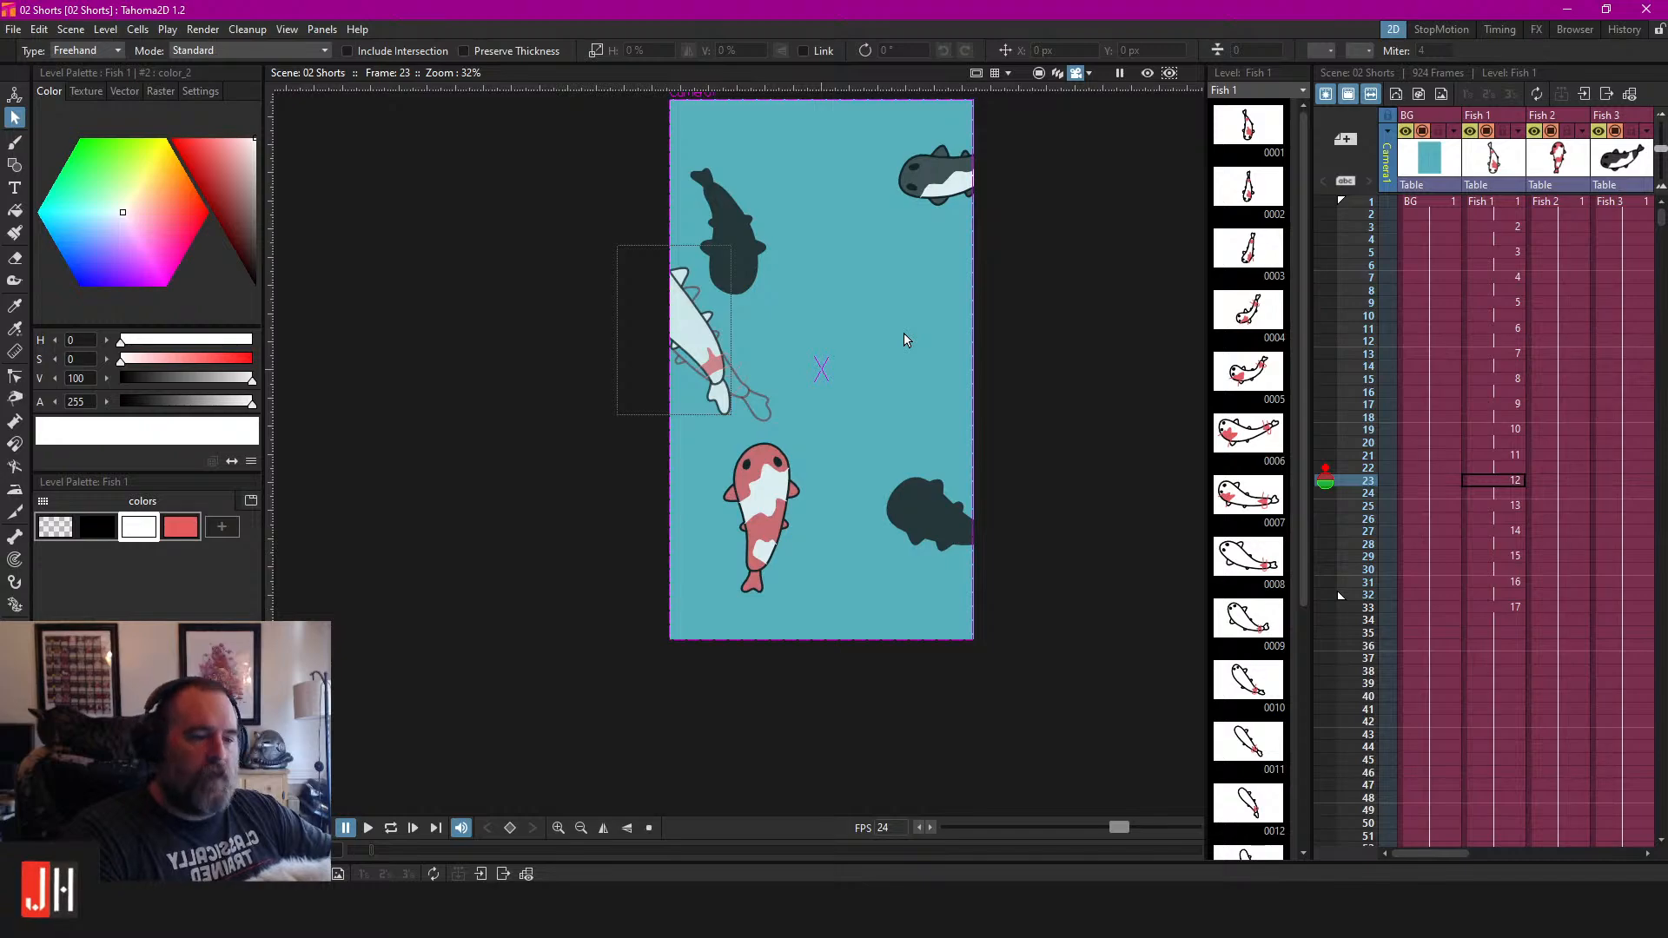
Delete the left-hand rear fin of Fish 1 on frame 25.
scroll(904, 340, up, 1)
click(1499, 506)
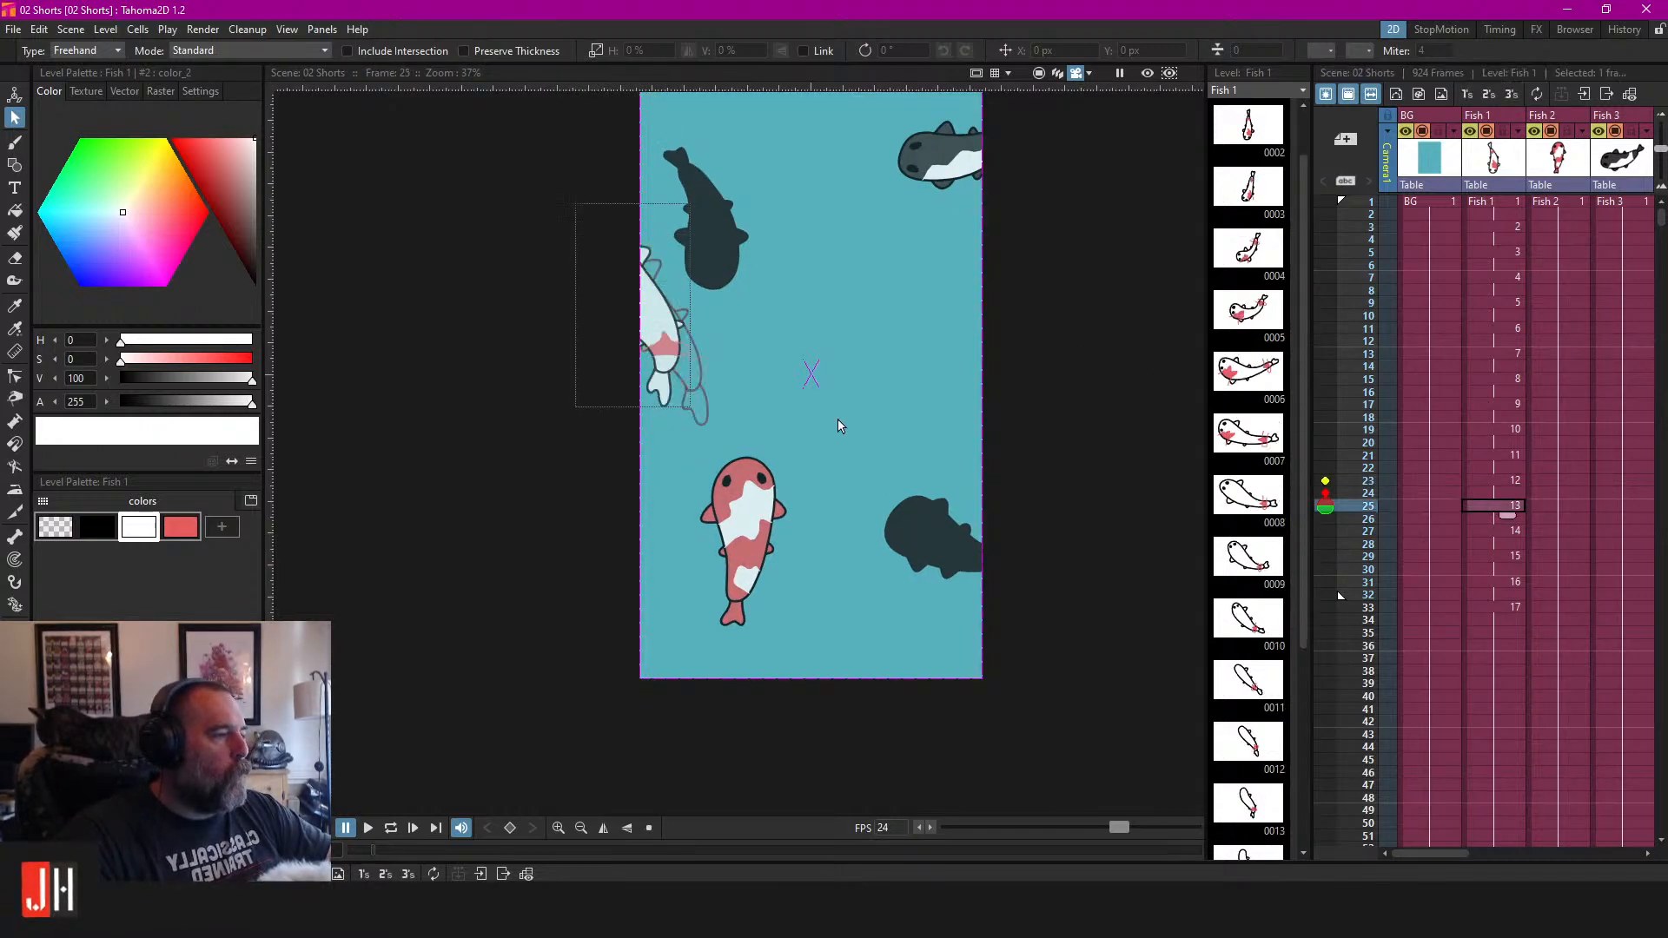
scroll(926, 428, up, 5)
mouse_move(831, 398)
mouse_down()
mouse_move(801, 318)
mouse_move(825, 299)
mouse_up()
mouse_move(624, 543)
mouse_down()
mouse_move(579, 502)
mouse_move(524, 508)
mouse_up()
key(Delete)
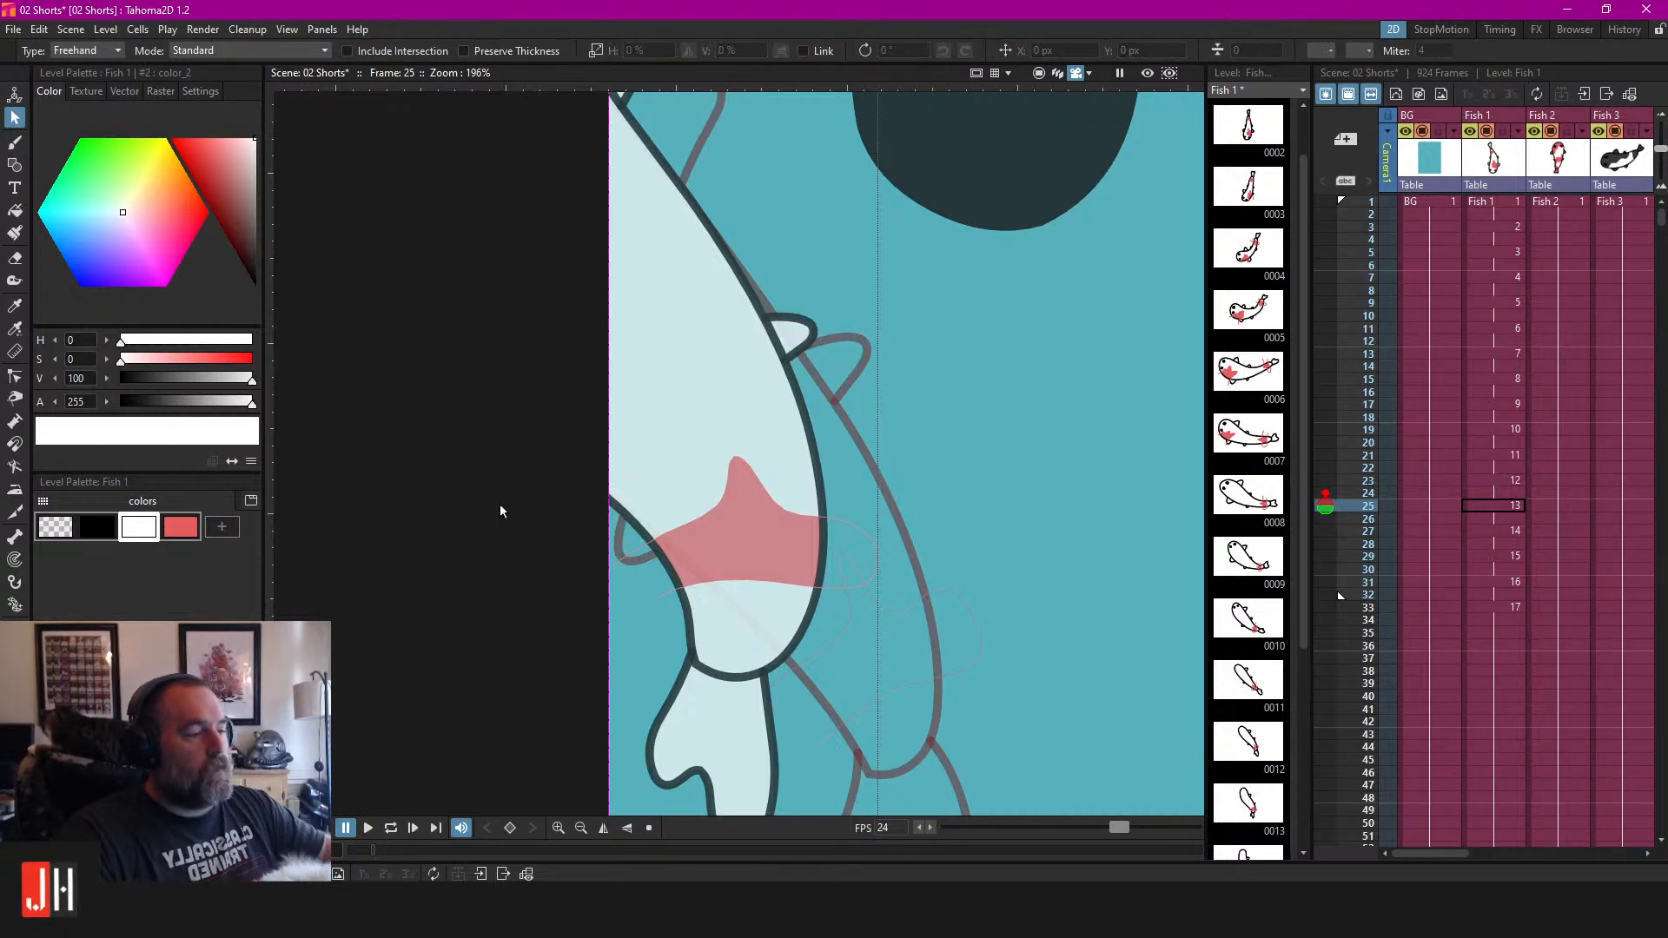
Move the right-hand rear fin on frame 25 along the body towards the head, rotating it about 3.4°.
scroll(534, 459, down, 6)
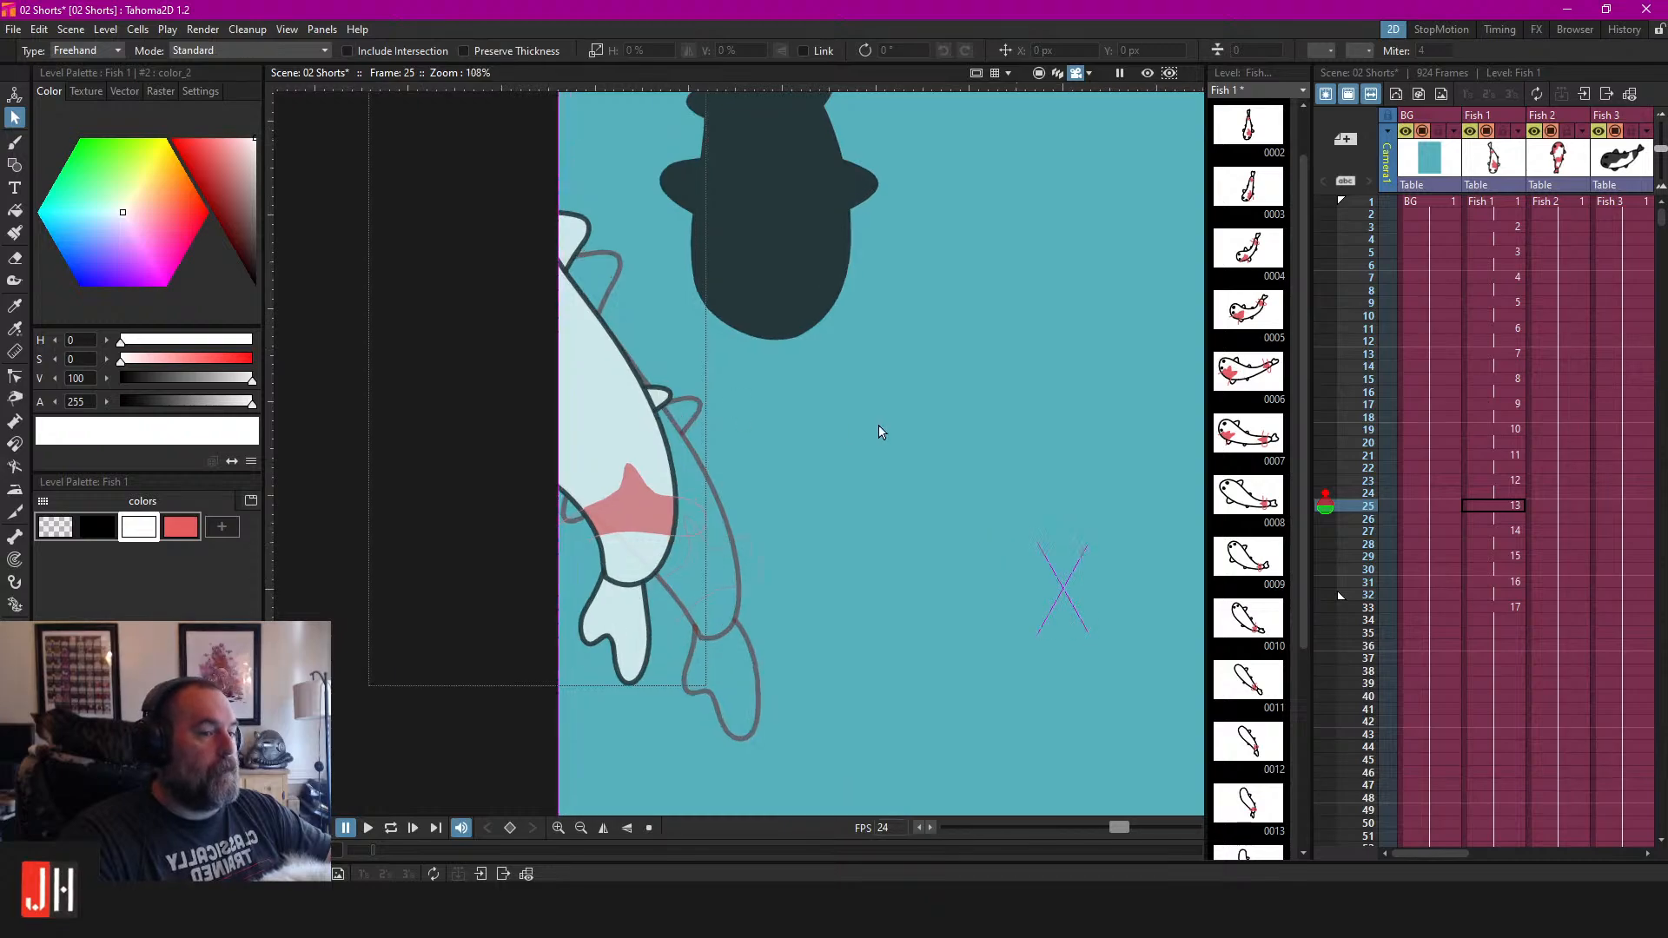
scroll(660, 400, up, 5)
click(692, 400)
drag(691, 400, 694, 338)
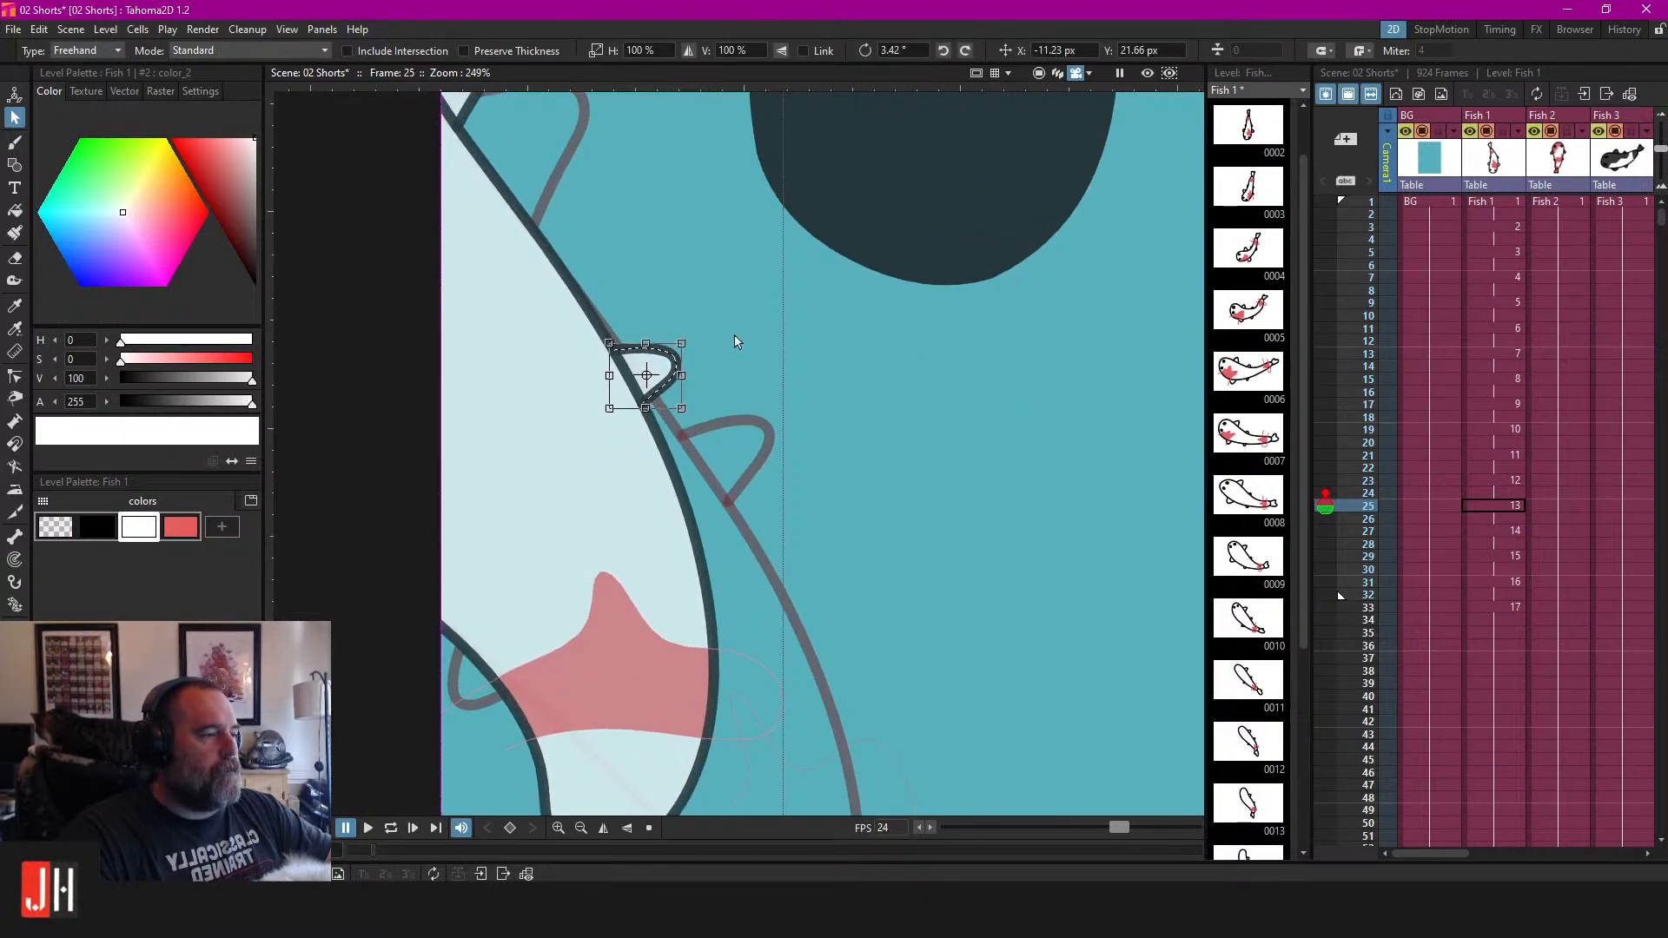
click(738, 394)
scroll(735, 391, down, 5)
Move the right-hand rear fin on frame 27 towards the head, rotate it about 17.6° and fill it with white.
click(1494, 531)
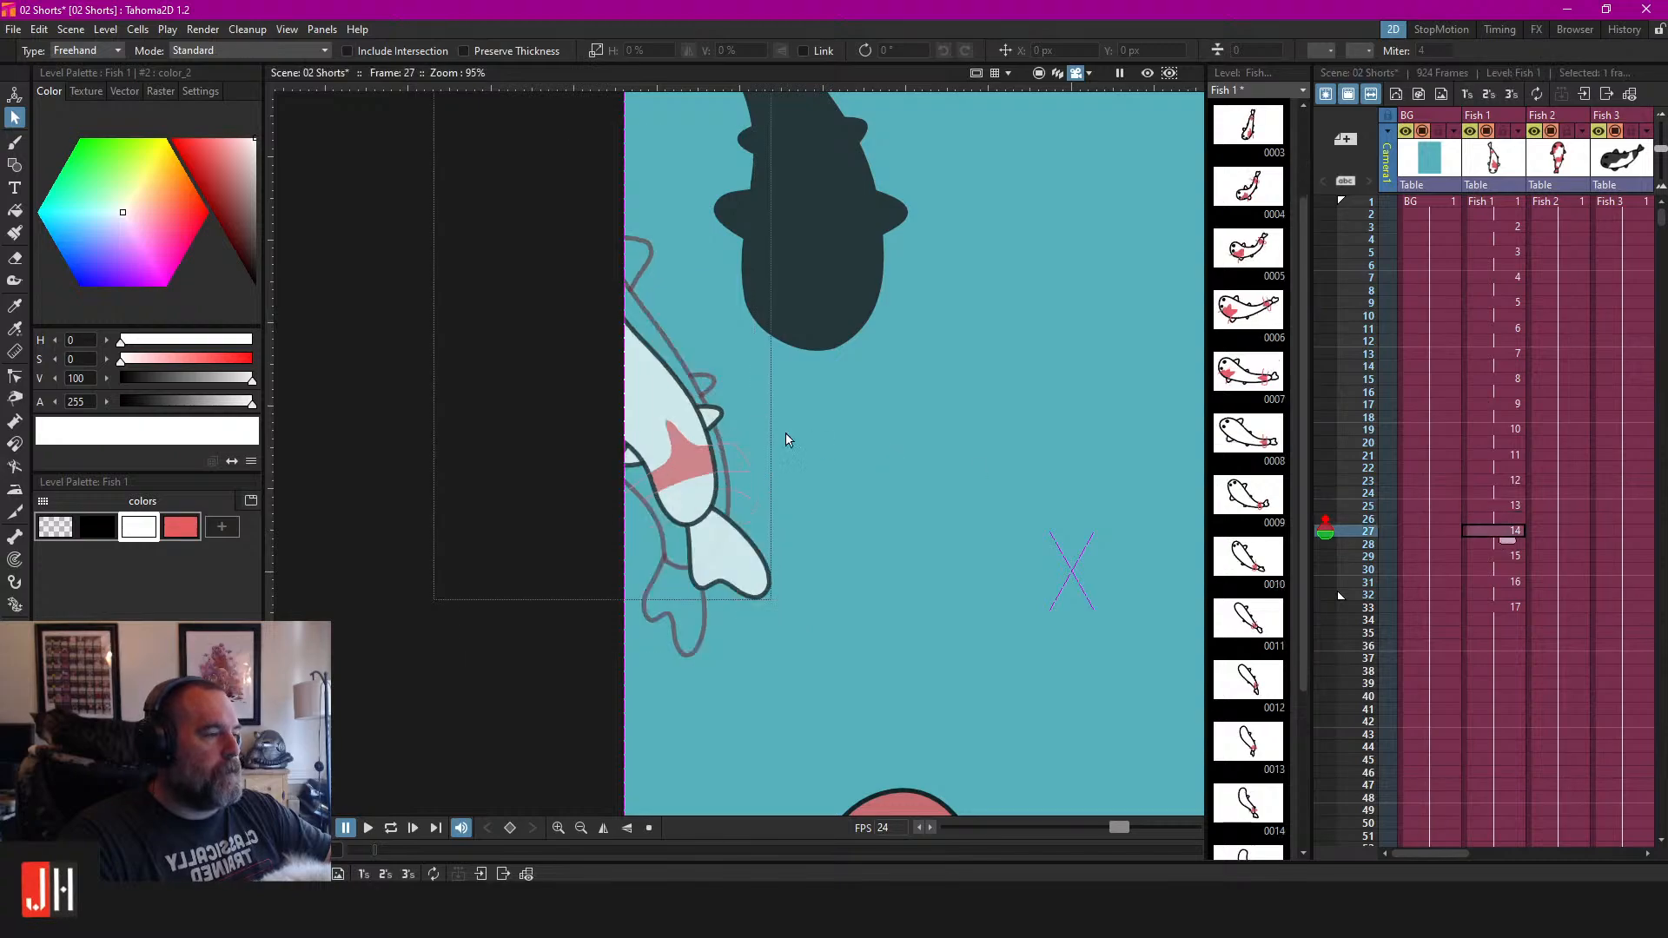
scroll(639, 387, up, 4)
click(709, 408)
drag(699, 363, 615, 266)
scroll(614, 284, up, 4)
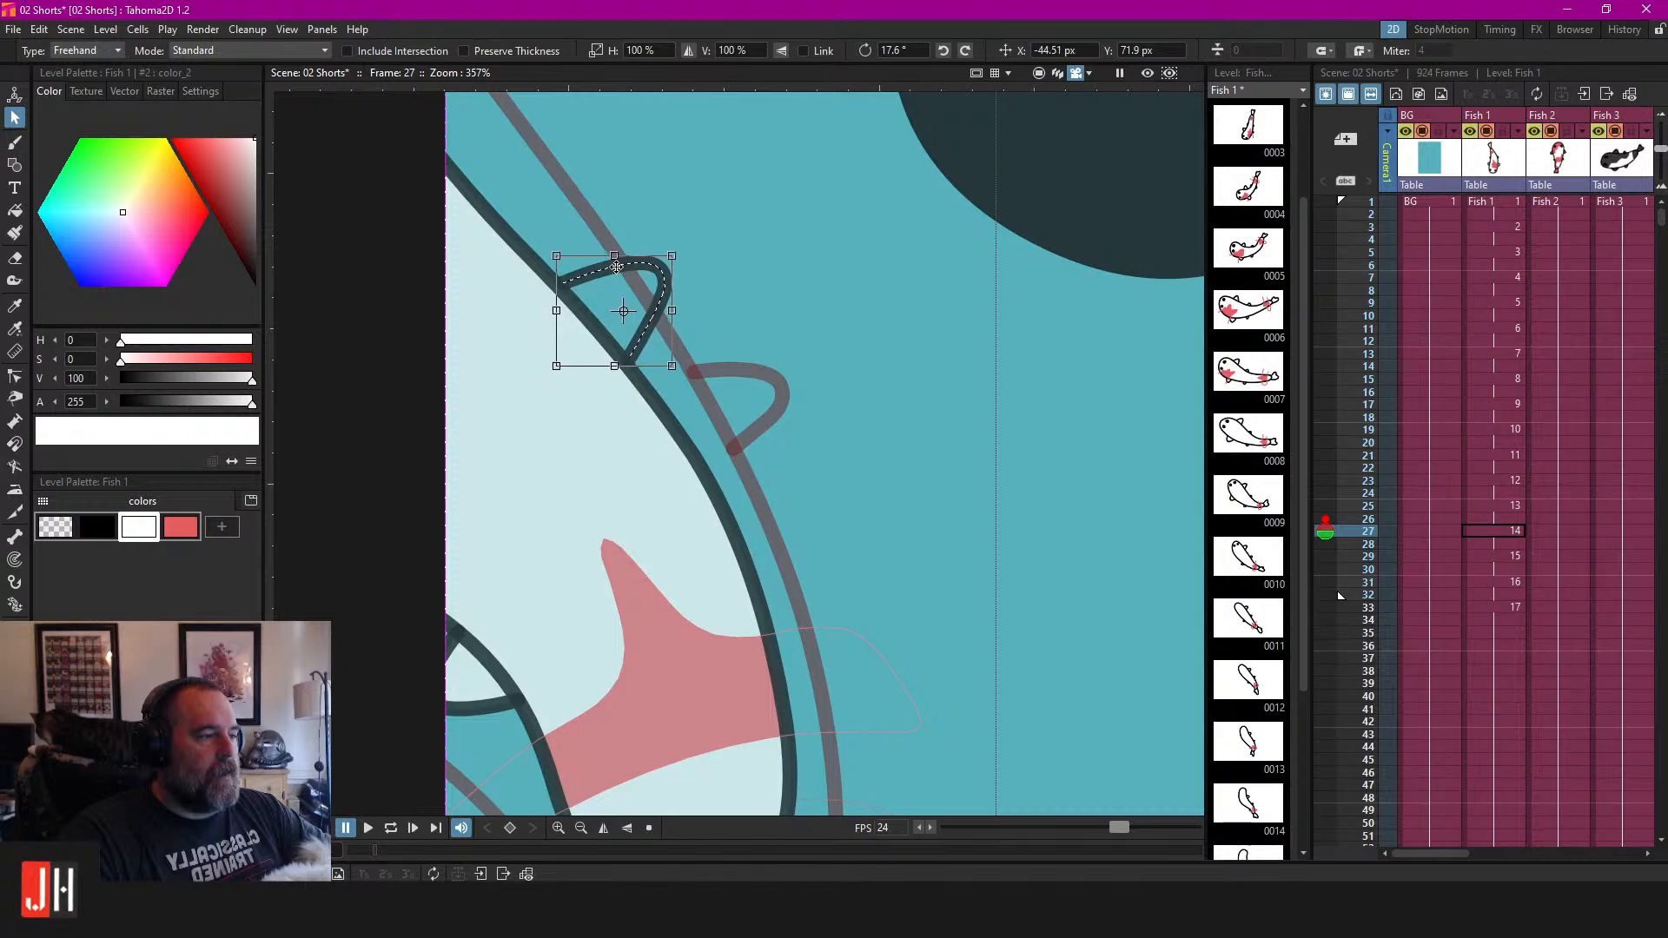
click(593, 323)
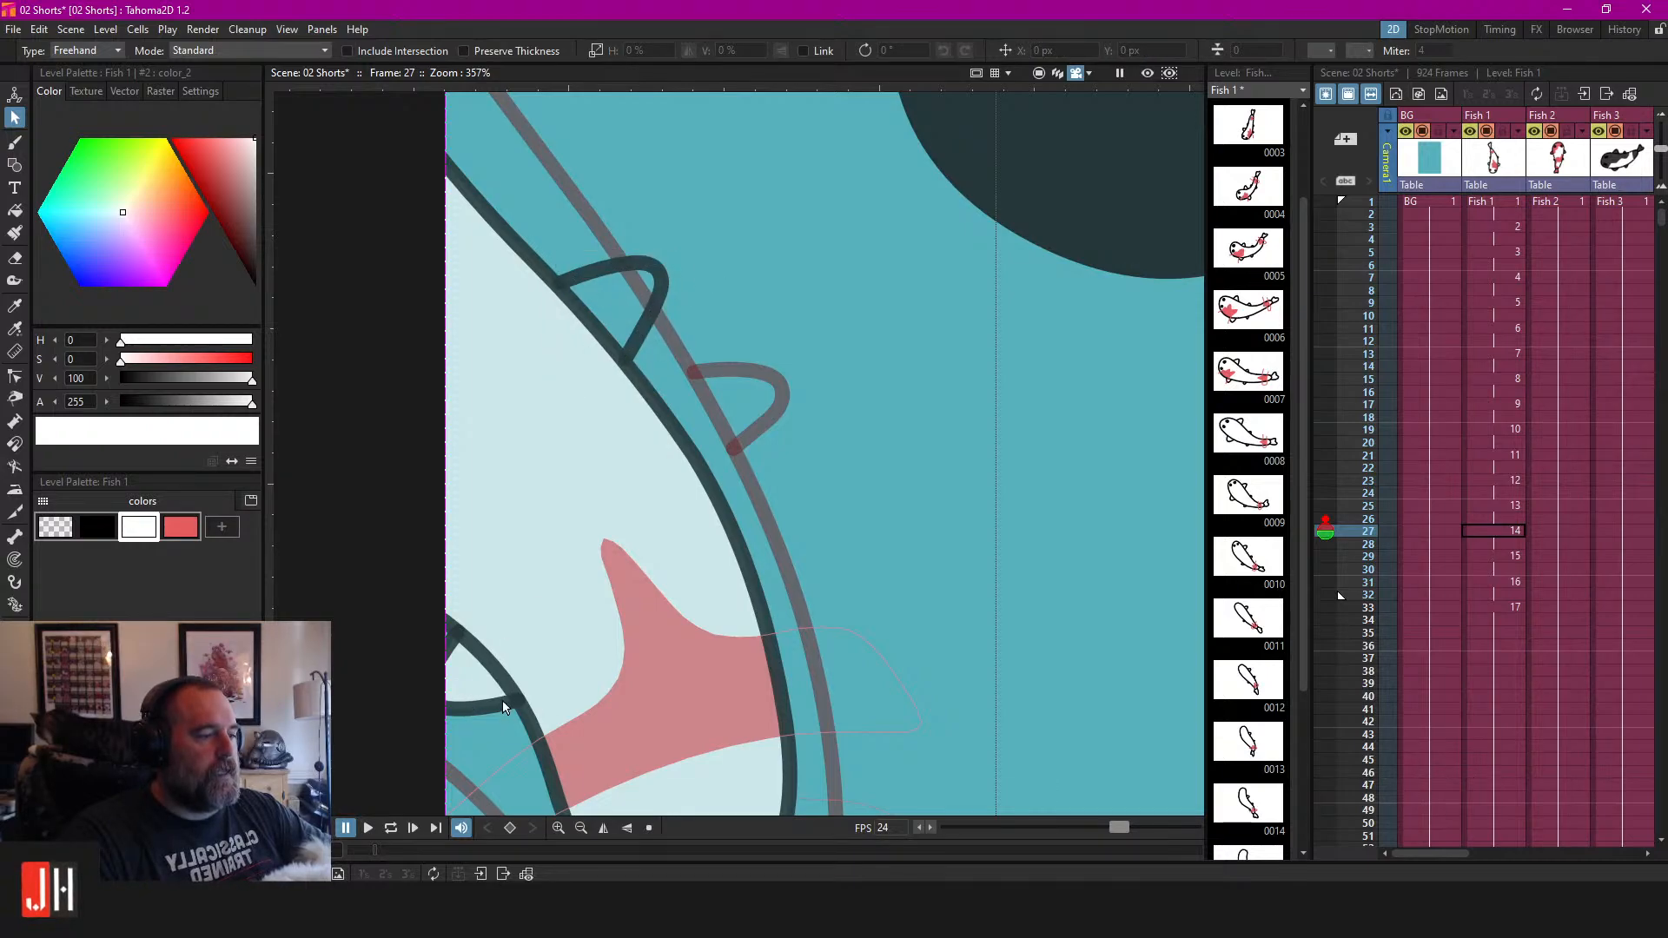
key(f)
click(660, 285)
scroll(779, 382, down, 10)
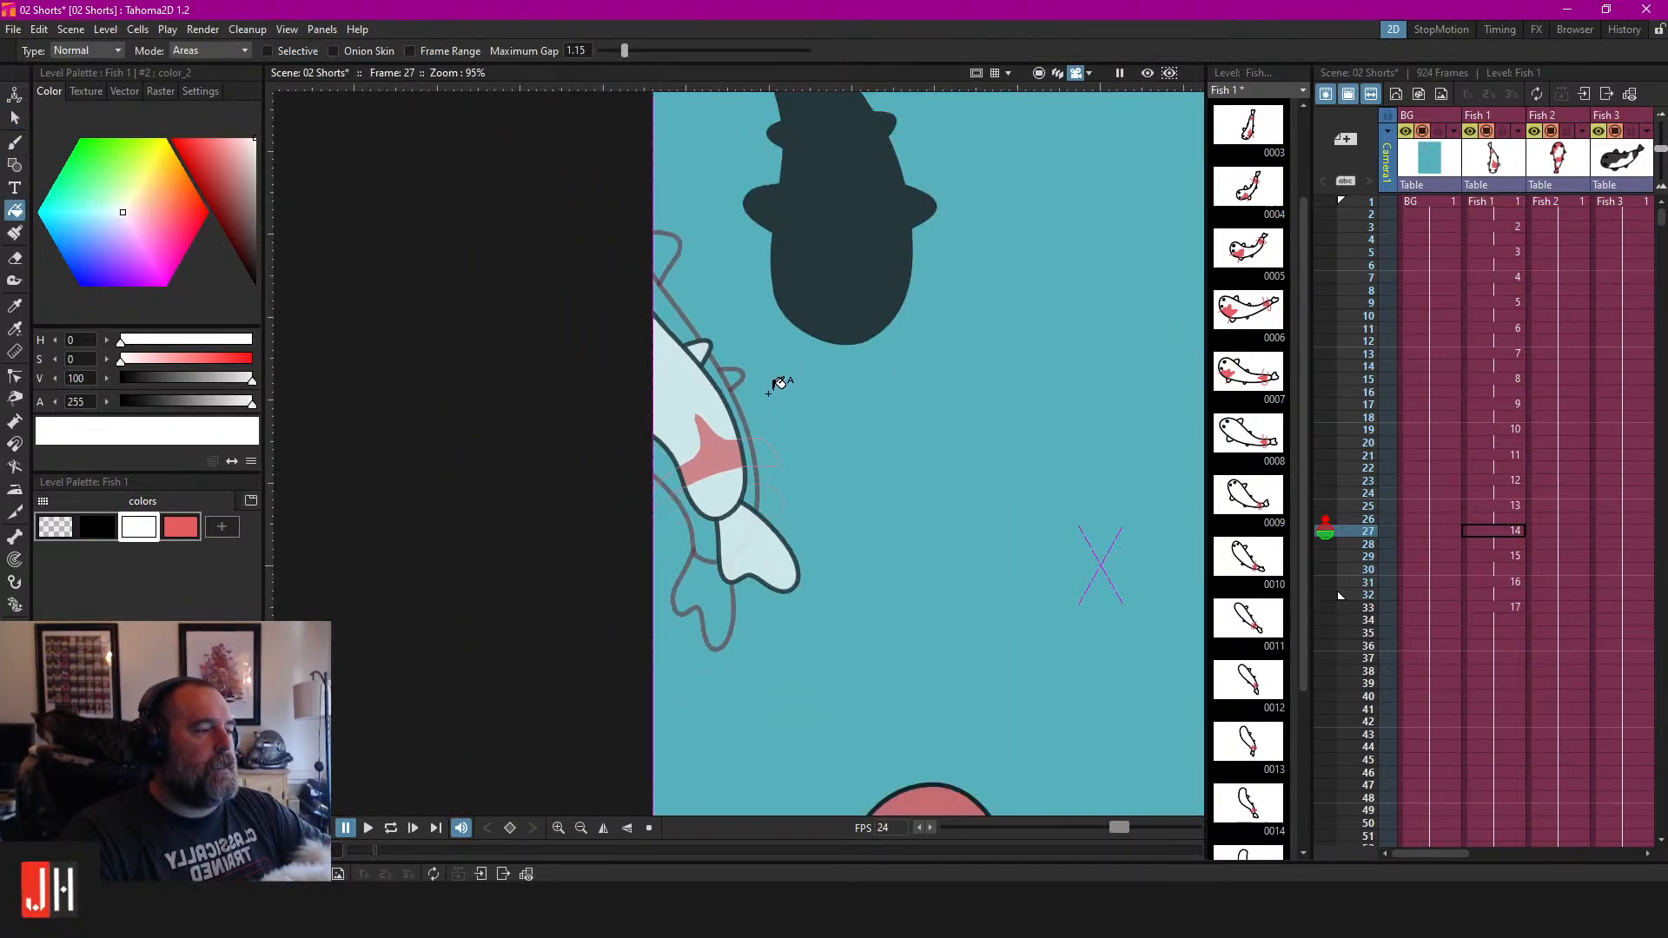
Move the right-hand rear fin on frame 29 up along the body towards the head.
click(1521, 556)
scroll(702, 345, up, 4)
key(s)
click(702, 343)
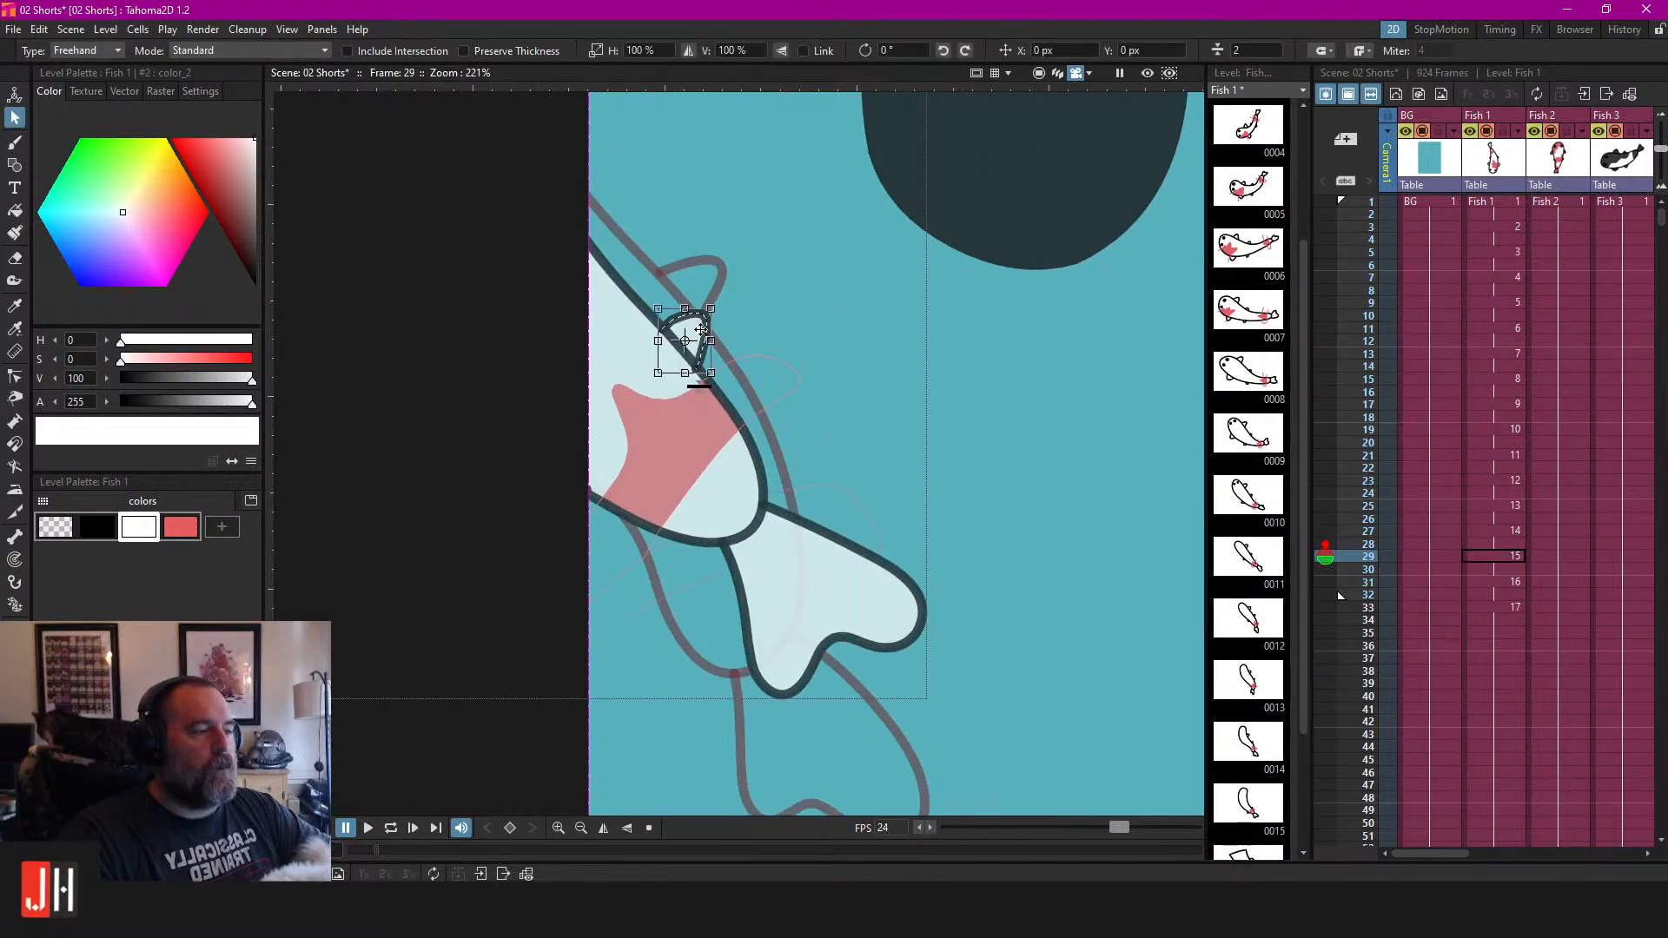
drag(689, 310, 632, 179)
scroll(706, 184, down, 4)
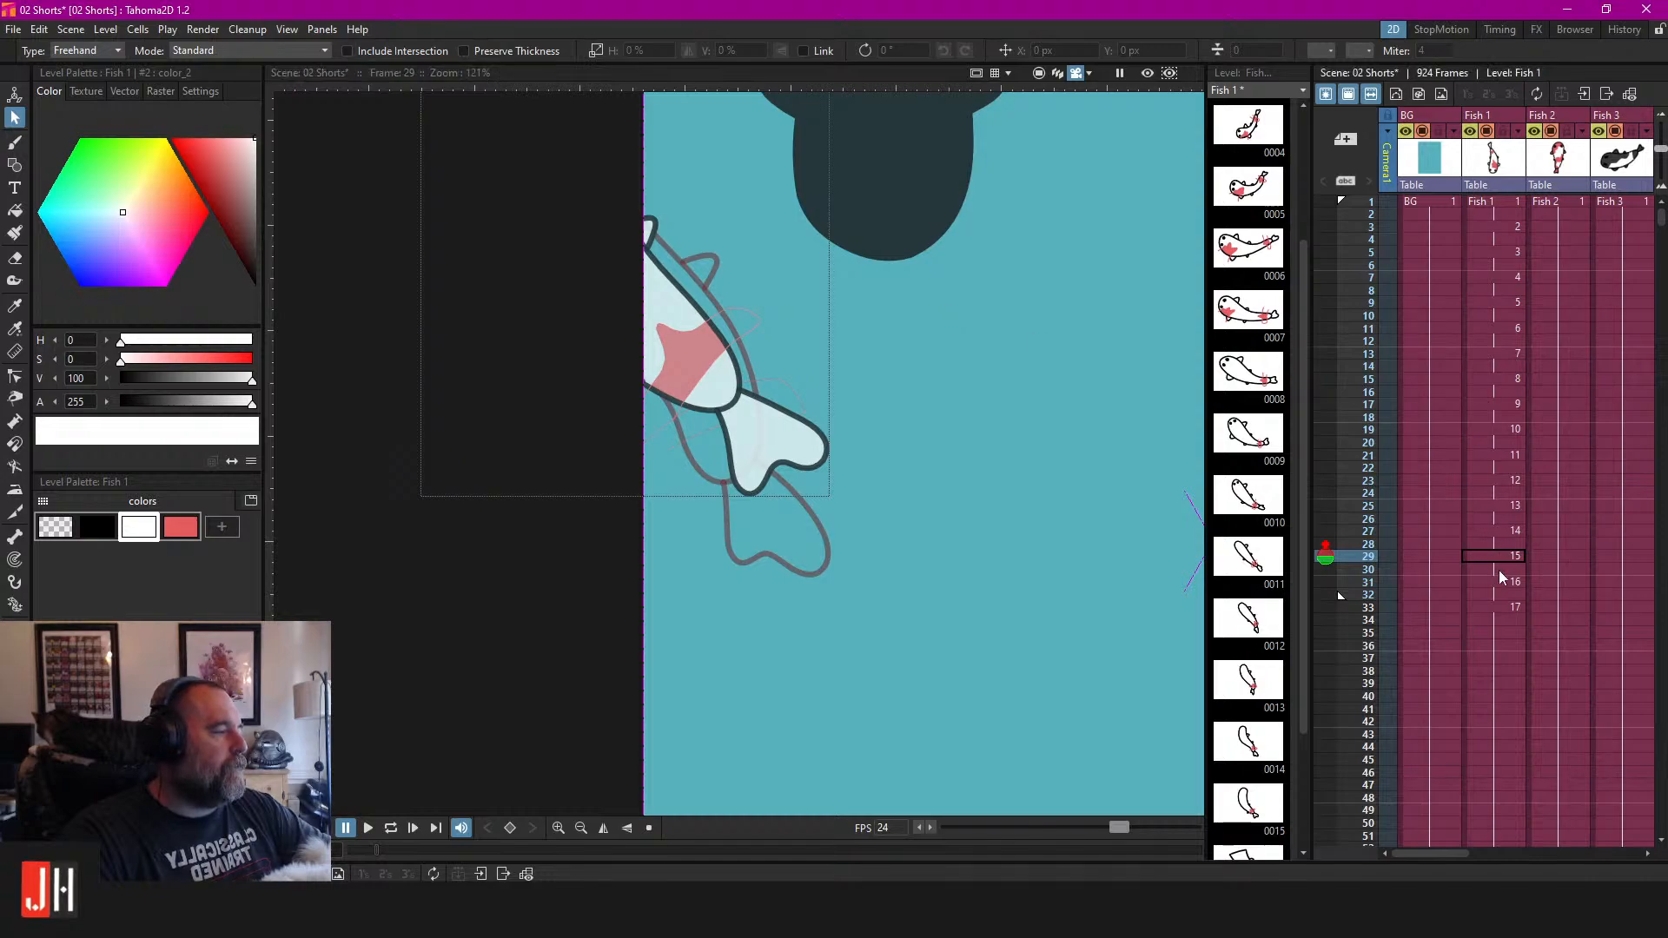
Delete the right-hand rear fin of Fish 1 on frame 31.
click(1496, 581)
click(655, 235)
key(Delete)
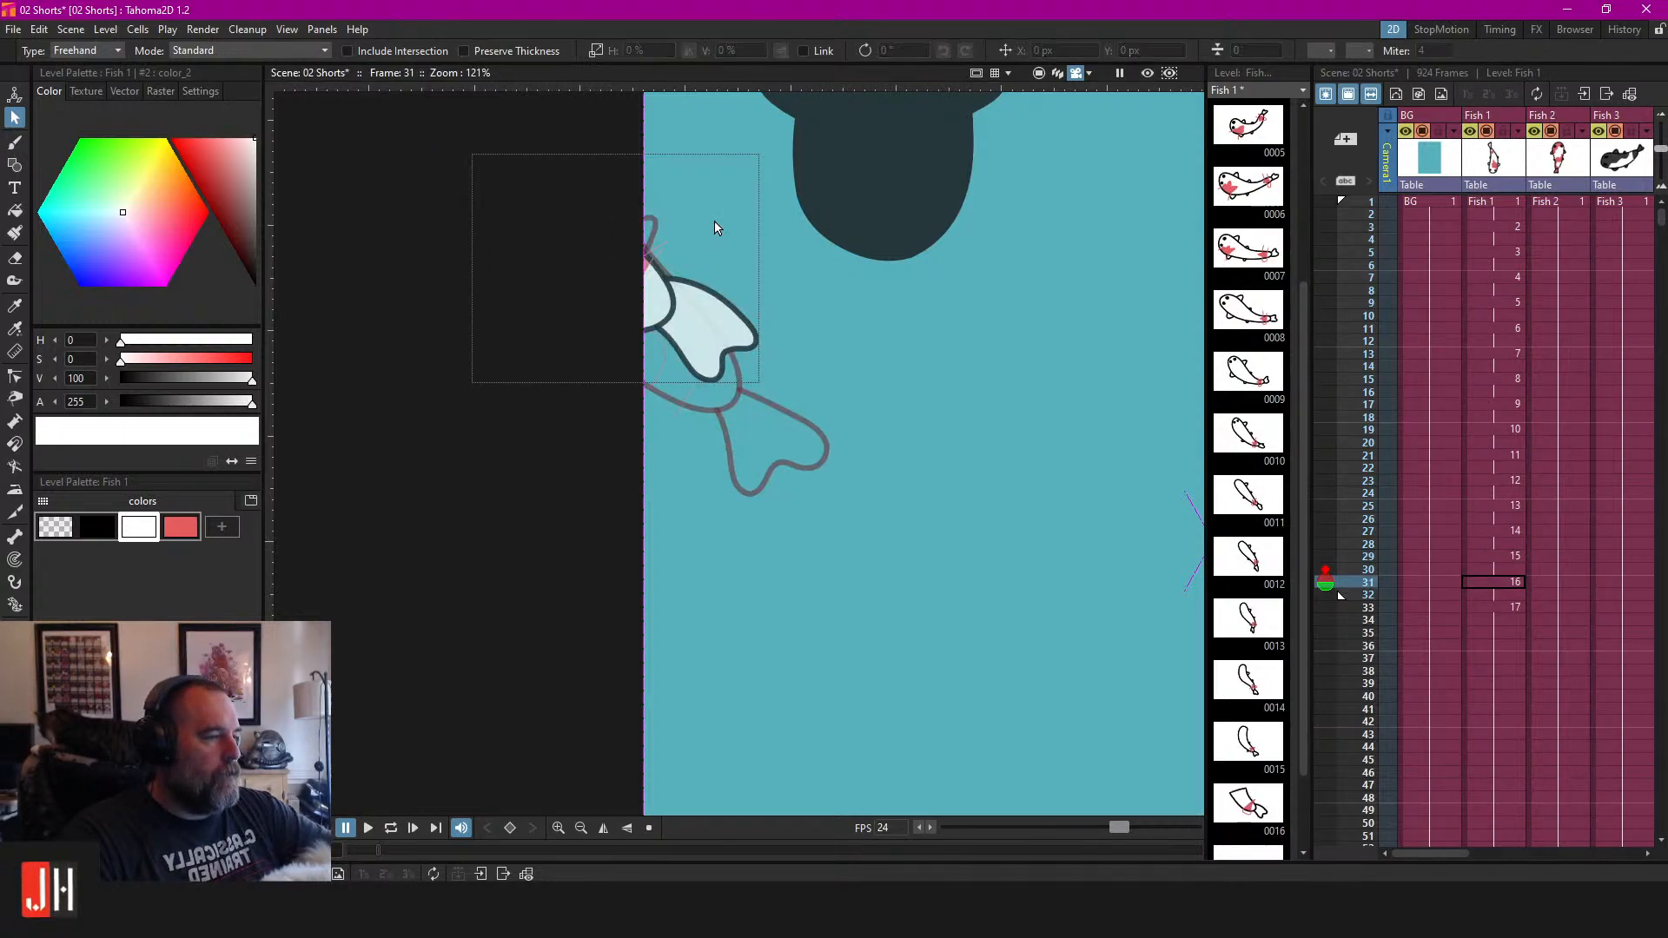
Play the koi animation in the full camera view to check the rear fin corrections through frame 32.
scroll(786, 282, down, 9)
drag(921, 308, 796, 330)
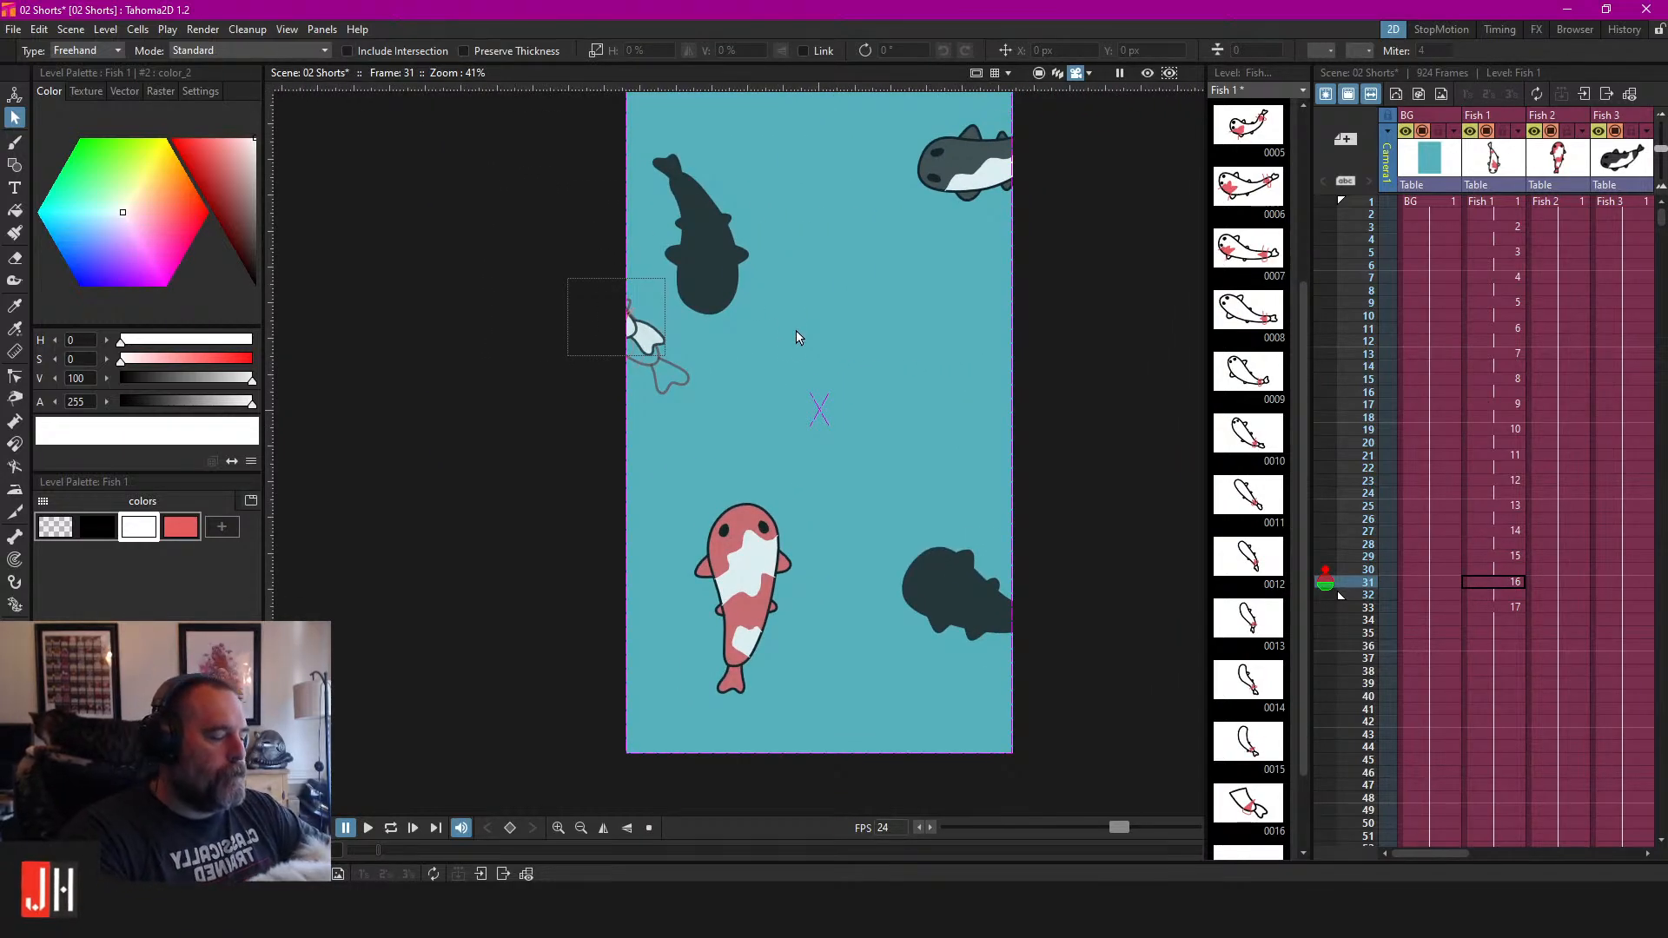
key(l)
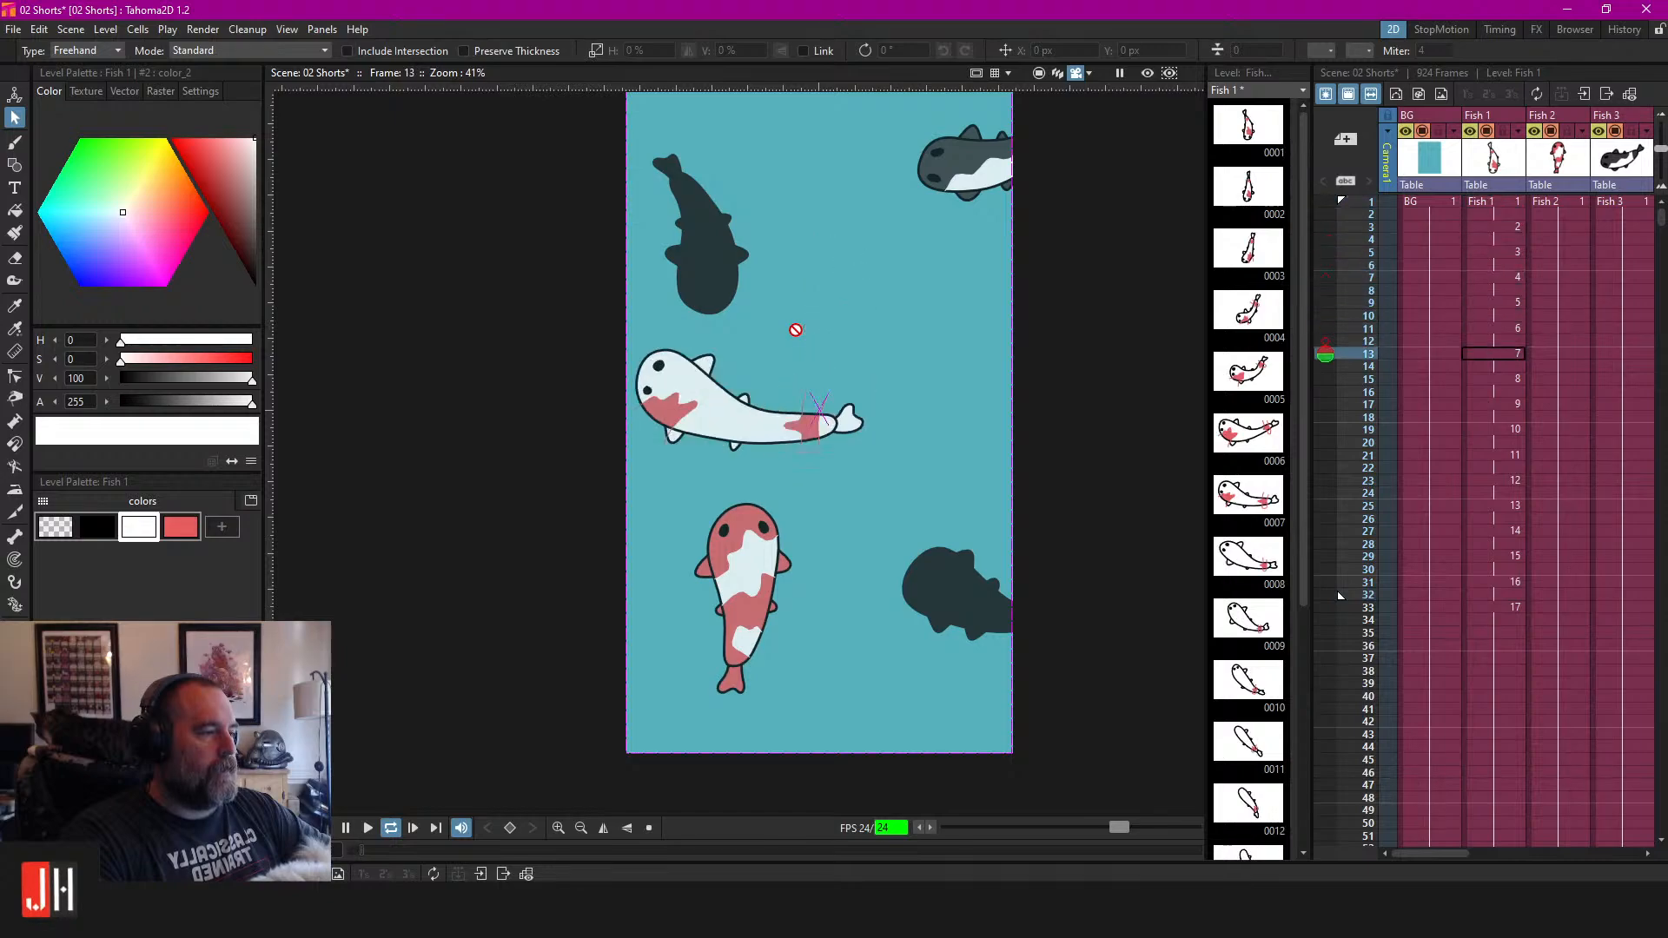
scroll(864, 338, down, 4)
scroll(864, 336, up, 3)
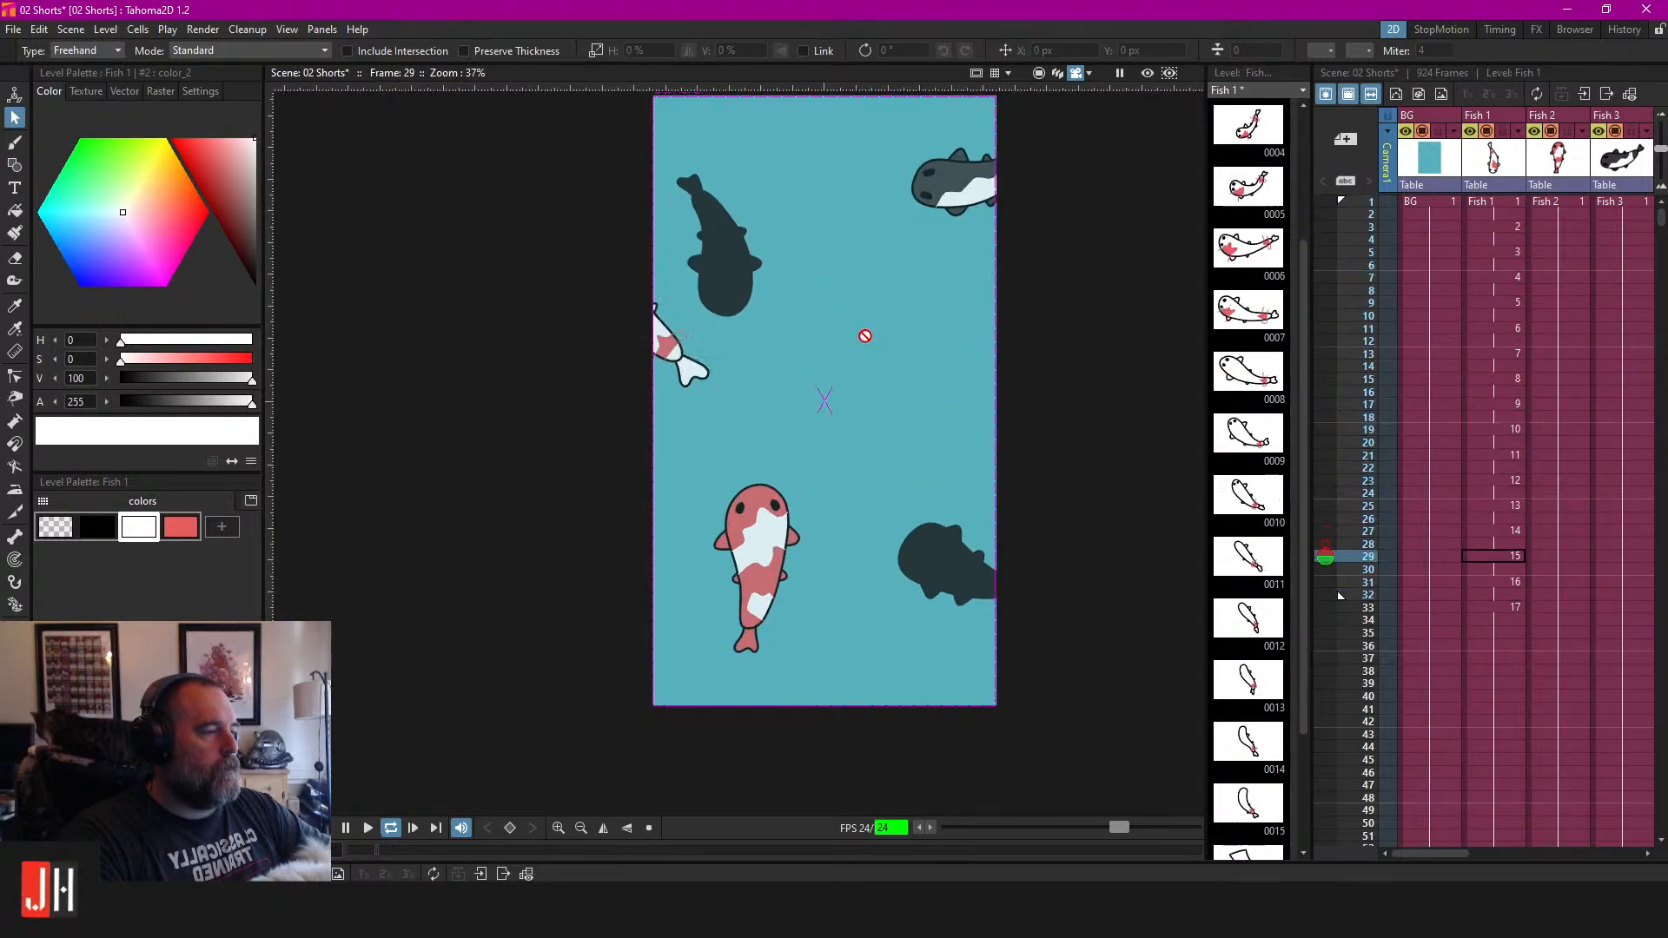
key(l)
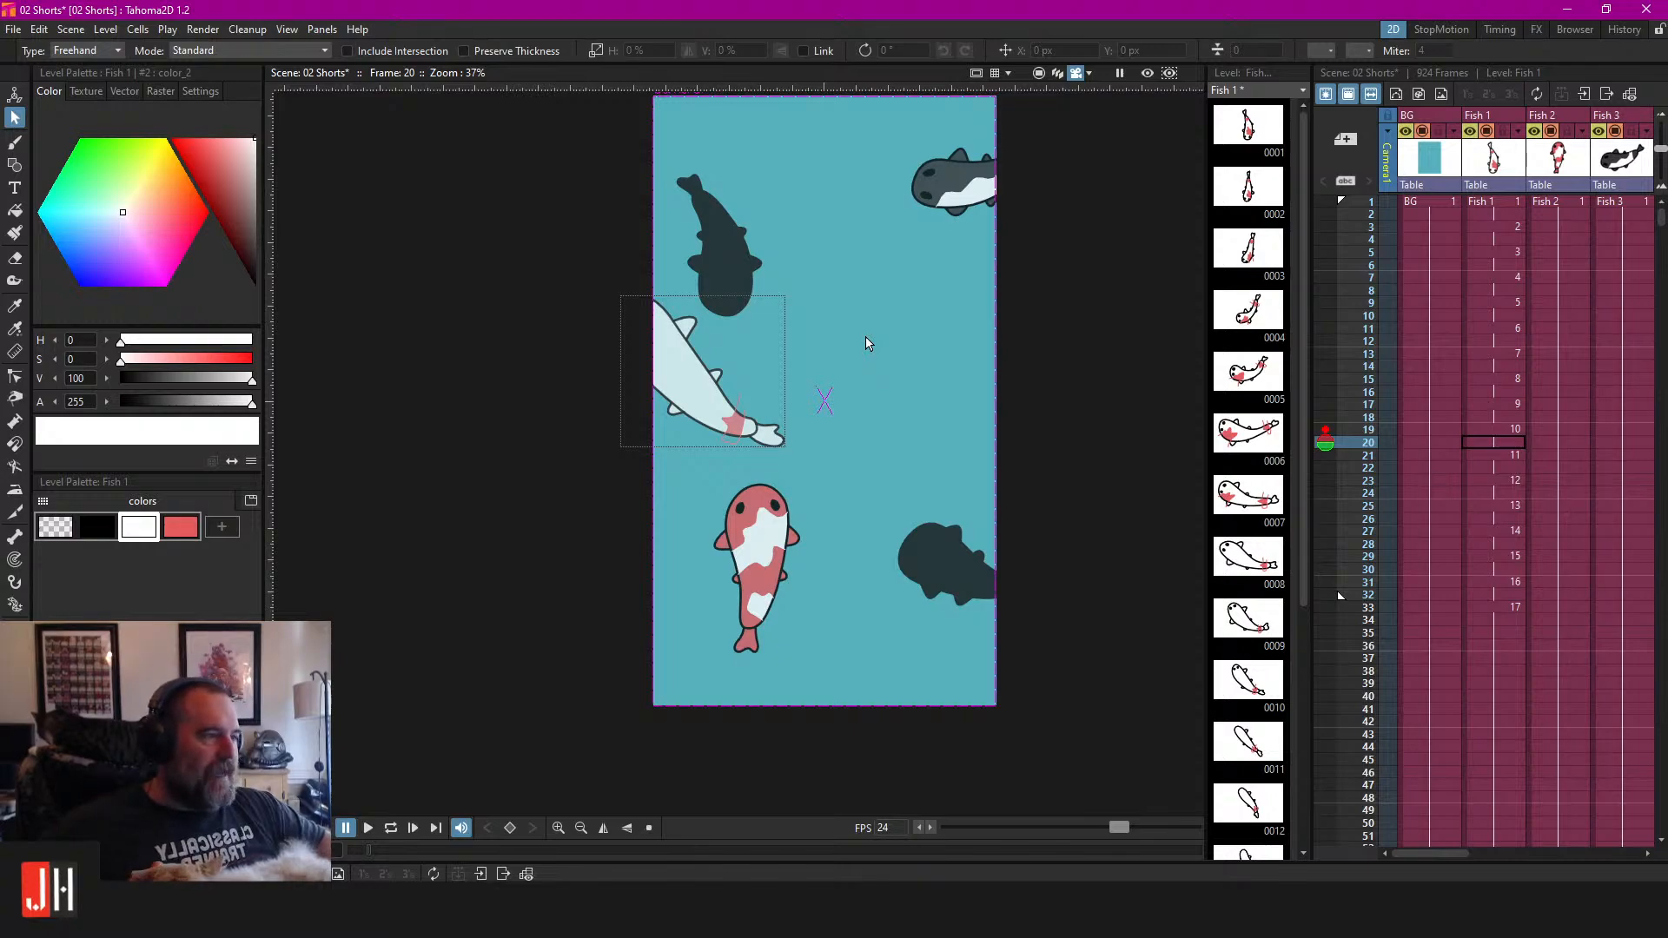
key(l)
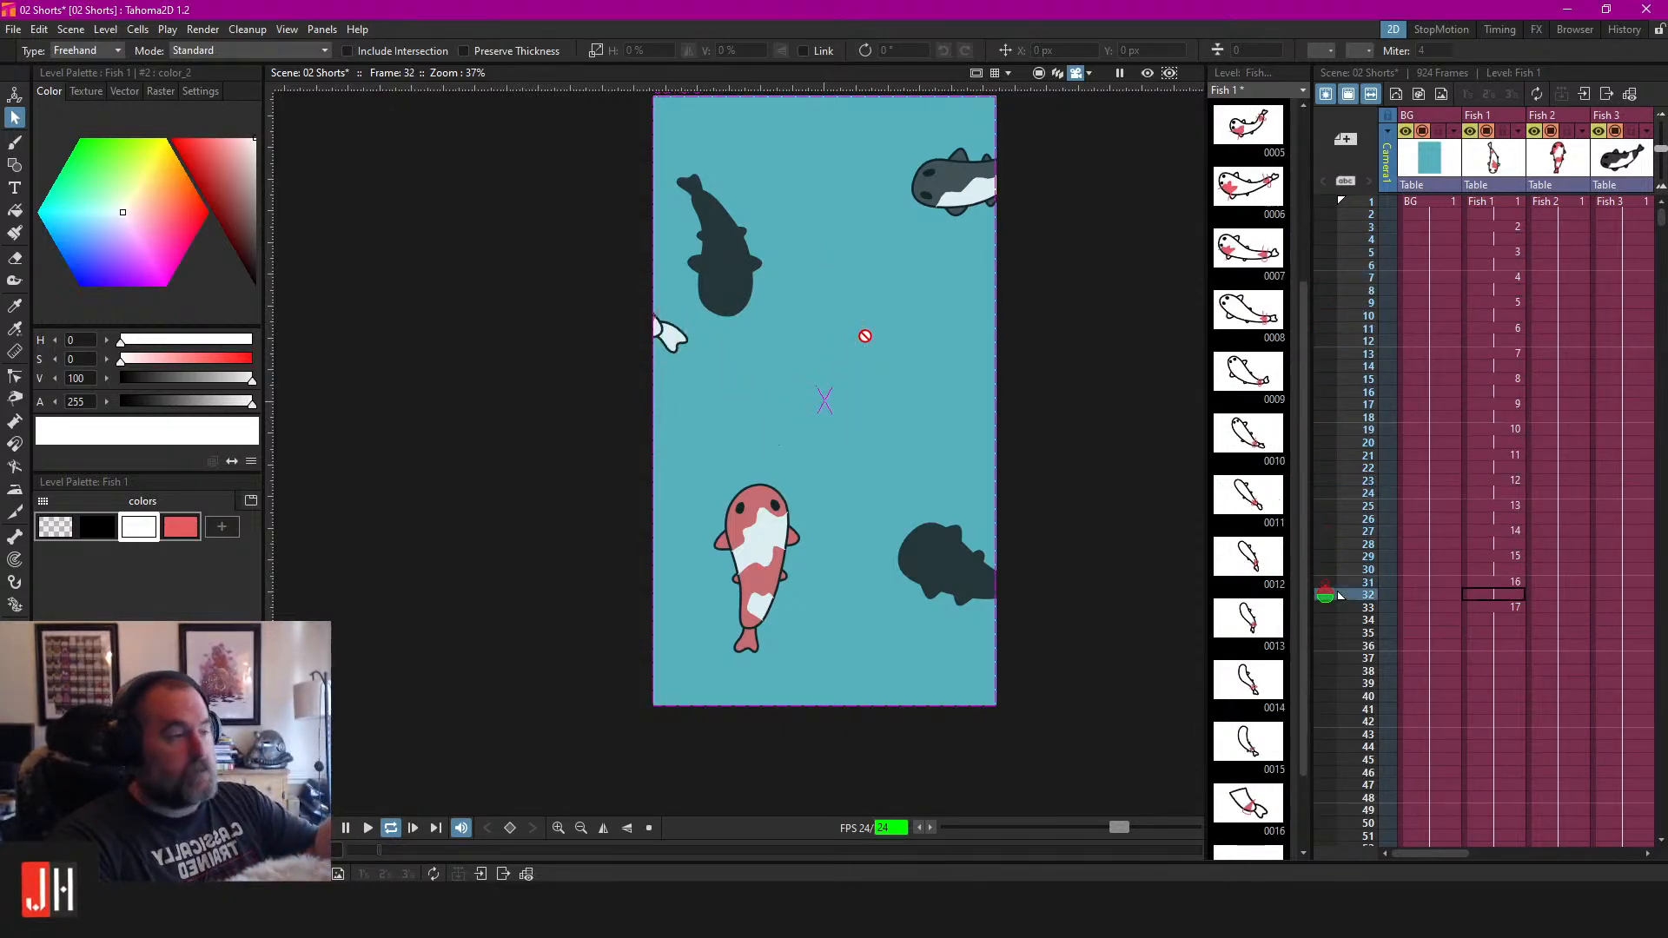
key(l)
Set the alpha of the Top Water level's blue colour to 50 and save the scene.
drag(1456, 855, 1596, 848)
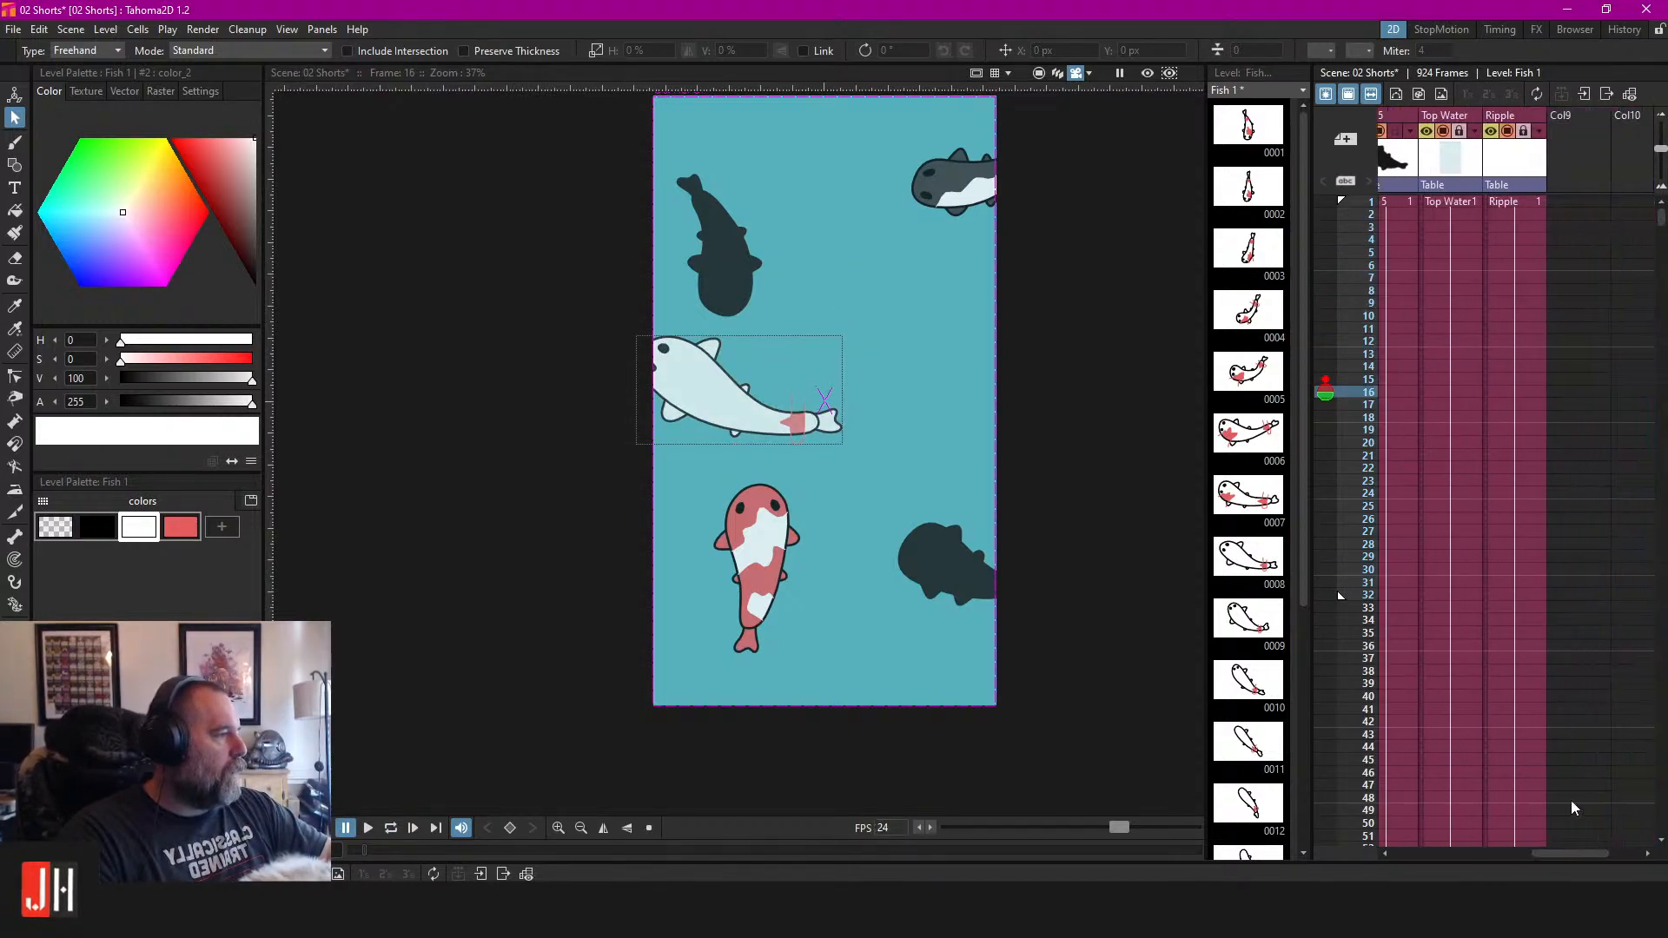
click(1463, 160)
mouse_move(149, 402)
mouse_down()
mouse_move(241, 408)
mouse_move(174, 409)
mouse_up()
click(76, 402)
text(50)
key(Return)
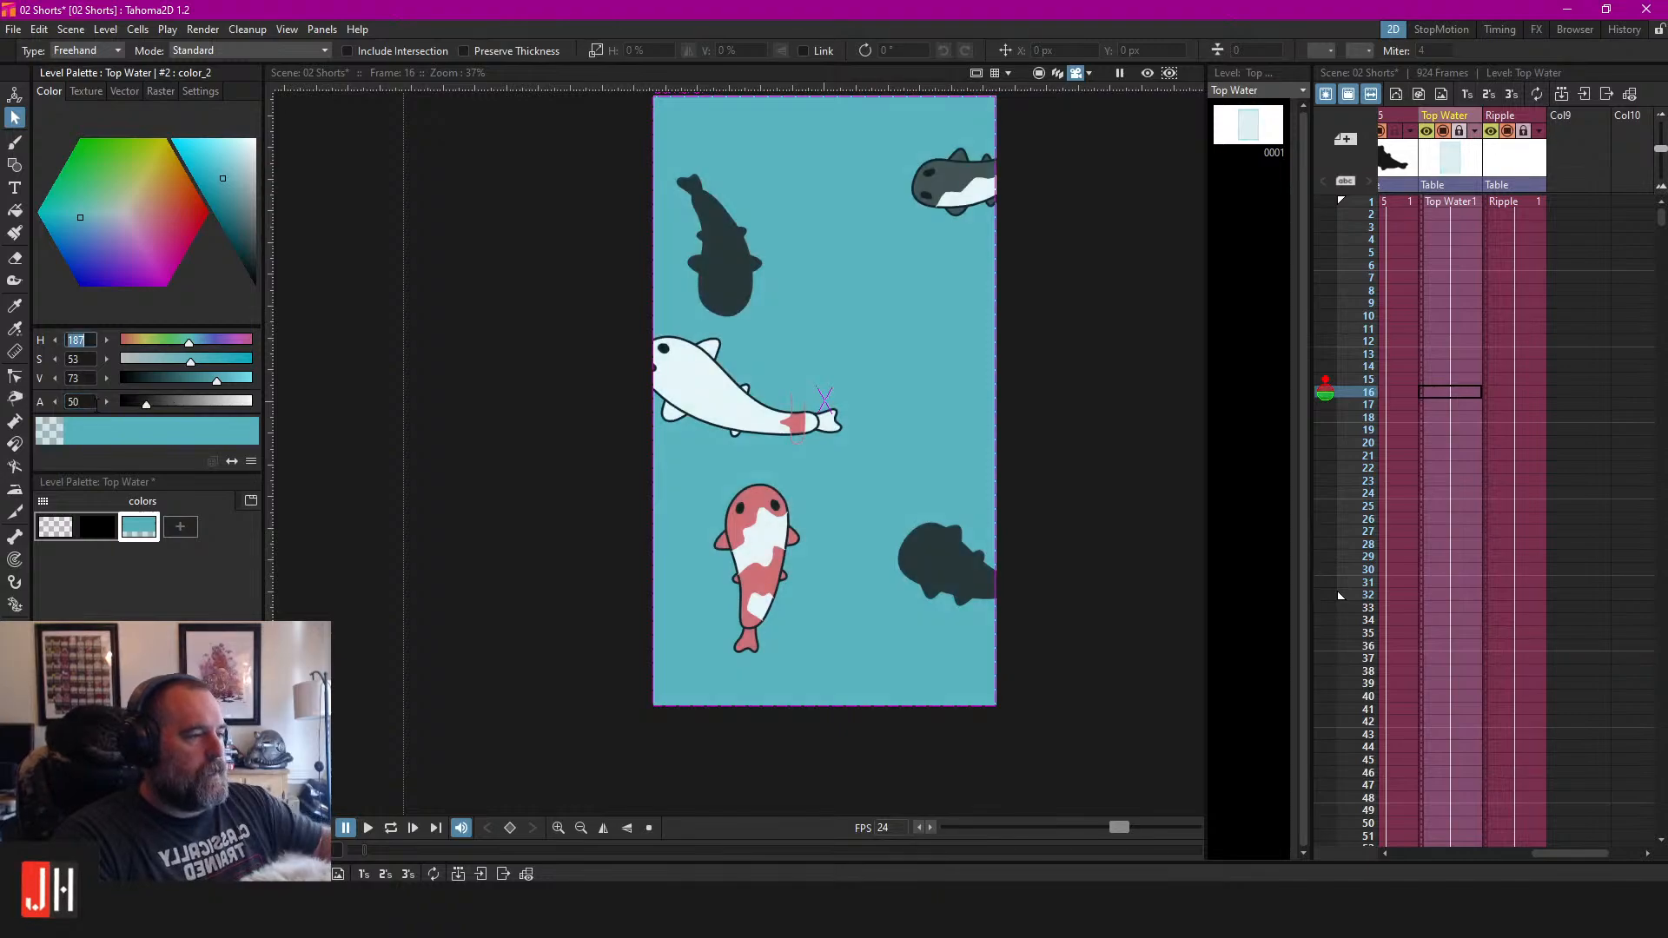
key(ctrl+s)
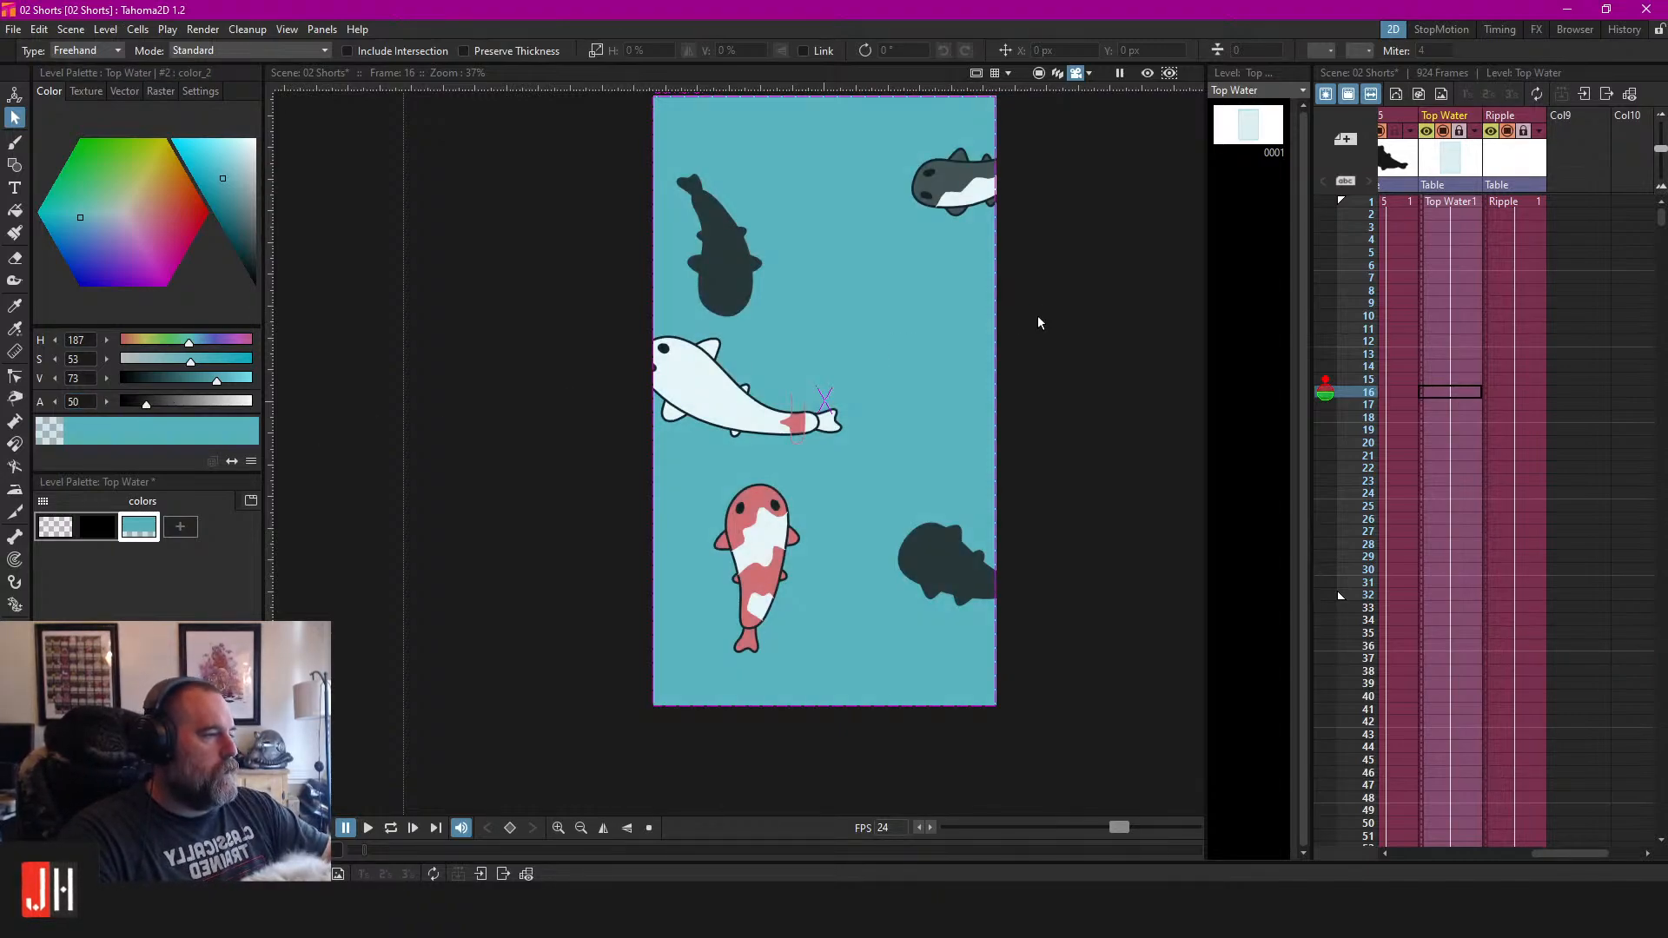
Unlock the Ripple level and ready the Brush tool on its frame 1.
double_click(1516, 202)
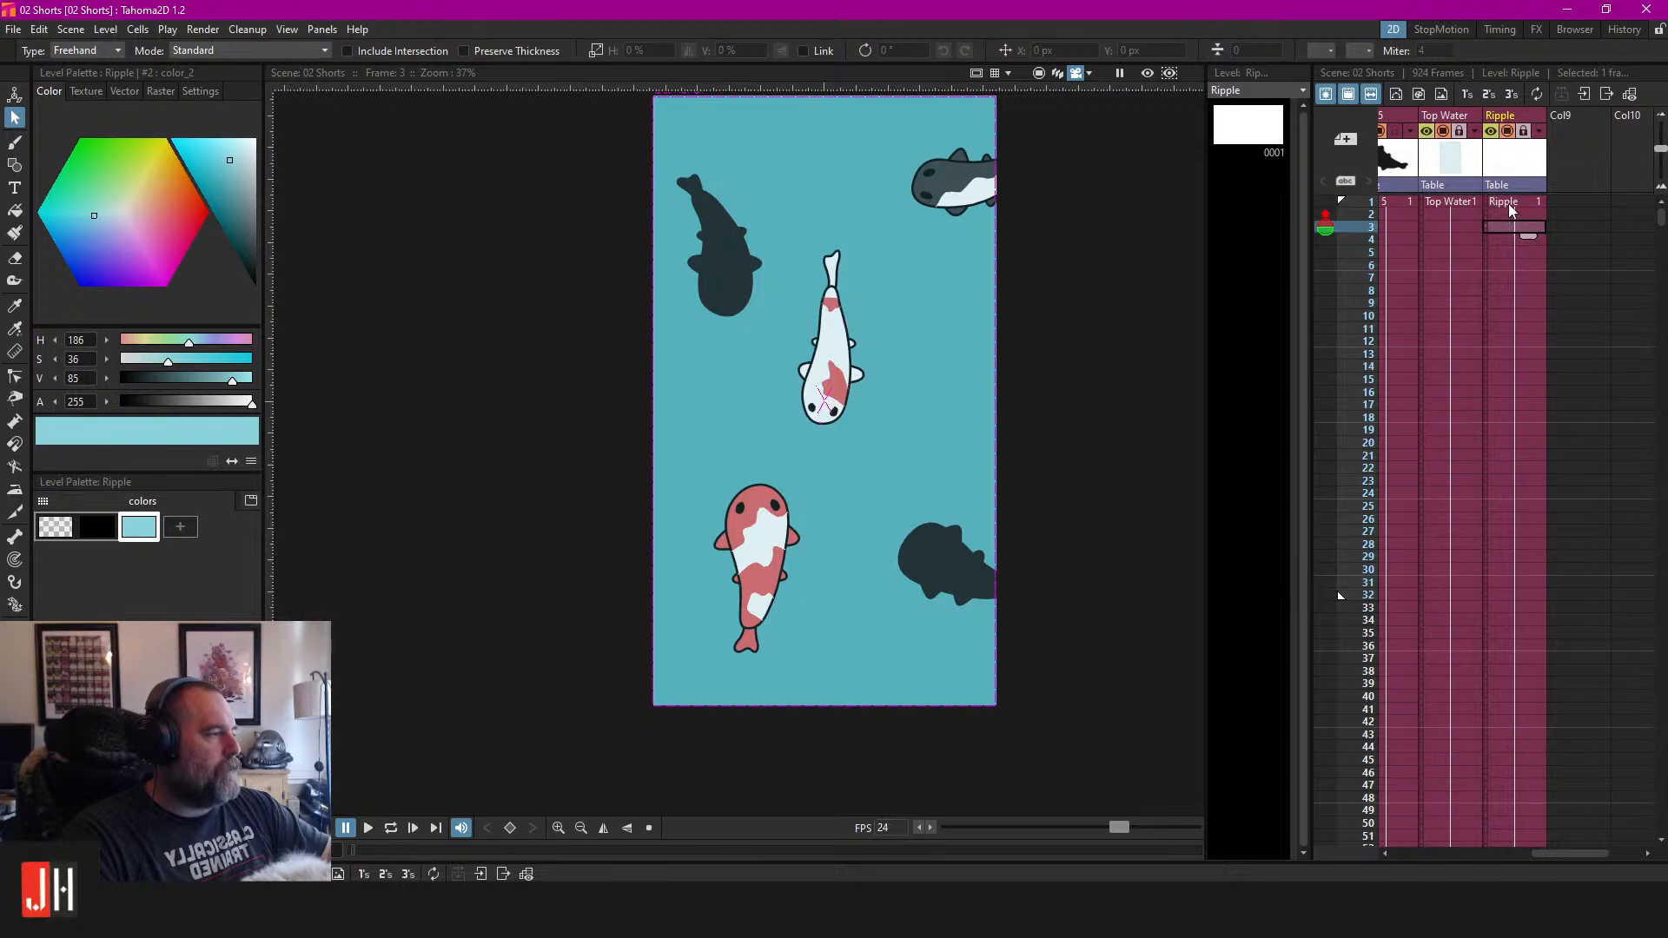
key(b)
scroll(759, 377, up, 4)
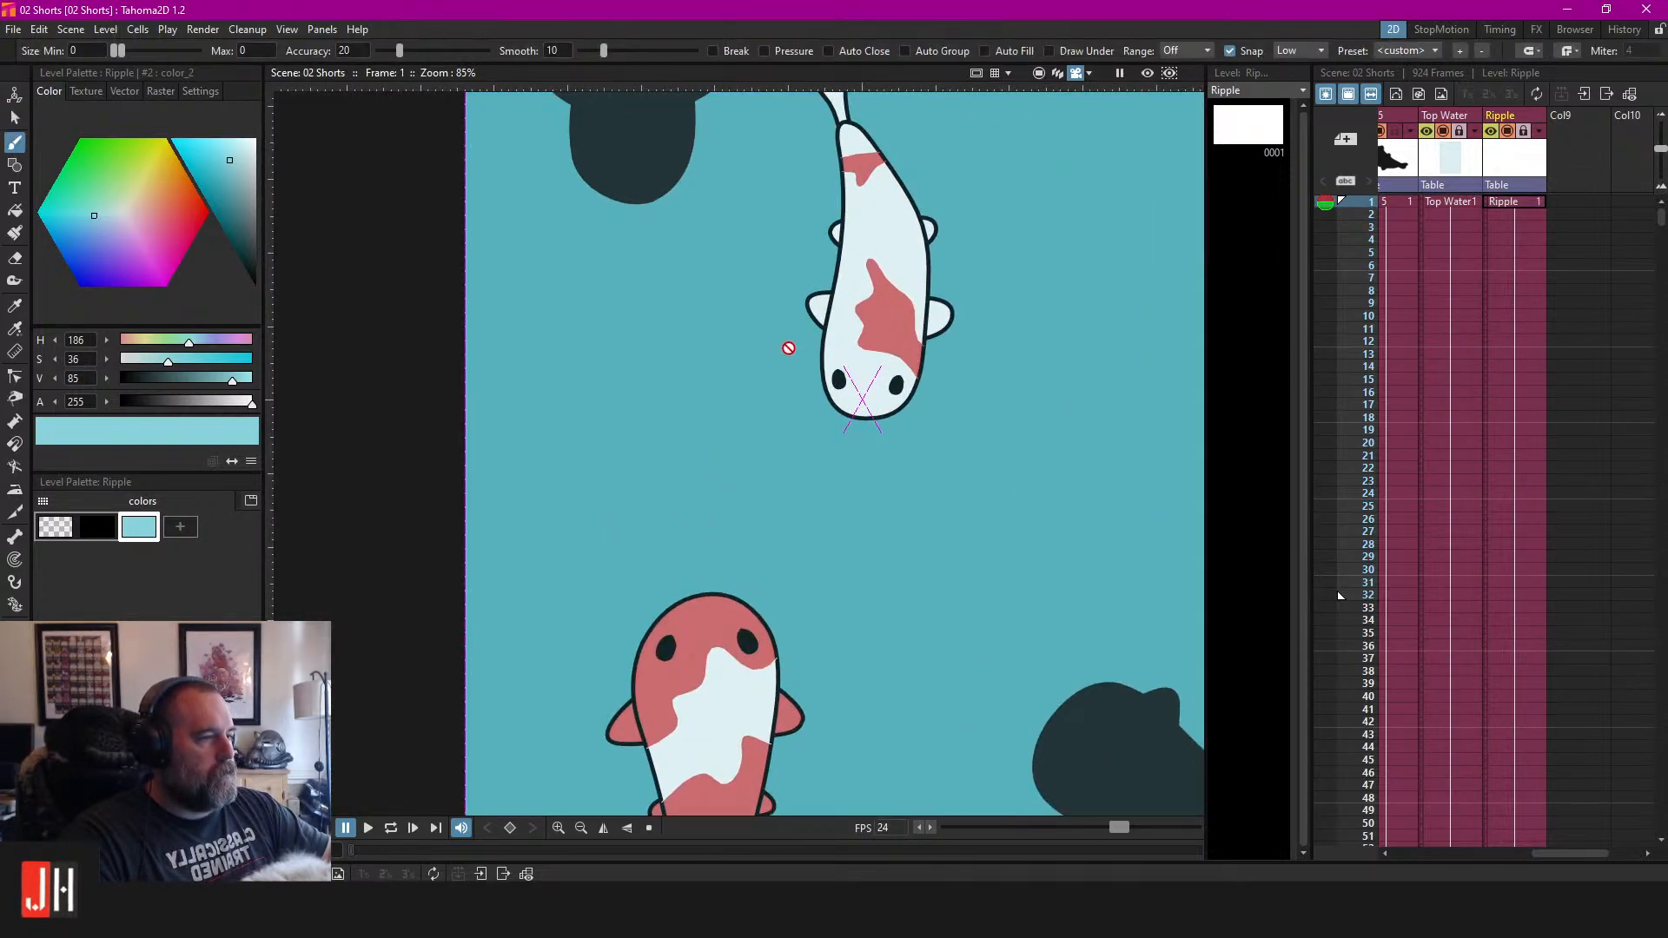
click(1514, 202)
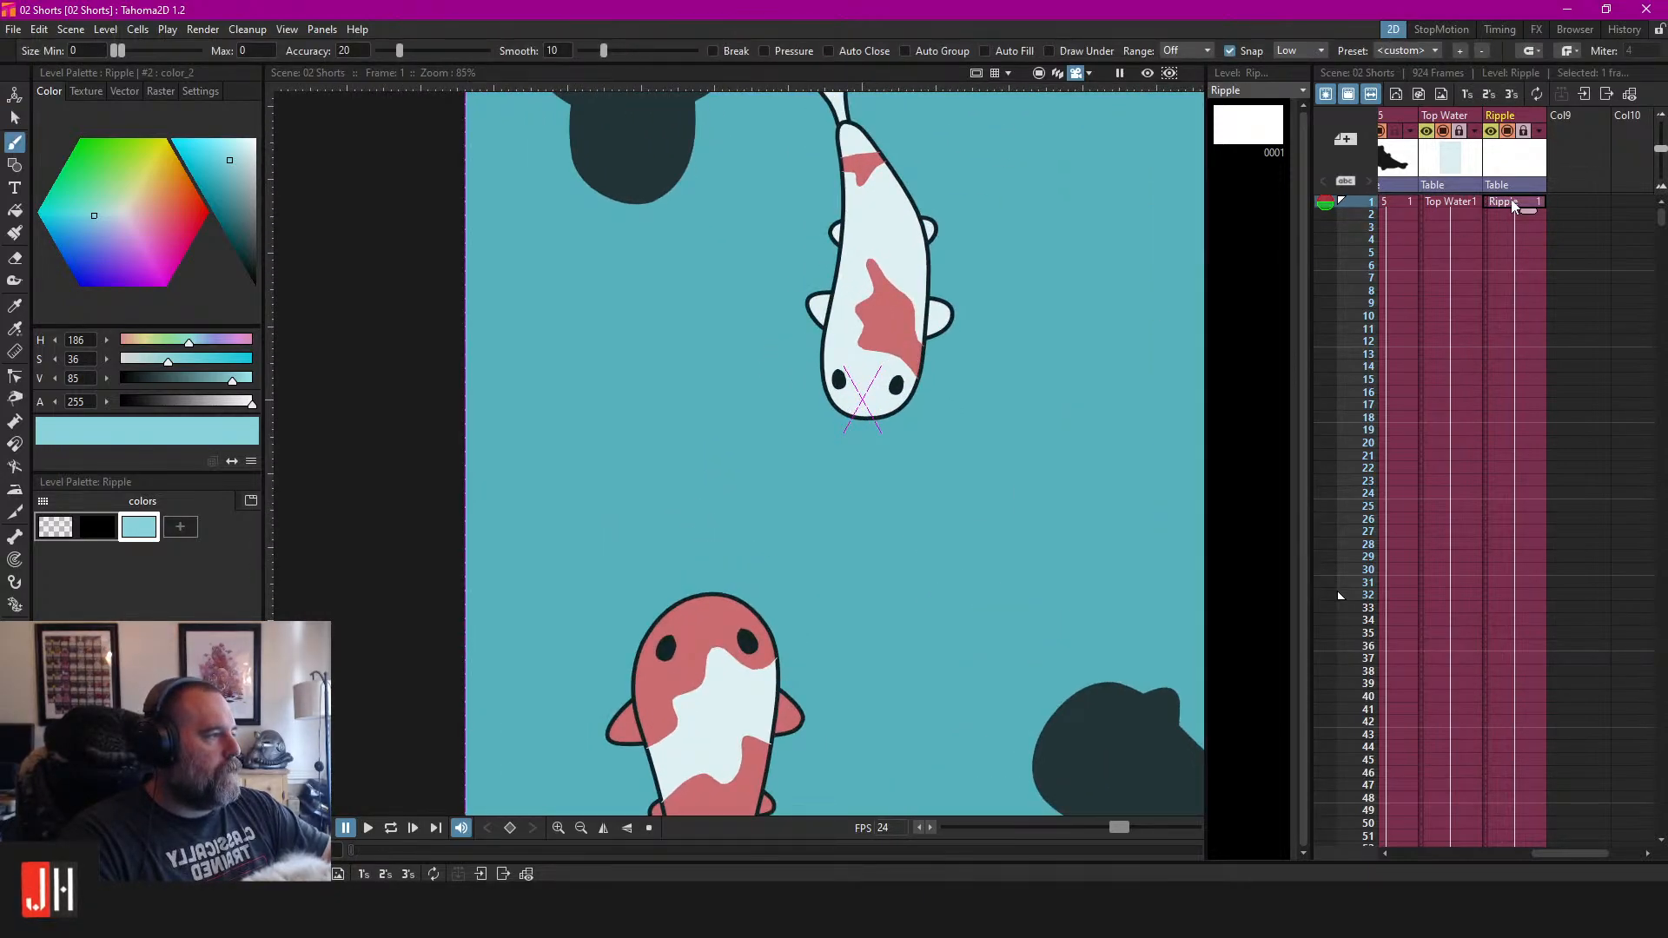
click(1524, 132)
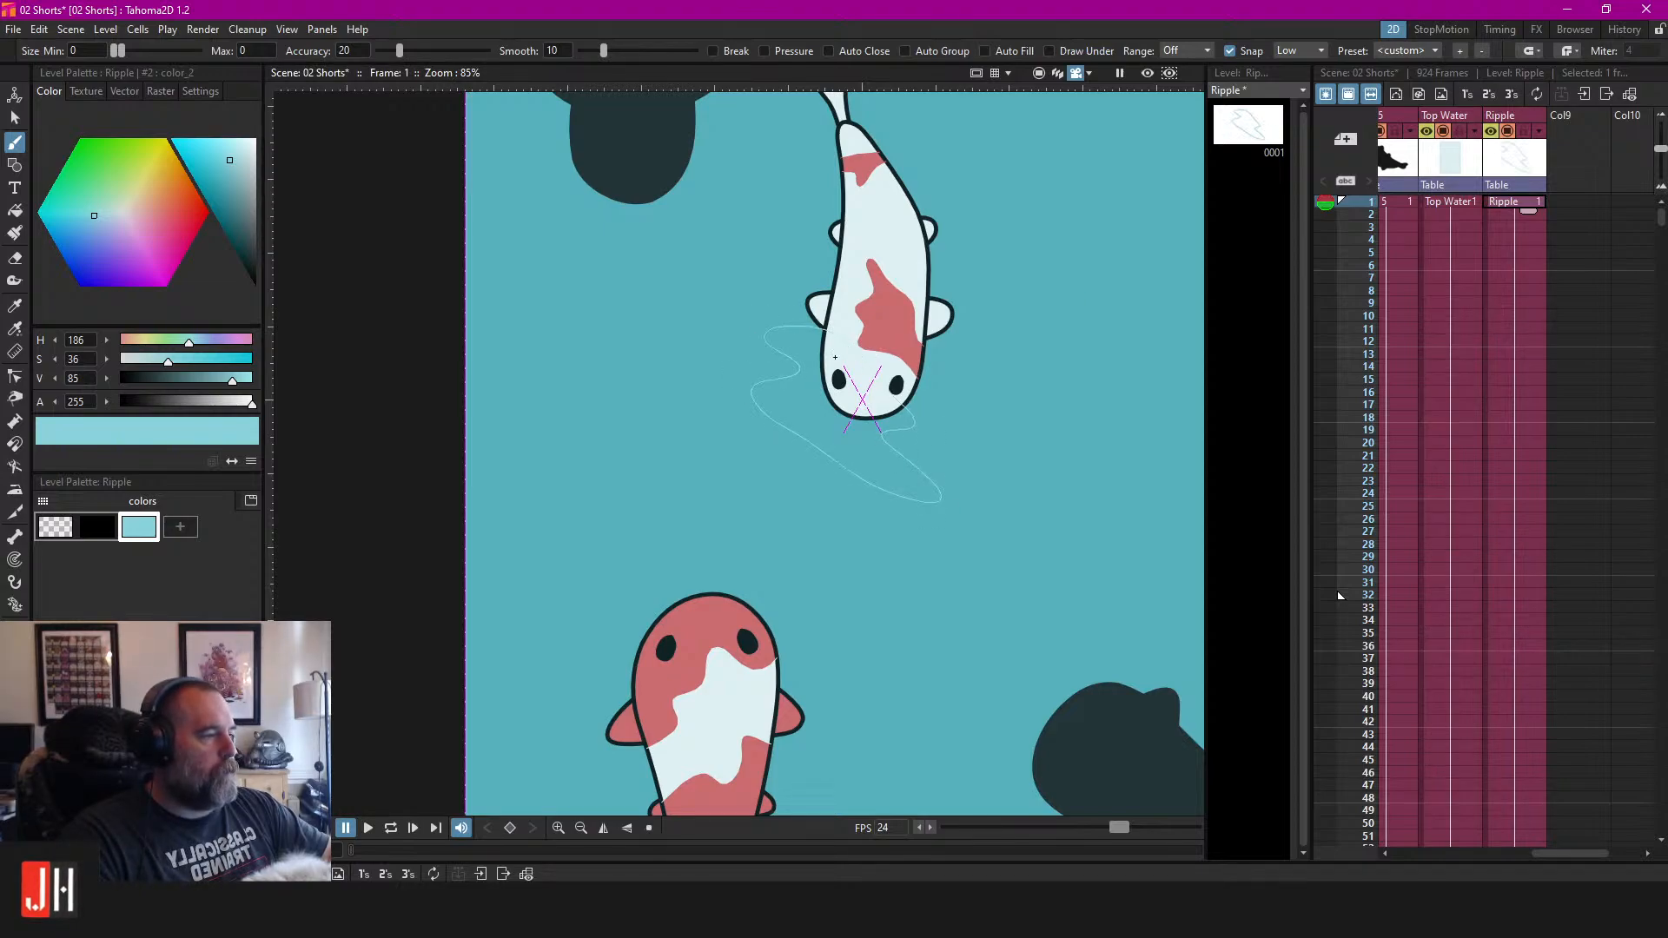
Try a light-blue filled ripple shape over Fish 1's head on frame 1 and delete it.
key(f)
click(848, 444)
scroll(867, 509, down, 9)
scroll(867, 513, up, 10)
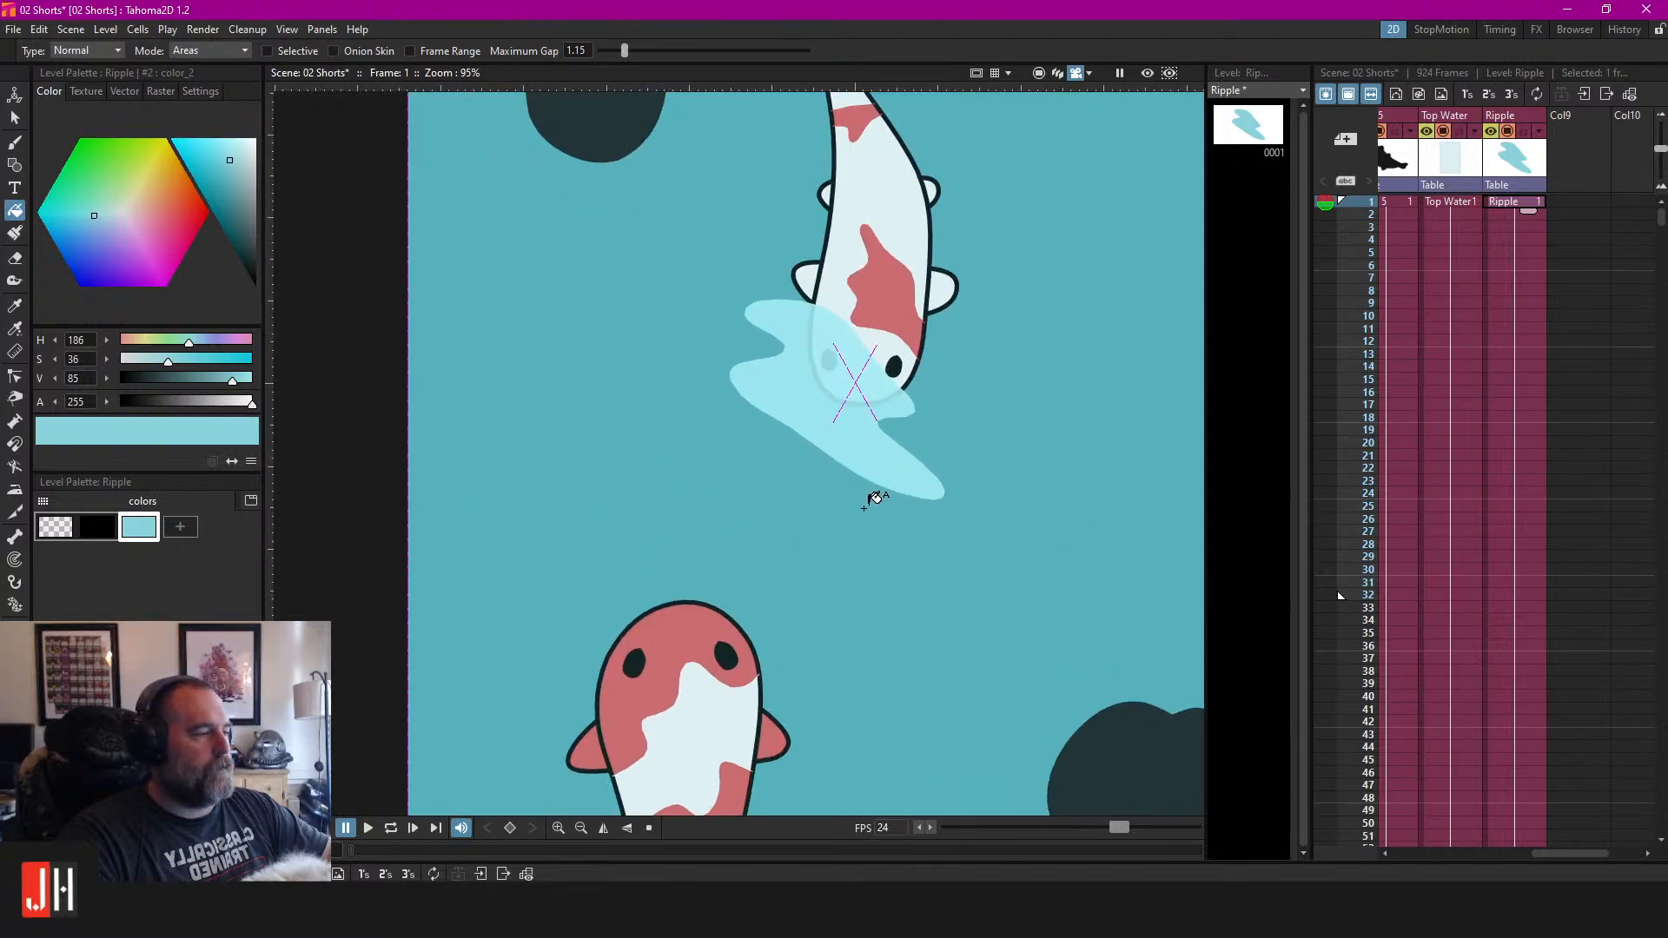
key(s)
click(838, 391)
key(Delete)
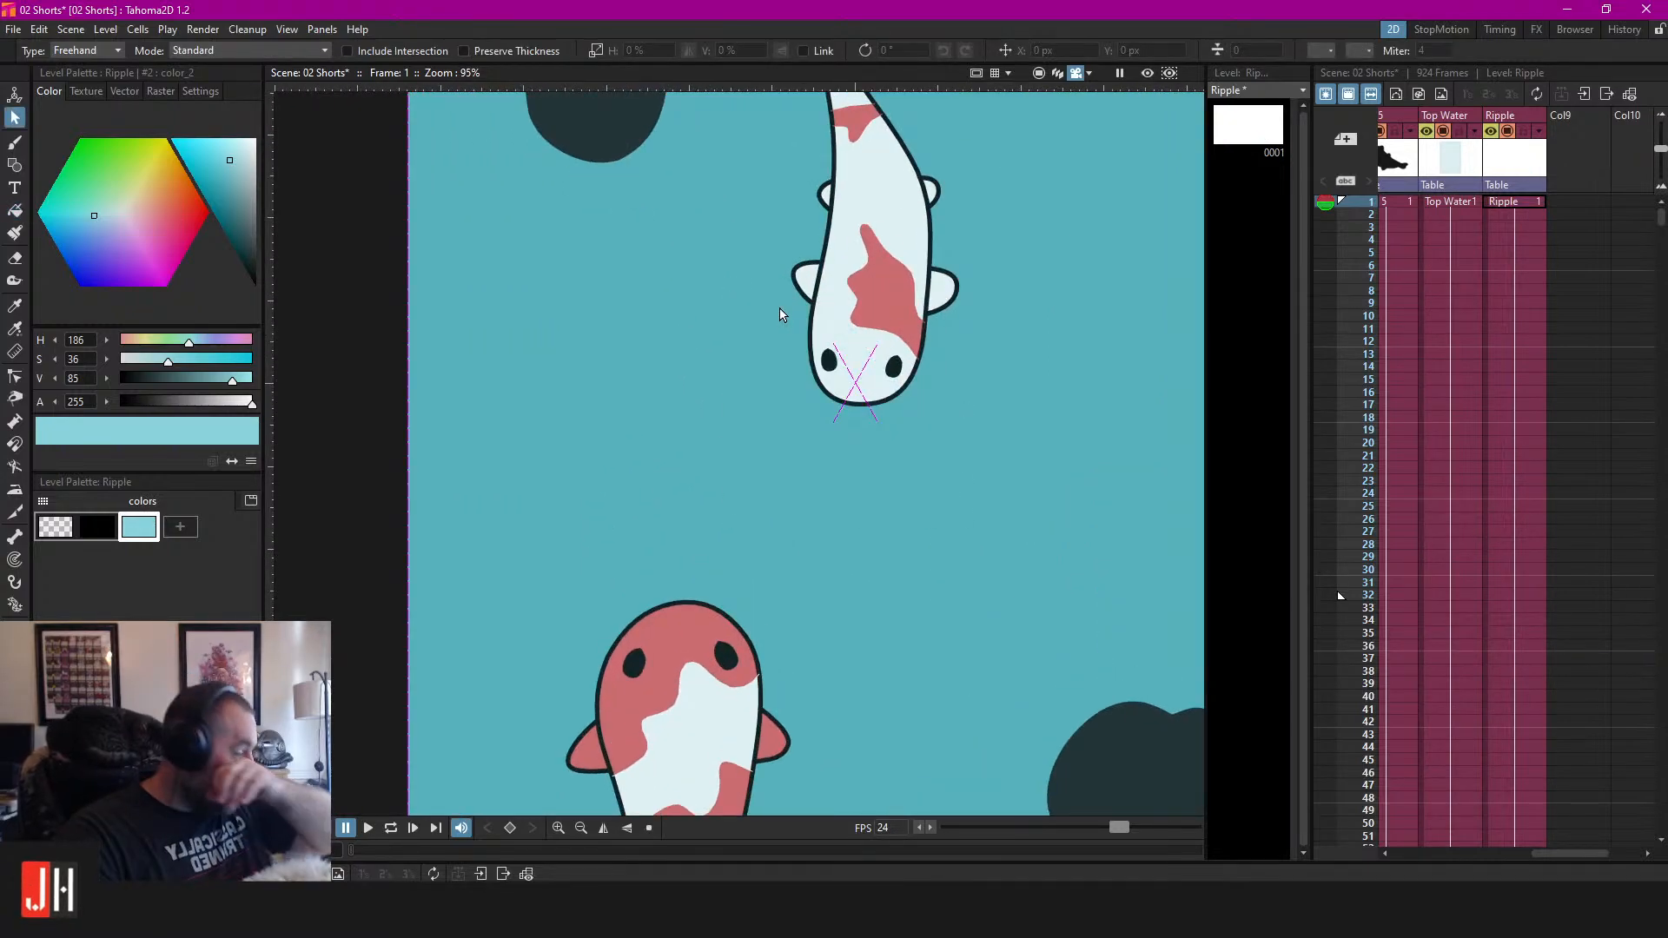
Save the scene and extend the playback range by setting the stop marker at frame 42.
scroll(779, 314, down, 9)
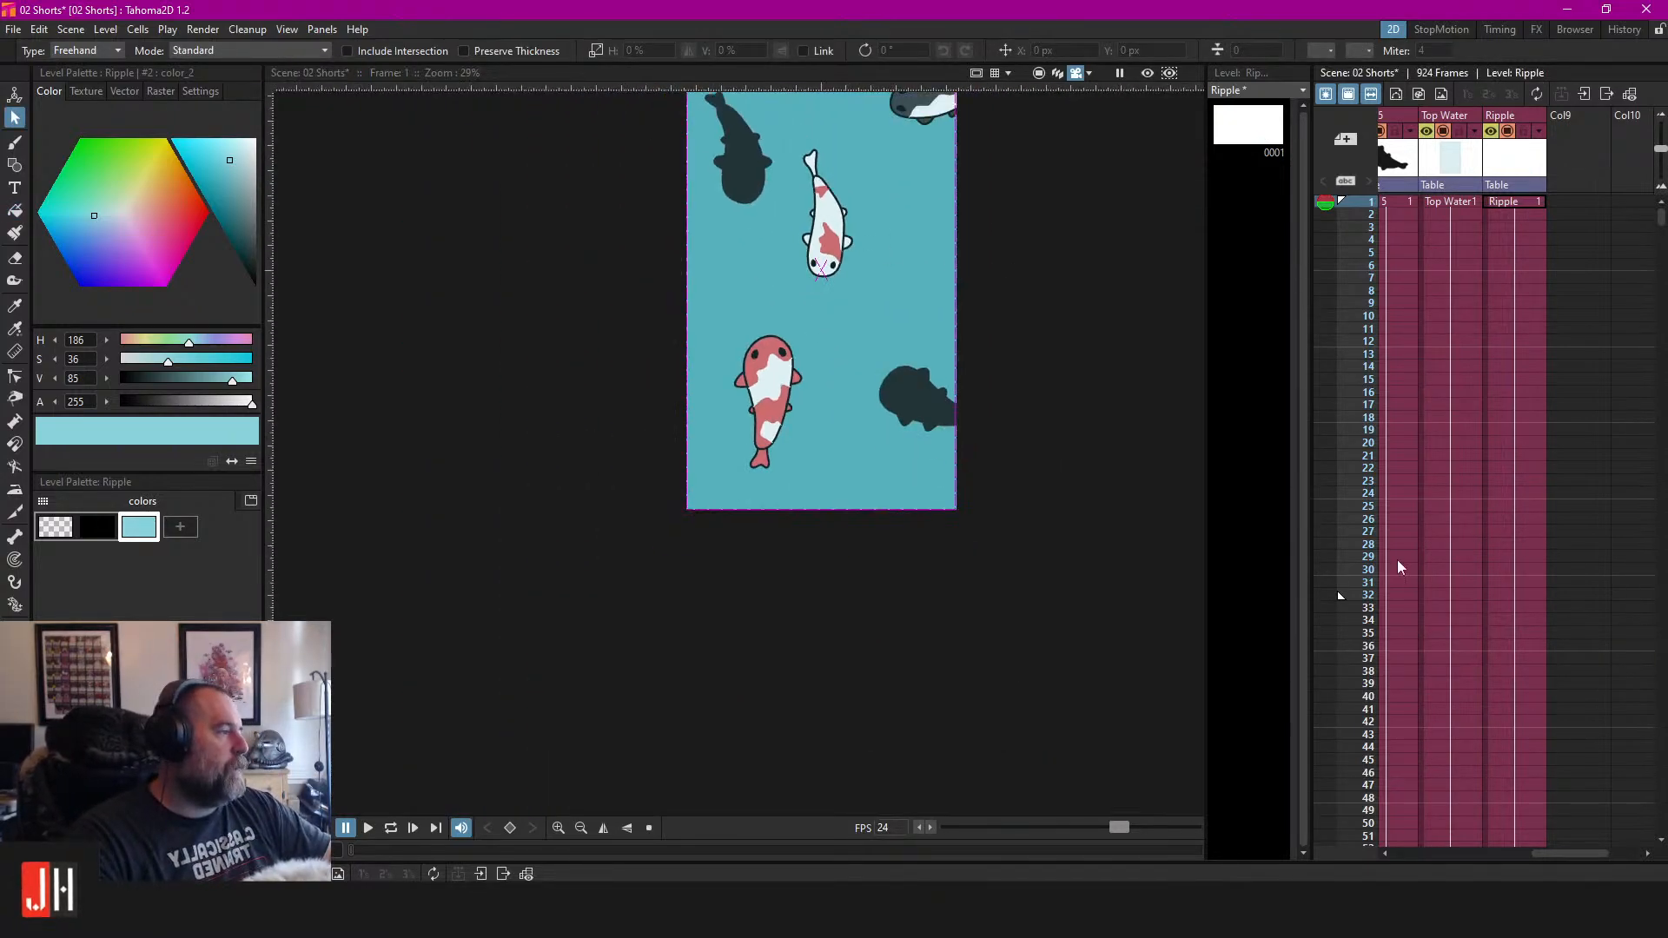
drag(1552, 854, 1417, 858)
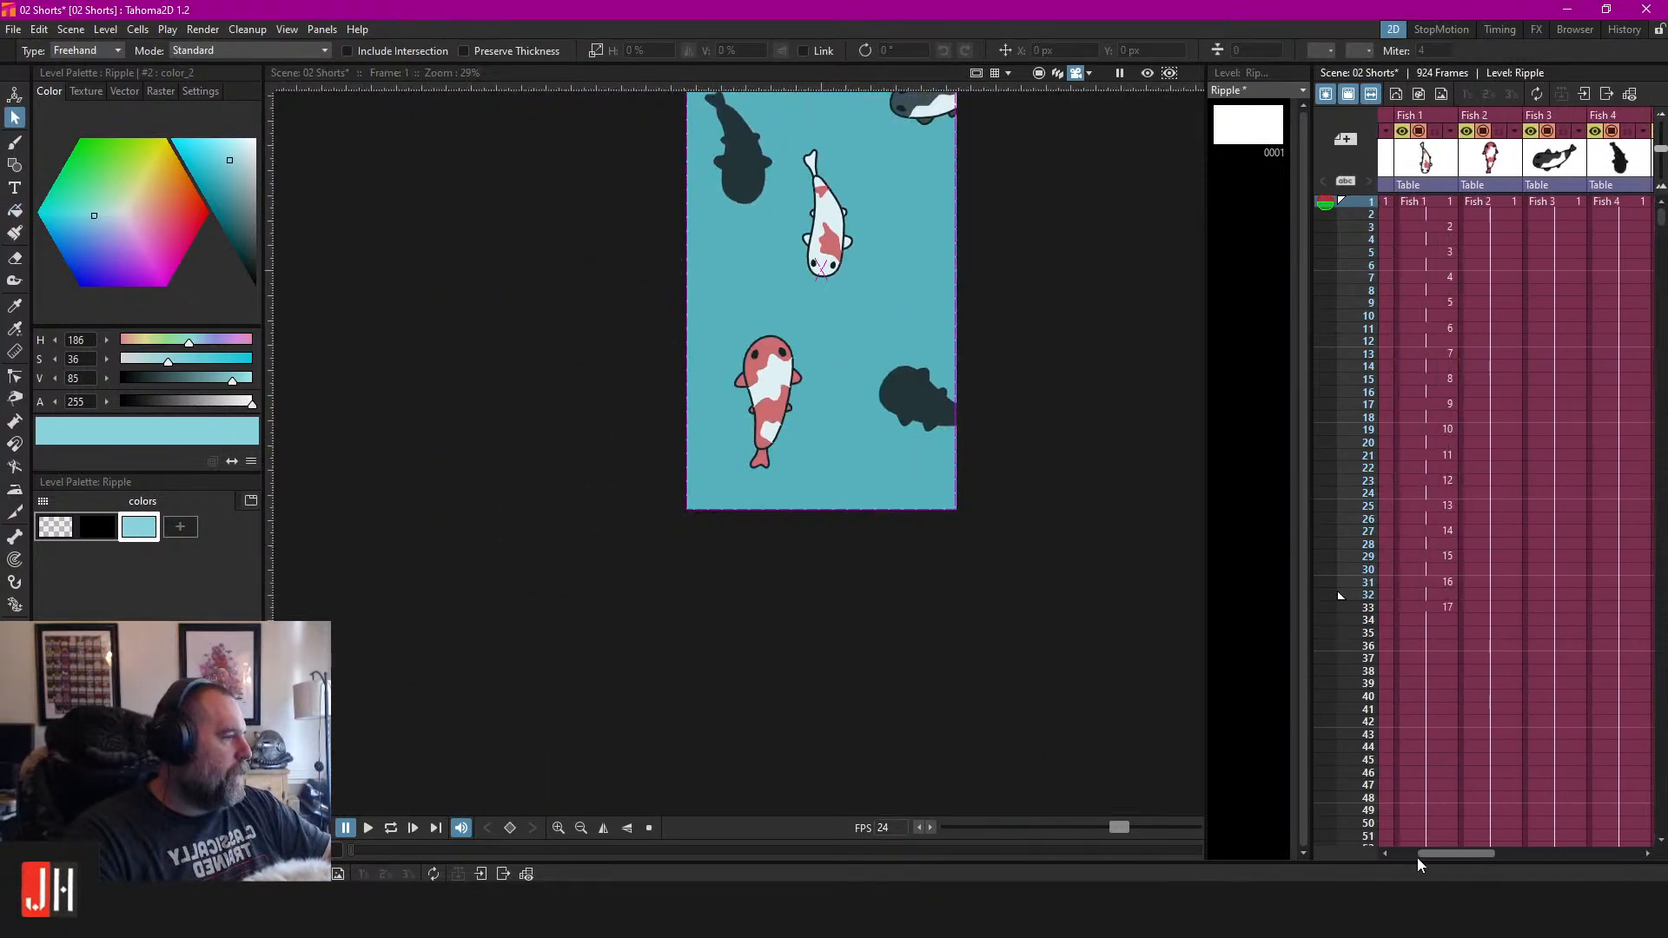
click(1492, 606)
scroll(900, 314, down, 1)
key(ctrl+s)
click(1369, 622)
right_click(1362, 626)
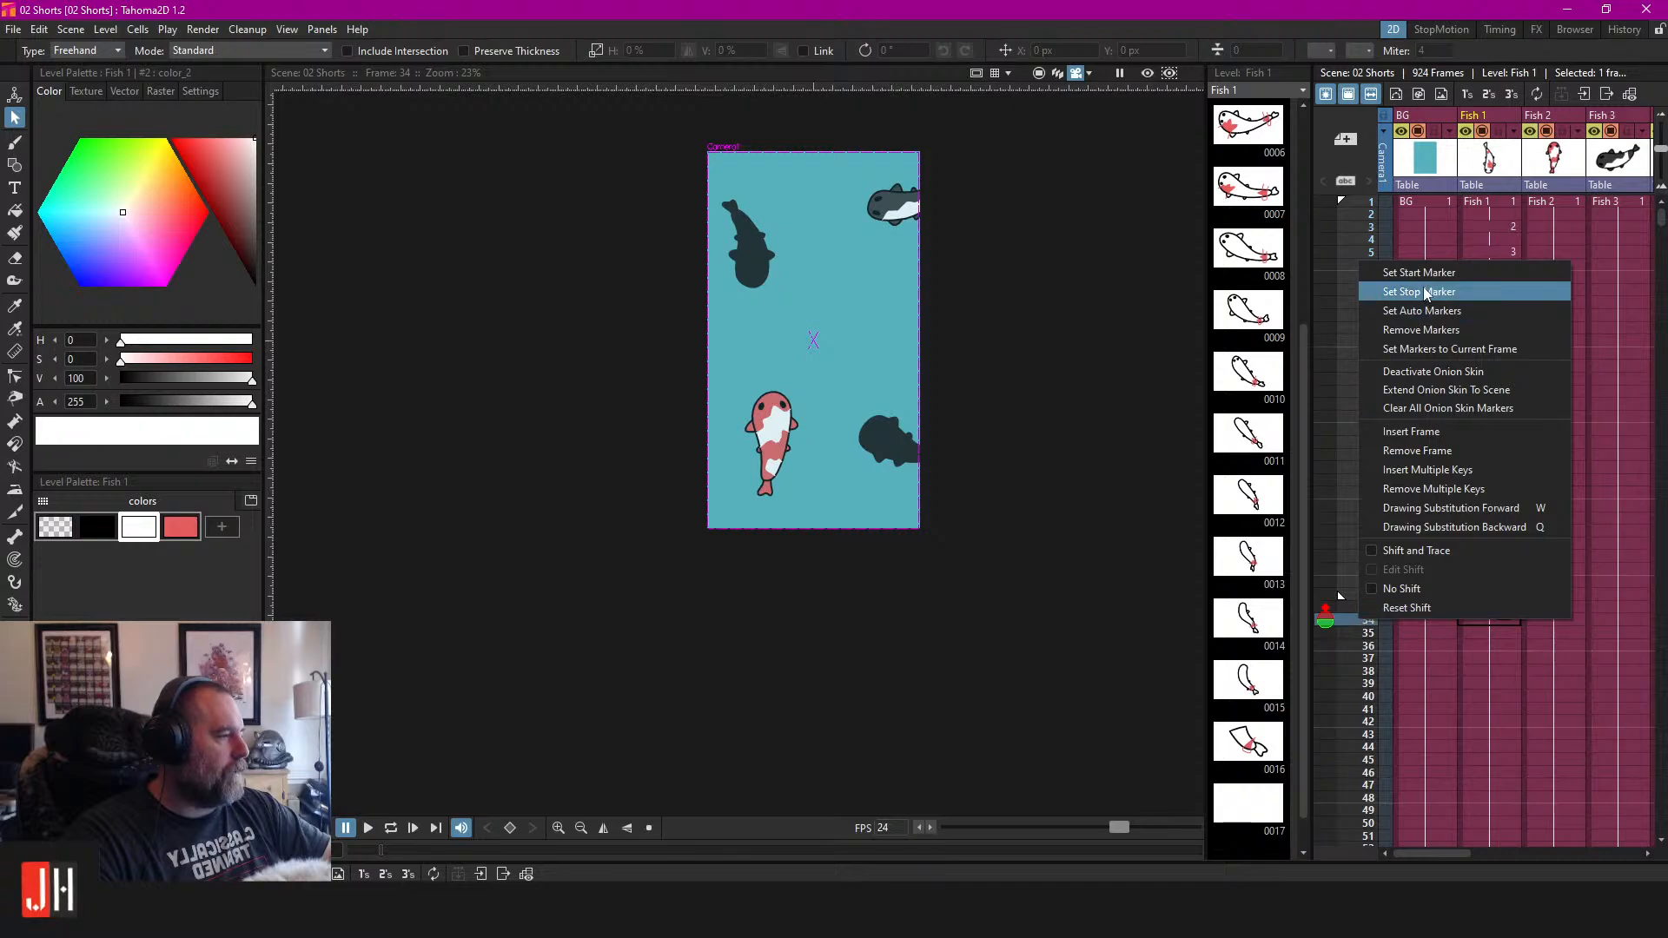
click(1361, 721)
right_click(1361, 722)
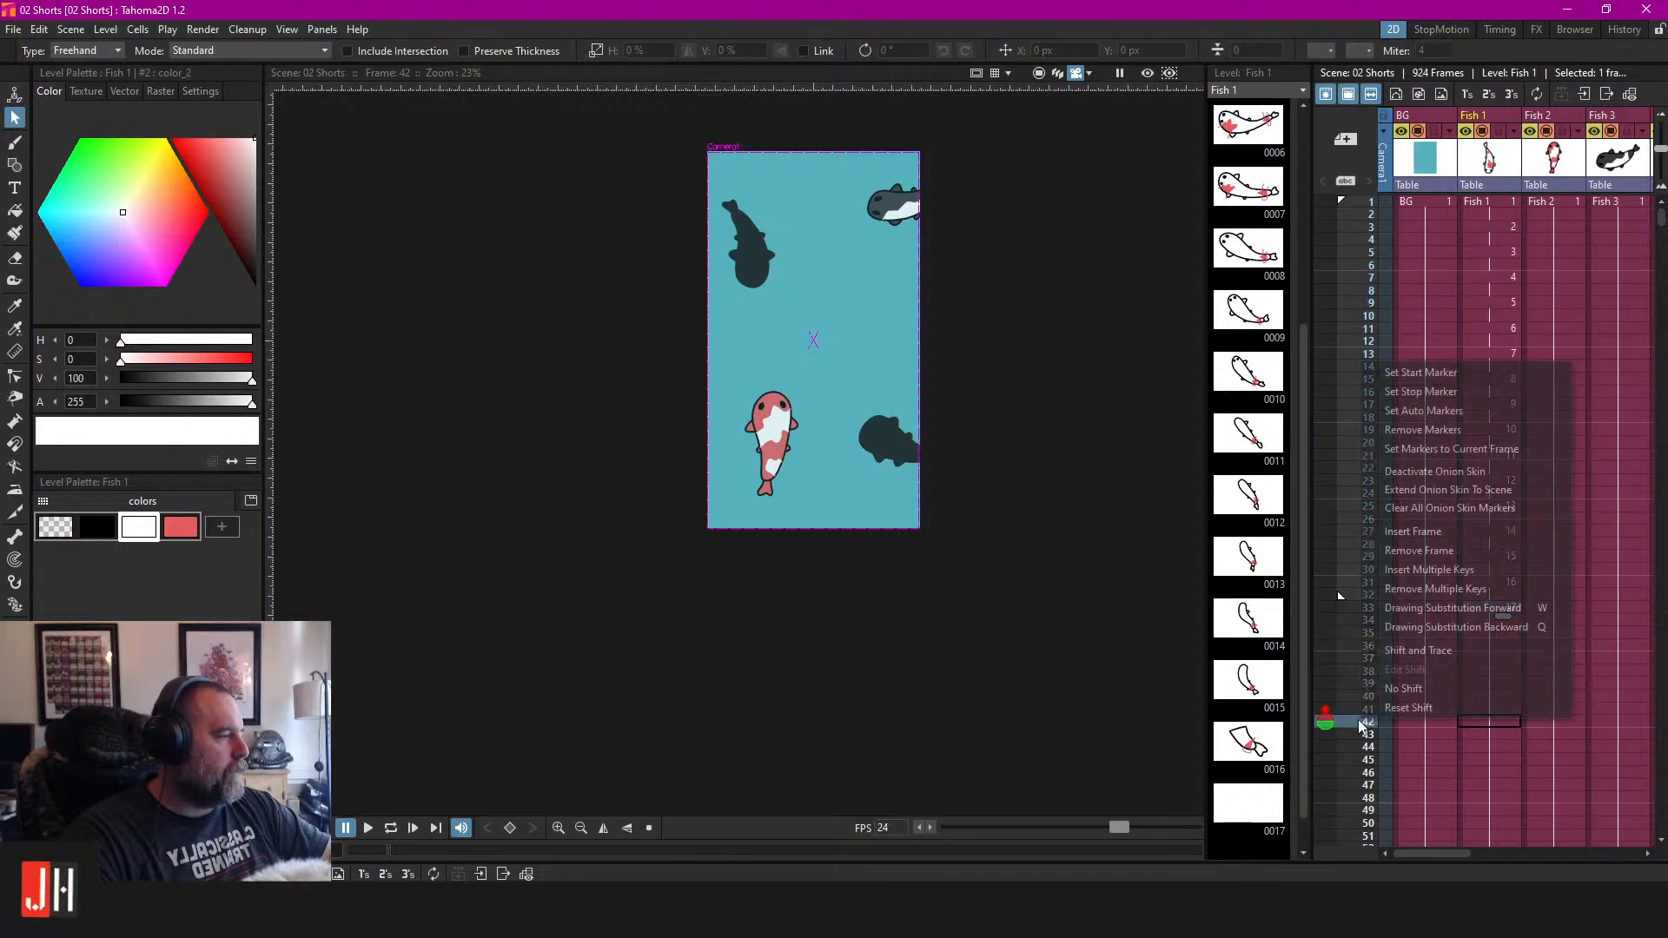
click(1419, 393)
Play the extended range and examine the Fish 1 drawings one by one up to the body and markings on frame 15.
key(l)
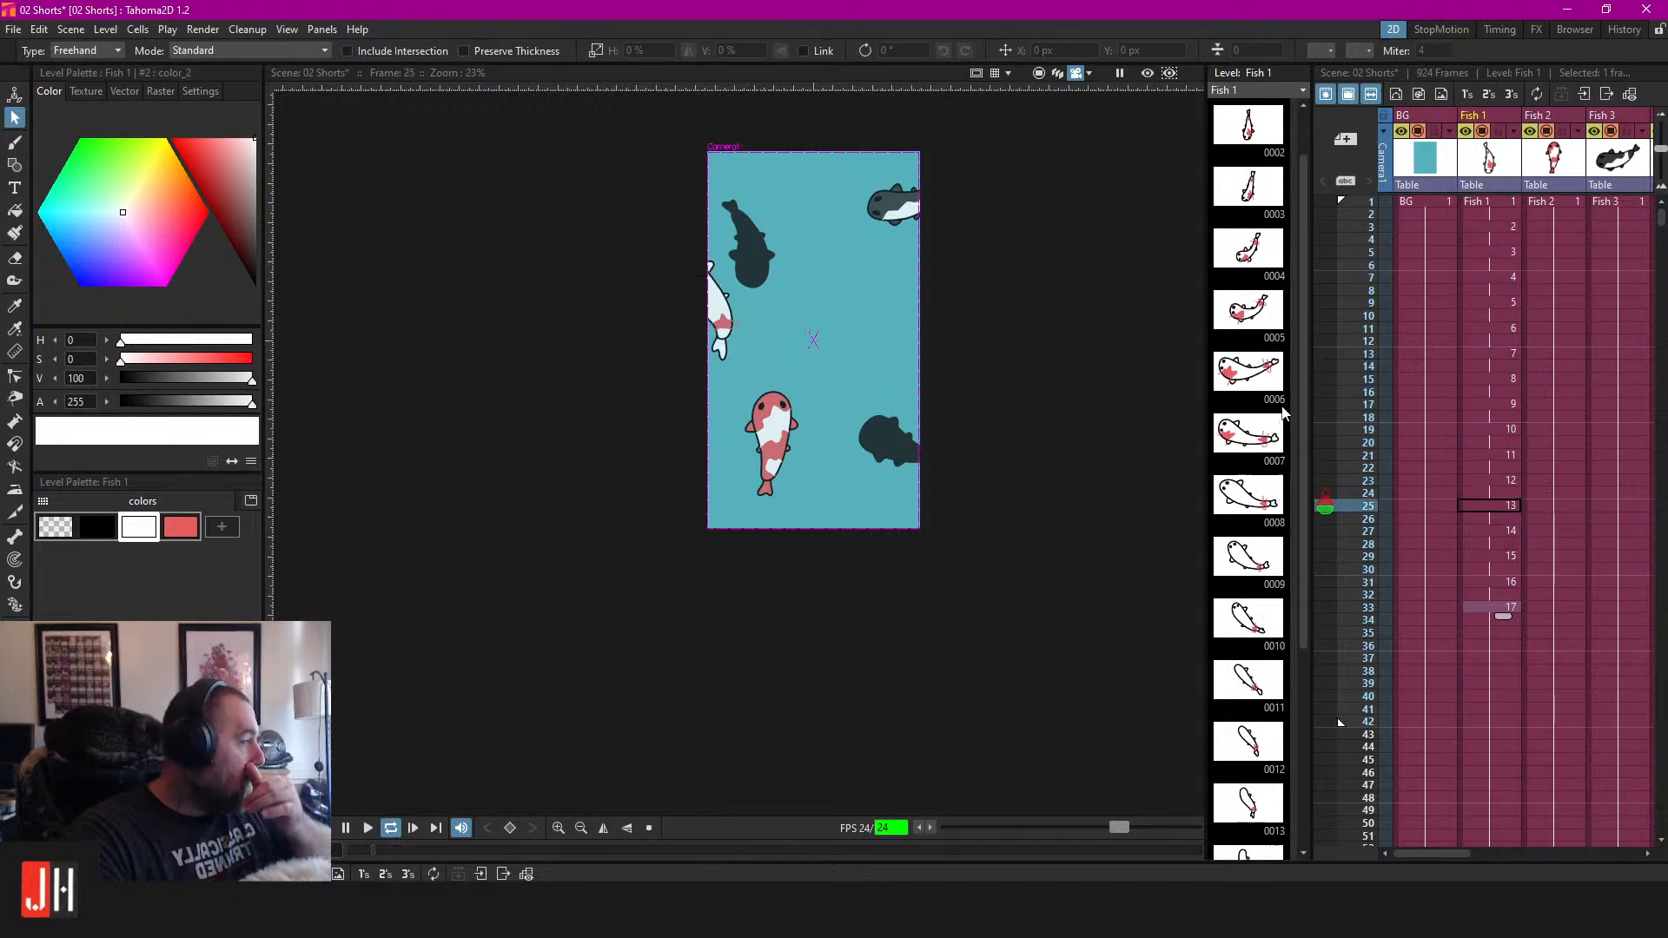
key(l)
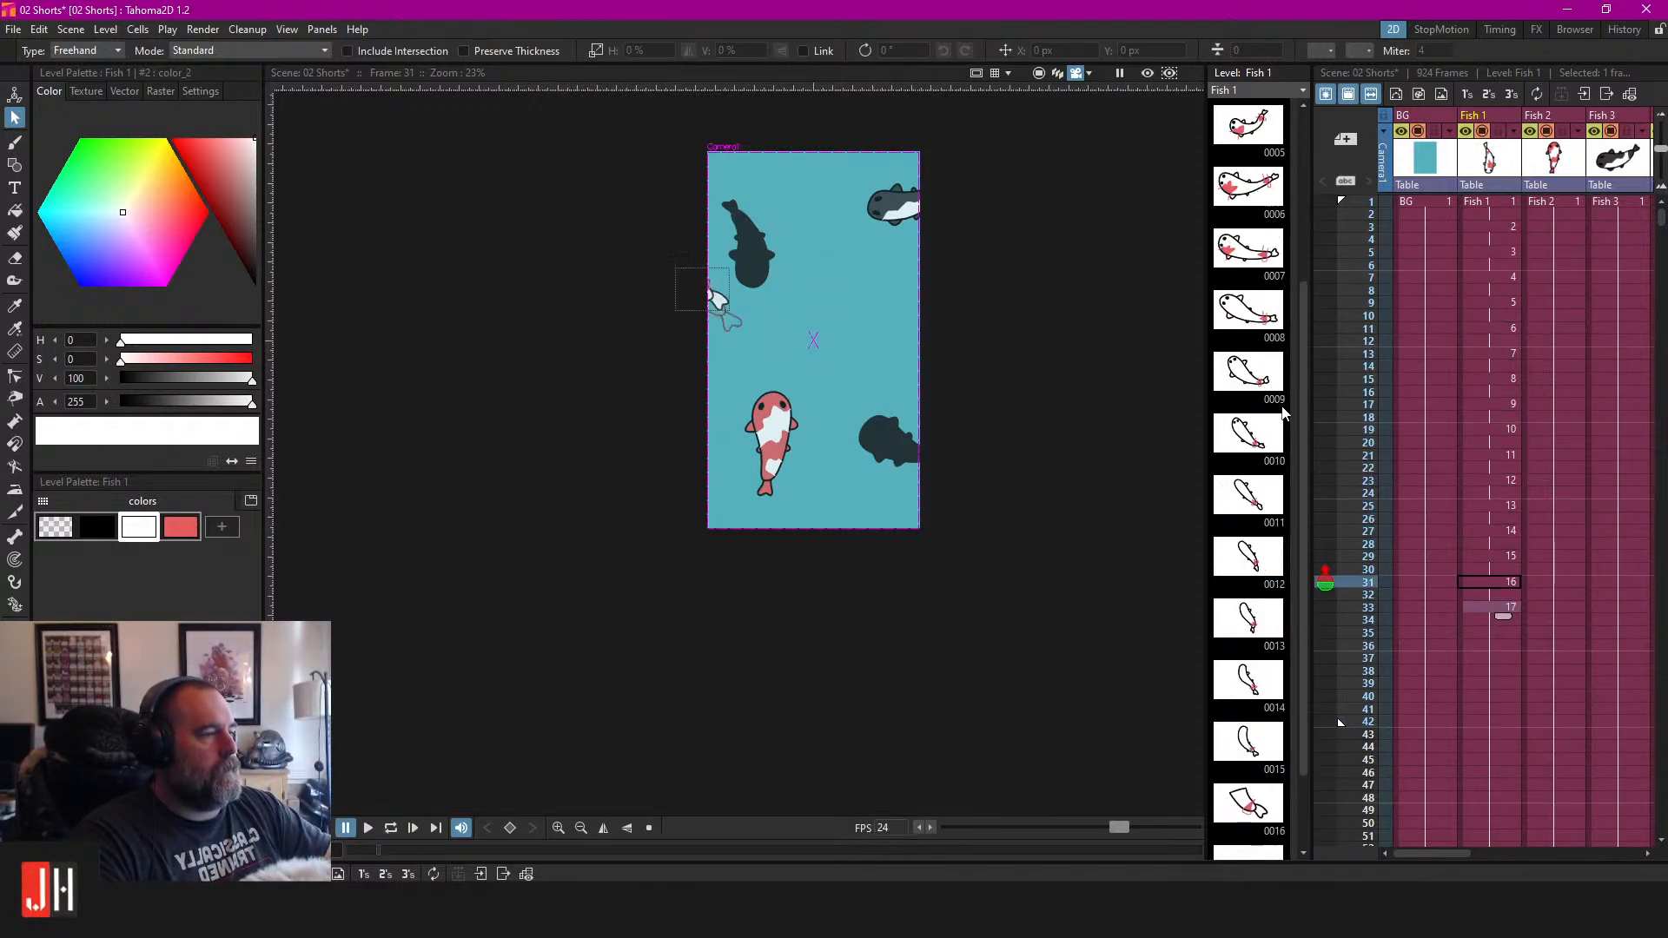
click(1498, 260)
click(1490, 288)
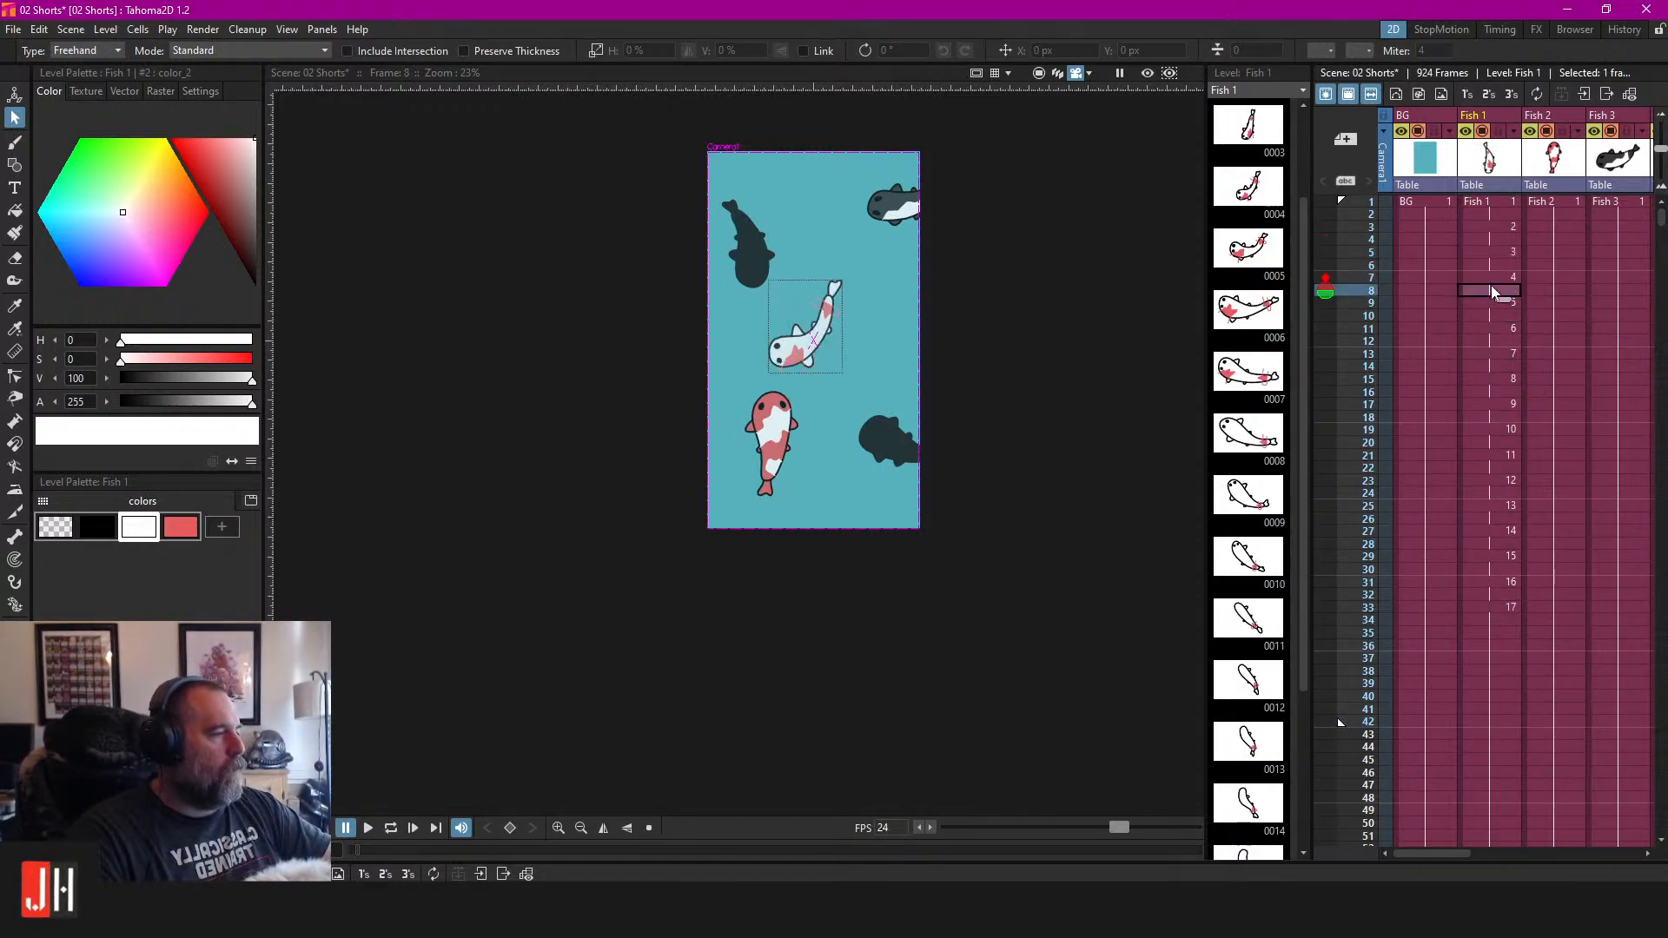
click(1484, 303)
click(1488, 338)
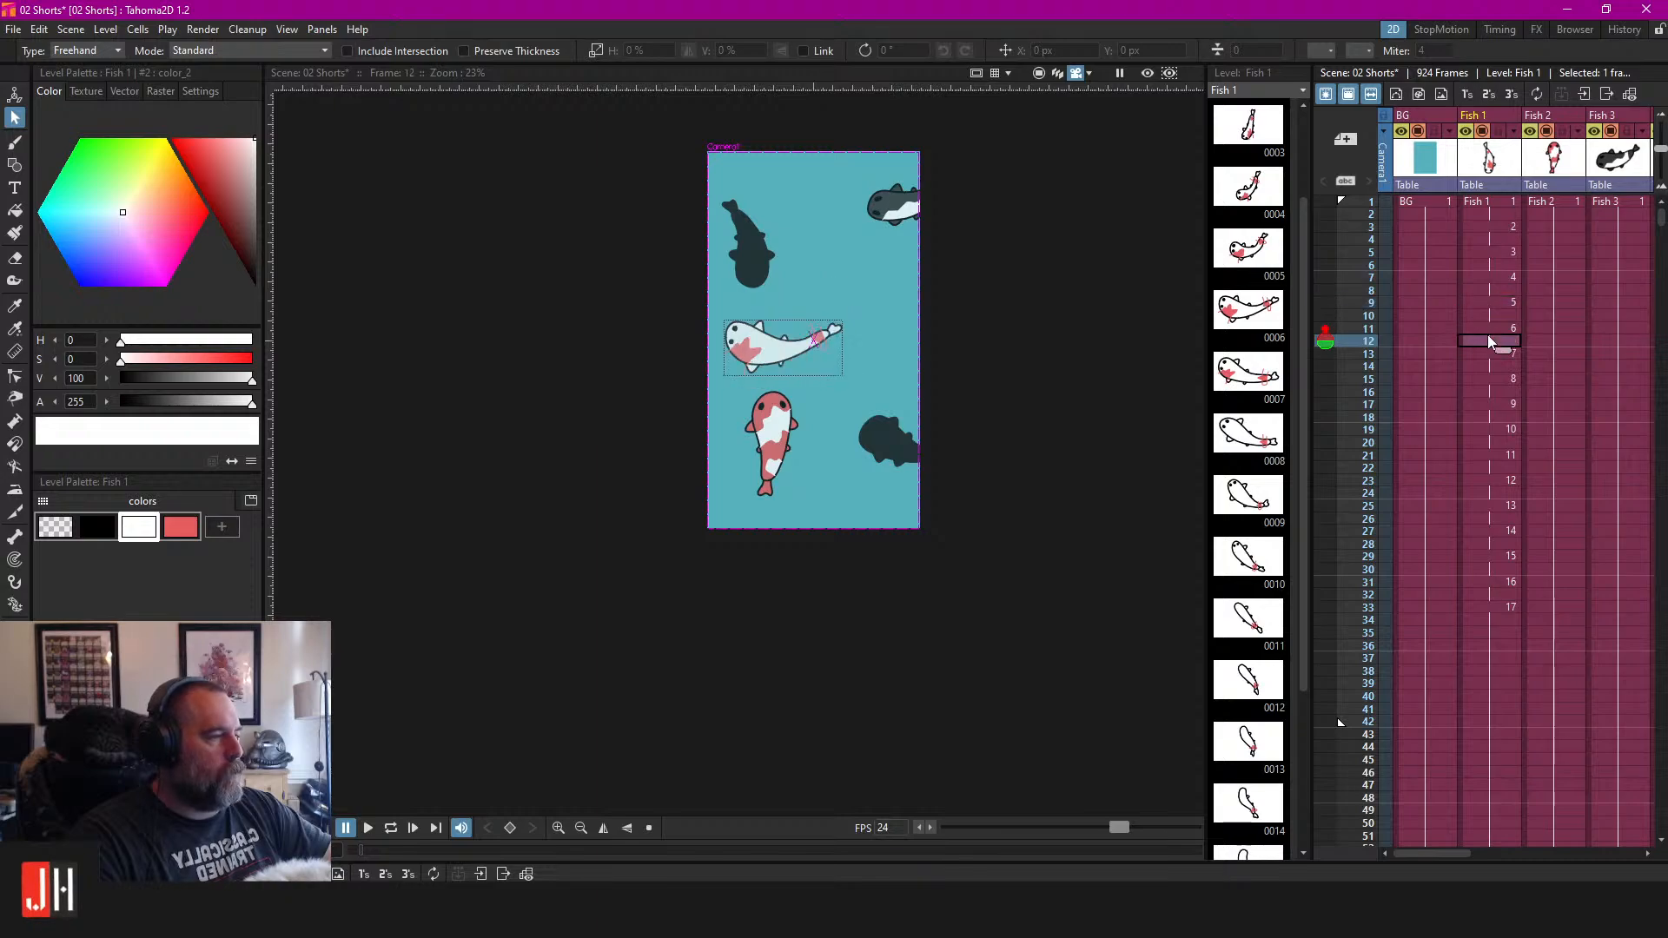
click(1486, 351)
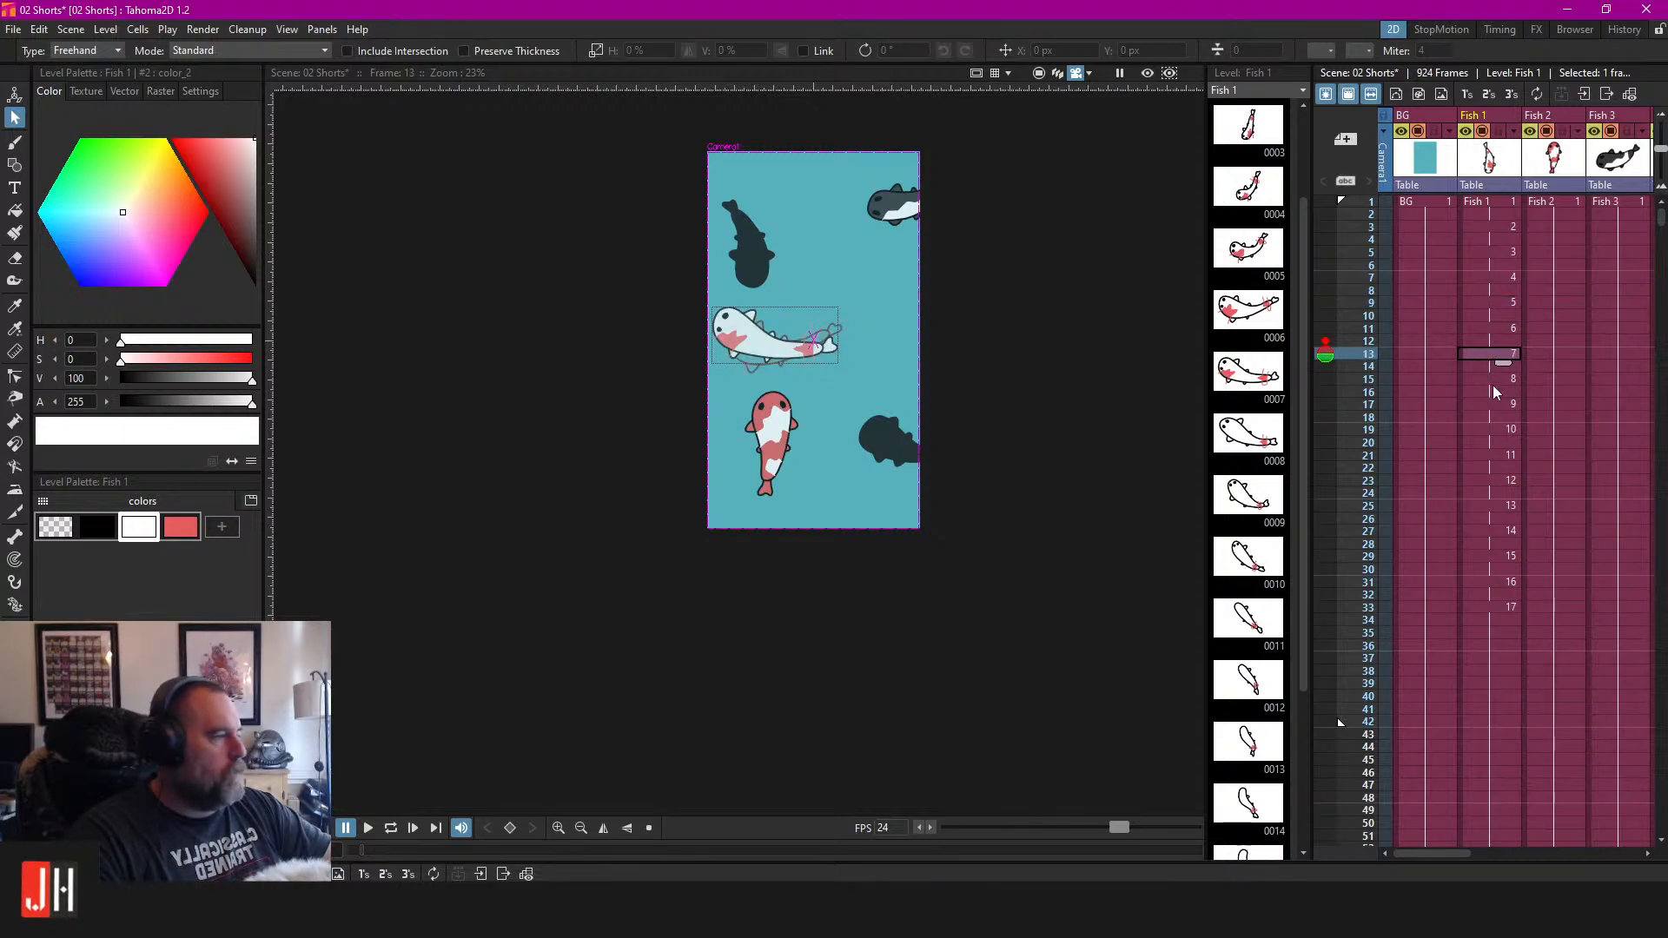
click(1493, 383)
scroll(752, 322, up, 5)
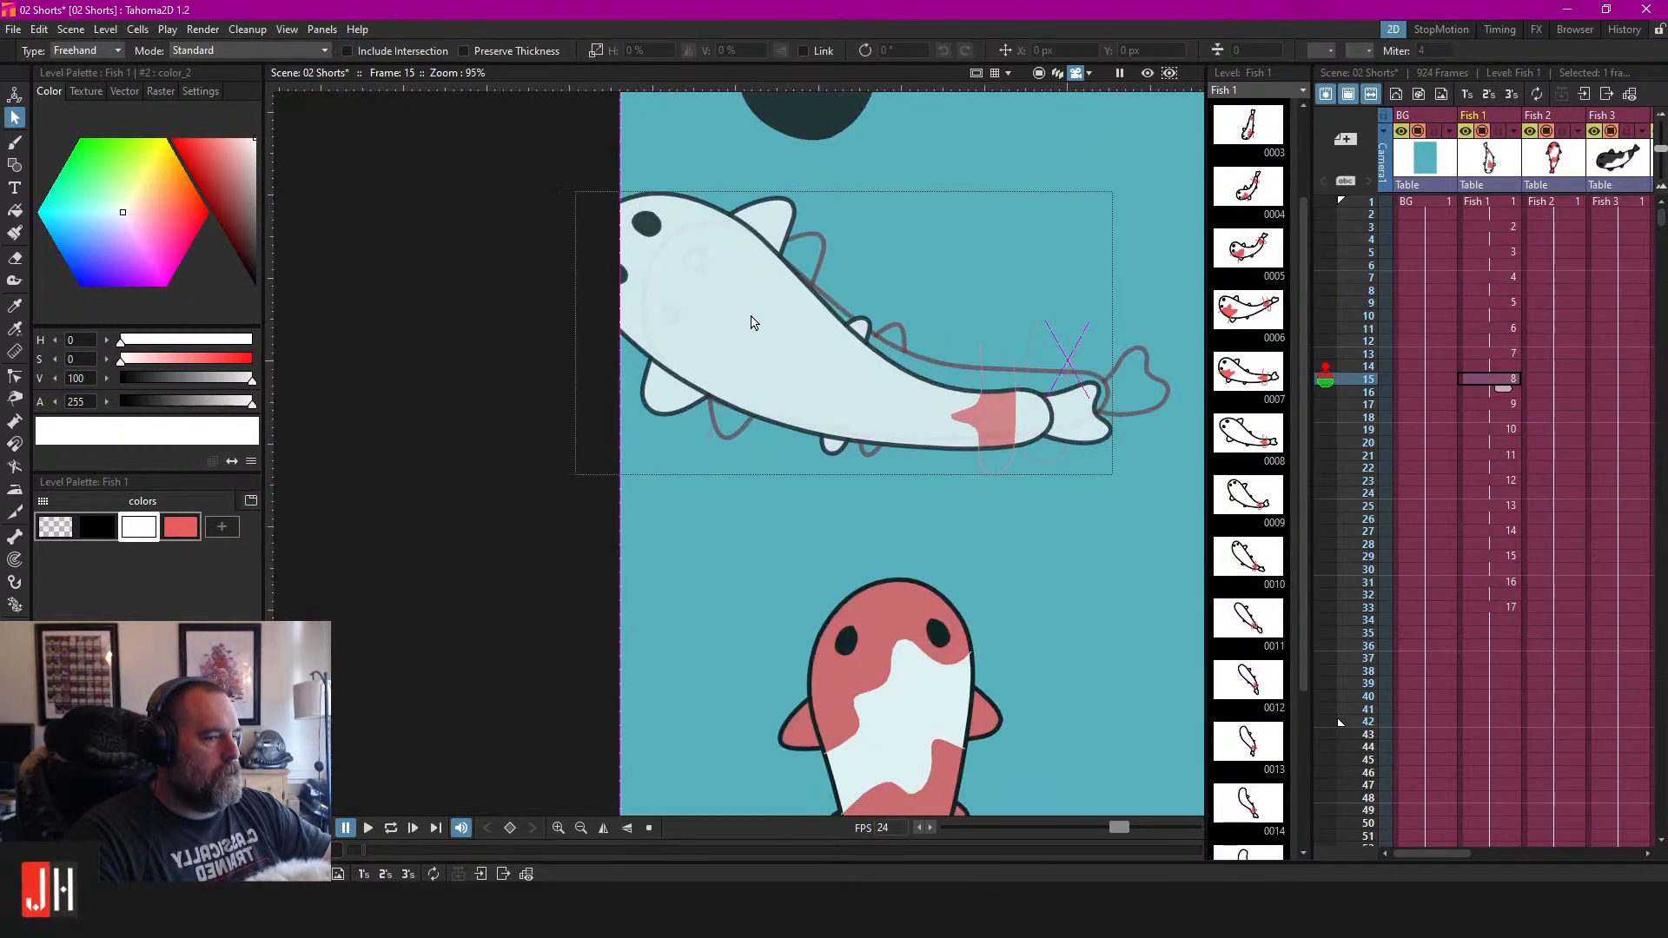
Try to draw and fill a red marking across Fish 1's head on frame 15, working beyond the camera frame.
key(b)
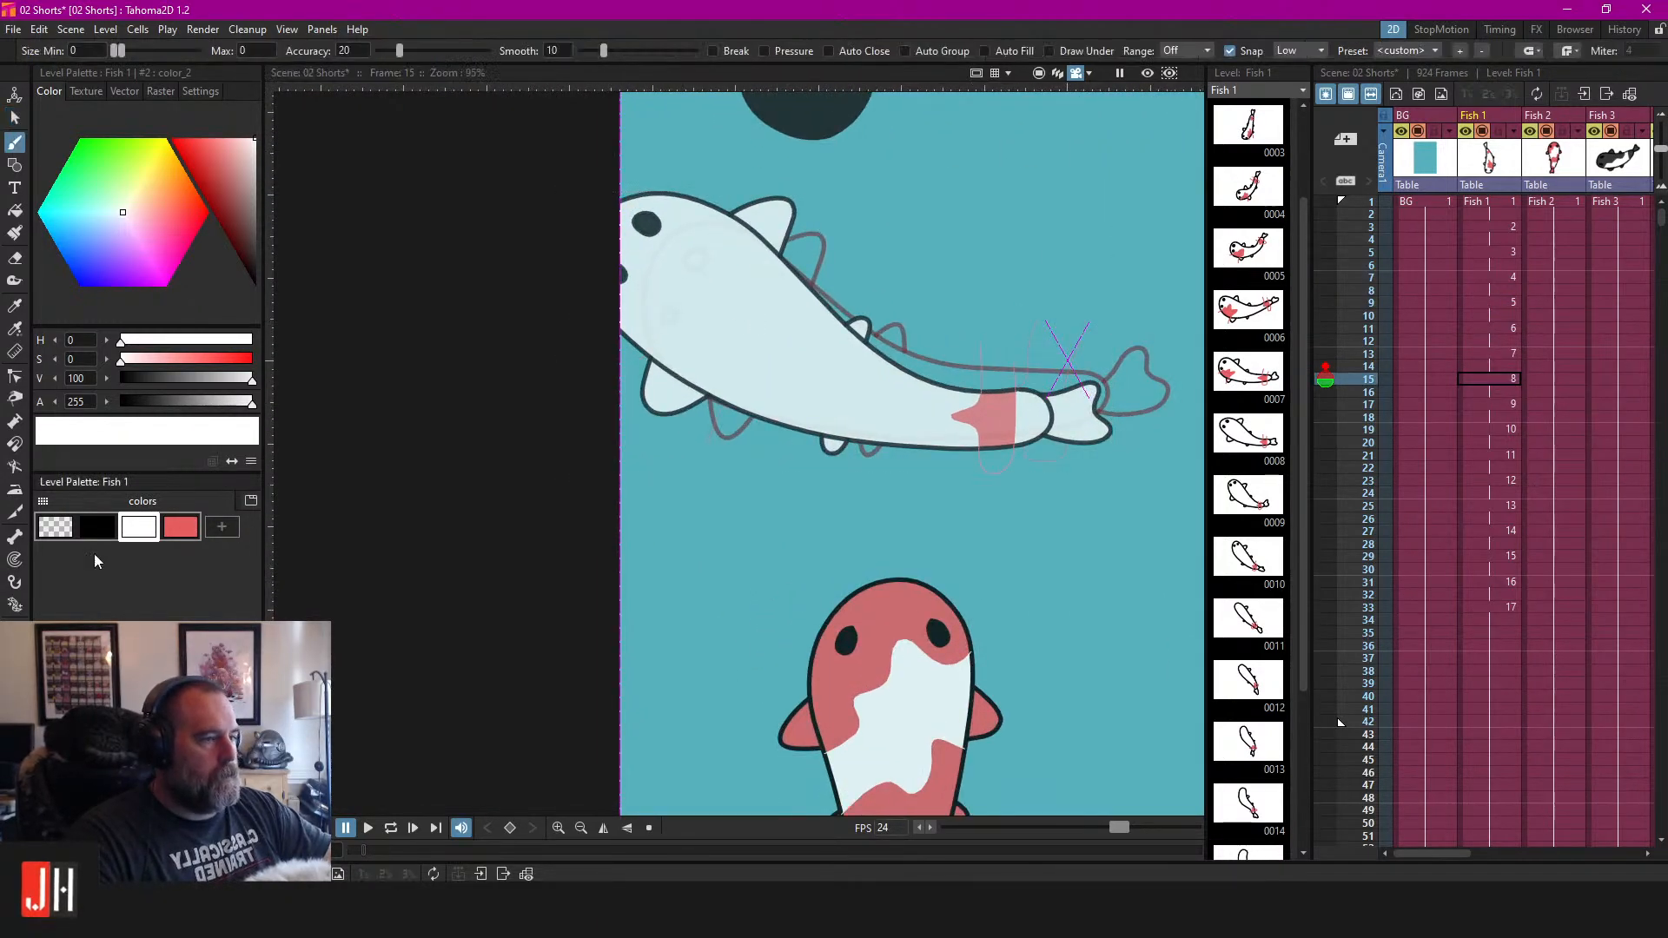
click(181, 525)
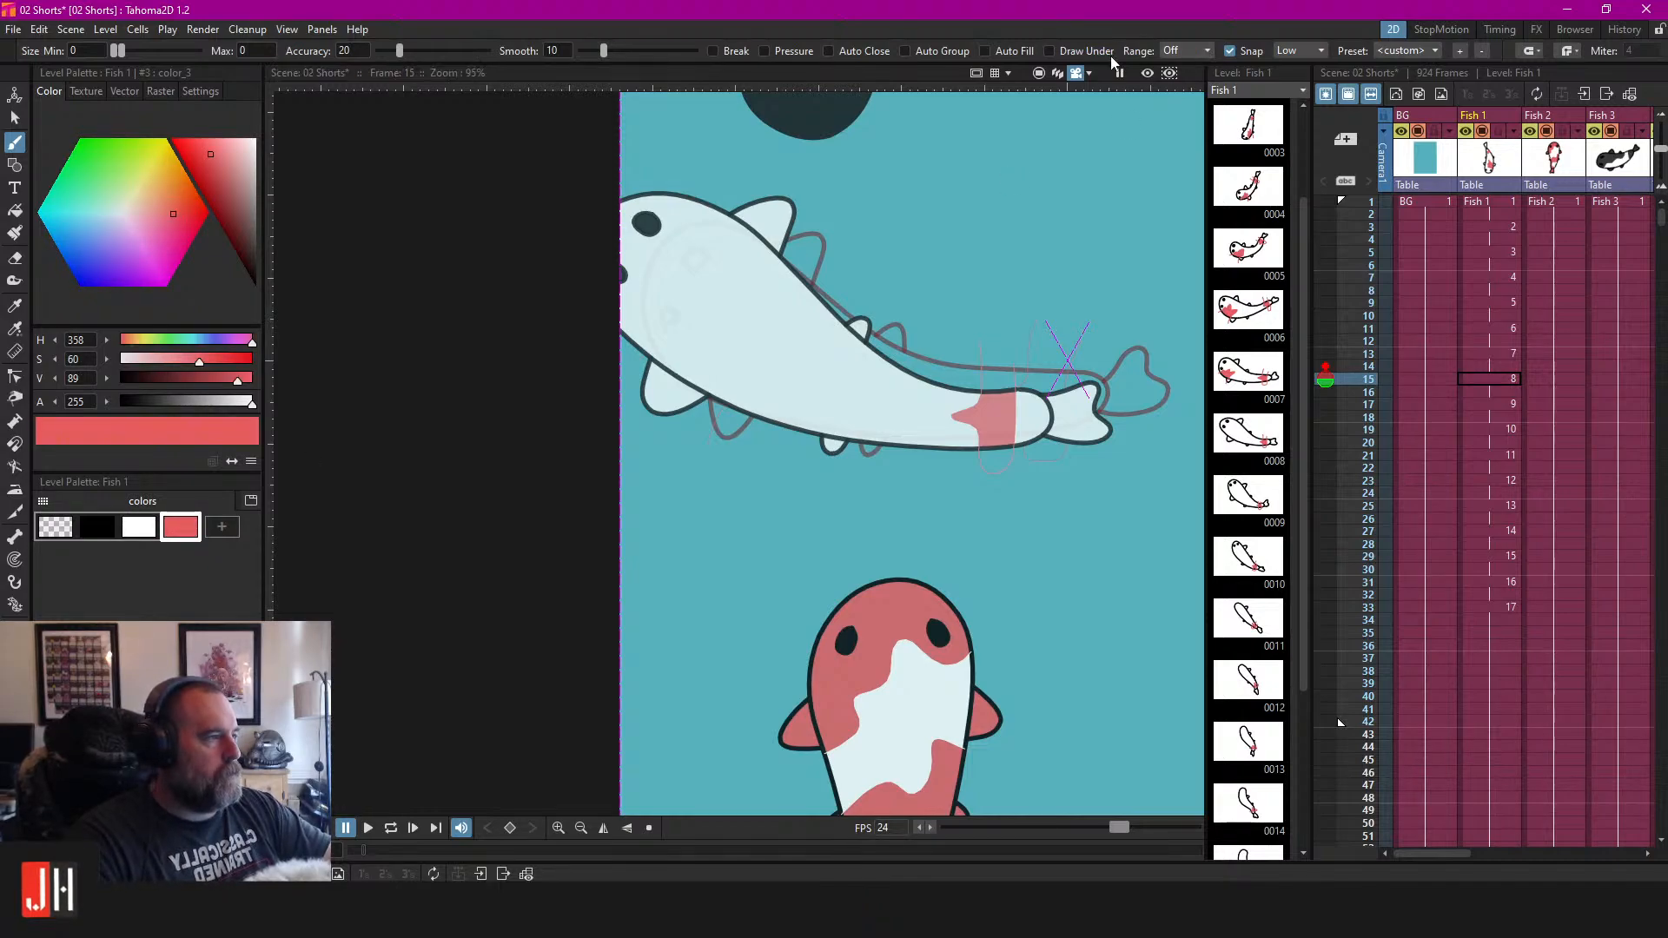
click(1039, 73)
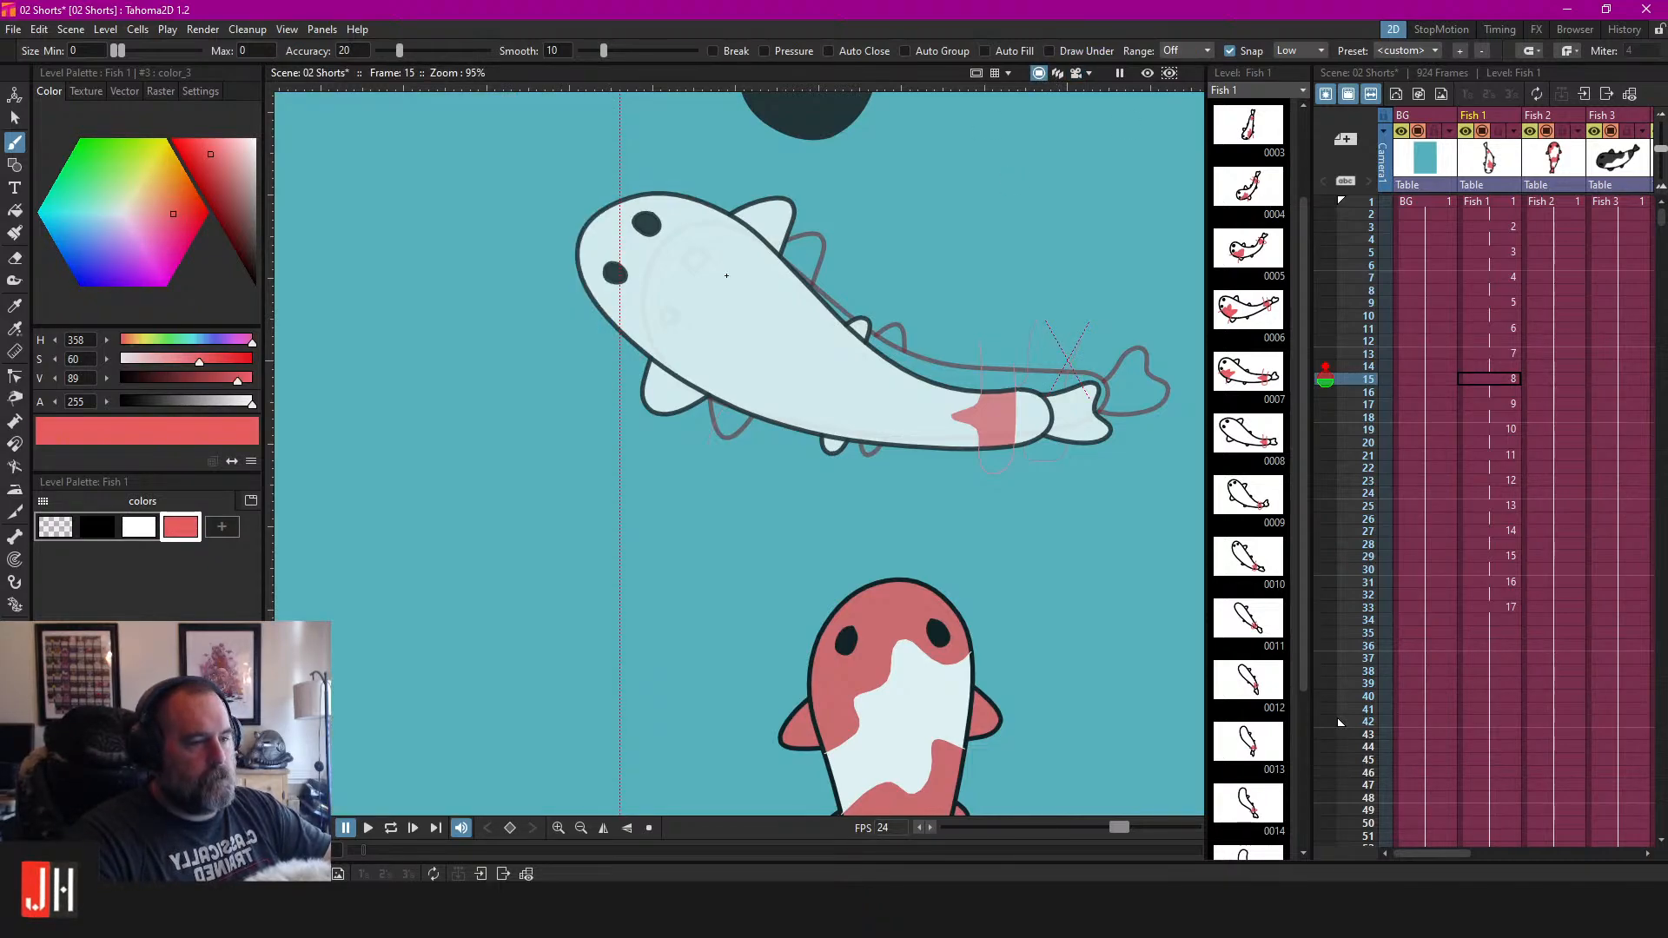
scroll(726, 275, down, 2)
scroll(693, 345, up, 5)
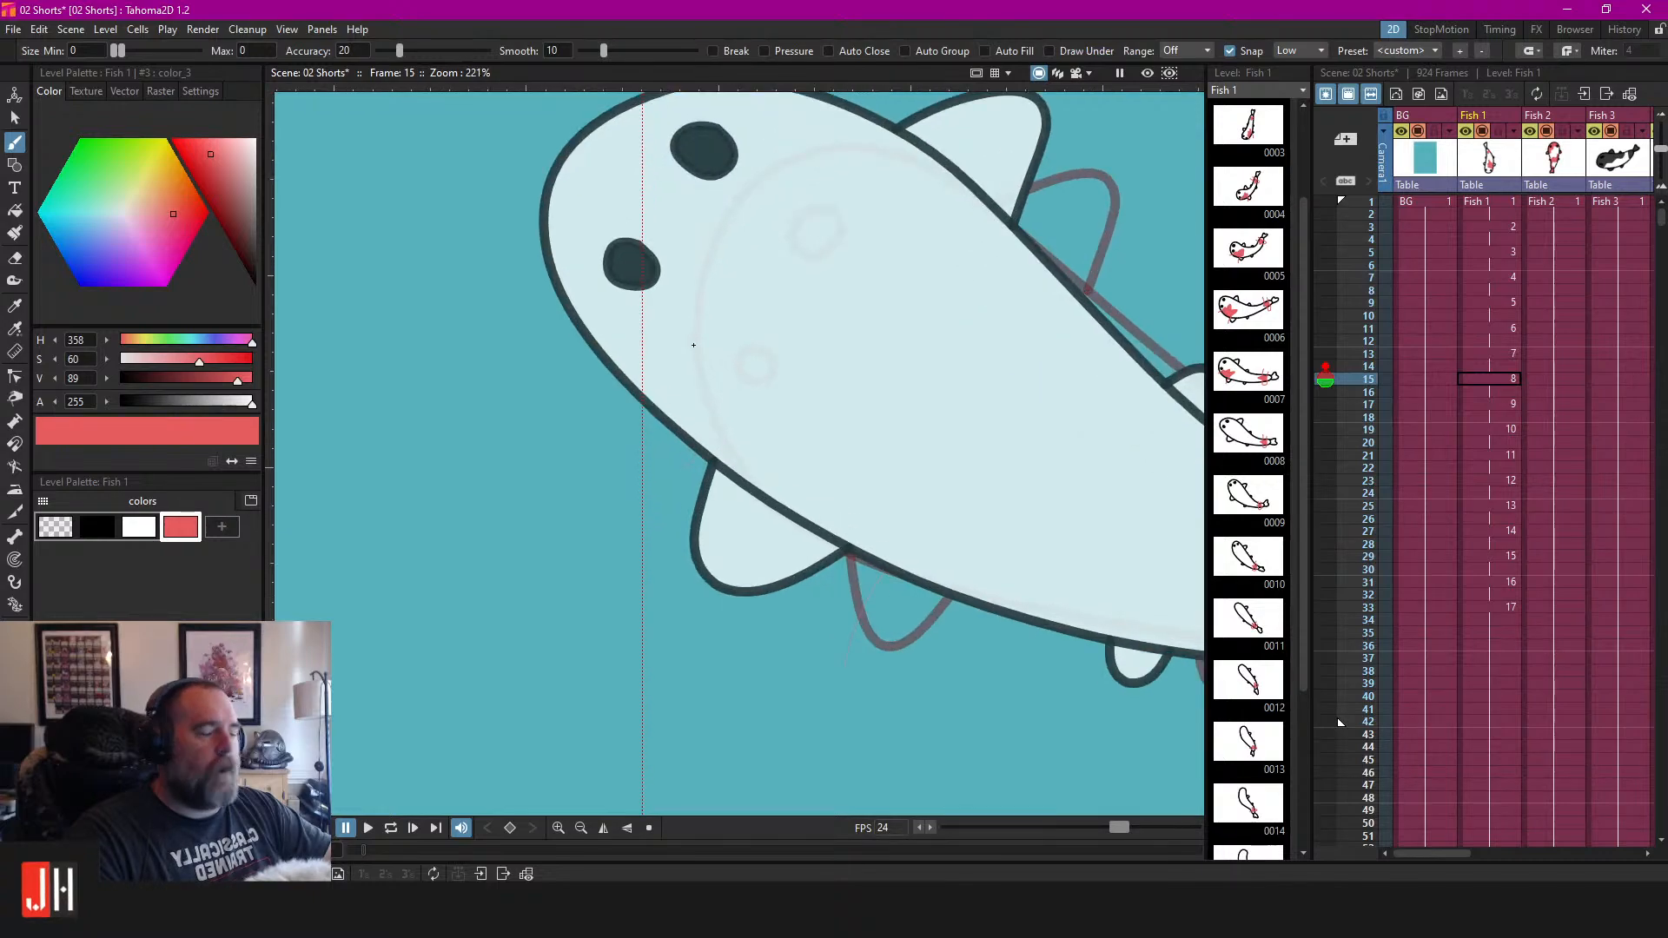
scroll(613, 358, up, 1)
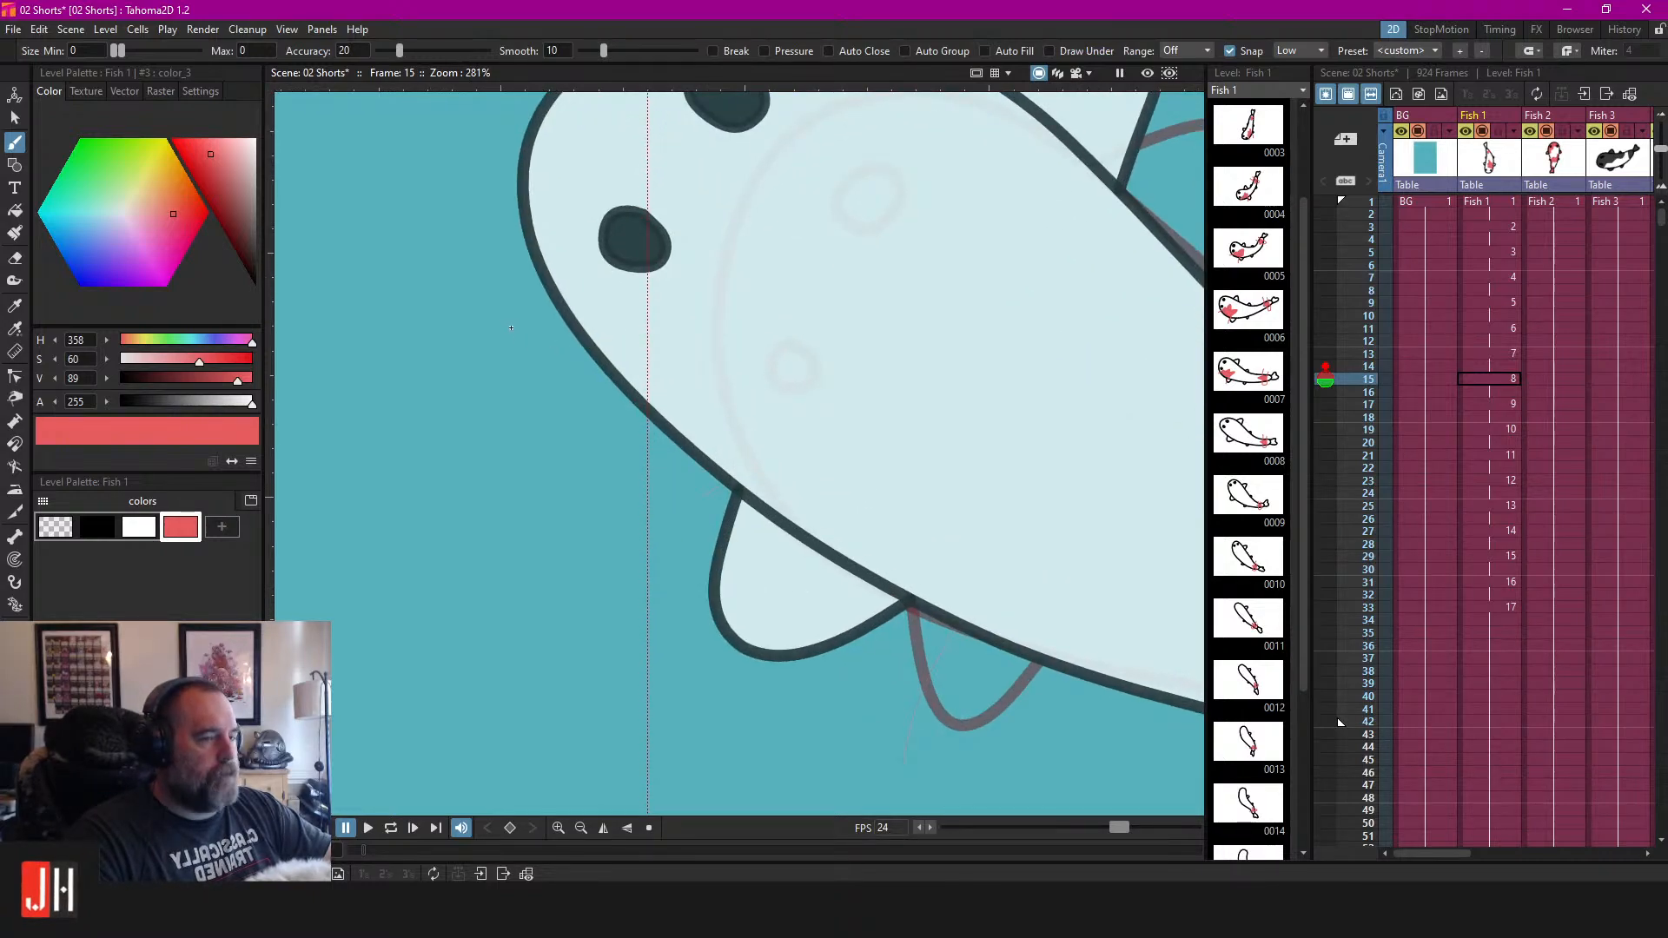
mouse_move(506, 314)
mouse_down()
mouse_move(688, 302)
mouse_move(908, 328)
mouse_move(863, 409)
mouse_move(651, 535)
mouse_up()
key(f)
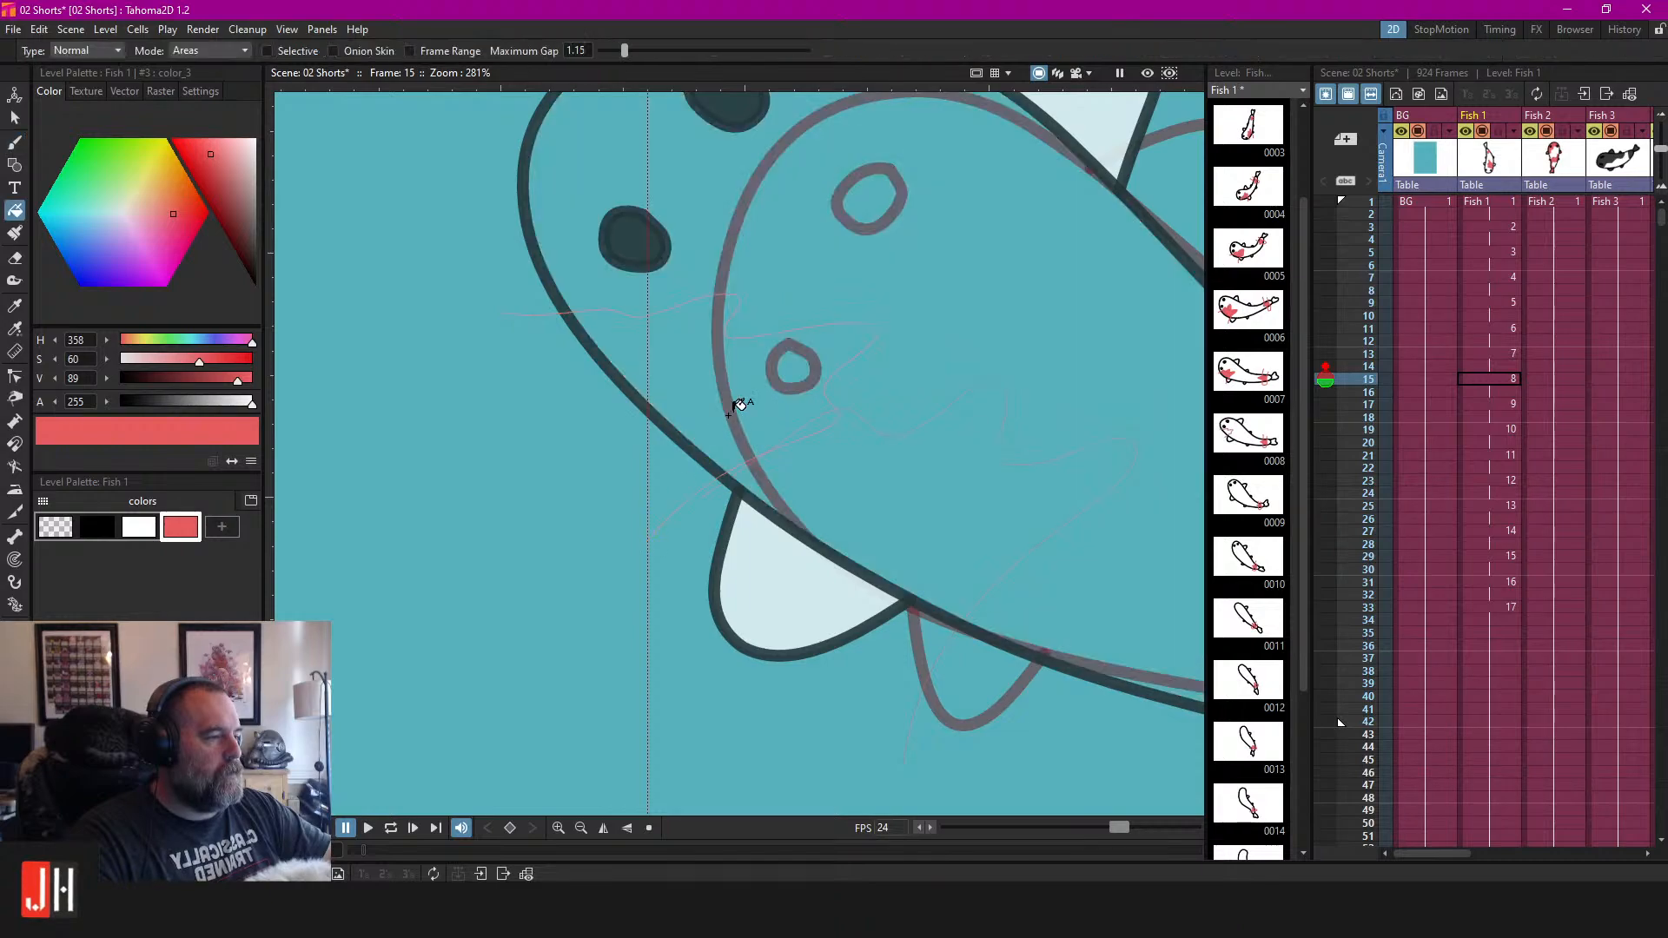
scroll(700, 348, down, 2)
click(705, 351)
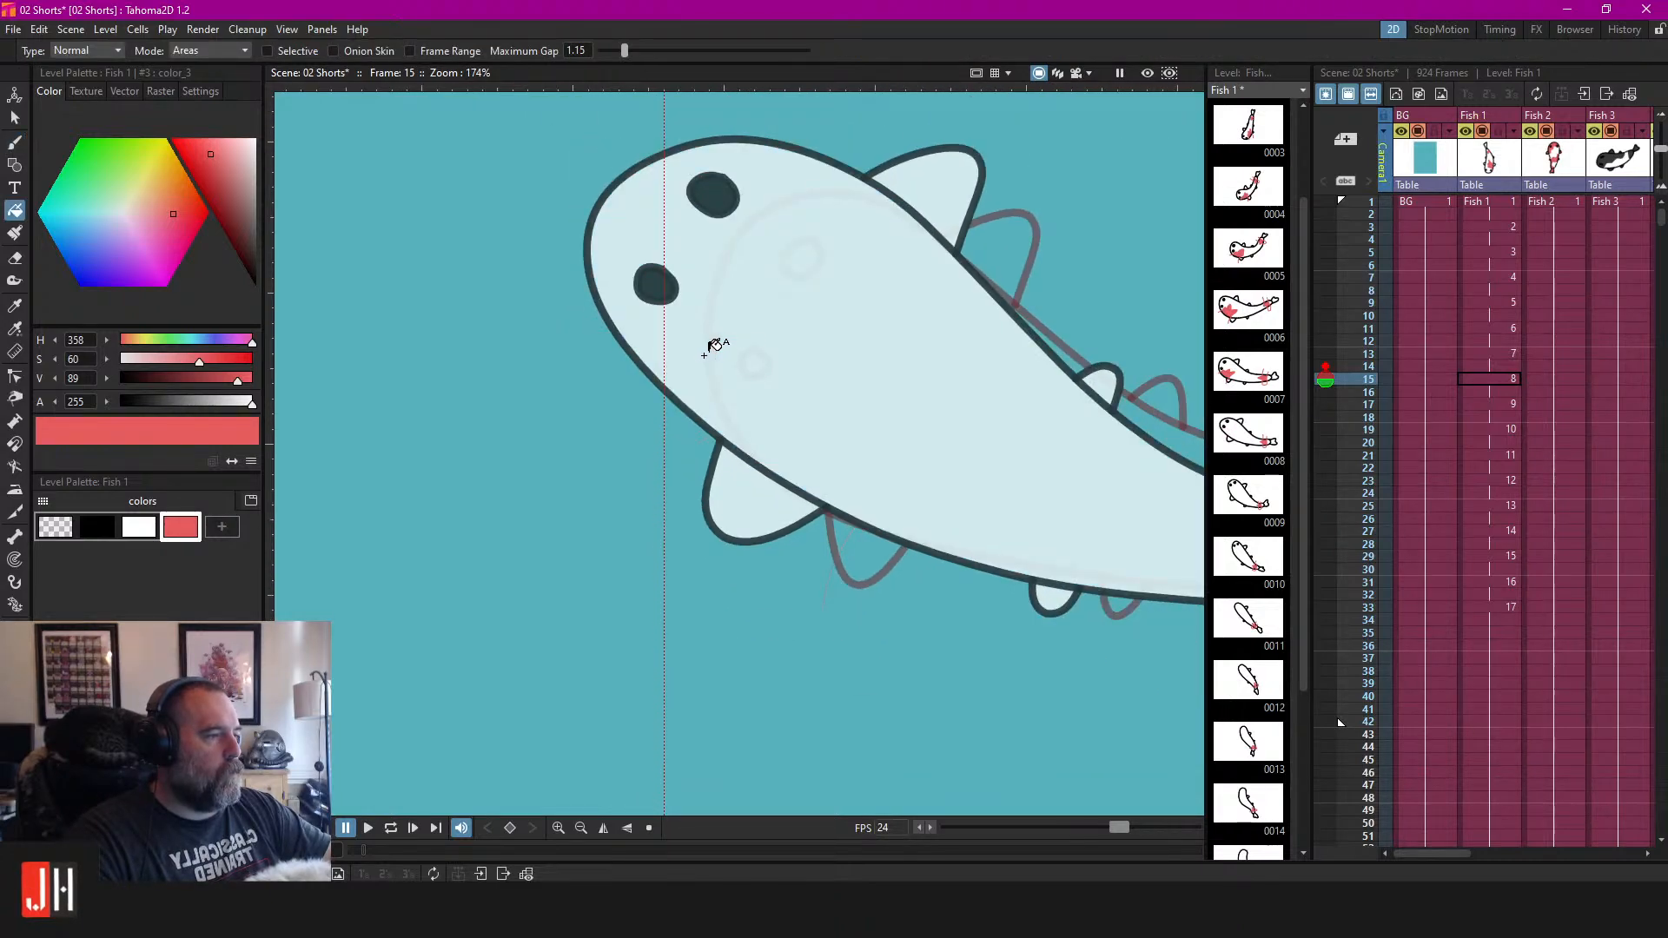
Return to the Selection tool and save the scene.
key(s)
scroll(714, 361, down, 5)
key(ctrl+s)
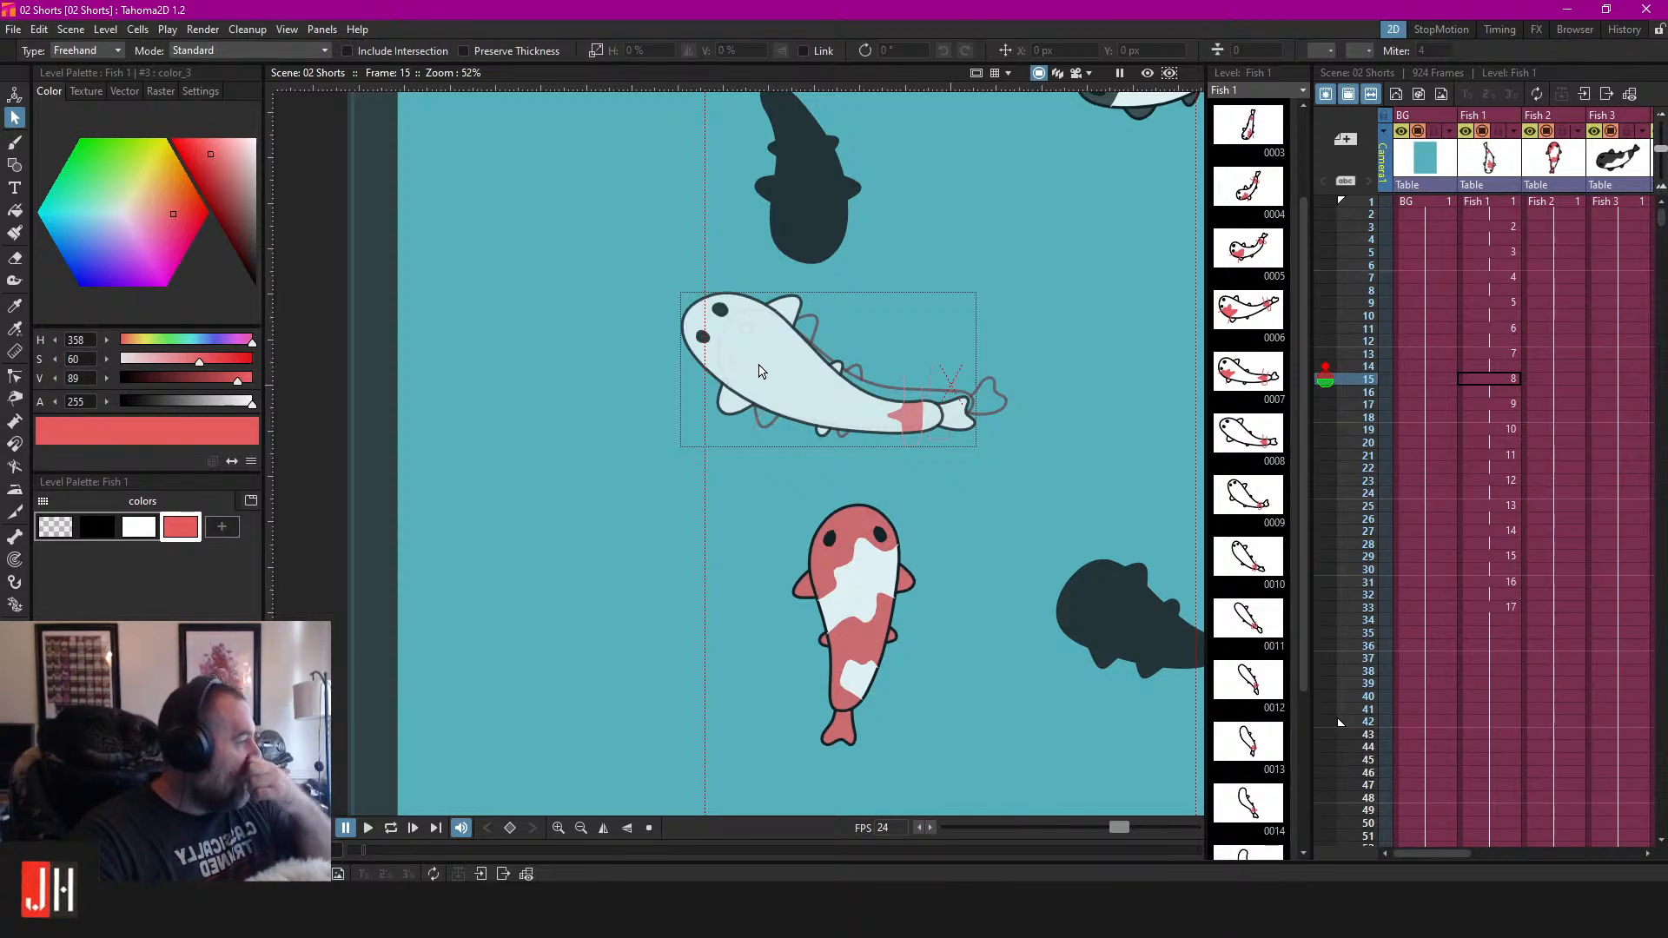
scroll(759, 371, down, 3)
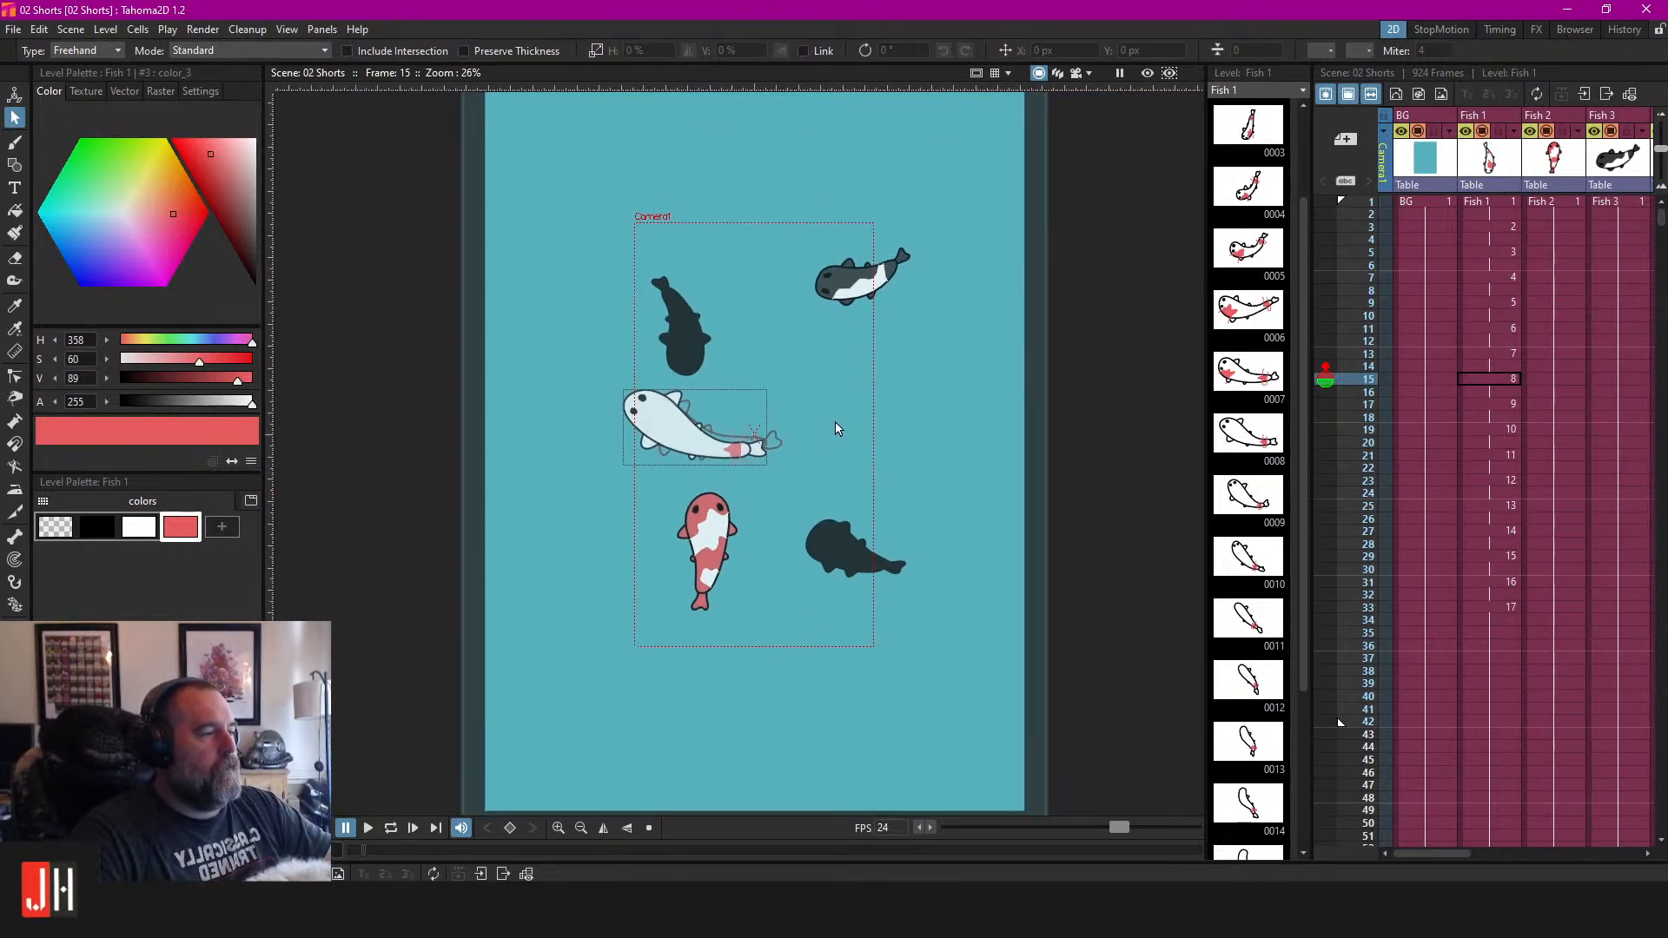
scroll(770, 442, up, 1)
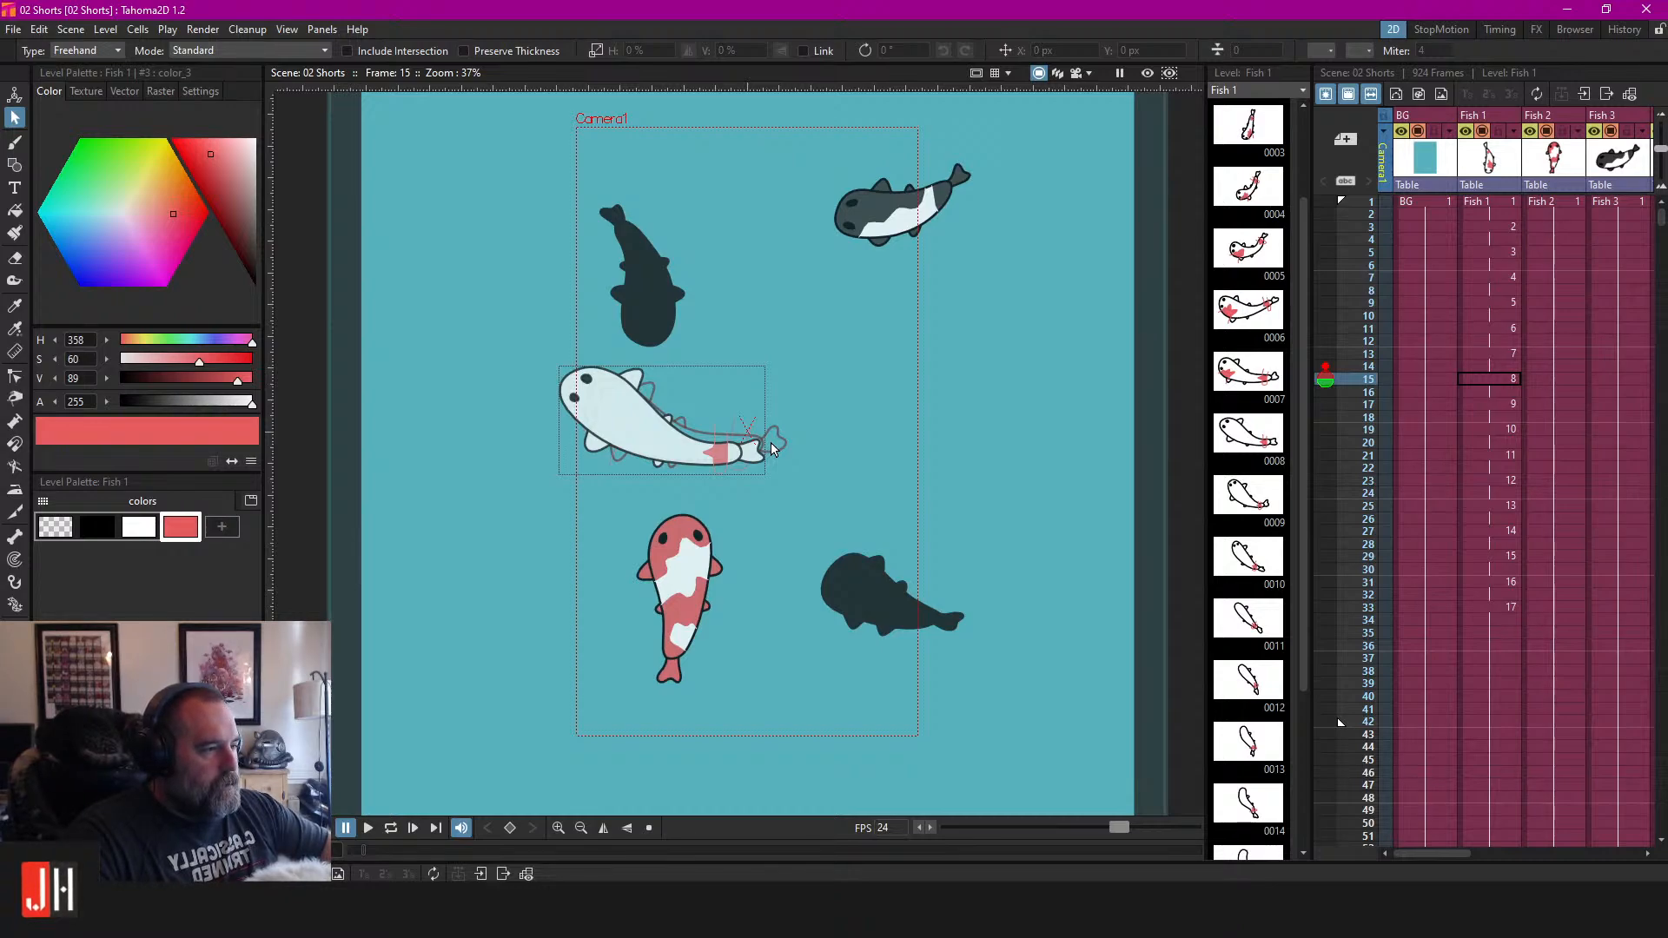
Select Fish 1's drawing on frame 15 and play the animation to examine the fish's turn beyond the camera frame.
click(1497, 404)
click(1496, 379)
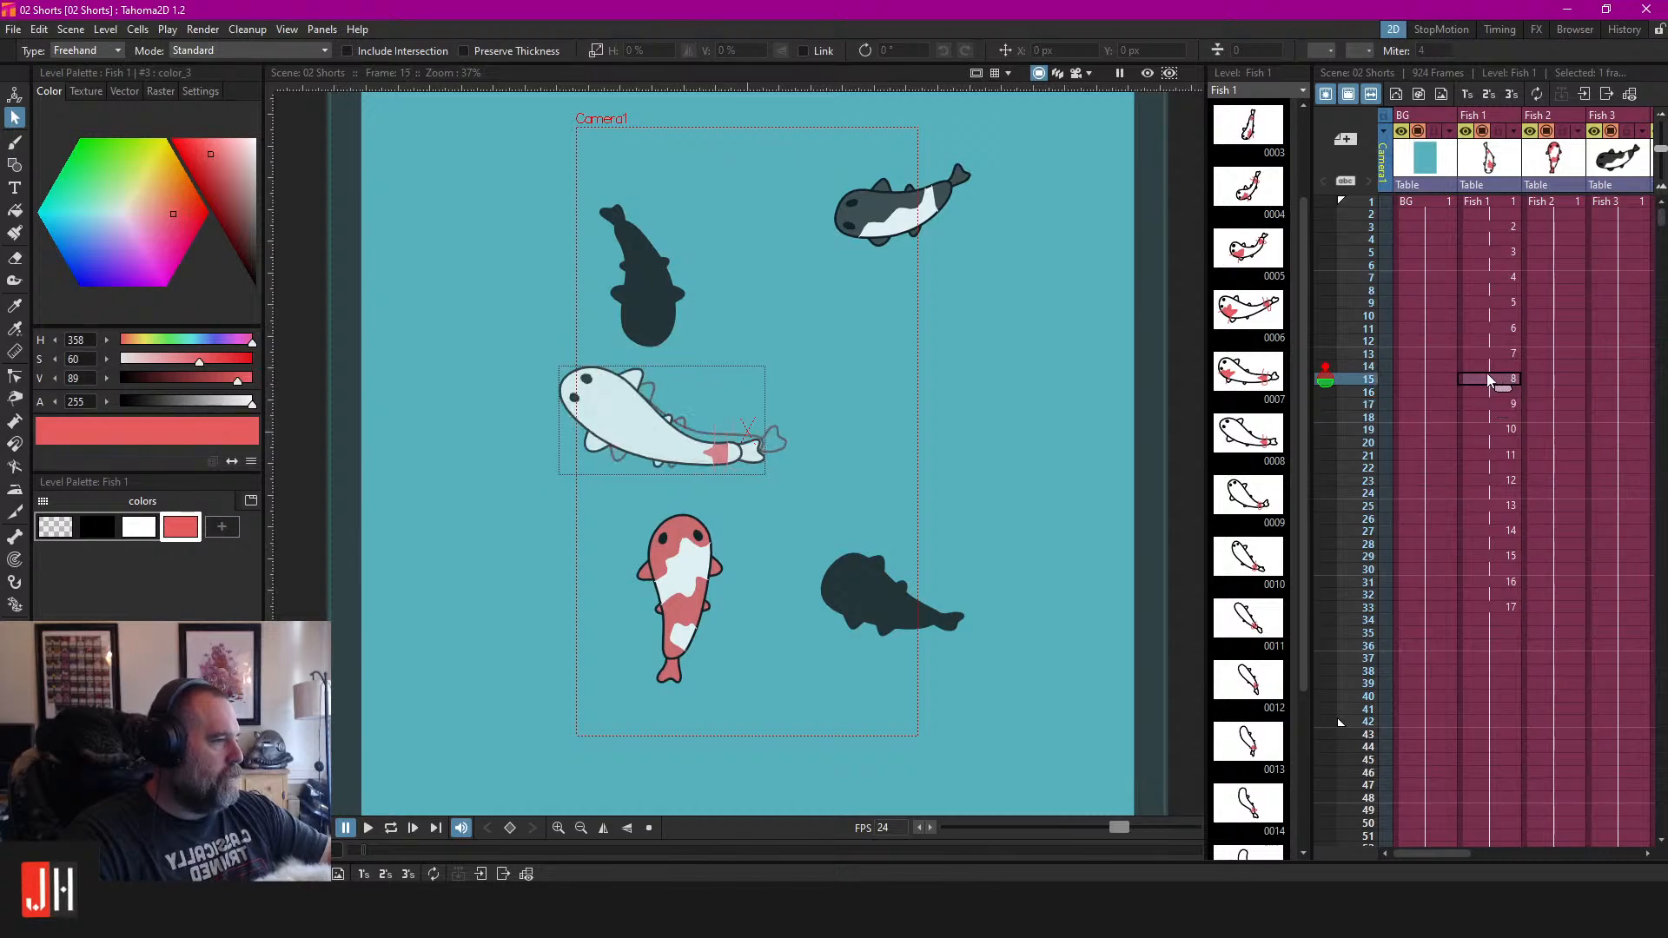
key(l)
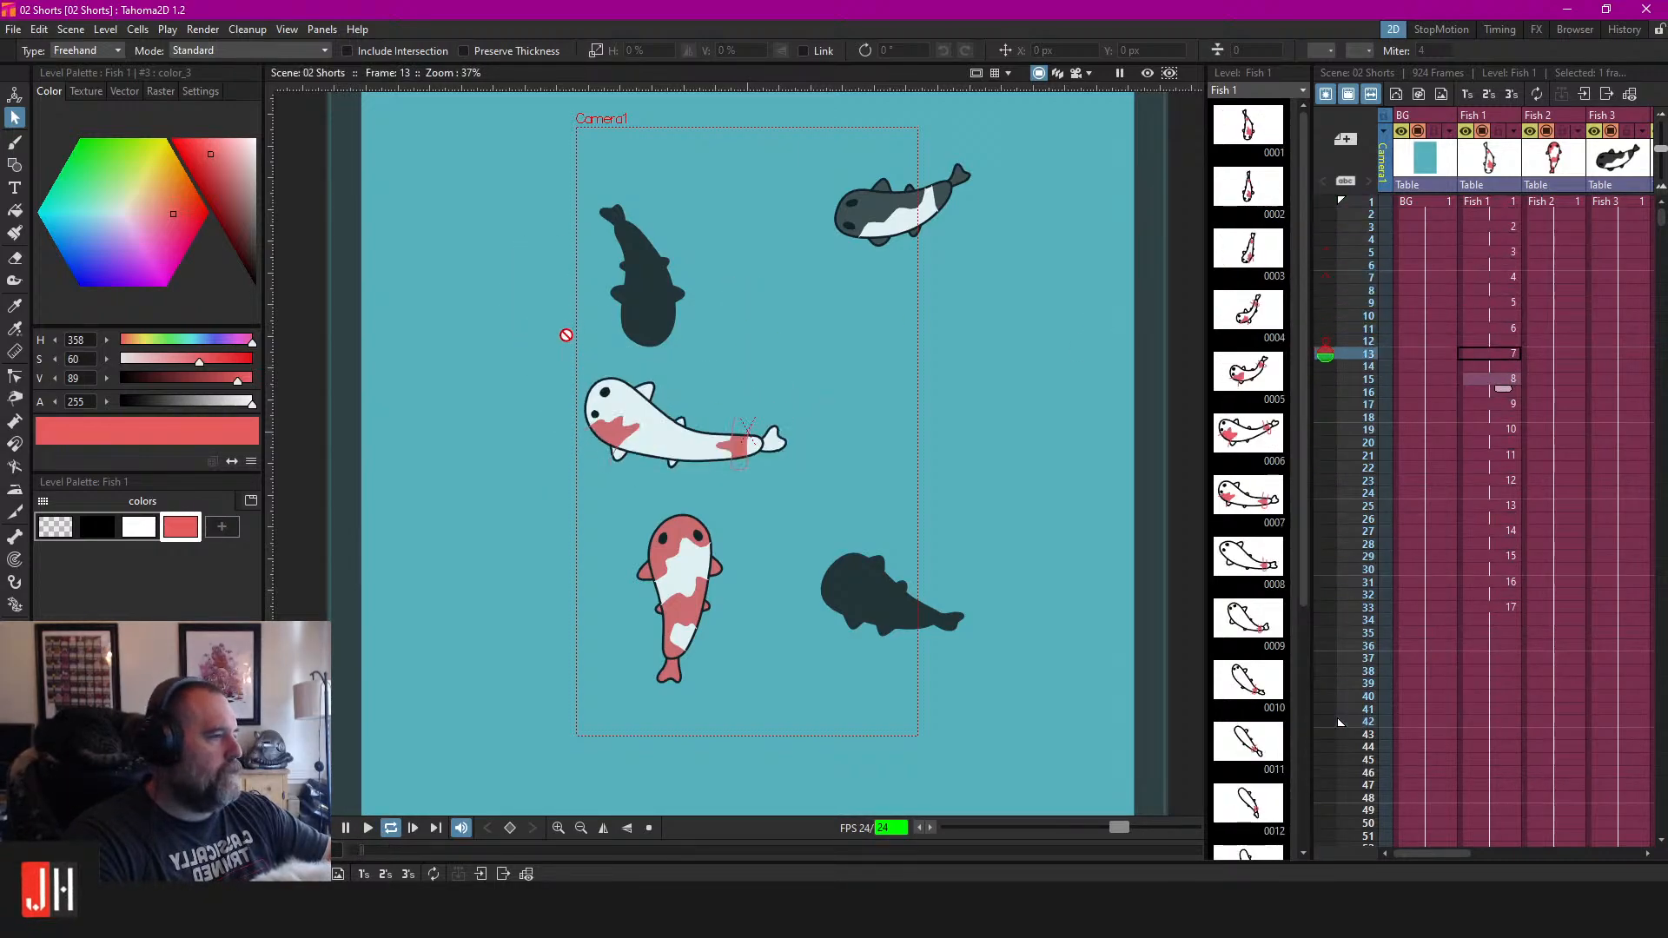
scroll(589, 339, down, 4)
scroll(689, 334, up, 6)
key(l)
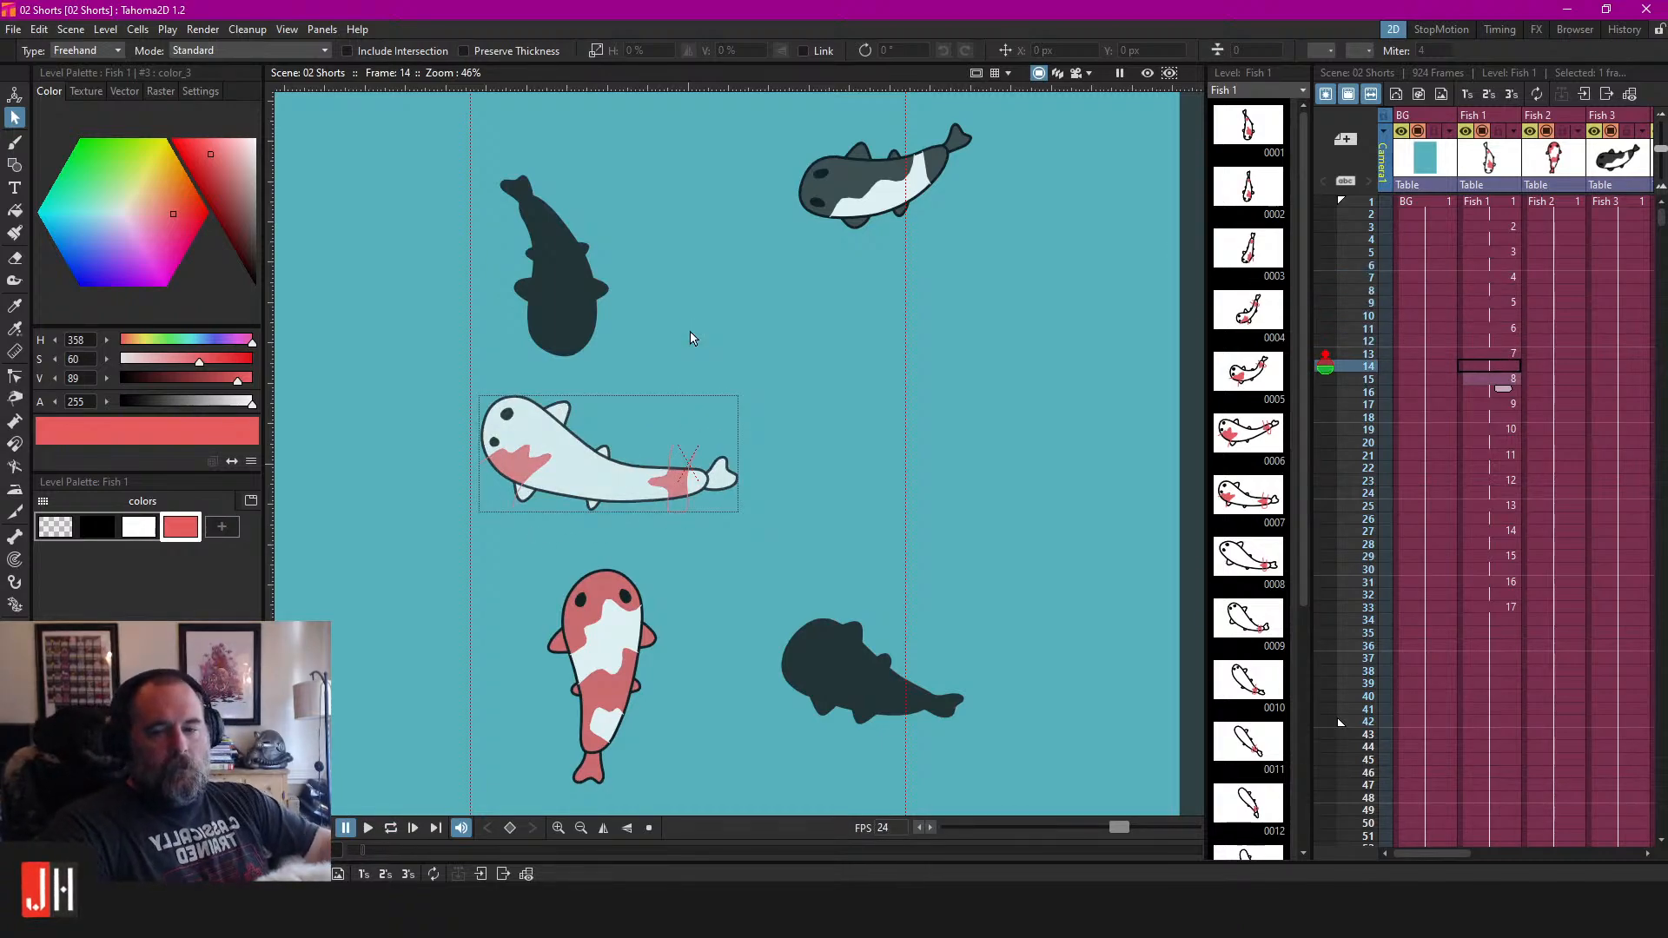
key(l)
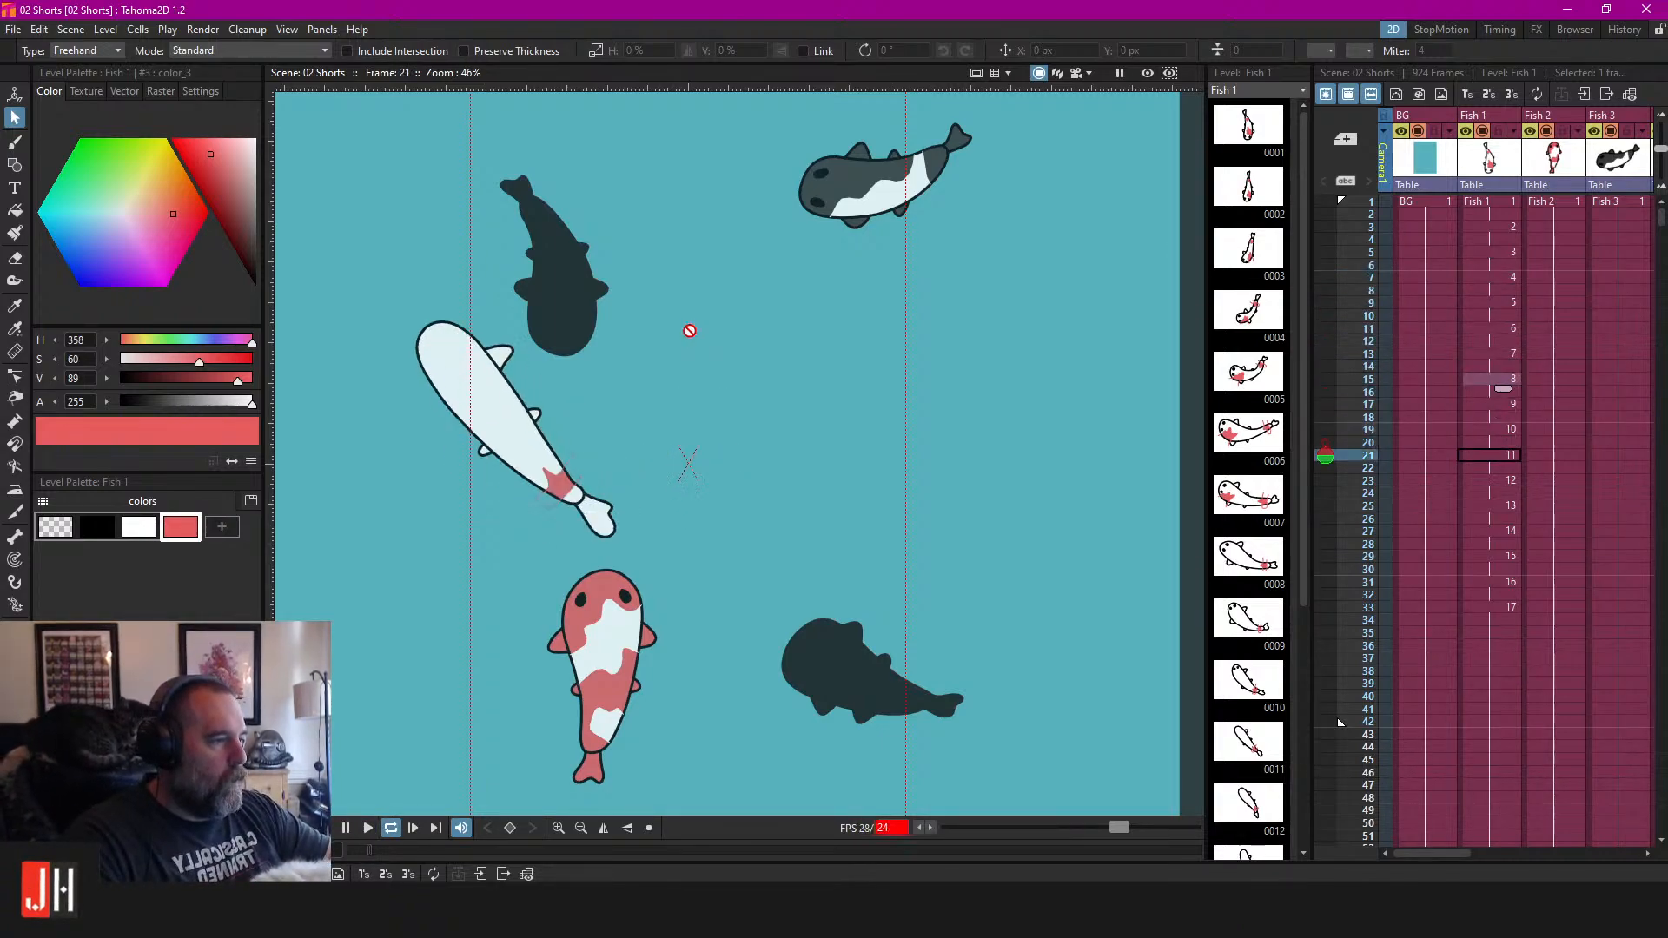
scroll(689, 331, down, 3)
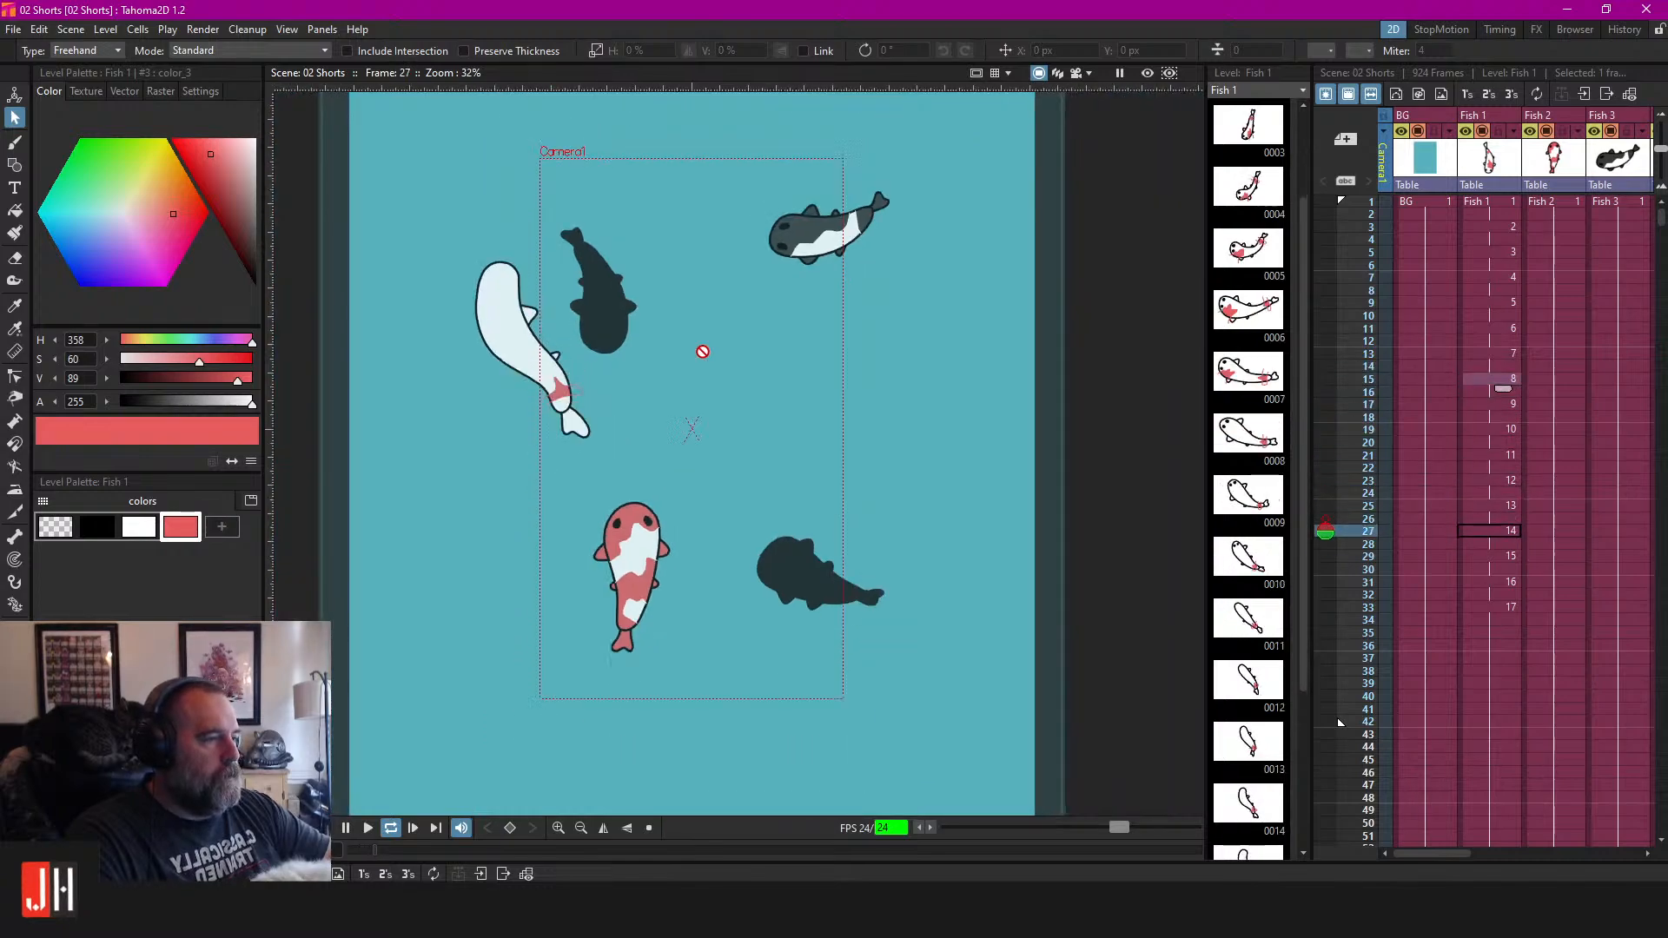
scroll(689, 331, up, 2)
key(l)
Switch the viewer to the camera view and play the animation within the camera frame.
click(1075, 73)
key(l)
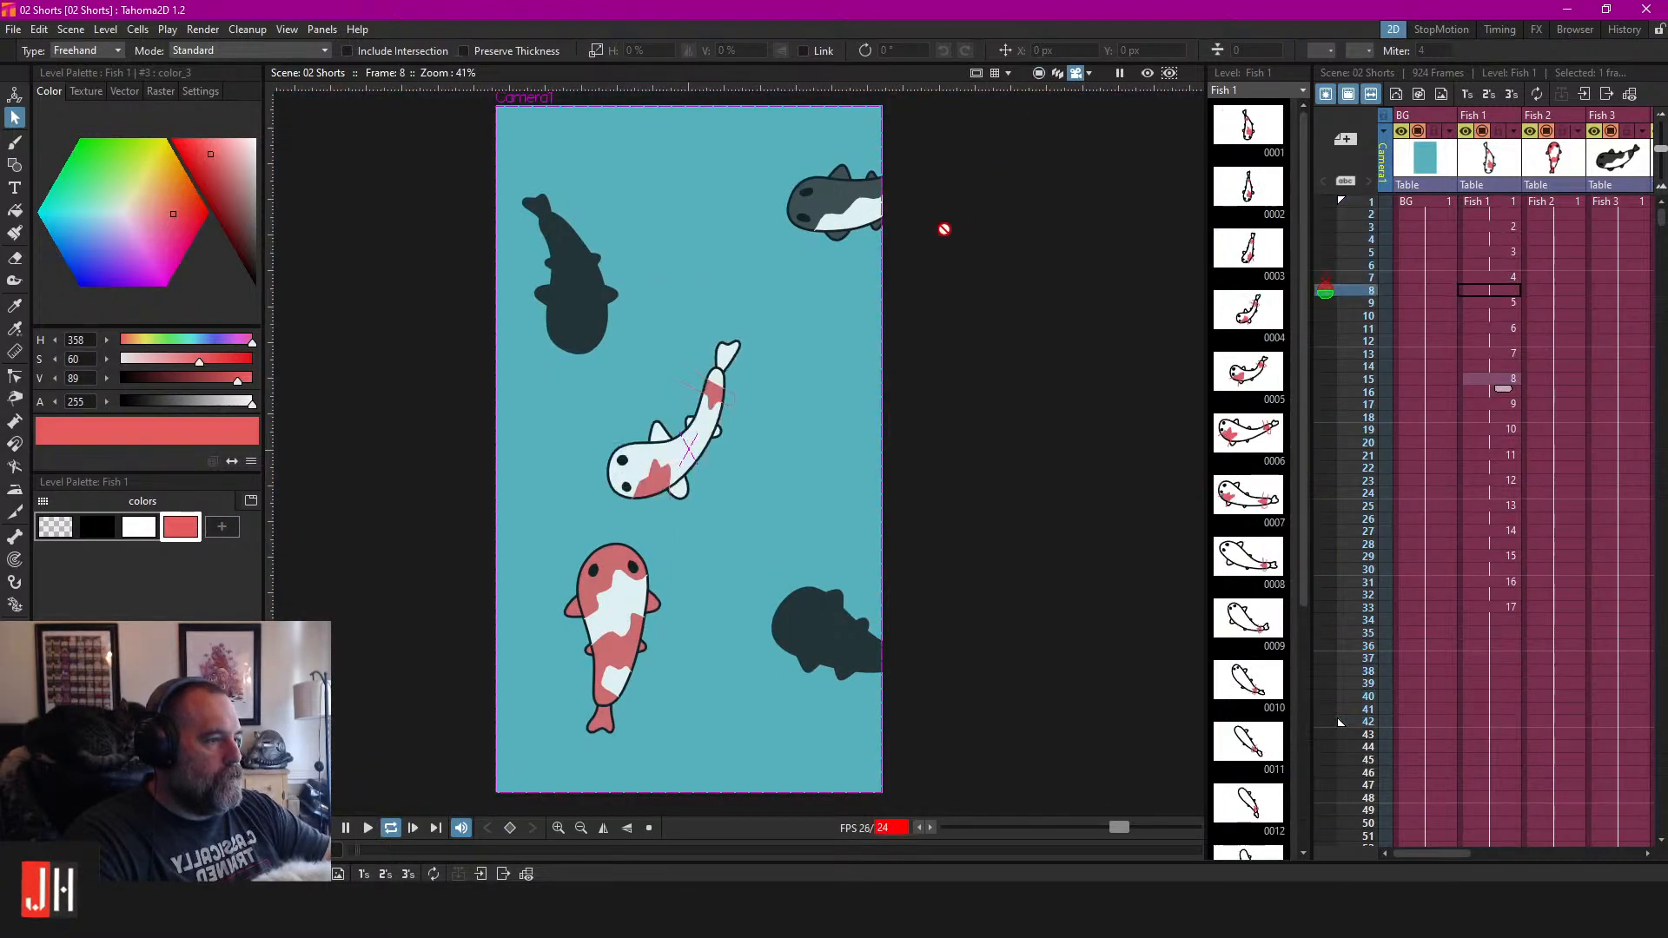
key(l)
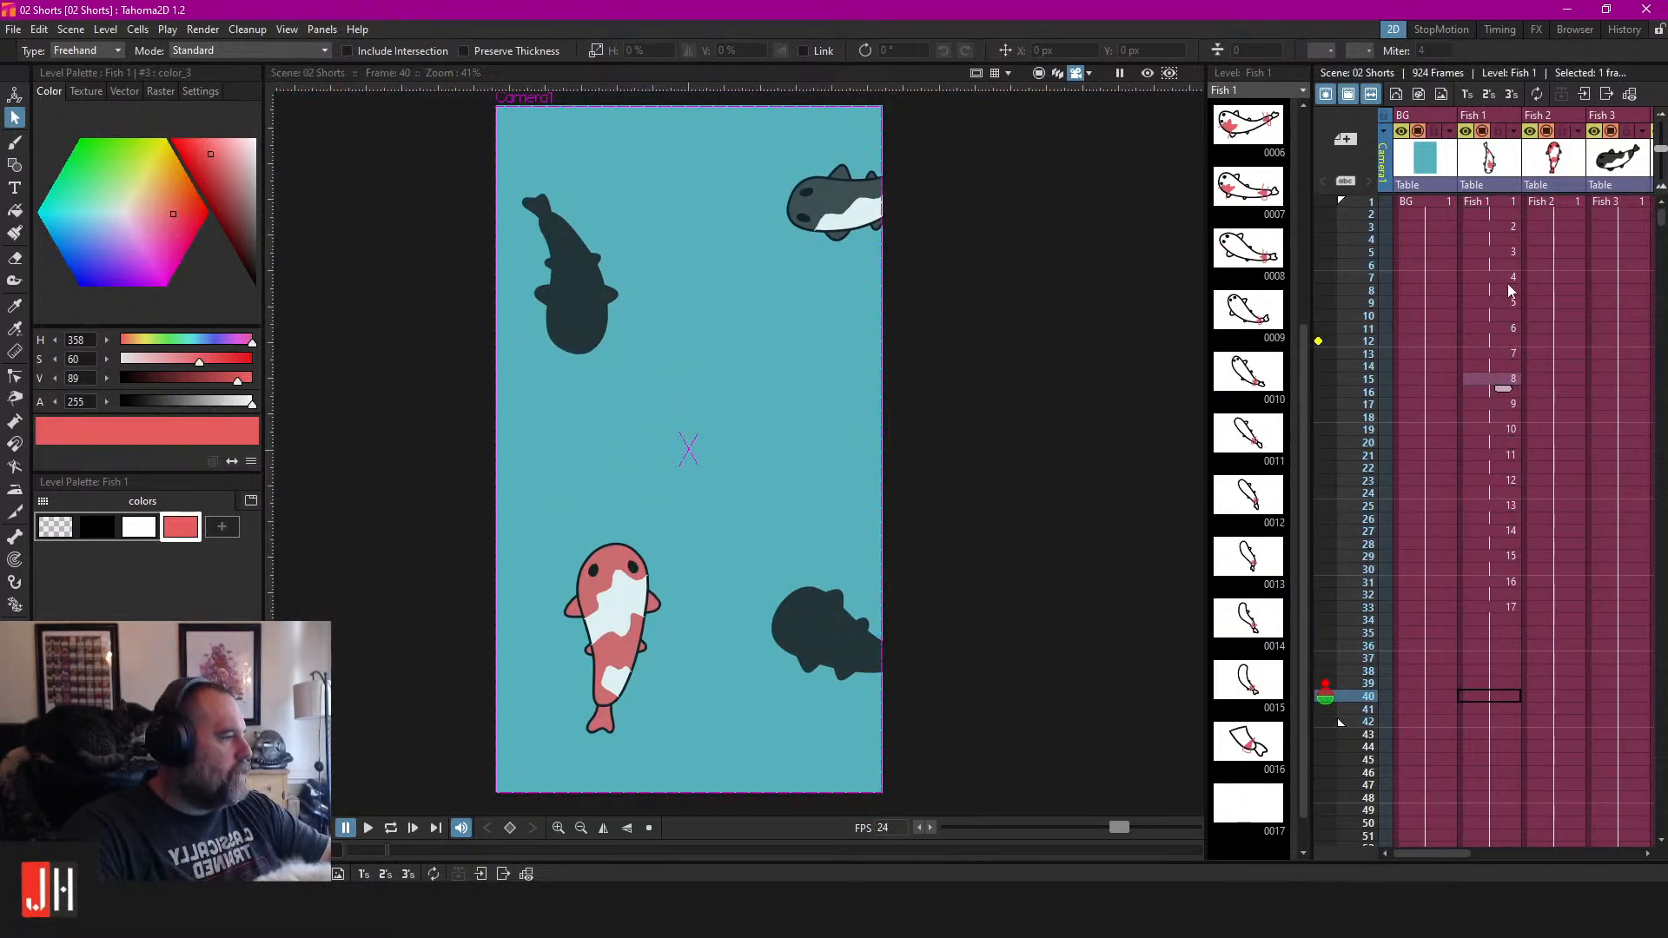
Select Fish 4's drawing on frame 1 and examine the dark fish and their placement in the camera view.
drag(1463, 847, 1547, 846)
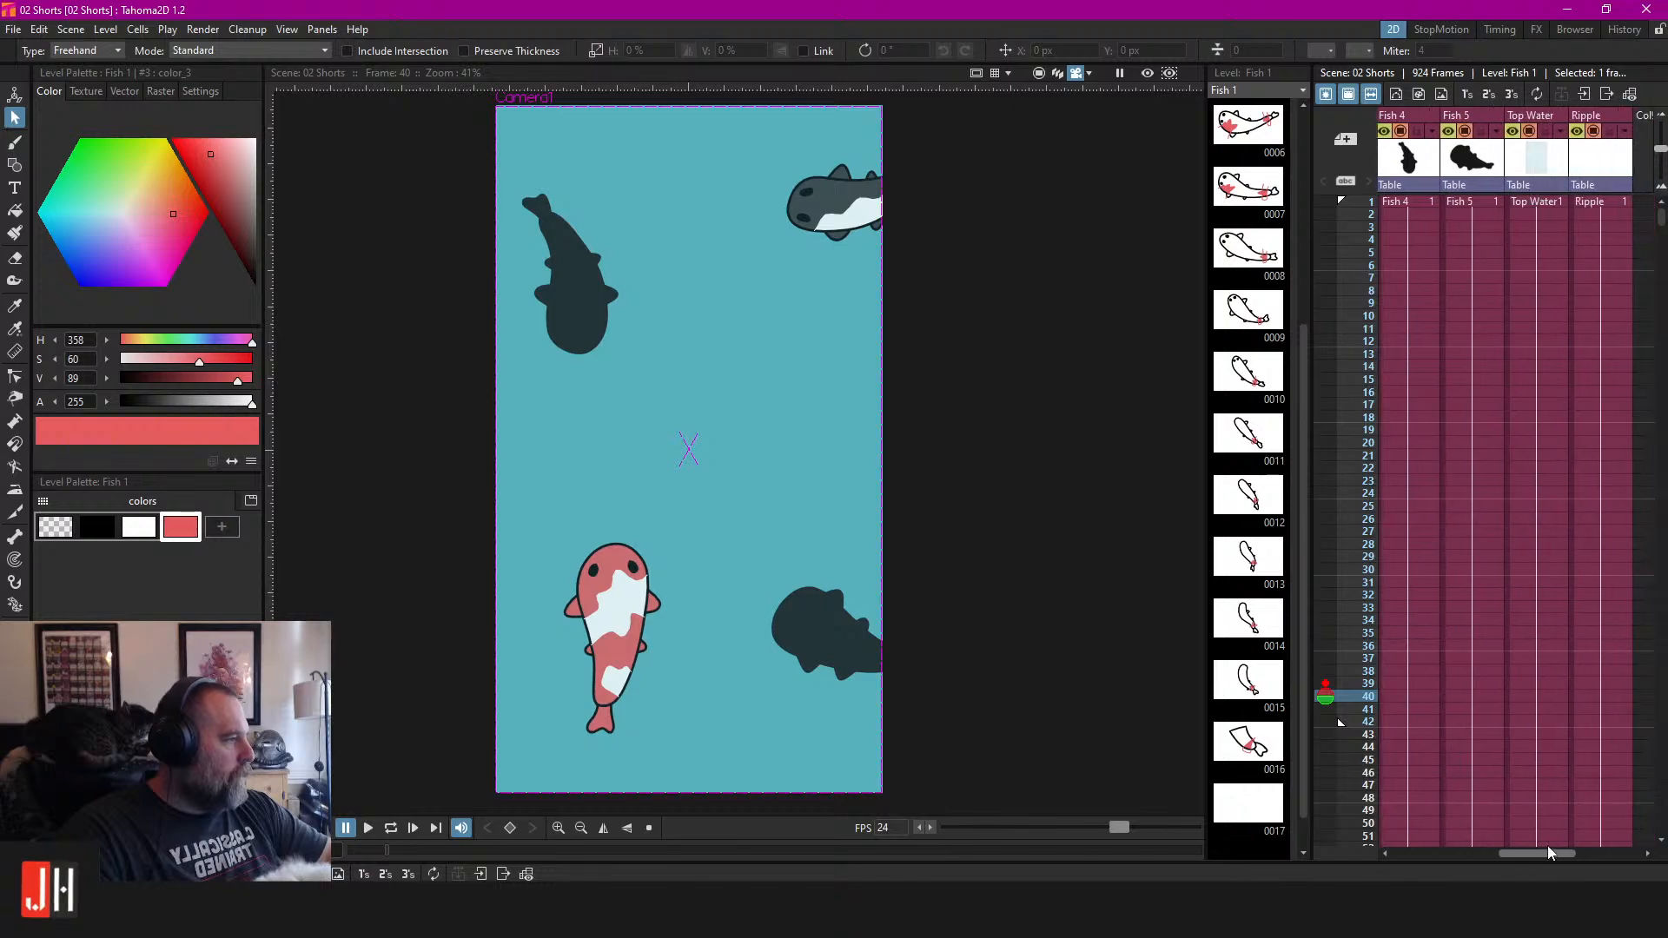
click(1481, 202)
scroll(567, 311, up, 5)
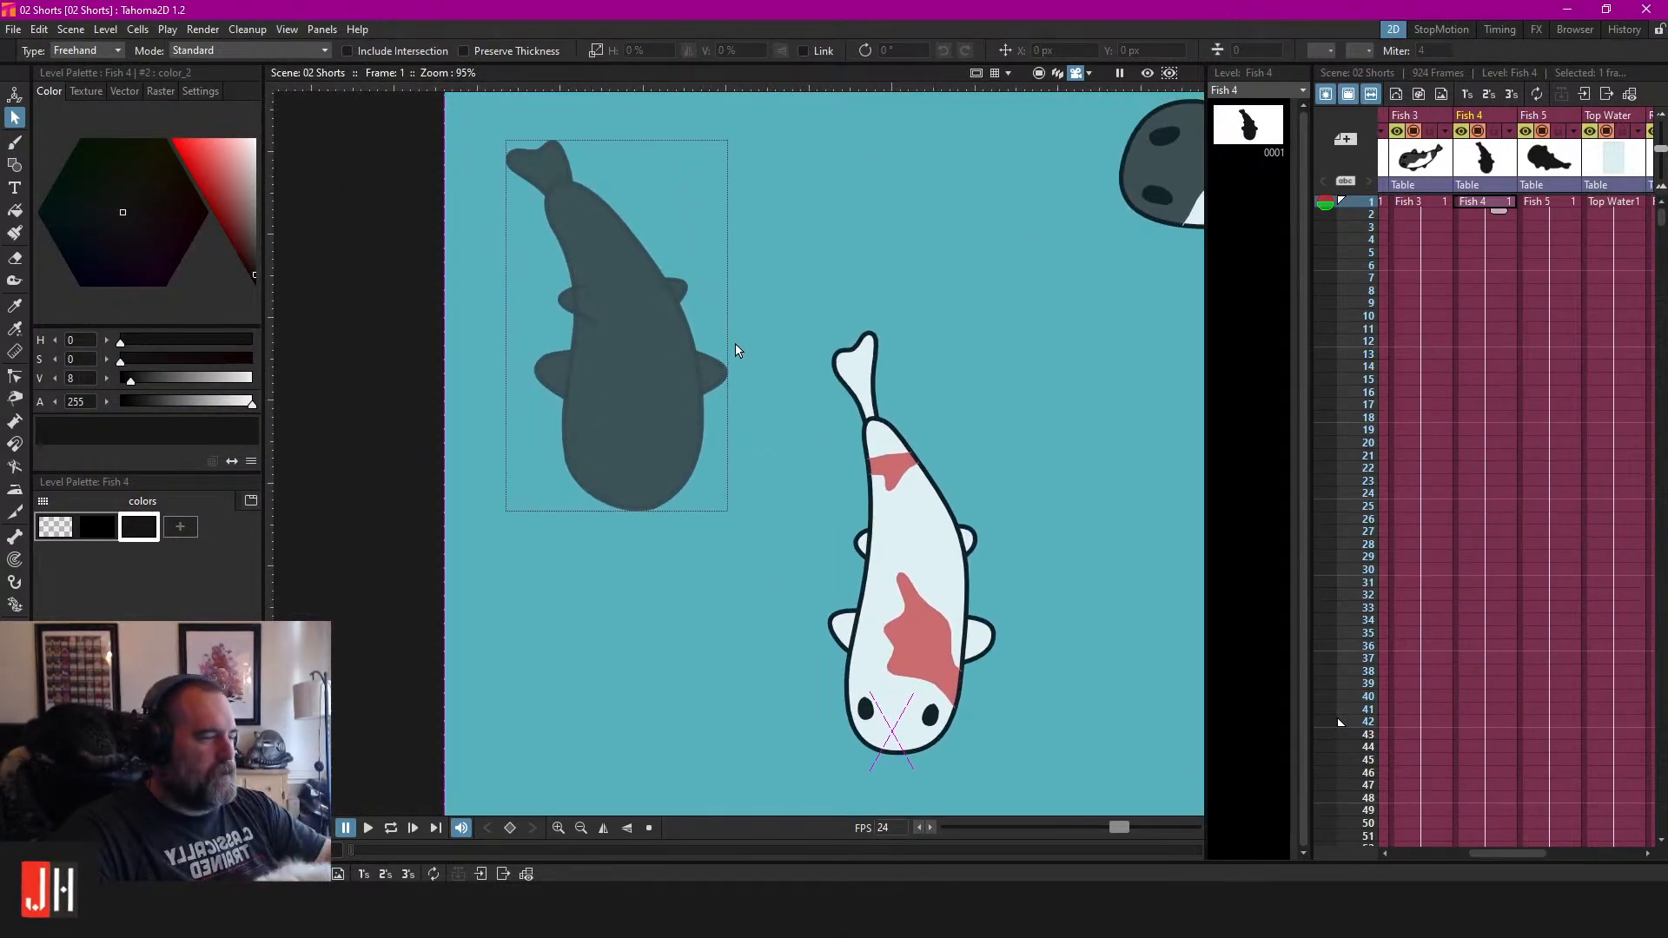
drag(658, 237, 679, 300)
scroll(691, 321, down, 4)
scroll(831, 496, up, 1)
click(910, 701)
drag(905, 714, 891, 620)
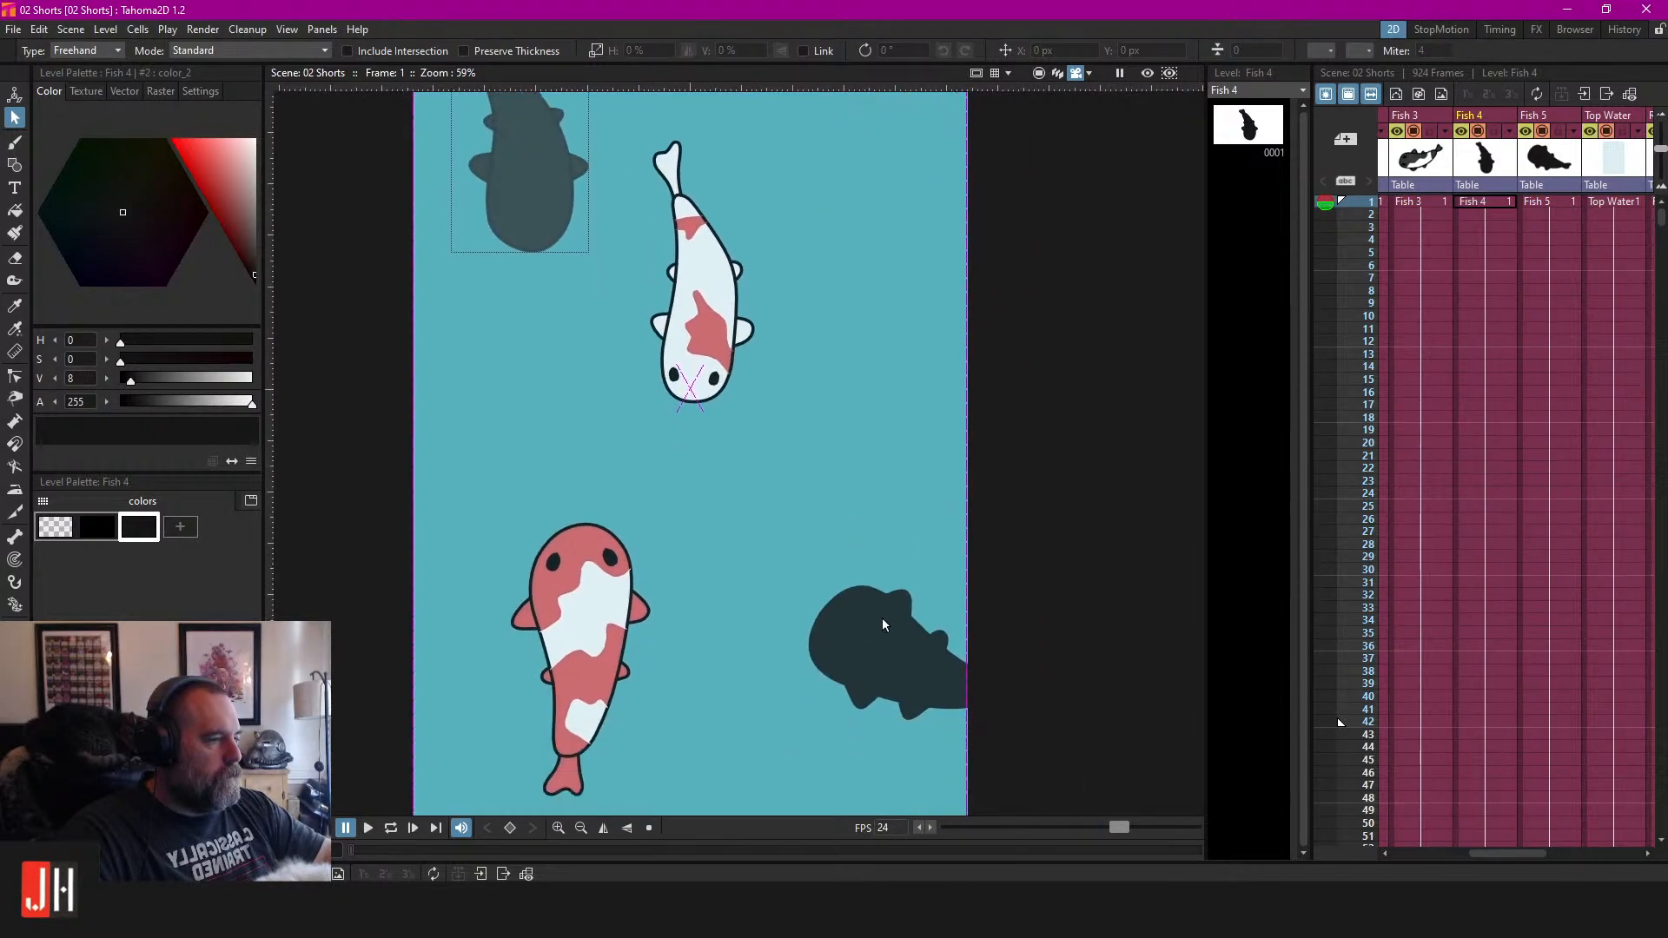
scroll(872, 603, down, 2)
scroll(857, 601, up, 2)
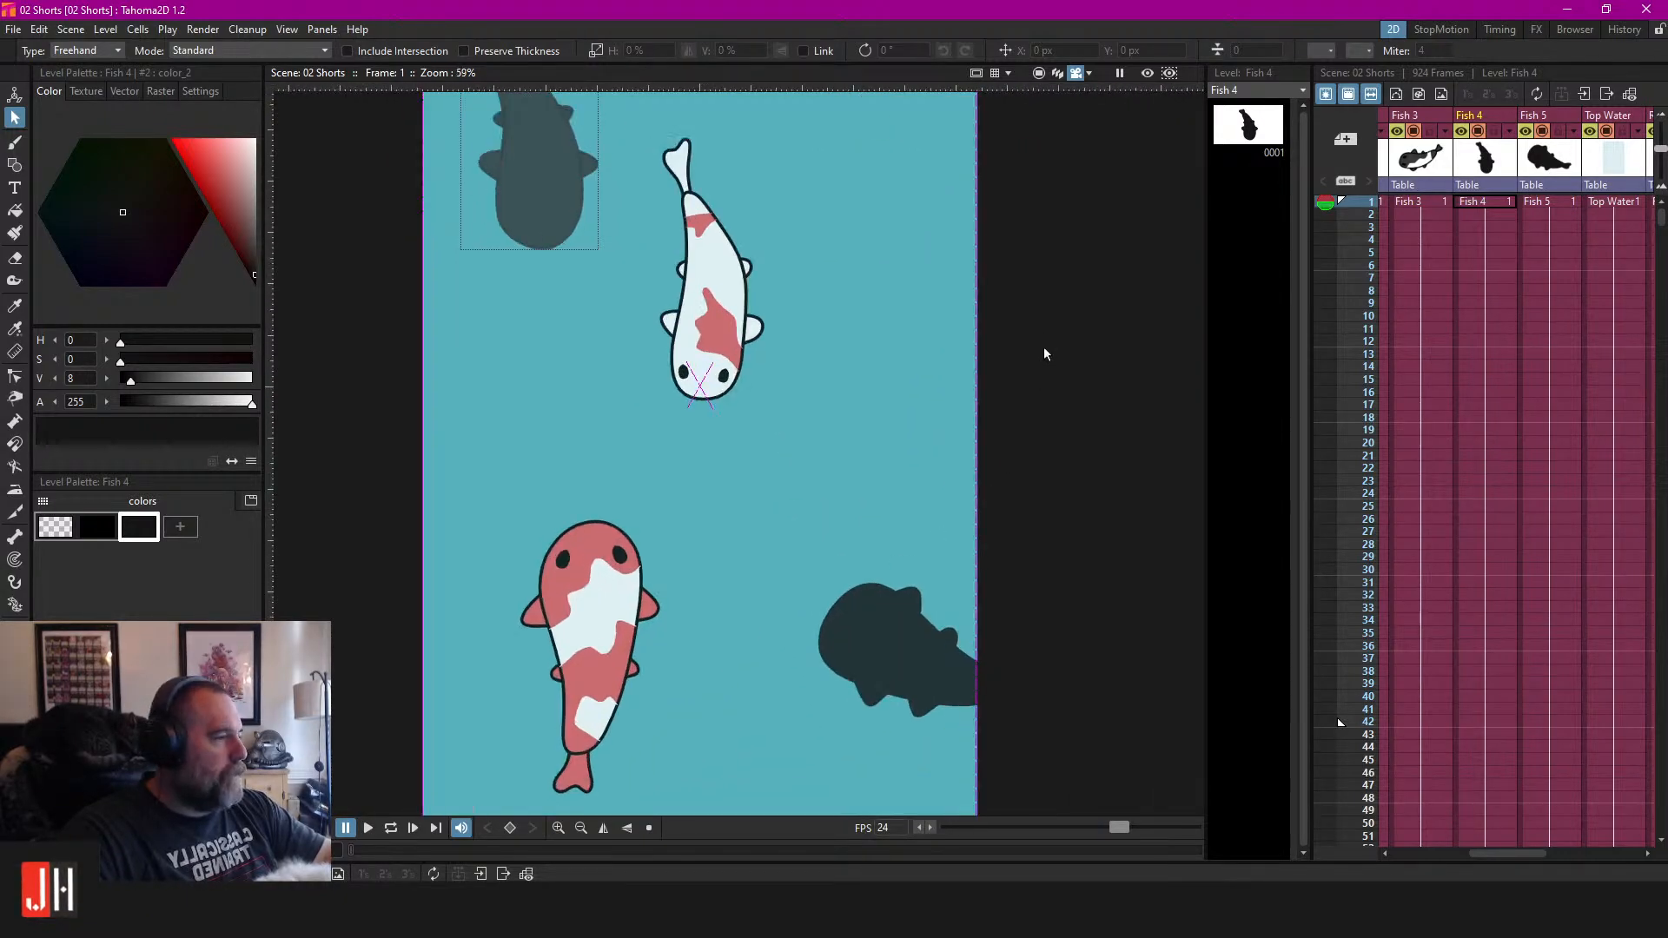
scroll(810, 369, down, 2)
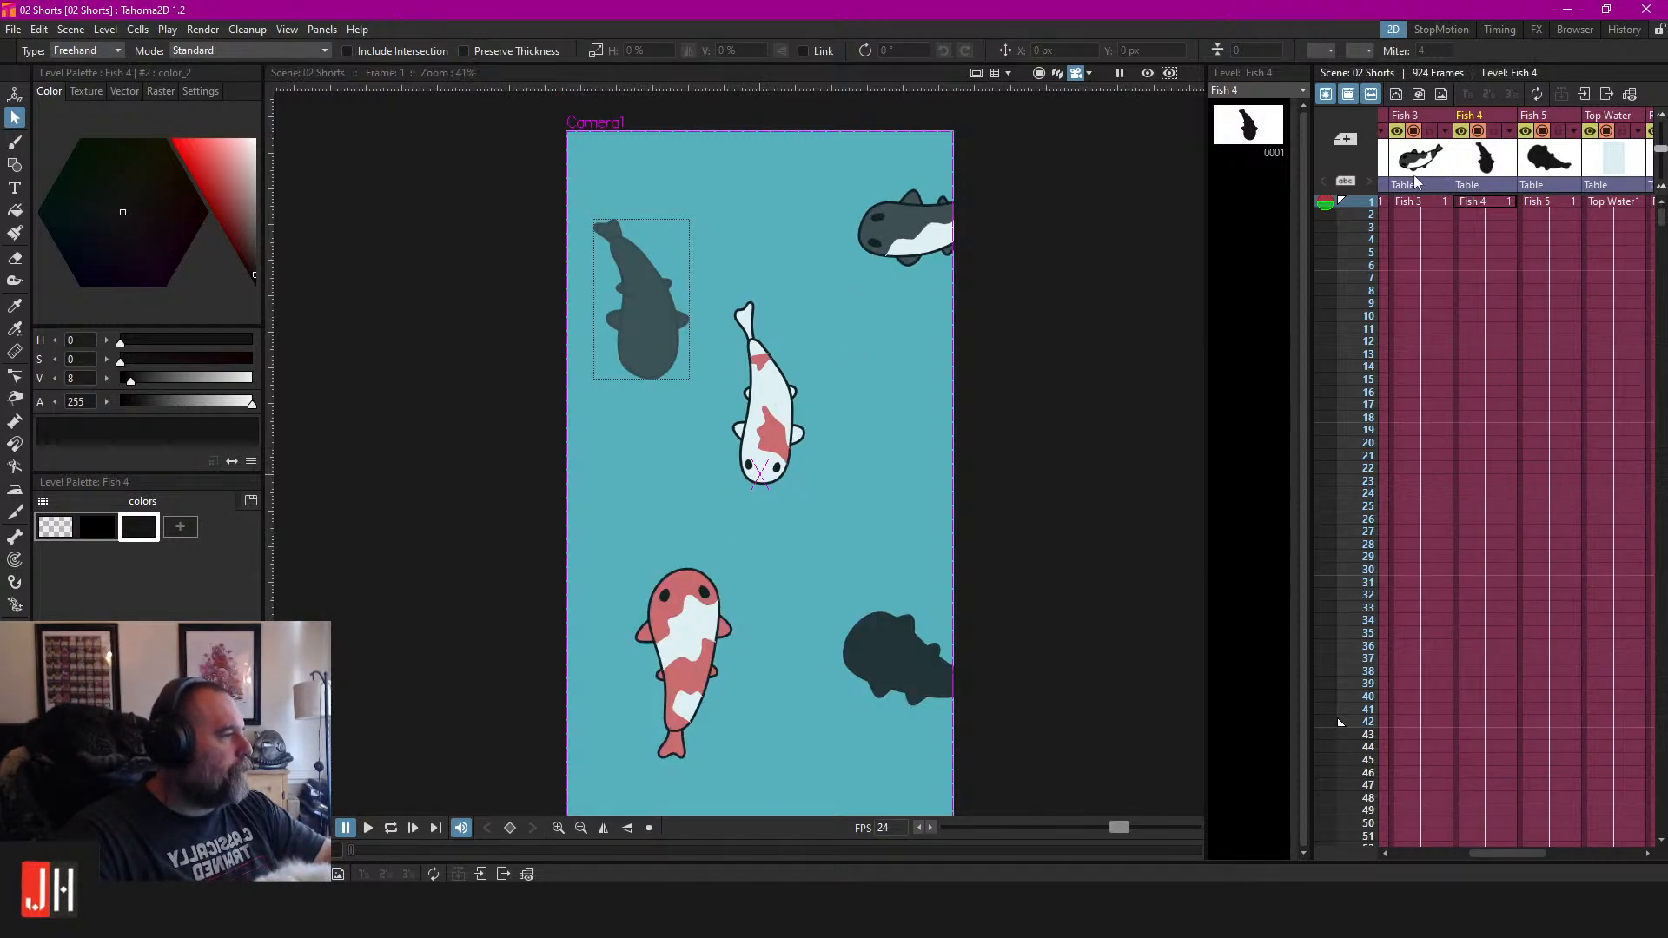
Show the area outside the camera again and play the animation from Fish 1's first frame.
drag(1494, 856, 1385, 853)
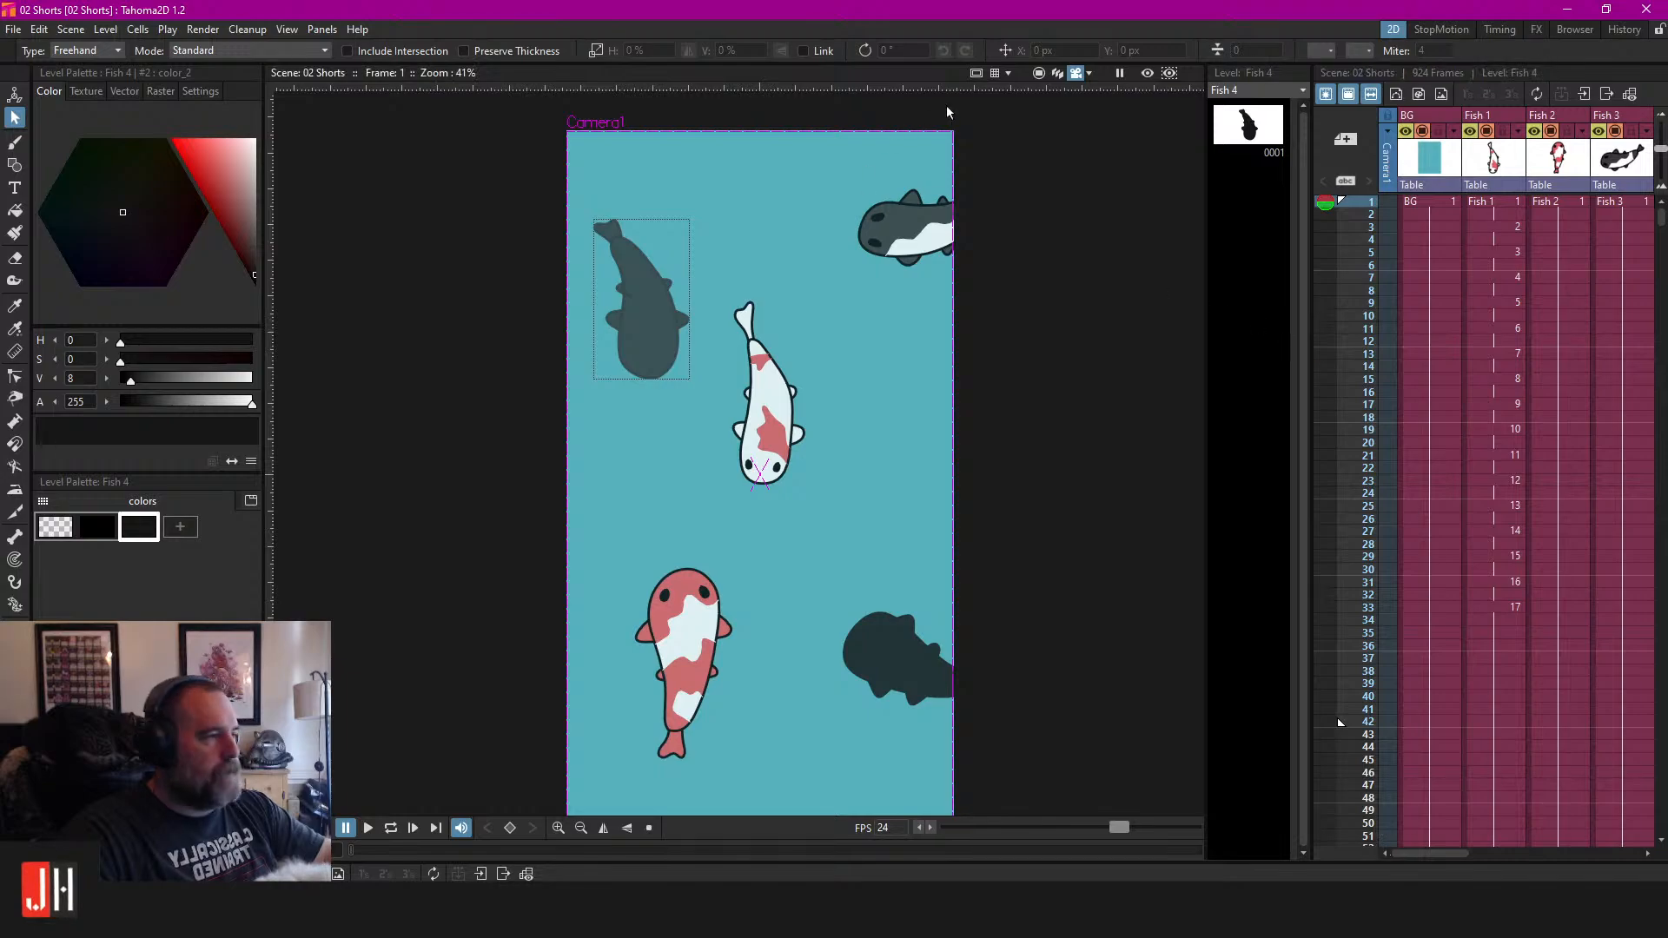
click(1039, 73)
scroll(852, 215, down, 2)
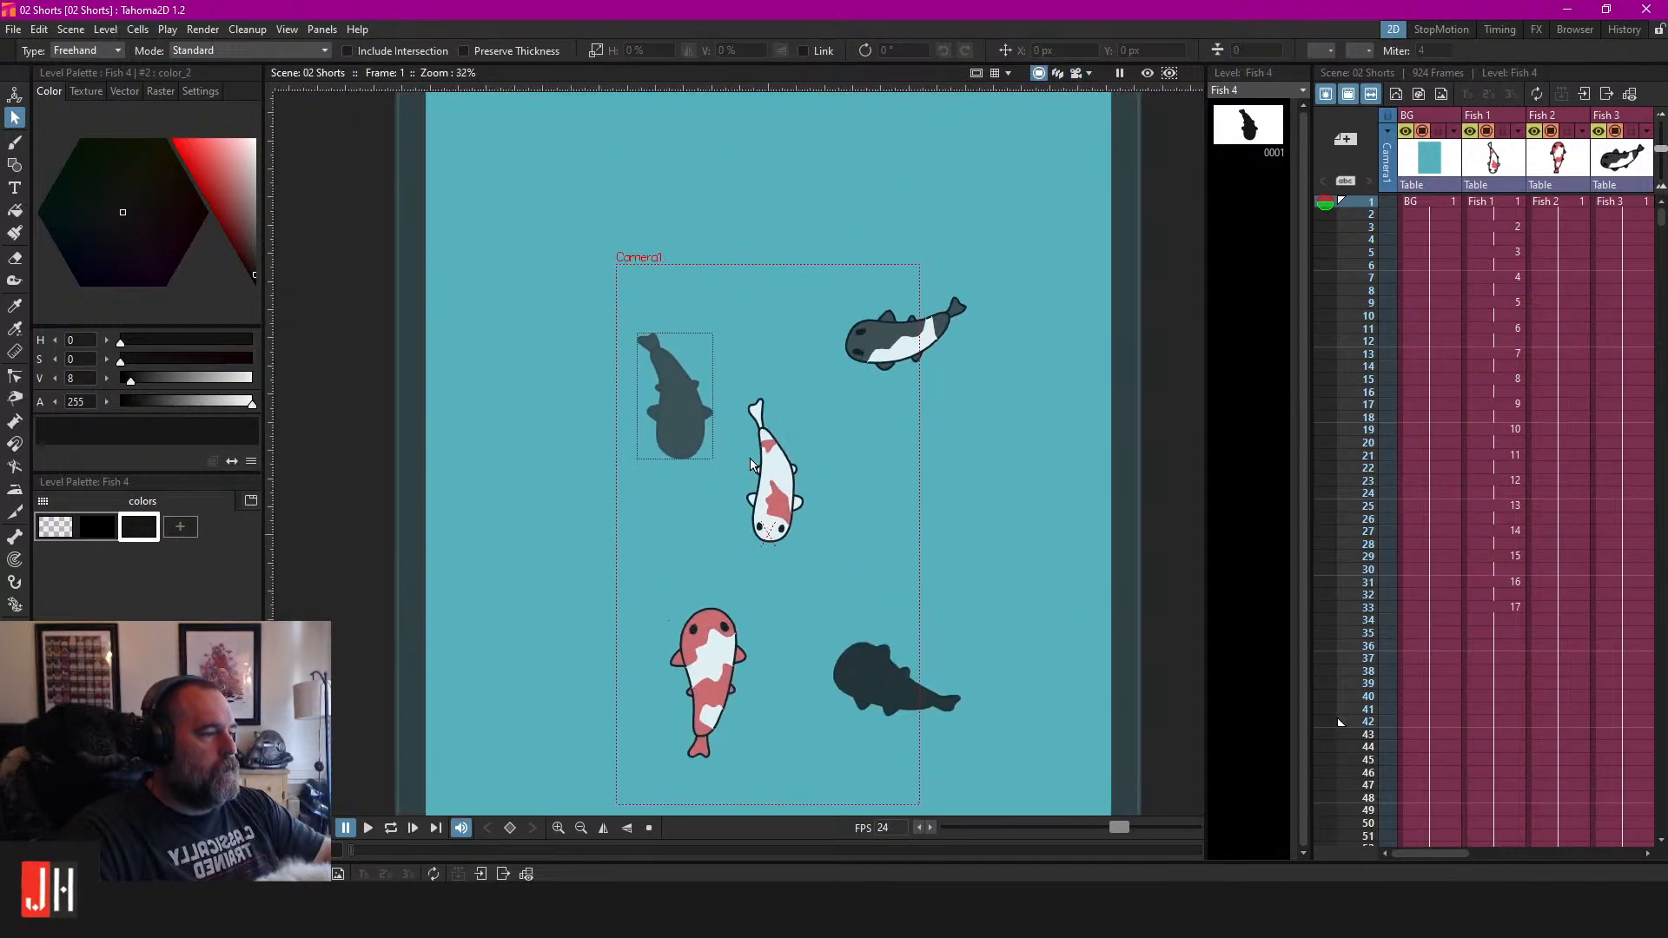
click(1488, 202)
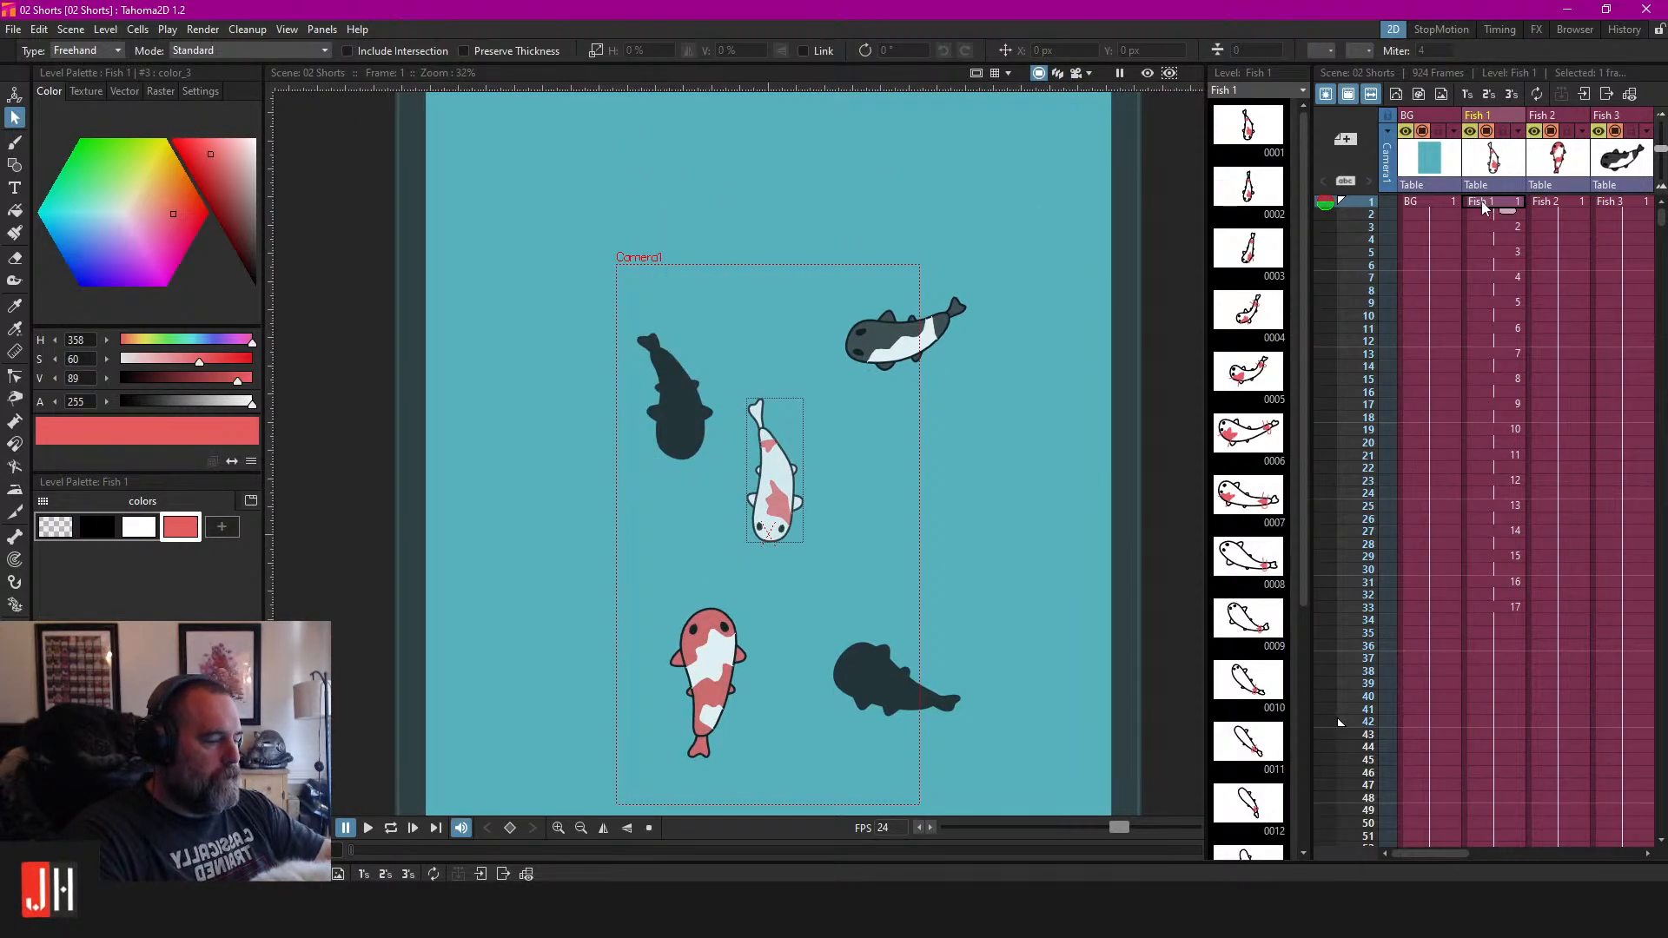
key(l)
scroll(522, 232, down, 2)
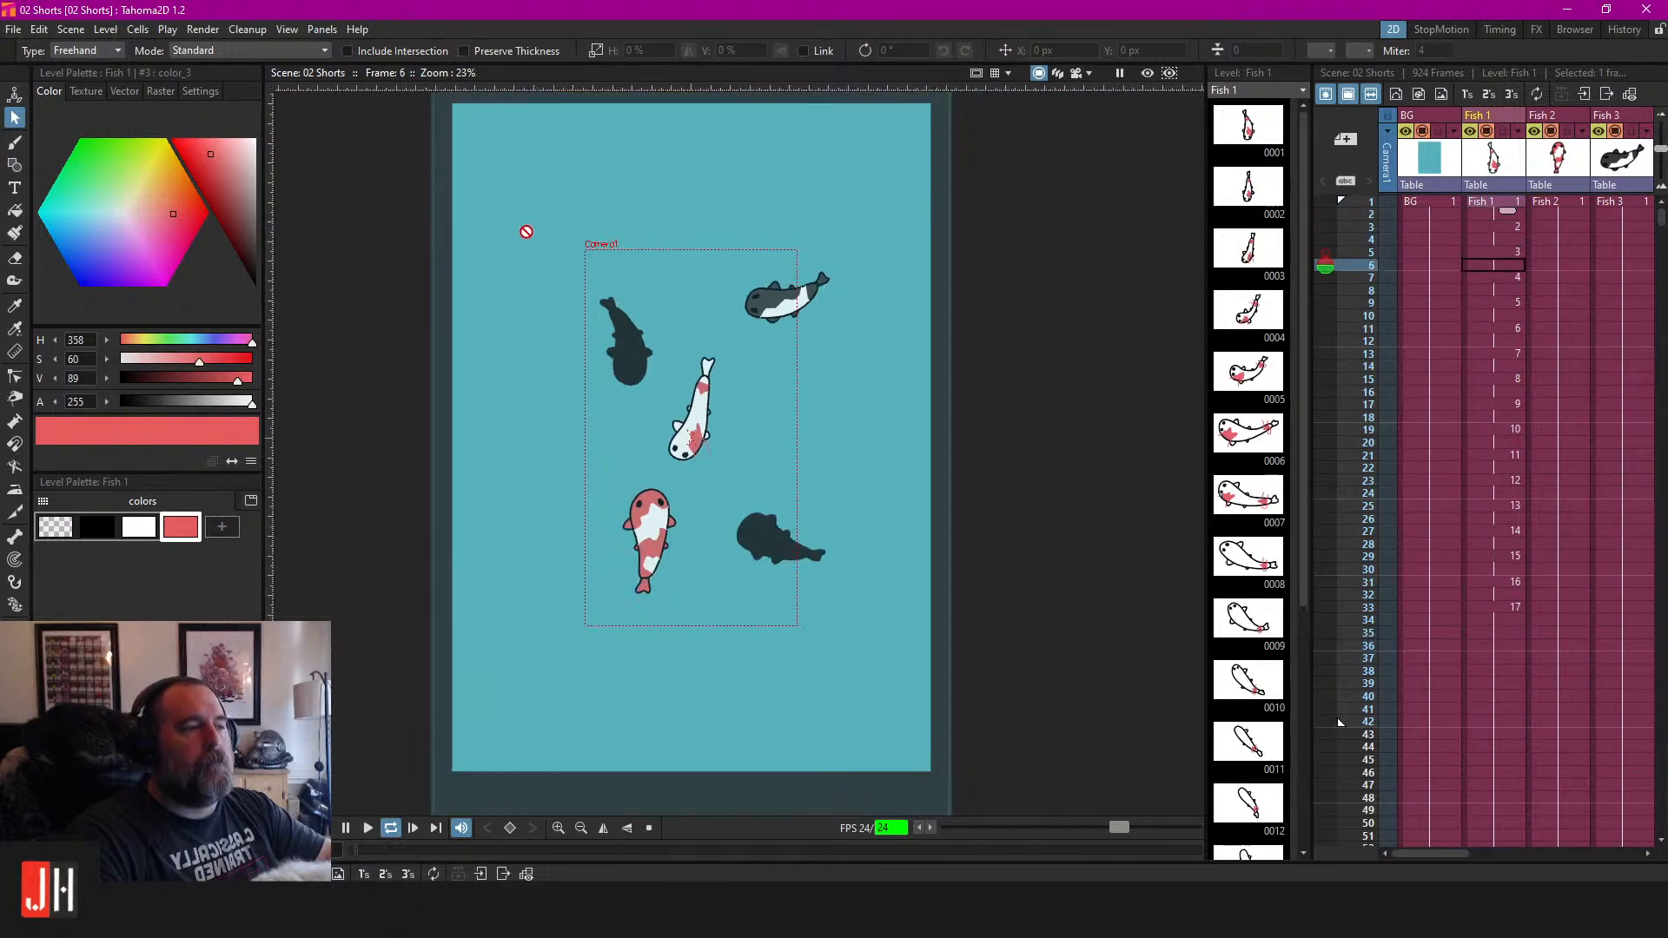
drag(508, 291, 524, 439)
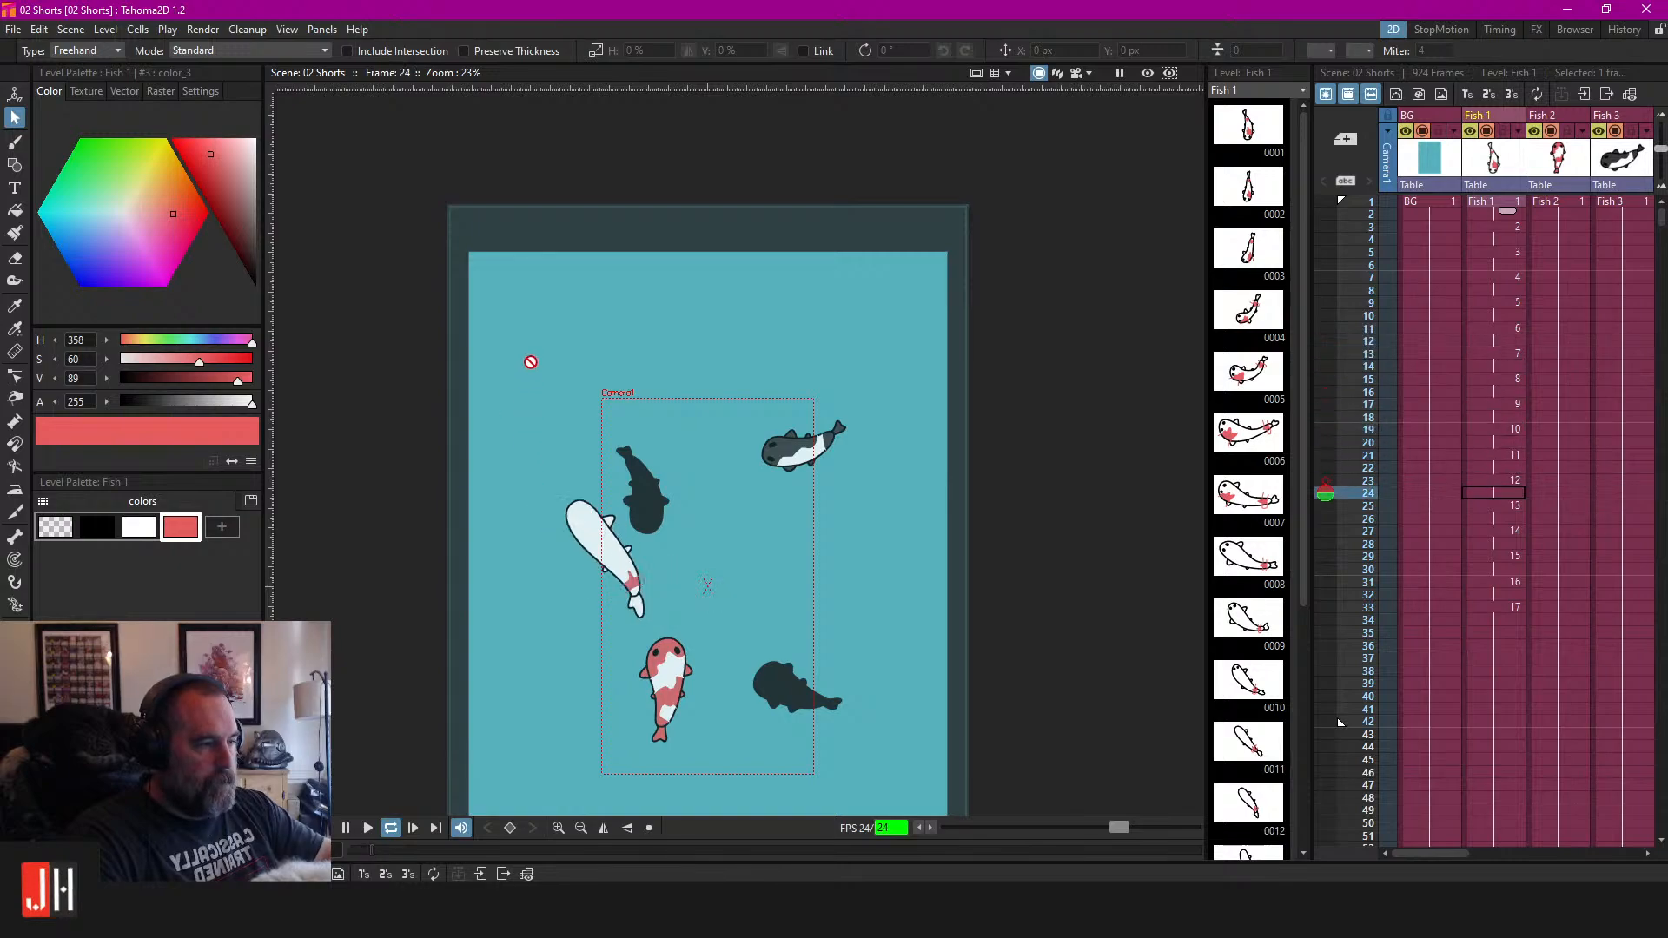
key(l)
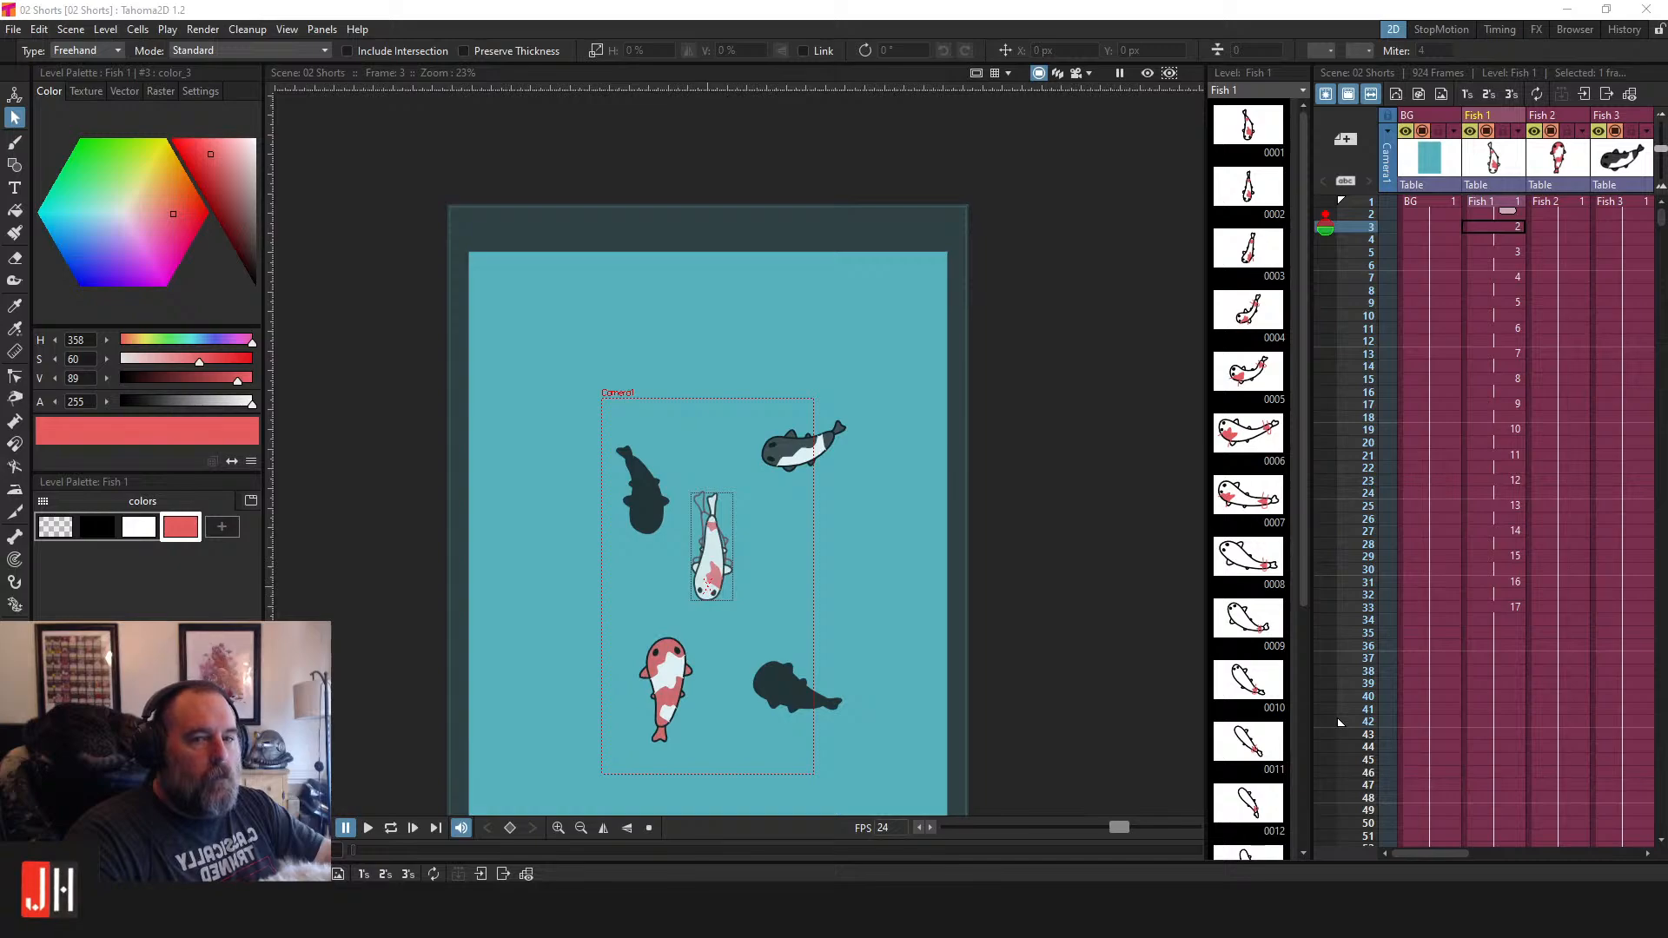
Switch to YouTube Studio, view the Fun Space Adventure Animation short, close its tab and return to Tahoma2D.
key(alt+Tab)
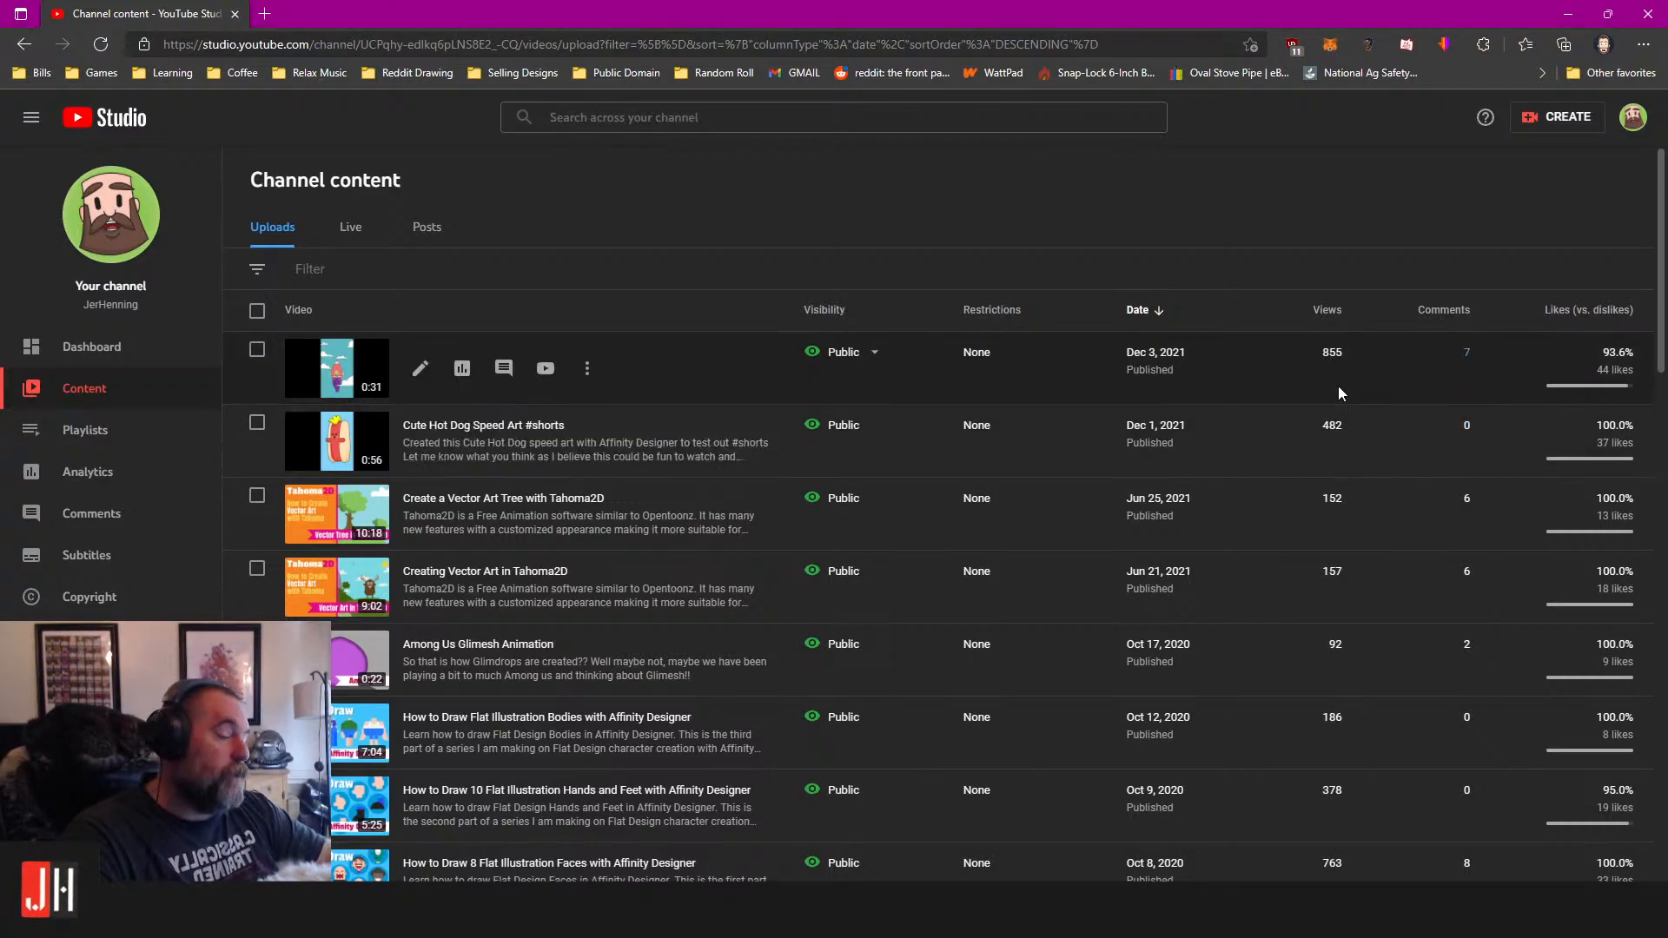
click(365, 396)
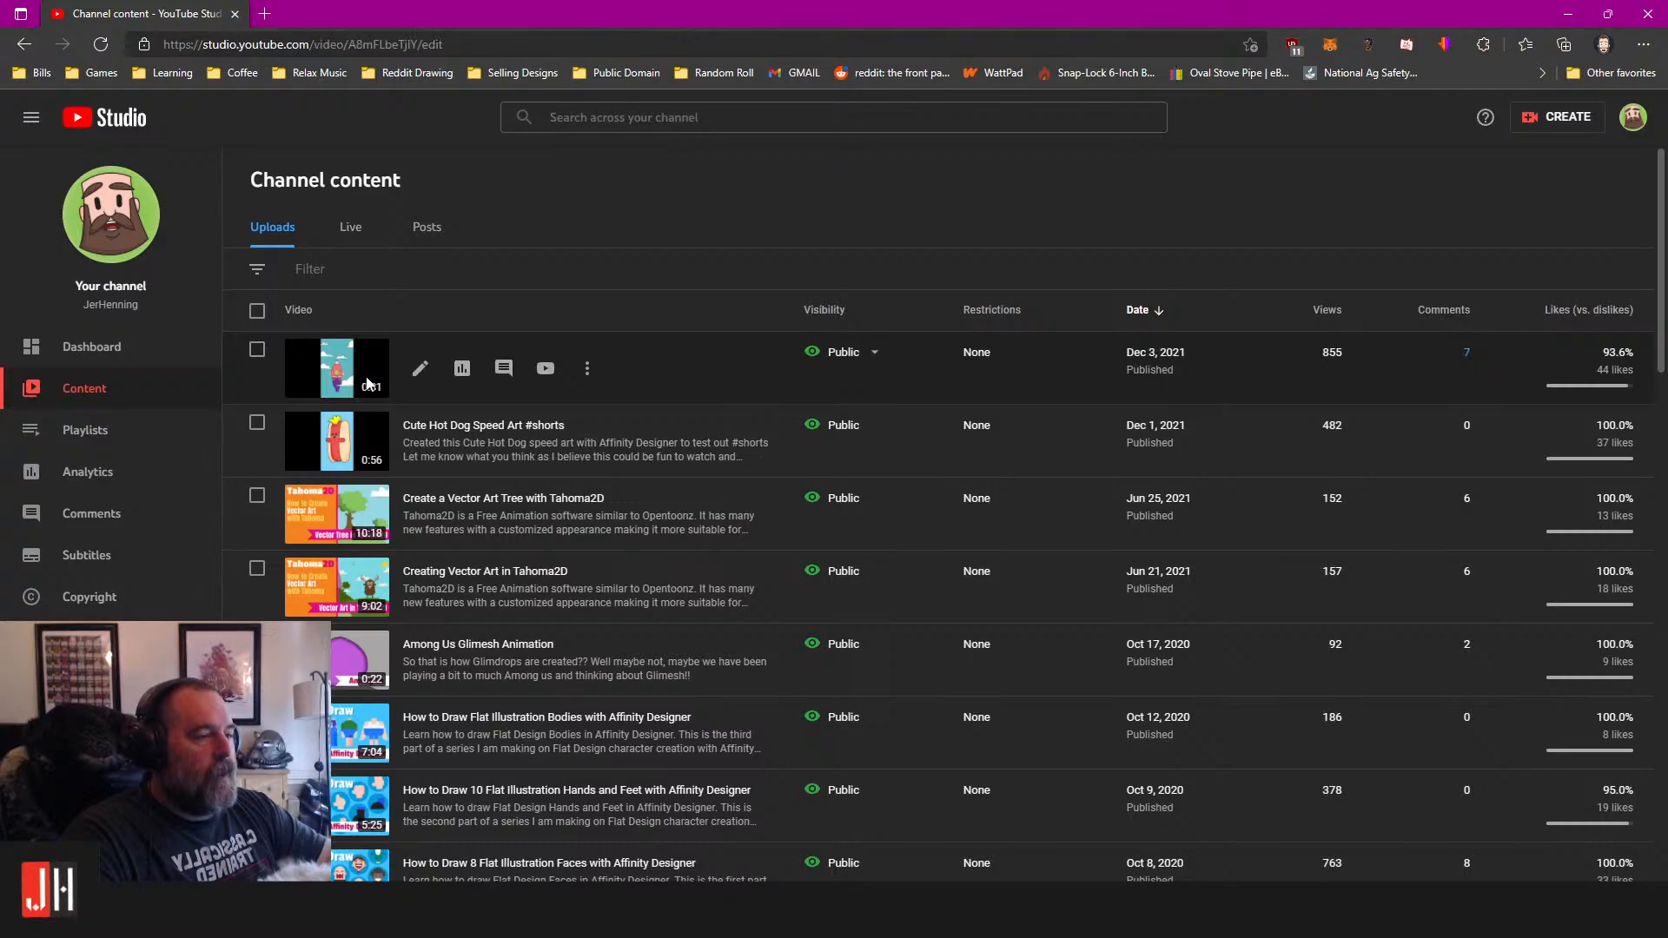
click(106, 259)
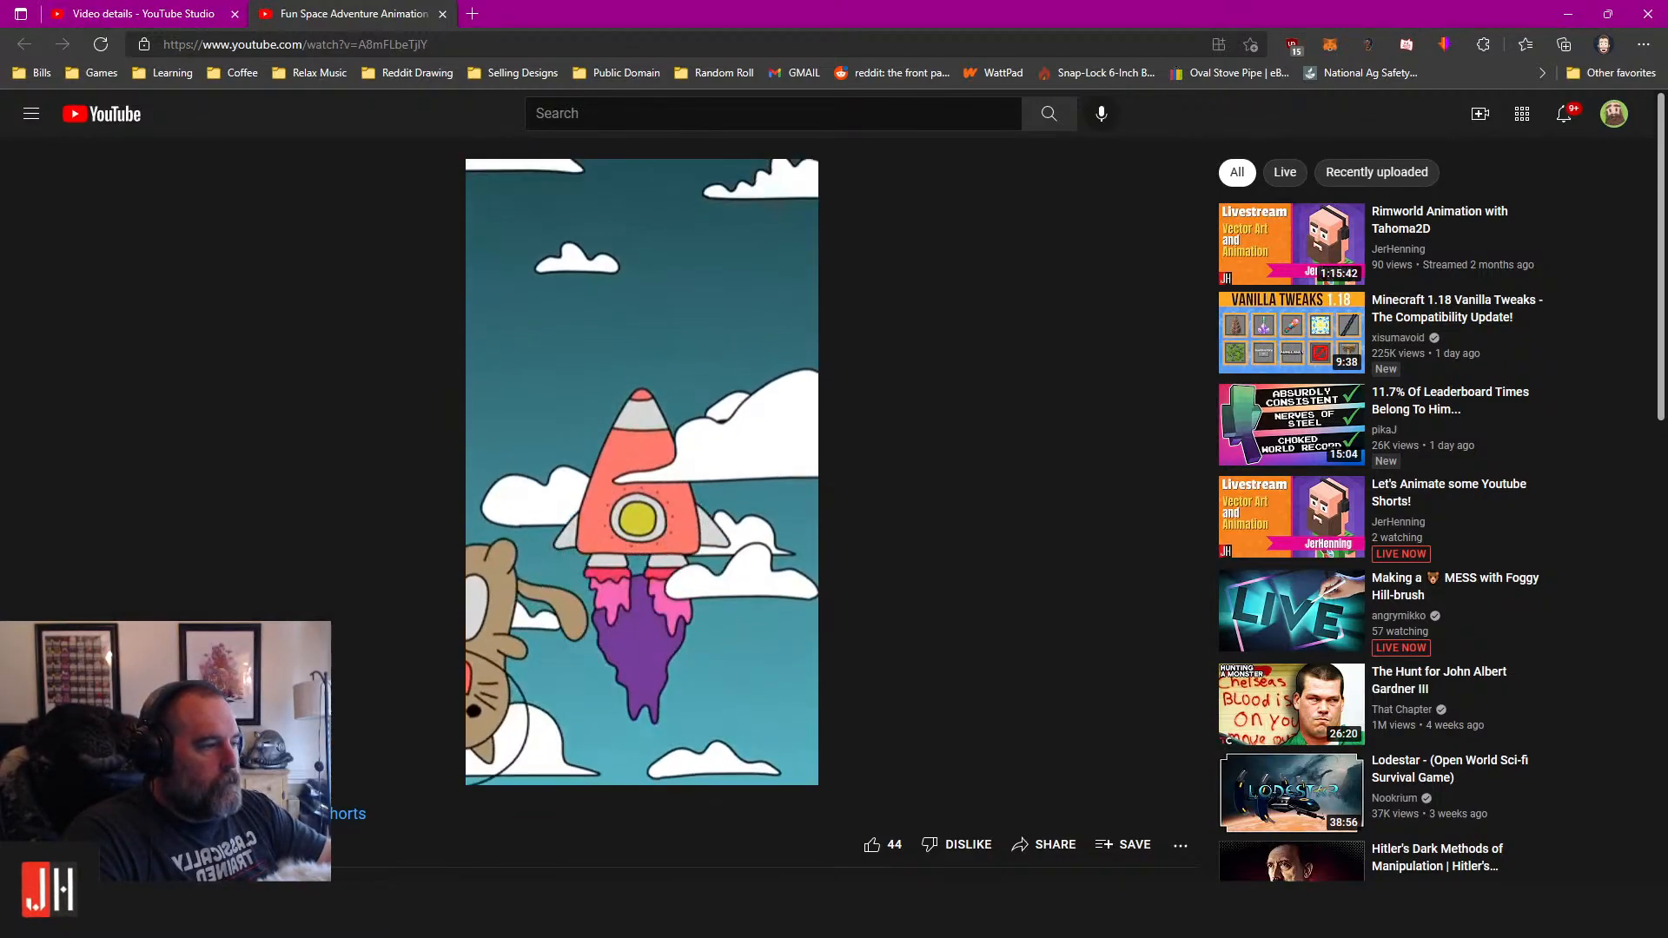
click(442, 15)
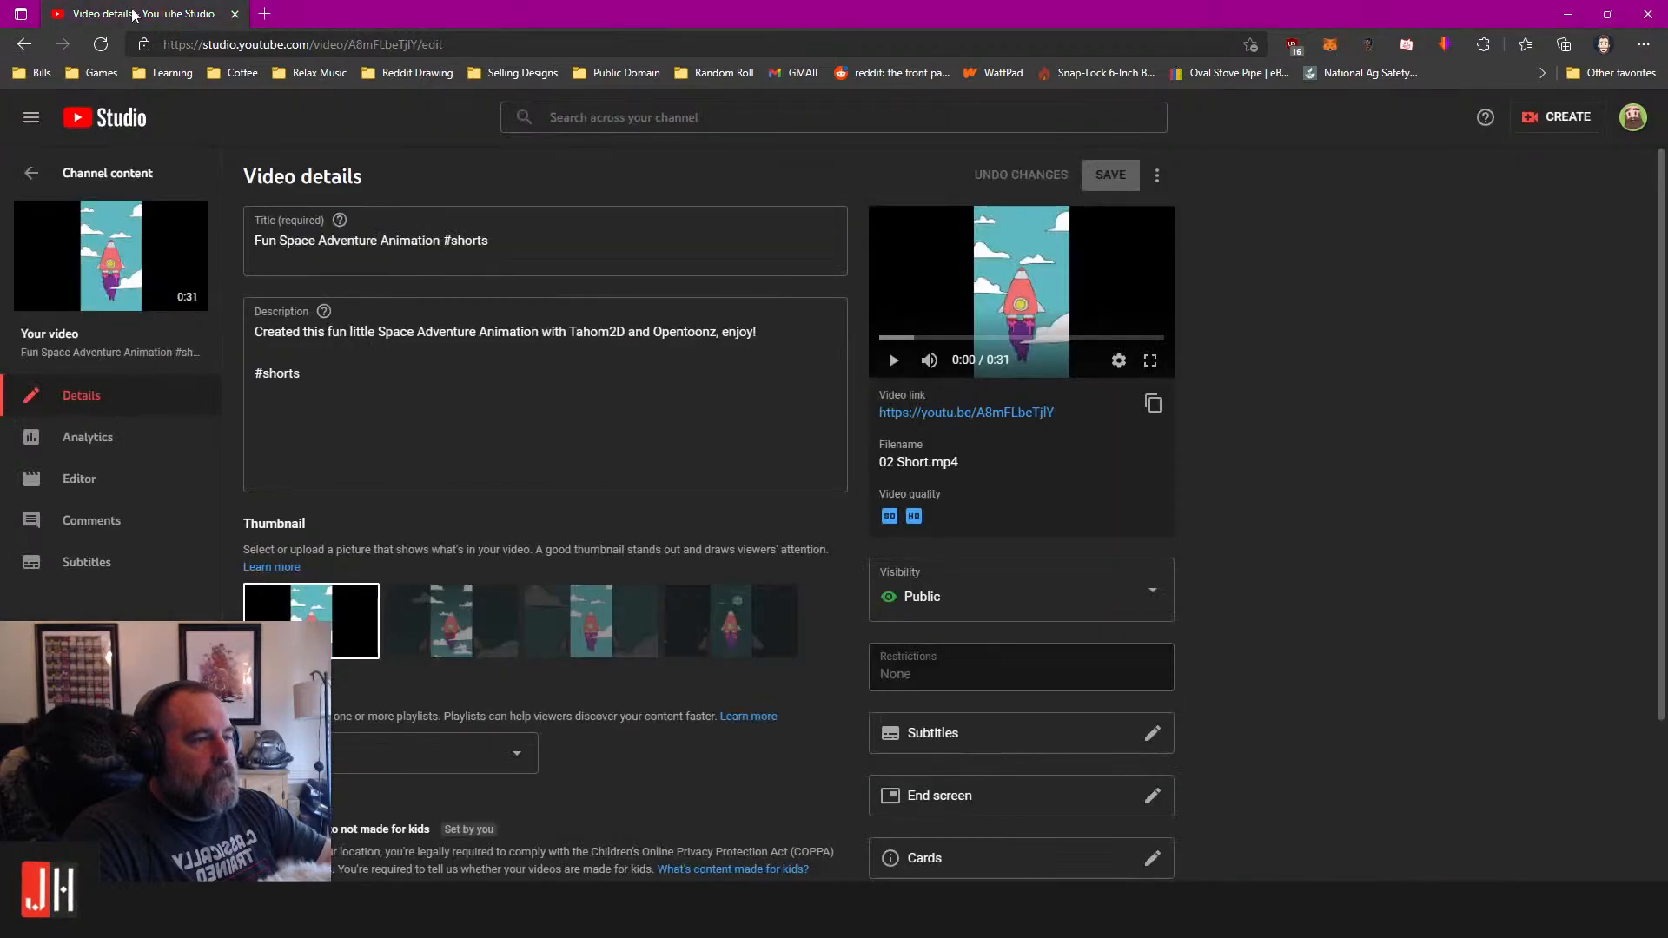
key(alt+Tab)
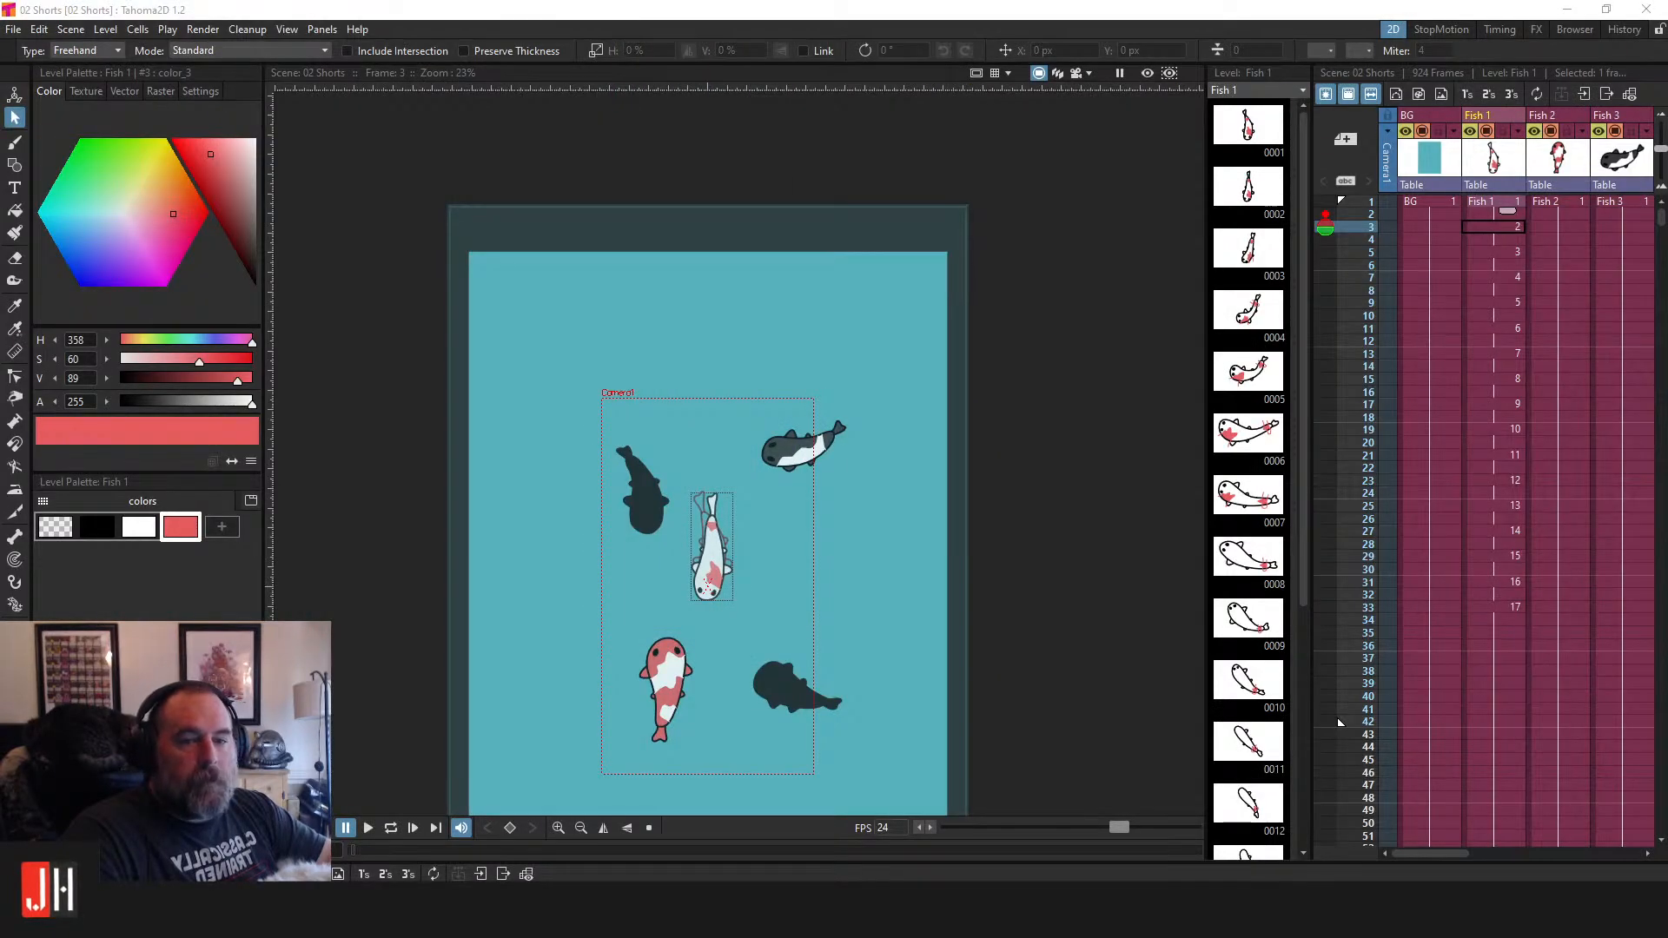
Select Fish 1's drawing on frame 7 and replay the animation to review the whole swim path.
click(864, 8)
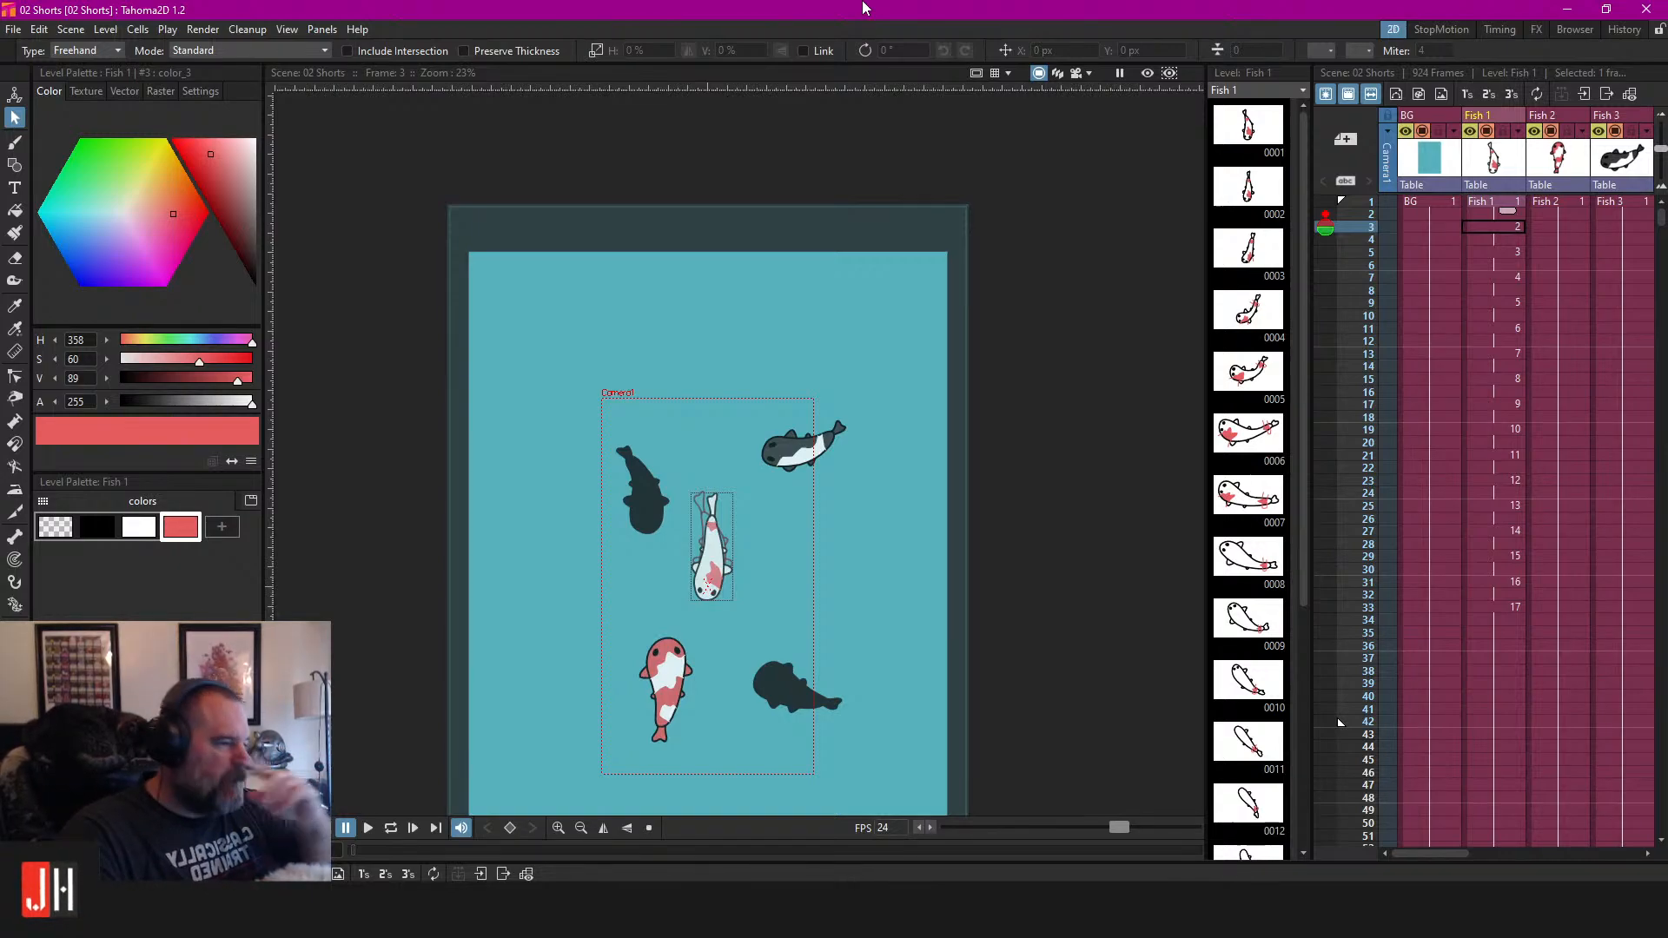
click(1494, 278)
drag(888, 439, 931, 330)
scroll(782, 421, up, 2)
key(l)
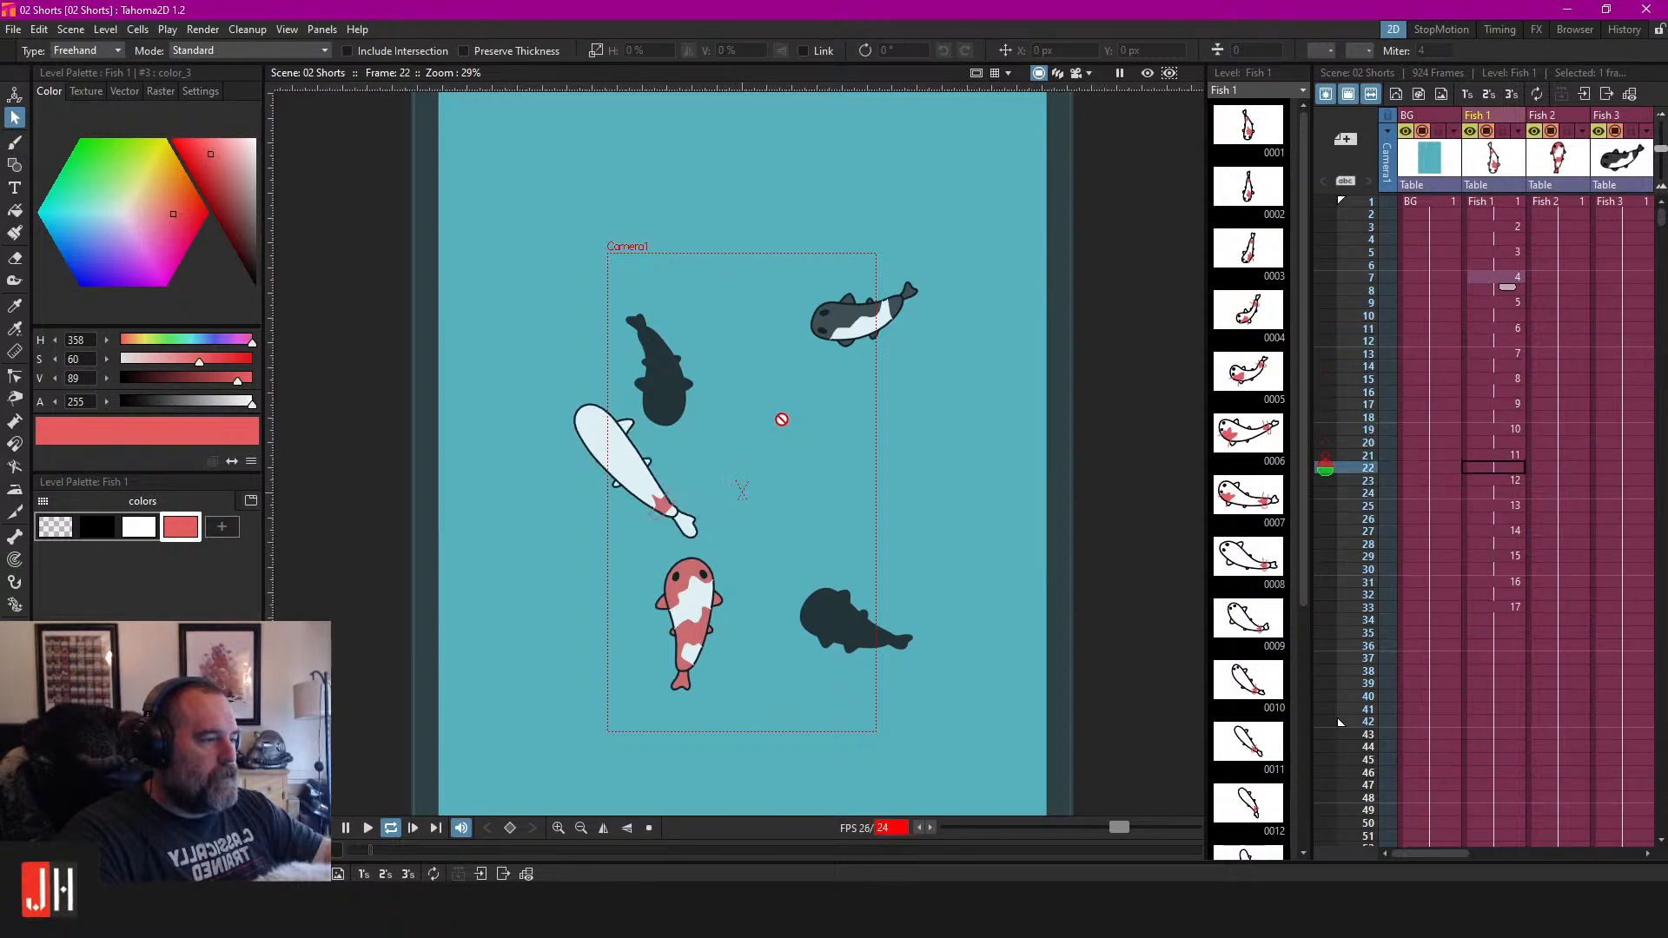
Watch Fish 1's looping swim animation at closer and wider views of the camera area, and stop the playback.
scroll(782, 419, down, 2)
scroll(782, 420, up, 2)
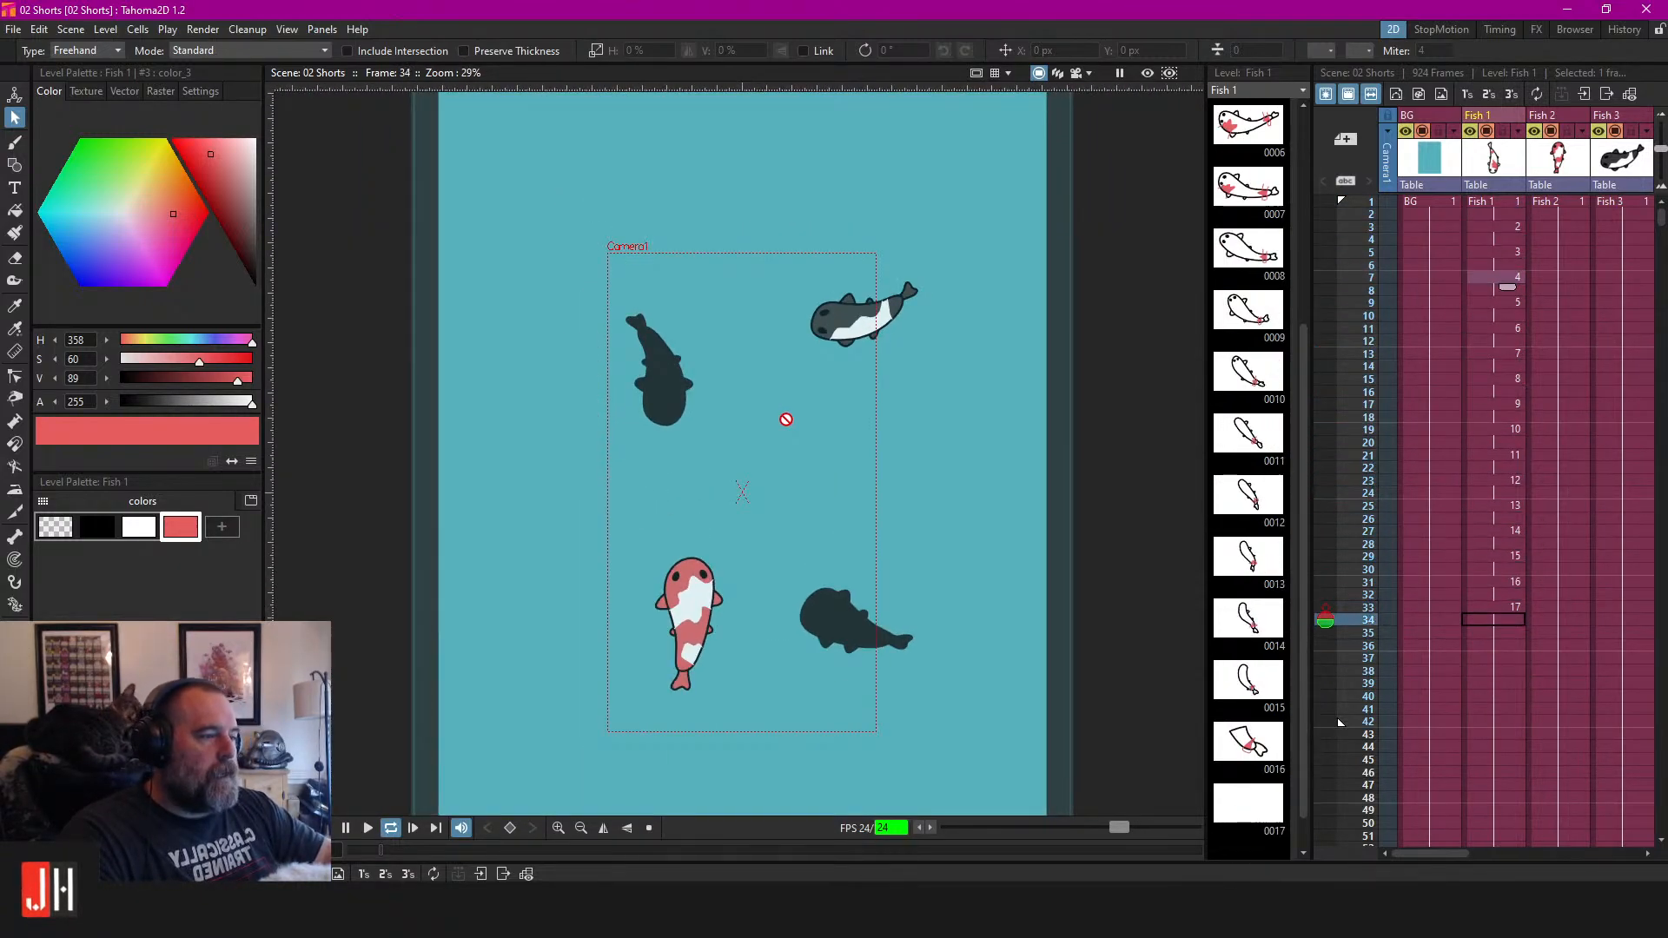
scroll(786, 419, up, 1)
scroll(786, 420, down, 1)
scroll(786, 420, up, 2)
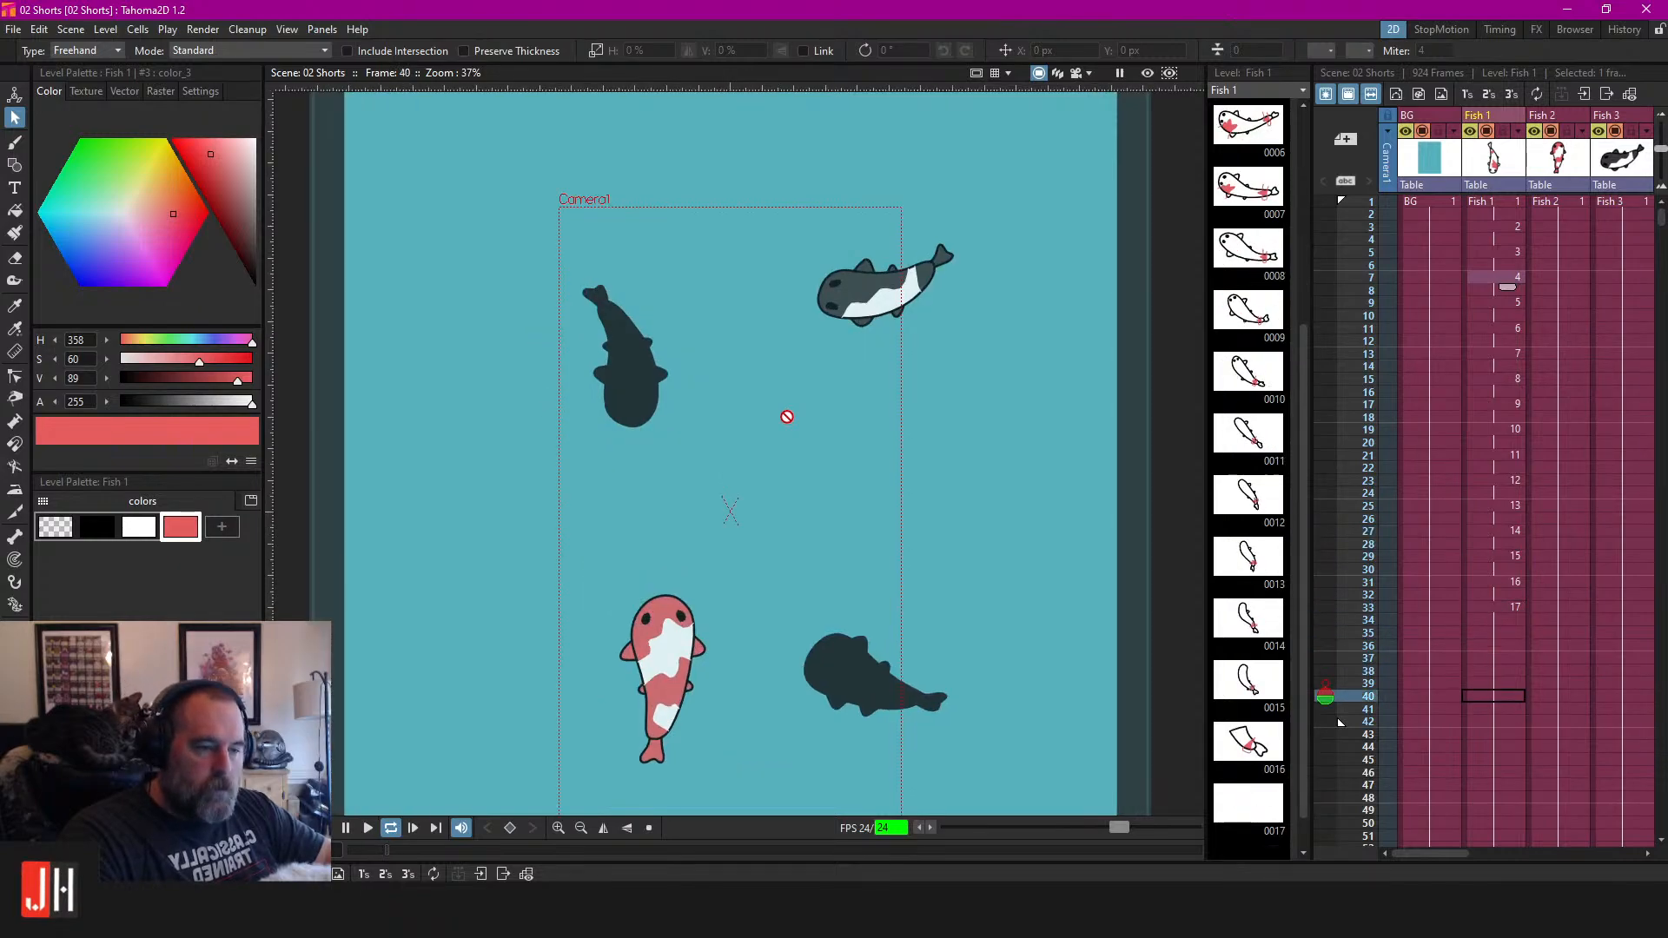
scroll(785, 426, down, 1)
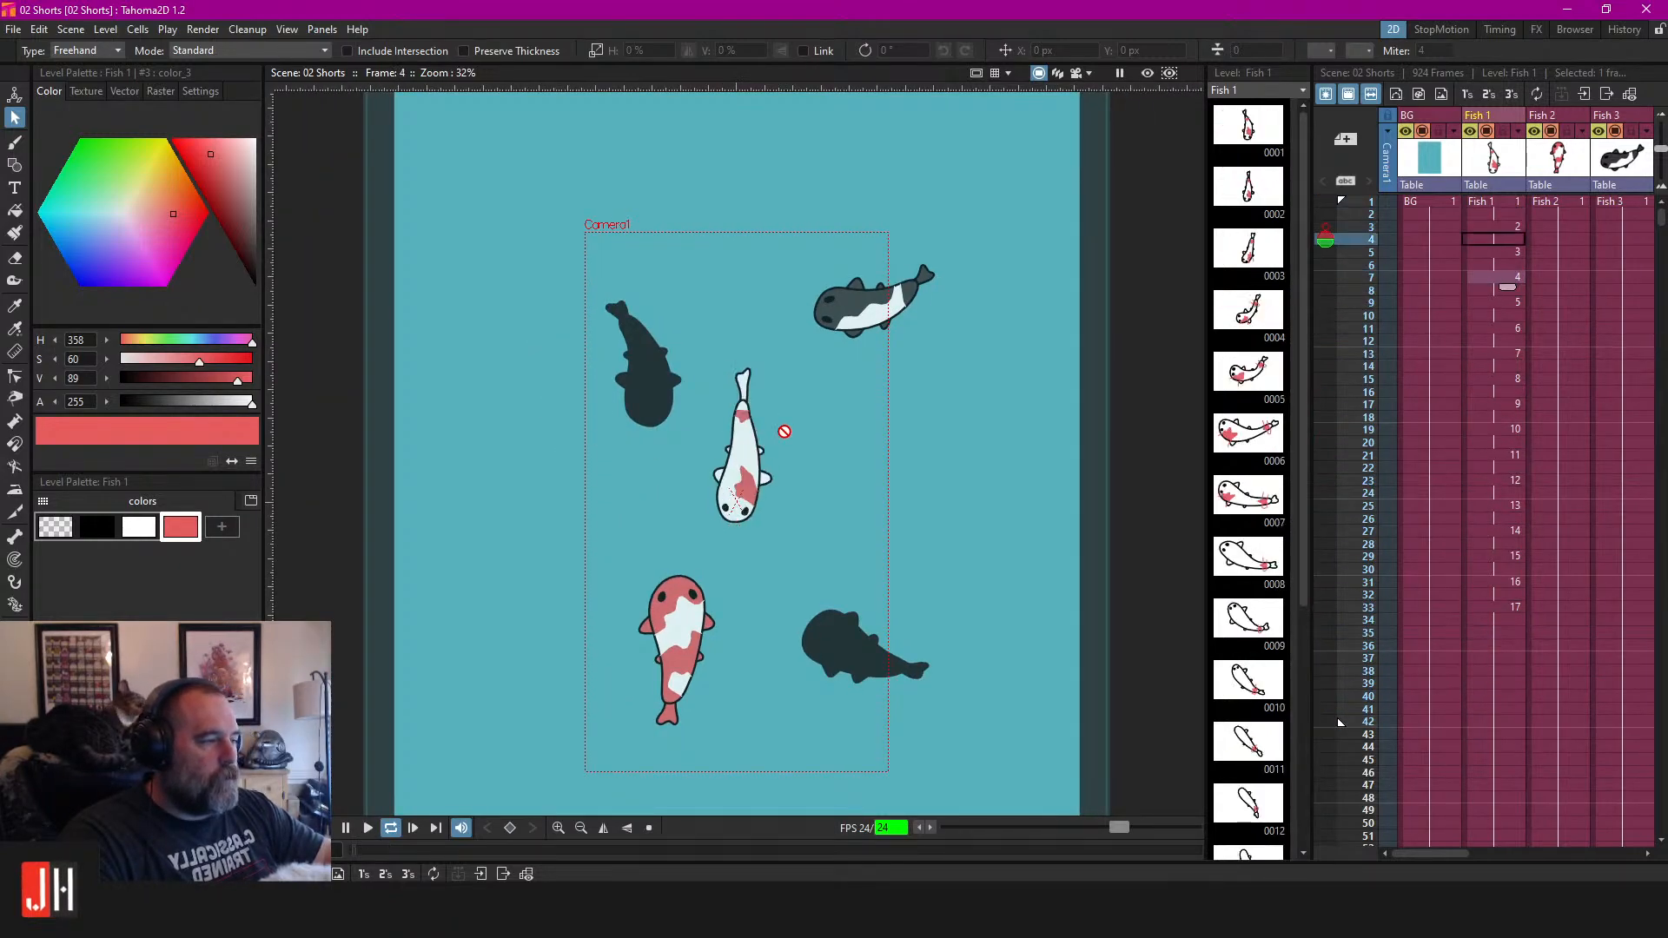
scroll(784, 432, up, 1)
key(l)
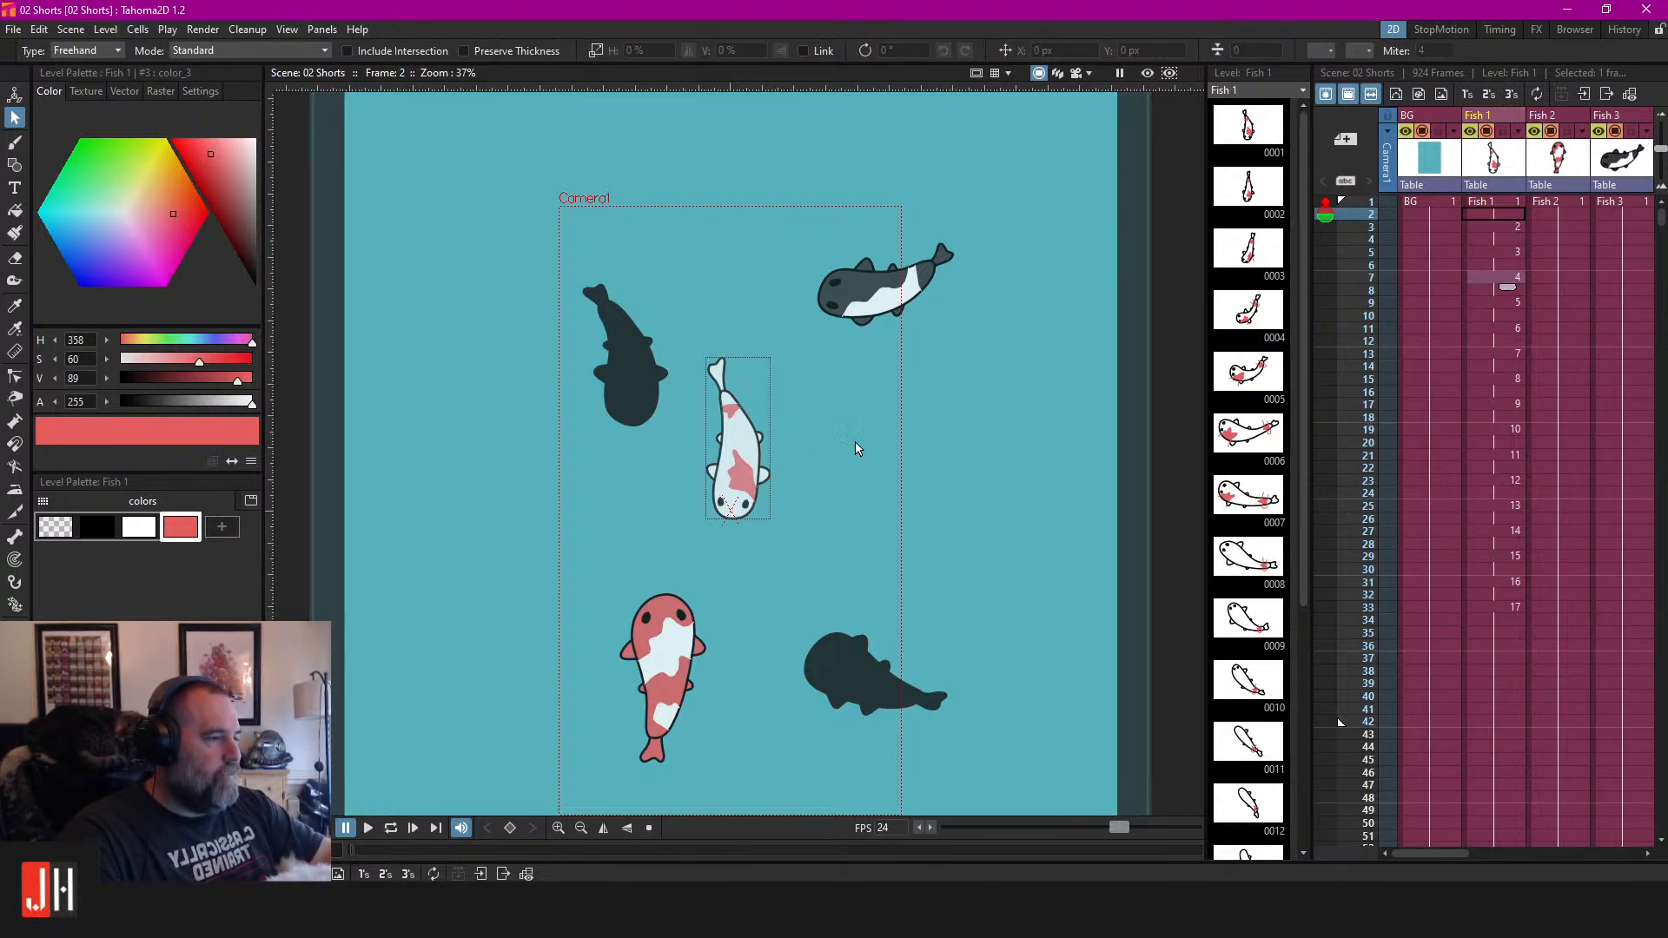
Replay the scene several times and check how Fish 1 turns and swims out of the camera frame.
key(l)
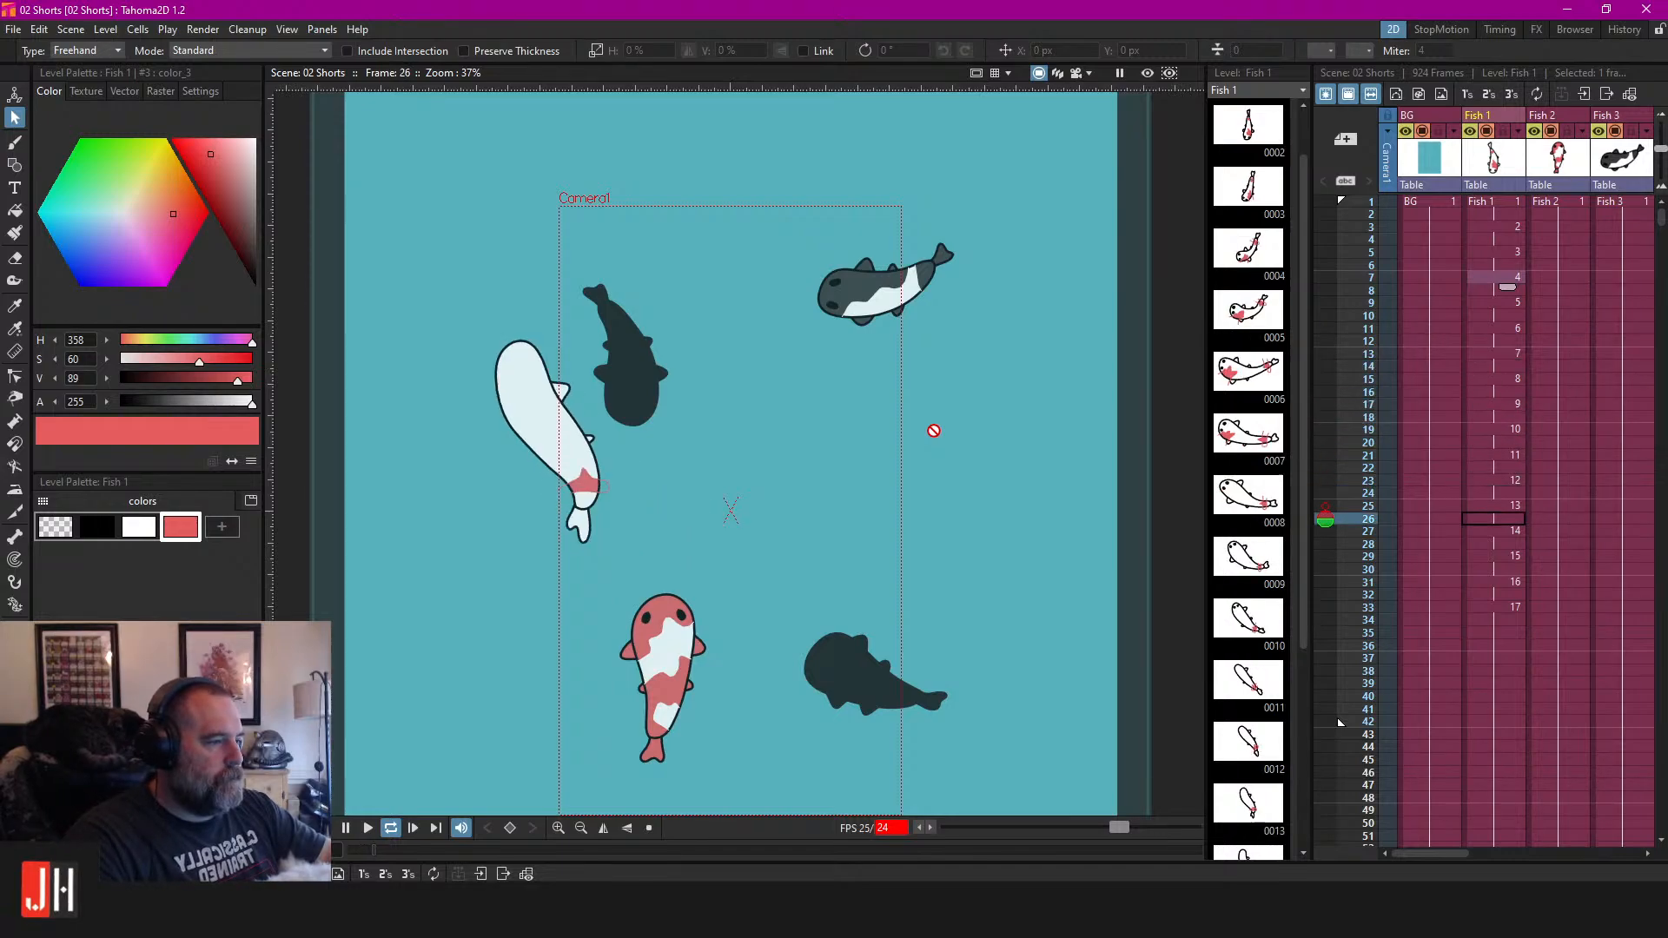
scroll(774, 443, down, 4)
key(l)
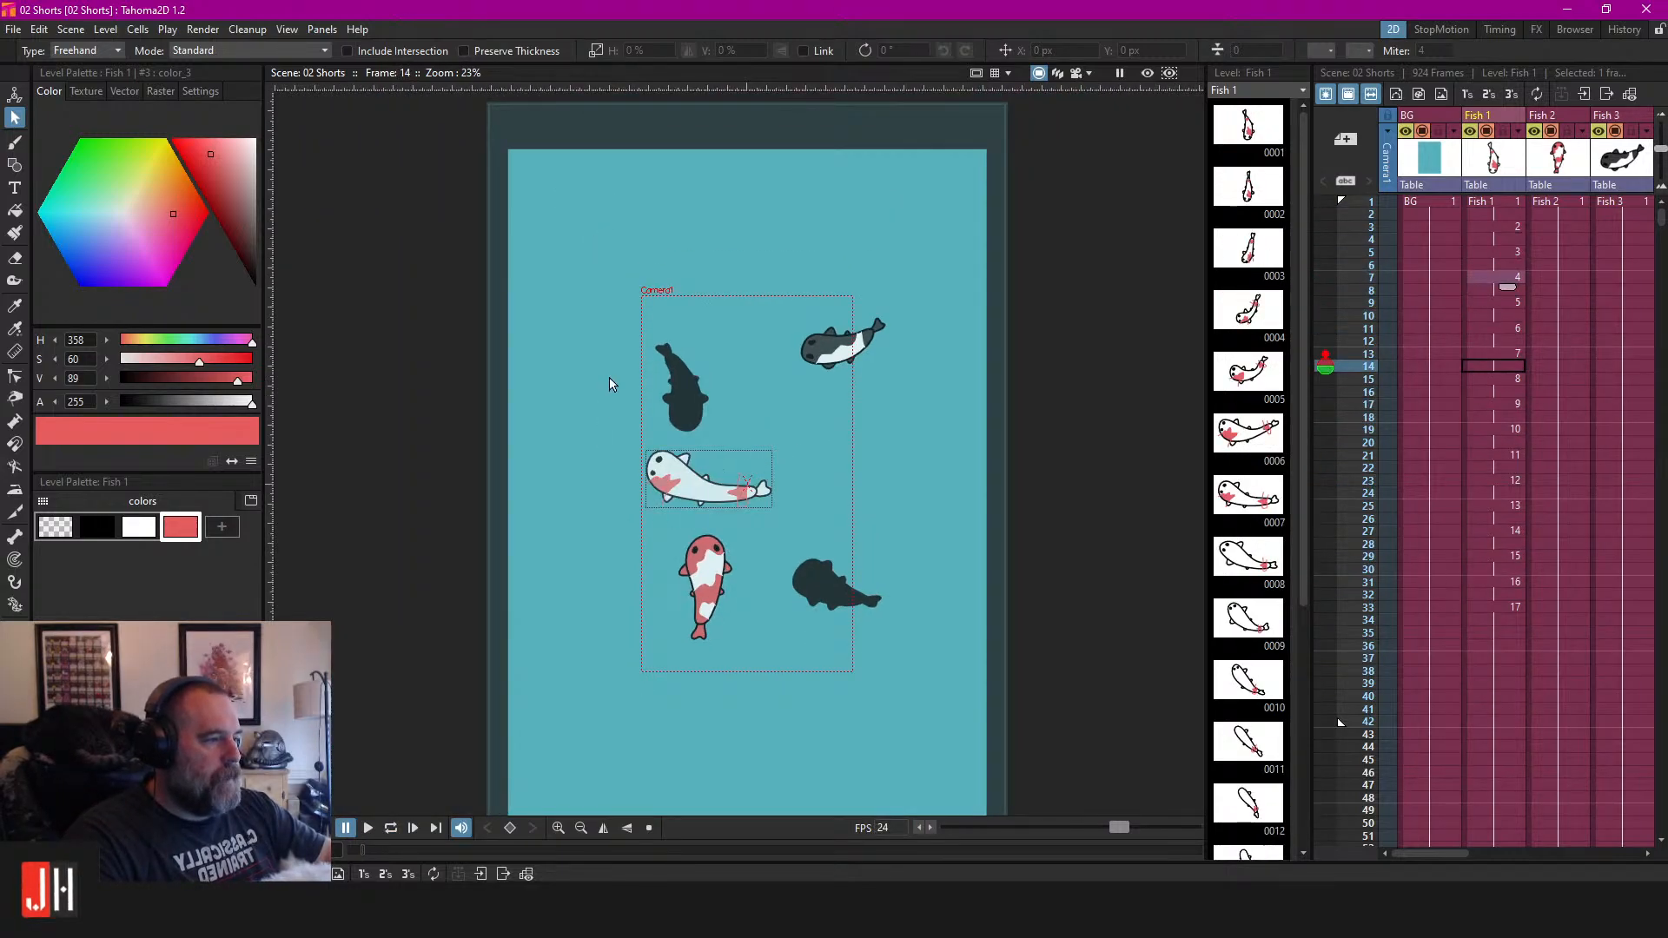
key(l)
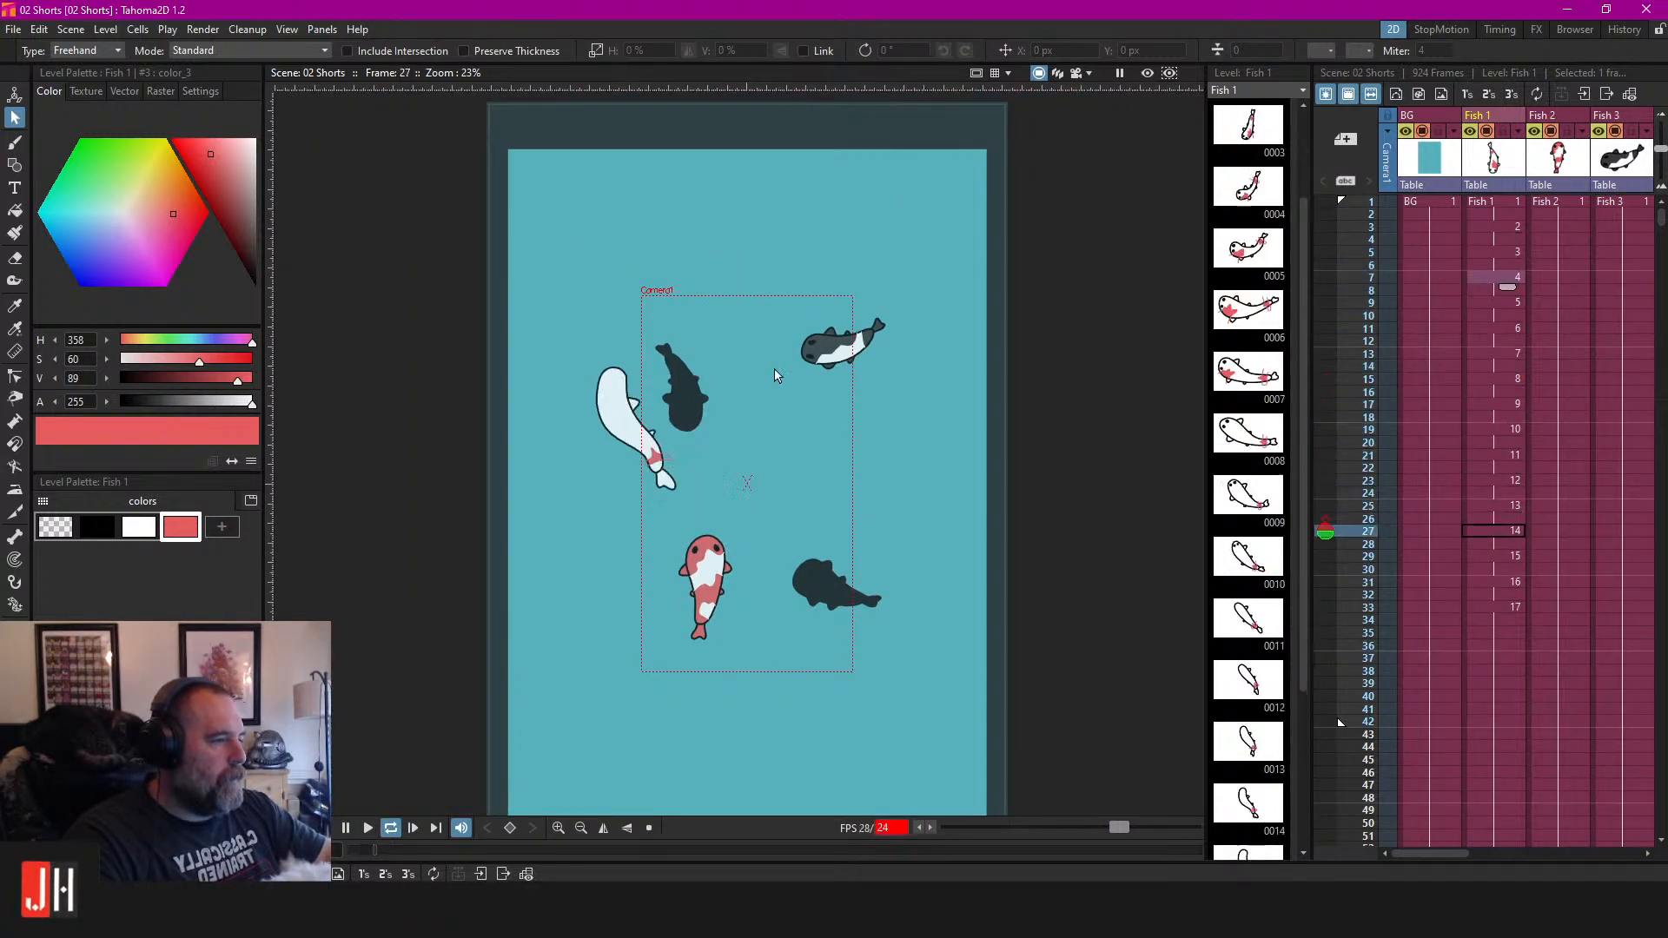
key(l)
scroll(843, 352, up, 1)
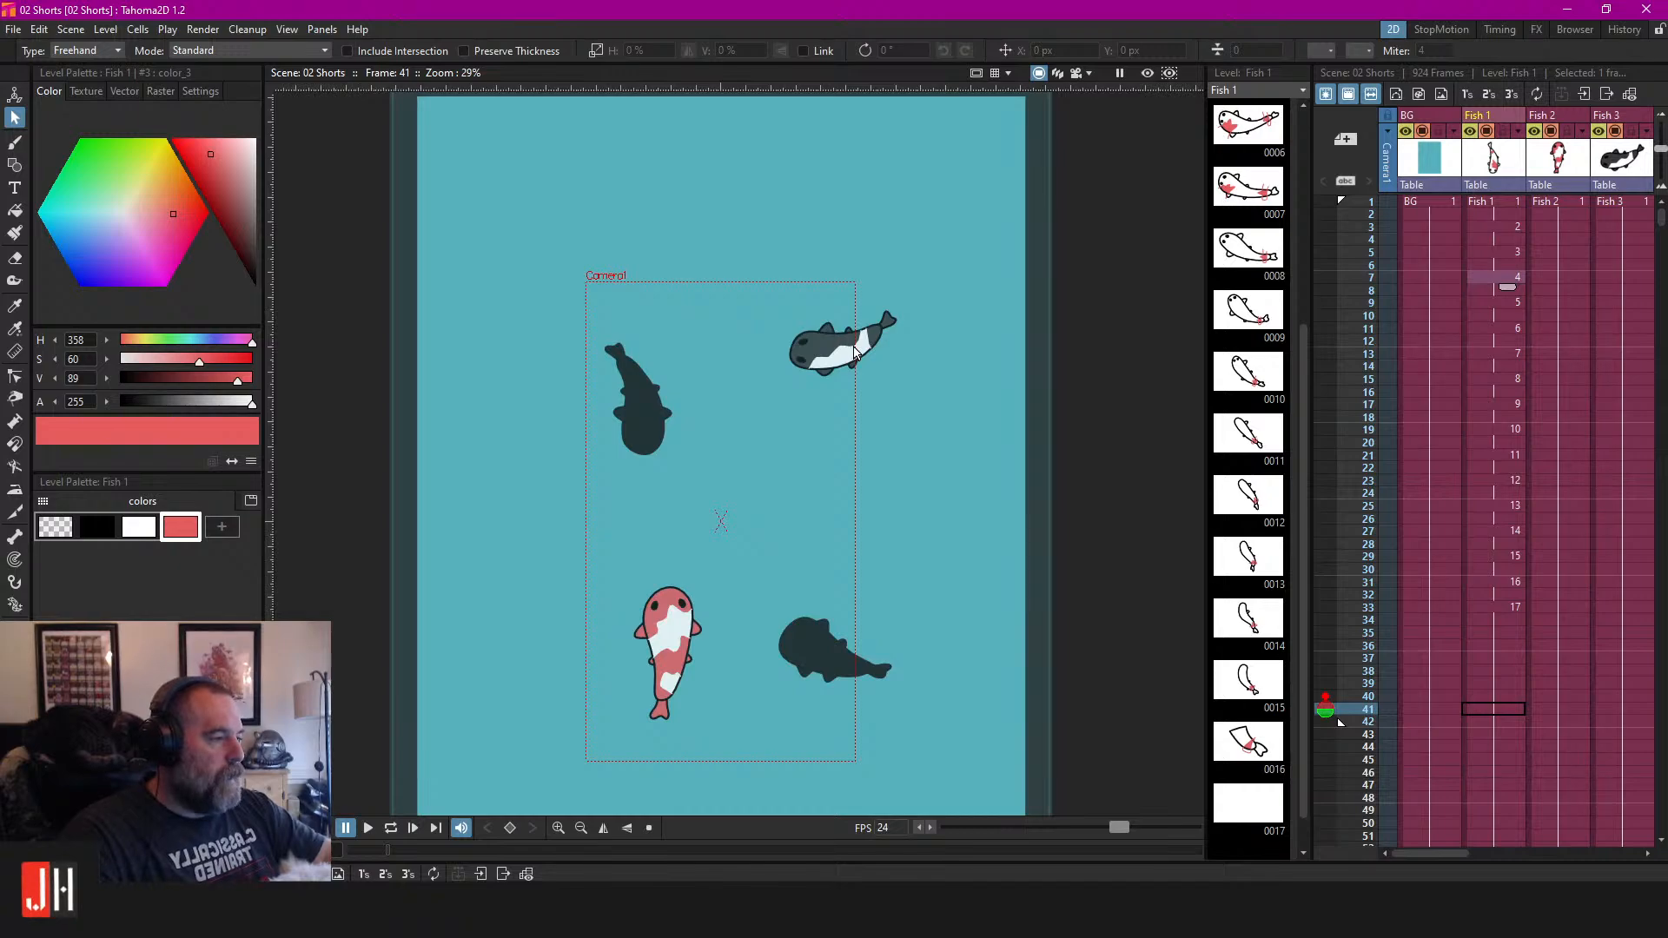
scroll(858, 352, up, 1)
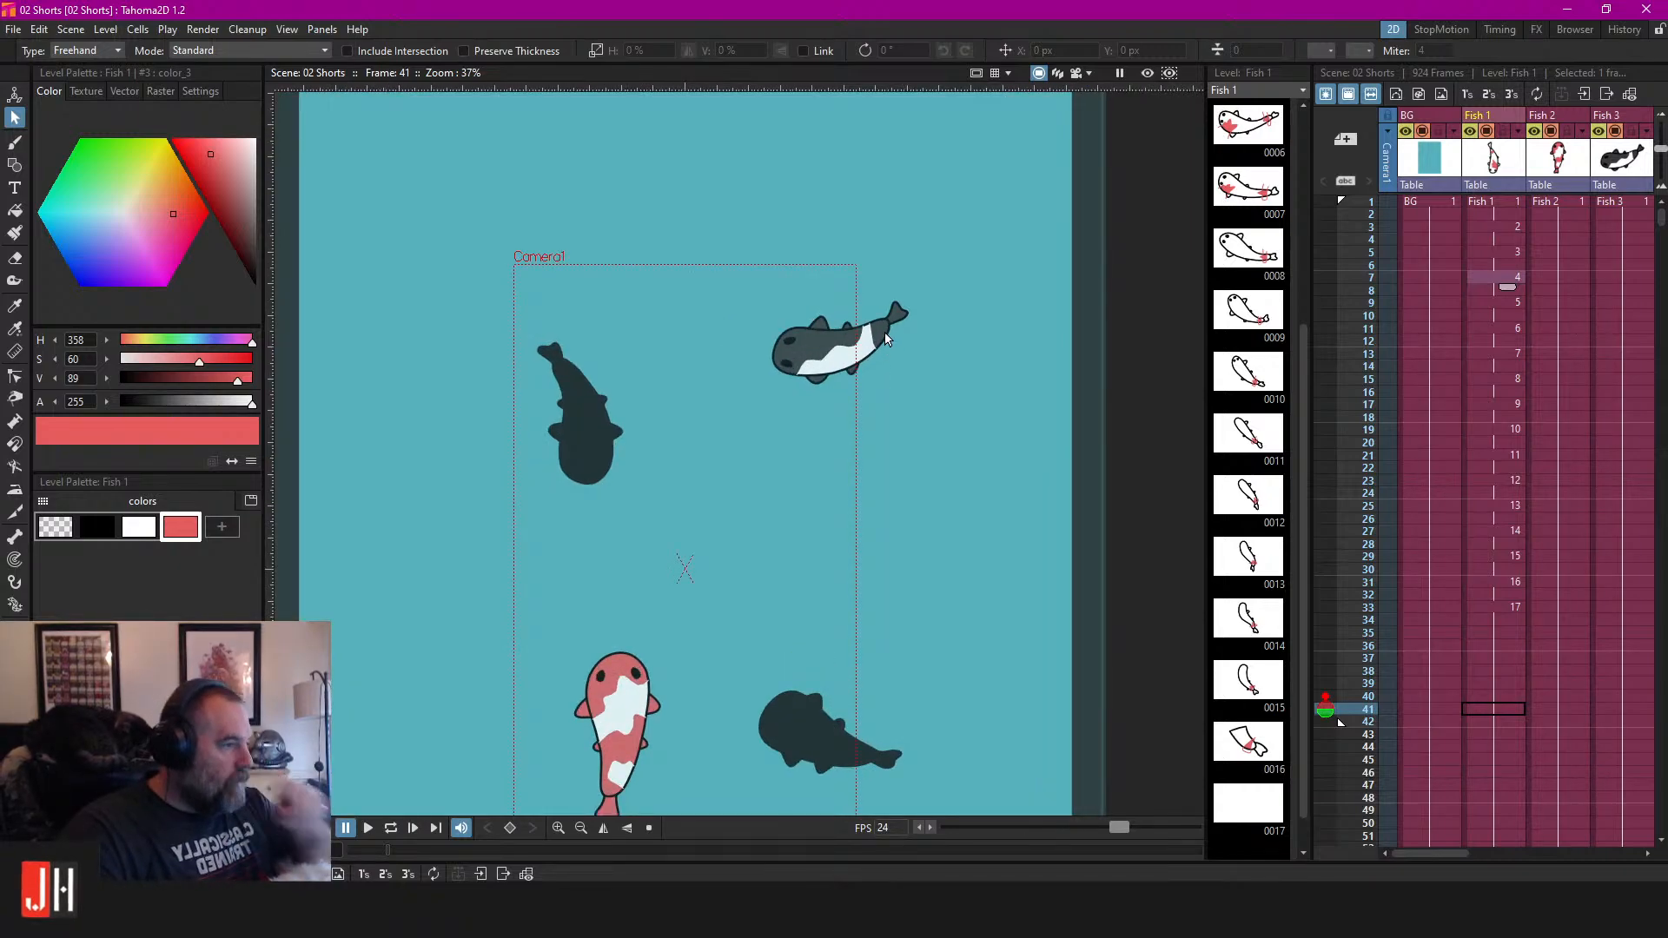
key(l)
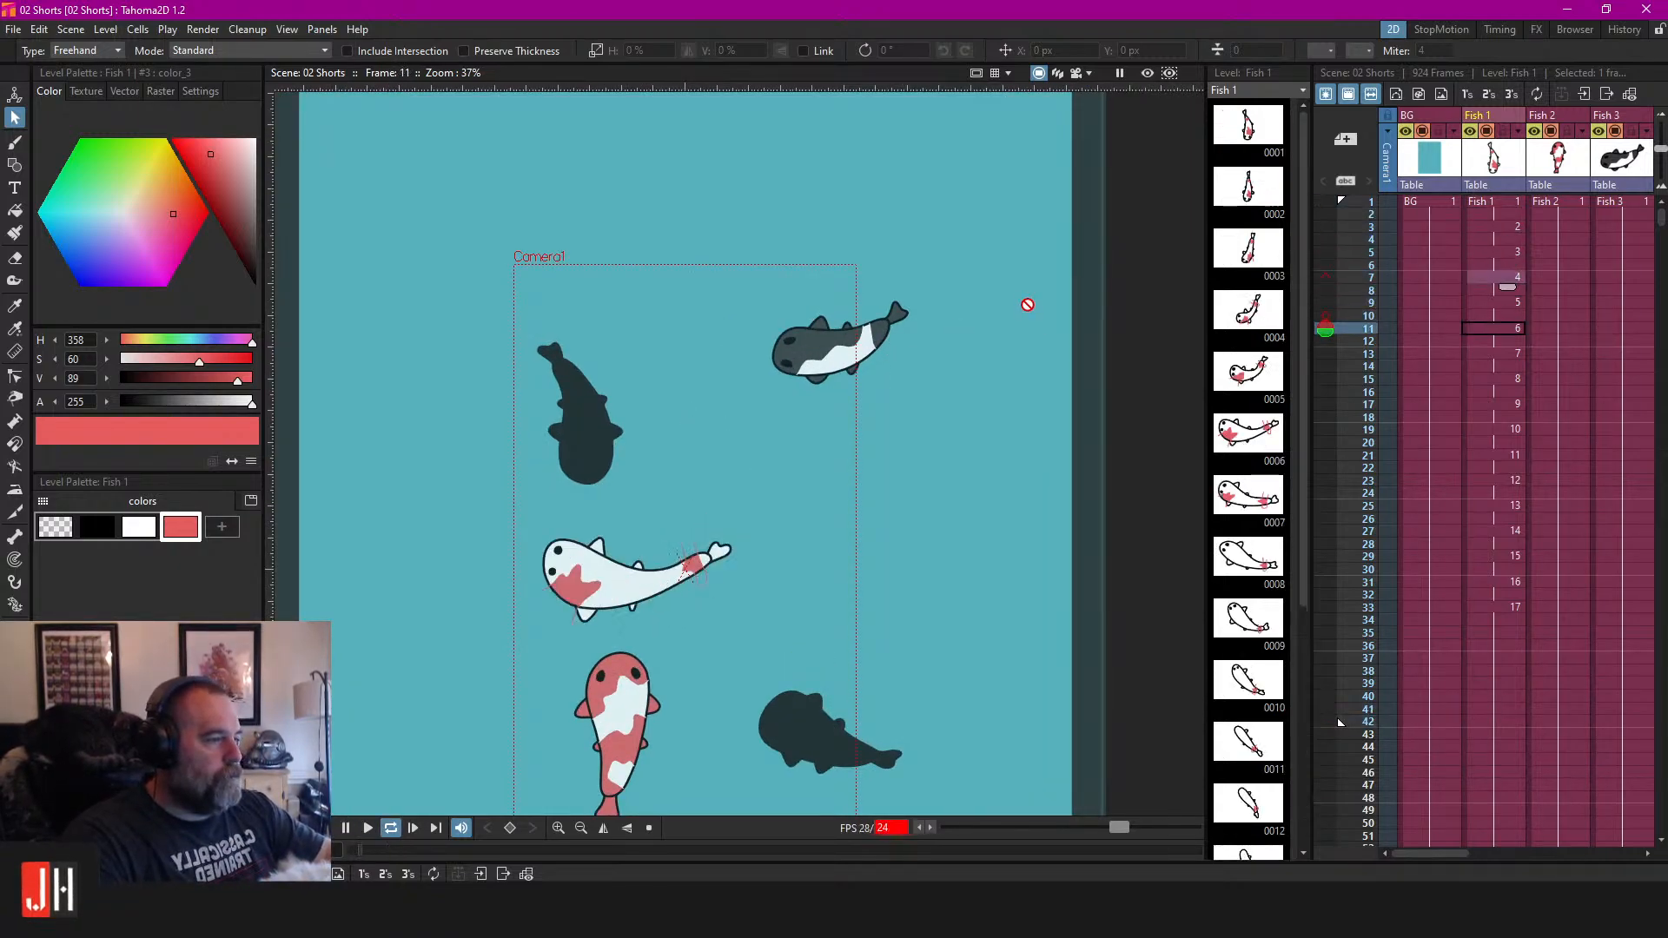
key(l)
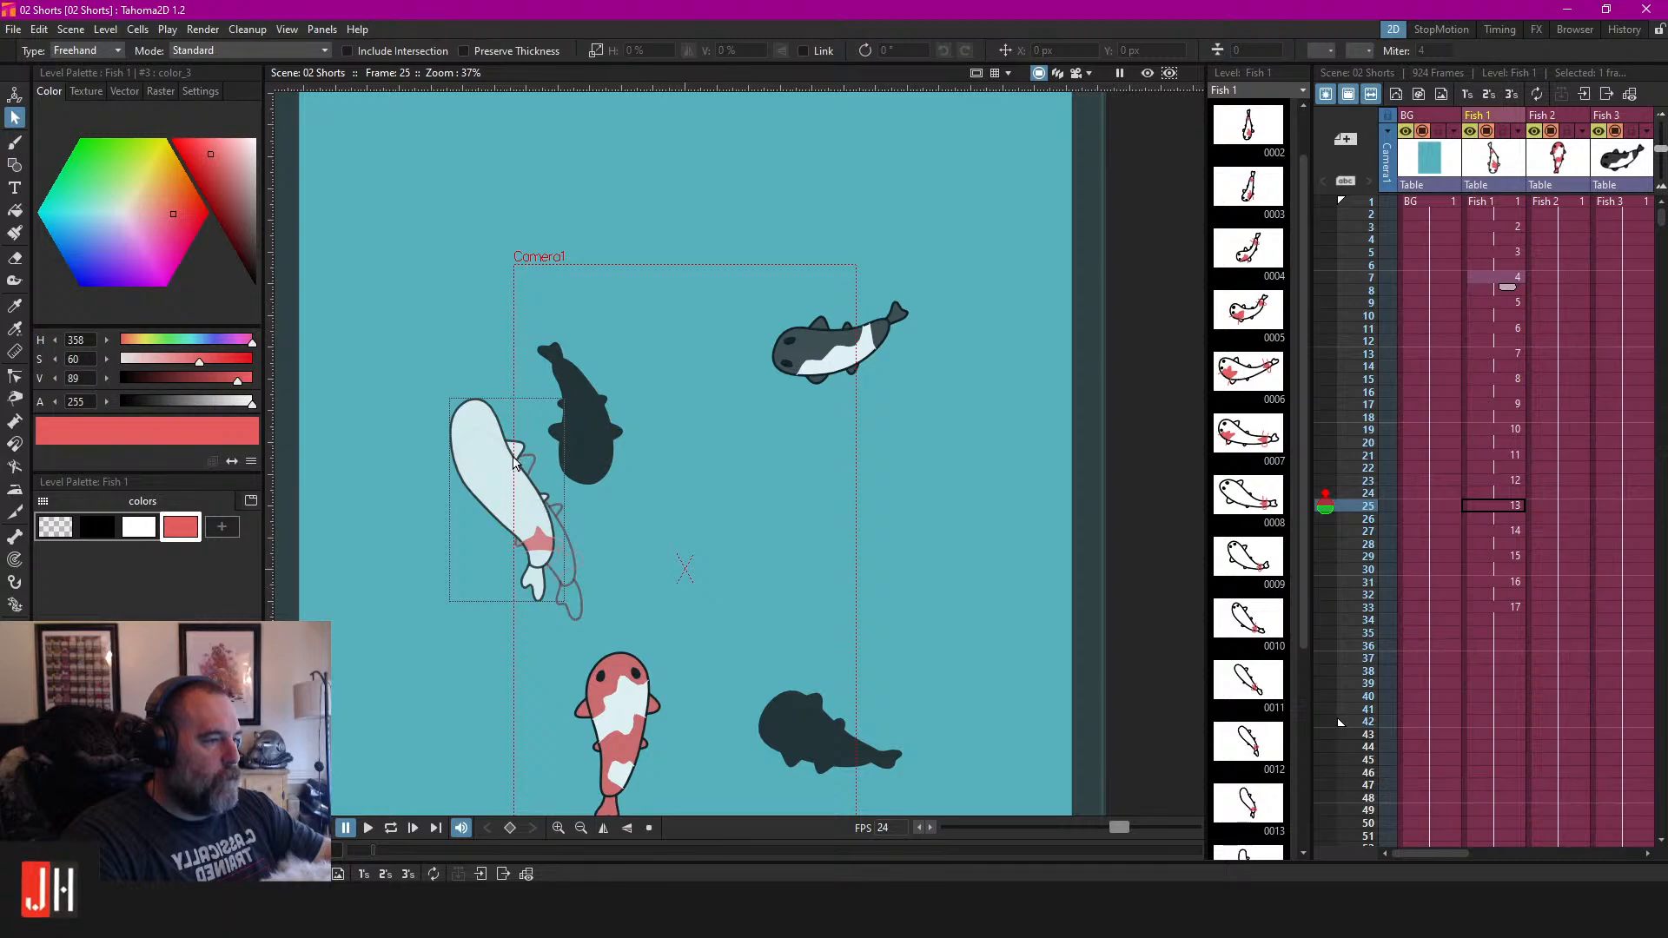
Reorder the columns so Fish 2 sits between BG and Fish 1, and view Fish 1's pose on frame 10.
click(1498, 201)
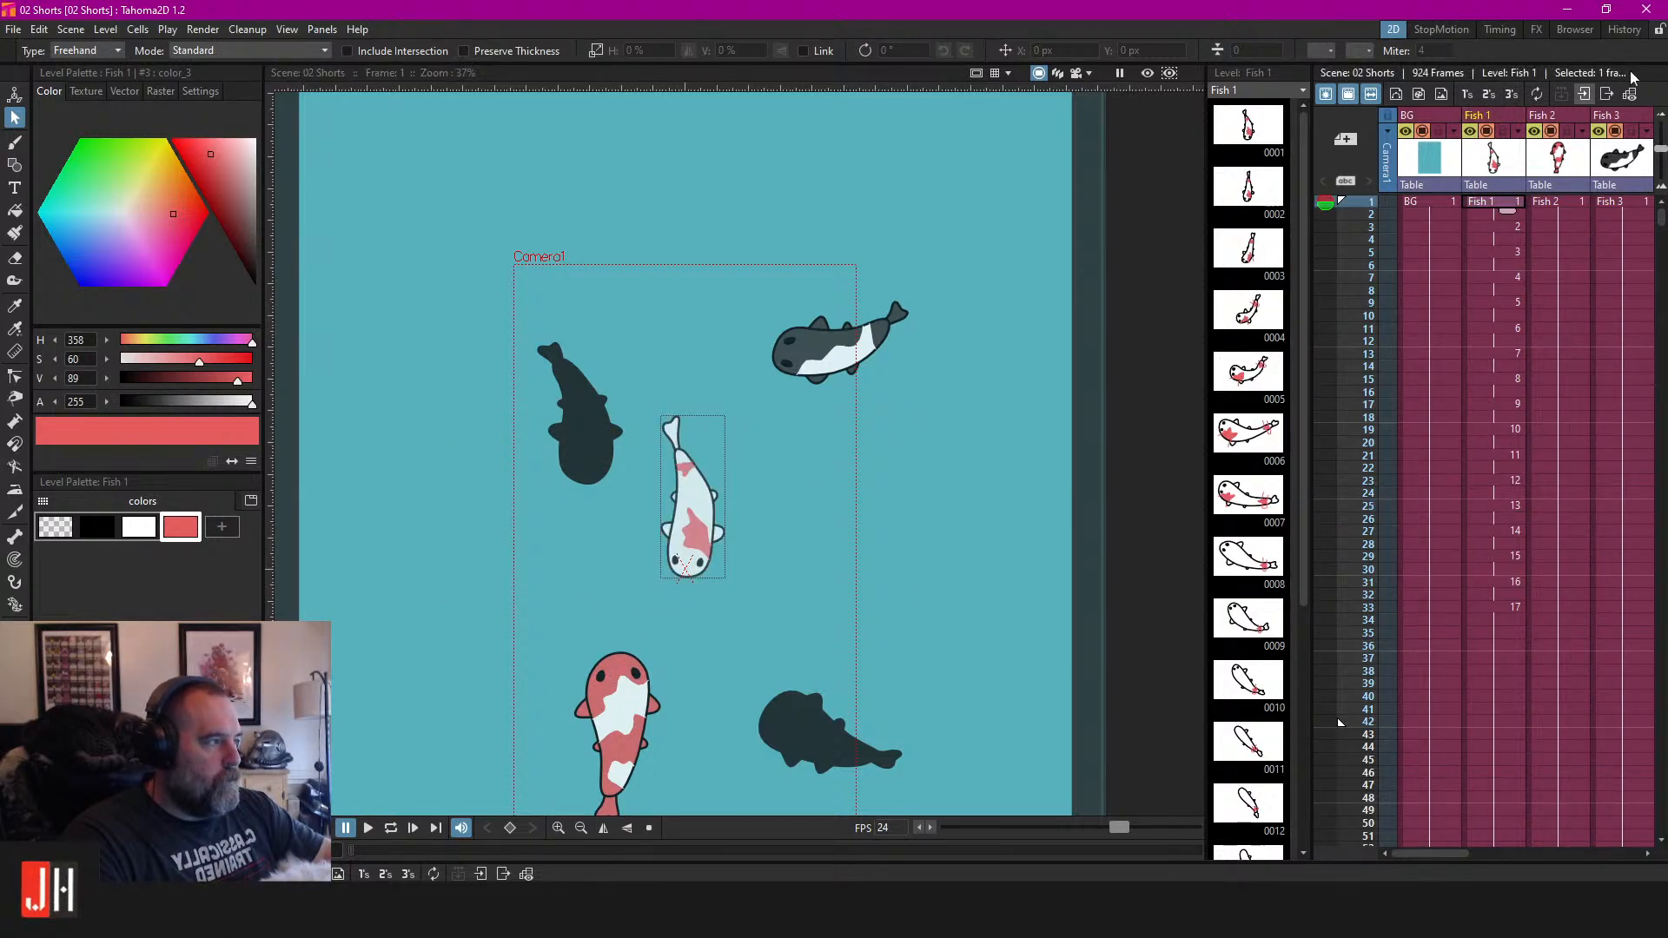
click(1569, 121)
drag(1569, 121, 1501, 113)
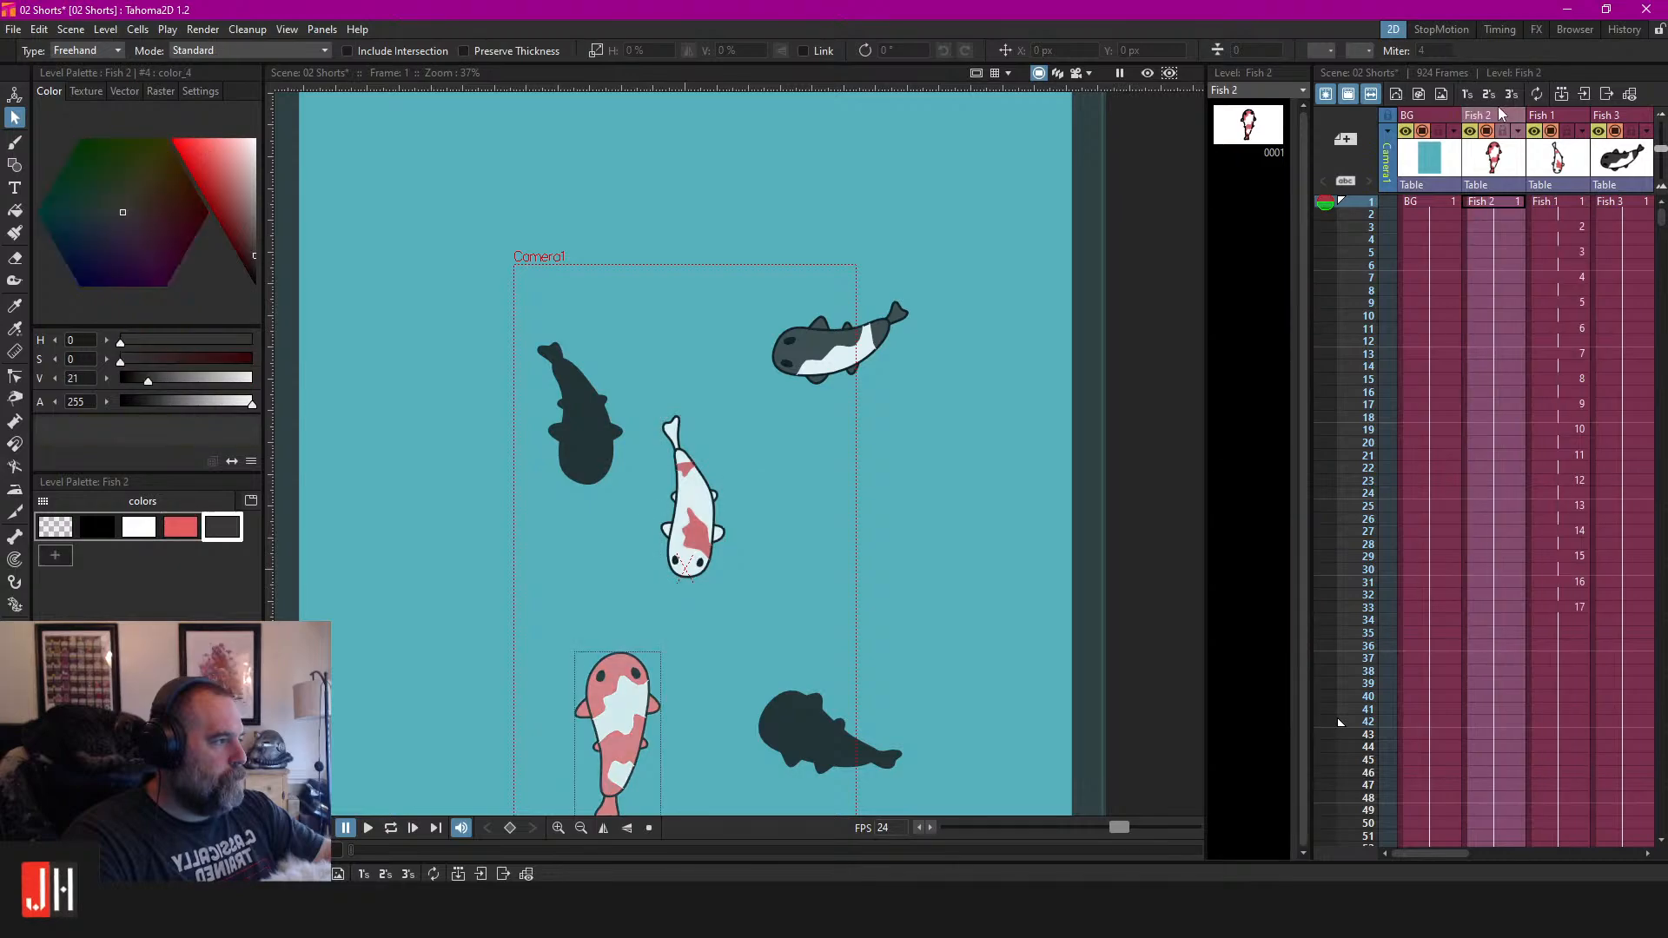
click(1558, 206)
click(1558, 315)
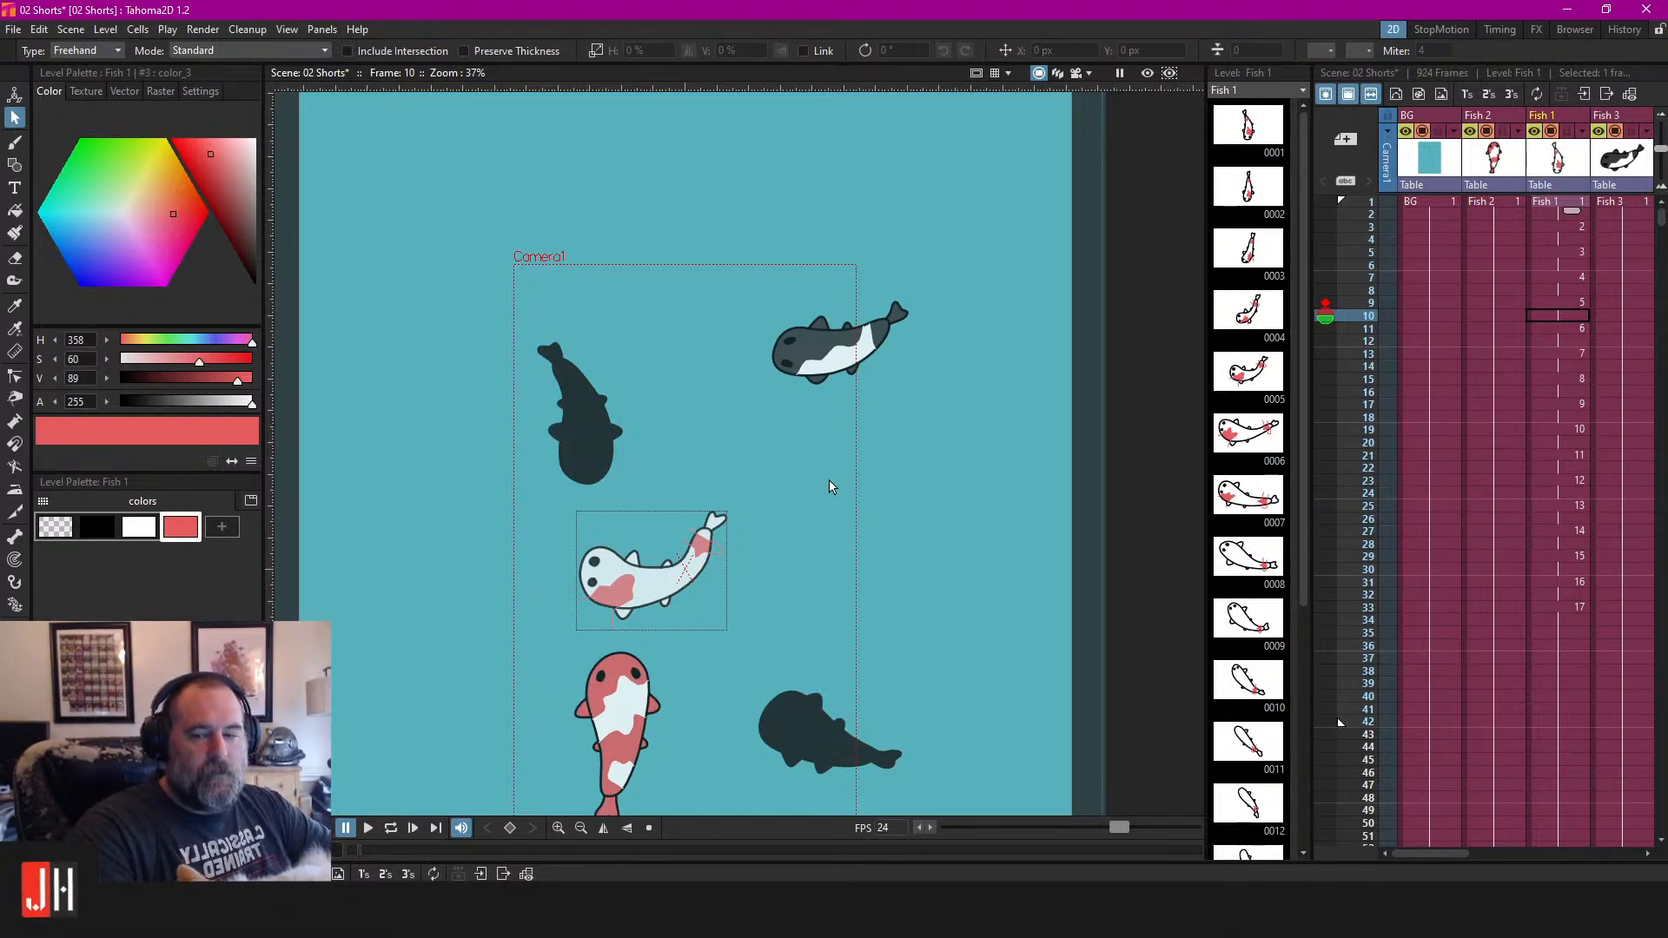
click(1144, 382)
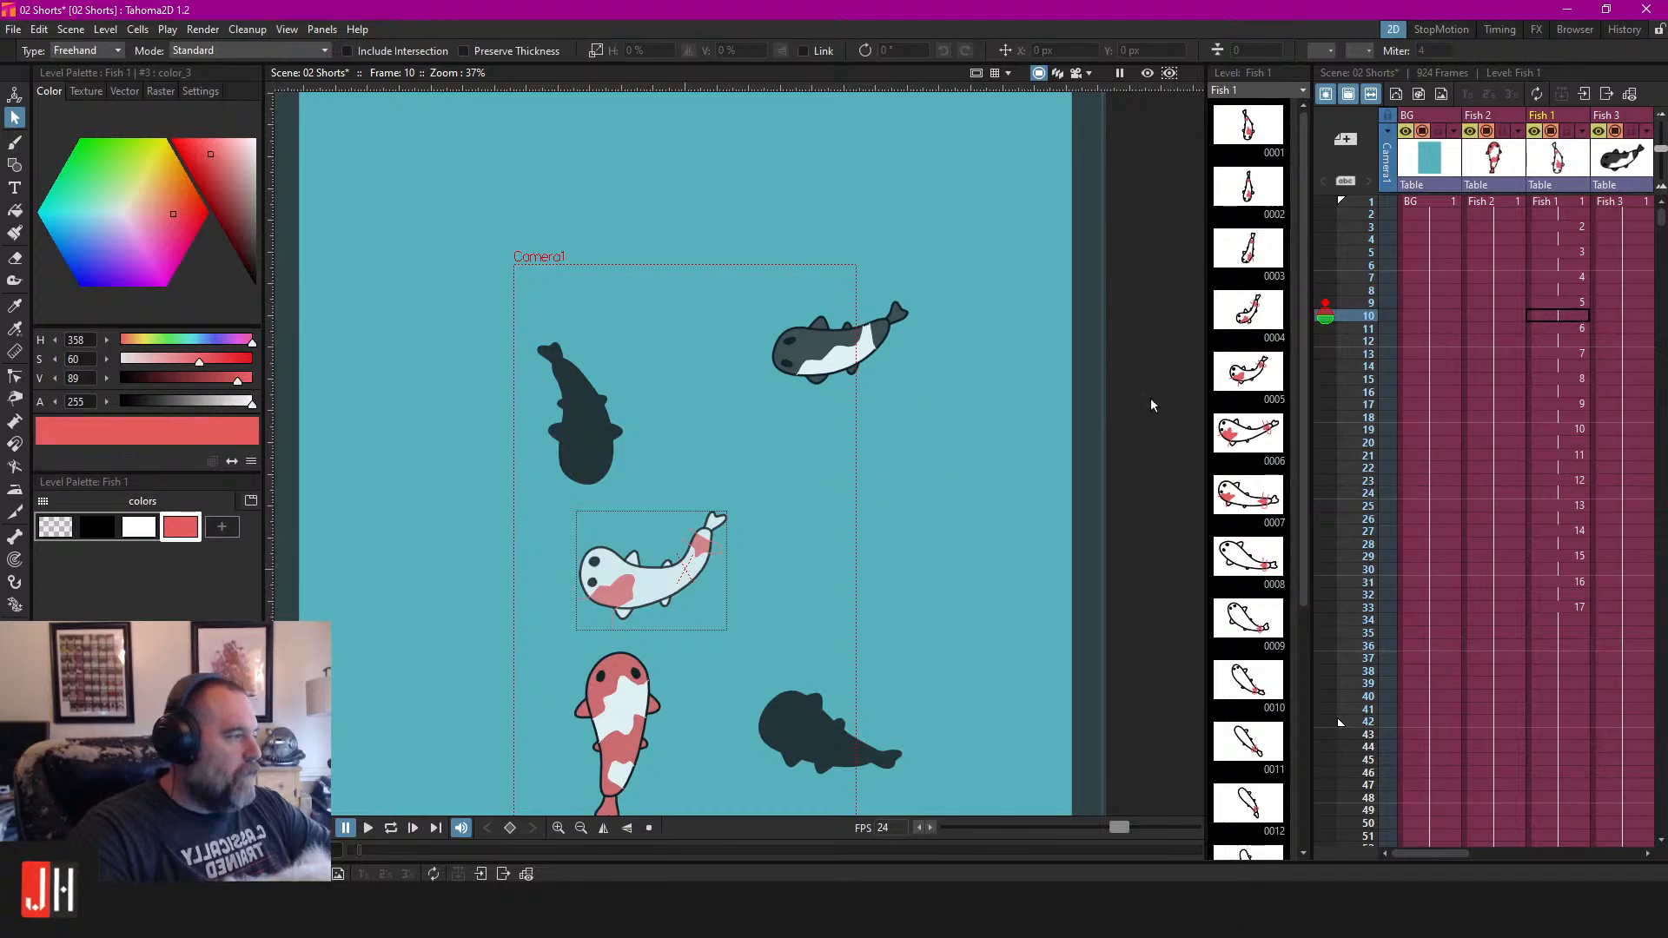
Add a blank second drawing to Fish 2 on frame 3 and ready the Brush tool with black.
click(1484, 200)
scroll(591, 583, up, 3)
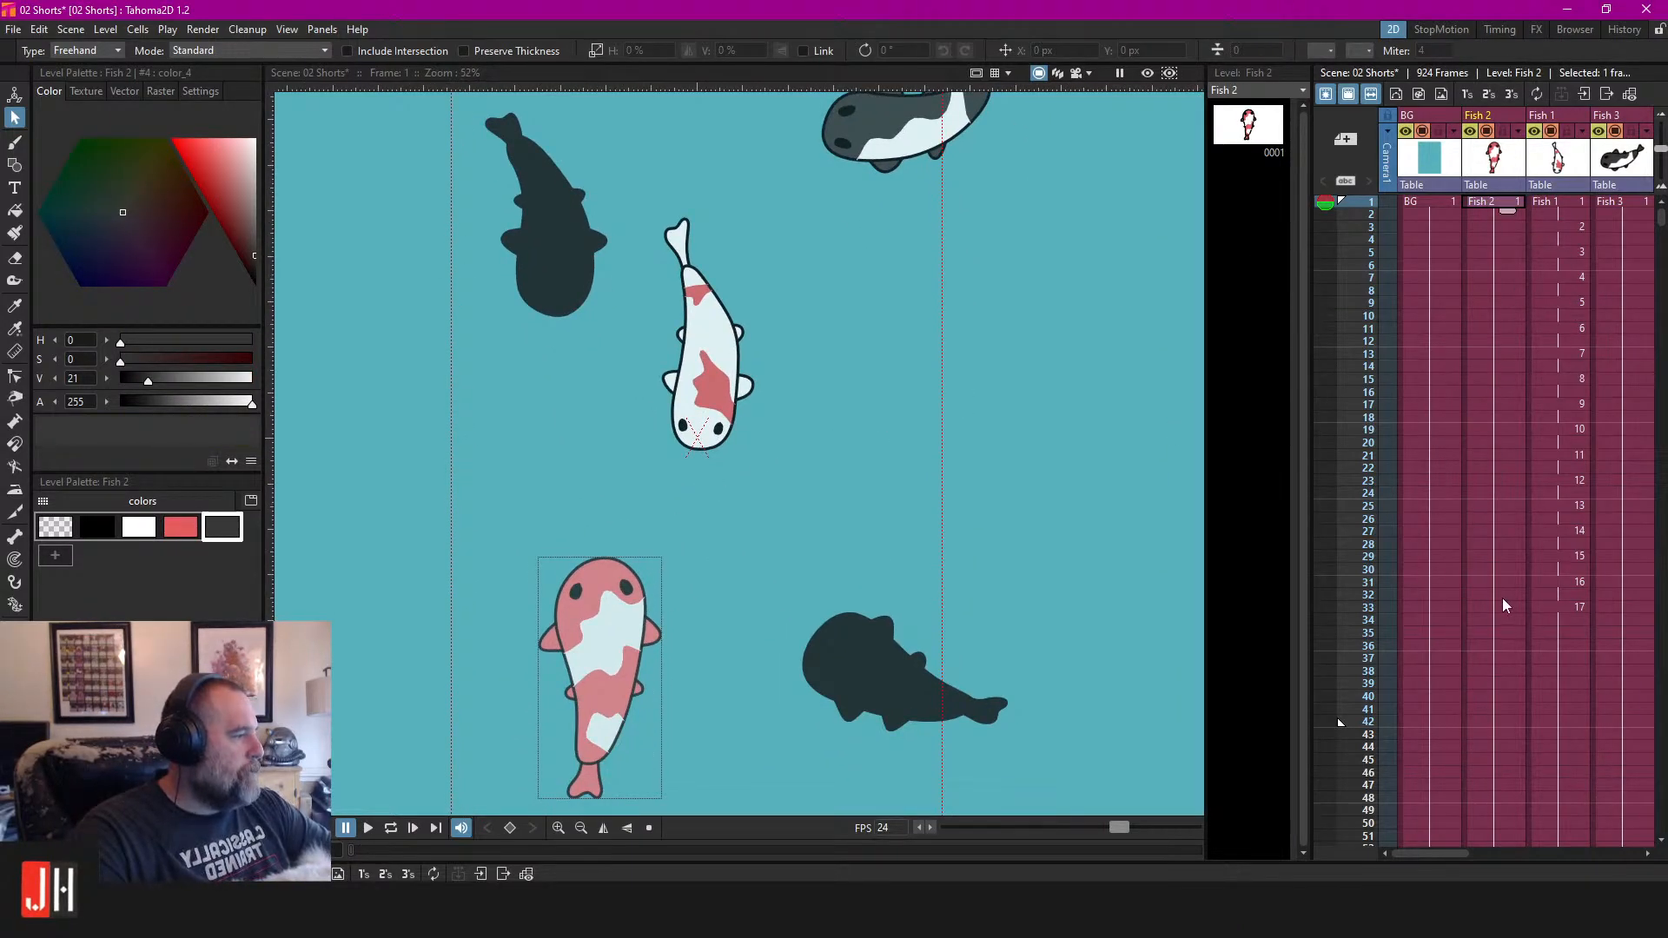
click(1491, 226)
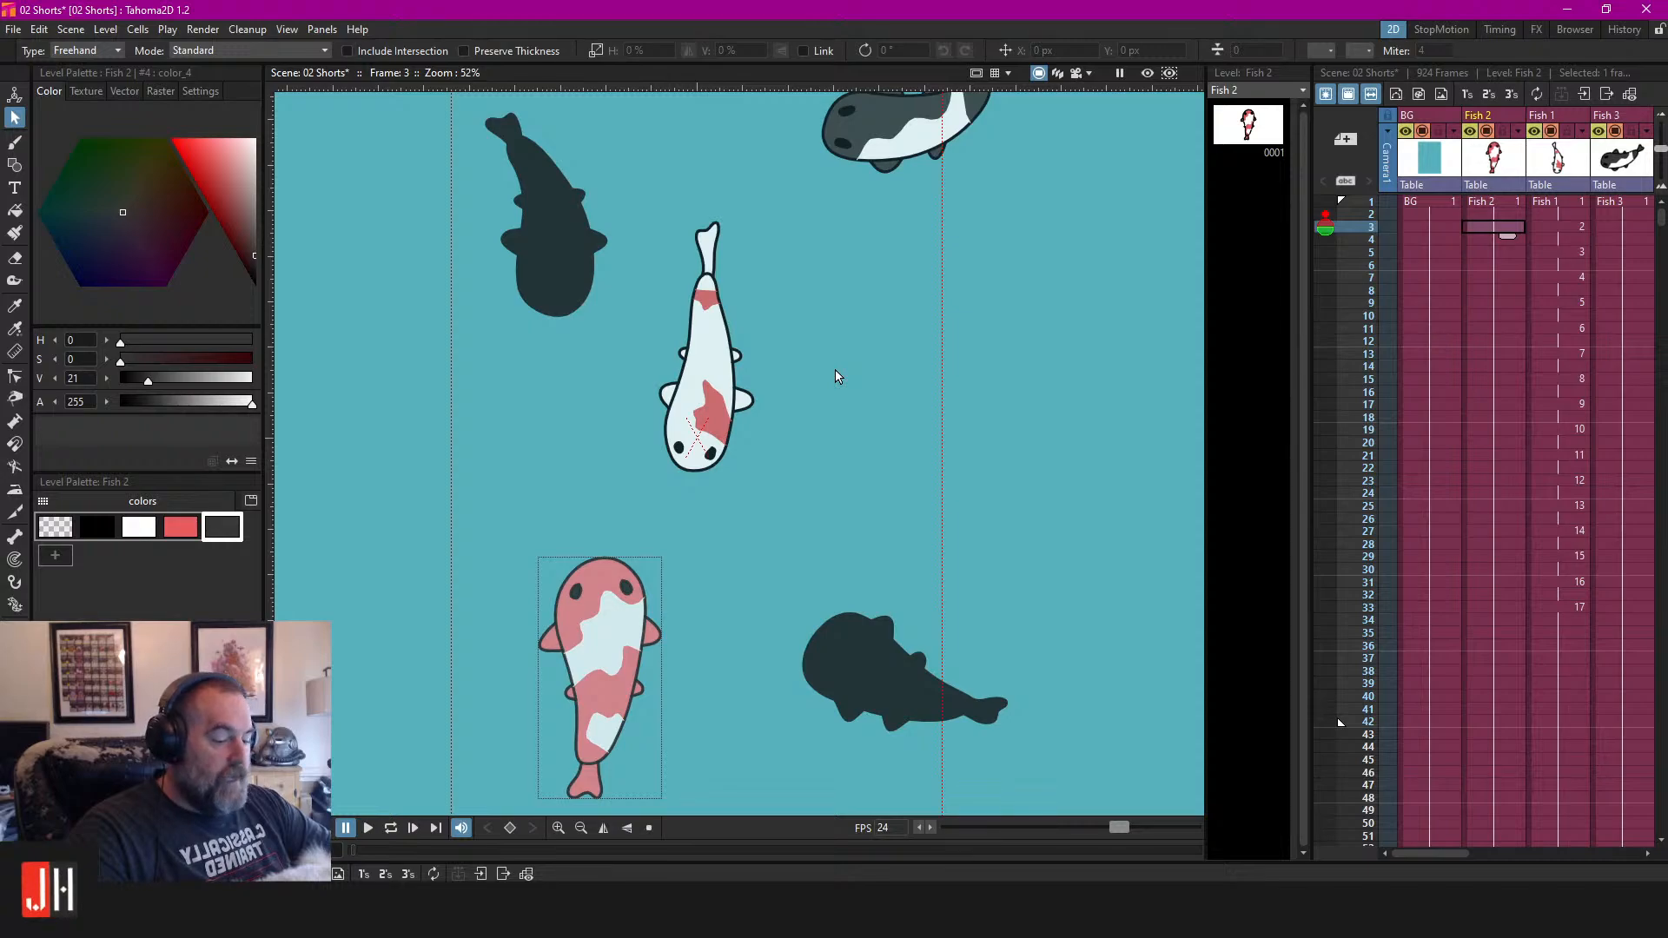
key(alt+d)
scroll(571, 538, up, 2)
key(b)
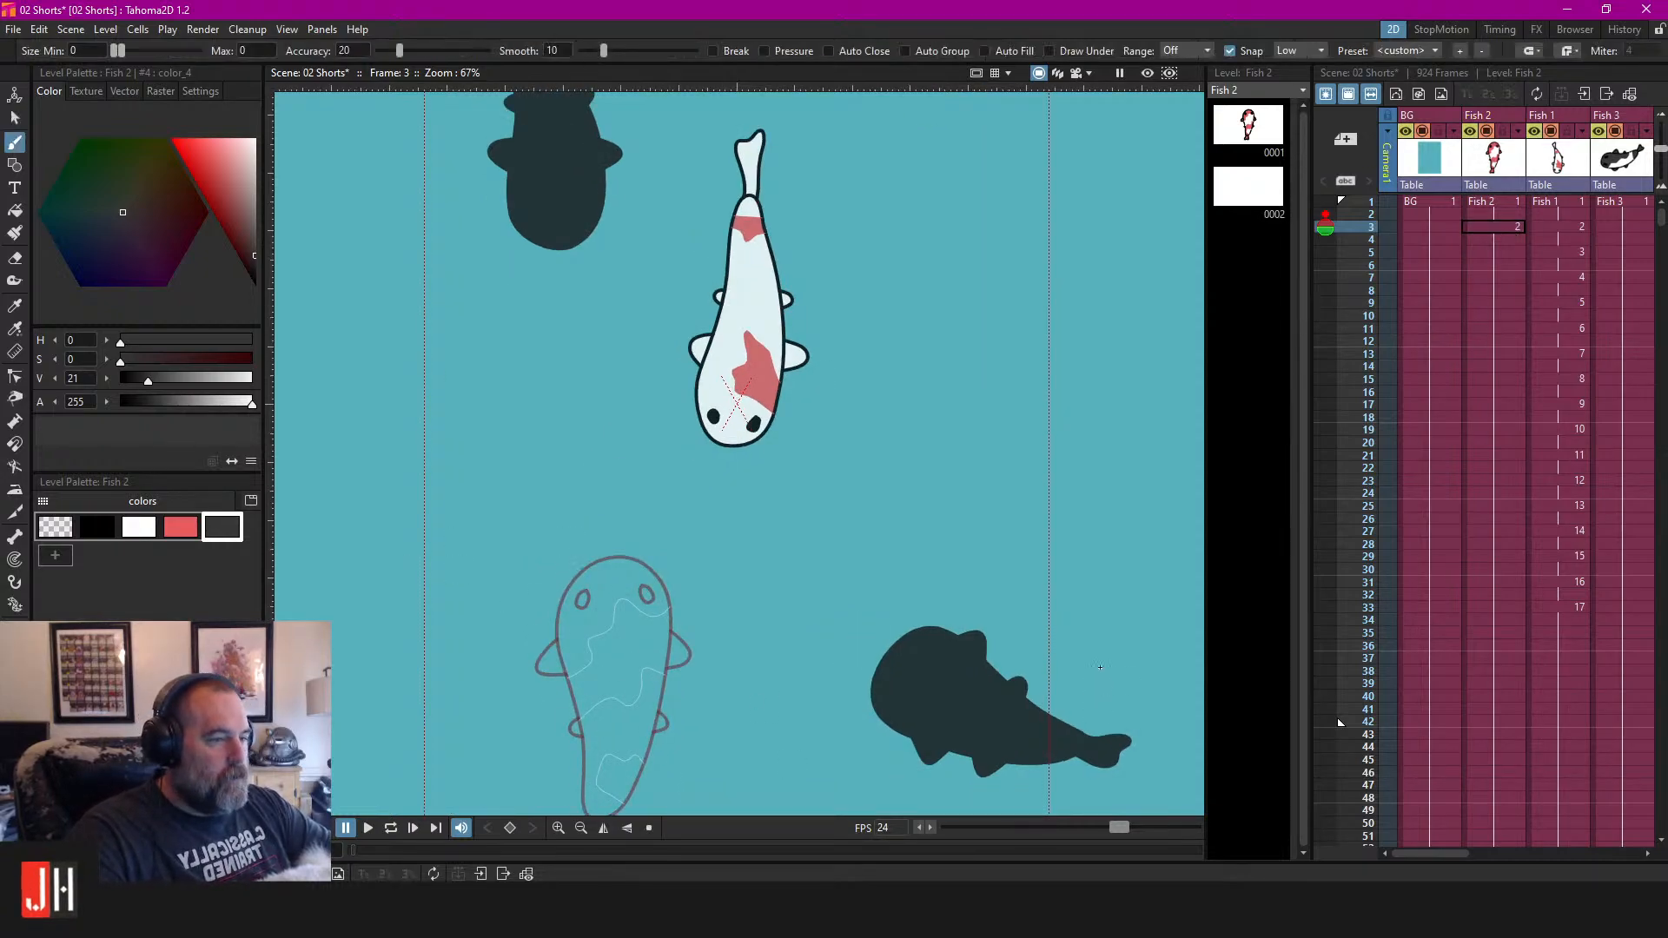
click(96, 526)
drag(617, 496, 647, 369)
scroll(647, 369, up, 1)
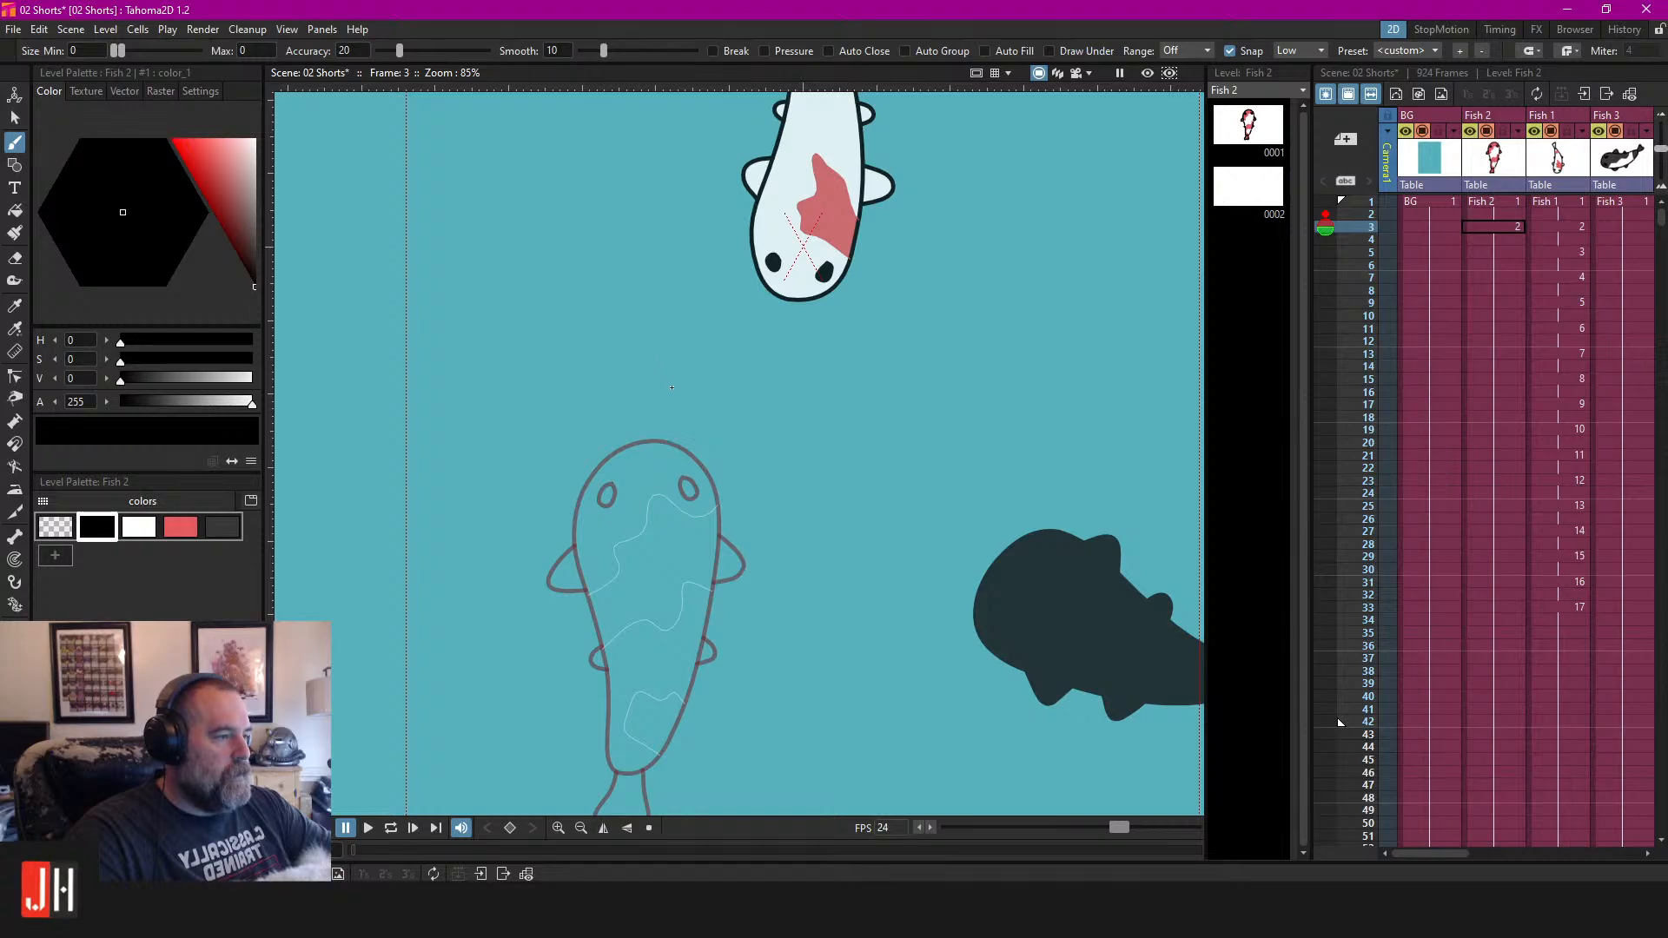
scroll(672, 385, down, 2)
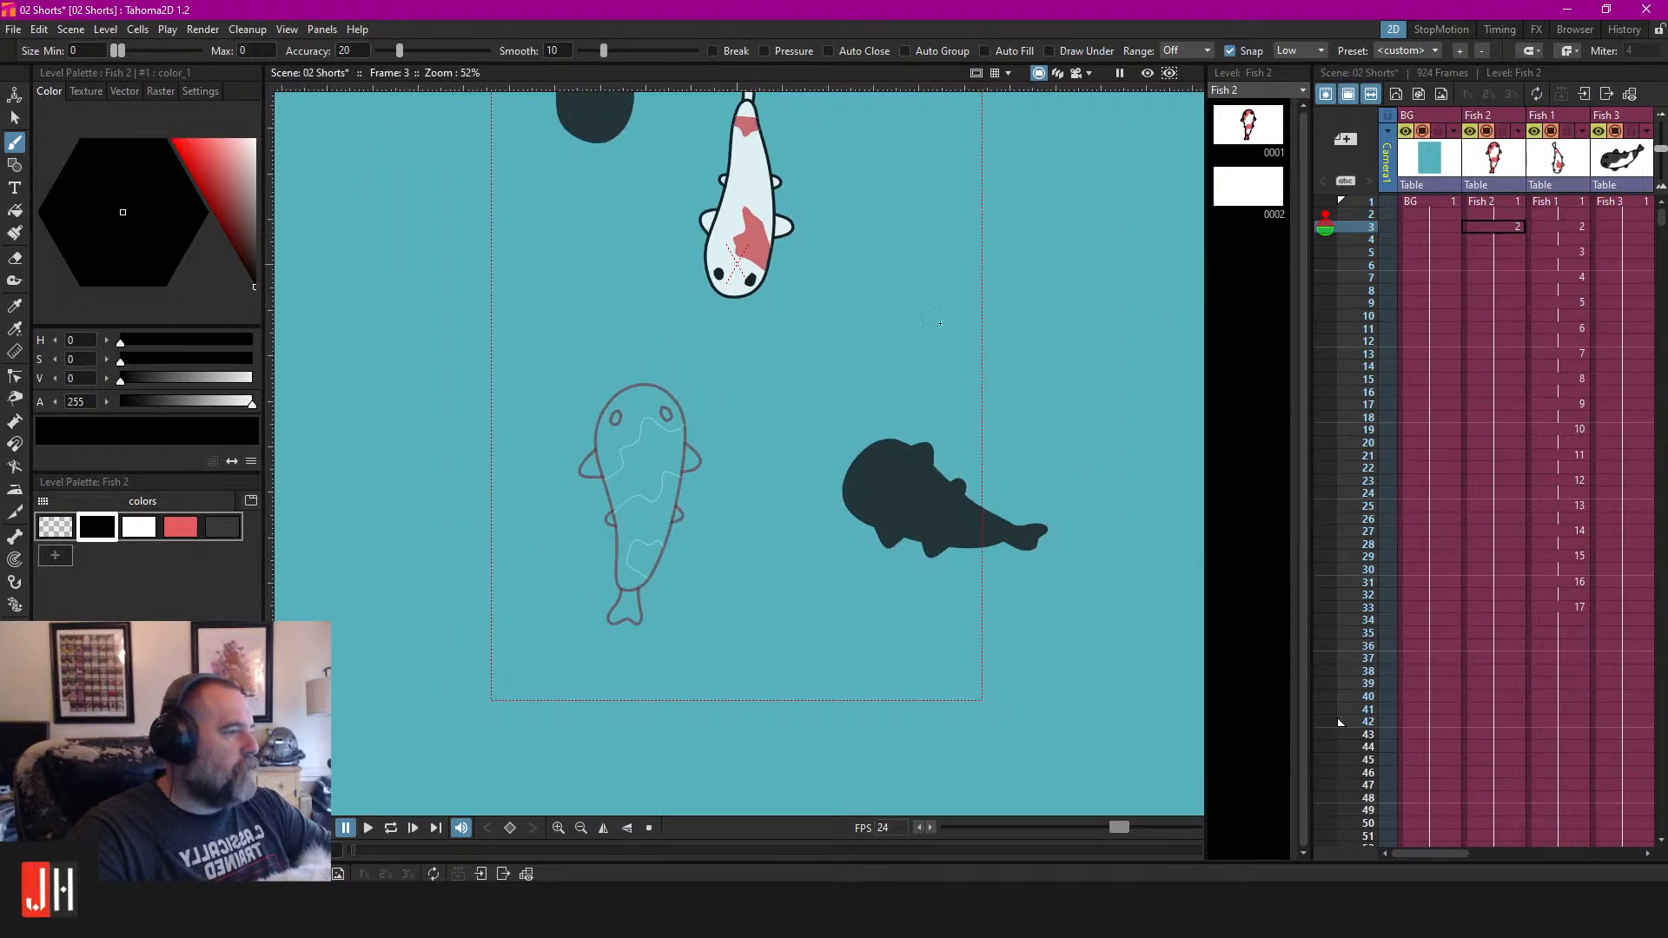
drag(963, 323, 990, 435)
scroll(842, 423, up, 1)
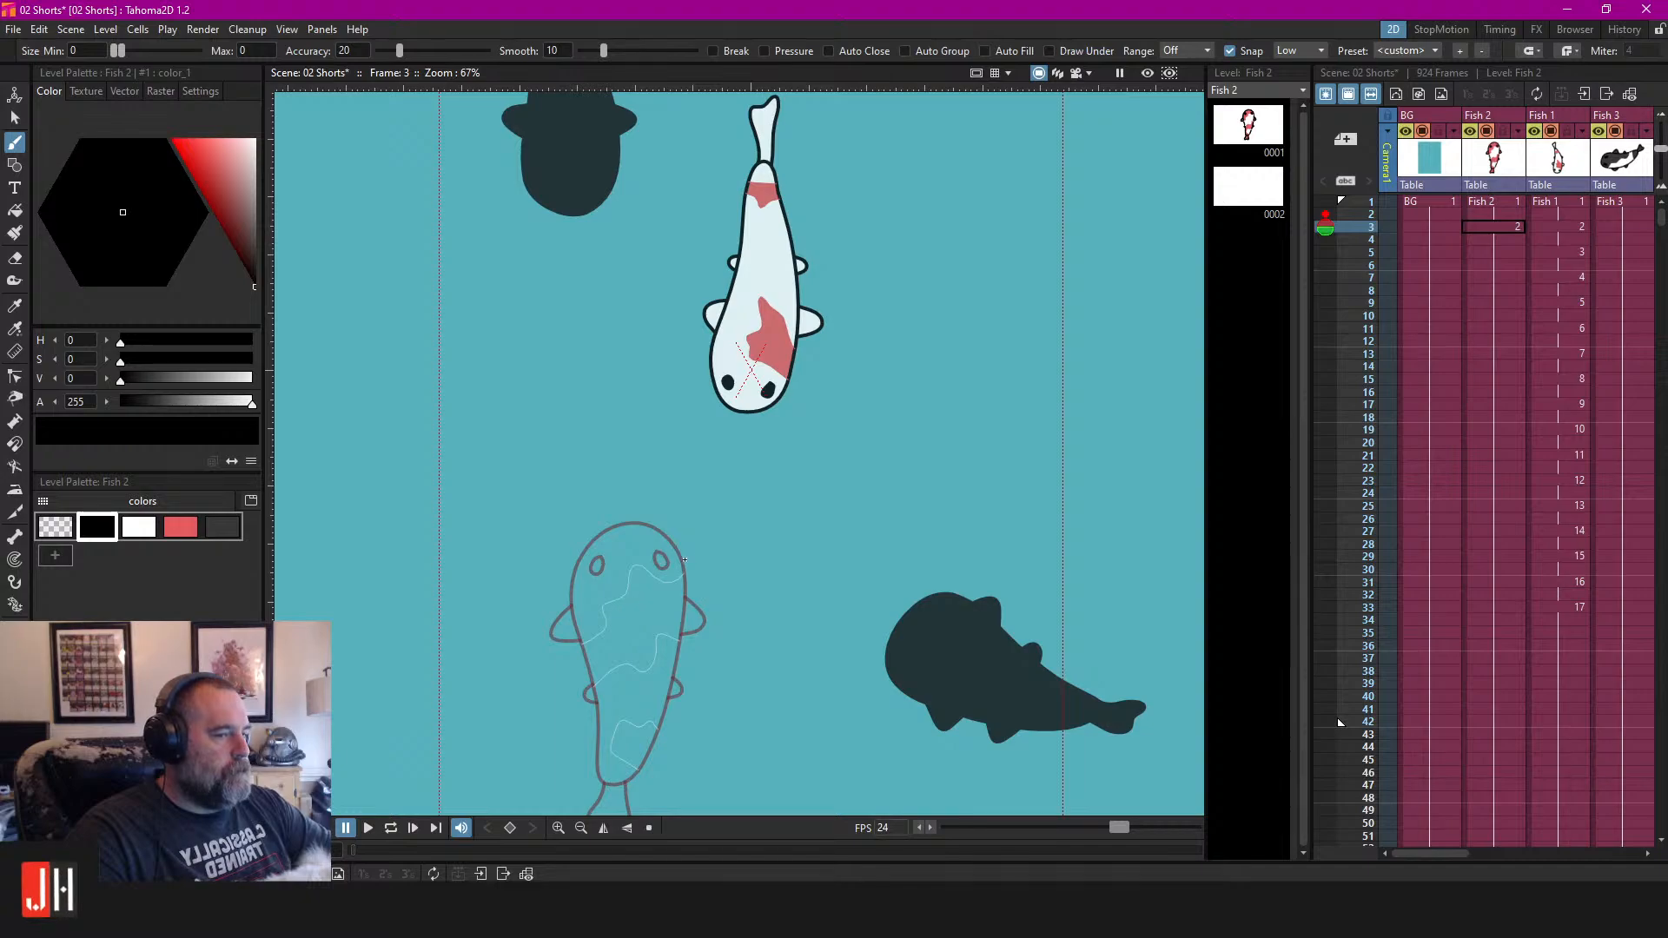
drag(783, 500, 650, 524)
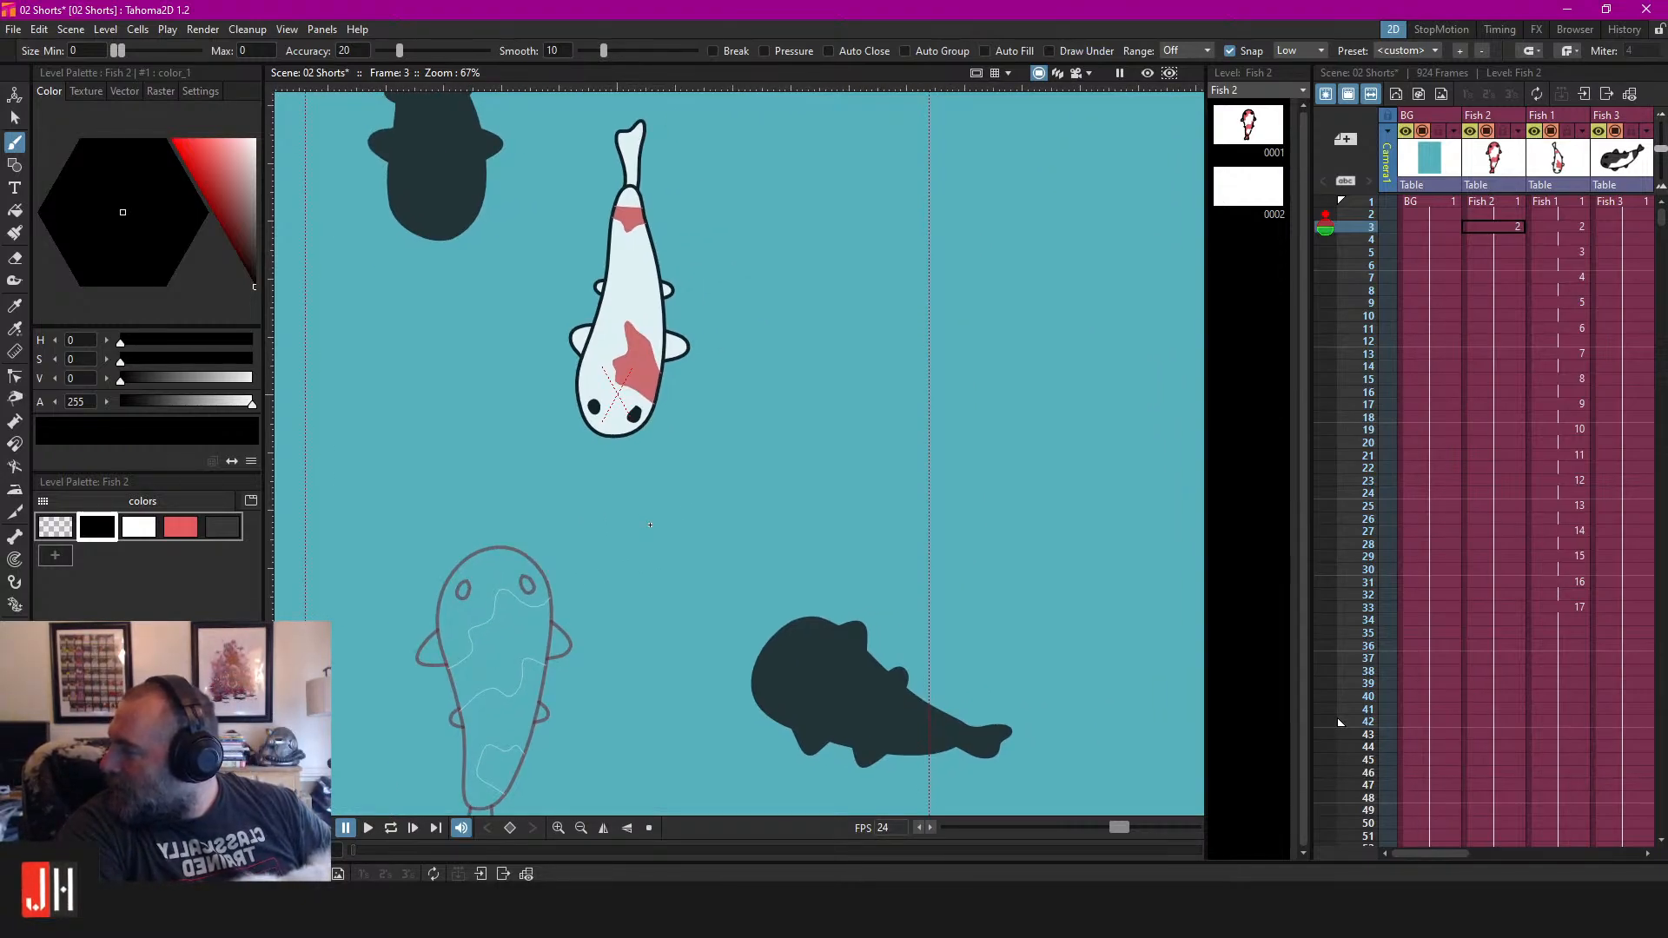
Try several freehand swim-path curves for Fish 2 on frame 1, running from its head past the camera frame, and undo each.
click(1485, 202)
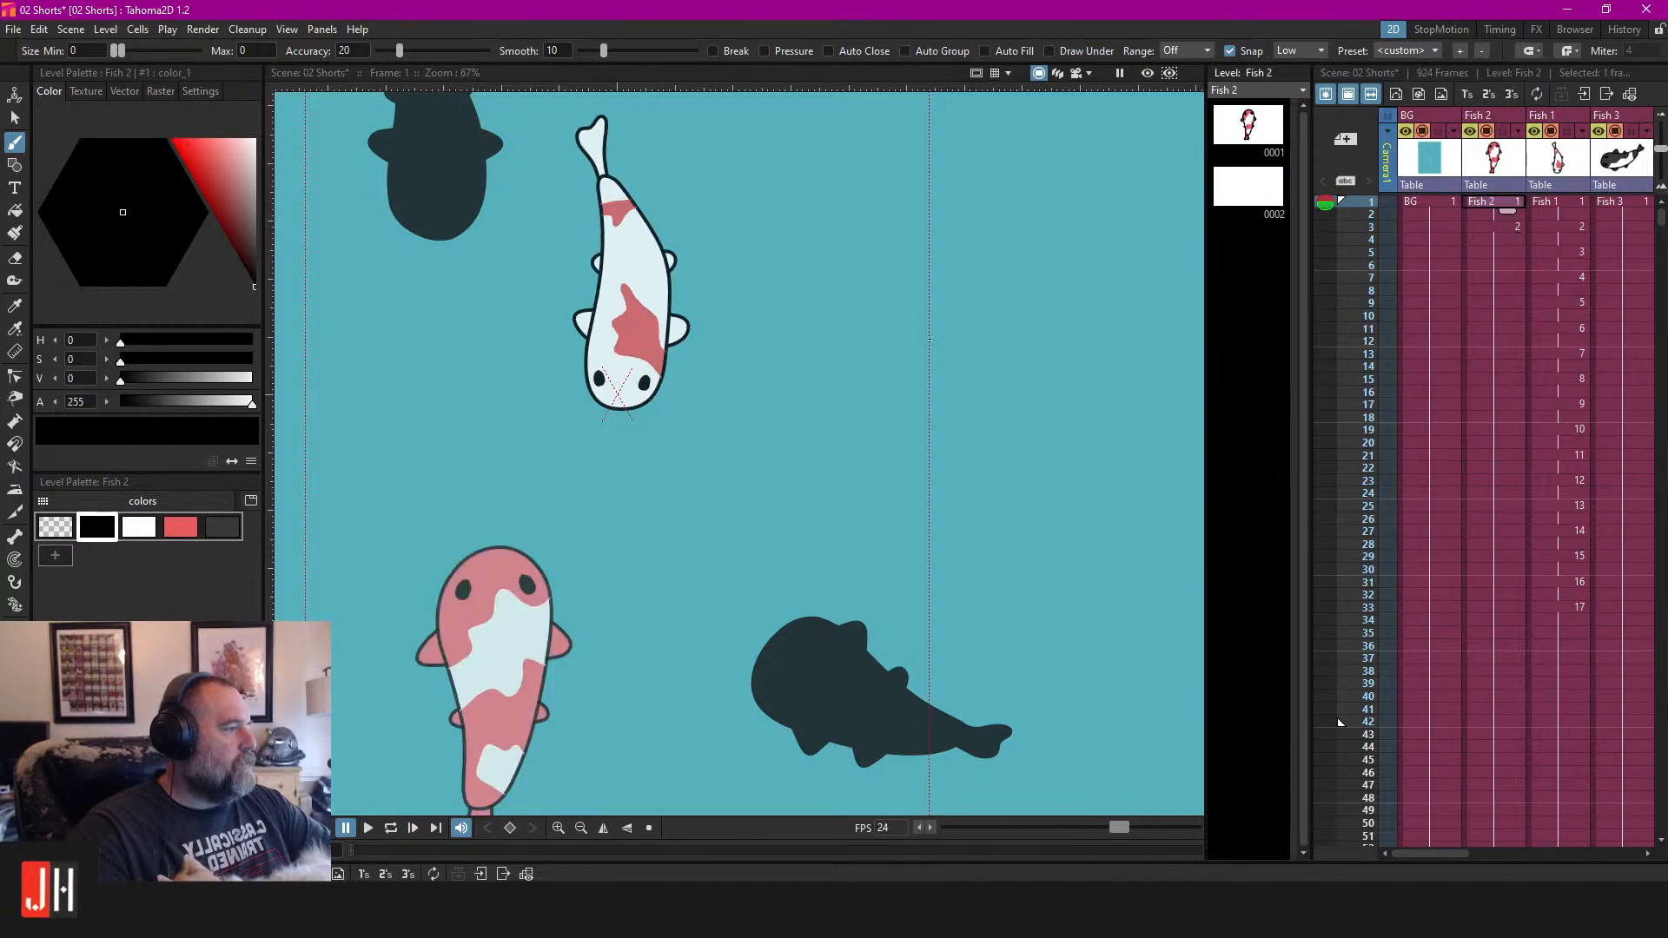
scroll(1020, 314, down, 3)
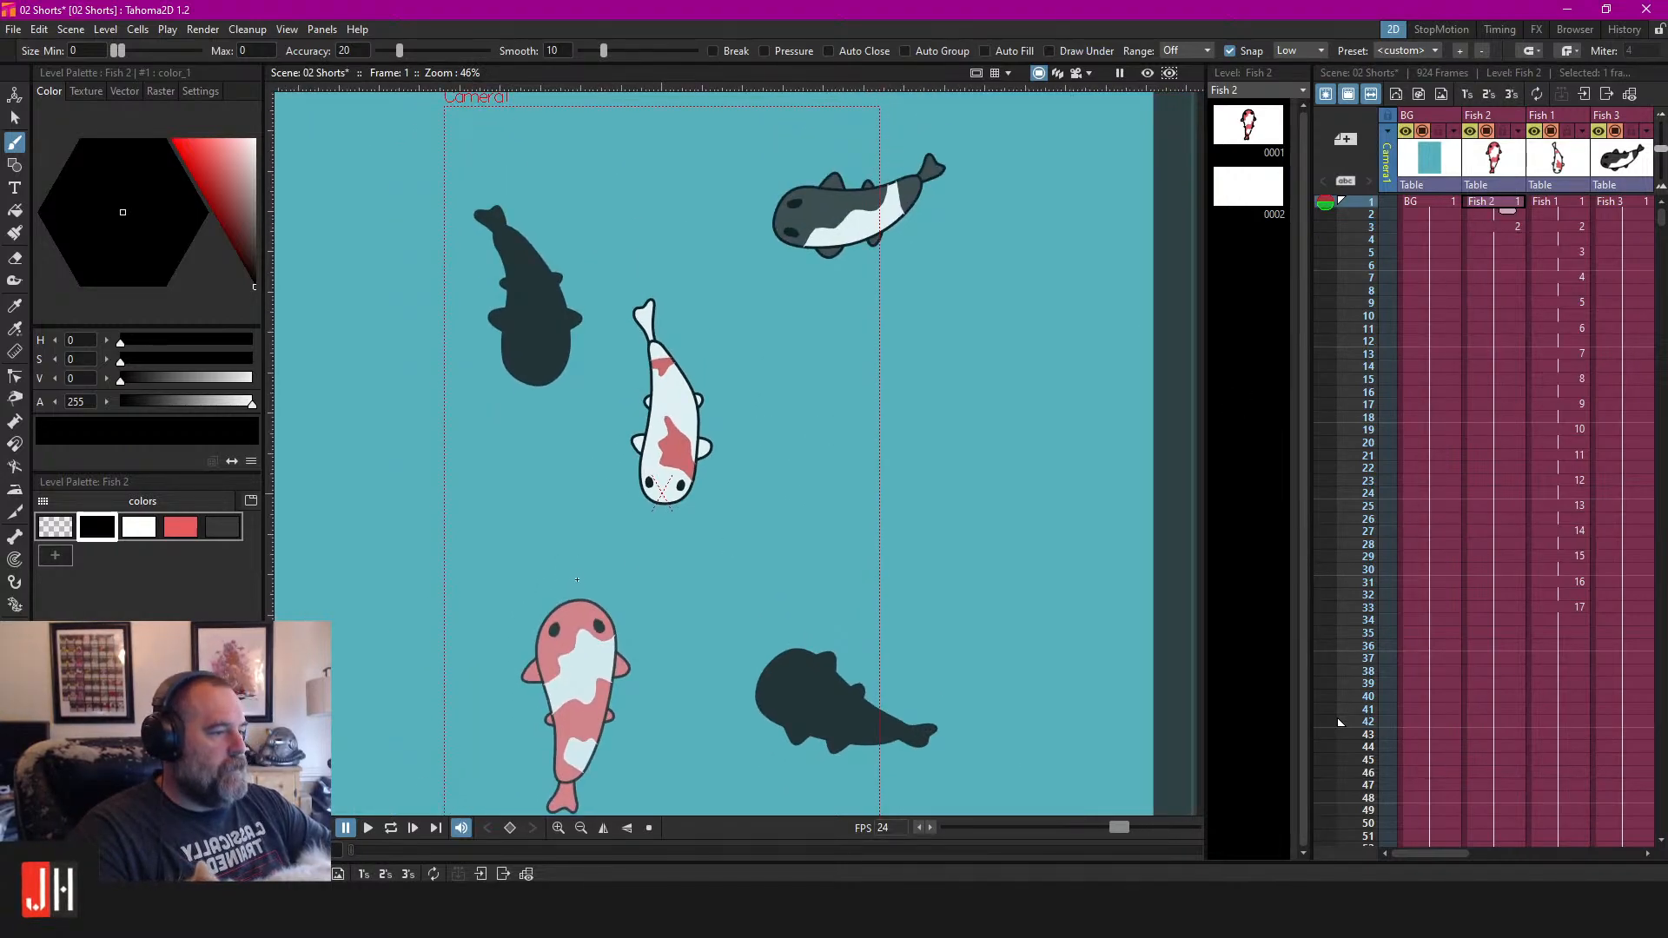
mouse_move(577, 578)
mouse_down()
mouse_move(561, 496)
mouse_move(578, 443)
mouse_move(650, 408)
mouse_move(855, 393)
mouse_move(926, 348)
mouse_move(1032, 325)
mouse_up()
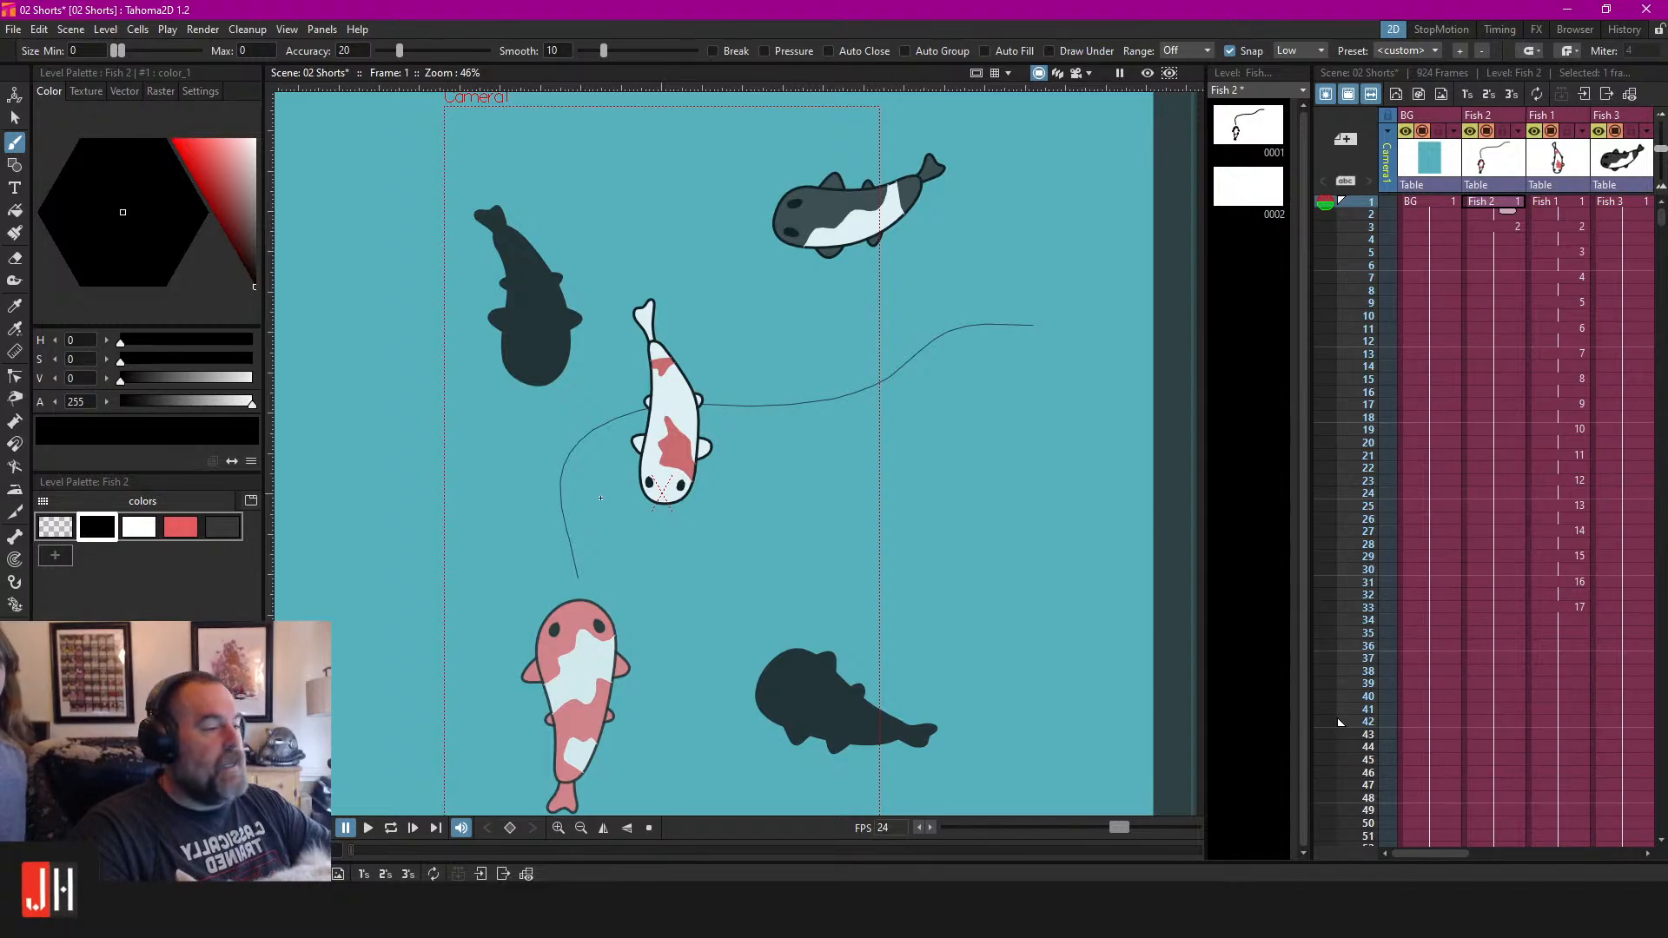
key(ctrl+z)
mouse_move(582, 496)
mouse_down()
mouse_move(571, 453)
mouse_move(620, 415)
mouse_move(808, 424)
mouse_move(968, 351)
mouse_up()
key(ctrl+z)
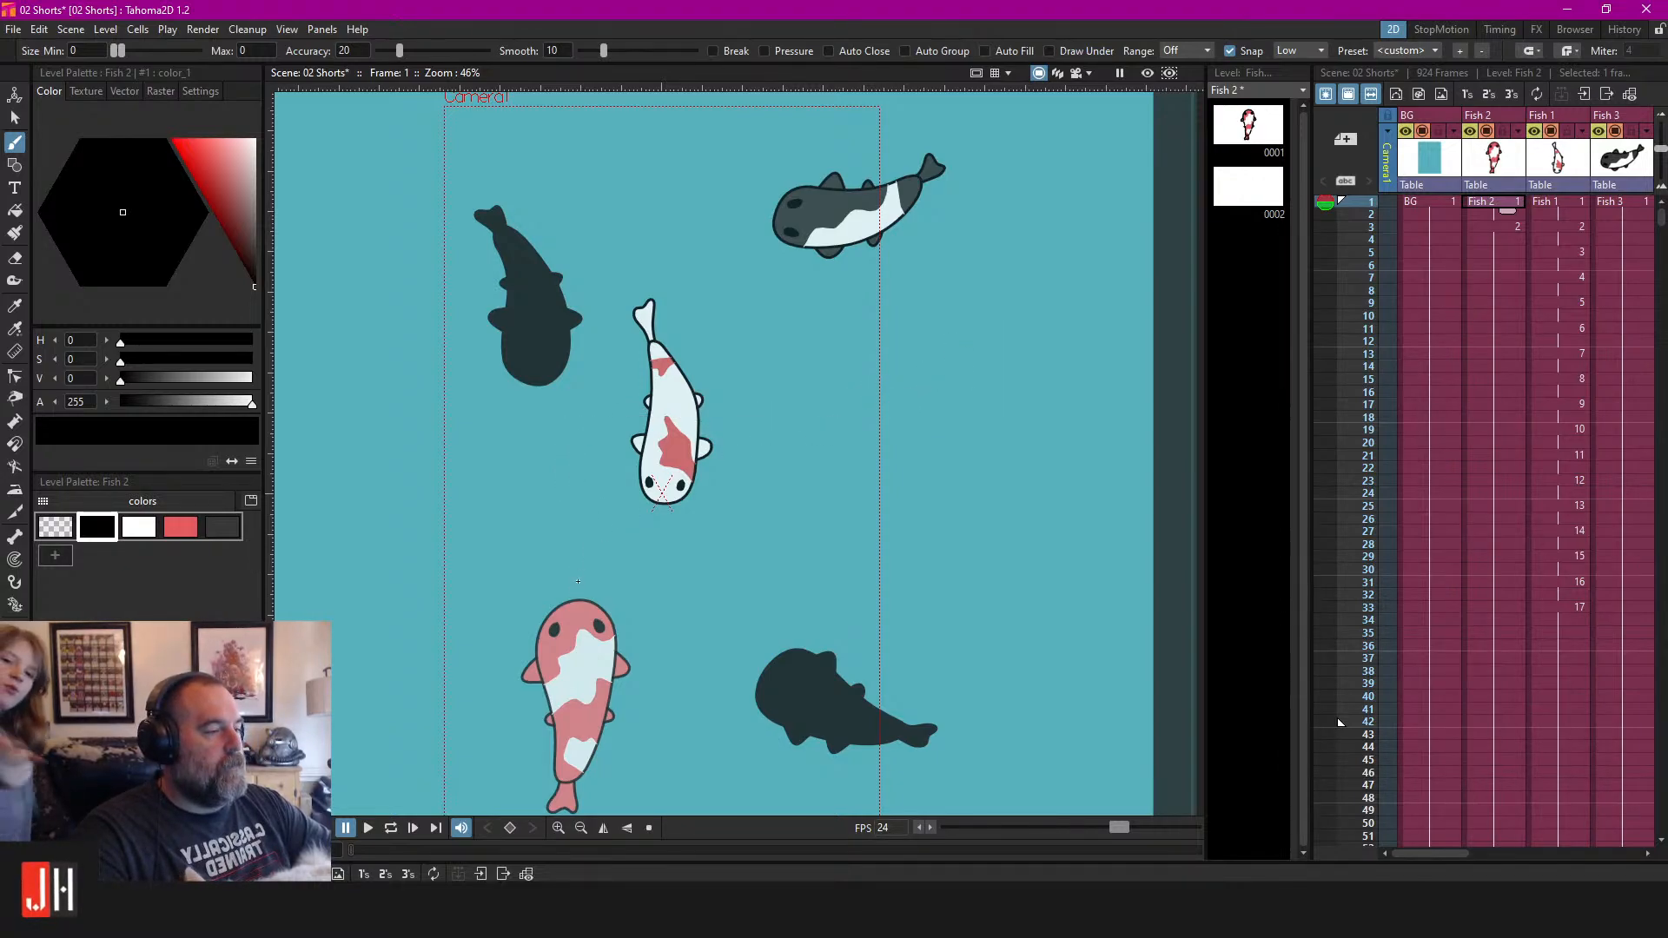
mouse_move(563, 477)
mouse_down()
mouse_move(586, 430)
mouse_move(692, 395)
mouse_move(790, 402)
mouse_move(949, 359)
mouse_move(1009, 368)
mouse_up()
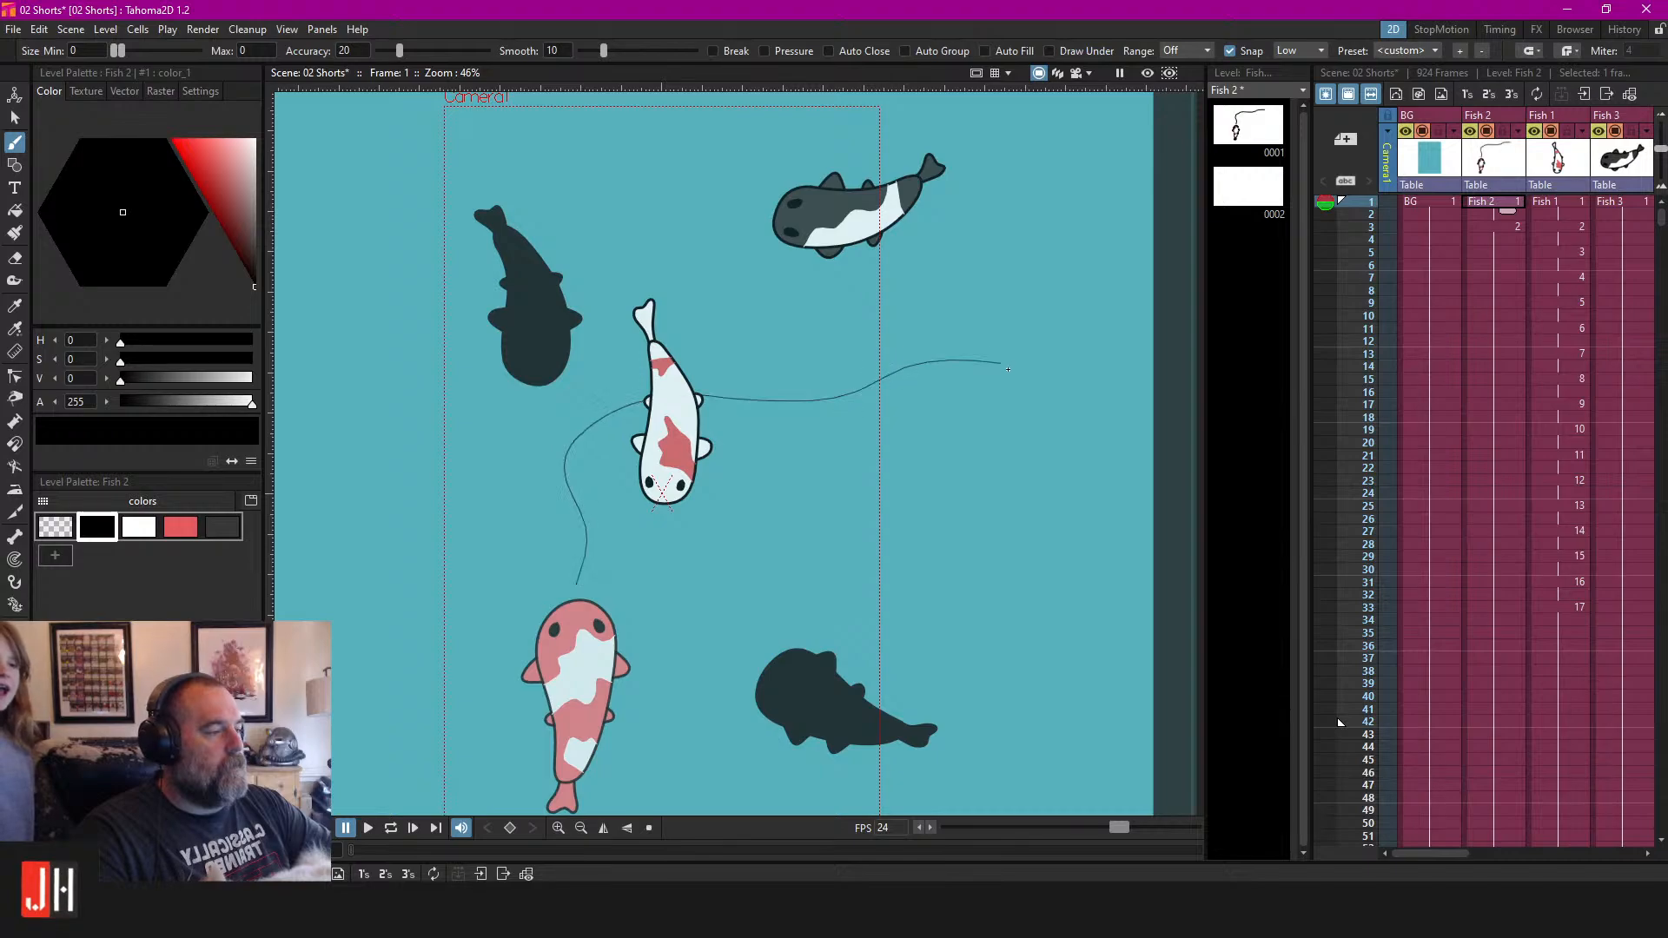
key(ctrl+z)
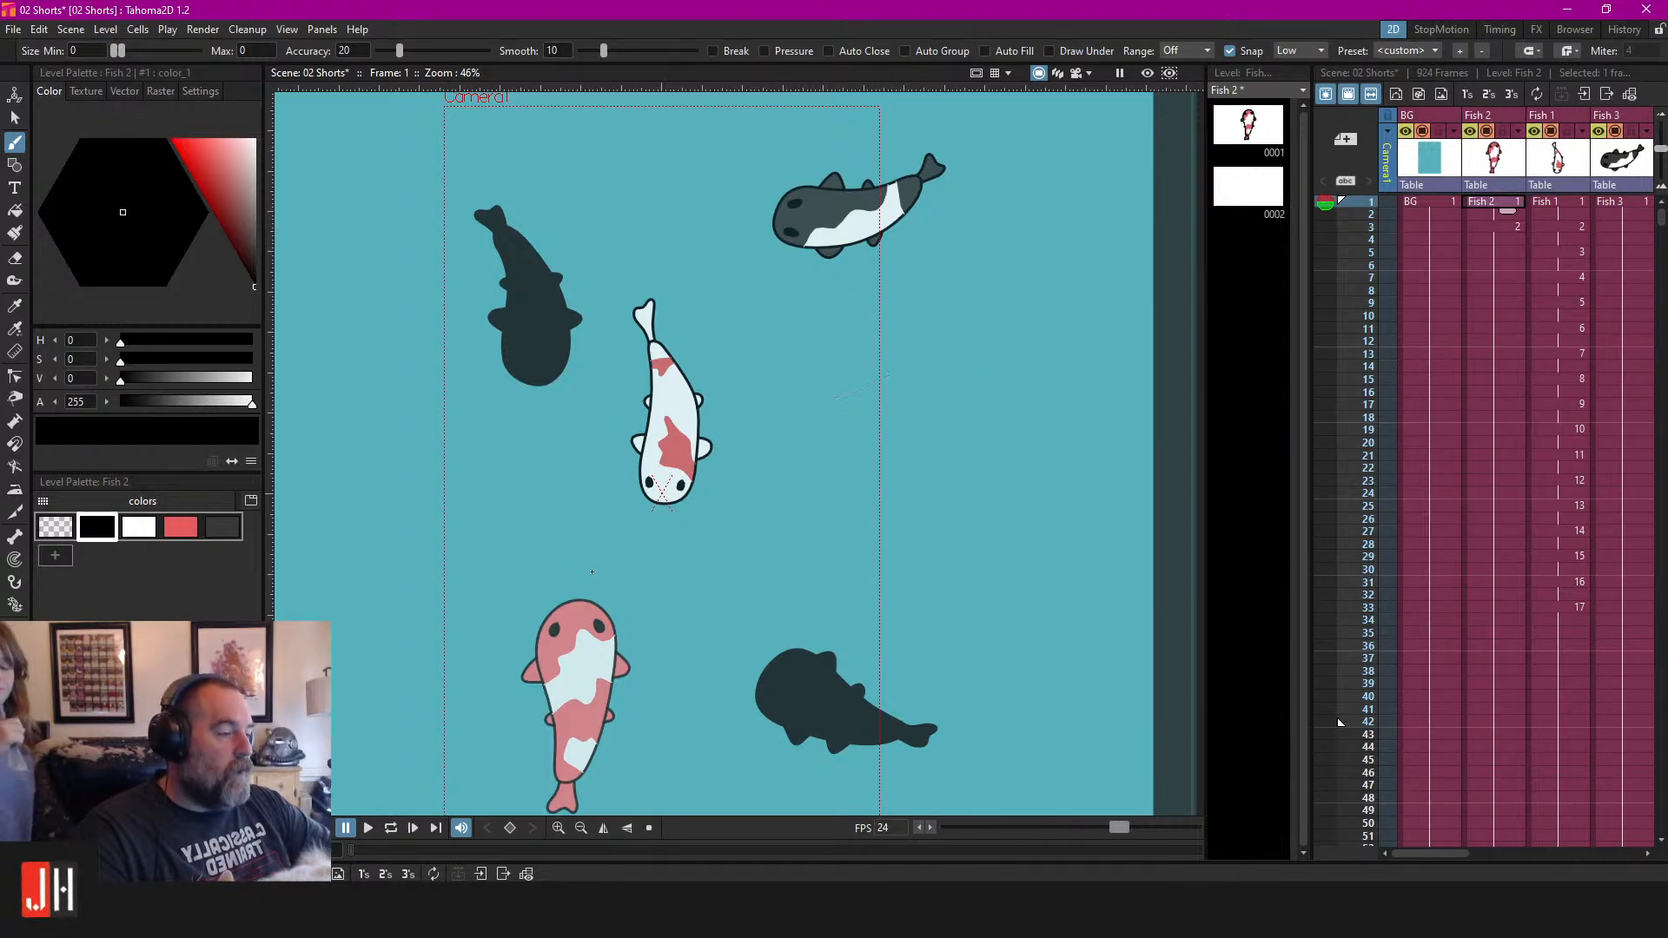
mouse_move(580, 500)
mouse_down()
mouse_move(584, 458)
mouse_move(667, 414)
mouse_move(803, 419)
mouse_move(987, 336)
mouse_up()
key(ctrl+z)
Draw a winding trial path from Fish 2's head up past the camera frame, and check it through onion skin on frame 3.
mouse_move(588, 540)
mouse_down()
mouse_move(596, 441)
mouse_move(816, 446)
mouse_move(982, 345)
mouse_up()
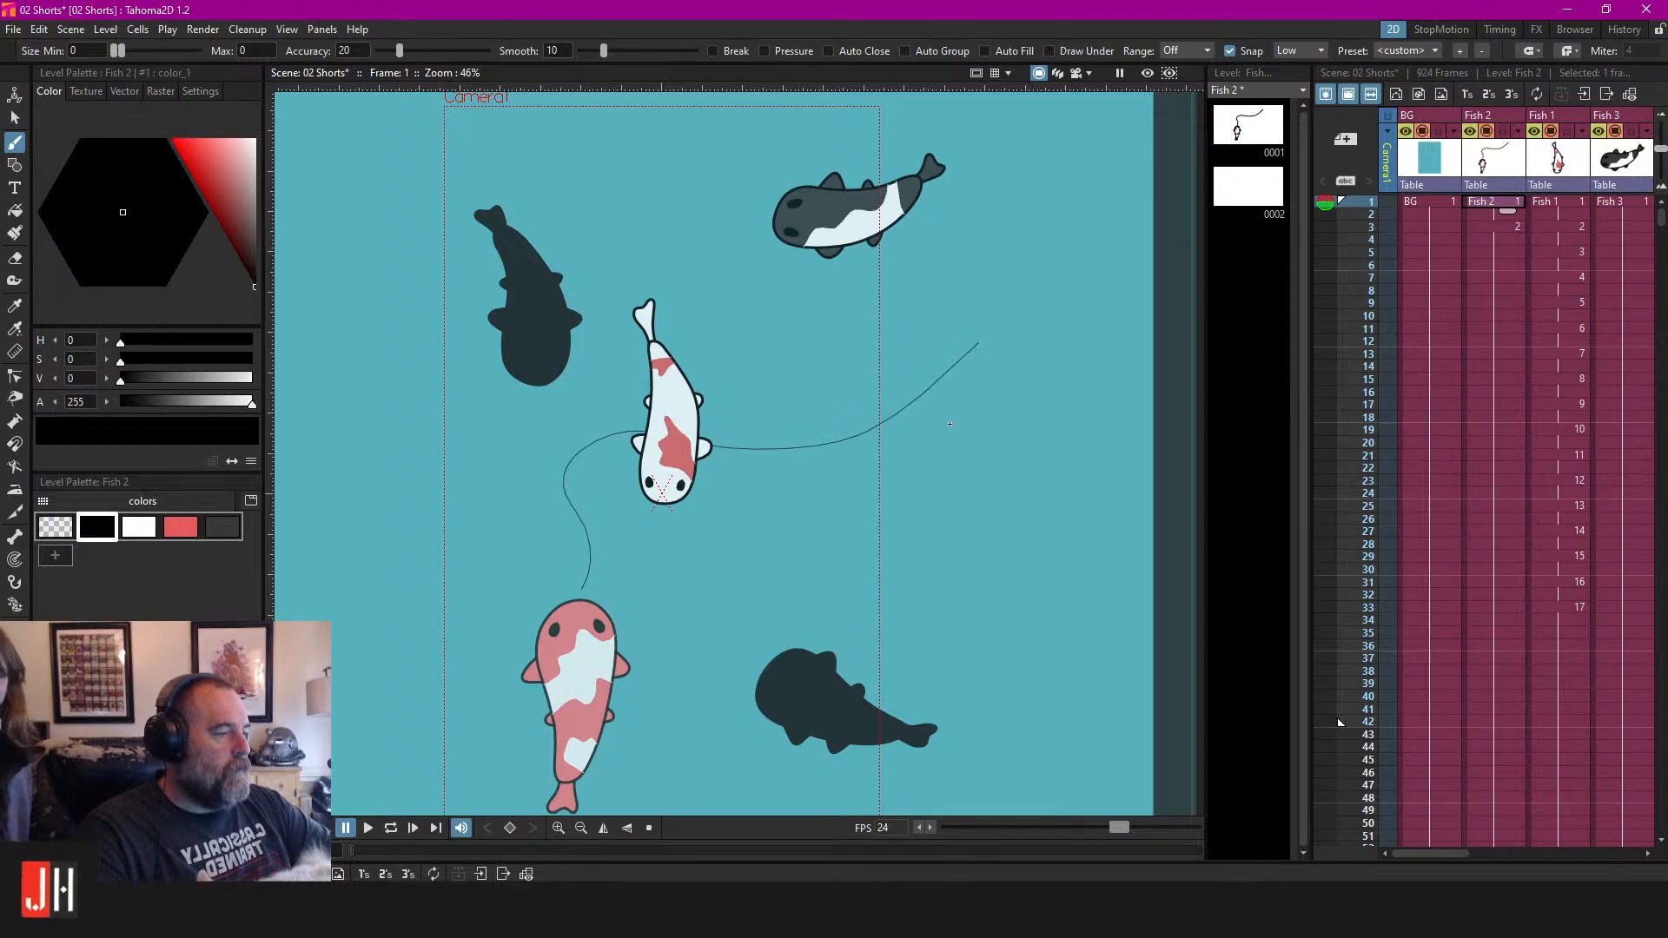
click(1474, 227)
click(1485, 202)
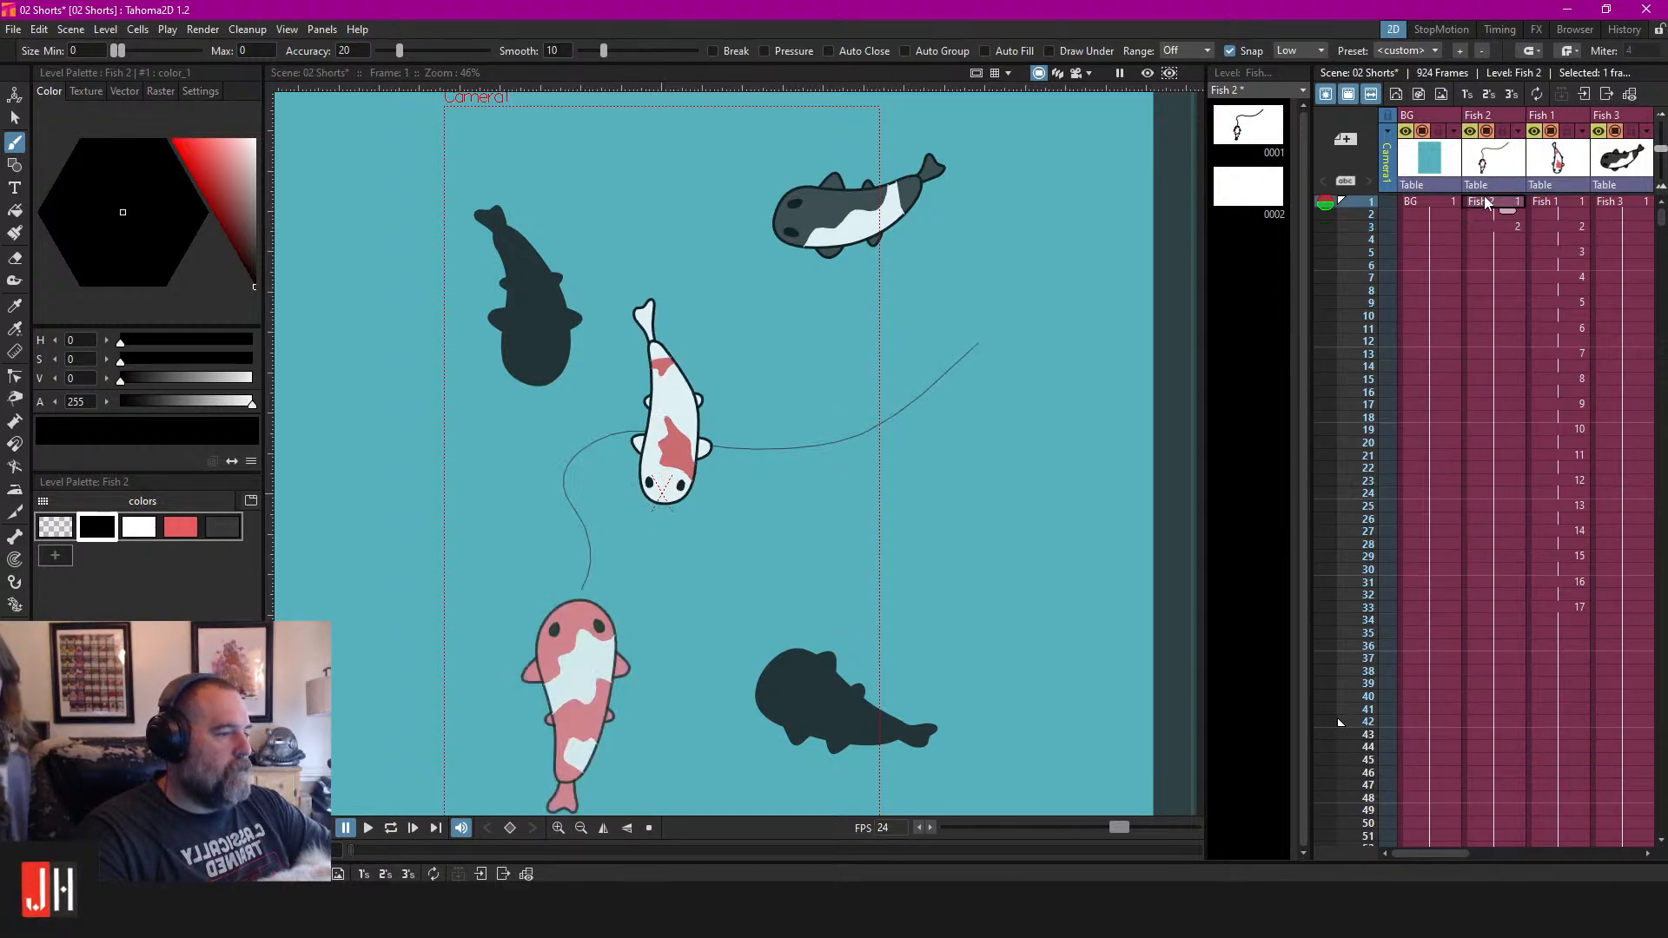
click(1484, 226)
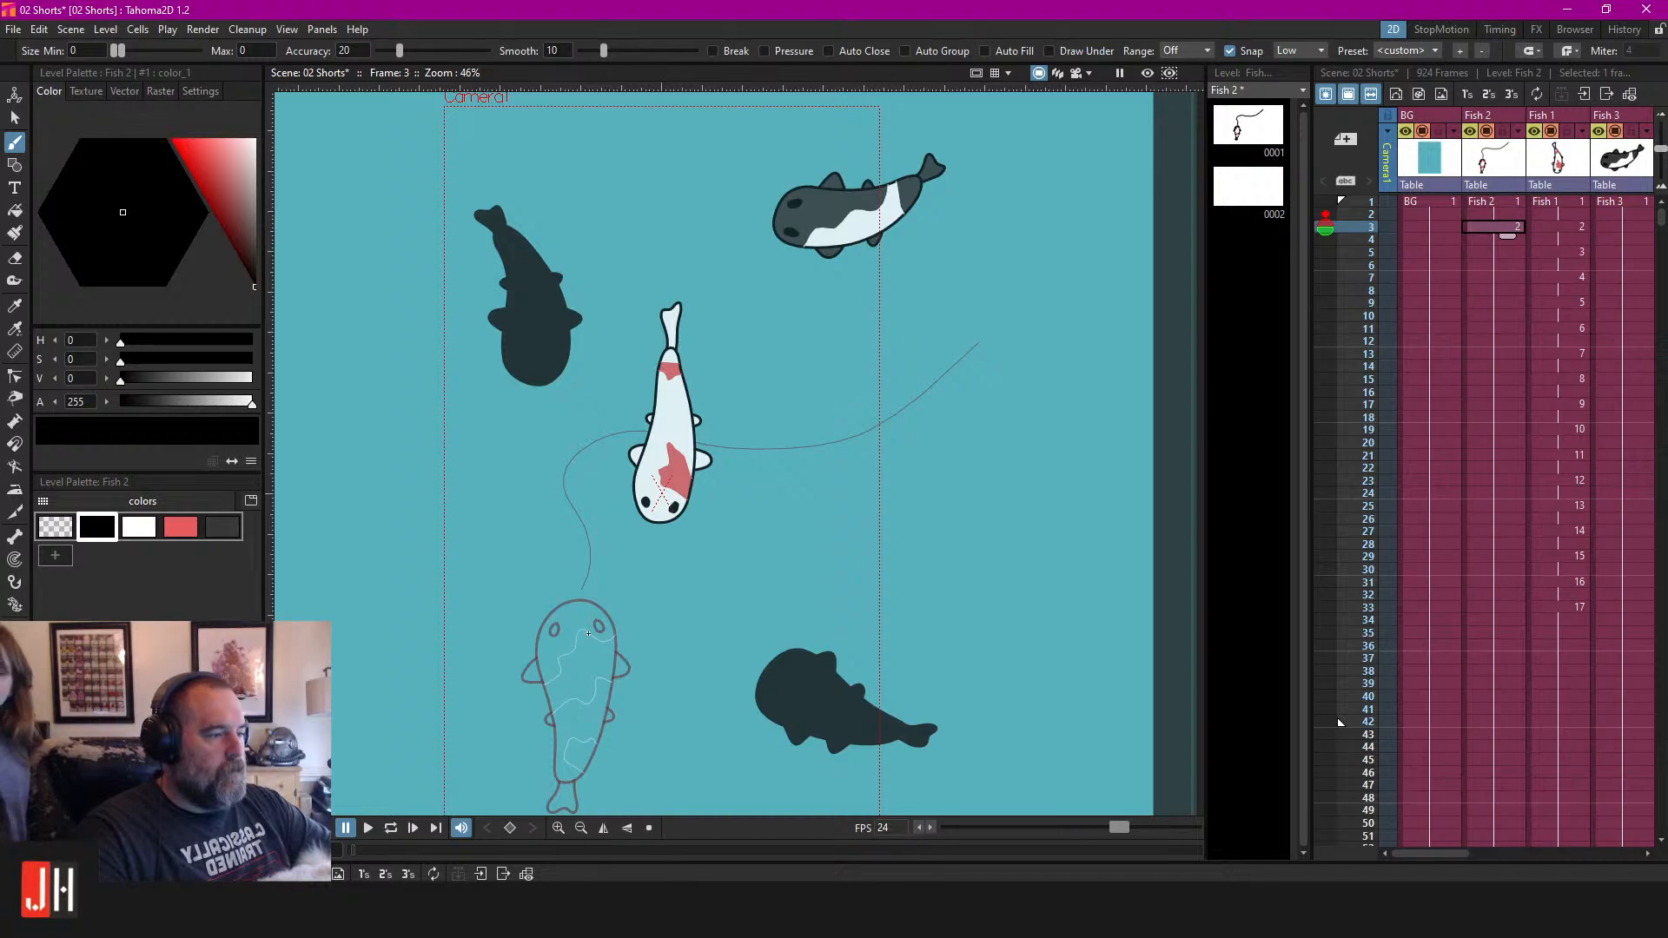
Replace the trial path on Fish 2's frame 1 with an S-shaped guide line from its head, past Fish 1 and beyond the camera's right edge.
click(1493, 200)
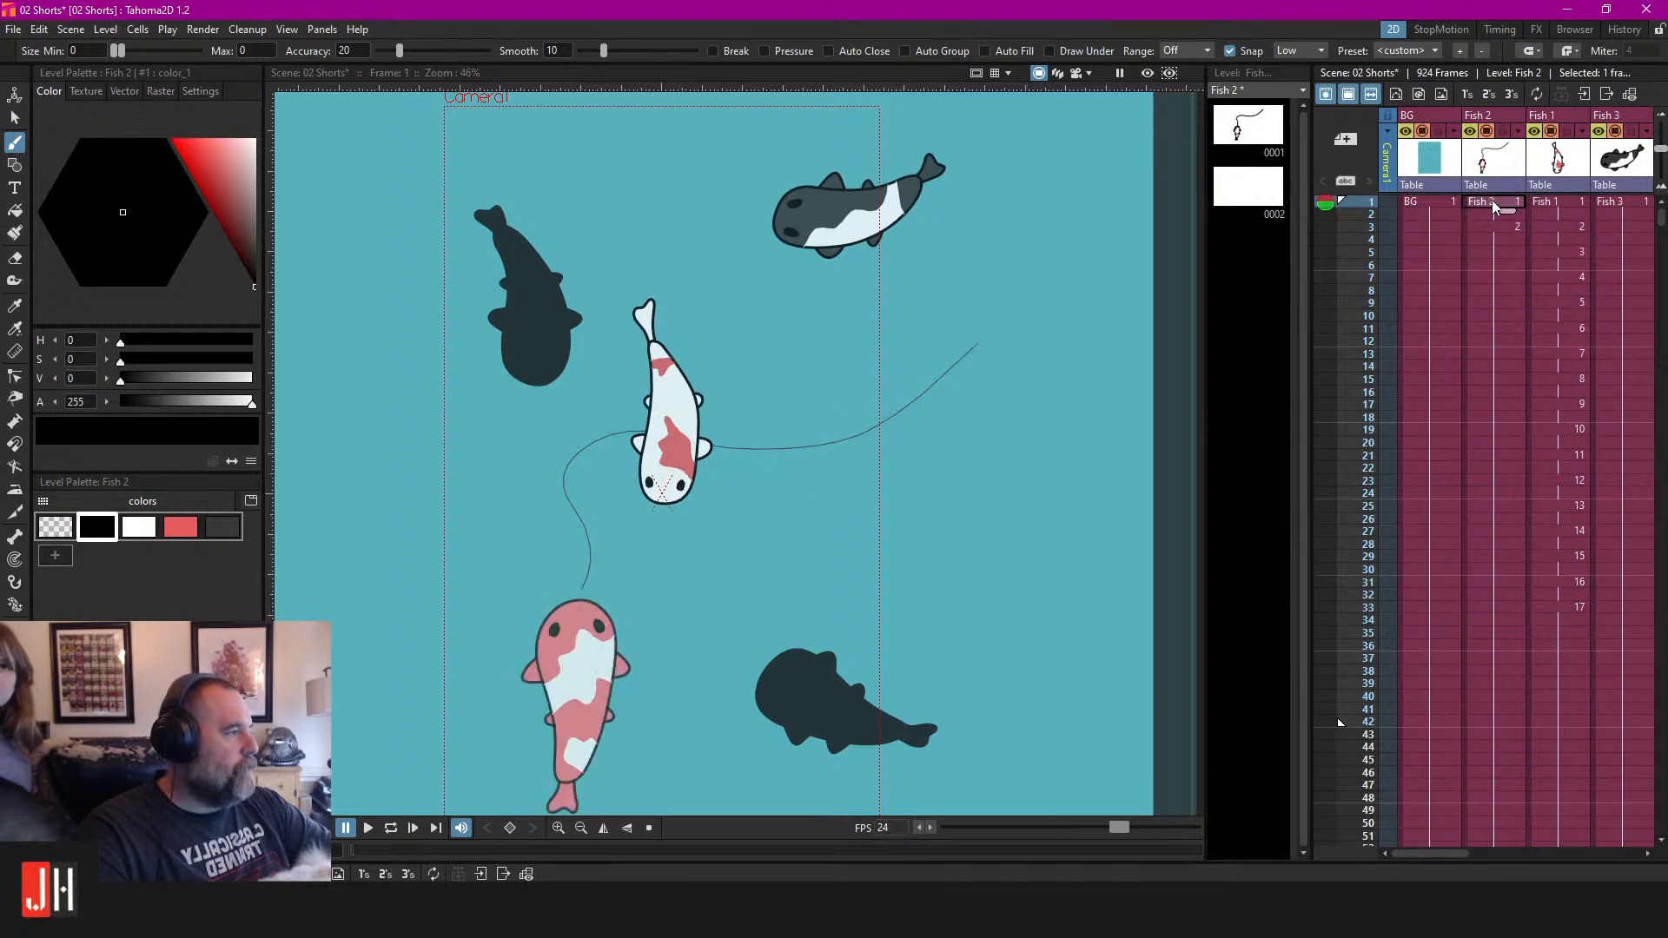
key(ctrl+z)
mouse_move(596, 538)
mouse_down()
mouse_move(576, 451)
mouse_move(683, 406)
mouse_up()
key(ctrl+z)
key(ctrl+z)
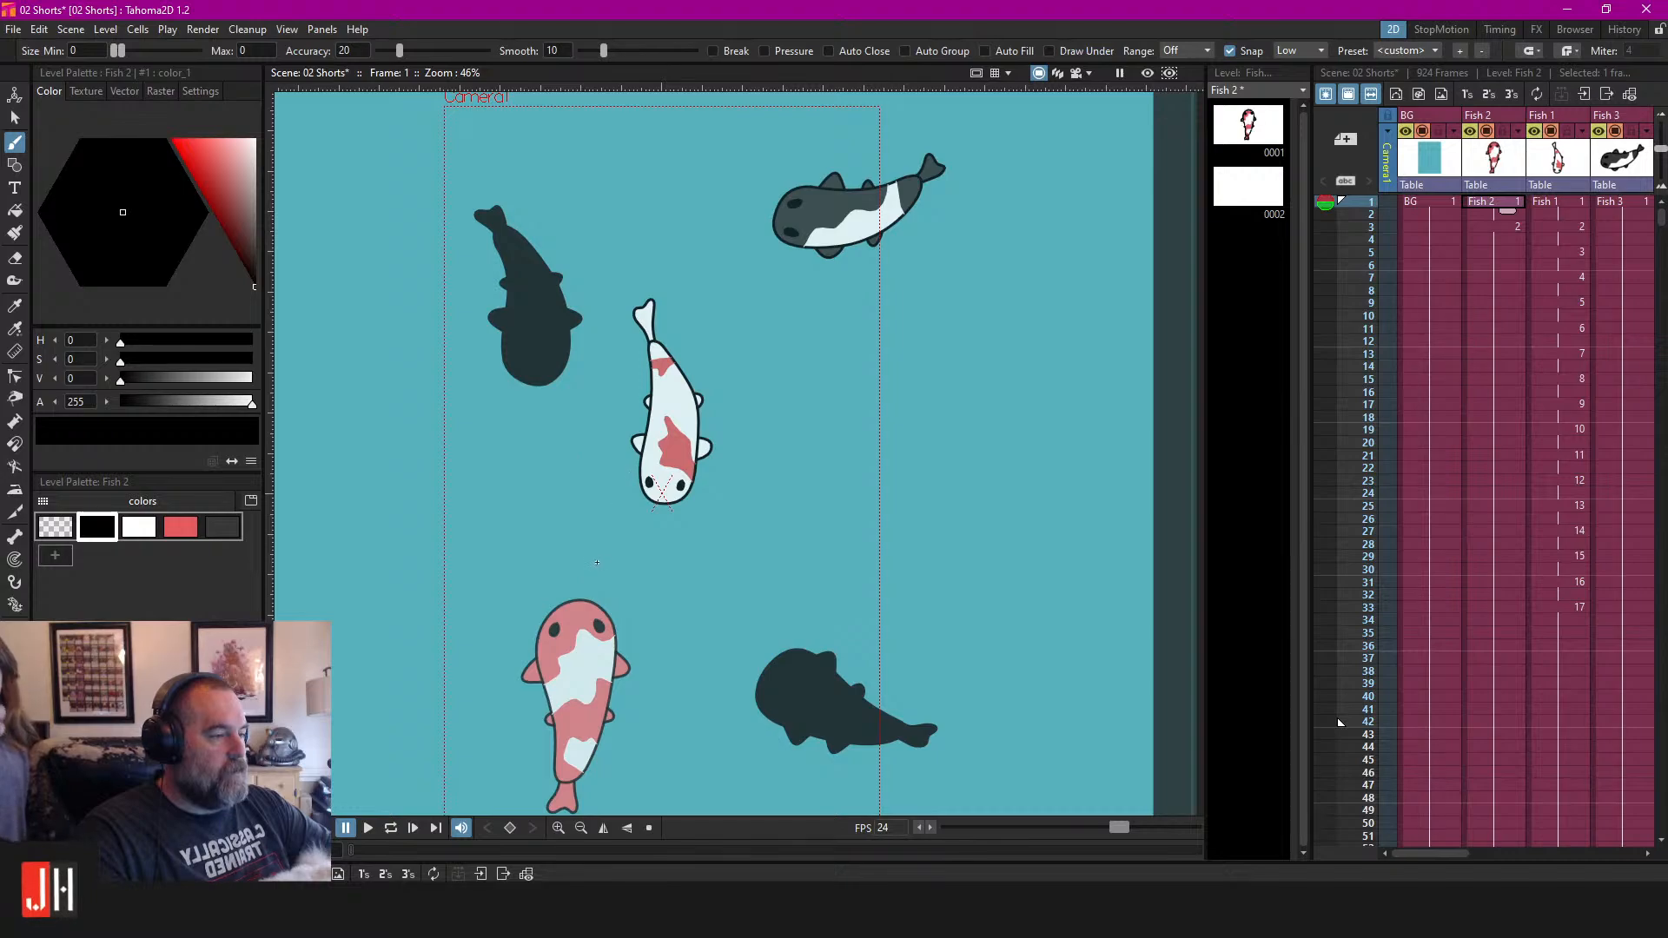
mouse_move(570, 502)
mouse_down()
mouse_move(583, 452)
mouse_move(658, 418)
mouse_move(766, 410)
mouse_move(883, 372)
mouse_move(940, 323)
mouse_move(1019, 317)
mouse_up()
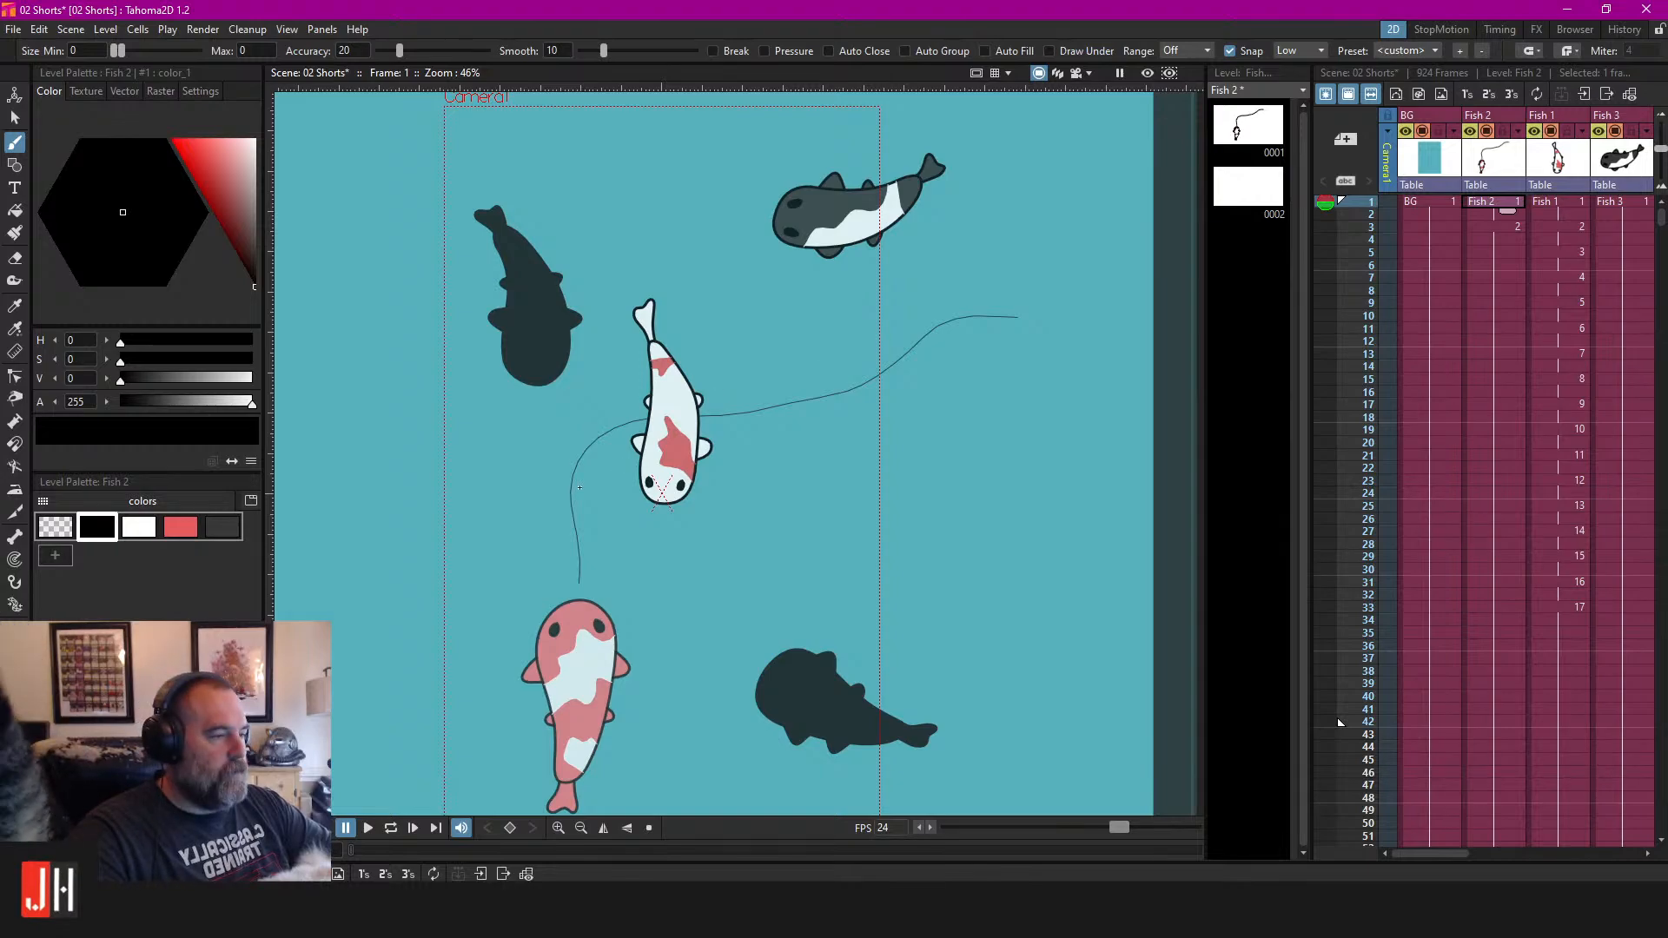
key(ctrl+z)
mouse_move(569, 484)
mouse_down()
mouse_move(602, 431)
mouse_move(697, 403)
mouse_move(808, 407)
mouse_move(933, 370)
mouse_move(1035, 391)
mouse_up()
scroll(806, 517, down, 1)
scroll(805, 517, up, 1)
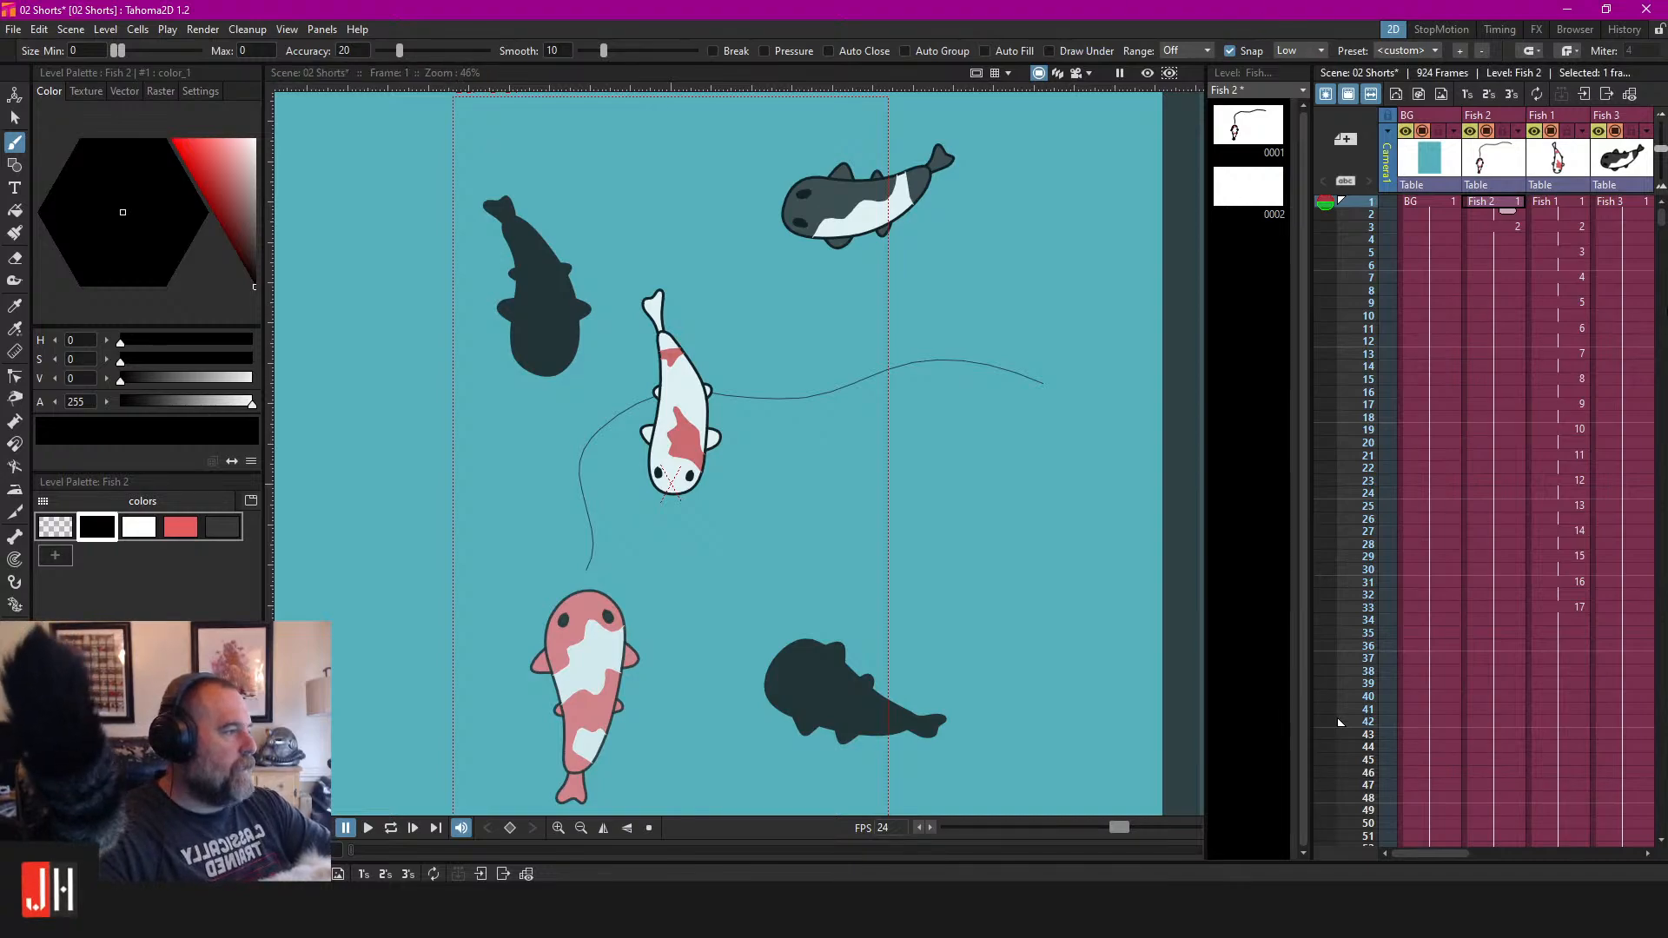
Make Fish 3's drawing on frame 1 active for brushing and set the brush color to black.
click(1619, 205)
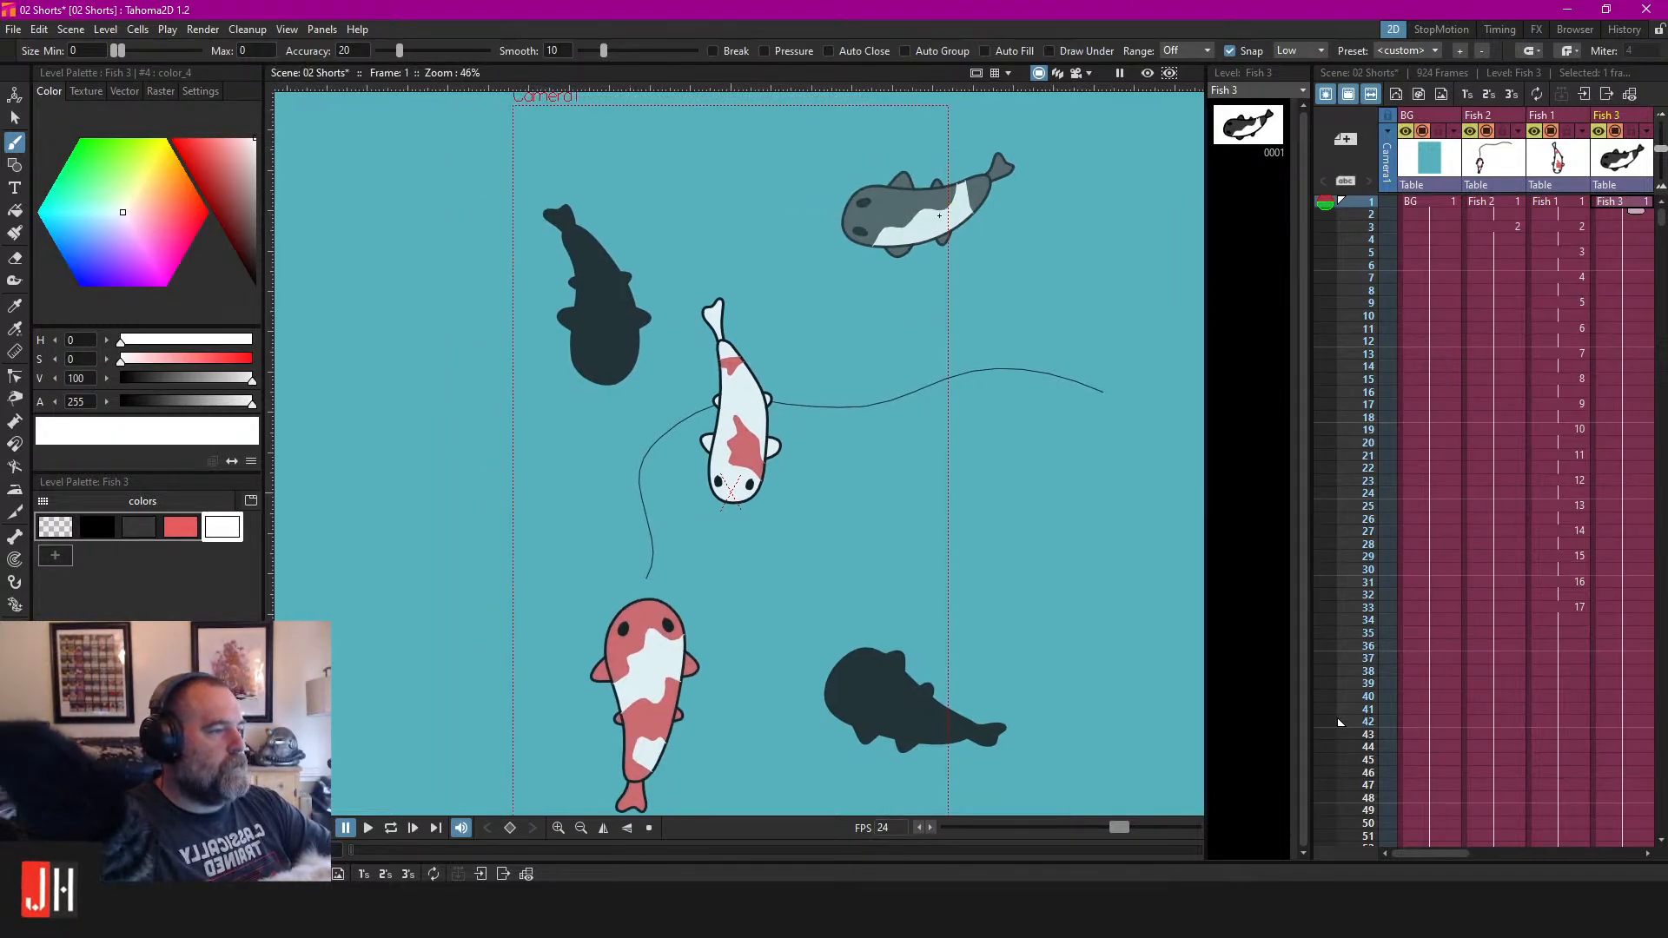
drag(828, 217, 670, 282)
key(ctrl+z)
click(111, 528)
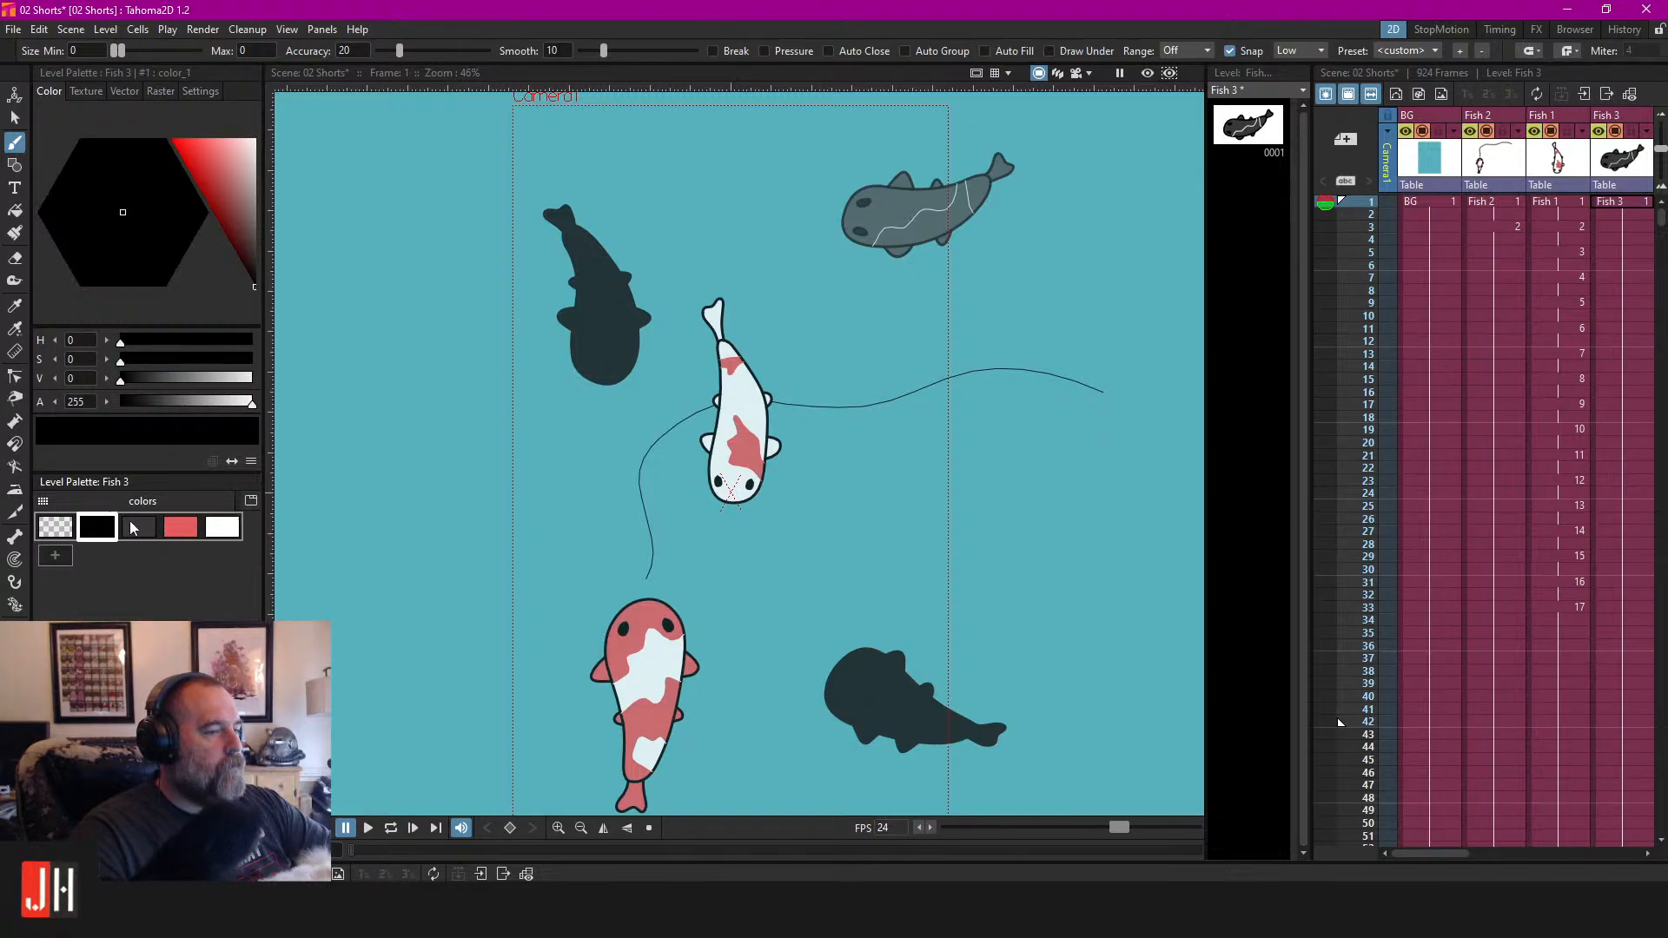
Try several freehand swim-path curves for Fish 3 on frame 1, starting from its head, and undo each.
mouse_move(727, 253)
mouse_down()
mouse_move(665, 324)
mouse_move(661, 412)
mouse_move(690, 463)
mouse_move(741, 490)
mouse_move(901, 505)
mouse_move(999, 563)
mouse_move(1103, 666)
mouse_up()
drag(966, 482, 857, 379)
scroll(877, 384, down, 1)
key(ctrl+z)
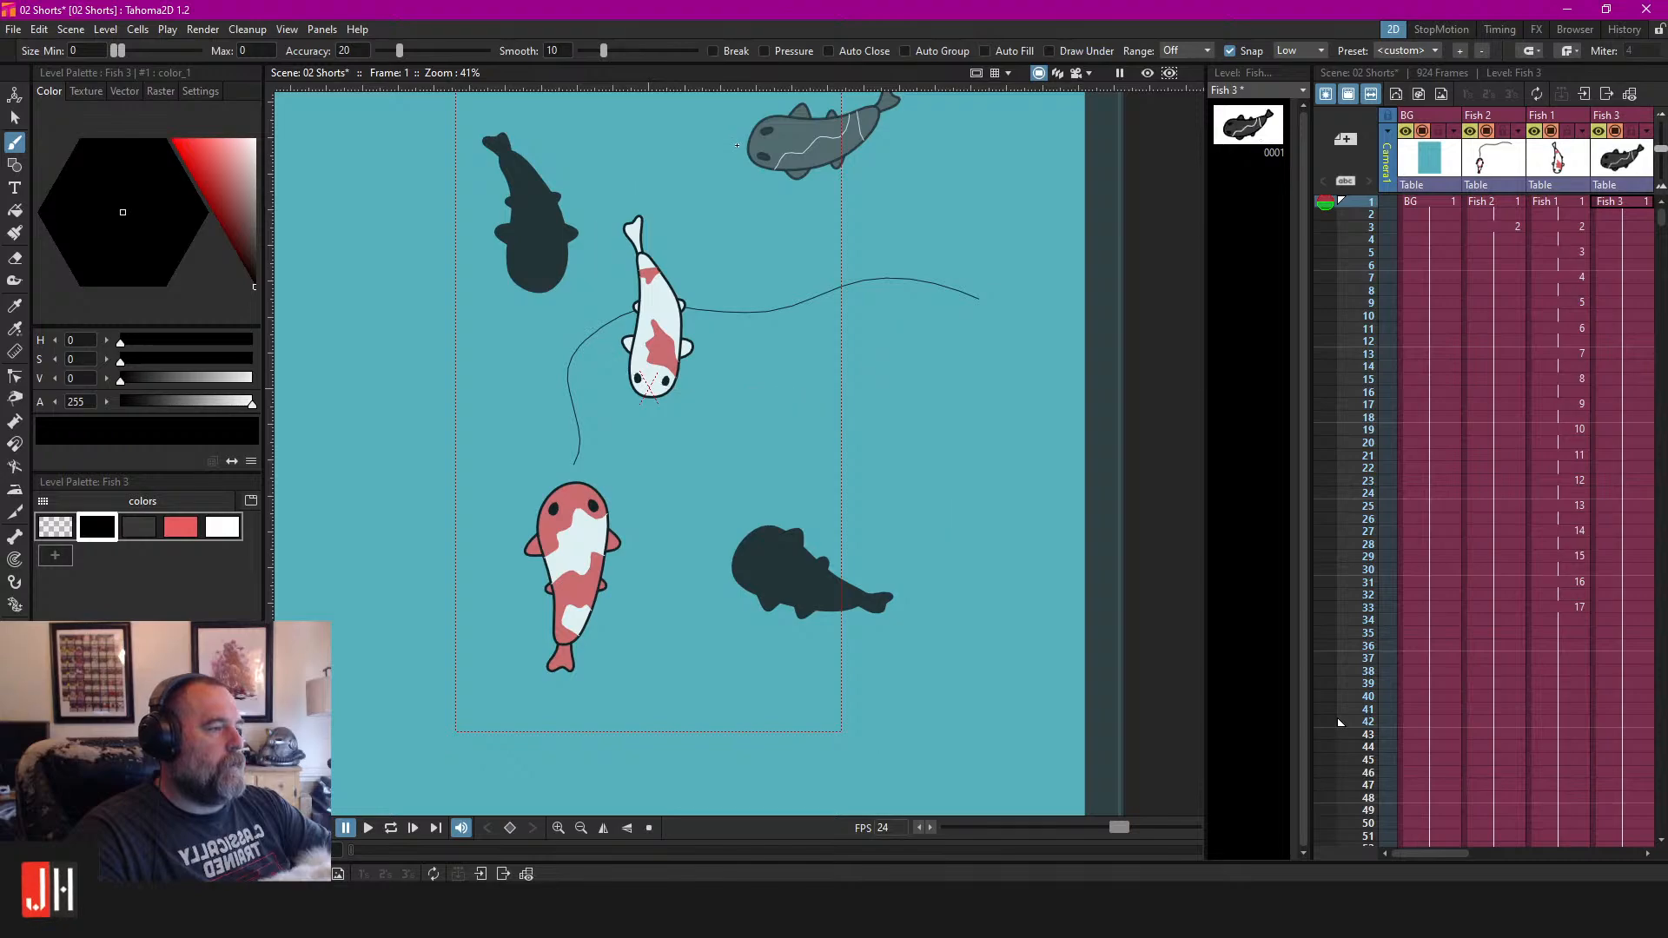
mouse_move(699, 422)
mouse_down()
mouse_move(812, 478)
mouse_move(855, 560)
mouse_move(821, 721)
mouse_up()
key(ctrl+z)
scroll(736, 143, down, 3)
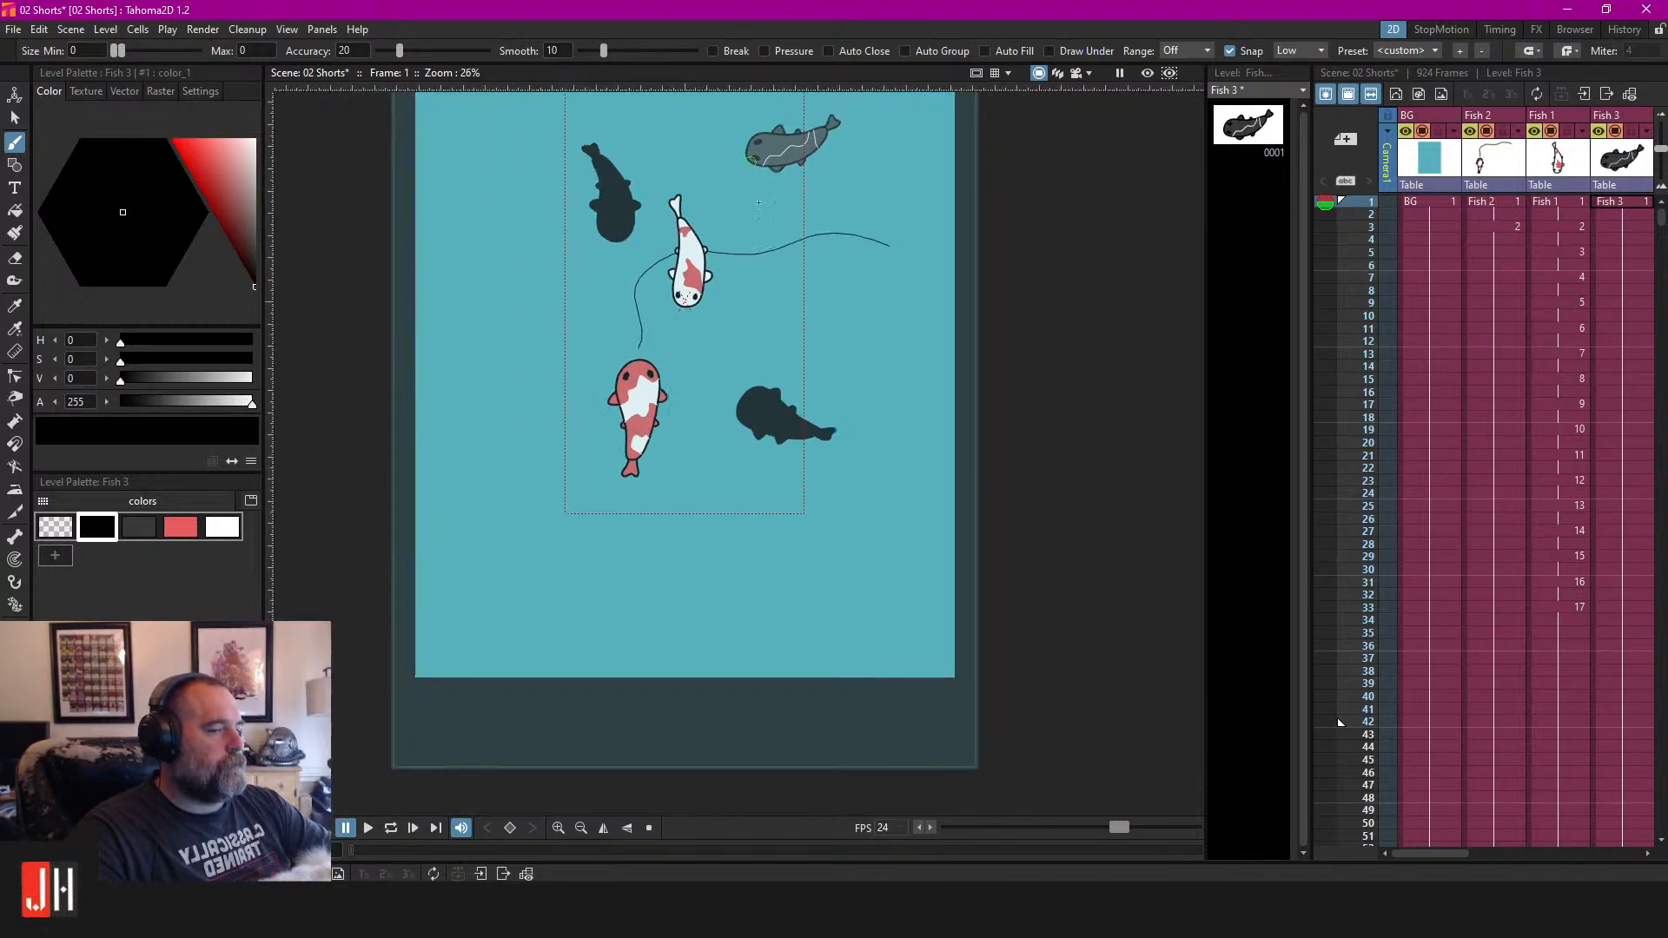
scroll(828, 347, up, 4)
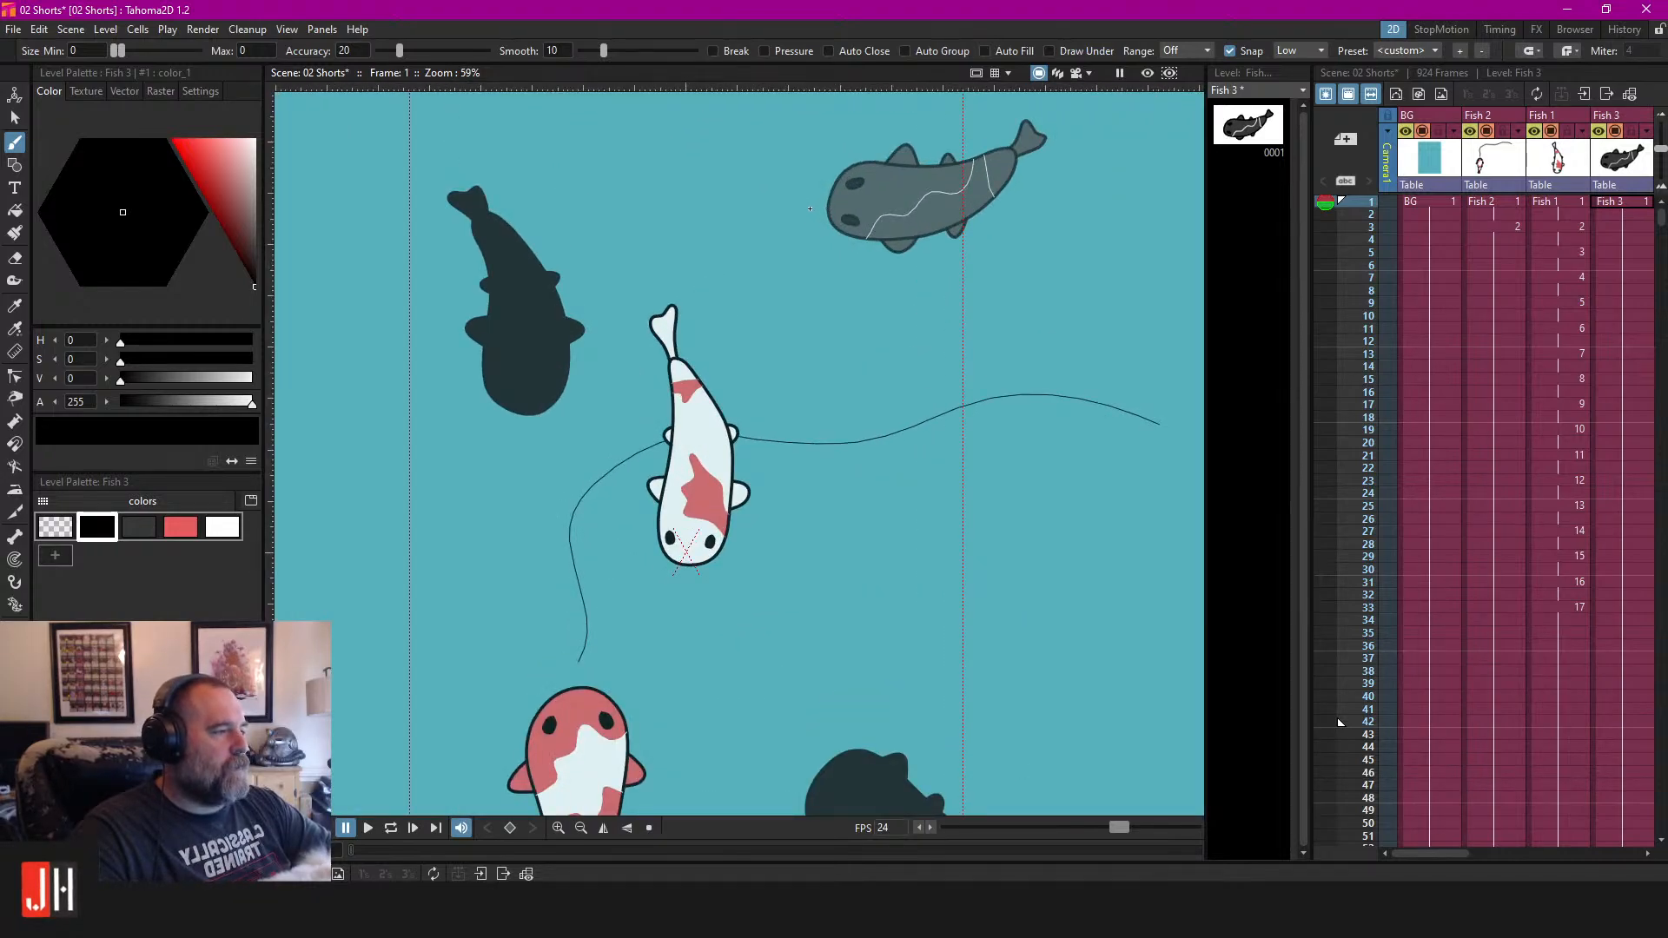
scroll(810, 209, down, 2)
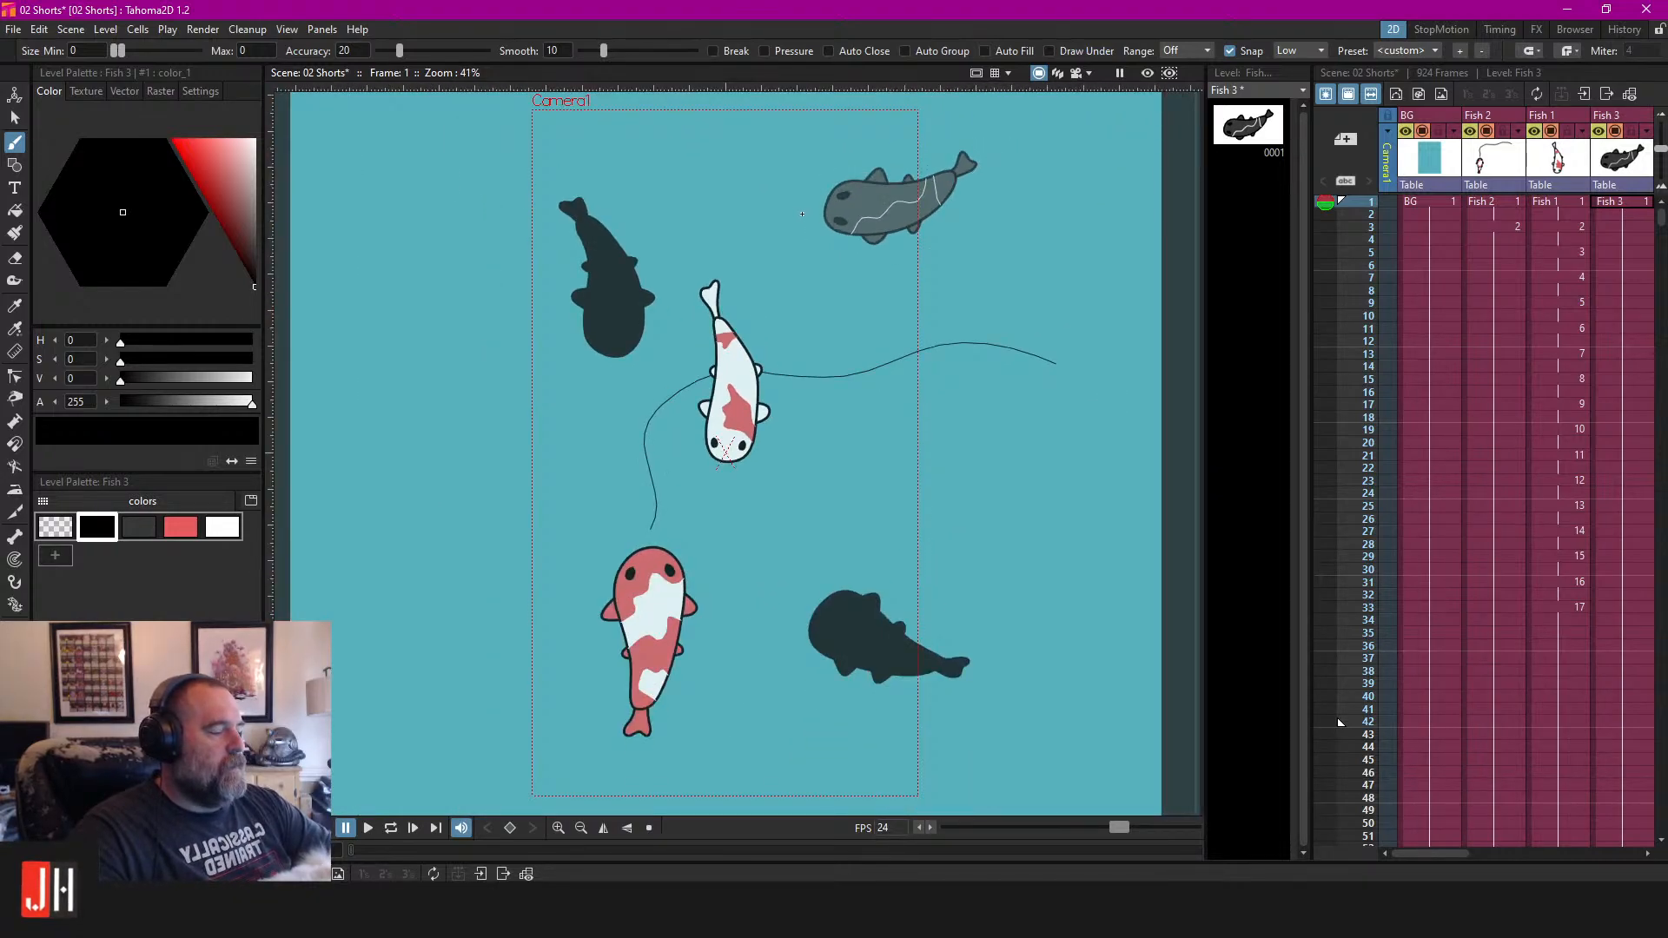
scroll(816, 211, up, 1)
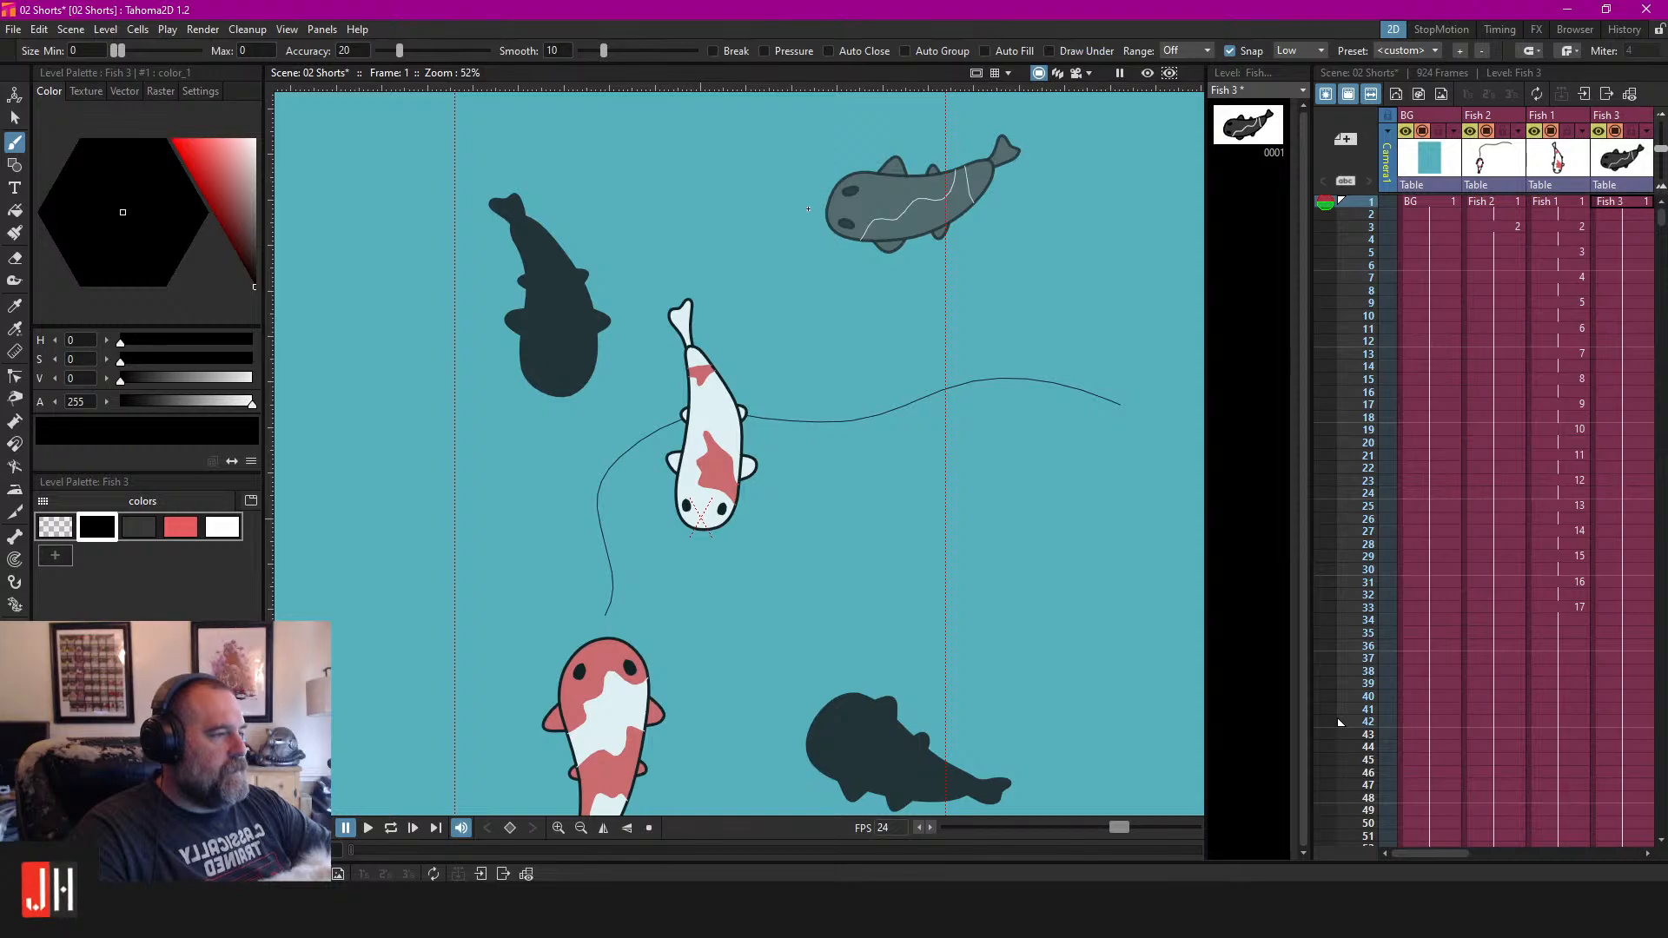
mouse_move(764, 211)
mouse_down()
mouse_move(692, 271)
mouse_move(686, 329)
mouse_up()
key(ctrl+z)
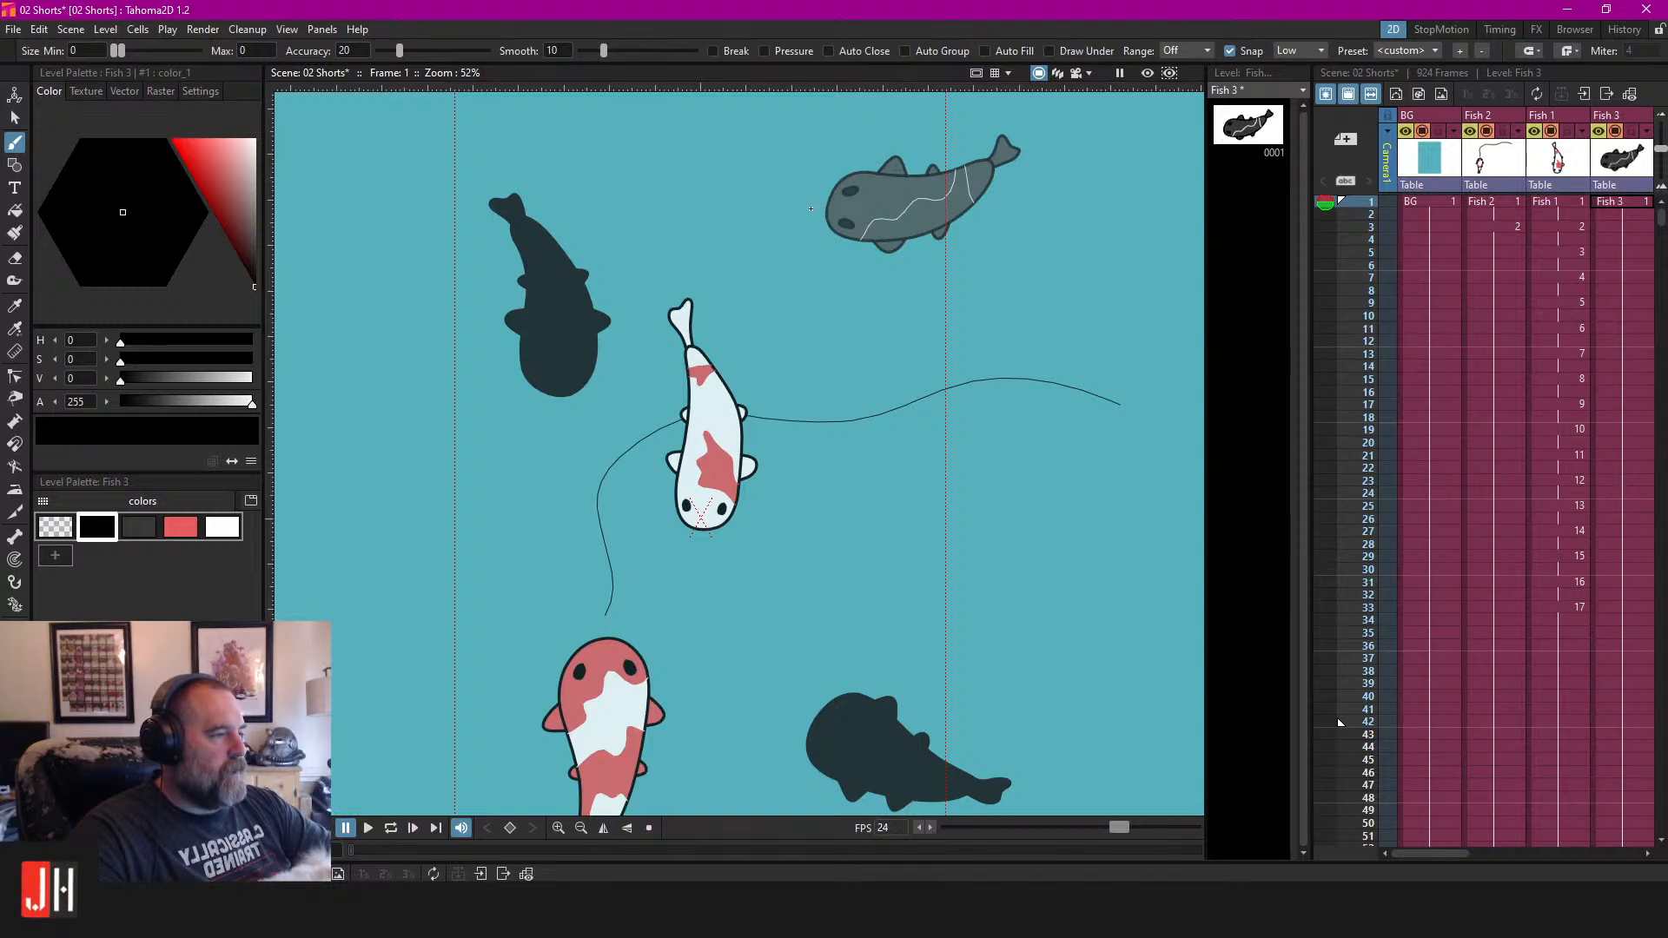
mouse_move(808, 207)
mouse_down()
mouse_move(739, 221)
mouse_move(673, 295)
mouse_up()
key(ctrl+z)
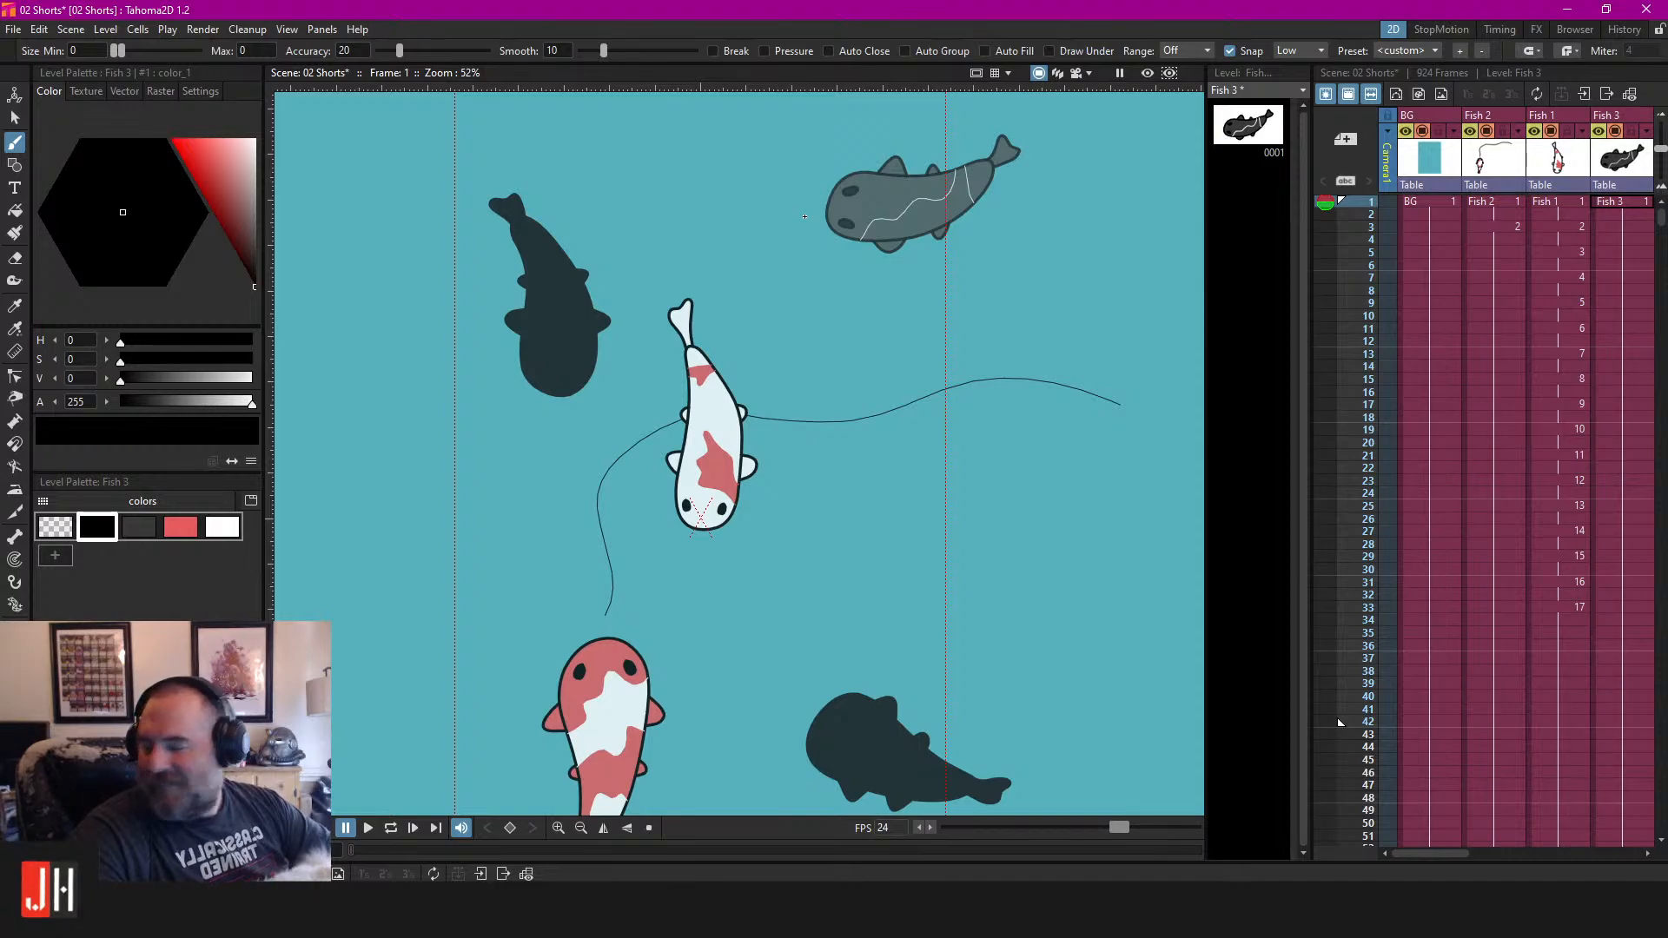
Draw Fish 3's guide line on frame 1, curving from its head around Fish 1, across Fish 1's head and past the camera's right edge.
mouse_move(813, 210)
mouse_down()
mouse_move(759, 218)
mouse_move(686, 272)
mouse_move(647, 370)
mouse_move(663, 455)
mouse_move(714, 514)
mouse_move(757, 537)
mouse_move(833, 538)
mouse_up()
drag(960, 570, 1023, 662)
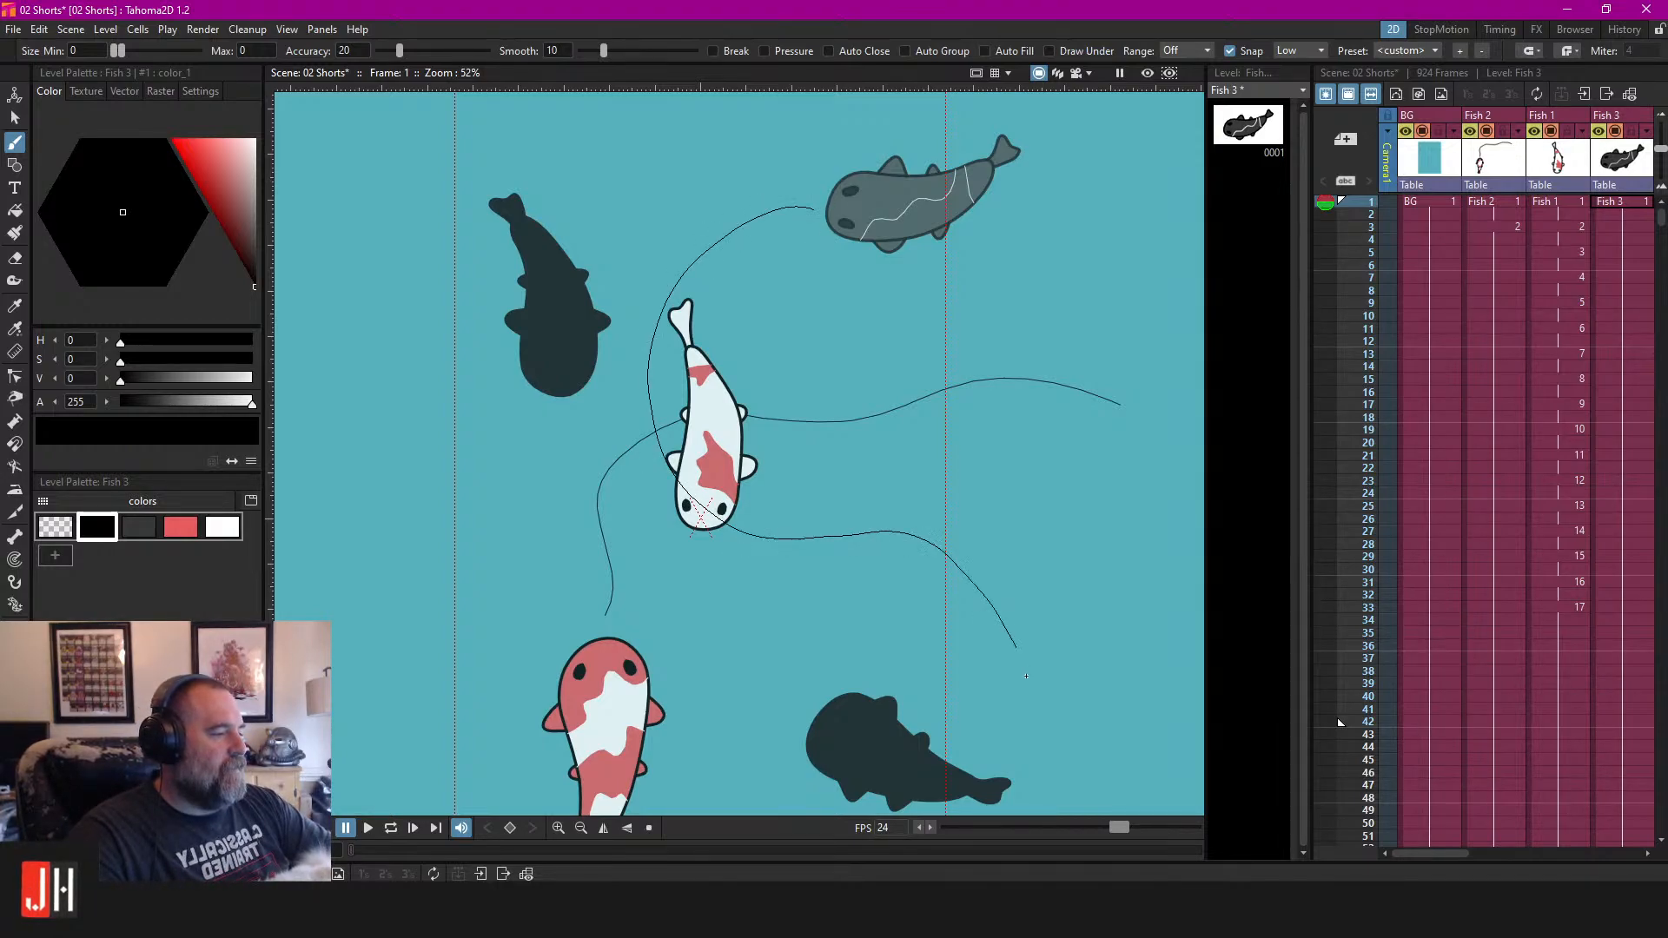
scroll(924, 451, down, 3)
scroll(923, 451, up, 1)
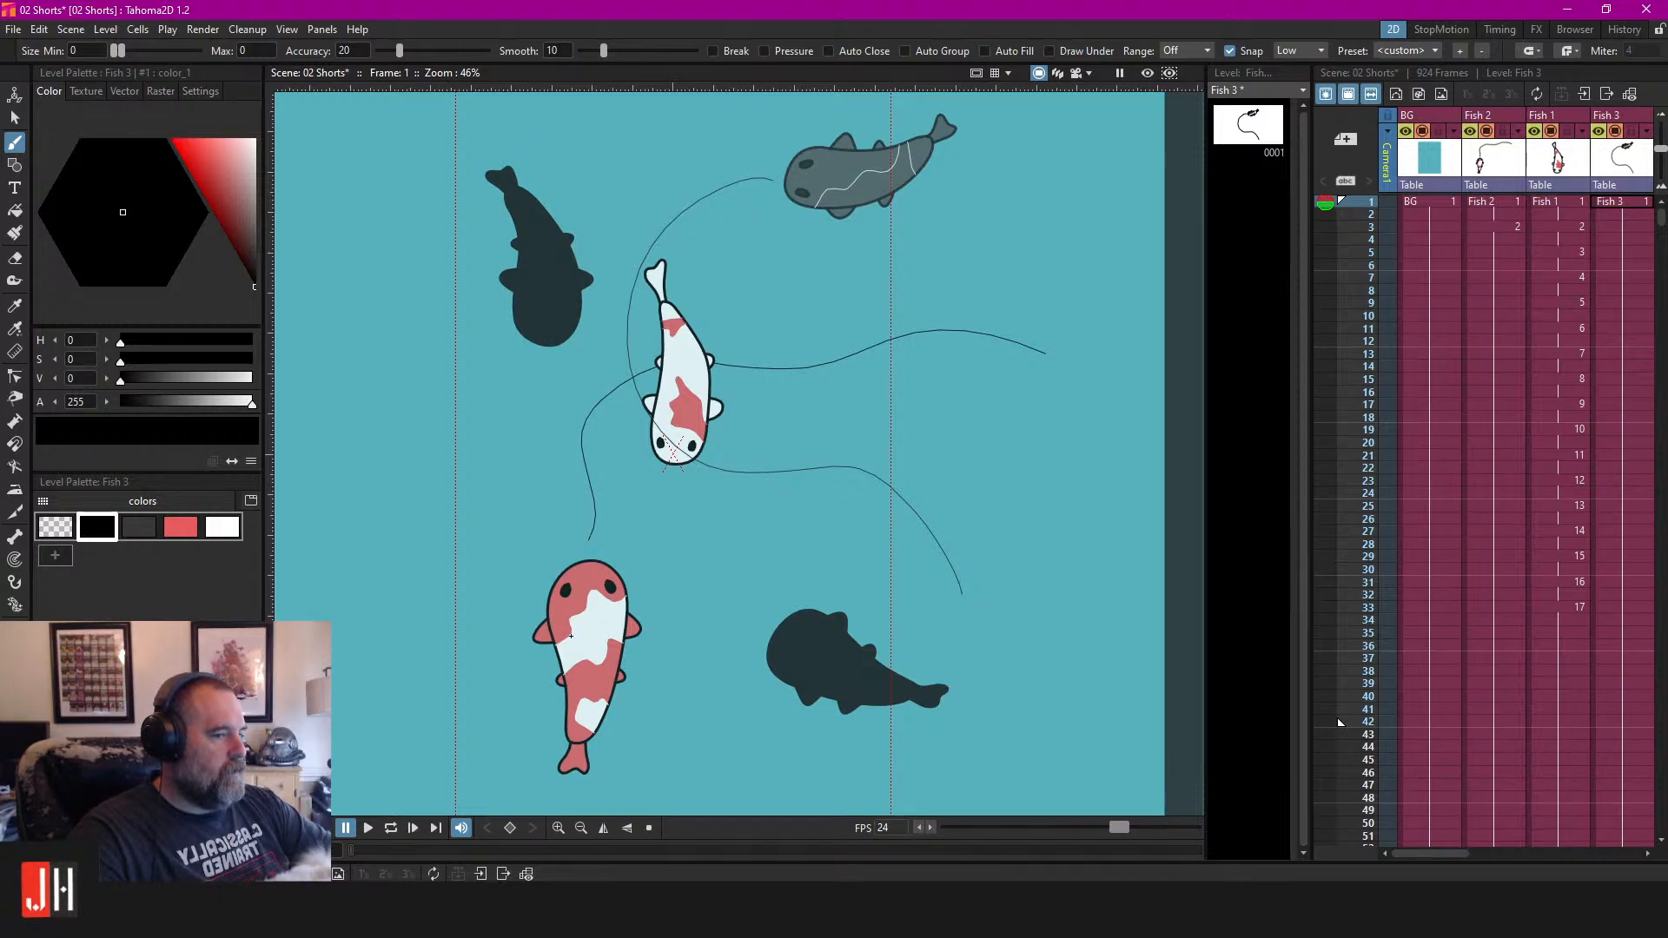
drag(837, 297, 836, 339)
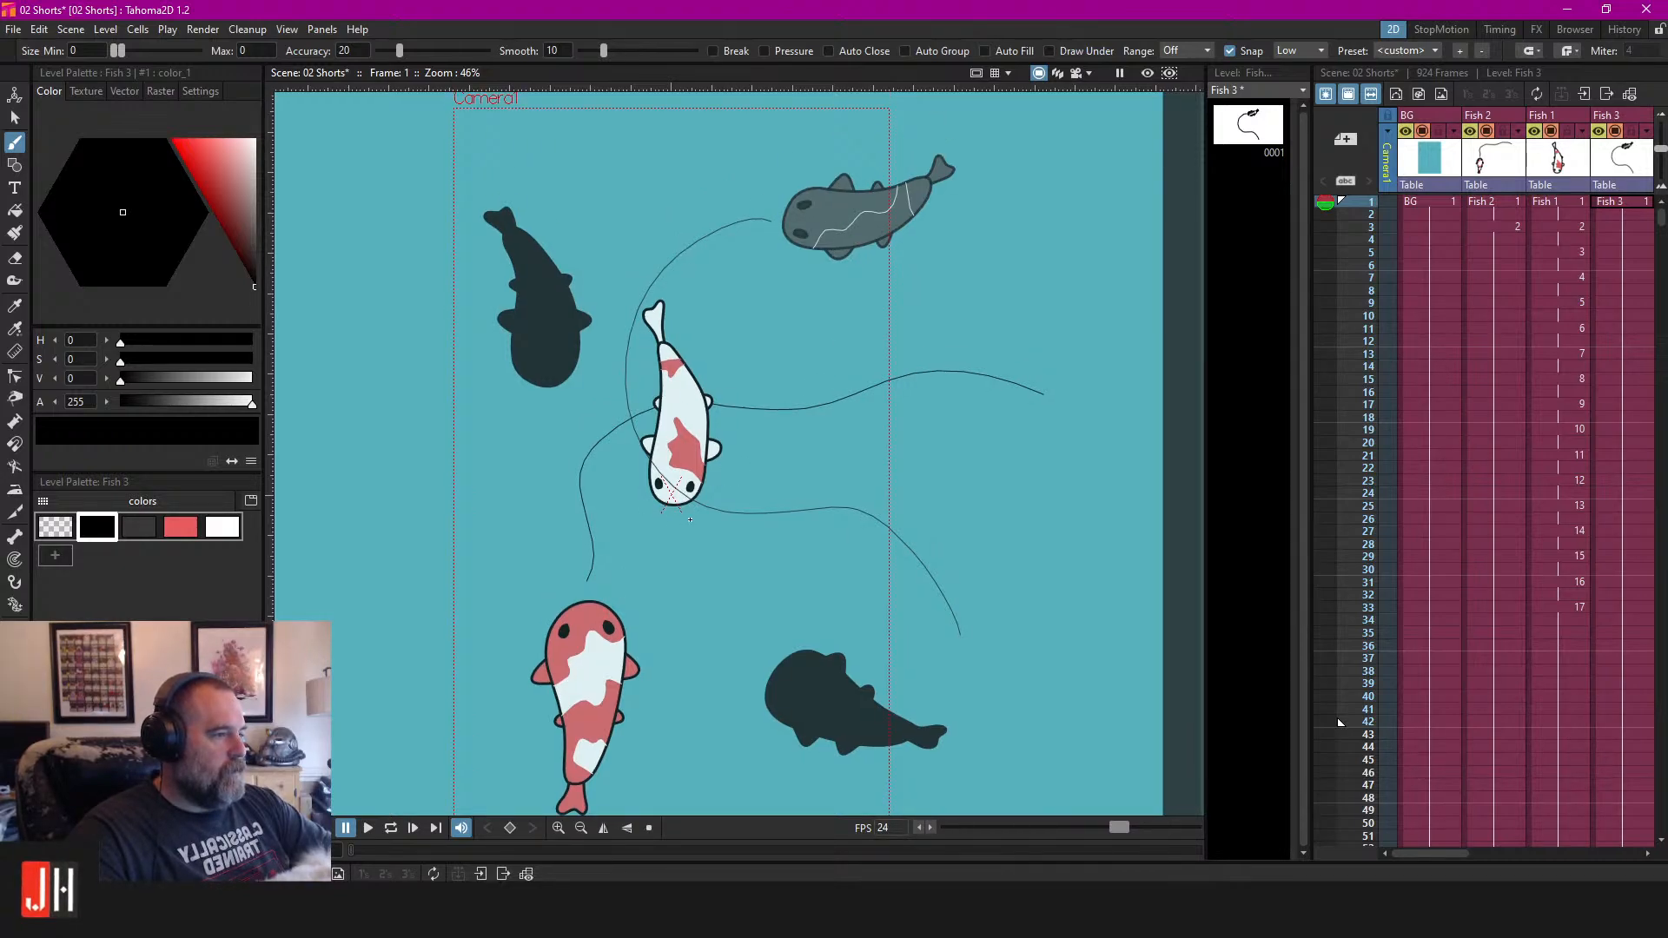
drag(828, 439, 832, 372)
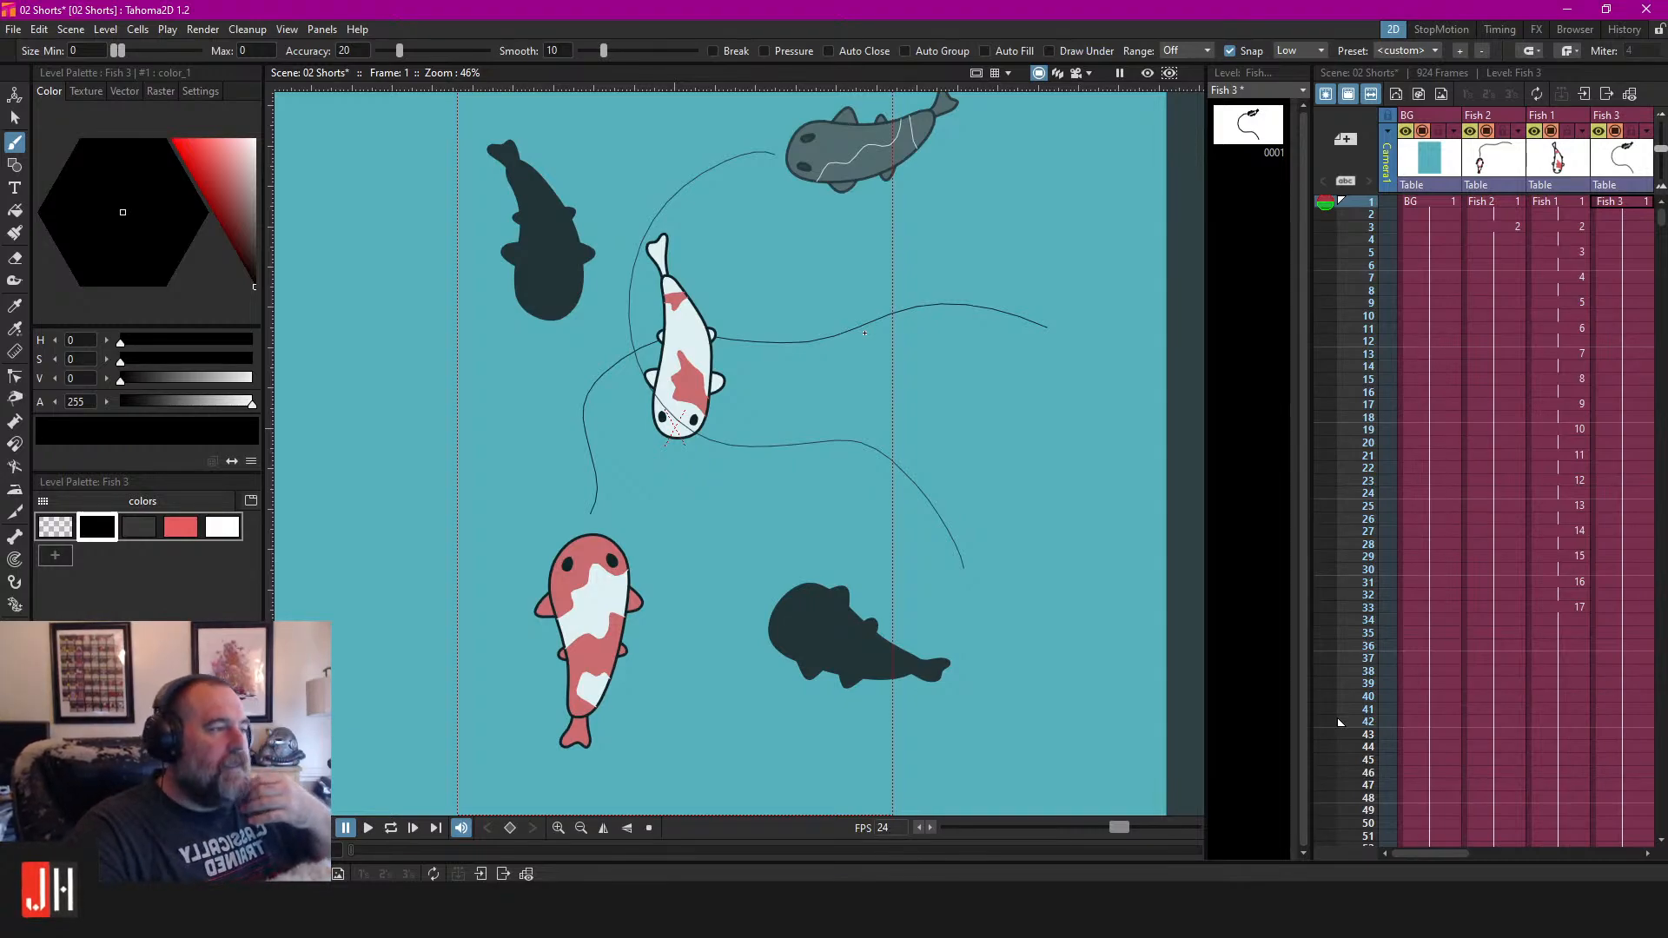
Play the animation repeatedly and switch to the camera view to review Fish 1's swim alongside Fish 3's path.
click(1534, 205)
key(space)
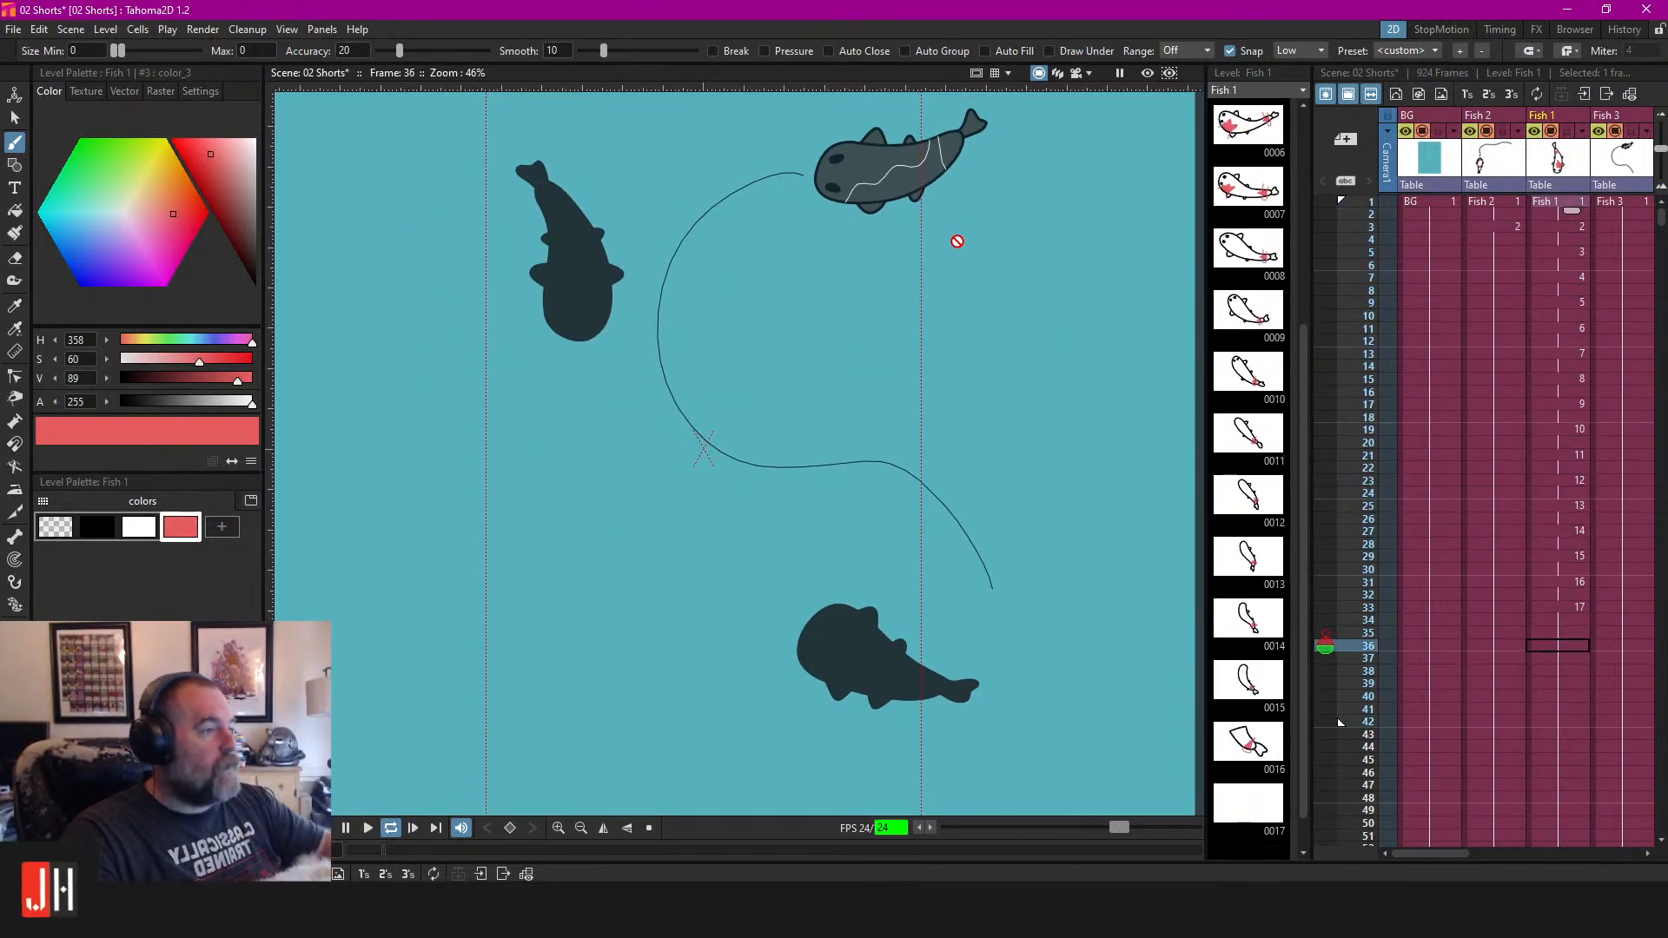
click(1076, 72)
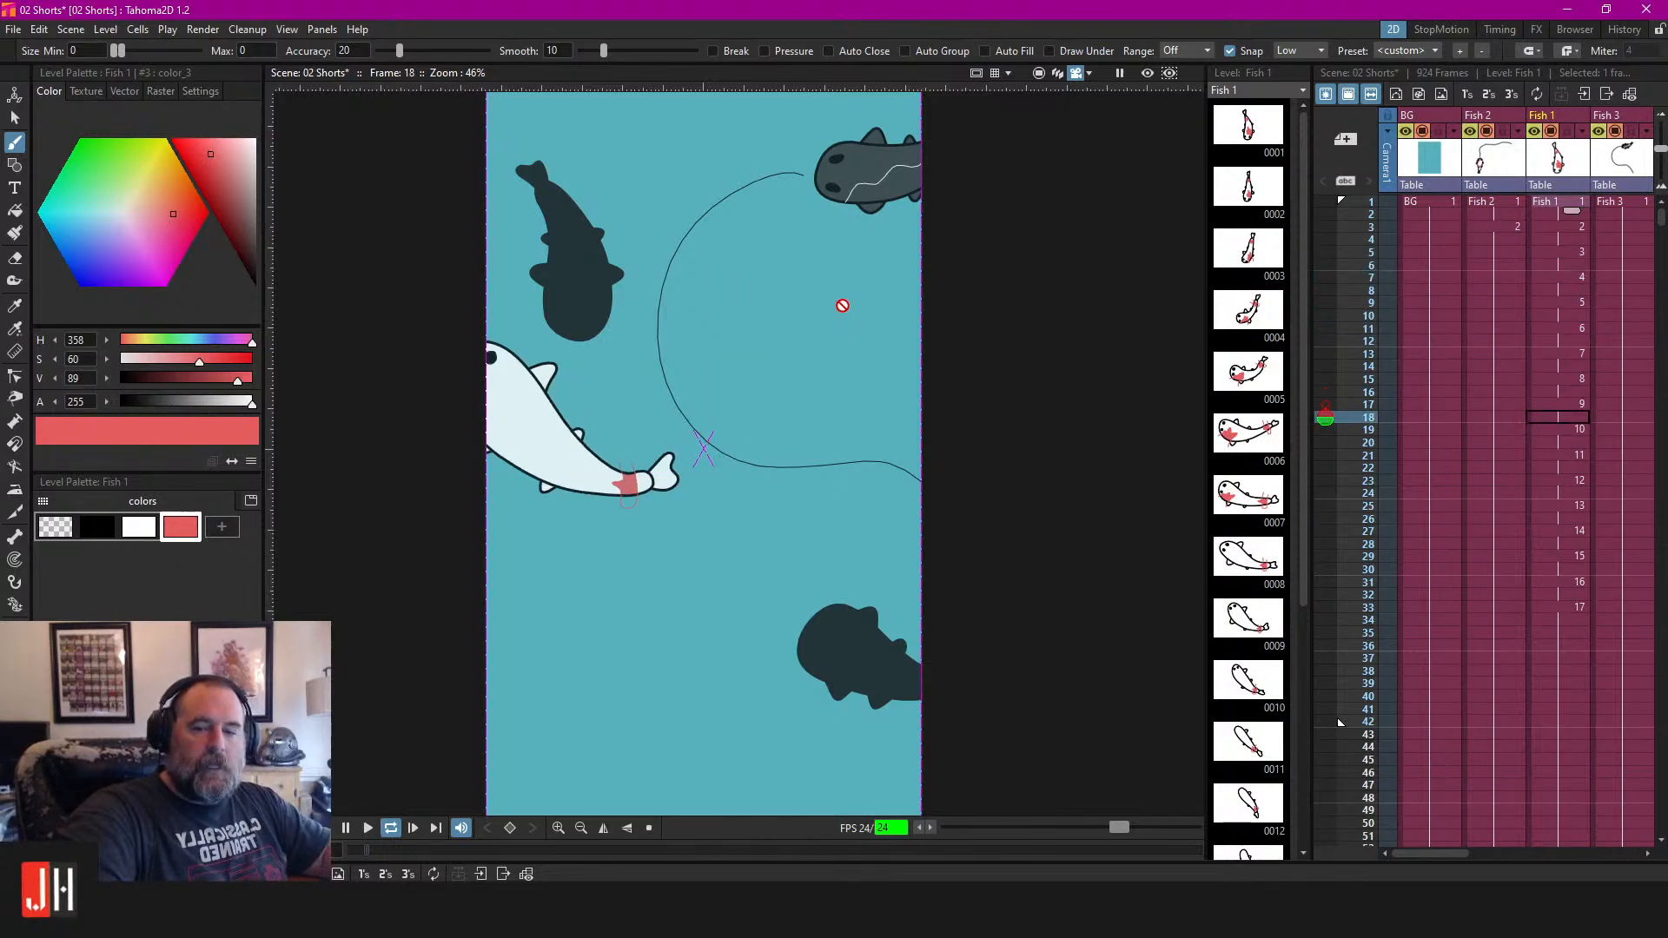
scroll(769, 344, down, 1)
scroll(821, 374, up, 1)
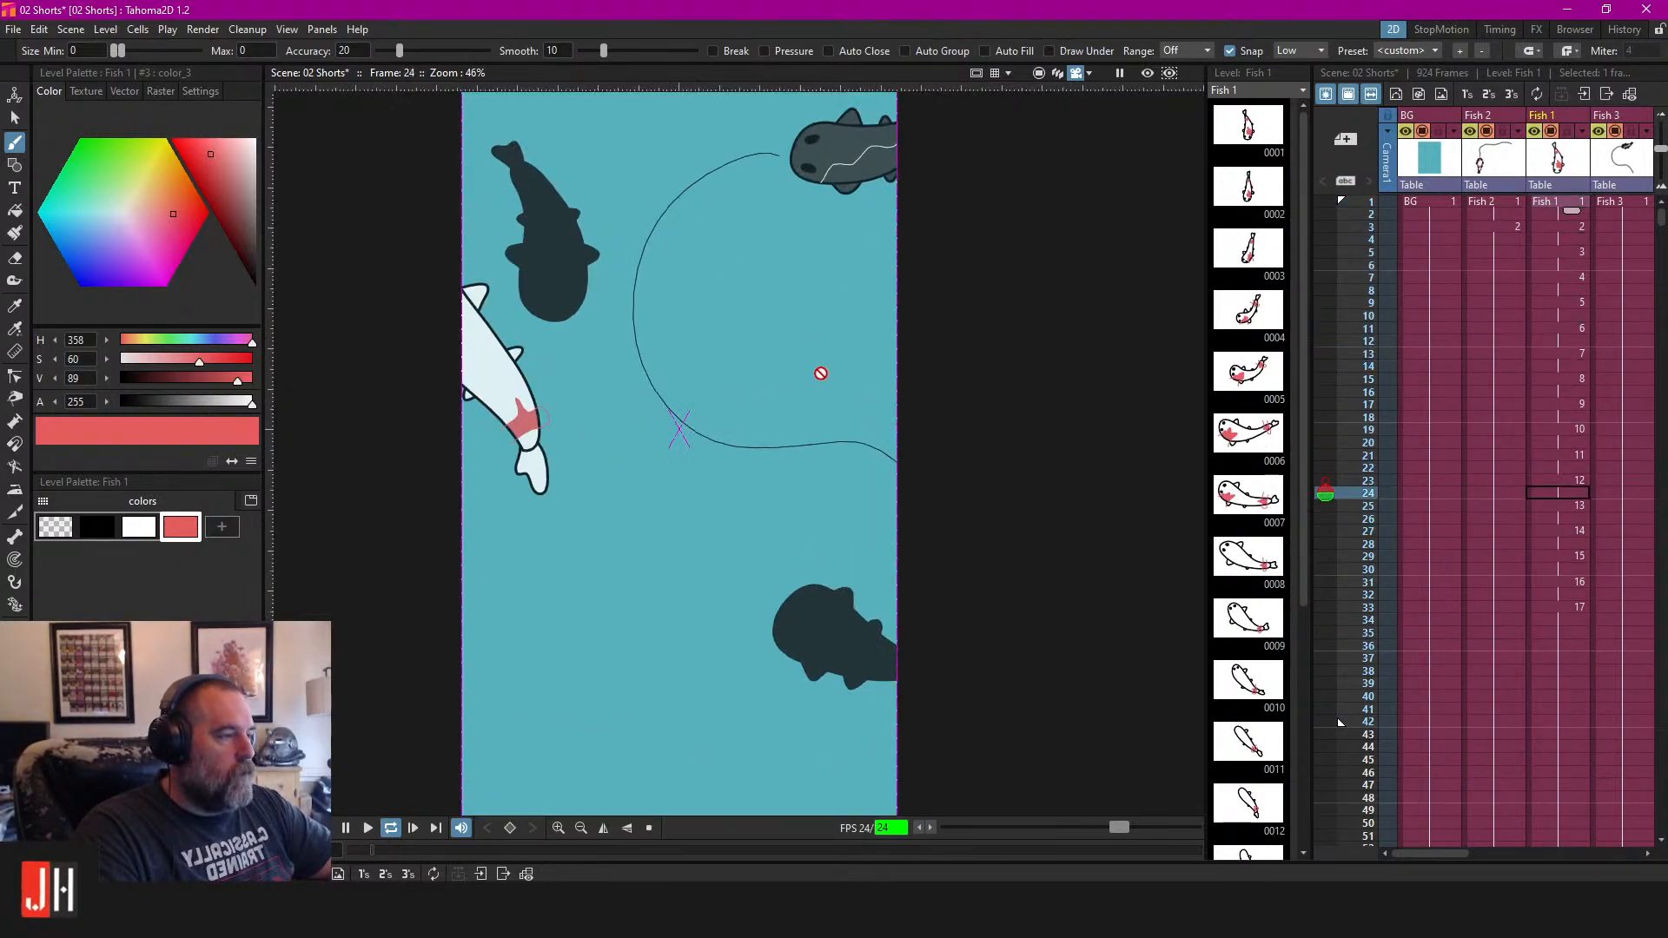
key(l)
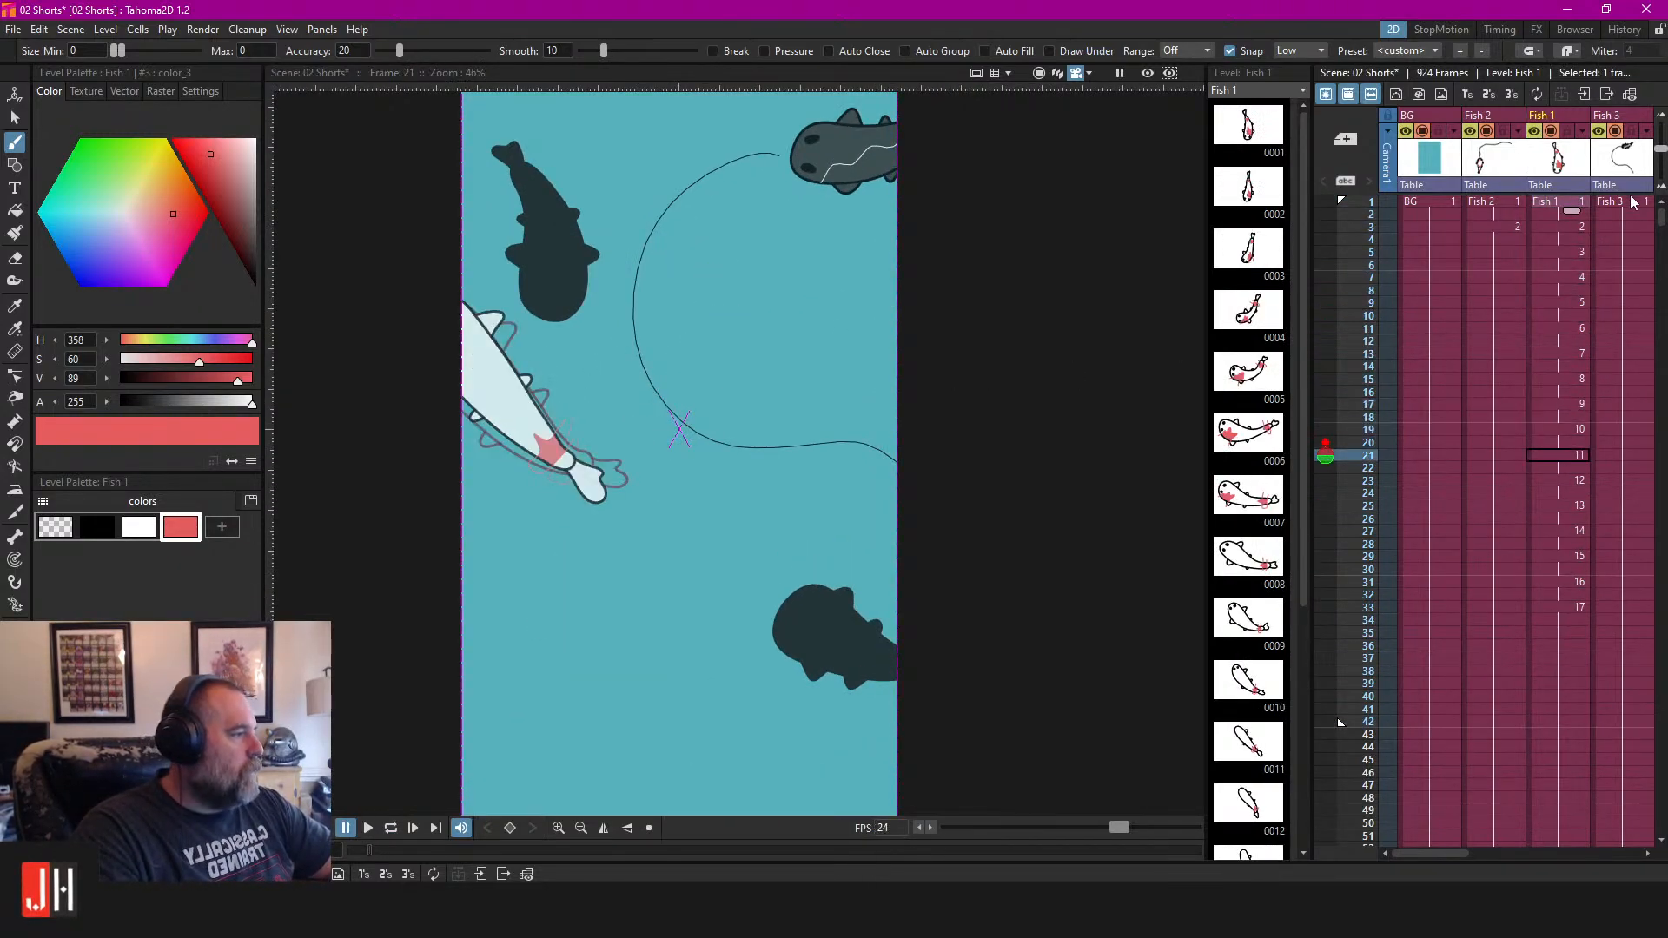
key(l)
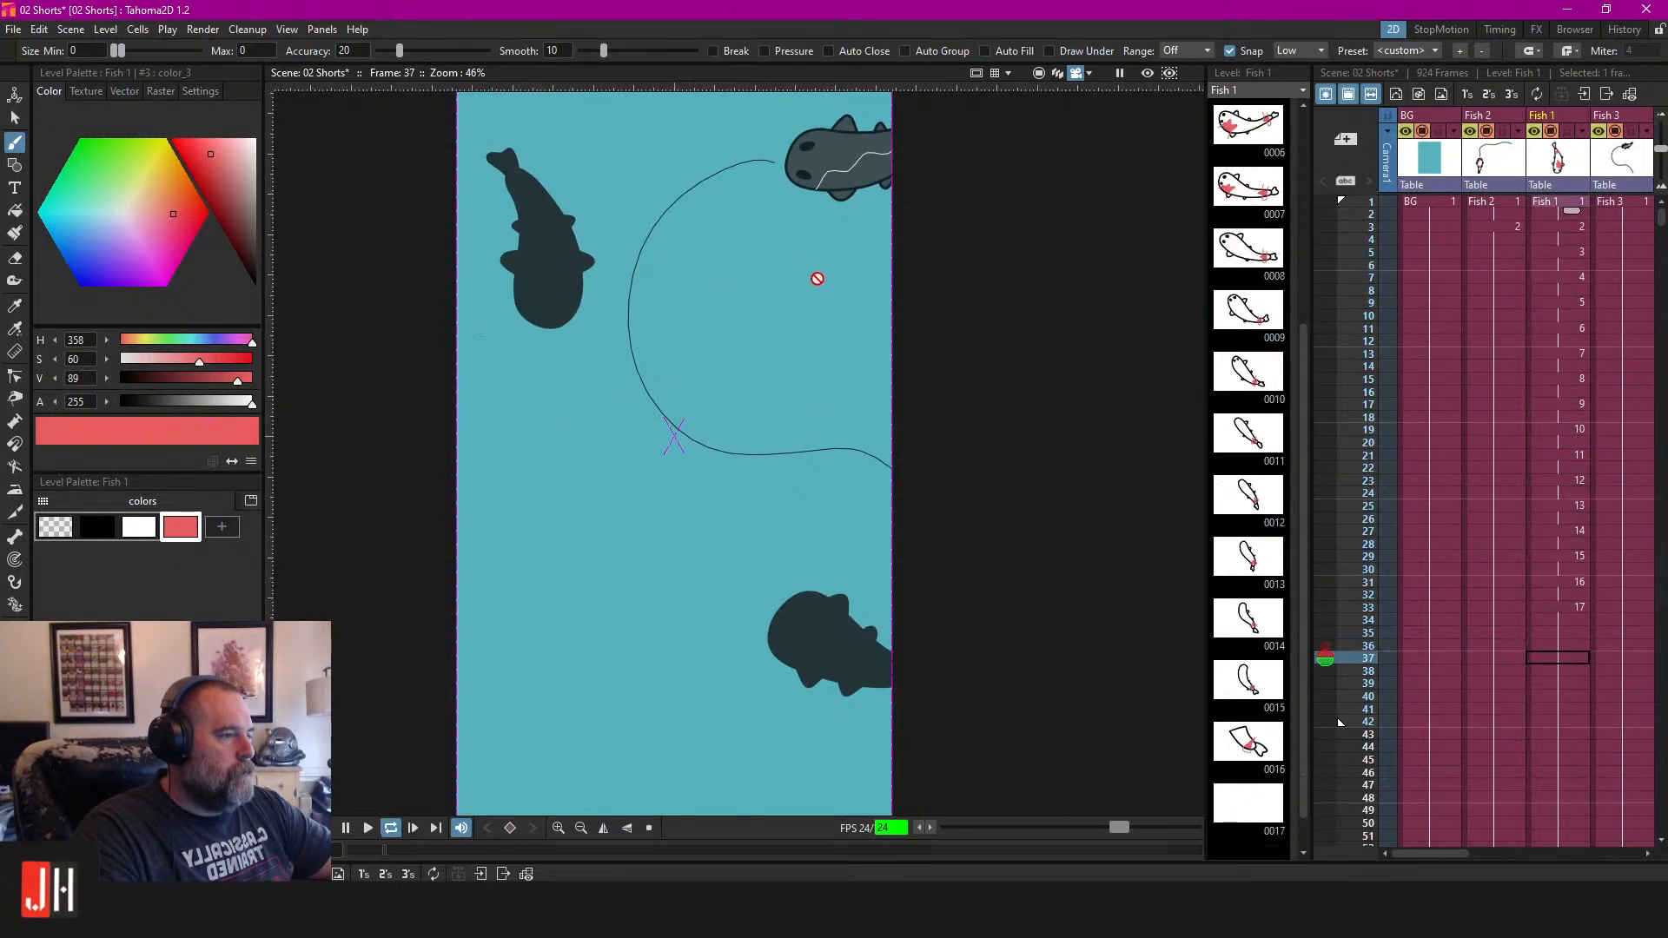
key(l)
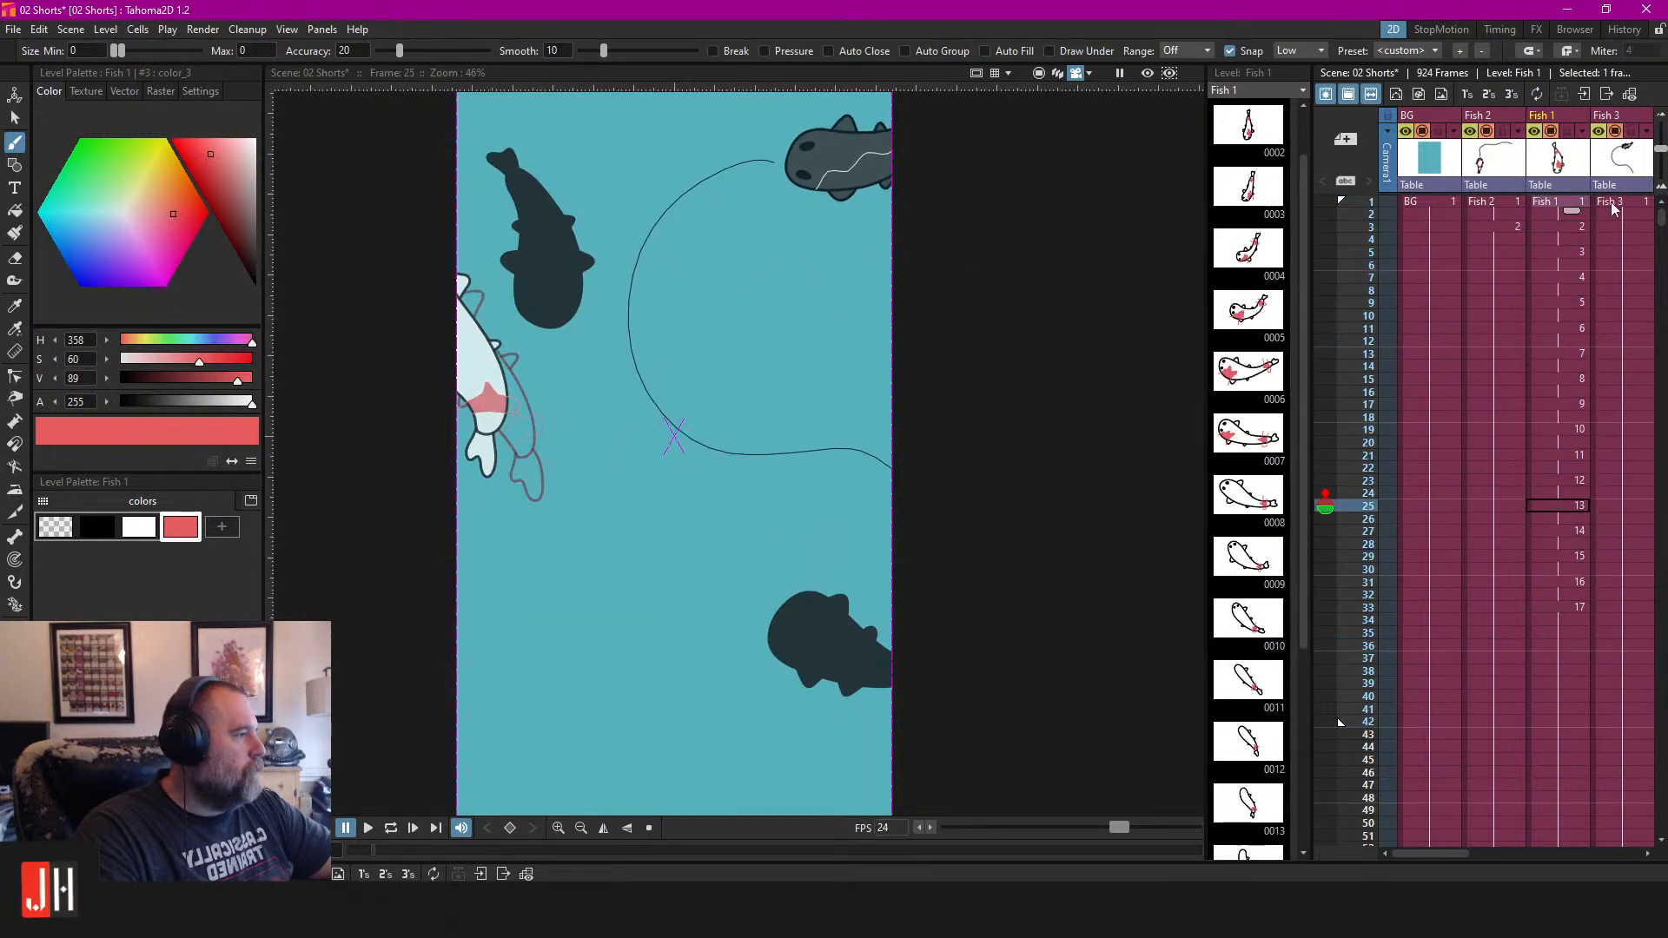
Return to Fish 2's drawing on frame 1, check both guide paths within the camera view, and save the scene.
click(1490, 205)
drag(864, 225, 836, 238)
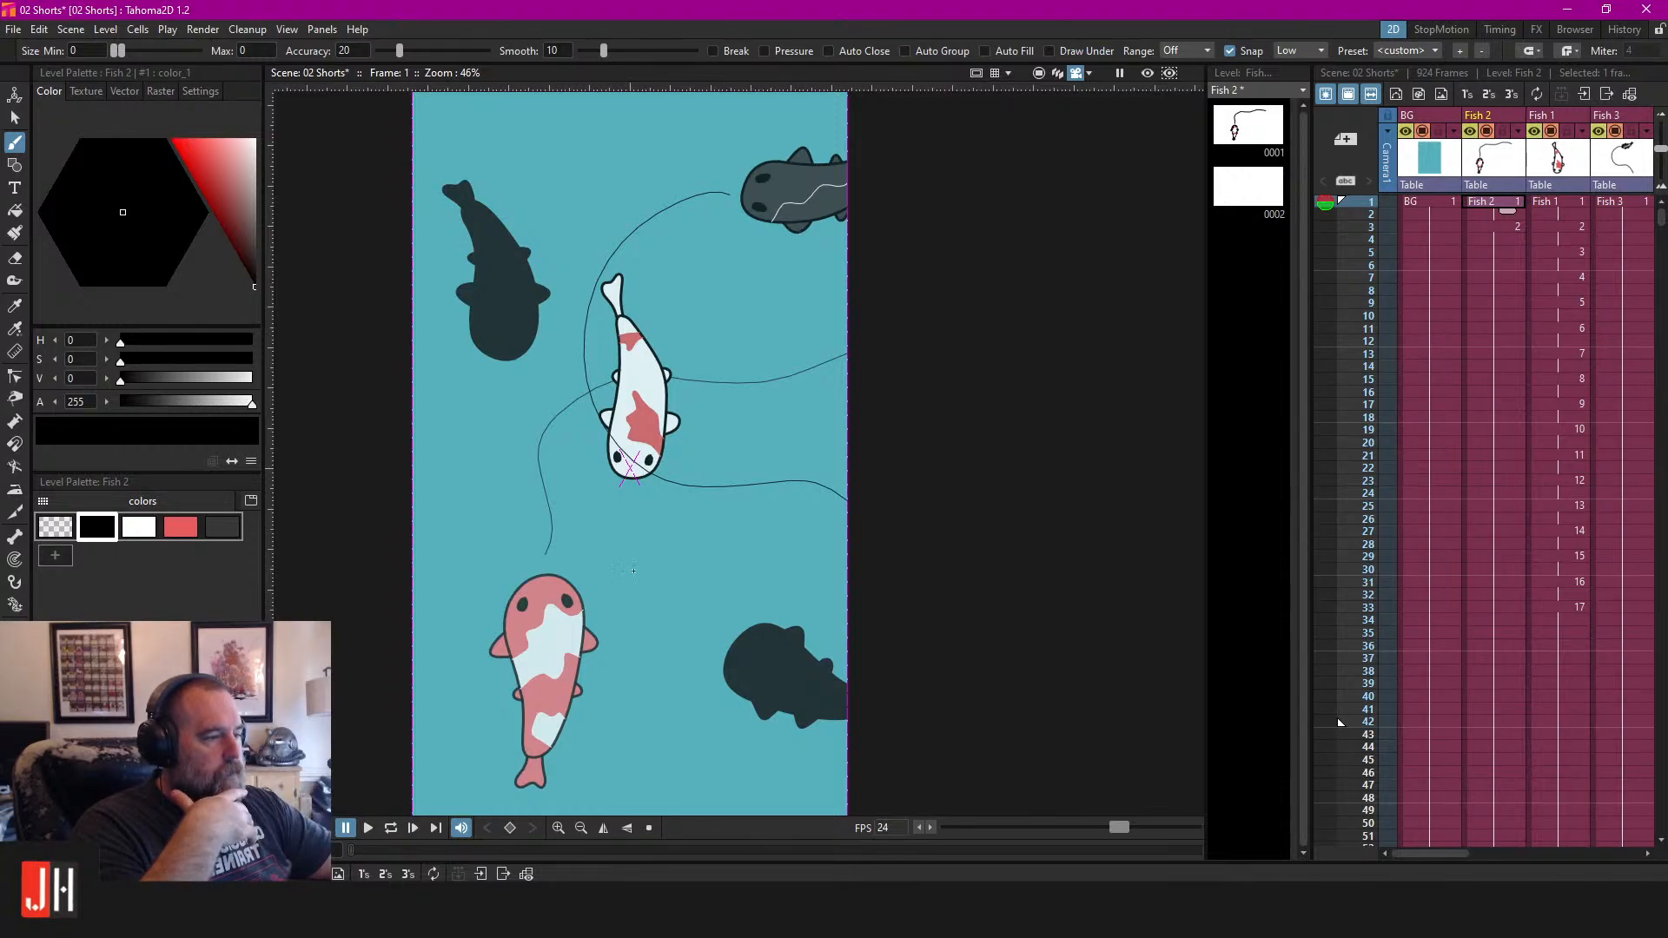
drag(669, 410, 605, 399)
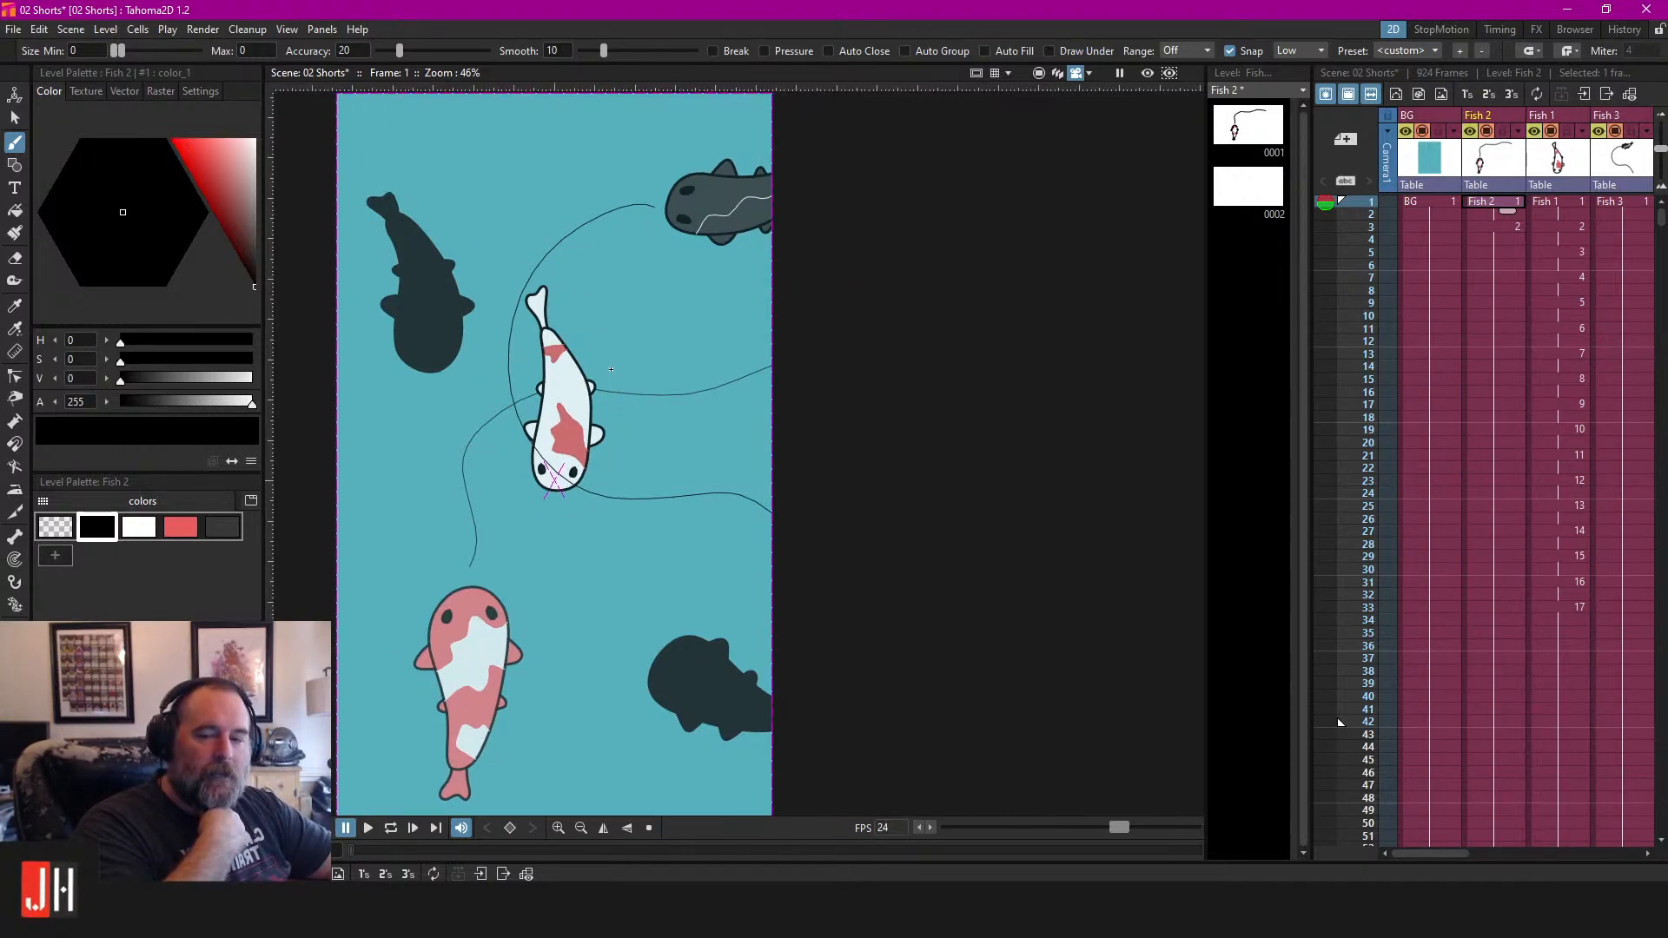
drag(610, 369, 693, 339)
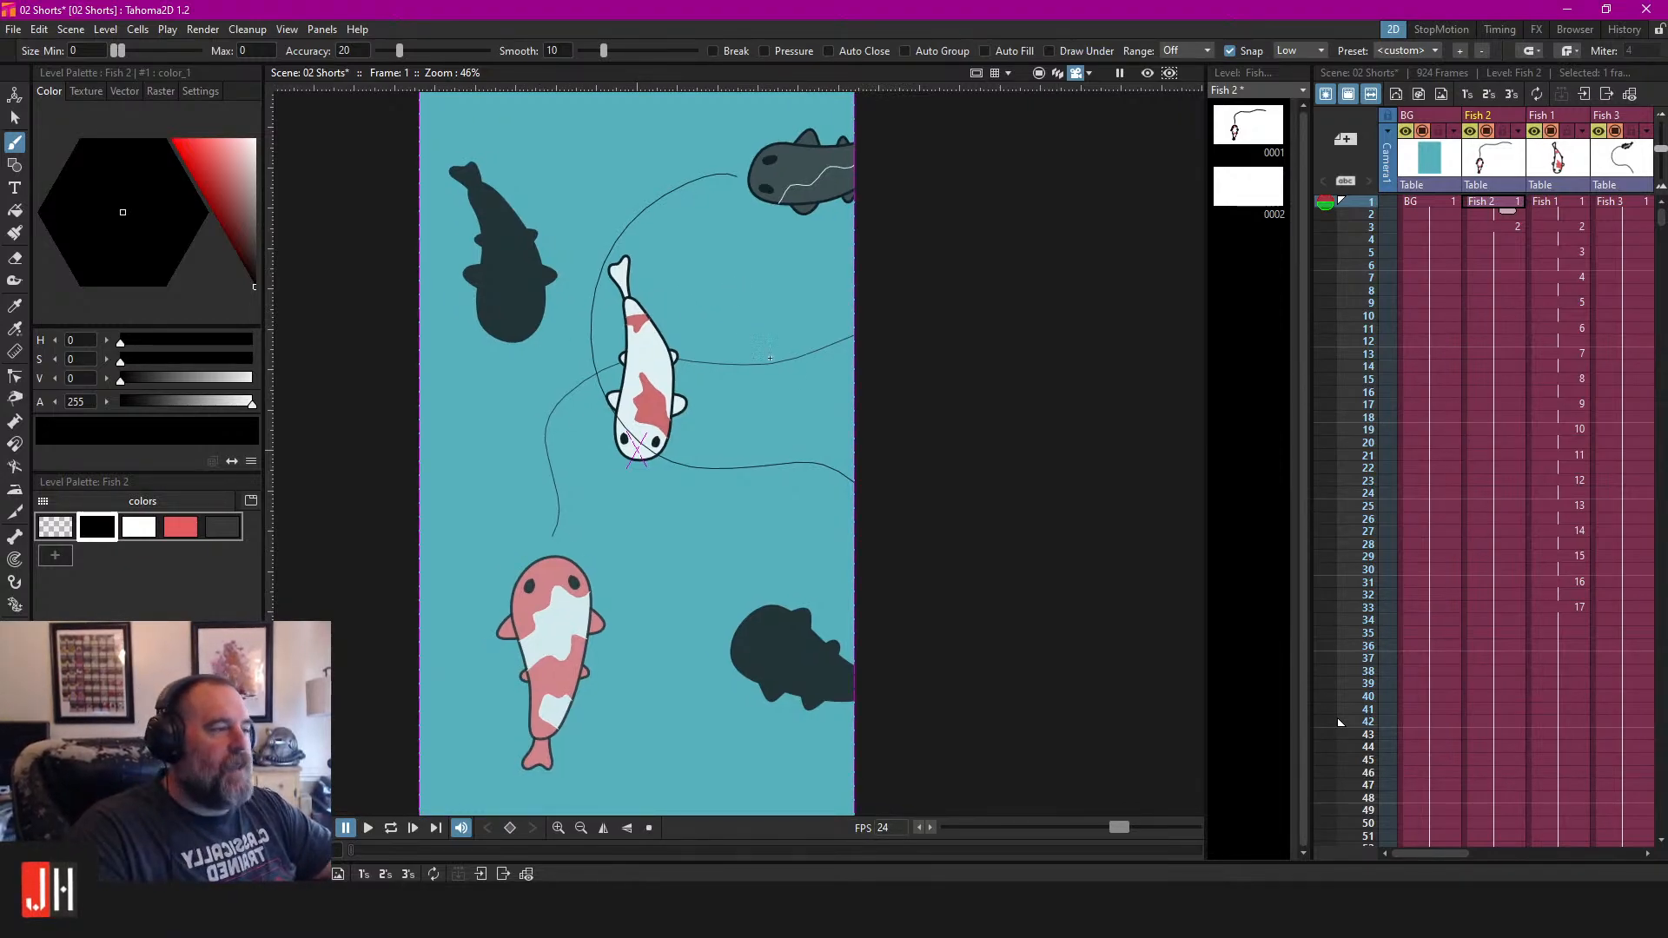
drag(736, 290, 729, 288)
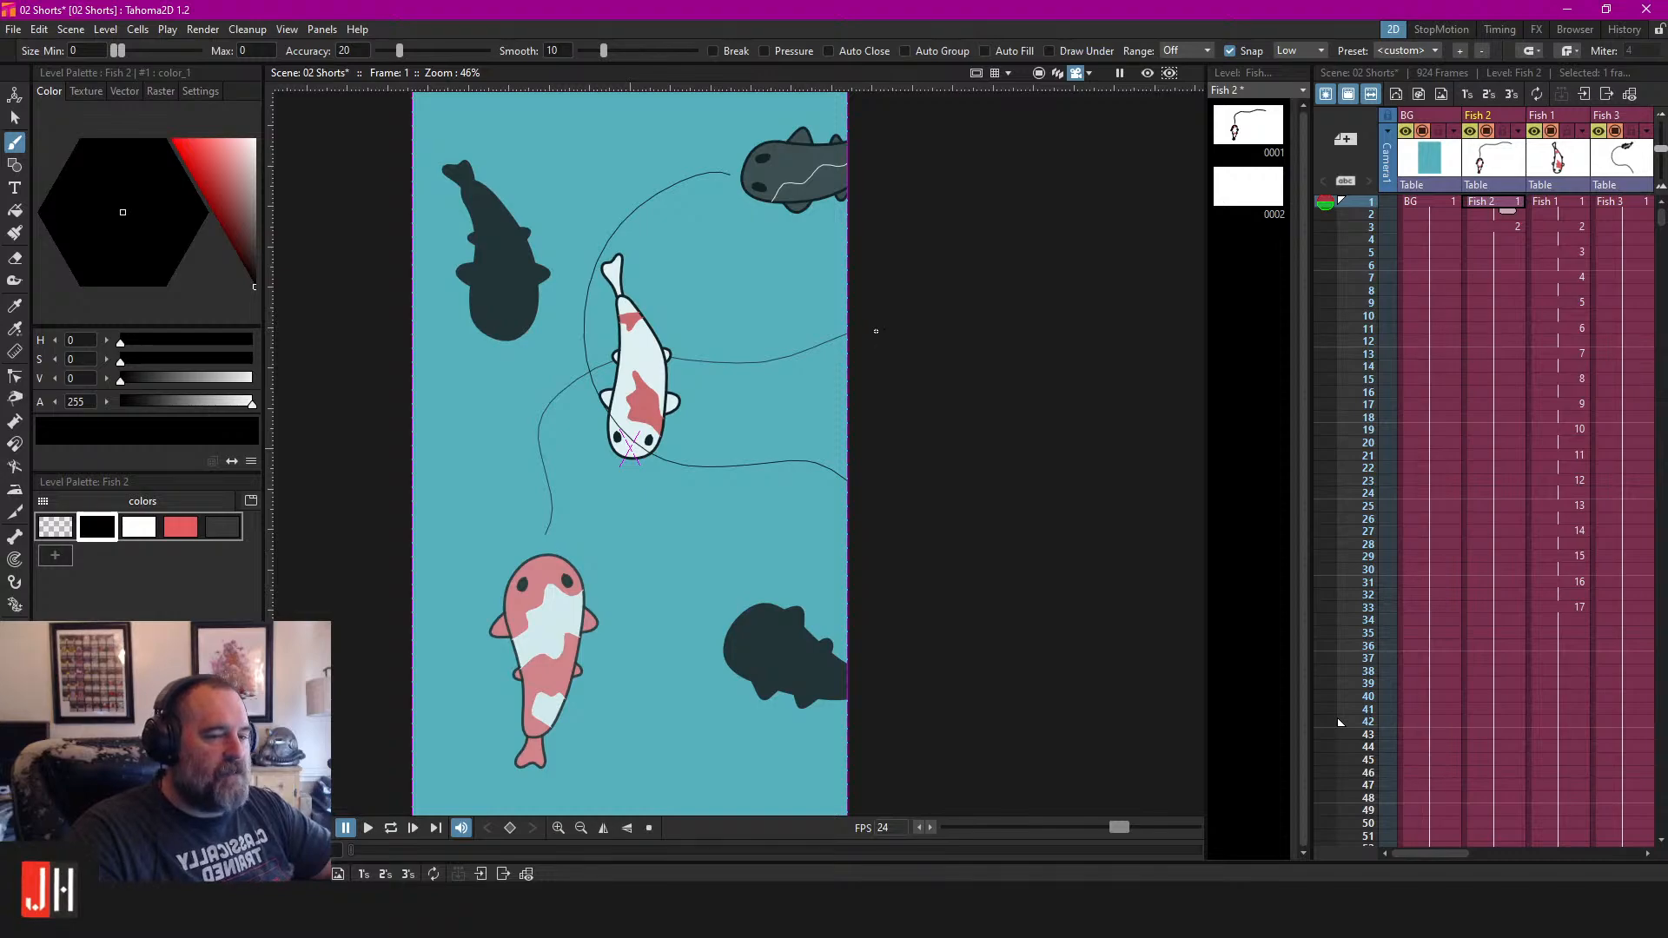
drag(877, 333, 820, 317)
scroll(820, 317, up, 2)
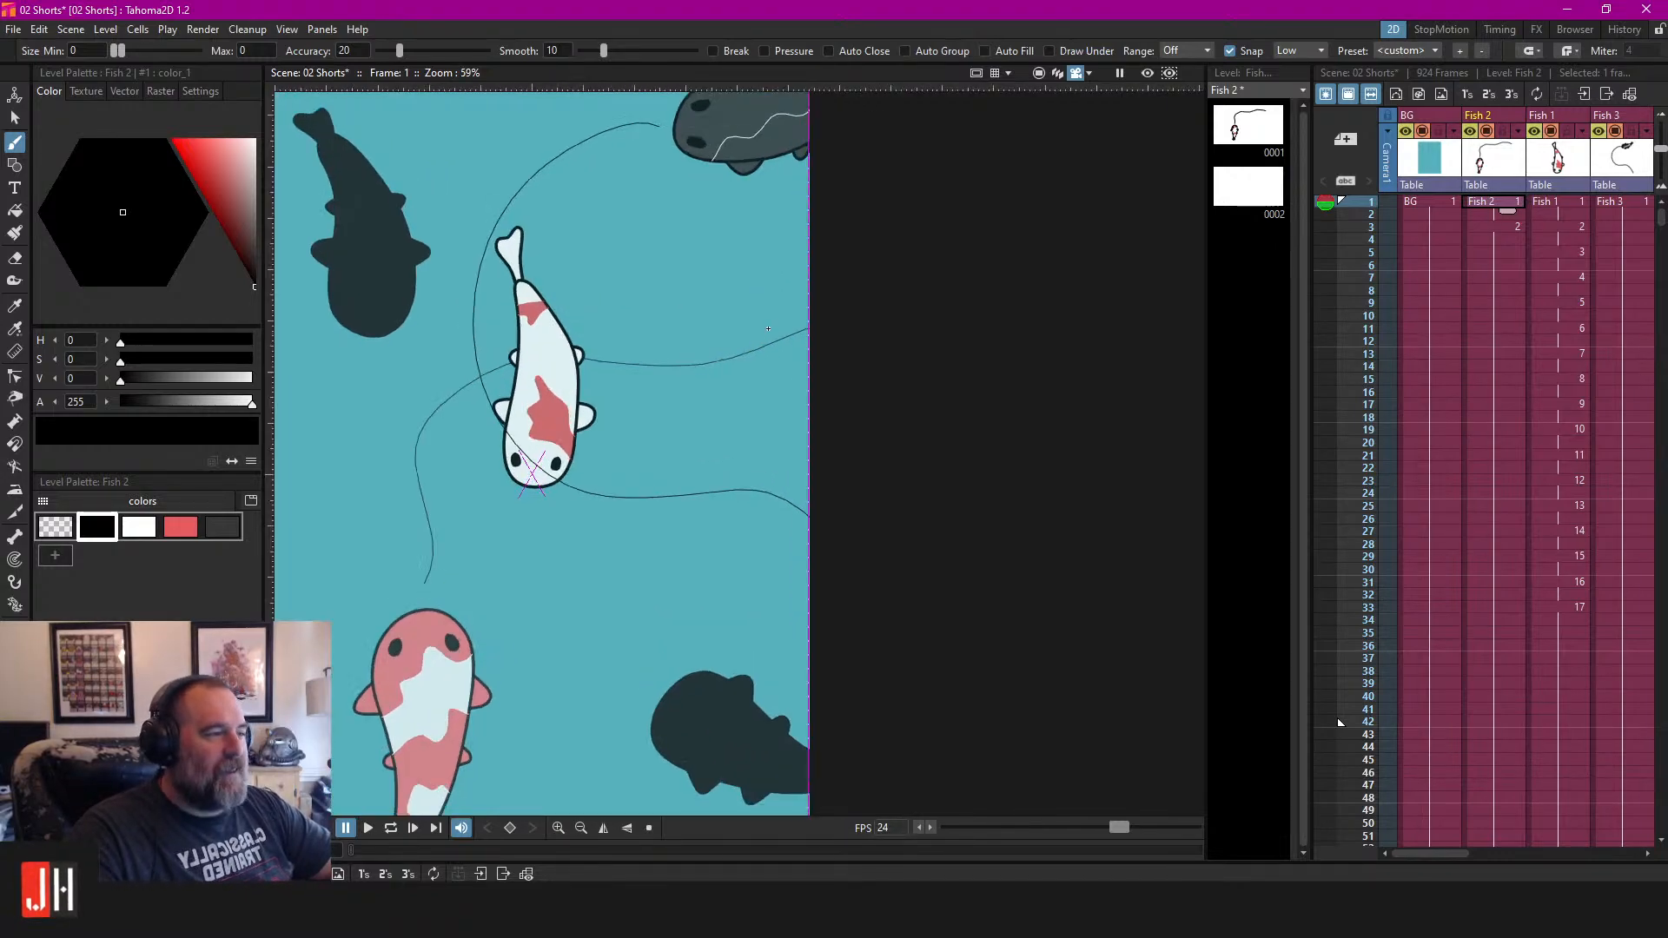
key(ctrl+s)
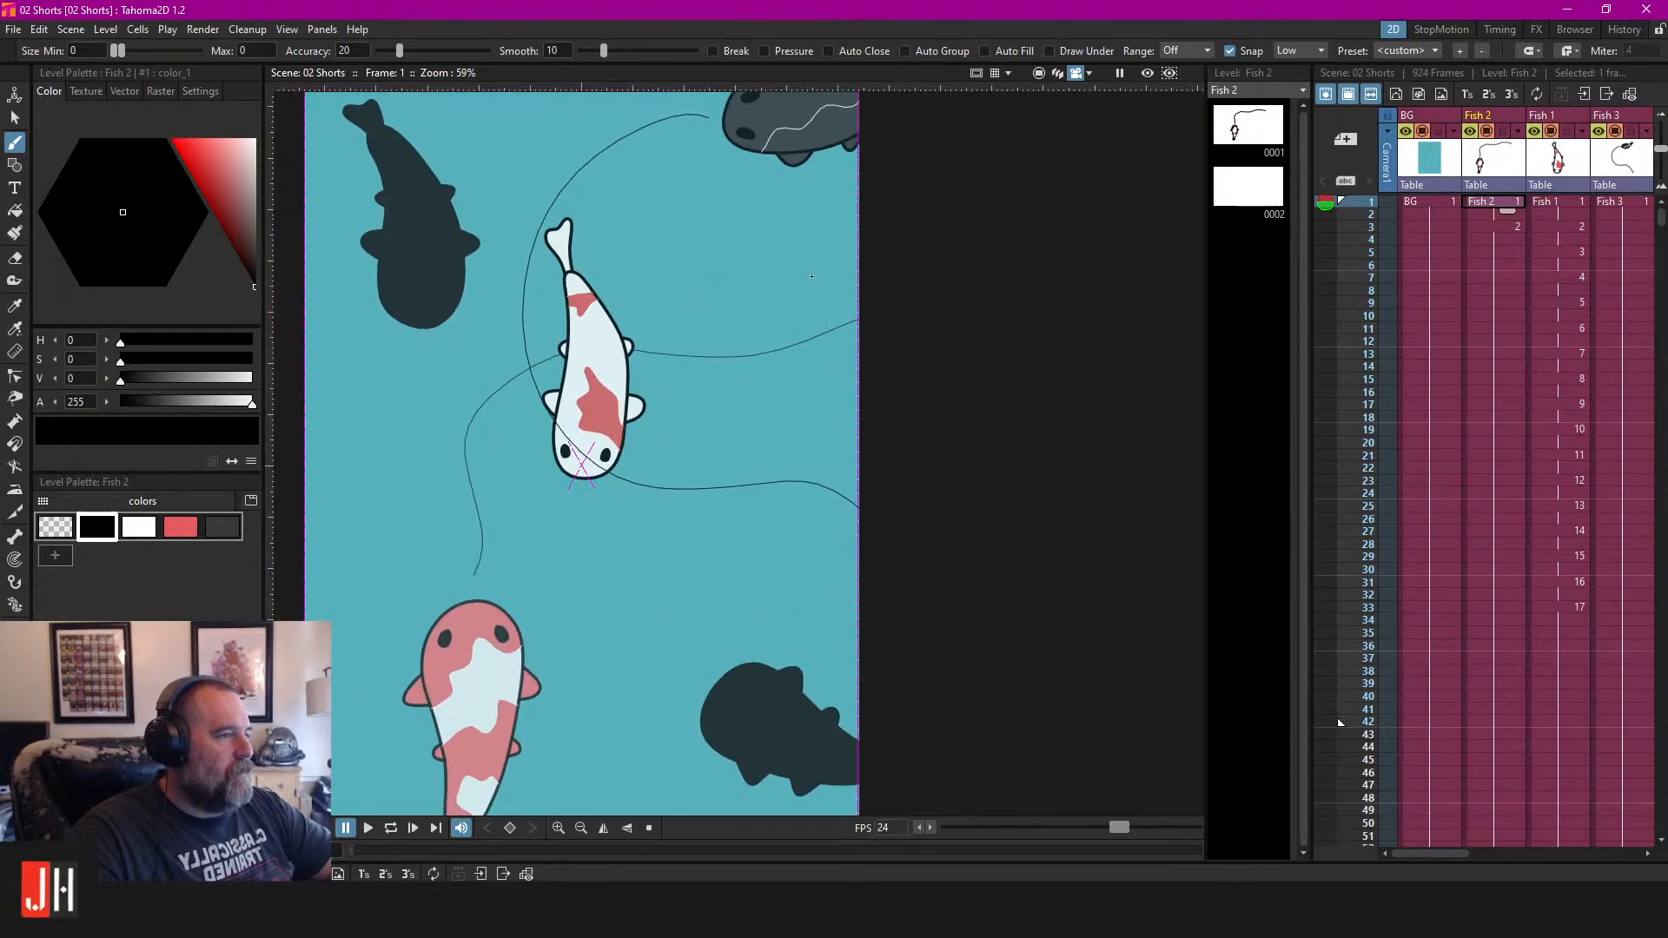
Examine how the five fish and the two swim paths are arranged within the camera frame on frame 1.
scroll(868, 301, down, 3)
drag(963, 266, 929, 308)
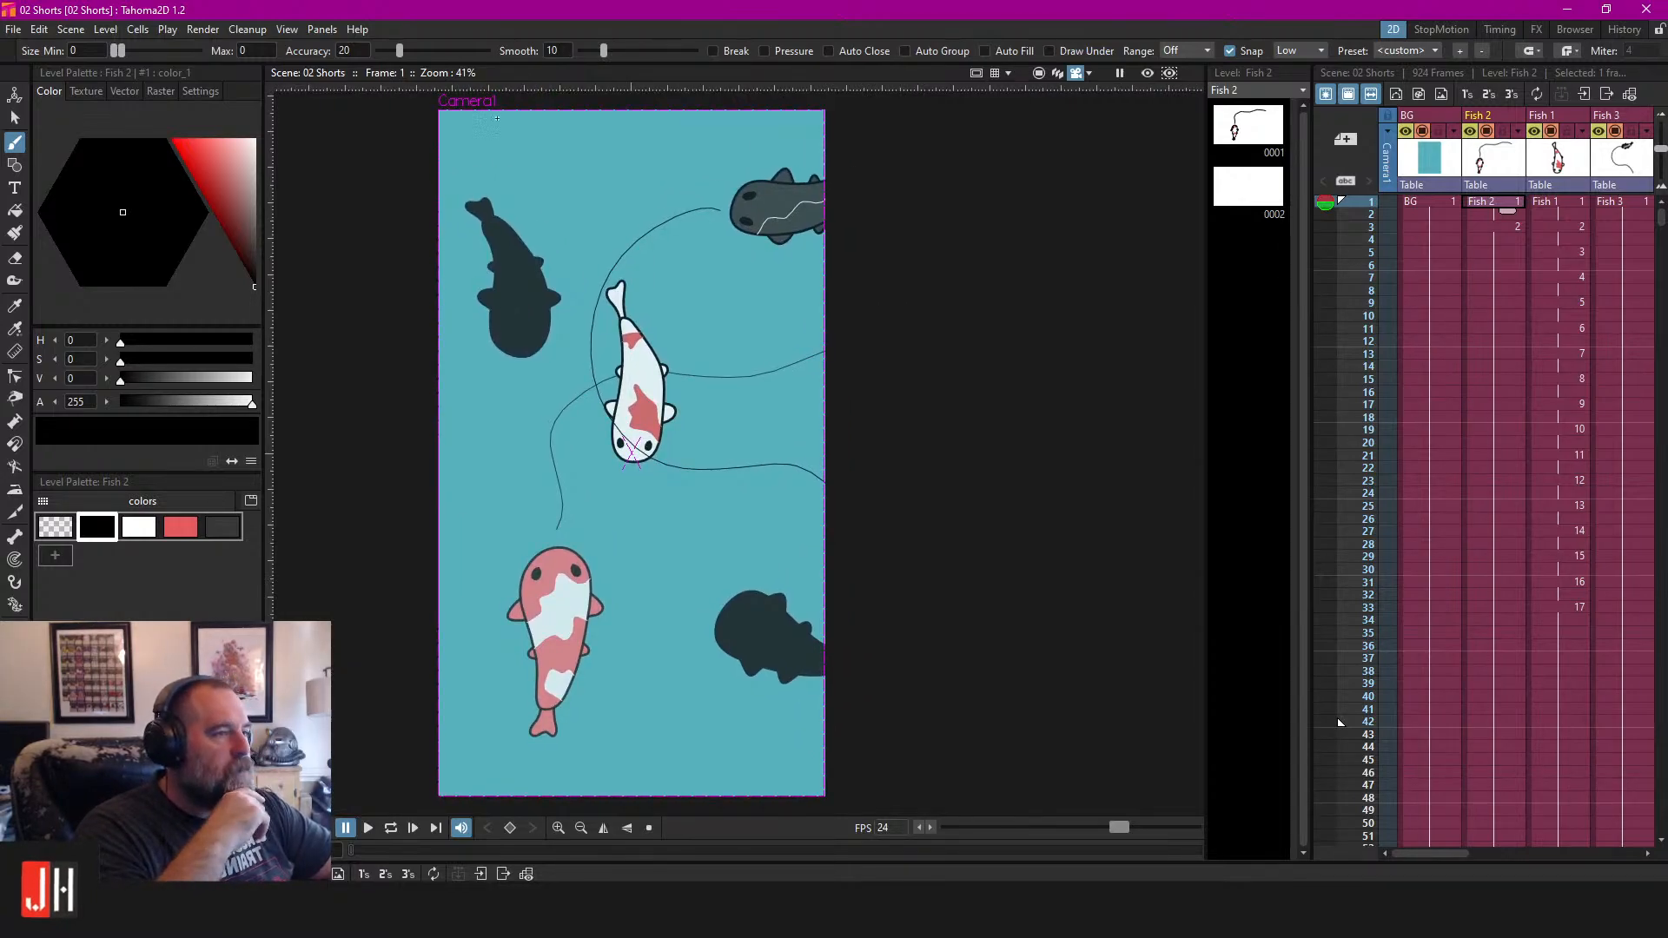
click(246, 28)
mouse_move(295, 35)
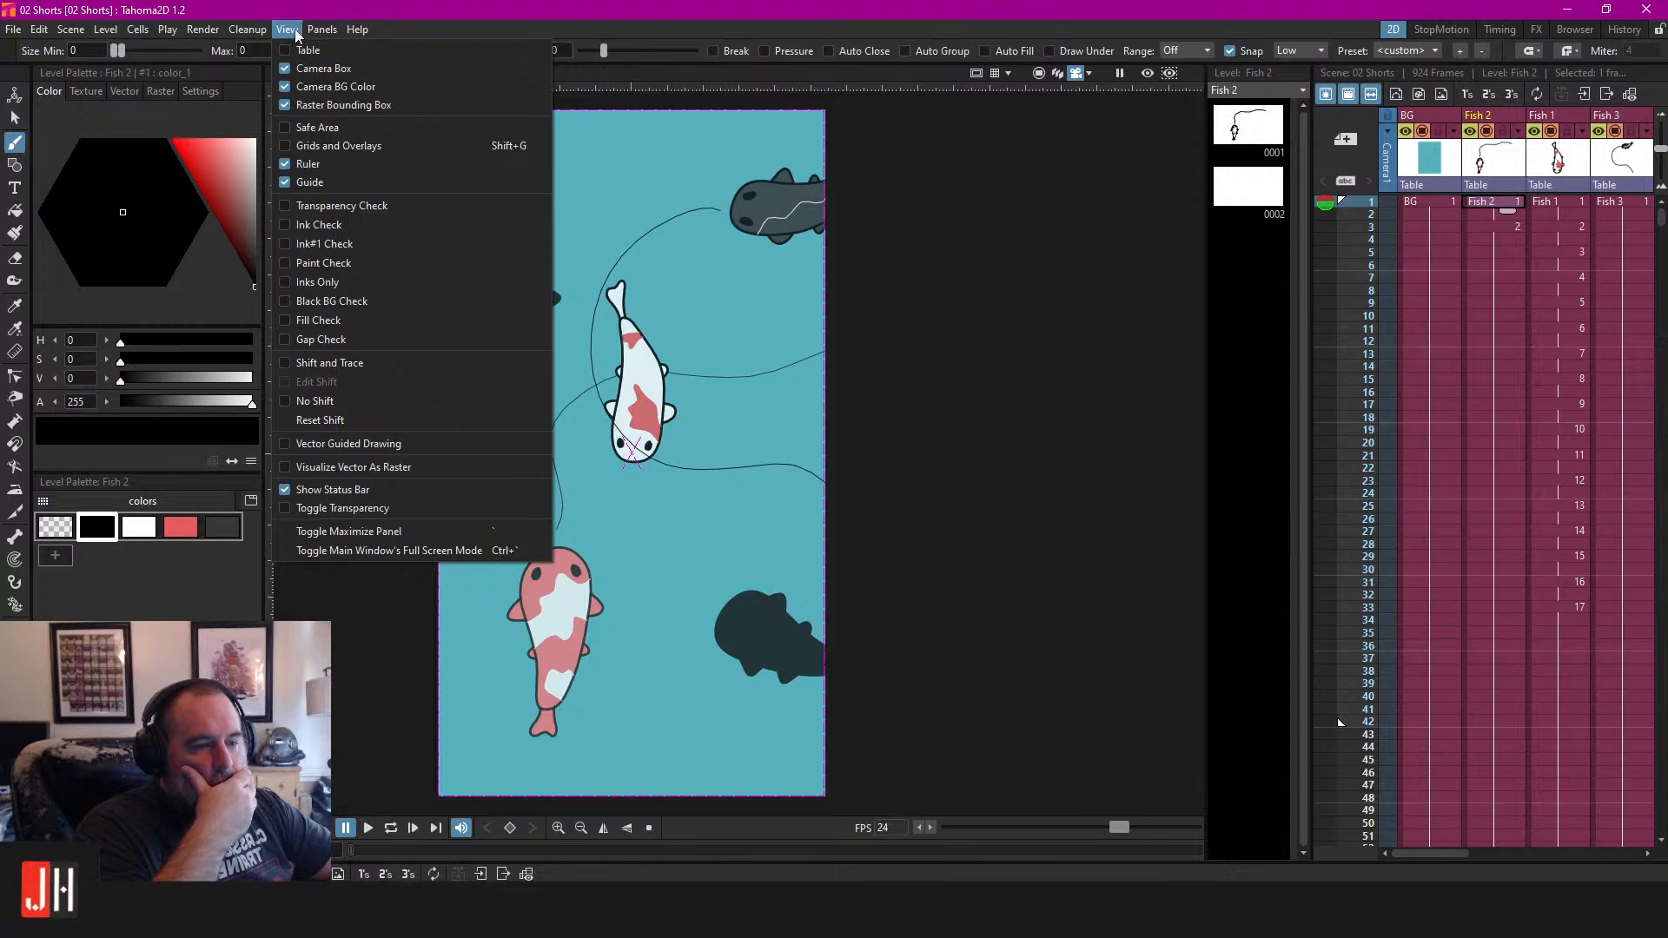
click(533, 14)
drag(976, 227, 918, 228)
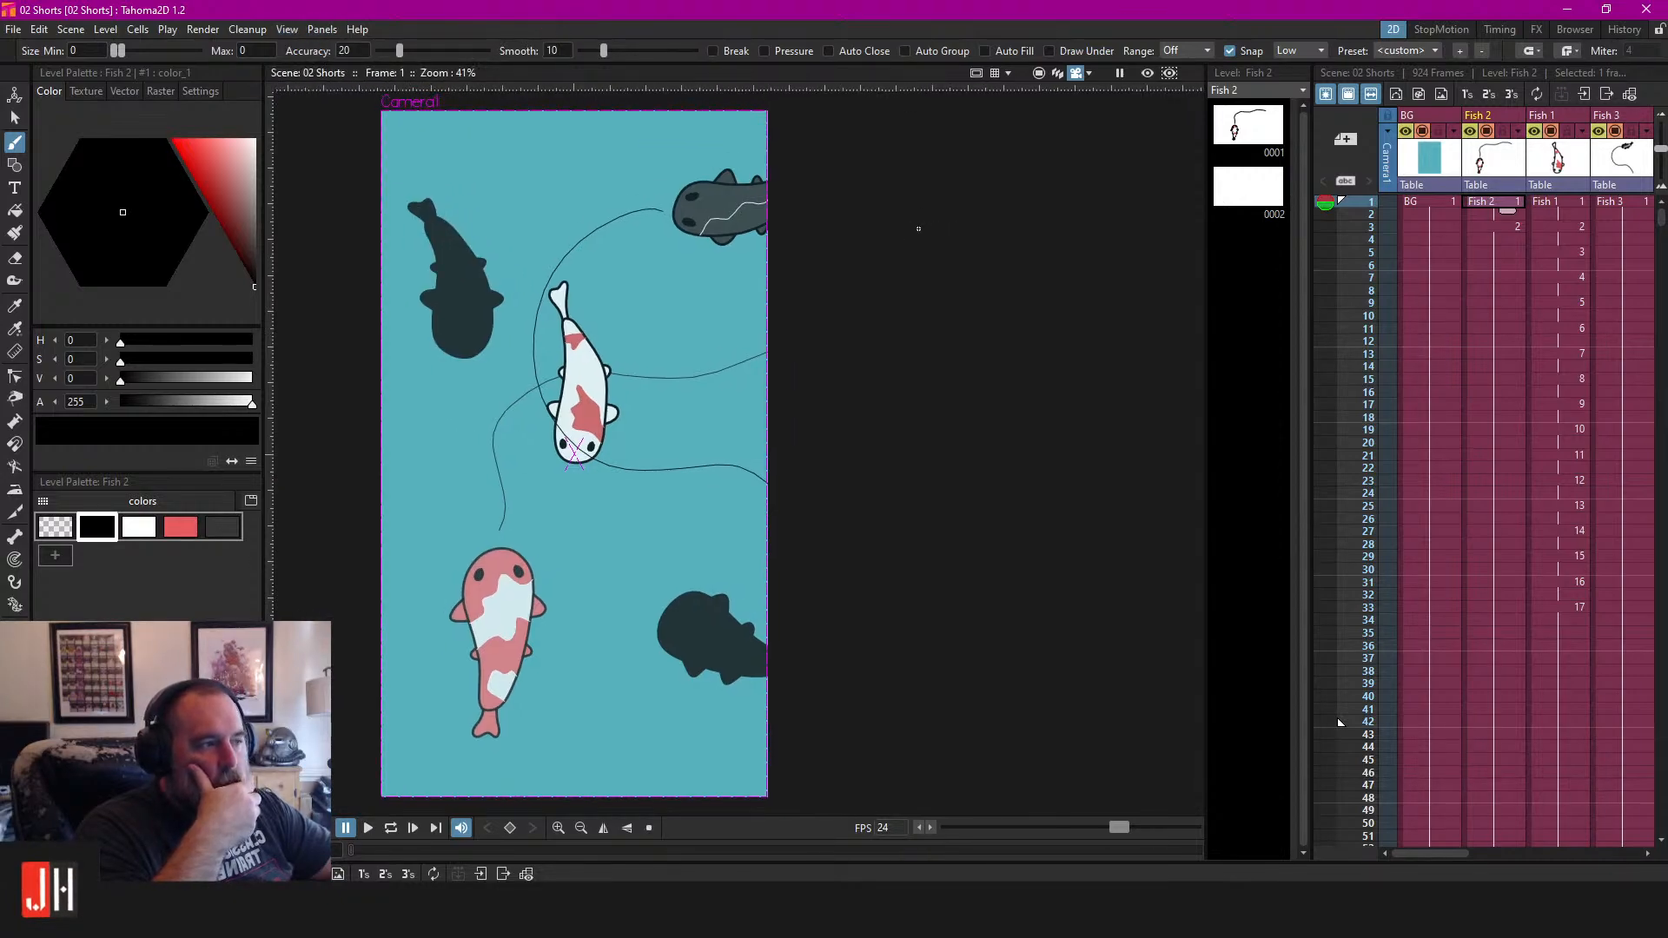
scroll(731, 177, up, 4)
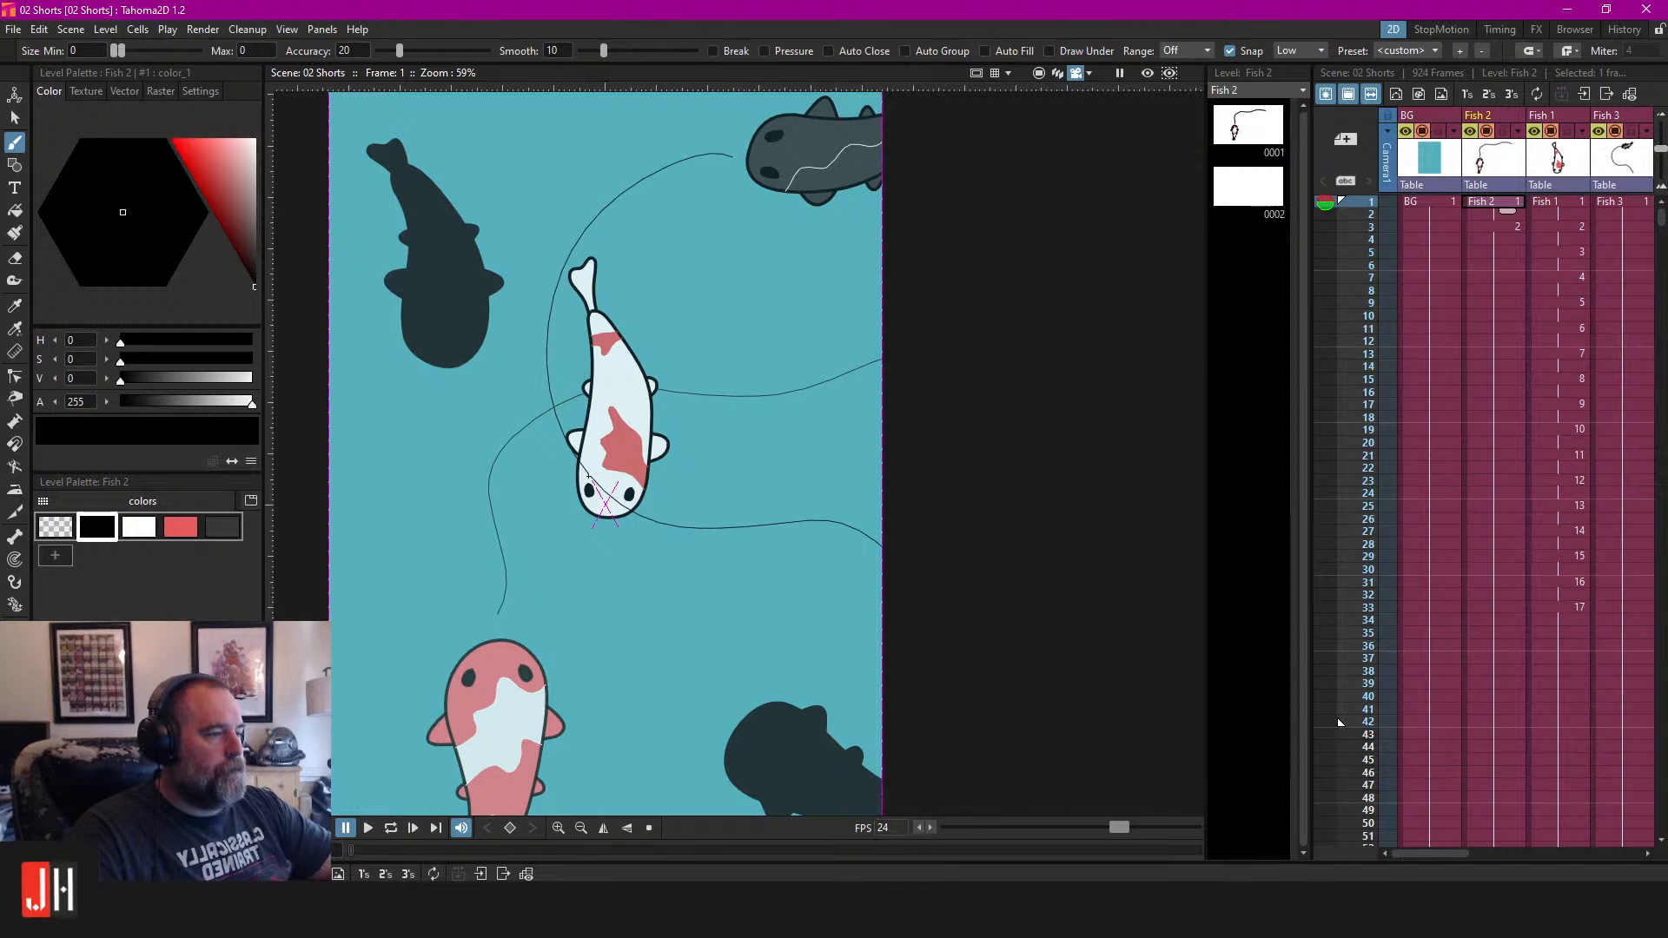
scroll(912, 372, down, 2)
drag(923, 361, 892, 384)
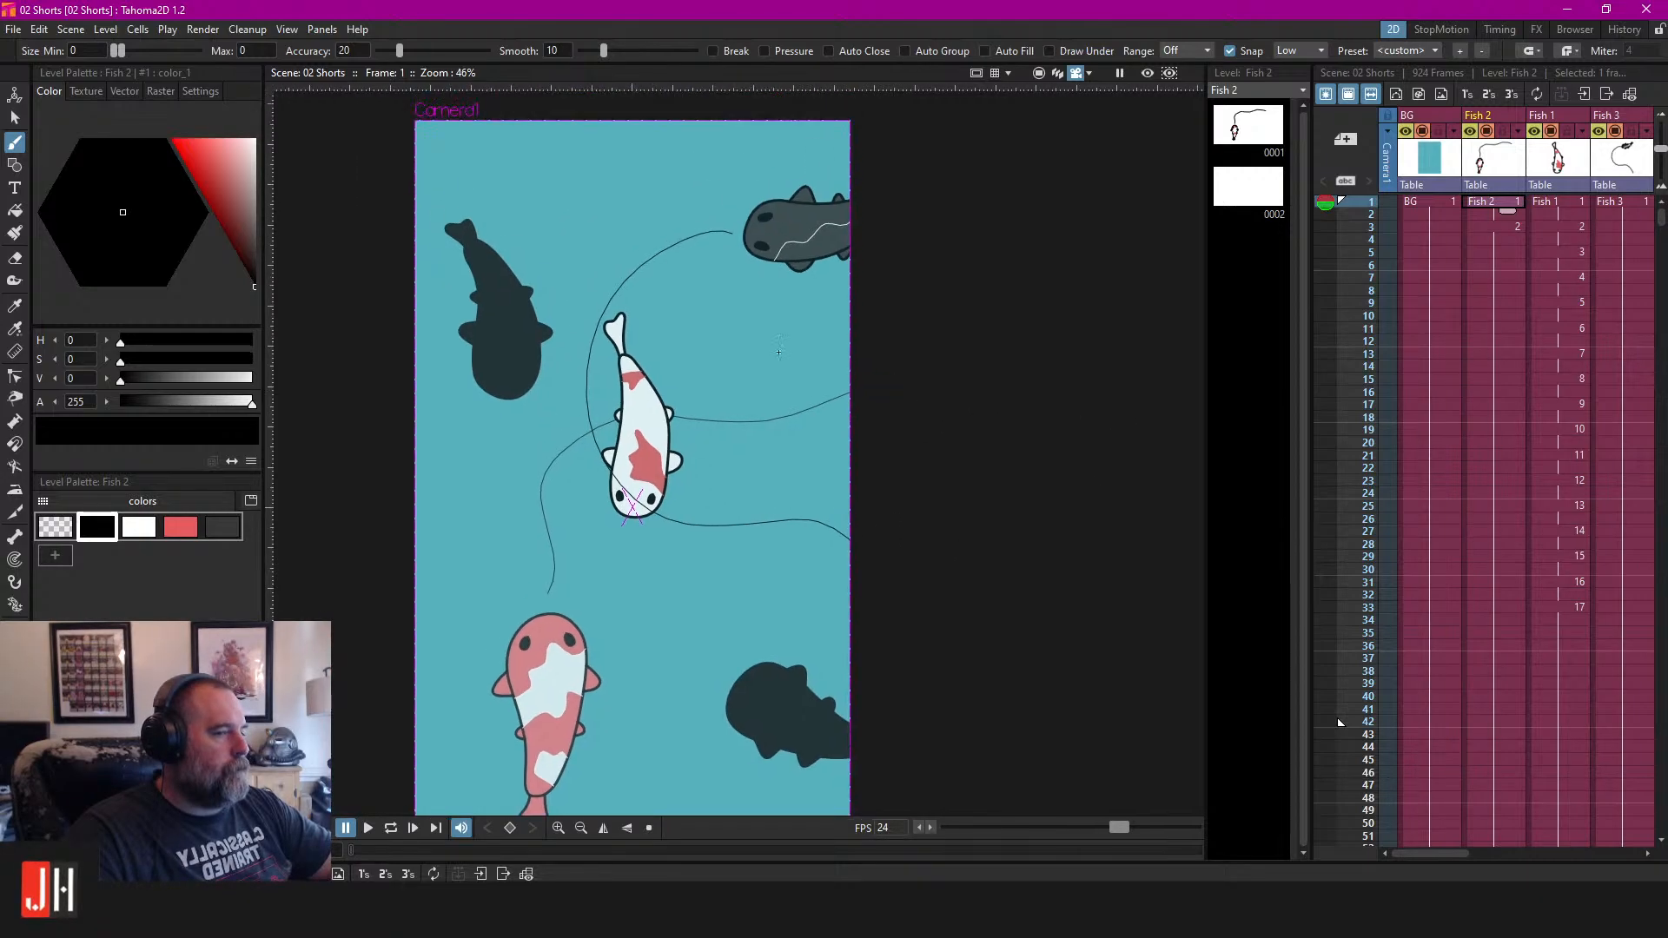
scroll(743, 326, up, 2)
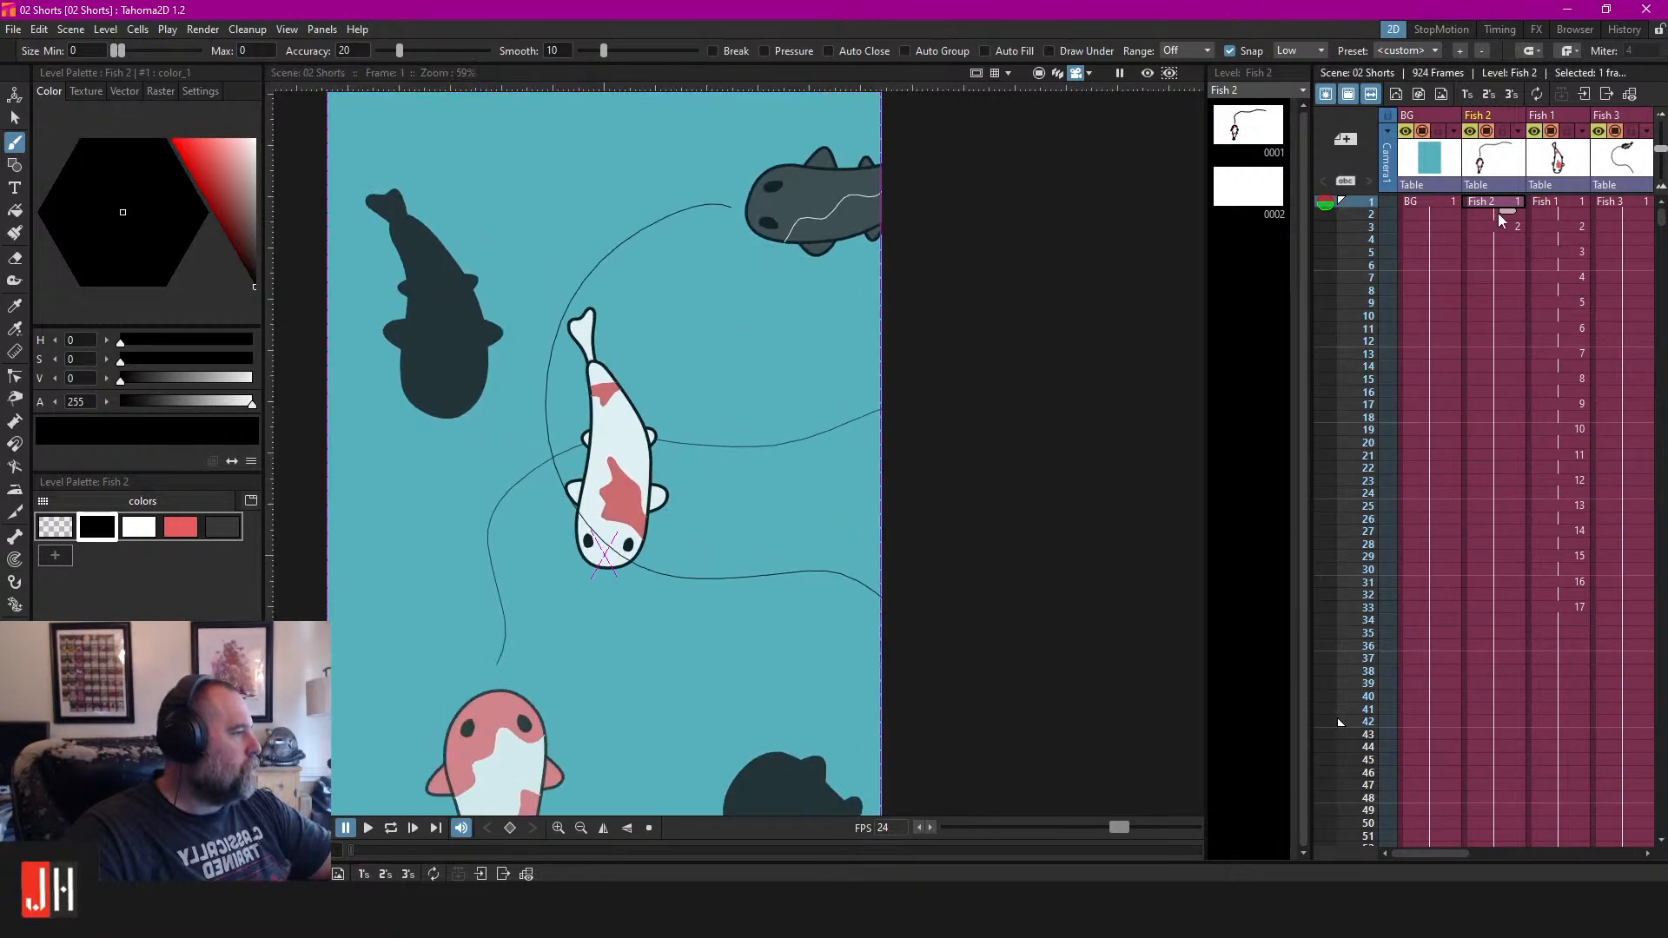
Switch the viewer back to the standard view and select Fish 4's drawing on frame 1.
click(1038, 73)
scroll(840, 334, down, 3)
drag(840, 335, 869, 248)
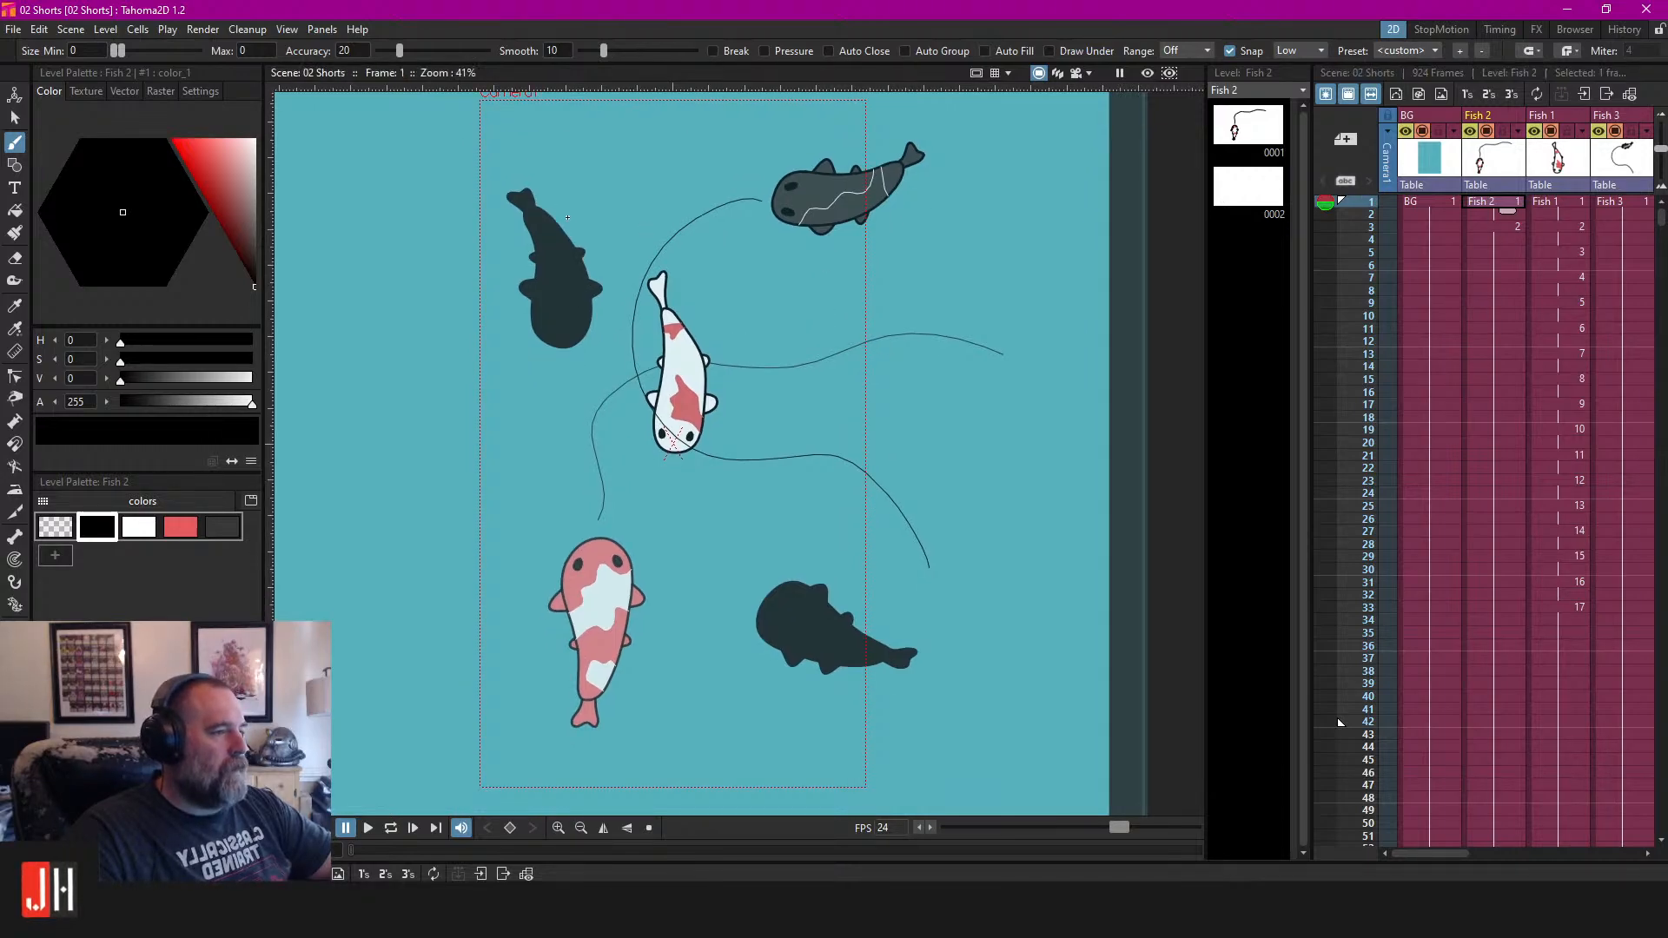
drag(1415, 857, 1496, 852)
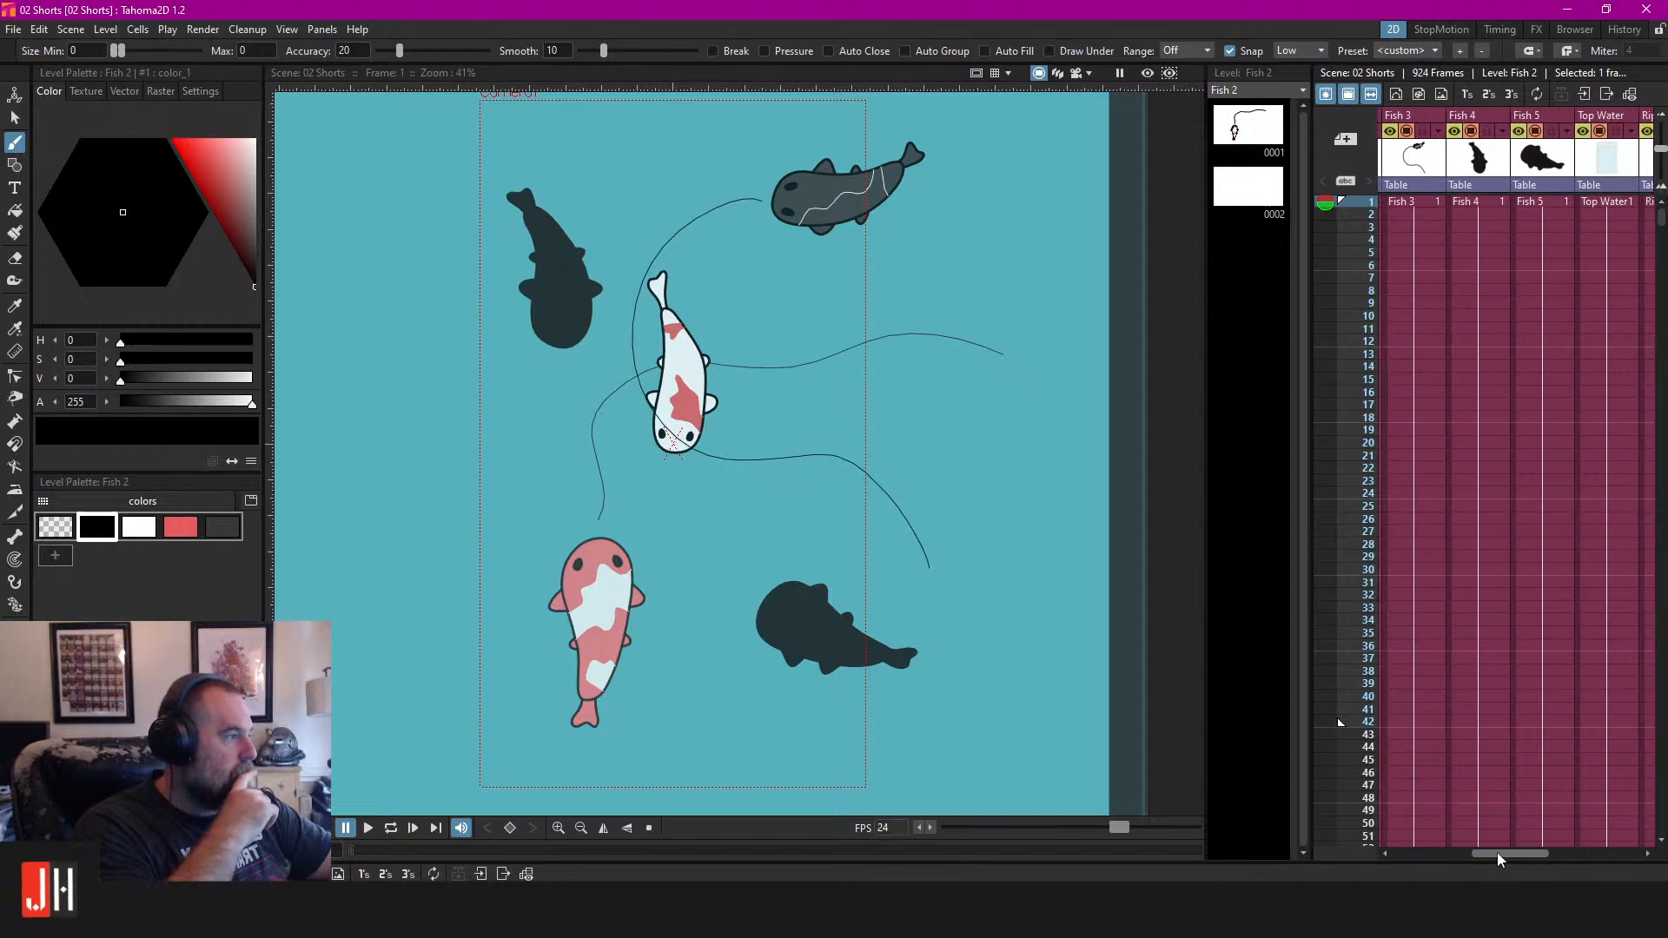
click(1472, 205)
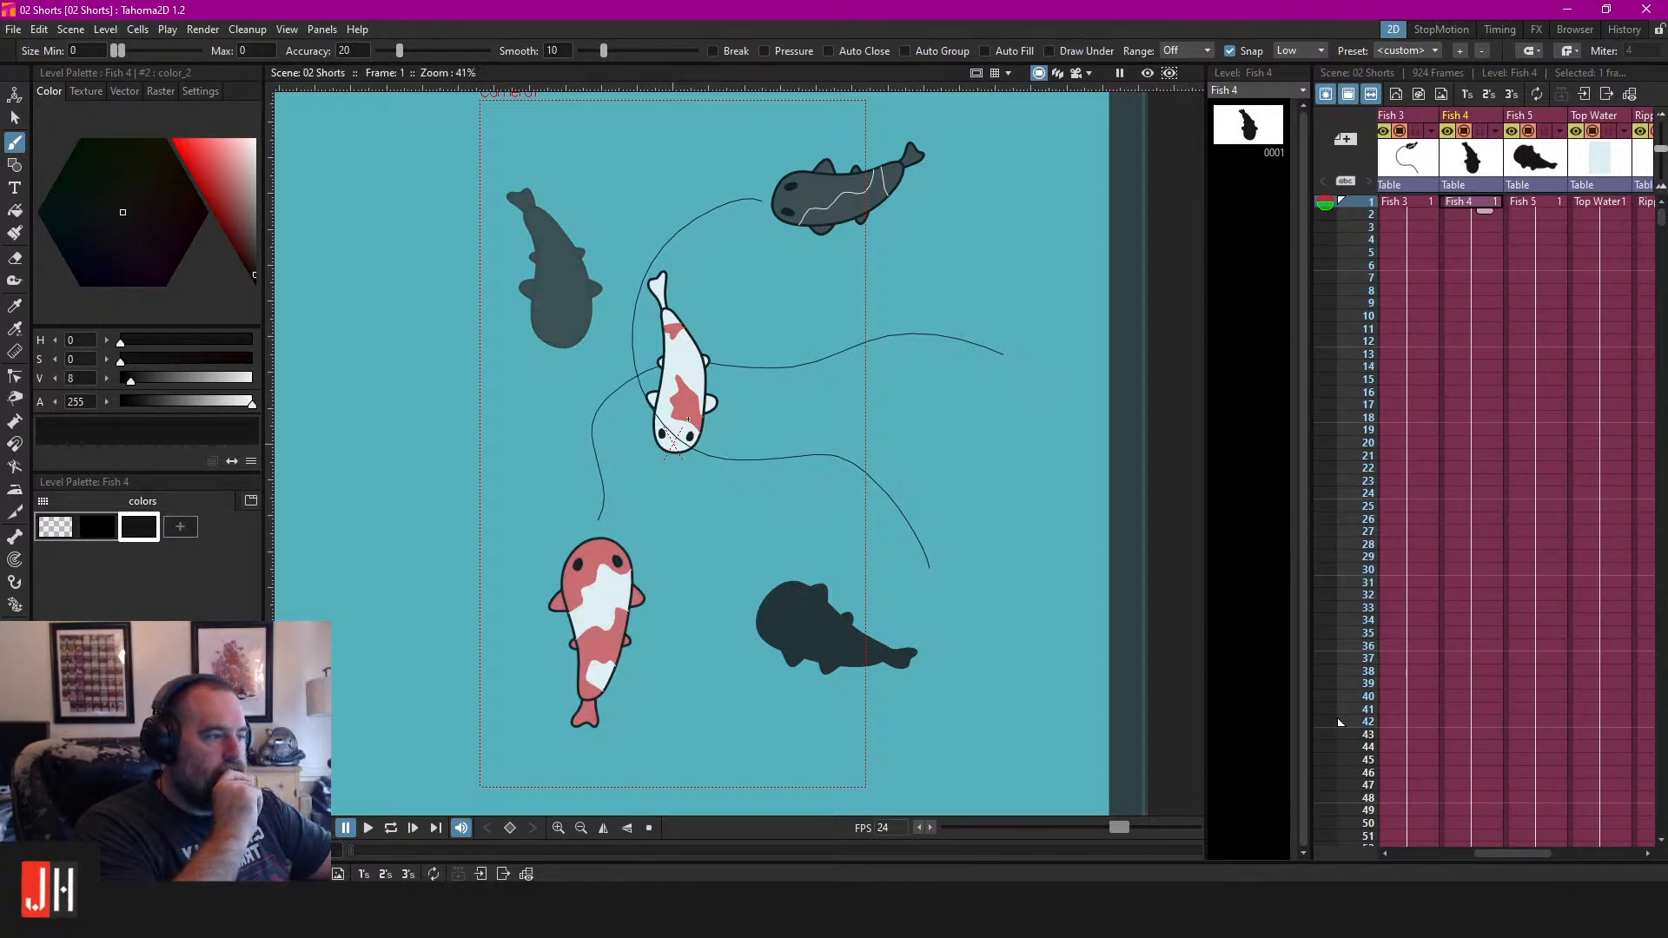
scroll(636, 397, up, 3)
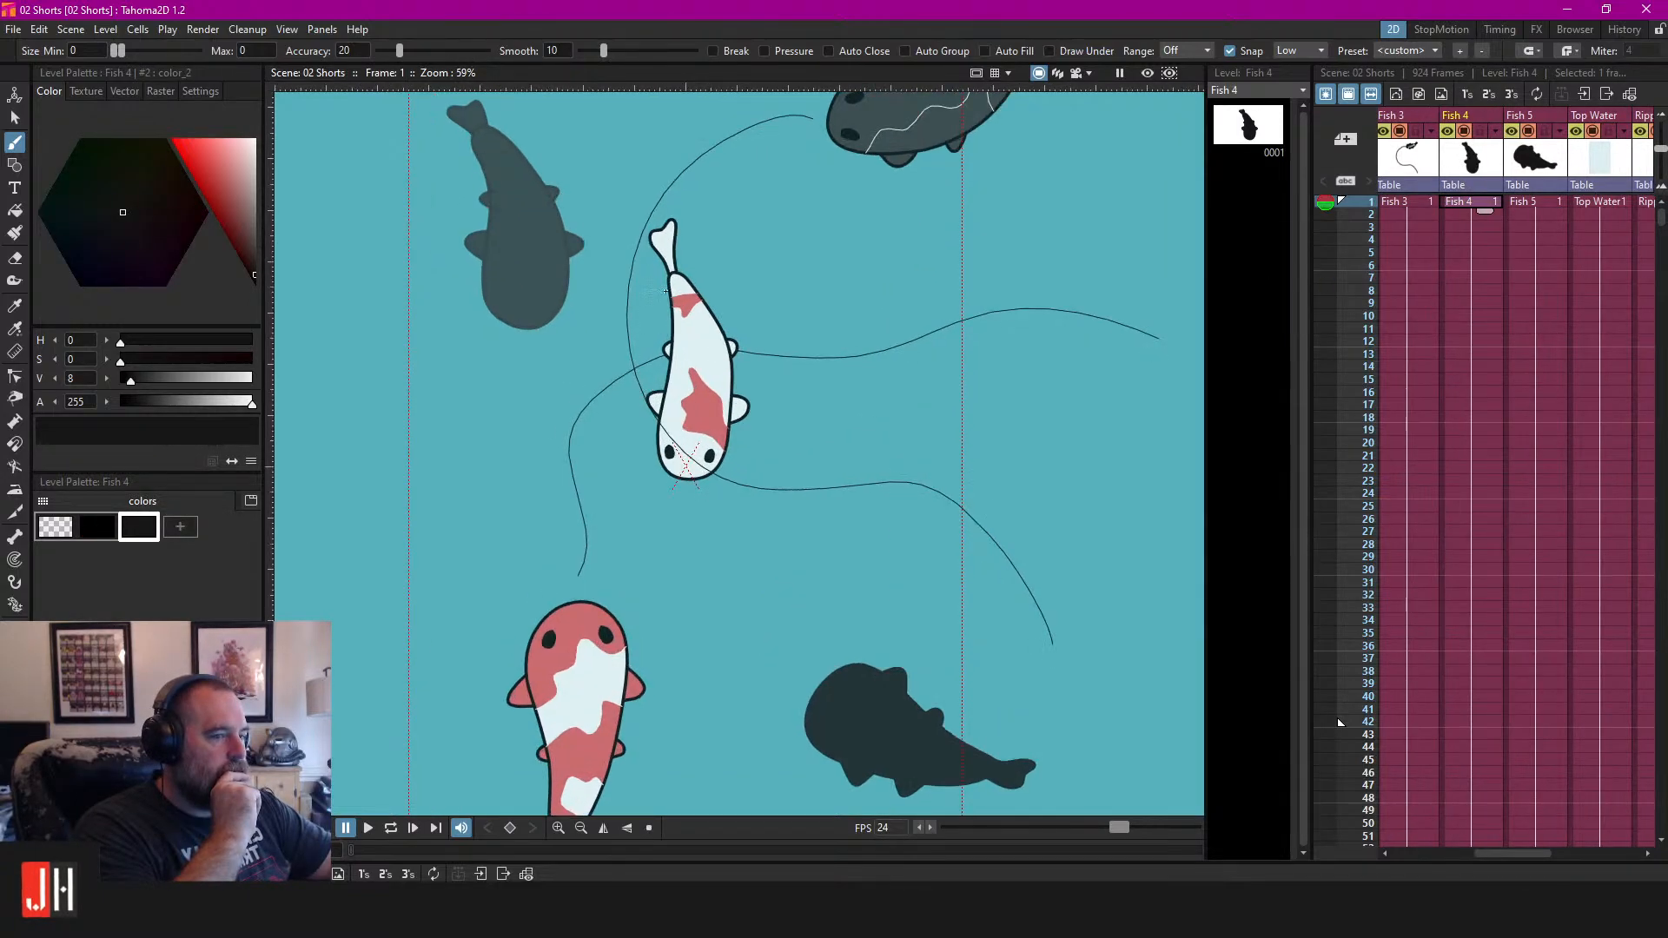
Draw Fish 4's swim path on frame 1 as a wavy loop from its head, across Fish 1, and back around to its tail.
drag(668, 274, 752, 432)
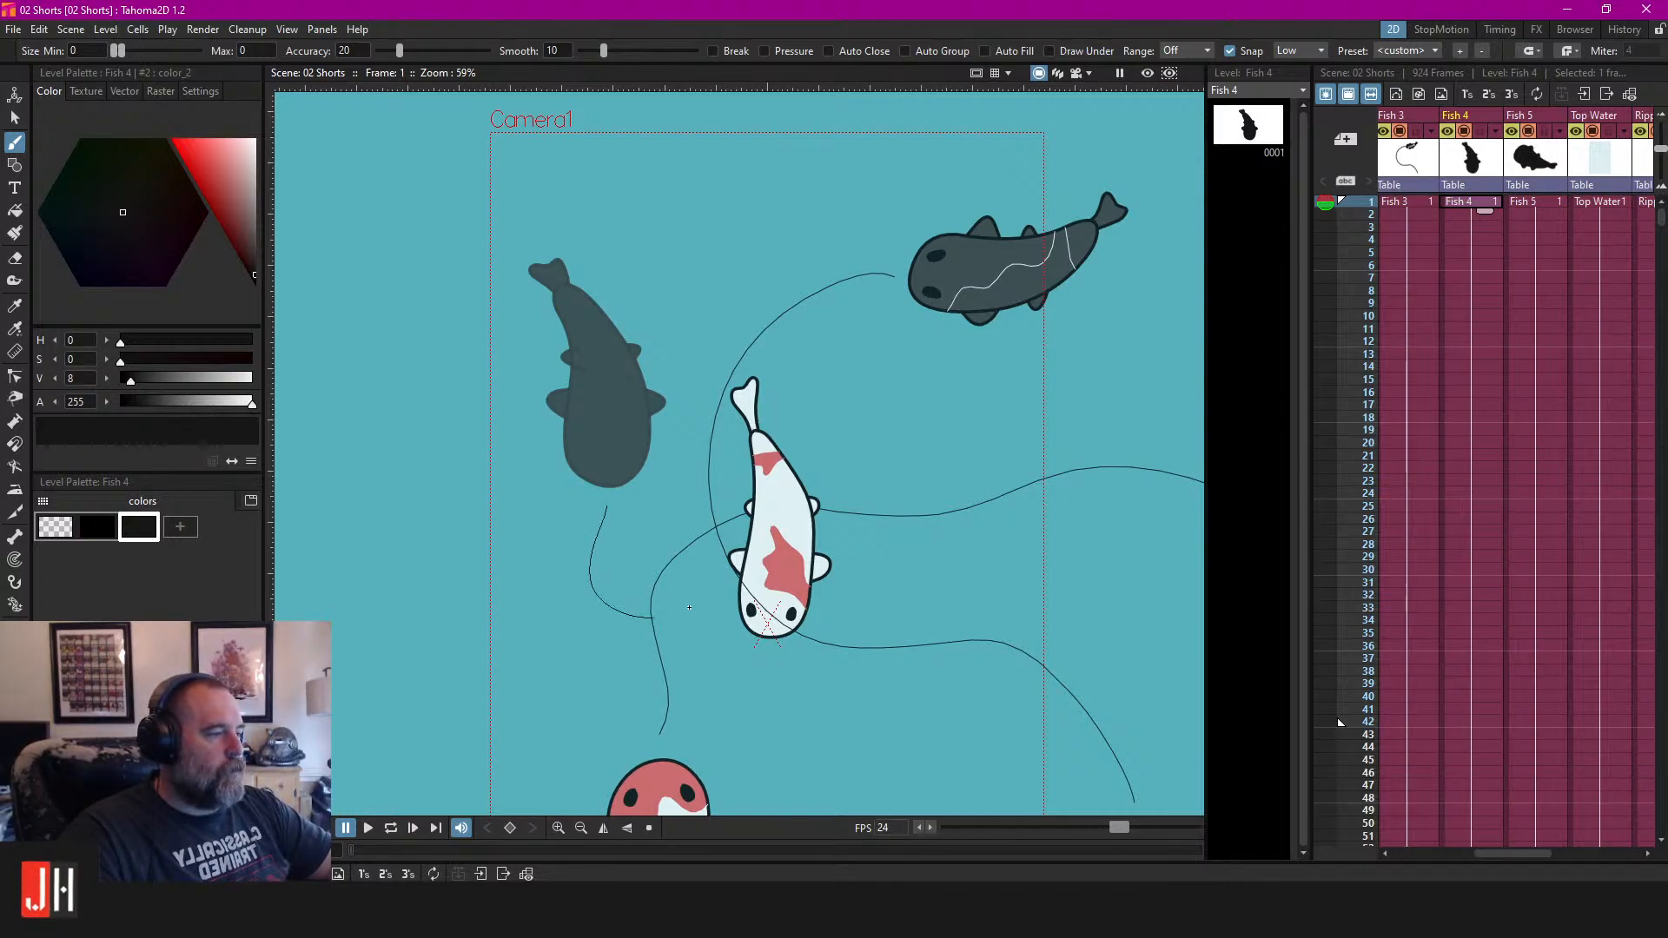
mouse_move(744, 576)
mouse_down()
mouse_move(887, 492)
mouse_move(868, 419)
mouse_move(820, 351)
mouse_move(808, 276)
mouse_move(751, 215)
mouse_move(667, 201)
mouse_move(597, 240)
mouse_move(600, 365)
mouse_up()
mouse_move(612, 456)
mouse_down()
mouse_move(610, 473)
mouse_move(574, 327)
mouse_up()
scroll(574, 327, down, 1)
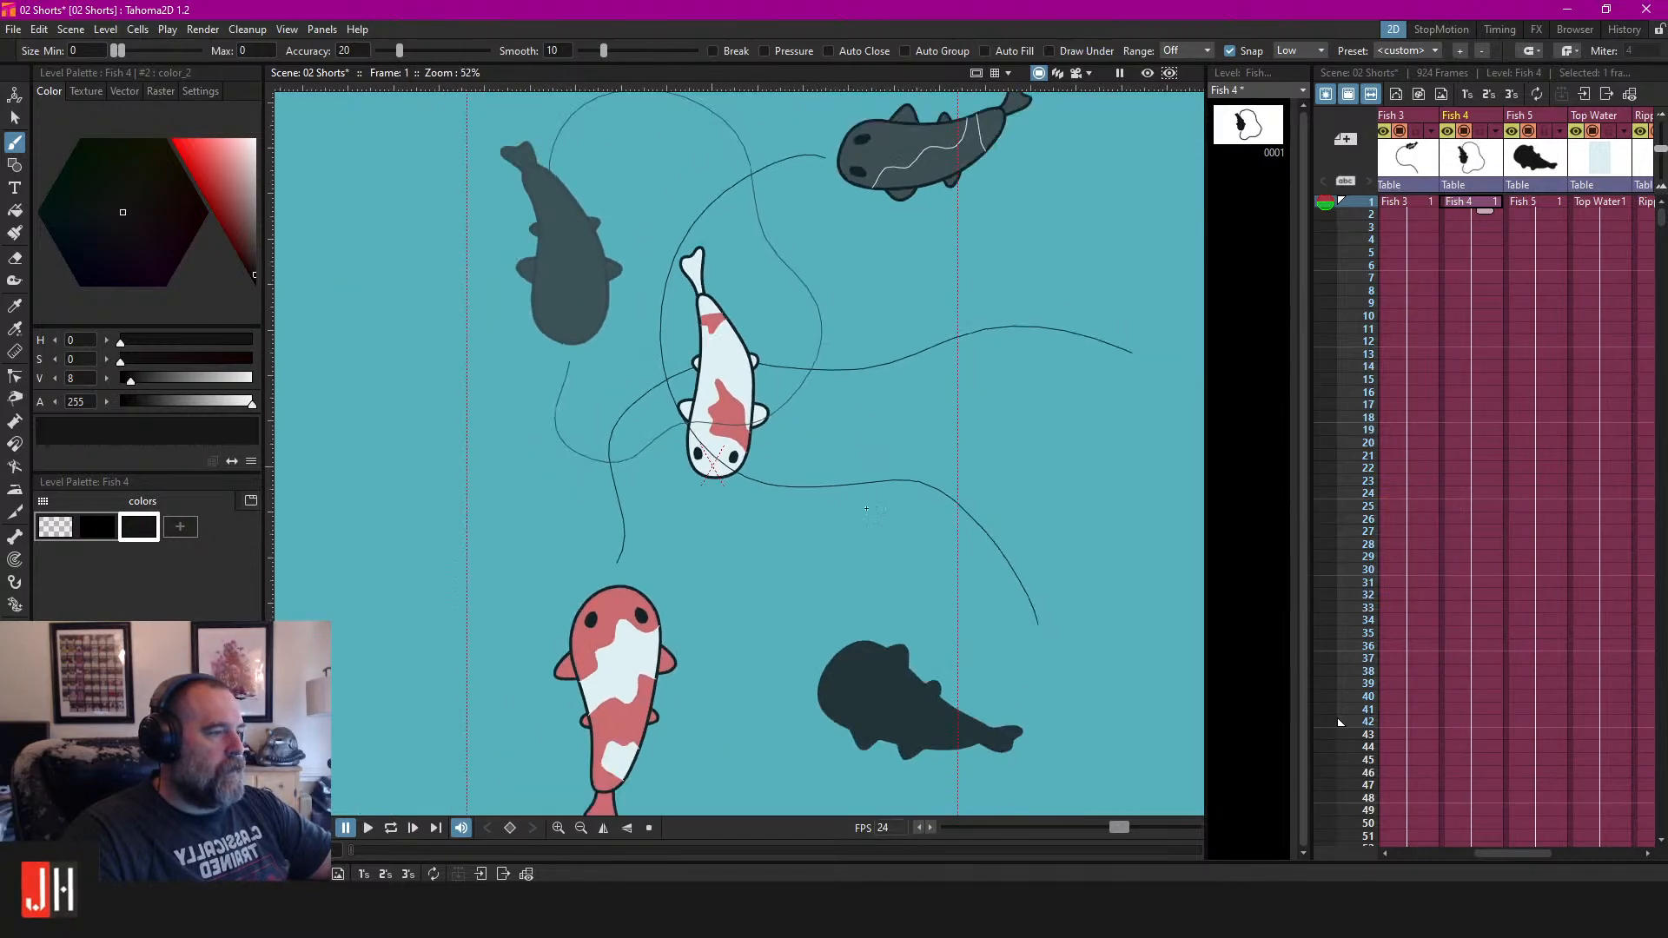
On Fish 5's frame 1 drawing, draw a looping swim path from its head up toward Fish 1 and around to its tail.
click(1533, 209)
scroll(855, 513, up, 2)
drag(755, 467, 750, 410)
mouse_move(723, 341)
mouse_down()
mouse_move(785, 258)
mouse_move(845, 253)
mouse_move(887, 293)
mouse_move(1044, 337)
mouse_move(1117, 426)
mouse_move(1123, 560)
mouse_up()
mouse_move(1087, 619)
mouse_down()
mouse_move(1030, 637)
mouse_move(928, 622)
mouse_up()
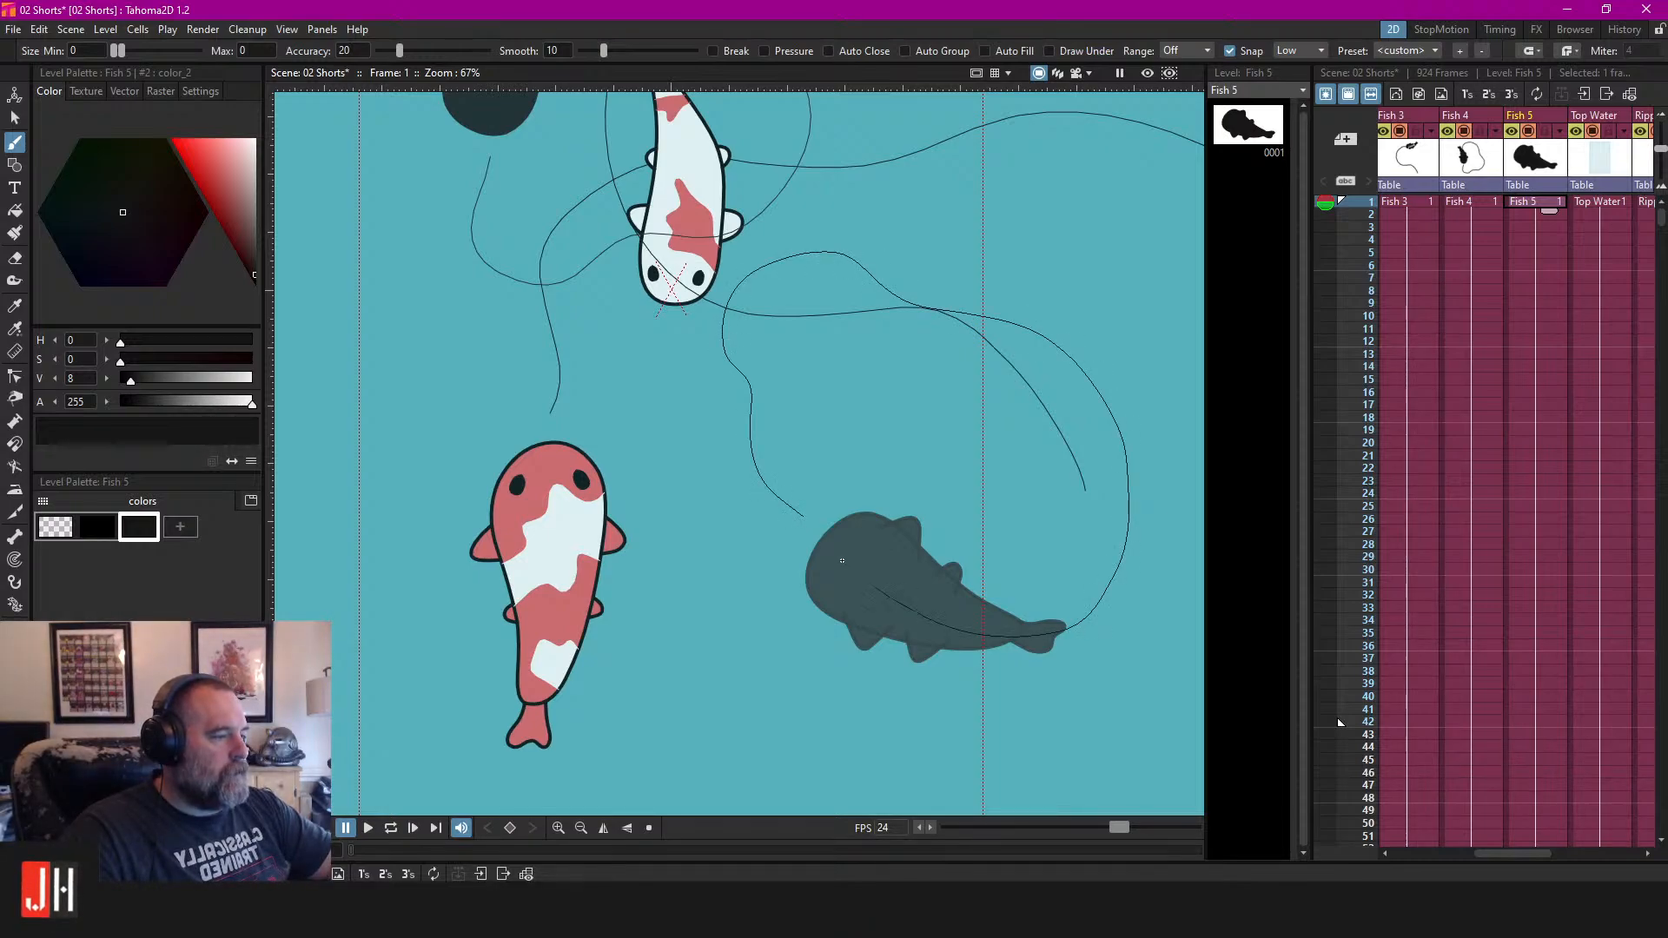
scroll(864, 540, down, 2)
drag(887, 325, 899, 411)
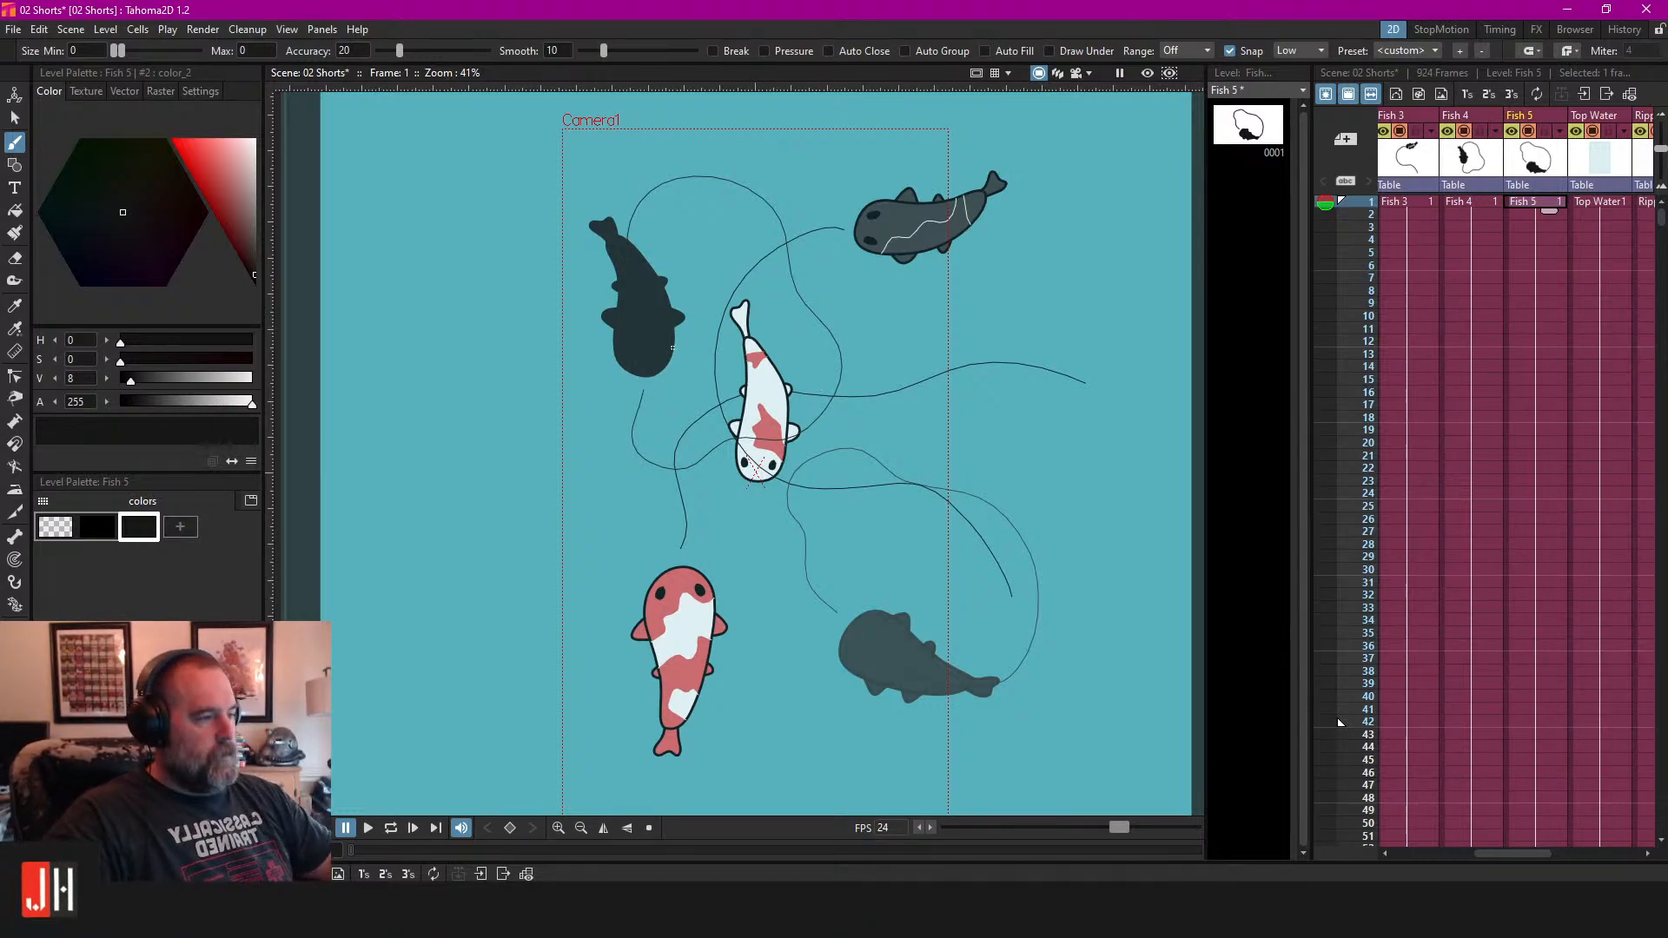
Select Fish 1's drawing on frame 1 and review how all the fish and swim paths sit within the camera frame.
scroll(673, 347, down, 4)
scroll(798, 434, up, 5)
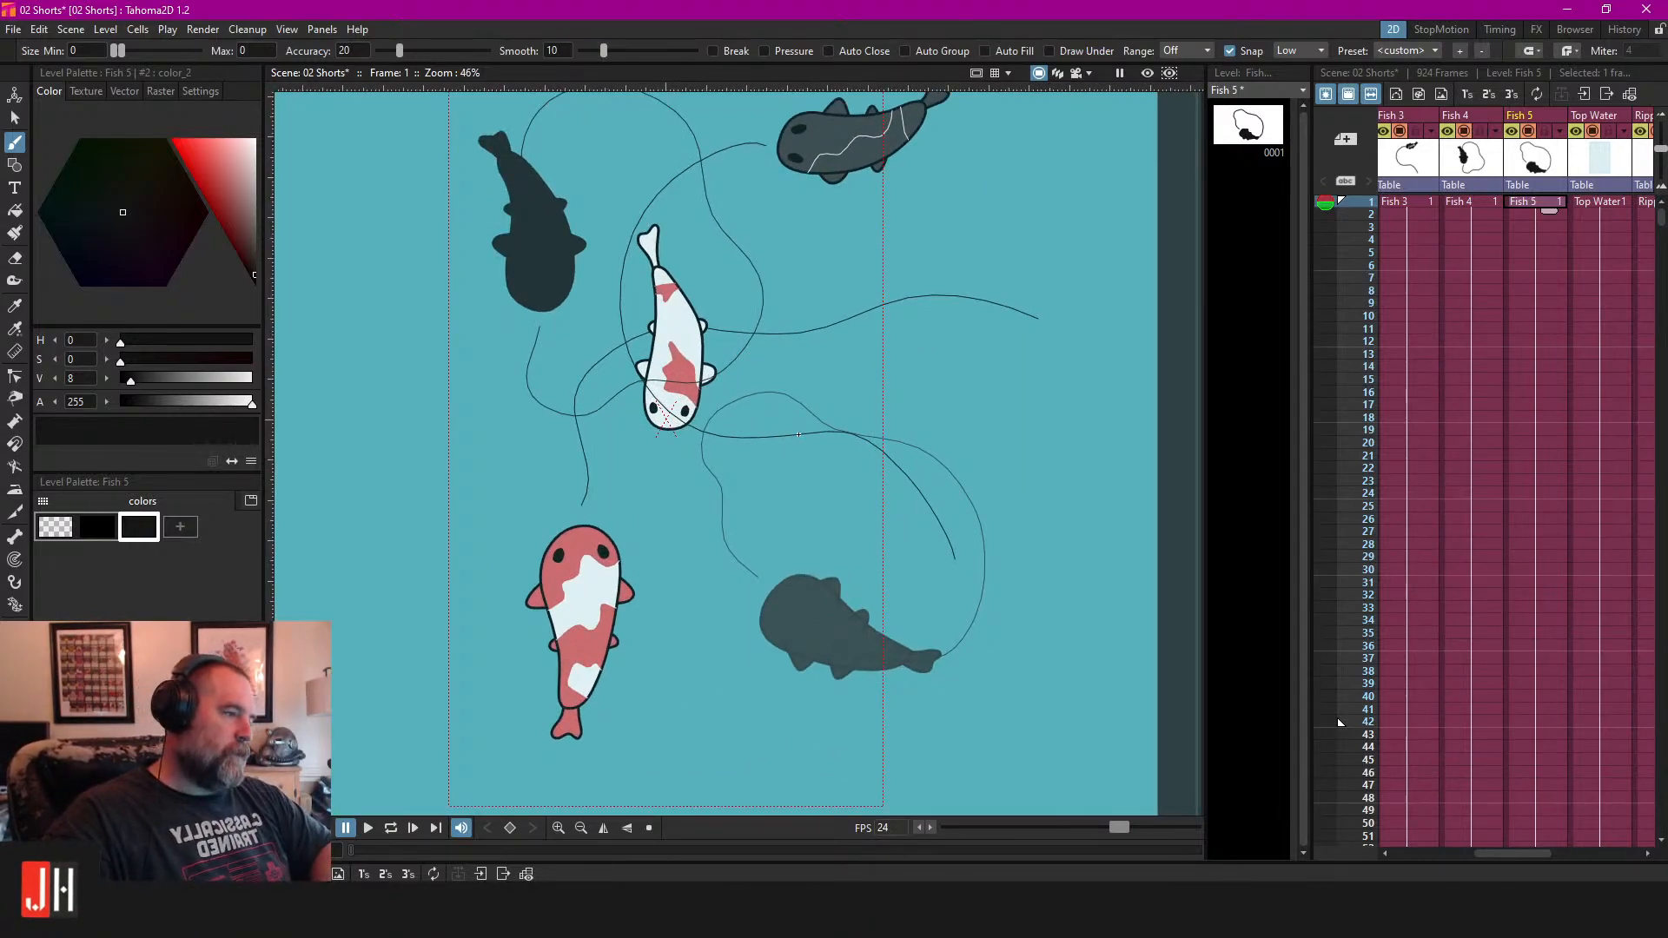
drag(805, 205, 849, 252)
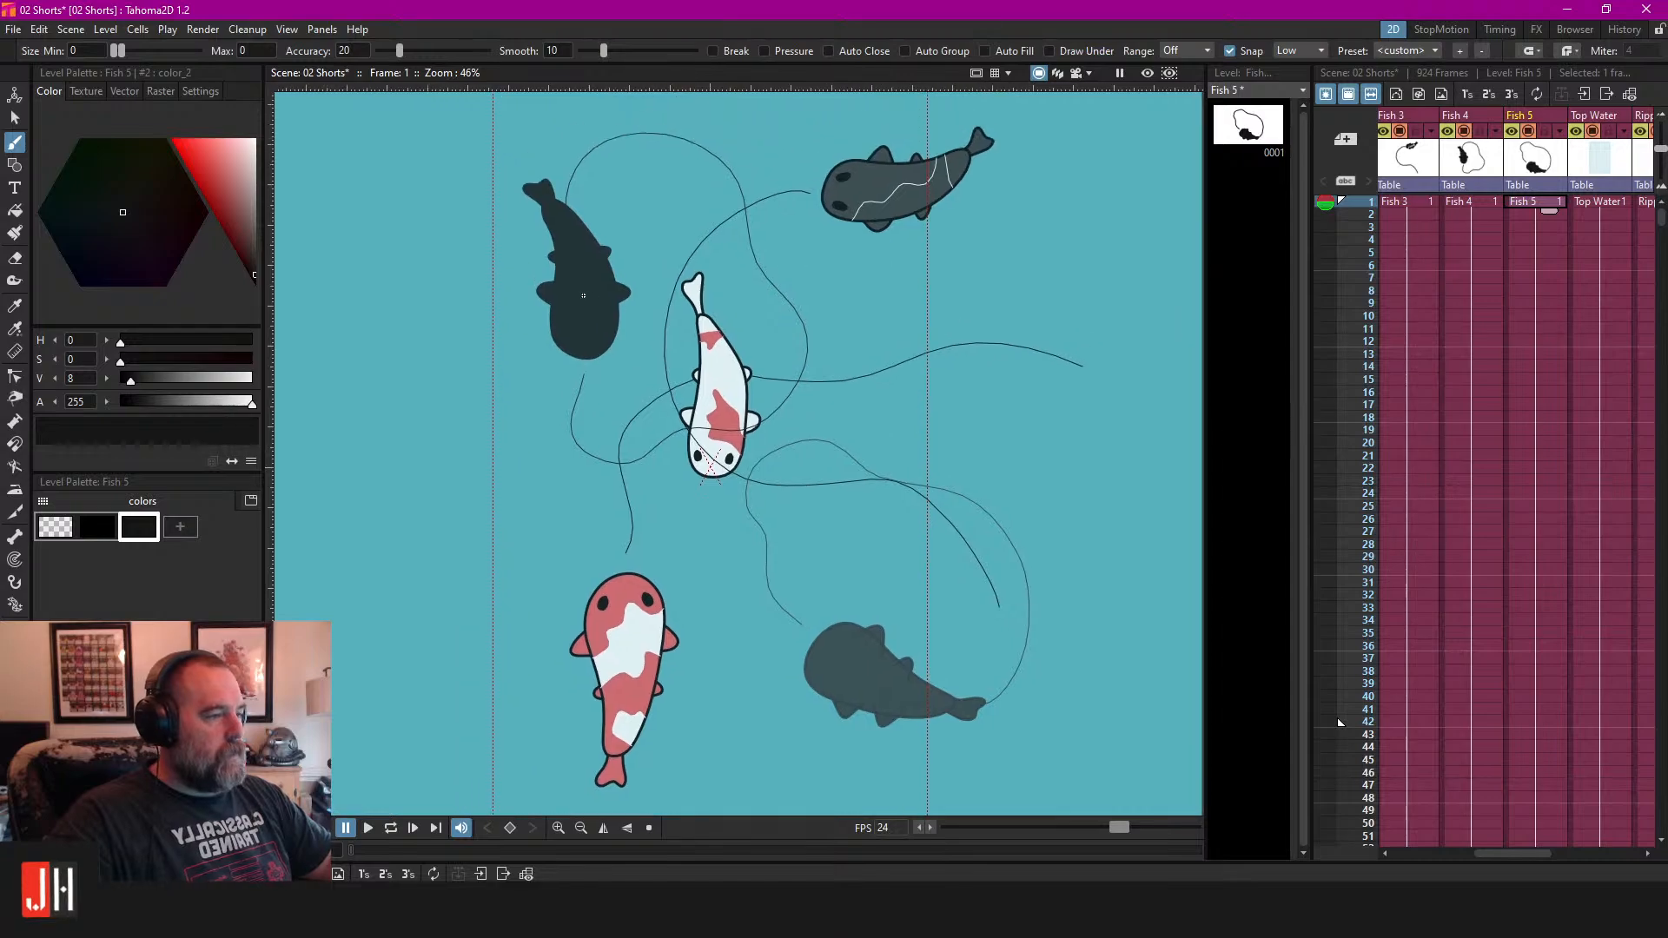
click(1409, 202)
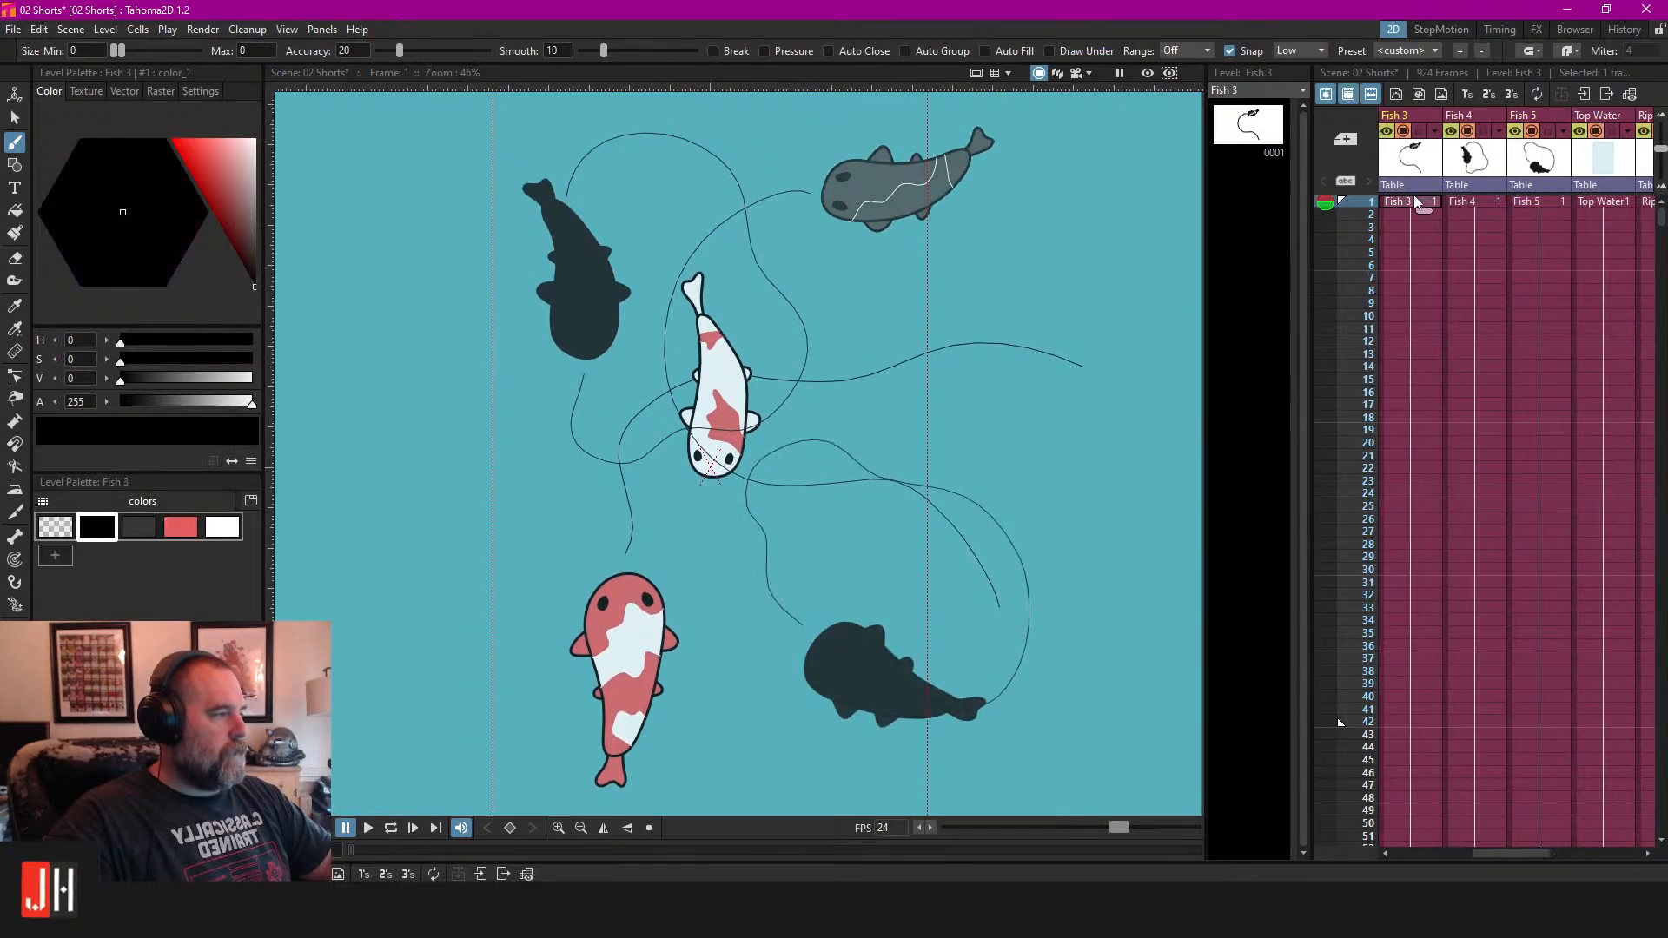
drag(1527, 857, 1484, 857)
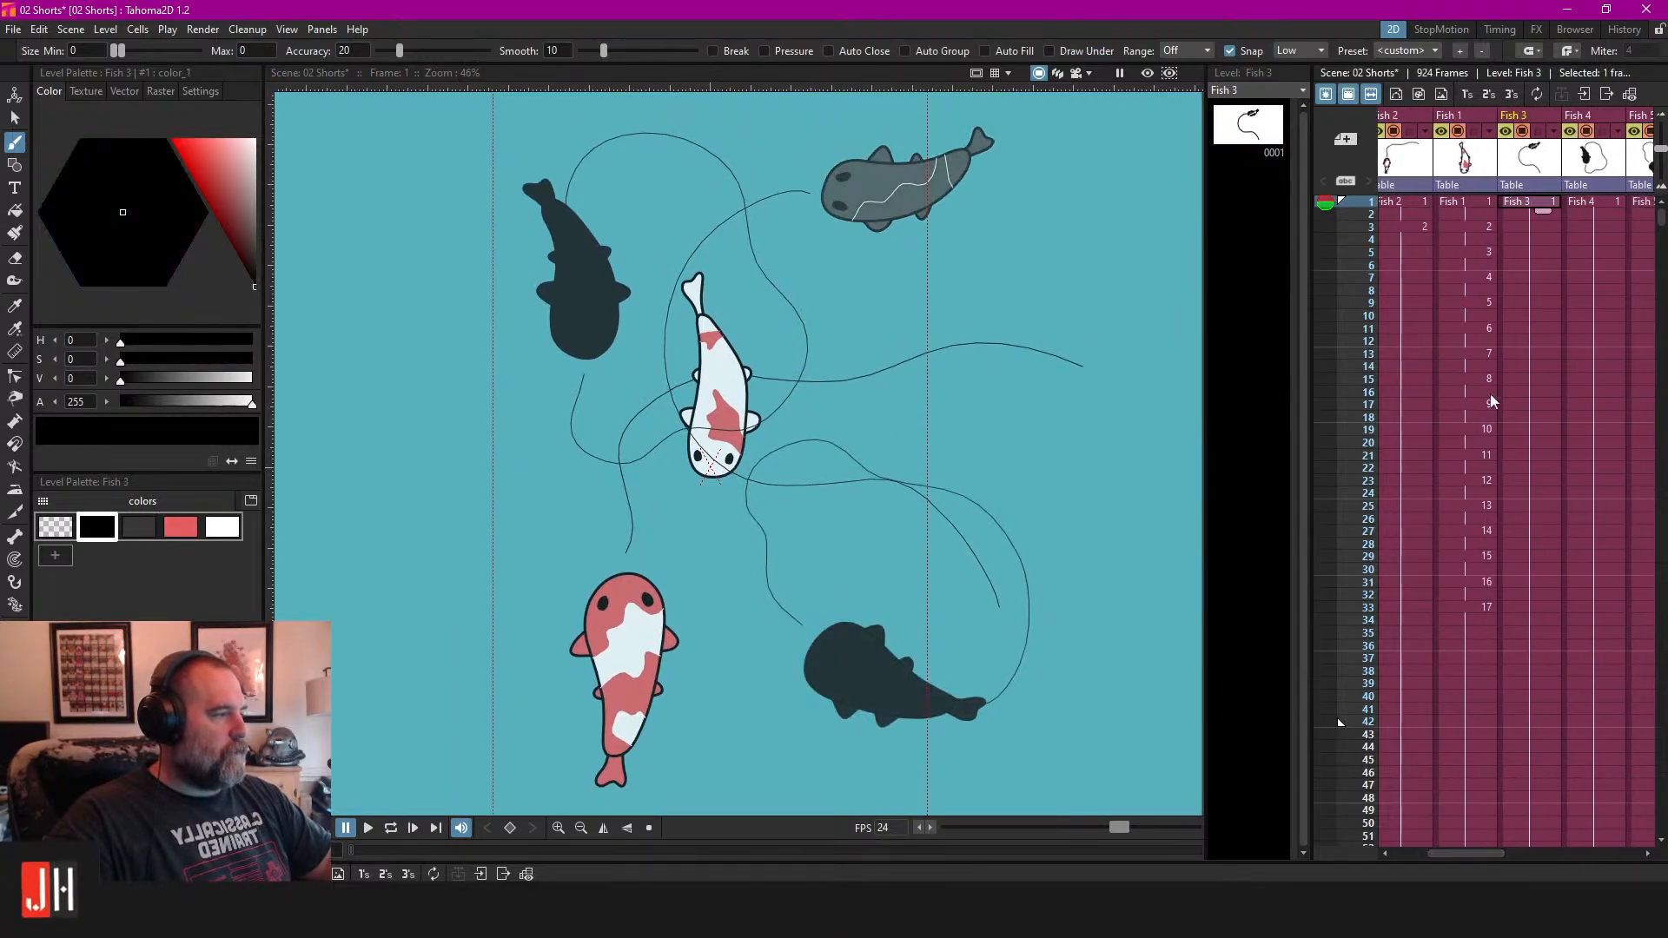
click(1458, 202)
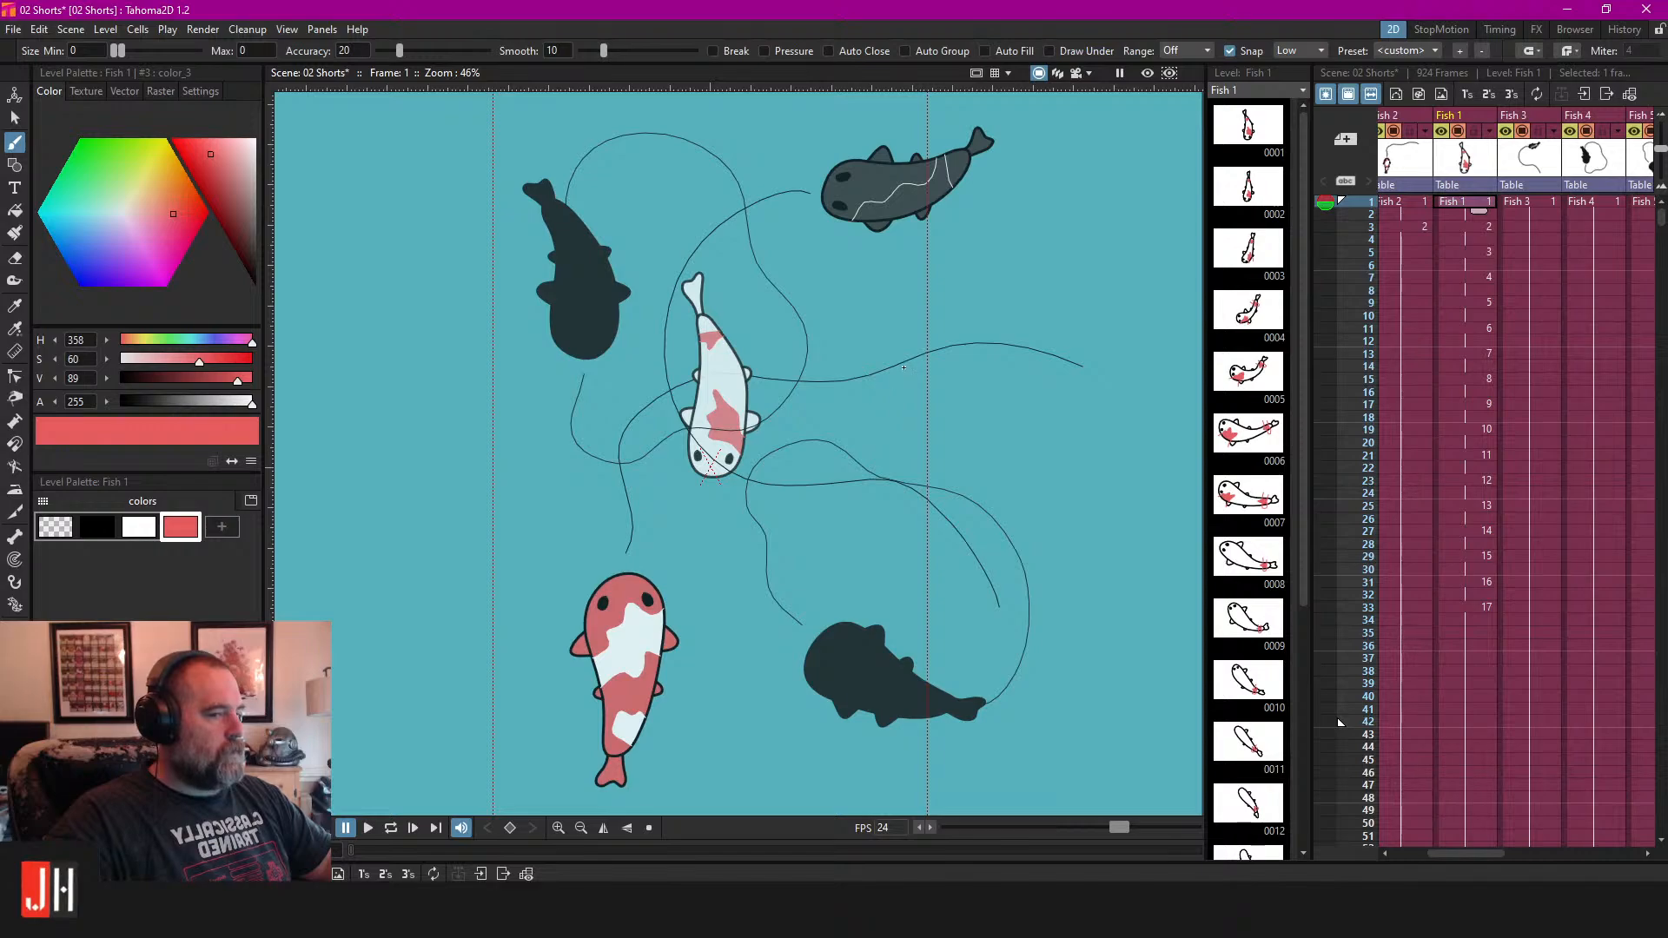
drag(901, 369, 867, 350)
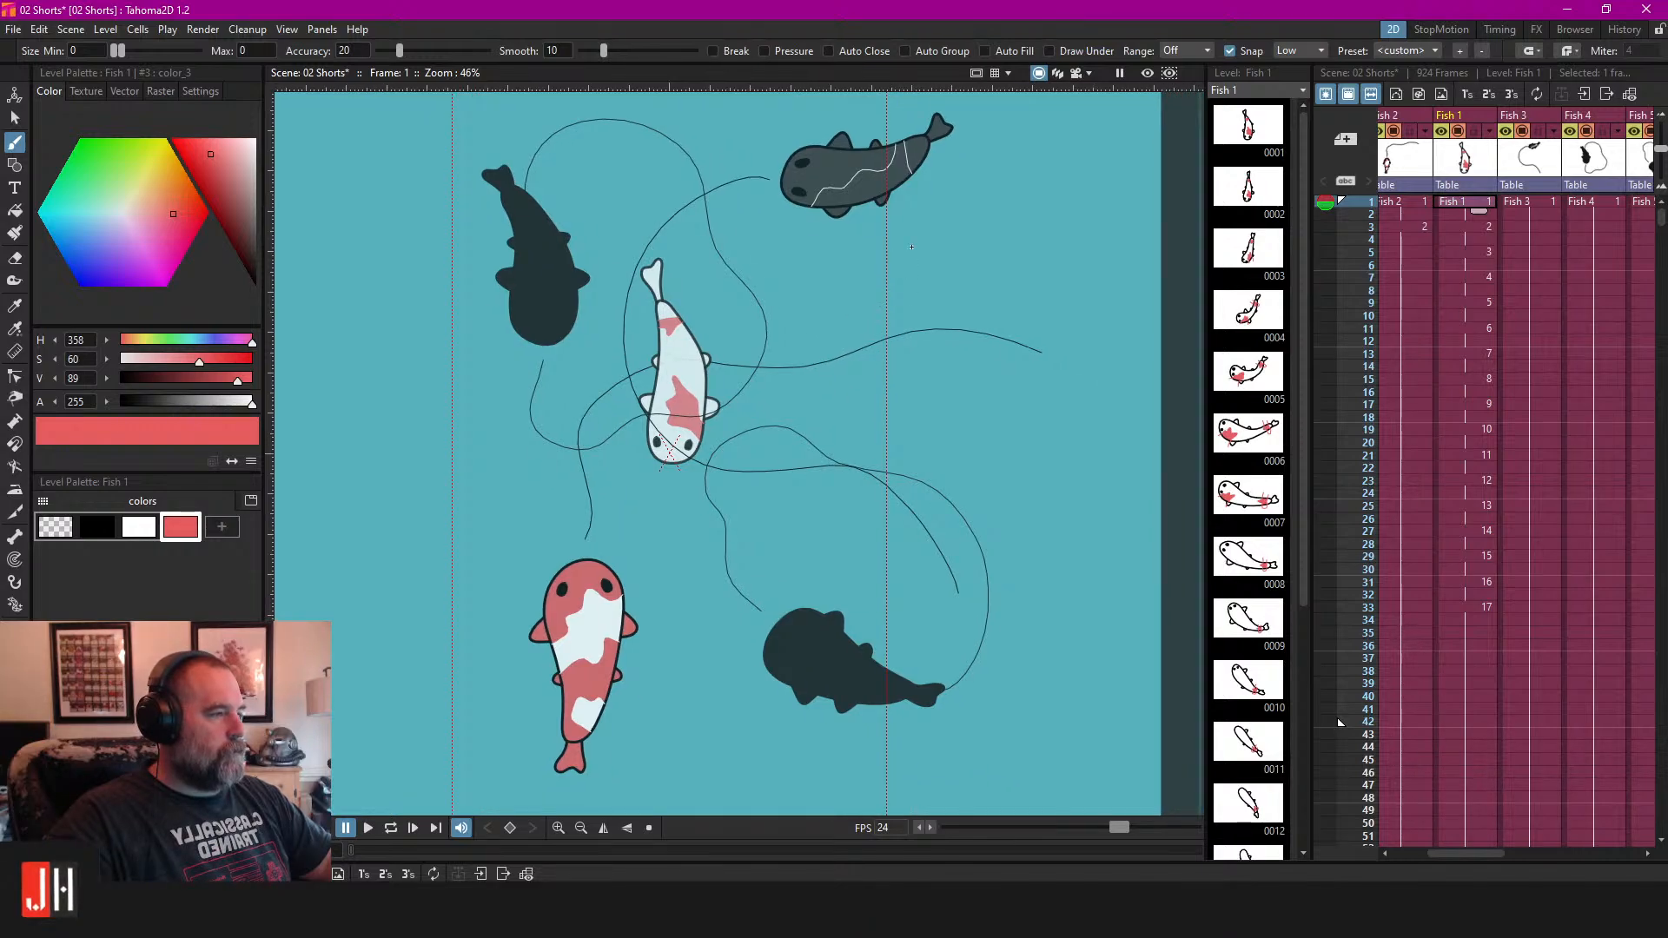
drag(931, 507, 923, 430)
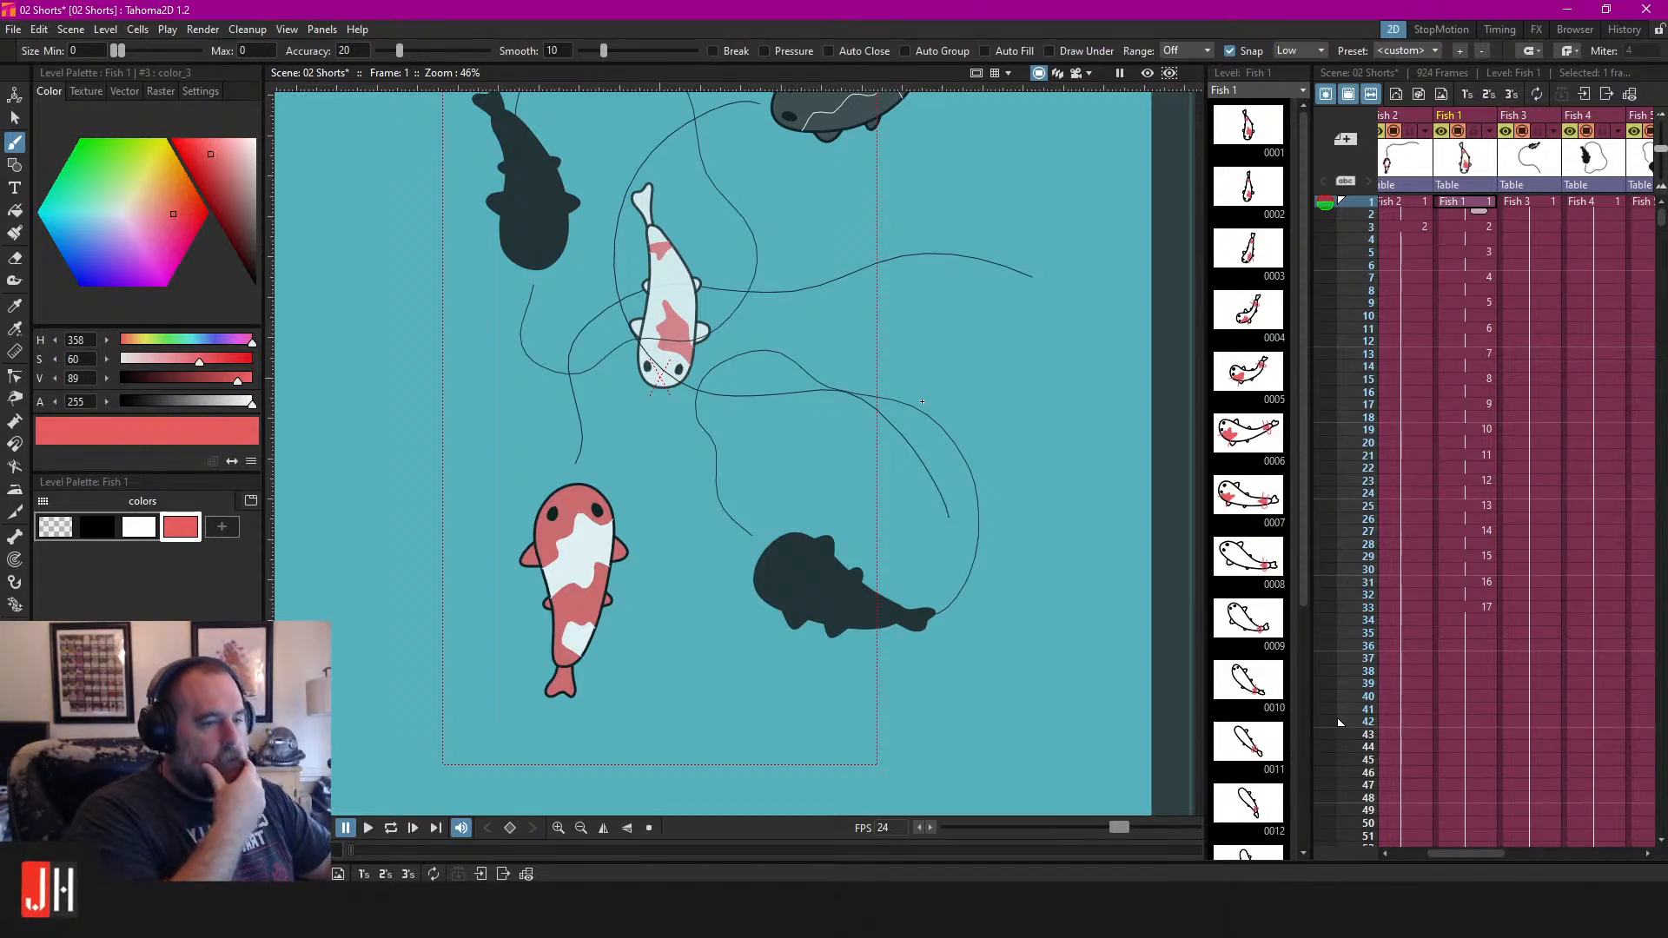
drag(905, 381, 904, 416)
scroll(886, 383, down, 1)
Open the Motion Paths window, look over its options, and close it.
click(356, 29)
mouse_move(321, 31)
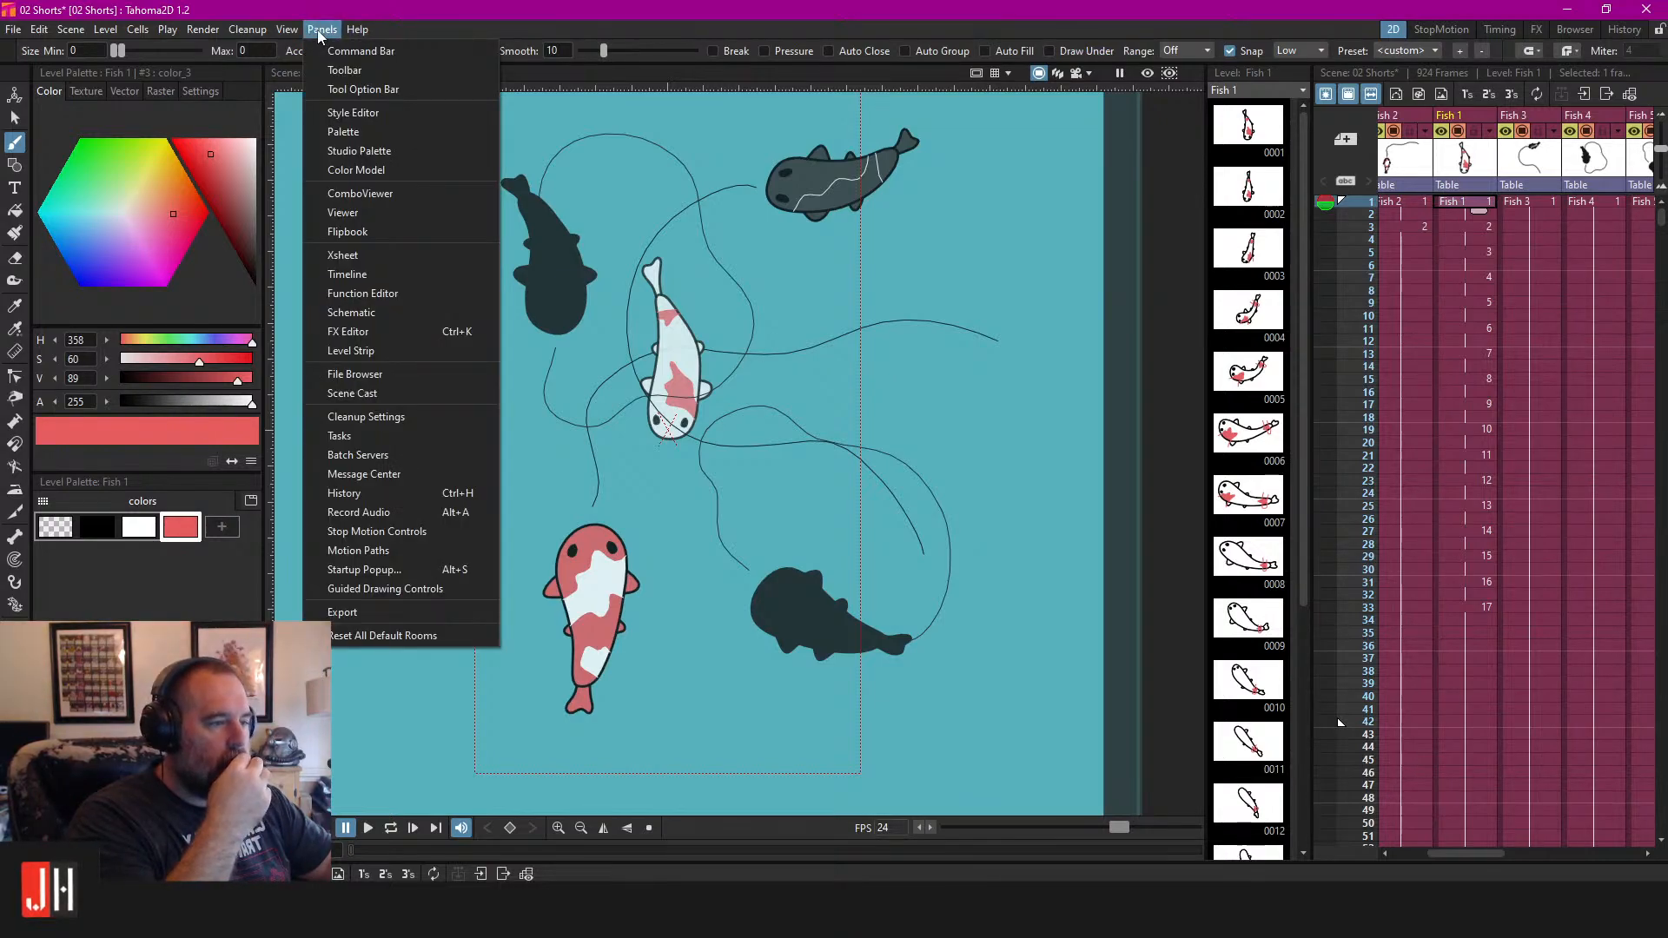
click(437, 550)
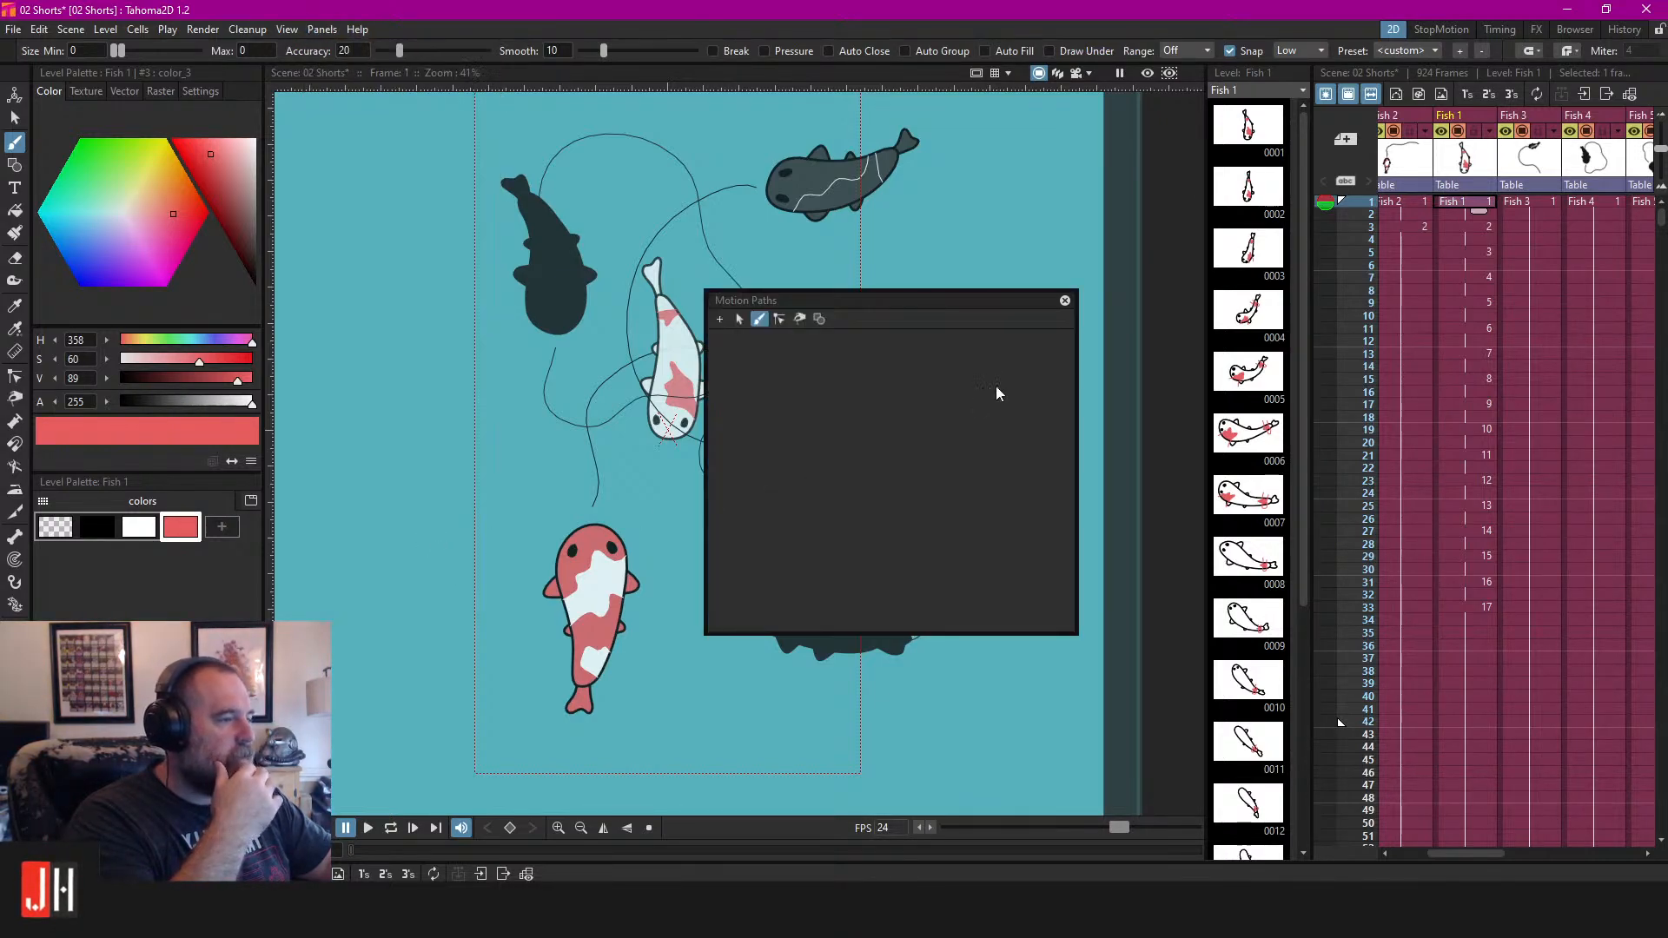
drag(909, 297, 884, 258)
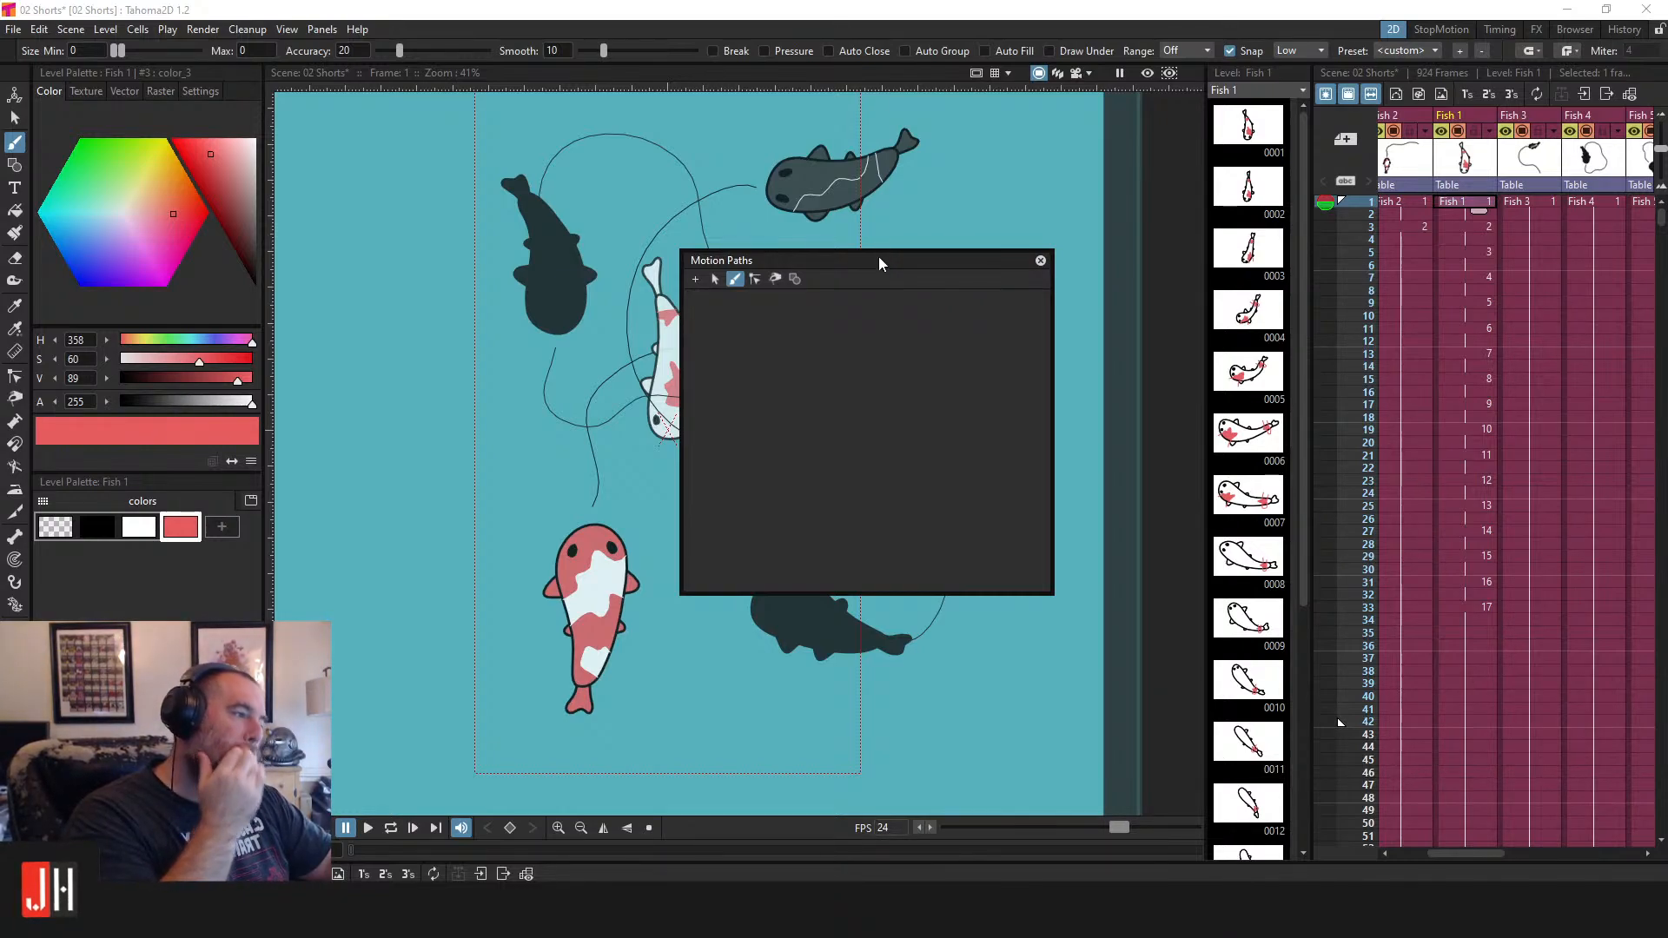
click(1040, 261)
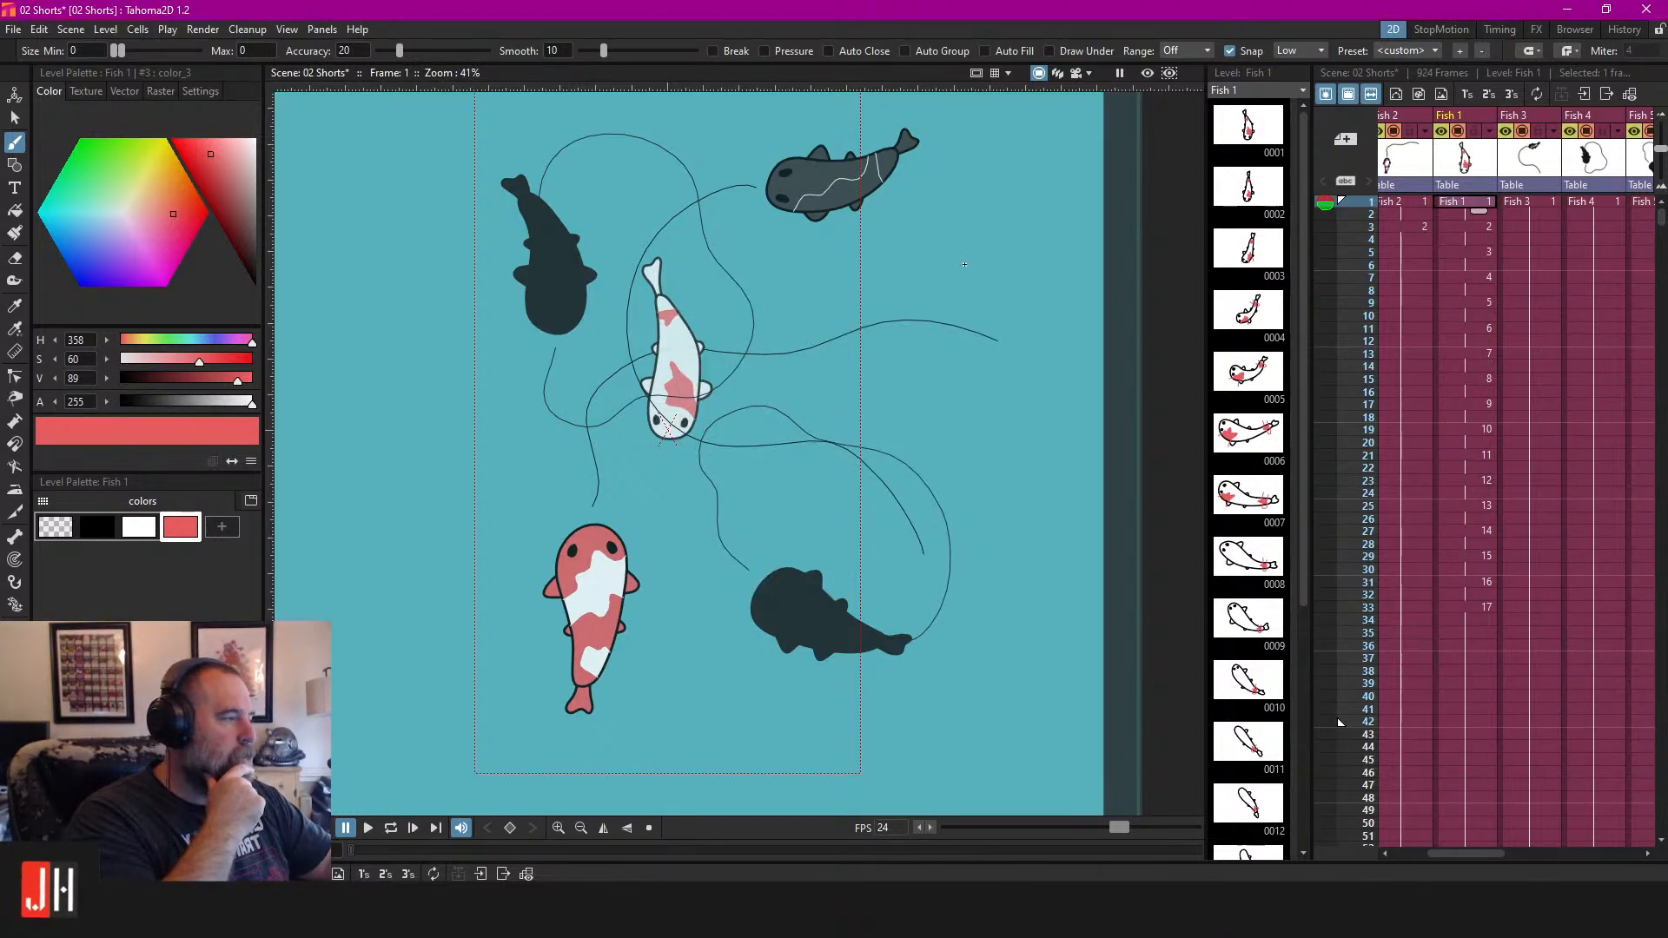
Look over the Timing and FX workspaces and the stage schematic's node layout, and return to the 2D workspace.
click(1500, 29)
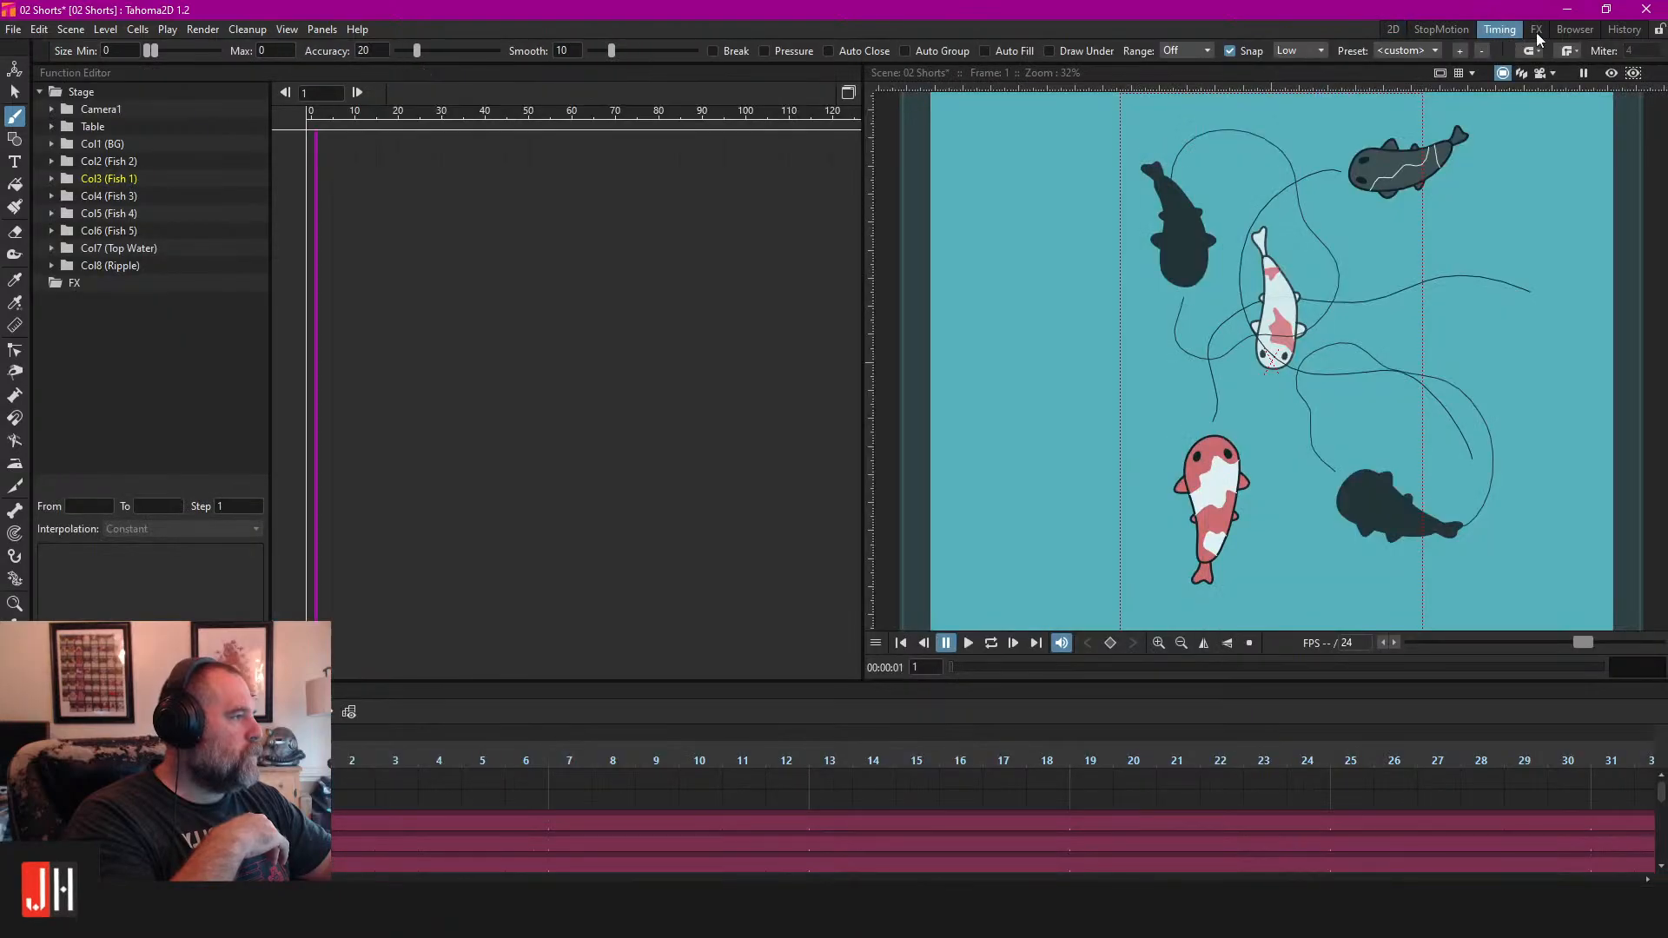
click(1573, 31)
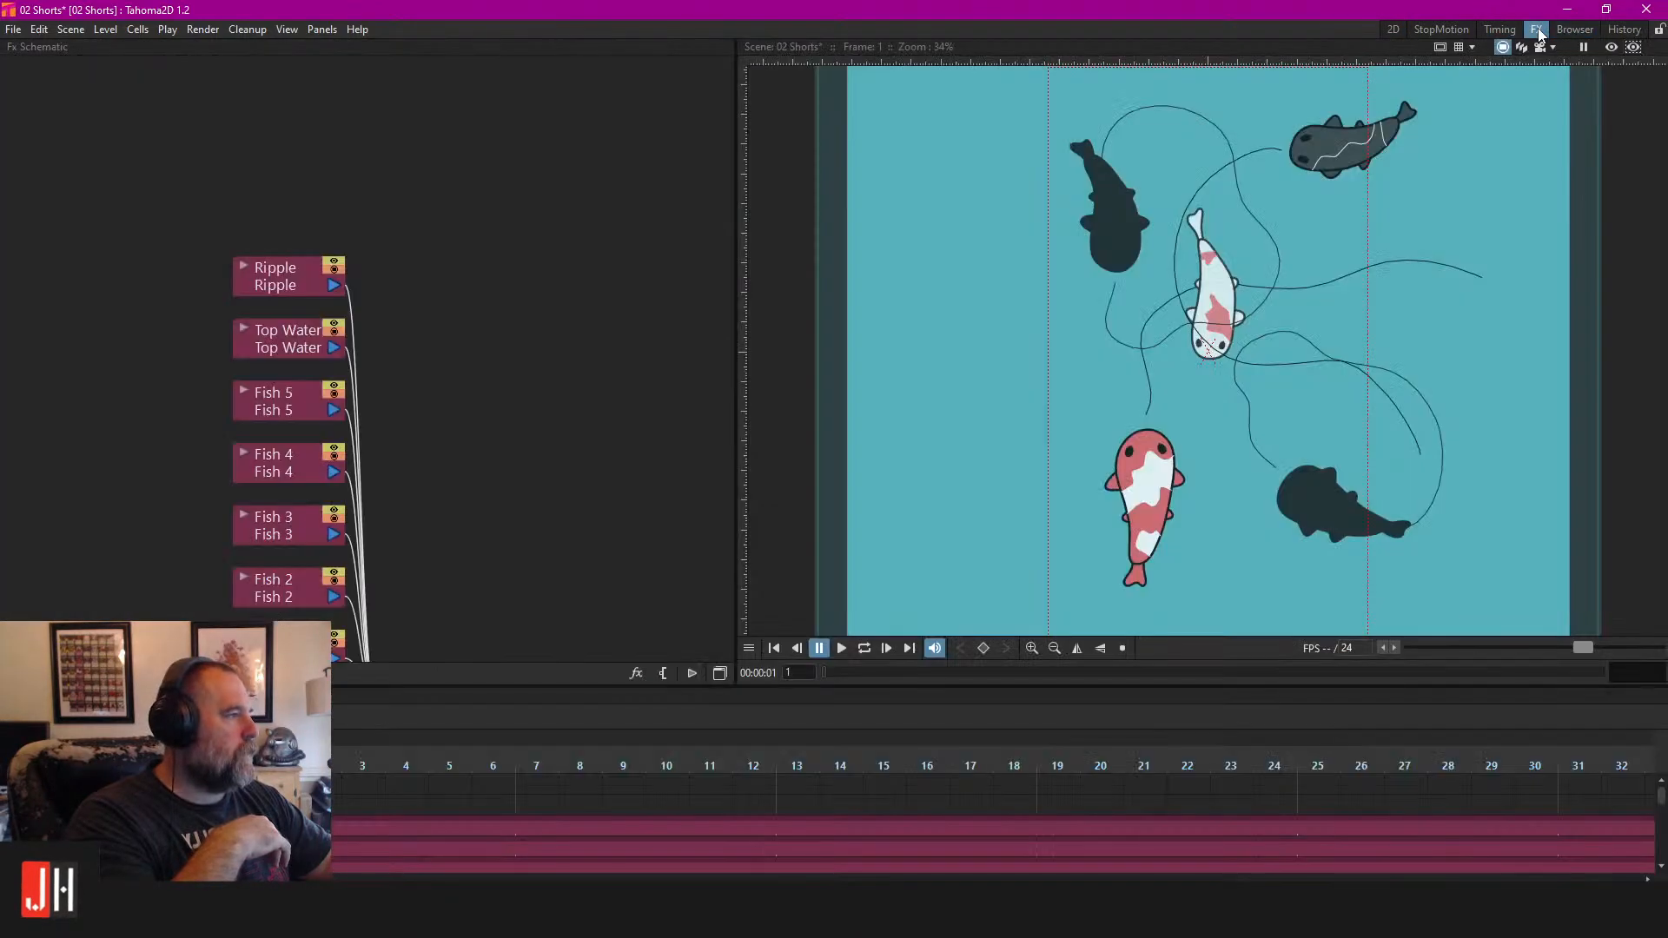
click(1536, 29)
click(720, 674)
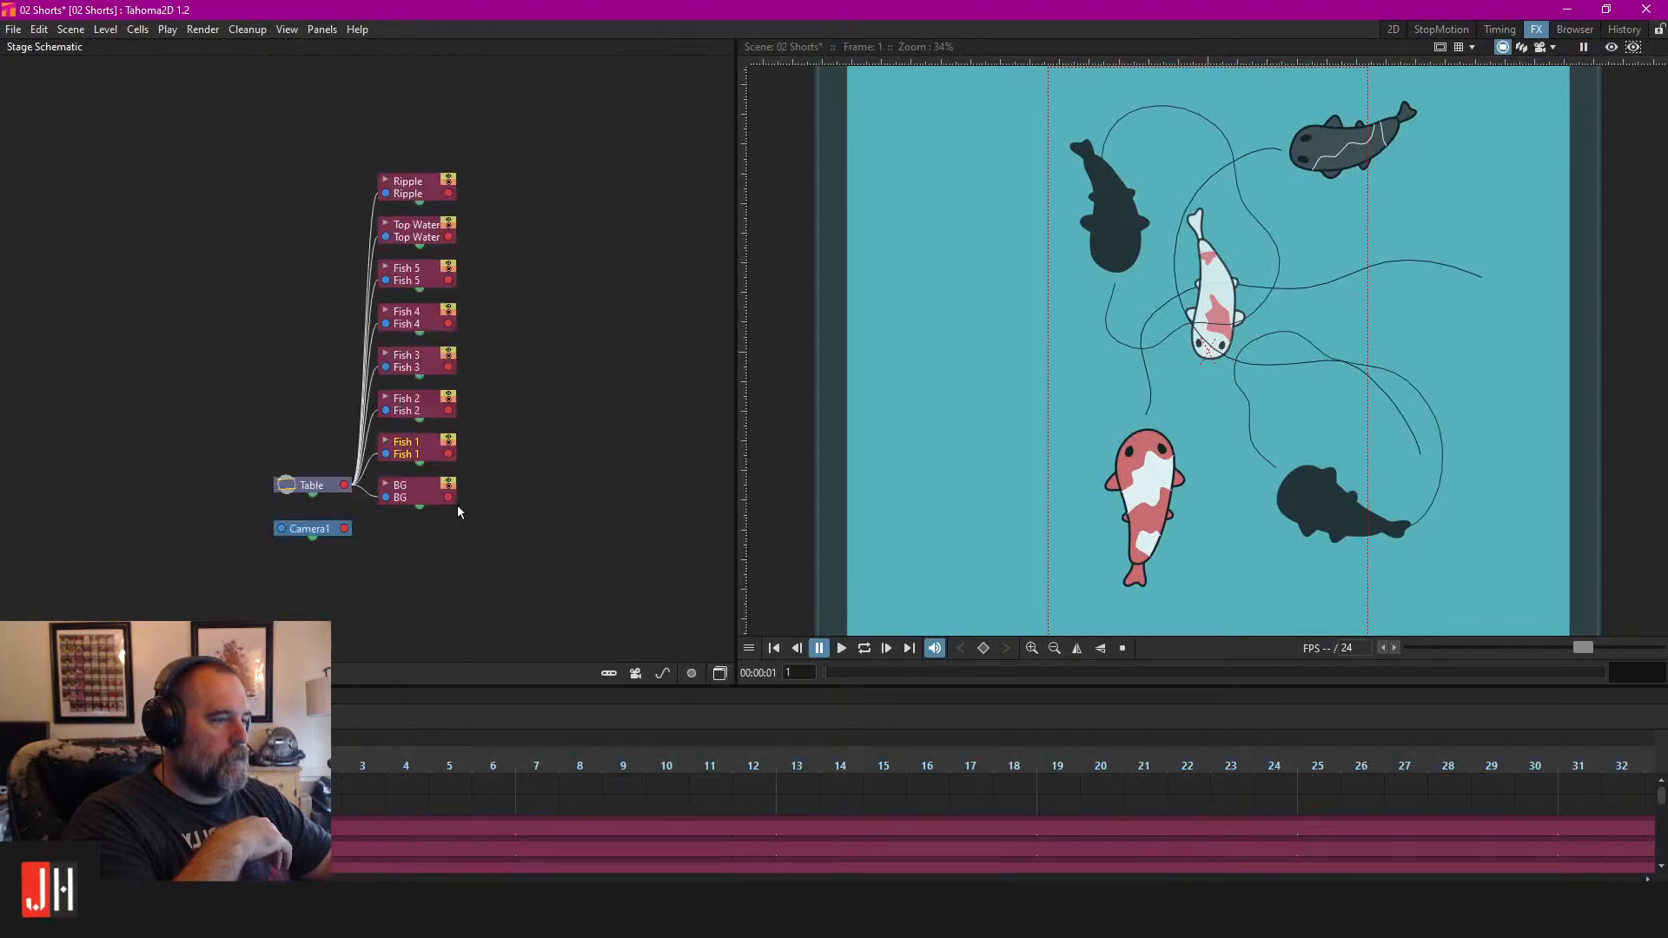
drag(638, 359, 612, 405)
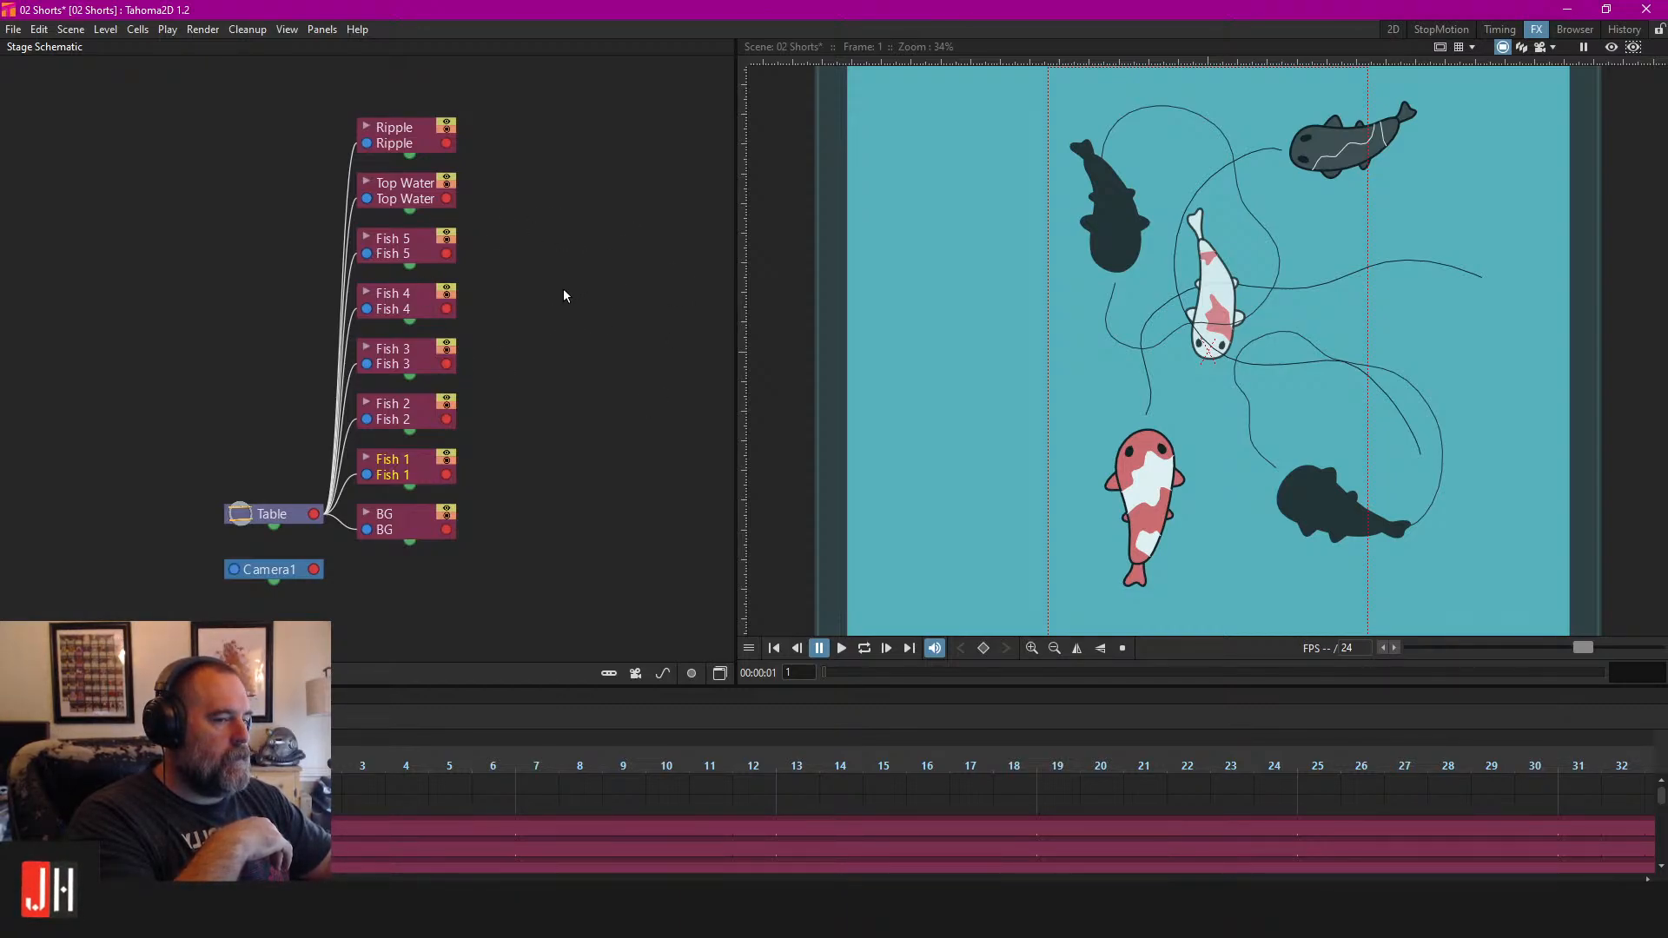
scroll(580, 282, down, 3)
drag(461, 265, 508, 311)
scroll(509, 308, up, 3)
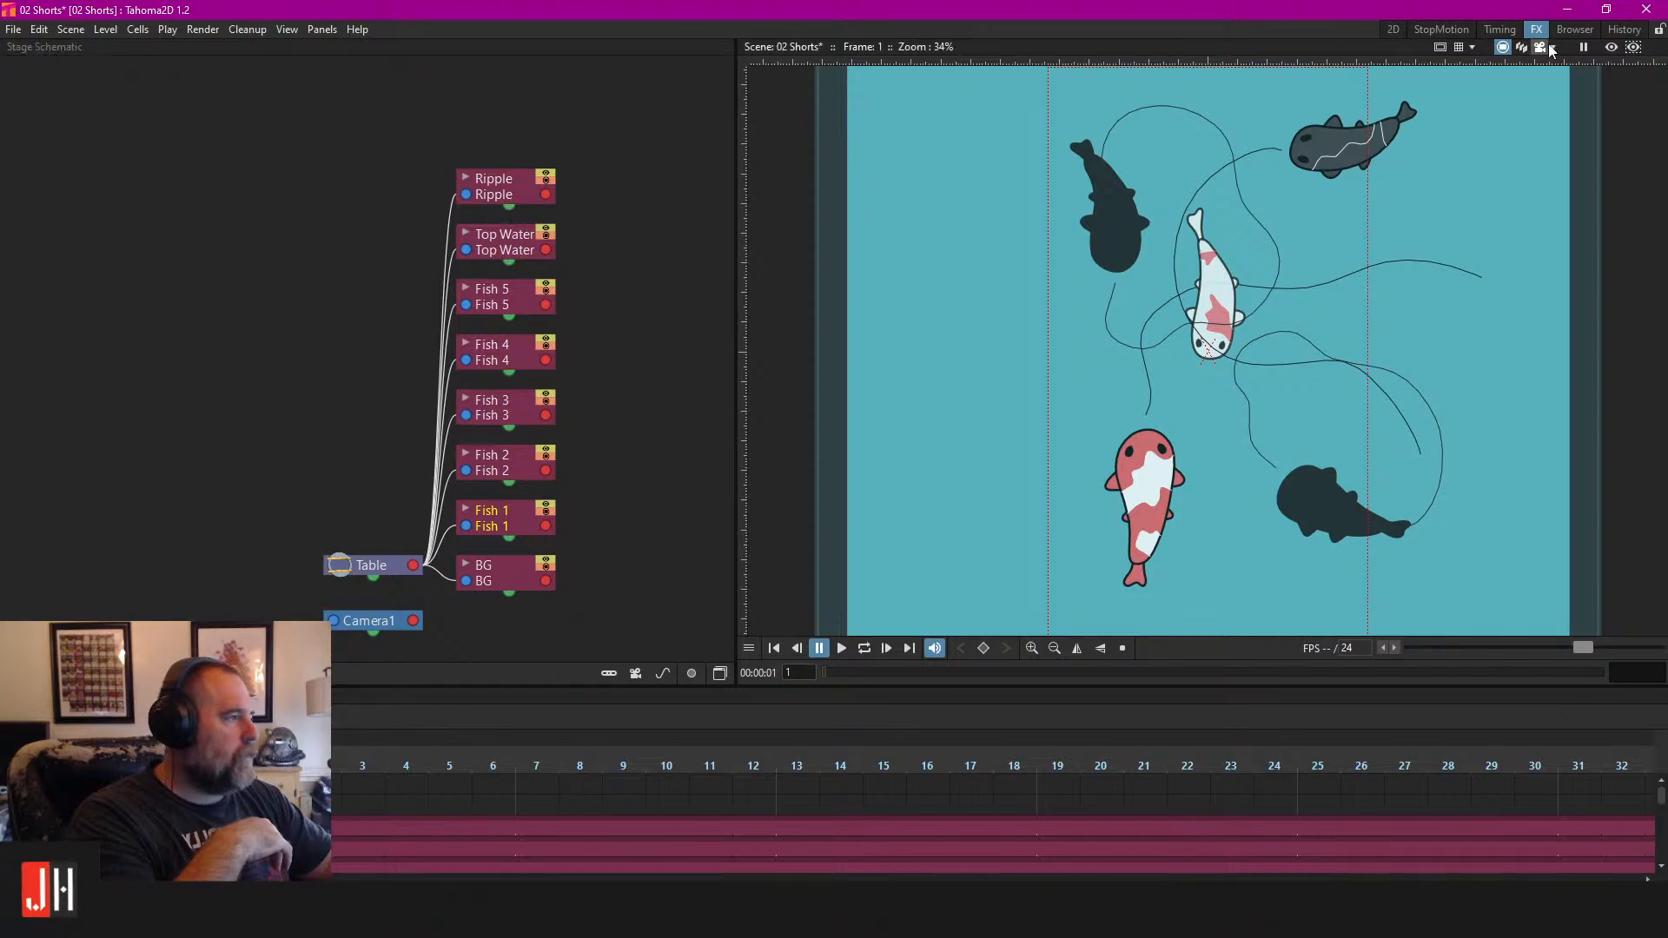
click(1393, 29)
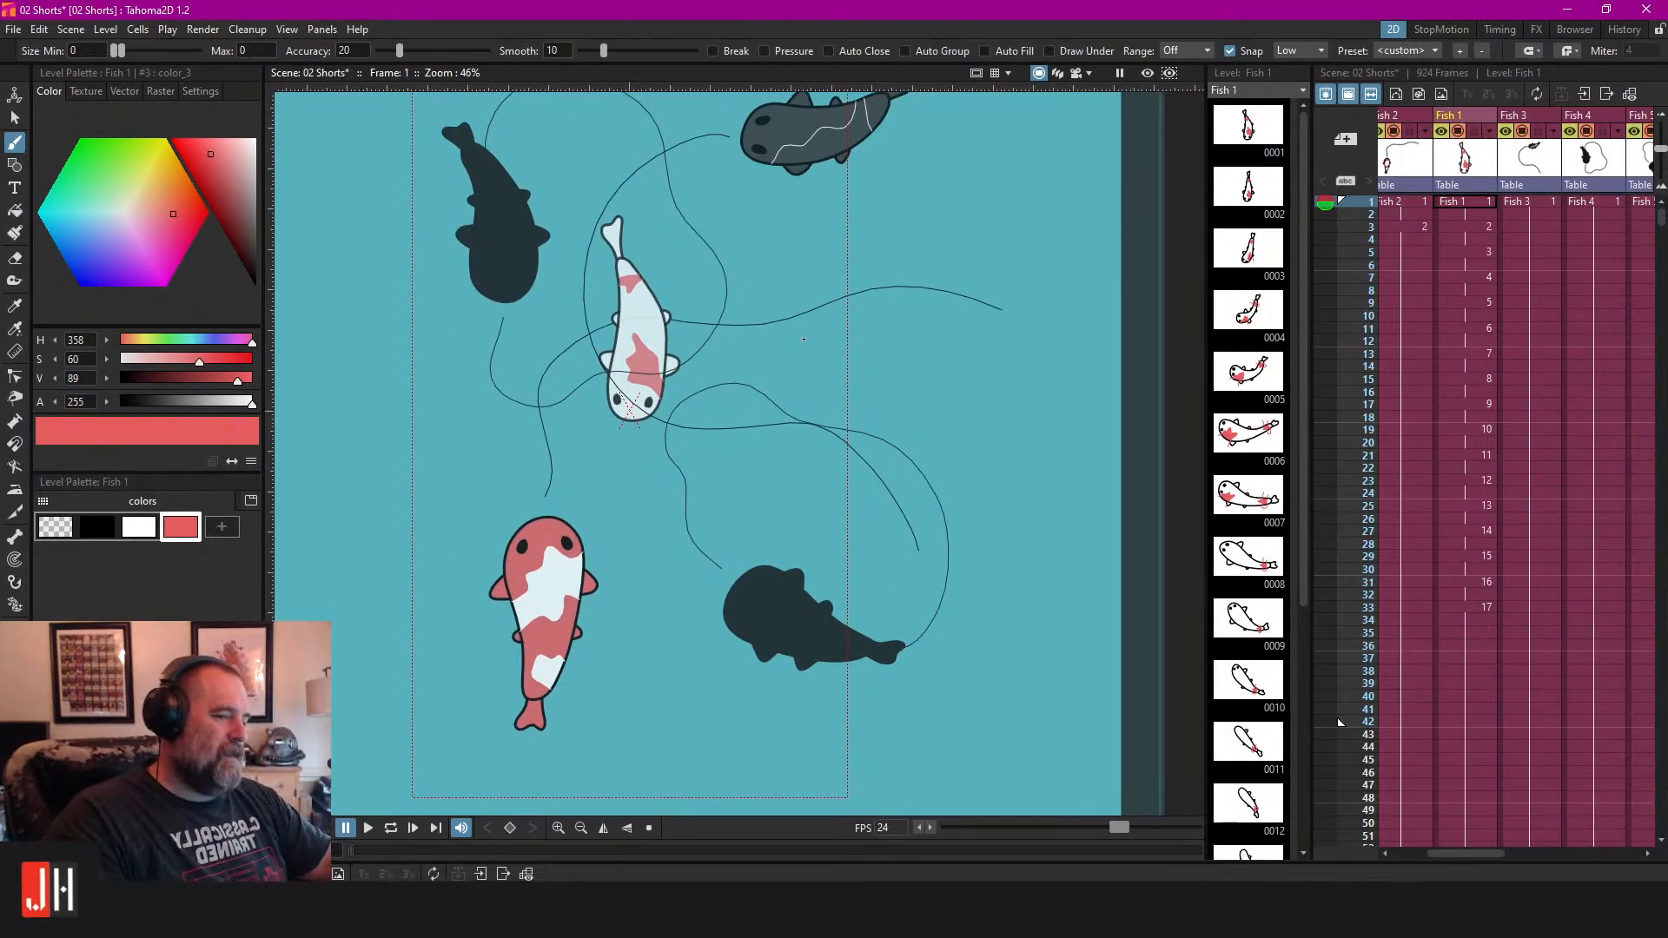
Play the scene in a loop to check the Fish 1 animation, stop at its drawing 8 on frame 15, and save the scene.
drag(849, 292, 856, 334)
key(l)
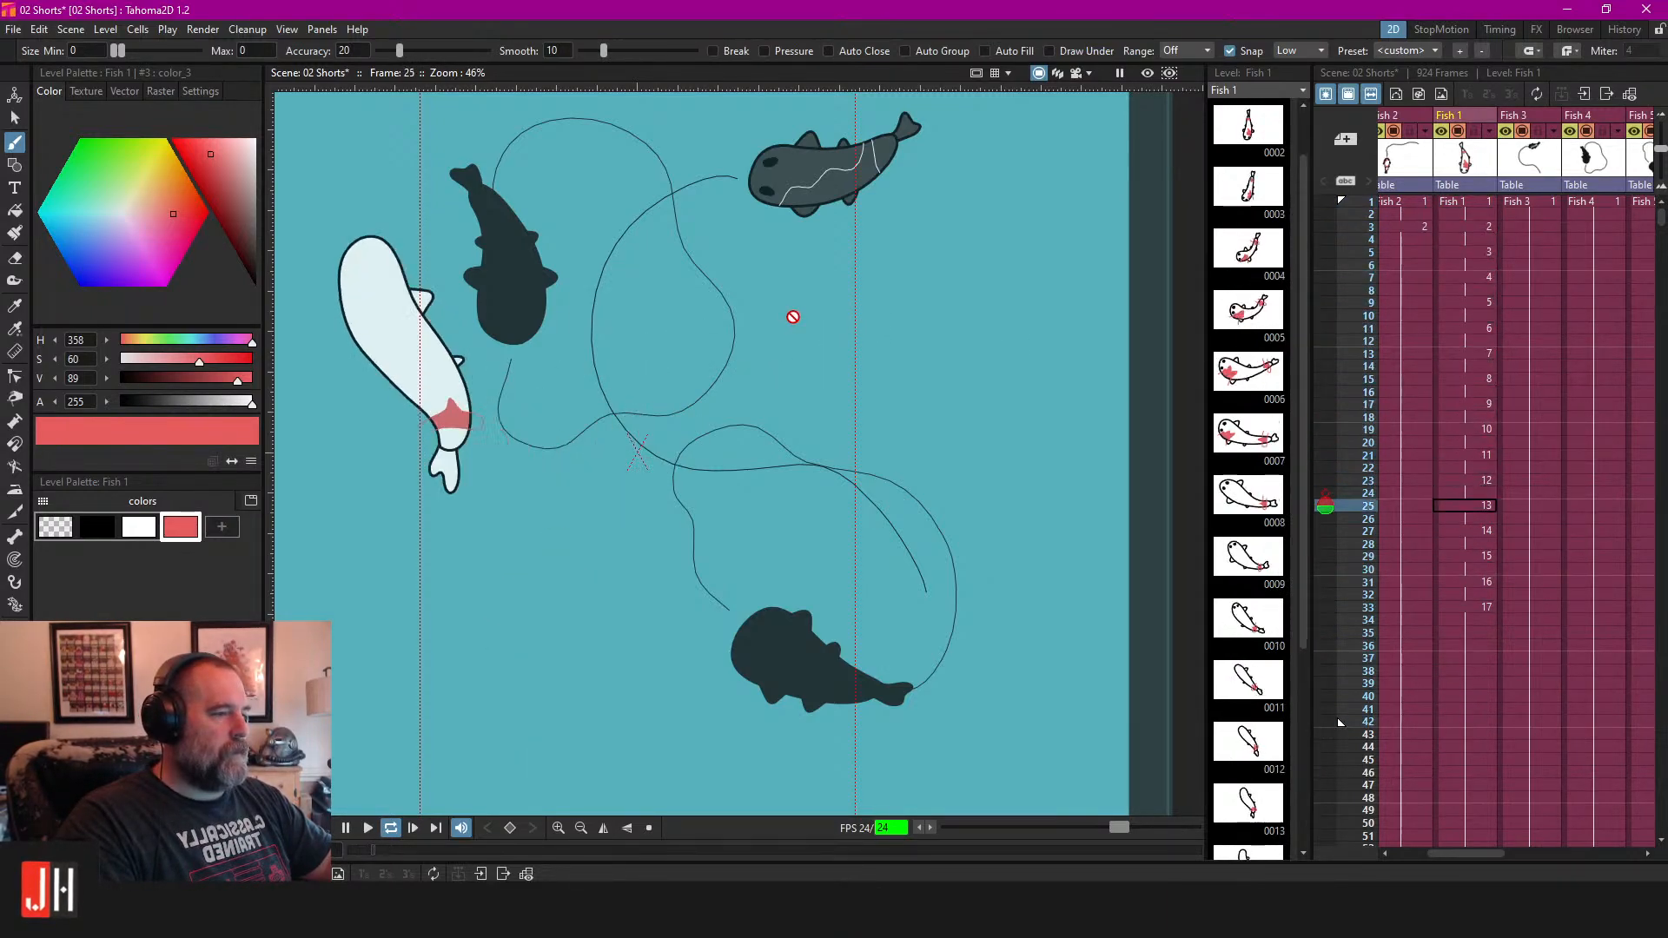
click(1461, 227)
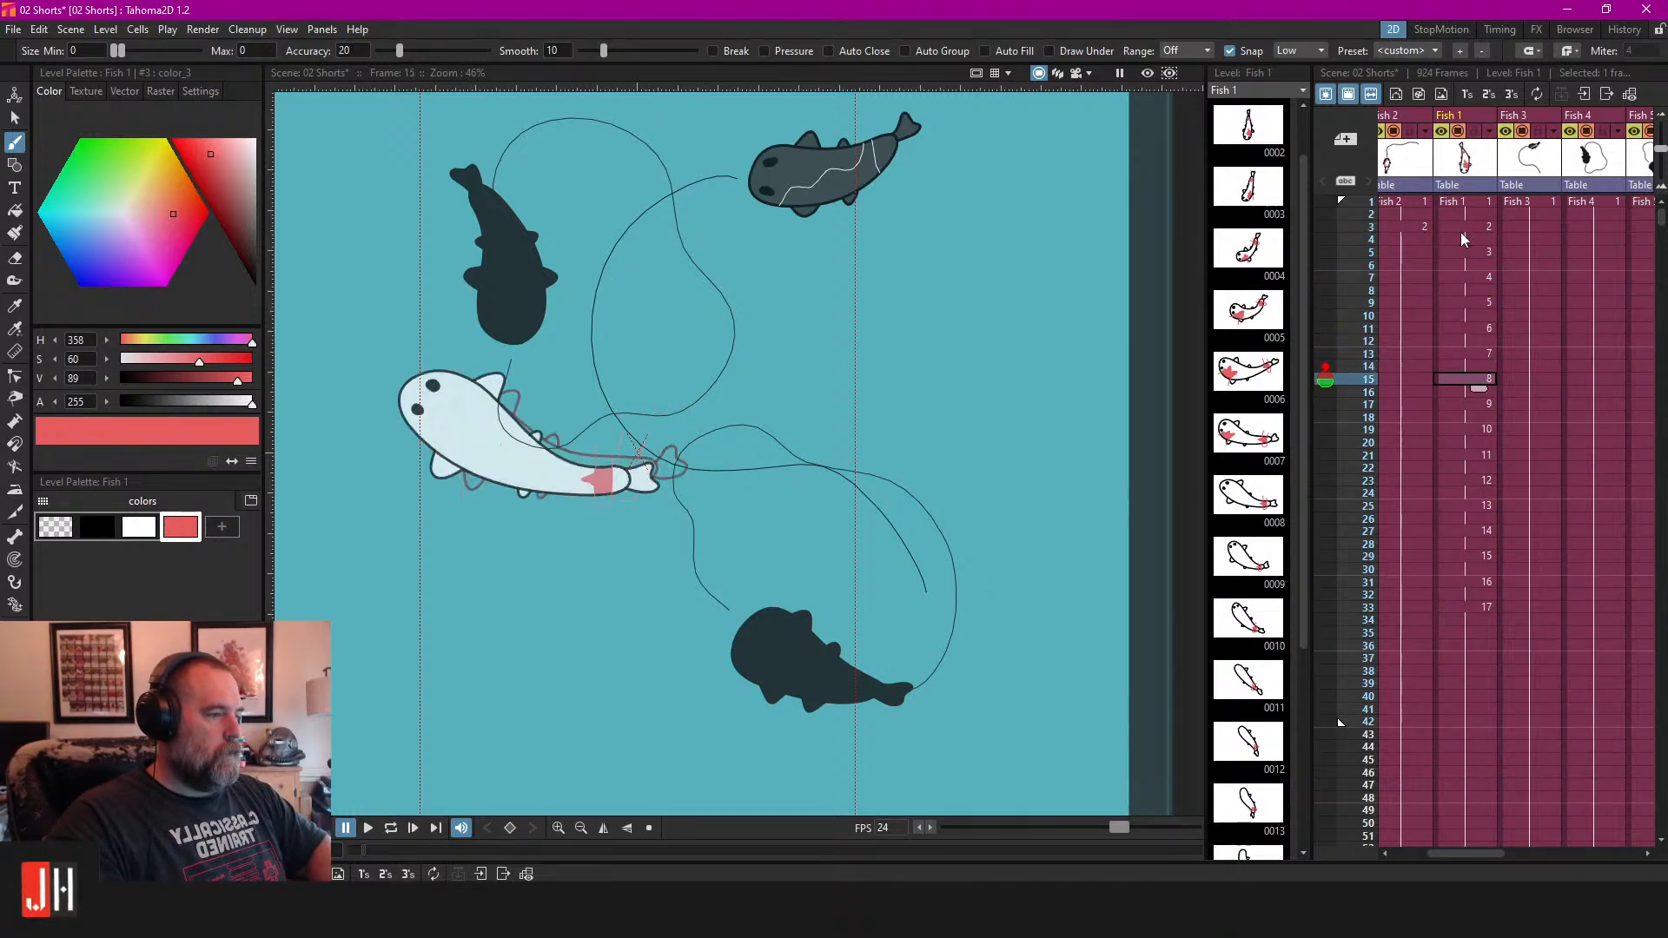
key(ctrl+s)
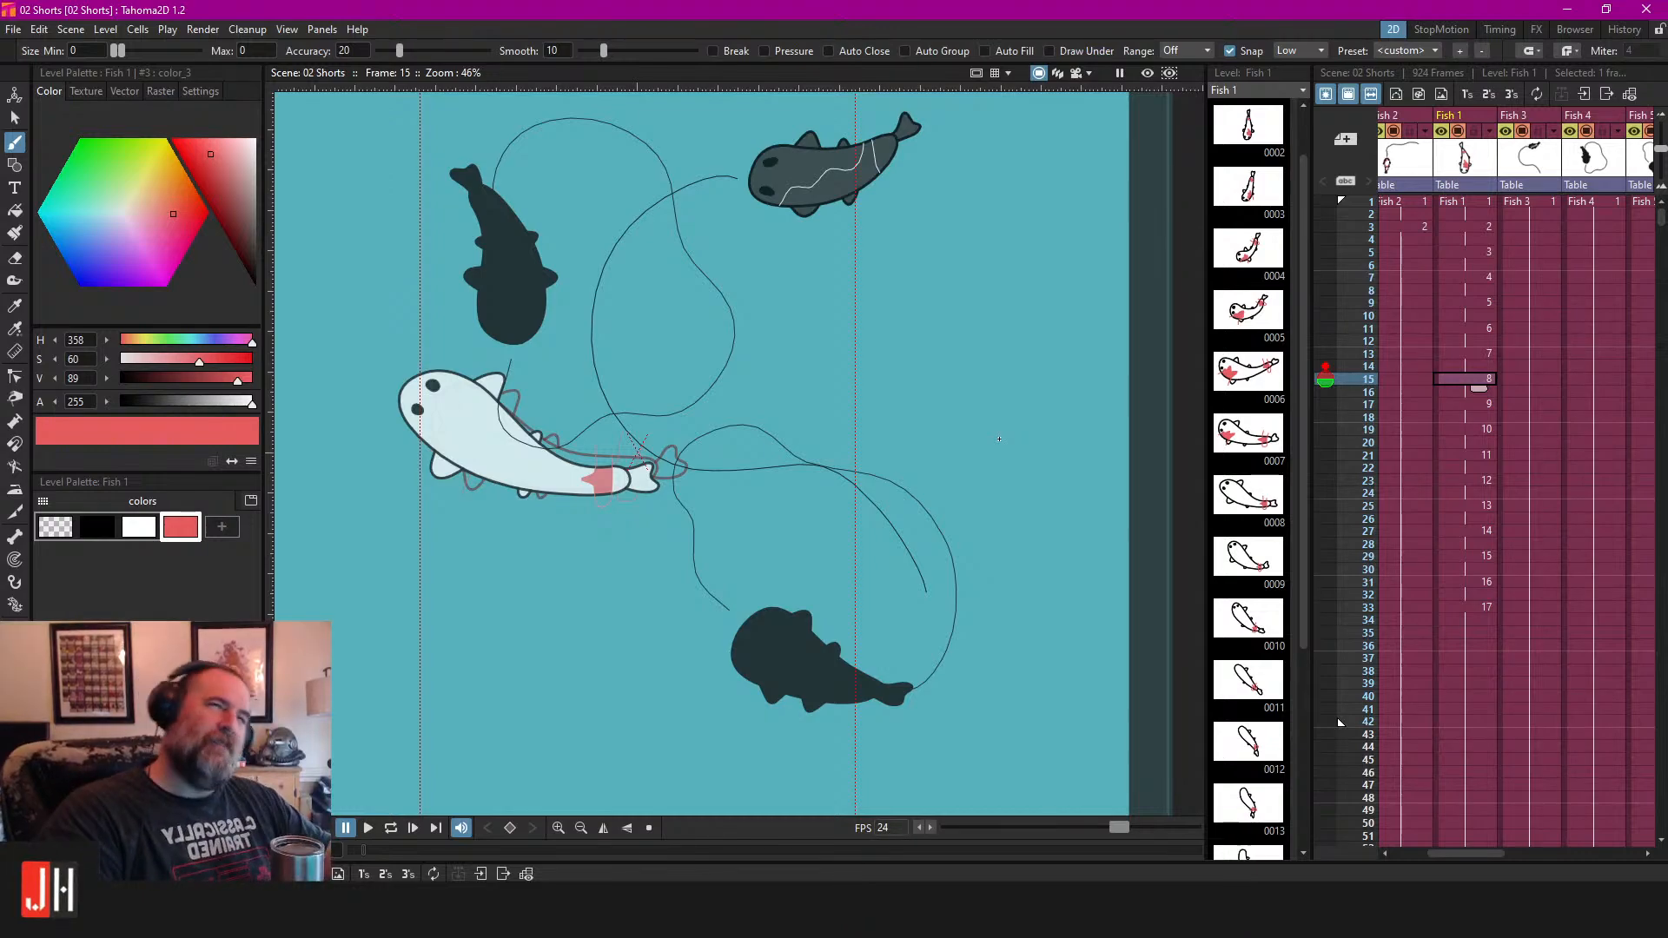
Outline a wavy-edged head patch behind the eye on Fish 1's drawing 8 at frame 15, with the red brush.
drag(1023, 307, 1321, 334)
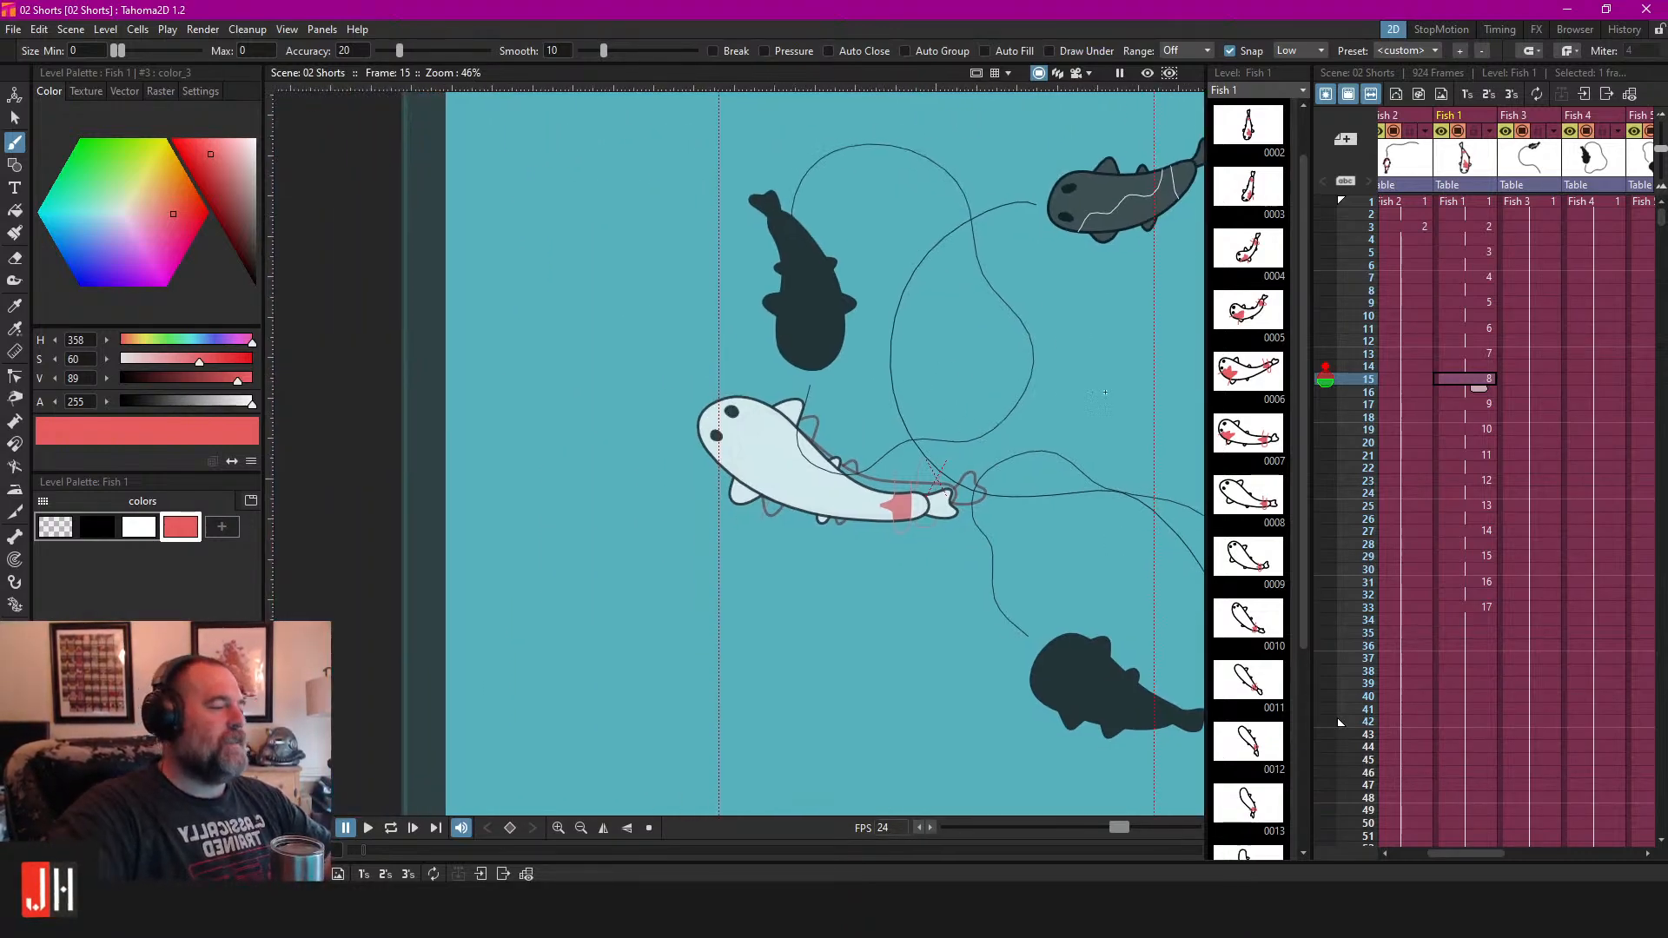
click(1474, 356)
click(1473, 381)
scroll(875, 504, up, 3)
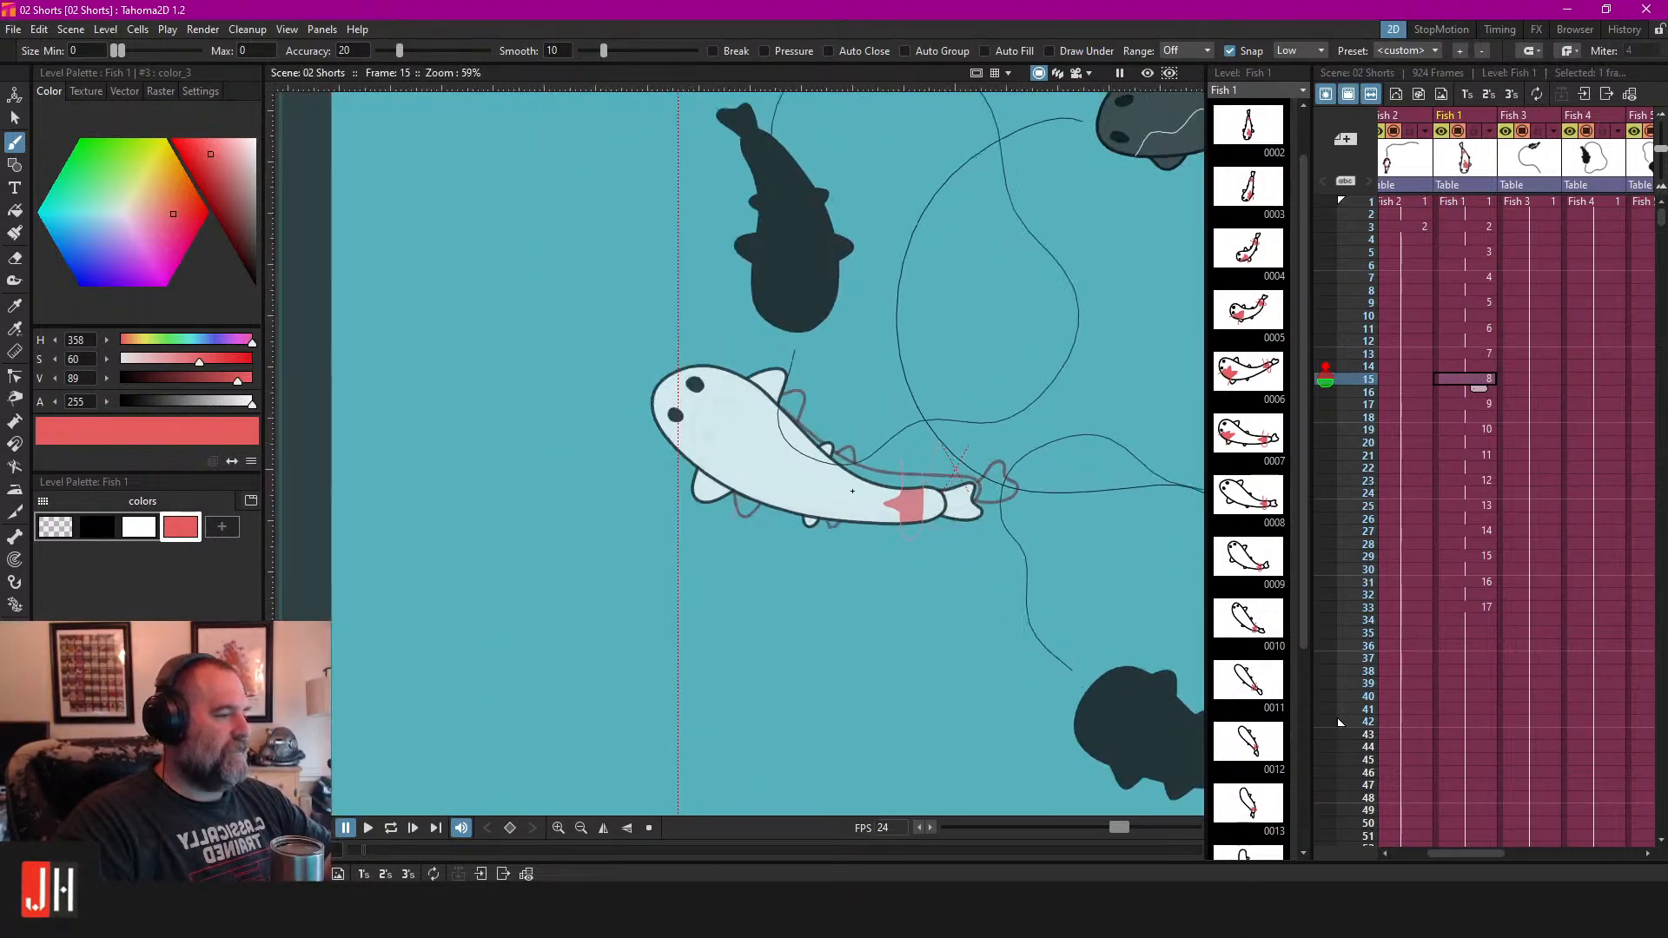
scroll(624, 405, up, 1)
scroll(625, 405, up, 2)
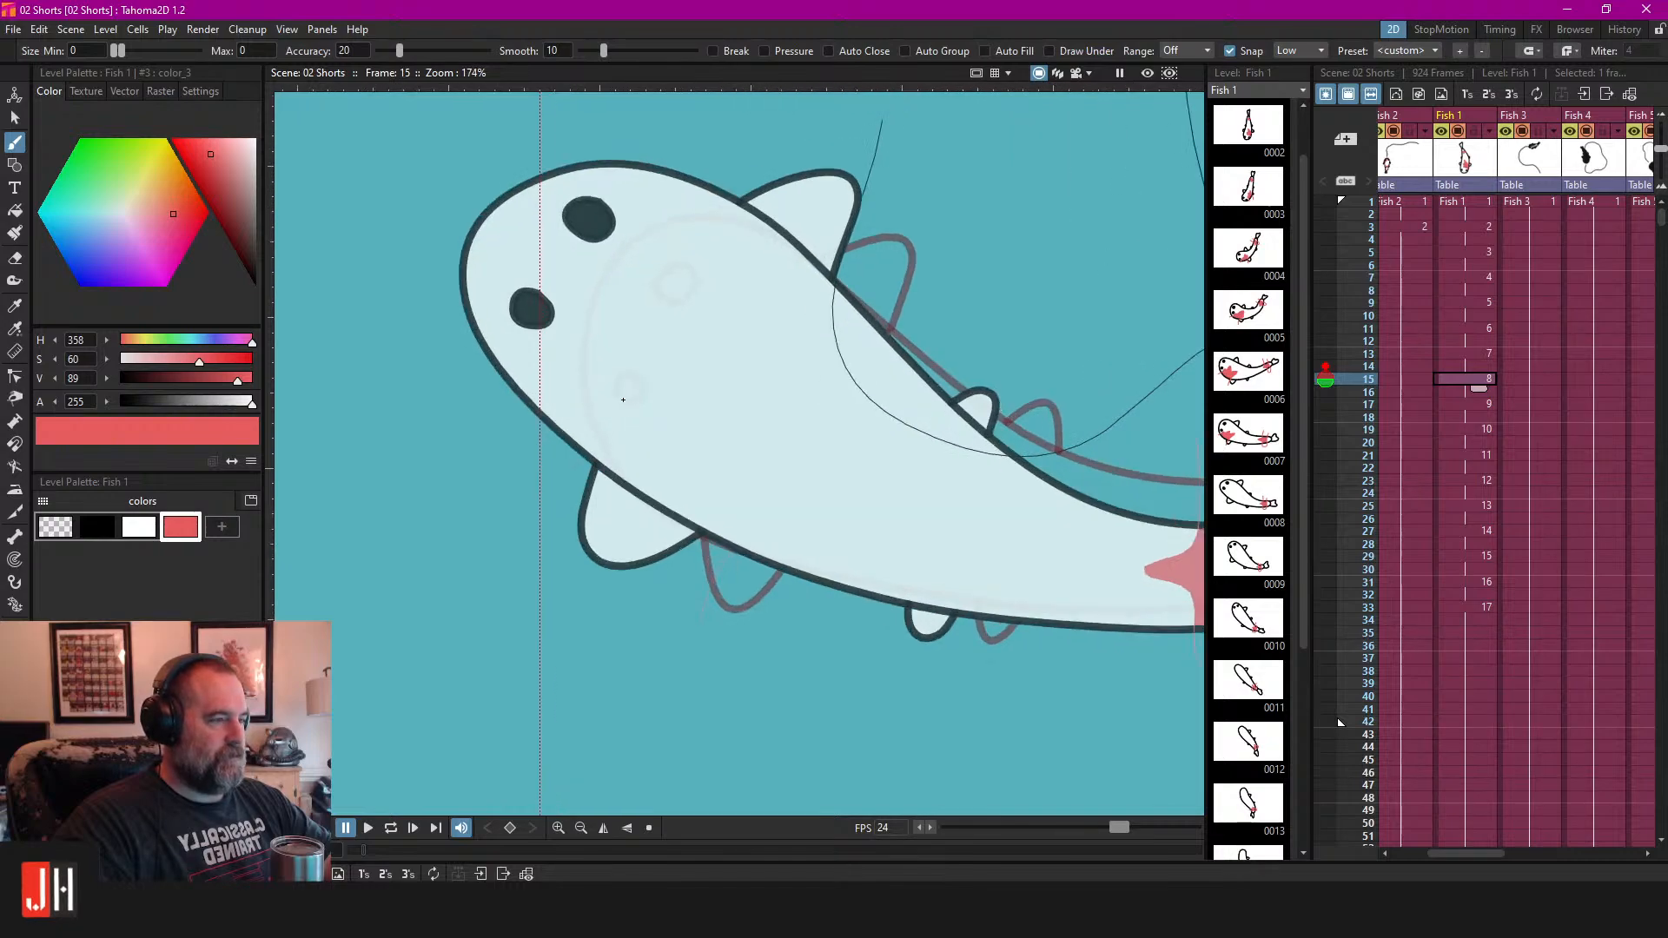
drag(447, 393, 573, 349)
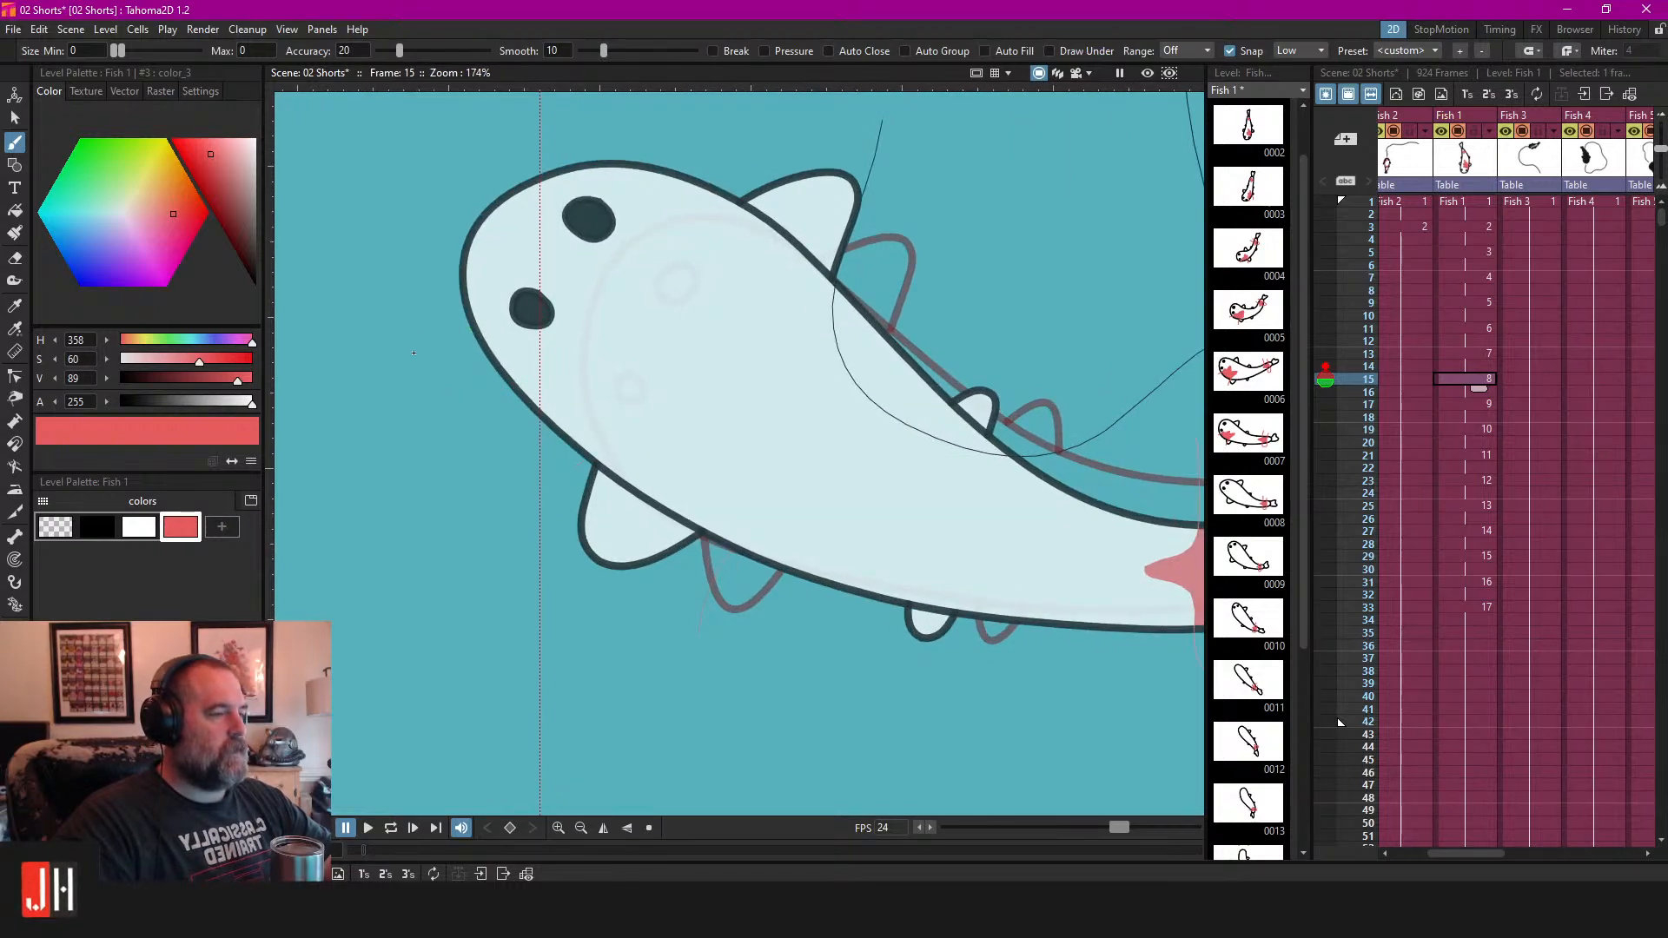
mouse_move(562, 356)
mouse_down()
mouse_move(628, 398)
mouse_move(720, 382)
mouse_move(540, 531)
mouse_up()
Try twice to fill the outlined head patch on drawing 8 with red, undoing each fill.
key(f)
click(608, 367)
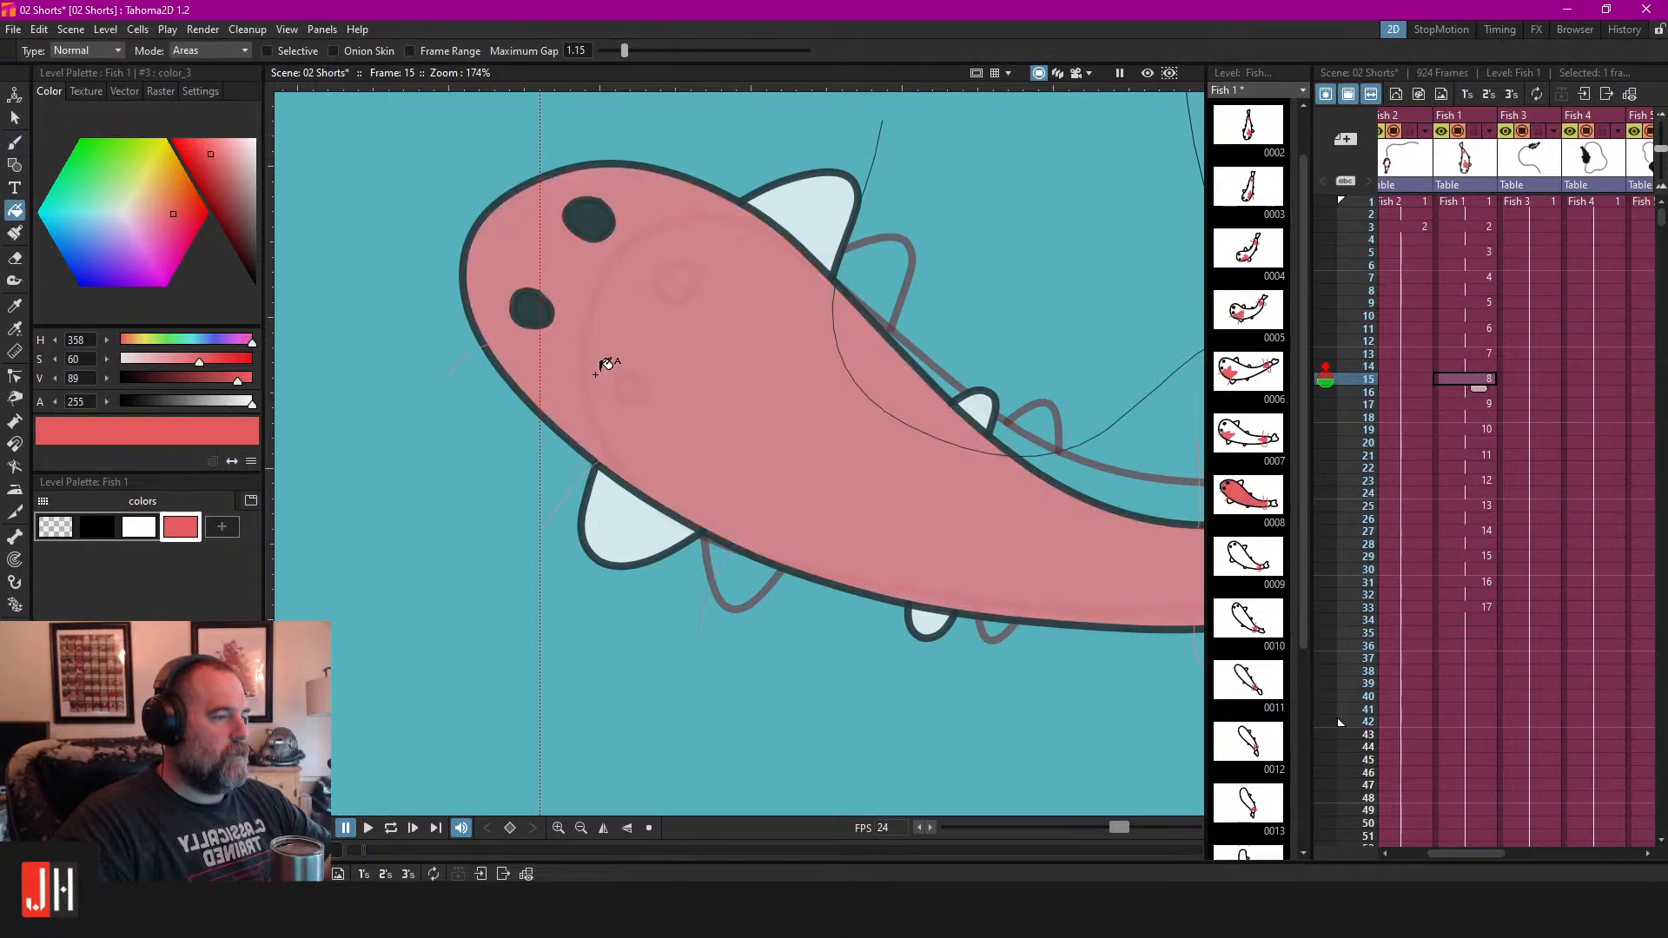
key(ctrl+z)
key(s)
key(a)
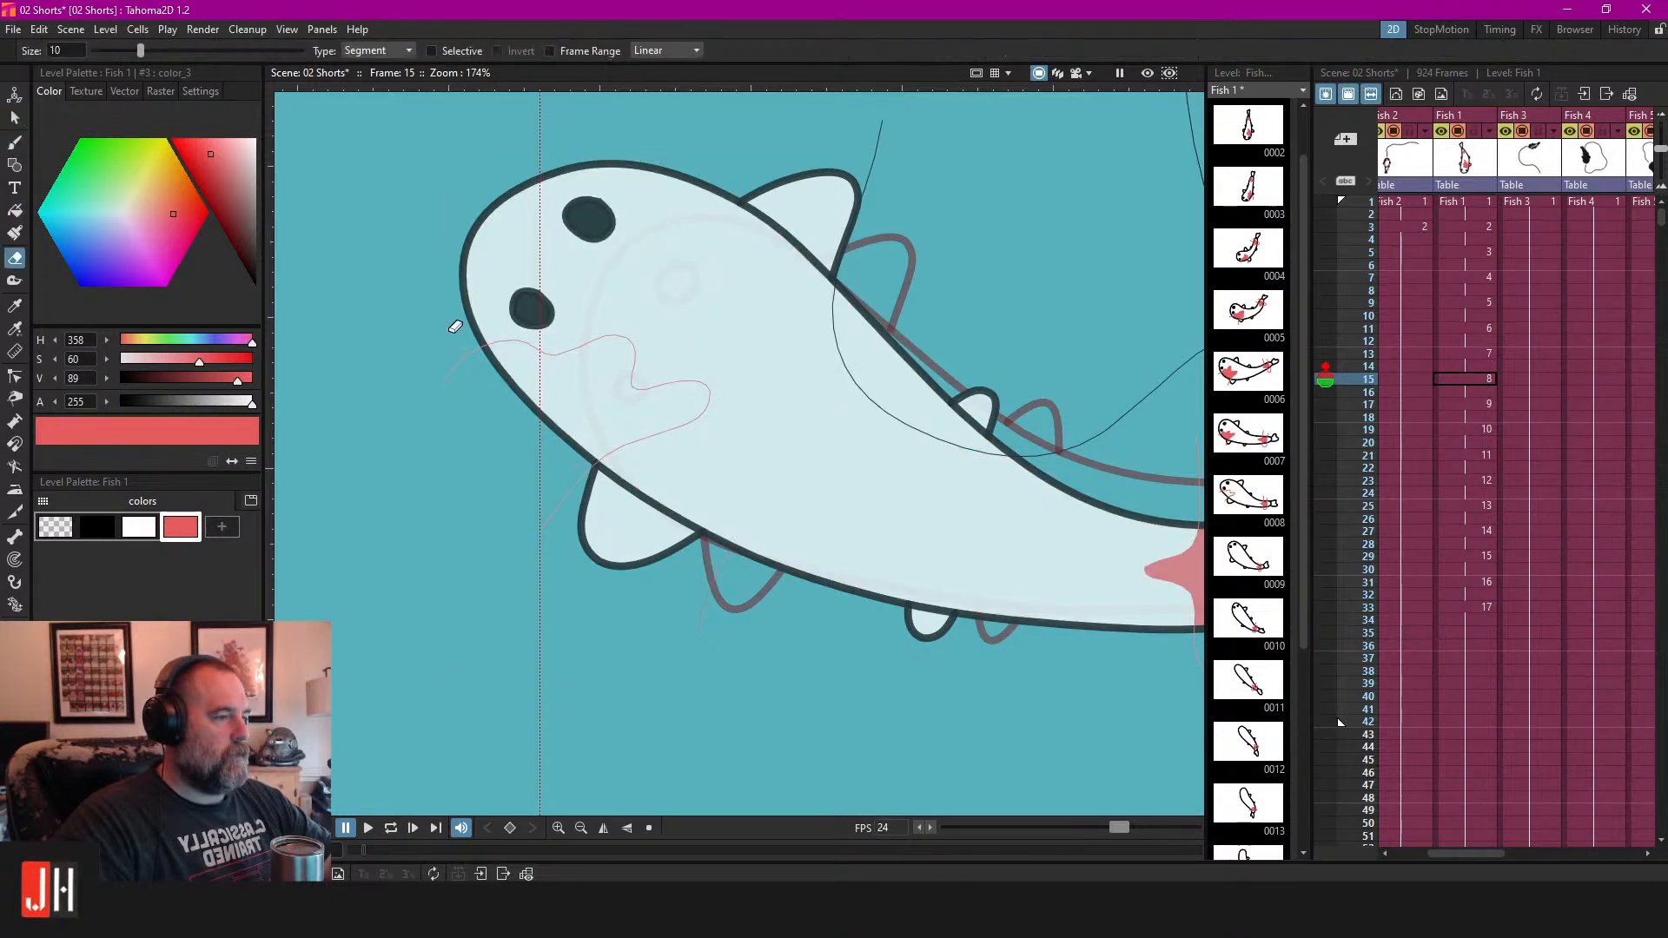
key(f)
click(596, 385)
key(ctrl+z)
Delete the head patch outline strokes from Fish 1's drawing 8 and save the scene.
key(s)
click(617, 345)
key(Delete)
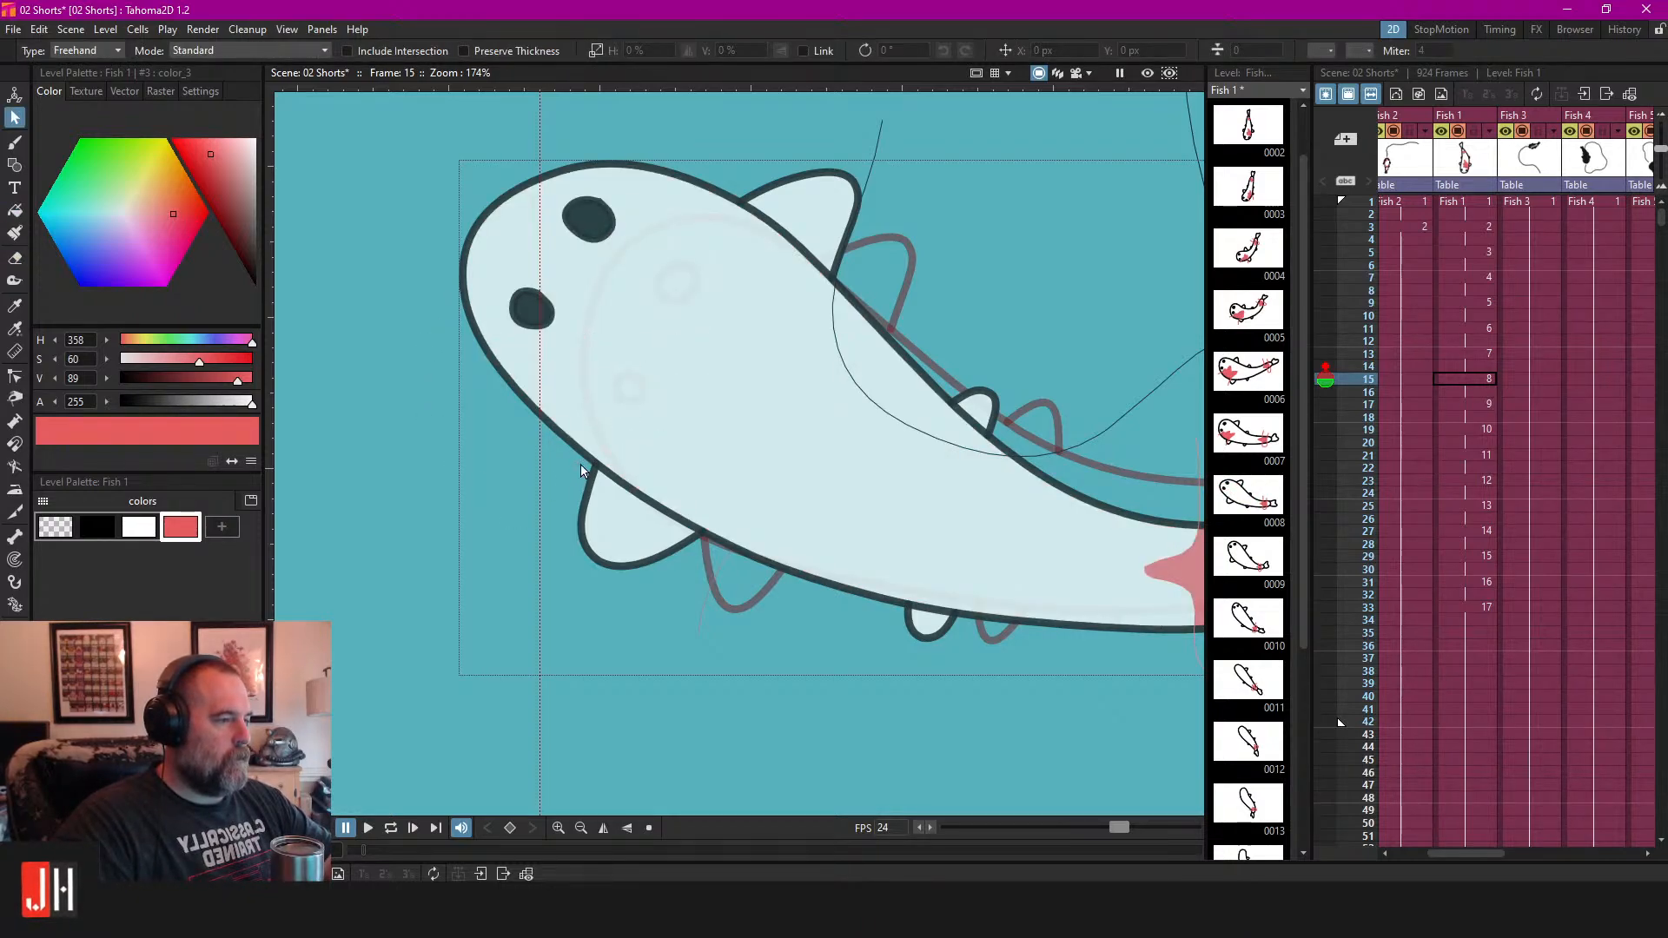
mouse_move(498, 448)
mouse_down()
mouse_move(421, 253)
mouse_move(335, 365)
mouse_up()
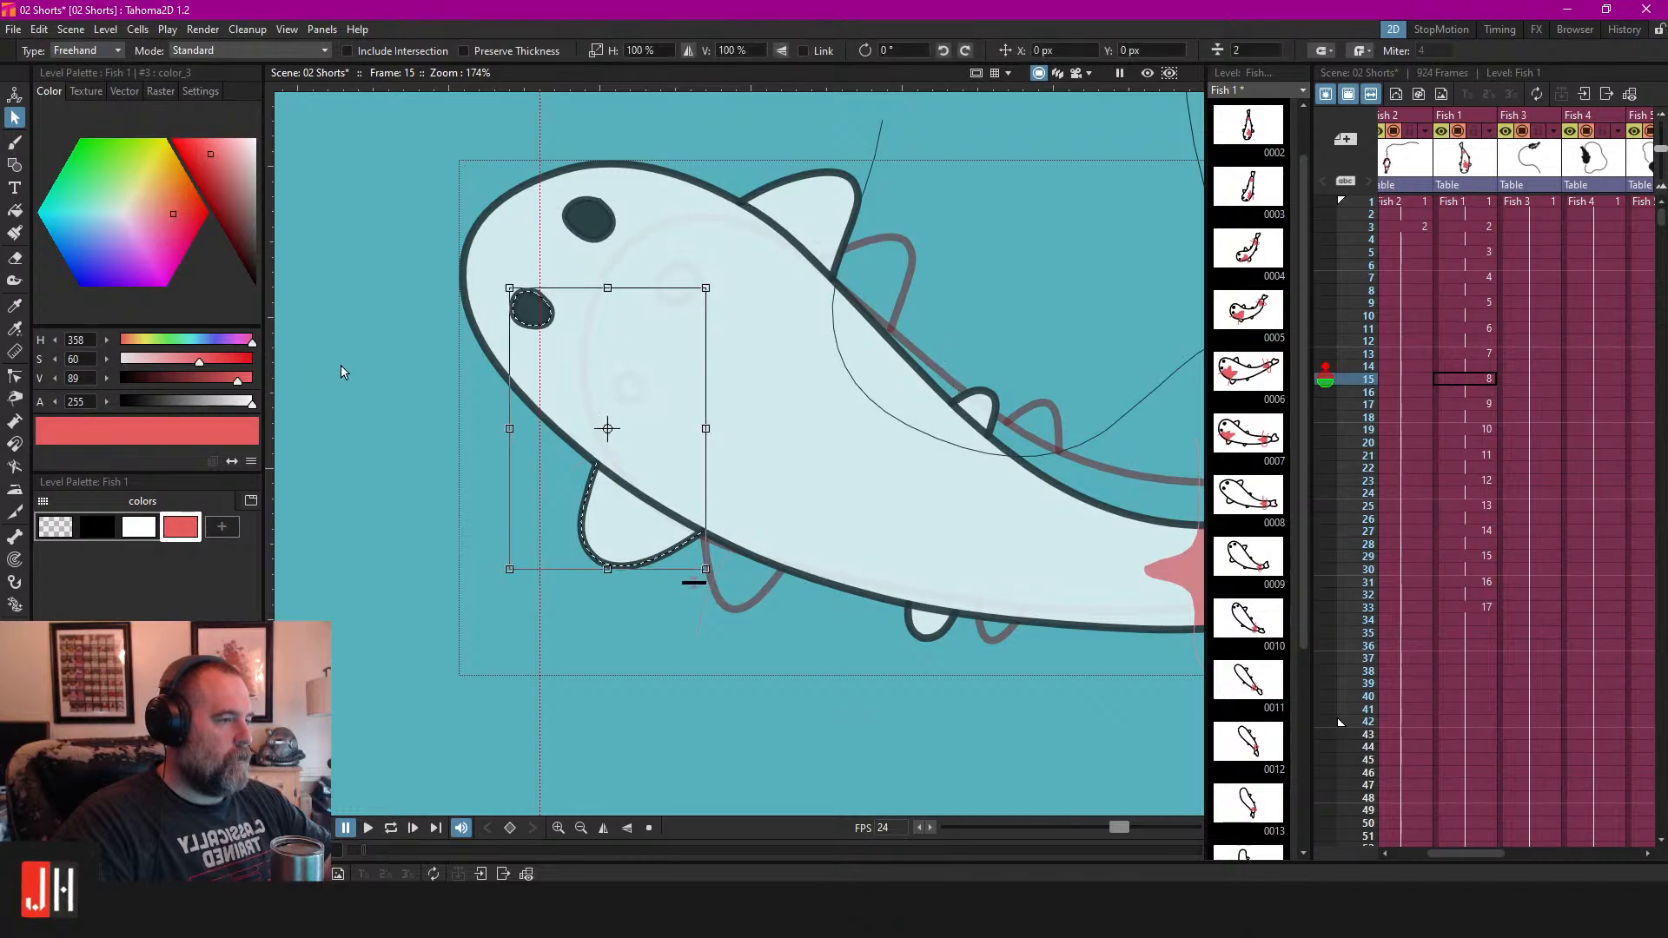
key(Delete)
scroll(526, 494, up, 3)
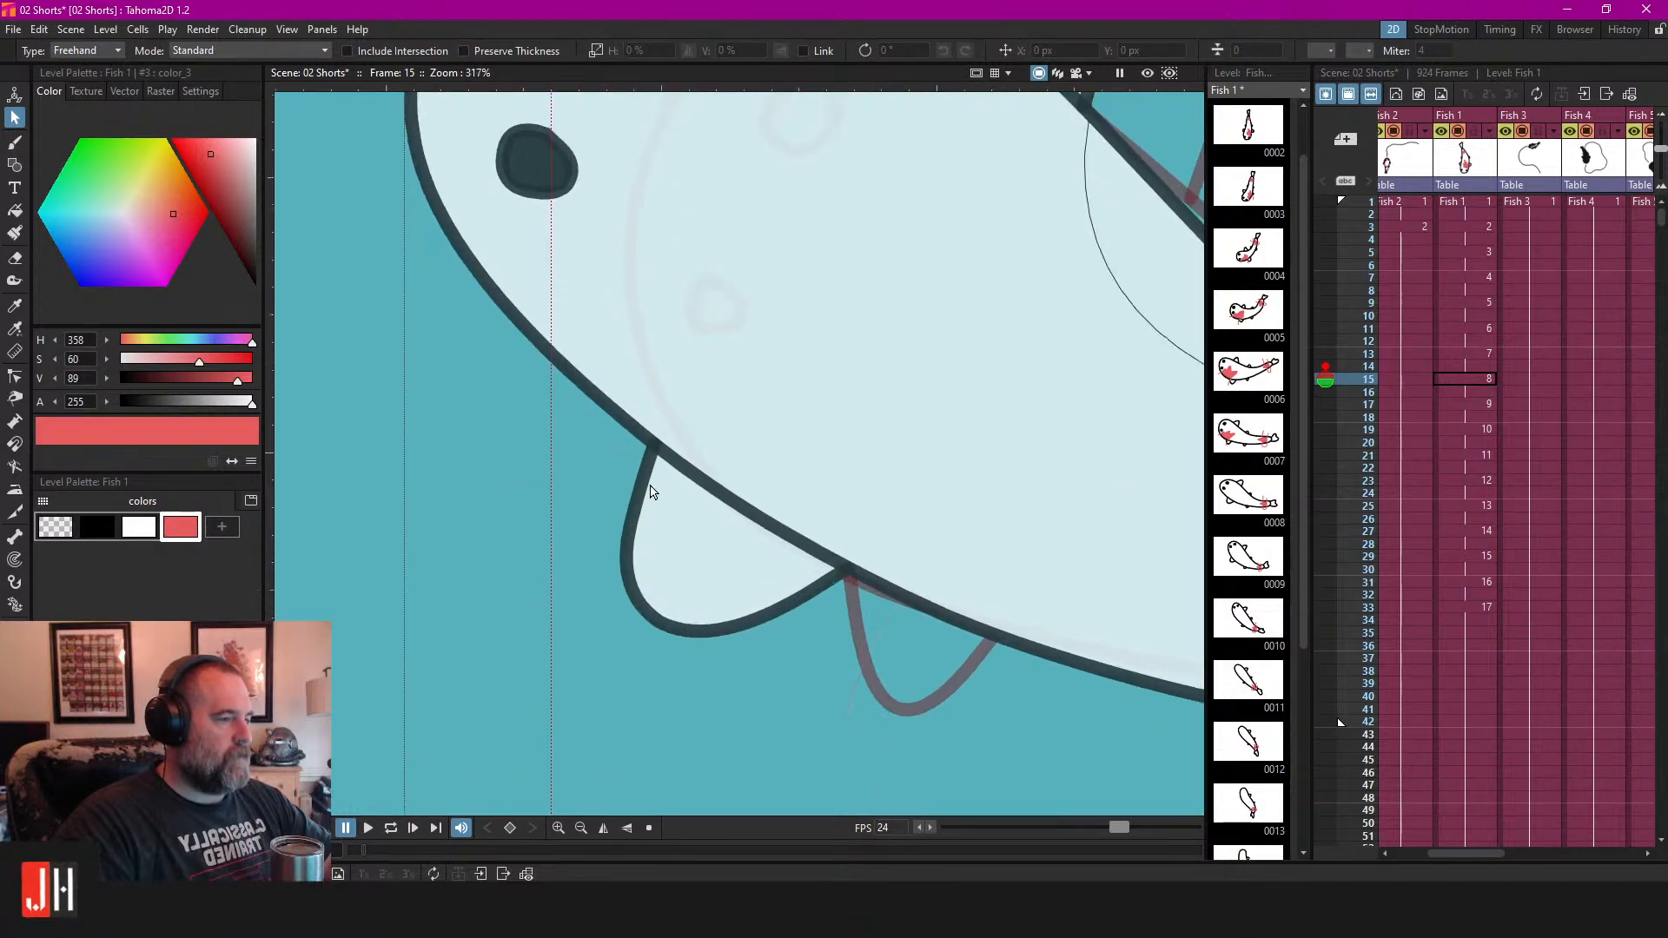
scroll(540, 424, down, 7)
key(ctrl+s)
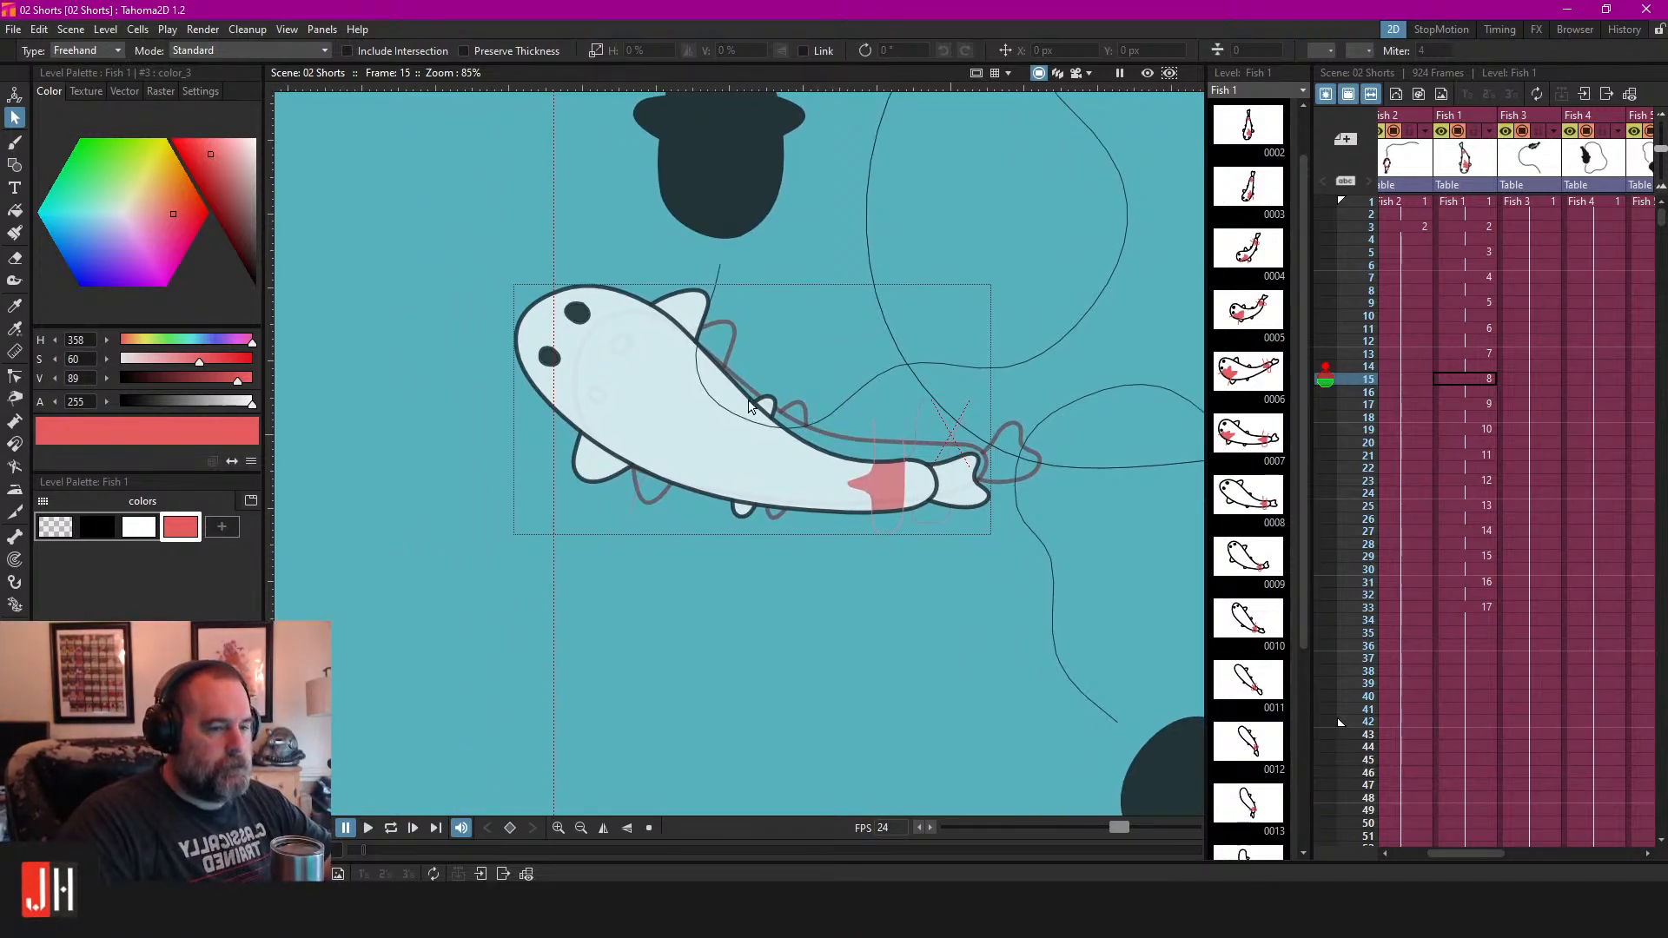
Examine Fish 1's drawings 8 and 9 at frames 15 and 17 against the surrounding scene and camera frame.
drag(764, 408, 853, 398)
scroll(755, 410, up, 3)
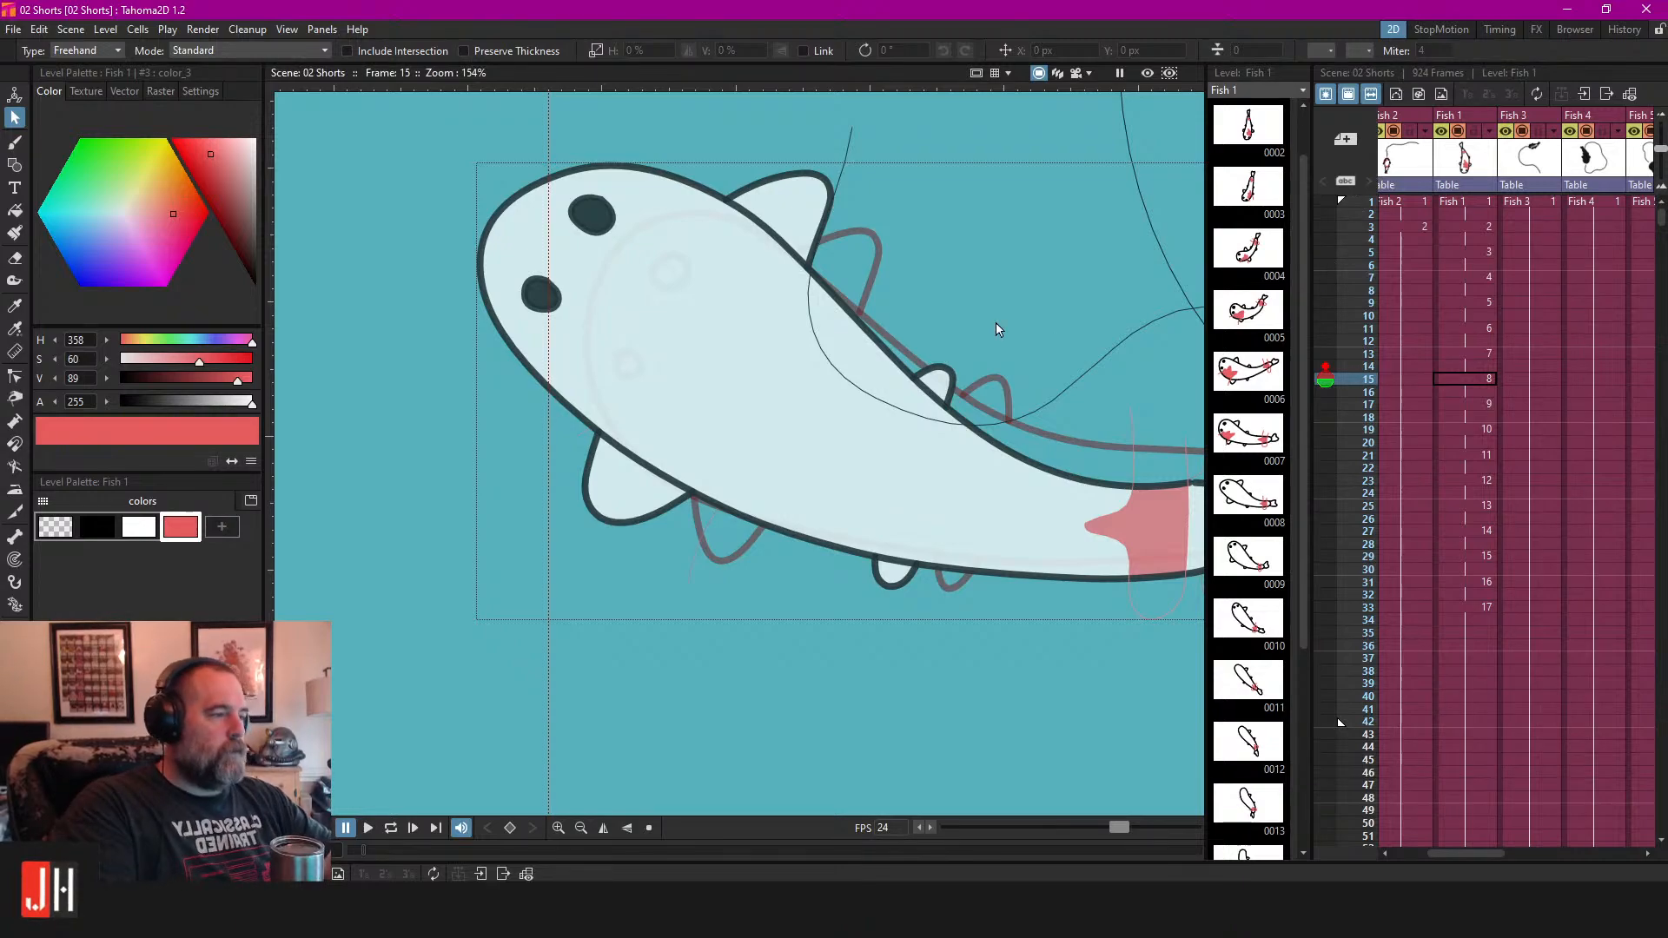
scroll(995, 325, down, 3)
drag(940, 333, 841, 344)
scroll(841, 344, up, 1)
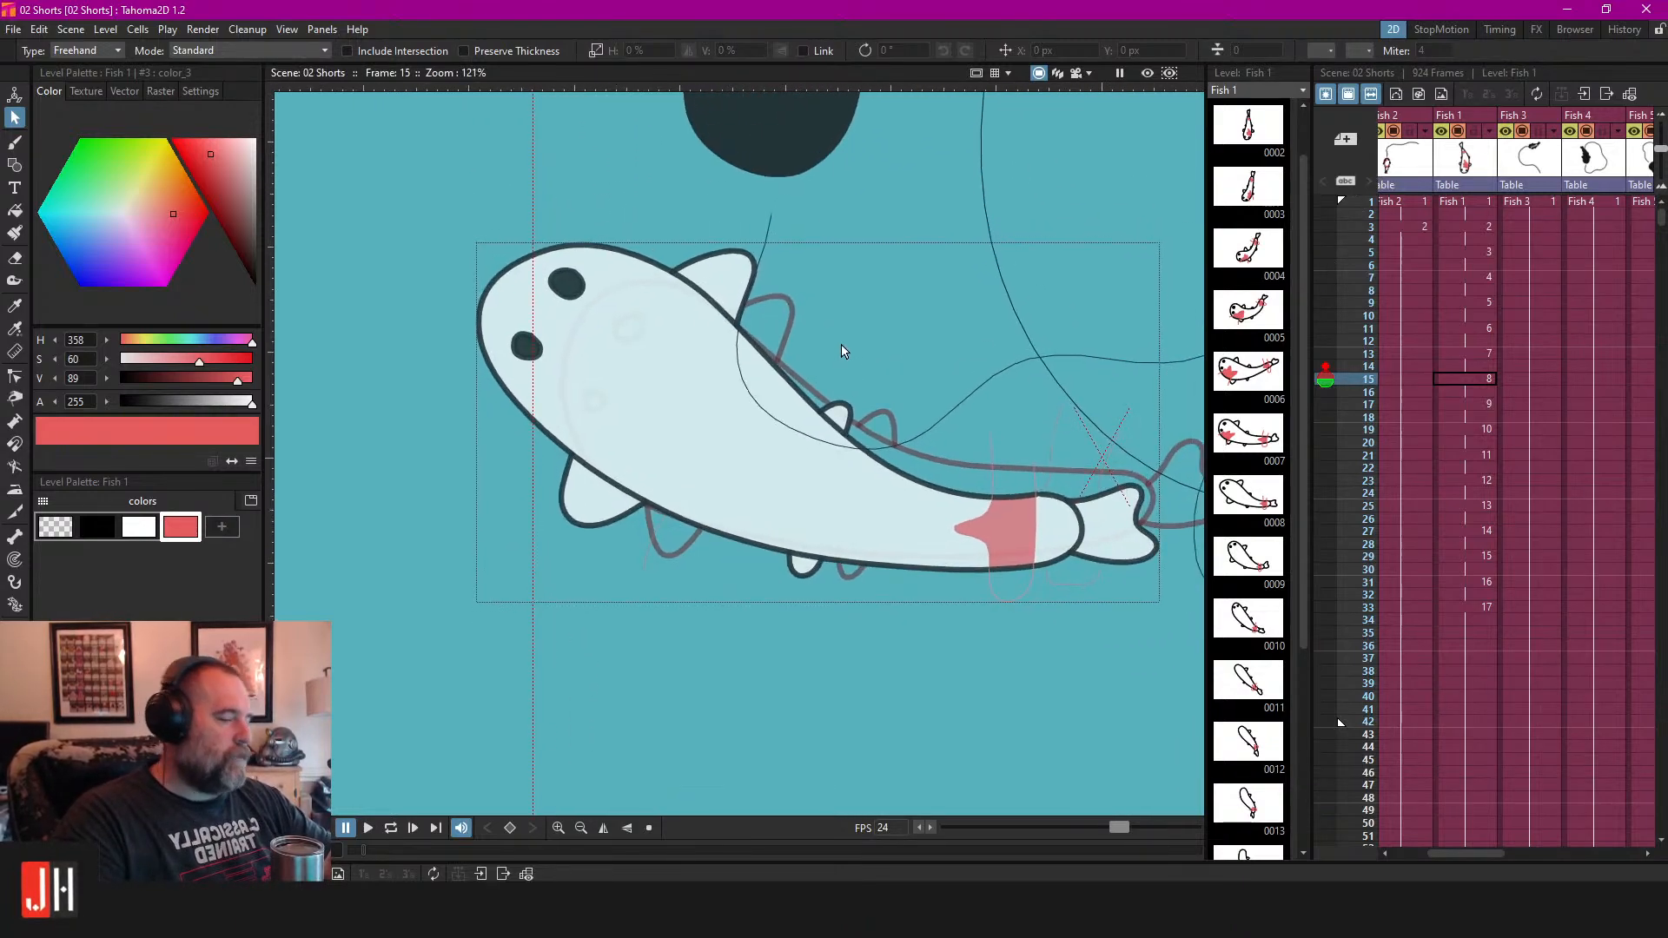
click(1475, 403)
drag(718, 399, 764, 396)
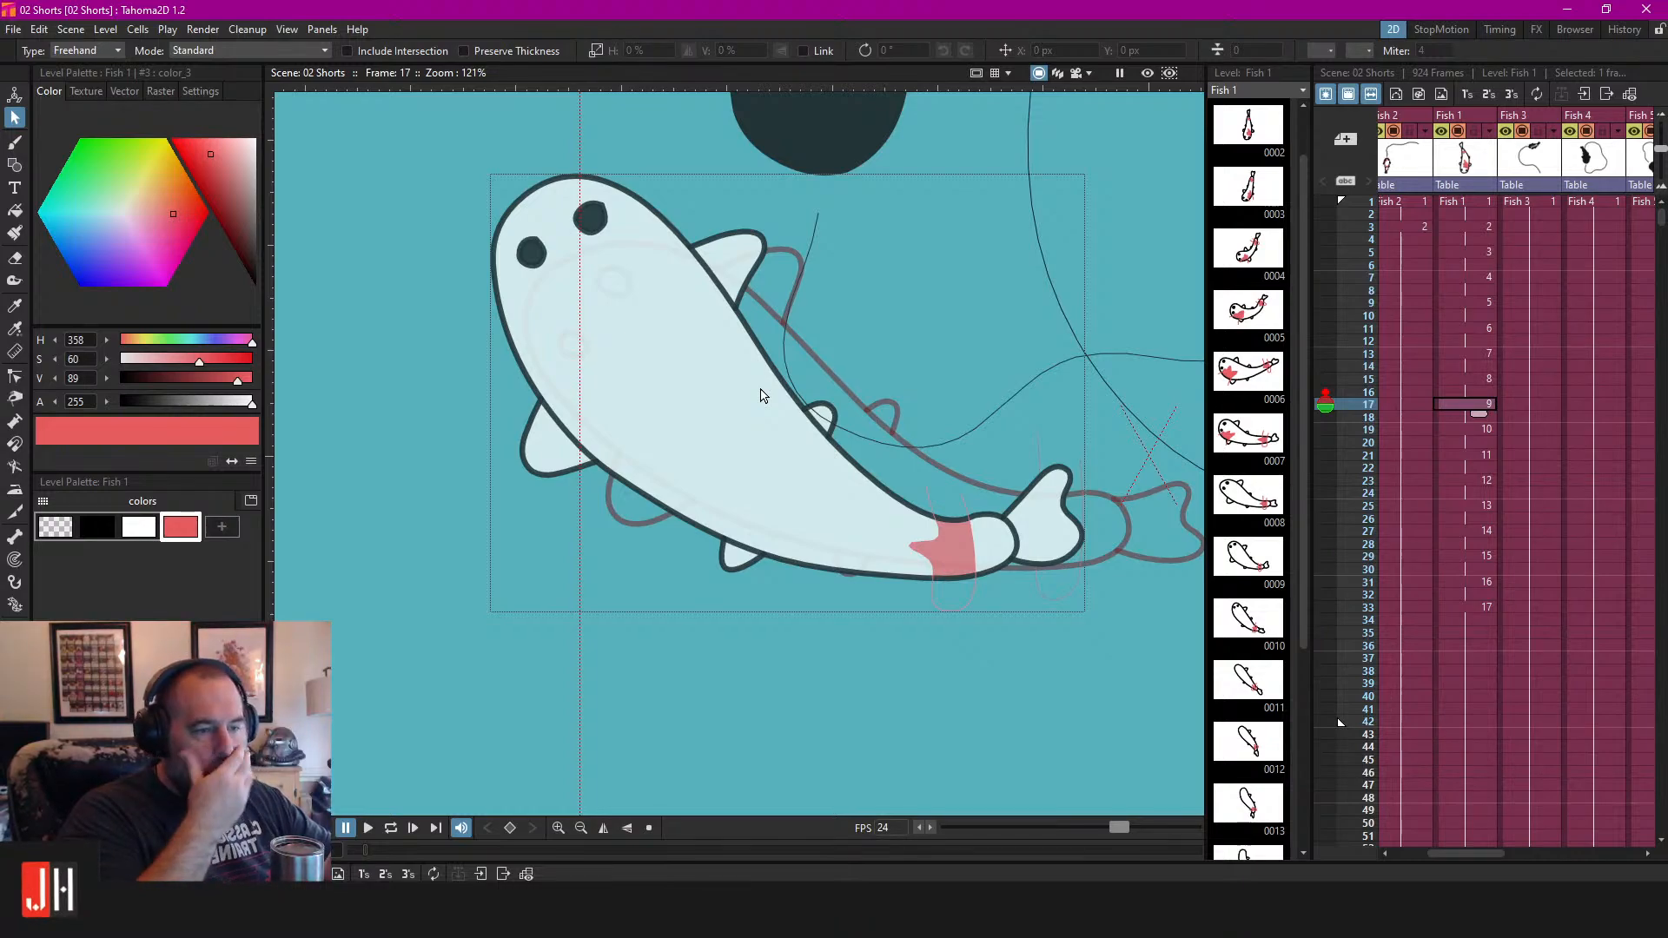
scroll(805, 344, down, 3)
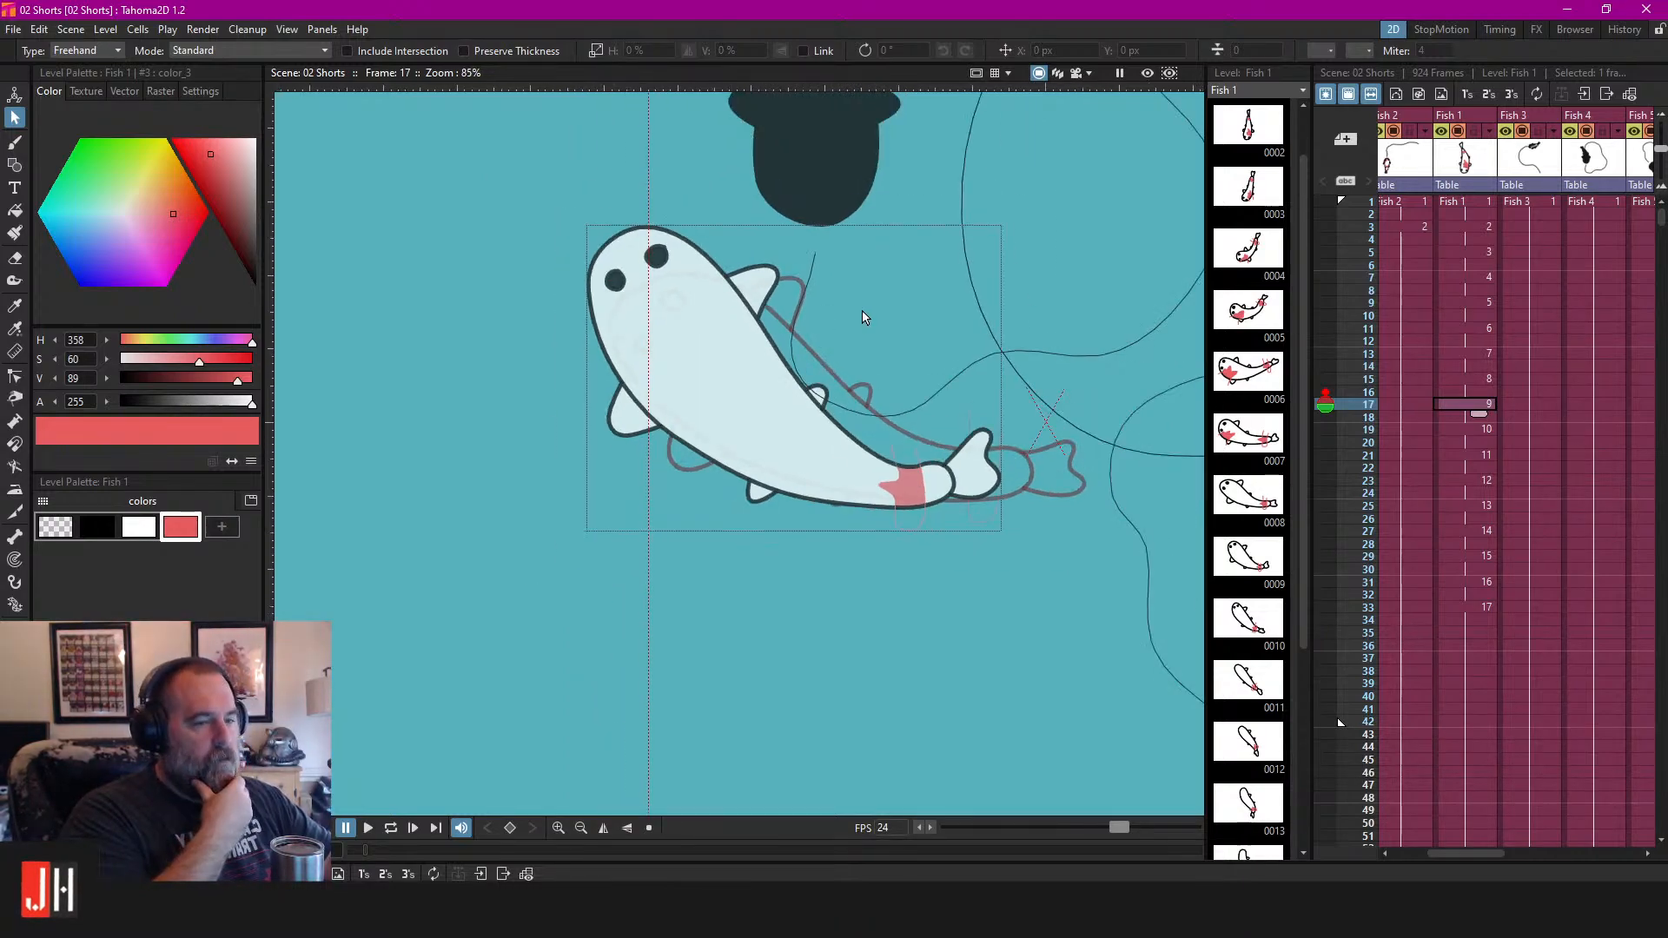
drag(860, 307, 772, 355)
drag(982, 313, 778, 402)
scroll(808, 373, down, 3)
mouse_move(896, 339)
mouse_down()
mouse_move(842, 363)
mouse_move(915, 312)
mouse_up()
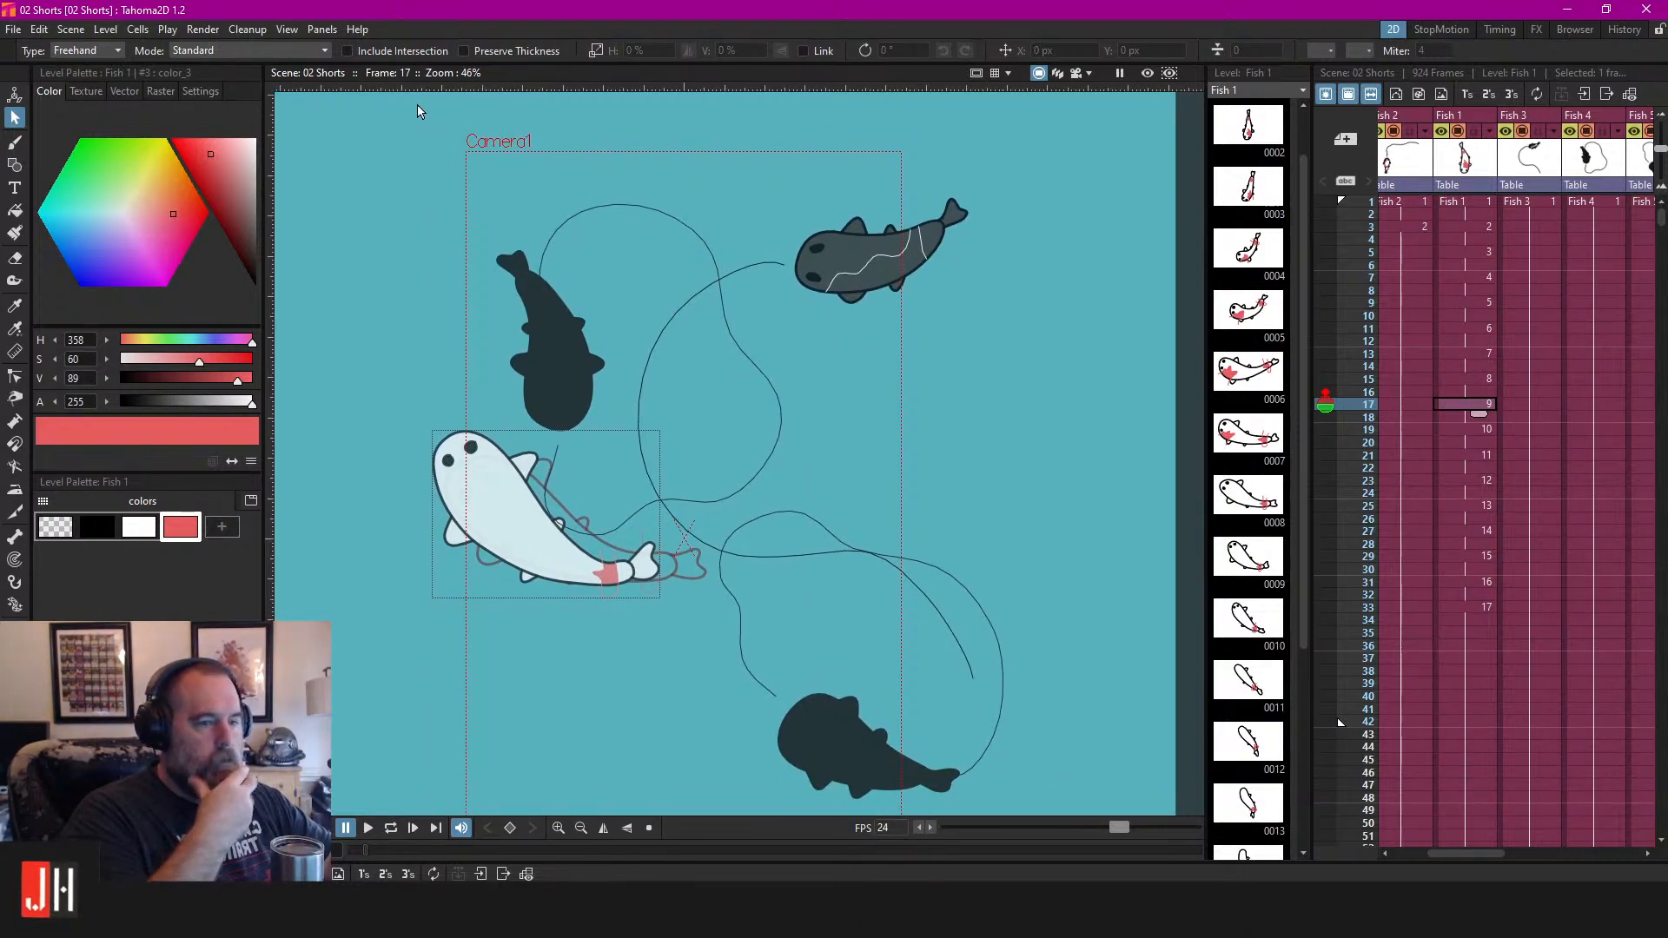
Step through the Fish 1 drawings from frame 1 to frame 17 to review how the red markings move.
drag(1469, 853, 1556, 855)
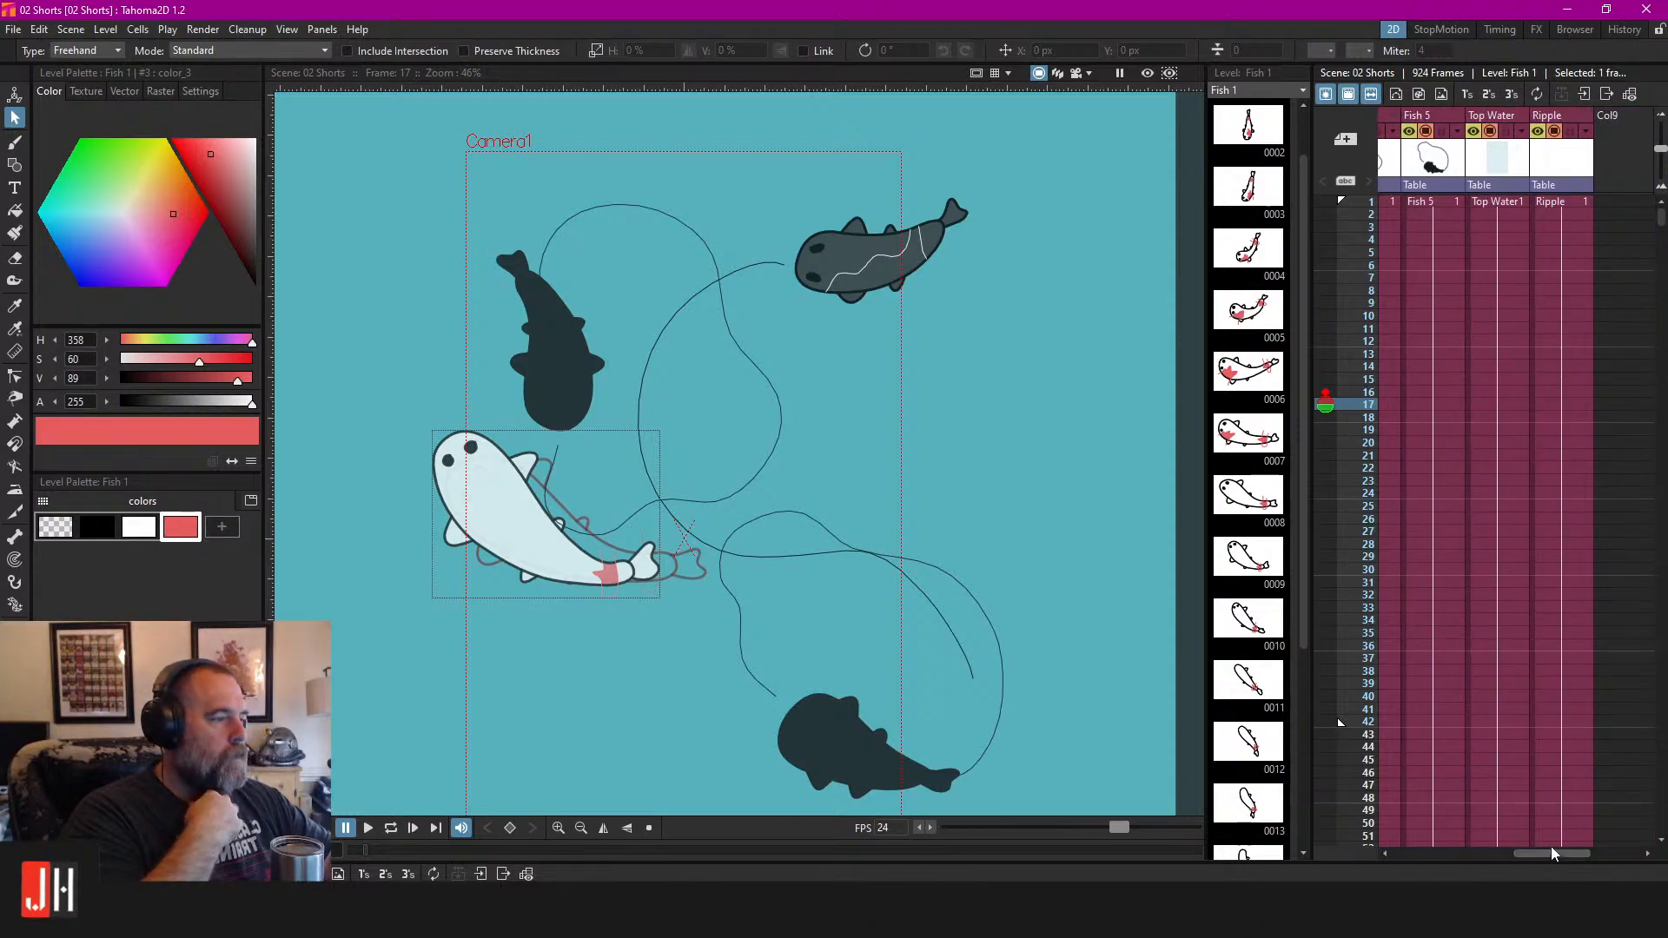
drag(625, 465, 707, 451)
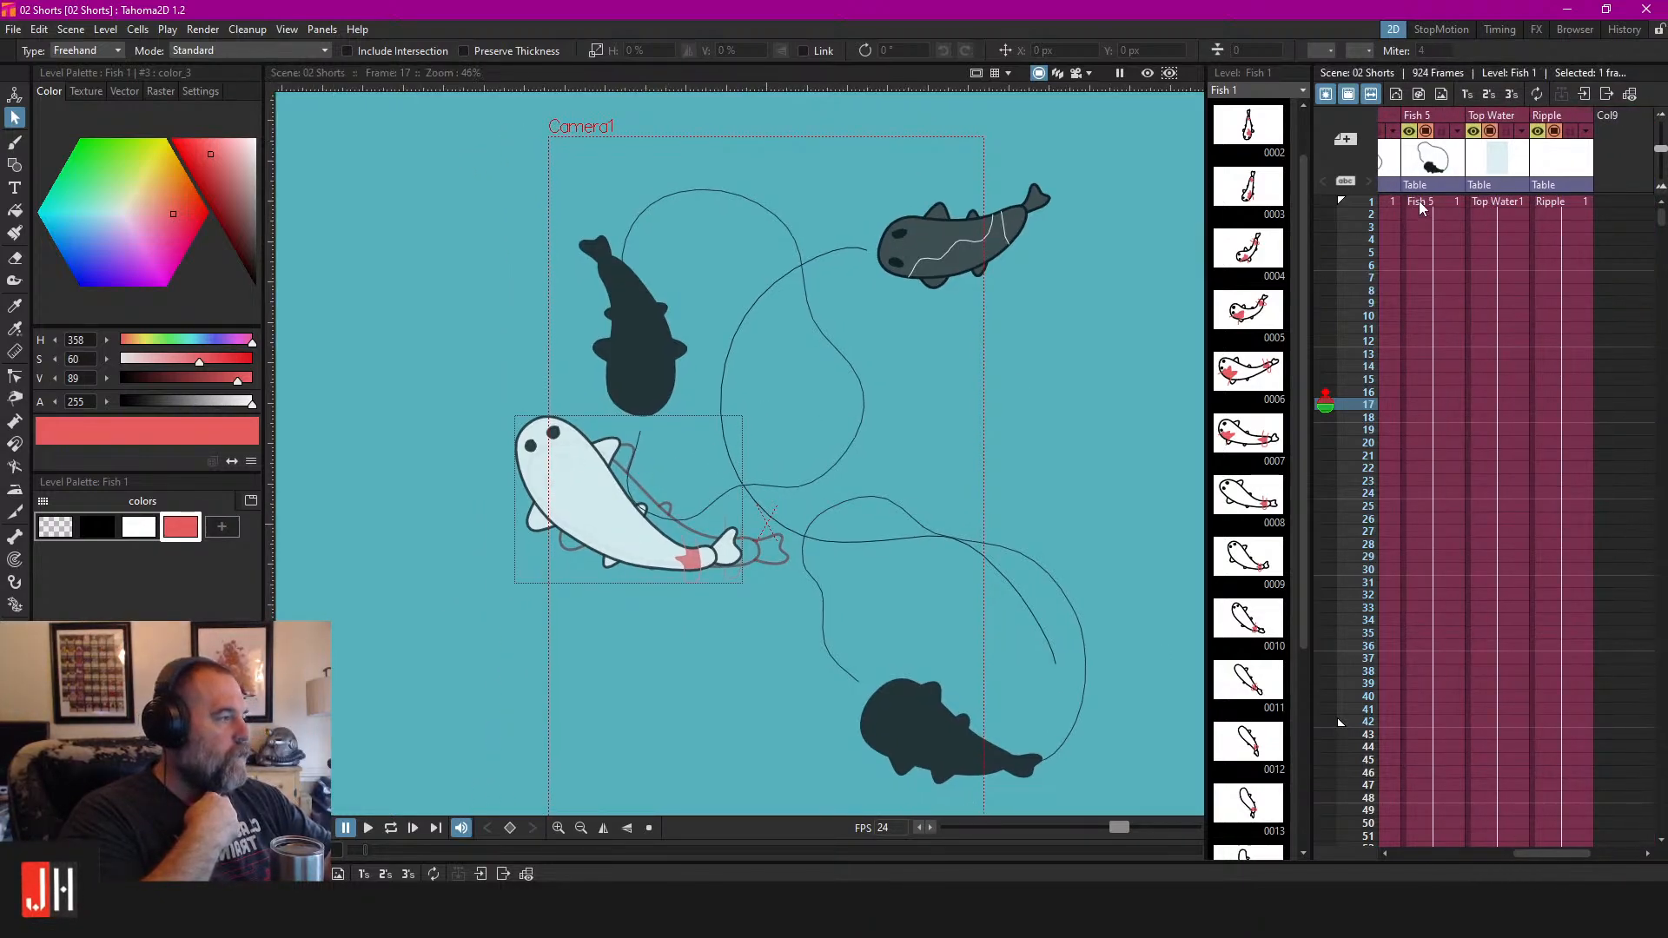
drag(1563, 853, 1456, 848)
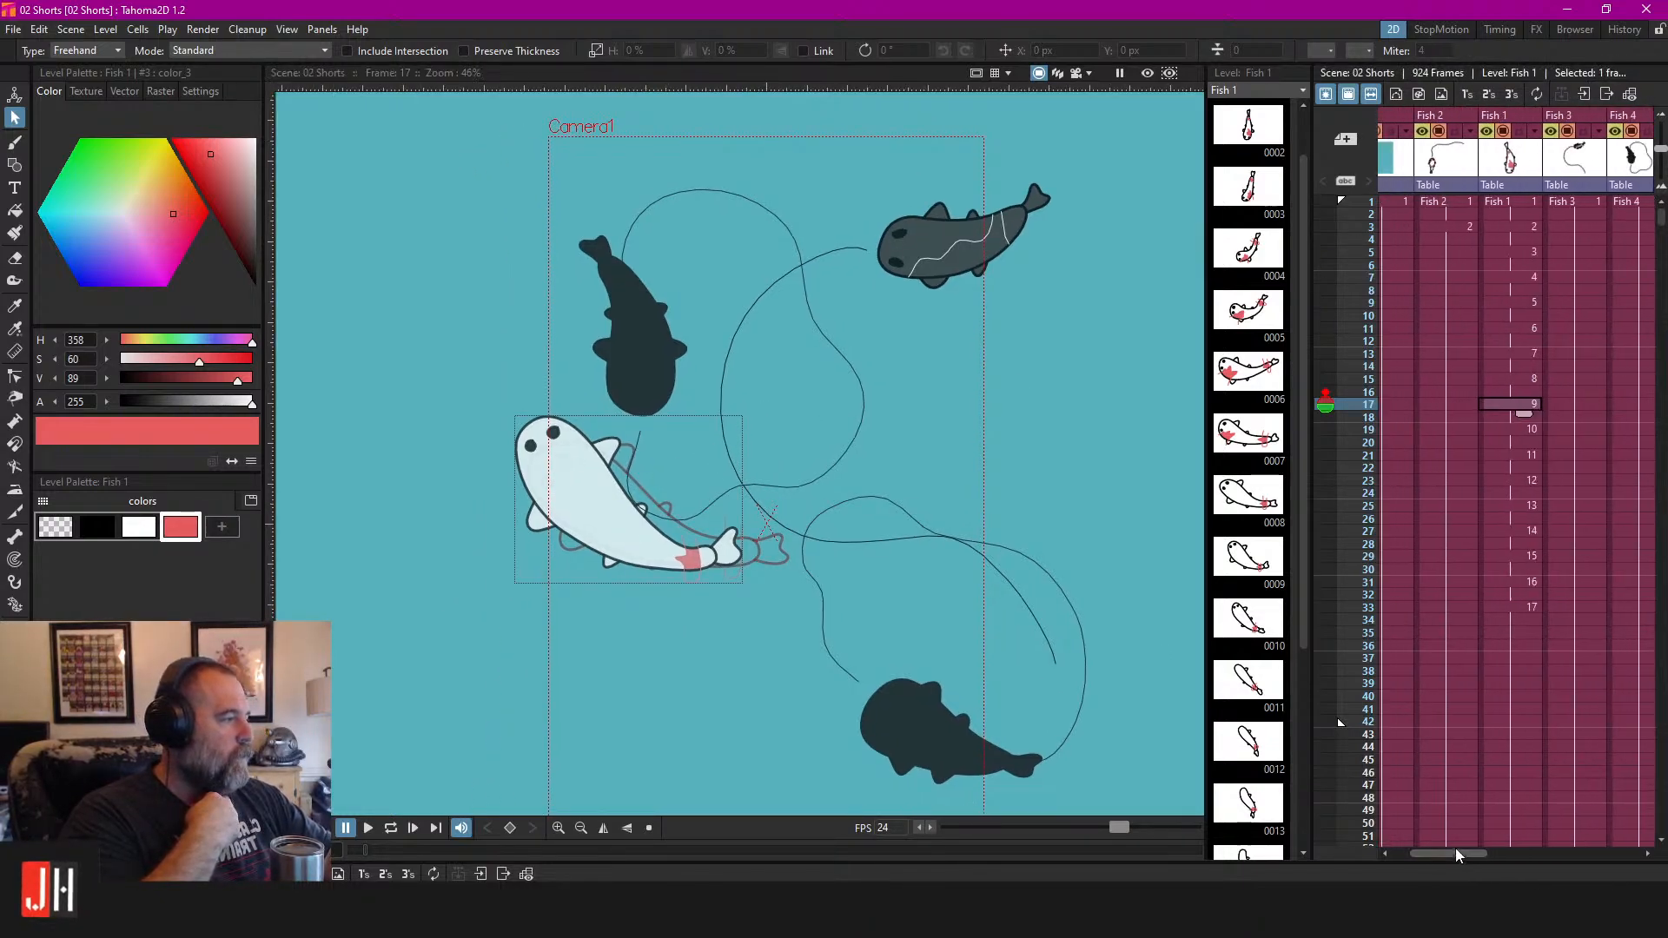
click(1515, 206)
click(1510, 252)
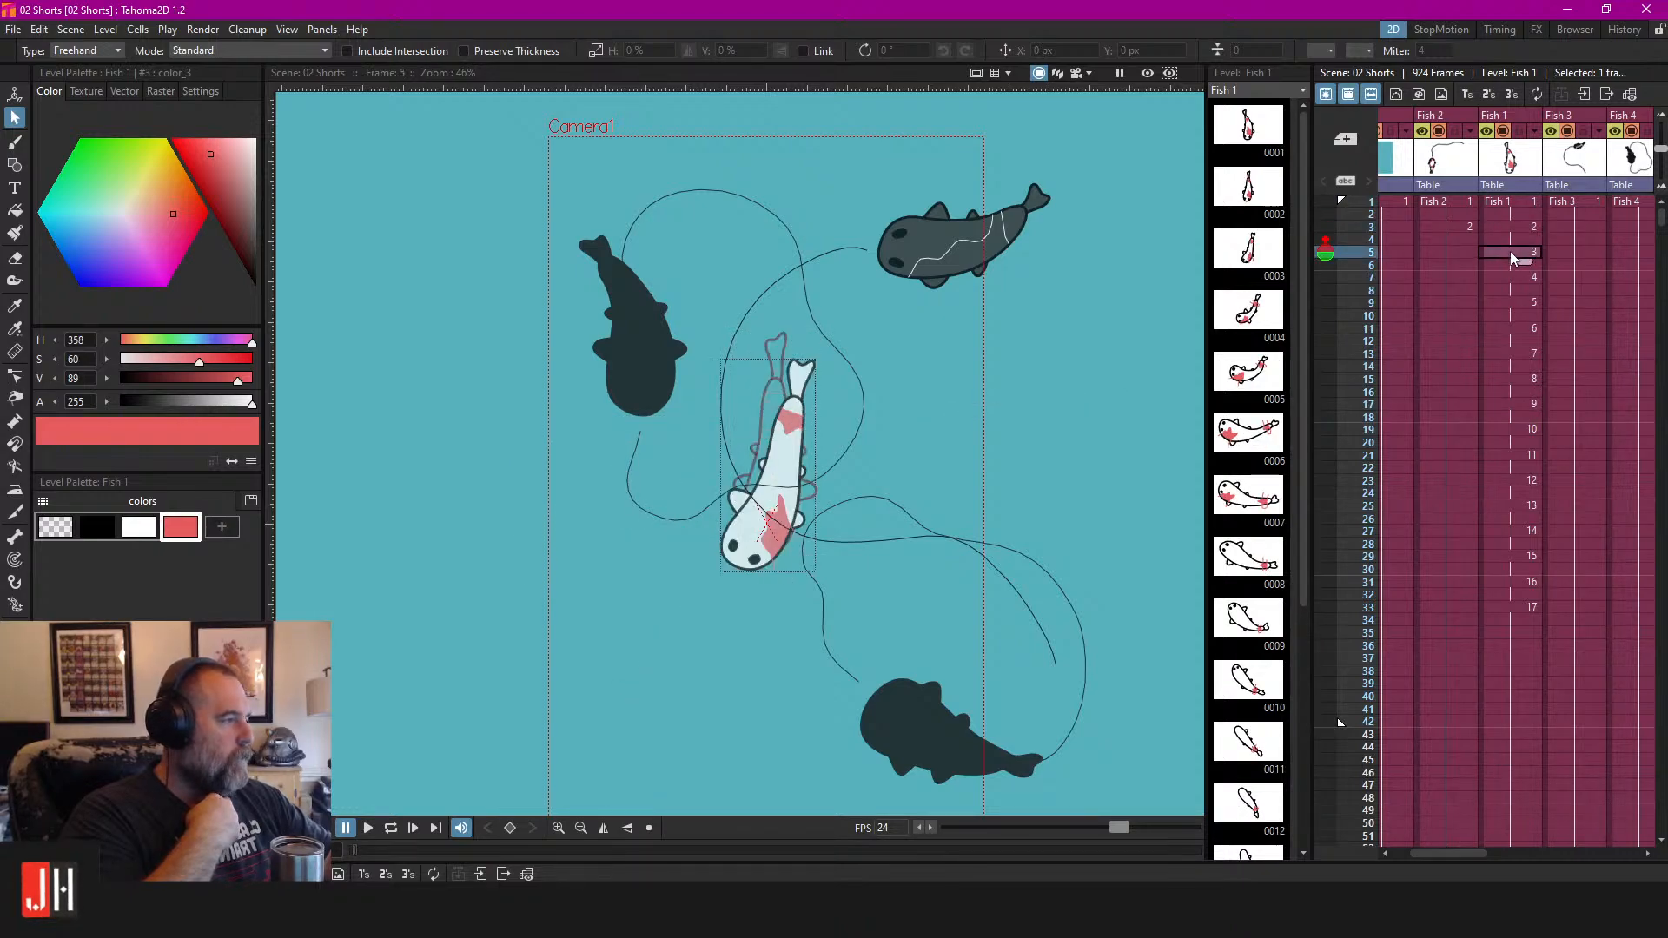
click(1505, 277)
click(1506, 303)
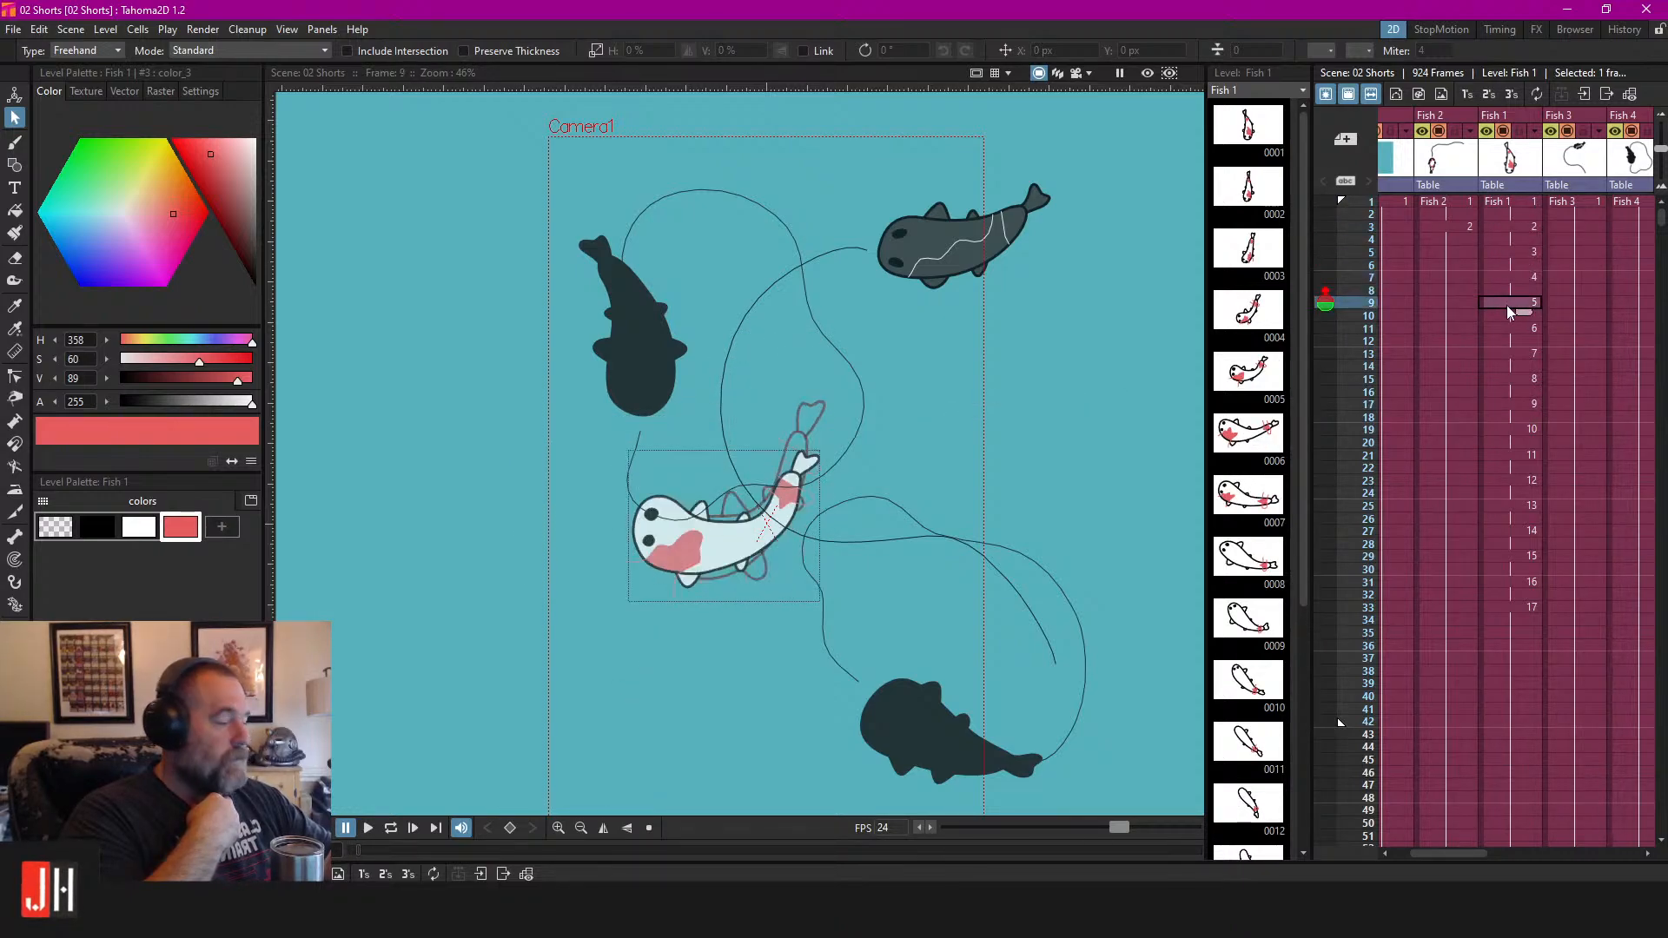
click(1509, 329)
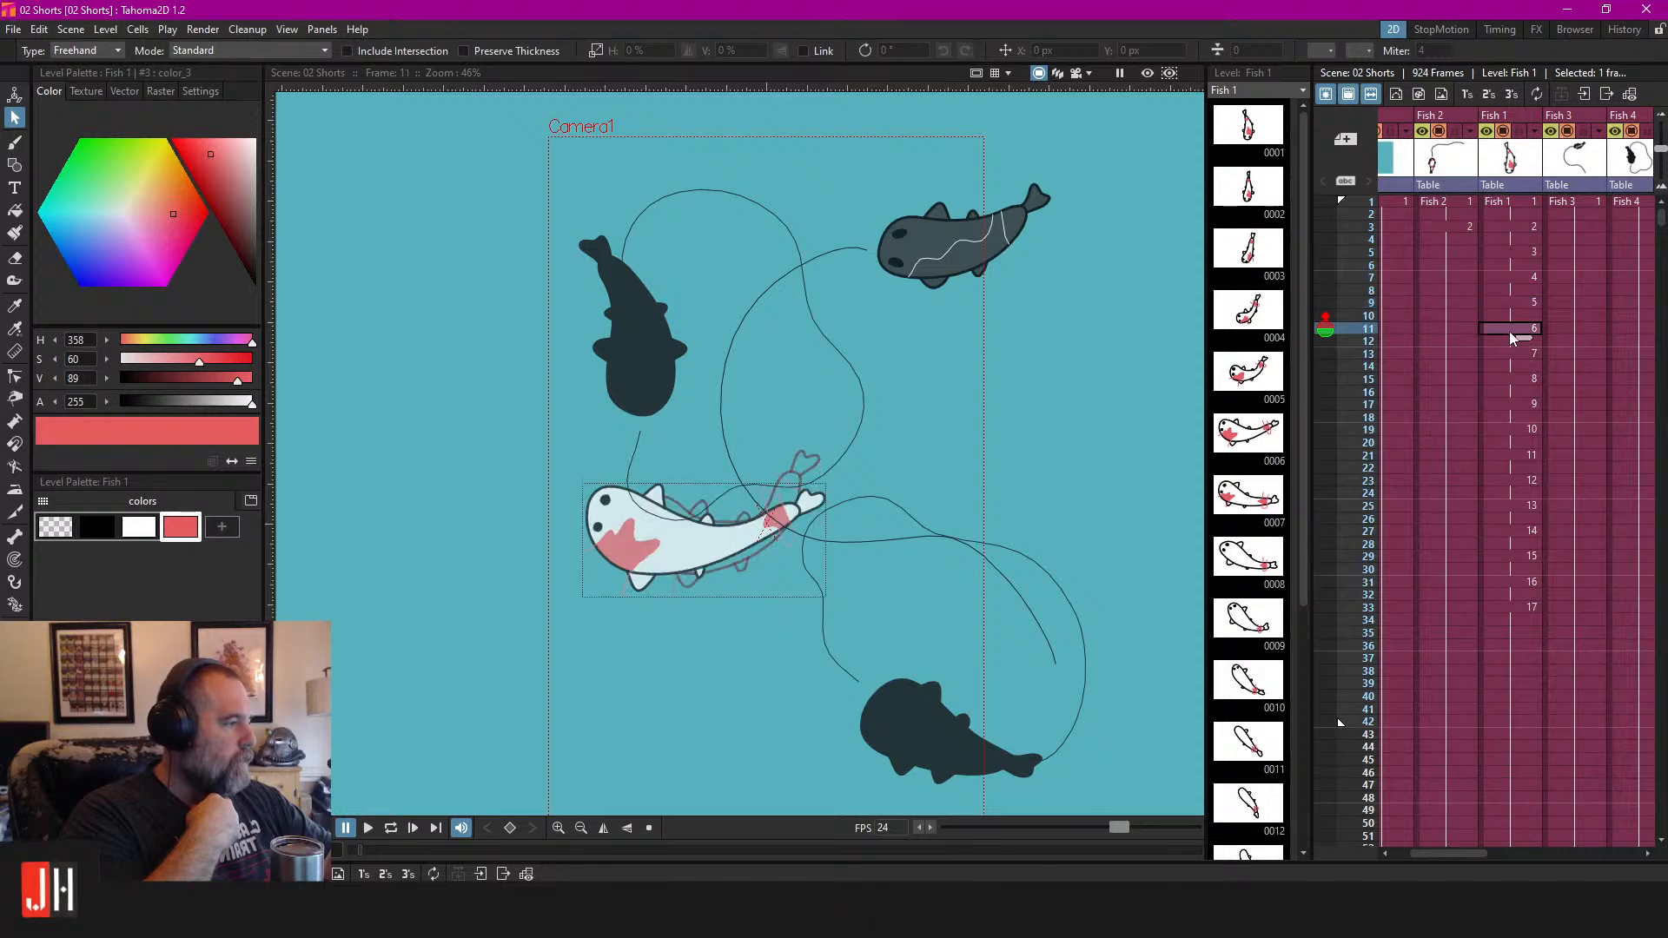
click(1494, 356)
click(1494, 381)
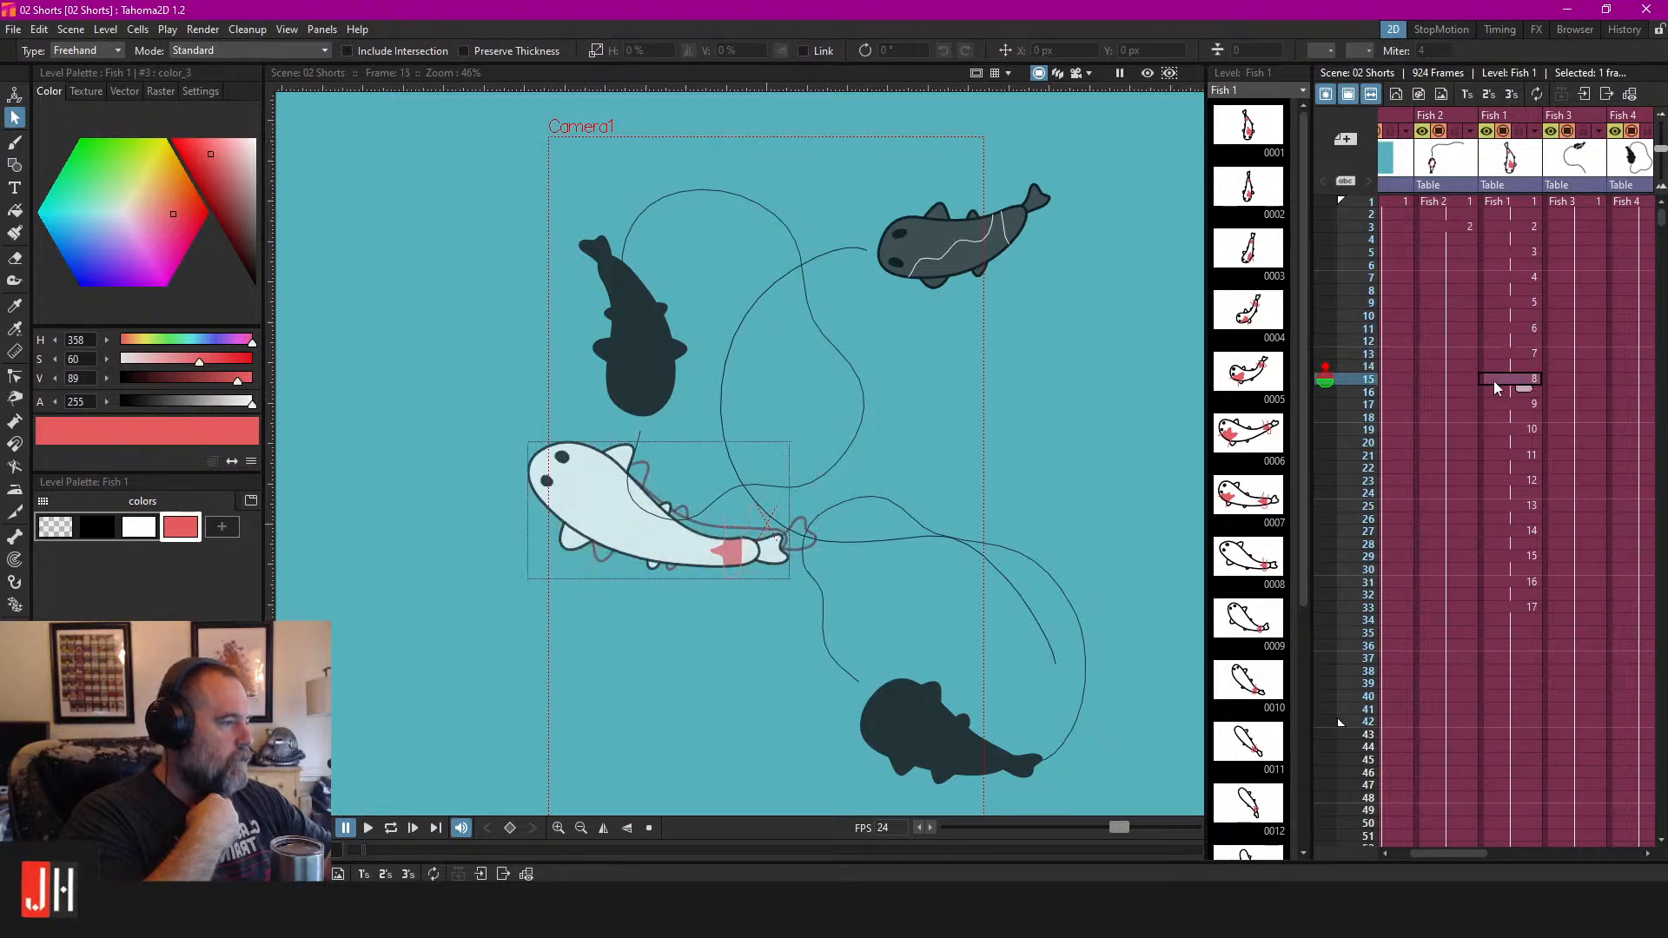
click(1515, 405)
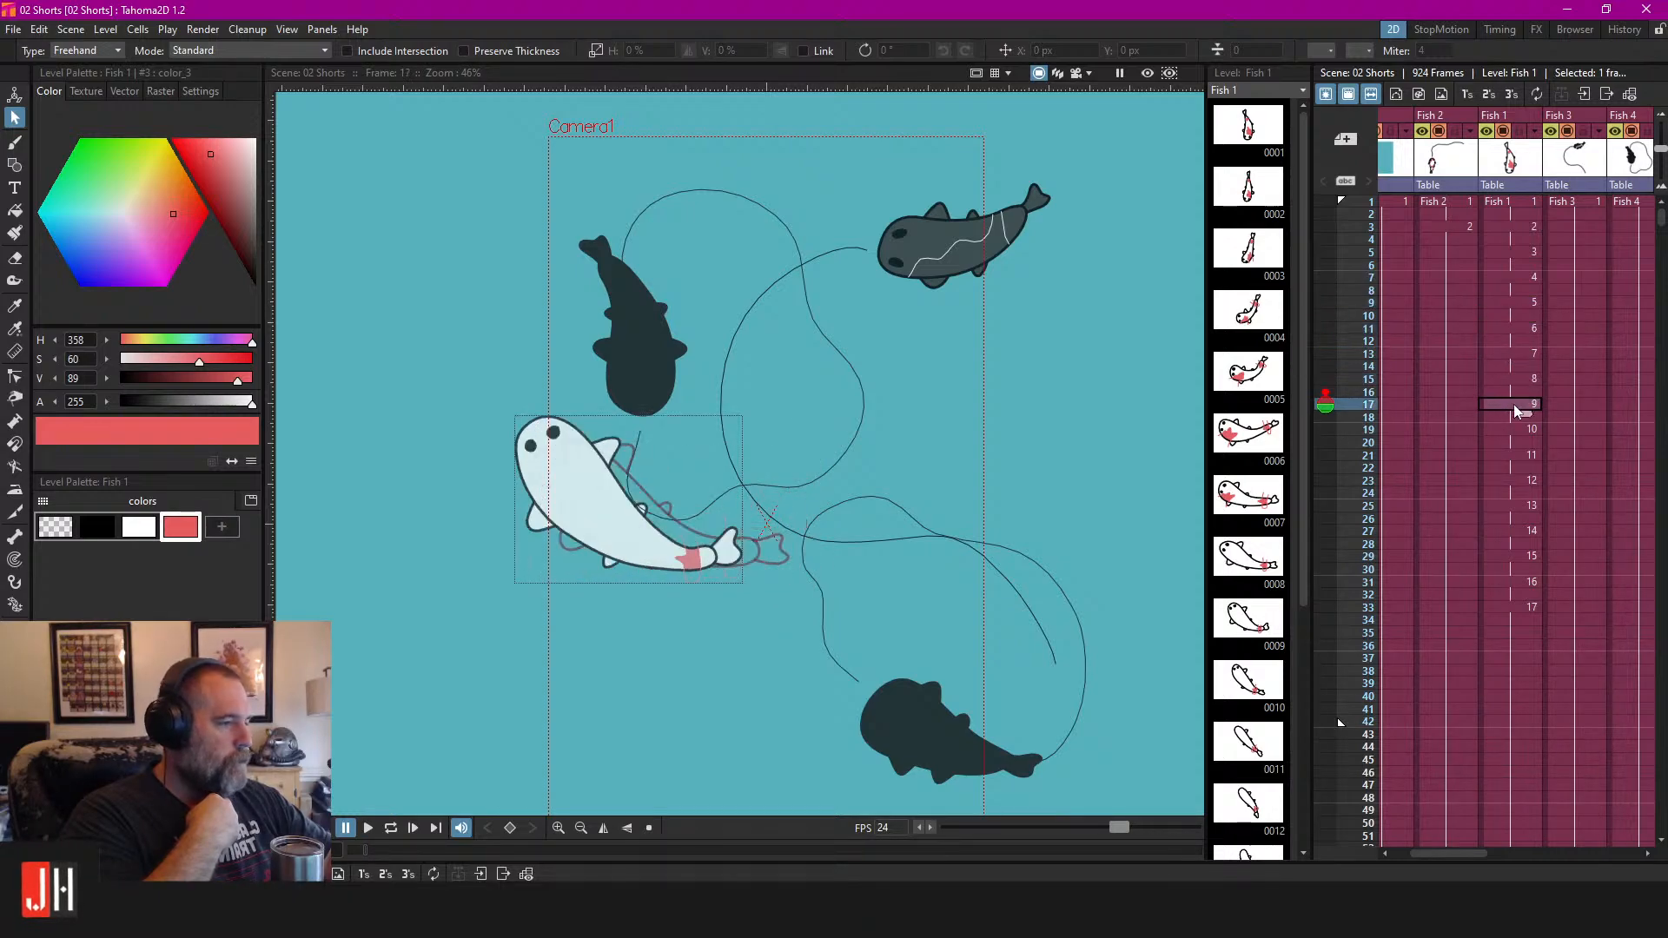
Outline a wavy-edged head patch below the eye on Fish 1's drawing 9 at frame 17 and fill it with red.
scroll(564, 542, up, 3)
scroll(509, 500, up, 1)
key(b)
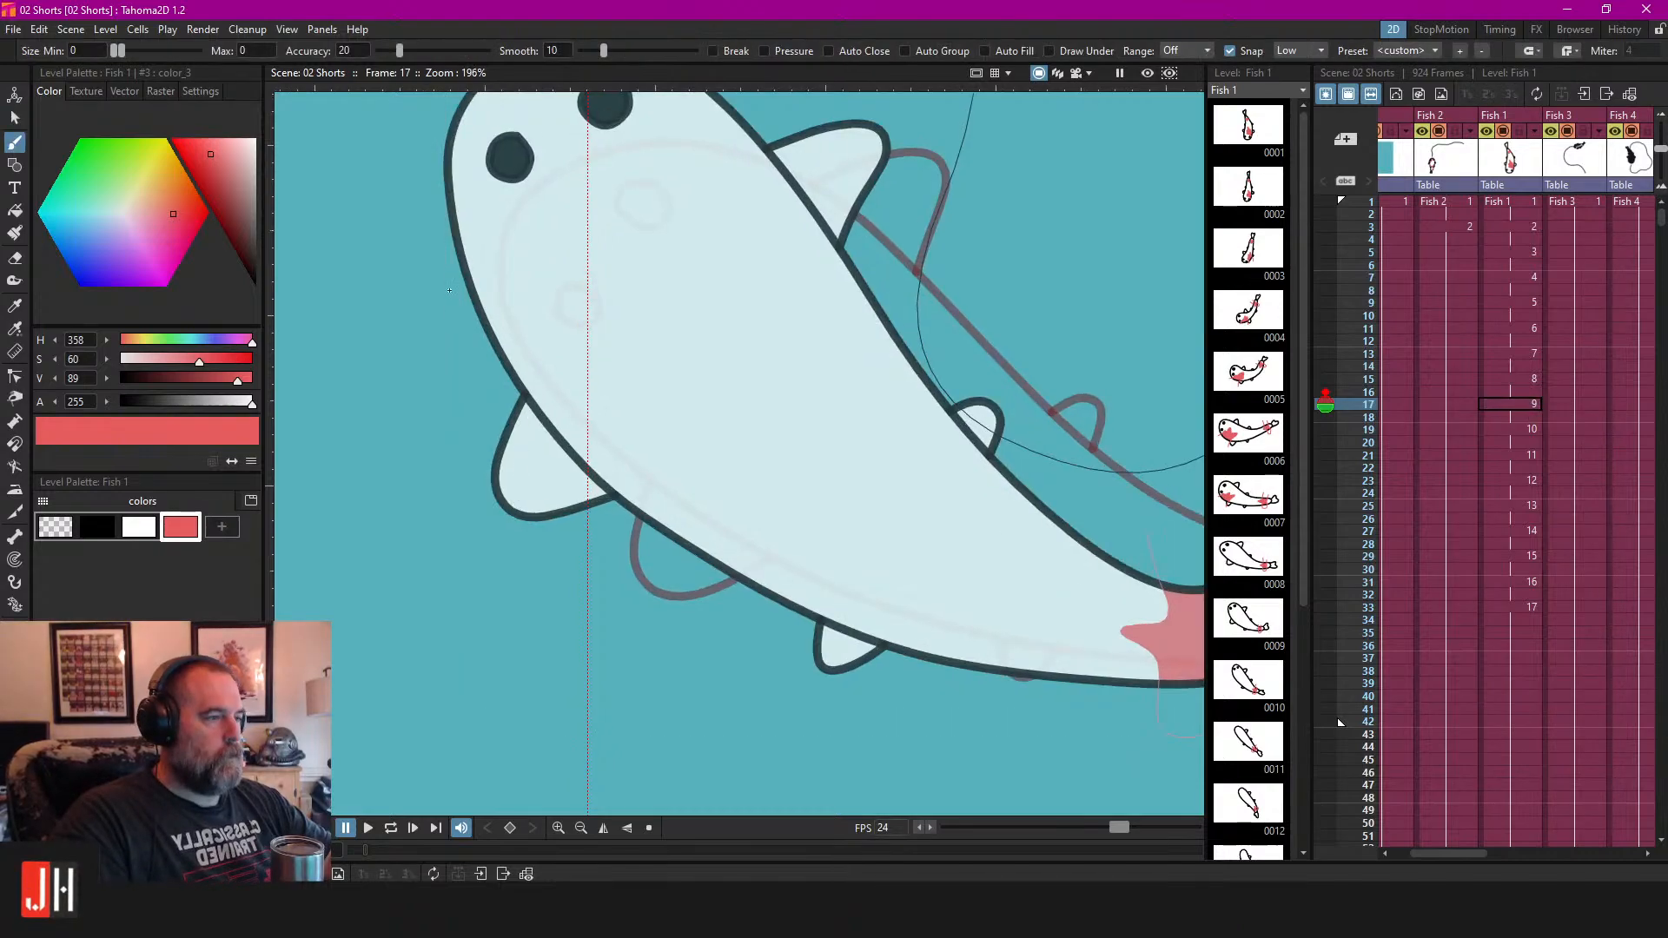
mouse_move(559, 200)
mouse_down()
mouse_move(567, 239)
mouse_move(679, 244)
mouse_move(627, 285)
mouse_move(659, 328)
mouse_move(465, 413)
mouse_up()
key(f)
click(527, 276)
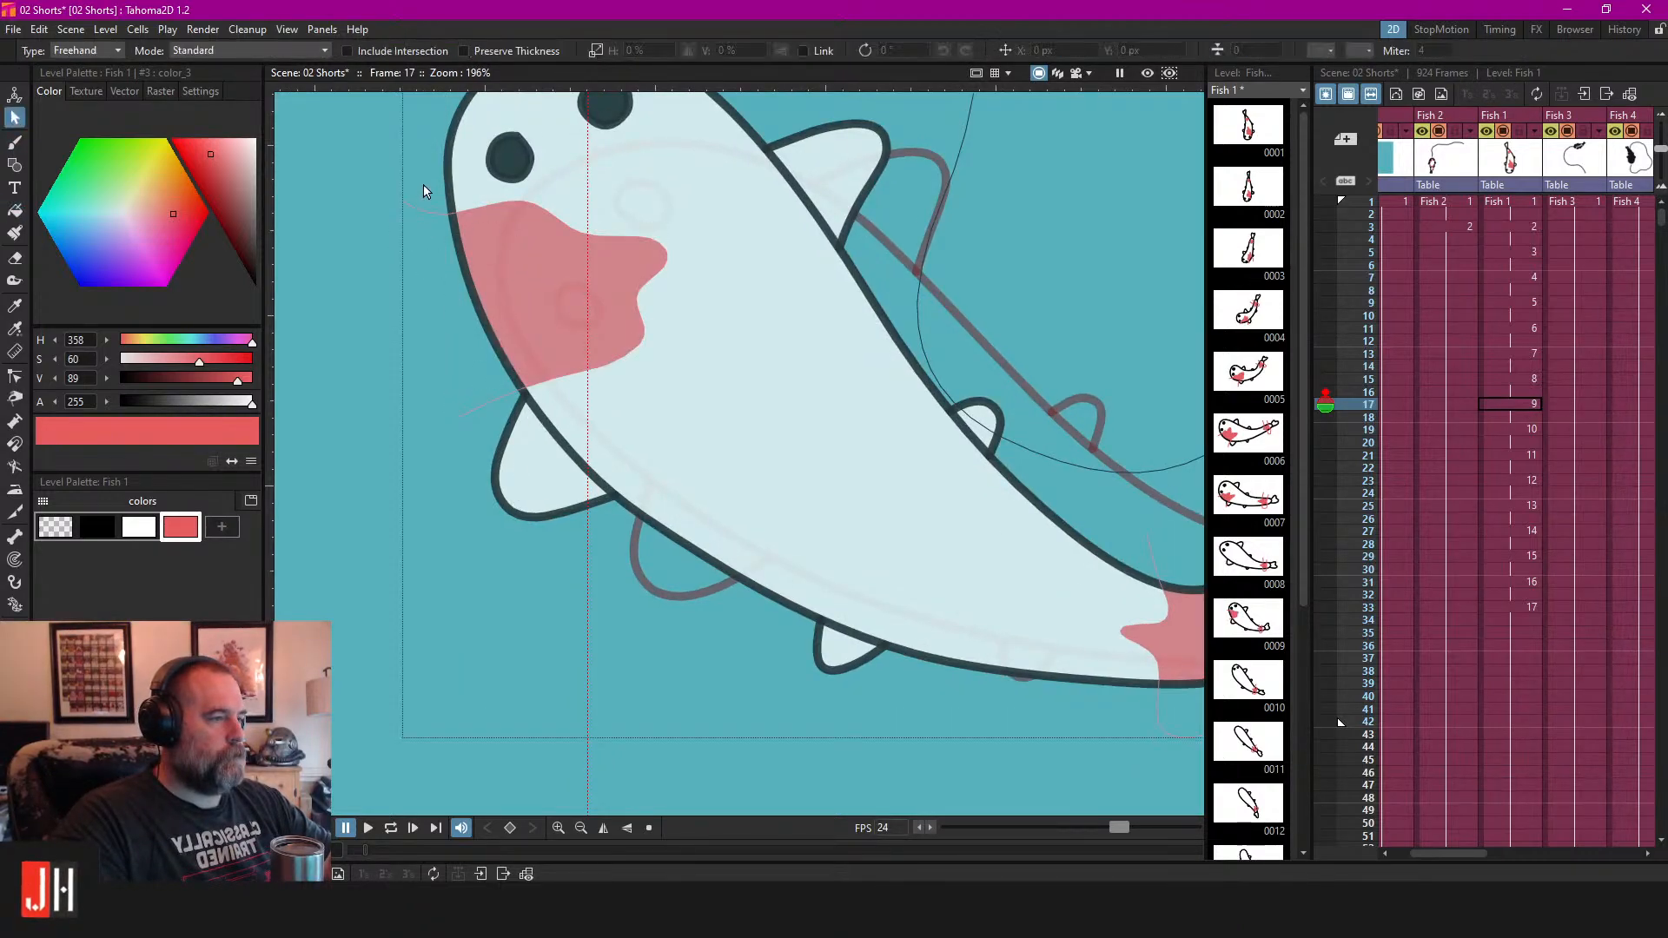
Erase the ends of the patch outline that extend outside the fish's body on drawing 9.
key(e)
drag(423, 183, 487, 417)
scroll(496, 424, down, 7)
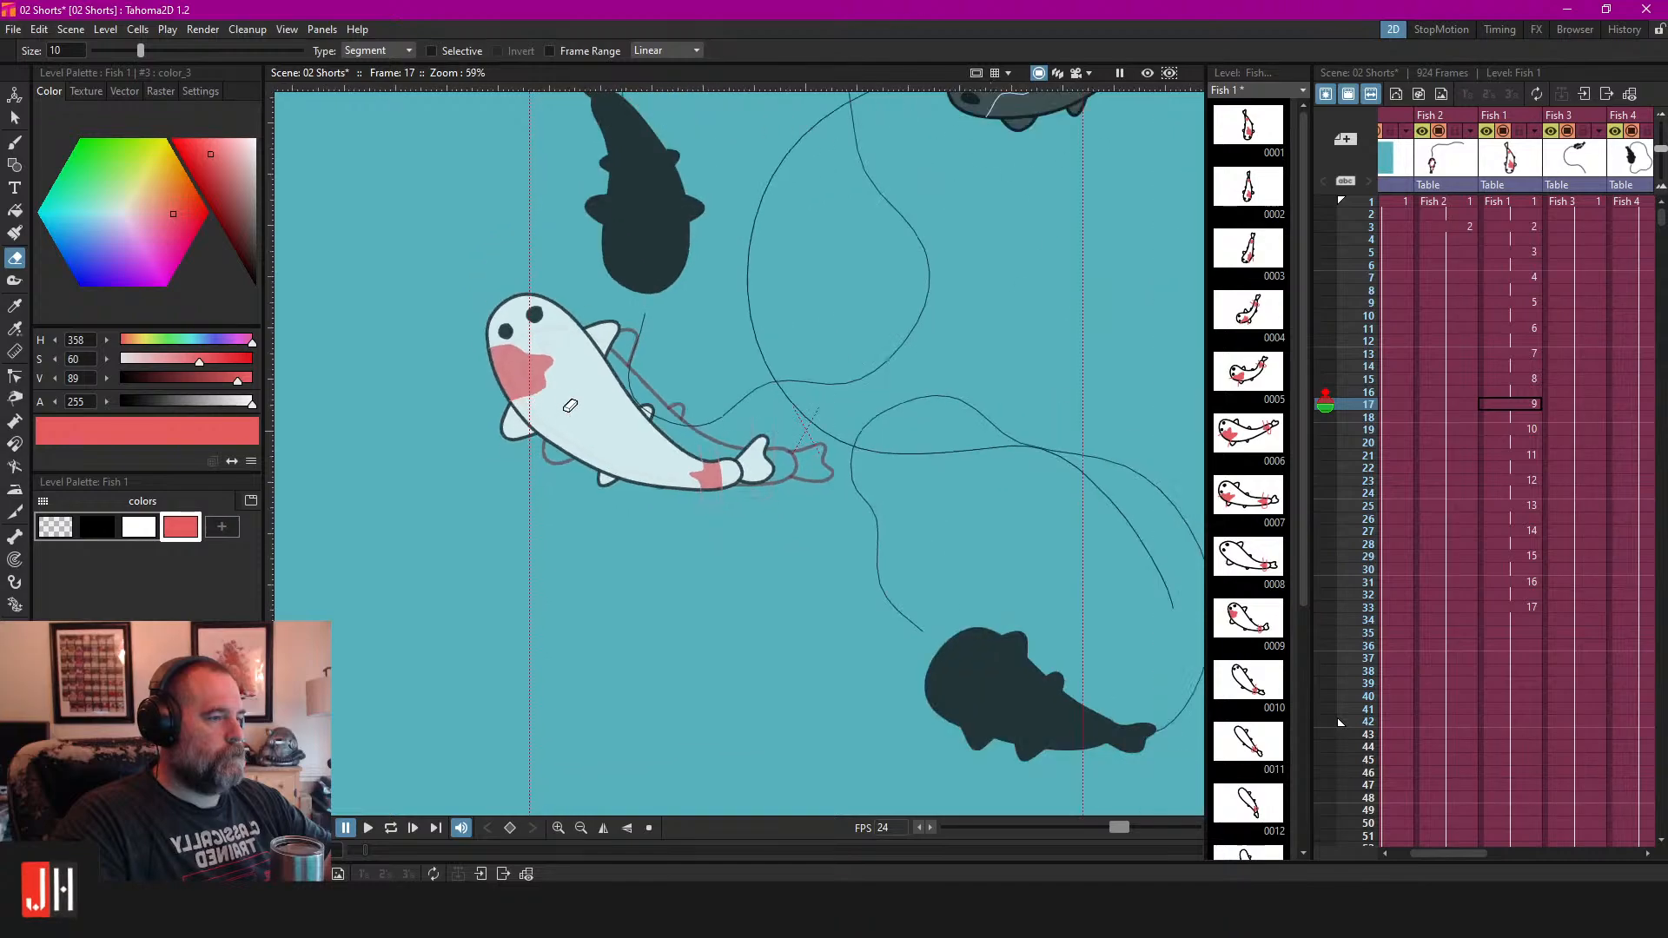
Outline a wavy-edged head patch below the eye on Fish 1's drawing 10 at frame 19 and fill it with red.
scroll(936, 327, up, 6)
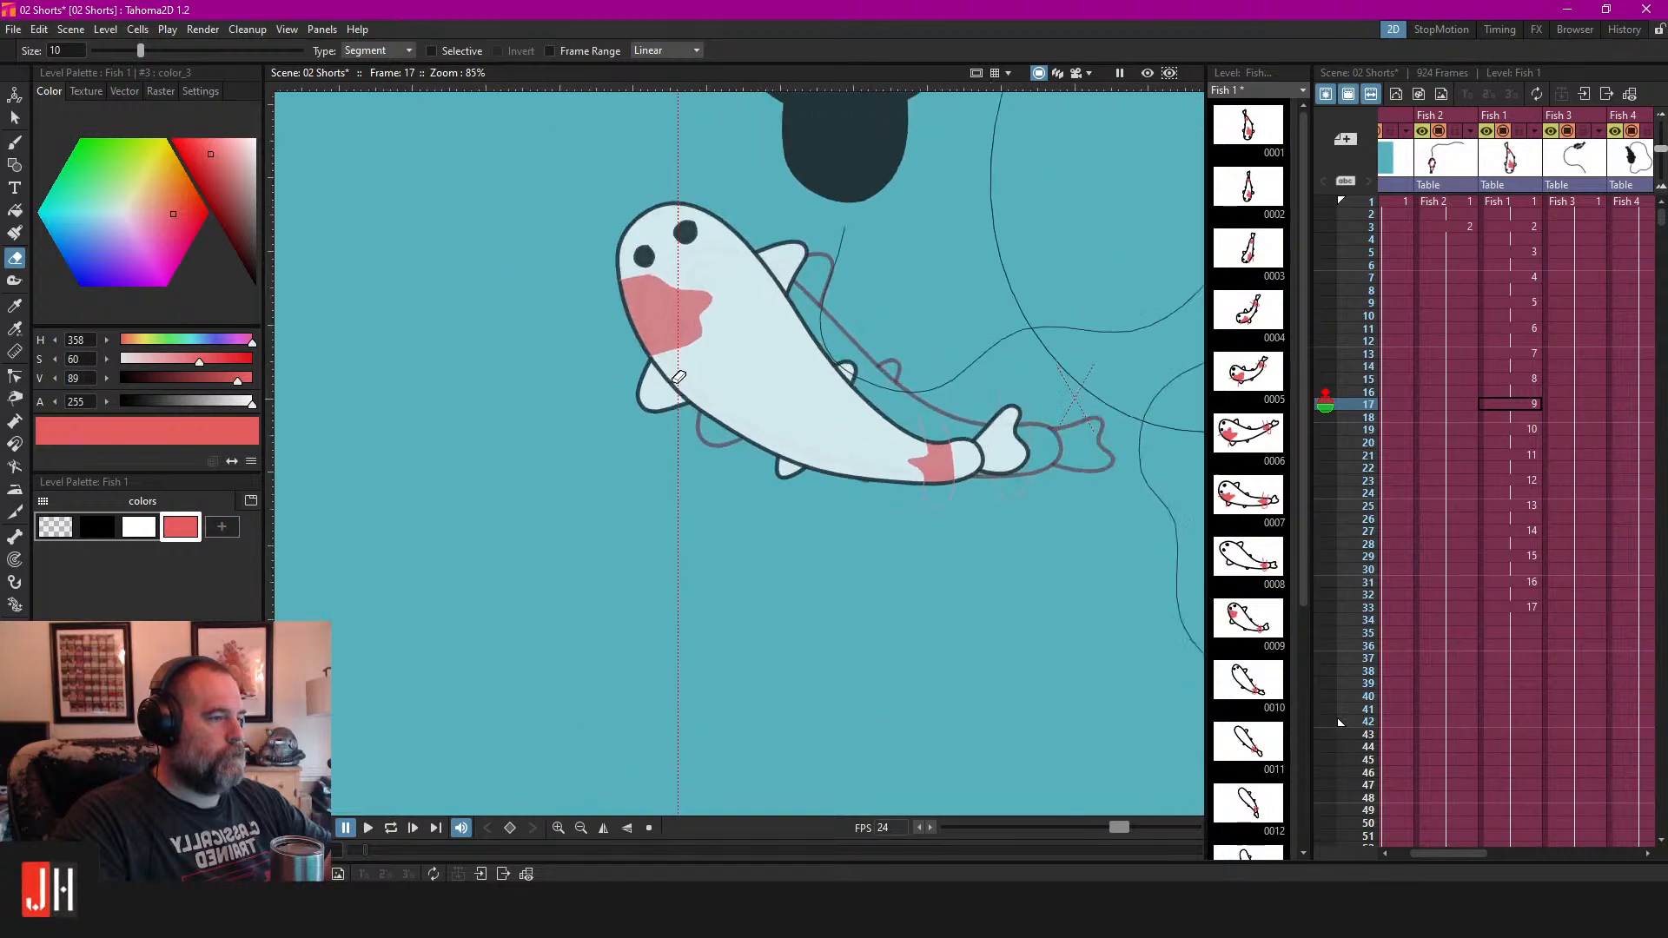
click(1504, 428)
scroll(766, 411, up, 1)
scroll(747, 356, down, 2)
scroll(608, 287, up, 3)
key(b)
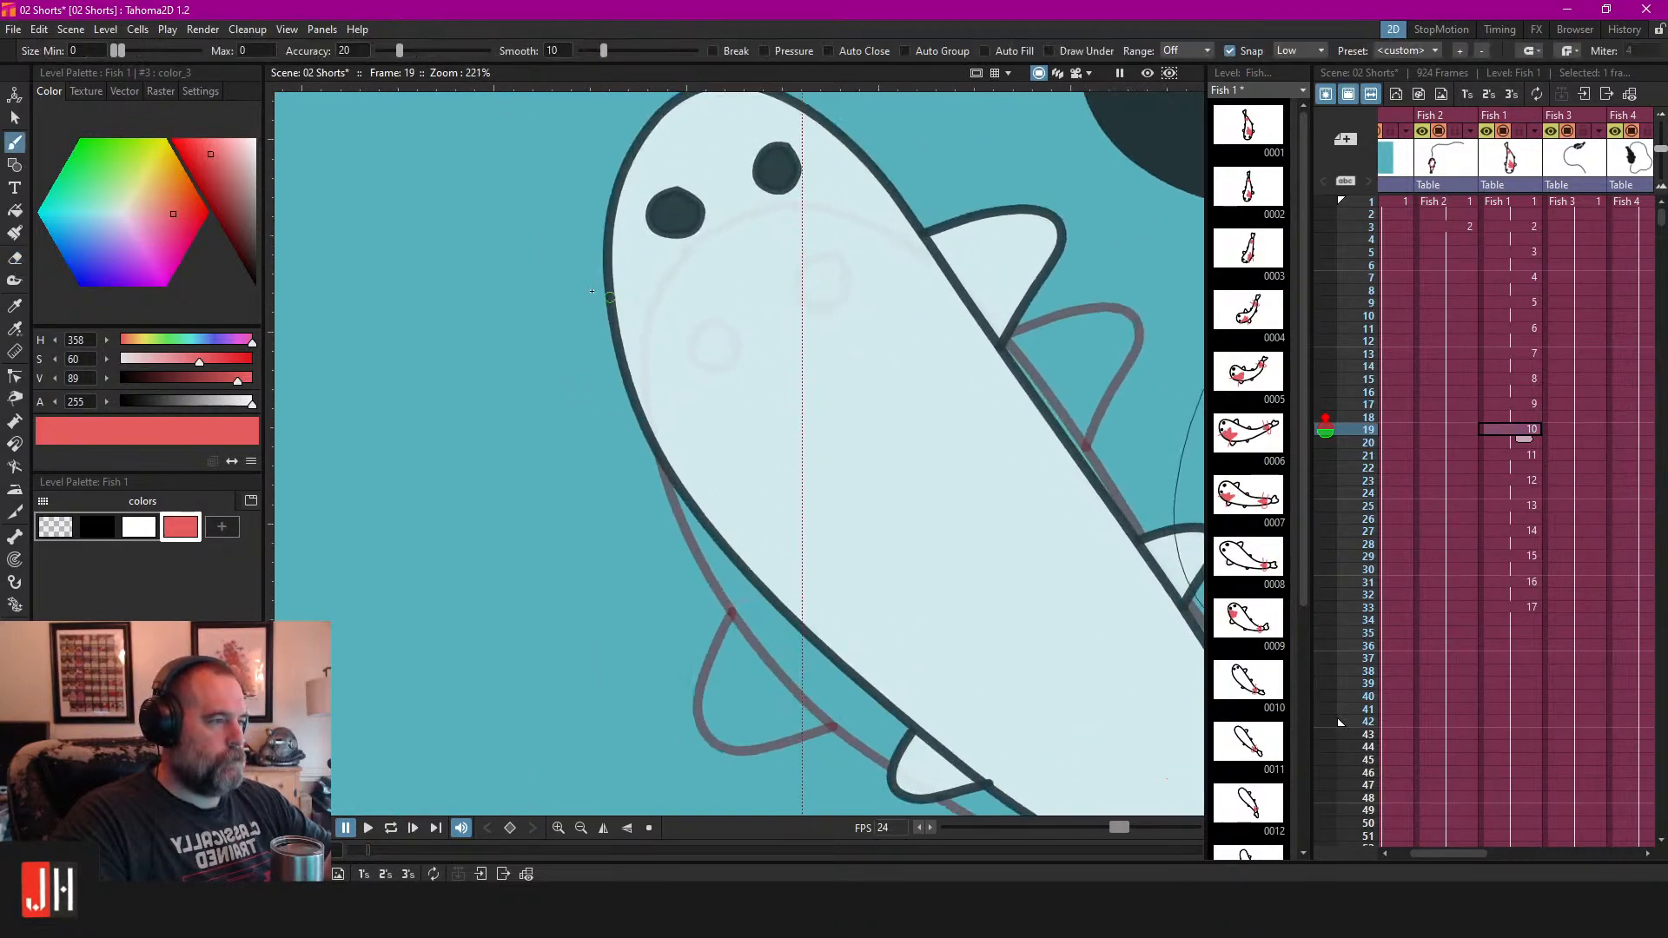
drag(719, 312, 831, 325)
drag(716, 470, 613, 512)
key(f)
click(695, 340)
Erase the ends of drawing 10's head patch outline that stick out beyond the fish's body.
key(e)
drag(586, 252, 669, 553)
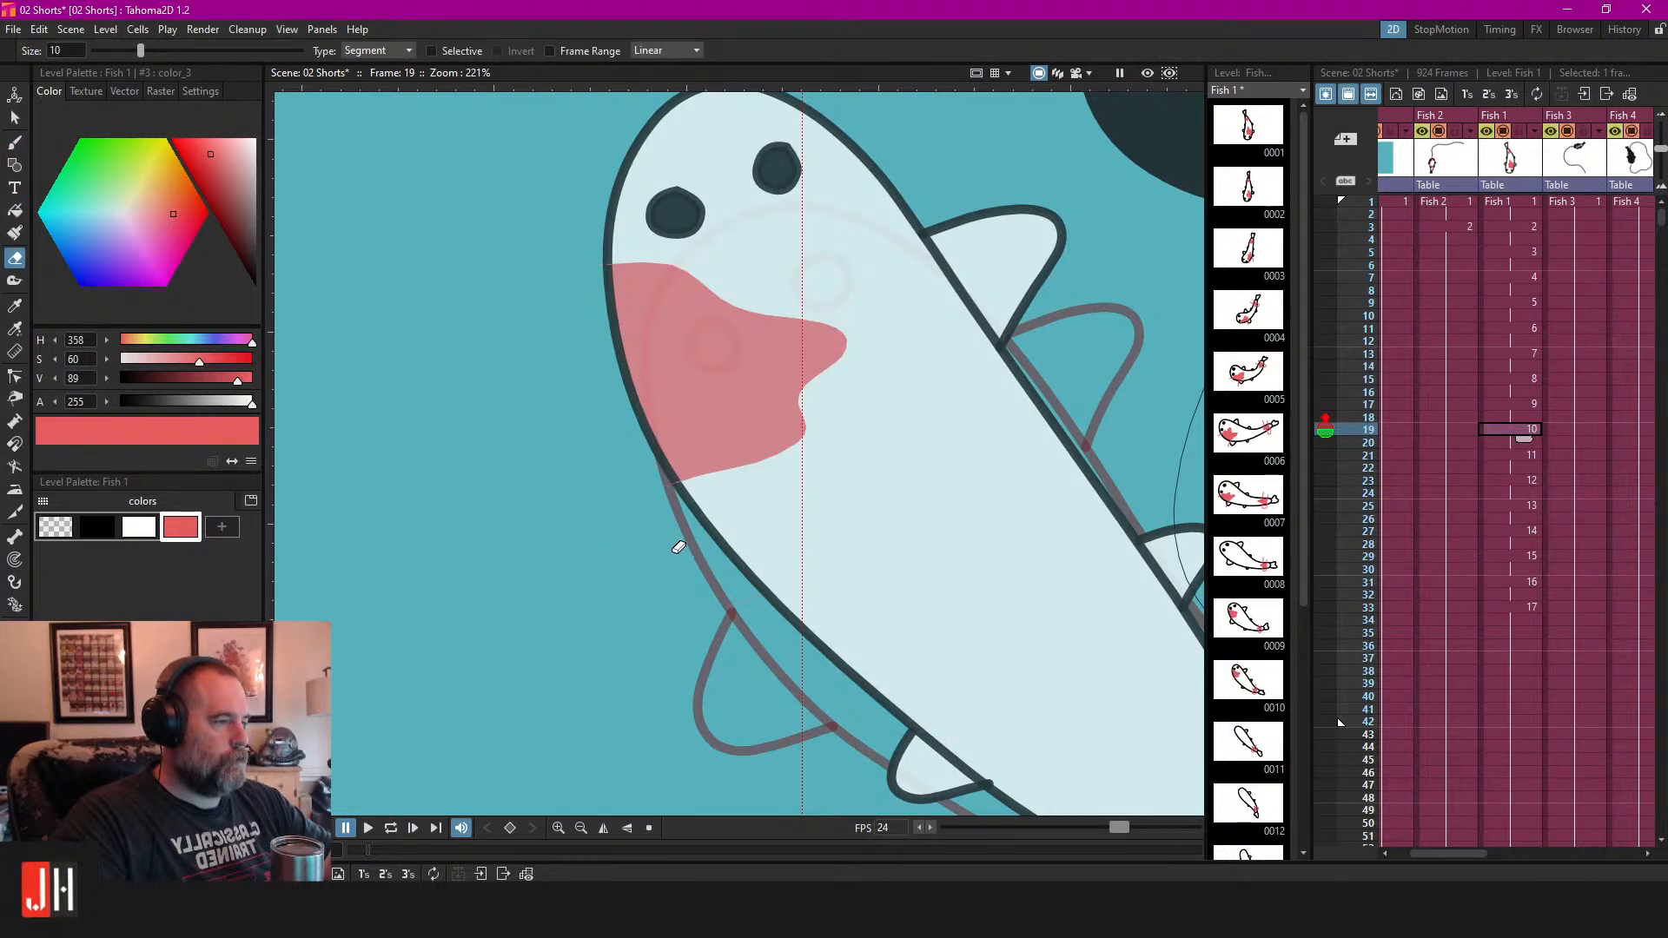
scroll(677, 554, down, 5)
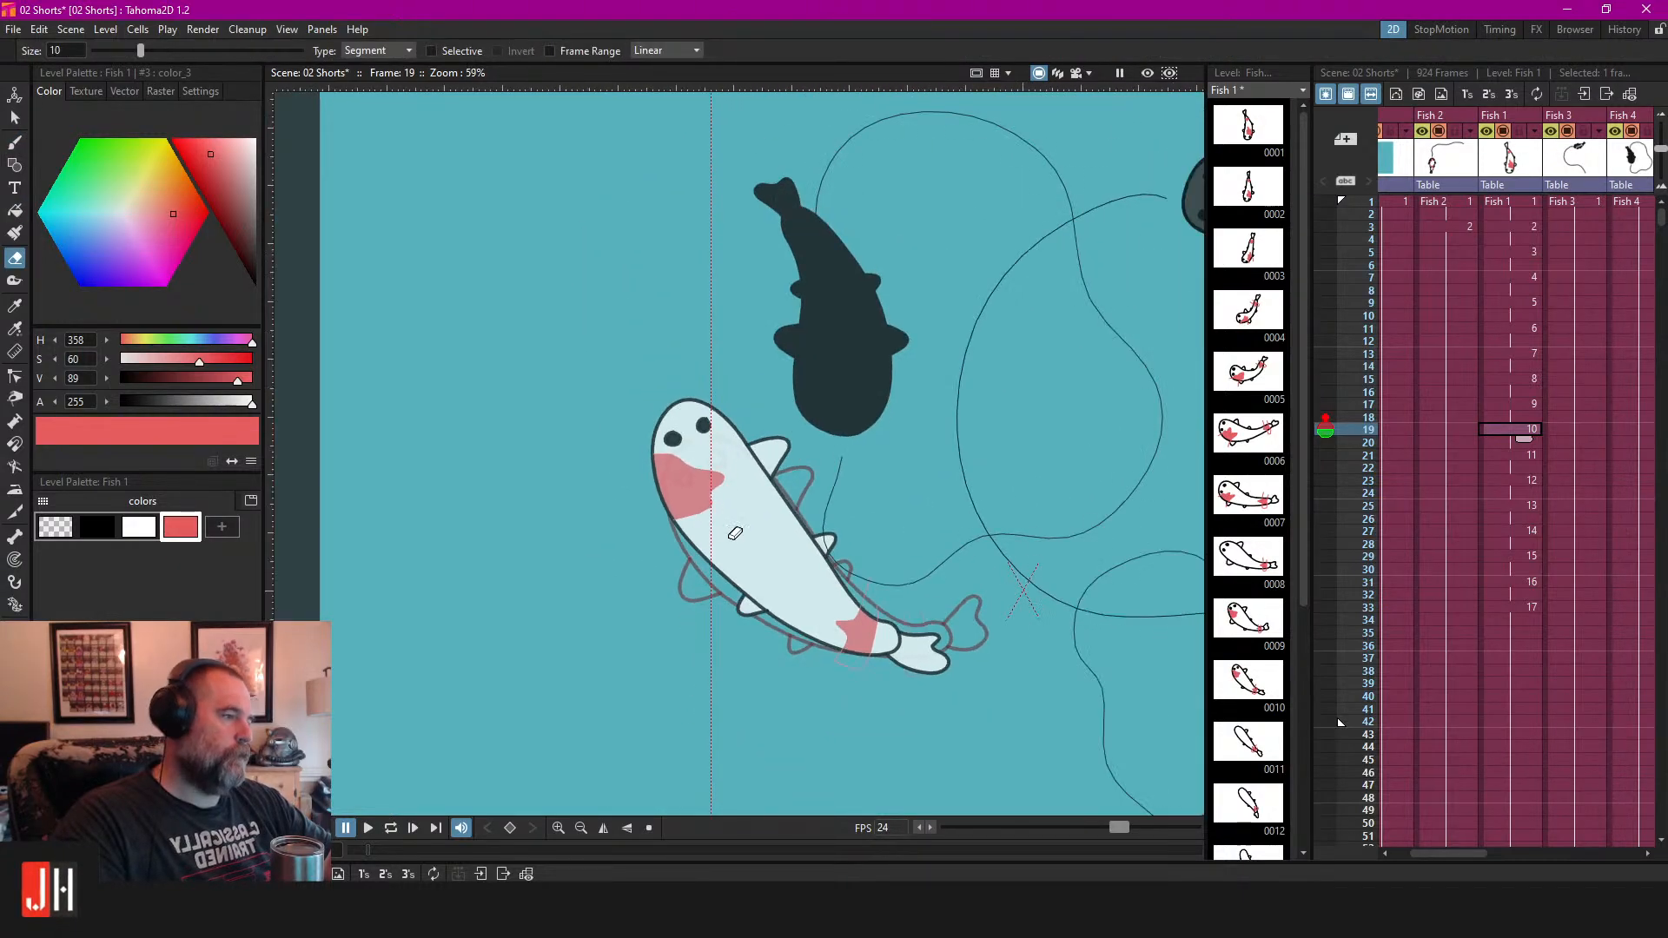
Add a wavy-edged, red-filled head patch to Fish 1's drawing 11 at frame 21, trimmed to the body outline.
click(1522, 455)
scroll(462, 331, up, 3)
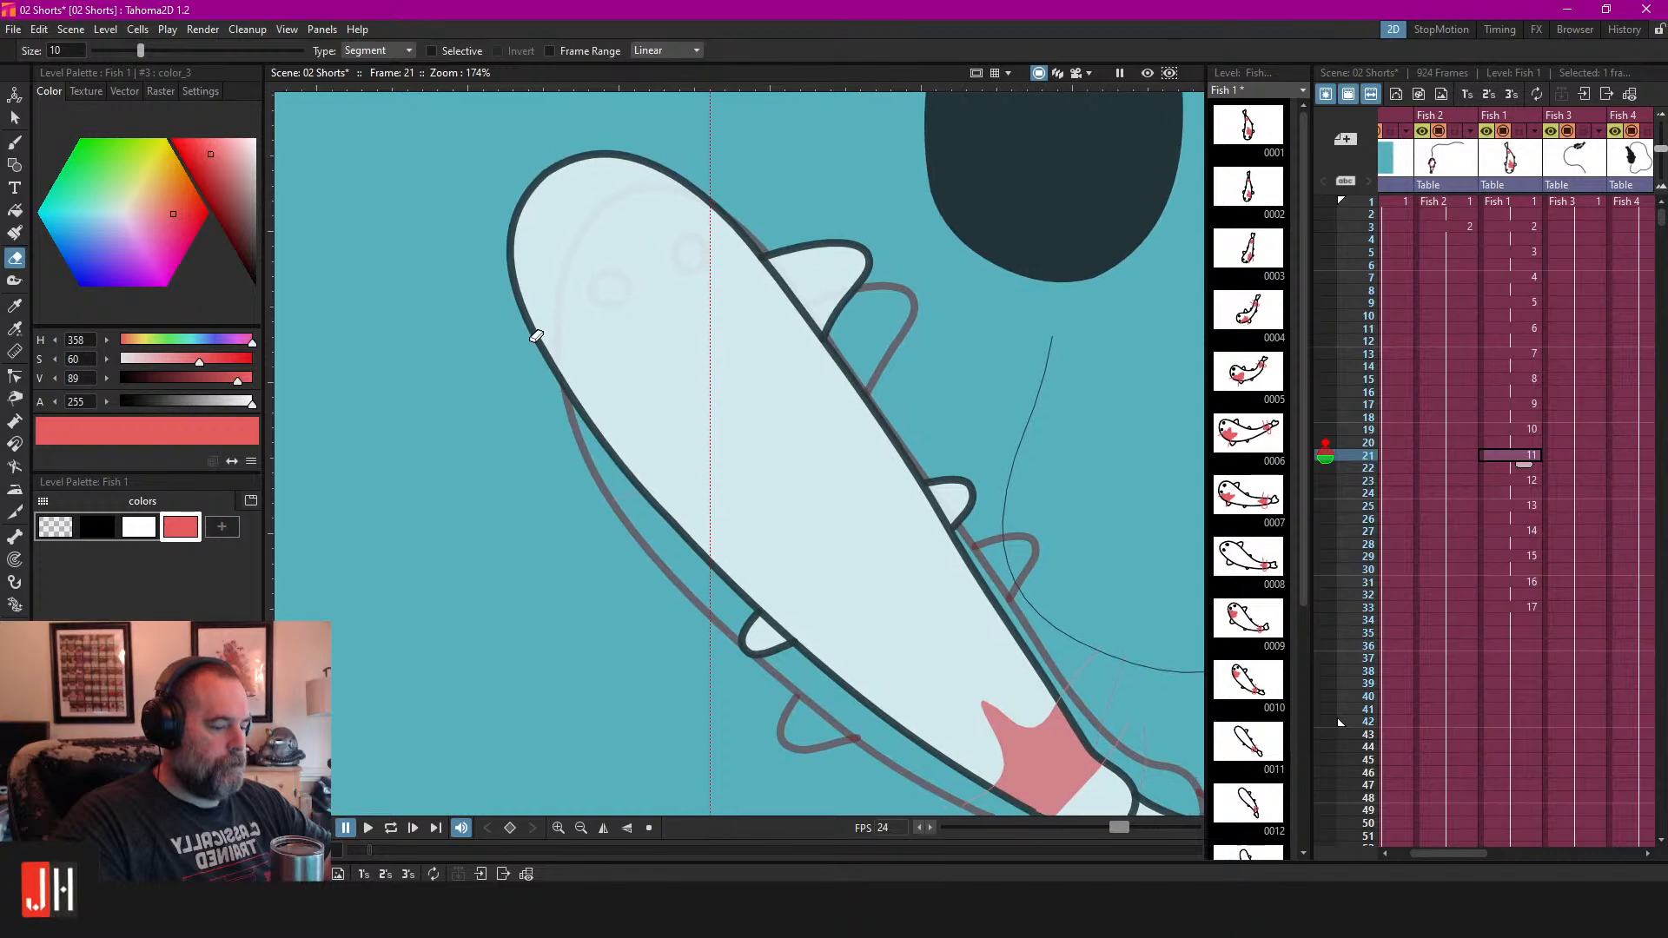
key(b)
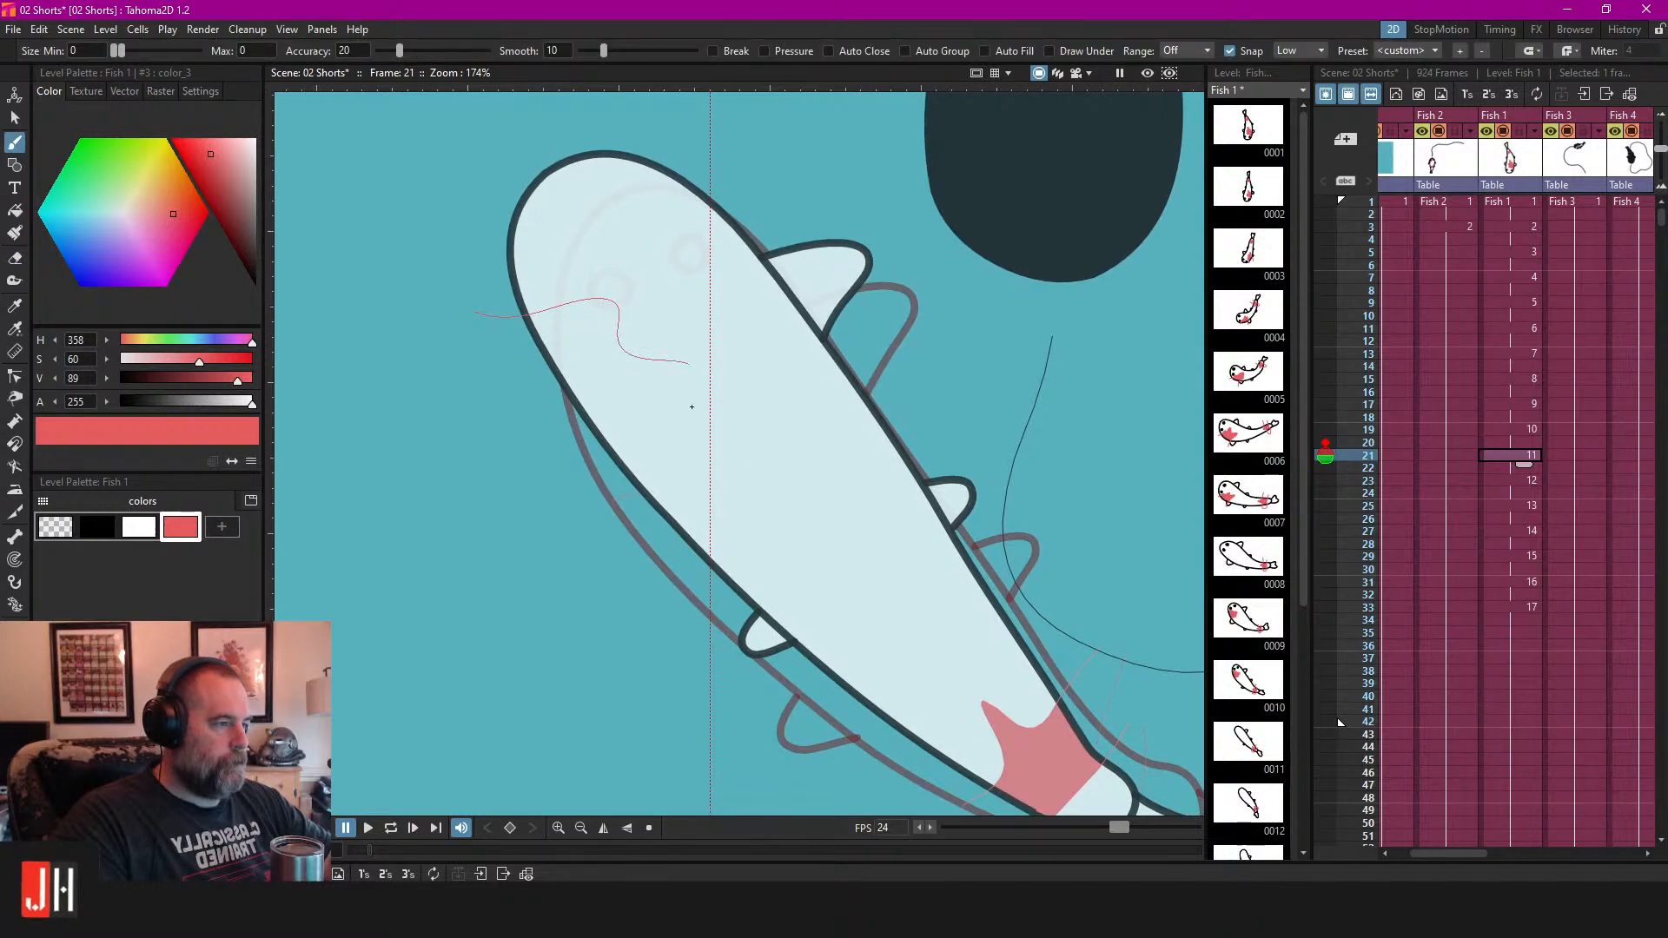
drag(613, 463, 533, 530)
key(ctrl+z)
drag(725, 389, 610, 445)
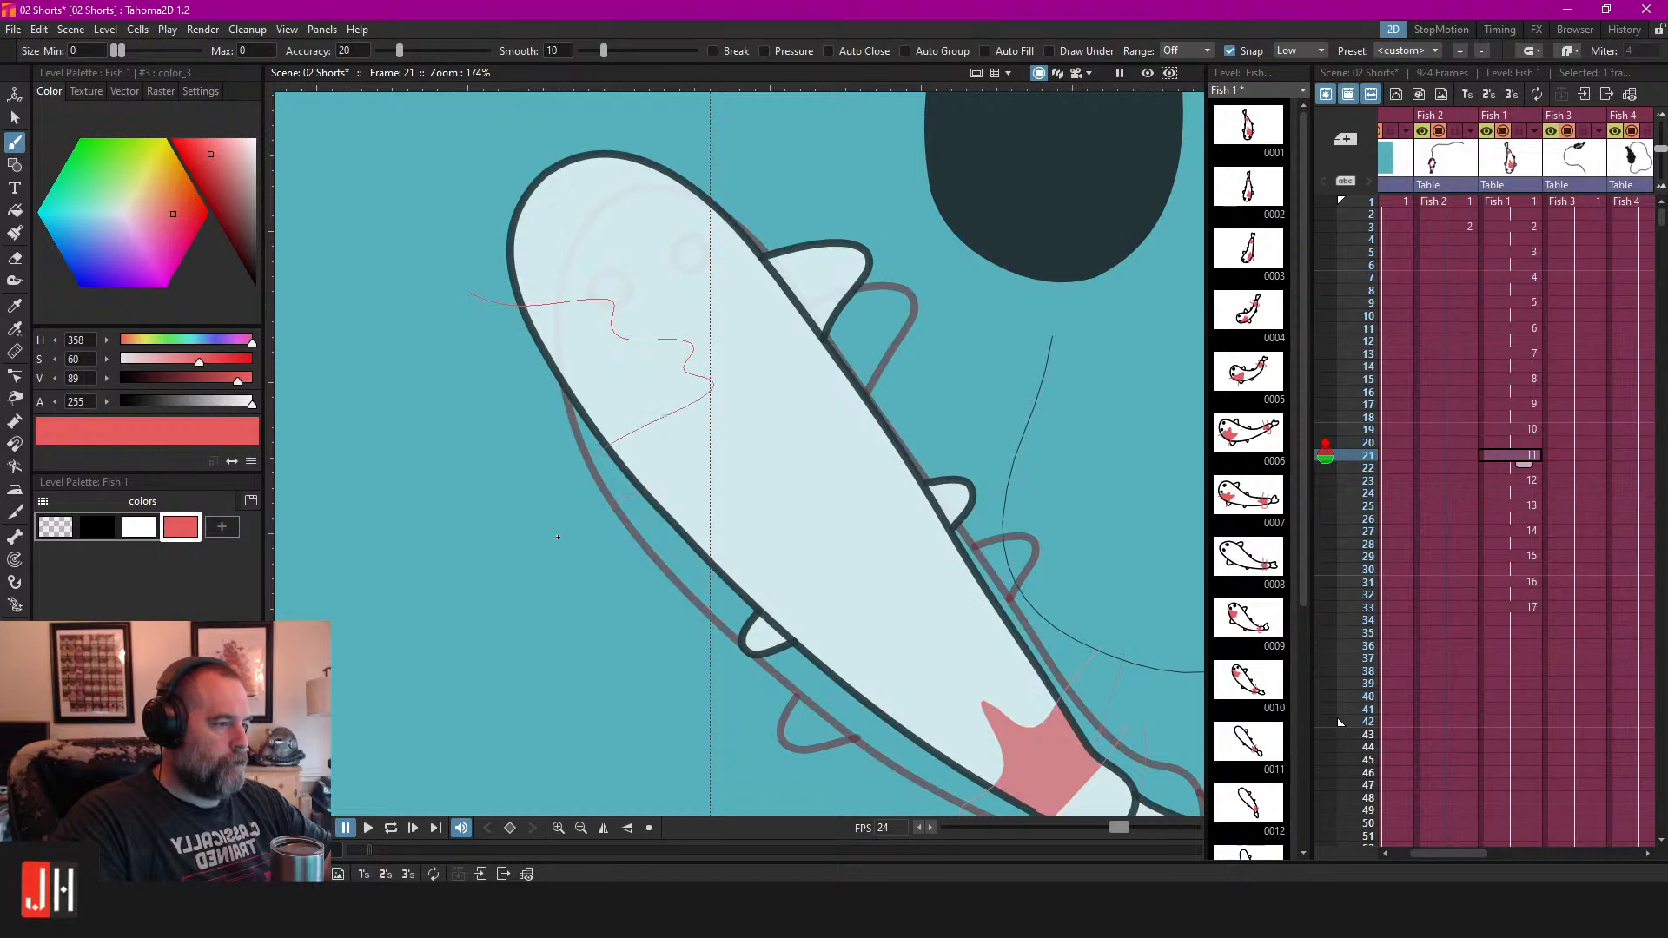
key(f)
click(641, 353)
key(e)
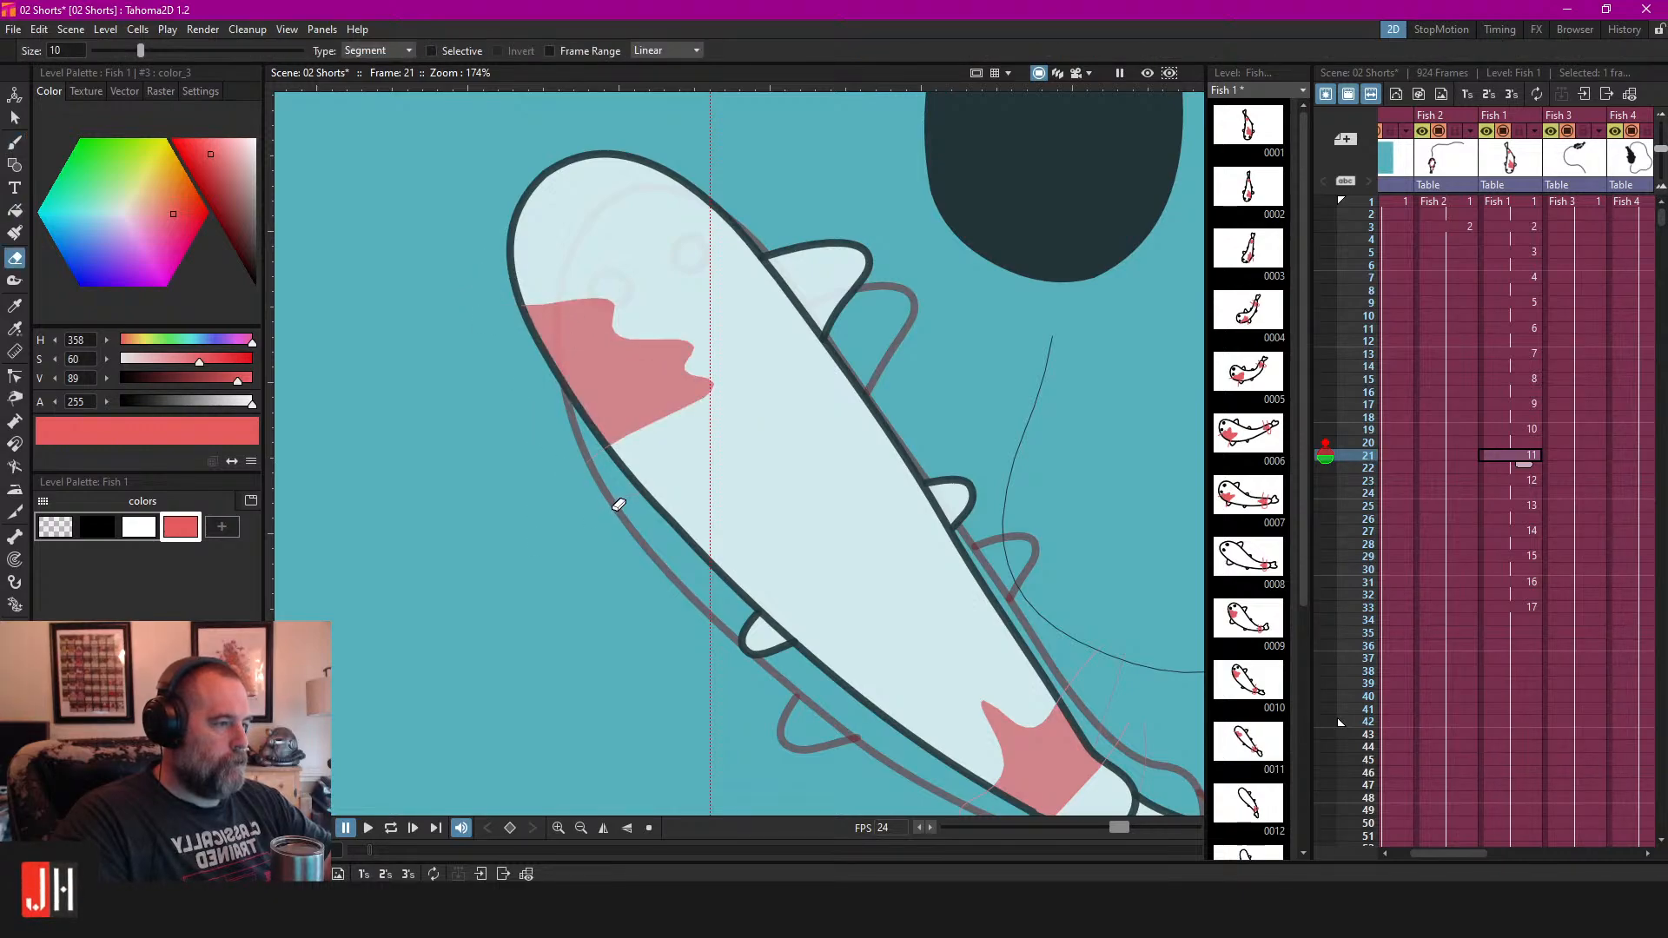
Play the scene in camera view to check Fish 1's red markings as it swims out of frame.
scroll(614, 503, down, 5)
drag(872, 473, 872, 416)
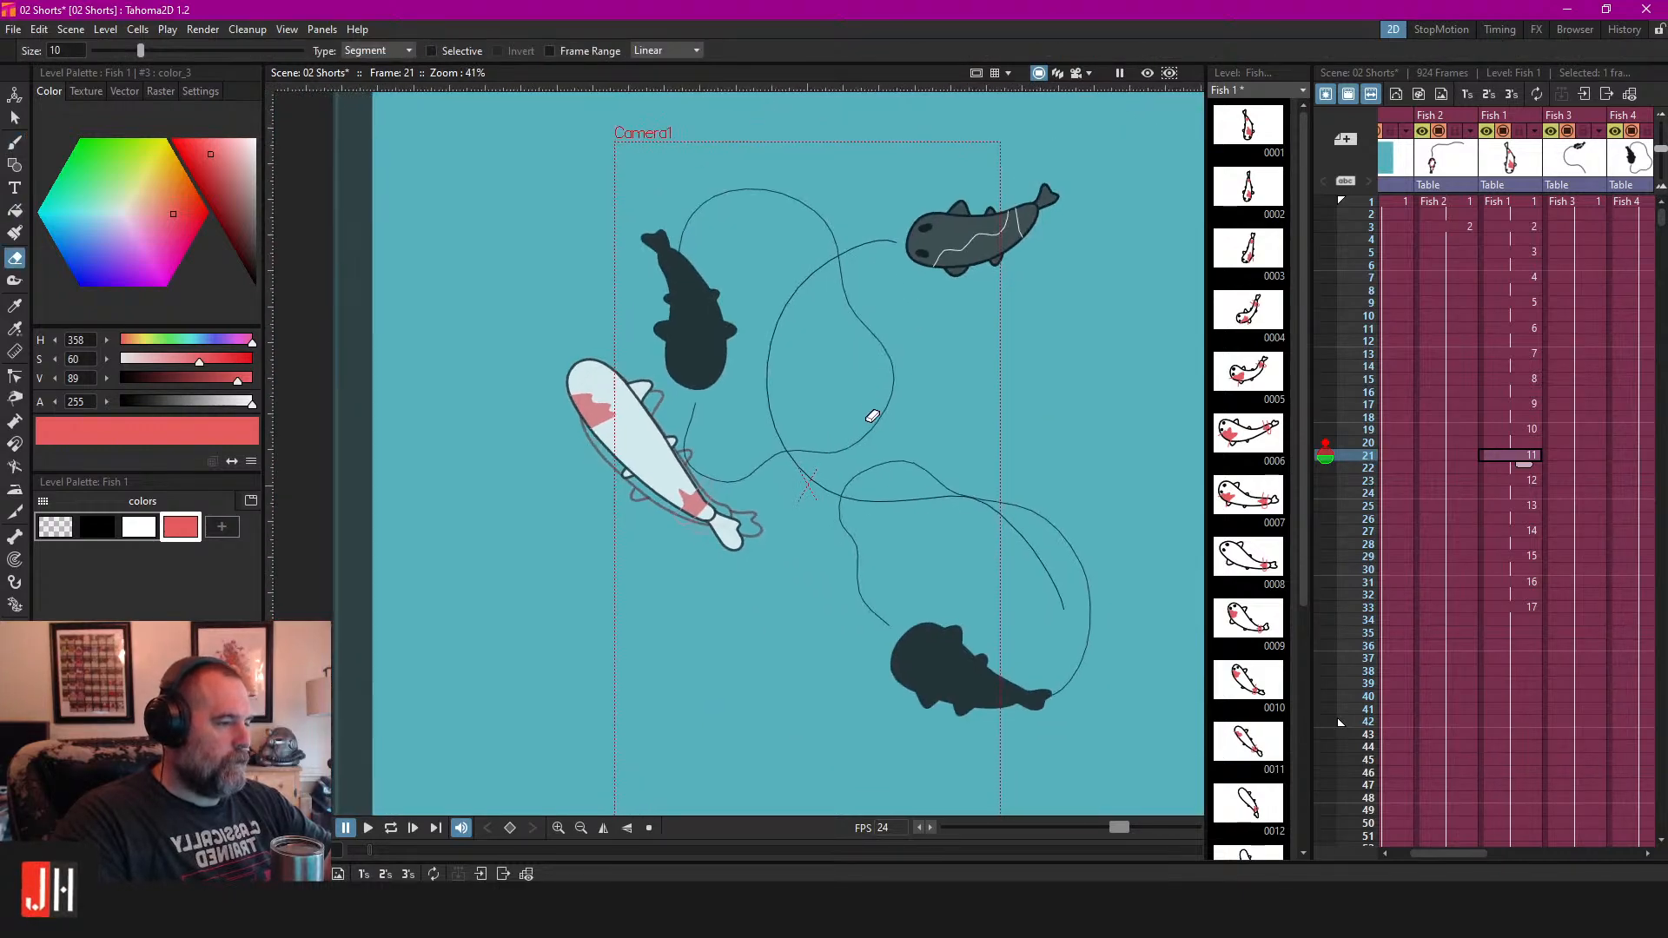
click(1075, 72)
scroll(791, 348, up, 1)
key(l)
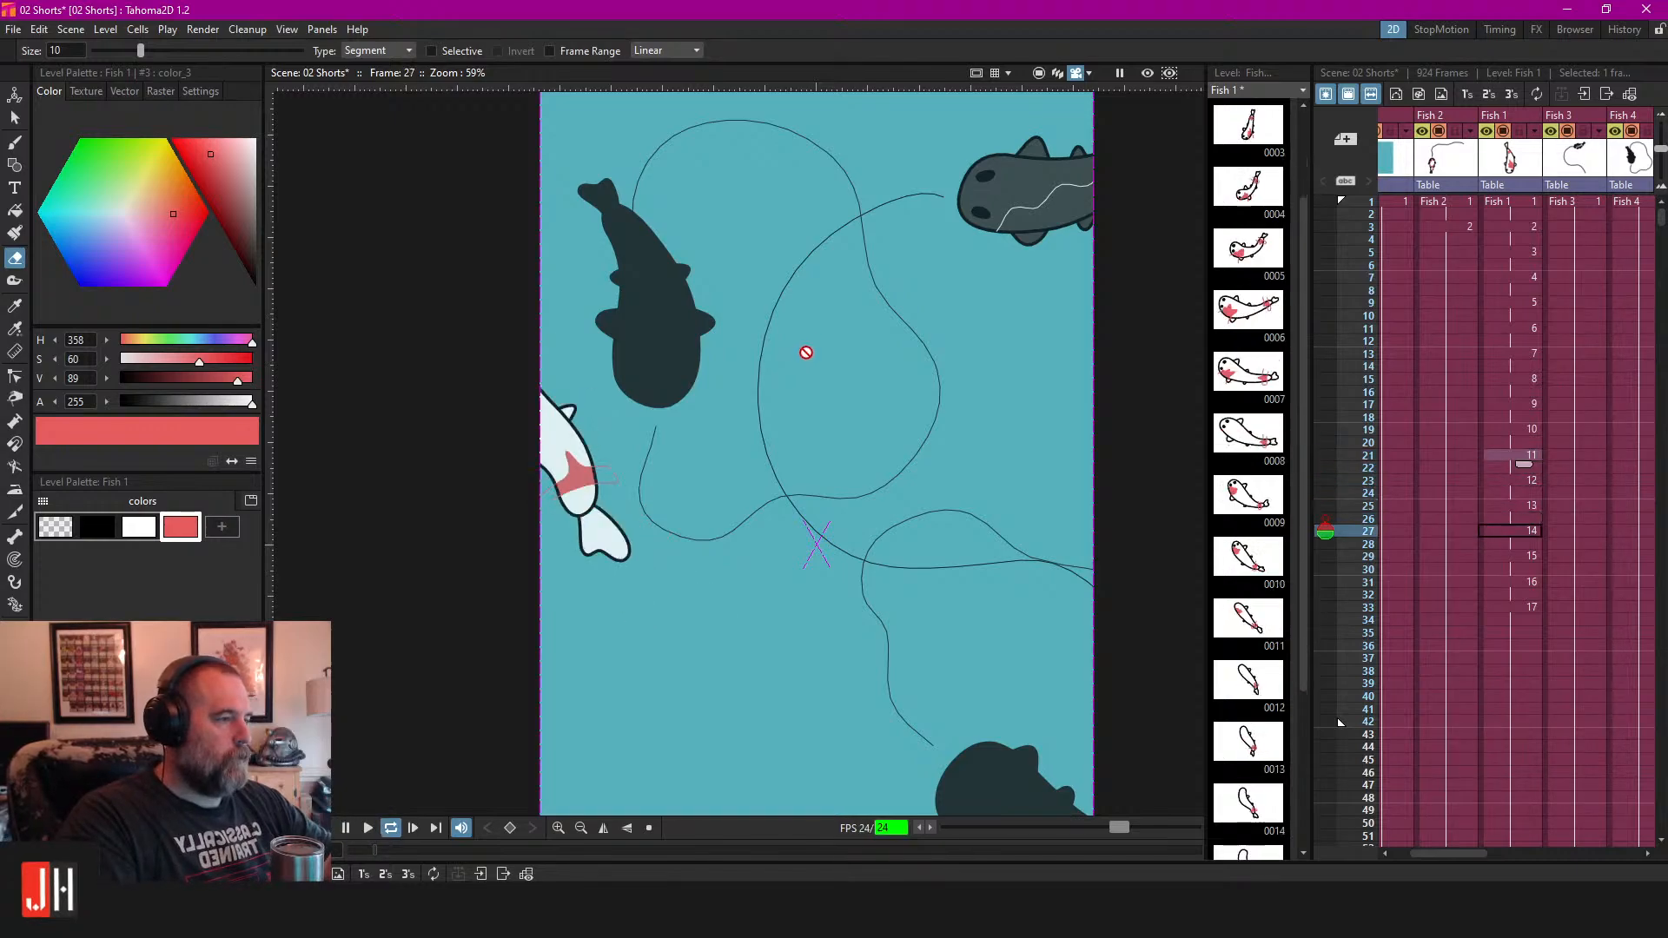
key(l)
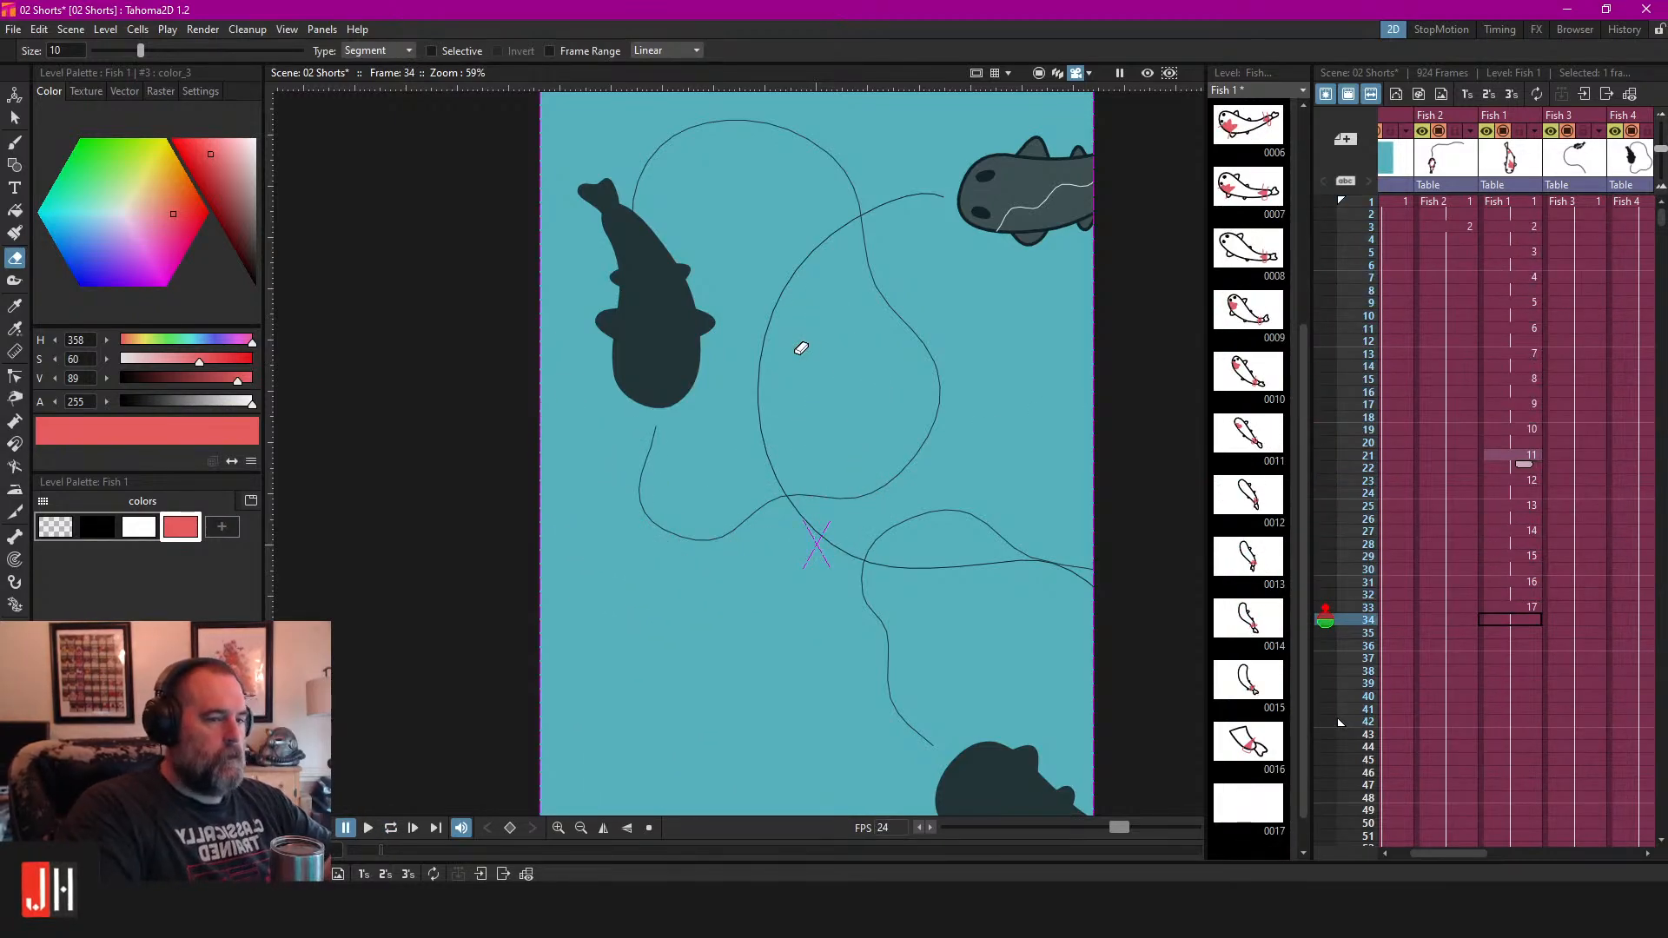
drag(843, 381, 851, 375)
scroll(851, 375, up, 2)
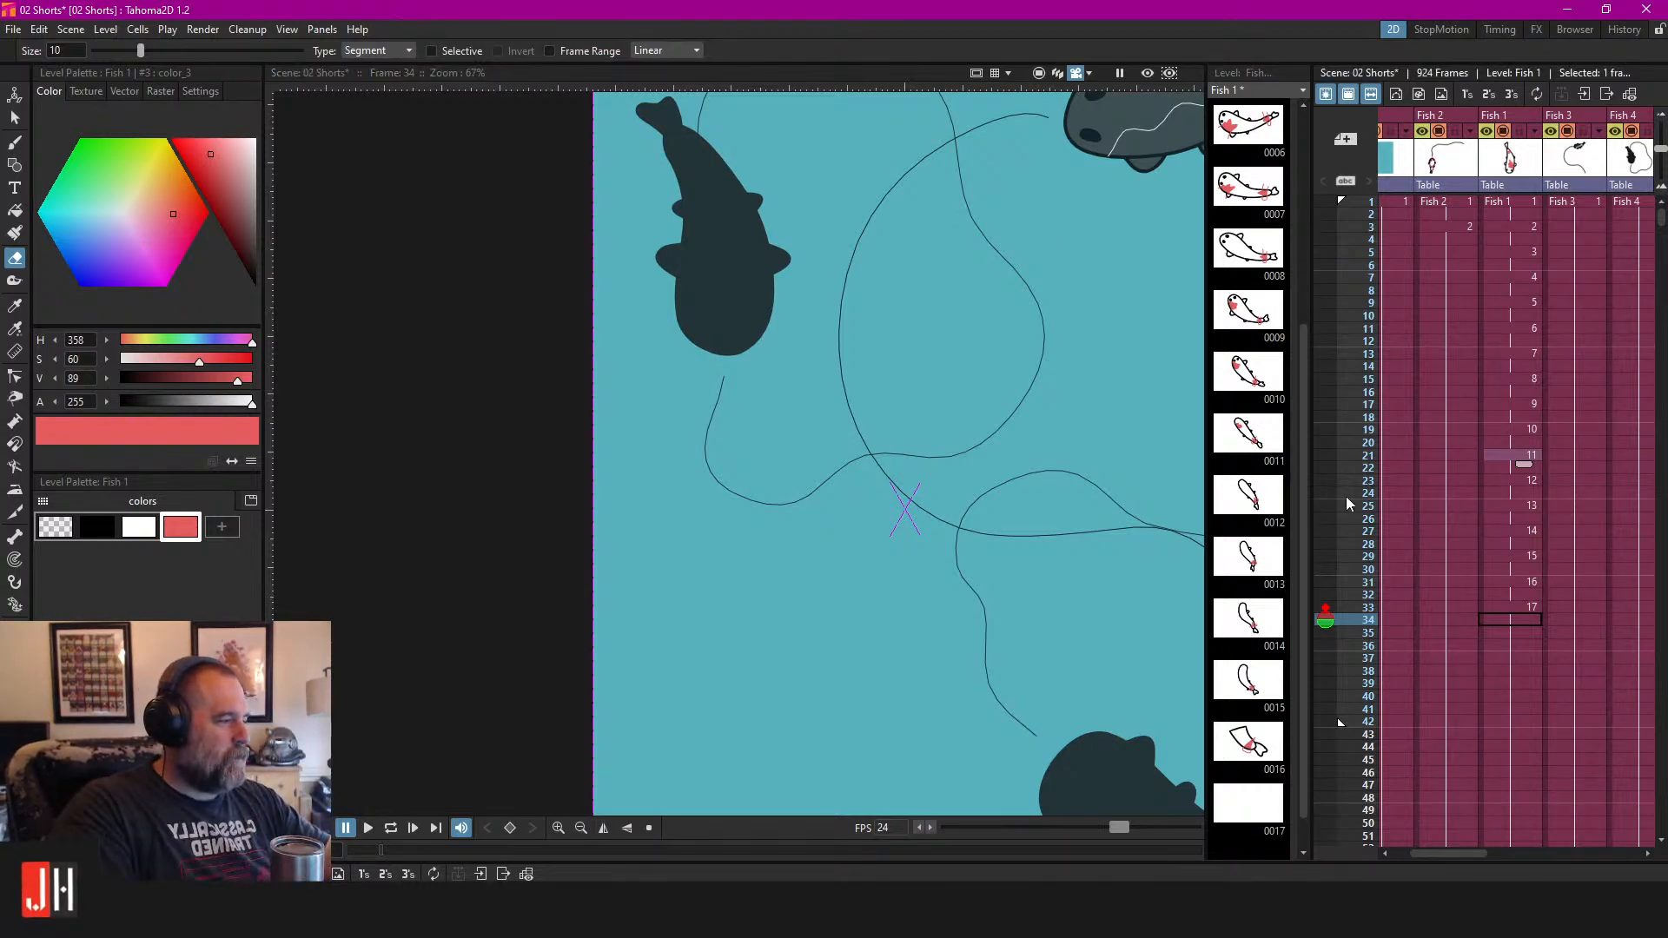
Step through Fish 1's drawings 9 to 14 in camera view to check which head areas stay inside the frame.
click(1508, 424)
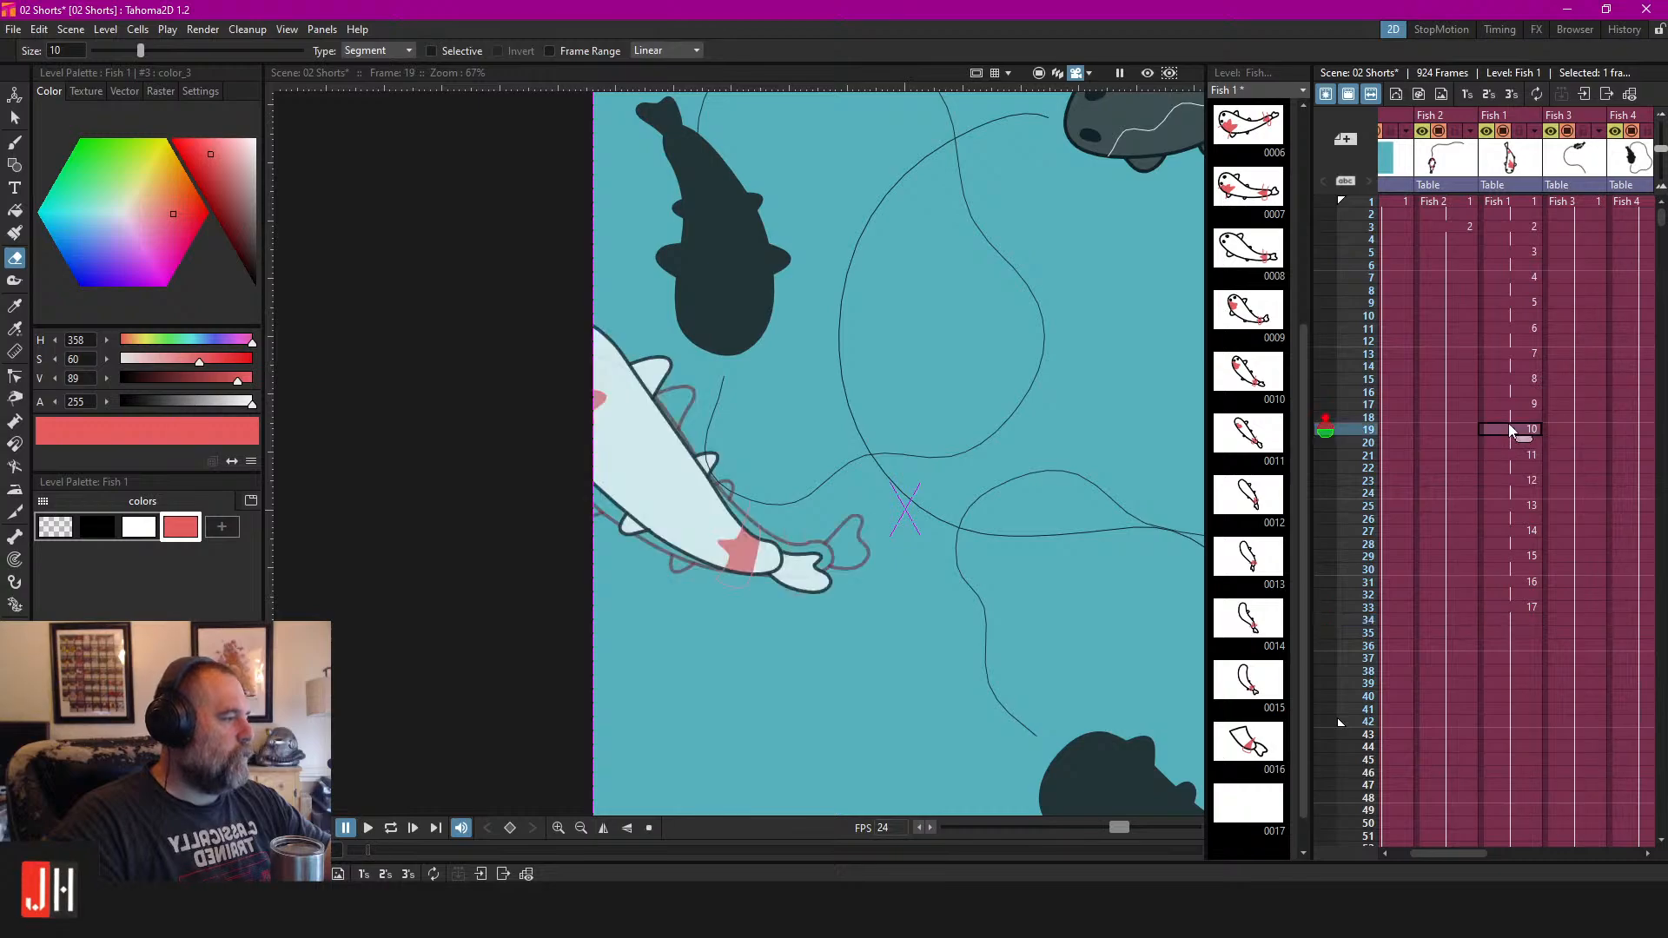
click(1503, 456)
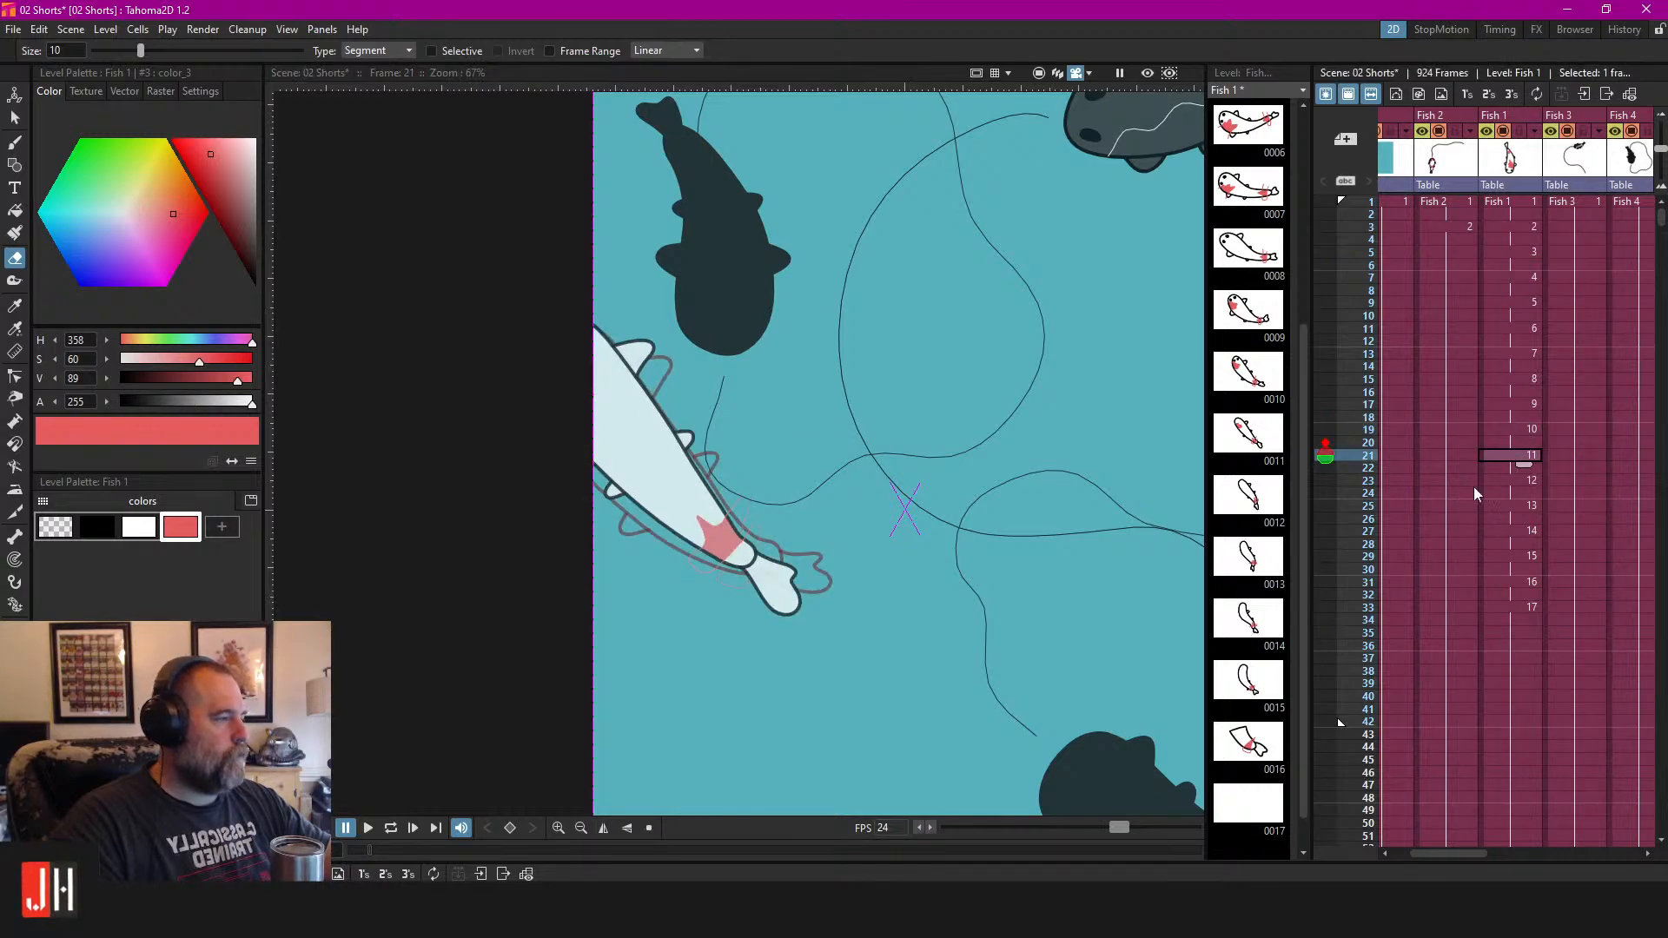
click(1504, 482)
click(1505, 506)
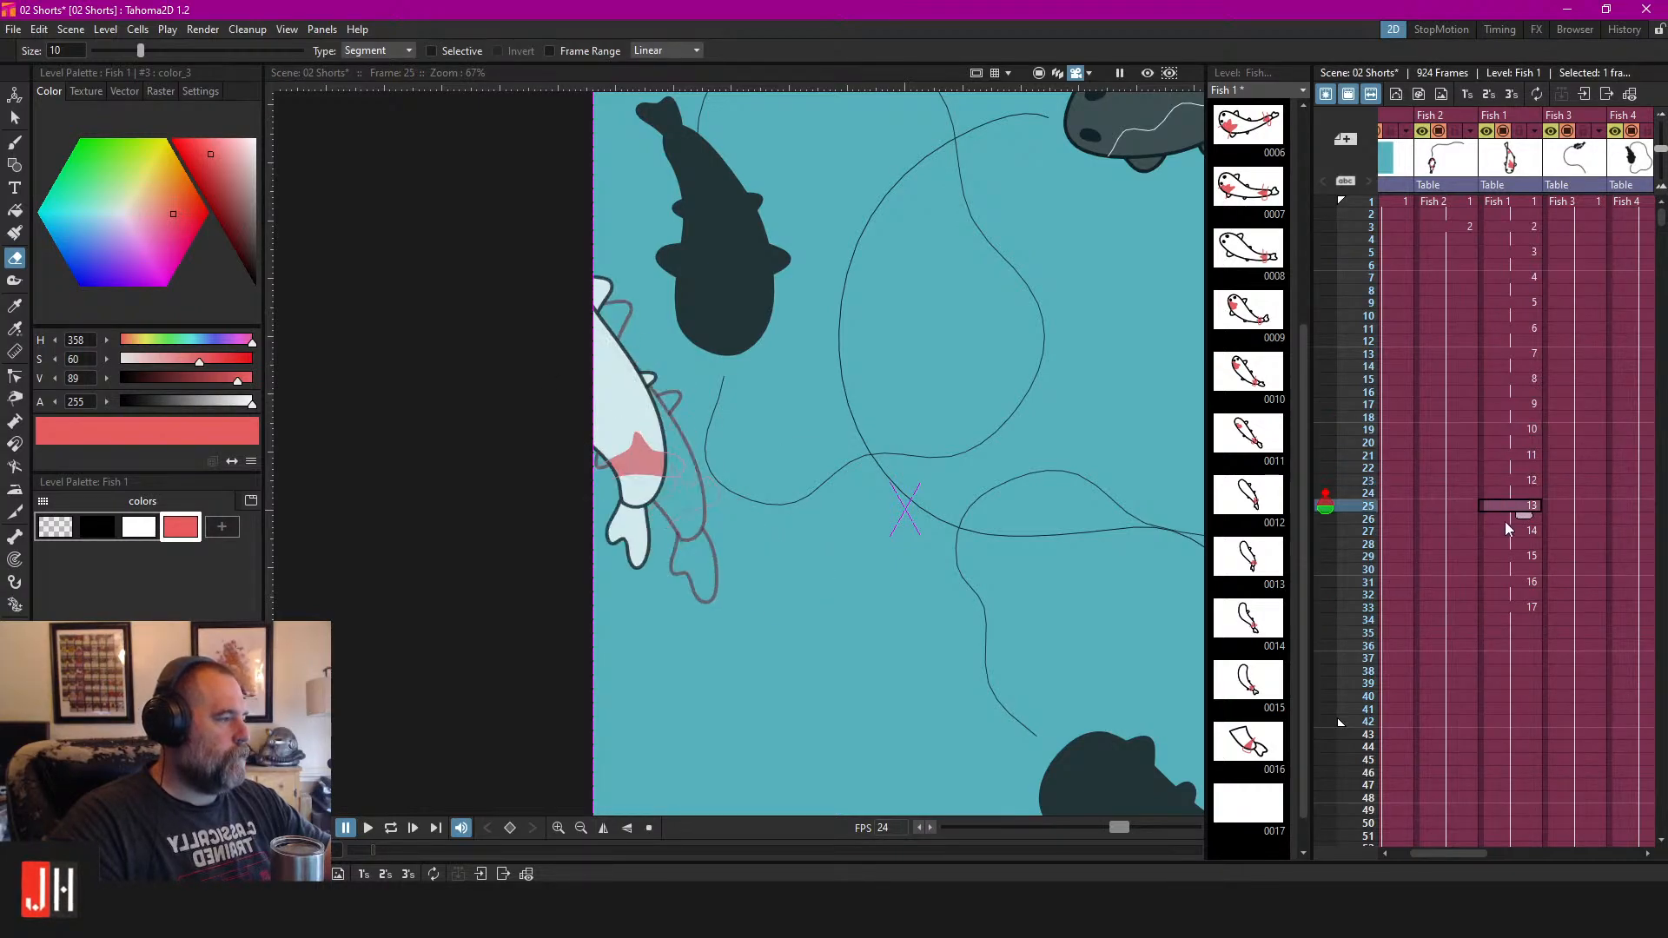
click(1501, 532)
click(1520, 395)
click(1506, 410)
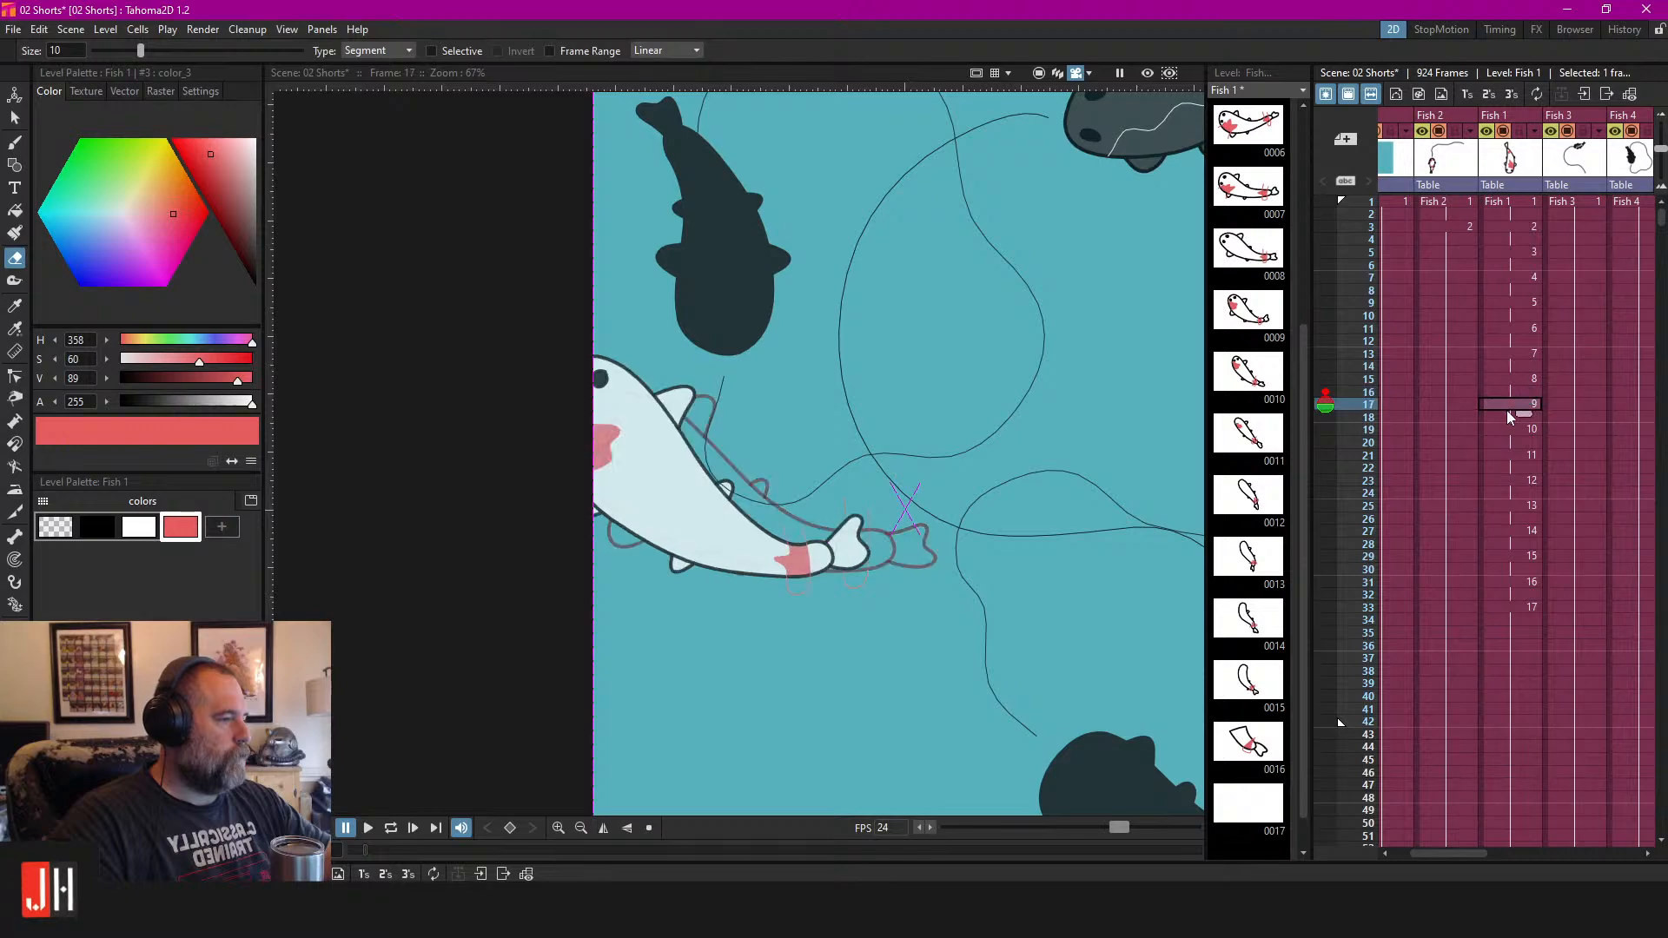
click(1499, 431)
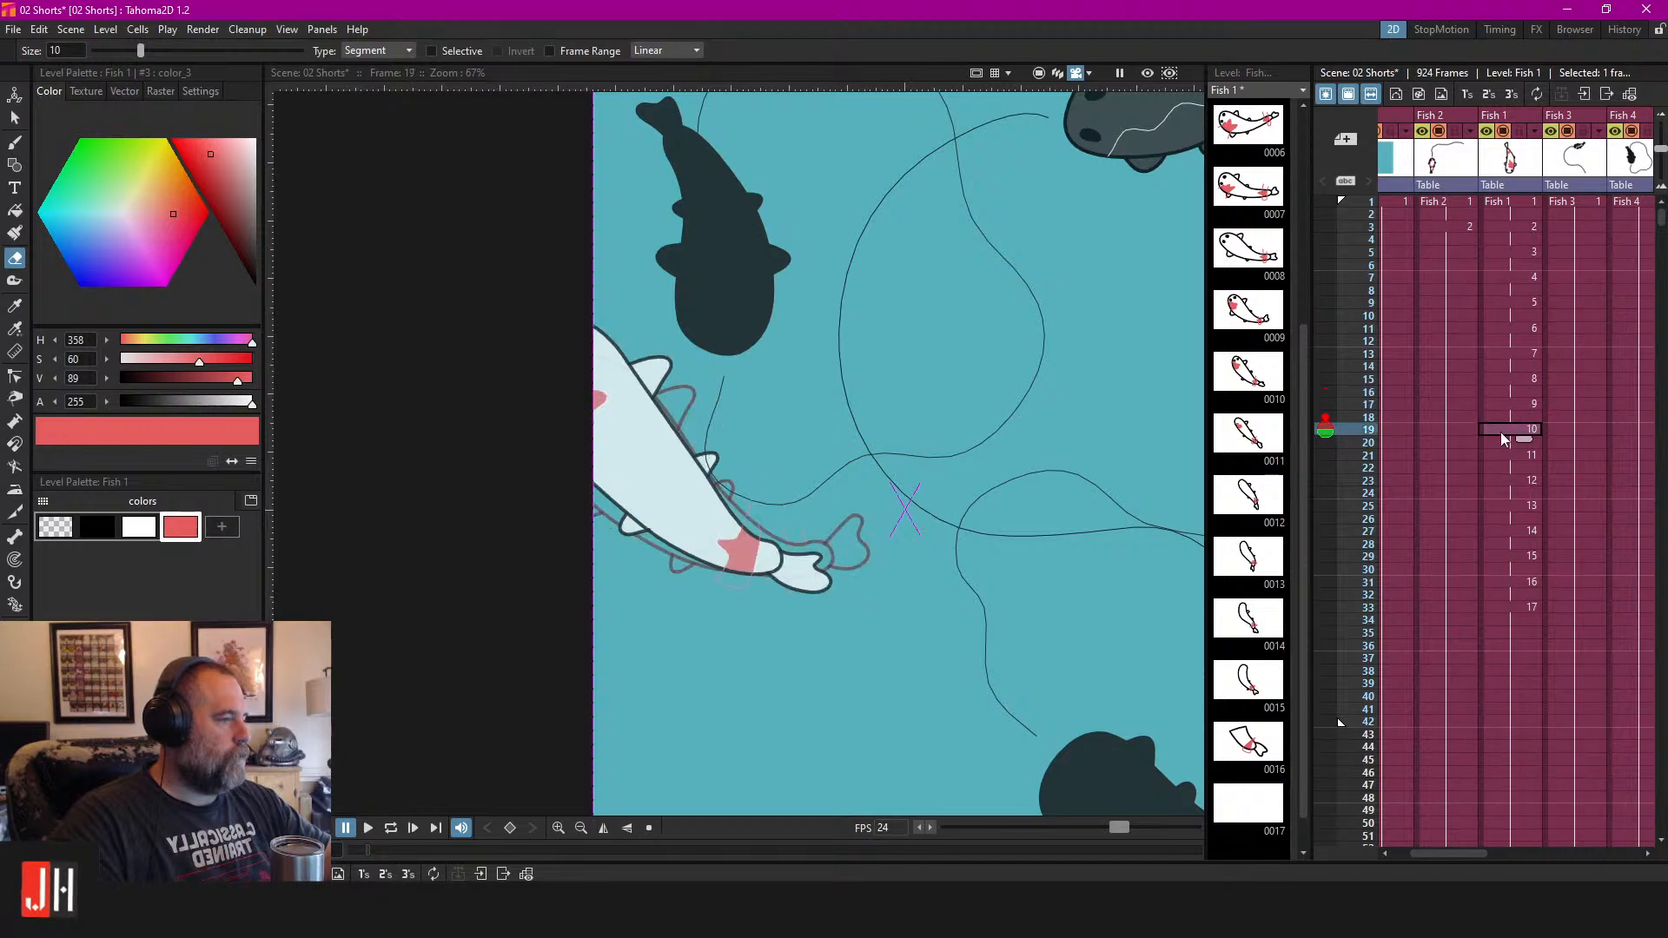
Return to the standard view, outline a wavy head patch on Fish 1's drawing 8 at frame 15, and trim its ends outside the body.
click(1504, 375)
scroll(614, 516, up, 6)
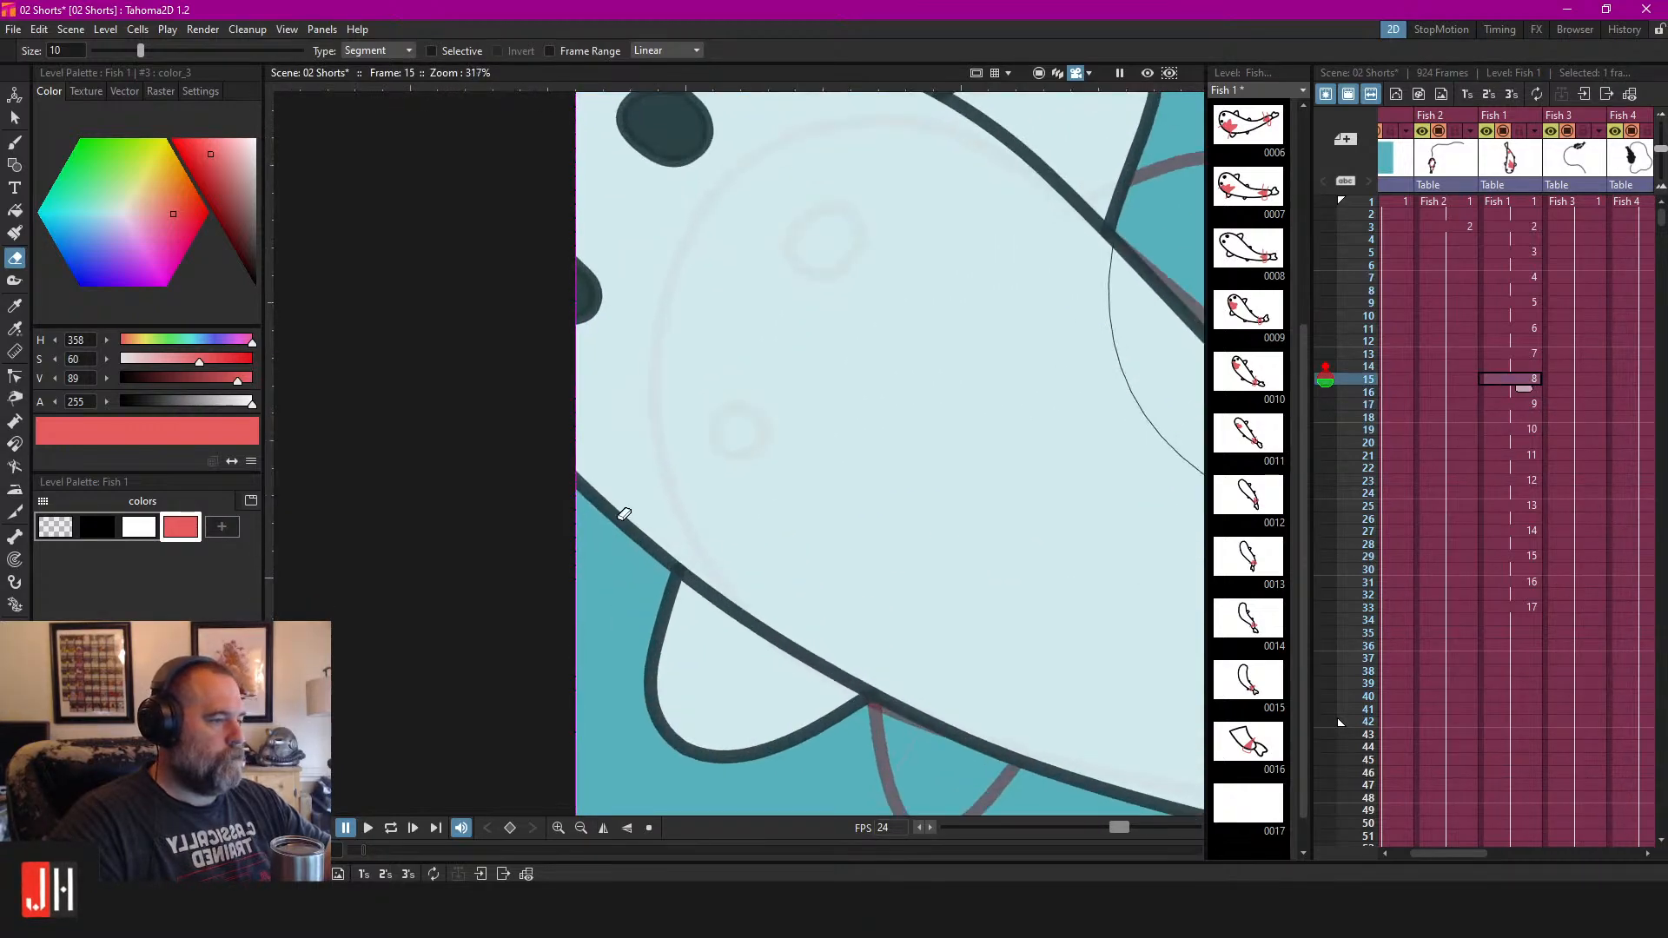
click(1039, 73)
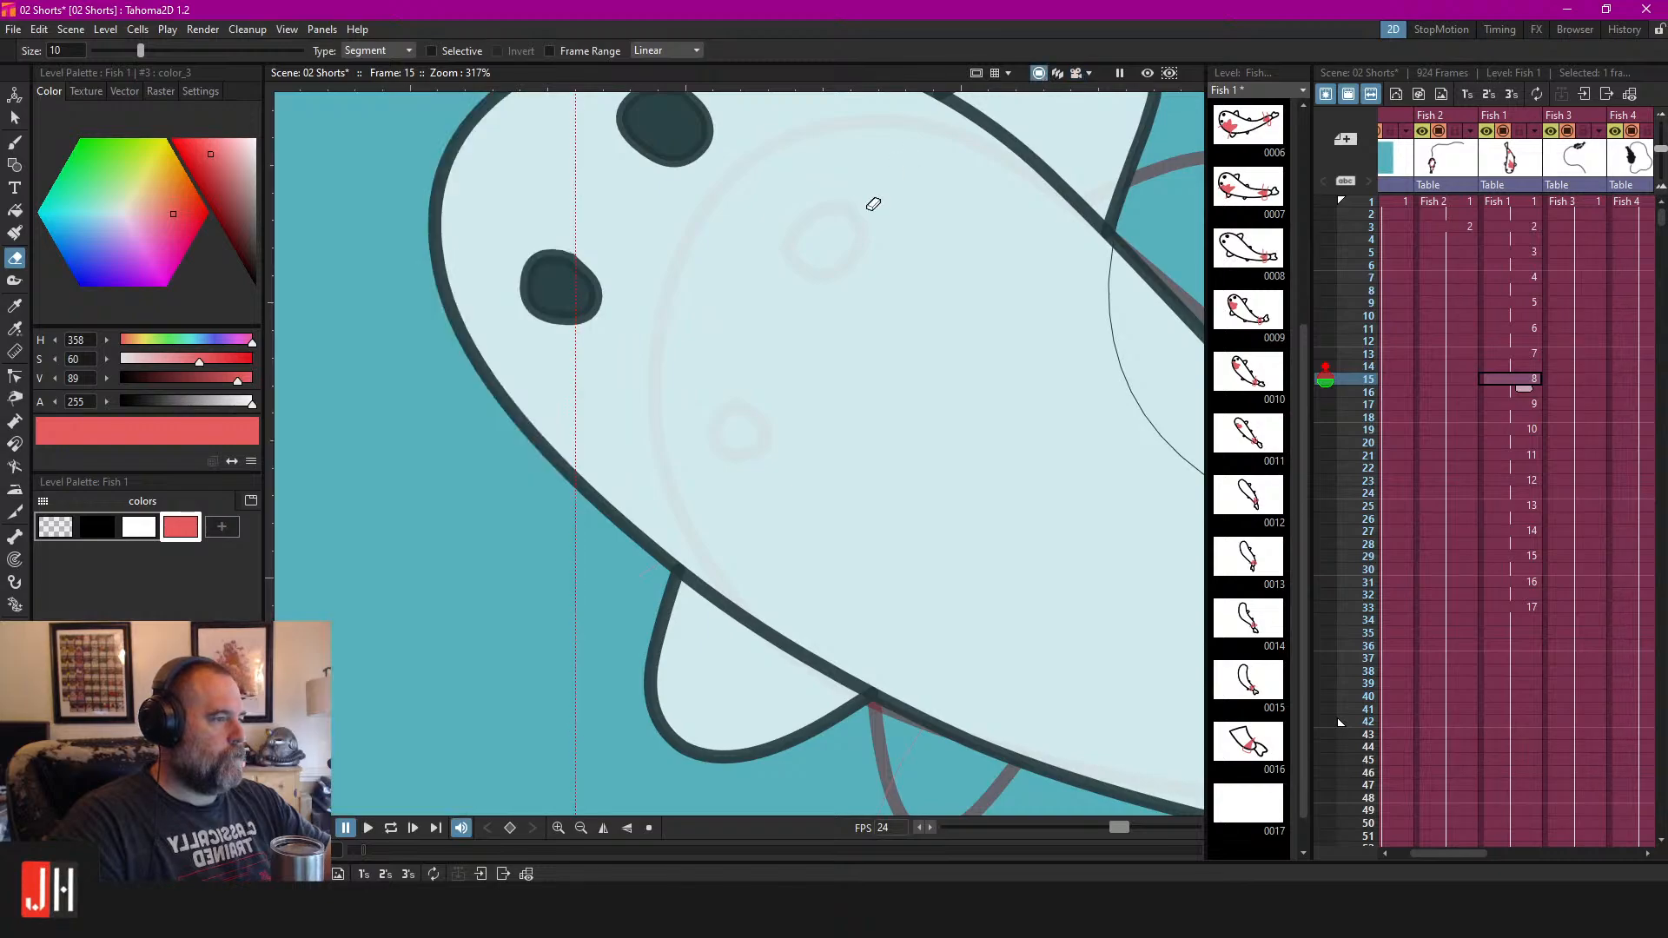
scroll(737, 298, down, 1)
scroll(674, 361, up, 2)
key(b)
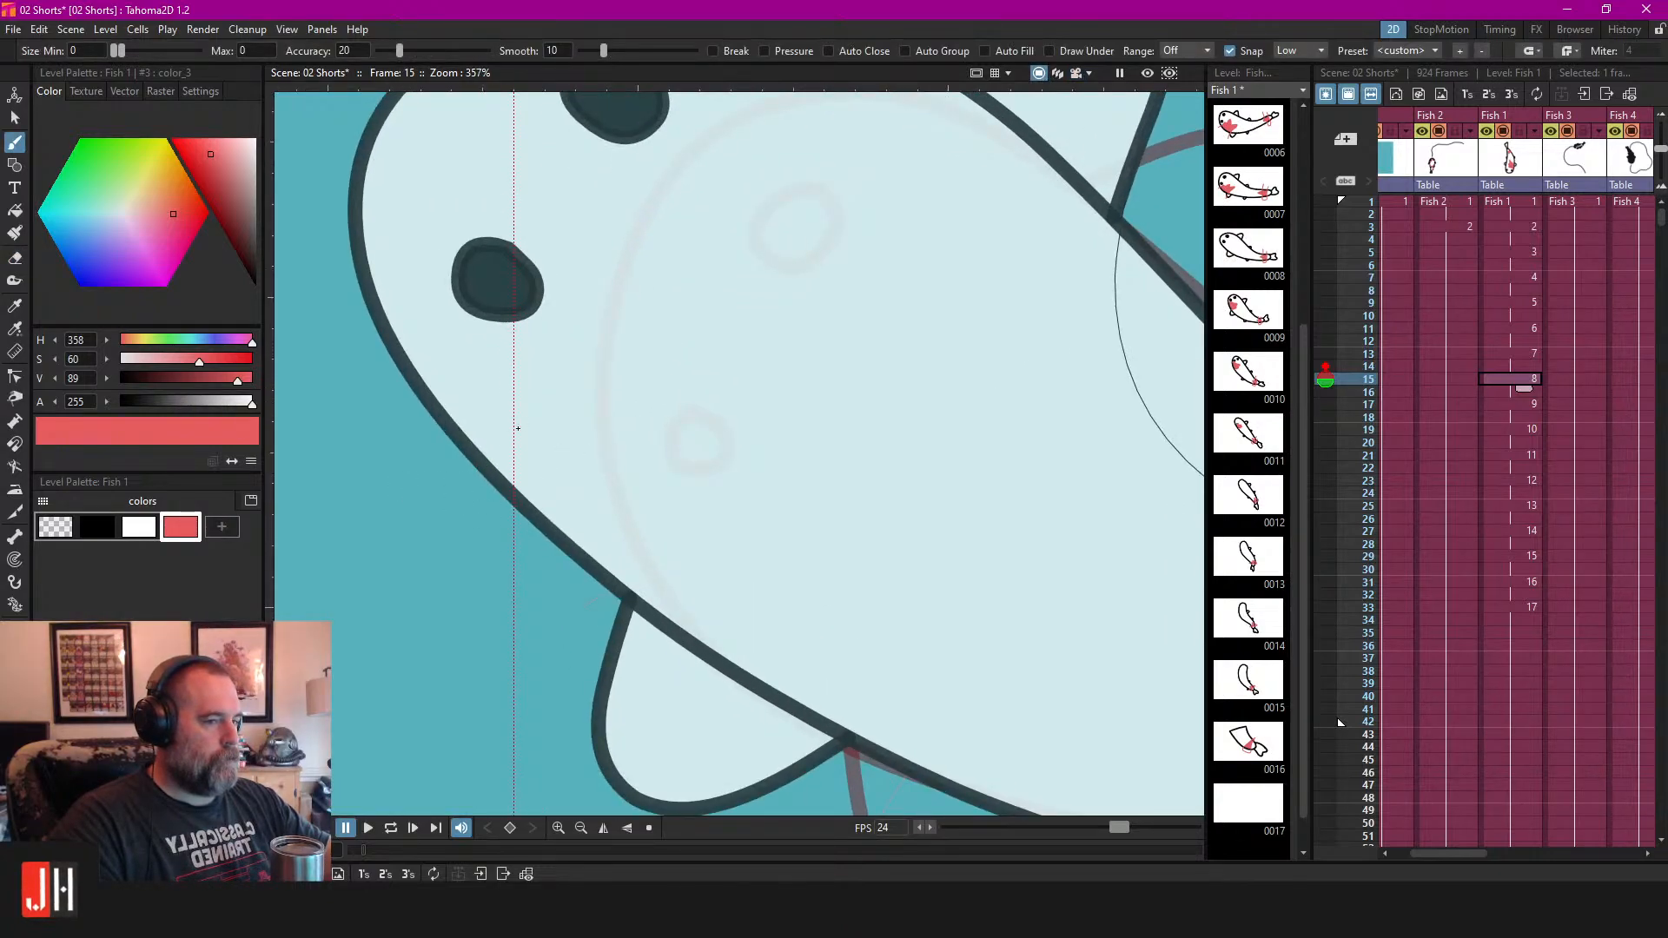
drag(514, 428, 689, 397)
mouse_move(526, 387)
mouse_down()
mouse_move(771, 314)
mouse_move(930, 358)
mouse_move(856, 443)
mouse_up()
key(ctrl+z)
mouse_move(664, 352)
mouse_down()
mouse_move(785, 398)
mouse_move(921, 373)
mouse_move(963, 442)
mouse_move(669, 617)
mouse_up()
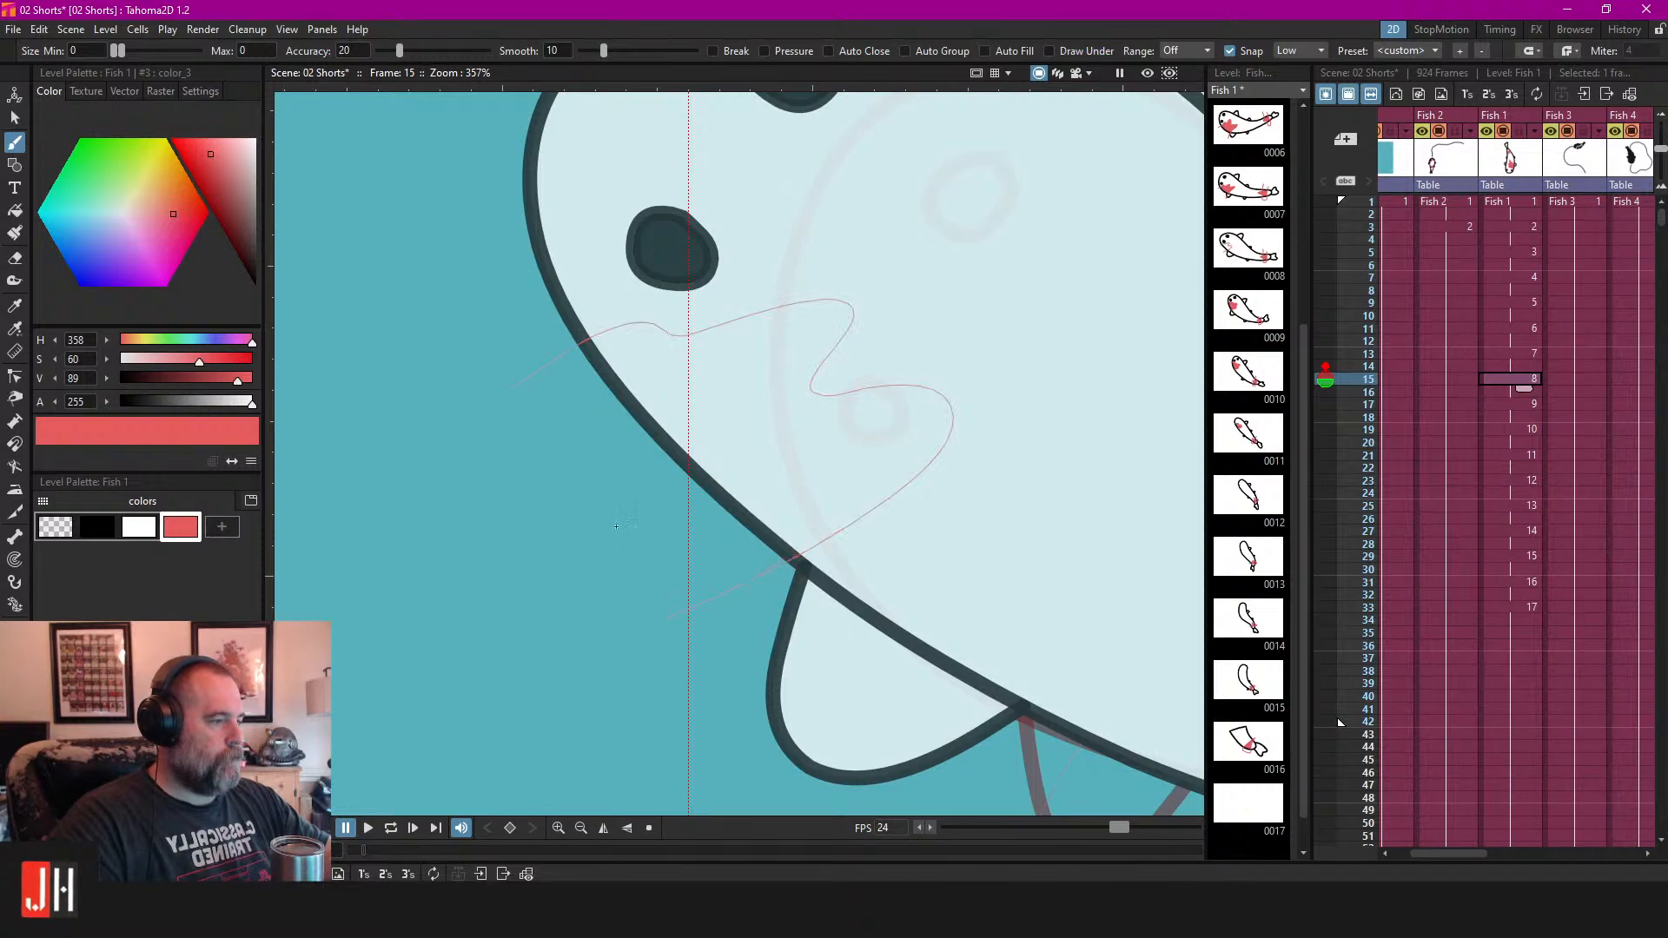
key(e)
mouse_move(553, 324)
mouse_down()
mouse_move(717, 615)
mouse_move(732, 660)
mouse_up()
Try to fill drawing 8's head patch with red, then undo the fill.
key(f)
click(774, 444)
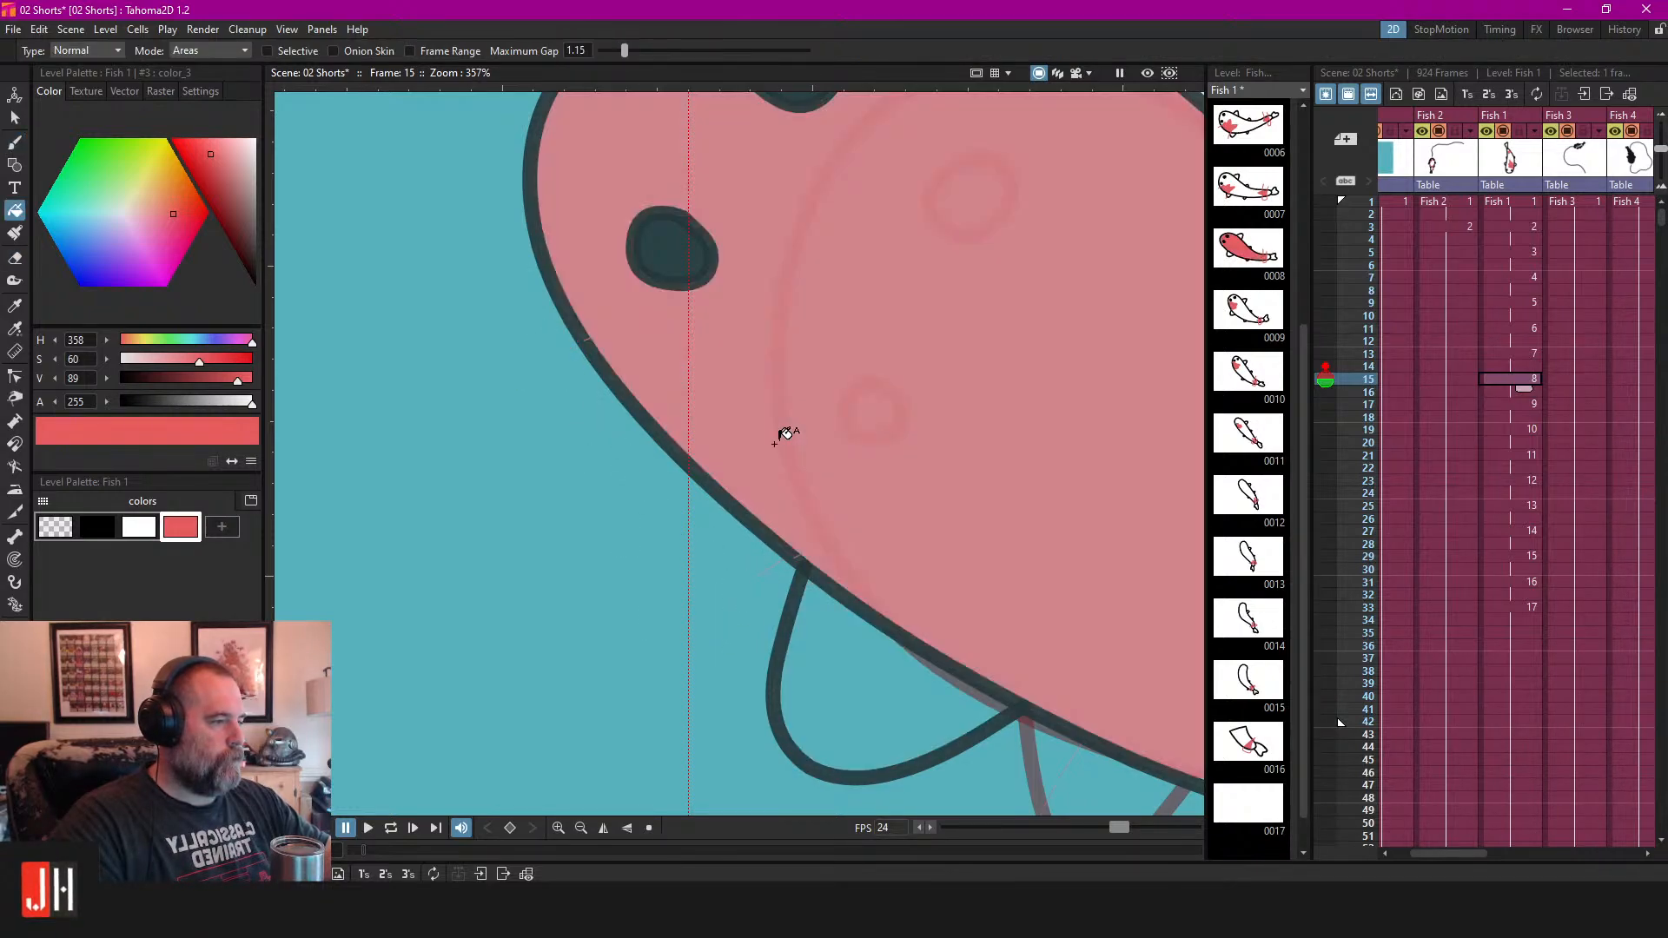
scroll(787, 434, down, 6)
key(ctrl+z)
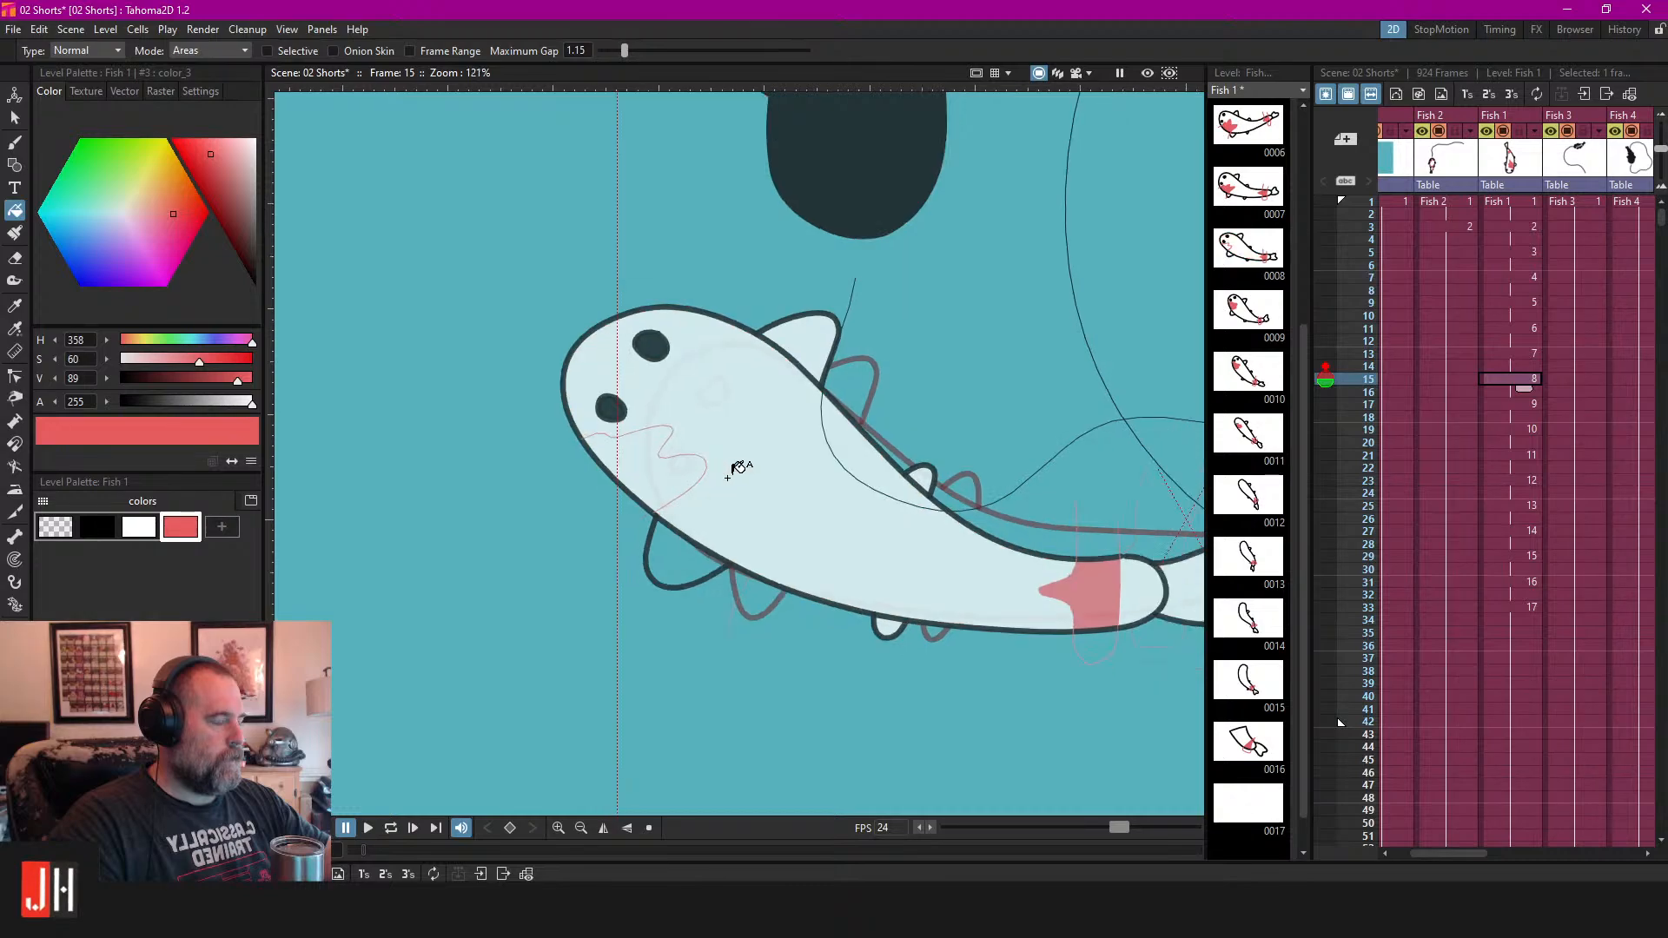
Select the unfilled head patch outline on drawing 8 and delete it.
scroll(728, 468, up, 2)
key(s)
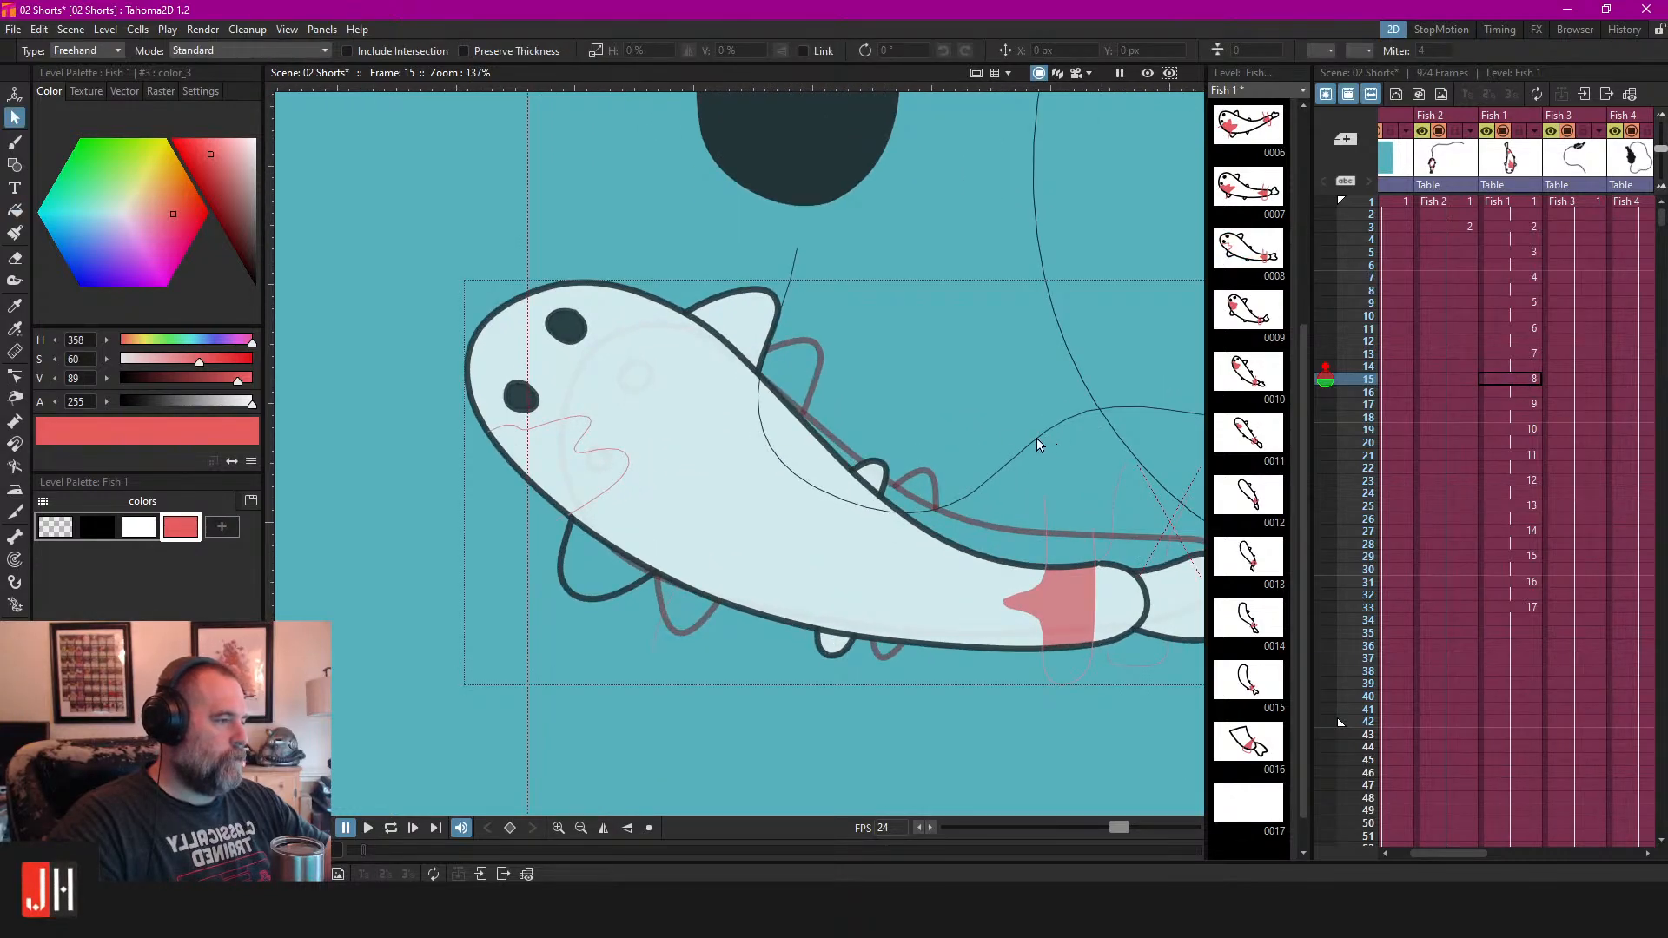
scroll(876, 354, down, 5)
scroll(753, 411, up, 6)
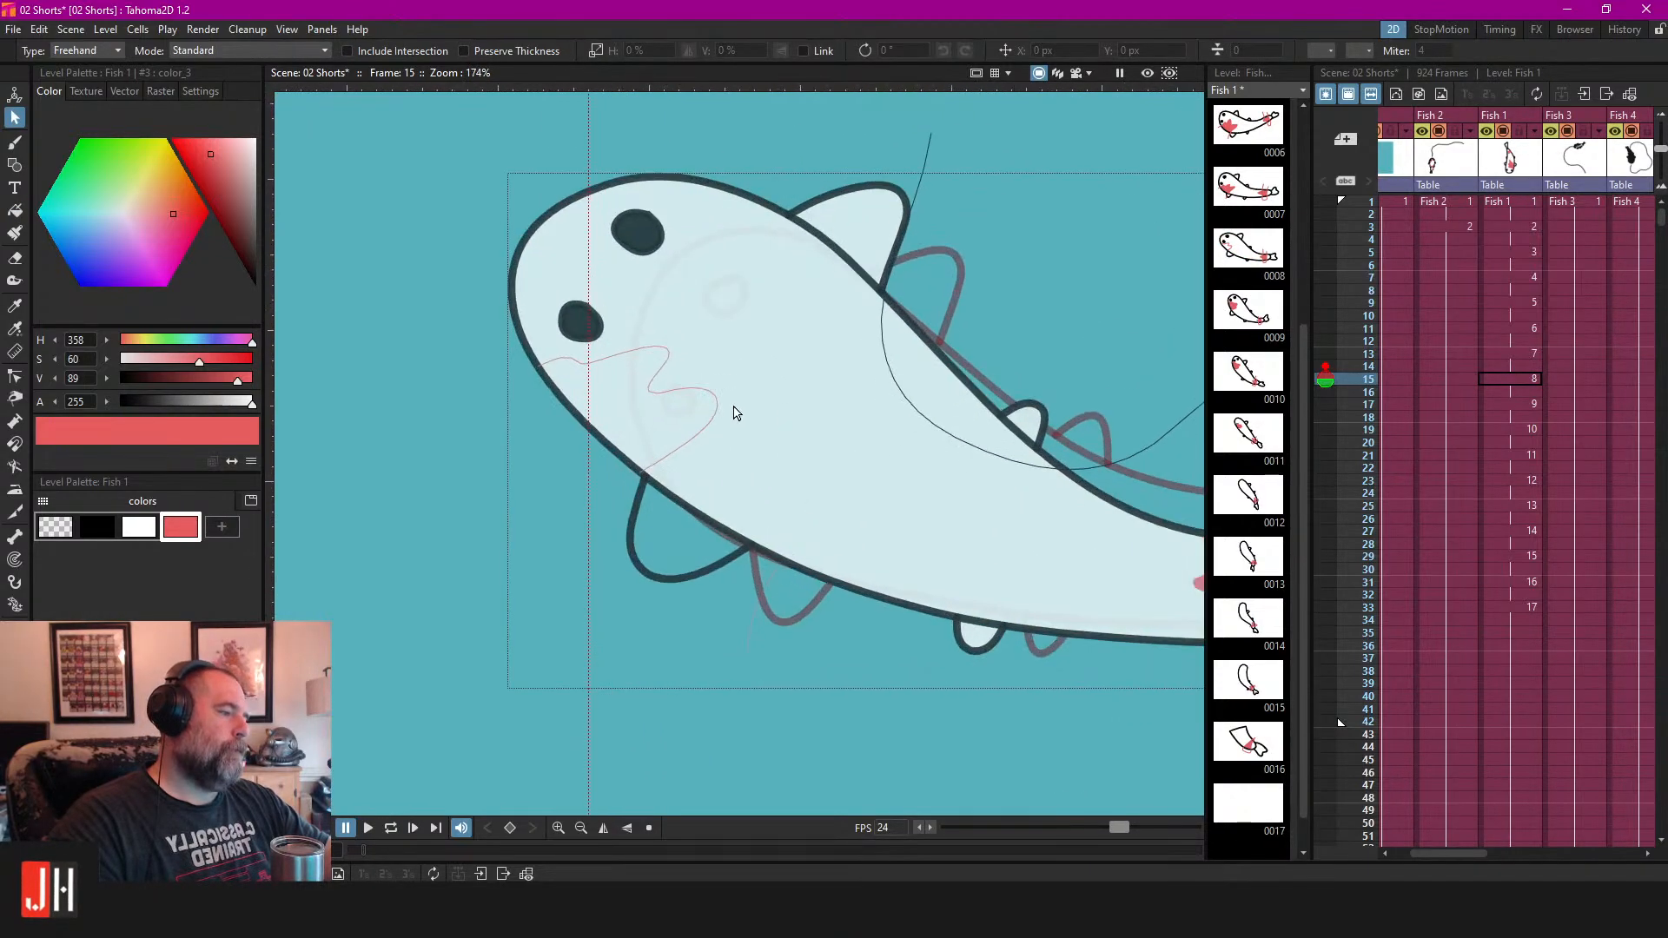
scroll(753, 411, up, 4)
click(633, 372)
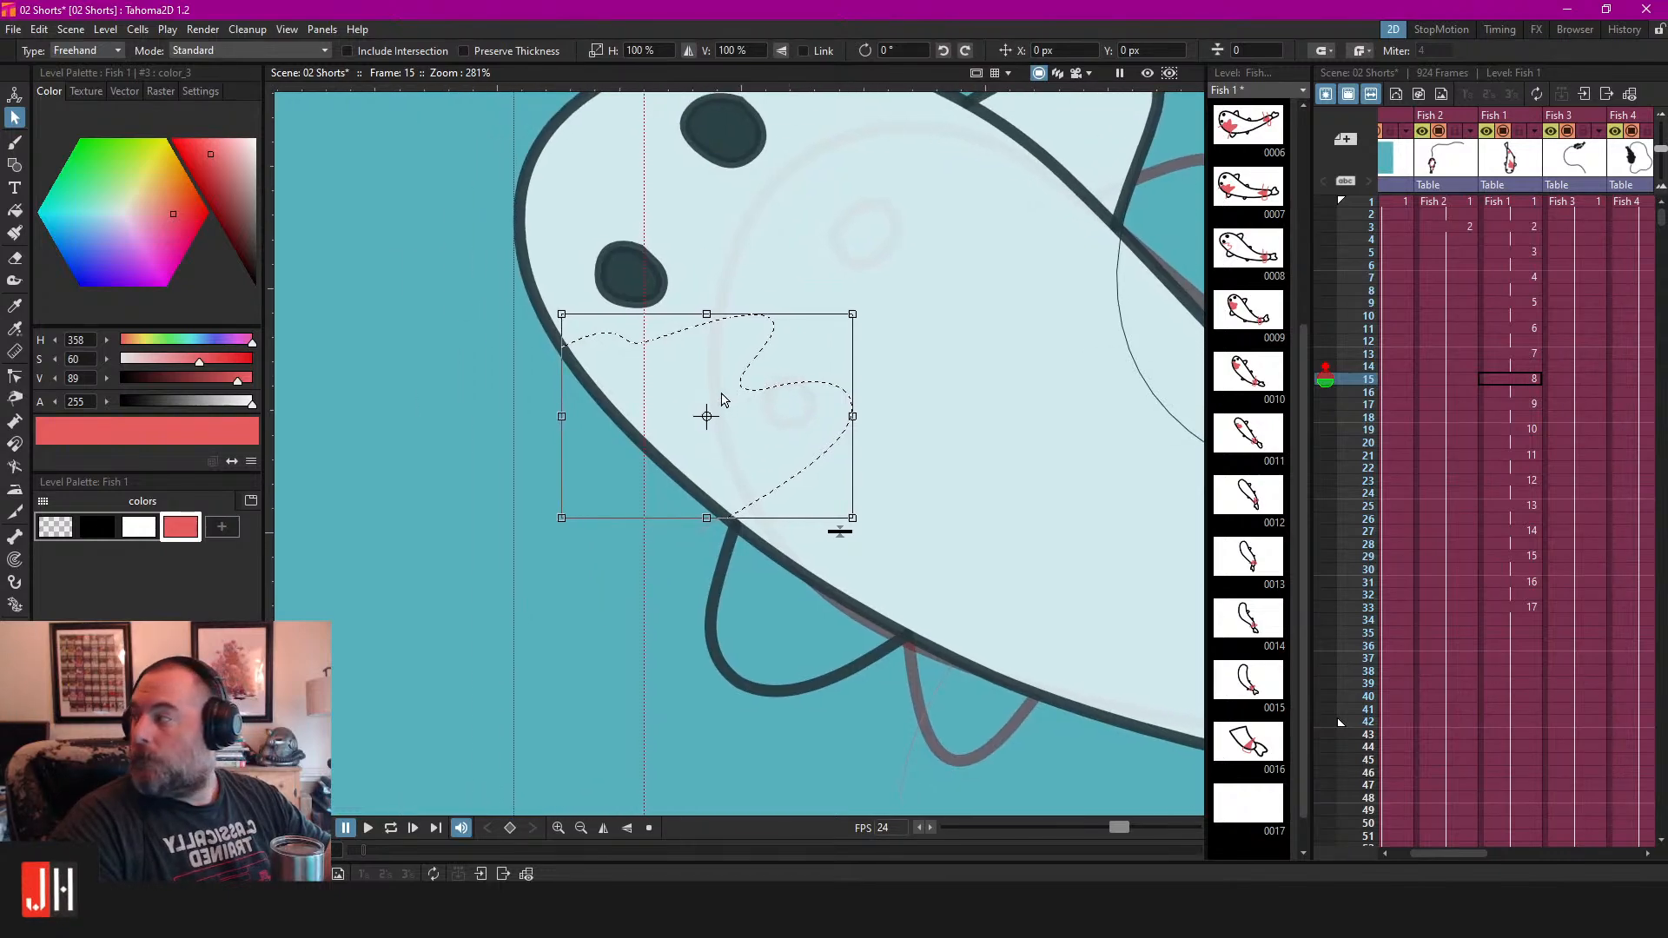
key(Delete)
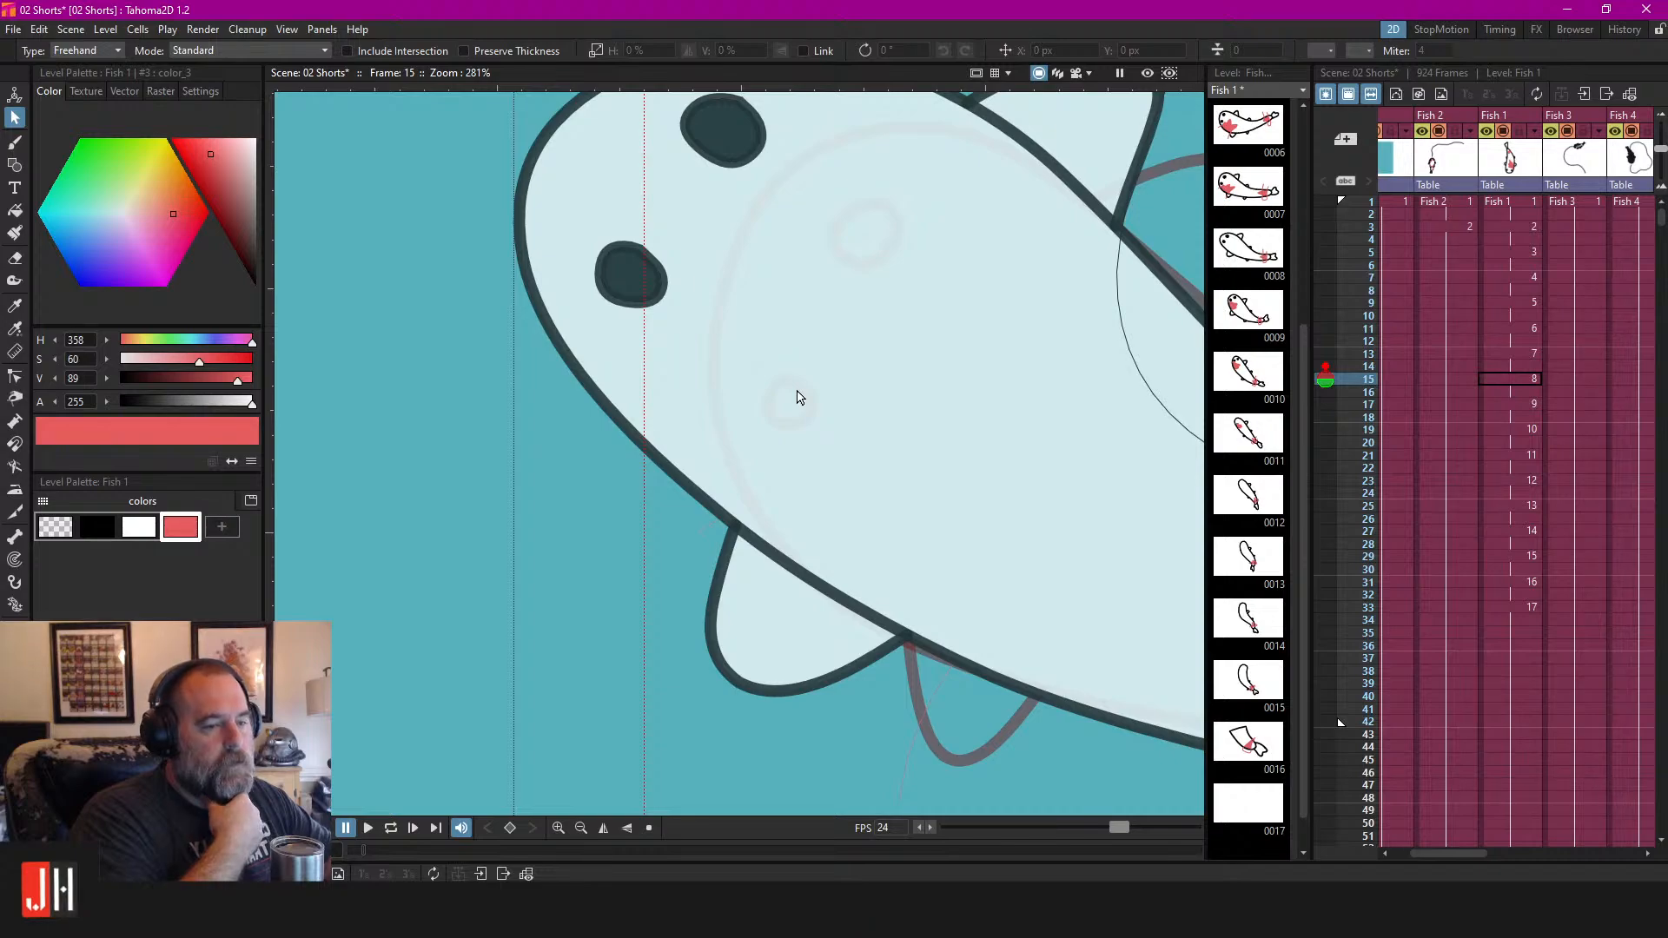
Save the 02 Shorts scene together with the changed Fish 1 level.
scroll(878, 347, down, 6)
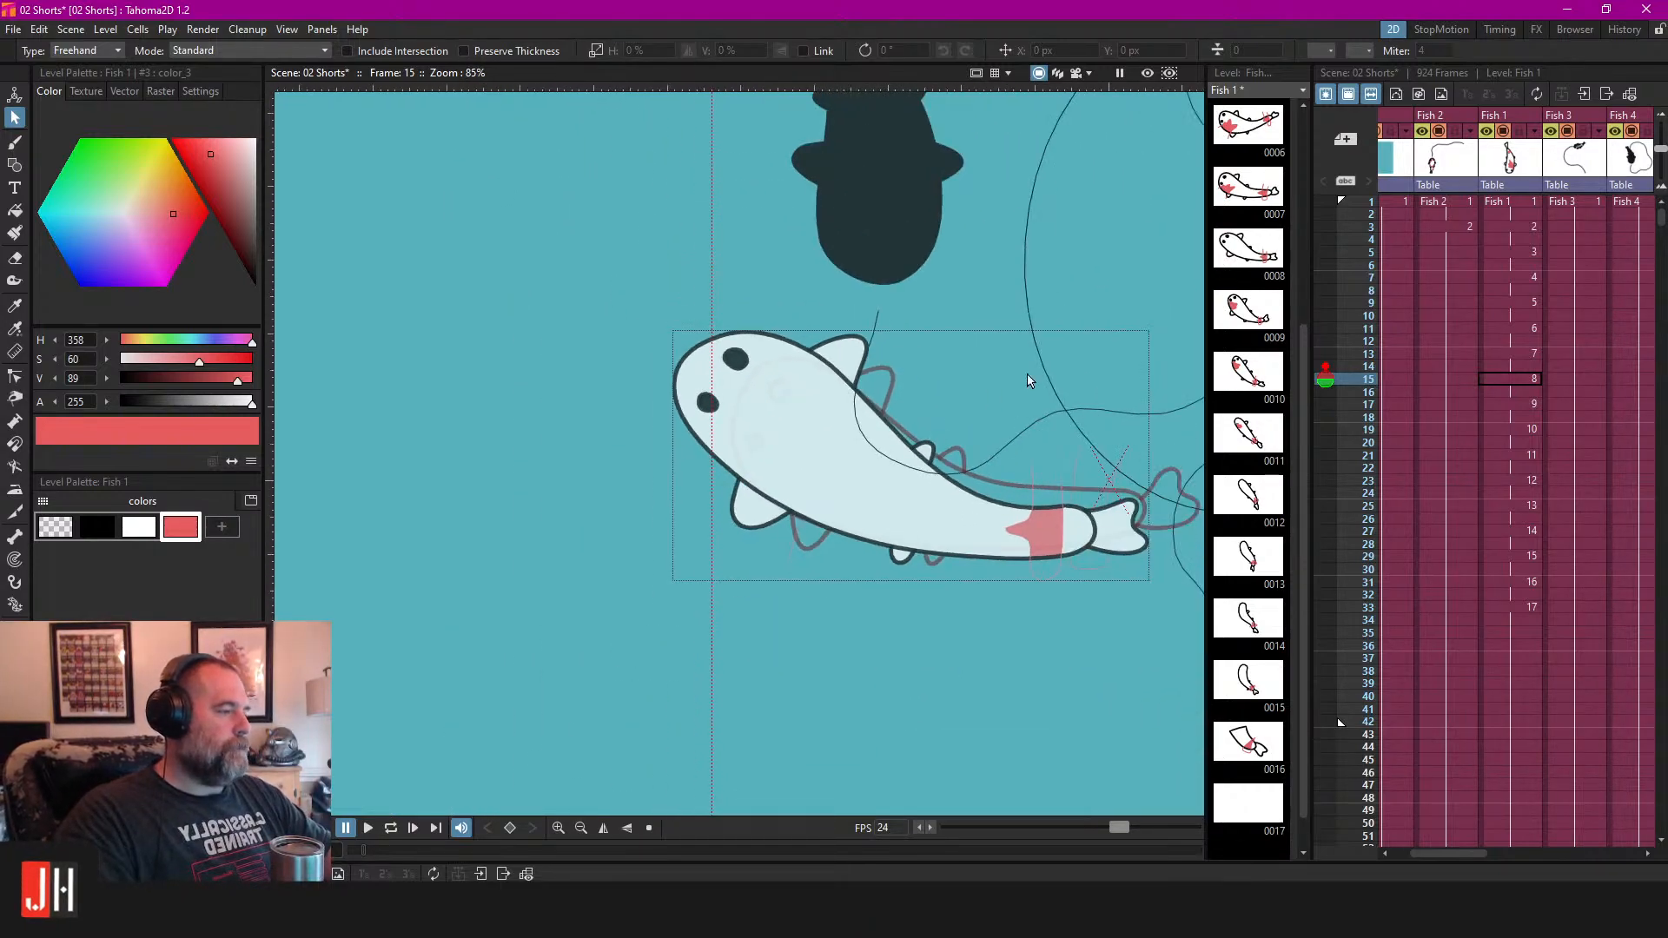
drag(1015, 363, 867, 360)
key(ctrl+s)
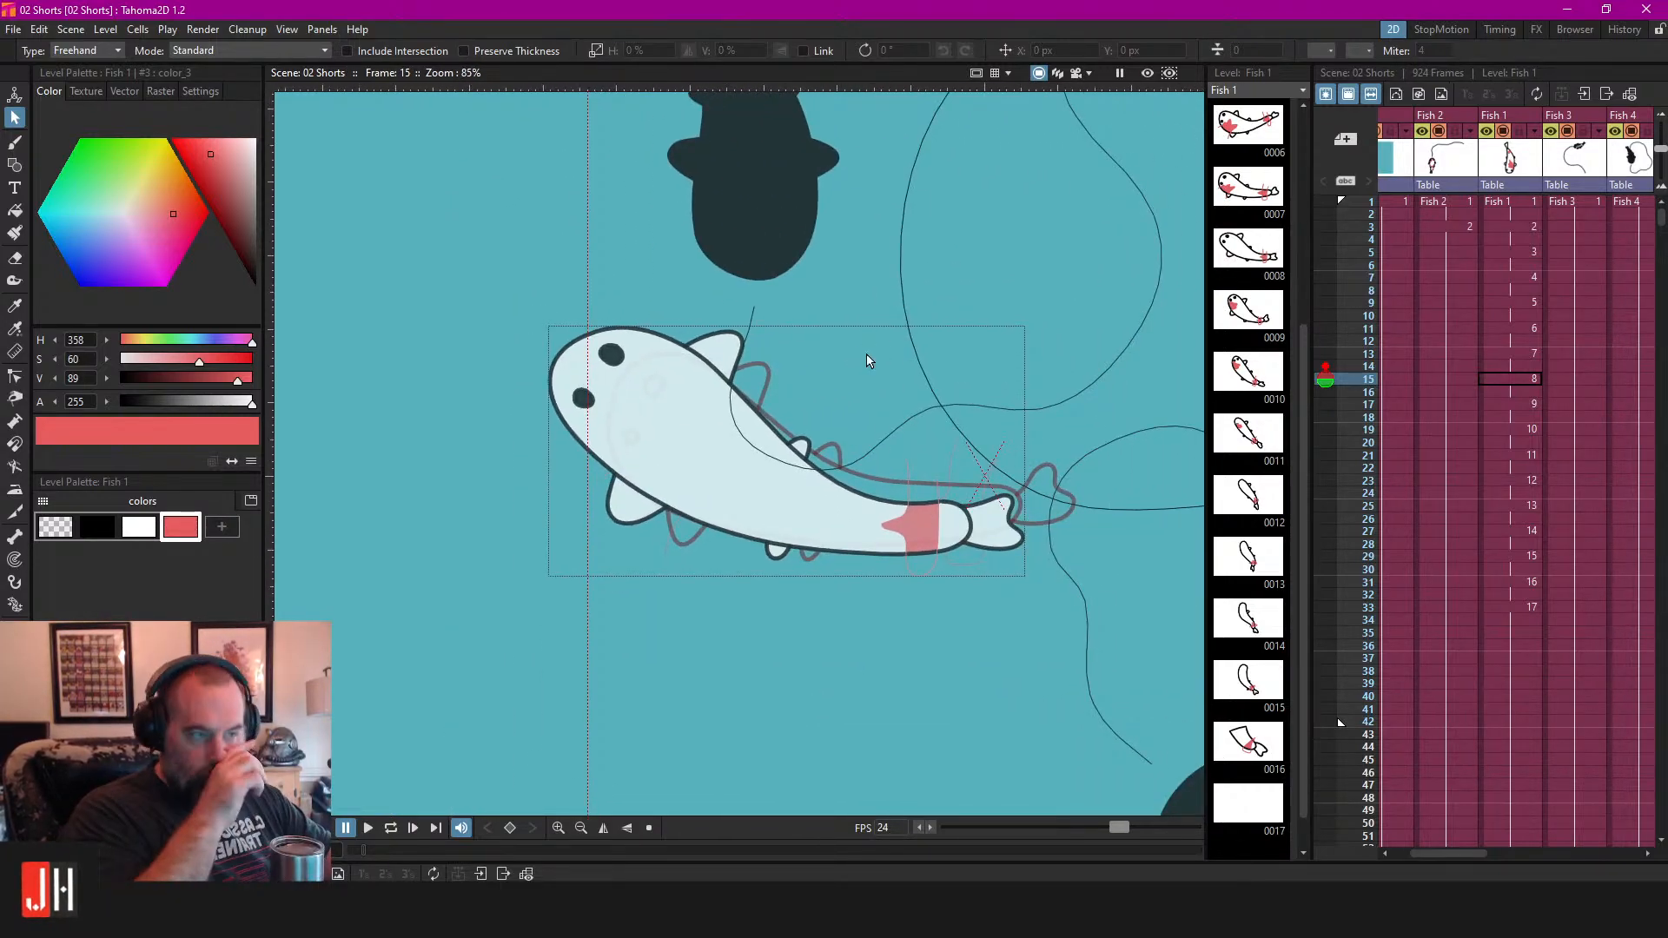
Compare Fish 1's drawing 7 at frame 13 with drawing 8 at frame 15 within the camera frame.
scroll(821, 358, down, 5)
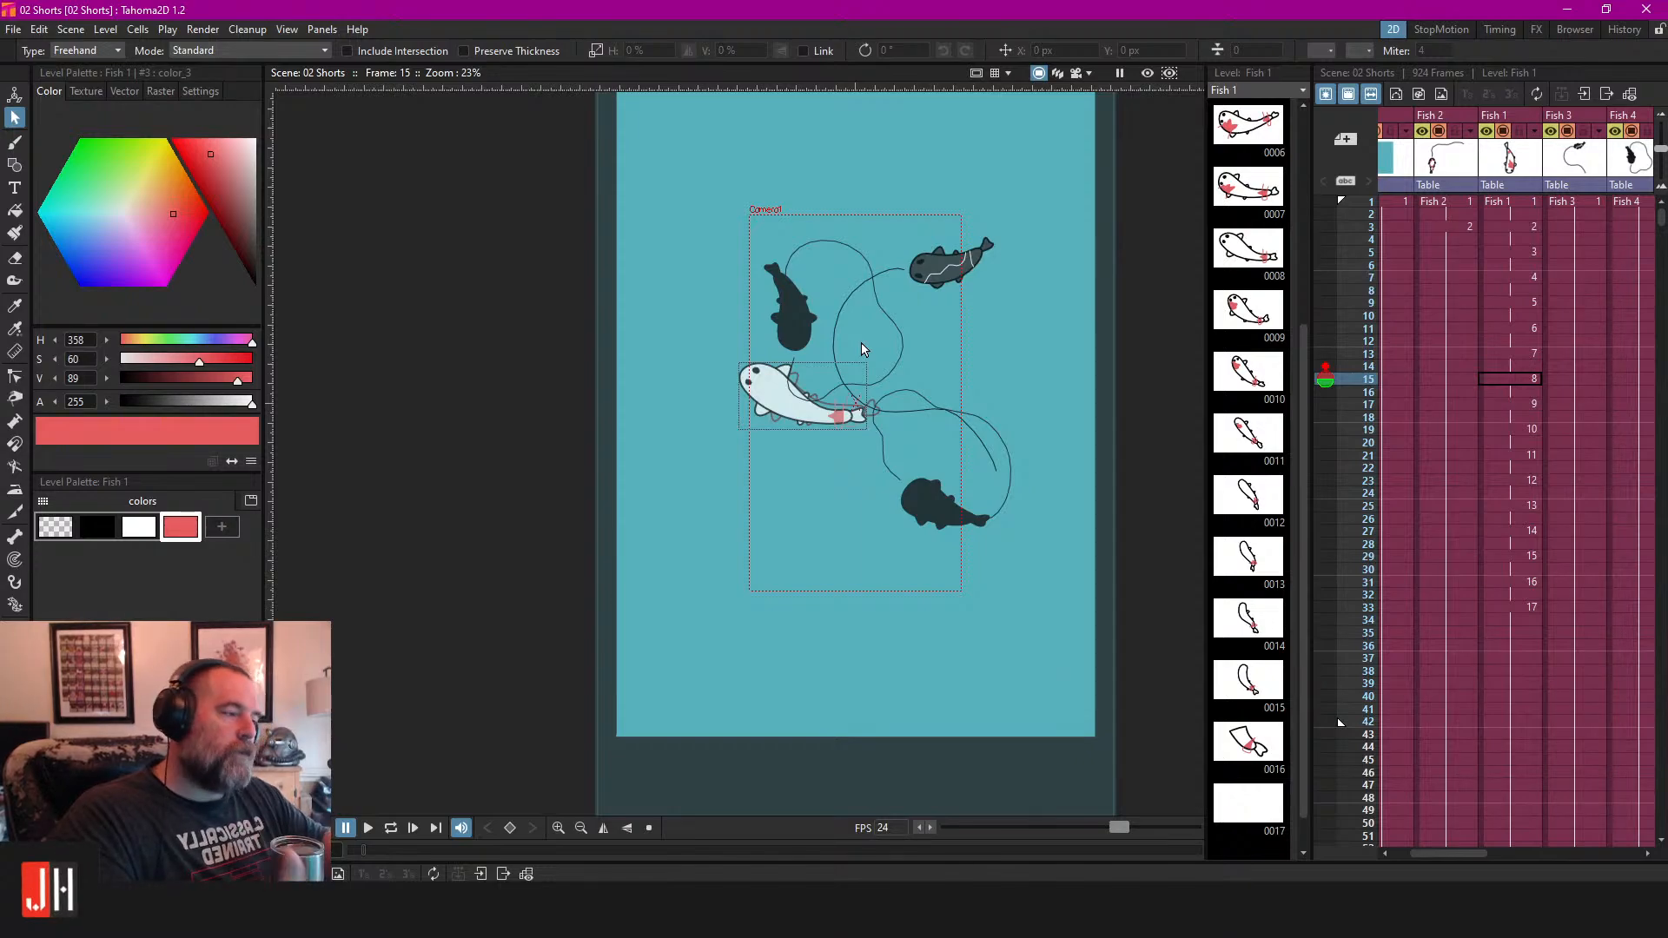
scroll(869, 348, up, 4)
scroll(963, 423, down, 4)
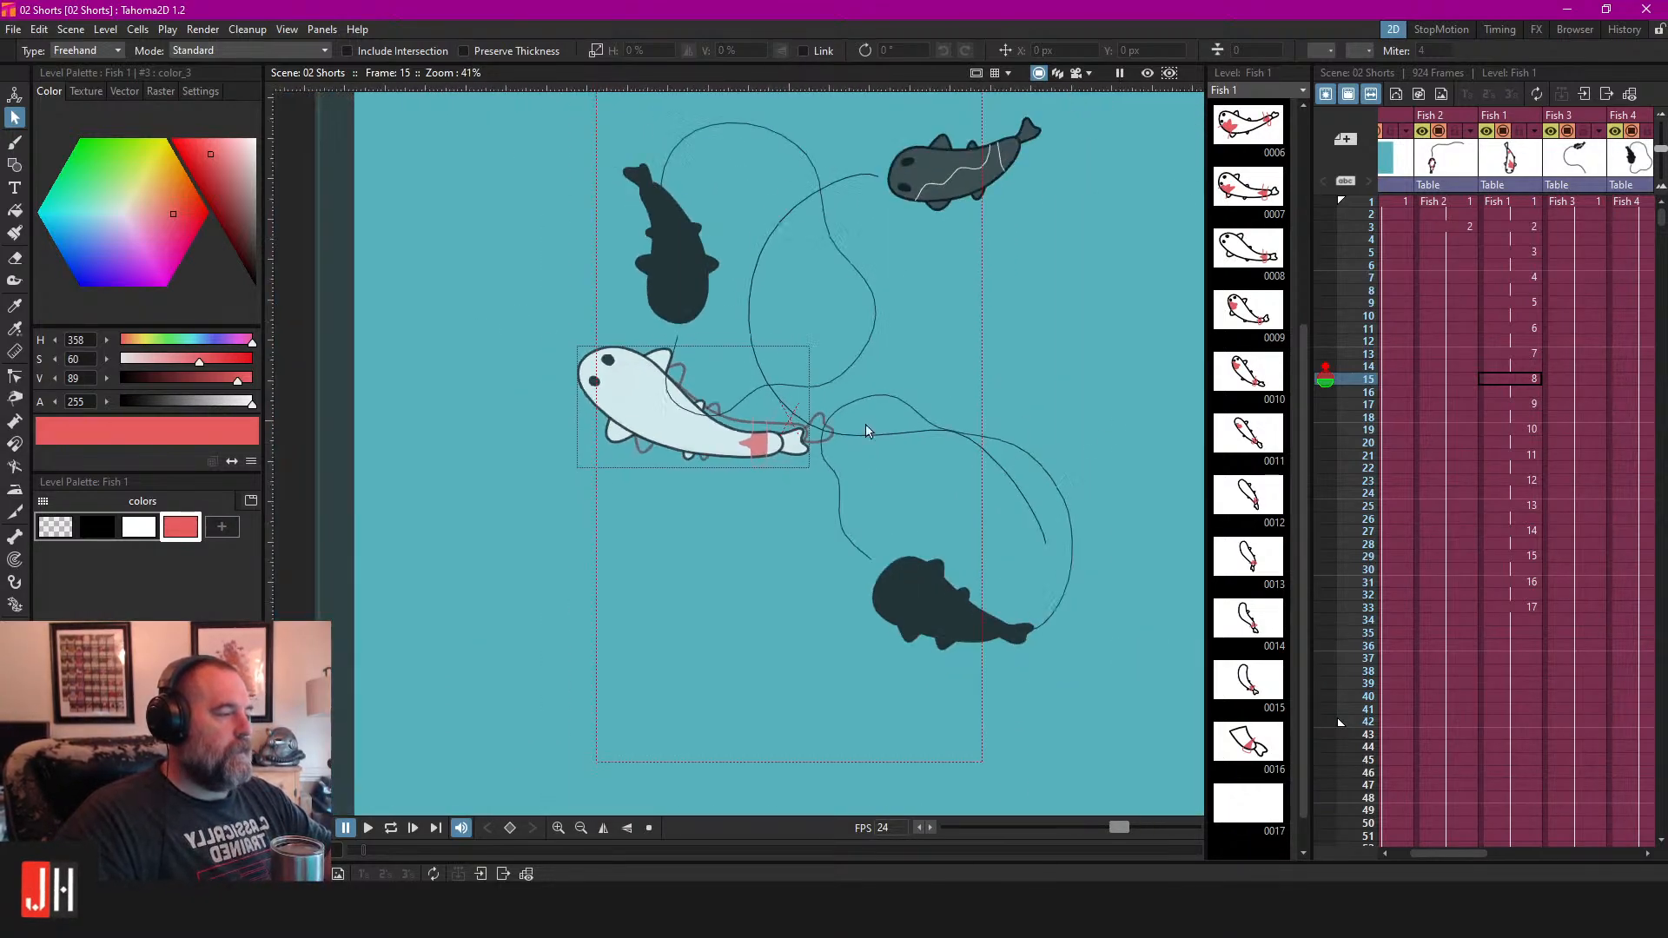
click(1526, 356)
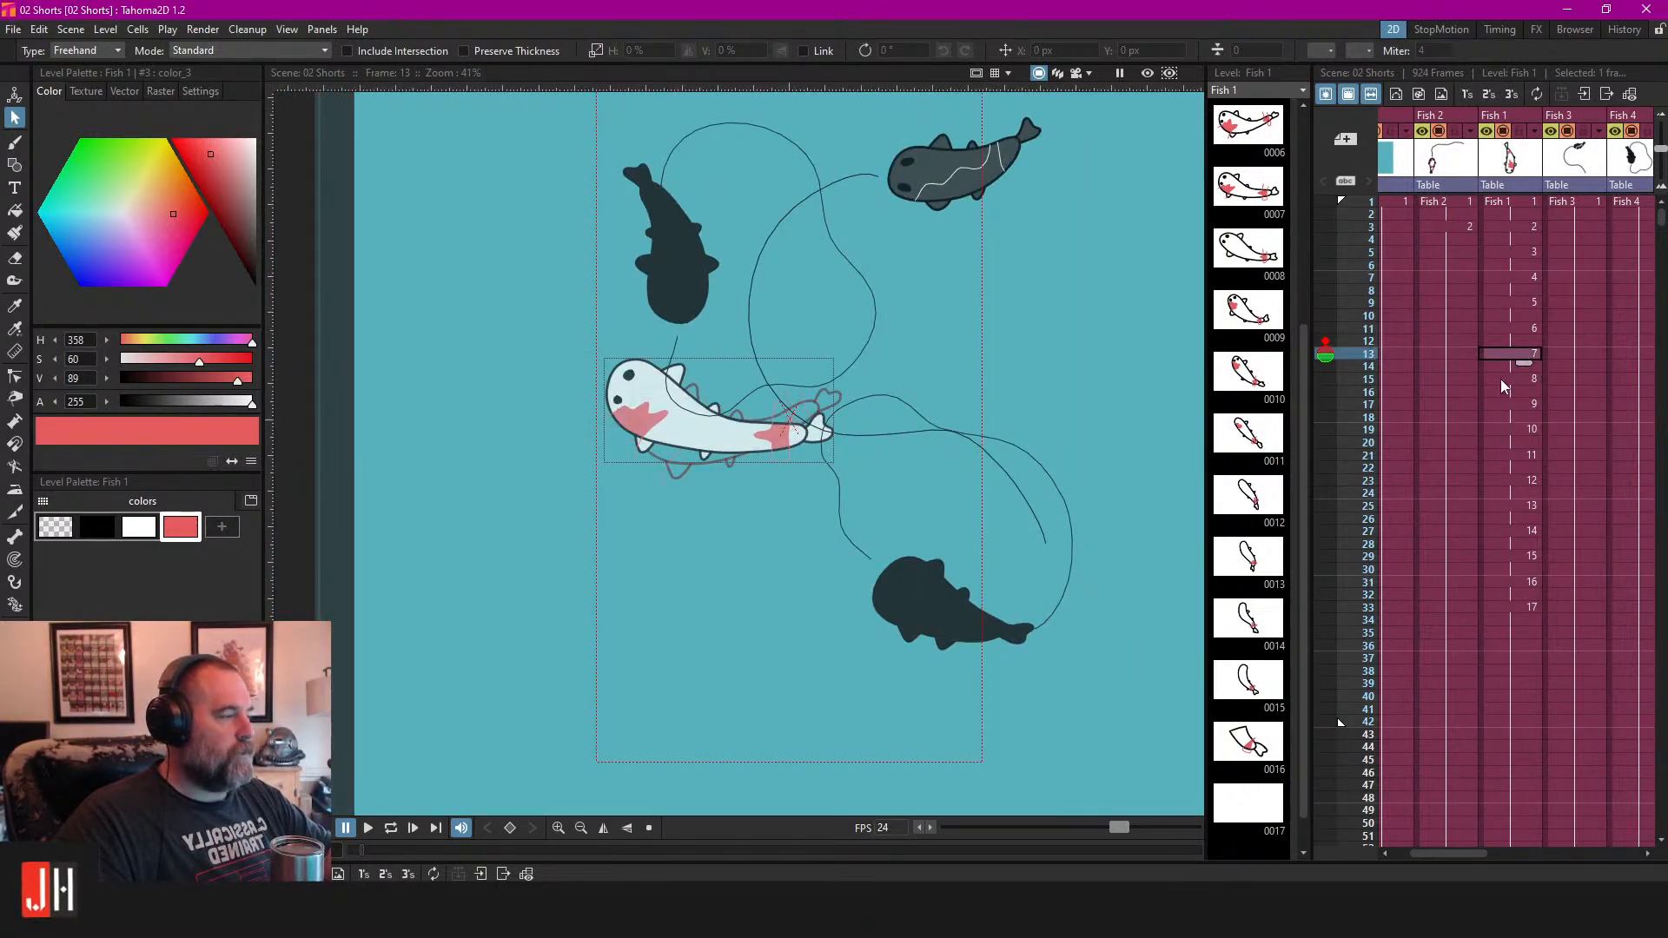
click(1502, 380)
Try again to outline a wavy red head patch below the eyes on Fish 1's drawing 8 at frame 15.
scroll(637, 376, up, 5)
key(b)
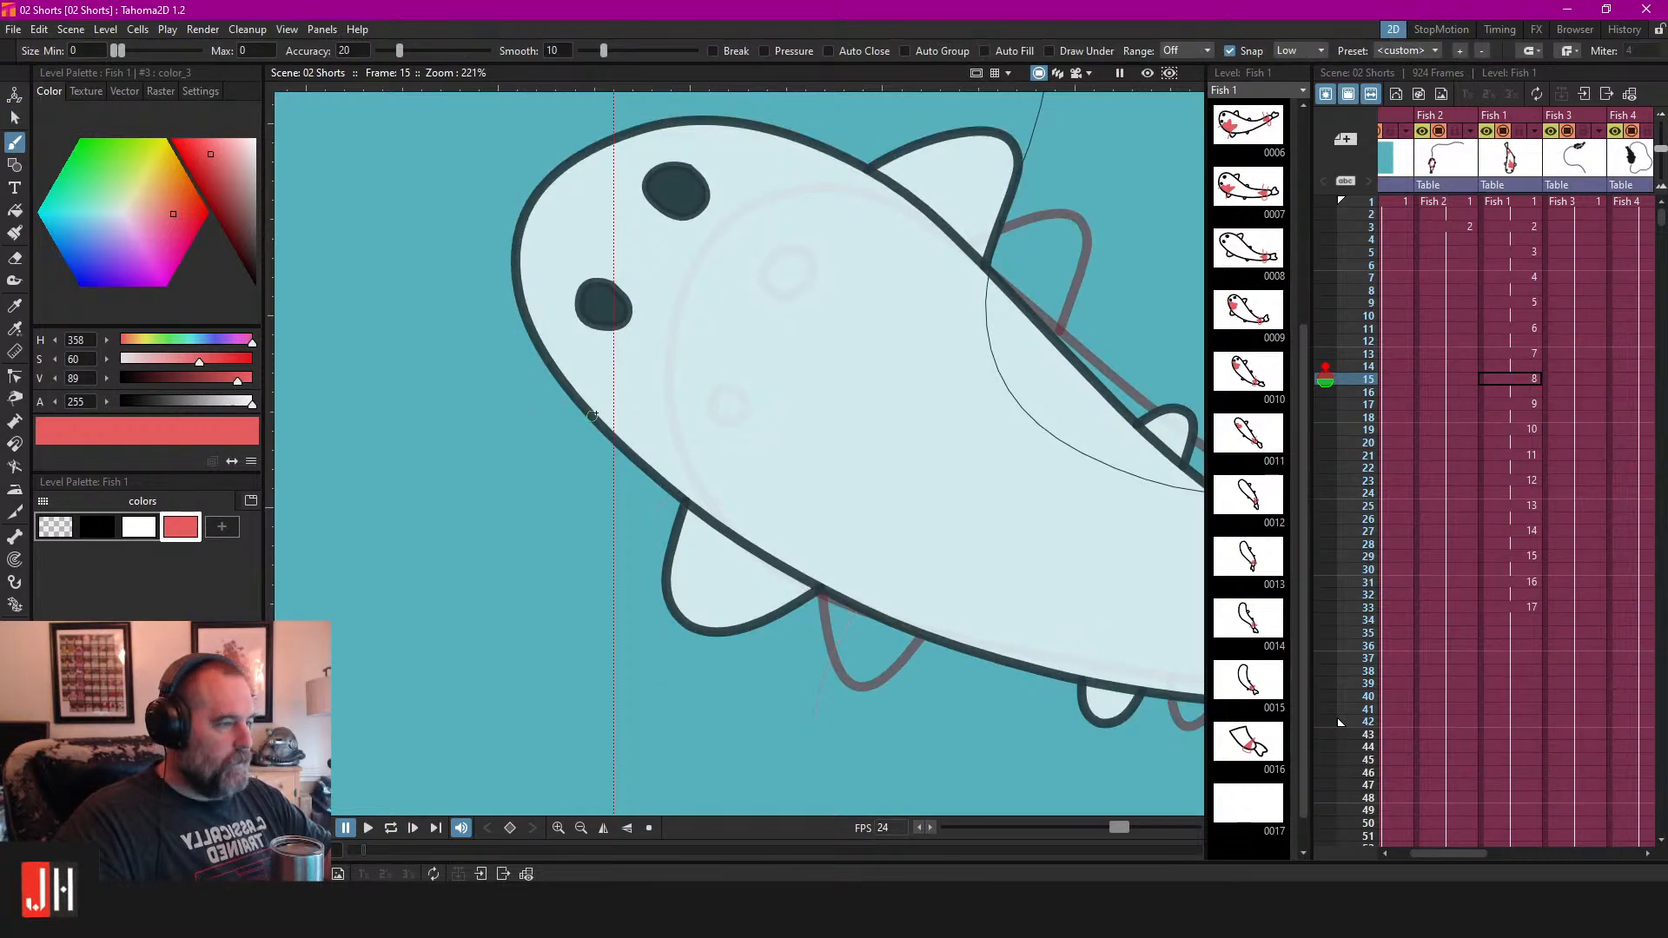
scroll(594, 417, down, 2)
scroll(929, 391, down, 1)
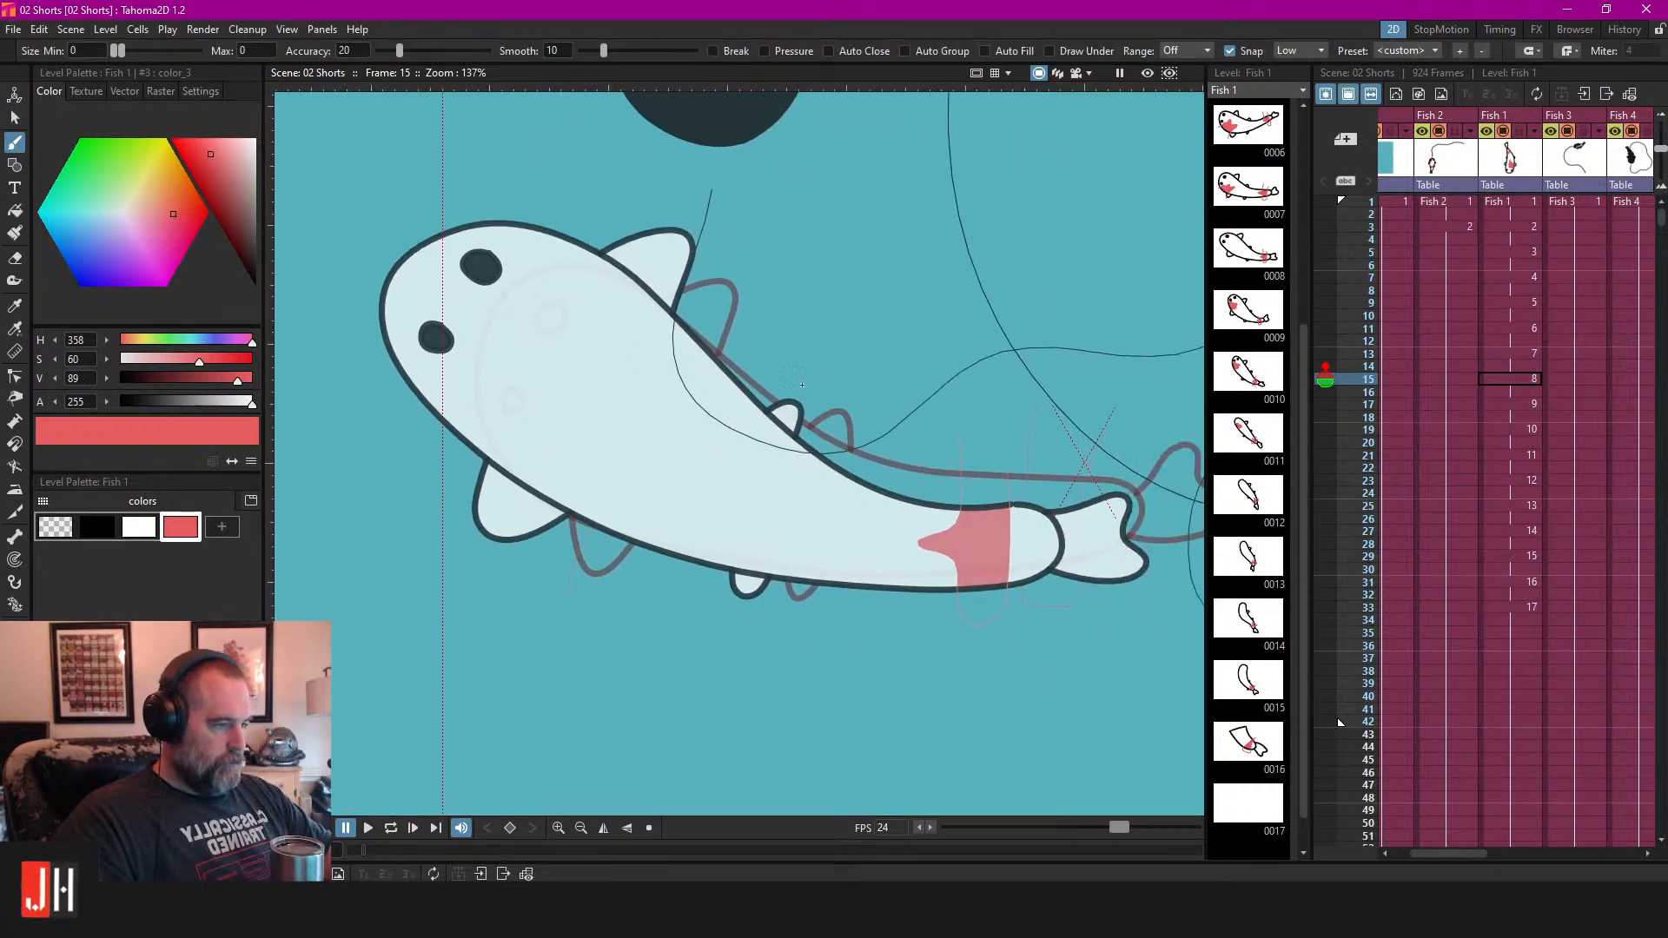
scroll(535, 271, up, 5)
drag(534, 270, 650, 480)
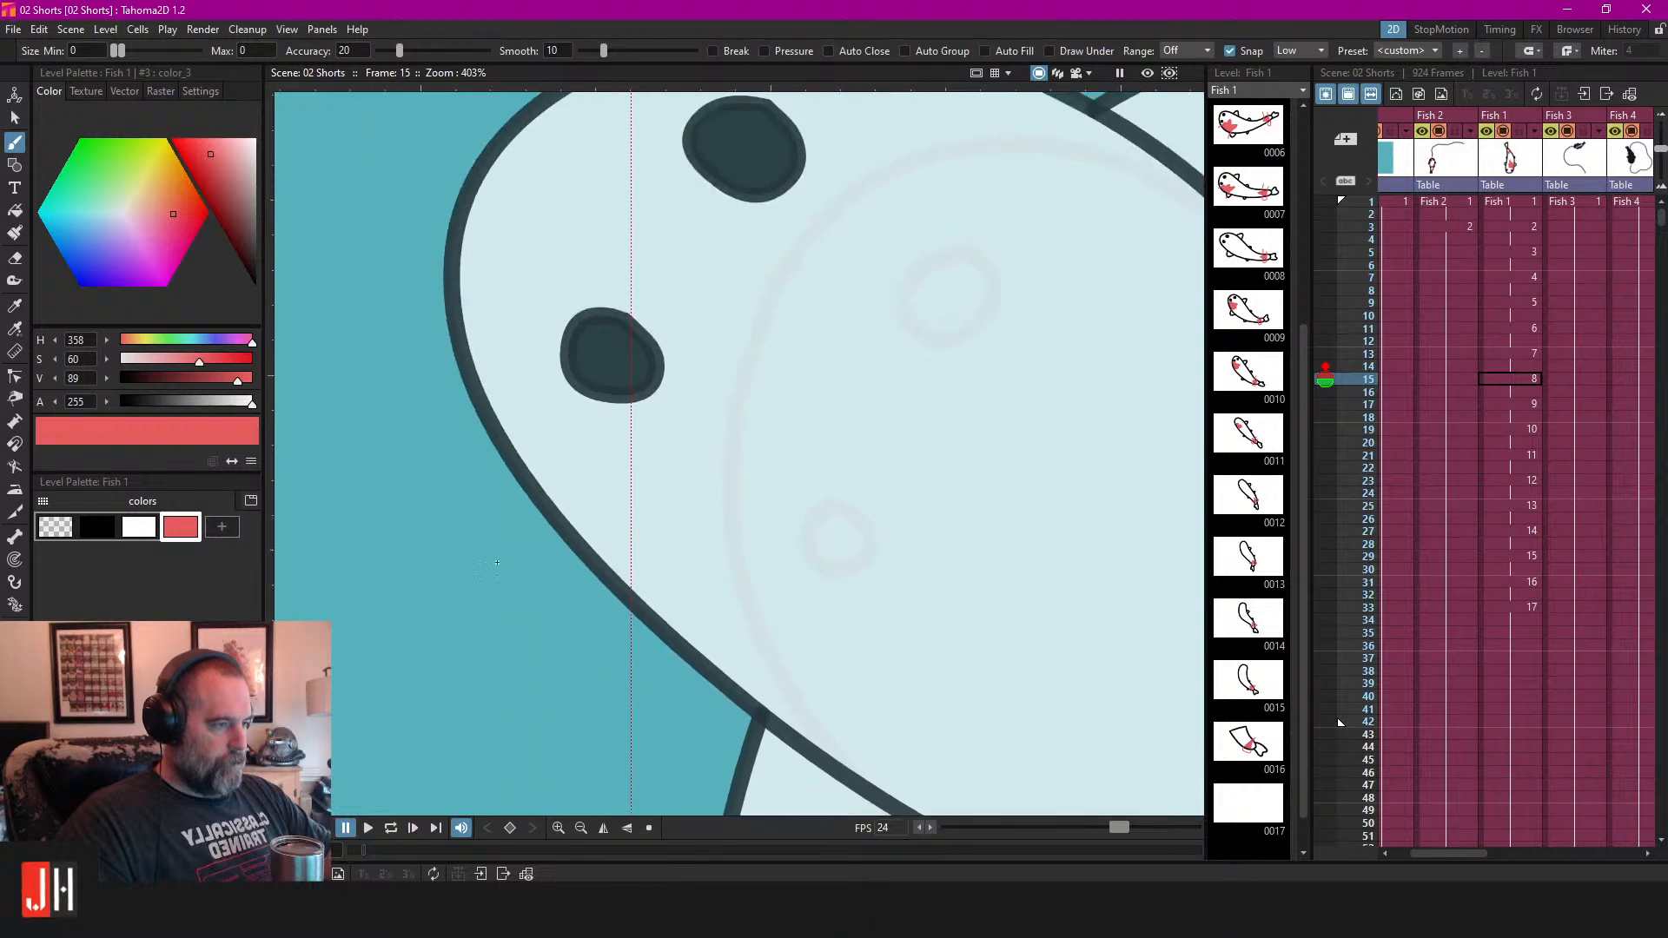
mouse_move(458, 544)
mouse_down()
mouse_move(589, 454)
mouse_move(797, 434)
mouse_move(980, 473)
mouse_move(655, 775)
mouse_up()
key(ctrl+z)
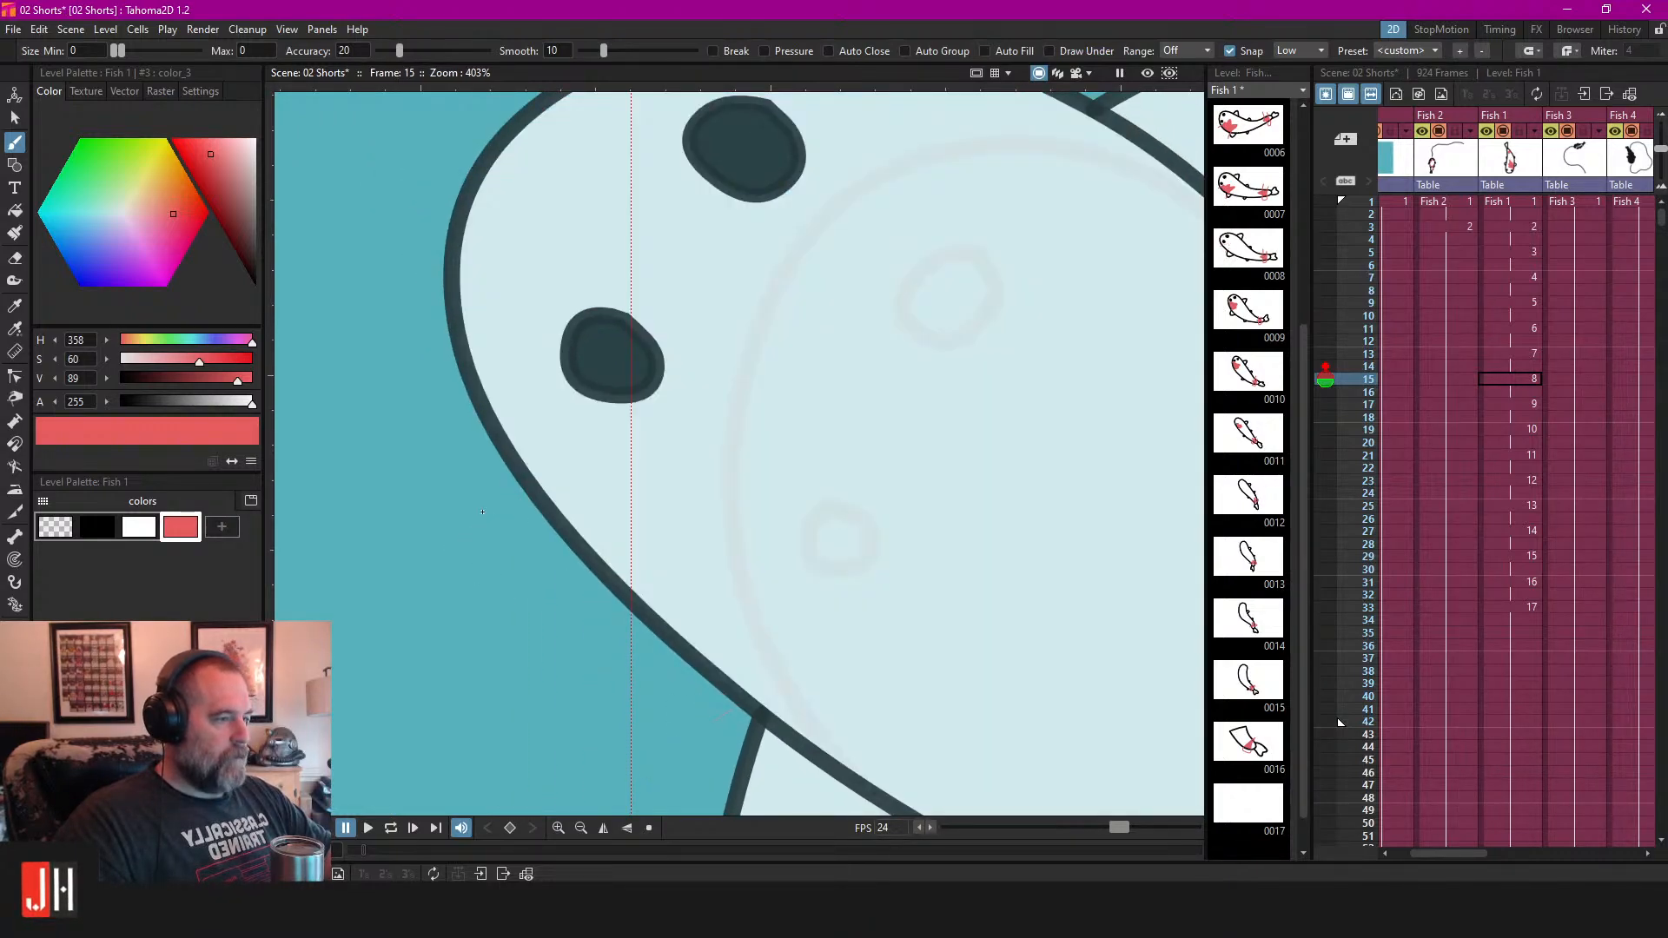
mouse_move(596, 459)
mouse_down()
mouse_move(765, 466)
mouse_move(829, 629)
mouse_move(664, 756)
mouse_up()
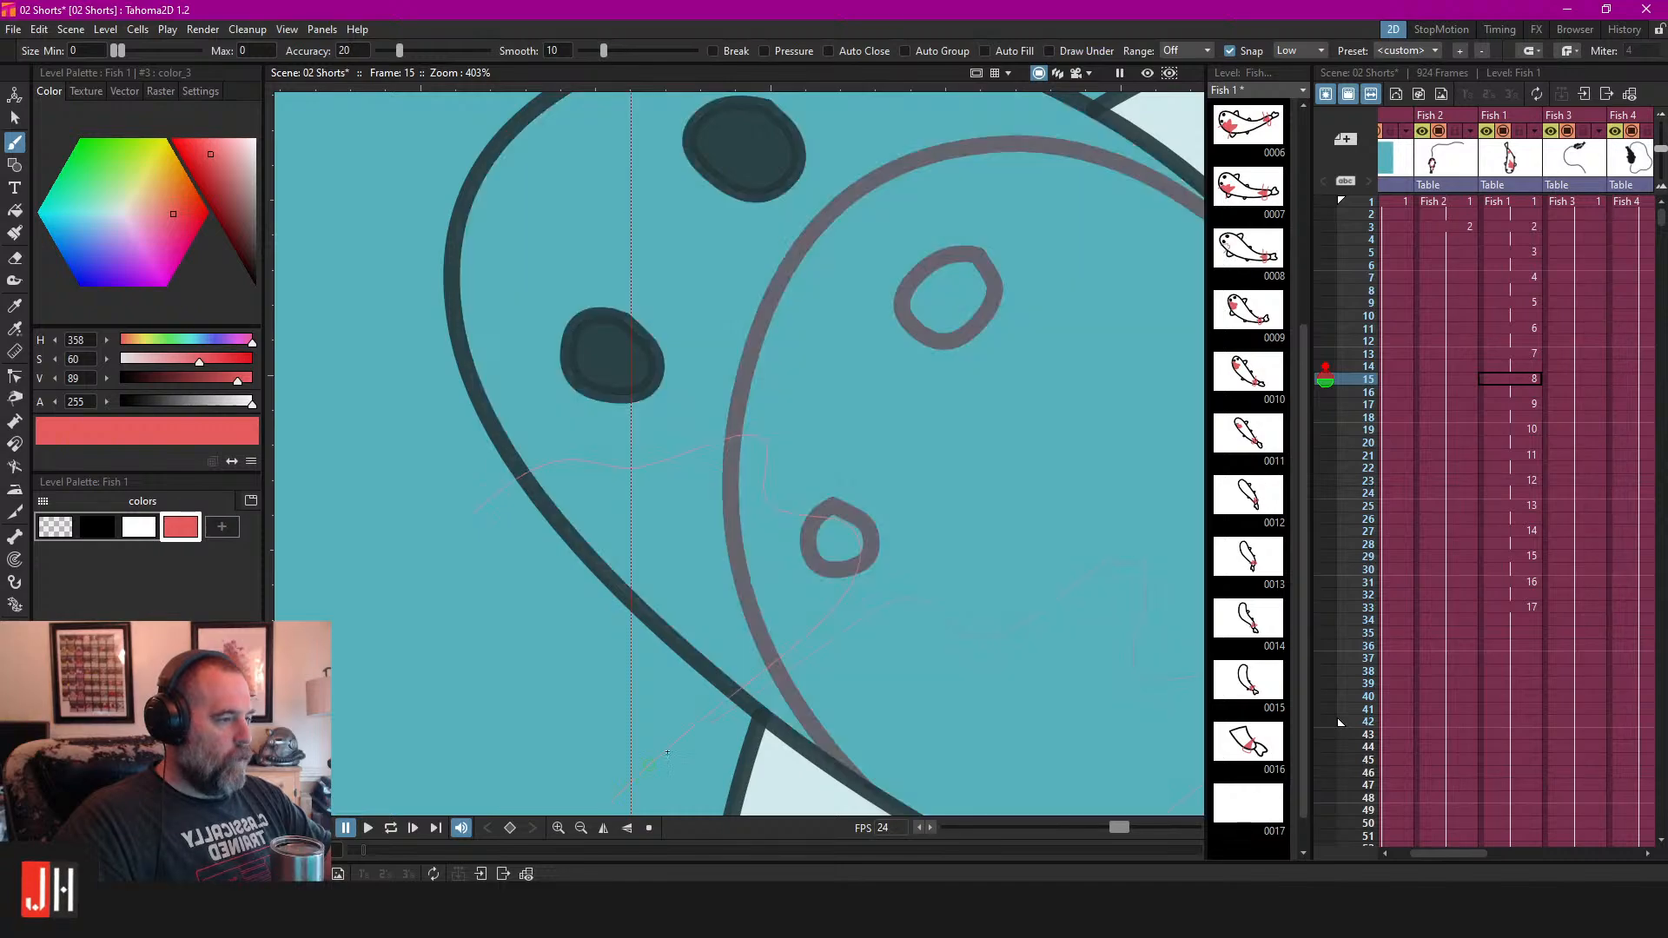
scroll(895, 512, down, 5)
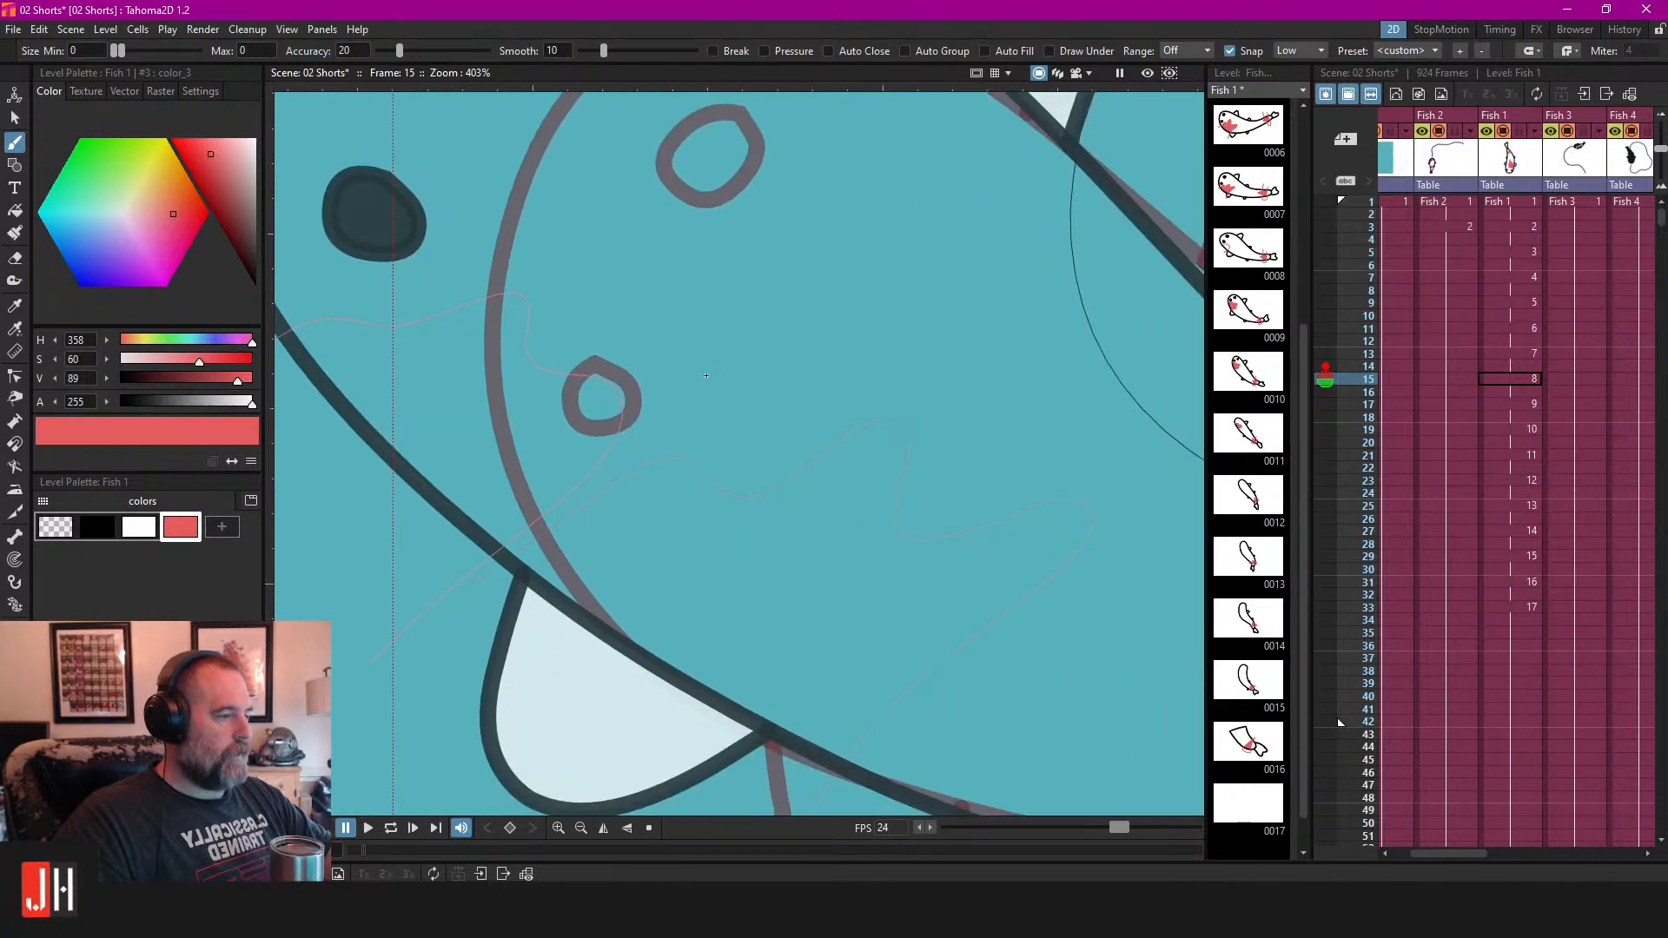
Examine the filled head patch on Fish 1's drawing 7 at frame 13, especially where its edge meets the body outline.
key(s)
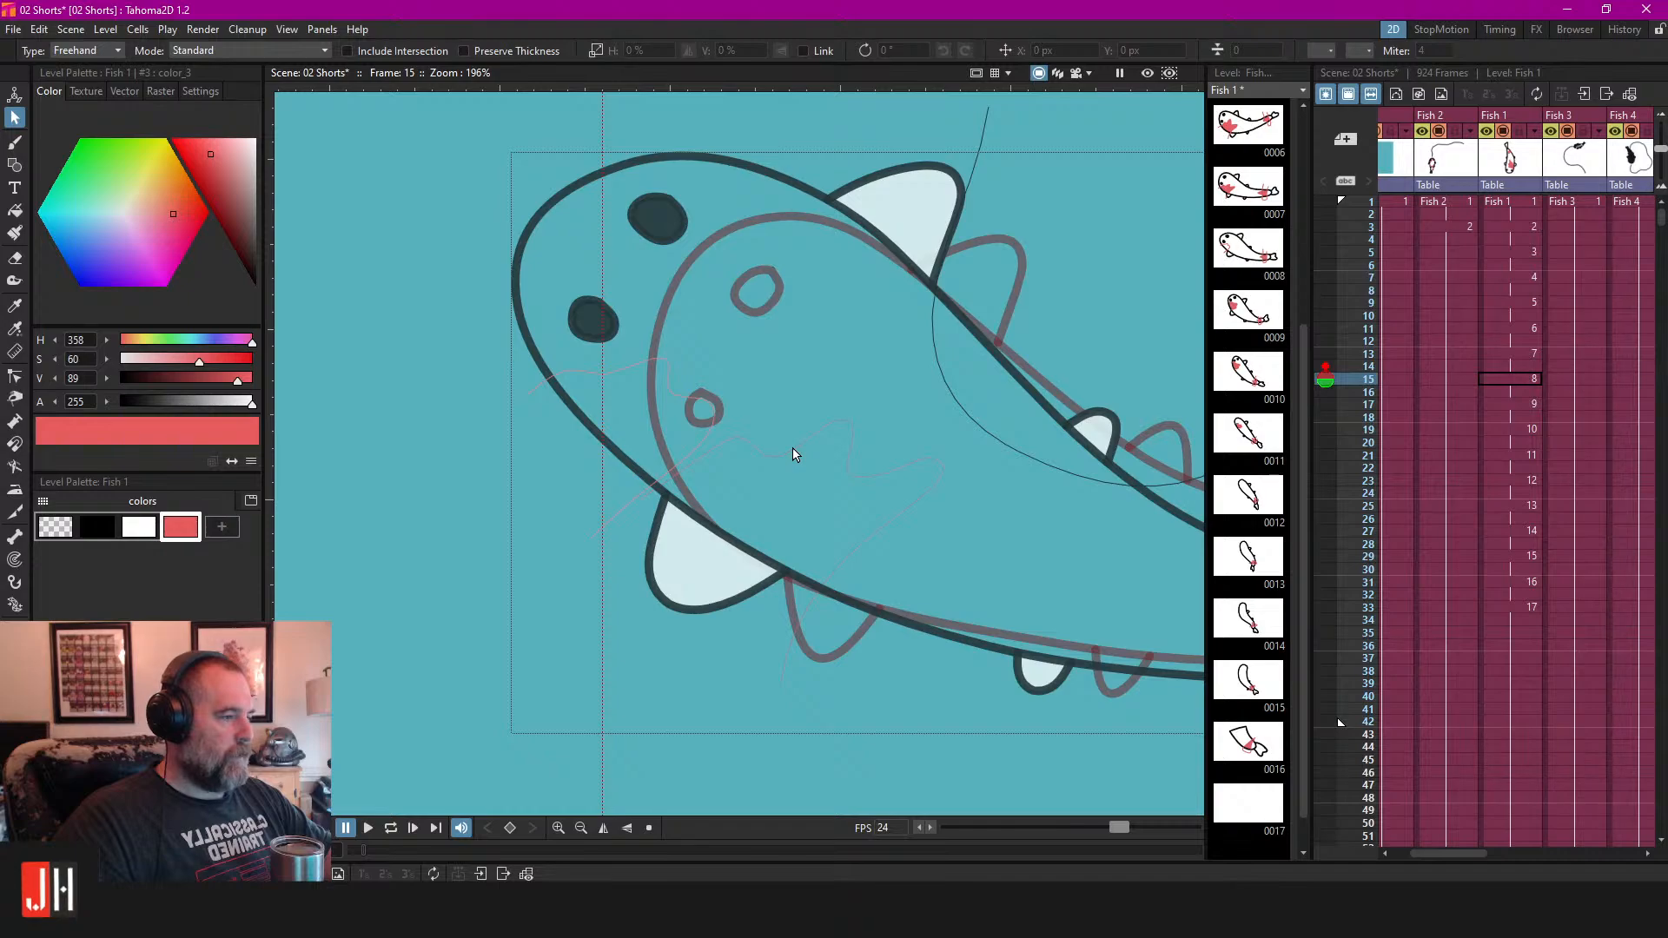
click(1505, 405)
click(1515, 379)
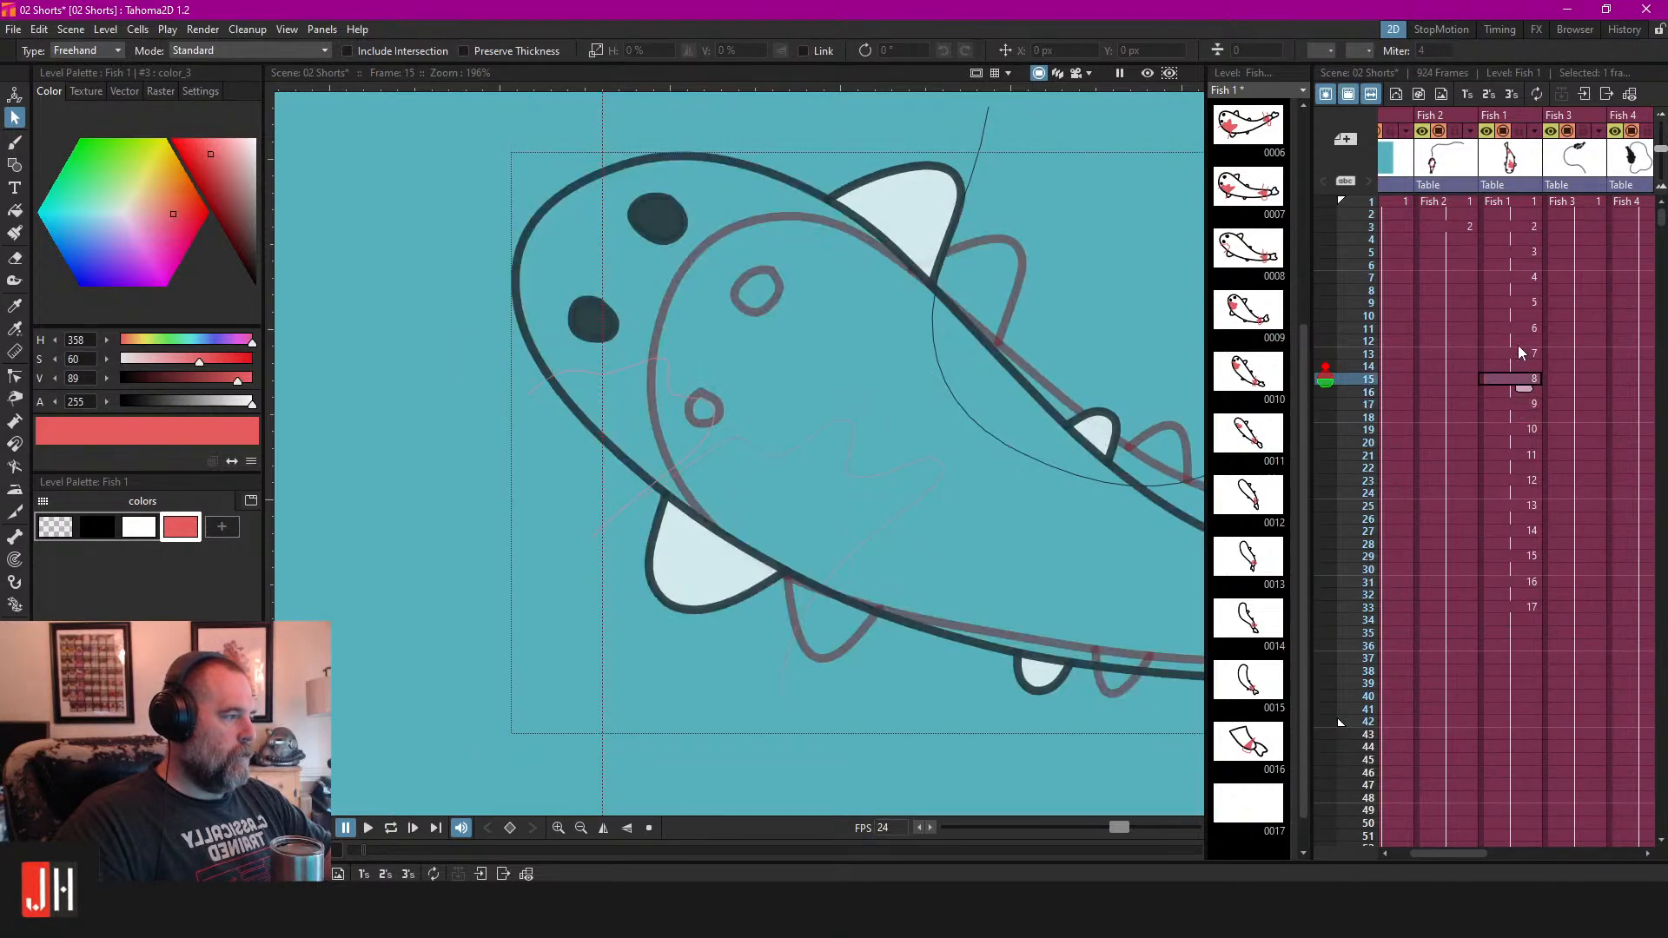
click(1515, 352)
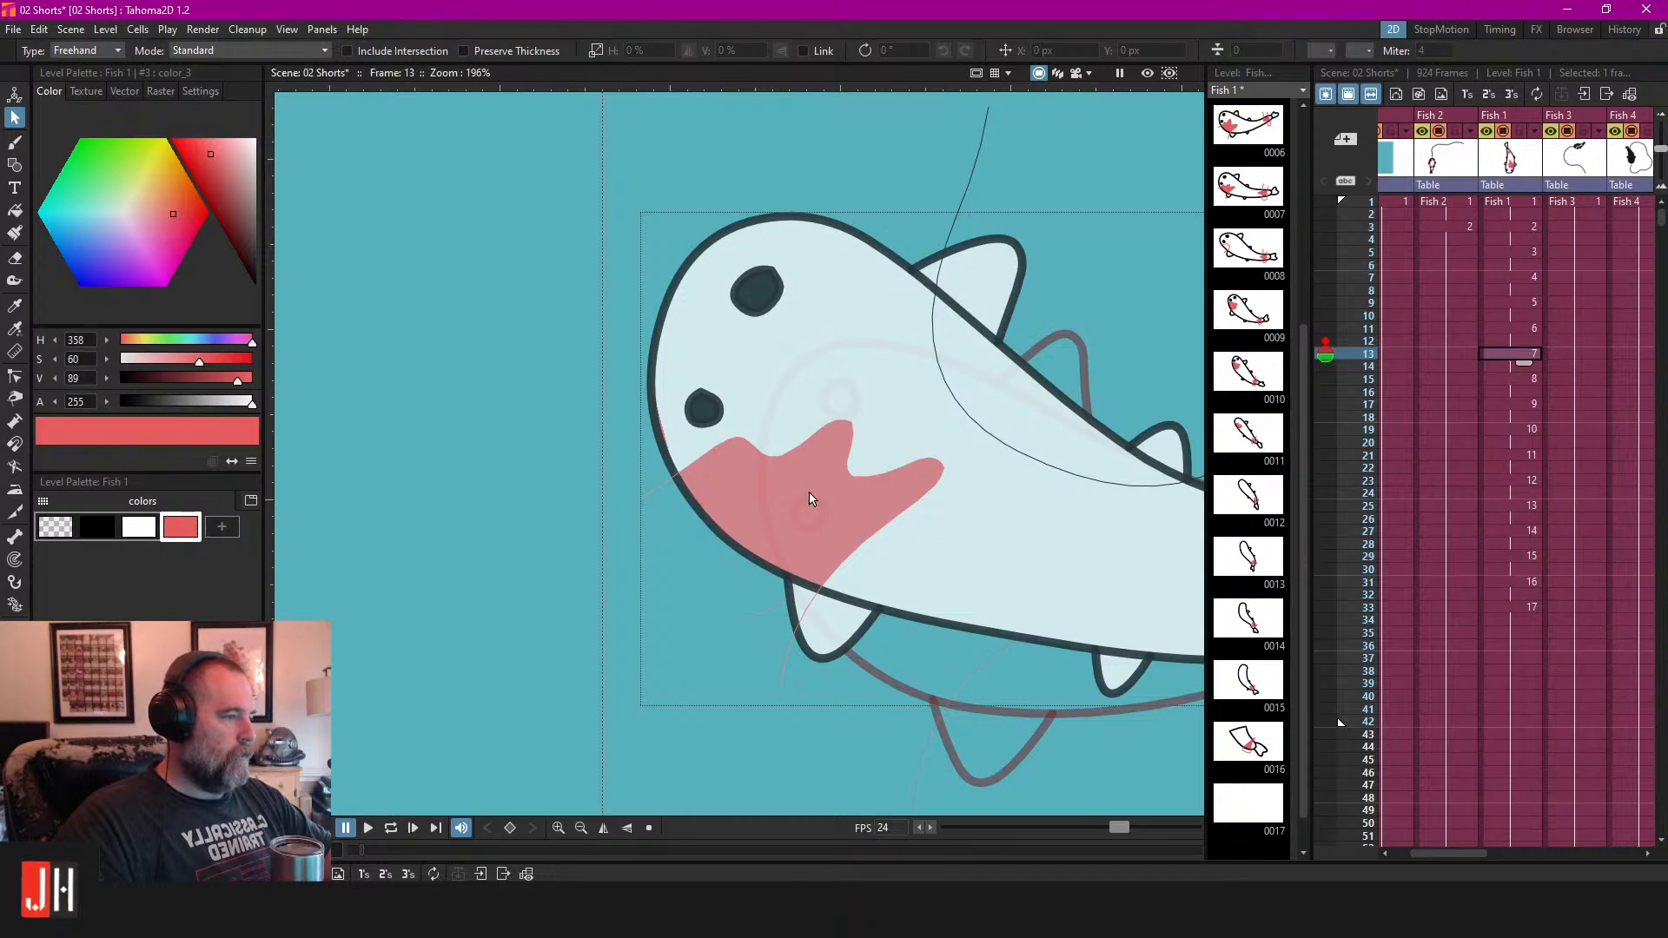
scroll(672, 472, up, 3)
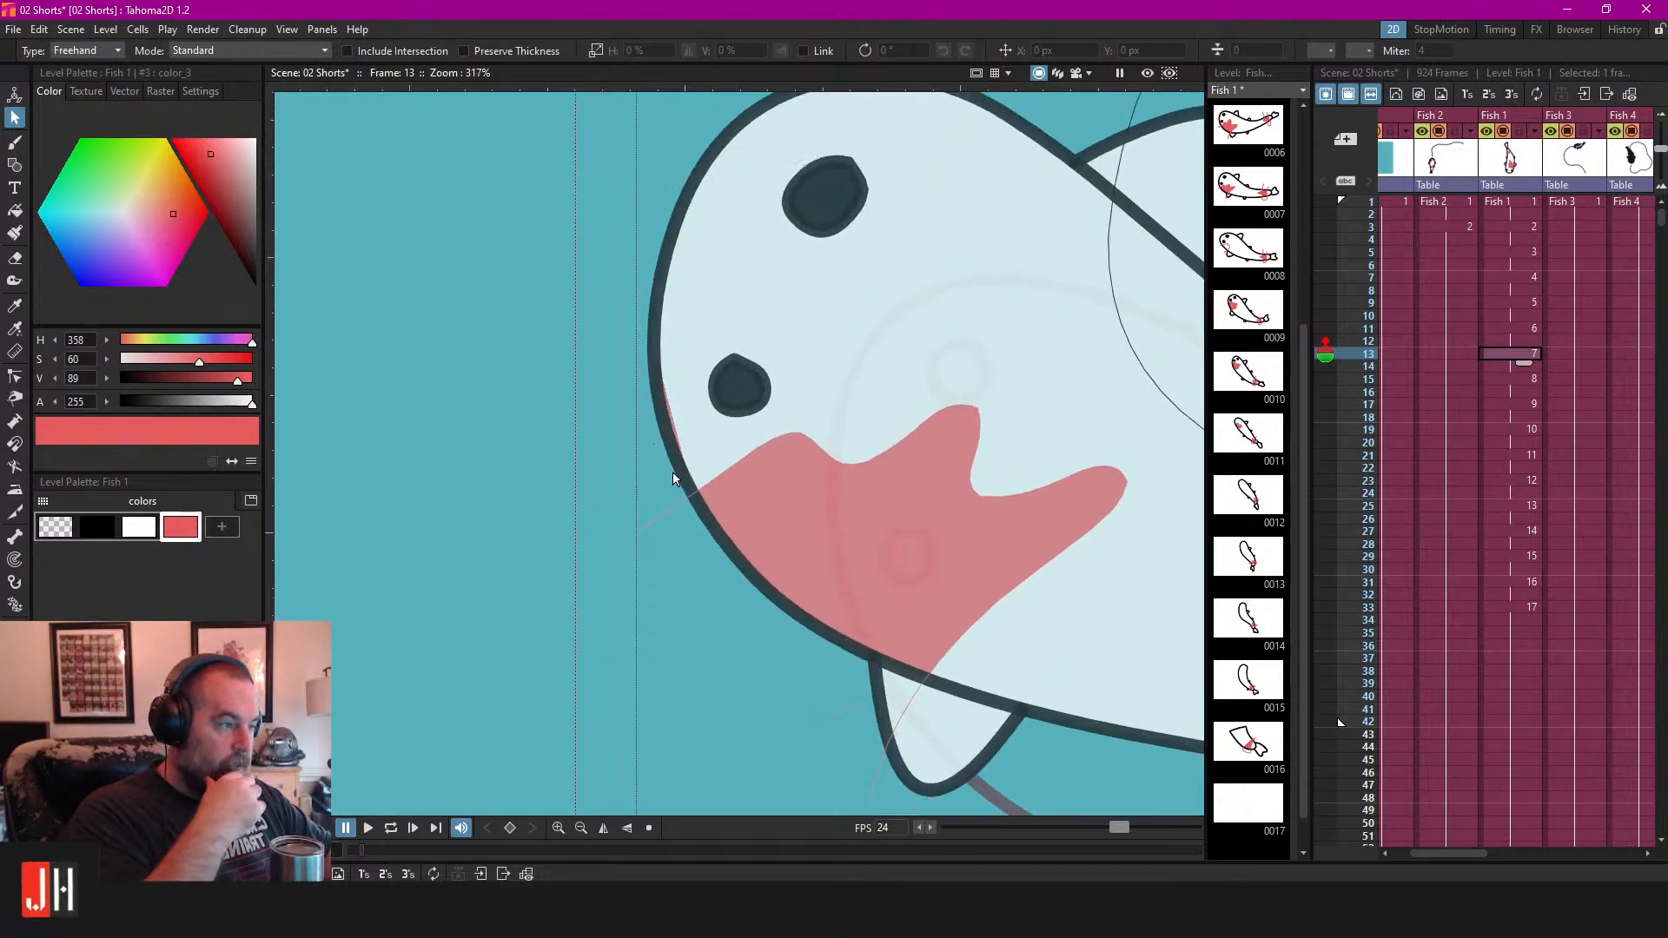
click(670, 398)
scroll(670, 396, down, 2)
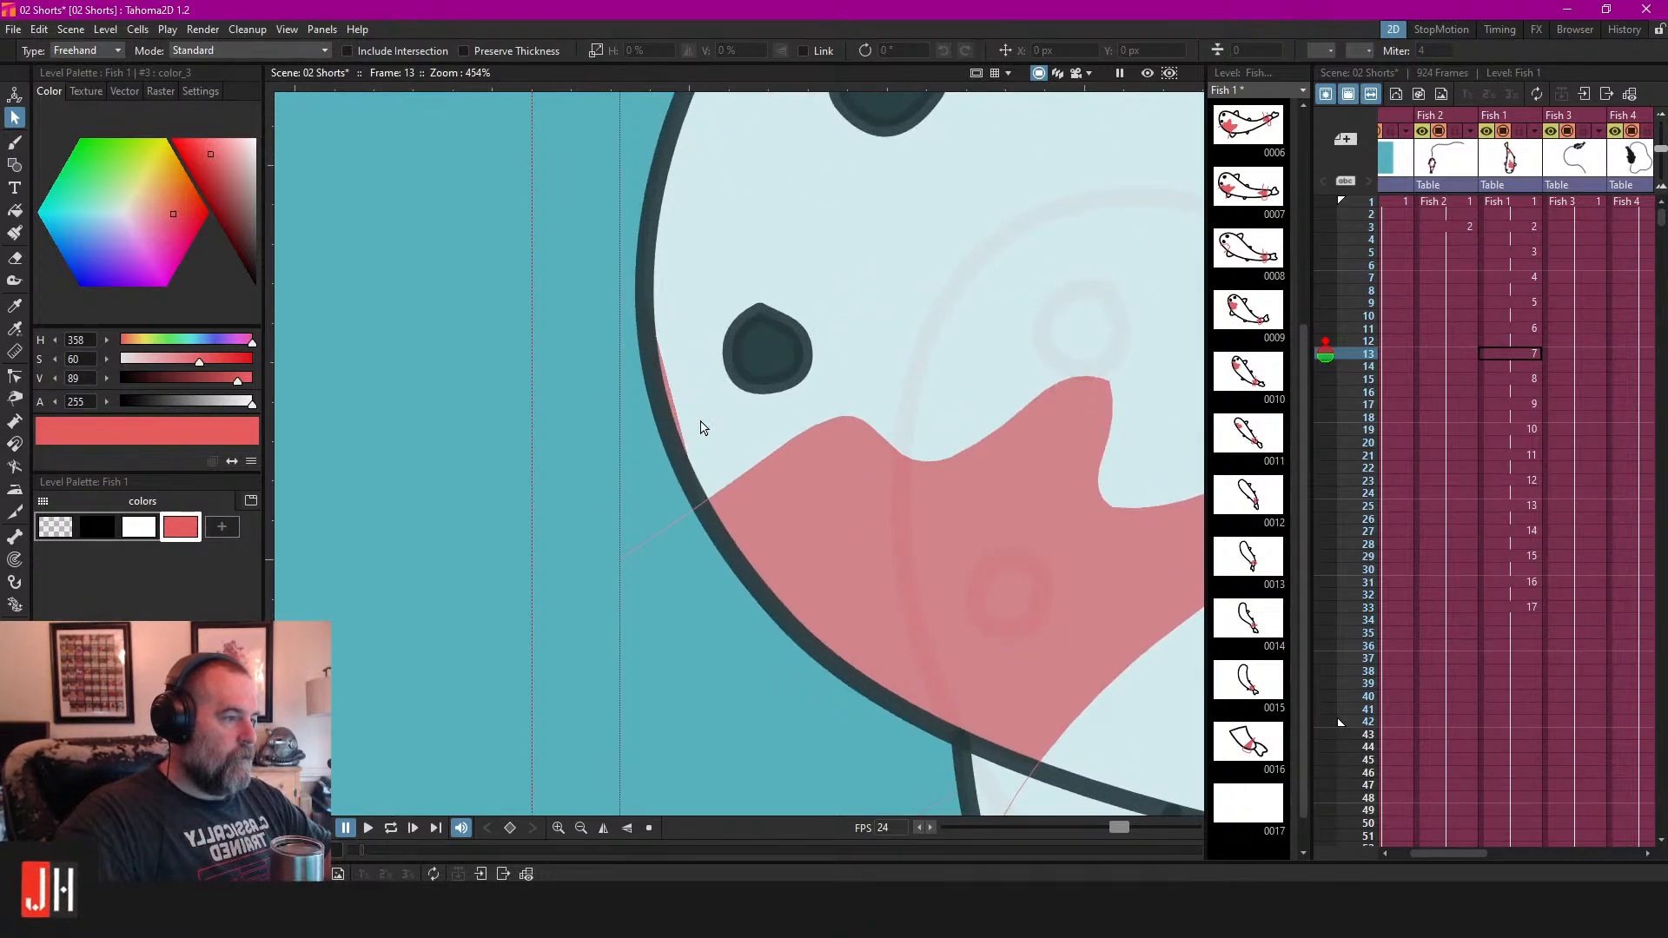
Return to drawing 8 at frame 15, select the new head patch outline and delete it.
click(1513, 379)
click(698, 344)
scroll(906, 418, down, 5)
mouse_move(960, 328)
mouse_down()
mouse_move(674, 309)
mouse_move(678, 233)
mouse_move(930, 287)
mouse_up()
click(1009, 681)
mouse_move(817, 417)
mouse_down()
mouse_move(689, 477)
mouse_move(1086, 578)
mouse_move(904, 399)
mouse_up()
click(605, 456)
click(764, 352)
key(Delete)
Save the 02 Shorts scene without a head patch on Fish 1's drawing 8.
scroll(856, 421, up, 1)
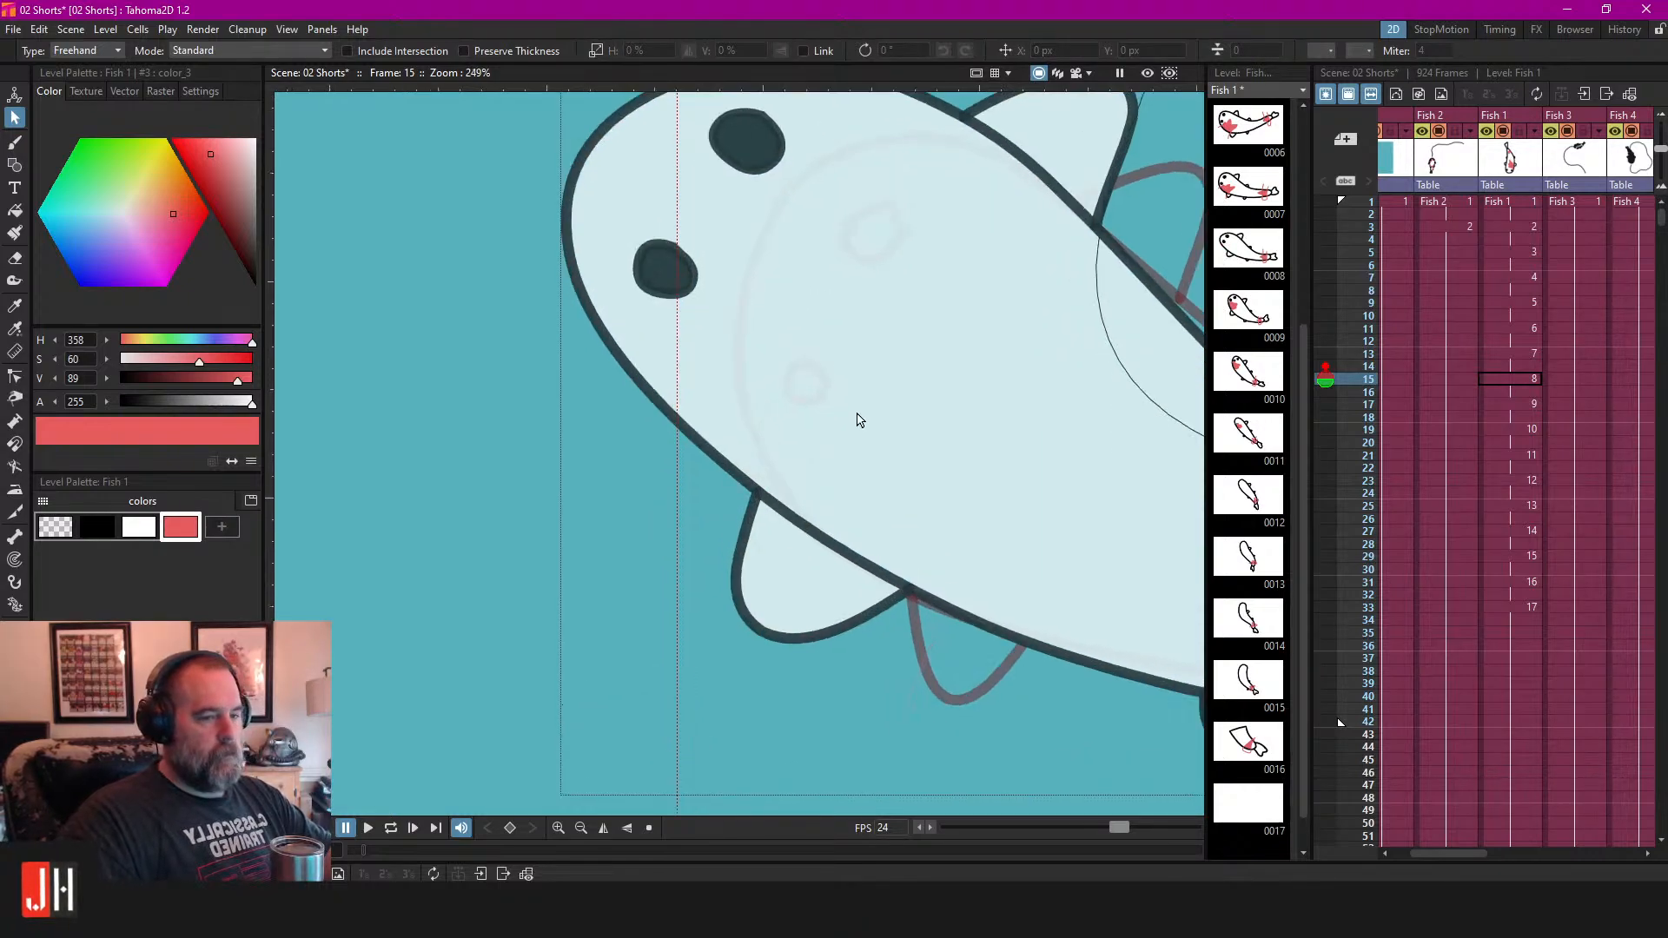
scroll(800, 443, up, 1)
key(ctrl+s)
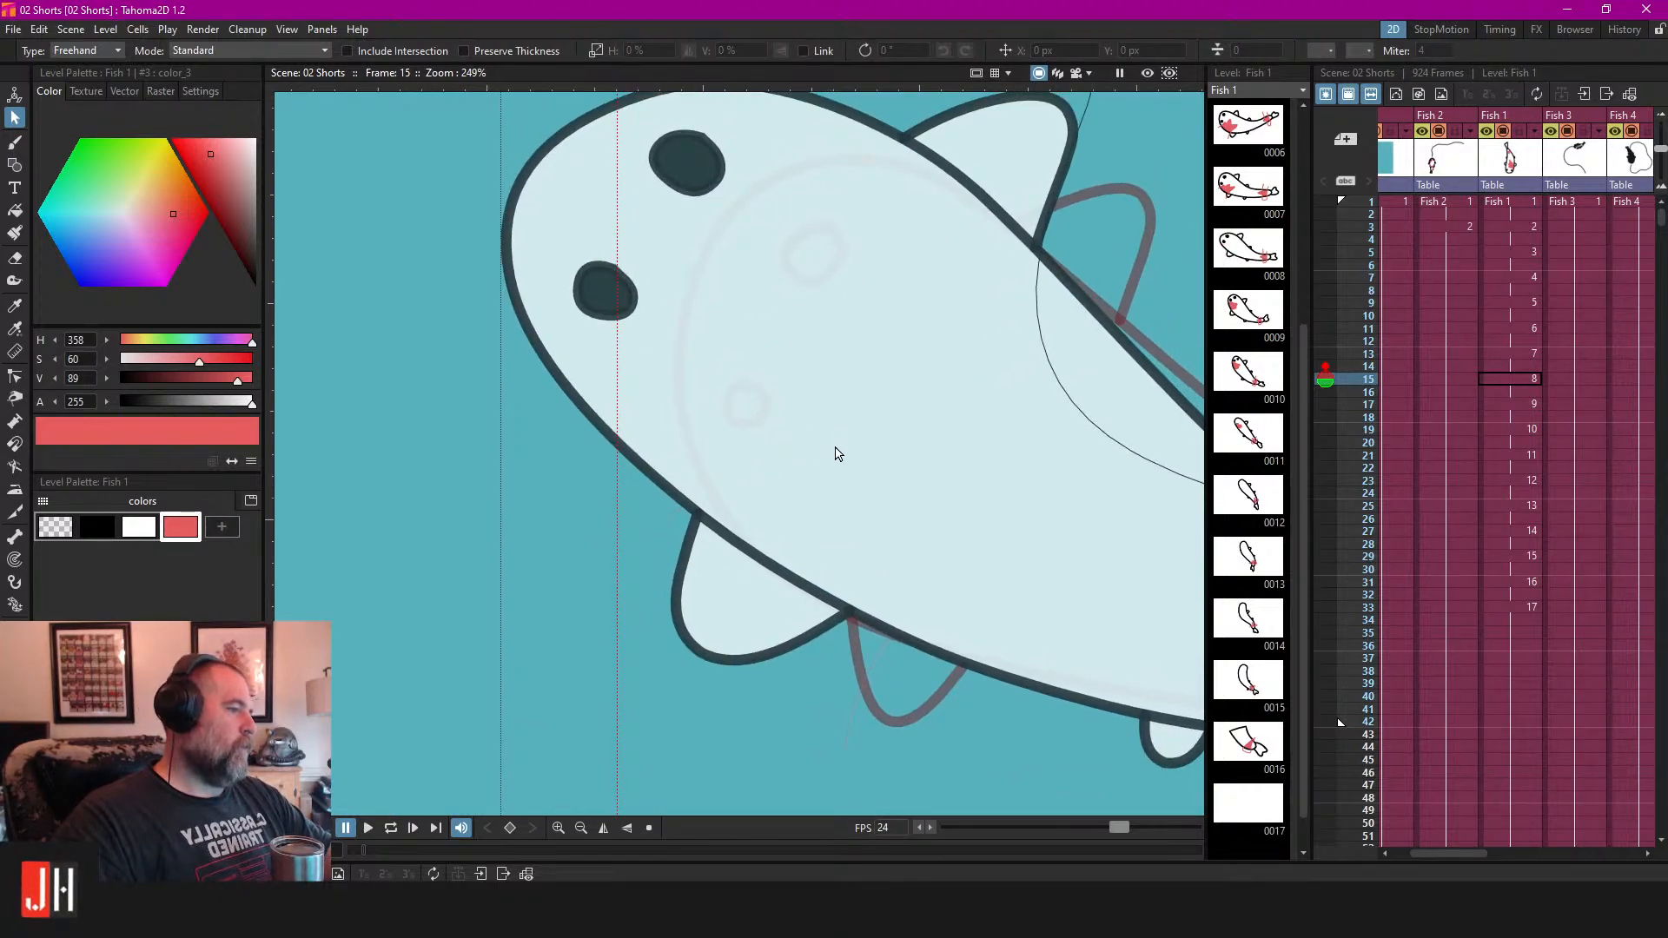
Select frame 1 of the empty Col9 column, open the Motion Paths controls and try to add a motion path.
scroll(860, 452, down, 10)
scroll(918, 465, up, 6)
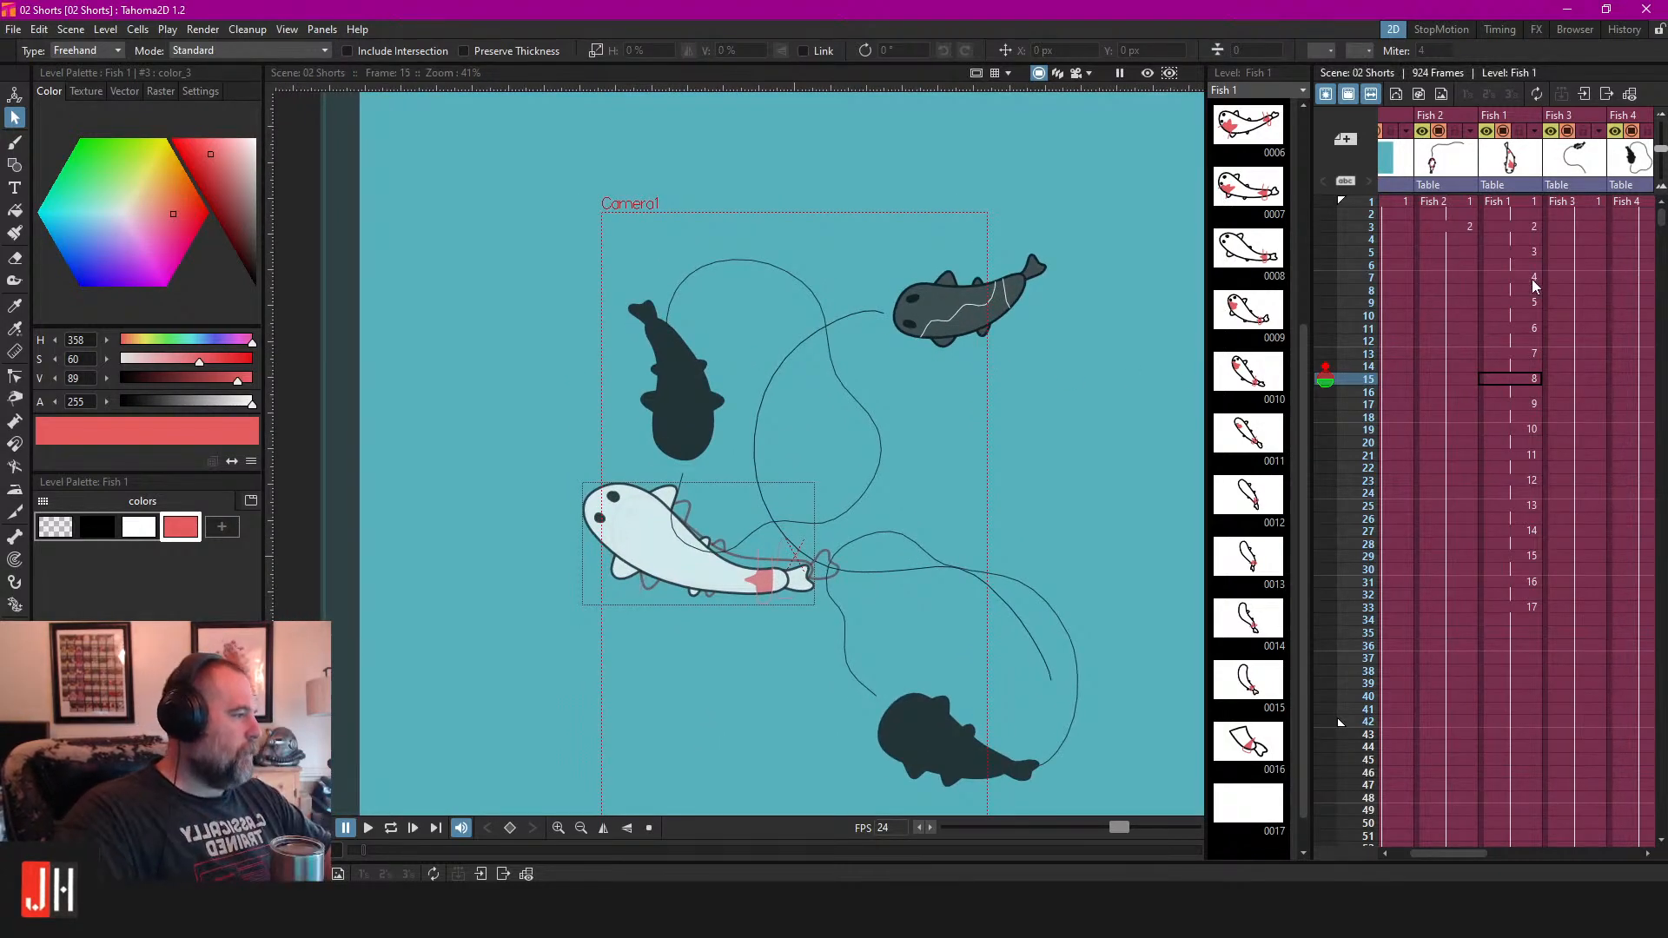
drag(1462, 852, 1592, 851)
click(1520, 201)
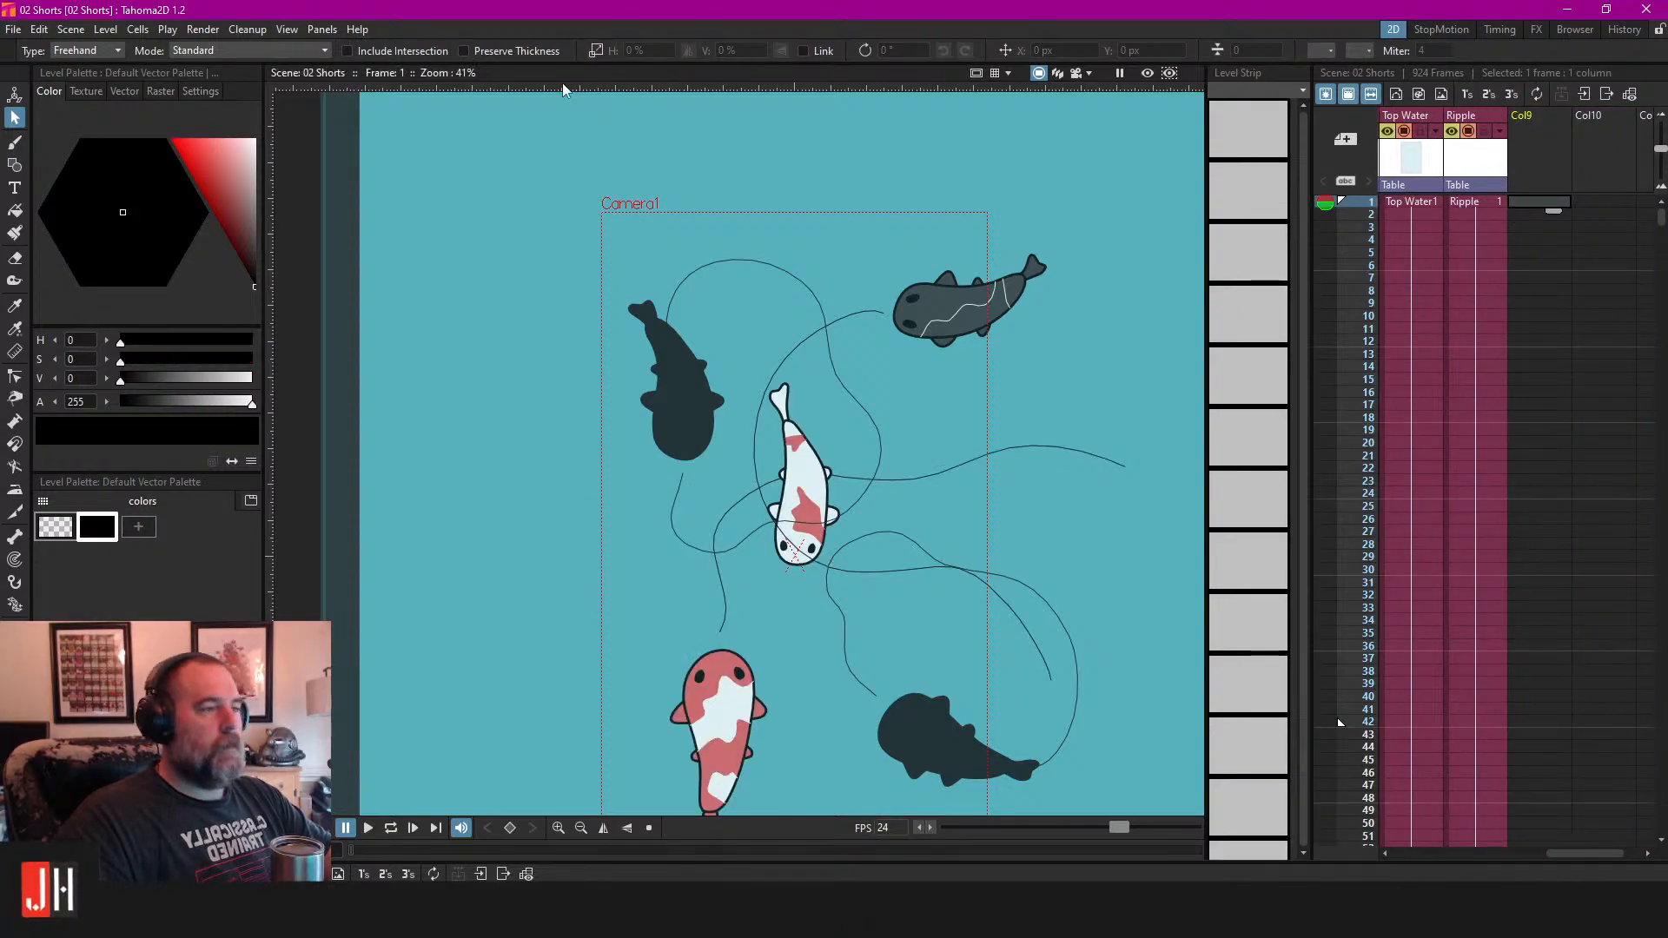
click(322, 29)
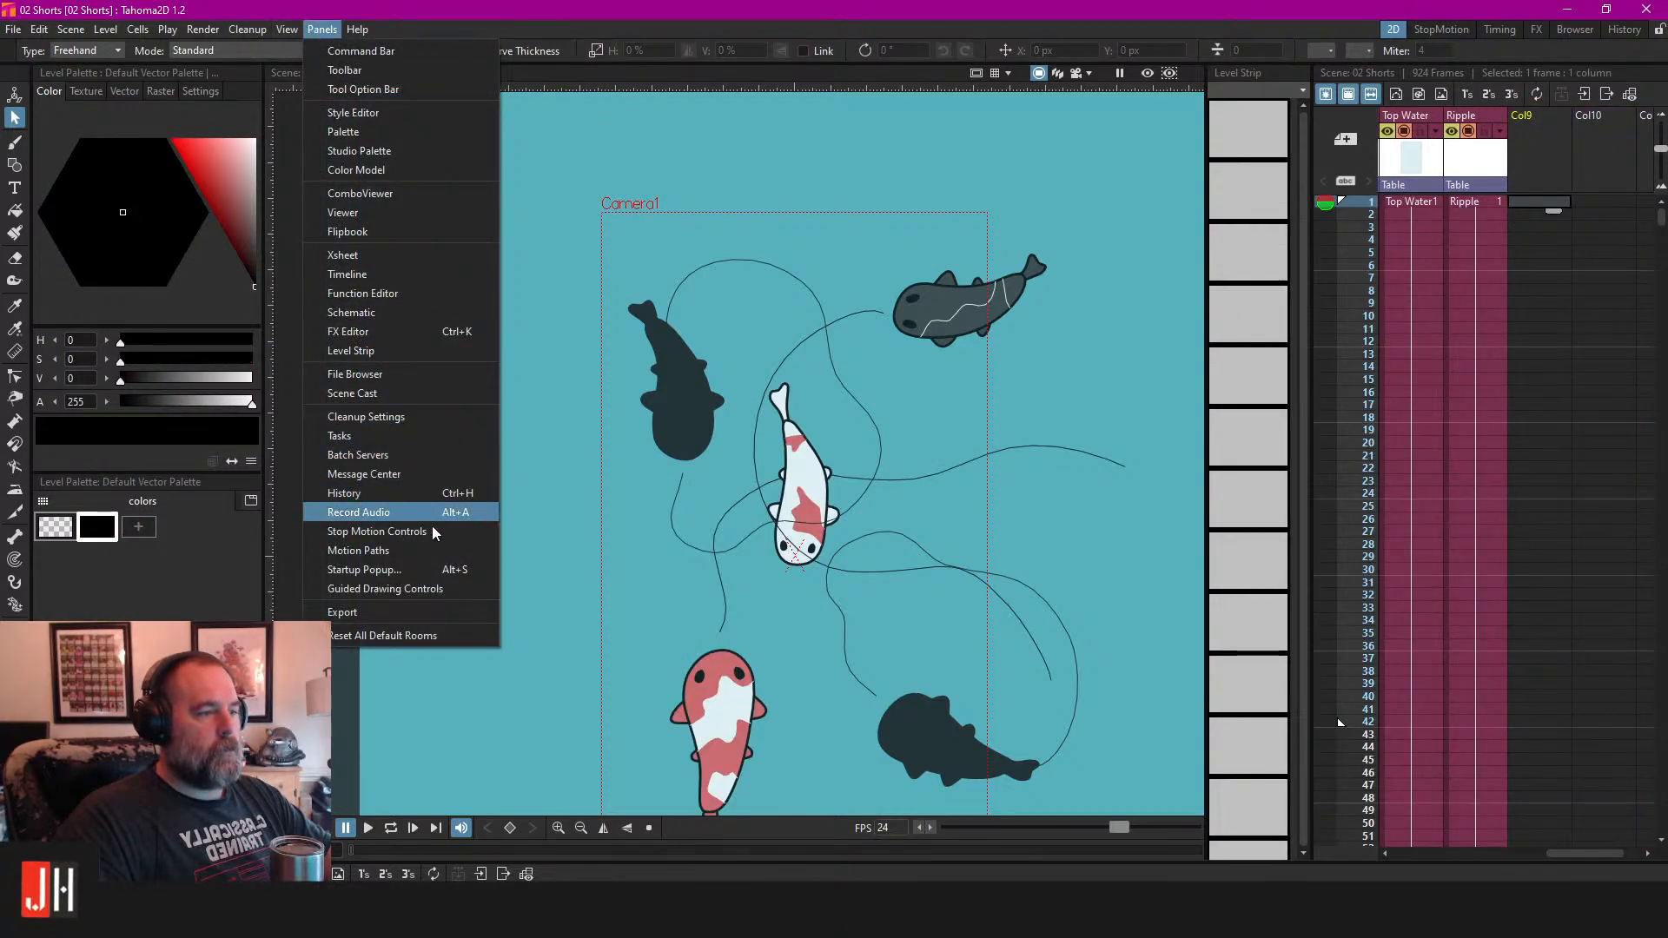
click(358, 550)
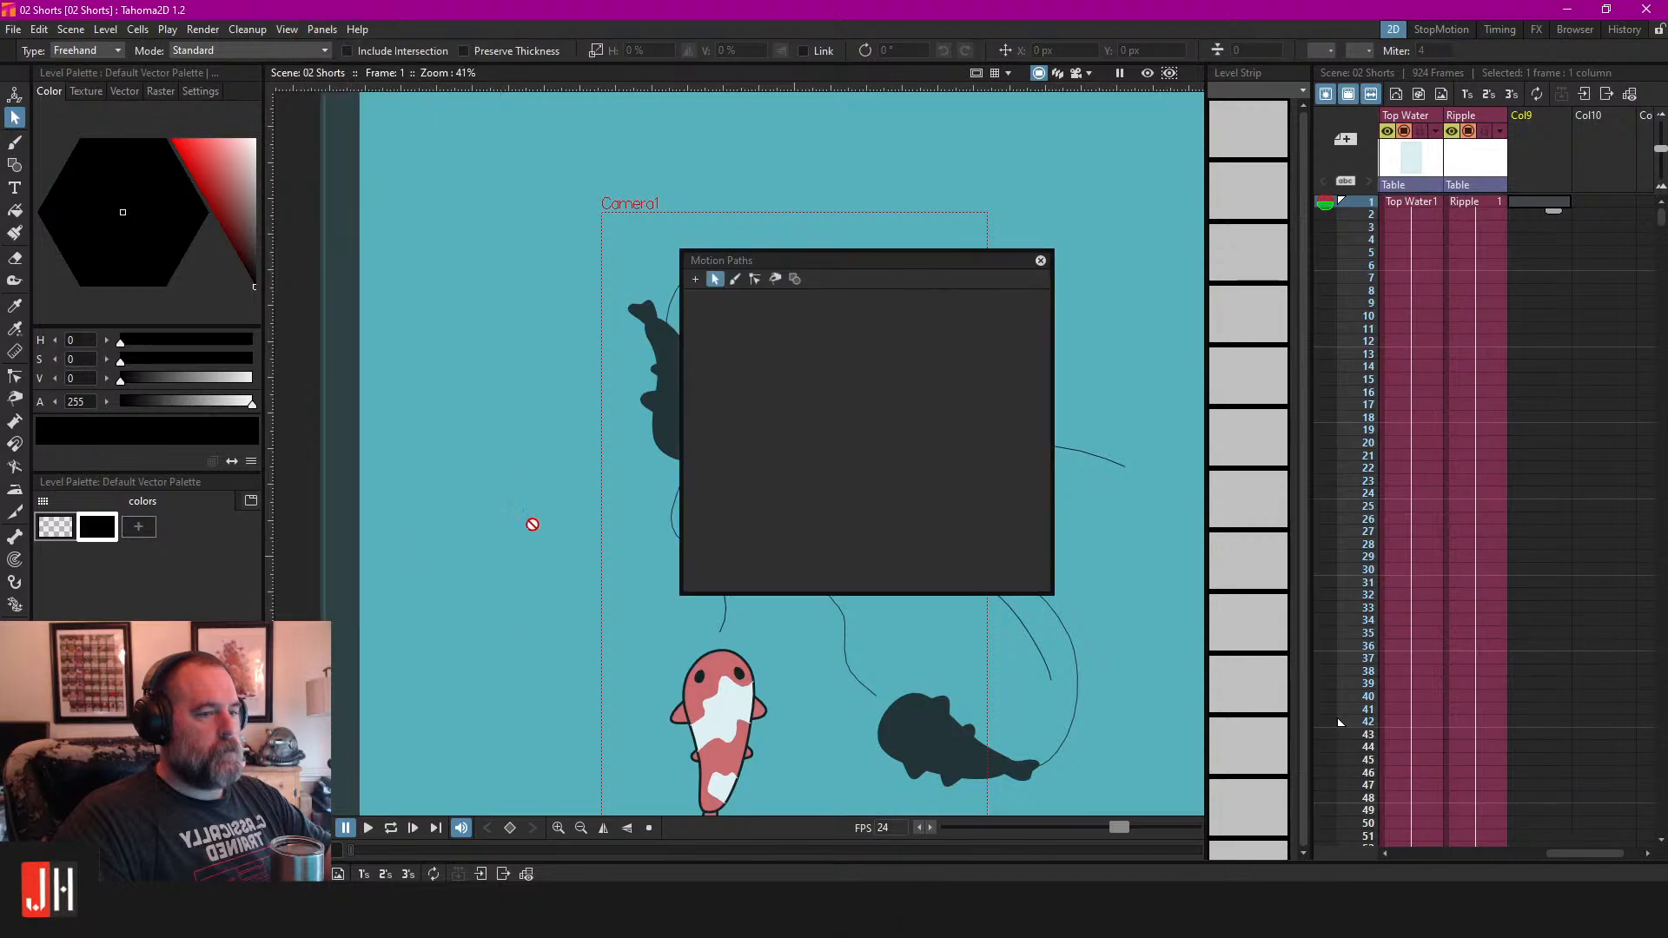
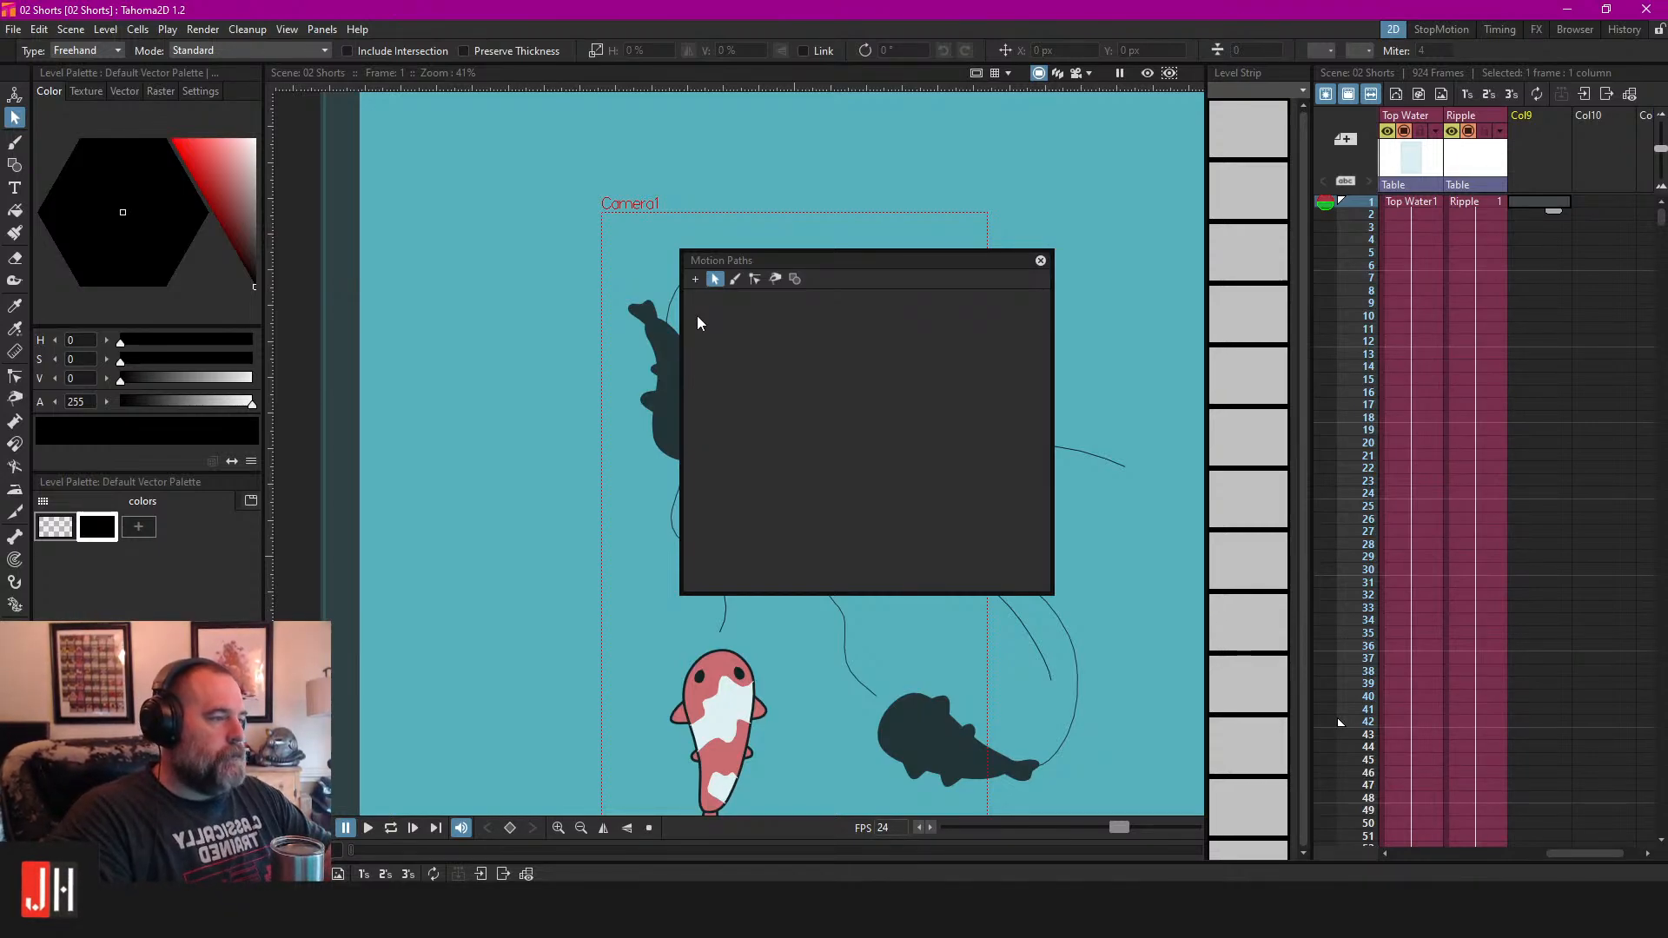
click(695, 279)
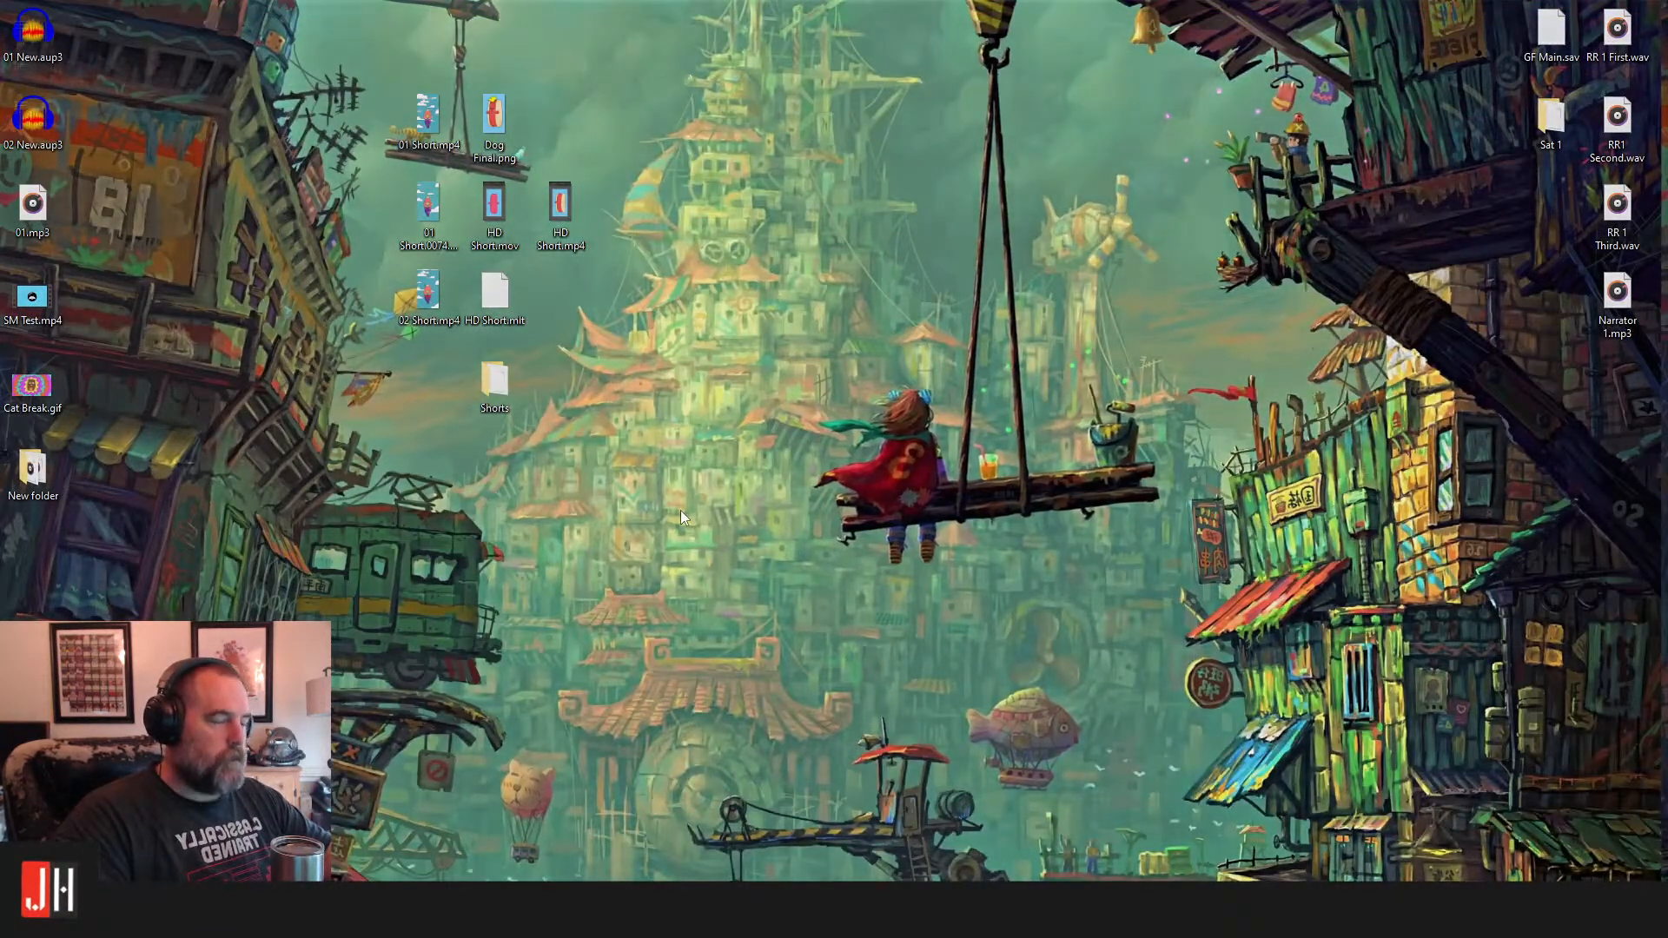
Relaunch Tahoma2D from the desktop.
key(super)
click(85, 439)
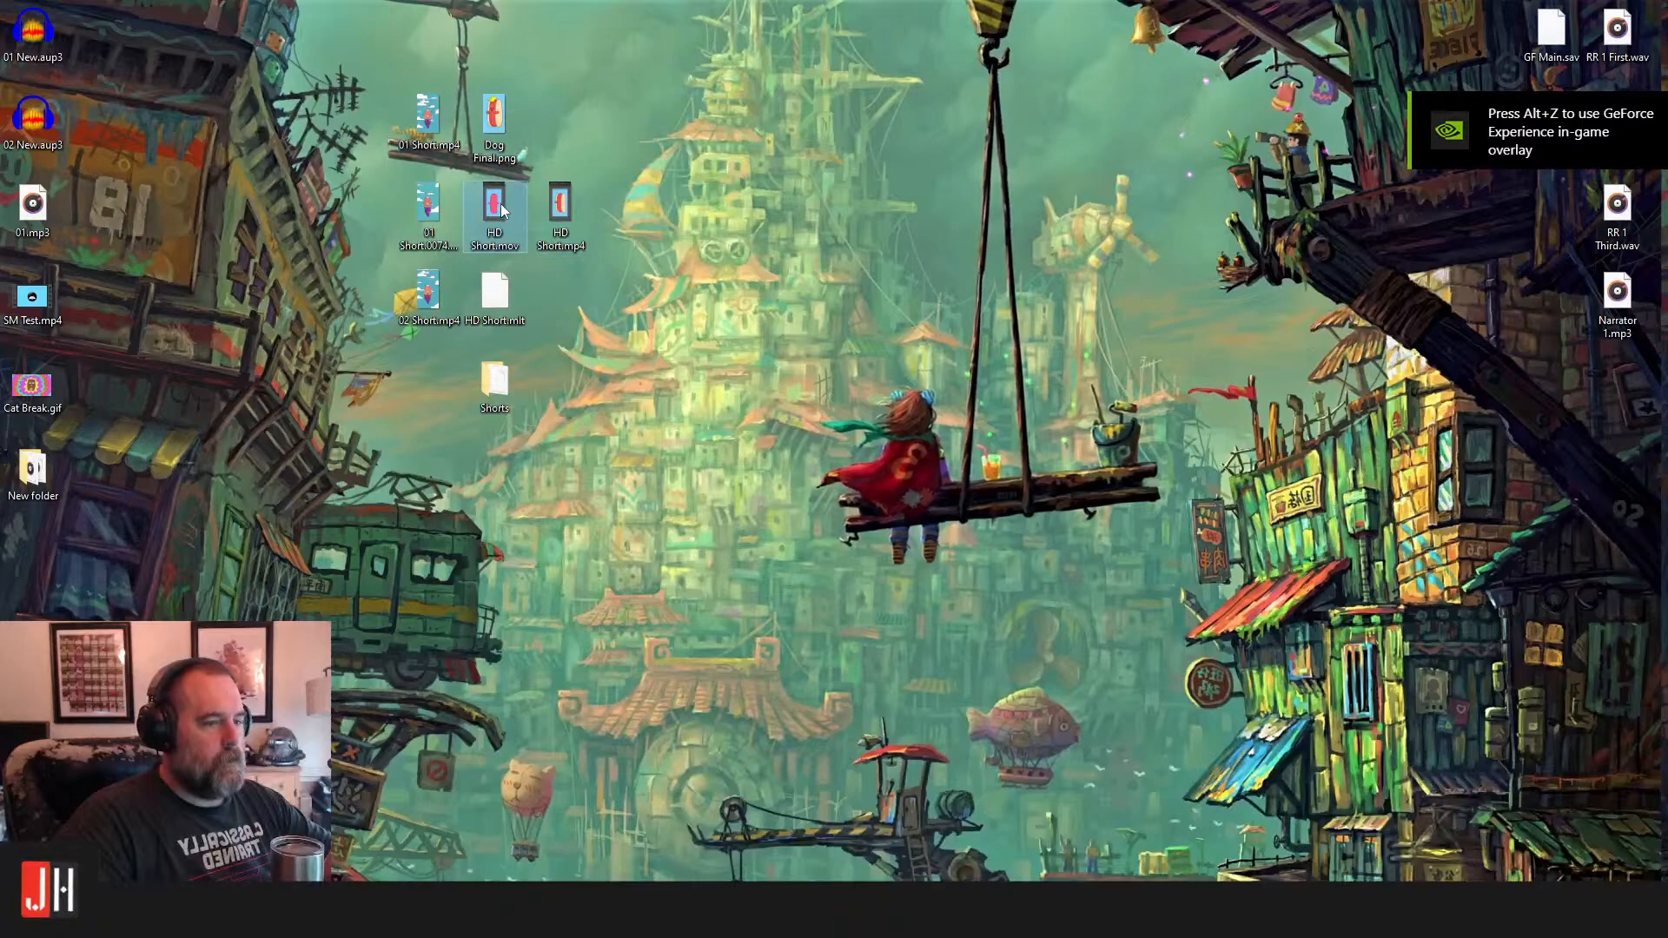
Open the HD Short.mov video from the desktop, enlarge the player, skim through to near the end and close it.
double_click(501, 204)
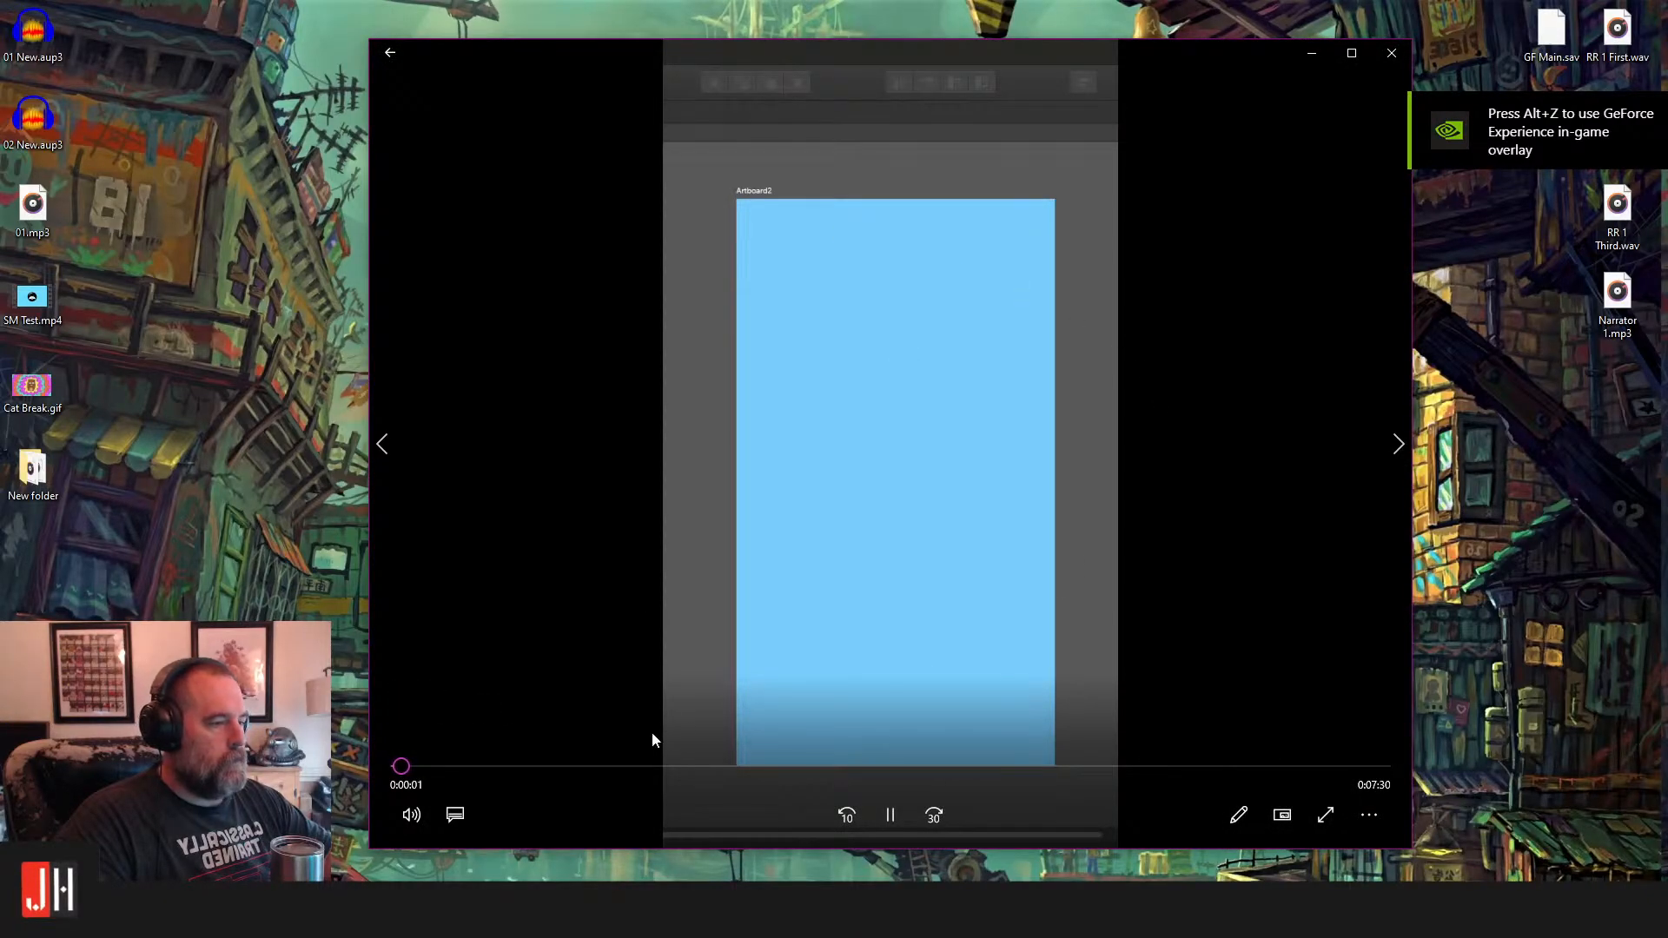
click(1351, 53)
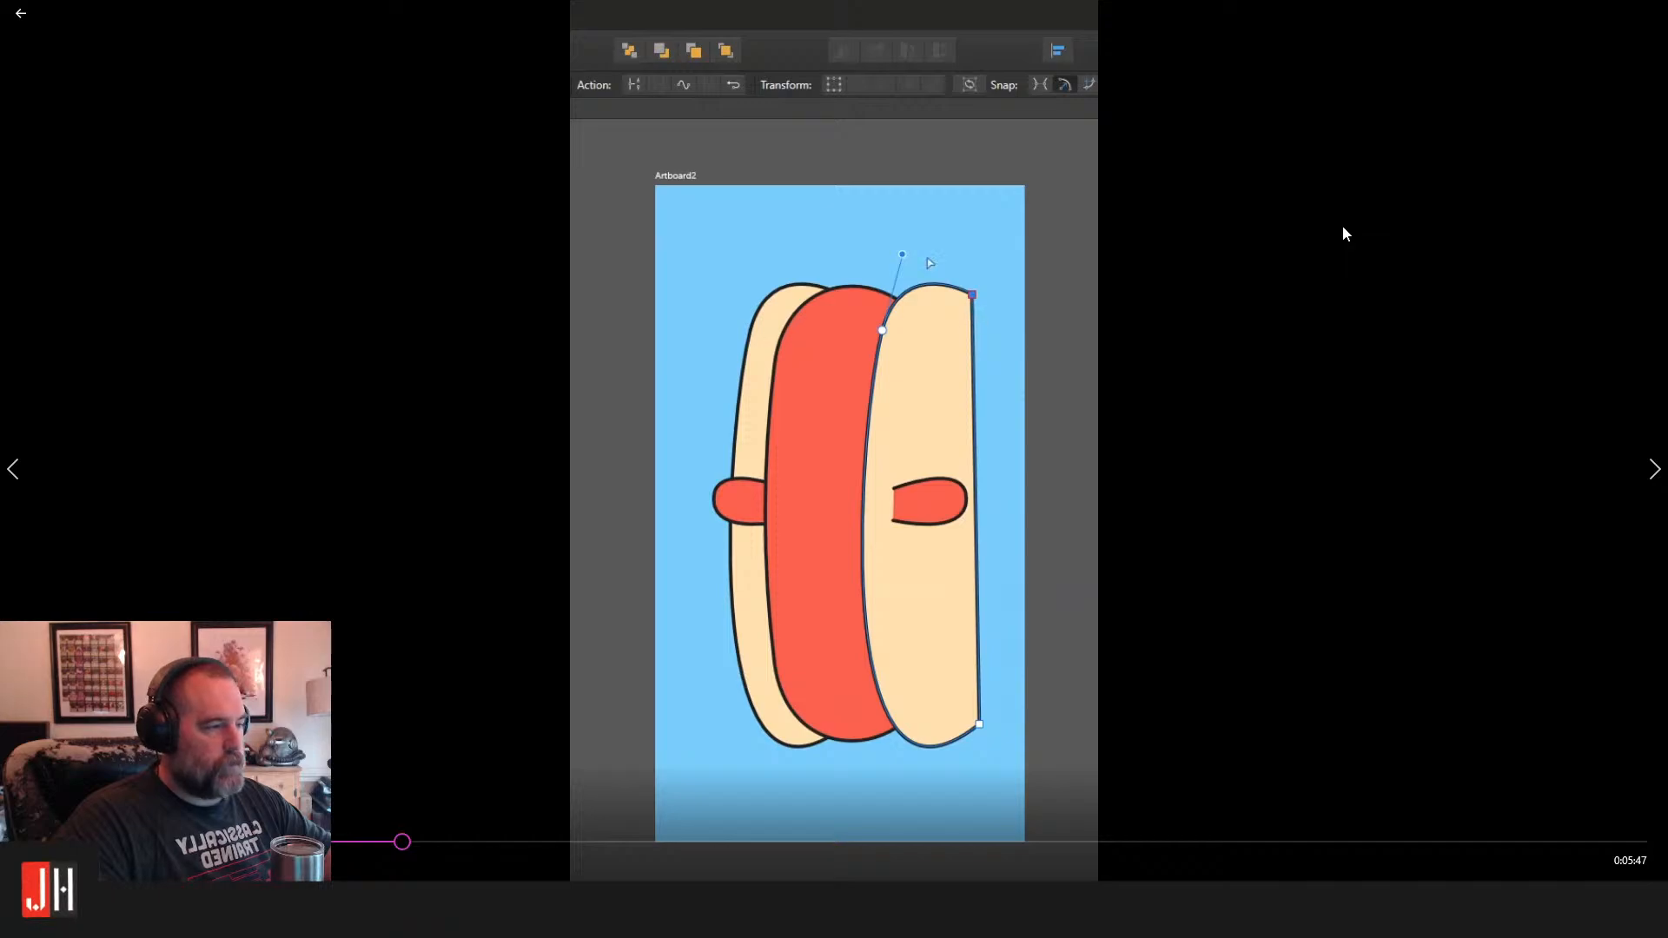
click(748, 842)
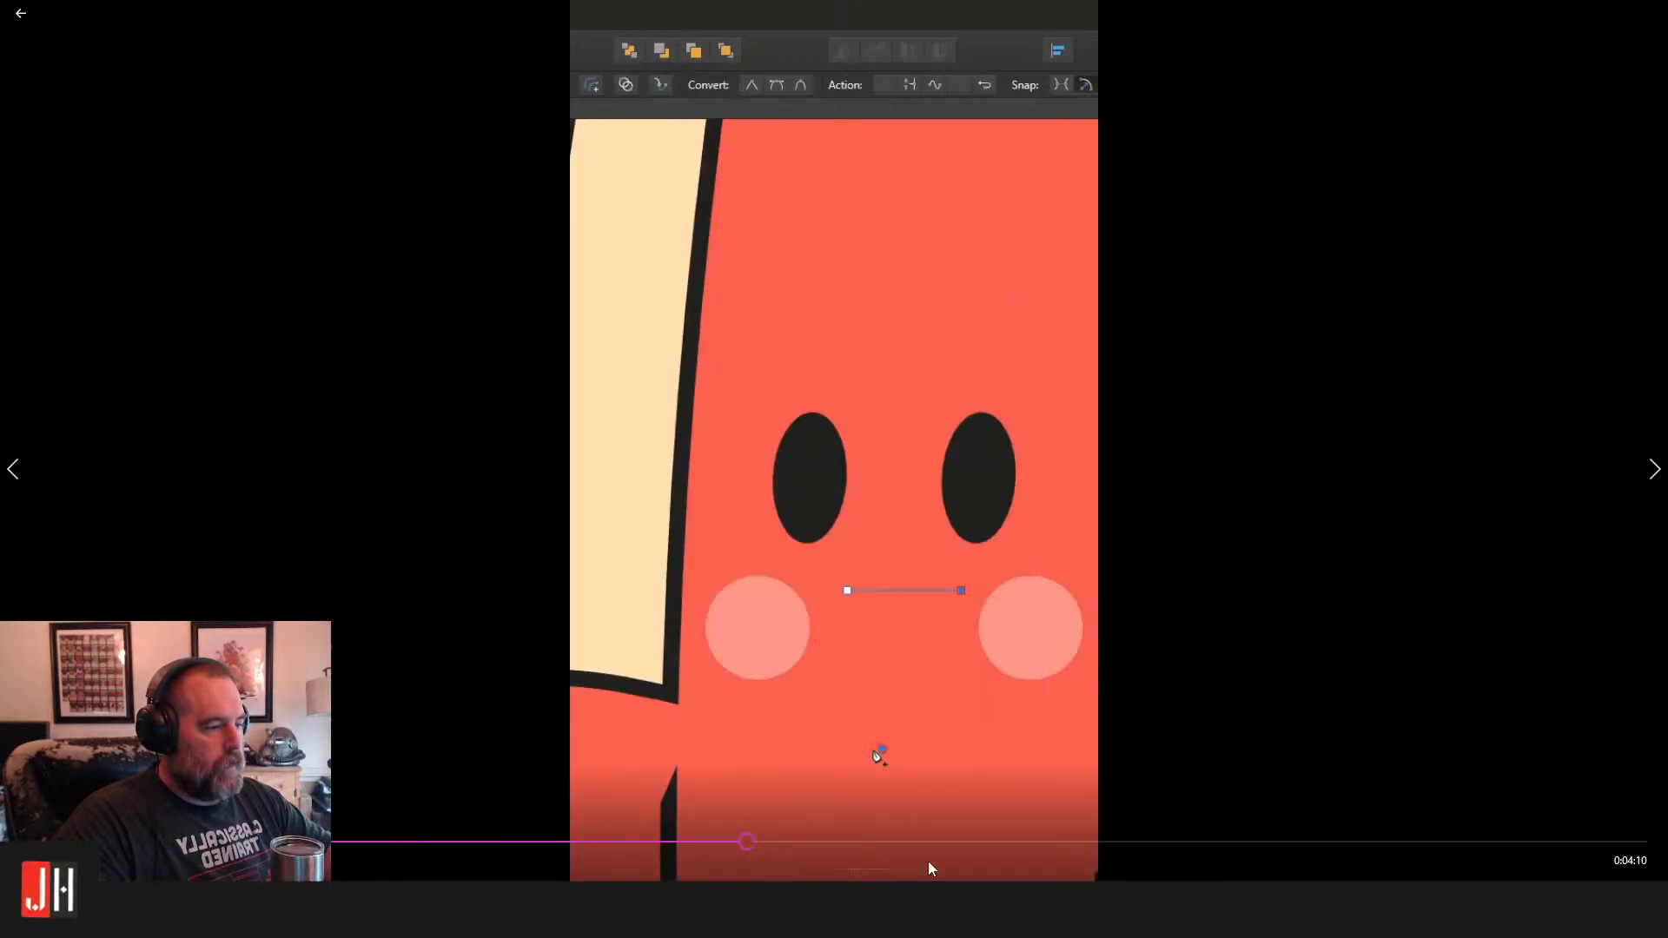
click(1039, 841)
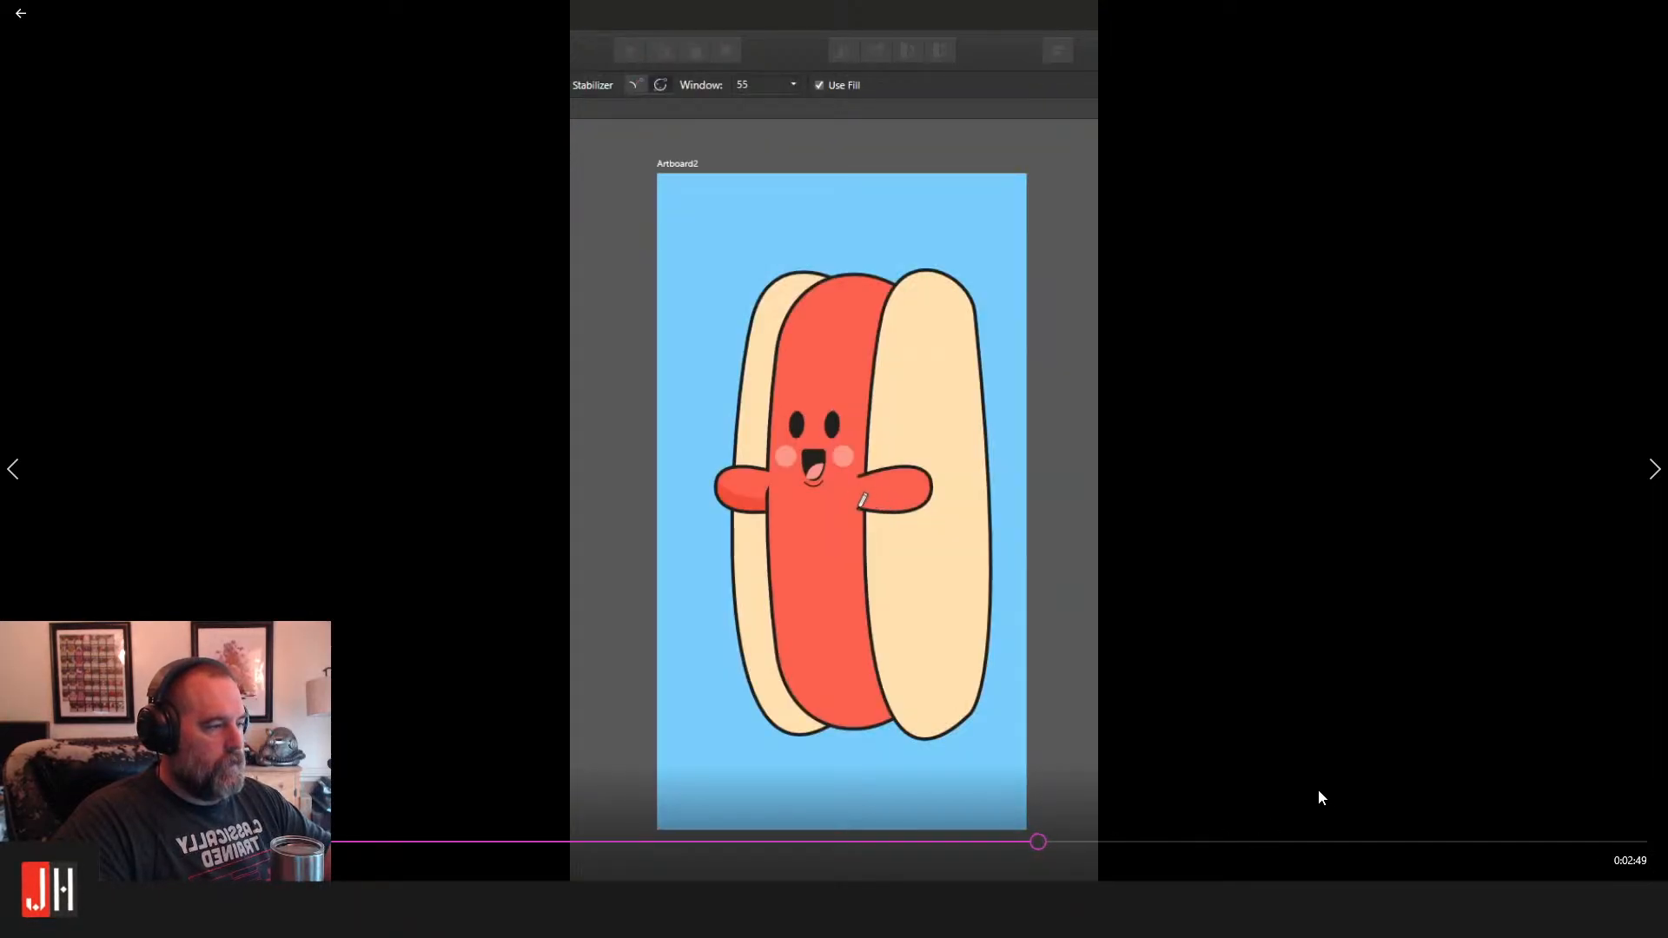
click(1322, 842)
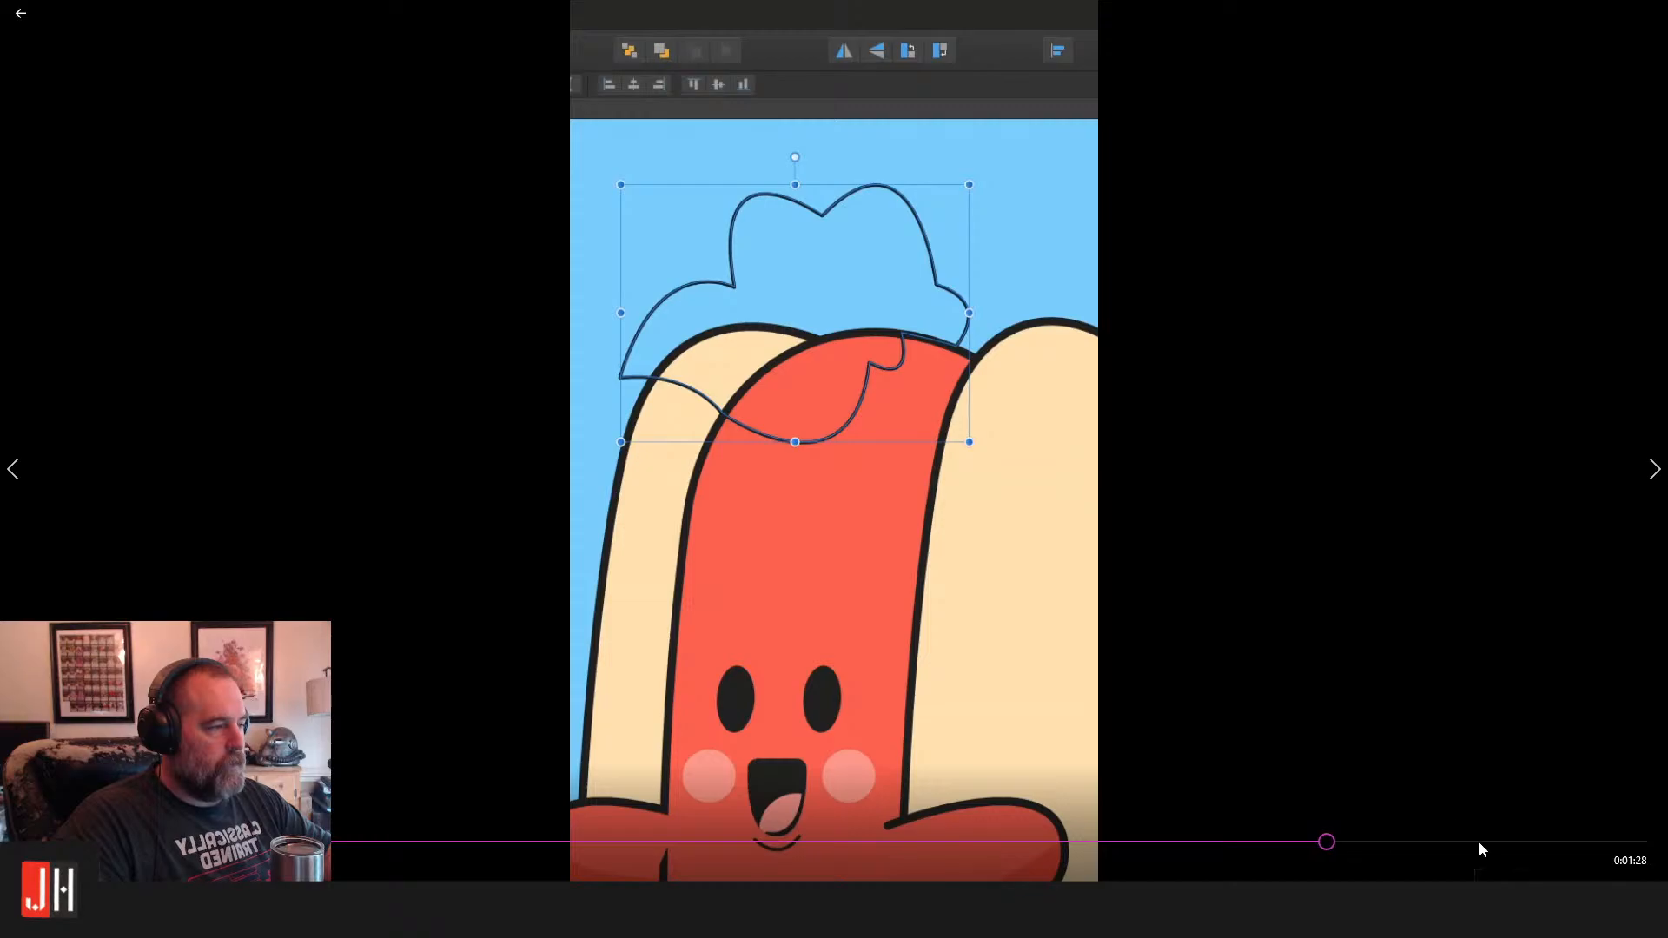
click(1491, 841)
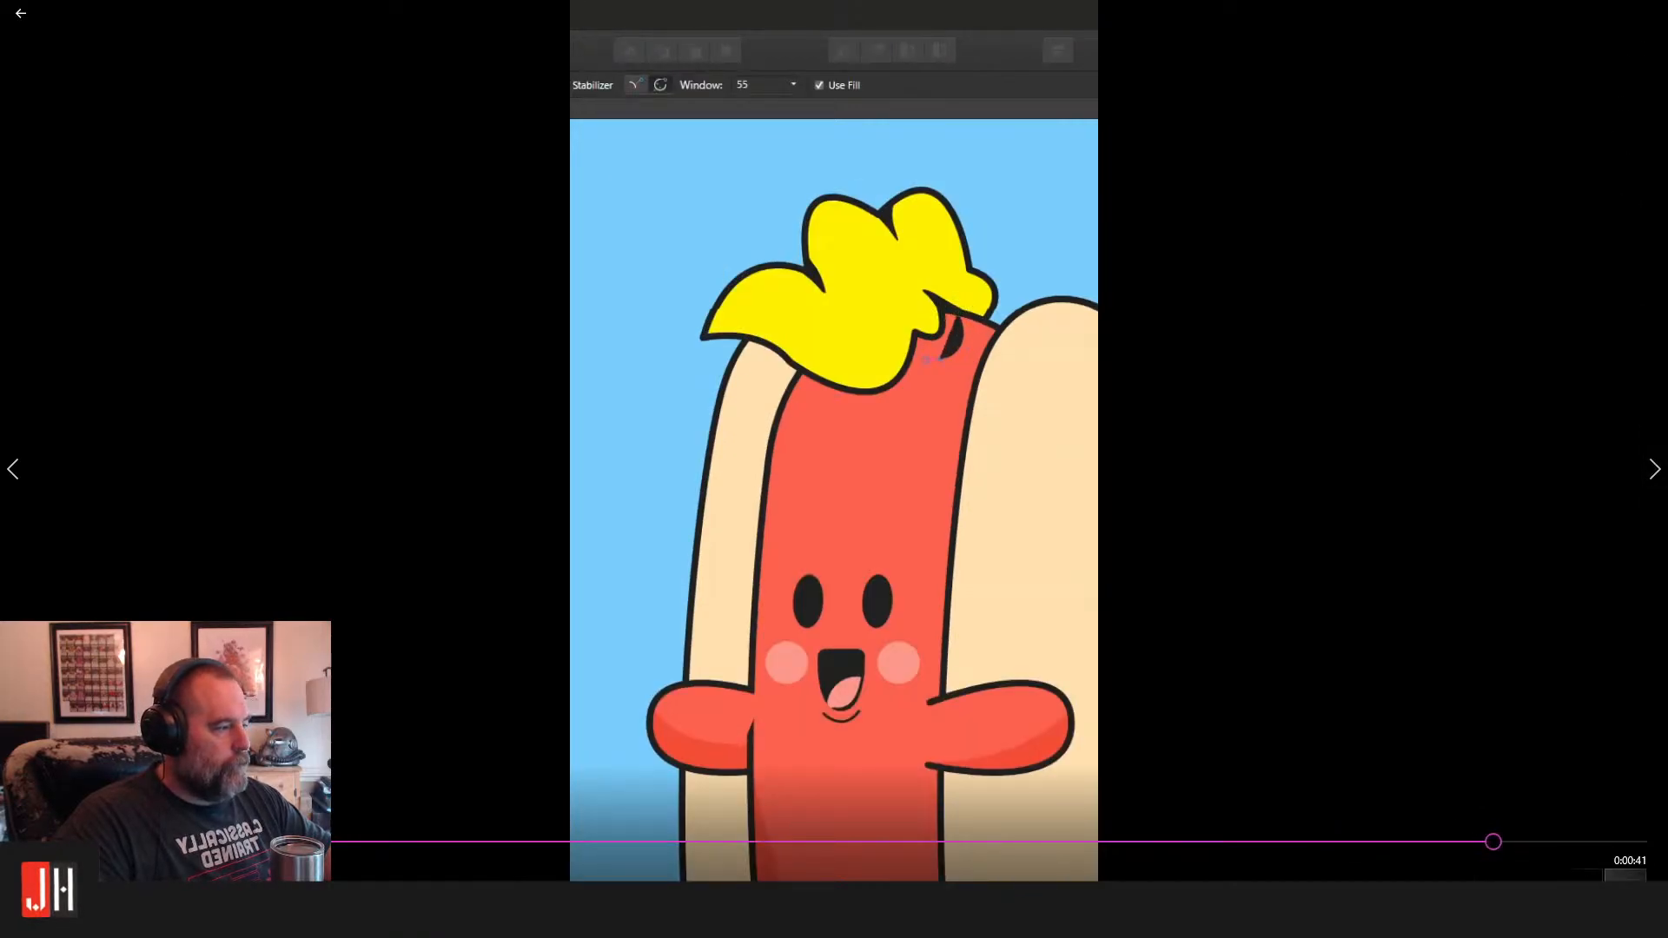
click(1648, 13)
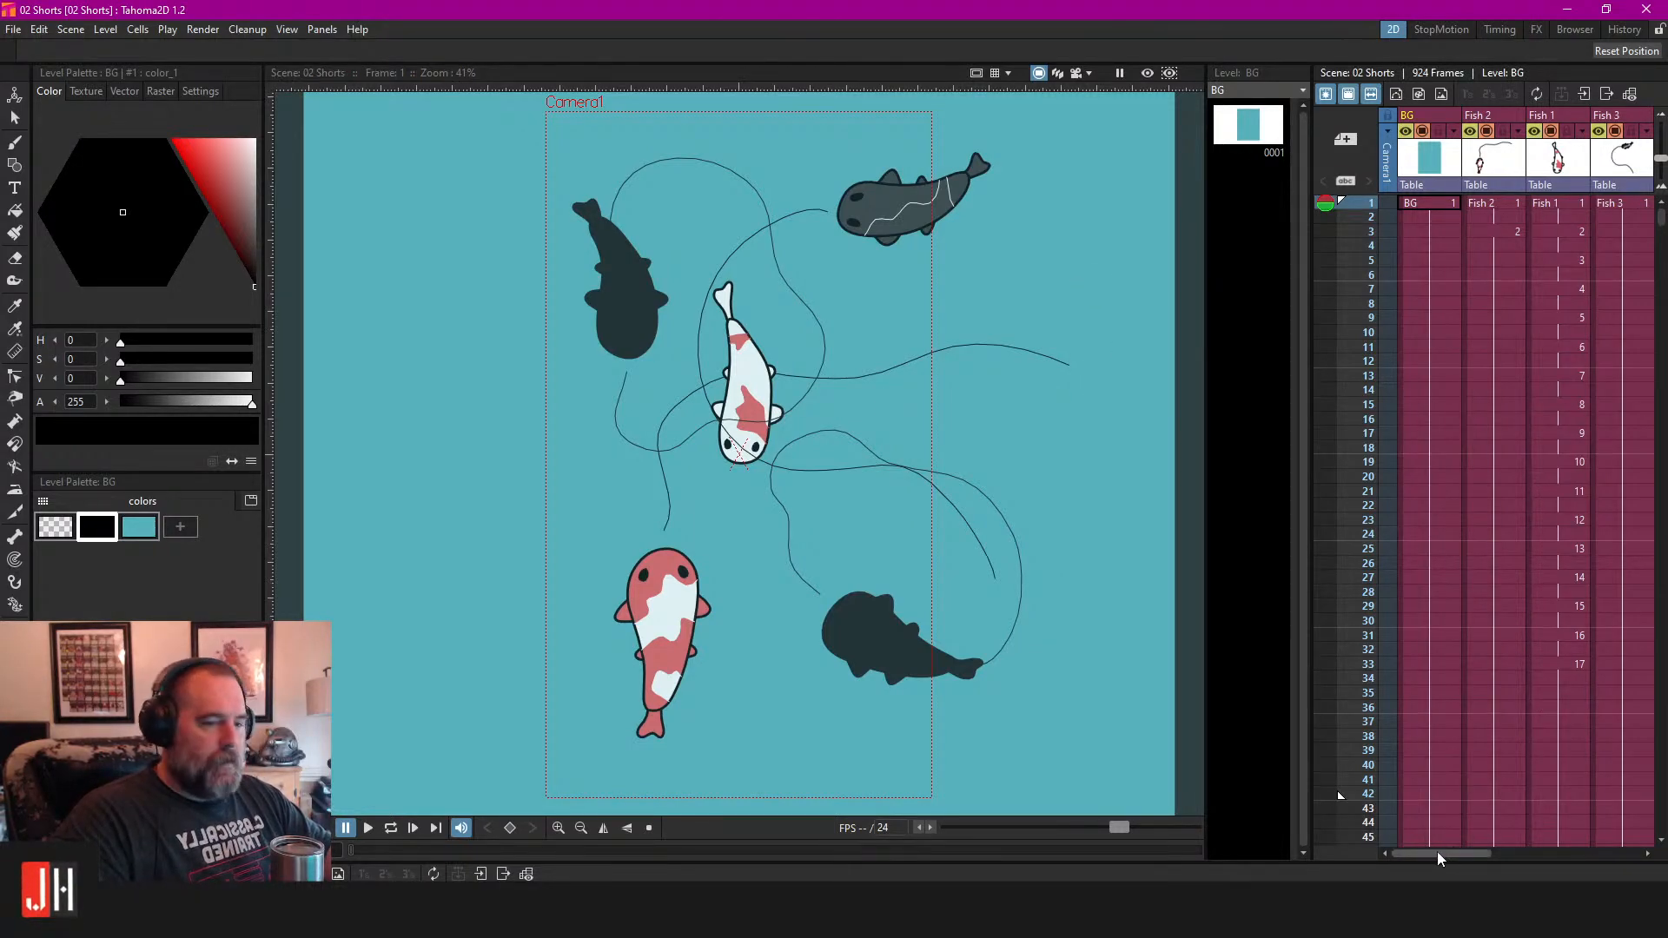
Look through the scene's columns, select Fish 3's cell at frame 1, and toggle that column's visibility off and back on.
drag(1434, 853, 1583, 847)
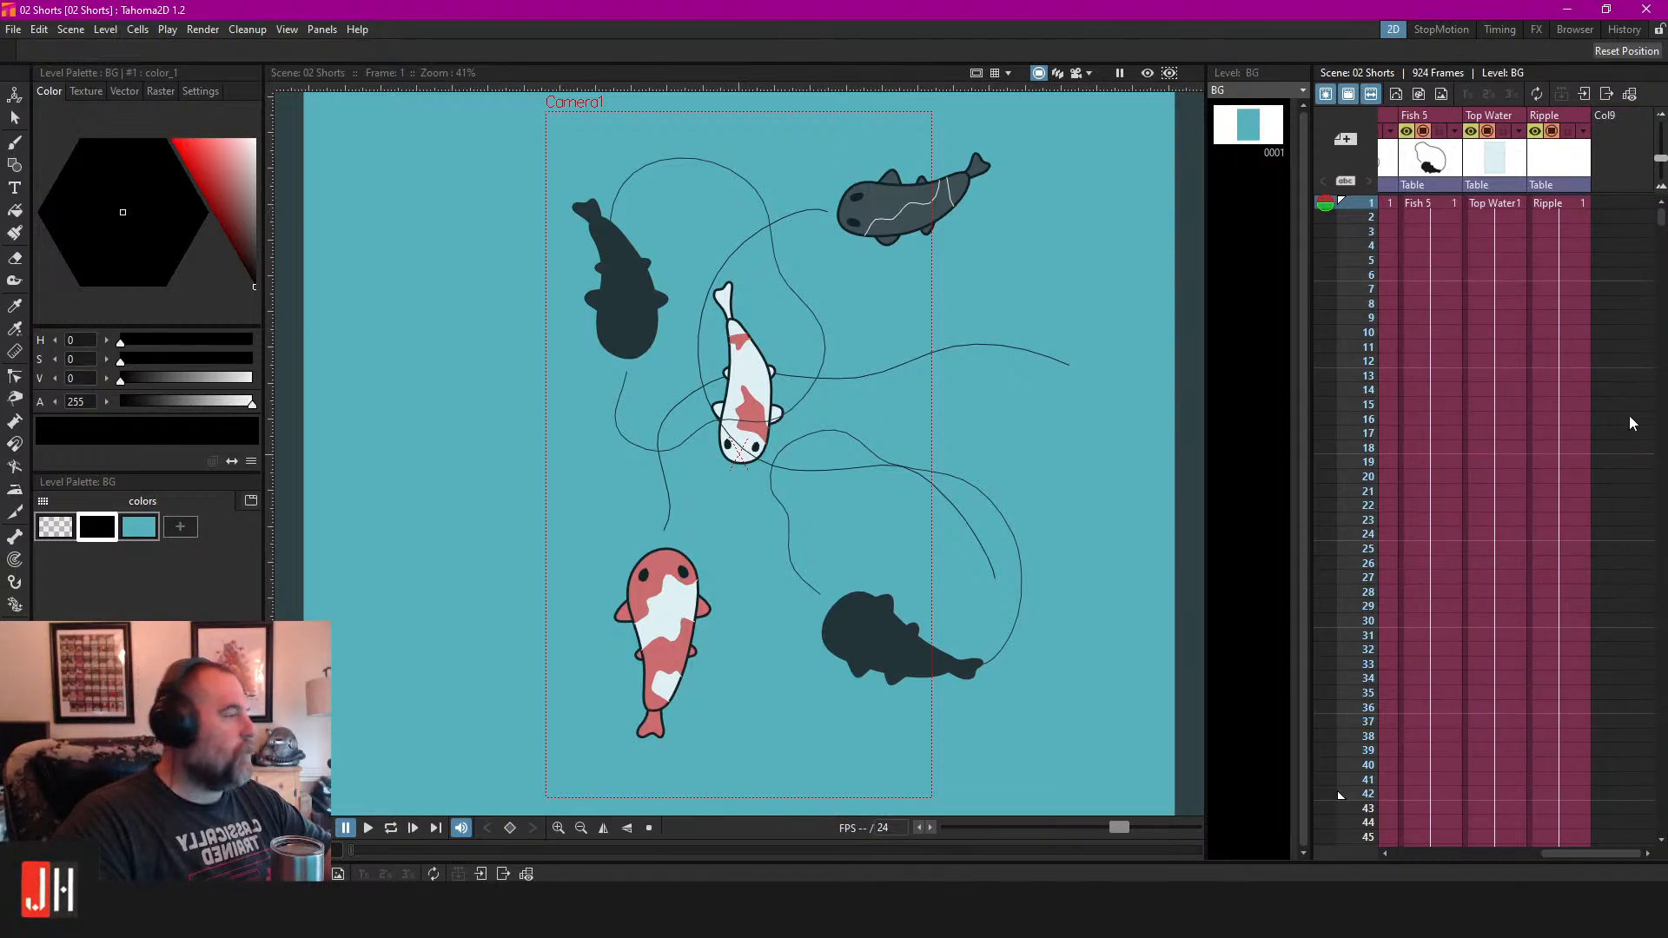
click(1573, 208)
click(1611, 204)
click(1560, 201)
click(1433, 209)
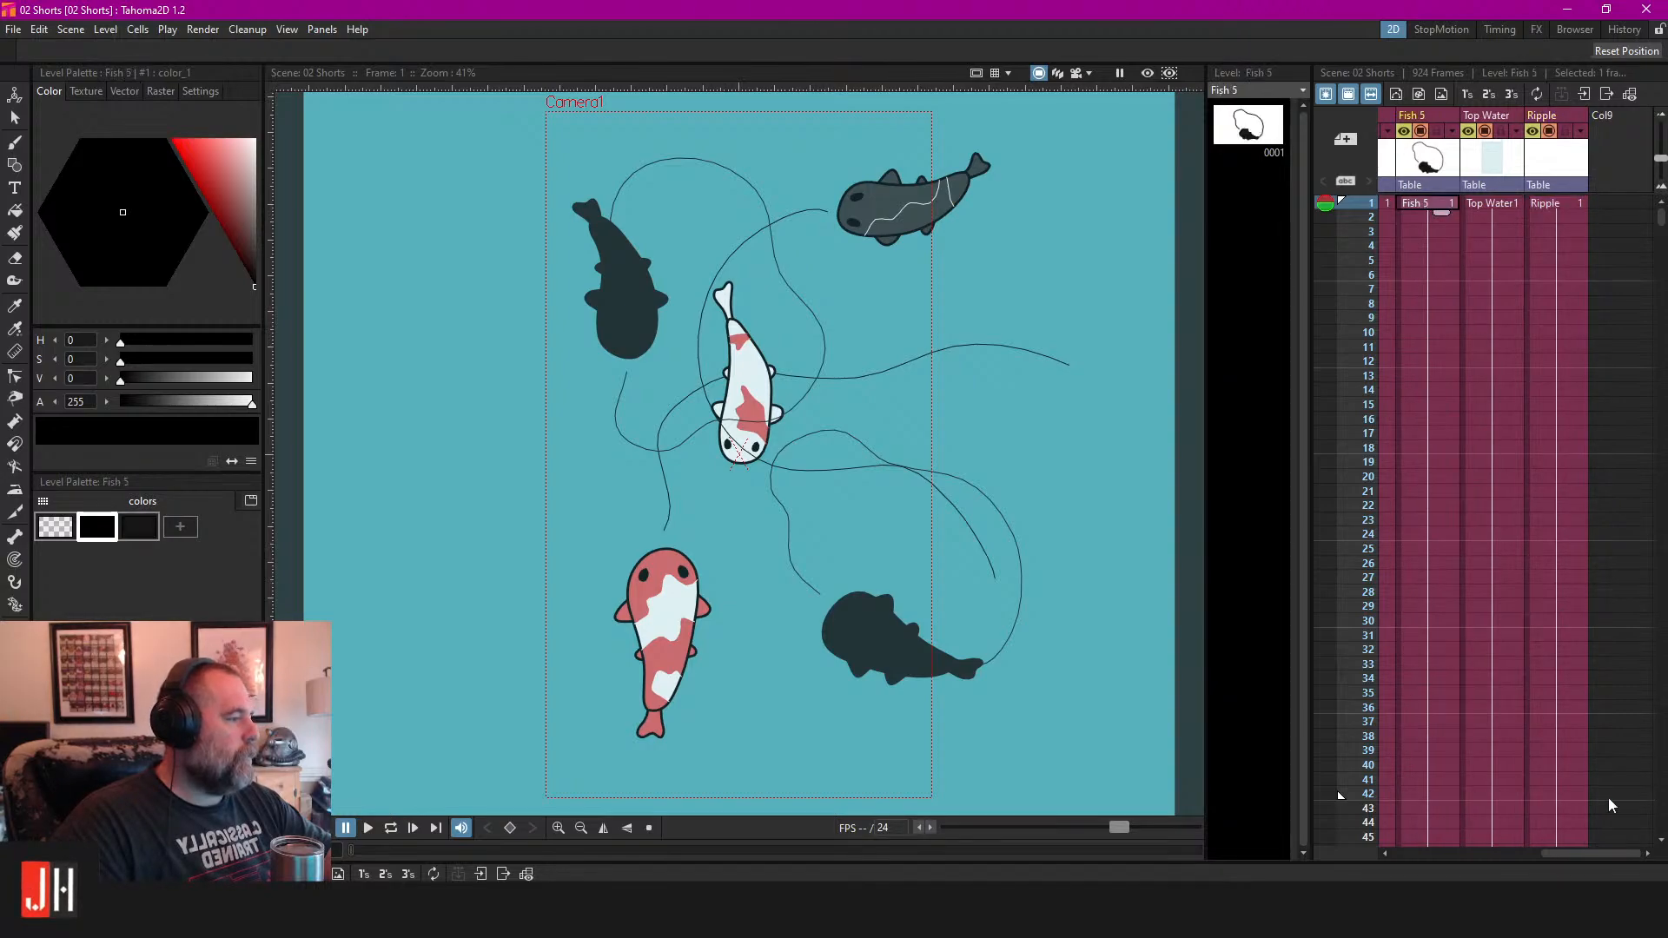
drag(1598, 848, 1505, 858)
click(1512, 205)
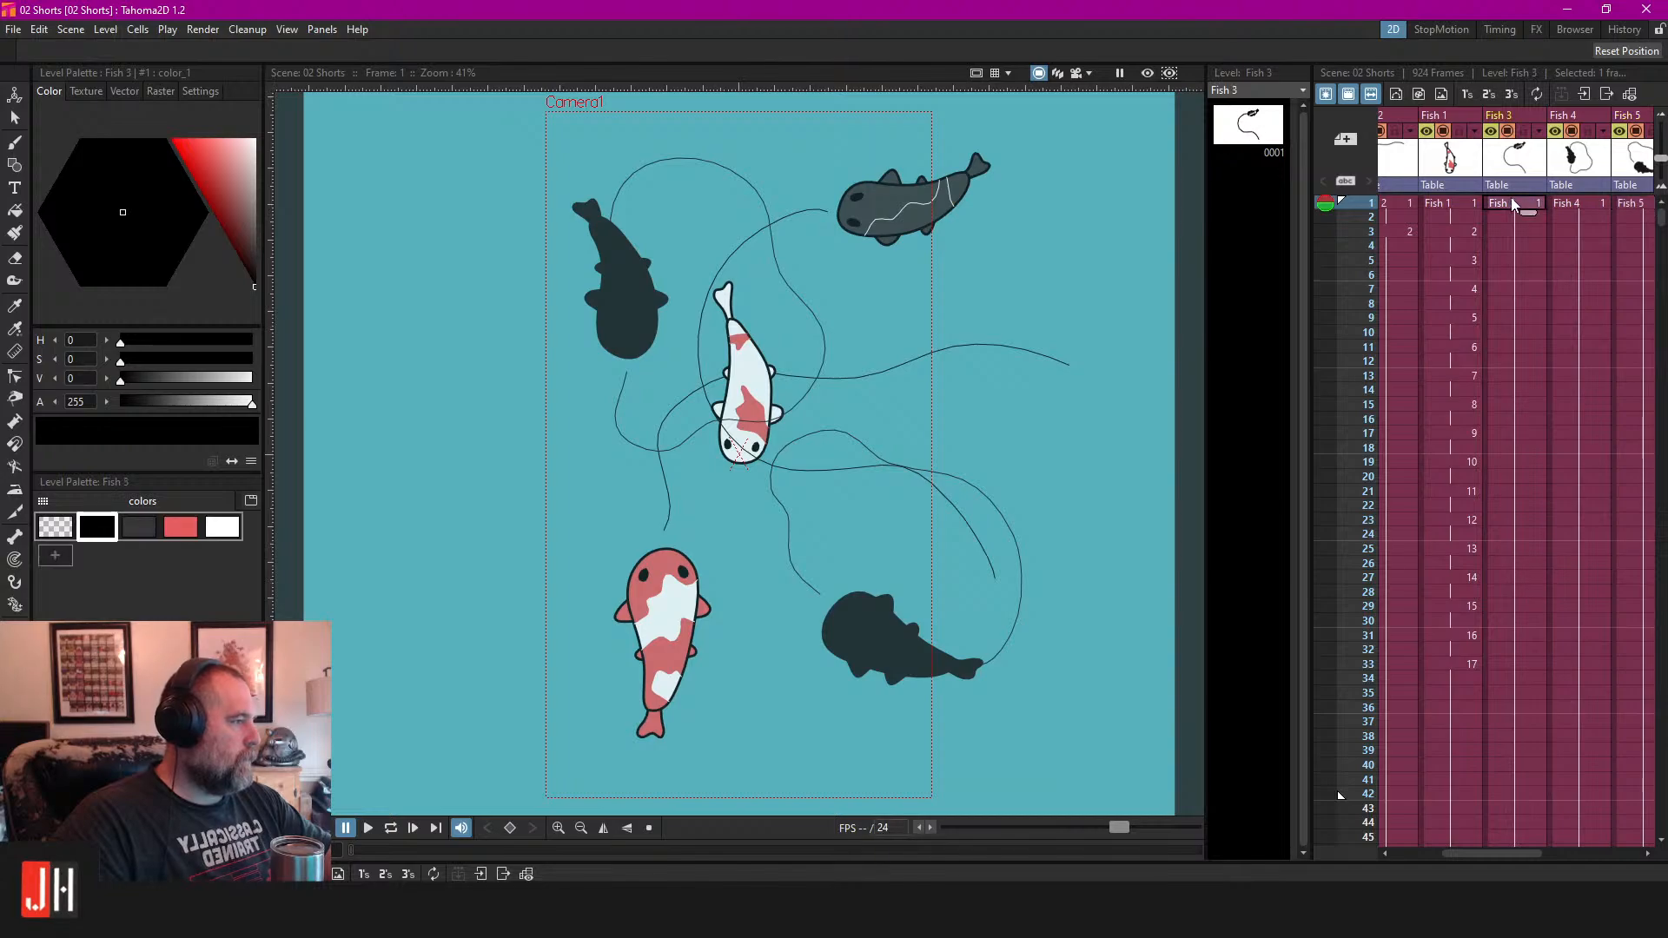
click(1508, 130)
click(1507, 130)
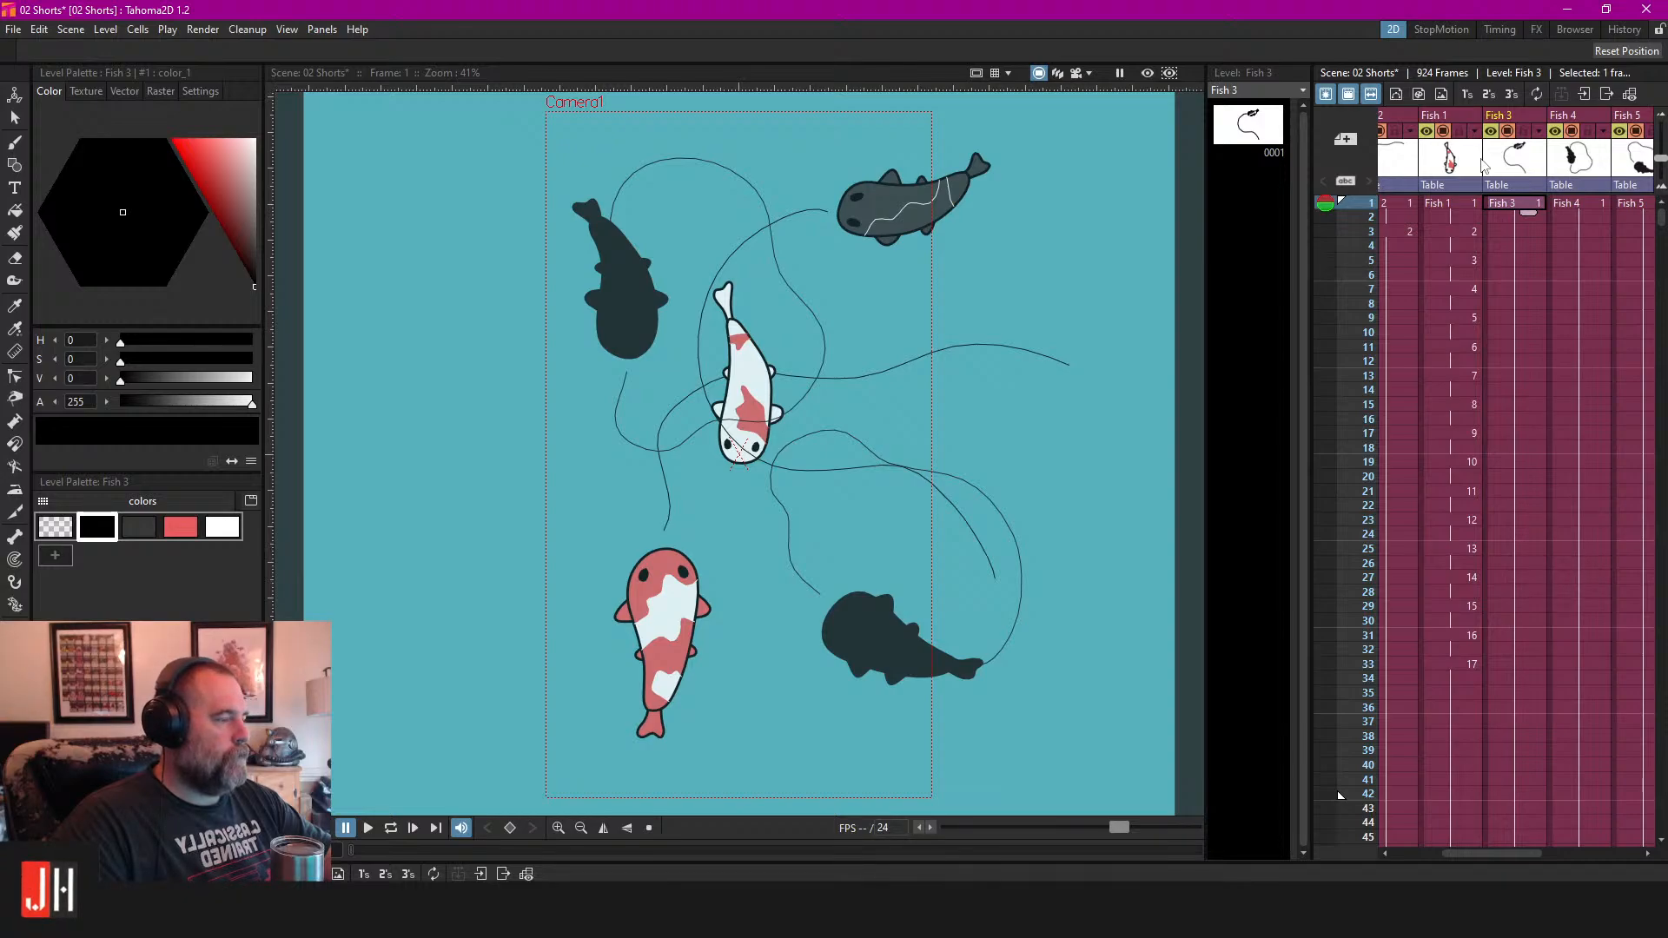
Open the Motion Paths controls, add a motion path and move the controls clear of the fish.
click(321, 31)
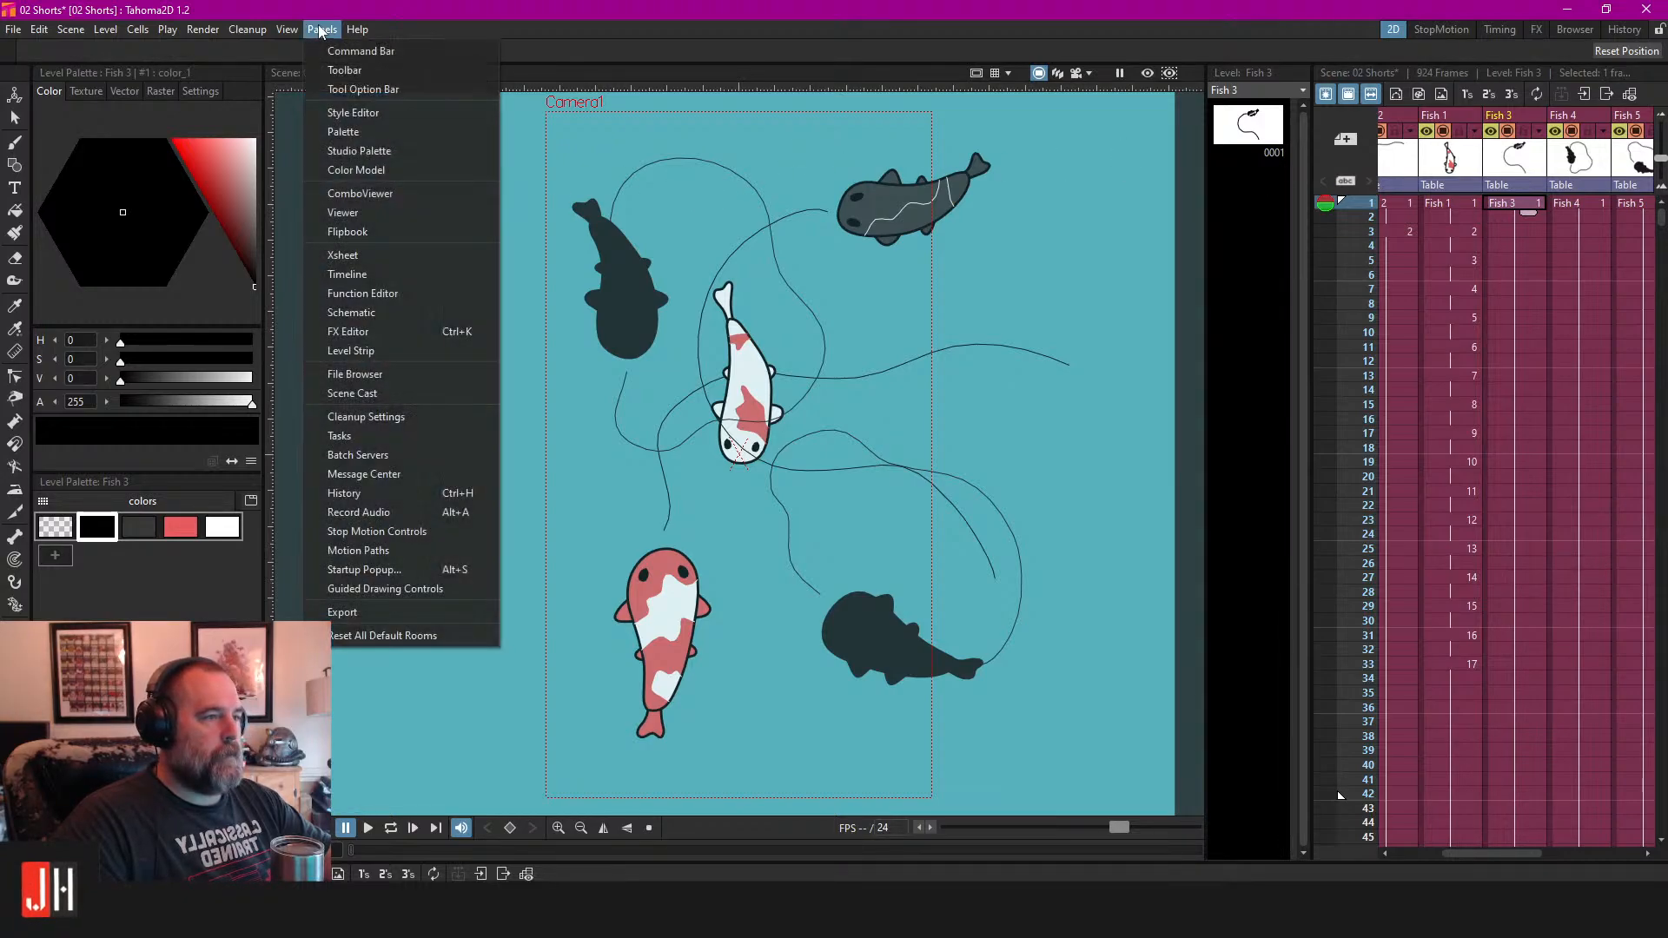
click(409, 549)
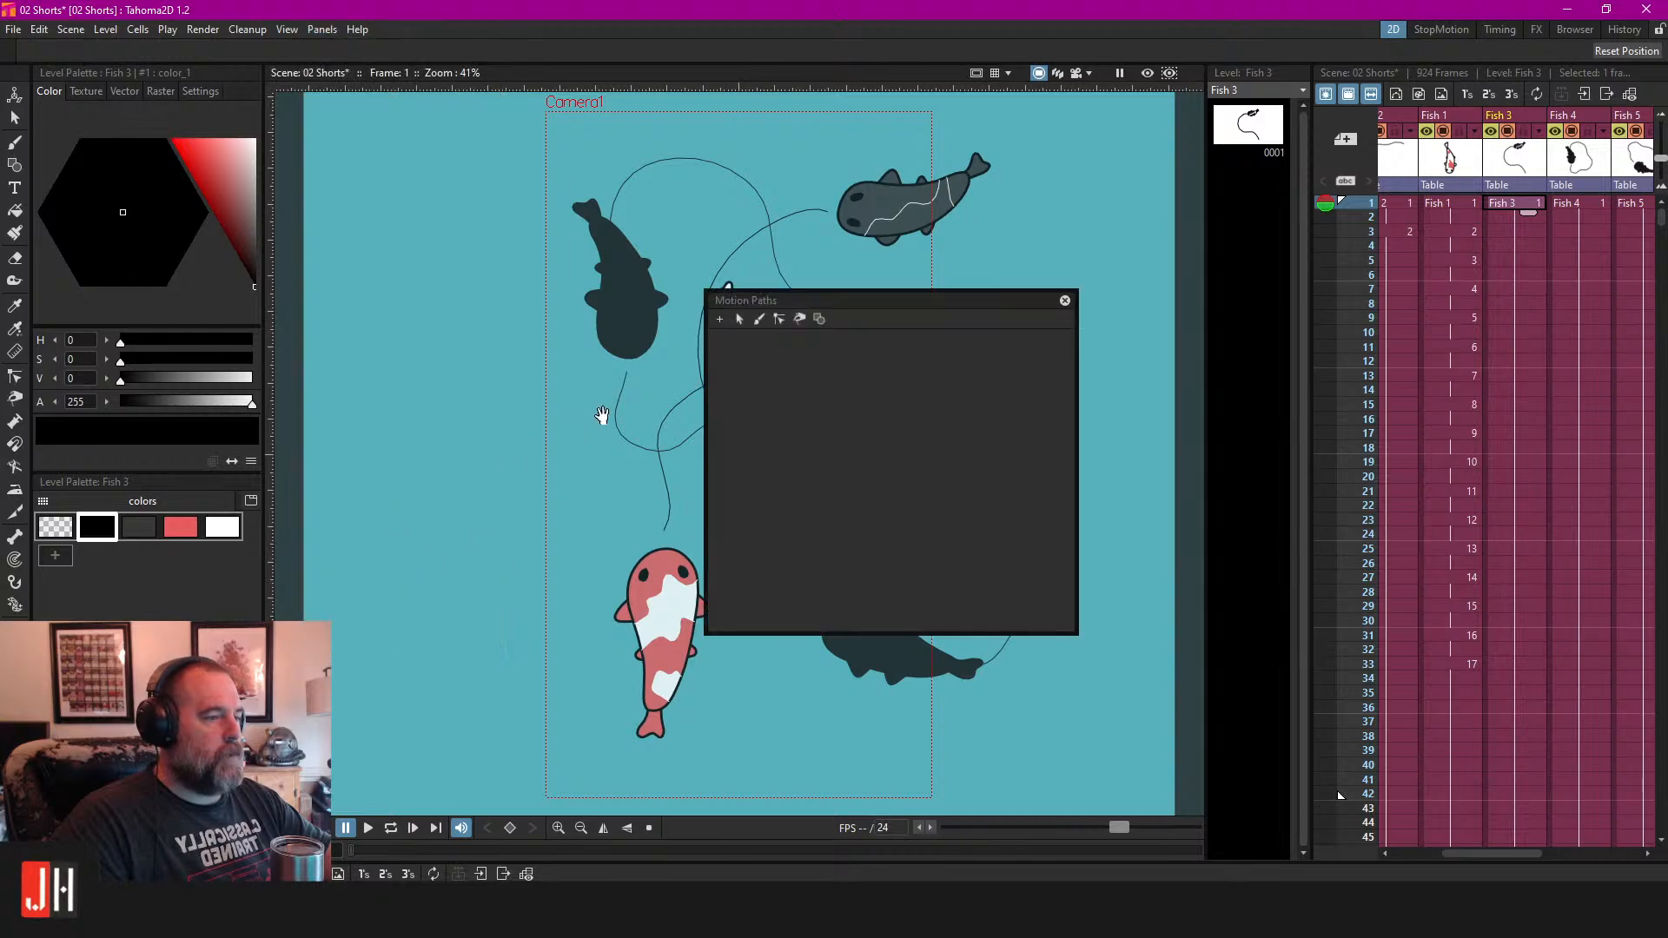
click(721, 320)
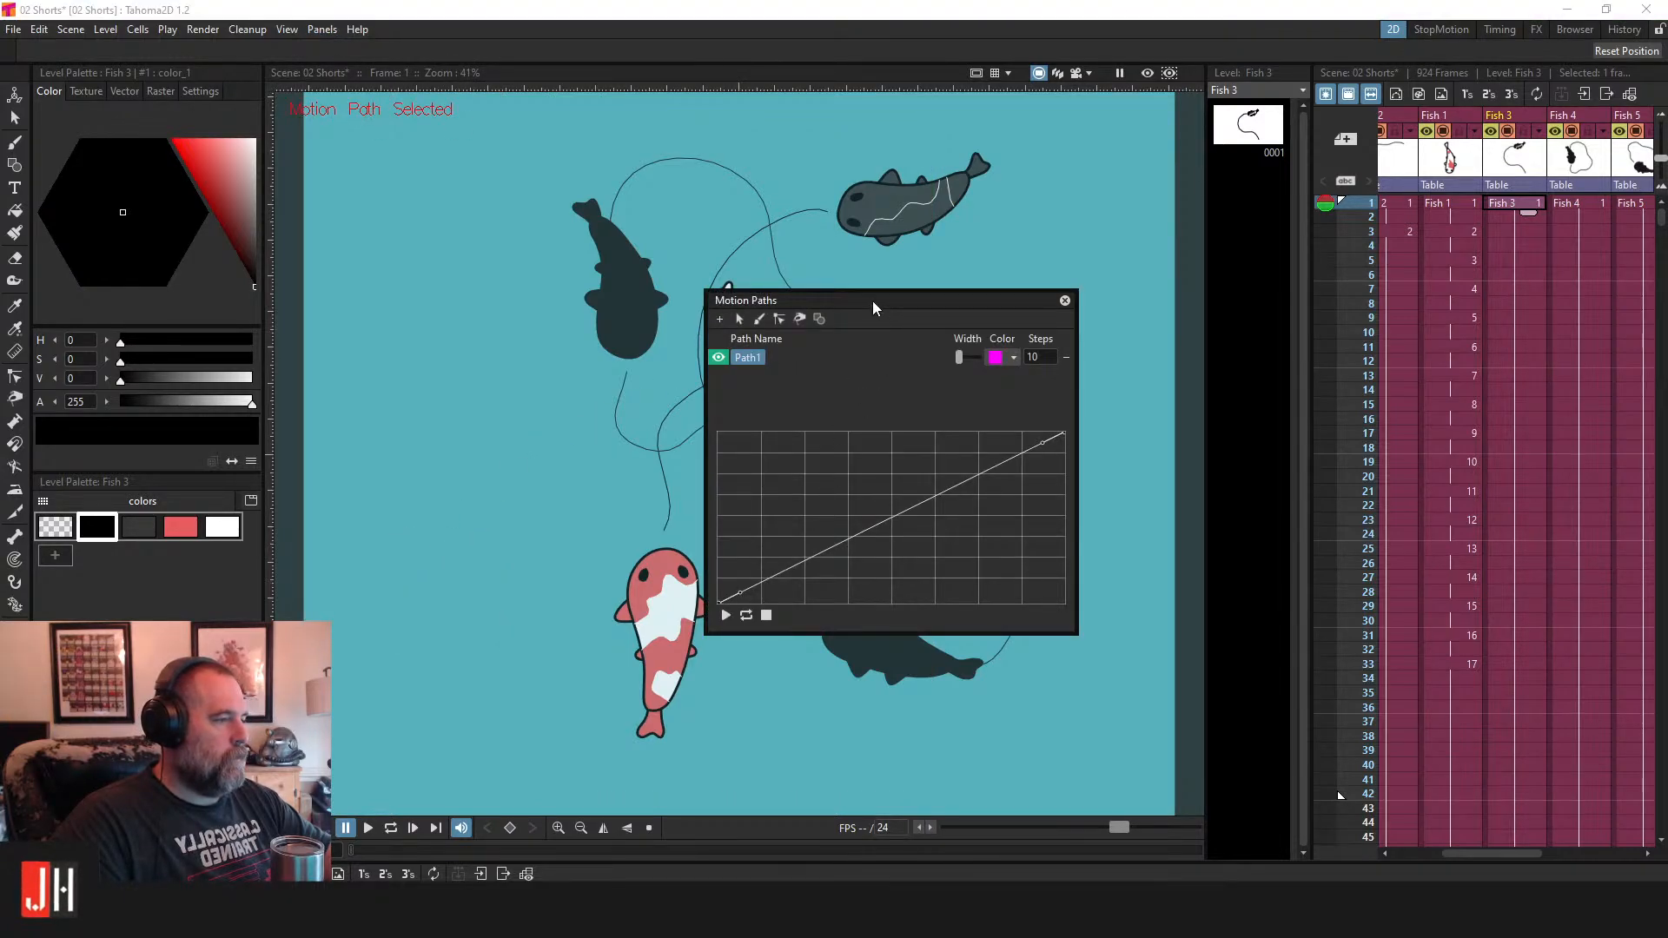
drag(876, 309, 969, 306)
Try to draw the new motion path with the brush along Fish 3's guide curve.
click(853, 317)
scroll(810, 209, up, 1)
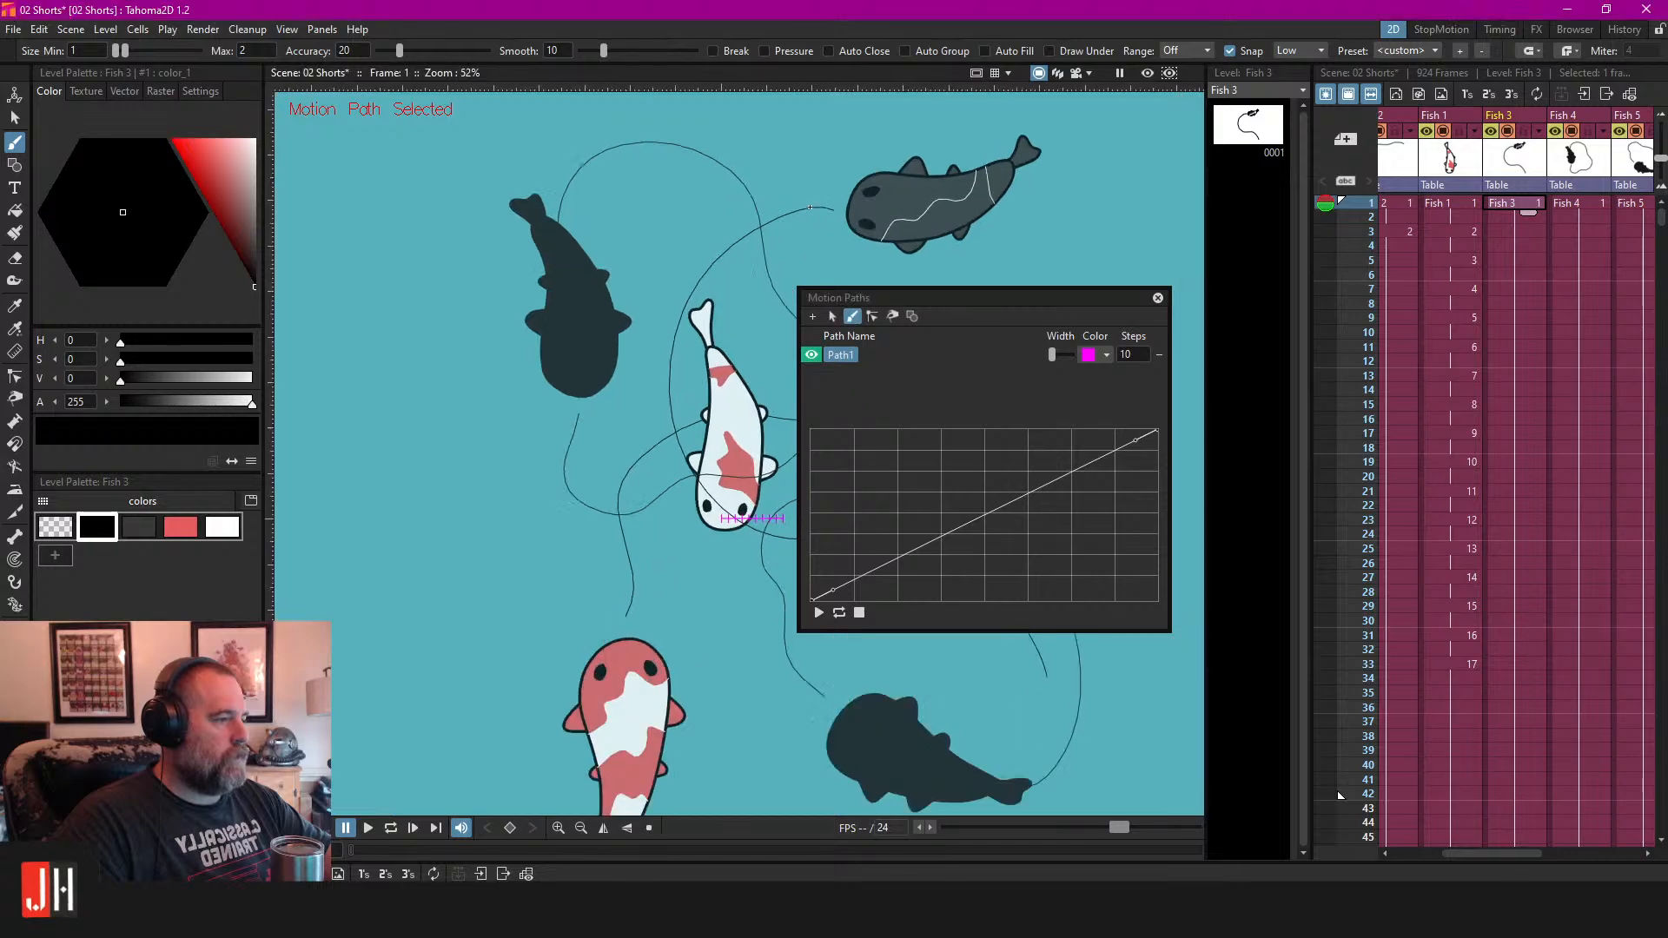
scroll(809, 209, up, 1)
mouse_move(759, 219)
mouse_down()
mouse_move(663, 332)
mouse_move(643, 481)
mouse_up()
scroll(582, 398, down, 2)
drag(621, 357, 610, 358)
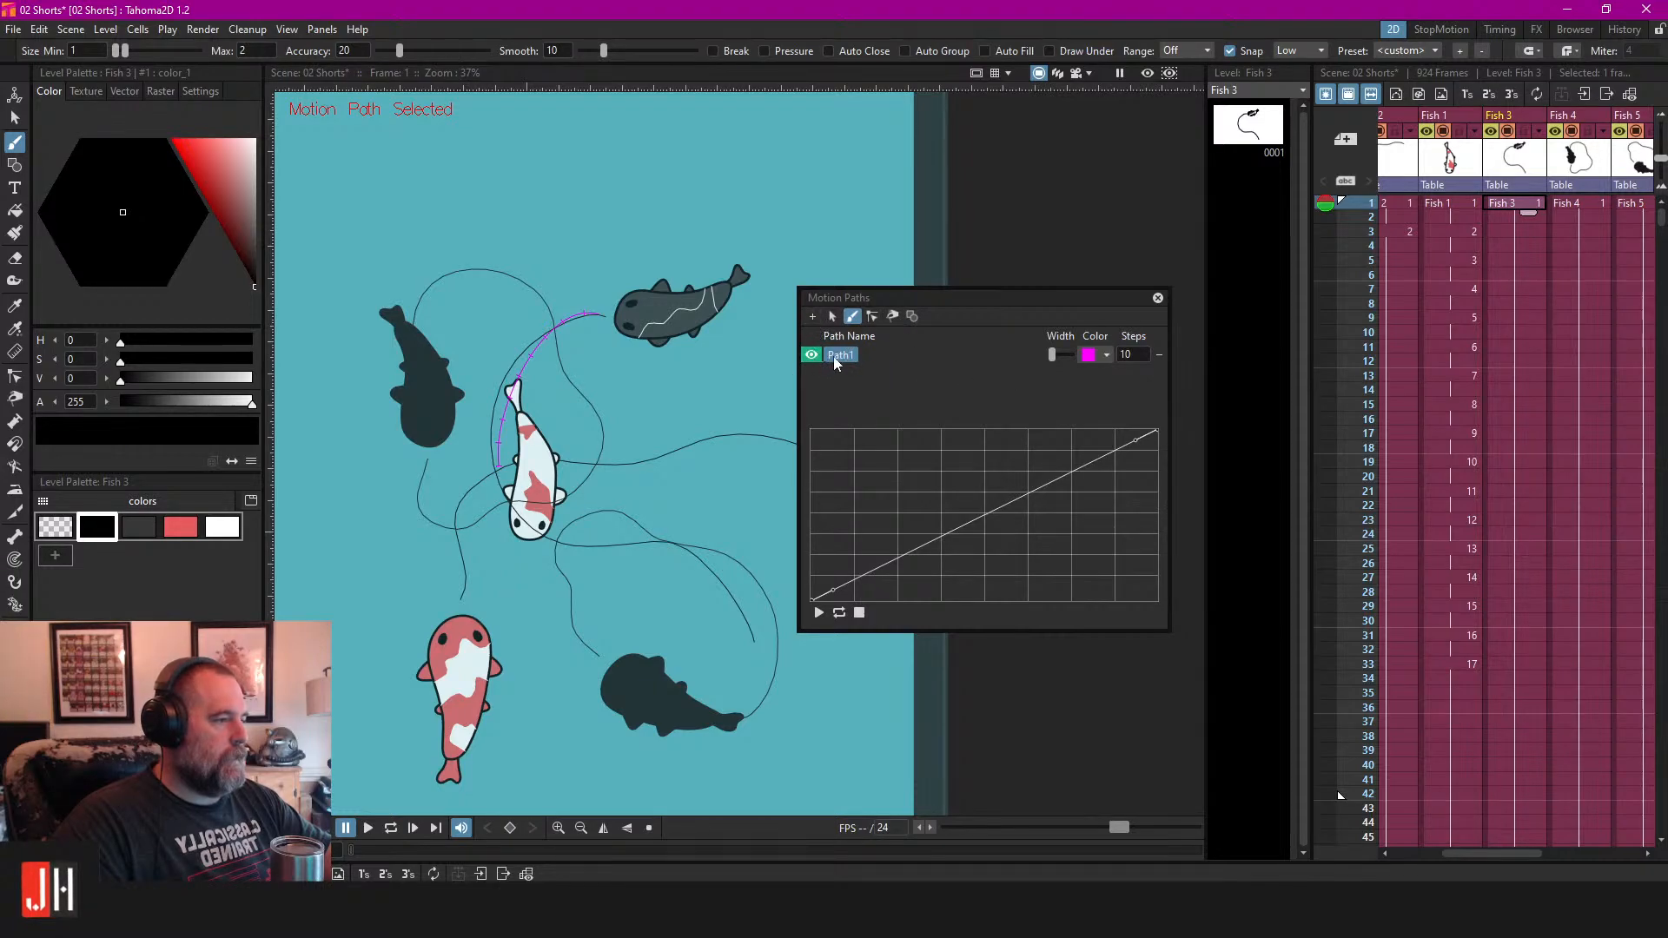
Select Path1, try previewing its motion, and delete the path.
click(839, 356)
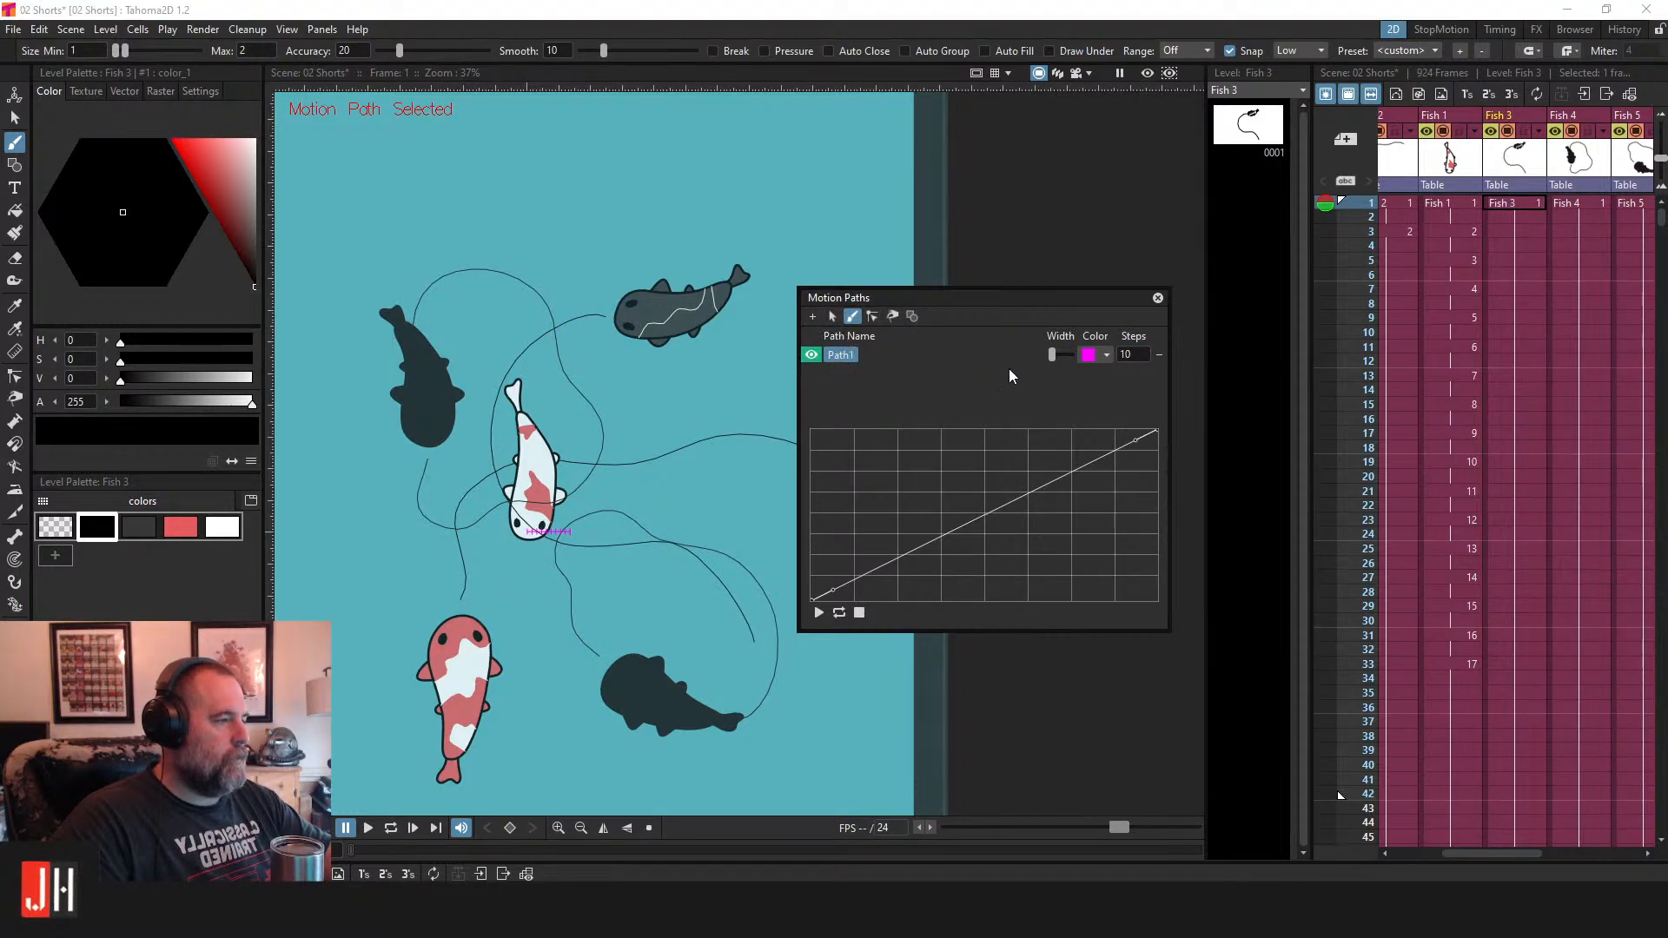
click(818, 614)
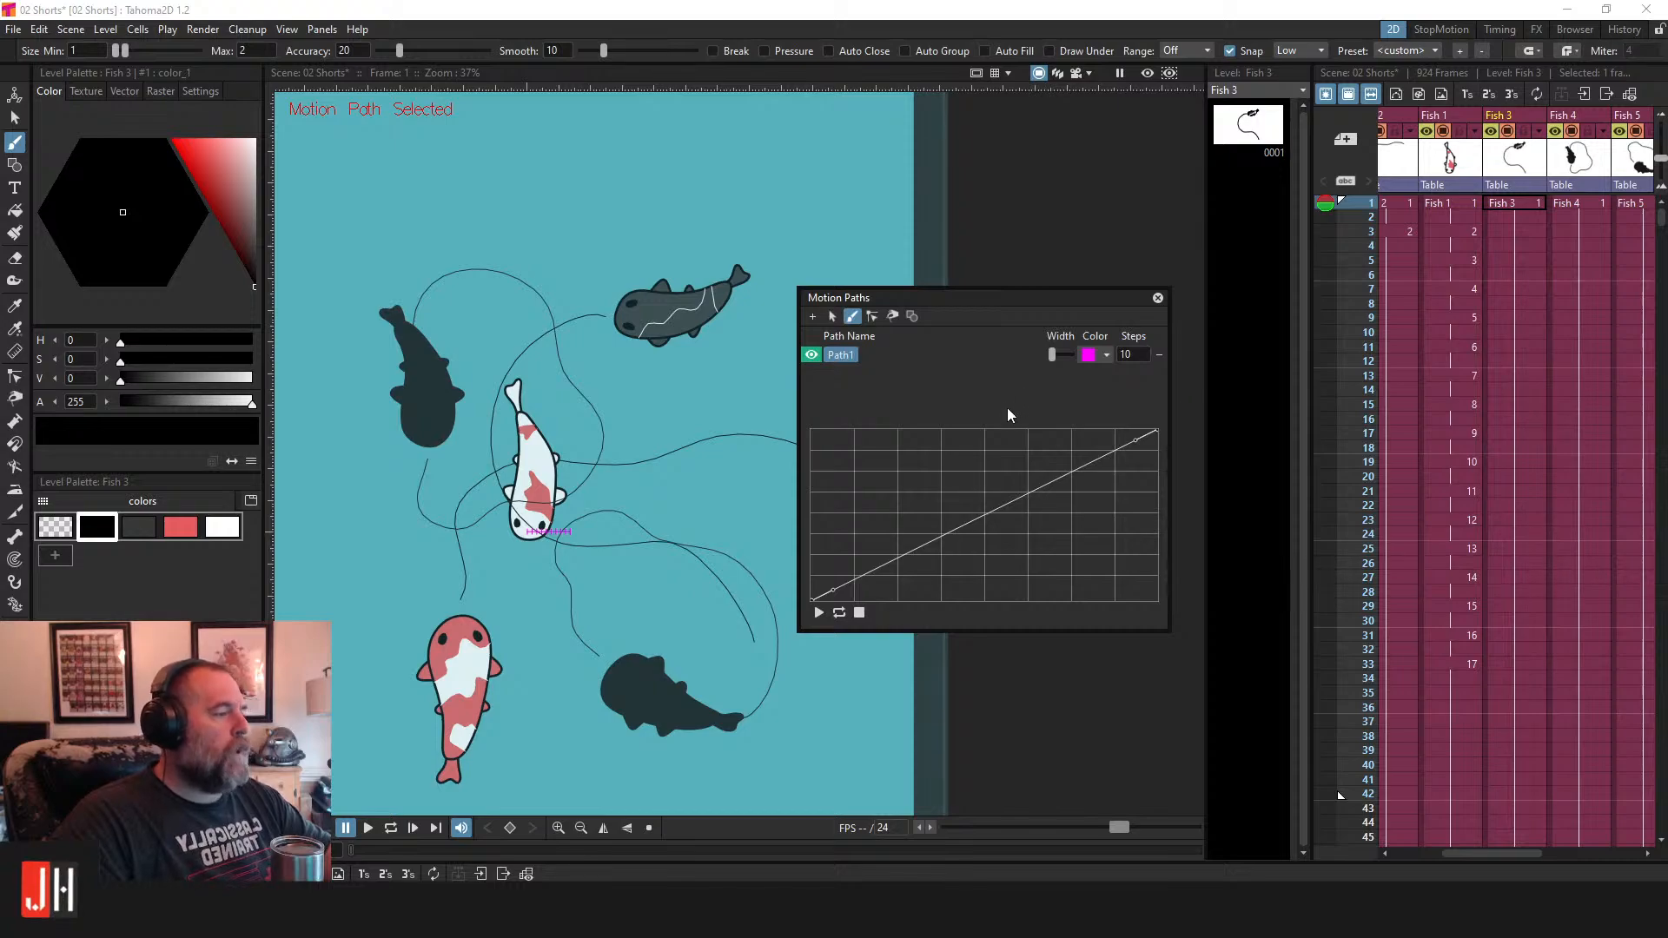
click(1159, 355)
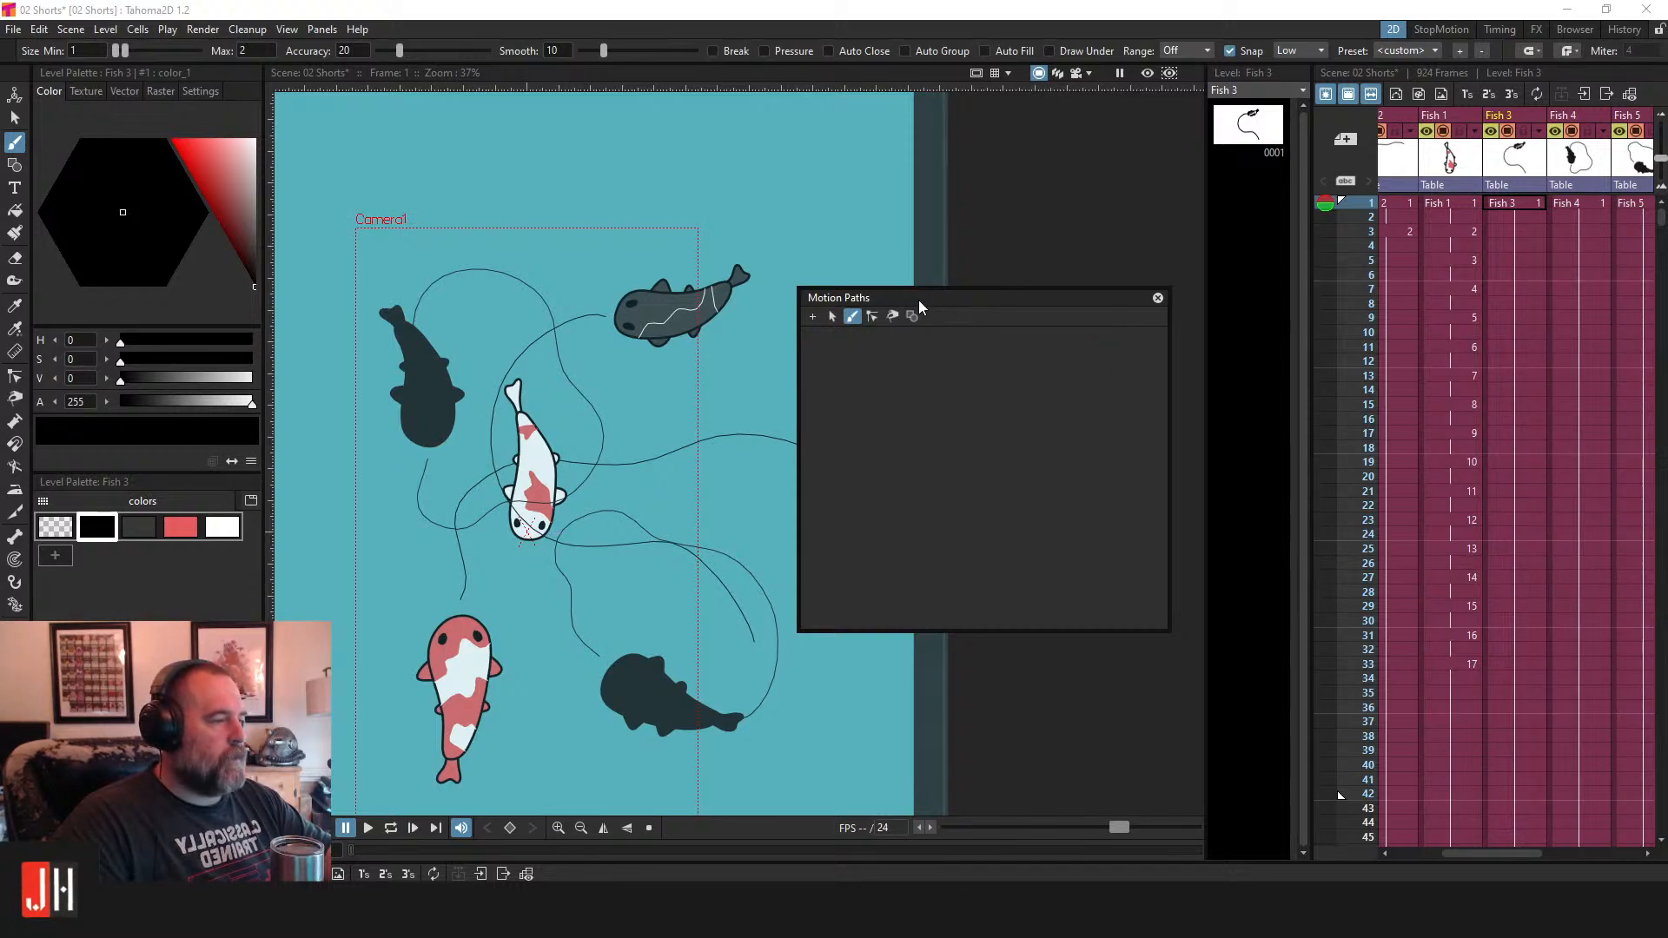
Add another motion path and try tracing it from Fish 3's head around the white koi to the lower dark fish's tail.
drag(919, 300, 977, 273)
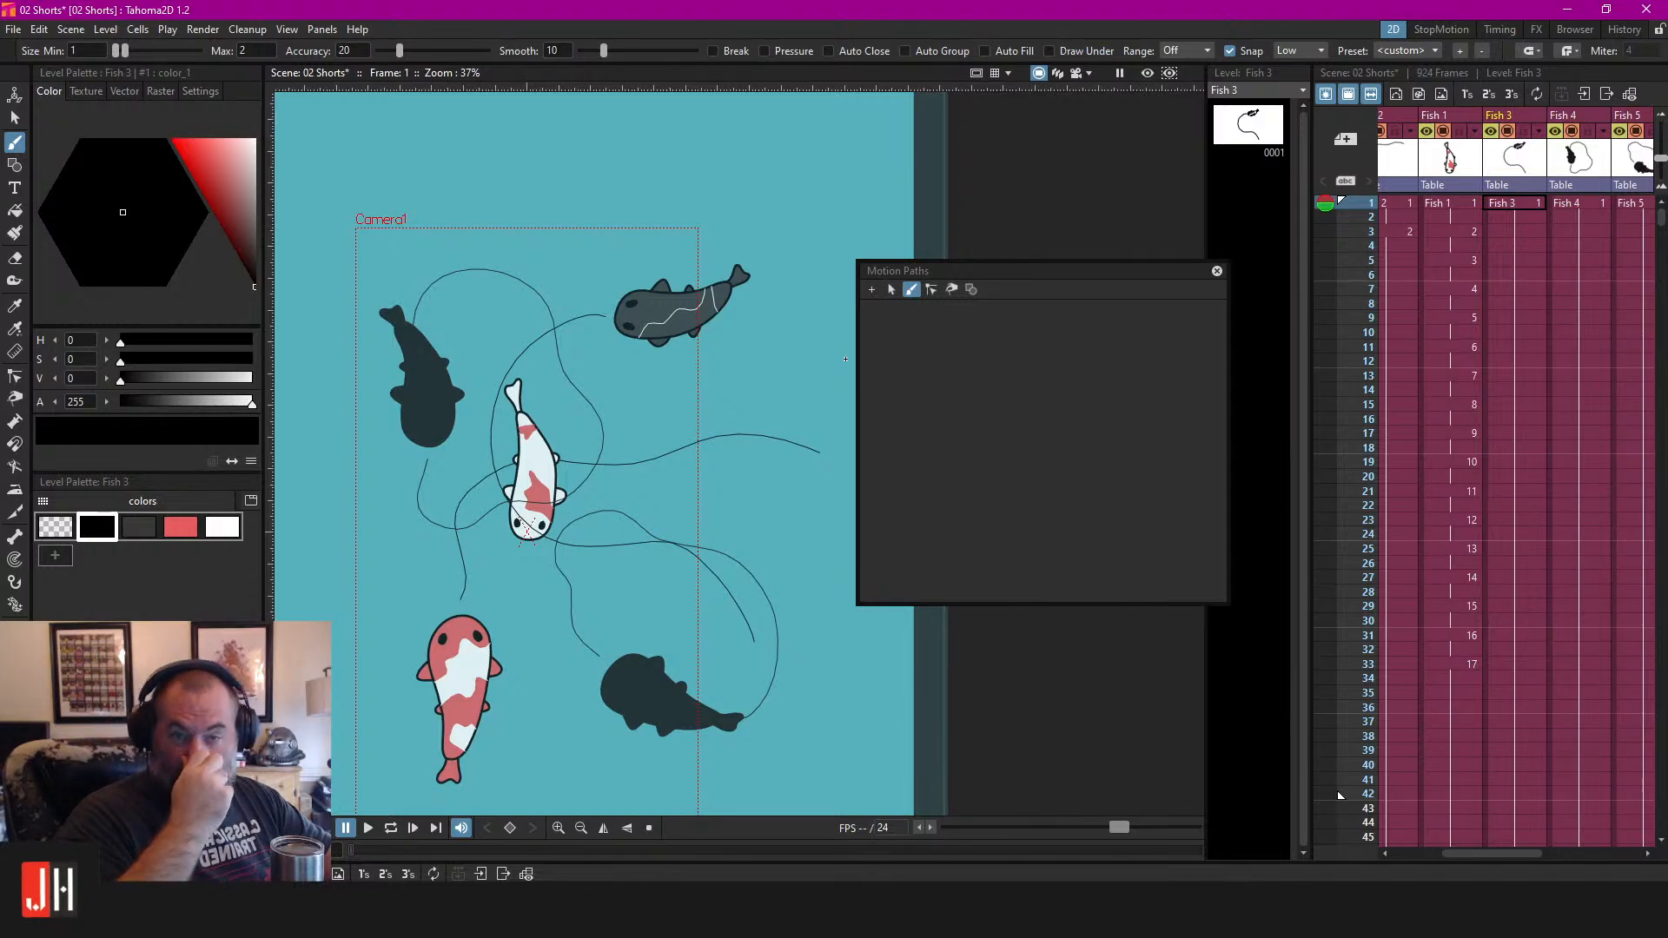
scroll(543, 448, up, 2)
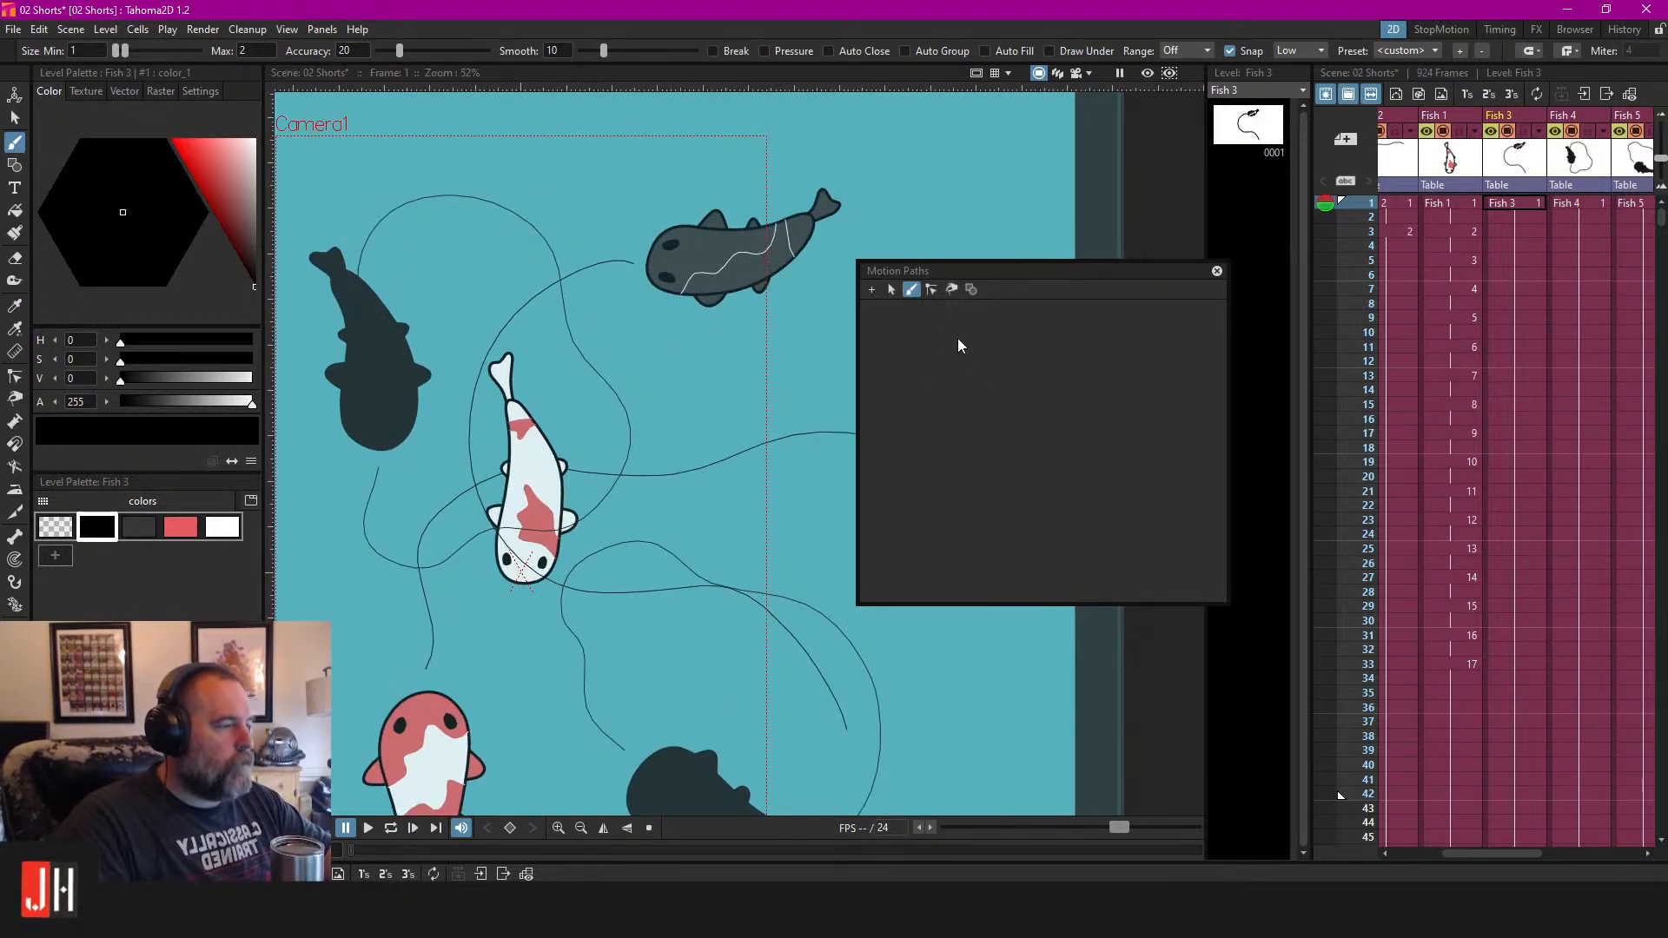
click(872, 289)
drag(679, 351, 626, 356)
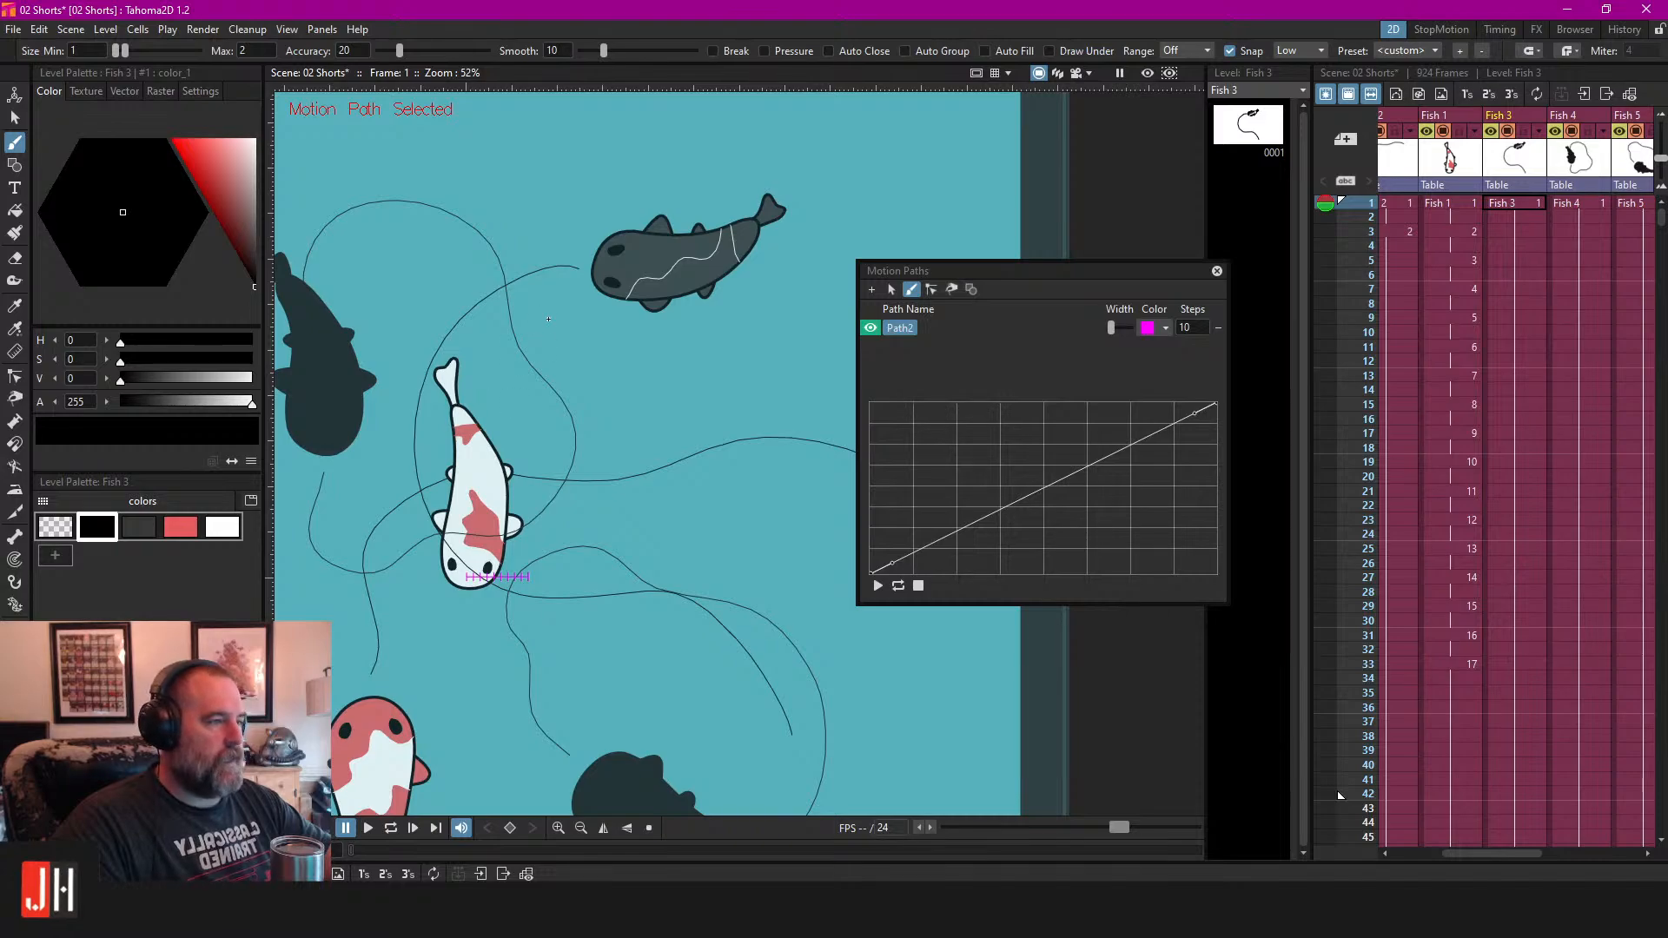
mouse_move(499, 289)
mouse_down()
mouse_move(423, 375)
mouse_move(406, 477)
mouse_move(489, 587)
mouse_move(735, 608)
mouse_move(819, 664)
mouse_move(833, 772)
mouse_up()
scroll(755, 449, down, 3)
scroll(747, 453, down, 2)
scroll(729, 461, up, 1)
drag(726, 440, 669, 450)
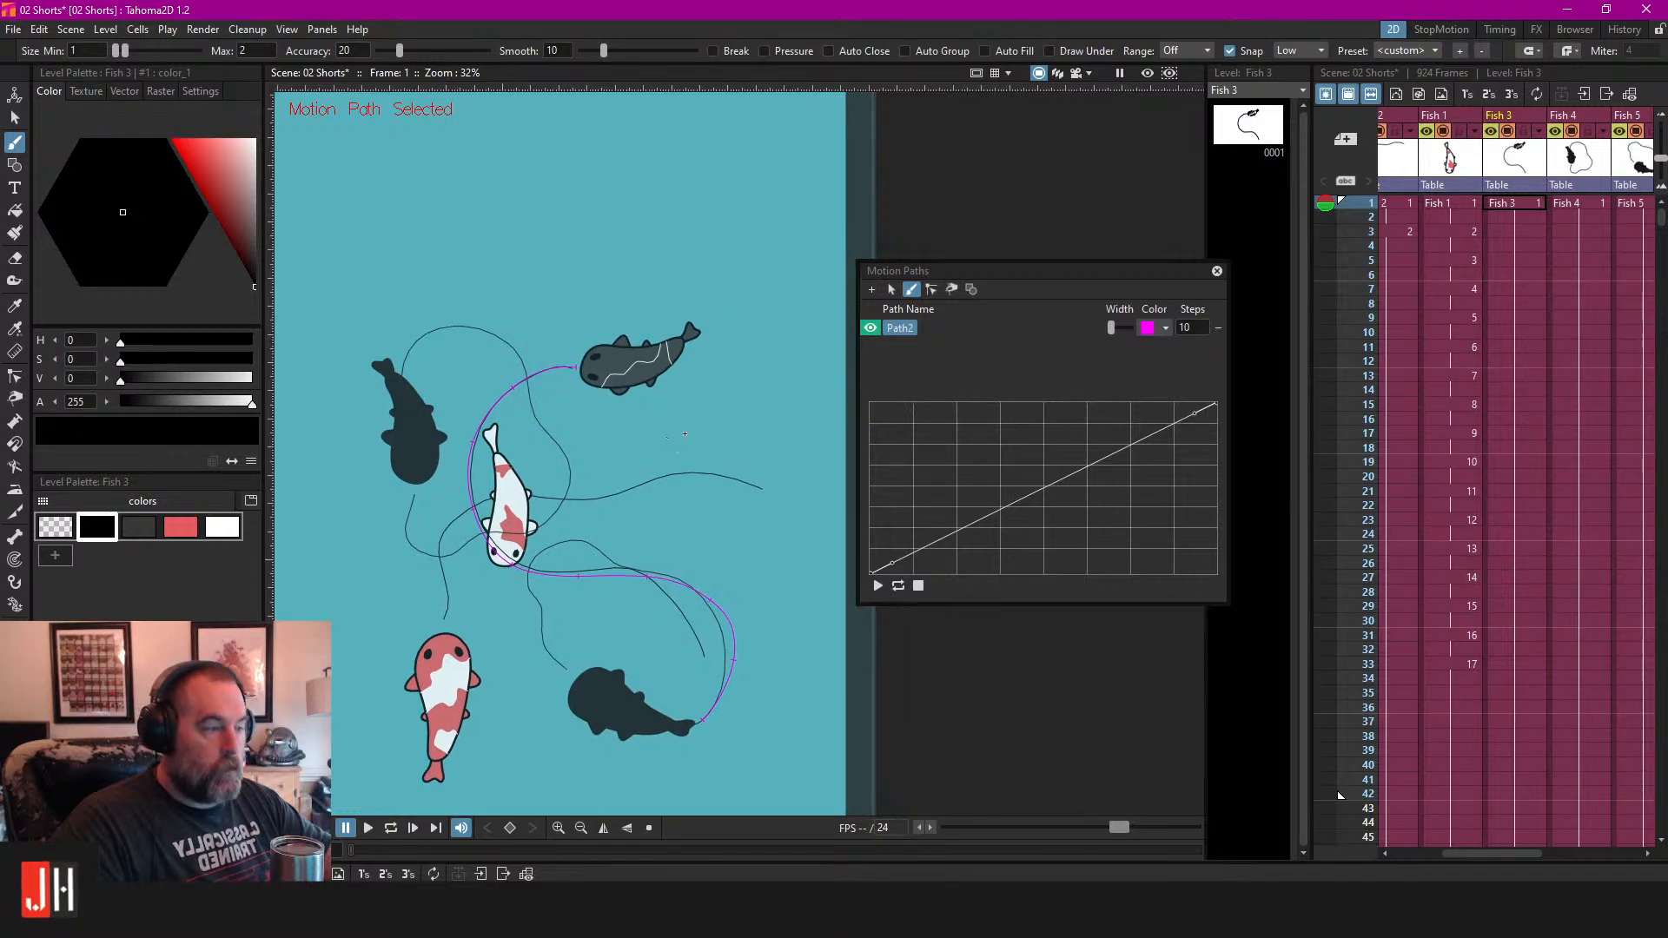
Delete Path2 and save the scene.
click(1216, 328)
key(ctrl+s)
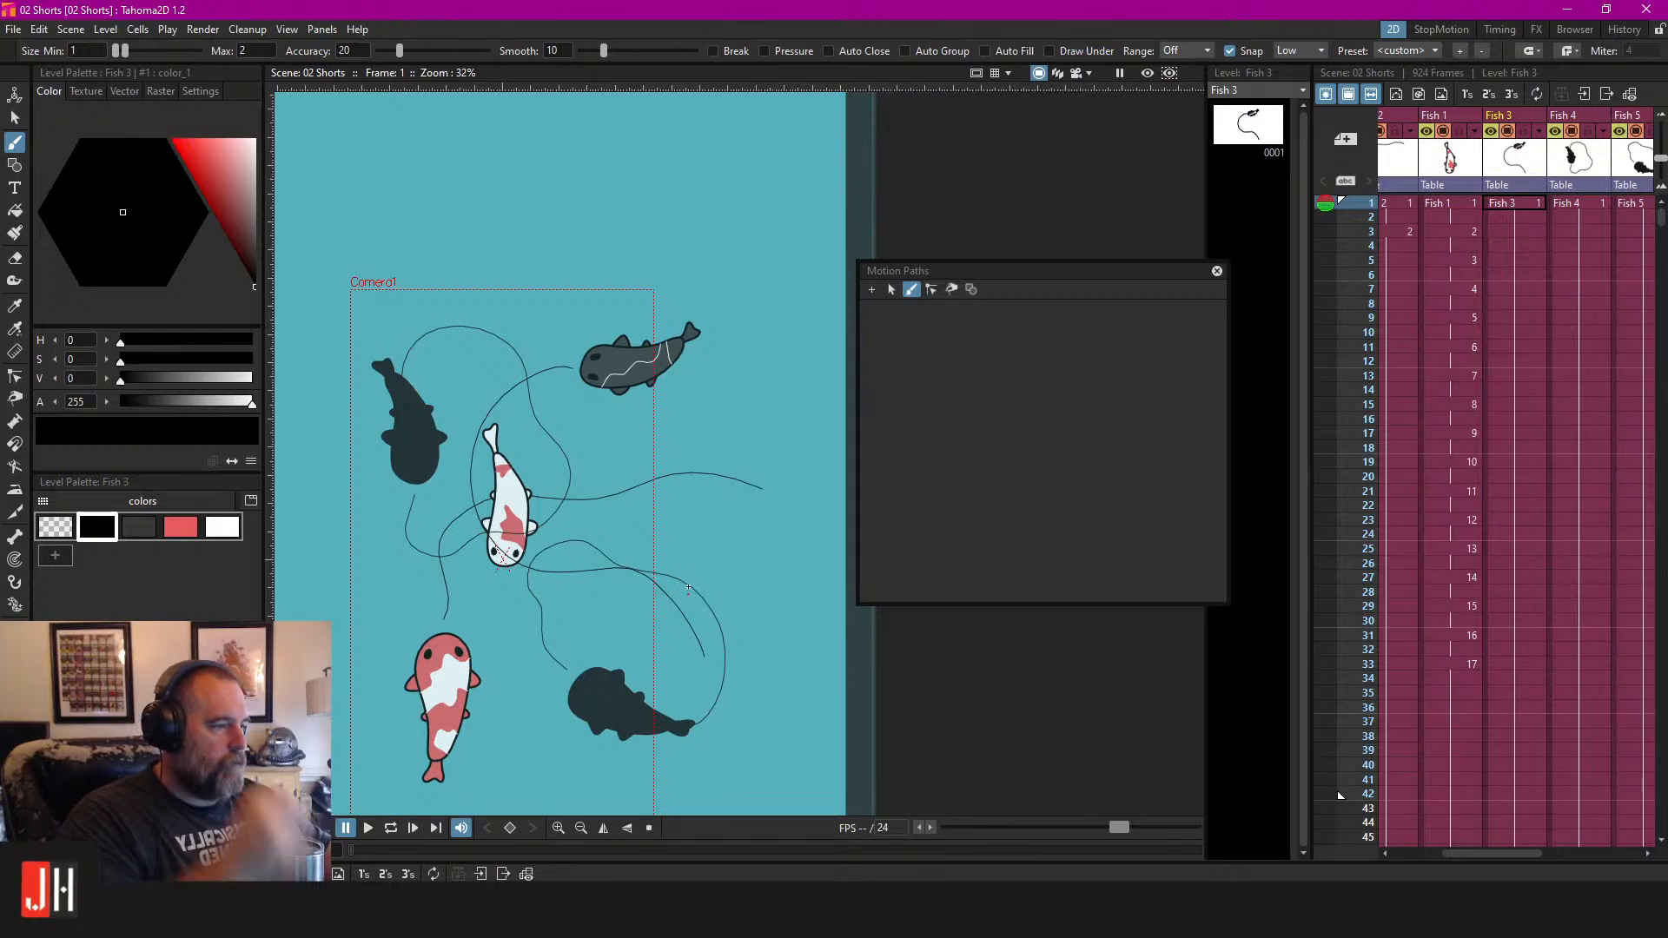
Select the guide curve in Fish 3's frame 1 drawing and delete it, keeping the fish.
scroll(685, 553, up, 1)
click(1495, 209)
key(s)
click(513, 311)
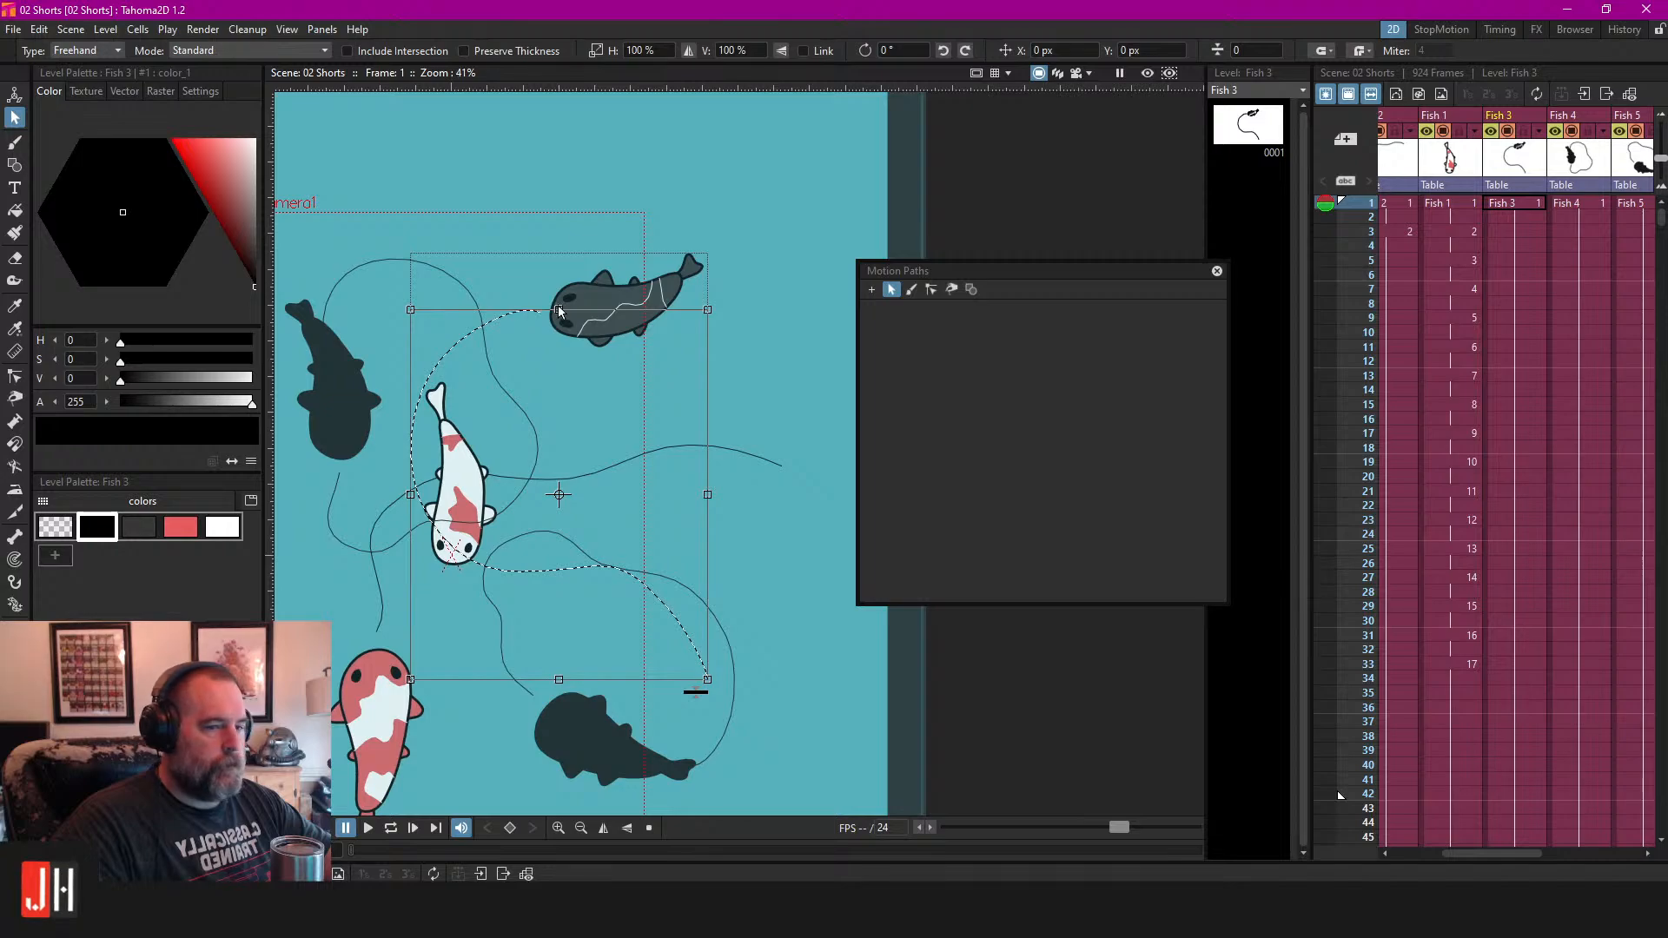
scroll(559, 317, up, 1)
drag(548, 345, 593, 318)
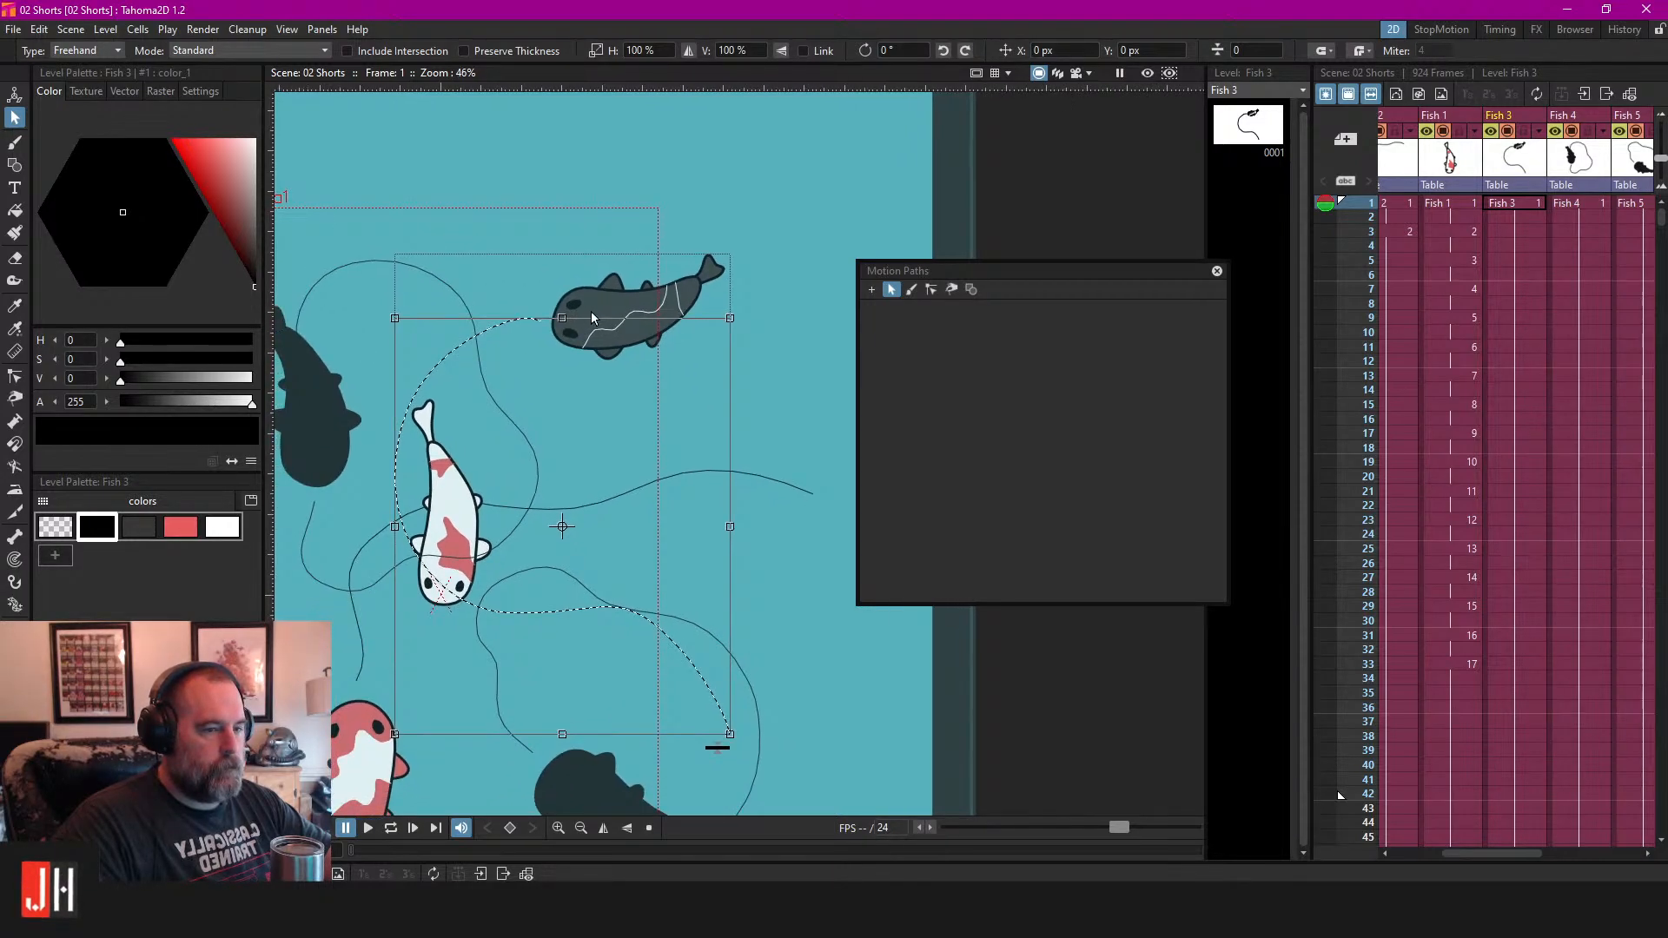
drag(591, 318, 612, 289)
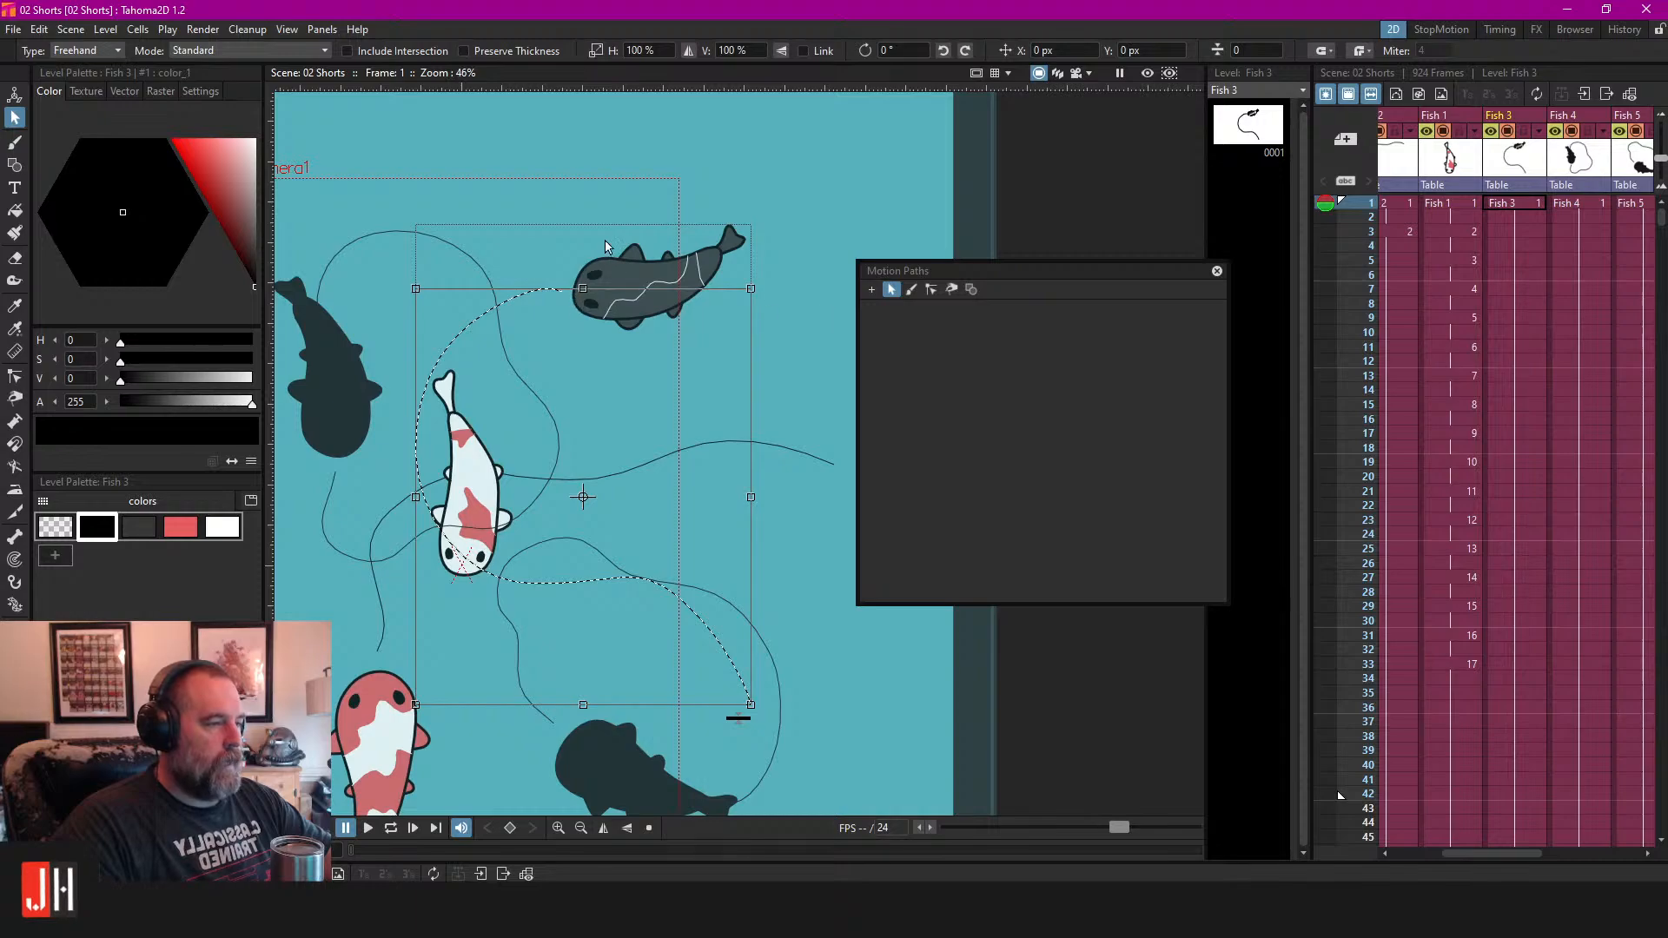
key(b)
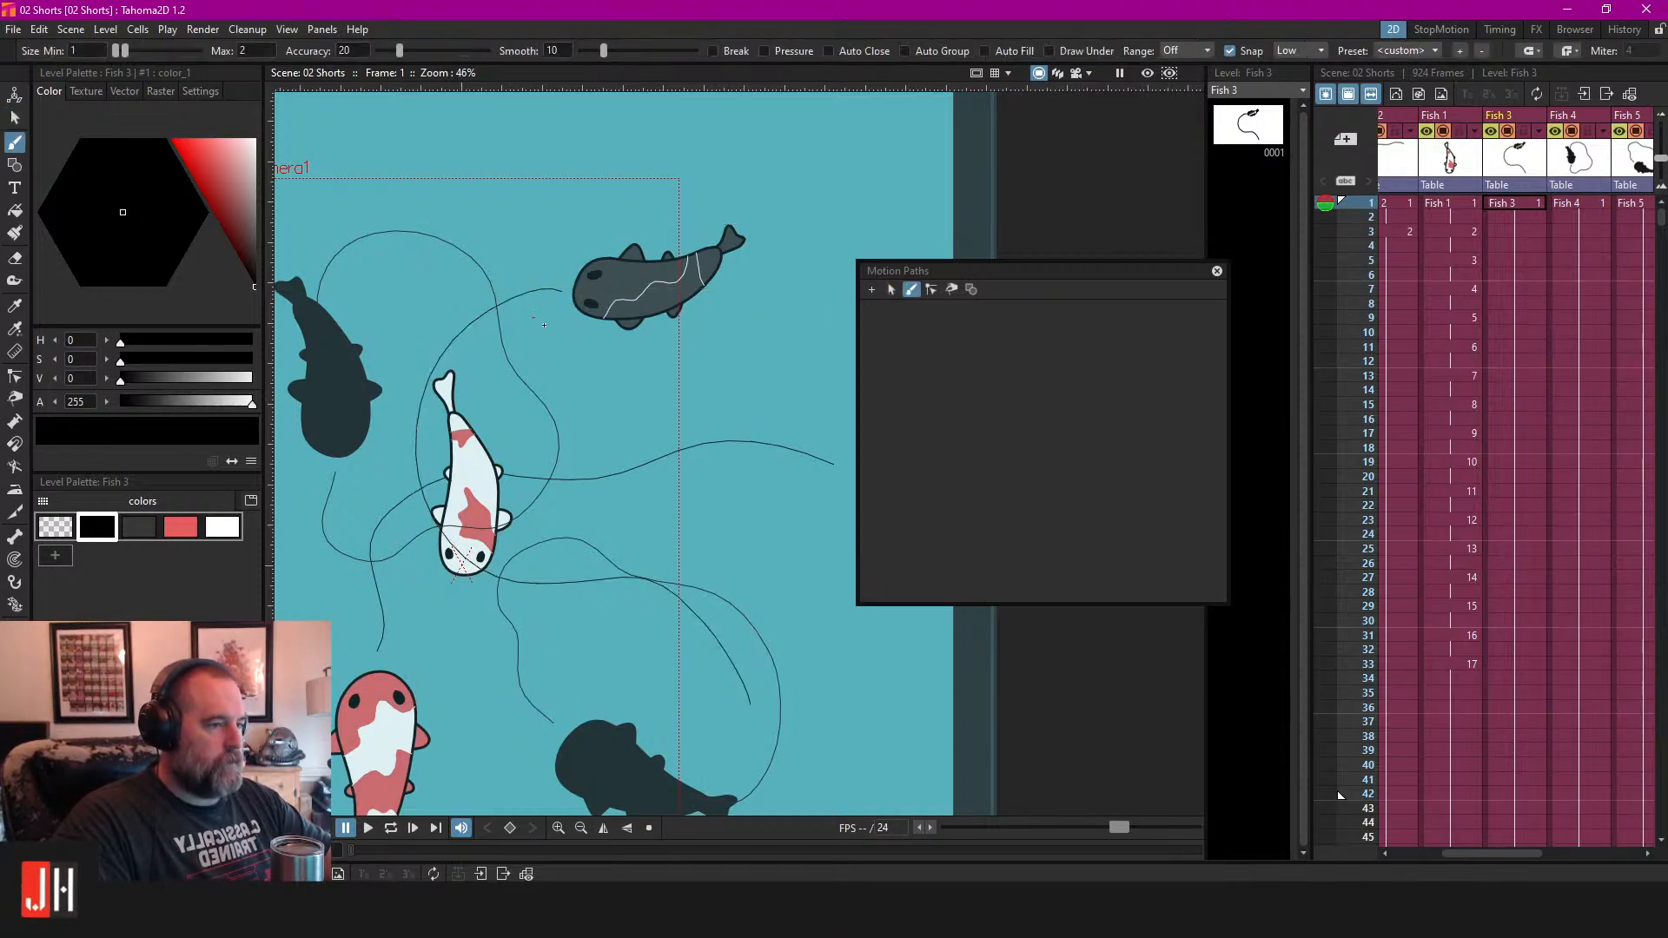
key(s)
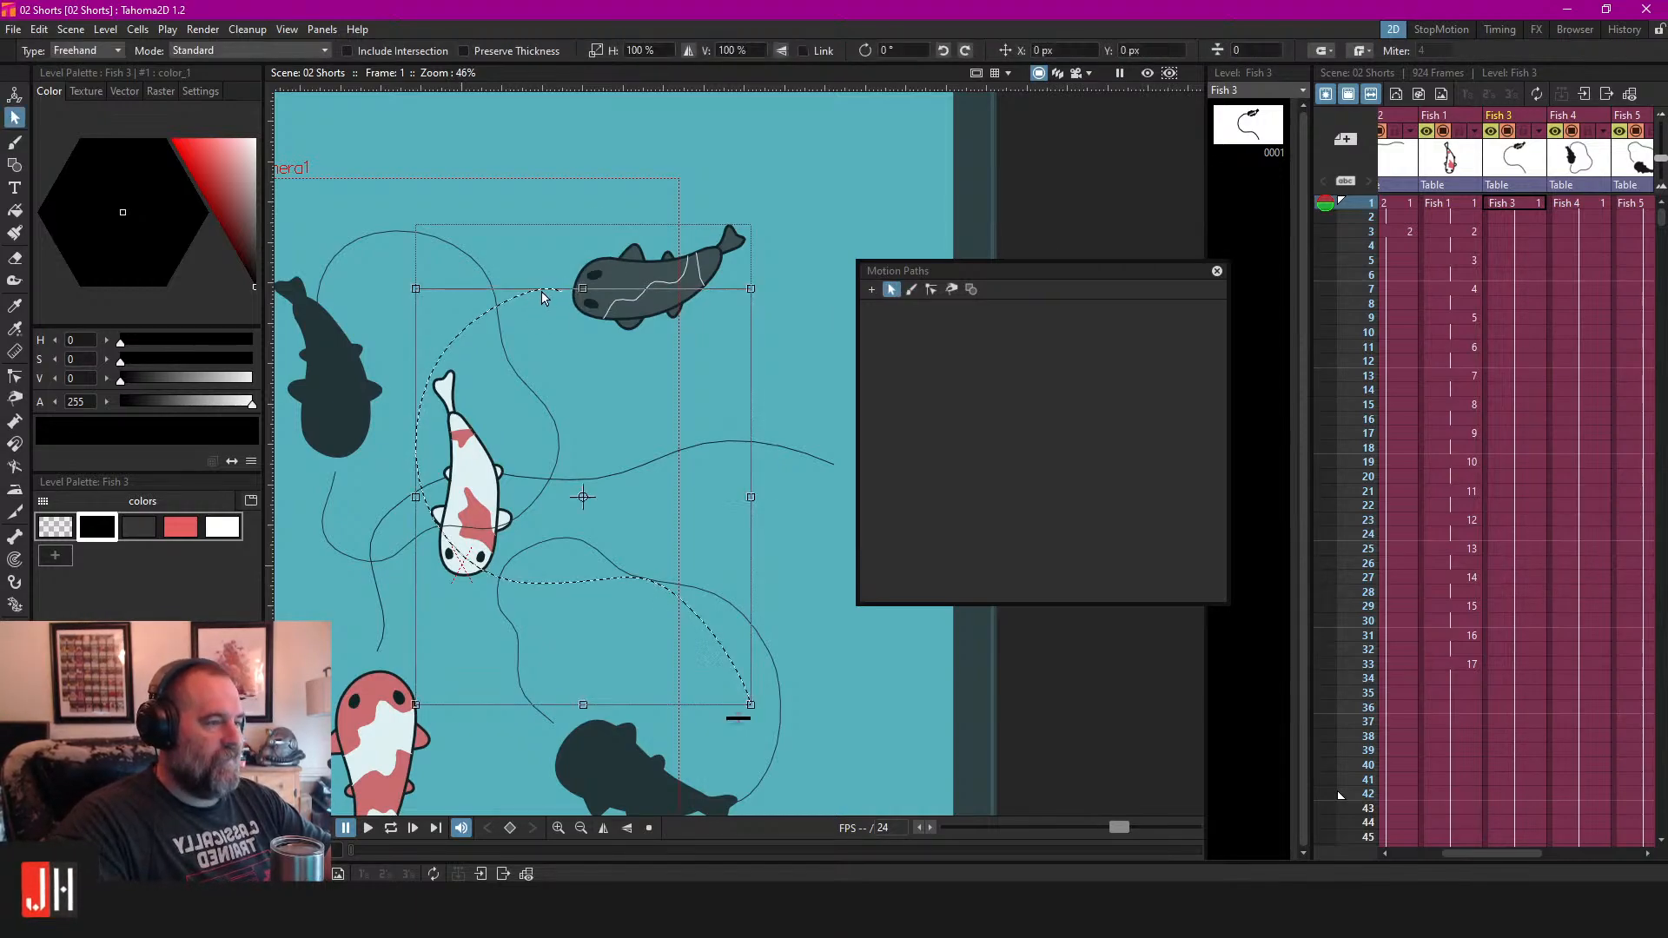
key(Delete)
Brush a large black guide loop from Fish 3's head around the white koi and back to Fish 3's tail.
key(b)
drag(551, 303, 532, 303)
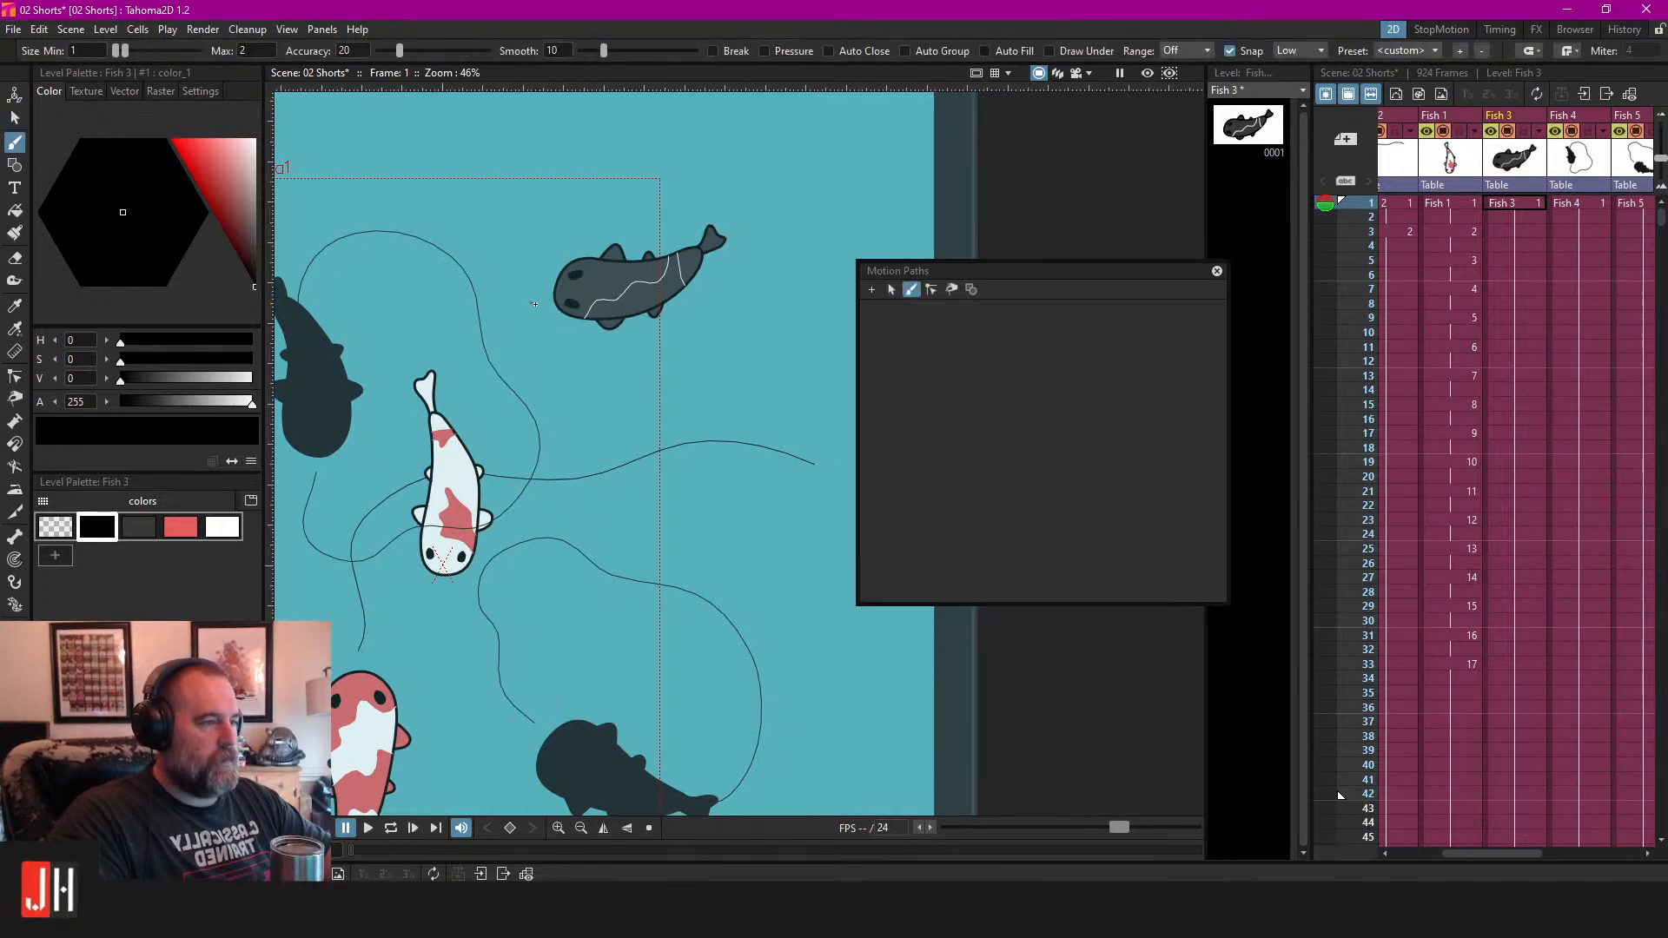
scroll(533, 304, down, 1)
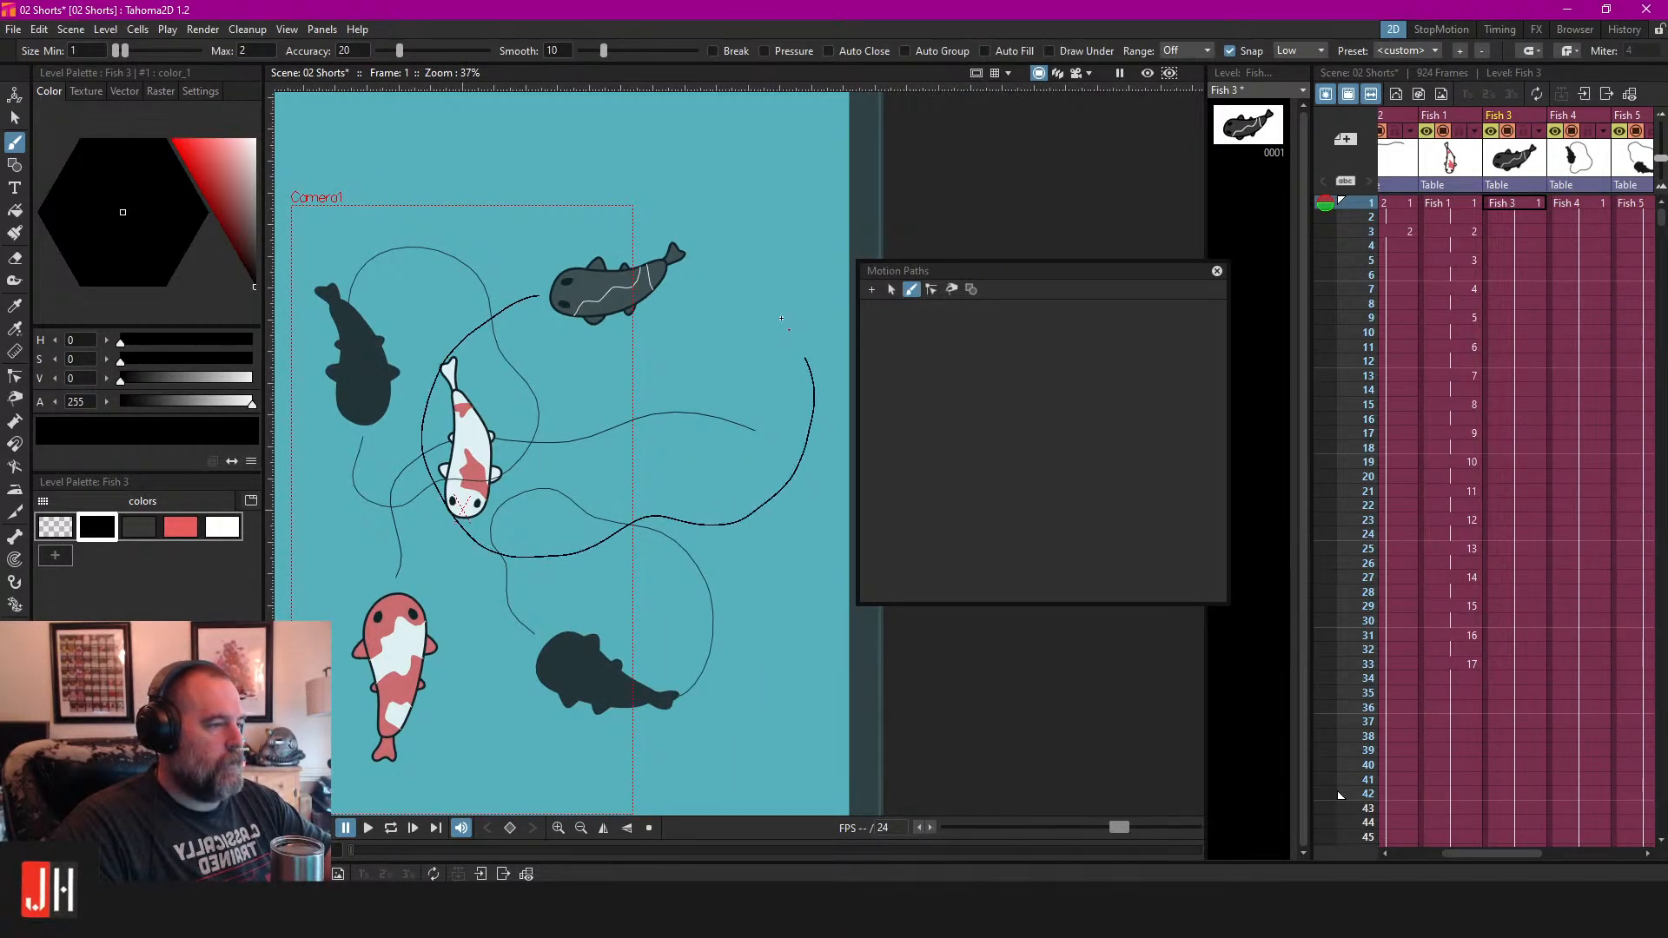
scroll(667, 267, up, 4)
drag(665, 268, 738, 244)
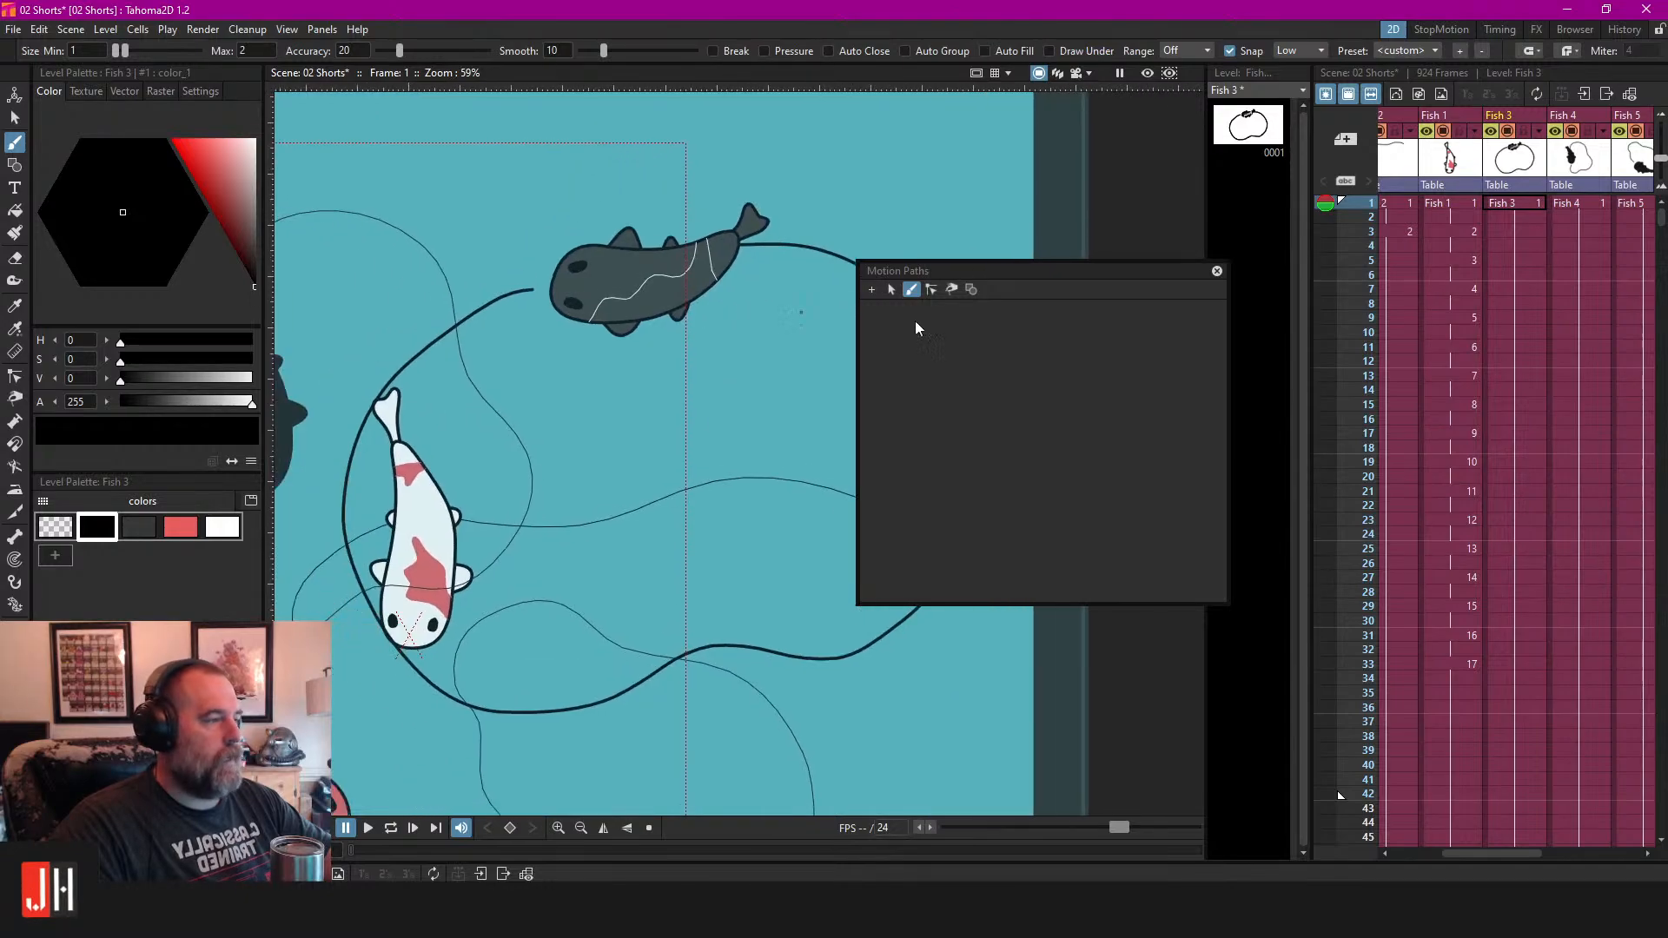
Add a new motion path and trace it with the brush around Fish 3's guide loop and through the fish's body.
click(868, 290)
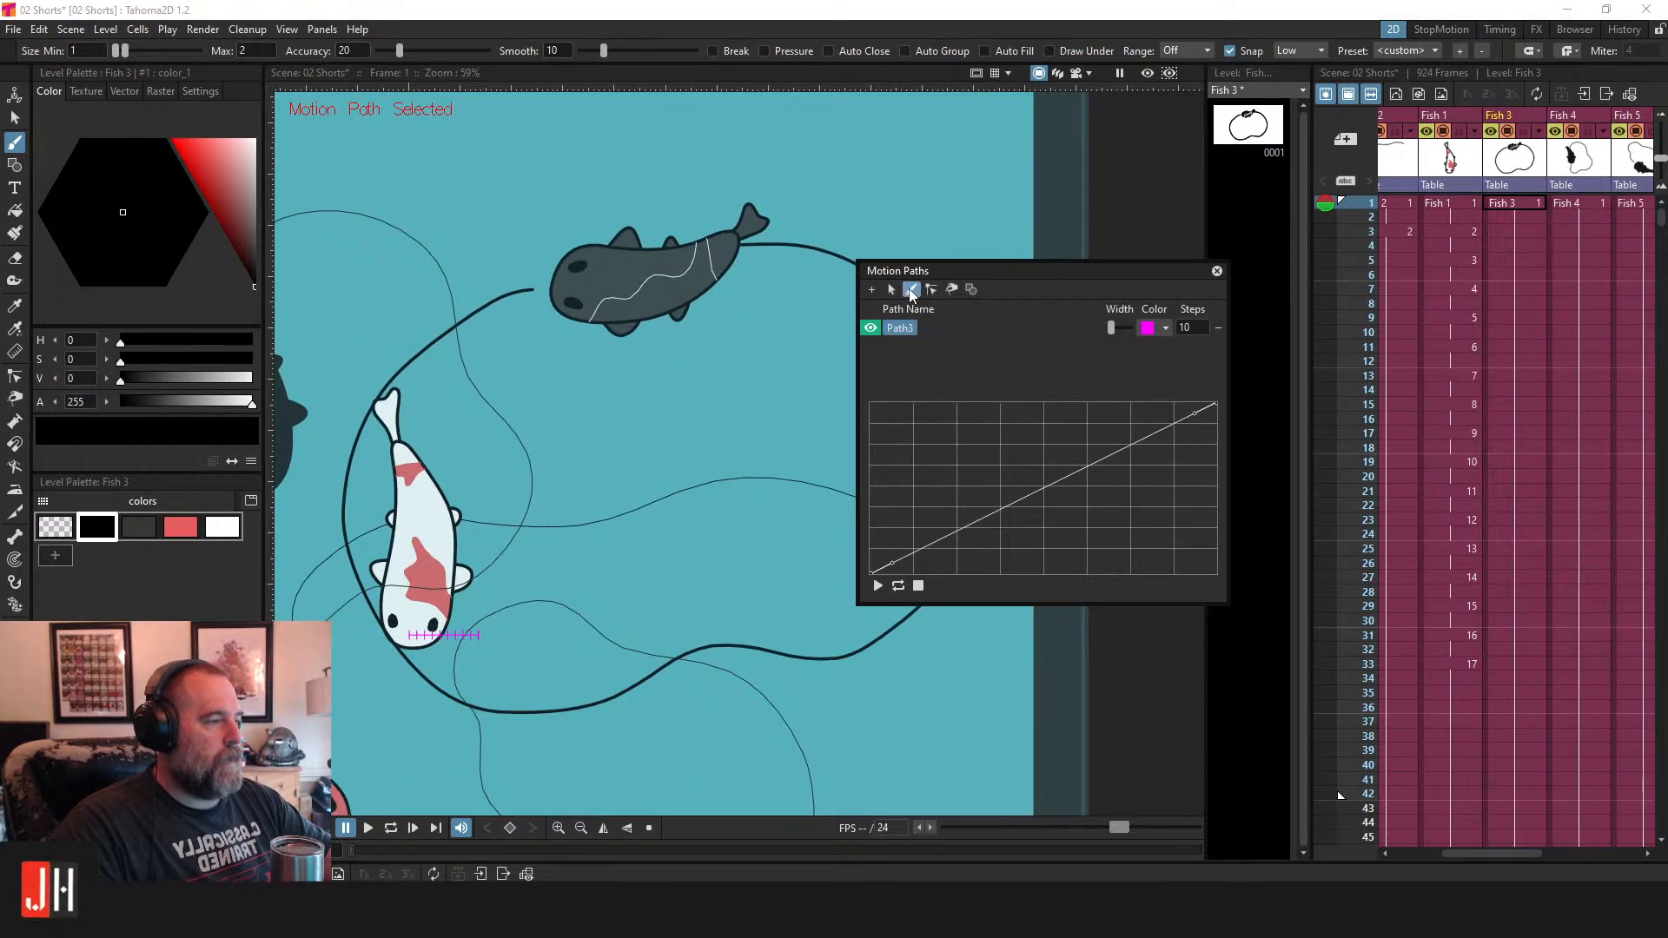
click(910, 290)
scroll(525, 349, down, 2)
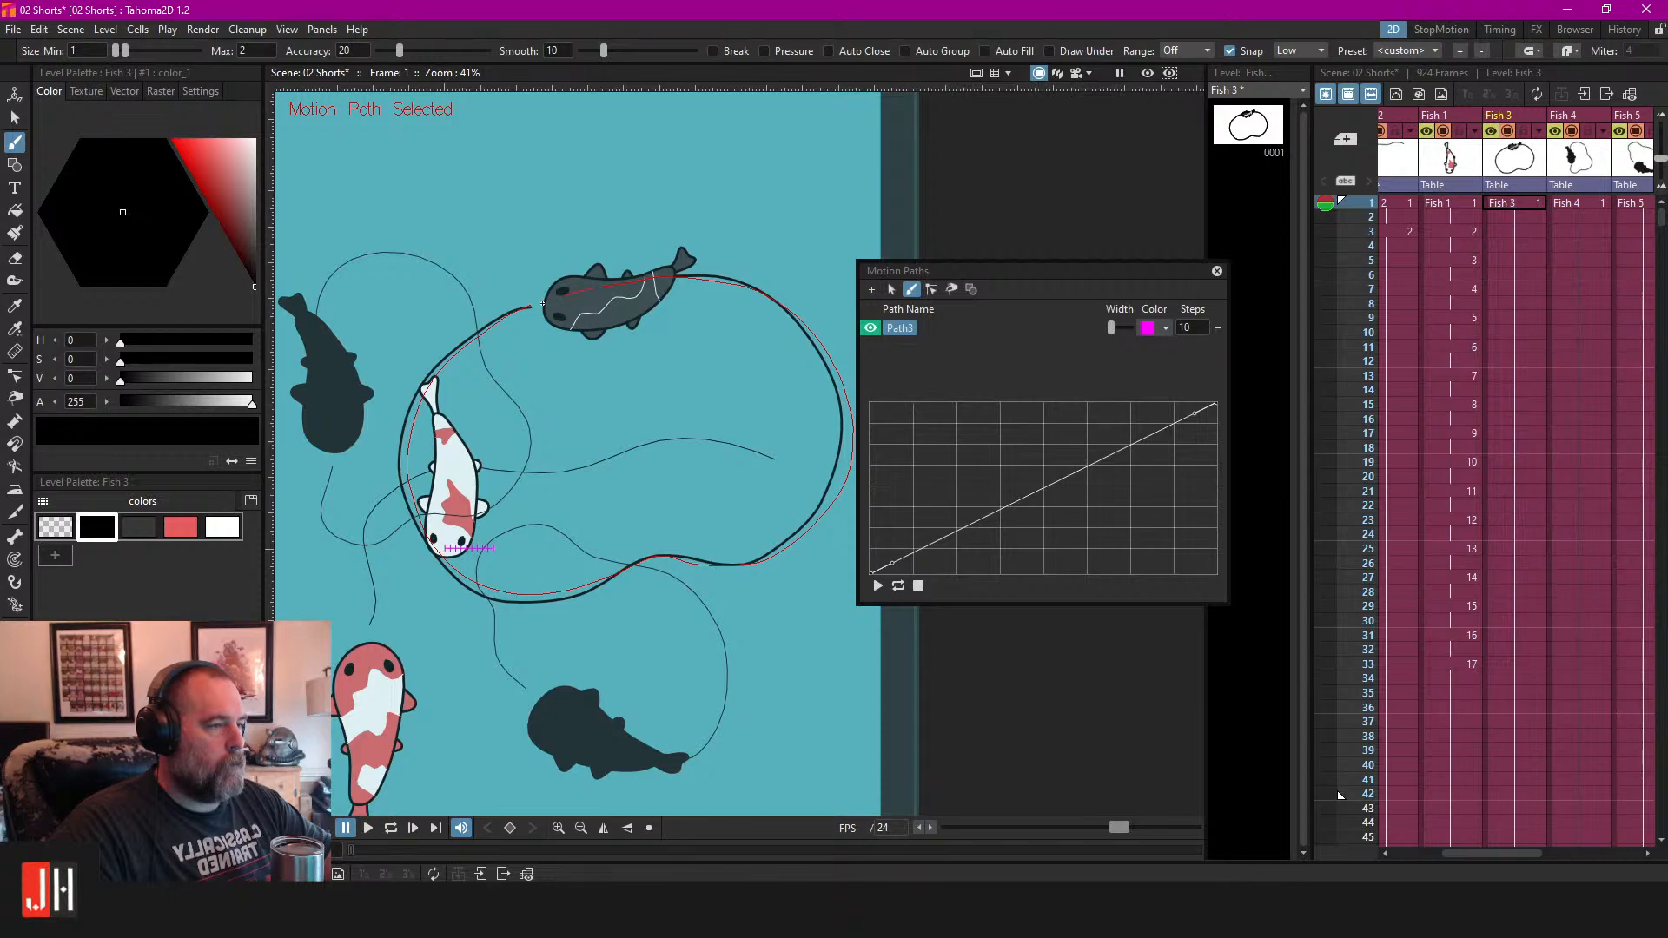
scroll(591, 391, up, 2)
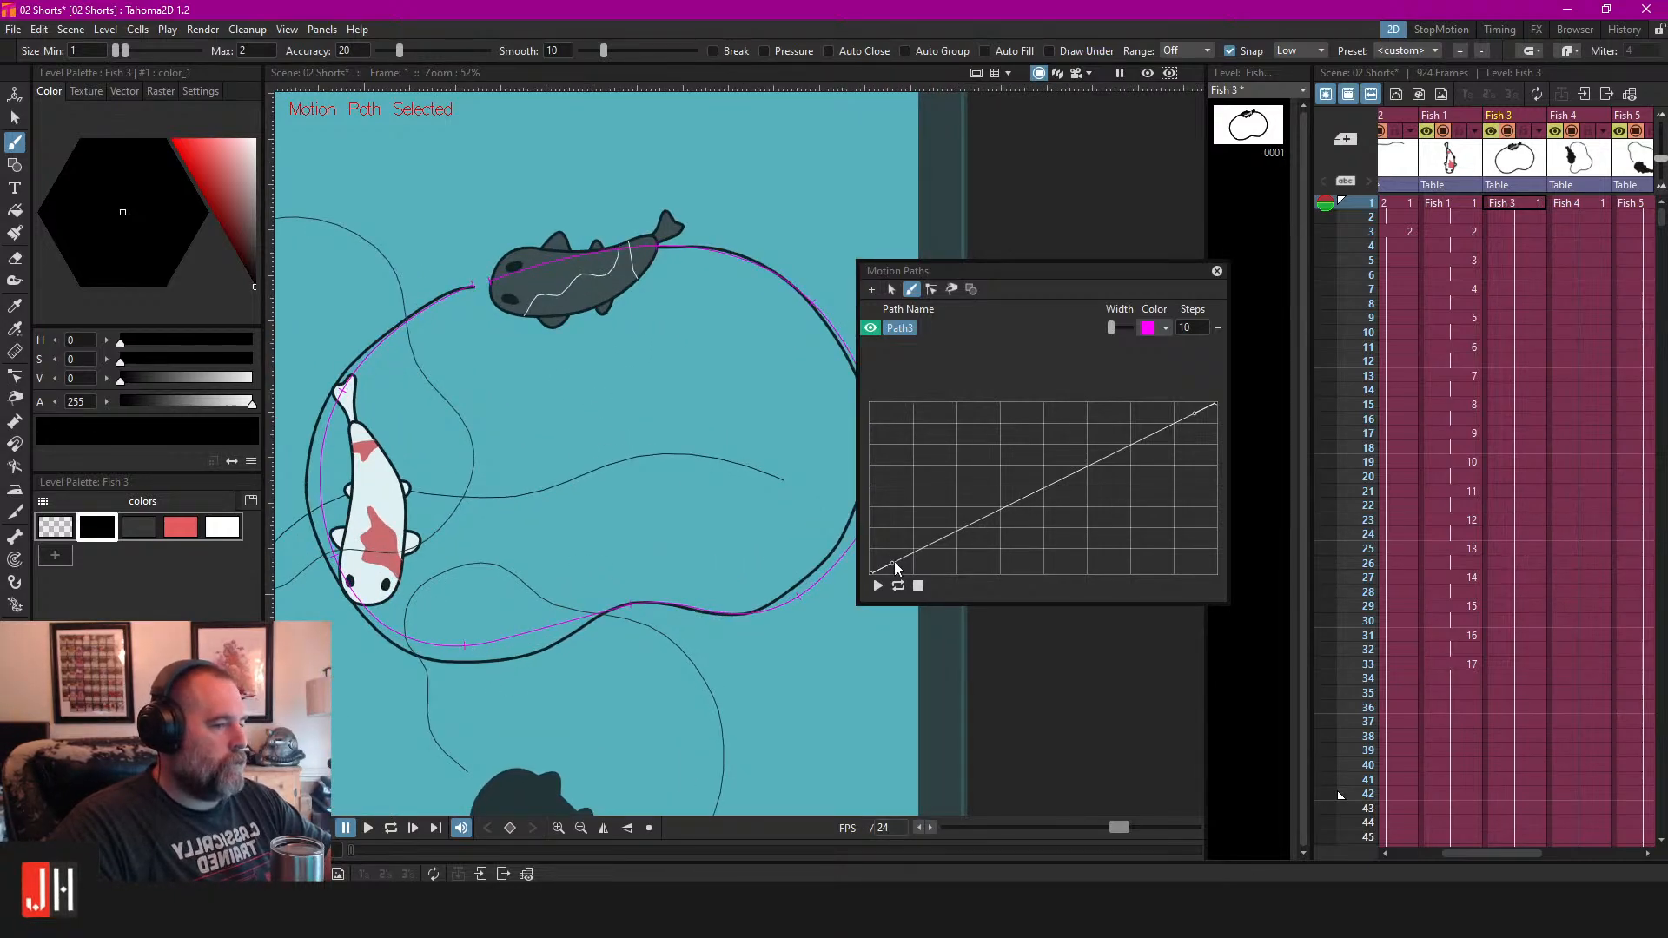
scroll(575, 412, down, 2)
scroll(575, 412, up, 1)
drag(576, 412, 537, 426)
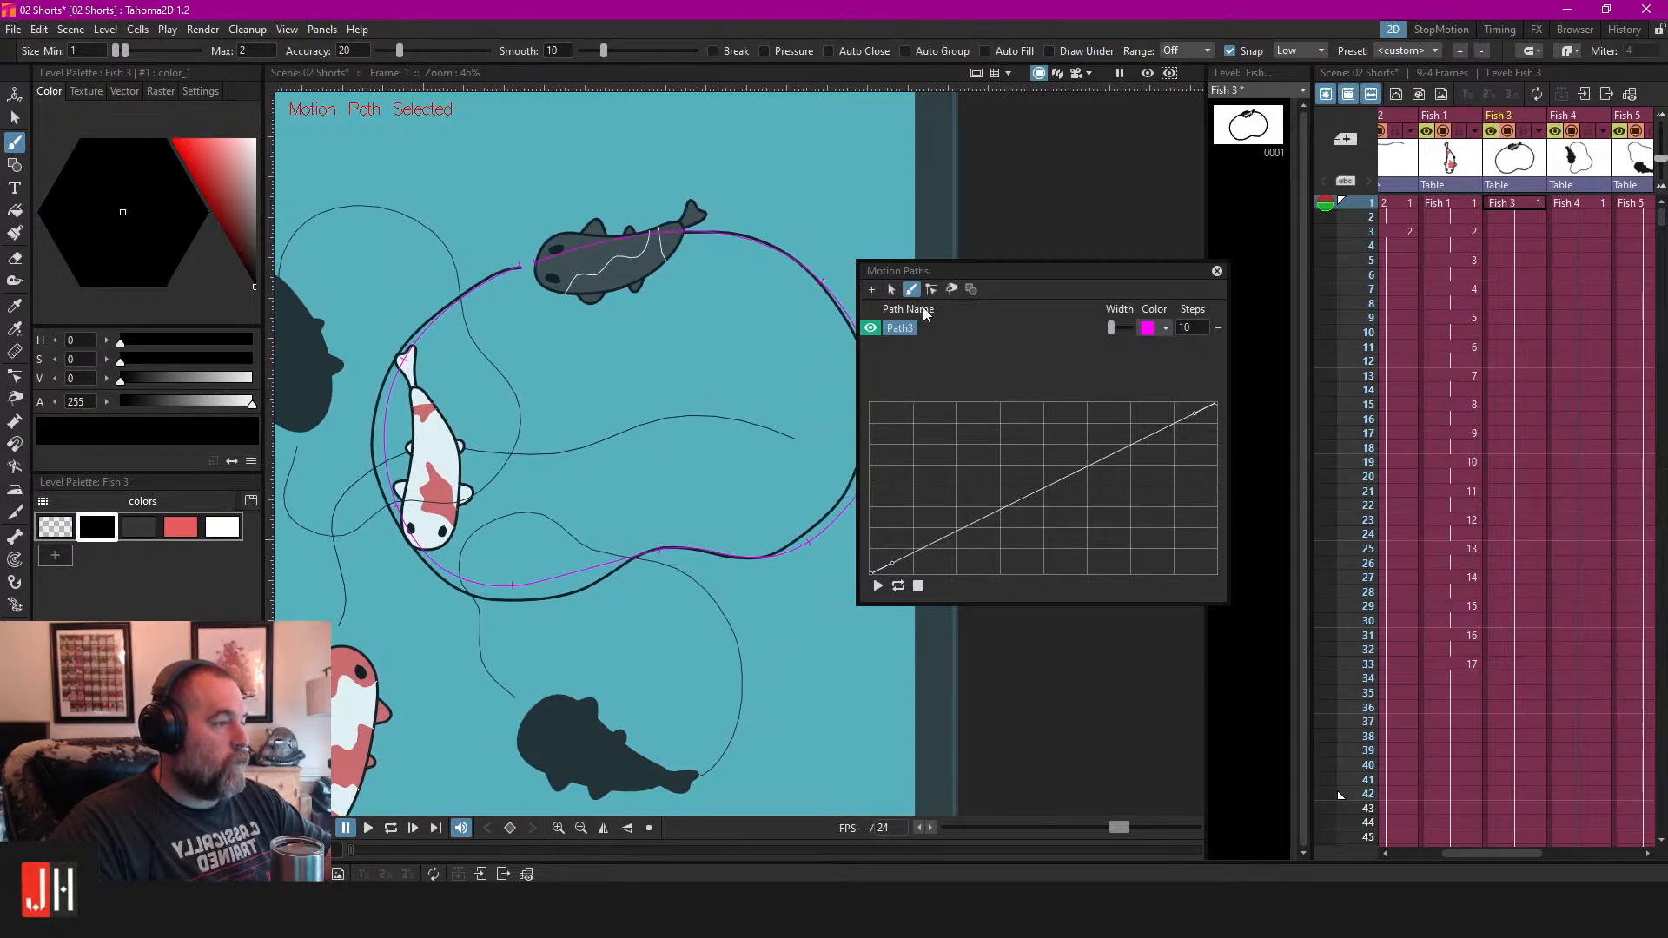
Rename the motion path Fish 3 and save the scene.
double_click(902, 326)
text(Fish 3)
key(Return)
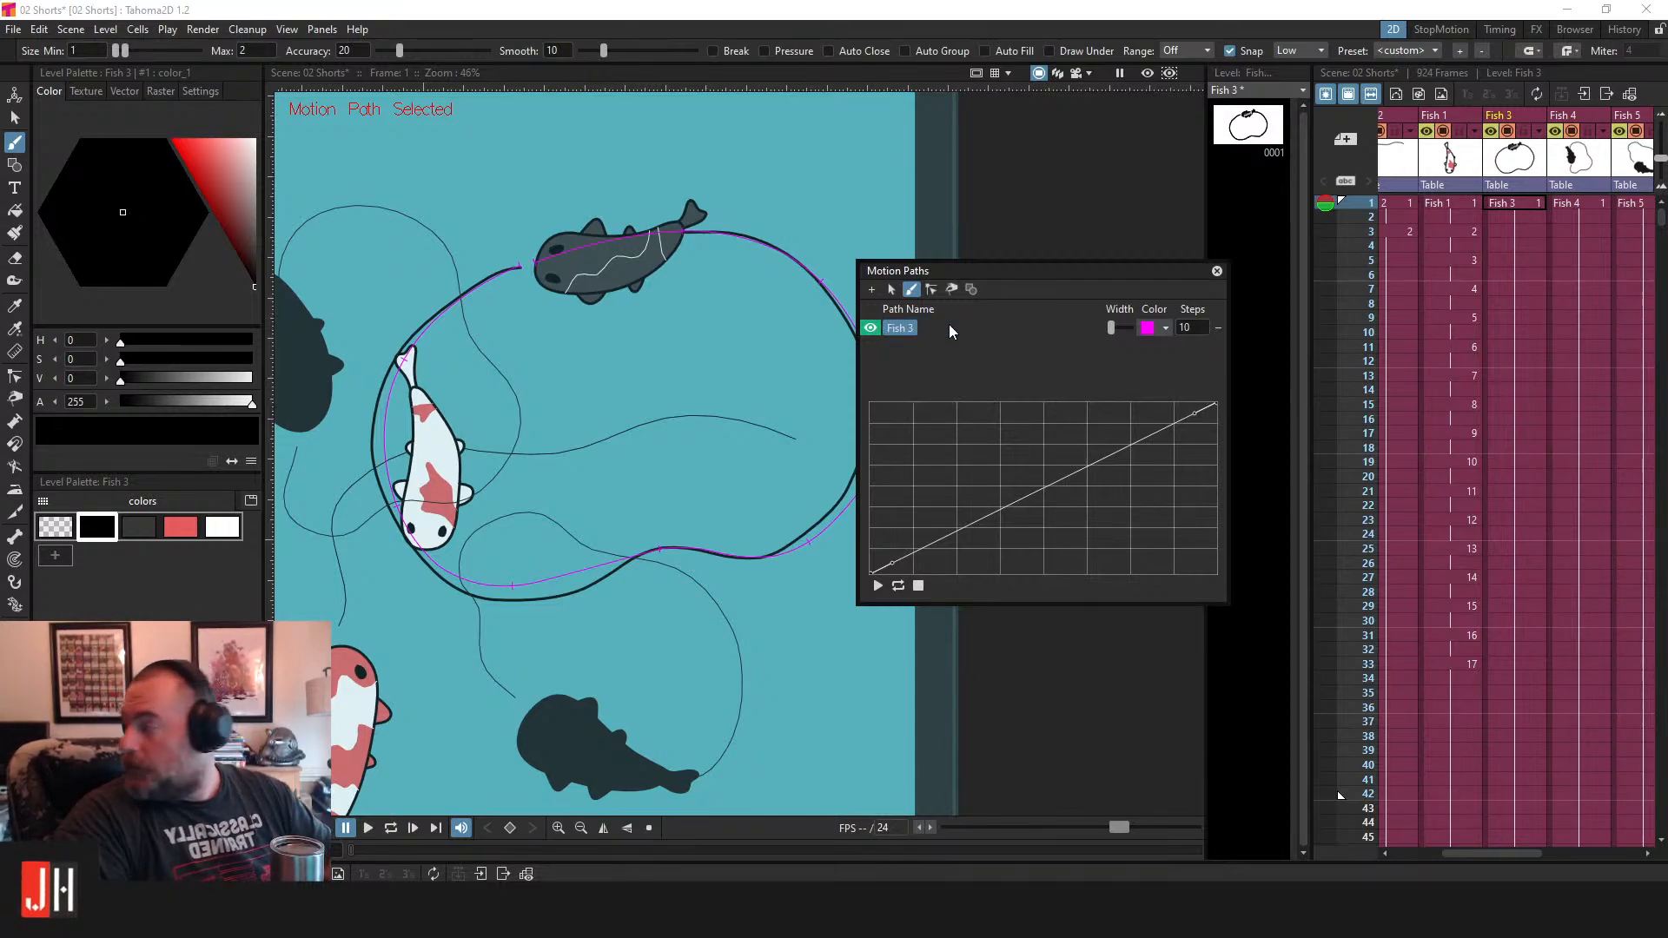
key(ctrl+s)
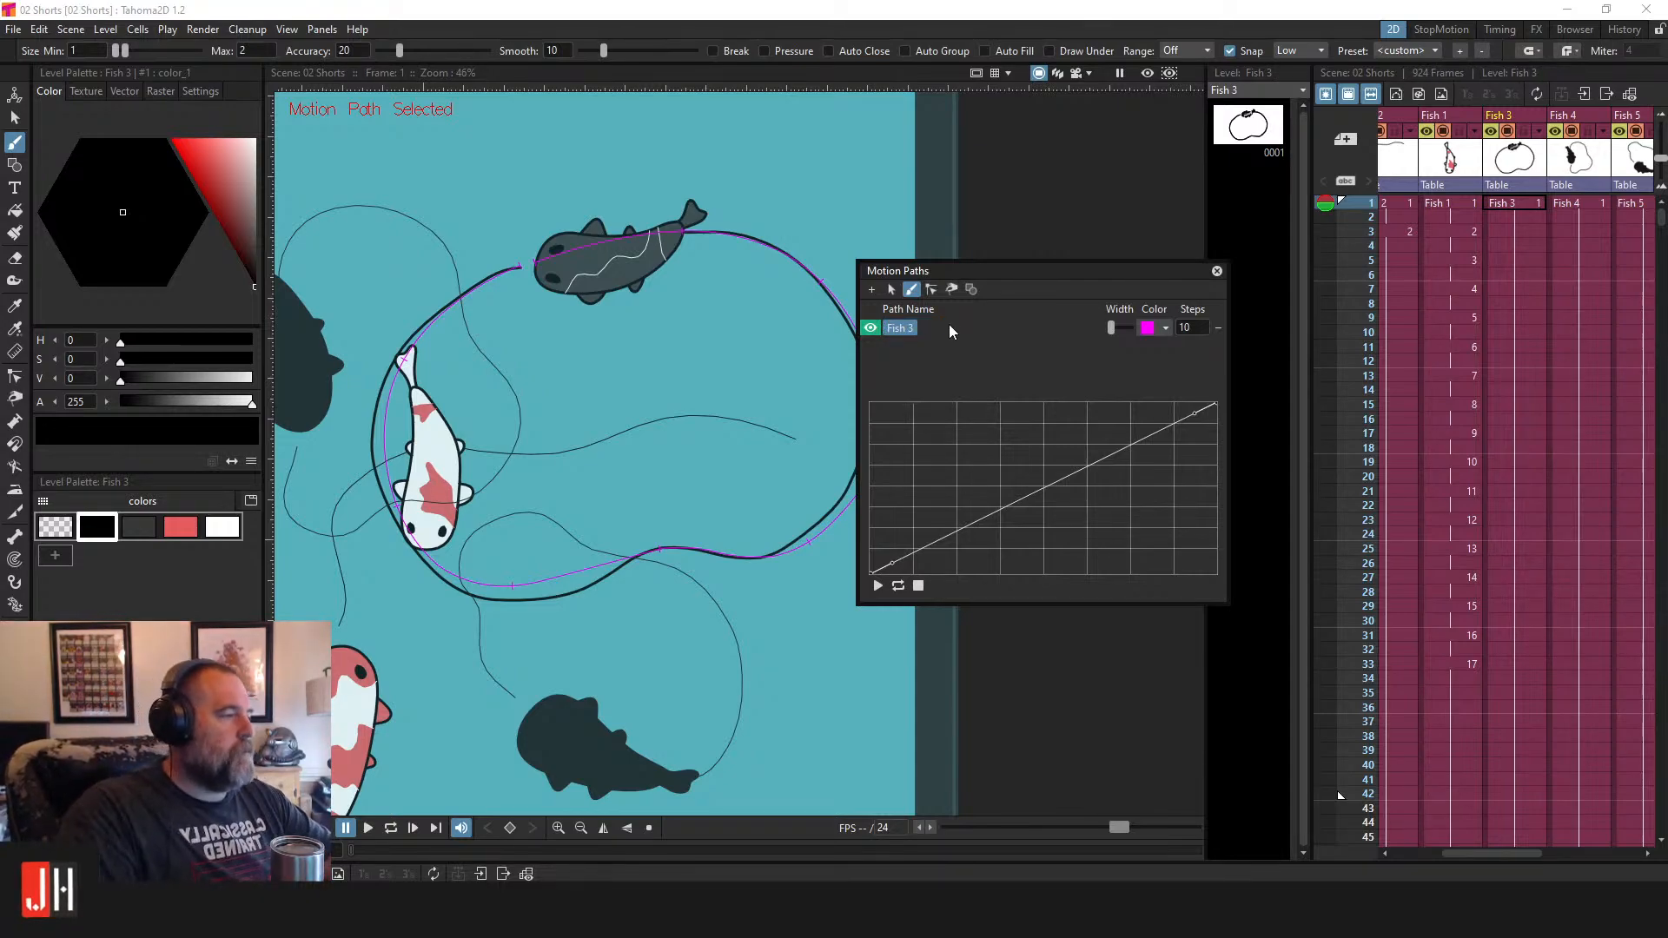
Add a control point to the Fish 3 path's timing curve and pull it below the straight line.
scroll(476, 248, up, 2)
scroll(504, 270, up, 2)
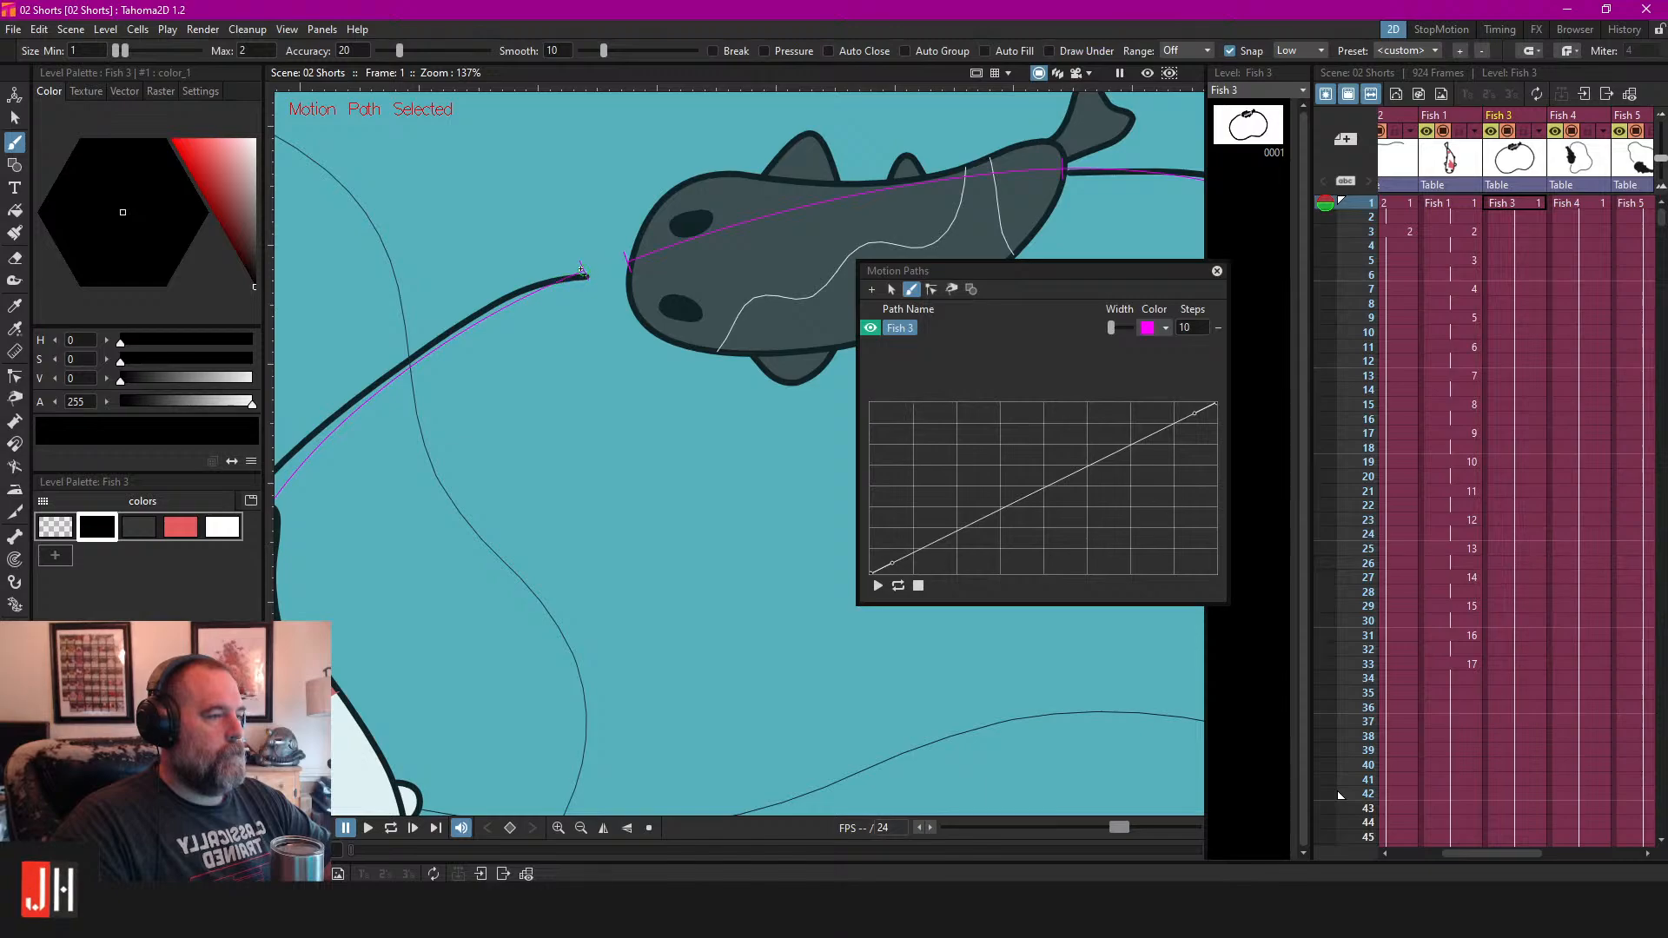
drag(542, 275, 554, 241)
scroll(591, 207, down, 2)
drag(1032, 492, 1059, 524)
drag(531, 590, 626, 495)
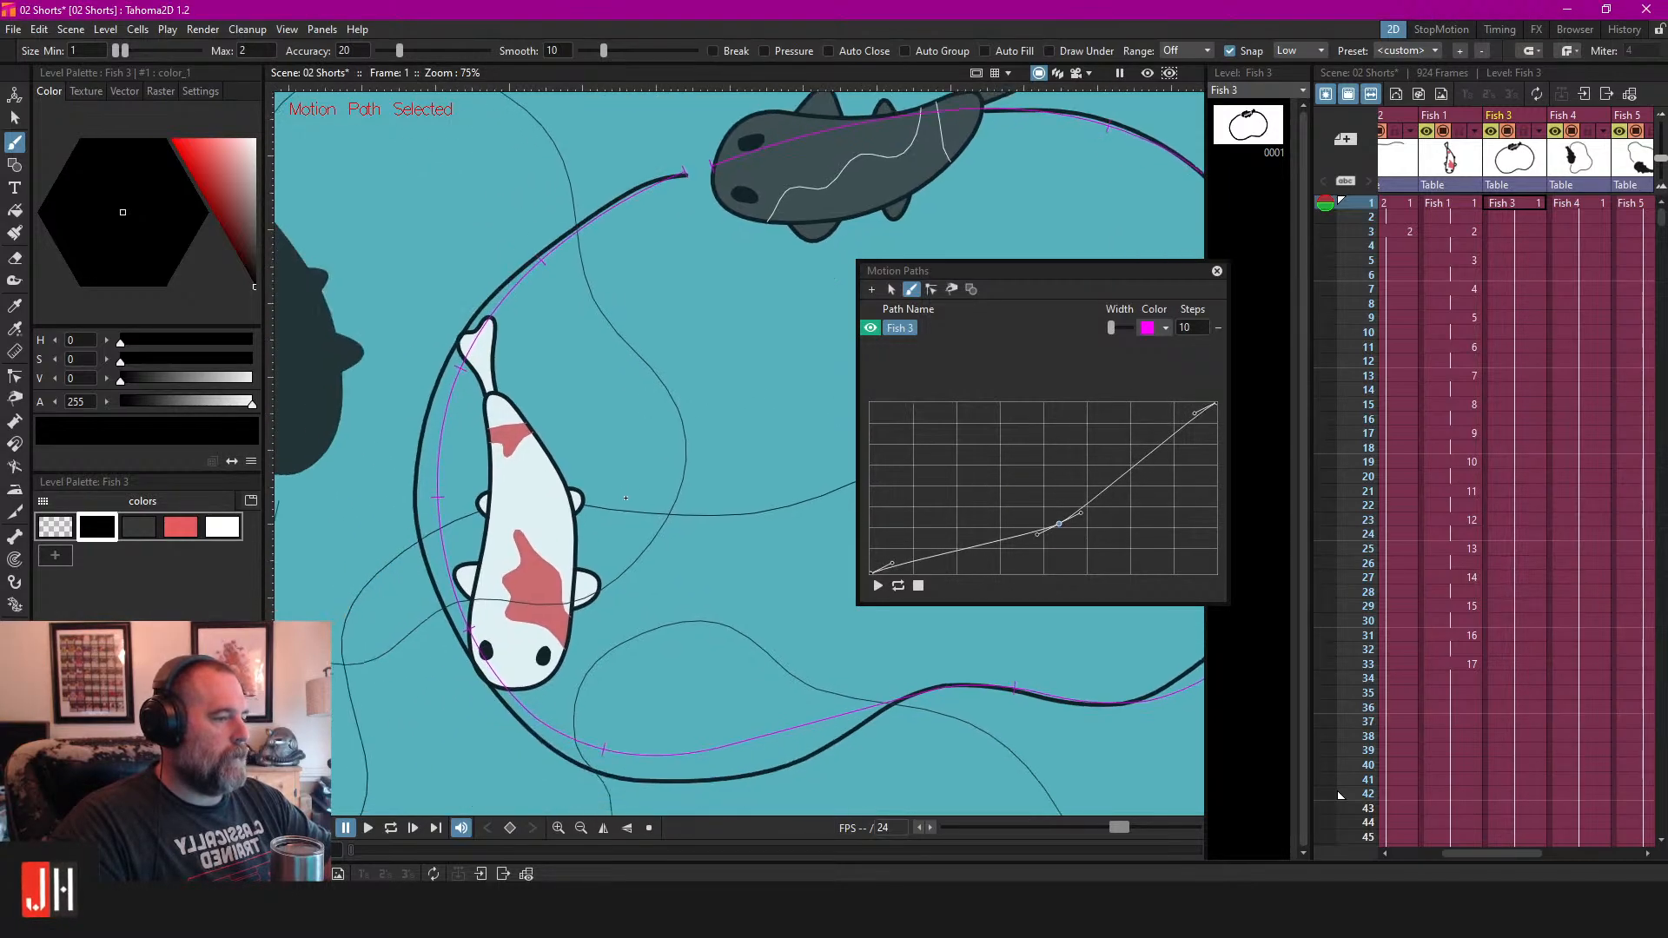
Bend the Fish 3 motion path toward the black guide loop with the Pinch tool.
scroll(625, 495, down, 3)
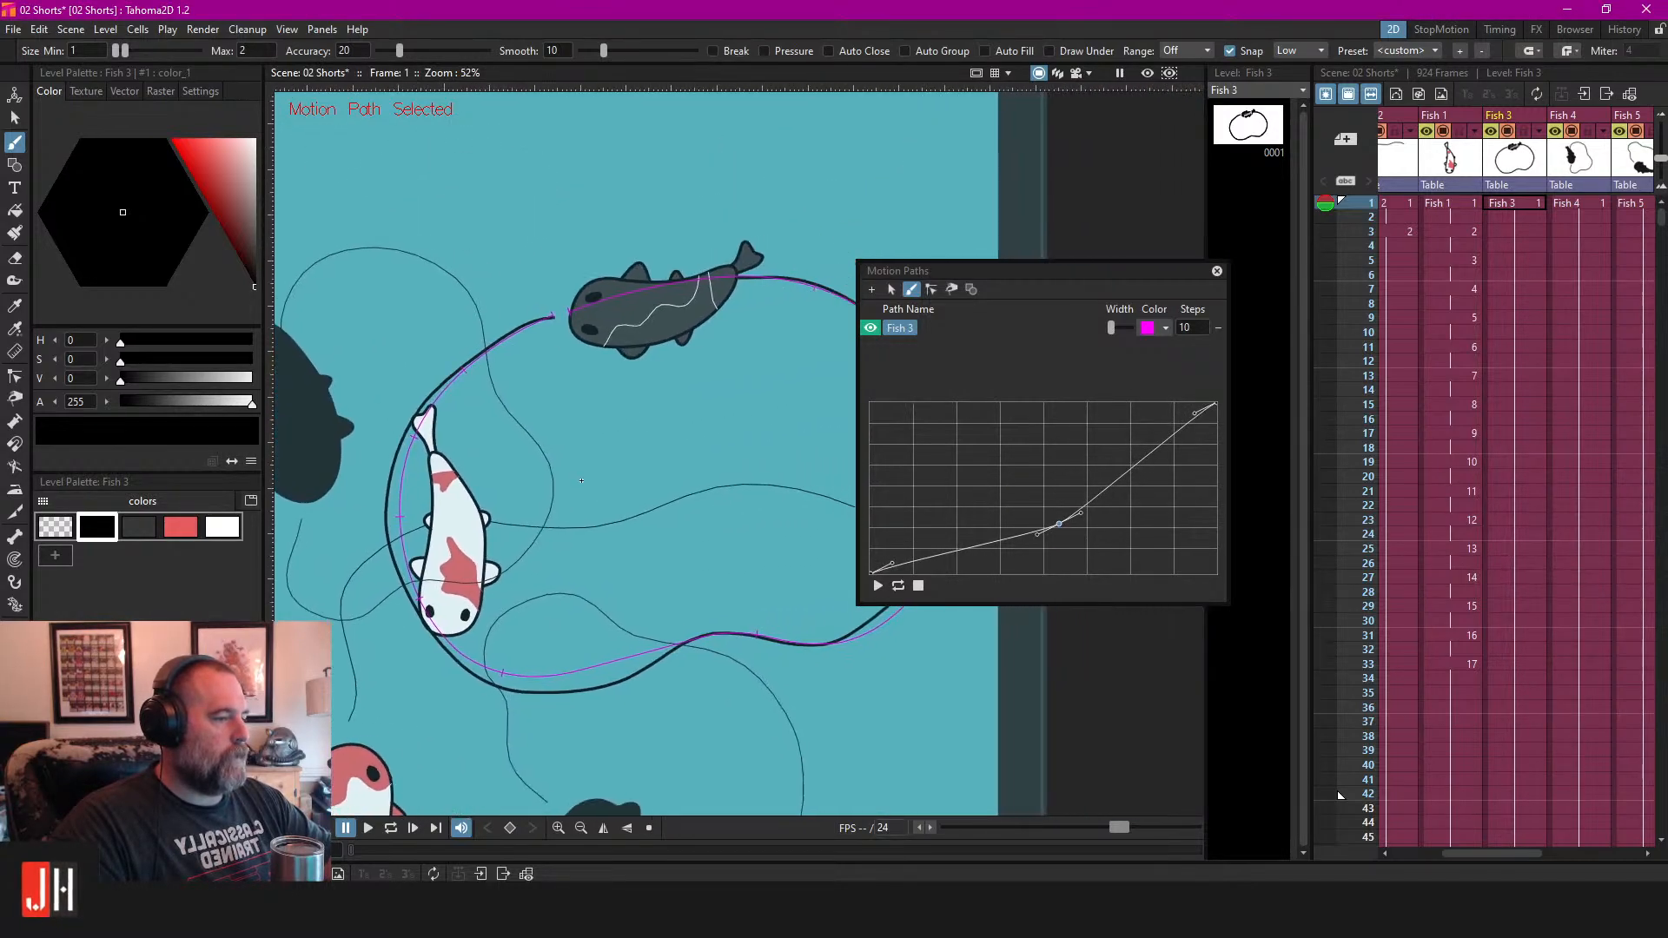
click(951, 289)
drag(385, 552, 383, 553)
drag(556, 679, 556, 641)
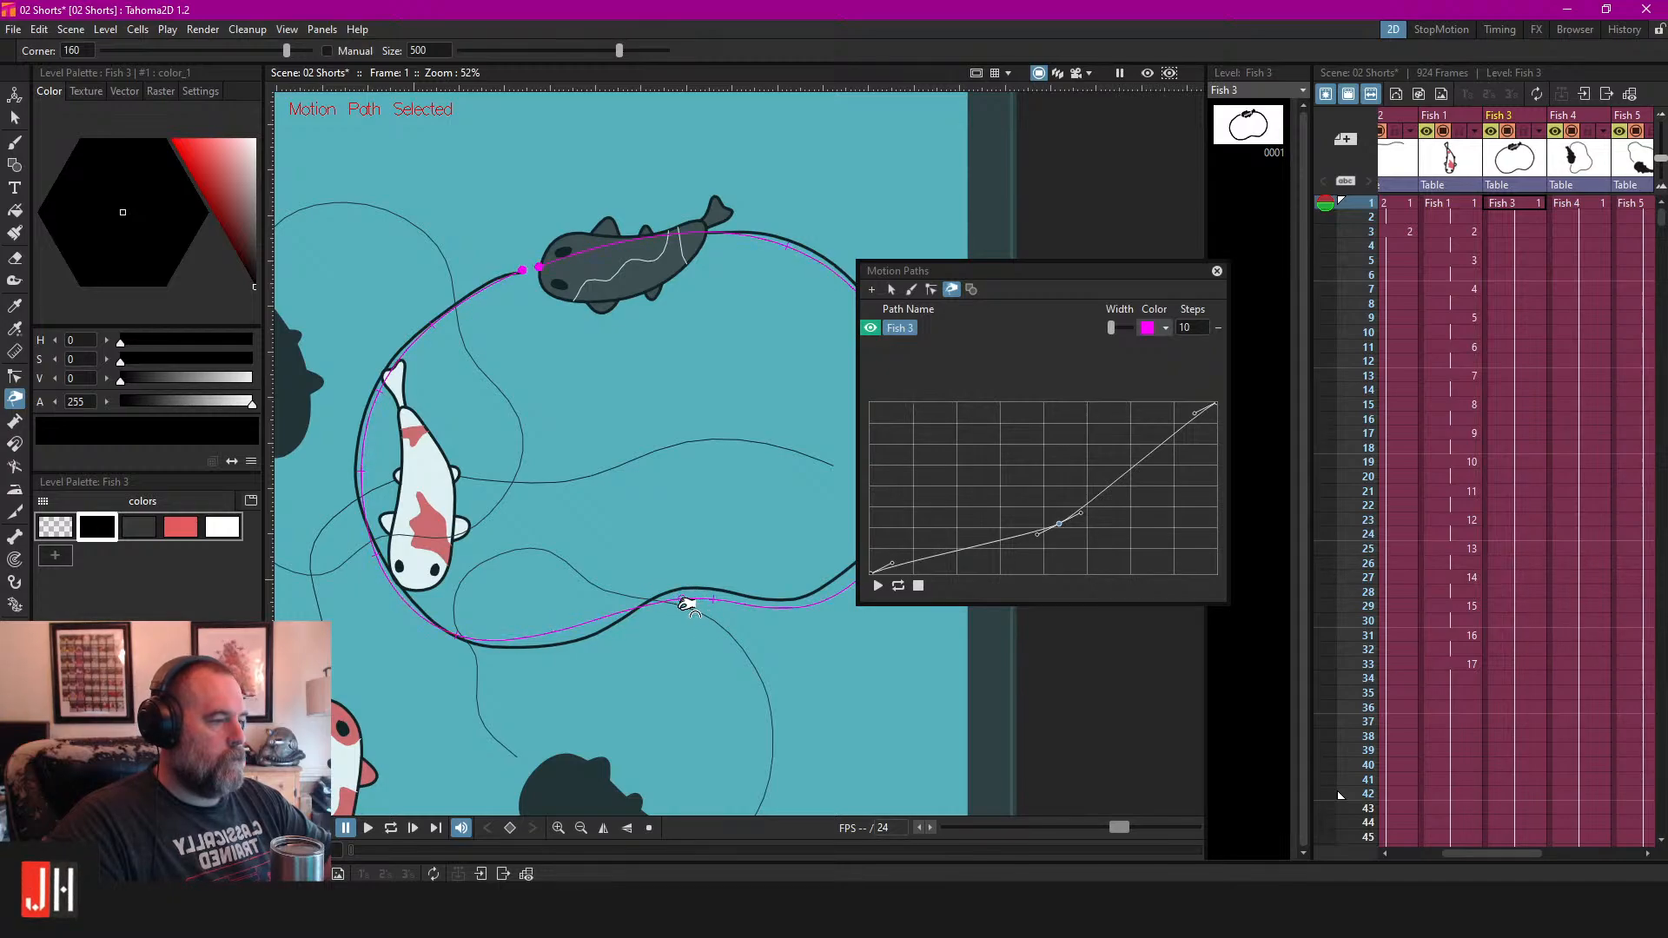
drag(682, 601, 687, 584)
Reshape the lower-left stretch of the Fish 3 motion path with the Control Point Editor so it follows the black guide loop.
key(c)
click(635, 585)
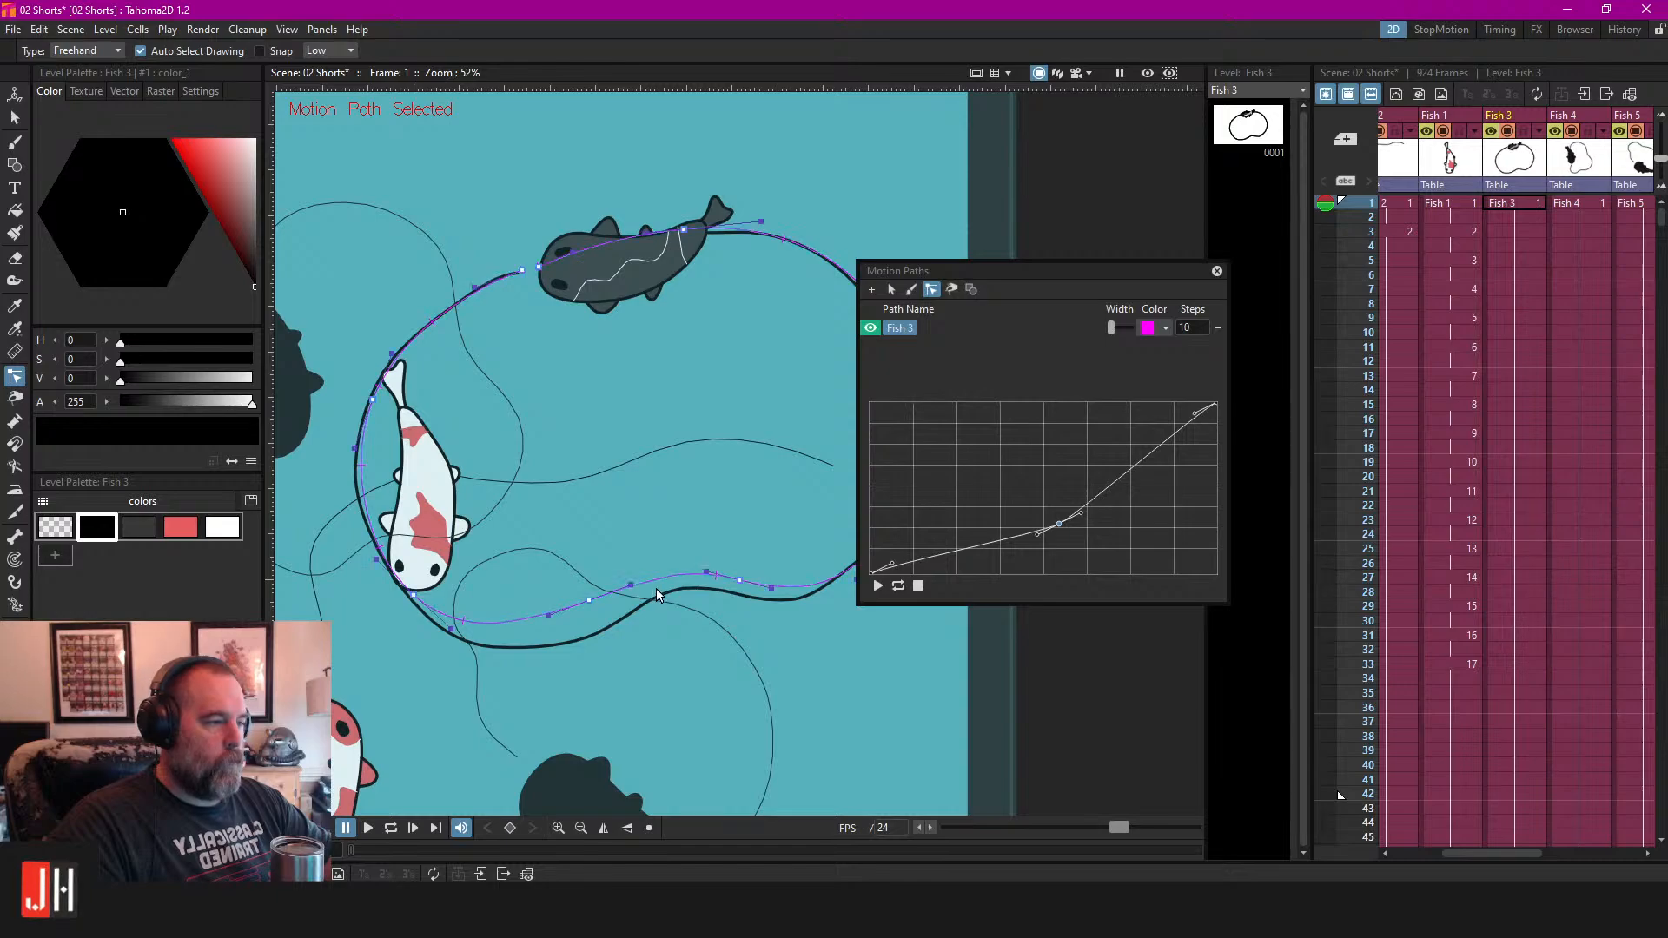
click(574, 626)
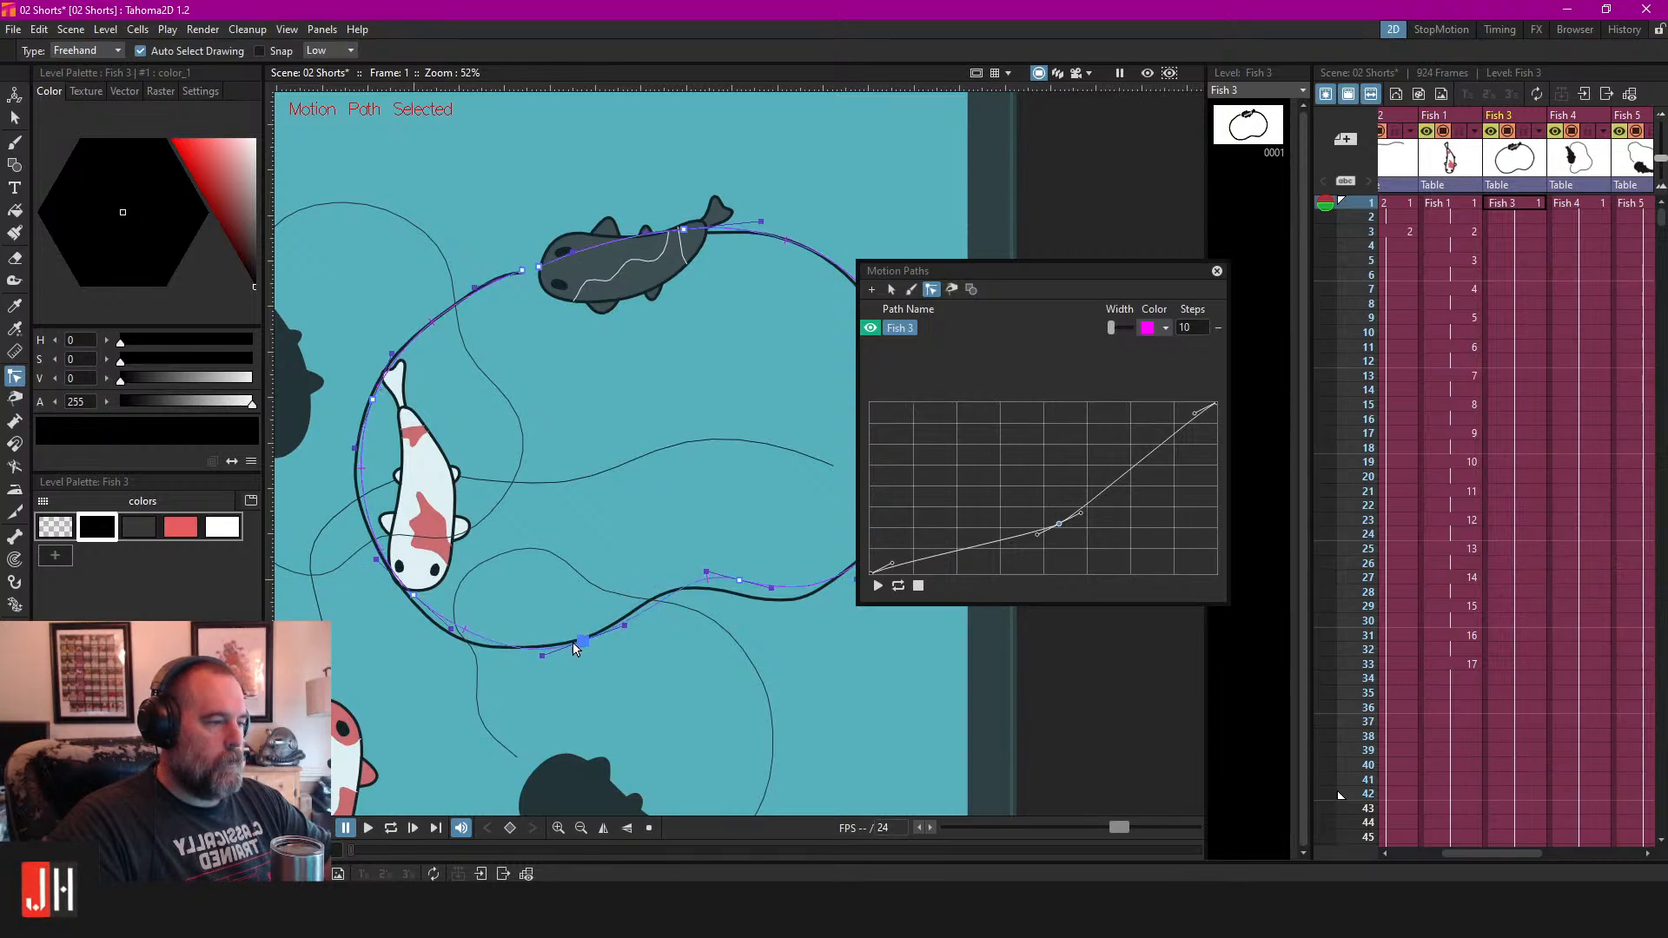
scroll(471, 643, up, 3)
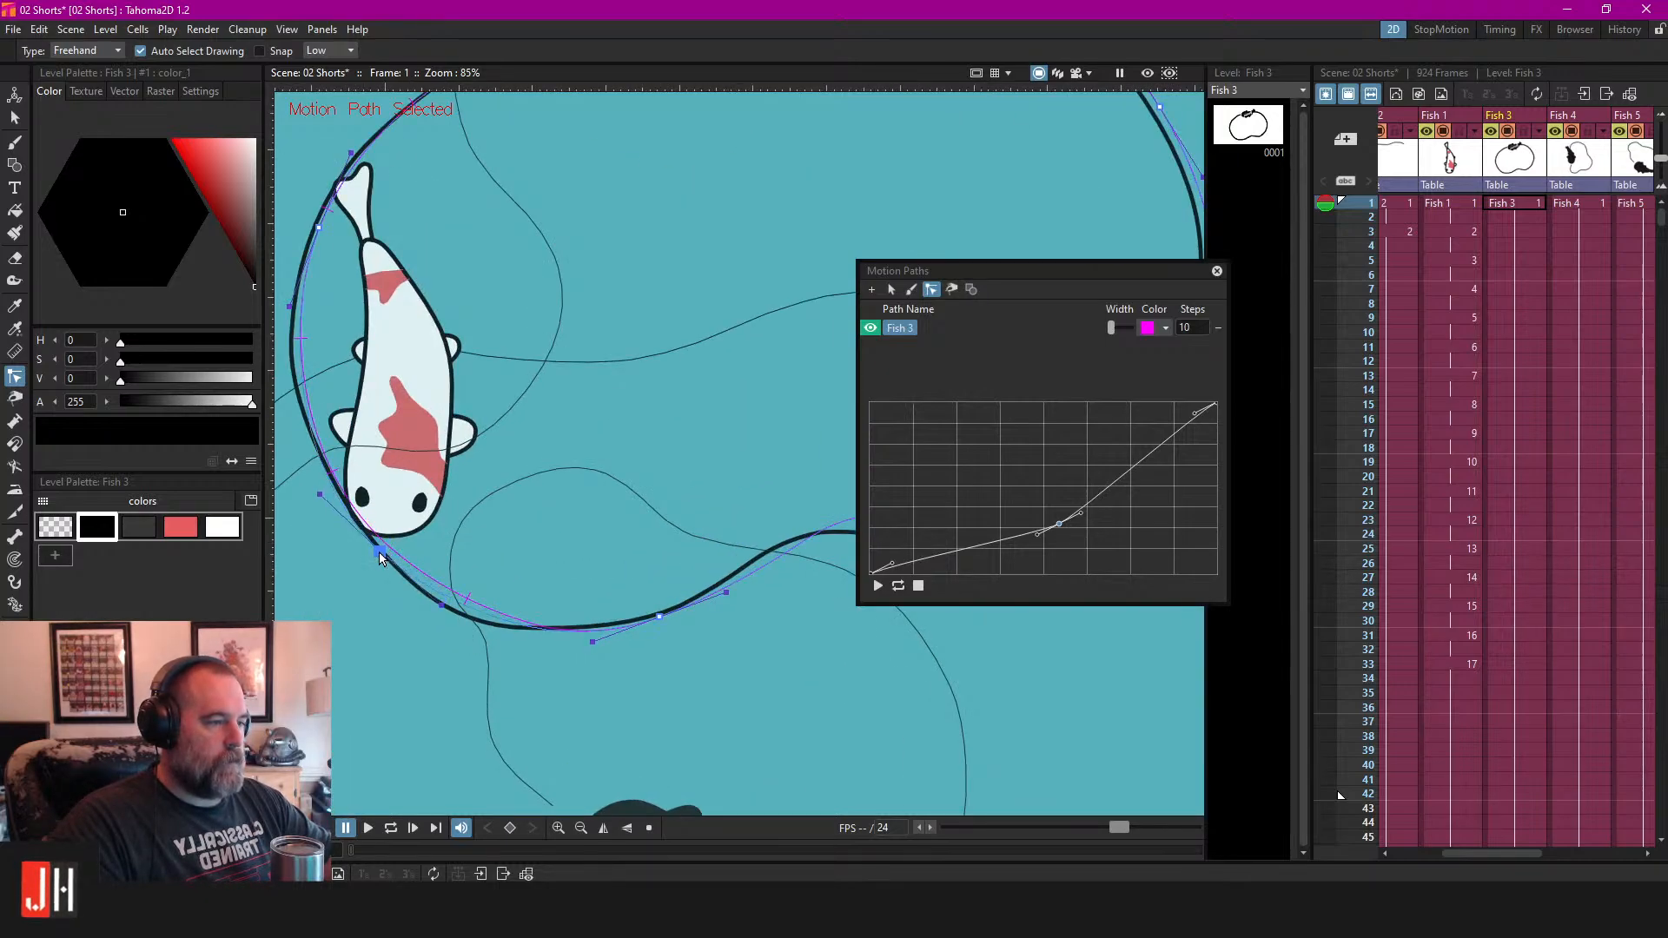
scroll(450, 573, up, 1)
drag(631, 645, 596, 648)
drag(694, 630, 554, 660)
drag(380, 705, 435, 684)
drag(734, 603, 534, 597)
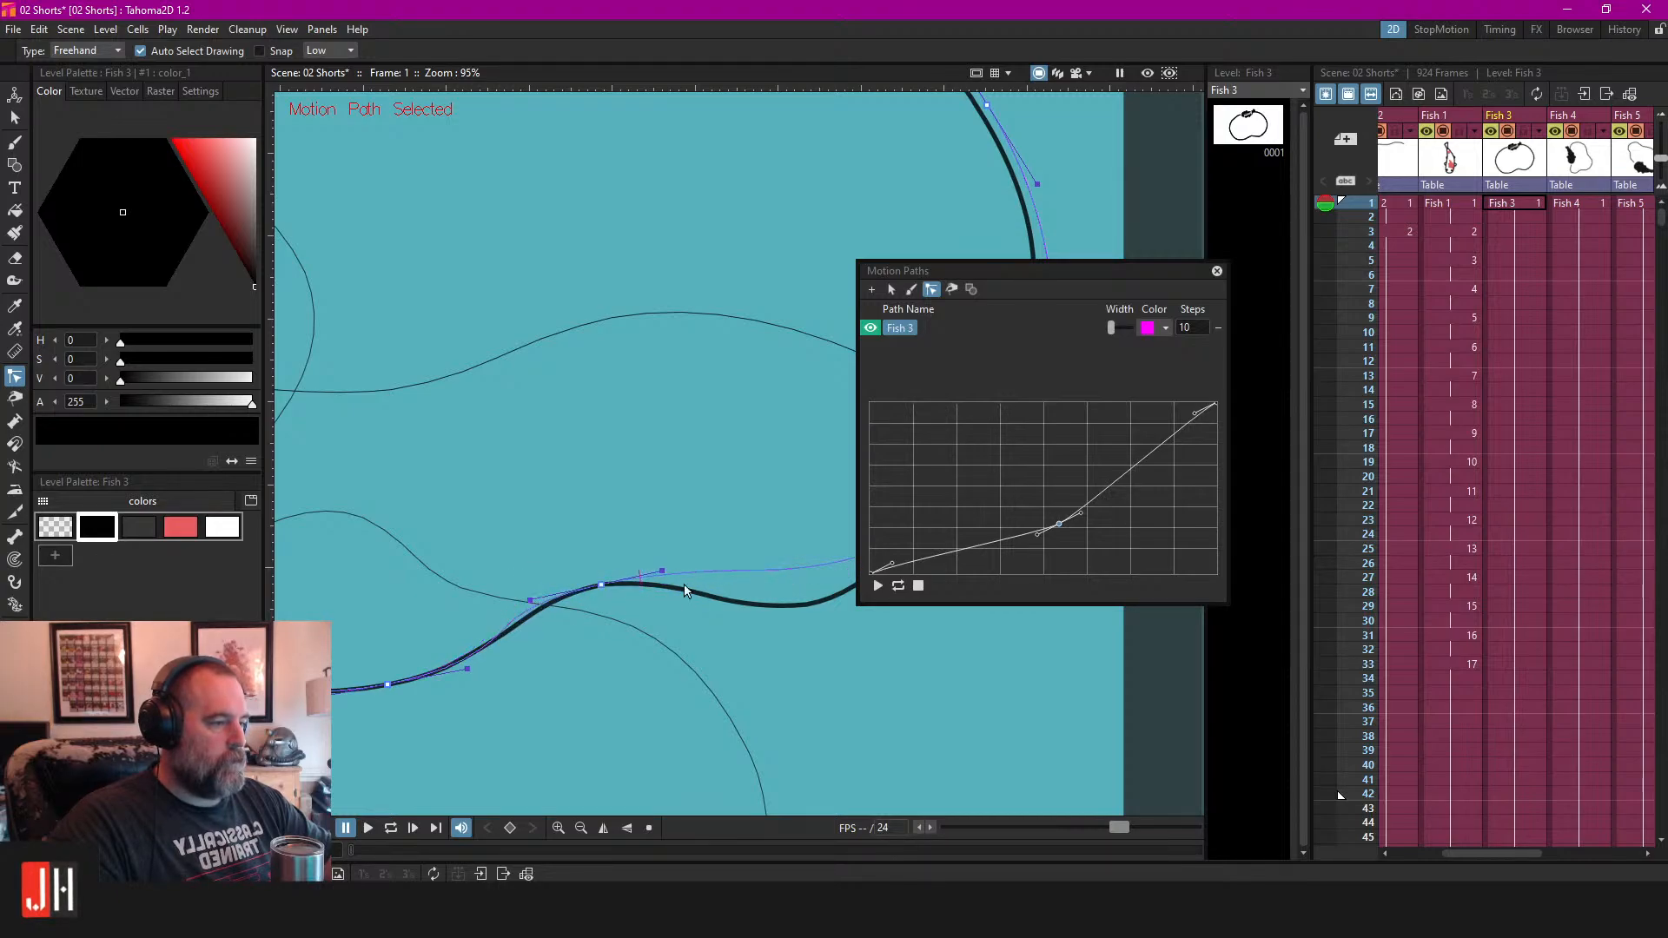
Adjust the control point and handles on the lower-right bend of the Fish 3 path to match the guide loop.
scroll(696, 580, down, 1)
drag(696, 581, 364, 590)
drag(643, 483, 578, 539)
drag(625, 459, 653, 476)
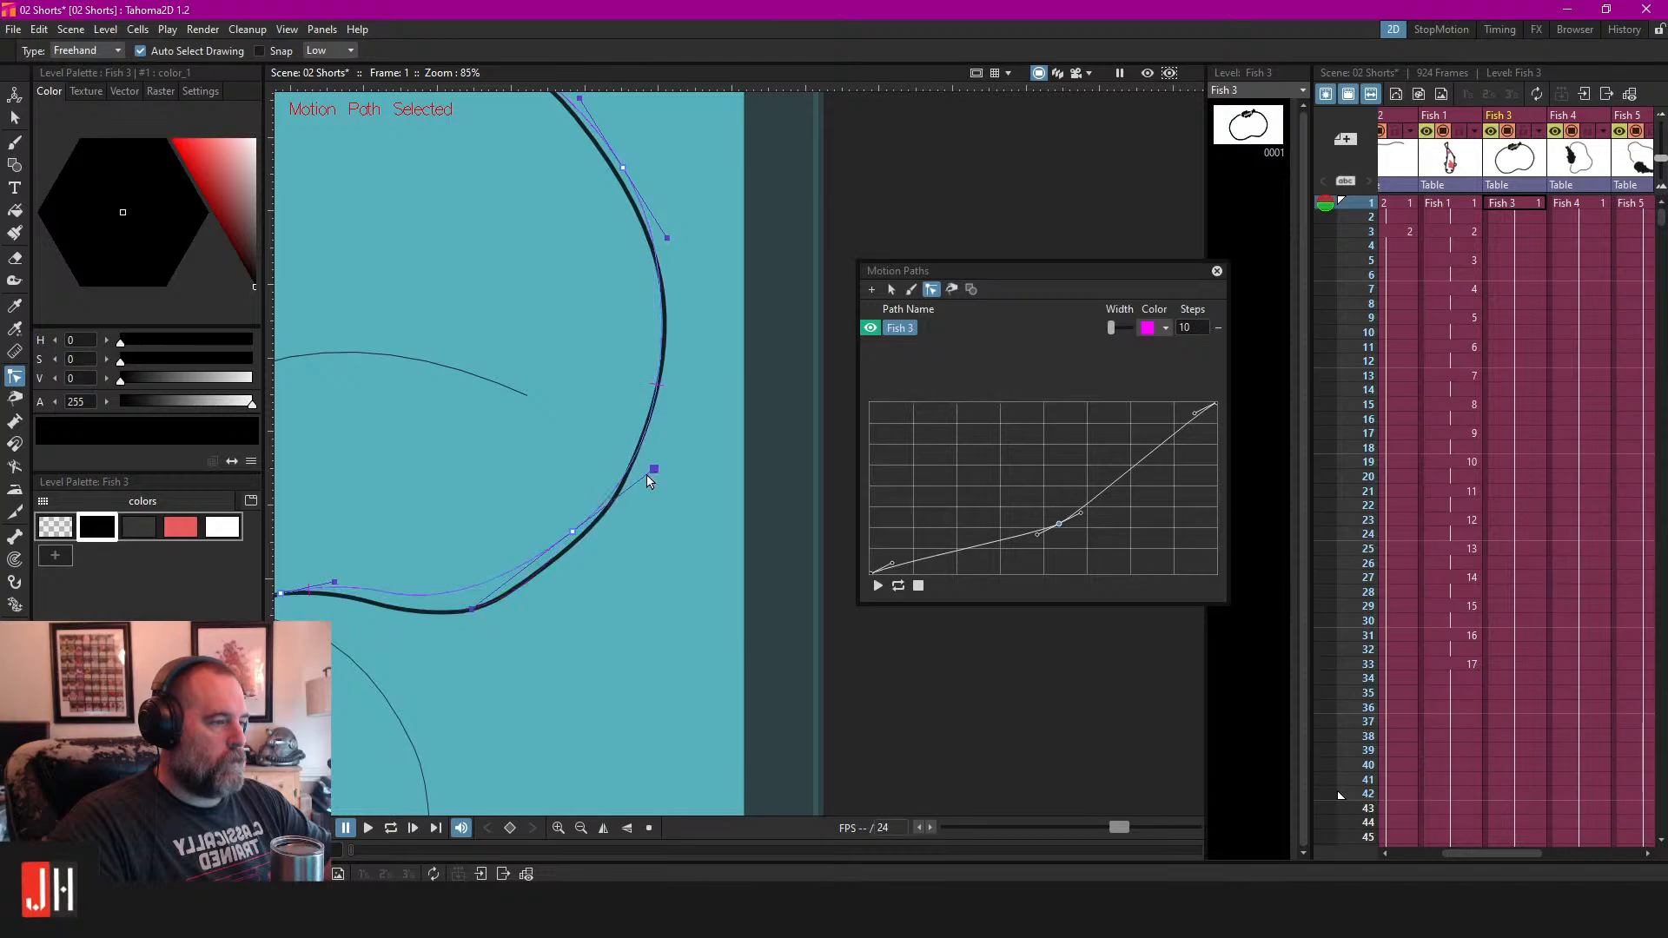
drag(570, 533, 578, 542)
scroll(787, 461, down, 4)
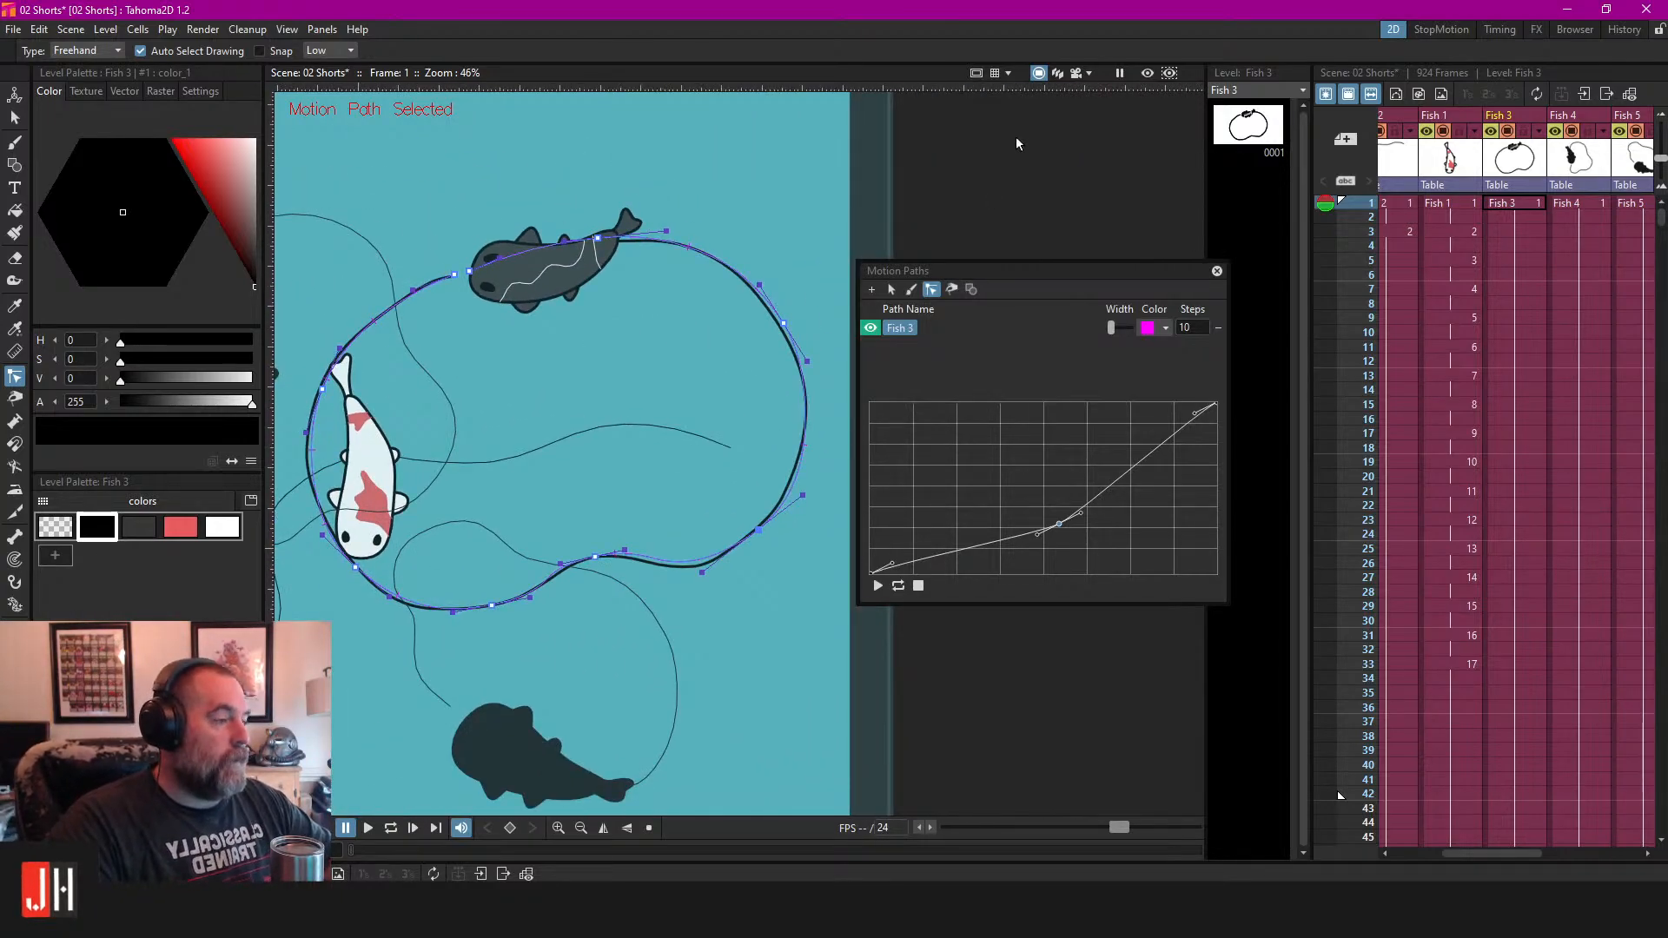
Add a control point on the upper-right curve of the Fish 3 path, fit that stretch to the guide loop, and save the scene.
scroll(701, 224, up, 4)
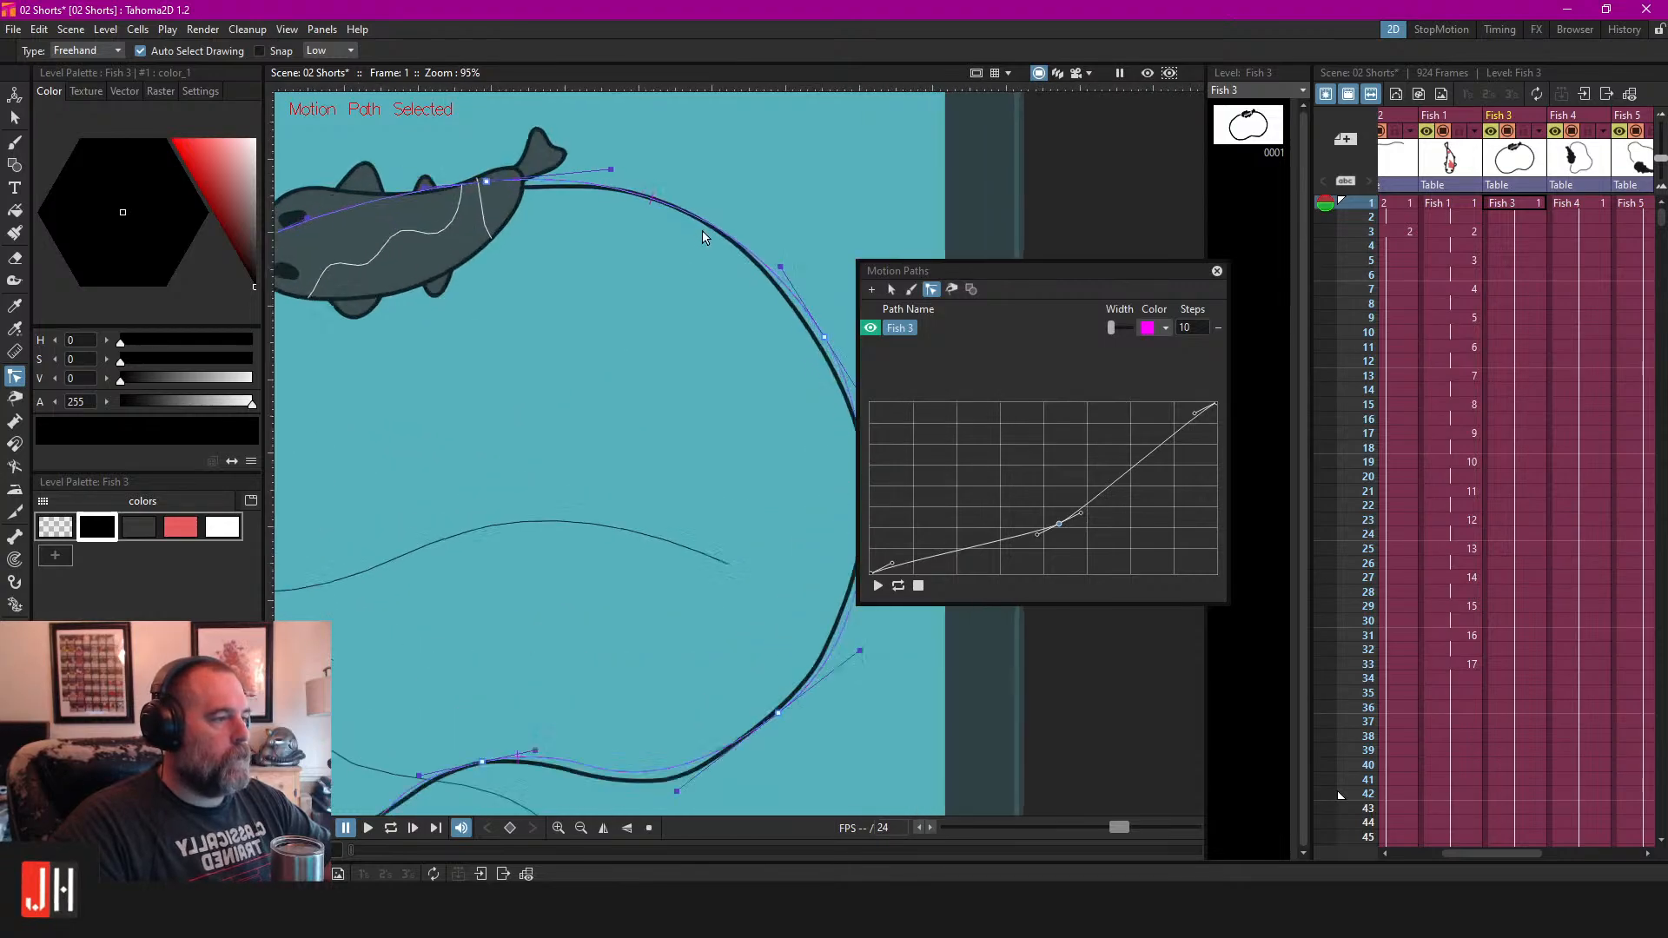
click(708, 222)
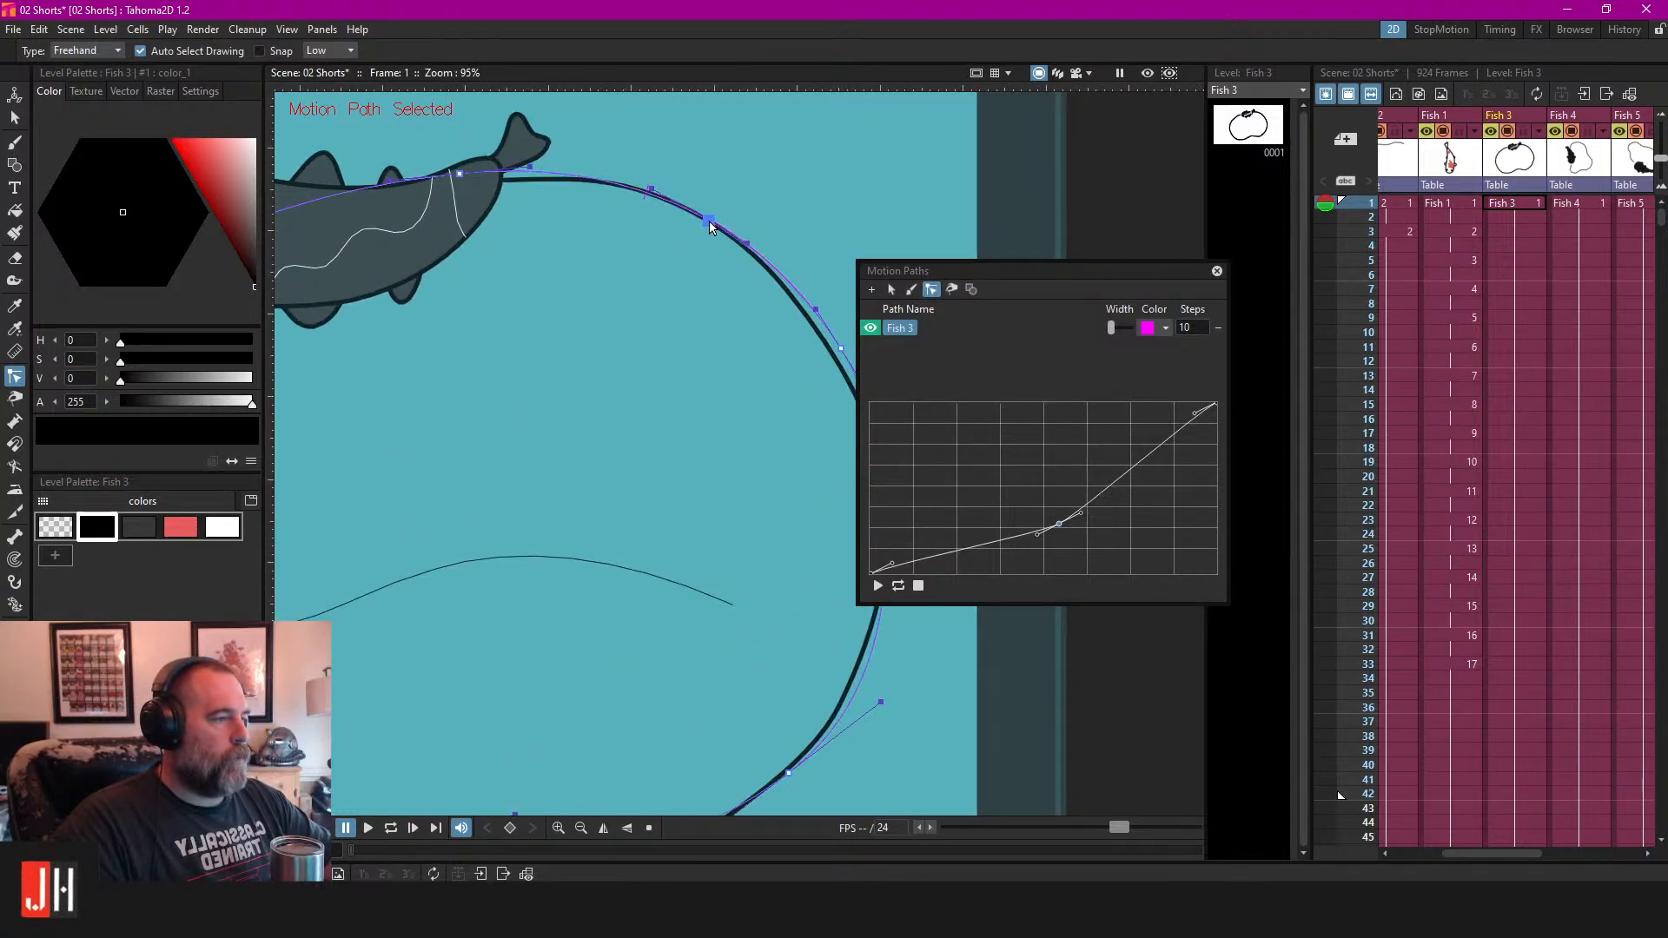
scroll(695, 322, up, 1)
drag(723, 359, 724, 376)
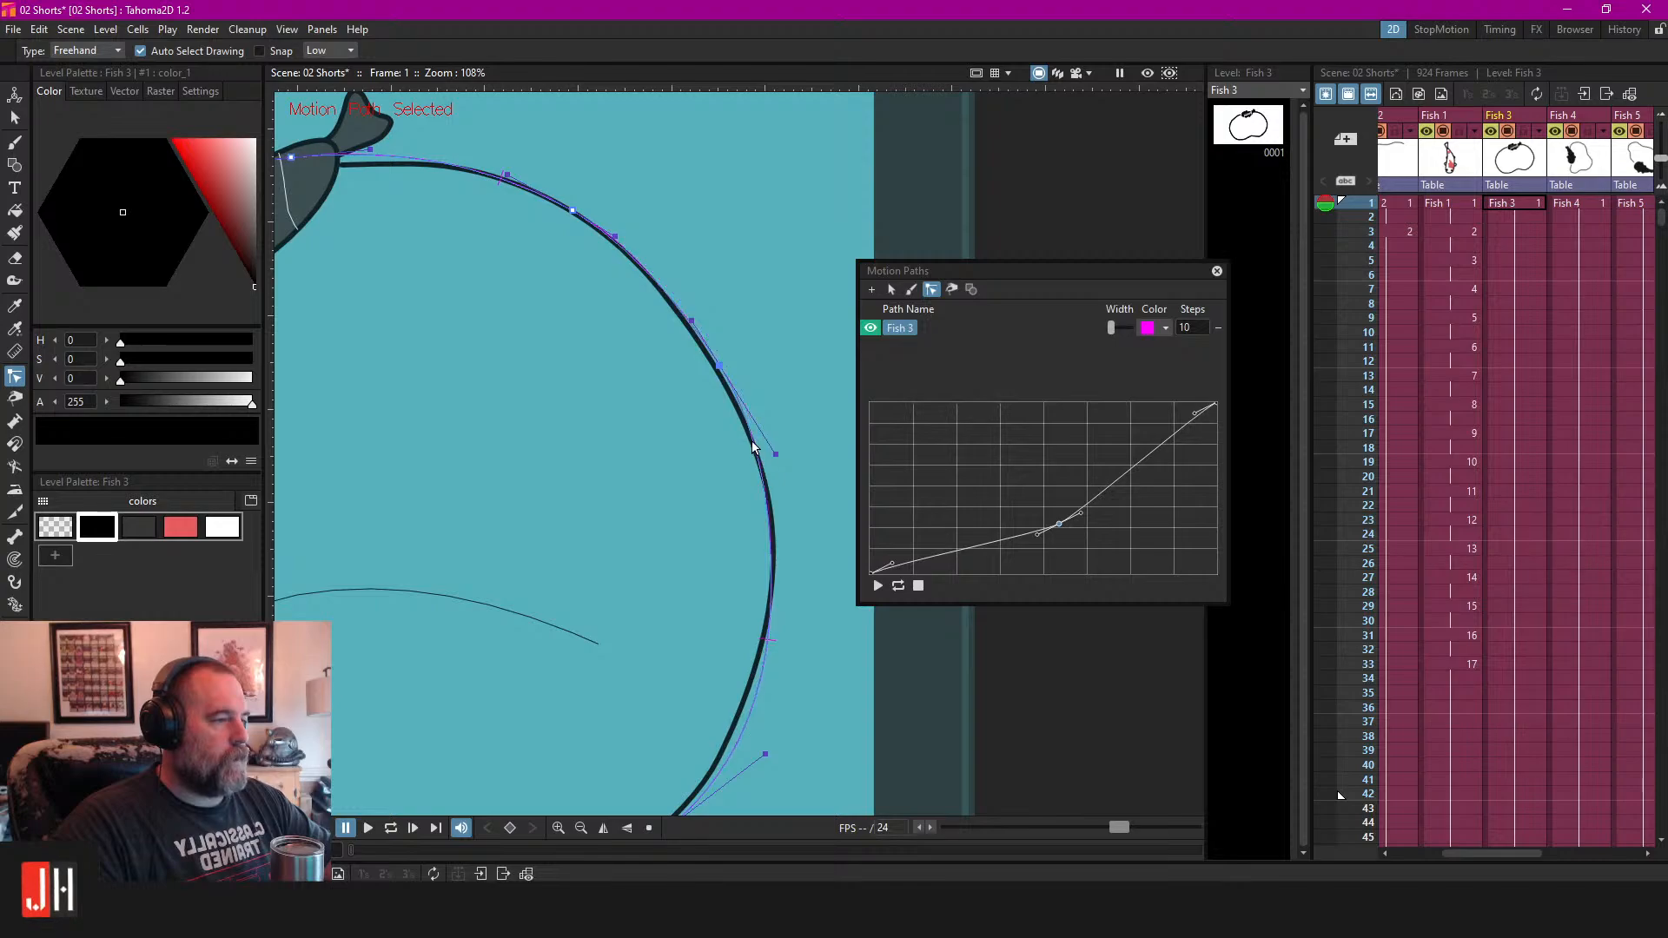
scroll(754, 435, down, 11)
key(ctrl+s)
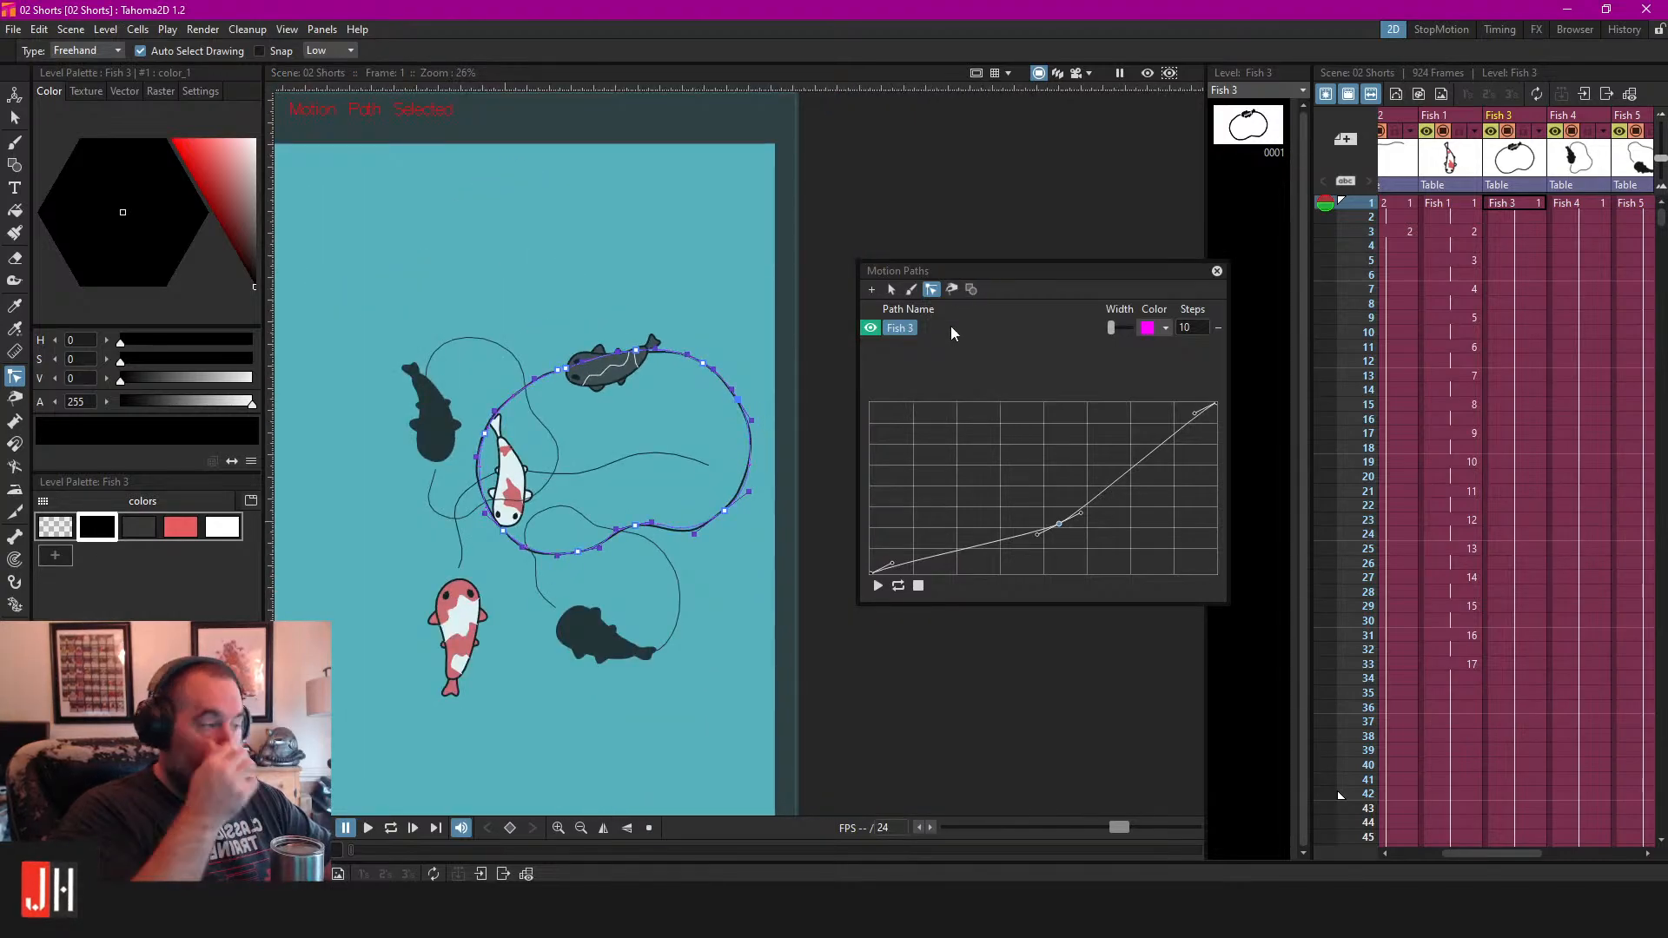
Increase the Fish 3 path's display width to the maximum, refine its lower-right control points against the guide, and save the scene.
drag(1112, 326, 1121, 328)
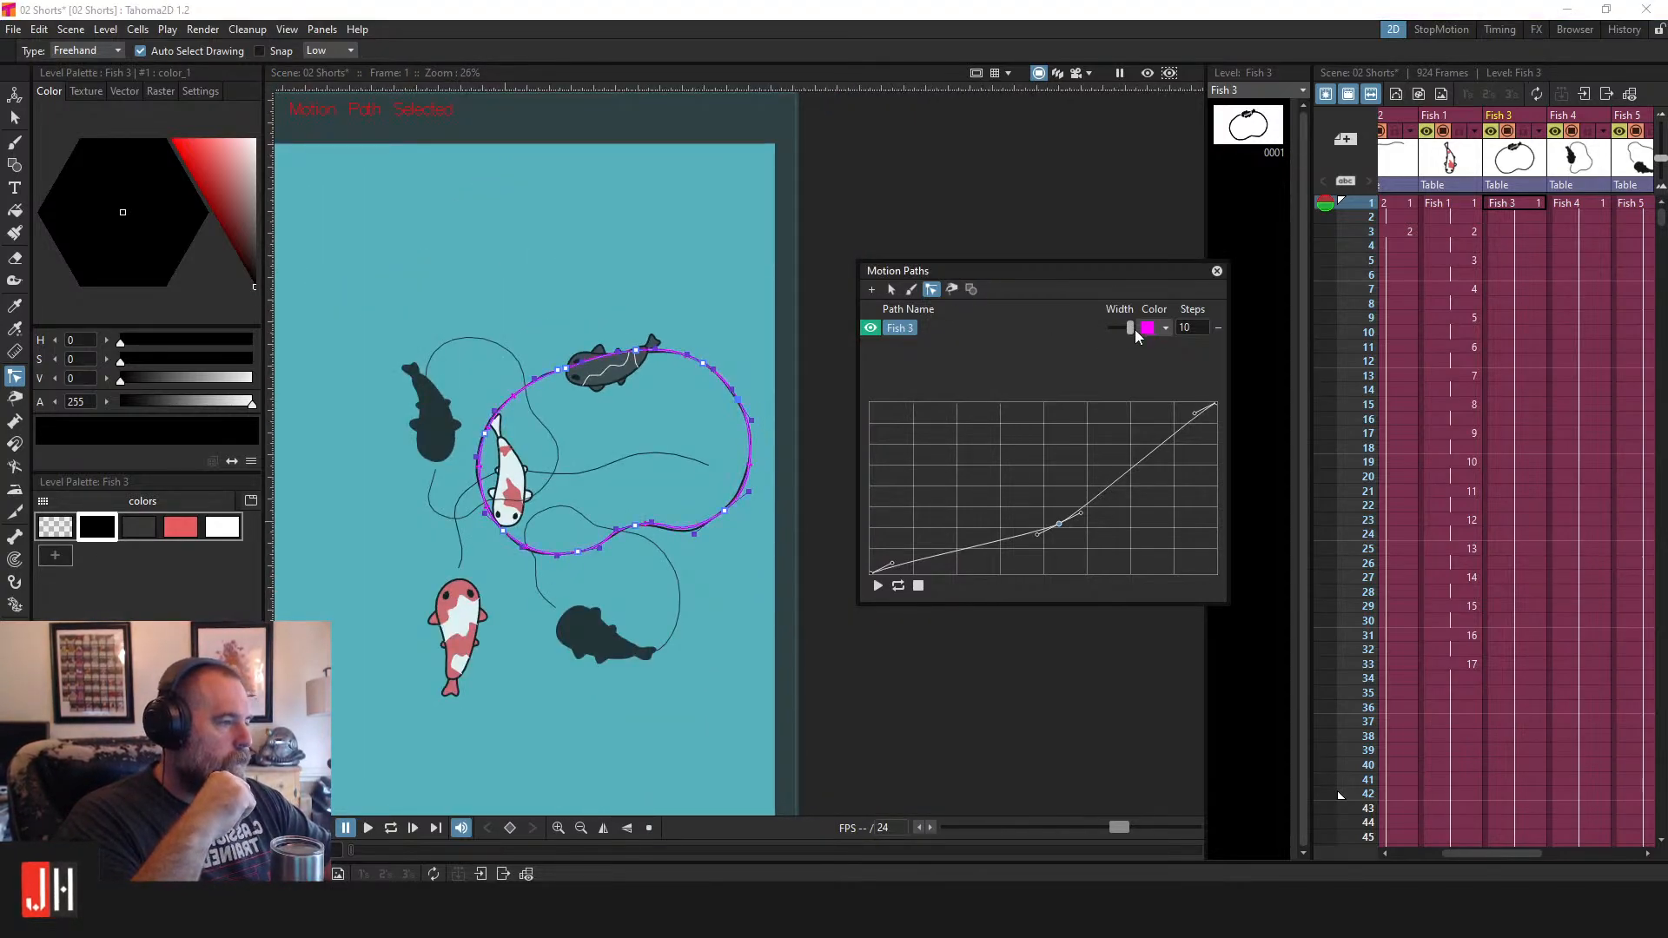
scroll(660, 444, up, 5)
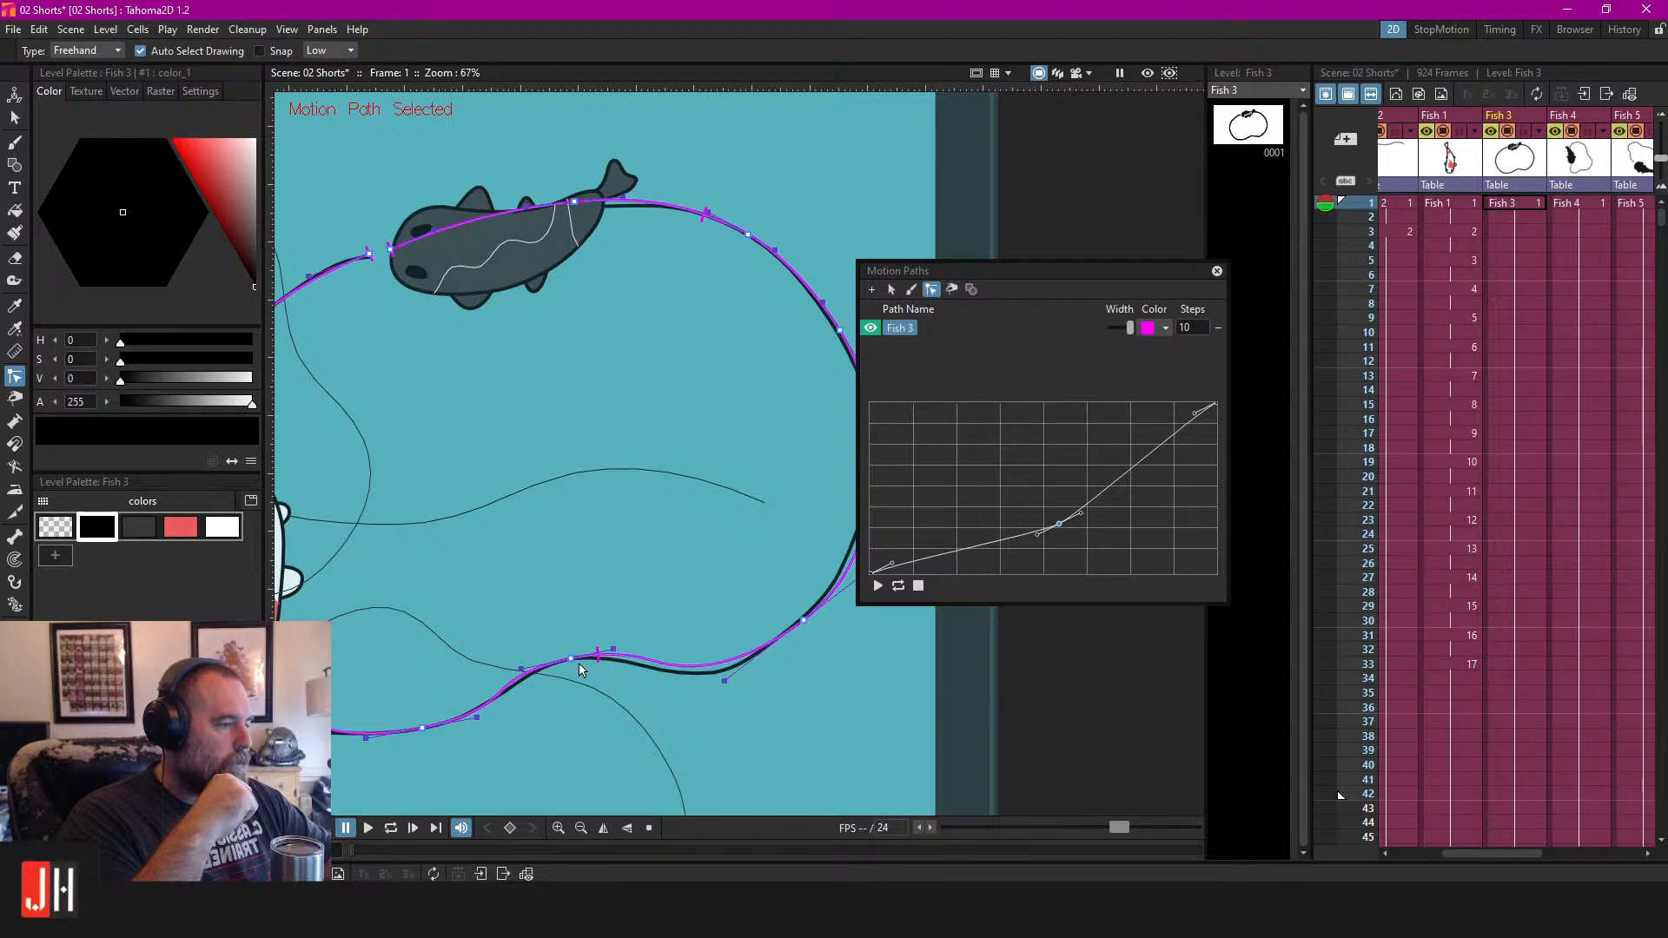
drag(574, 661, 565, 667)
drag(791, 643, 768, 629)
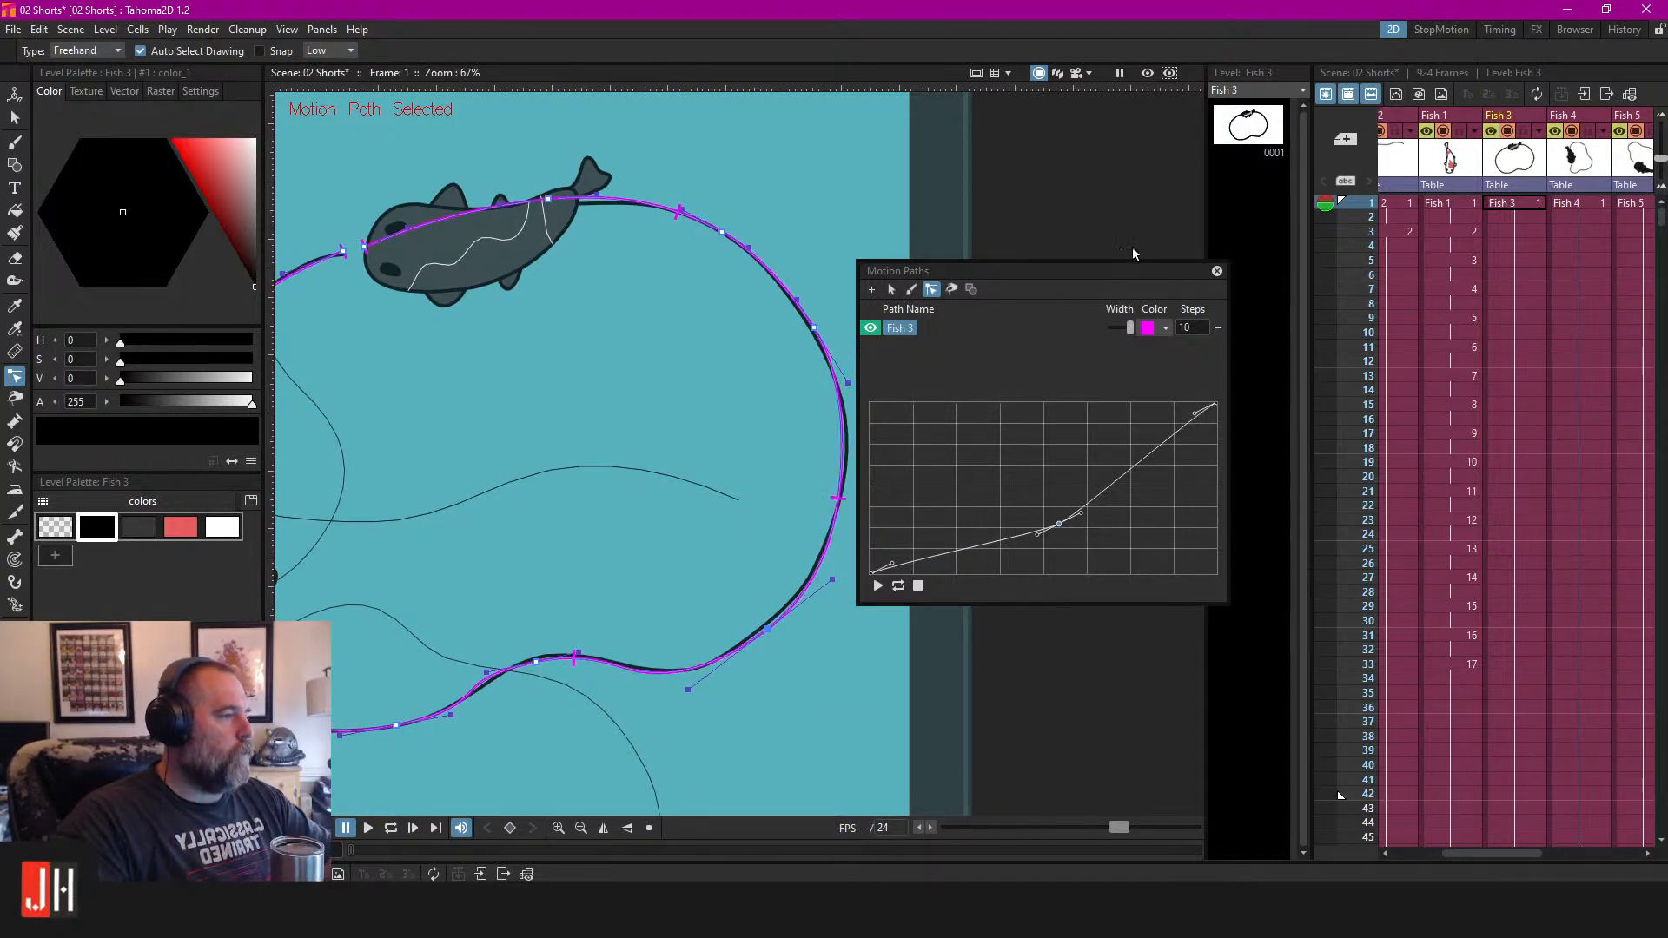
key(ctrl+s)
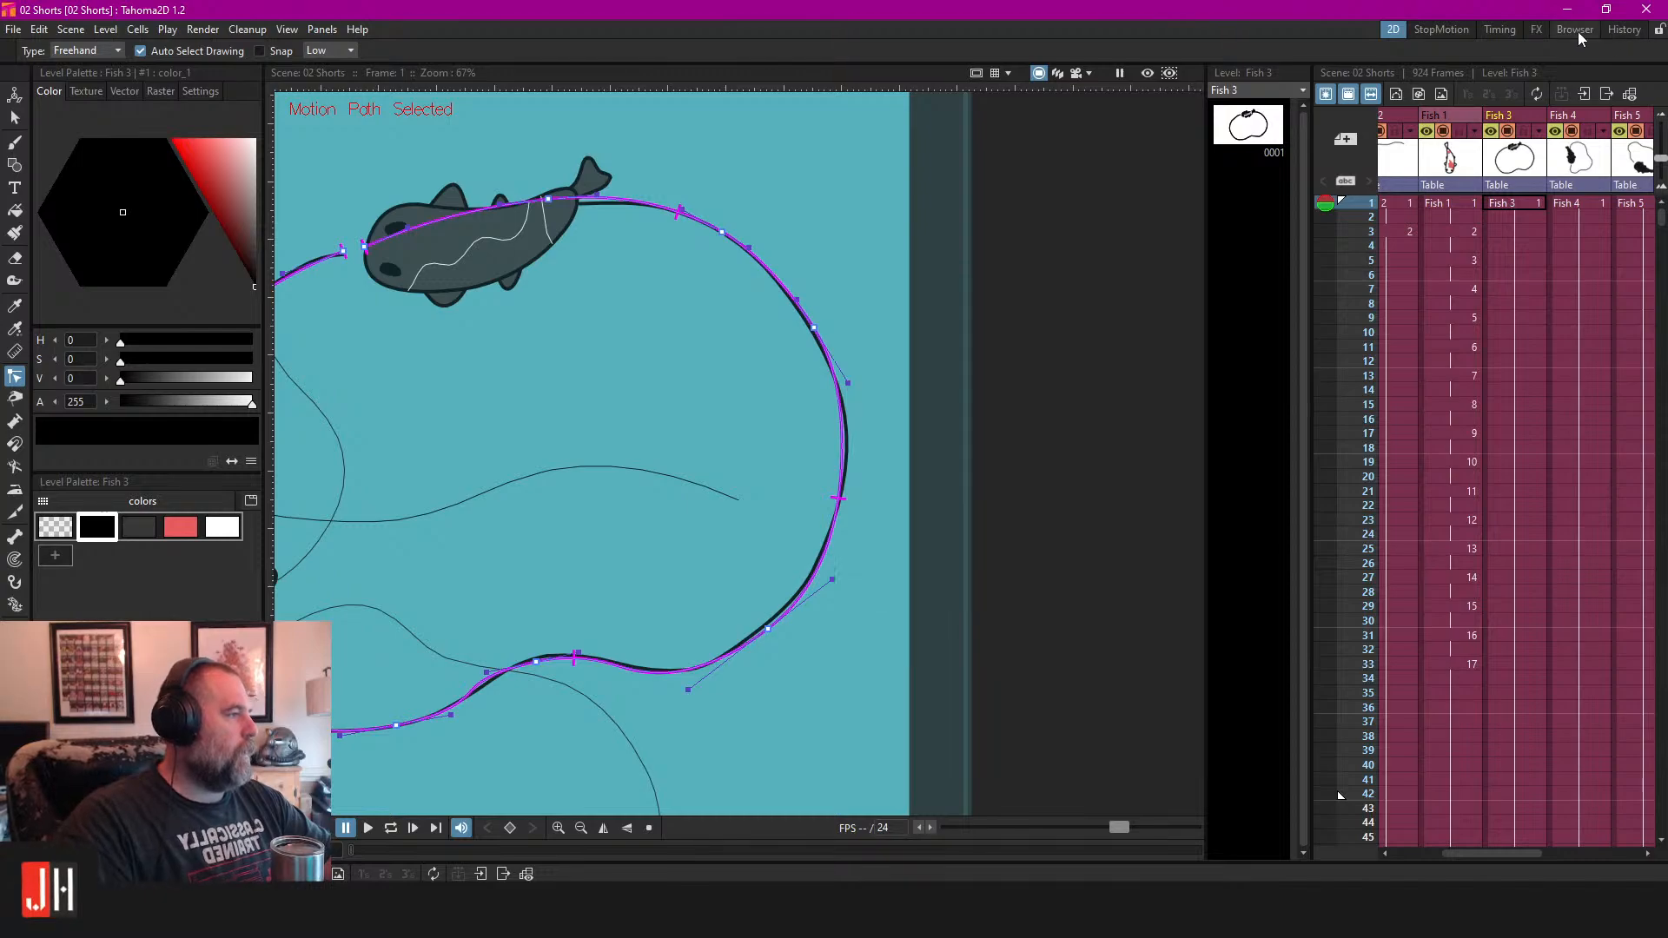
Link the Fish 3 column to the Fish 3 motion path node in the stage schematic of the FX room.
click(1575, 30)
click(1536, 29)
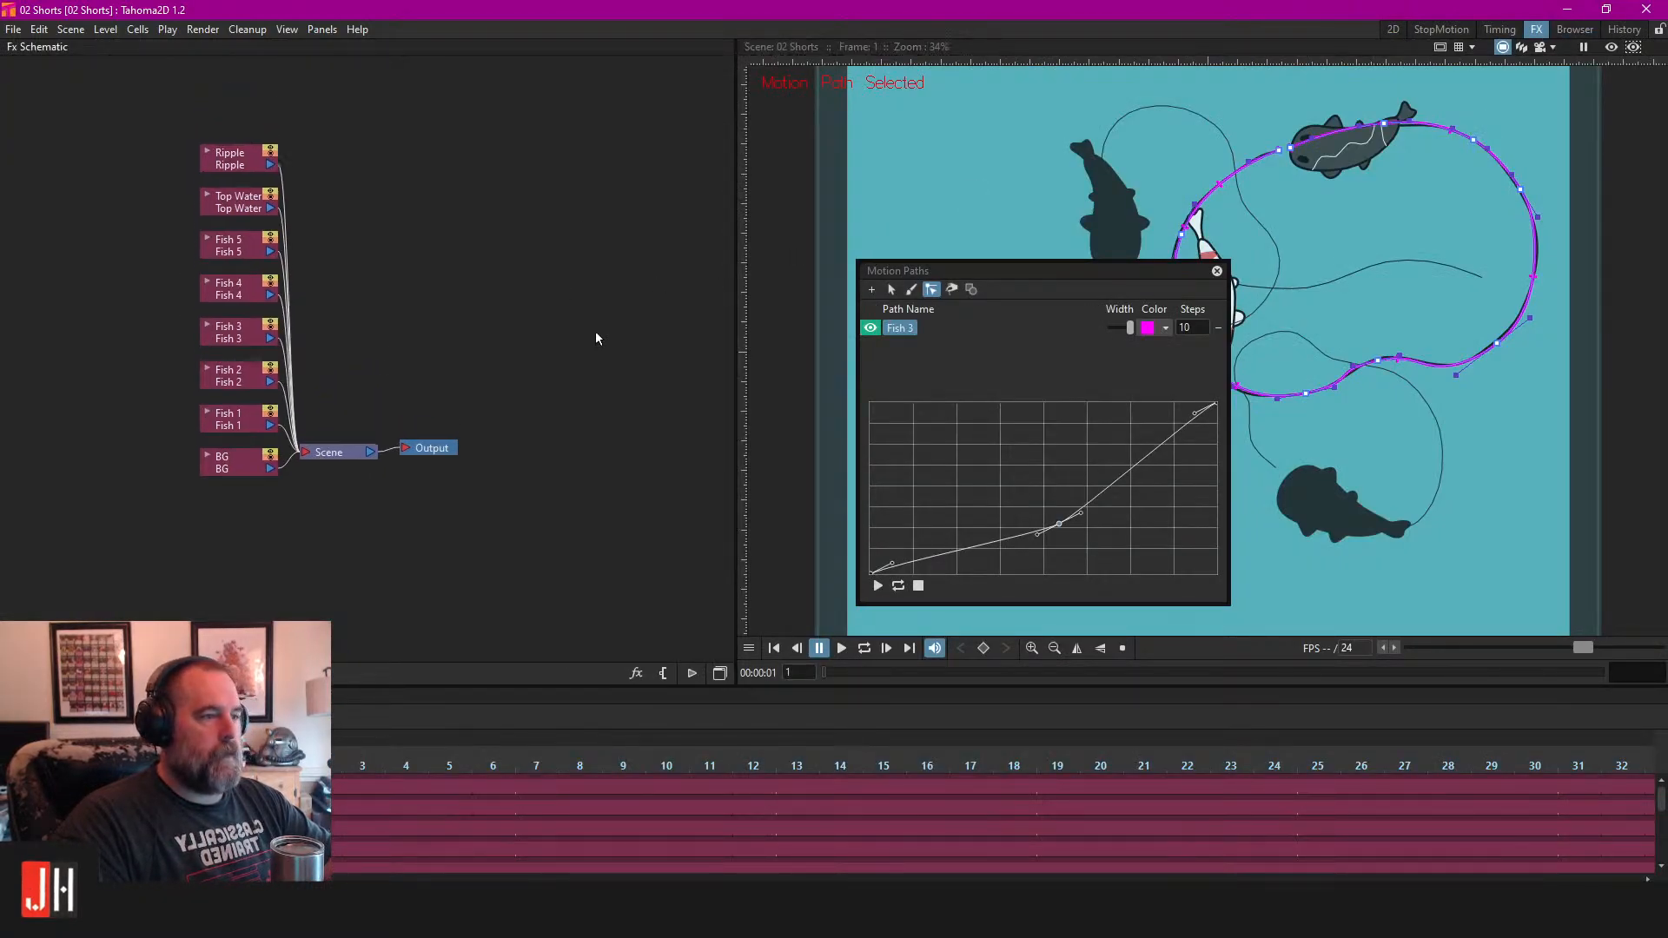
click(719, 674)
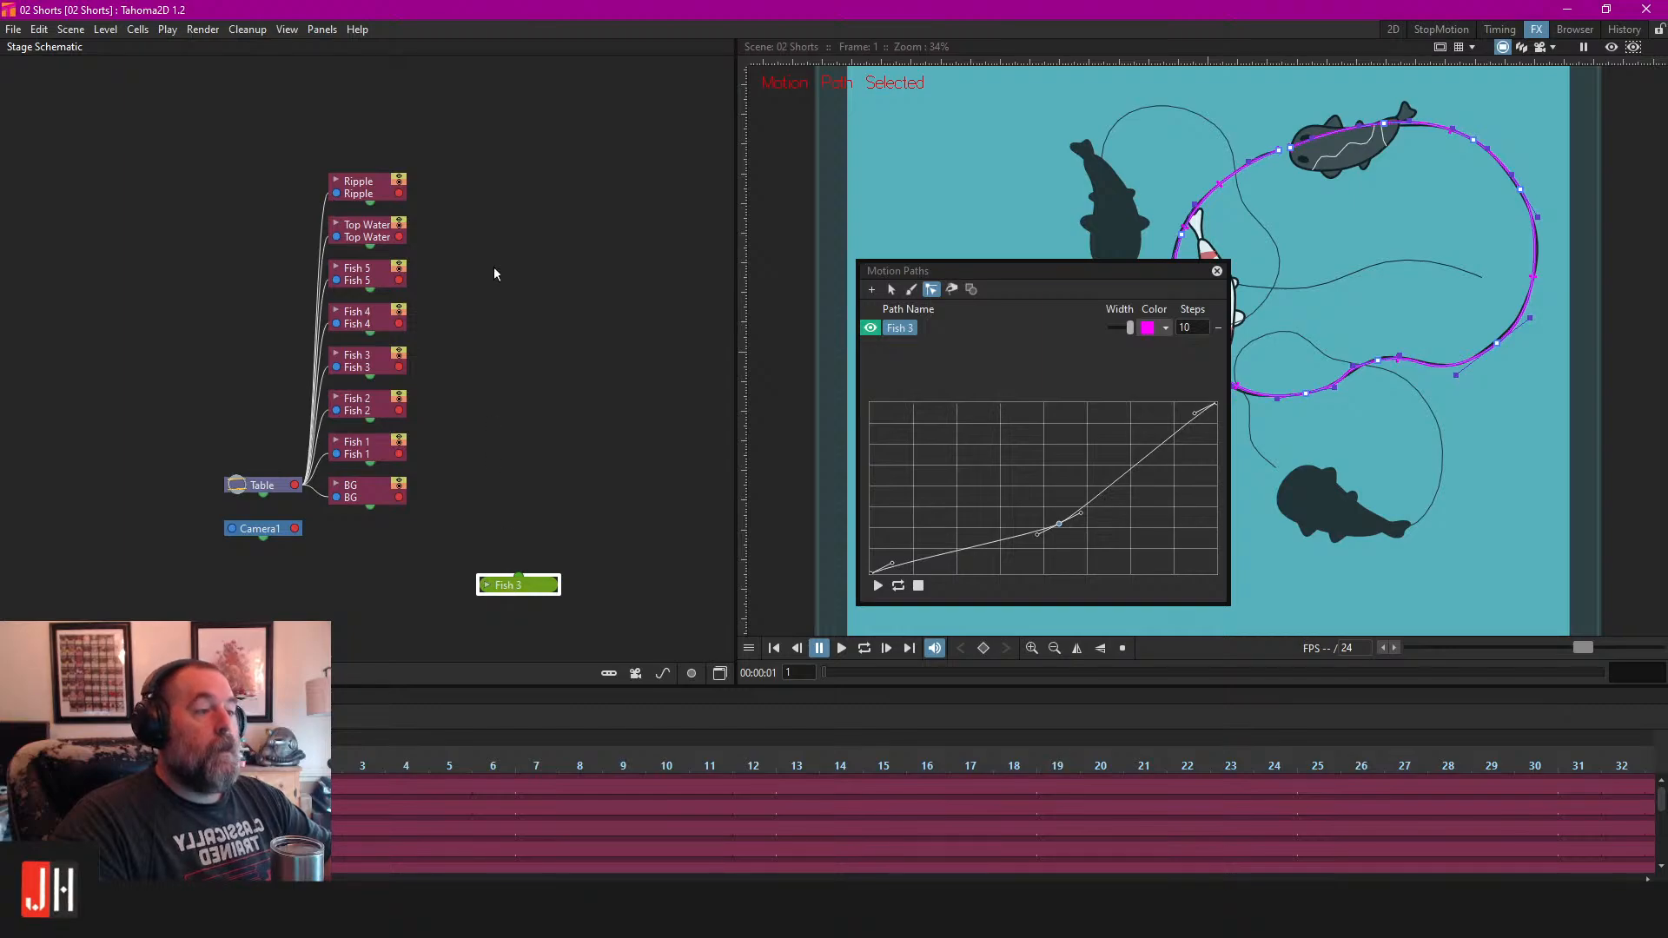
click(364, 278)
drag(374, 377, 601, 417)
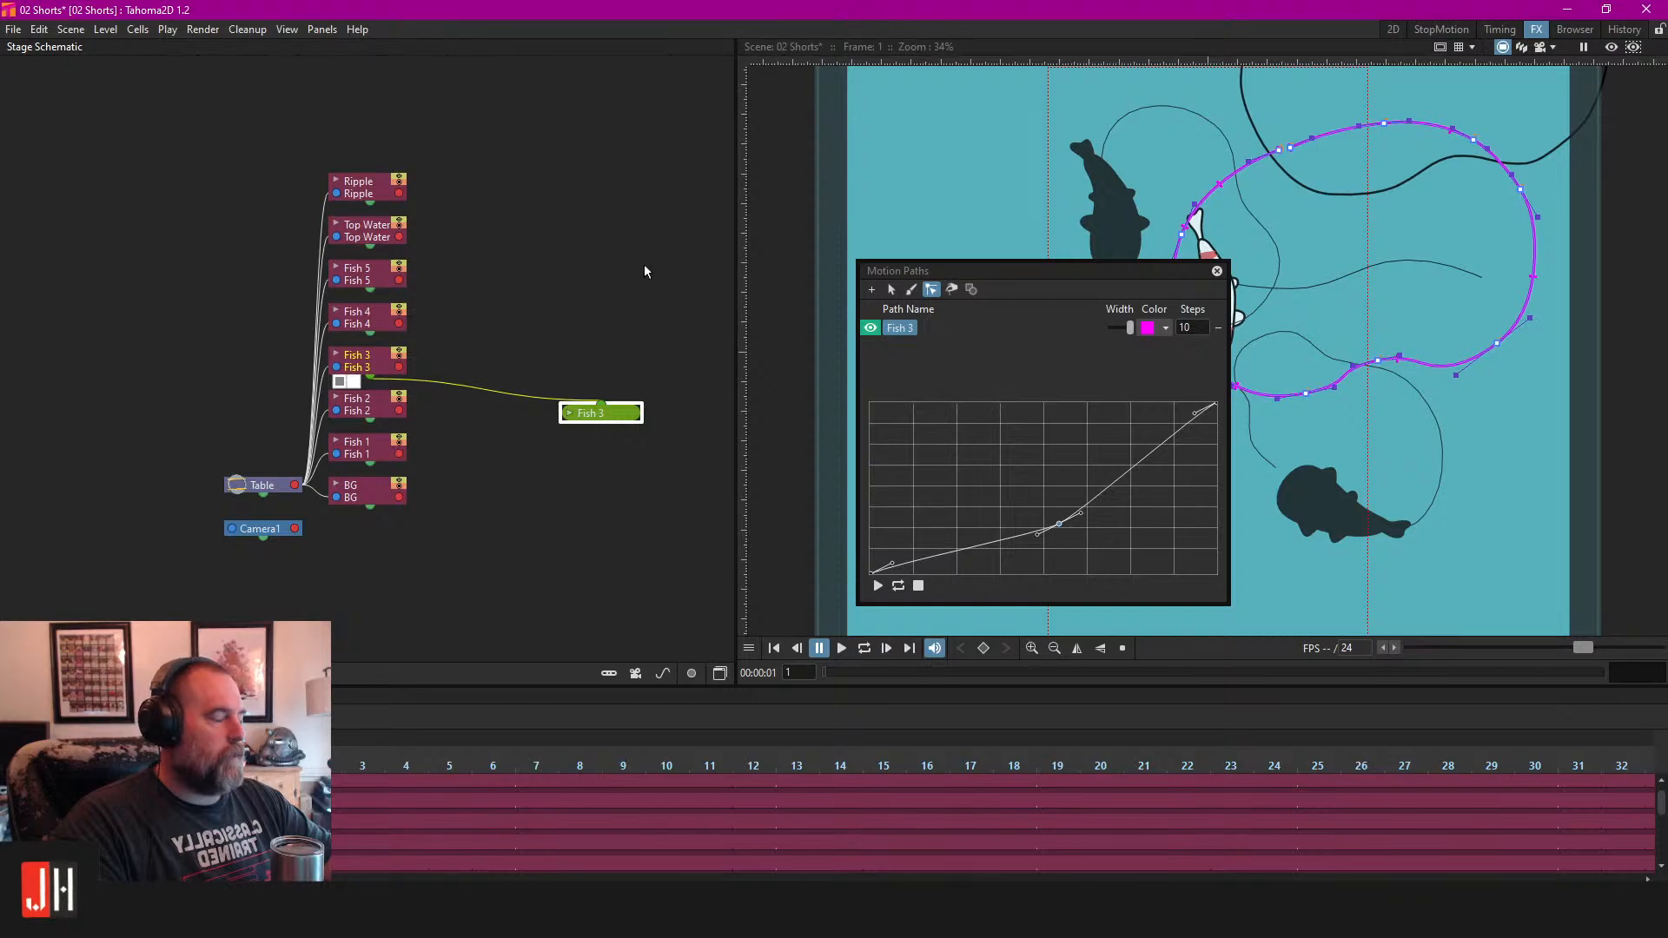
Return to the 2D room, select the Fish 3 path on the canvas, and play the scene to check the fish's movement.
drag(1055, 275, 1089, 243)
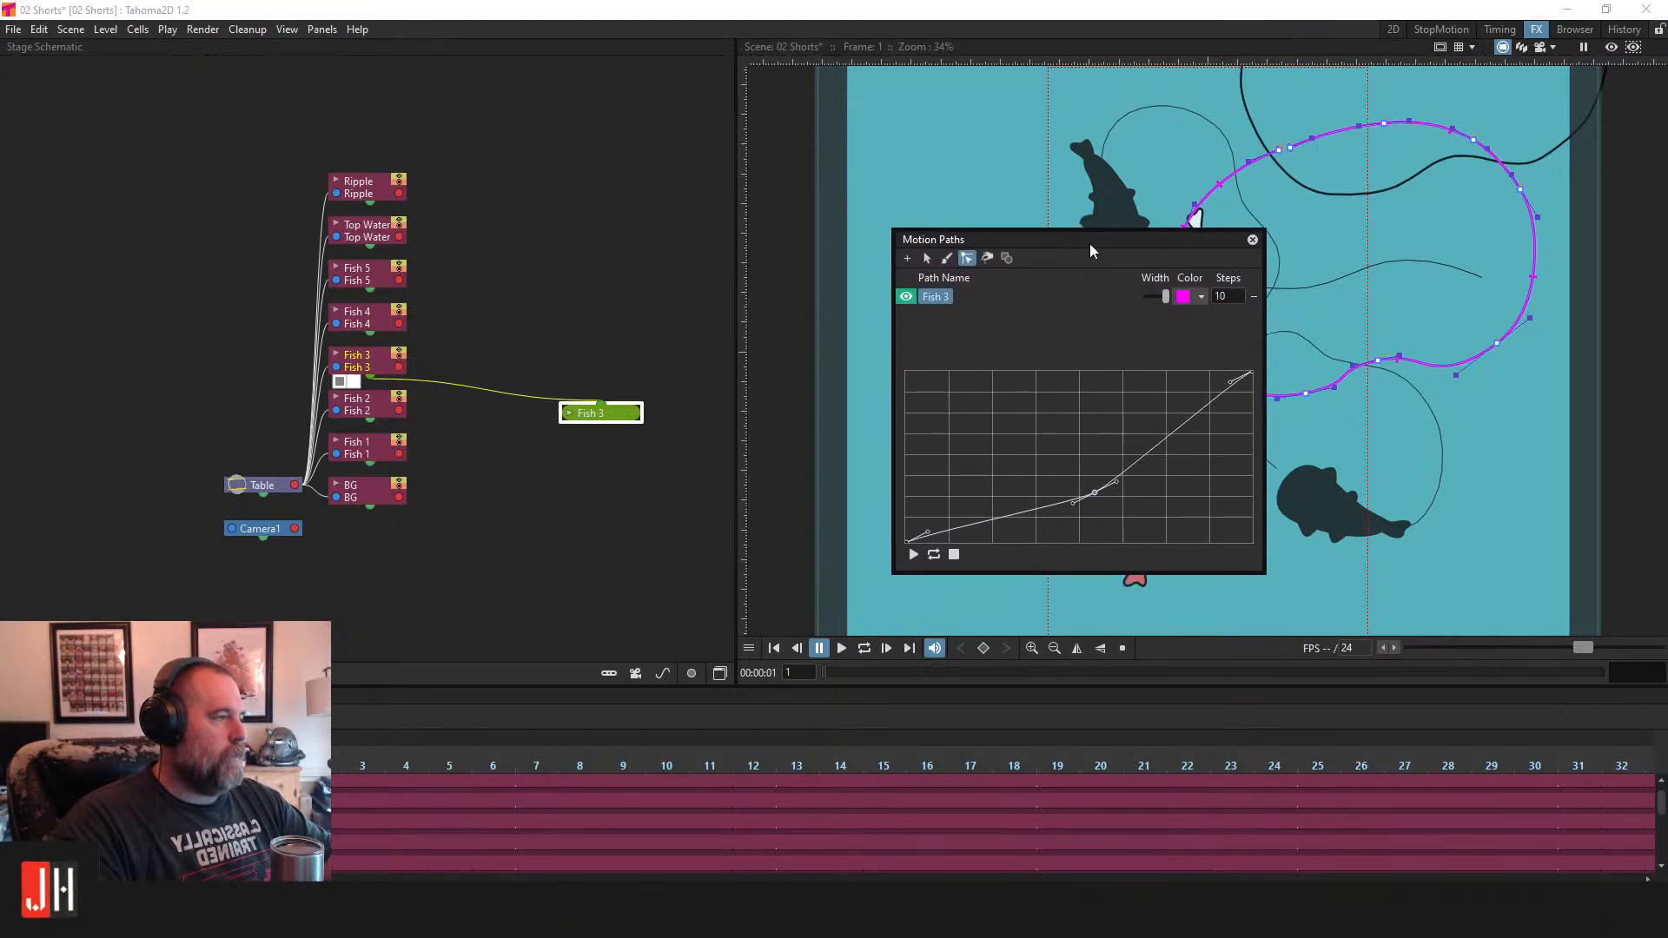
click(1392, 28)
scroll(728, 314, down, 3)
drag(677, 347, 709, 423)
scroll(717, 373, up, 2)
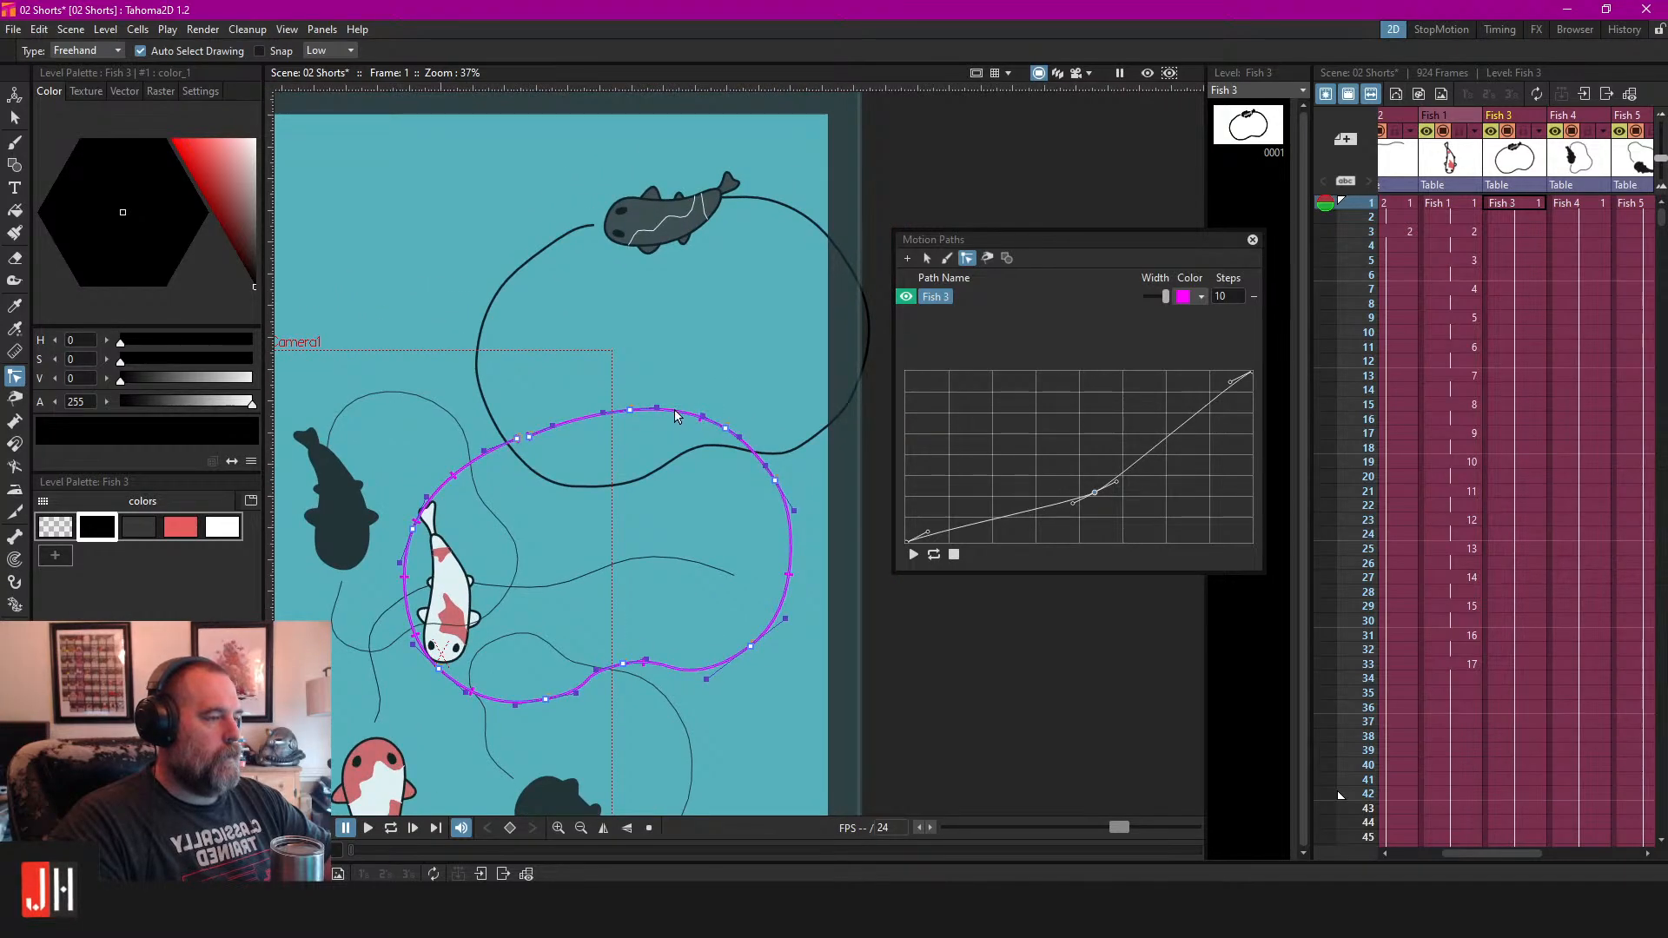
click(927, 258)
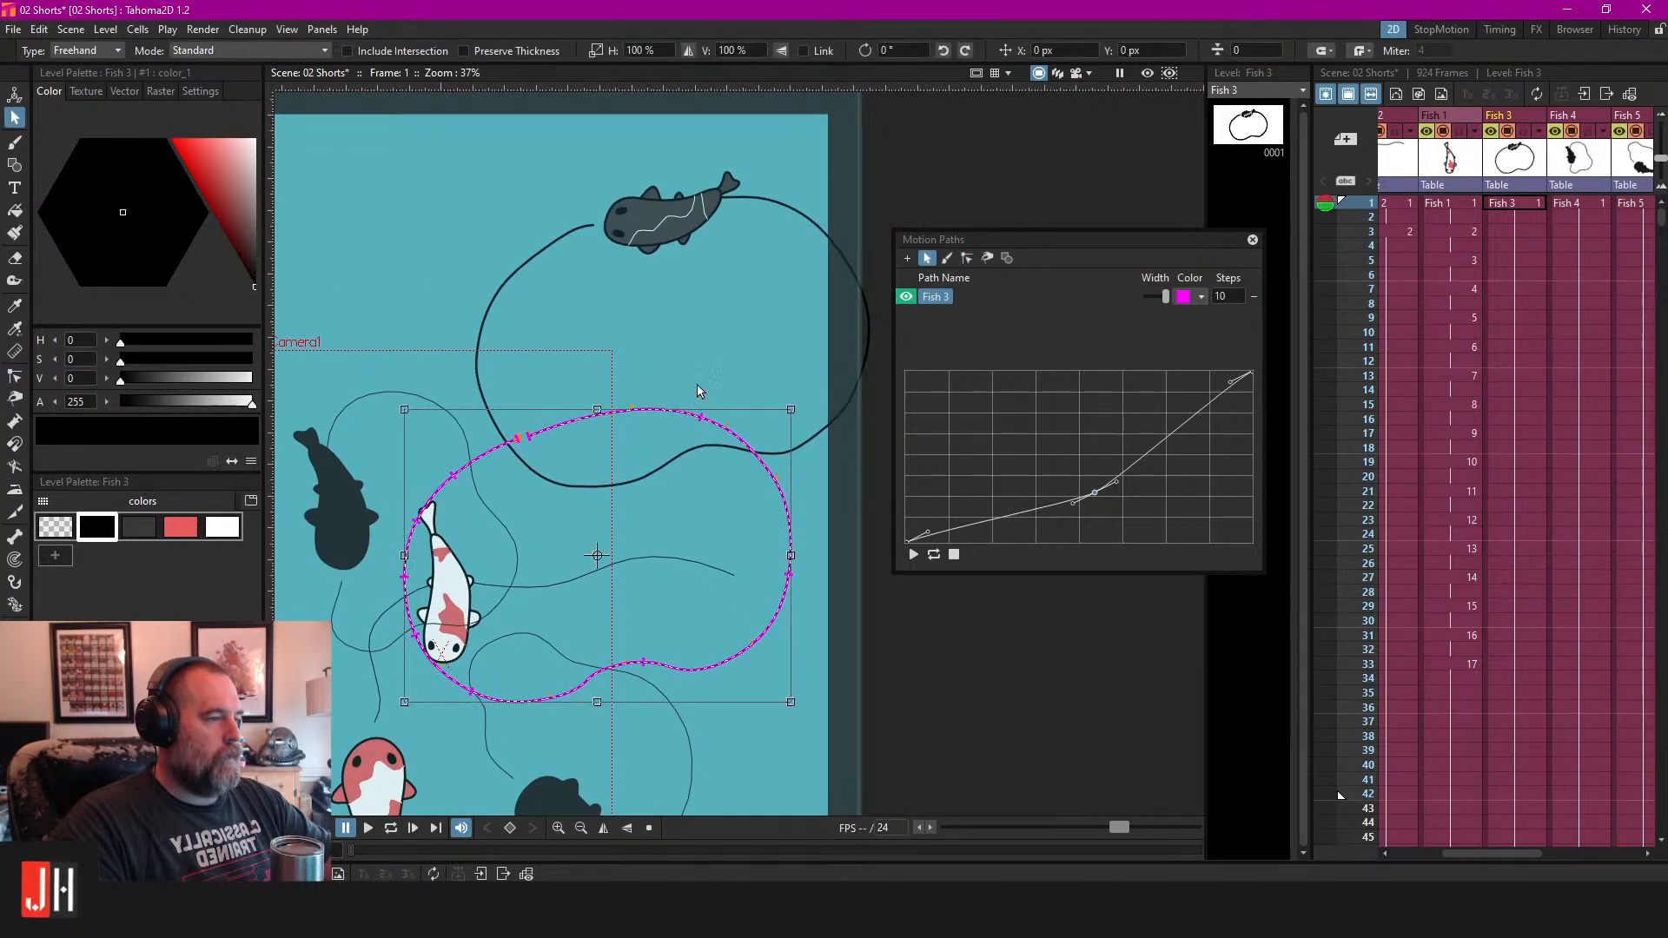
drag(734, 293, 779, 260)
scroll(780, 263, down, 2)
click(988, 168)
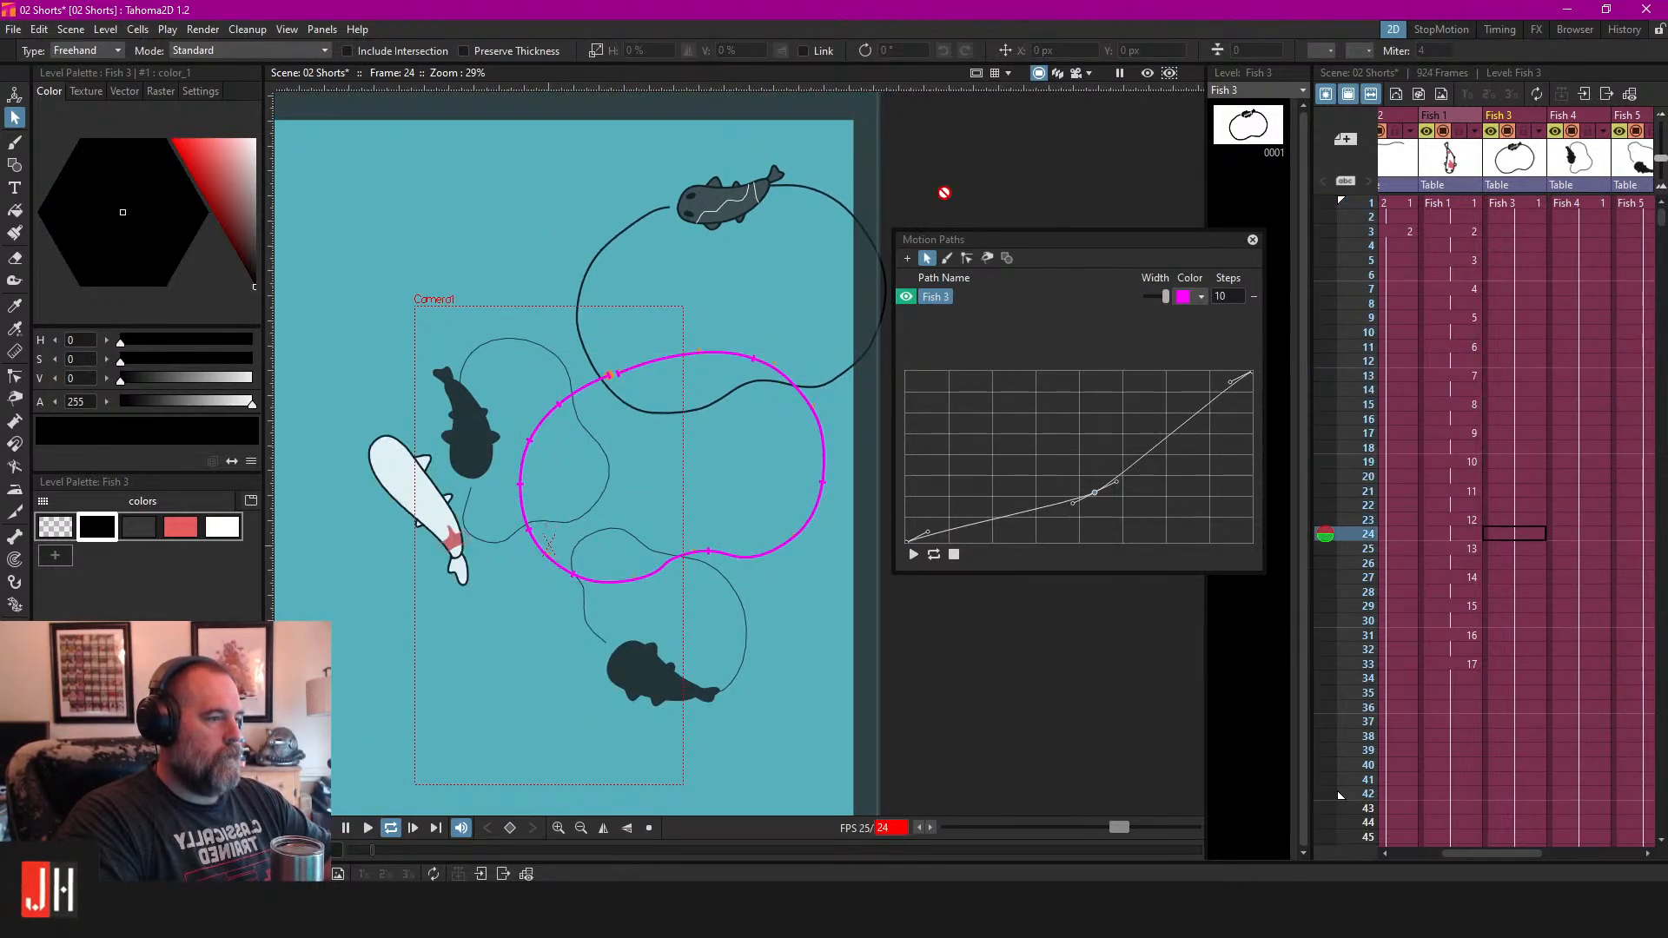
Place the Fish 3 column node above its motion path node in the stage schematic and check the path node's thumbnail.
click(1587, 33)
click(1538, 30)
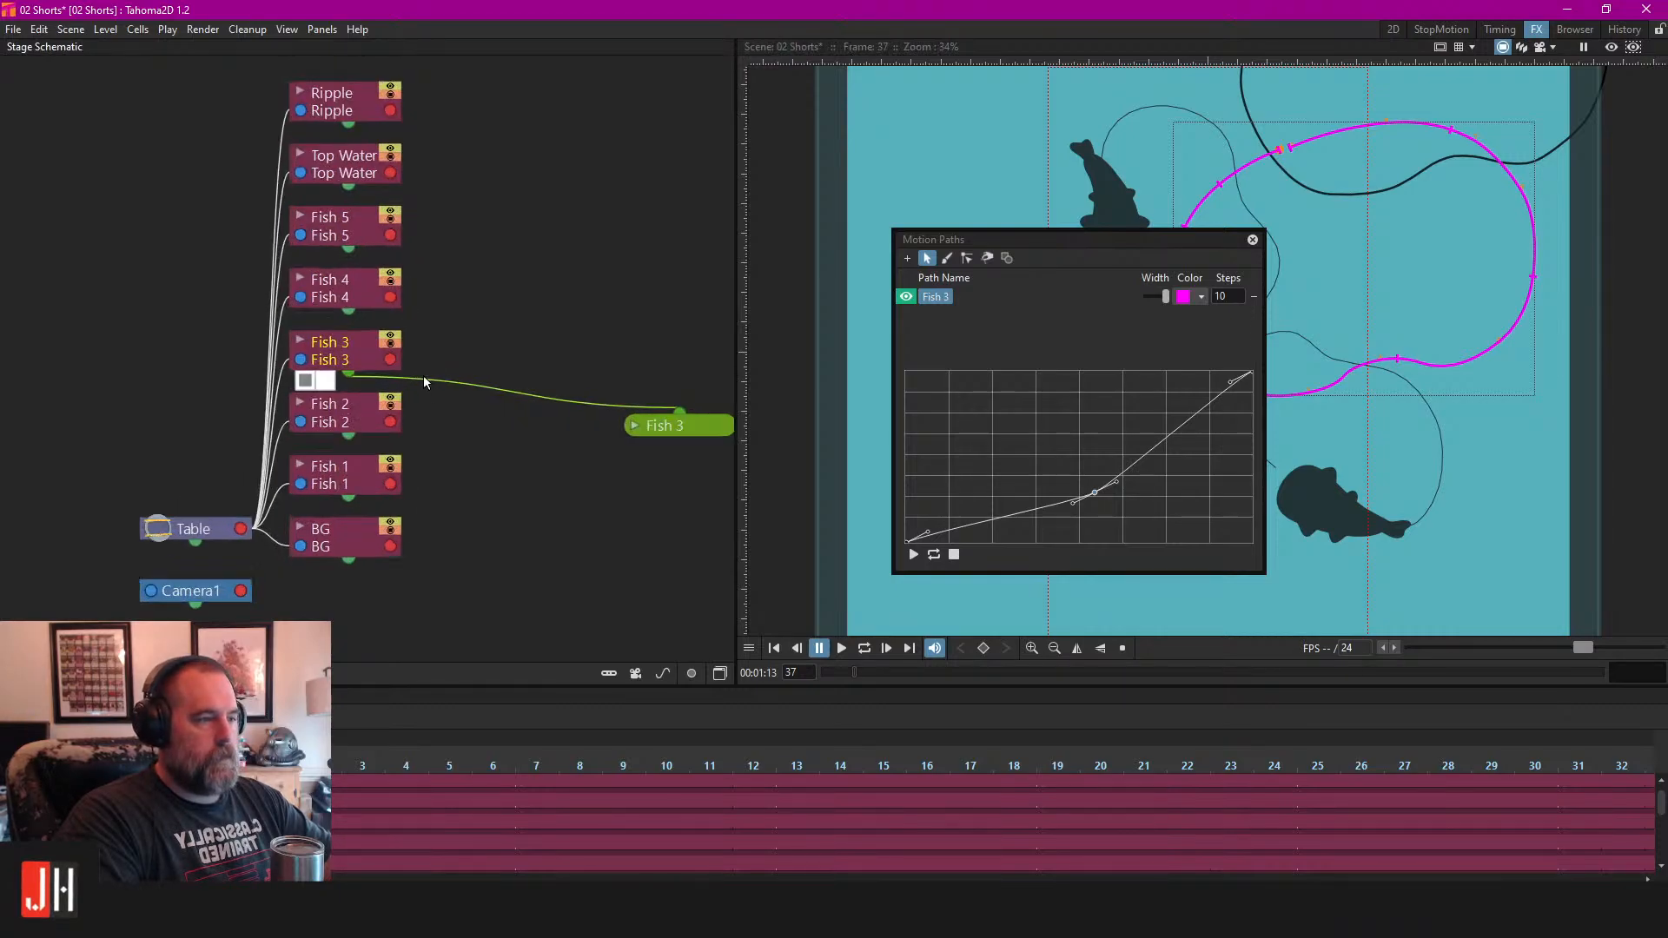
drag(343, 354, 671, 316)
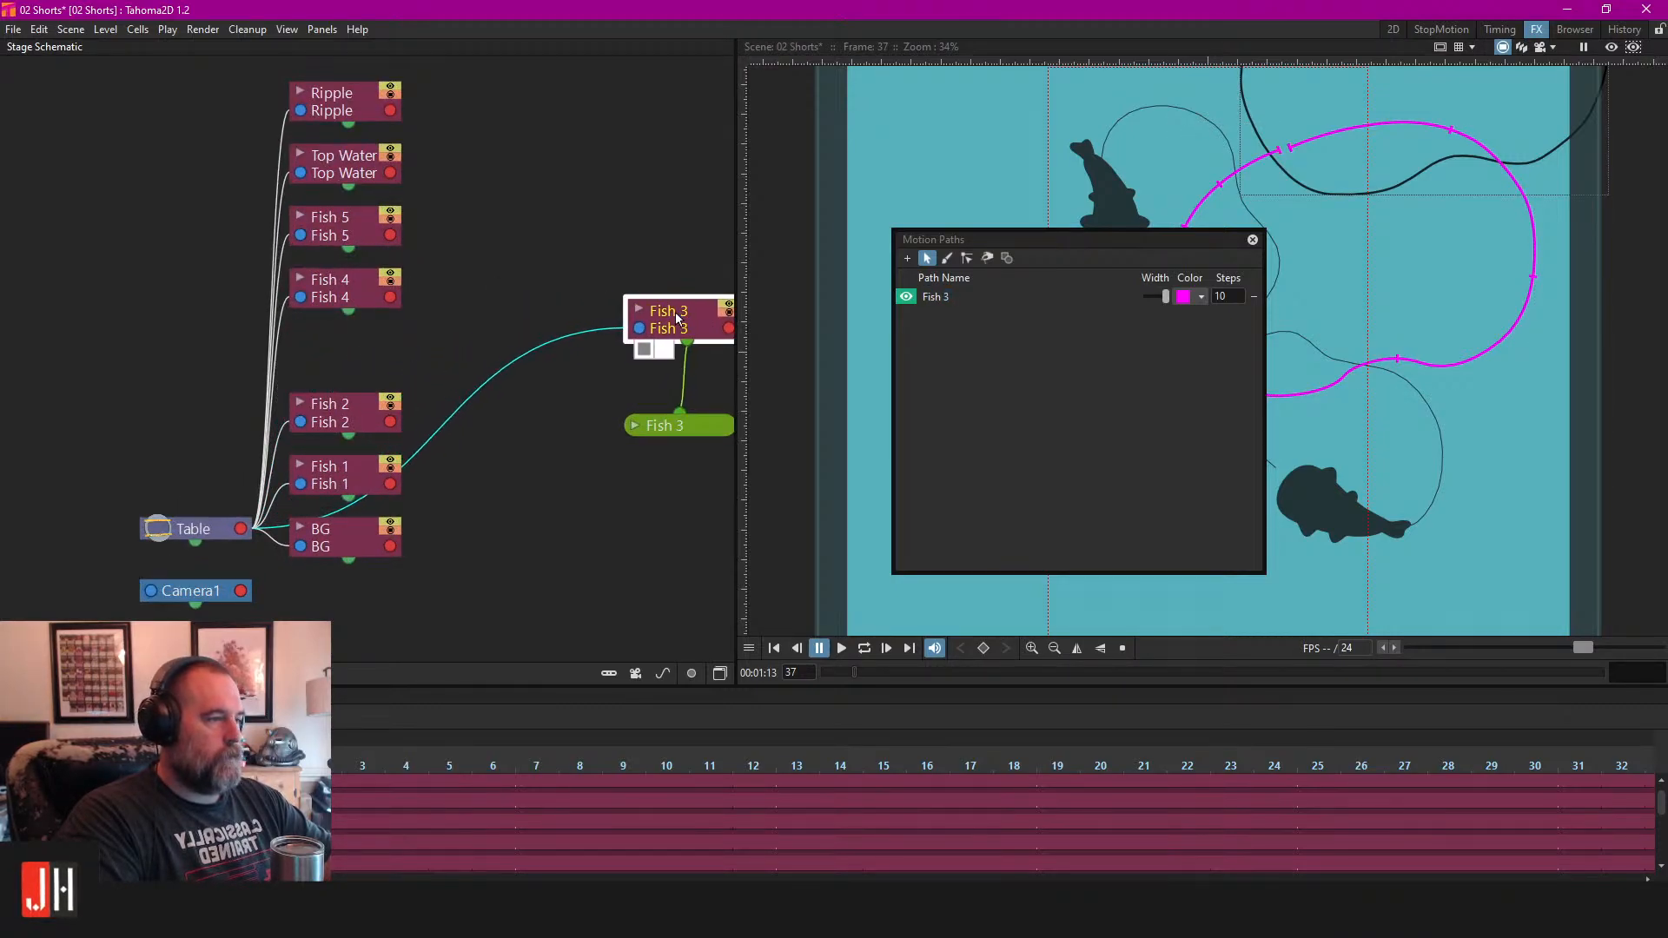
click(560, 433)
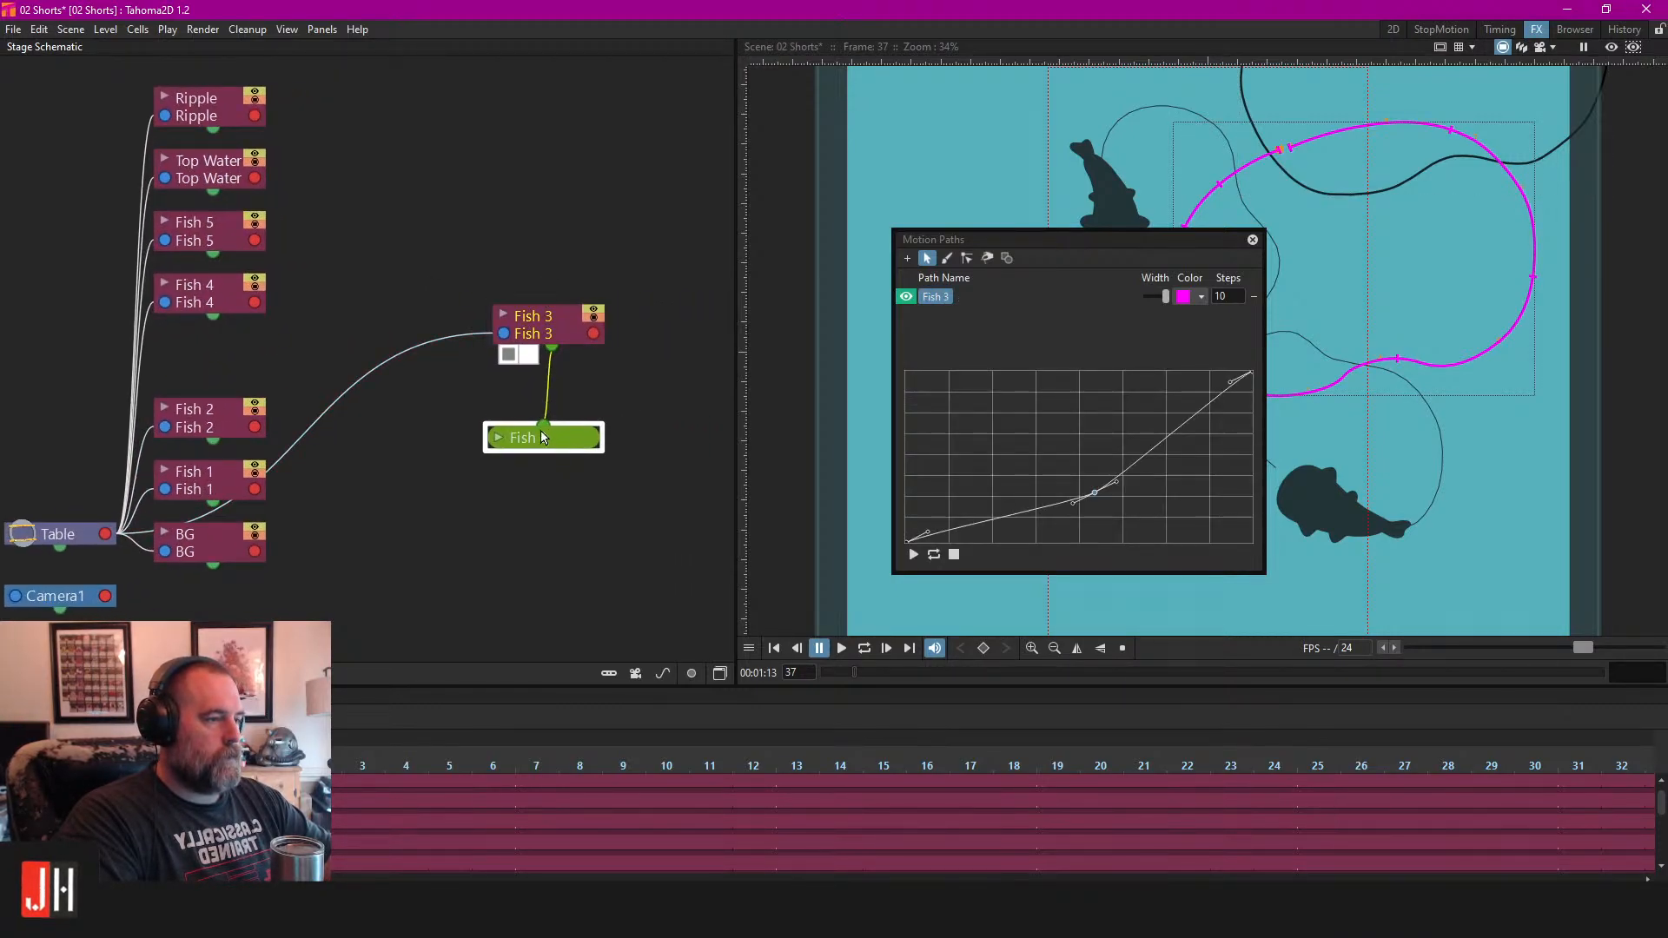
click(500, 444)
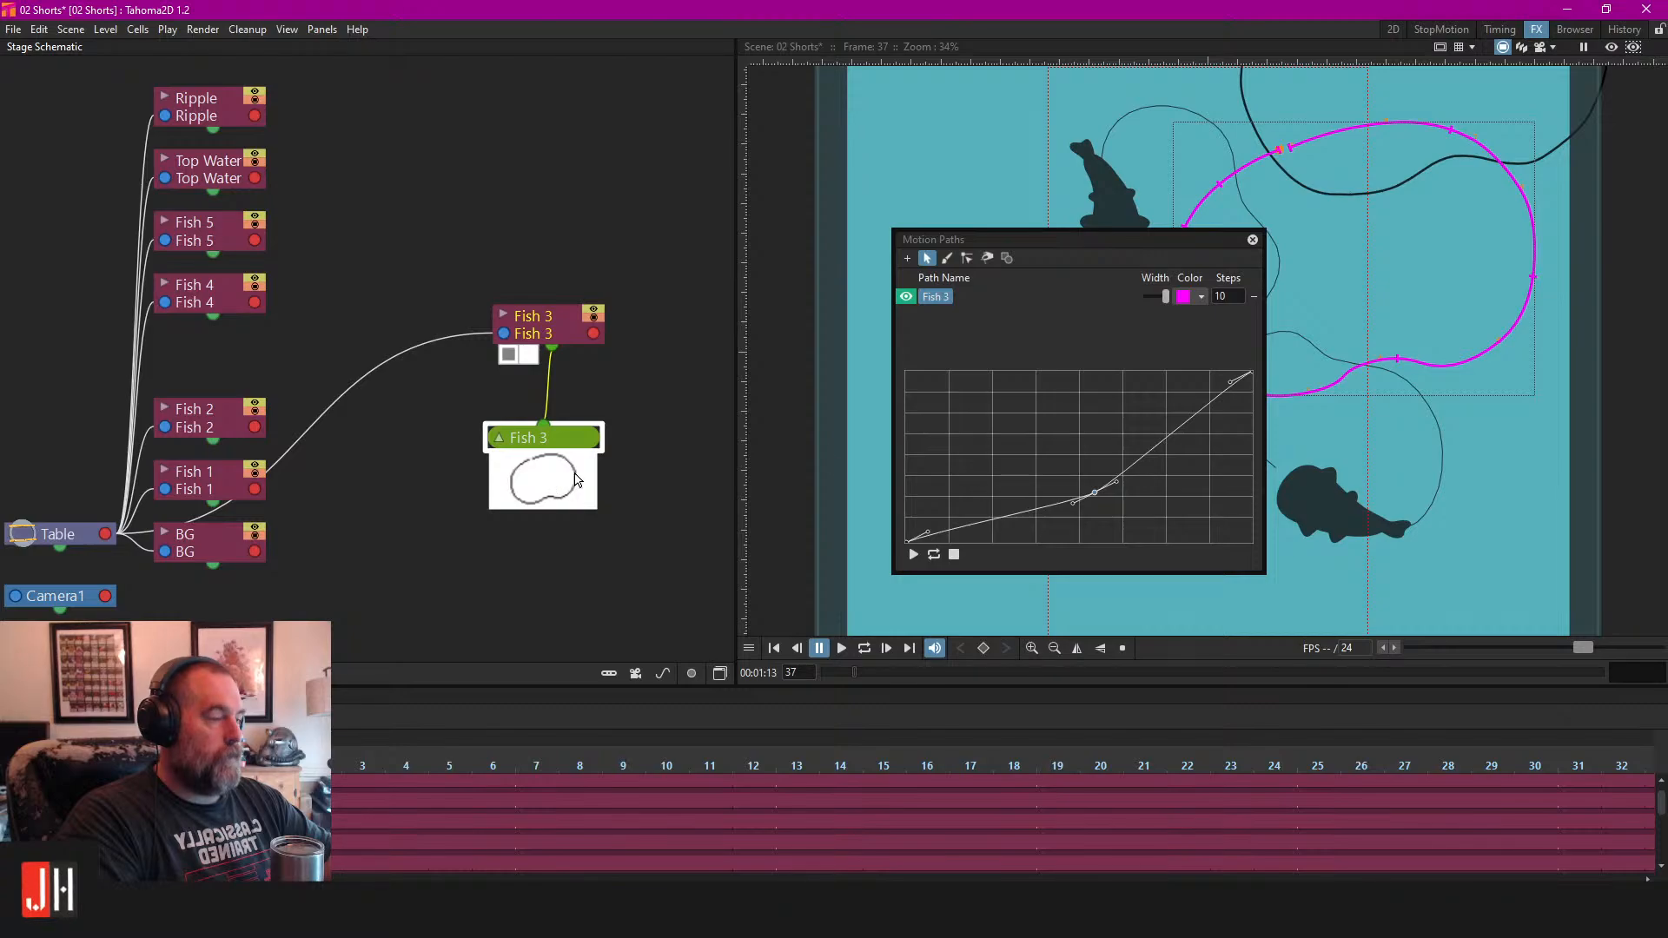
click(504, 438)
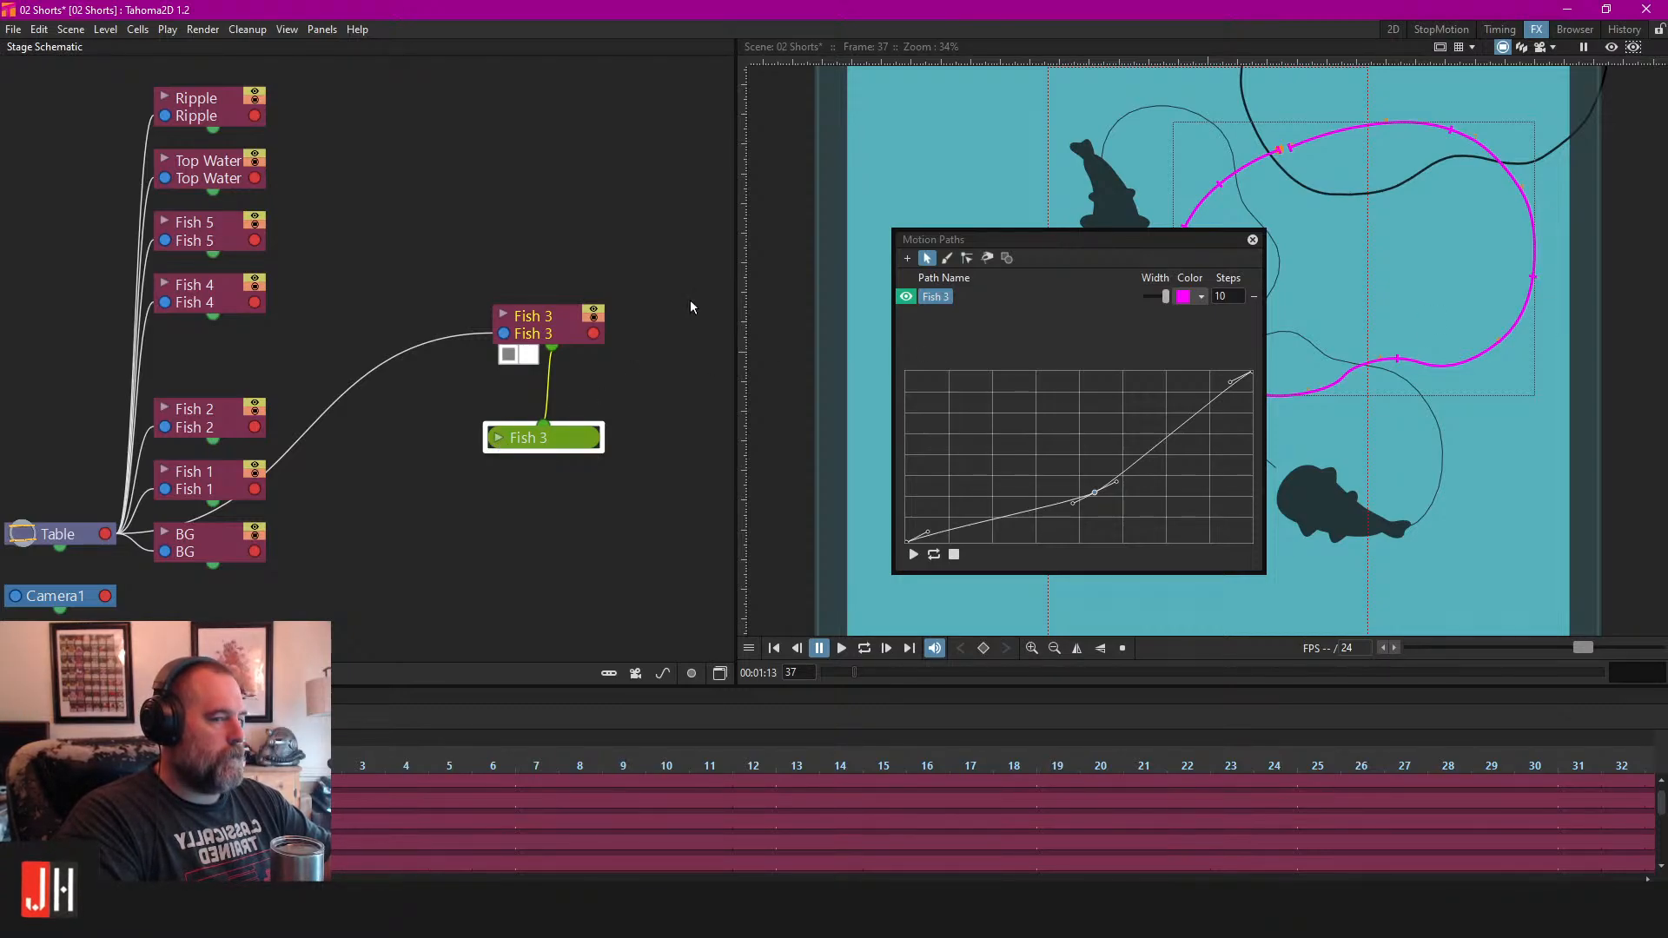
click(1397, 29)
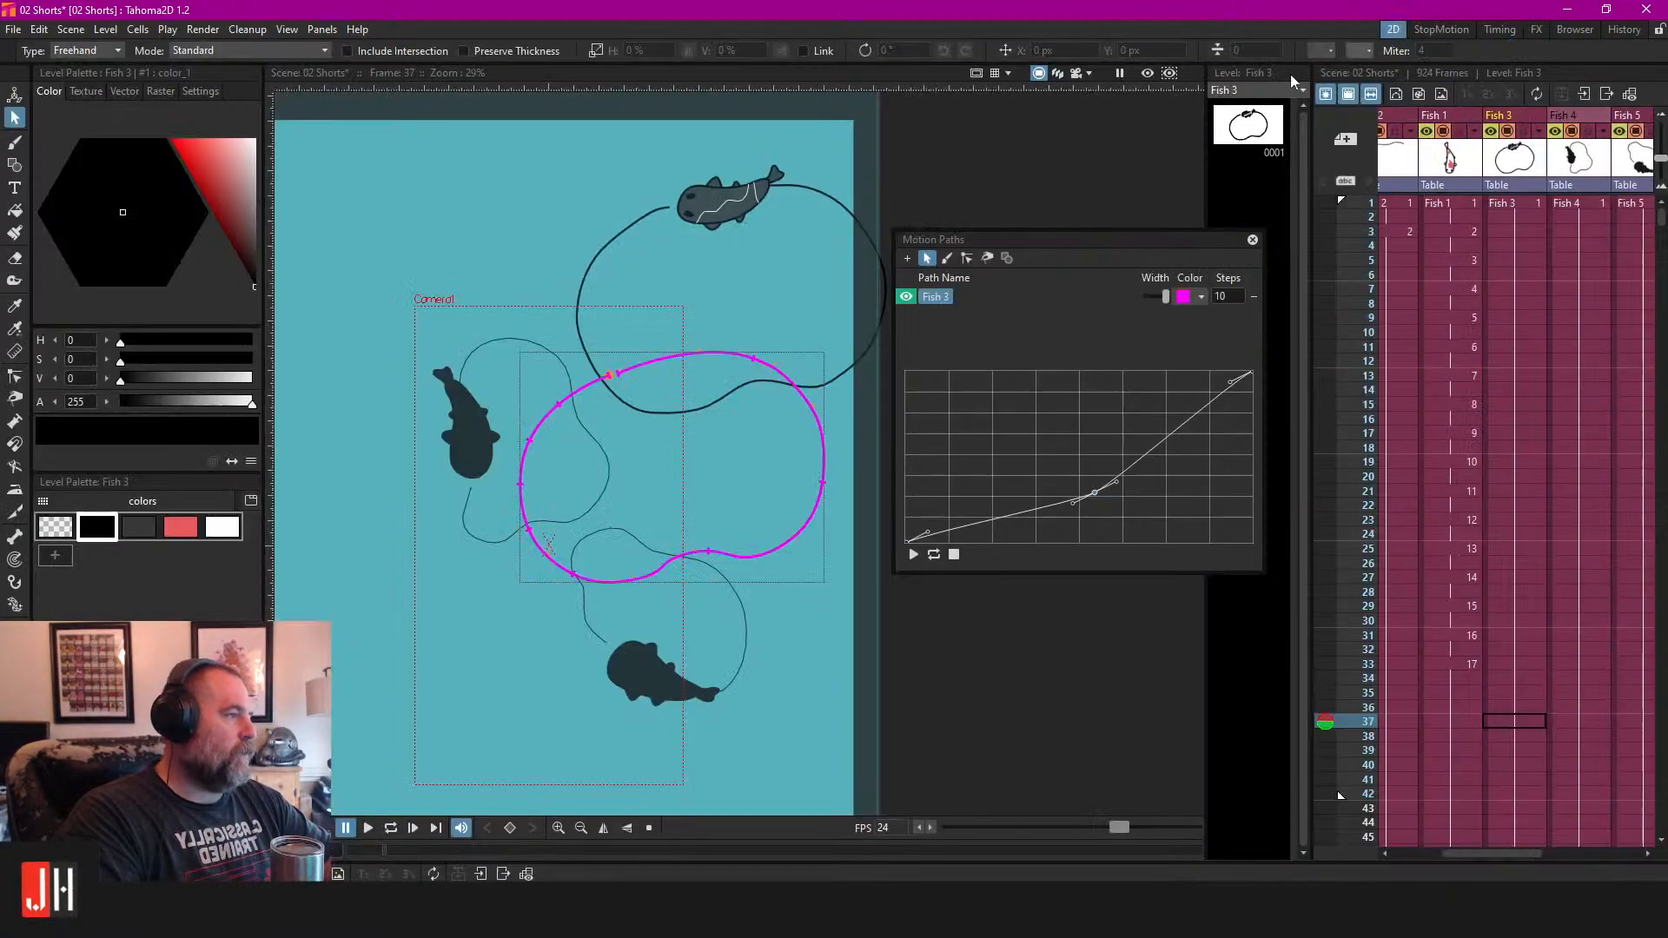
Examine the Fish 3 drawing, its offset from the motion path, and their link in the stage schematic.
scroll(652, 254, down, 3)
scroll(716, 322, up, 4)
drag(737, 269, 773, 315)
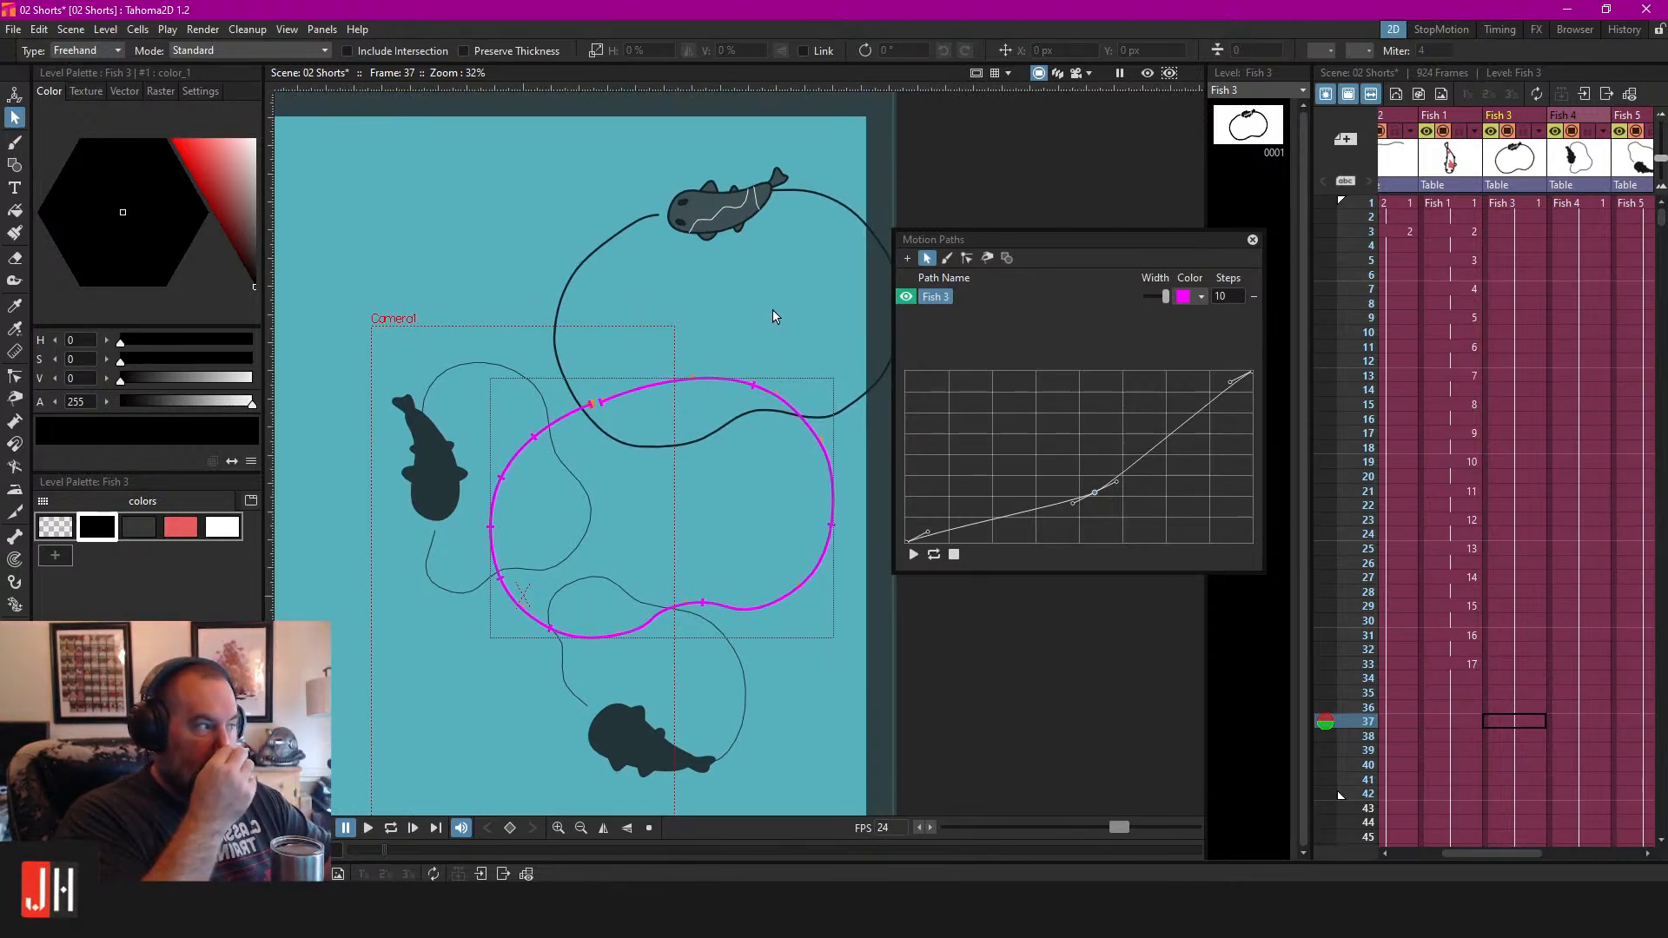
mouse_move(1485, 854)
mouse_down()
mouse_move(1583, 843)
mouse_move(1508, 842)
mouse_up()
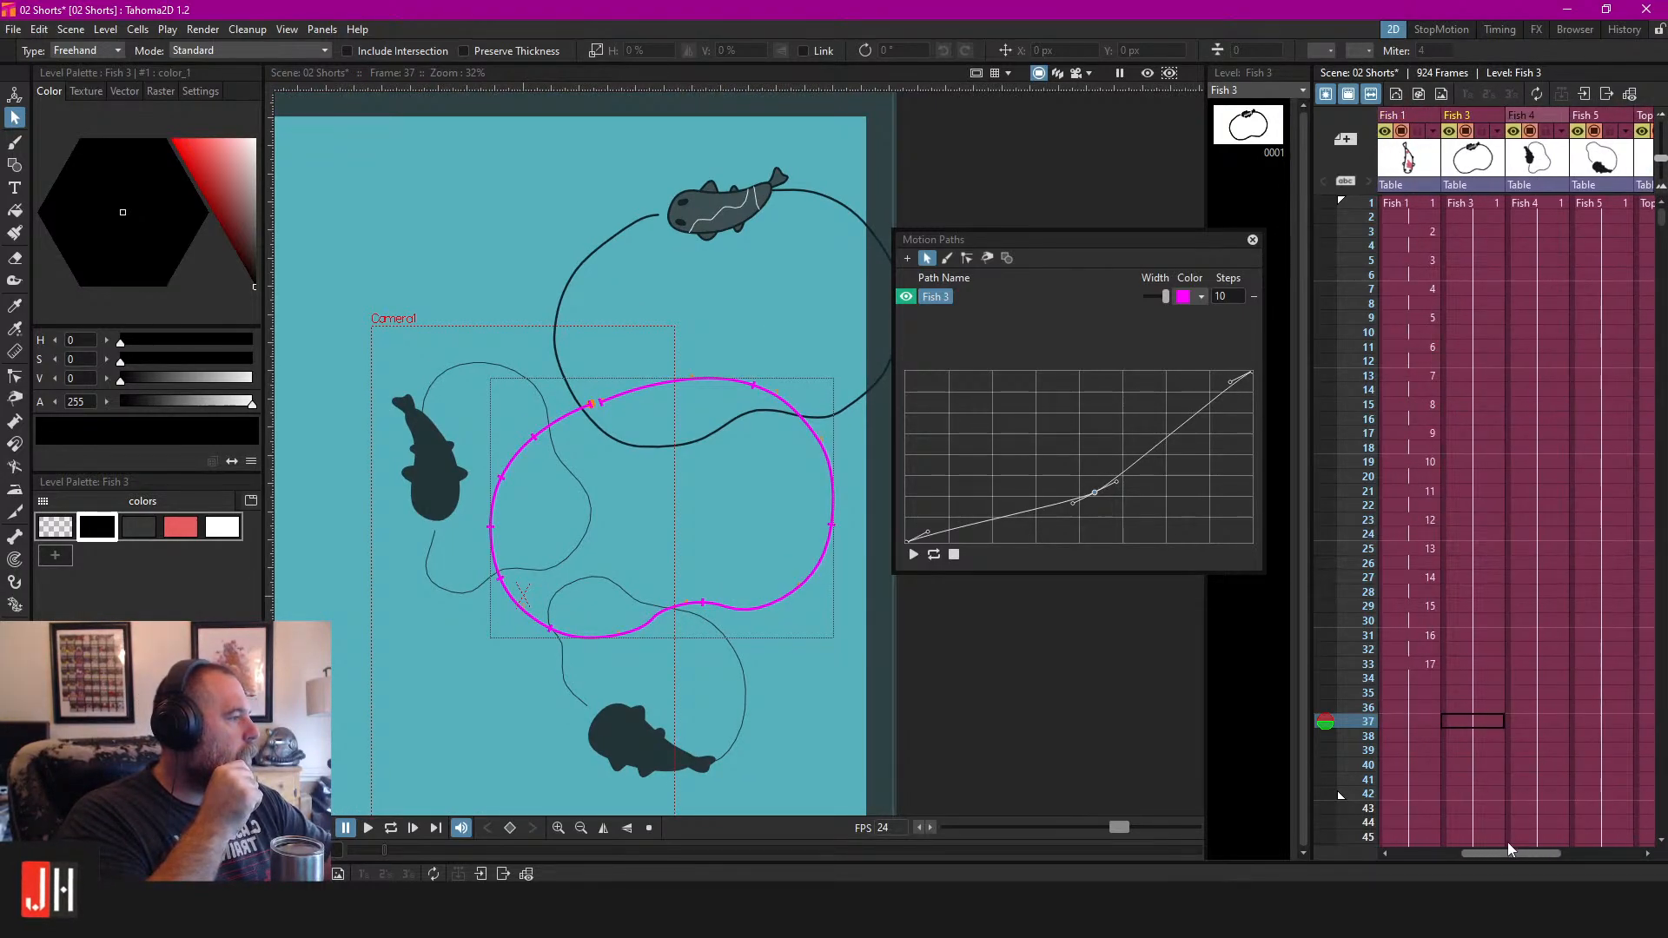
drag(1509, 842, 1485, 850)
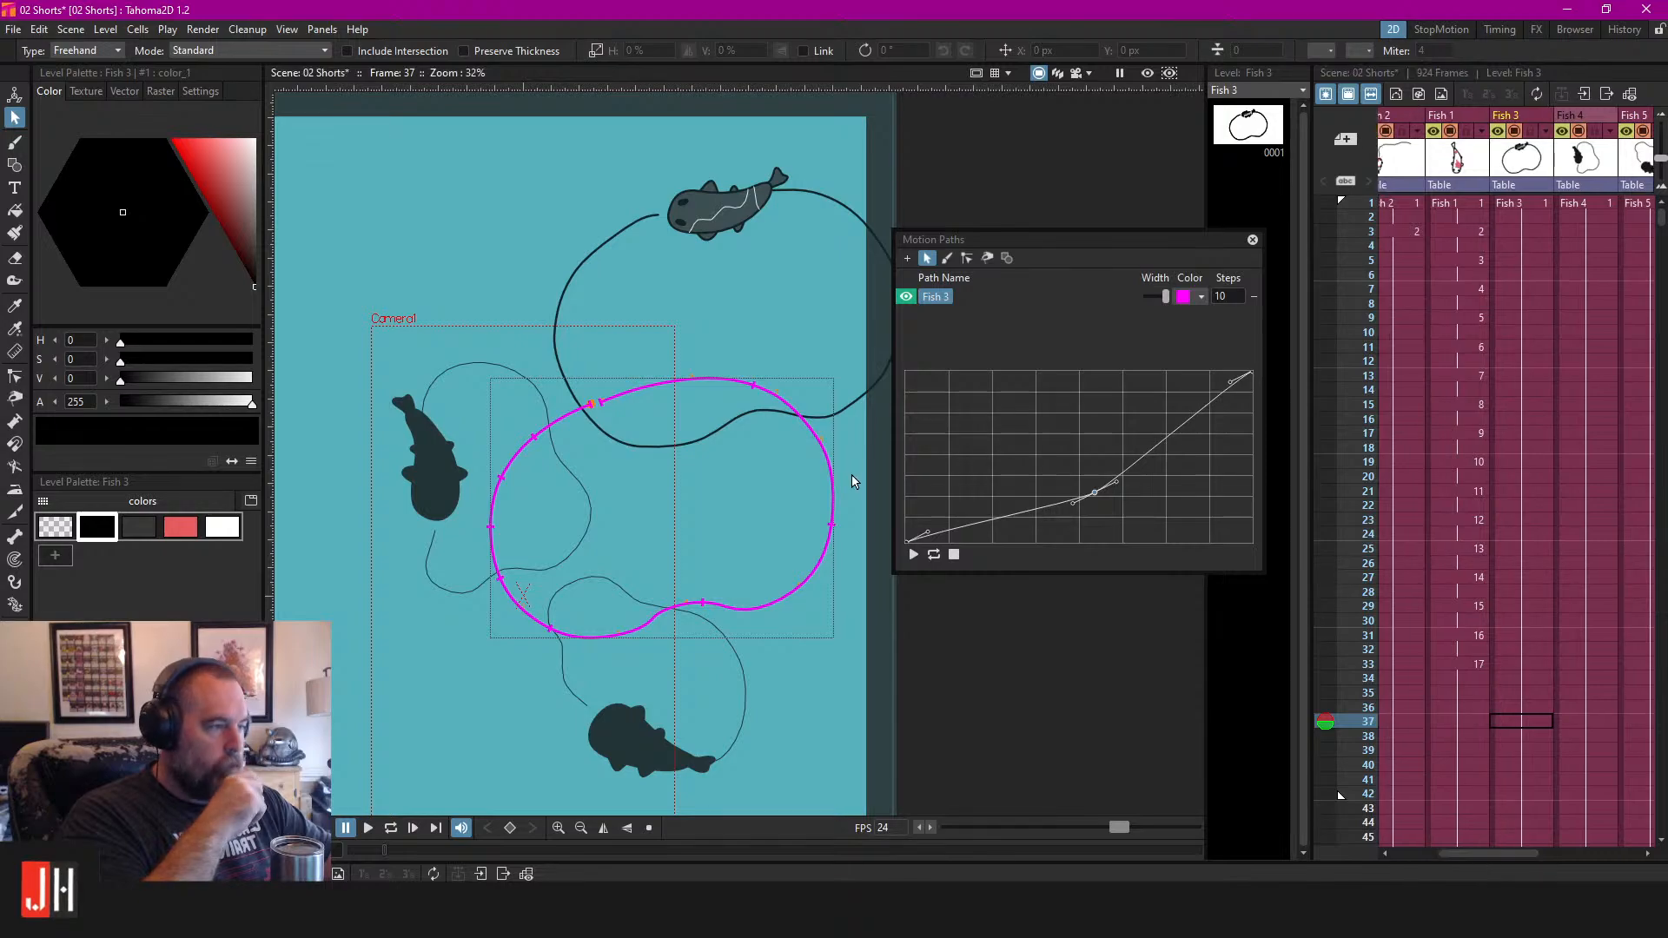
click(1574, 29)
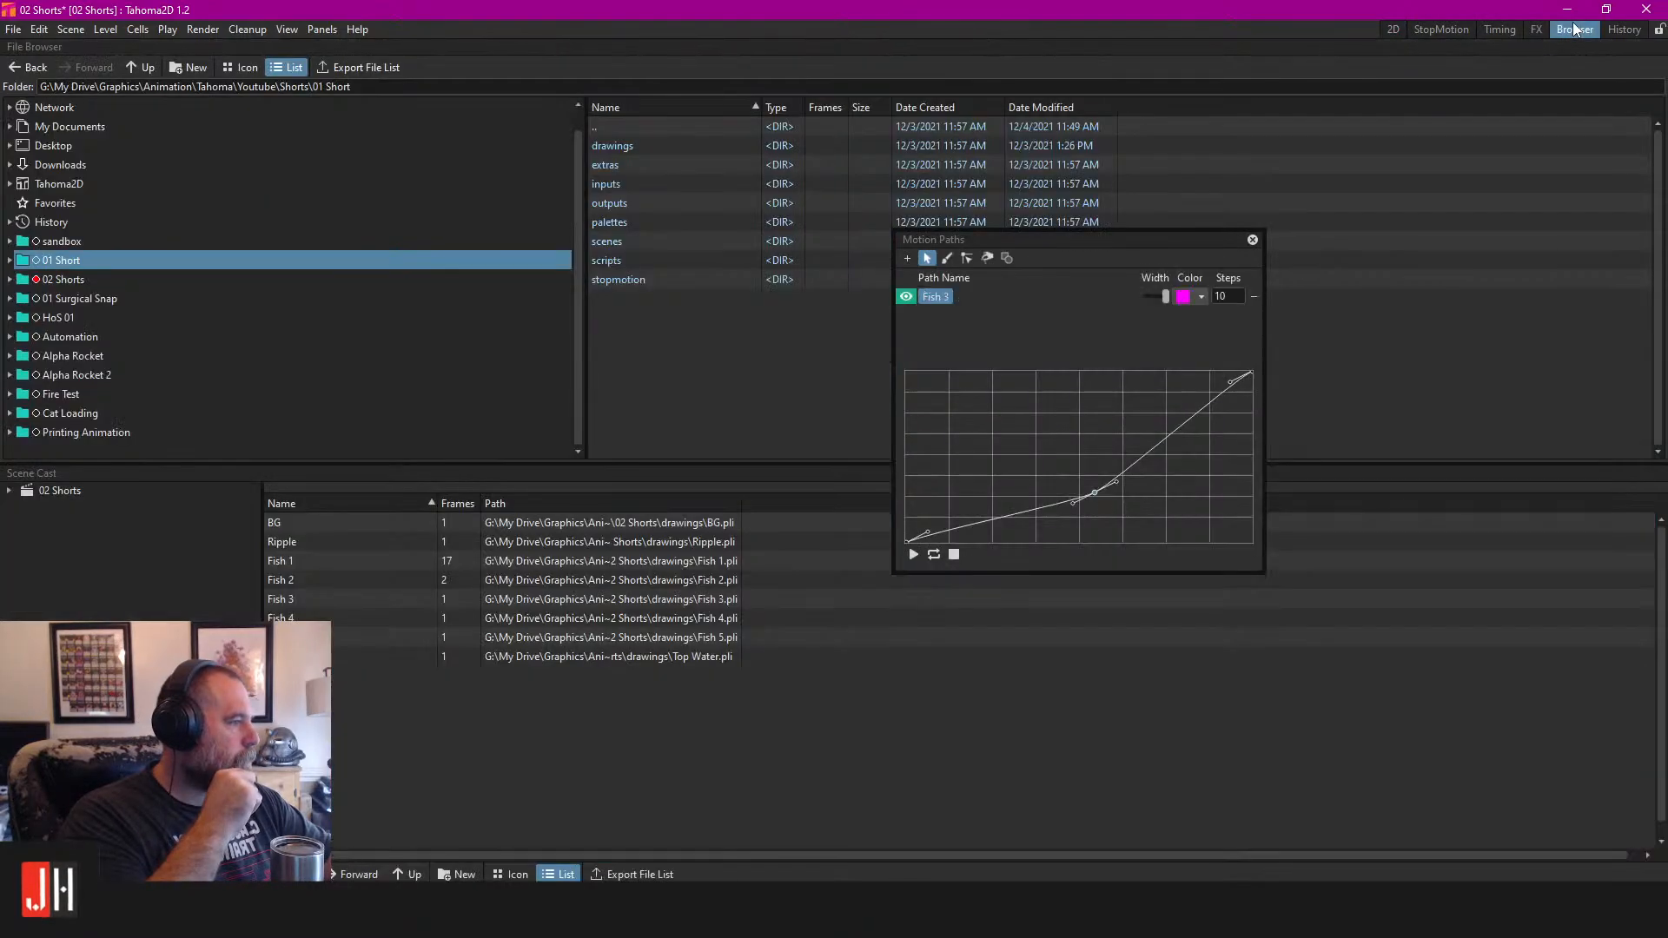
click(1537, 30)
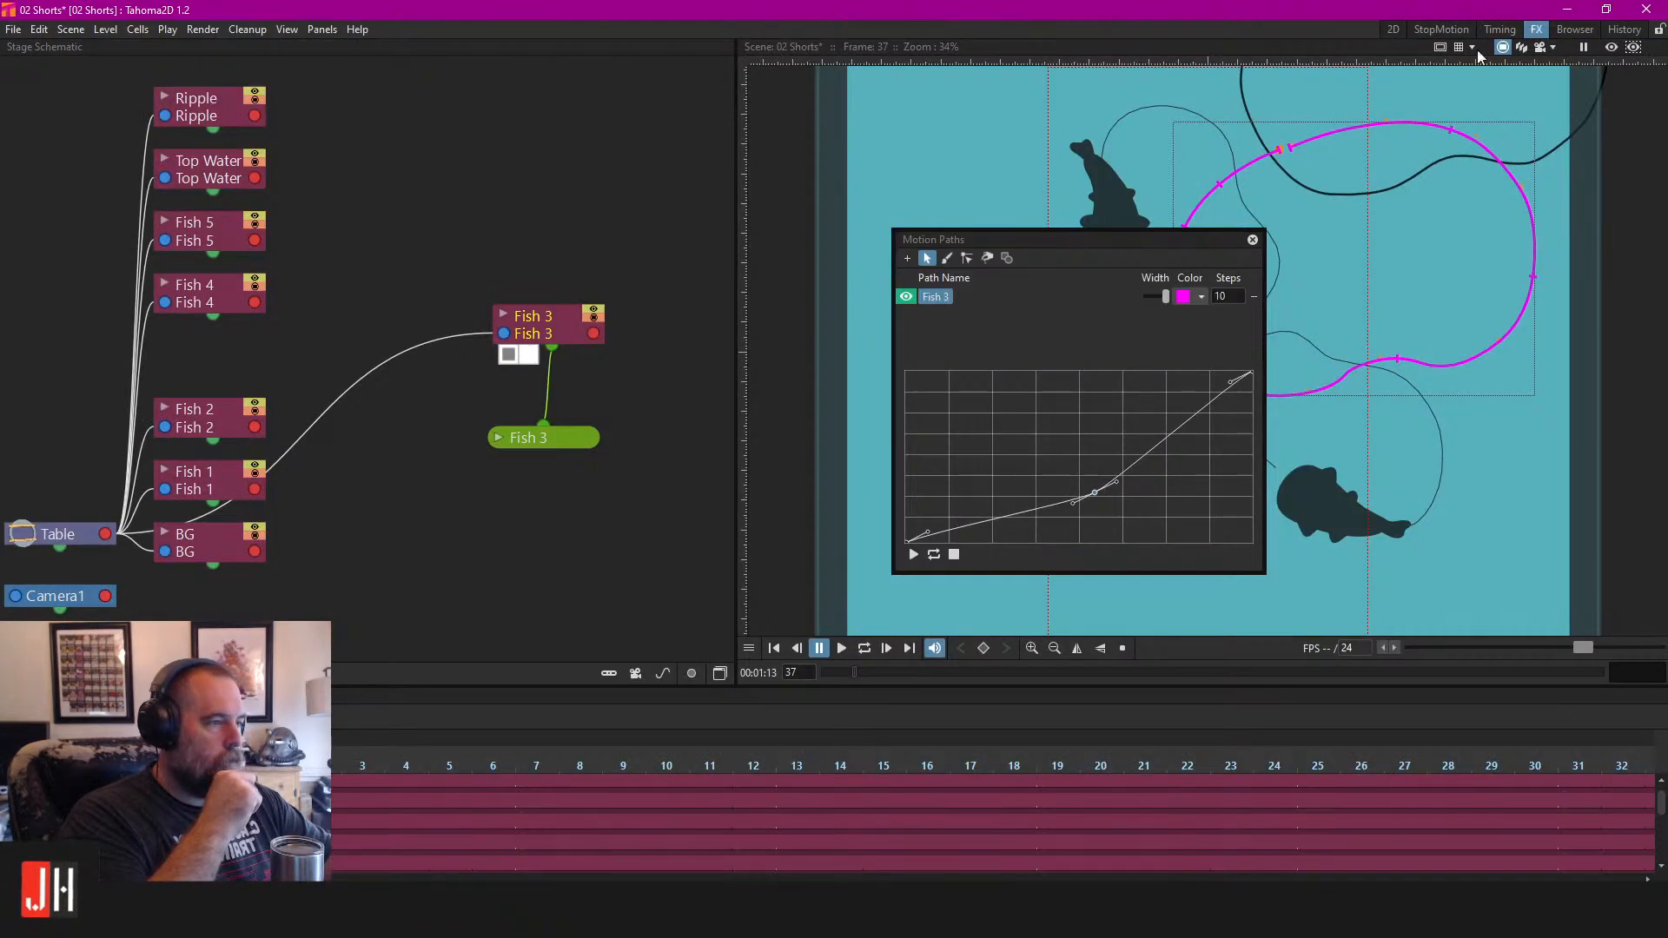
click(599, 452)
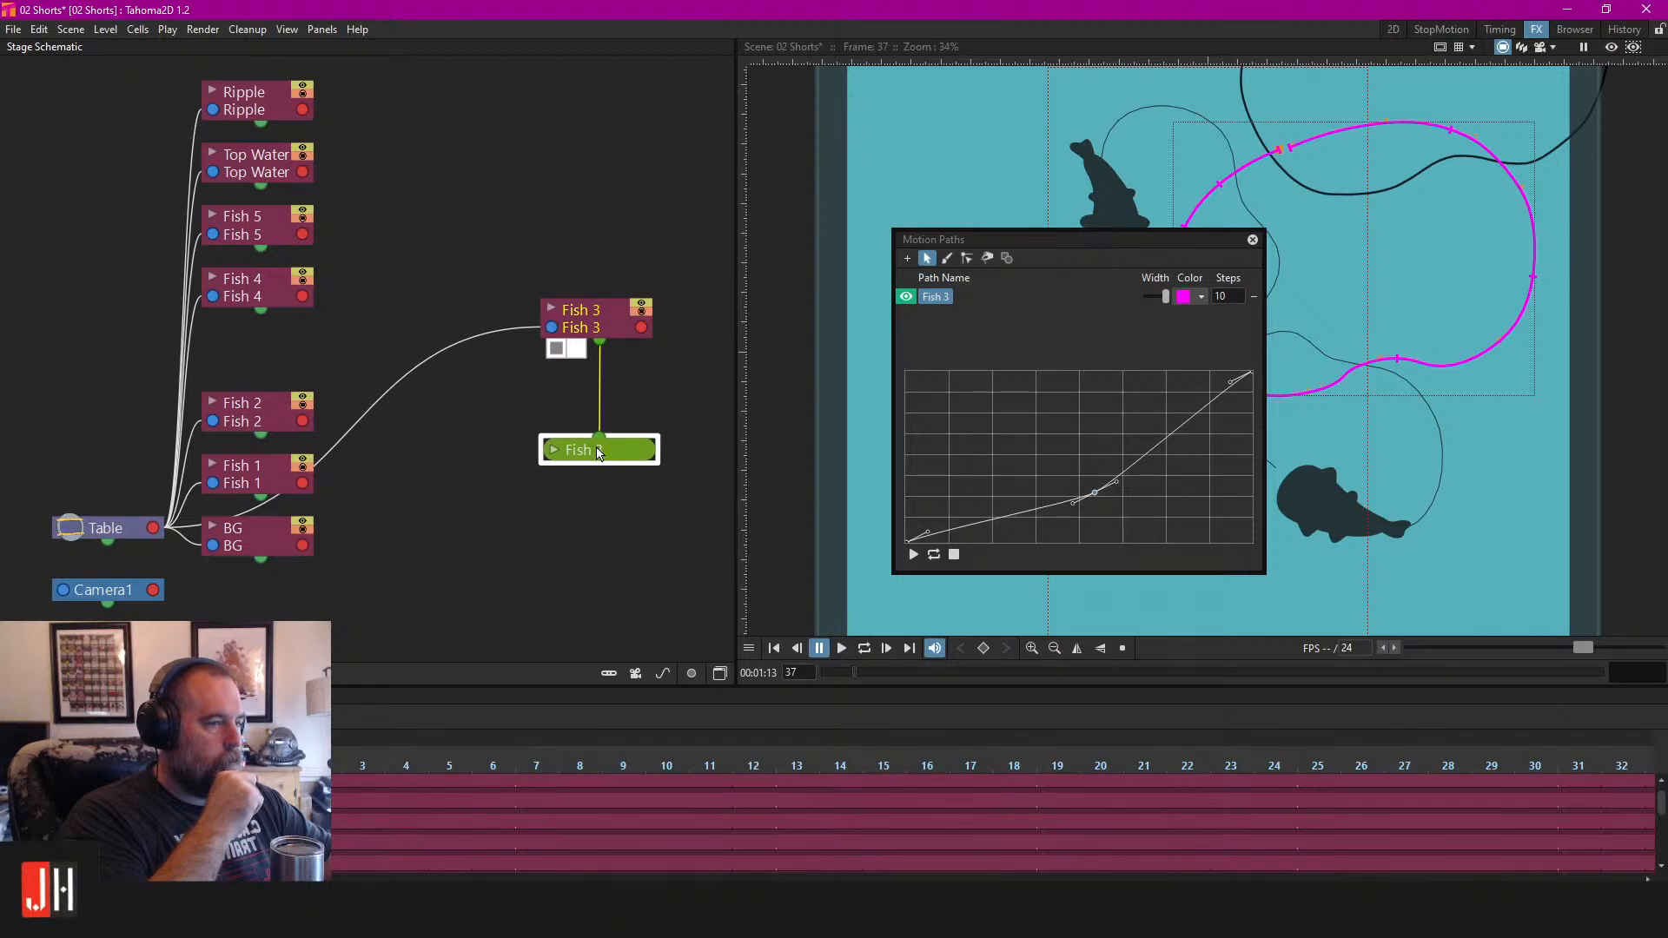
click(1393, 29)
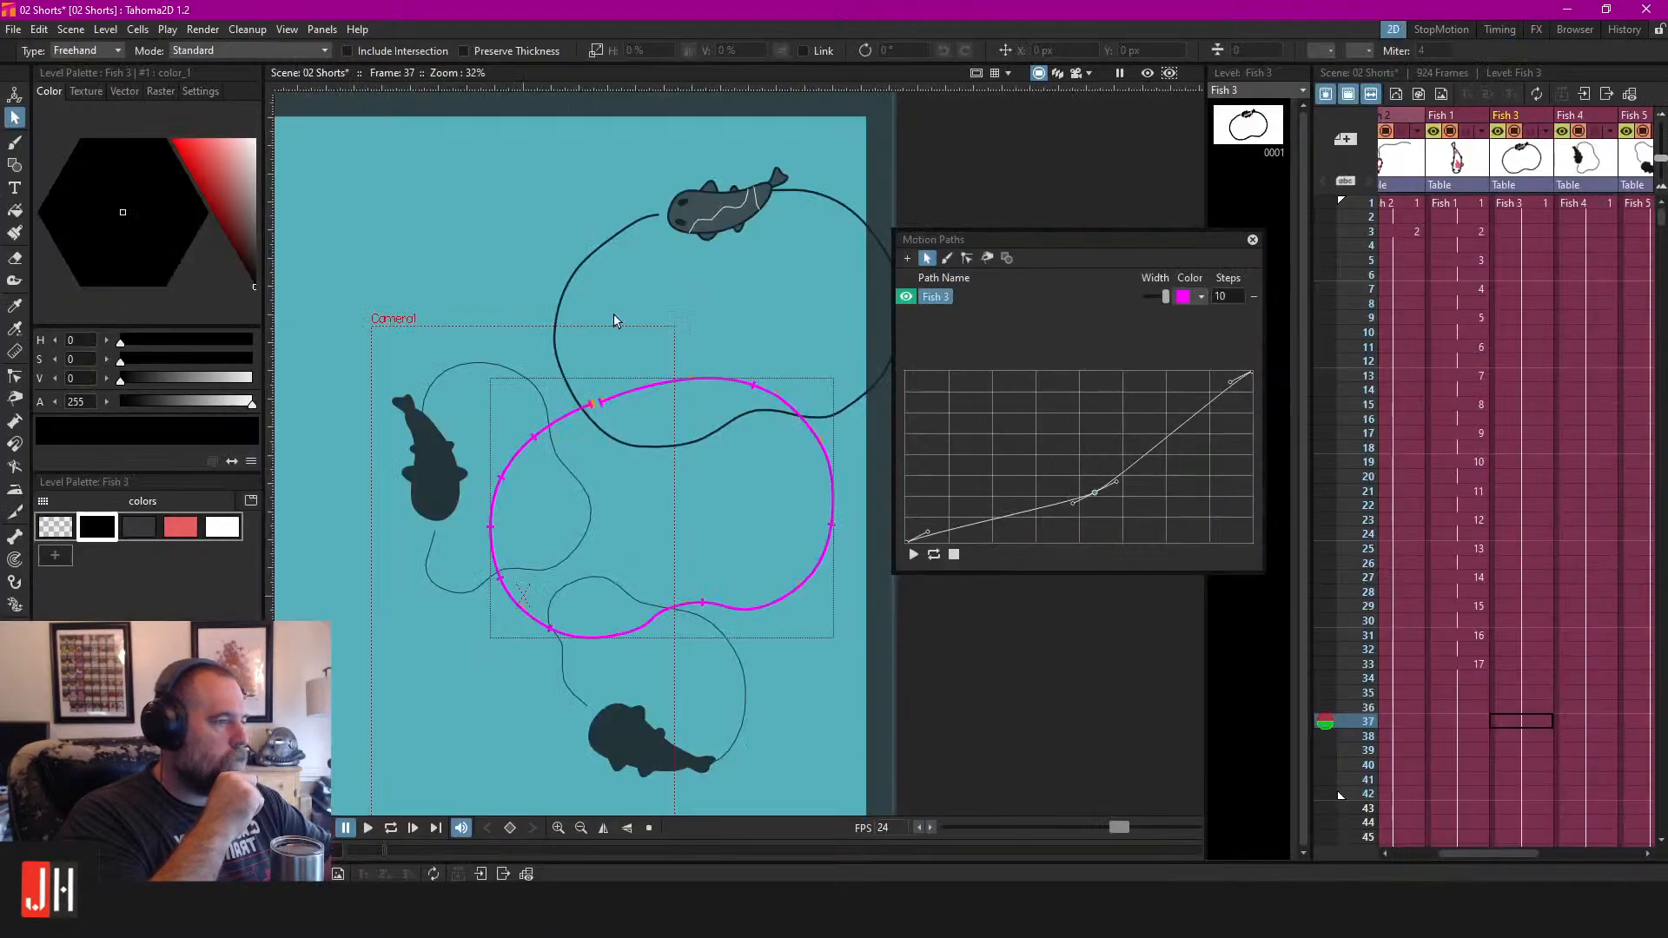
drag(703, 307, 678, 323)
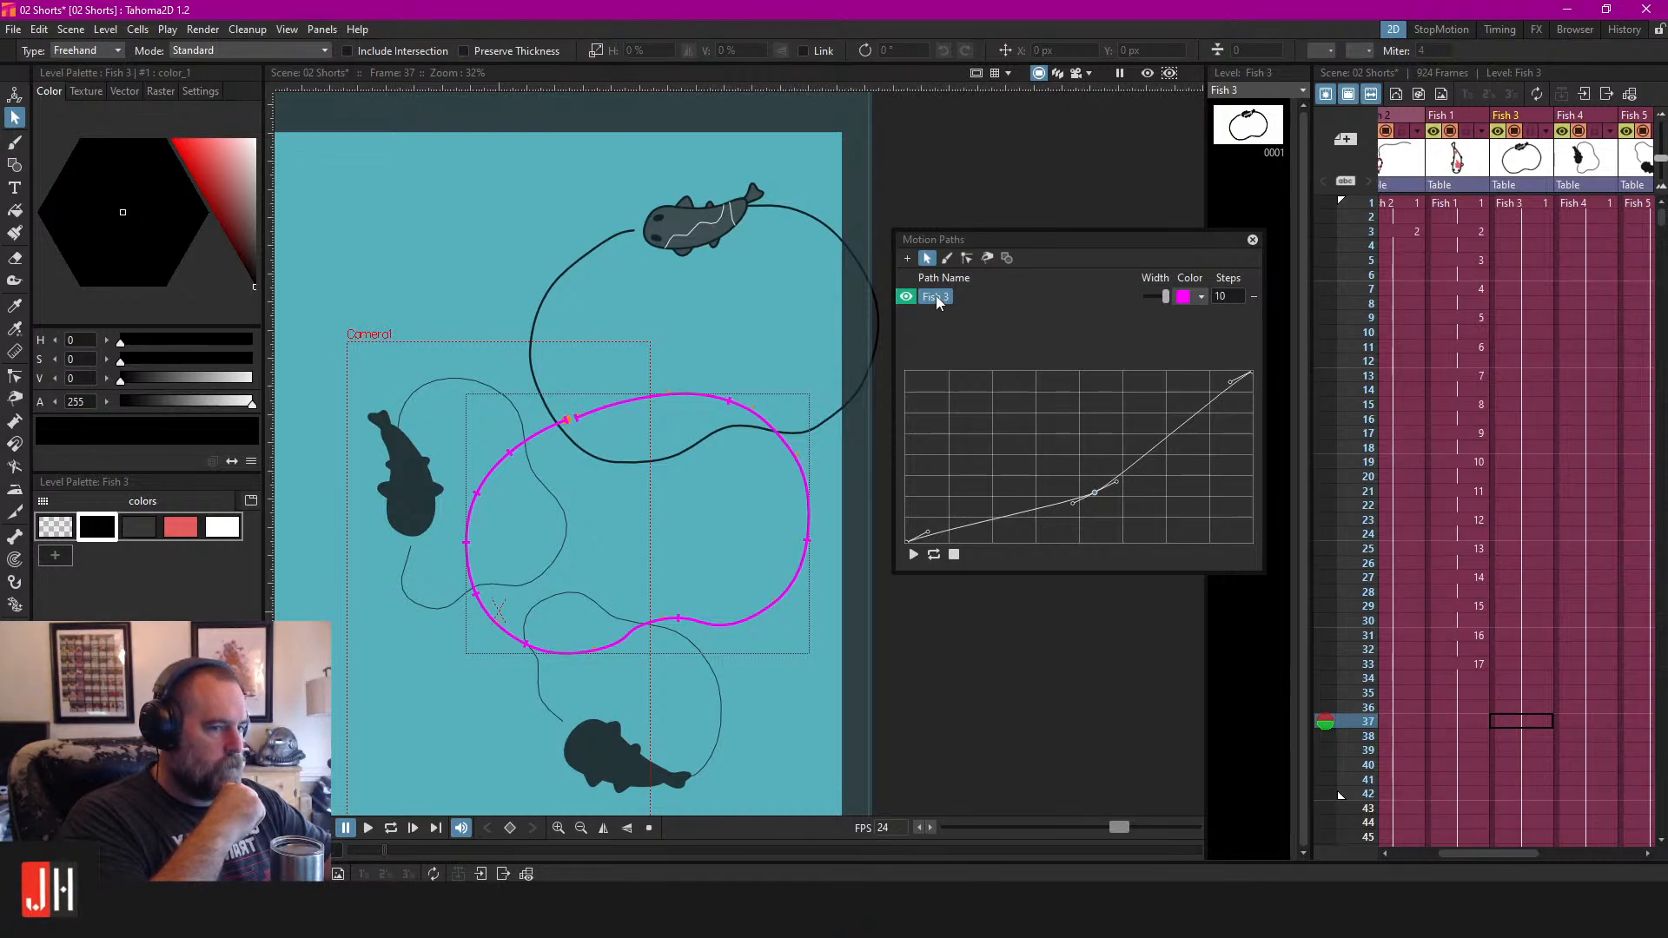
Set Animate keyframes on the Fish 3 column at frame 37 and frame 1.
key(a)
click(737, 304)
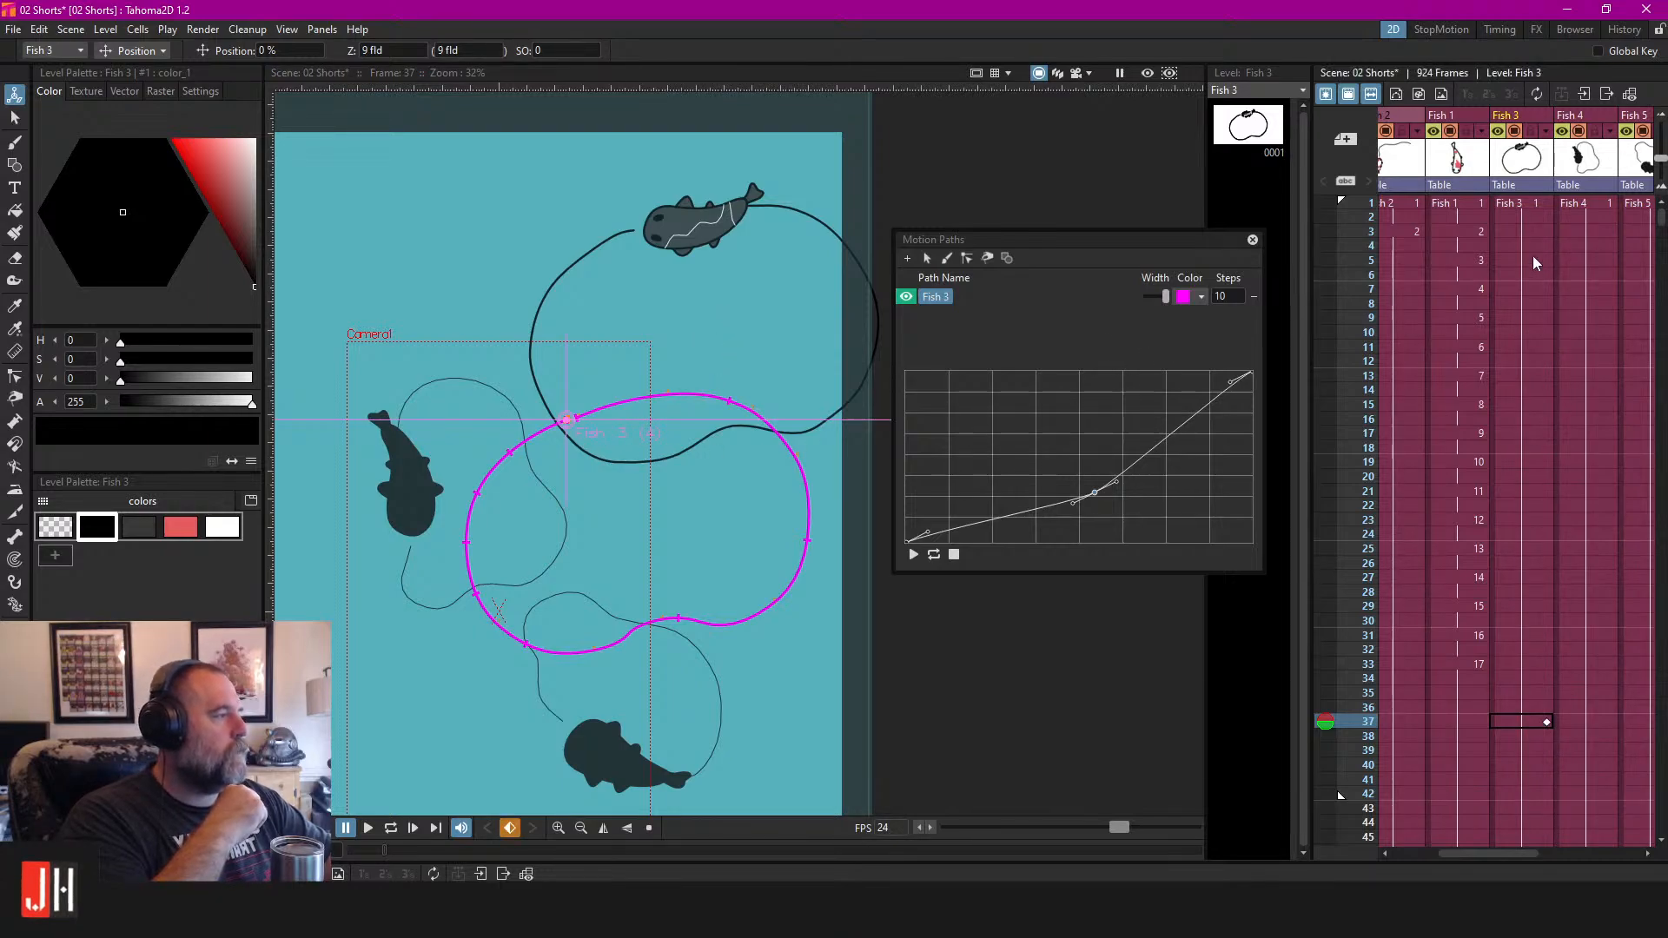
click(1529, 209)
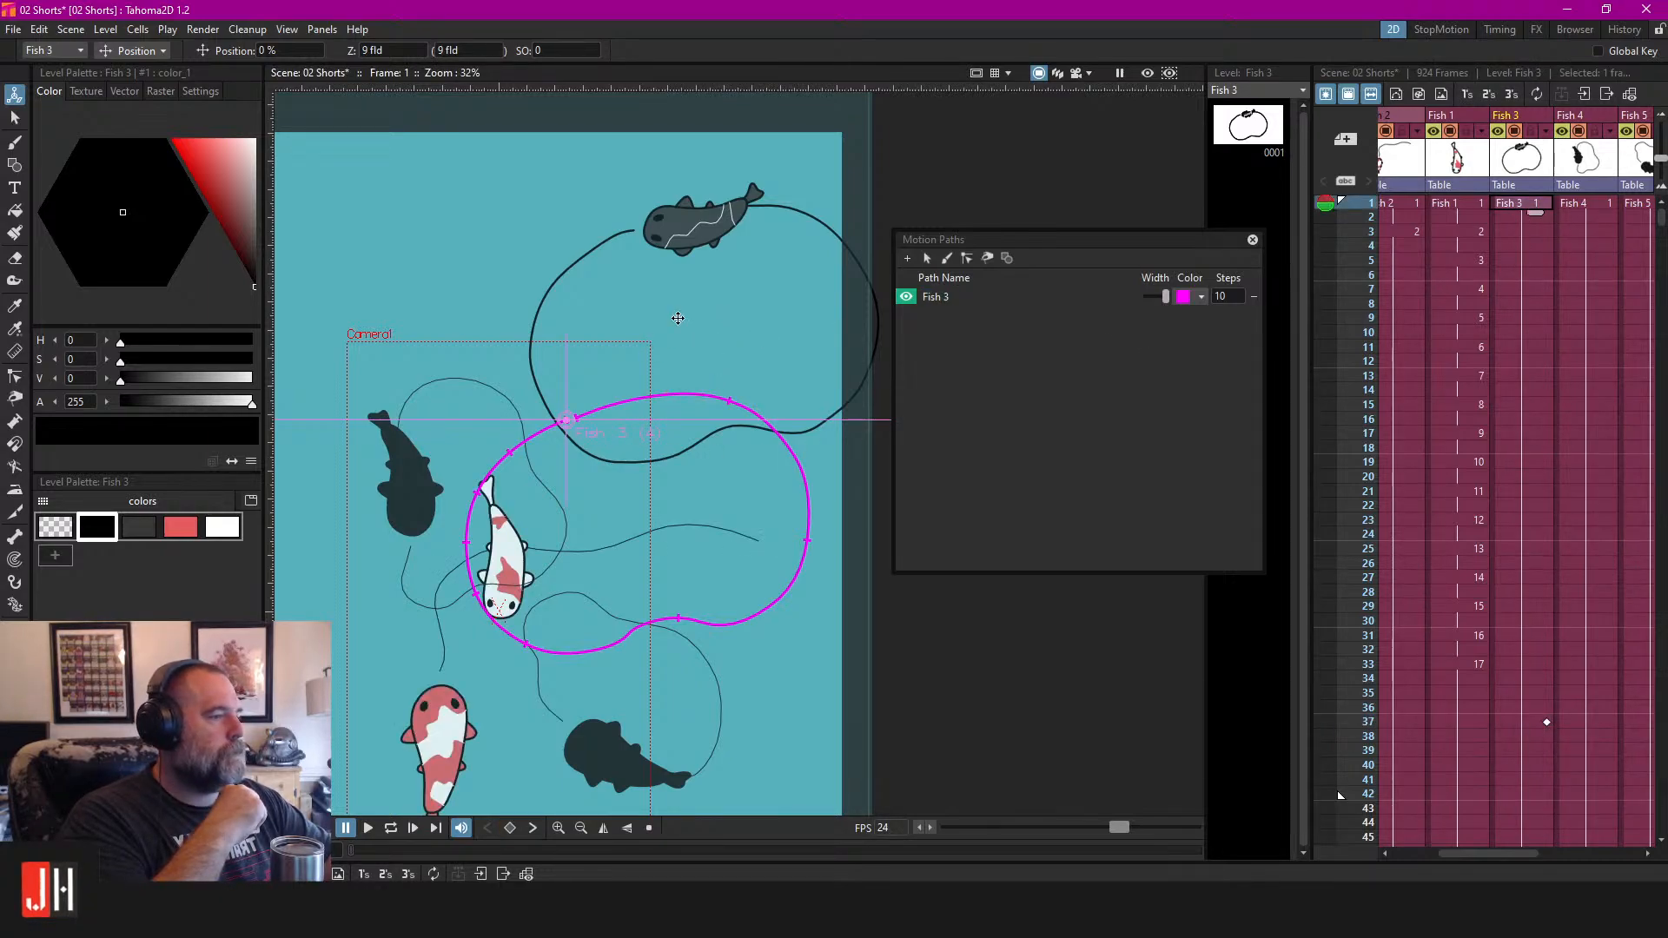
drag(663, 375, 551, 489)
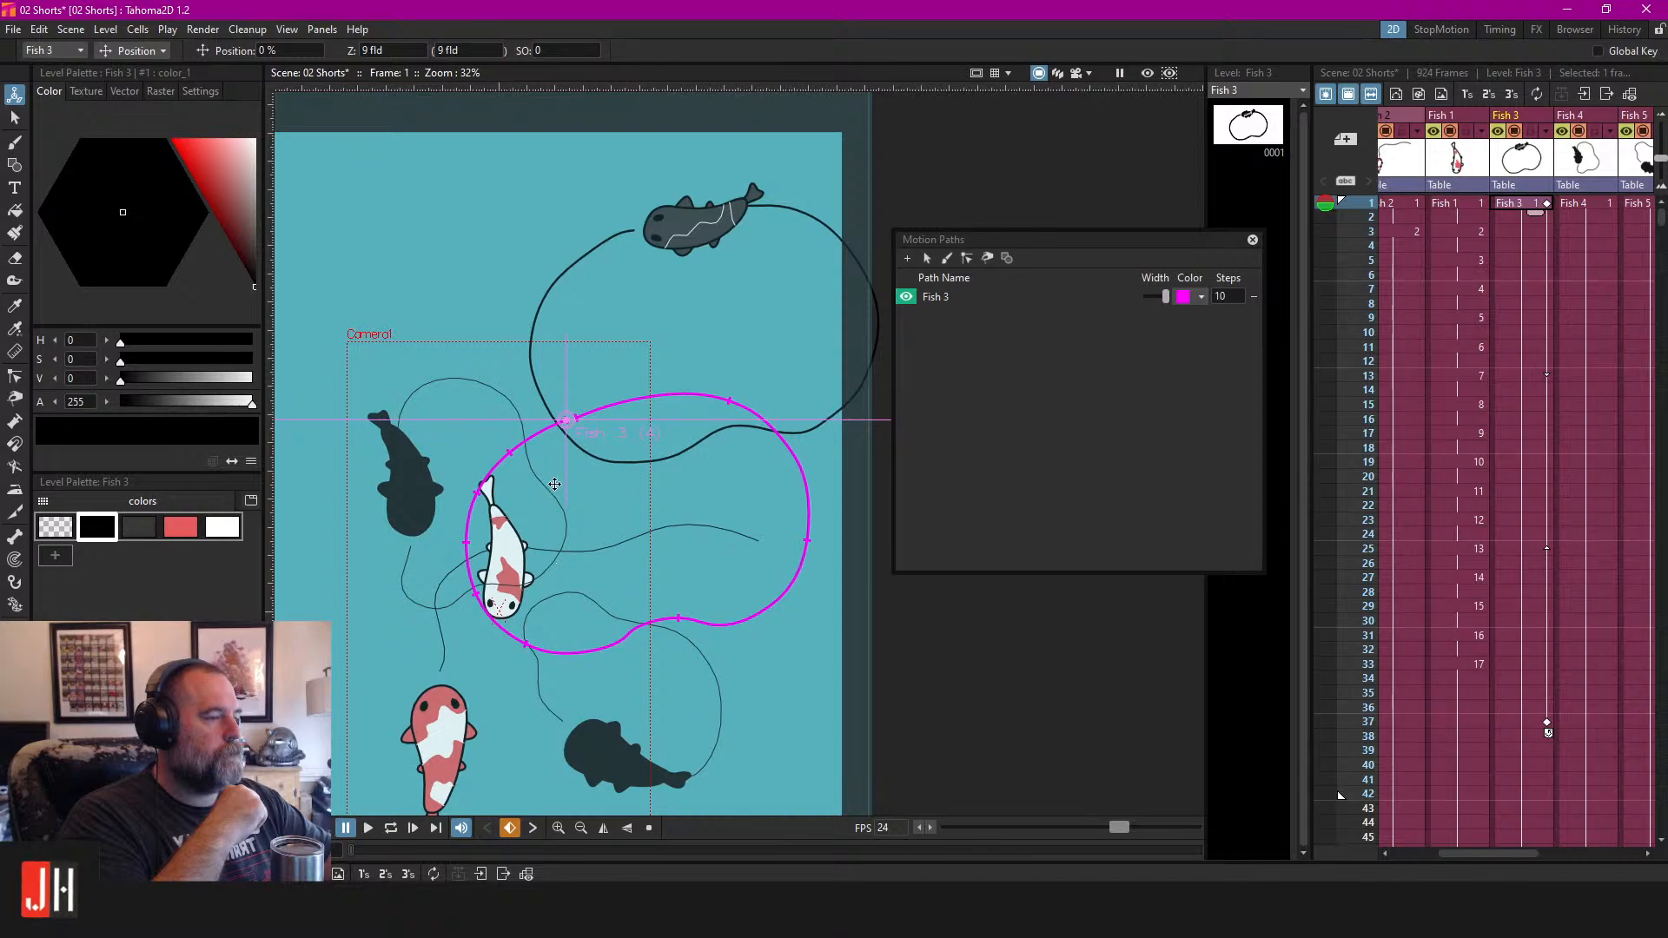
With the Animate tool set to All, move Fish 3's center until its drawn loop lines up with the motion path, and save.
click(105, 29)
click(137, 29)
click(130, 51)
click(130, 195)
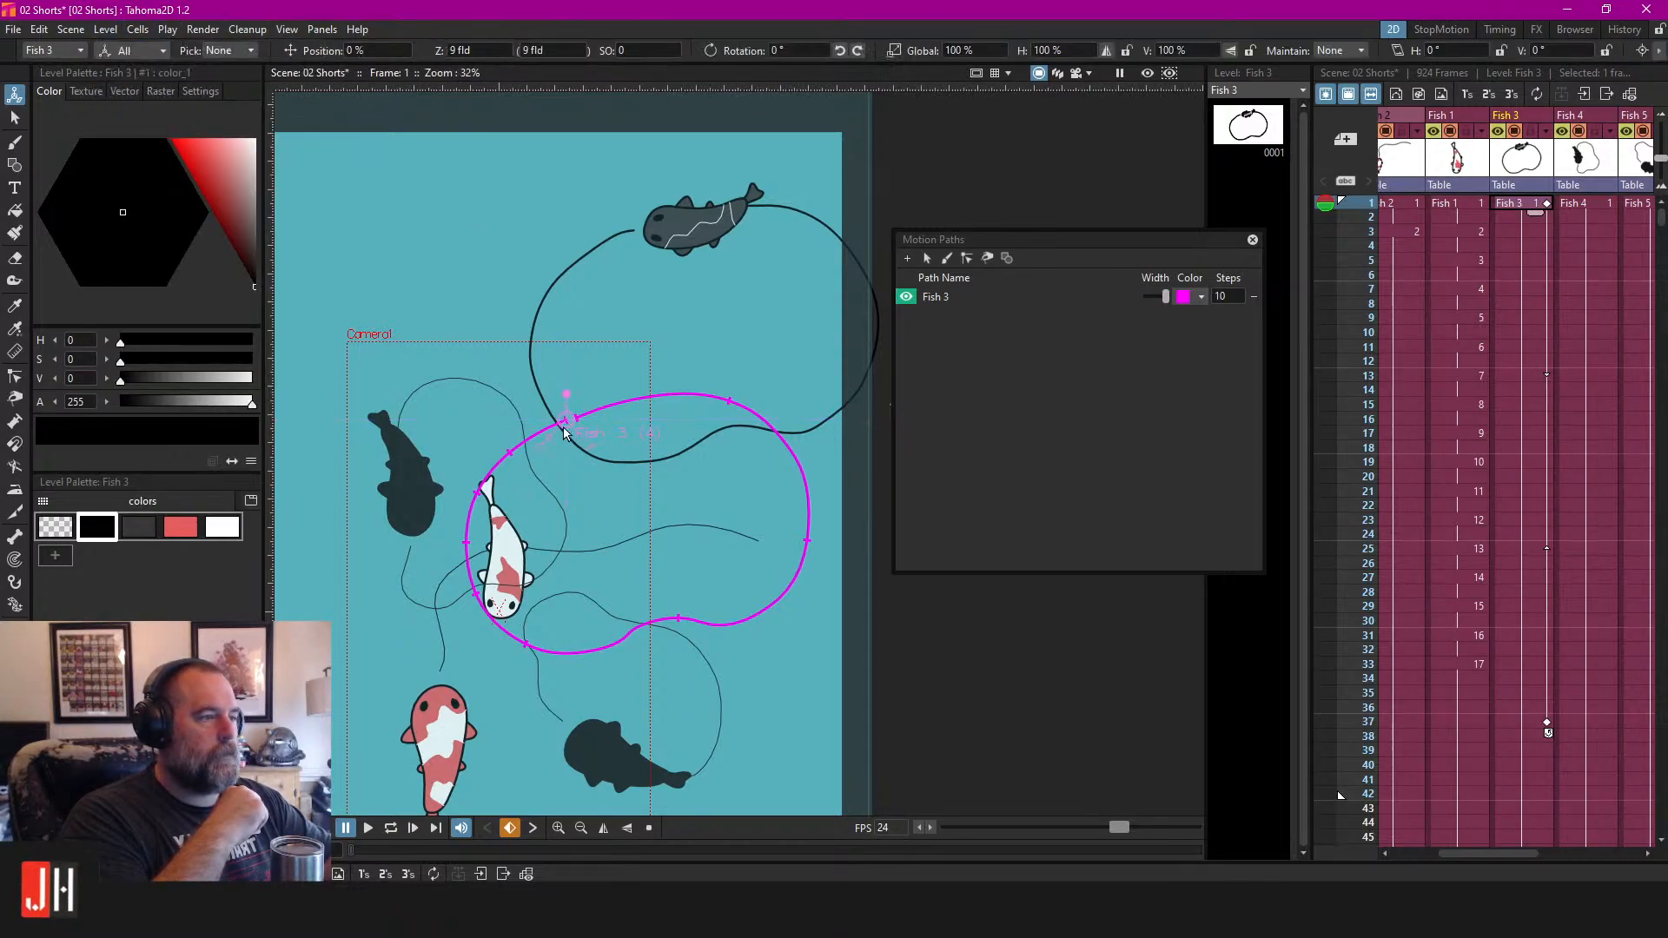
drag(566, 428, 692, 301)
key(ctrl+z)
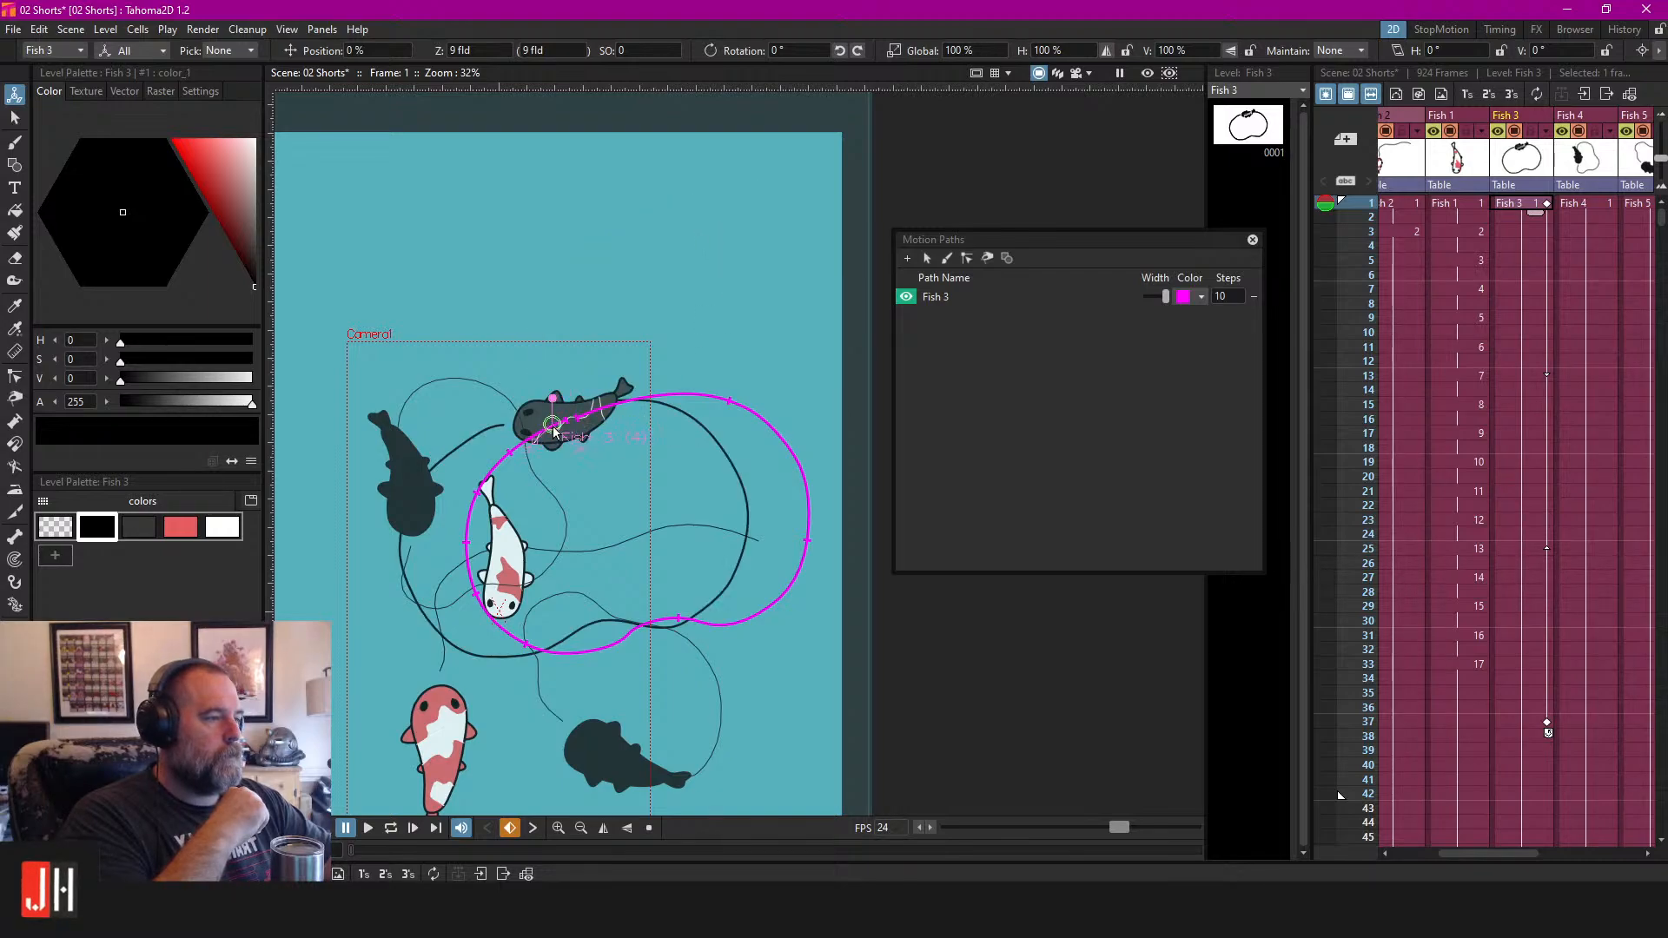
key(ctrl+z)
key(ctrl+z)
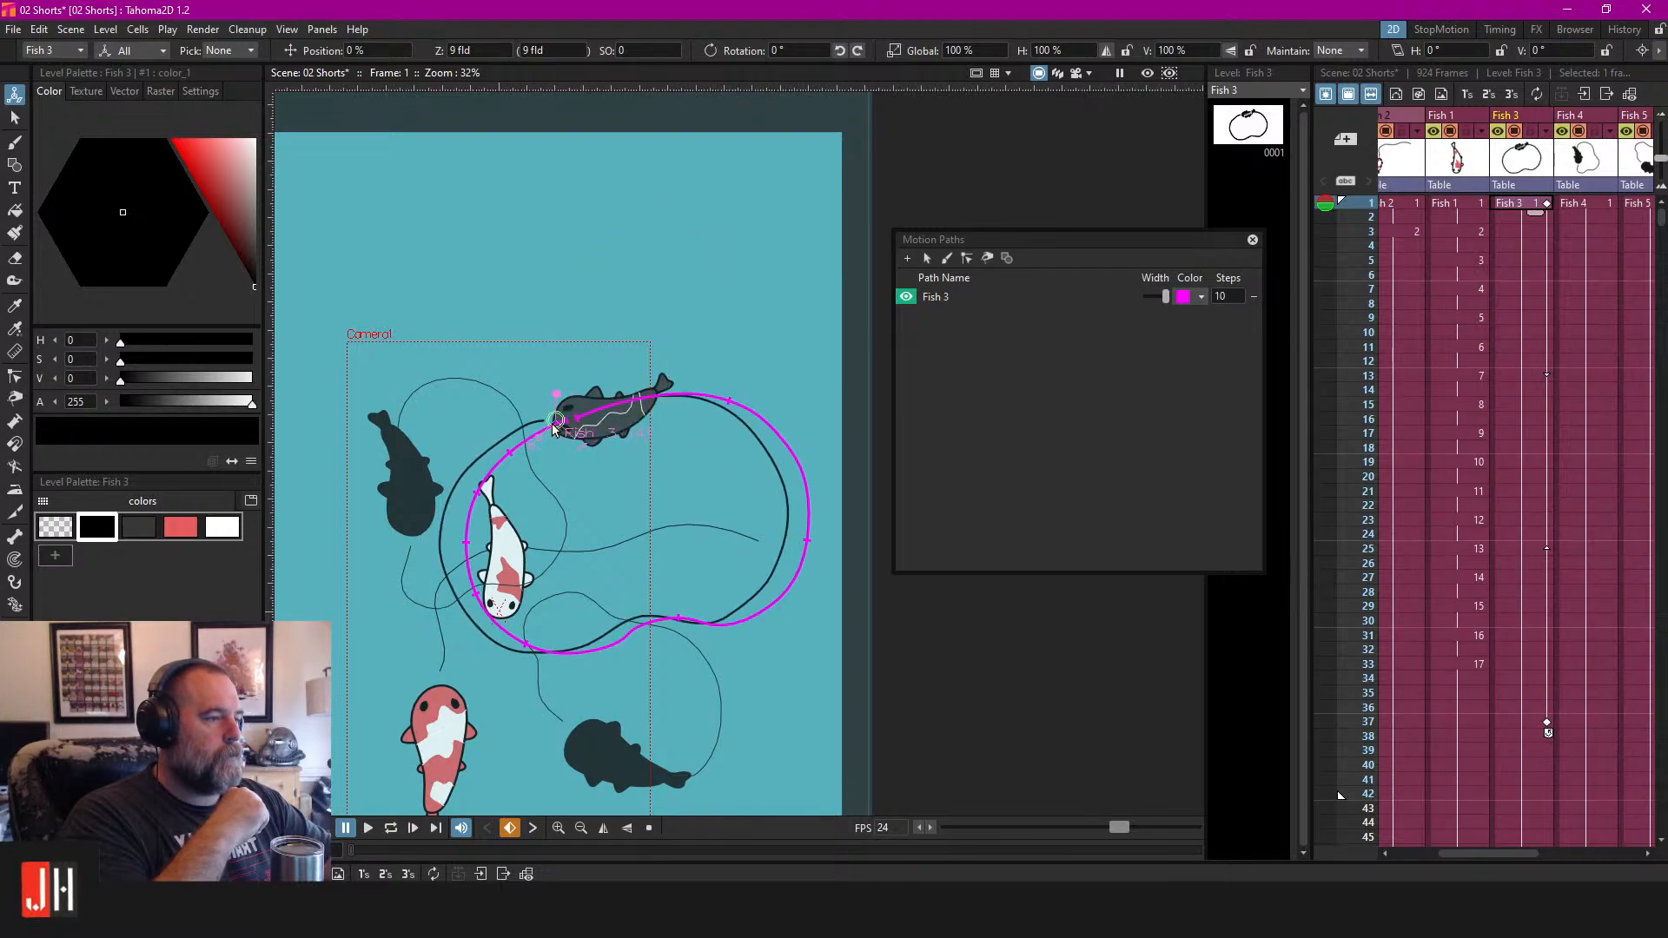
key(ctrl+z)
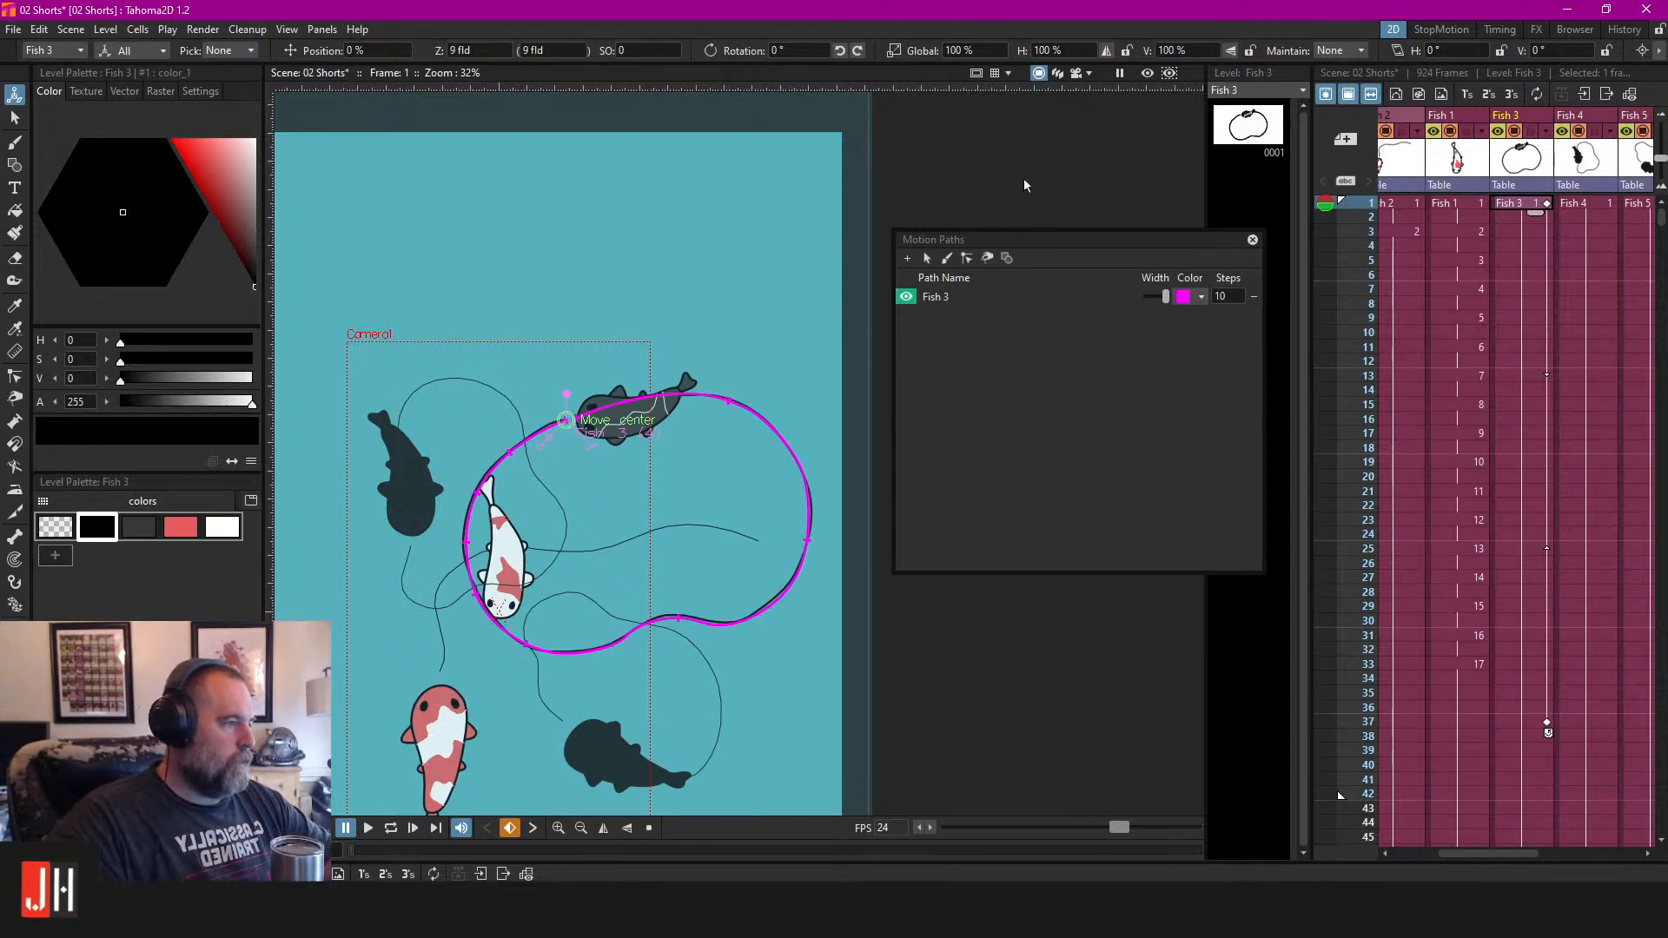
key(ctrl+s)
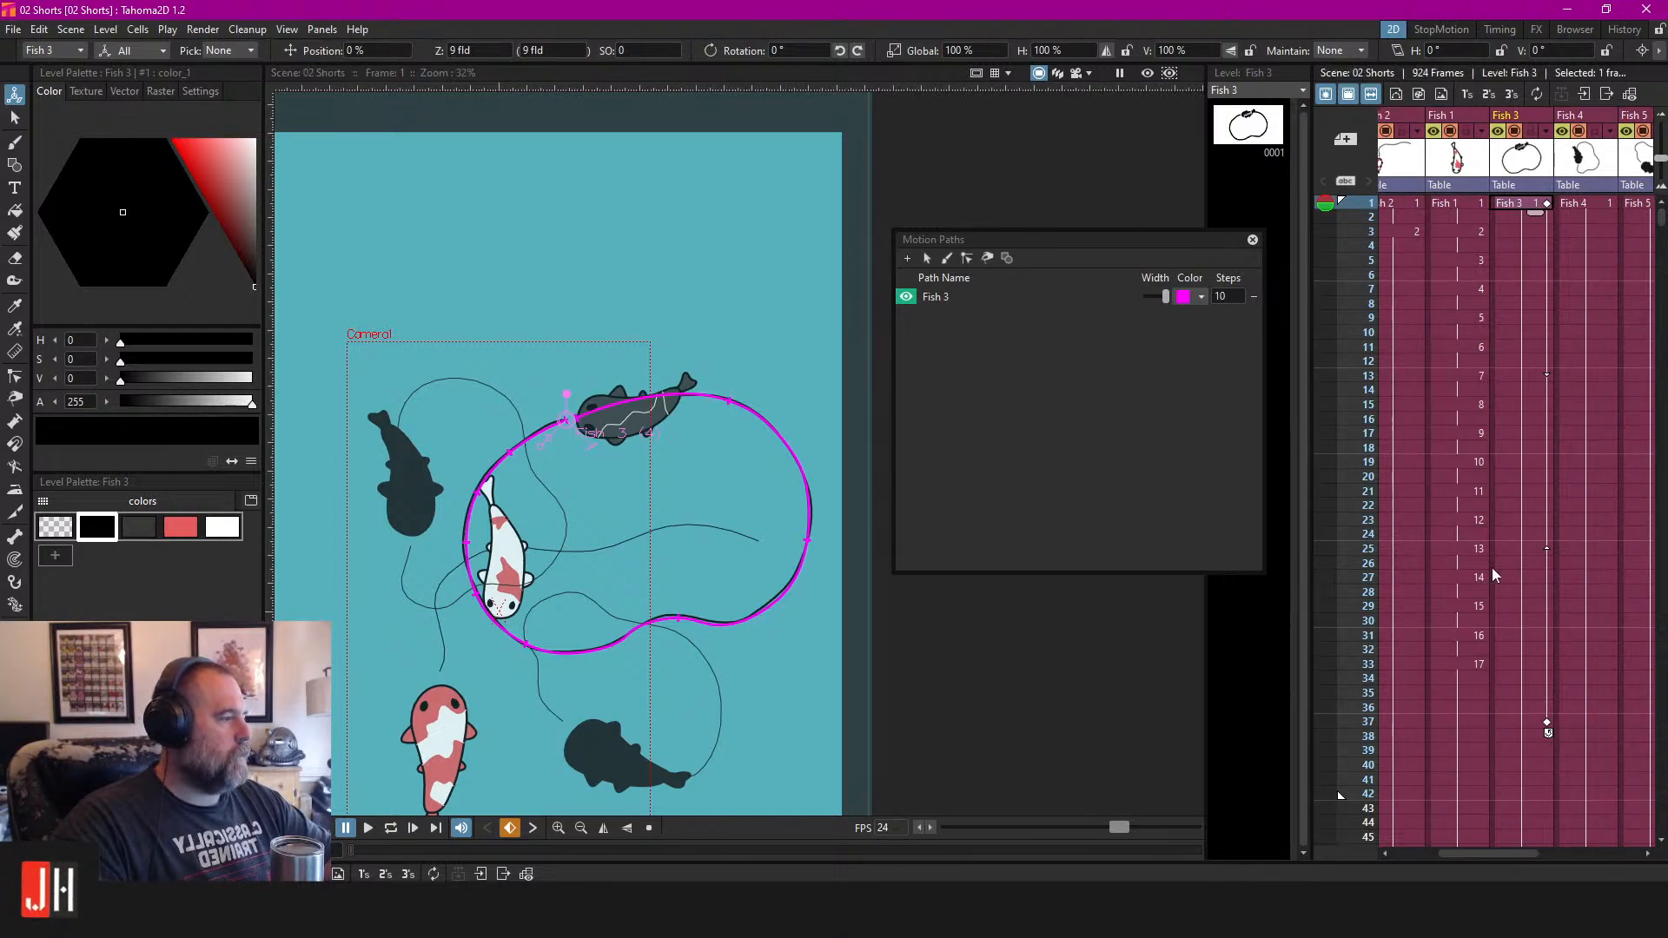
Check Fish 3 at its frame 37 keyframe and play the scene from frame 1 to review its movement.
click(1524, 723)
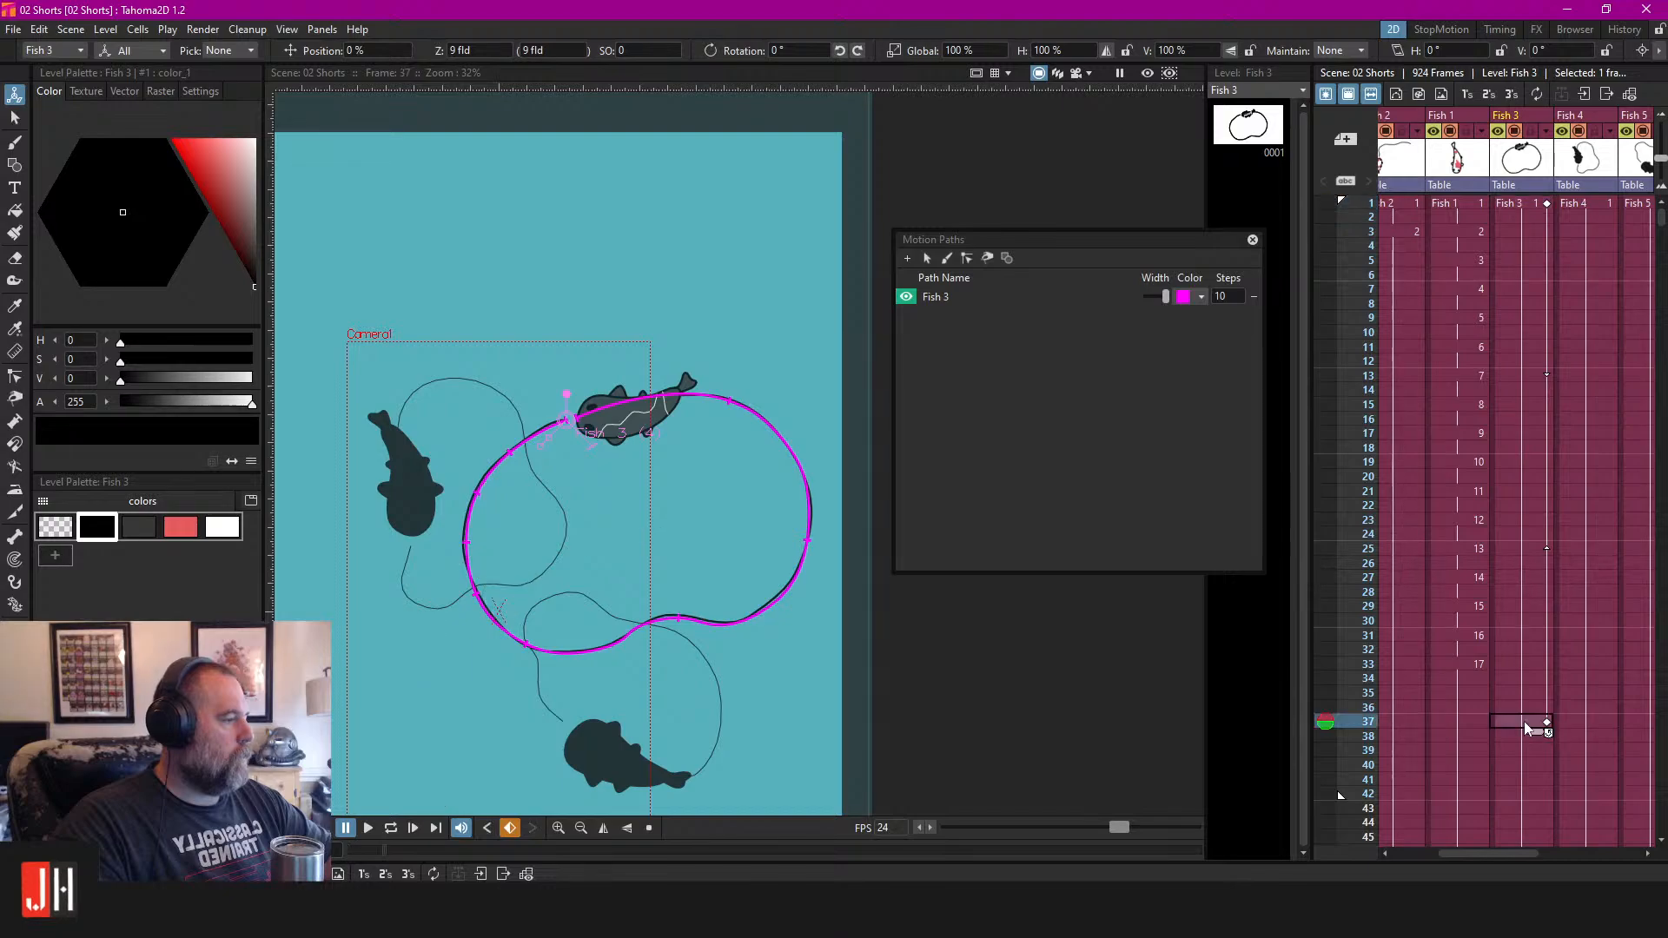
click(1514, 205)
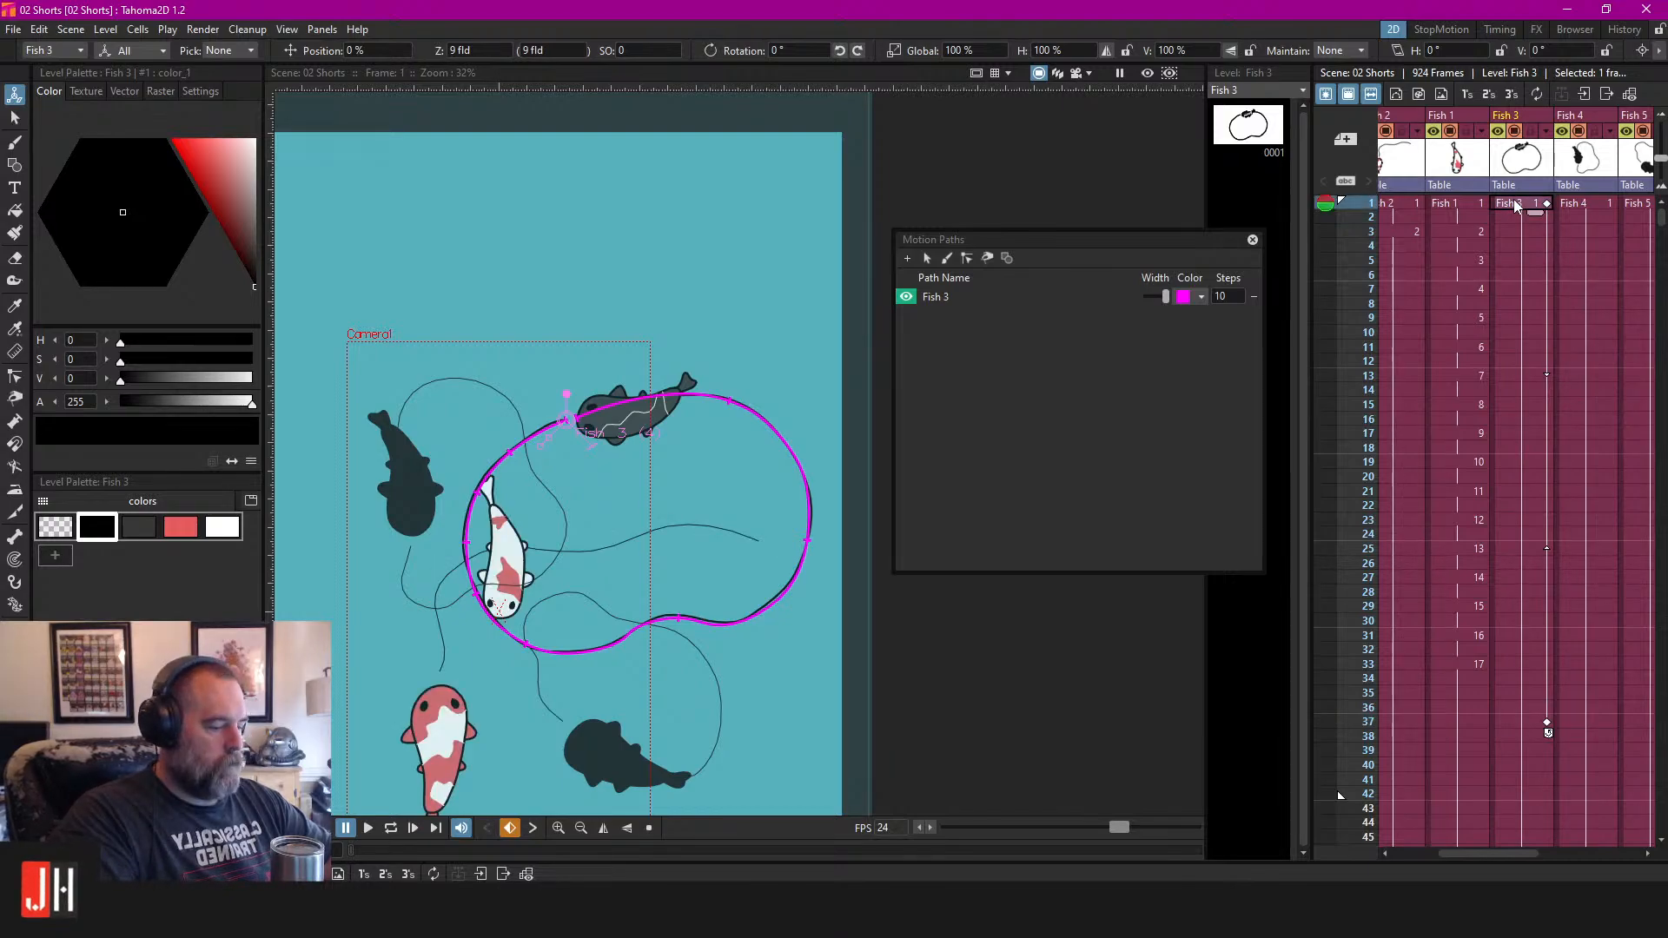
key(l)
key(l)
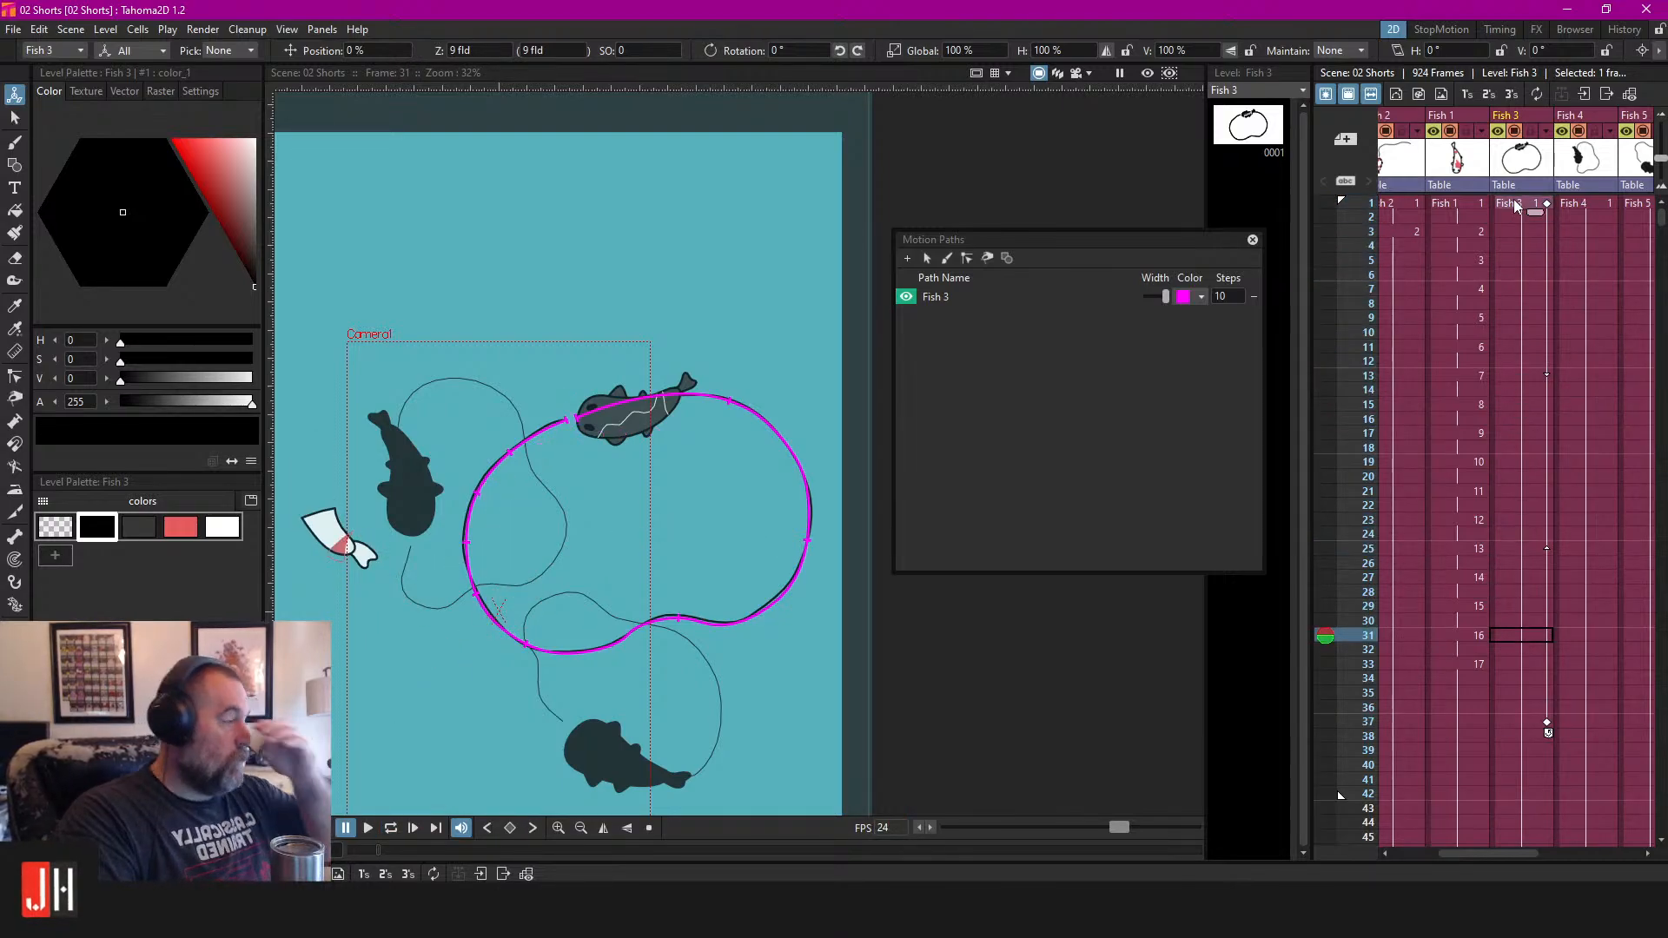
key(l)
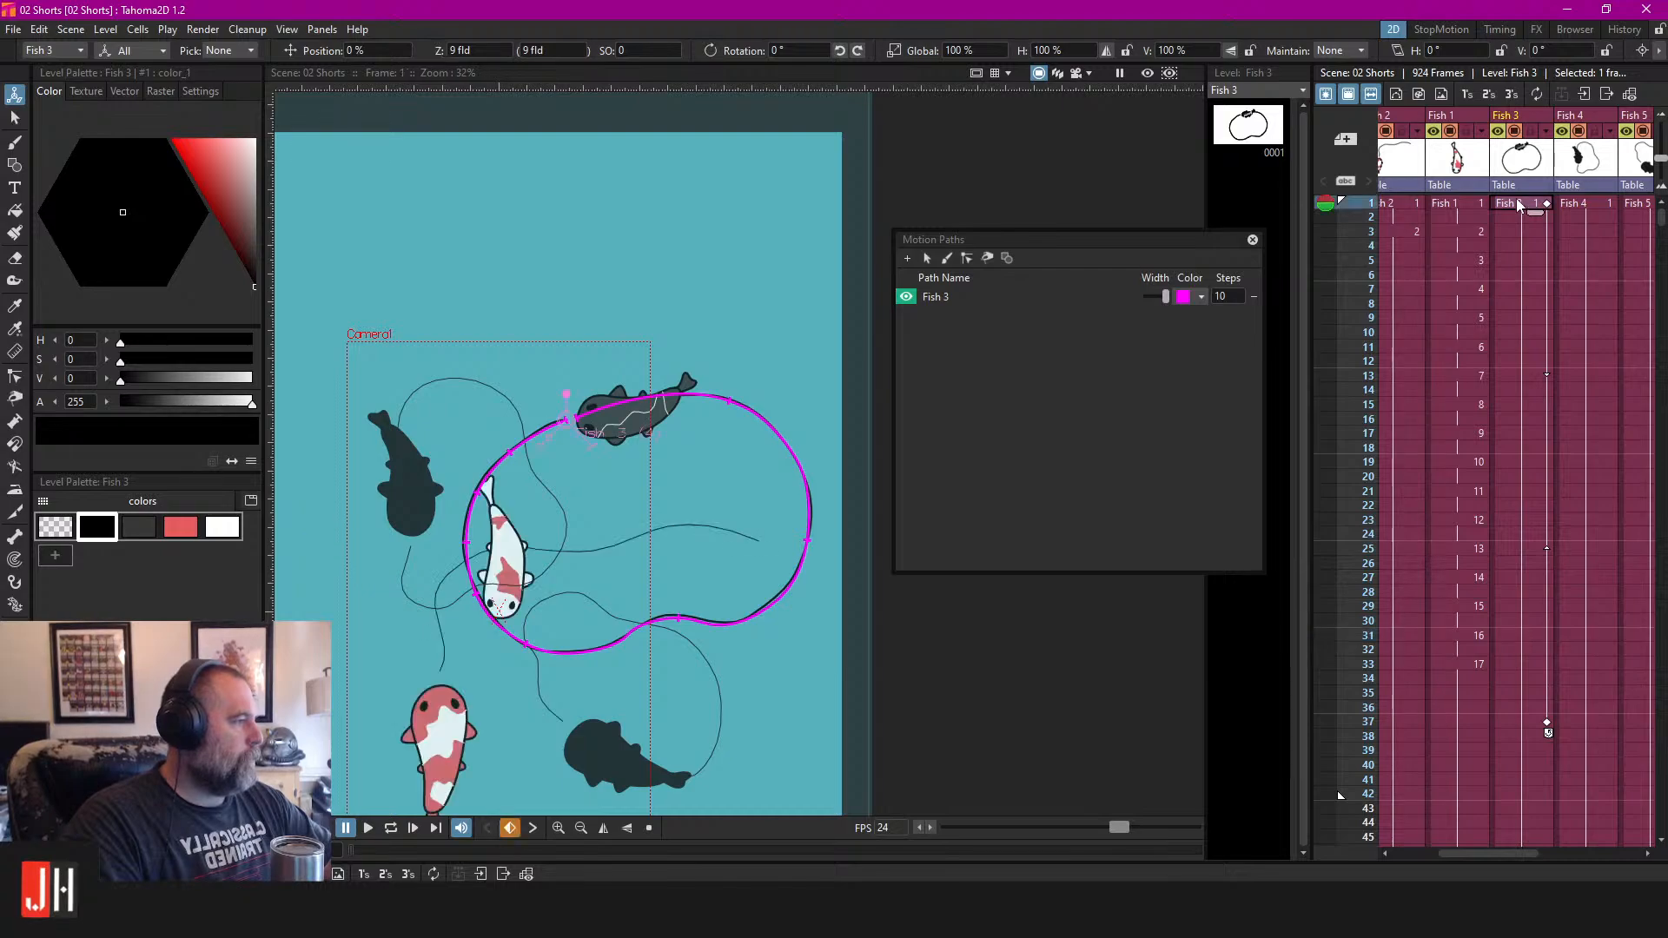
key(l)
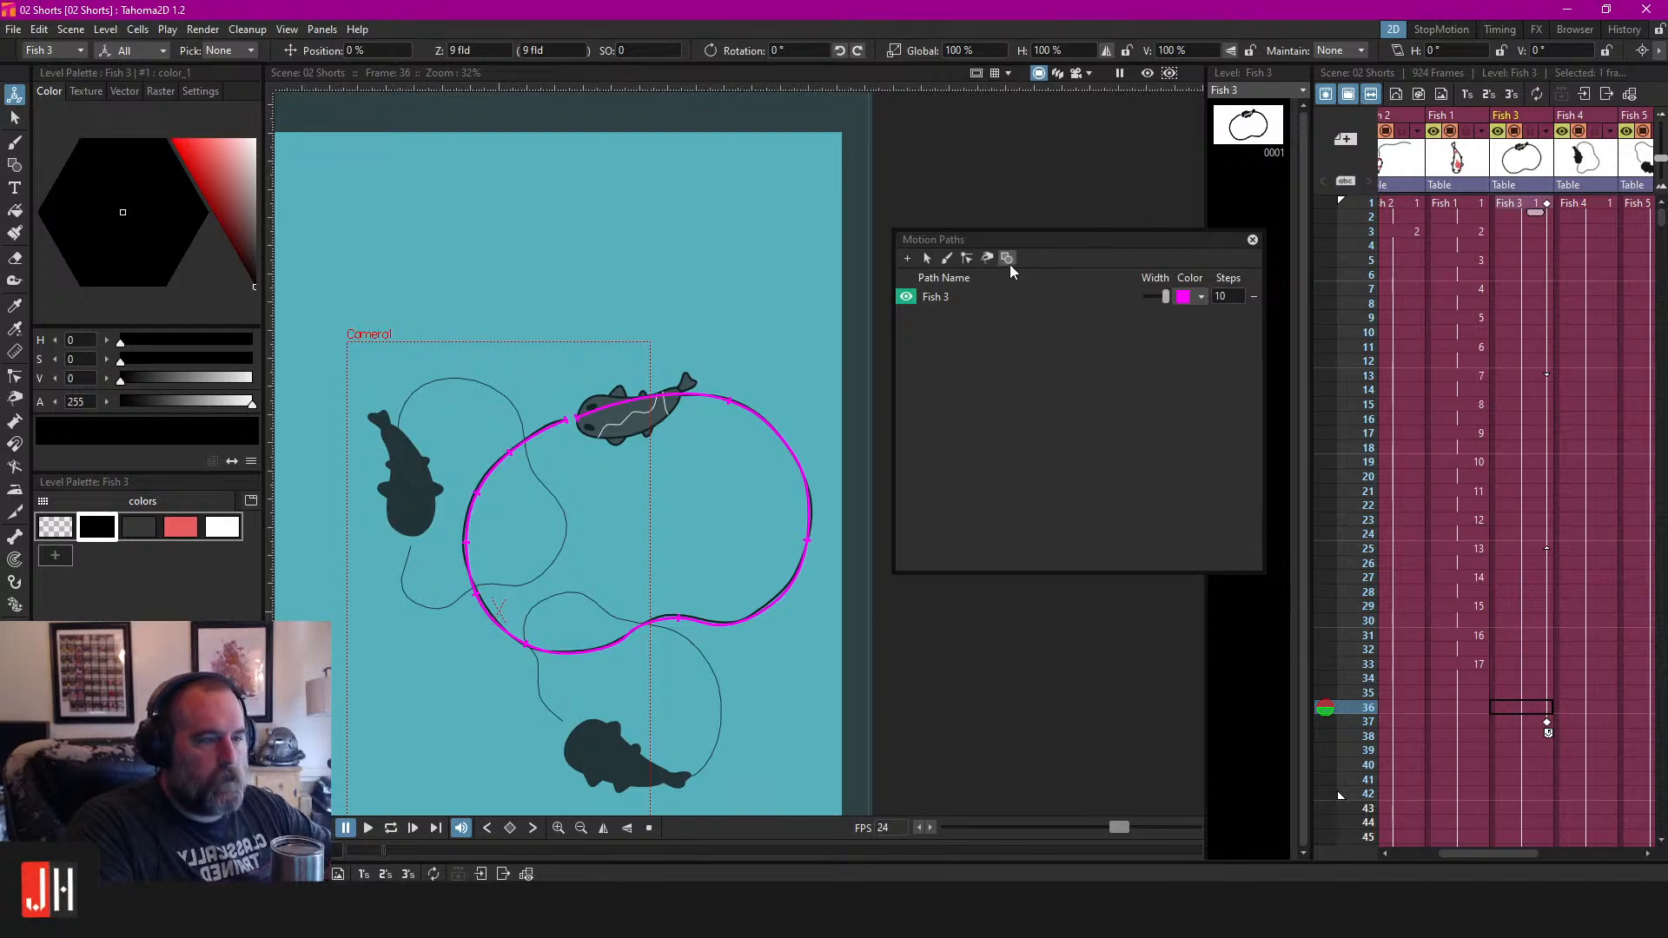
Move Fish 3's center point from the gap in the loop onto the middle of the fish's body.
scroll(642, 433, up, 4)
scroll(639, 456, down, 2)
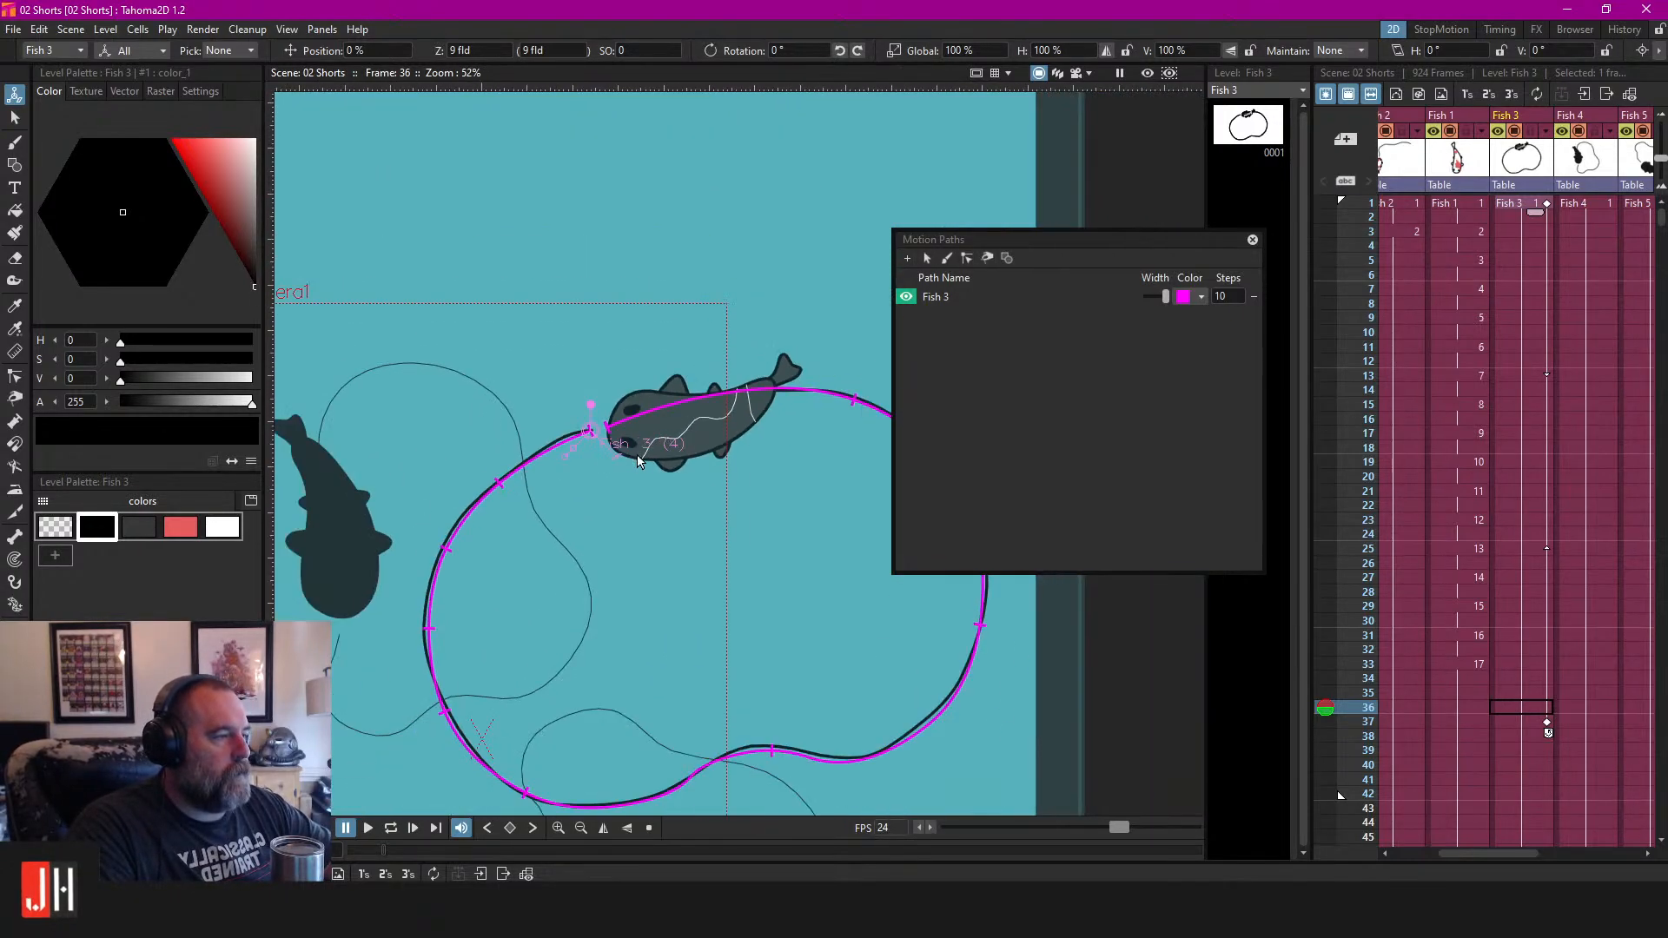
scroll(643, 456, down, 1)
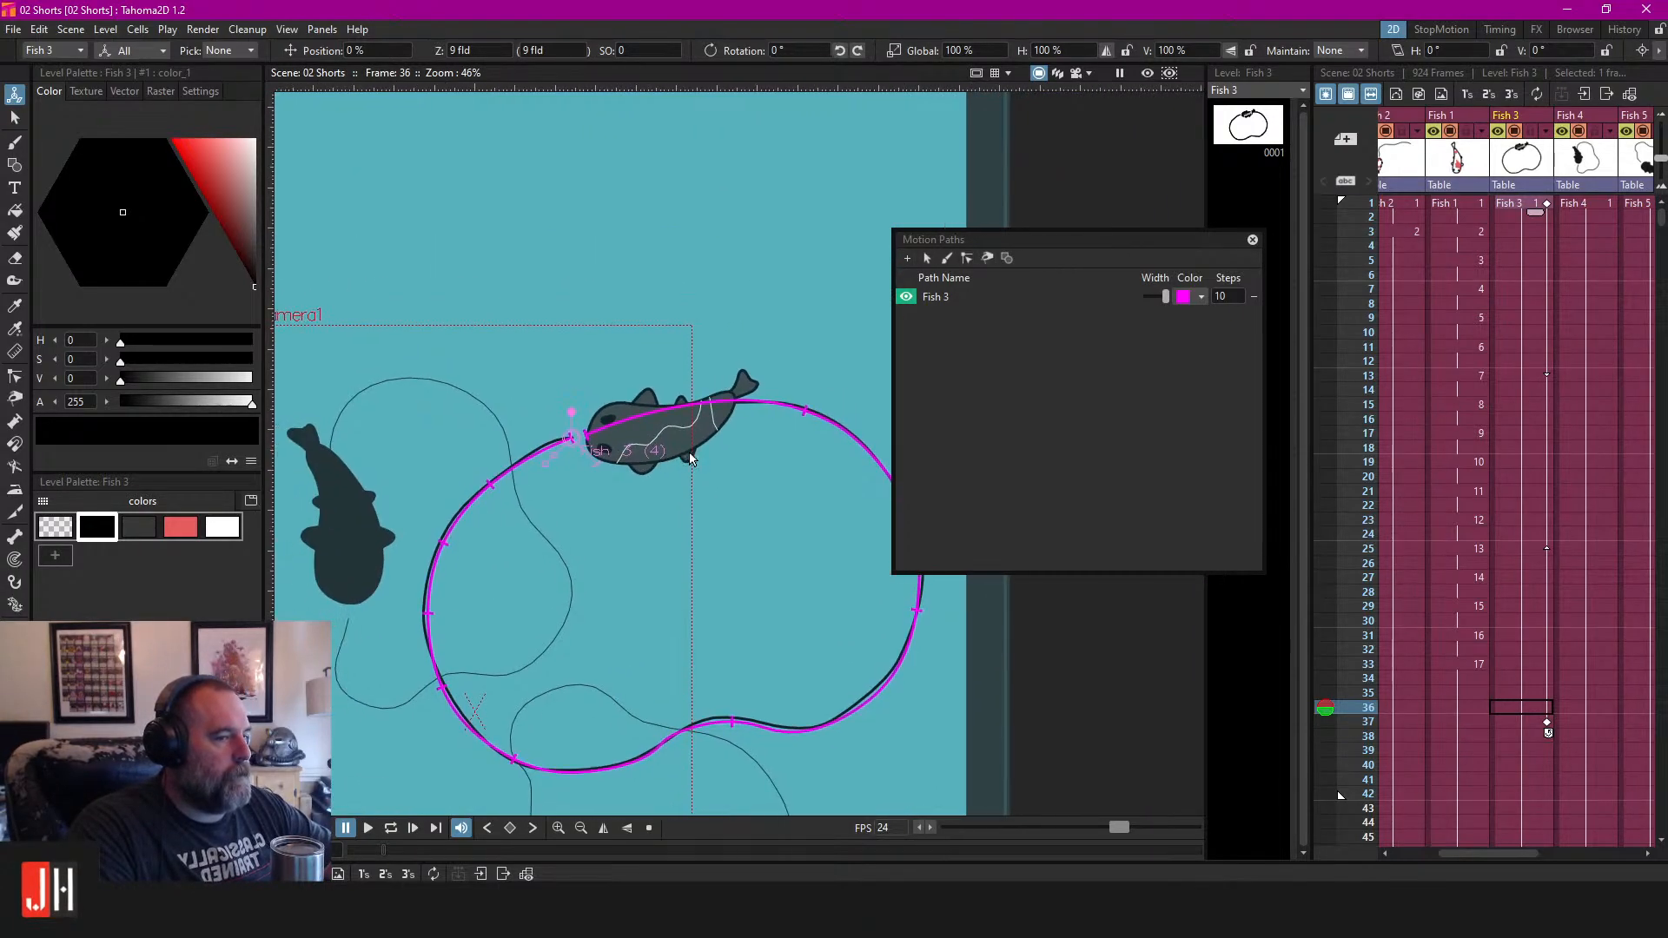
scroll(700, 448, up, 3)
scroll(702, 447, down, 1)
scroll(673, 400, up, 2)
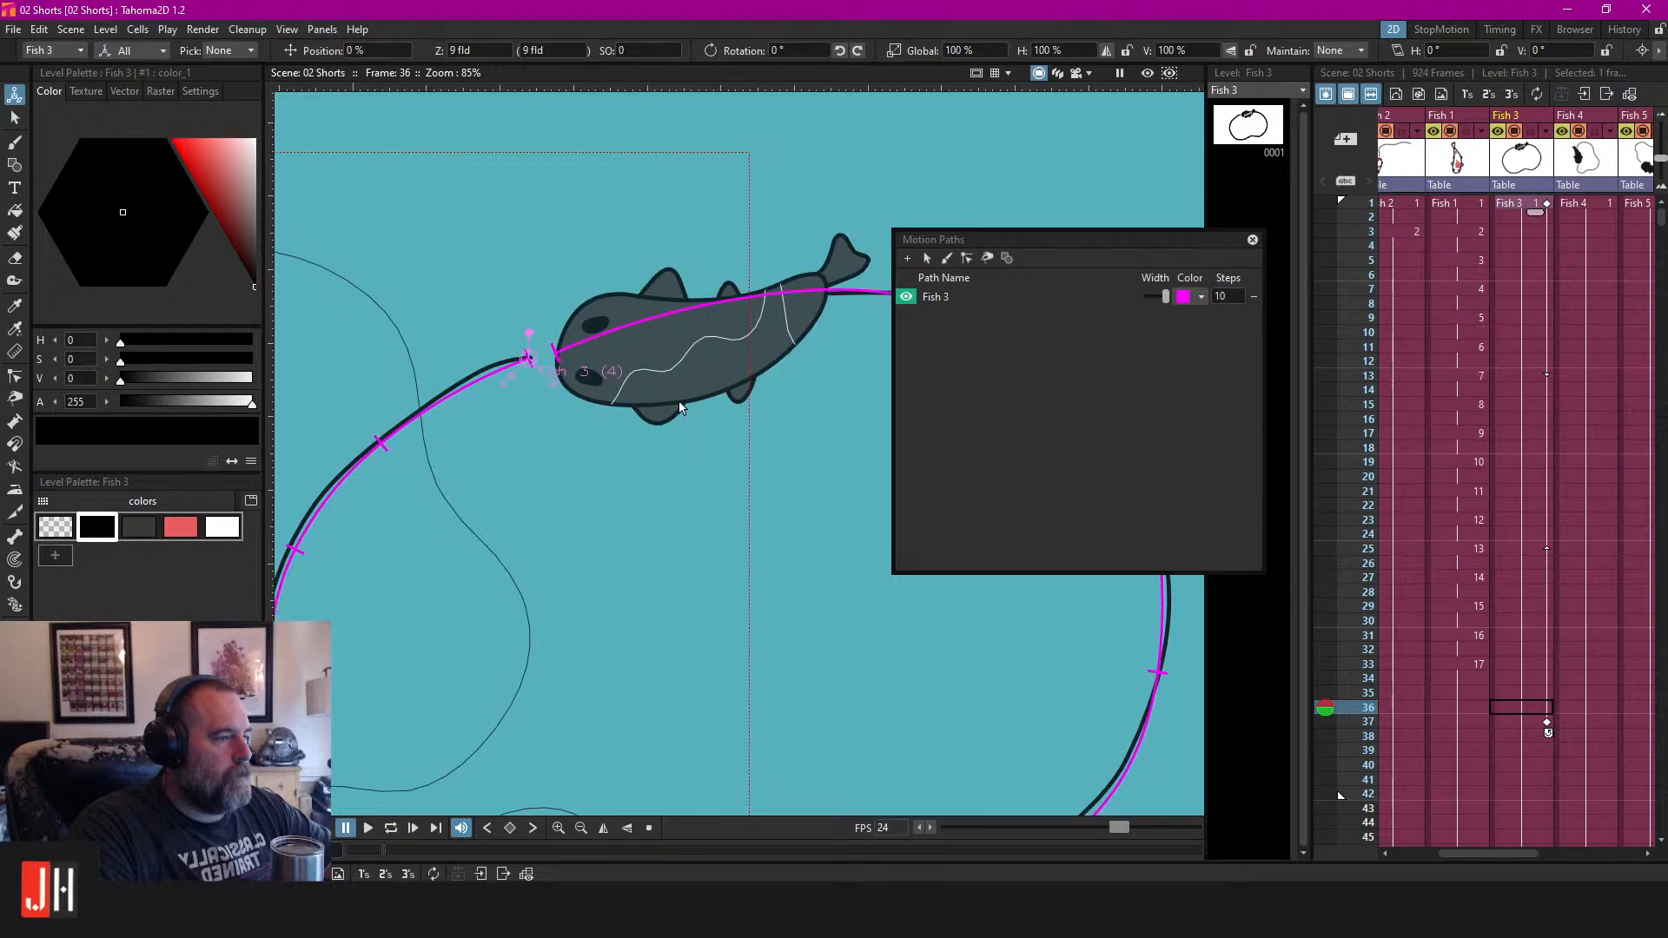
scroll(647, 401, down, 1)
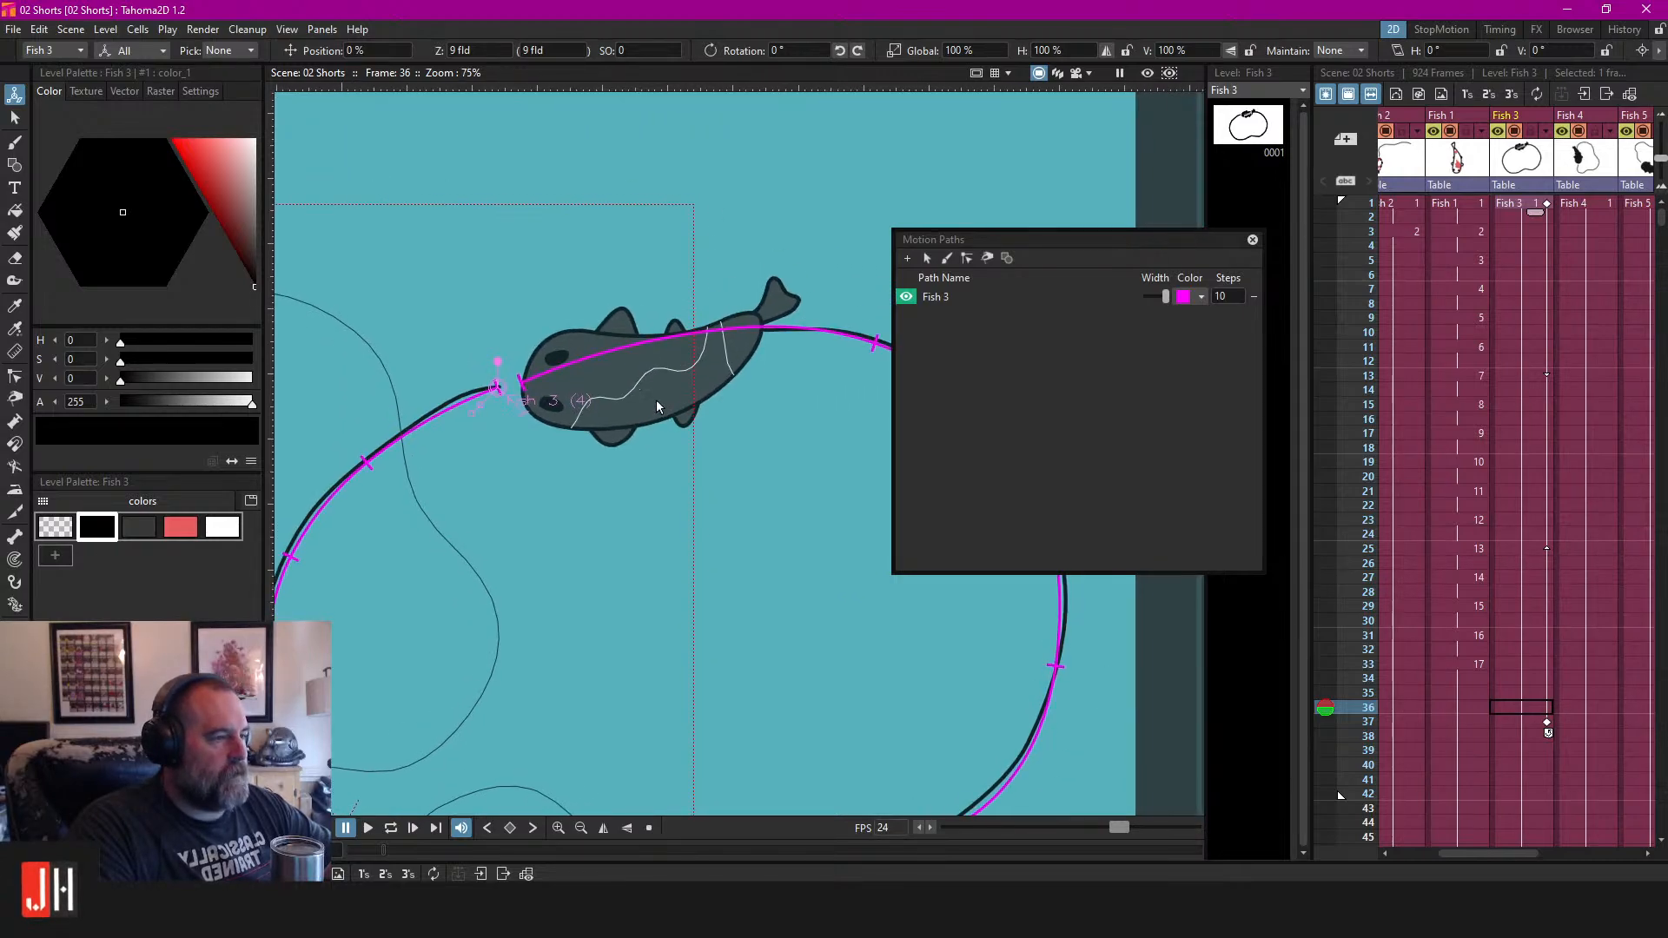
drag(564, 387, 692, 370)
scroll(660, 403, down, 2)
scroll(659, 404, down, 3)
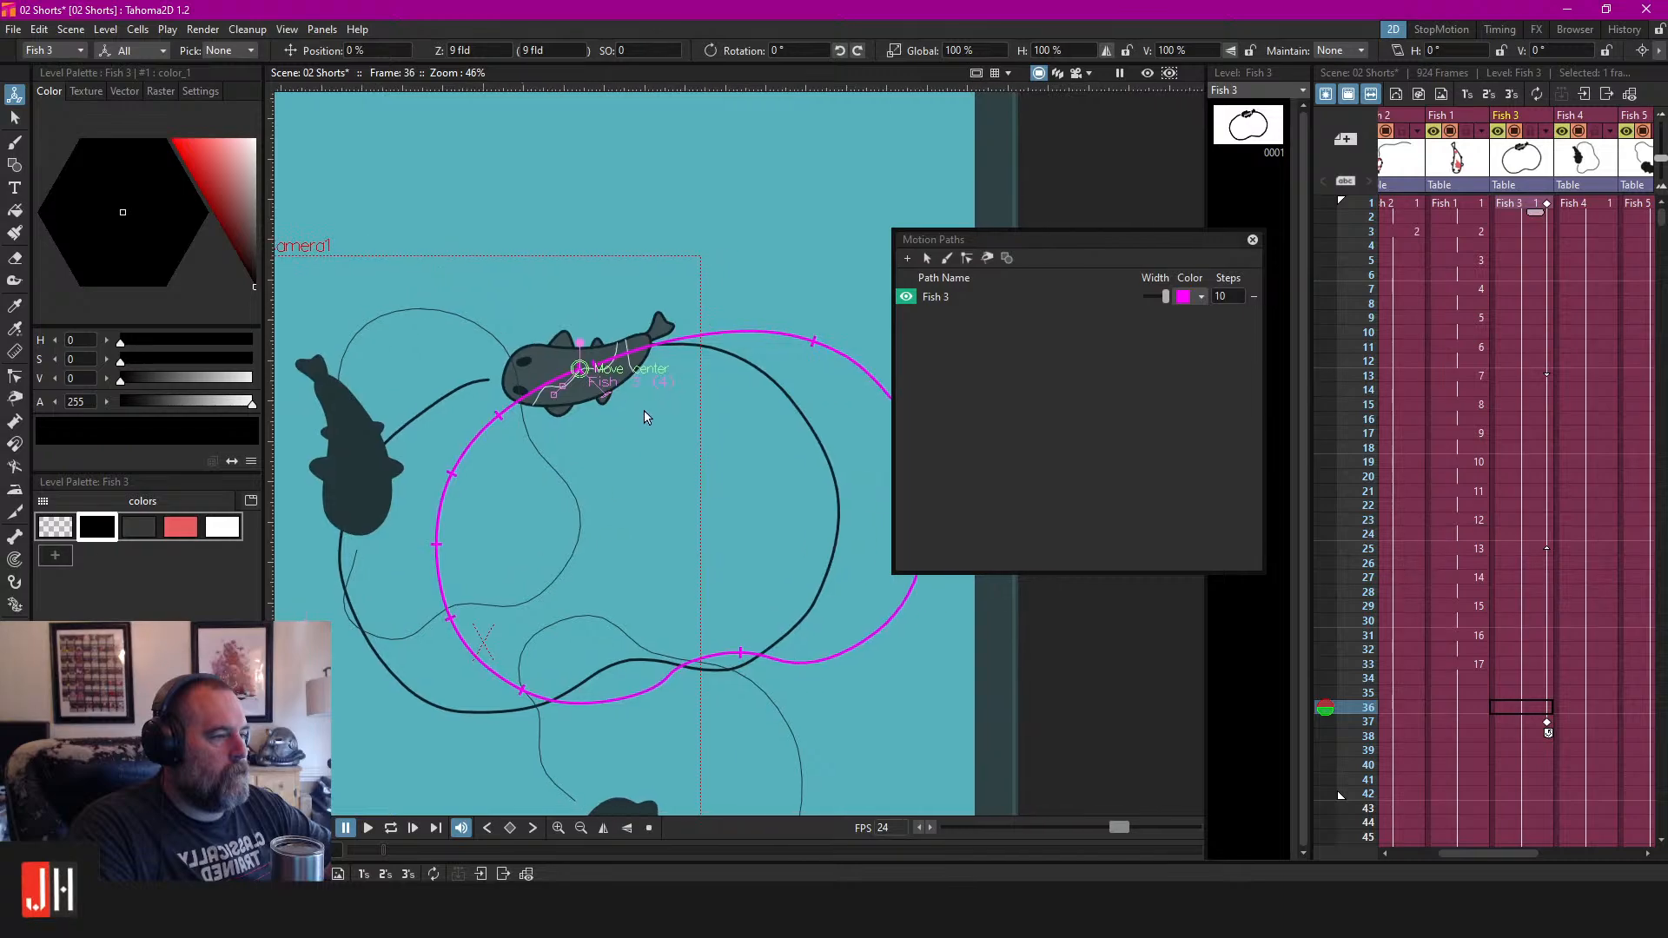
Delete the black hand-drawn loop line from the Fish 3 drawing on frame 1 and save the scene.
click(1514, 203)
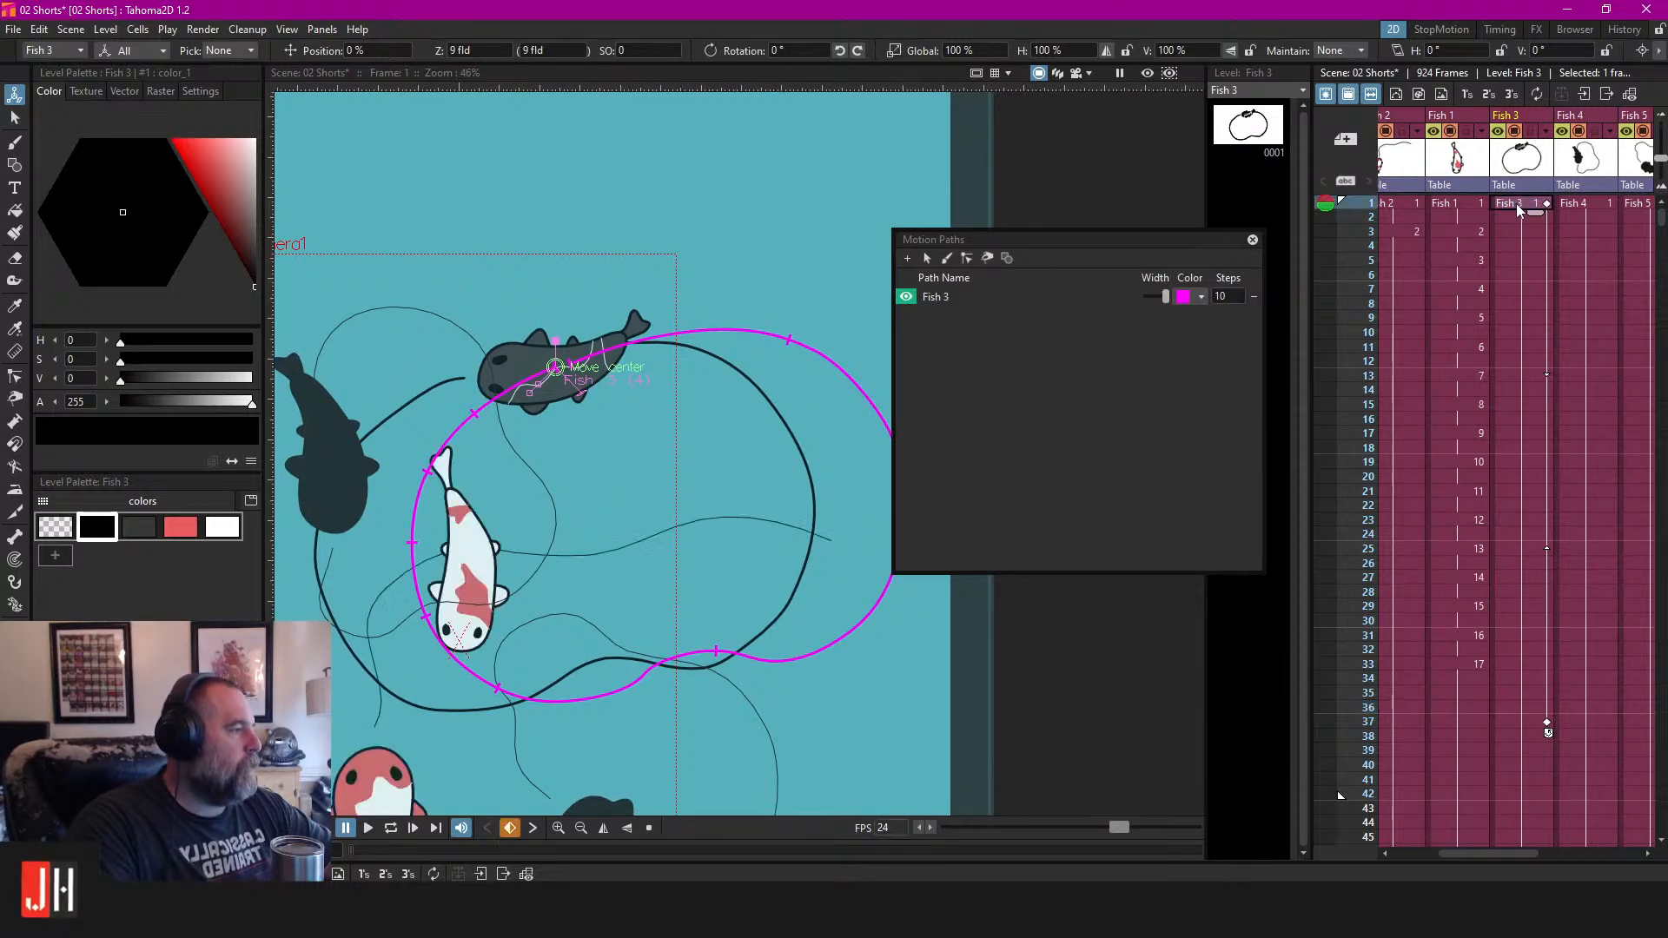
click(513, 384)
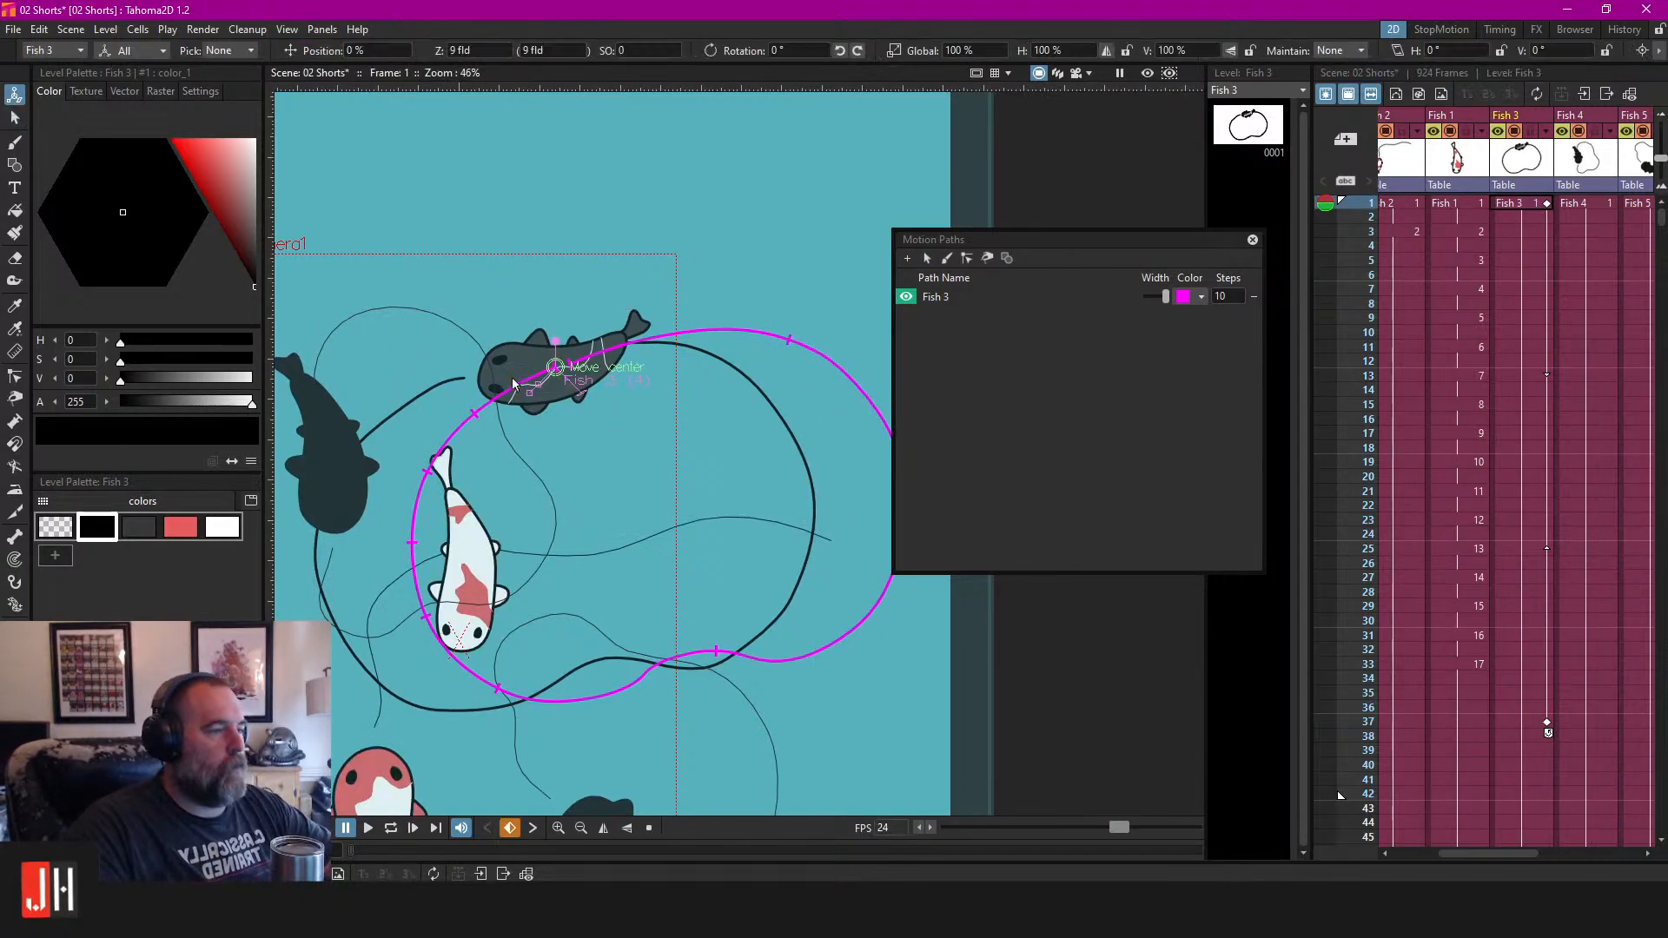
key(s)
click(435, 391)
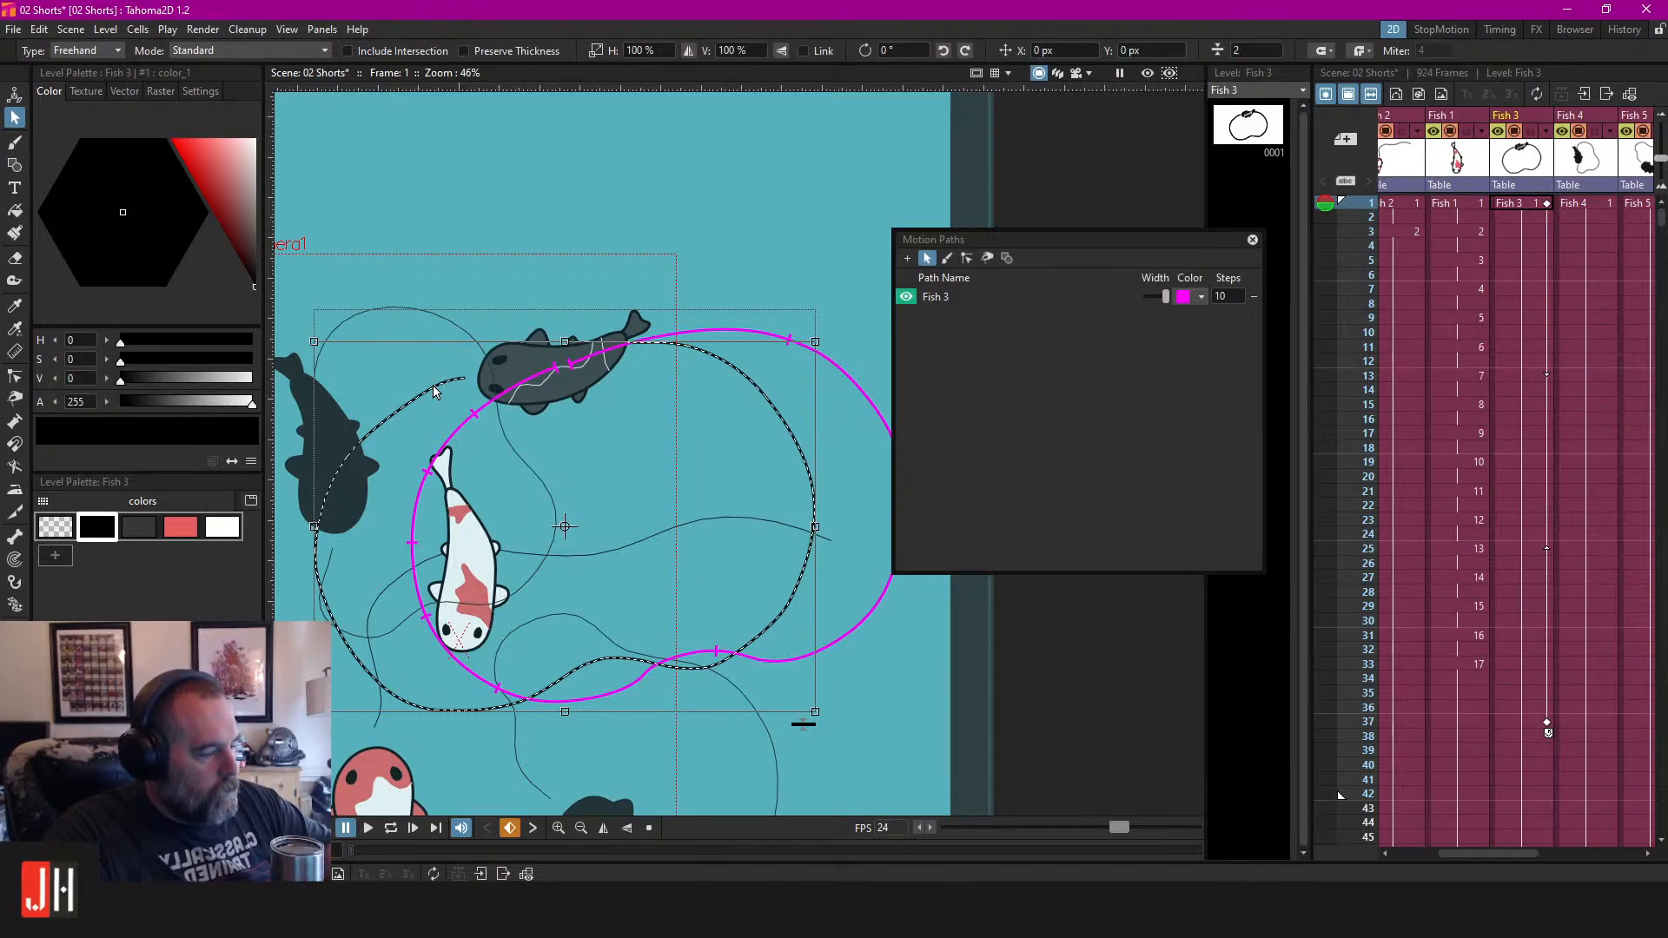
click(556, 365)
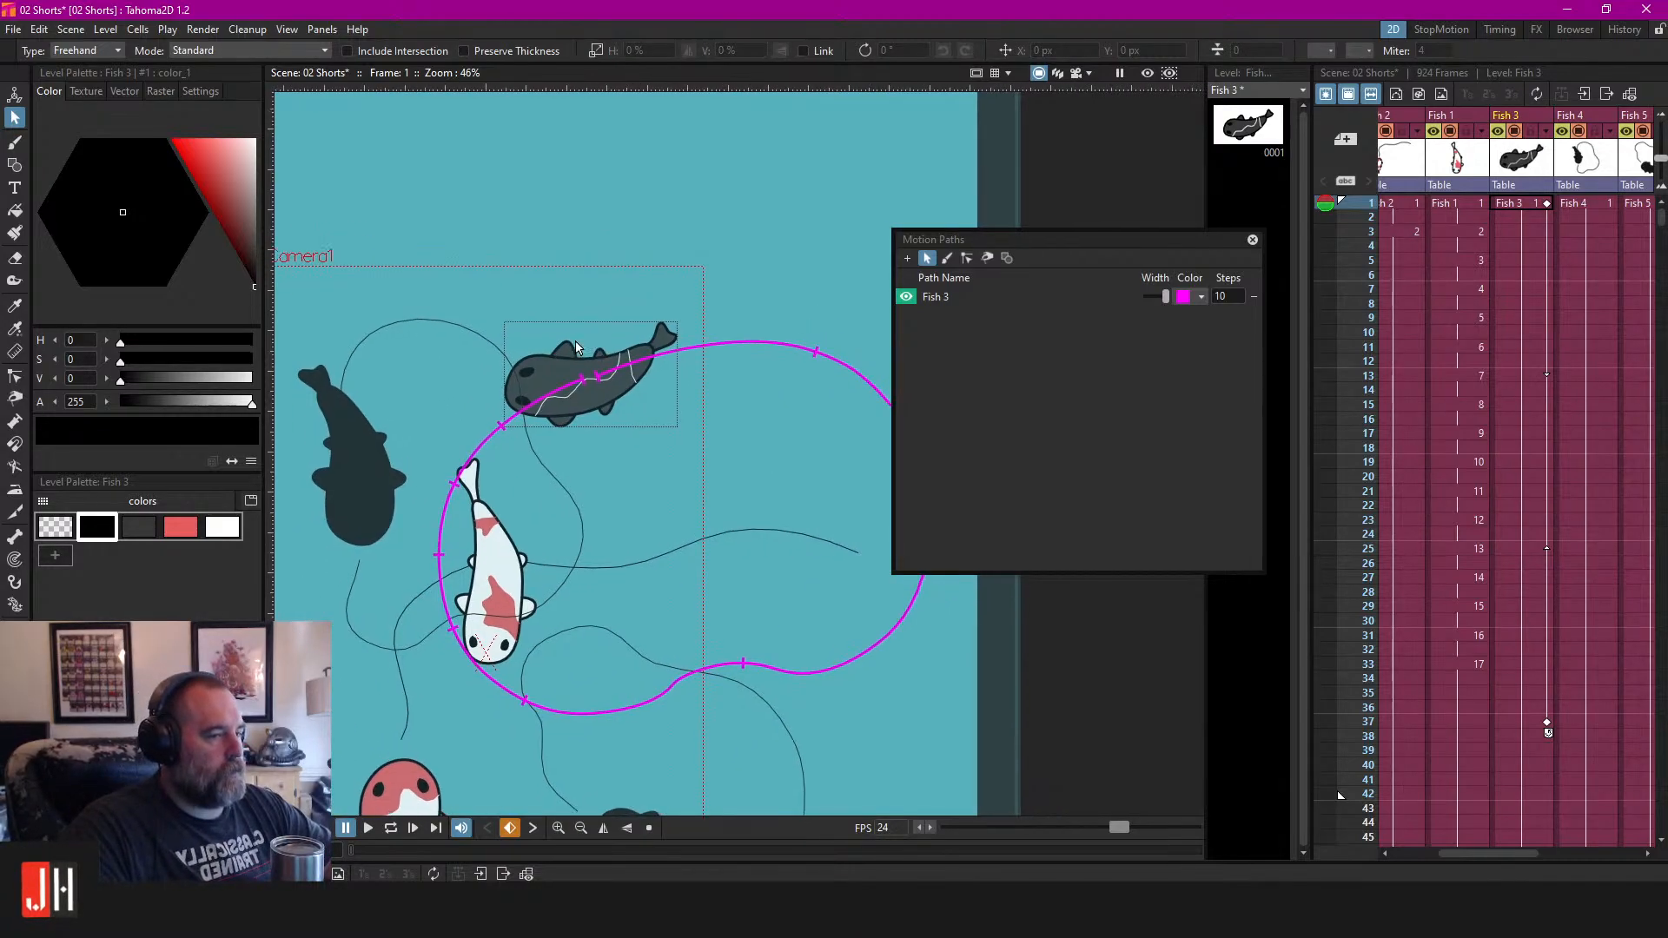
key(ctrl+s)
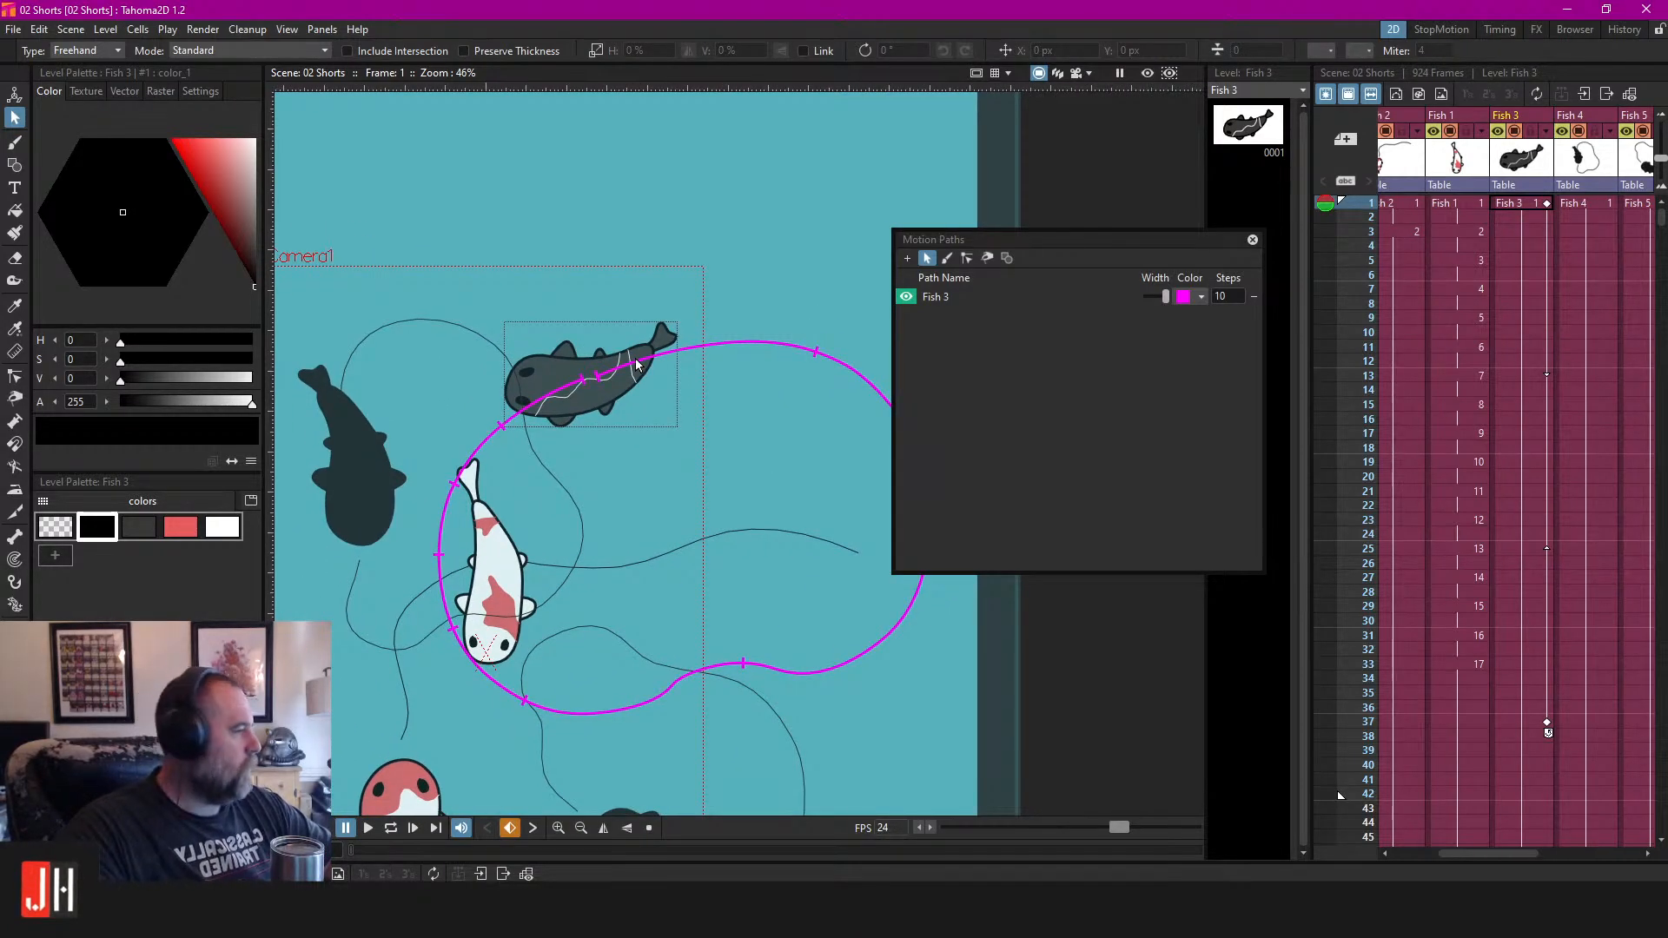
Compare Fish 3's placement at its frame 1 and frame 37 keyframes.
drag(631, 501, 580, 436)
drag(591, 315, 598, 371)
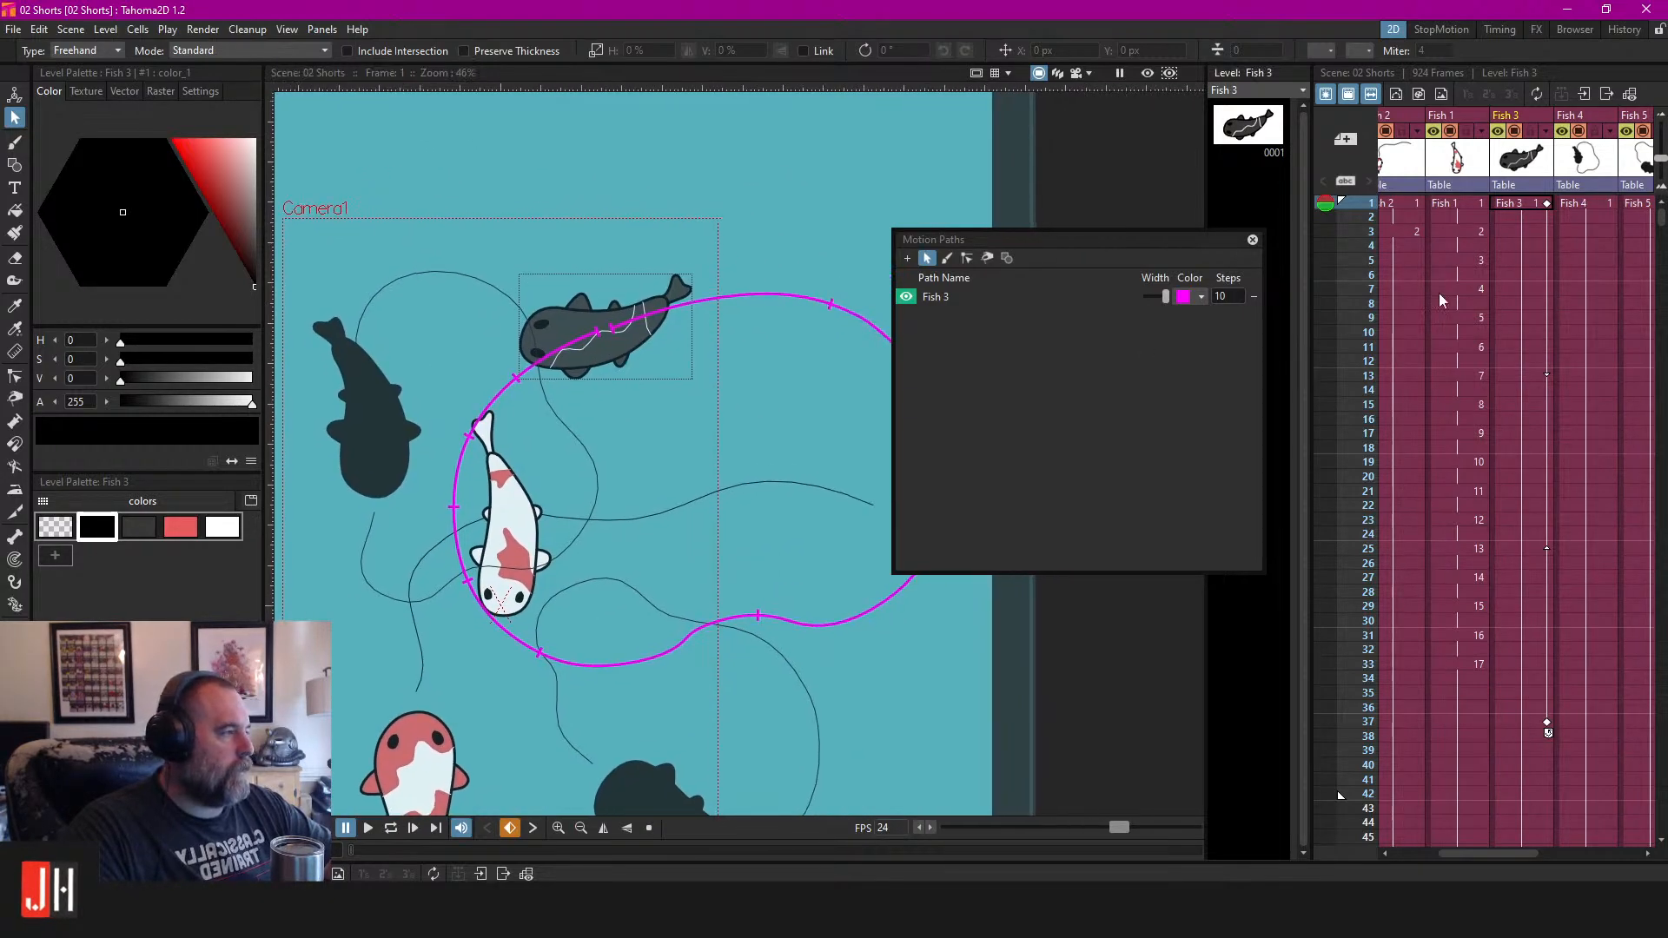
click(1523, 229)
click(1524, 205)
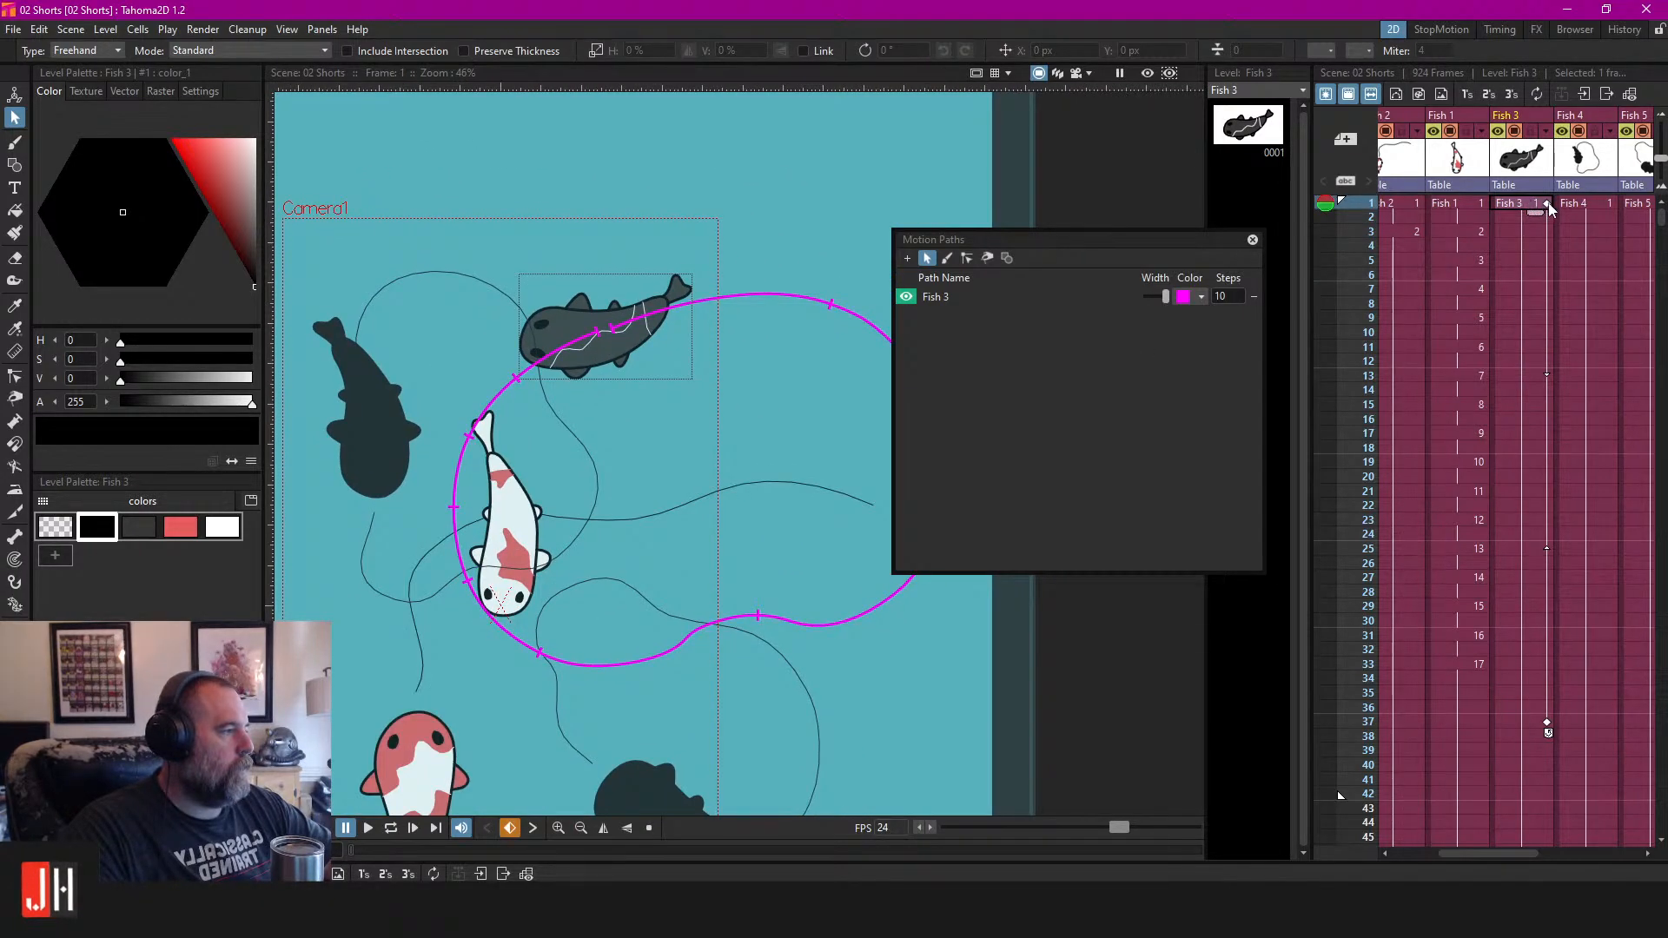
click(1547, 726)
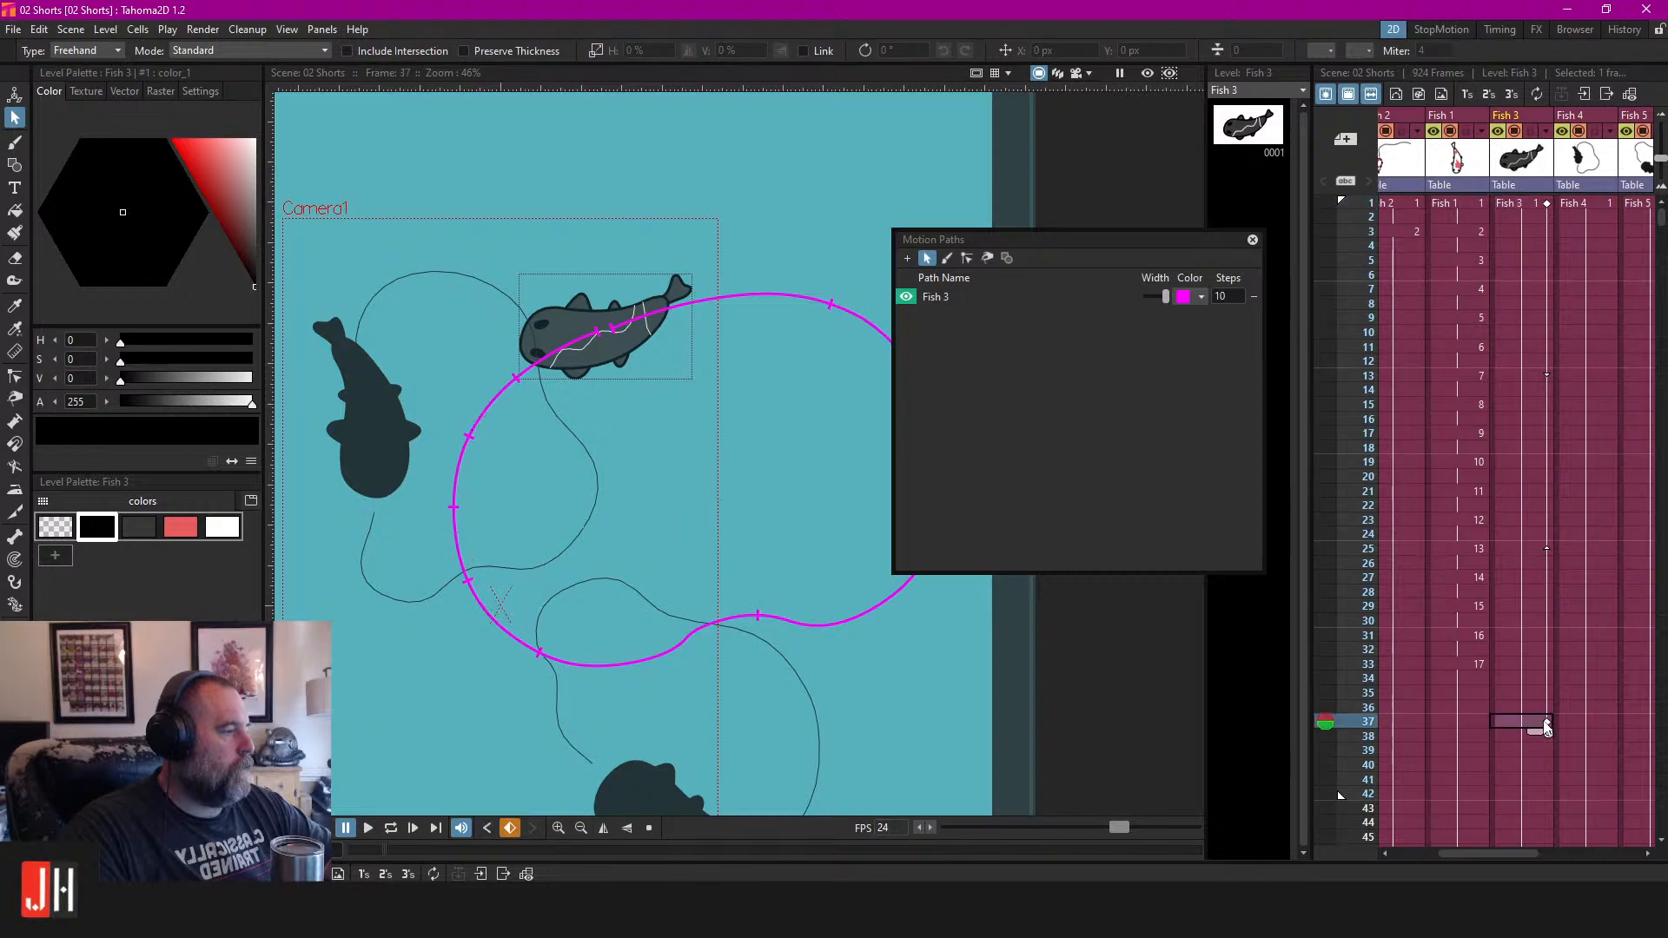
click(1521, 205)
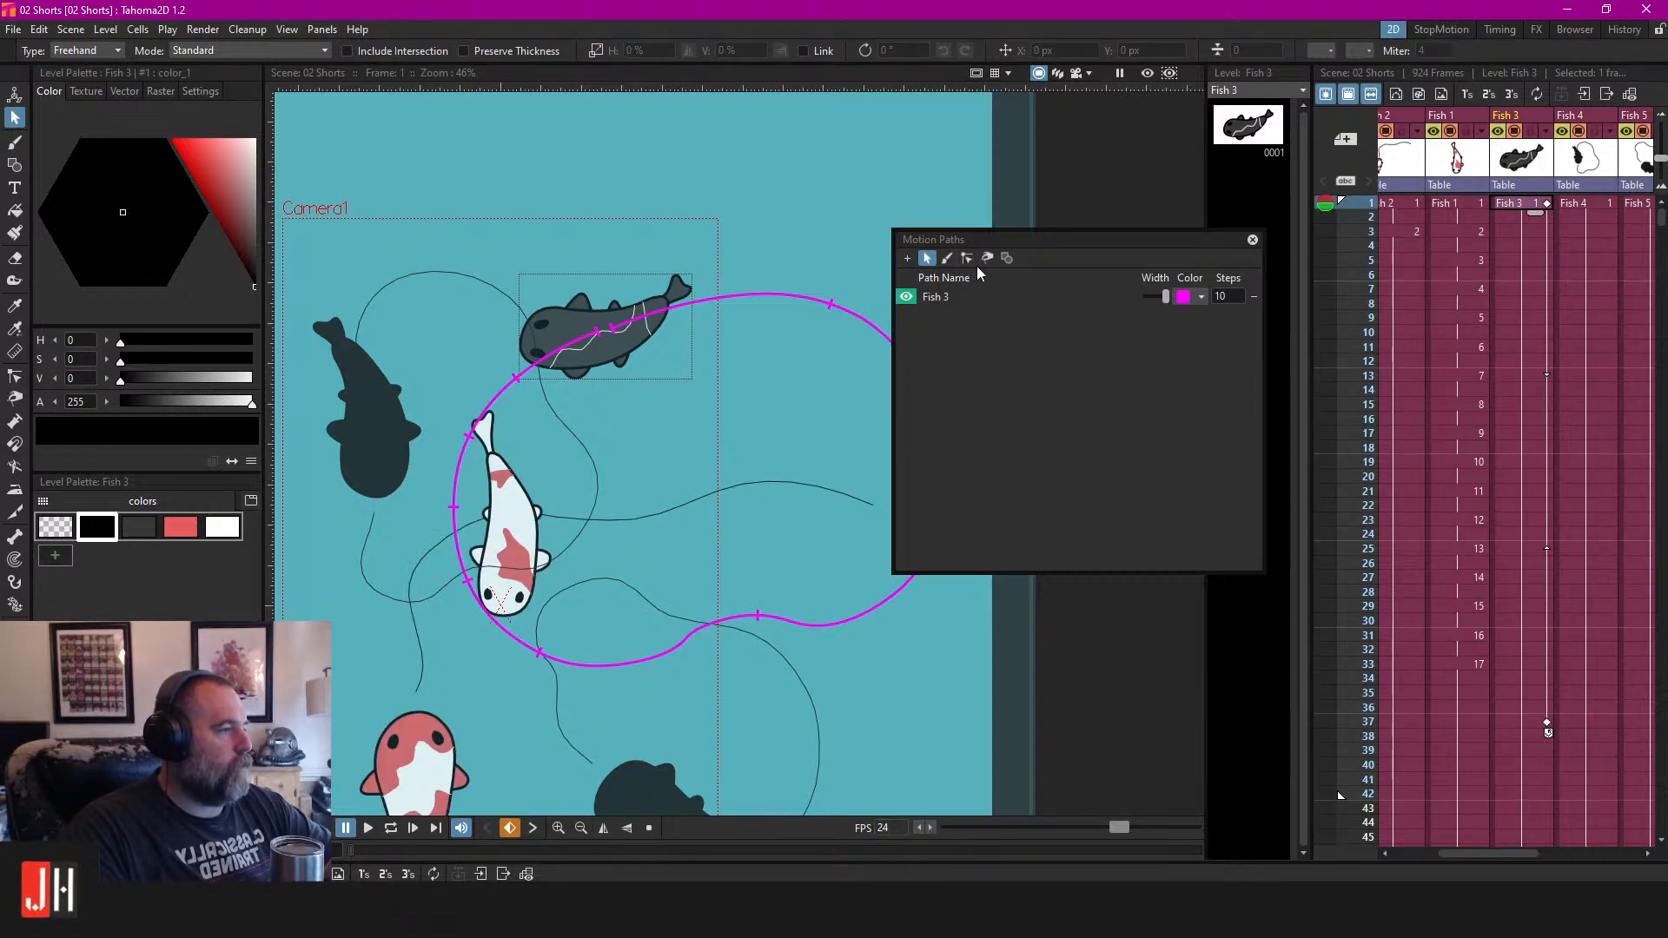
Preview the playback of the Fish 3 motion path, stop it, and reselect the Fish 3 cell at frame 1.
click(930, 299)
click(914, 556)
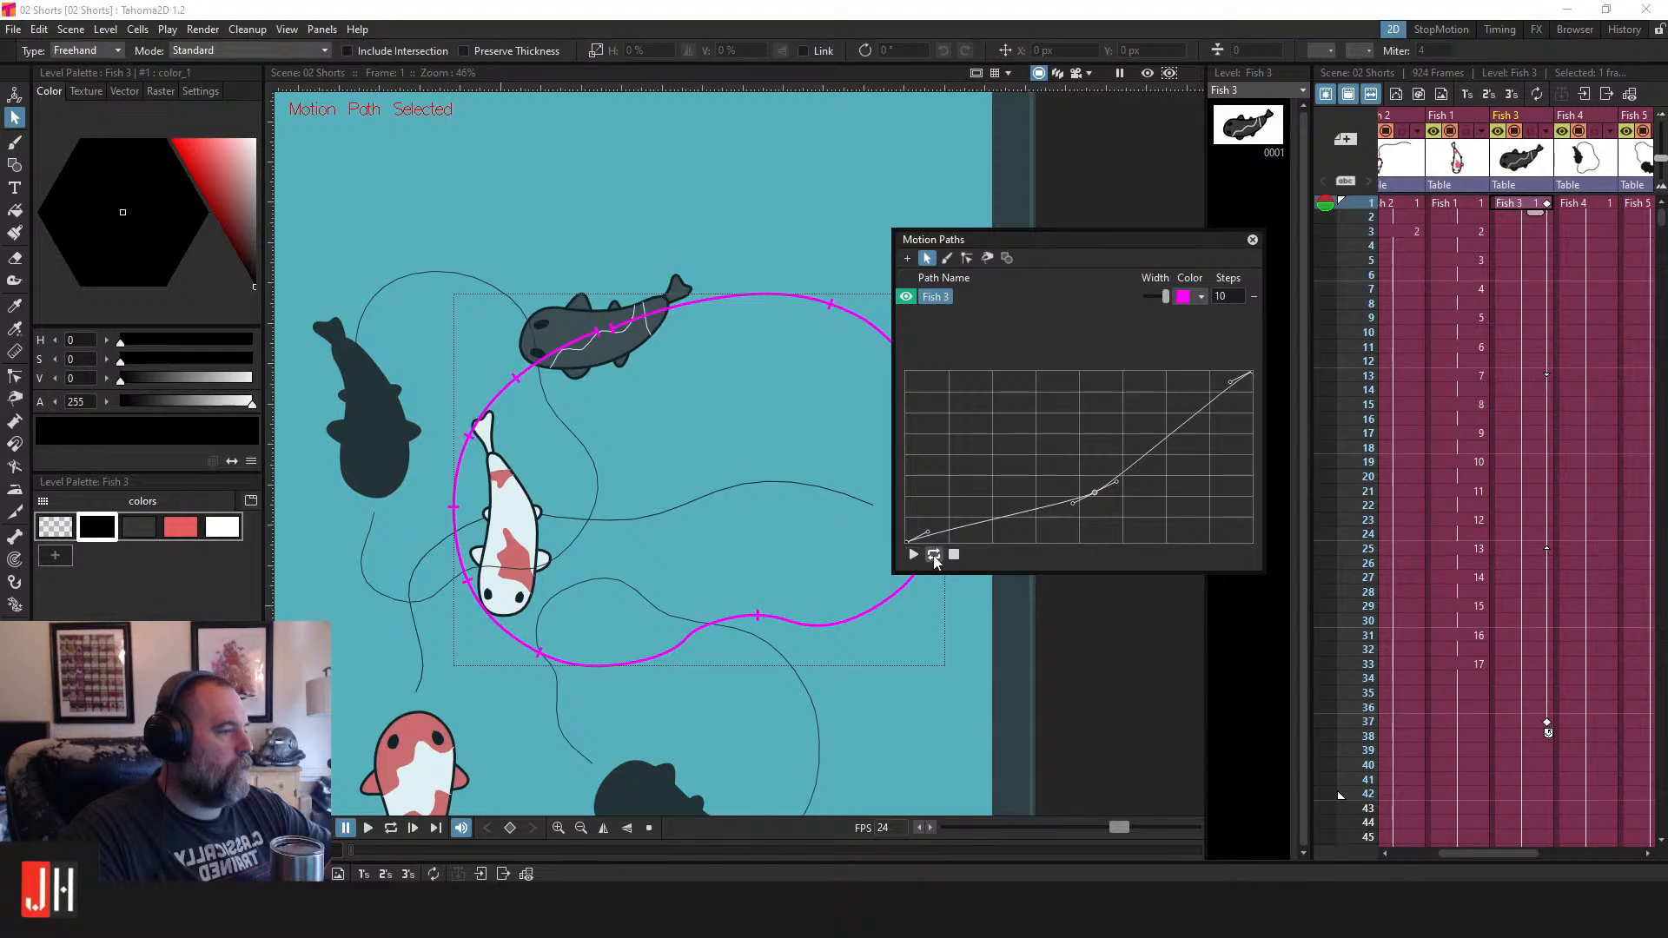
click(953, 555)
click(830, 469)
click(1523, 203)
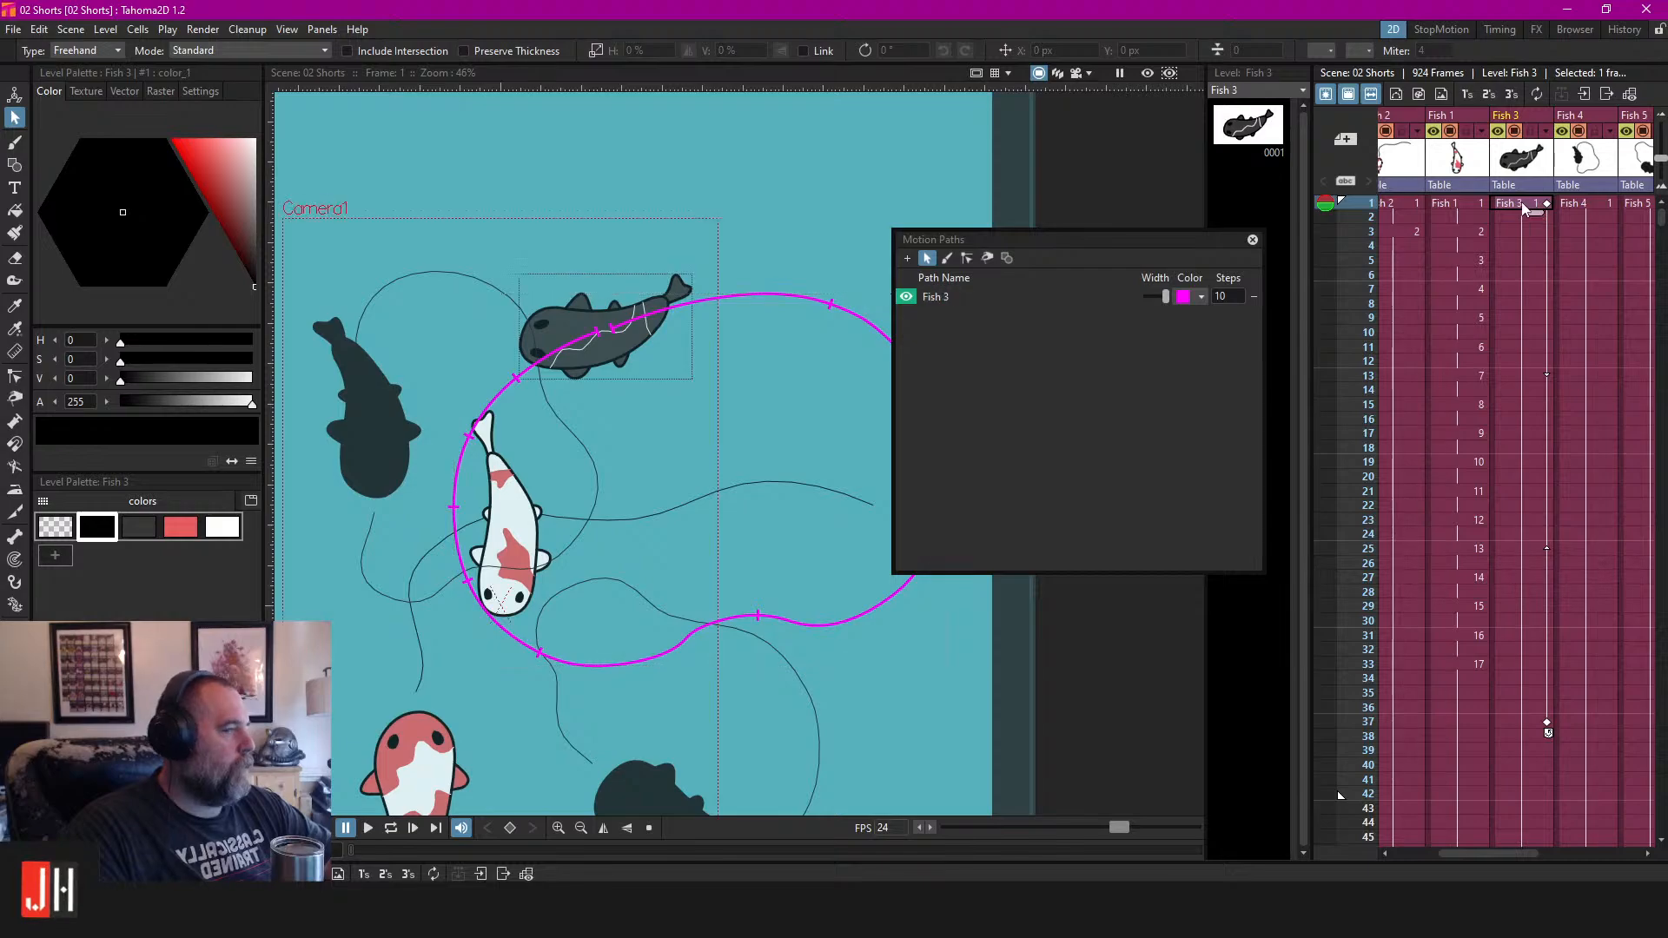
Try to move Fish 3 with the Animate tool at frame 37, and return to frame 1.
mouse_move(638, 277)
mouse_down()
mouse_move(634, 292)
mouse_move(650, 284)
mouse_move(625, 290)
mouse_up()
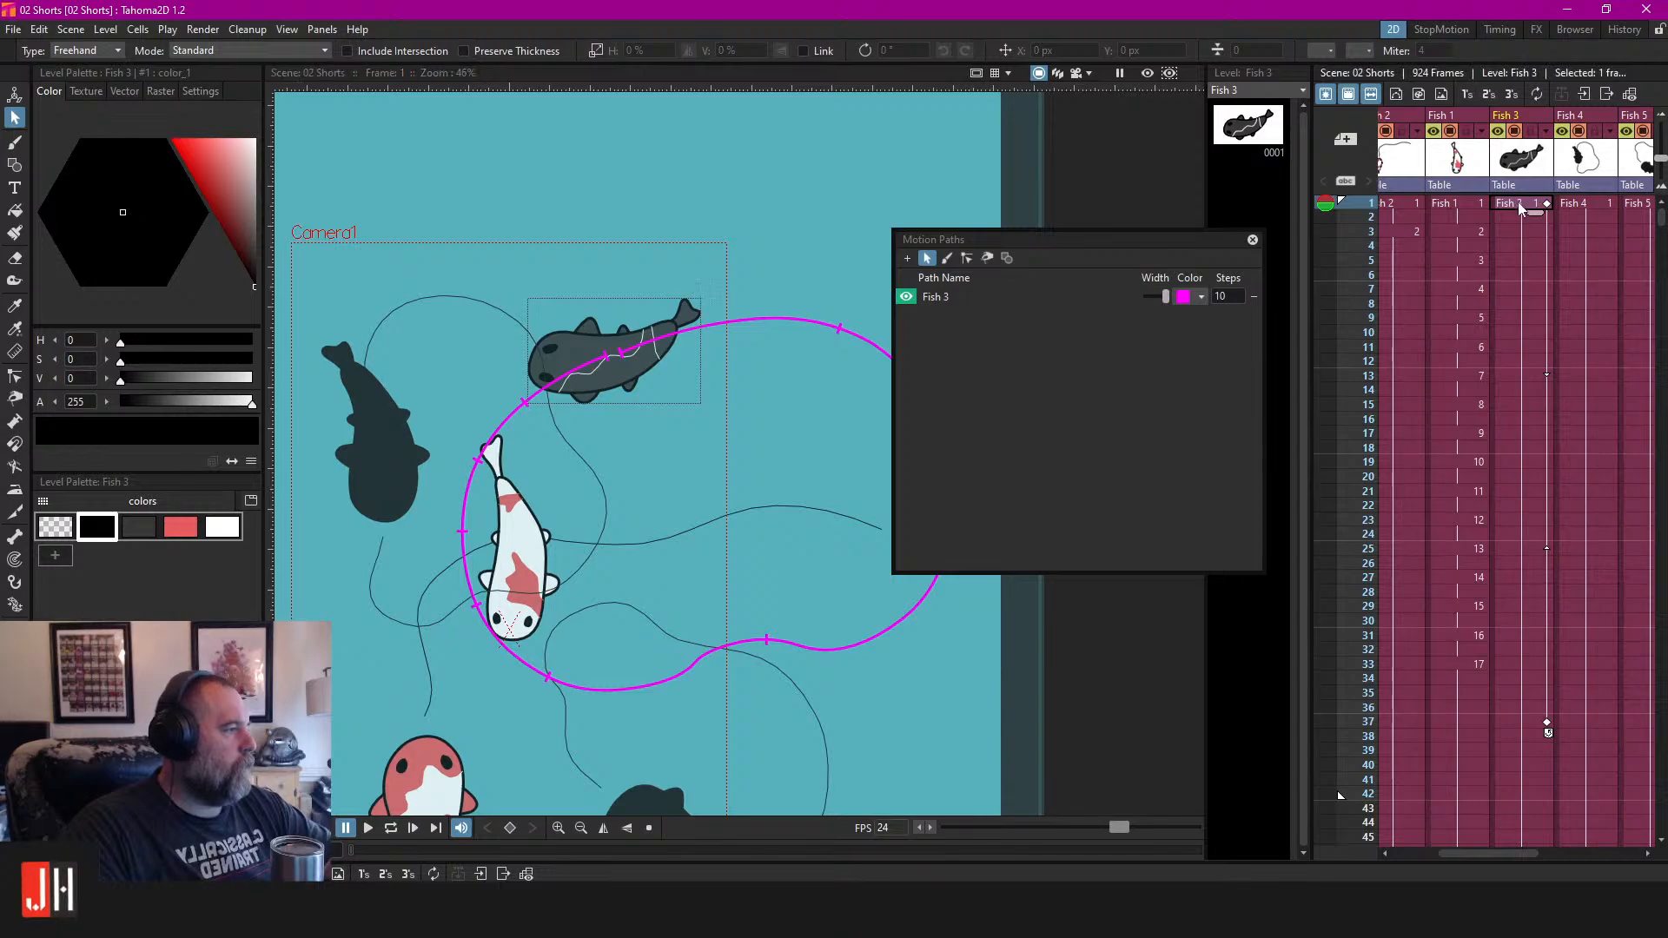
click(1510, 722)
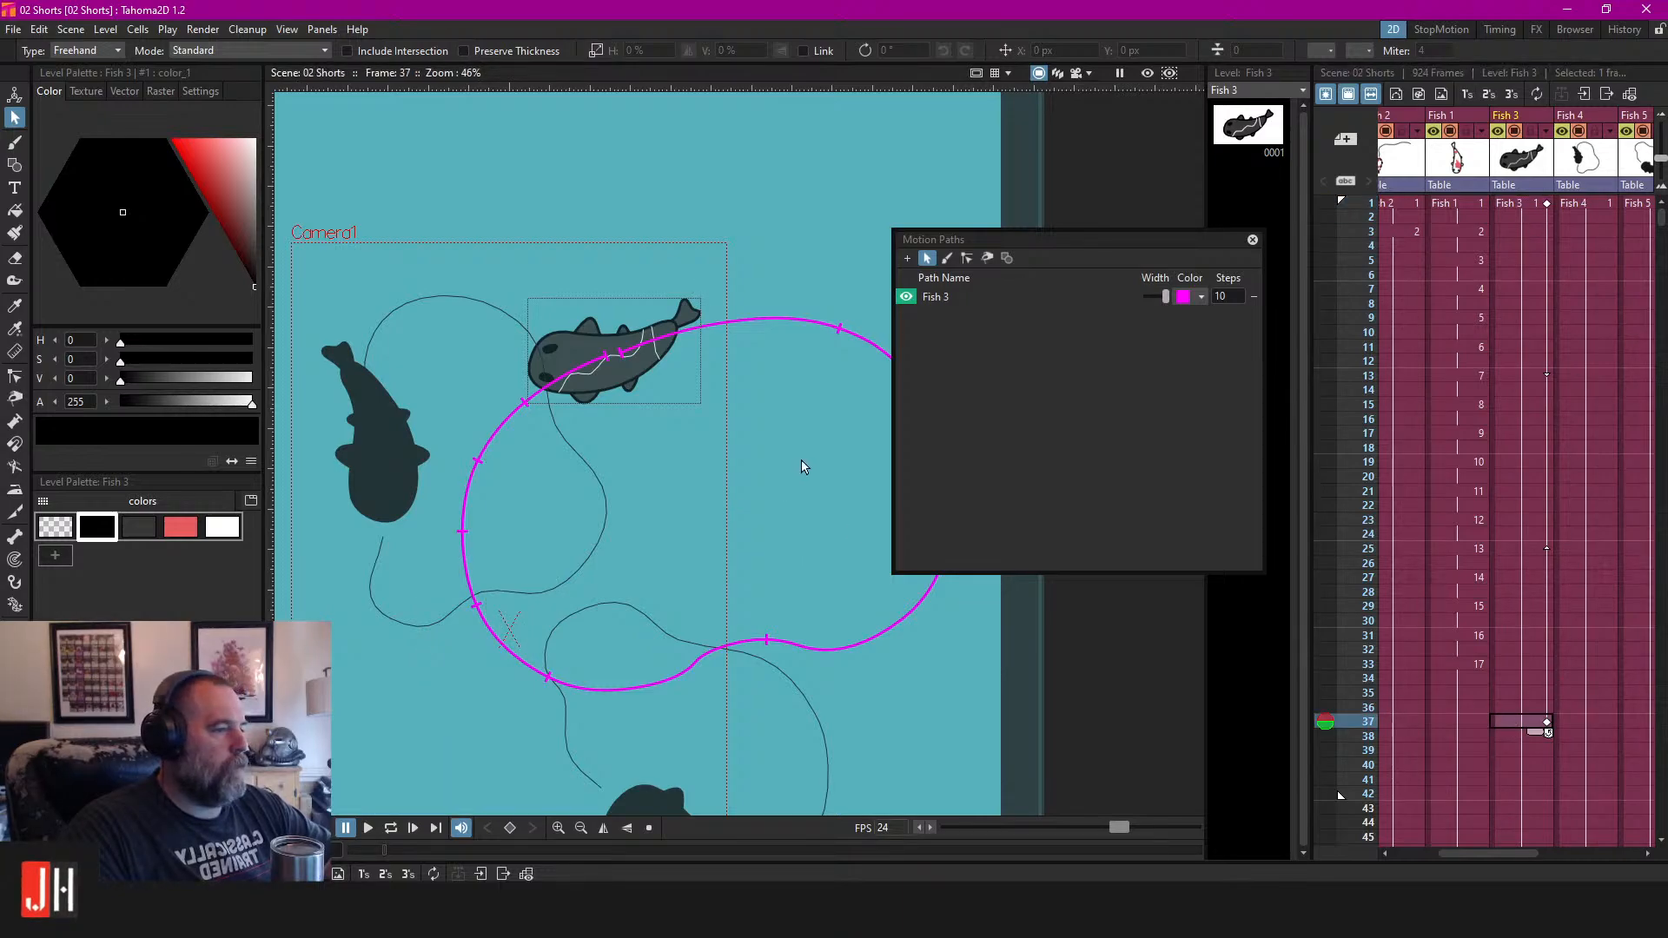
drag(805, 466, 622, 448)
key(a)
drag(596, 370, 634, 368)
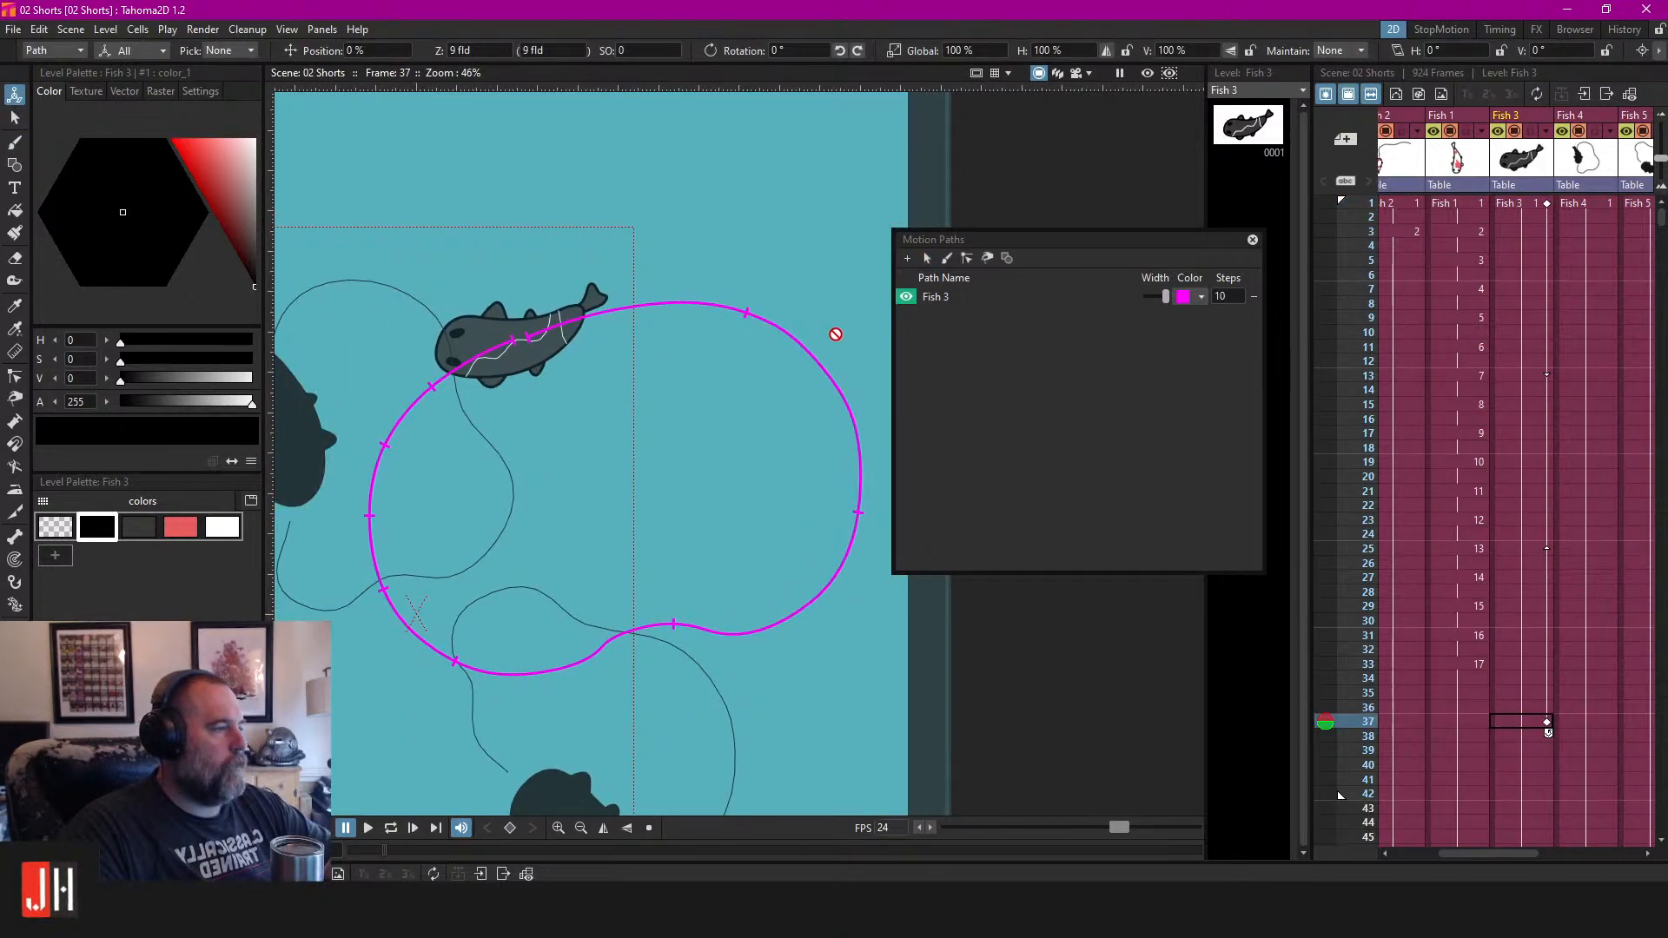
click(1523, 207)
scroll(663, 399, down, 2)
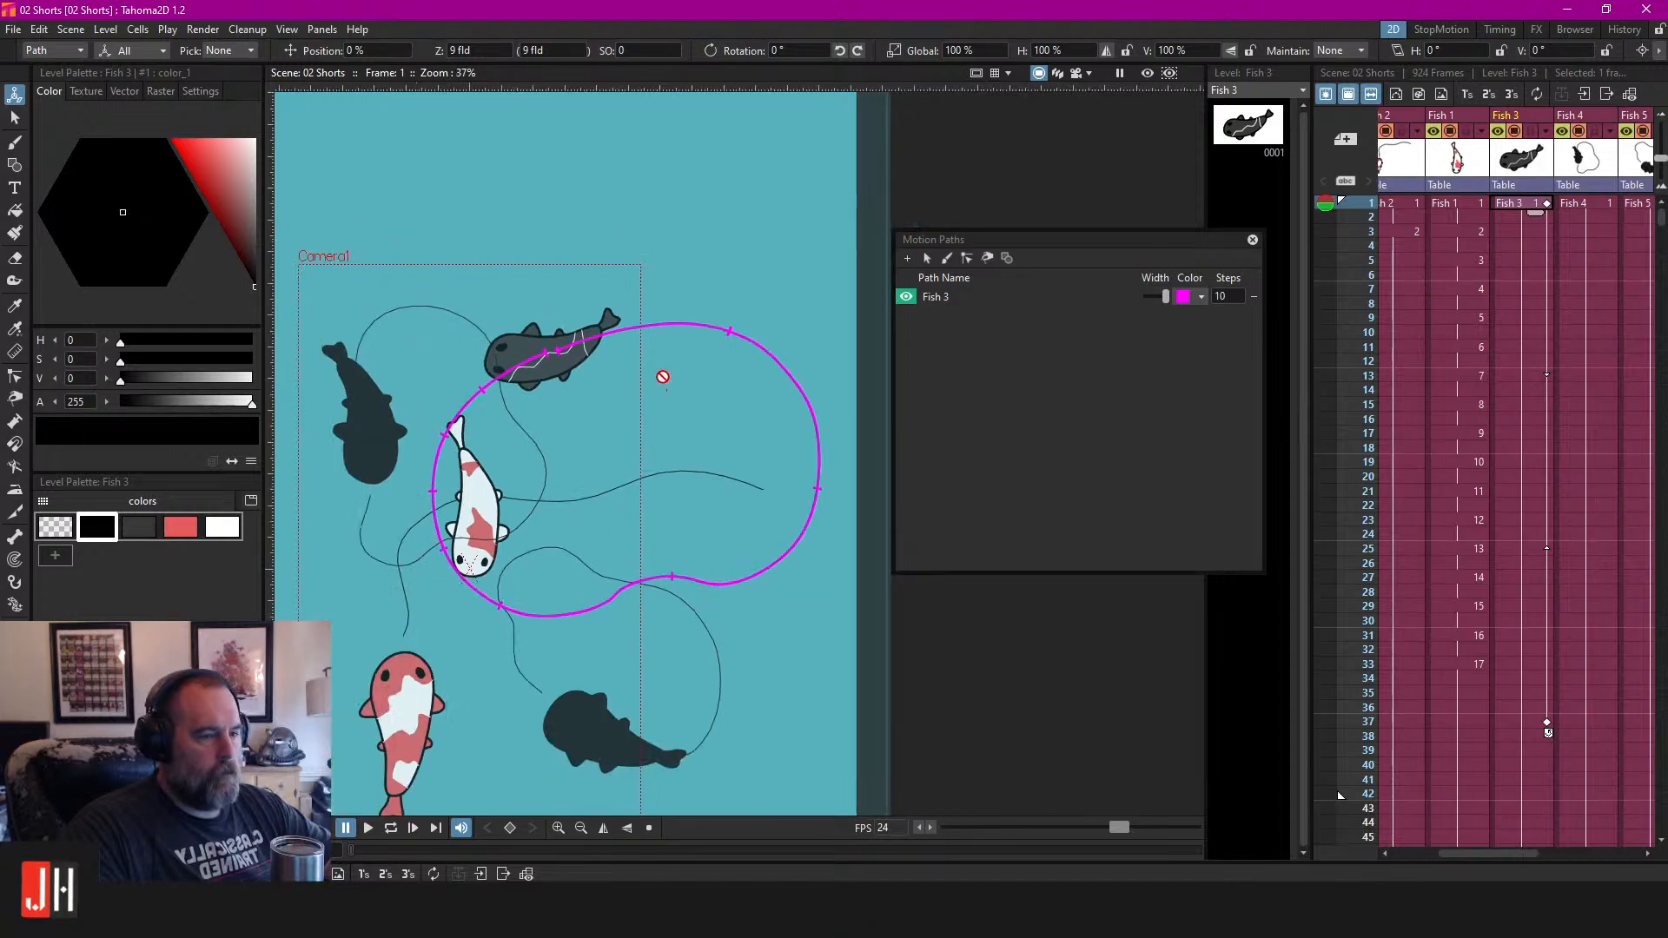
drag(667, 402, 740, 363)
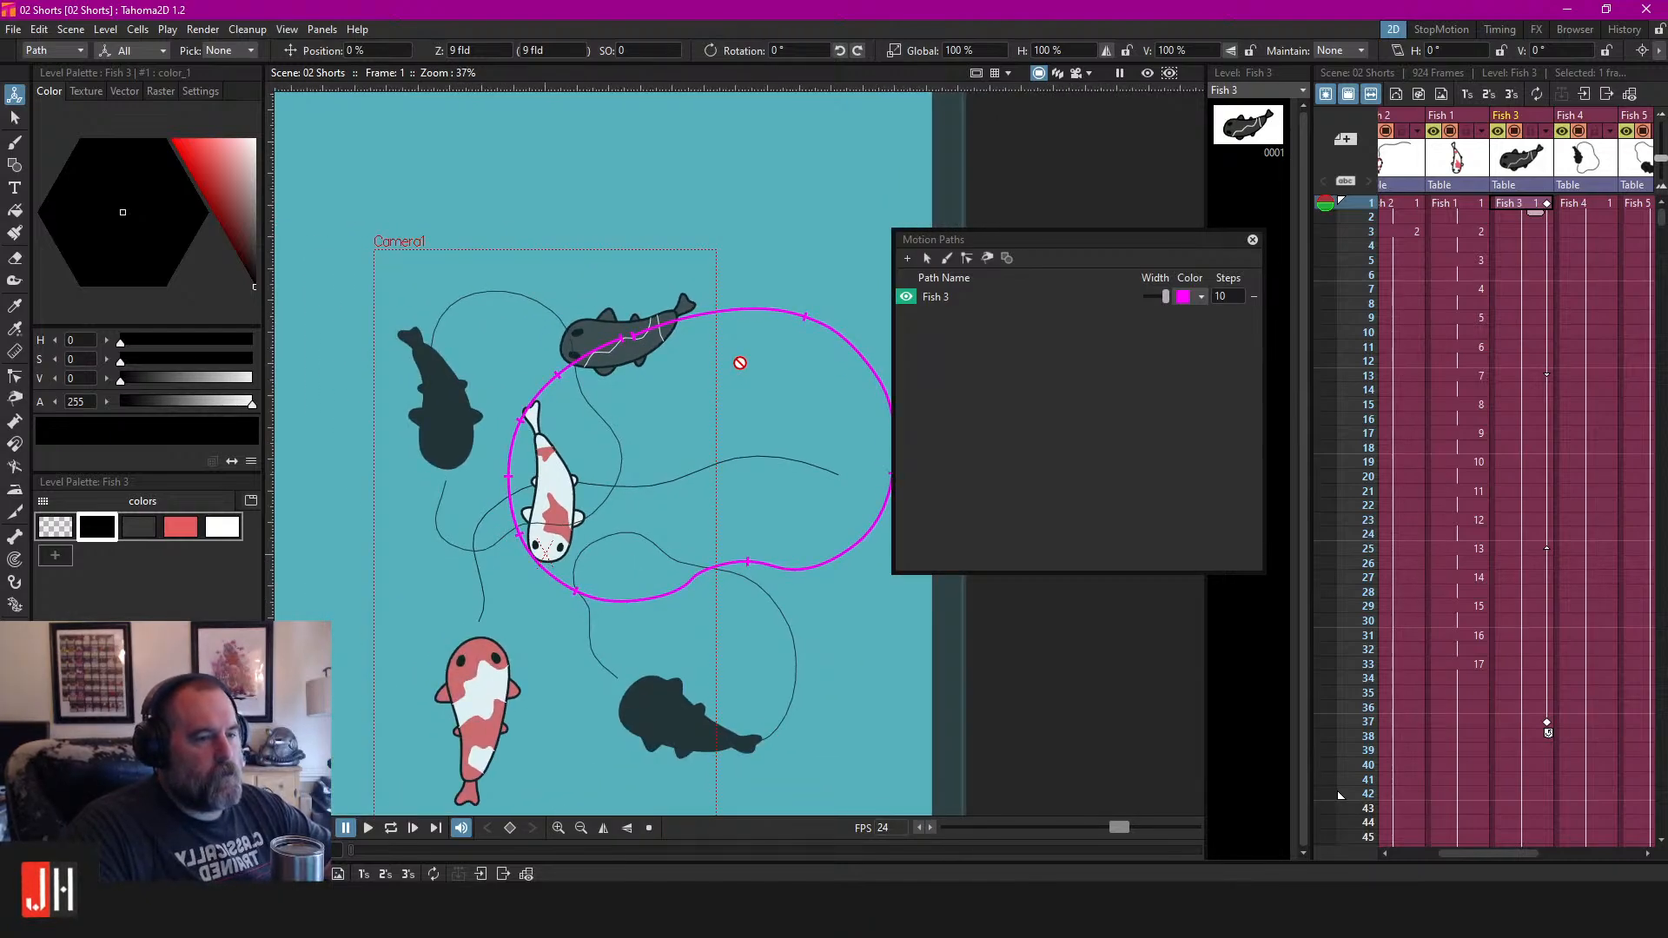
drag(615, 310, 618, 319)
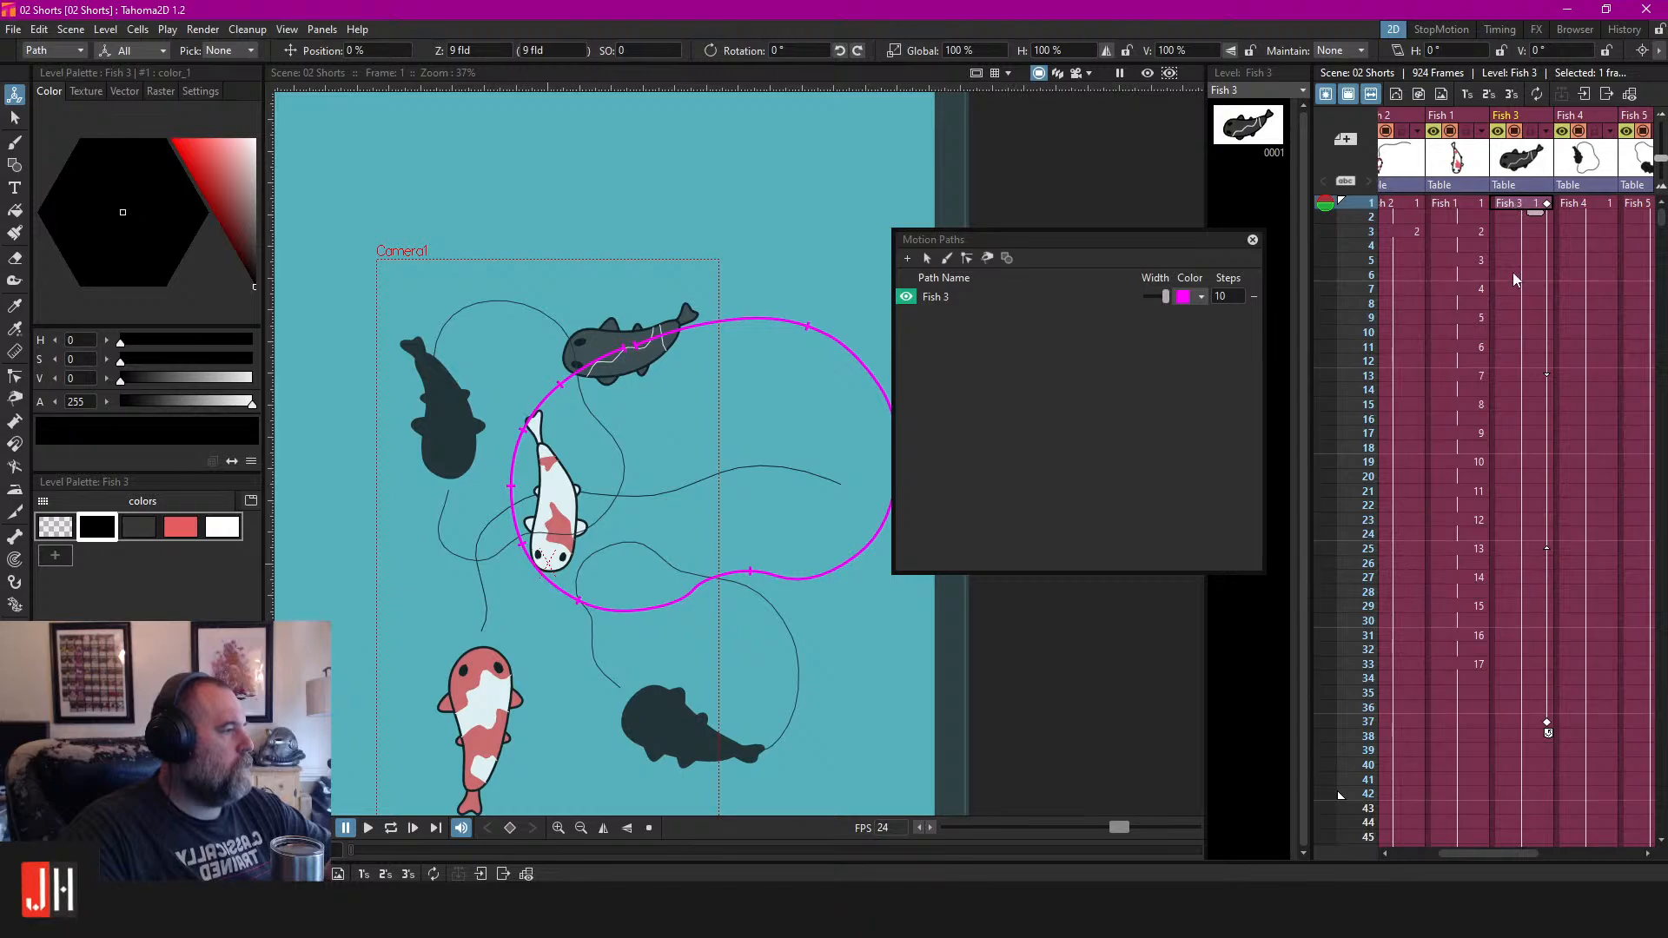
Reshape the Fish 3 motion path's speed curve by raising the start handle and extending the middle point's outgoing handle.
drag(1495, 855, 1597, 839)
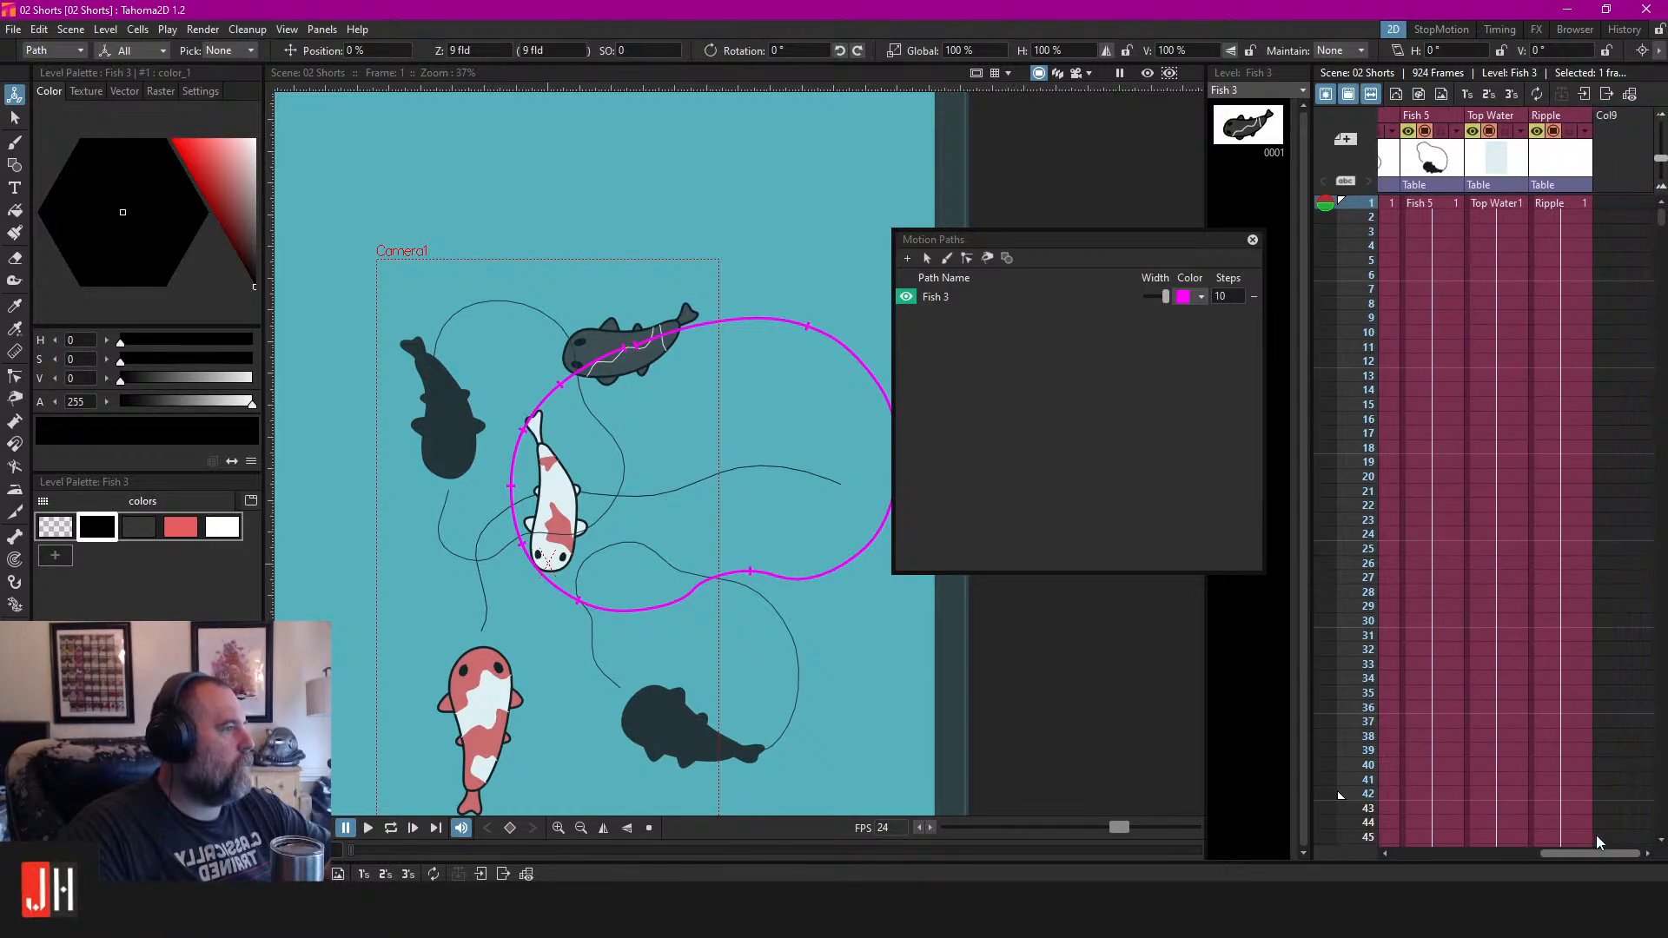
click(969, 301)
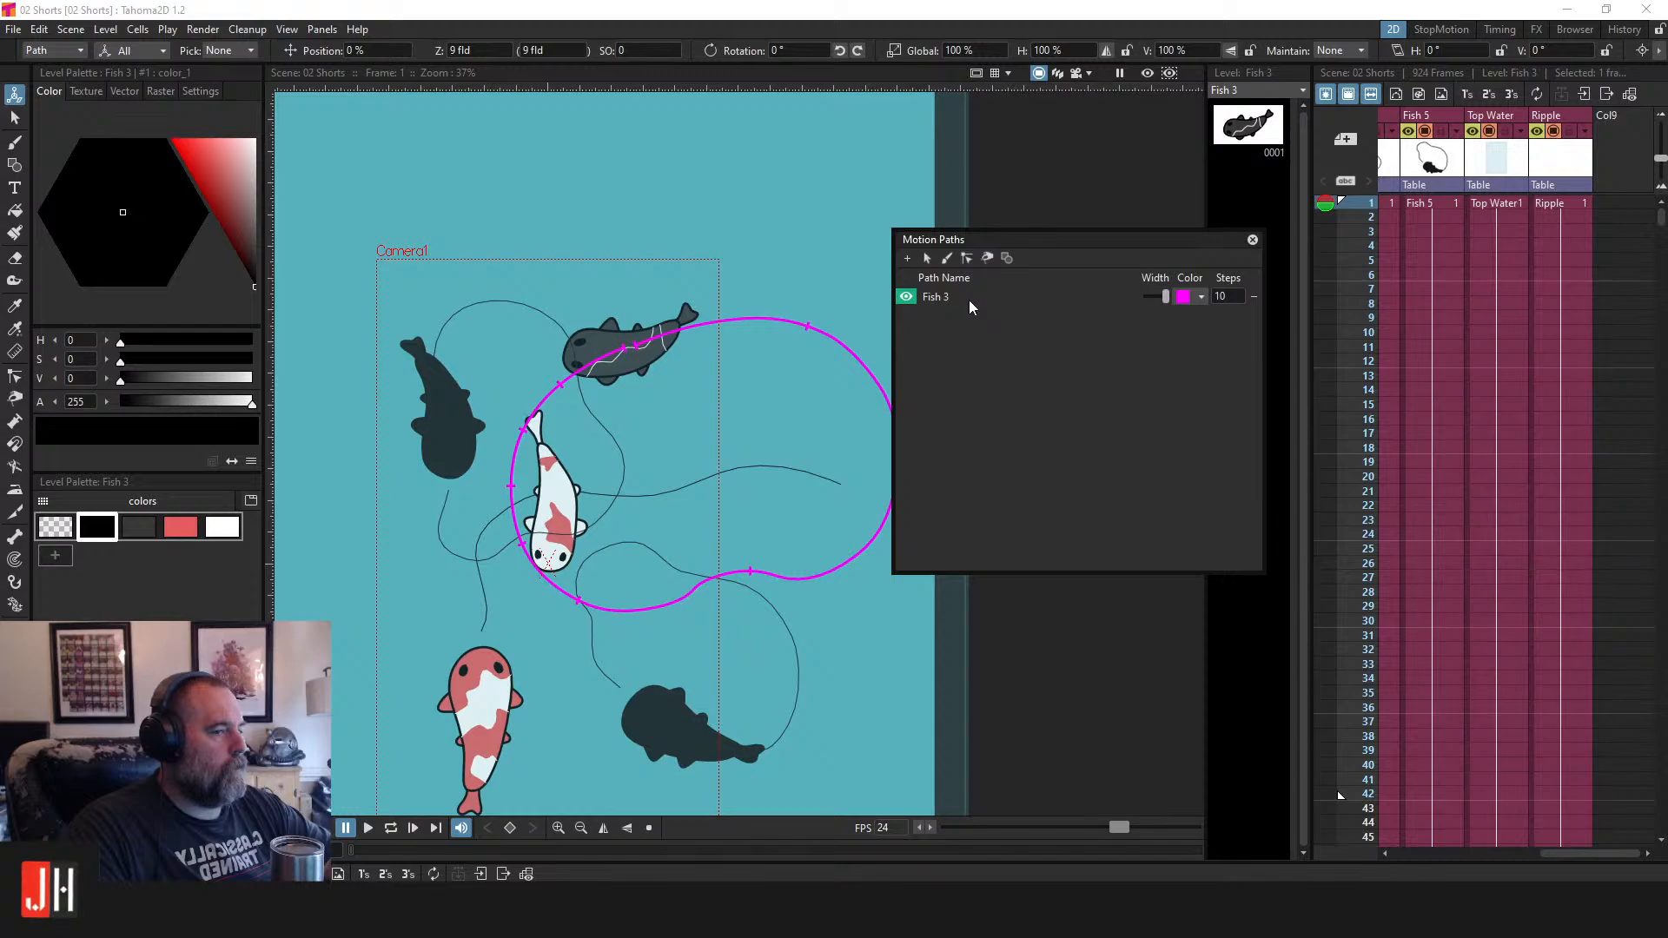
click(933, 298)
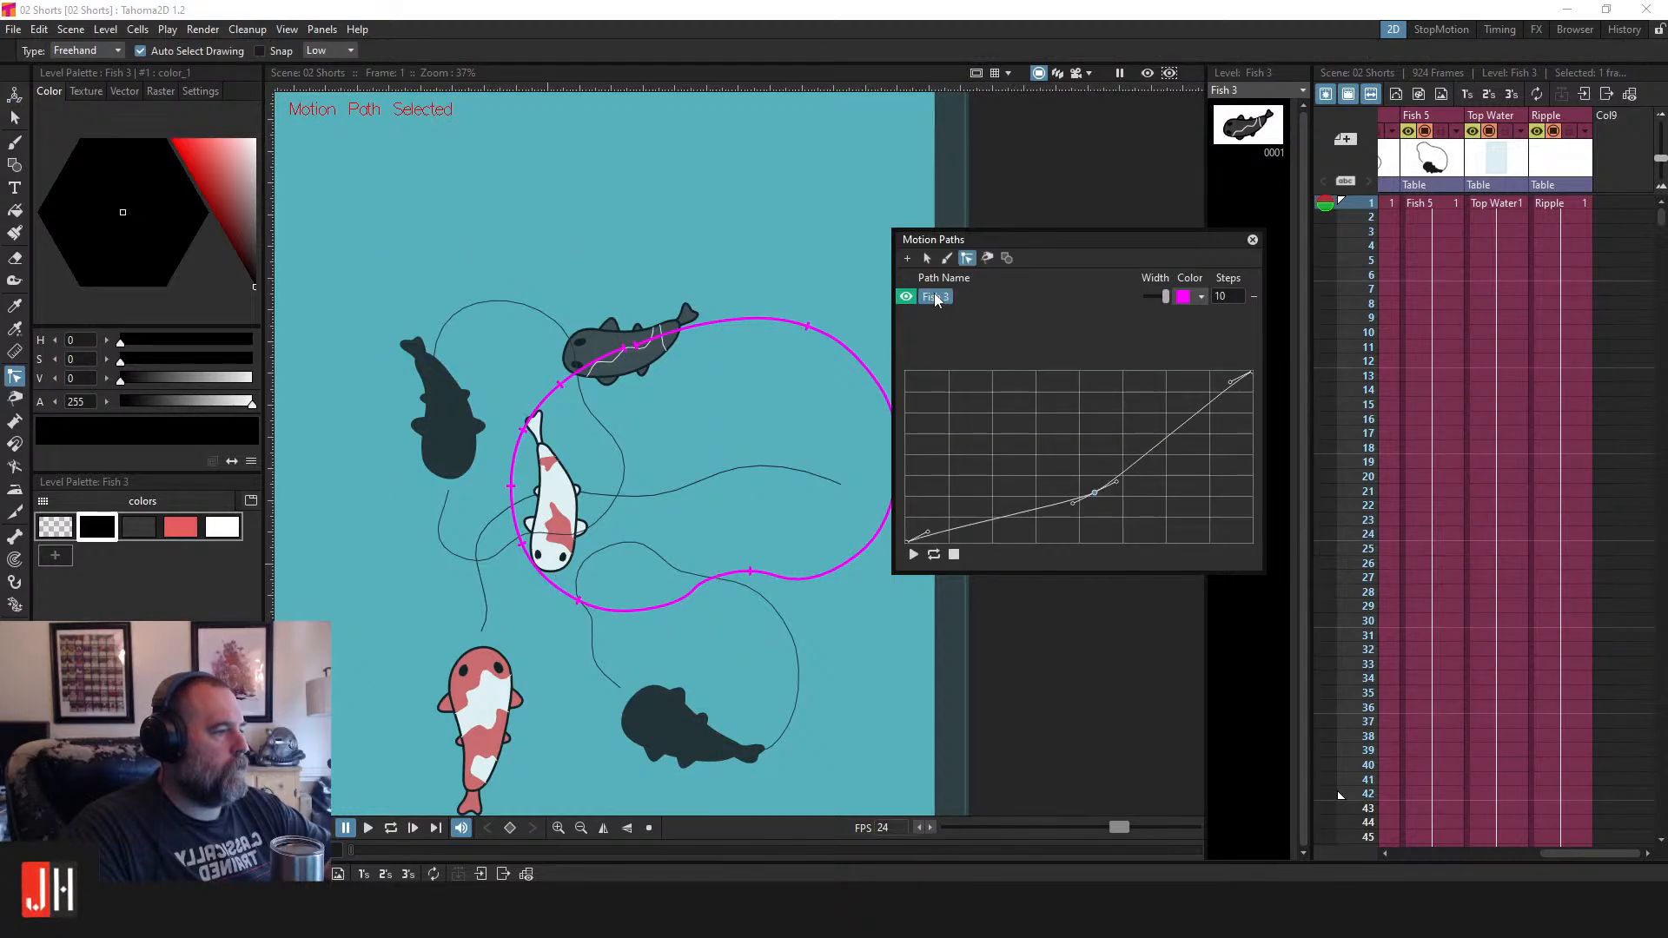
drag(929, 532, 994, 486)
drag(1098, 493, 1159, 484)
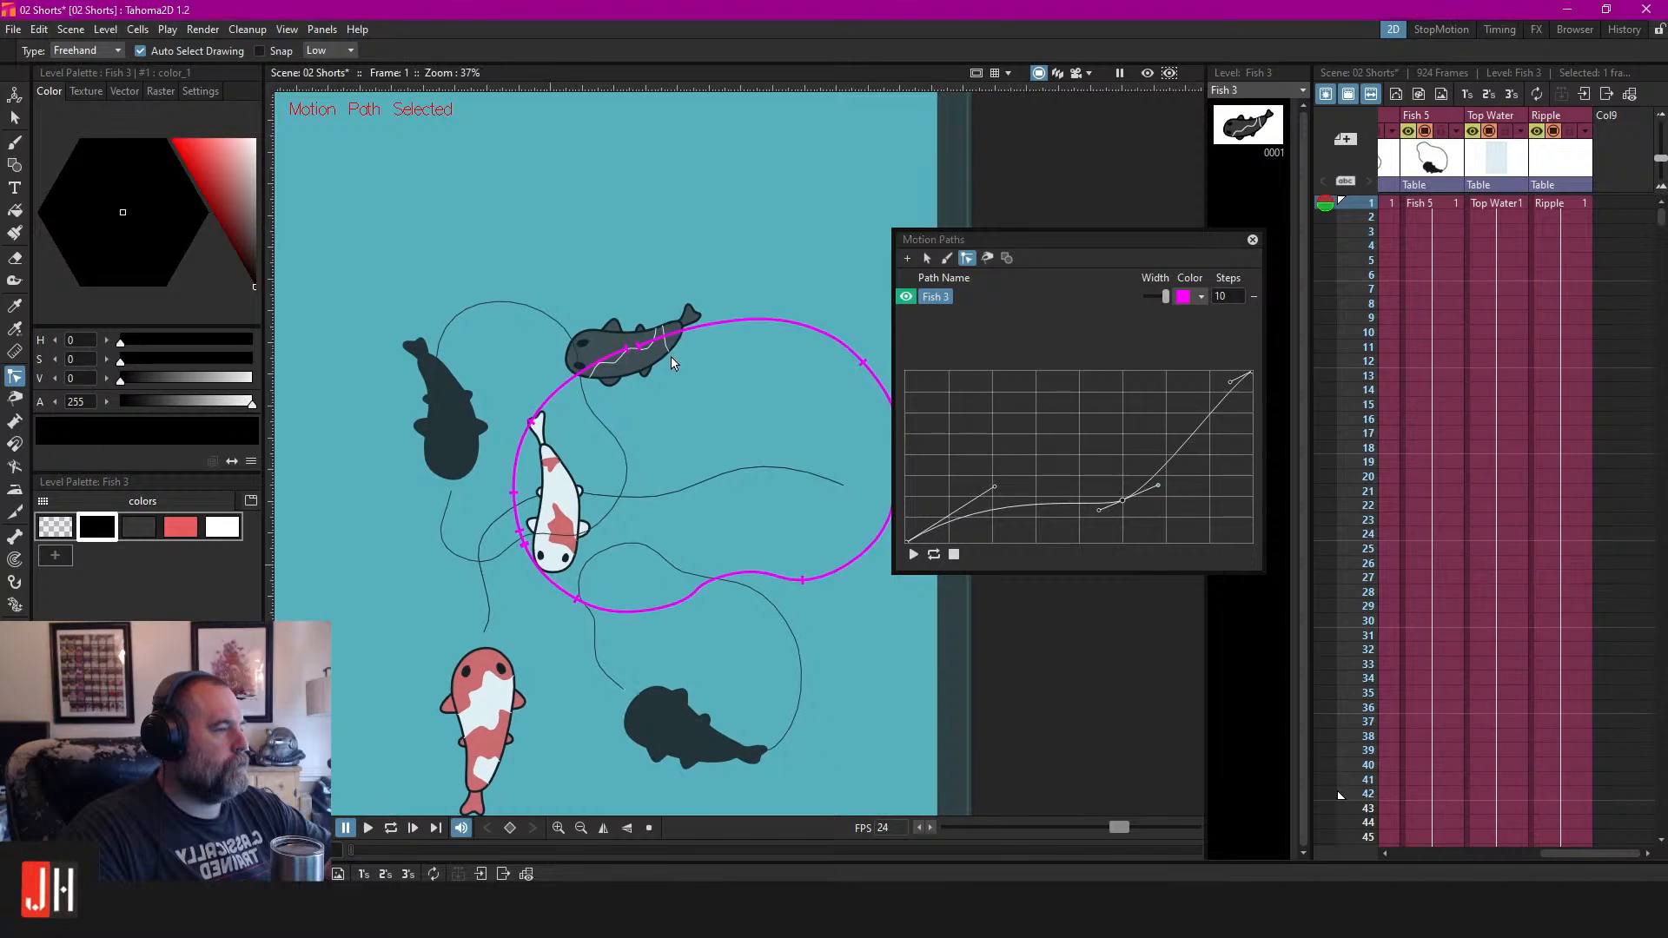
Select the Fish 5 cell at frame 1, then reselect the Fish 3 motion path.
click(1438, 203)
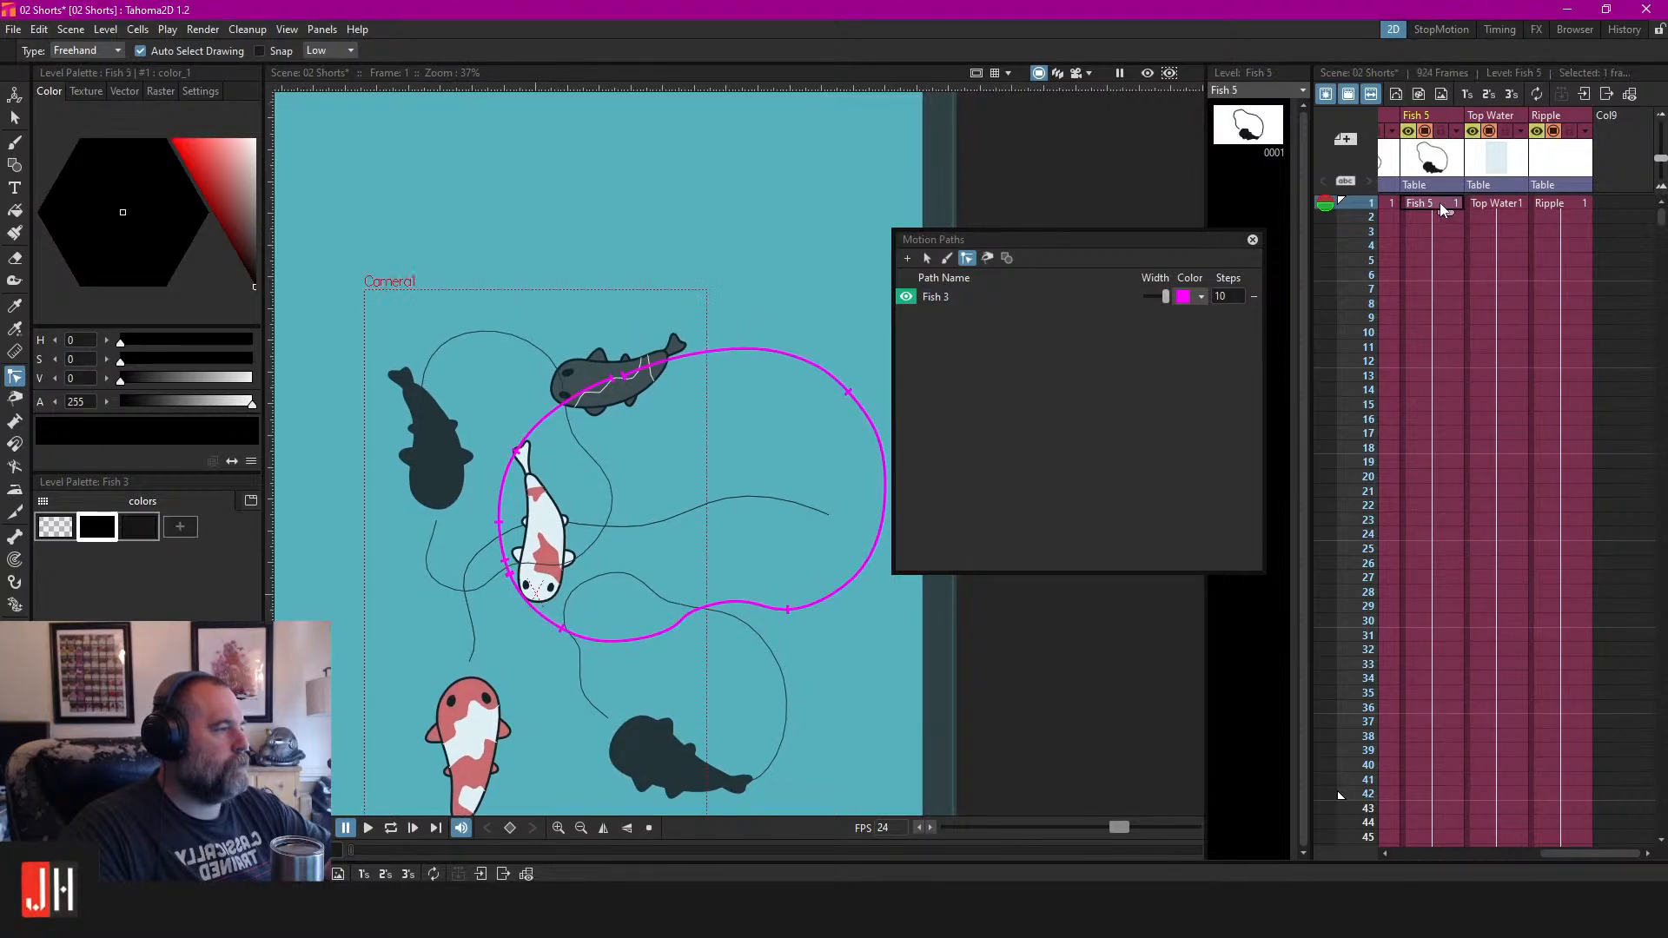
drag(1577, 857, 1486, 853)
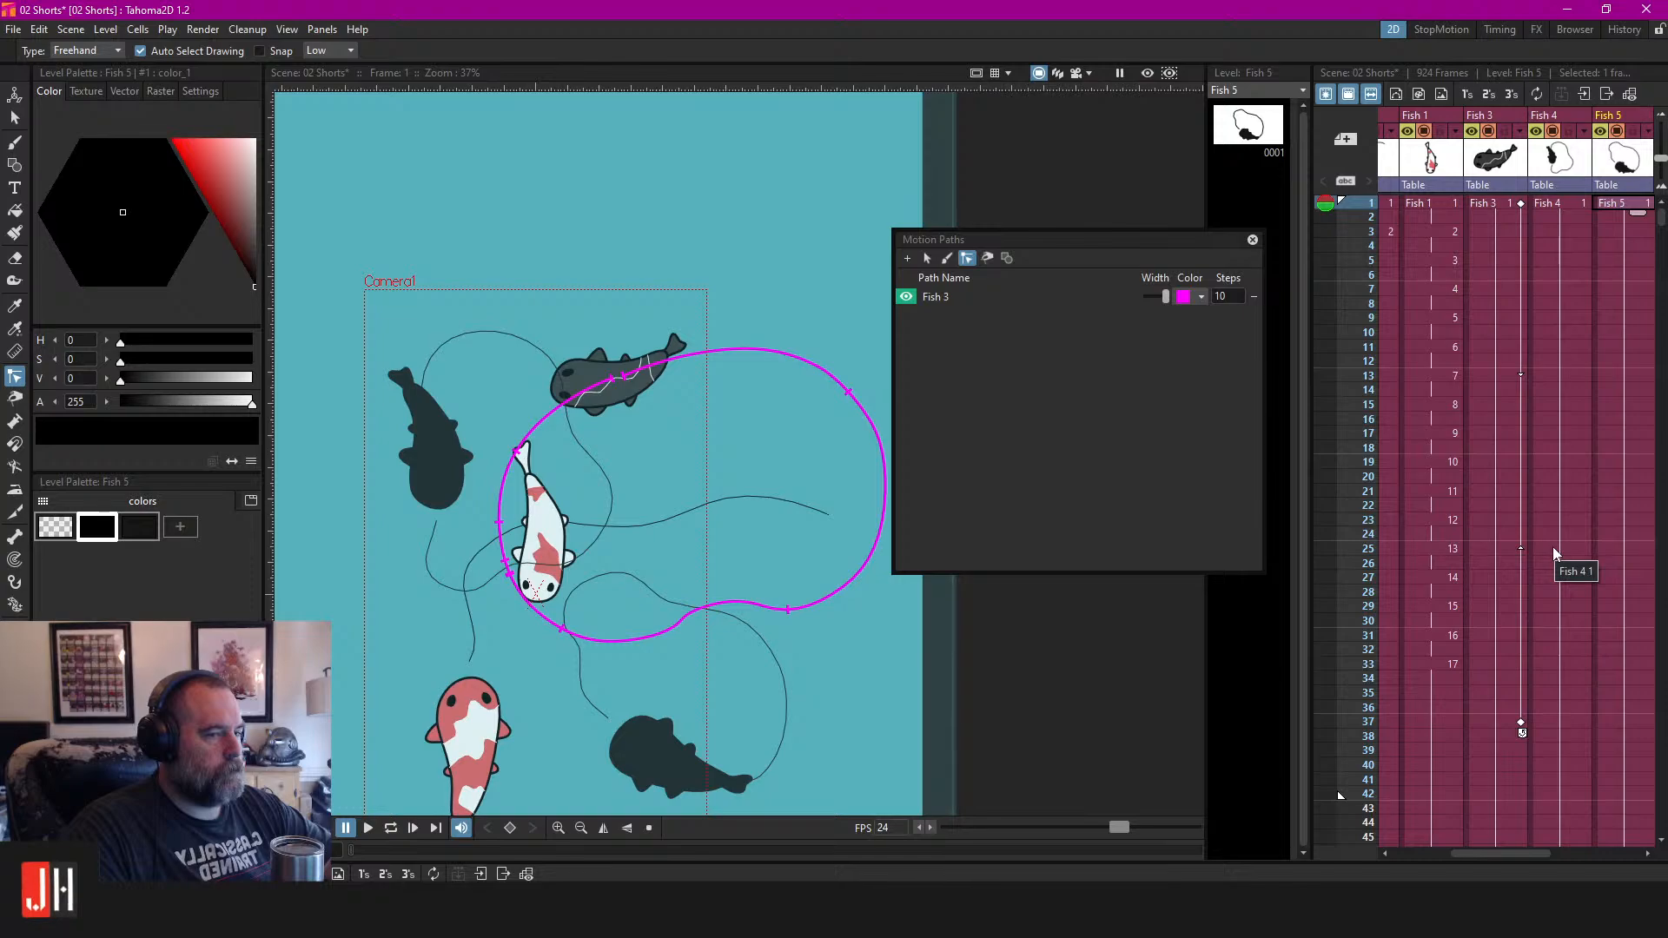
click(974, 309)
click(946, 300)
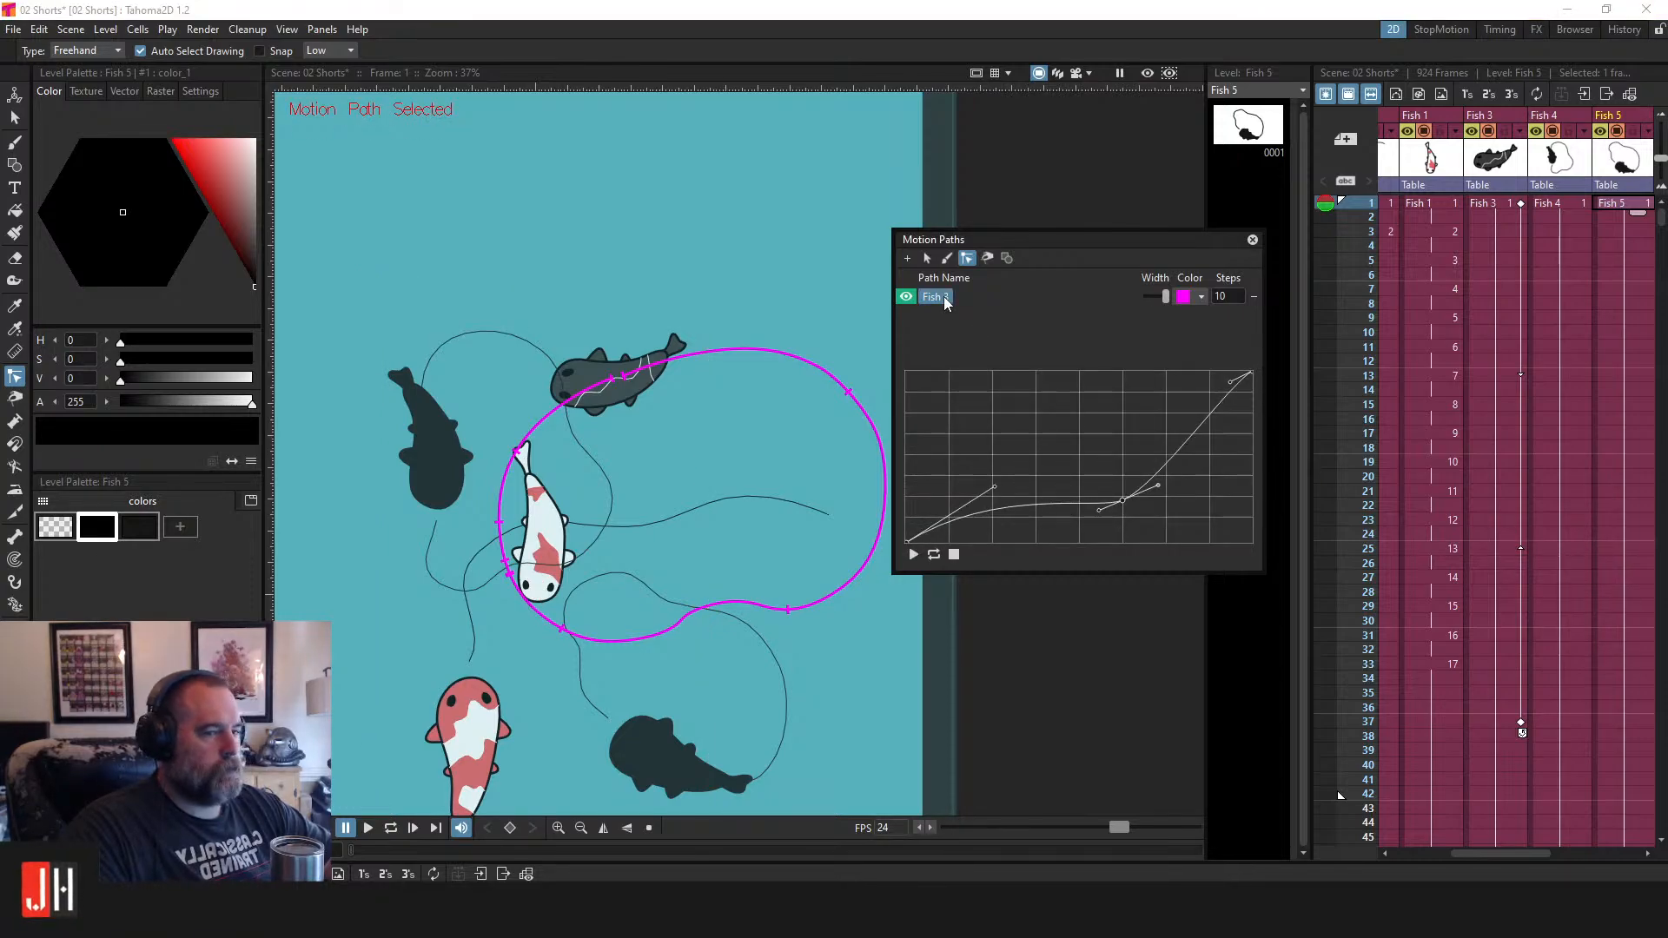
Check Fish 3 in the Timing room with the Motion Paths window moved aside, and return to the 2D room.
click(1494, 29)
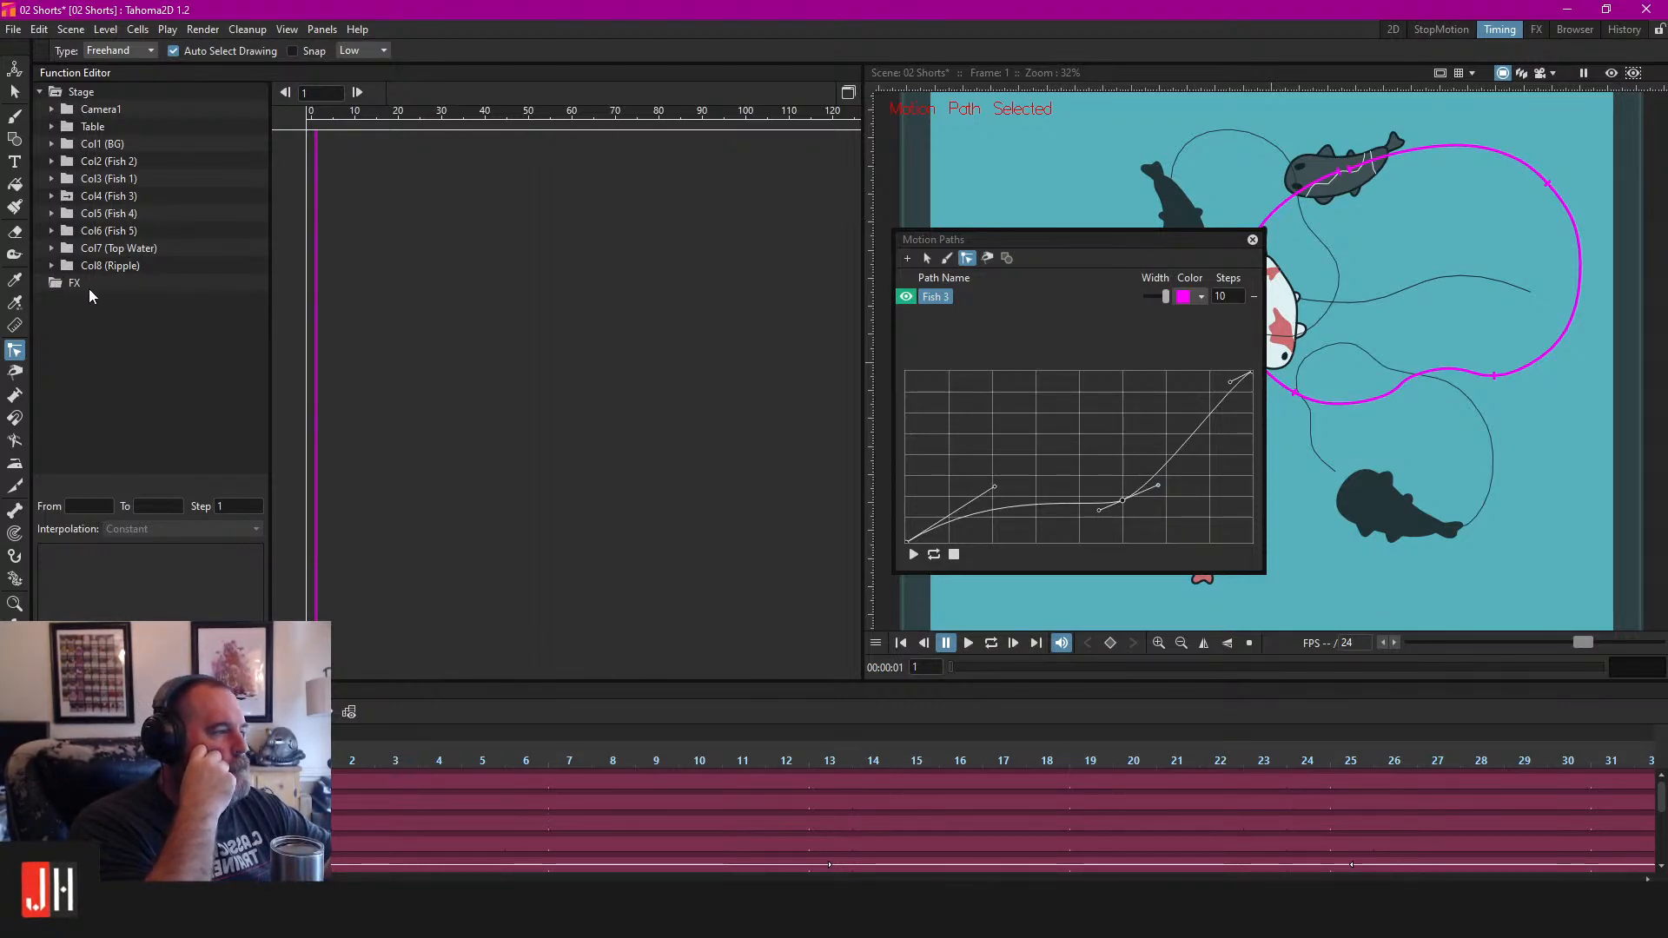
drag(1084, 243, 569, 183)
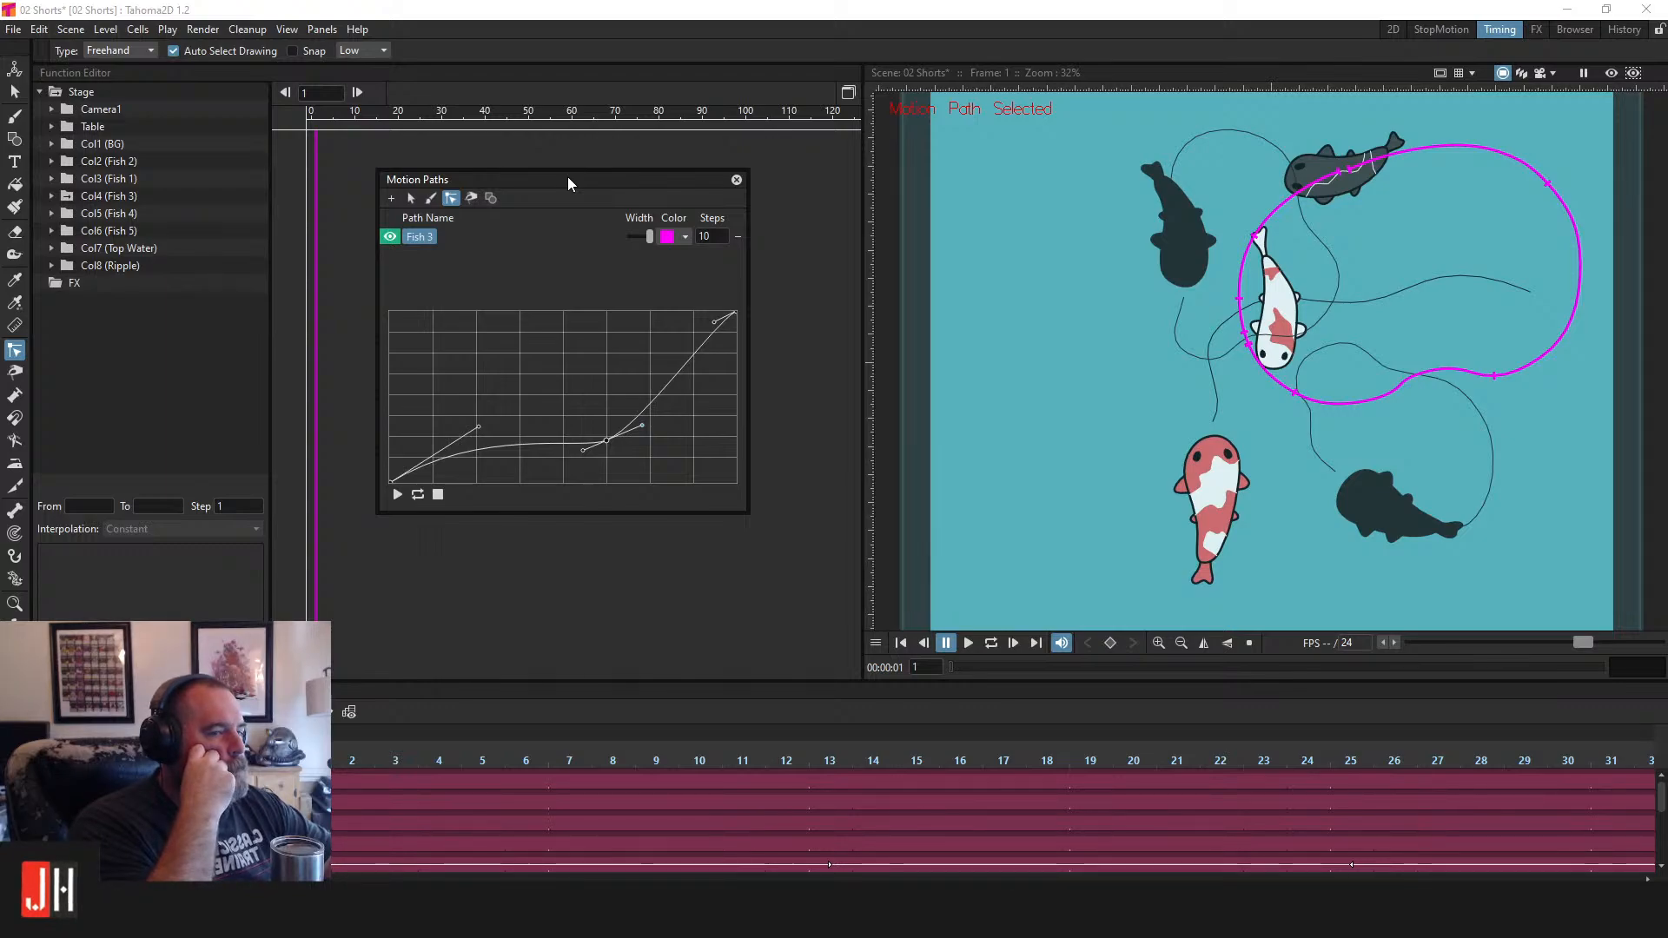
click(1386, 31)
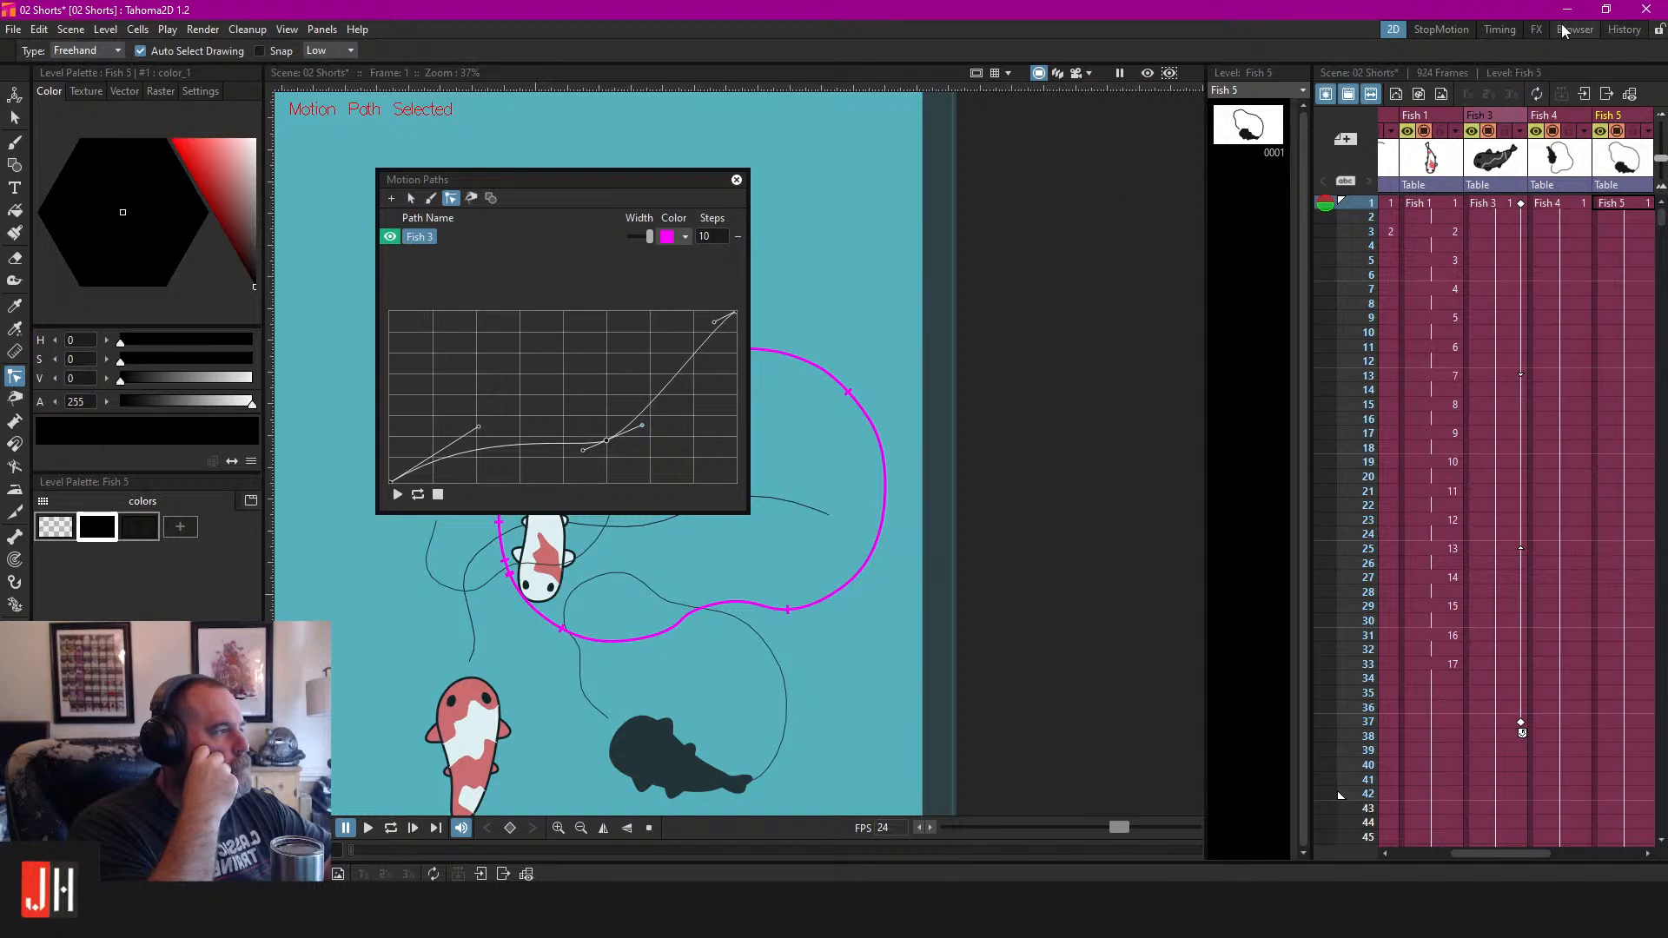
click(1501, 30)
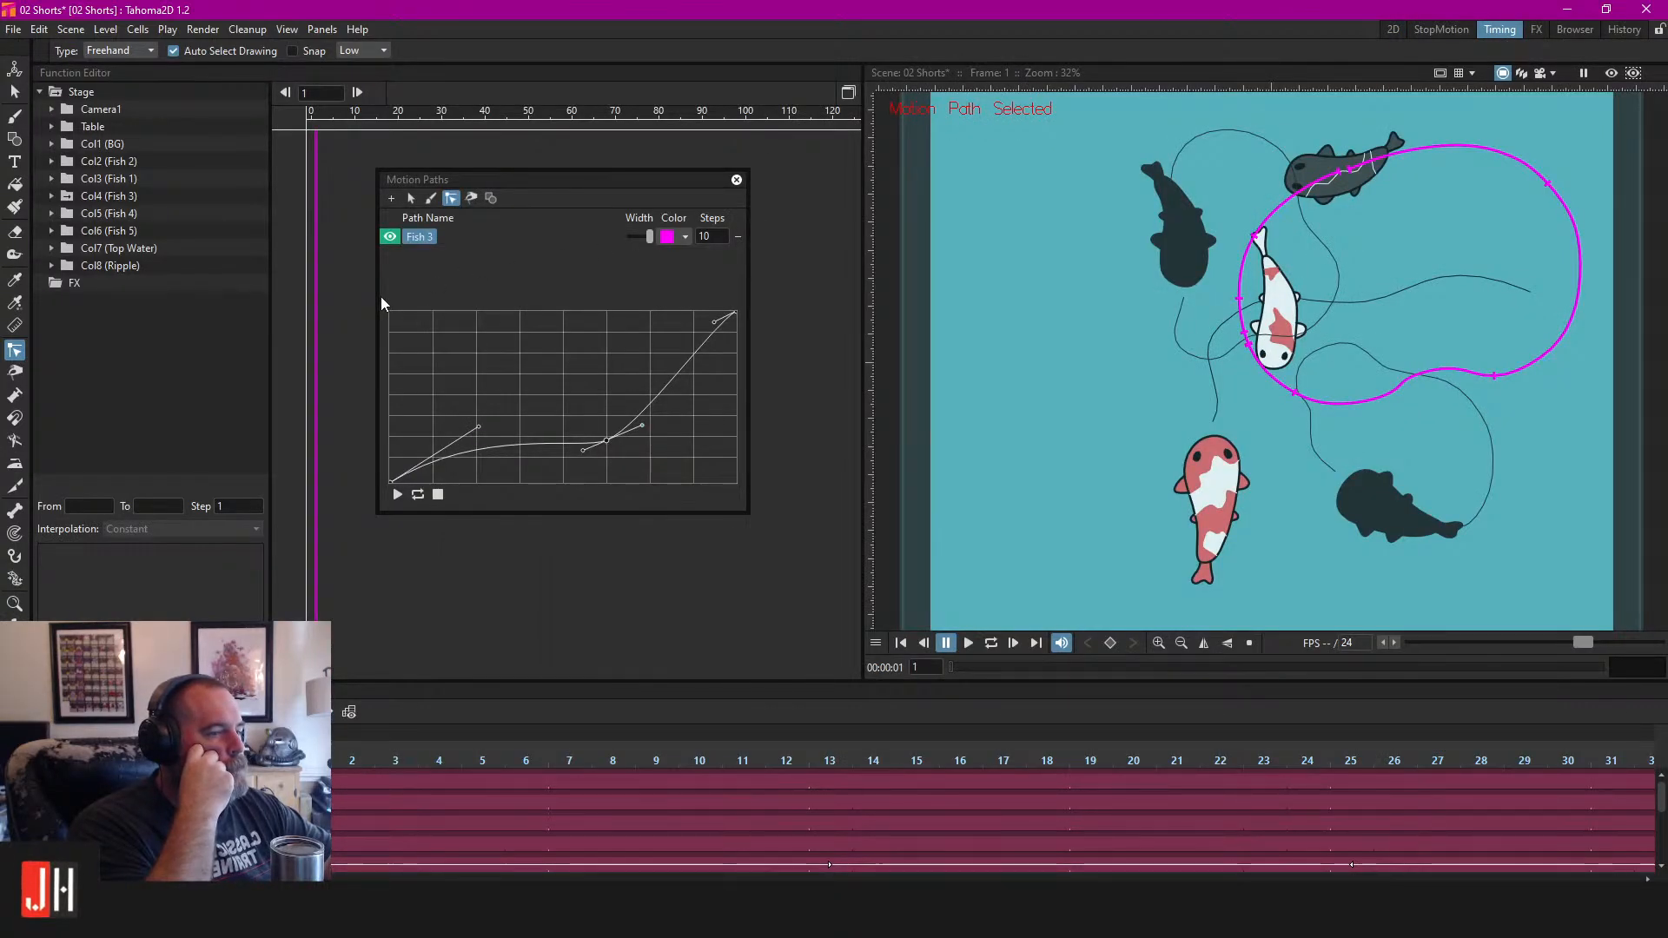
click(308, 864)
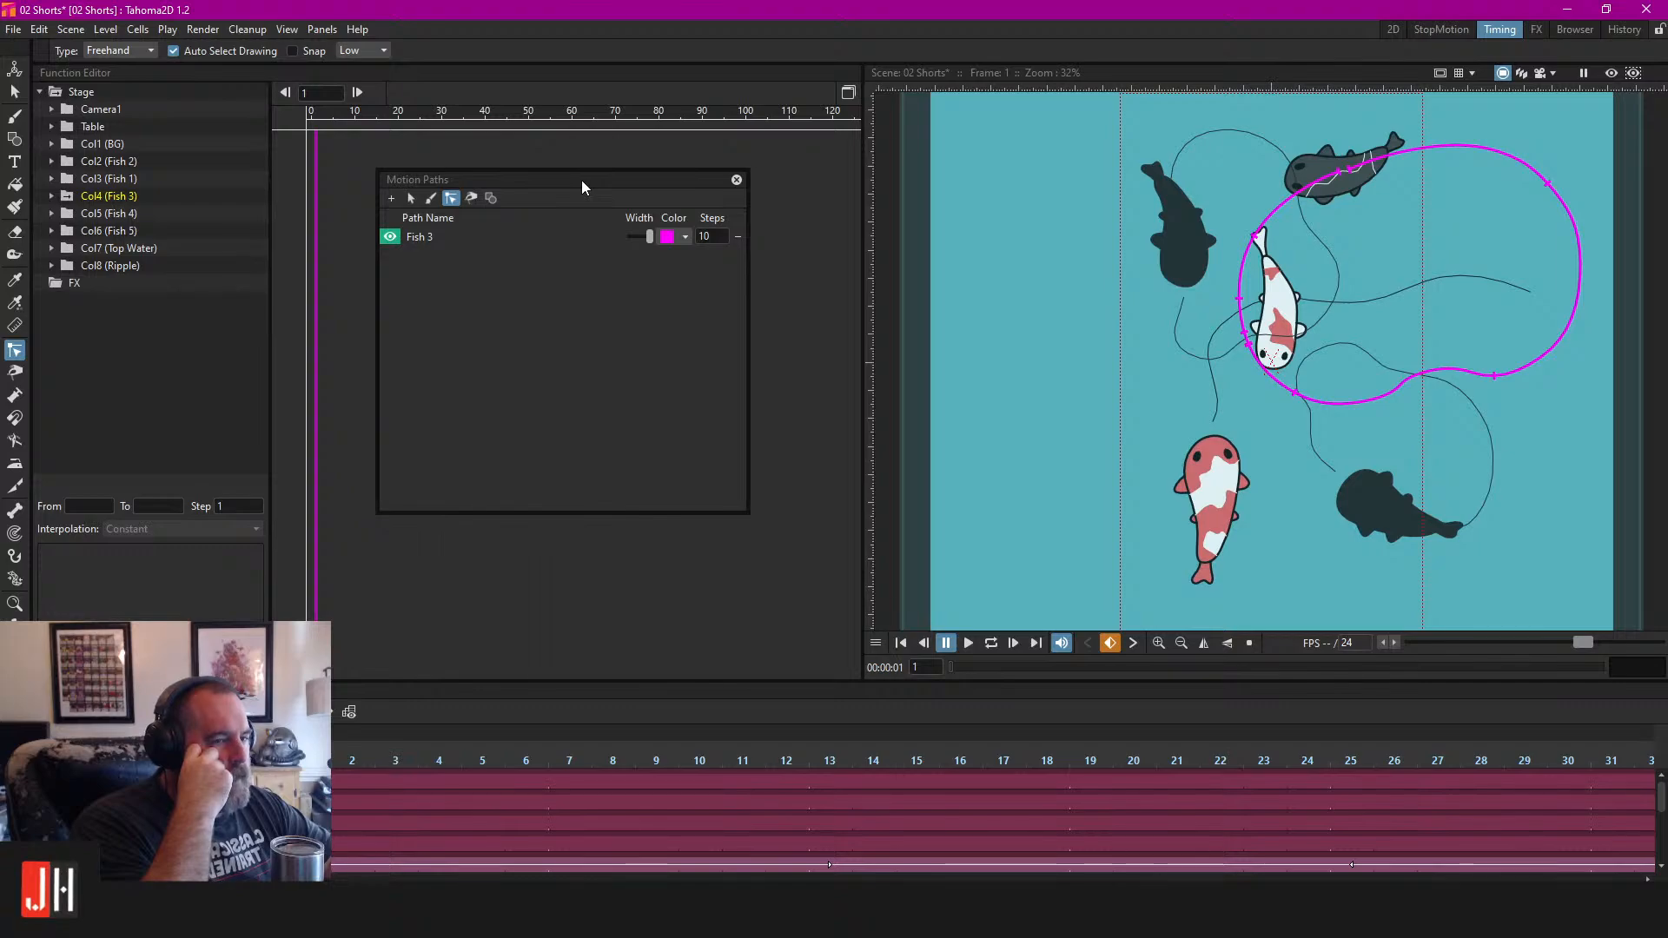
drag(581, 180, 1002, 131)
click(1393, 30)
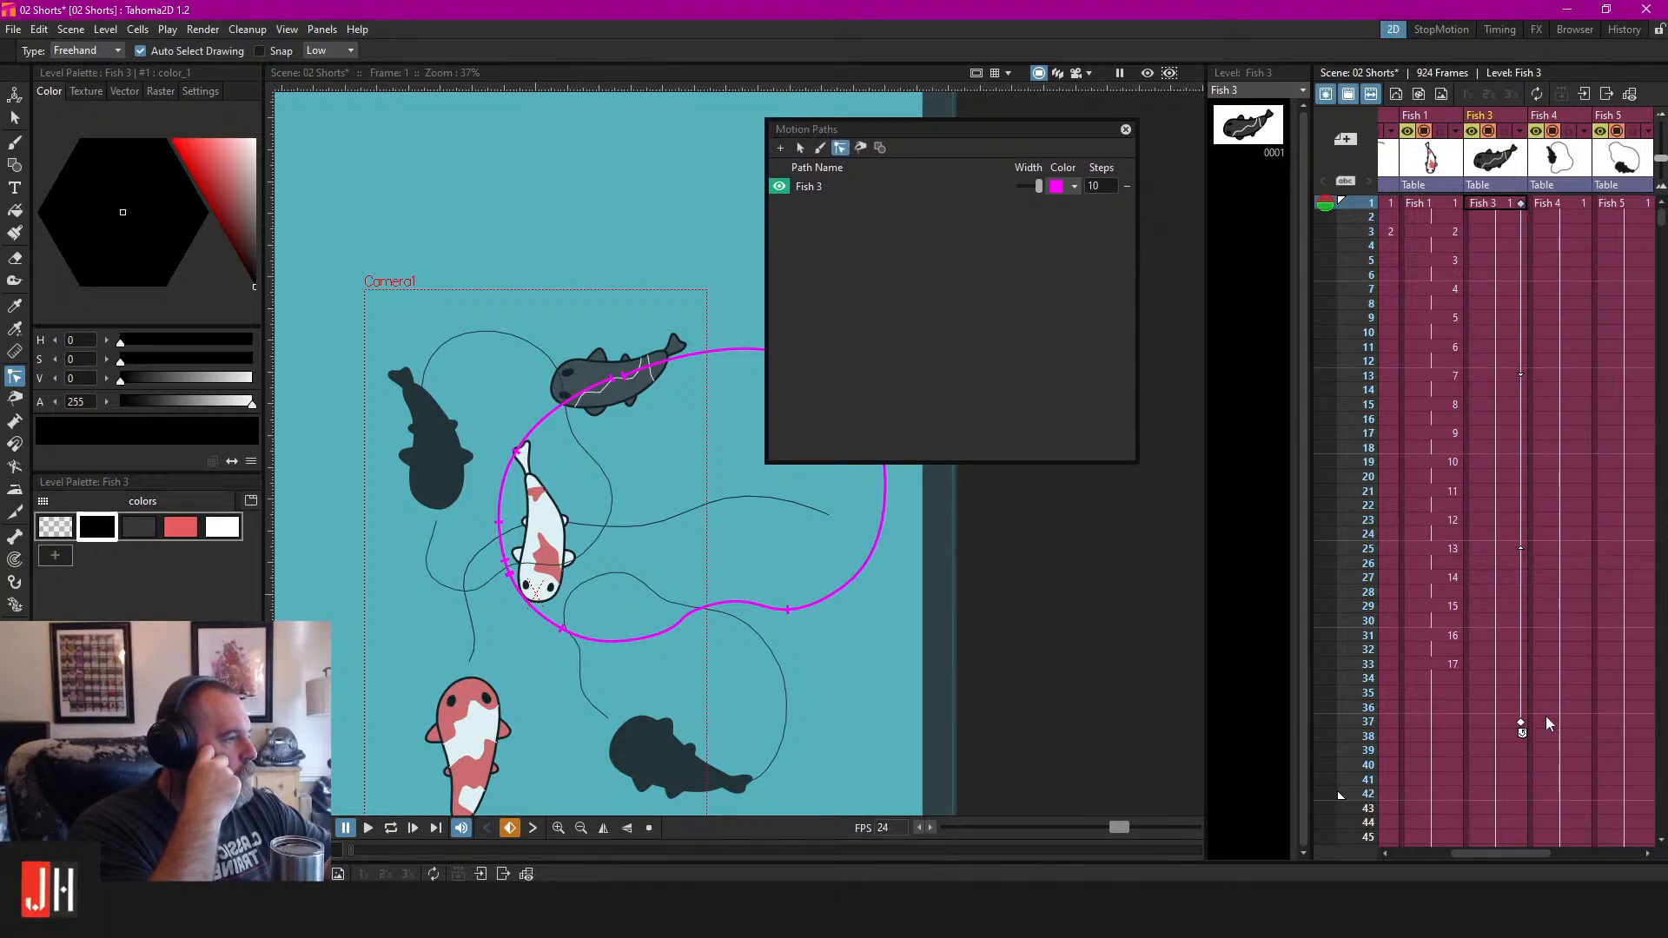
Slide Fish 3 along its motion path to 86.65% at frame 37 with the Animate tool, and go to frame 40.
click(1522, 725)
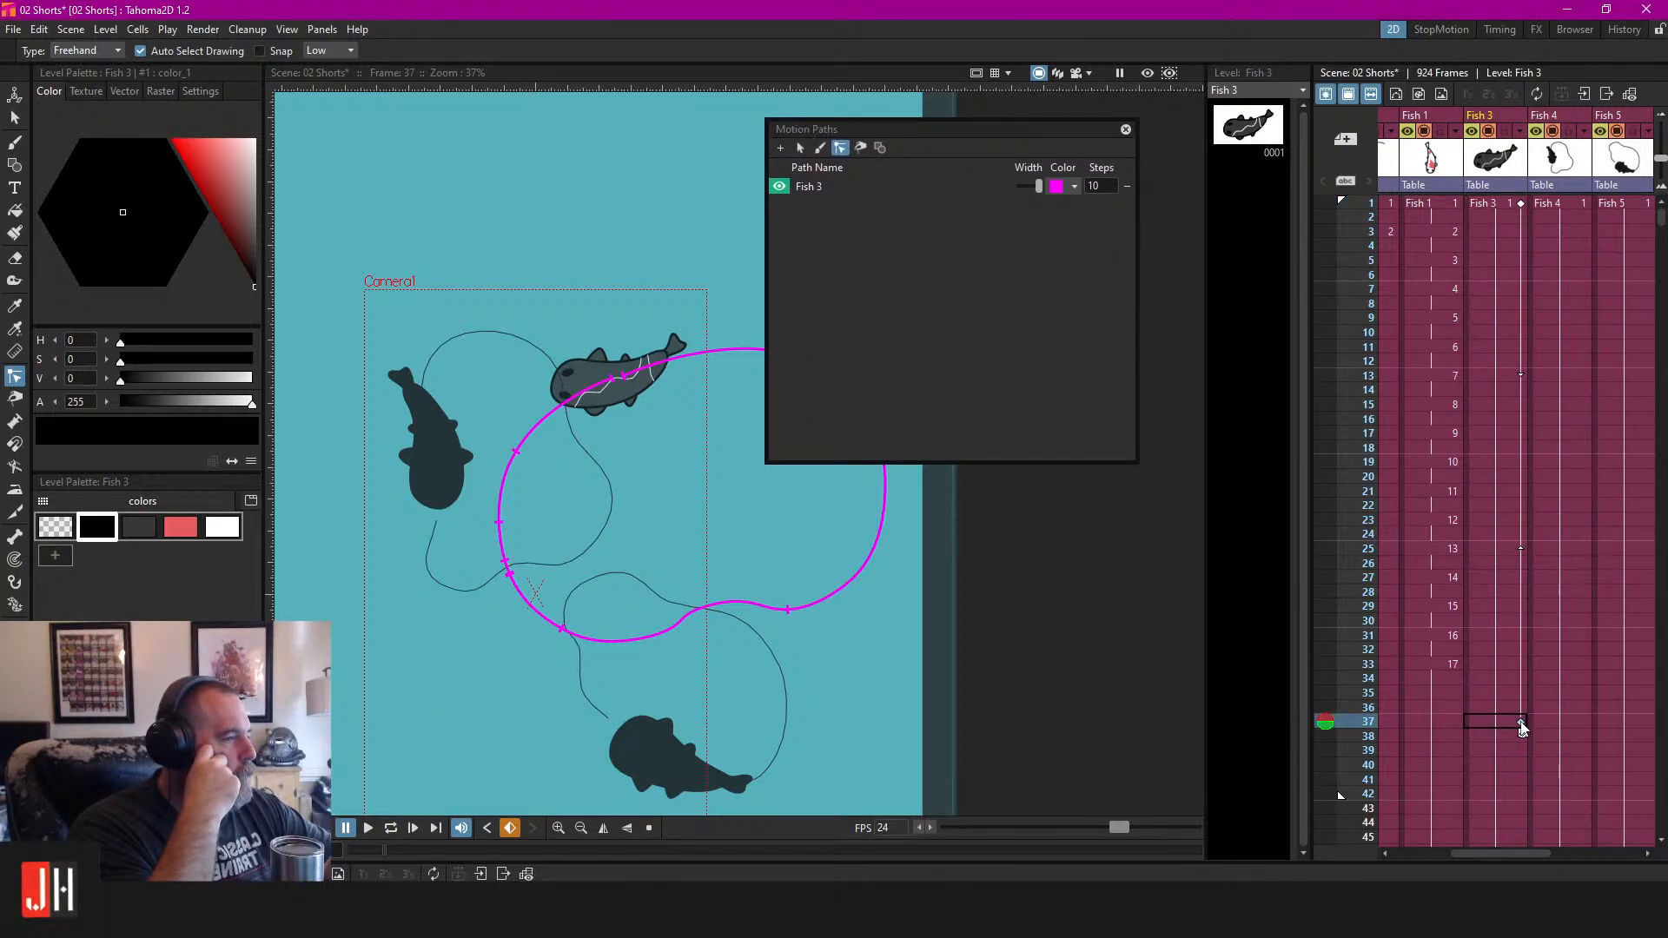
drag(695, 250, 639, 278)
drag(621, 349, 578, 355)
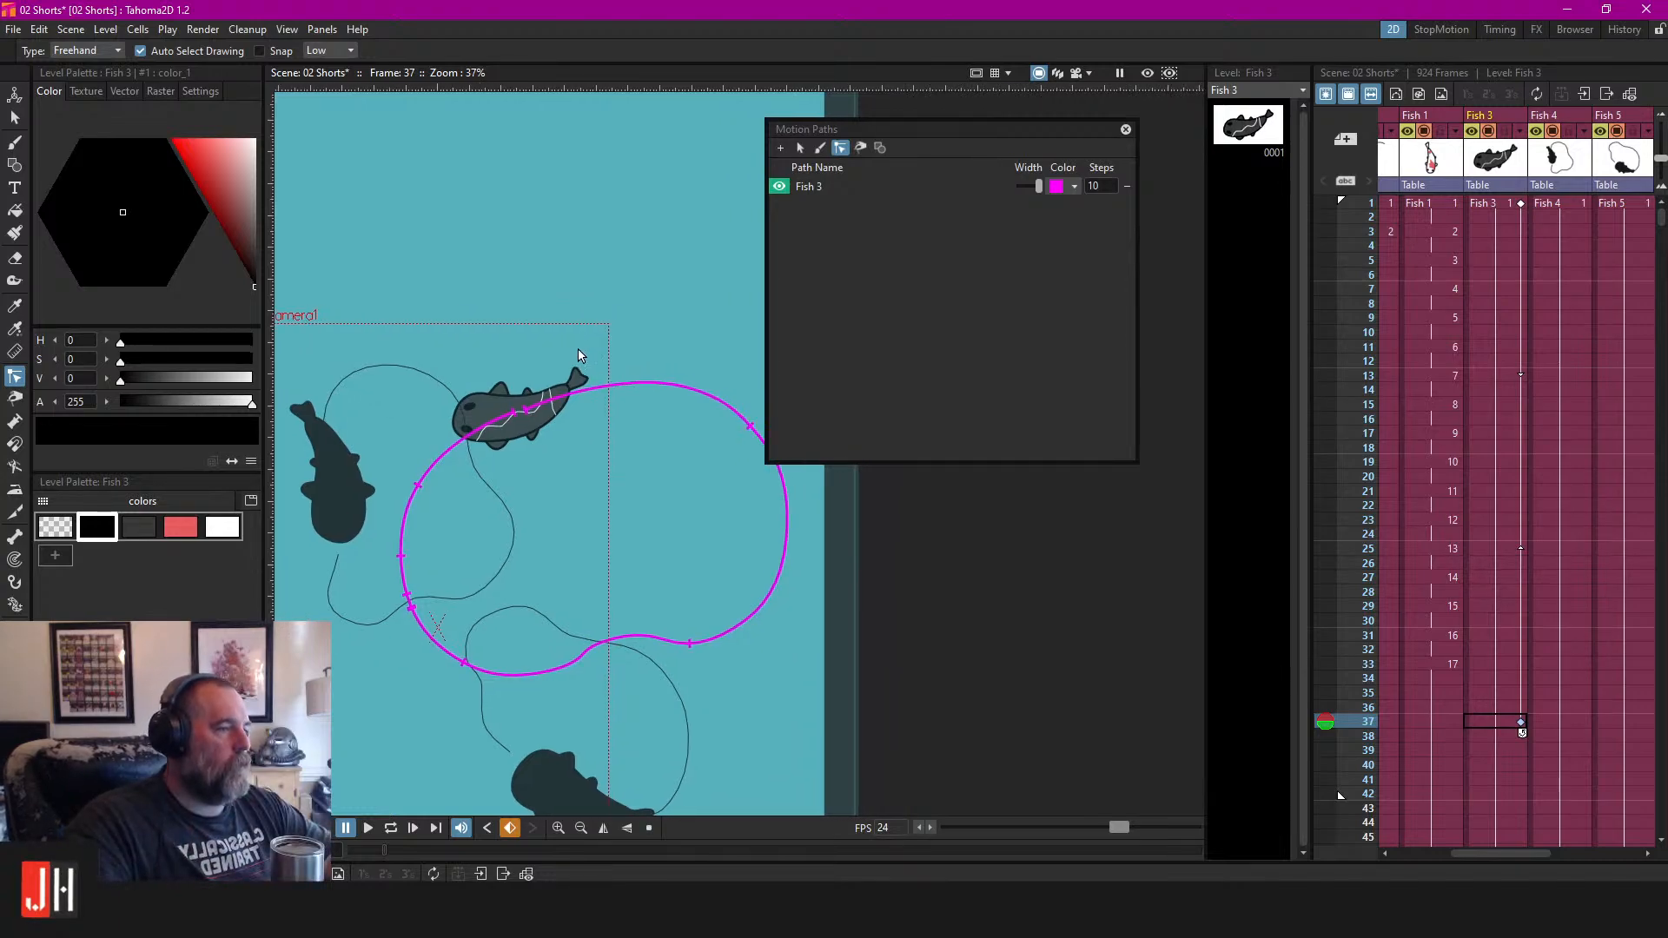
key(a)
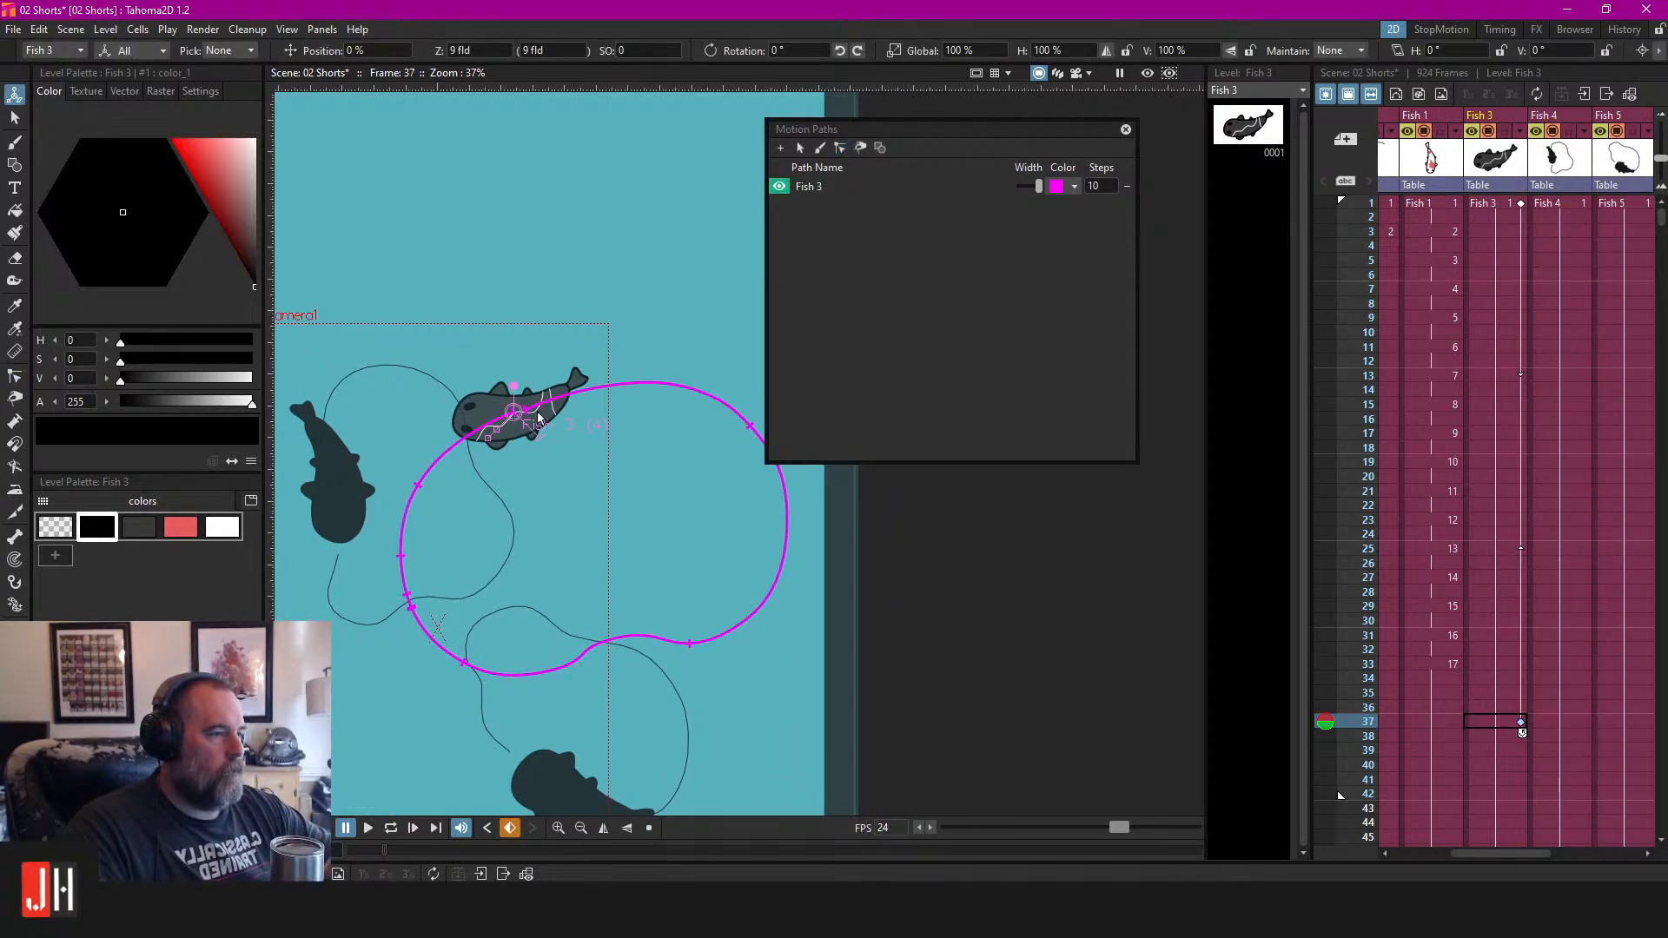
drag(402, 573, 530, 376)
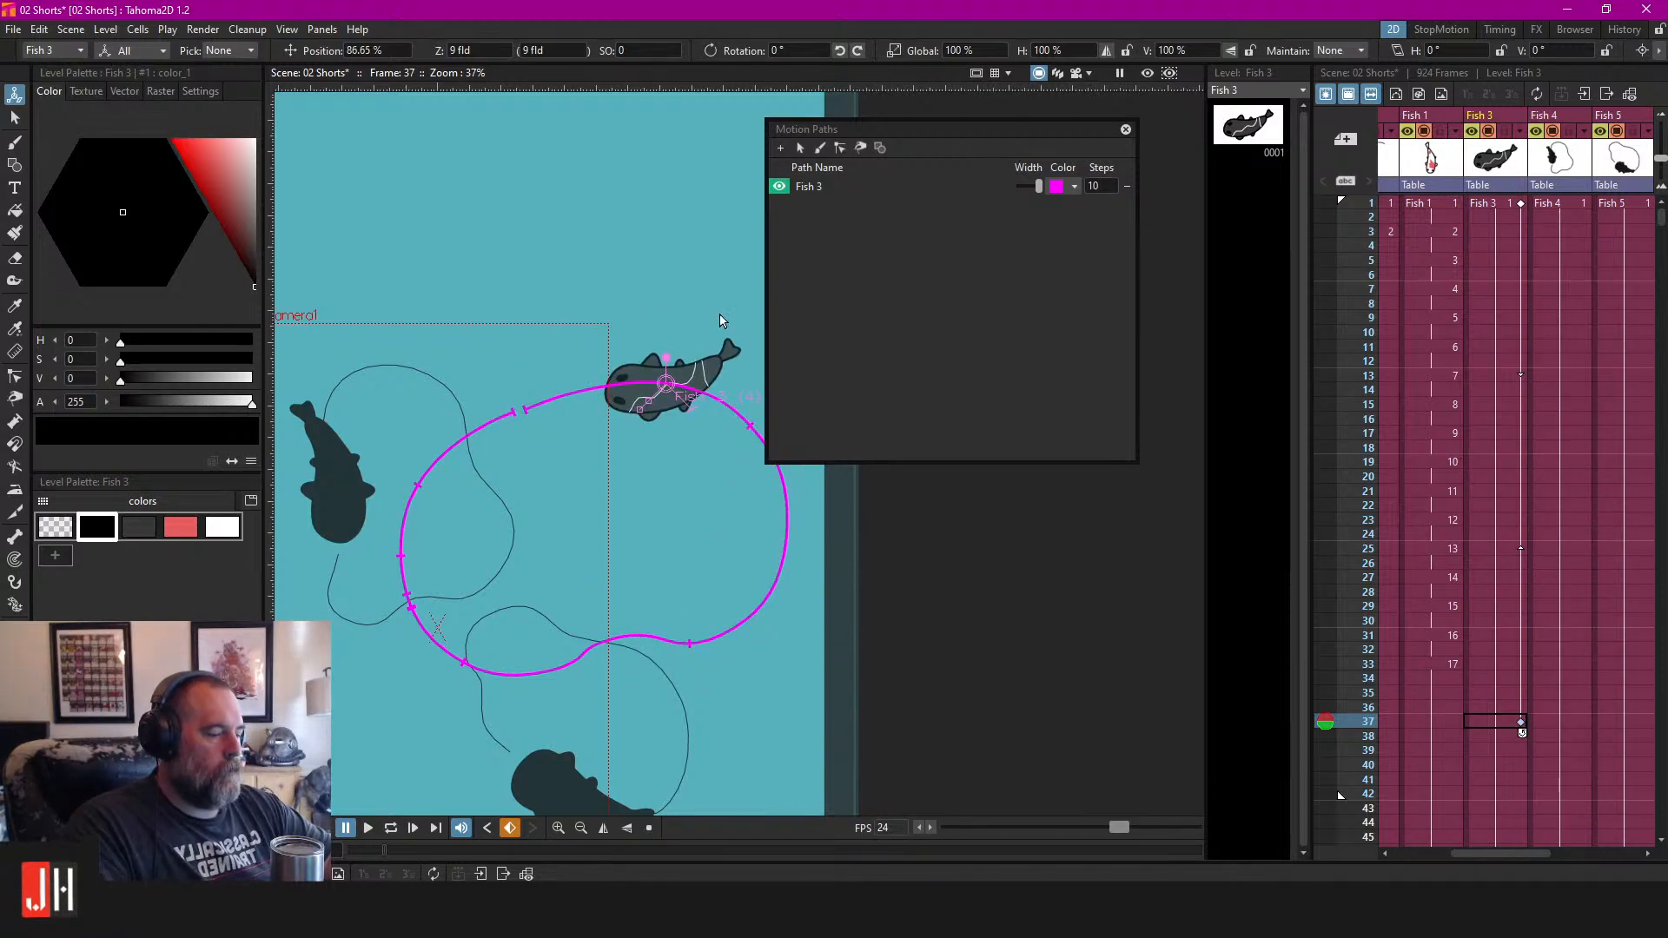
key(l)
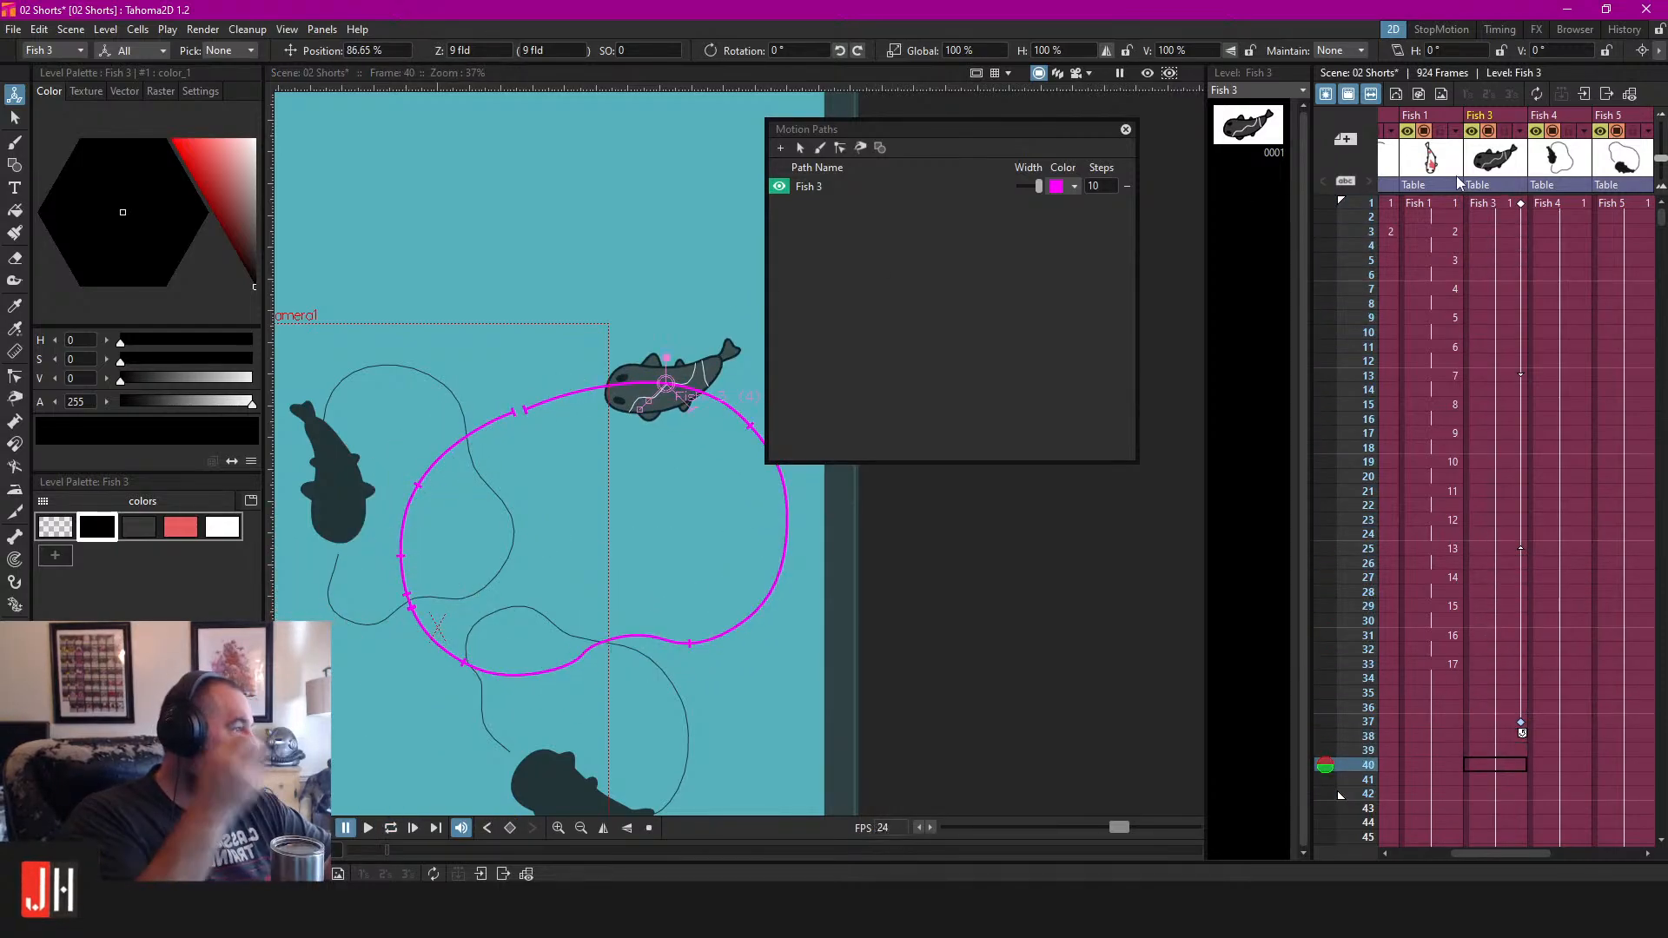
Display Fish 3's posPath curve in the Timing room's Function Editor and close the Motion Paths window covering it.
click(1500, 30)
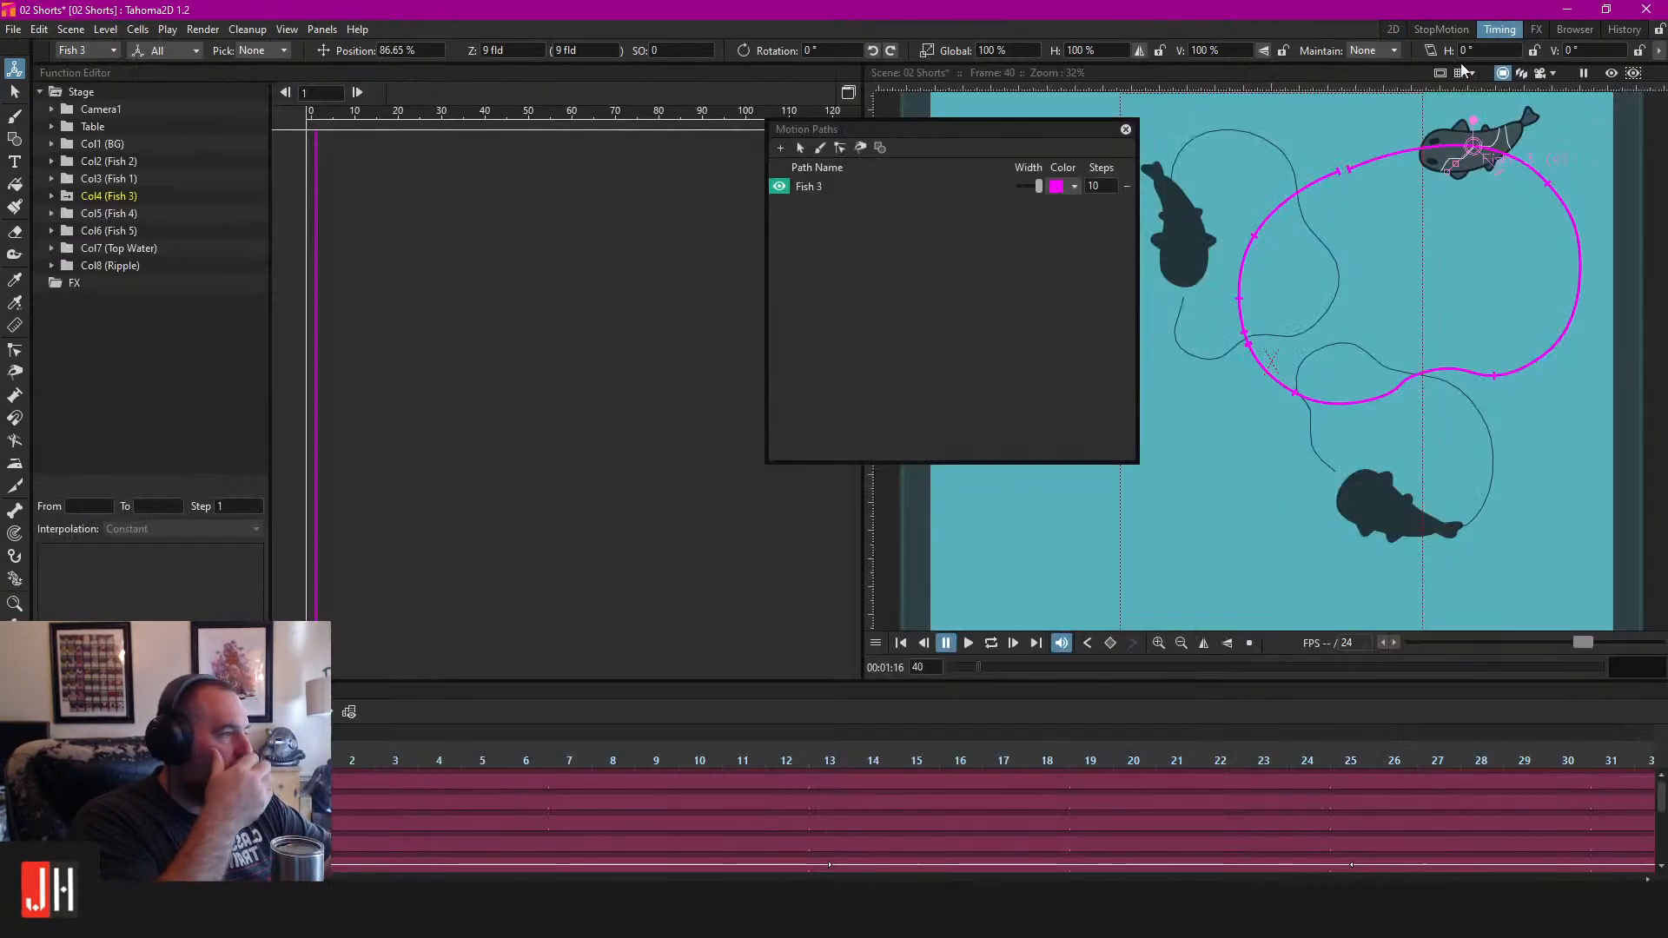
click(52, 196)
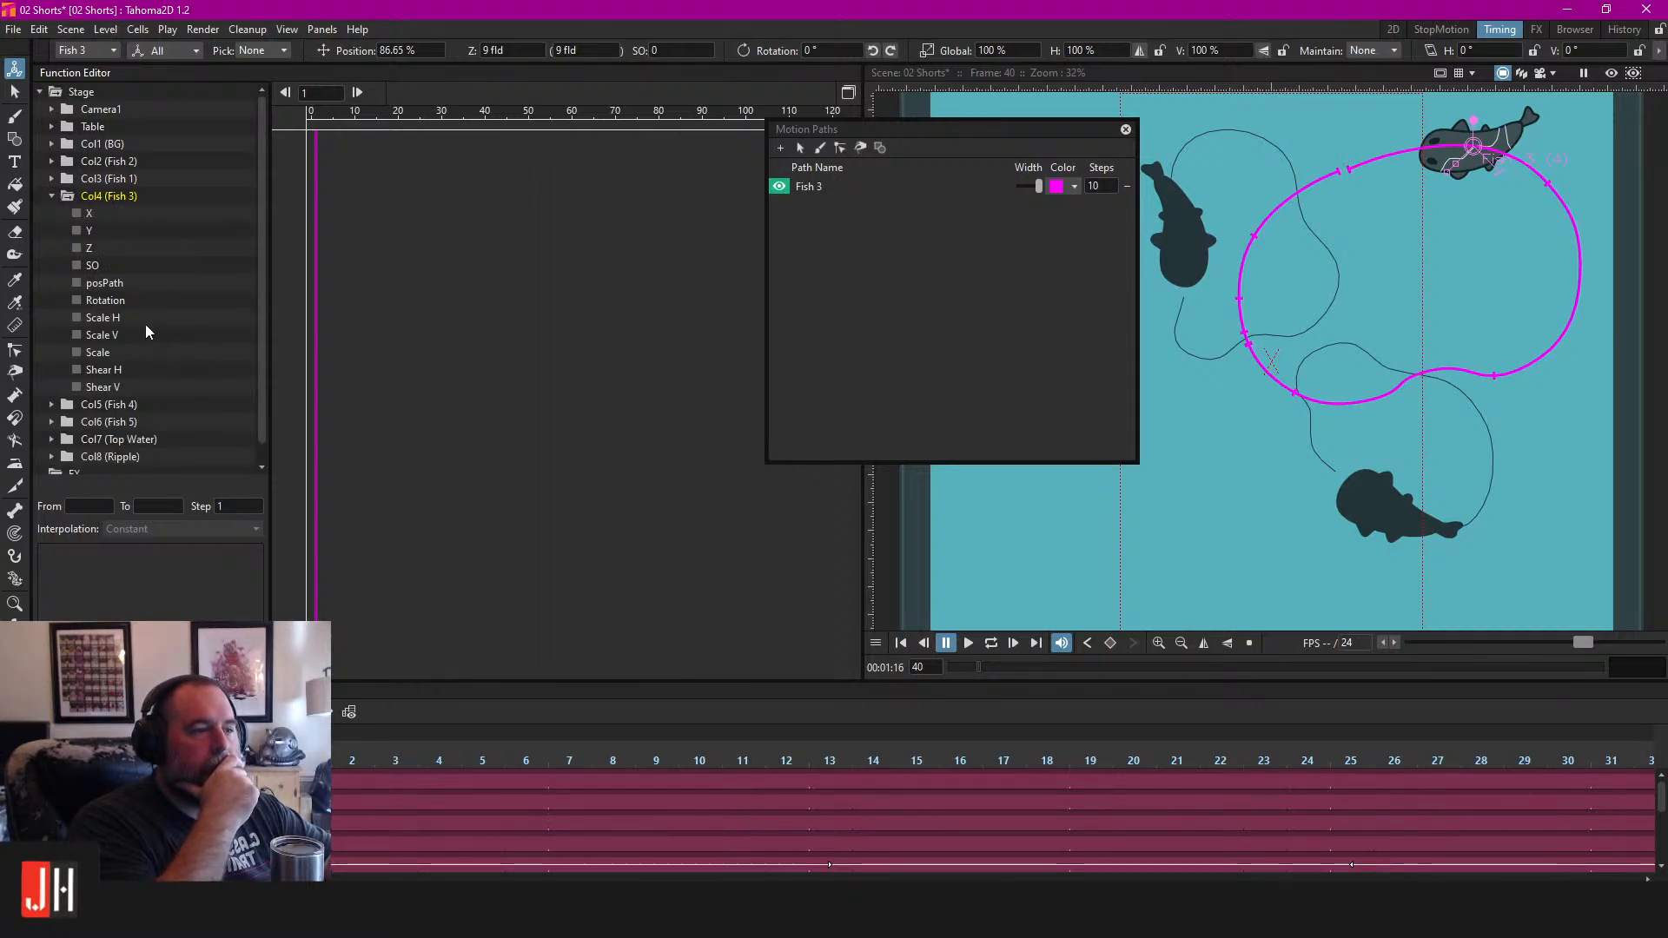
click(120, 287)
drag(624, 309, 583, 332)
drag(1005, 144, 1329, 221)
click(1449, 208)
scroll(520, 258, down, 4)
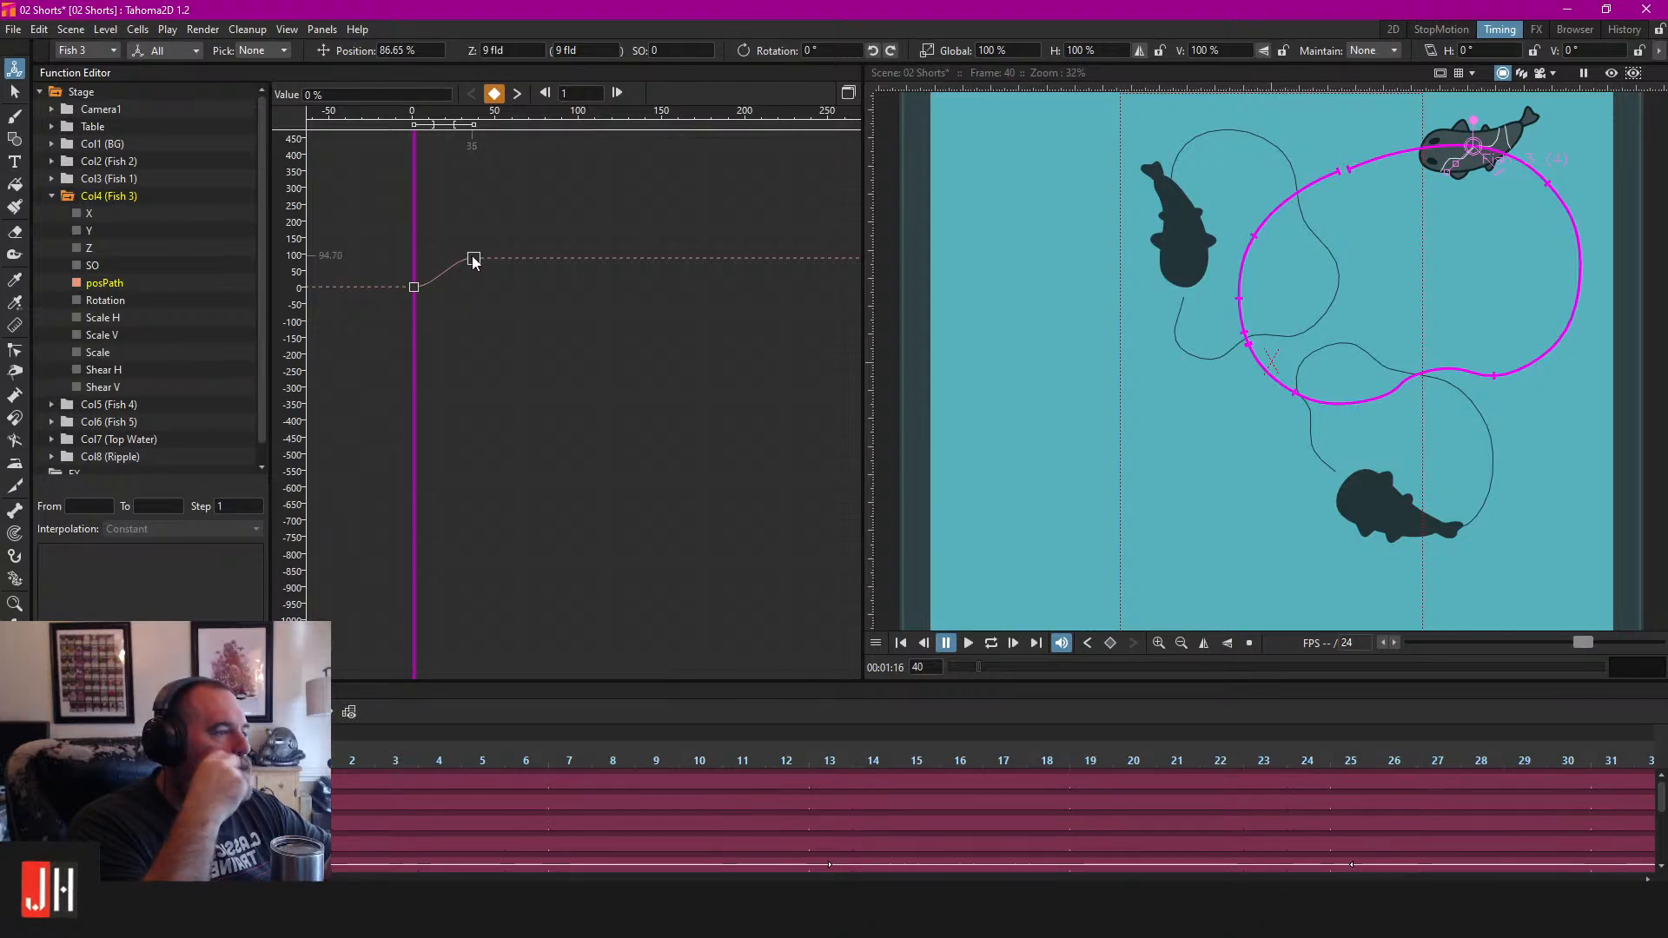
scroll(518, 311, down, 15)
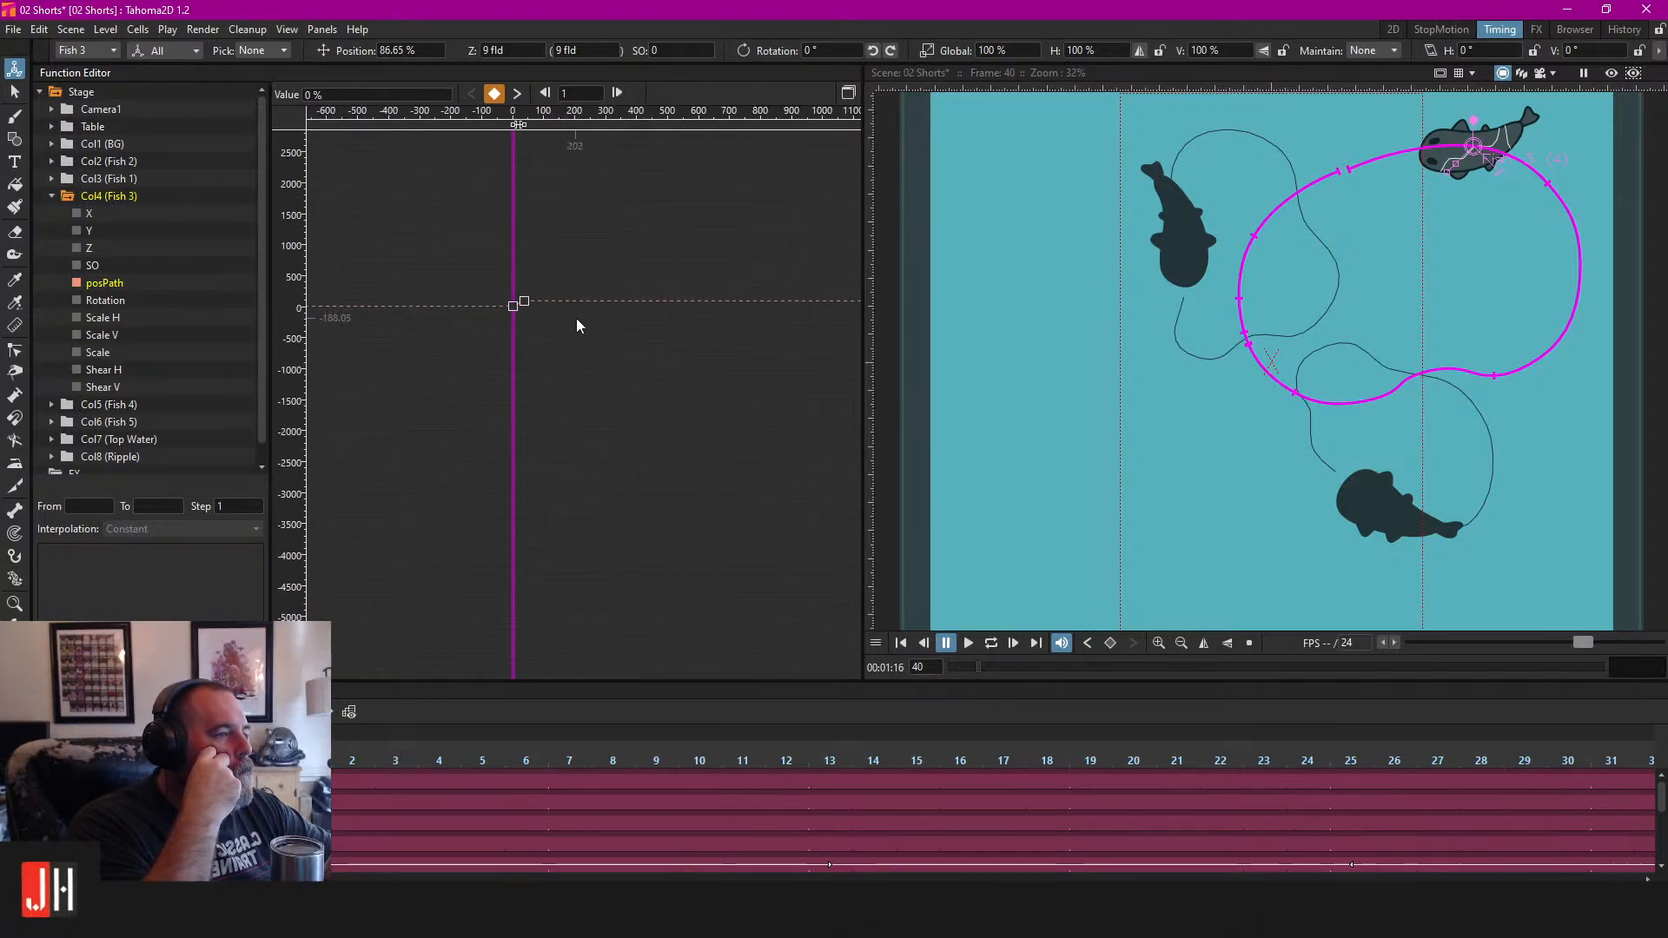
scroll(641, 425, up, 10)
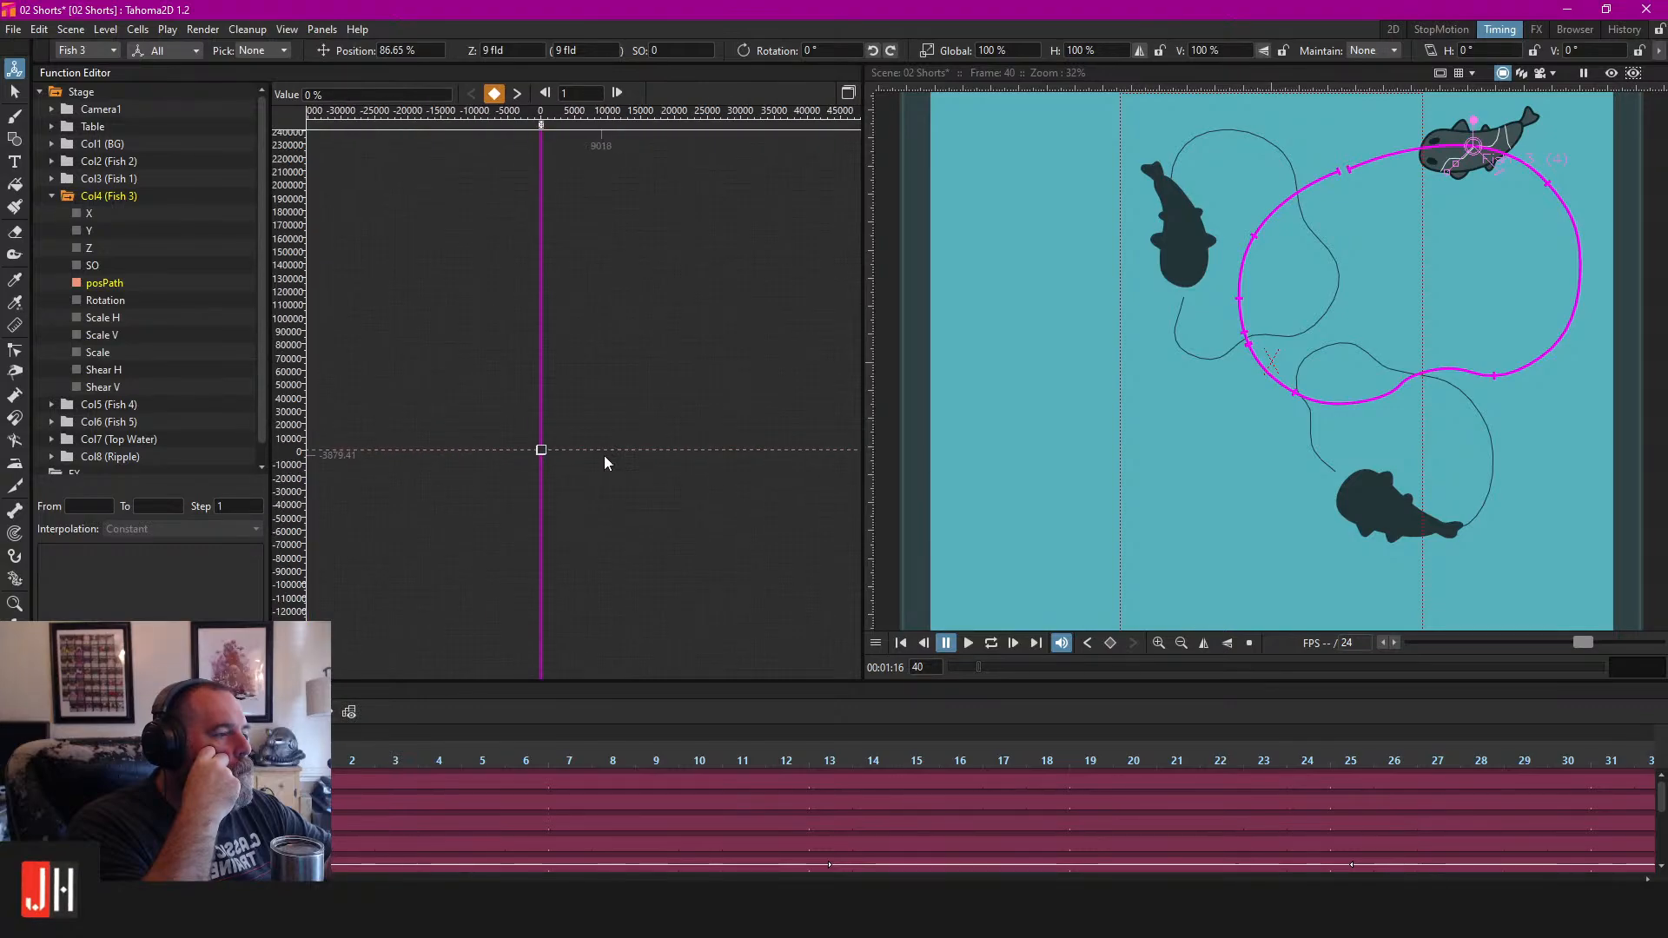
scroll(518, 384, up, 5)
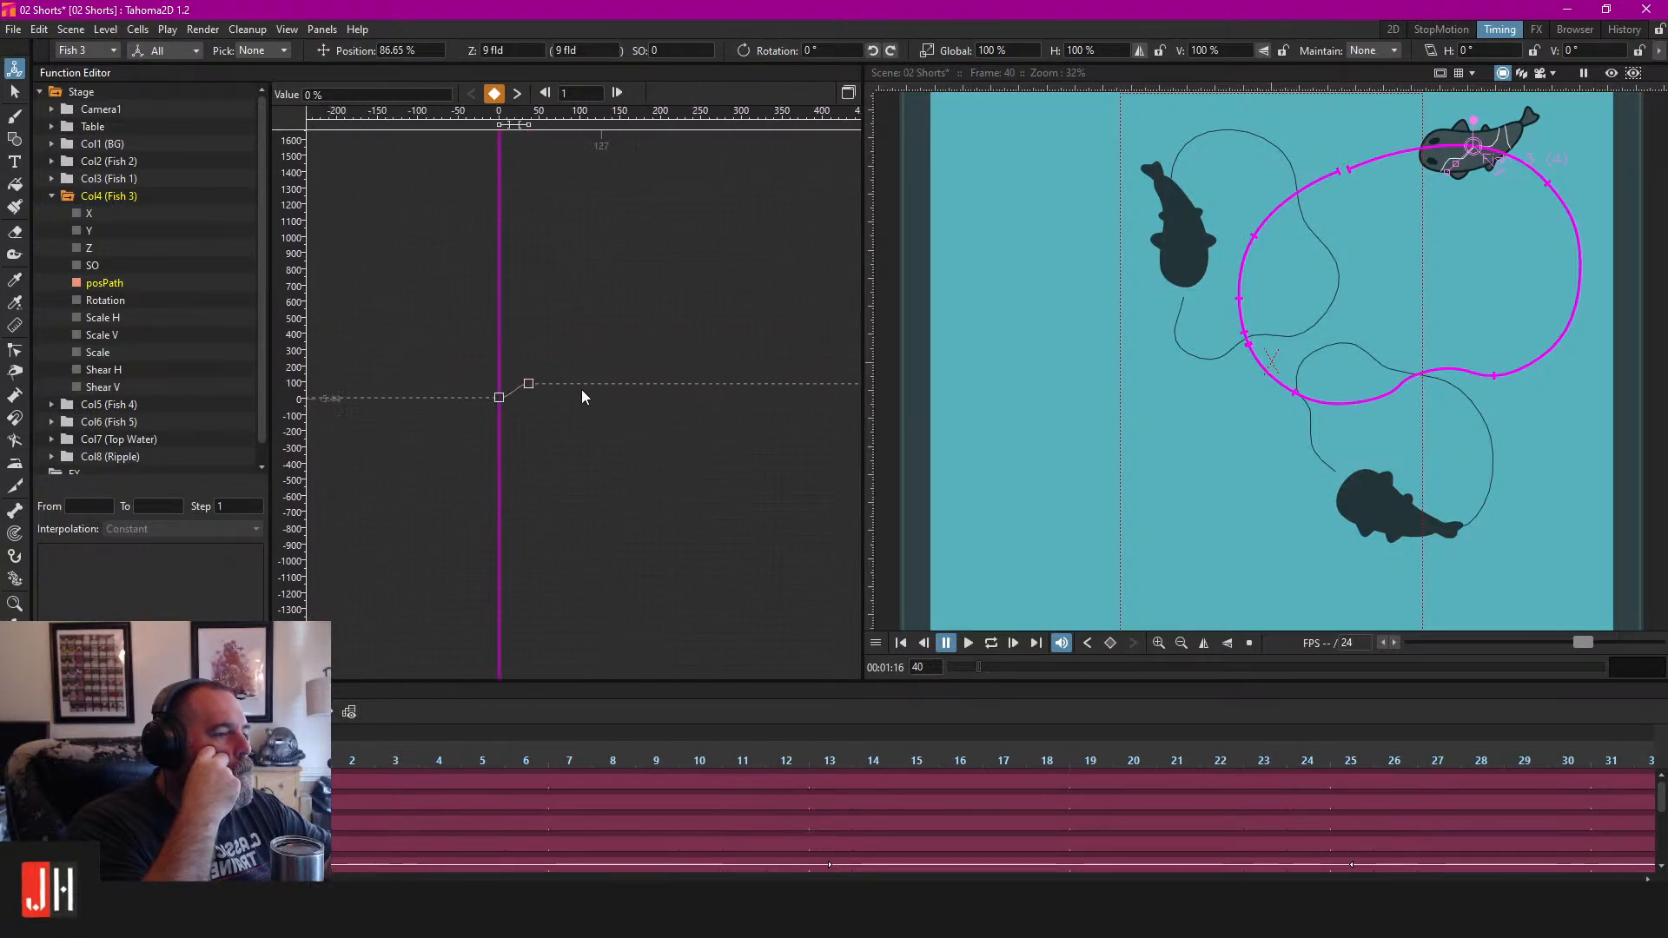
Move the end keyframe of Fish 3's posPath curve to frame 58 at a value of about 200.
drag(532, 392, 547, 353)
click(522, 374)
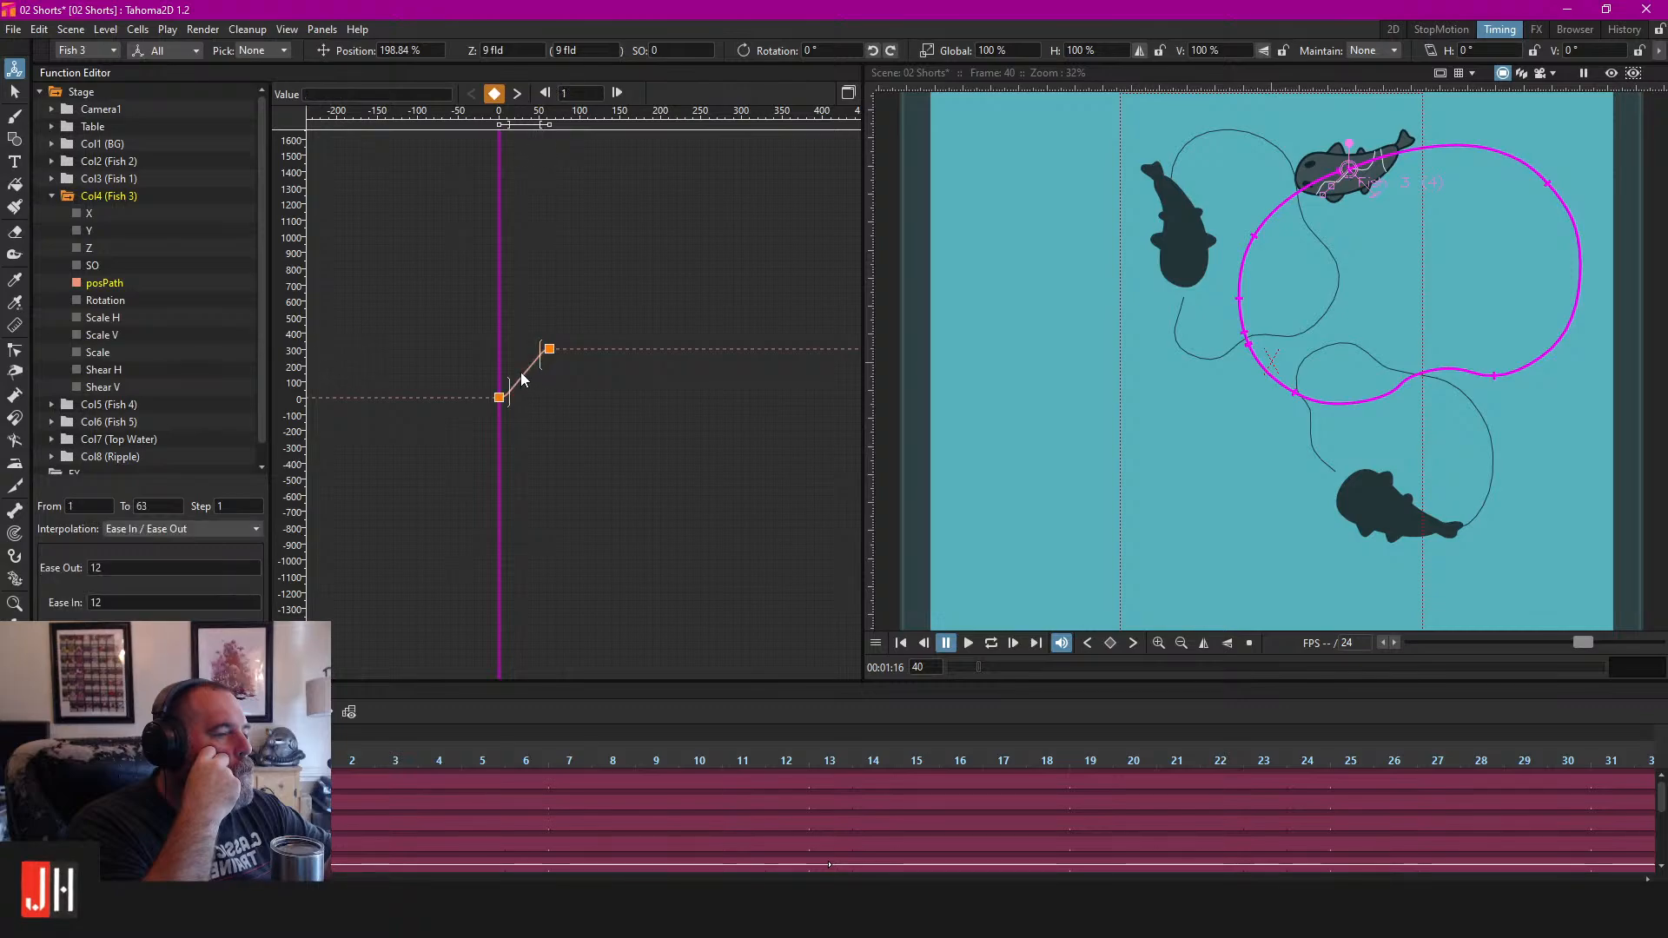
click(185, 529)
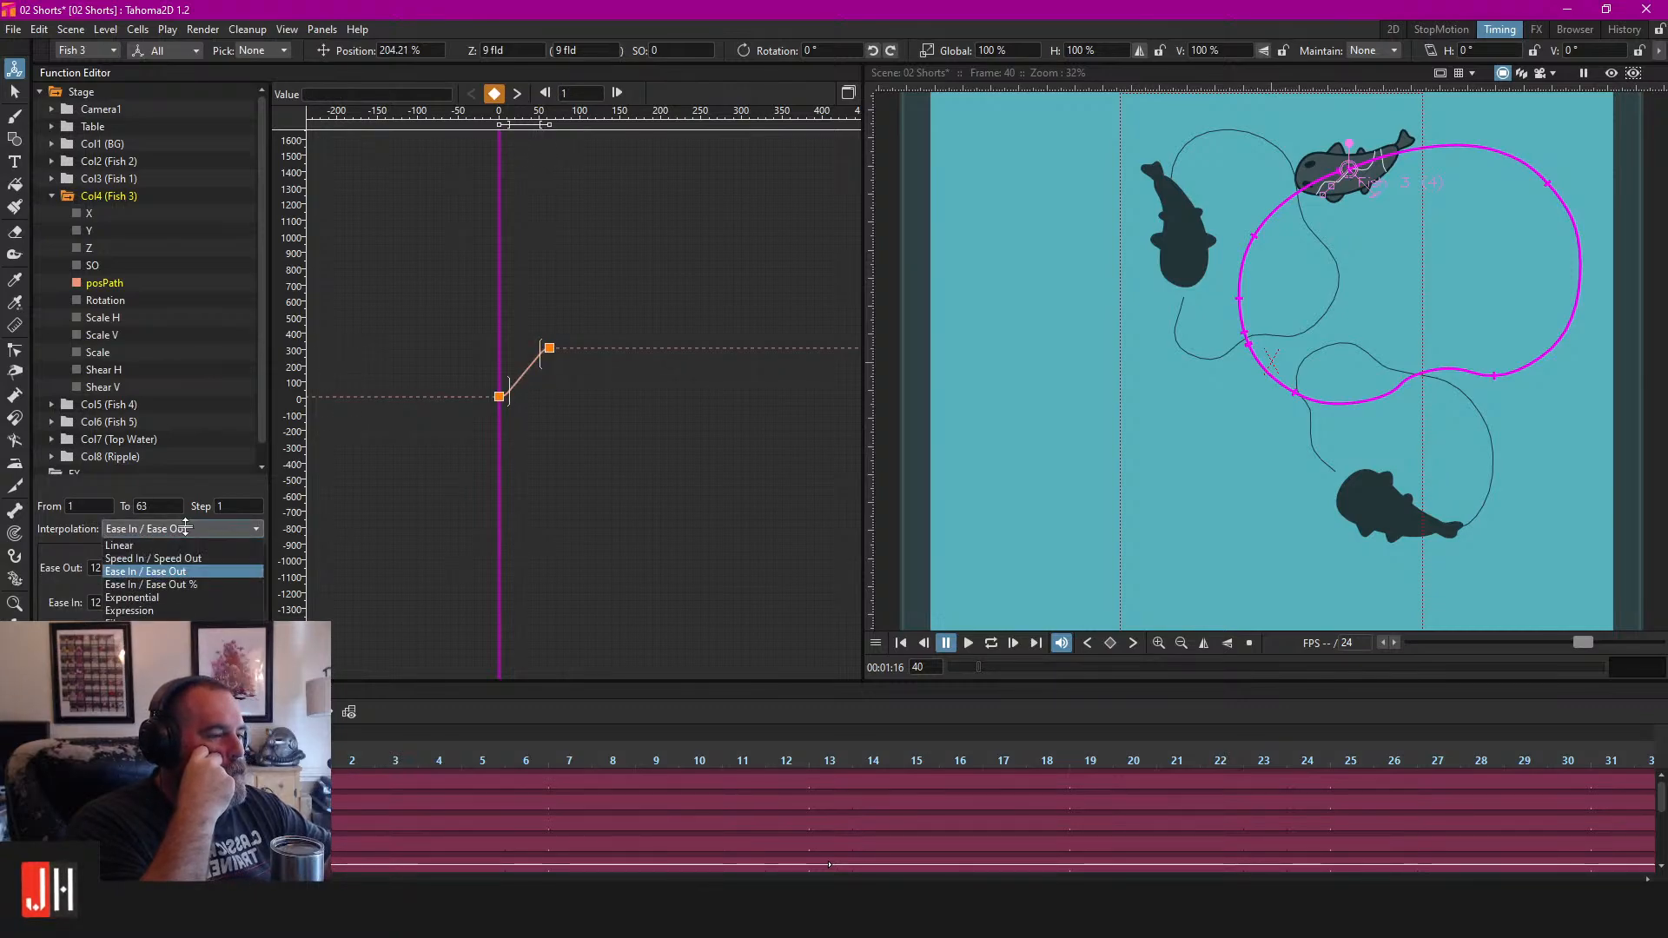
key(Escape)
drag(549, 349, 548, 366)
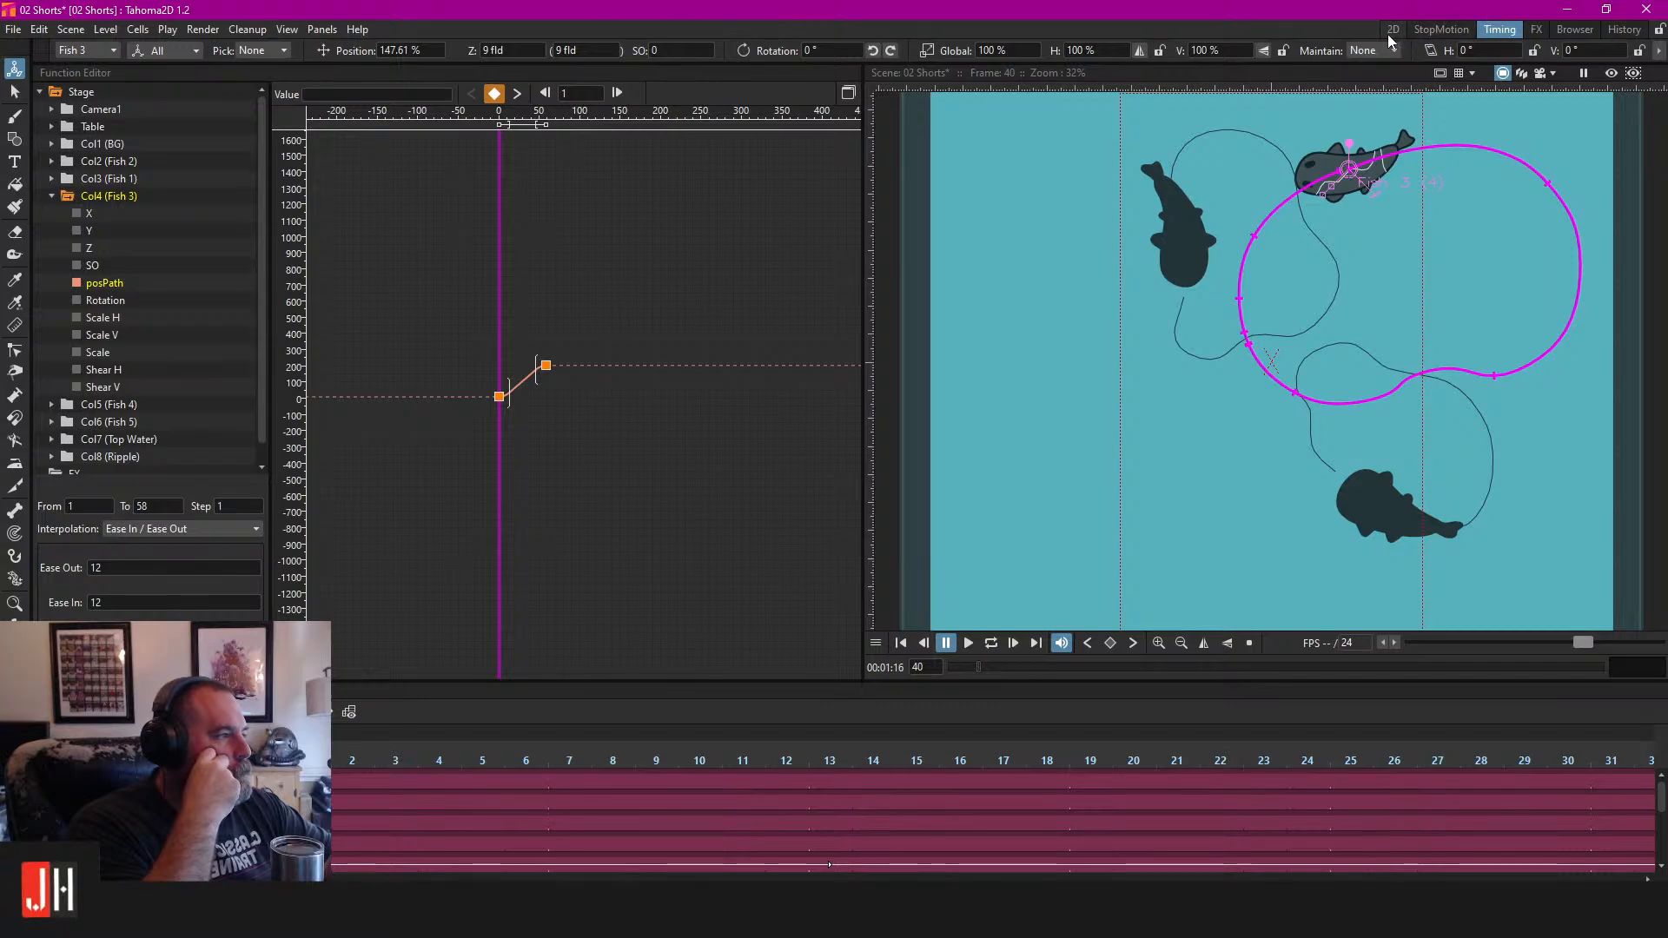
Return to the 2D room, reopen the Motion Paths window and select the Fish 3 path.
click(1391, 29)
drag(812, 339, 891, 320)
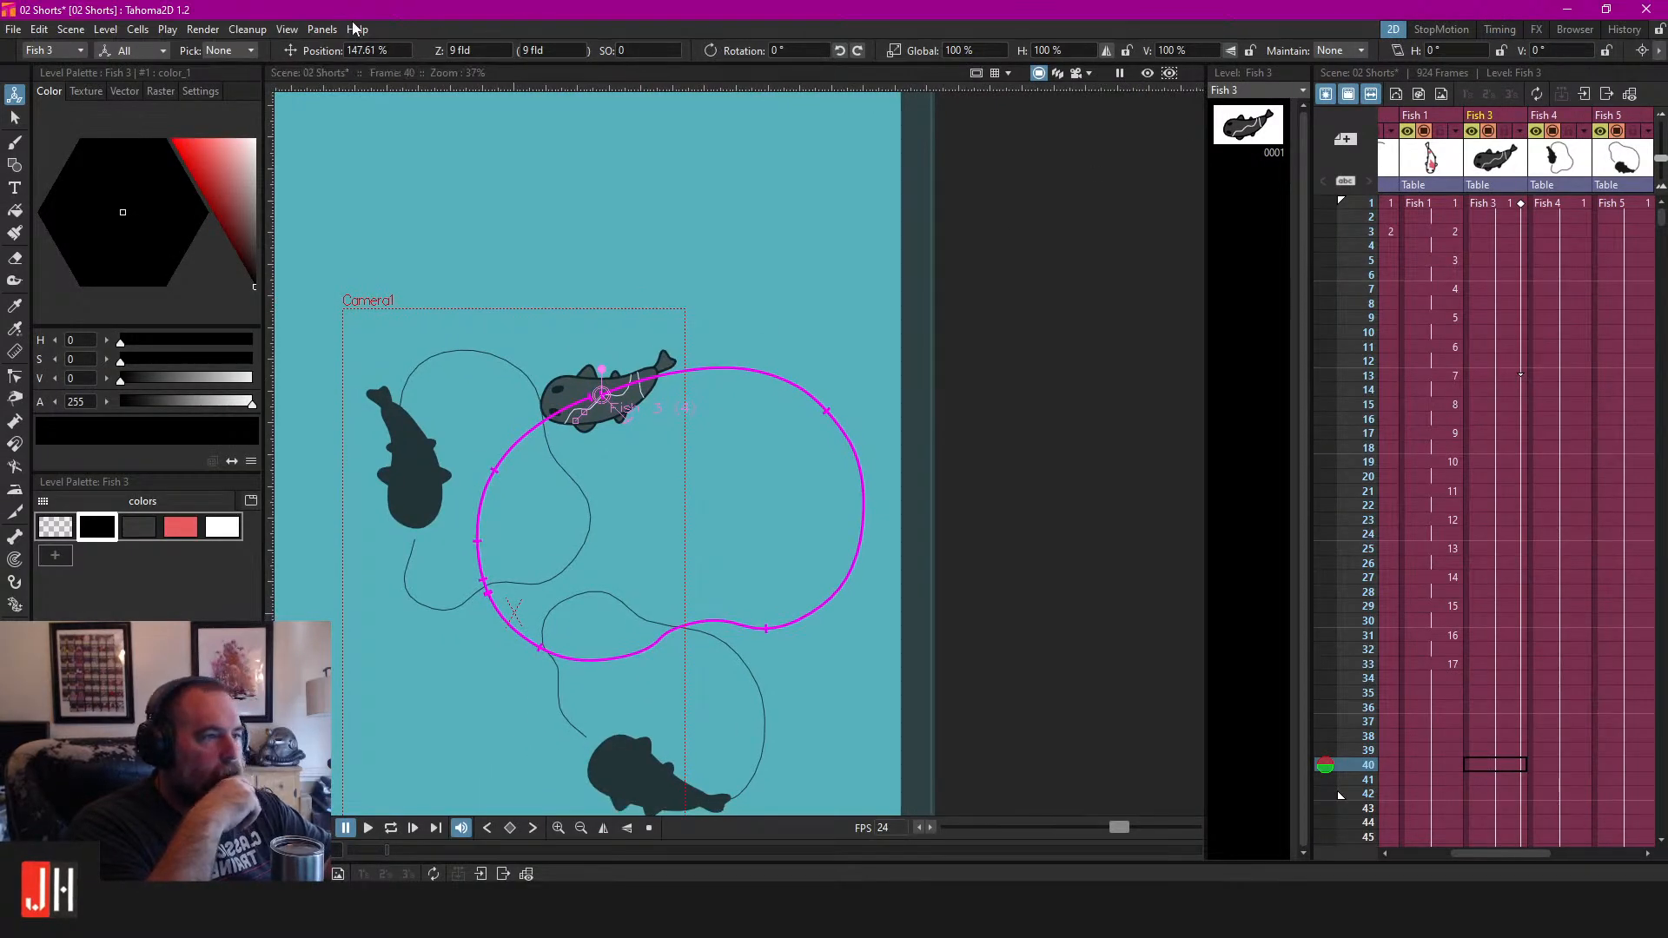
click(341, 32)
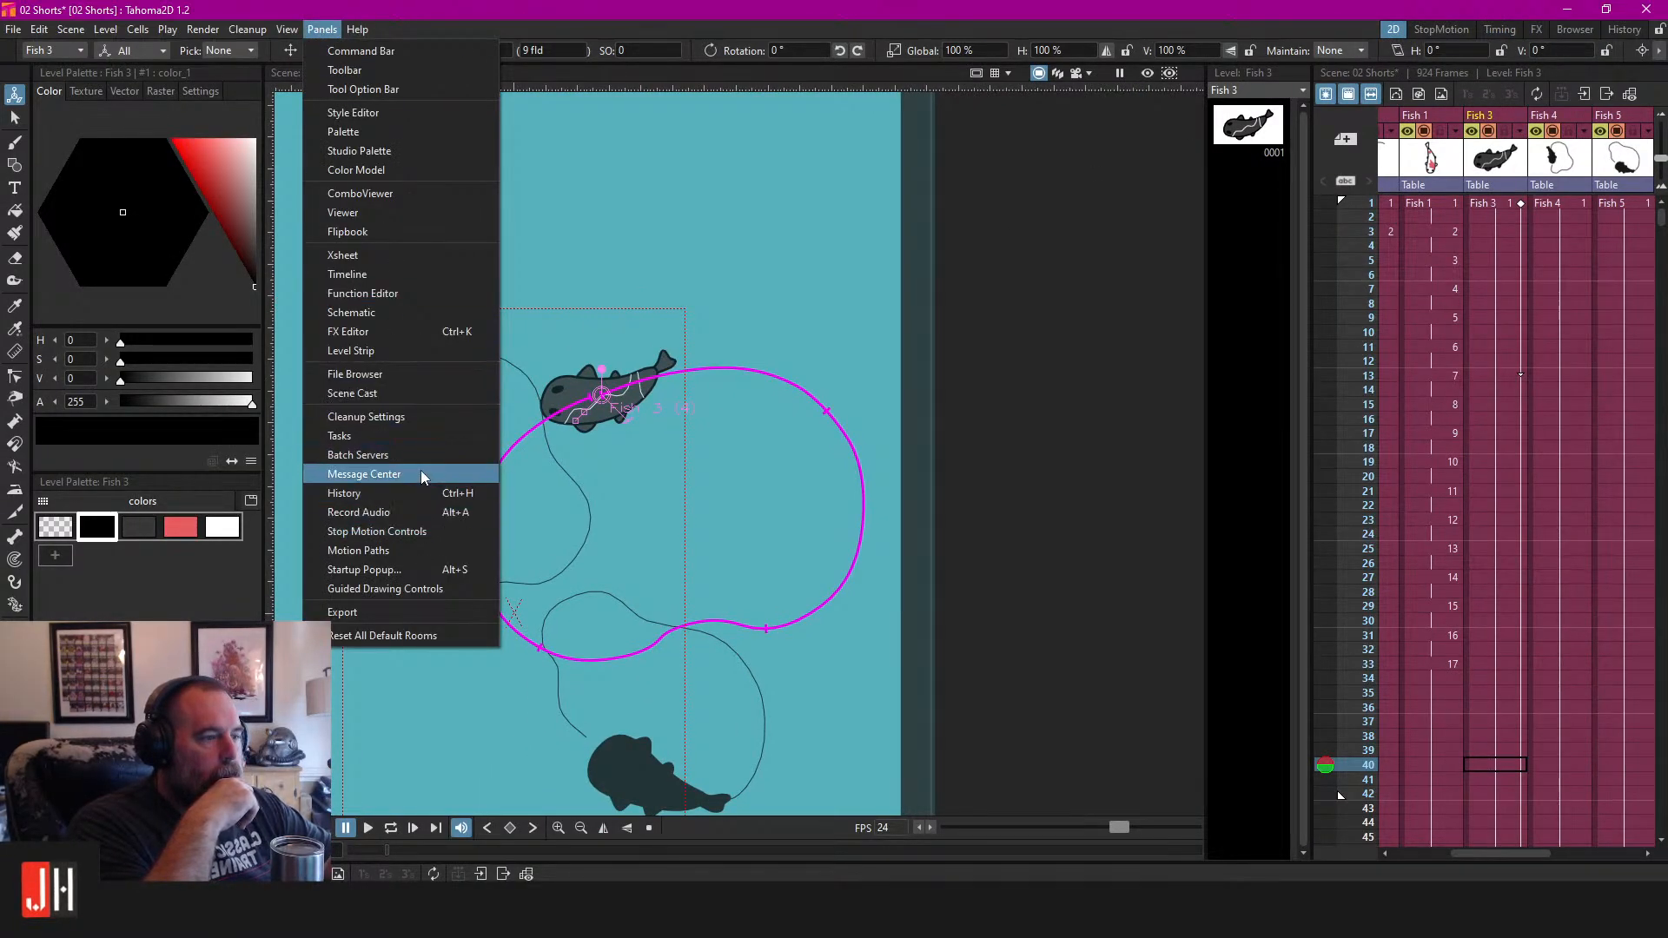
mouse_move(286, 32)
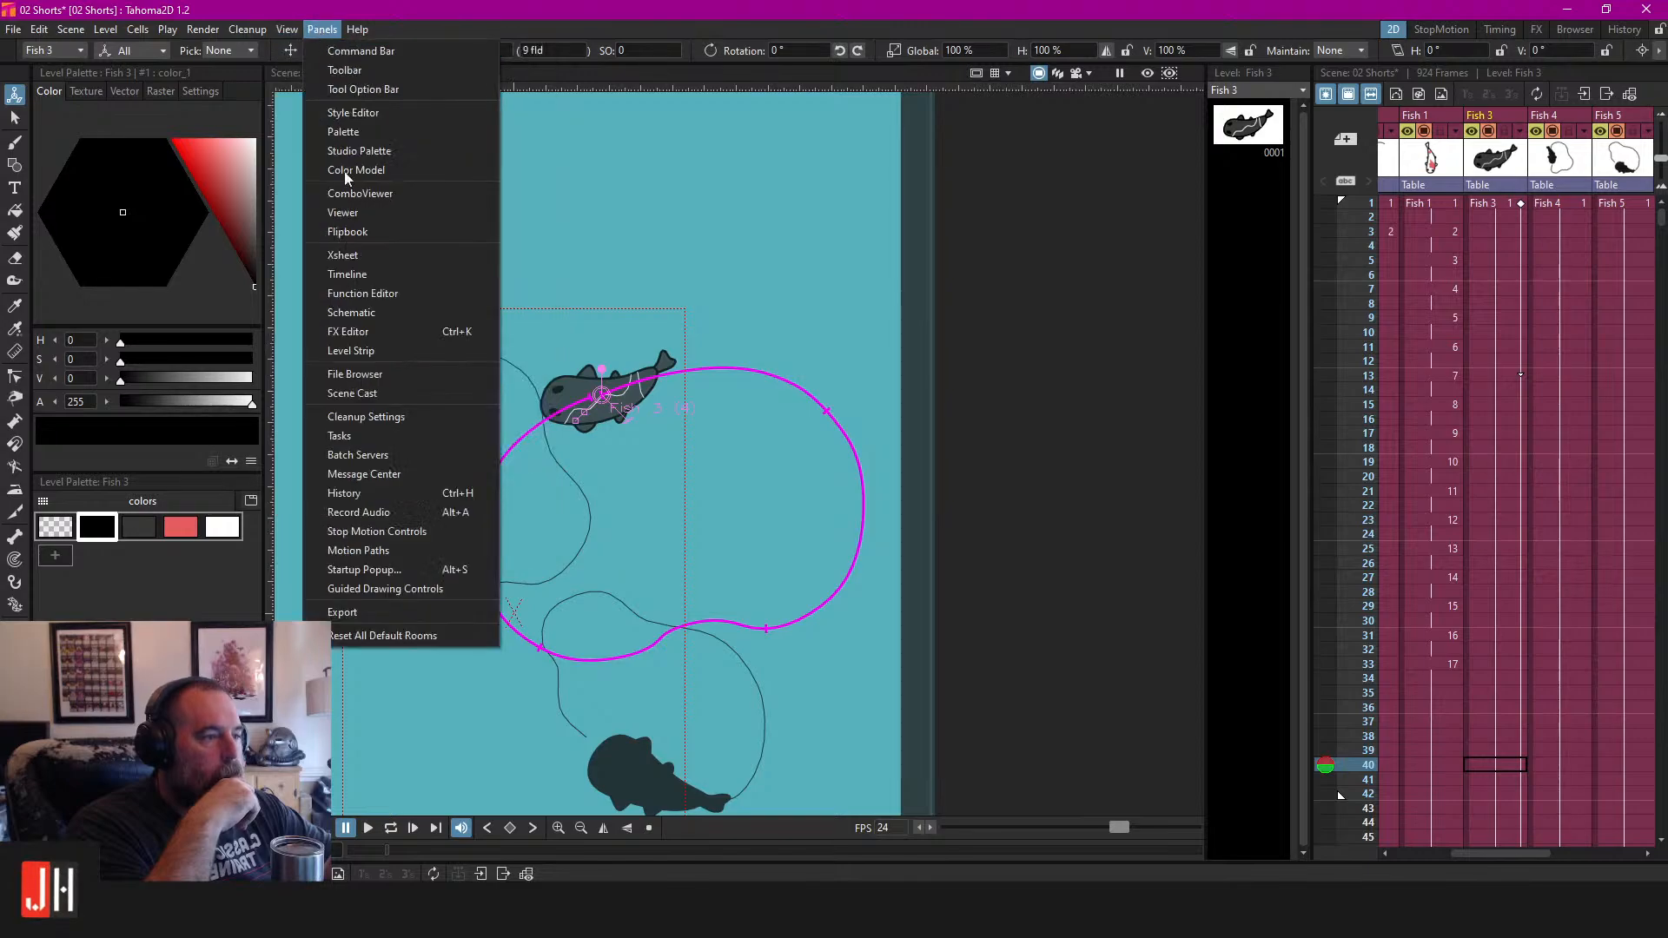
click(420, 551)
click(772, 356)
click(749, 354)
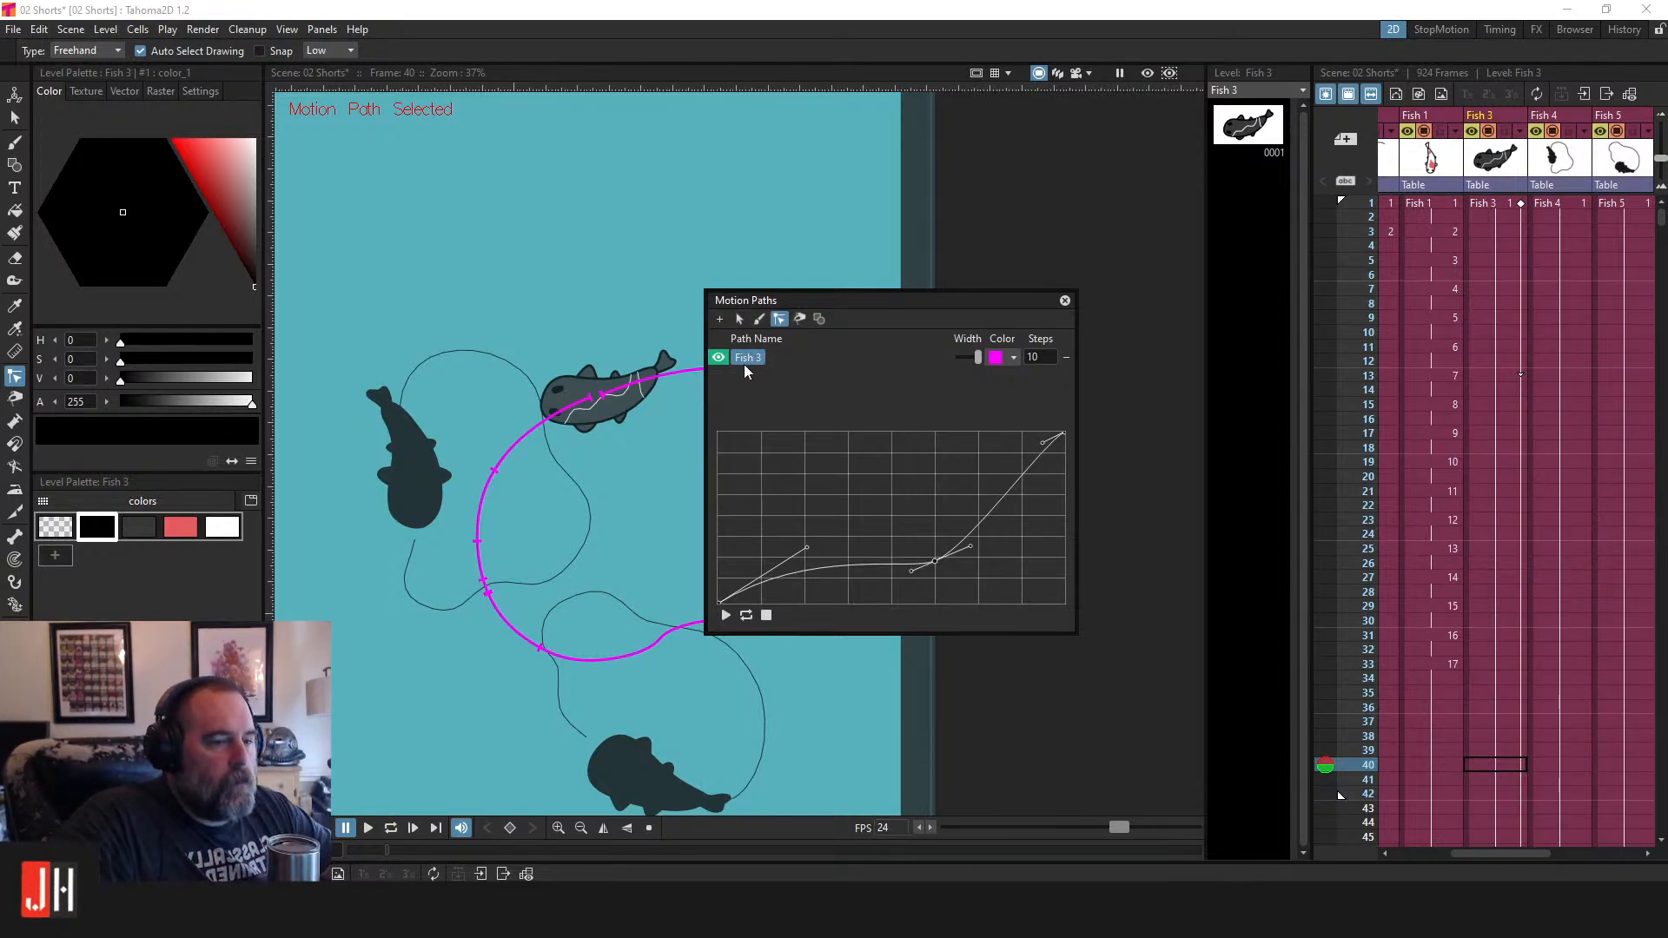
Move the green Fish 3 path node closer beneath its column in the FX room's Stage Schematic, and return to the 2D room.
click(1572, 29)
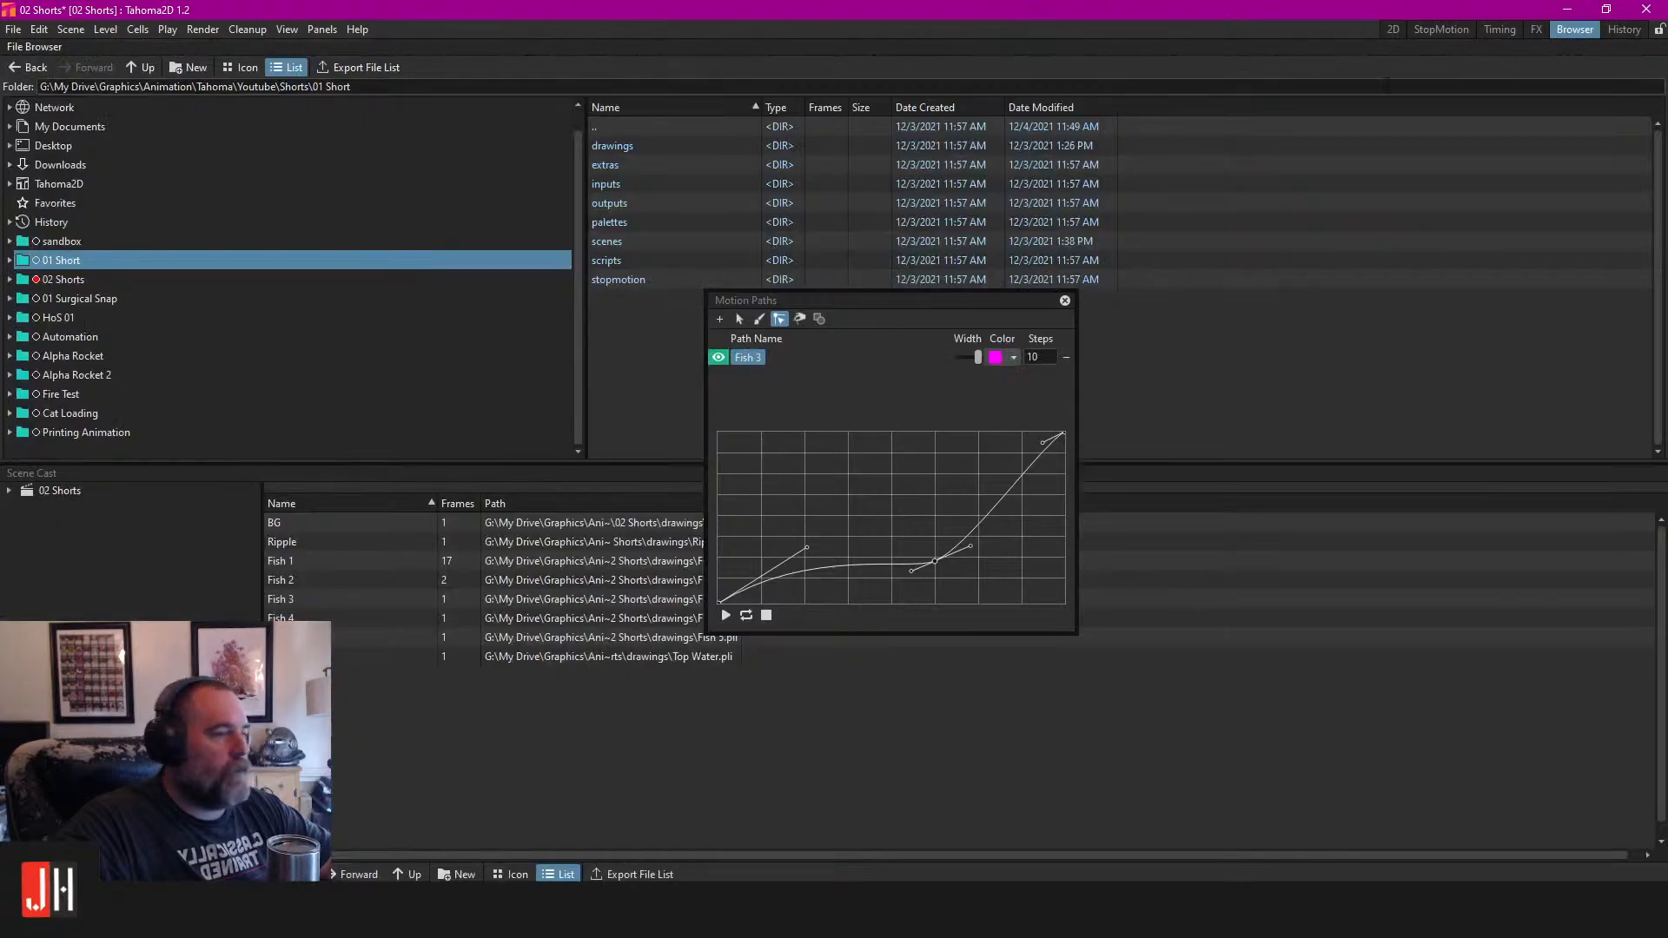
click(1536, 28)
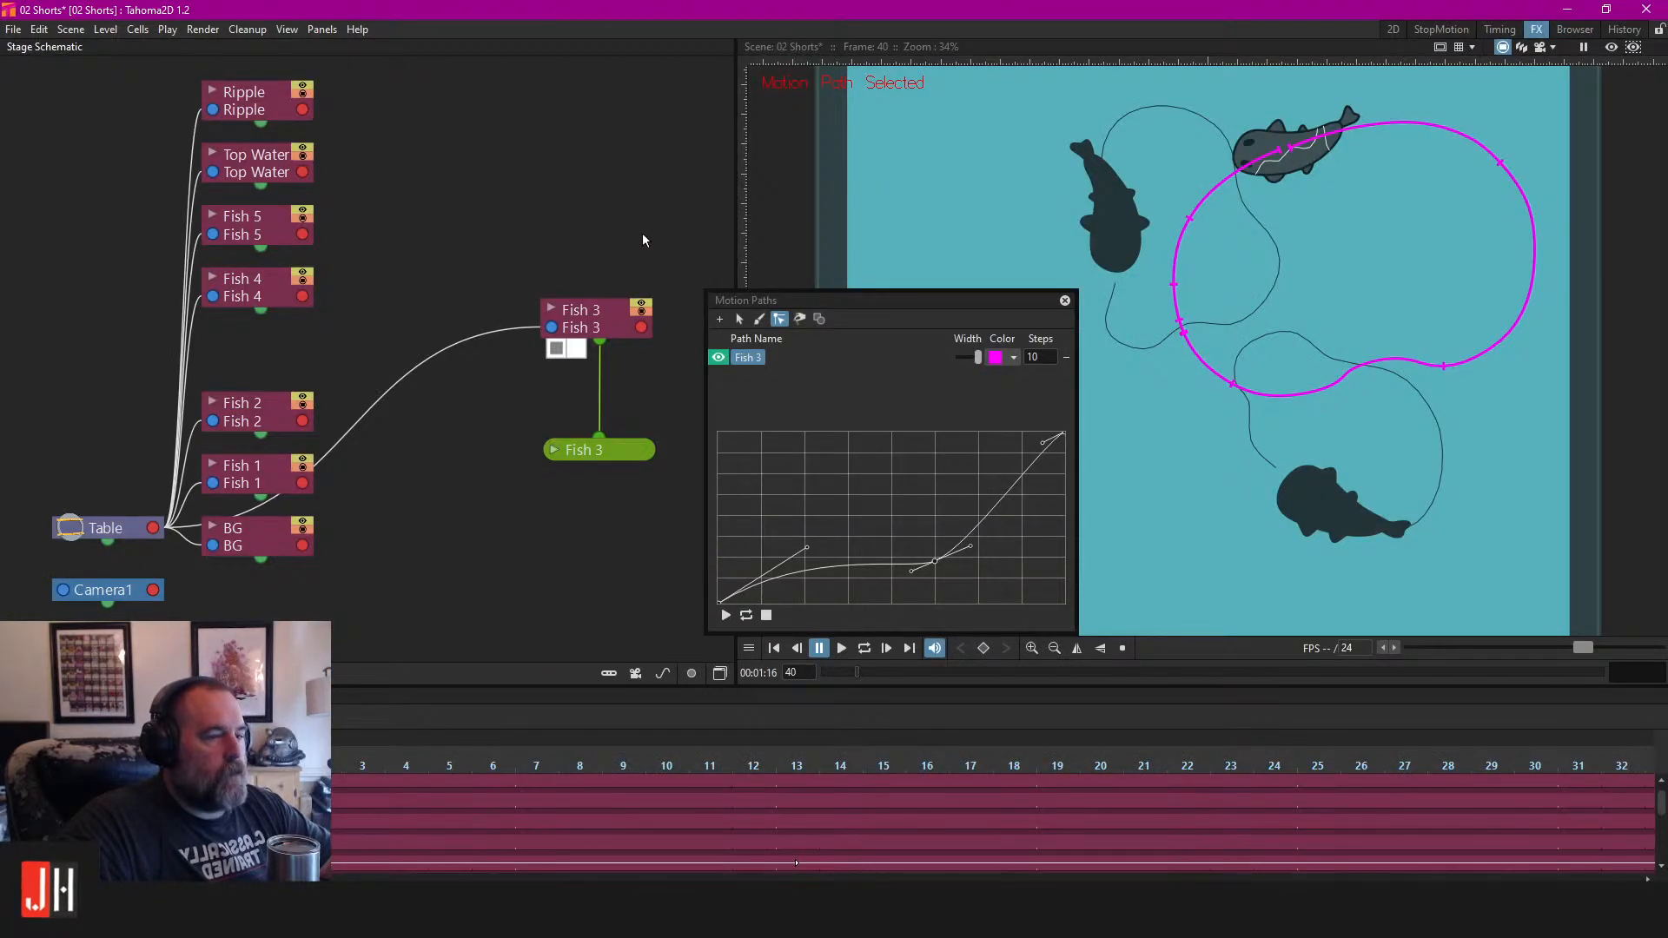
drag(643, 234, 581, 265)
drag(548, 489, 546, 429)
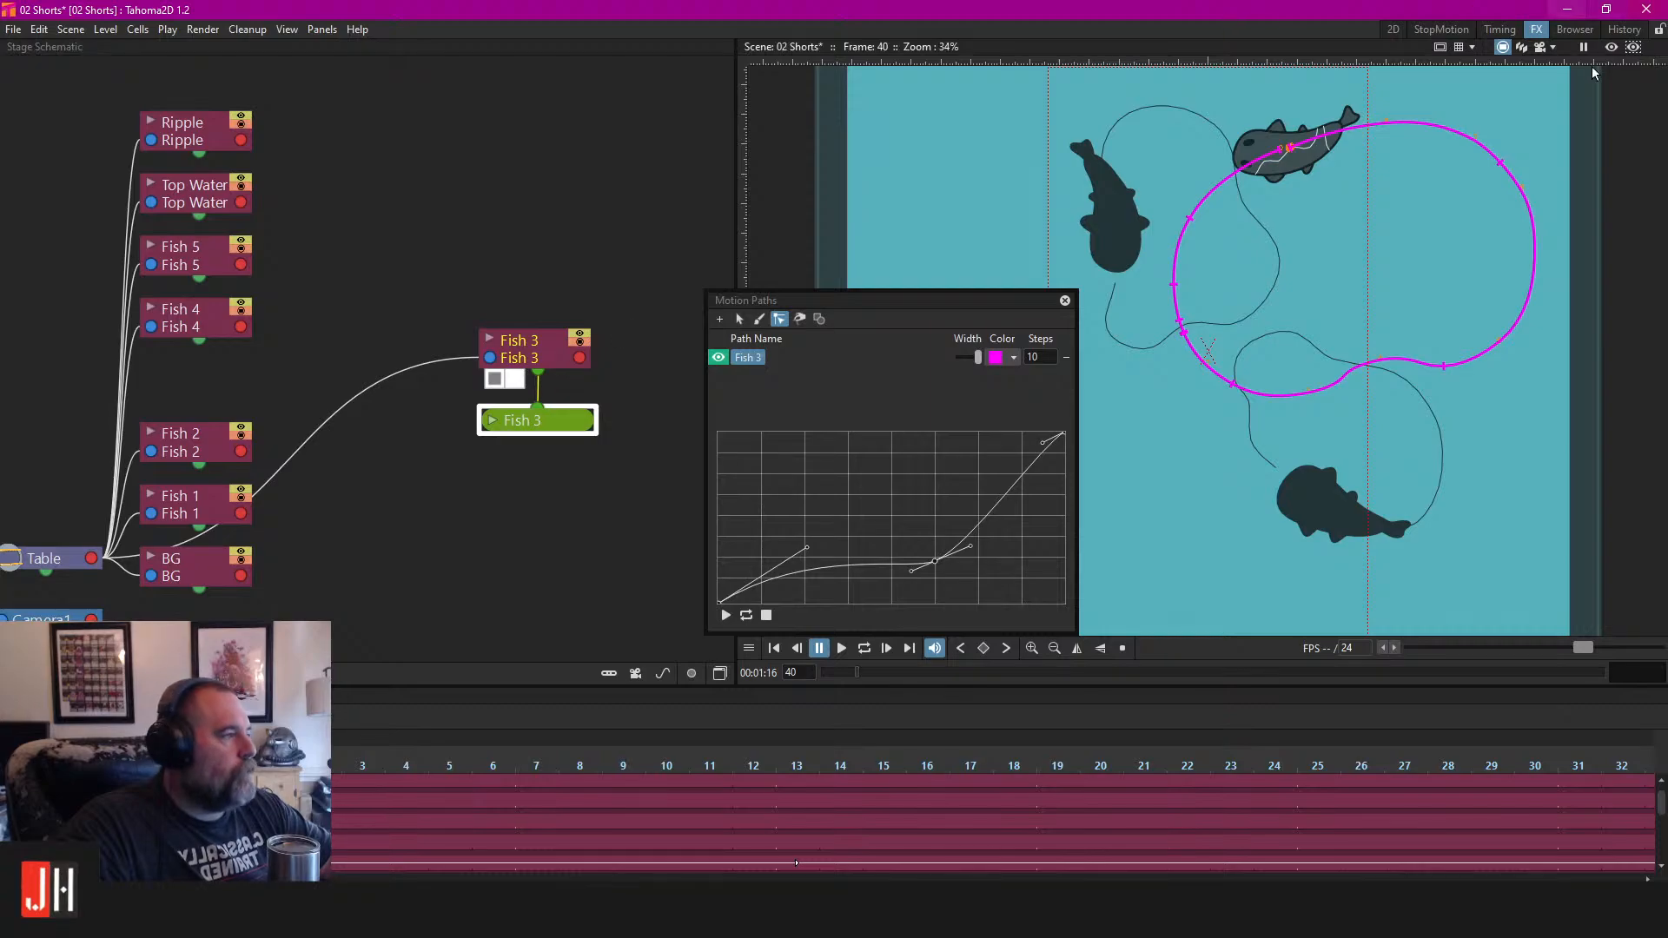
click(1395, 28)
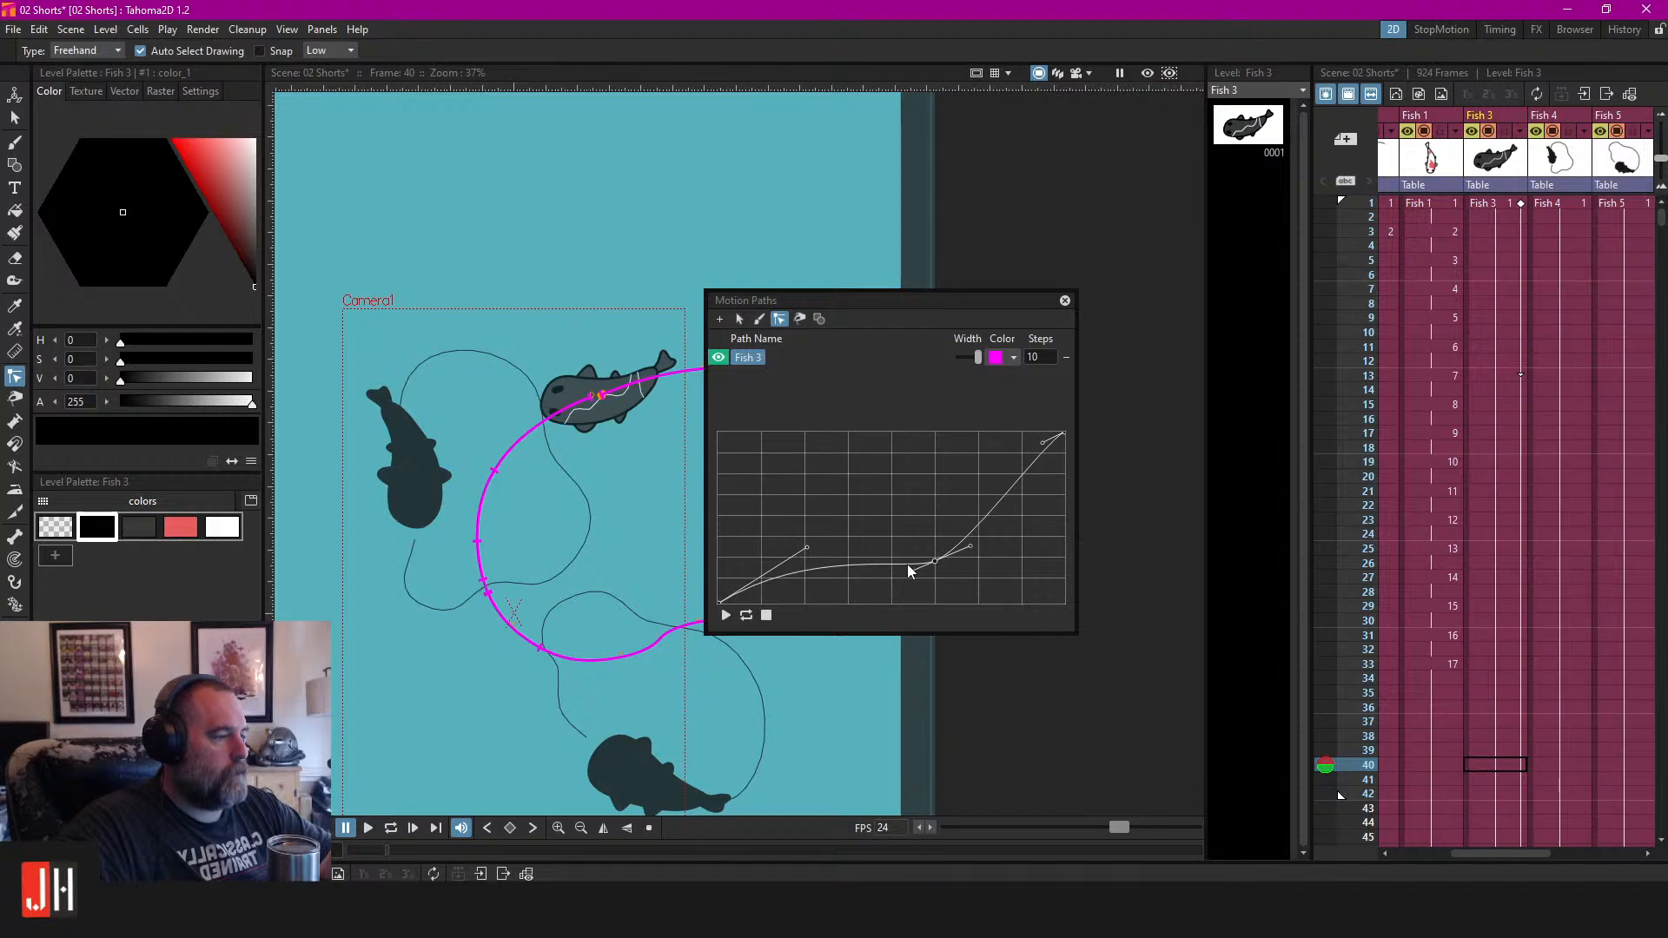
Shift the middle point of the Fish 3 path's speed graph slightly, raise the start handle, and play back the loop.
drag(934, 562, 921, 555)
drag(810, 549, 826, 501)
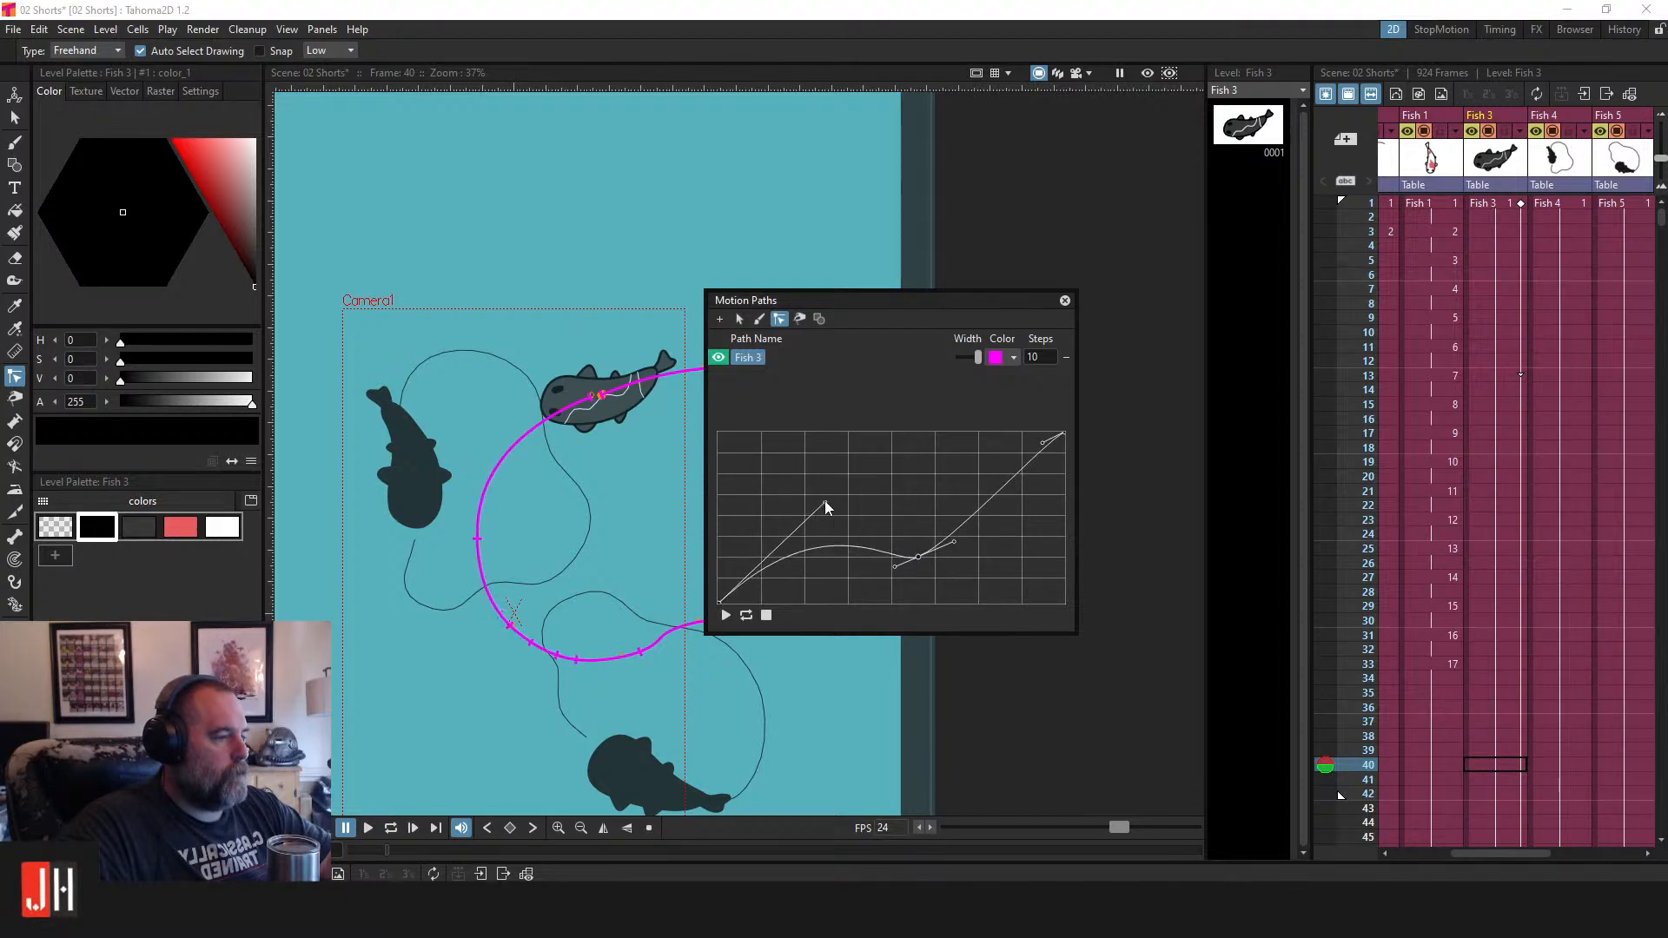
key(l)
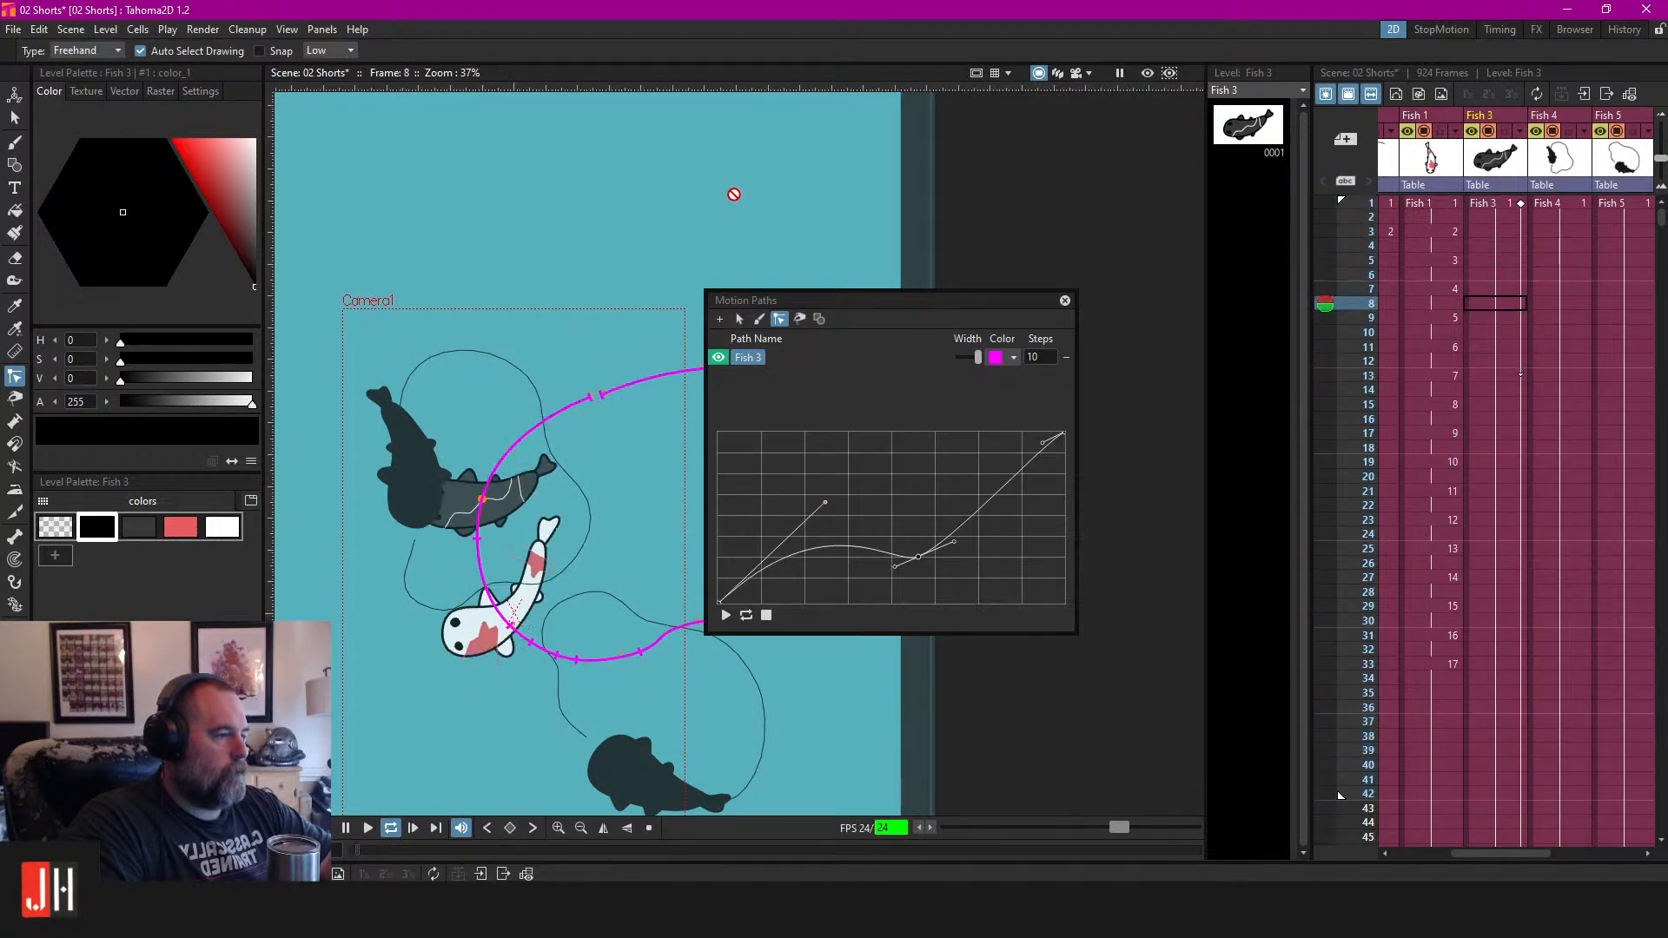
key(l)
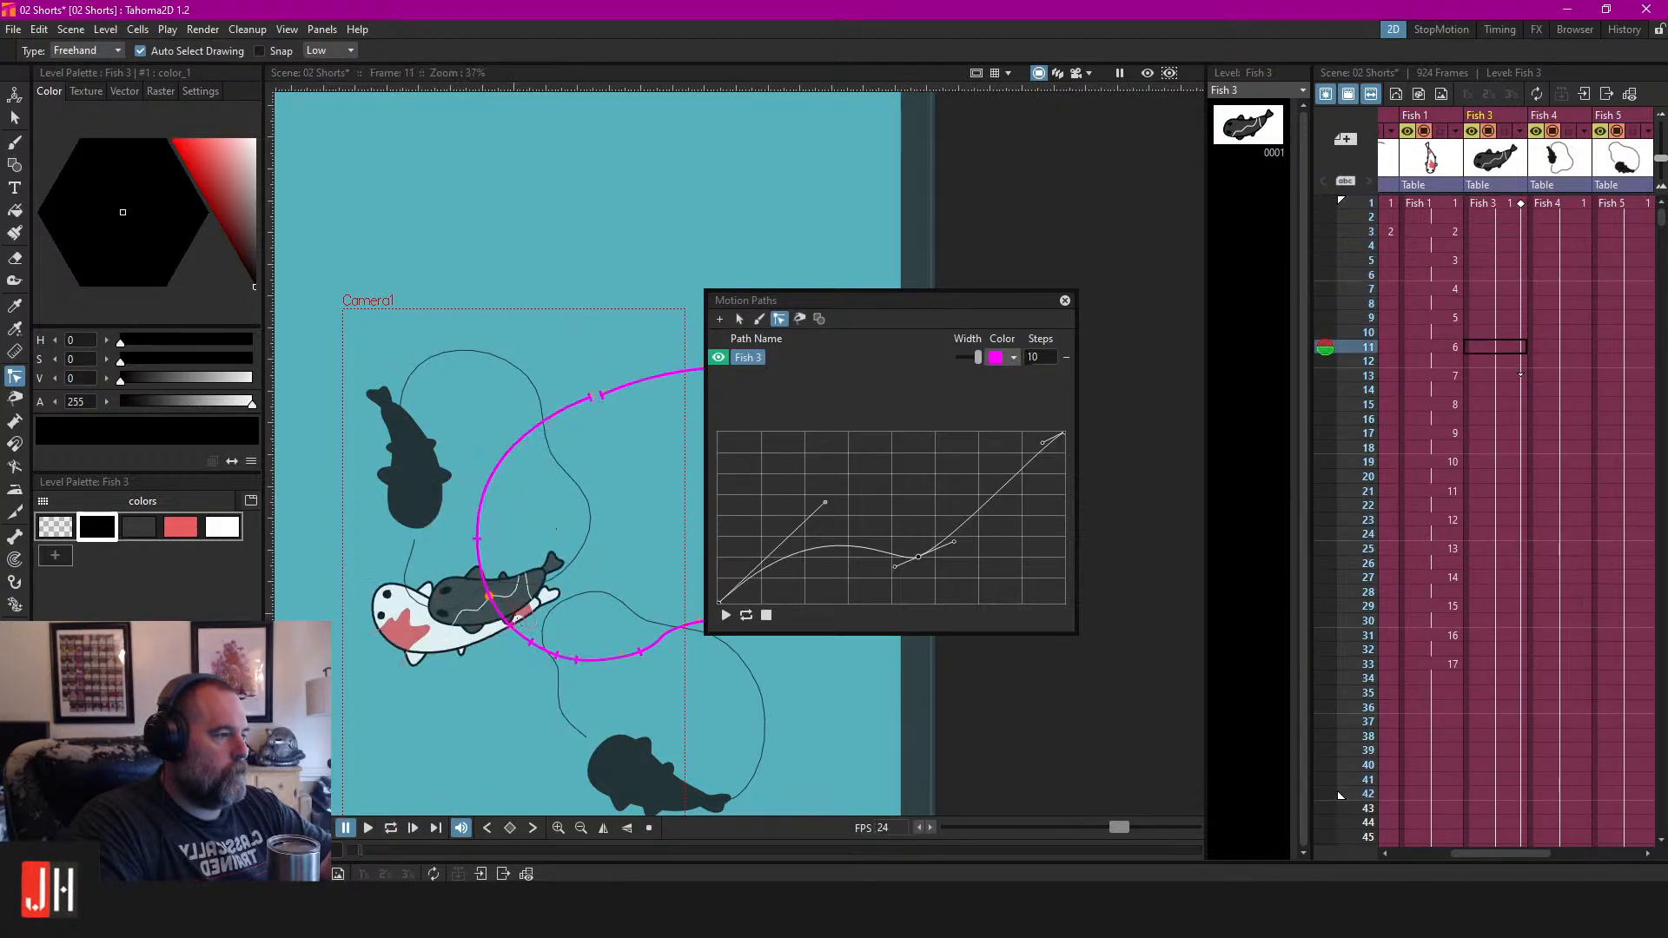
Set the Fish 3 path's steps to 40 and play back the loop.
double_click(1040, 357)
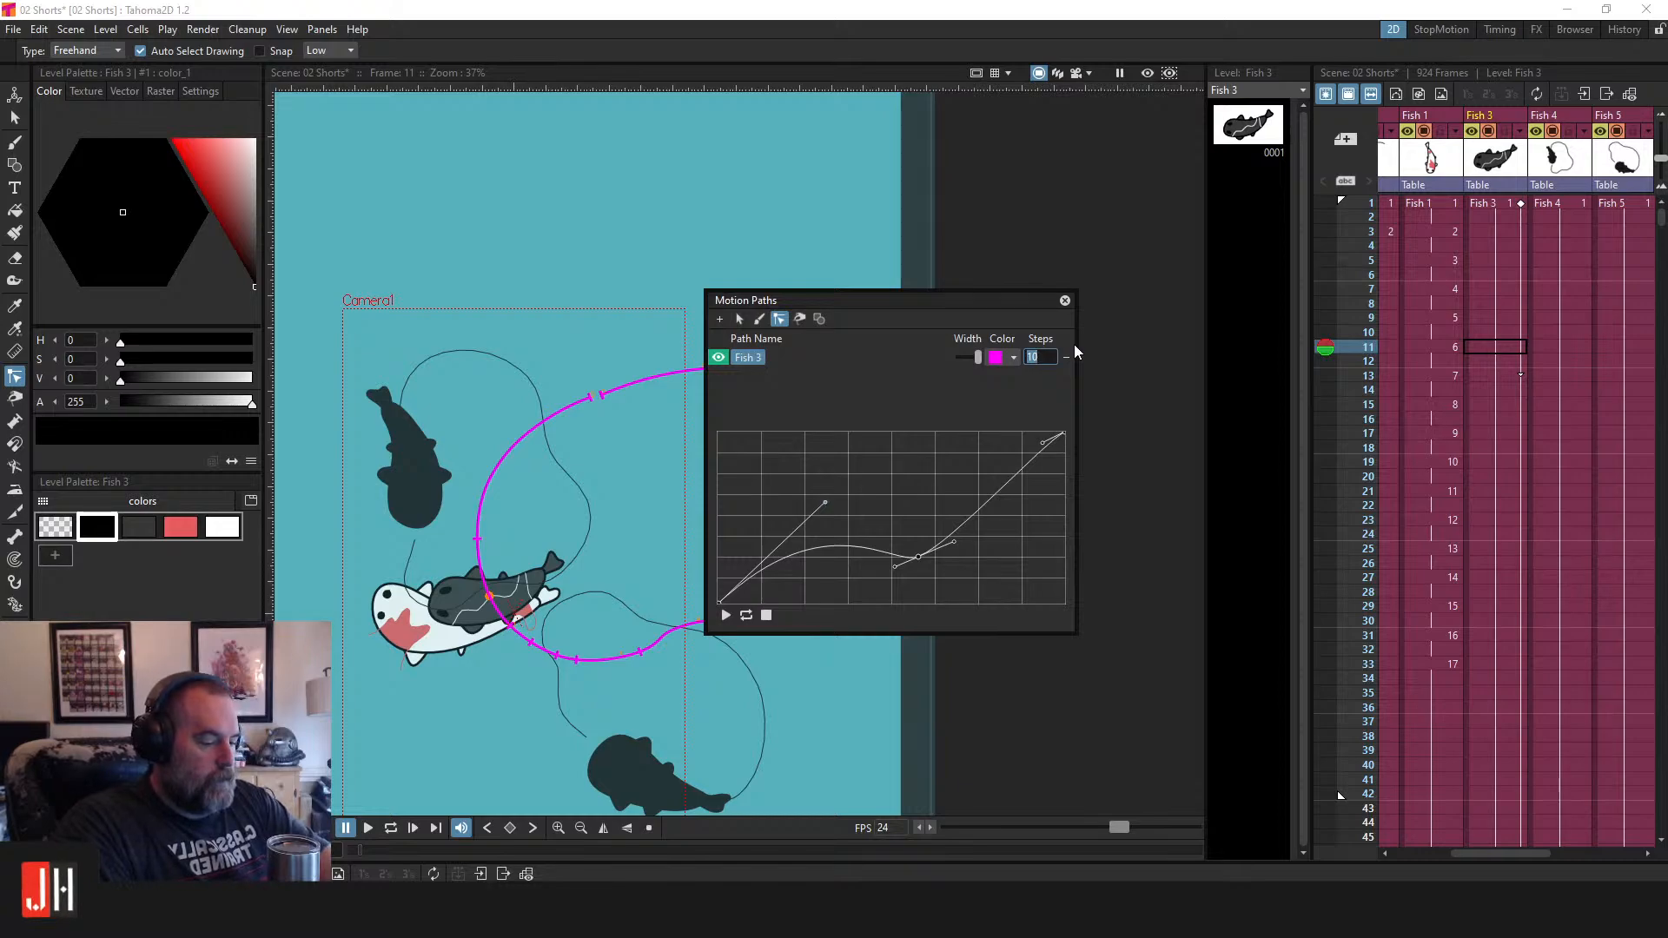
key(Return)
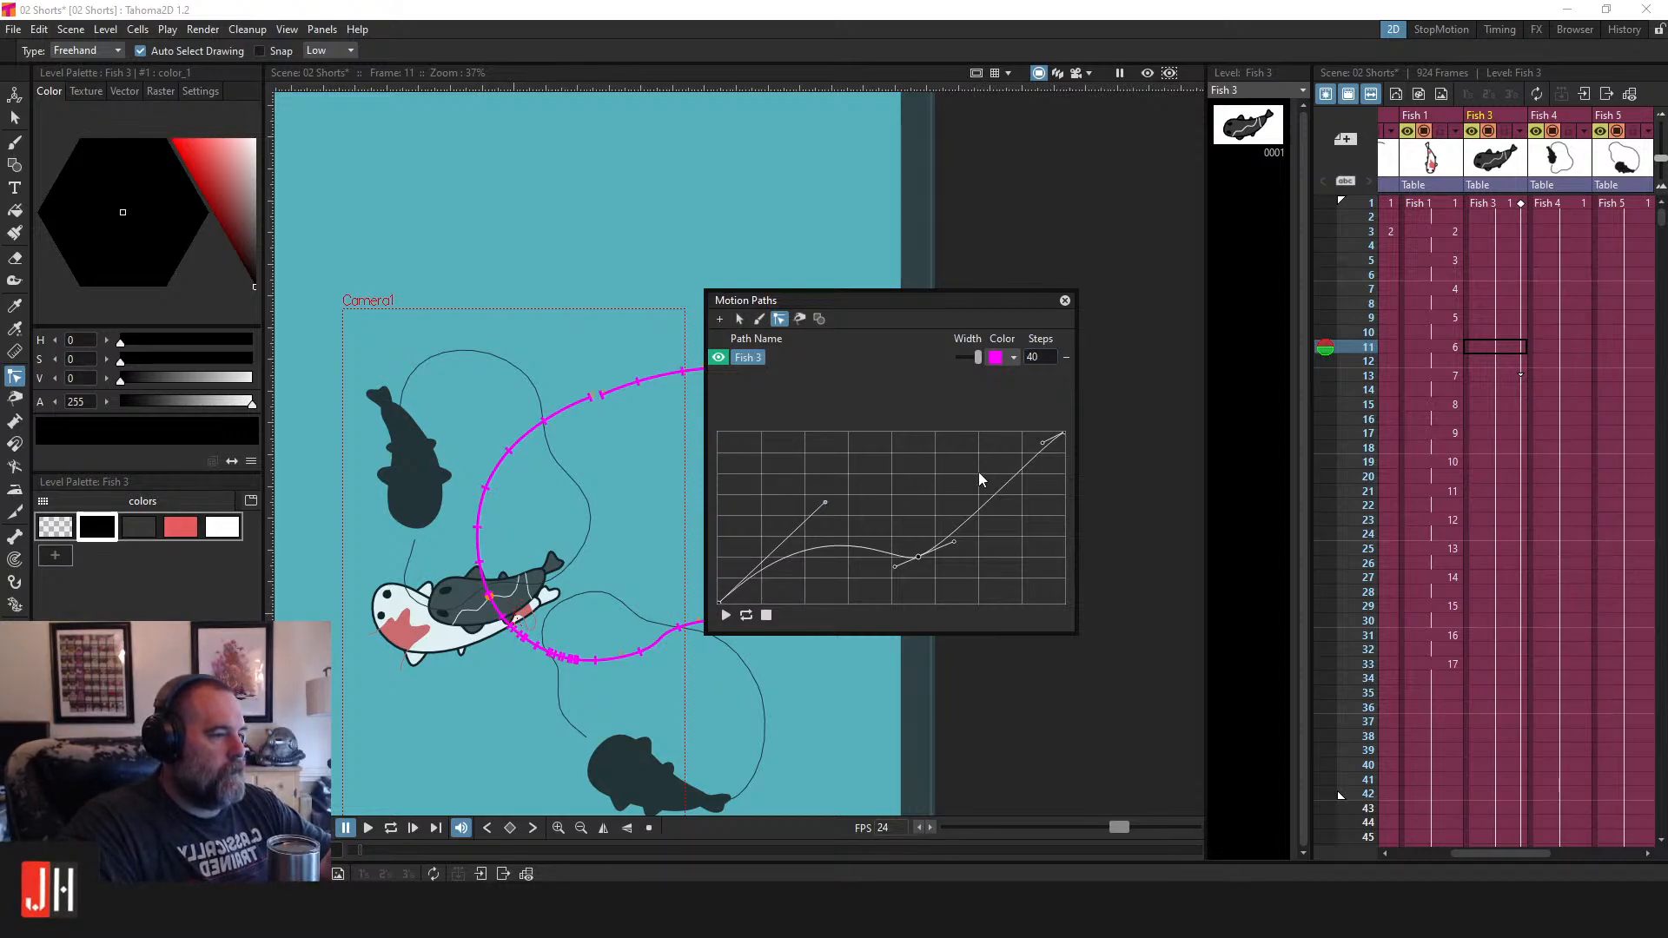
key(l)
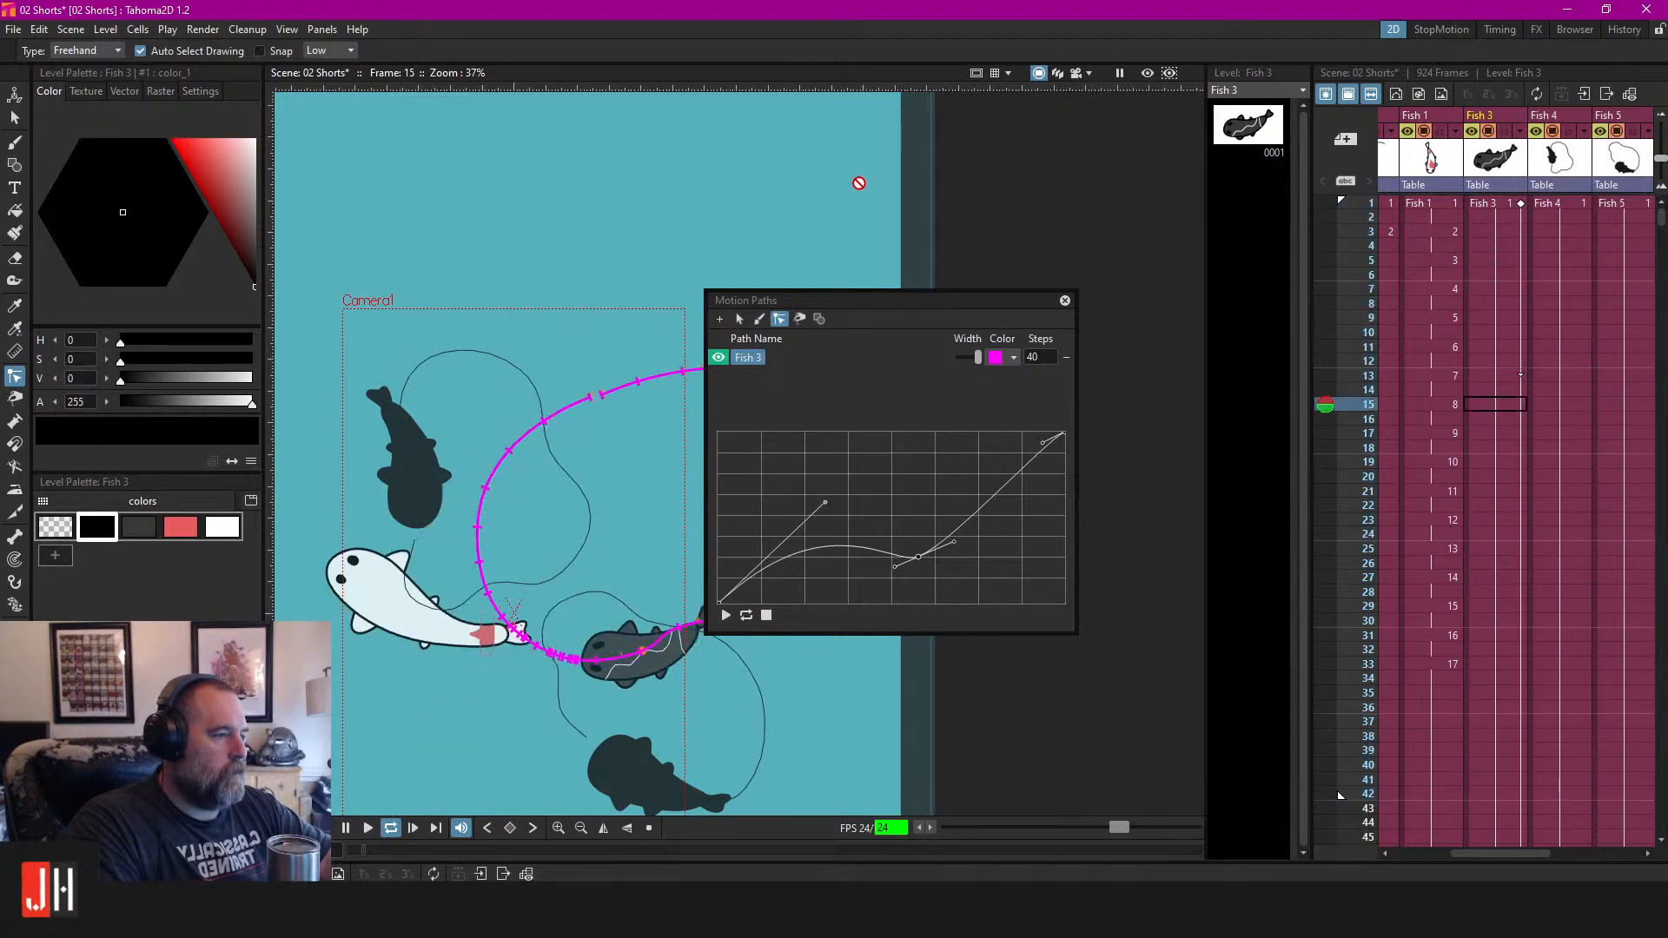
key(l)
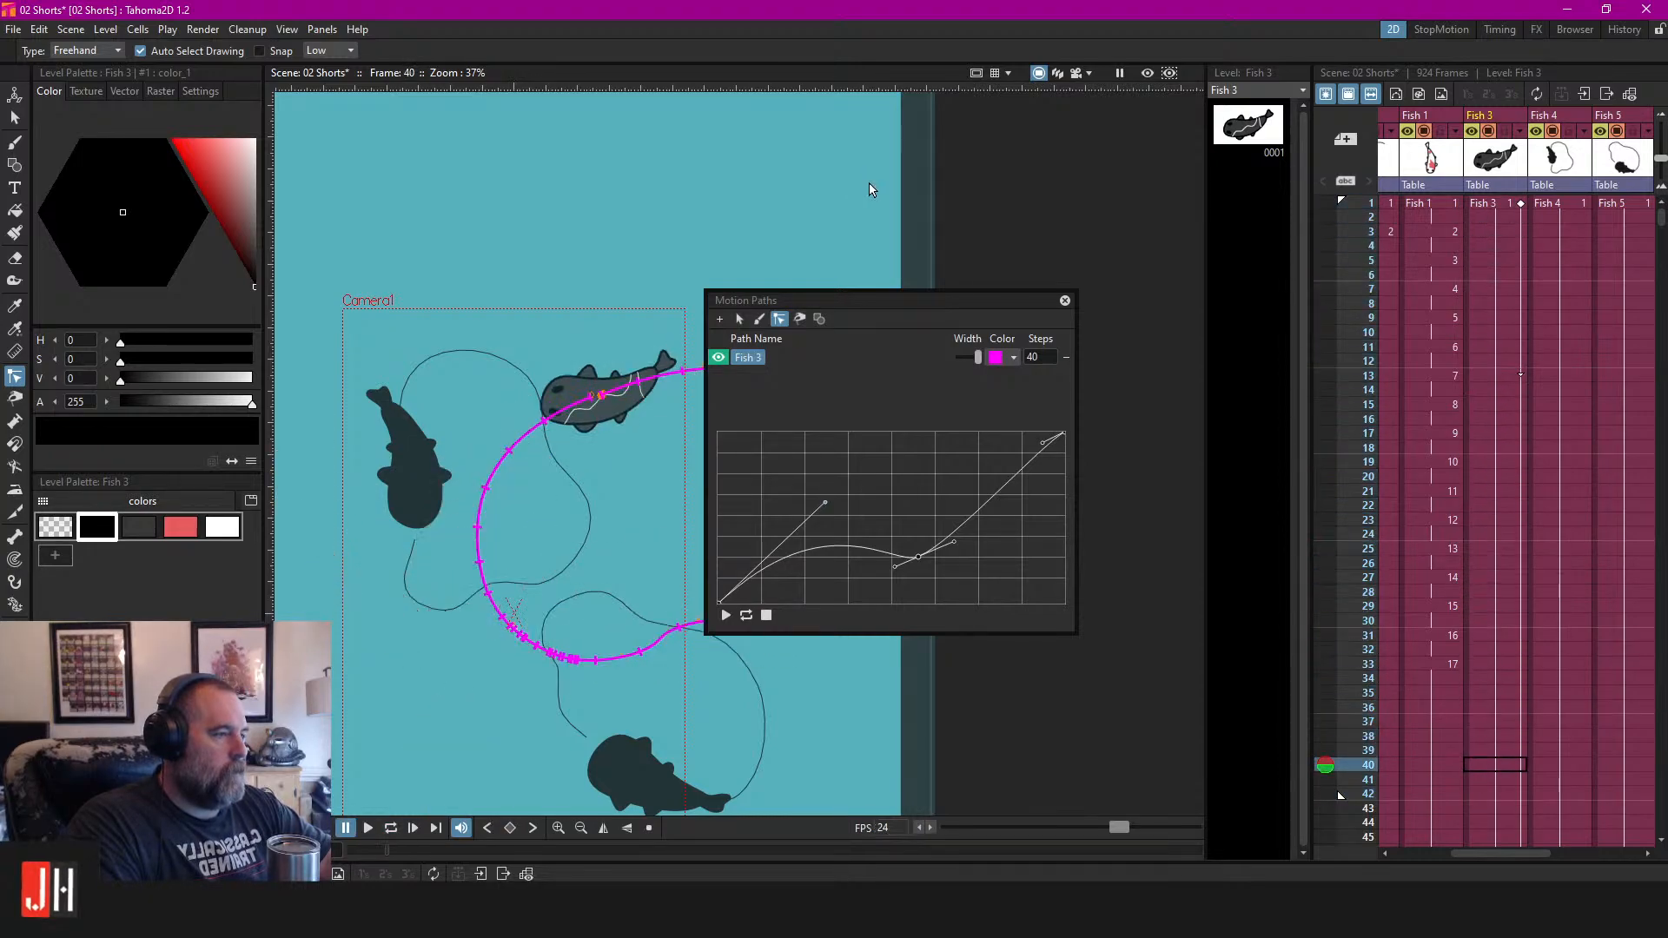
Set the Fish 3 path's steps to 100.
click(1053, 357)
text(100)
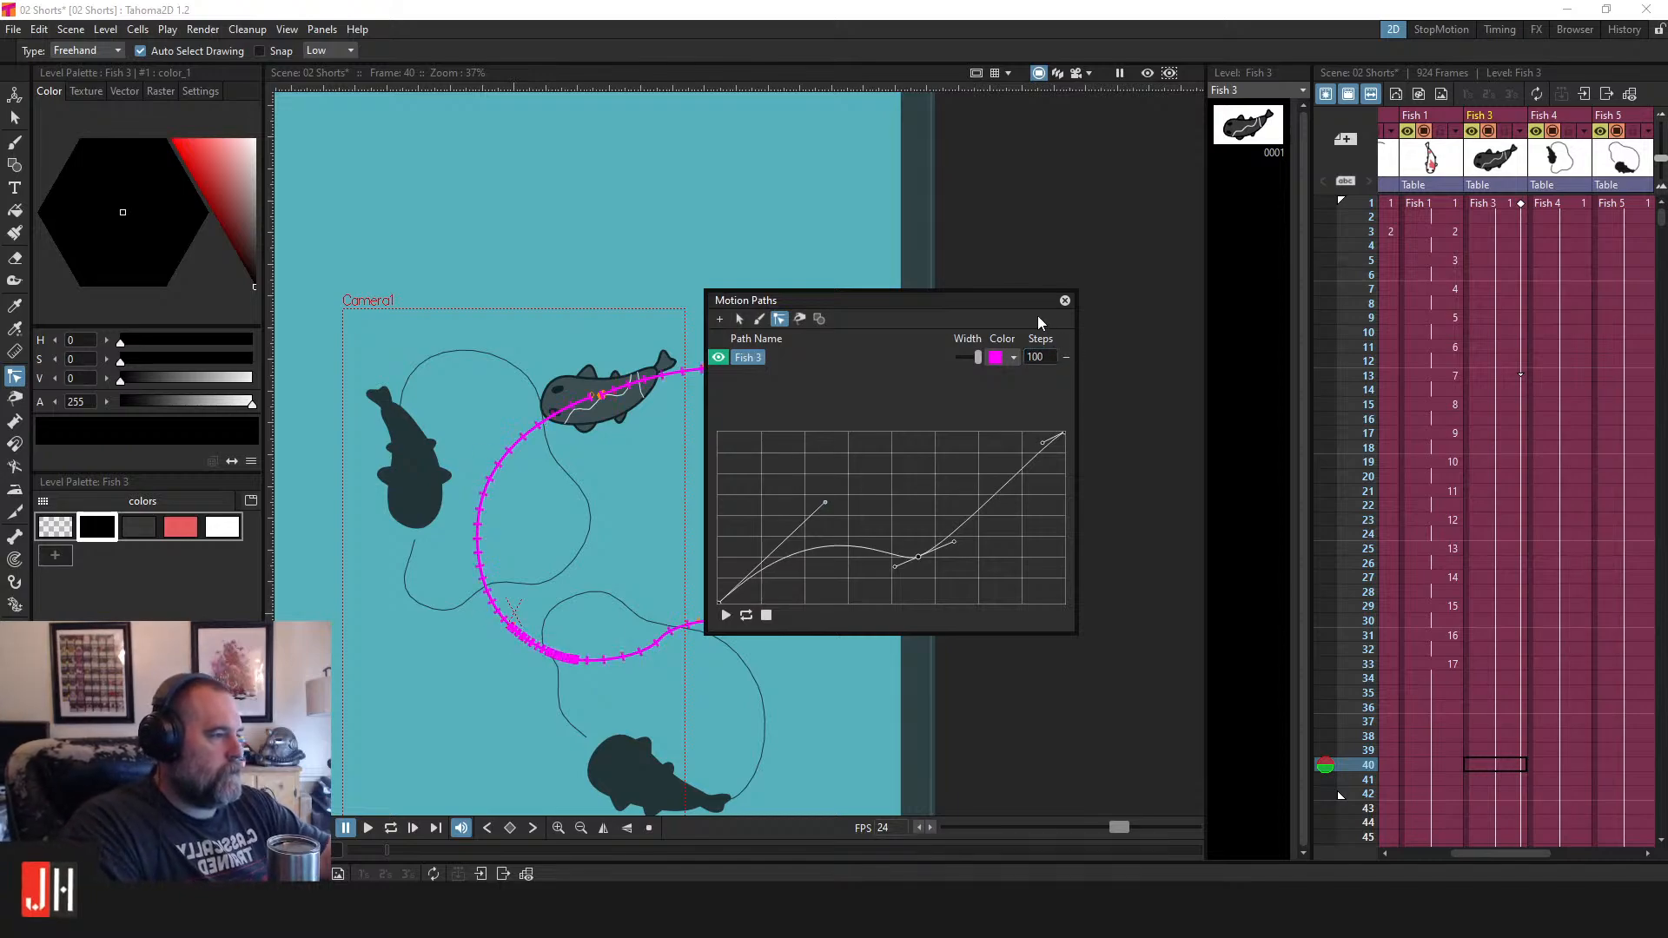
click(547, 580)
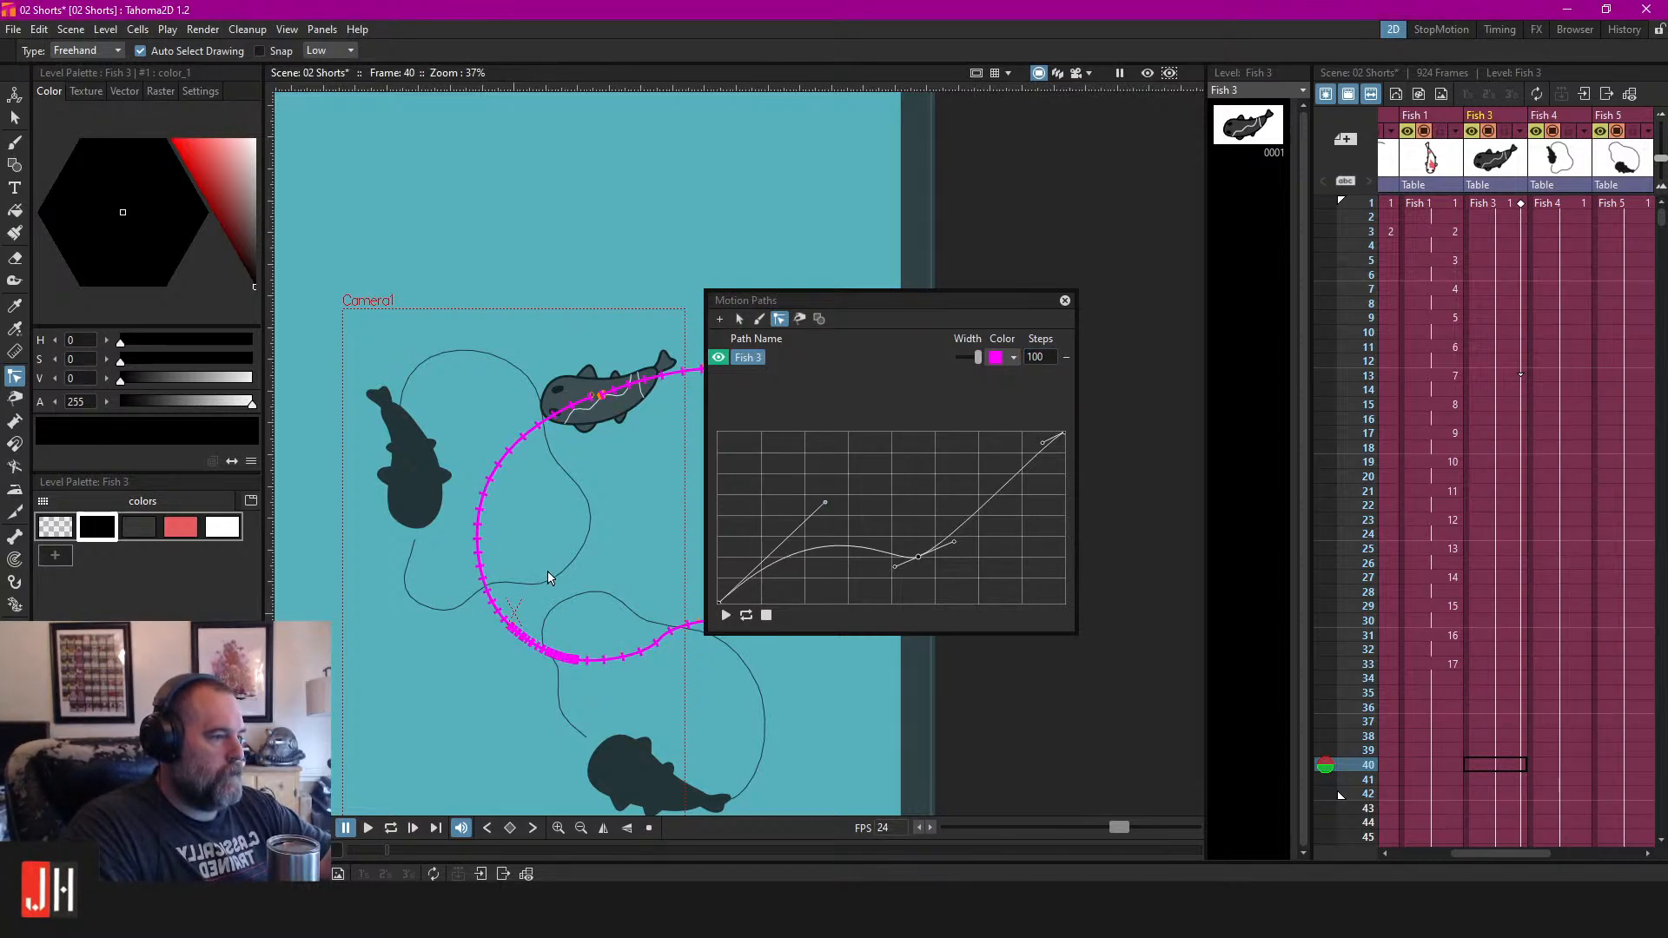
Shift the Fish 3 speed graph's middle point toward the path's end, steepen the start handle, and check the motion in playback.
drag(918, 559, 942, 558)
drag(826, 505, 804, 452)
key(l)
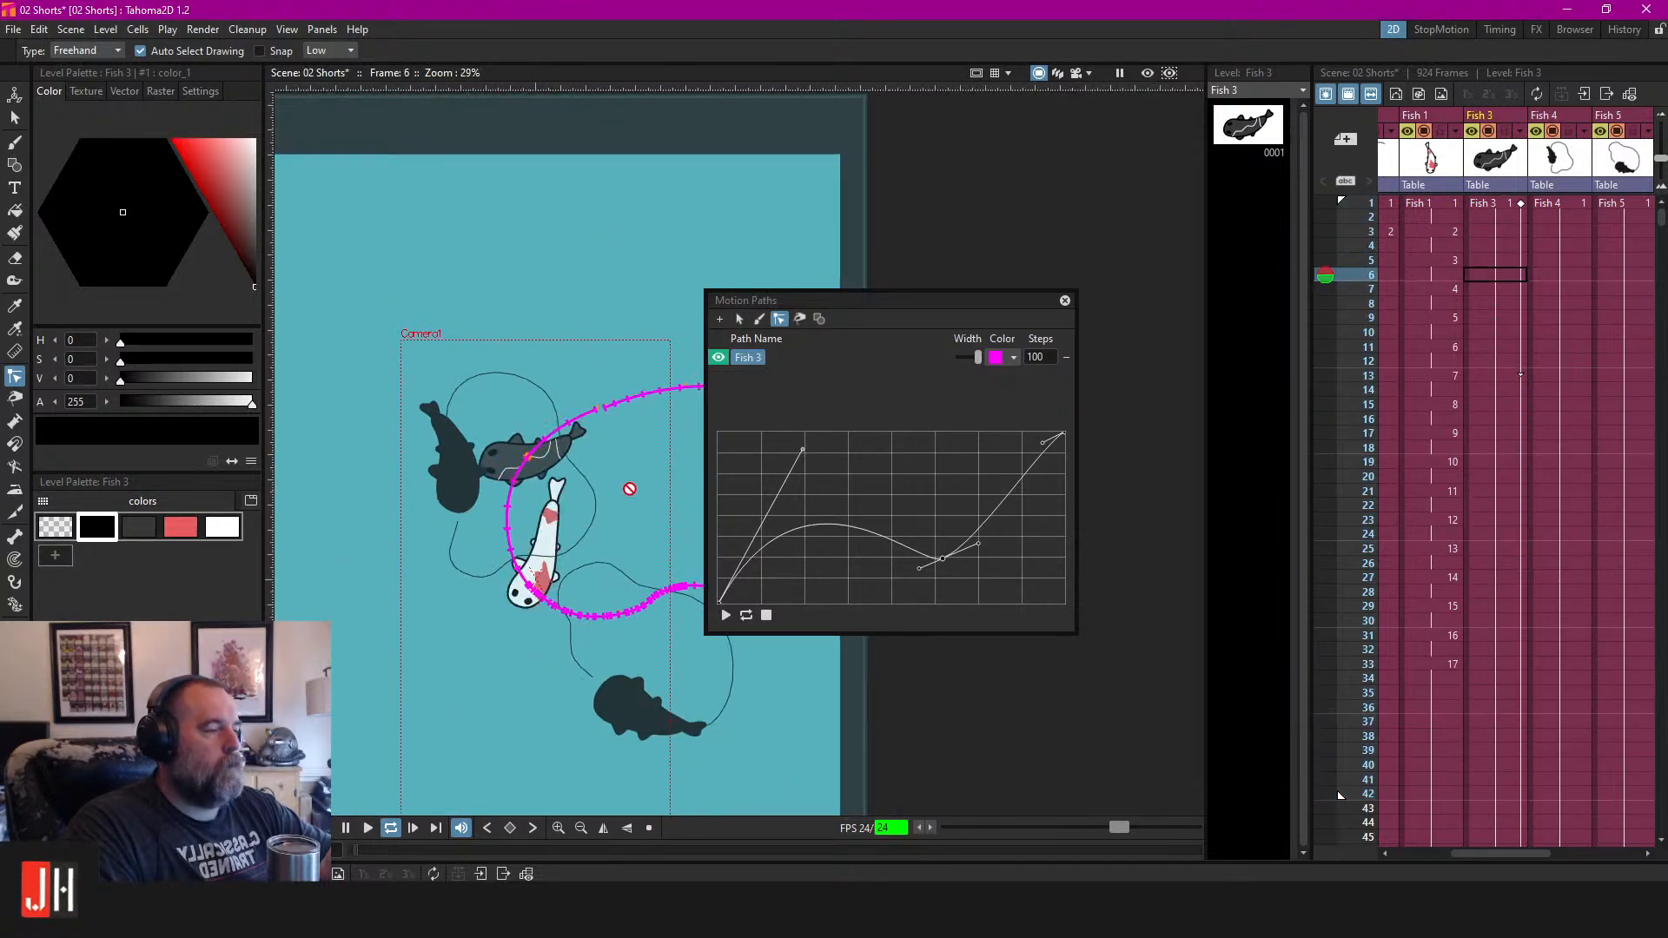
mouse_move(803, 450)
mouse_down()
mouse_move(803, 480)
mouse_move(804, 463)
mouse_up()
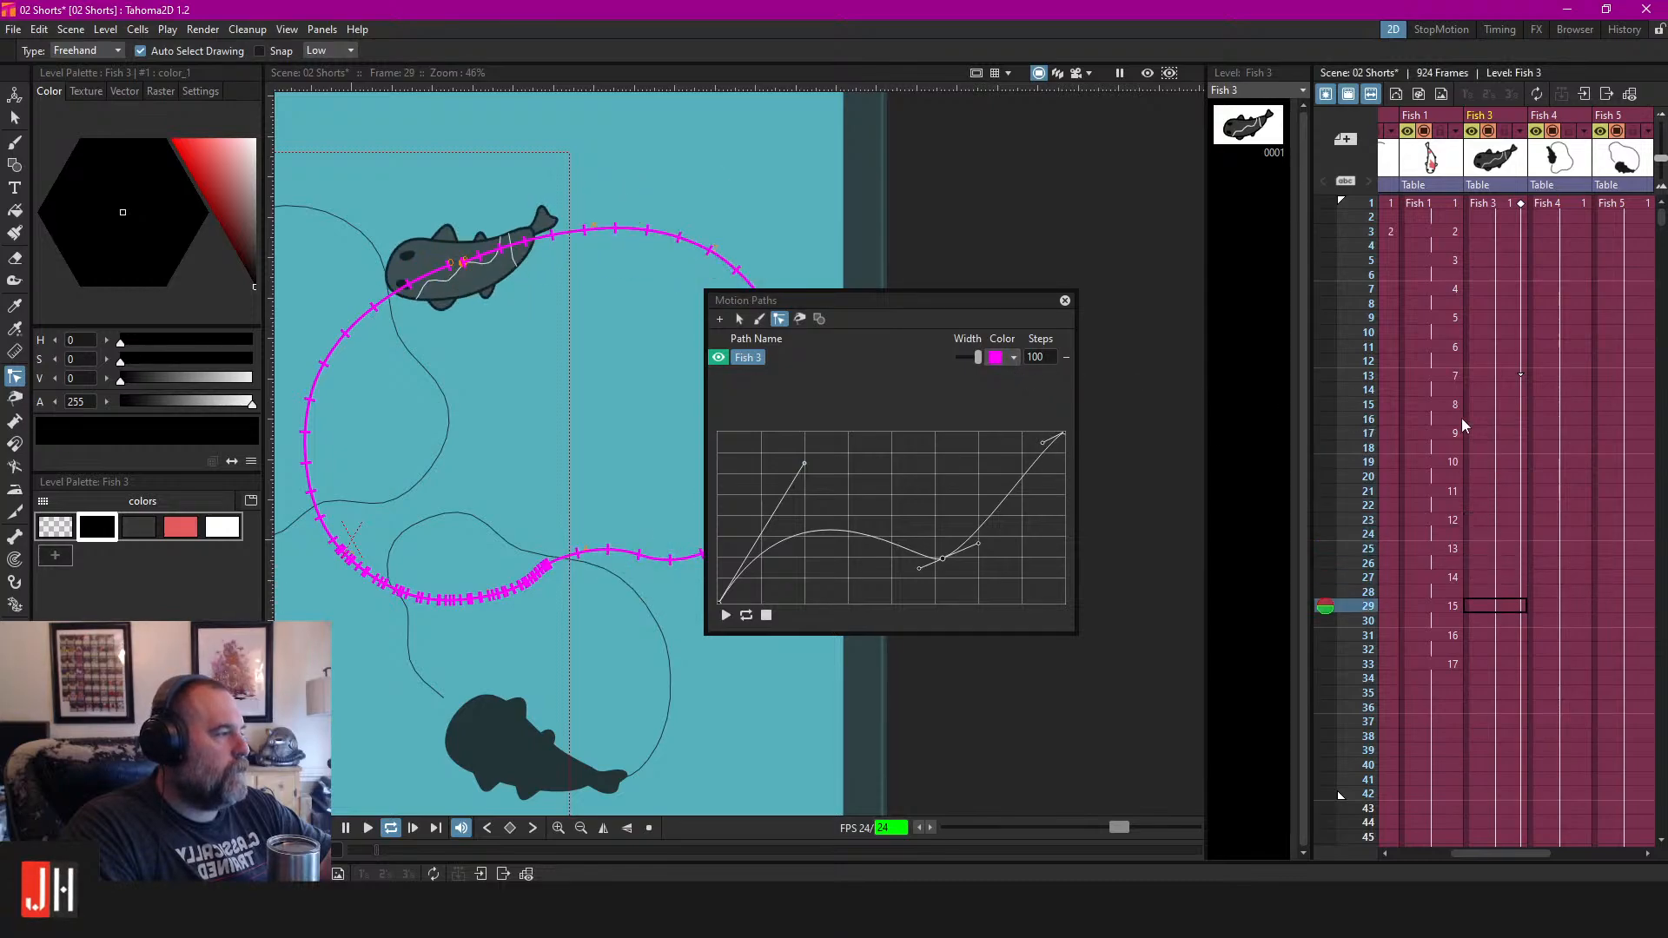
key(p)
Set the playback stop marker at frame 60.
scroll(1507, 570, down, 3)
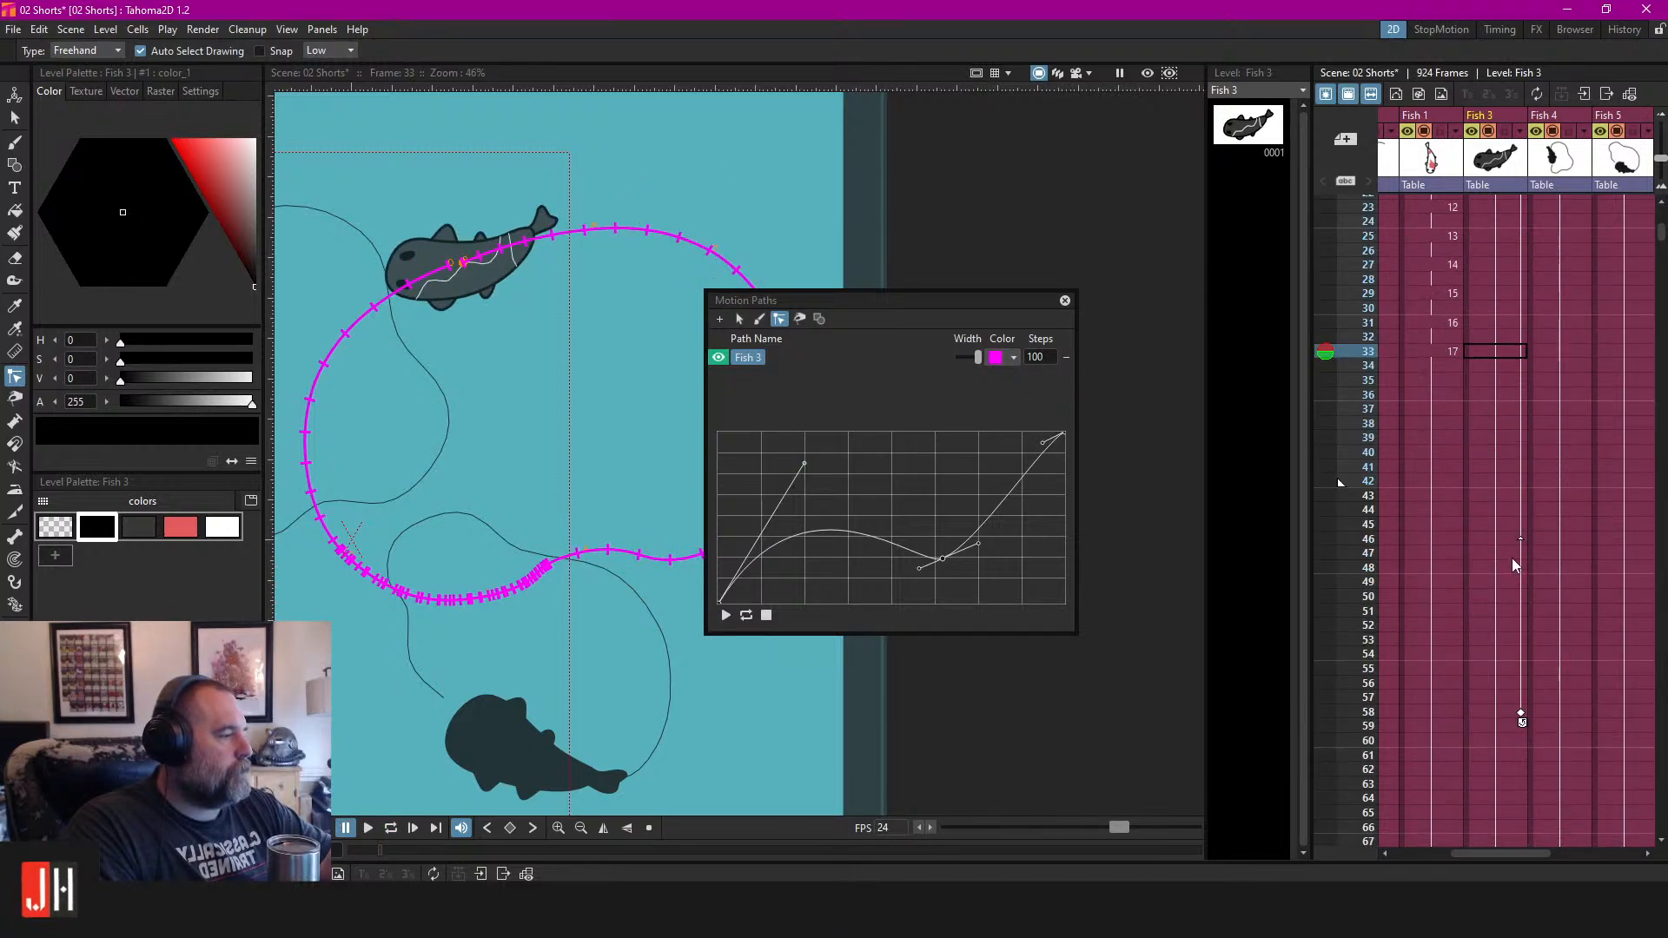
click(1364, 748)
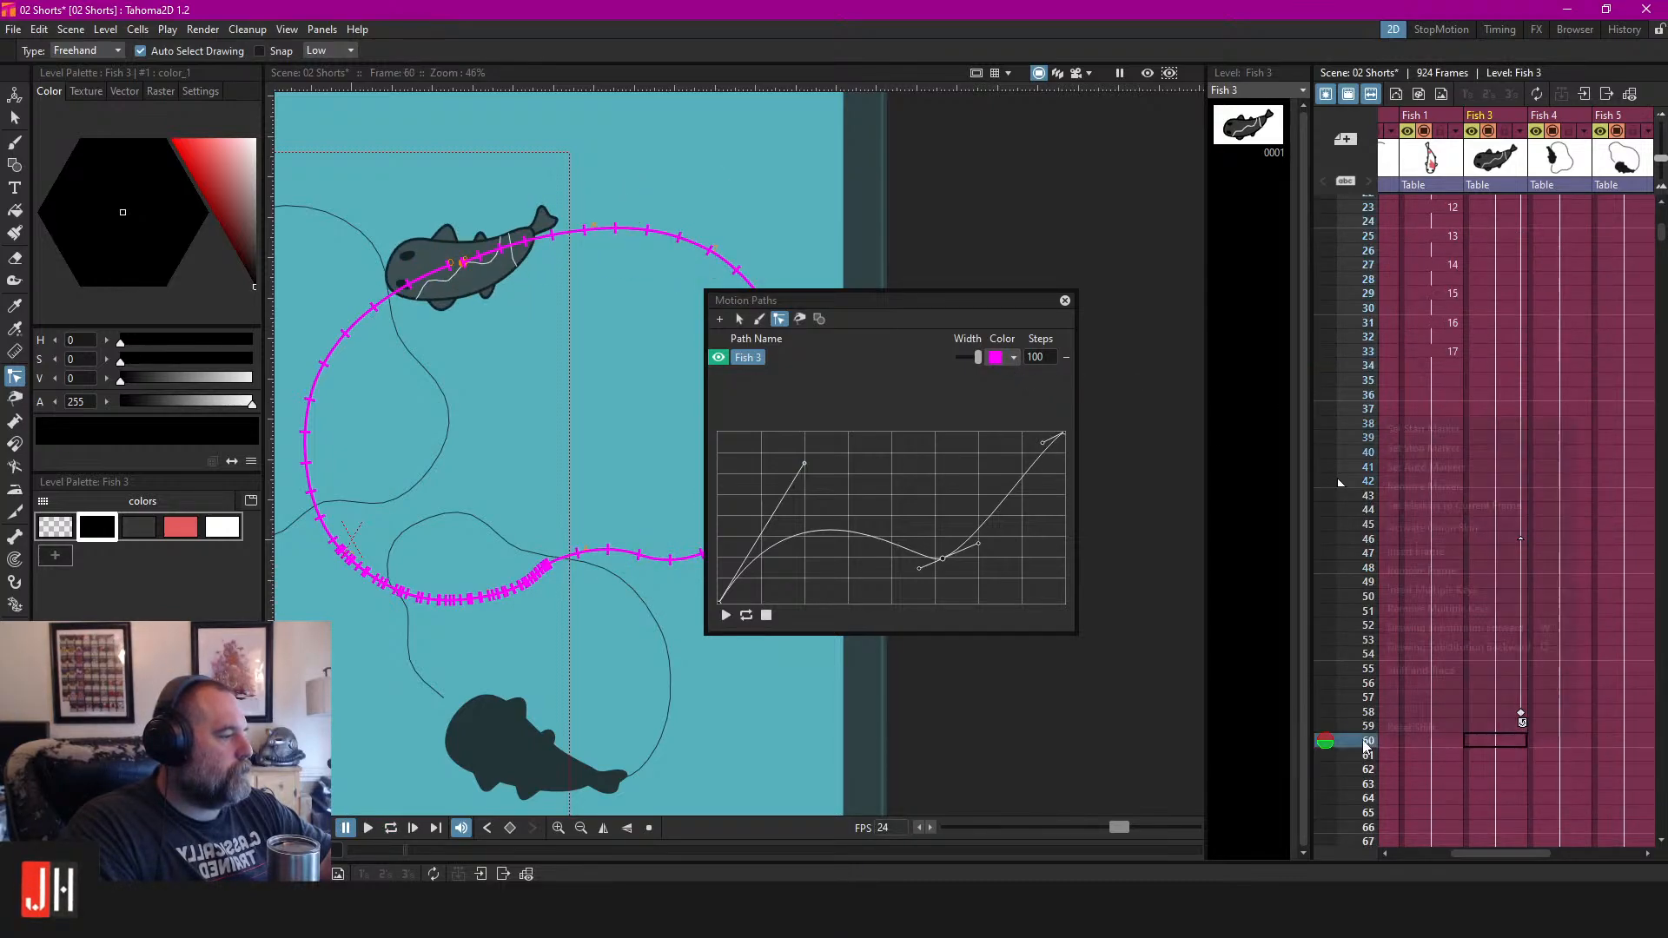
right_click(1364, 747)
click(1420, 452)
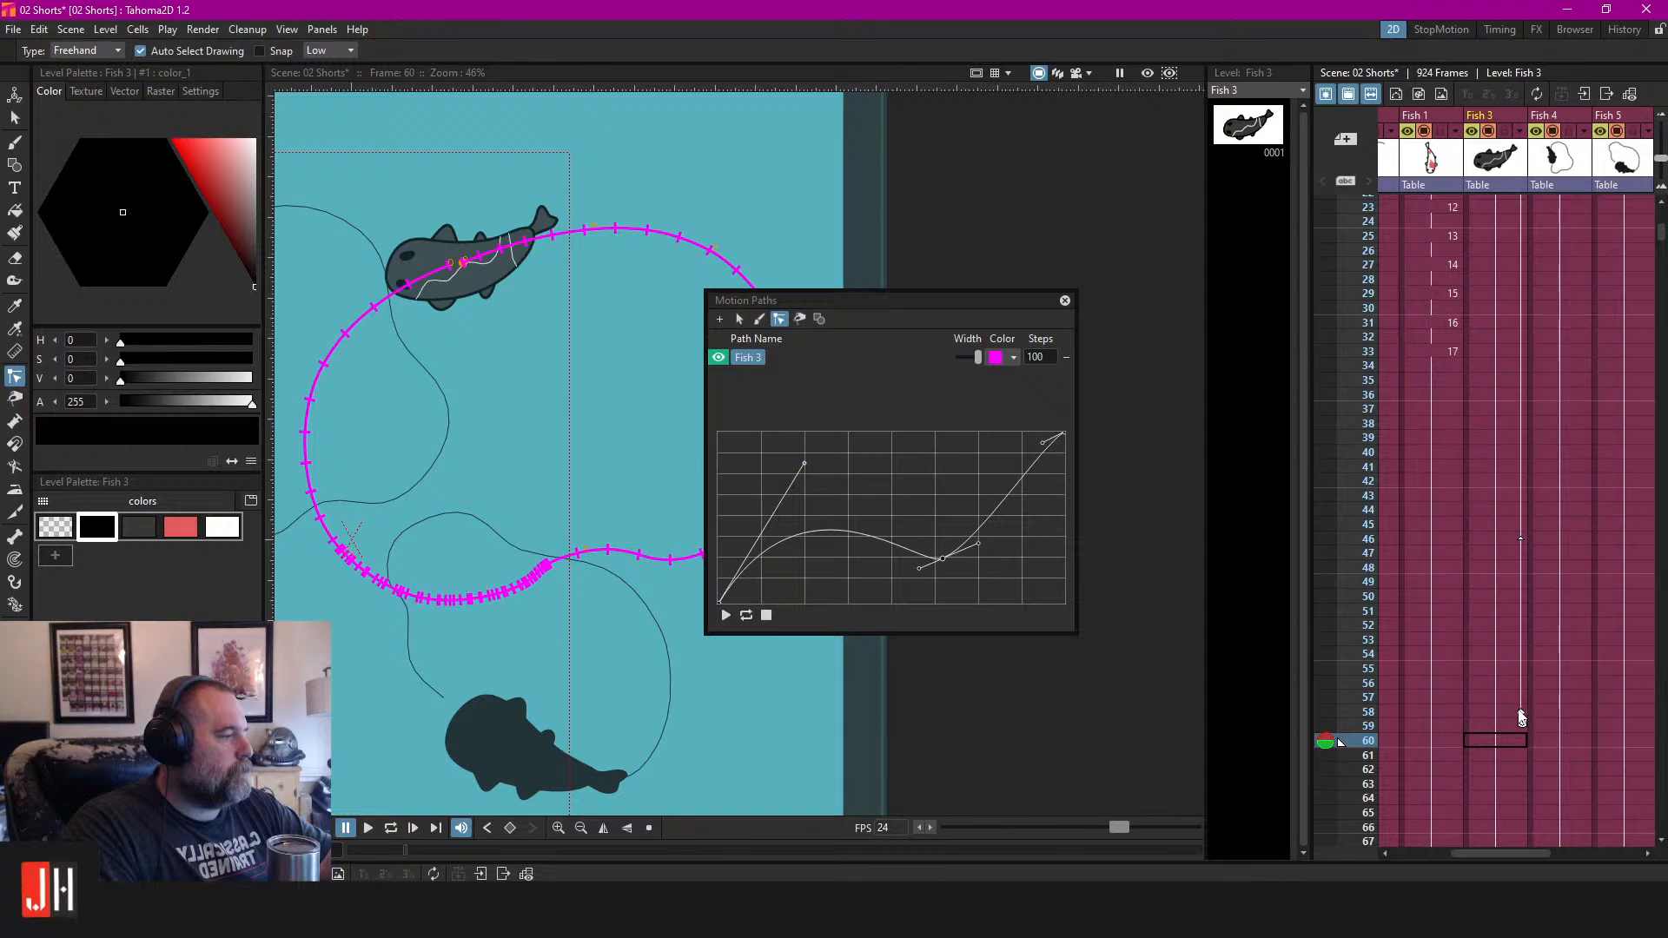
Move Fish 3's end keyframe to frame 61 in the Xsheet and play back the loop.
click(1522, 716)
drag(1523, 718, 1532, 760)
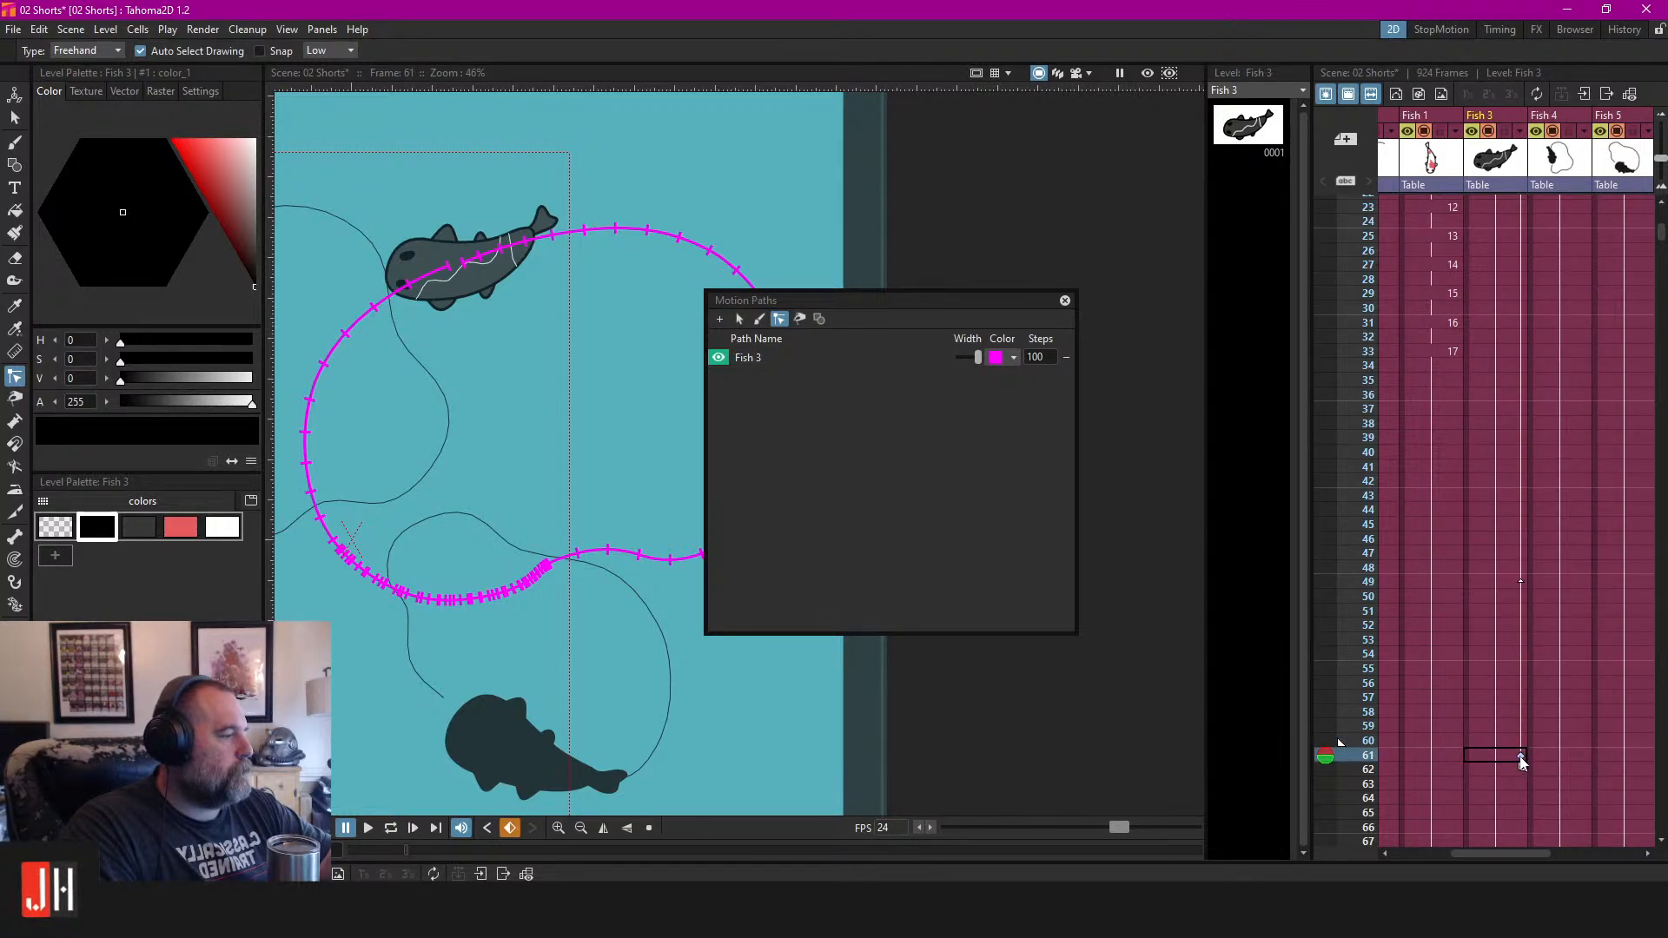
key(l)
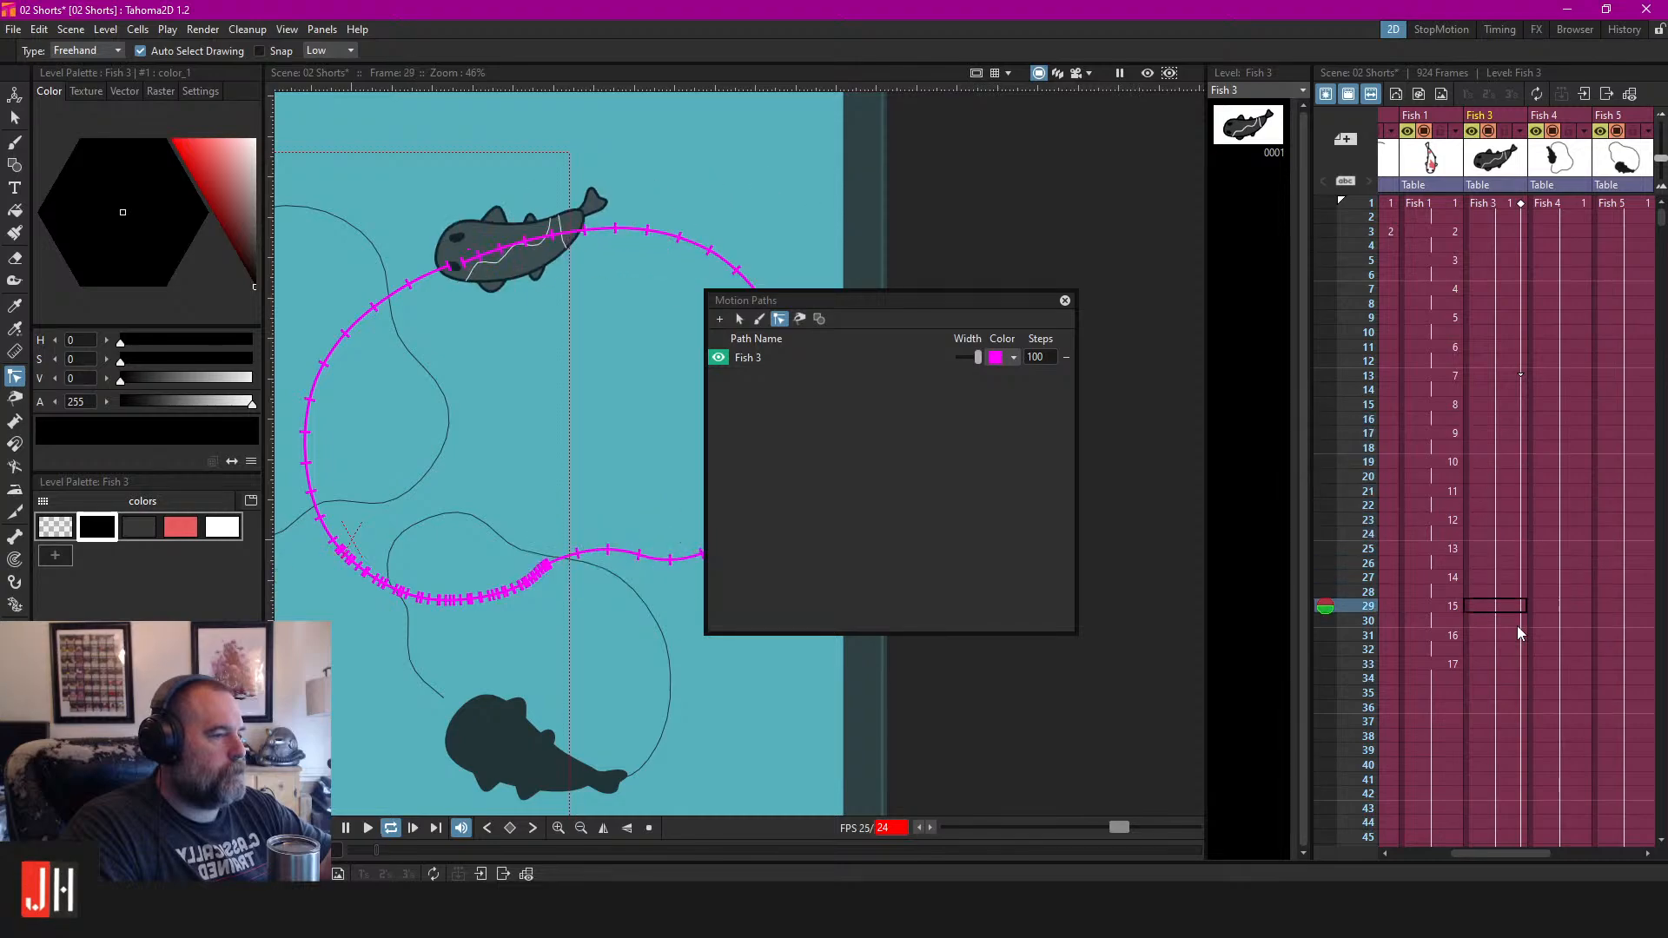
scroll(577, 372, down, 2)
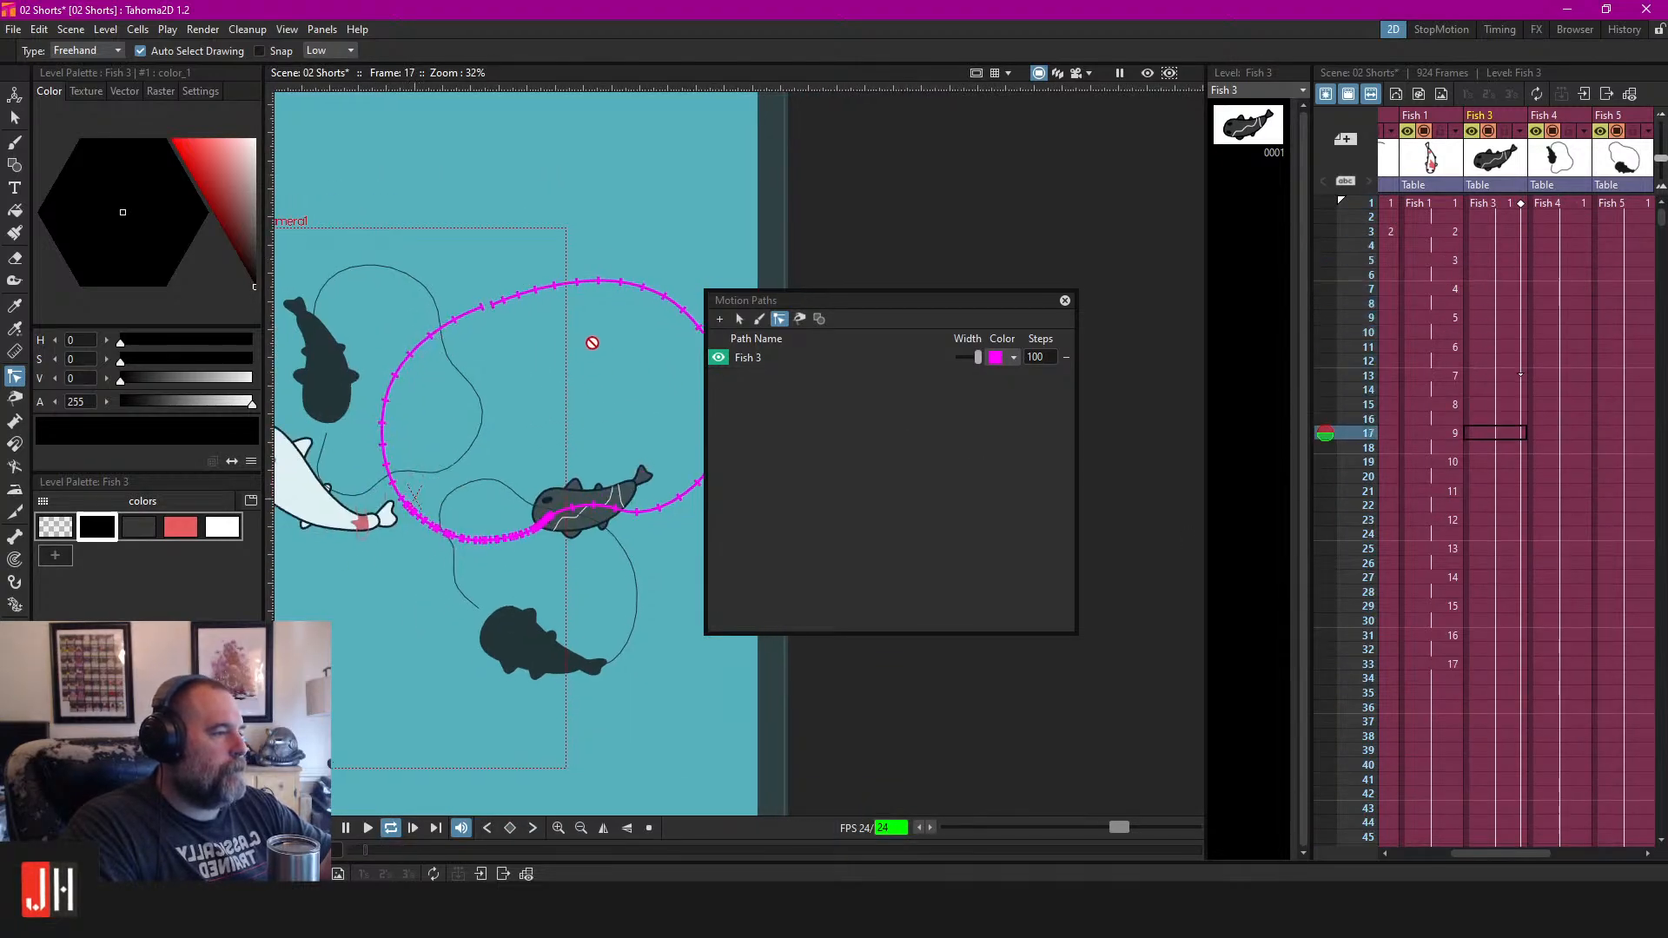
scroll(581, 348, up, 1)
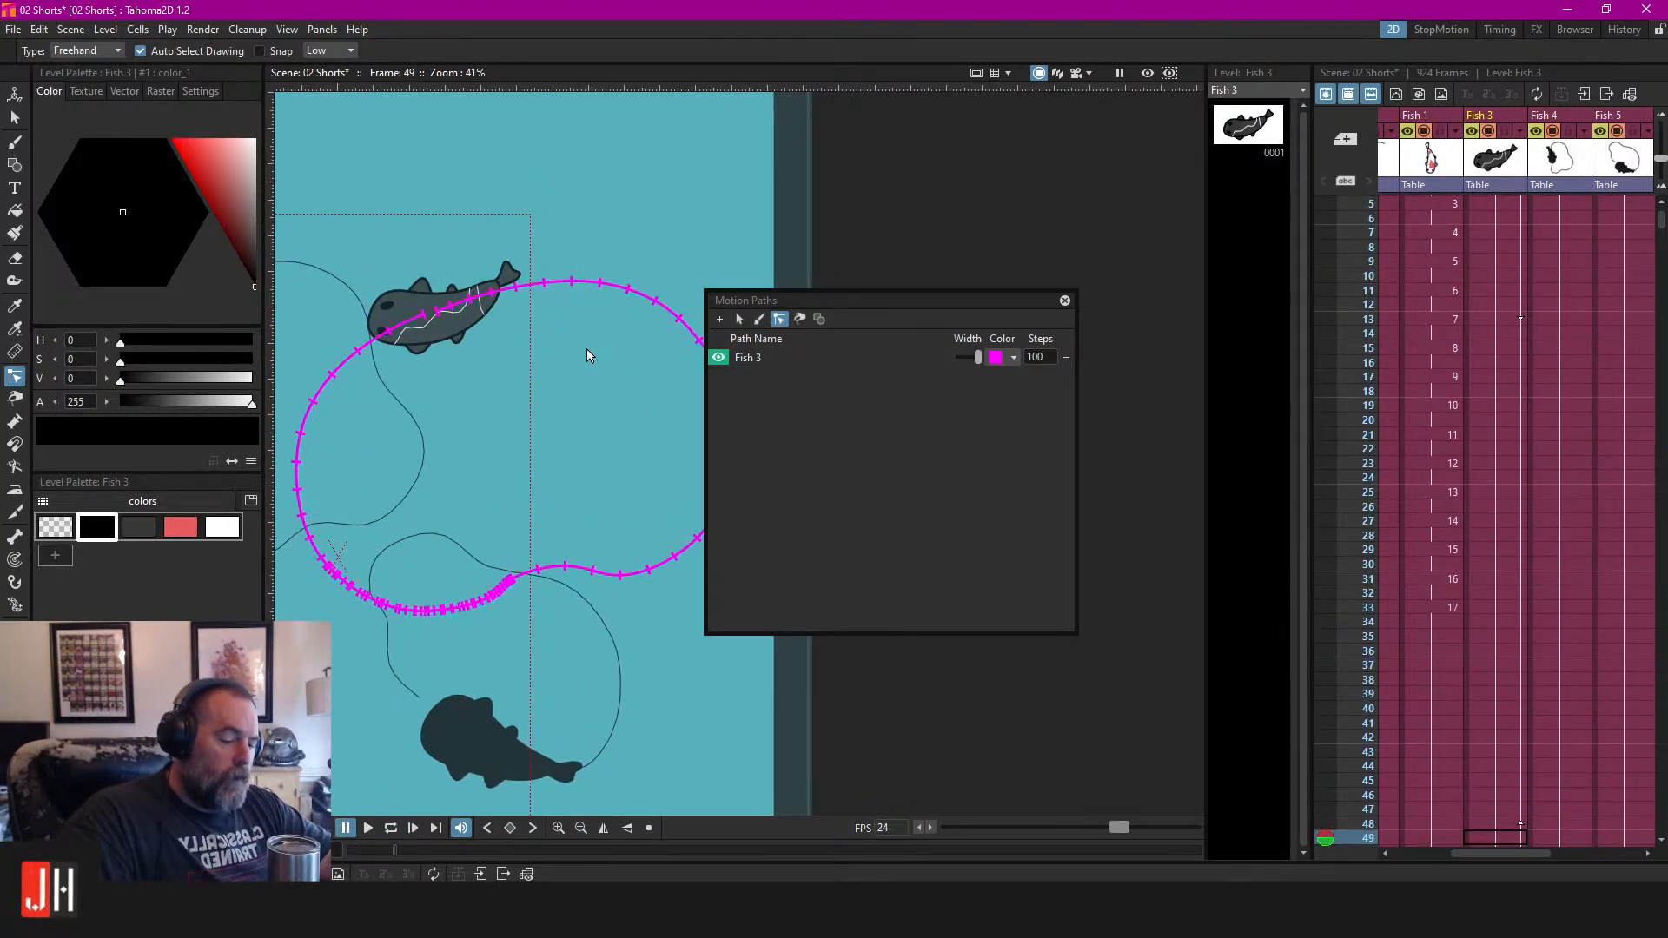
Save the scene and reselect the Fish 3 path in the Motion Paths window.
key(ctrl+s)
drag(587, 357, 633, 354)
click(735, 358)
click(719, 358)
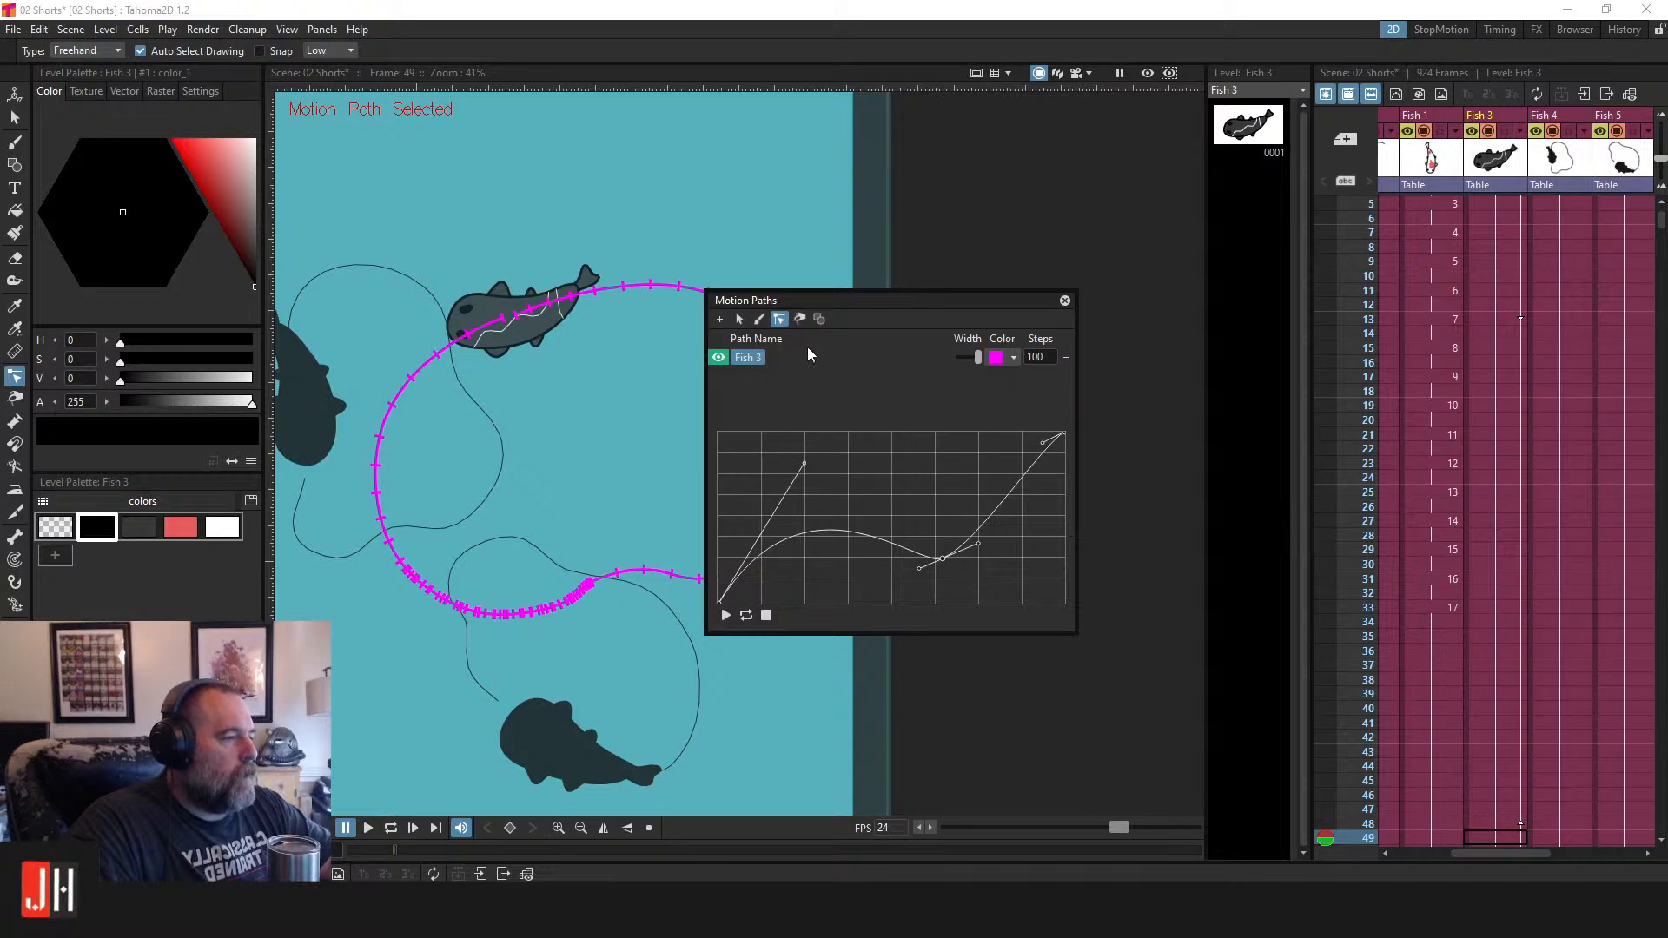
View the Fish 3 path's colour options and activate the Selection tool for the path.
click(1010, 358)
click(950, 370)
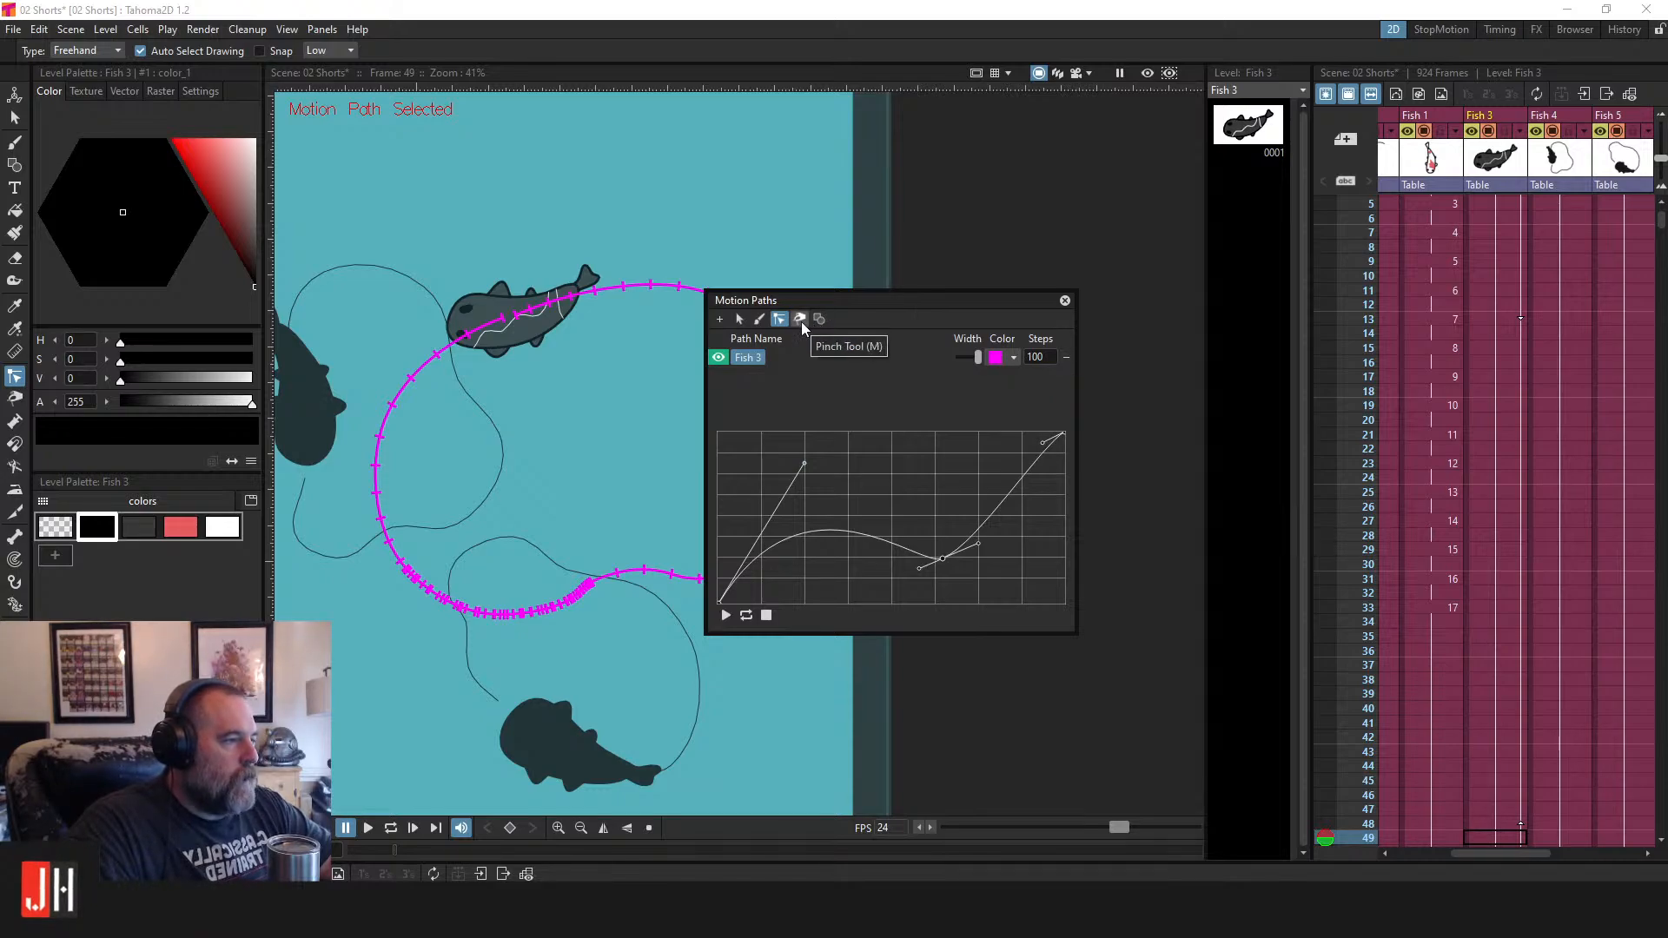
click(739, 319)
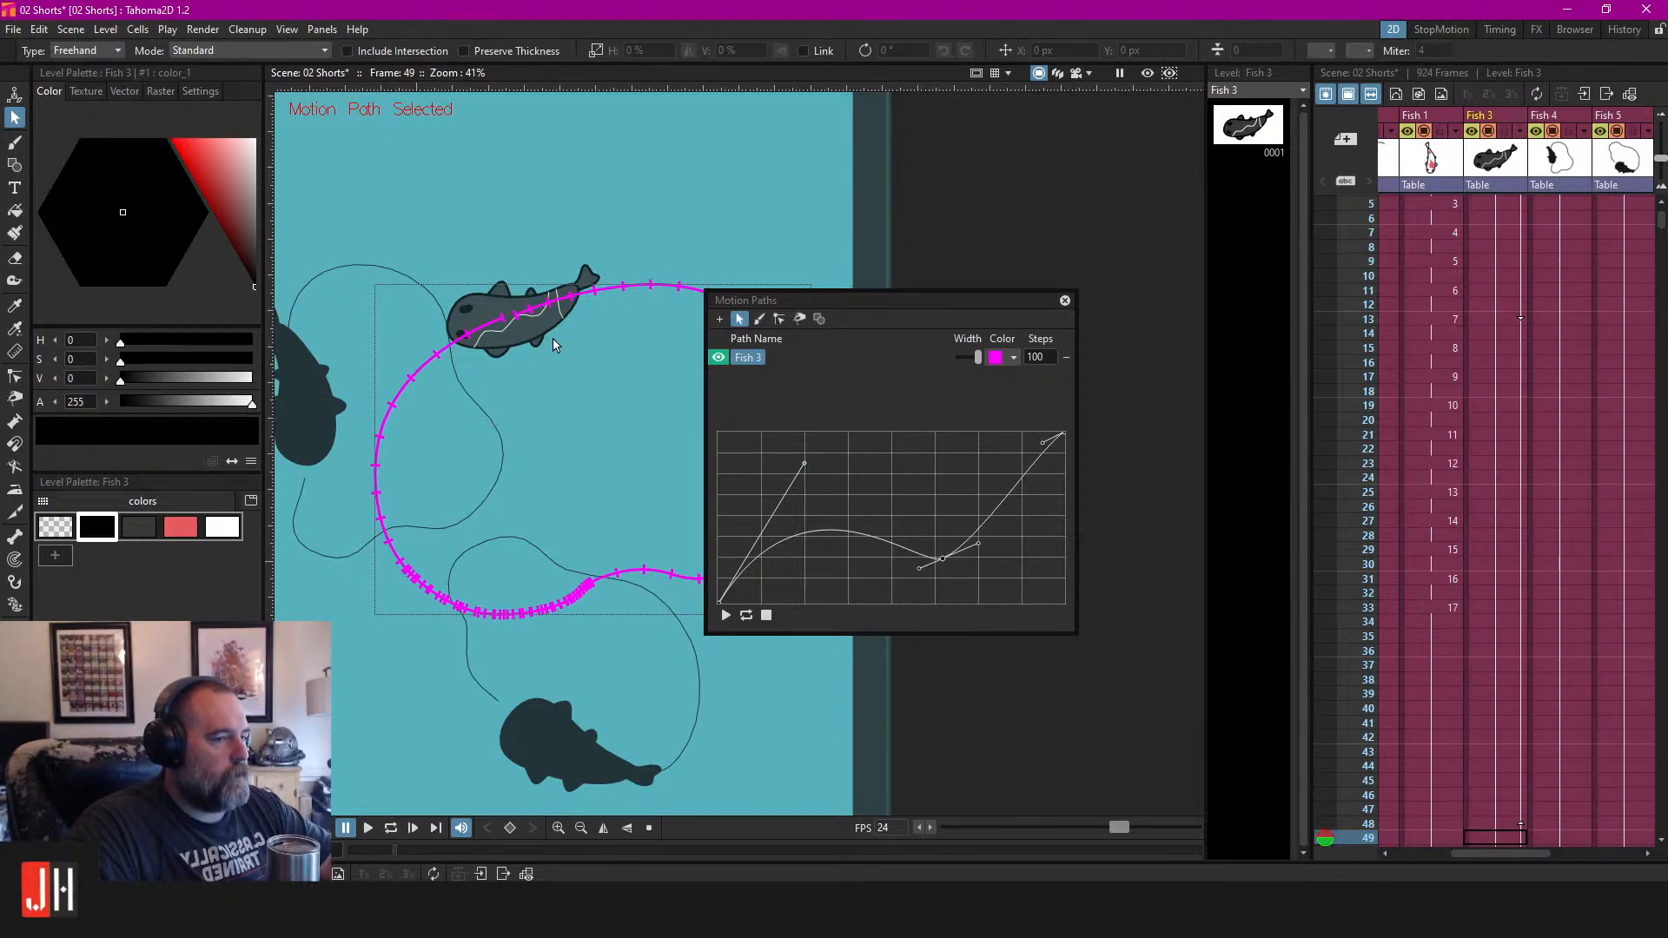
scroll(553, 337, up, 1)
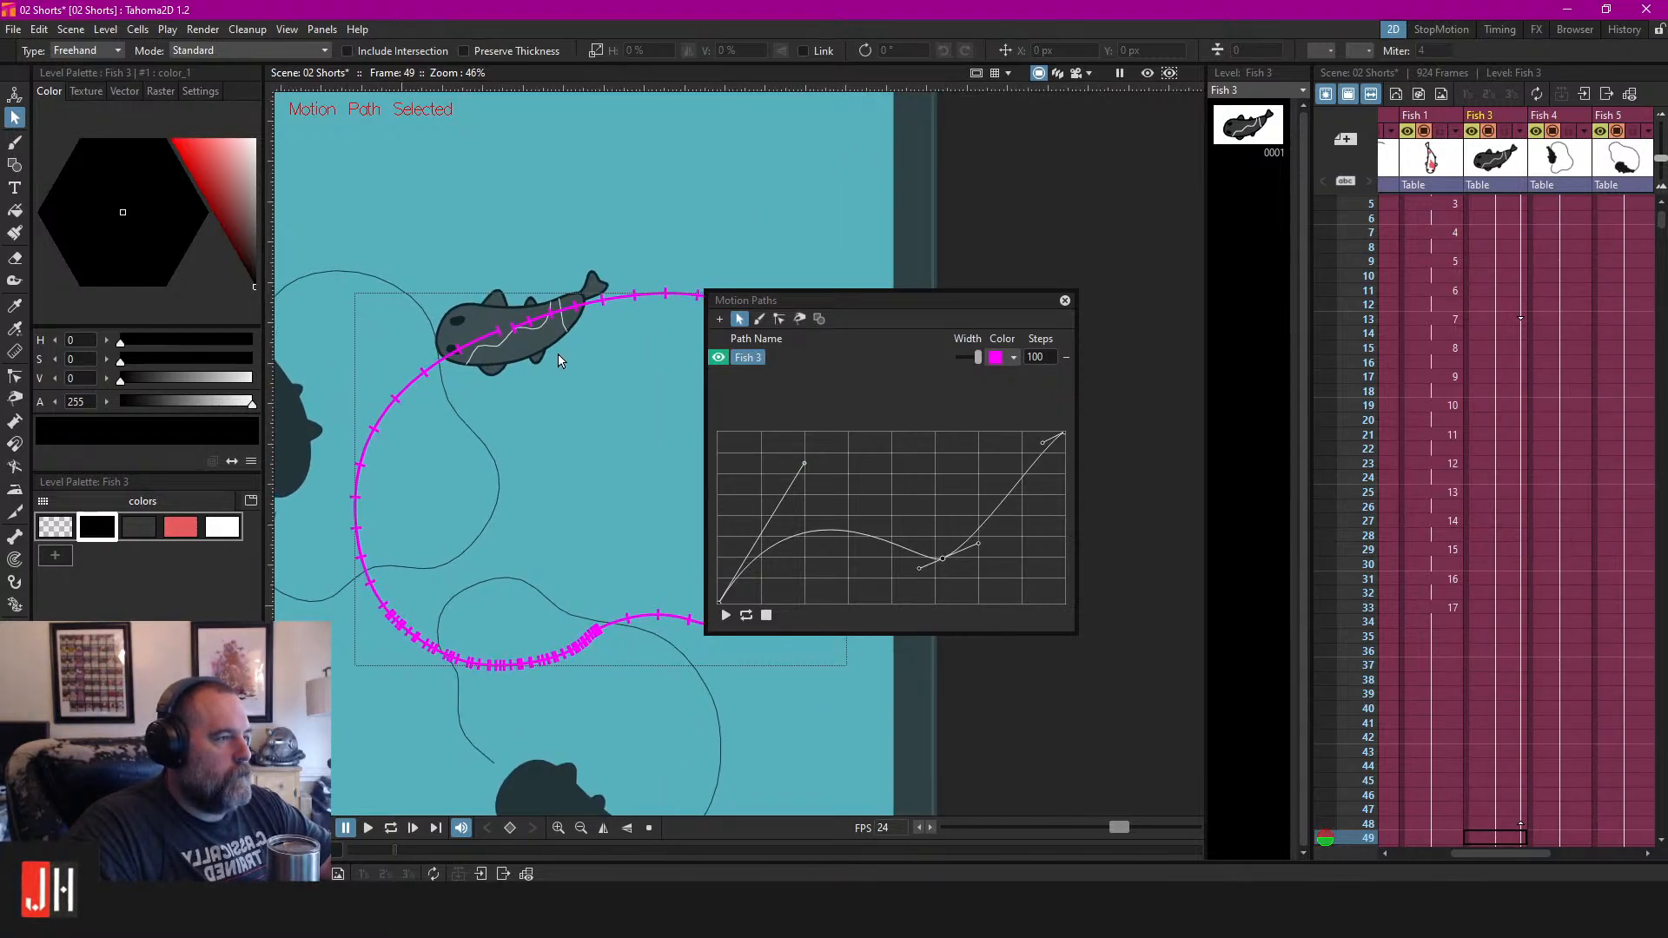
In the Timing room, move the end keyframe of Fish 3's posPath curve to frame 255 at 172.5 %, and return to the 2D room.
click(1520, 30)
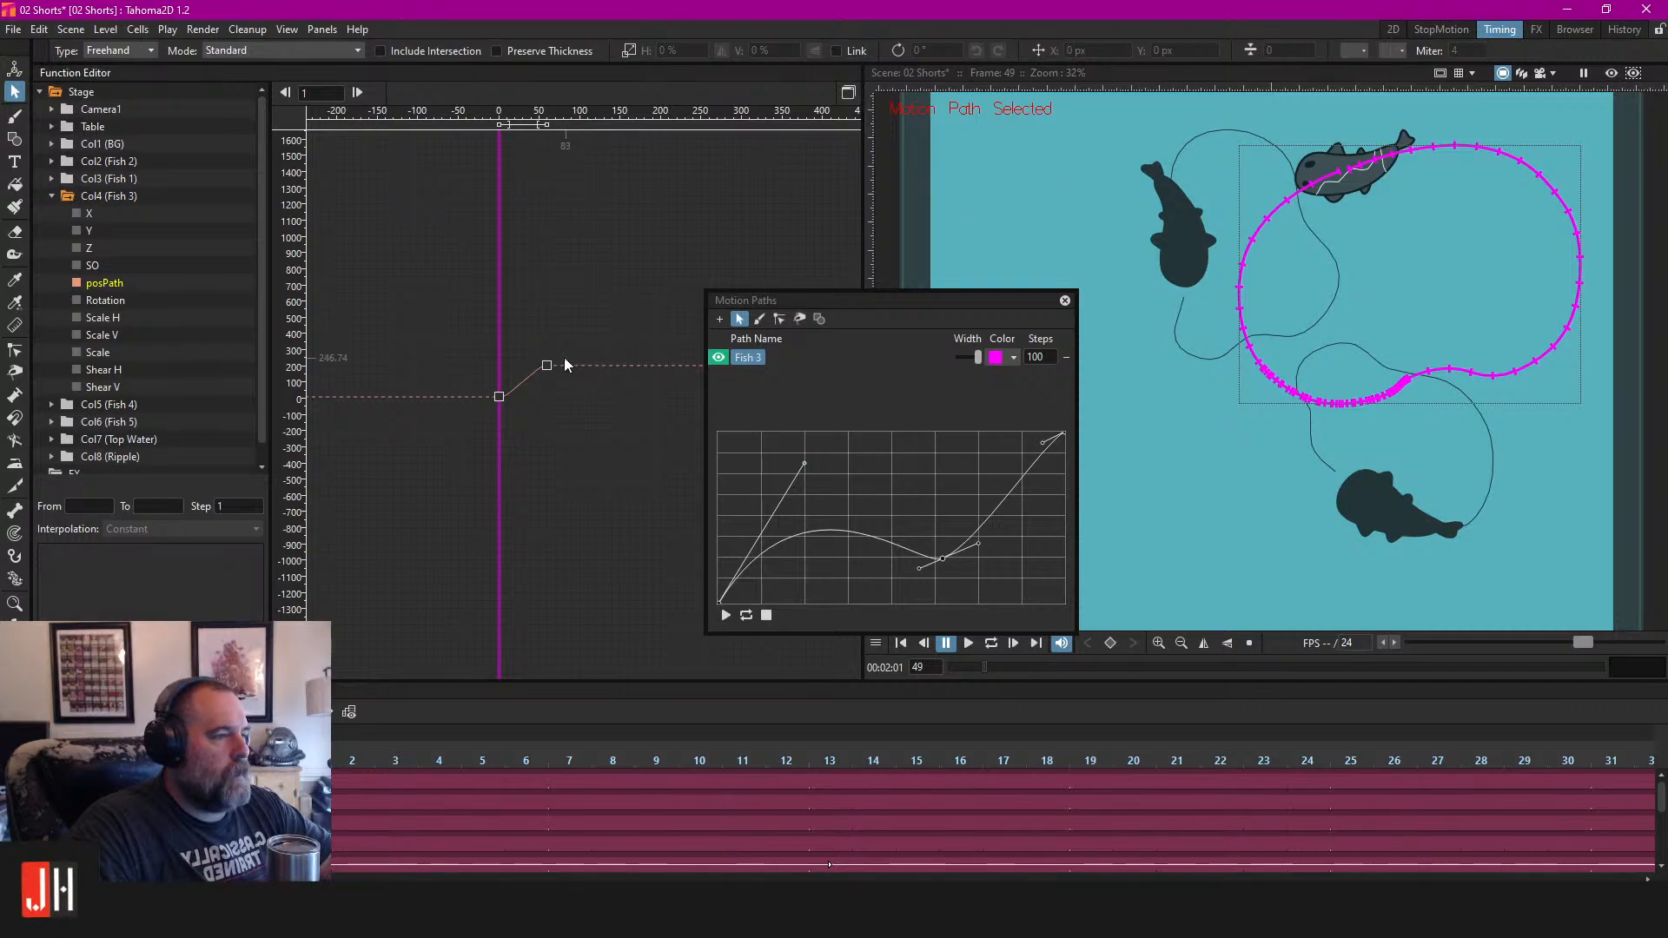
drag(549, 368, 701, 372)
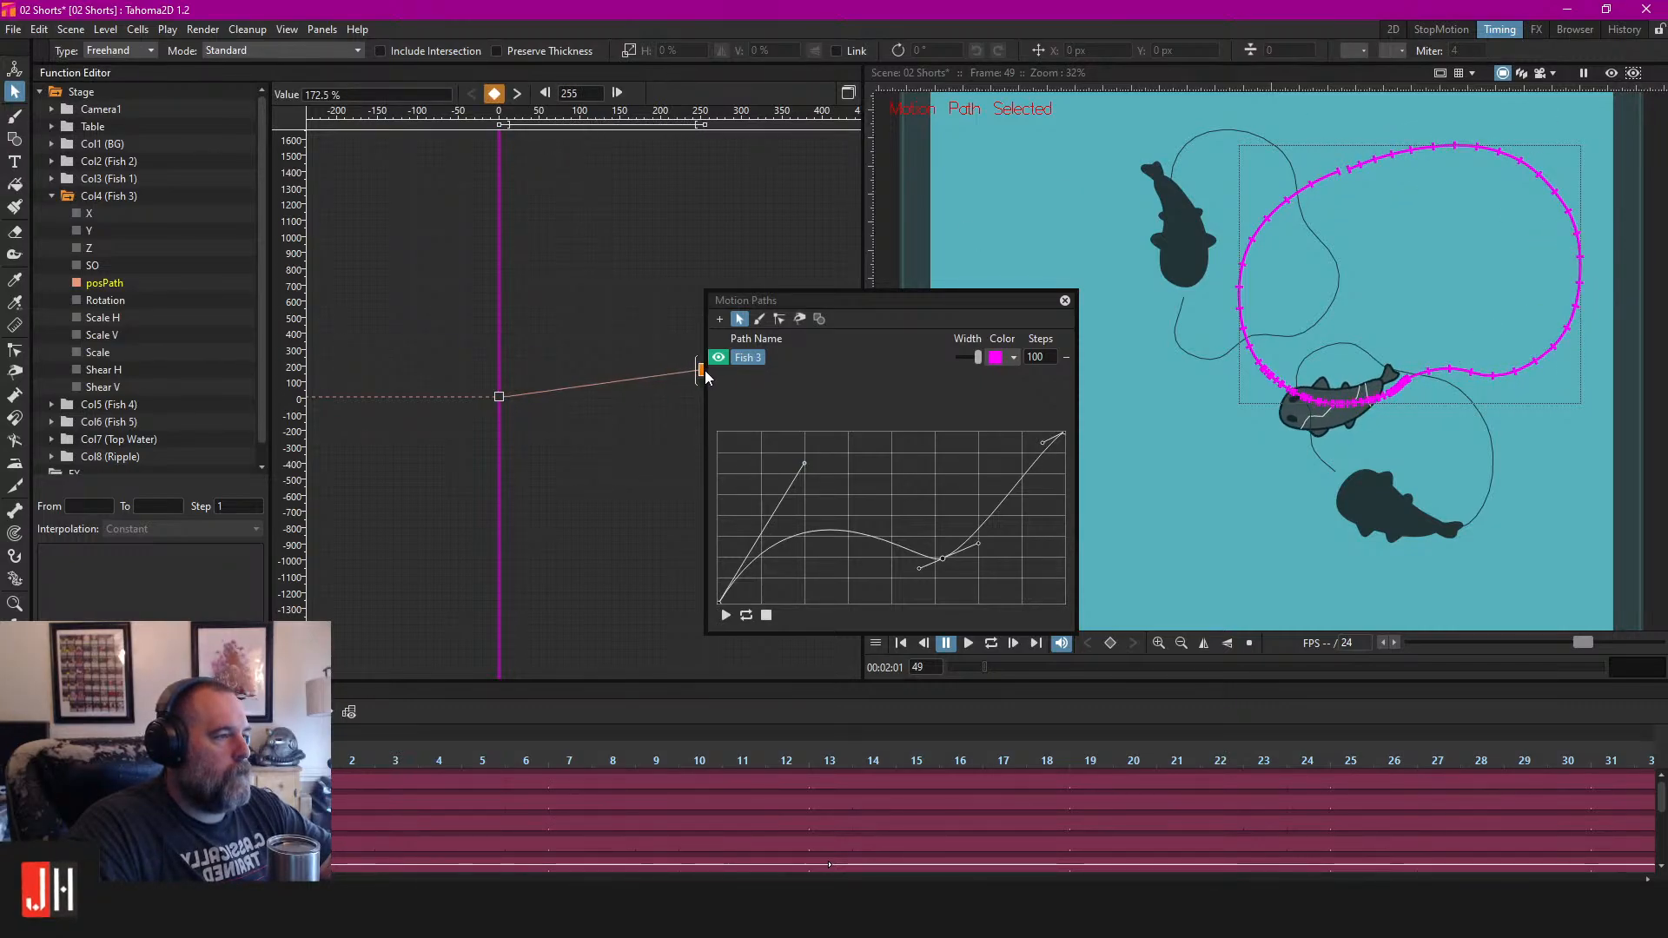
click(1393, 29)
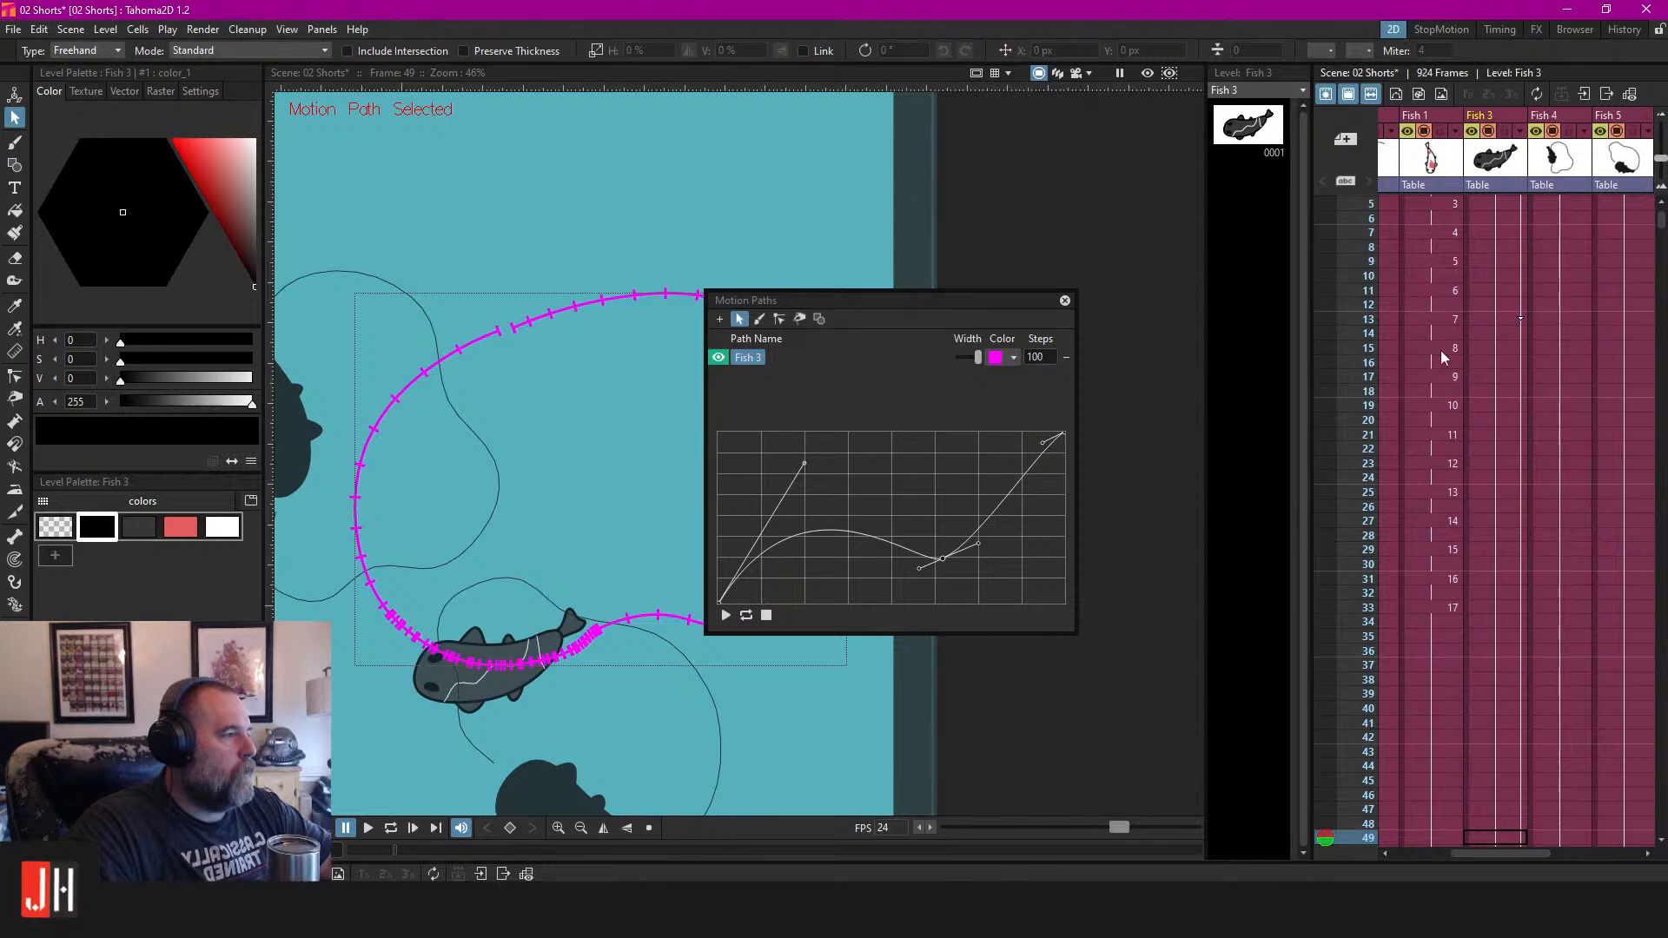
Move Fish 3's end keyframe to frame 258 in the Xsheet and set the stop marker at that frame.
scroll(1465, 429, down, 10)
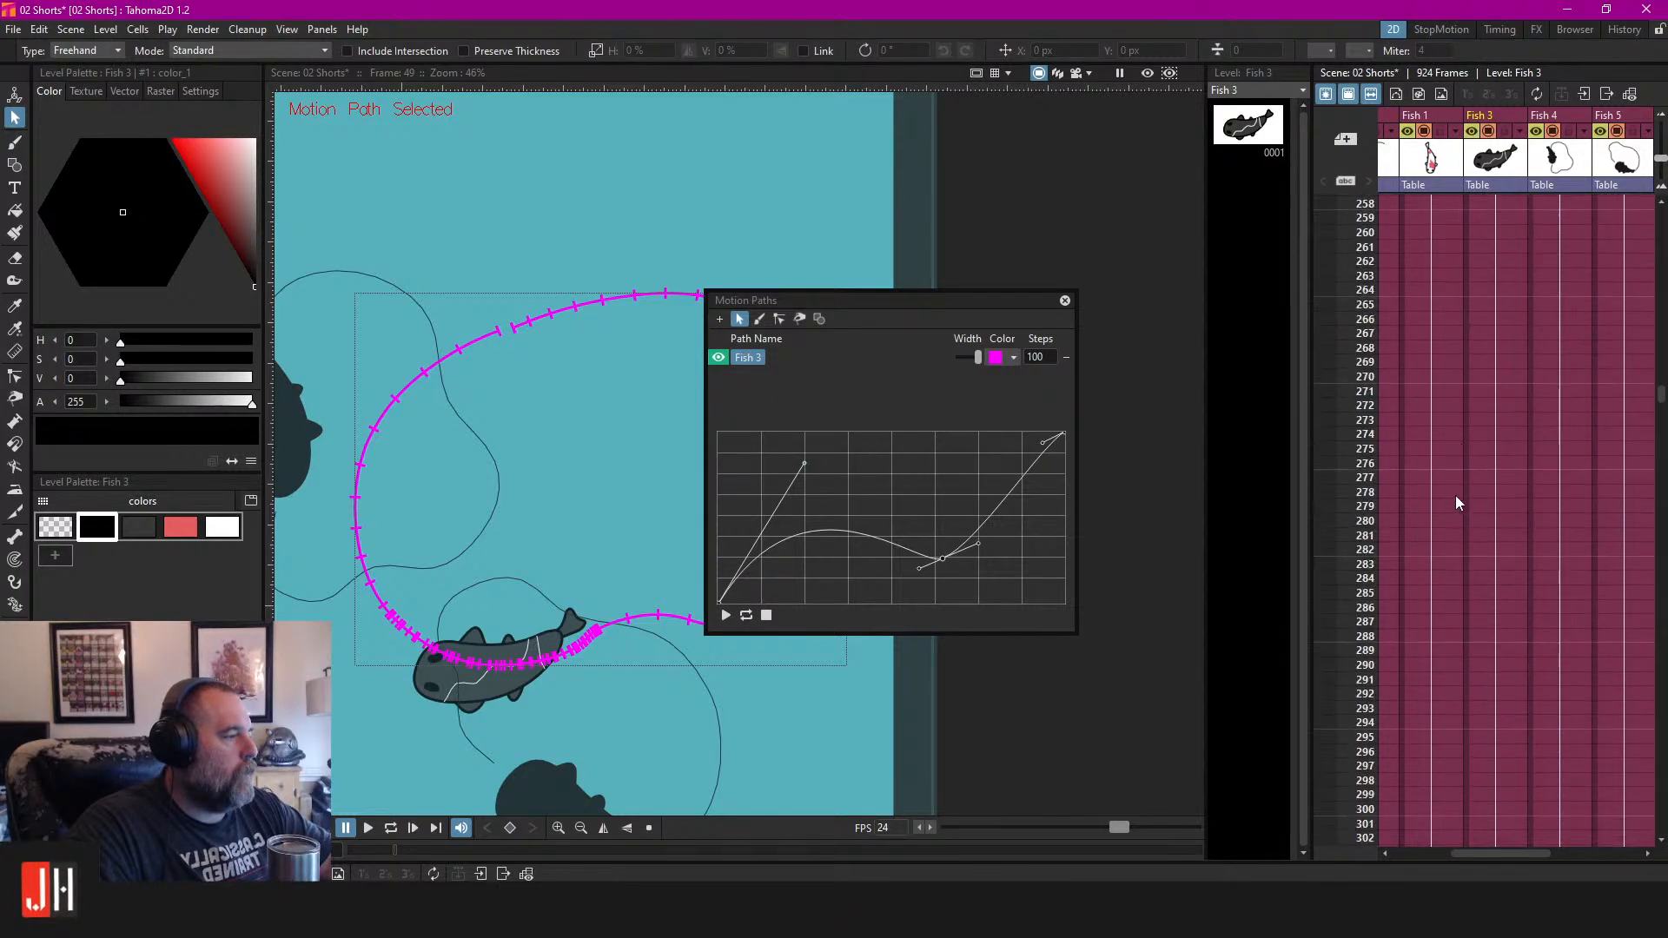
click(1522, 373)
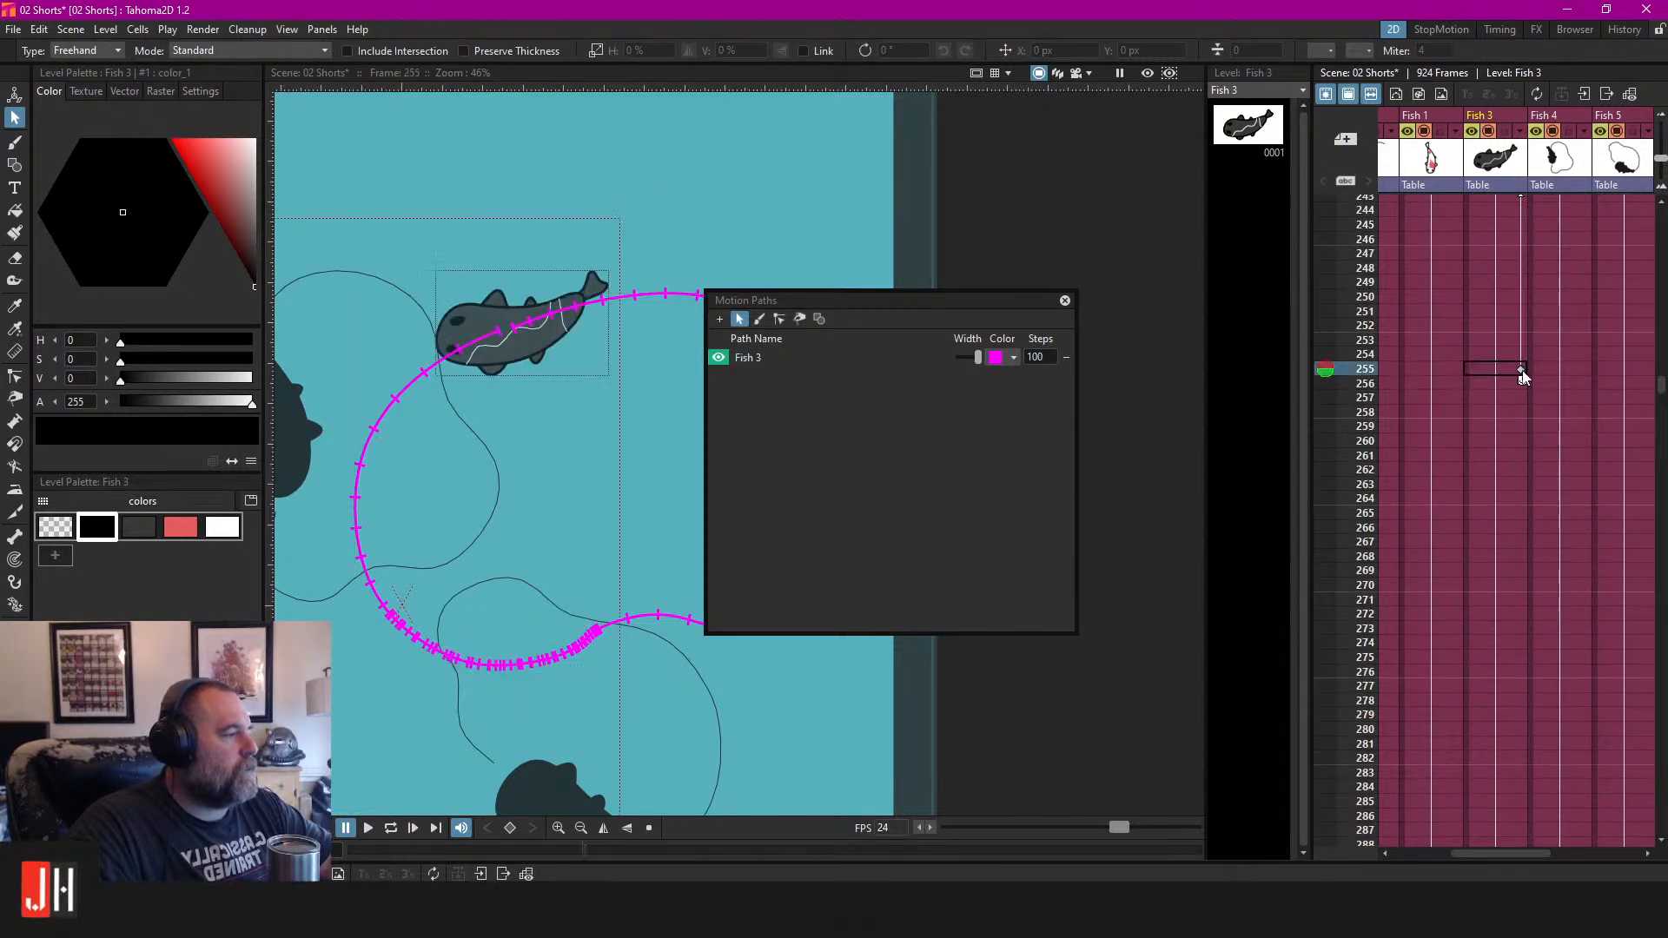
click(1522, 414)
right_click(1367, 414)
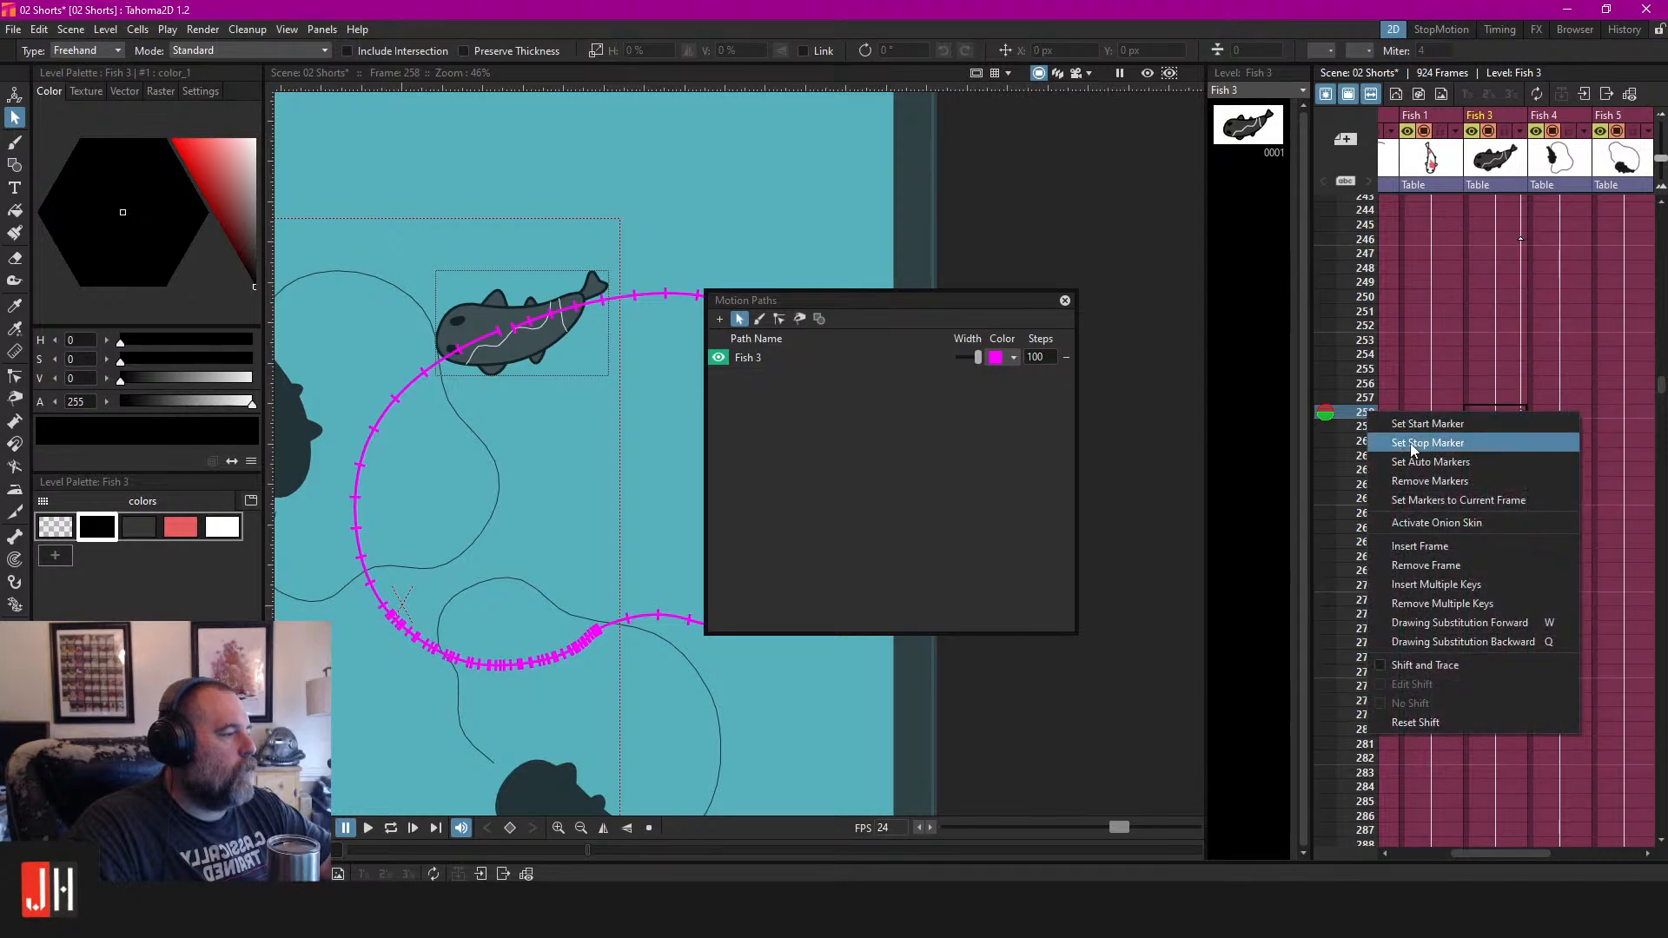
click(1411, 443)
Play back the extended loop and examine Fish 3's speed and position along its path relative to the camera frame.
scroll(660, 265, down, 4)
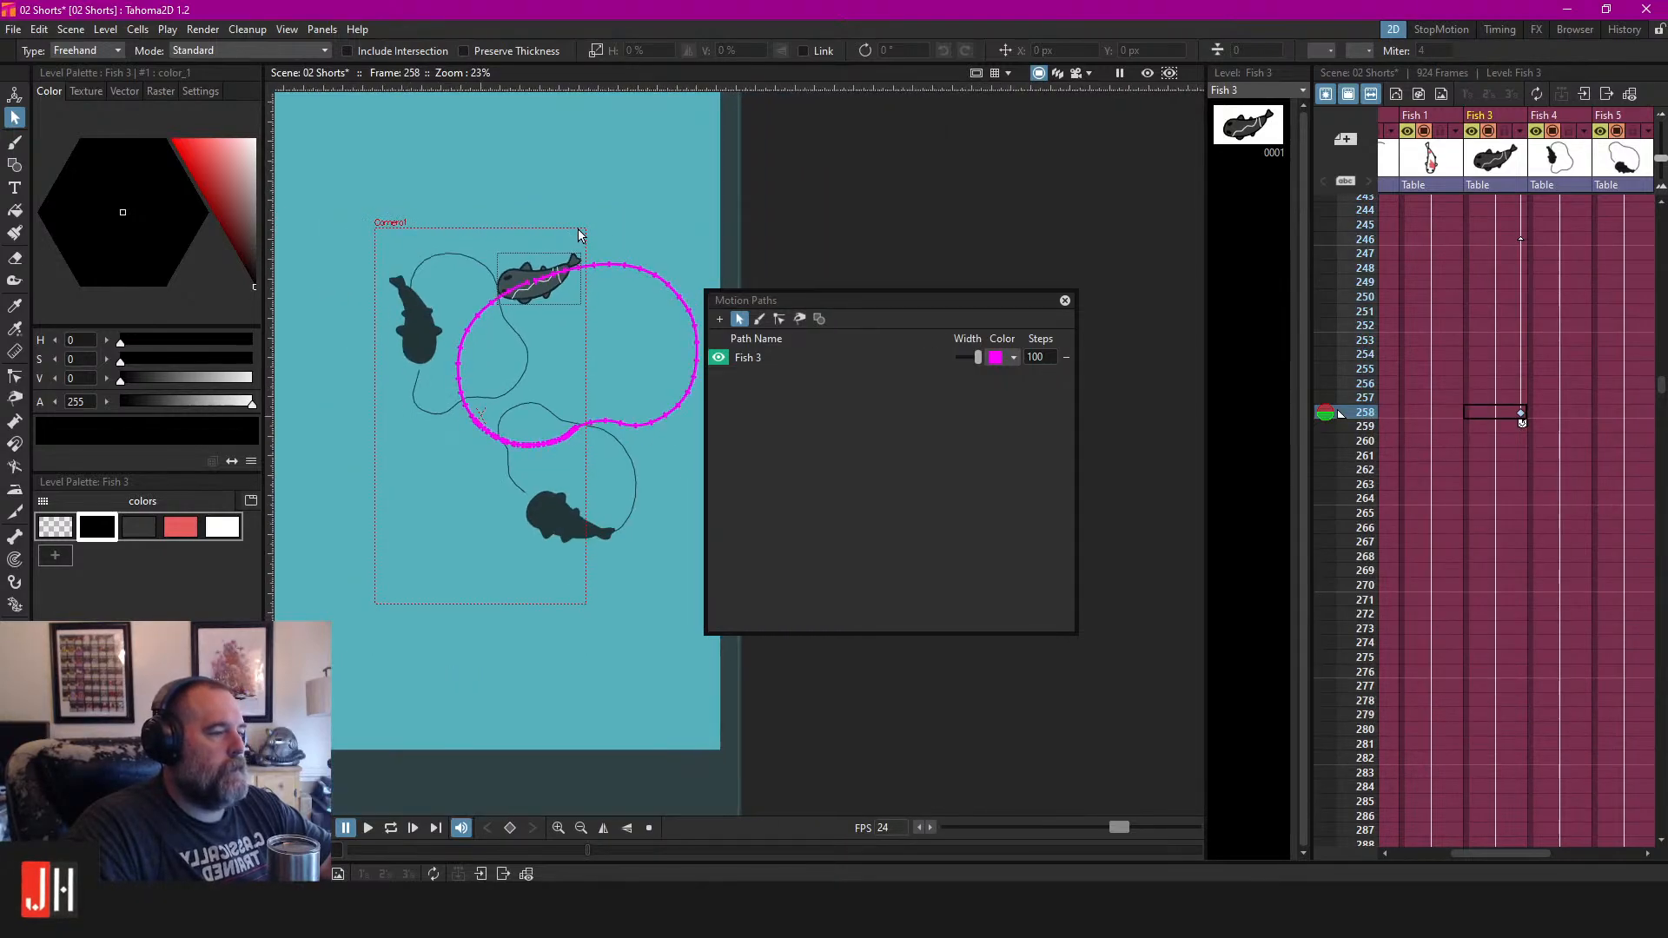
key(l)
drag(695, 457, 514, 491)
scroll(515, 488, up, 2)
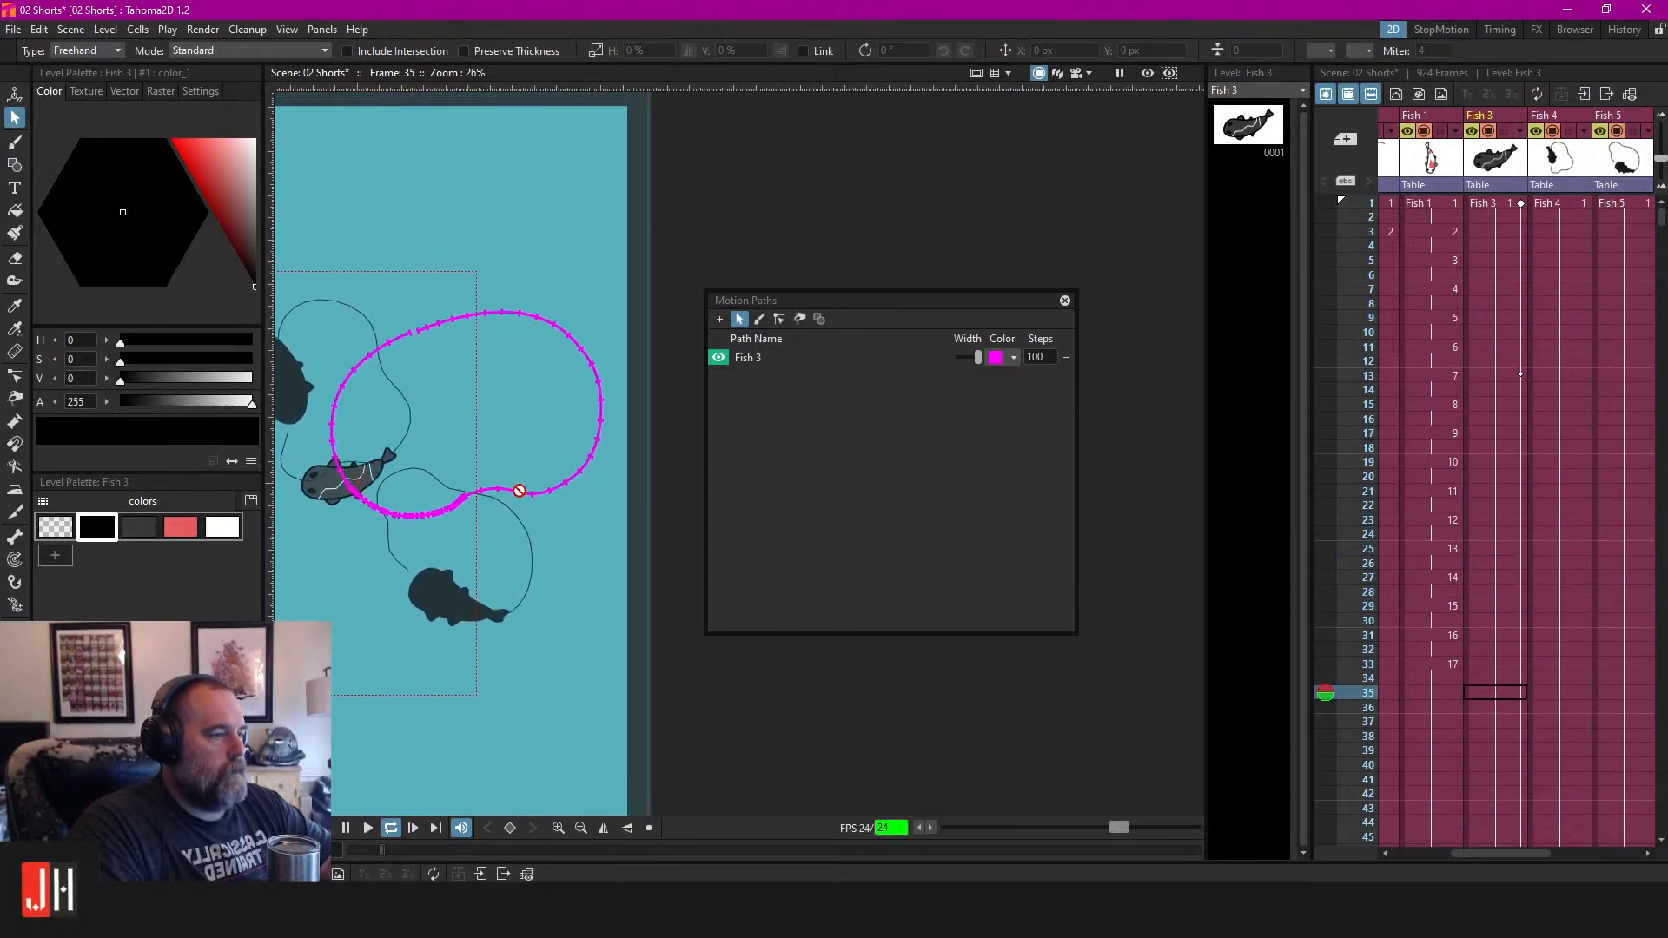
scroll(520, 478, up, 1)
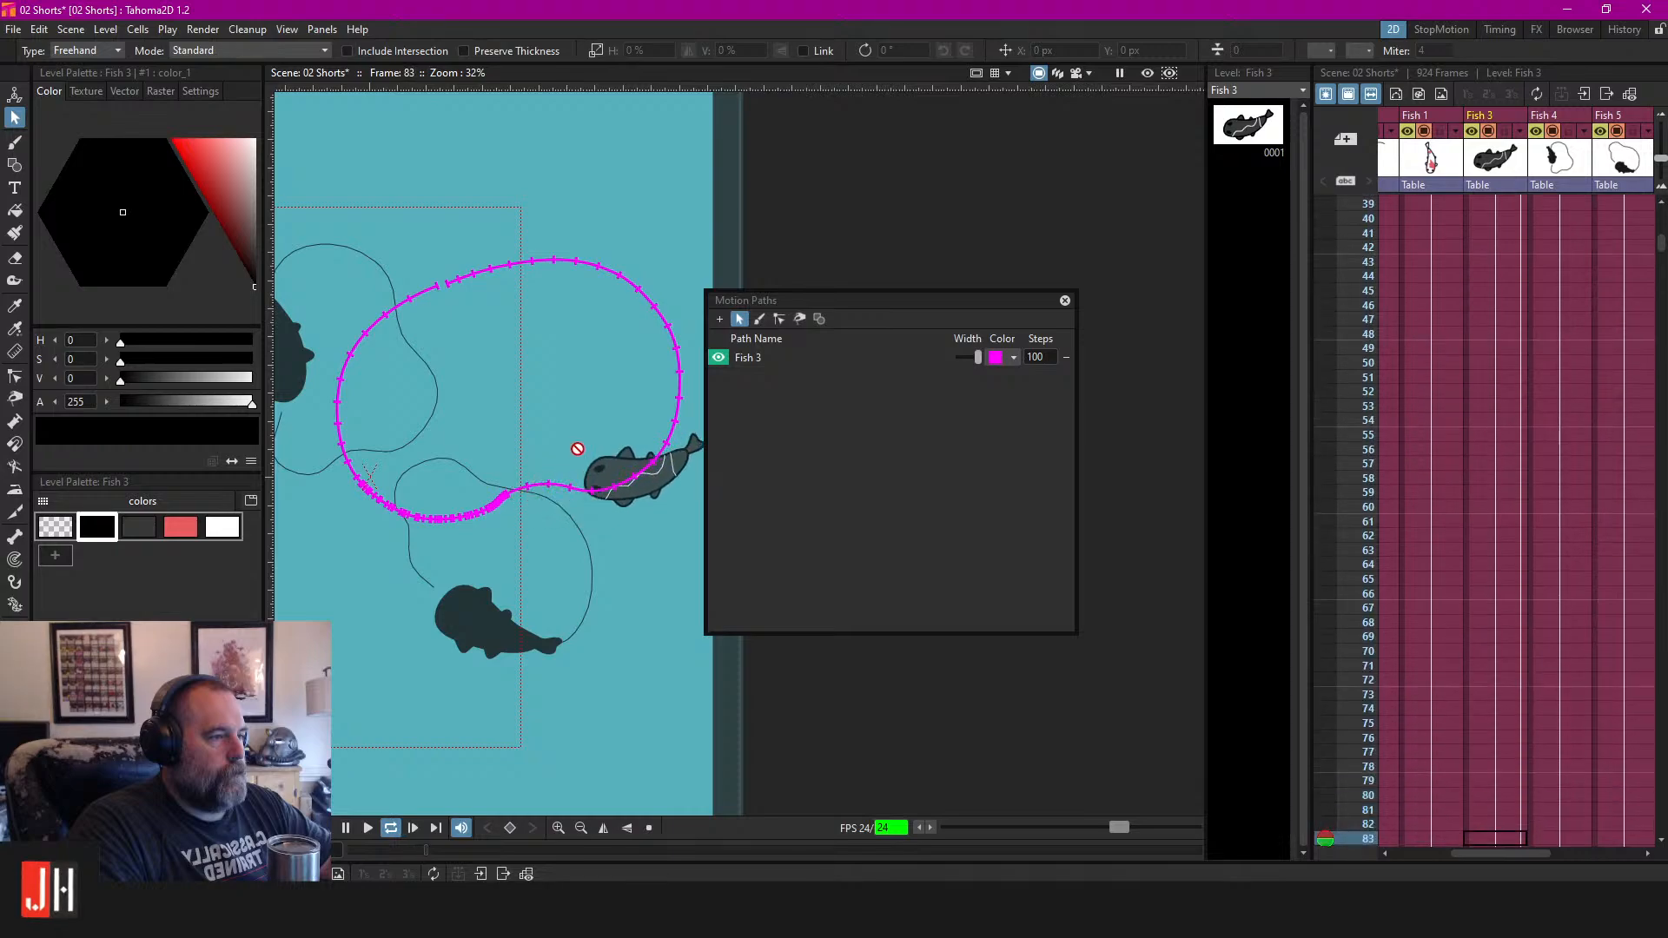
drag(567, 434, 693, 422)
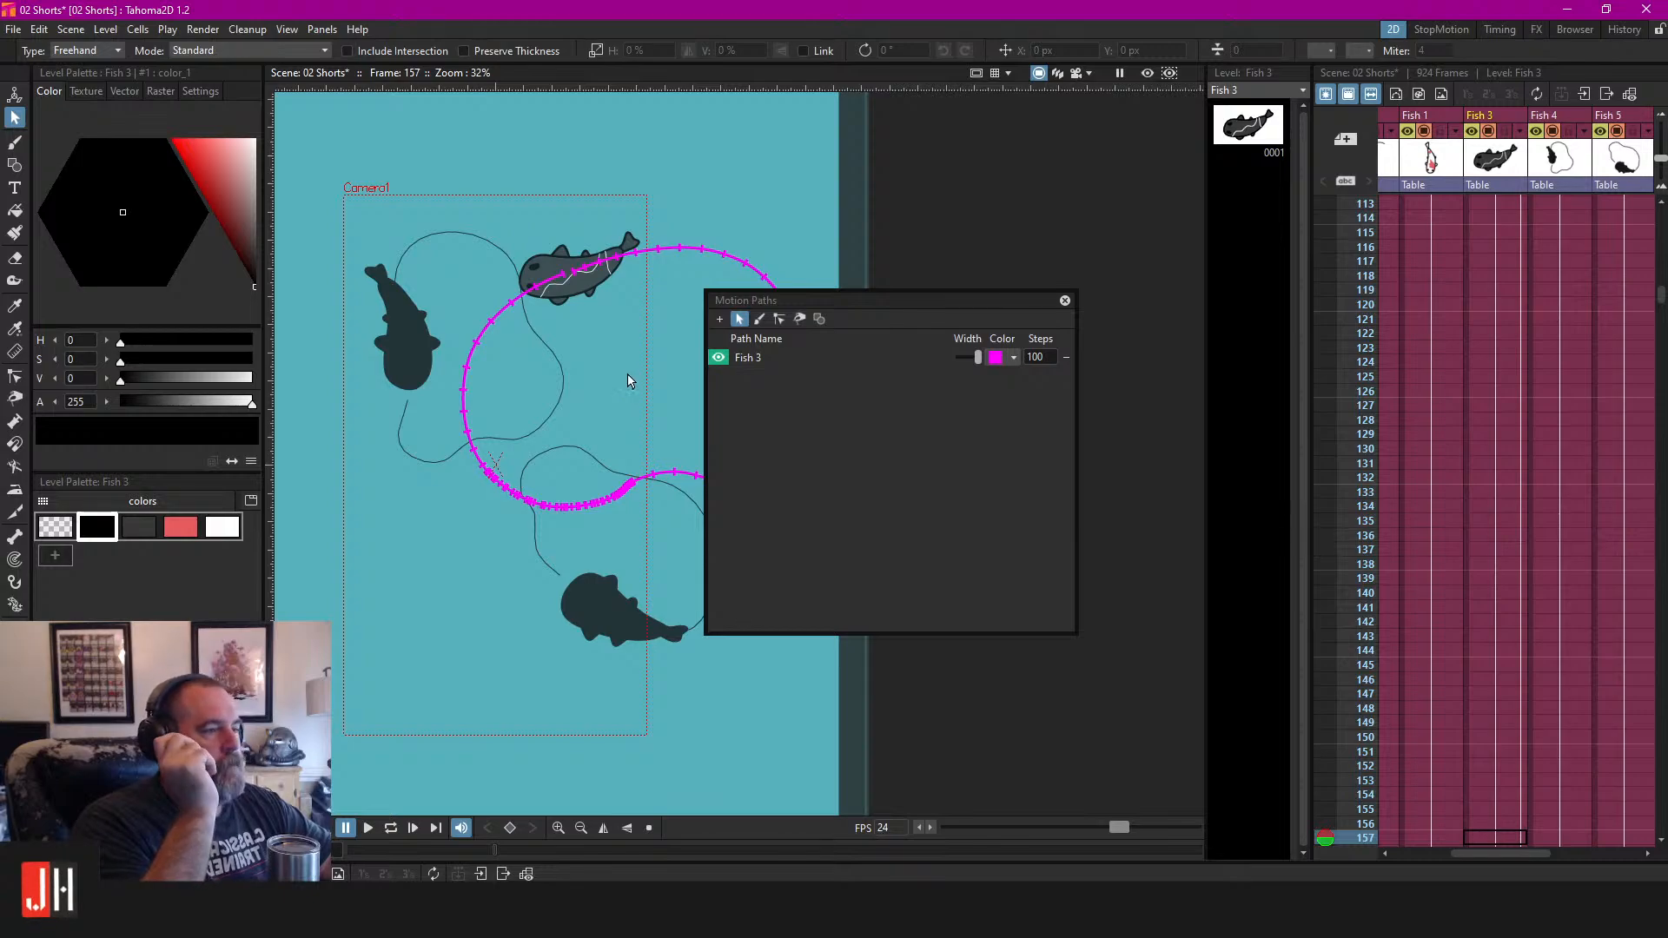
scroll(563, 261, up, 7)
scroll(569, 296, down, 5)
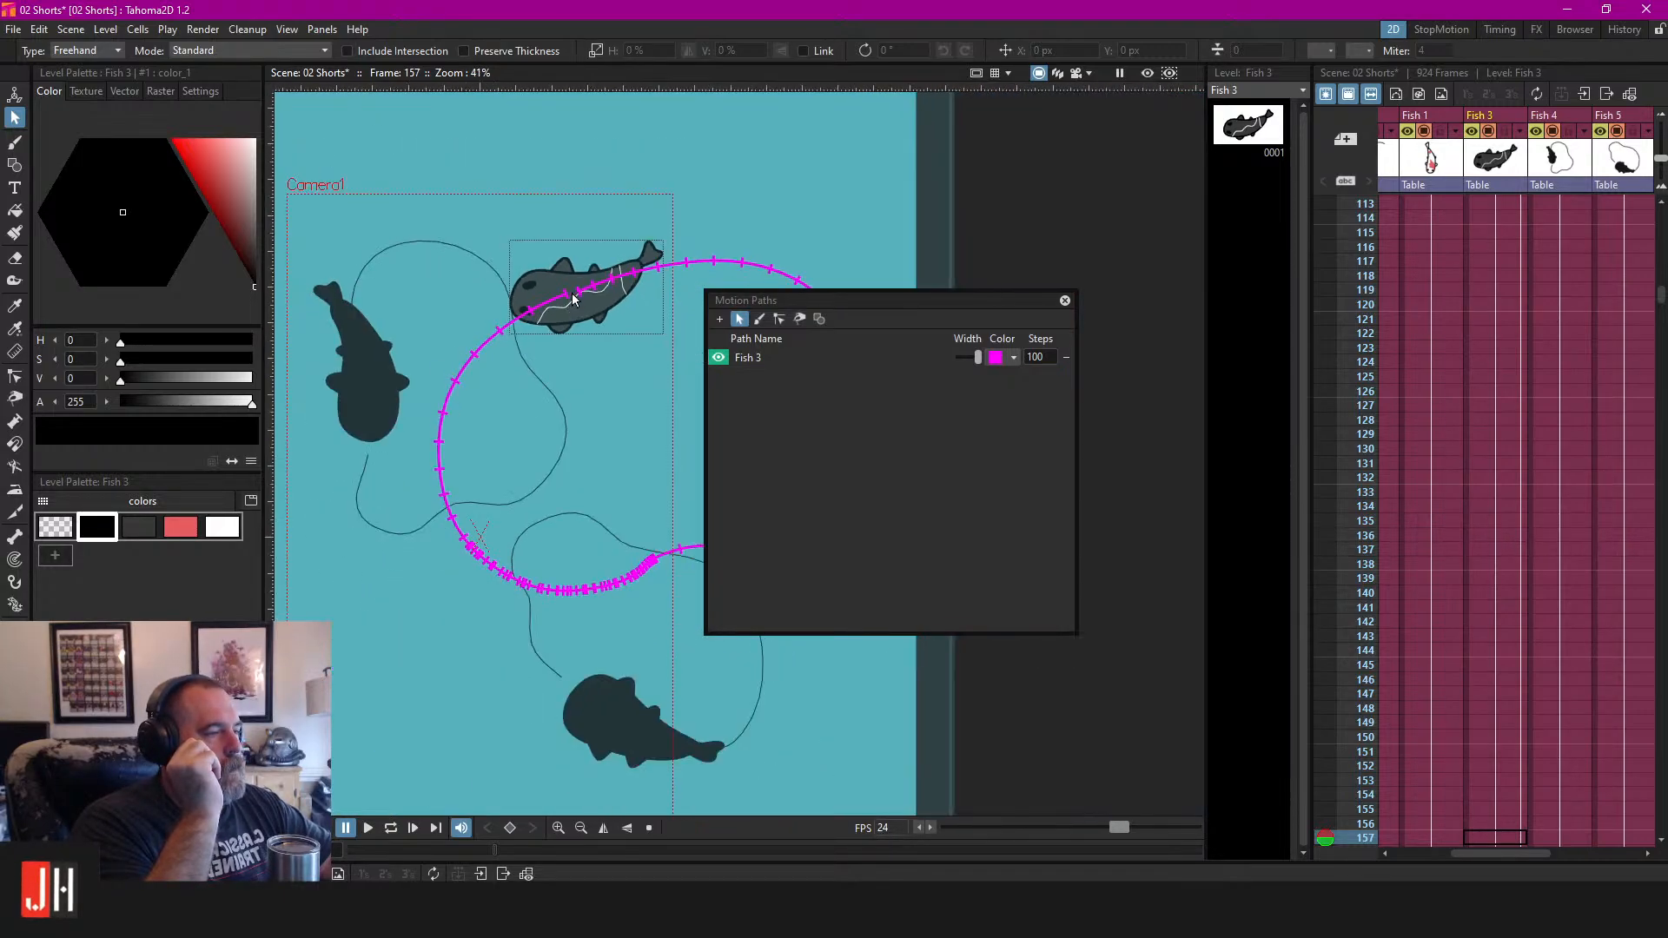
scroll(571, 302, down, 2)
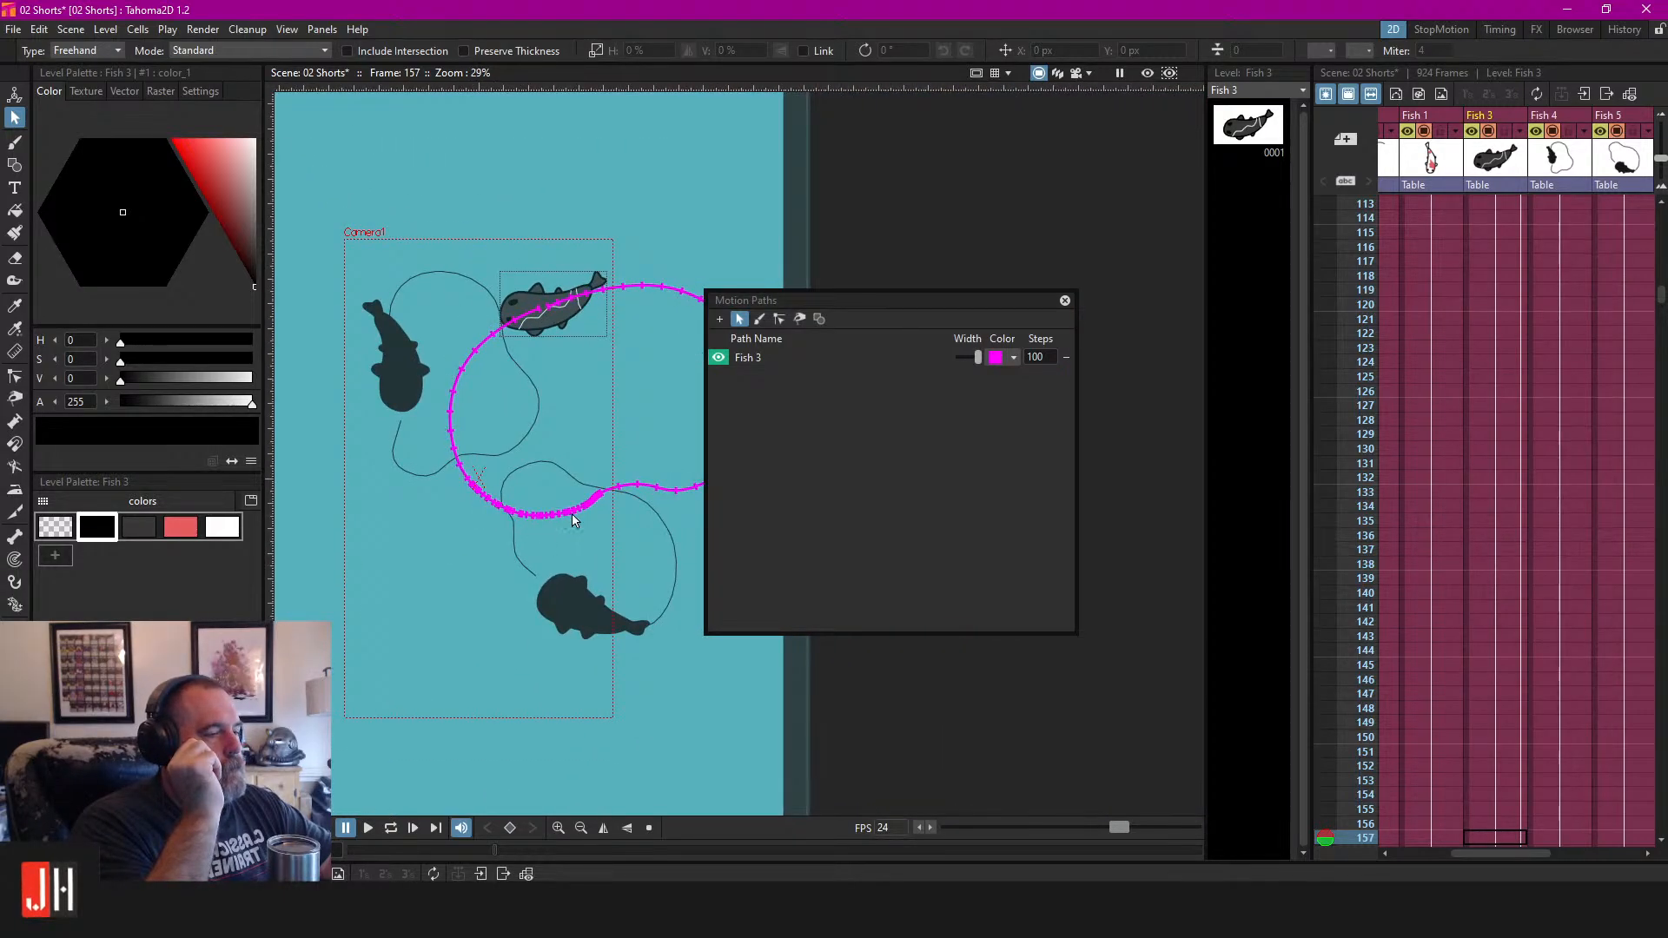
drag(491, 332, 566, 338)
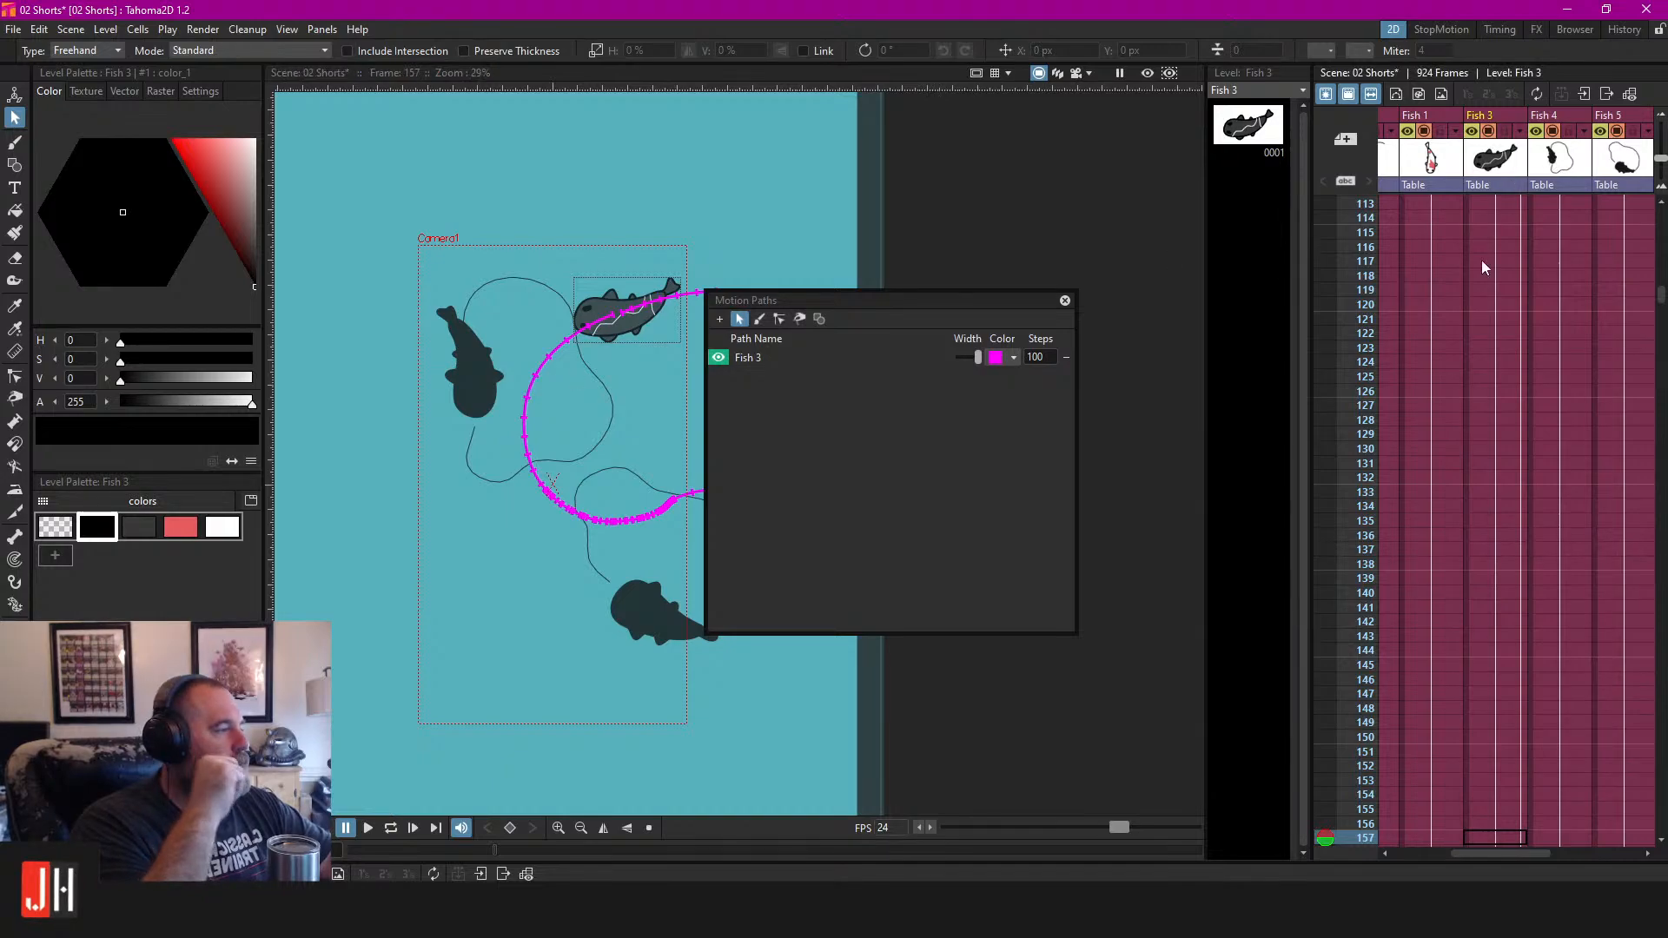
Play back the scene from frame 1 and examine Fish 3's travel along its path in relation to Fish 1.
drag(1660, 297, 1661, 211)
click(1440, 201)
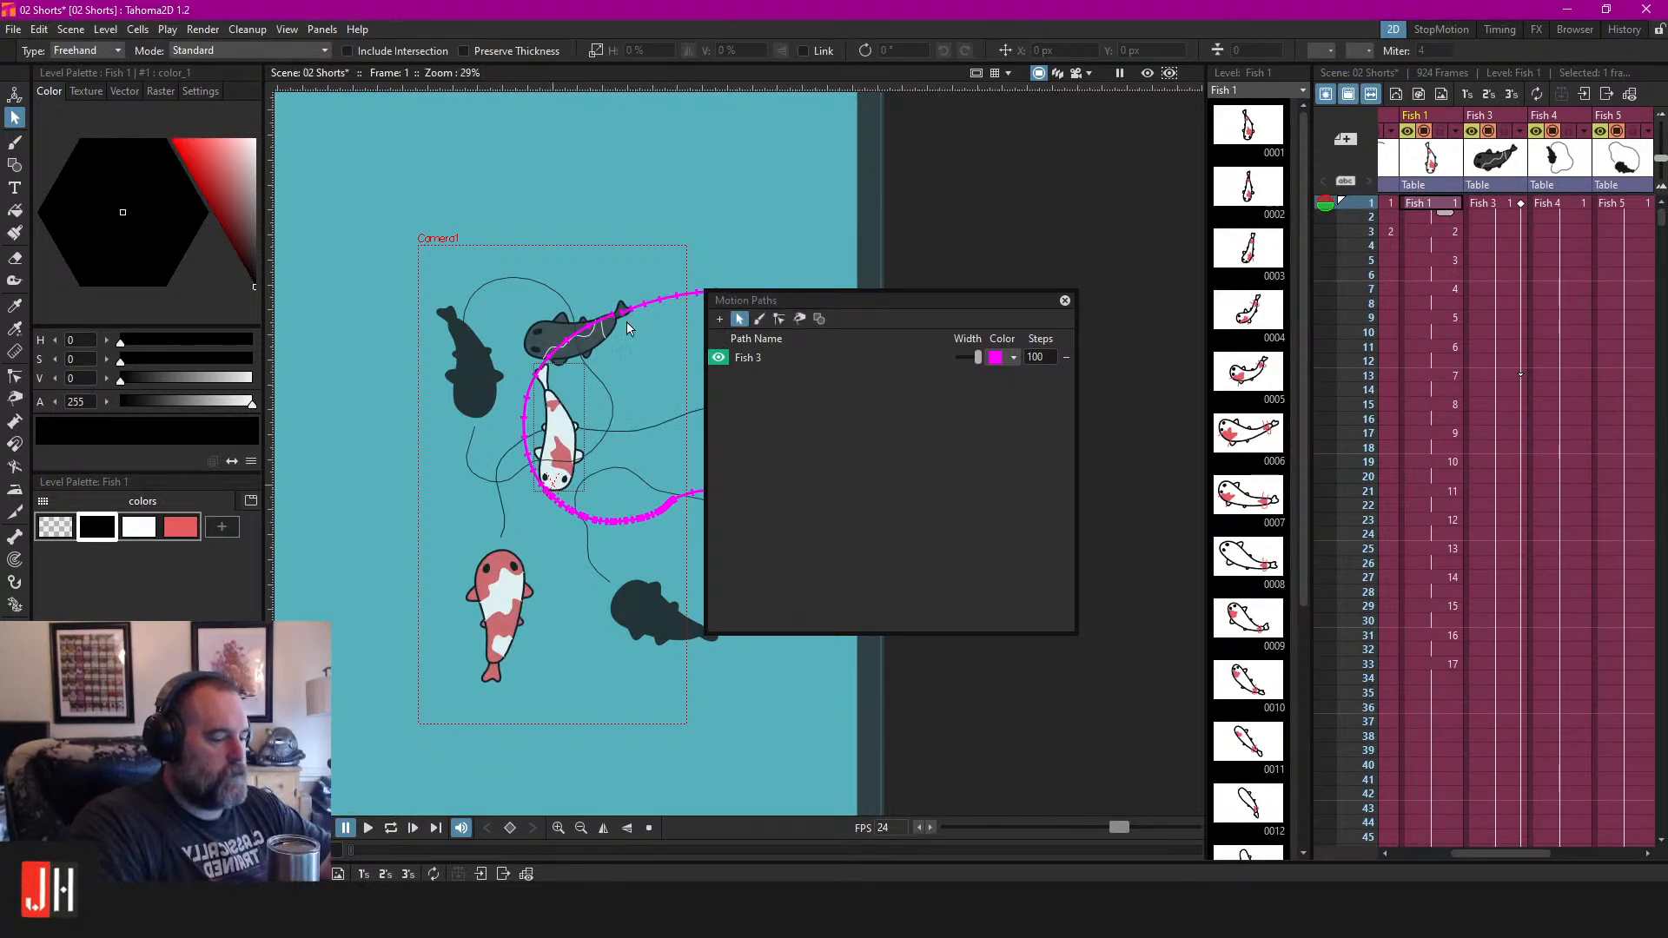
scroll(554, 448, down, 2)
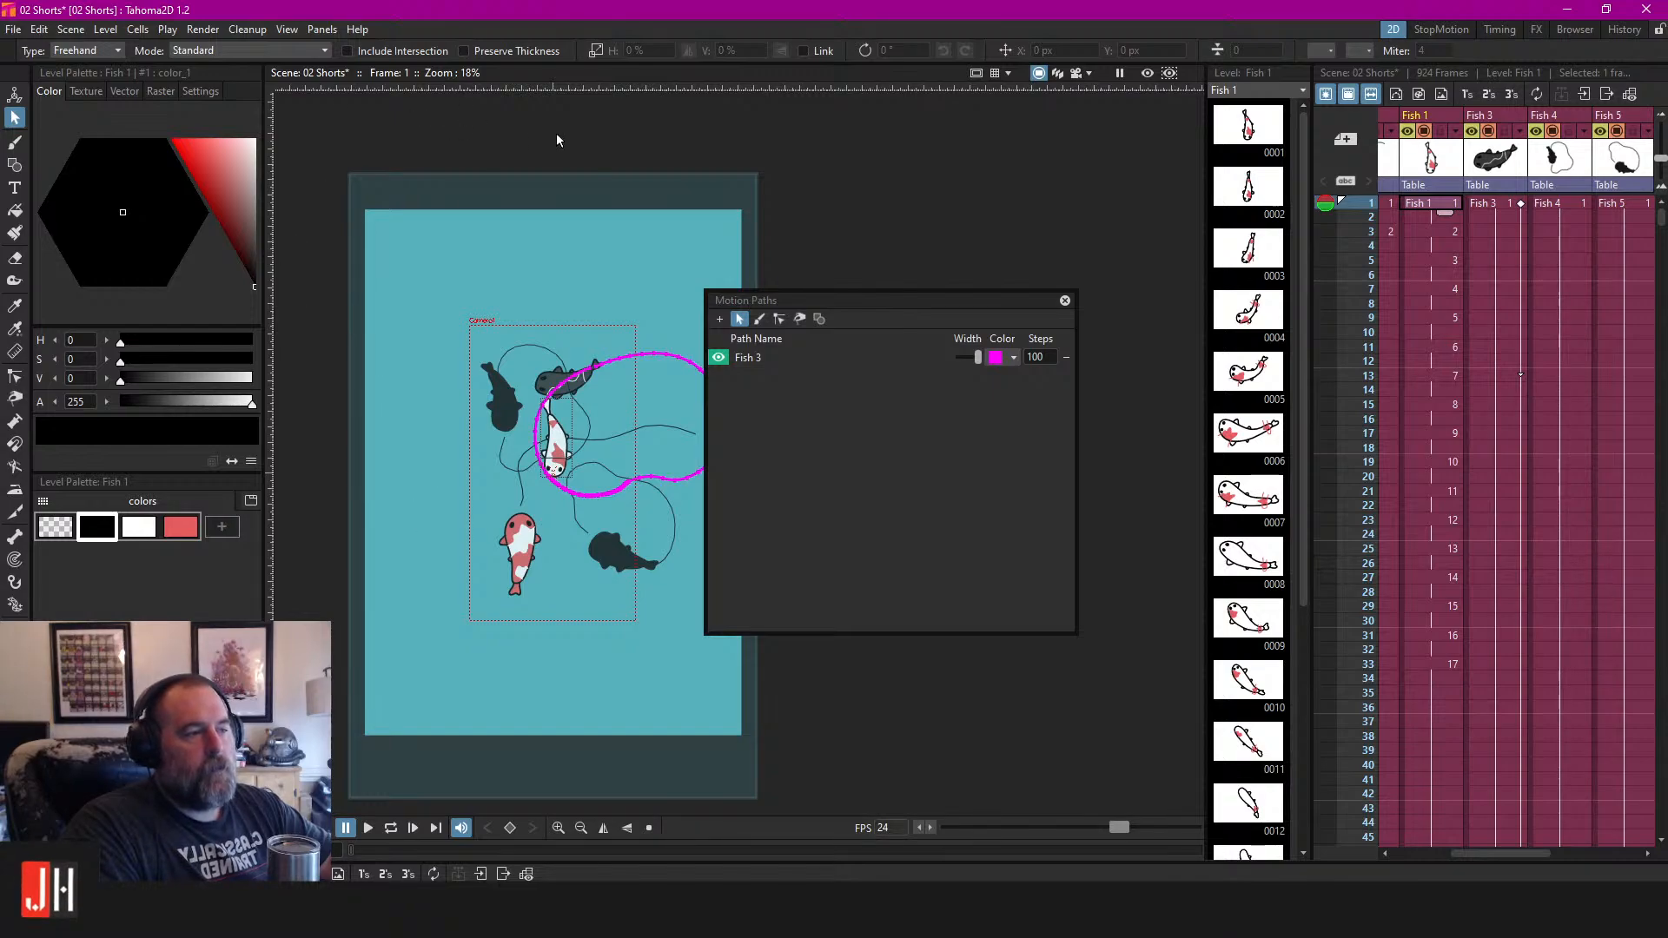
key(l)
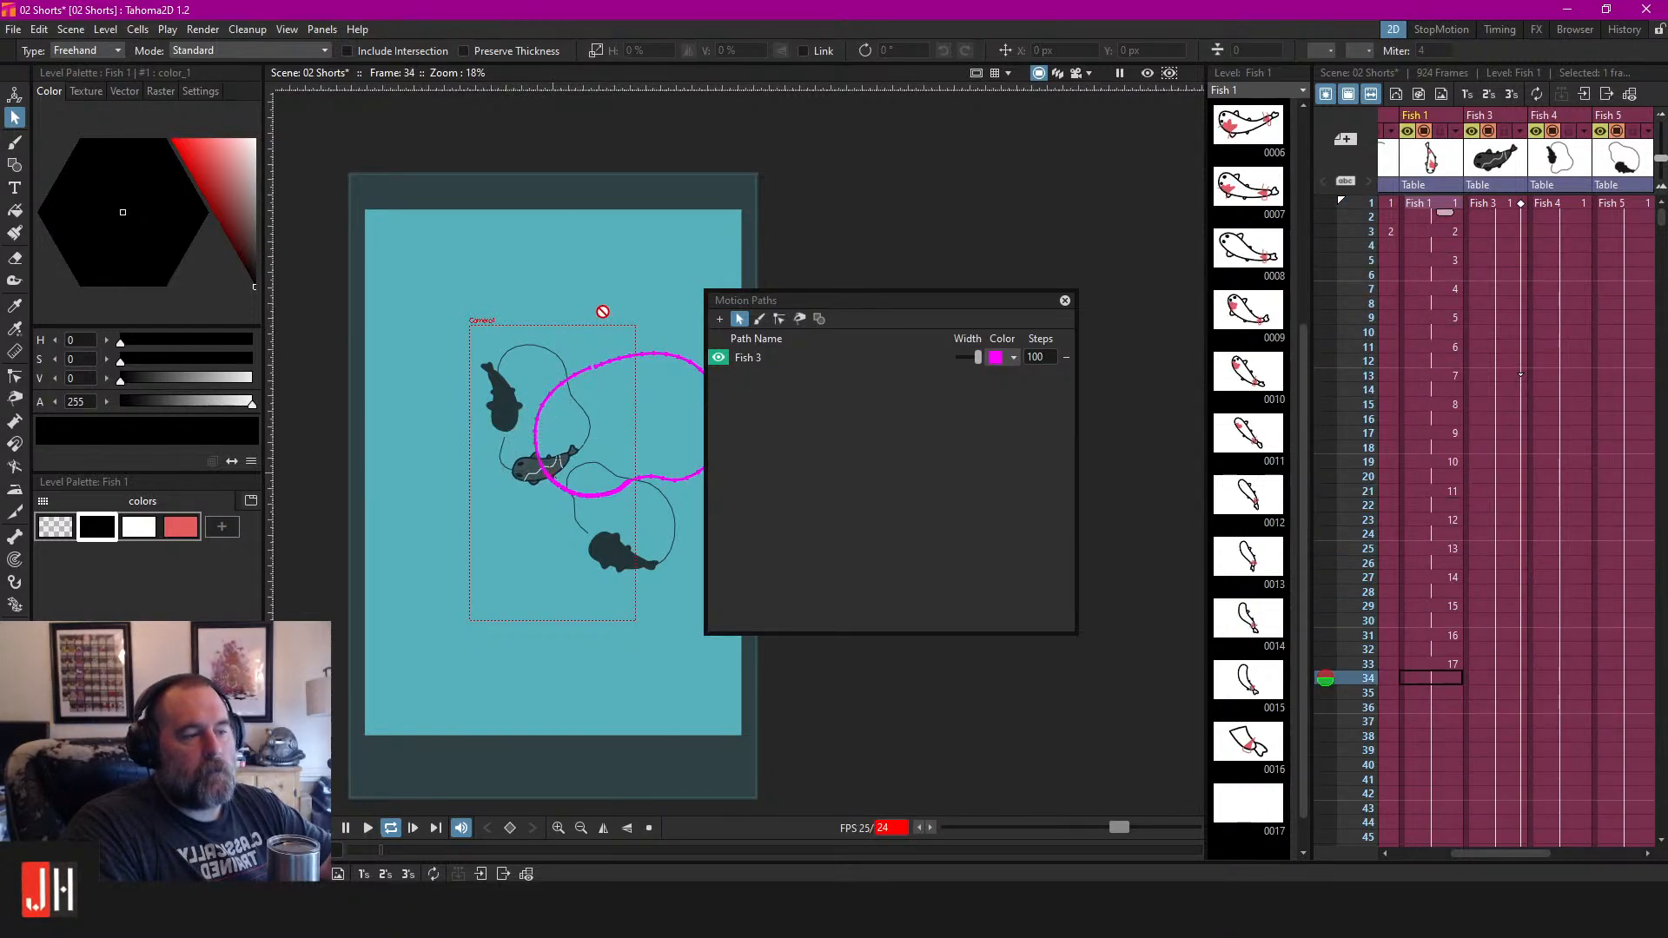
scroll(596, 312, up, 1)
scroll(588, 461, down, 1)
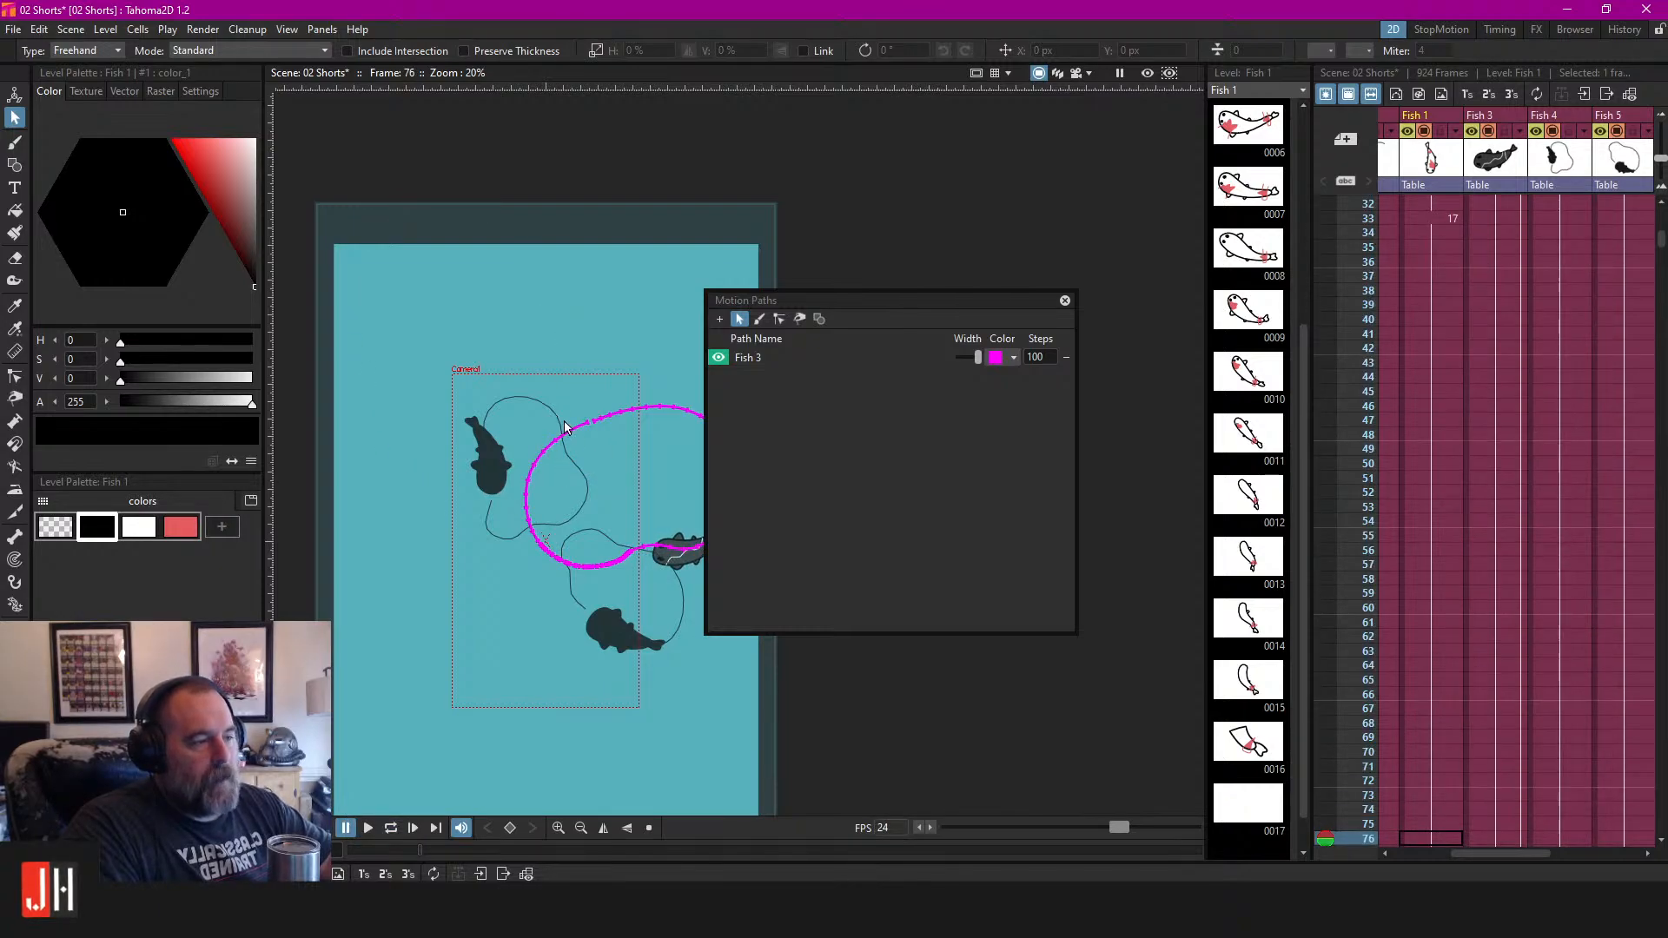
scroll(599, 435, up, 2)
drag(609, 409, 561, 379)
key(p)
Add a blank drawing to Fish 3 at frame 3 and turn on the onion skin for the preceding frame.
scroll(1658, 292, up, 15)
click(1498, 229)
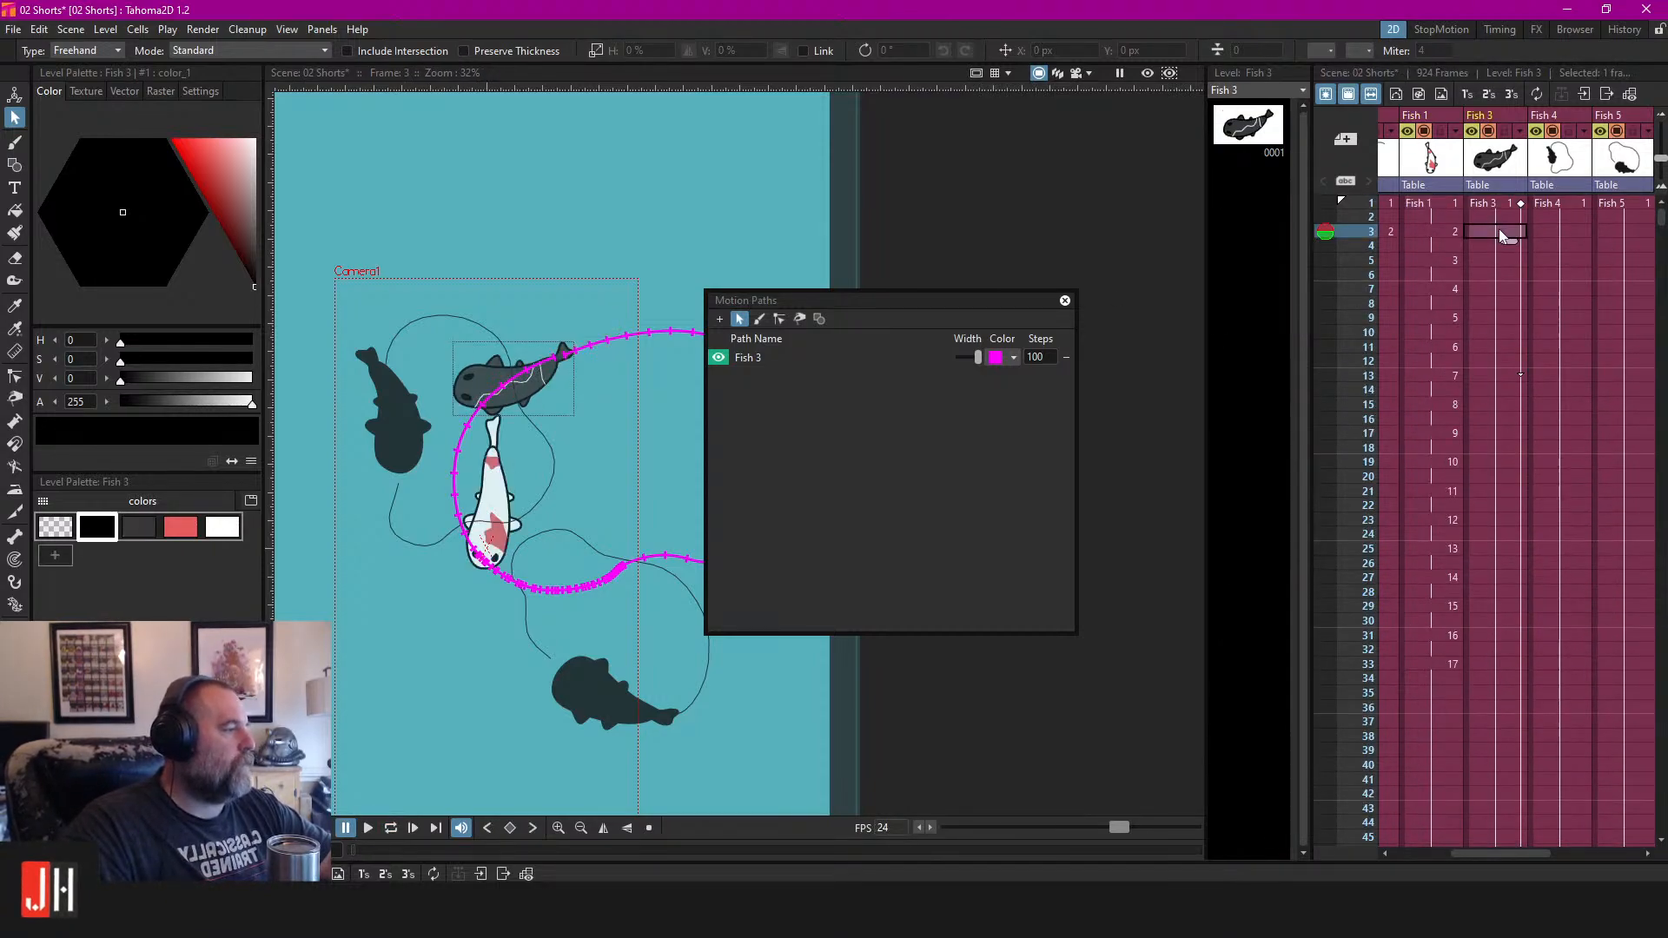
key(alt+d)
scroll(490, 398, up, 3)
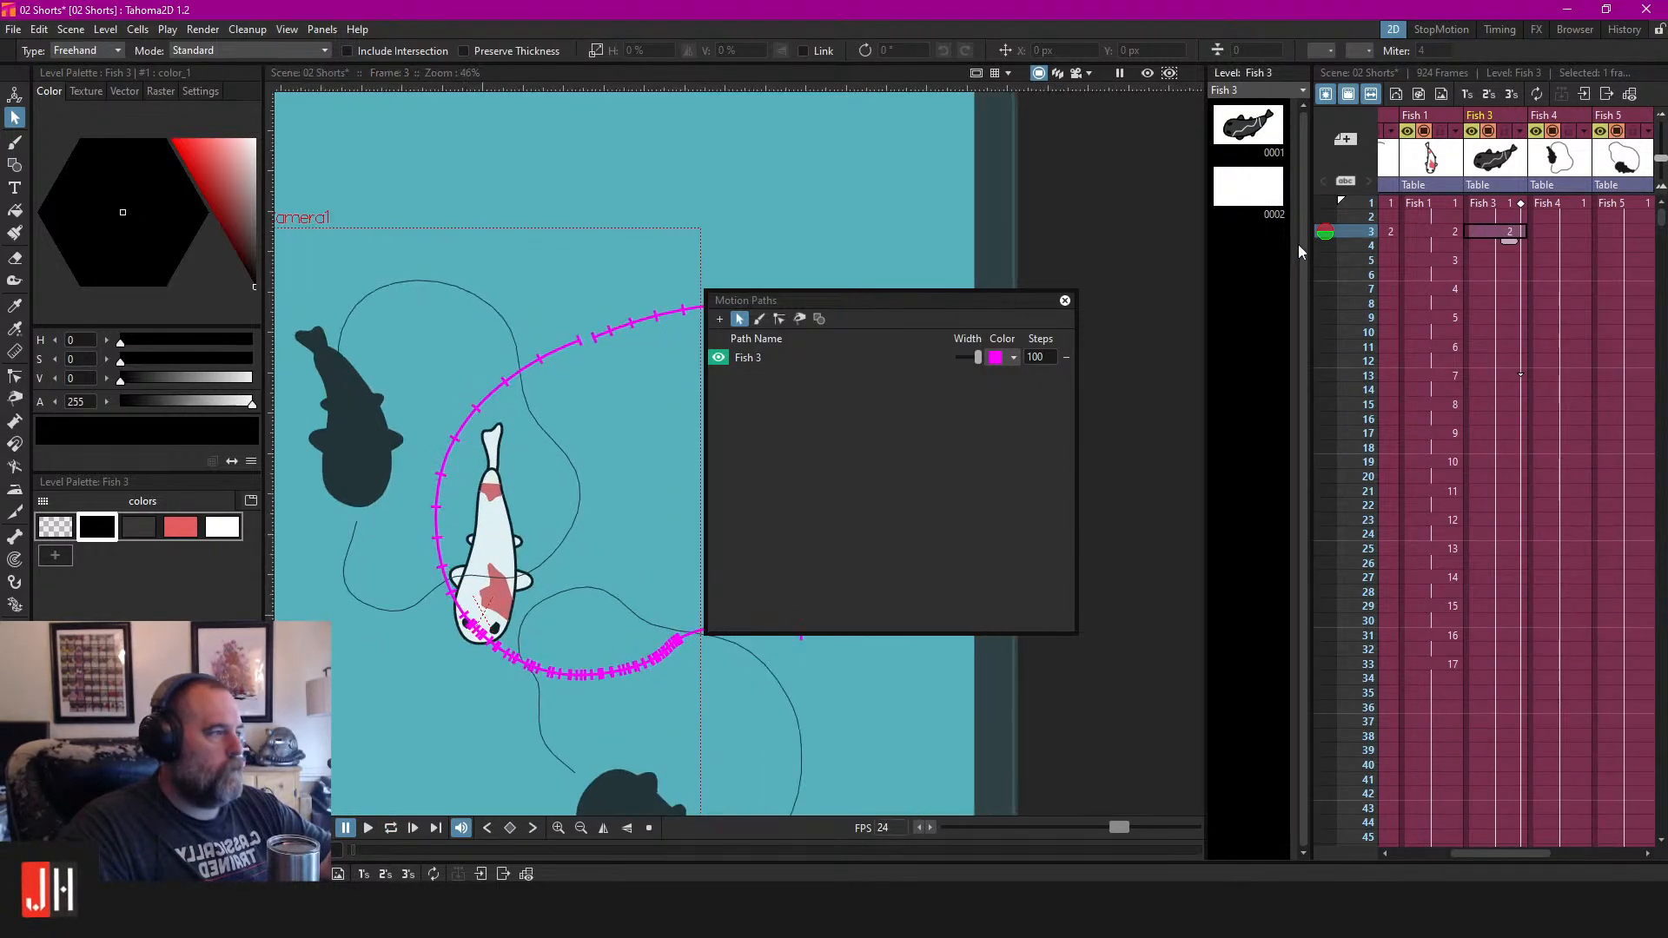
click(1319, 217)
scroll(594, 372, up, 4)
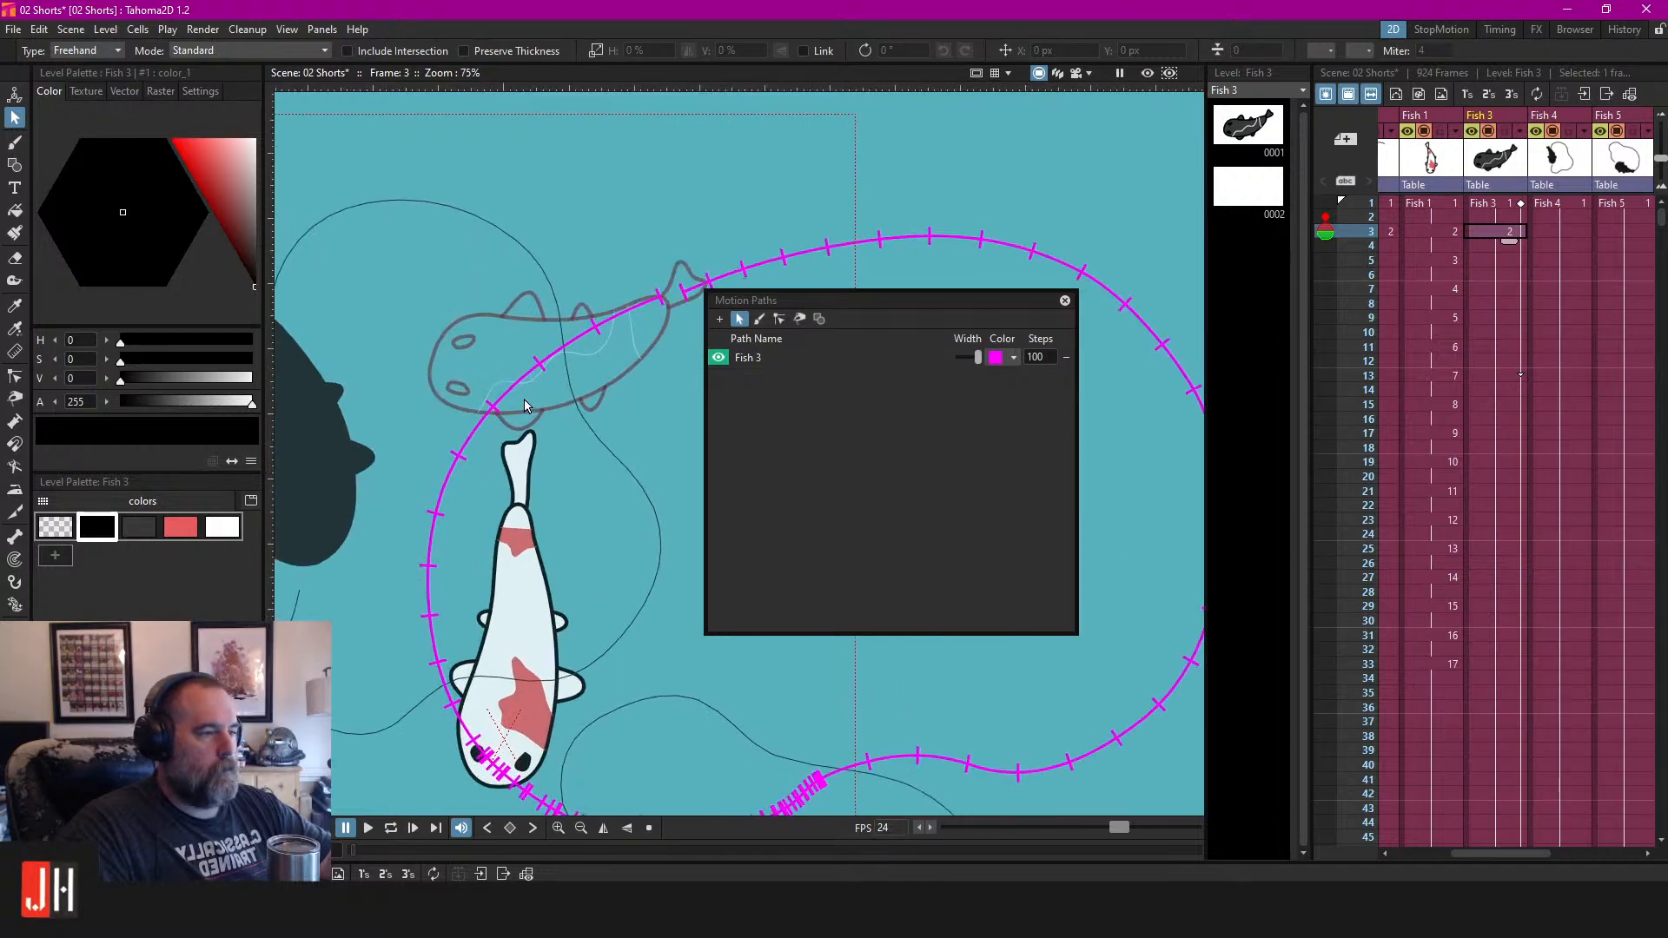
With the black style and the Brush, draw Fish 3's closed body outline at frame 3 over the onion-skinned fish.
key(b)
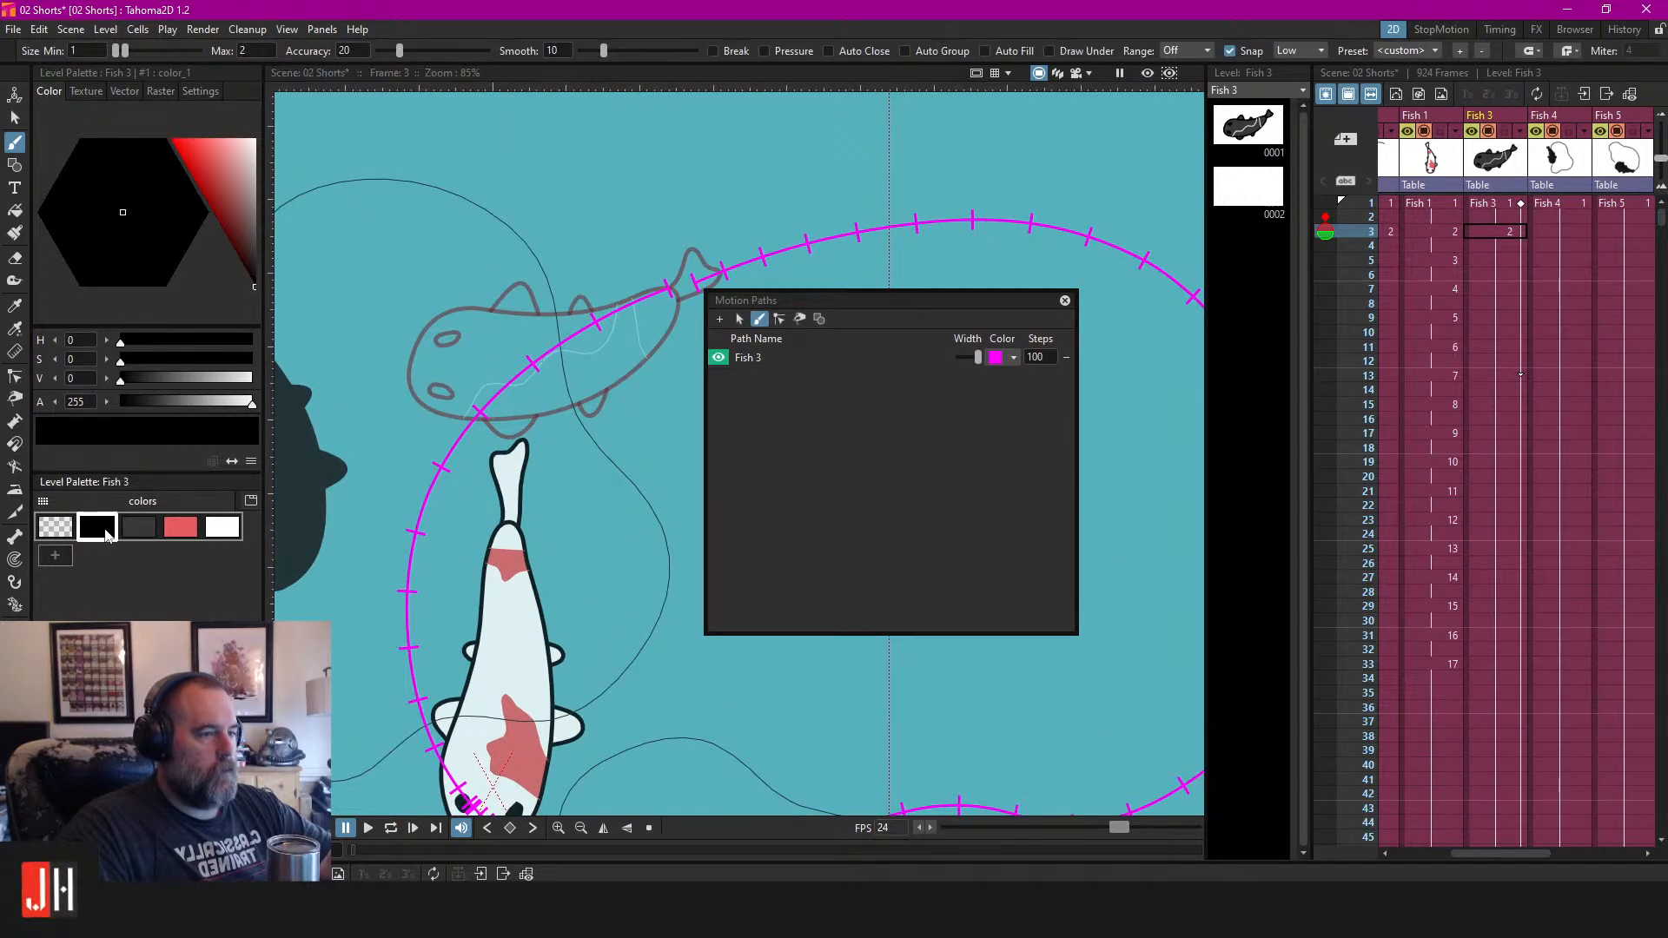
scroll(359, 390, down, 1)
scroll(600, 307, up, 2)
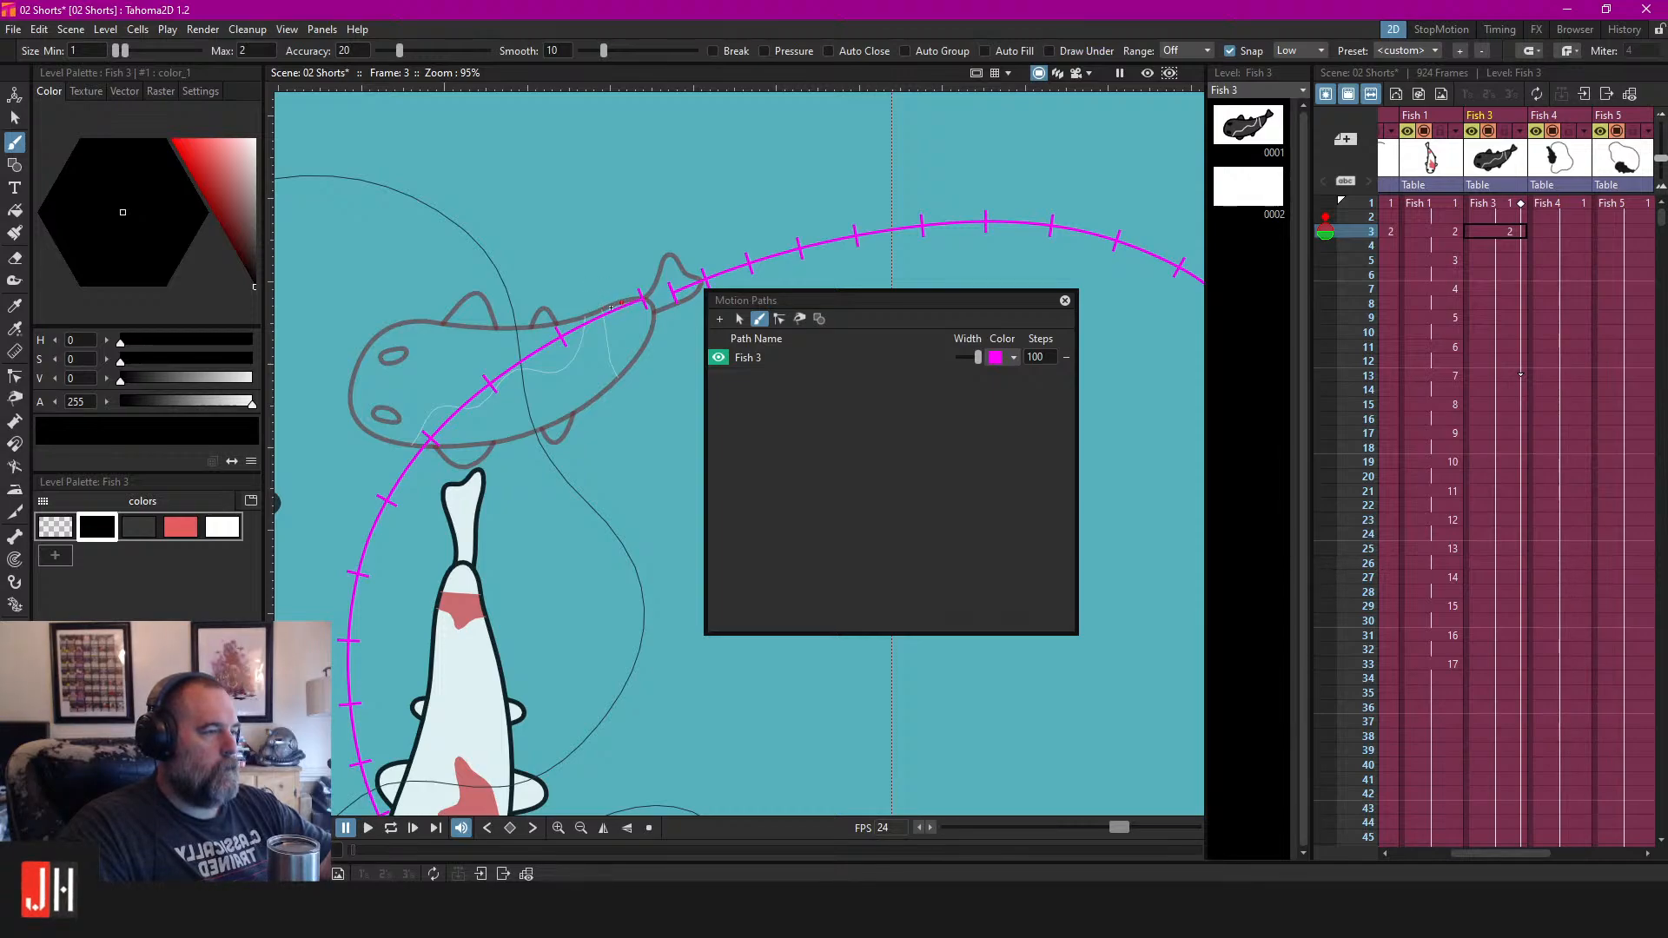
mouse_move(660, 295)
mouse_down()
mouse_move(648, 374)
mouse_move(597, 405)
mouse_move(401, 442)
mouse_move(373, 413)
mouse_move(367, 357)
mouse_up()
key(ctrl+z)
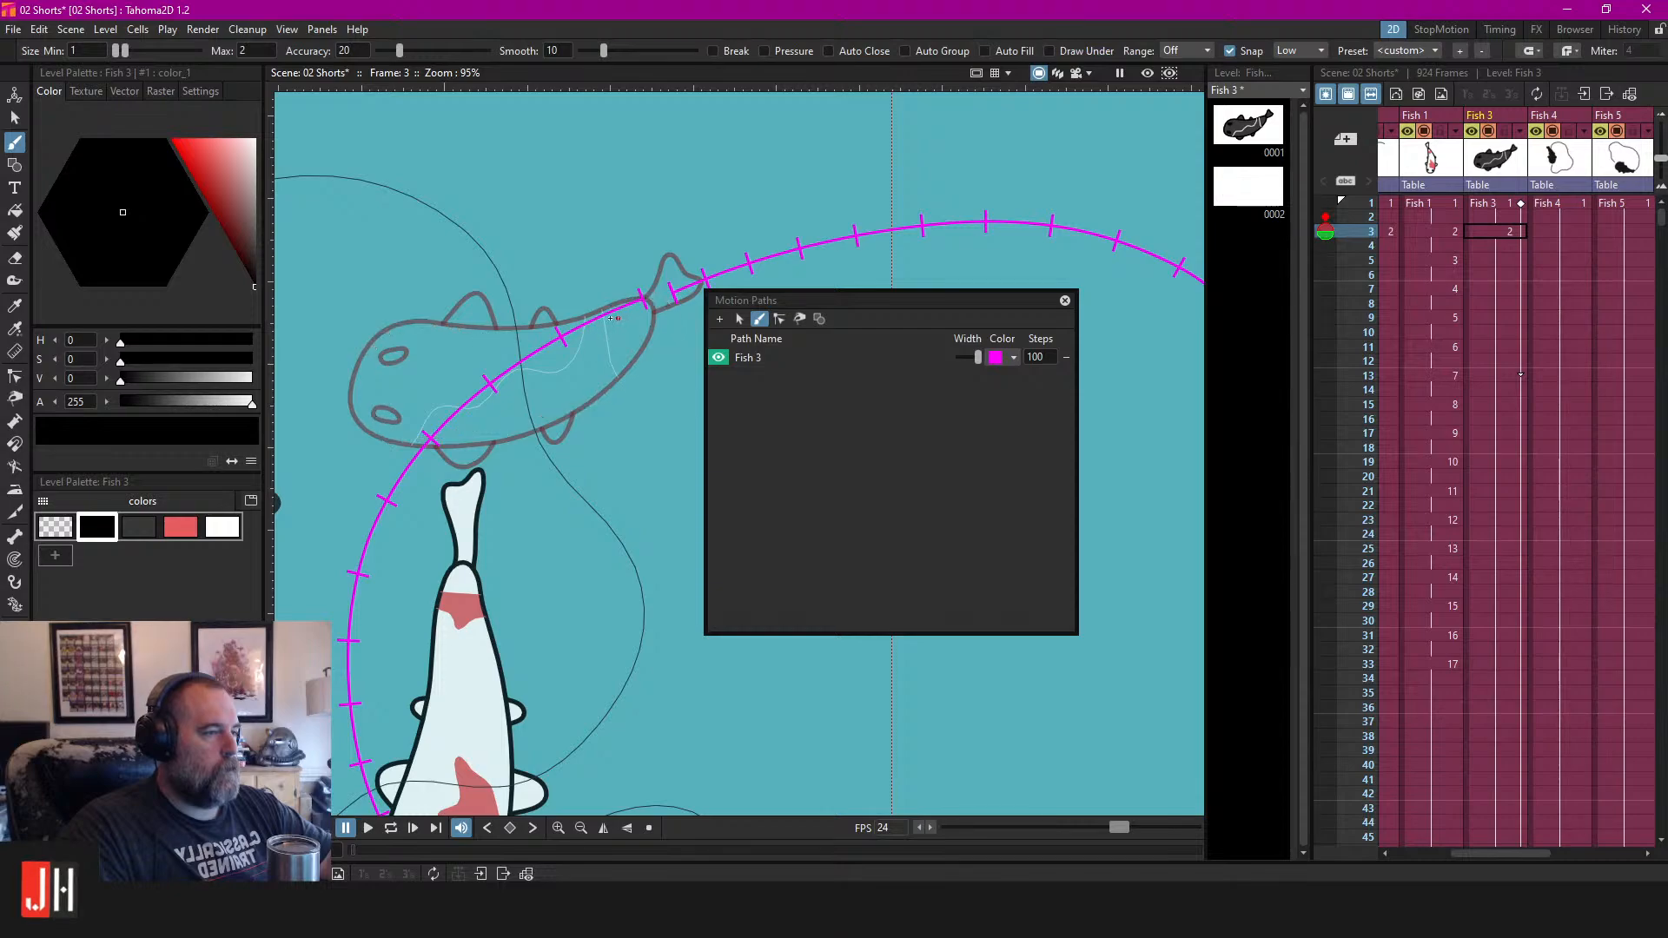
mouse_move(584, 319)
mouse_down()
mouse_move(656, 304)
mouse_move(517, 435)
mouse_move(365, 417)
mouse_move(572, 326)
mouse_move(522, 341)
mouse_up()
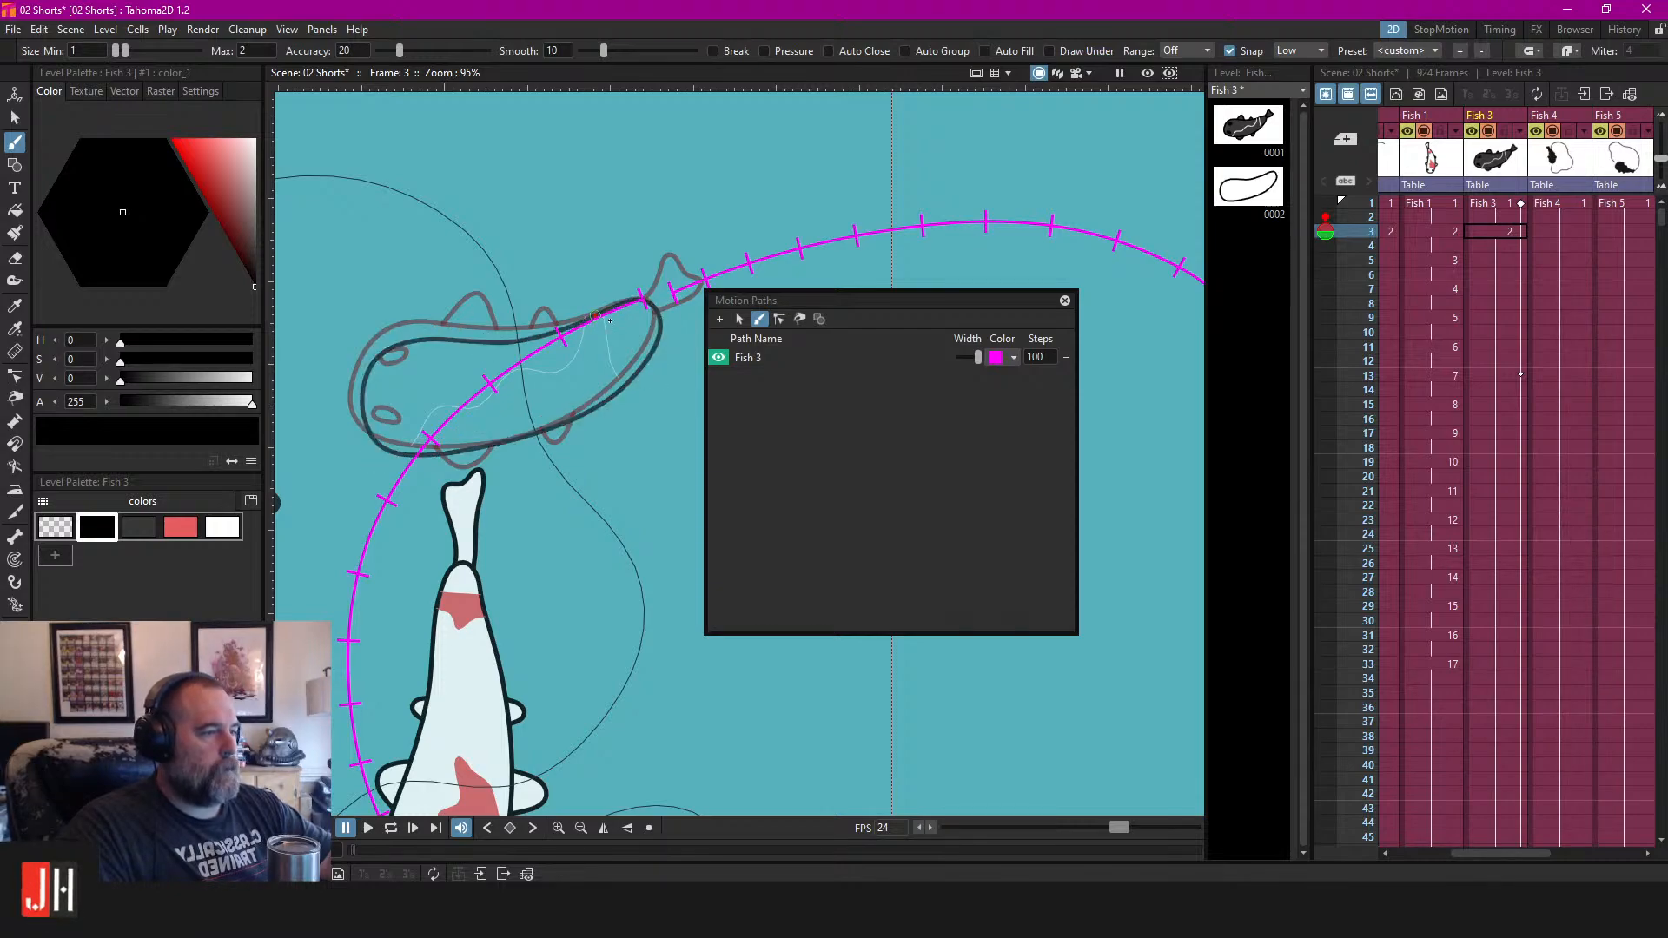
Add a blank drawing to Fish 3 at frame 5 and try a body stroke over the onion skin, then undo the stroke.
click(1494, 257)
key(alt+d)
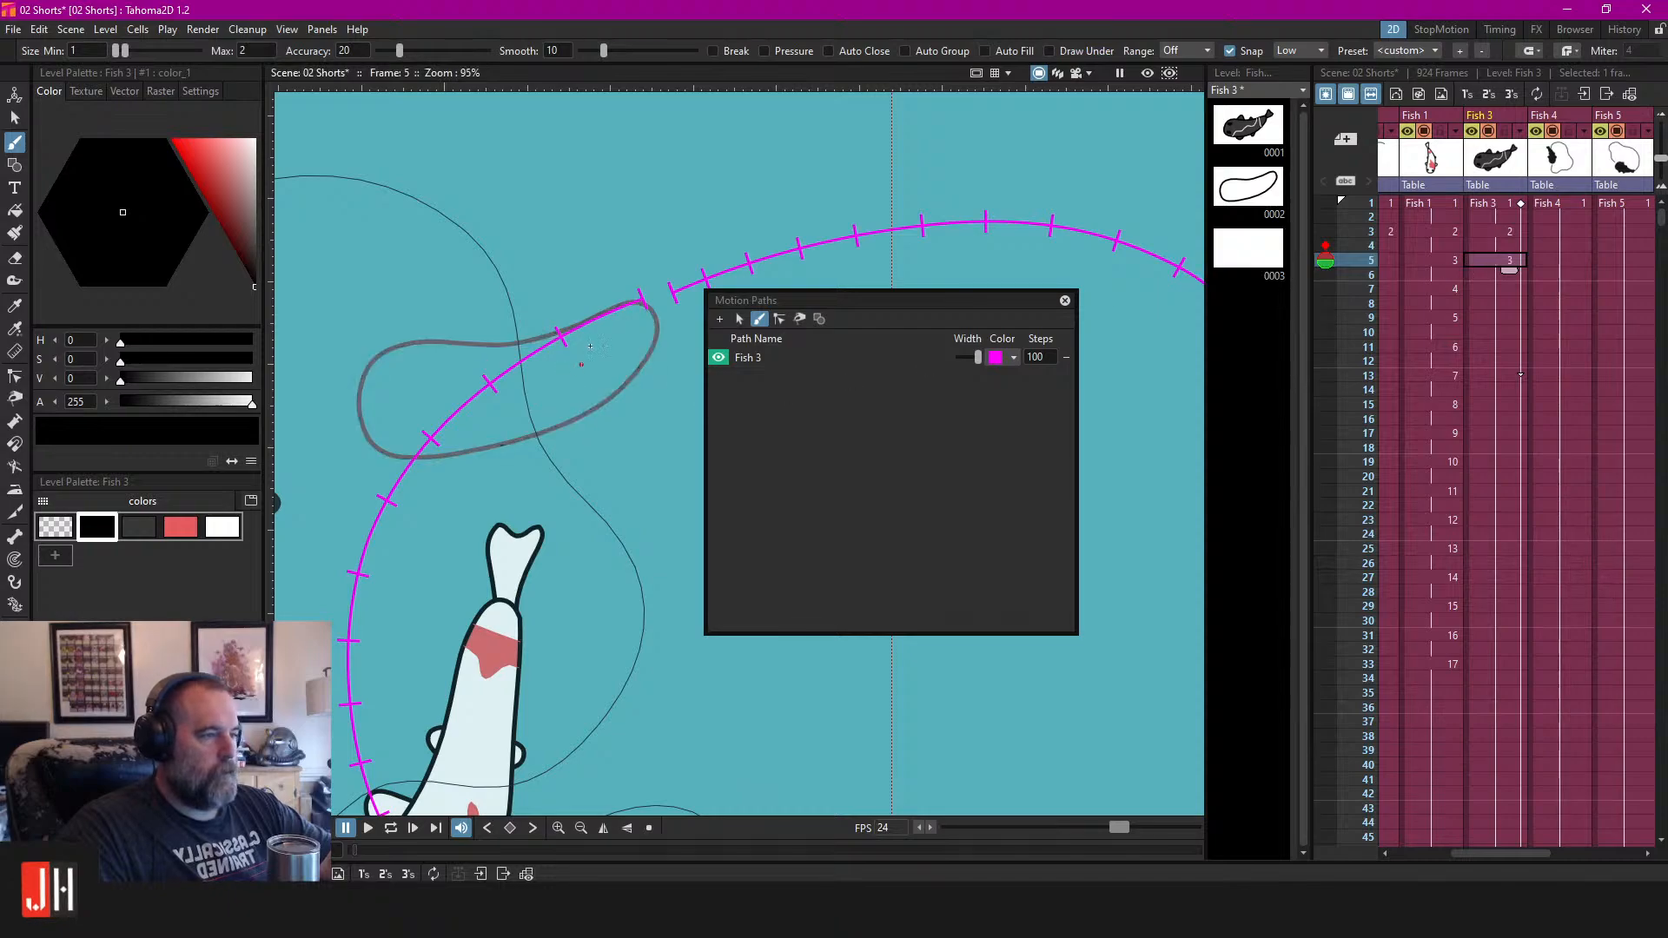
mouse_move(579, 335)
mouse_down()
mouse_move(661, 343)
mouse_move(545, 415)
mouse_move(385, 426)
mouse_up()
key(ctrl+z)
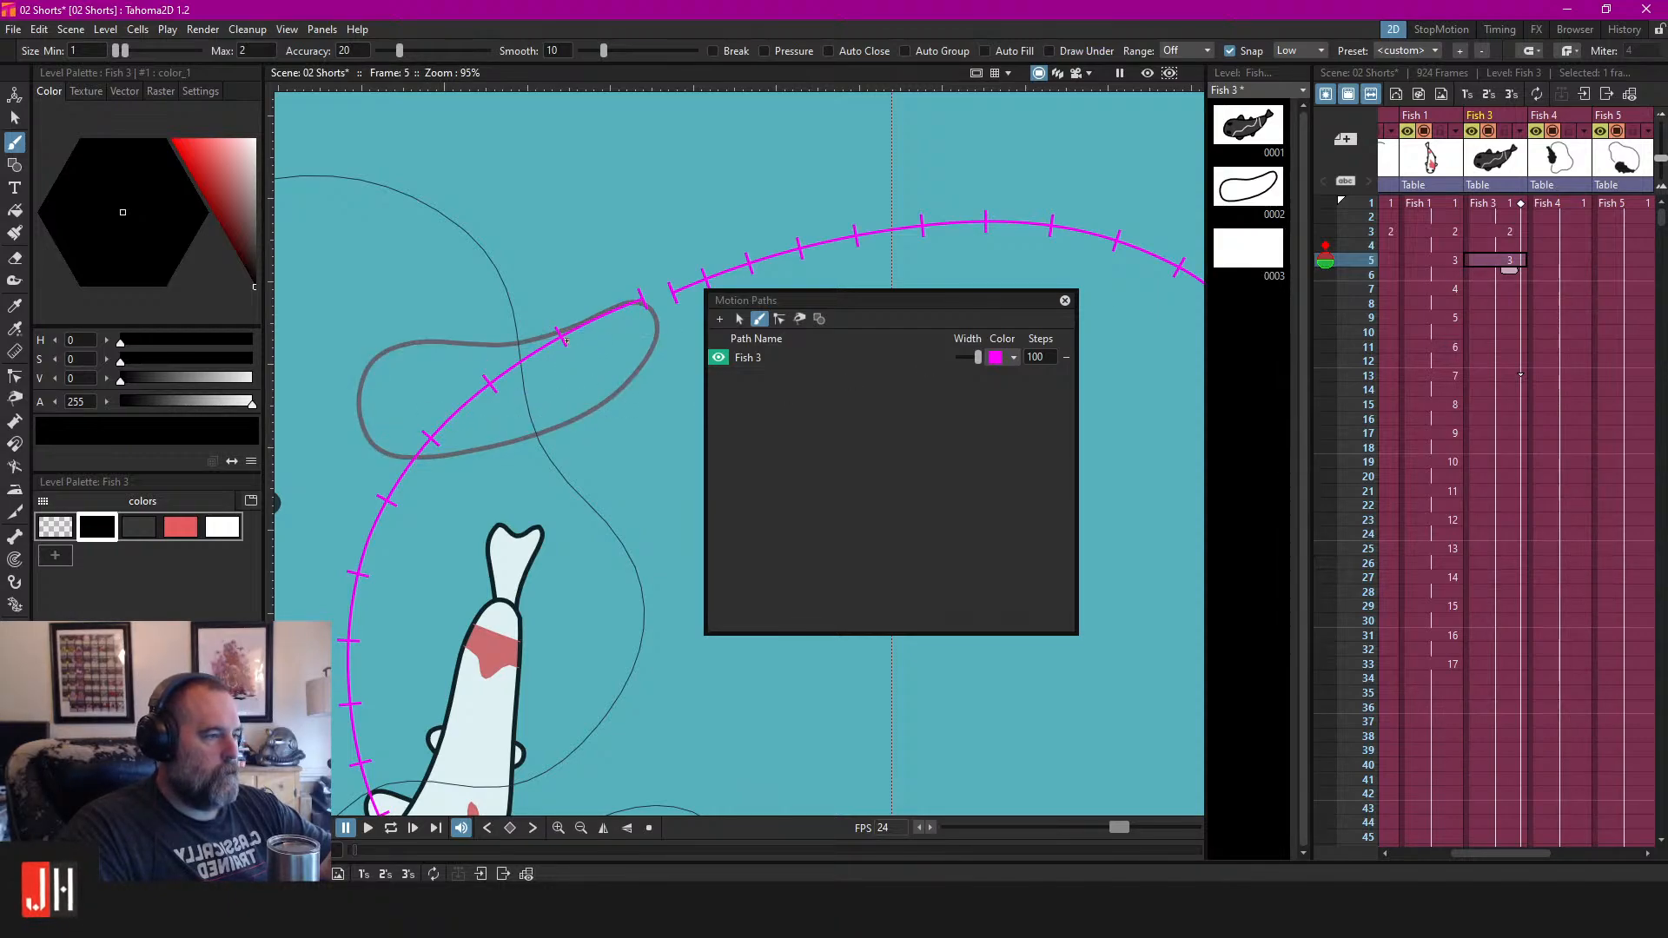
Close the Motion Paths window to clear the canvas around Fish 3.
scroll(578, 304, down, 3)
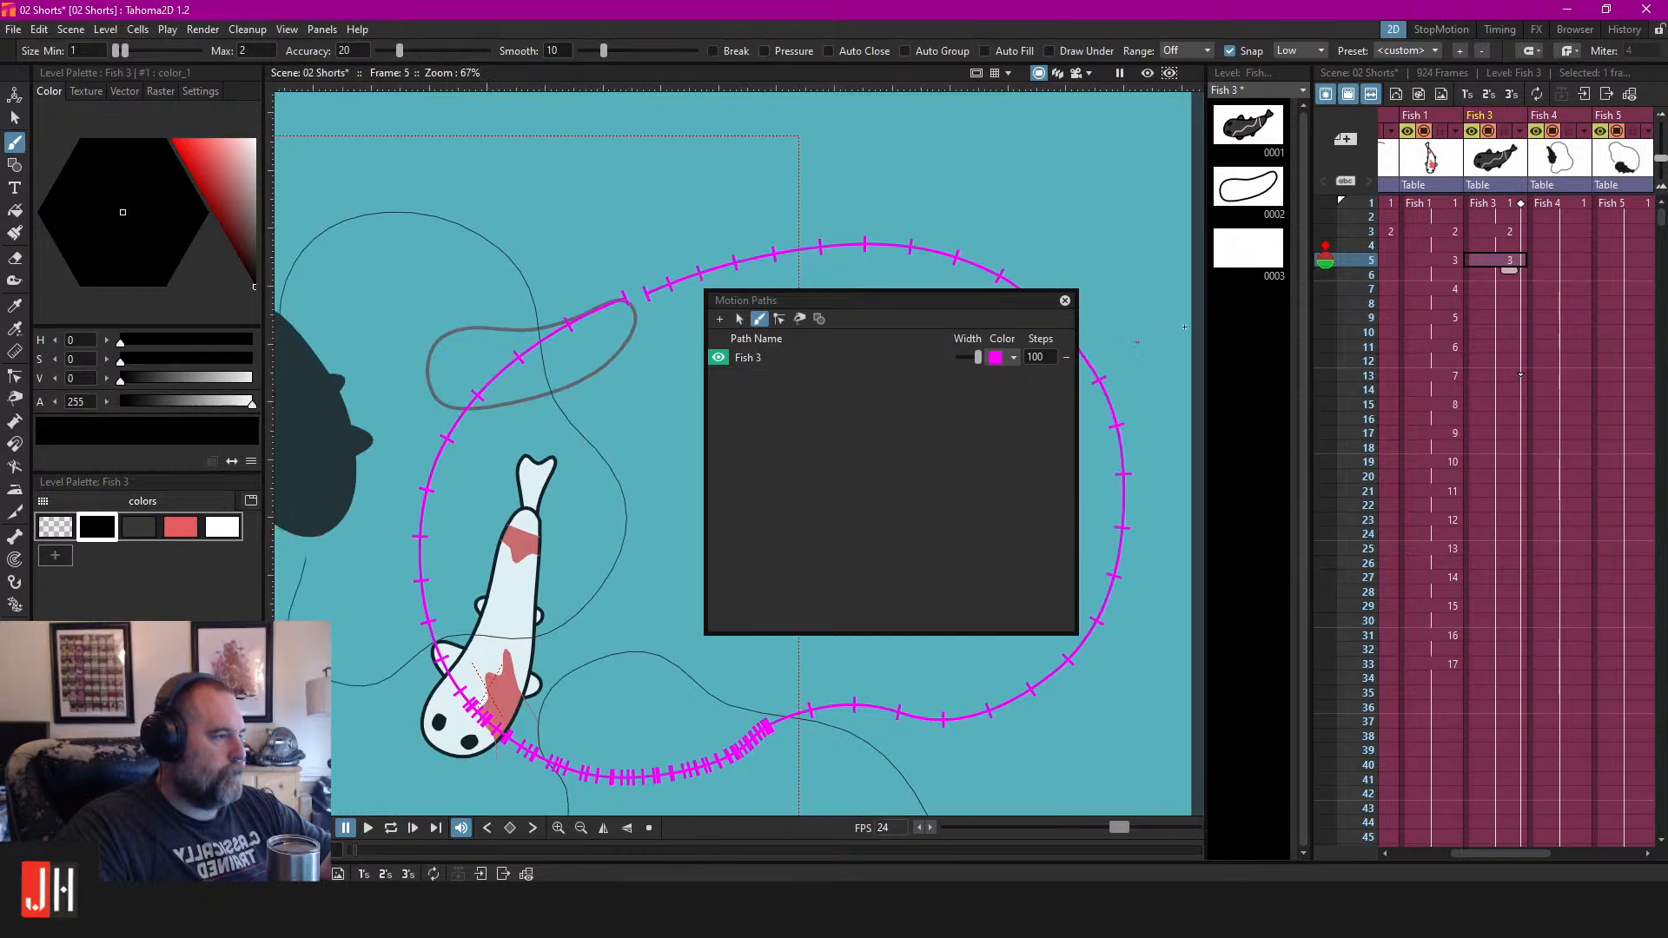
click(1065, 301)
scroll(661, 350, up, 3)
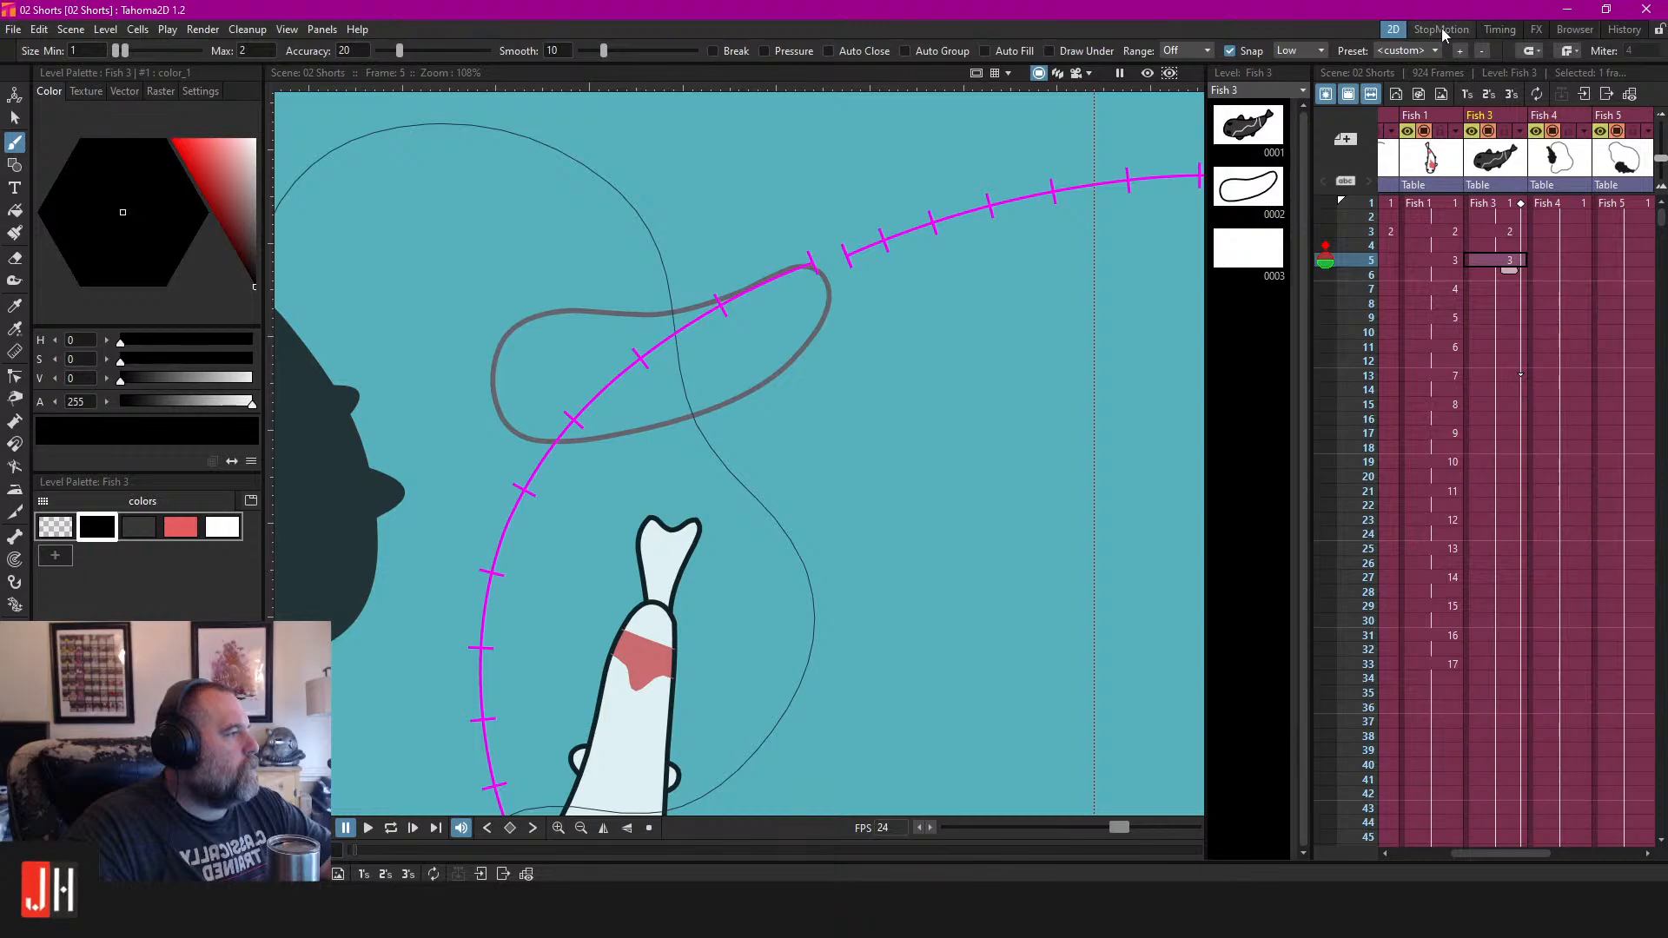
Open the FX room and toggle Autorotate Along Motion Path on the Fish 3 node several times to test it.
click(1576, 30)
click(1539, 30)
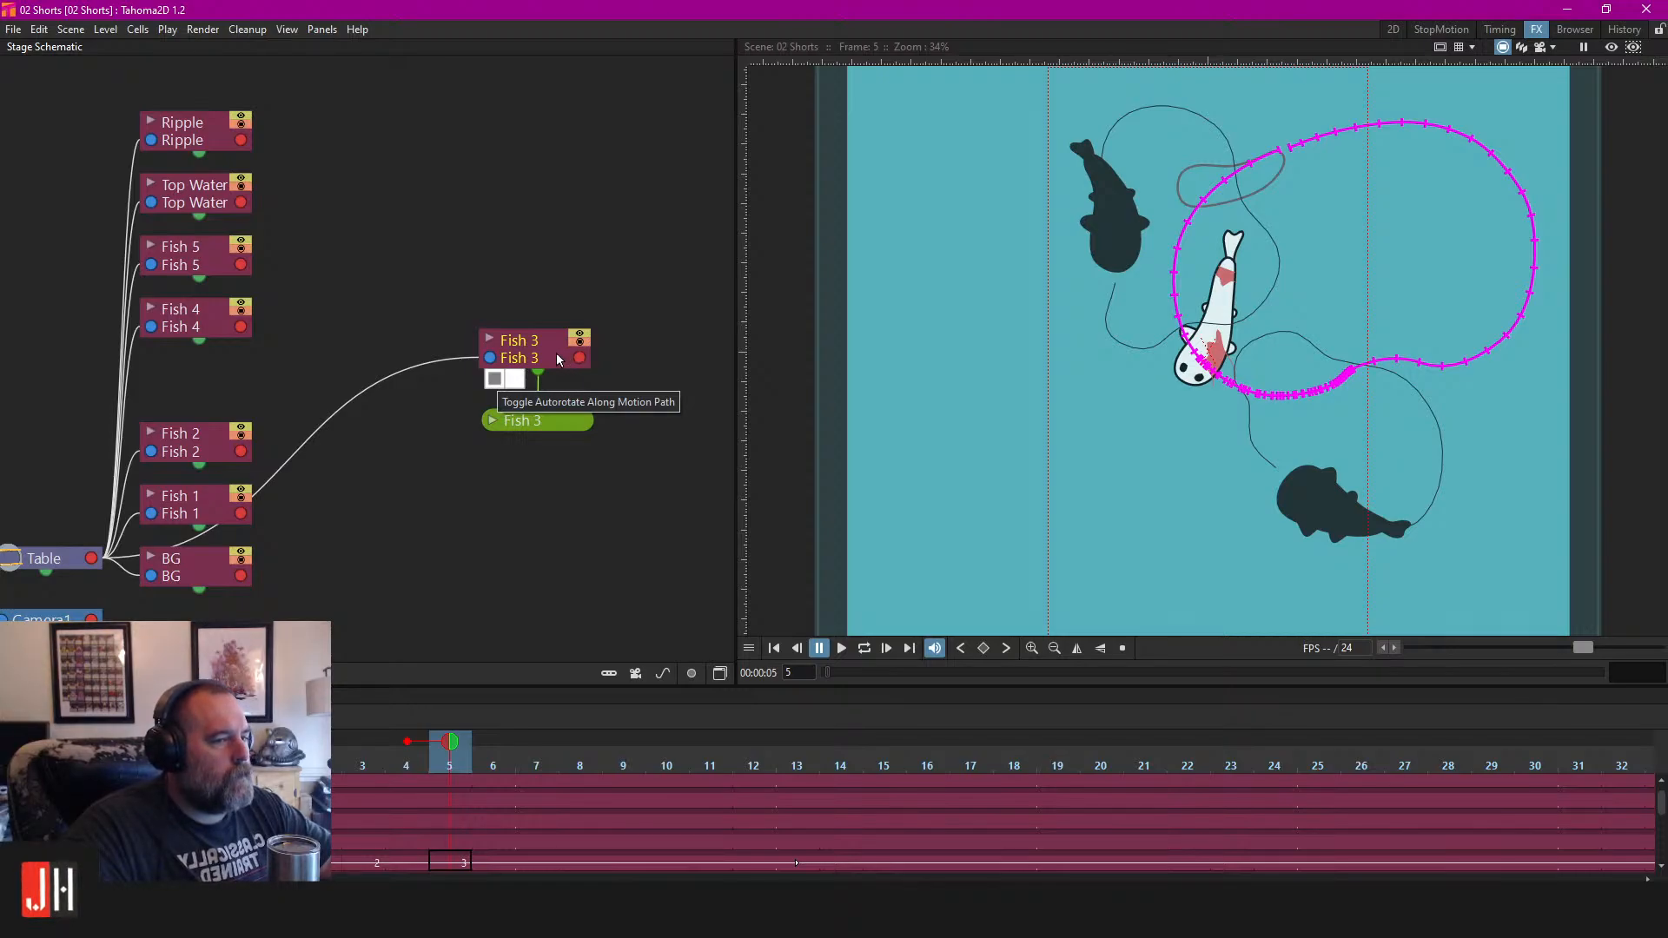
scroll(529, 366, up, 4)
click(455, 383)
click(454, 383)
click(454, 383)
click(454, 383)
click(455, 383)
click(451, 383)
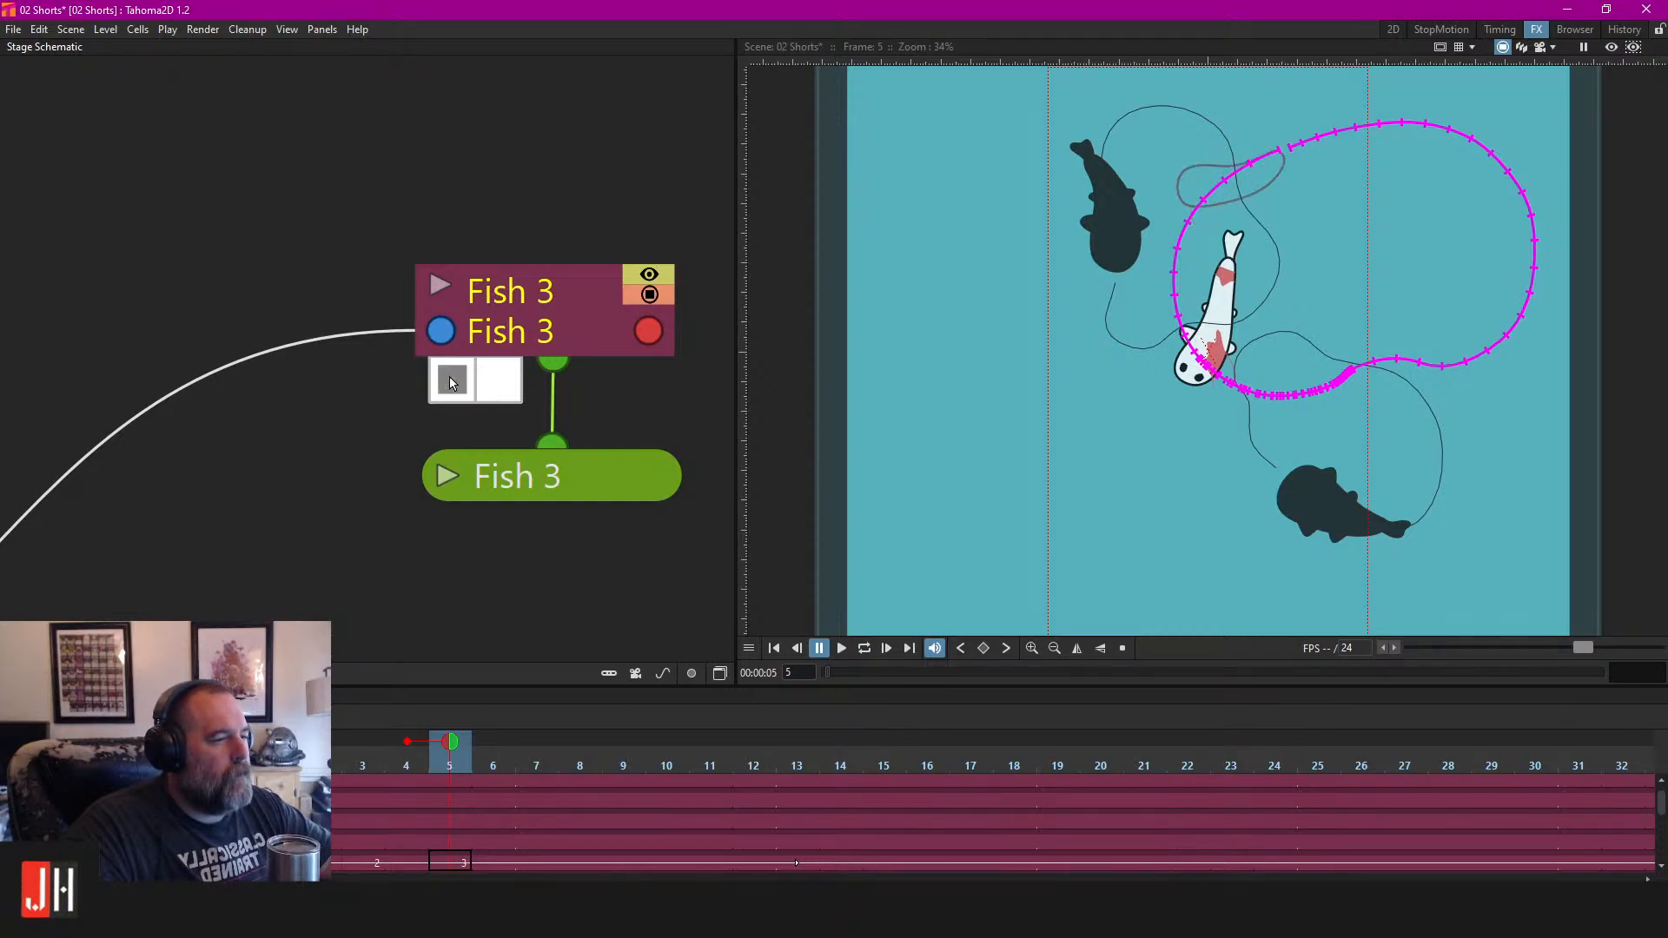
Toggle Link Motion Path to Control Points on the Fish 3 node and save the scene.
scroll(481, 394, down, 3)
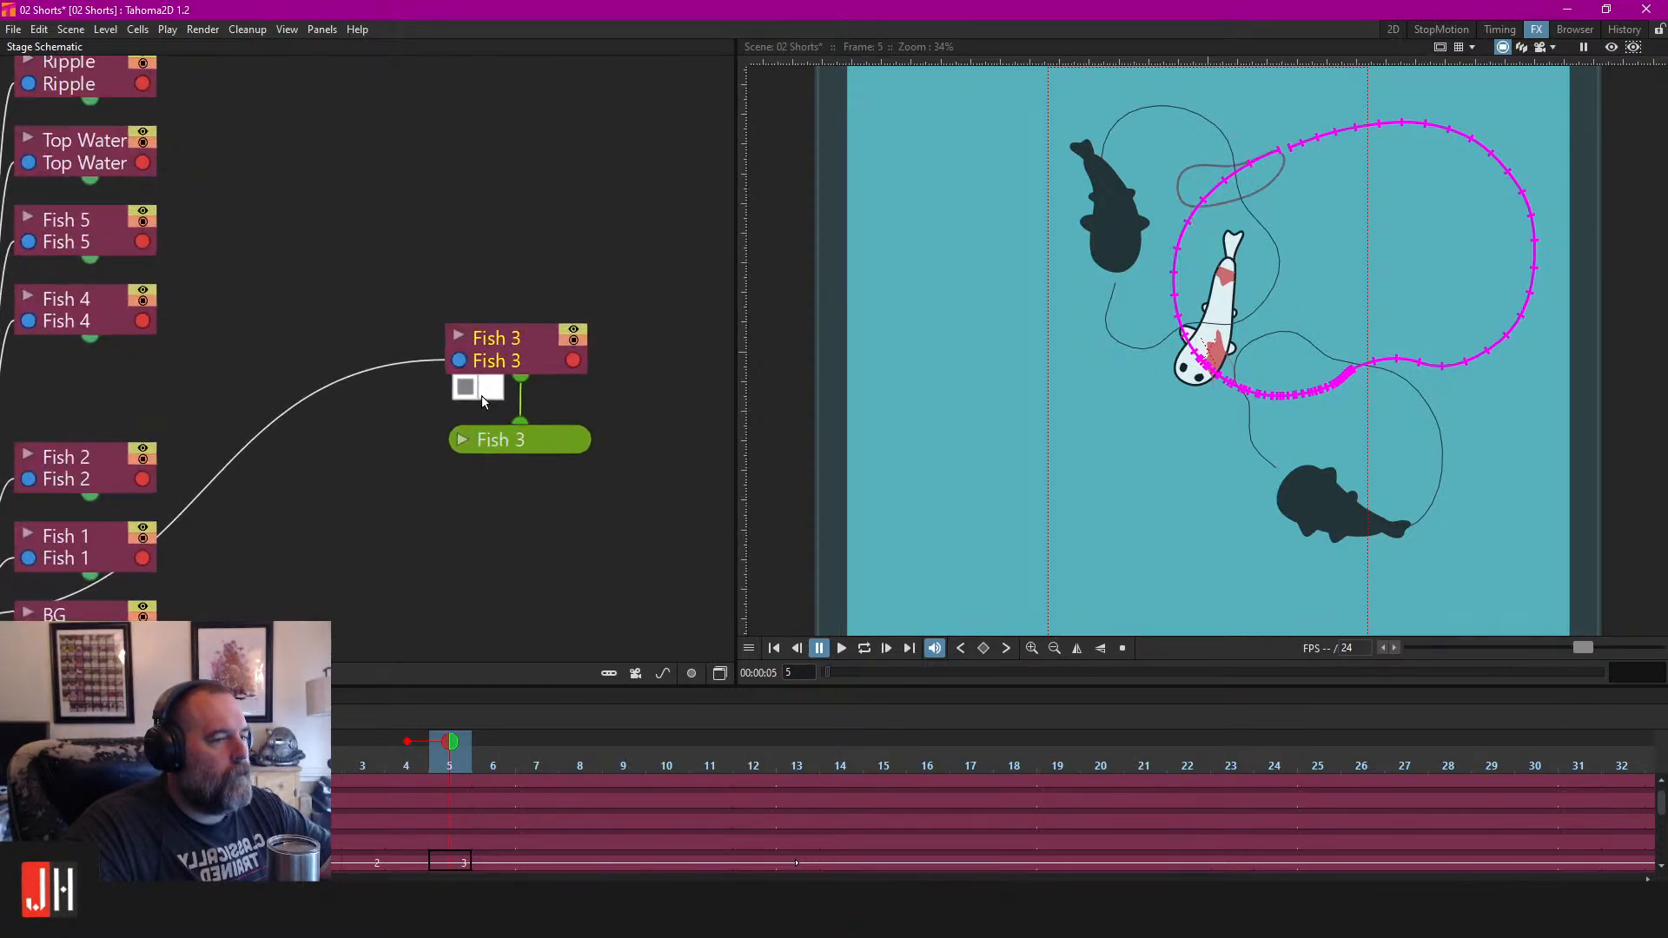
scroll(482, 394, up, 5)
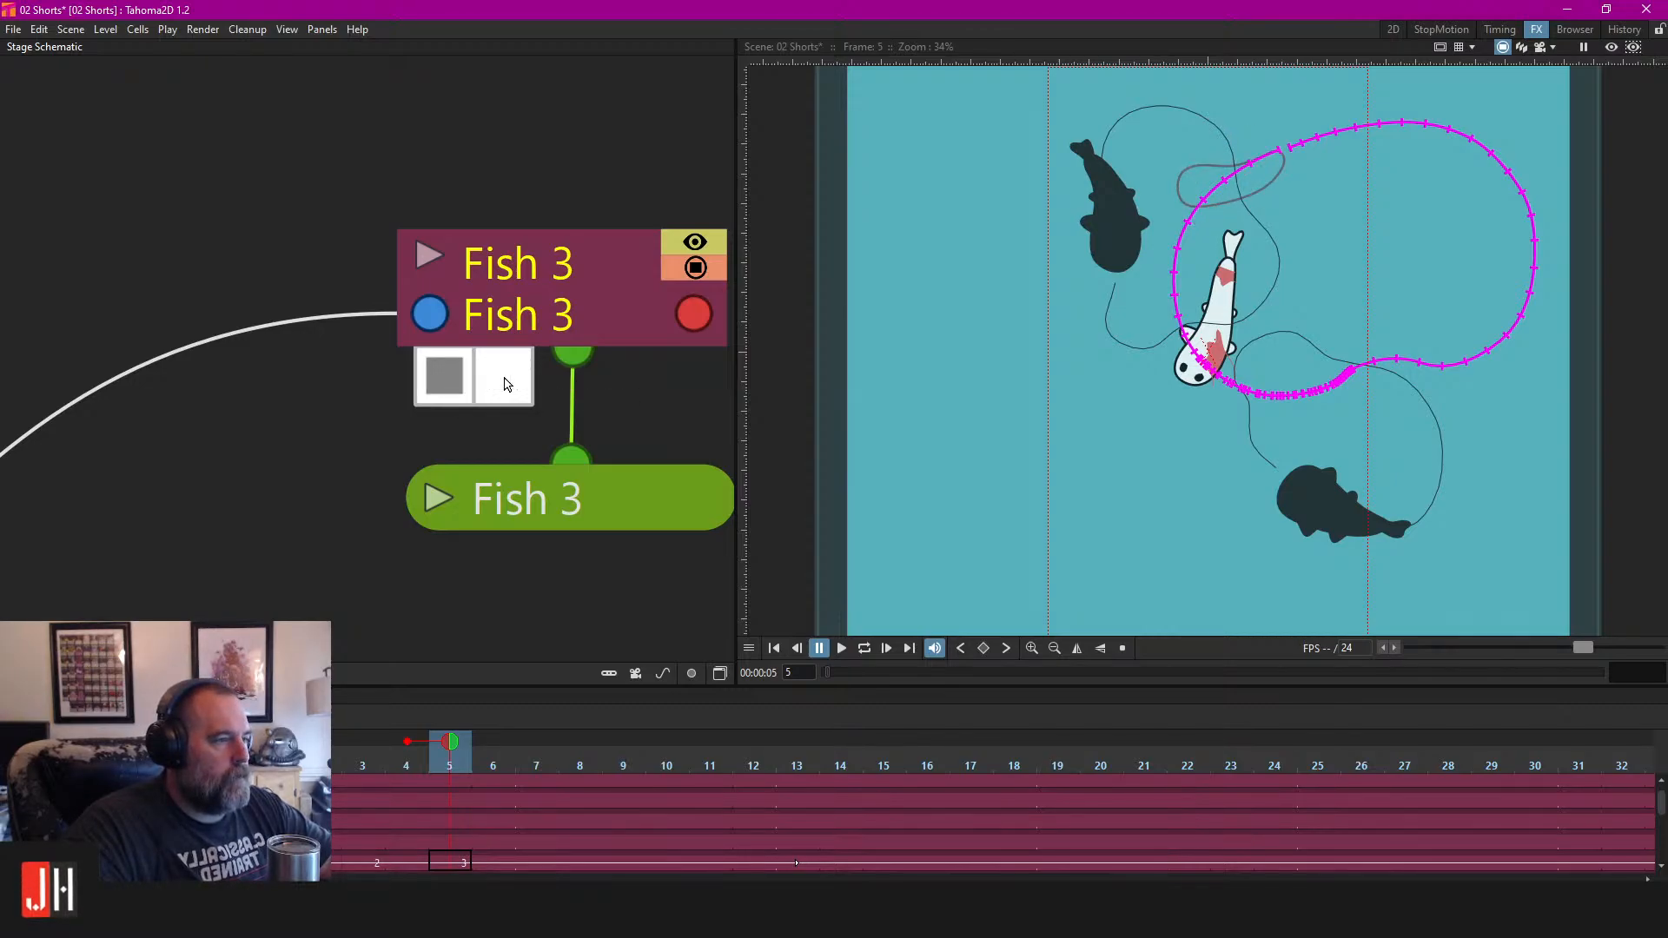
scroll(506, 383, down, 5)
key(ctrl+s)
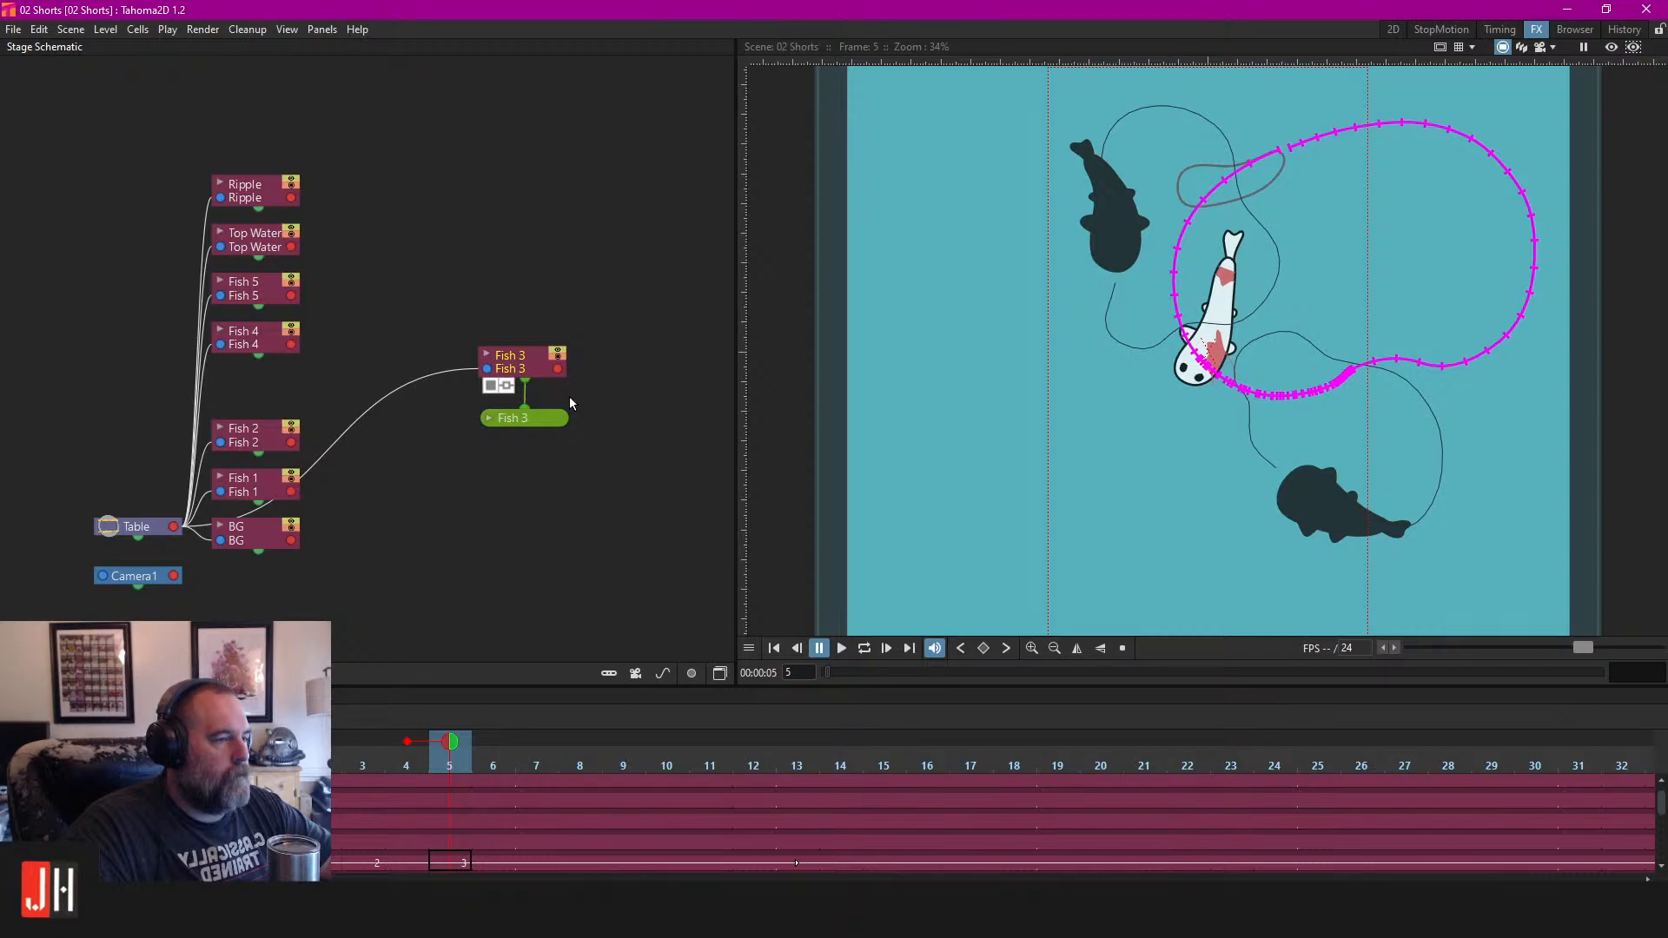
Return to the 2D room and compare Fish 3's position on the path at frames 1, 3 and 5.
click(1393, 29)
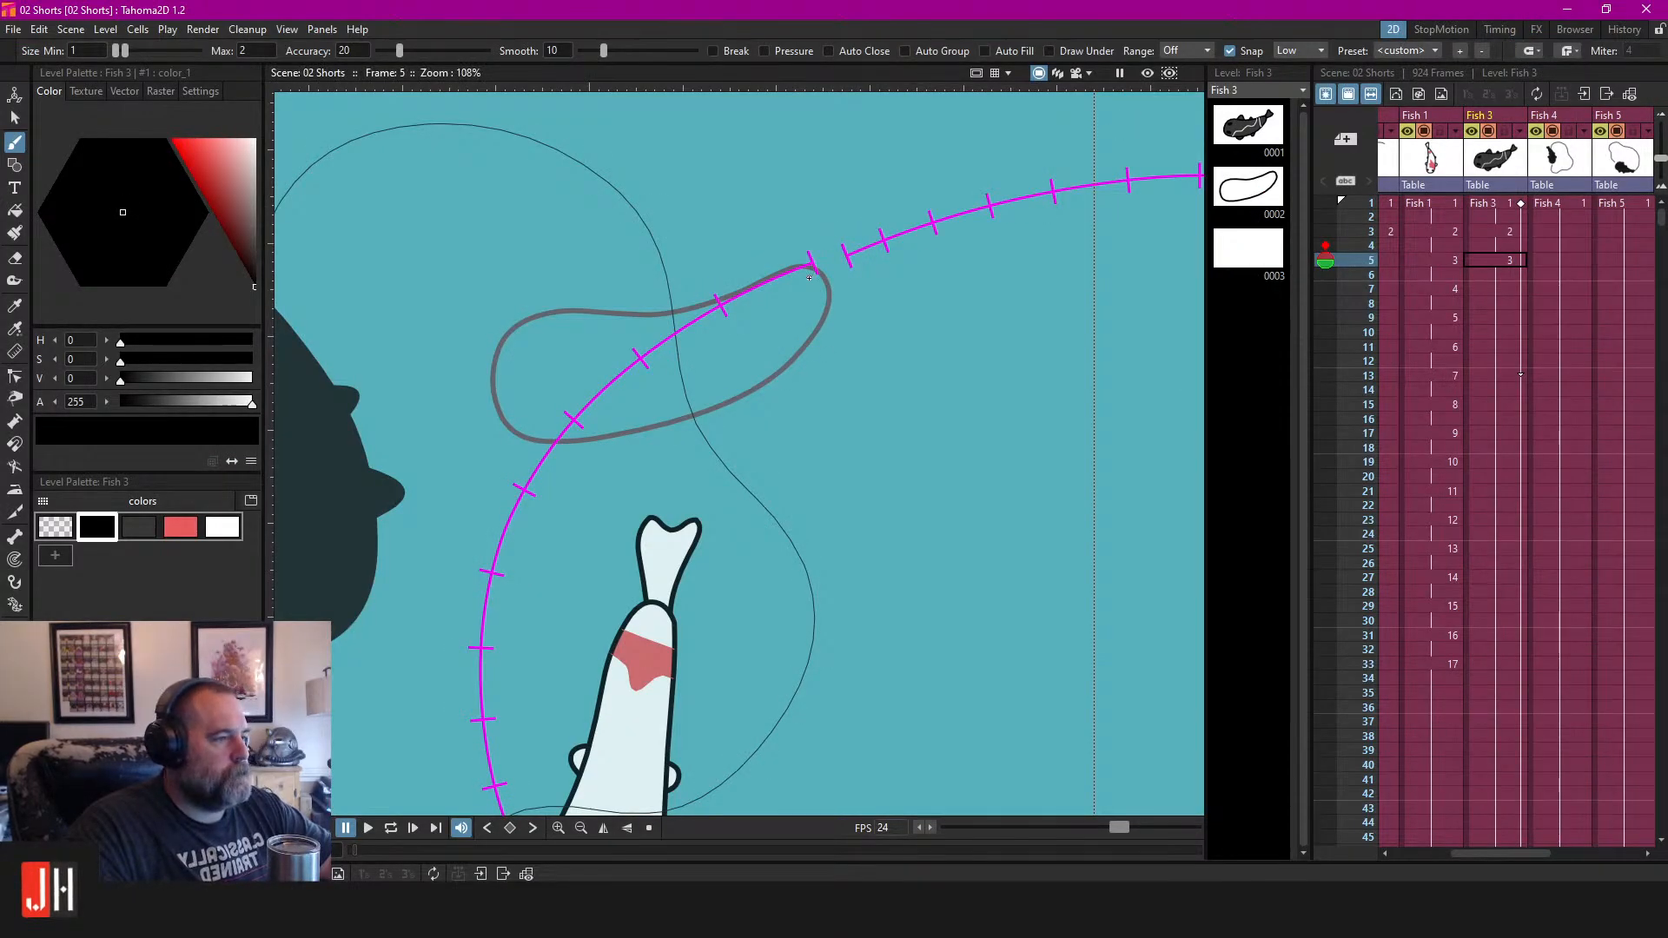
click(1496, 203)
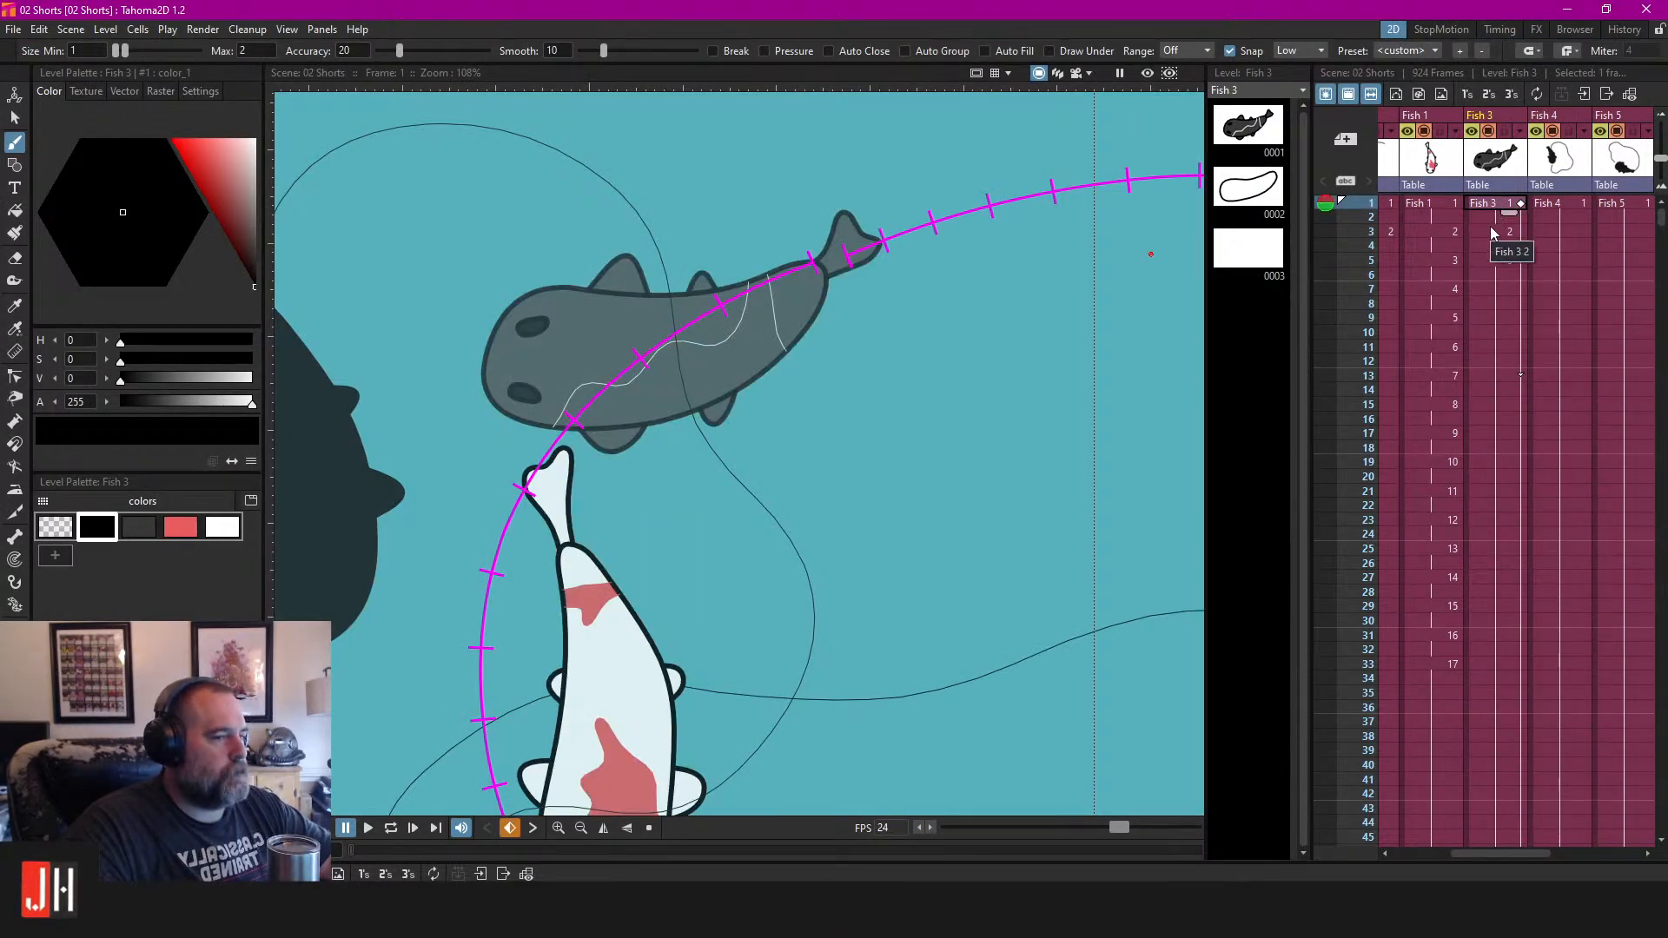
click(1491, 229)
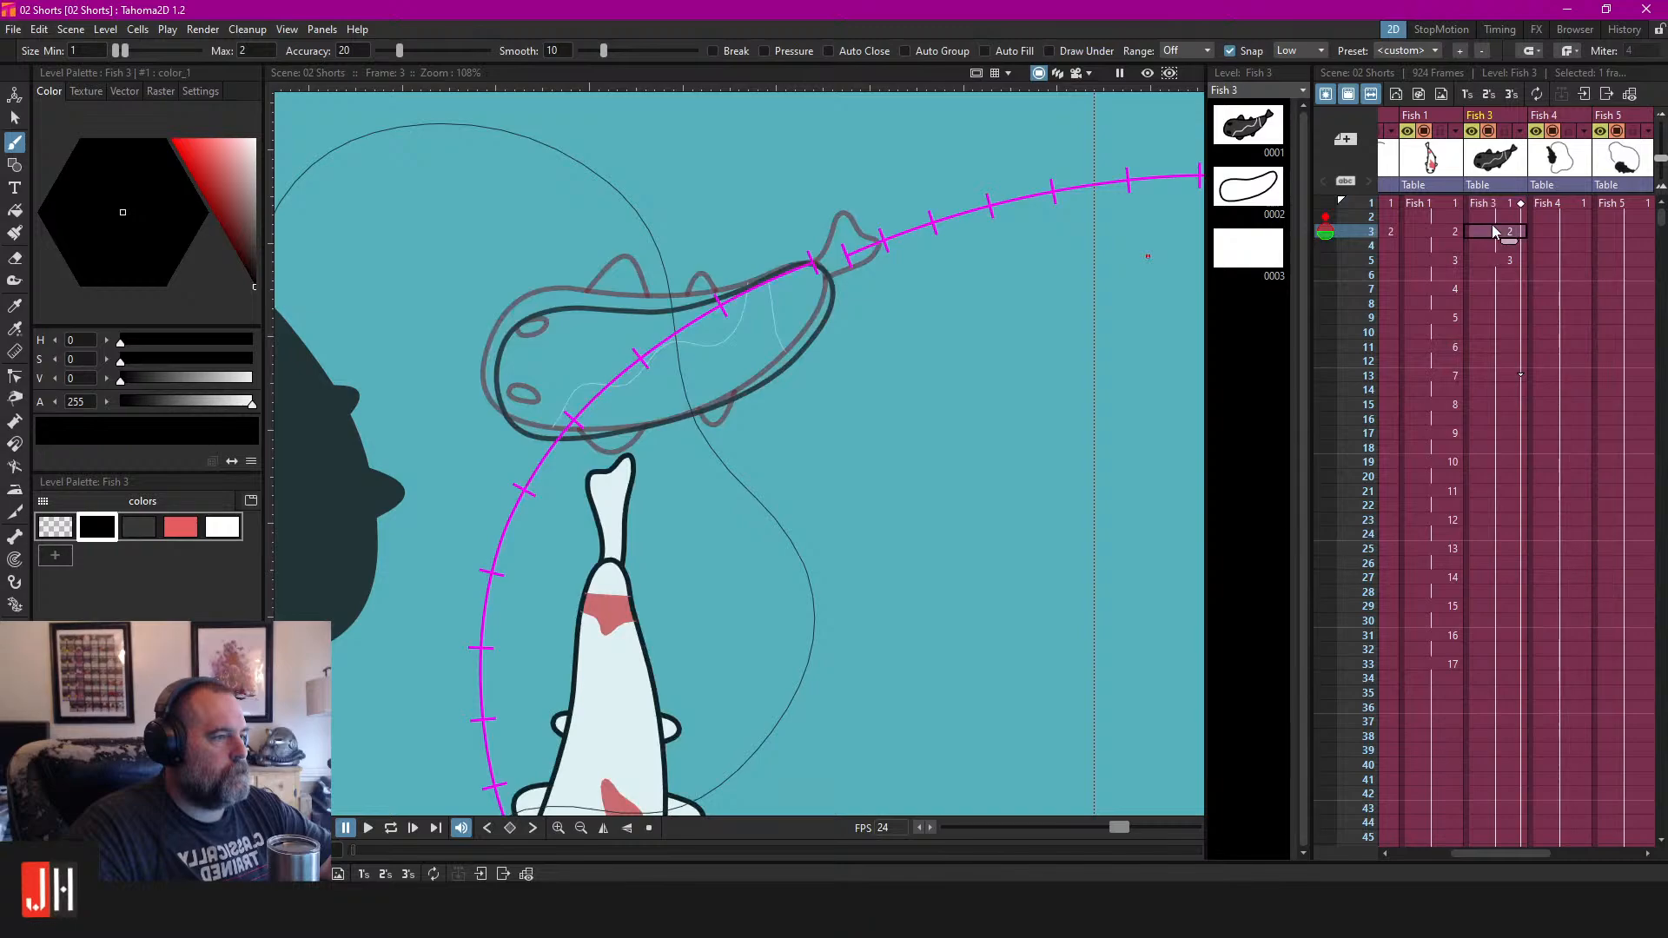
click(1492, 259)
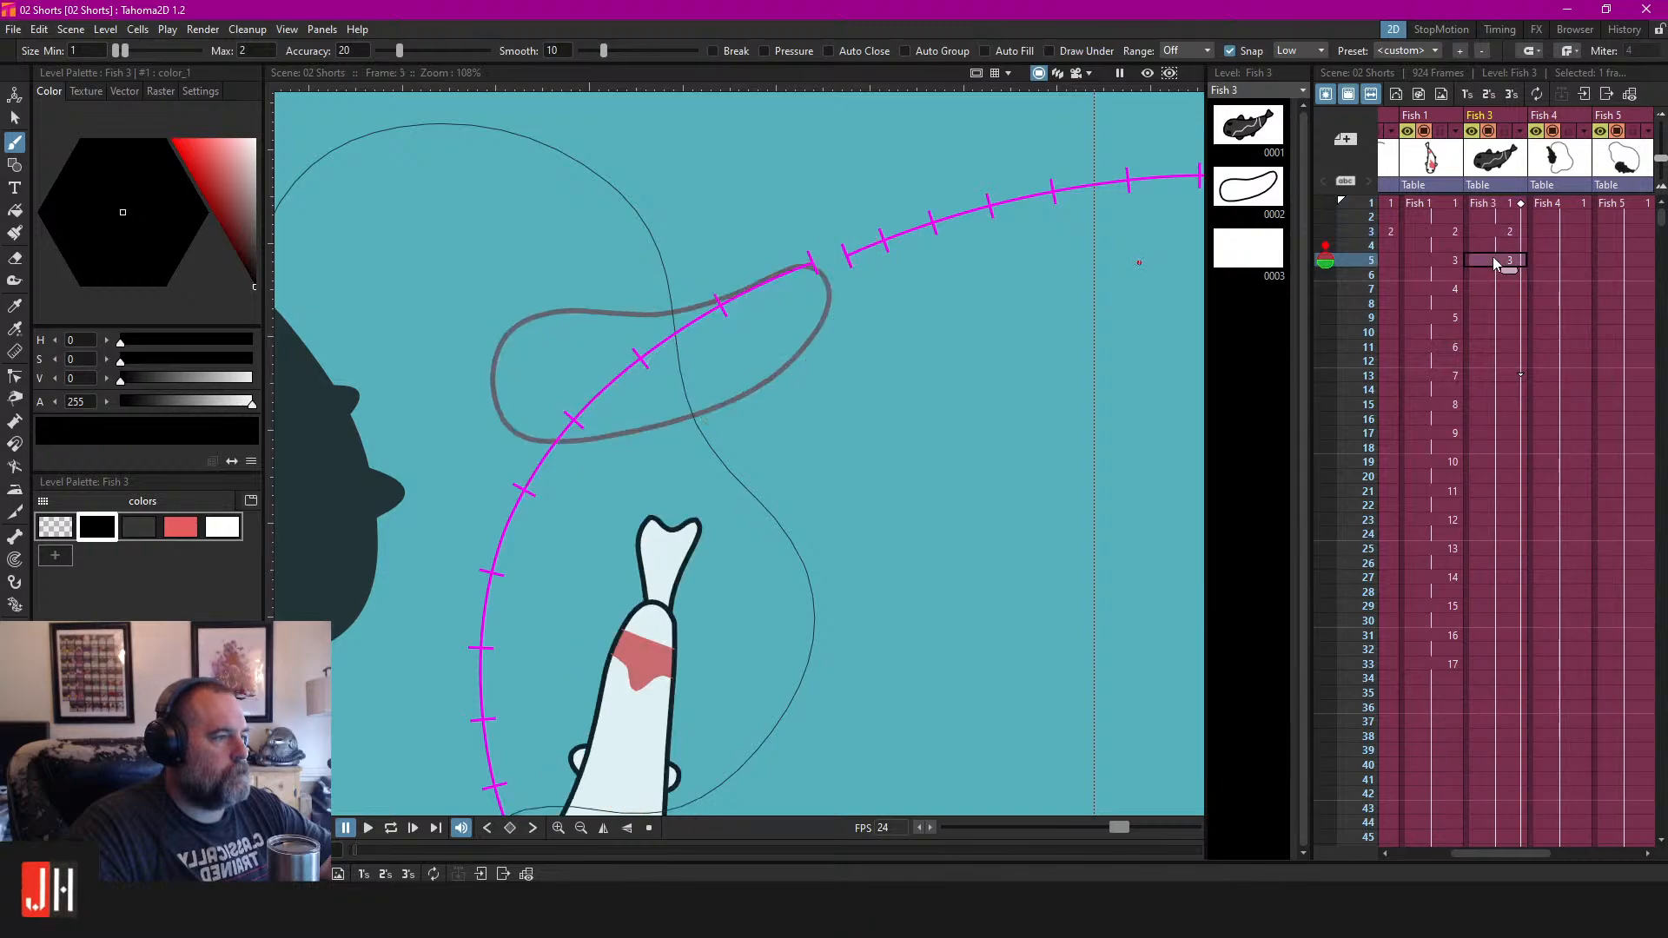
Go back to the FX room and repeatedly toggle Link Motion Path to Control Points on the Fish 3 node to test it.
click(1536, 29)
scroll(508, 382, up, 8)
click(507, 382)
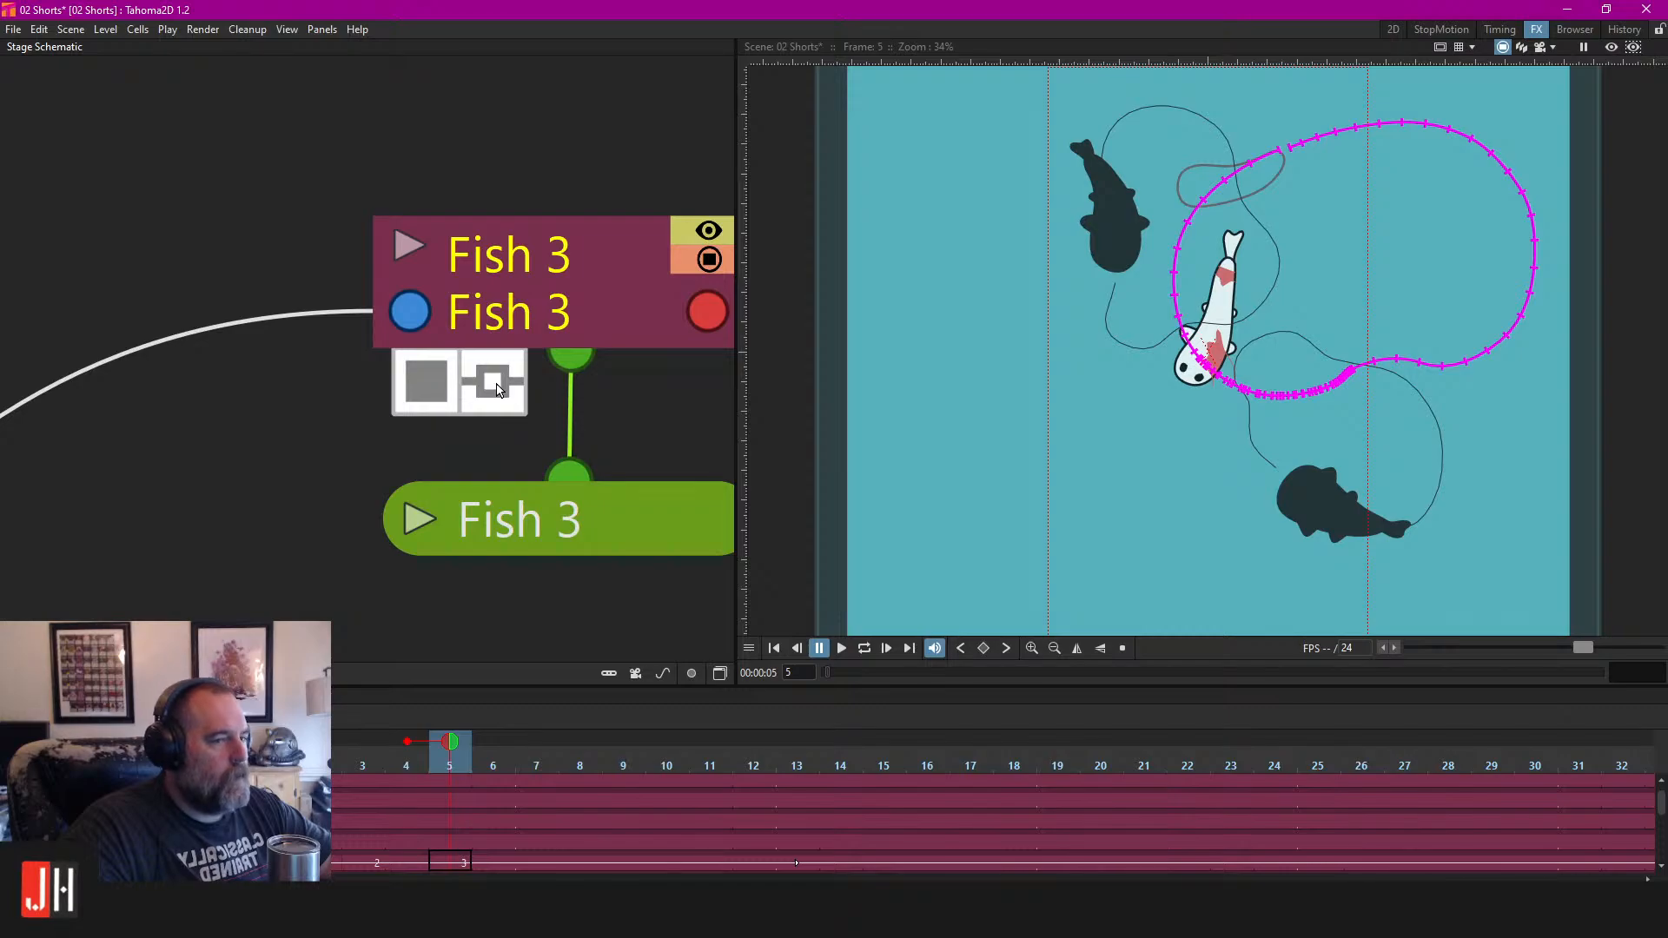
click(503, 385)
click(494, 384)
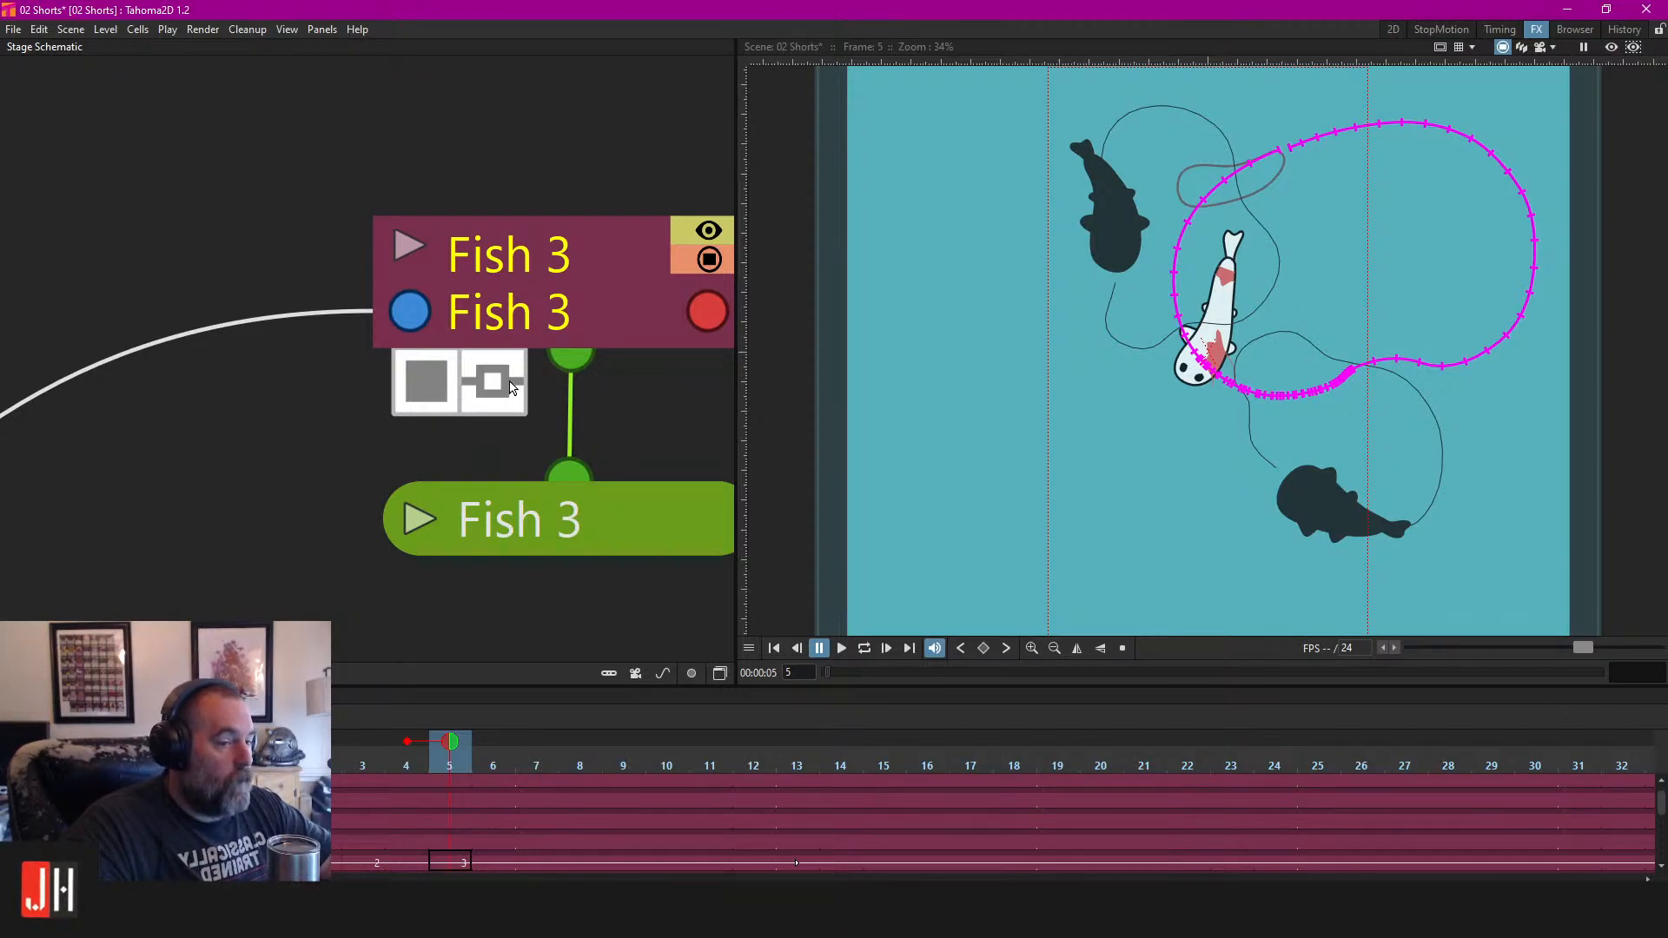
click(497, 387)
click(498, 387)
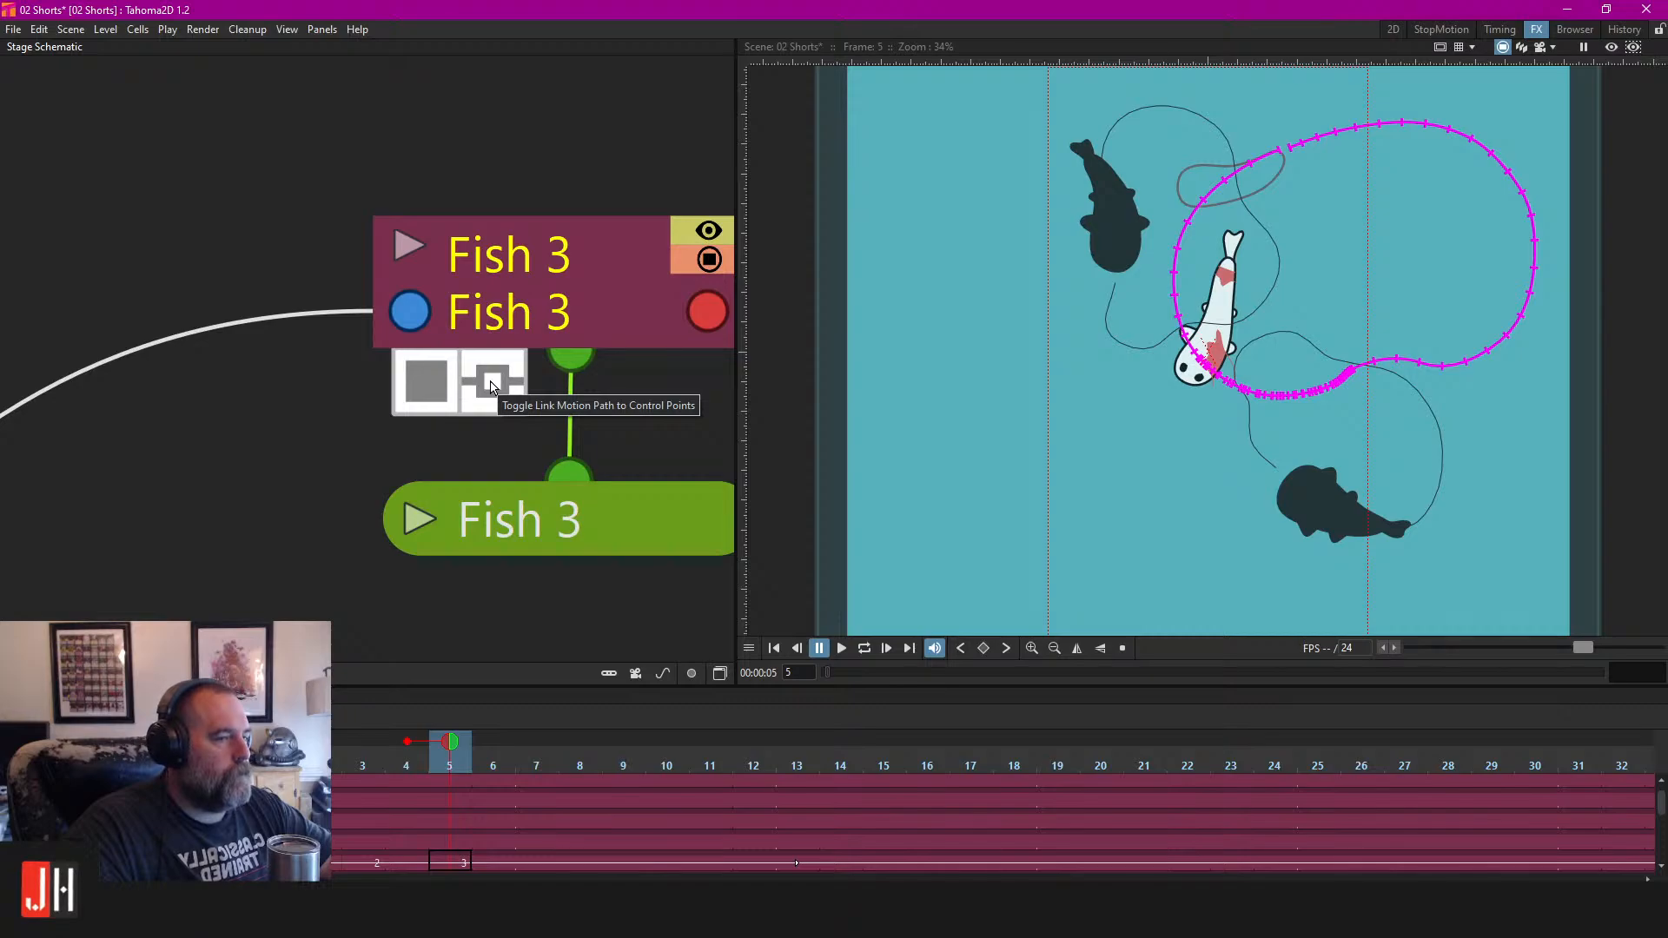
Return to the 2D room, play the scene from frame 1, and inspect Fish 3's outline at frame 3 against the onion skin.
click(1401, 30)
scroll(638, 350, down, 4)
scroll(474, 439, up, 3)
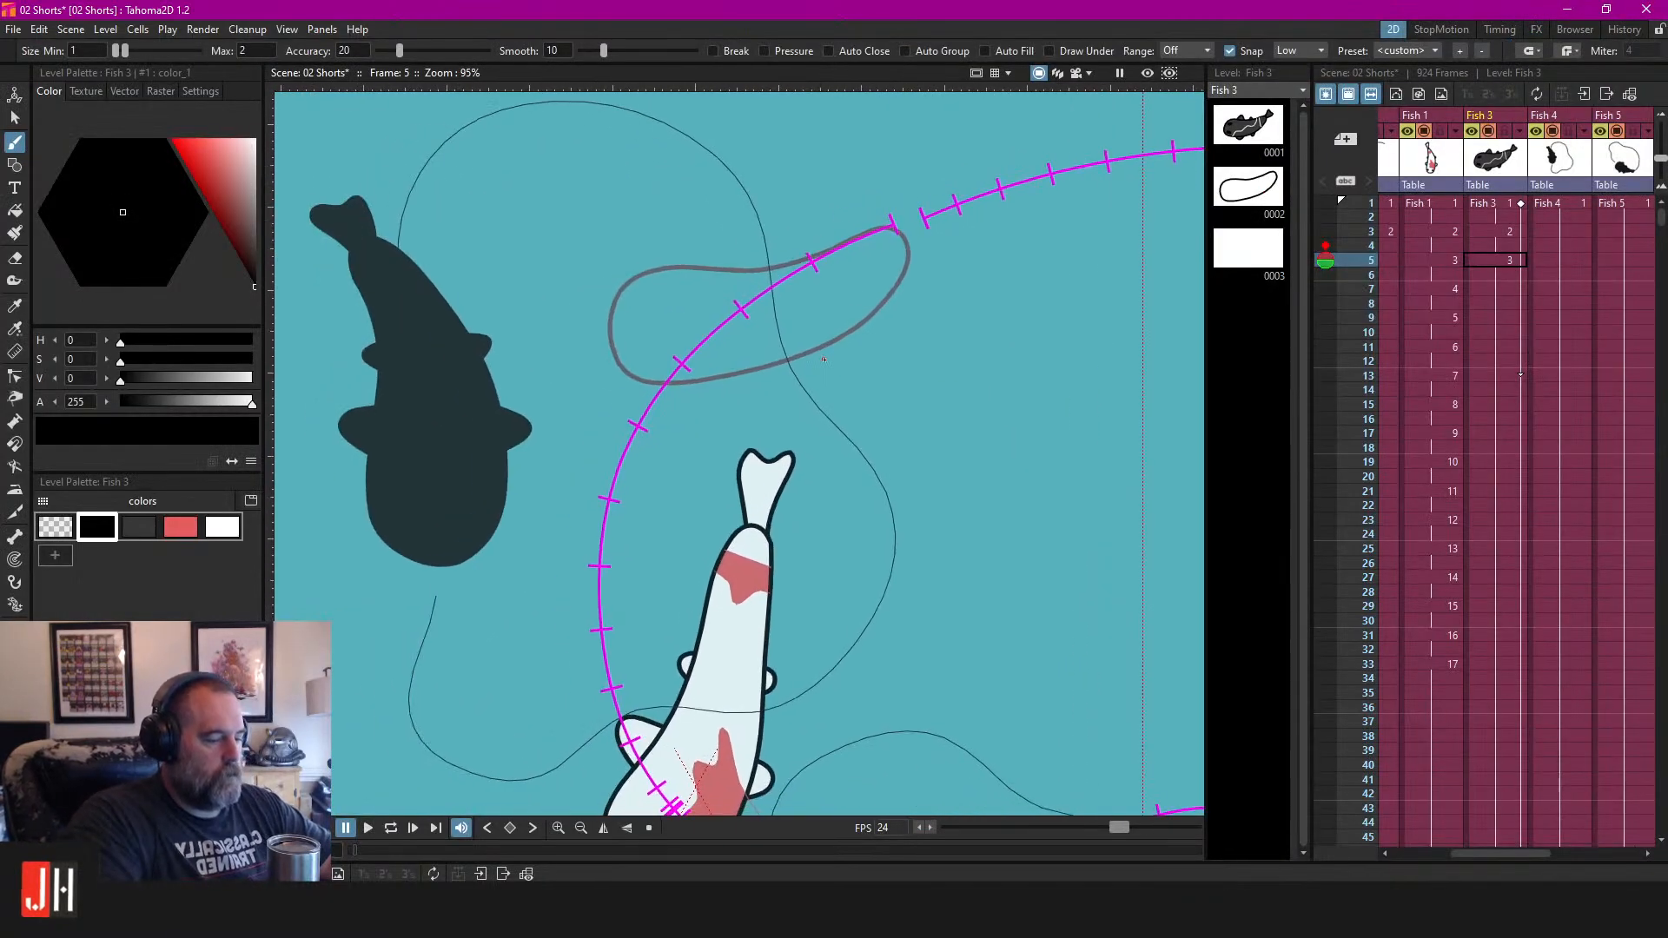
click(1501, 206)
key(l)
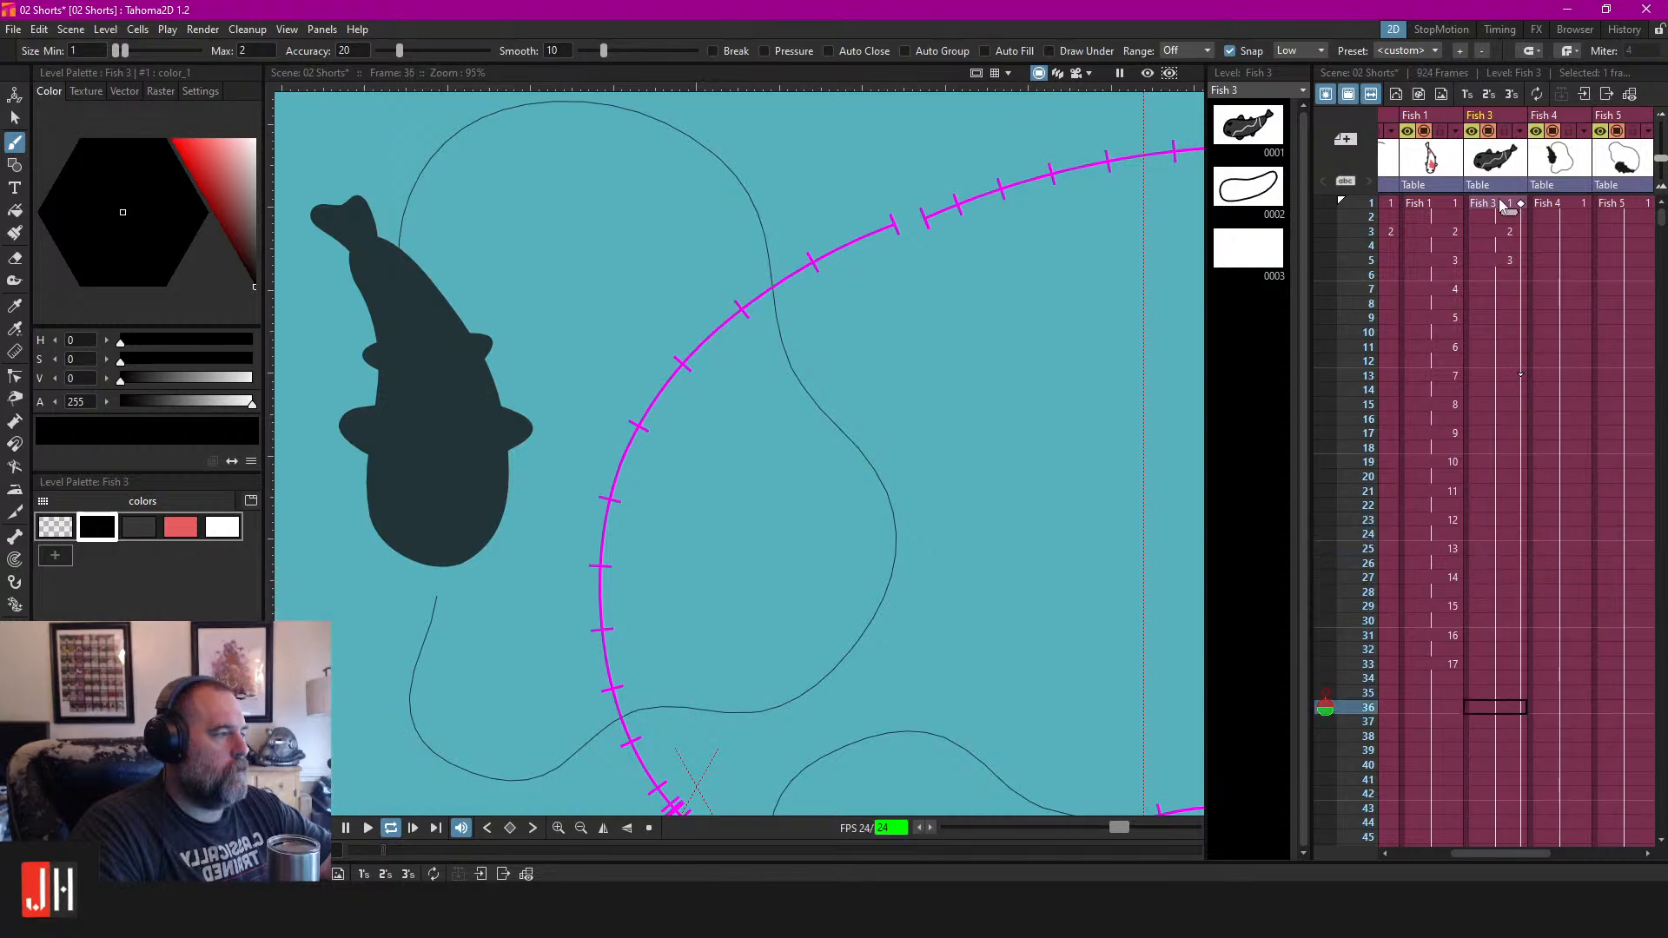
scroll(1503, 208, up, 2)
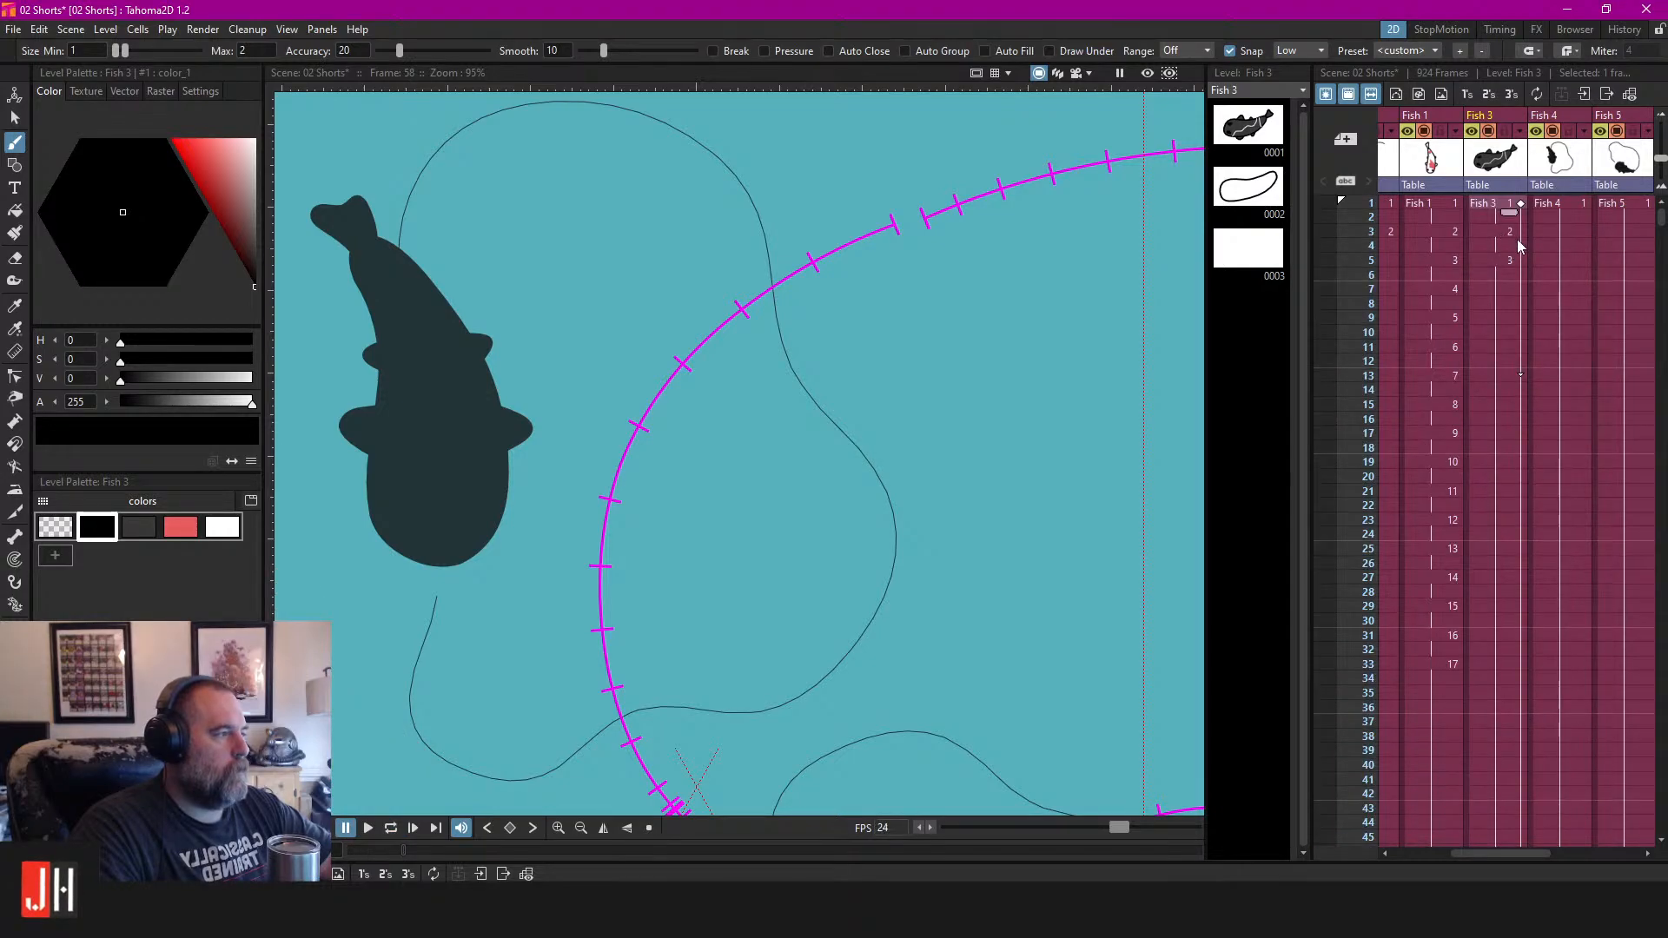
click(1499, 231)
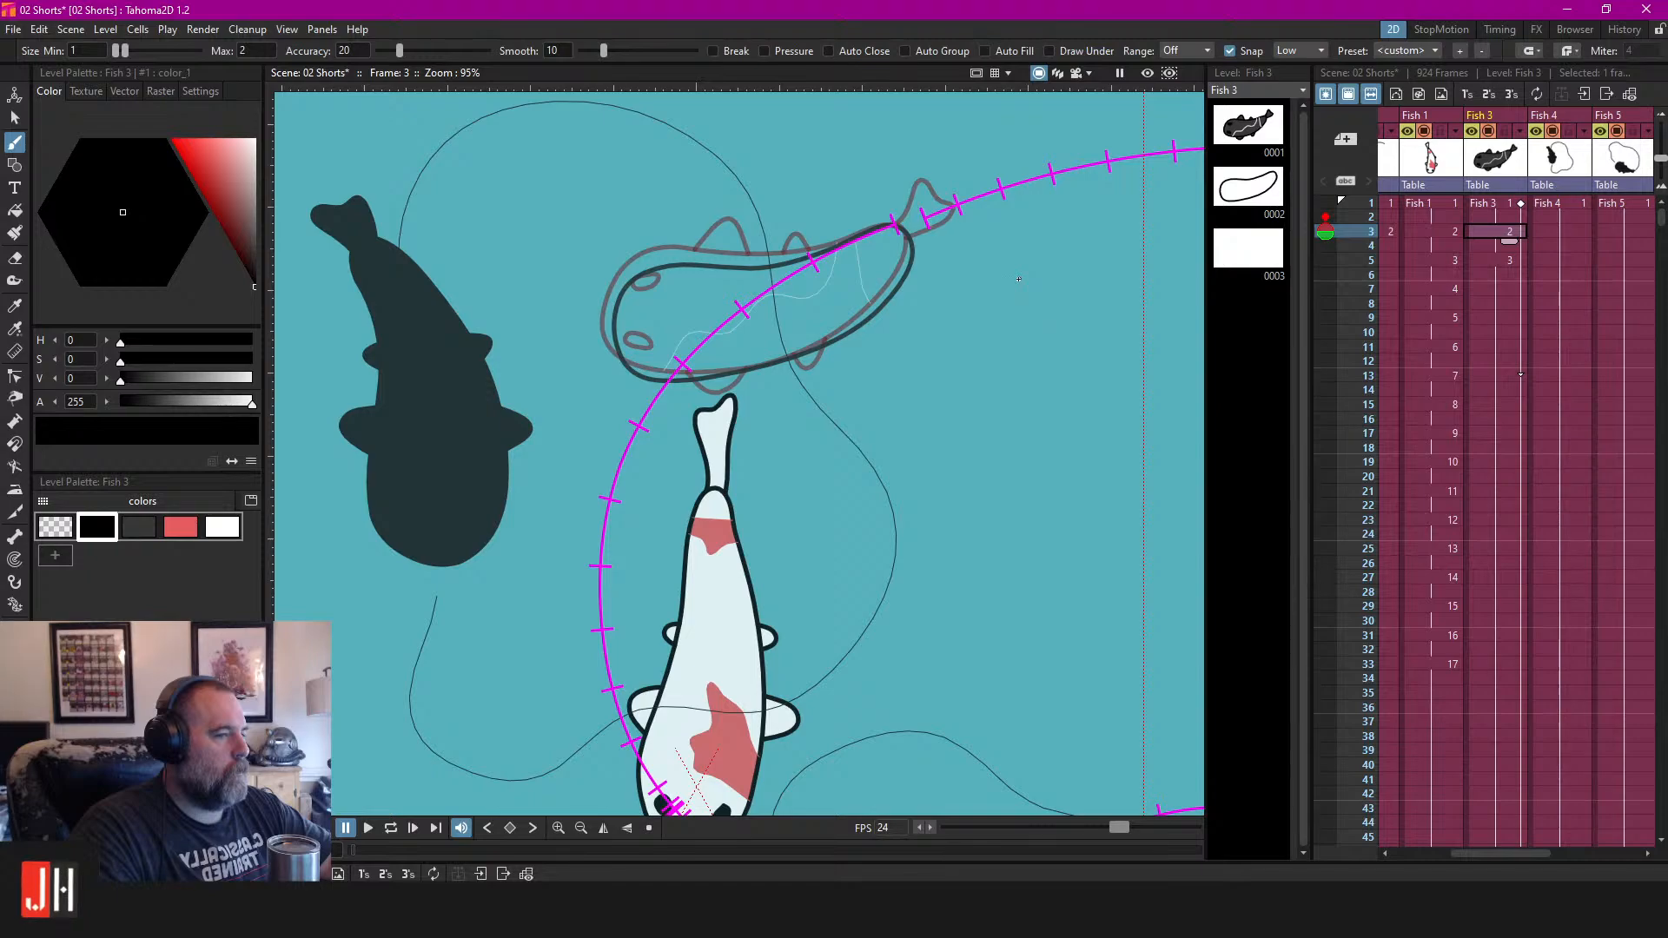
drag(1064, 258, 1019, 317)
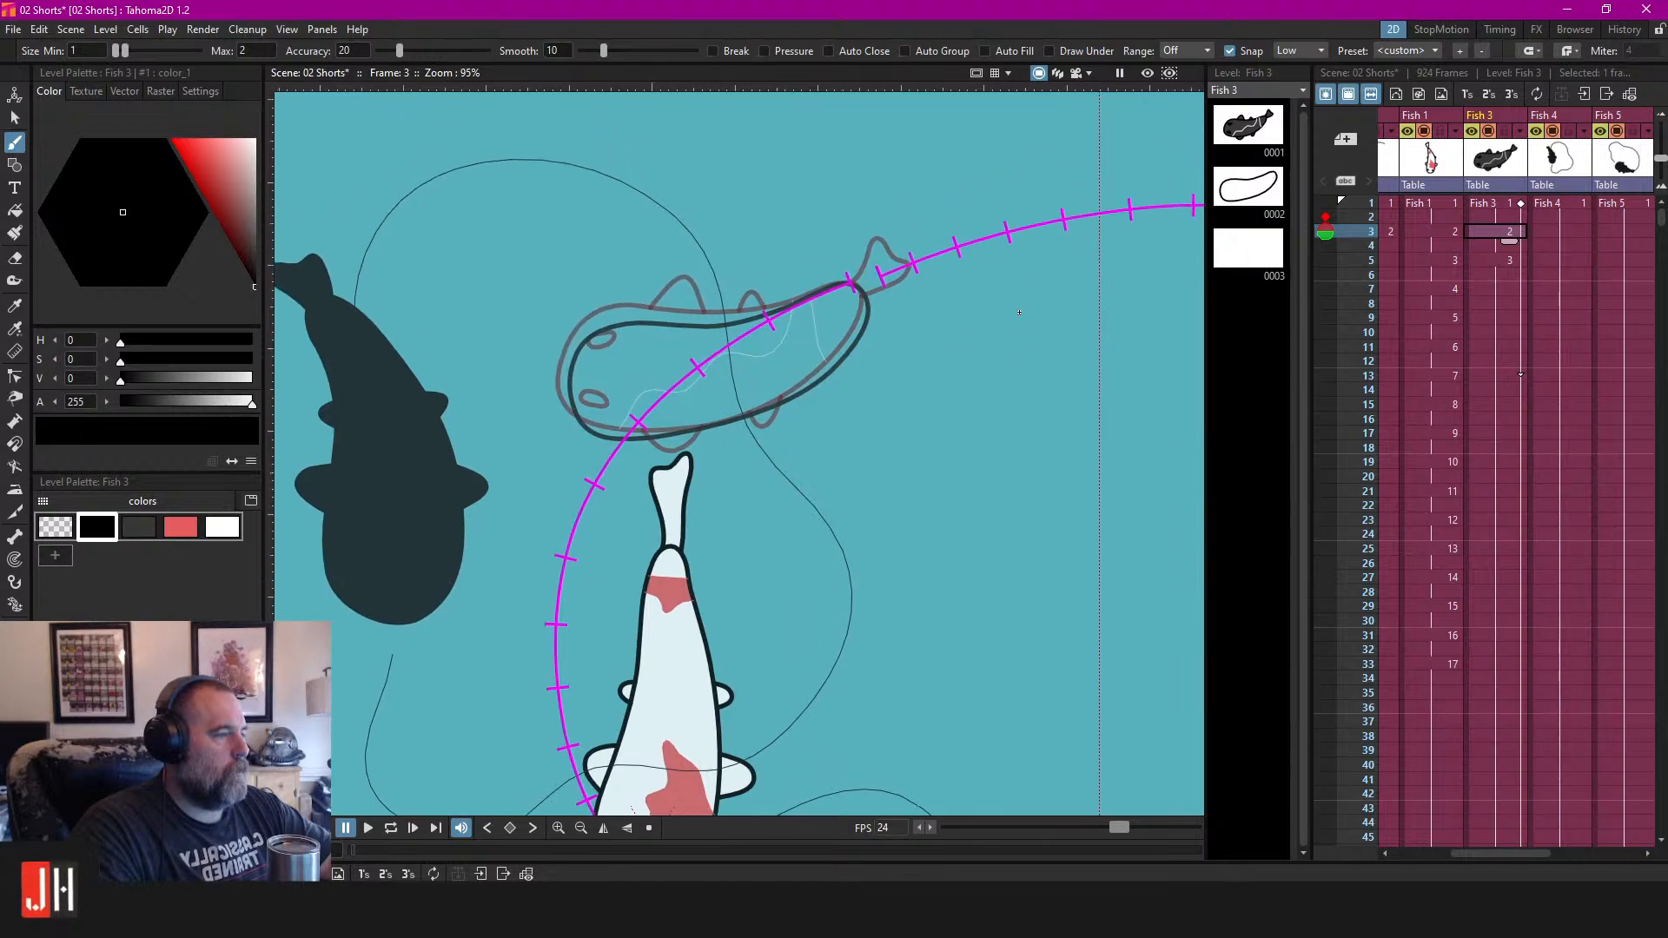
Review the Fish 3 node's motion path link option in the FX room and return to the 2D room.
click(1537, 29)
scroll(519, 389, up, 1)
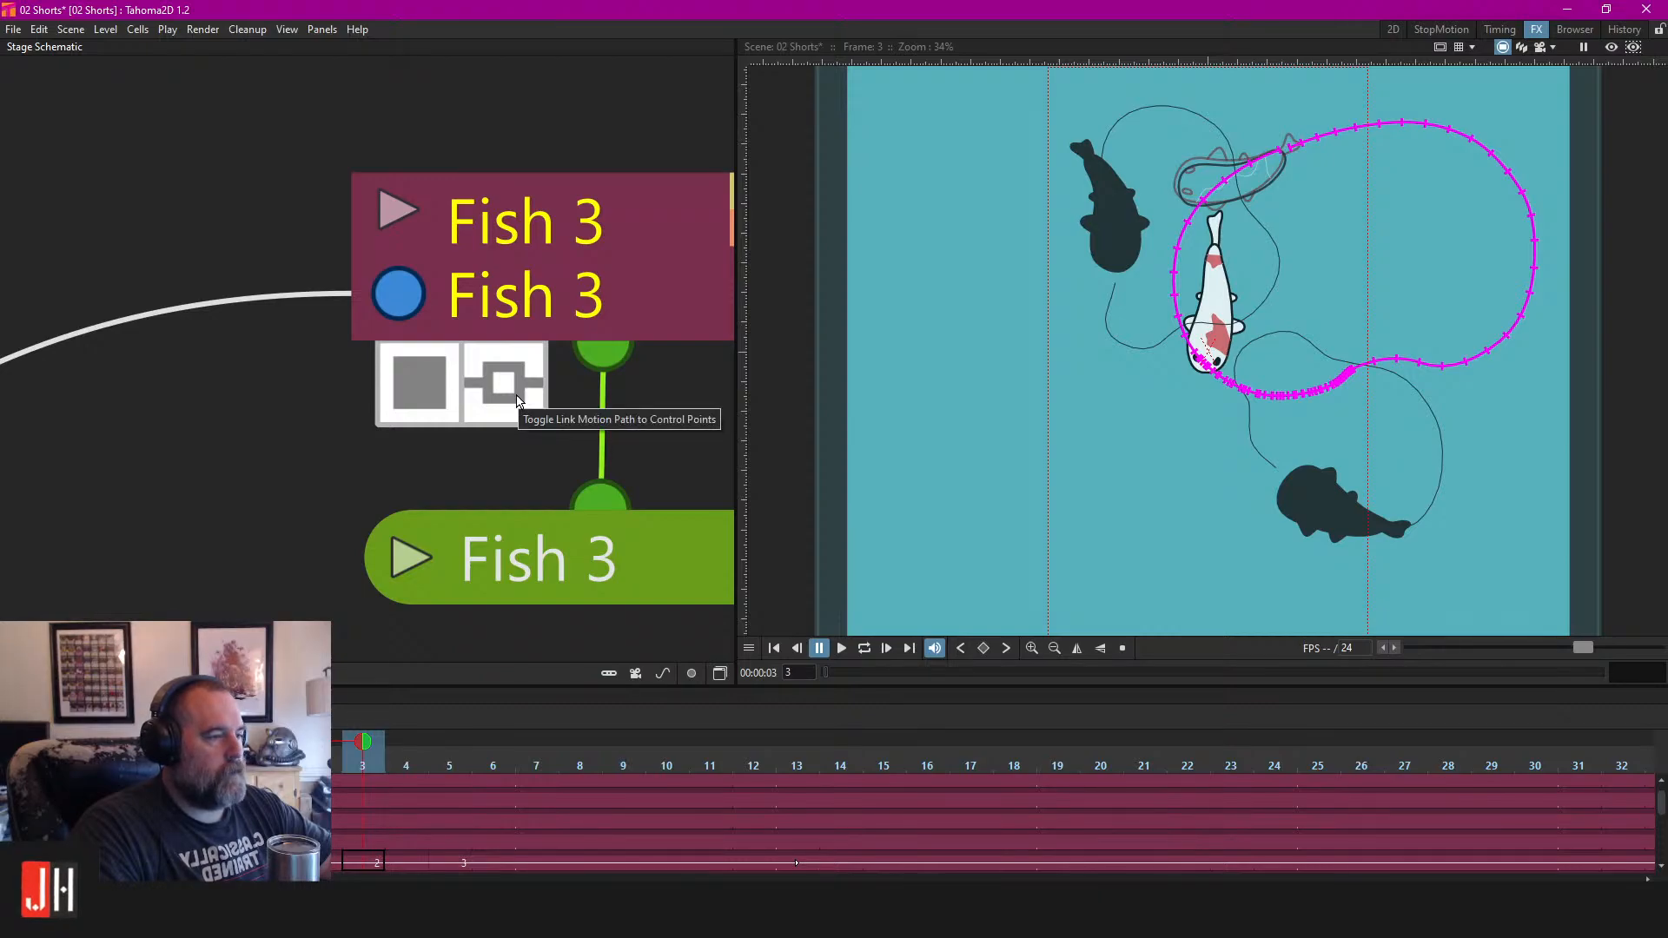
scroll(519, 399, down, 3)
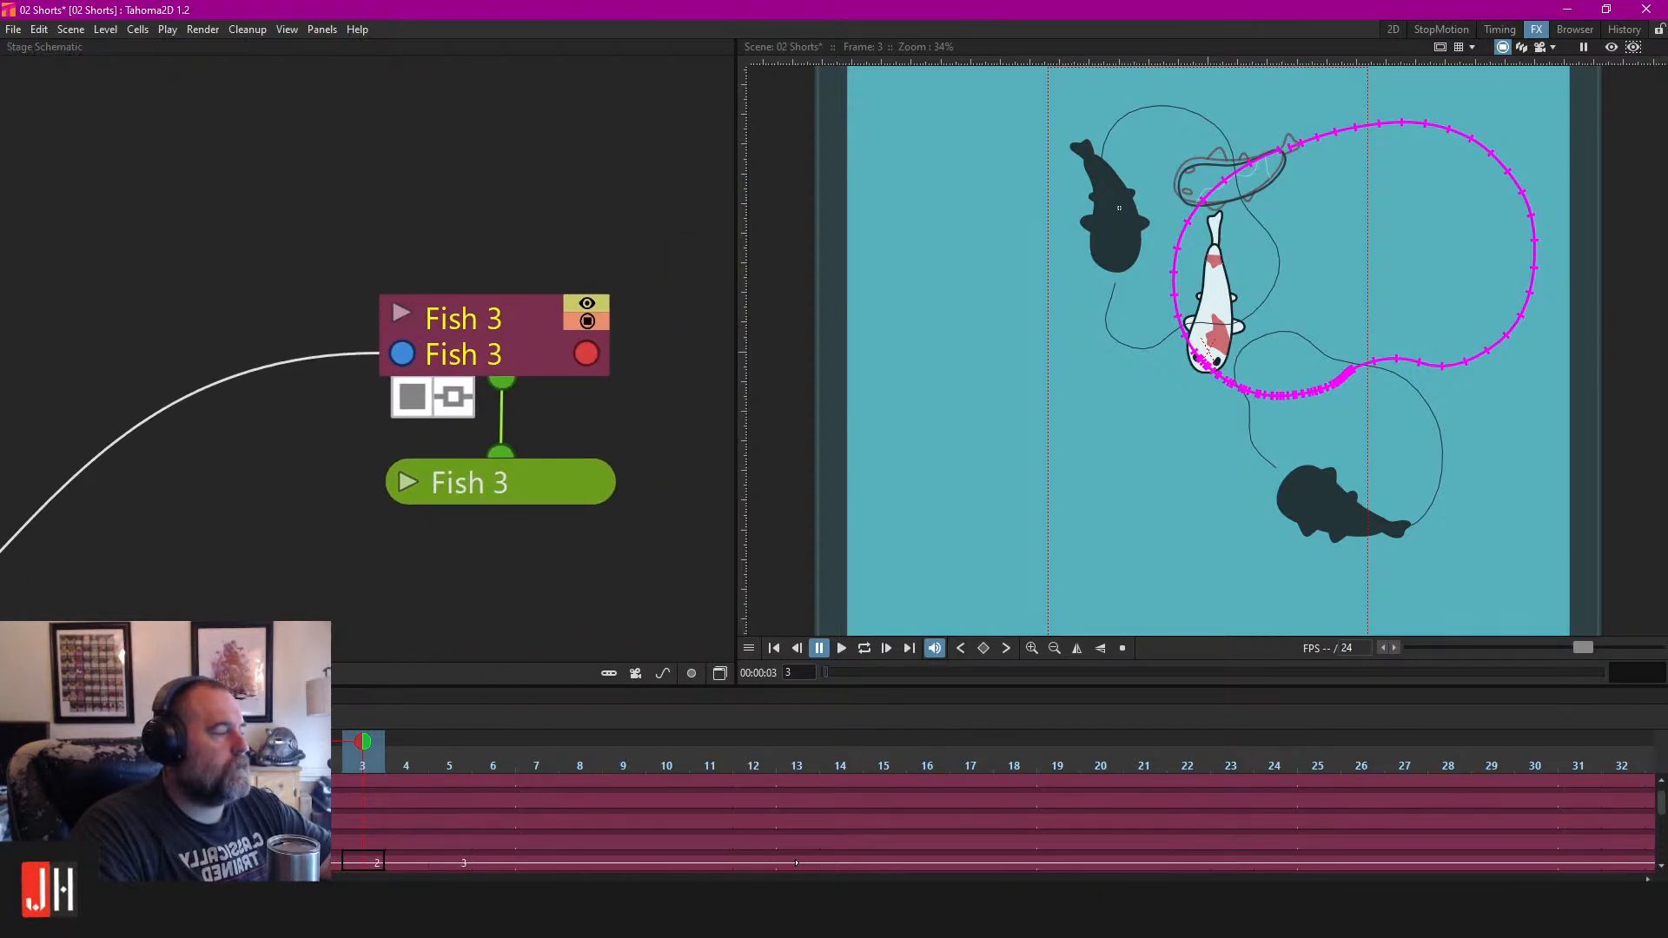
click(1392, 30)
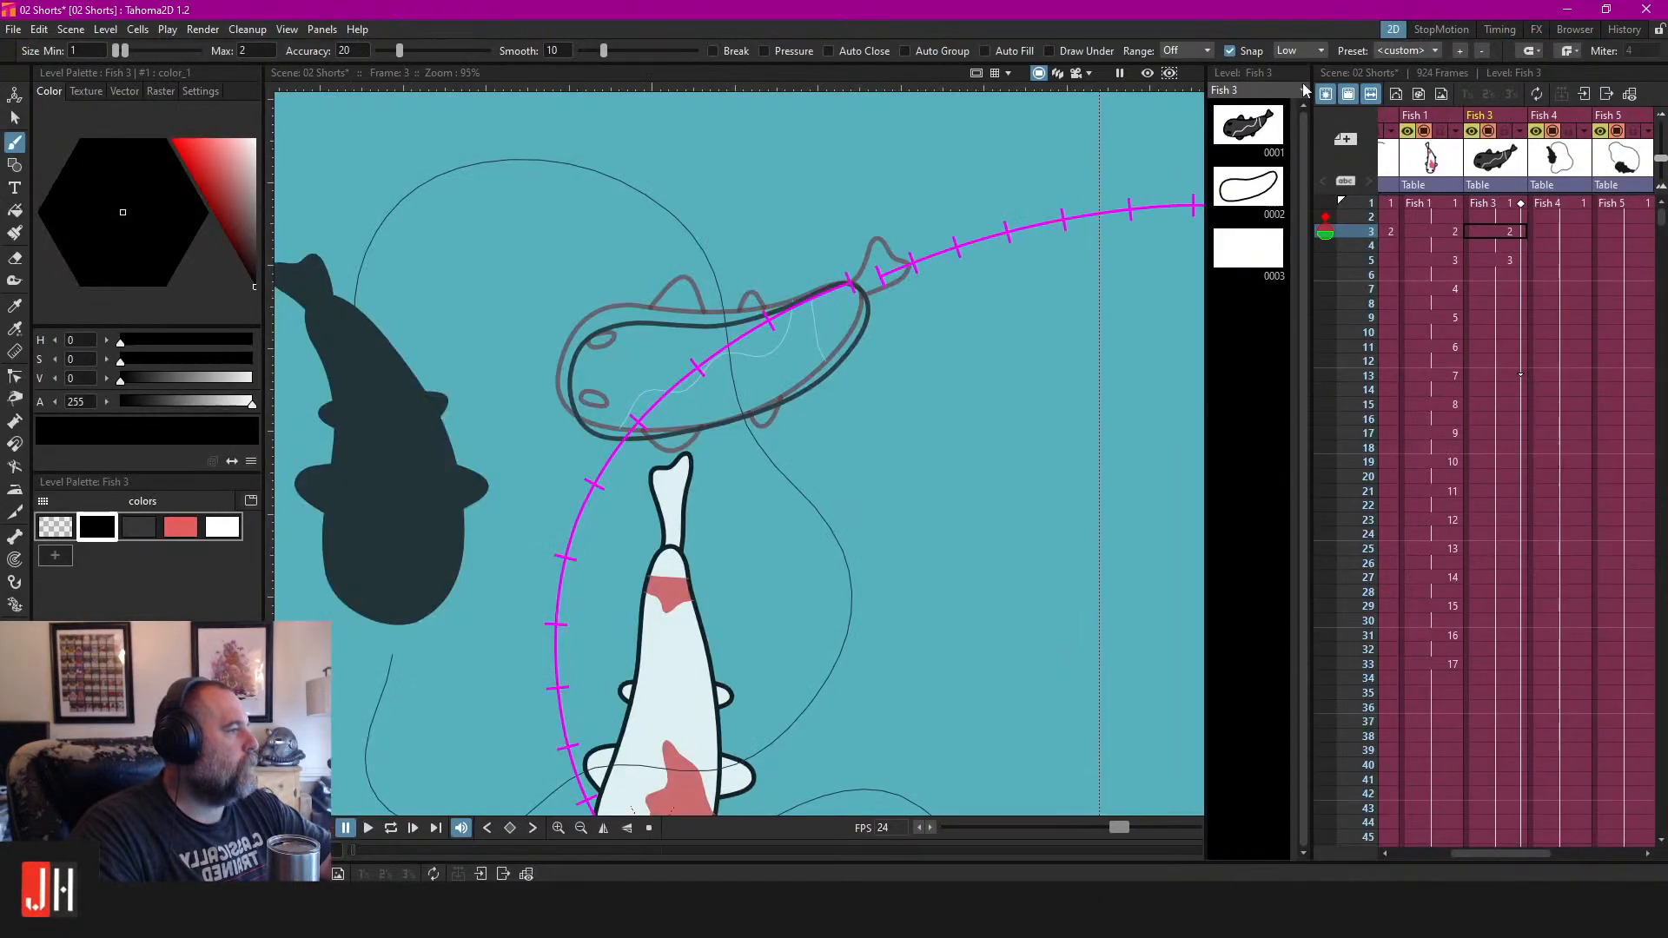
Add a blank Fish 3 drawing at frame 7 and sketch rough bean-shaped test outlines at frames 5 and 7.
click(1495, 288)
key(alt+d)
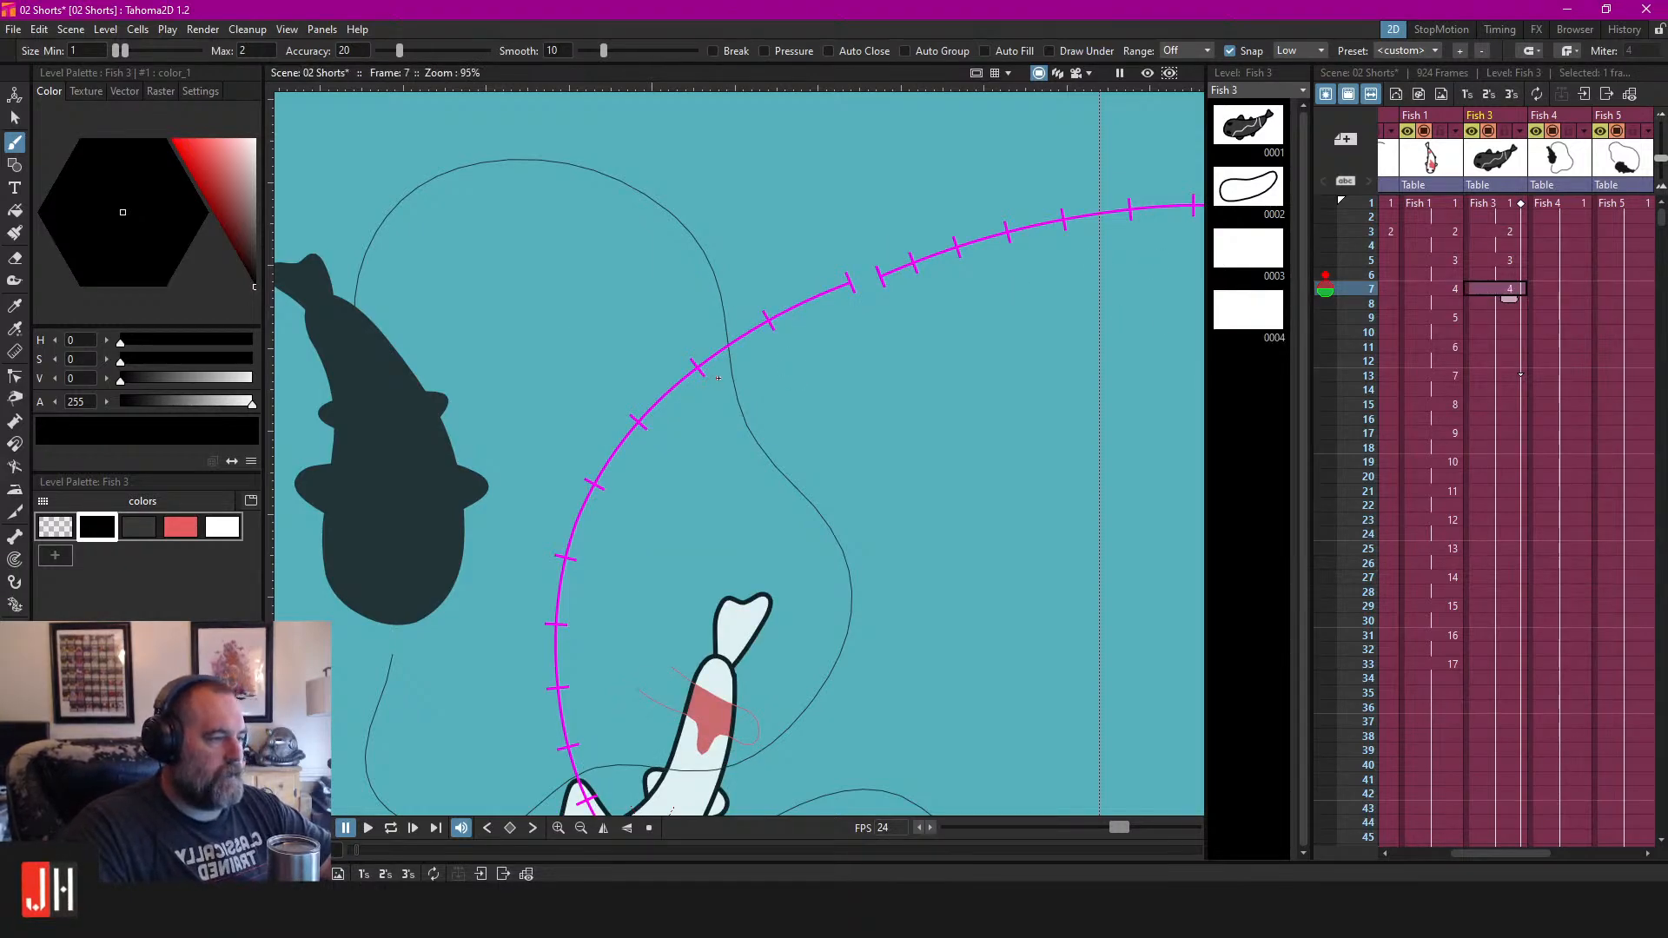
click(1487, 259)
click(1487, 285)
click(1476, 263)
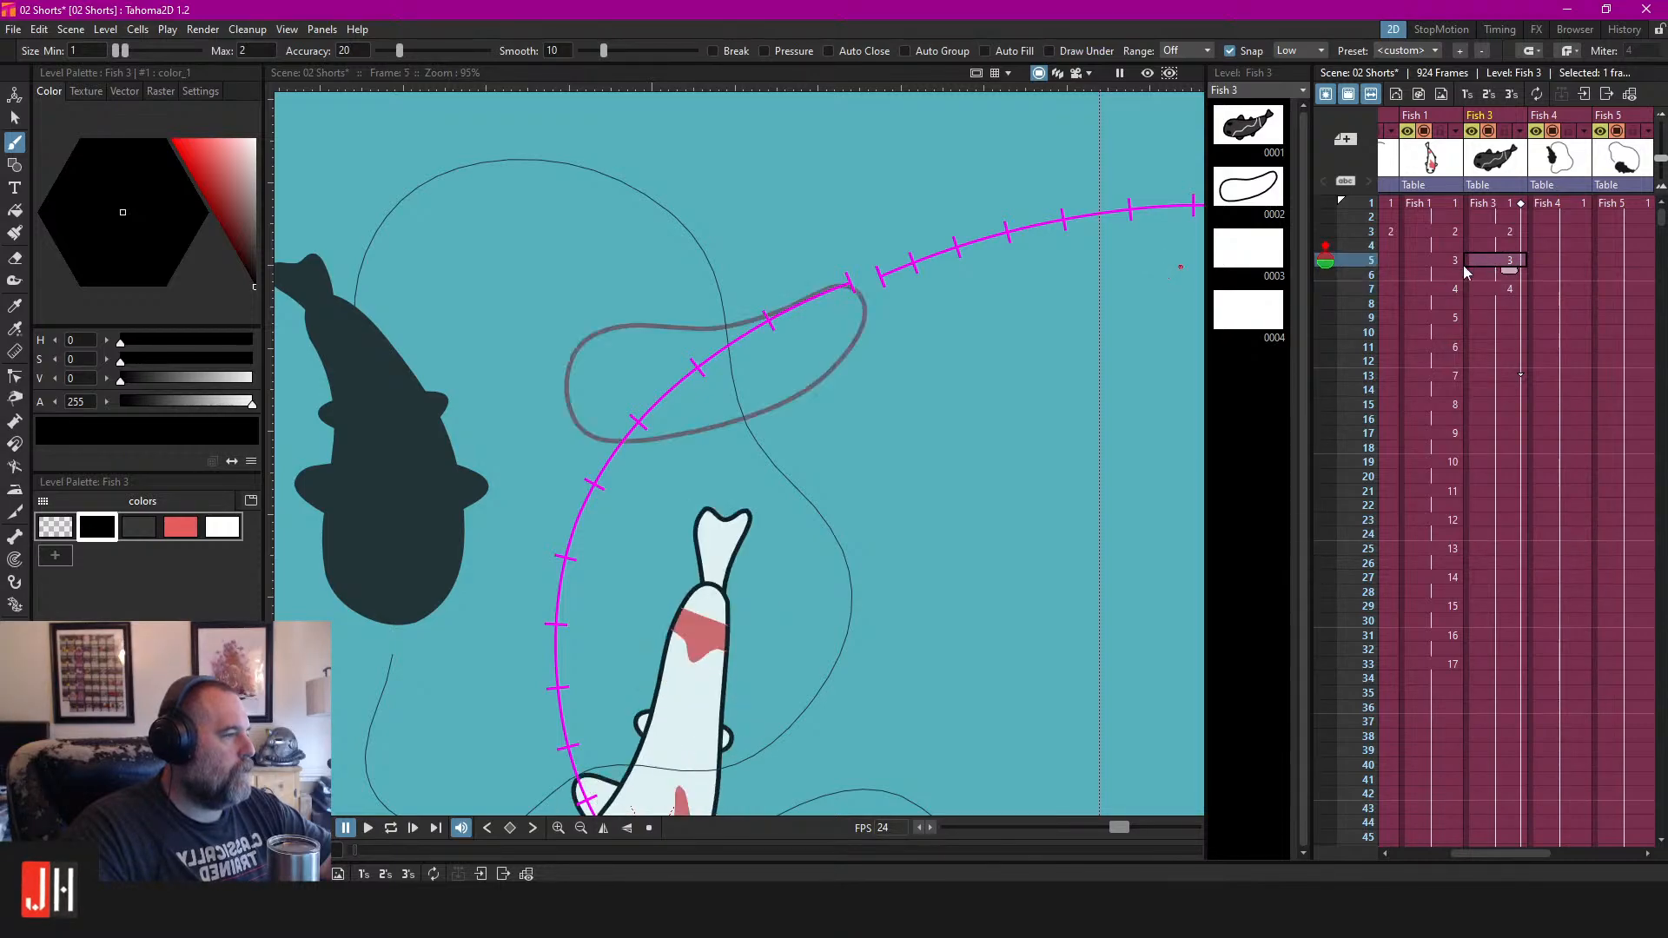
drag(823, 317, 857, 324)
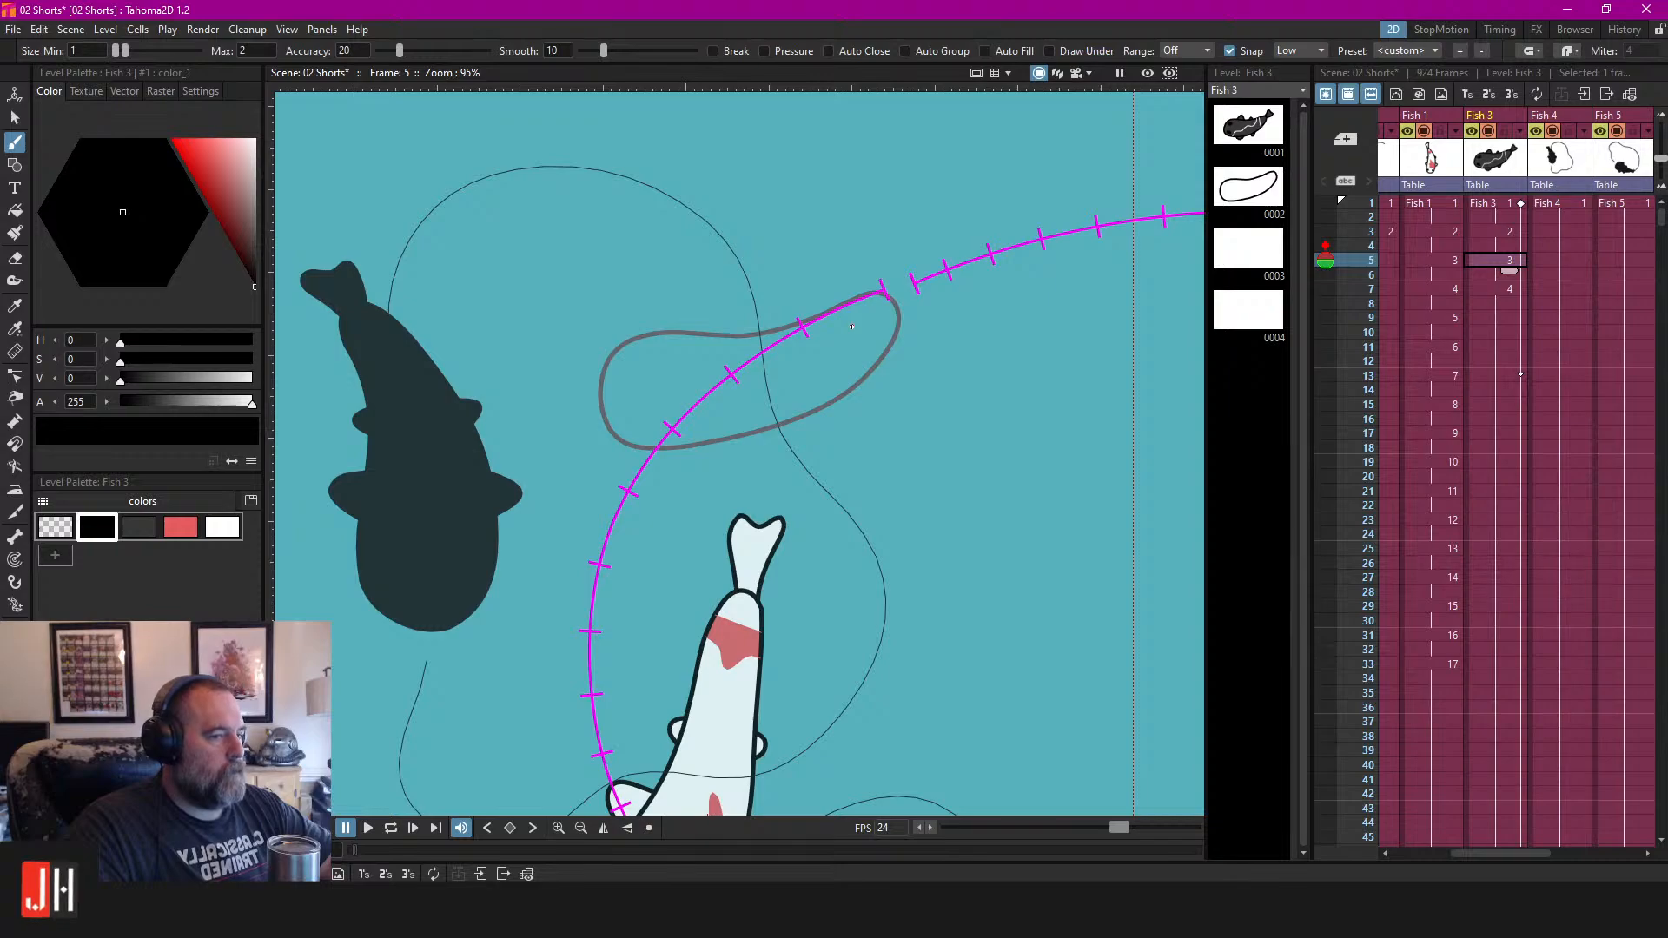
drag(836, 324, 927, 300)
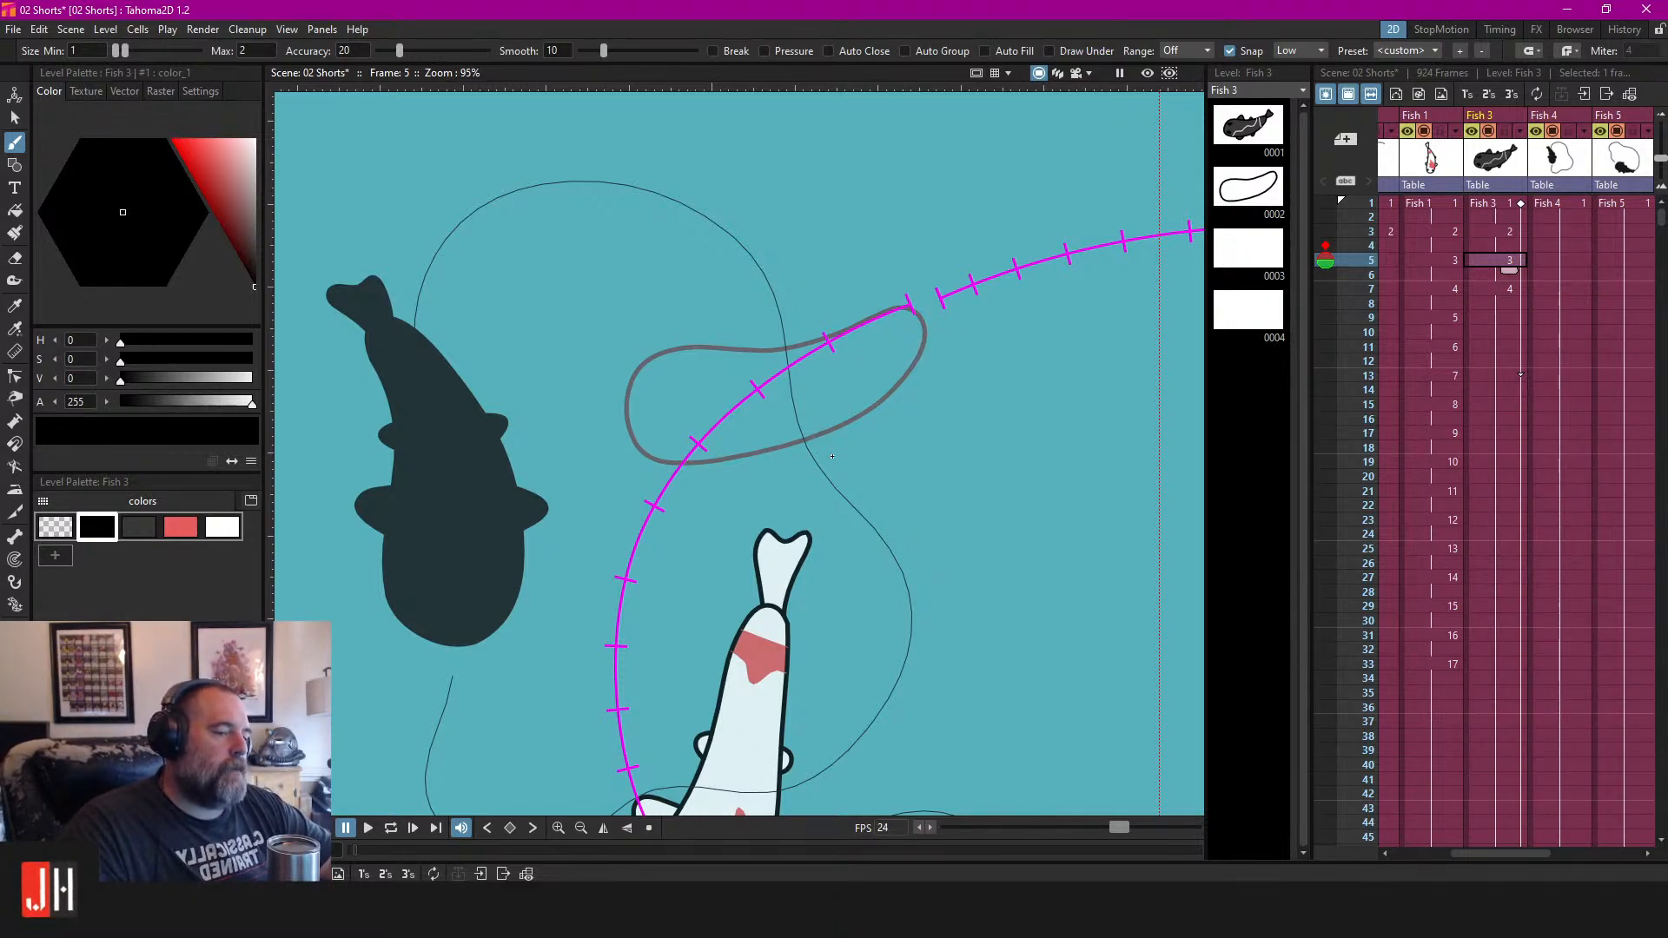
scroll(832, 457, up, 3)
mouse_move(774, 270)
mouse_down()
mouse_move(650, 307)
mouse_move(785, 432)
mouse_move(859, 357)
mouse_move(800, 332)
mouse_move(779, 264)
mouse_move(807, 359)
mouse_move(782, 436)
mouse_move(684, 351)
mouse_move(722, 231)
mouse_move(825, 250)
mouse_move(770, 294)
mouse_move(787, 348)
mouse_up()
click(1509, 288)
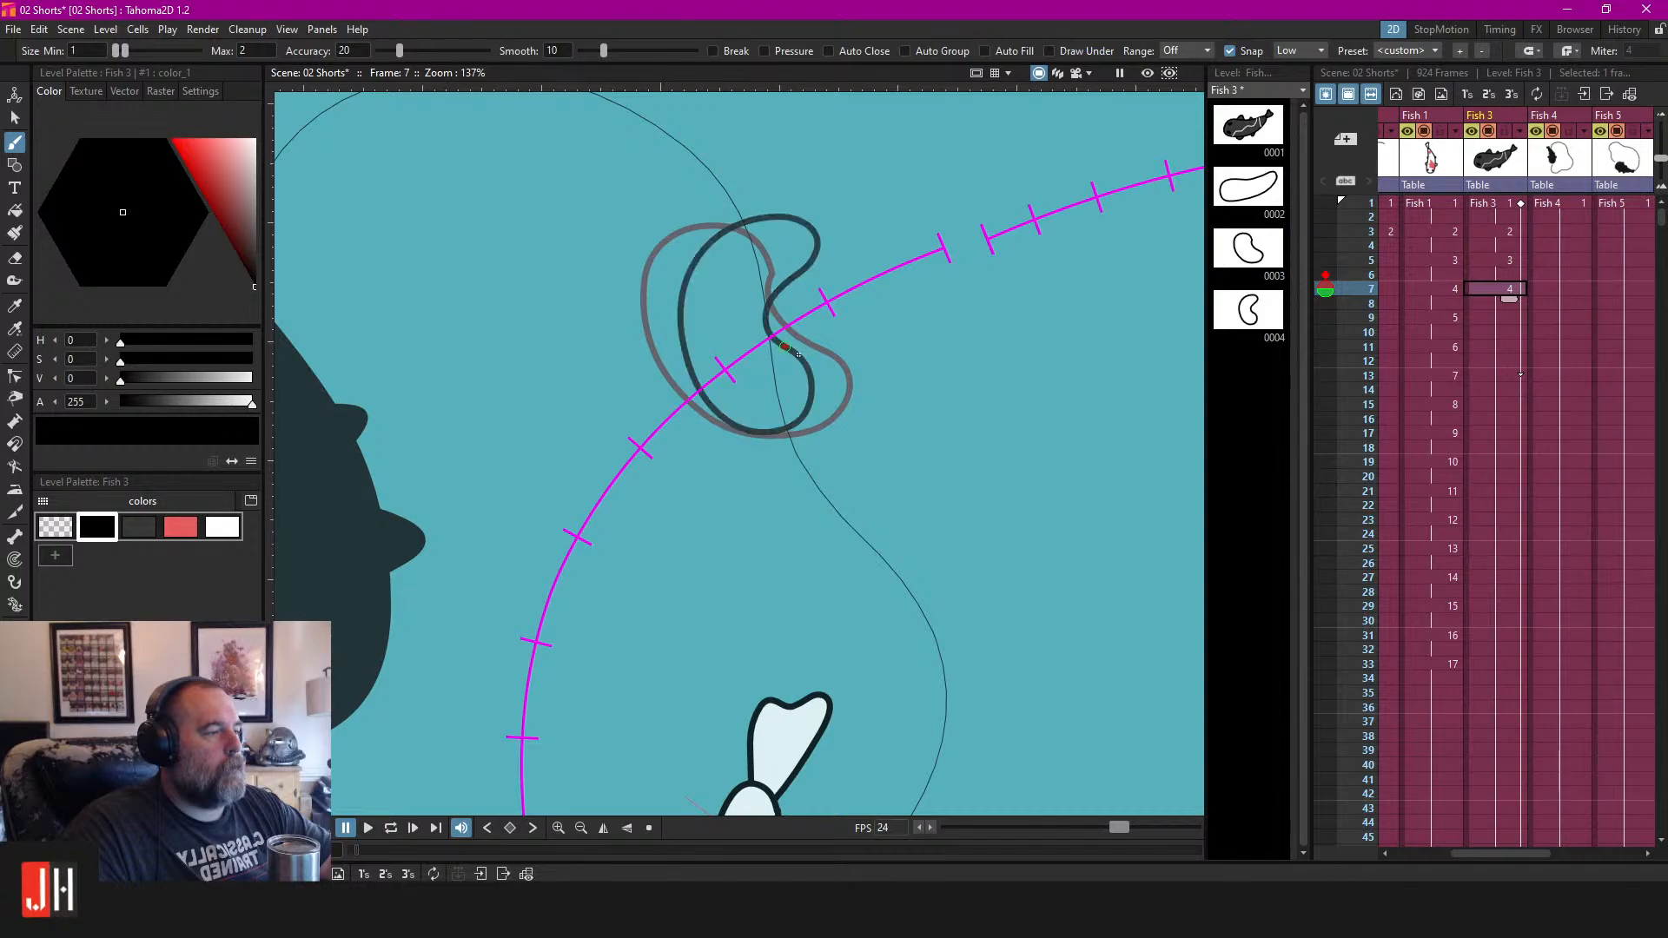
Add a Fish 3 drawing at frame 9, sketch another bean-shaped outline in it, and play the scene from frame 1.
click(1487, 317)
key(alt+d)
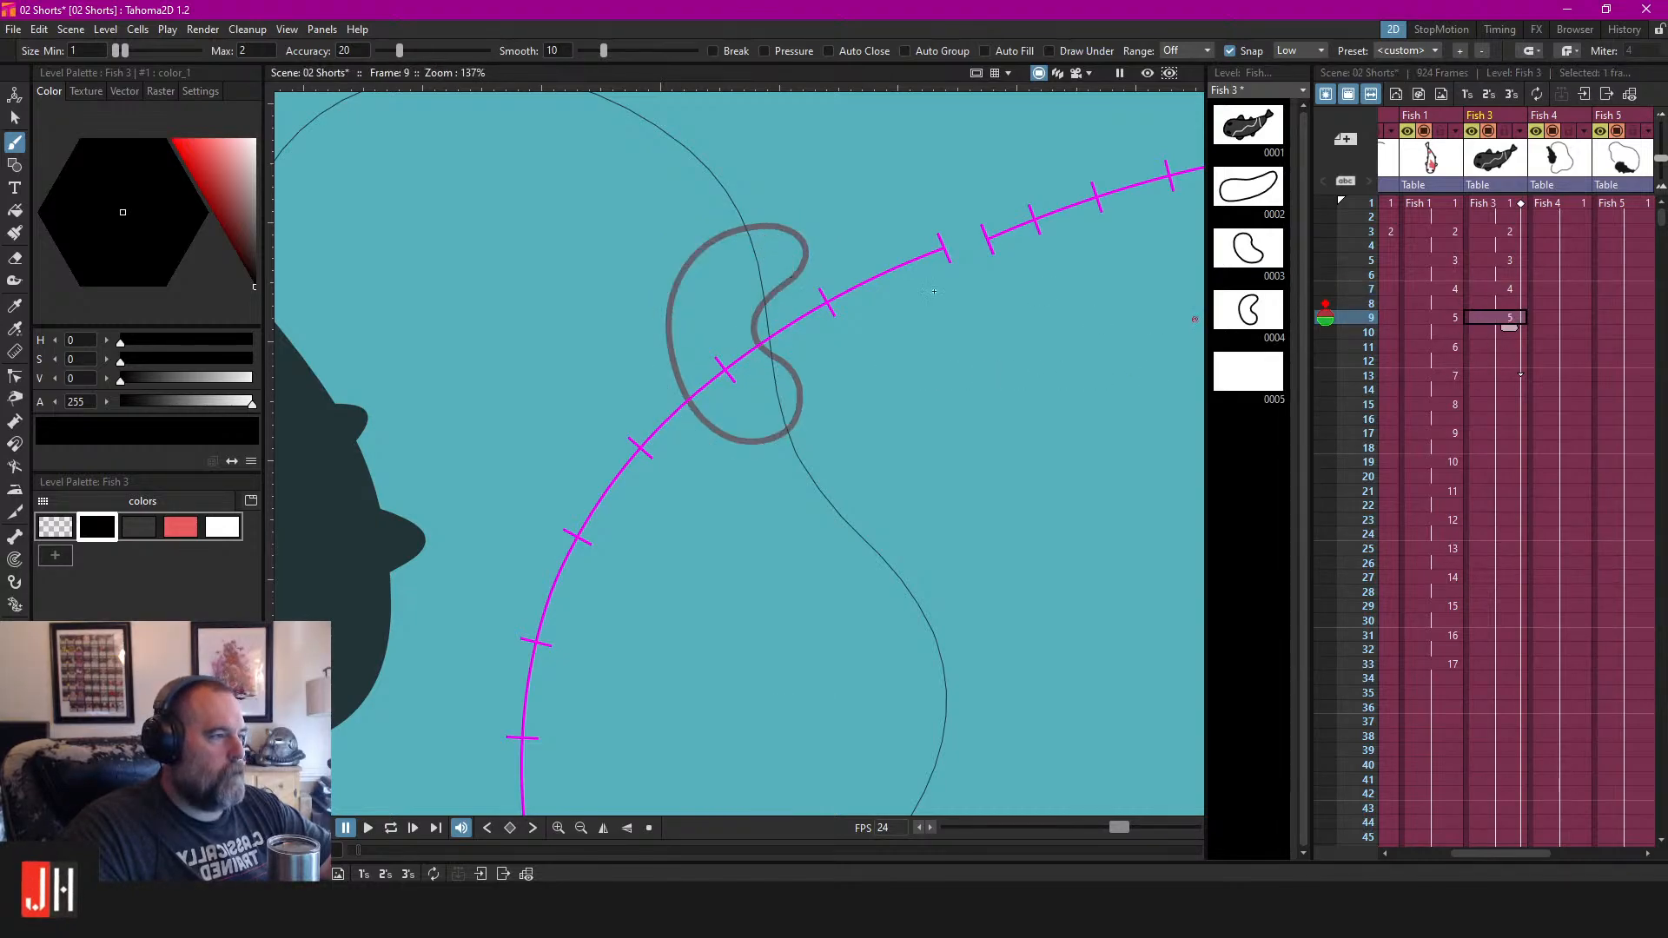
mouse_move(833, 256)
mouse_down()
mouse_move(814, 302)
mouse_move(757, 311)
mouse_move(756, 417)
mouse_move(674, 371)
mouse_move(689, 299)
mouse_move(772, 232)
mouse_up()
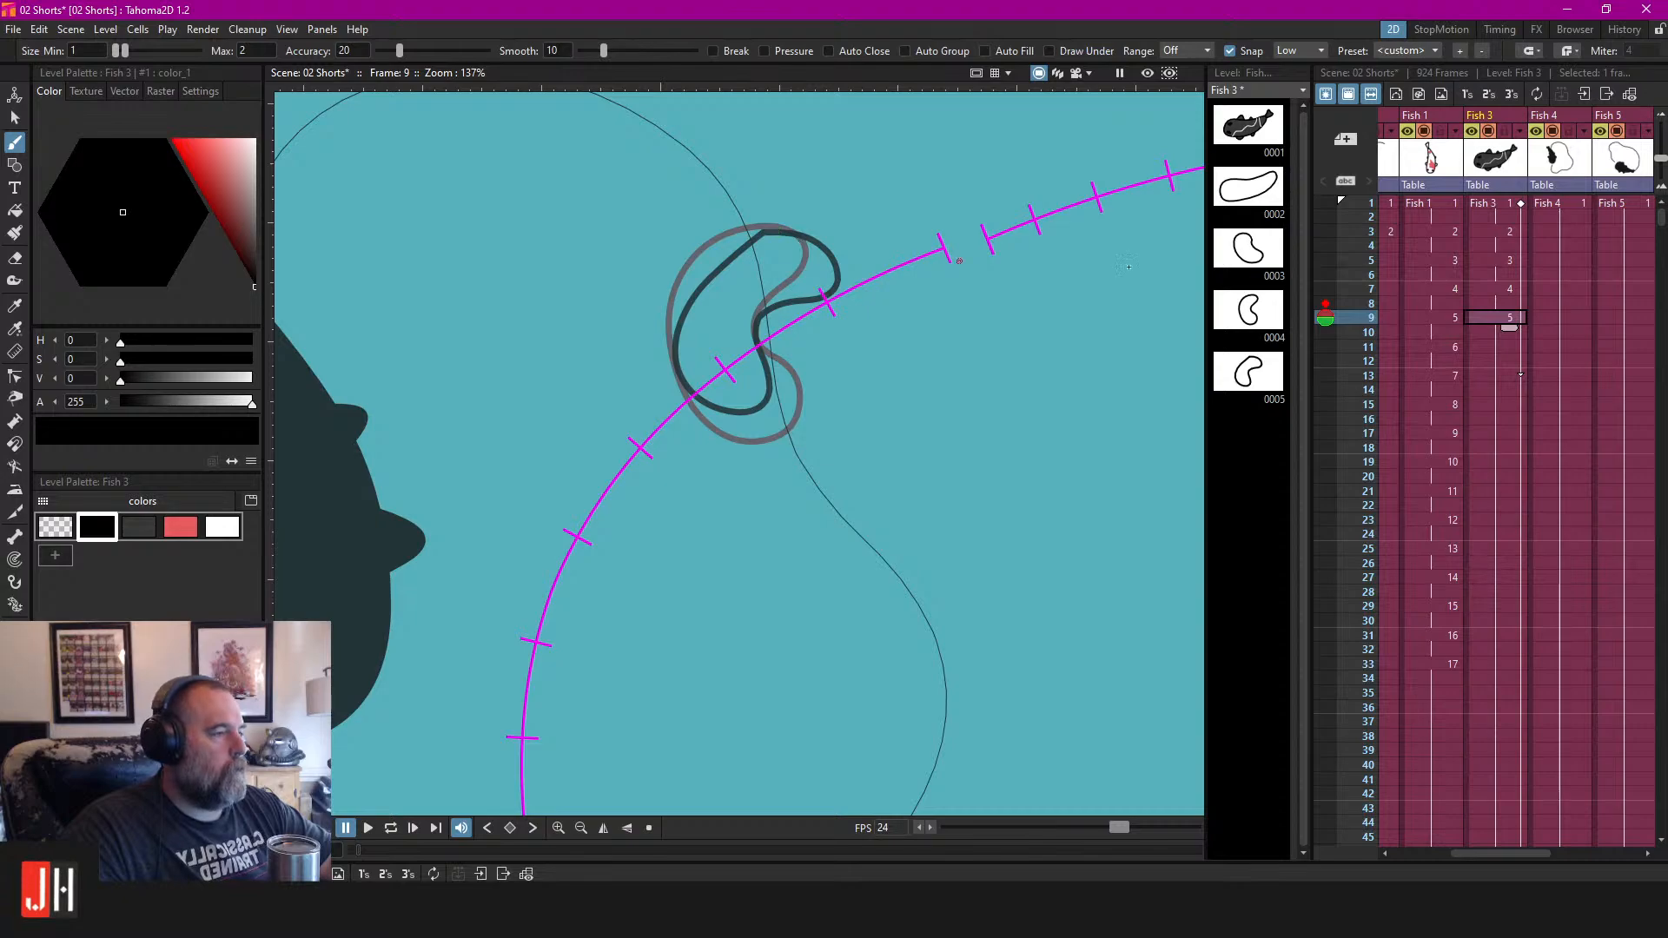
click(1491, 205)
key(l)
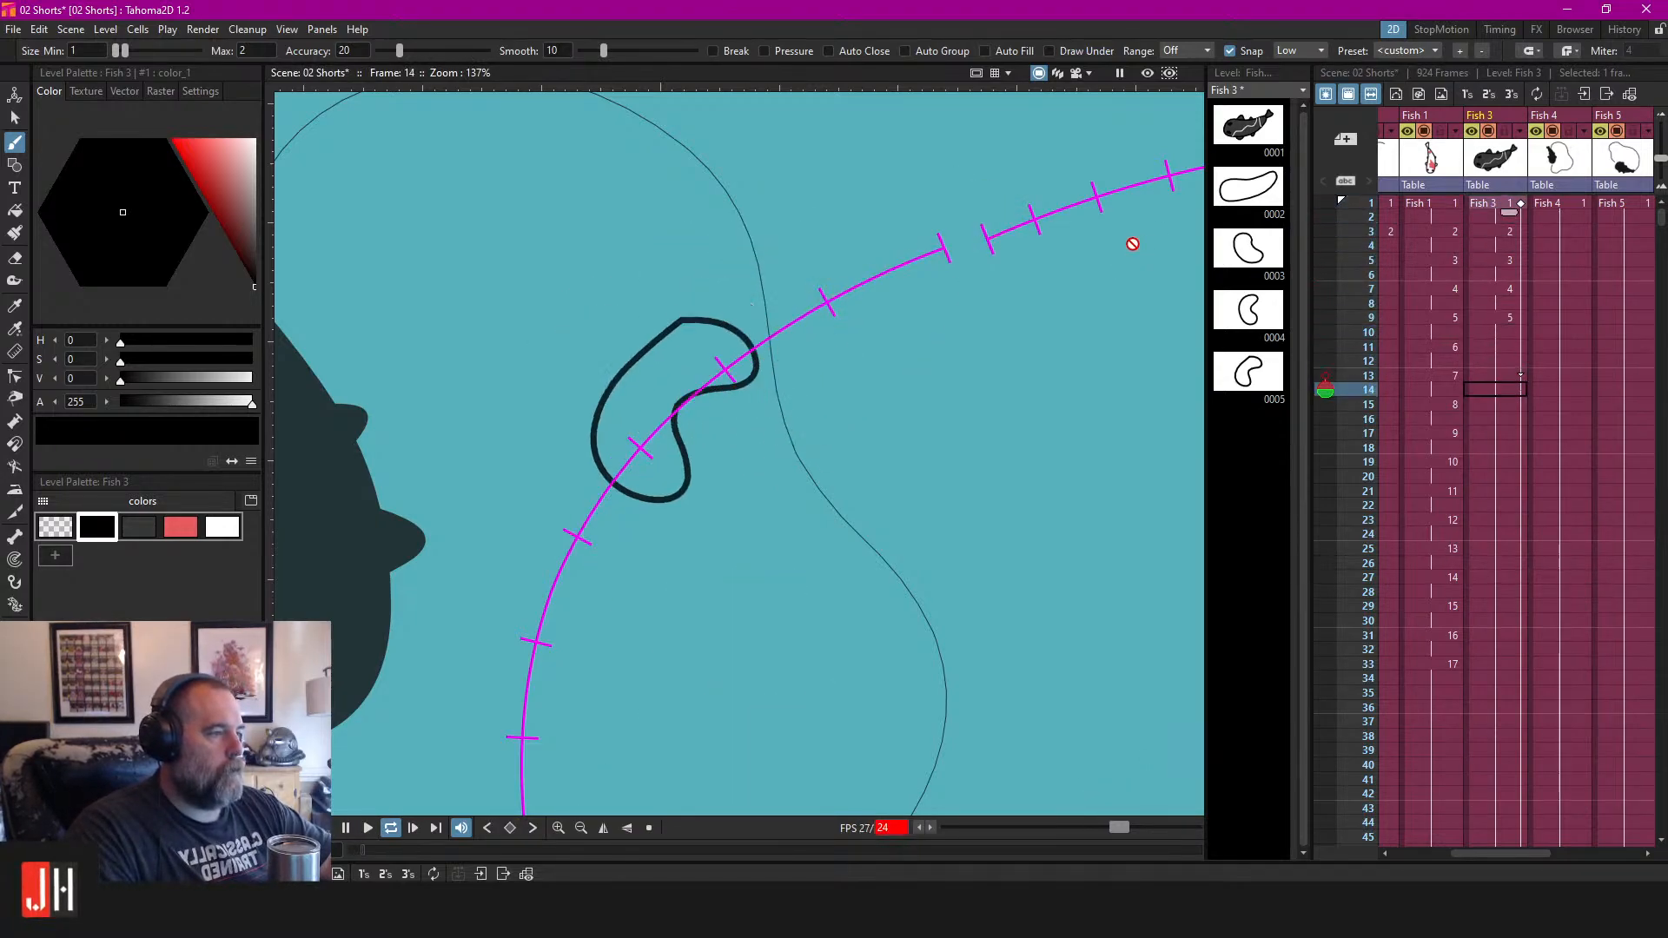
scroll(763, 275, down, 2)
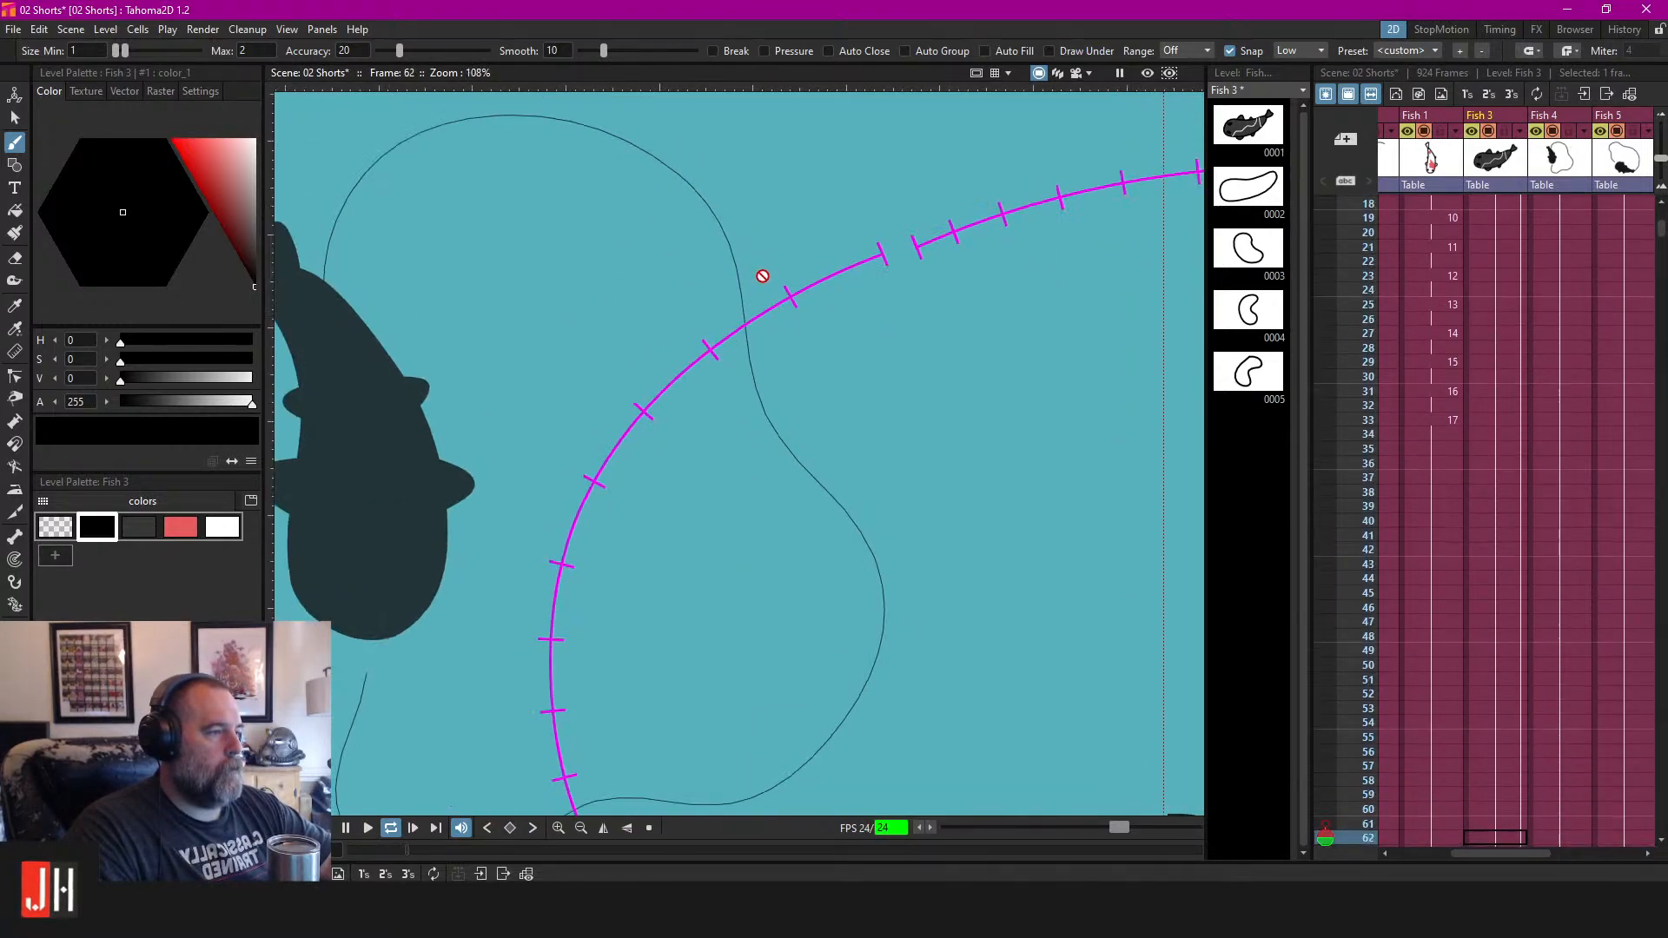
scroll(763, 276, down, 2)
scroll(1493, 285, up, 7)
Undo the bean-shaped test outlines and the added Fish 3 drawings at frames 7 and 9.
key(ctrl+z)
key(ctrl+z)
key(ctrl+z)
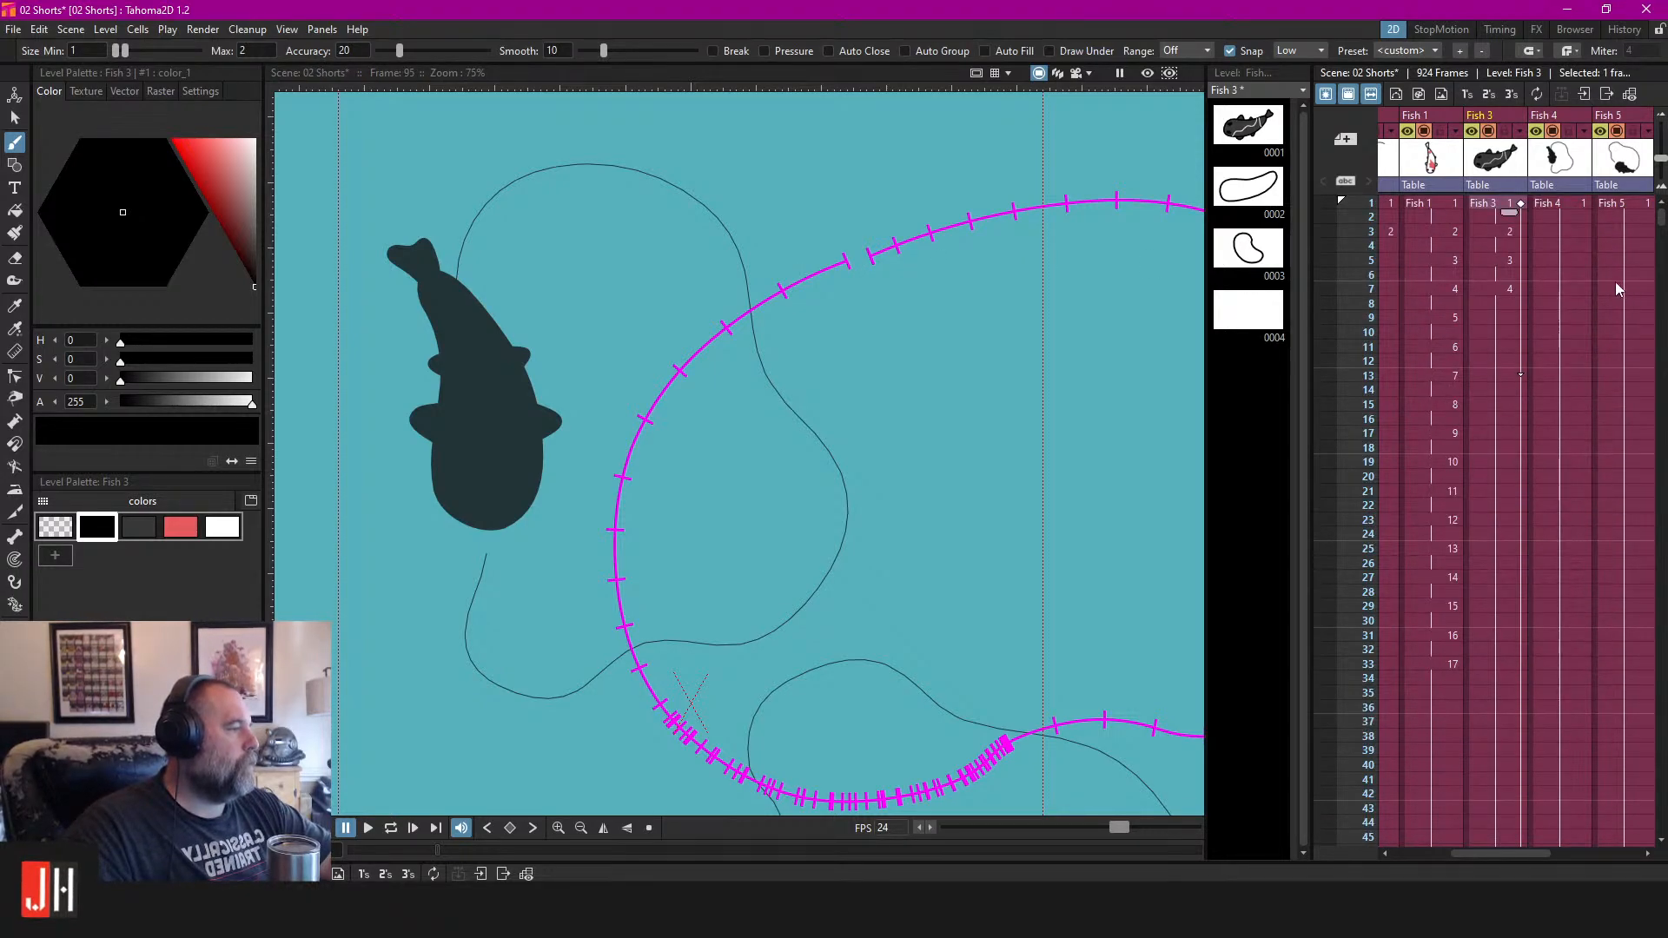
key(ctrl+z)
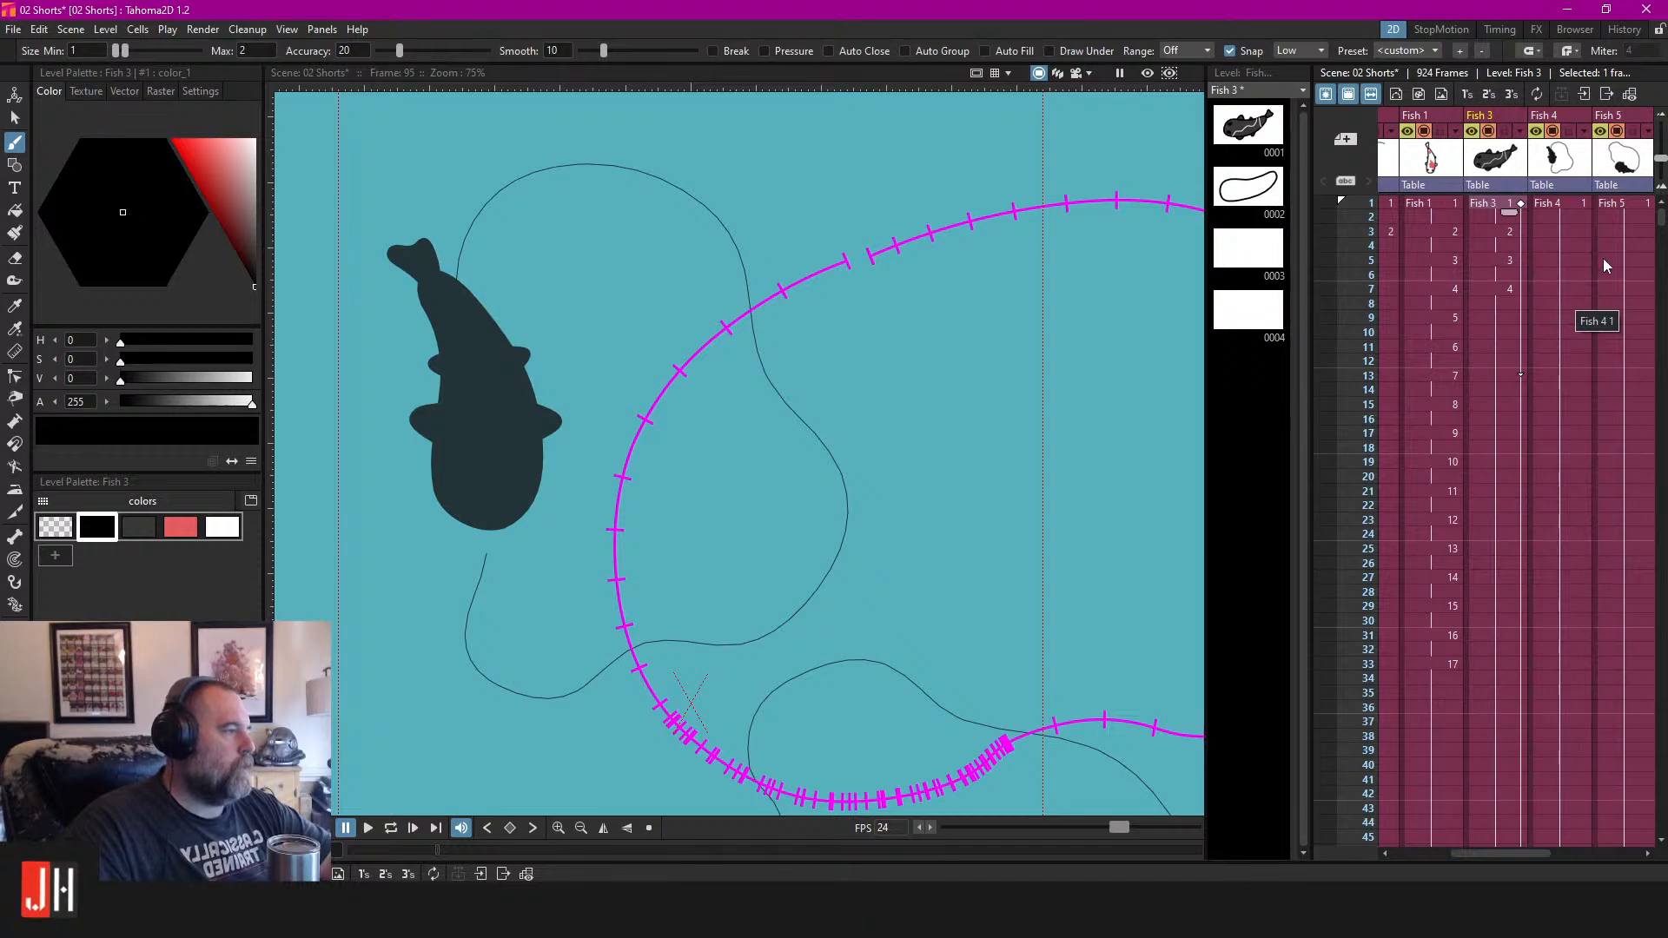
key(ctrl+z)
Check Fish 3 at frames 1, 3 and 5, and delete the body outline from its frame 3 drawing.
click(1501, 203)
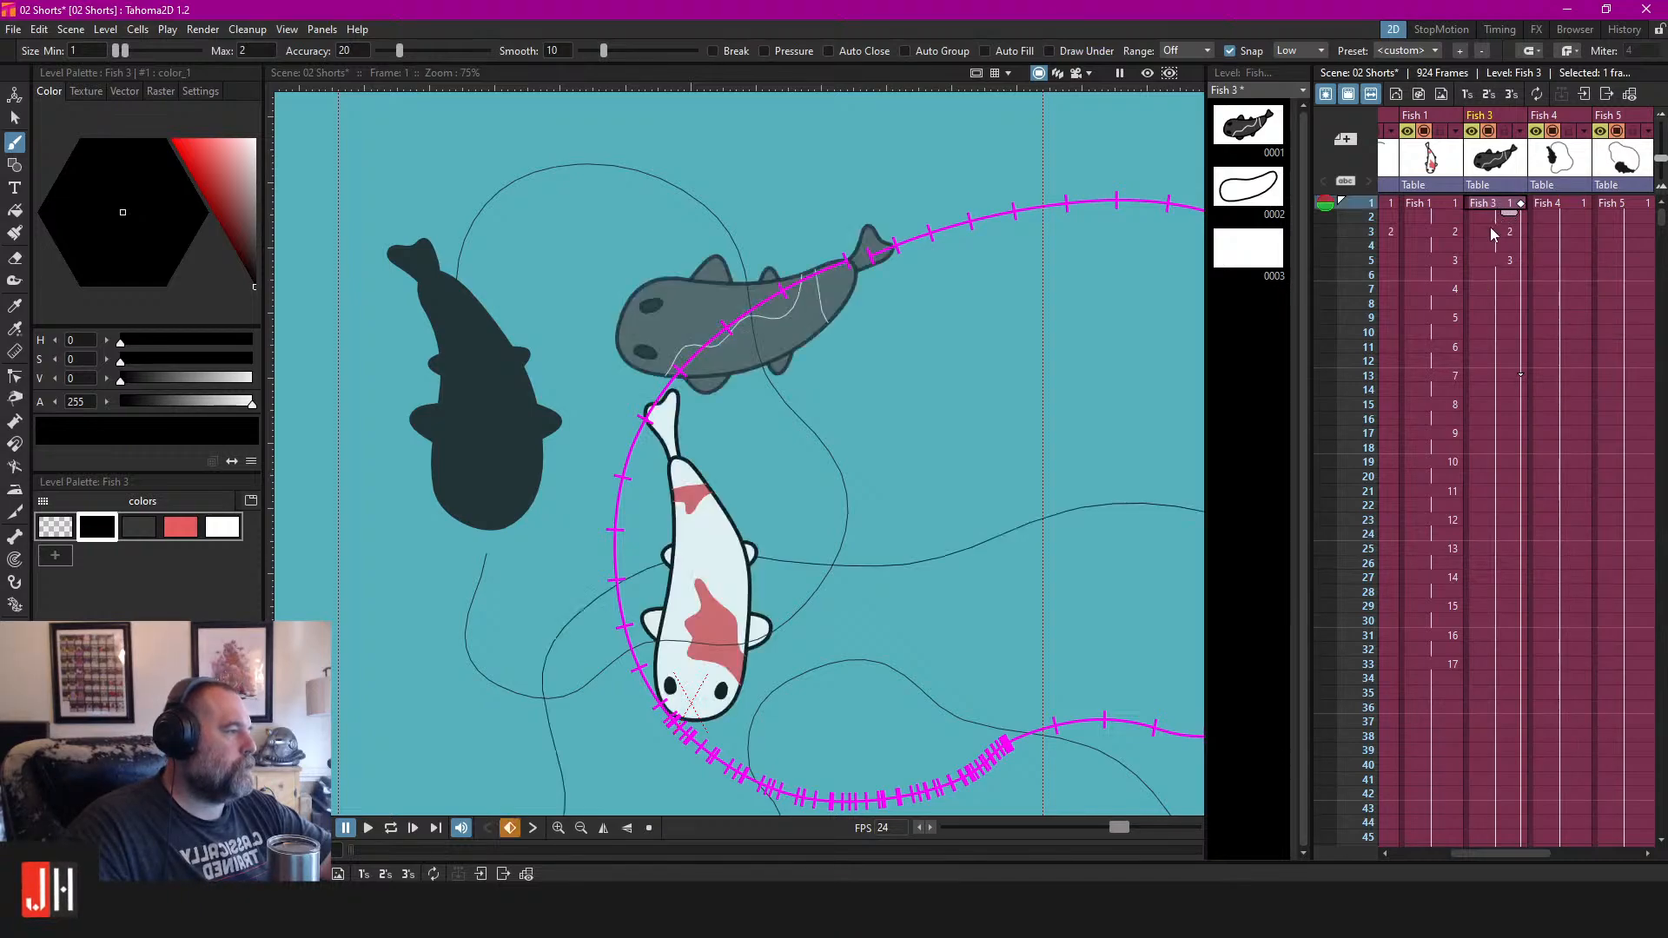
click(1492, 231)
click(1482, 259)
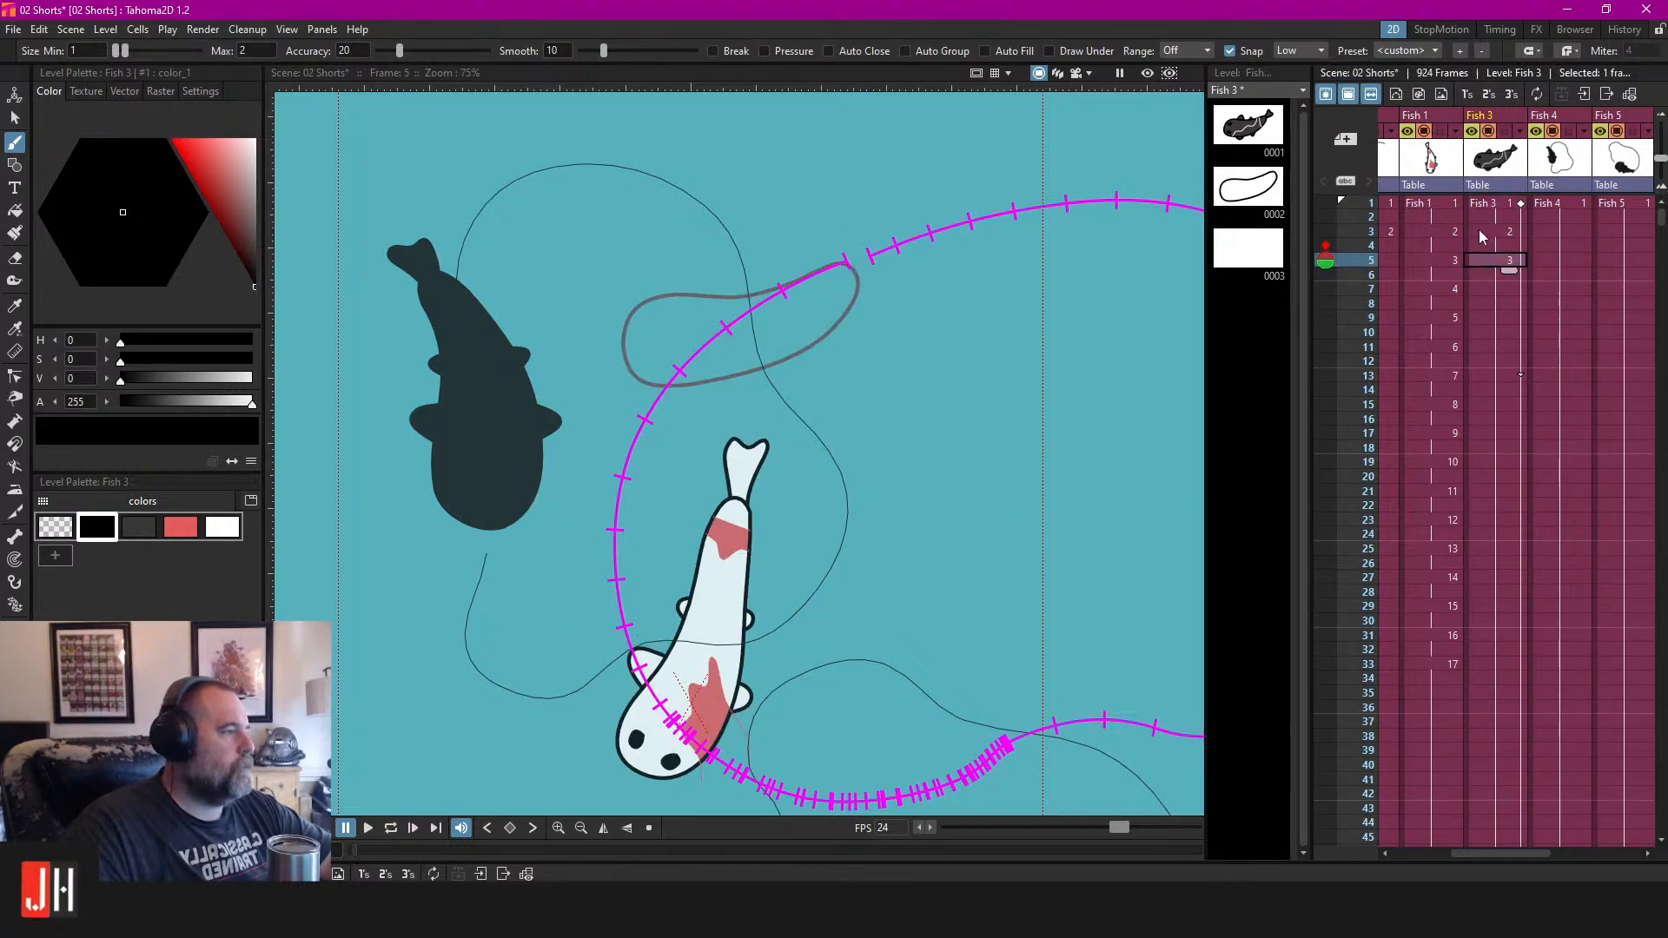
click(1477, 230)
key(s)
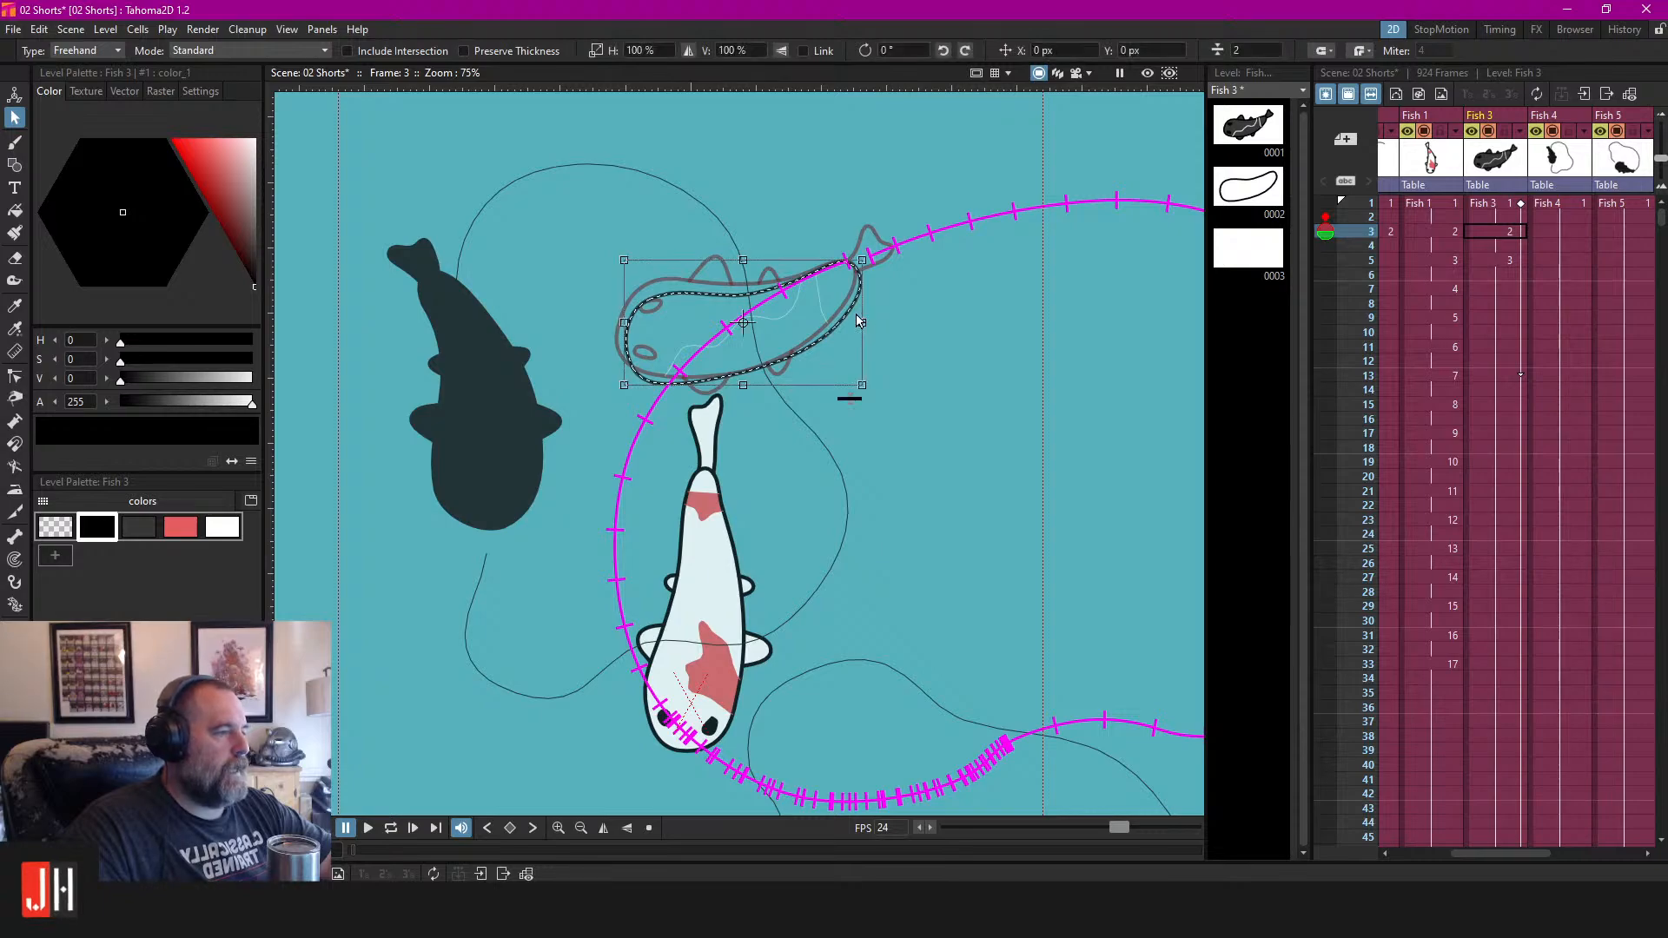
key(Delete)
Redraw Fish 3's body outline at frame 3 over the onion skin, with the tail end swung lower than in frame 1.
scroll(893, 311, up, 3)
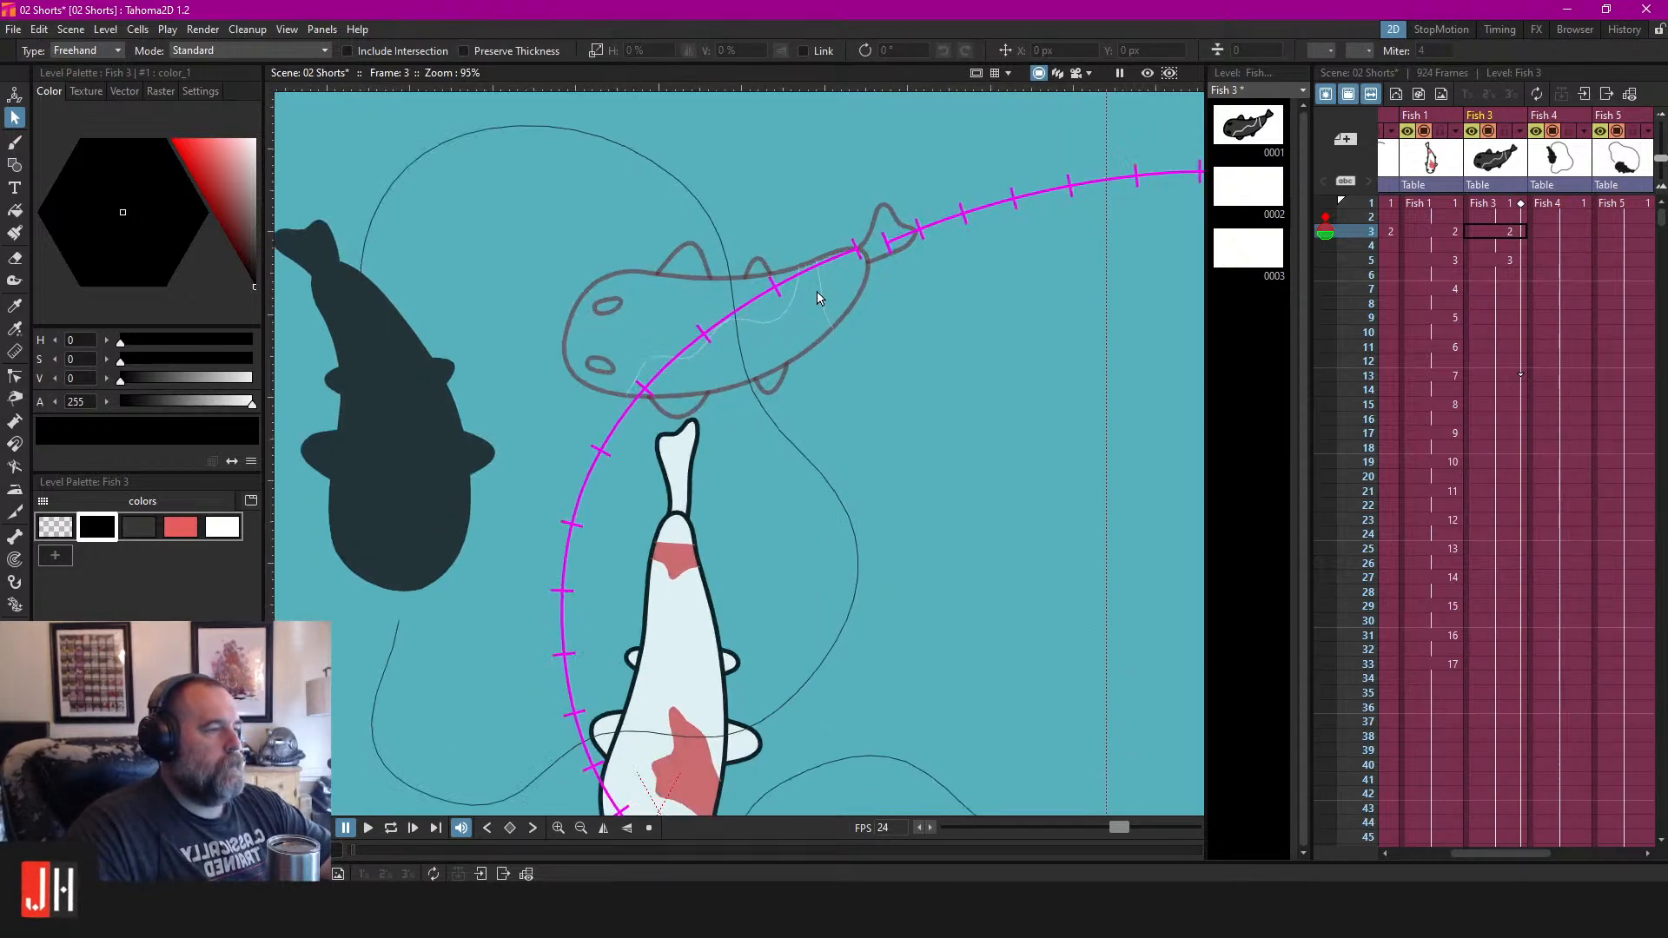
click(1493, 203)
click(1499, 232)
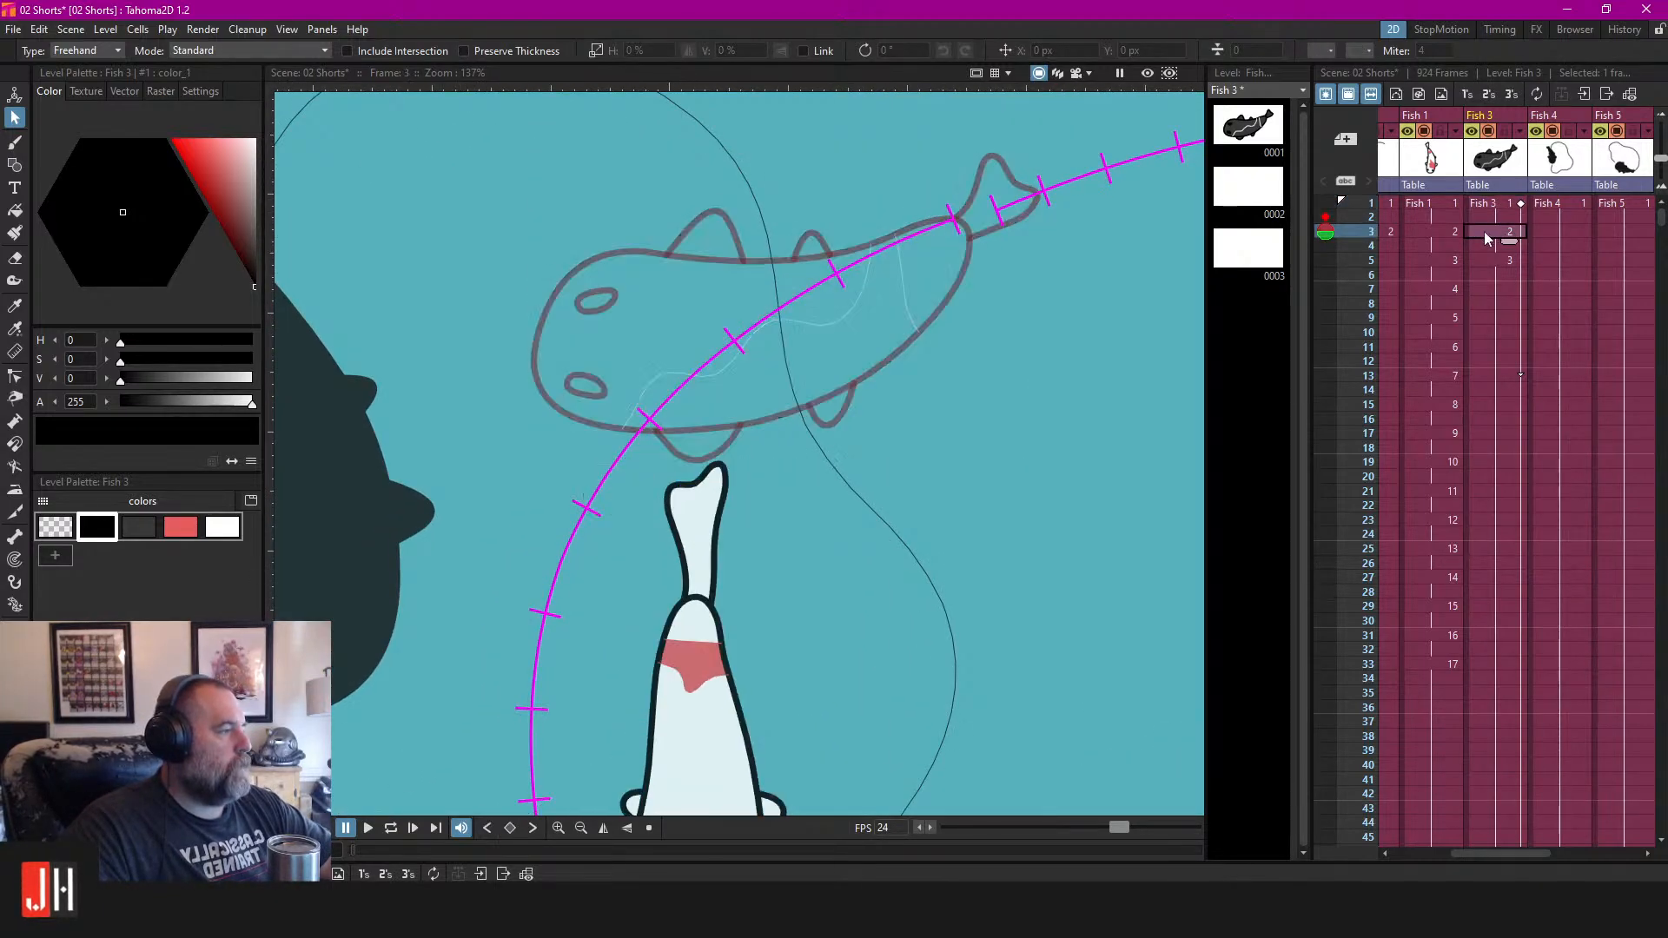
key(b)
drag(594, 256, 546, 271)
mouse_move(593, 430)
mouse_down()
mouse_move(678, 443)
mouse_move(863, 366)
mouse_up()
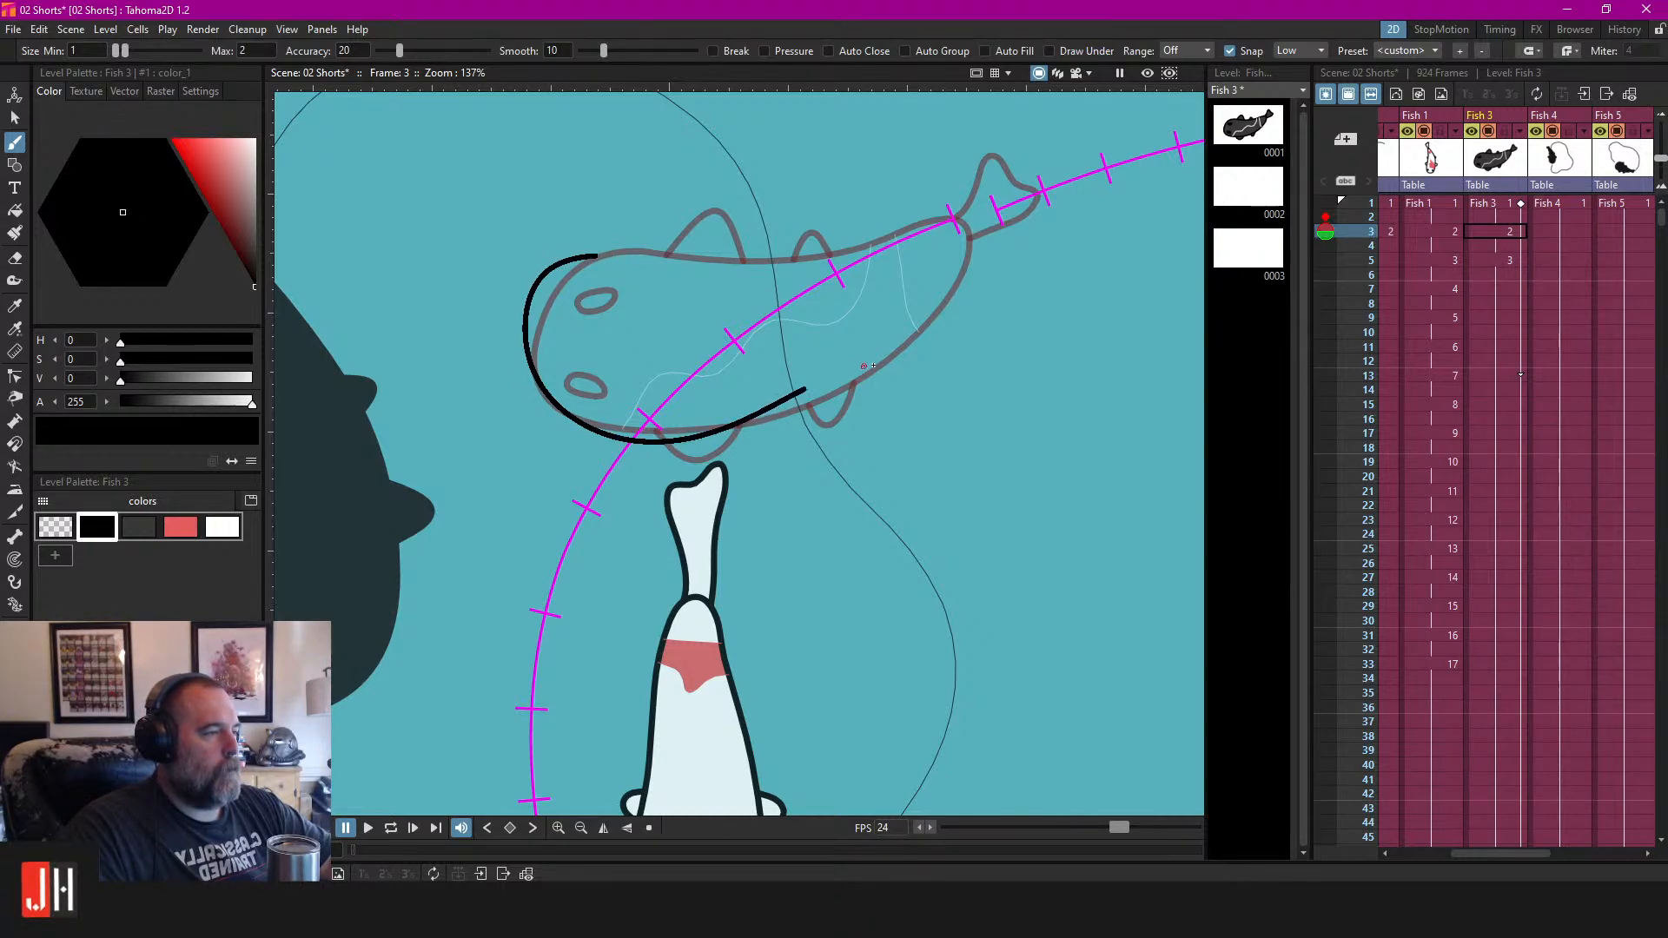
mouse_move(848, 287)
mouse_down()
mouse_move(725, 291)
mouse_move(594, 256)
mouse_up()
Draw Fish 3's body outline at frame 5 over the onion skin, keeping the head in place and swinging the tail further down.
click(1510, 259)
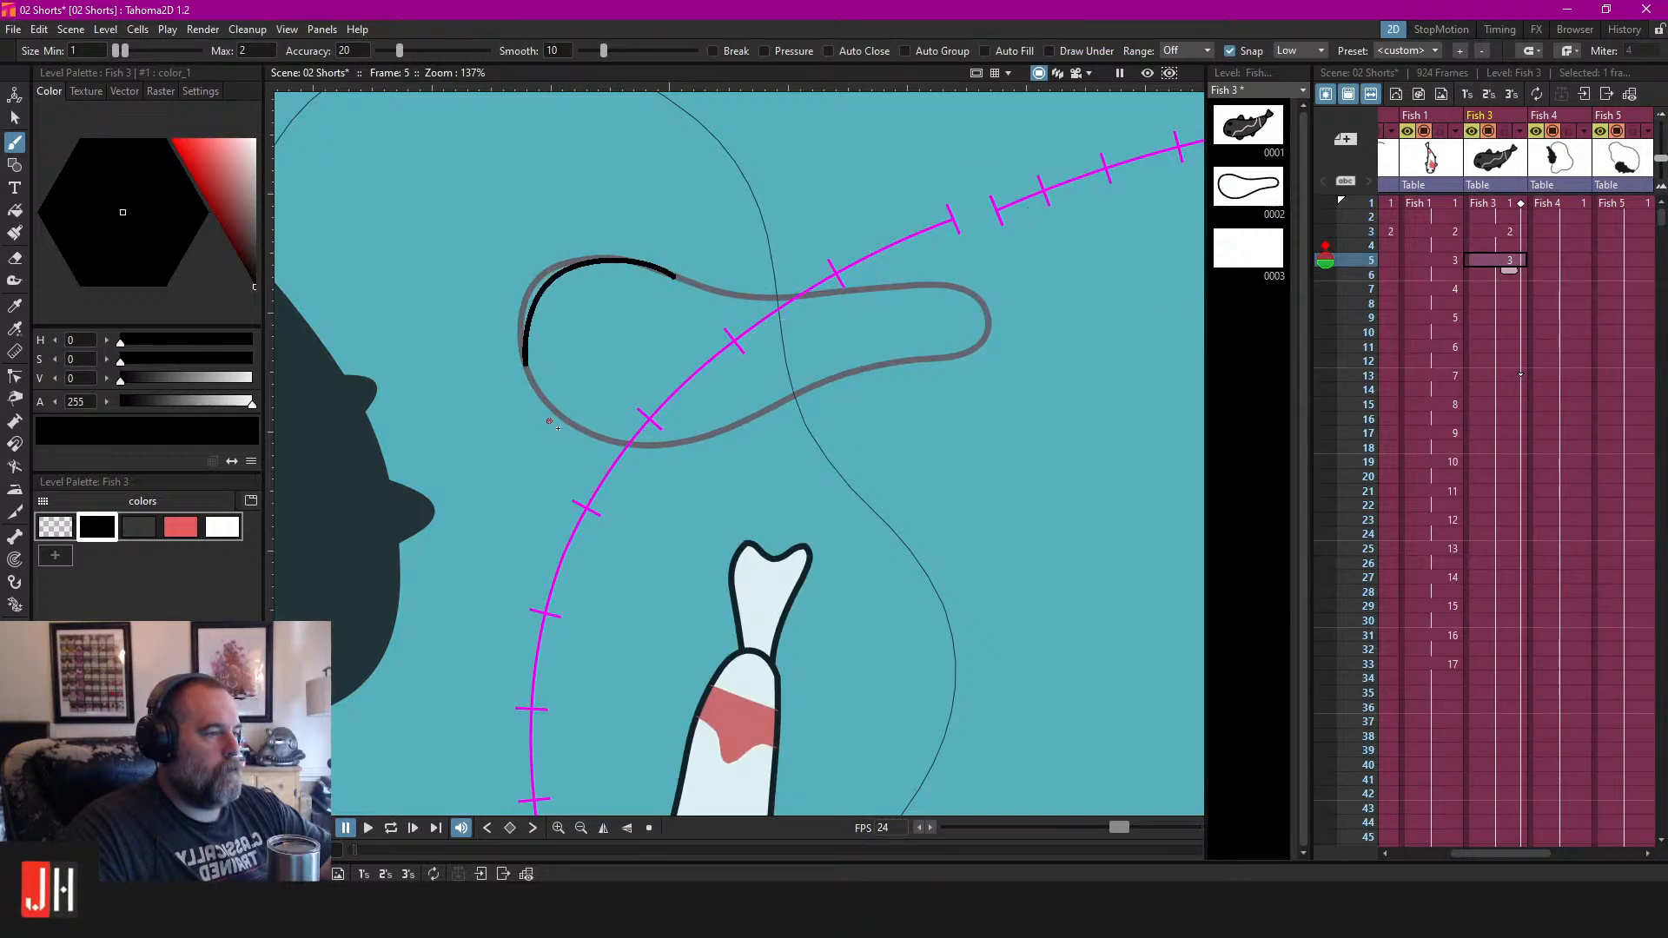
drag(905, 354, 772, 328)
key(ctrl+z)
mouse_move(539, 285)
mouse_down()
mouse_move(536, 393)
mouse_move(619, 436)
mouse_move(750, 434)
mouse_move(840, 399)
mouse_move(954, 401)
mouse_up()
key(ctrl+z)
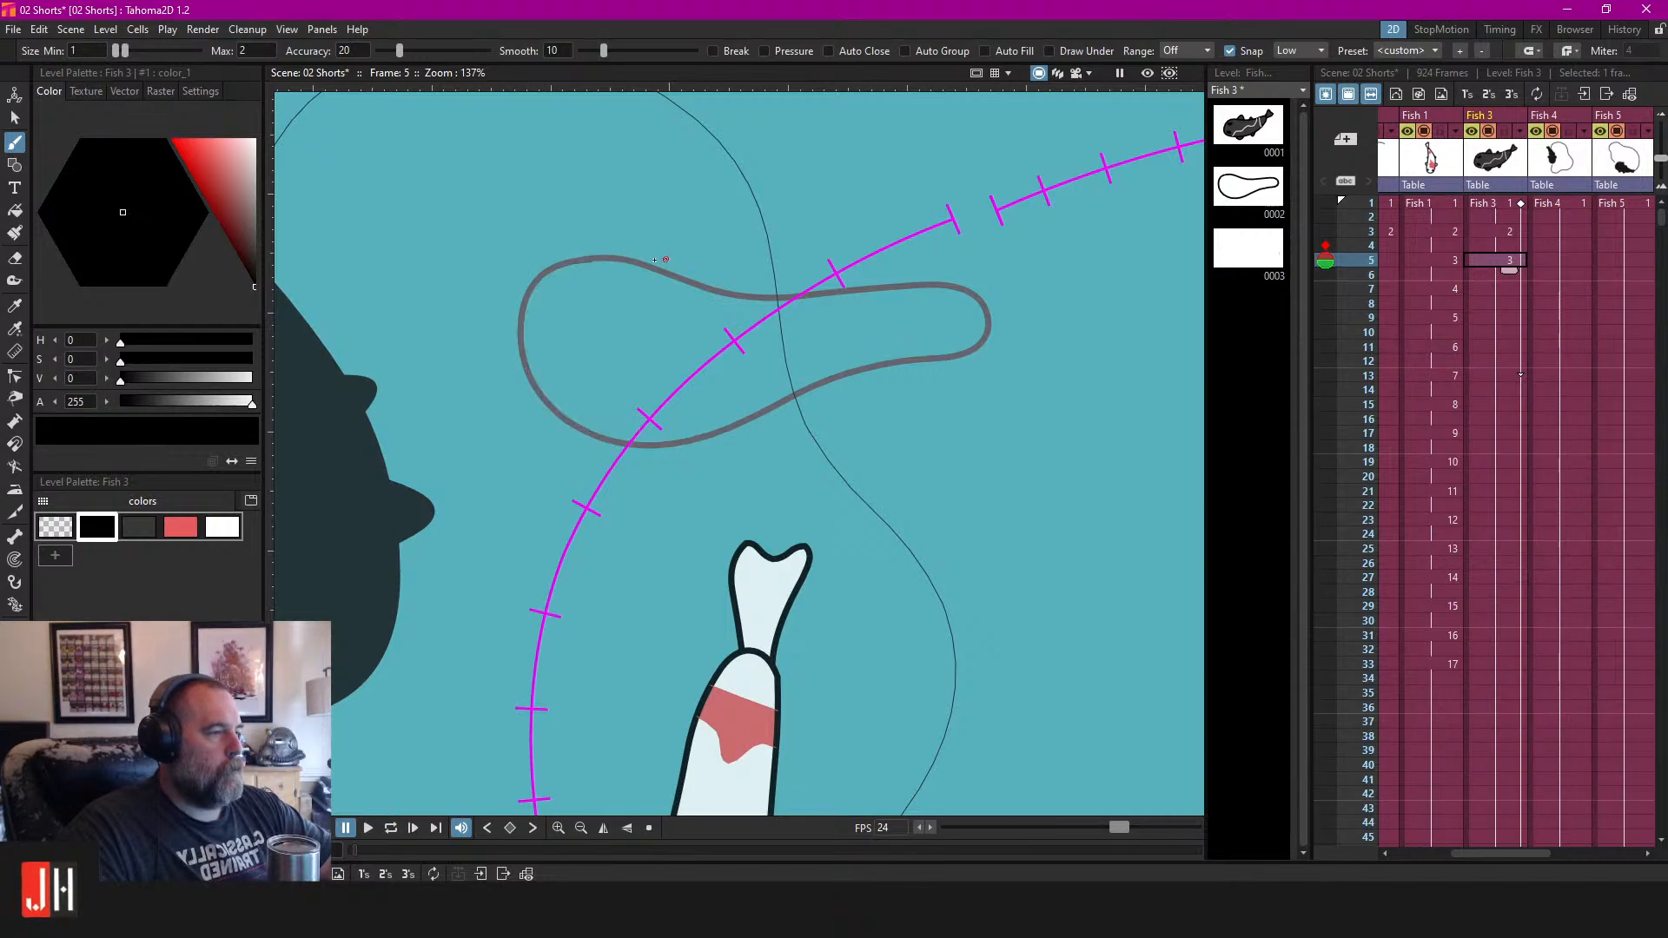
mouse_move(559, 273)
mouse_down()
mouse_move(579, 430)
mouse_move(692, 436)
mouse_move(784, 402)
mouse_move(949, 424)
mouse_up()
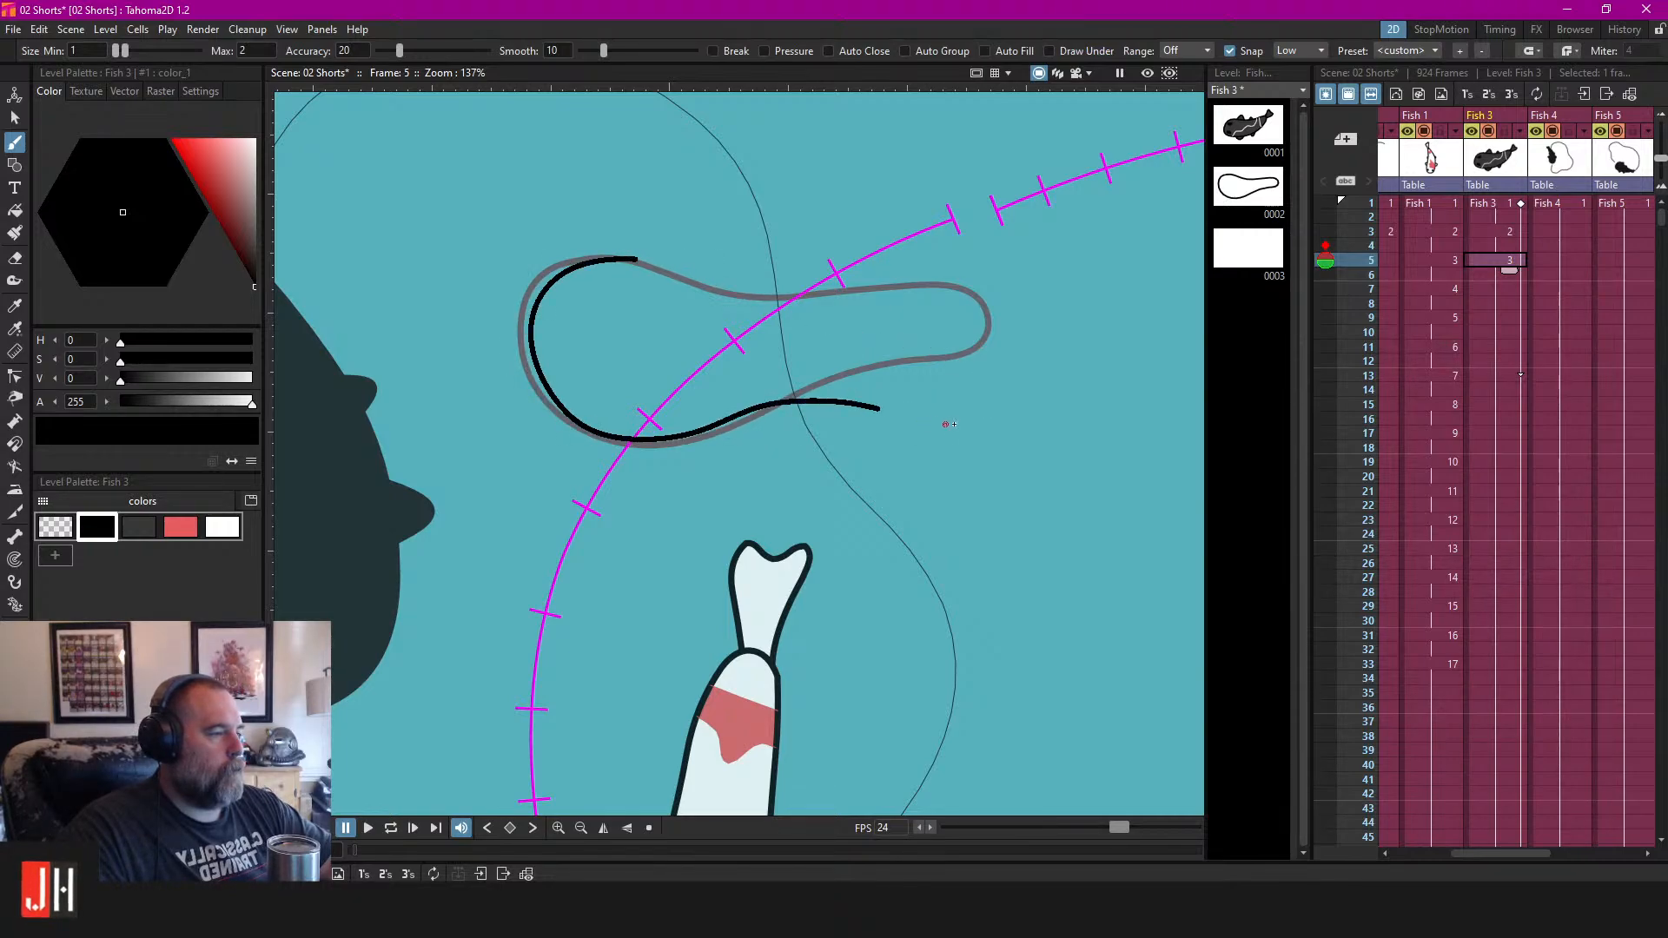
drag(886, 333, 714, 294)
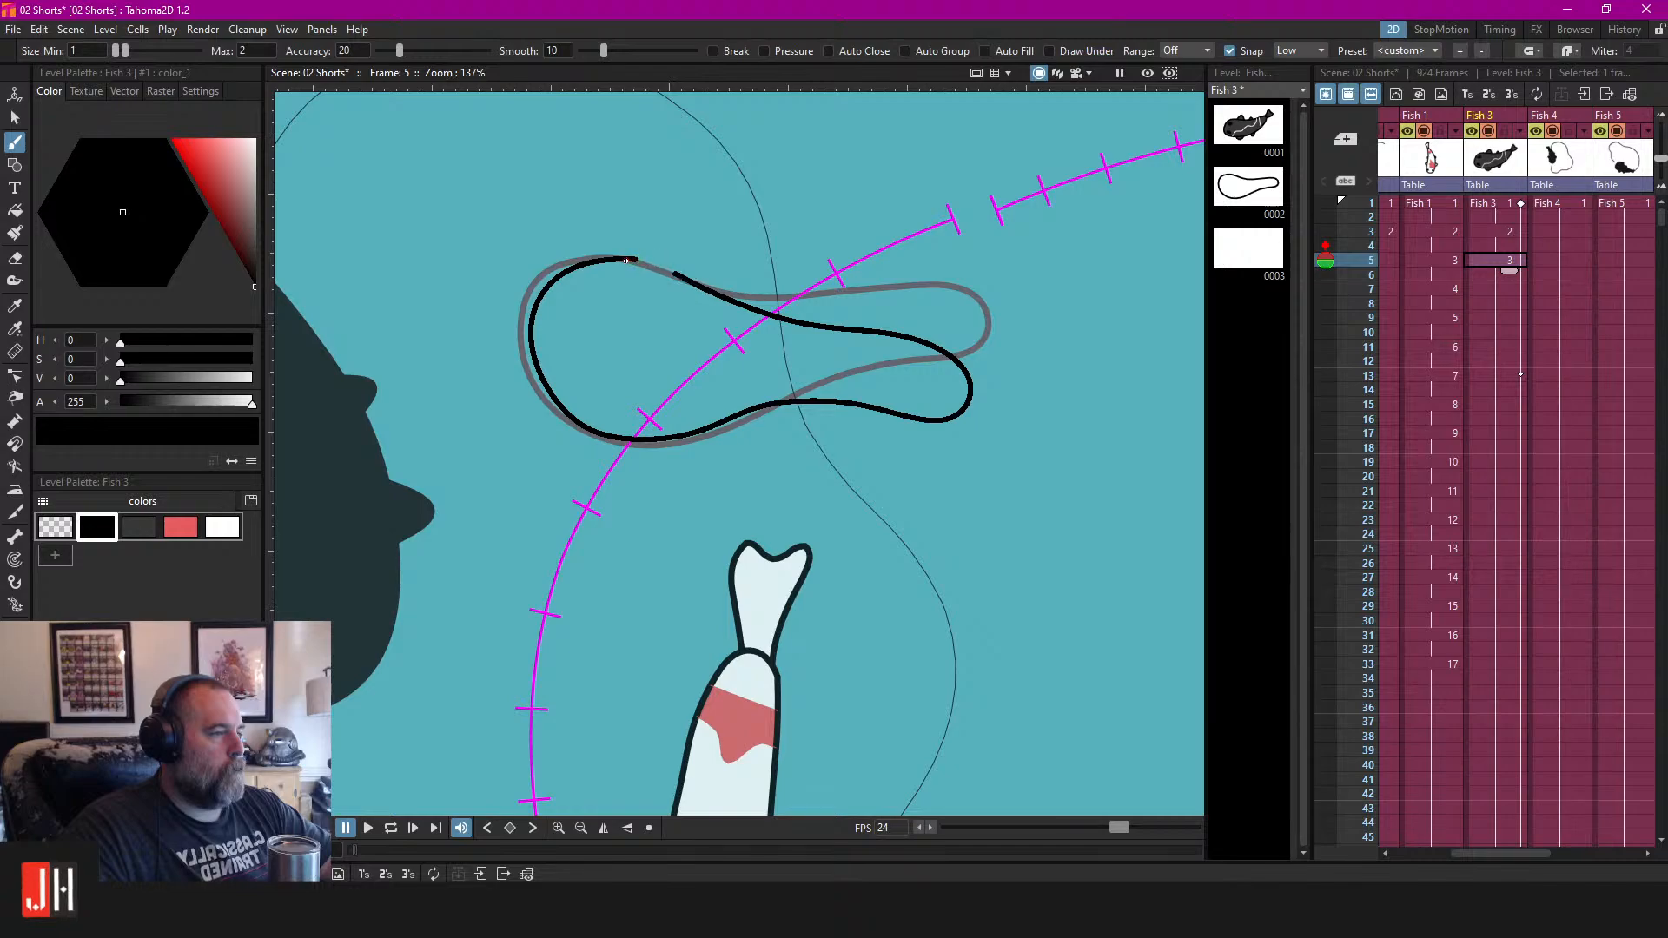
drag(626, 261, 613, 259)
Step through Fish 3's drawings at frames 1, 3 and 5 to compare the head position and tail swing.
scroll(687, 338, down, 10)
scroll(731, 352, up, 9)
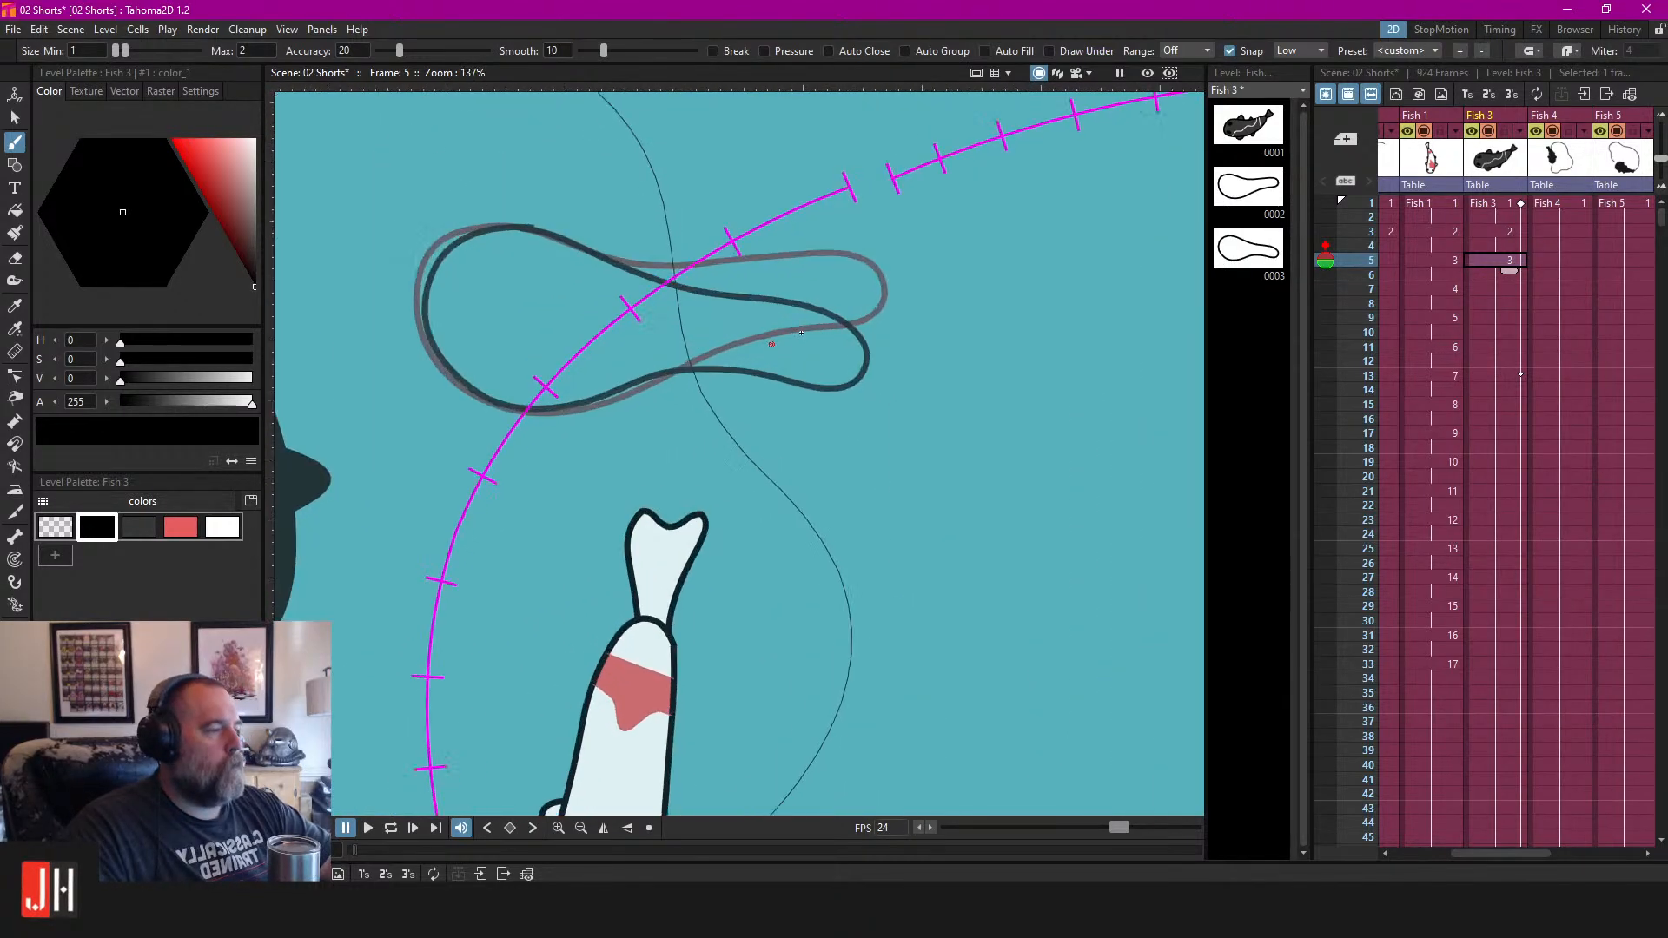
click(1493, 217)
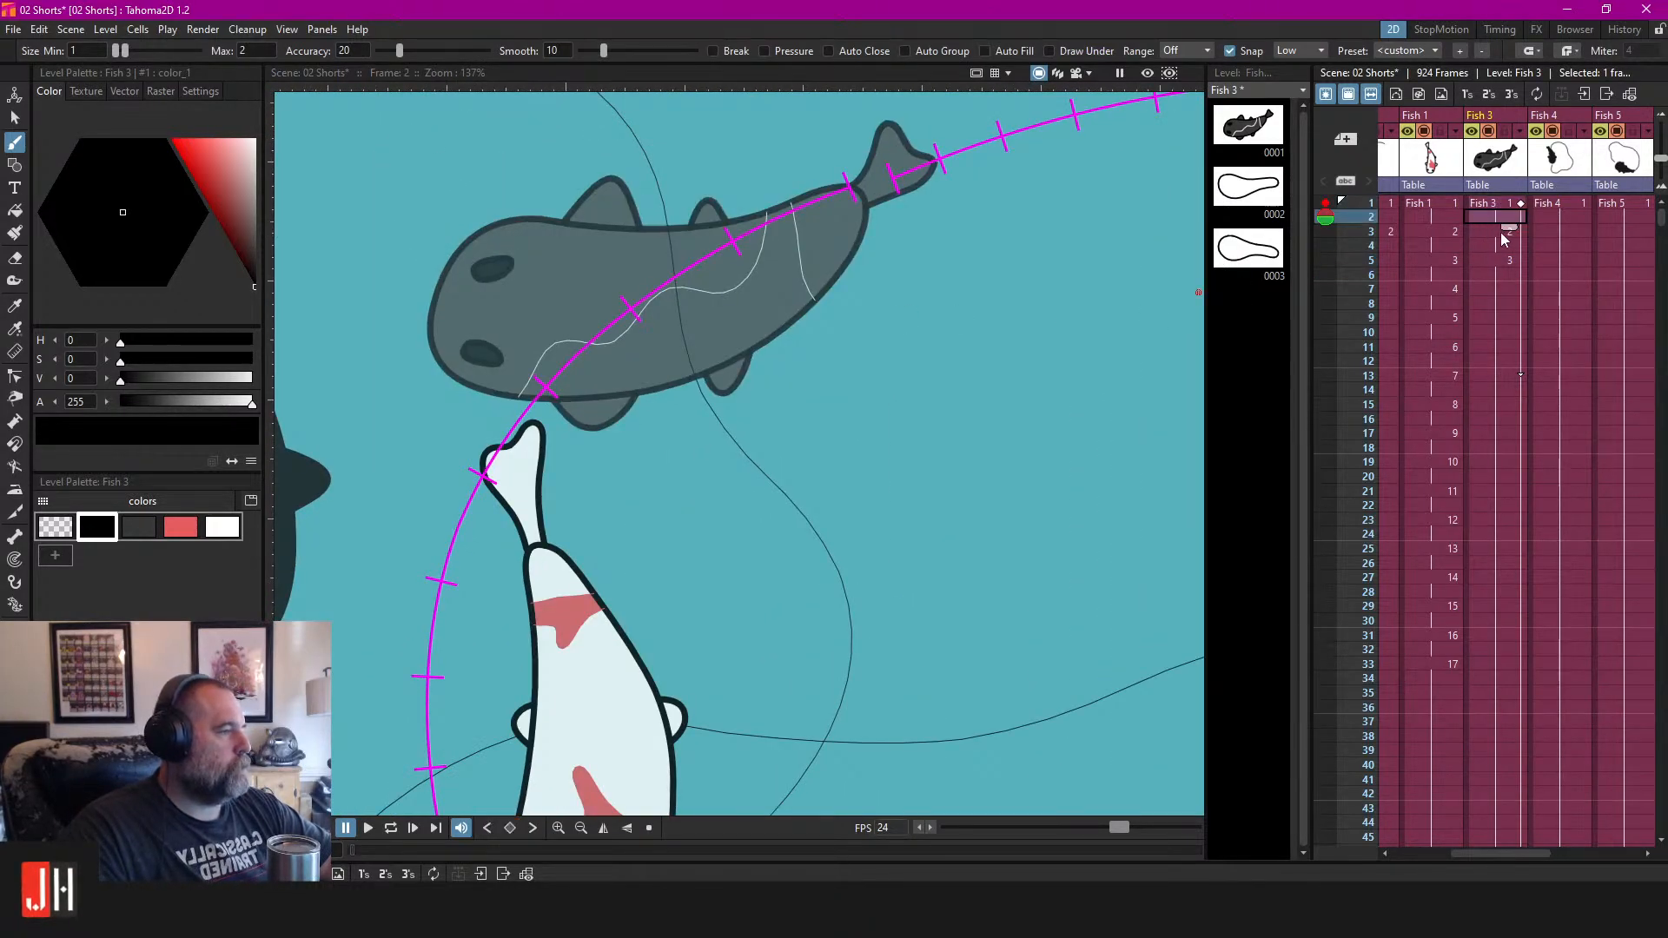
click(1486, 232)
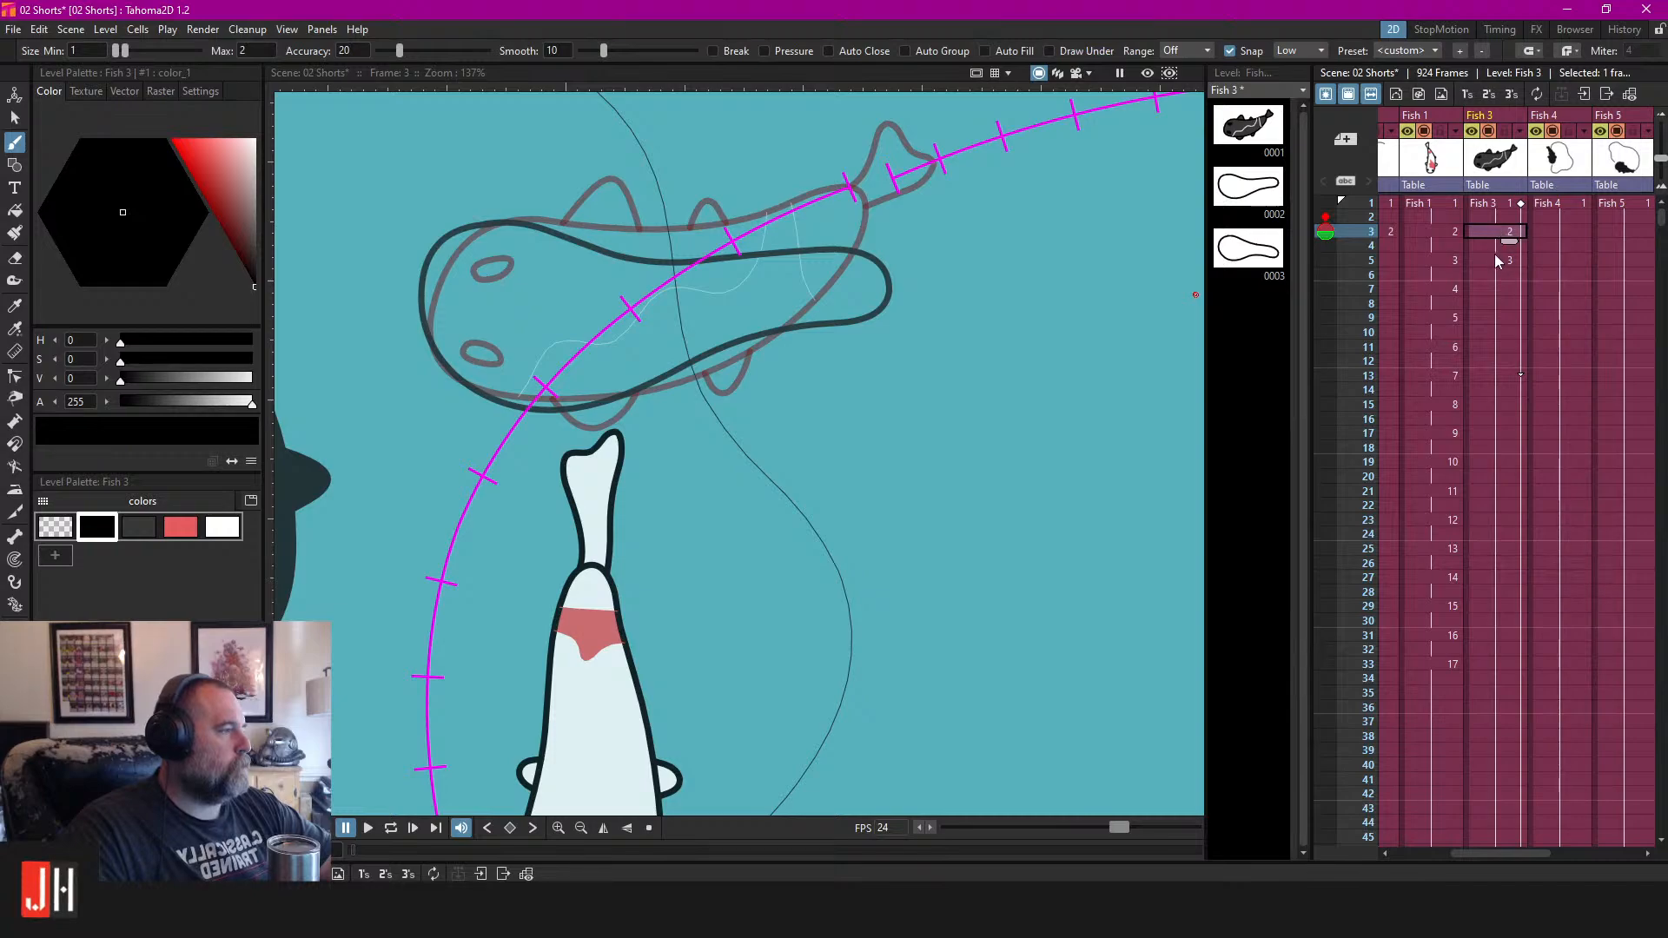
click(1490, 259)
click(1489, 202)
click(1492, 232)
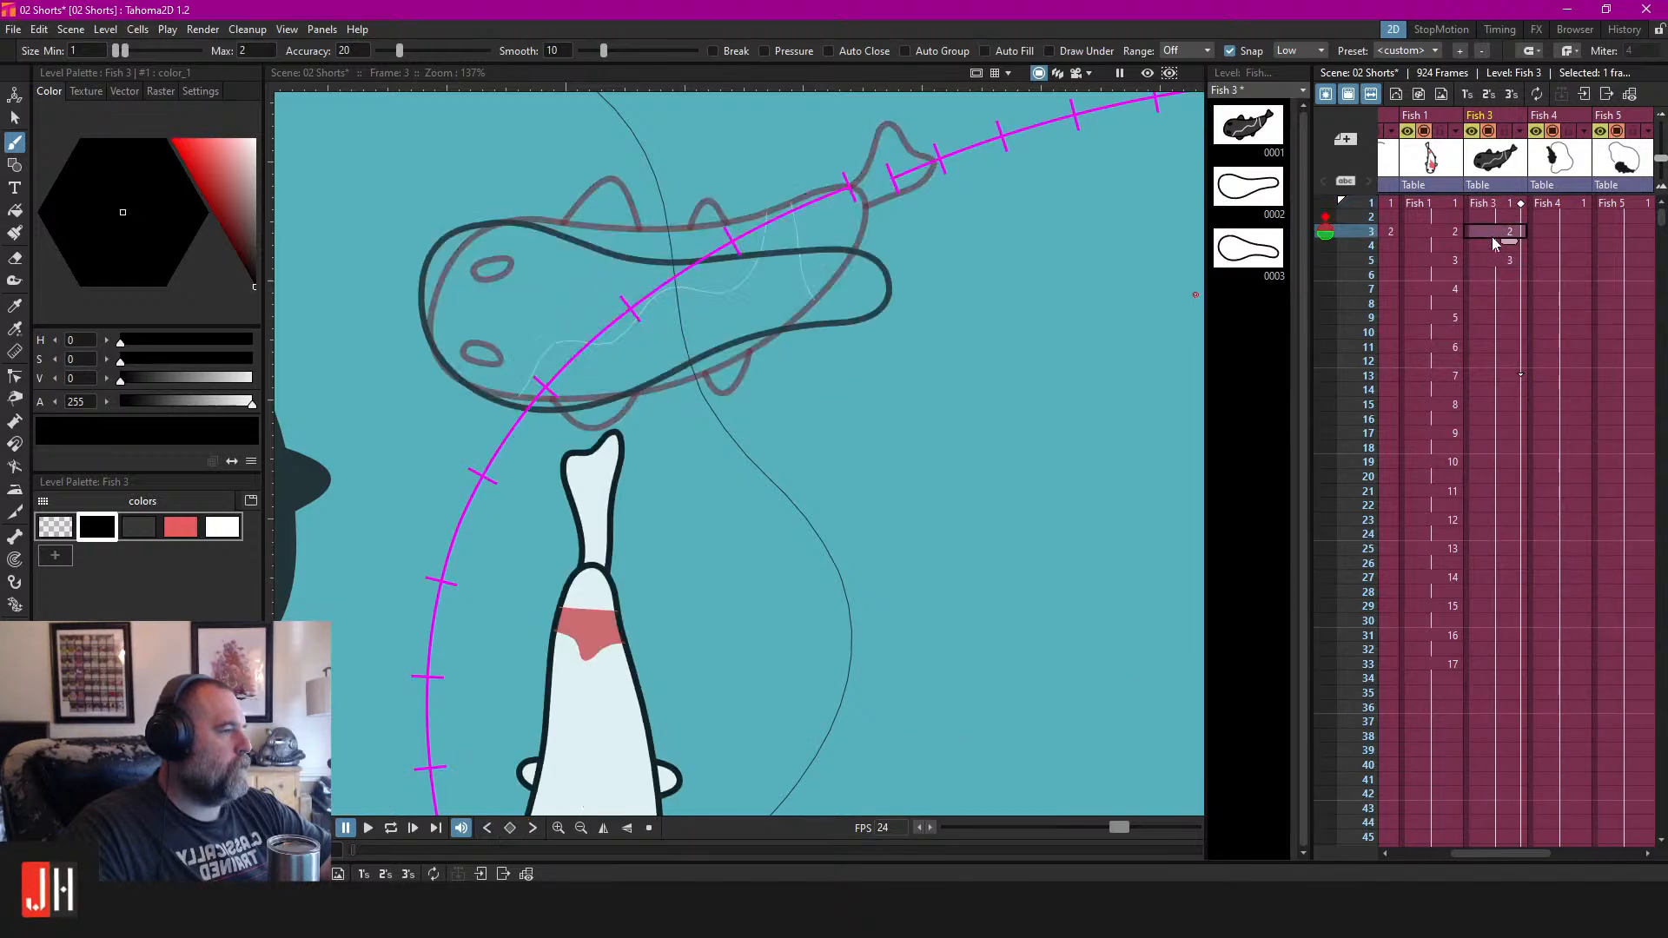
click(1486, 261)
scroll(794, 318, down, 2)
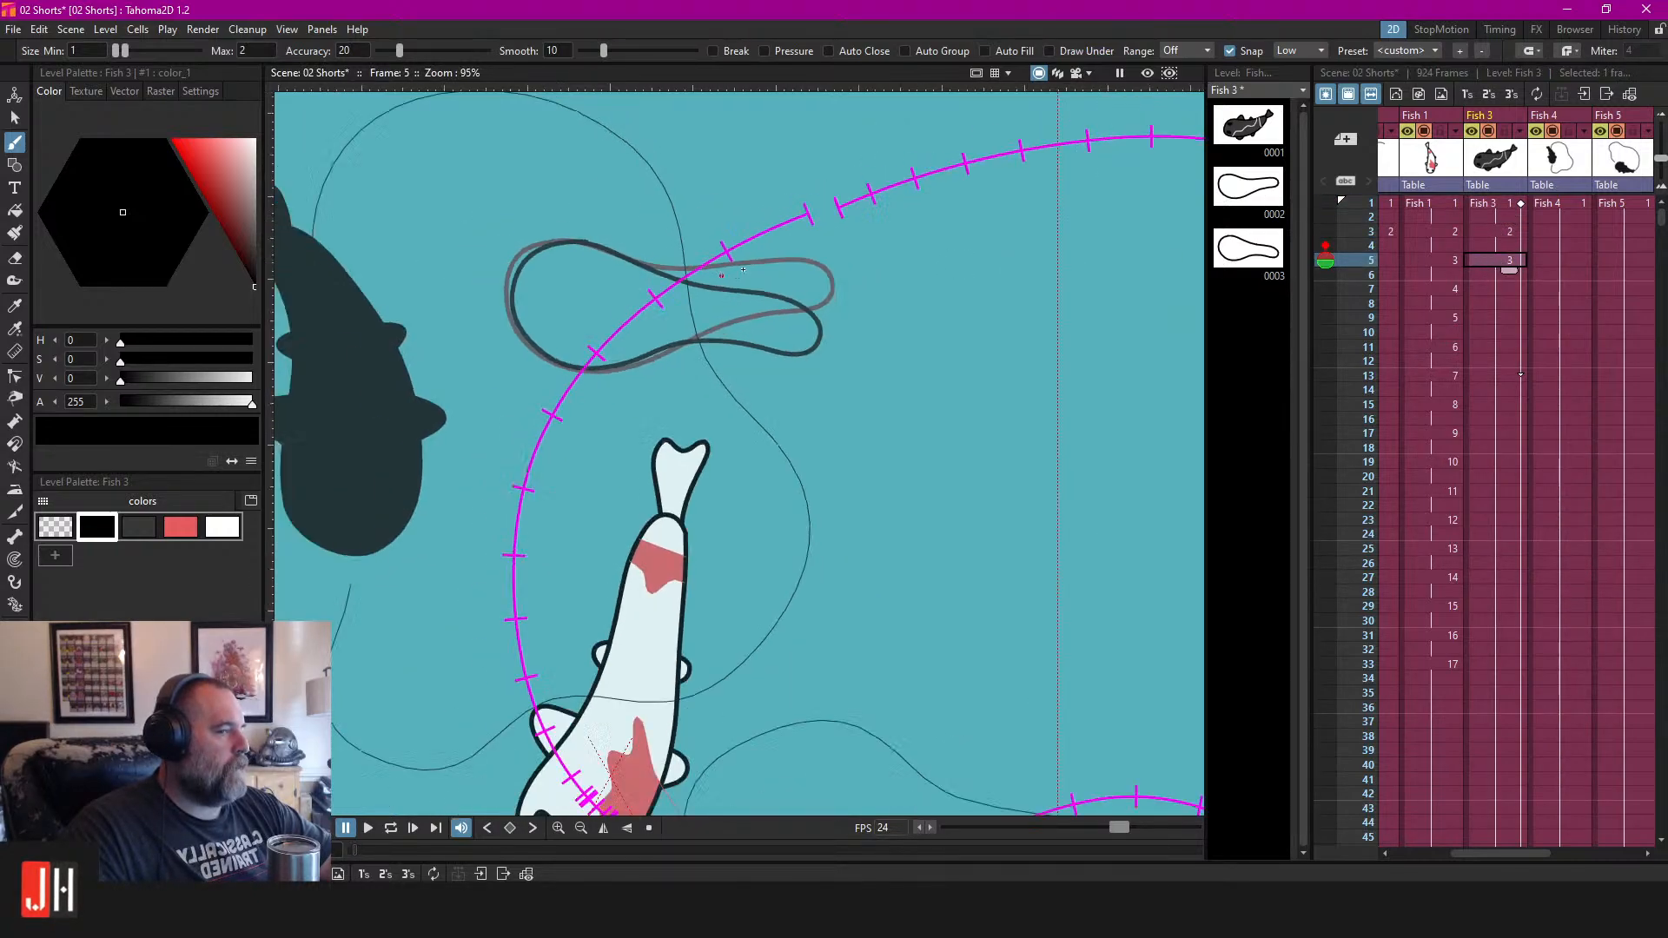
scroll(744, 324, up, 2)
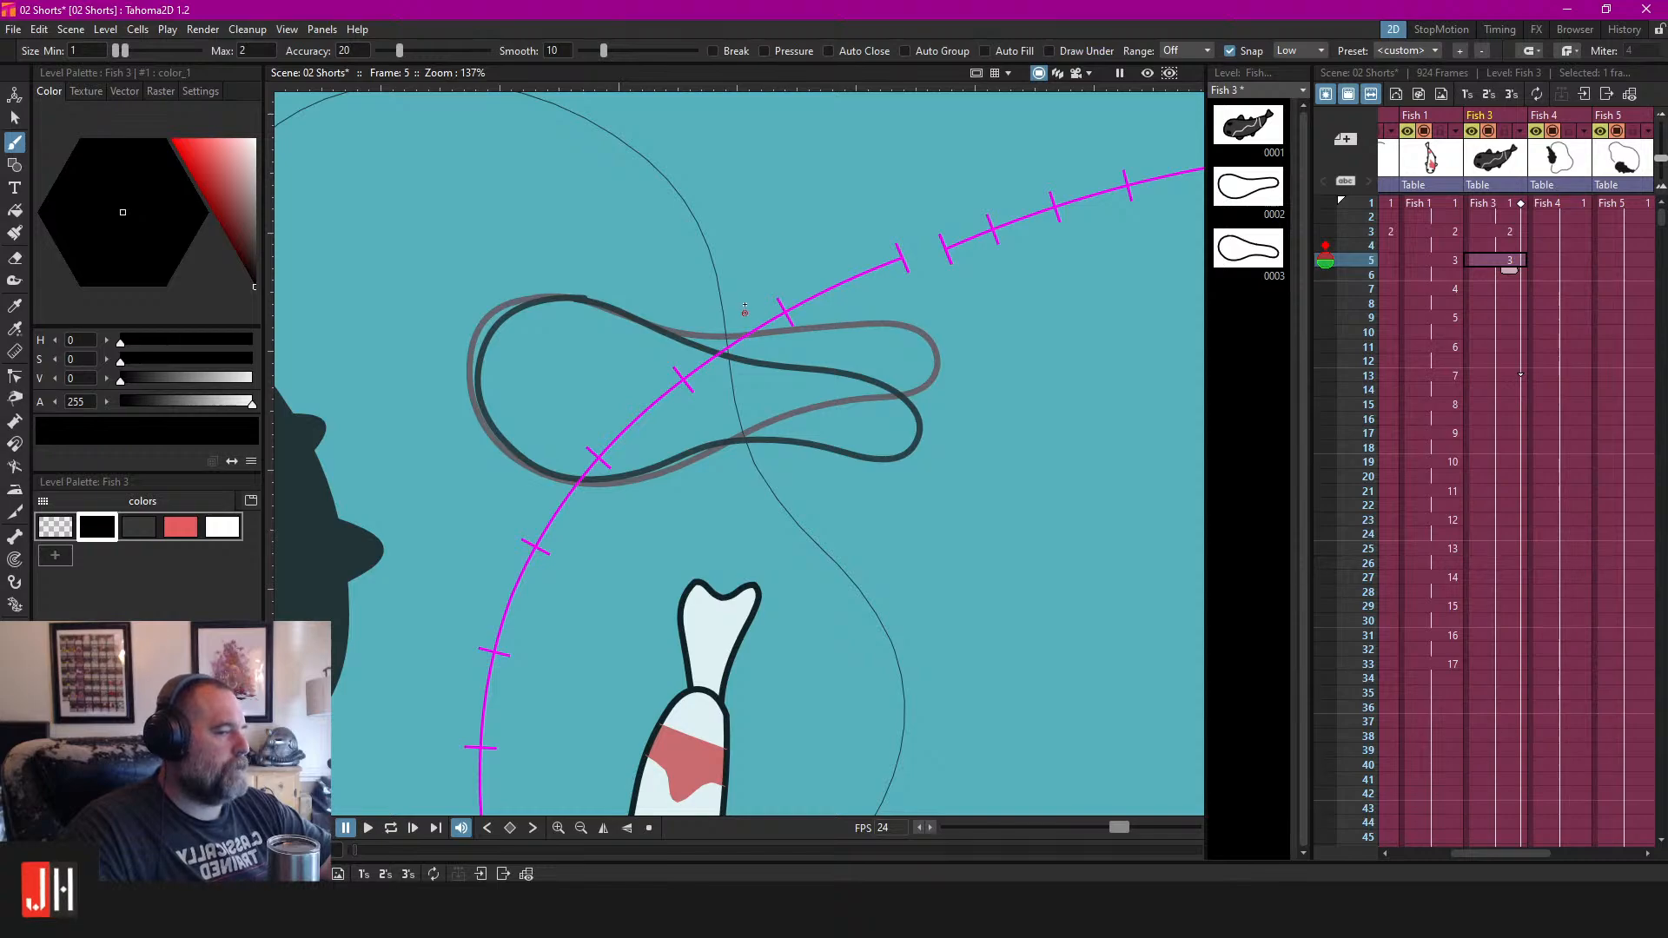
drag(745, 309, 852, 294)
scroll(853, 296, up, 1)
drag(934, 261, 822, 354)
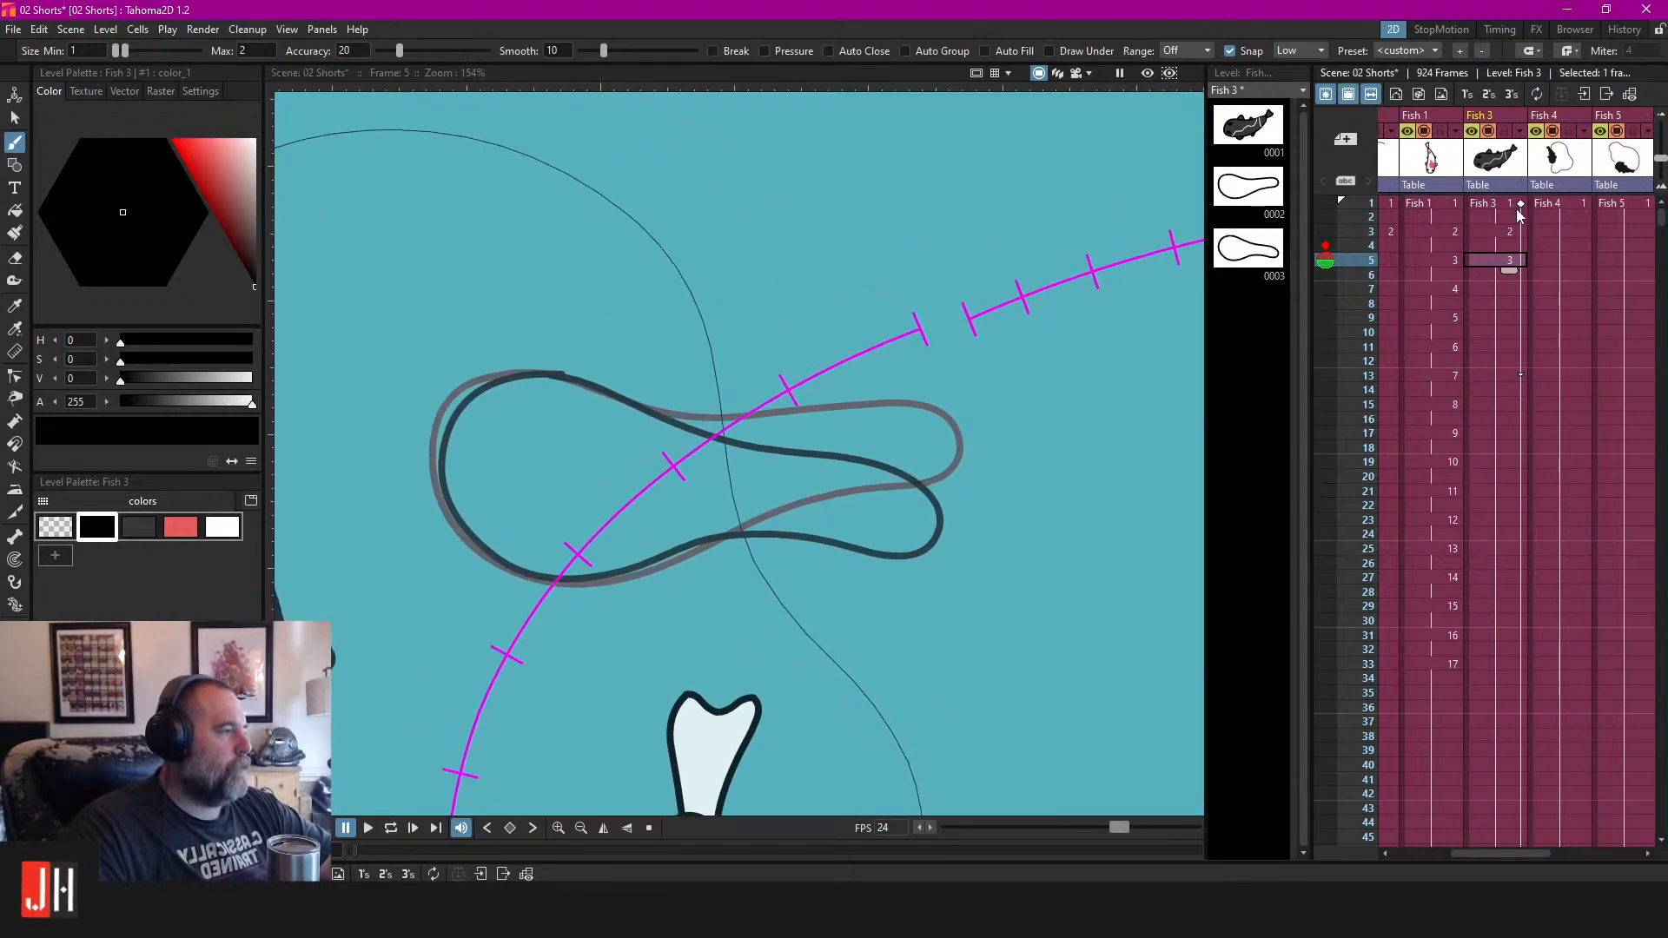
Sketch a fan-shaped diagram of successive tail-swing positions, with a stem extending from its pivot, above Fish 3 at frame 1.
click(1490, 203)
mouse_move(801, 222)
mouse_down()
mouse_move(818, 264)
mouse_move(756, 241)
mouse_move(815, 160)
mouse_move(821, 177)
mouse_move(729, 171)
mouse_move(860, 167)
mouse_move(665, 227)
mouse_move(871, 295)
mouse_move(875, 173)
mouse_up()
key(ctrl+z)
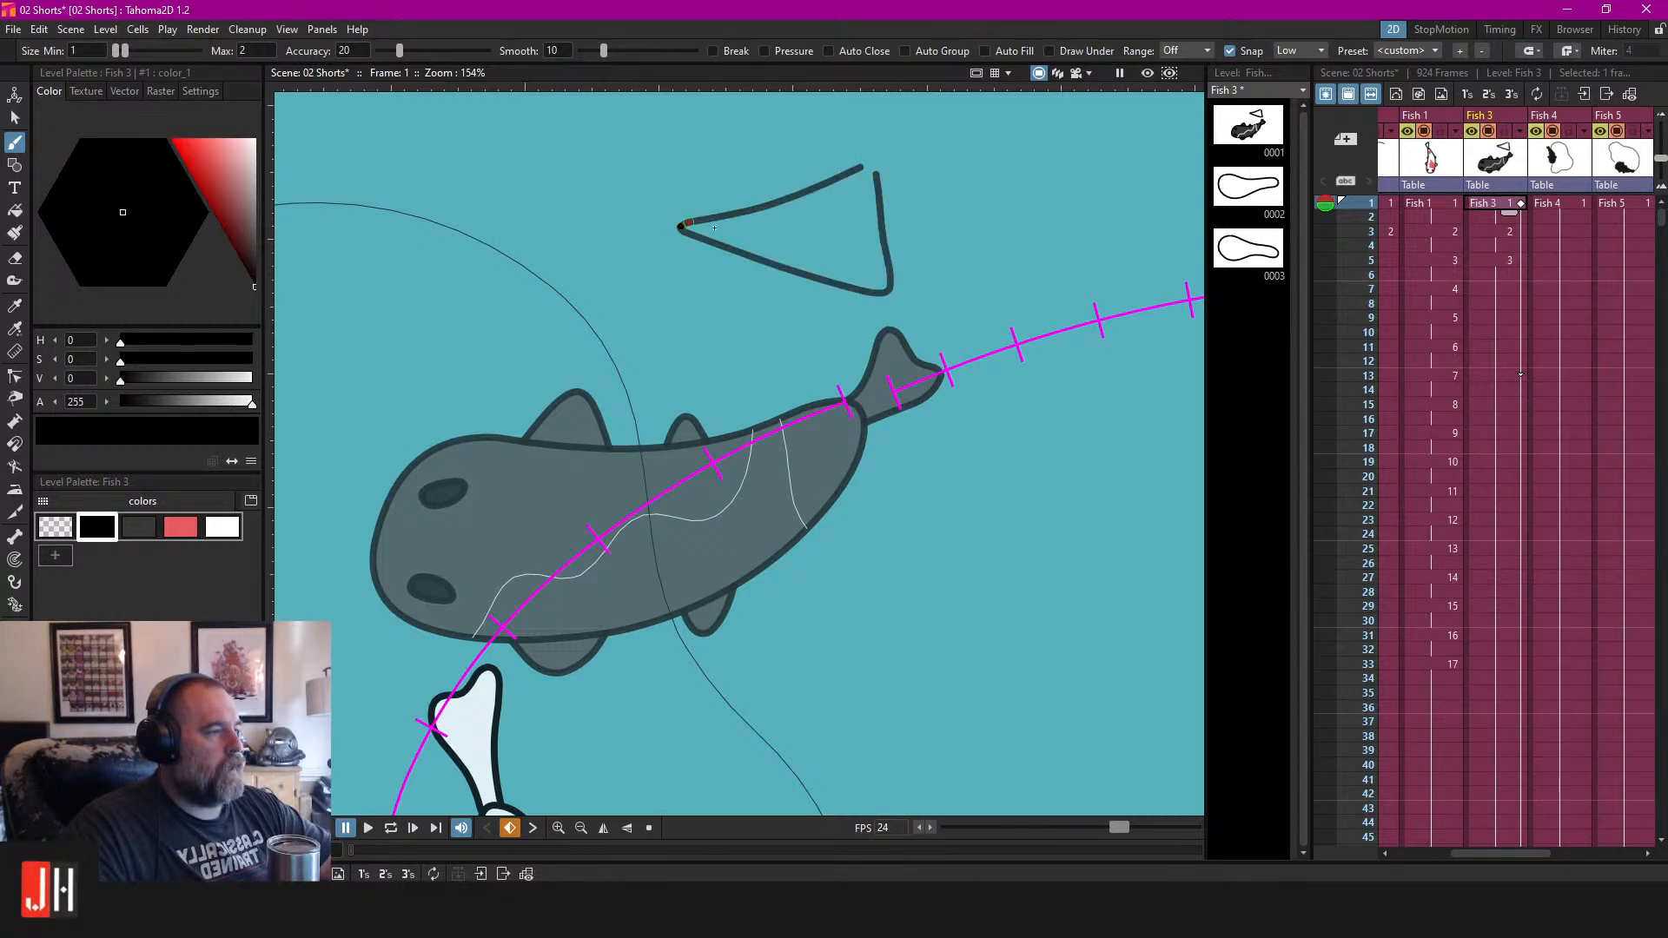
key(ctrl+z)
drag(683, 229, 874, 279)
mouse_move(844, 357)
mouse_down()
mouse_move(817, 386)
mouse_move(700, 294)
mouse_up()
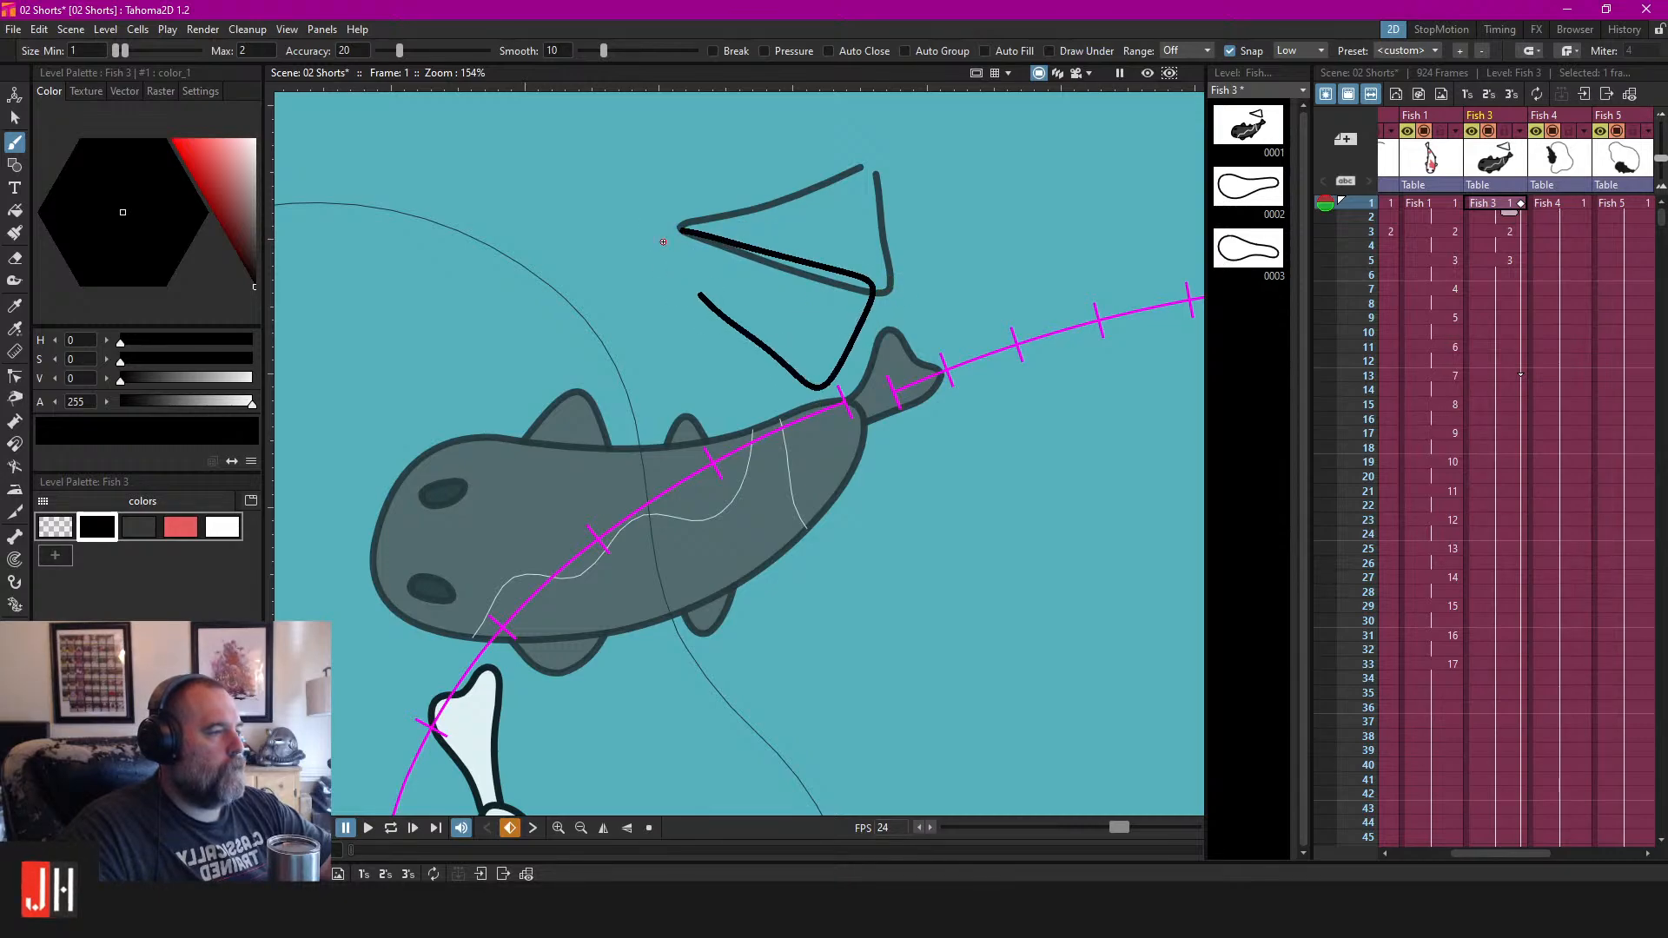
drag(694, 233, 879, 184)
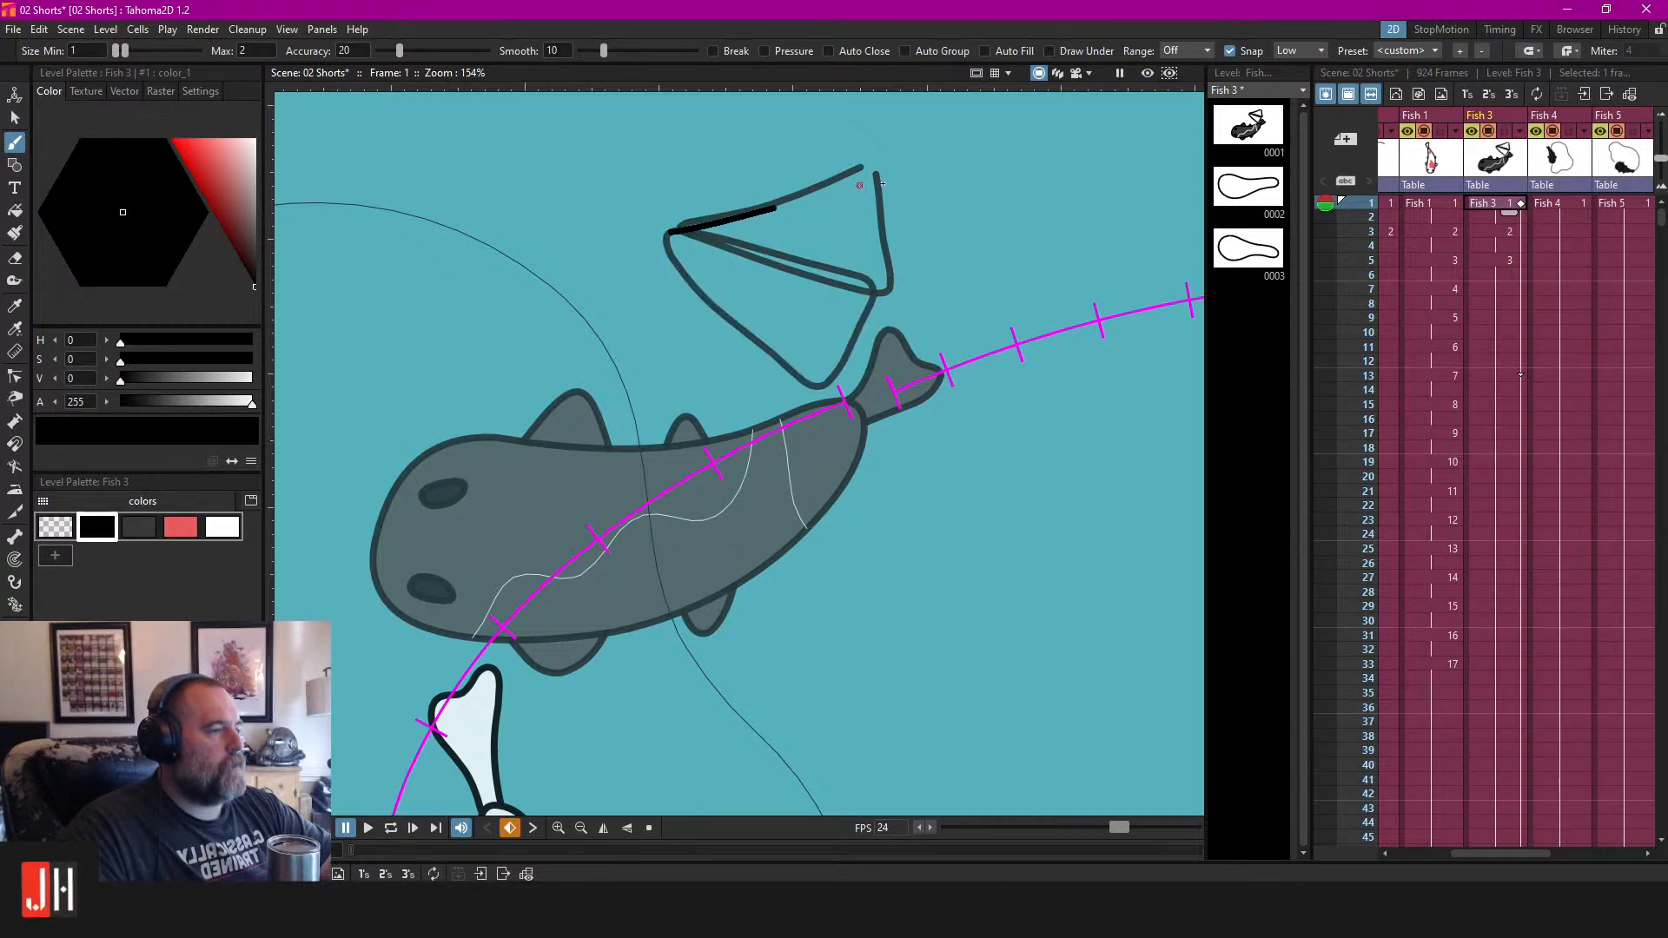
drag(766, 158, 653, 246)
drag(836, 232, 793, 311)
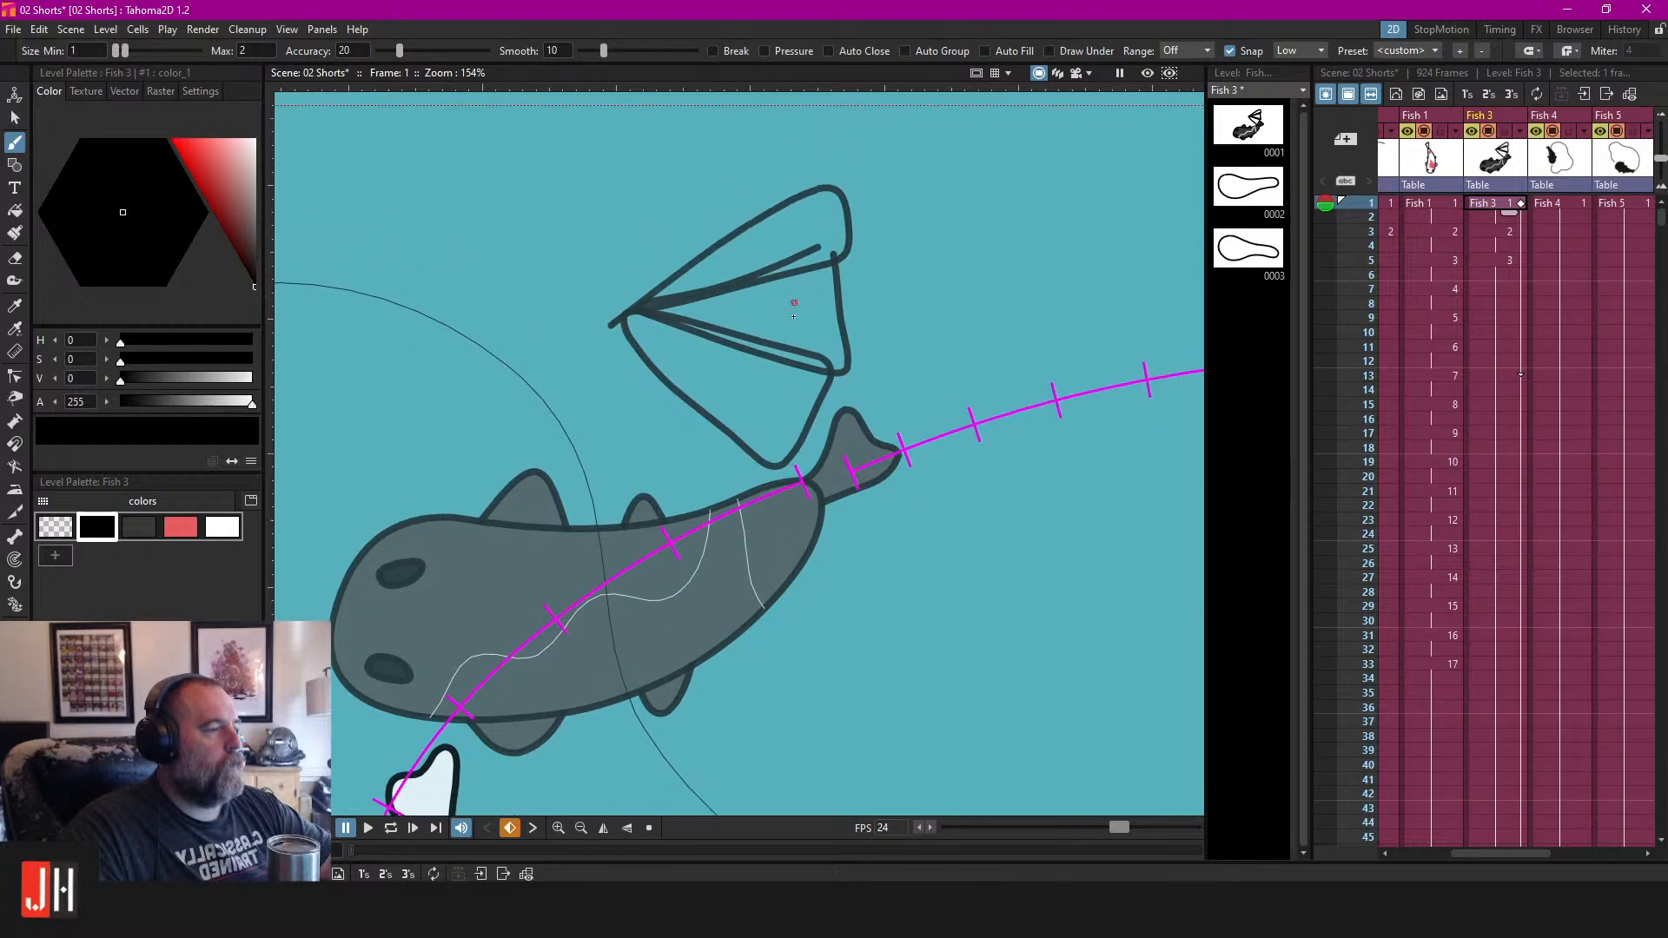
drag(593, 309, 405, 304)
scroll(641, 342, down, 6)
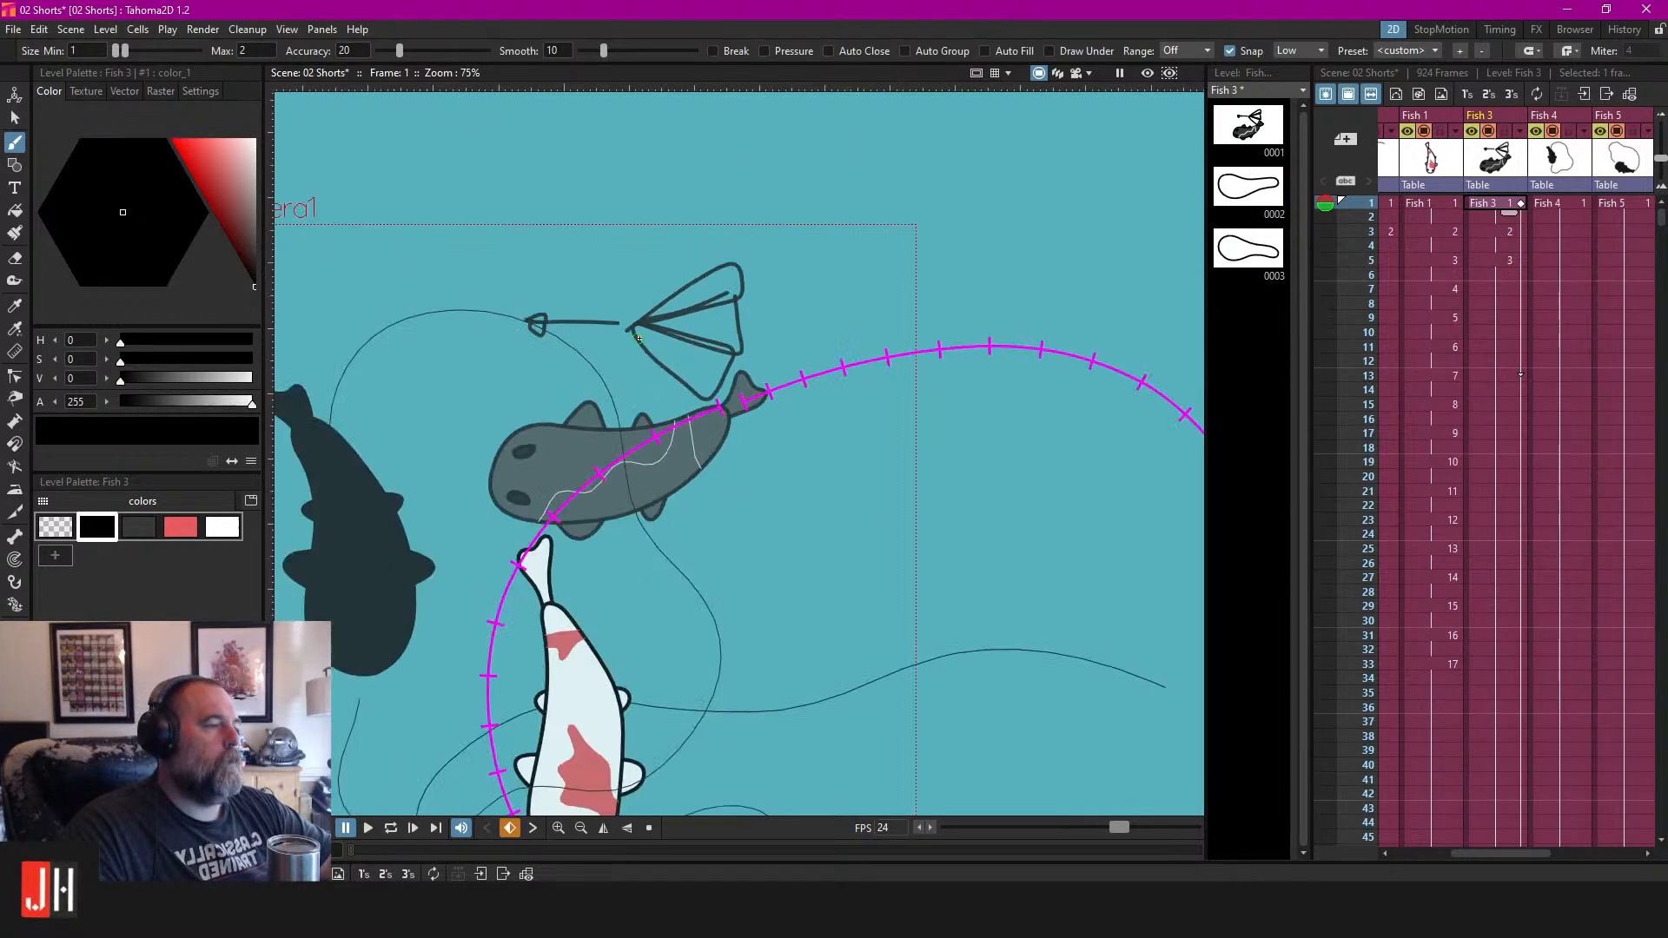
Select the fan-shaped diagram strokes above Fish 3 at frame 1 and delete them.
scroll(600, 344, up, 4)
key(s)
mouse_move(794, 162)
mouse_down()
mouse_move(441, 428)
mouse_move(847, 193)
mouse_up()
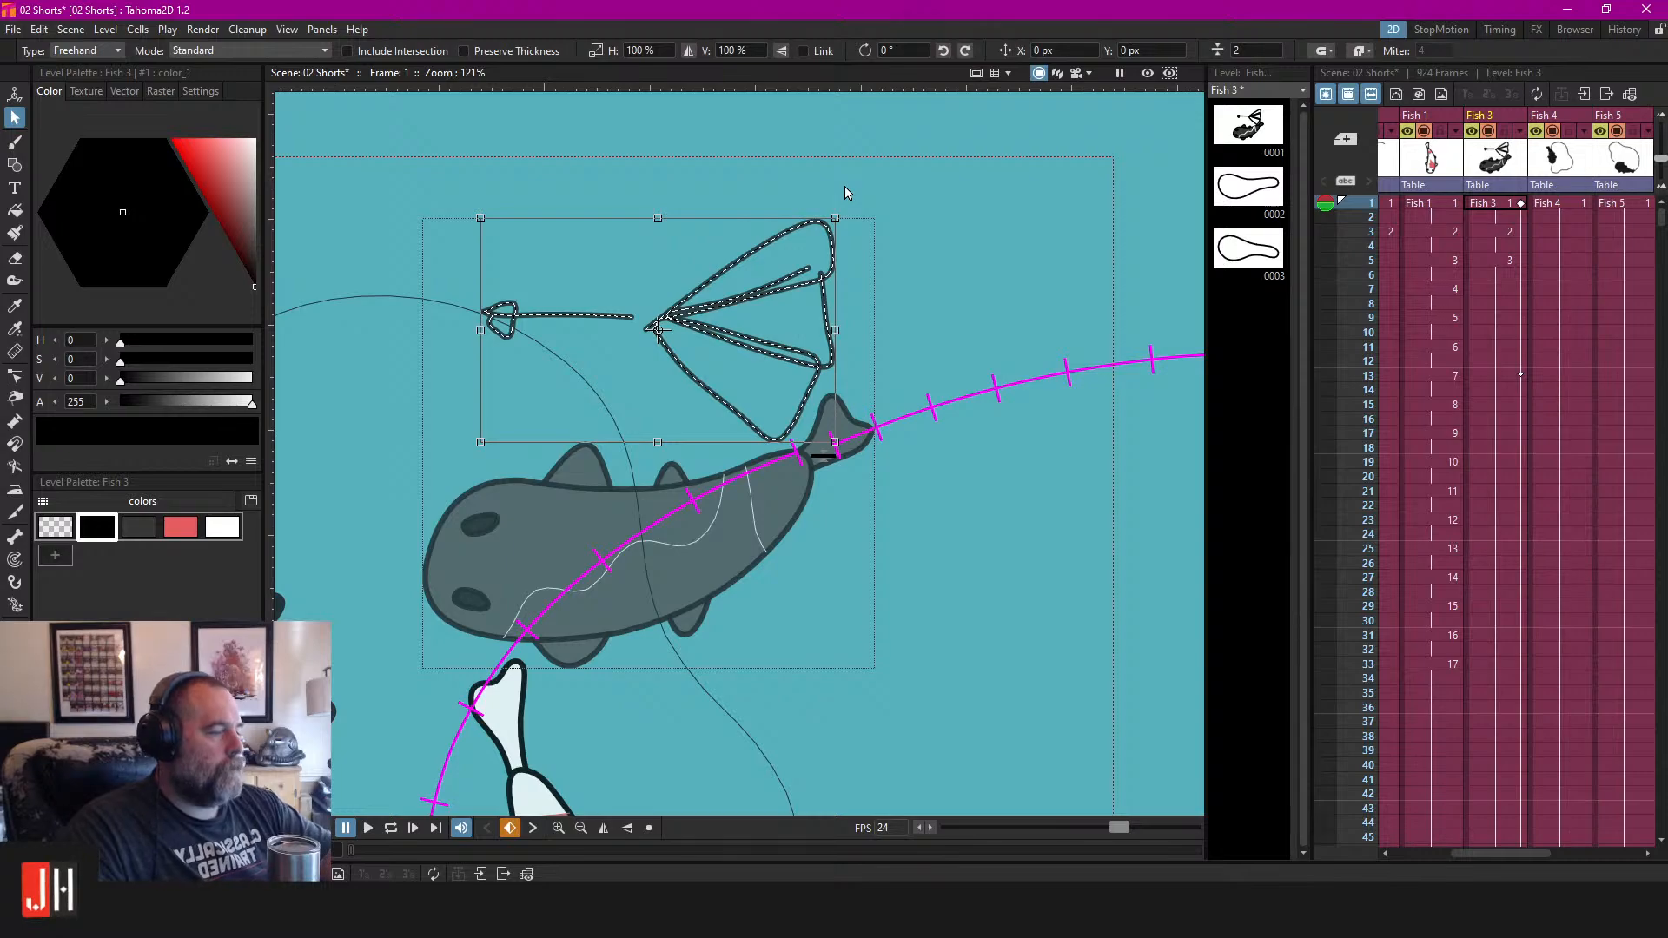
key(Delete)
scroll(826, 260, down, 3)
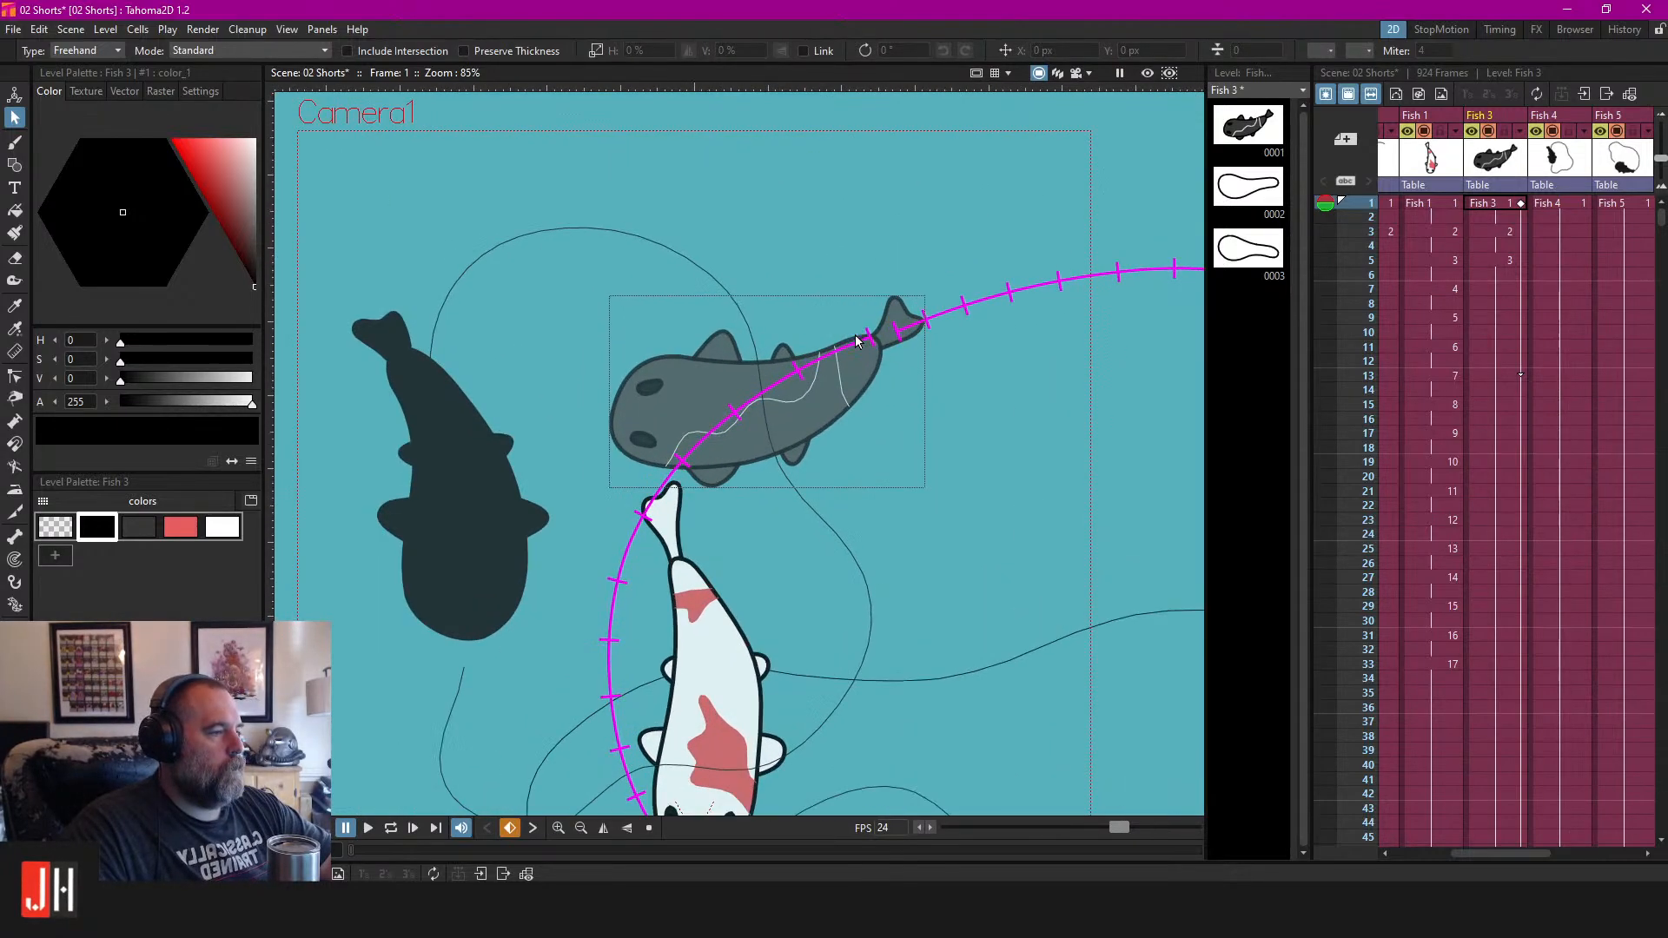
Try rotating Fish 3 to about 35.62° at frame 1 and check its orientation along the motion path at frame 47.
scroll(796, 320, up, 1)
click(1493, 204)
scroll(756, 330, down, 3)
key(a)
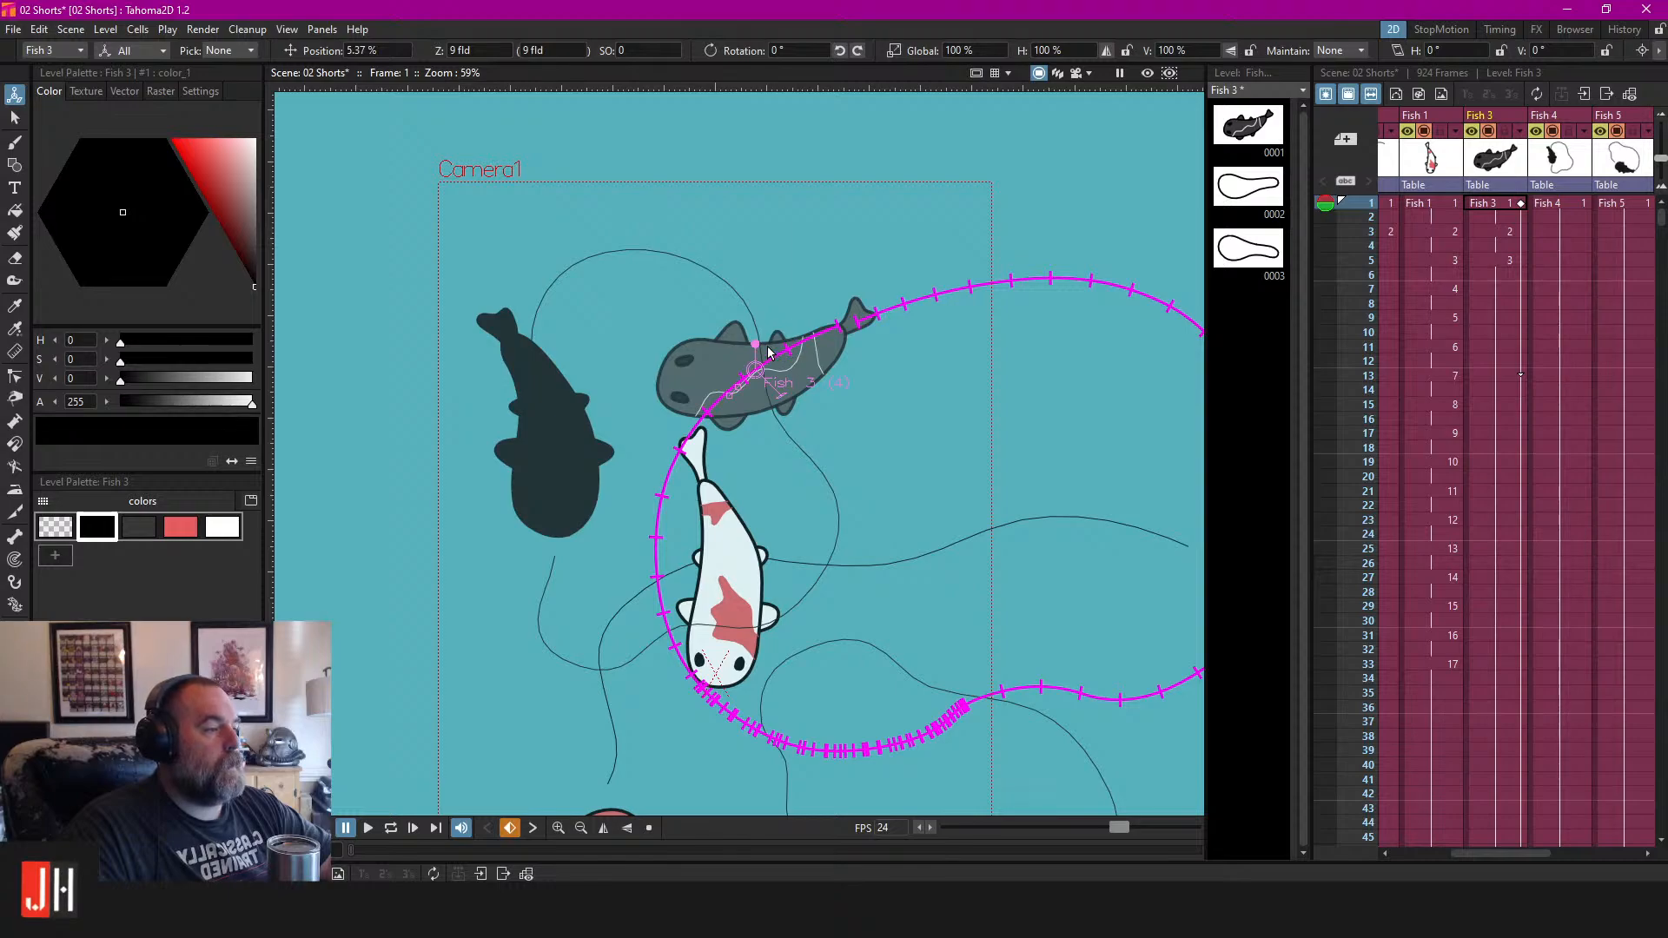
drag(754, 349, 741, 356)
click(1488, 203)
key(l)
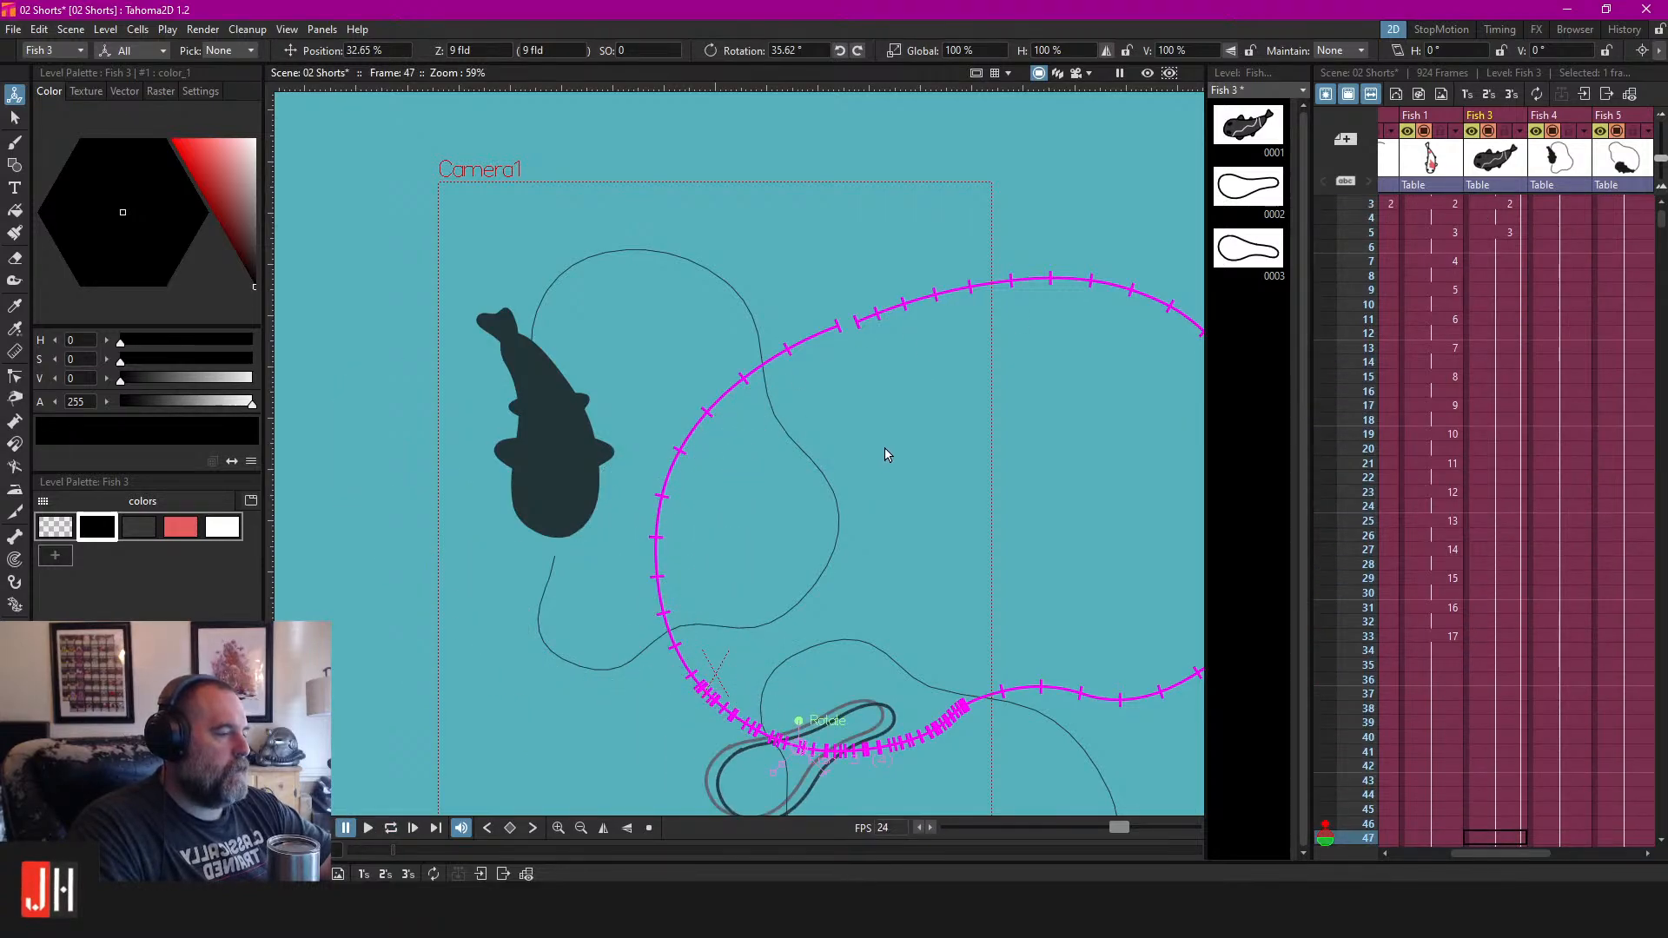
drag(888, 432, 882, 372)
scroll(1475, 254, up, 1)
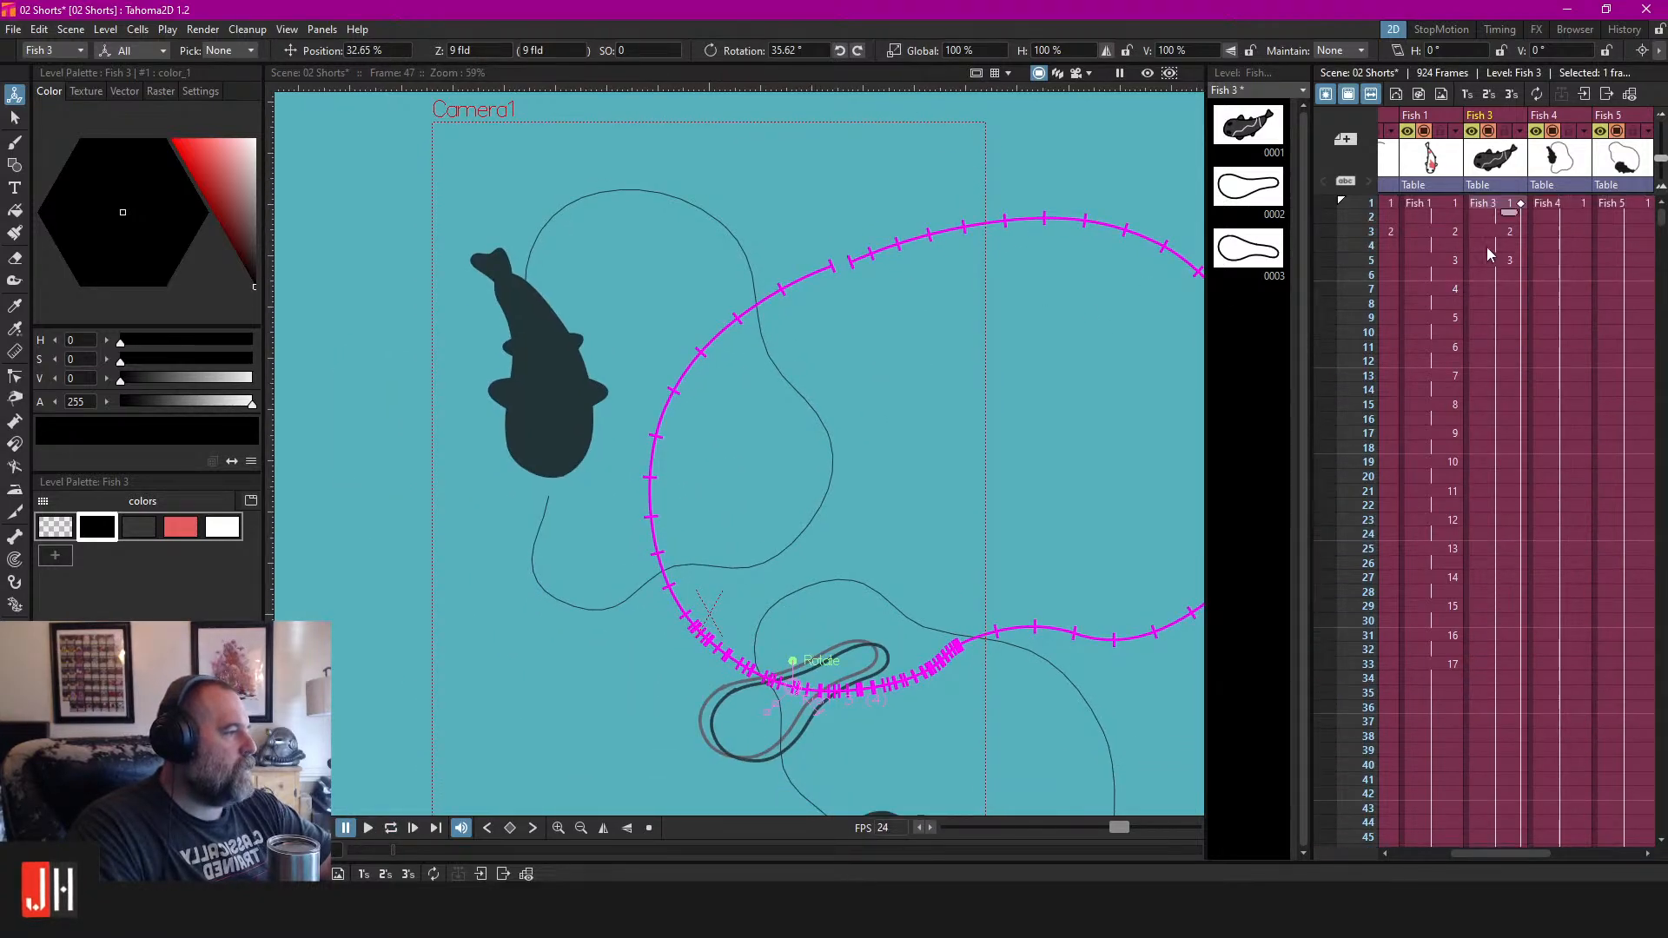
click(1489, 200)
scroll(844, 296, up, 2)
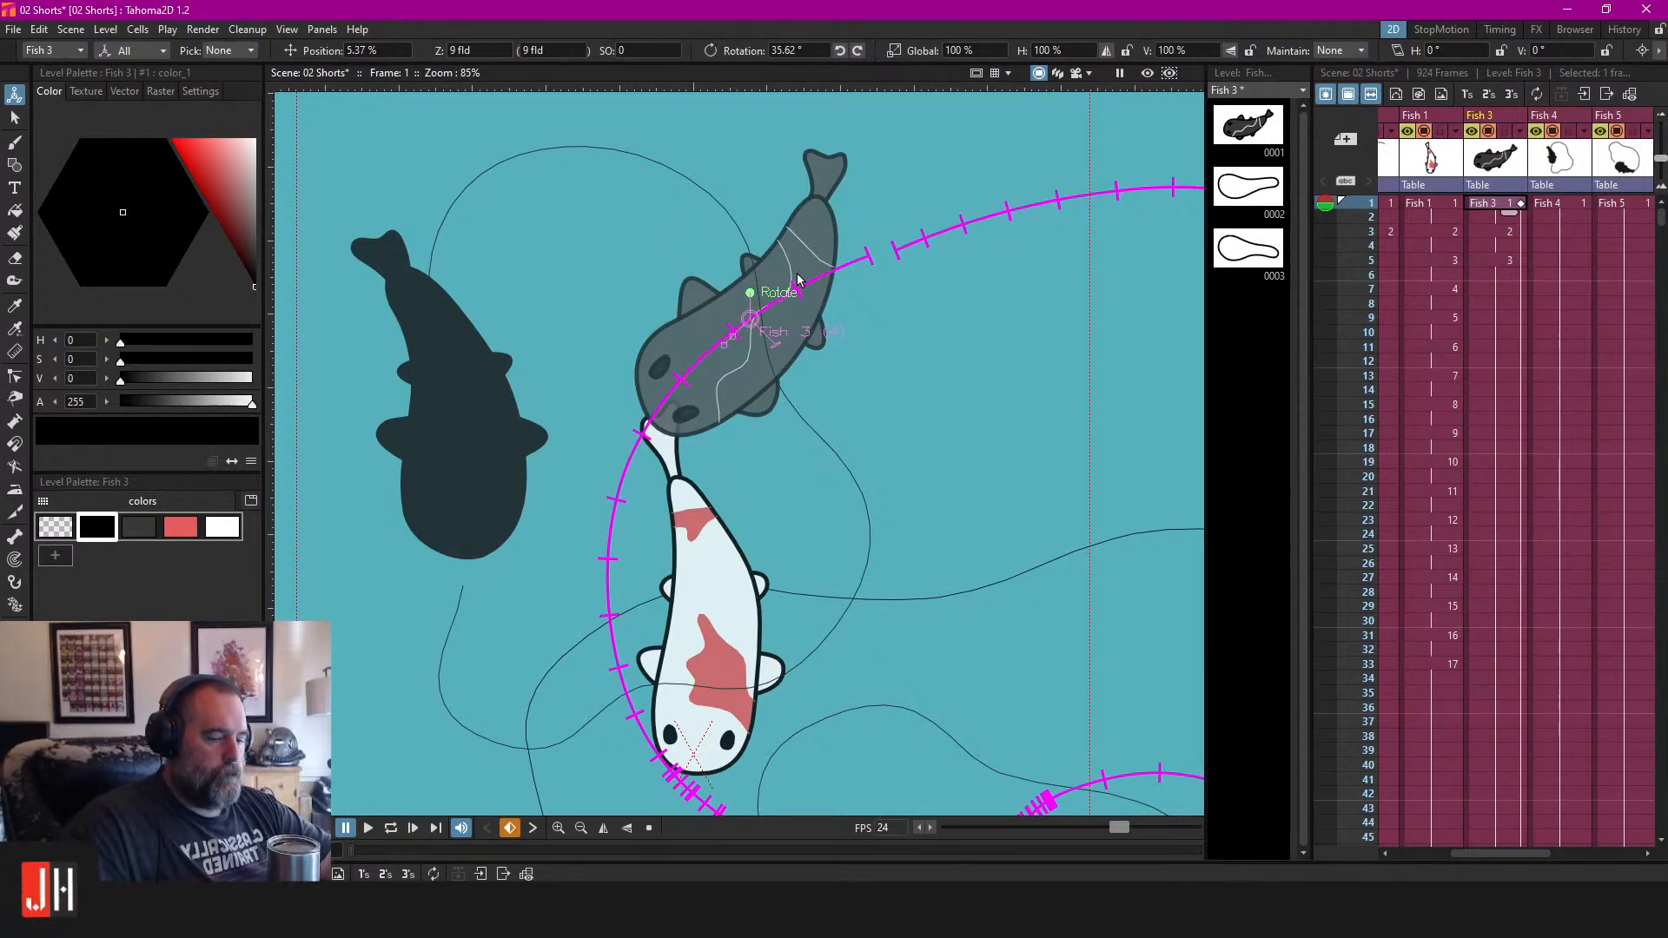
Undo Fish 3's rotation at frame 1 and save the scene.
key(ctrl+z)
key(ctrl+s)
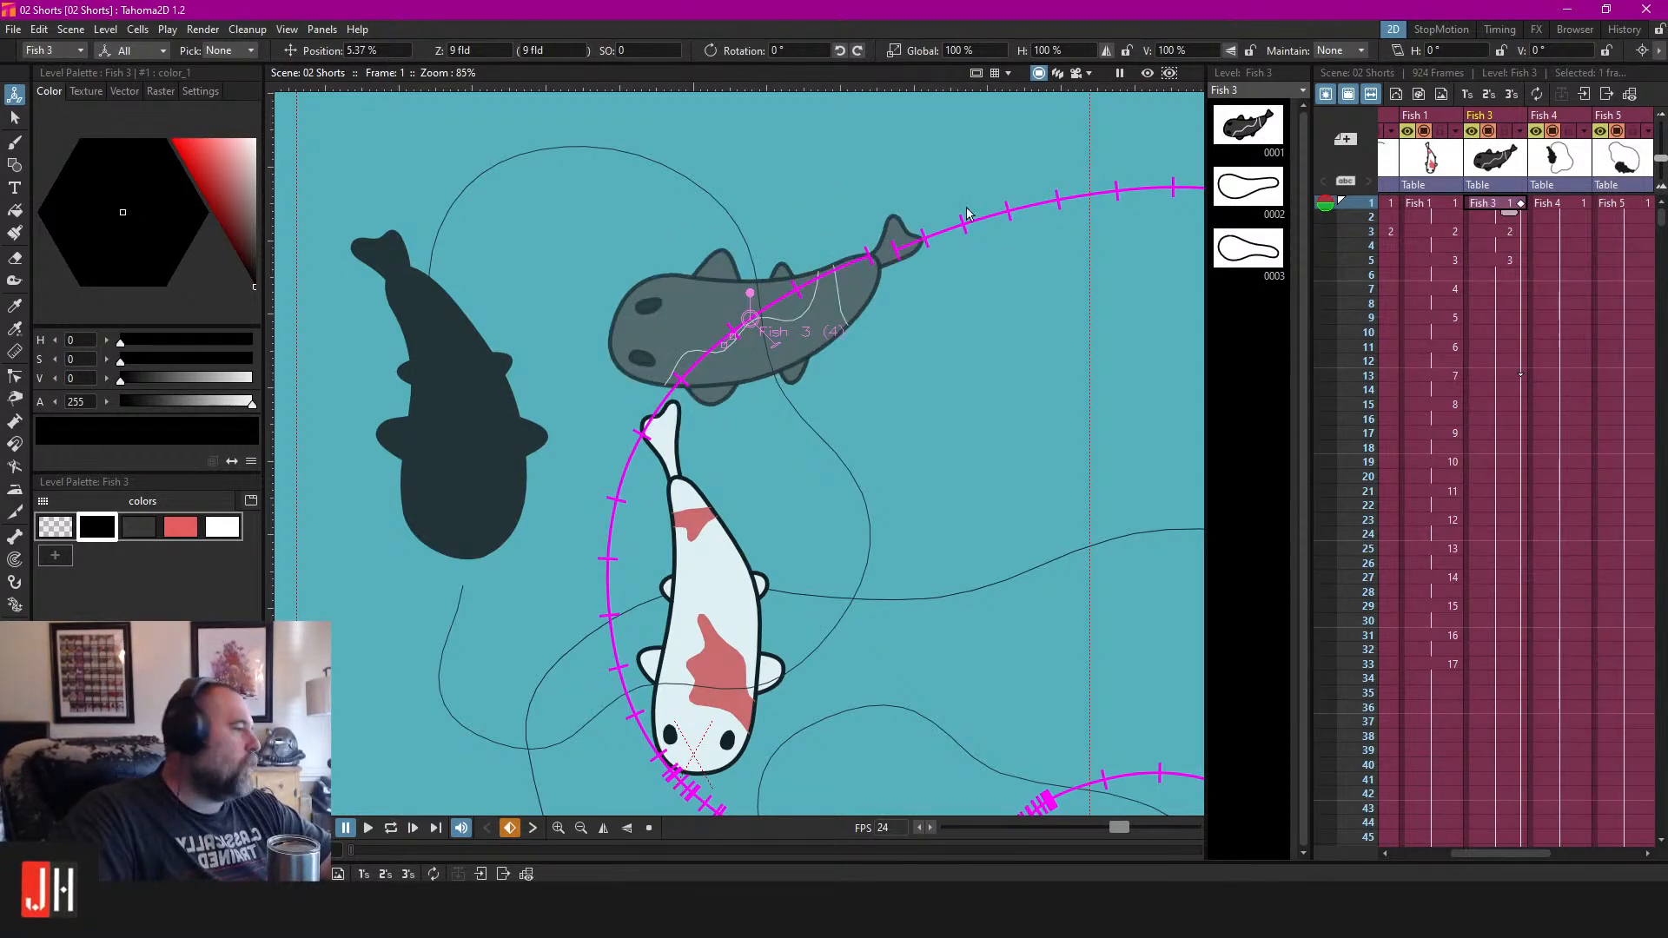
Compare Fish 3's frame 3 and 5 outlines with its frame 1 drawing, examining the body angle against the motion path.
click(1484, 228)
click(1485, 259)
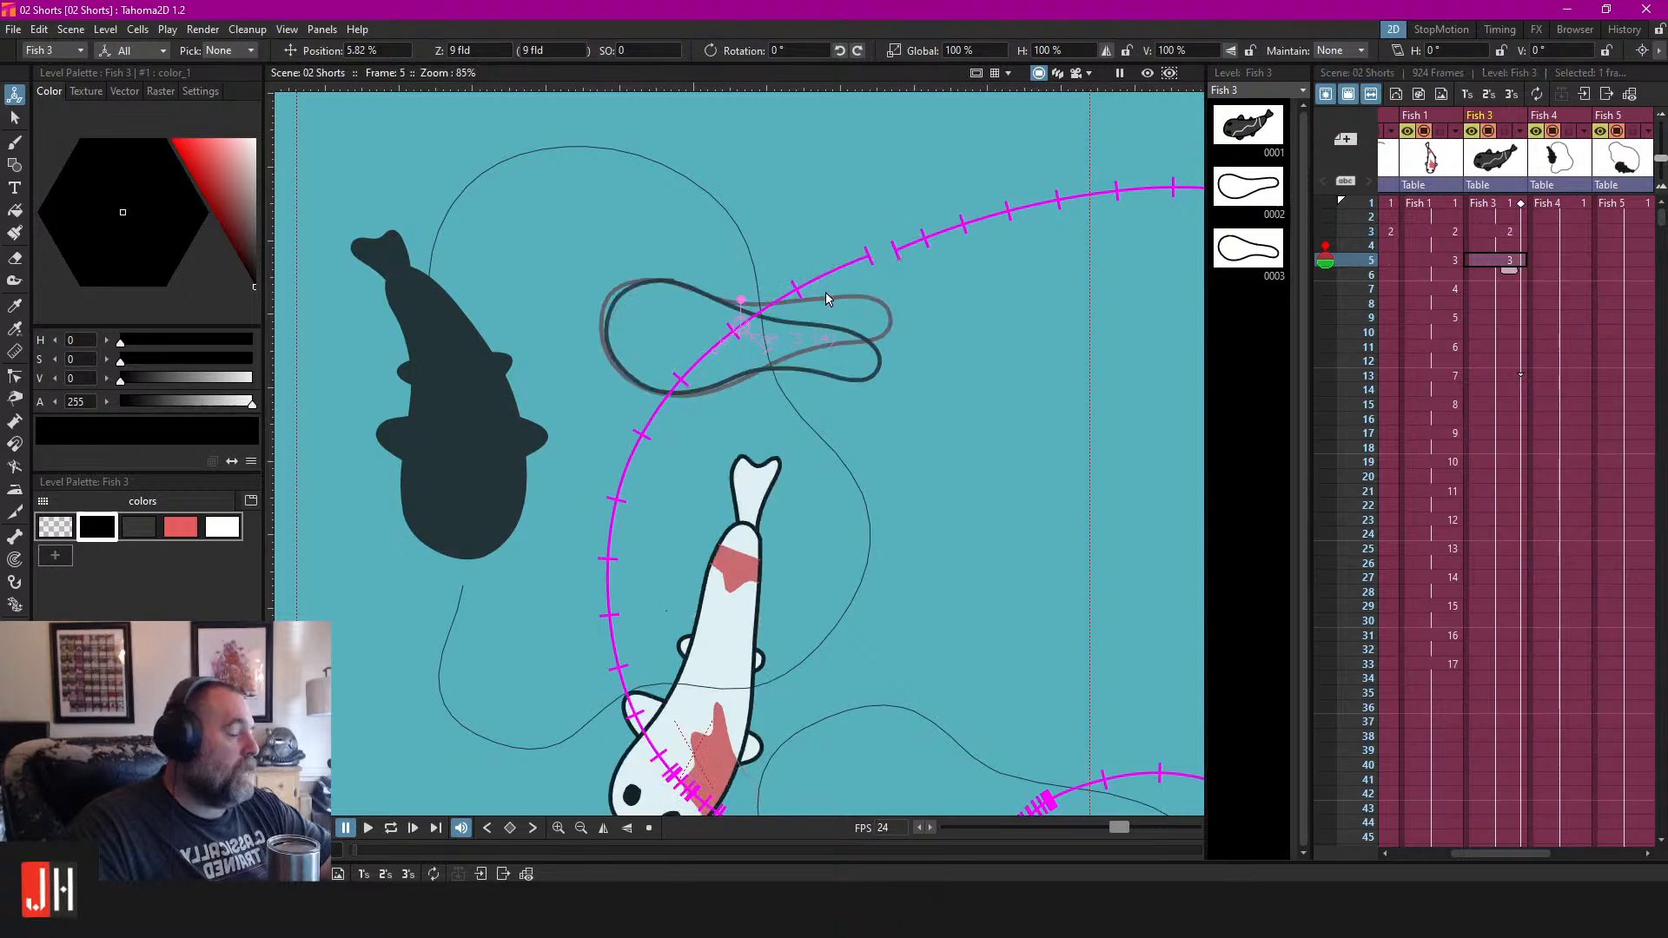
scroll(838, 356, down, 5)
scroll(838, 348, up, 6)
drag(889, 228, 886, 313)
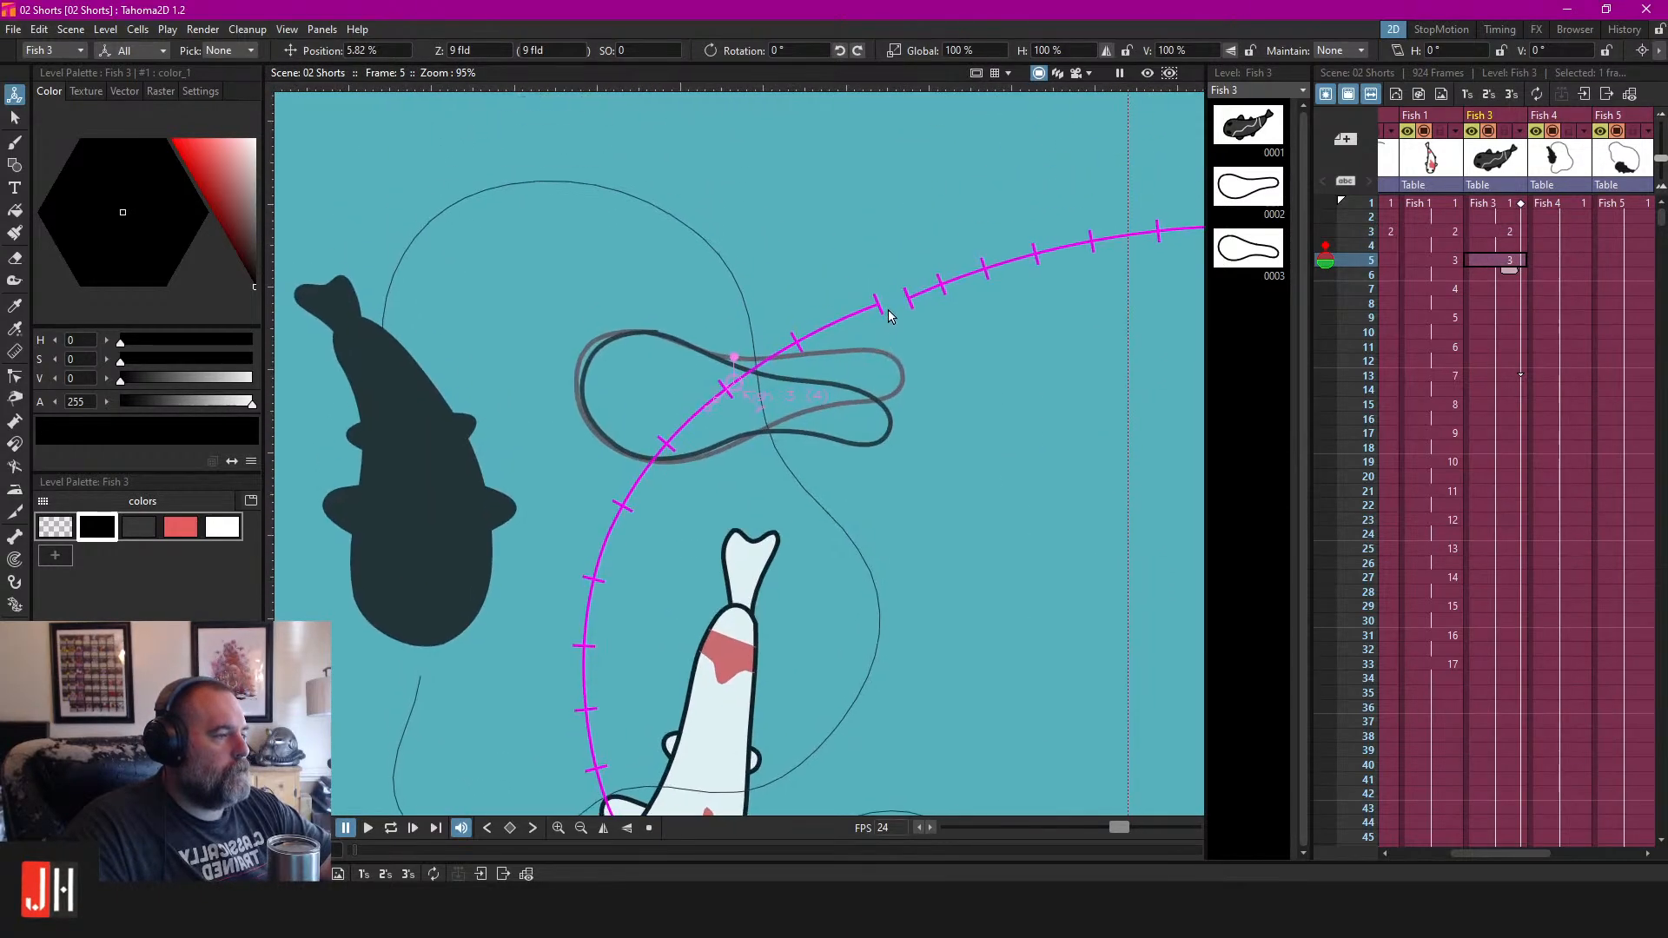
click(1489, 203)
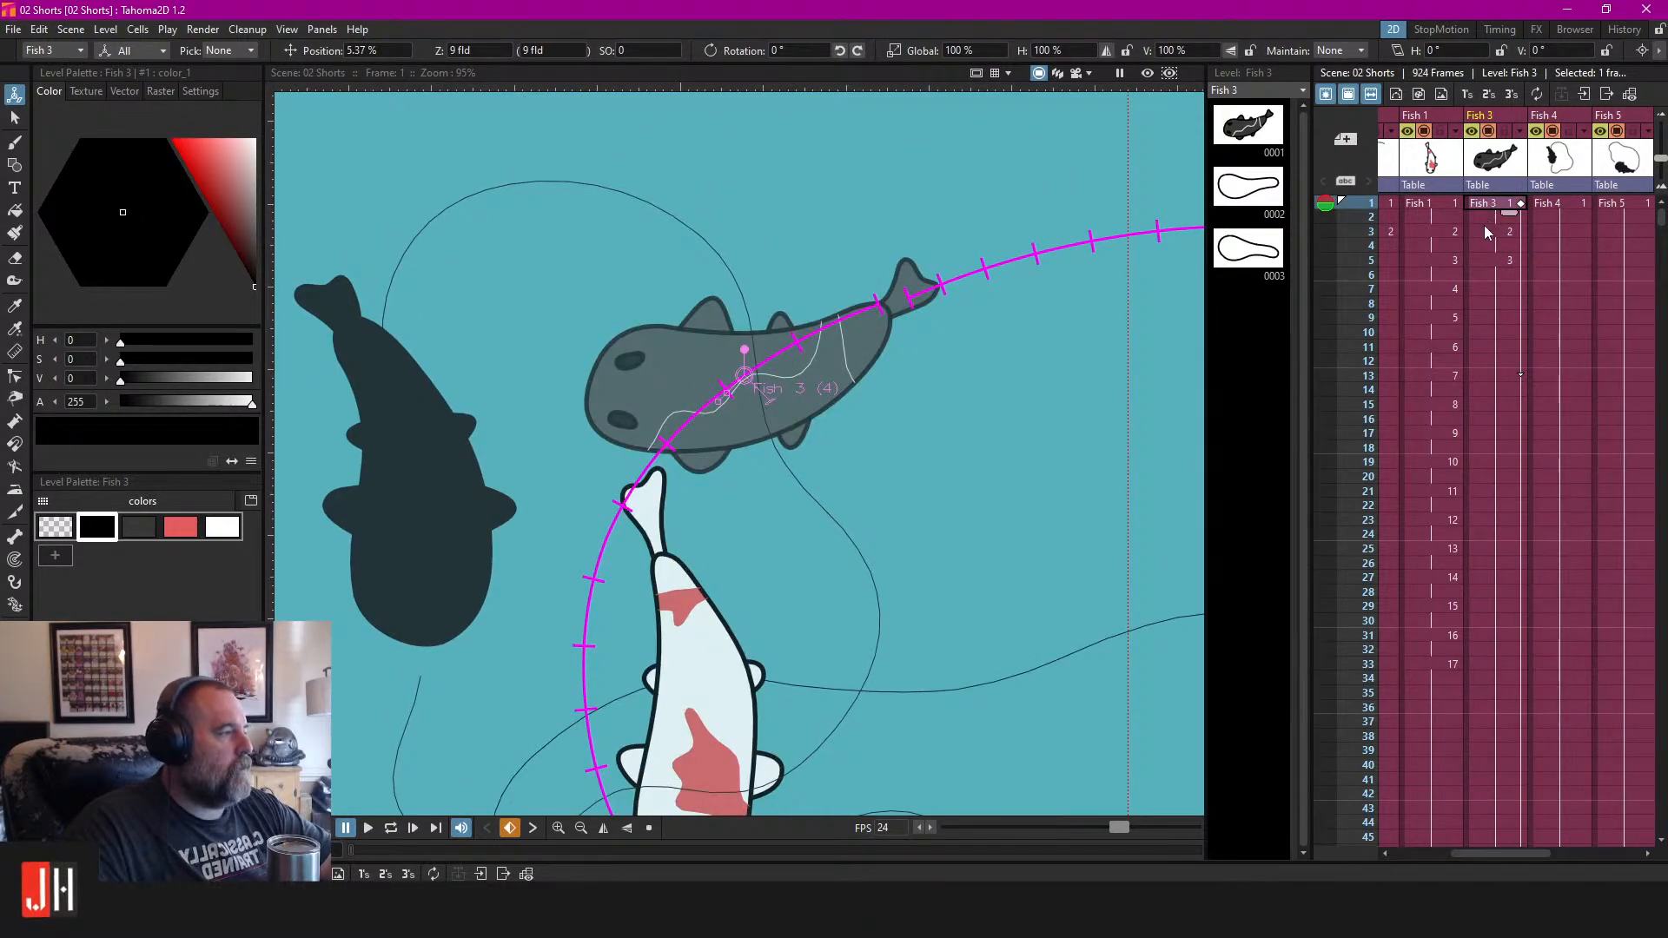
click(1484, 231)
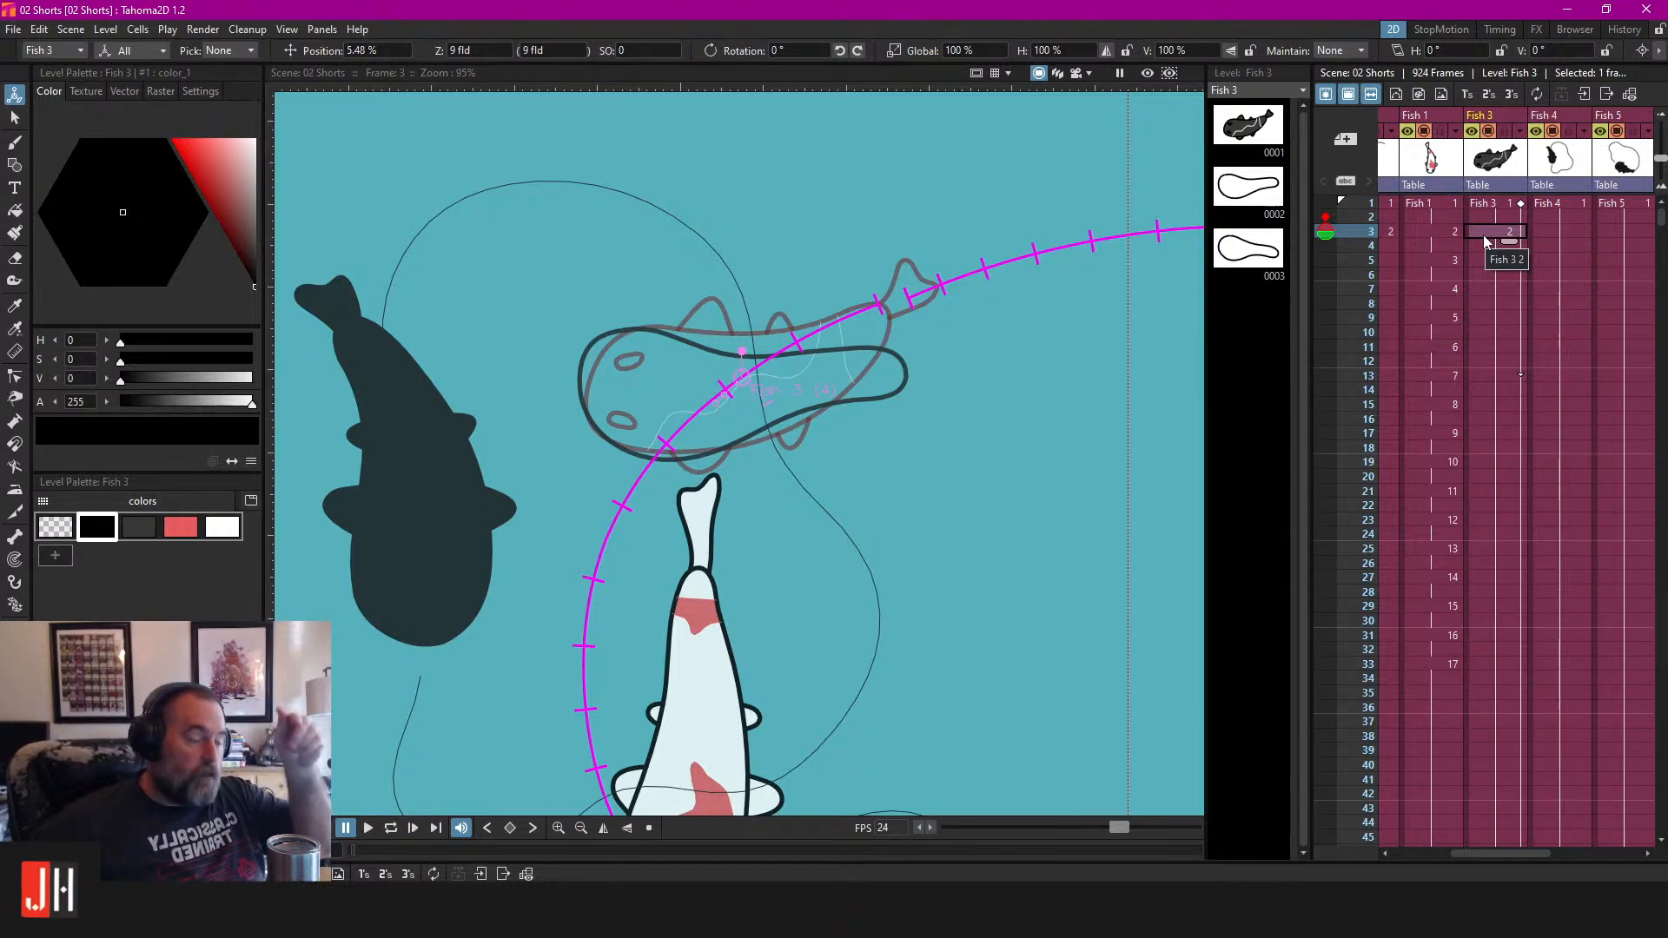
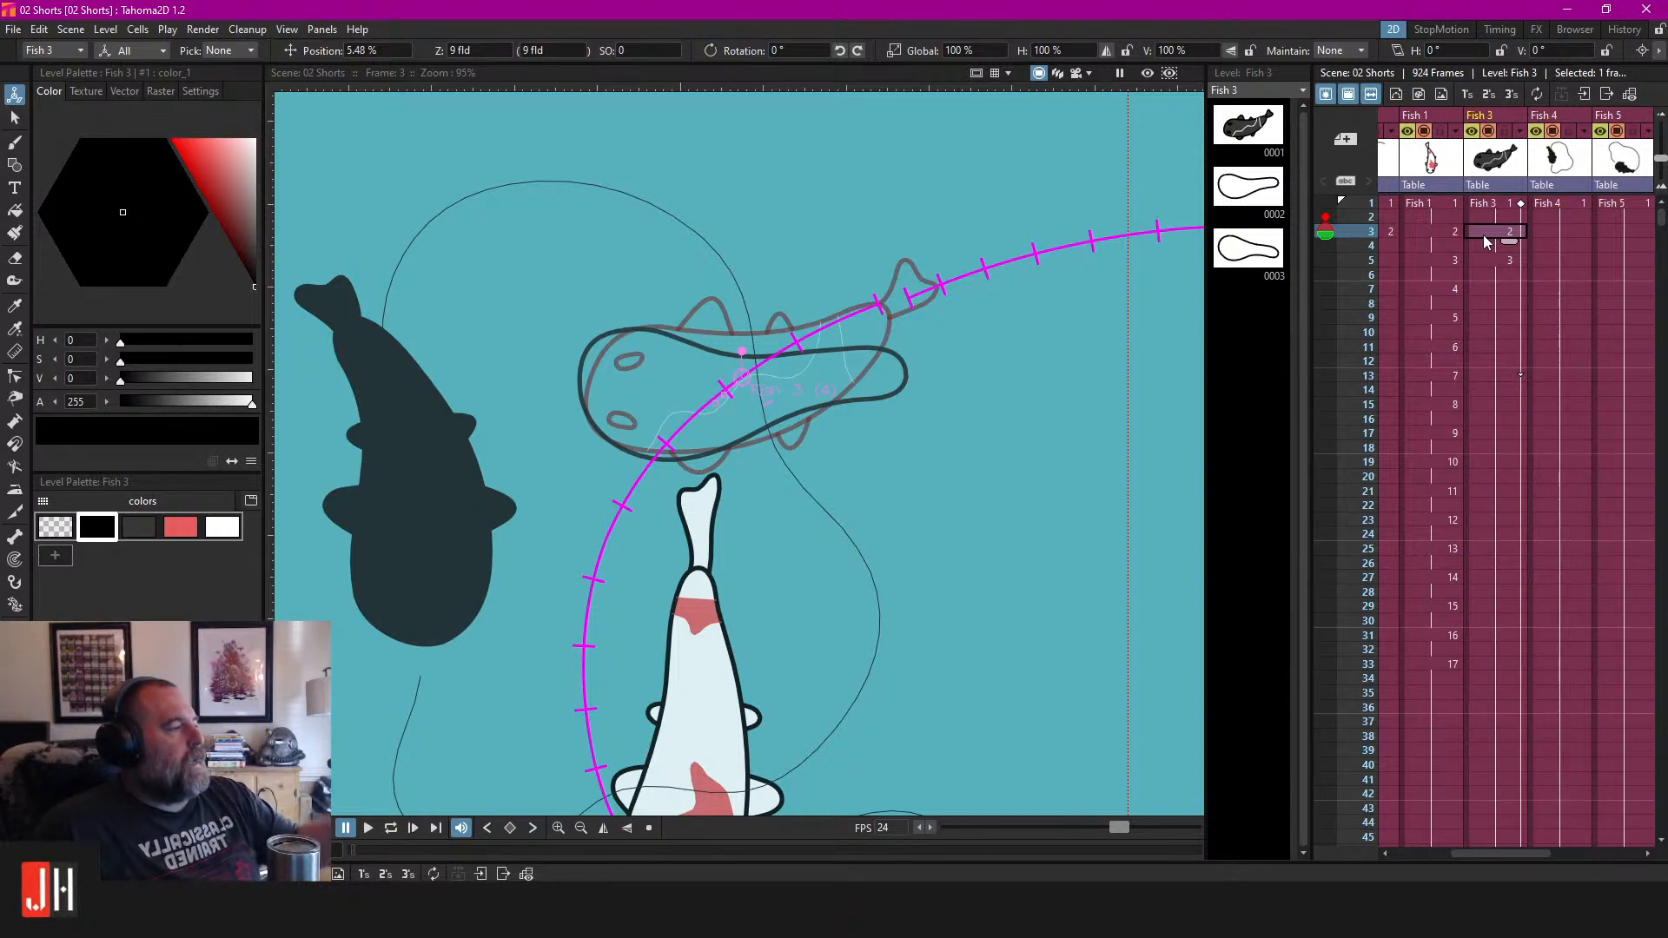
click(1484, 202)
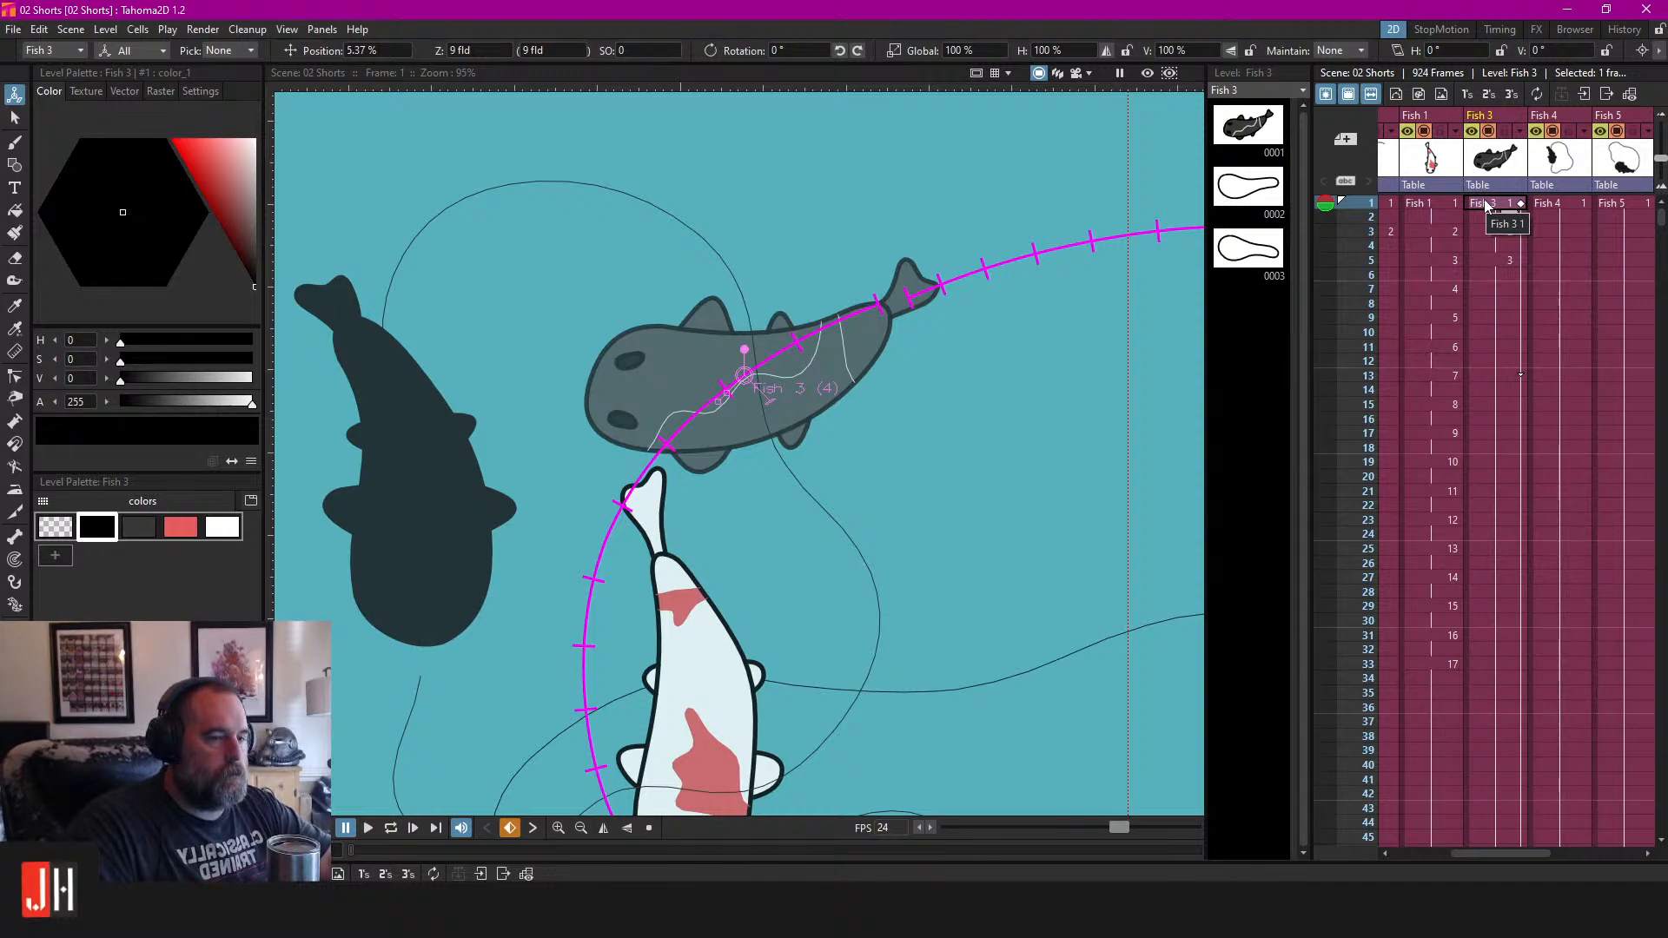
Inspect Fish 3's node in the stage schematic, return to the 2D workspace, and turn the Fish 3 column's visibility back on.
click(1536, 29)
scroll(470, 397, up, 3)
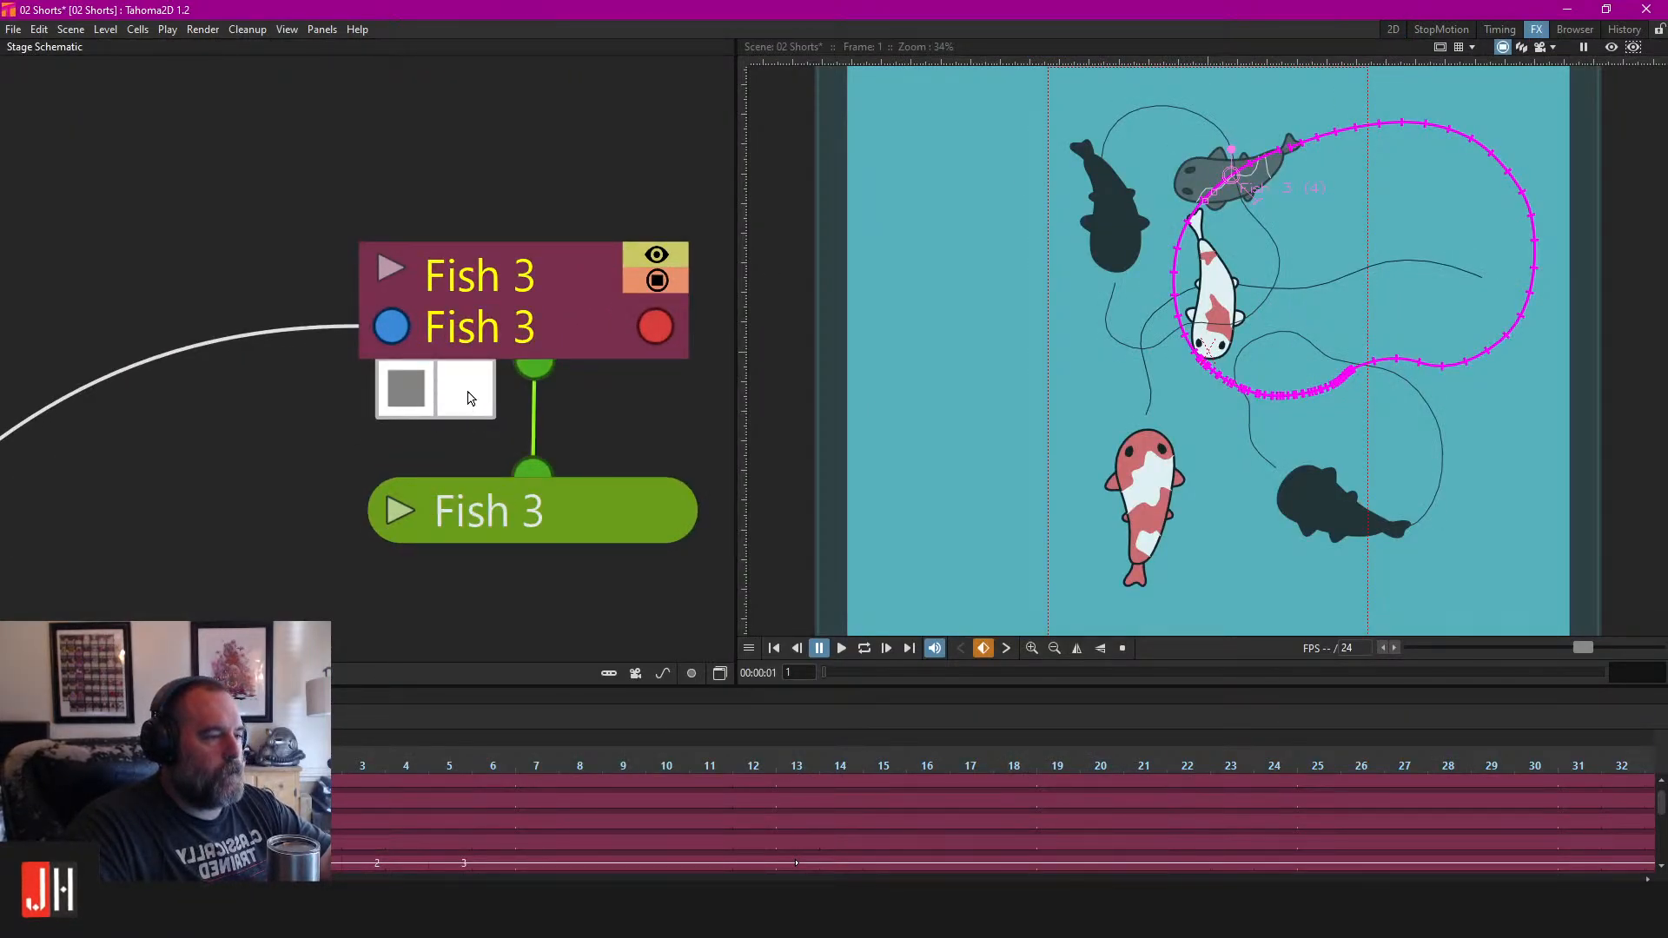
click(1394, 31)
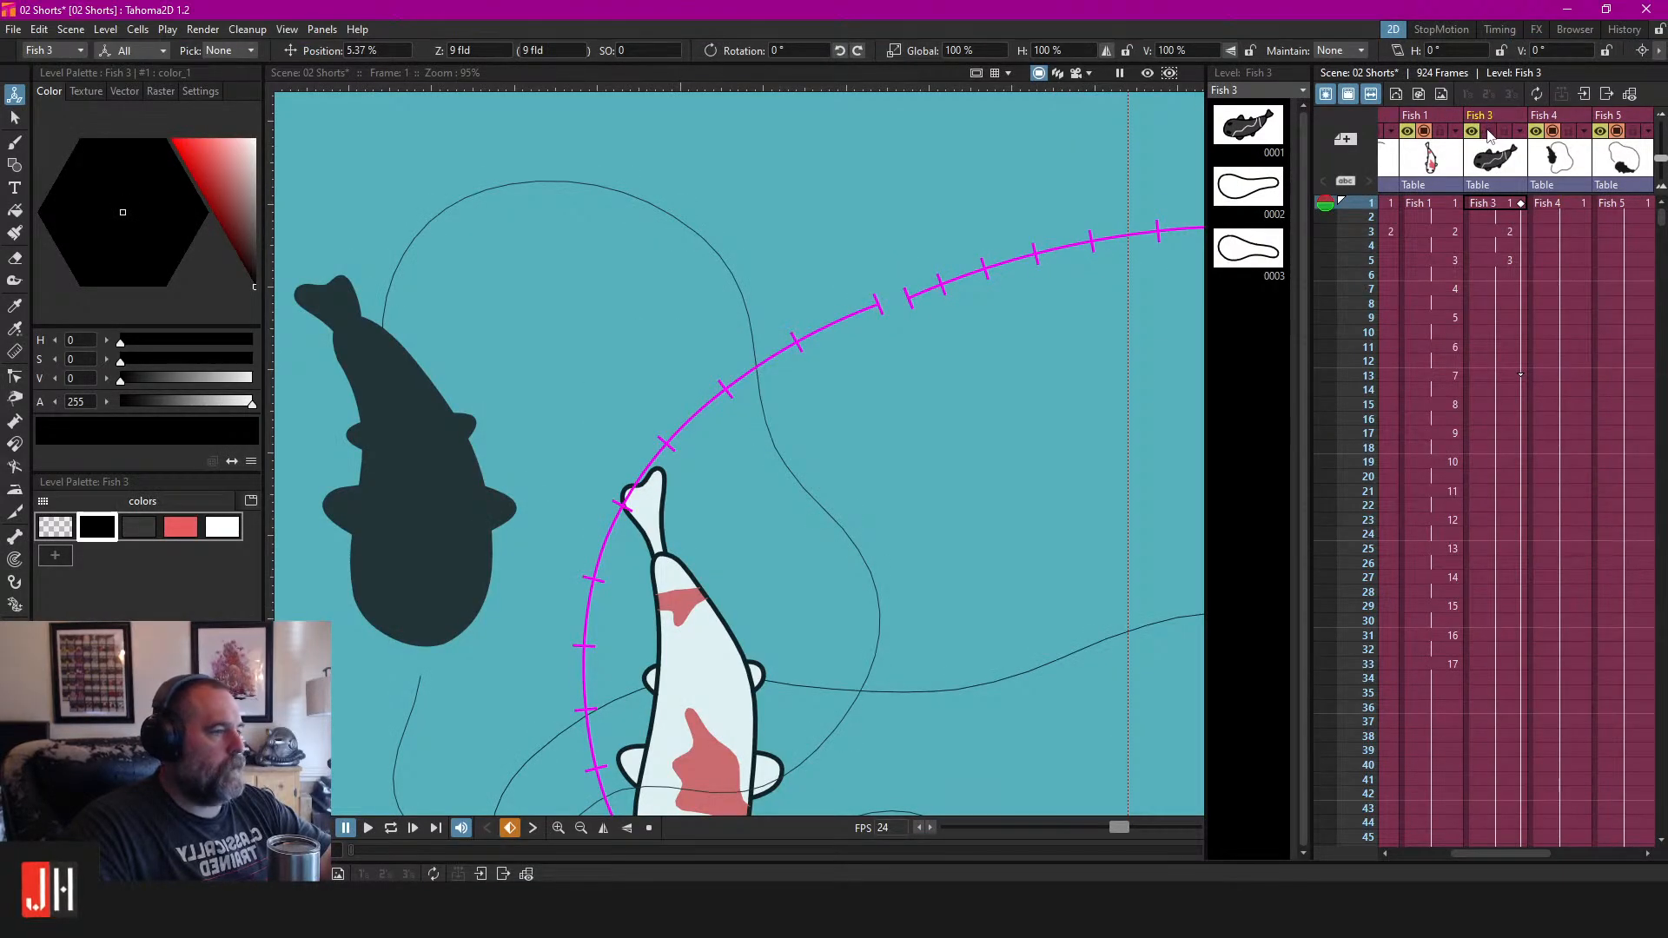
click(1491, 120)
click(1487, 130)
Compare Fish 3's drawings at frames 1 and 3, try rotating it to about 34.05° at frame 1, and undo the rotation.
click(1500, 206)
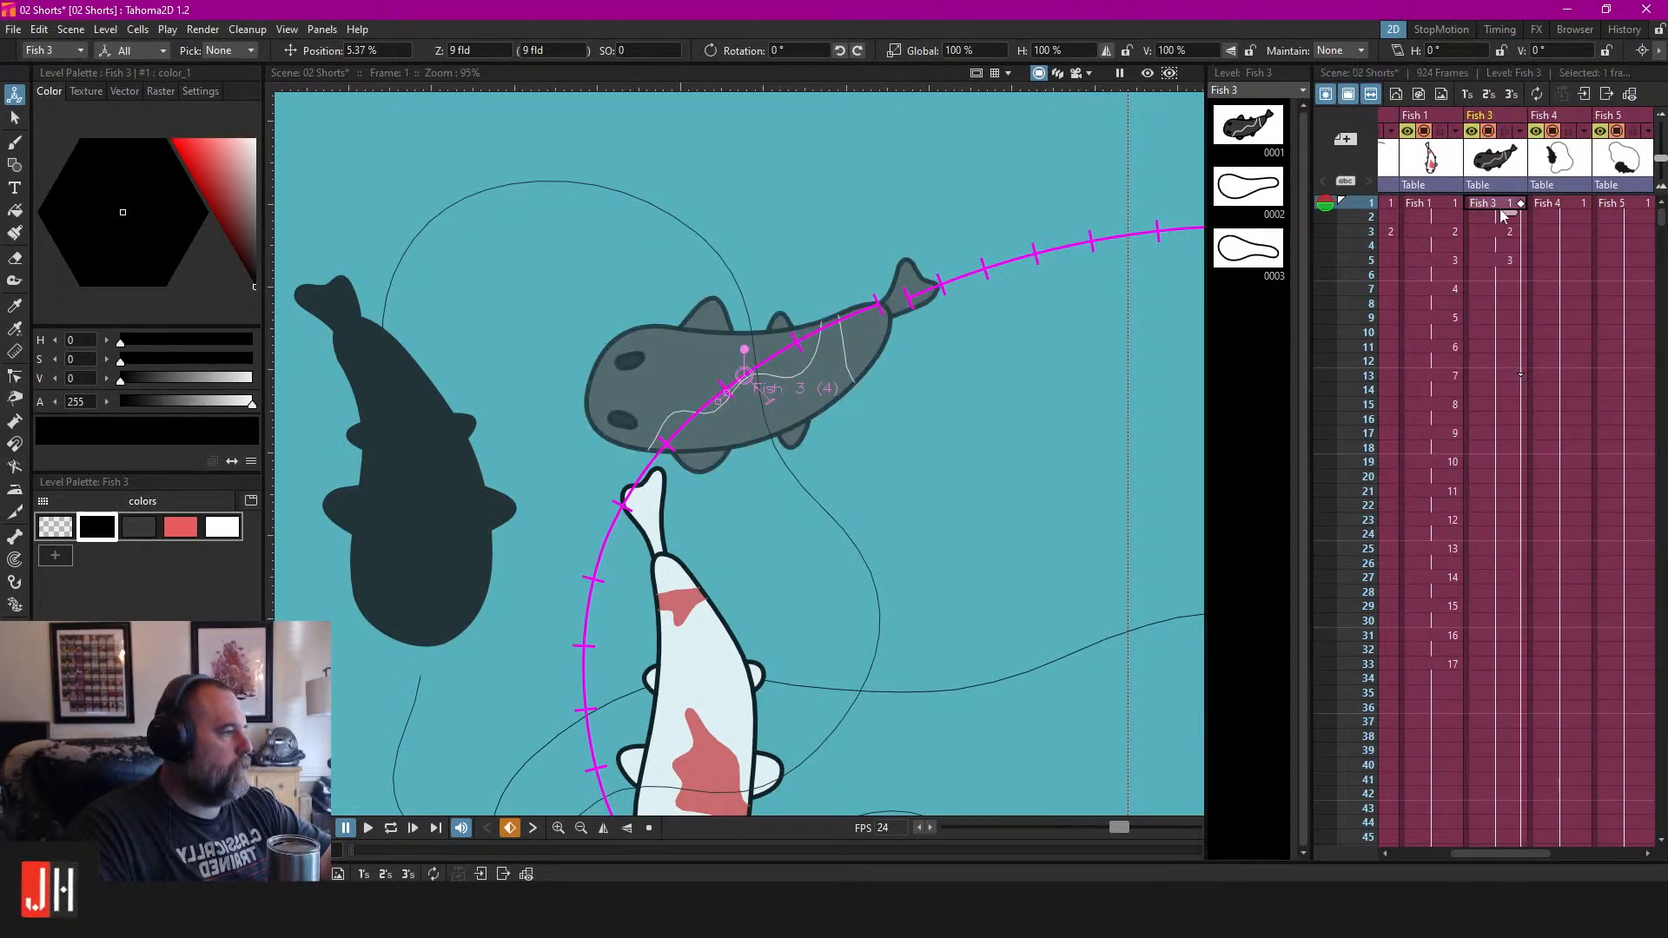
click(1495, 232)
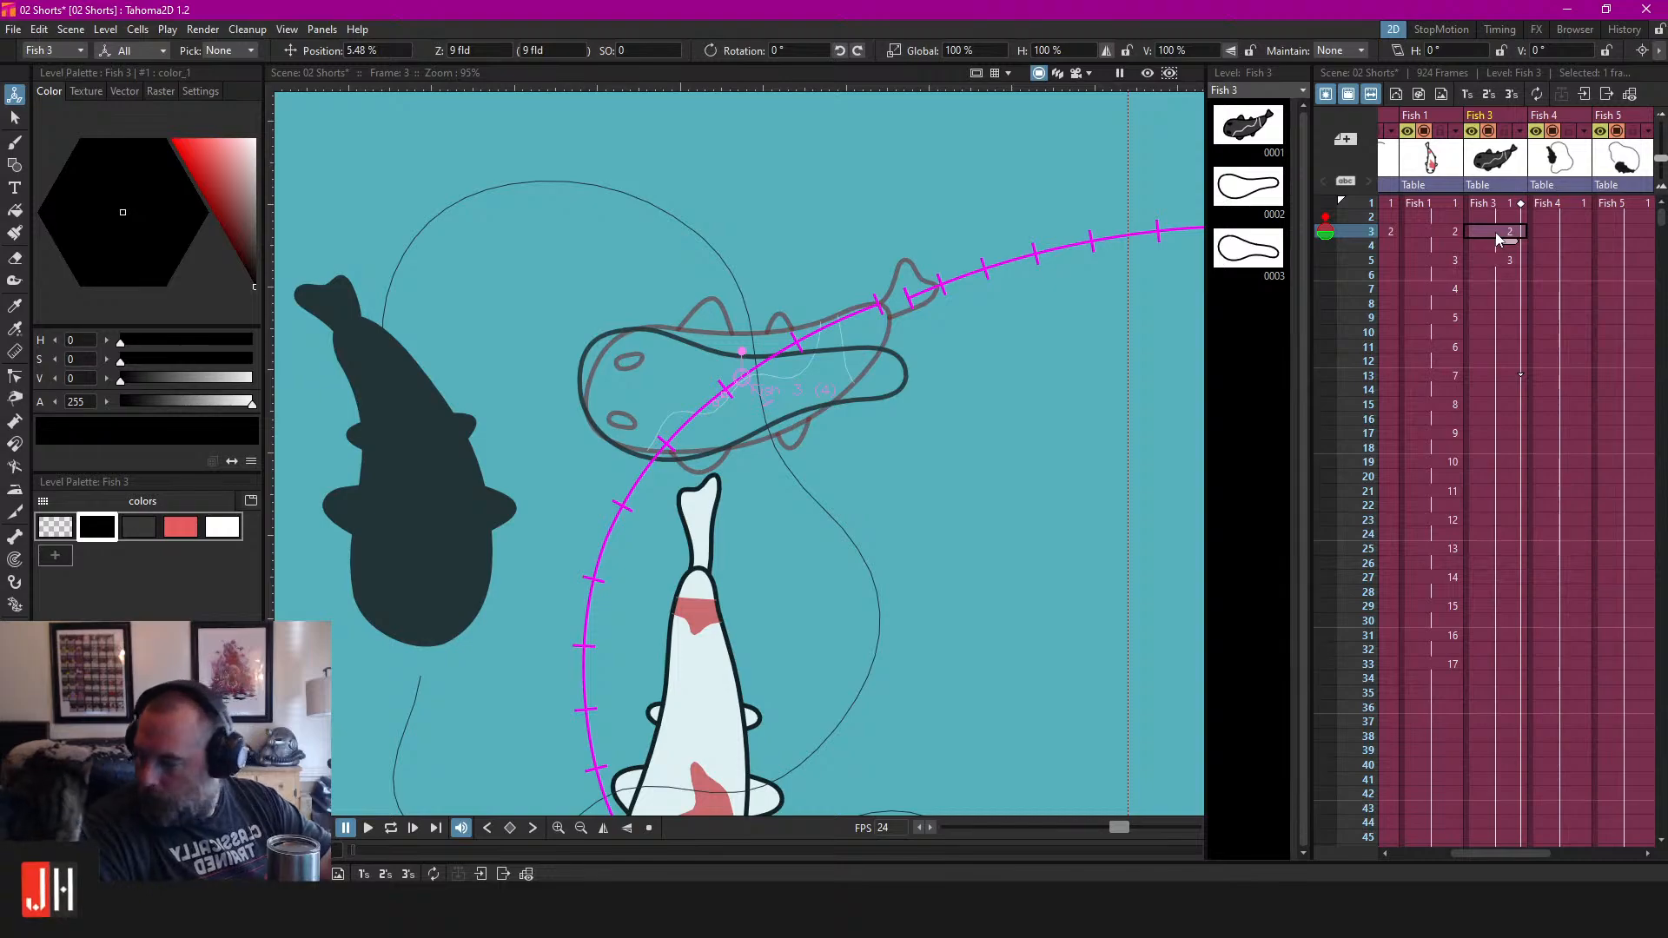
click(1494, 205)
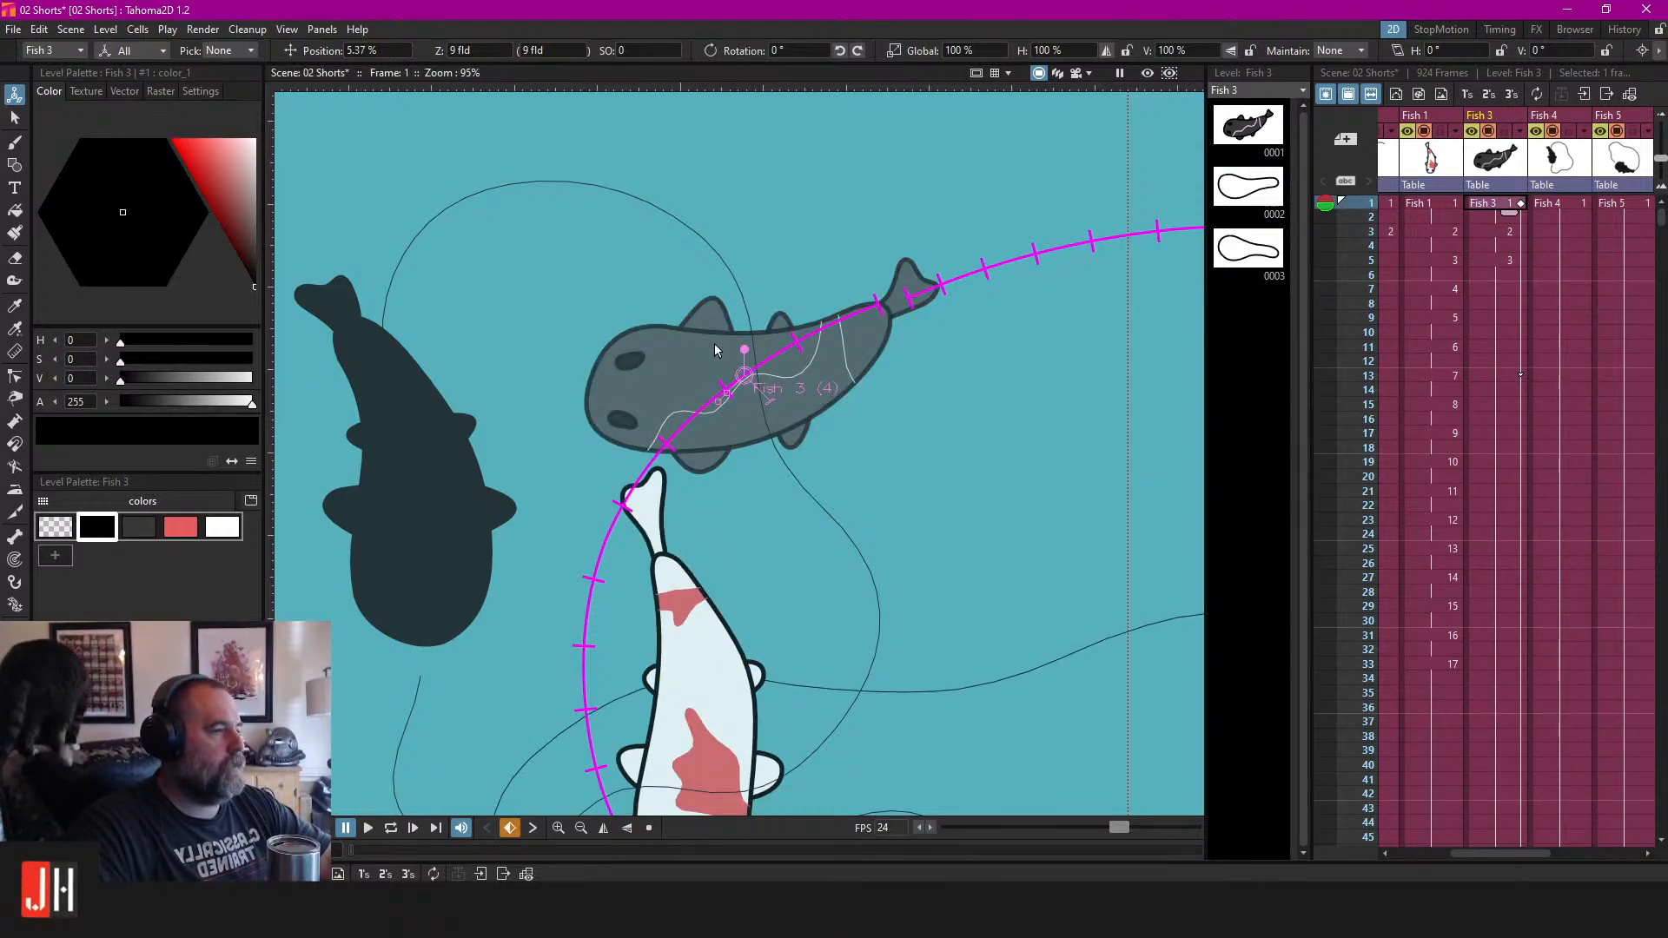
drag(715, 346, 725, 355)
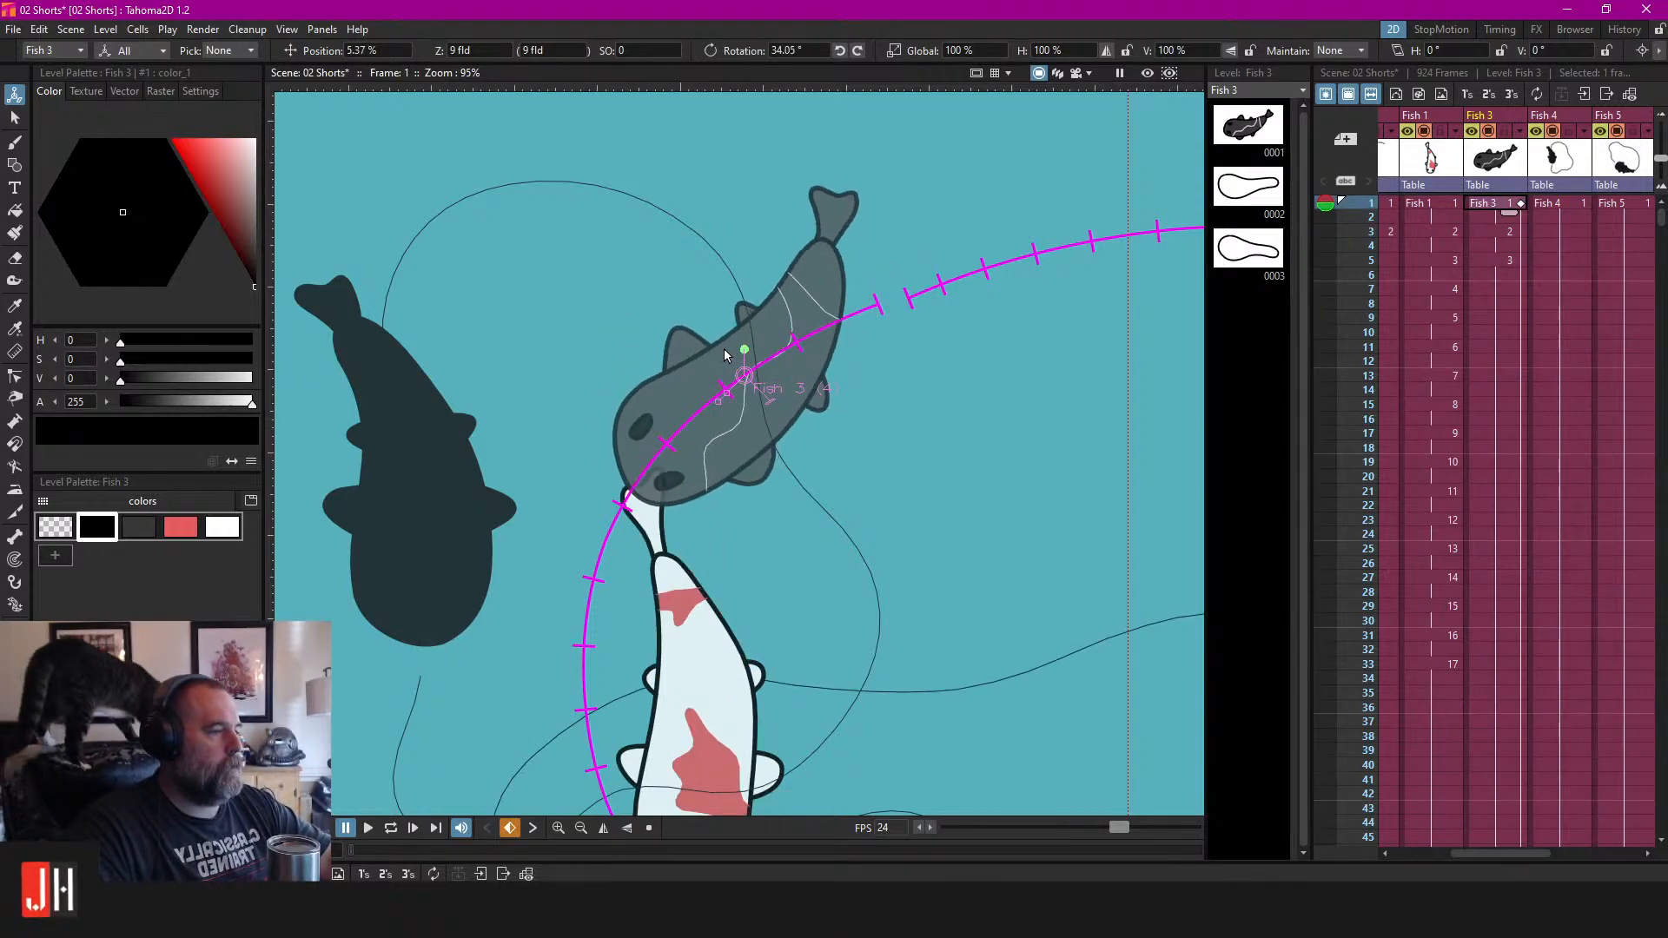
key(ctrl+z)
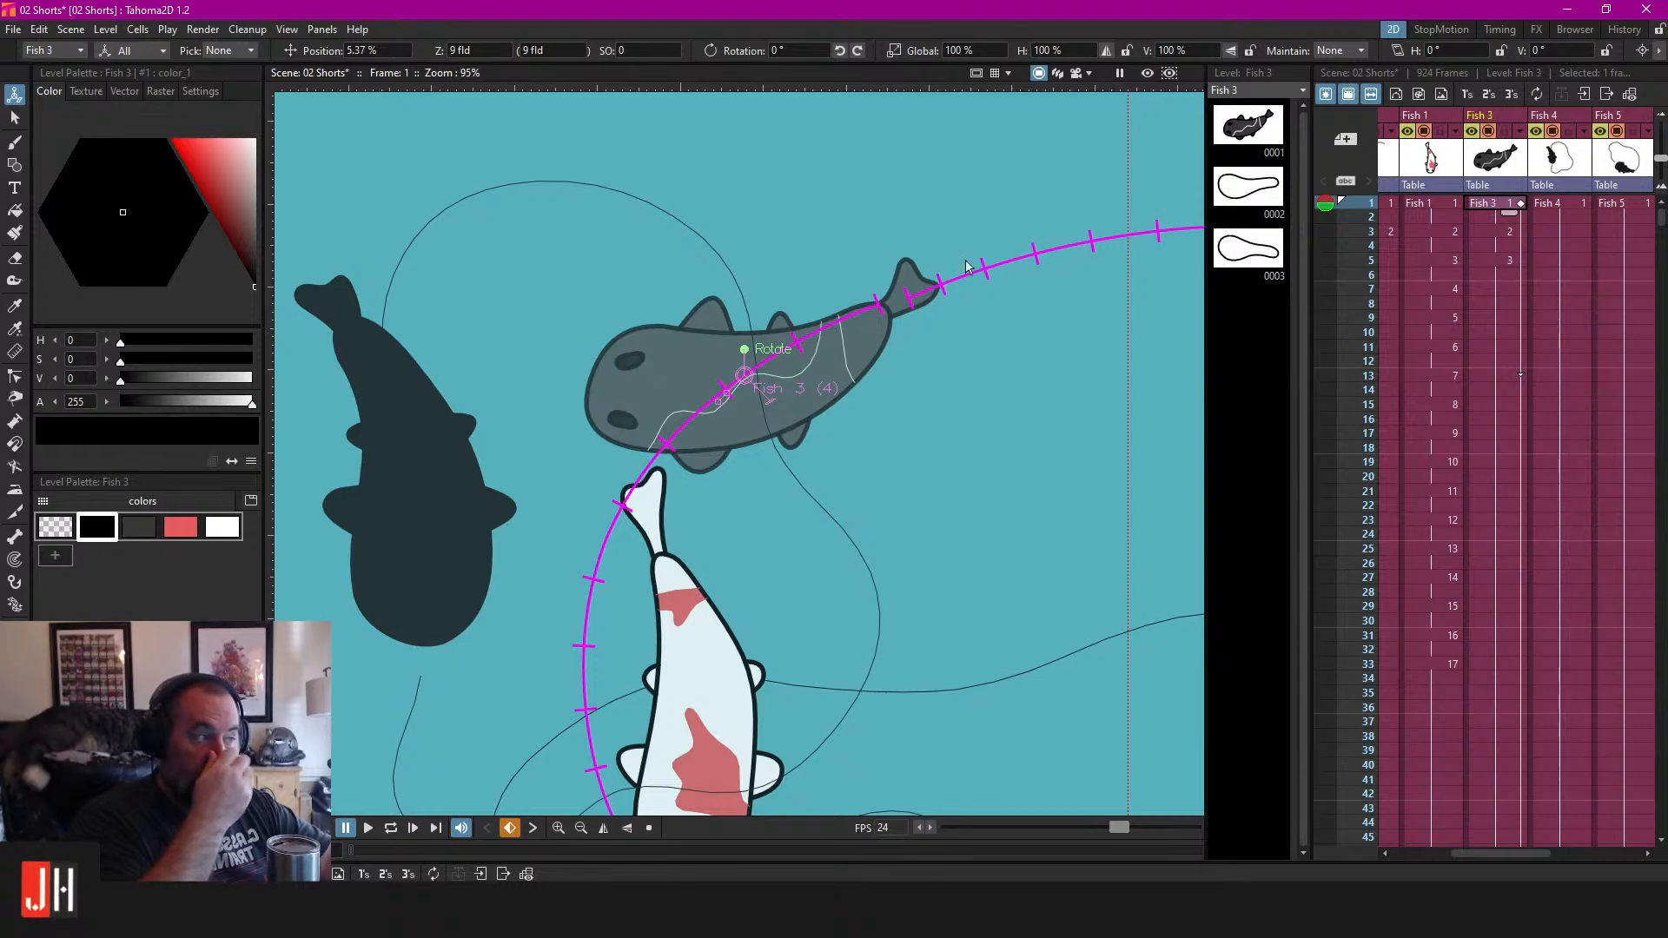
Rotate Fish 3 at frame 1 to about 40° so it aligns with its motion path.
click(1501, 232)
click(1488, 259)
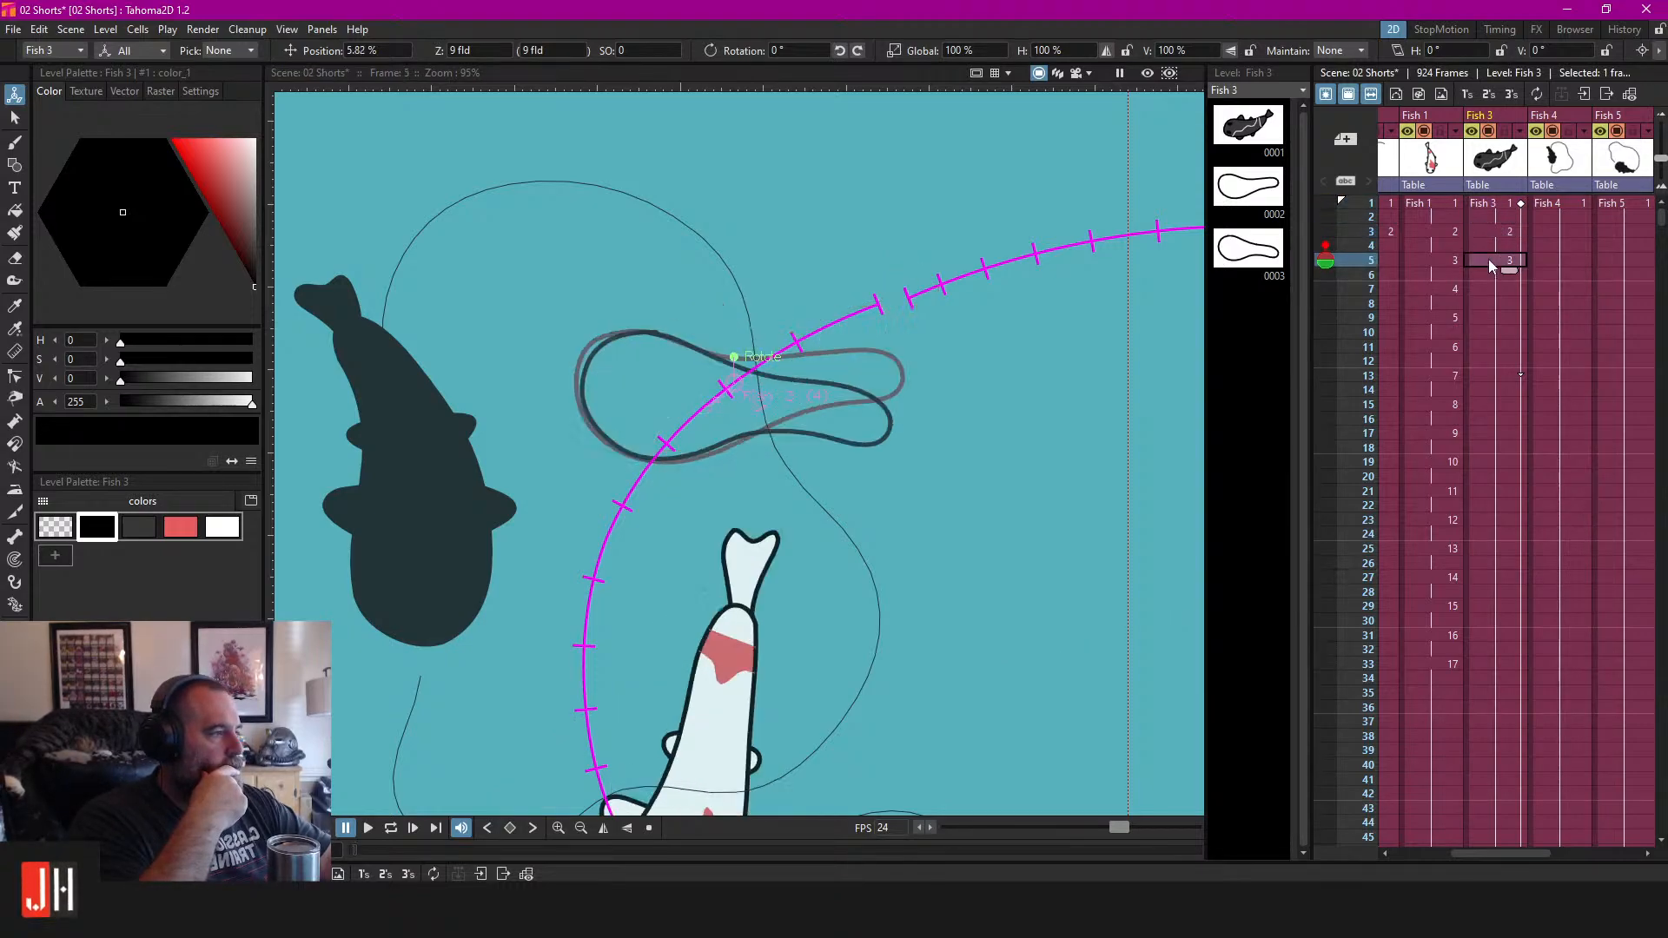
click(1477, 203)
click(1492, 227)
click(1481, 206)
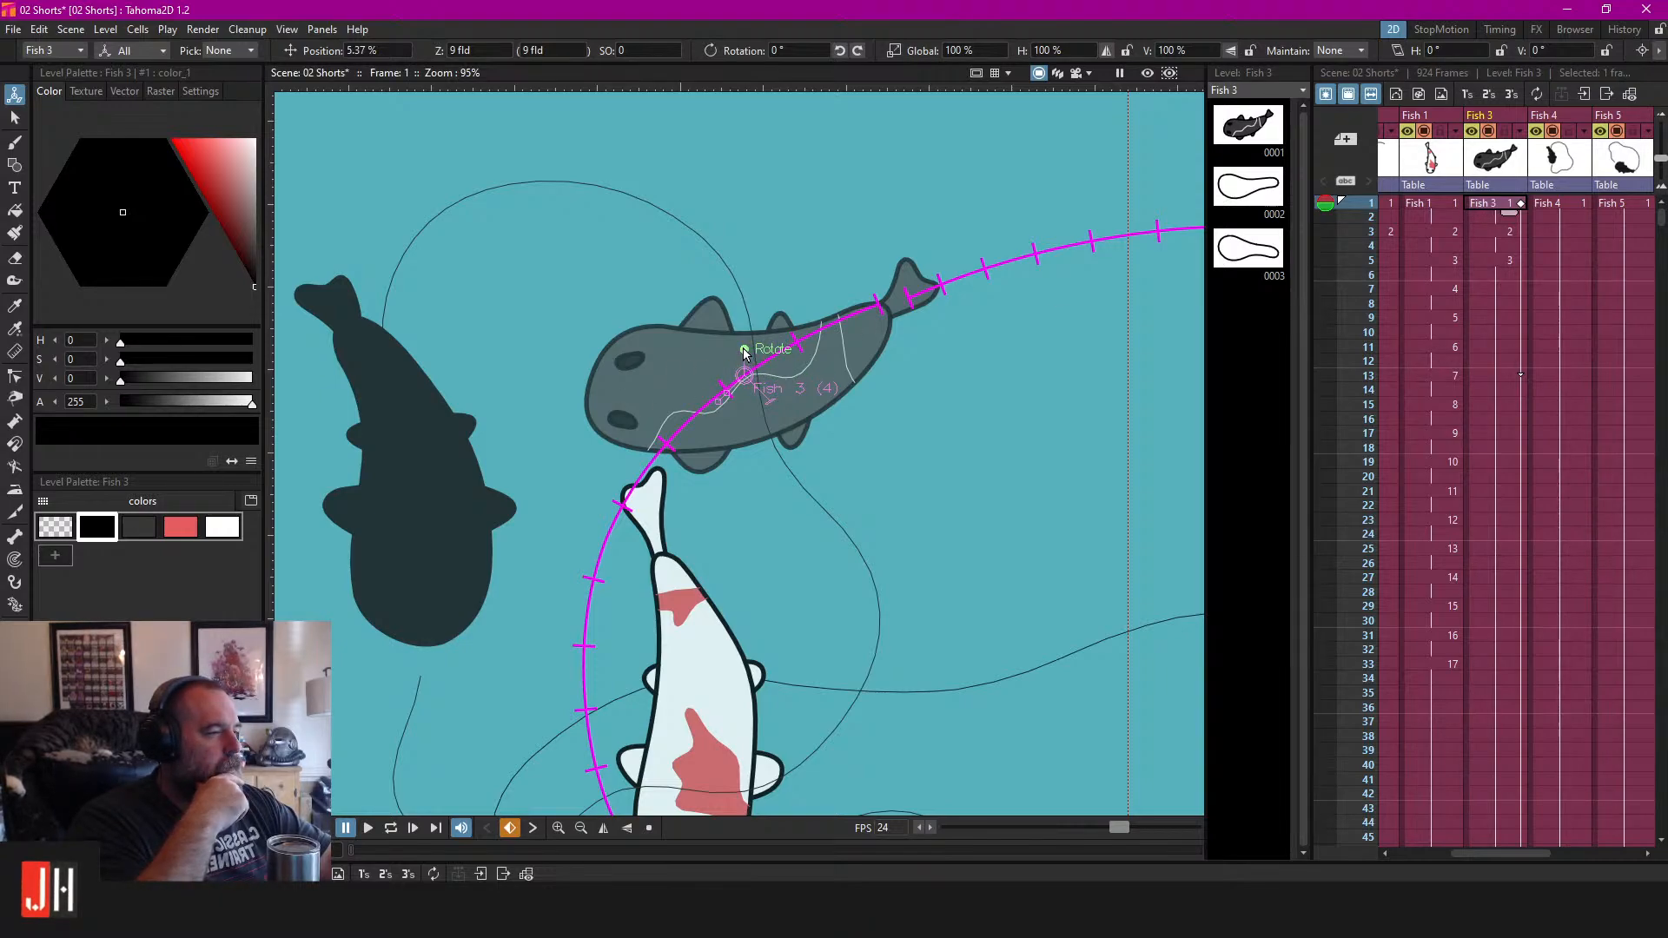
drag(744, 346, 721, 346)
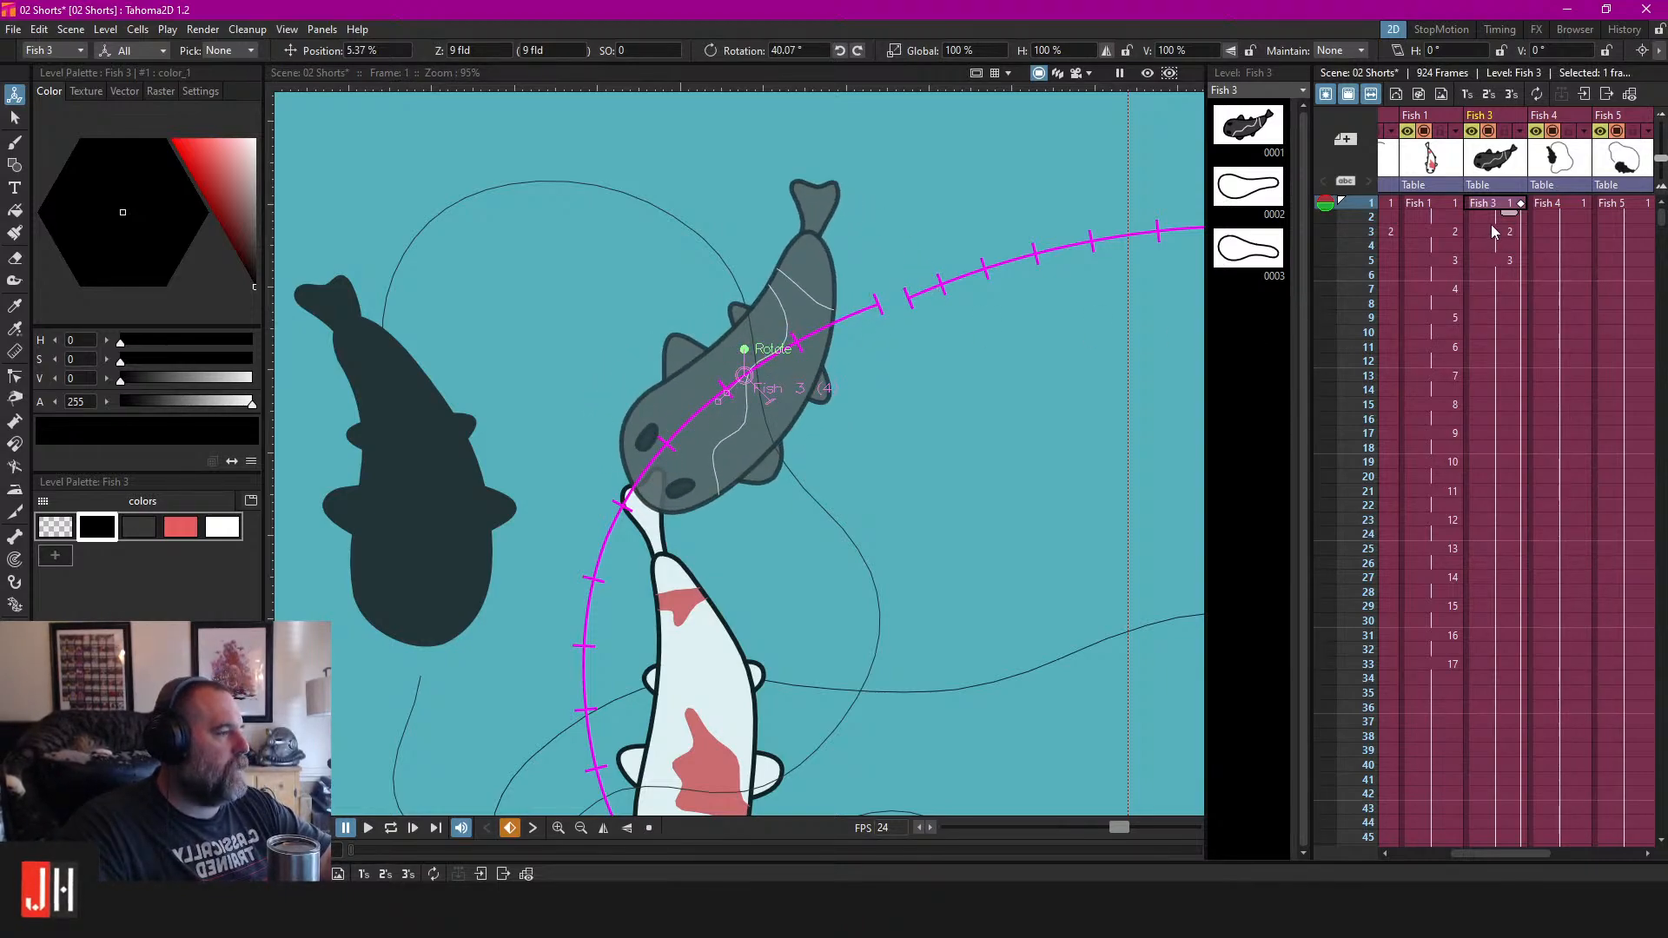
Check the rotated Fish 3 drawings at frames 3 and 5 and play the animation loop.
click(1491, 225)
click(1494, 259)
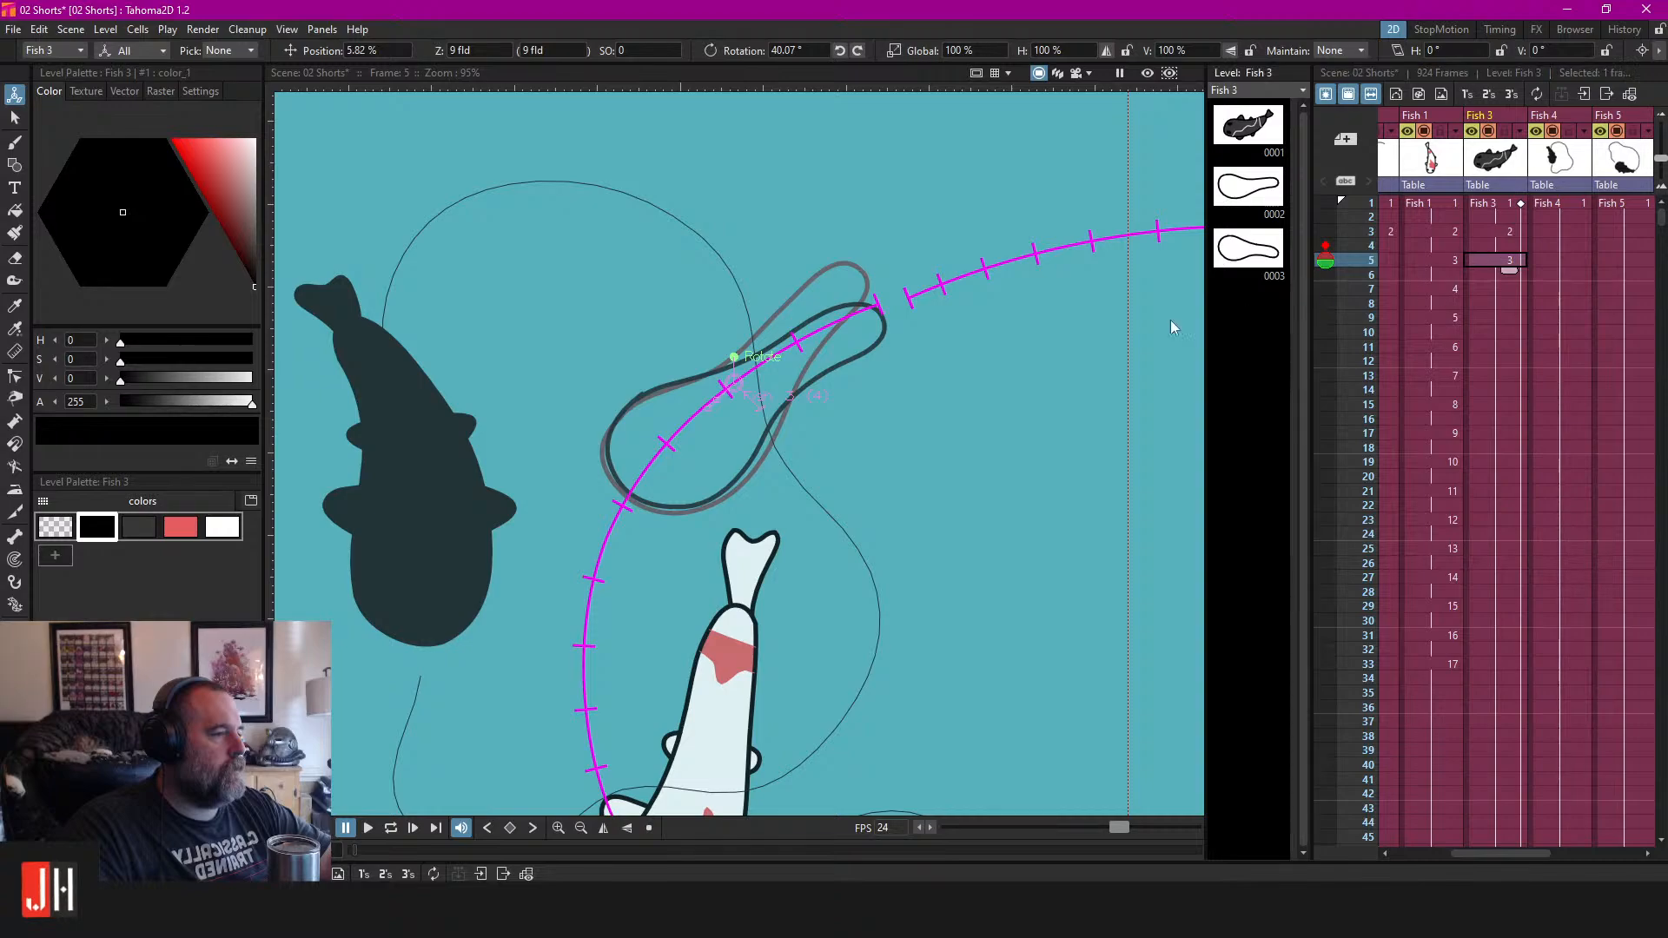
scroll(904, 342, down, 4)
scroll(904, 346, up, 2)
drag(908, 354, 862, 348)
key(l)
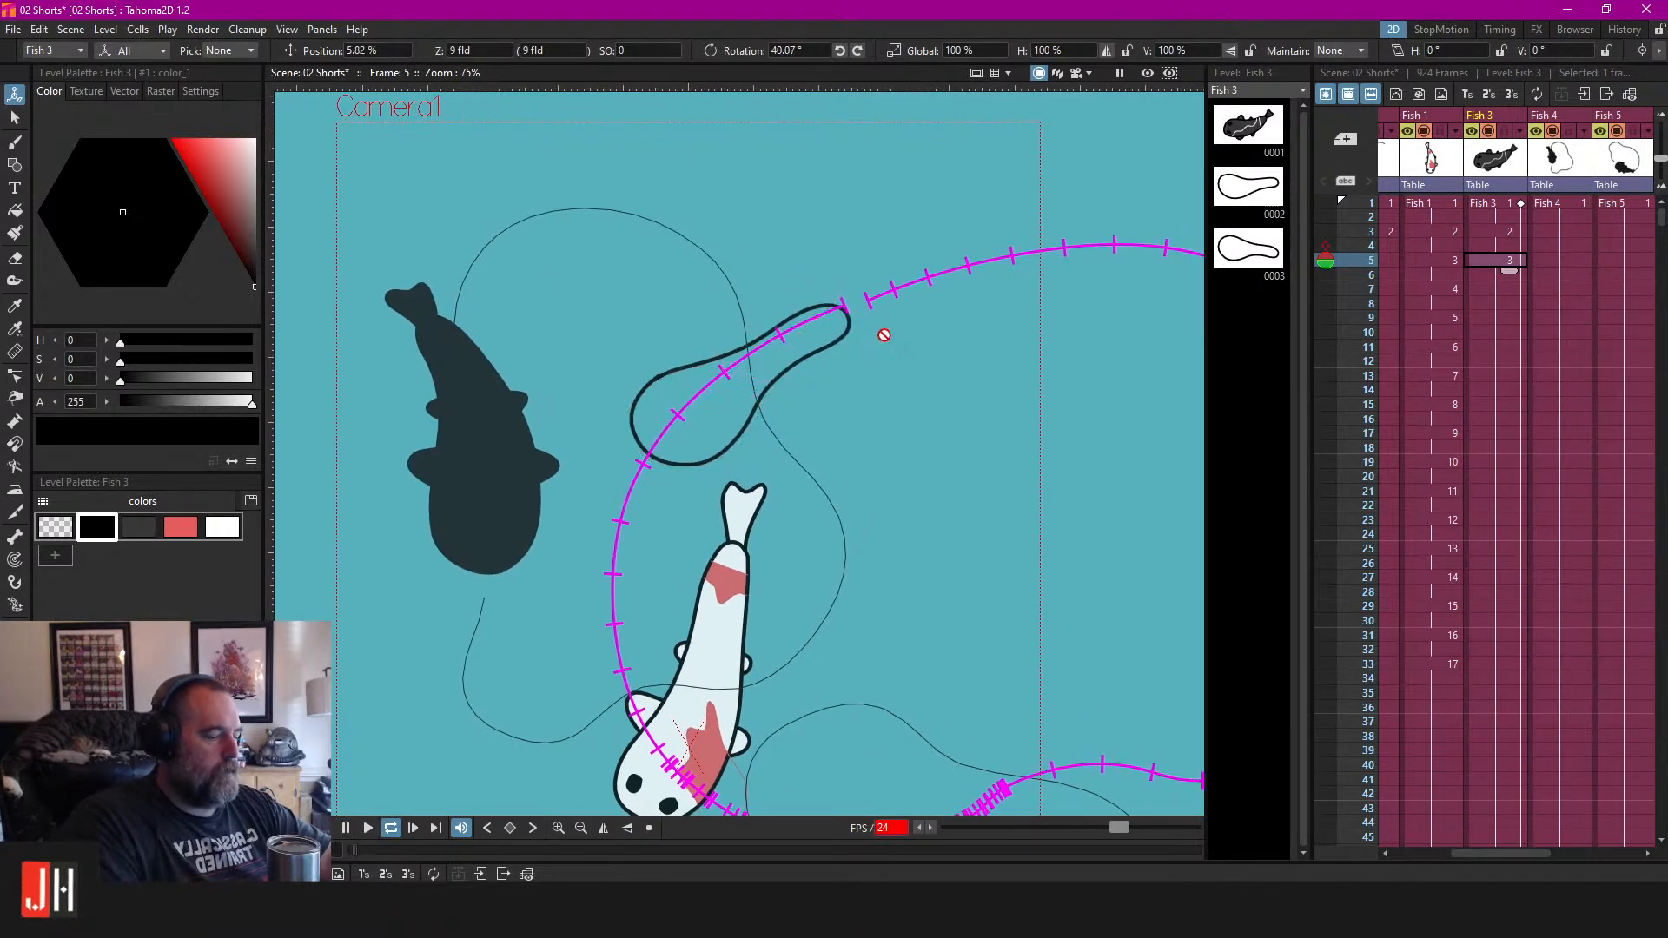
scroll(1484, 265, up, 2)
Cycle Fish 3's drawings 1, 2 and 3 on twos from frame 7 through frame 18.
drag(1505, 289, 1501, 418)
key(q)
key(q)
key(q)
key(q)
key(q)
key(q)
Continue the Fish 3 cycle with drawings 1, 2 and 3 at frames 19, 21 and 23.
click(1509, 463)
key(q)
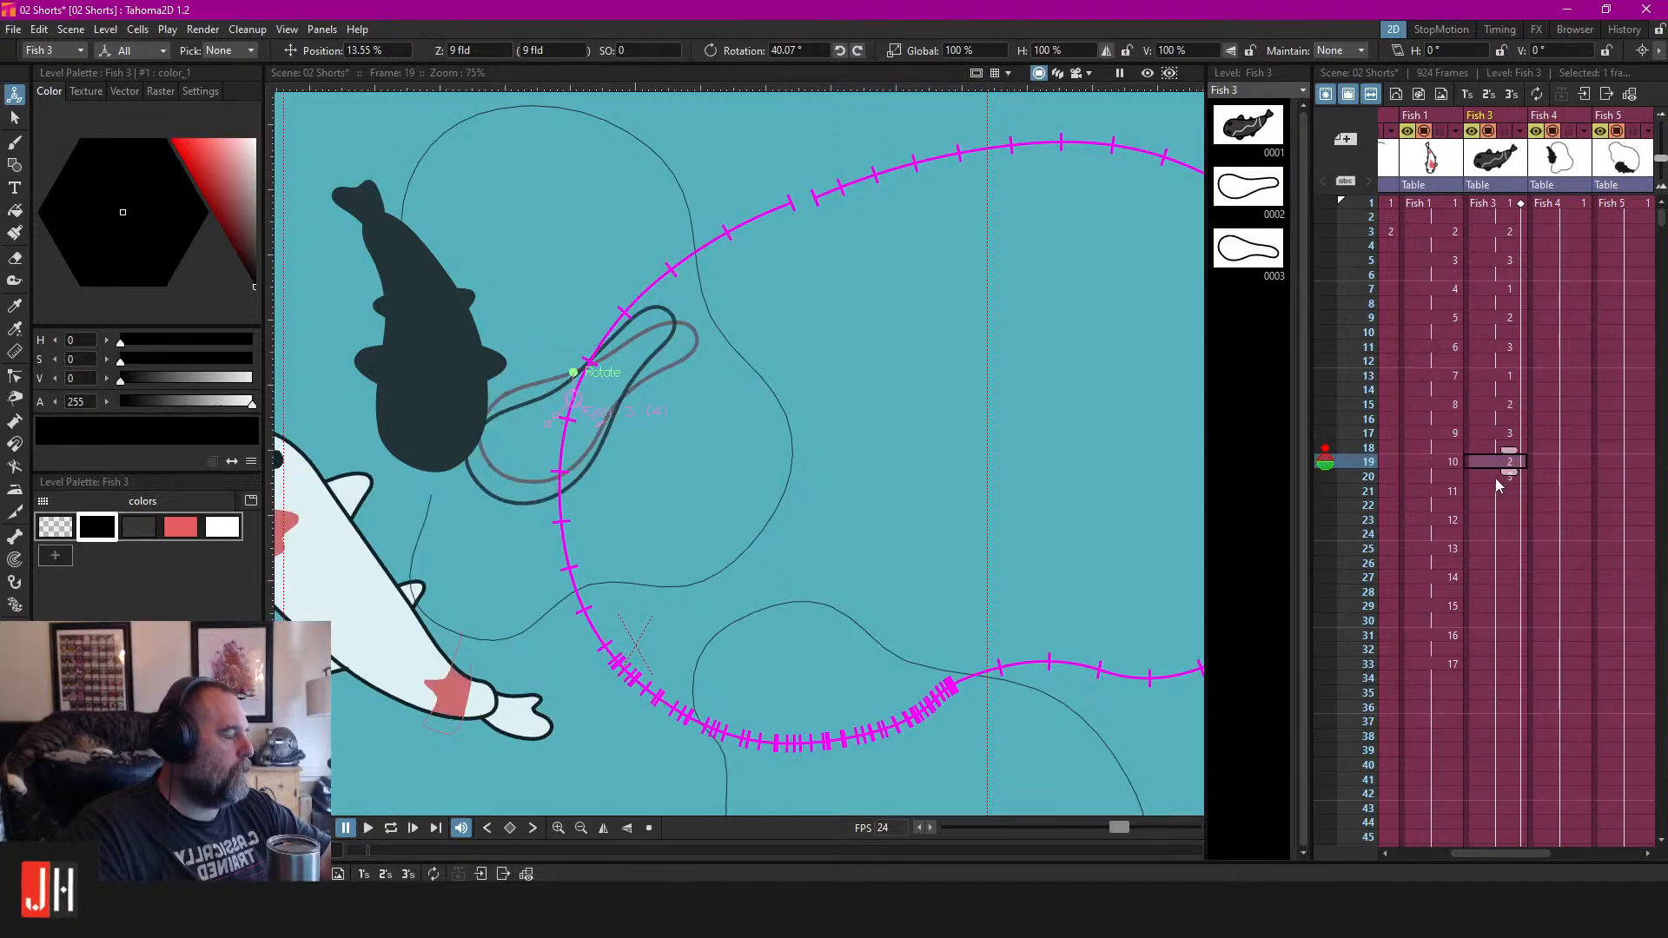
click(1488, 476)
key(q)
key(q)
click(1495, 497)
shift+click(1495, 502)
key(q)
Extend the Fish 3 drawing cycle 1, 2, 3 on twos from frame 25 through frame 35.
click(1499, 547)
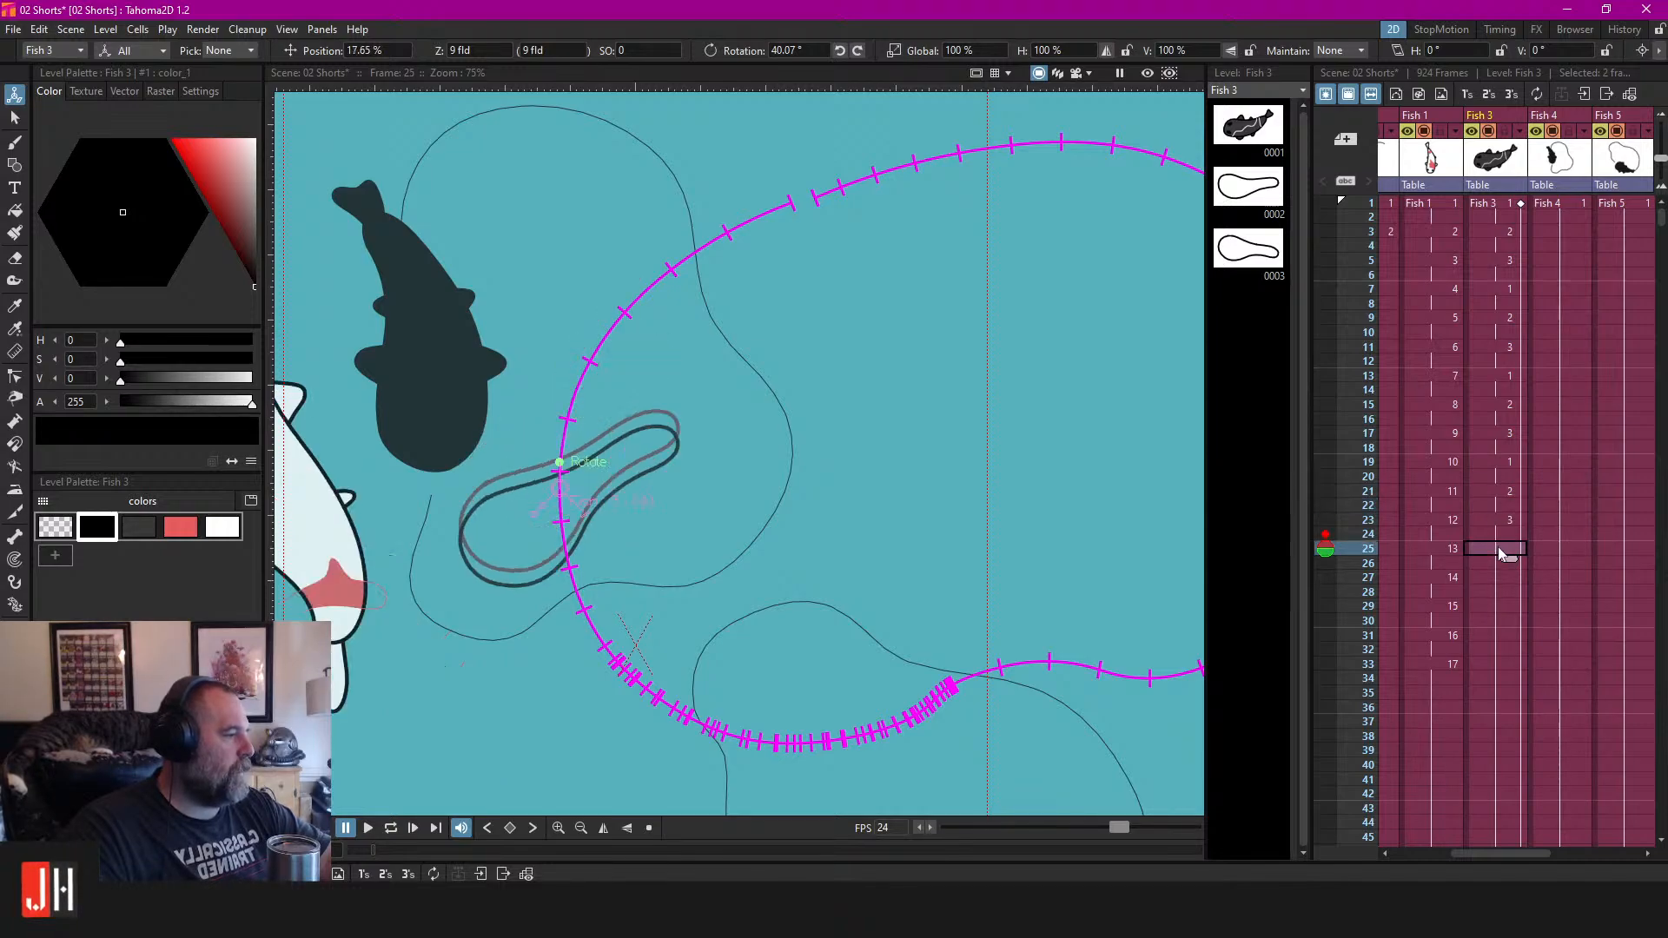
key(q)
click(1496, 579)
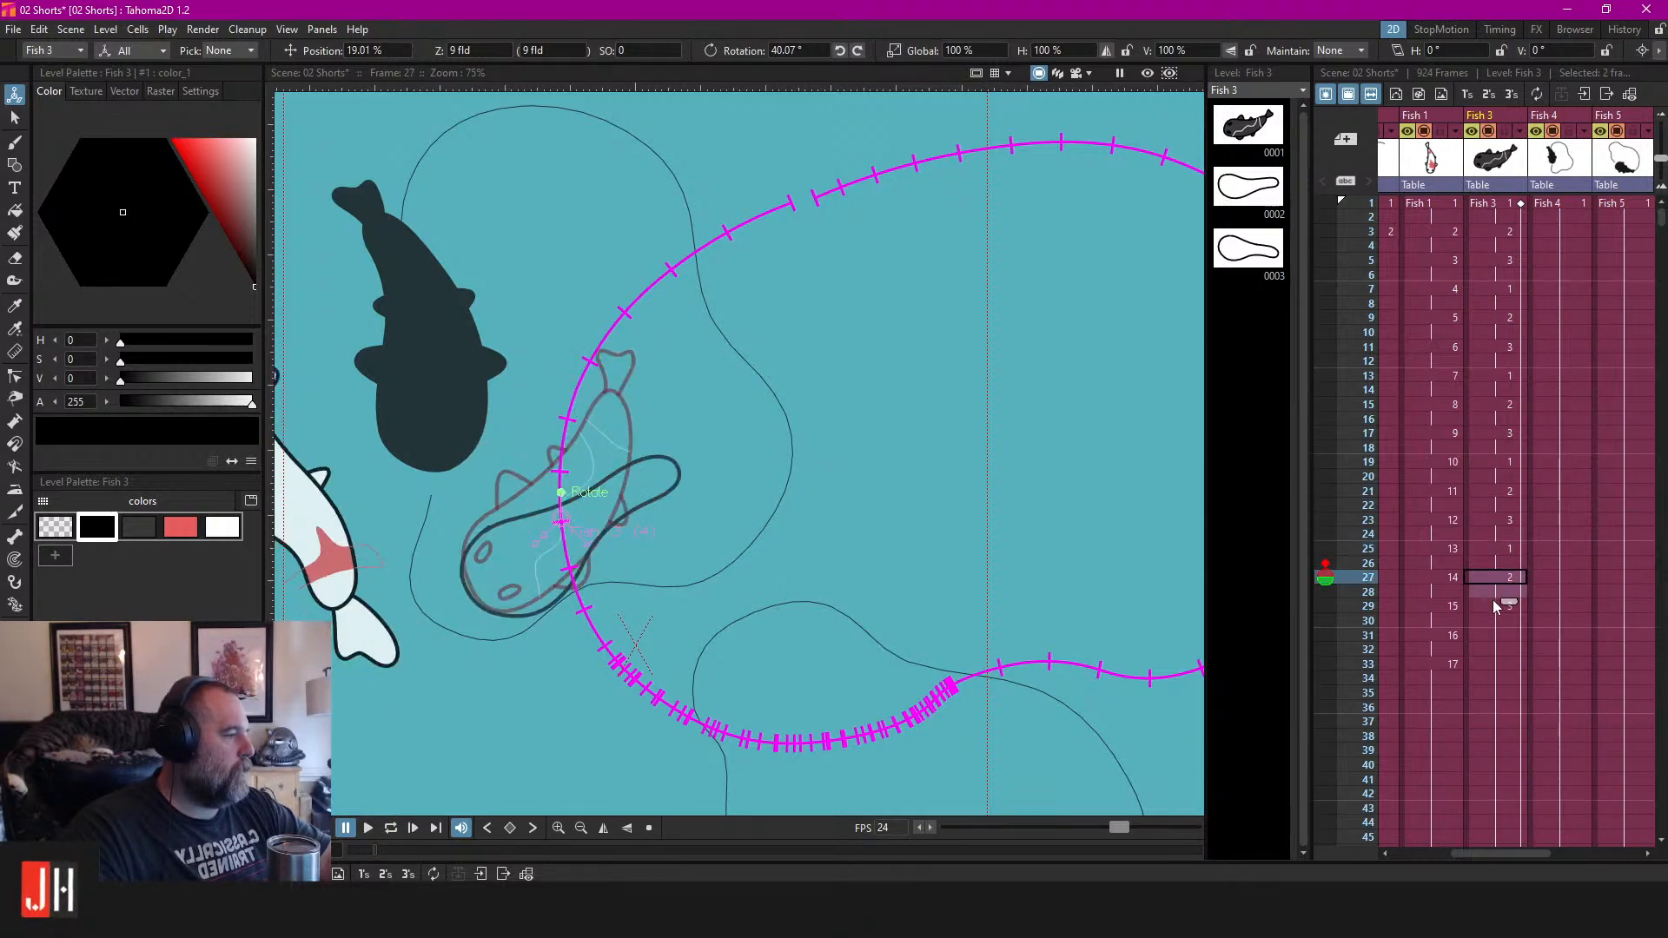
click(1493, 635)
key(q)
click(1495, 669)
key(q)
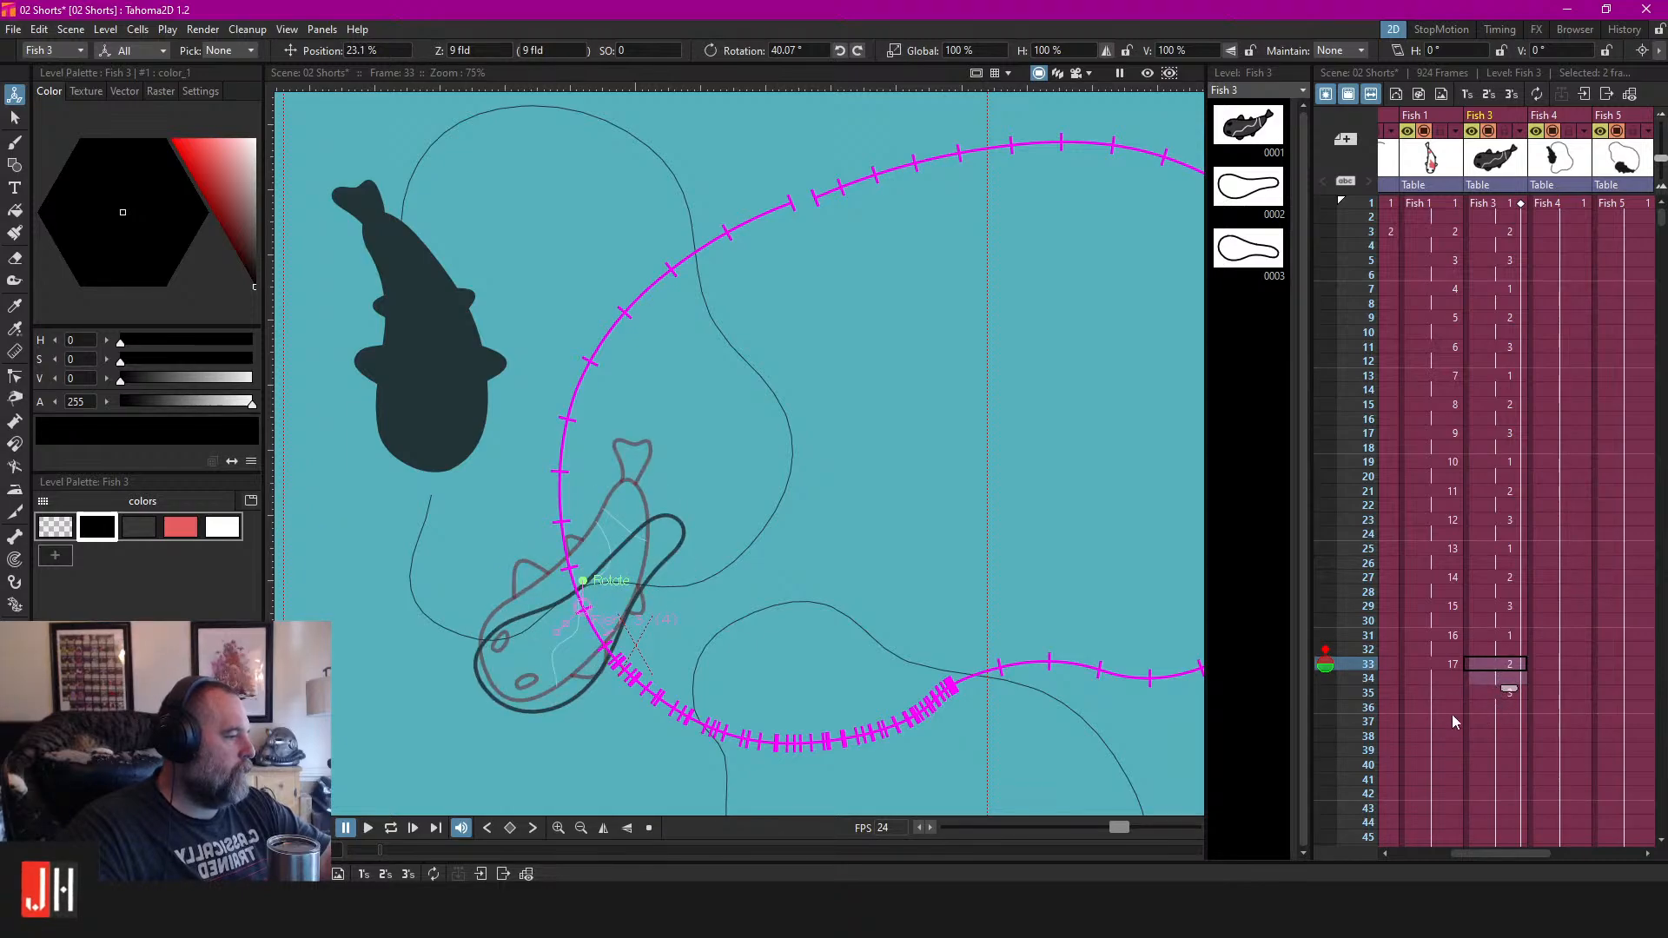
Set the playback stop marker at frame 36 and play the loop through once.
click(1368, 709)
right_click(1369, 715)
click(1425, 381)
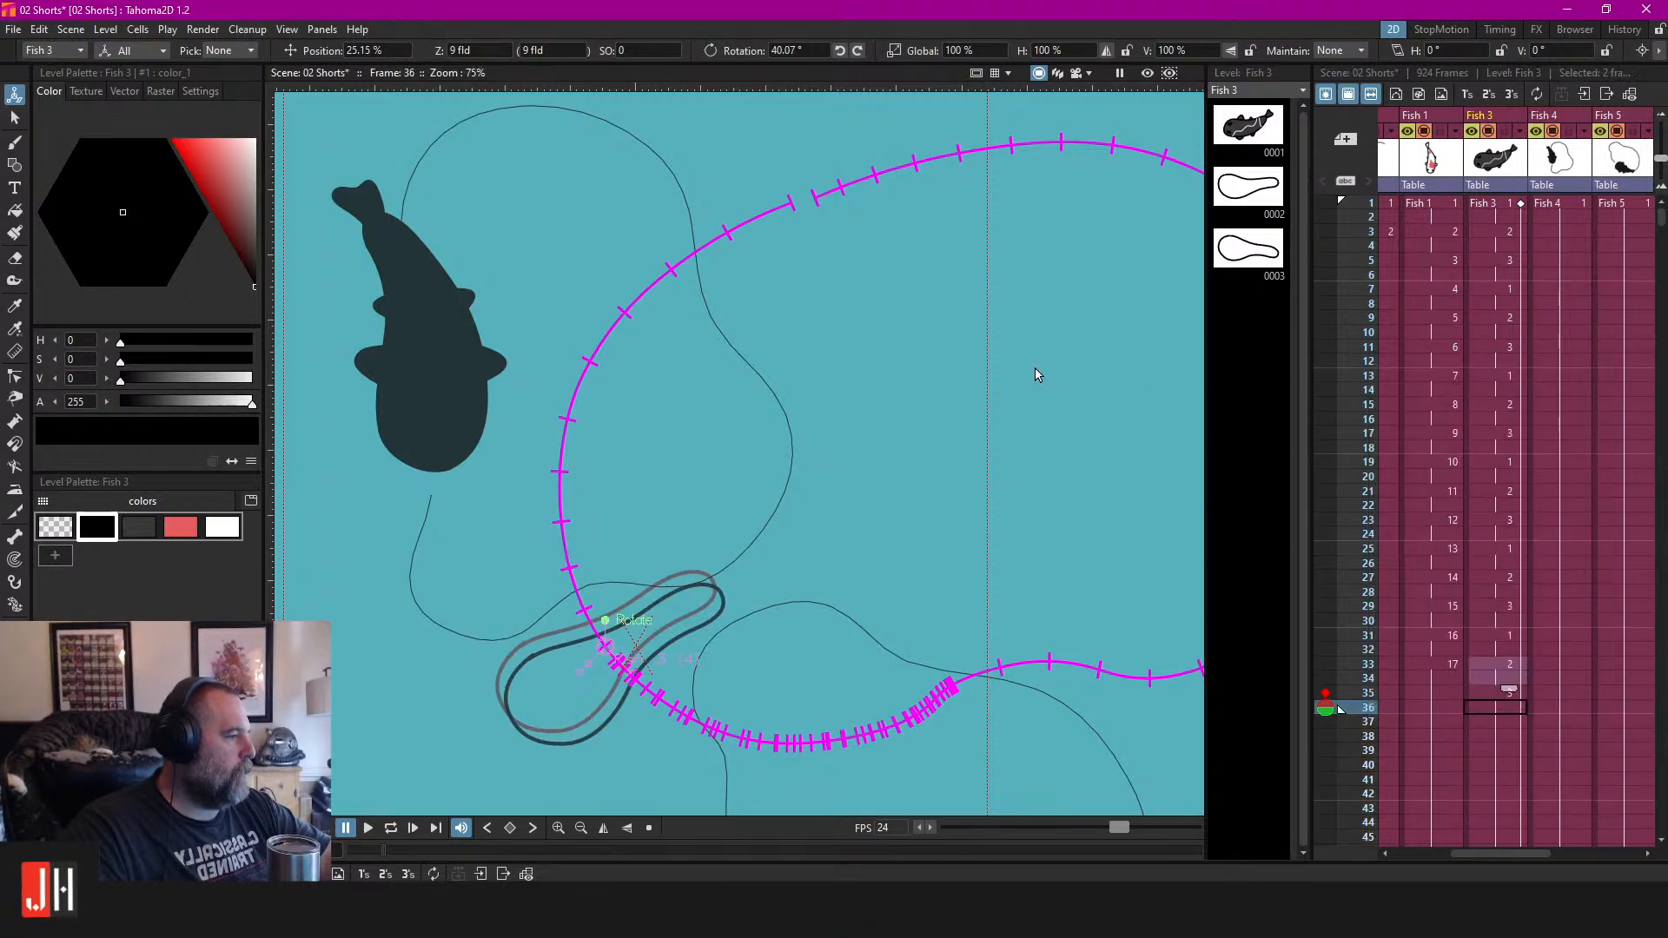
scroll(1040, 367, down, 2)
key(l)
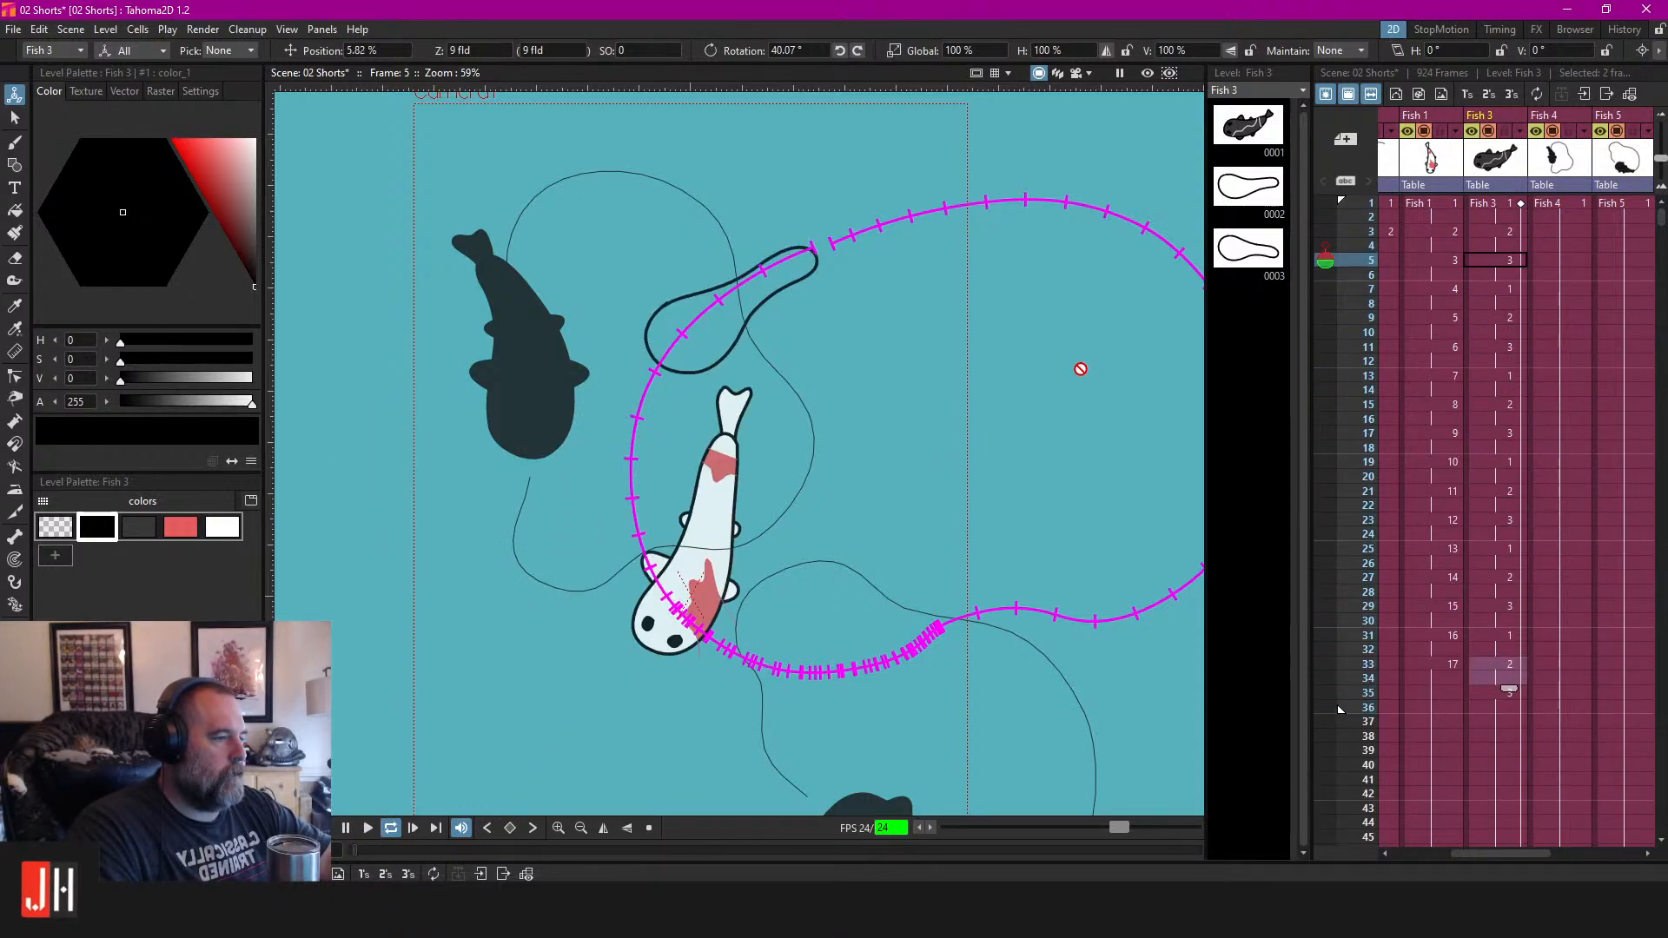
key(p)
Fill the fish outlines at frames 3 and 5 of Fish 3 with the dark grey color_2 and save the scene.
click(1503, 233)
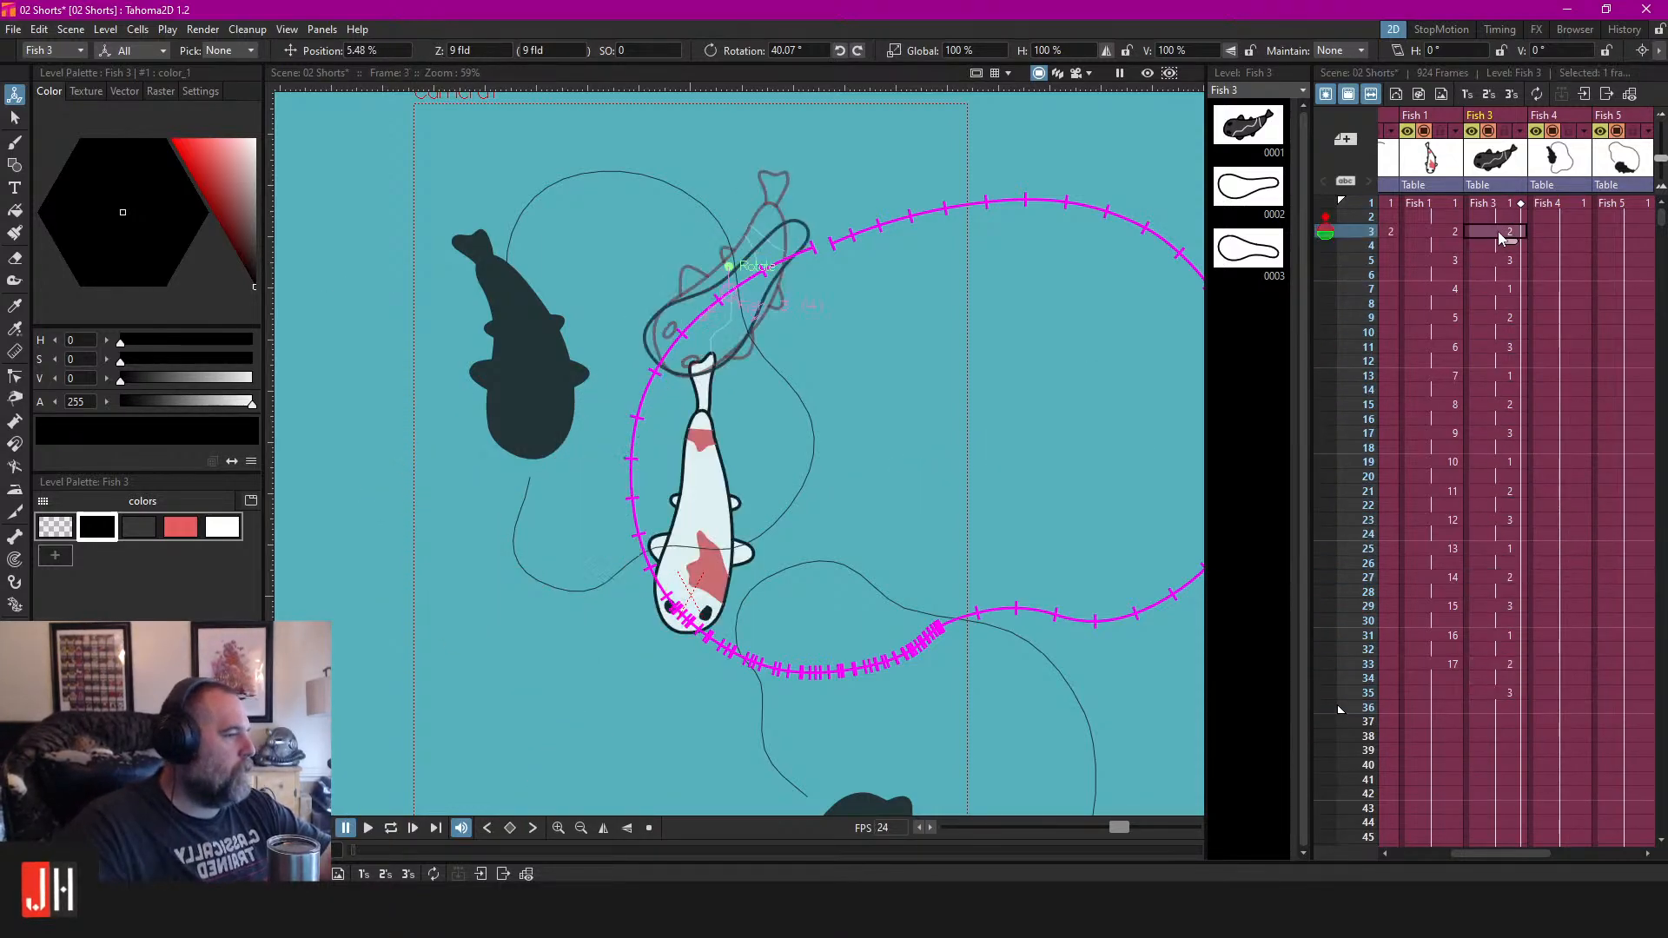
scroll(763, 318, up, 5)
scroll(642, 363, up, 1)
click(139, 527)
key(f)
click(726, 273)
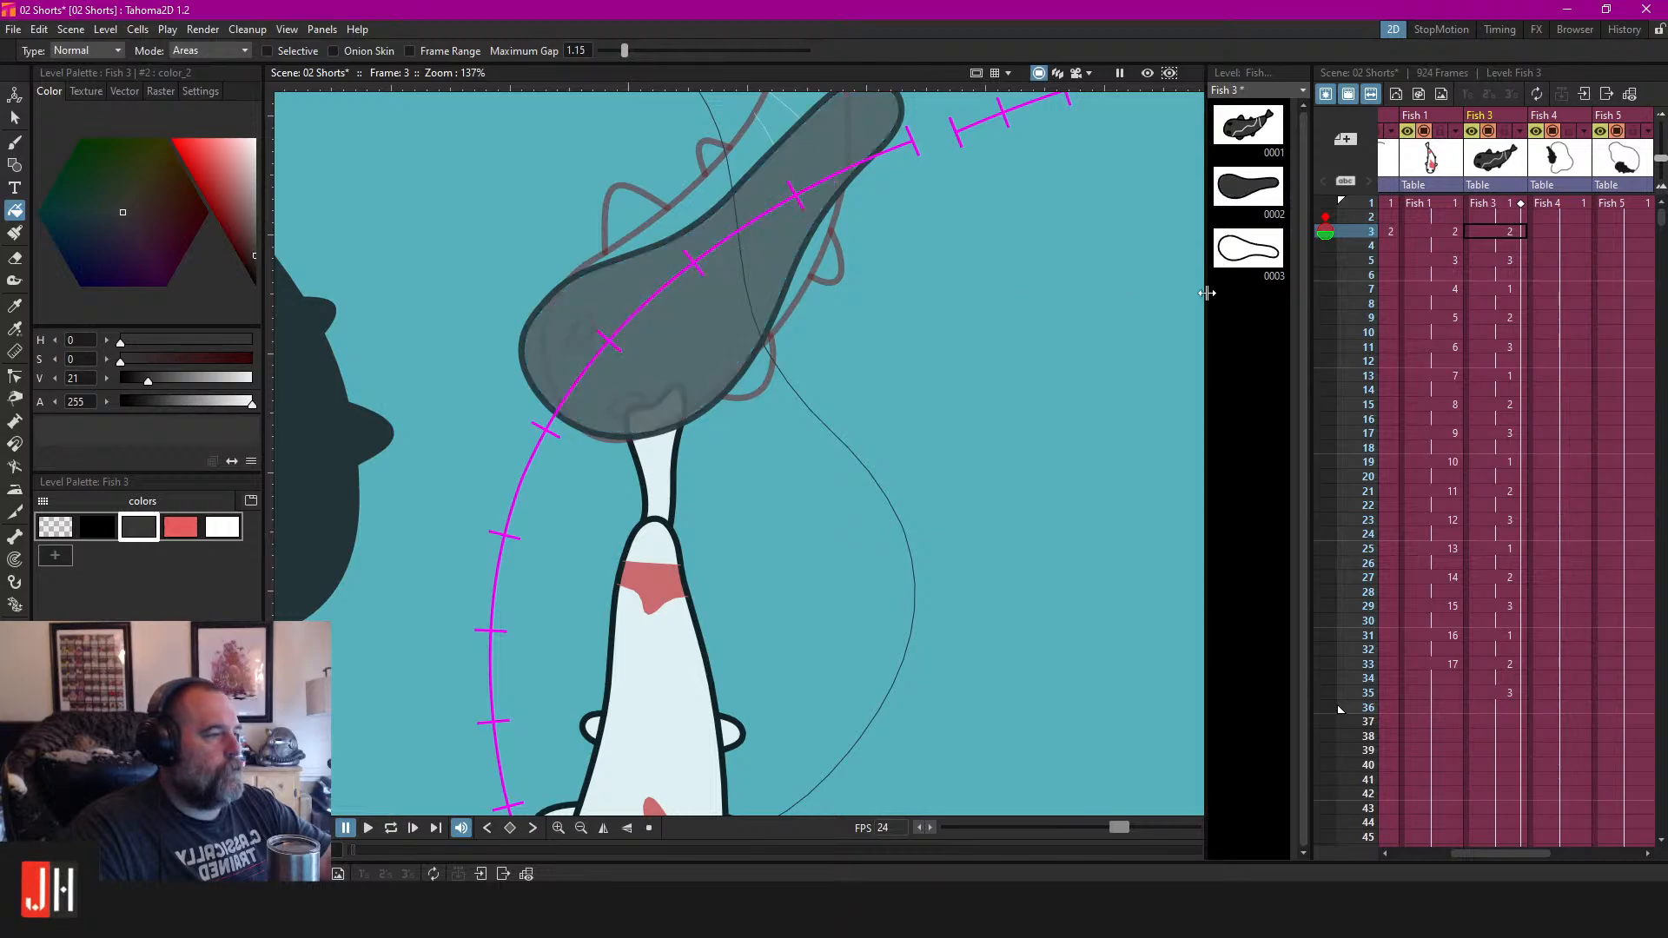
click(1505, 259)
scroll(738, 260, down, 6)
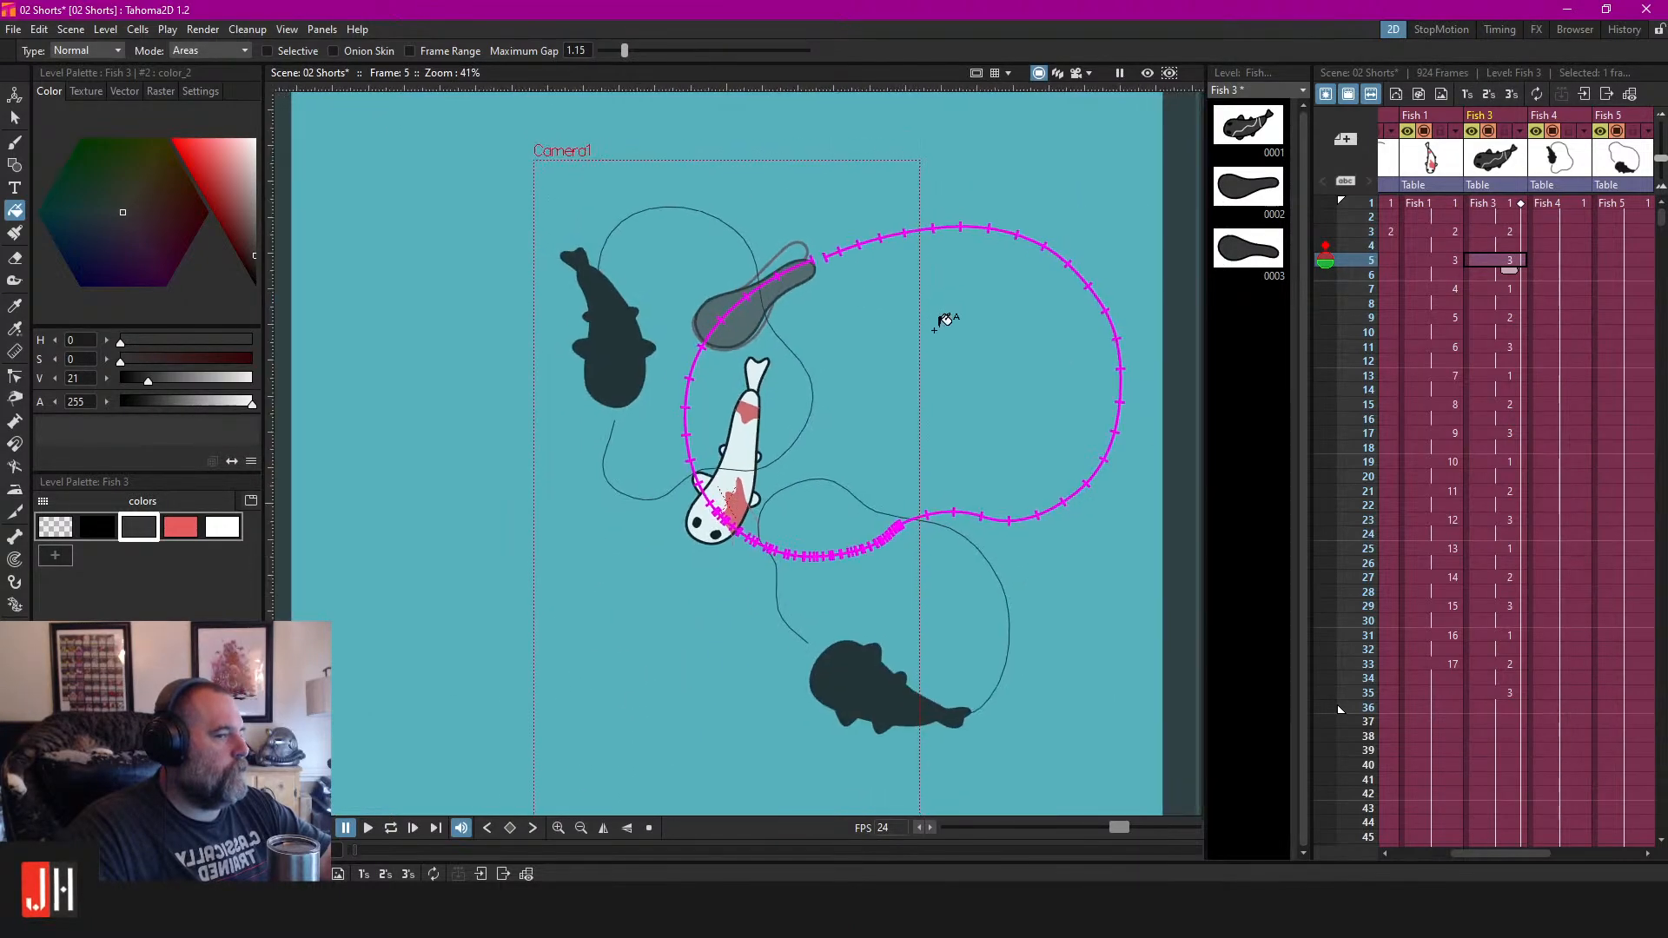
key(ctrl+s)
Play the loop to review the filled Fish 3 swimming along its path.
key(p)
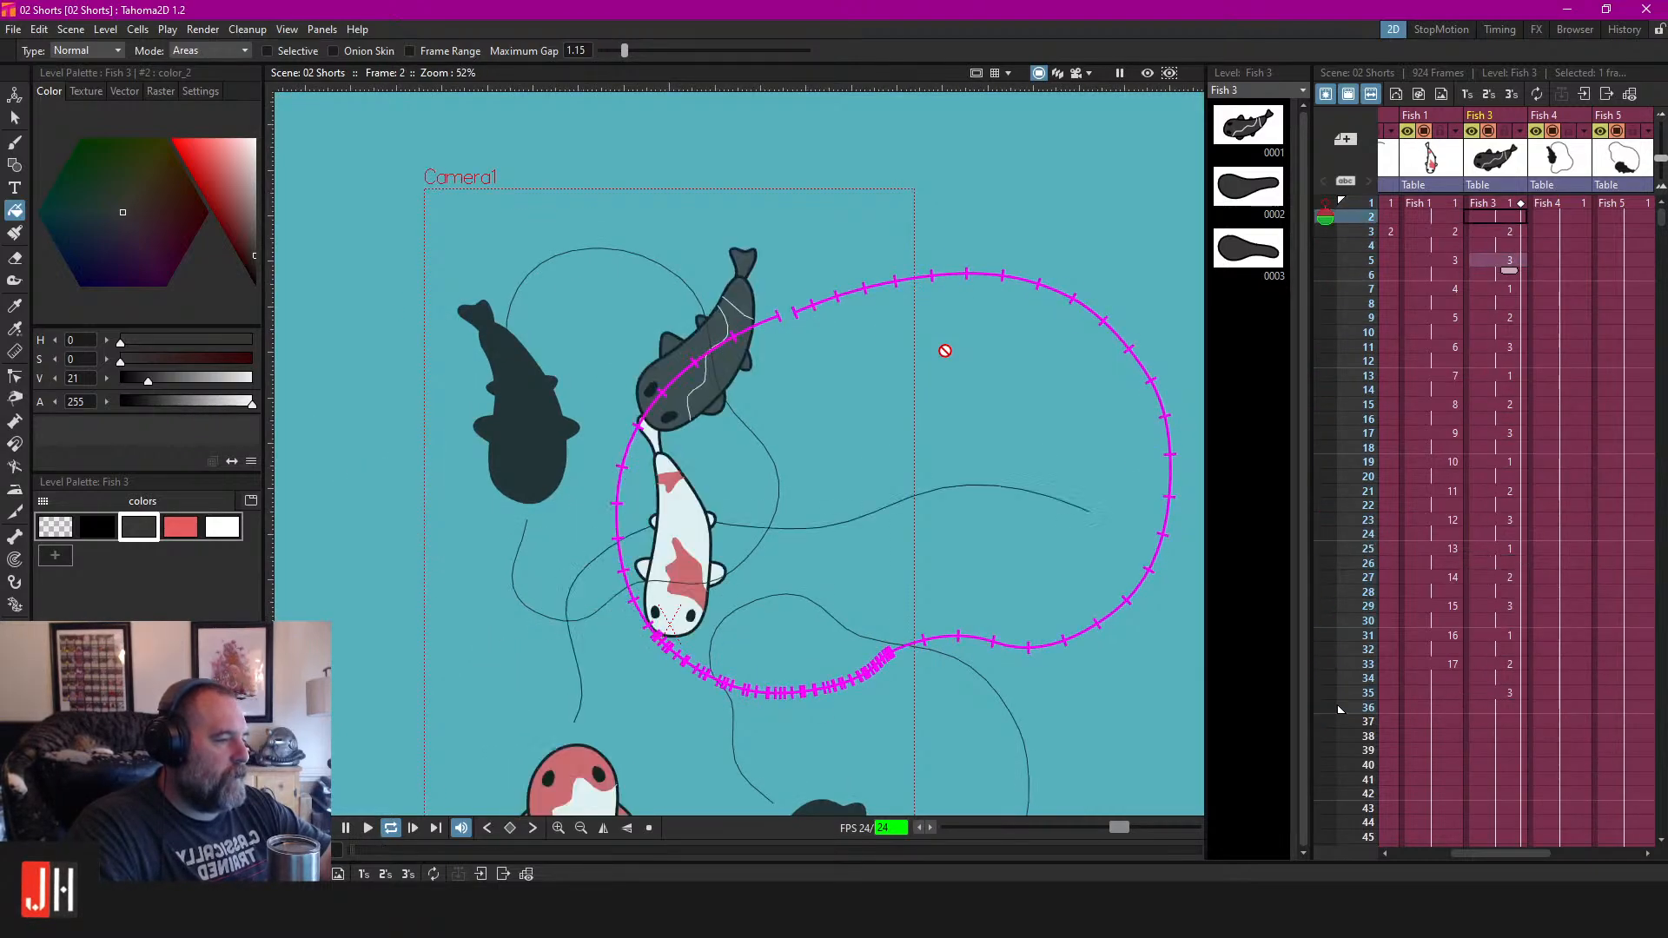
scroll(944, 350, down, 2)
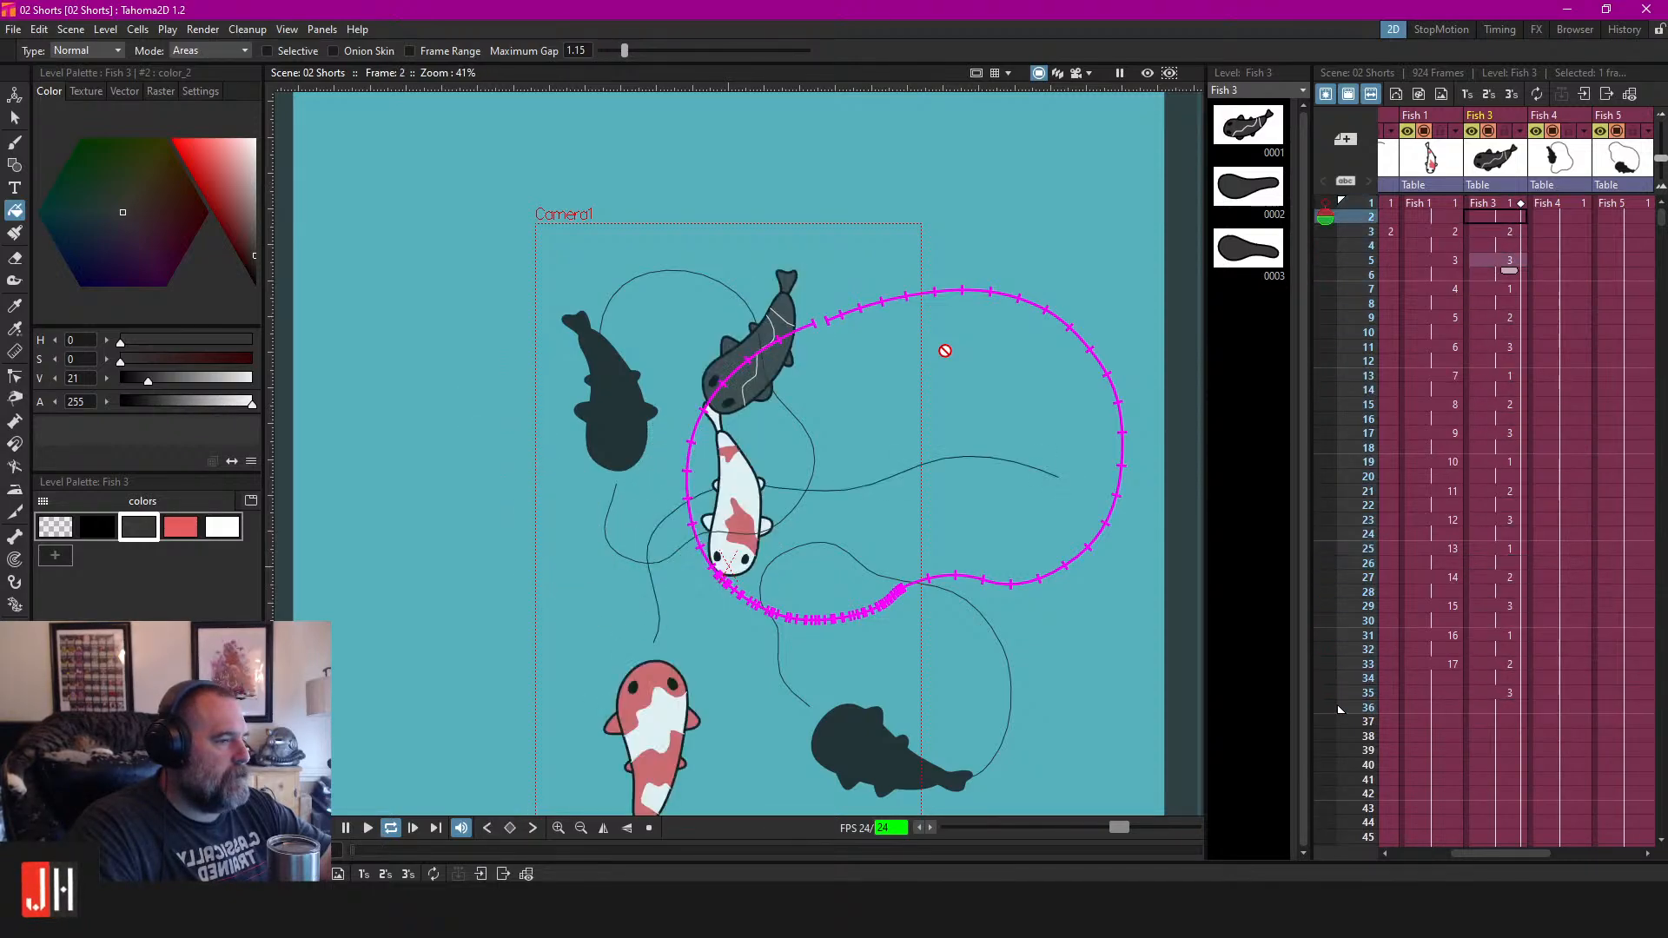
scroll(945, 351, up, 2)
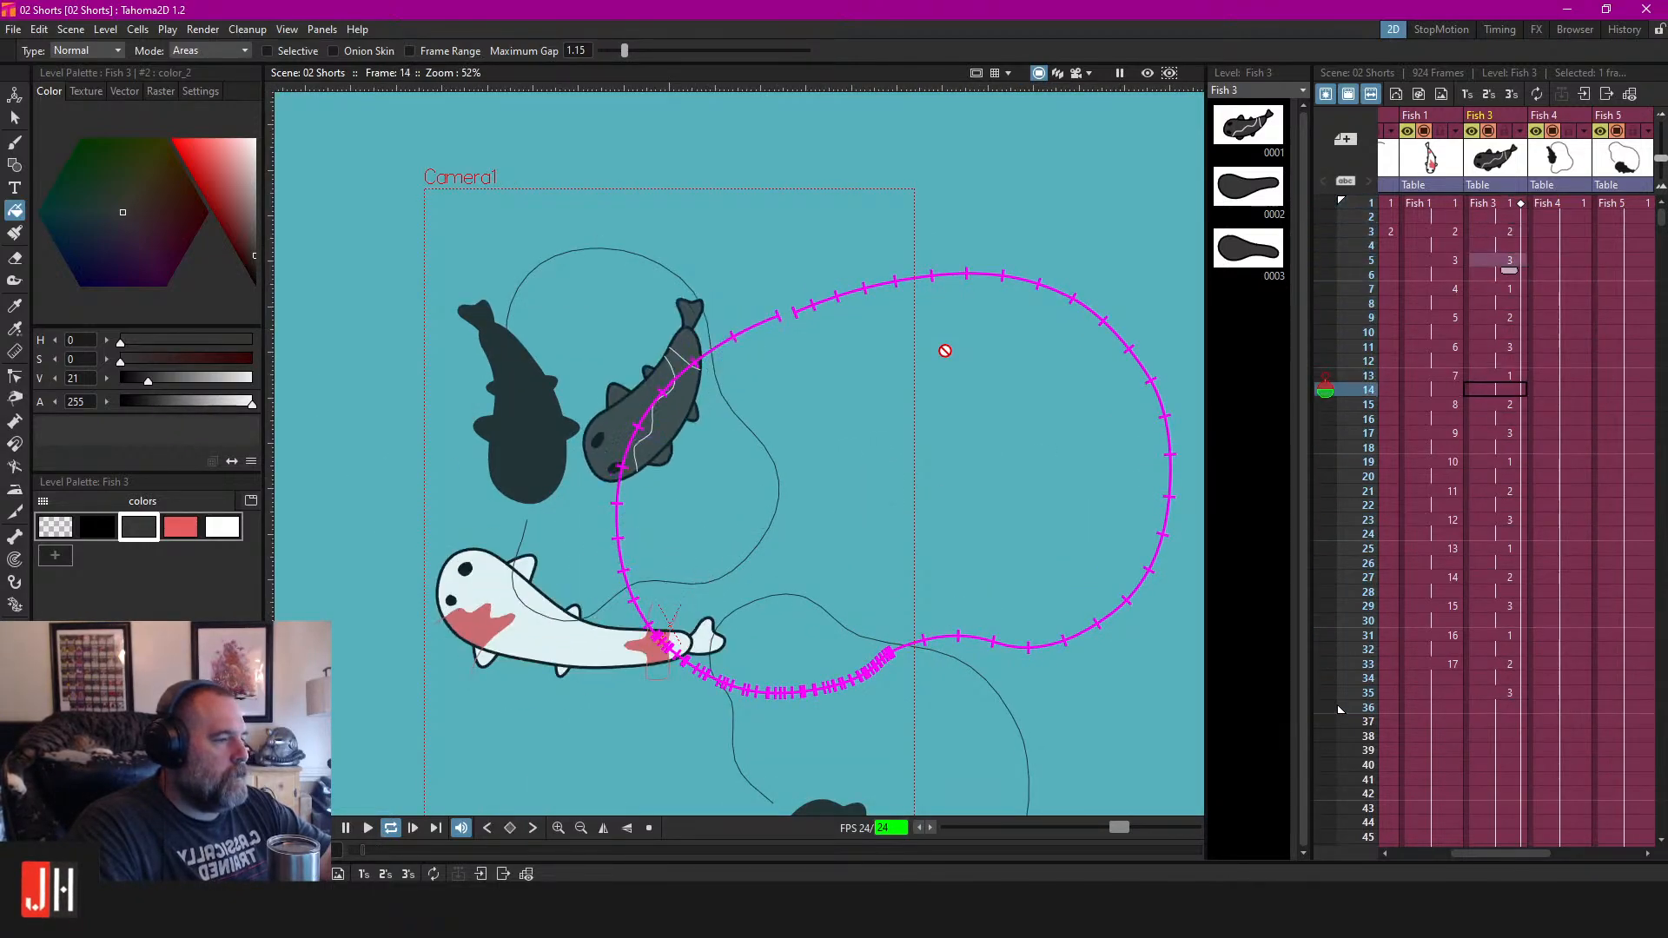
scroll(945, 350, down, 2)
scroll(944, 350, up, 3)
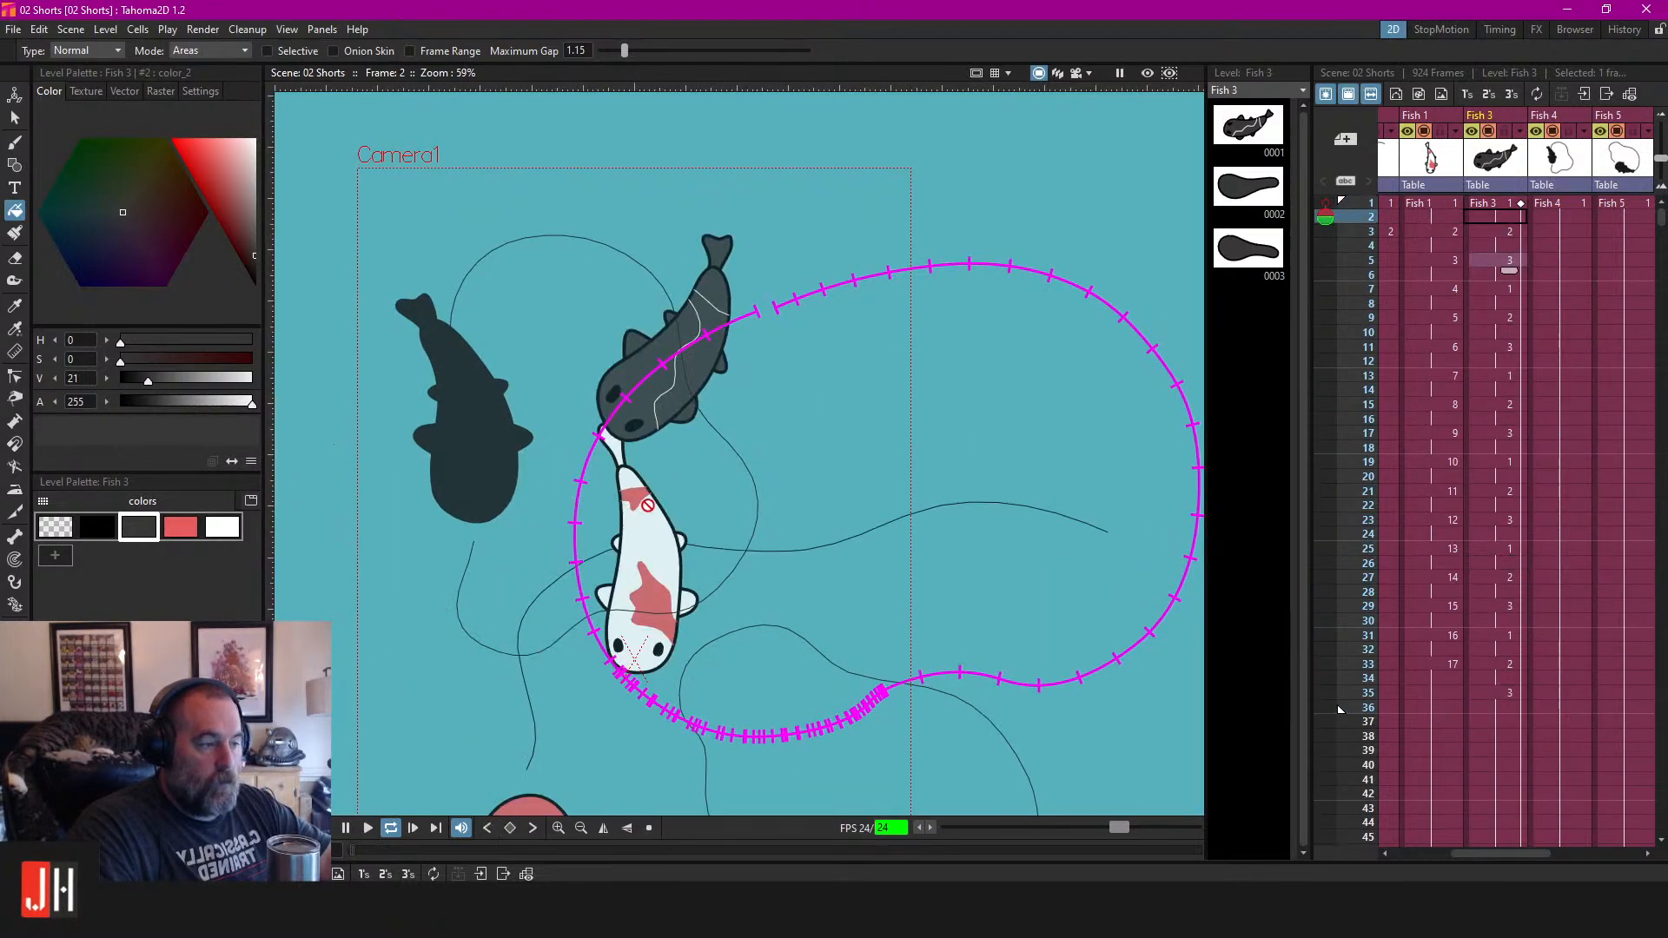
scroll(785, 436, down, 1)
key(p)
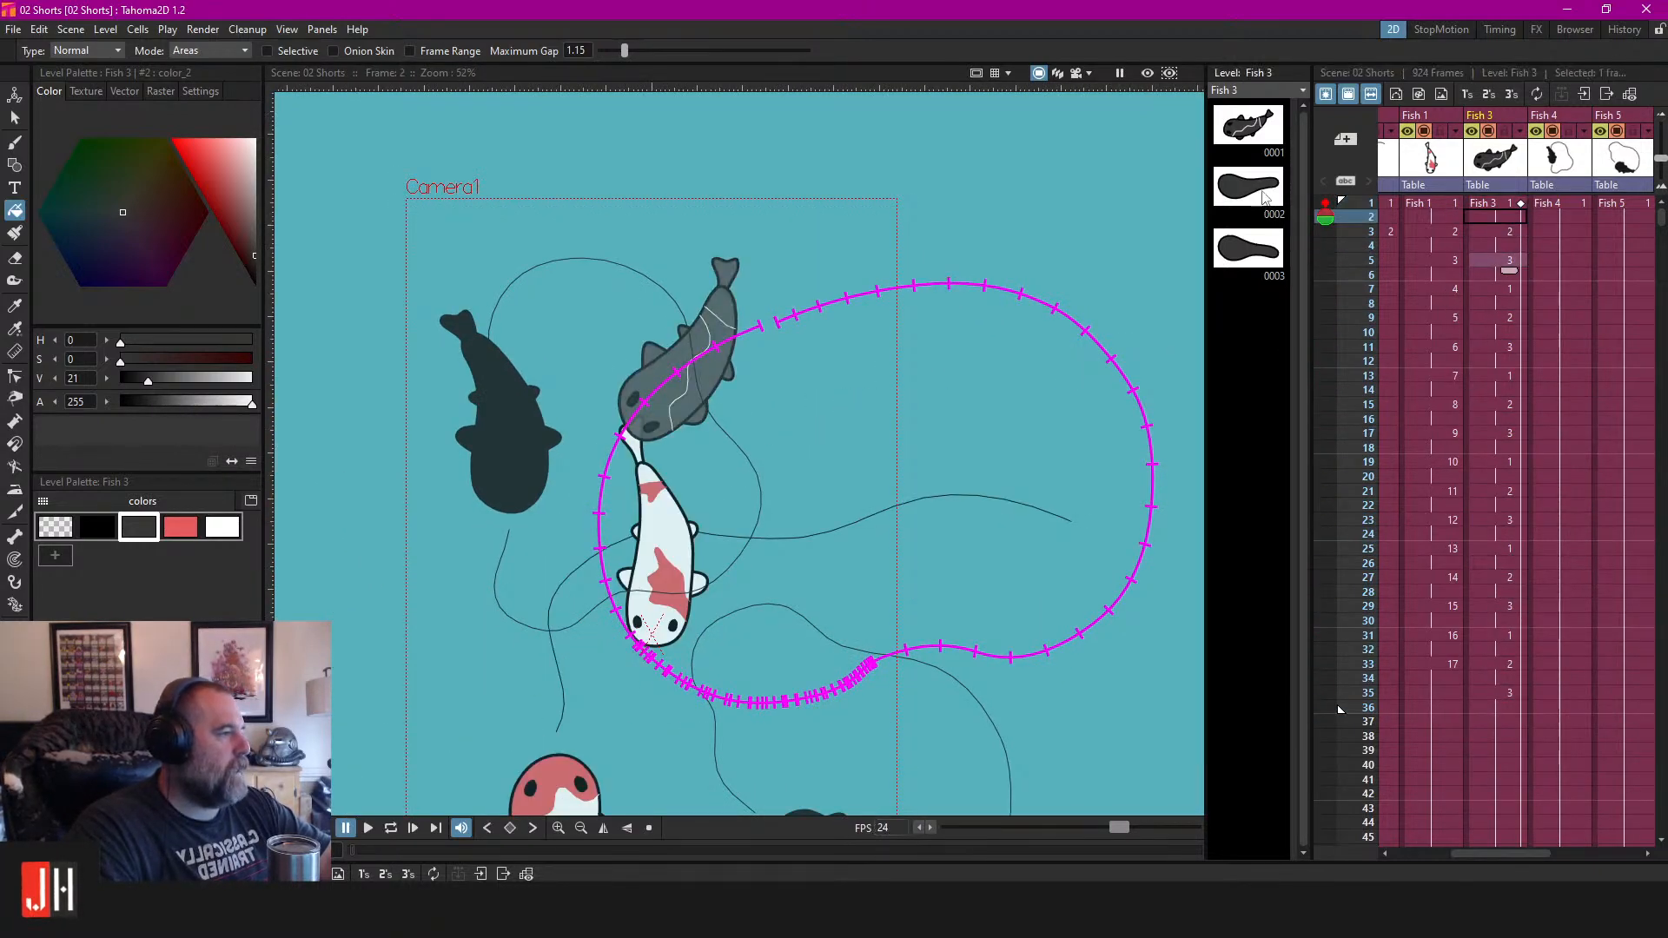
Draw the first eye on the Fish 3 head at frame 3 with the black brush and fill it black.
click(1247, 187)
drag(1061, 143, 1042, 243)
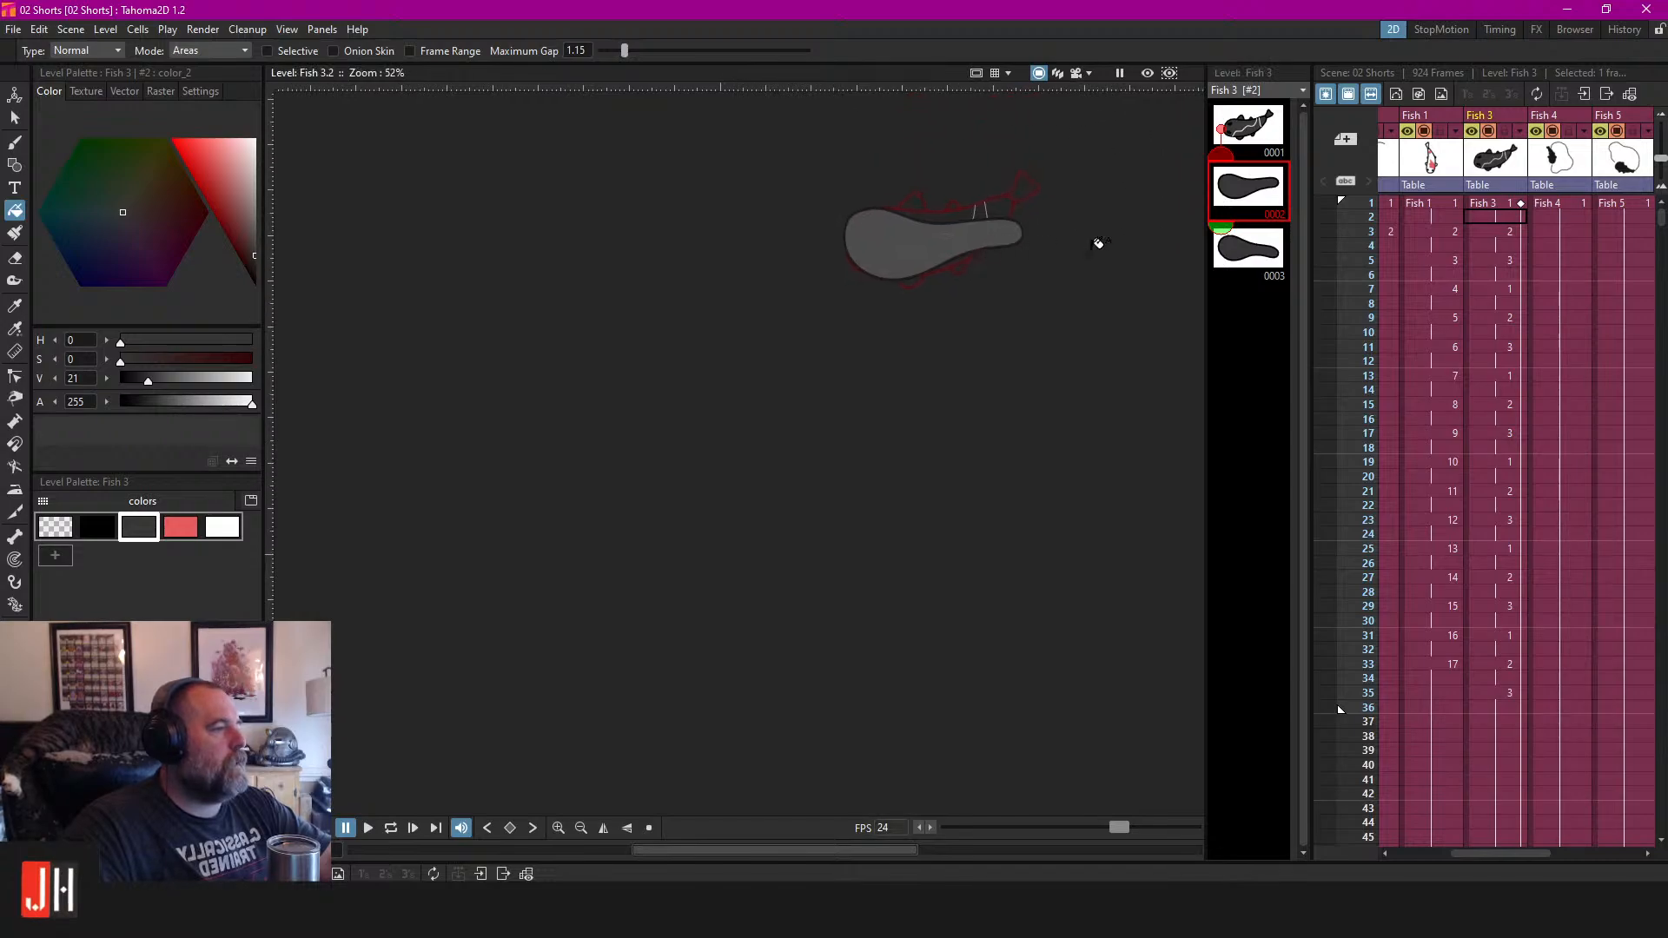
click(1516, 231)
scroll(643, 390, up, 5)
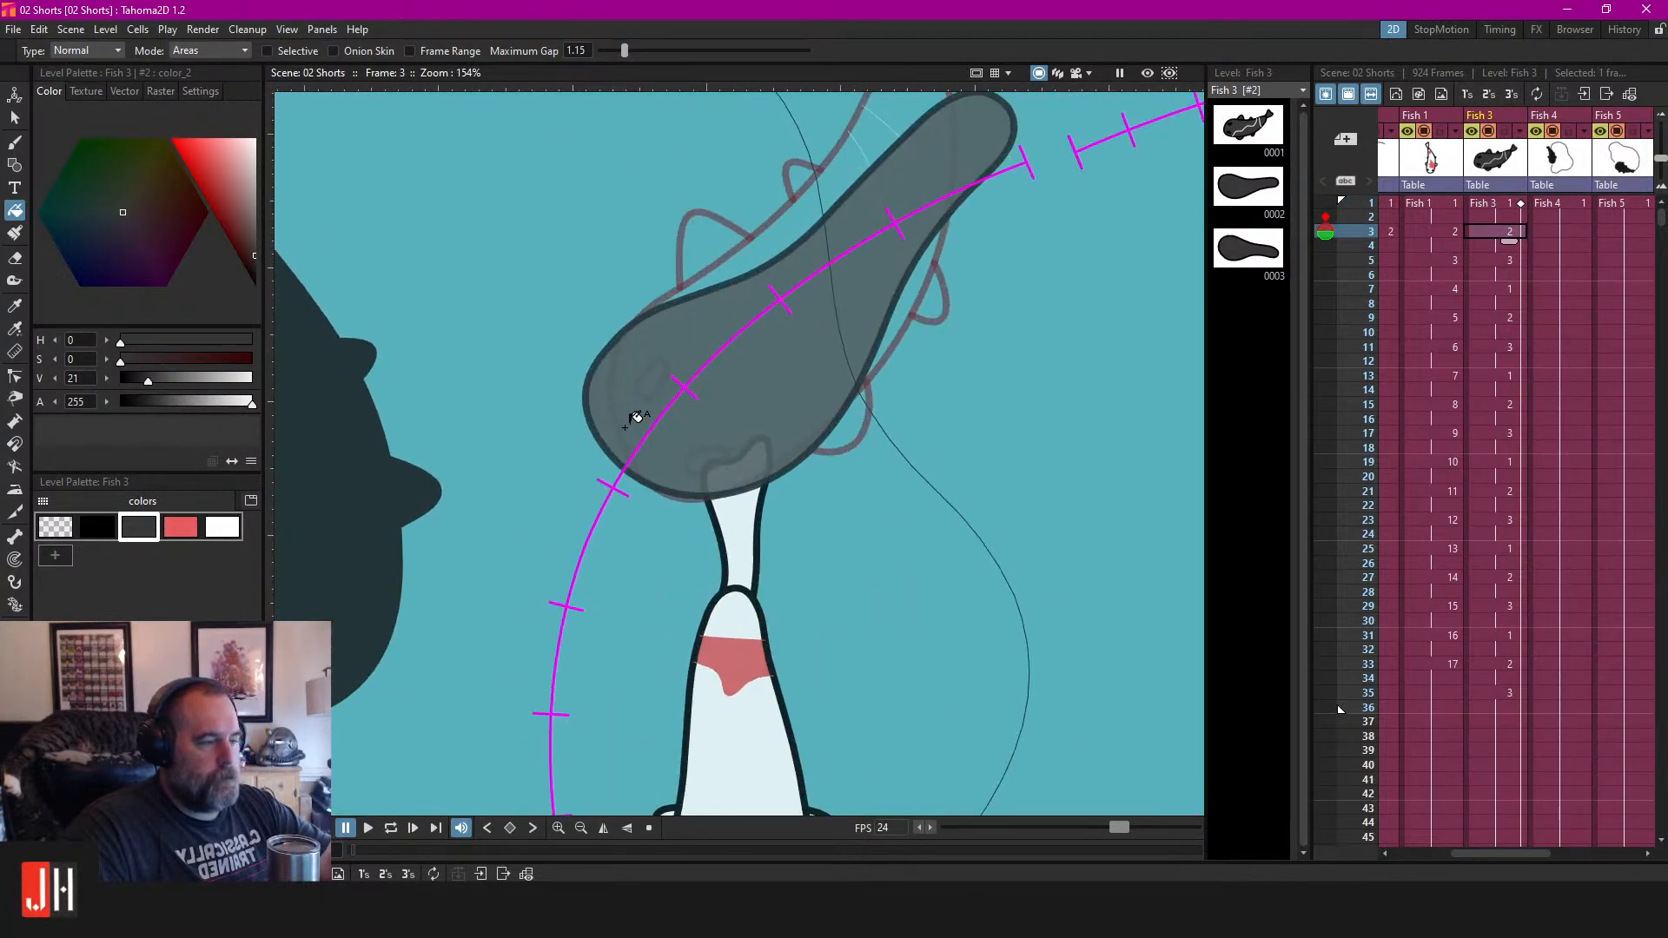
key(b)
click(110, 533)
scroll(583, 382, up, 1)
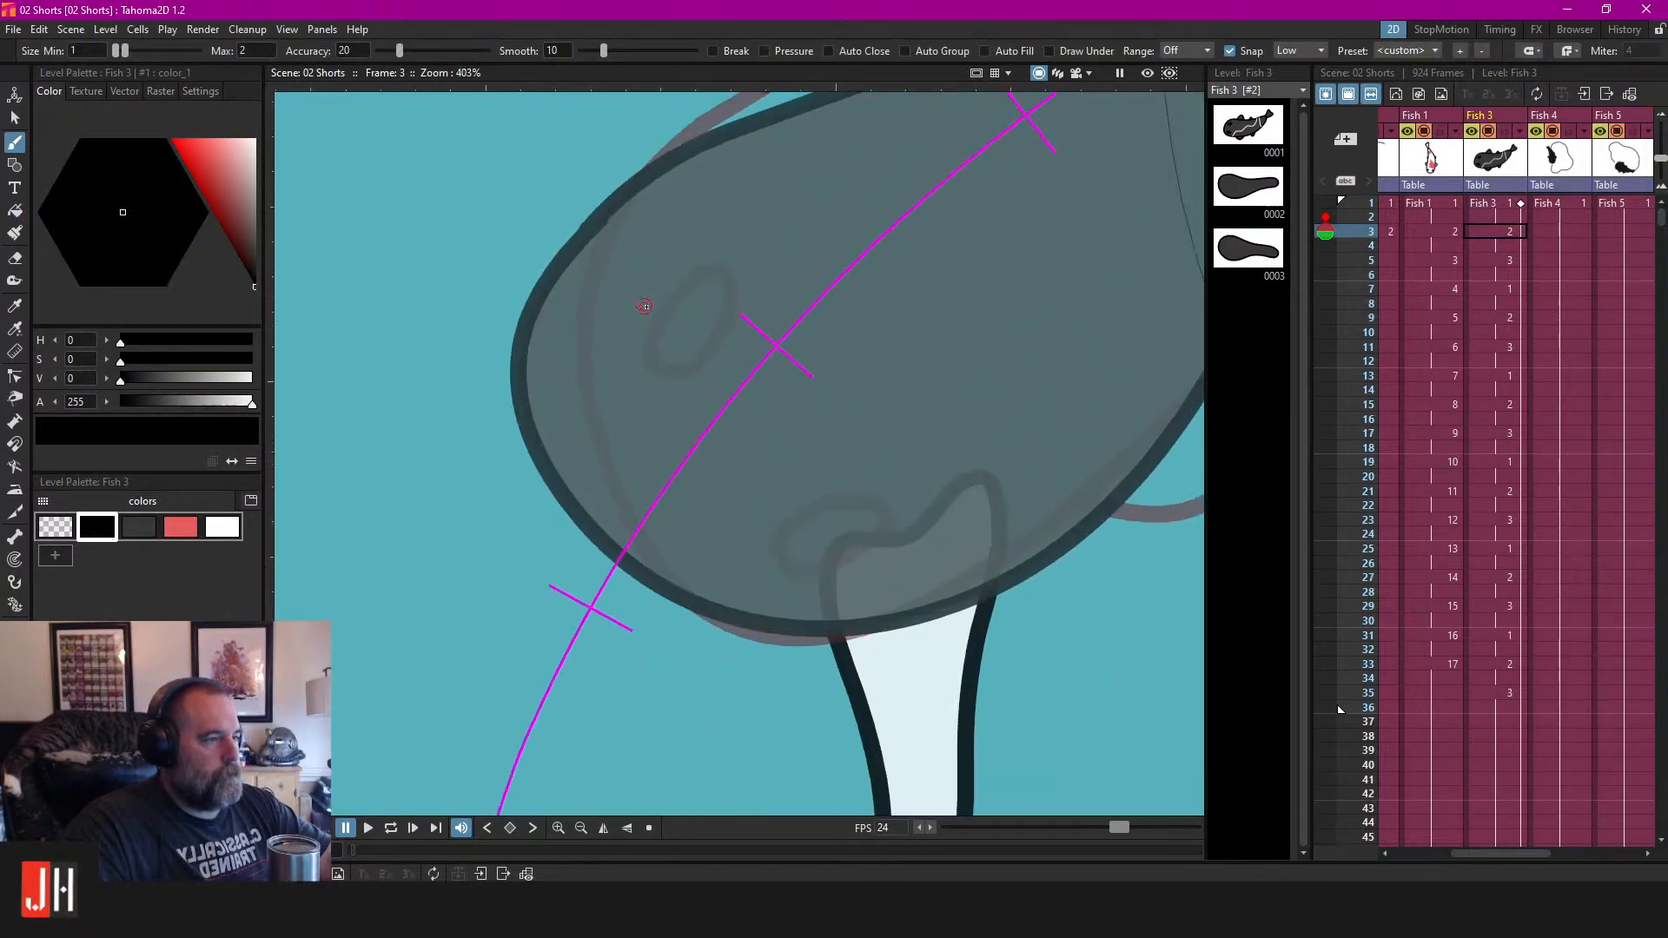
drag(647, 305, 650, 375)
key(f)
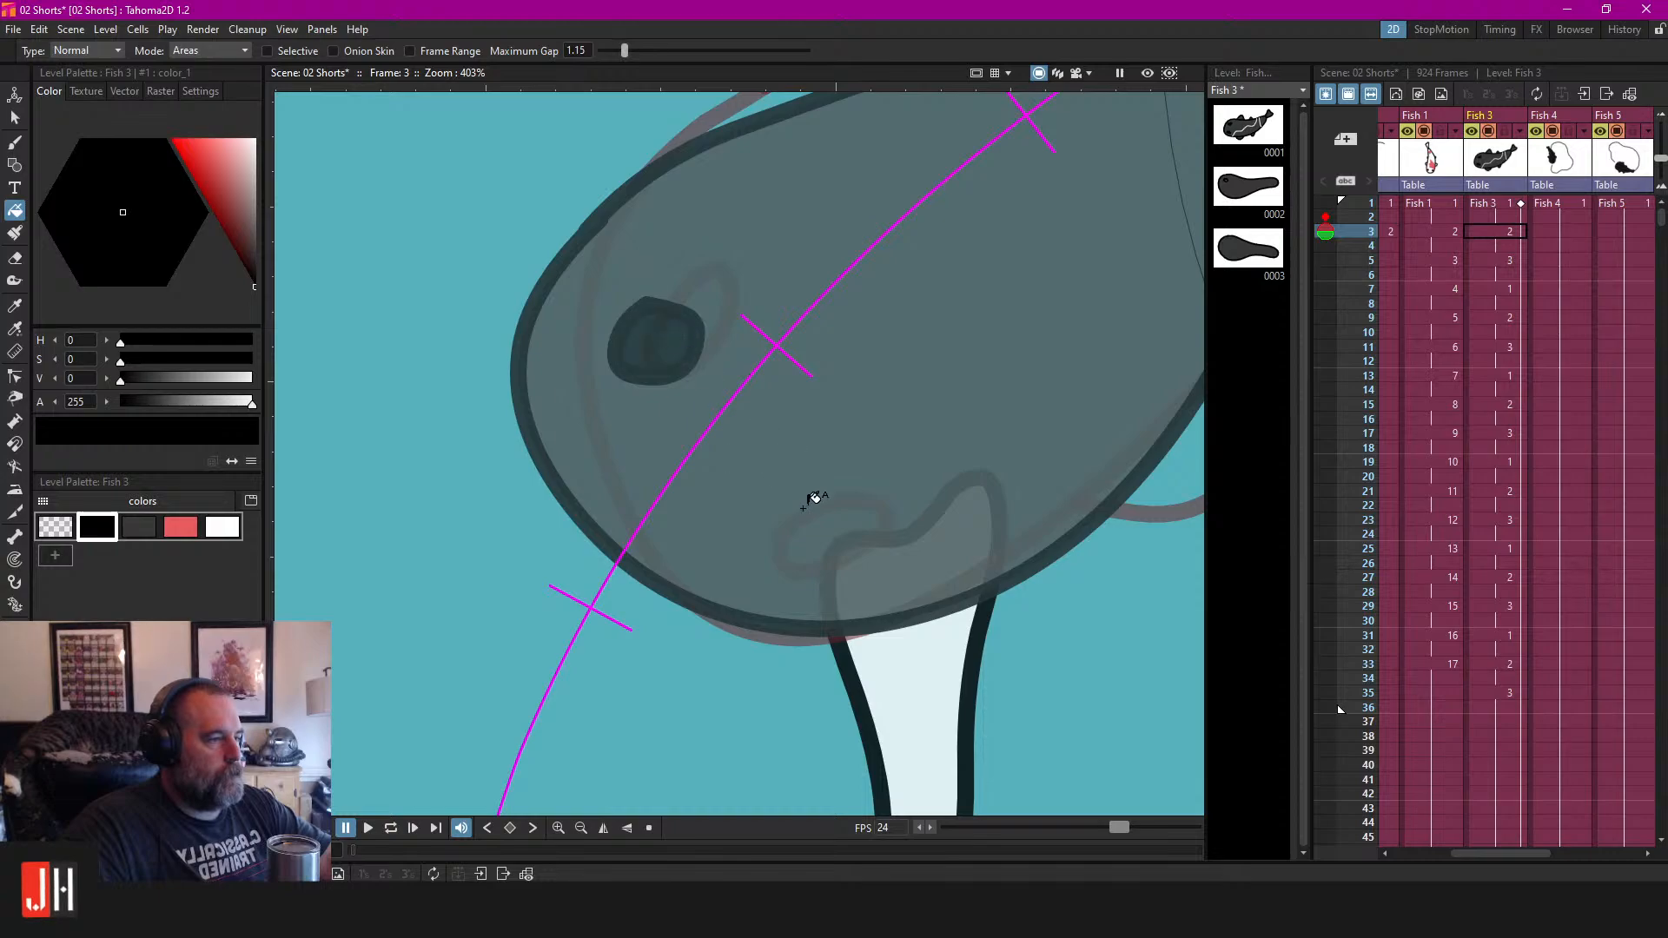
Draw the second eye on the Fish 3 head at frame 3 and fill it black.
key(b)
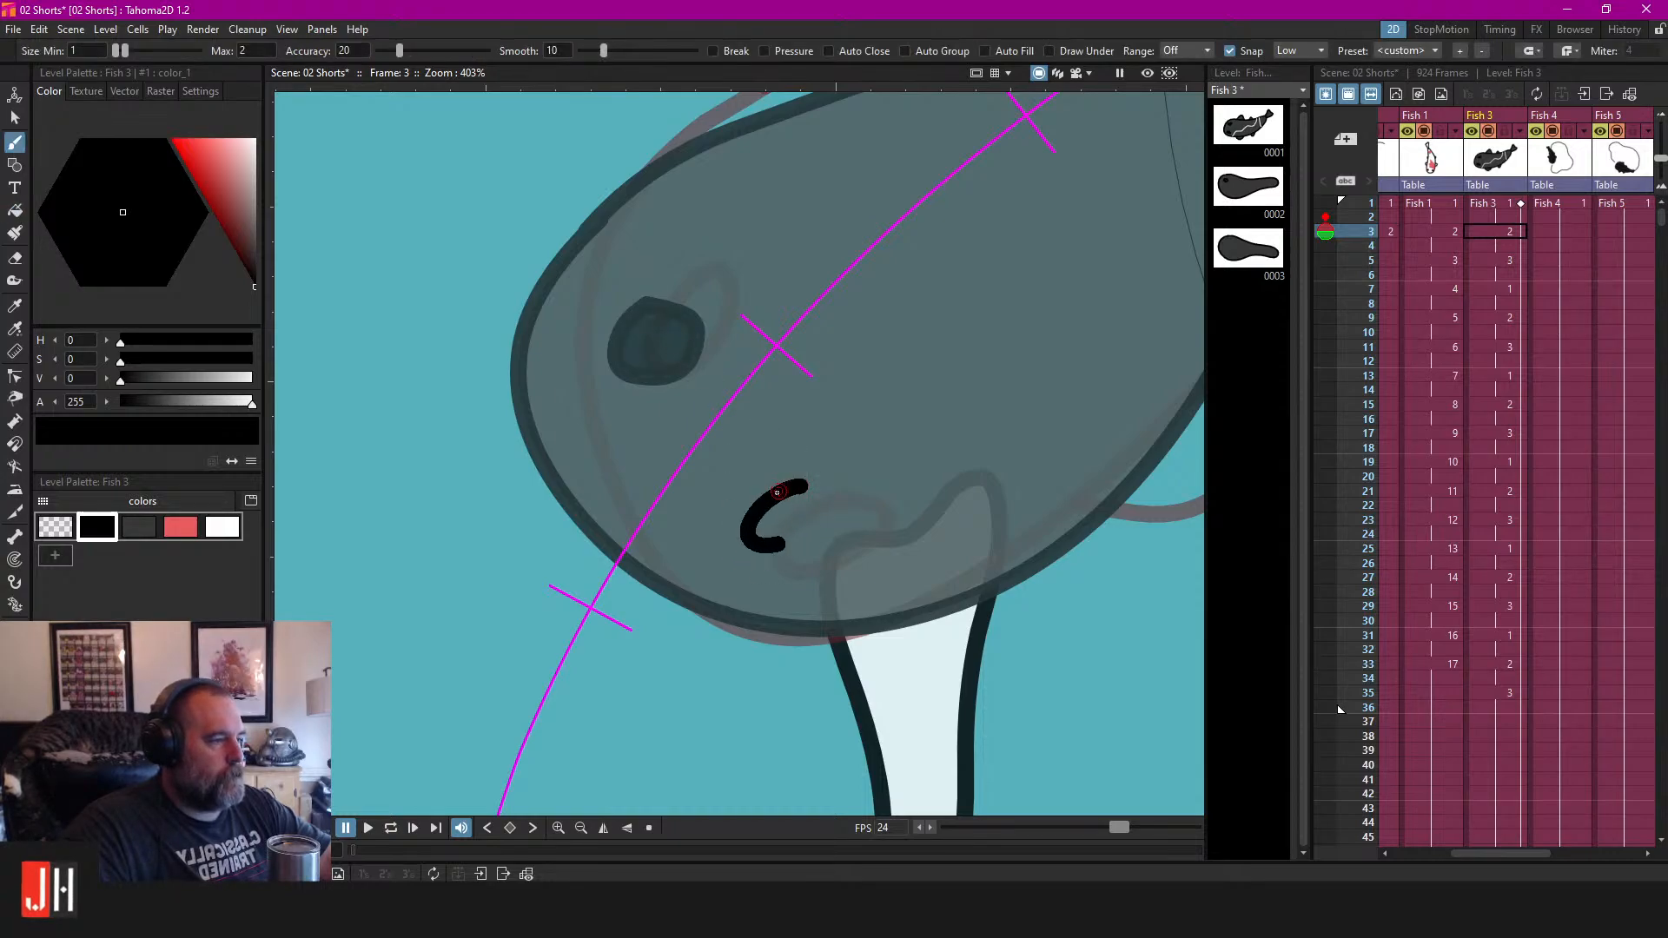
drag(778, 491, 797, 484)
key(f)
click(807, 513)
Draw two eyes on the Fish 3 head at frame 5 with the black brush and fill both black.
click(1503, 261)
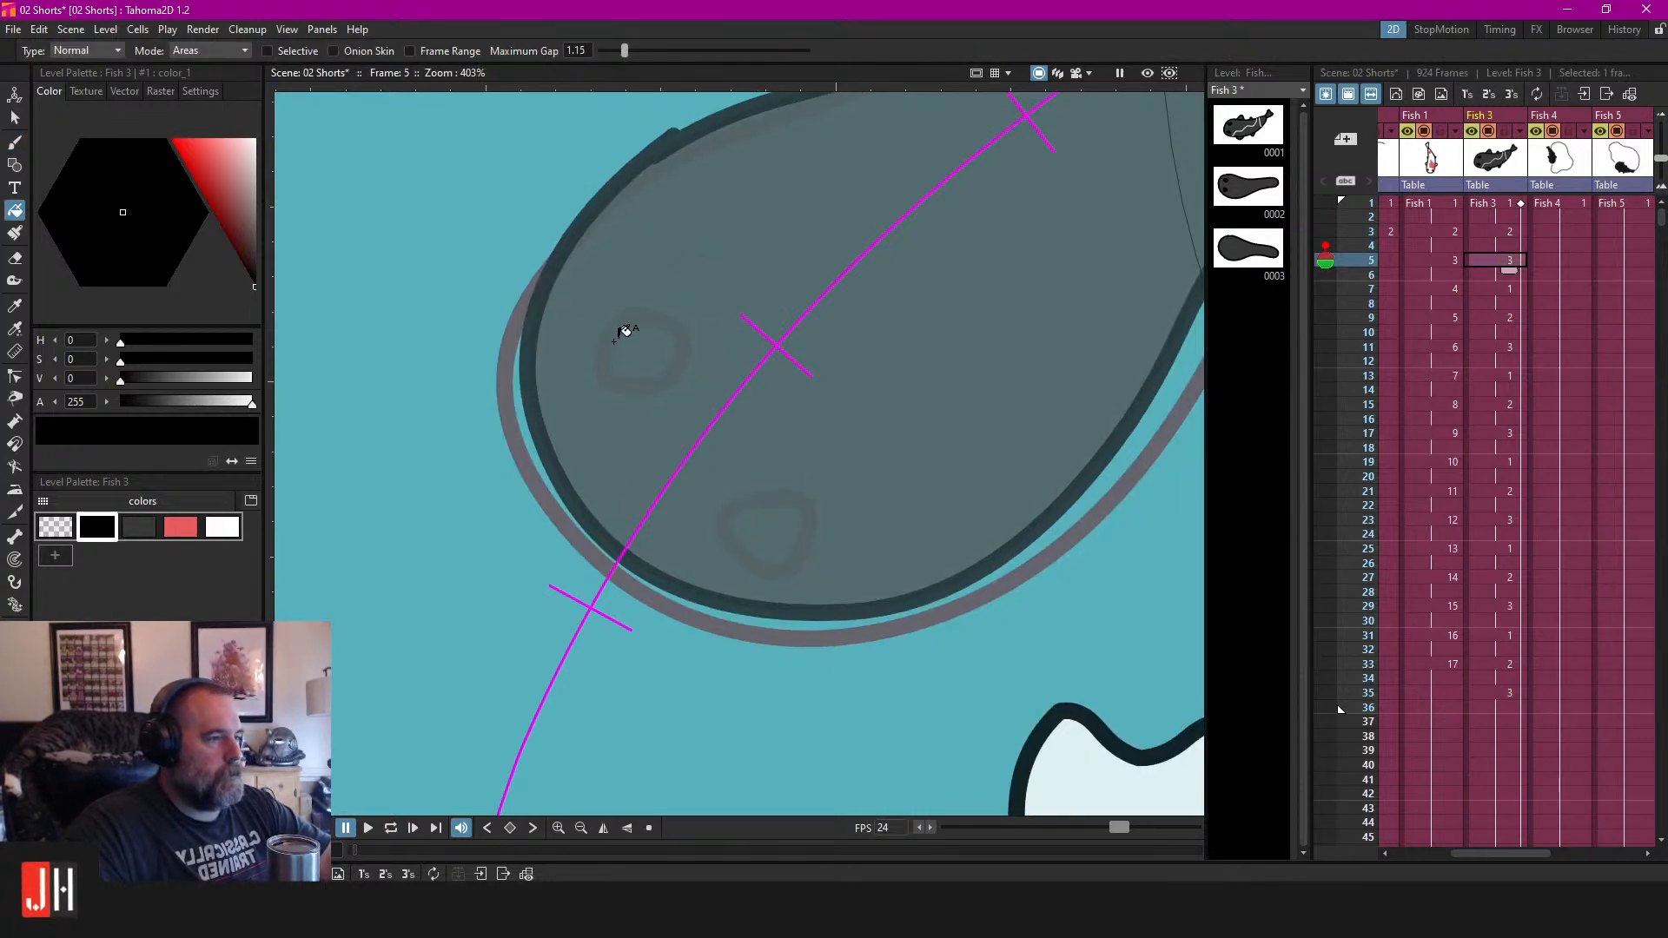
key(b)
mouse_move(605, 328)
mouse_down()
mouse_move(679, 376)
mouse_move(641, 298)
mouse_up()
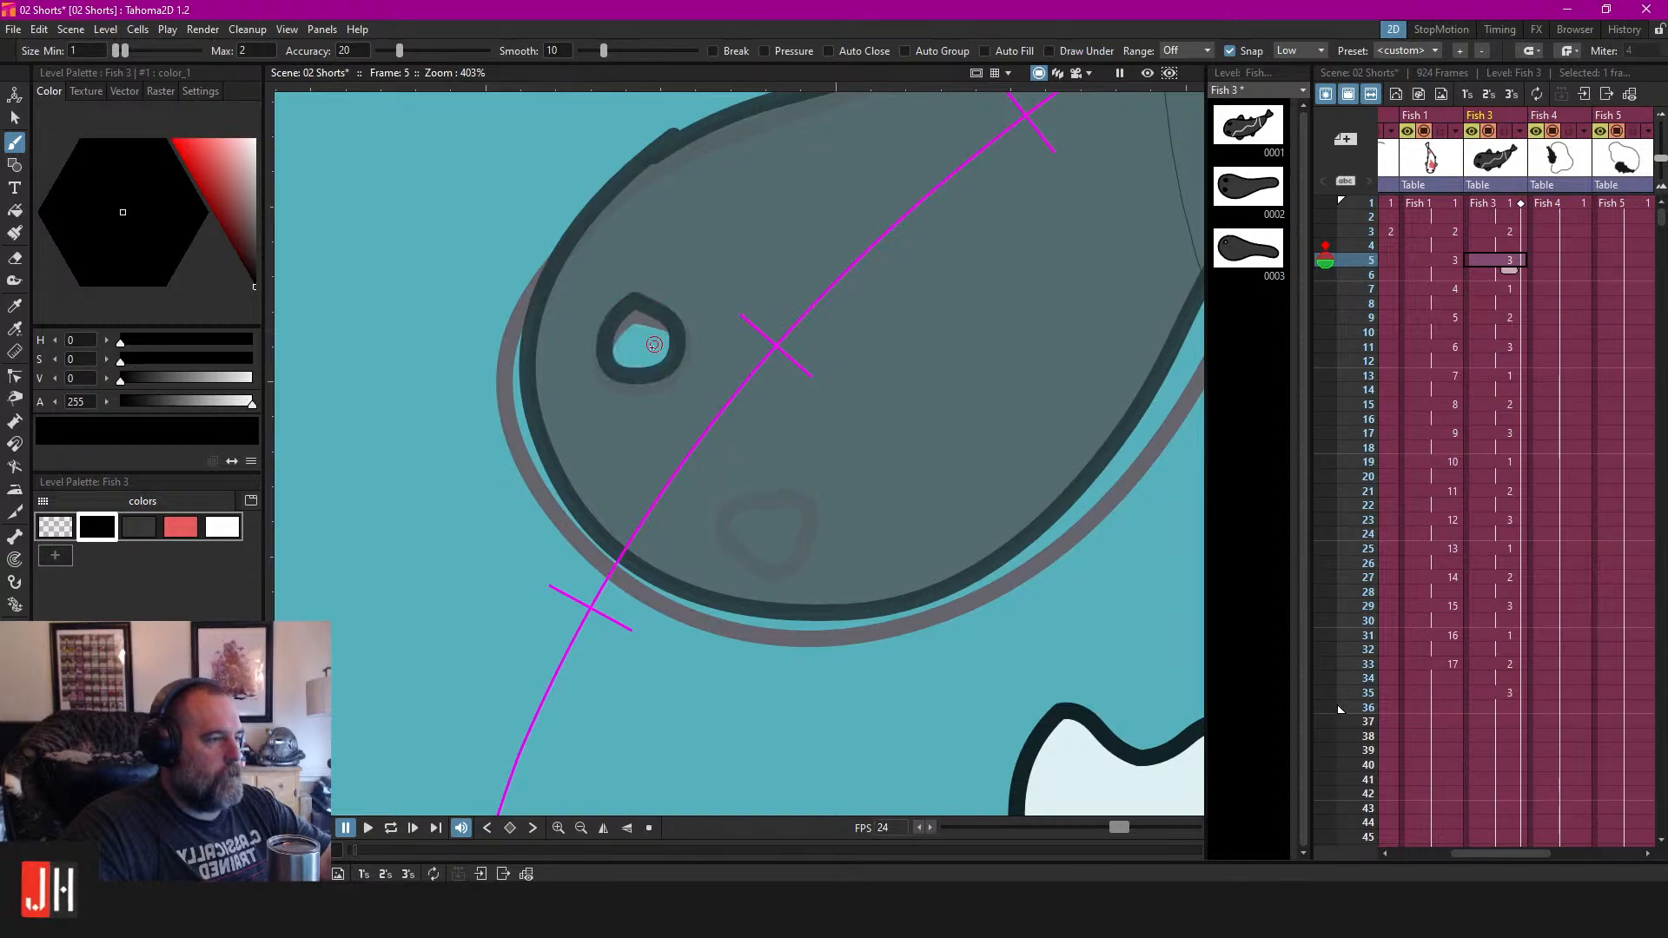
key(f)
click(656, 339)
key(b)
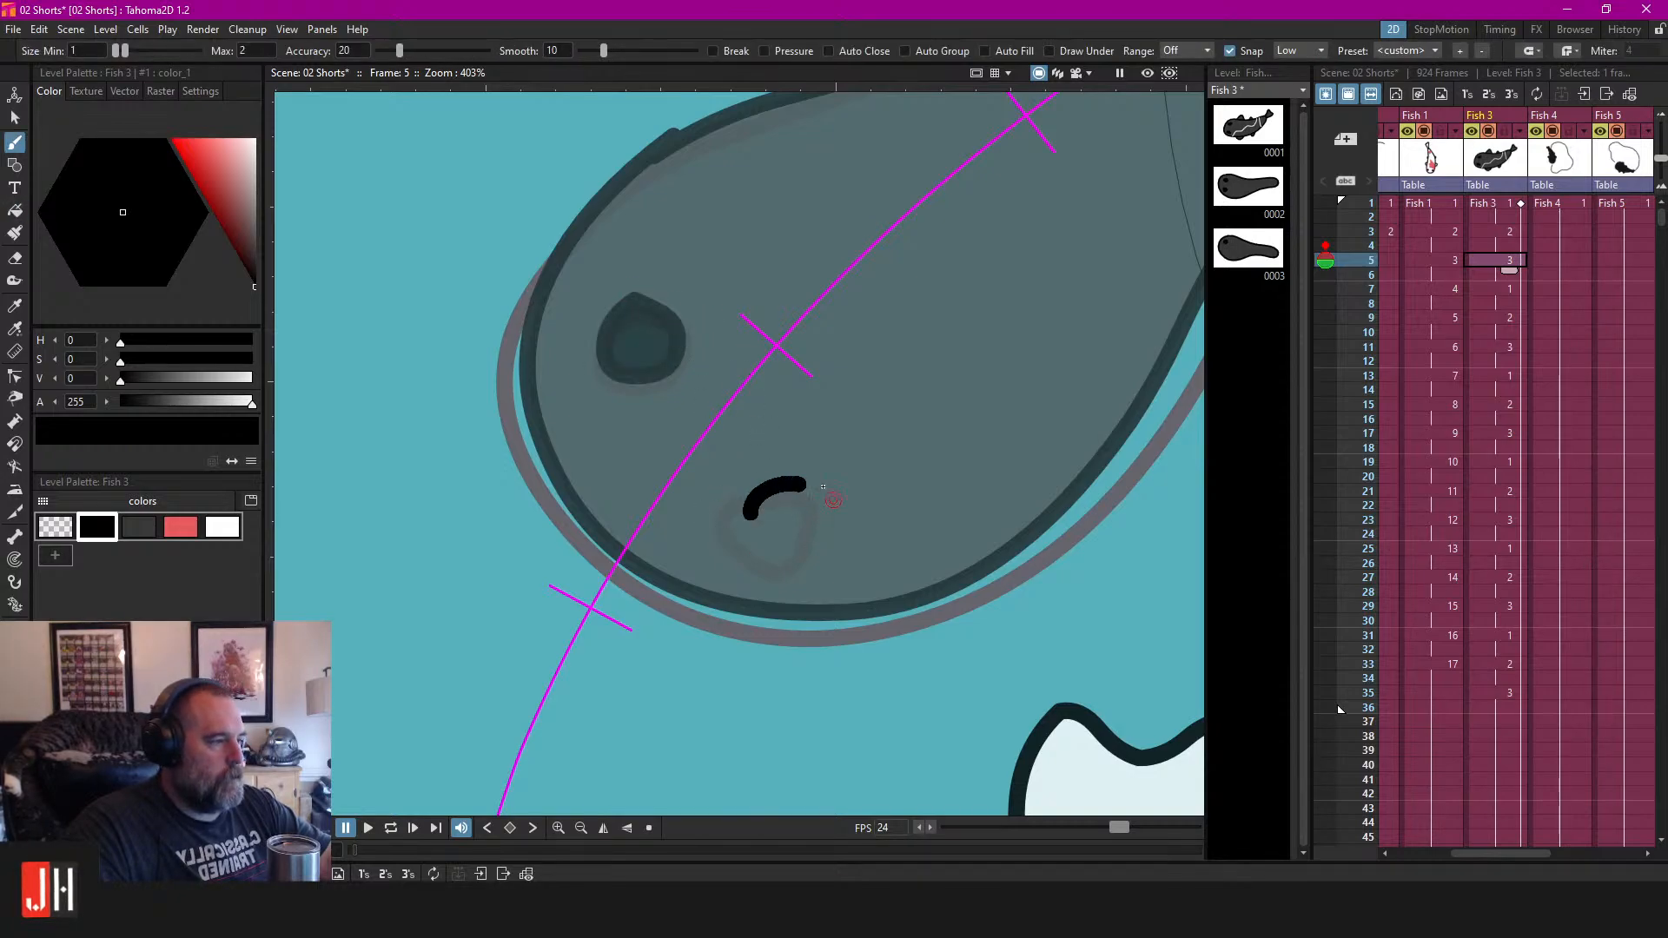
key(f)
click(785, 513)
Play the loop to review the Fish 3 swim cycle with its eyes added.
scroll(821, 486, down, 13)
drag(1050, 497, 954, 457)
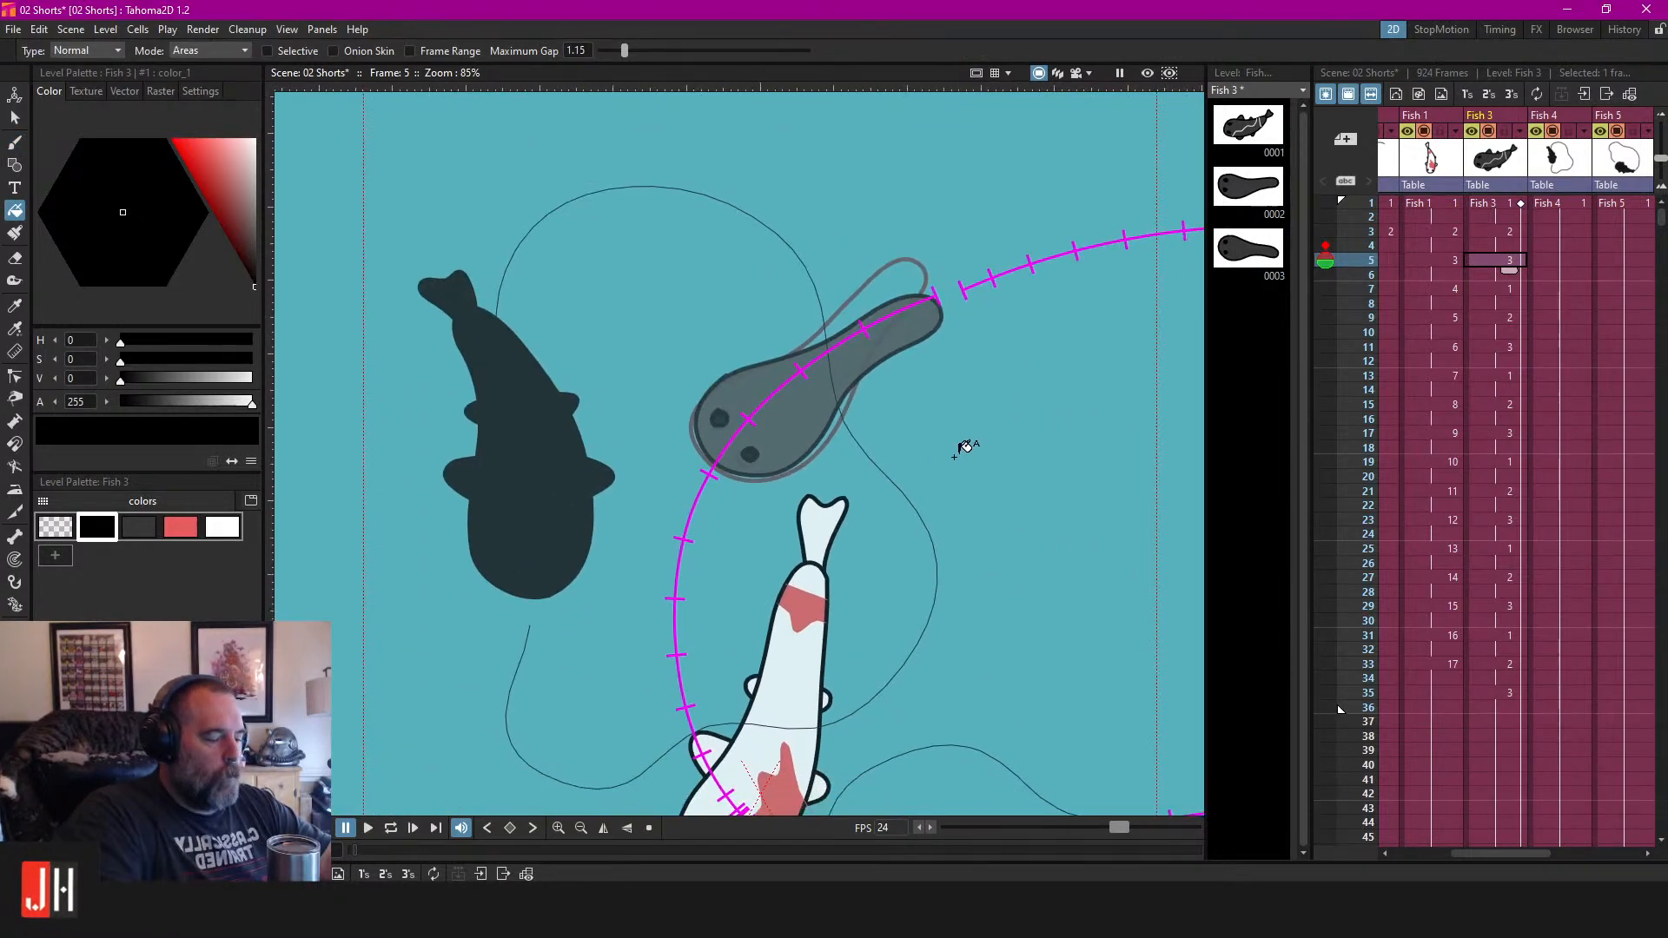
key(l)
scroll(920, 409, down, 3)
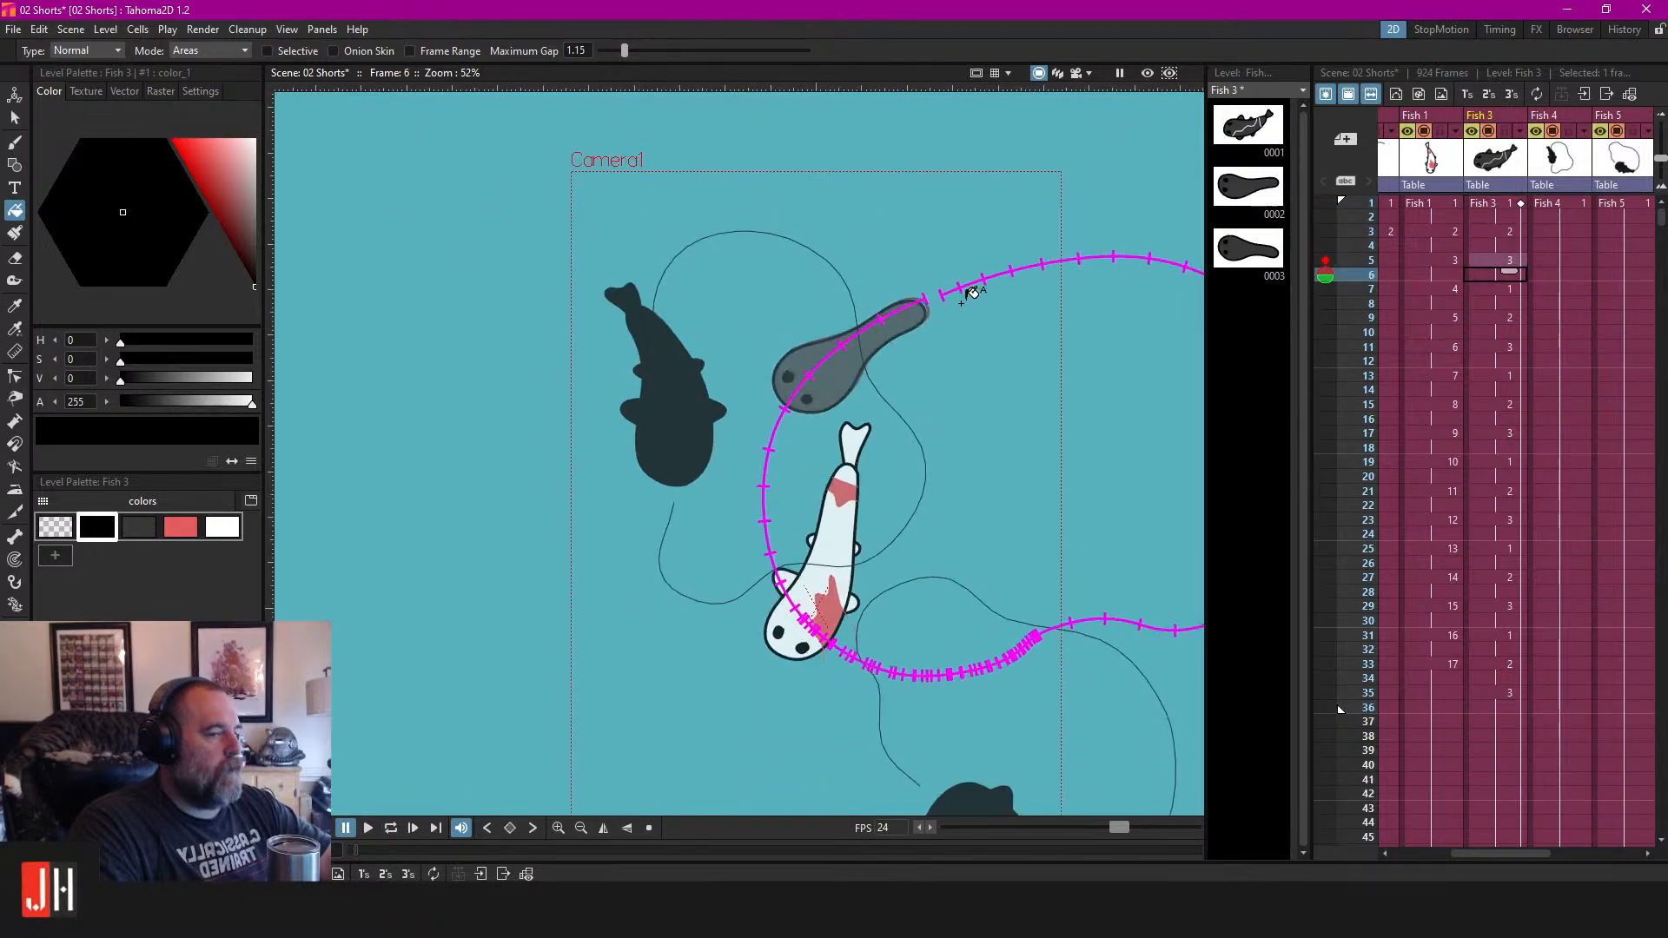
drag(868, 489, 809, 469)
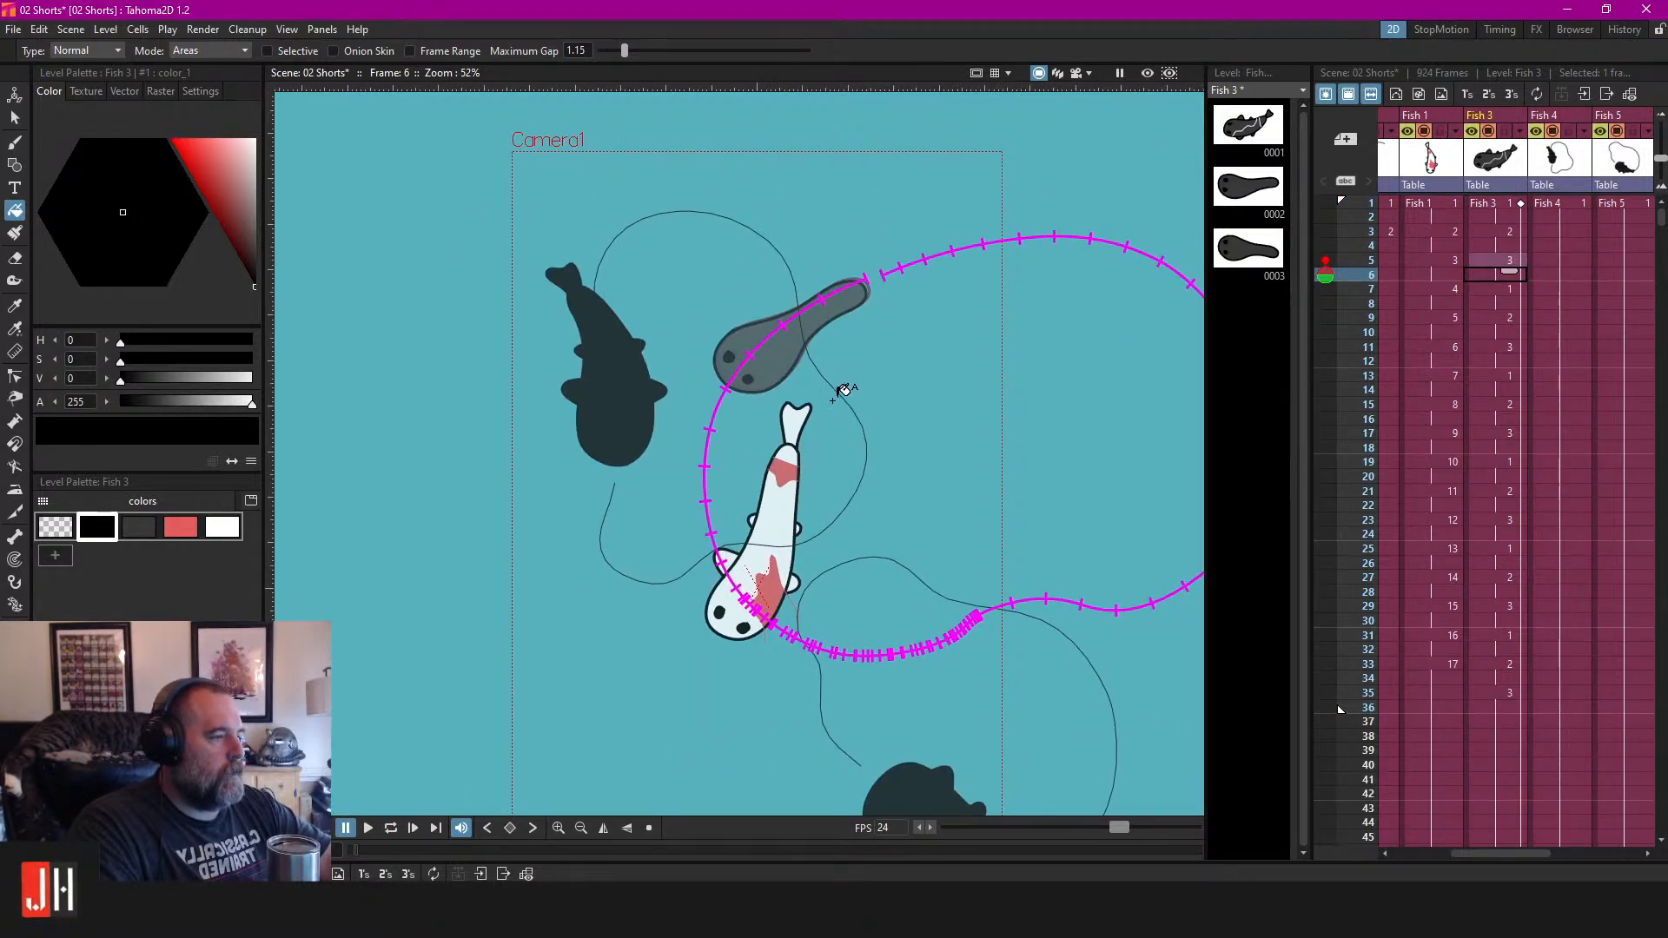
scroll(843, 386, down, 1)
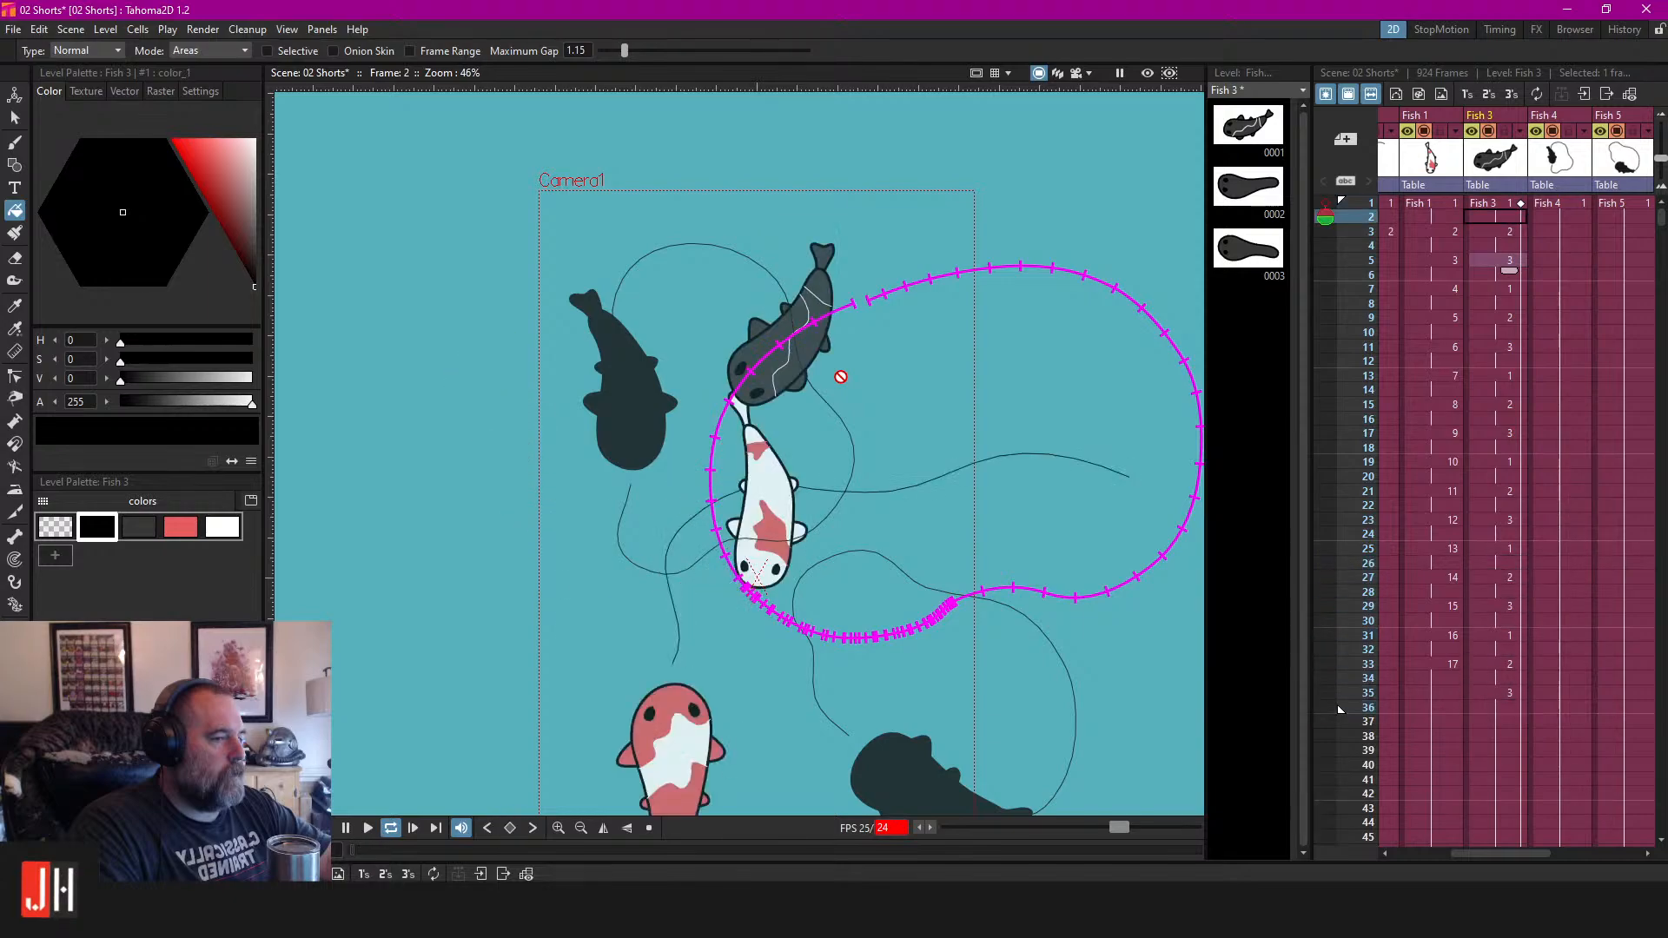
drag(886, 342, 868, 357)
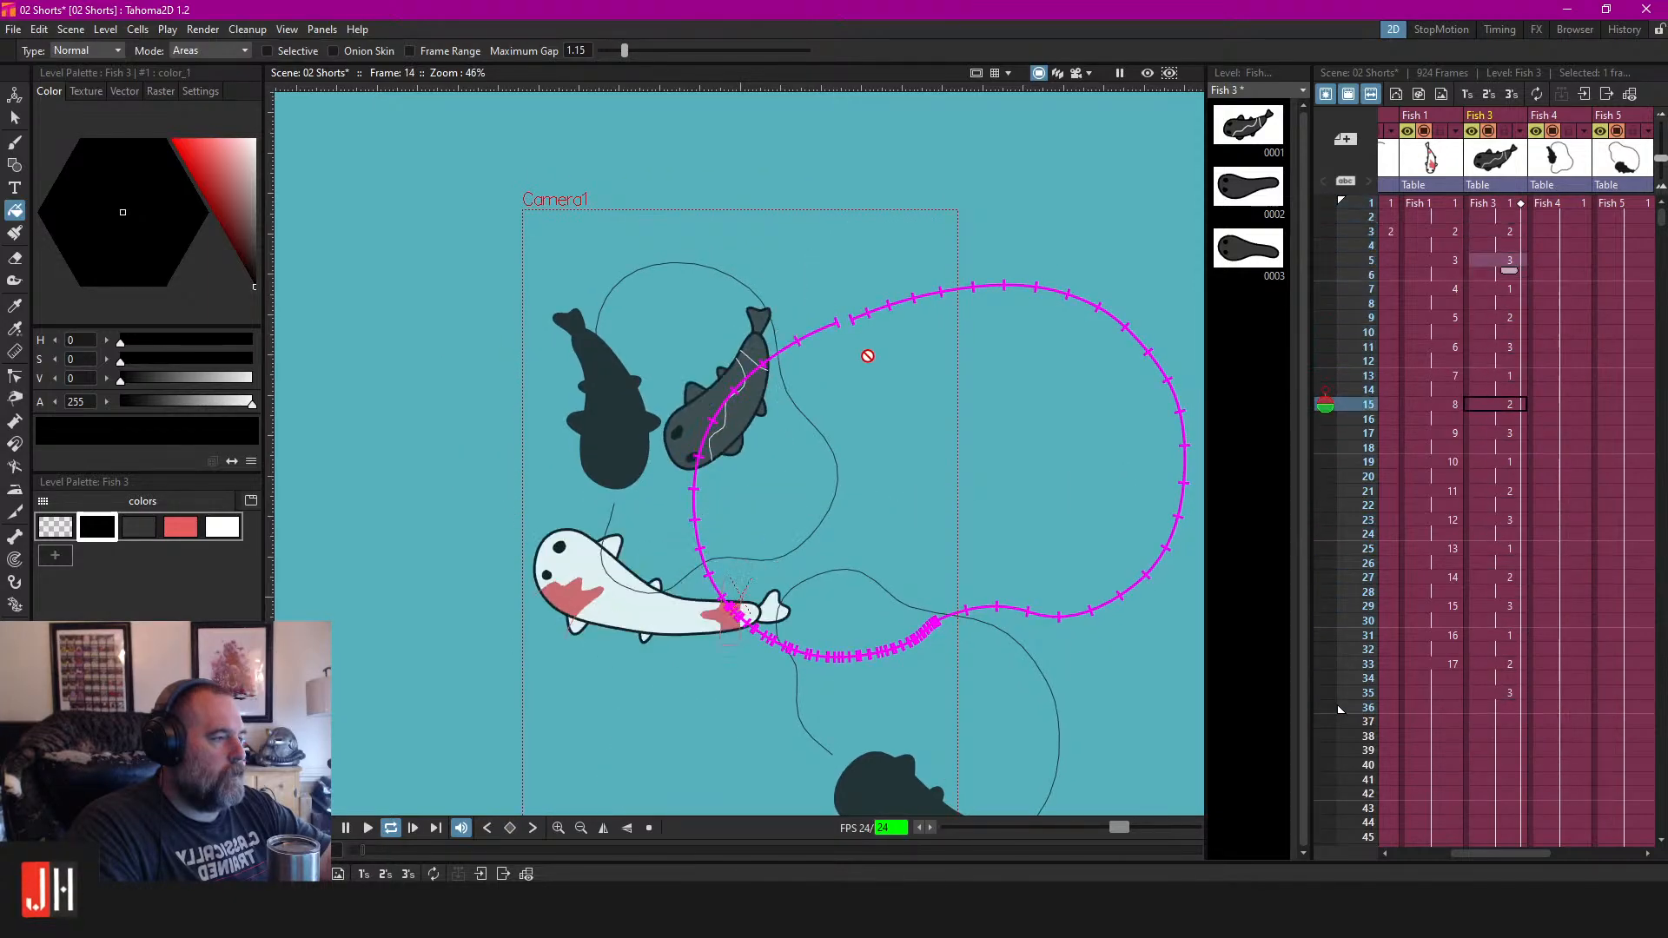
scroll(868, 356, up, 1)
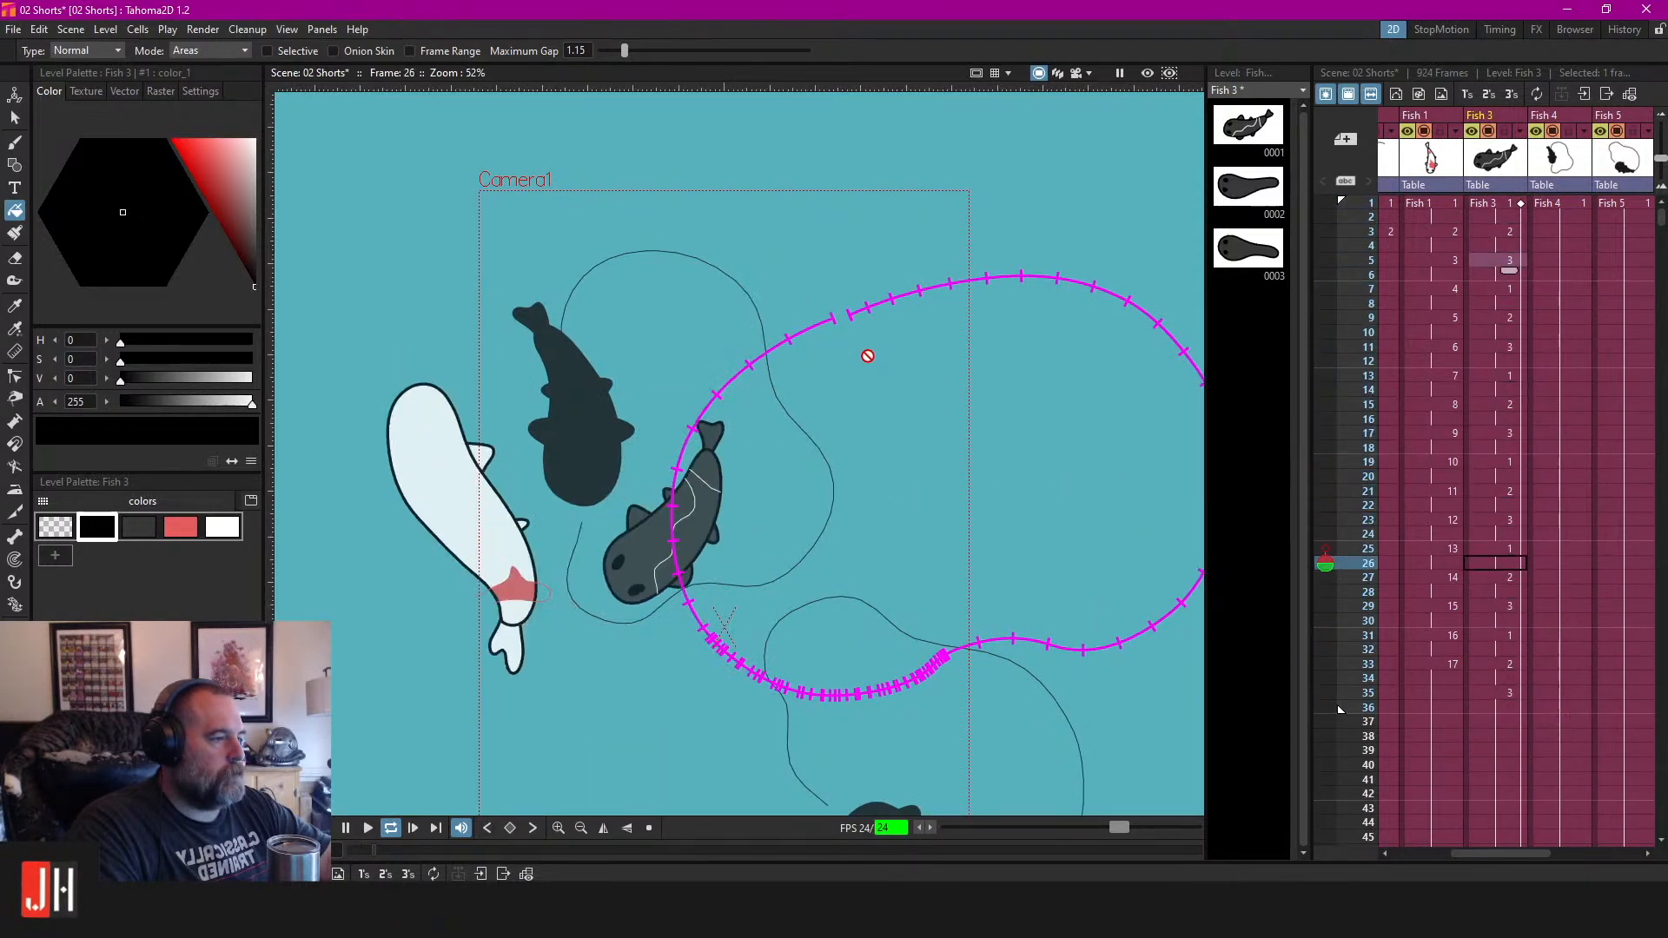
mouse_move(892, 351)
mouse_down()
mouse_move(860, 361)
mouse_move(865, 347)
mouse_up()
scroll(878, 347, up, 1)
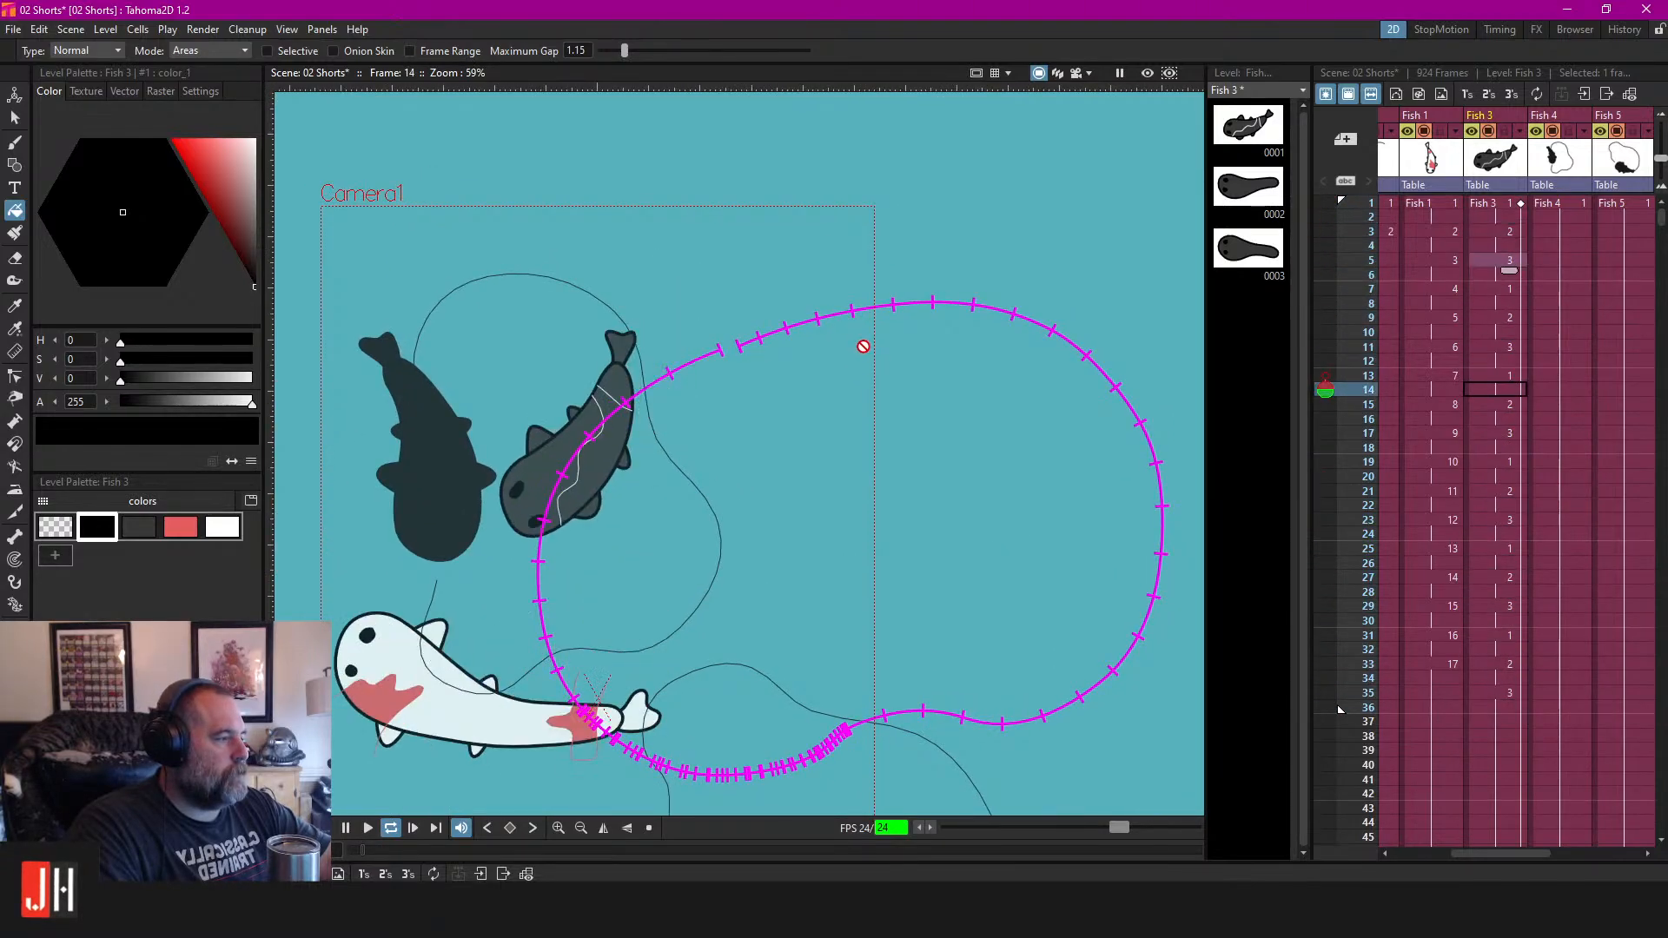
key(l)
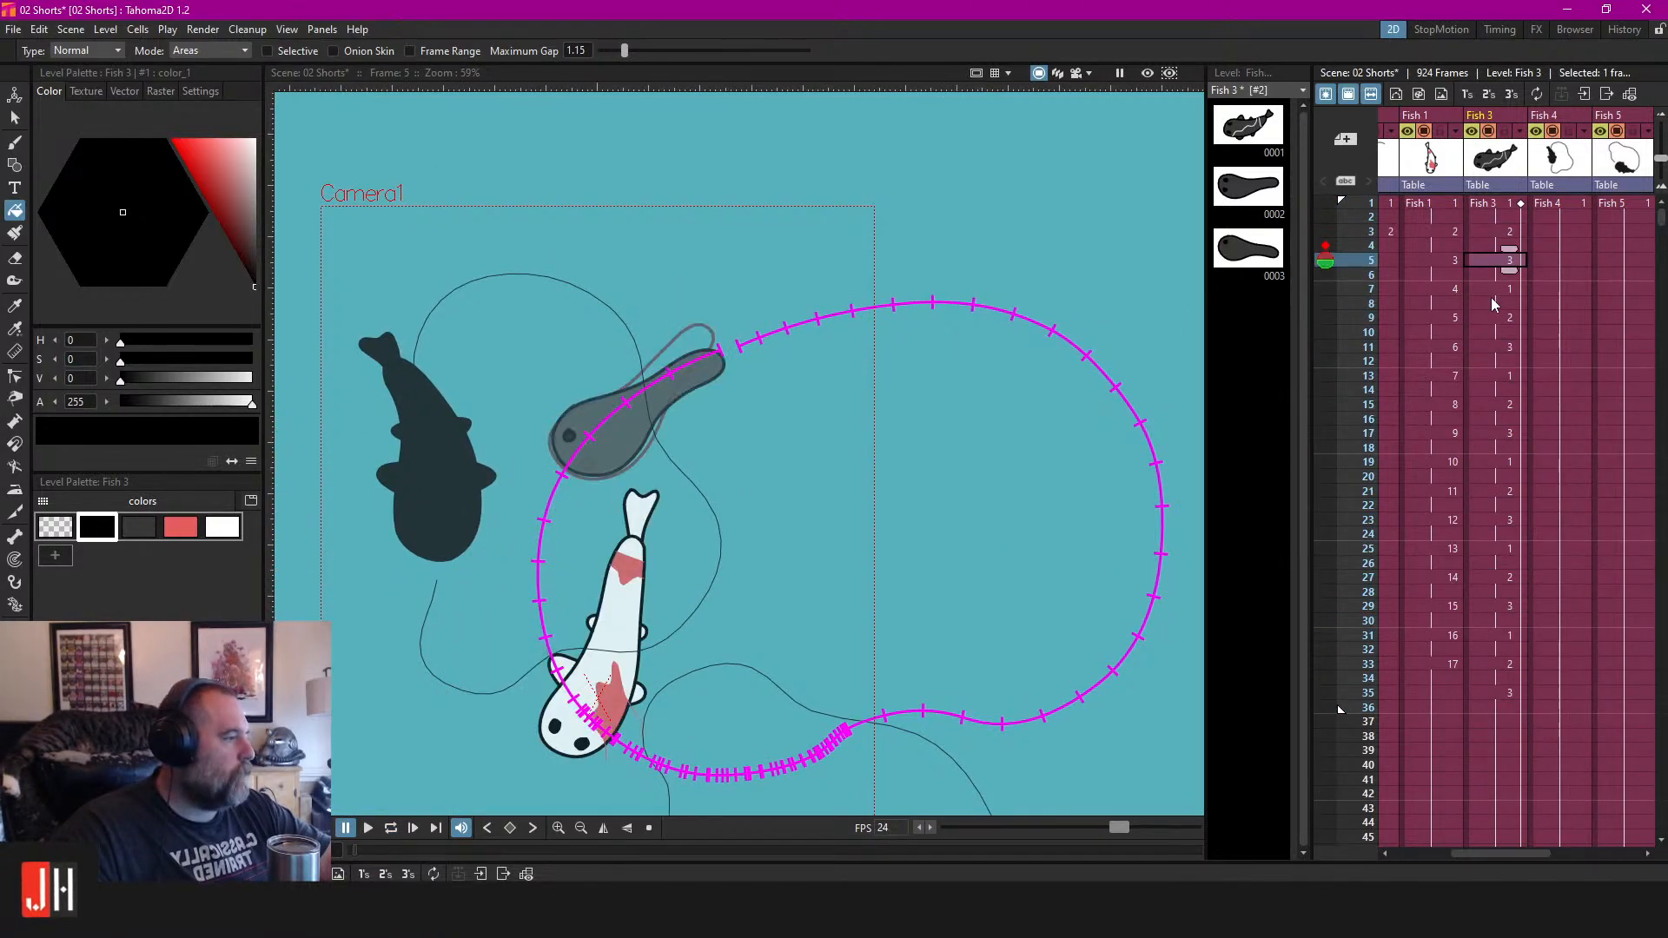
Undo the Fish 3 eyes, body fill and three-drawing cycle, and delete drawings 0002 and 0003 from the Fish 3 level.
key(ctrl+z)
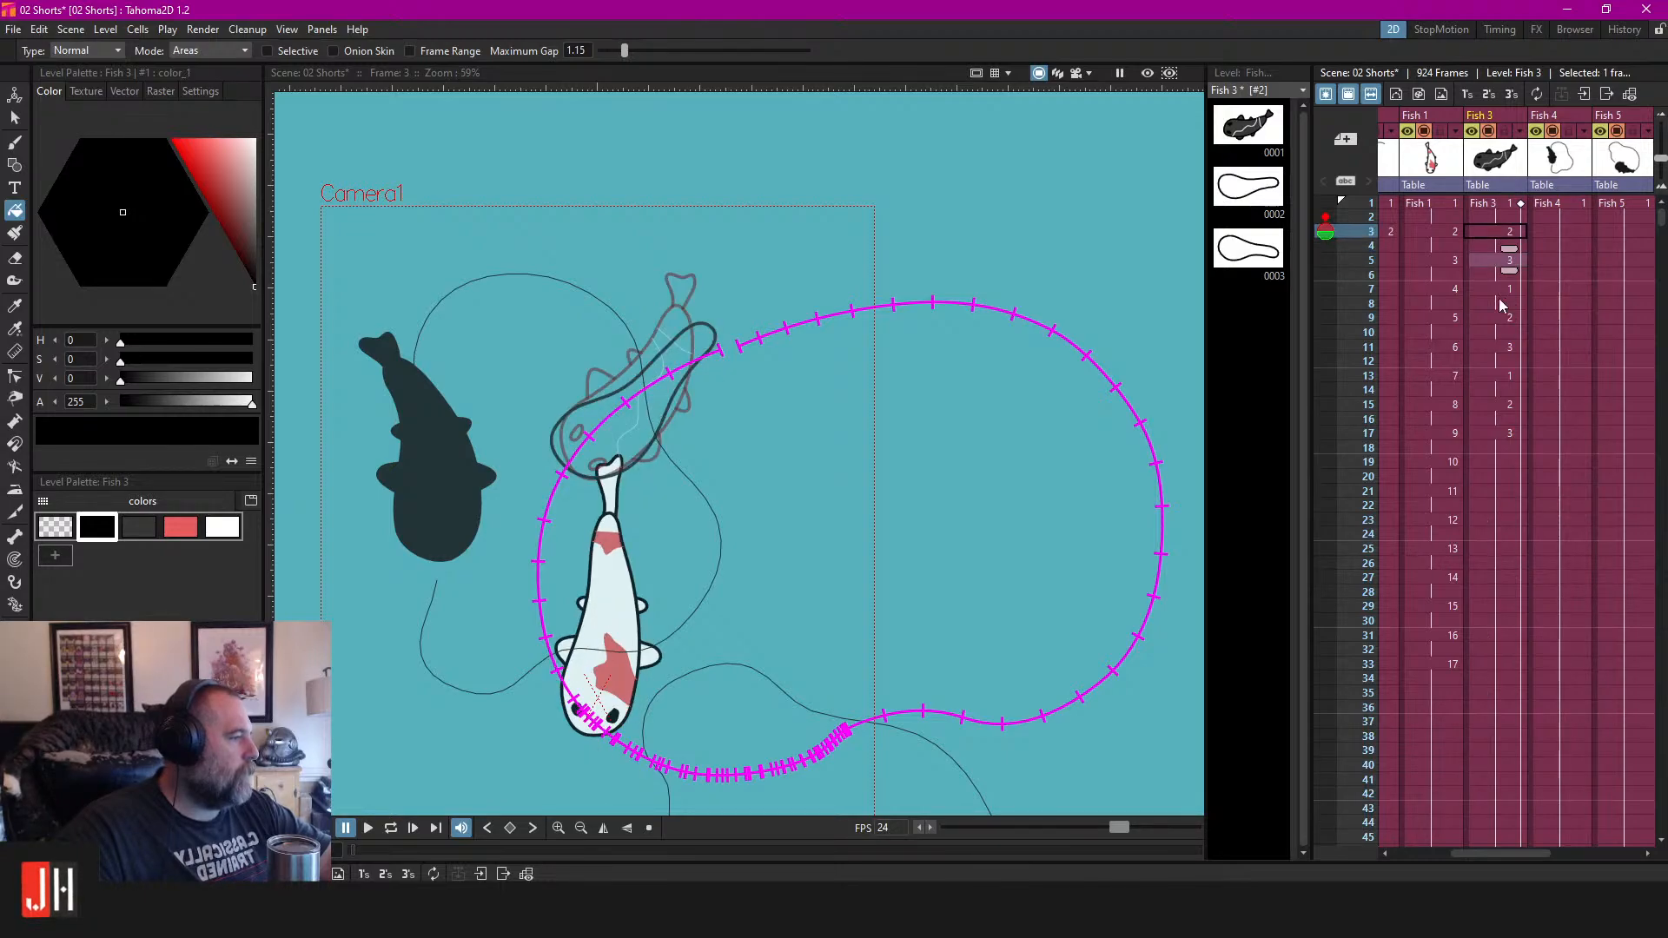
key(ctrl+z)
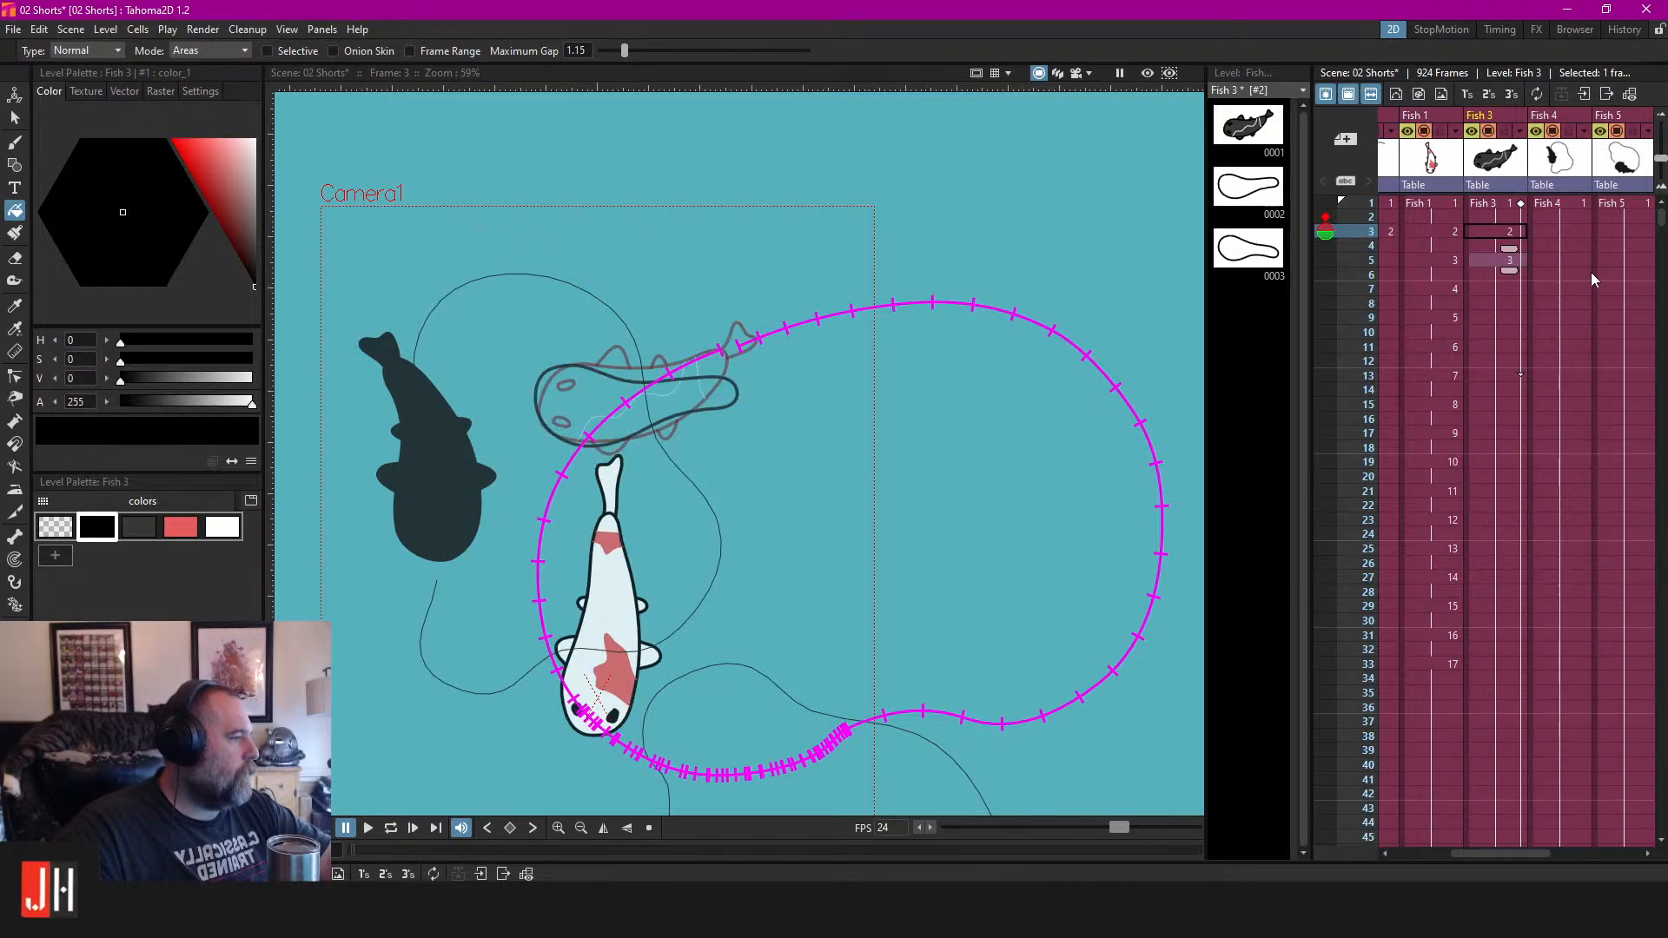
click(1262, 198)
right_click(1263, 260)
click(1300, 317)
Clear the Fish 3 column's cells from frame 3 through frame 924.
click(1496, 232)
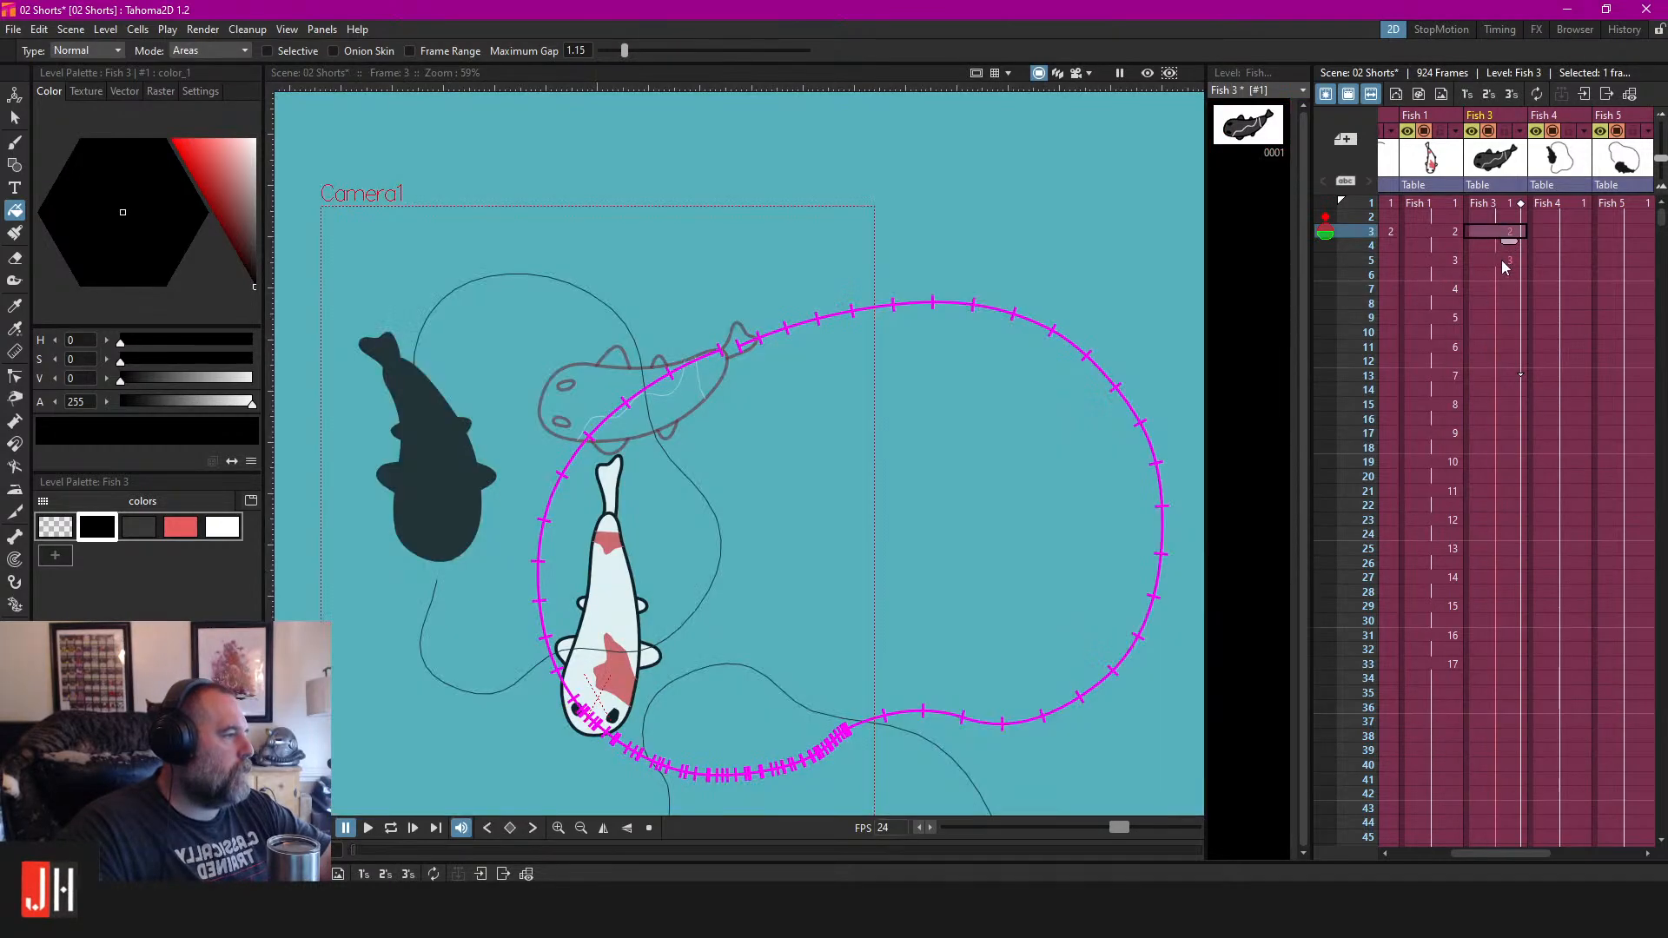
scroll(1541, 508, down, 10)
drag(1660, 287, 1659, 821)
shift+click(1496, 828)
key(Delete)
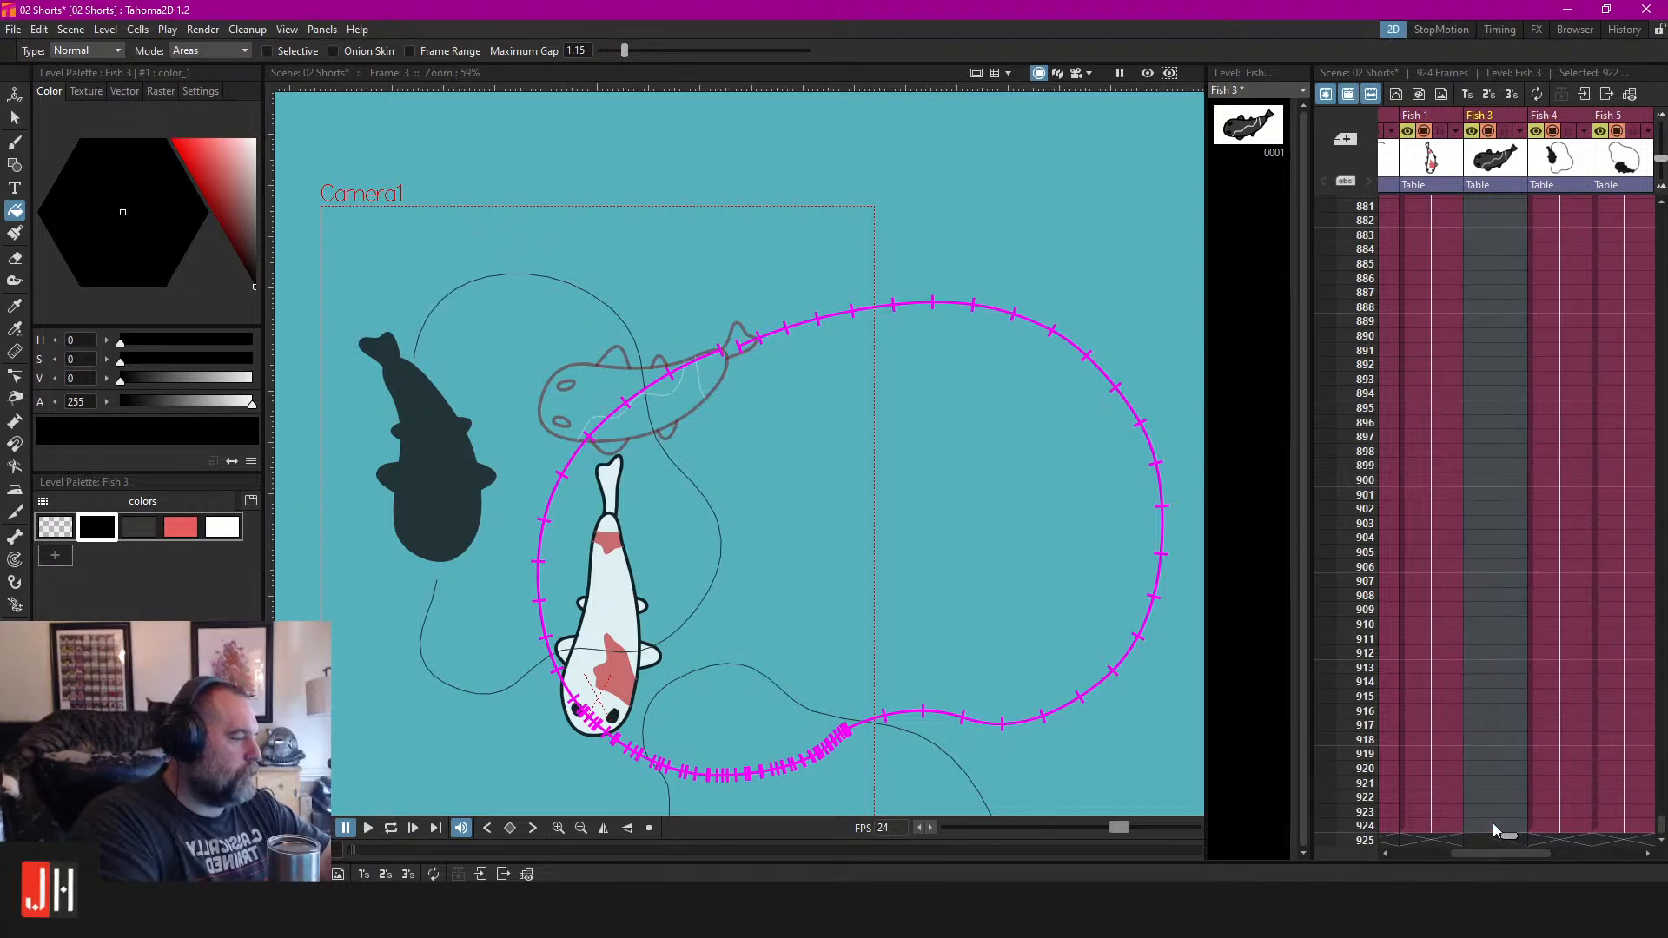
click(1494, 822)
right_click(1494, 822)
click(1549, 722)
drag(1660, 822, 1660, 207)
click(1475, 209)
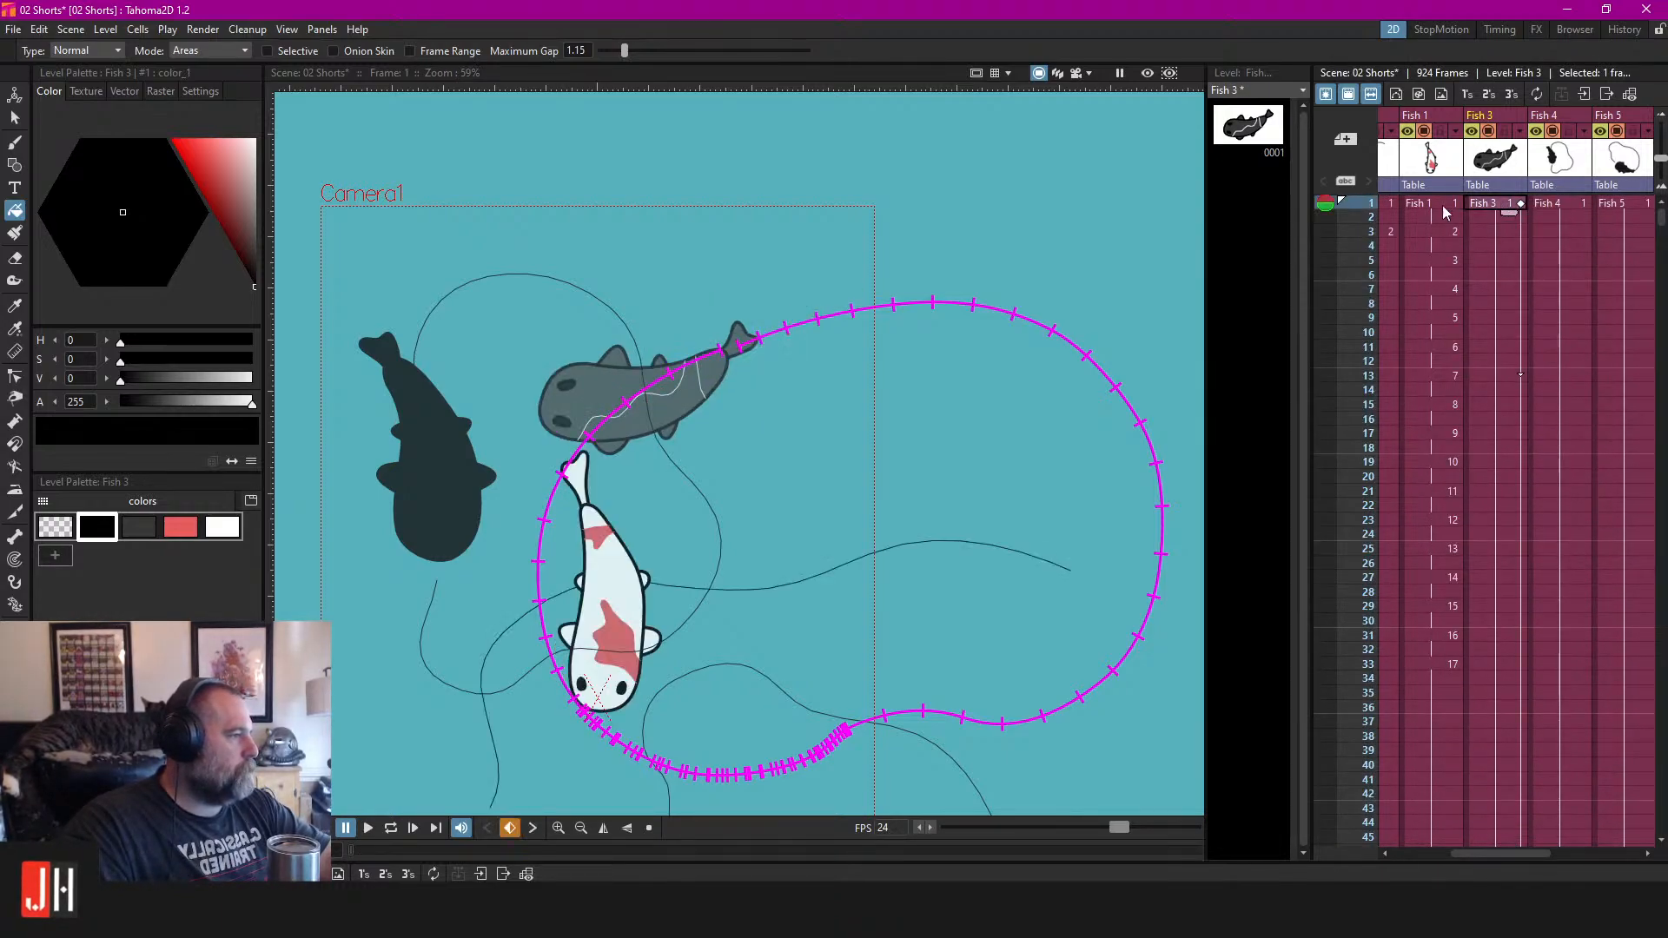
Play the animation from frame 1 to review Fish 3 swimming along its motion path.
key(l)
drag(904, 350, 872, 299)
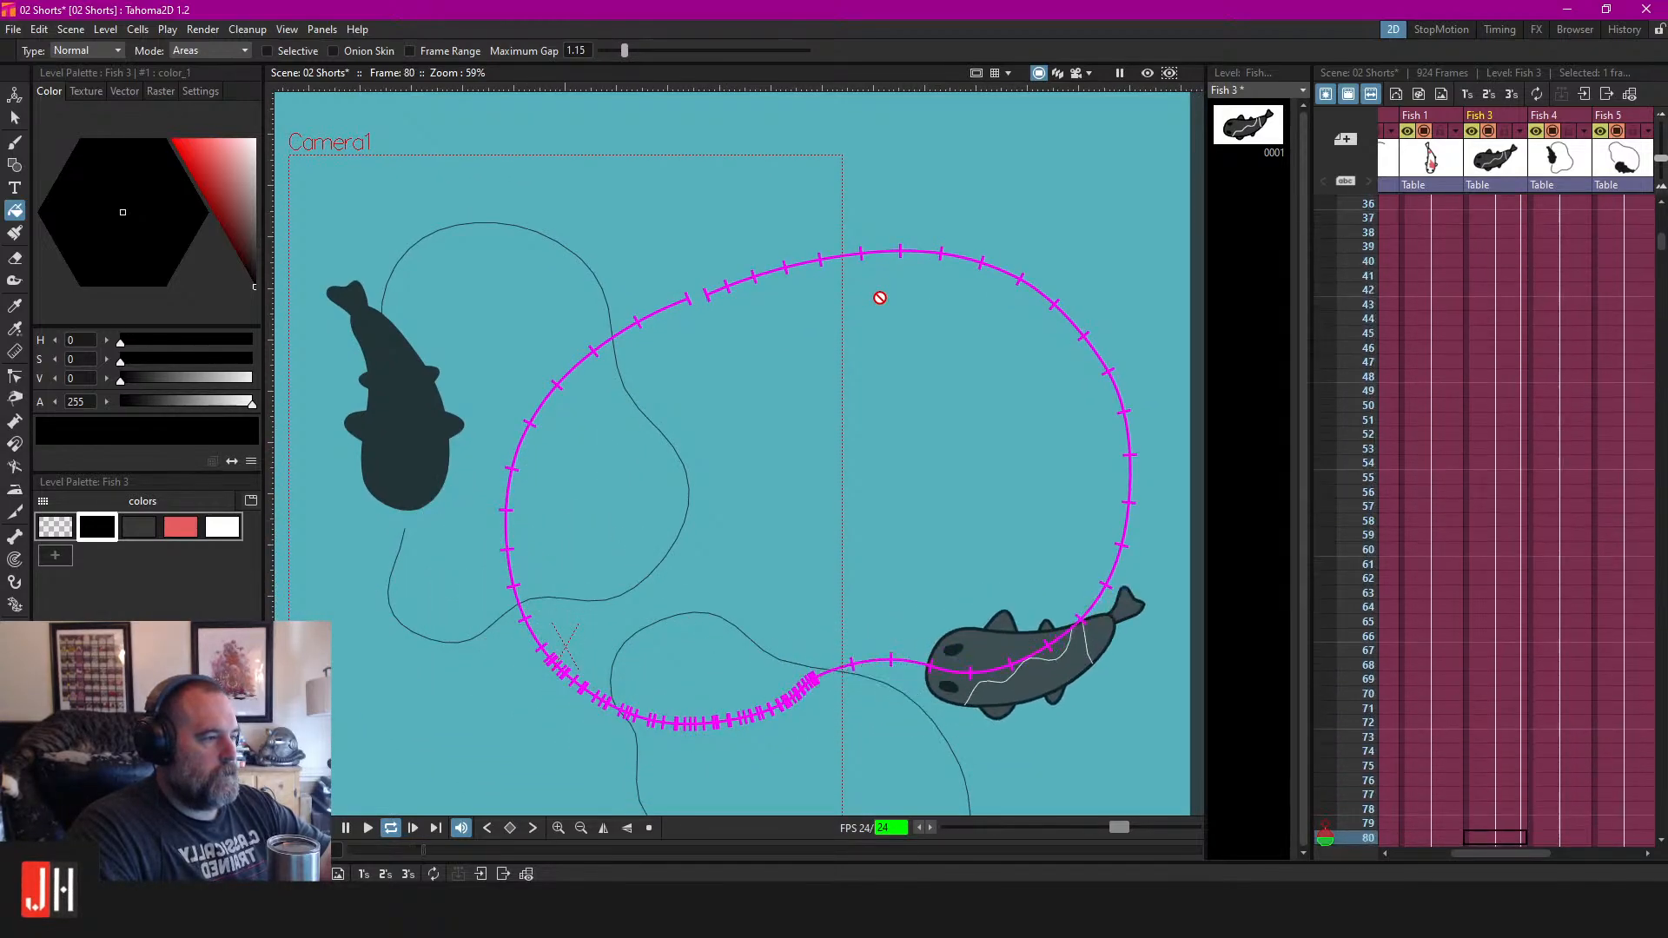
scroll(879, 298, down, 2)
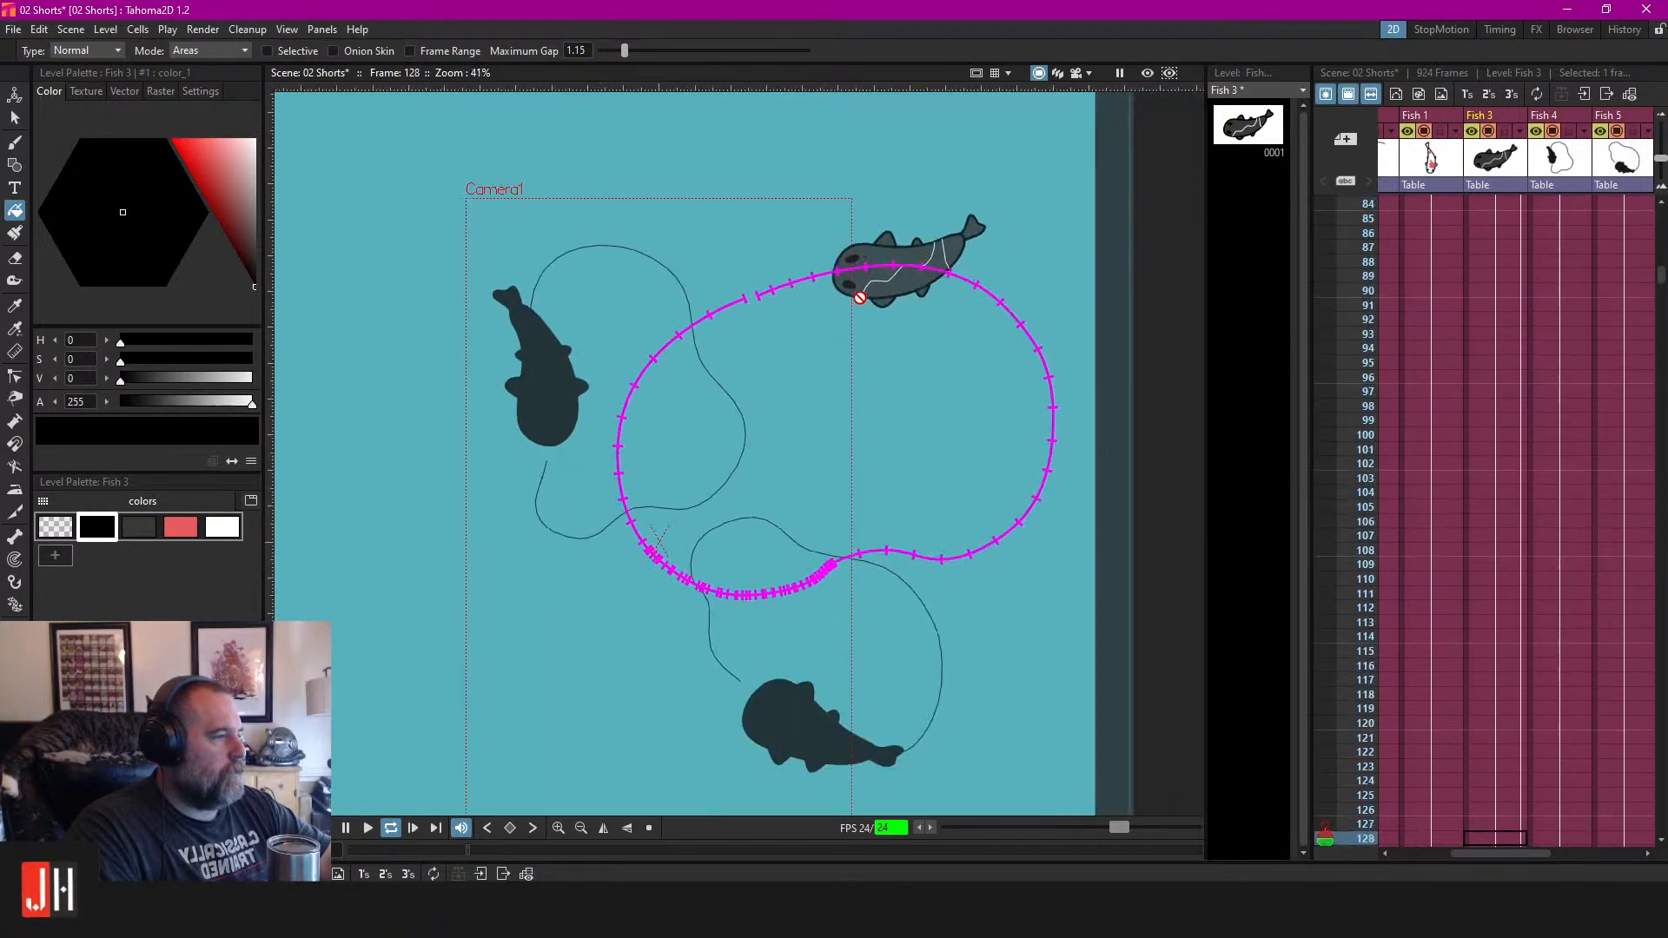
key(l)
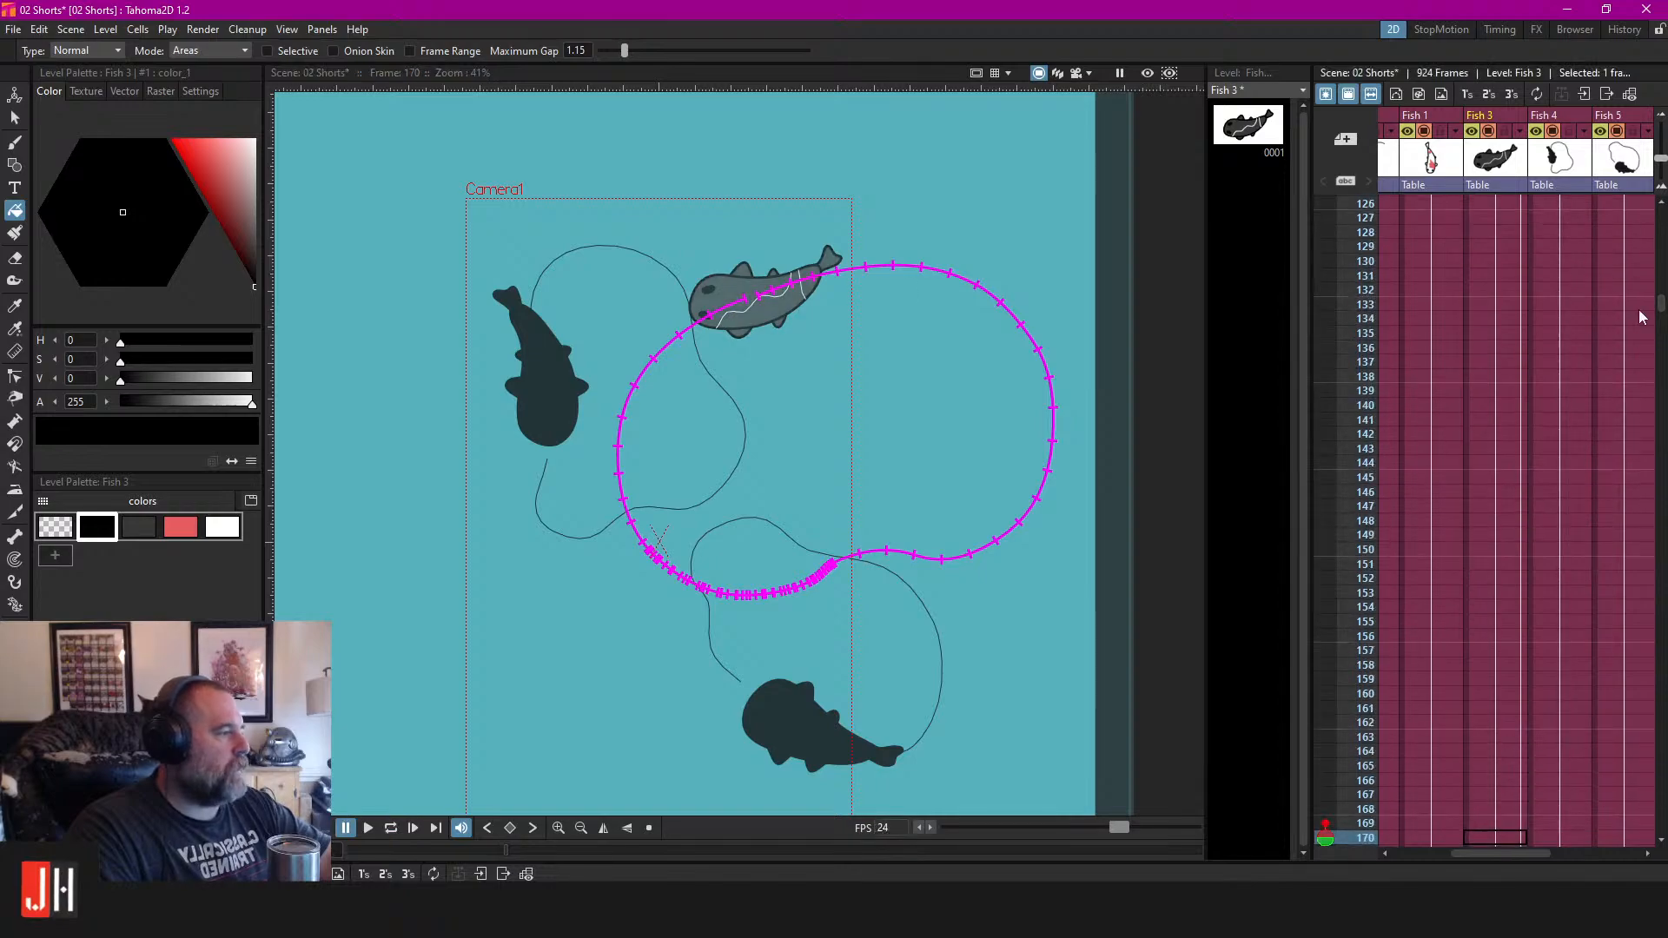
Move the Fish 3 column's final motion keyframe from frame 258 to frame 102.
click(1488, 201)
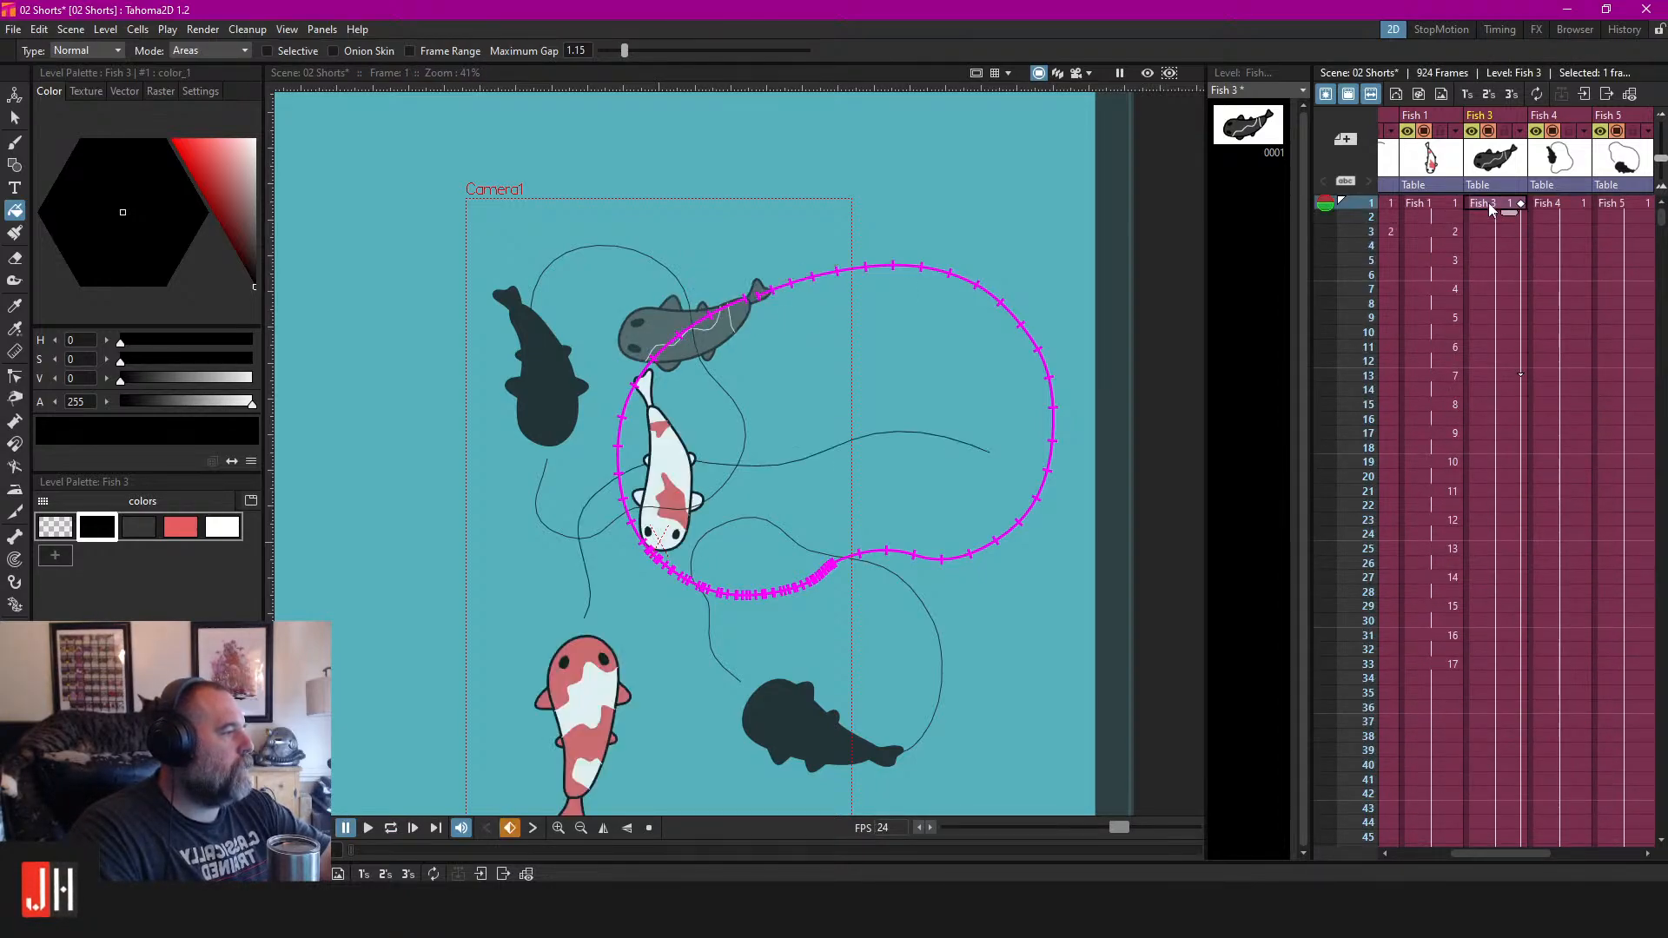
scroll(1545, 285, down, 5)
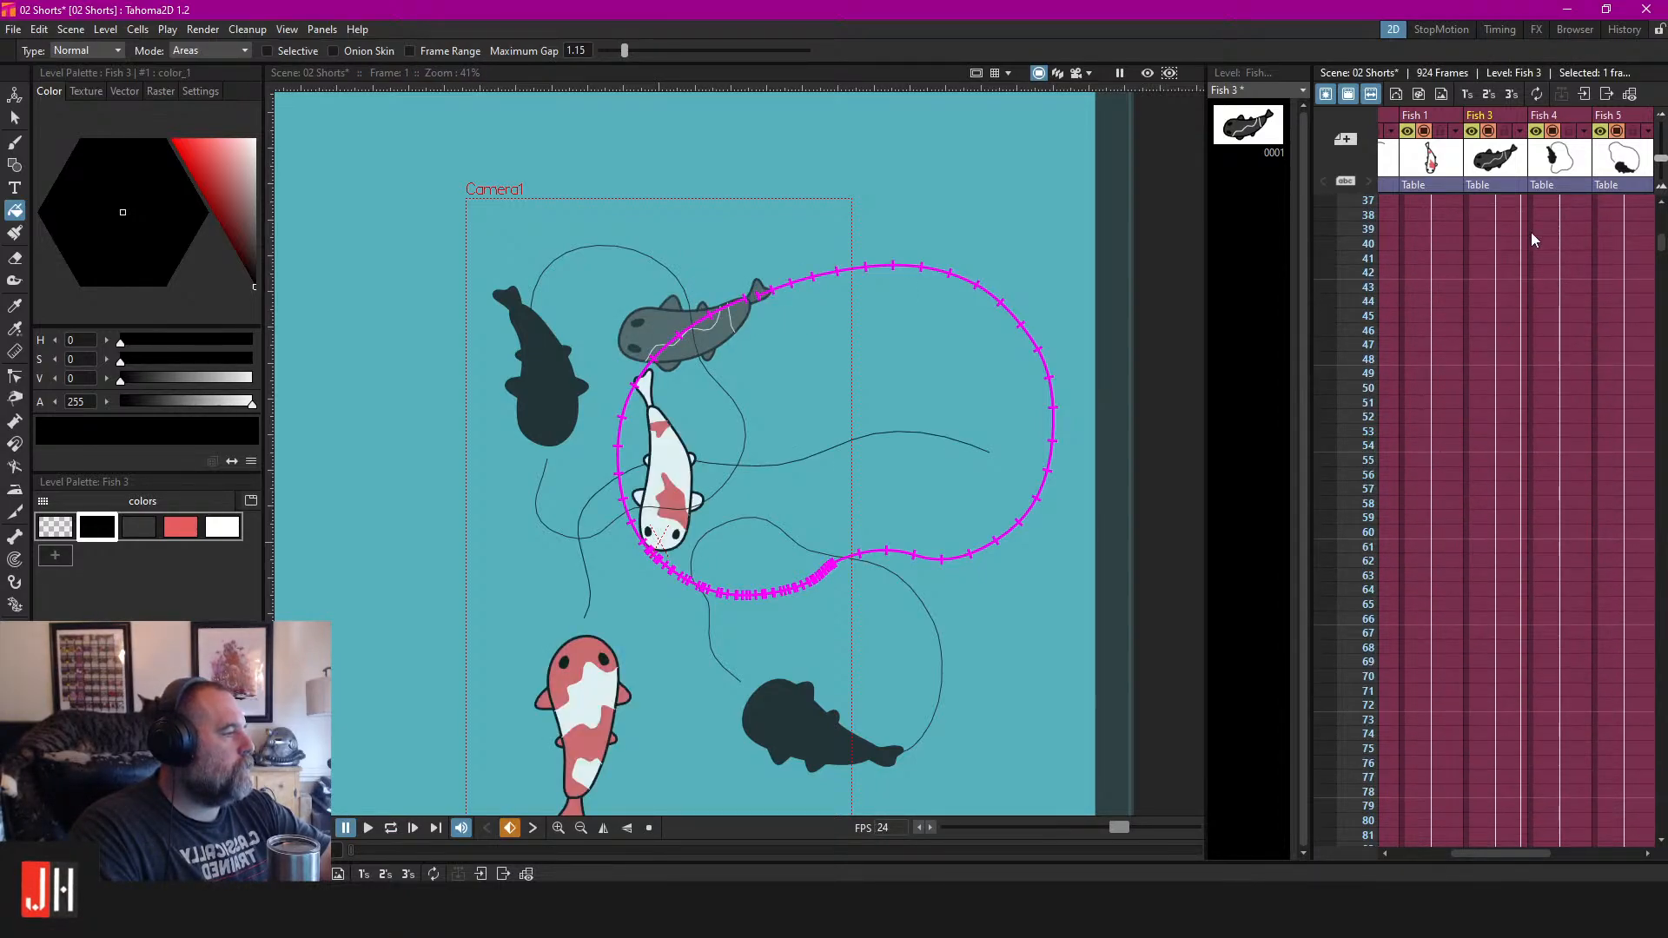
scroll(1516, 257, up, 5)
scroll(1517, 415, down, 11)
drag(1659, 273, 1628, 370)
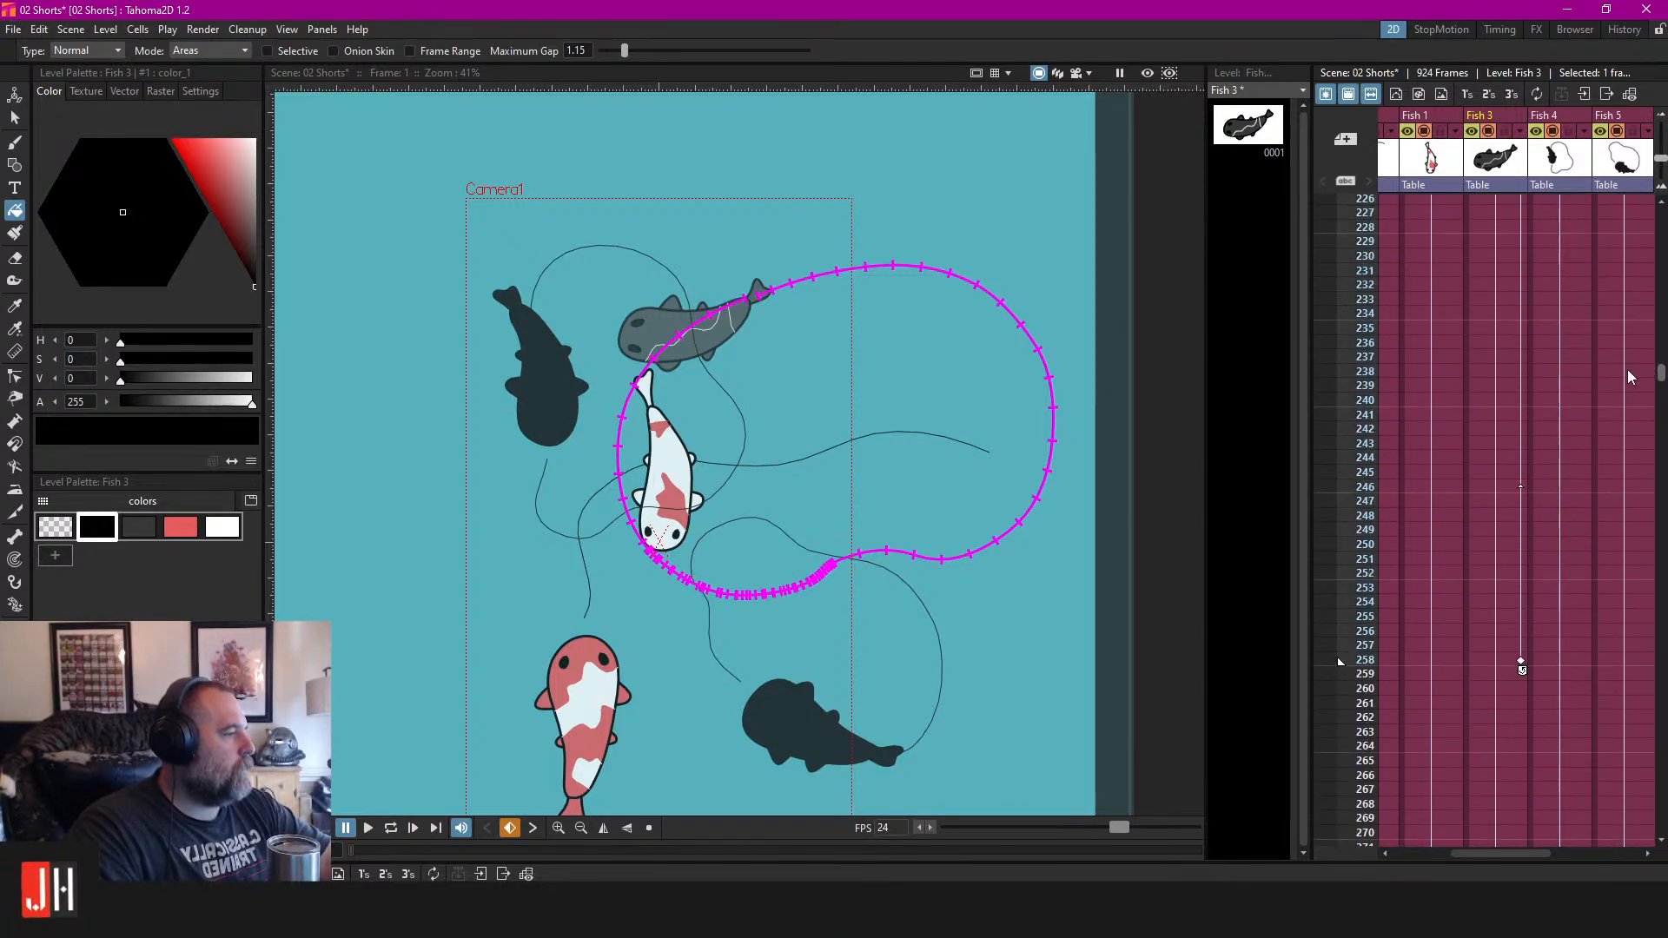
click(1522, 662)
mouse_move(1546, 231)
mouse_down()
mouse_move(1526, 87)
mouse_move(1522, 348)
mouse_up()
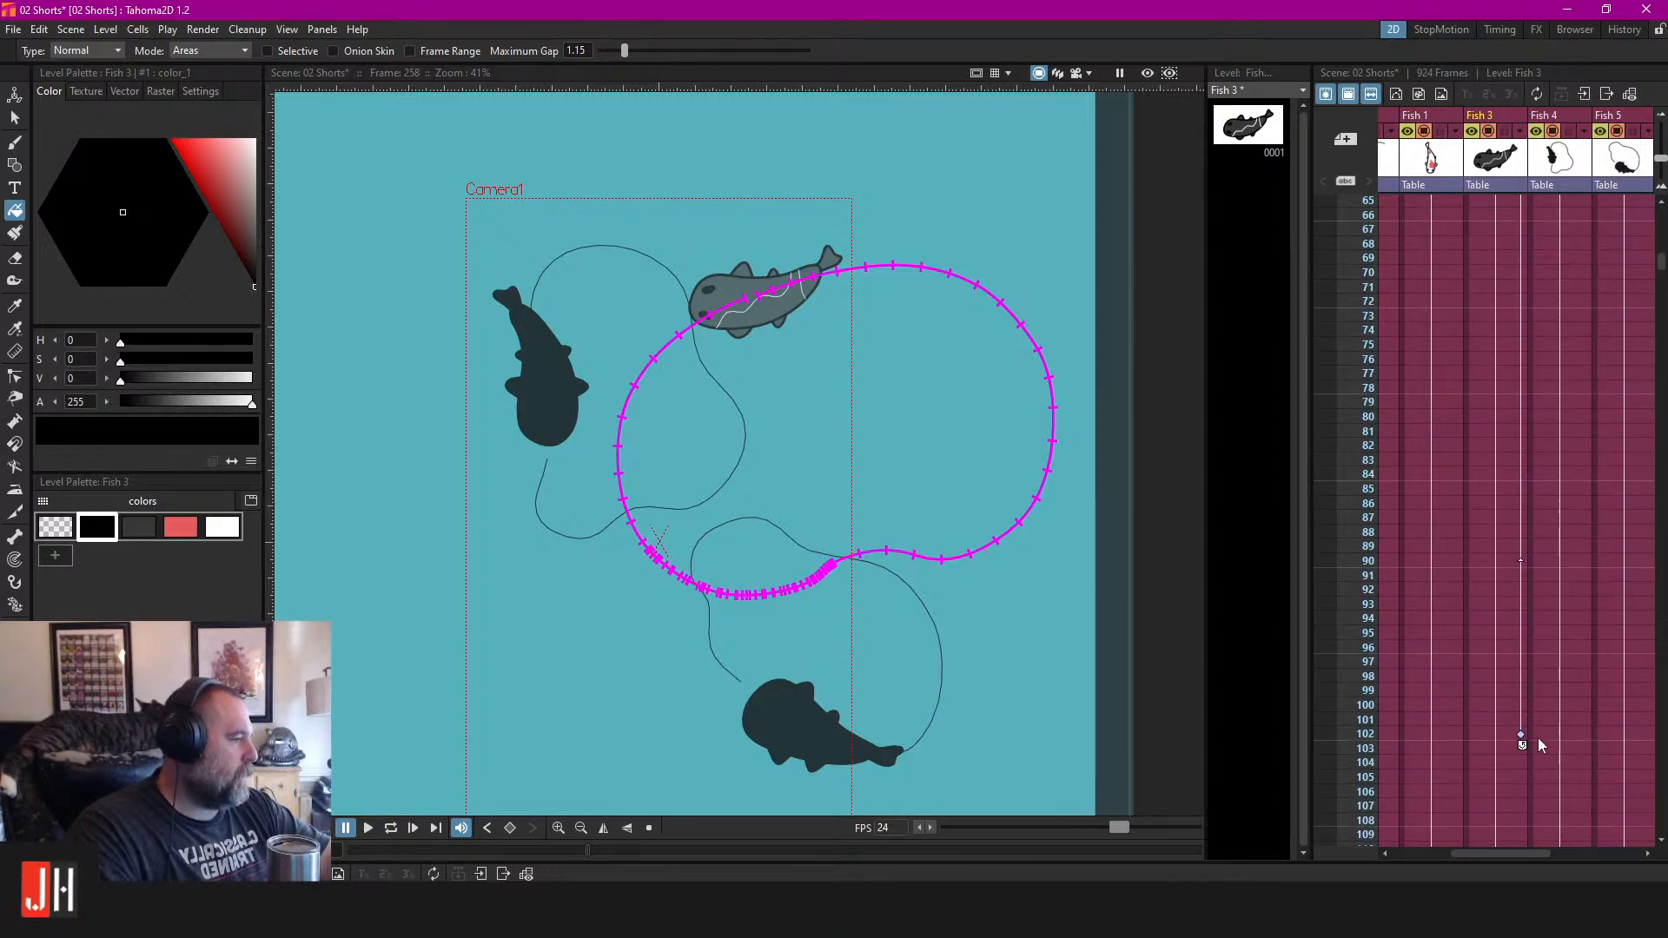
Set the playback stop marker at frame 102 and play the shortened range.
click(1370, 735)
right_click(1366, 734)
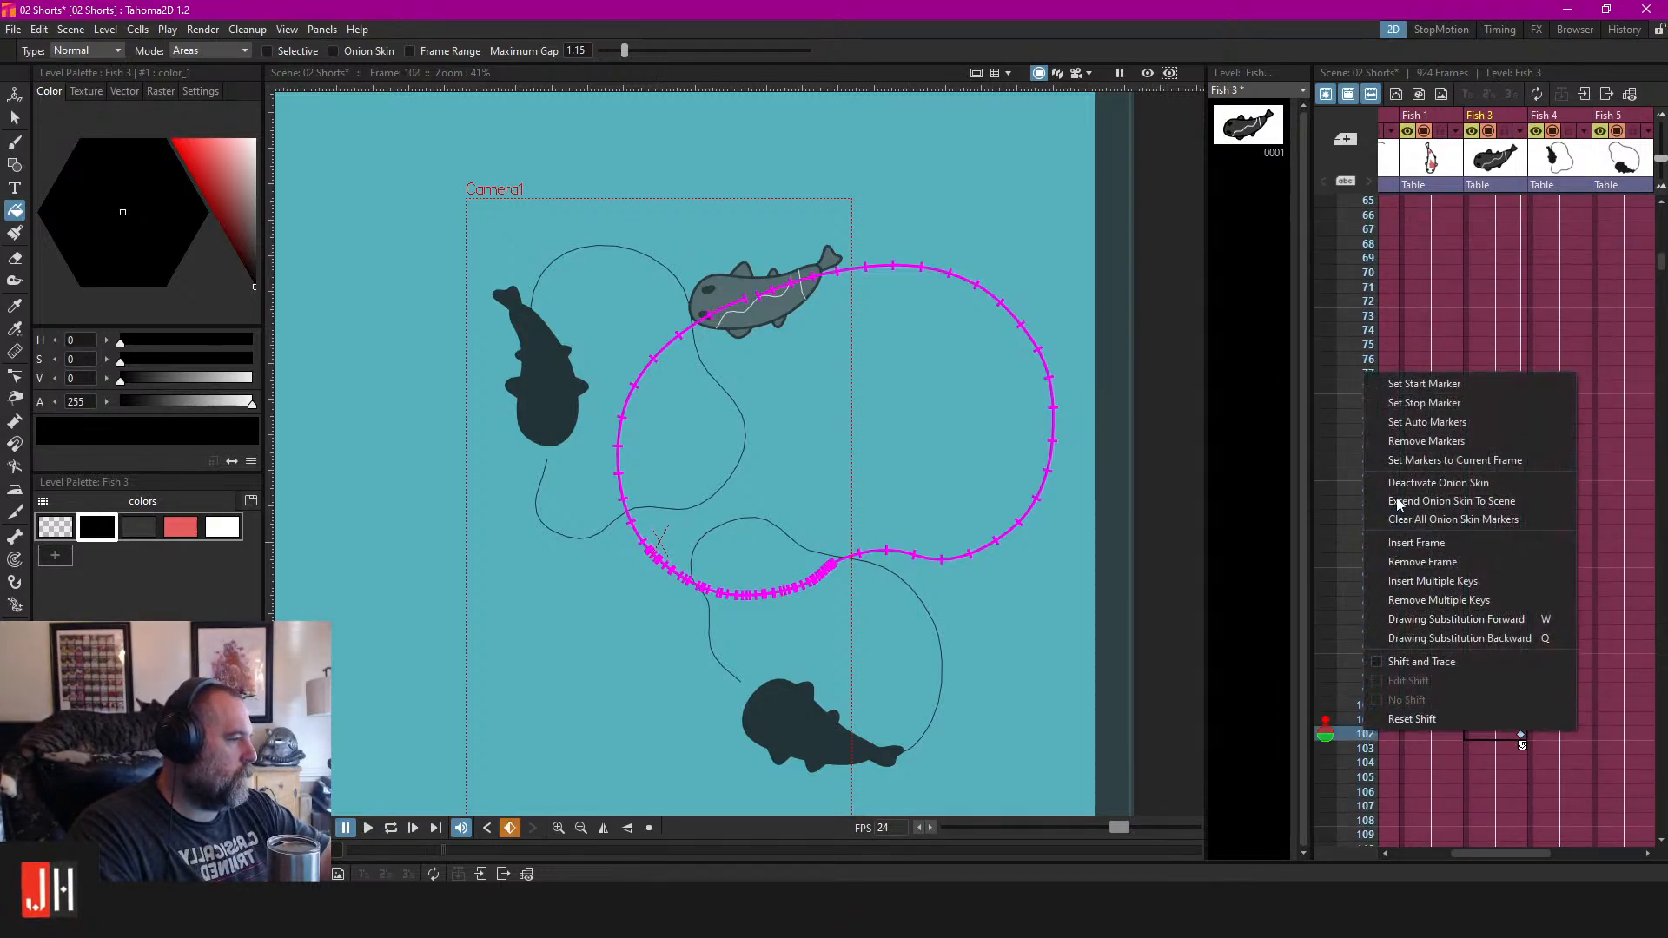
click(1402, 401)
key(l)
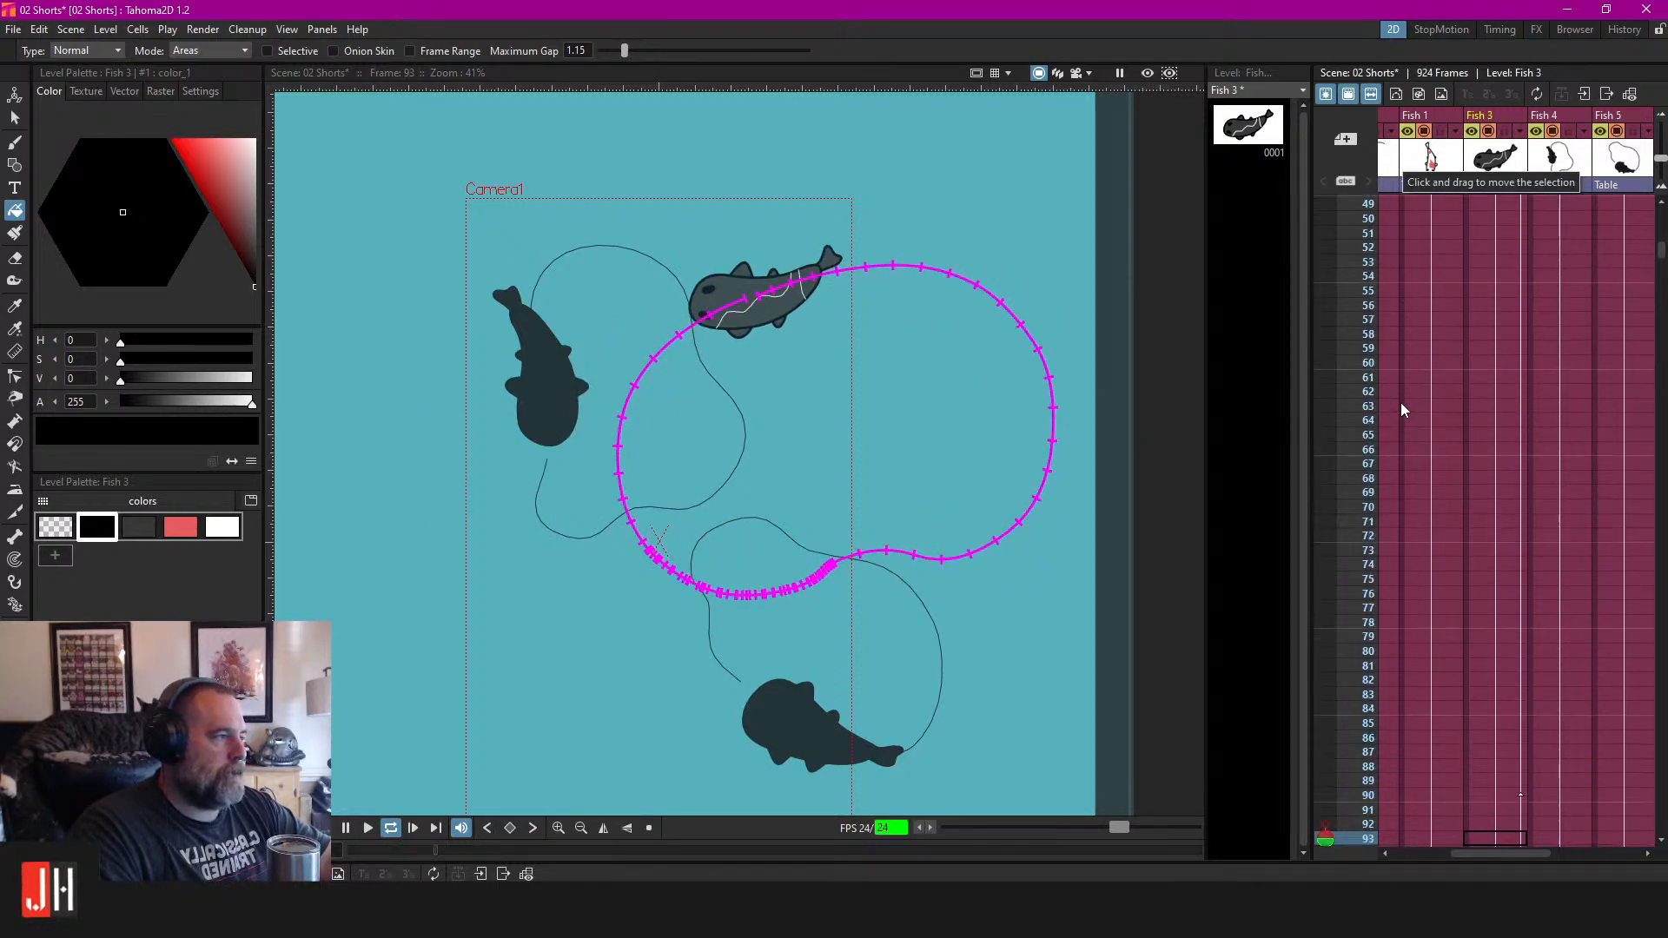
key(l)
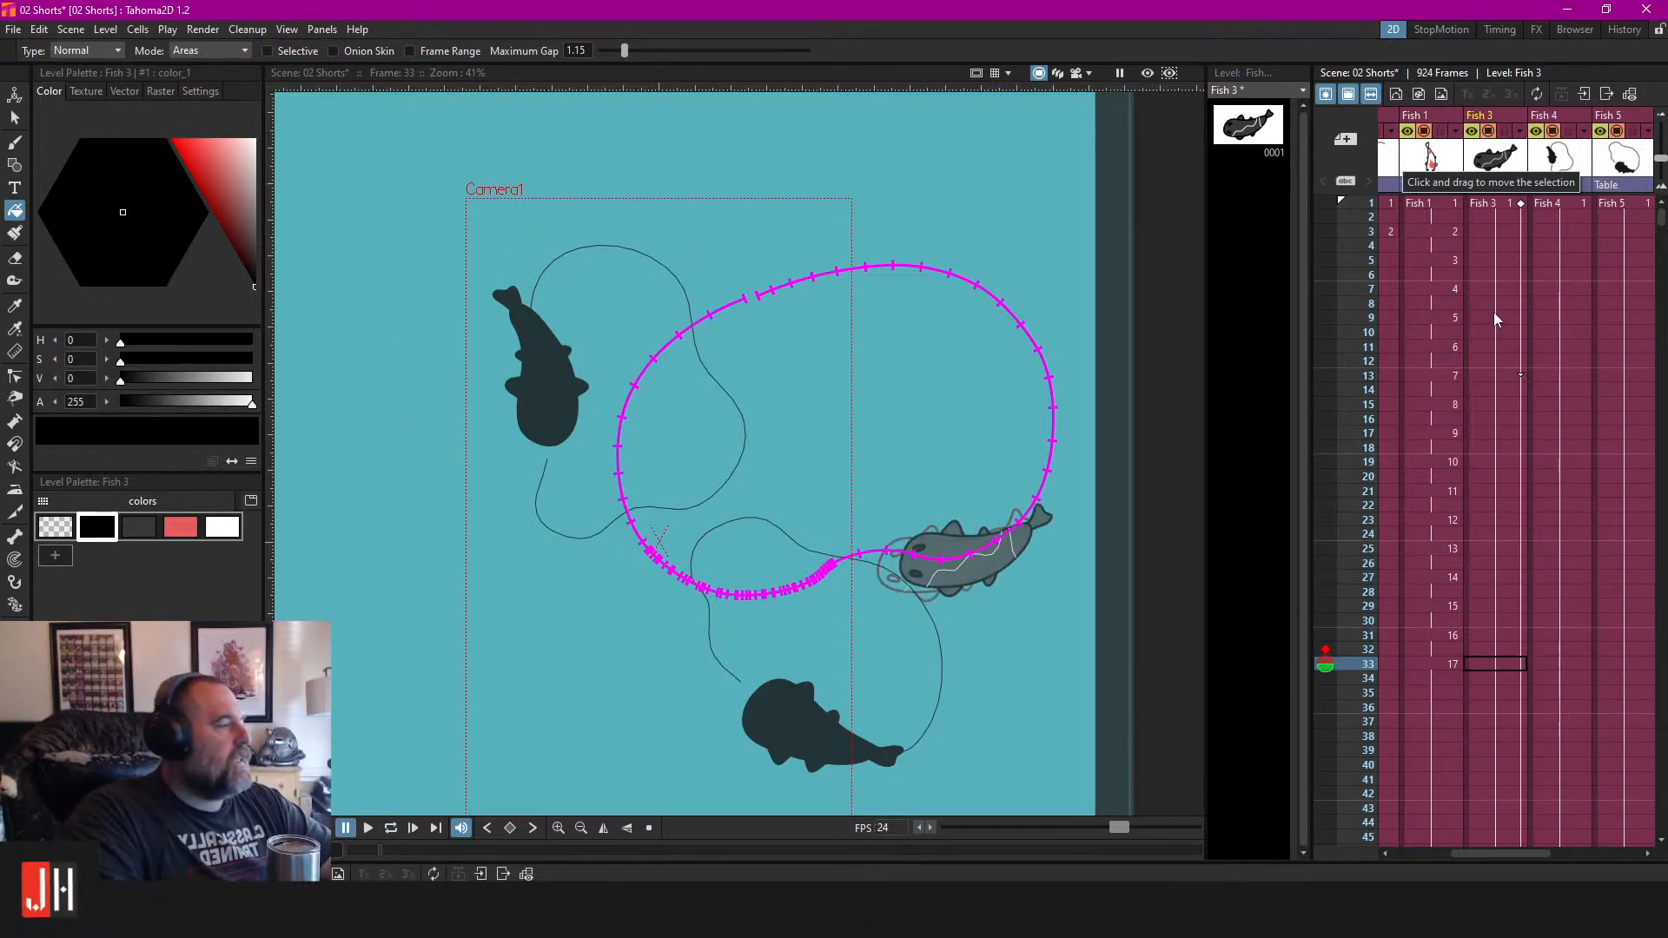
Play the shortened loop from frame 1 to examine Fish 3's speed and motion along the path.
click(1501, 202)
key(l)
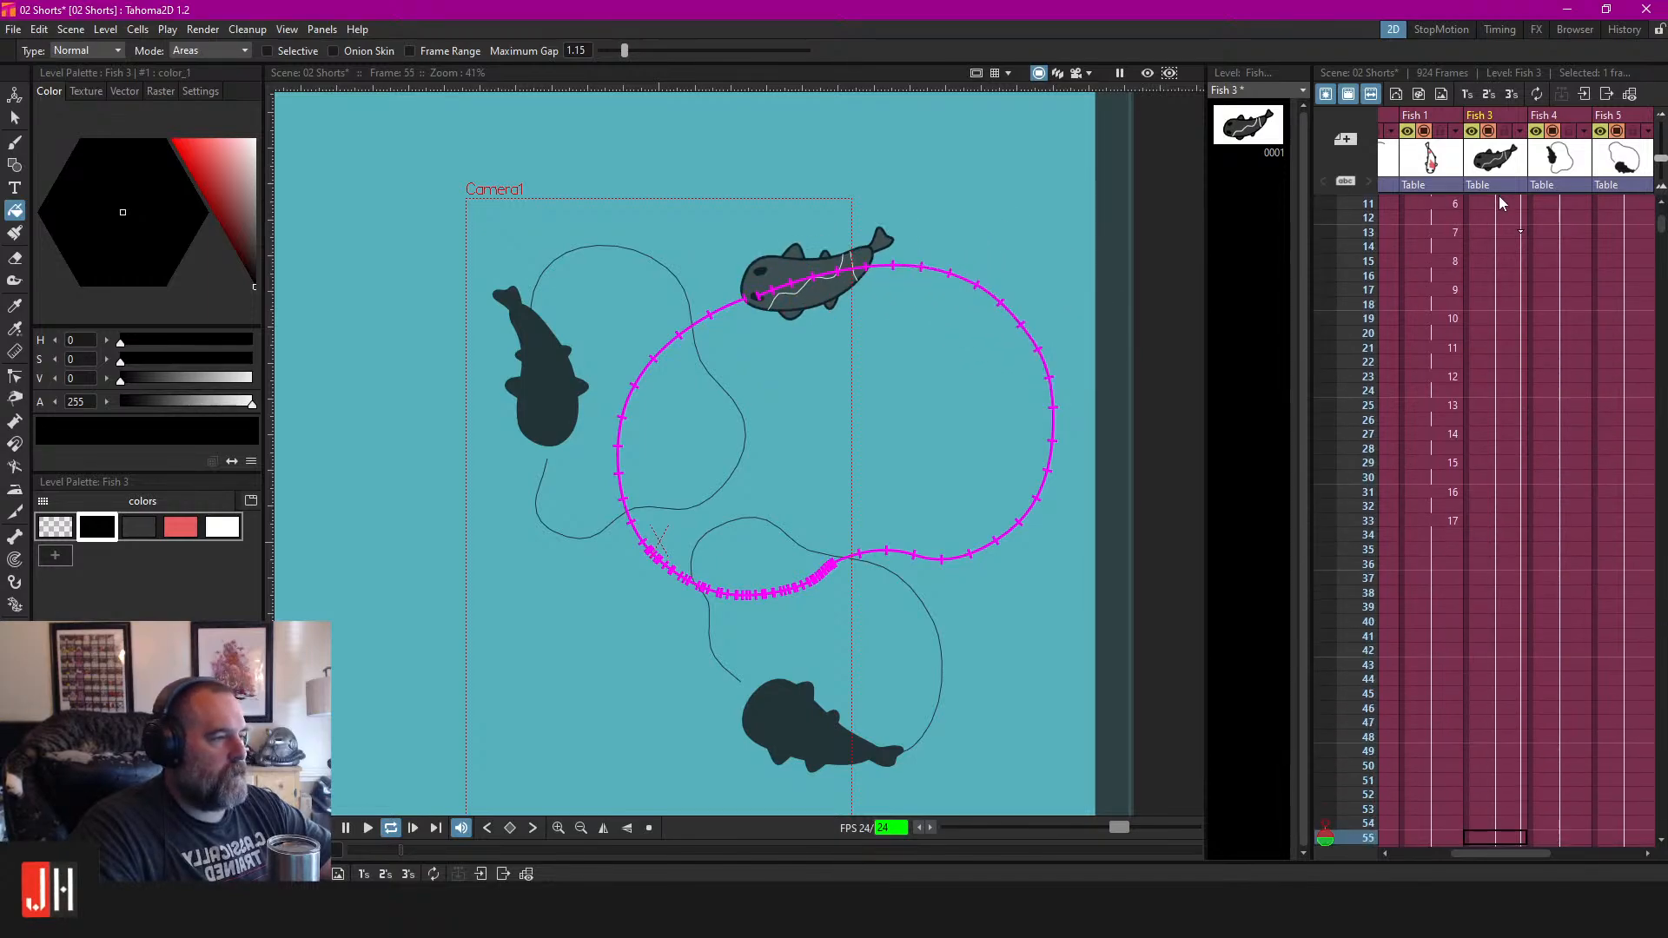
key(l)
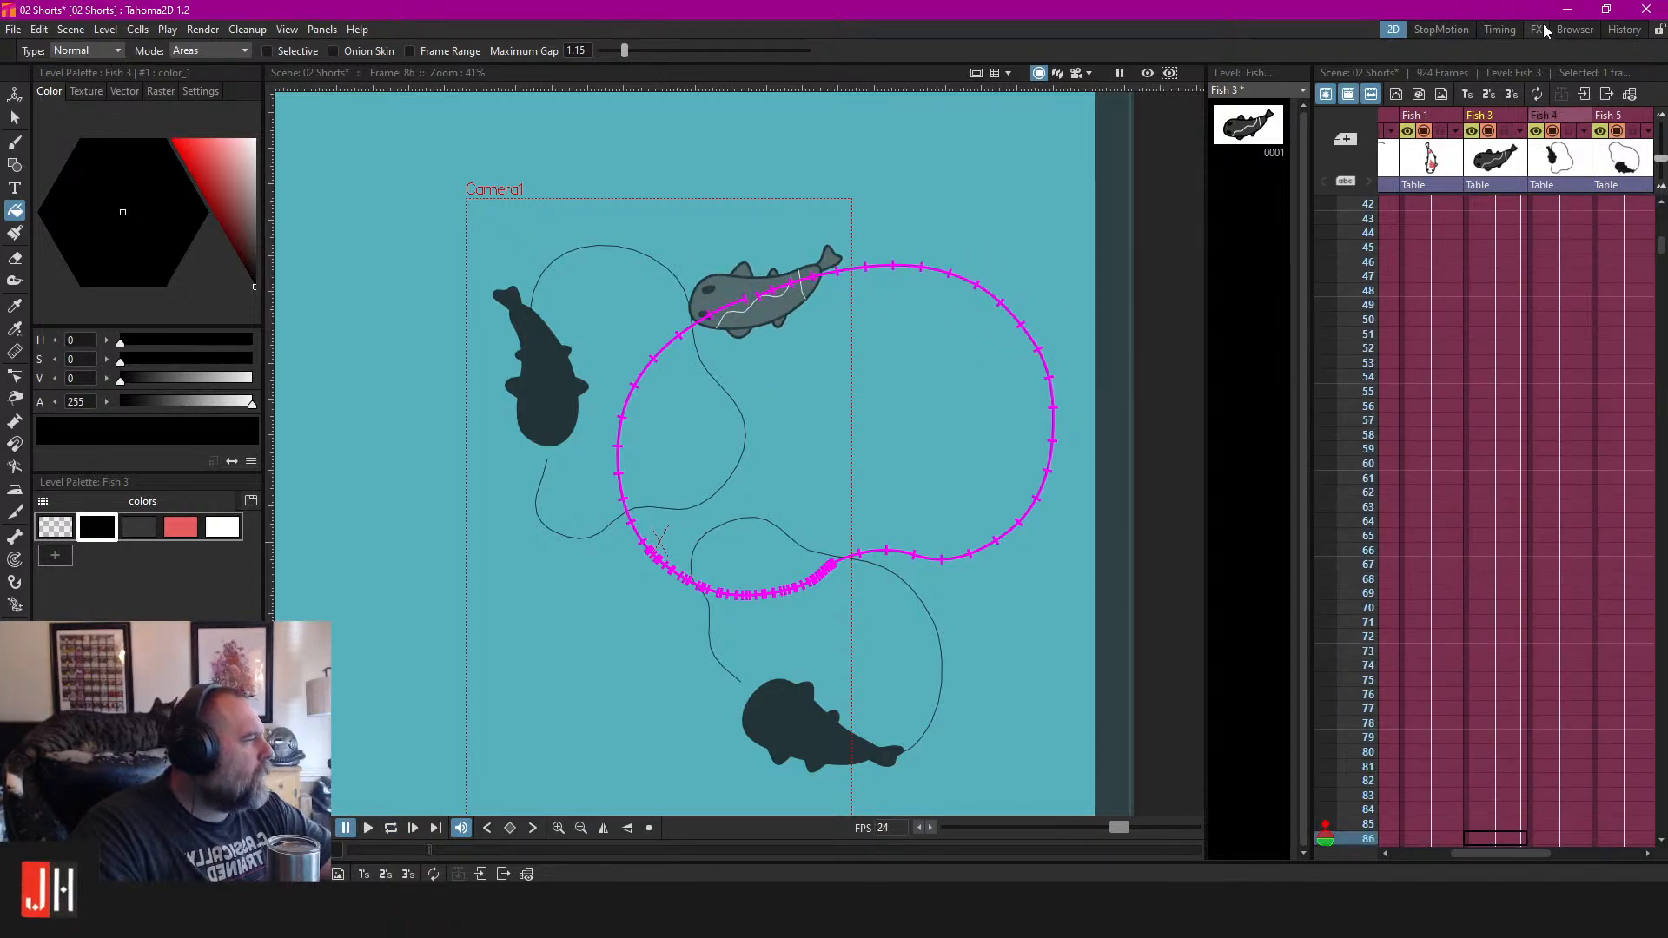
click(1536, 29)
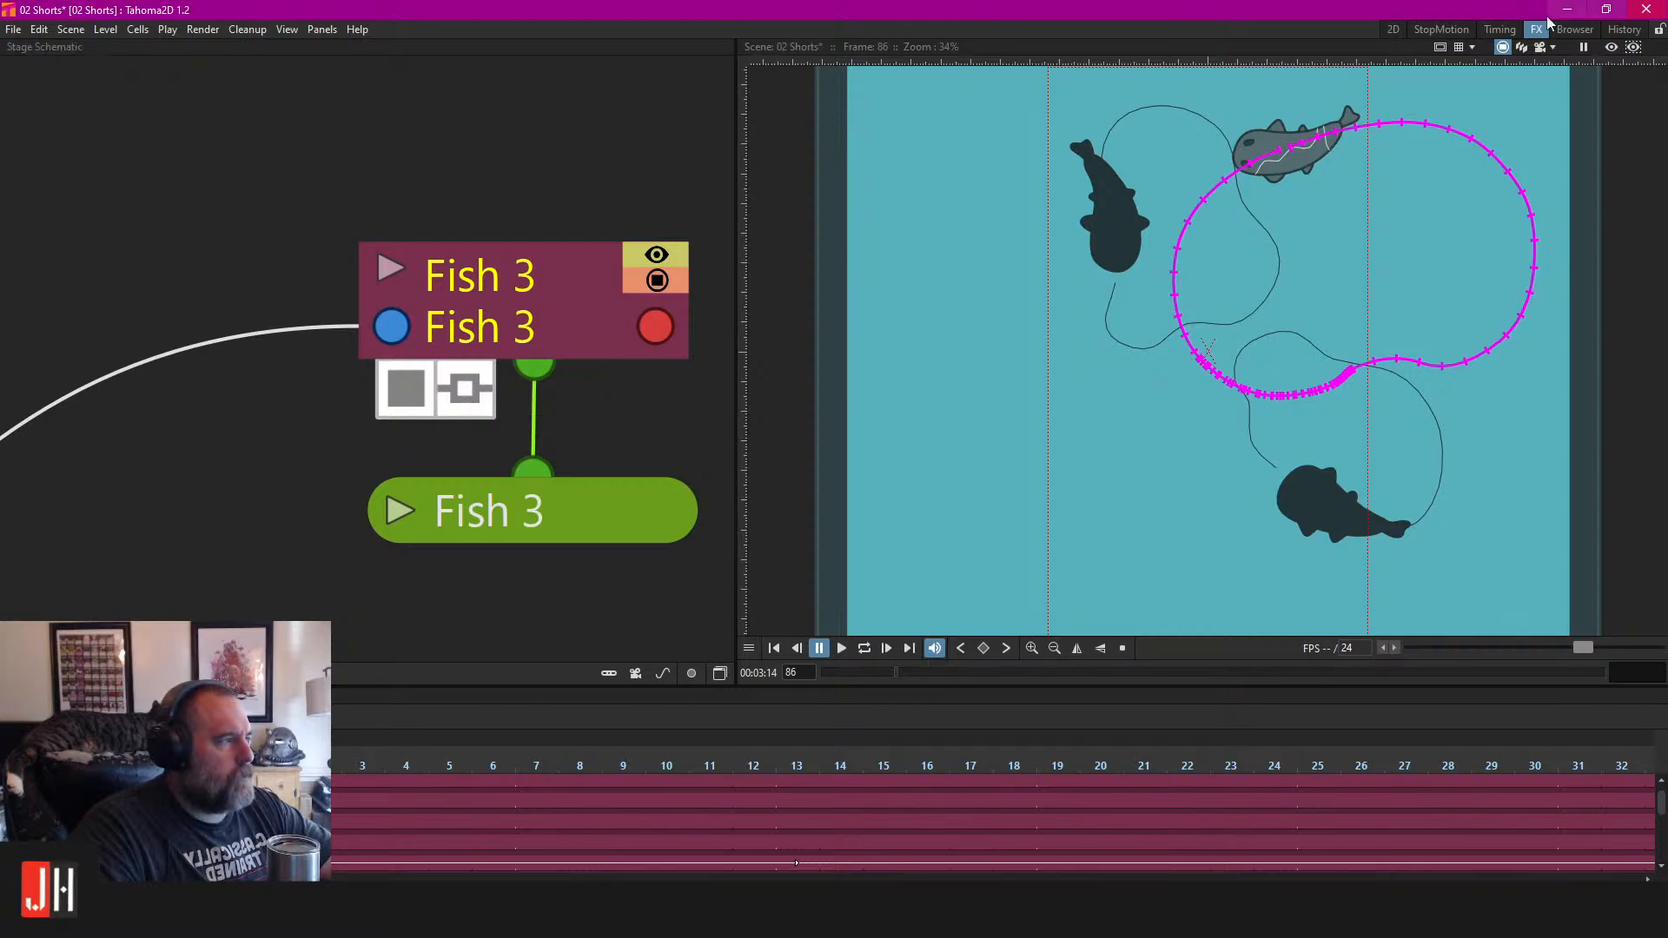
click(1391, 29)
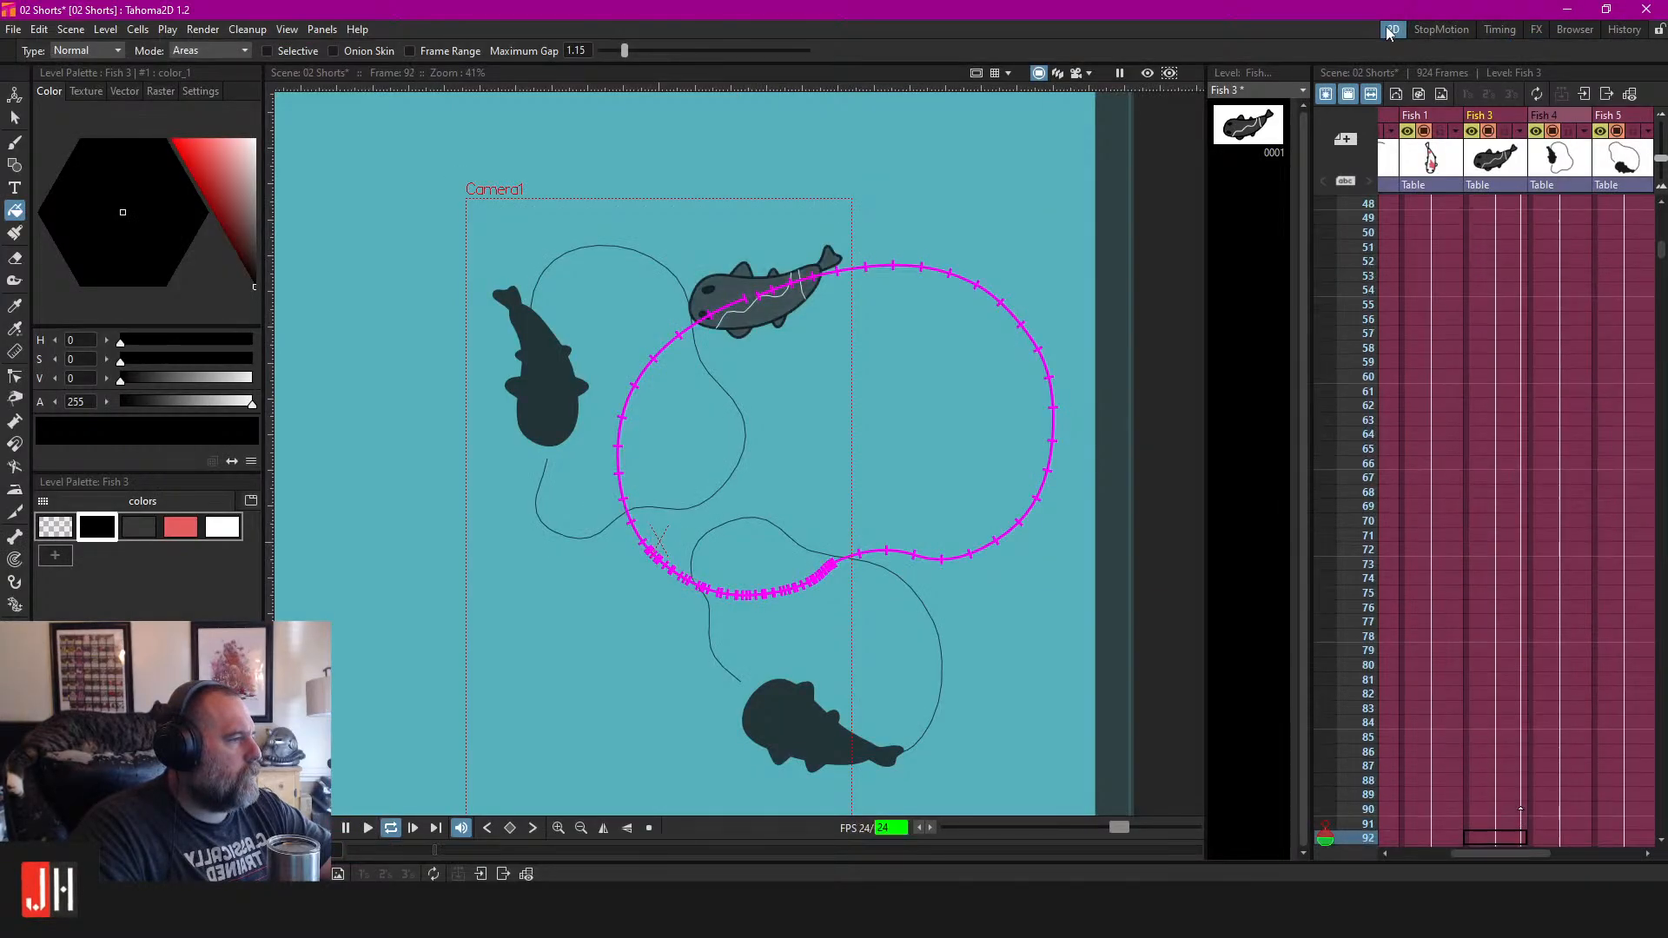
key(l)
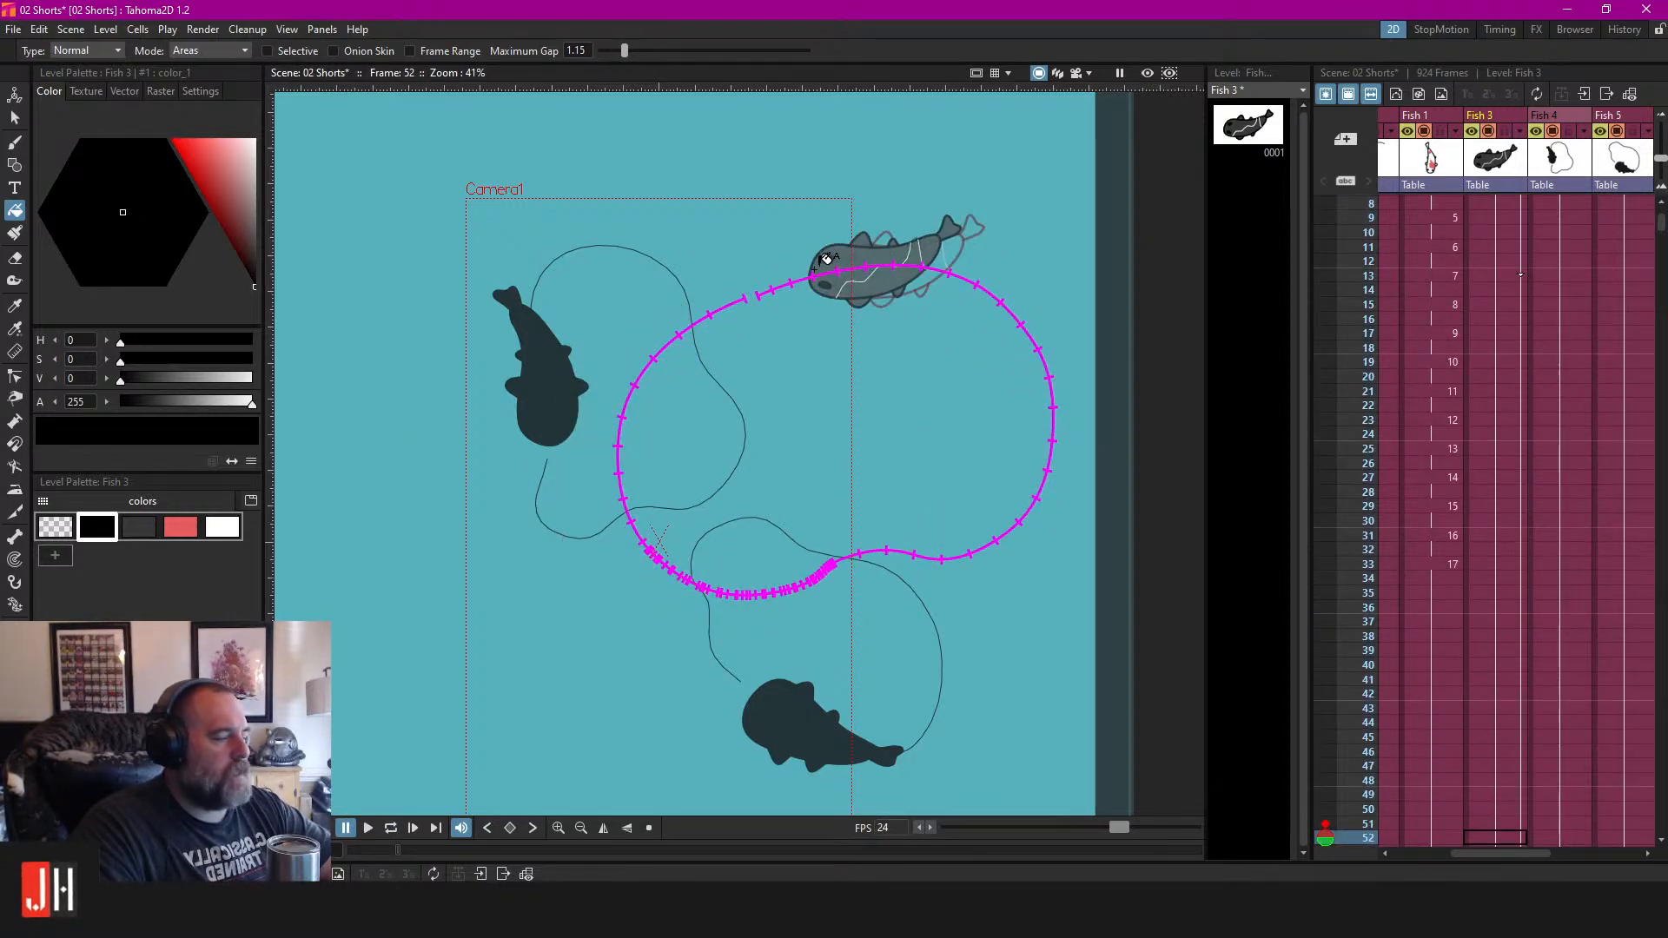
scroll(825, 258, up, 1)
scroll(883, 252, up, 2)
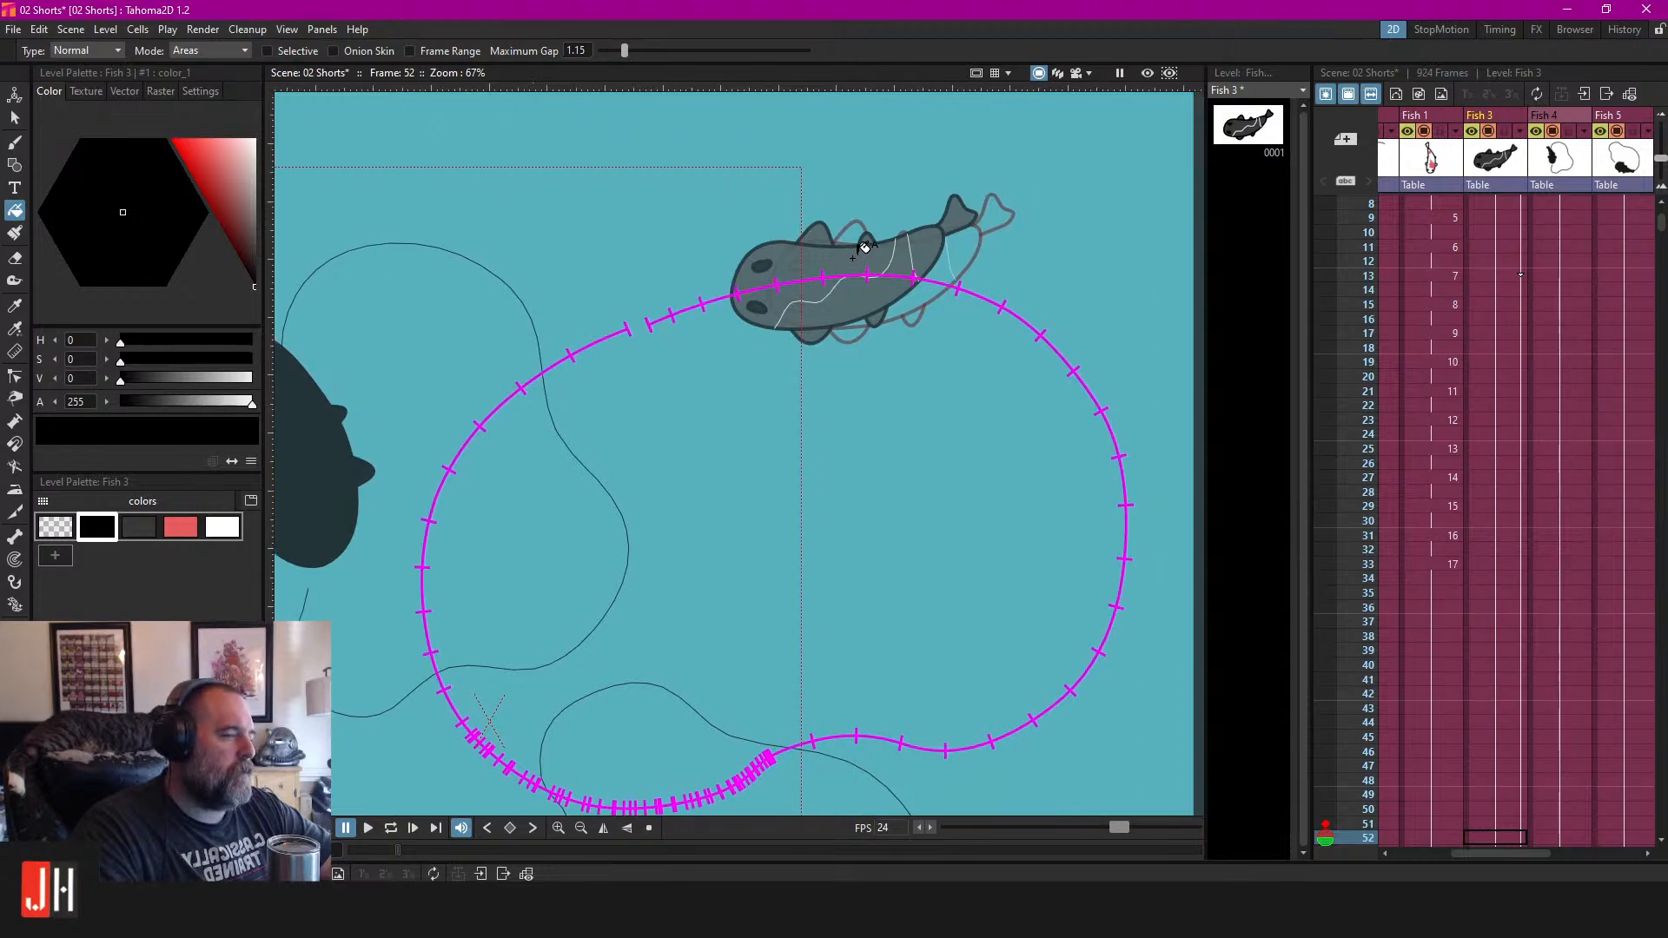
scroll(869, 247, down, 3)
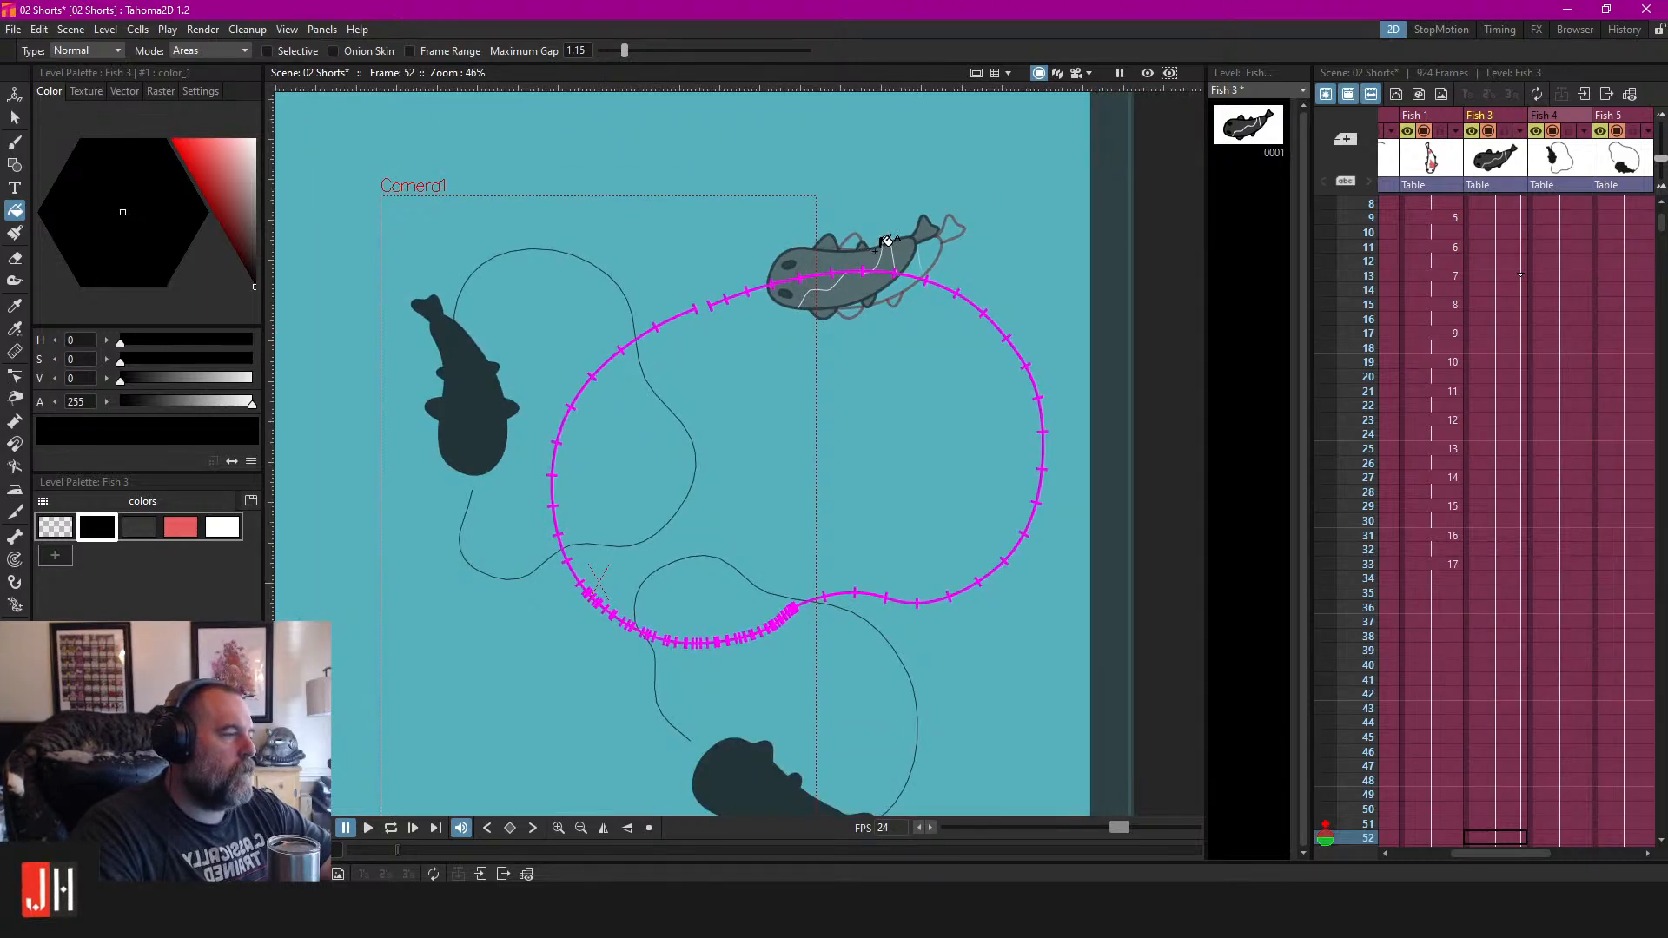
drag(885, 240, 928, 223)
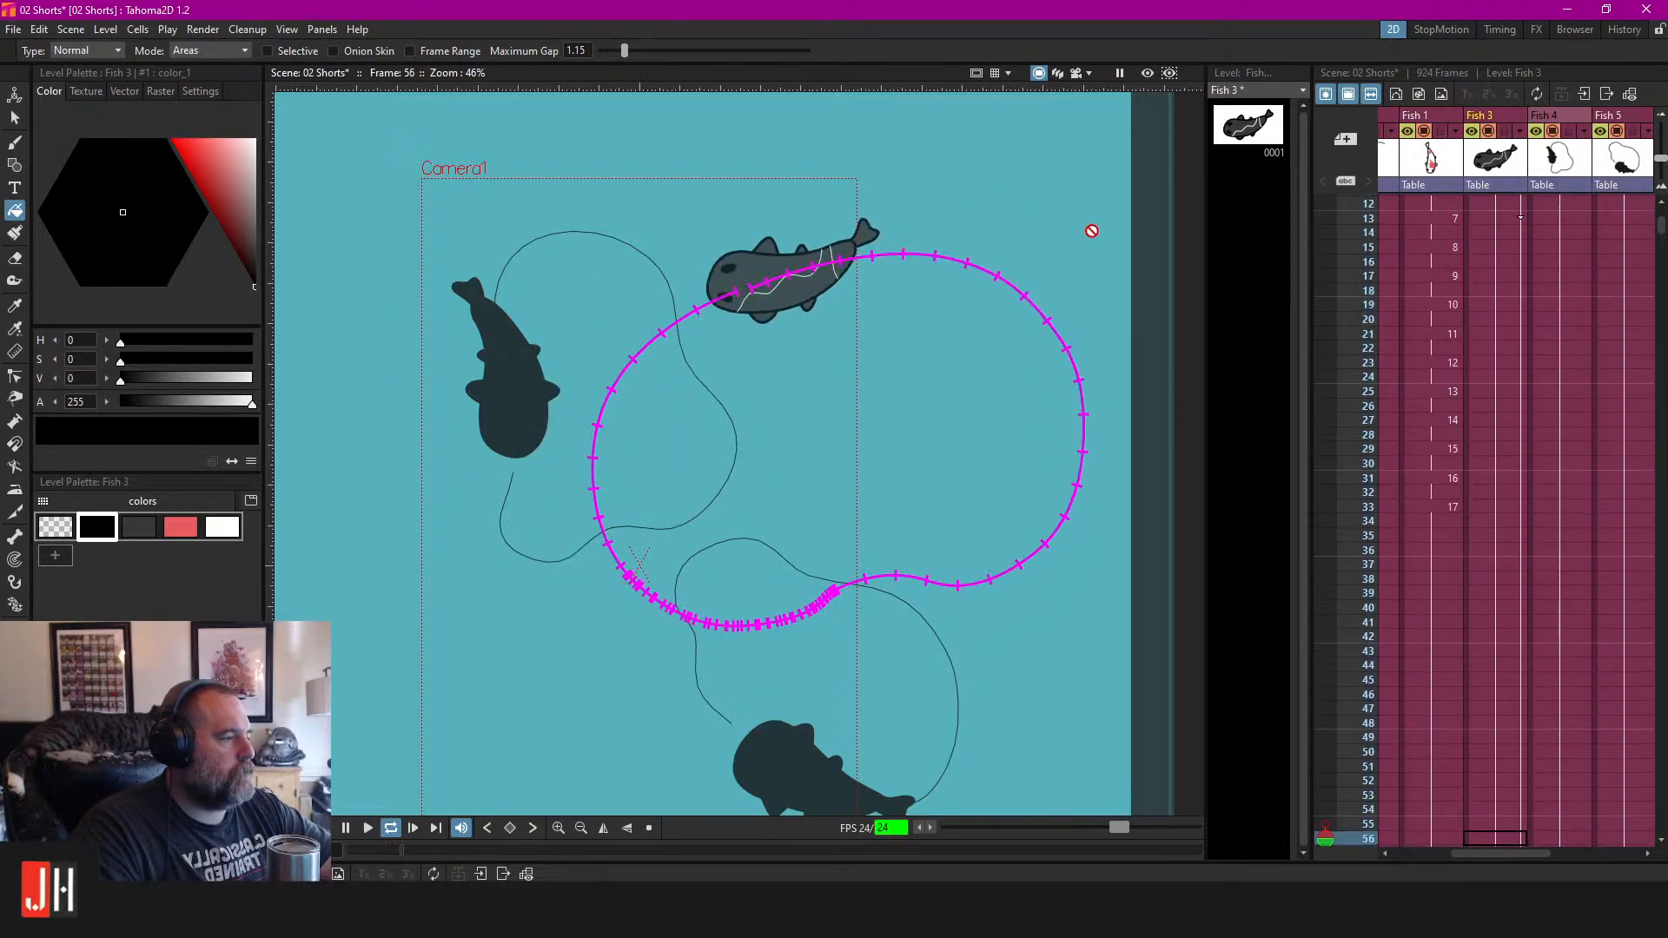
key(p)
Set the playback stop marker at frame 102 again and replay the loop.
scroll(1466, 526, down, 11)
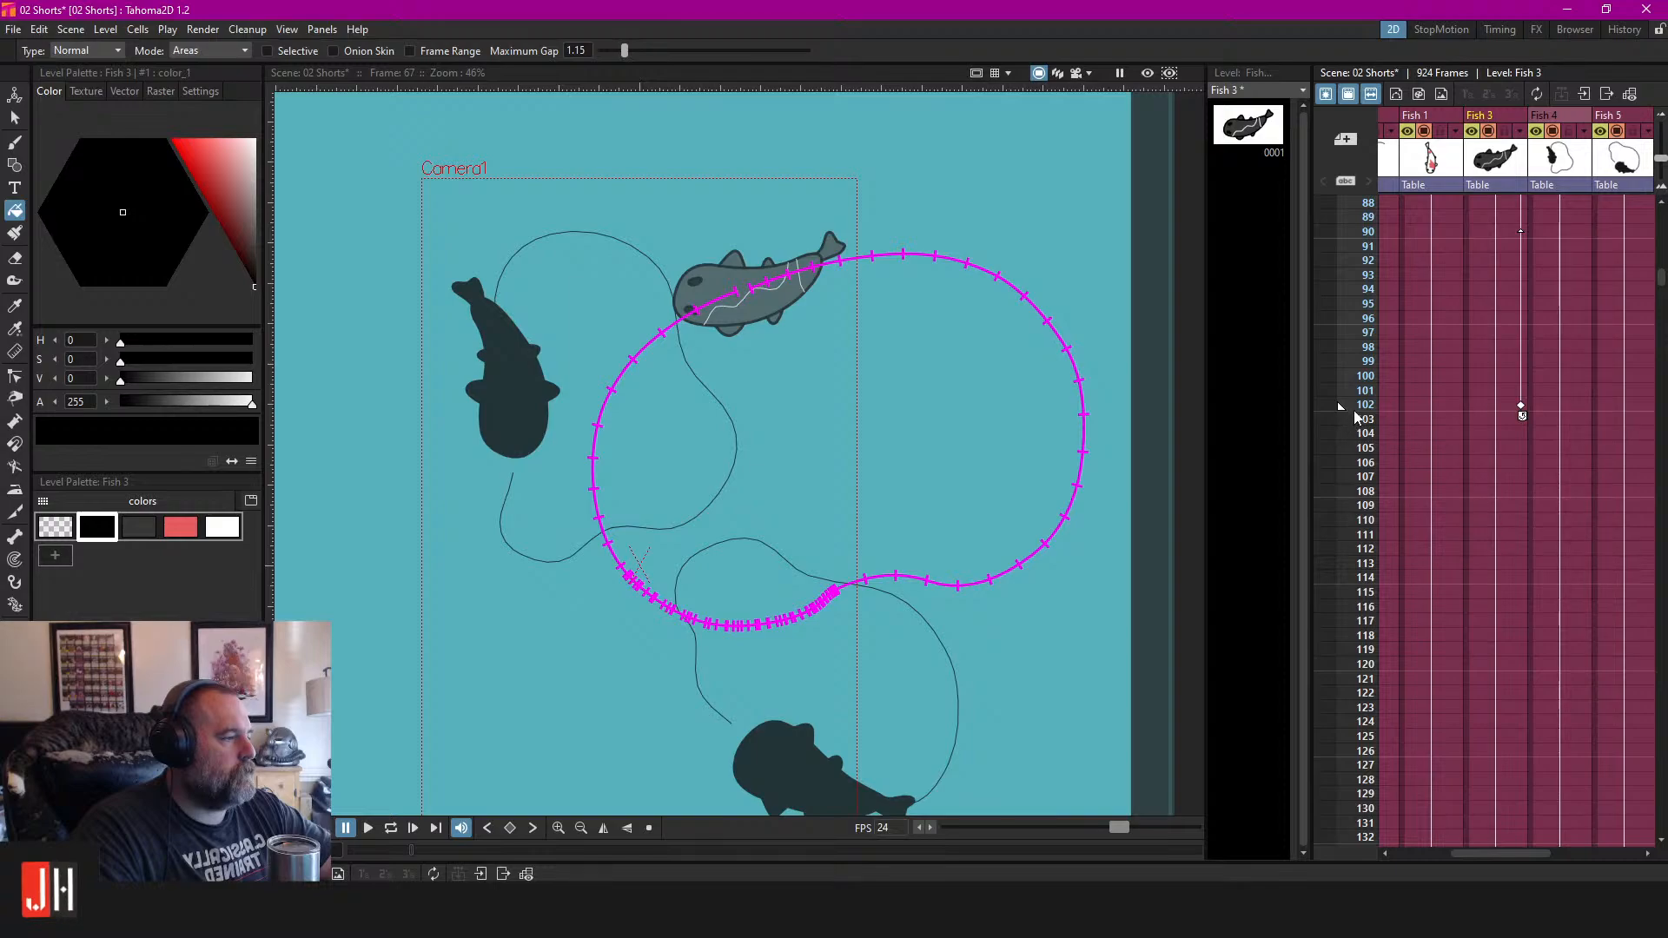
right_click(1362, 402)
click(1405, 435)
key(l)
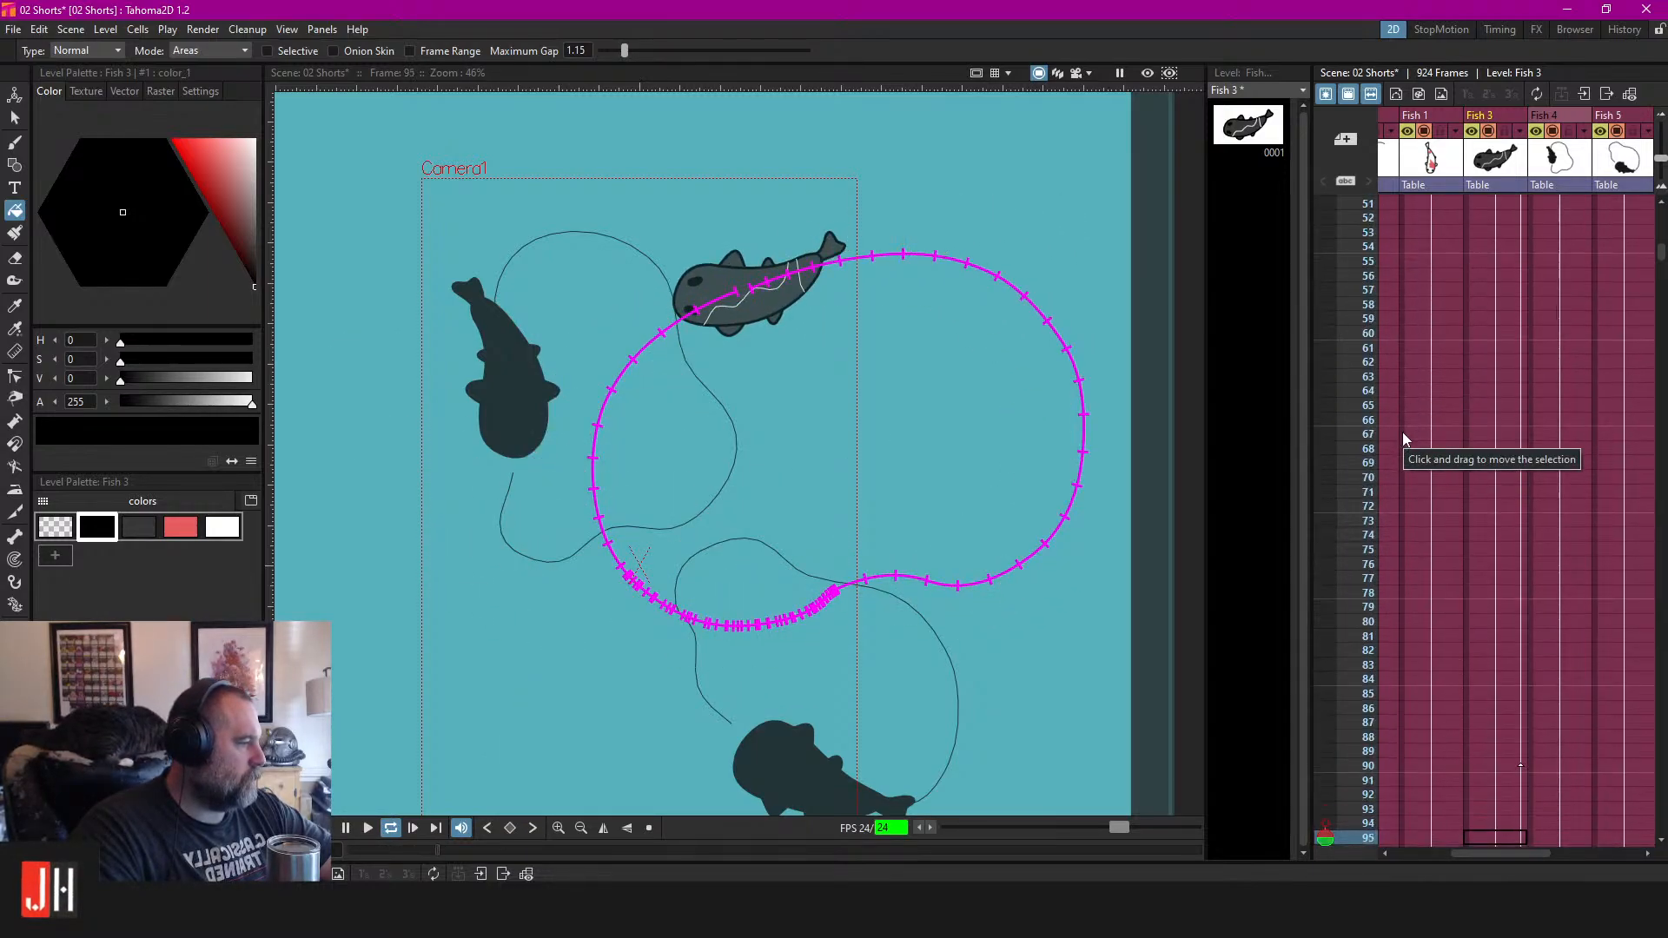
Try moving the end key of Fish 3's posPath curve to frame 142 at 1448.02% in the Function Editor, and replay.
click(1533, 30)
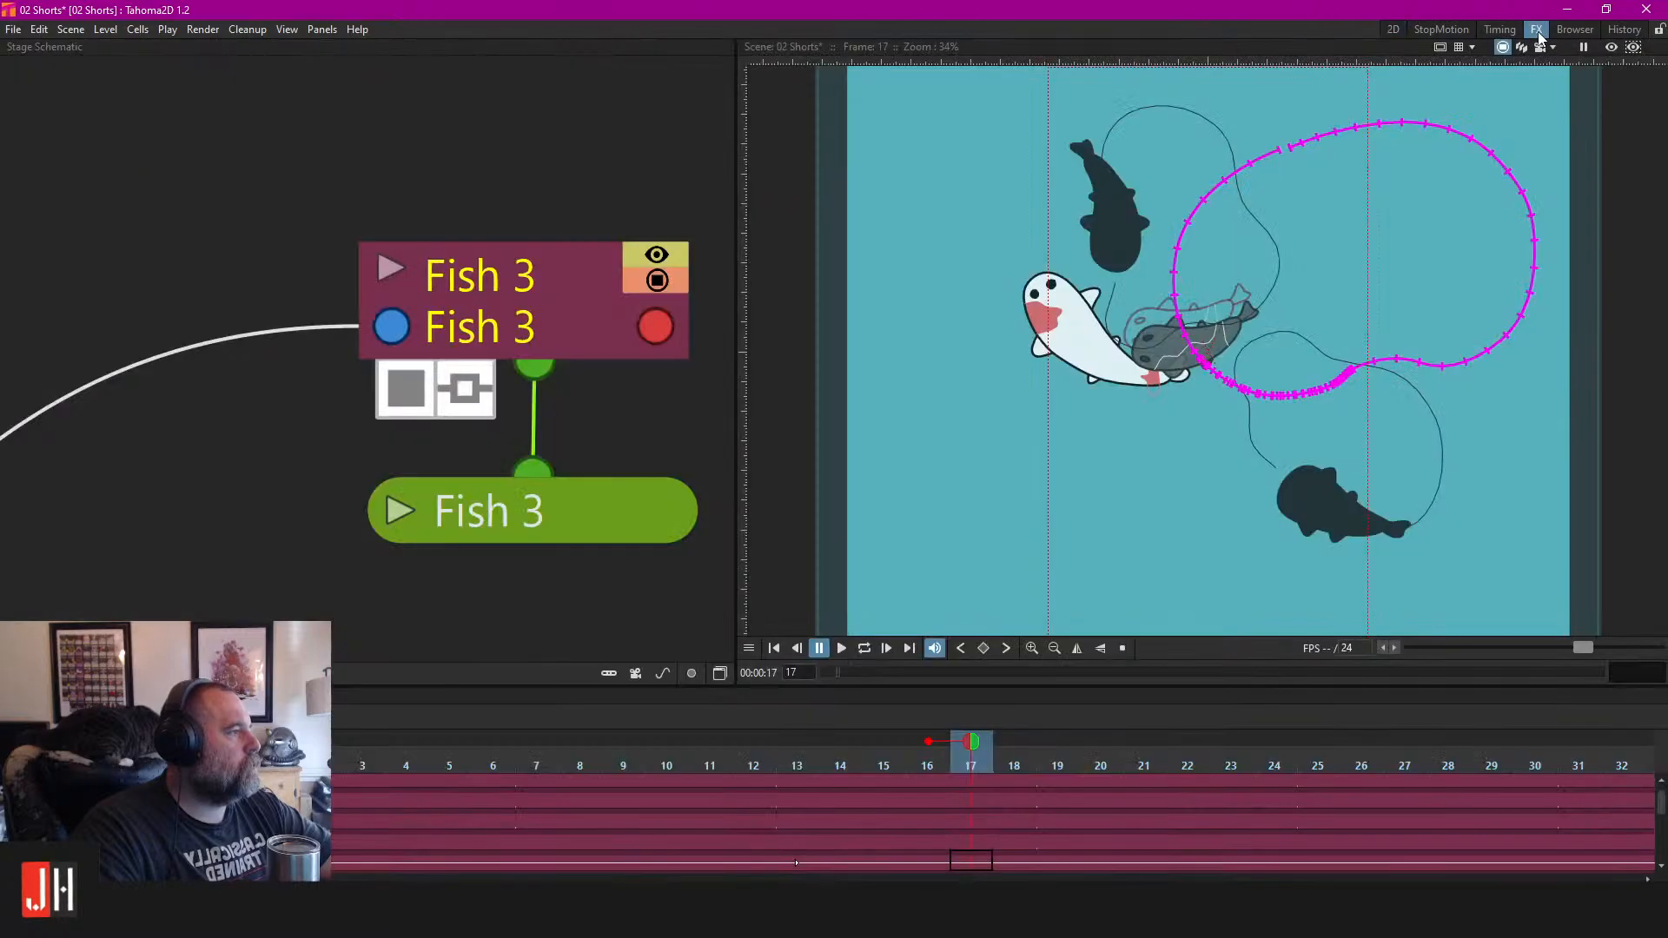
click(1502, 30)
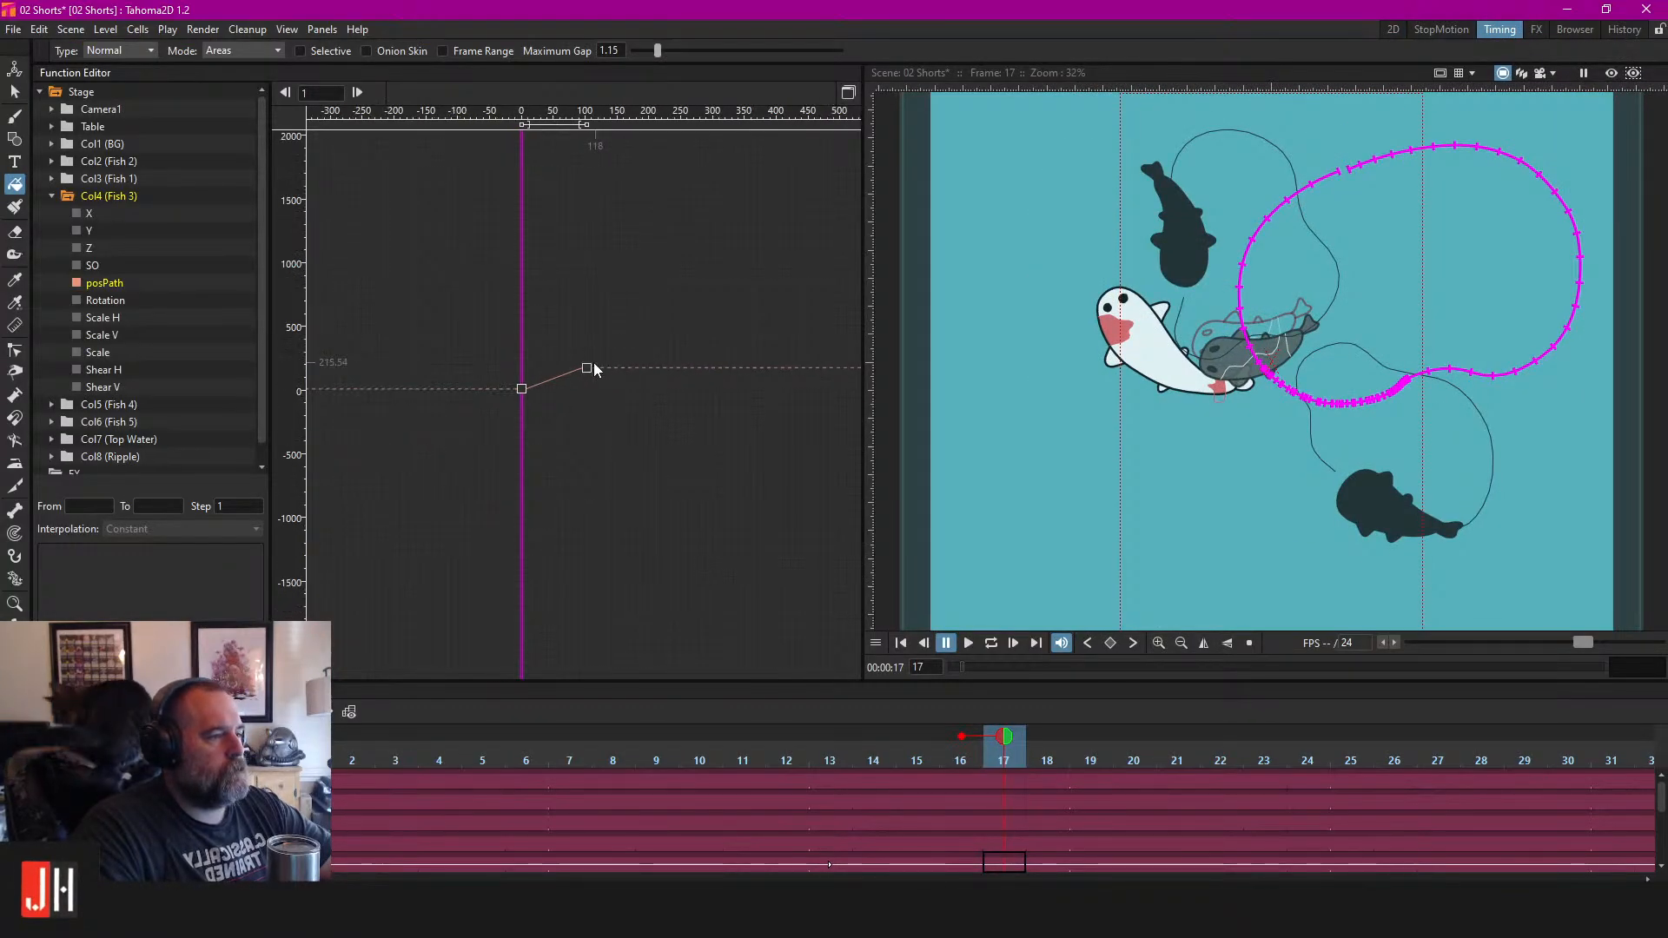
drag(587, 374, 635, 189)
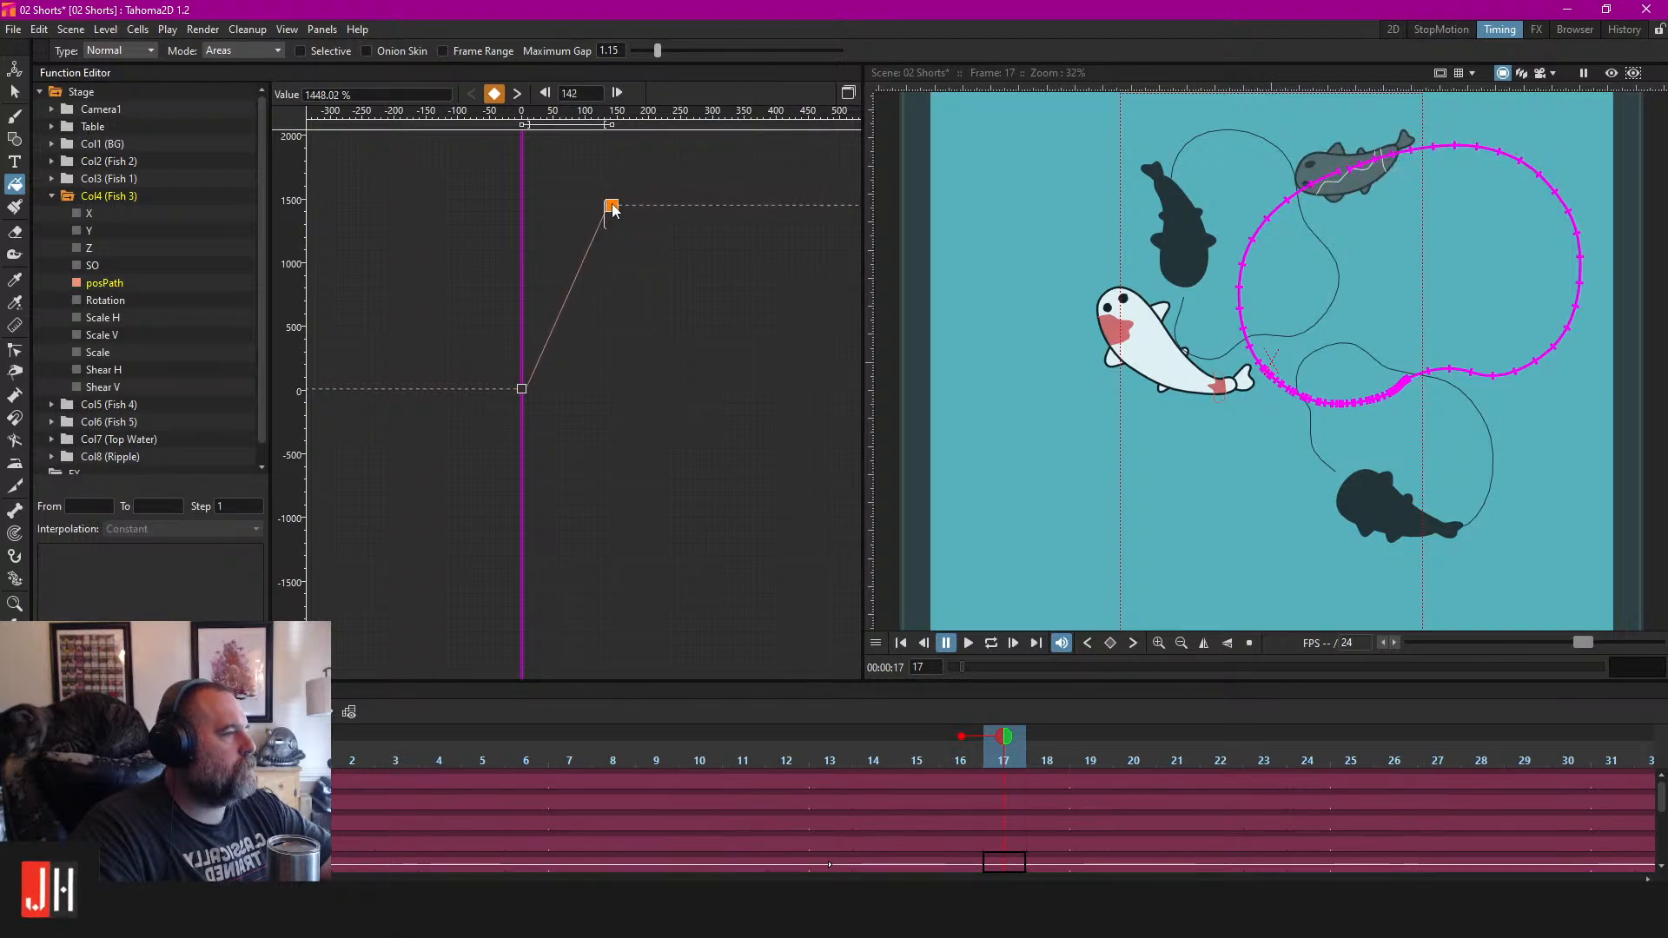
click(1393, 29)
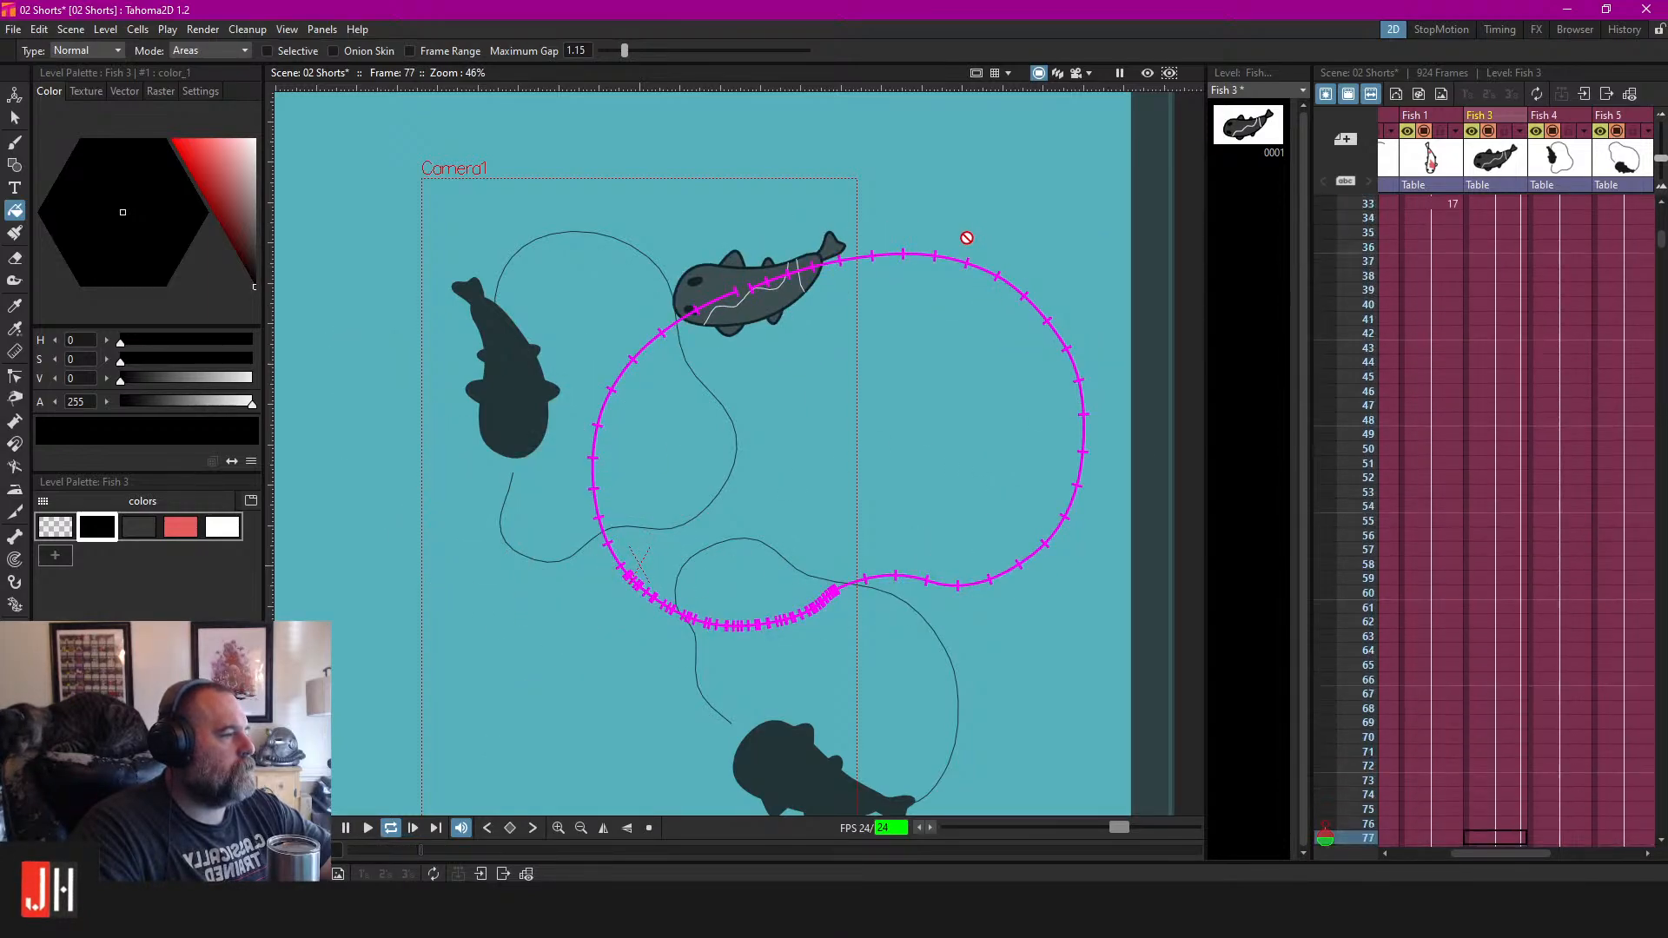
Reopen Fish 3's posPath curve in the Function Editor and undo the end key move.
click(1537, 30)
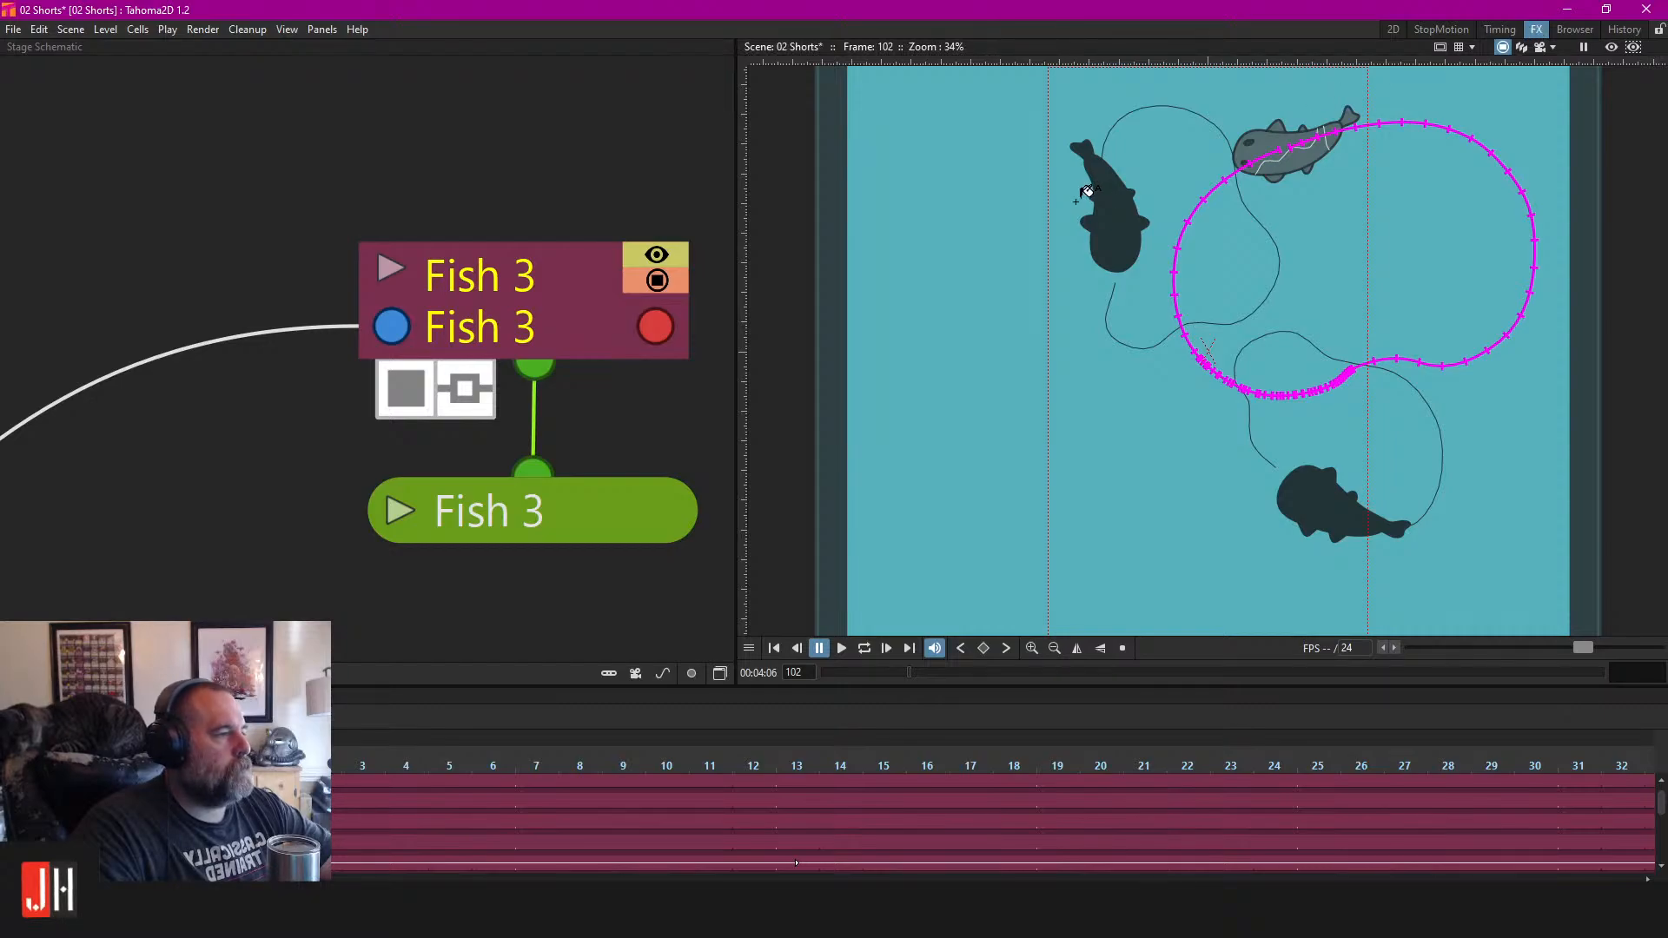
click(1499, 30)
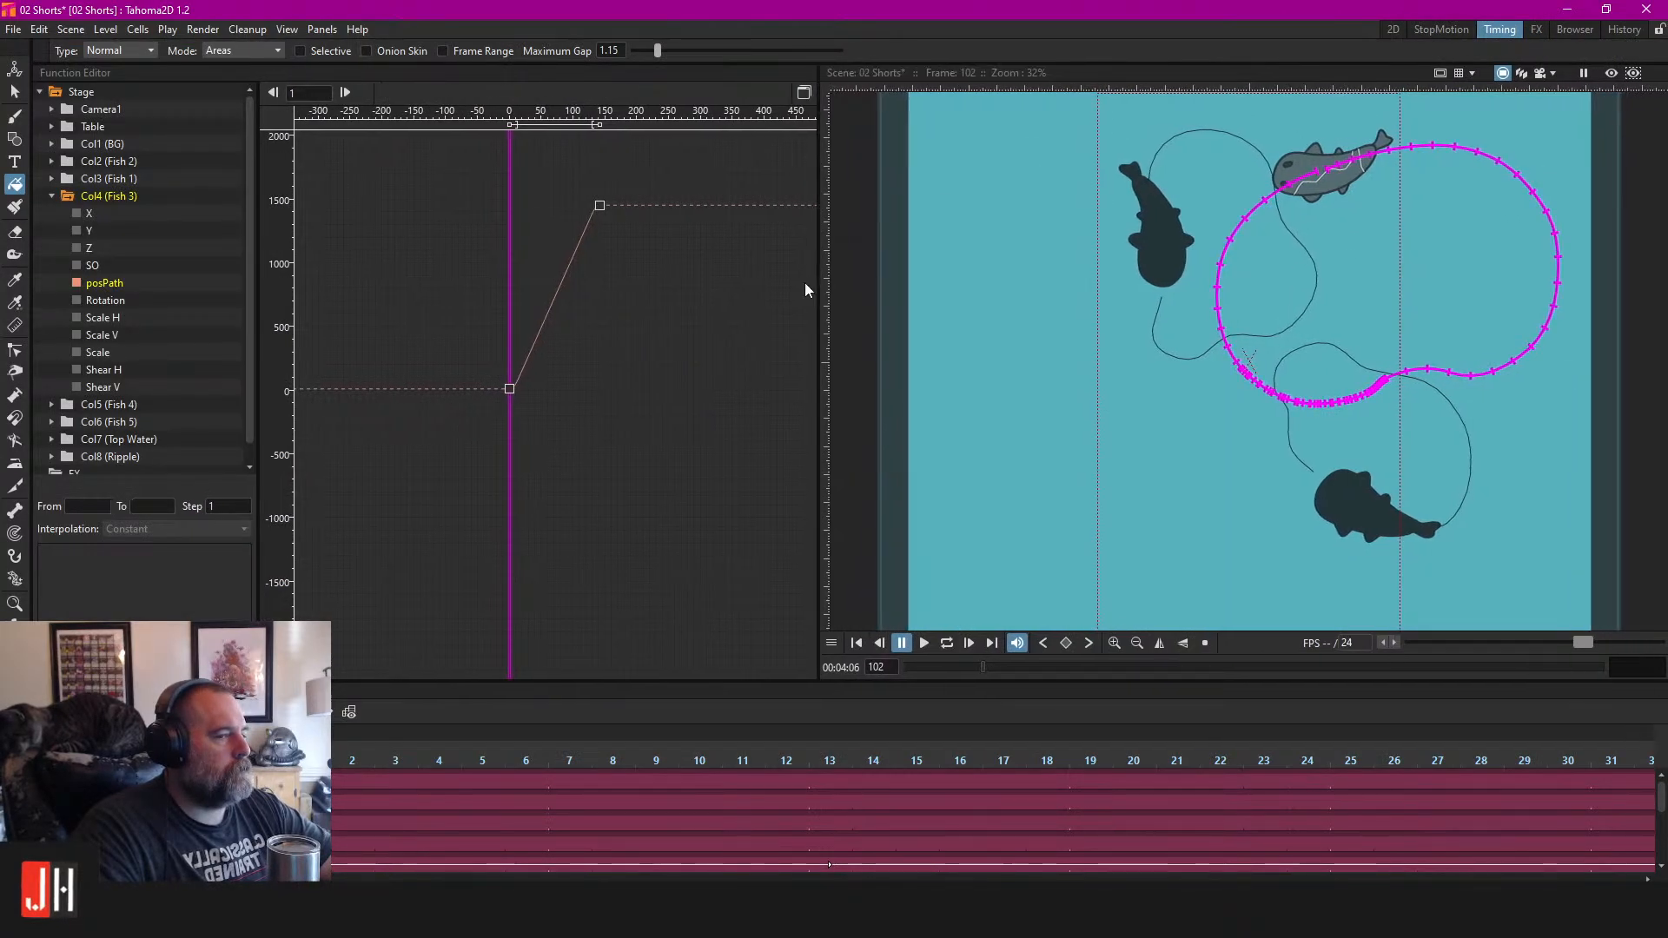
scroll(658, 309, up, 2)
drag(718, 252, 685, 347)
drag(674, 279, 706, 358)
scroll(615, 360, up, 1)
drag(531, 276, 674, 311)
scroll(674, 346, down, 2)
key(ctrl+z)
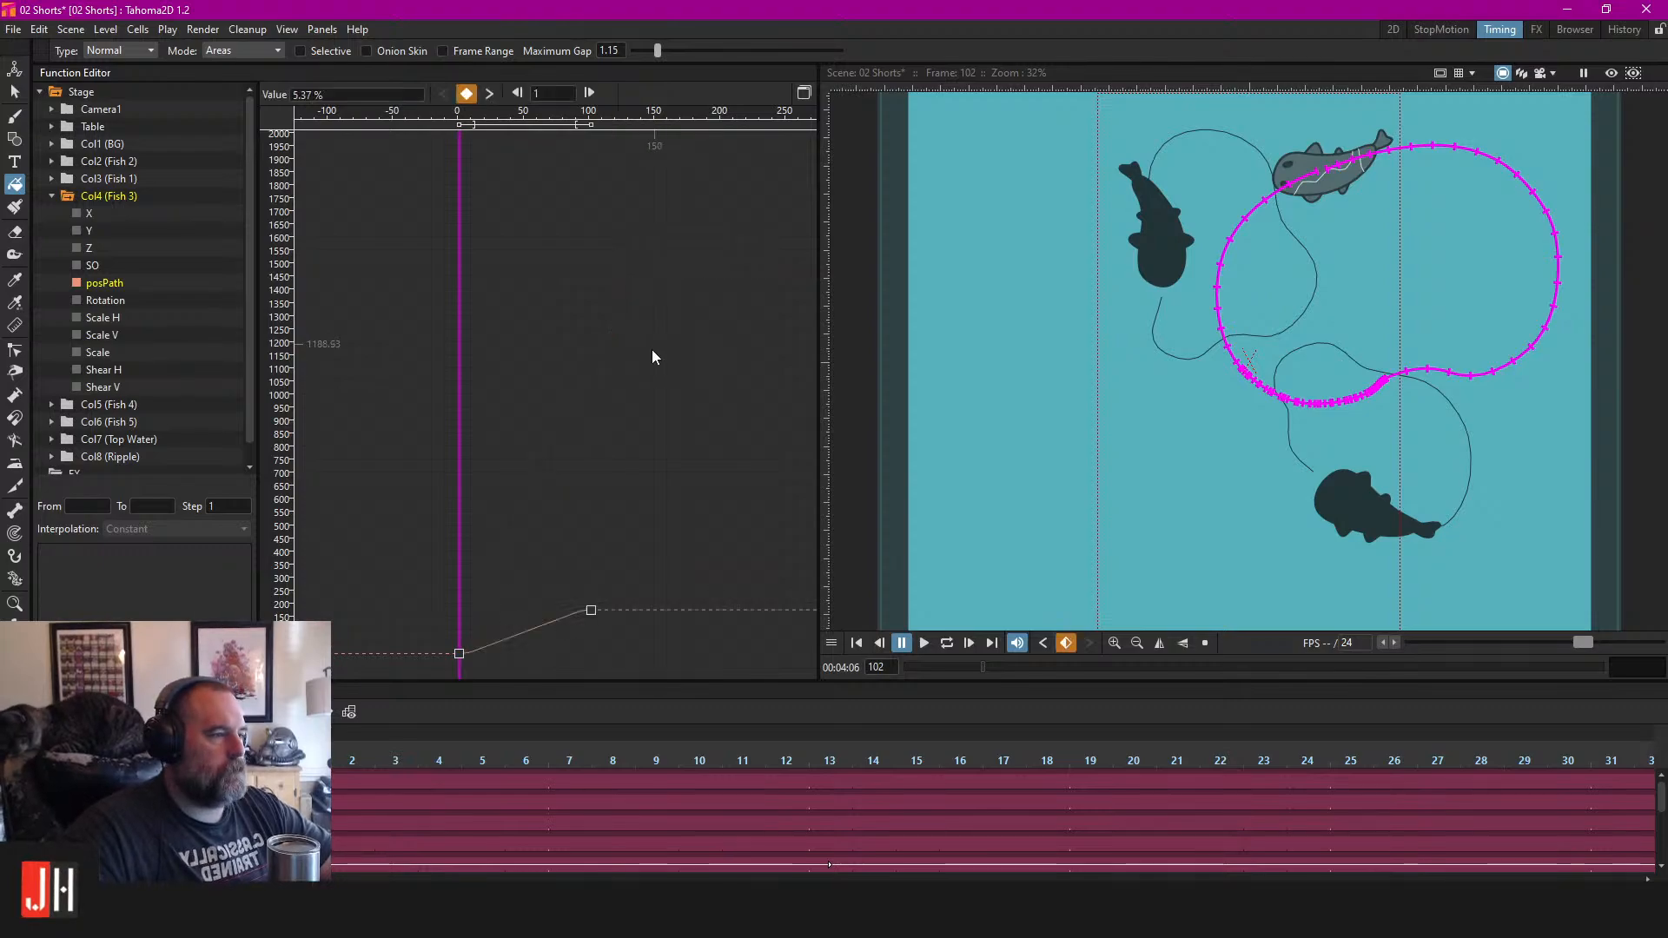
Save the scene and return to frame 1 of Fish 3 in the 2D workspace.
drag(632, 457, 673, 362)
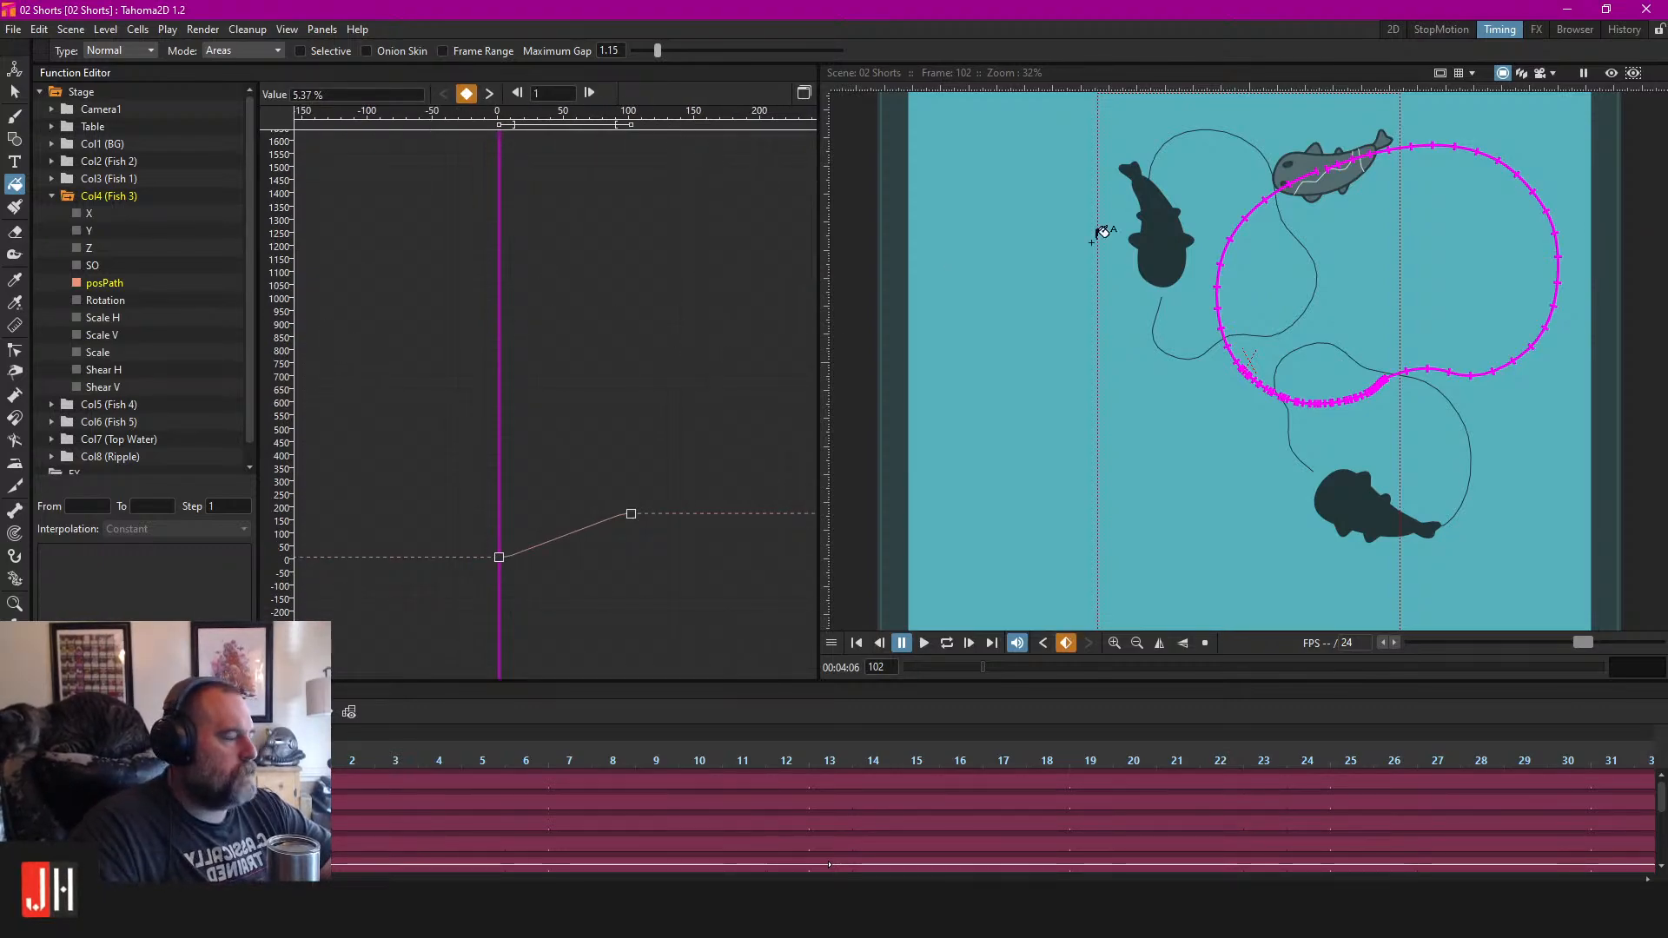
click(1392, 30)
scroll(699, 338, up, 3)
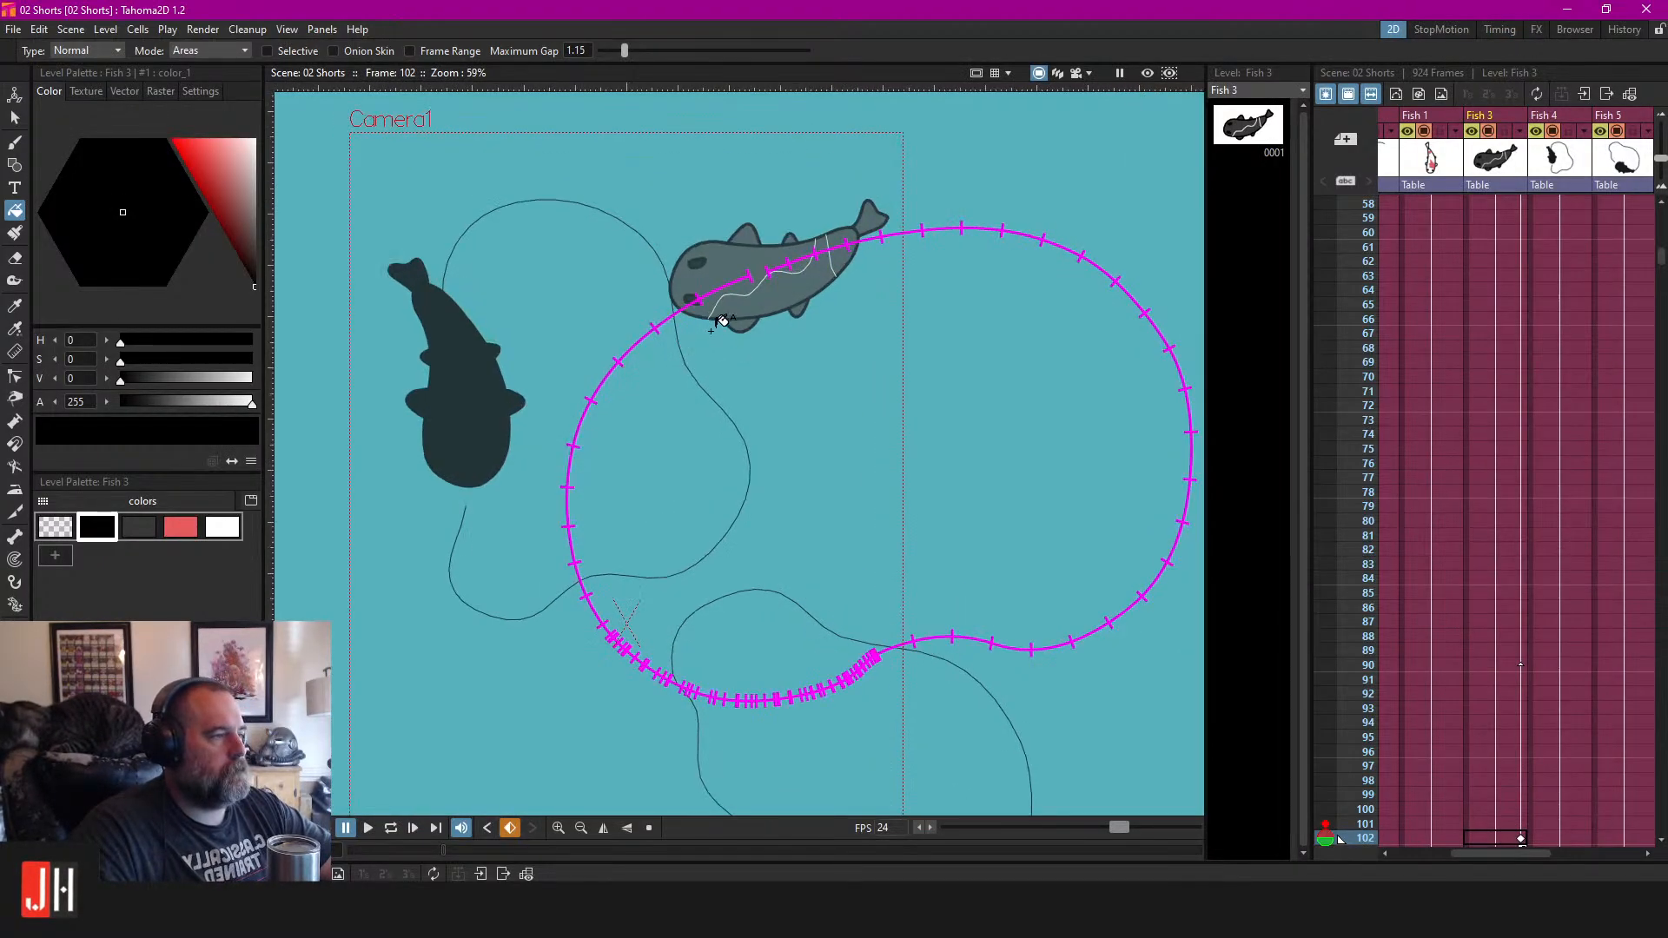
mouse_move(823, 314)
mouse_down()
mouse_move(856, 294)
mouse_move(814, 303)
mouse_up()
scroll(1509, 243, up, 10)
click(1484, 207)
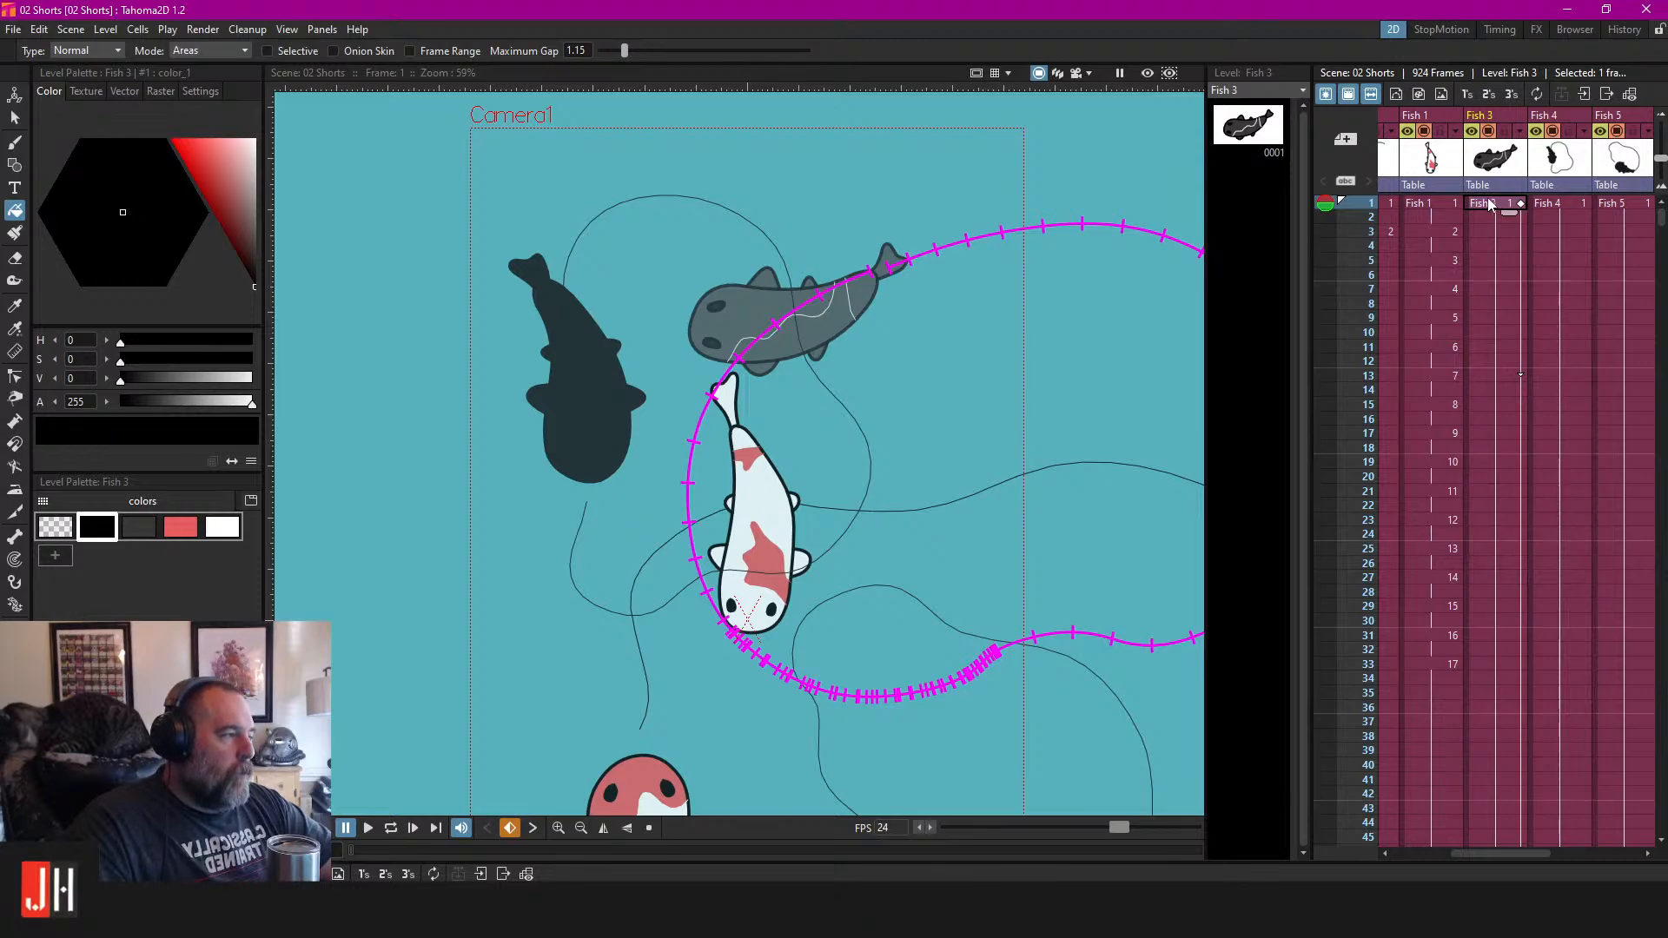
Reshape the timing graph of the Fish 3 motion path by shifting its middle point earlier and slightly higher and shortening the start handle.
key(s)
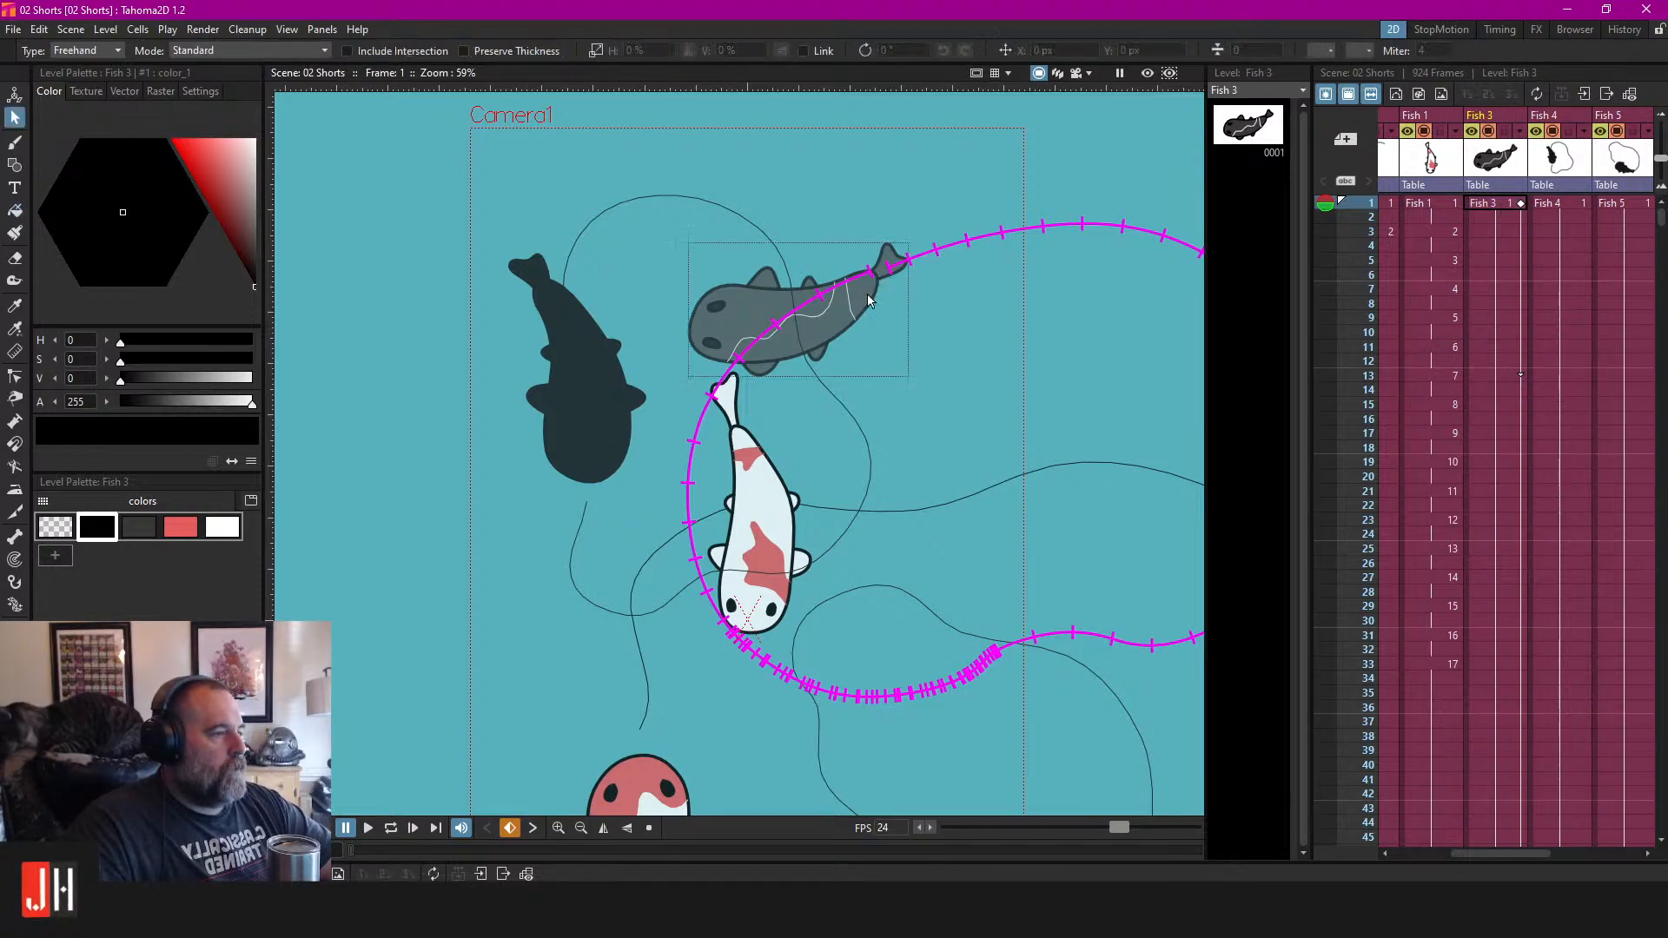
click(862, 278)
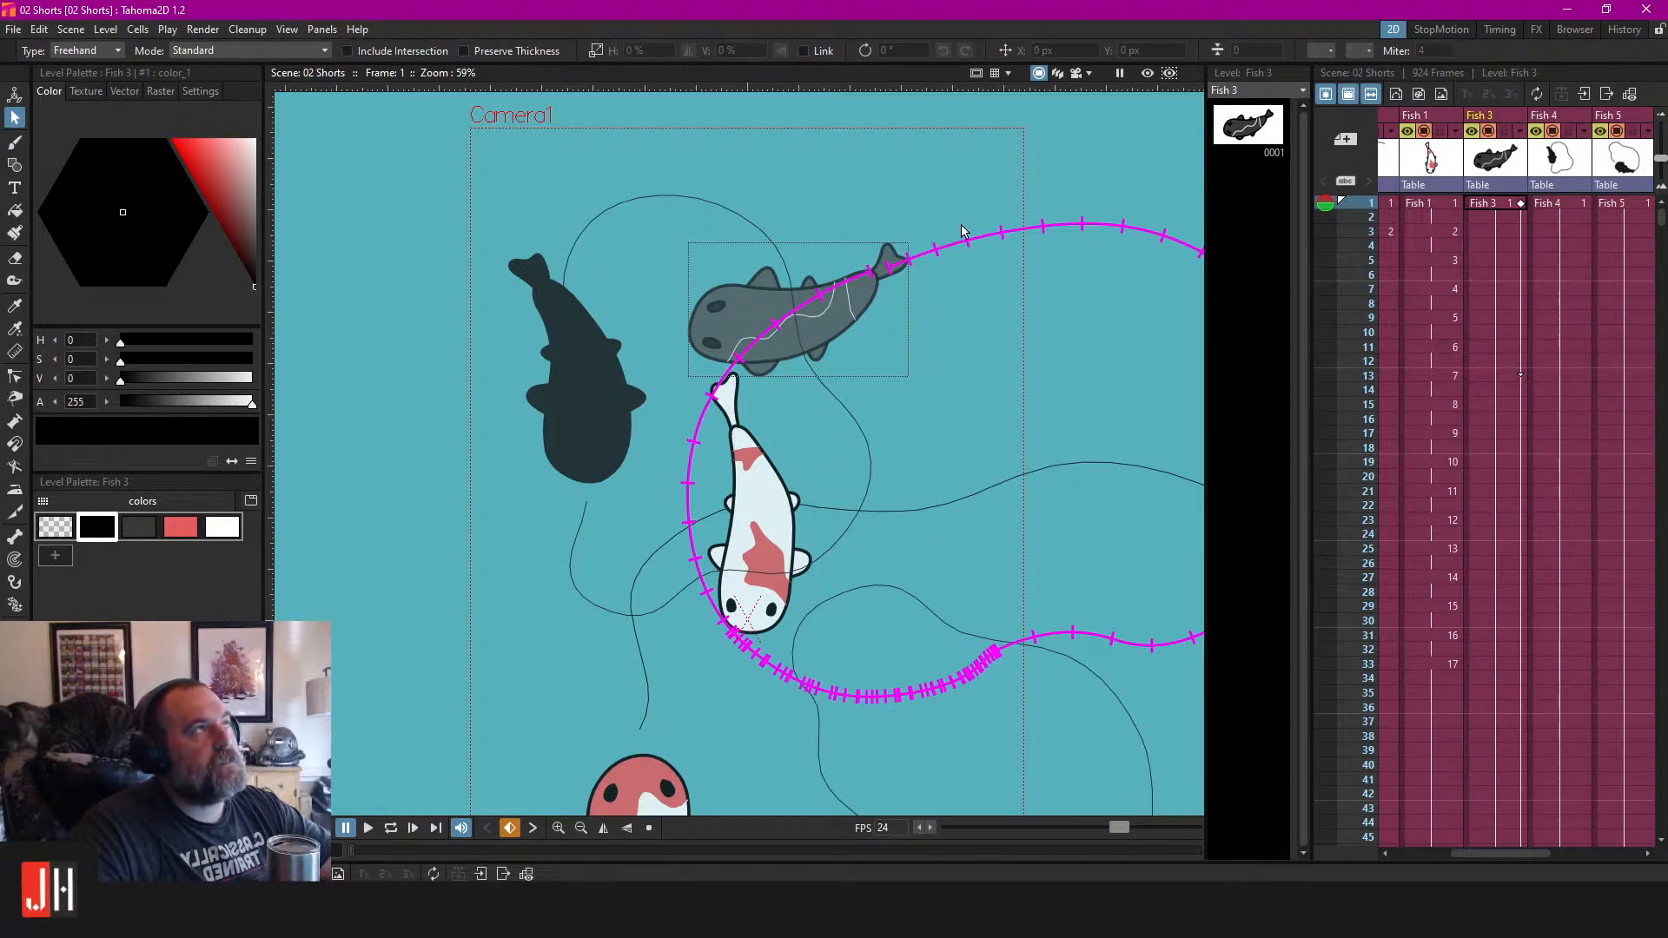
drag(1012, 227, 929, 243)
drag(765, 304, 646, 279)
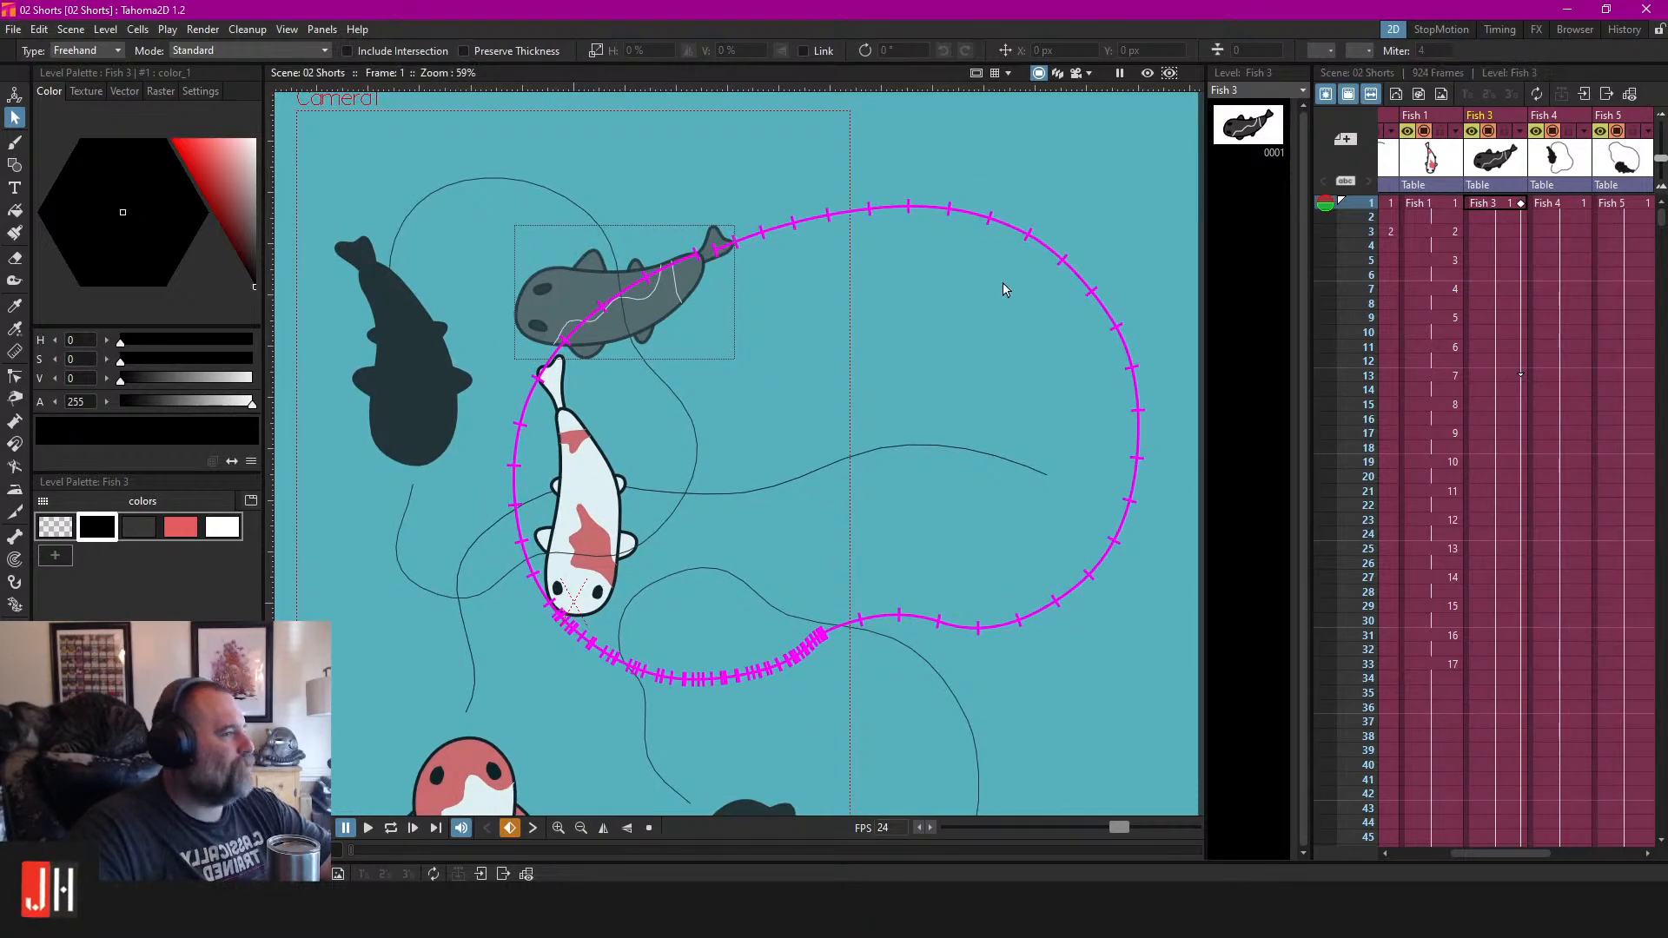
click(321, 28)
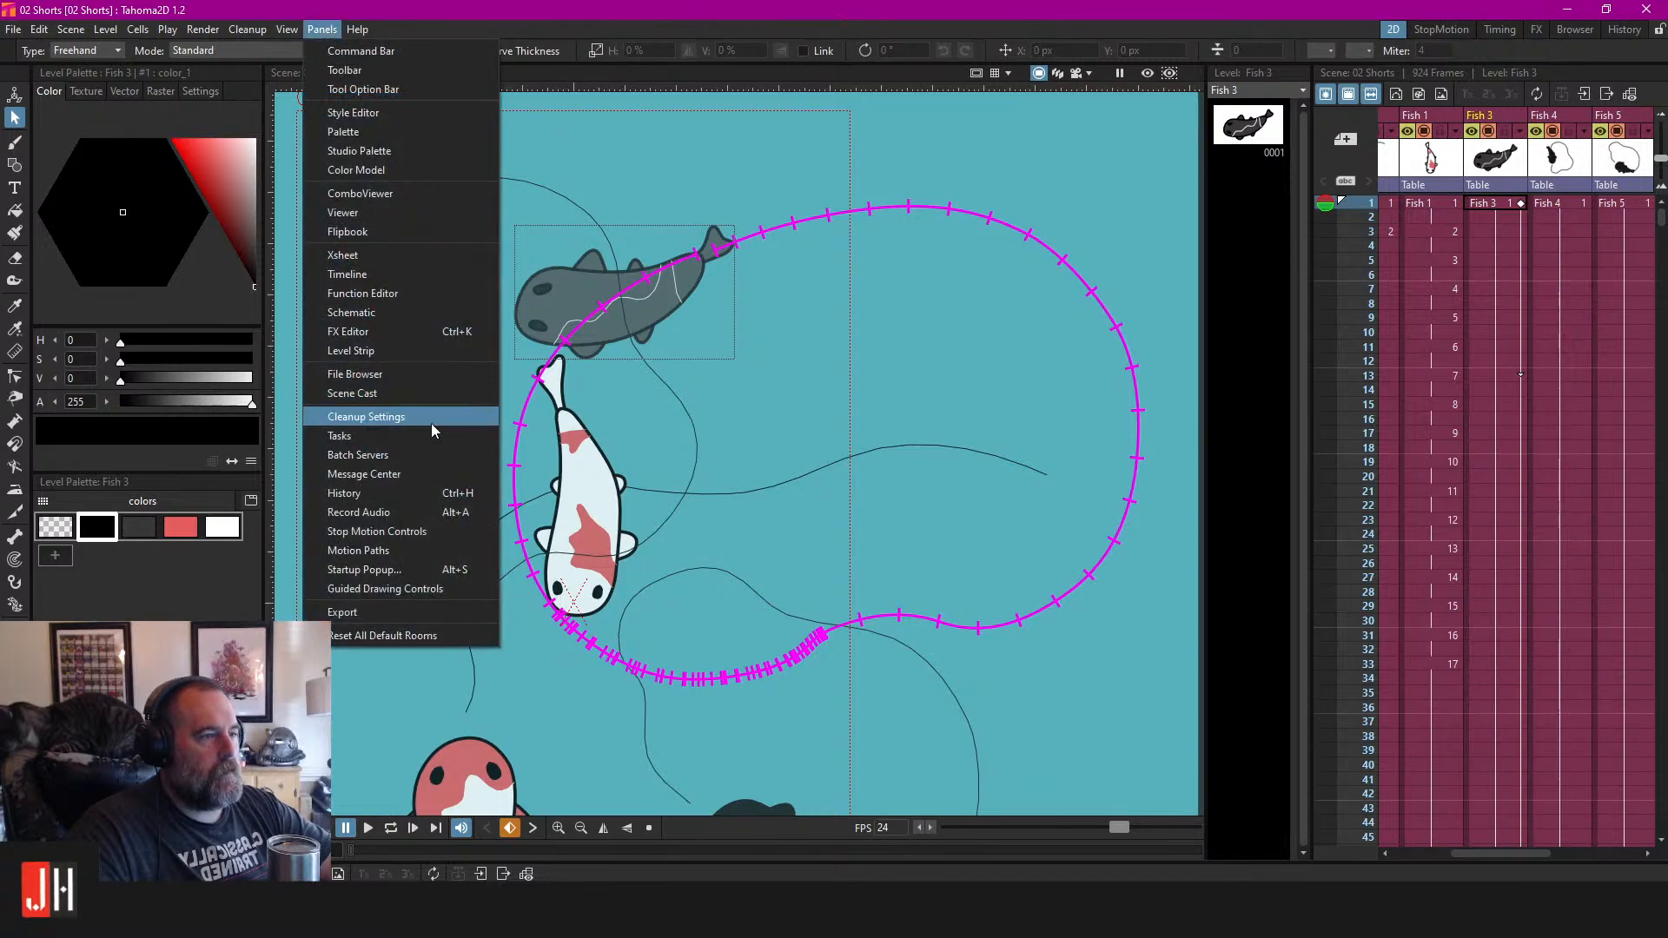
click(426, 550)
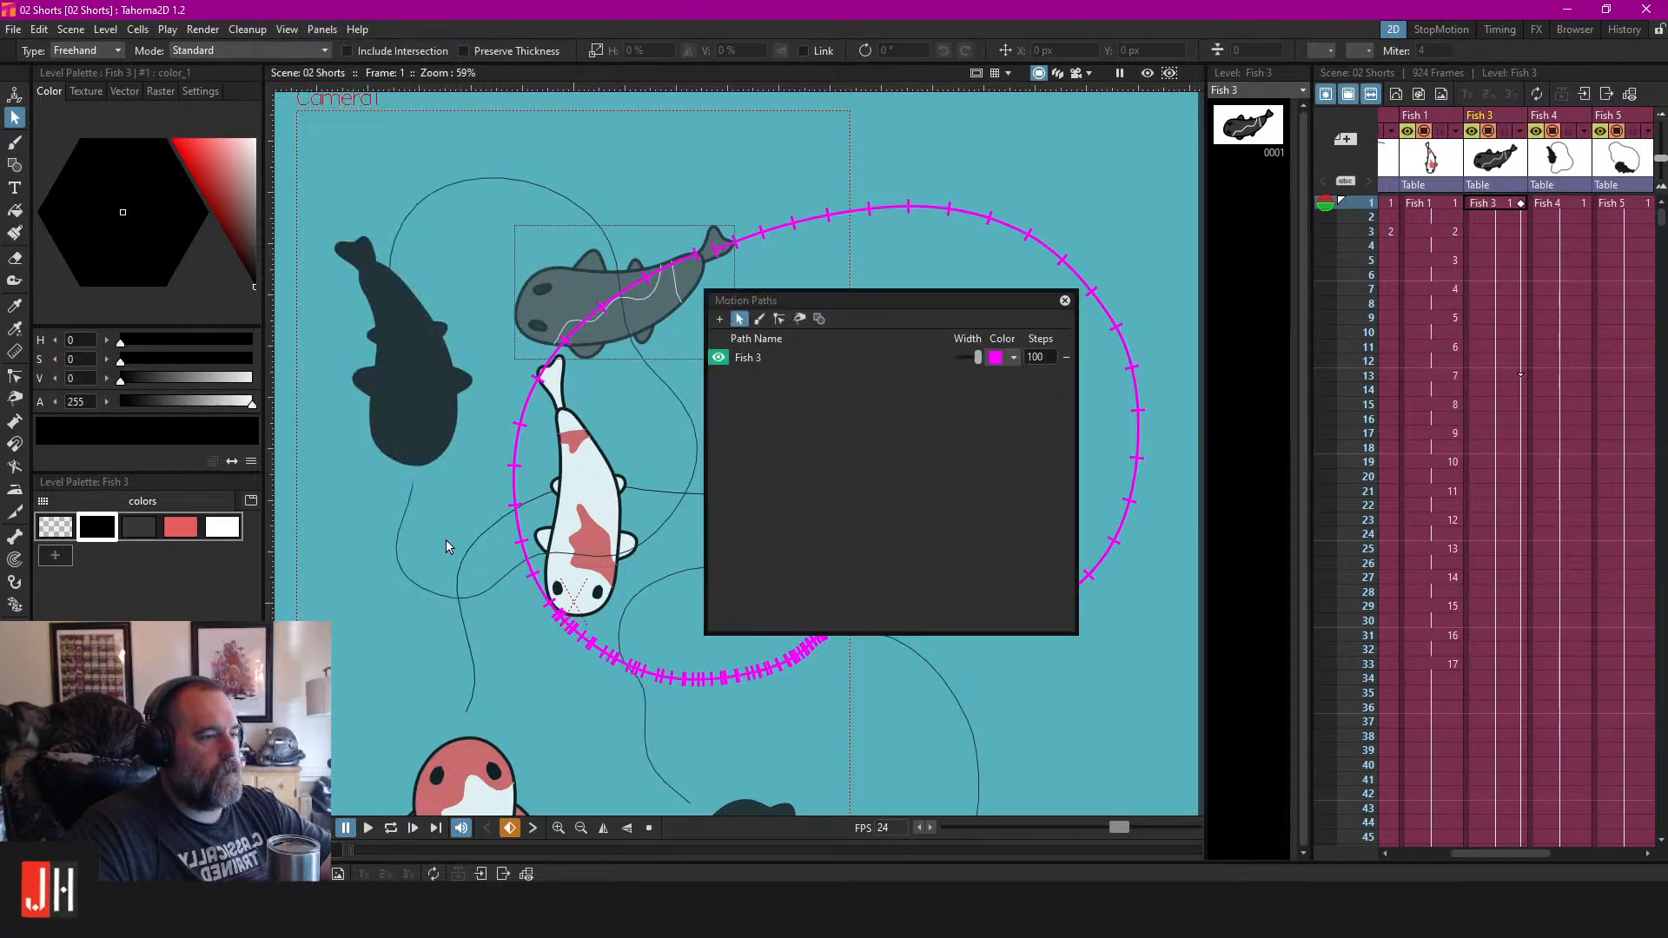
click(742, 358)
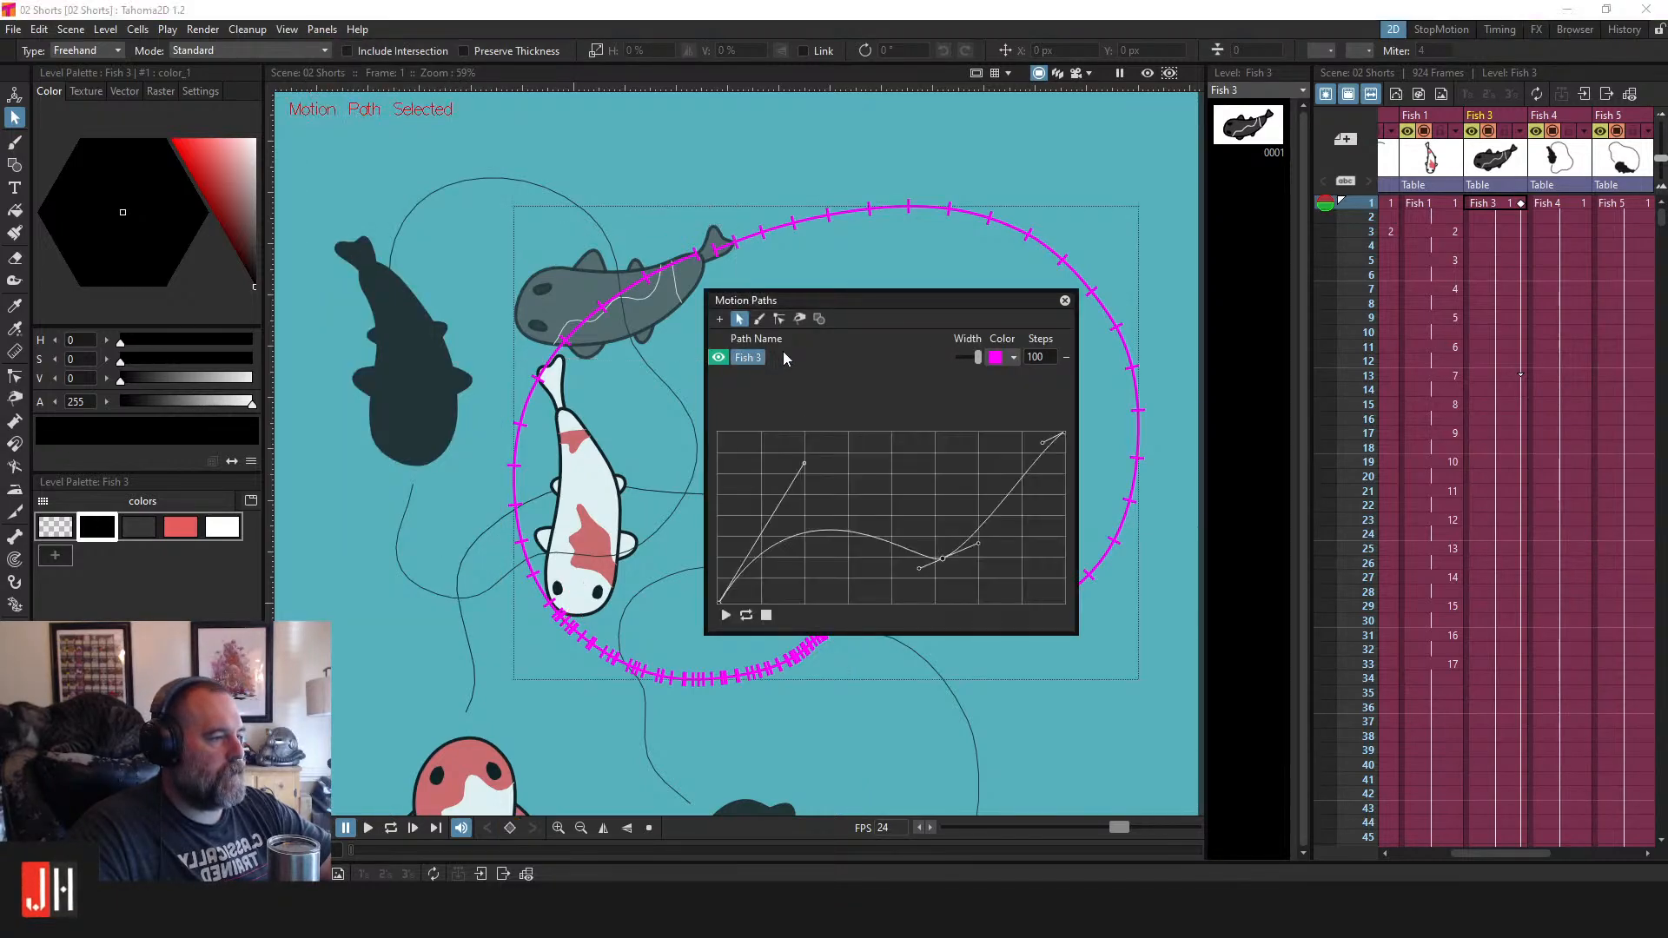
drag(941, 560, 914, 548)
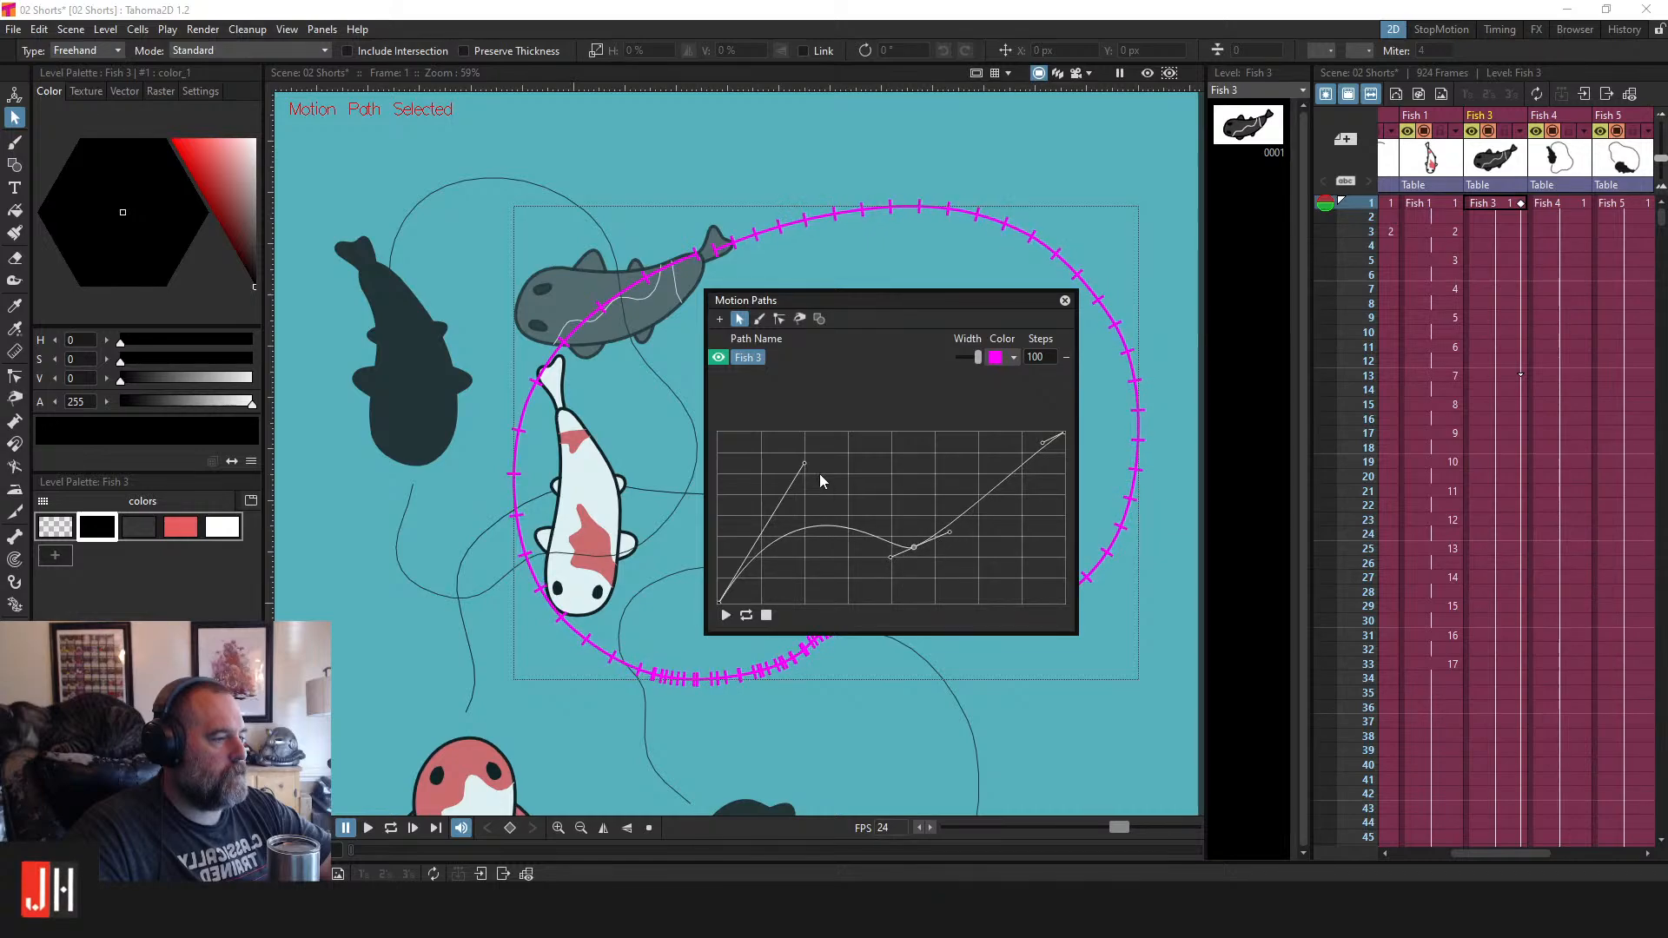
drag(804, 466, 765, 492)
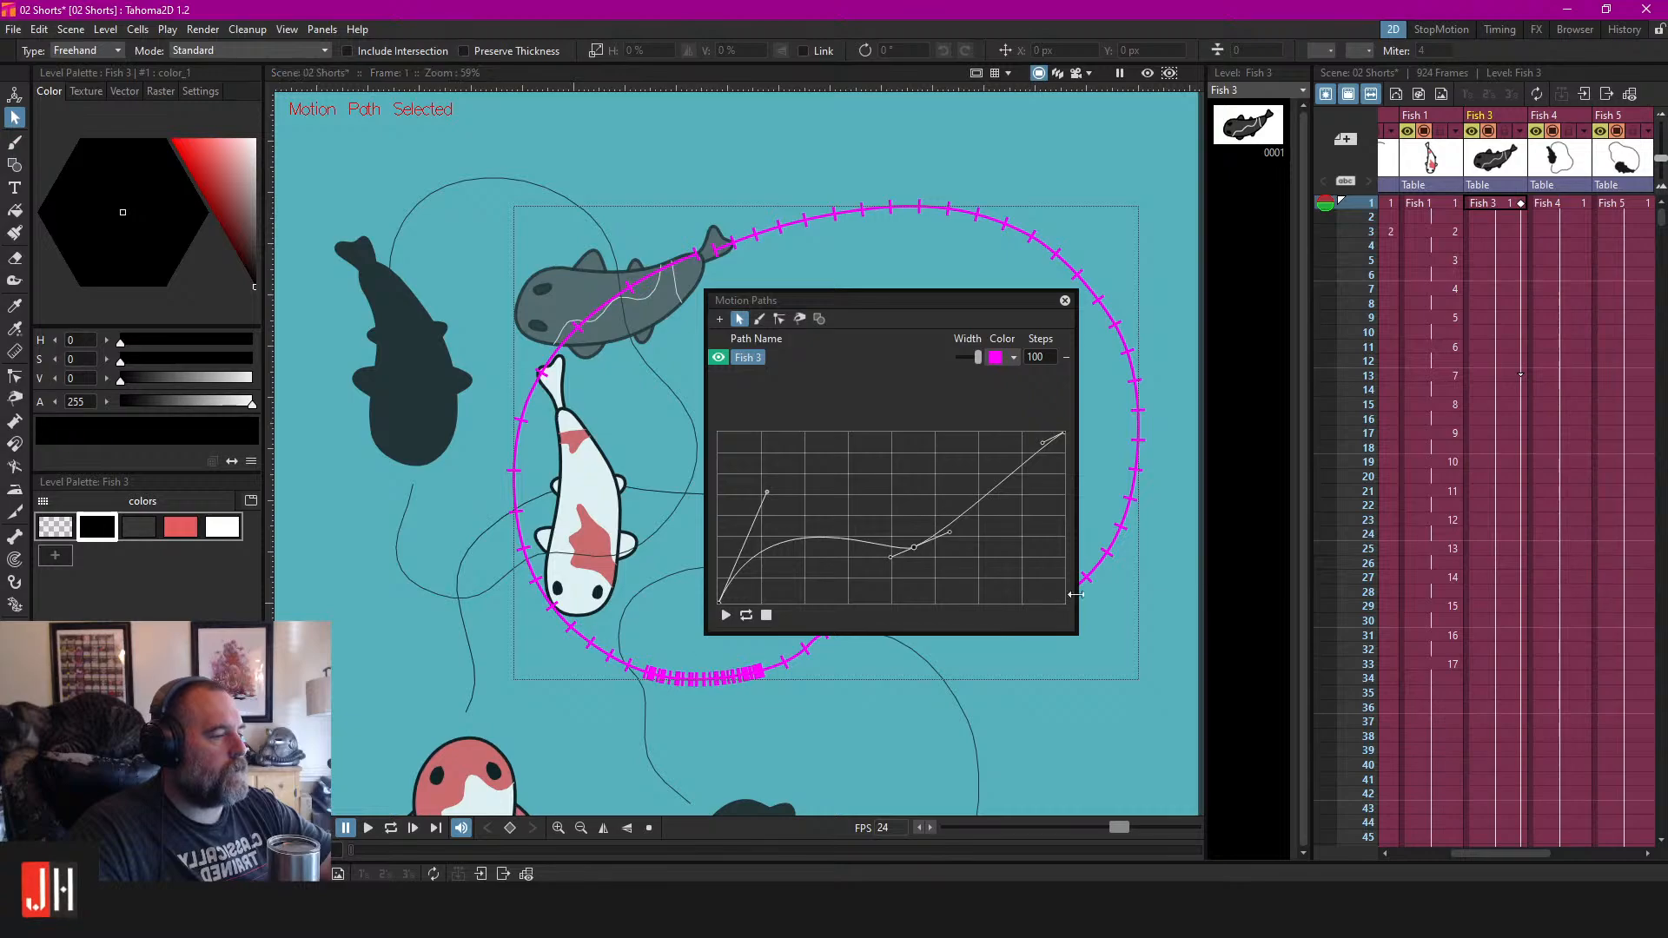
click(1064, 301)
Replay the loop from frame 1 to check Fish 3's movement along the path.
click(1498, 202)
key(l)
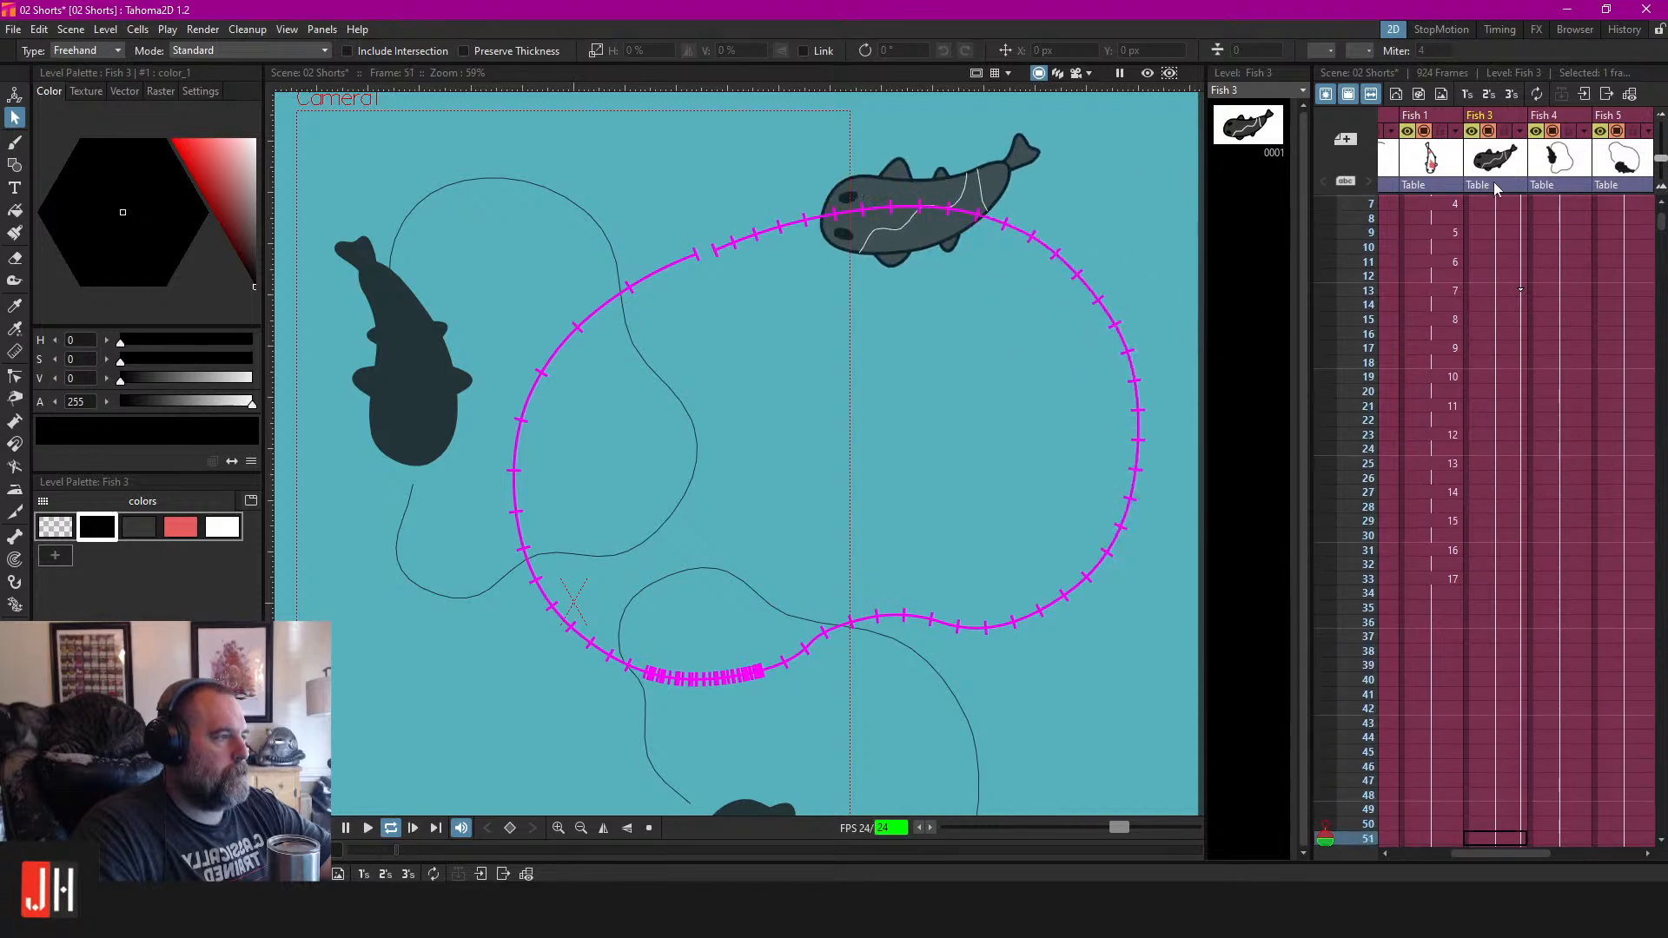
scroll(904, 291, down, 2)
scroll(755, 342, up, 1)
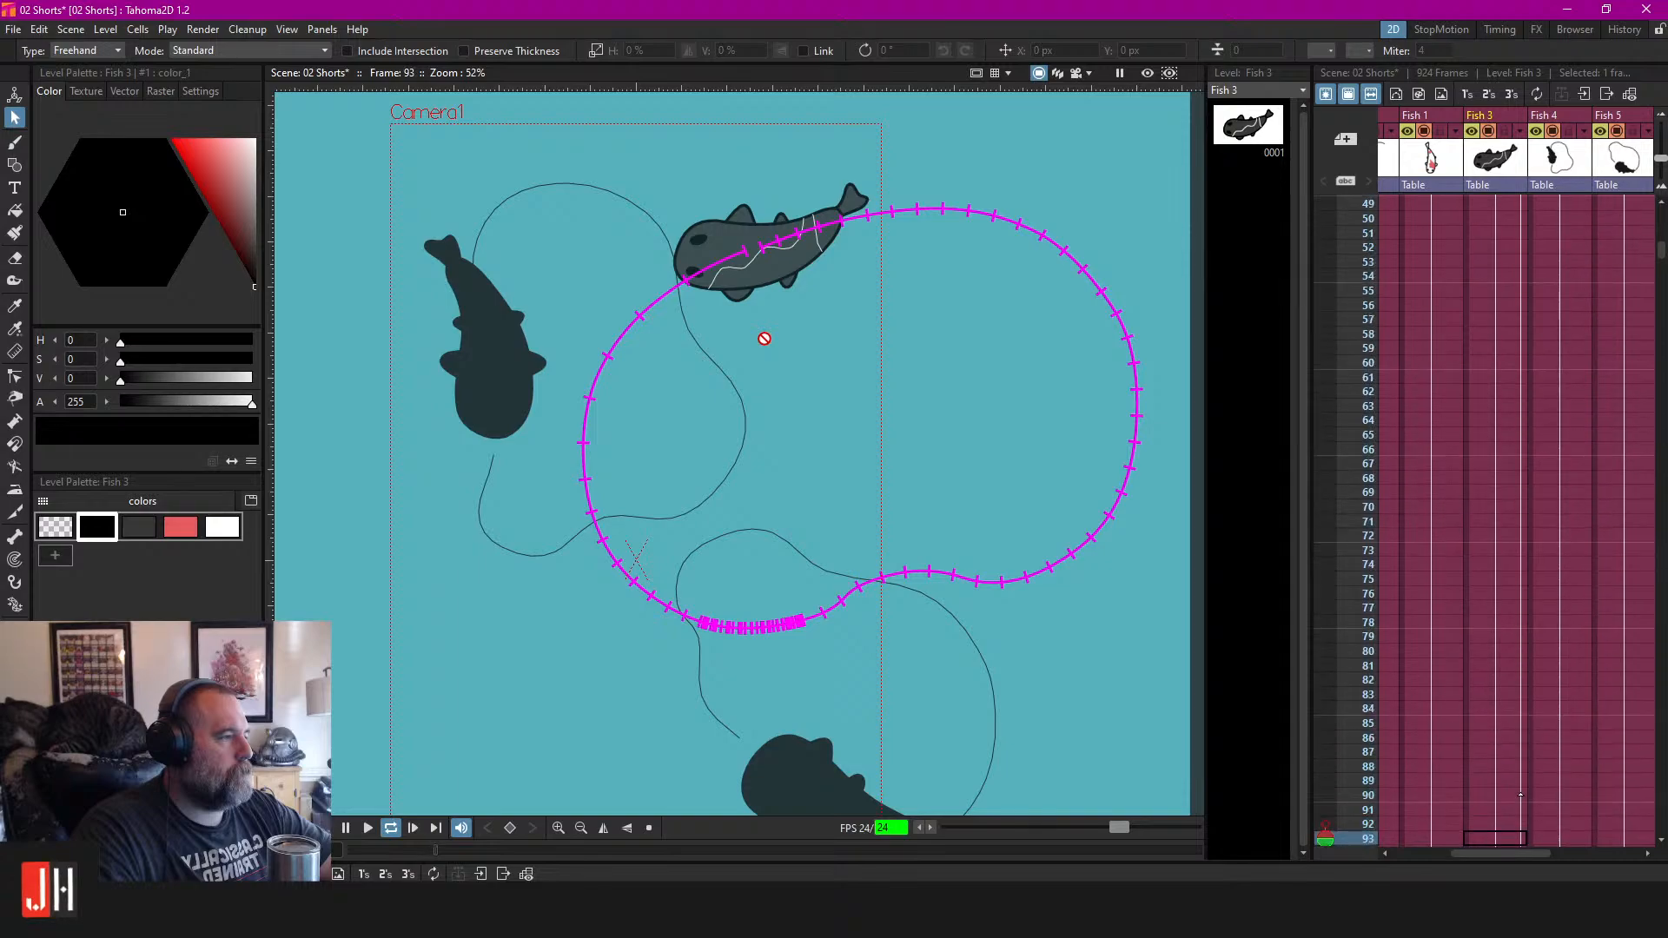
Move the end key of Fish 3's posPath curve to frame 67 at 72.9% in the Function Editor, and scrub to frame 53.
click(1496, 29)
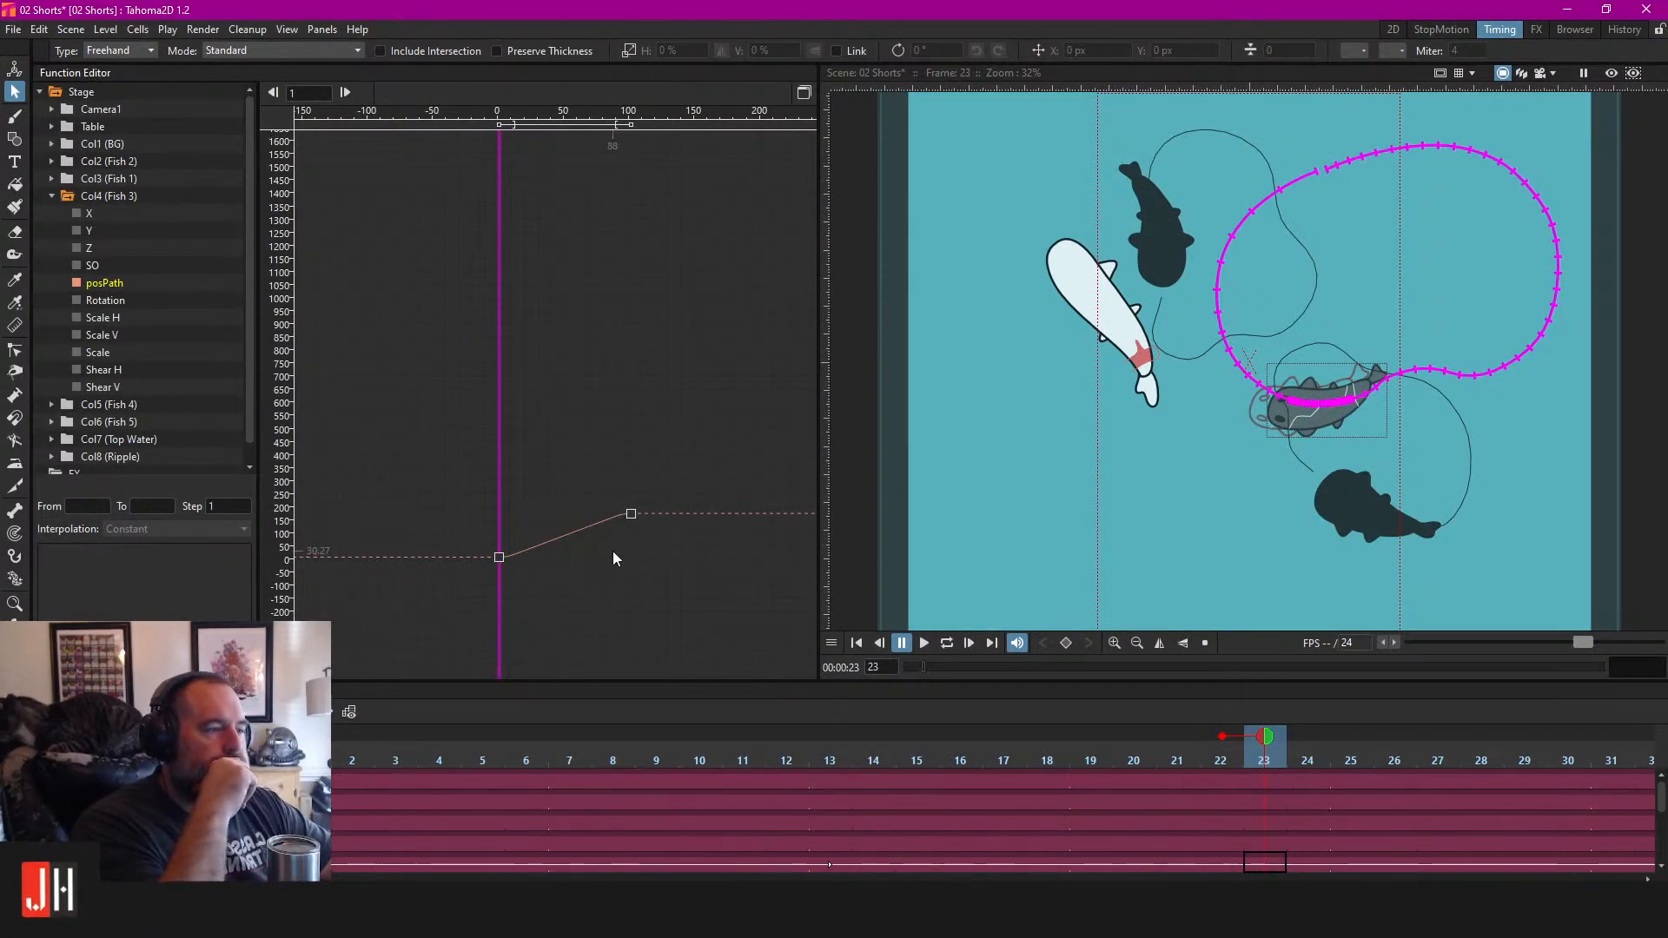
drag(631, 513, 602, 530)
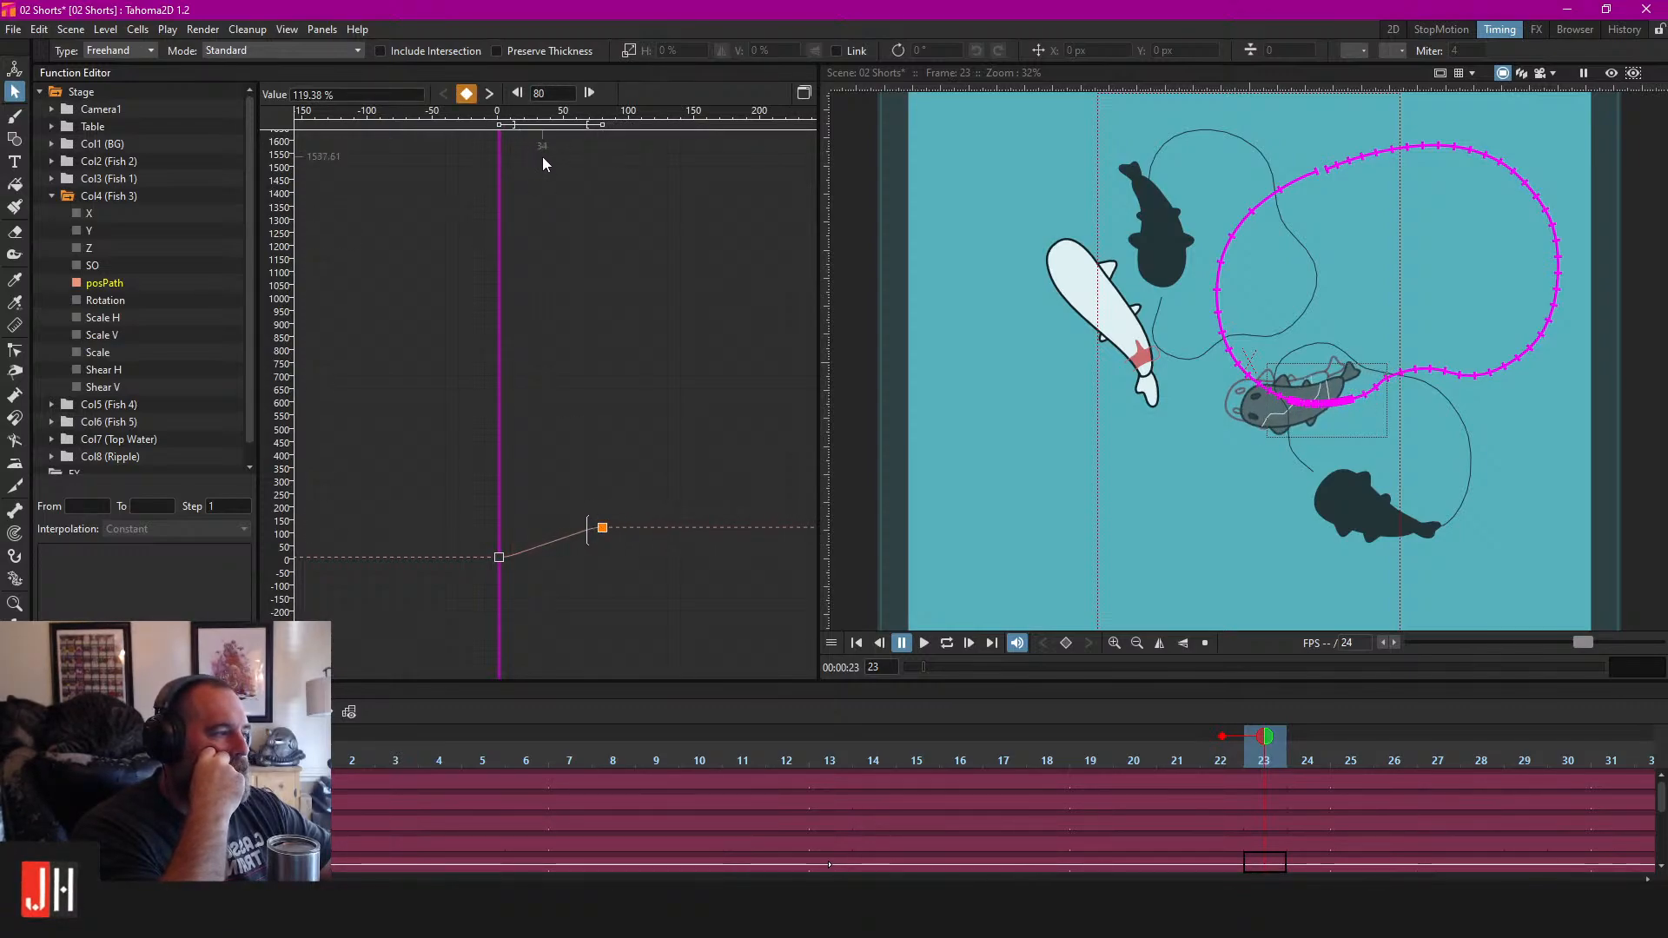
drag(617, 533, 574, 548)
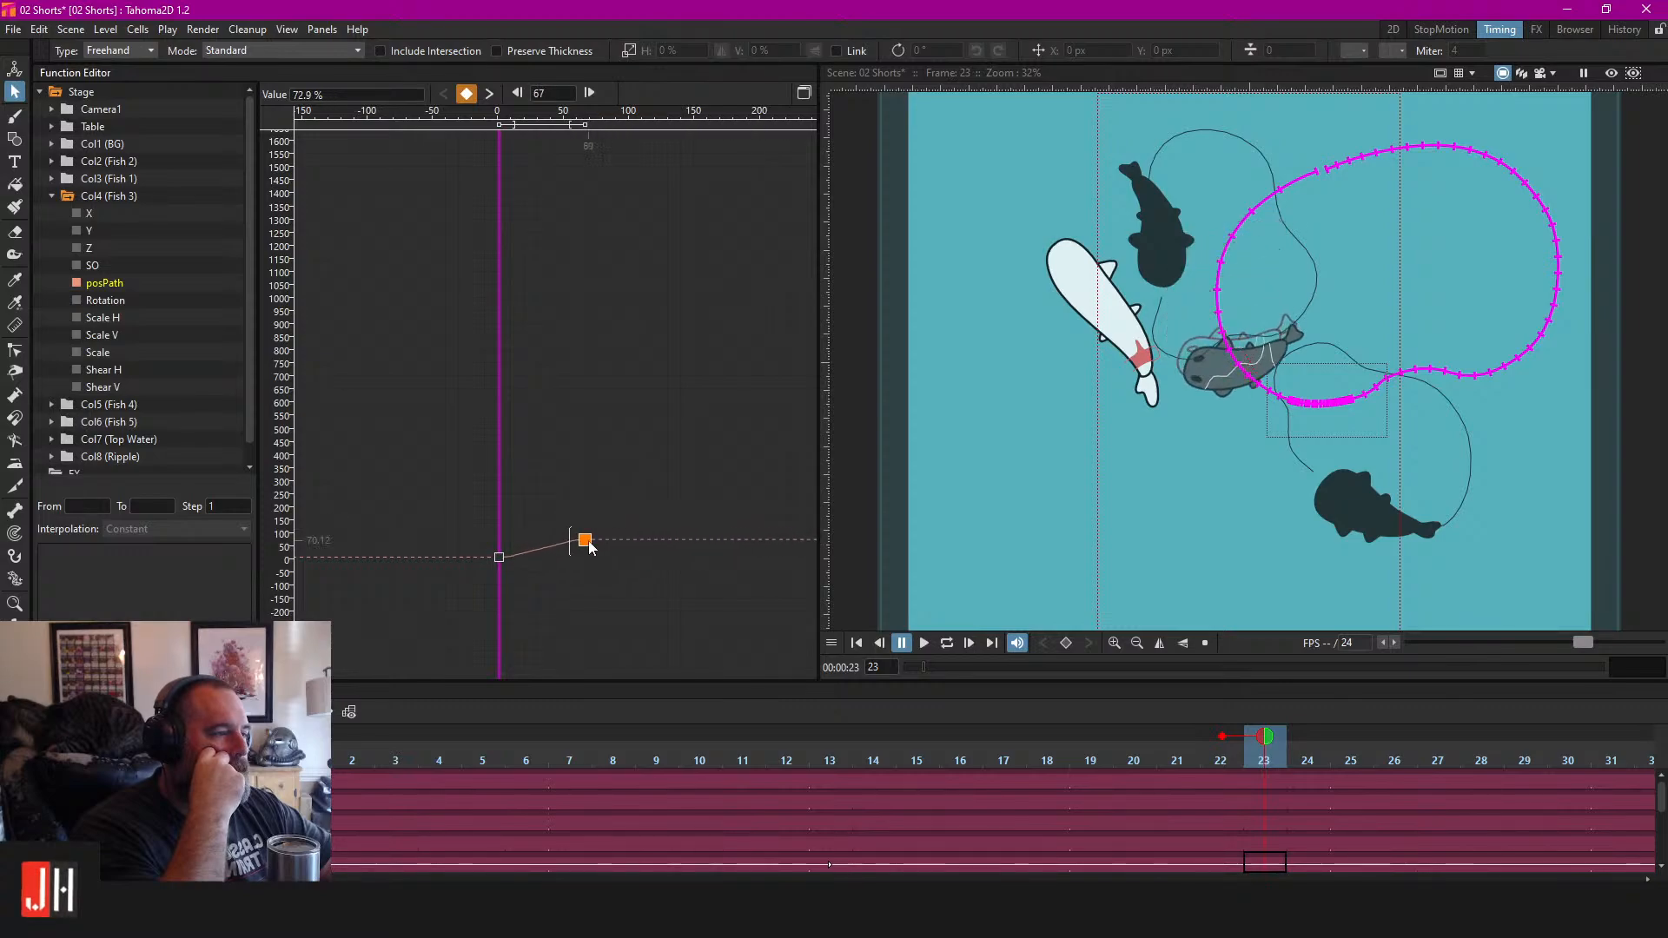
click(518, 174)
drag(517, 198, 568, 208)
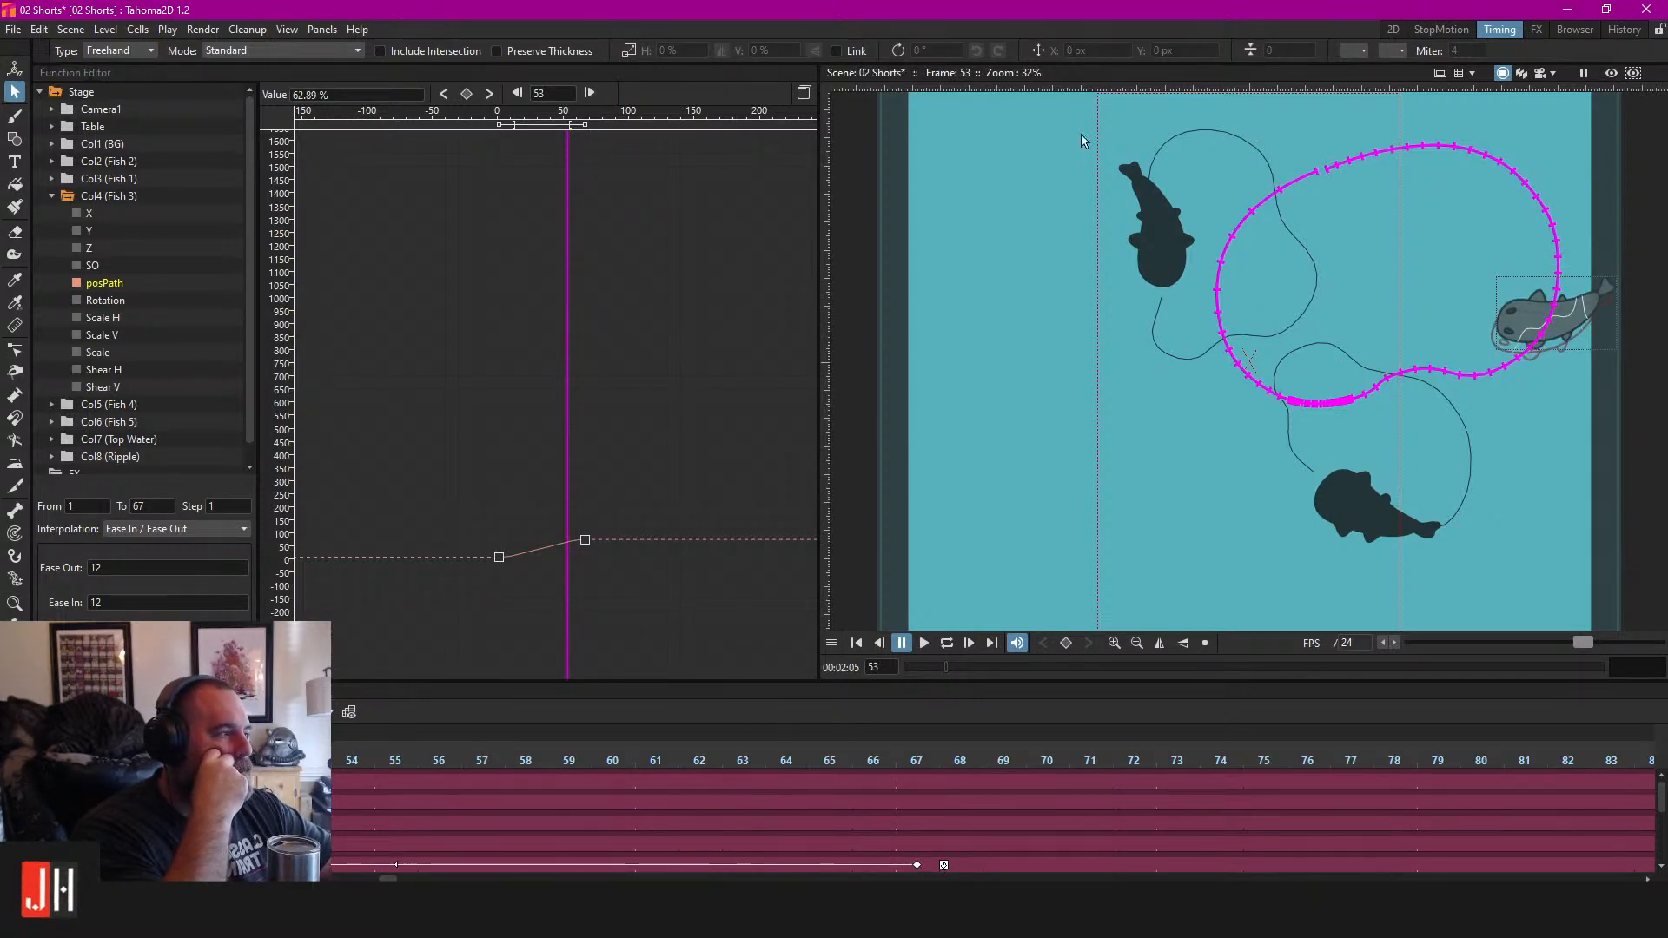
Return to the 2D workspace and save the scene.
click(1438, 30)
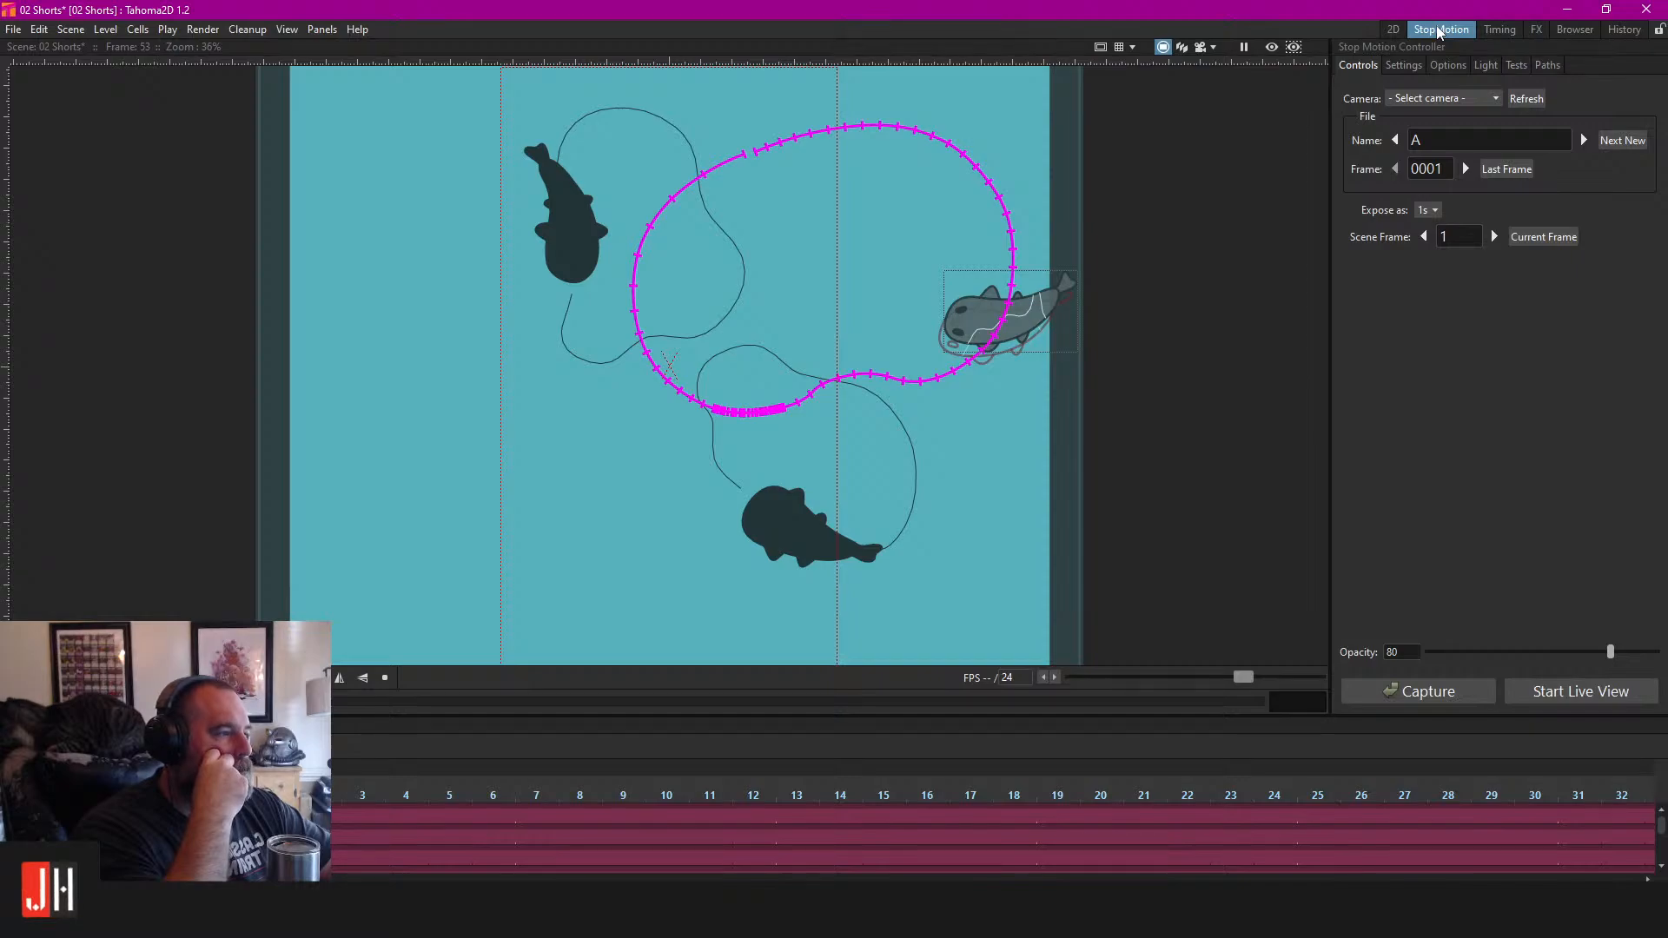
click(1393, 30)
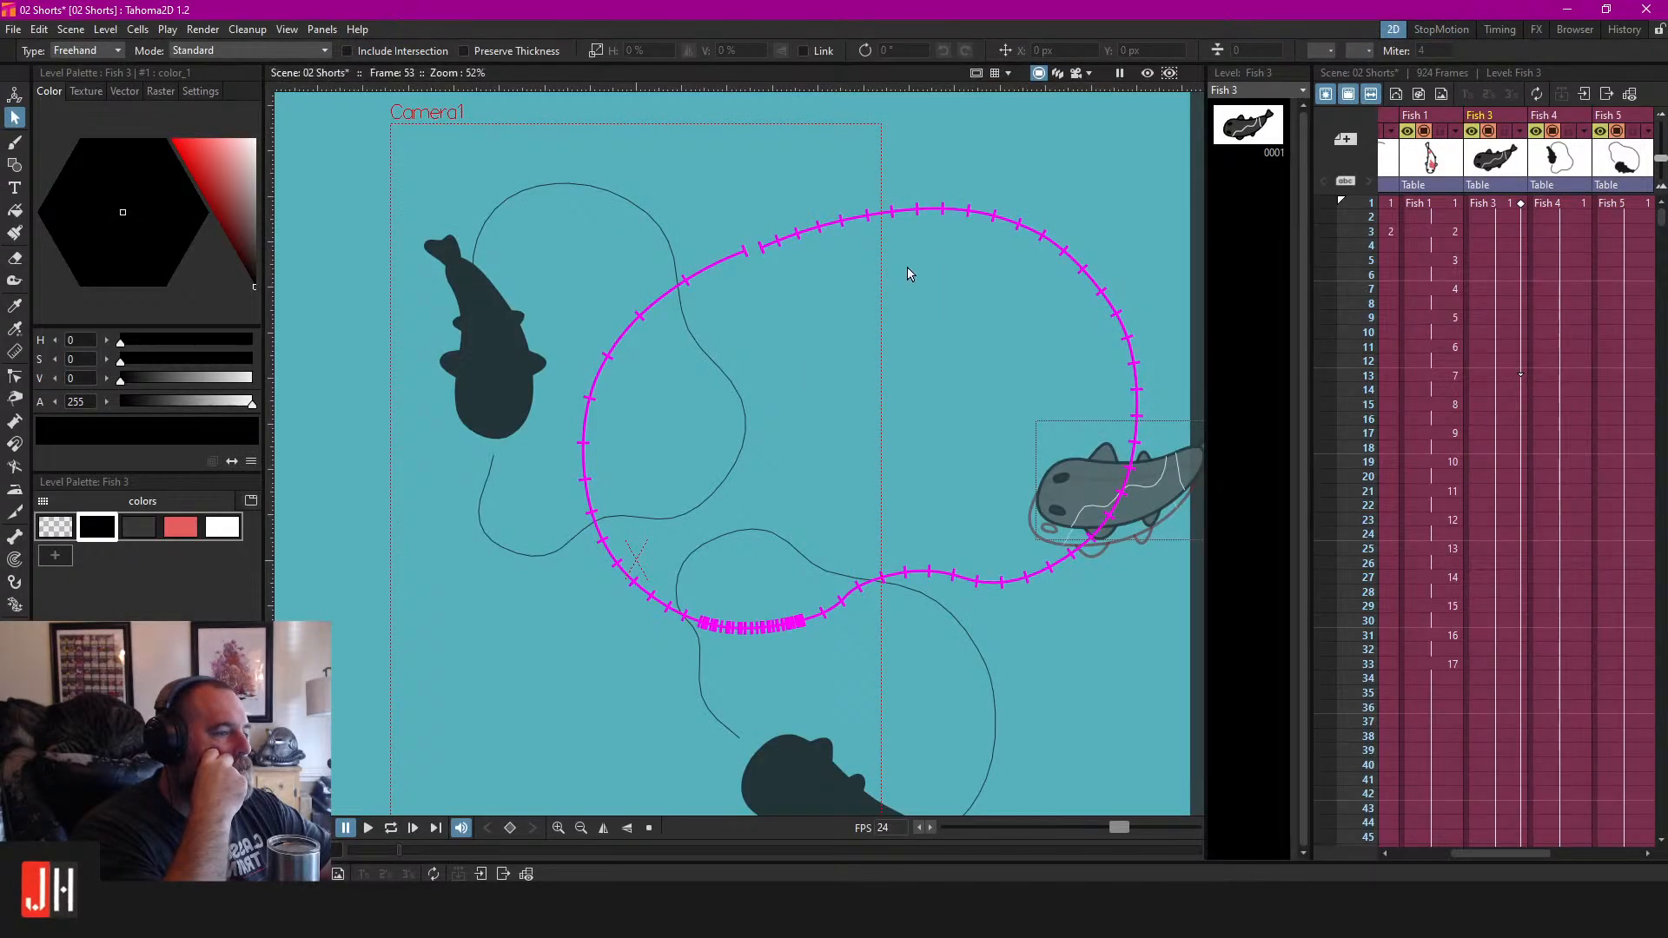
drag(907, 268, 789, 264)
scroll(797, 274, down, 2)
drag(727, 440, 731, 382)
scroll(732, 382, up, 2)
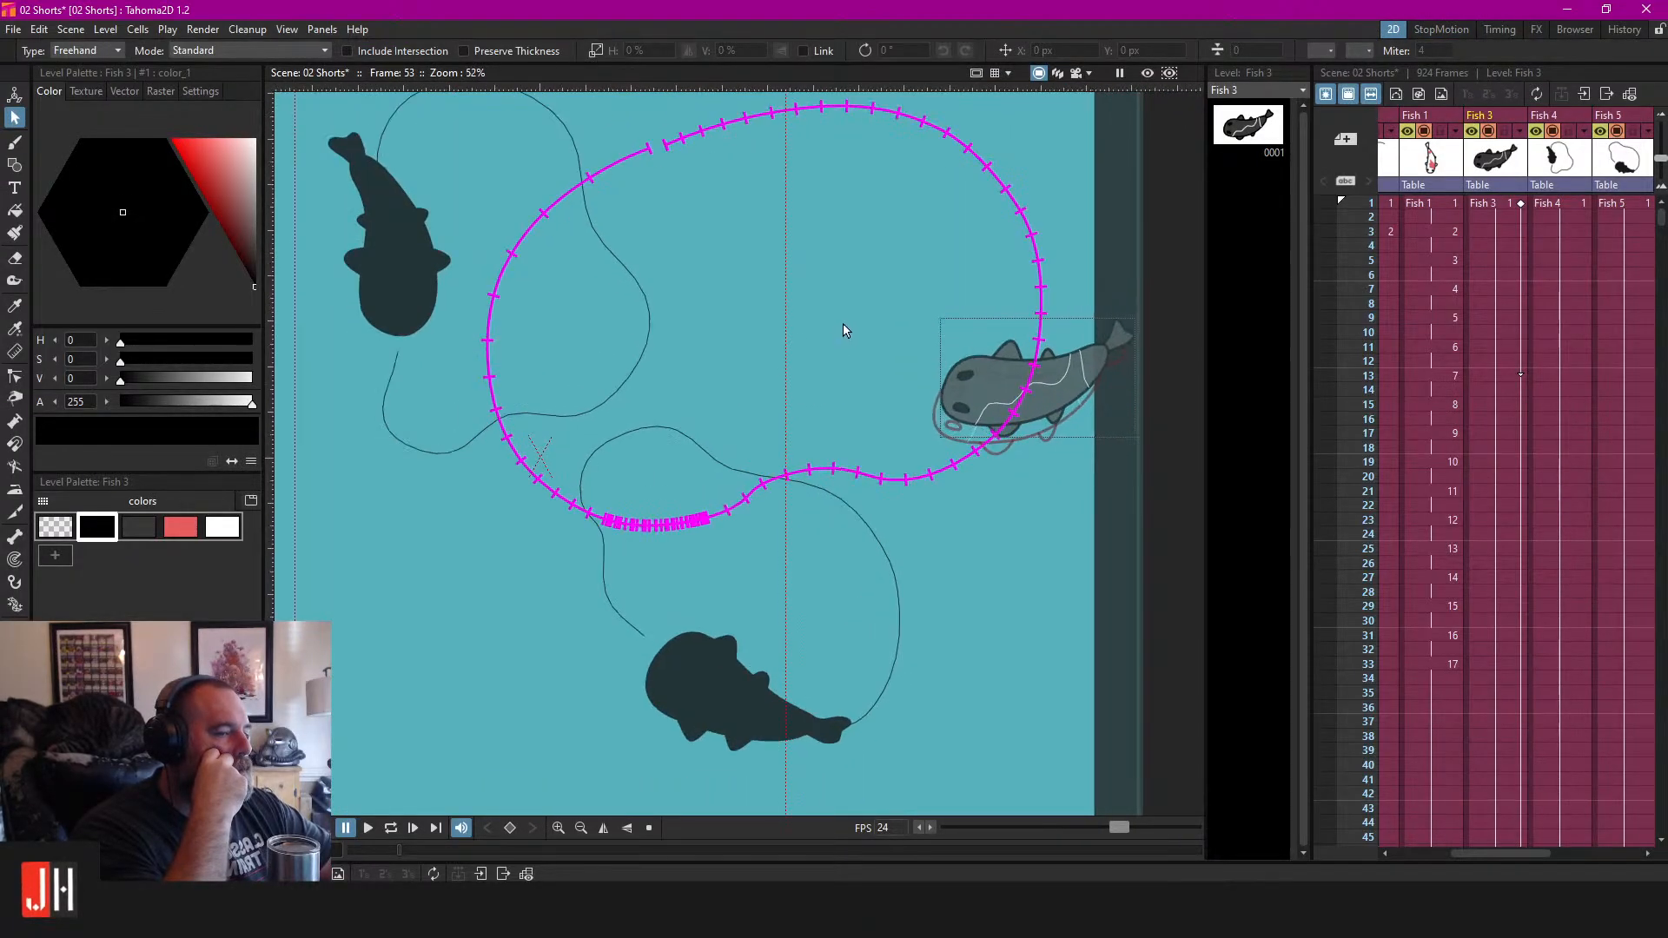
scroll(797, 335, up, 1)
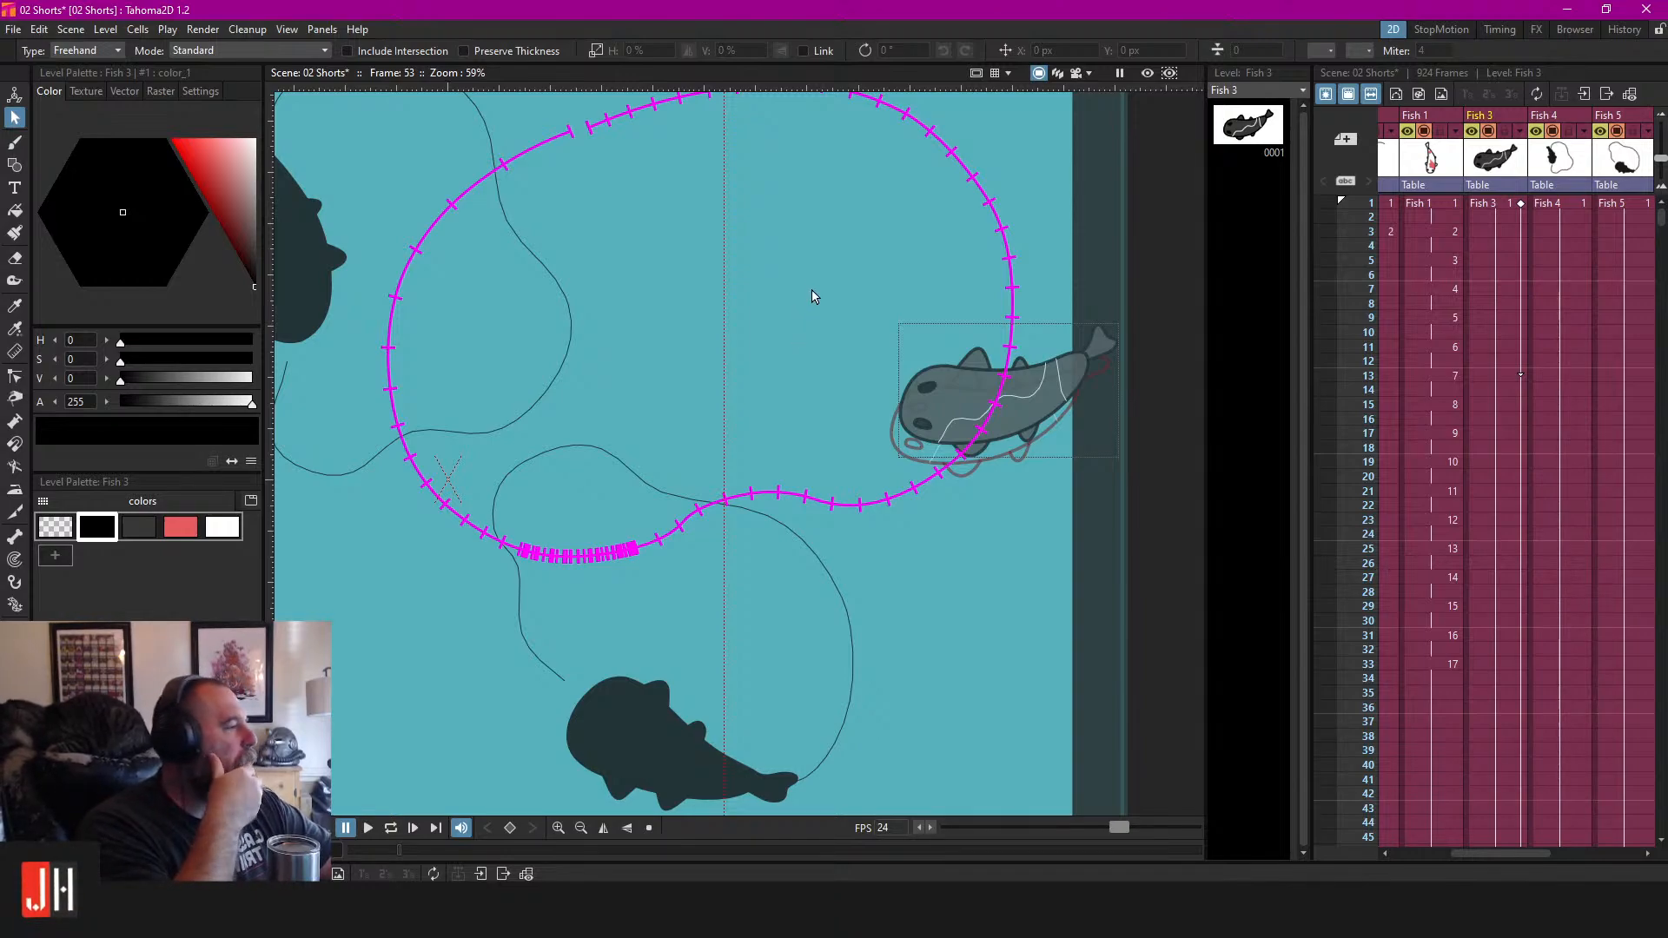
key(ctrl+s)
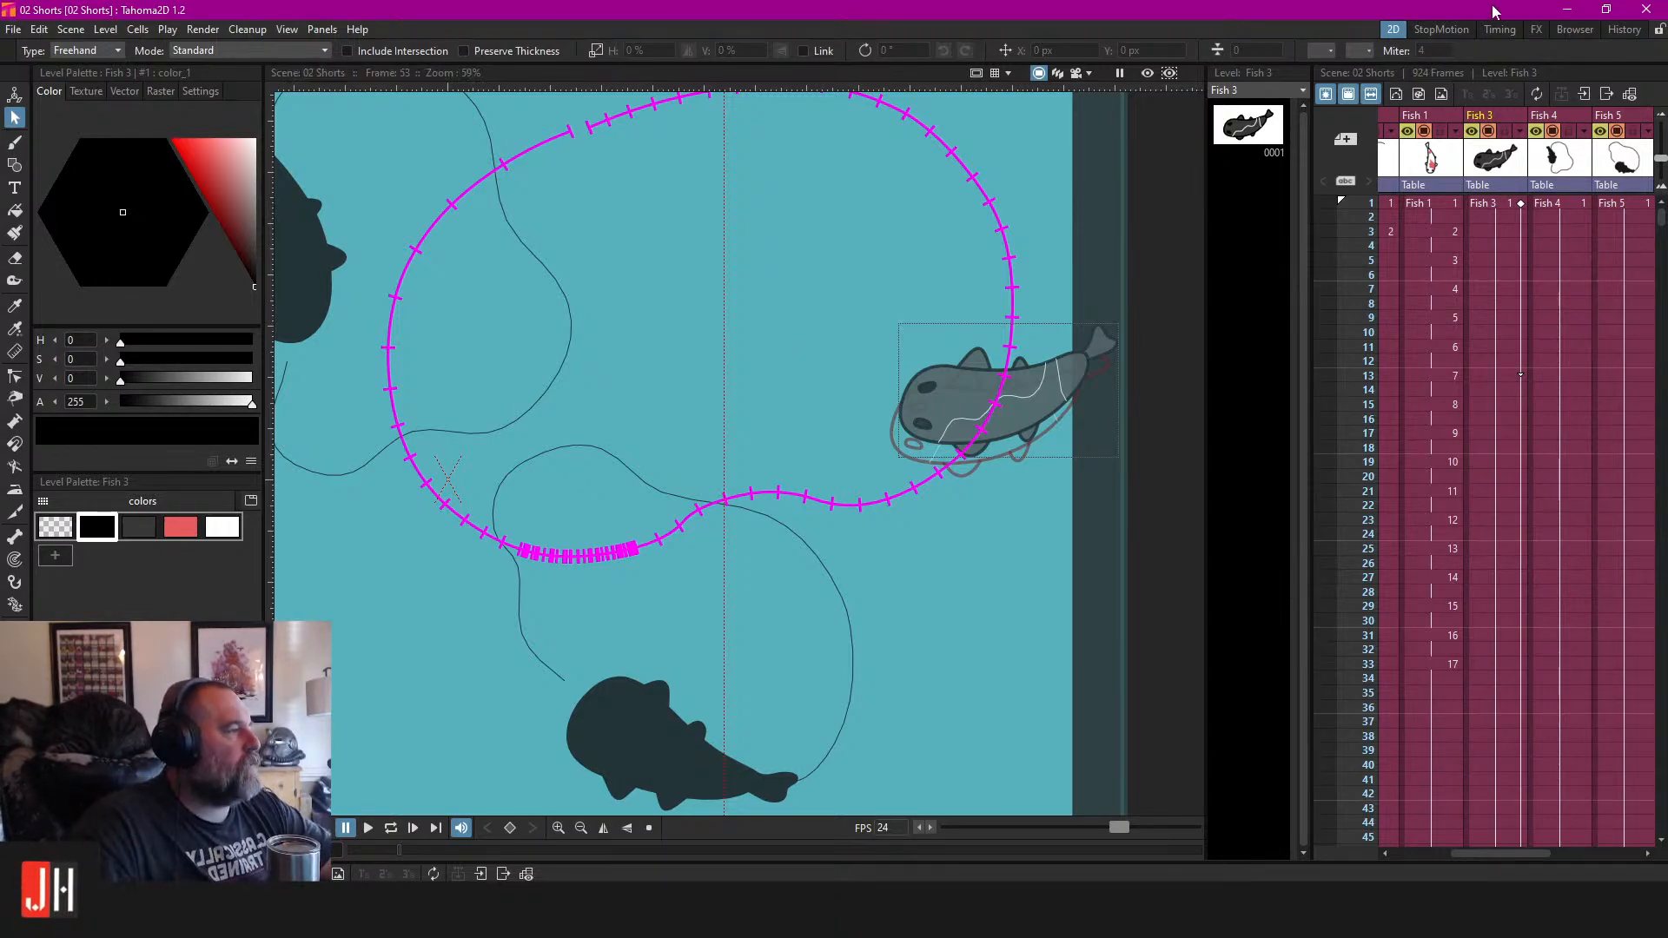
Play the loop from frame 1 of Fish 3 in the 2D workspace, watch its full path, and stop playback.
click(1446, 28)
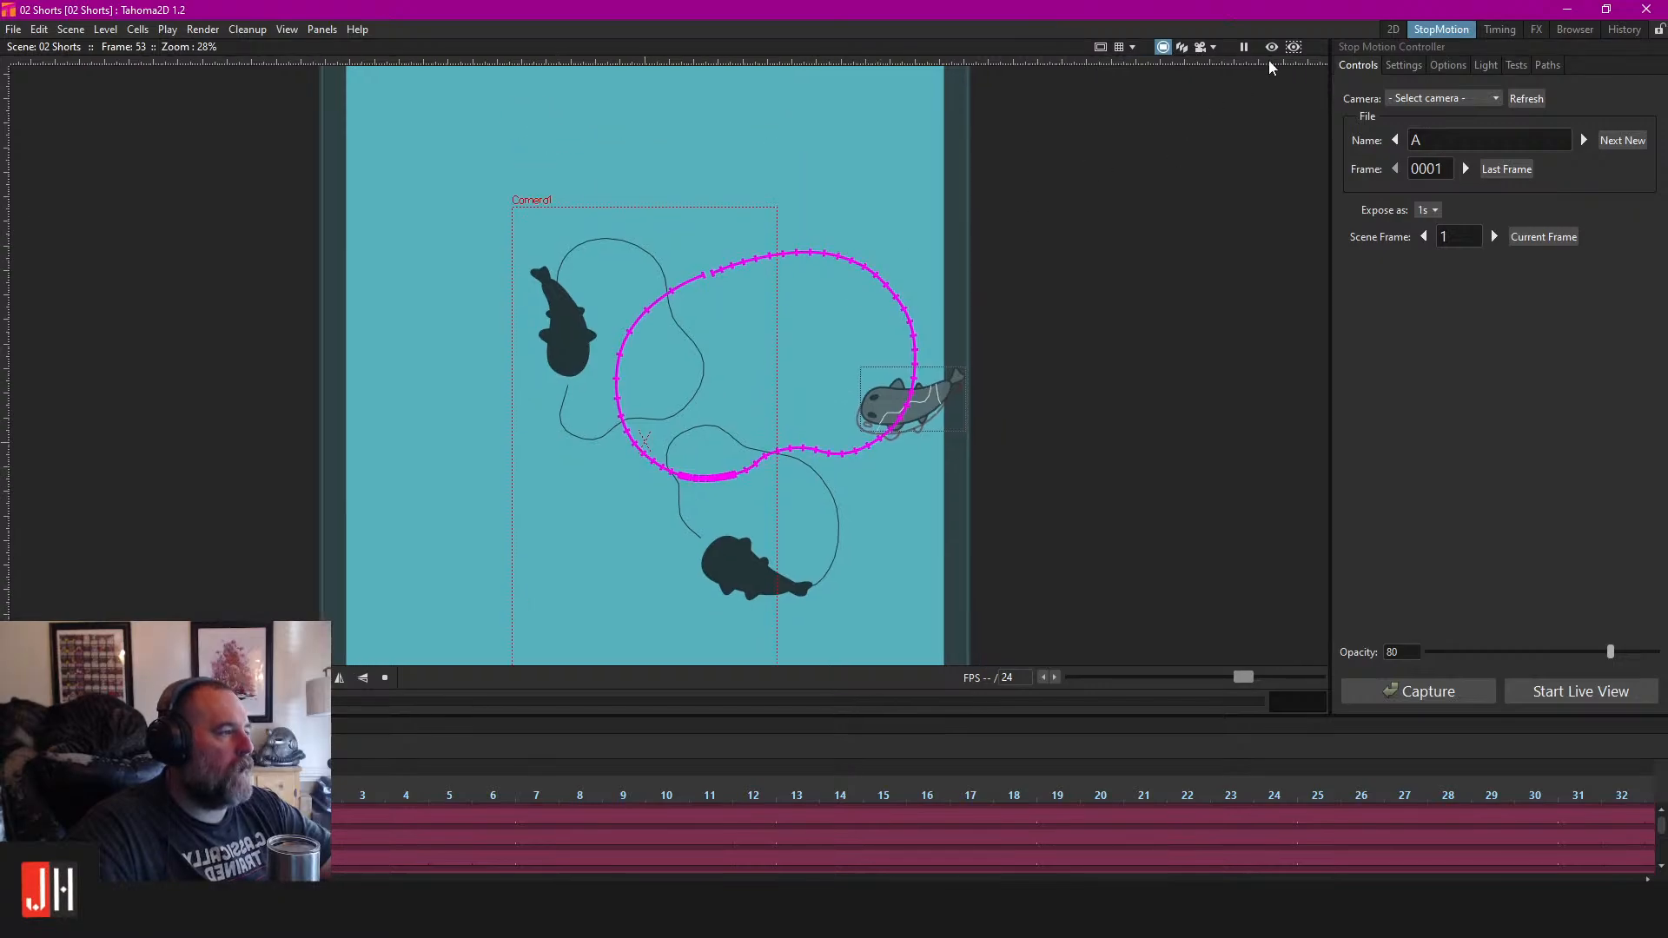
click(1392, 28)
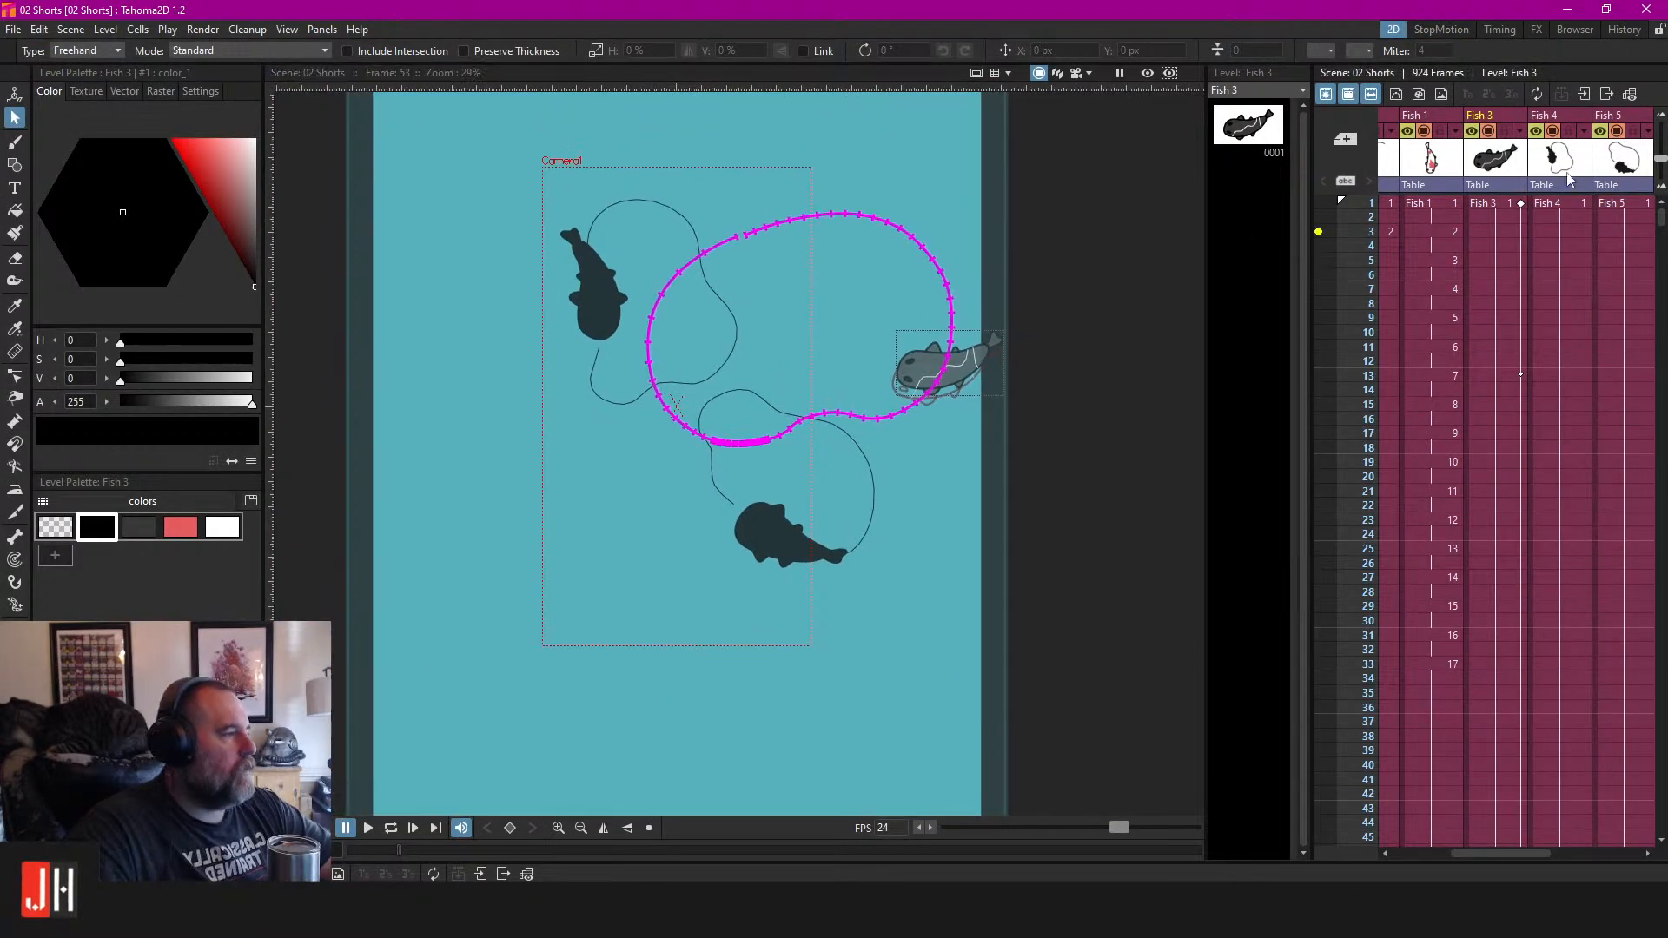
click(1494, 205)
scroll(727, 337, up, 4)
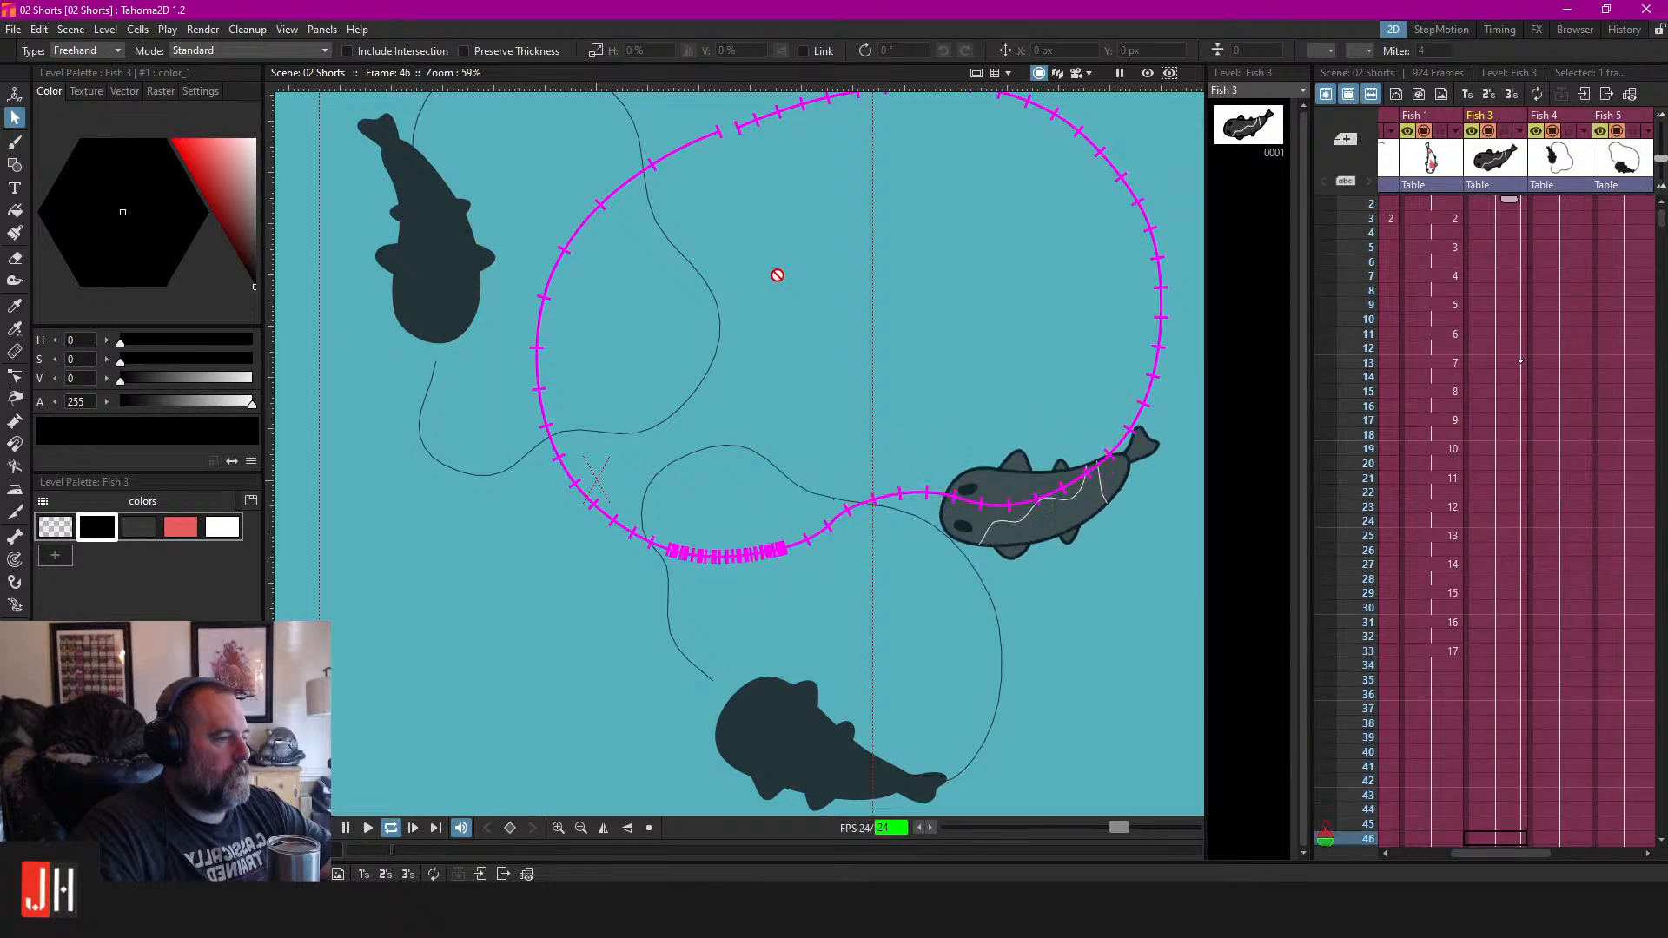
scroll(780, 282, down, 3)
scroll(789, 295, up, 1)
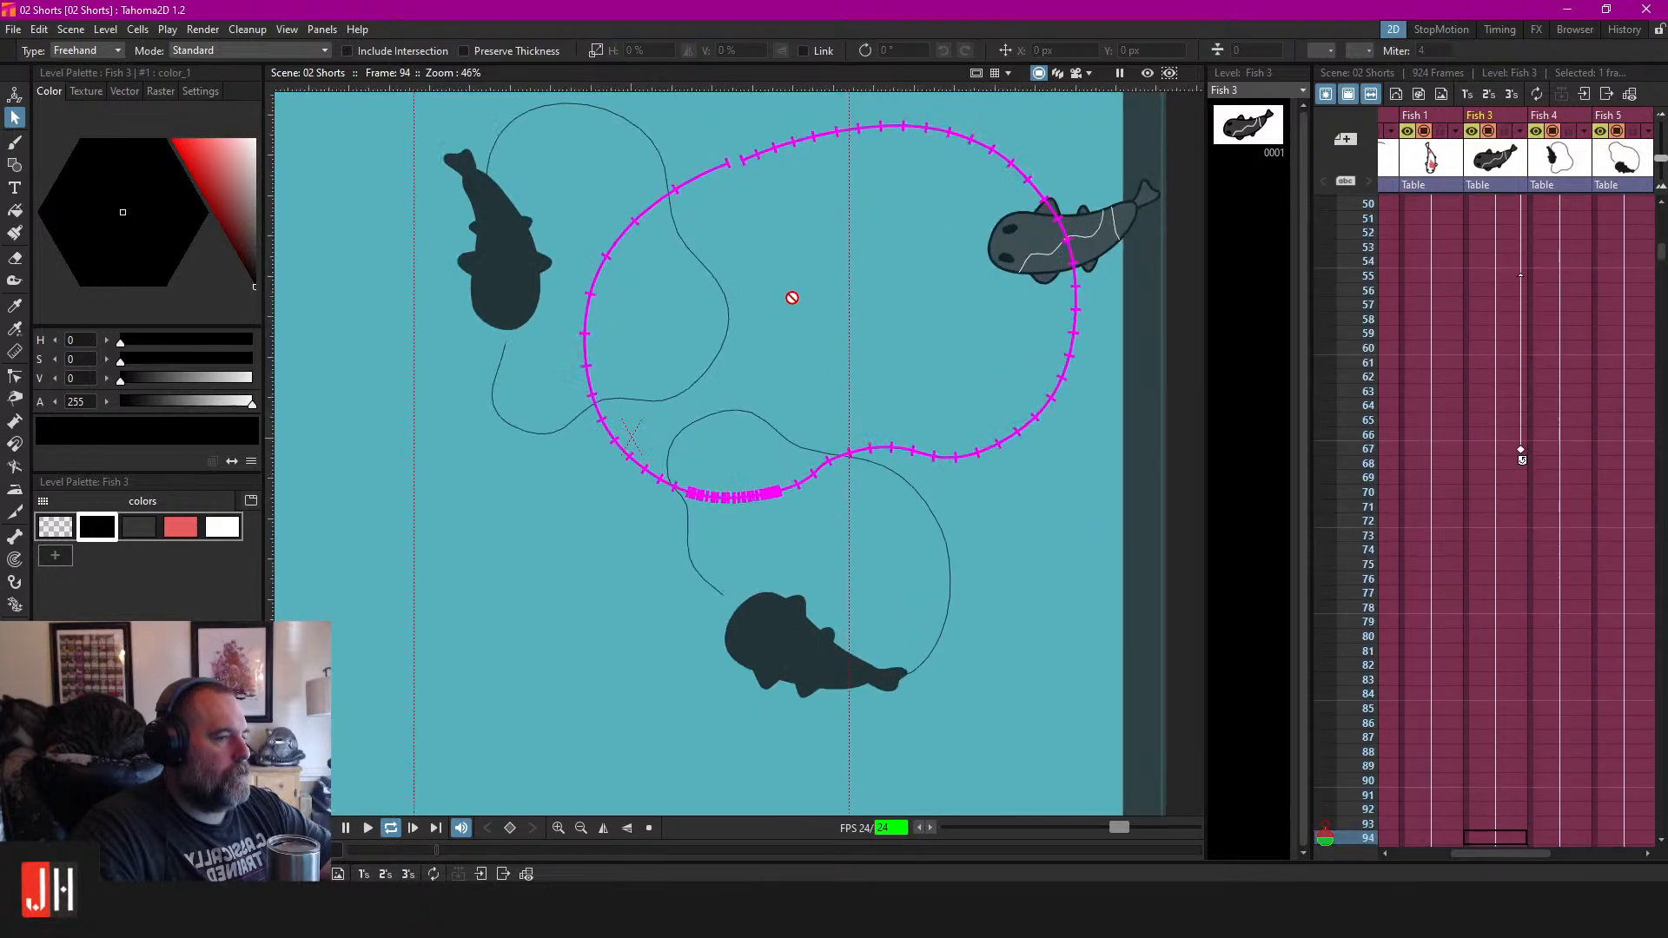
scroll(795, 293, up, 2)
scroll(812, 339, down, 4)
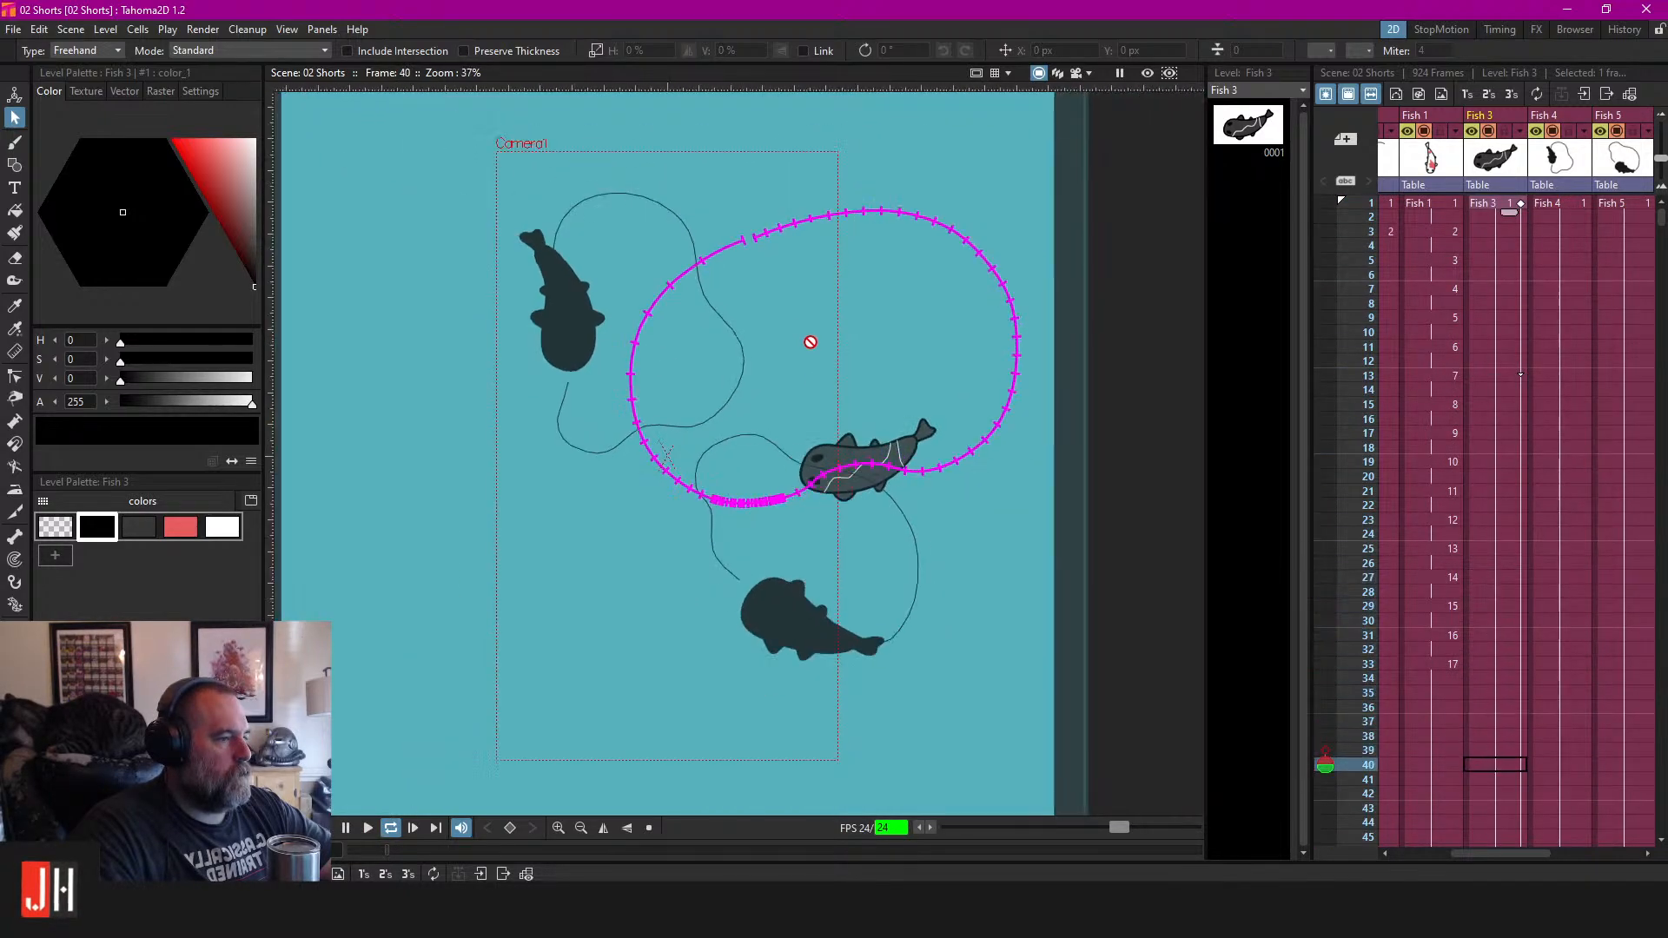
drag(834, 396, 795, 395)
scroll(797, 389, up, 2)
key(p)
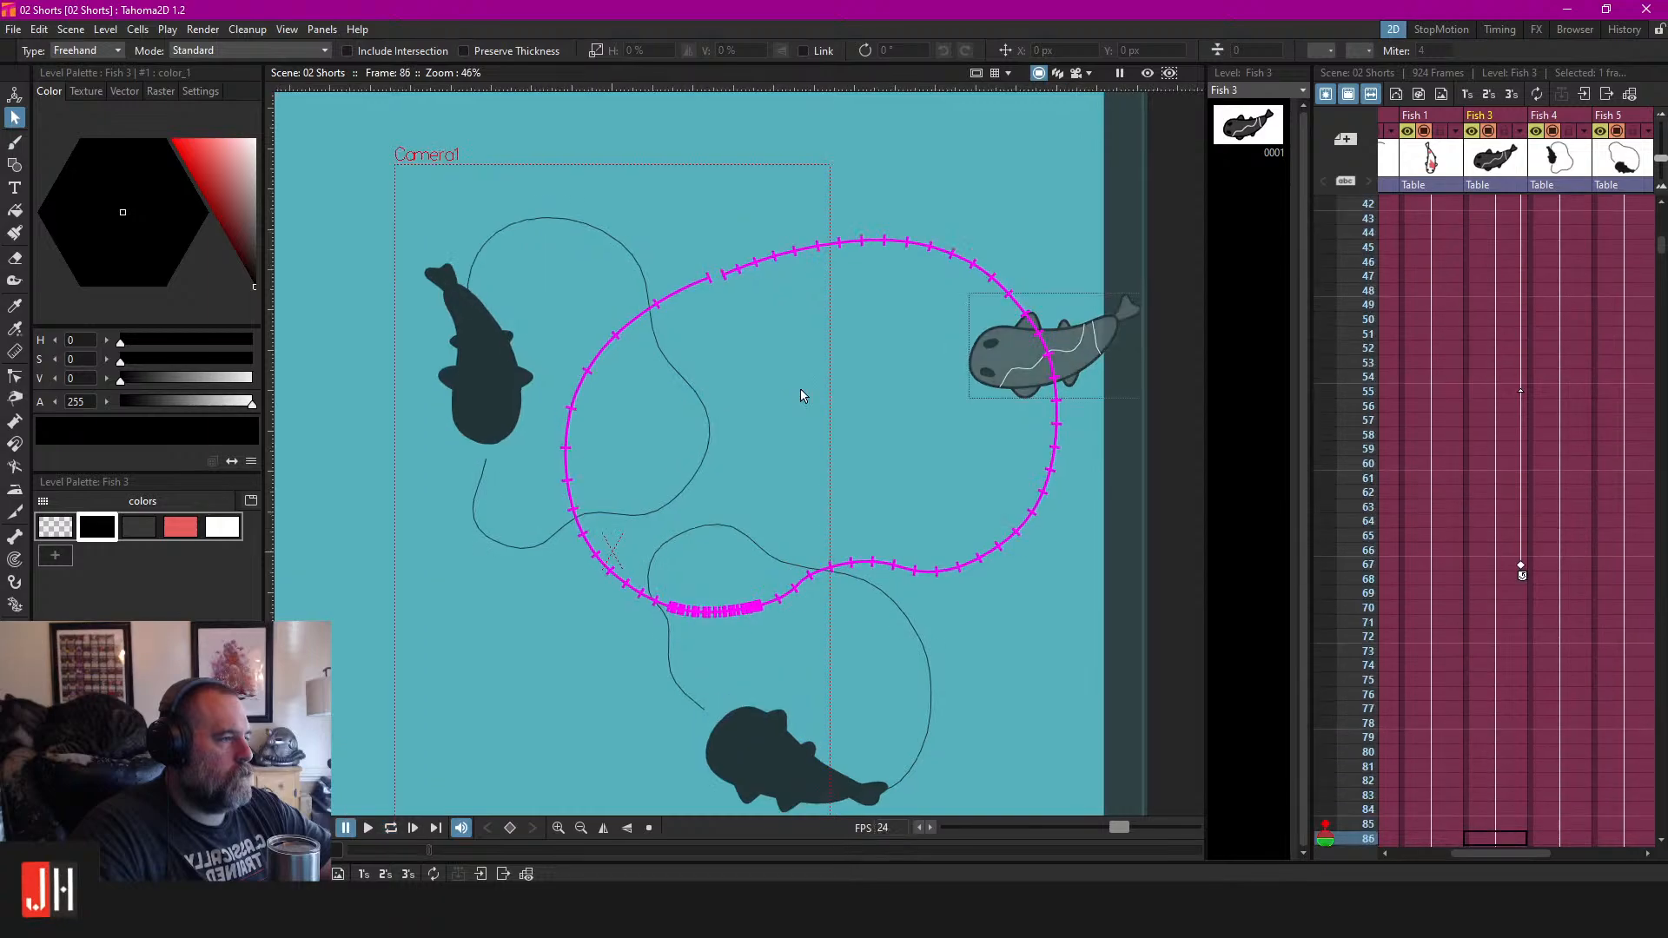
Delete Fish 3's end key at frame 67 and play the scene from frame 1.
click(1473, 335)
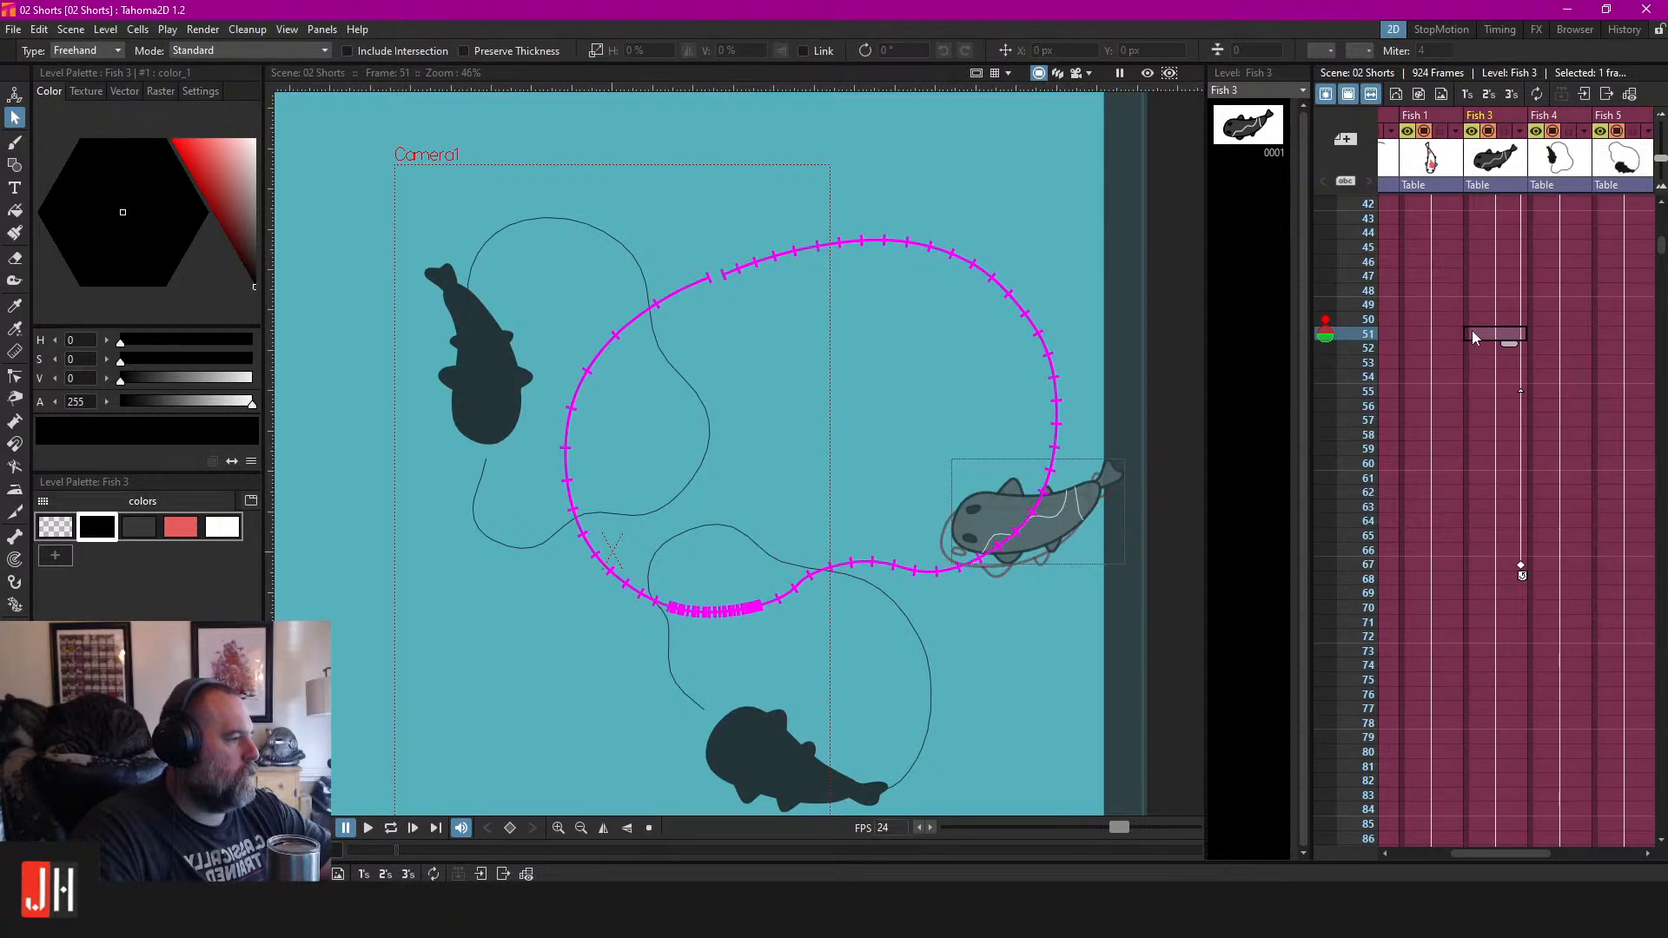
click(1503, 564)
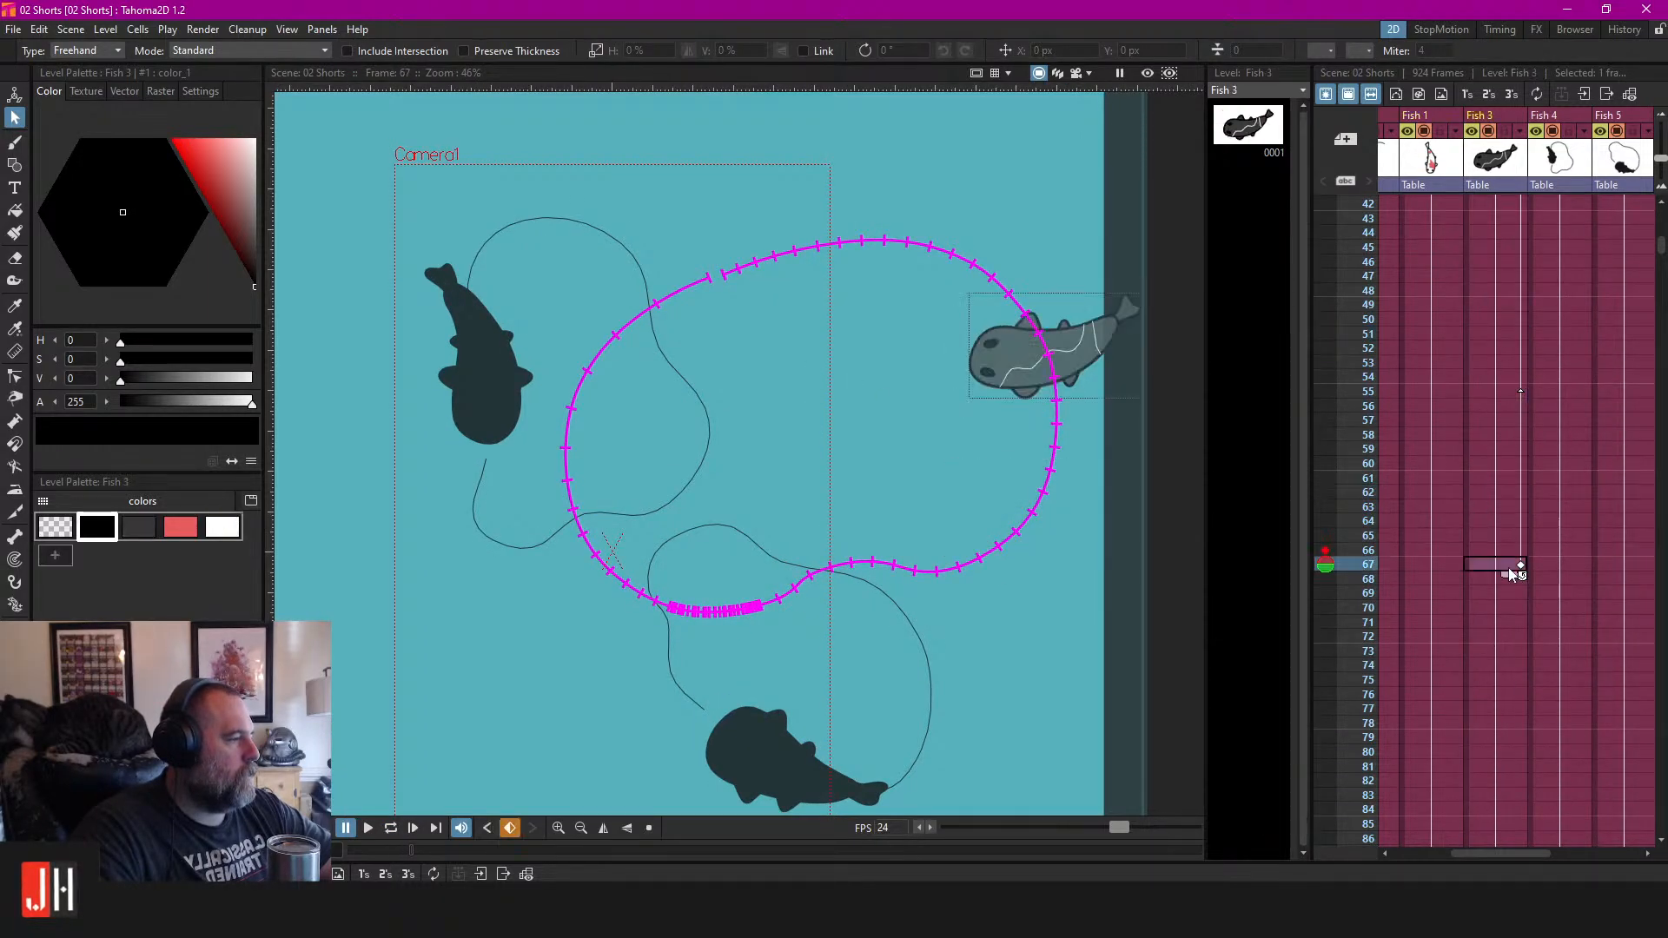
click(1522, 565)
key(Delete)
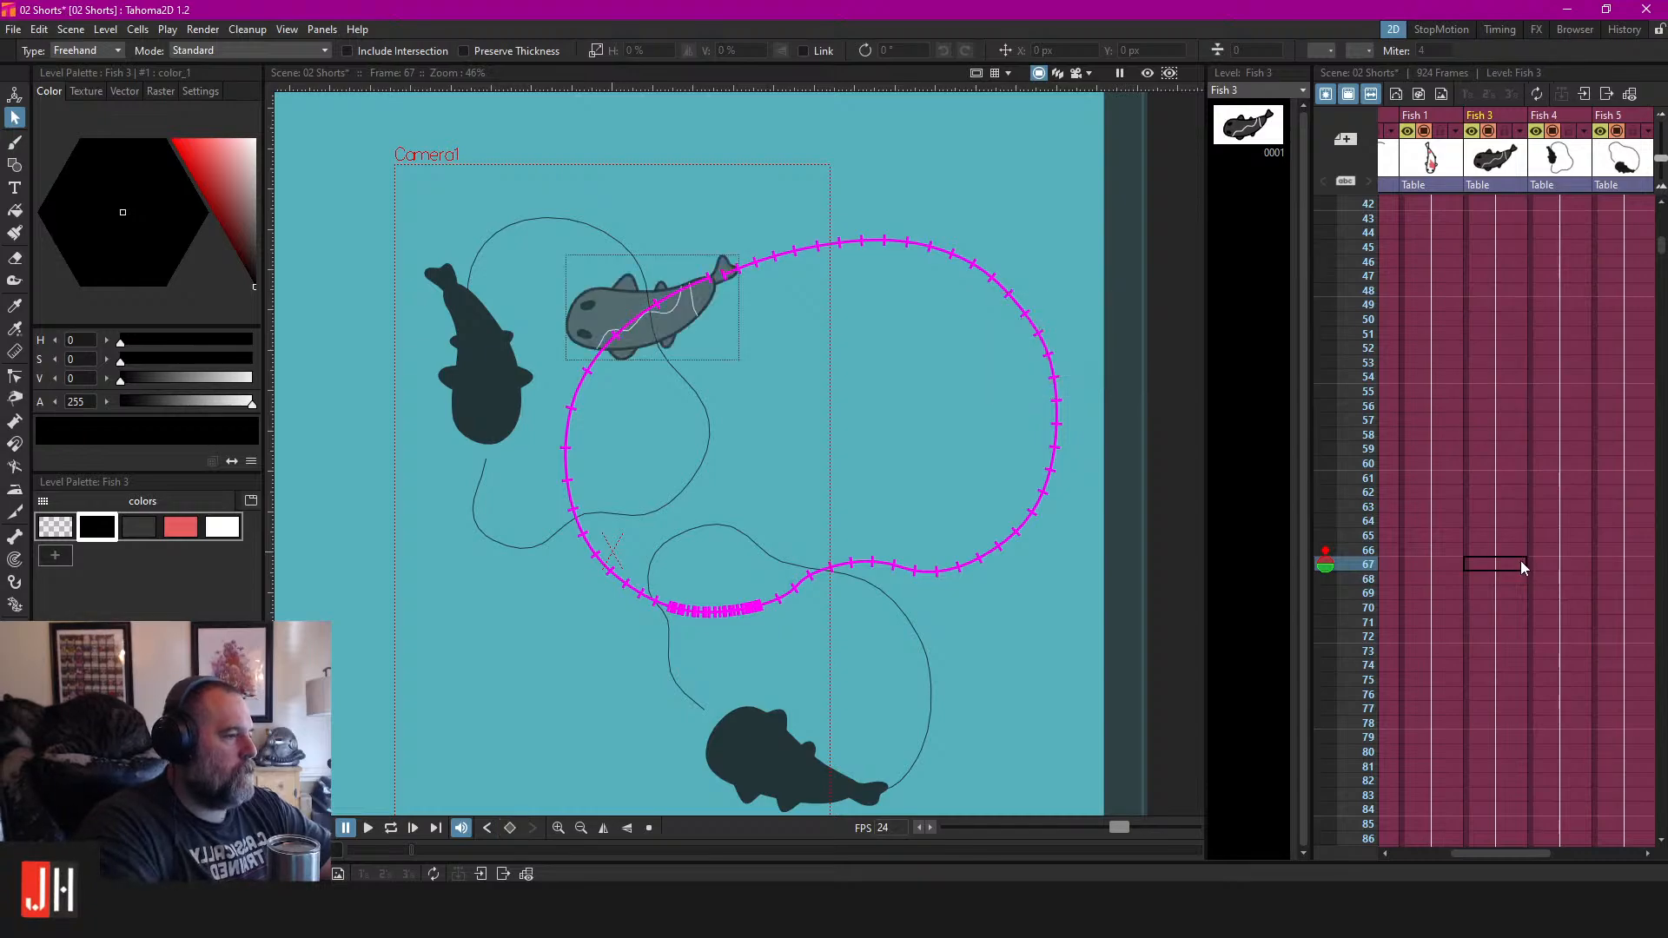
scroll(1513, 405, up, 5)
scroll(1513, 405, up, 2)
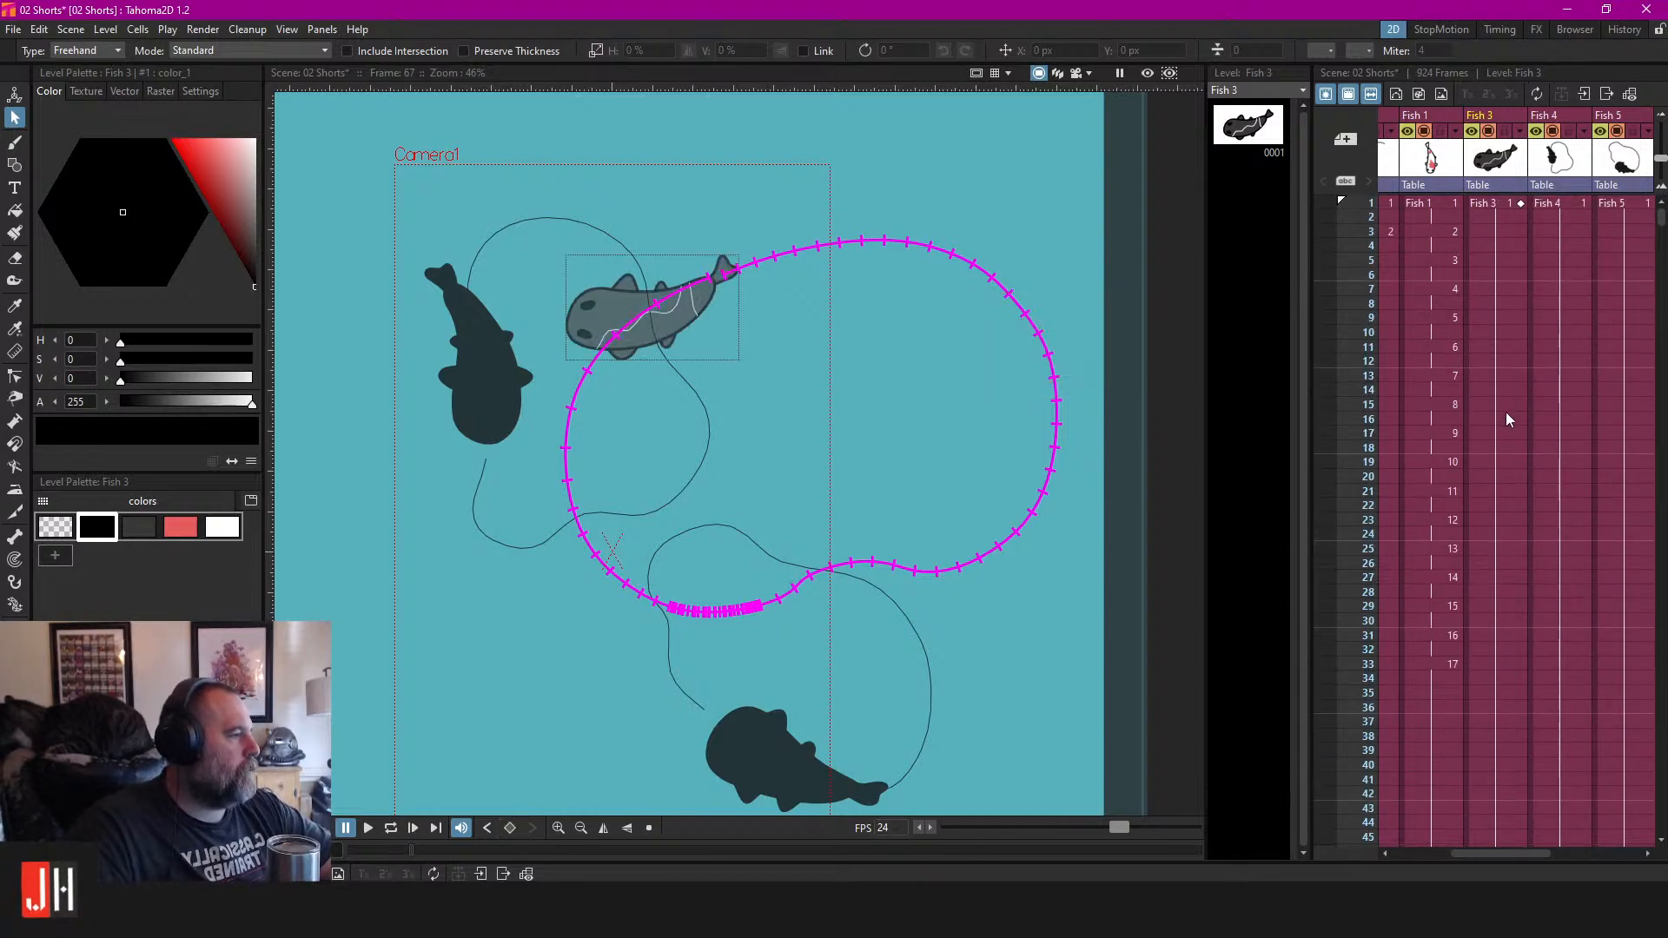
click(1509, 207)
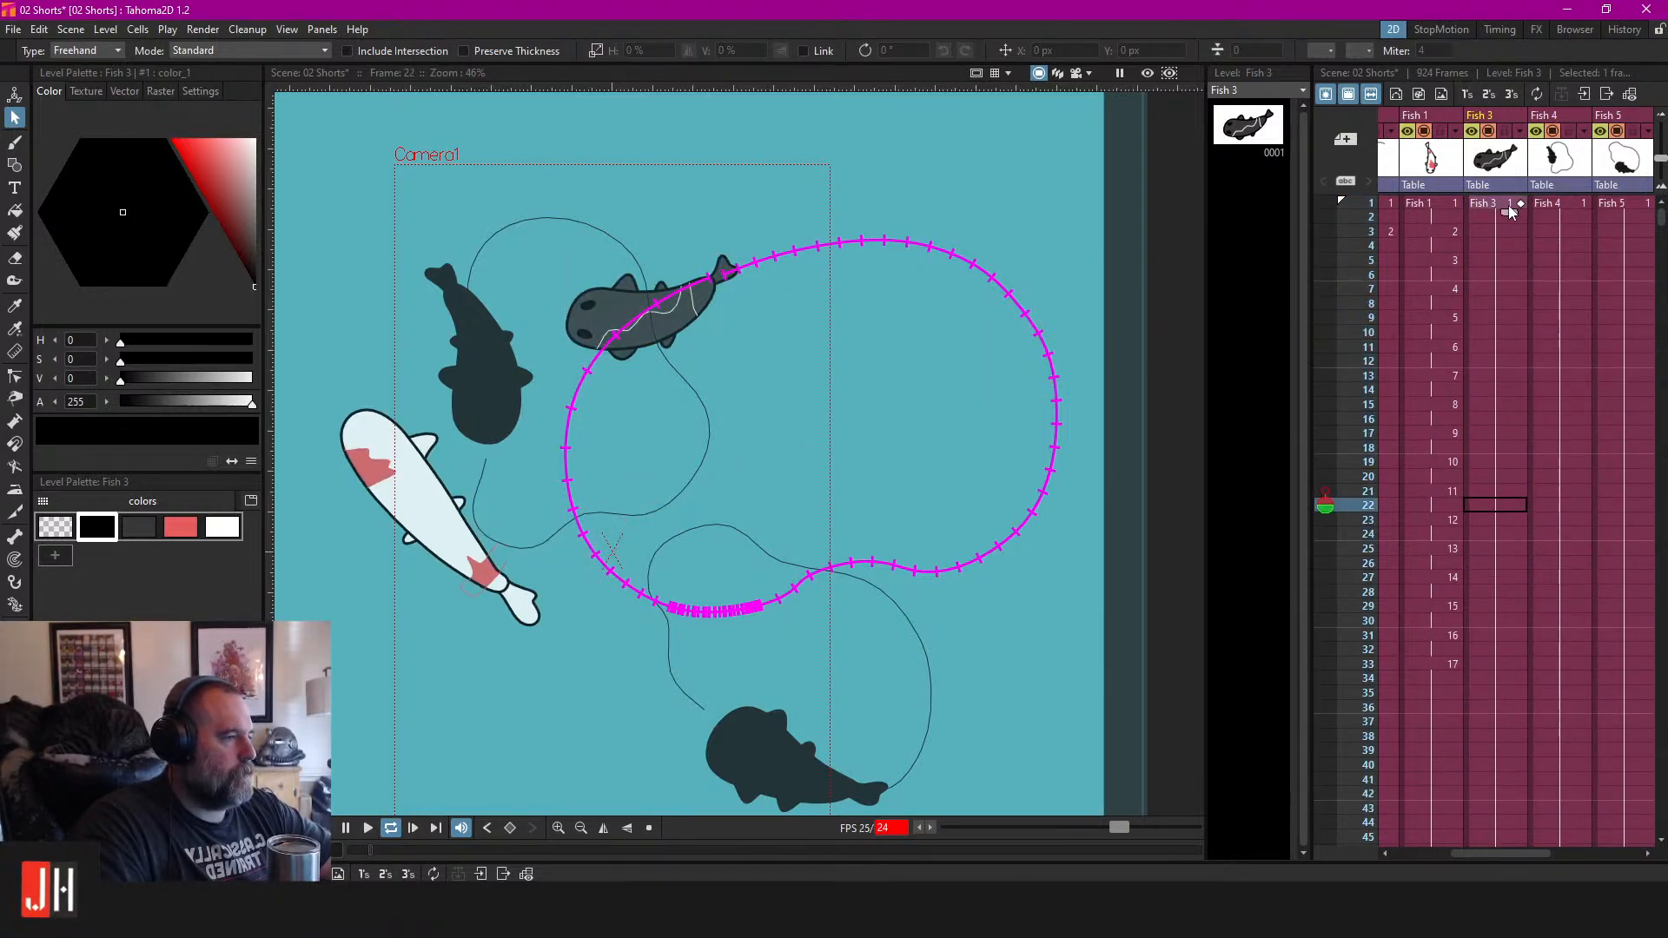
Try moving Fish 3's remaining posPath key to frame -92 at -187.79% in the Function Editor, undo it, and return to the 2D workspace.
click(1536, 31)
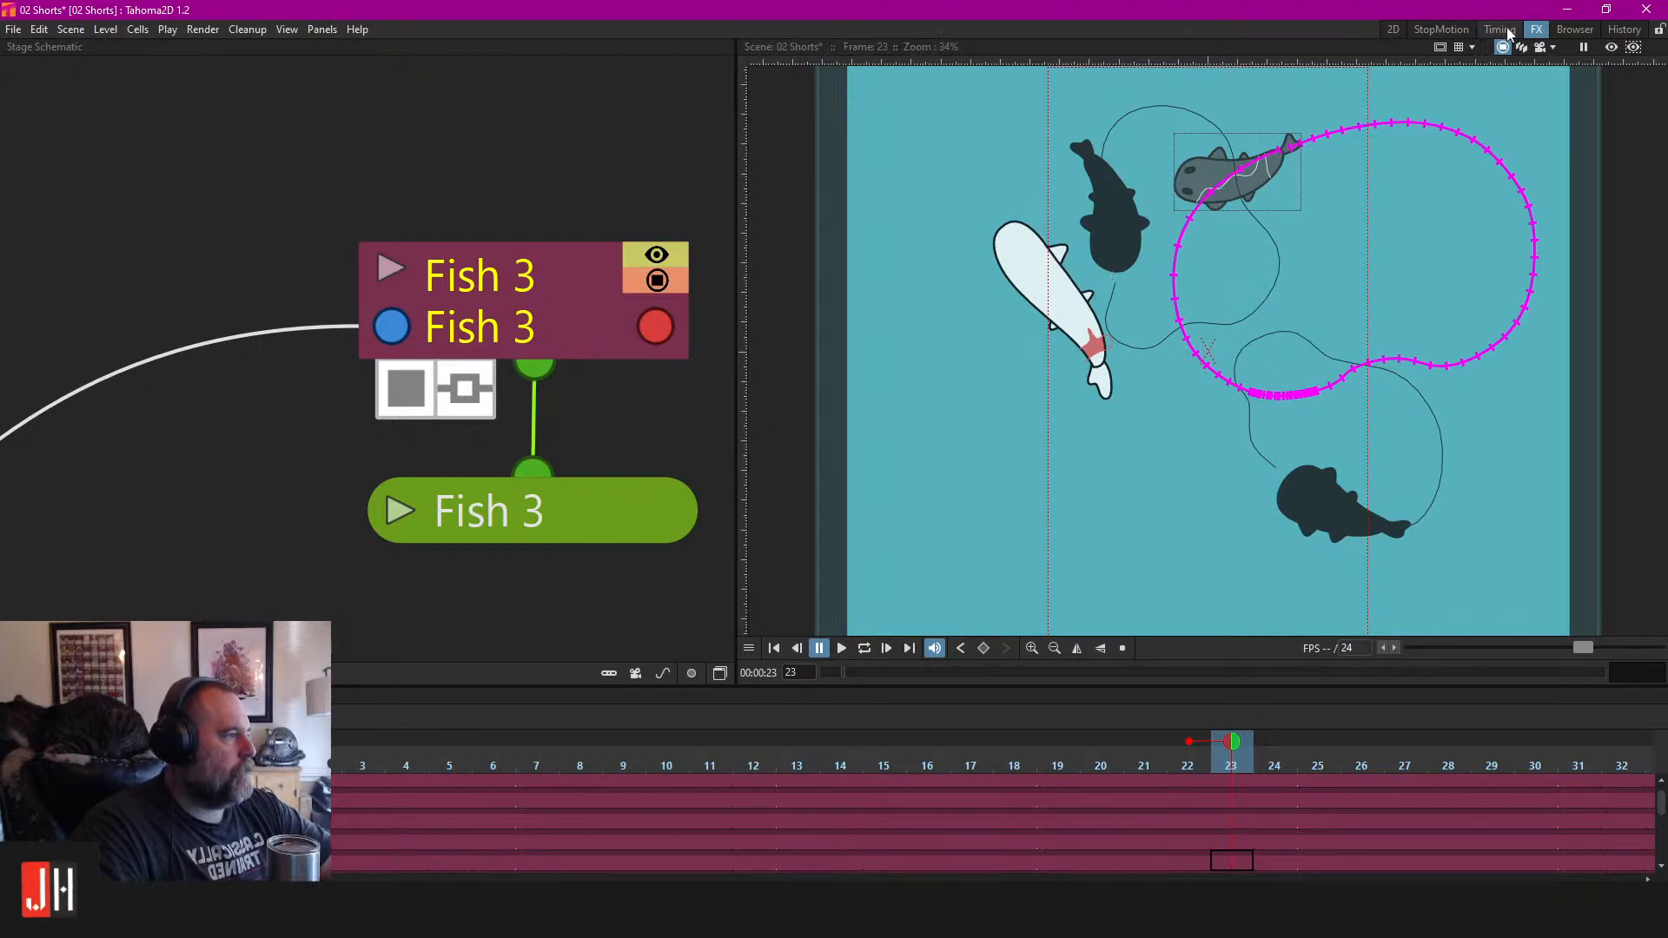
click(1500, 29)
click(623, 559)
key(alt+0)
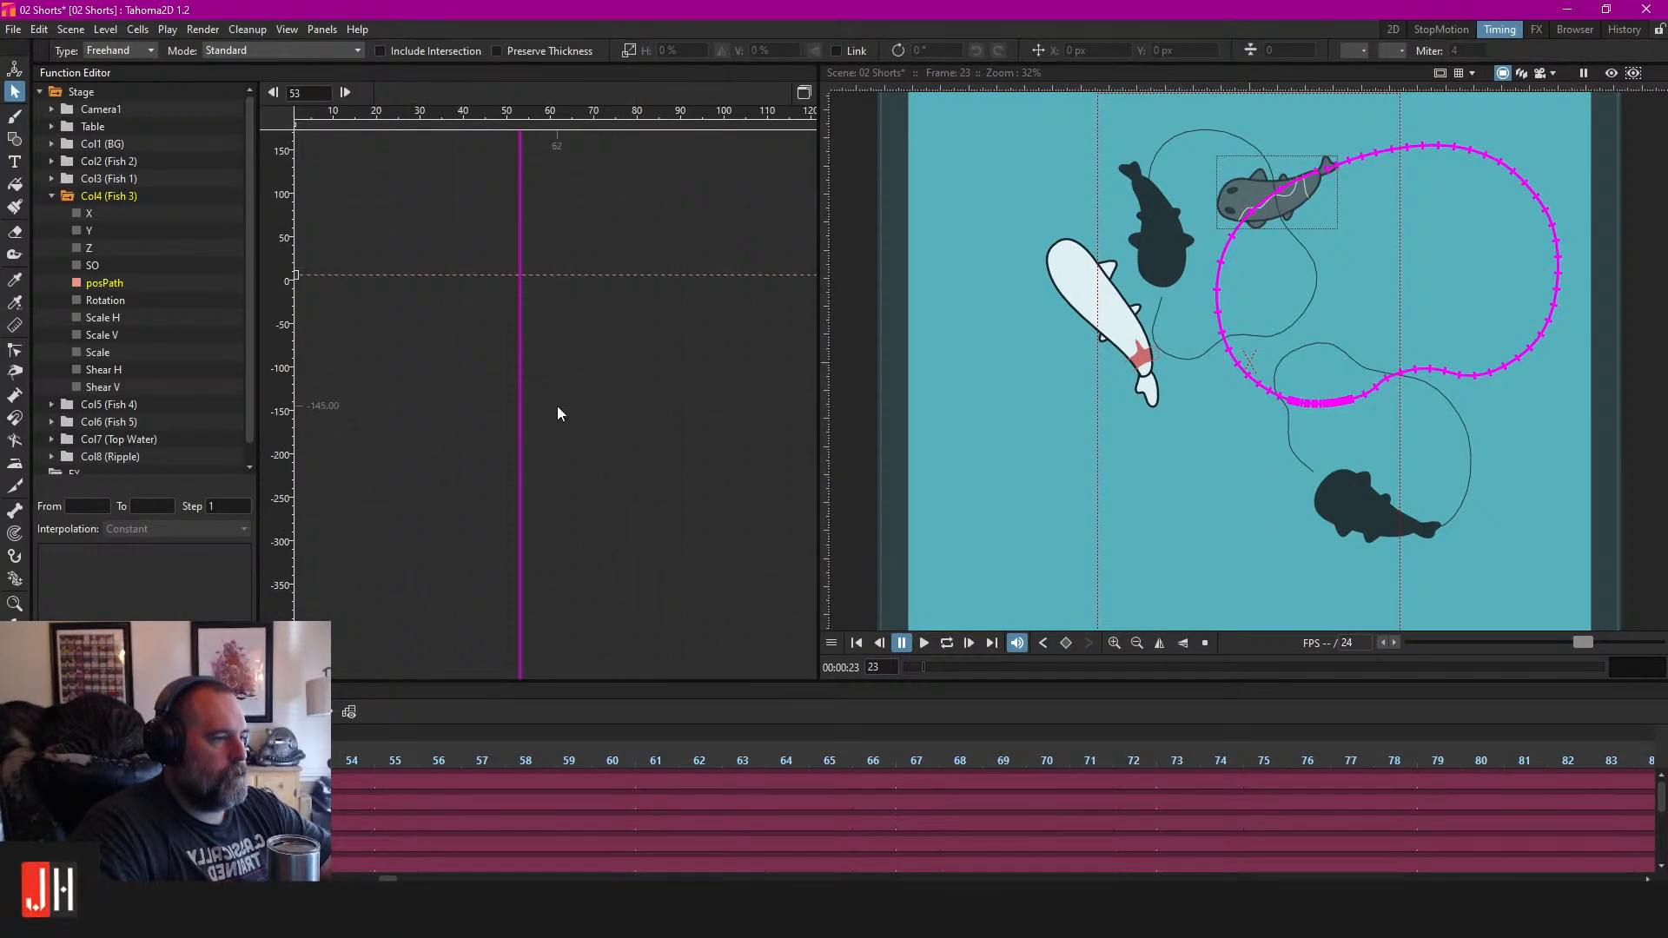
scroll(577, 412, down, 7)
drag(524, 385, 451, 417)
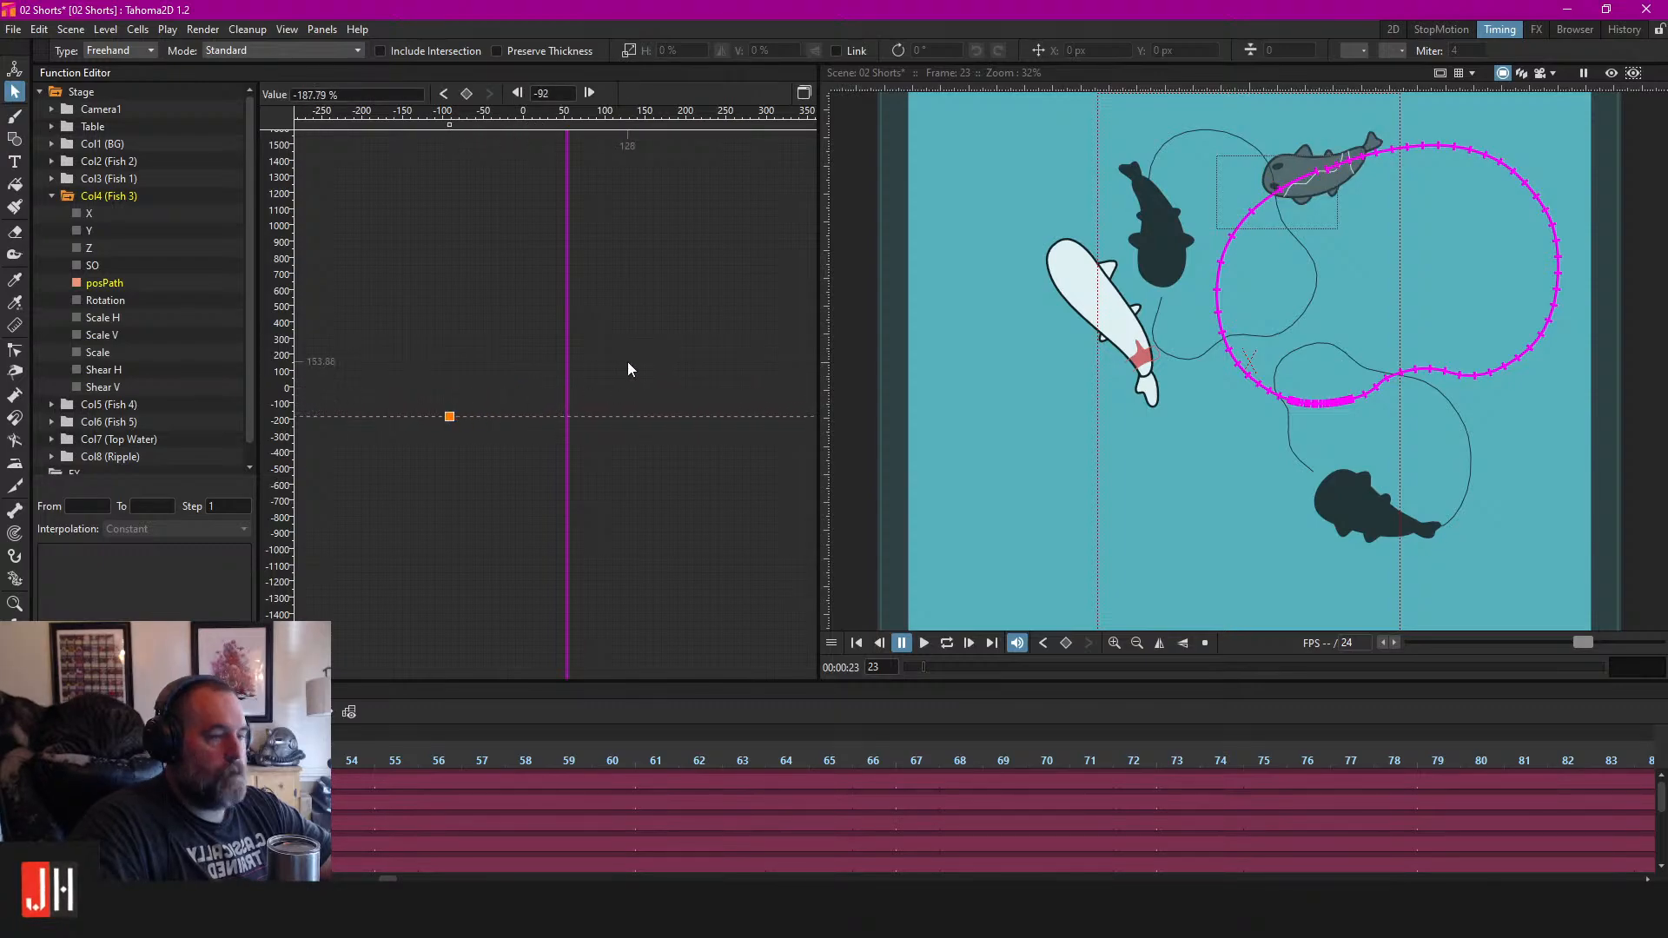
key(ctrl+z)
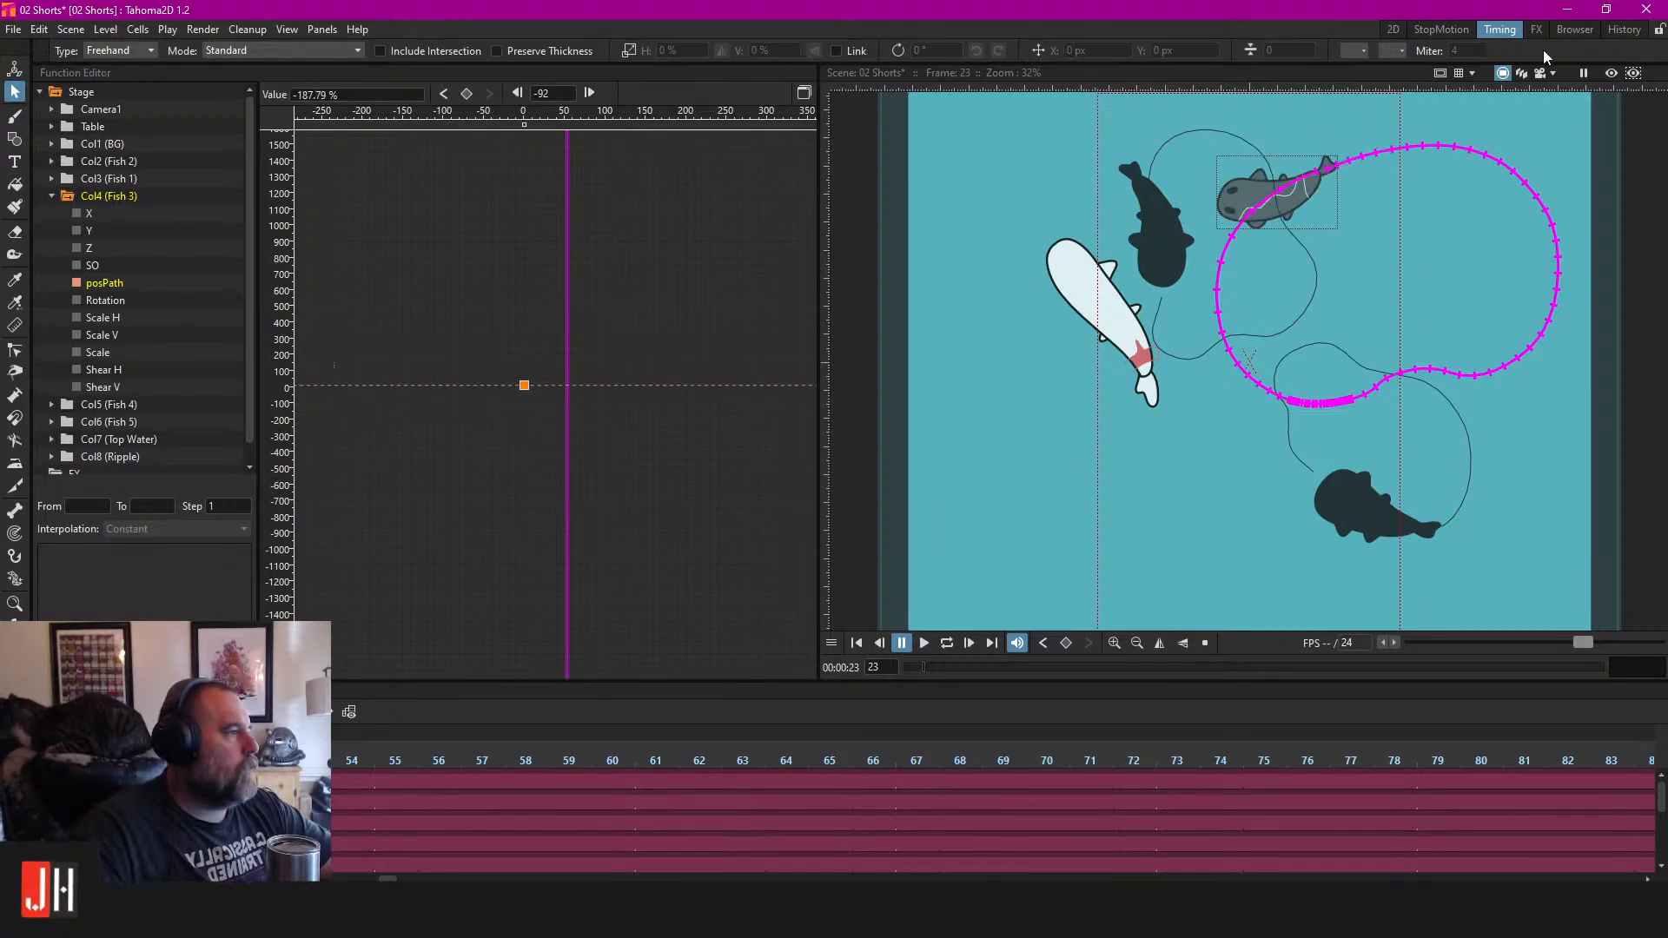
click(1391, 30)
scroll(685, 383, up, 4)
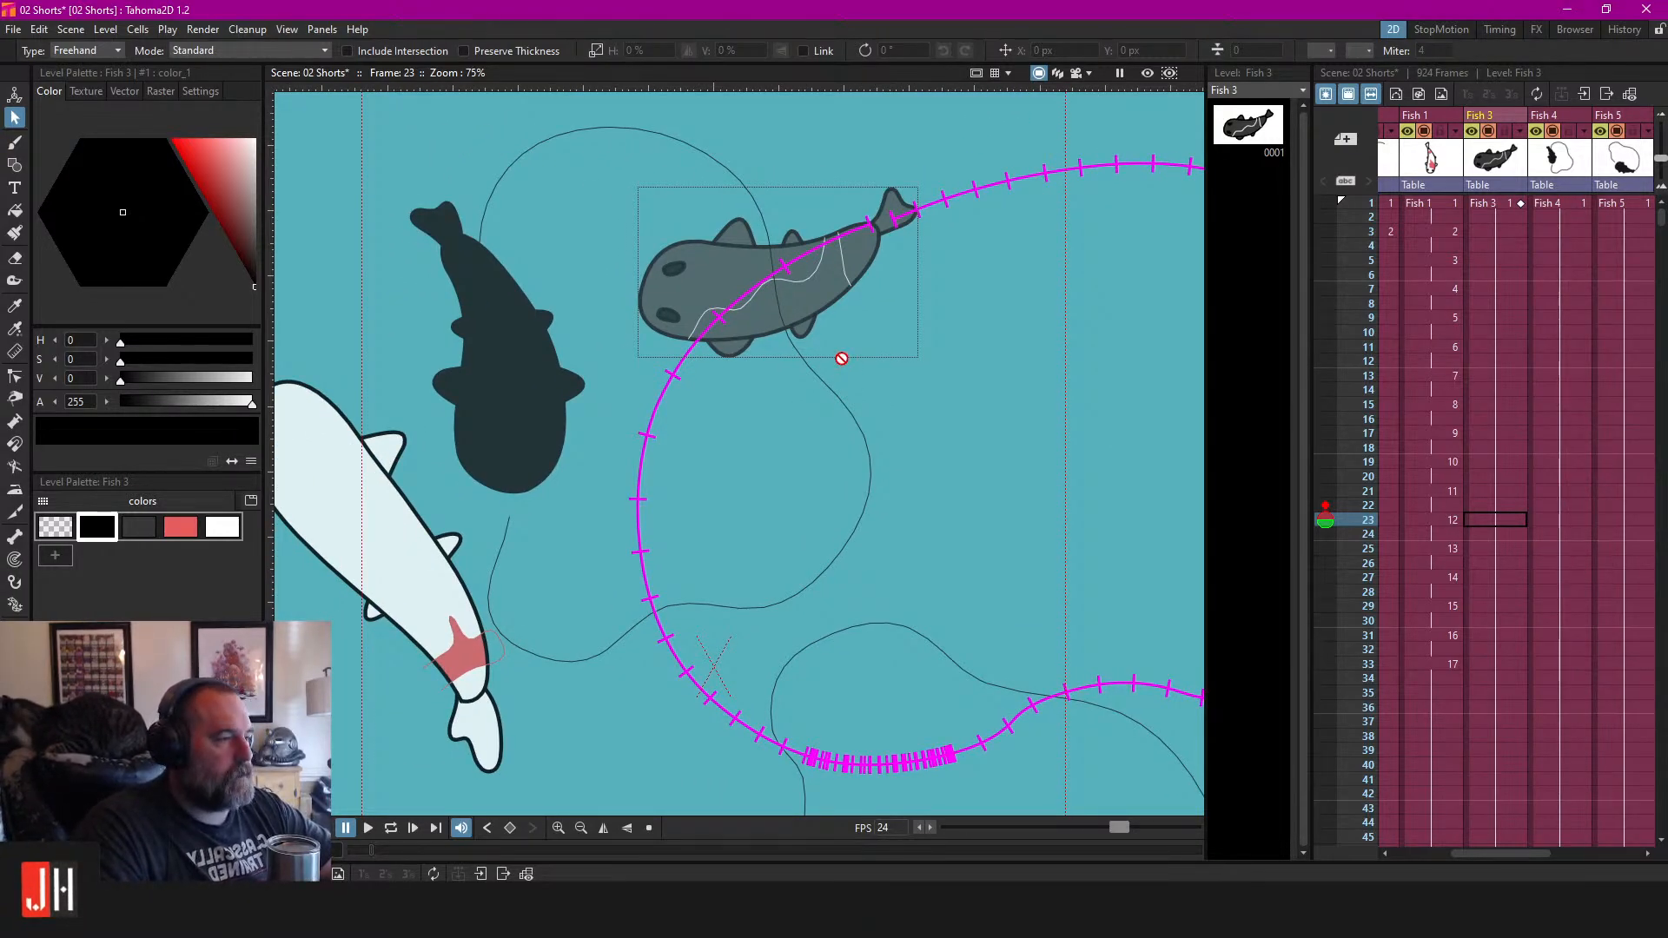
Stop the playback and go back to frame 1 of Fish 3.
scroll(839, 357, down, 2)
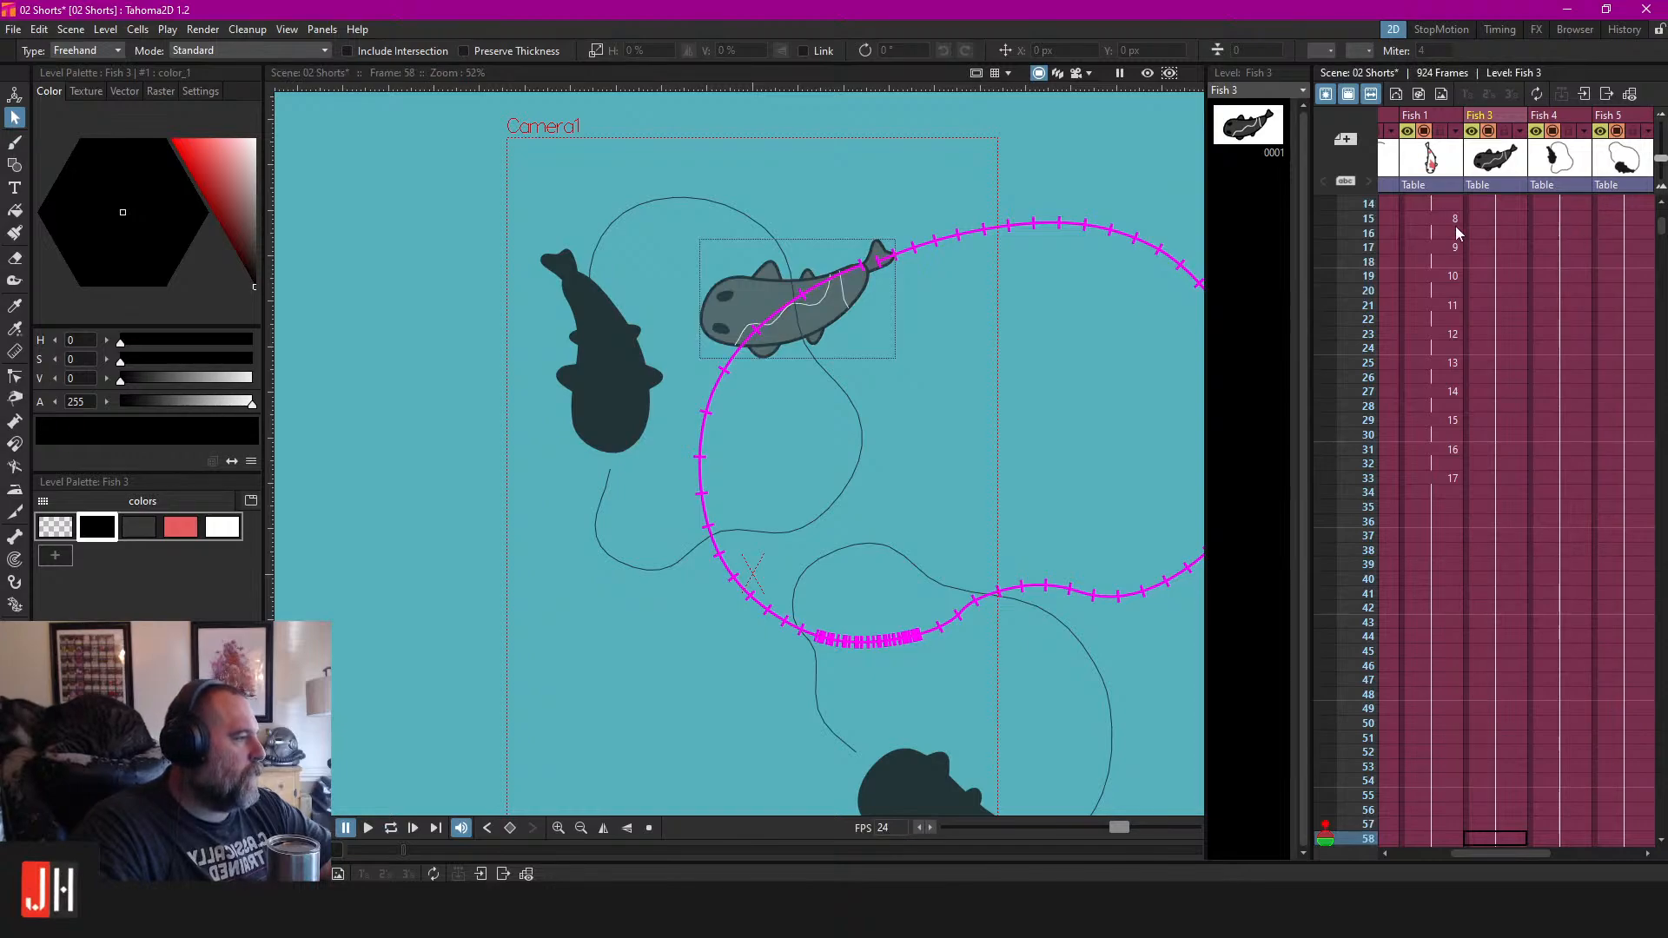
scroll(1477, 221, up, 5)
click(1493, 202)
drag(969, 345, 830, 378)
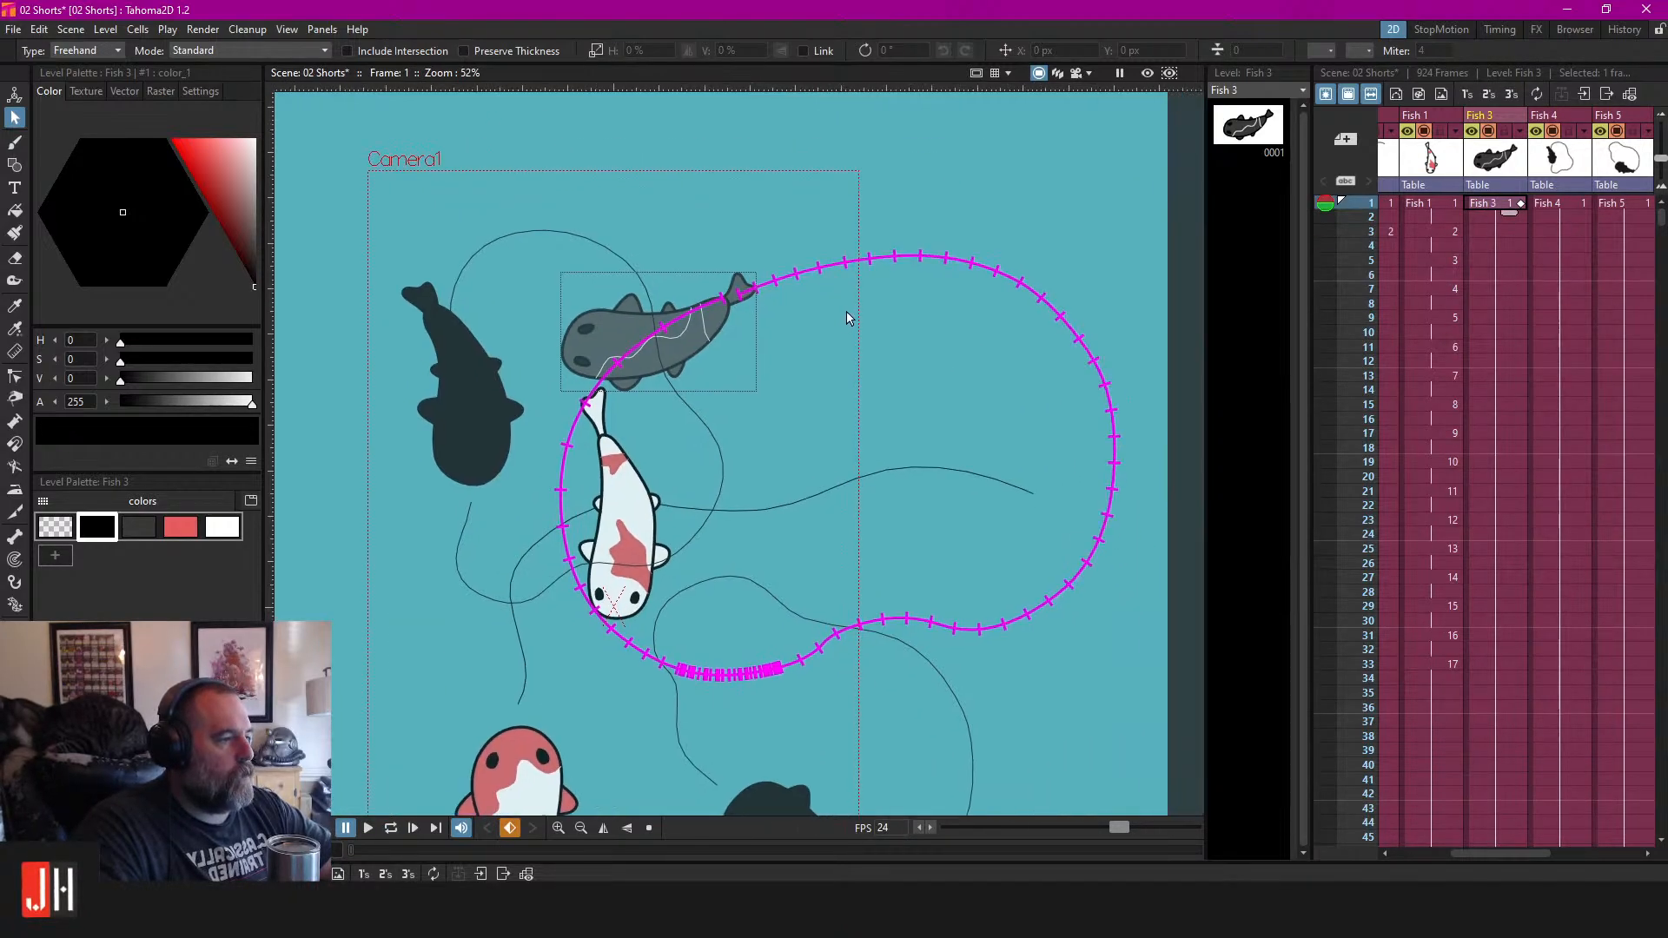
Examine Fish 3's full motion path, its step spacing and its position relative to the camera frame and the other fish.
scroll(829, 461, down, 3)
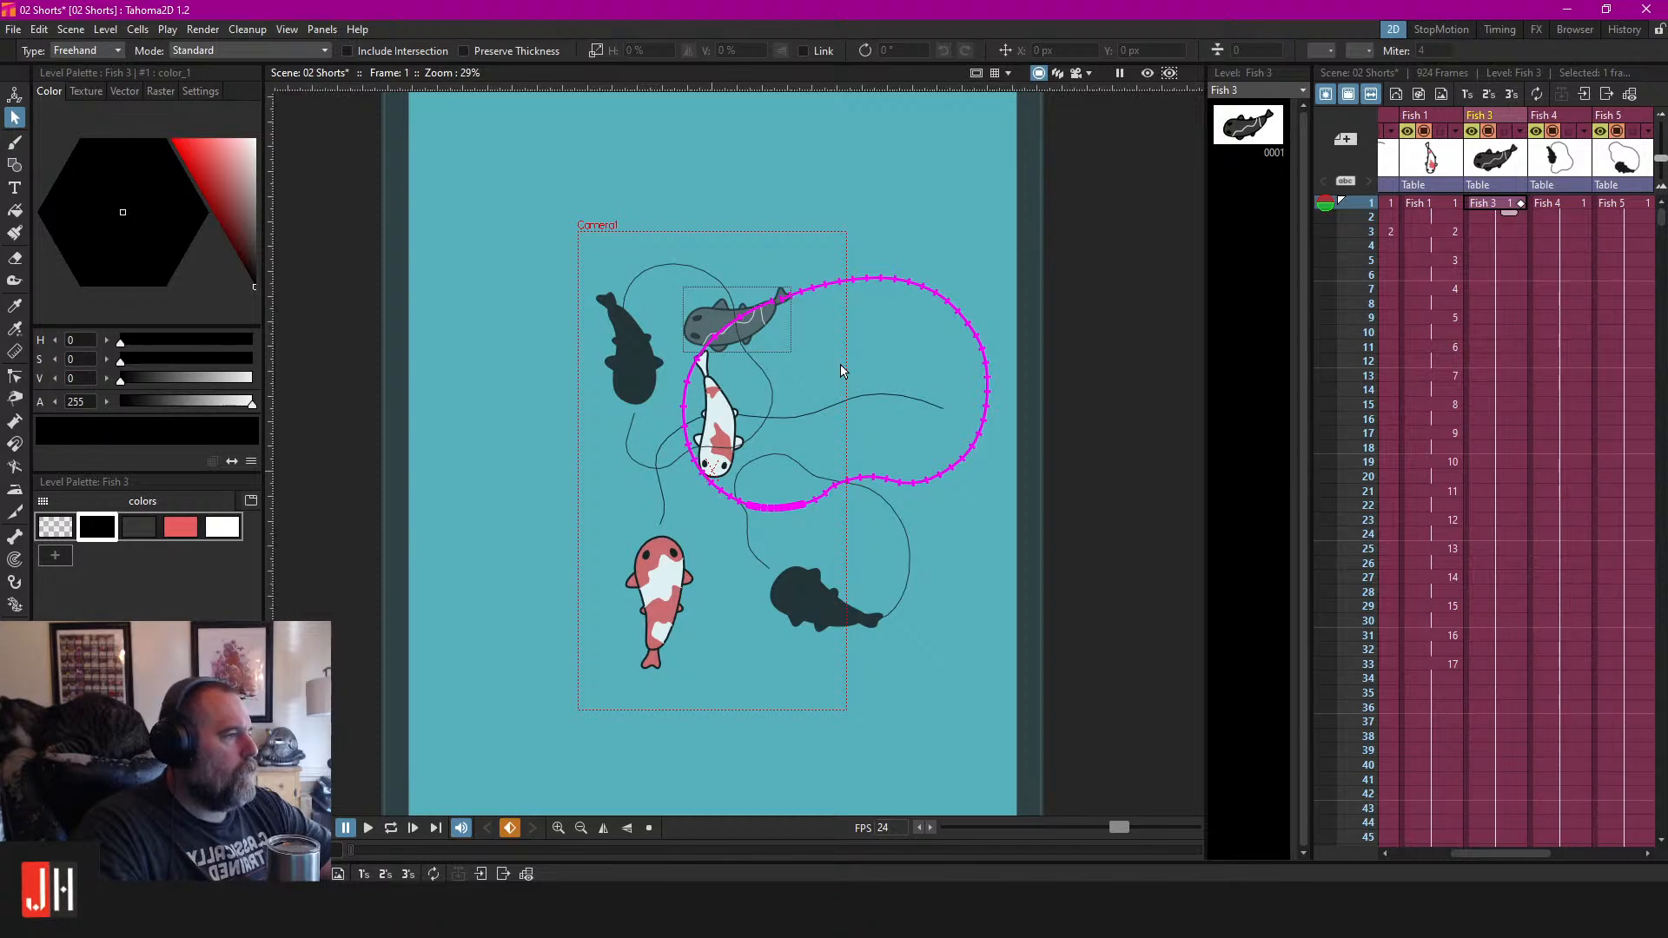
scroll(790, 342, up, 5)
mouse_move(836, 337)
mouse_down()
mouse_move(847, 240)
mouse_move(935, 294)
mouse_move(856, 315)
mouse_up()
scroll(849, 243, down, 2)
scroll(852, 256, up, 3)
scroll(908, 324, up, 1)
scroll(702, 256, down, 3)
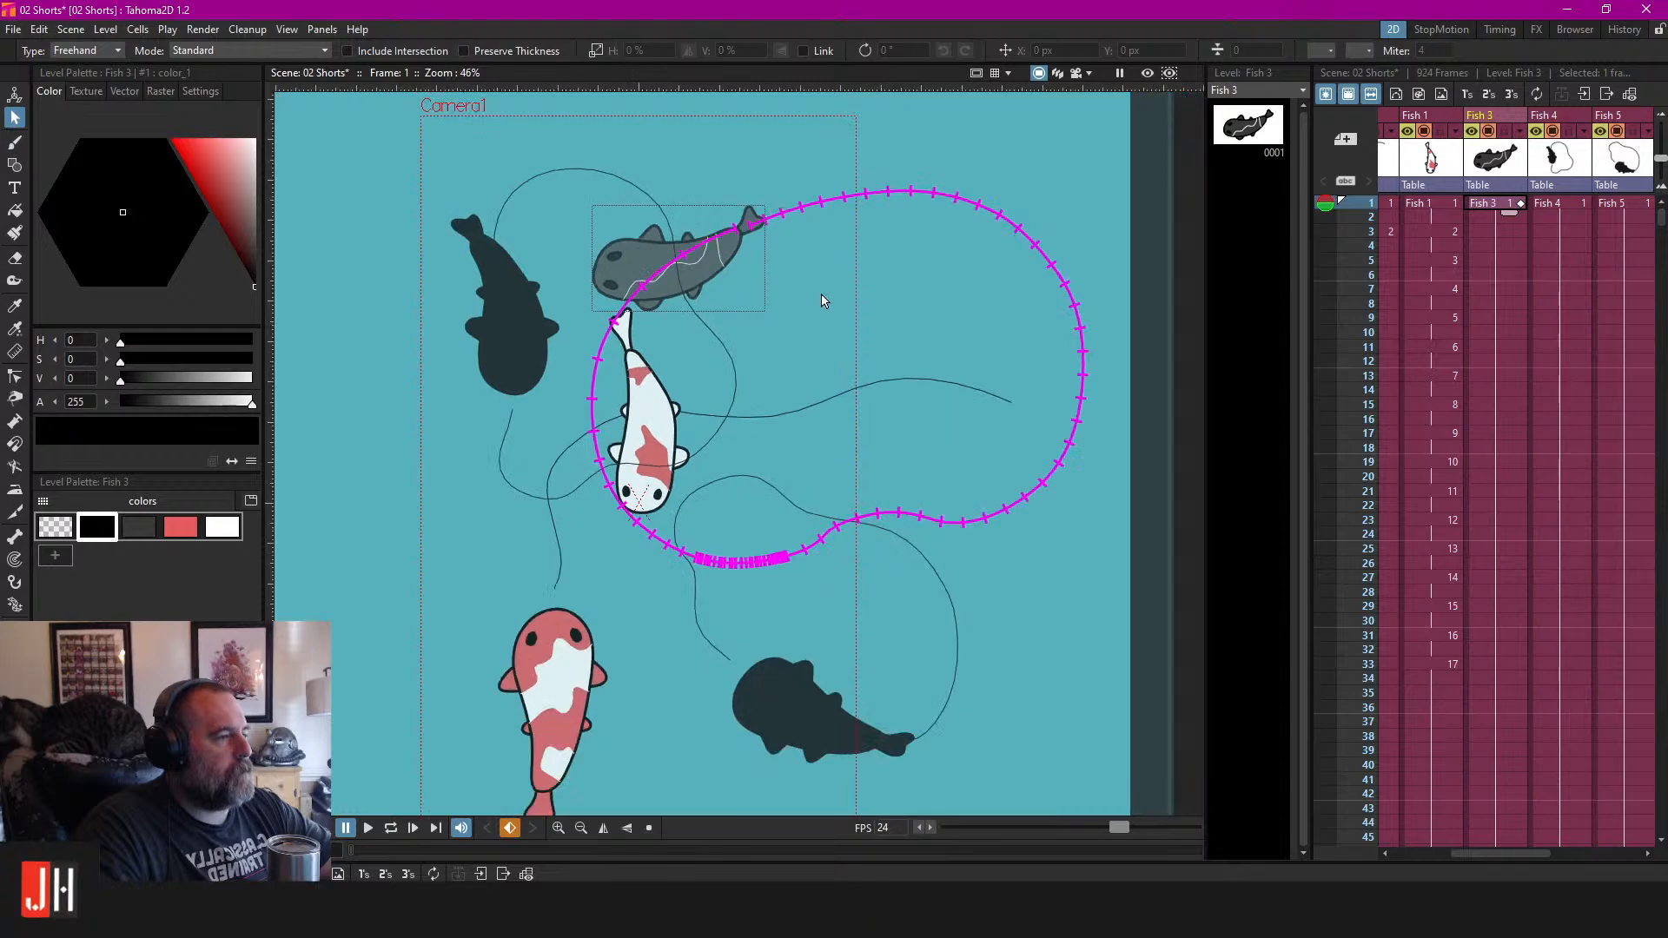
drag(757, 347, 788, 359)
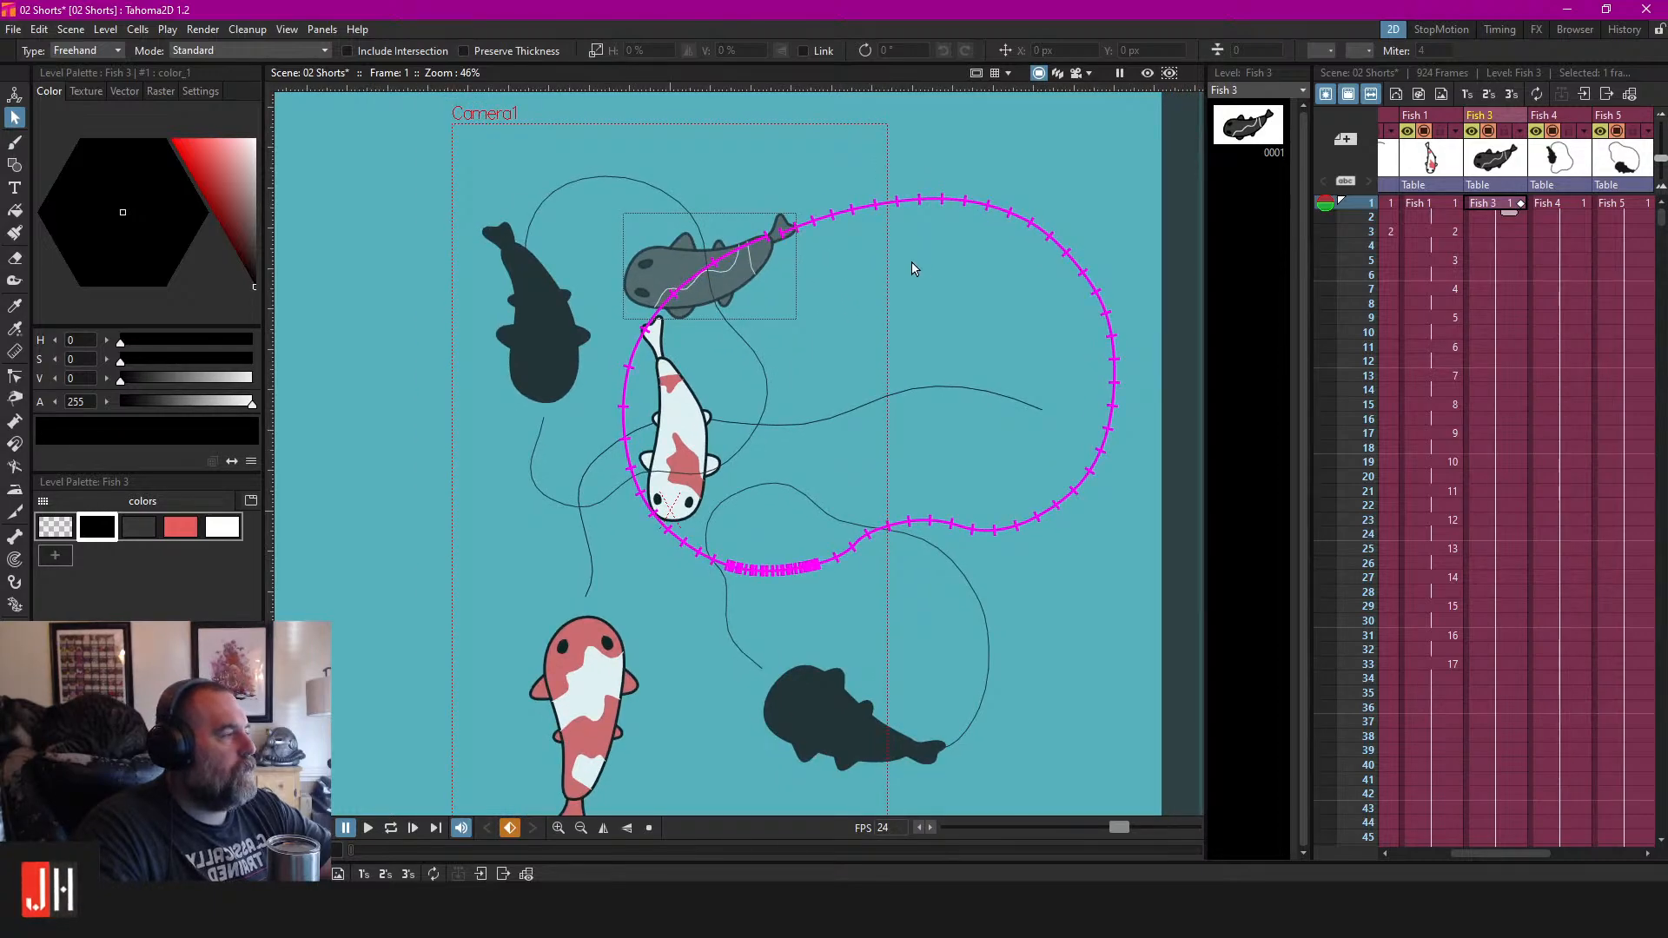
scroll(742, 341, up, 2)
scroll(860, 265, down, 1)
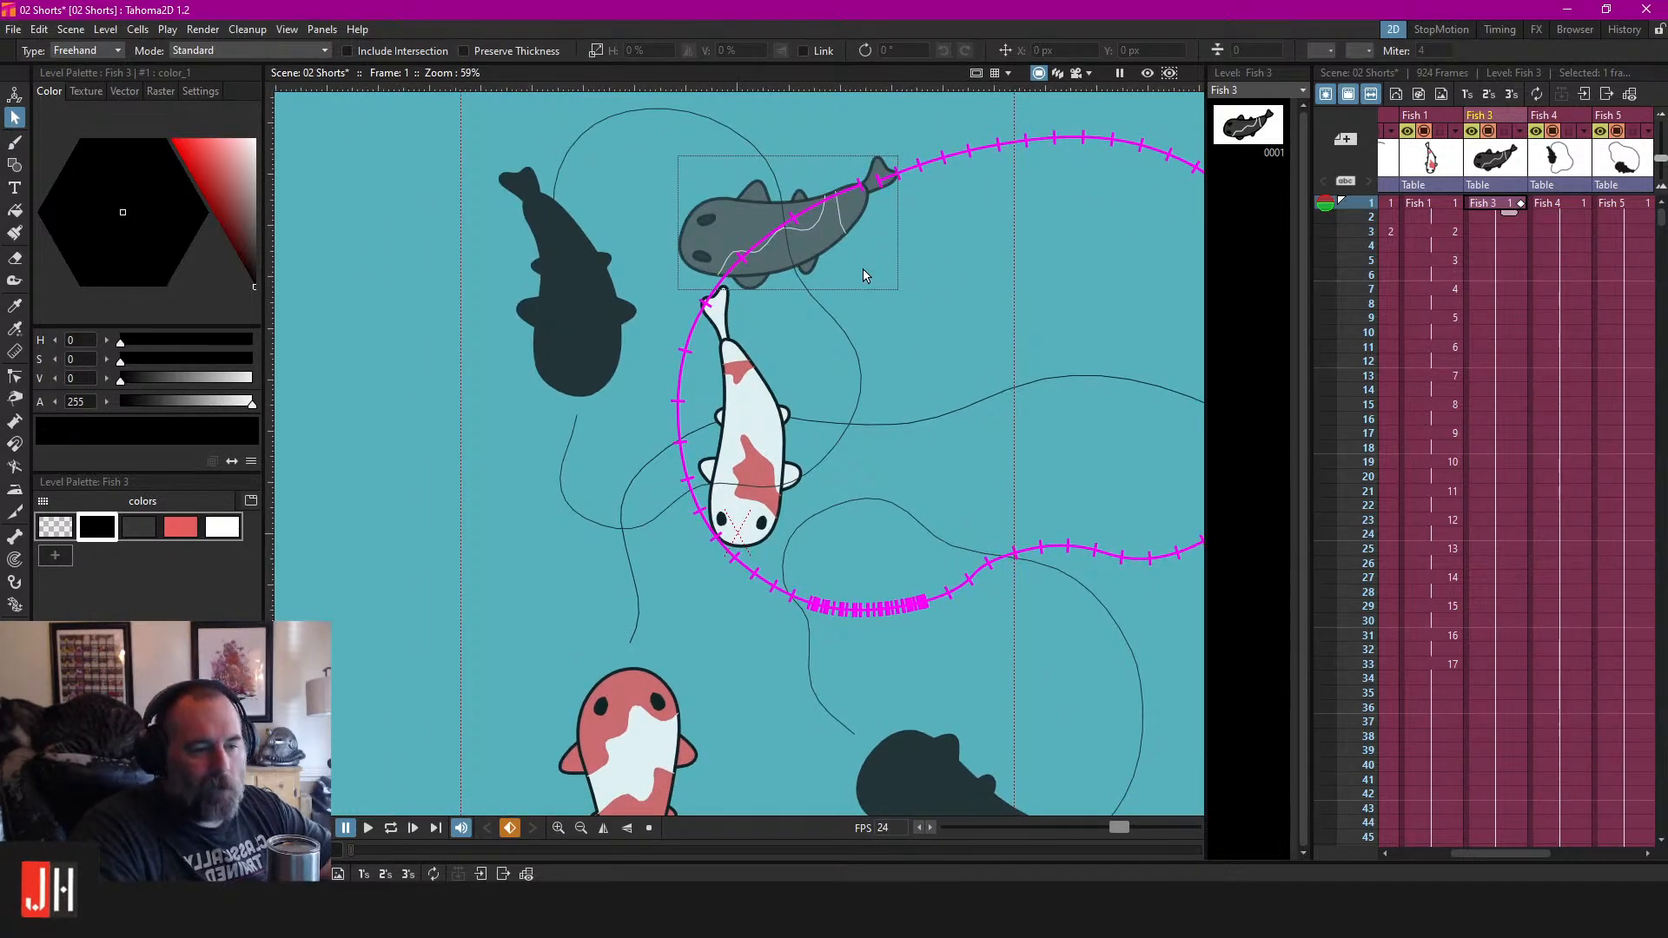
scroll(866, 301, down, 1)
drag(813, 291, 760, 293)
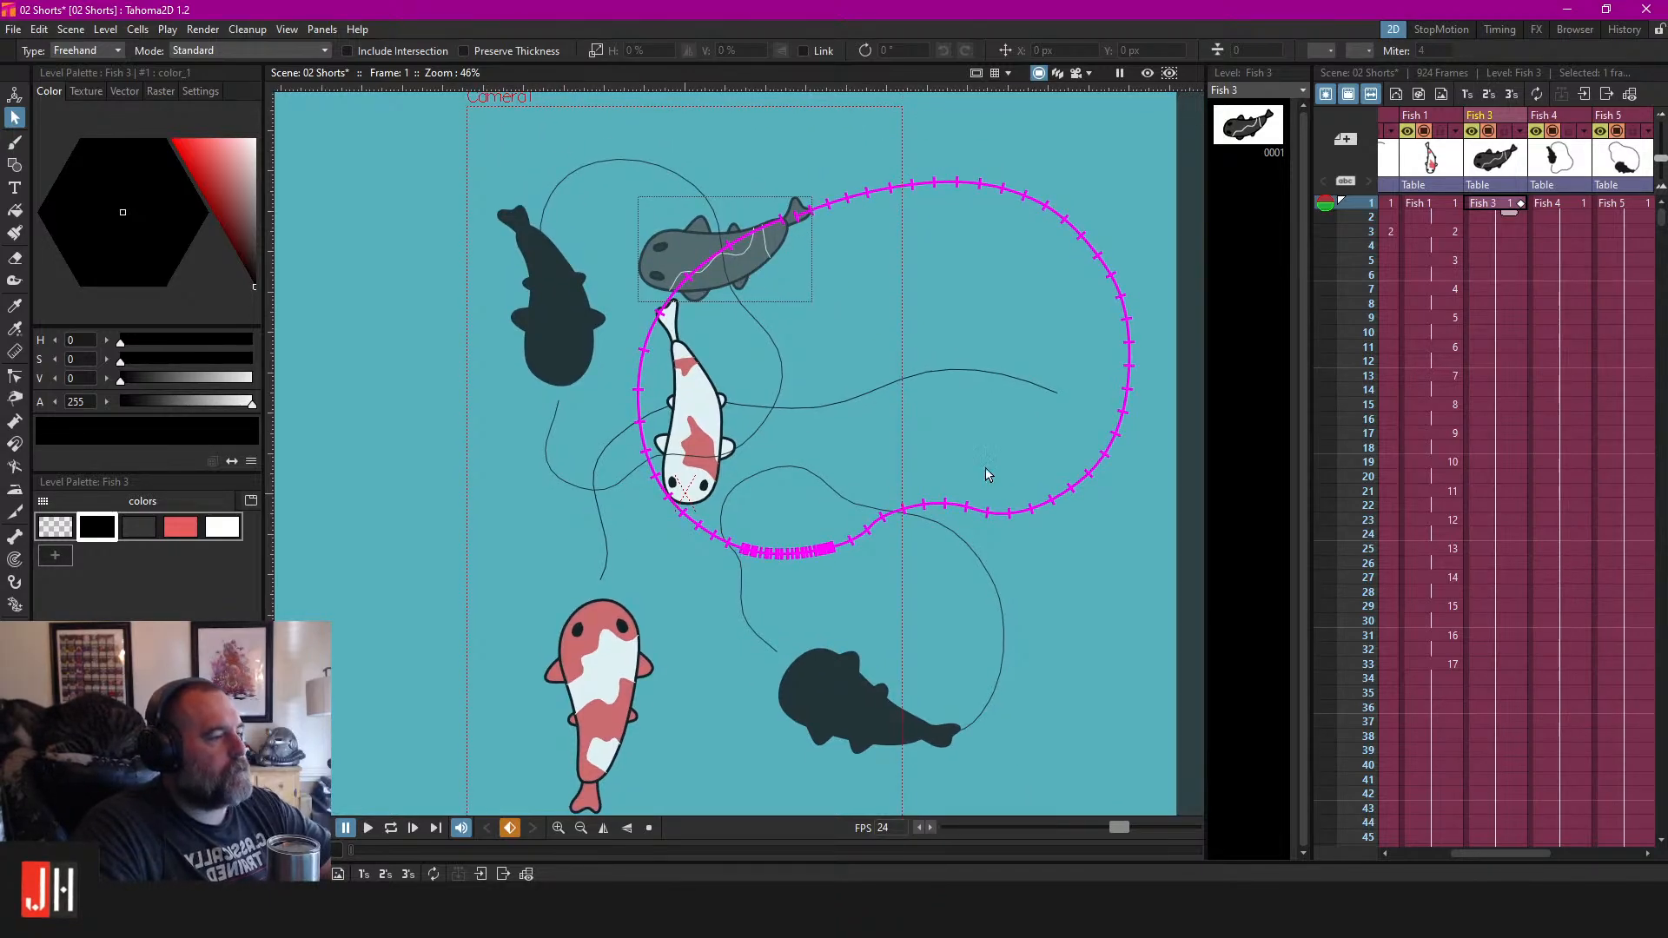
drag(959, 405, 933, 412)
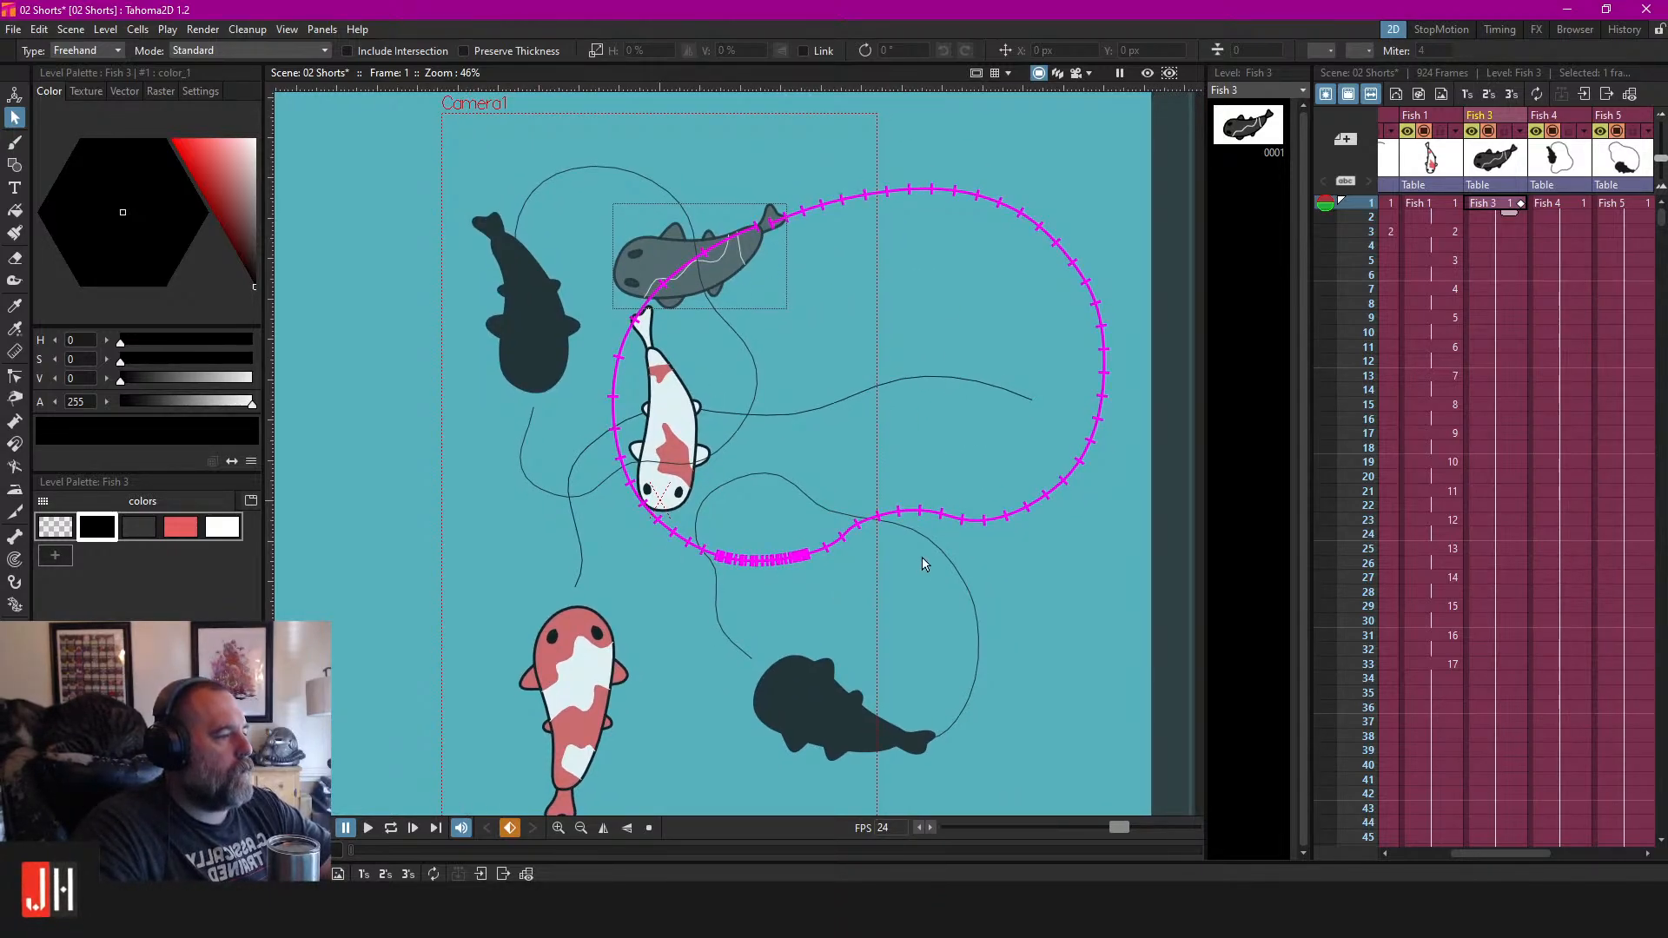
scroll(841, 281, down, 2)
scroll(841, 280, up, 3)
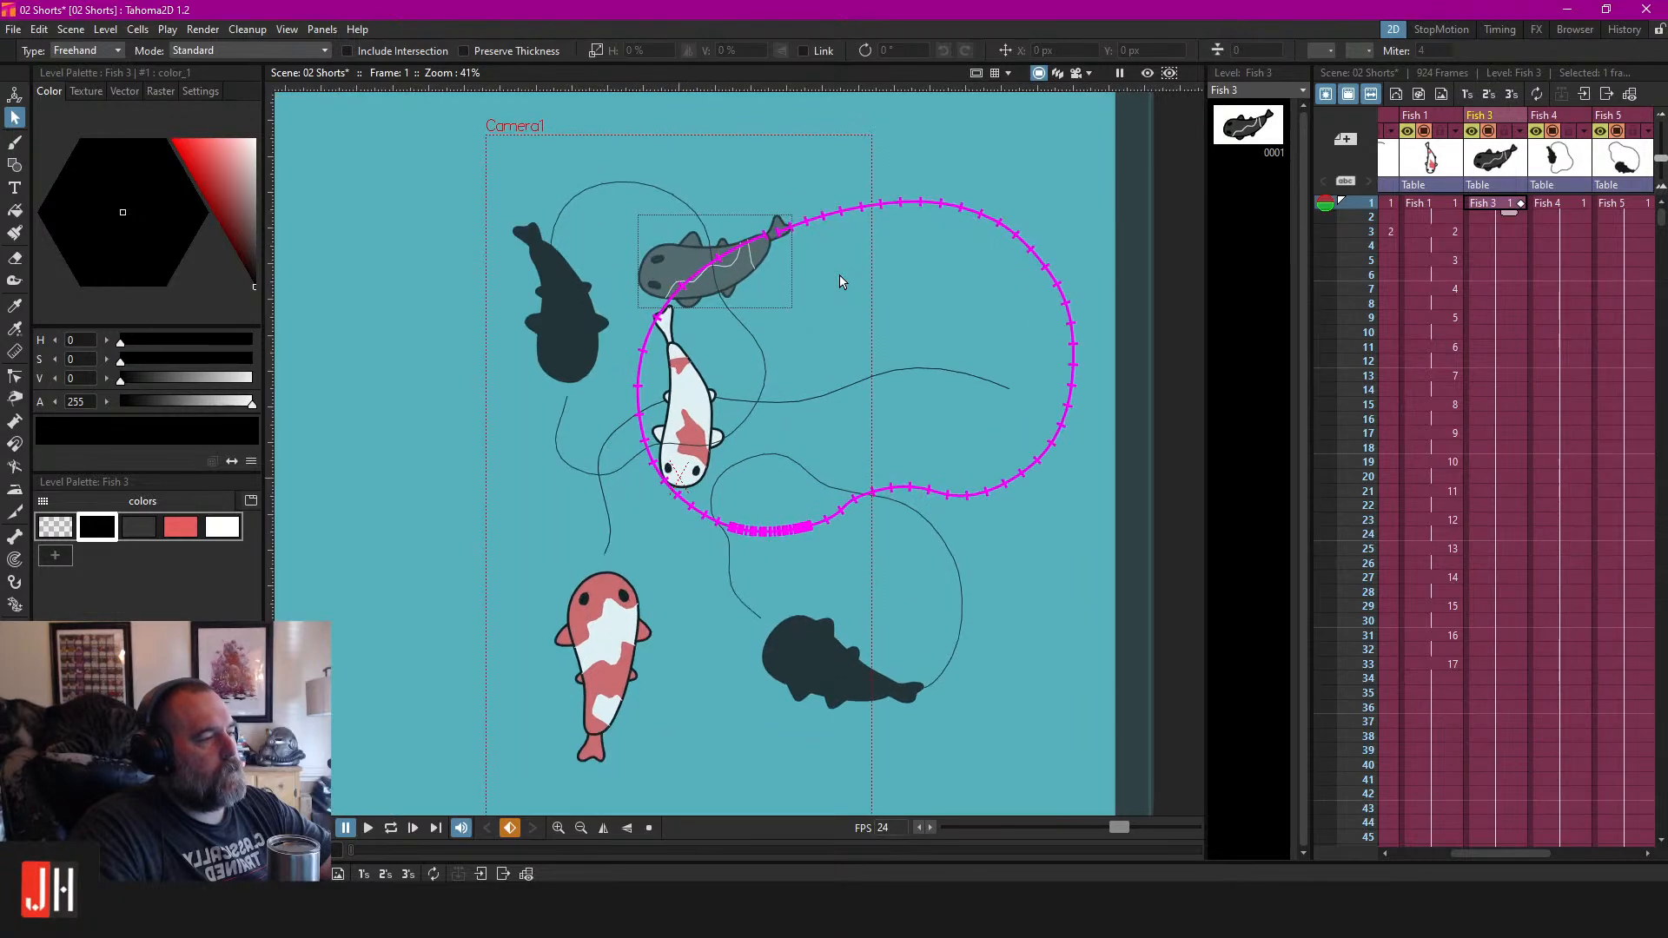
drag(833, 272, 862, 243)
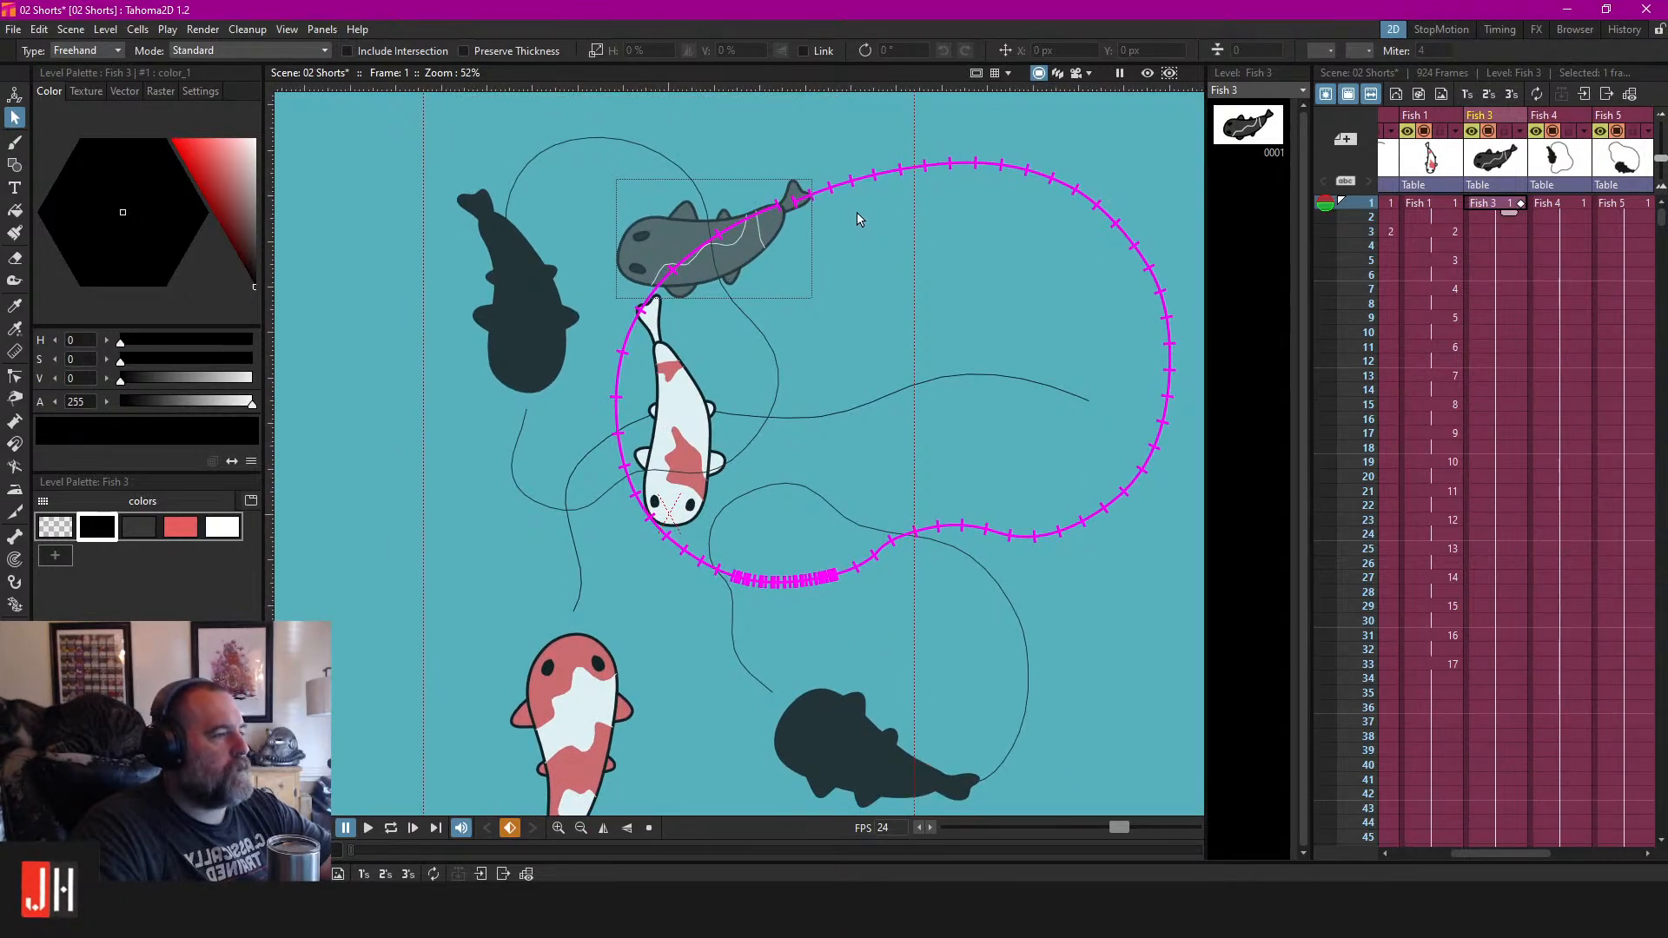
mouse_move(852, 210)
mouse_down()
mouse_move(894, 231)
mouse_move(860, 216)
mouse_move(858, 193)
mouse_up()
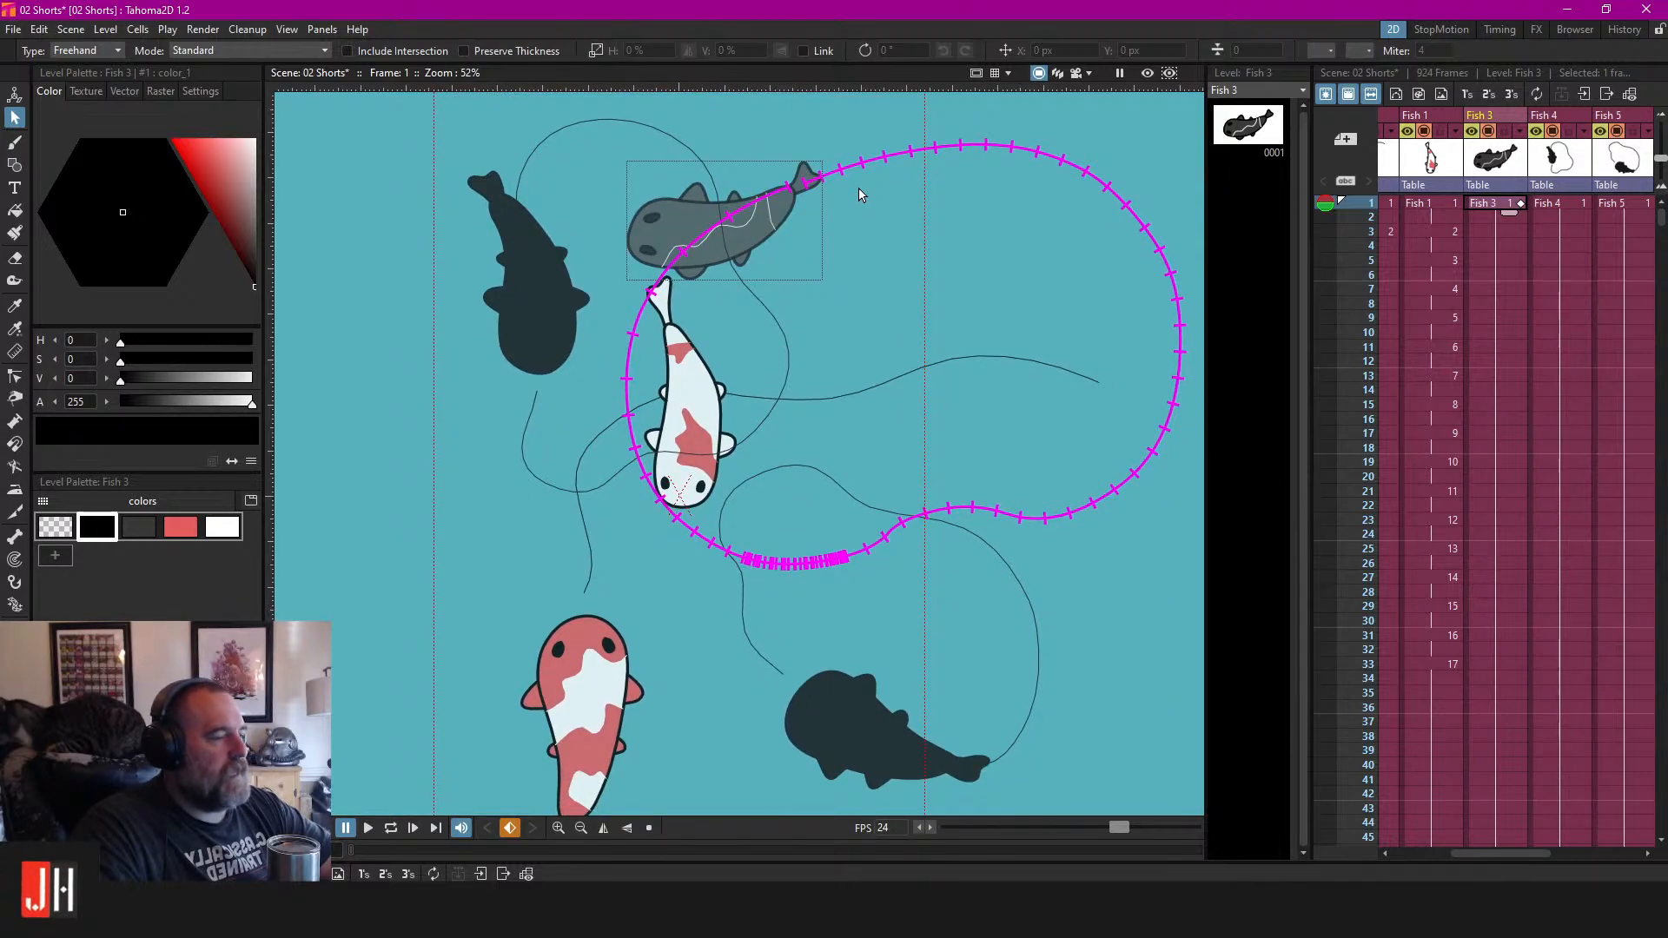
scroll(782, 281, down, 2)
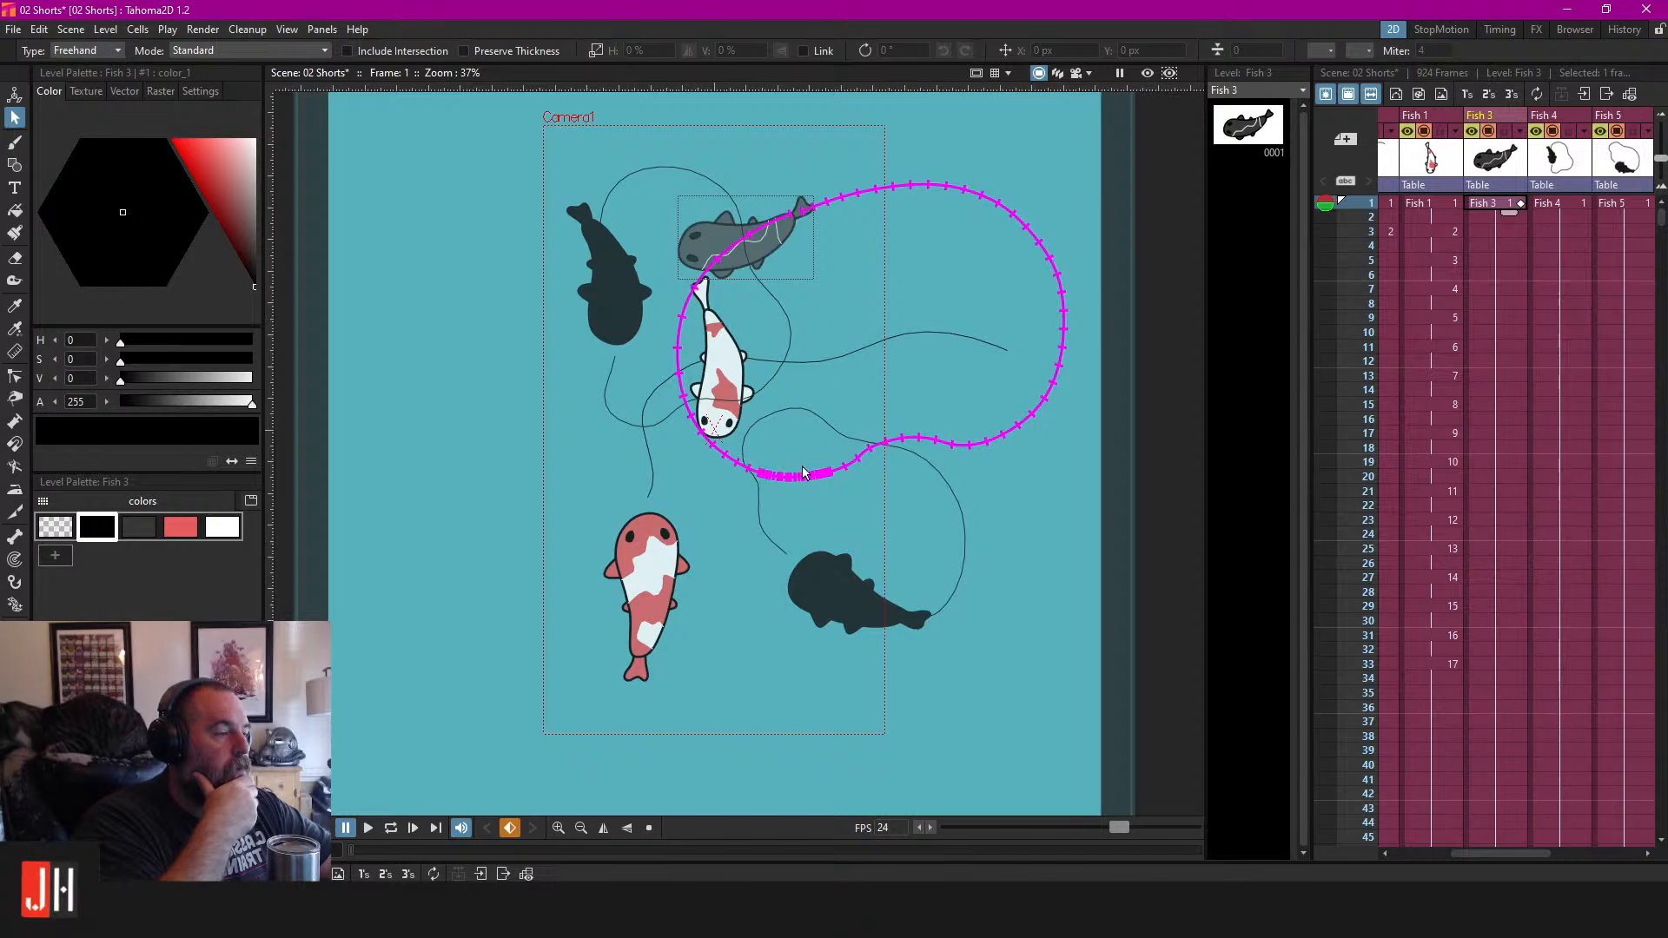
scroll(794, 471, up, 3)
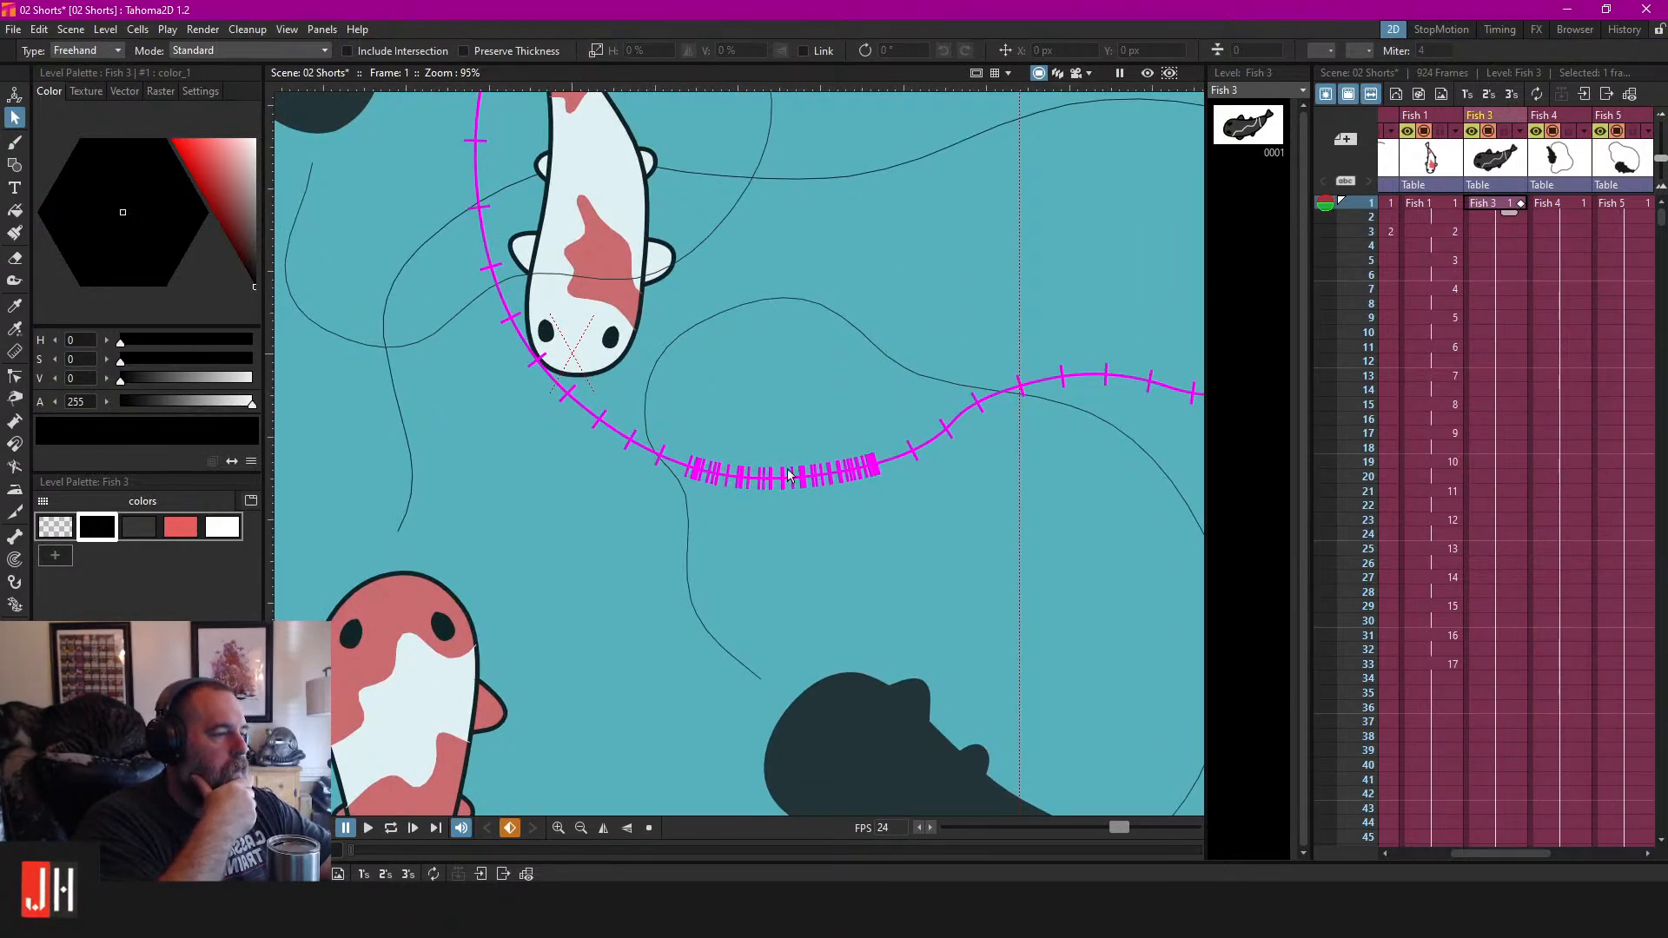
scroll(780, 476, down, 3)
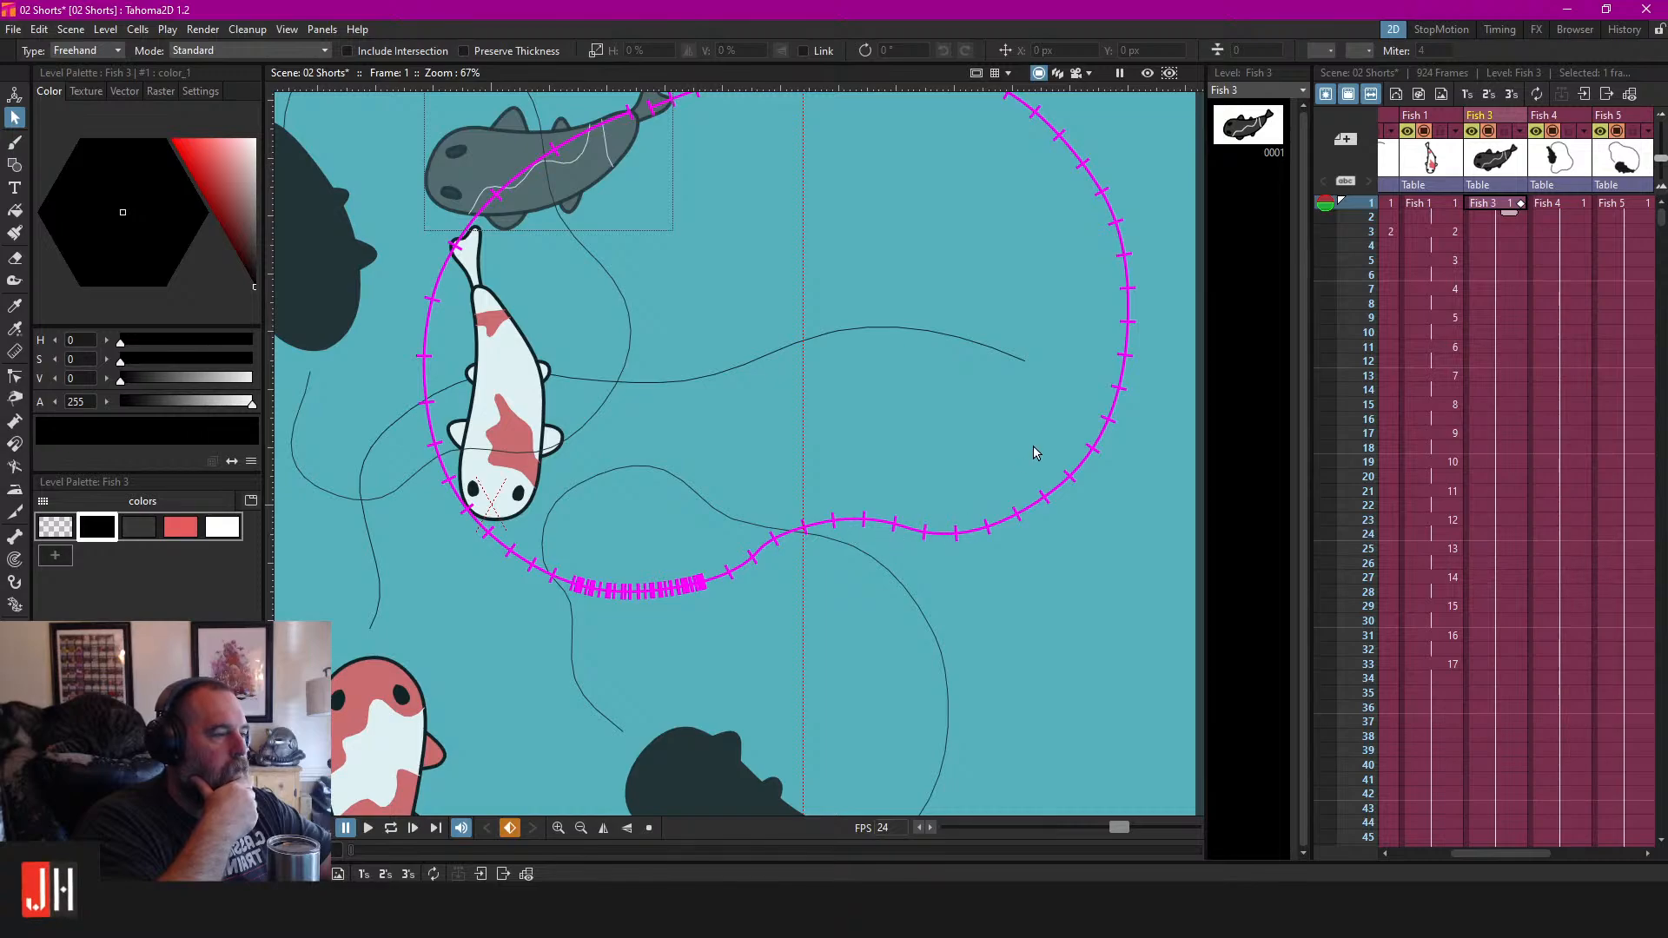
drag(1110, 353, 1140, 433)
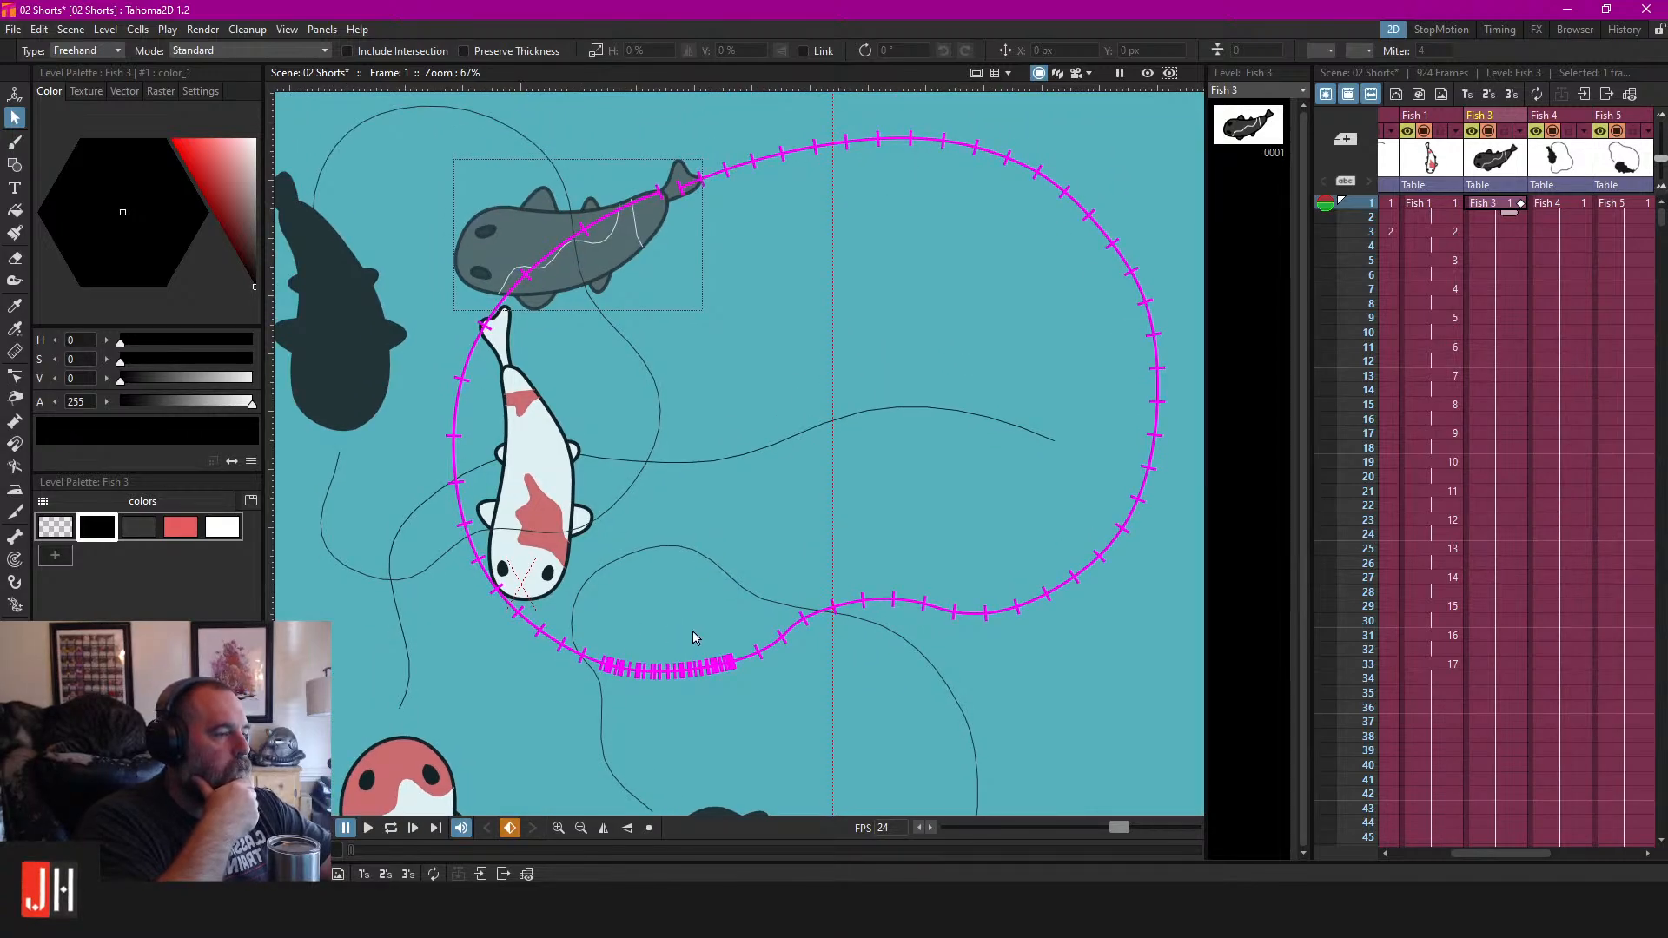
Reshape the Fish 3 motion path's timing curve by shifting the middle point, lowering the start handle and lengthening the end handle.
click(321, 29)
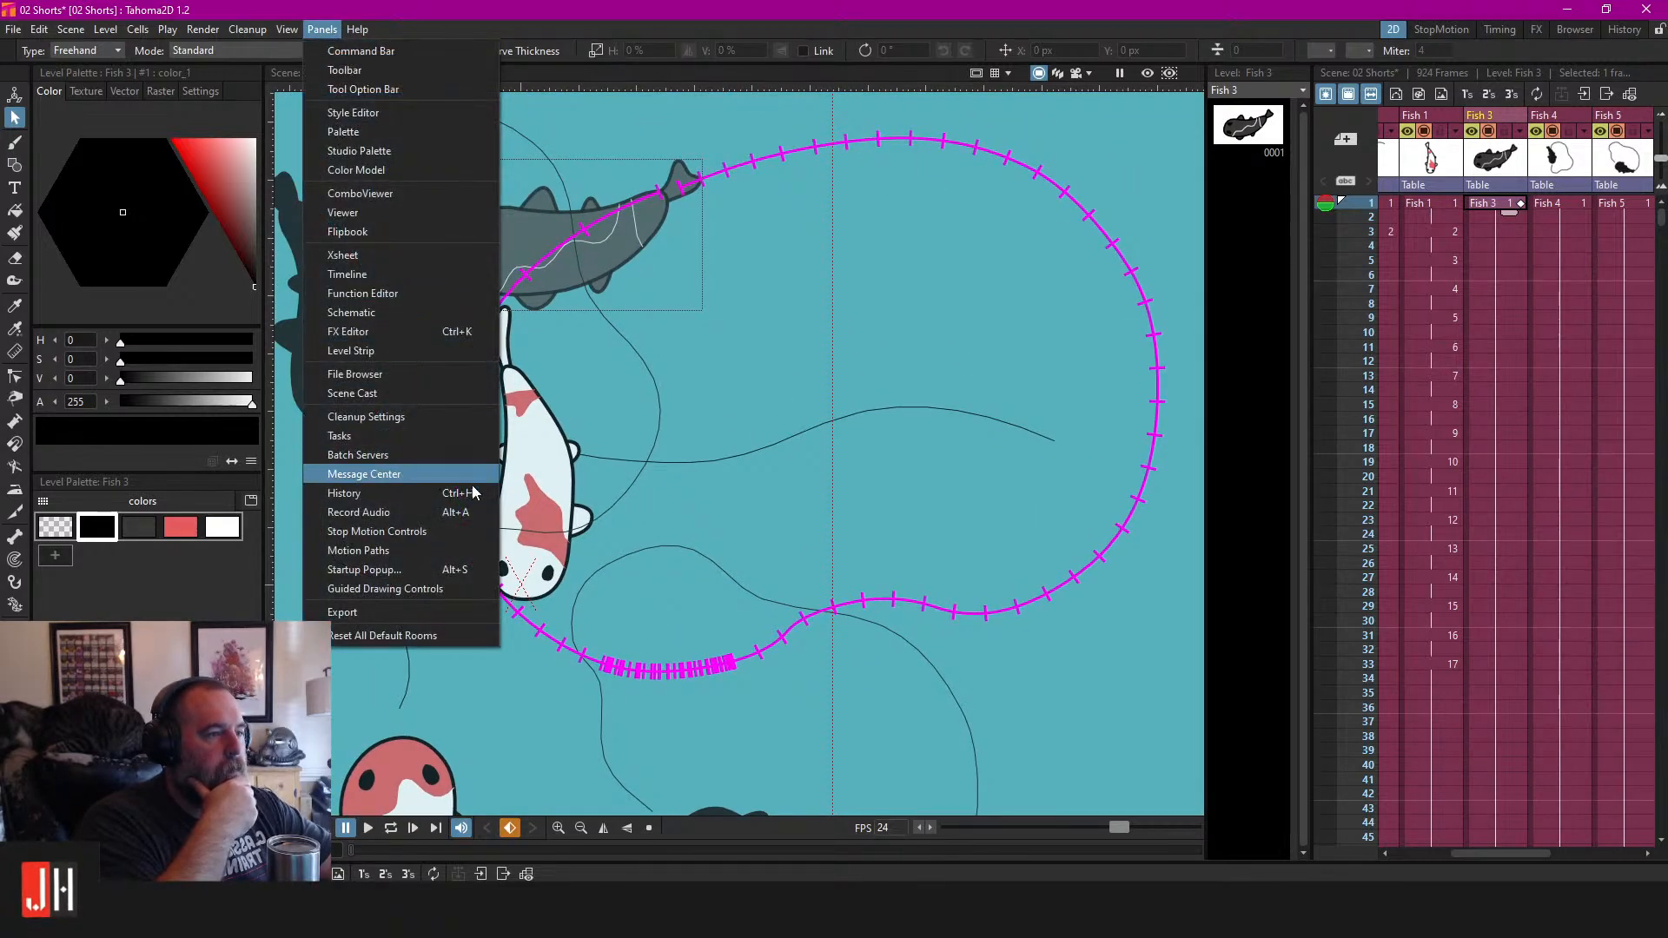
click(410, 550)
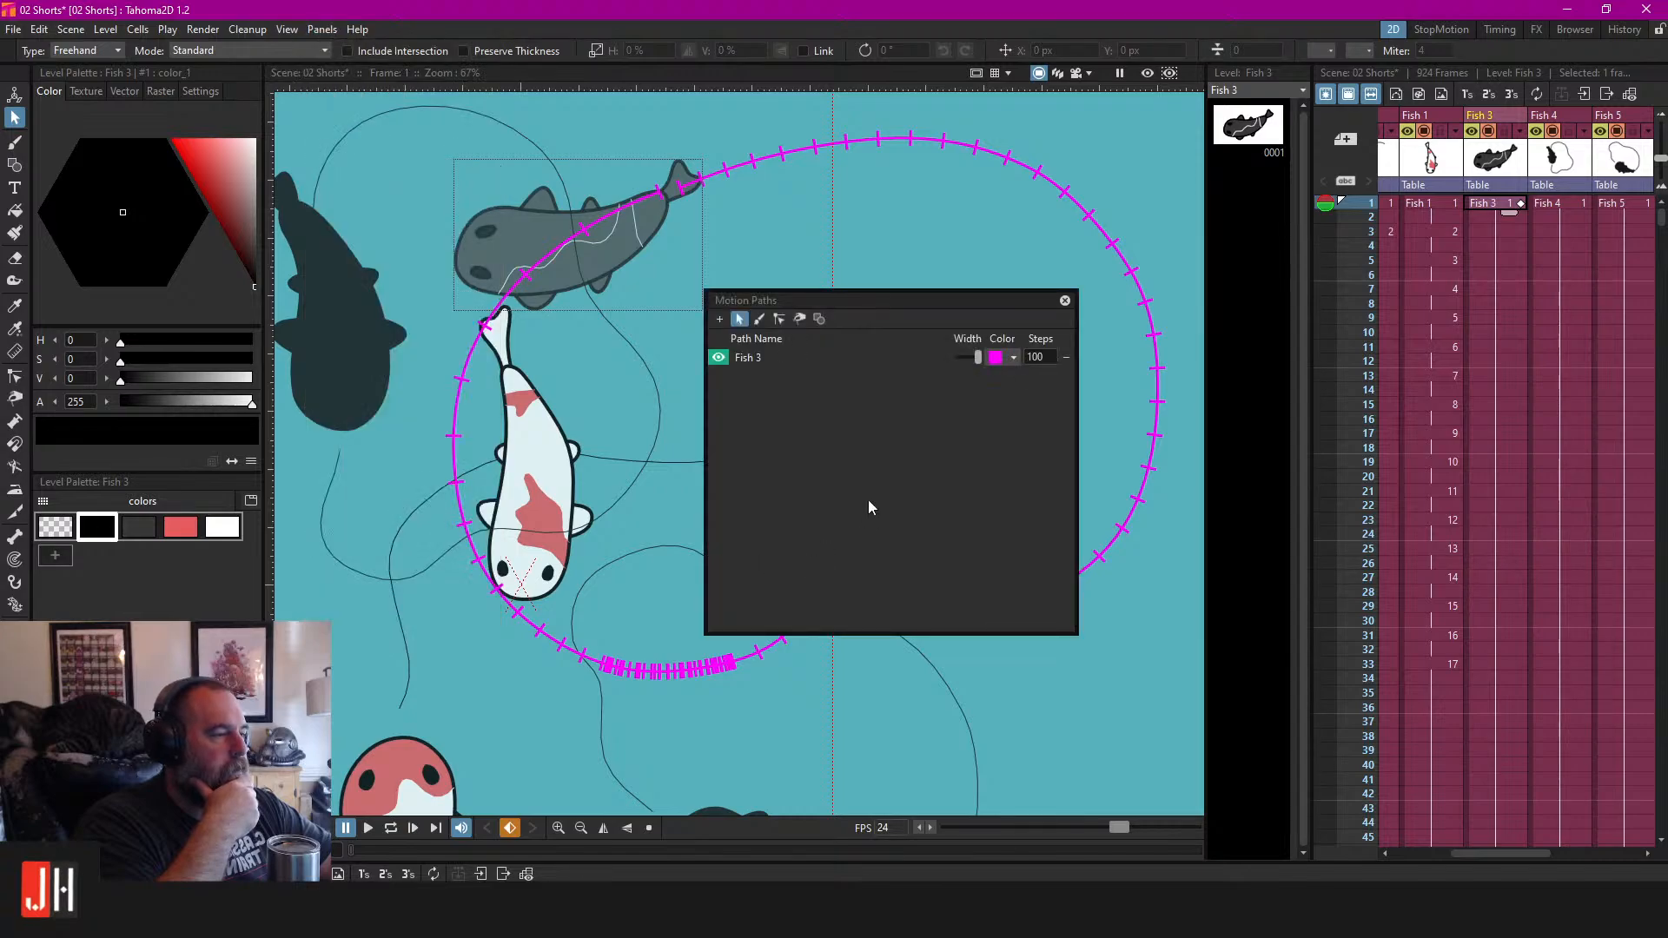
click(846, 357)
drag(911, 563, 888, 567)
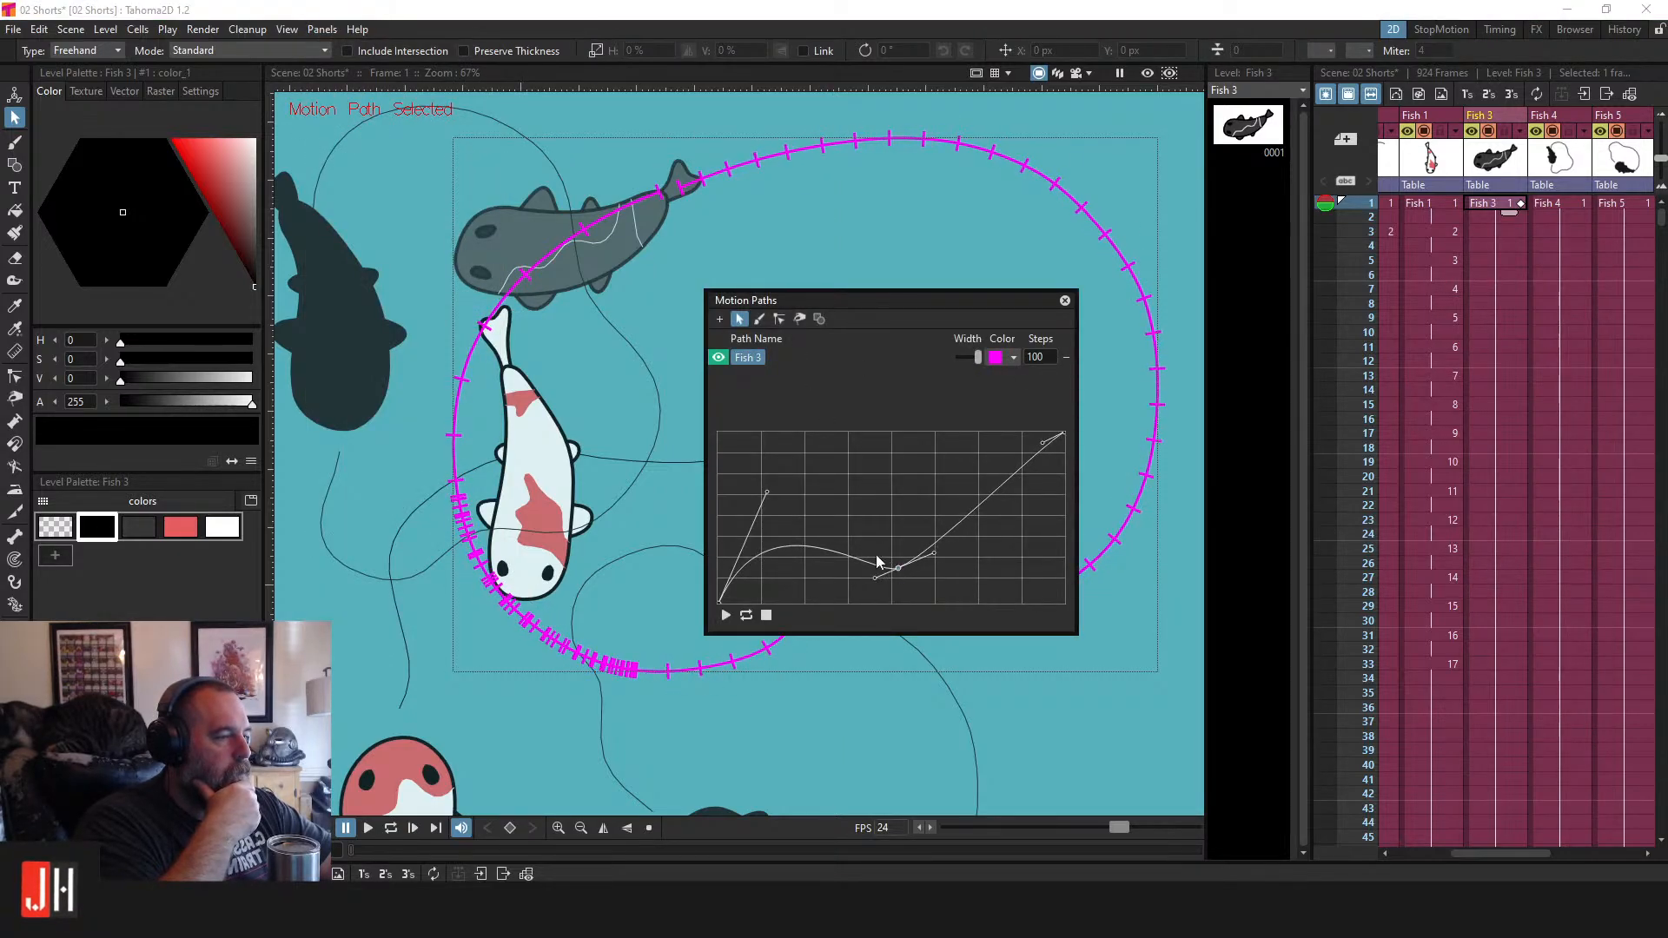
mouse_move(766, 492)
mouse_down()
mouse_move(778, 469)
mouse_move(764, 503)
mouse_up()
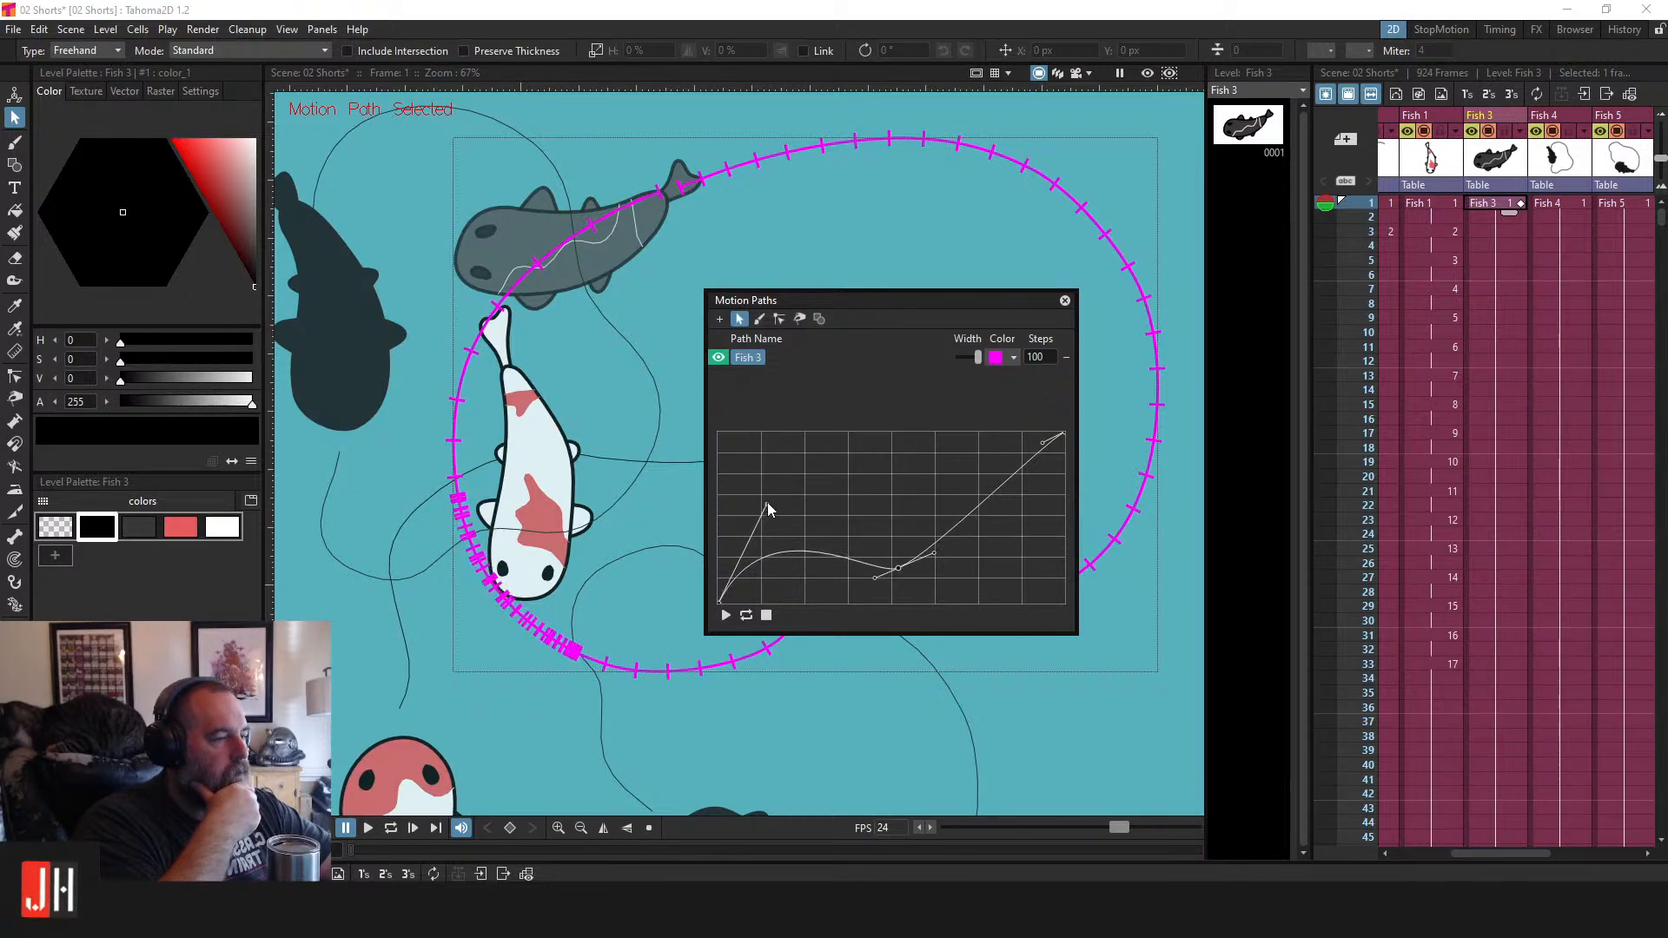
drag(1043, 443, 895, 455)
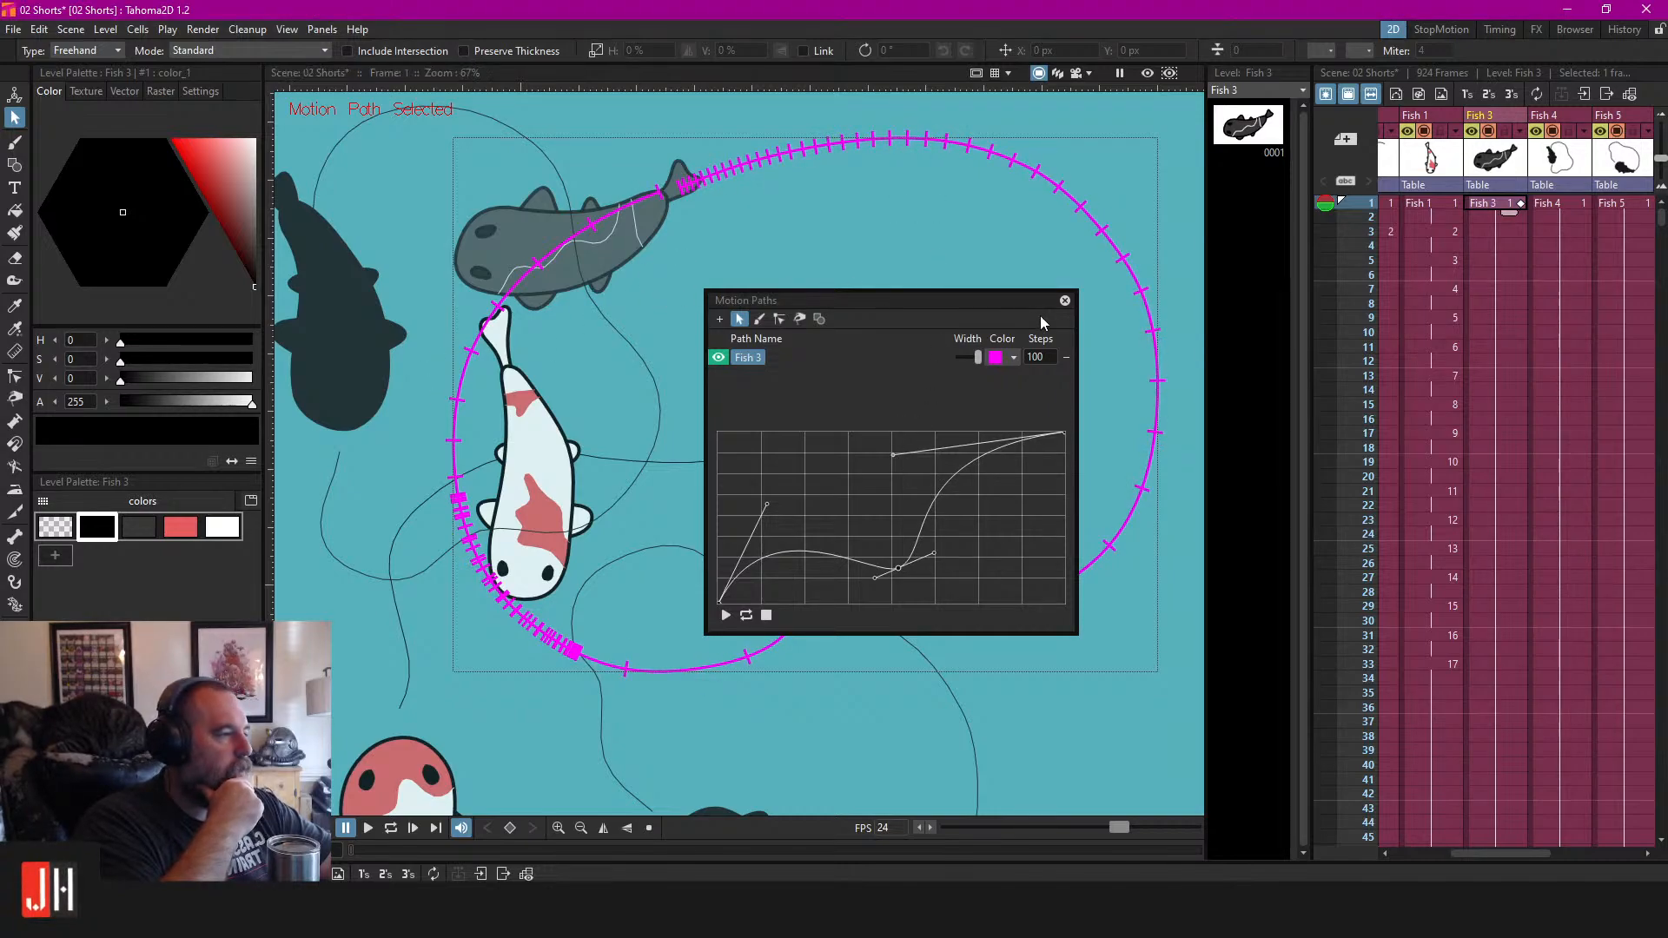
click(1065, 302)
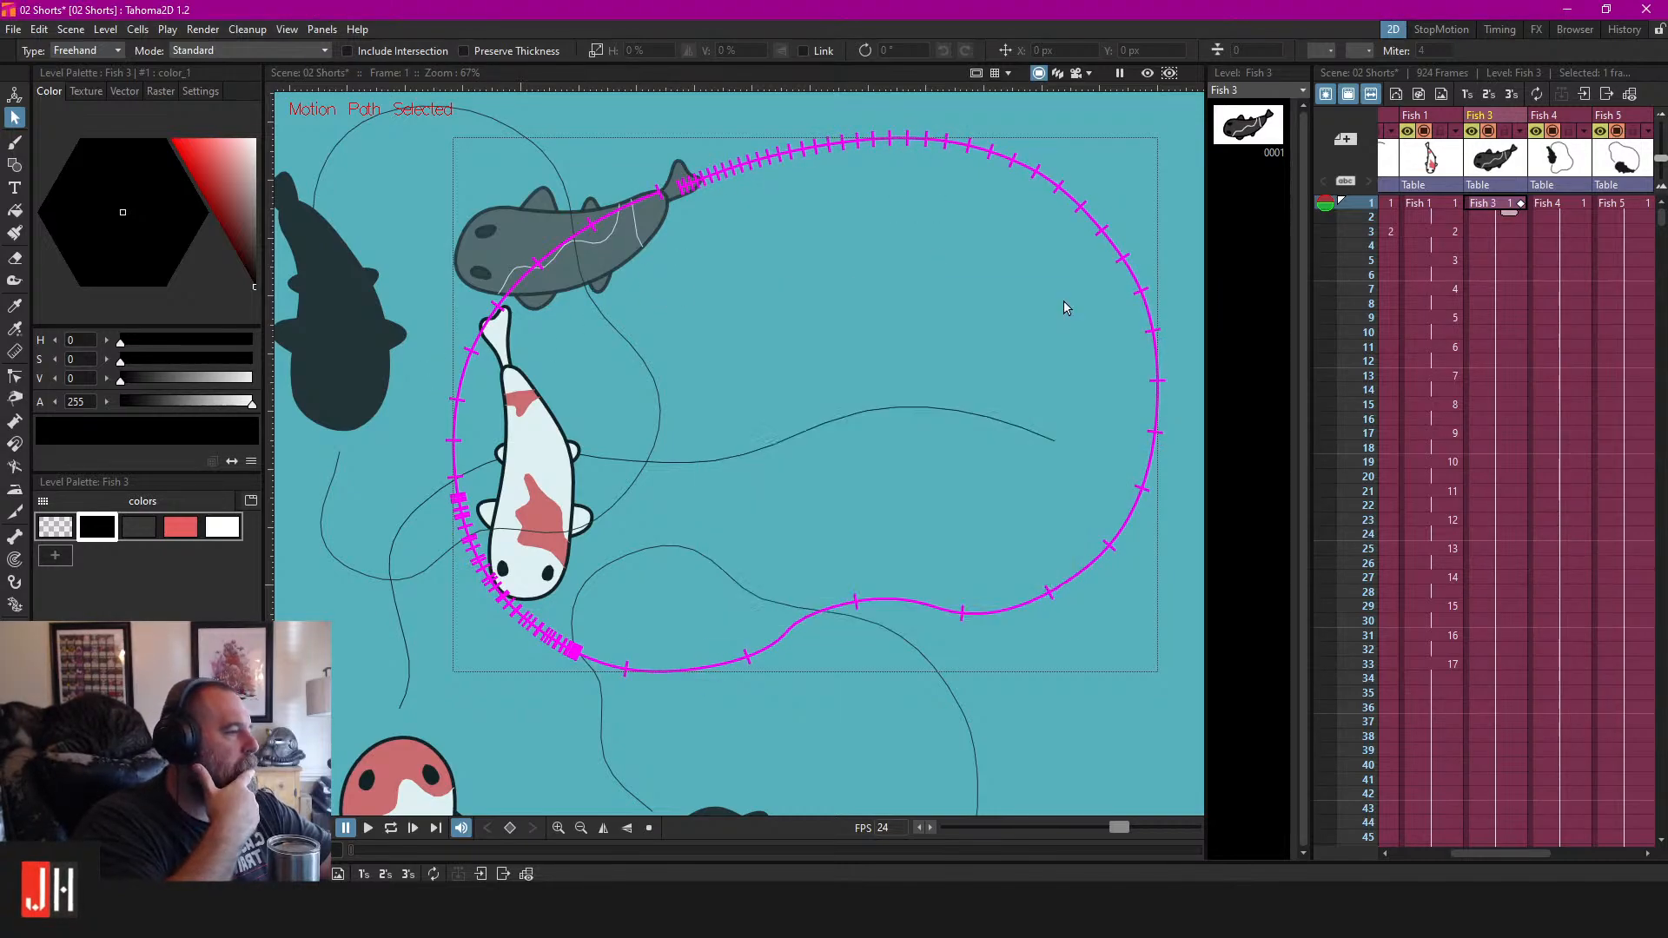
Play the scene in a loop from frame 1 of Fish 3 and switch the viewer to Camera View.
scroll(883, 278, down, 3)
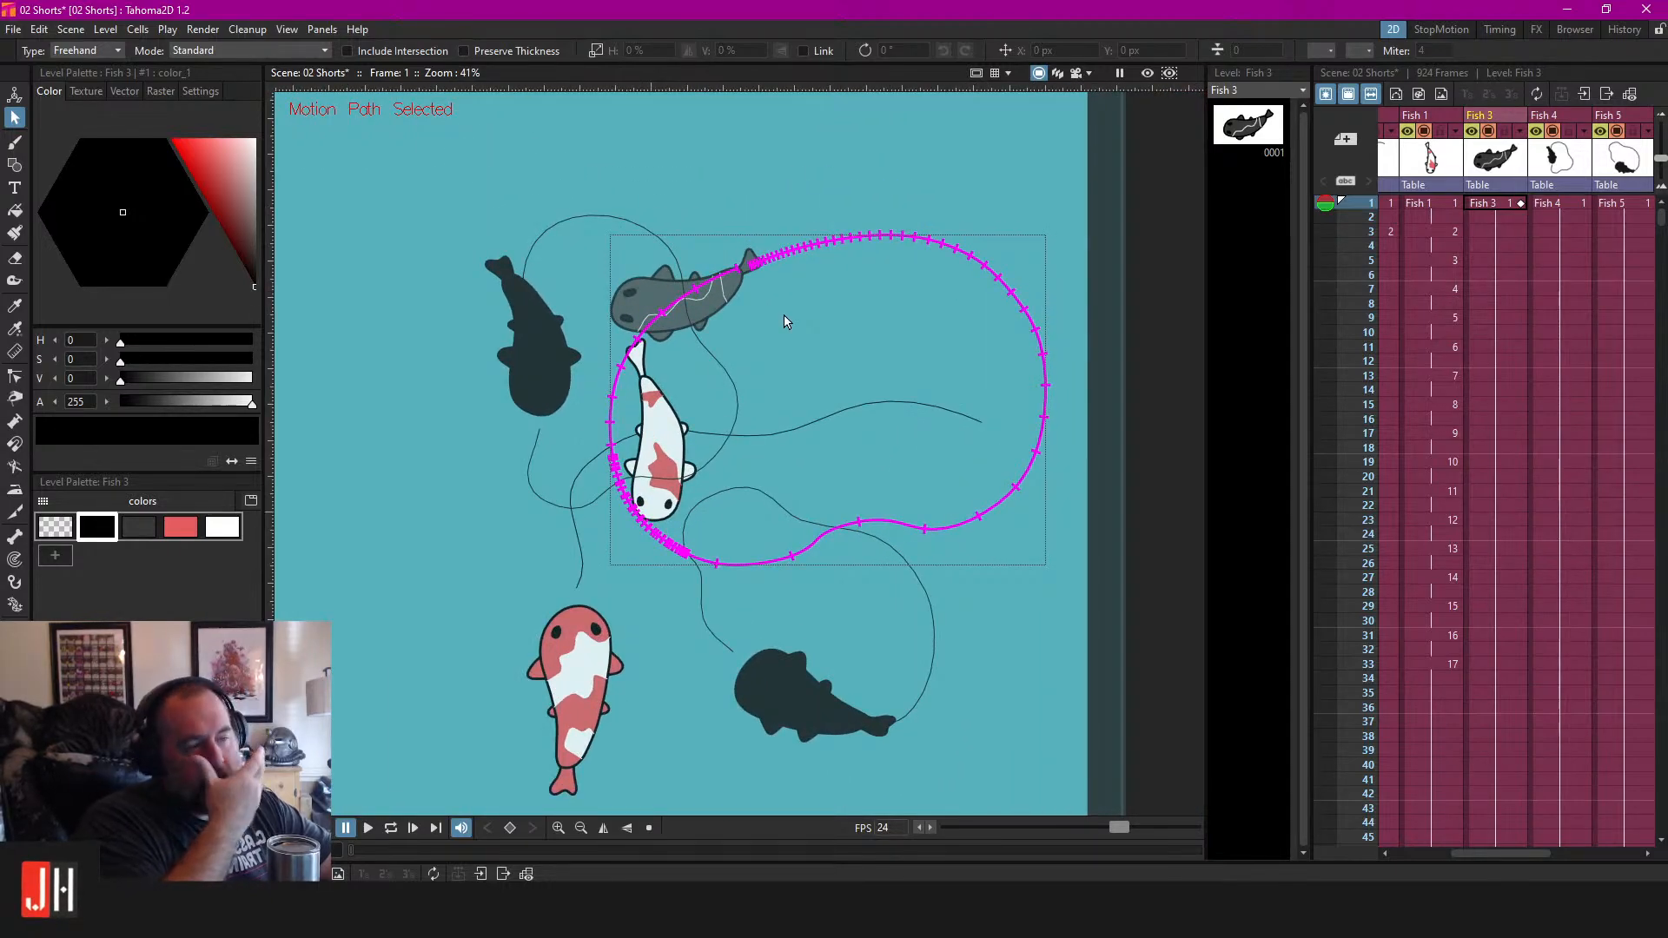
drag(830, 321, 793, 290)
scroll(792, 289, down, 3)
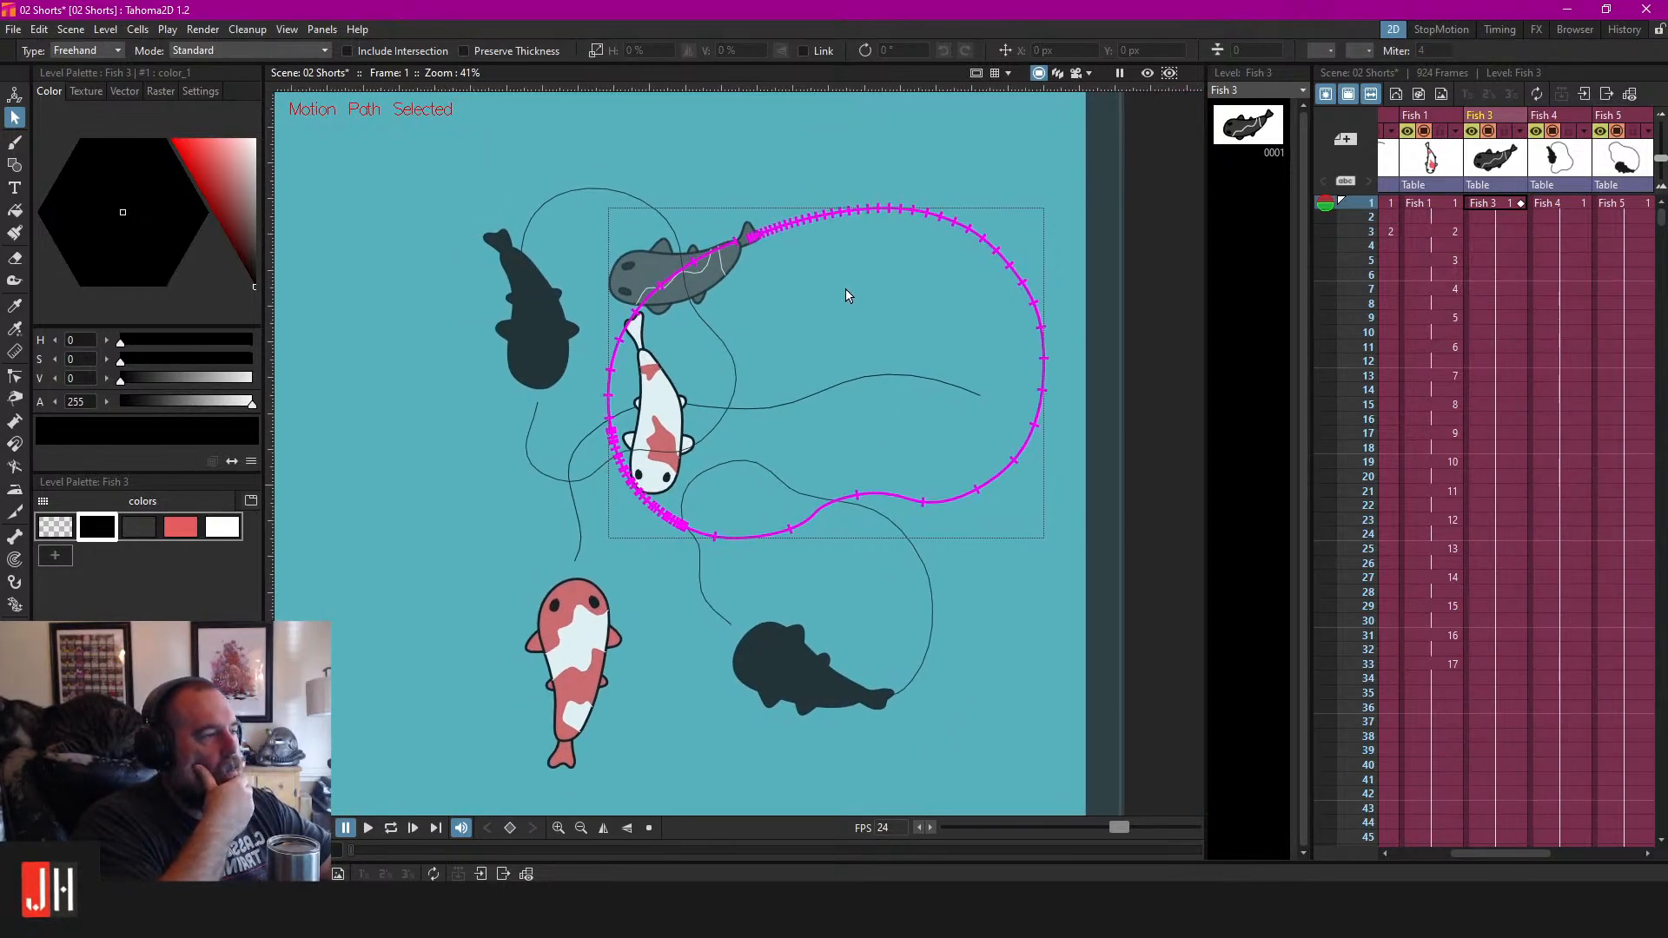
click(1516, 205)
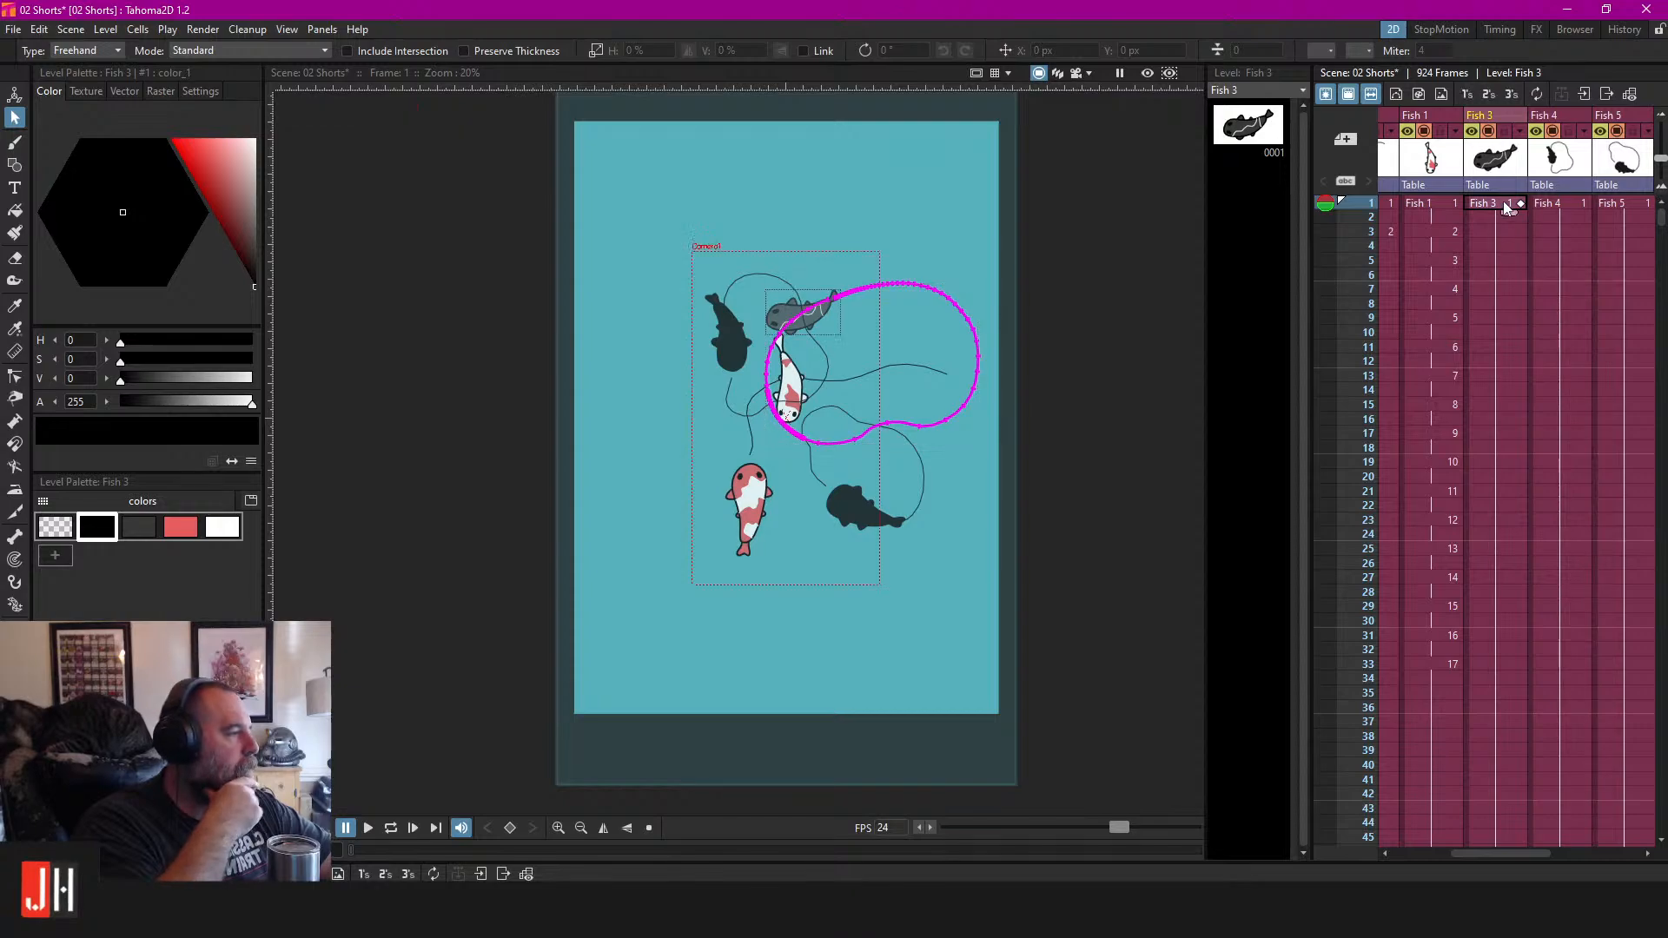
scroll(834, 311, up, 4)
scroll(809, 299, up, 3)
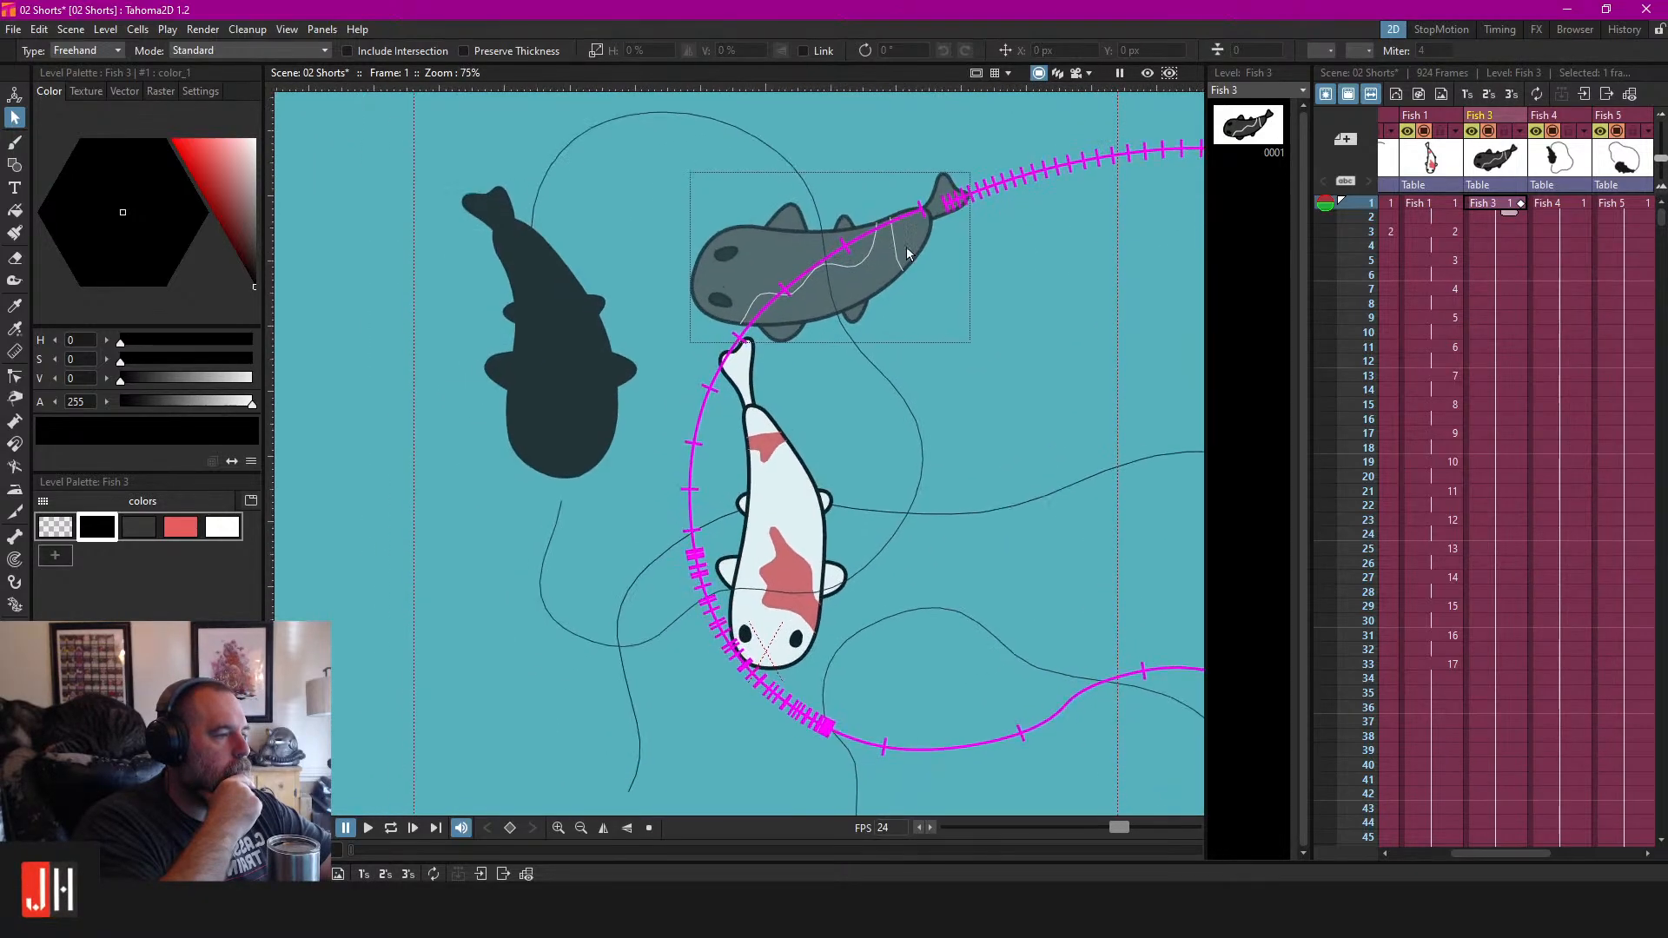
scroll(903, 258, down, 4)
key(l)
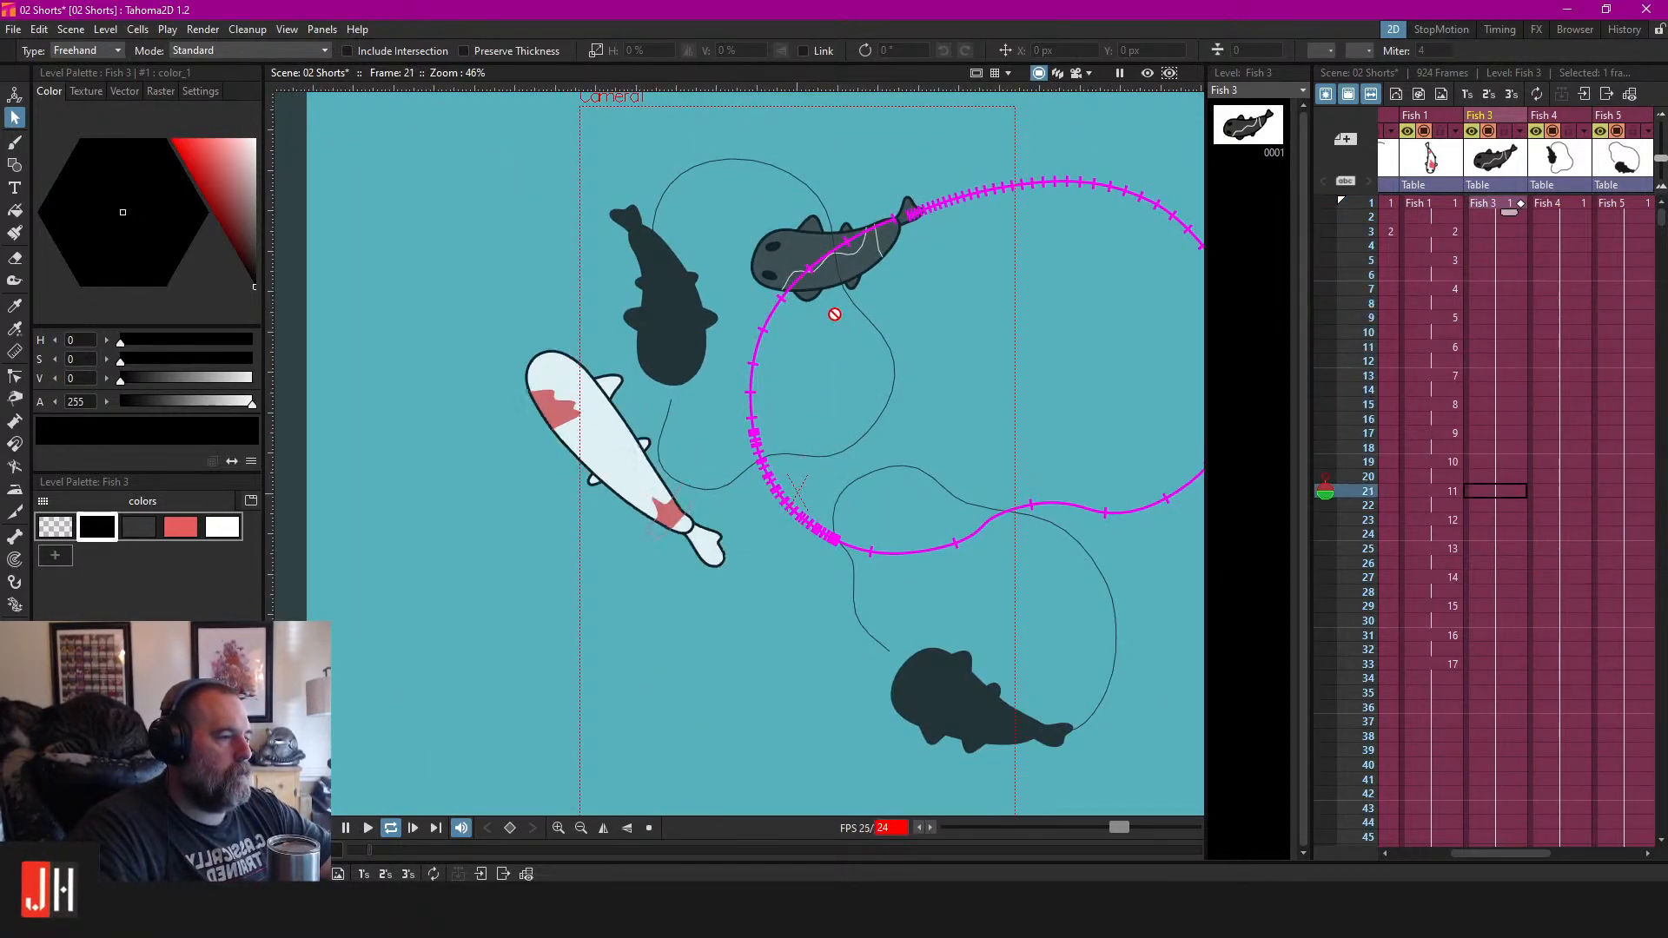
click(1076, 72)
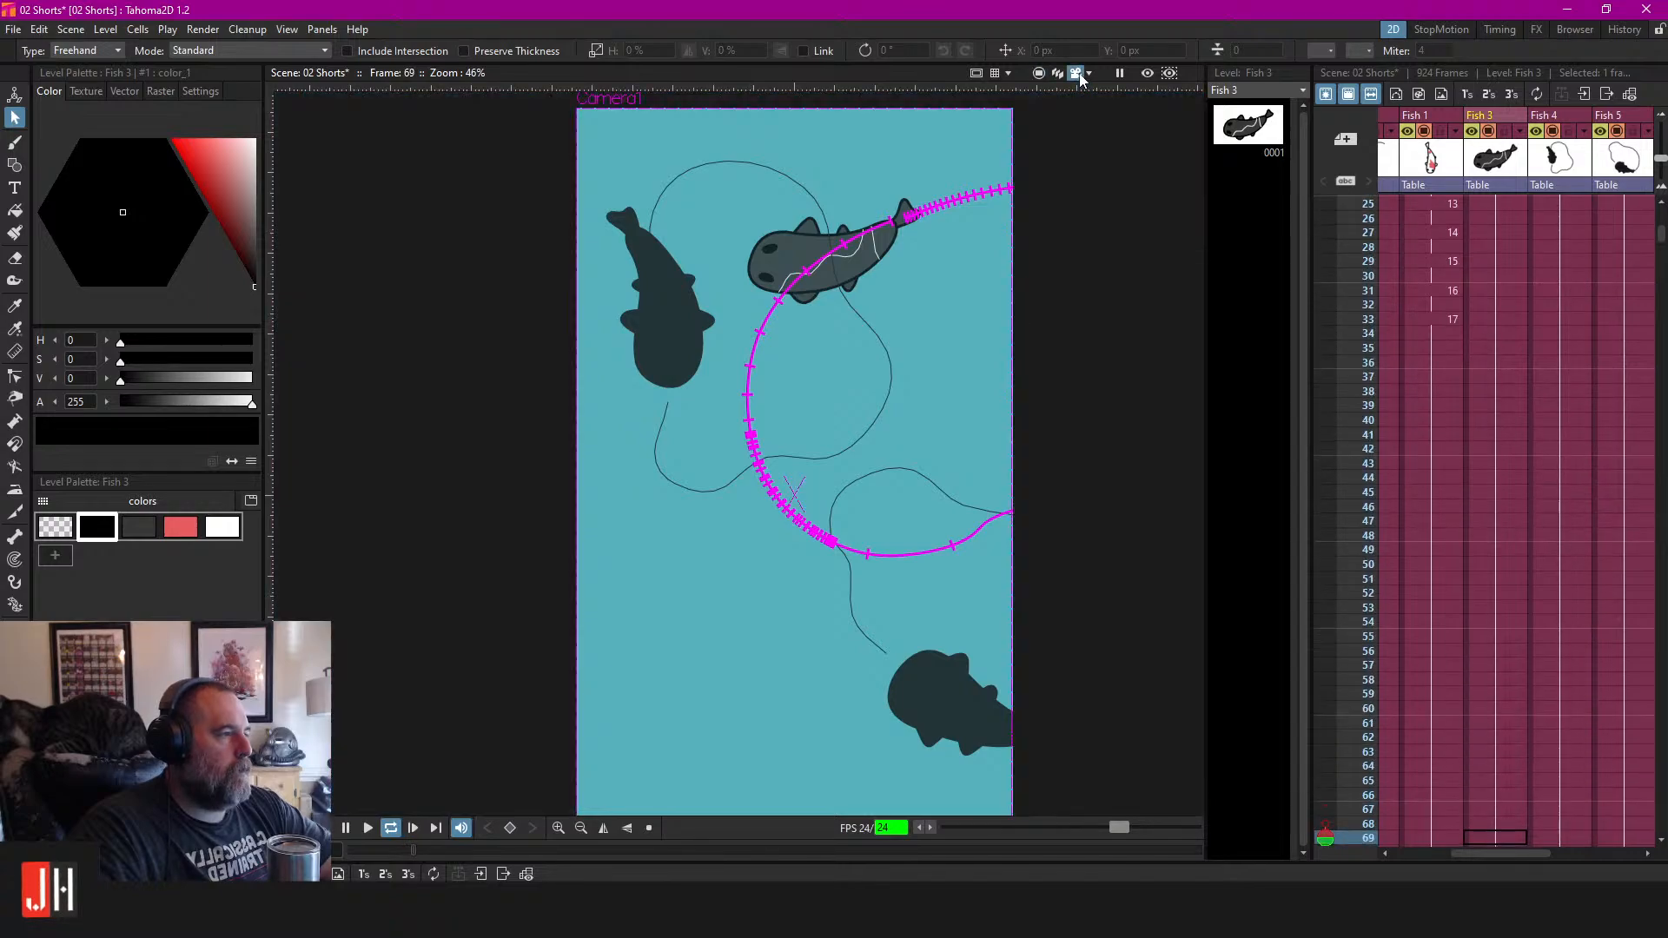
Set the playback stop marker at frame 72.
scroll(1446, 597, up, 10)
scroll(1371, 599, down, 5)
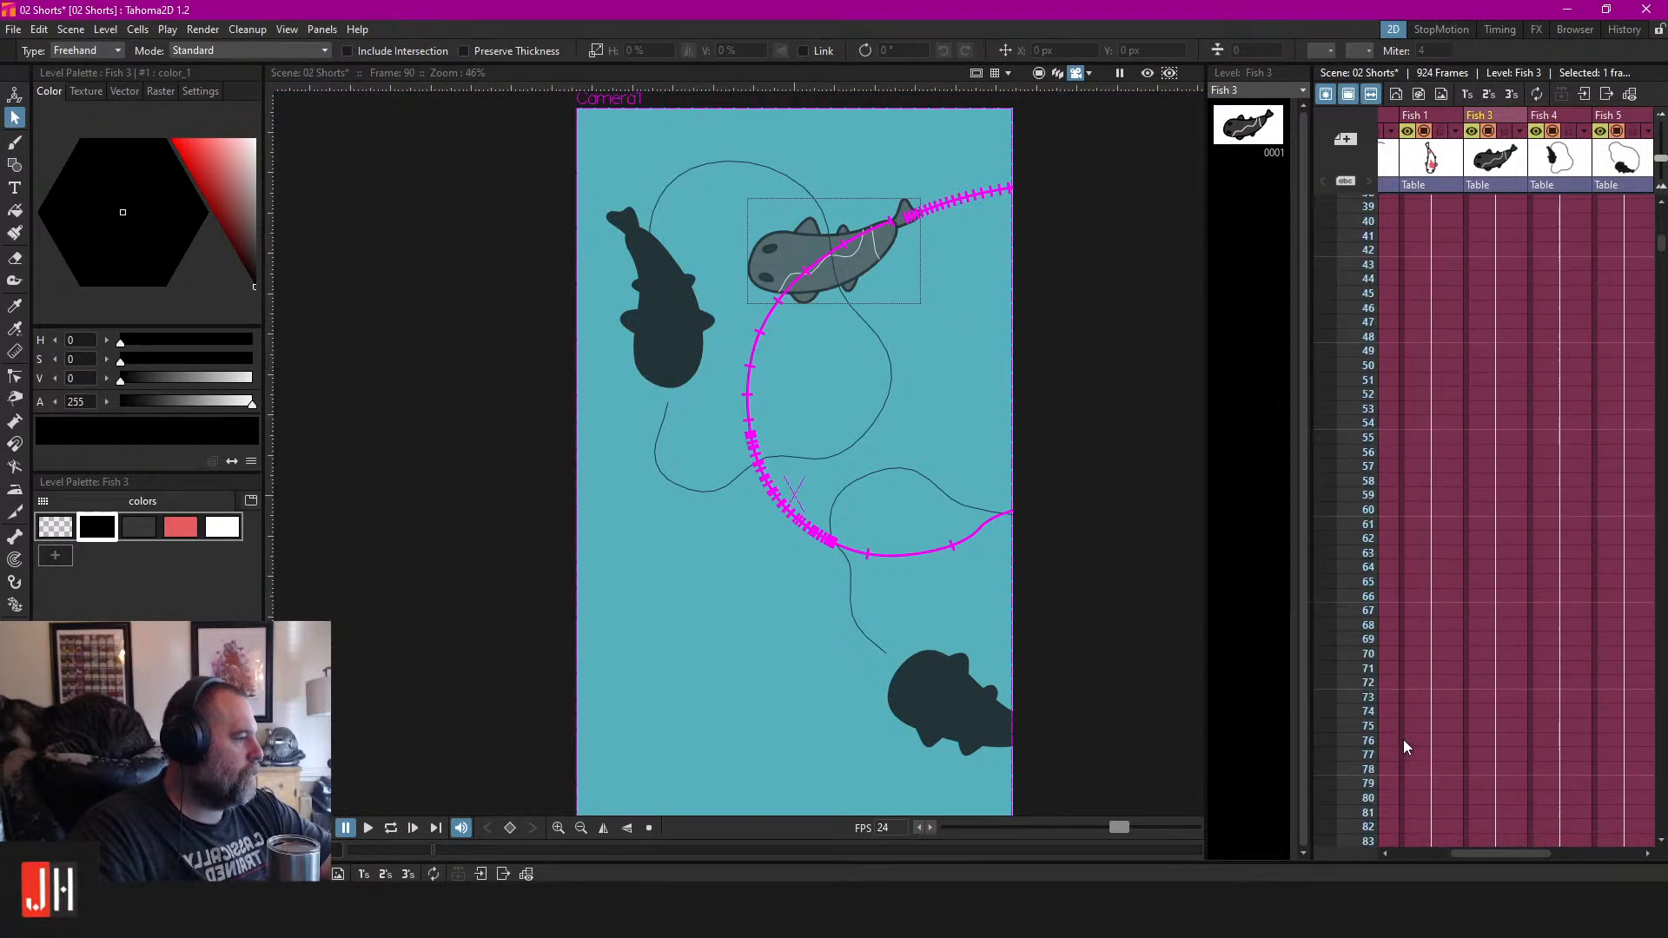
click(1355, 684)
right_click(1355, 683)
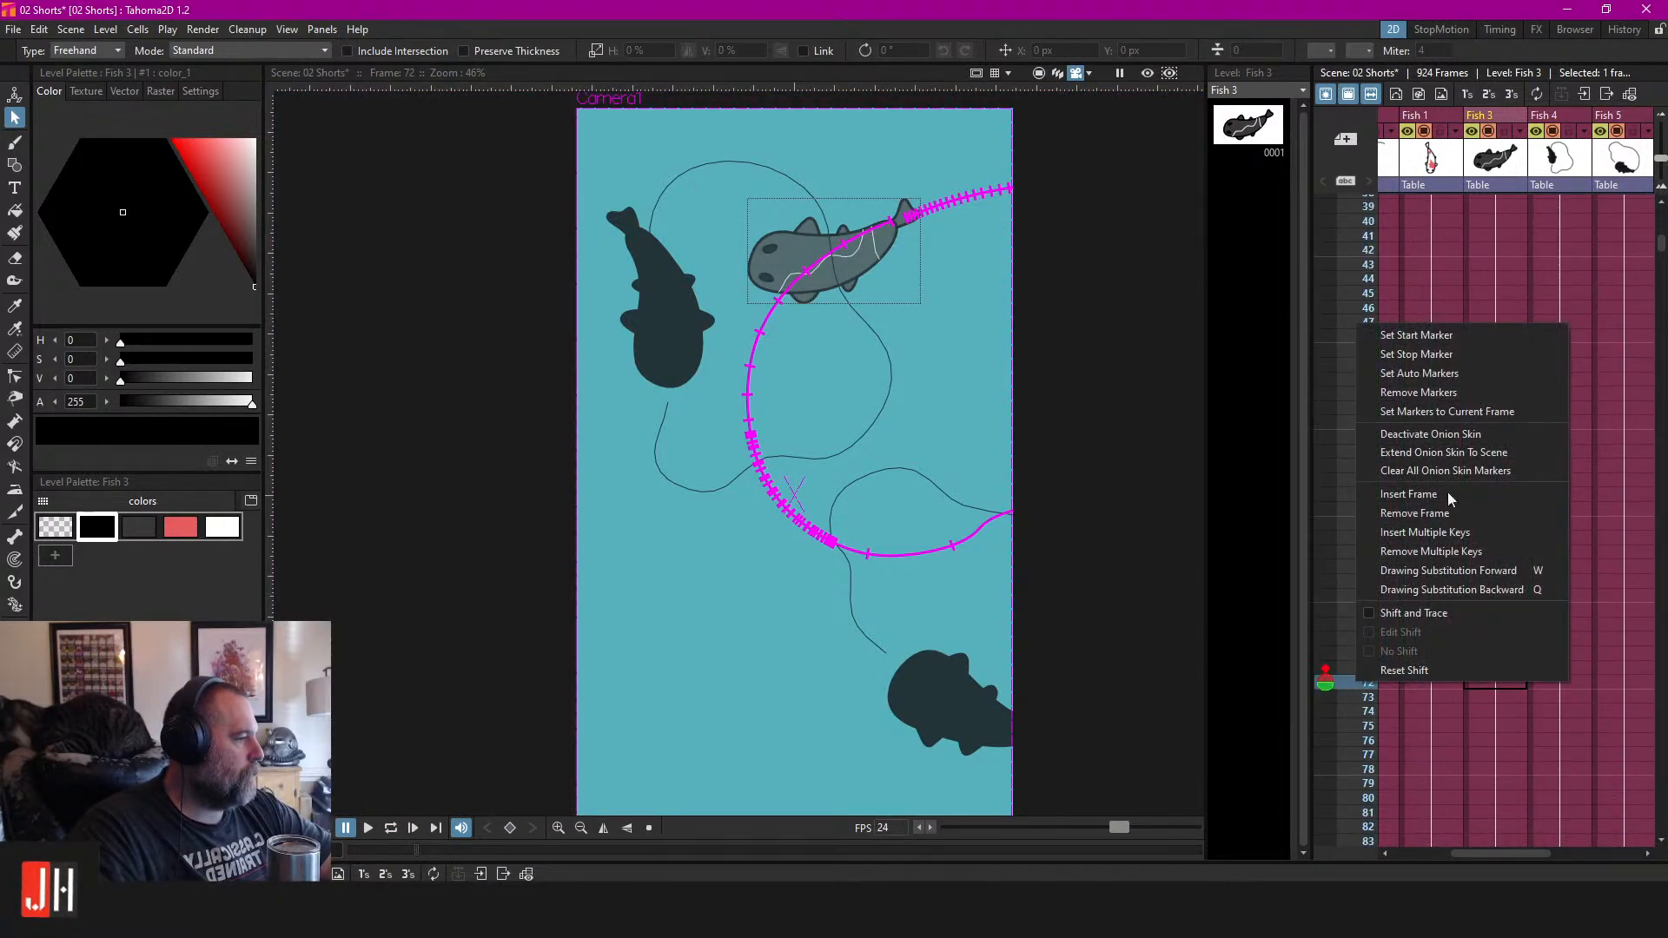
click(1435, 354)
Watch the loop up to frame 72 in the camera view, checking Fish 3 against its path, and stop playback.
scroll(793, 345, down, 2)
scroll(793, 345, up, 2)
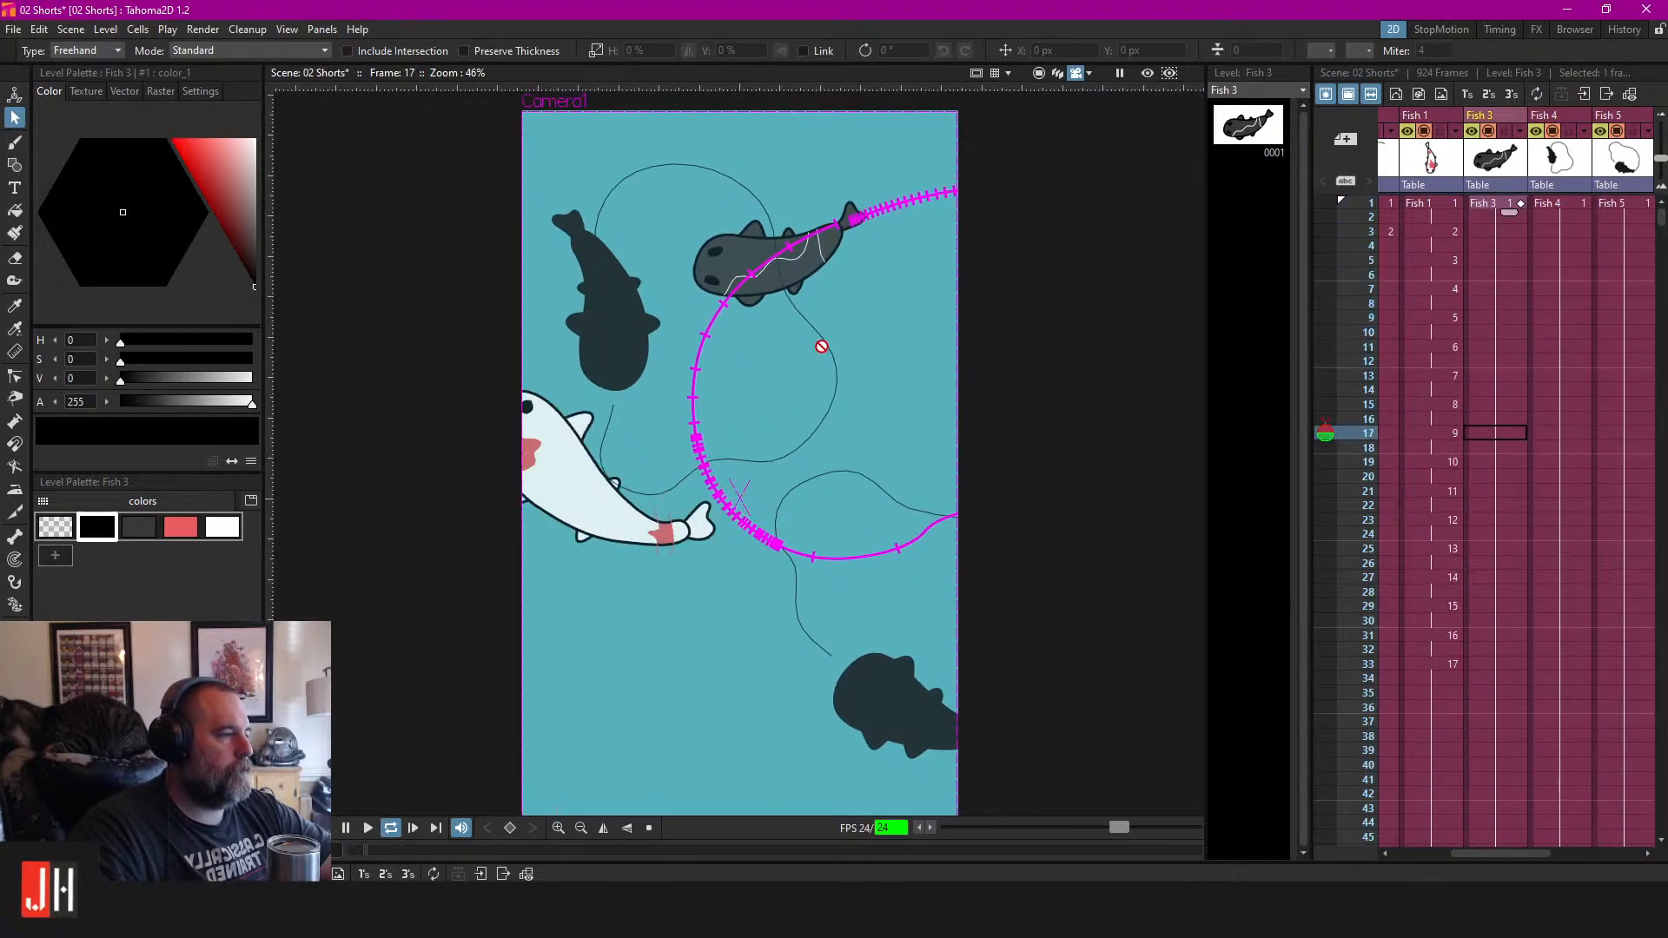
scroll(824, 342, up, 1)
scroll(825, 343, down, 2)
scroll(830, 356, up, 3)
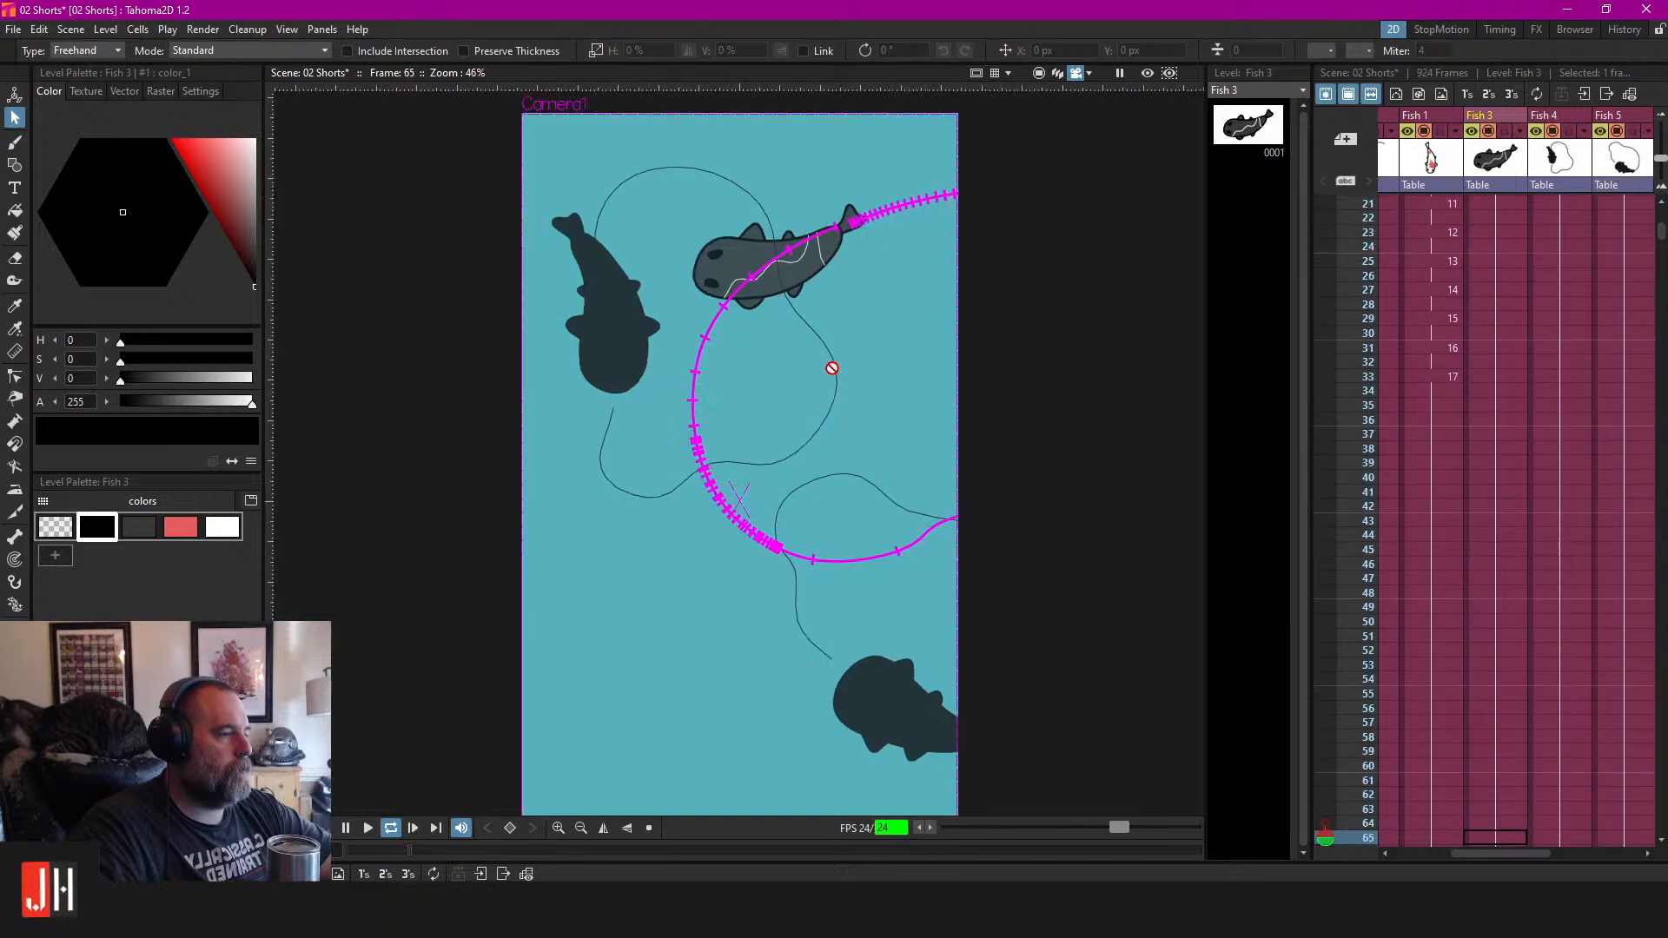
scroll(834, 363, down, 2)
scroll(817, 374, up, 3)
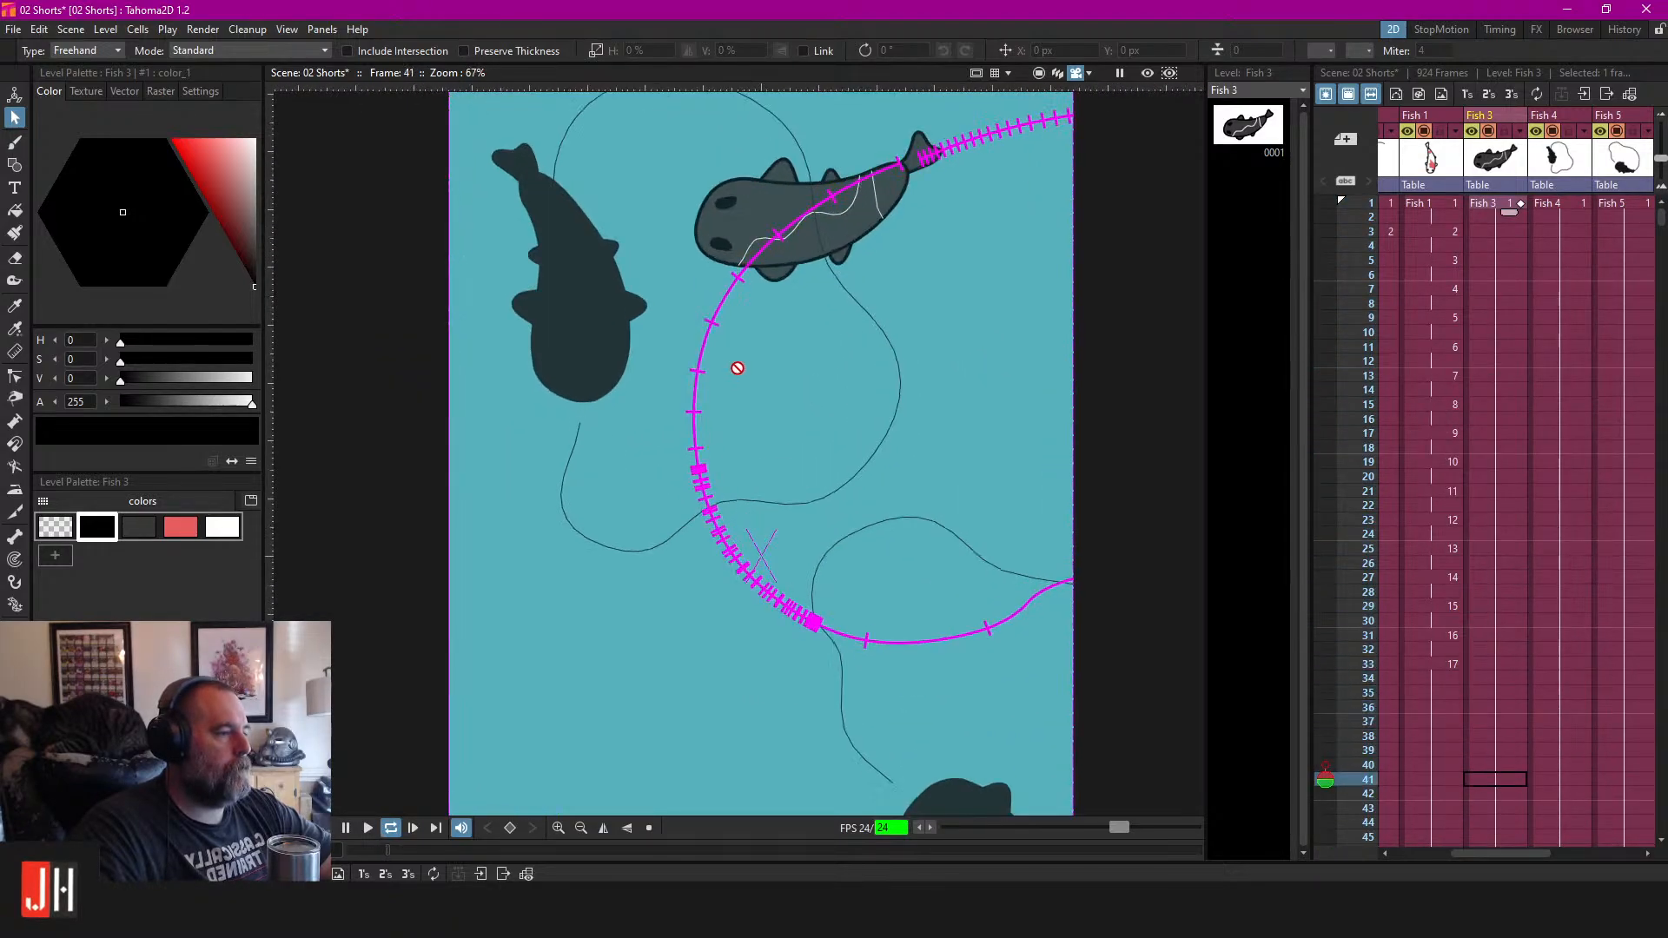
scroll(806, 480, down, 3)
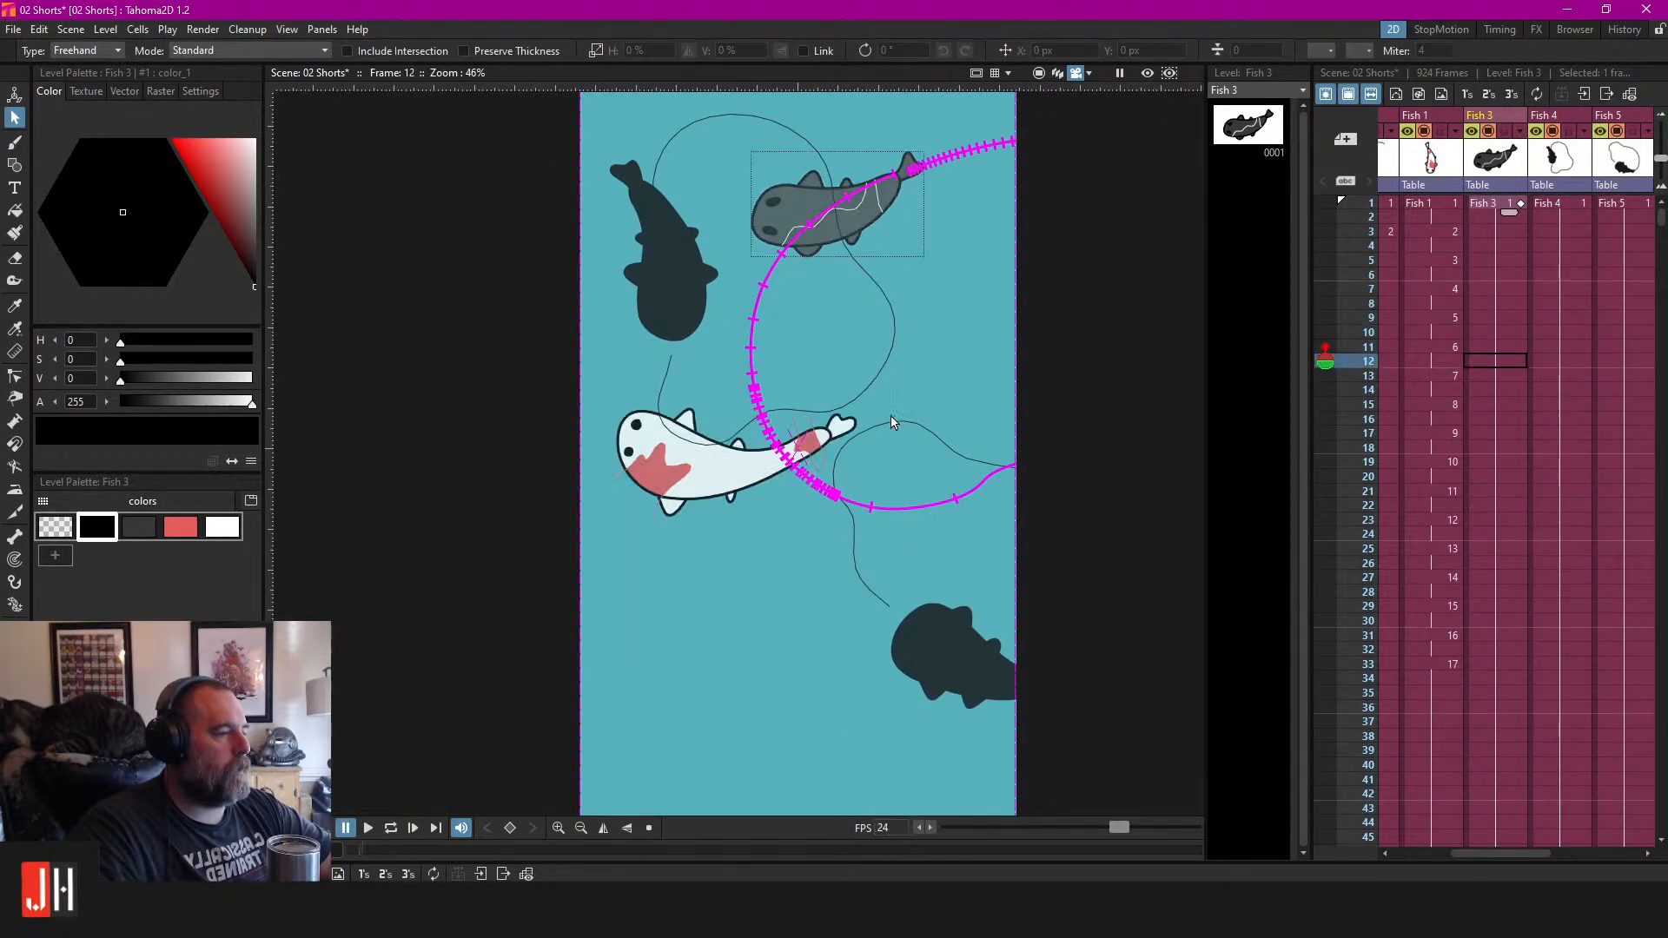
scroll(869, 347, up, 2)
scroll(886, 334, down, 3)
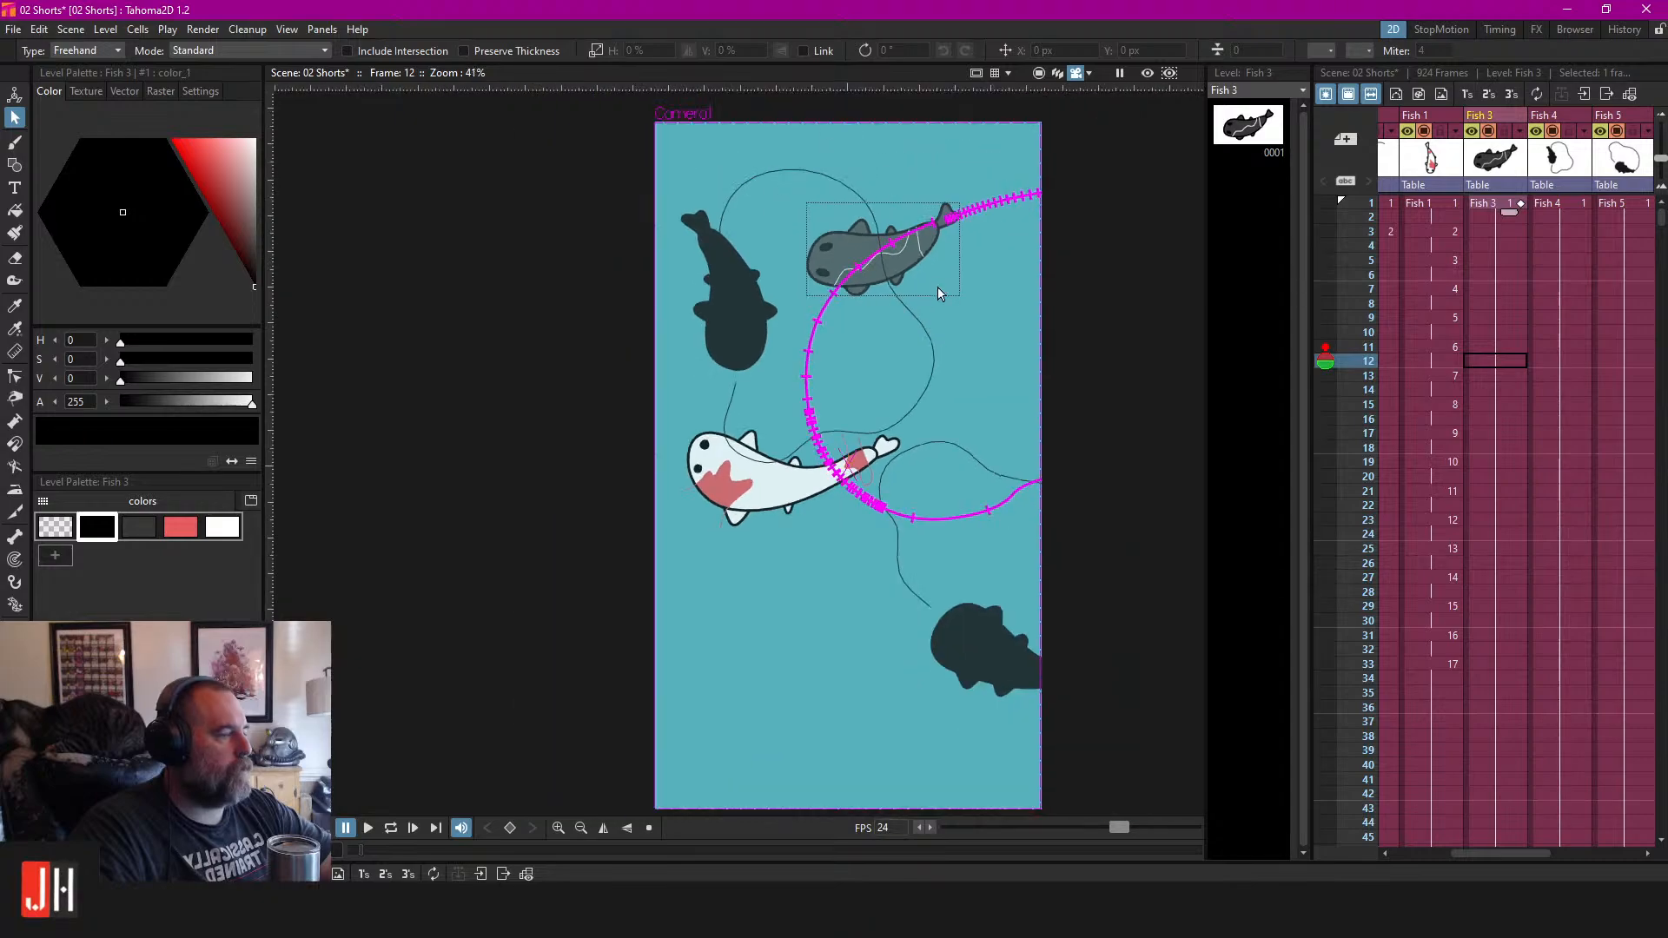
scroll(908, 339, down, 2)
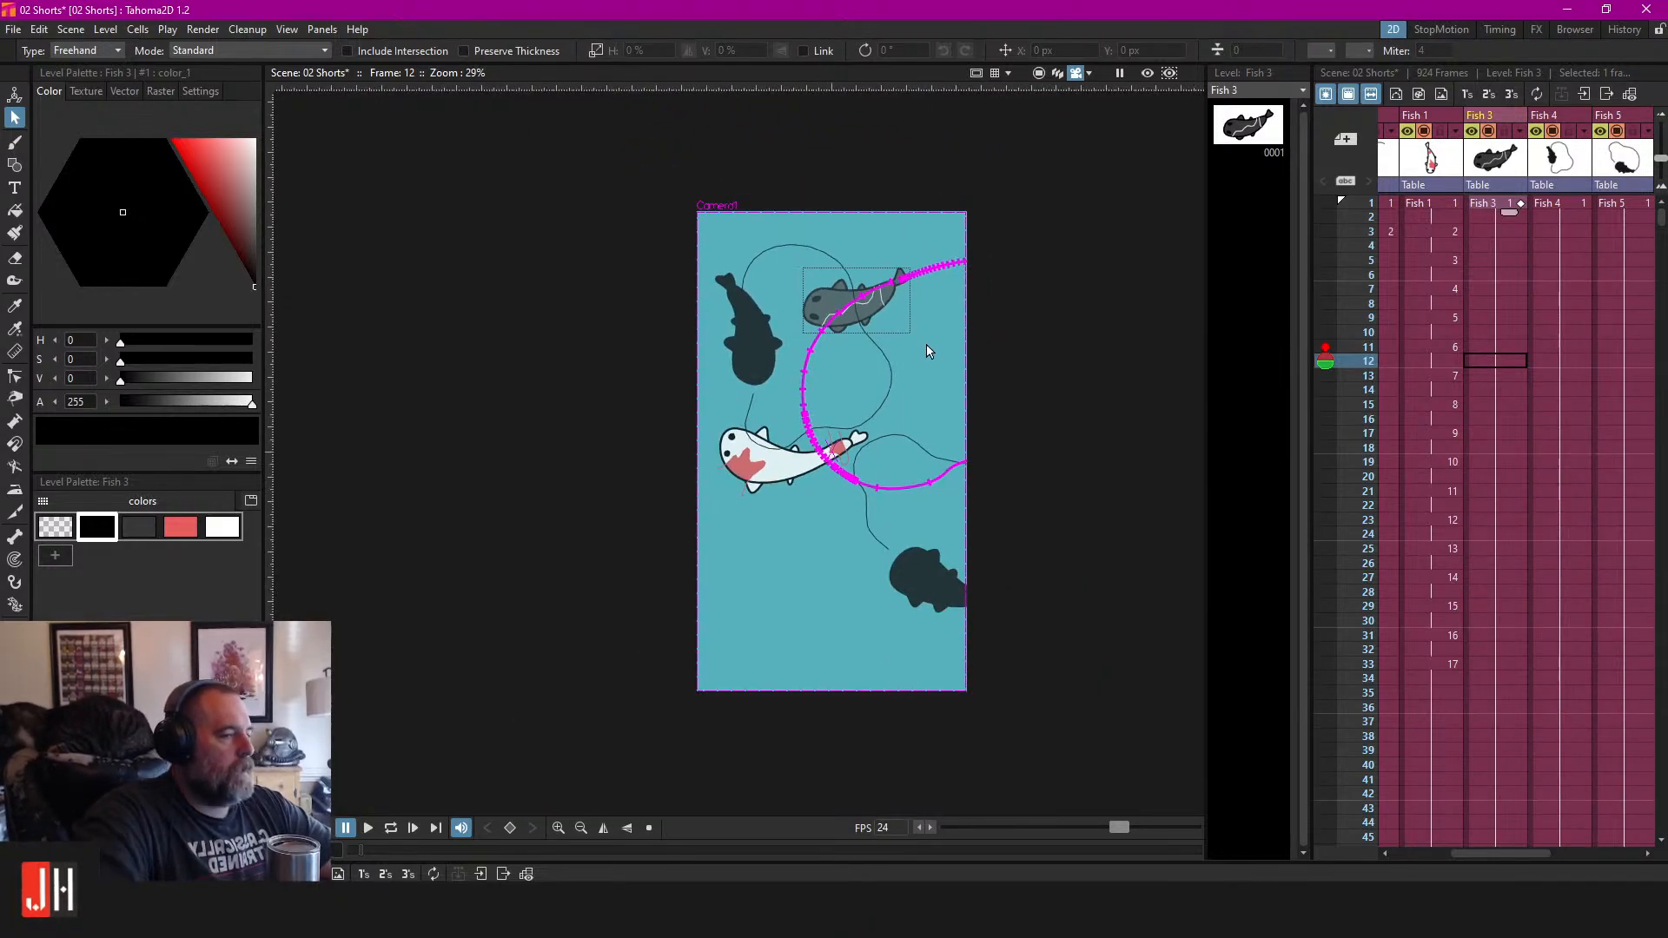
Watch Fish 3 move along its motion path in the looping camera view, and stop playback.
scroll(760, 331, up, 5)
scroll(743, 357, down, 2)
scroll(721, 387, up, 2)
drag(713, 405, 811, 343)
drag(887, 299, 875, 350)
key(p)
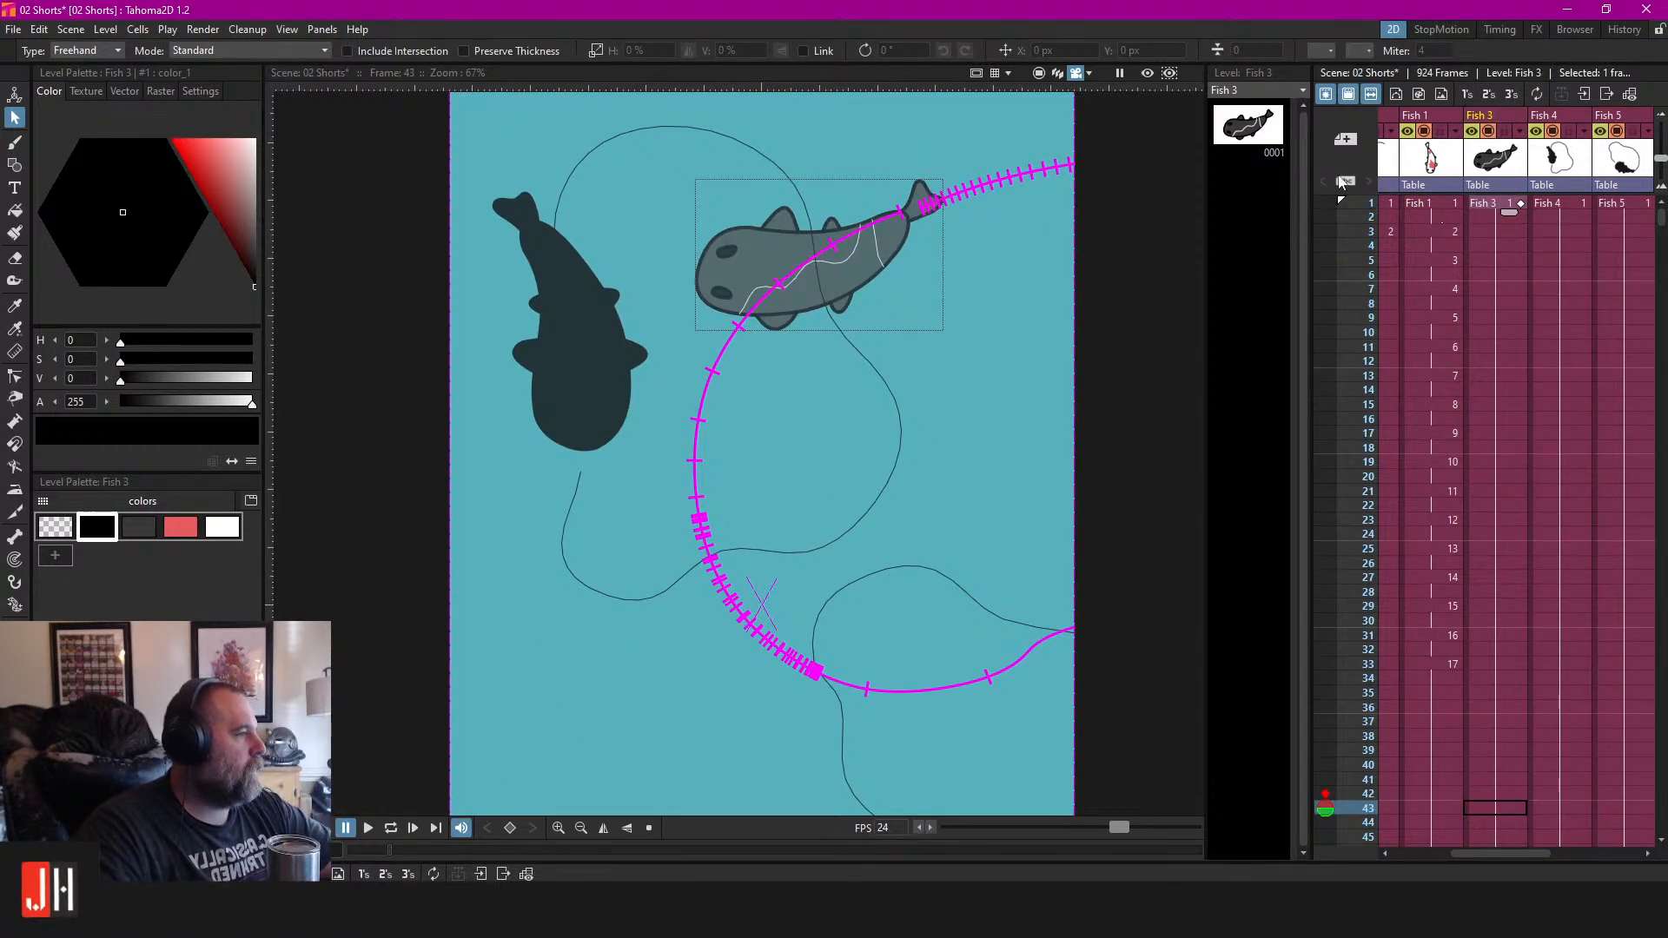
Delete the Fish 3 path in the Motion Paths list and close the list.
click(320, 31)
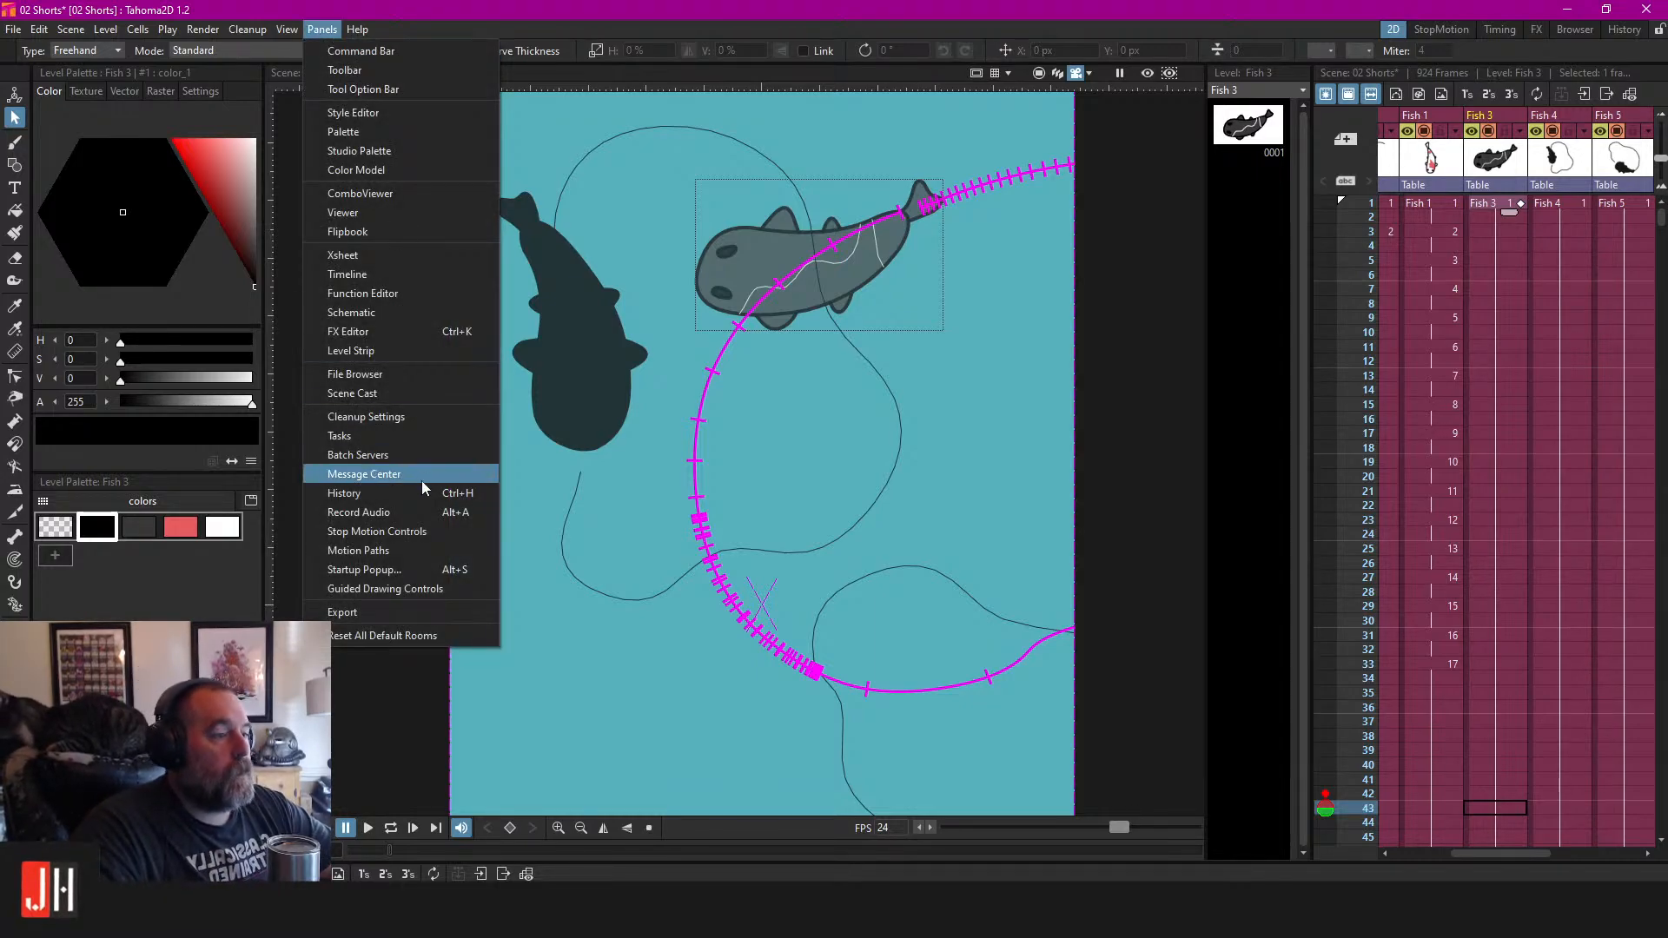
click(420, 549)
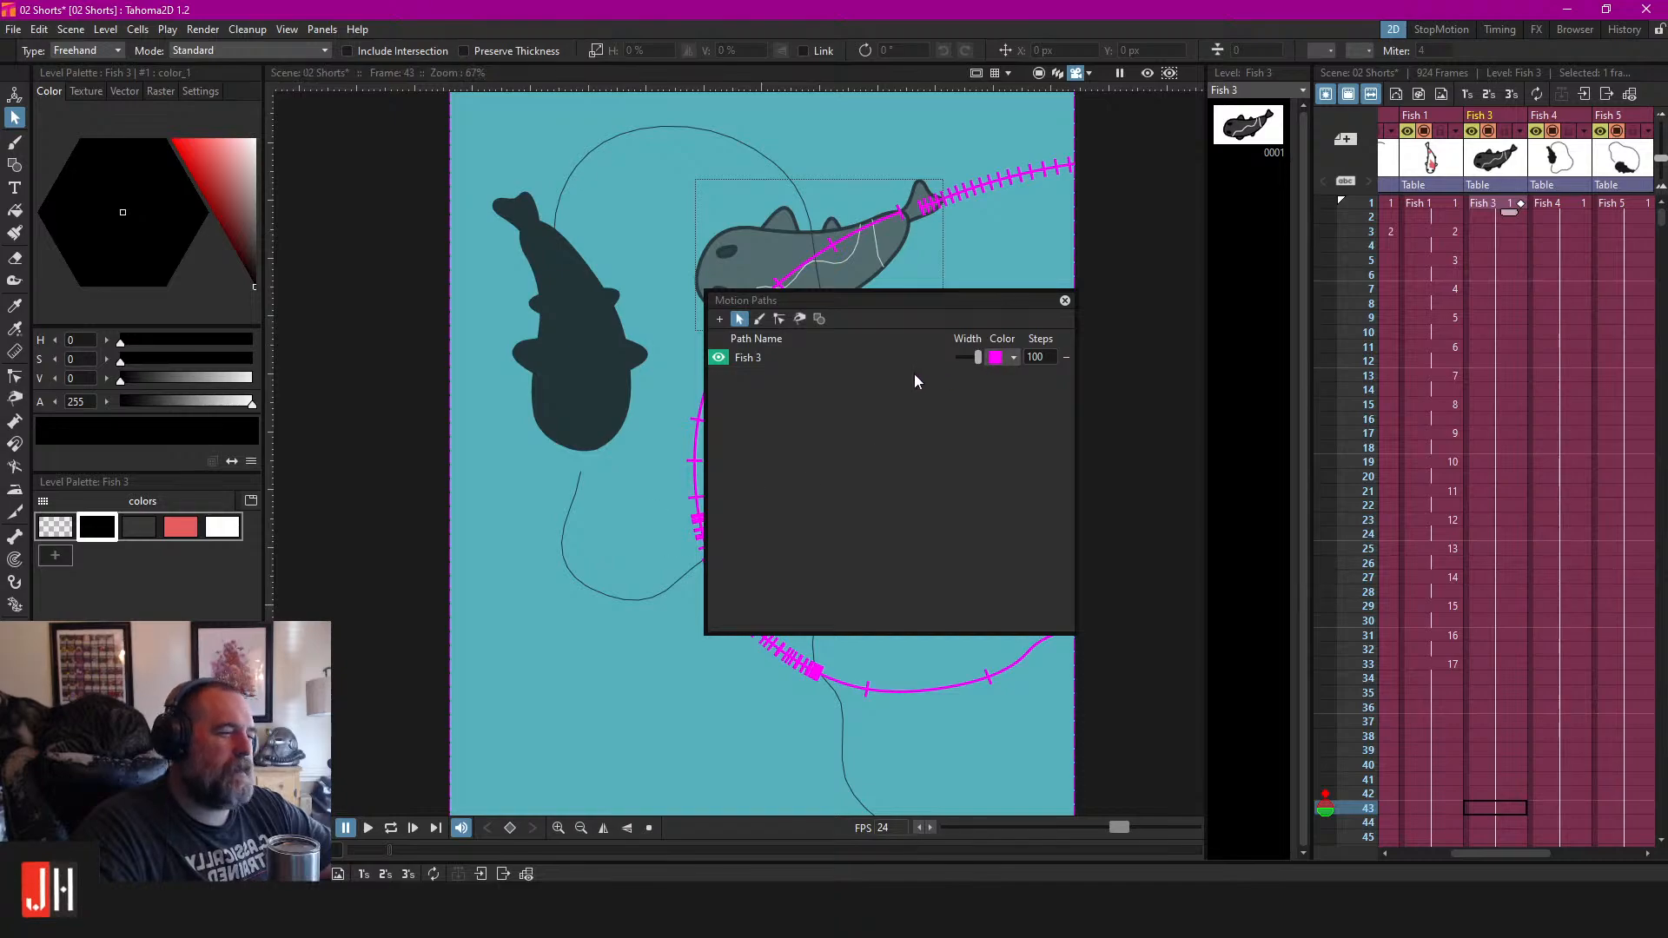
click(1066, 357)
click(1066, 302)
Switch the viewer back to Camera Stand View and save the scene.
scroll(785, 290, down, 3)
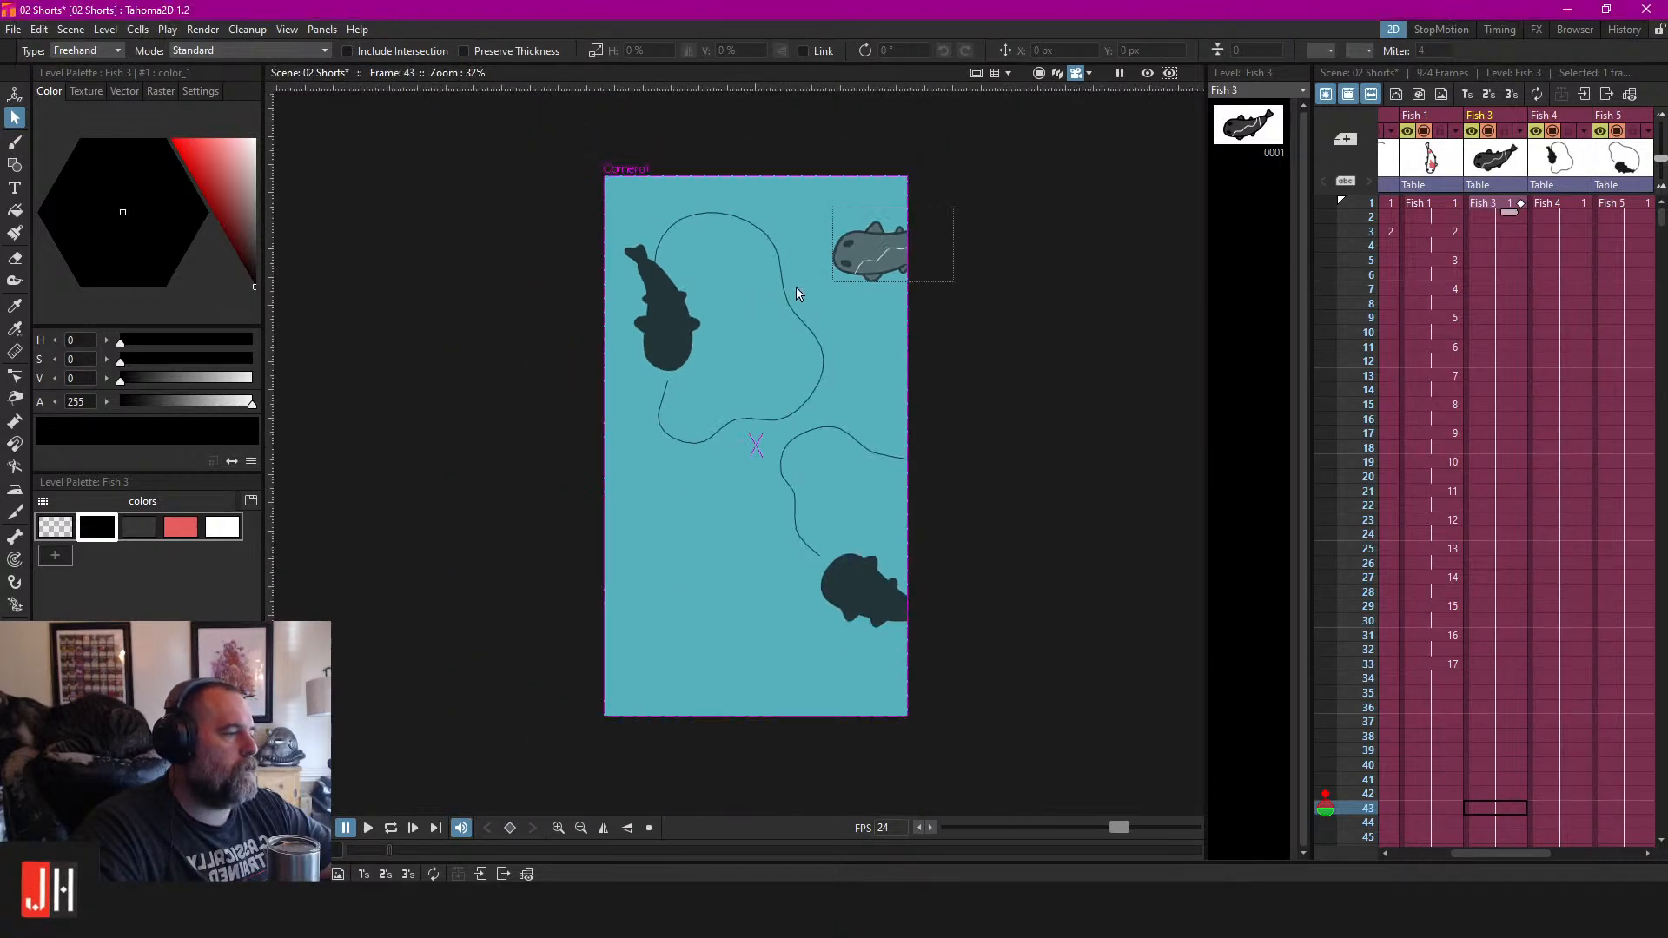
click(1038, 73)
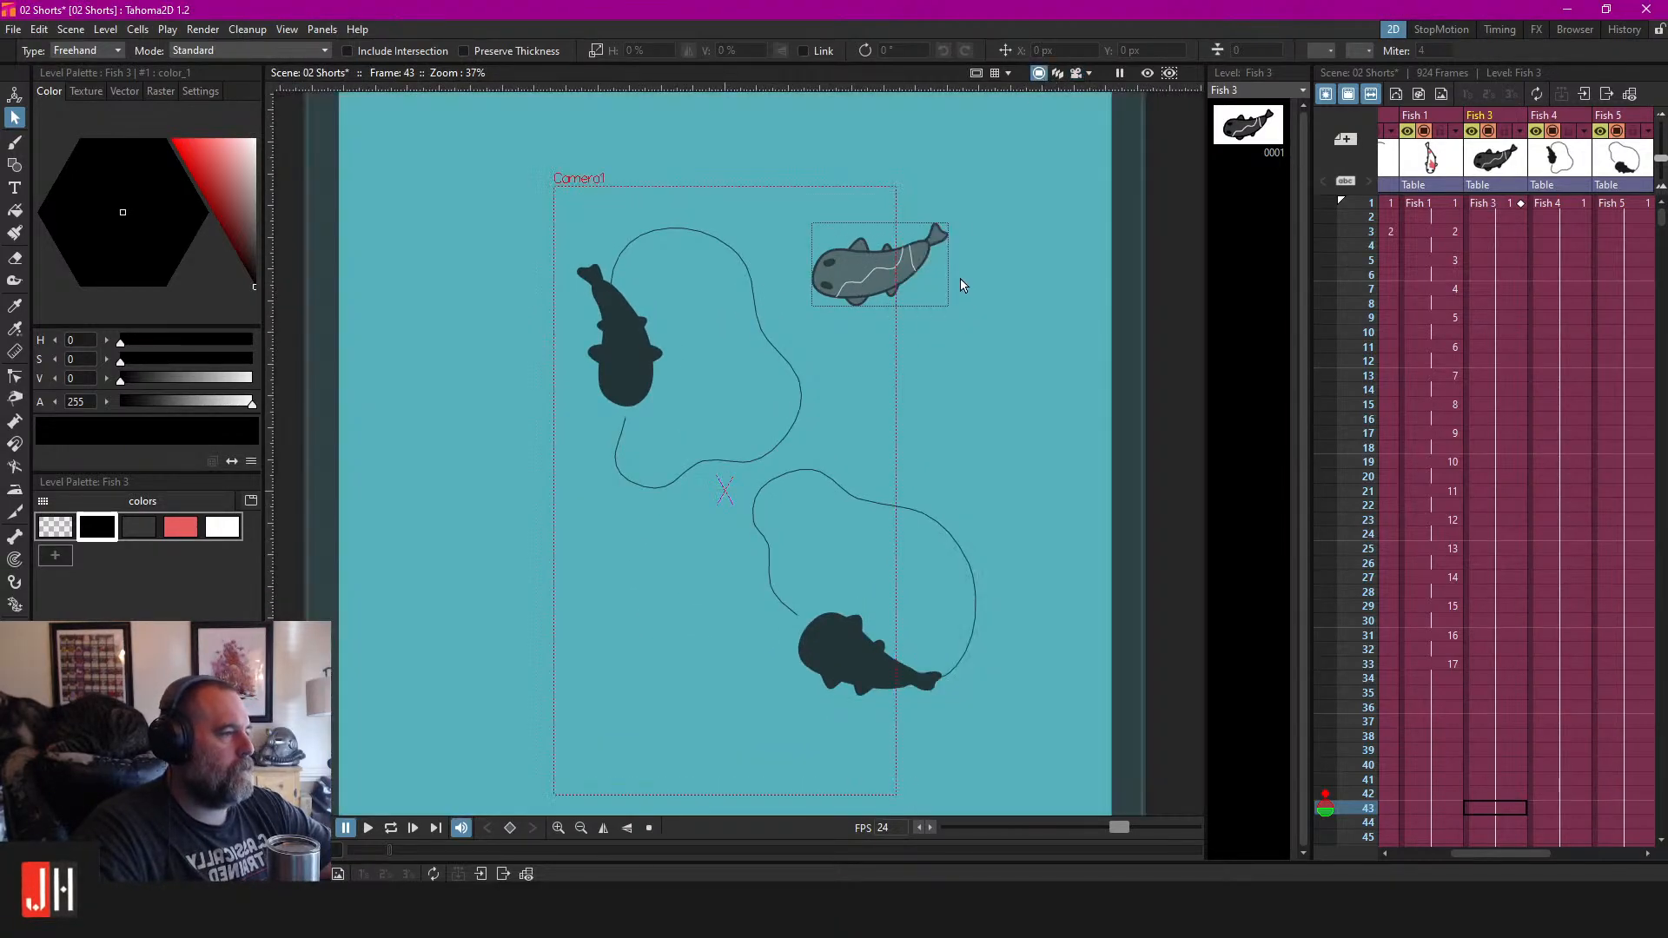
scroll(888, 338, up, 2)
key(ctrl+s)
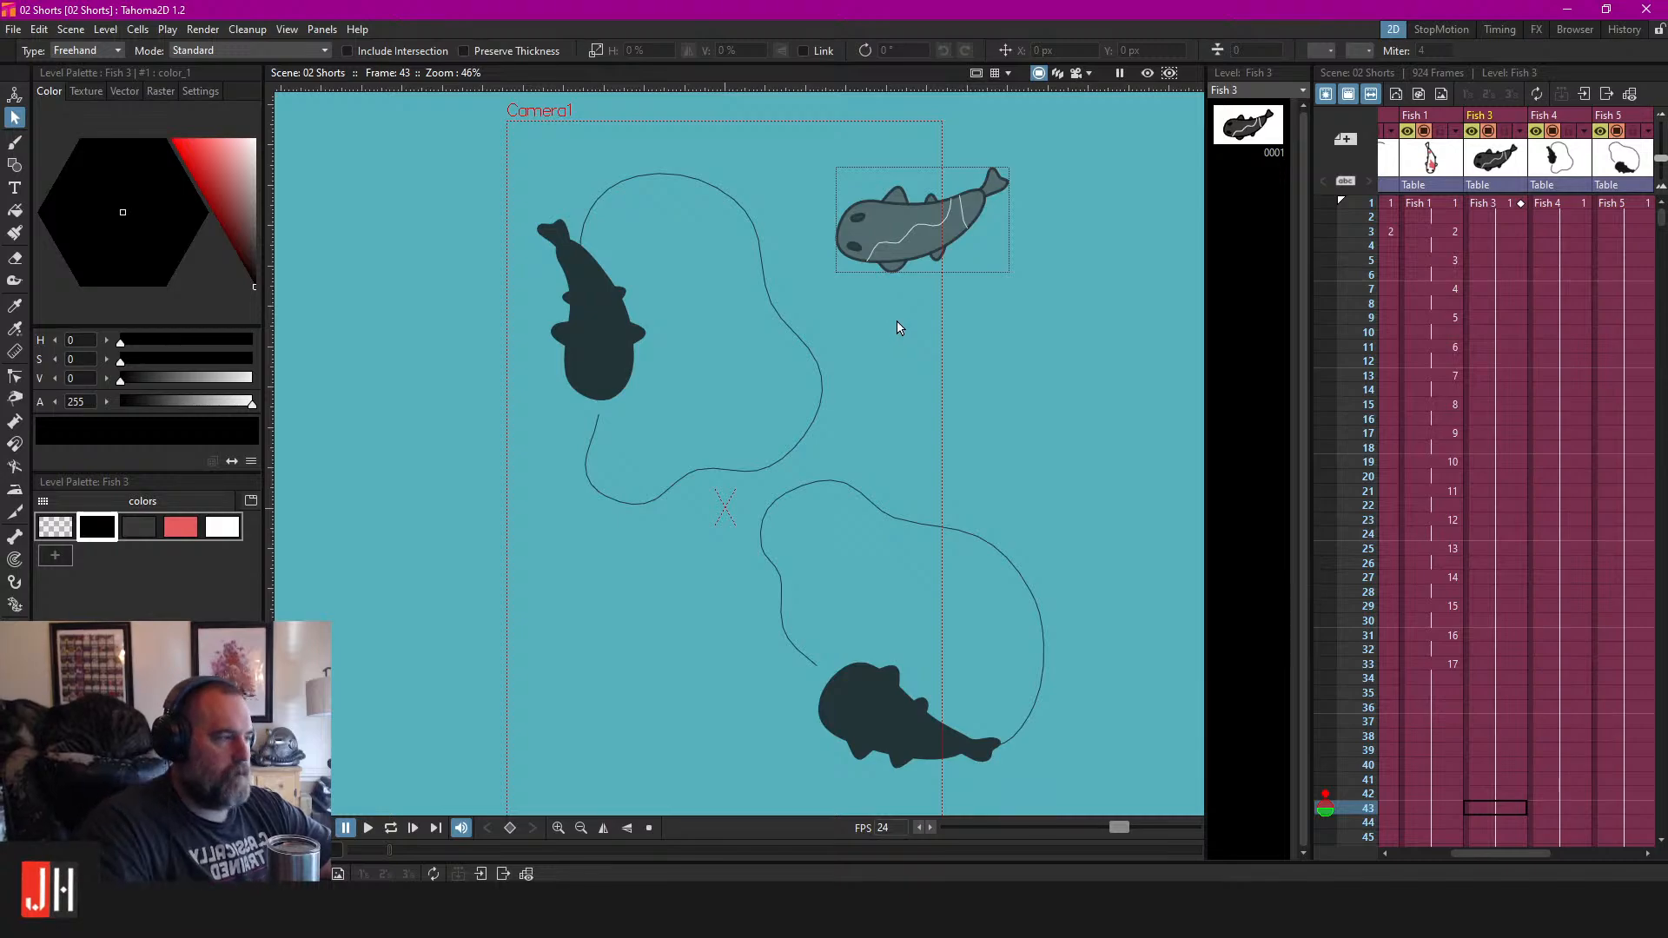
Remove the Fish 3 animation key at frame 1 and save the scene.
click(1516, 206)
click(1520, 205)
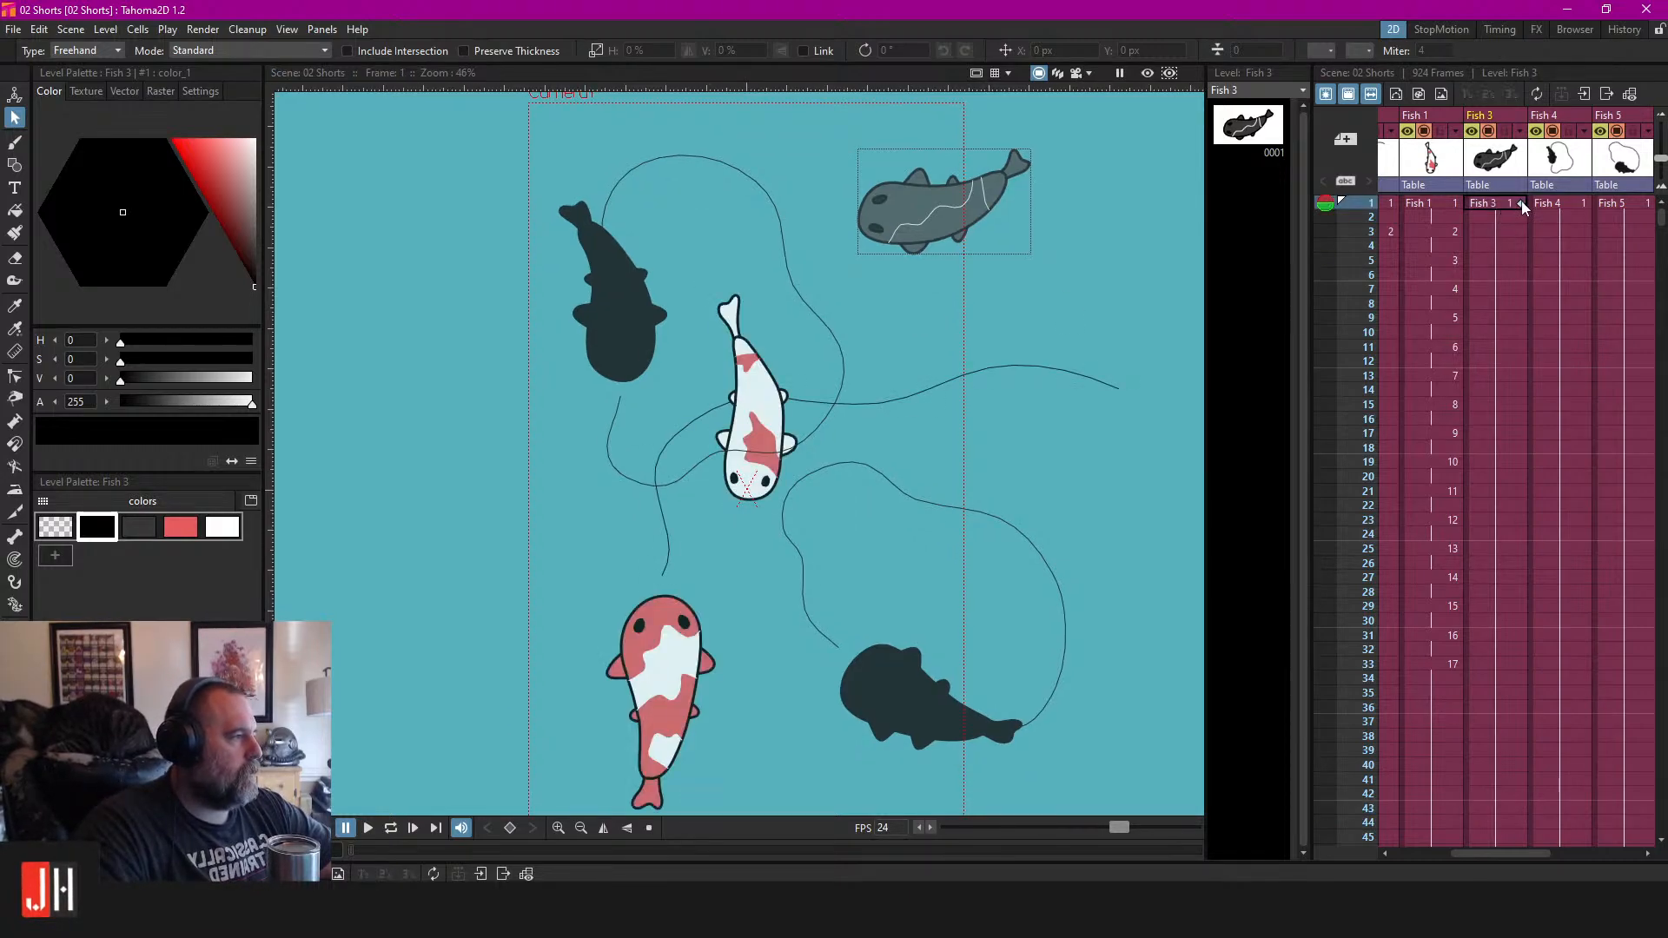
scroll(1031, 303, down, 1)
key(ctrl+s)
Check the Fish 3 node and its connection in the FX room's Stage Schematic, and return to the 2D room.
click(1535, 28)
click(1509, 30)
click(1532, 28)
scroll(539, 251, down, 4)
drag(602, 315, 296, 339)
click(473, 310)
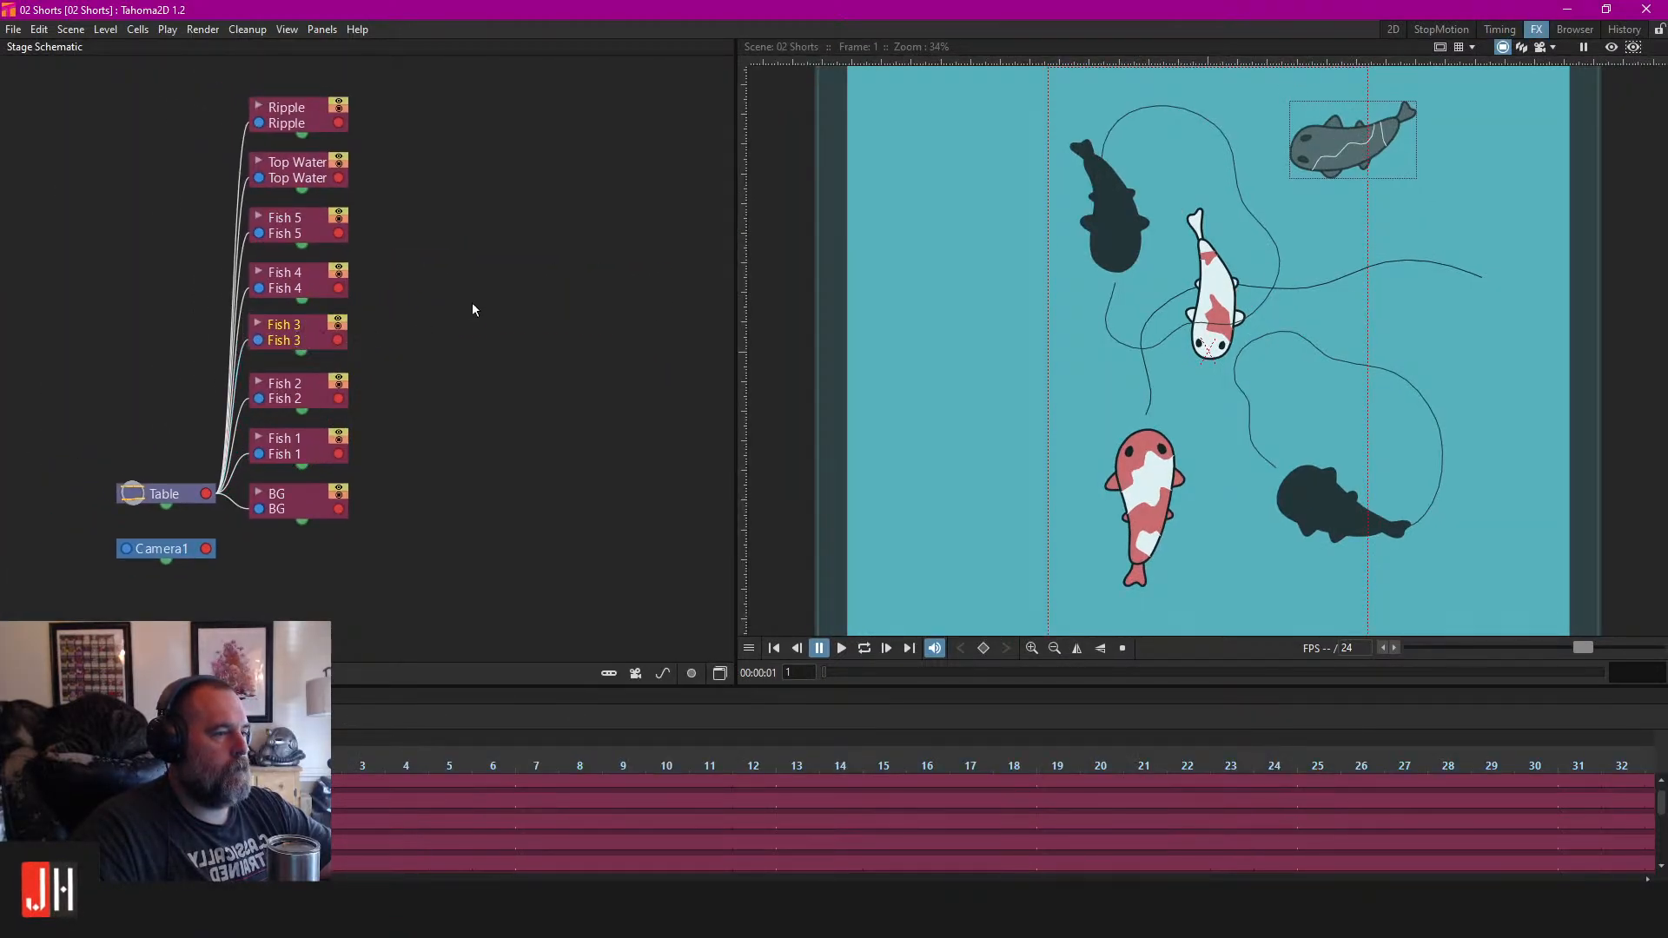
click(1393, 29)
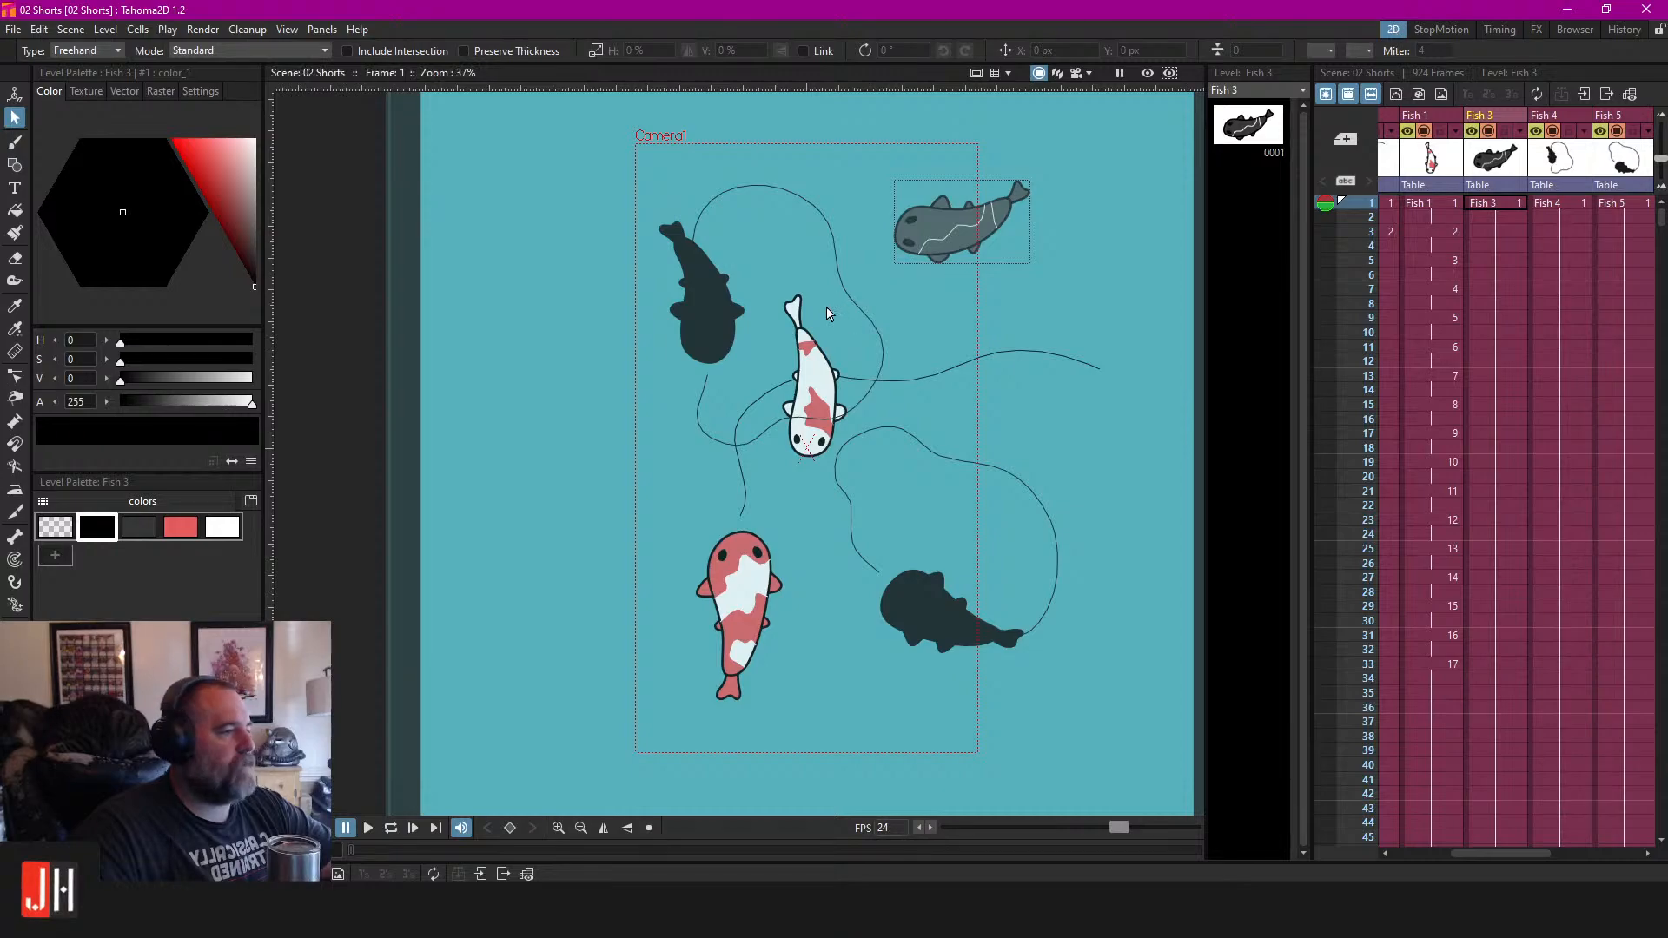
Create a new blank drawing for Fish 3 at frame 3.
scroll(907, 303, down, 3)
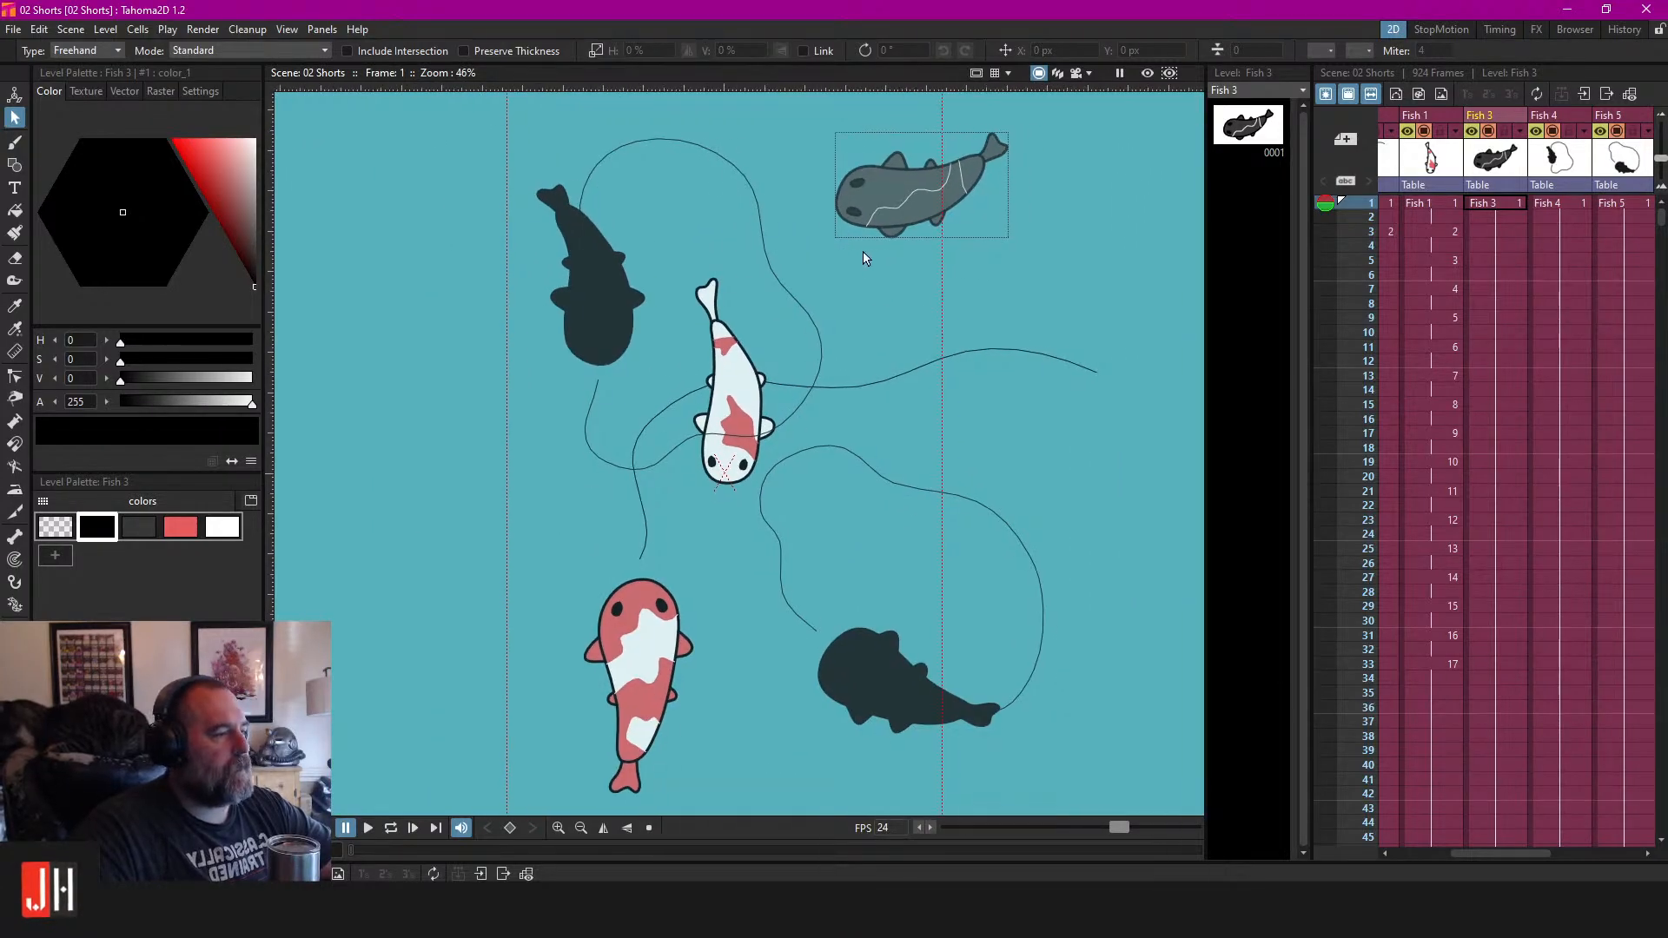
drag(839, 266, 928, 209)
scroll(934, 244, up, 3)
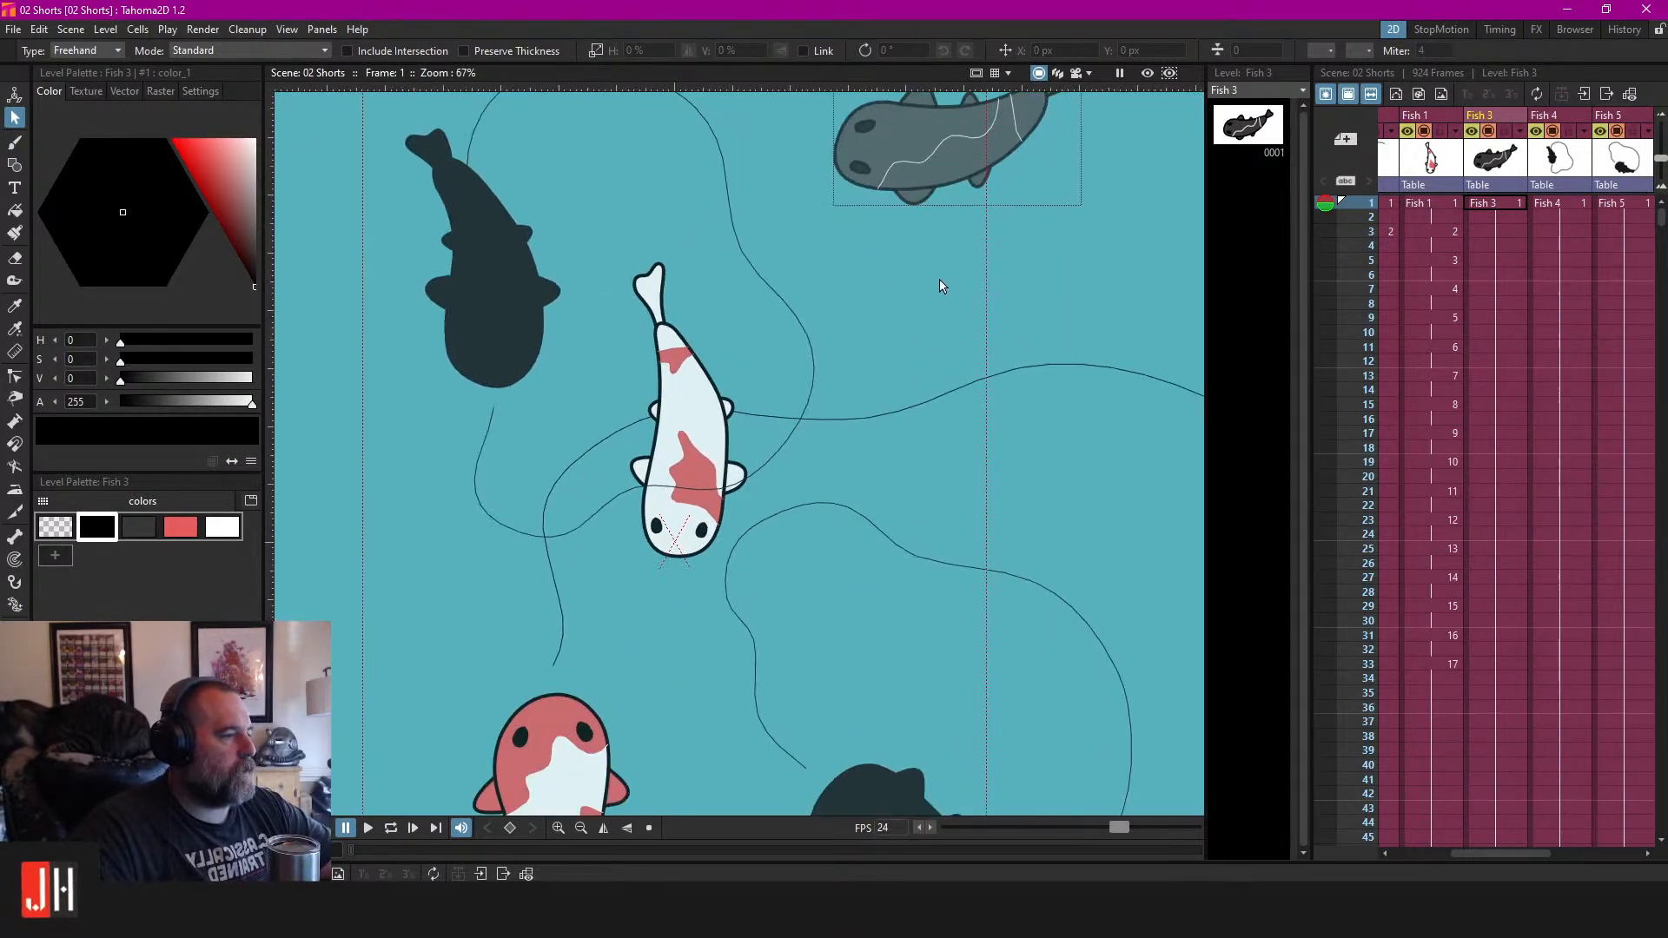
click(1484, 231)
drag(935, 287, 1024, 326)
key(alt+d)
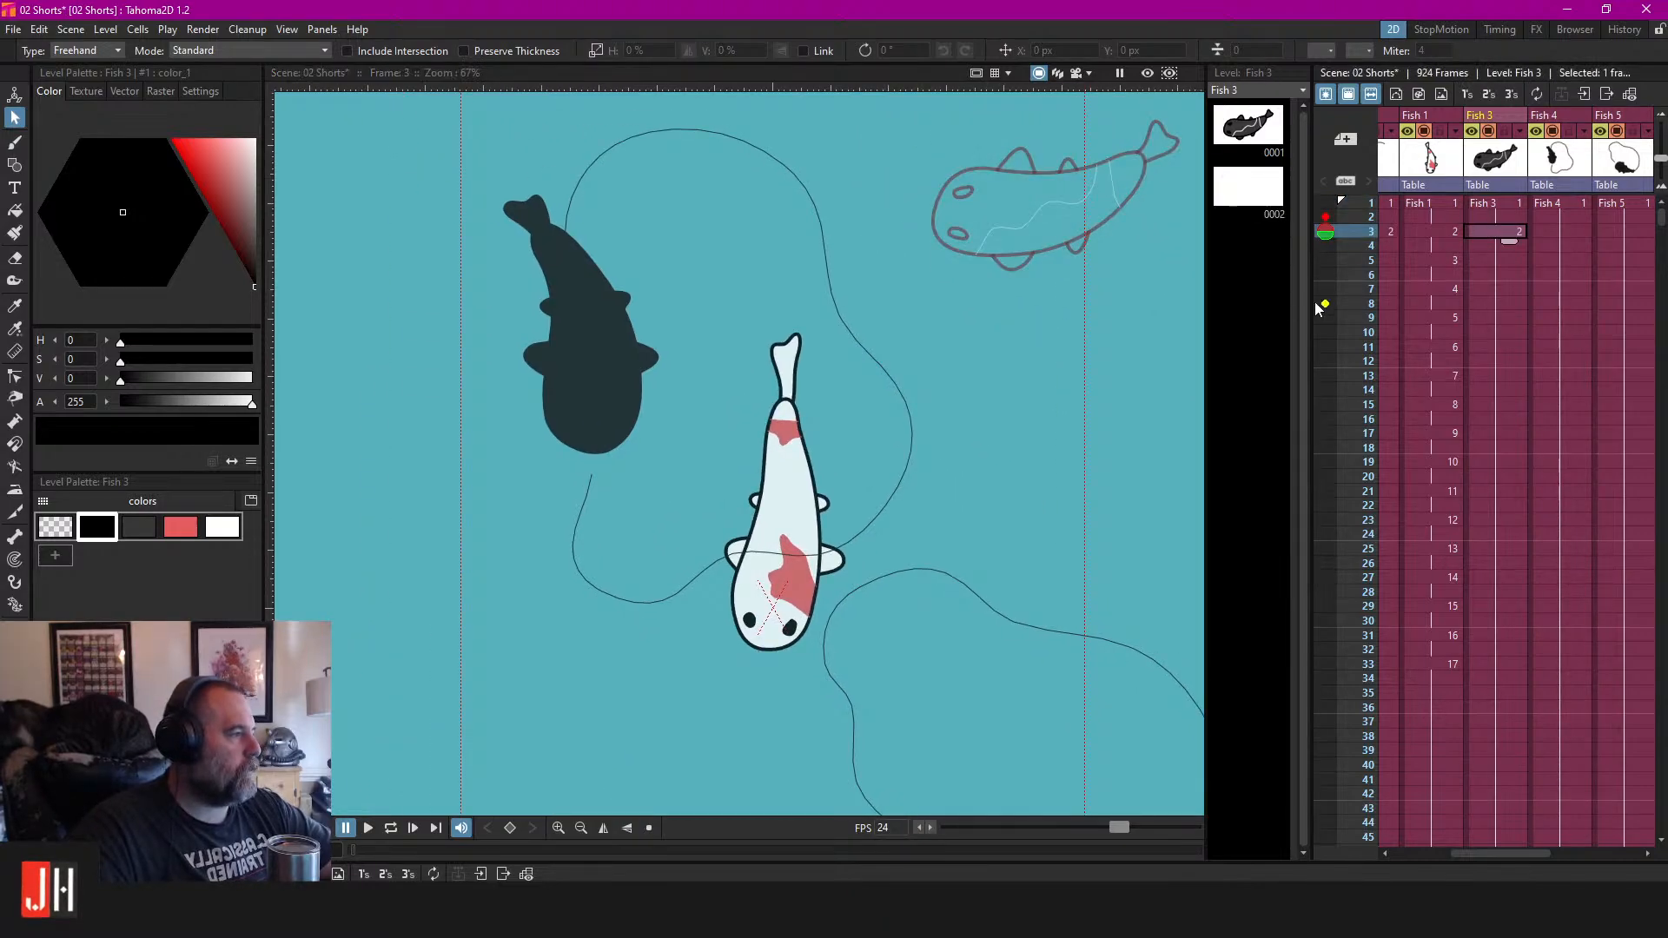
Try to brush a black body outline for Fish 3 at frame 3 over the onion-skinned first drawing.
scroll(925, 261, up, 4)
key(b)
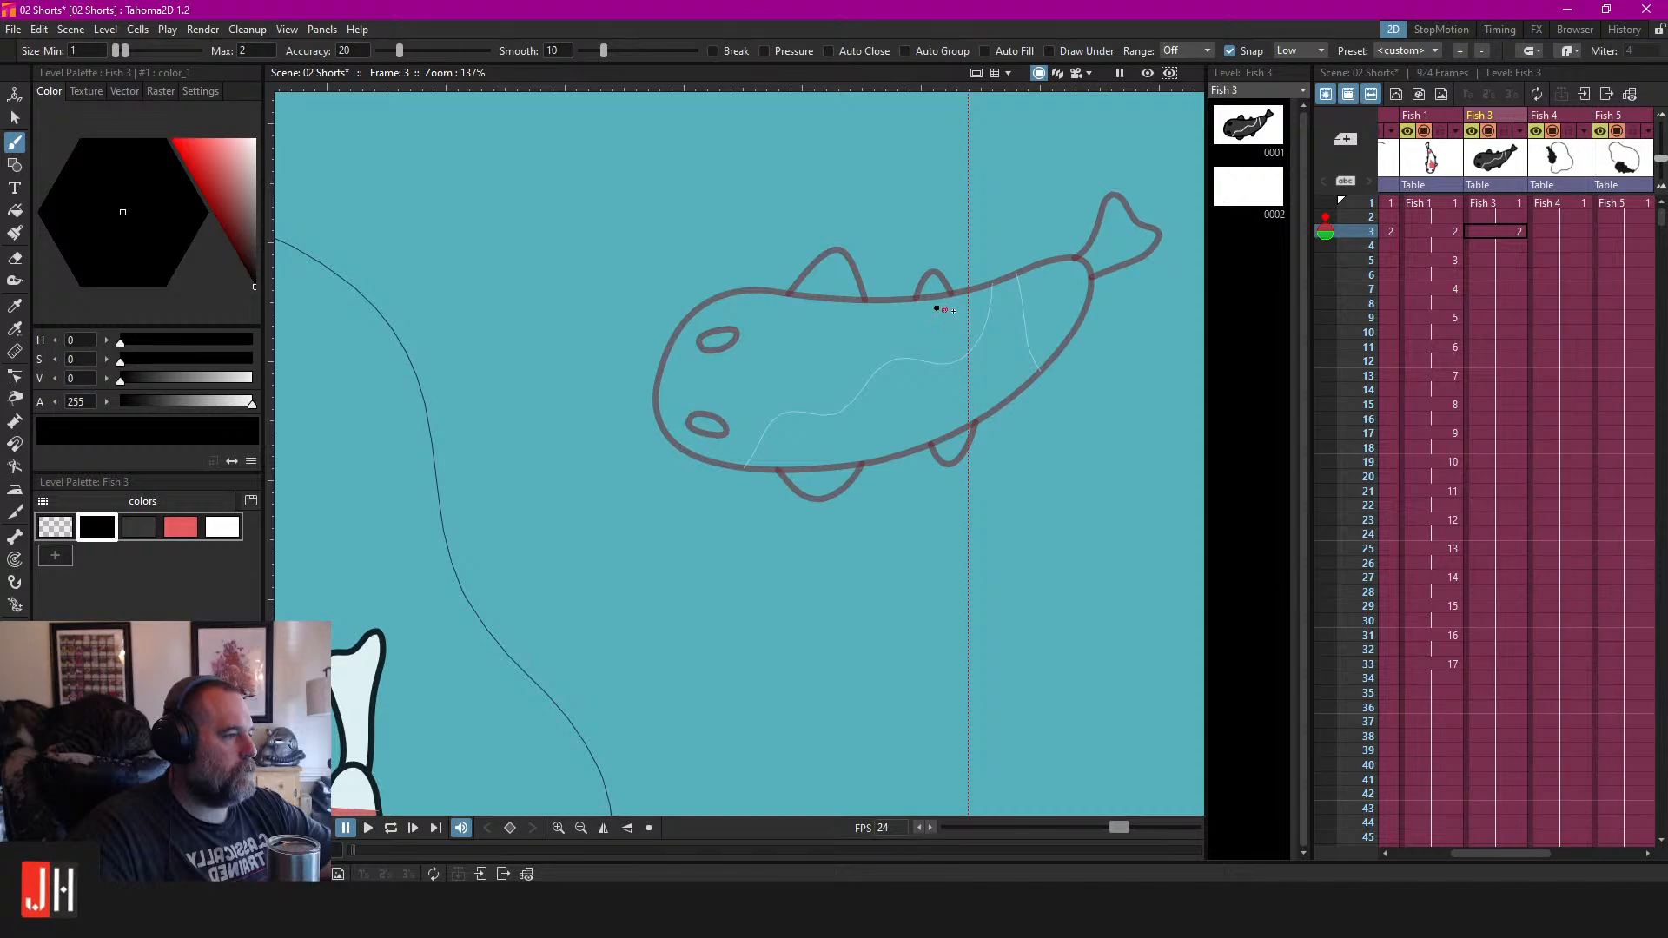
mouse_move(1023, 415)
mouse_down()
mouse_move(792, 444)
mouse_move(677, 423)
mouse_move(634, 384)
mouse_up()
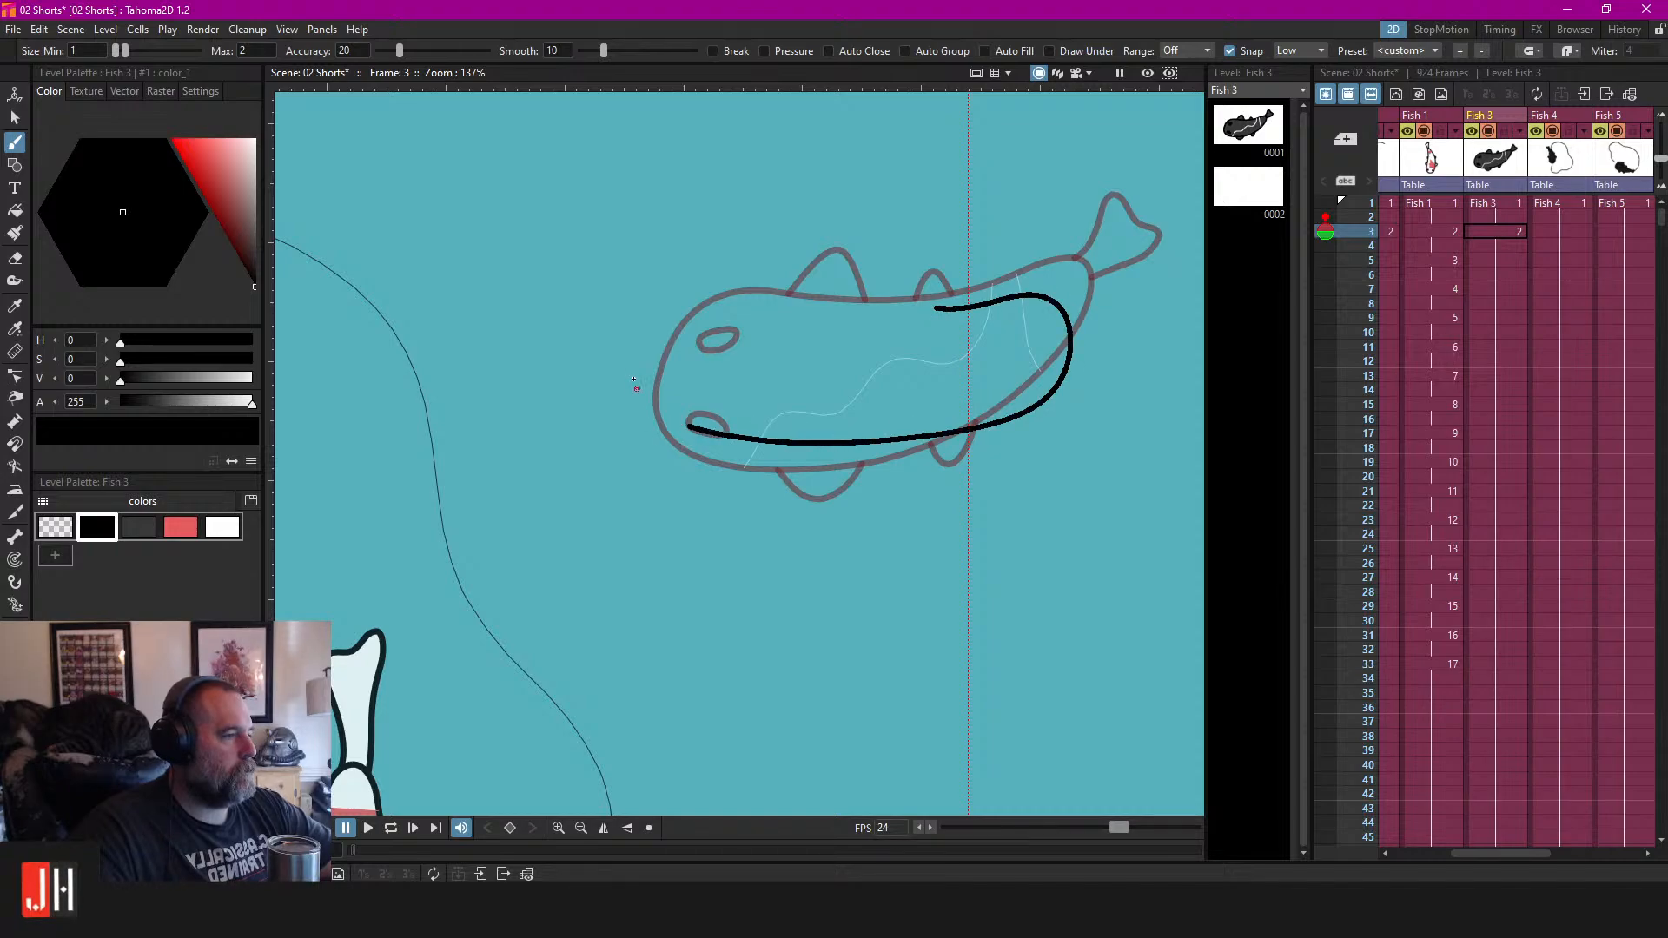
drag(918, 302, 864, 293)
scroll(868, 296, down, 6)
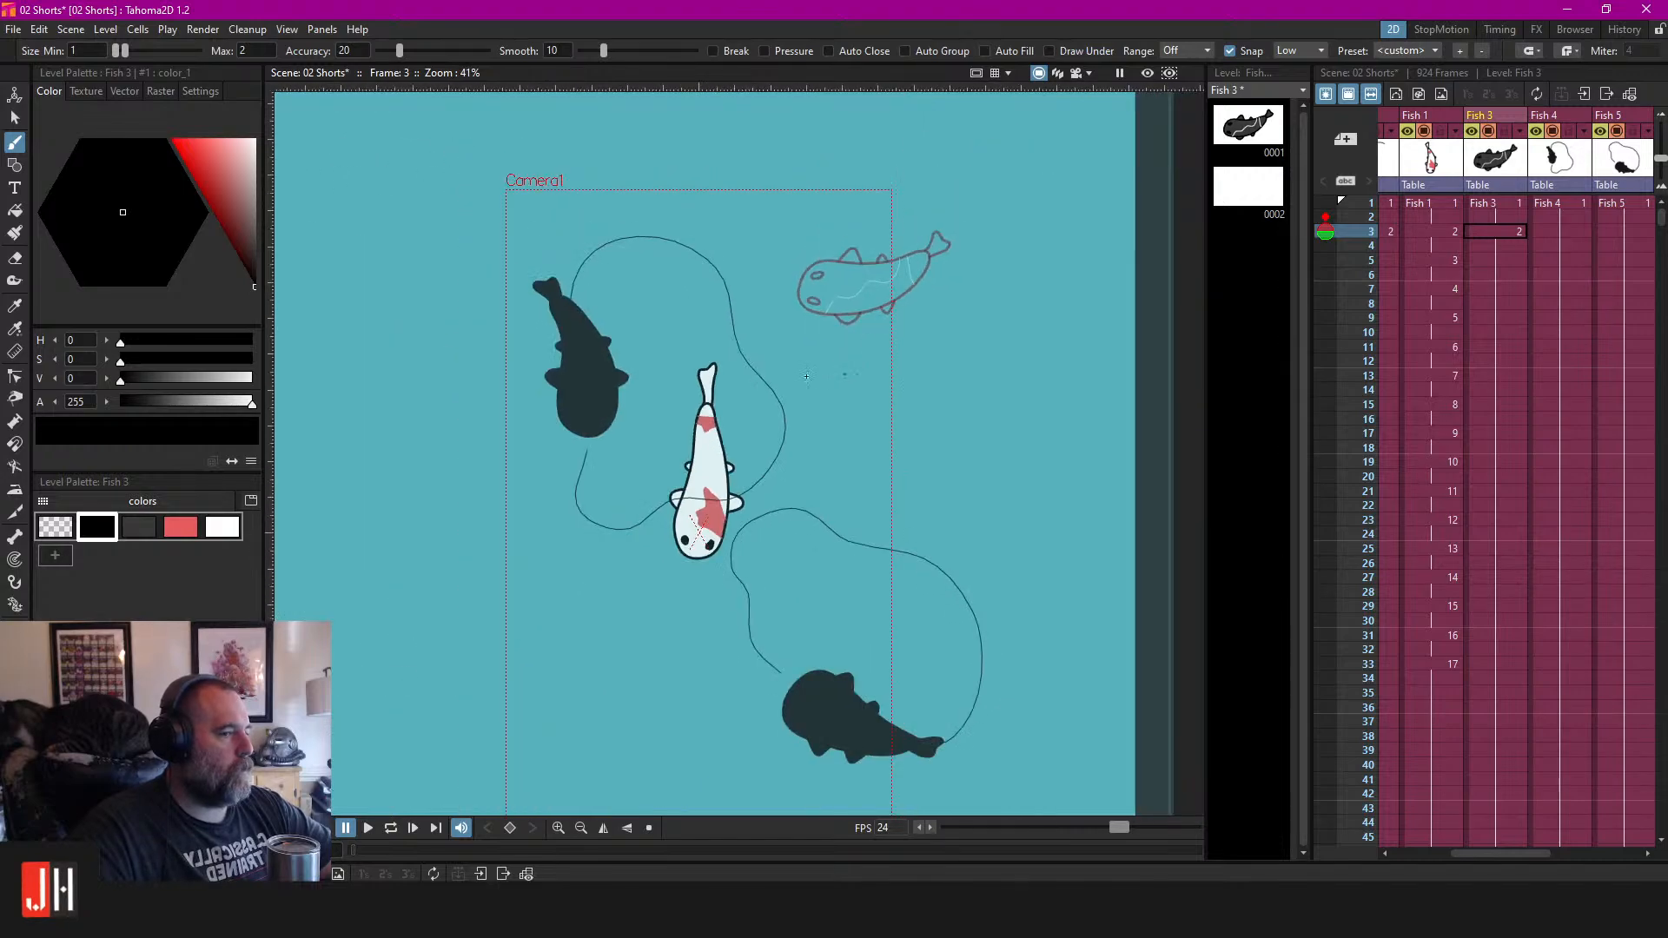
Play the Fish 1 swim animation in a loop from frame 1 as reference, and stop playback.
scroll(625, 513, up, 2)
click(1458, 199)
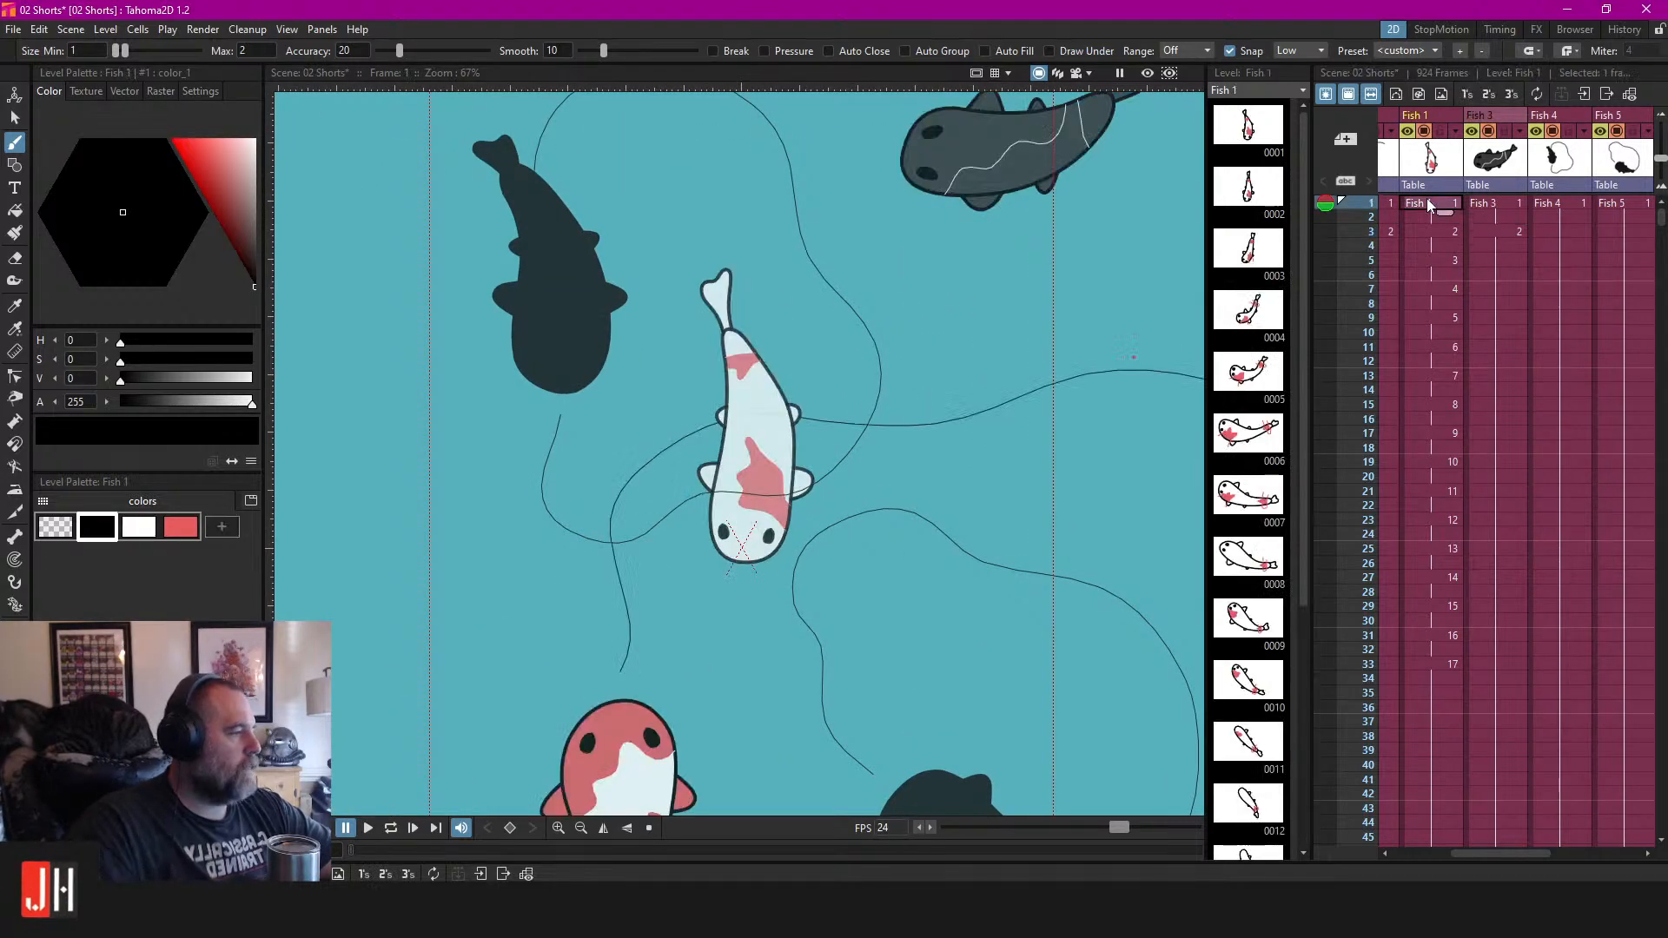
scroll(782, 408, down, 3)
scroll(782, 408, down, 3)
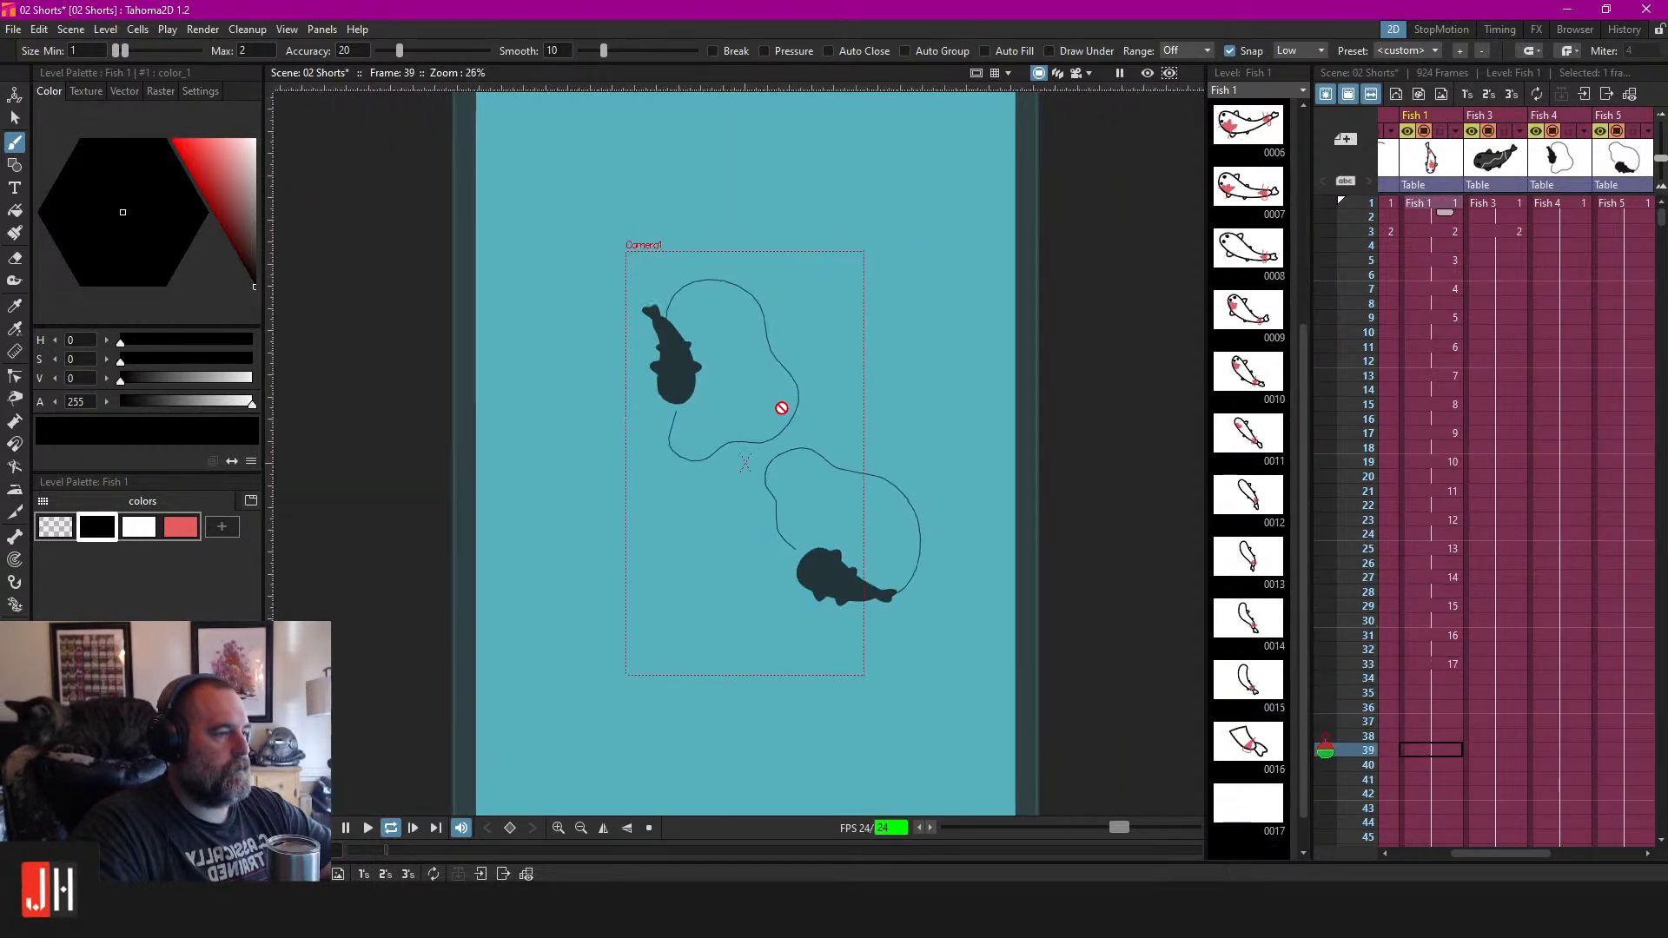
scroll(781, 408, up, 5)
drag(786, 460, 865, 407)
scroll(865, 406, down, 2)
scroll(865, 406, down, 2)
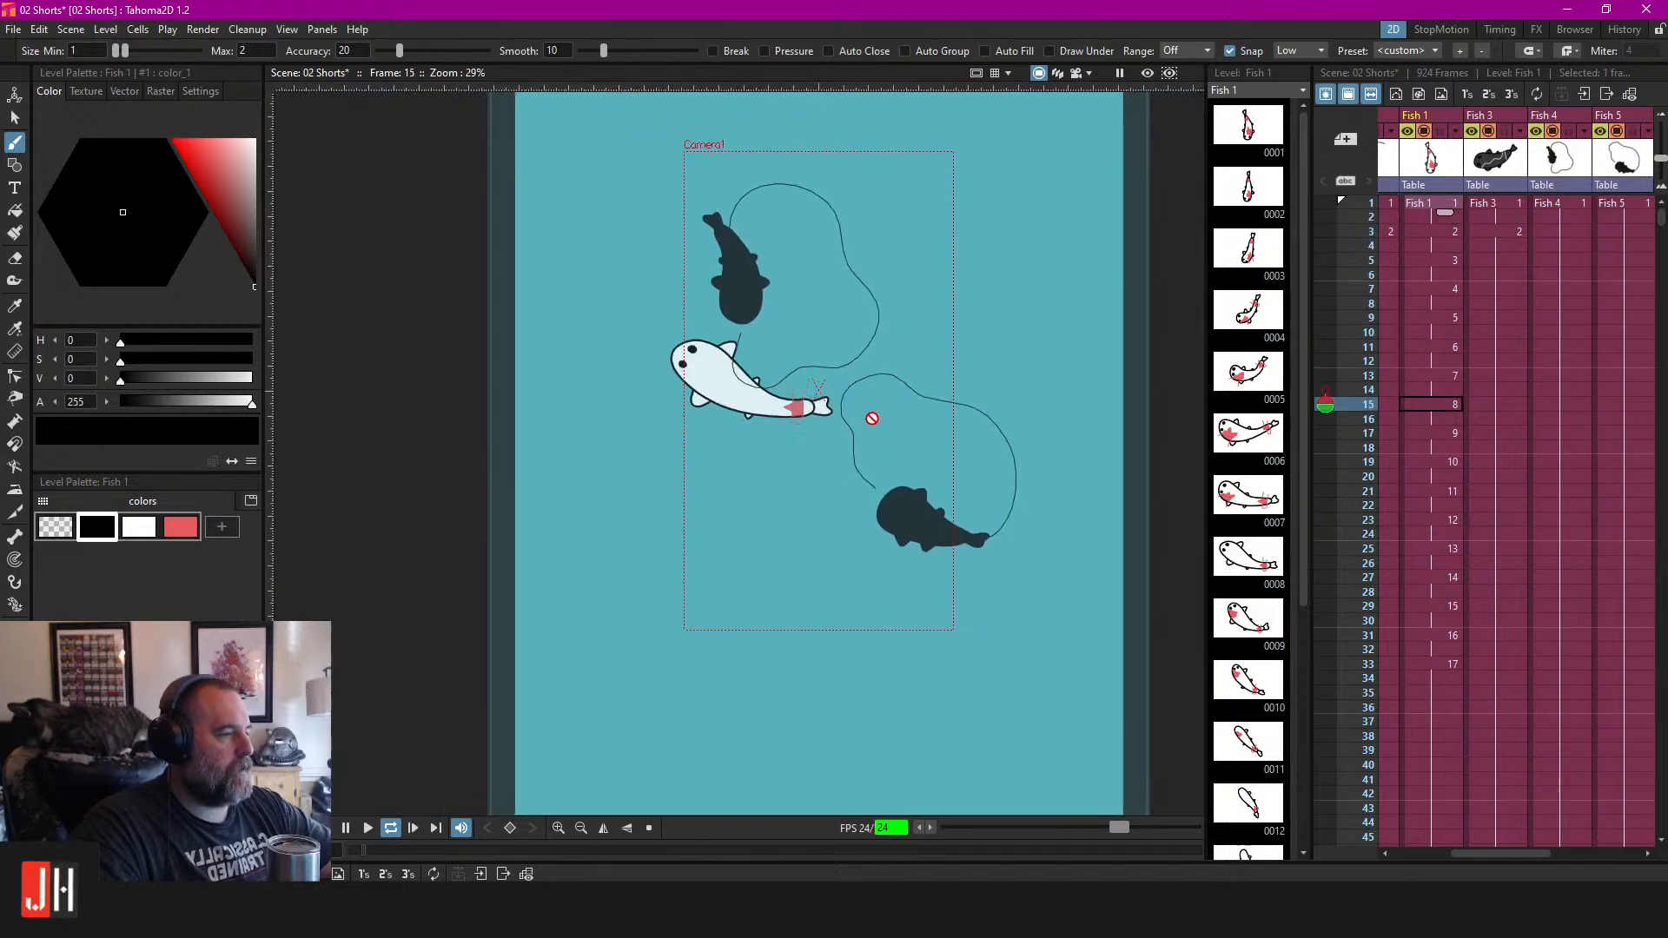
scroll(877, 417, up, 3)
key(p)
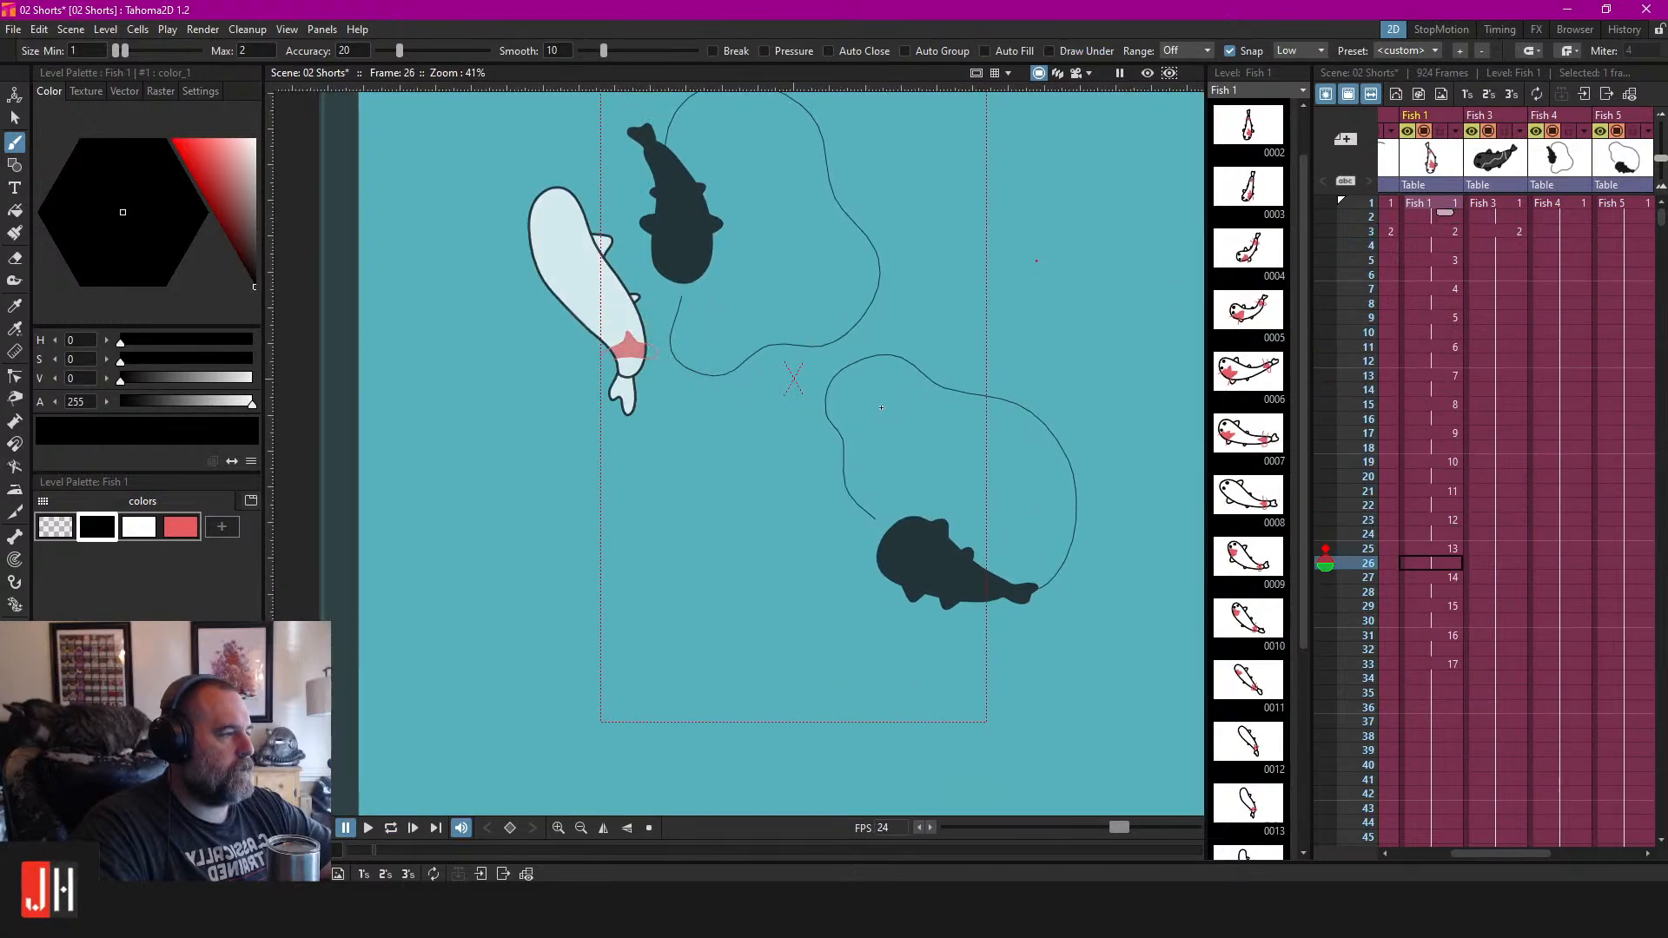
Try to outline the Fish 3 body at frame 3 with its head ahead of the onion skin, and undo the last stroke.
click(1495, 231)
scroll(689, 296, up, 6)
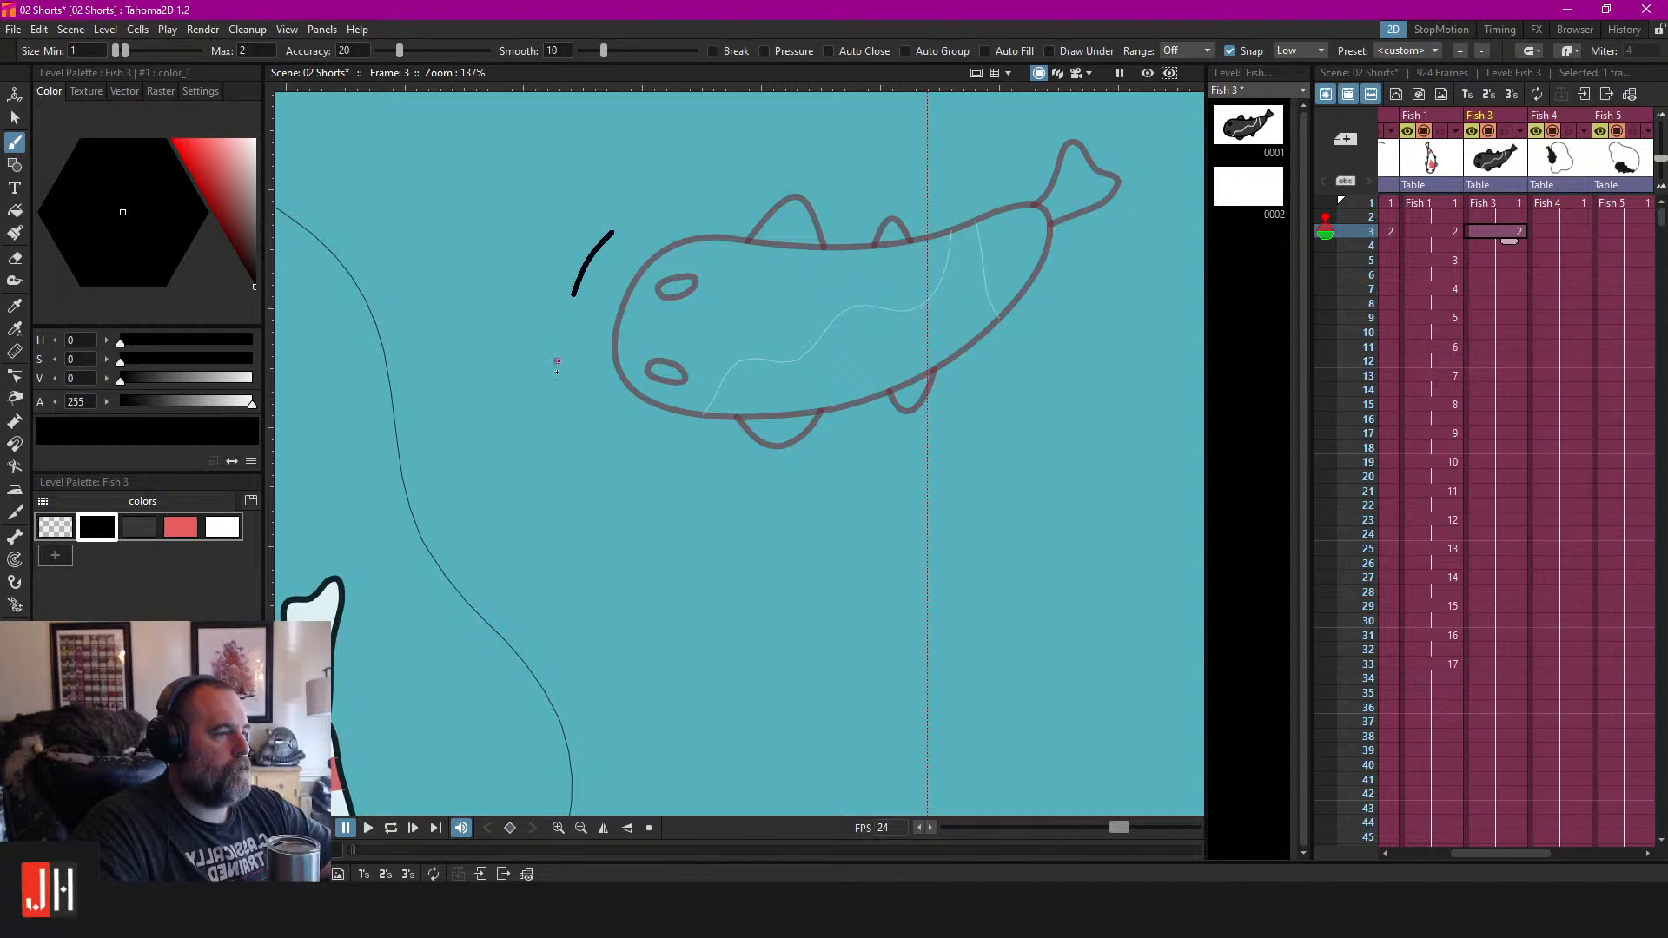
drag(786, 409, 949, 341)
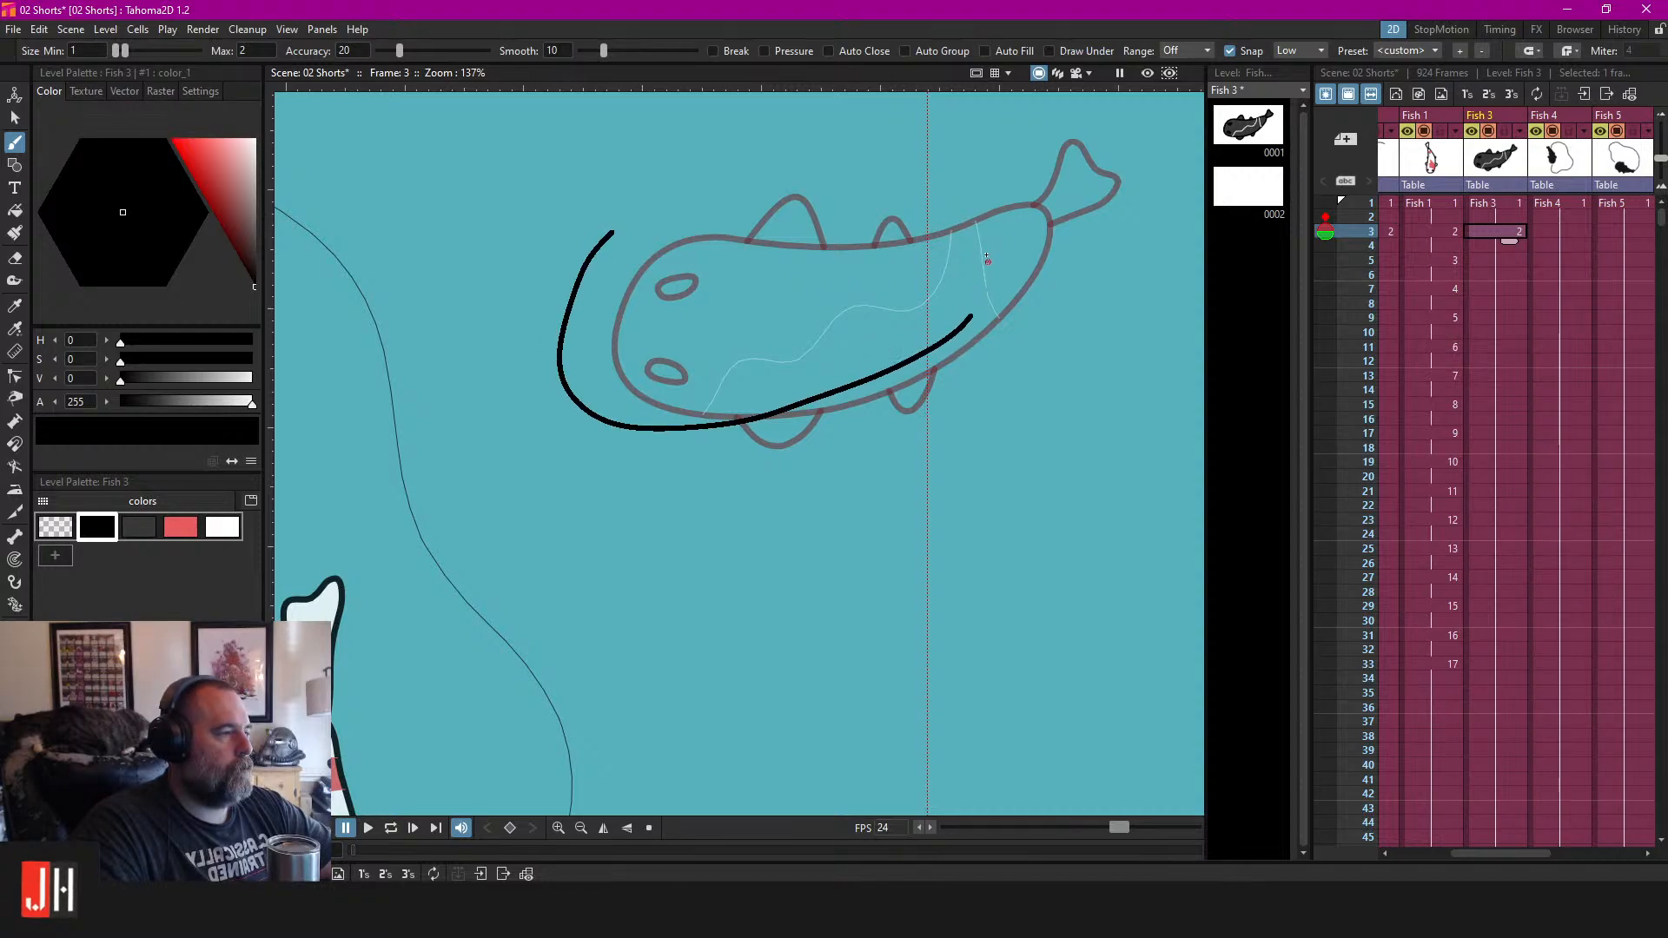
drag(621, 231, 663, 250)
drag(686, 306, 767, 315)
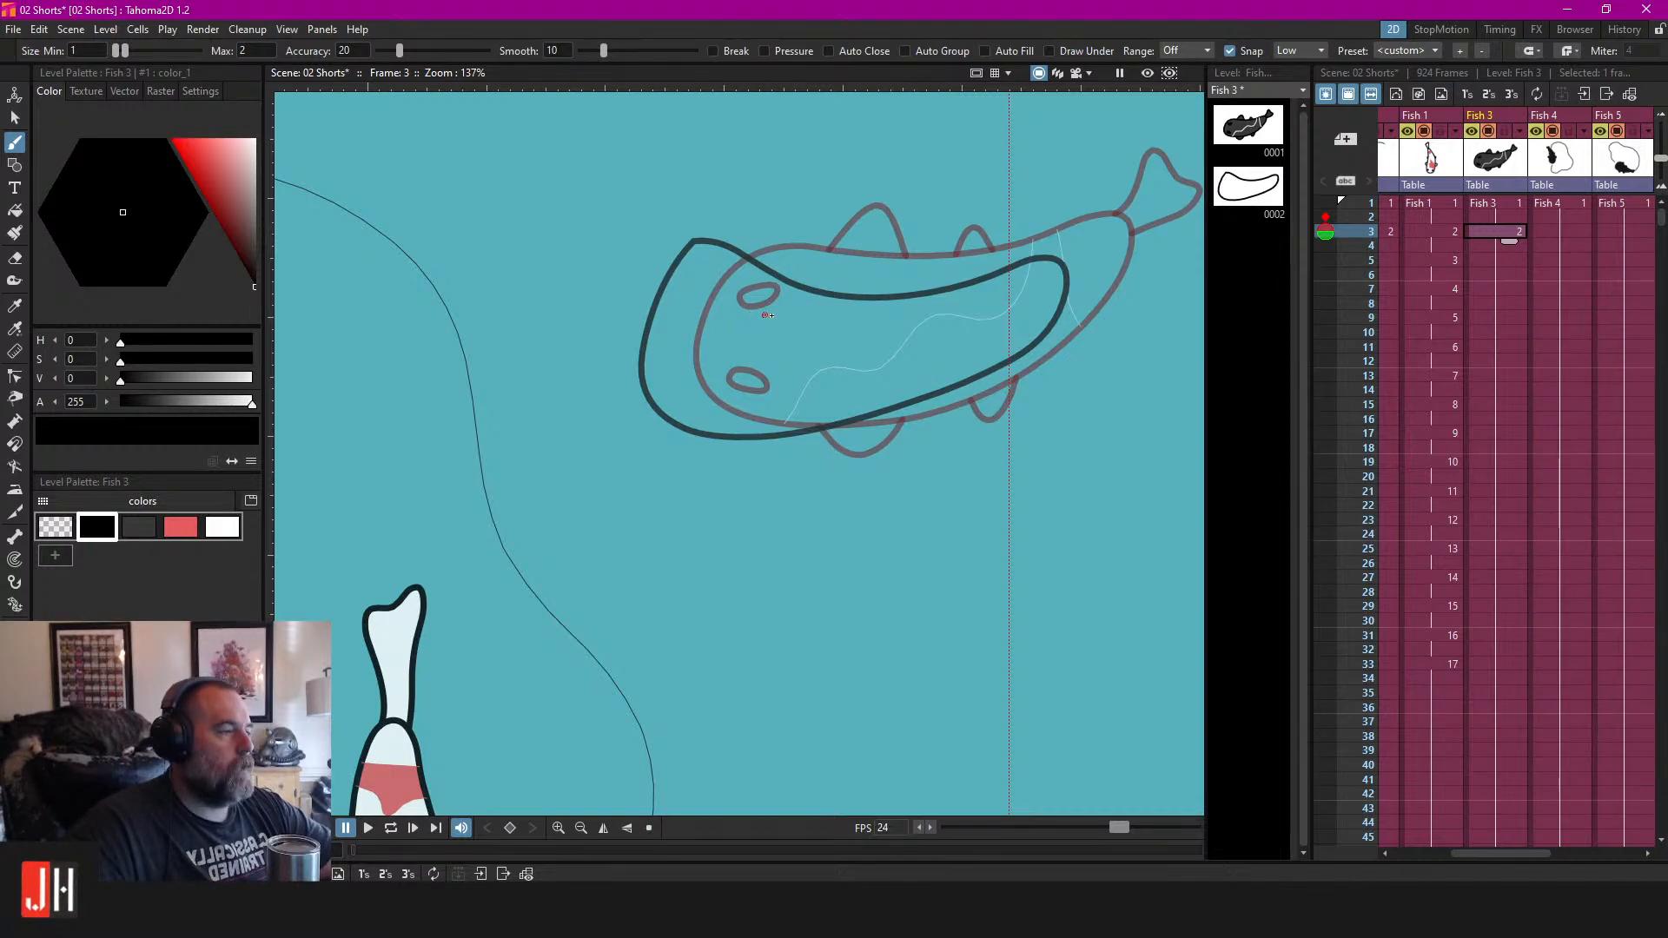
key(ctrl+z)
Redraw the closed Fish 3 body outline with a rounded head extending ahead of the onion skin and a curved, narrowing tail end.
mouse_move(644, 321)
mouse_down()
mouse_move(684, 388)
mouse_move(768, 415)
mouse_move(905, 410)
mouse_move(1041, 360)
mouse_move(1085, 276)
mouse_up()
mouse_move(973, 292)
mouse_down()
mouse_move(856, 298)
mouse_move(730, 243)
mouse_up()
scroll(745, 267, down, 8)
scroll(844, 287, up, 8)
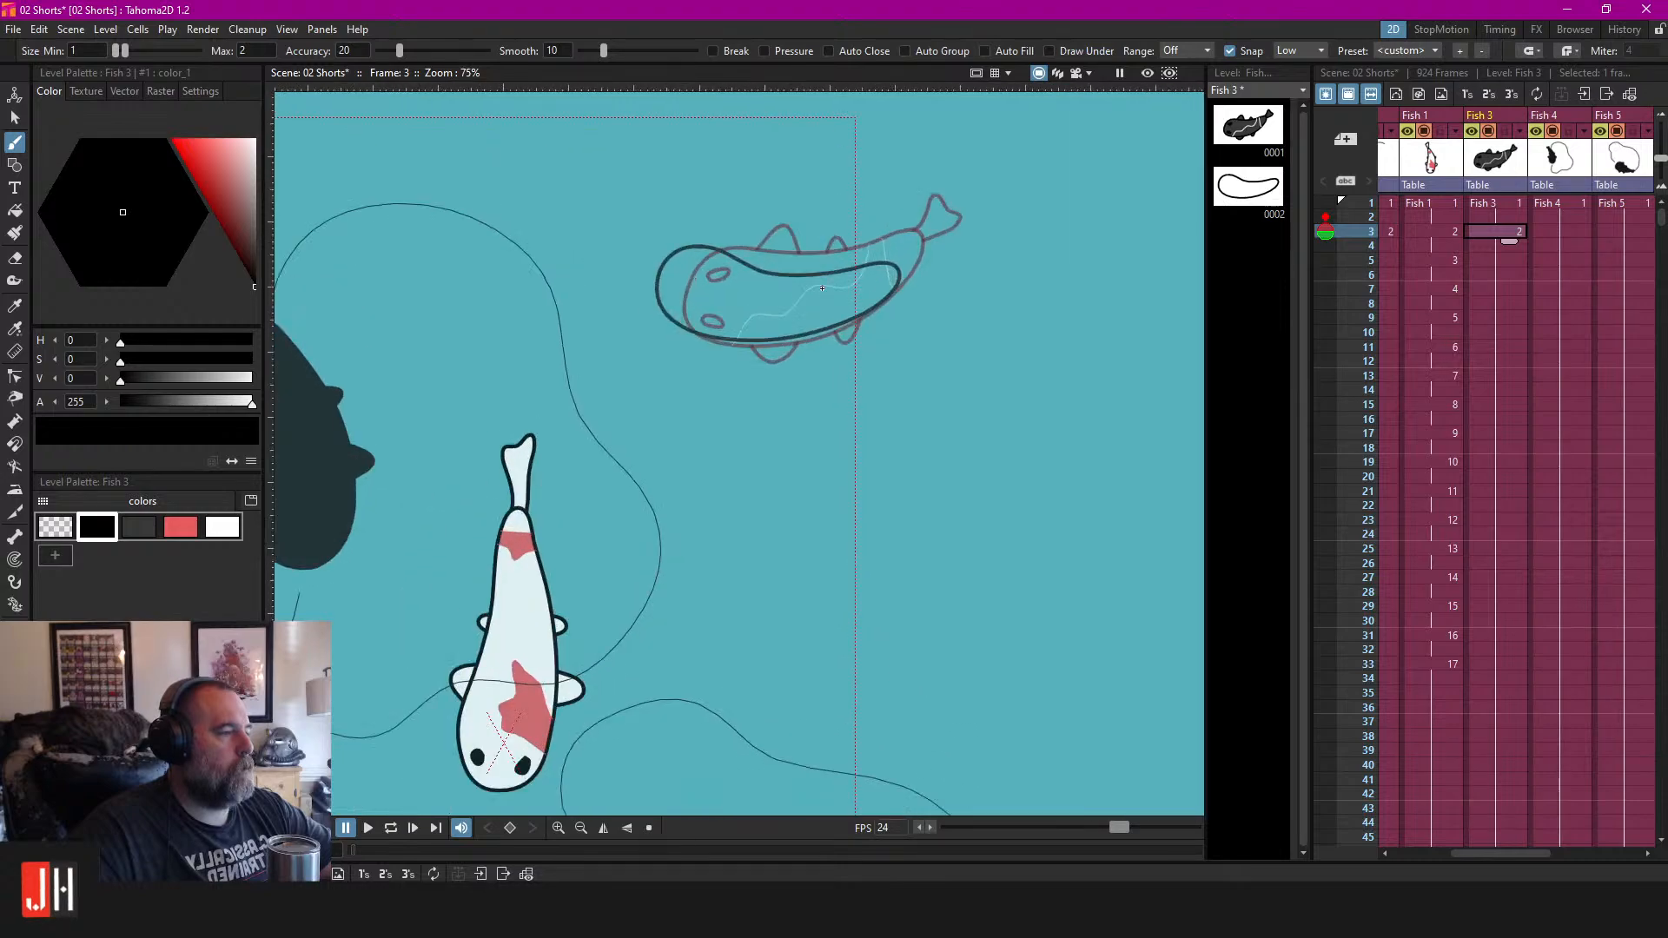
Move the new Fish 3 body outline slightly up and toward the head, and deselect it.
scroll(840, 287, up, 4)
key(s)
drag(831, 331, 904, 361)
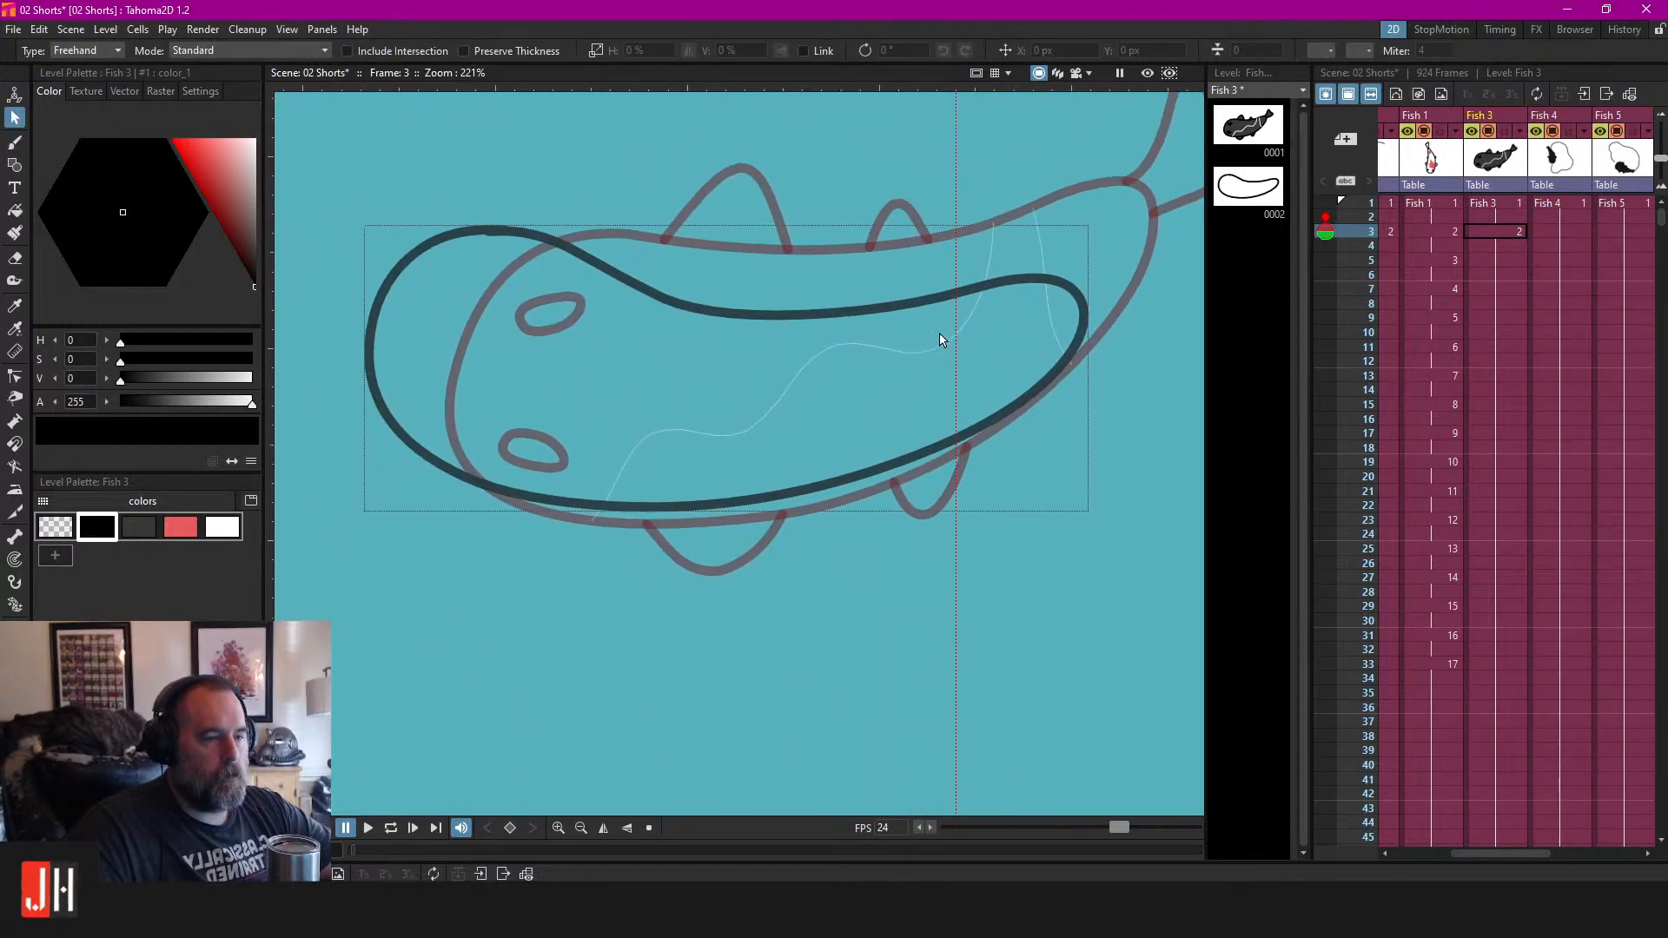
click(934, 299)
mouse_move(934, 299)
mouse_down()
mouse_move(908, 285)
mouse_move(923, 273)
mouse_up()
scroll(926, 287, down, 7)
click(1100, 438)
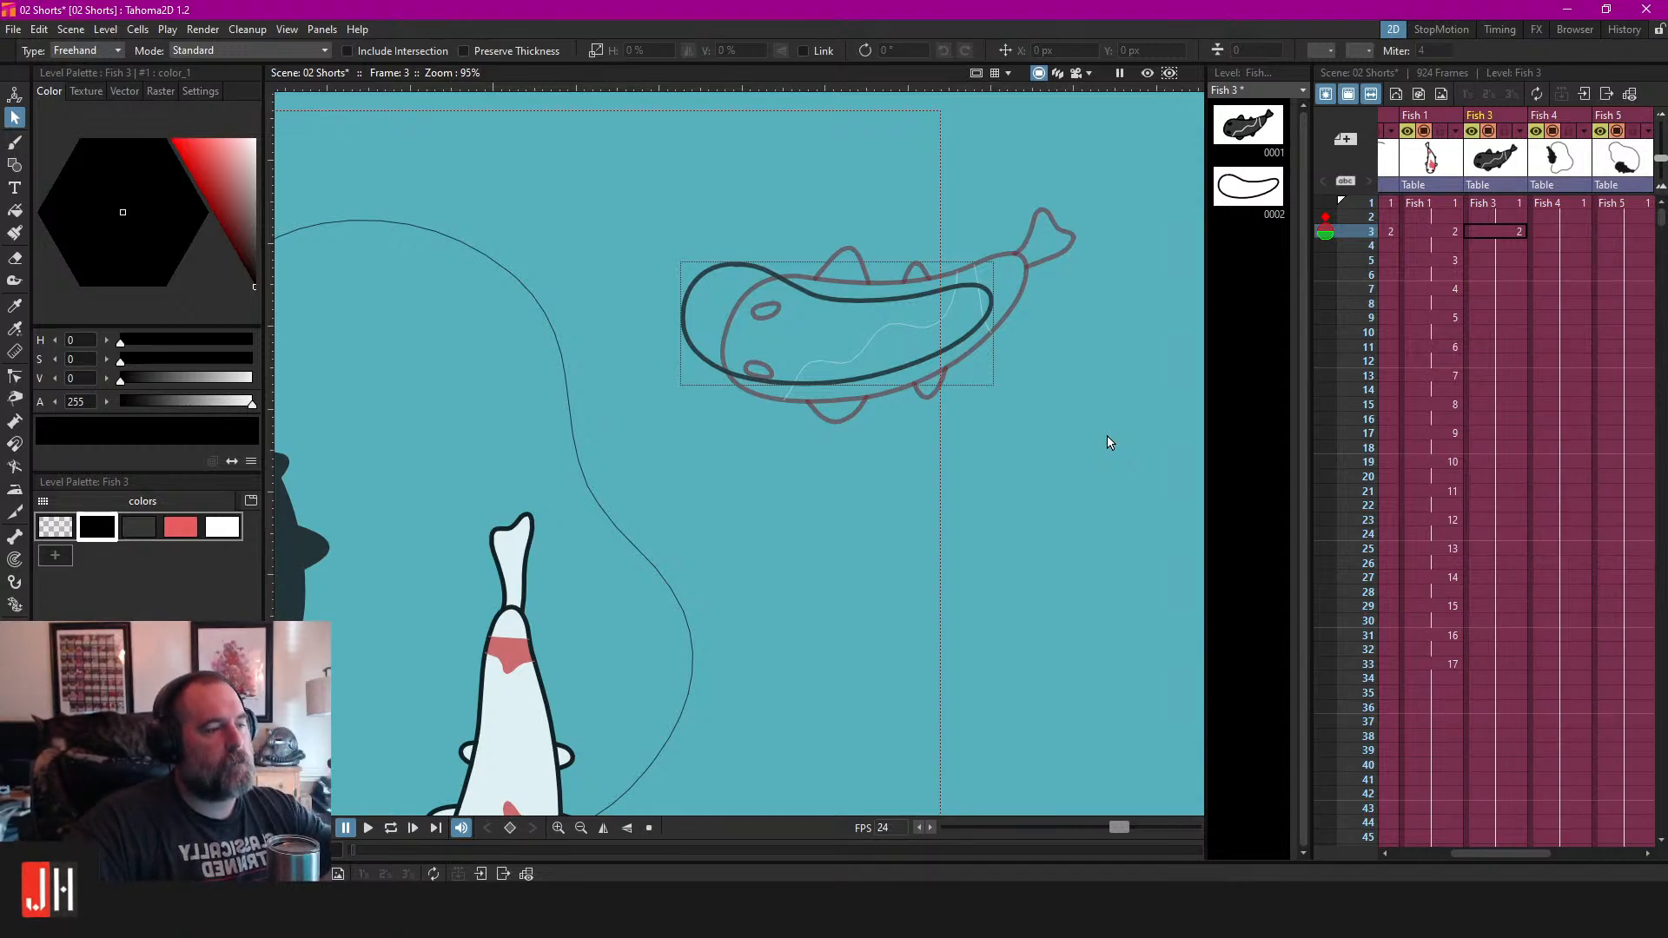
Enlarge the Fish 3 body outline slightly by scaling it, and deselect it.
scroll(1016, 328, up, 3)
click(973, 261)
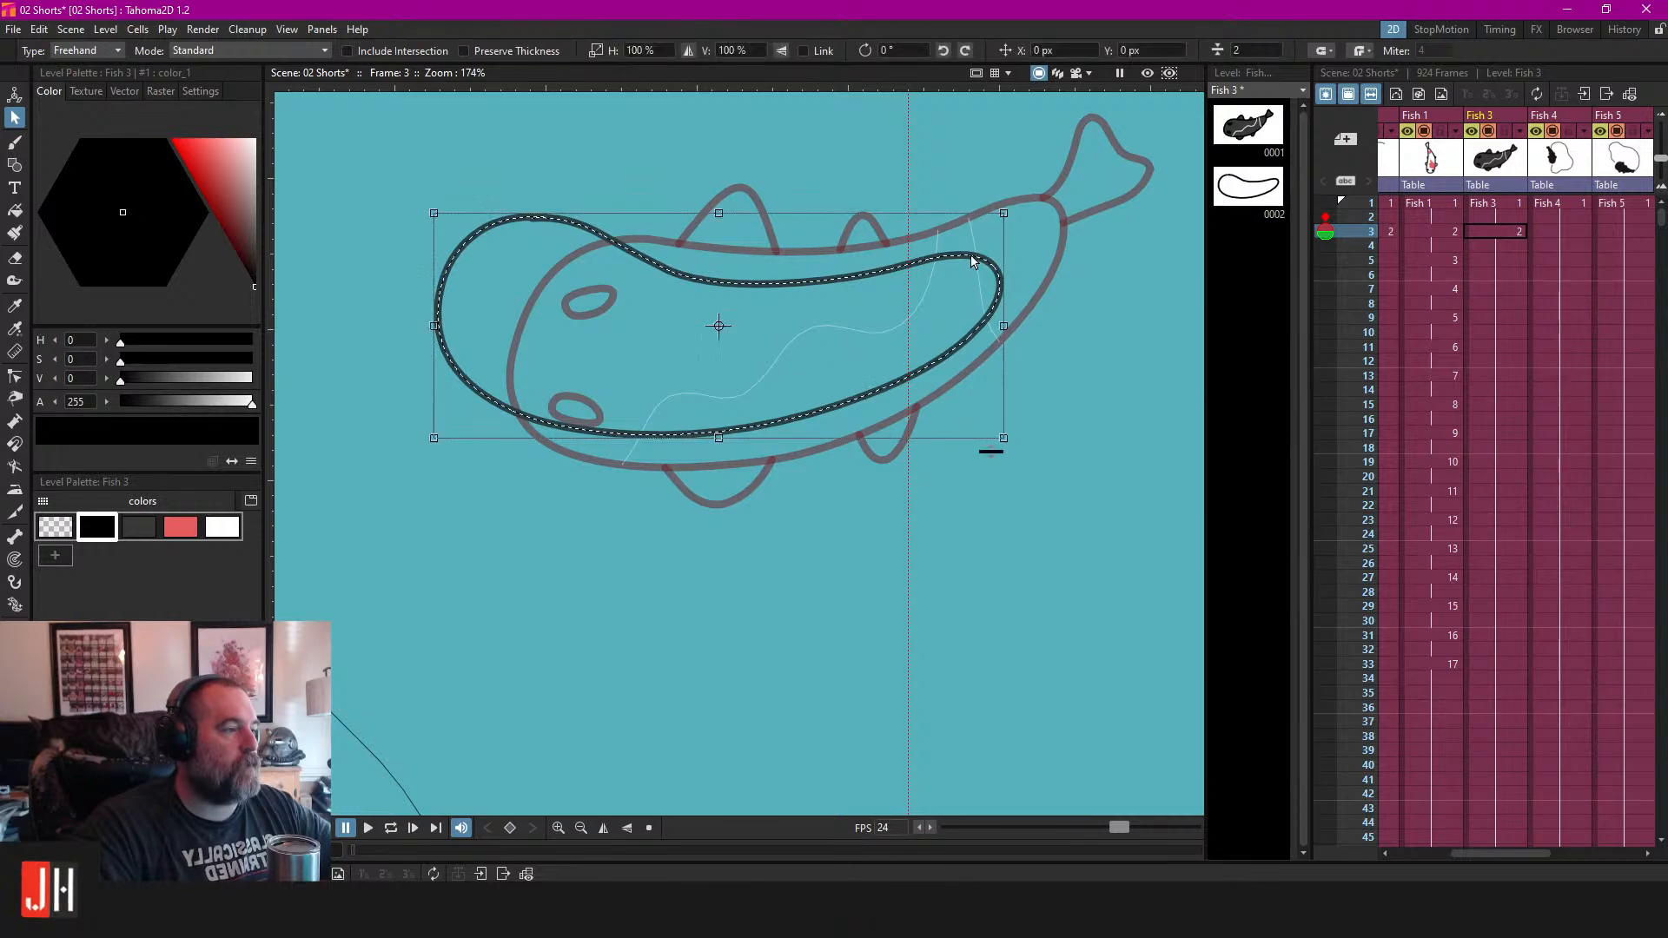
mouse_move(1003, 211)
mouse_down()
mouse_move(1035, 186)
mouse_move(996, 245)
mouse_move(941, 257)
mouse_up()
click(1106, 313)
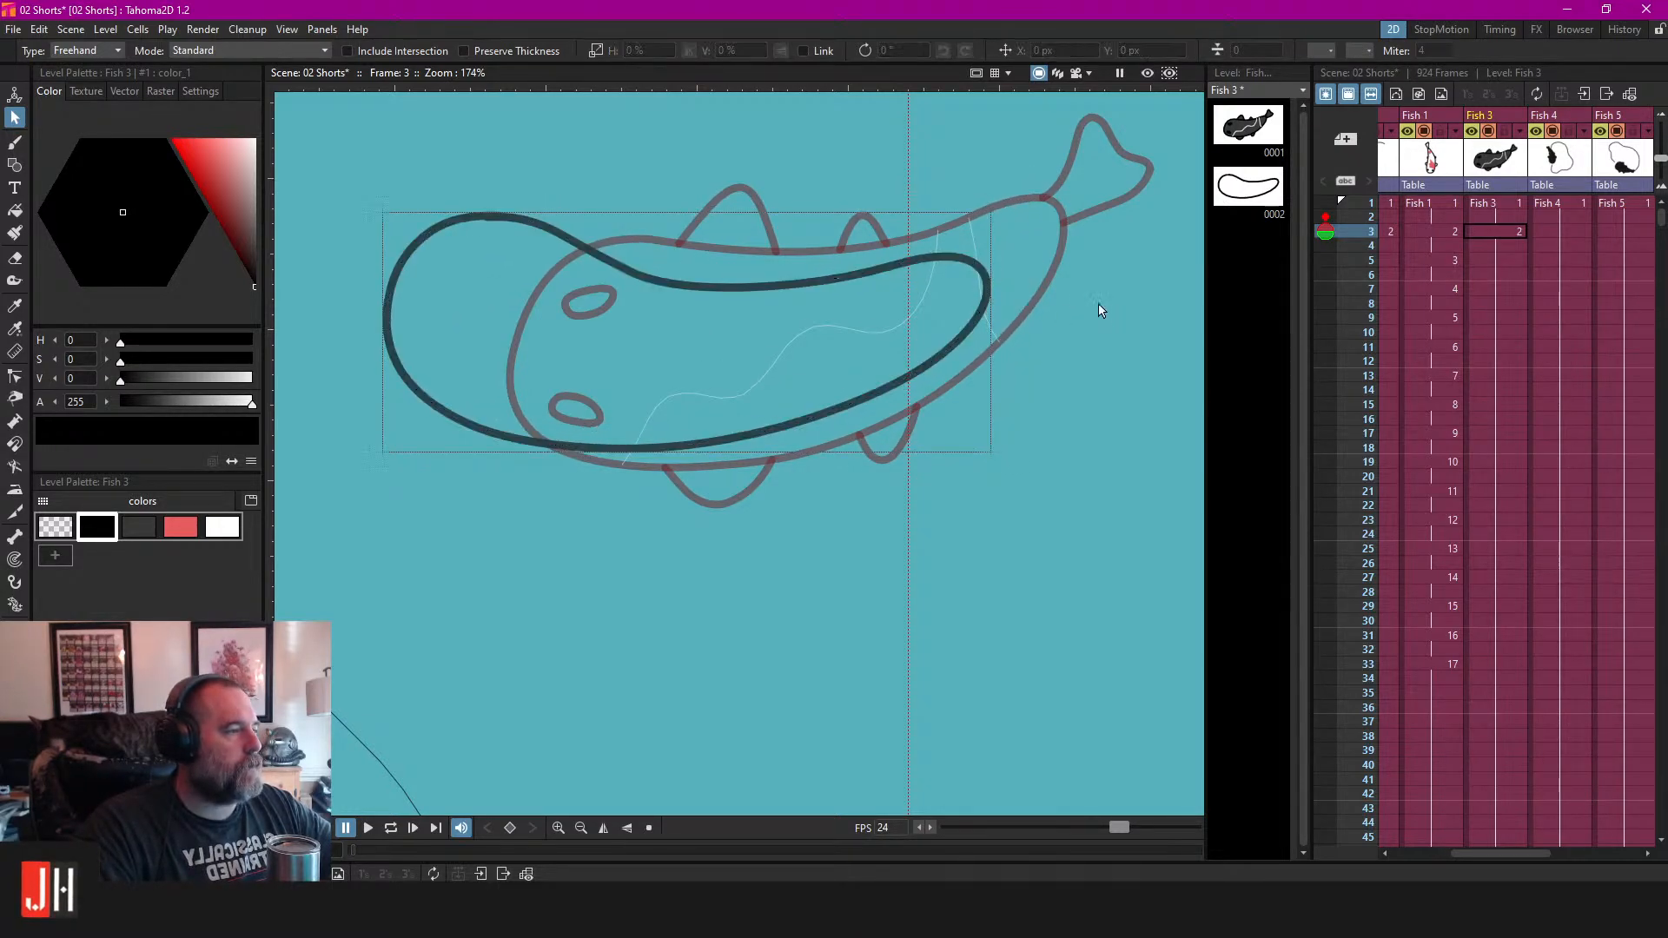
Set the body outline's stroke thickness to 2 and save the scene.
click(928, 260)
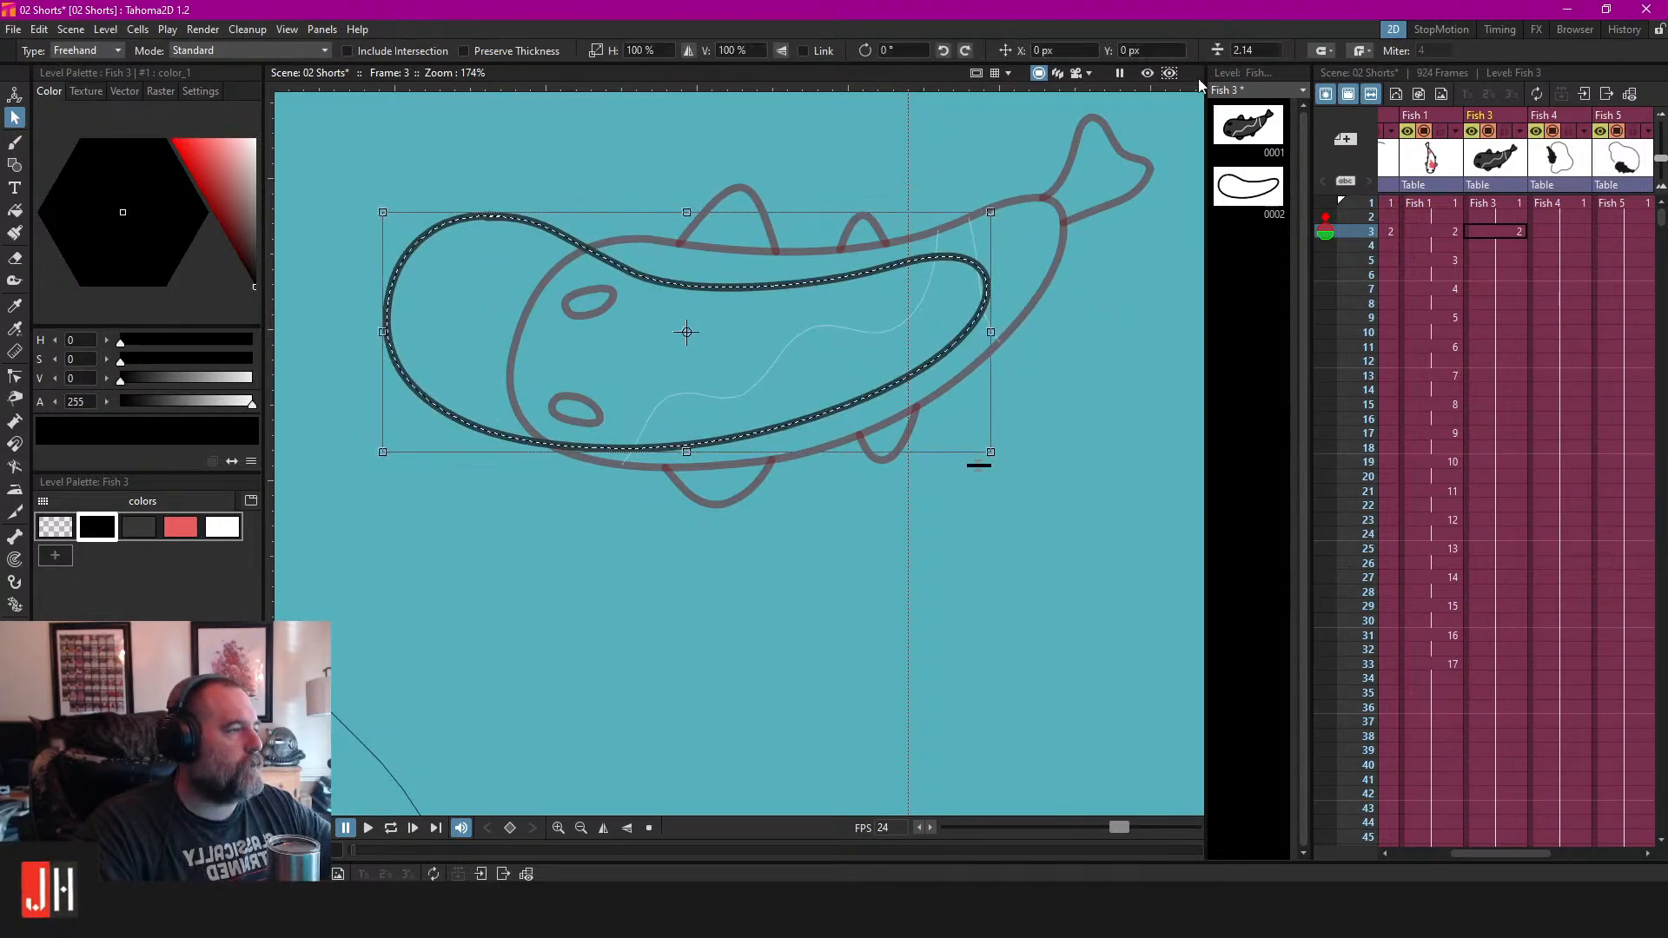
click(1108, 304)
scroll(942, 367, down, 2)
scroll(942, 367, down, 4)
key(ctrl+s)
Stretch the body outline slightly taller, set its stroke thickness back to 2 and save the scene.
scroll(981, 408, up, 6)
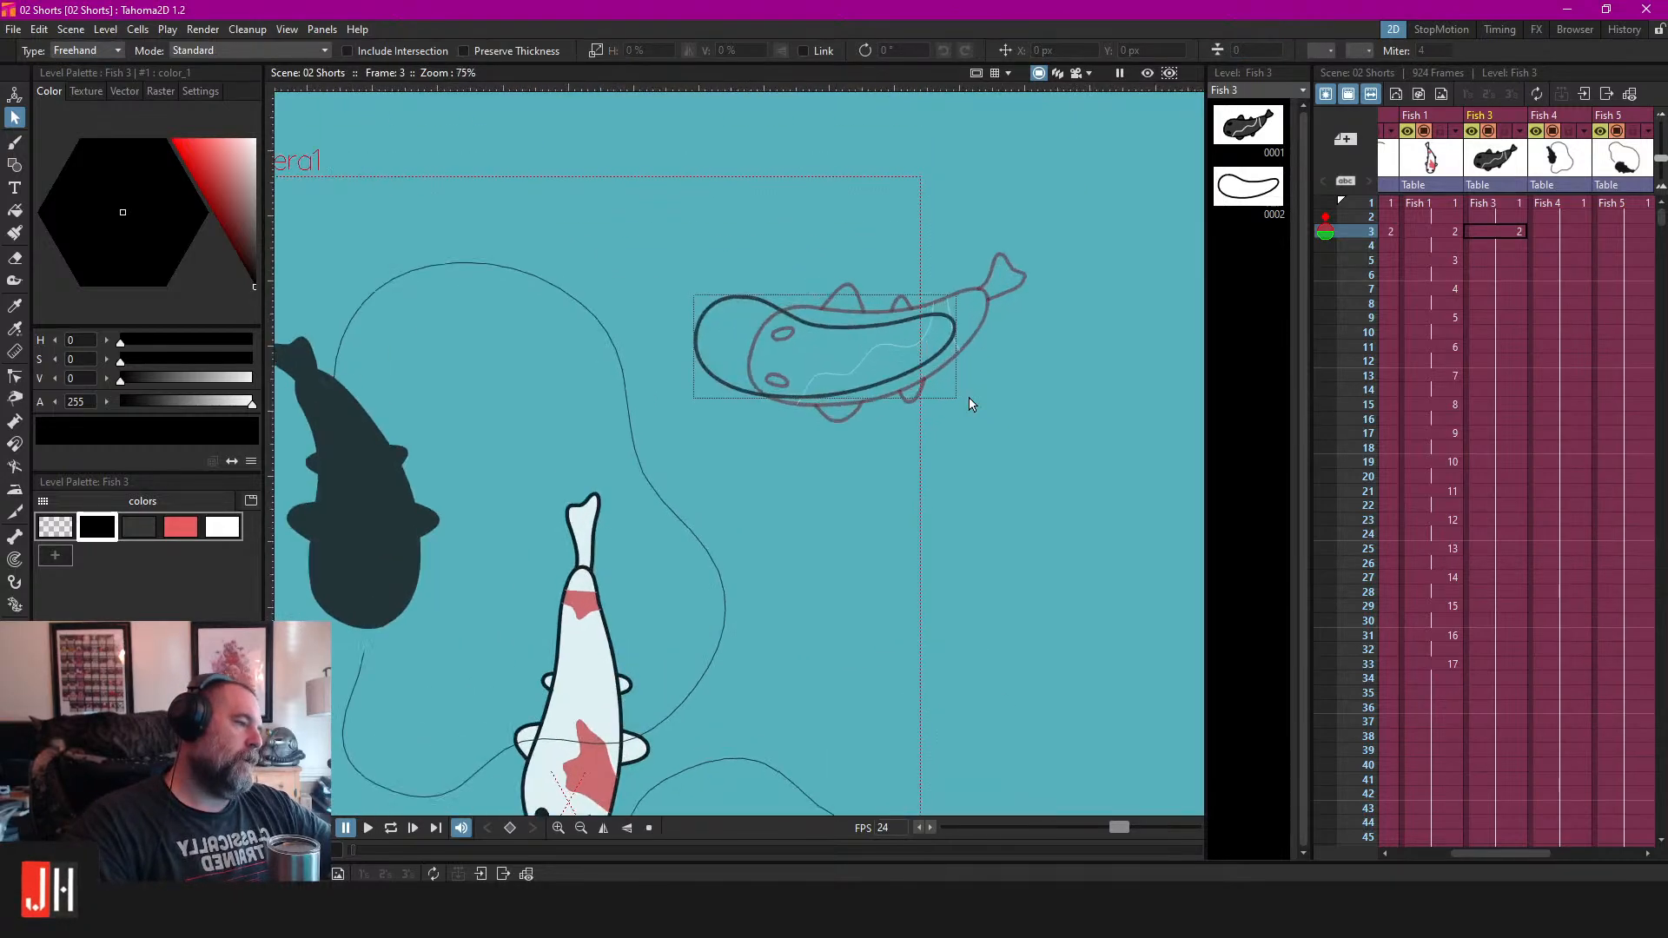
click(668, 293)
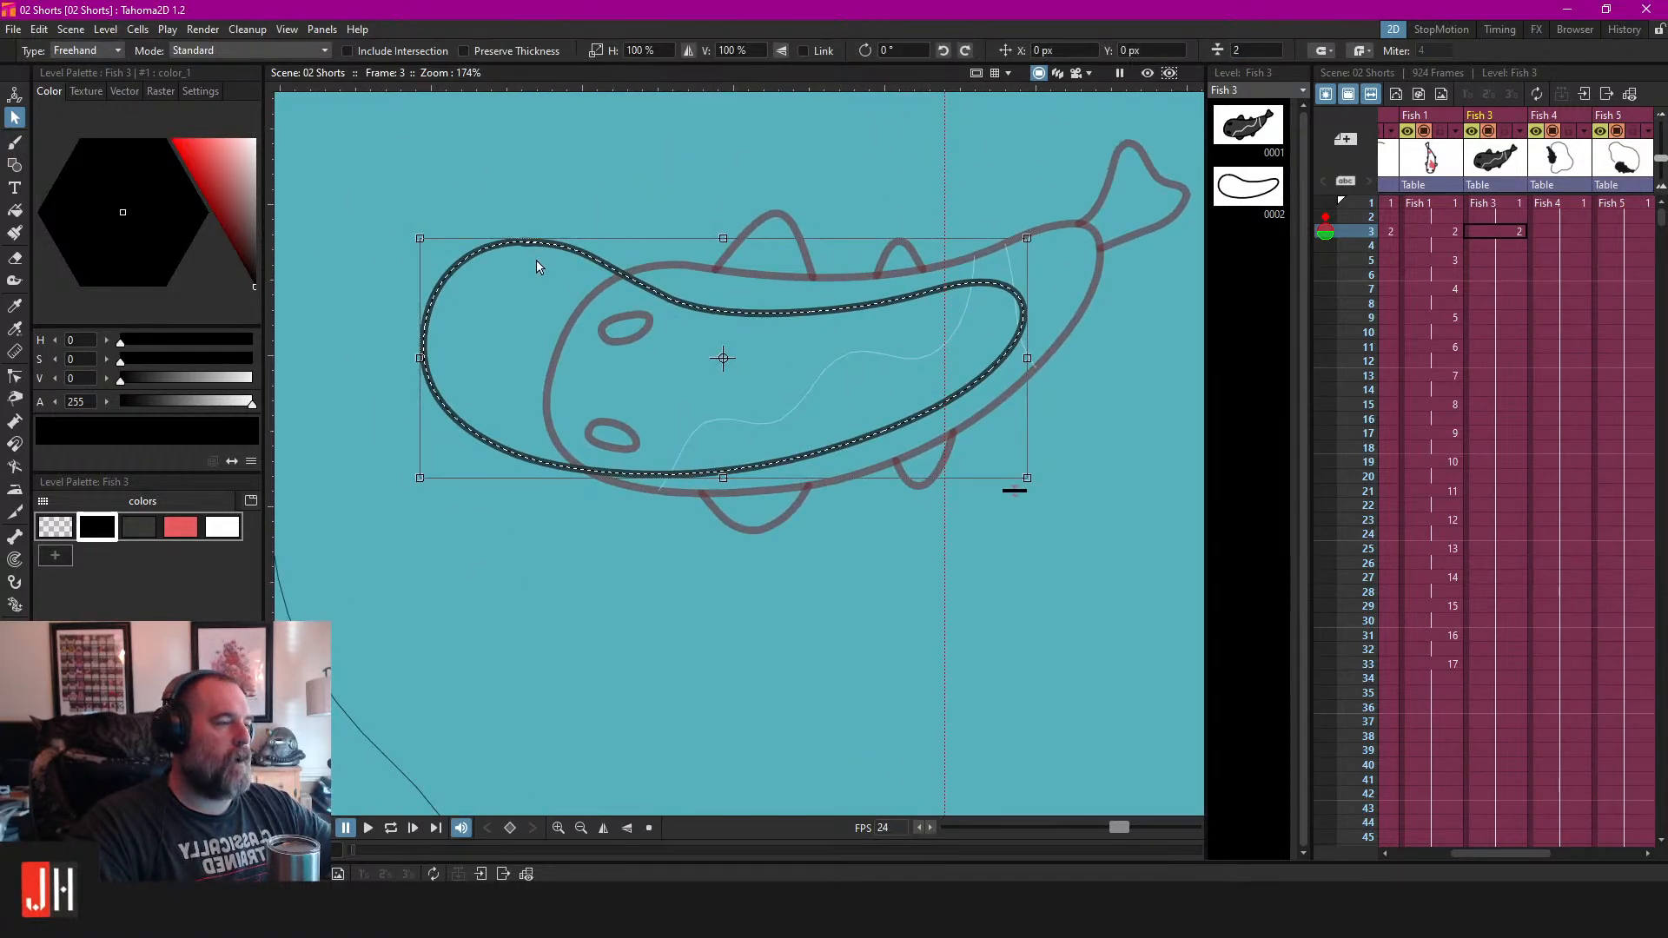
scroll(533, 263, up, 1)
drag(771, 232, 772, 217)
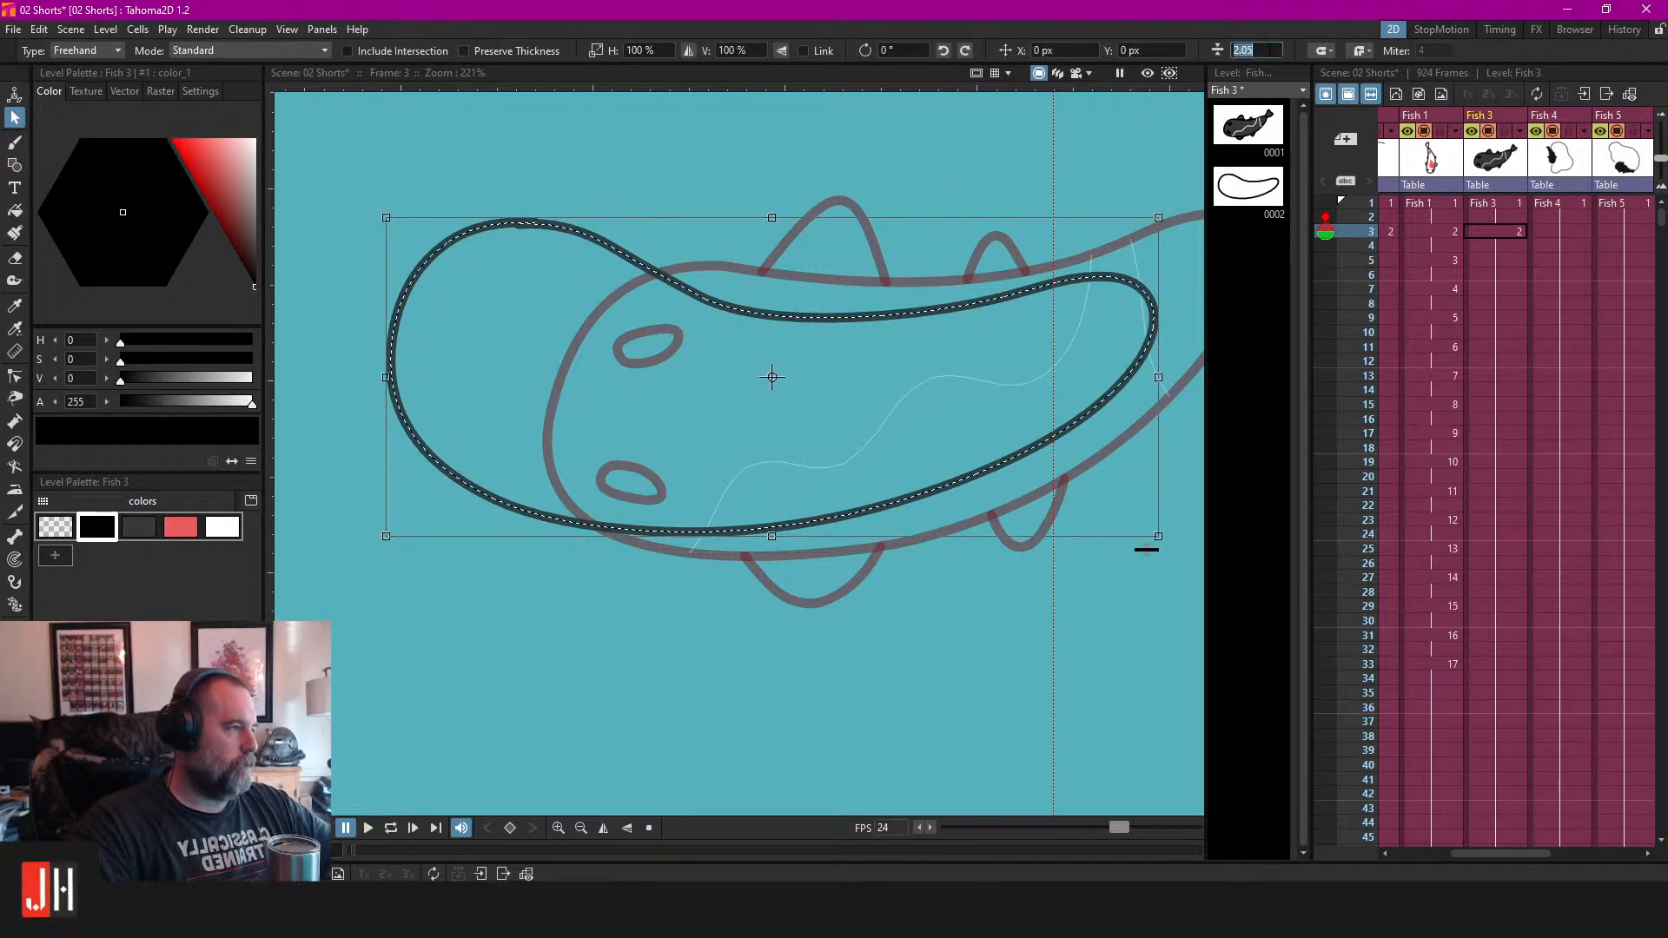
click(862, 146)
scroll(830, 259, down, 3)
key(ctrl+s)
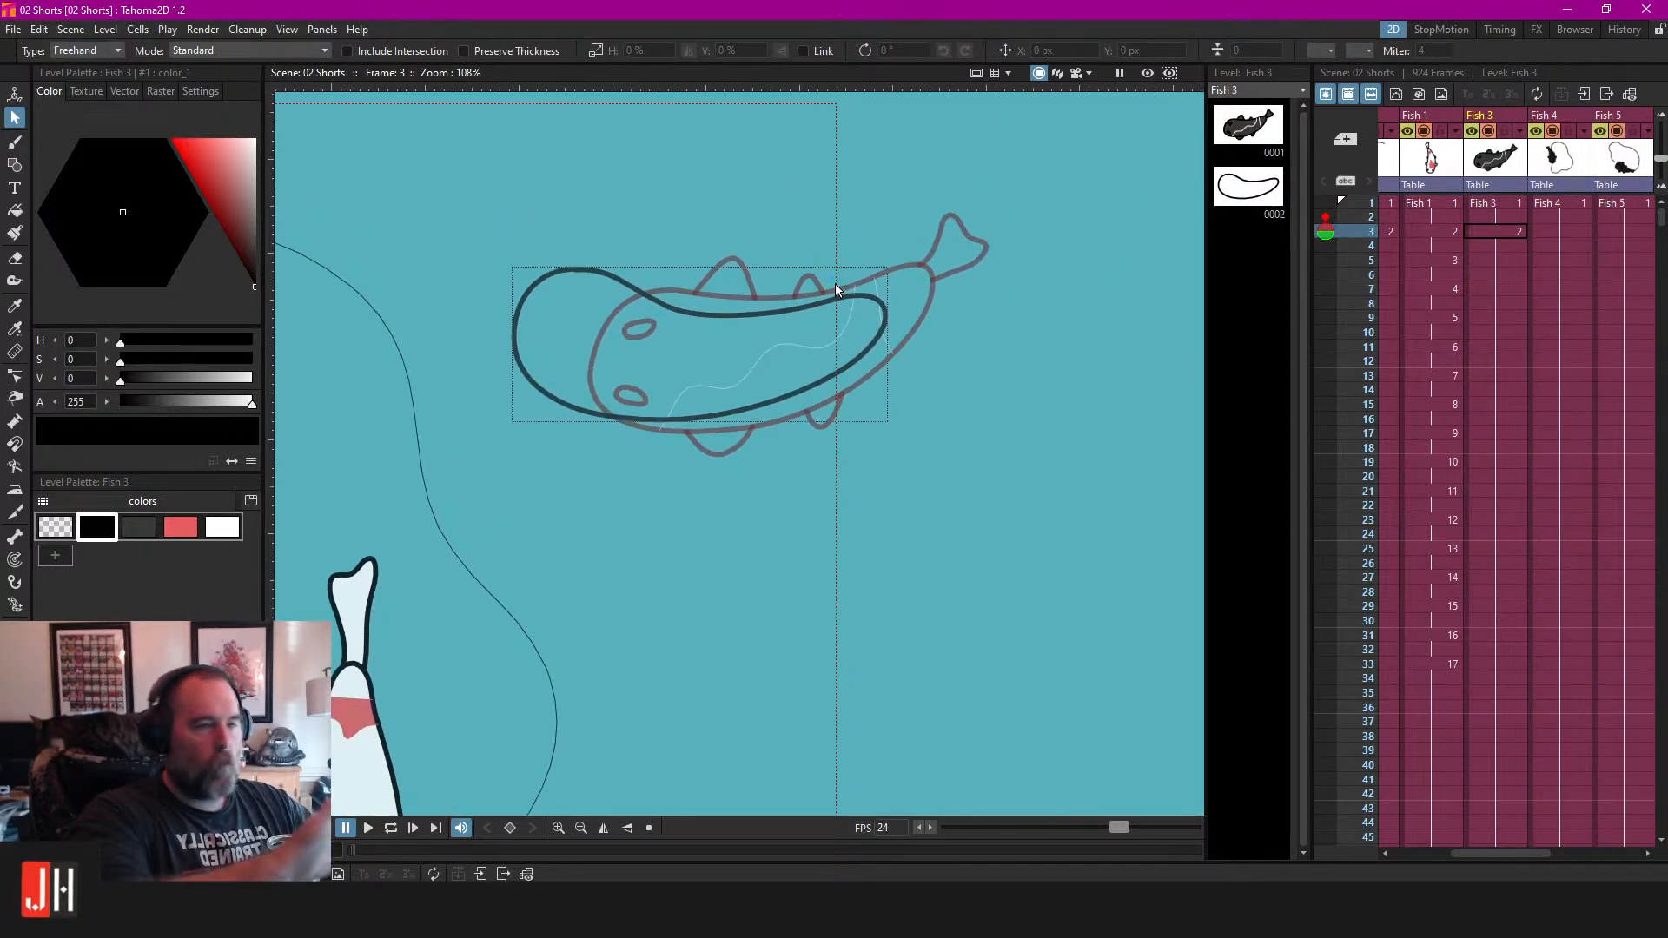
Rotate the body outline slightly clockwise to lower its tail end, and inspect the stroke join on top of the head.
click(865, 297)
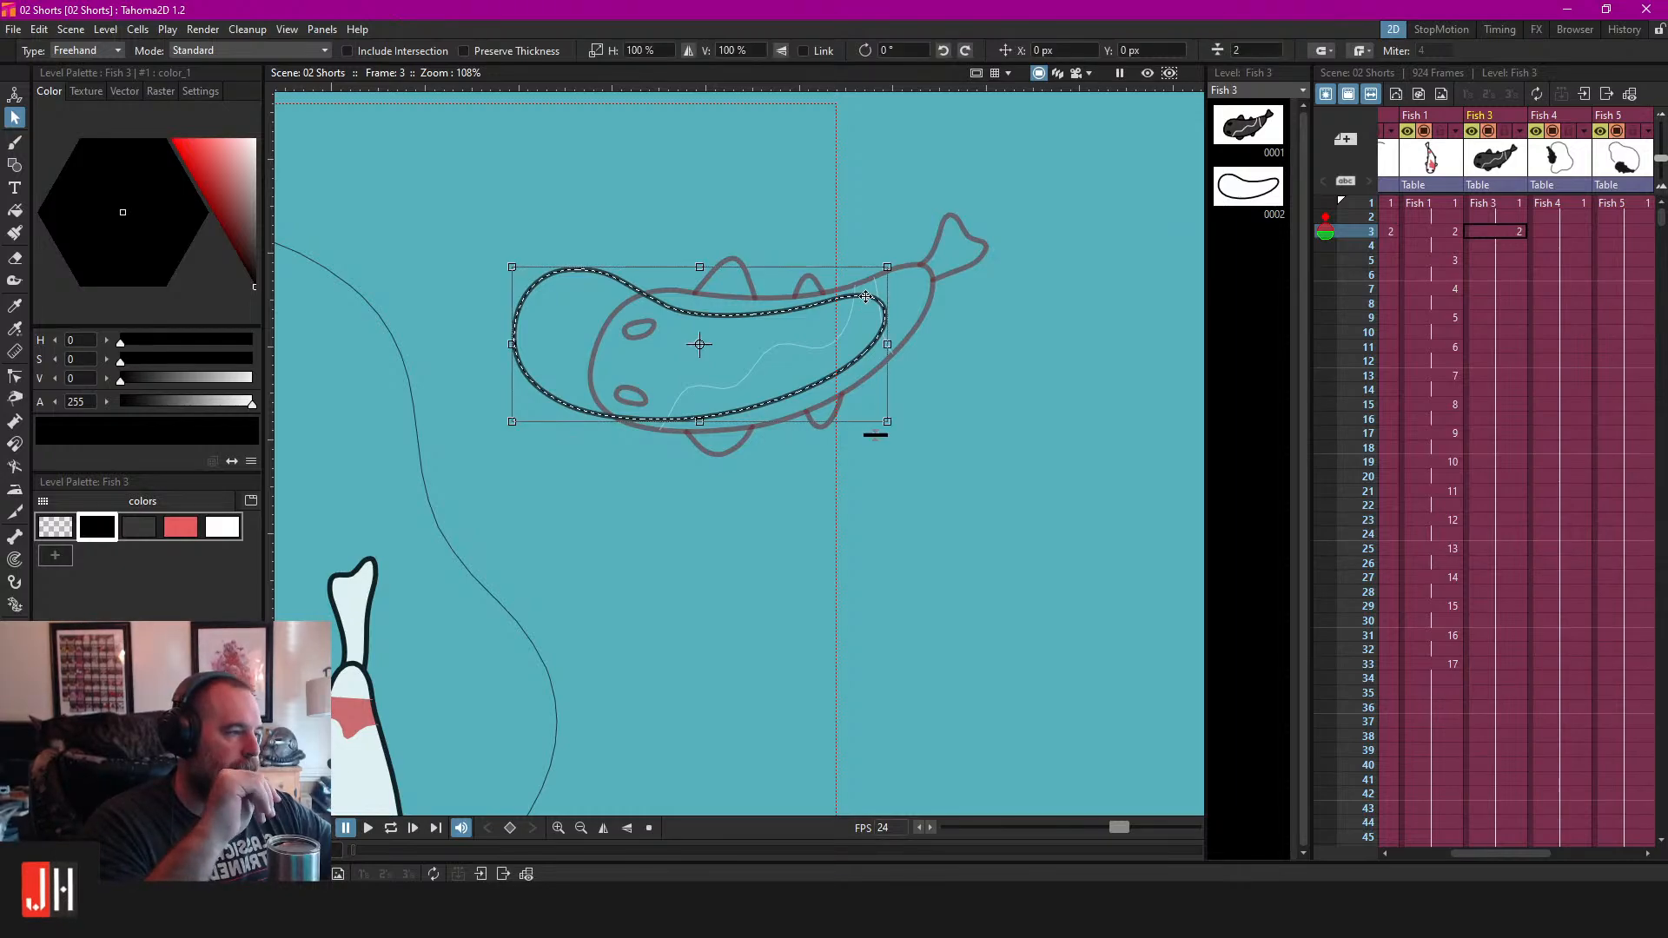
drag(892, 258, 871, 311)
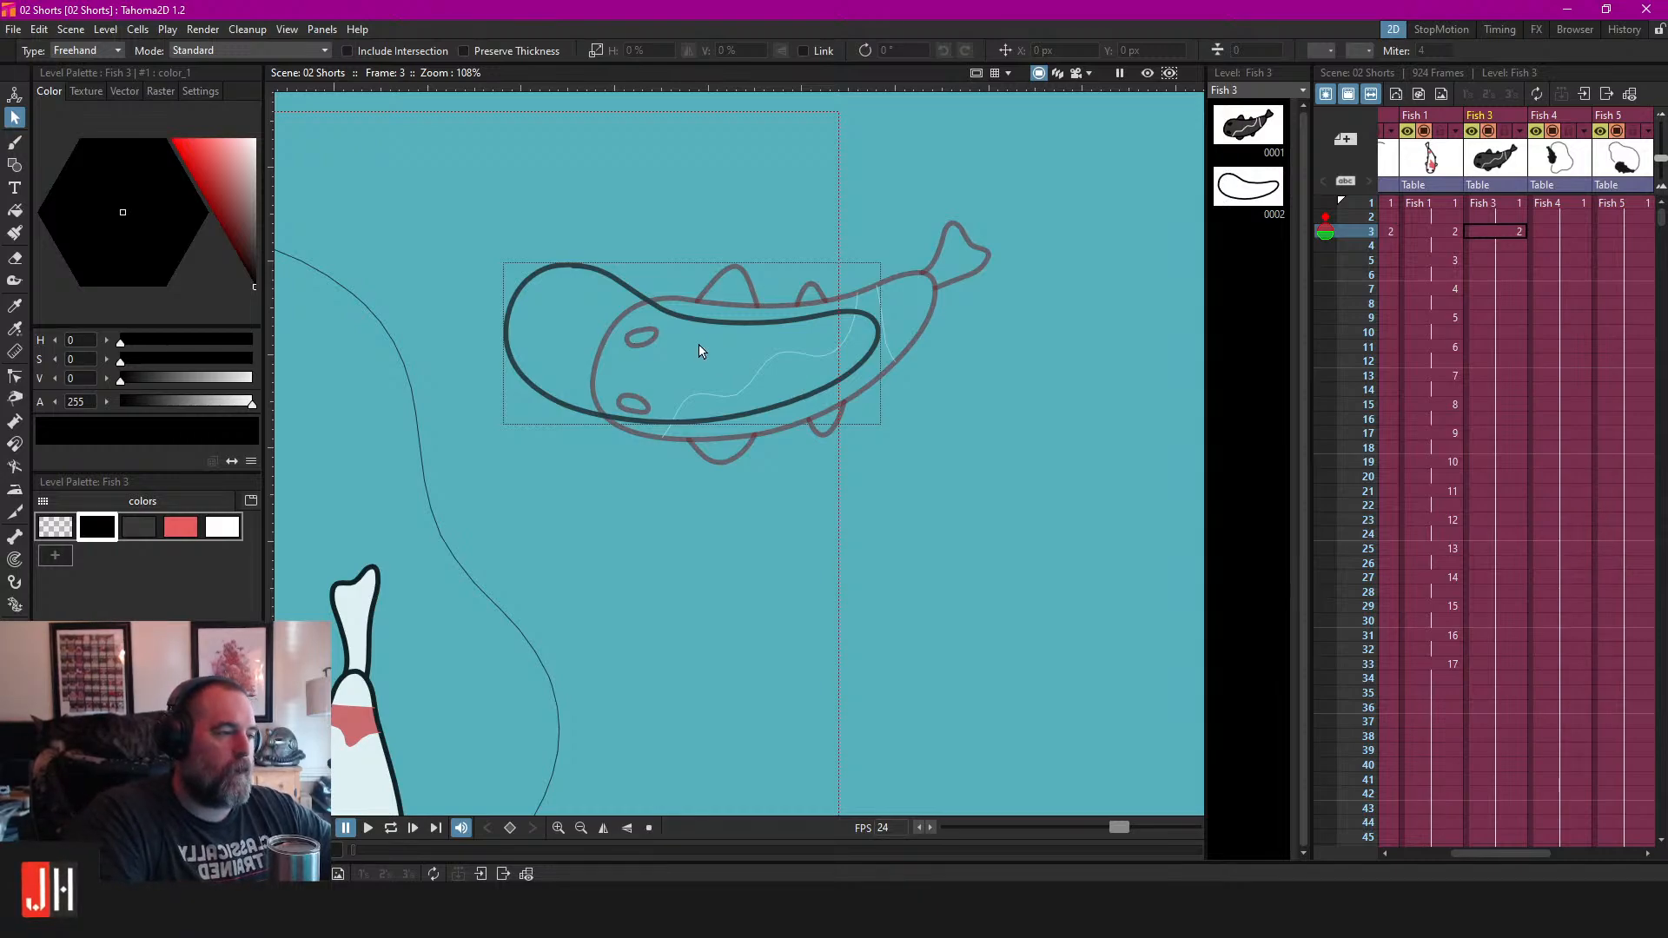
drag(655, 336, 782, 287)
scroll(716, 191, up, 5)
scroll(708, 243, up, 5)
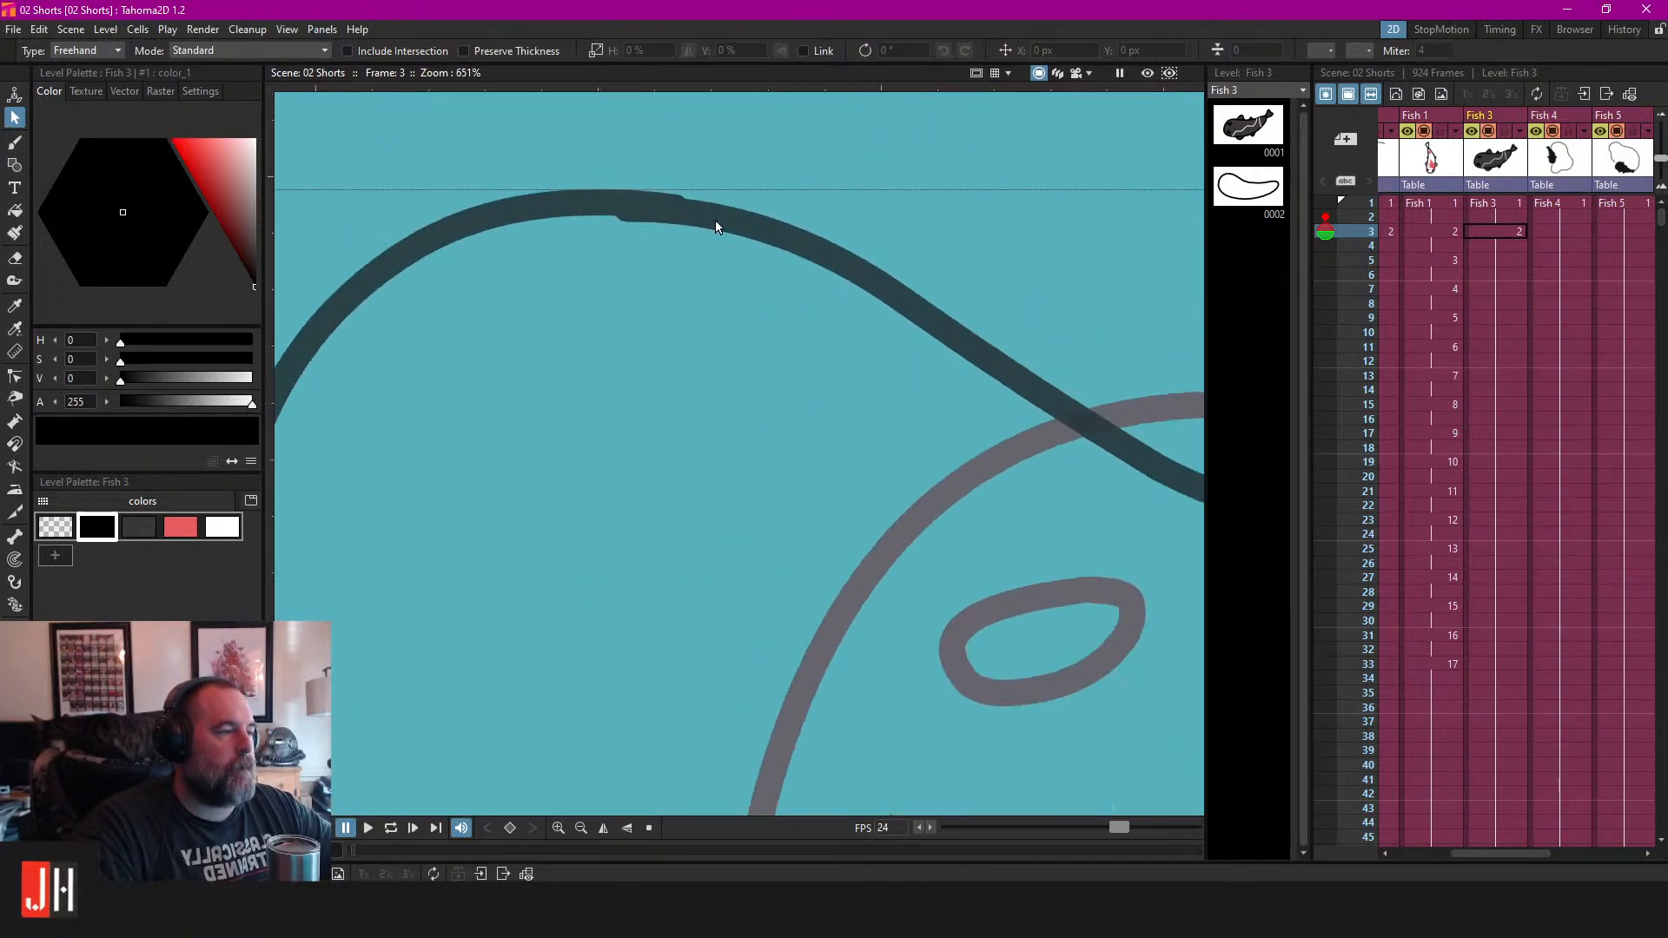
Smooth the overlapping stroke join on top of the head by moving its control point and adjusting the curve handle.
key(c)
drag(628, 207, 676, 213)
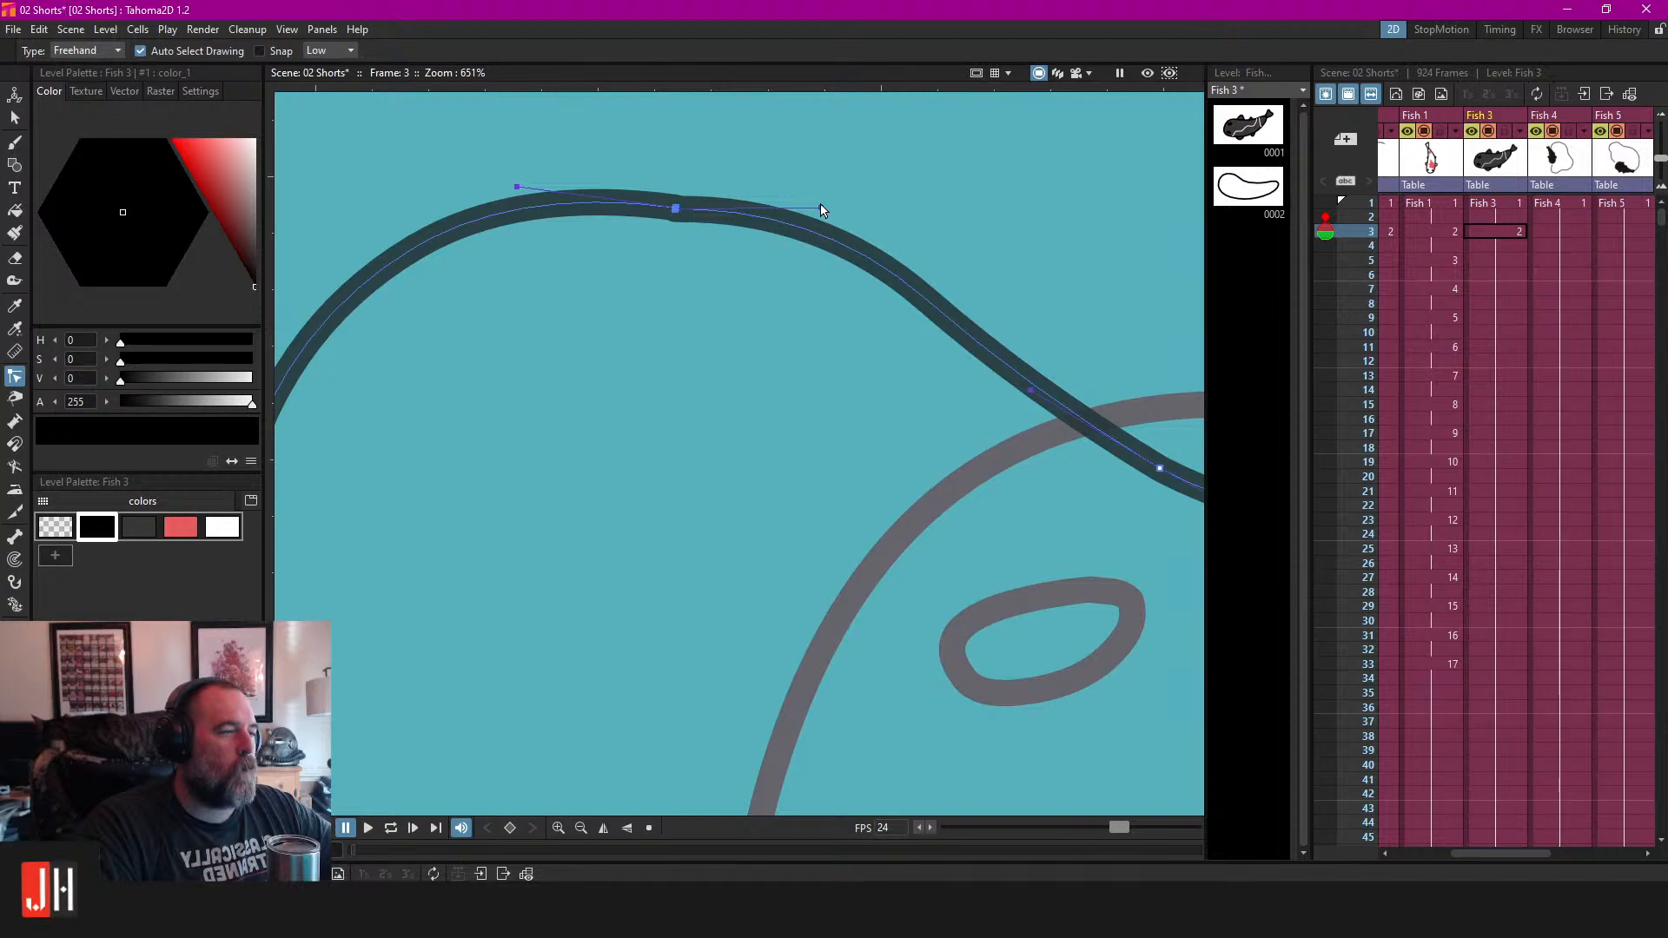
drag(822, 209, 820, 231)
scroll(899, 217, down, 7)
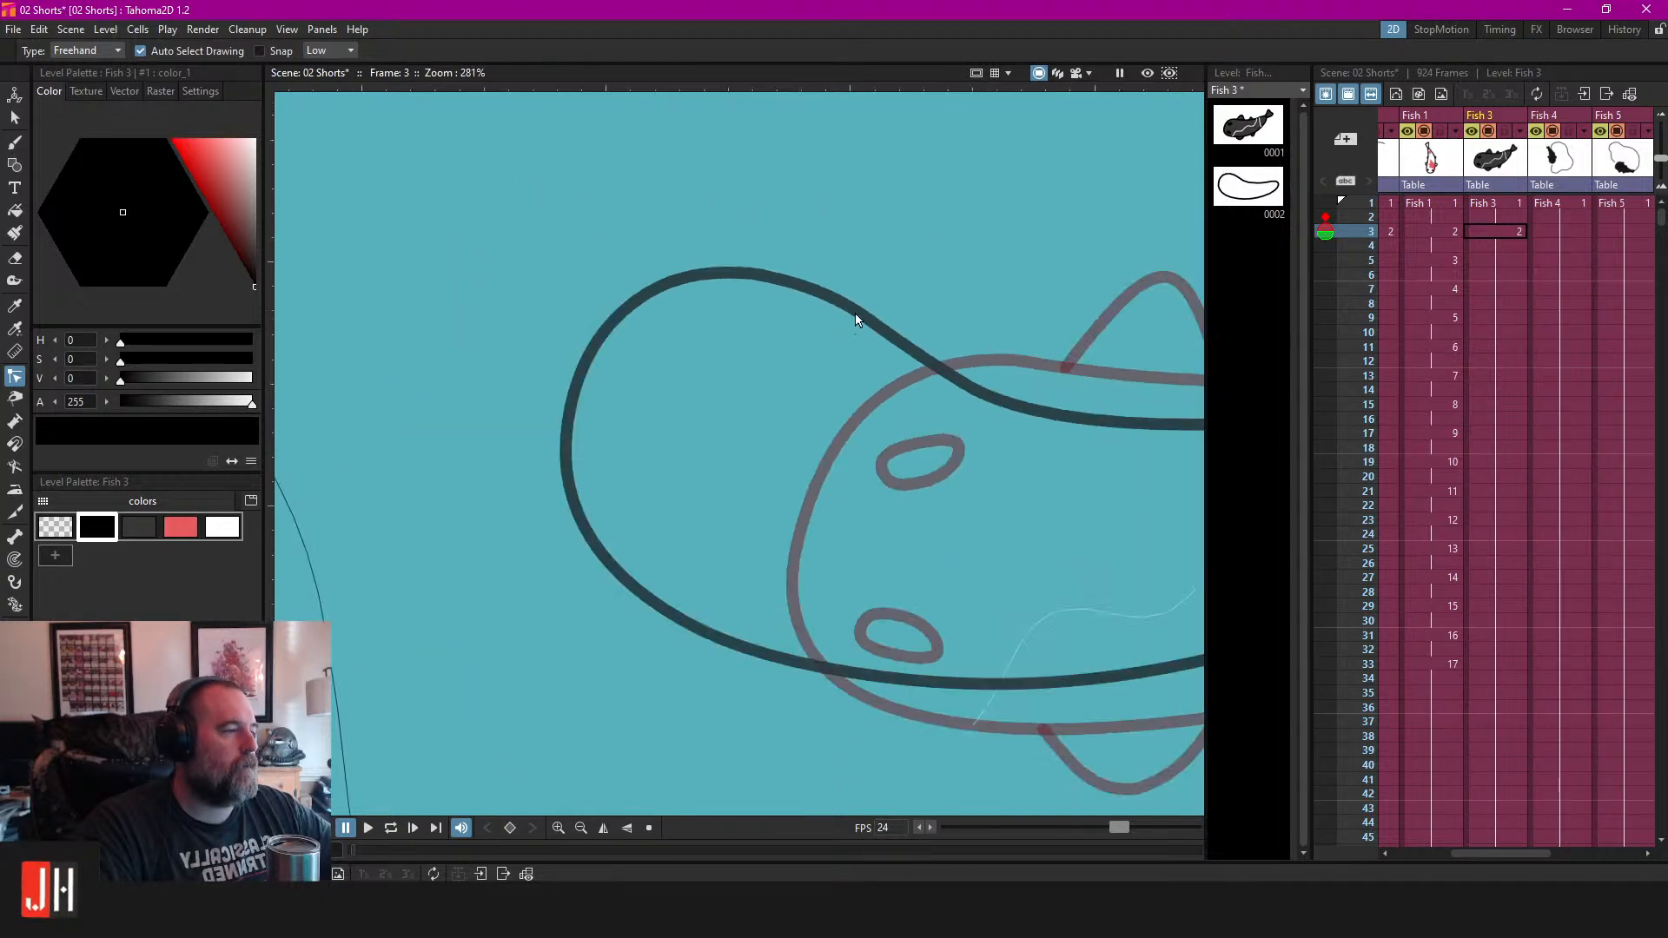
scroll(877, 365, up, 3)
Draw the forked tail fin at the tail end of the frame 3 body outline.
key(b)
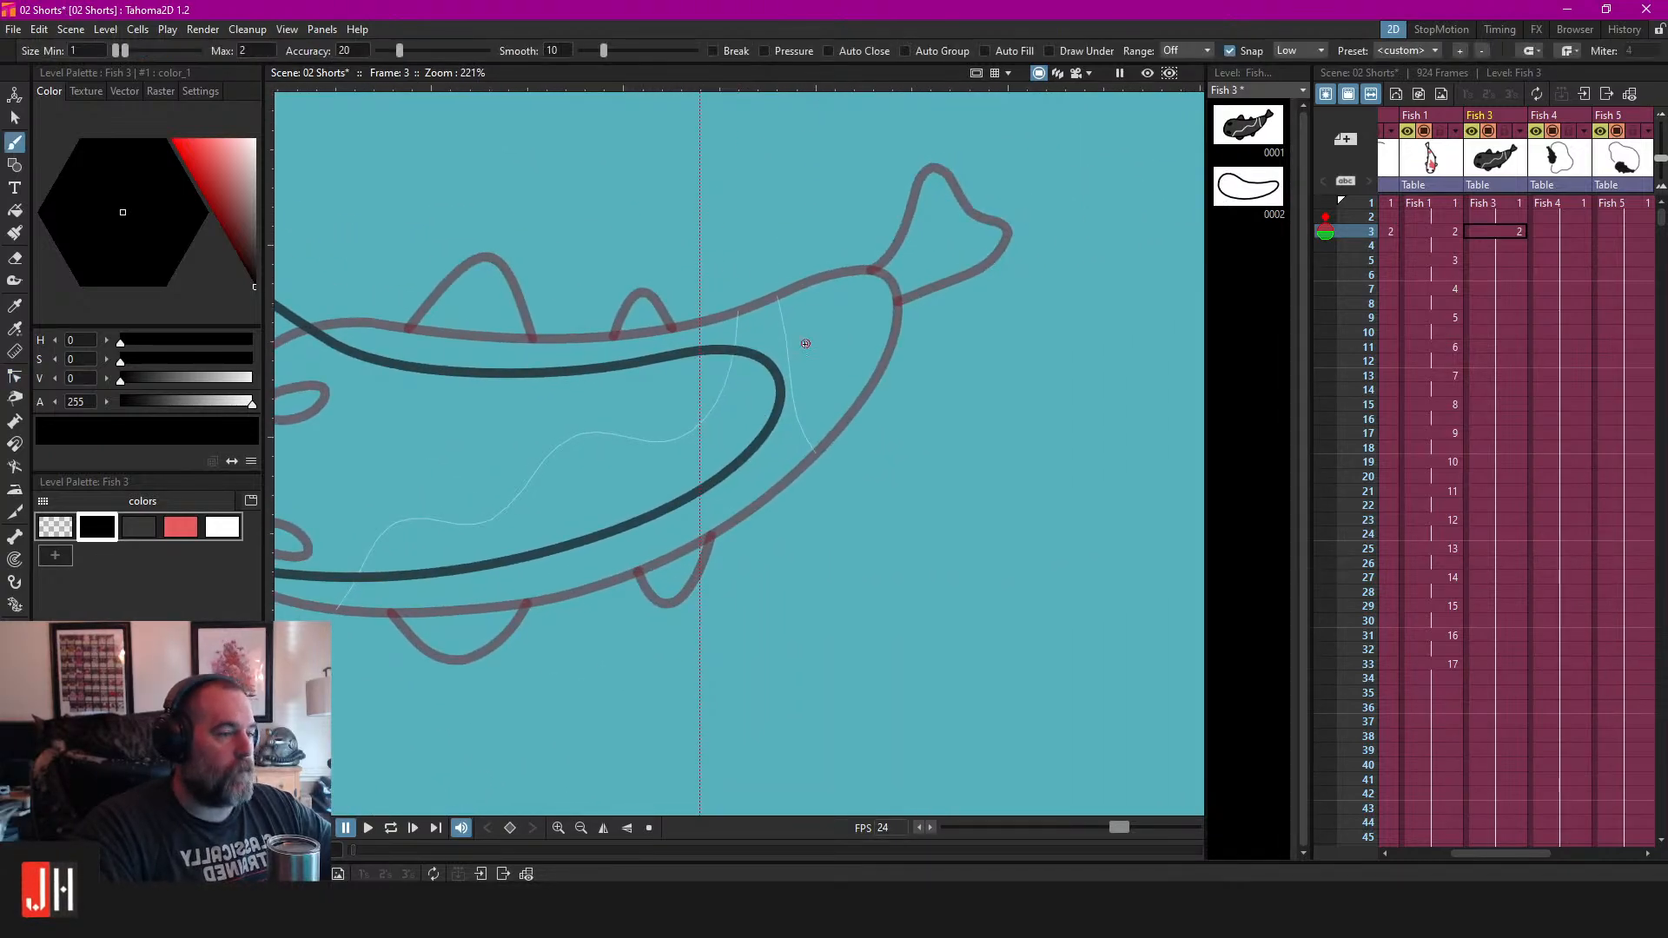
scroll(773, 333, up, 1)
mouse_move(826, 305)
mouse_down()
mouse_move(936, 414)
mouse_move(849, 435)
mouse_move(768, 418)
mouse_up()
key(ctrl+z)
mouse_move(754, 359)
mouse_down()
mouse_move(790, 328)
mouse_move(867, 334)
mouse_move(911, 419)
mouse_move(775, 440)
mouse_move(1002, 403)
mouse_up()
drag(438, 404, 811, 477)
mouse_move(698, 369)
mouse_down()
mouse_move(823, 268)
mouse_move(858, 503)
mouse_up()
scroll(600, 533, up, 1)
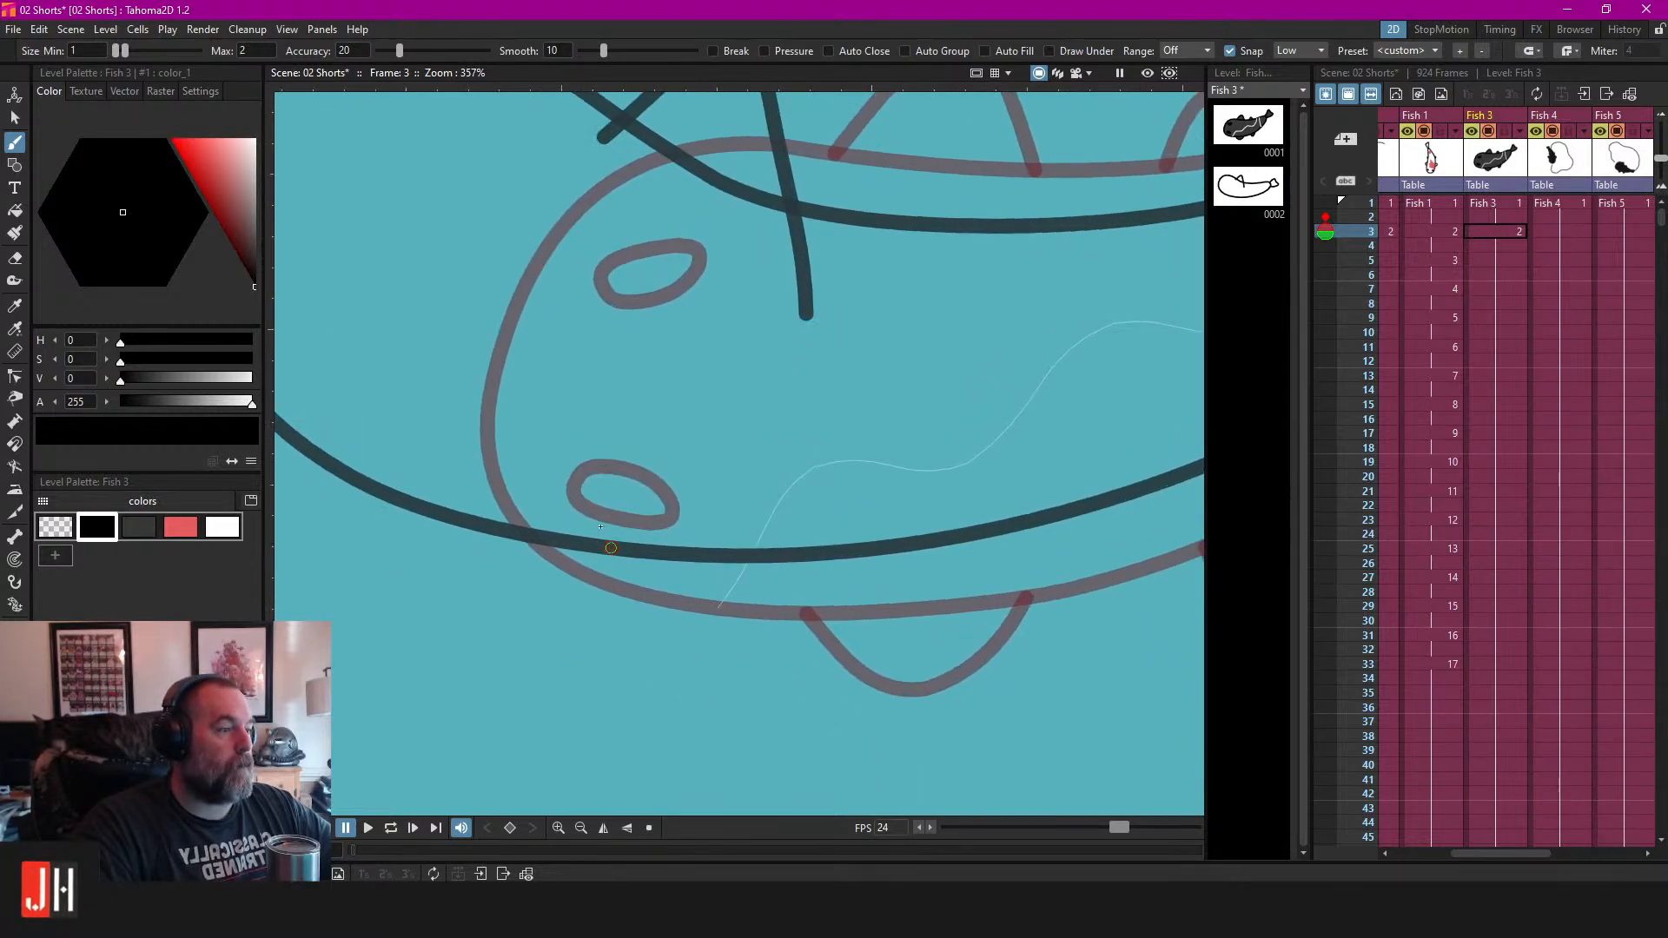
mouse_move(510, 480)
mouse_down()
mouse_move(554, 655)
mouse_move(604, 686)
mouse_move(765, 517)
mouse_up()
scroll(765, 517, down, 5)
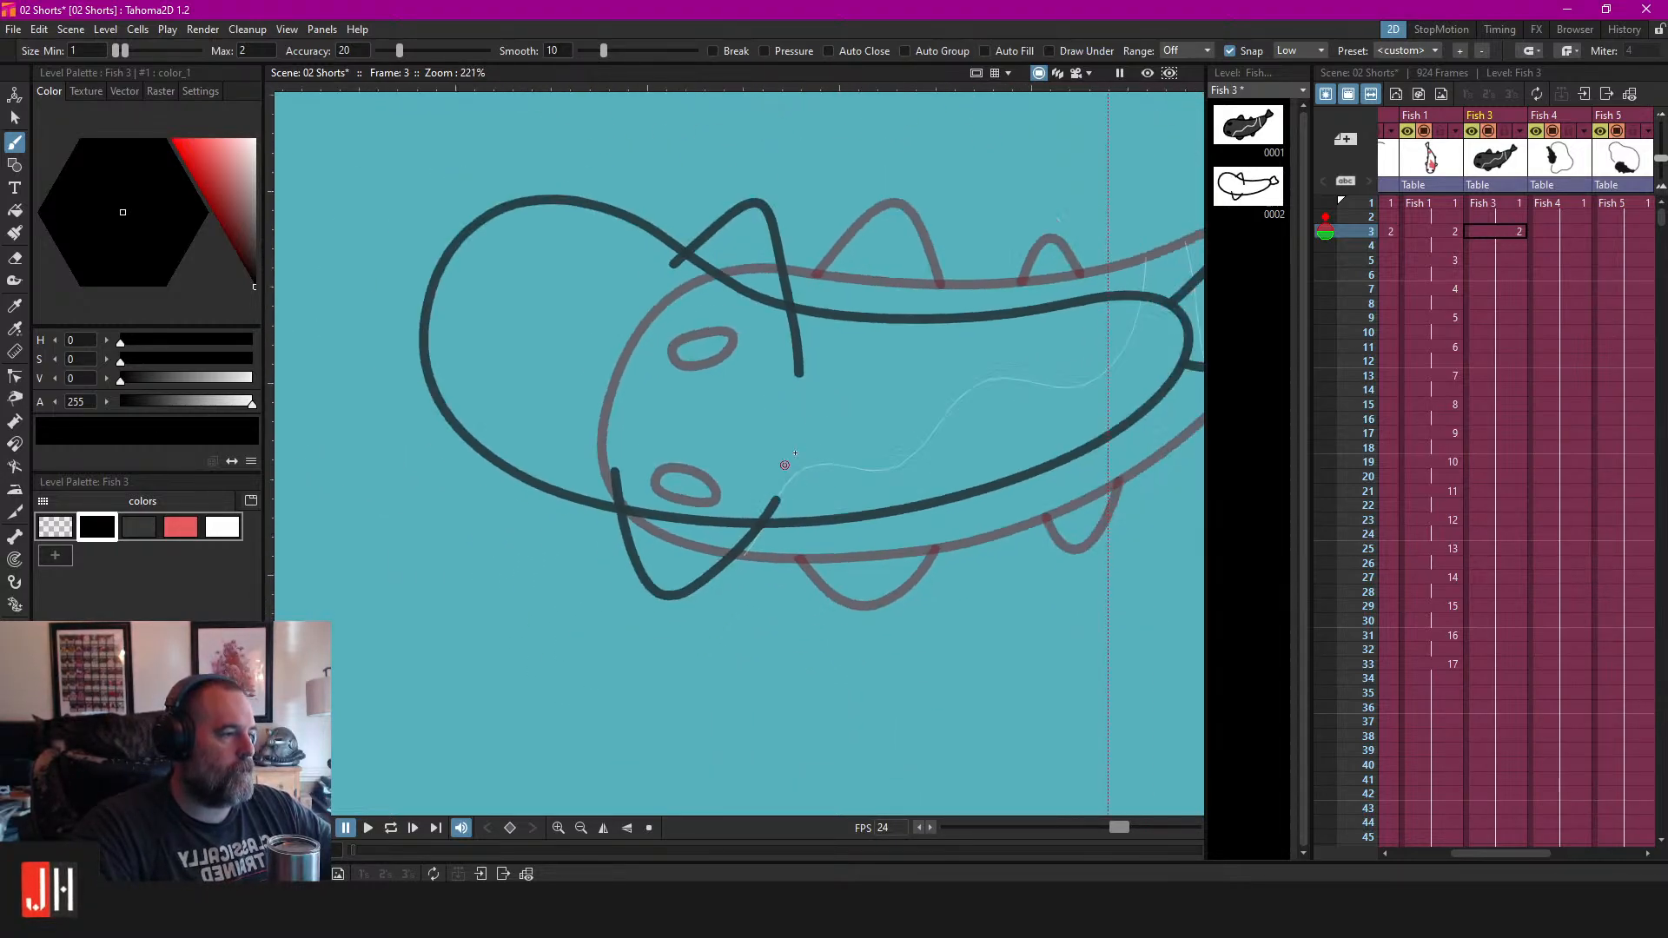
scroll(803, 426, up, 4)
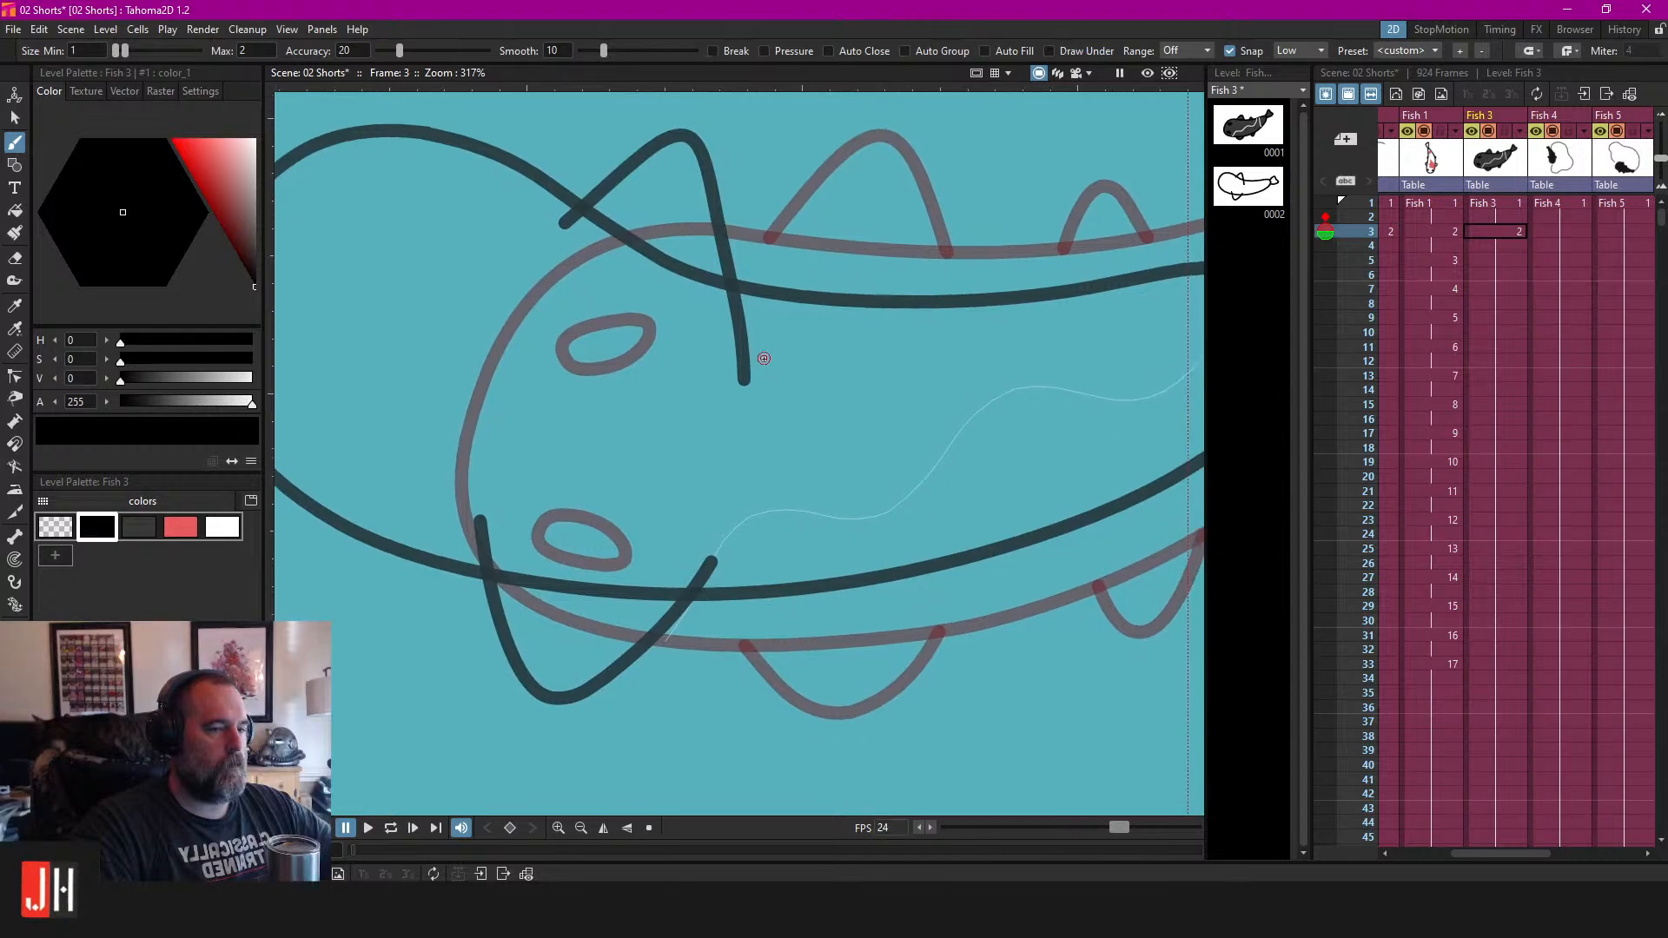
key(ctrl+z)
drag(763, 358, 734, 568)
mouse_move(771, 435)
mouse_down()
mouse_move(720, 384)
mouse_move(790, 339)
mouse_up()
Draw the upper front fin across the body's upper edge behind the head, redoing the stroke until its shape fits.
scroll(732, 363, up, 1)
scroll(785, 338, up, 1)
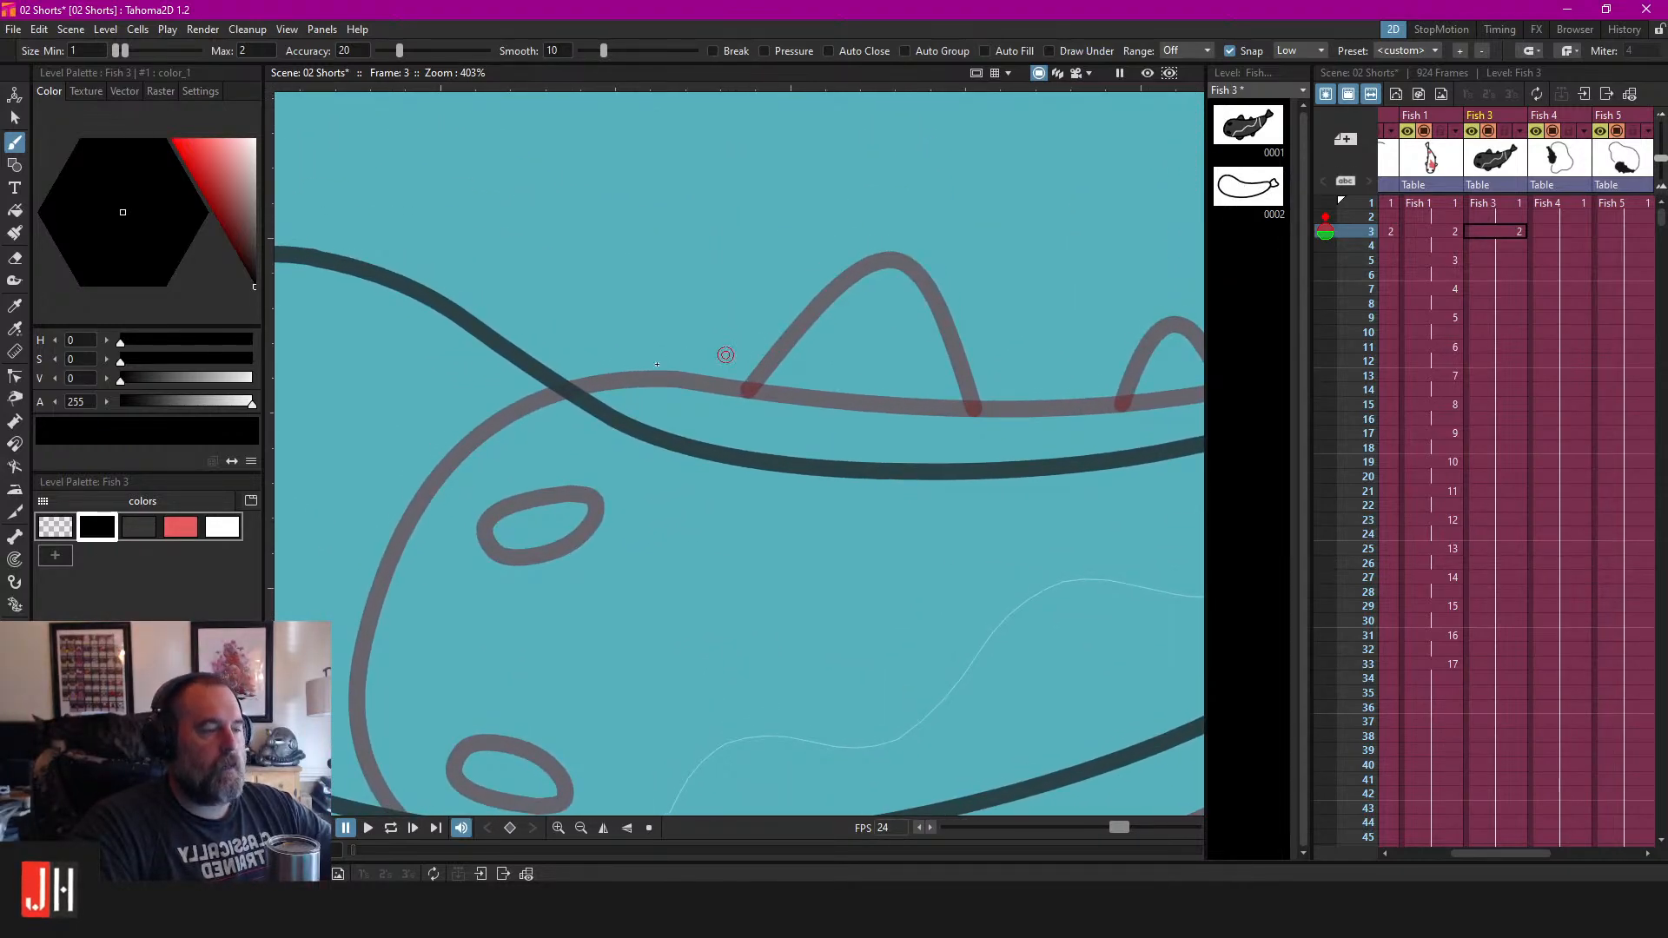
drag(429, 377, 640, 458)
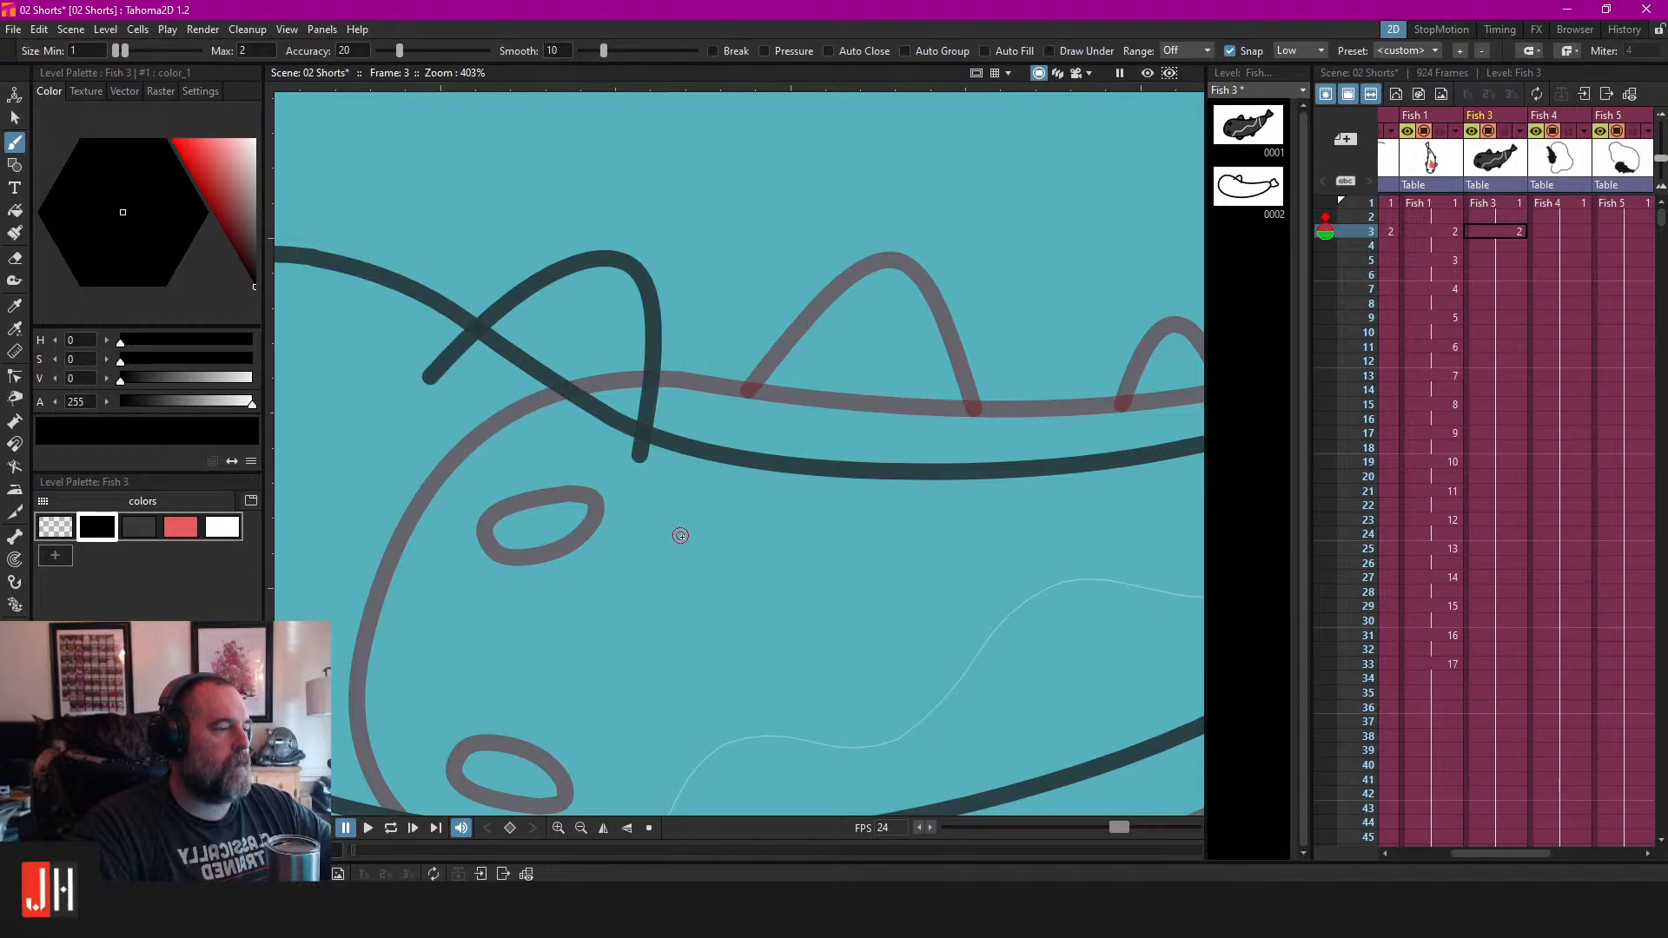
scroll(676, 534, down, 3)
key(ctrl+z)
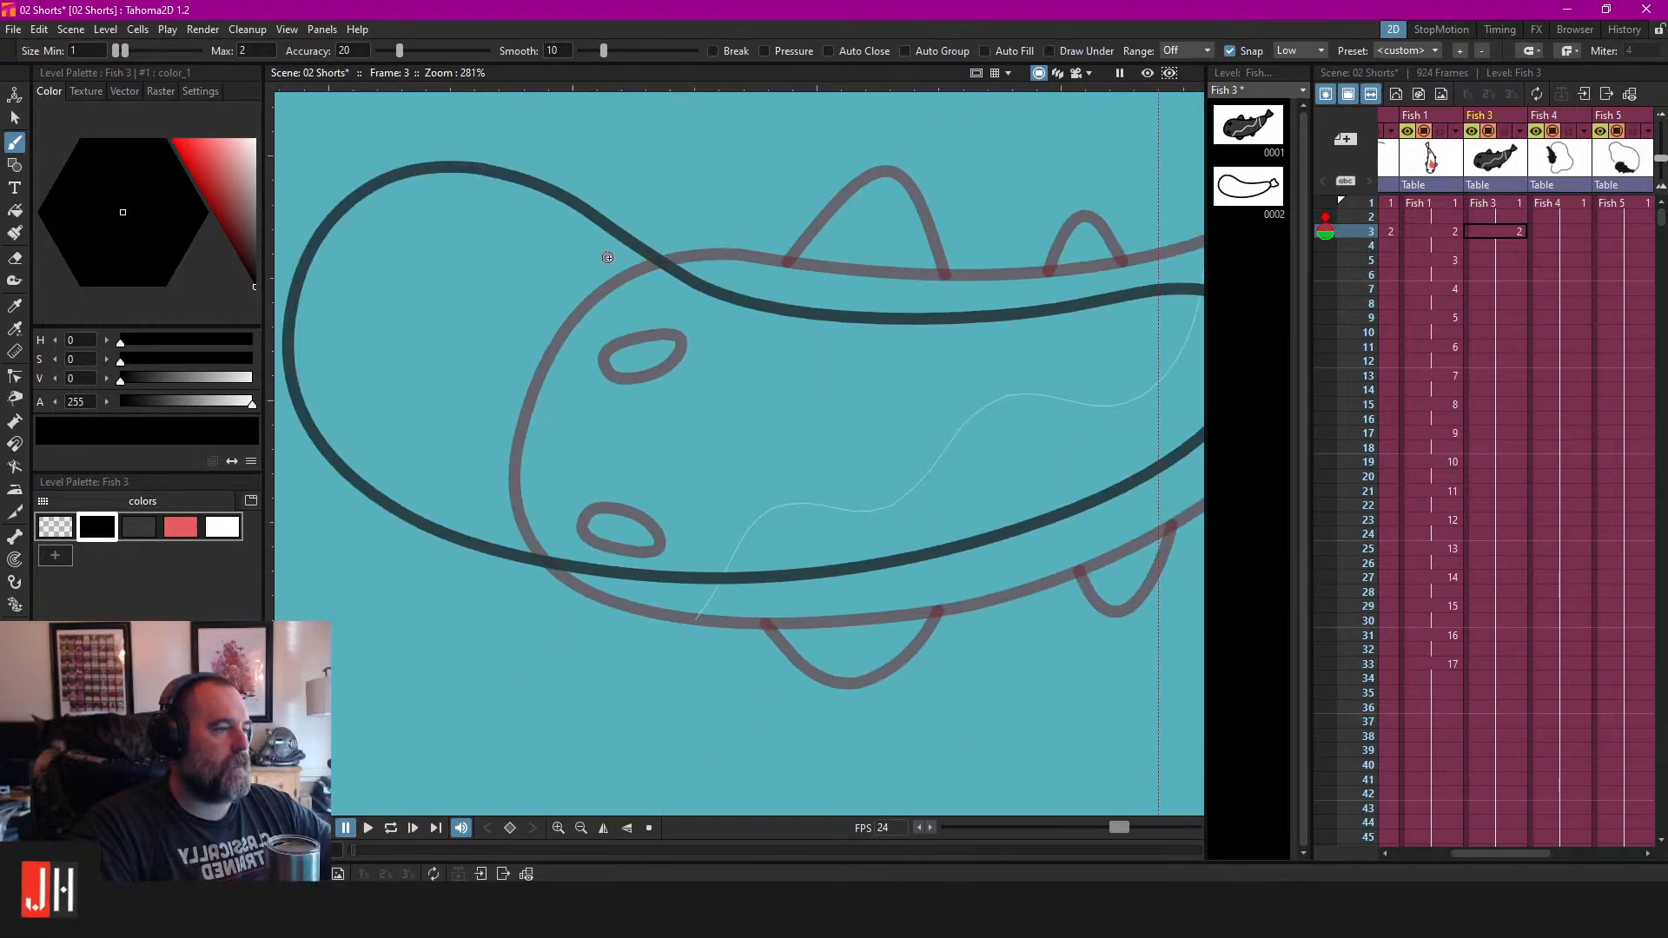
mouse_move(610, 257)
mouse_down()
mouse_move(741, 269)
mouse_move(753, 340)
mouse_move(772, 309)
mouse_up()
key(ctrl+z)
mouse_move(614, 195)
mouse_down()
mouse_move(750, 106)
mouse_move(767, 287)
mouse_up()
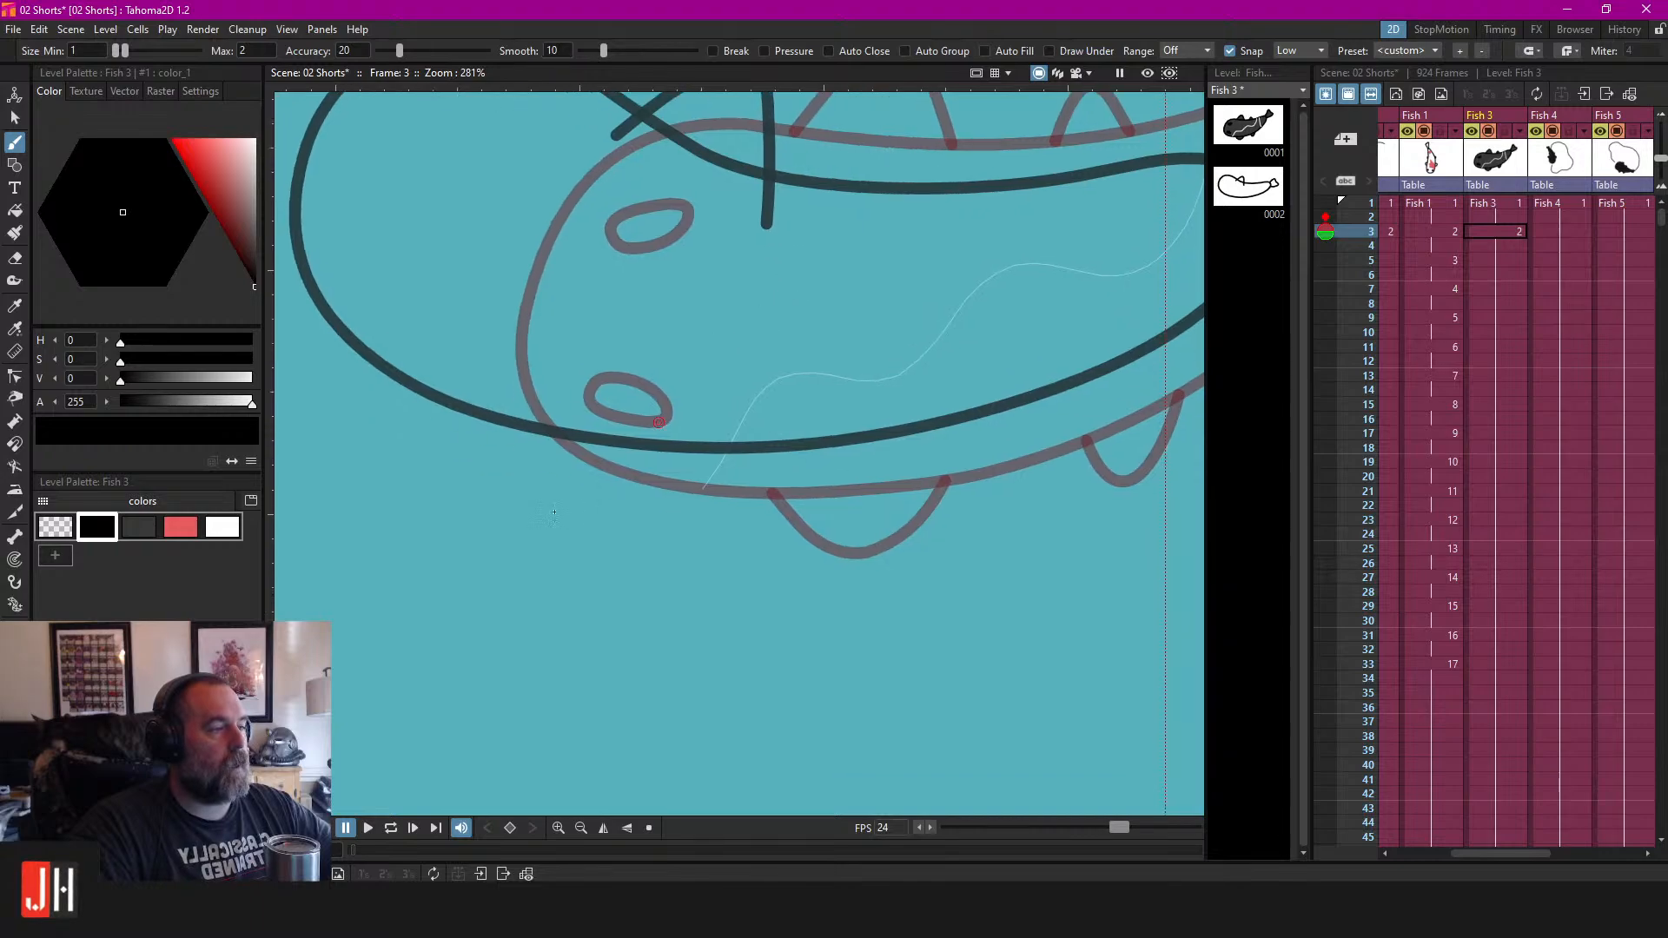
Draw the pointed lower front fin across the body's lower edge behind the head.
mouse_move(599, 506)
mouse_down()
mouse_move(630, 541)
mouse_move(756, 387)
mouse_up()
key(ctrl+z)
mouse_move(558, 382)
mouse_down()
mouse_move(610, 560)
mouse_move(722, 401)
mouse_up()
drag(868, 311, 623, 446)
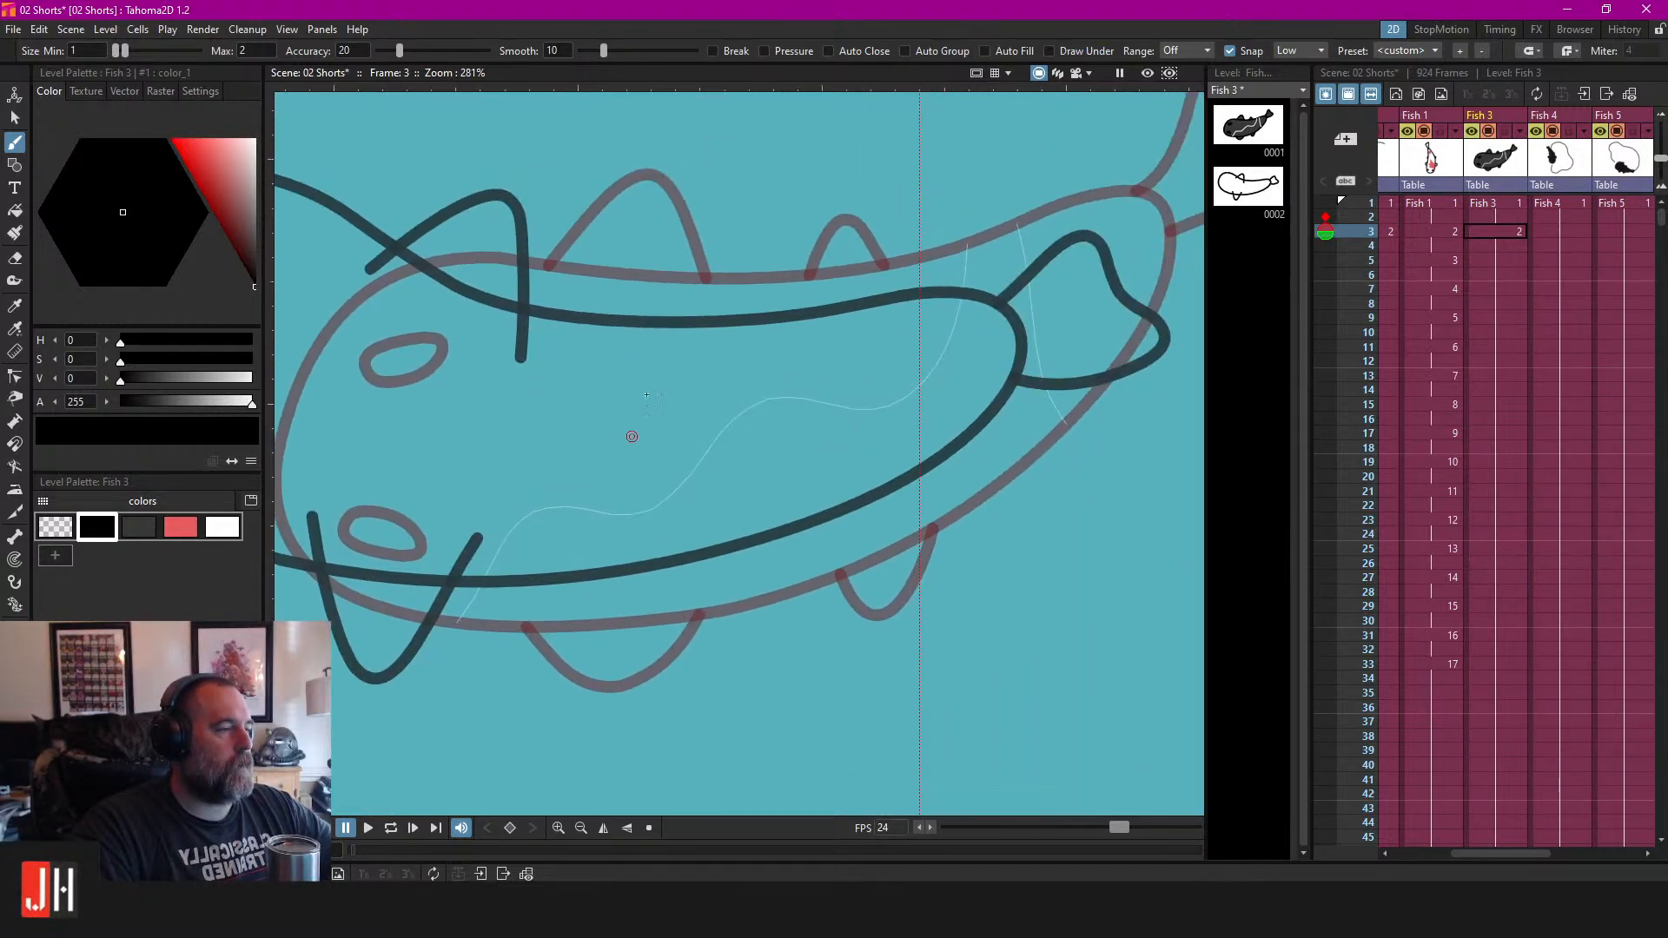
Draw the two small rear fins on the upper and lower edges of the body near the tail.
mouse_move(762, 335)
mouse_down()
mouse_move(792, 257)
mouse_move(835, 343)
mouse_up()
mouse_move(738, 511)
mouse_down()
mouse_move(774, 558)
mouse_move(829, 448)
mouse_move(767, 498)
mouse_move(821, 526)
mouse_move(860, 429)
mouse_up()
scroll(825, 447, down, 2)
scroll(752, 500, up, 4)
key(ctrl+z)
drag(732, 444, 1165, 561)
Draw two small oval eyes on the head and fill them with black.
drag(500, 326, 686, 395)
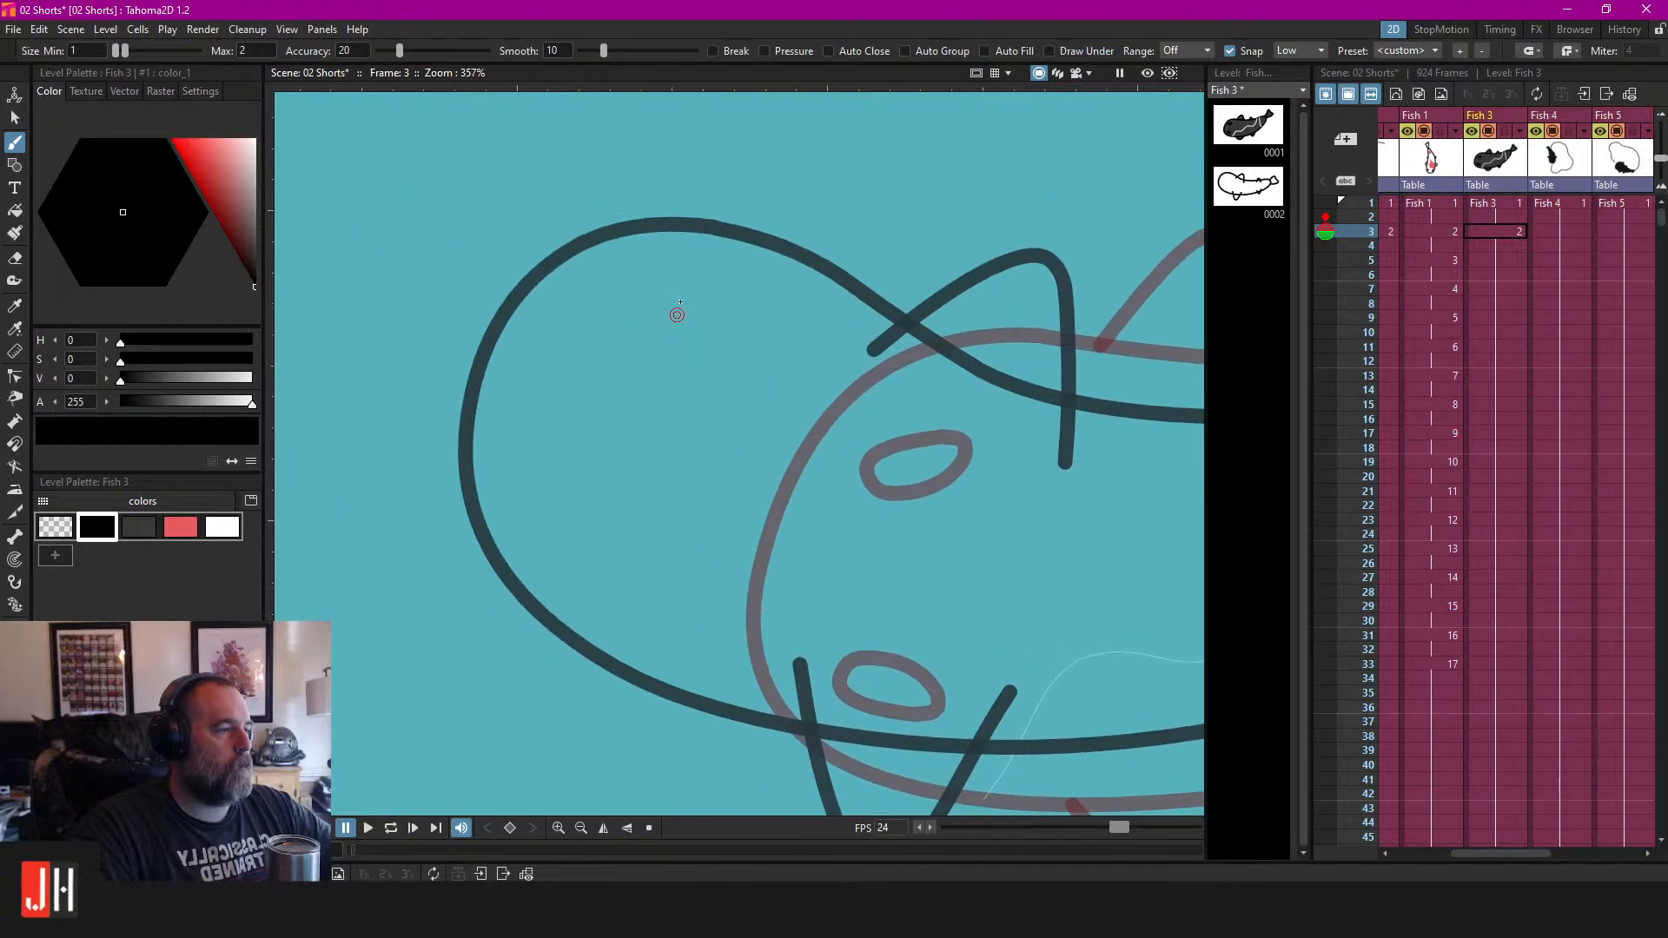
mouse_move(629, 270)
mouse_down()
mouse_move(633, 326)
mouse_move(683, 338)
mouse_move(677, 304)
mouse_move(630, 342)
mouse_move(692, 327)
mouse_move(685, 306)
mouse_up()
key(ctrl+z)
mouse_move(588, 470)
mouse_down()
mouse_move(533, 510)
mouse_move(608, 551)
mouse_move(608, 501)
mouse_move(581, 476)
mouse_move(588, 492)
mouse_move(532, 460)
mouse_move(514, 500)
mouse_move(589, 519)
mouse_move(541, 472)
mouse_move(529, 492)
mouse_move(573, 512)
mouse_move(608, 473)
mouse_up()
key(ctrl+z)
key(f)
click(578, 489)
click(660, 334)
key(alt+9)
Select the upper eye, move it slightly down and toward the front of the head, and deselect it.
scroll(694, 441, up, 2)
drag(721, 439, 863, 371)
drag(815, 310, 710, 352)
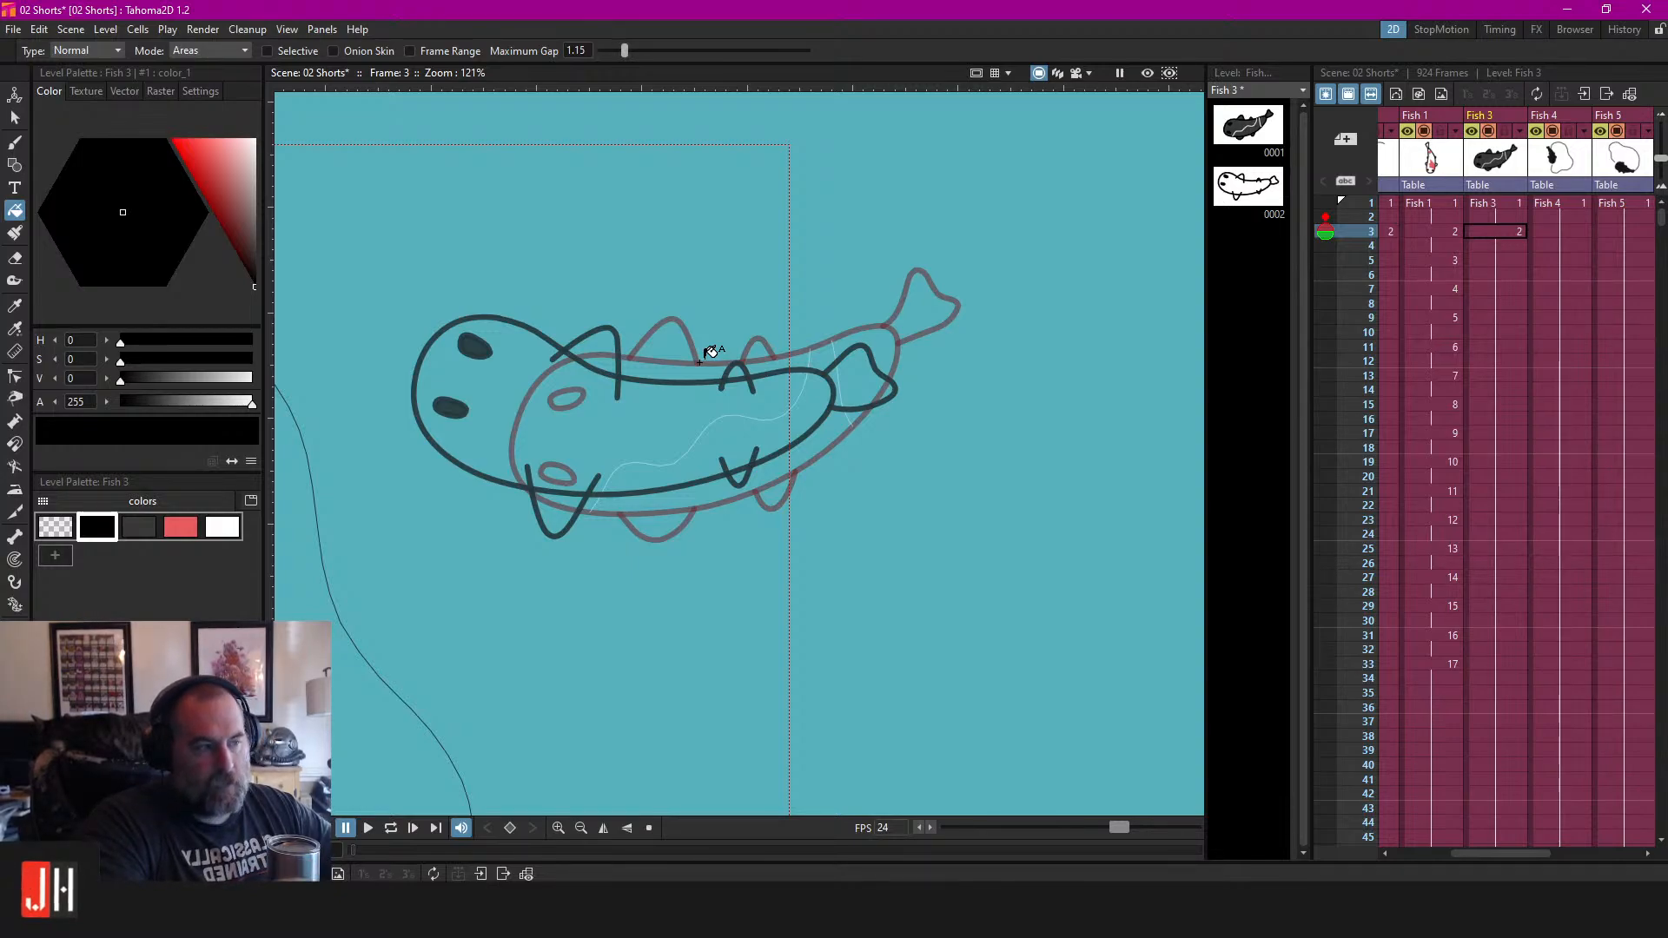
drag(649, 337, 875, 312)
scroll(764, 354, up, 9)
key(s)
drag(650, 280, 639, 298)
click(815, 196)
scroll(805, 321, down, 2)
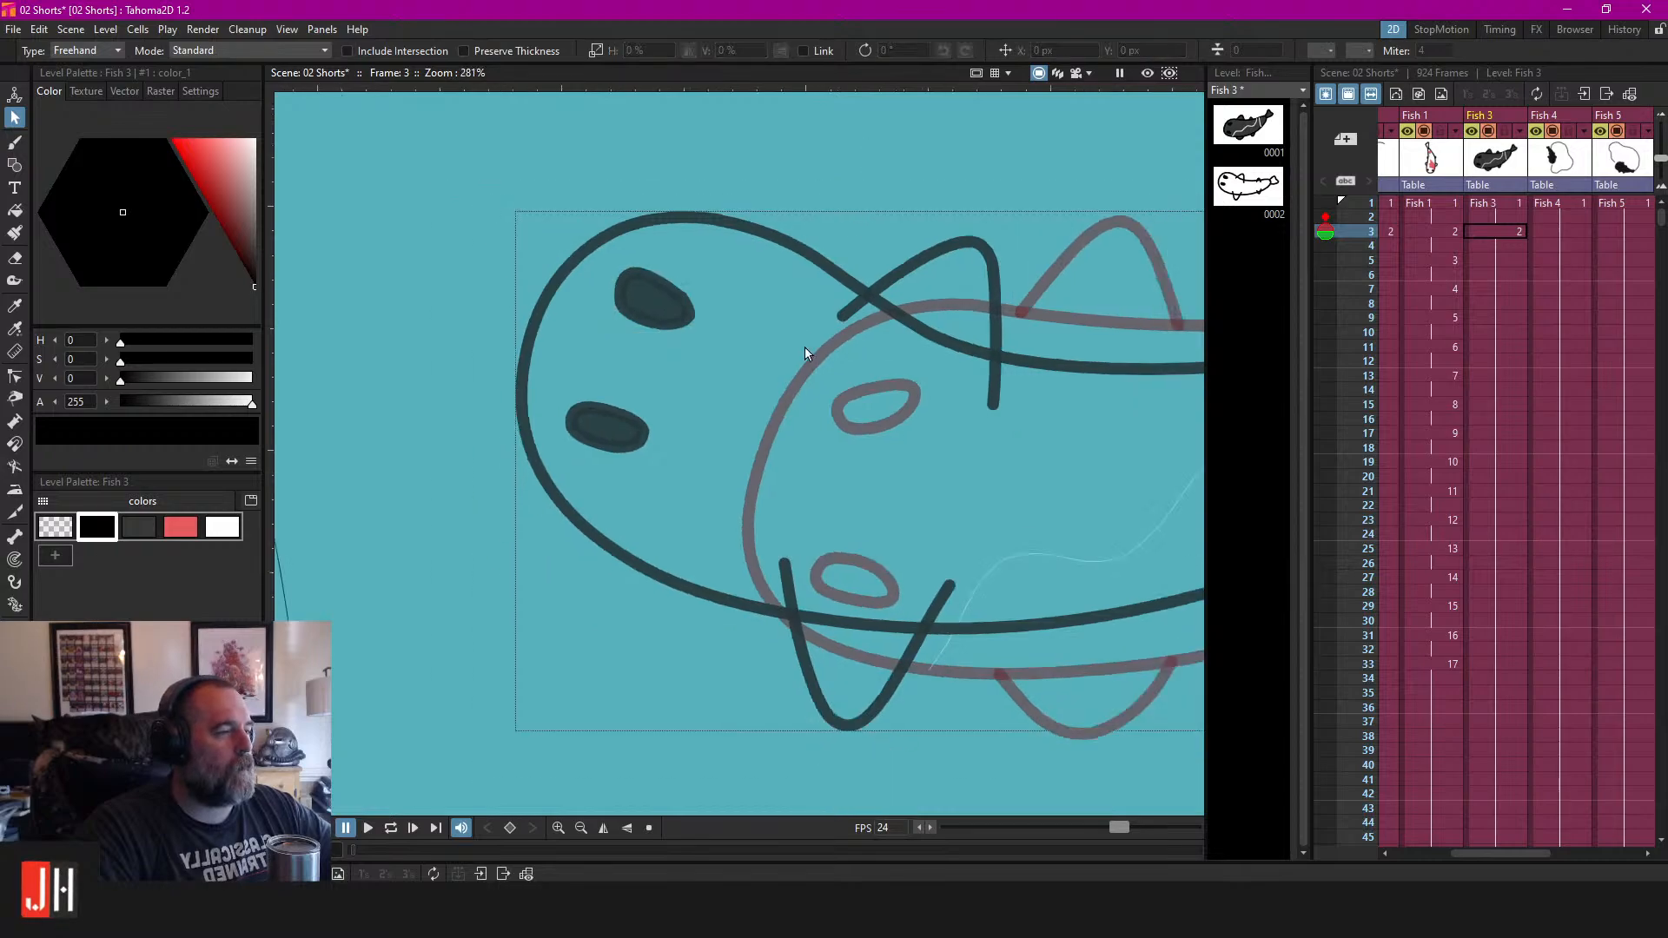
Preview the scene's animation through the camera view to check how Fish 3 fits in the frame.
scroll(801, 345, down, 5)
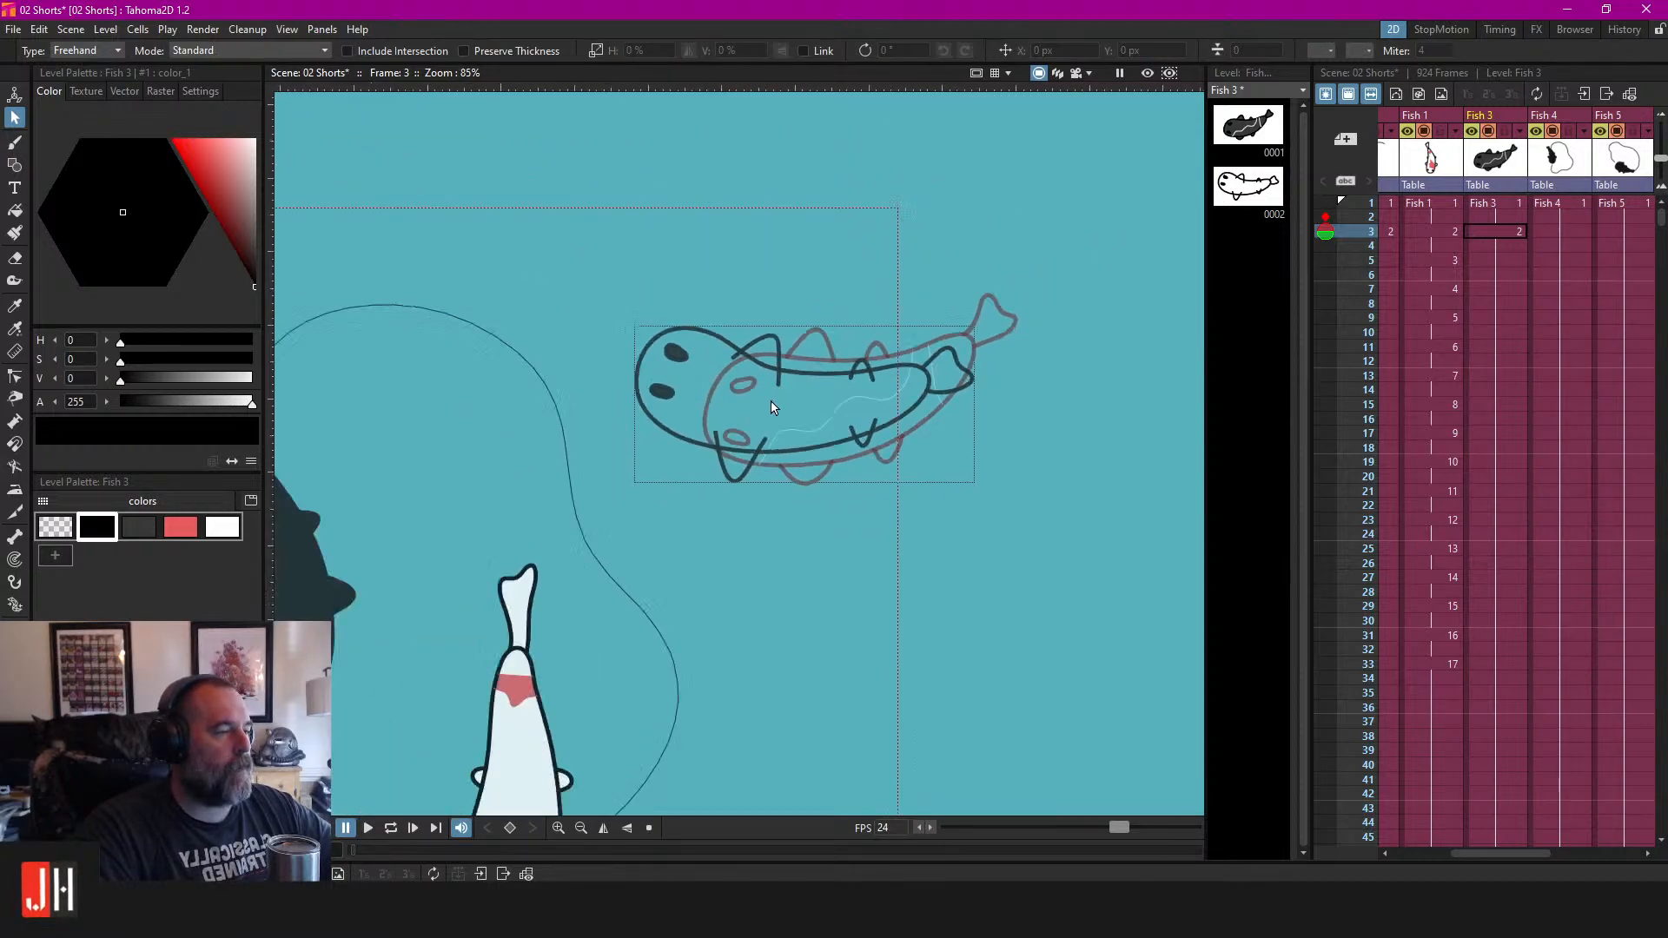
scroll(773, 404, down, 3)
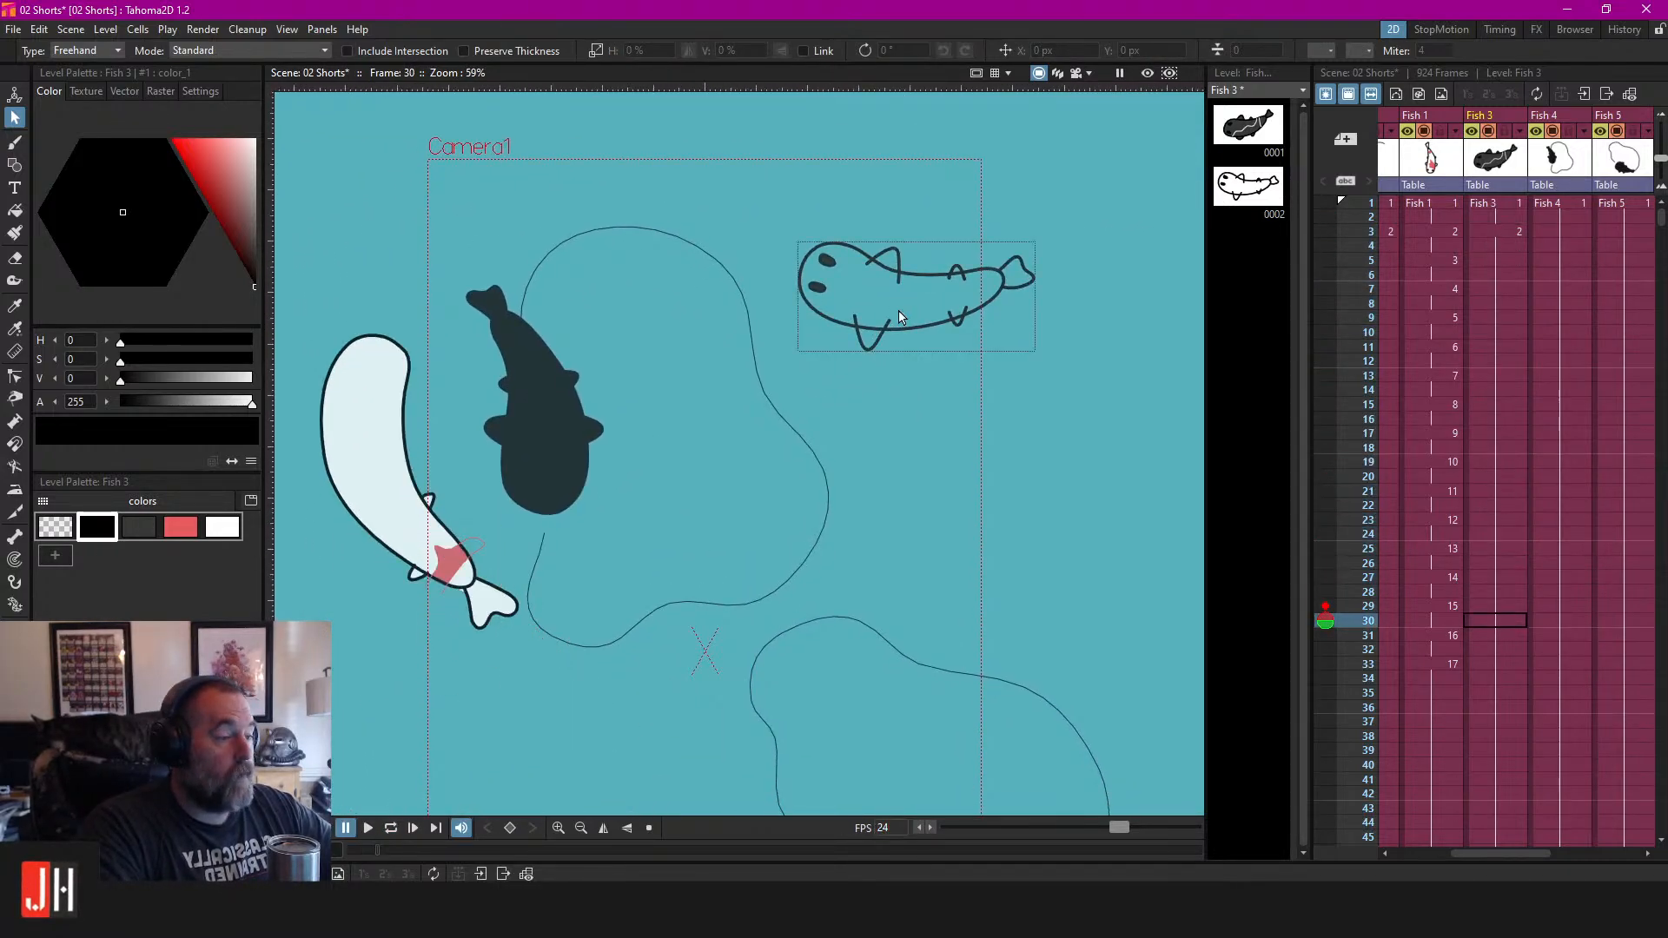
click(1075, 73)
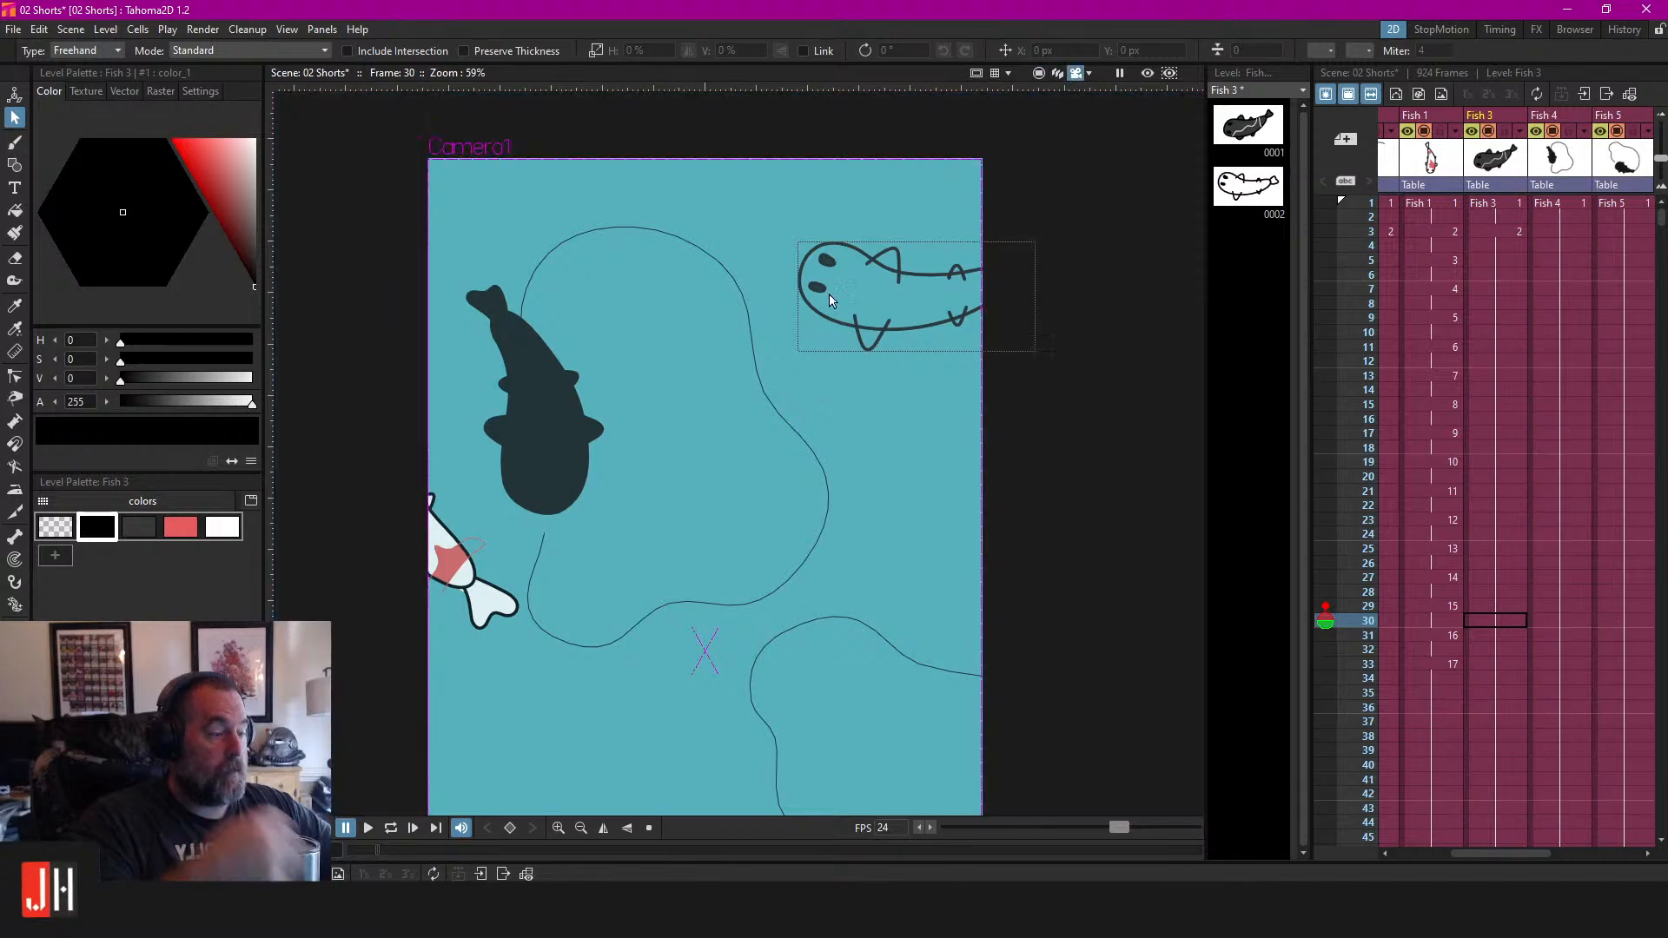
drag(822, 308, 857, 231)
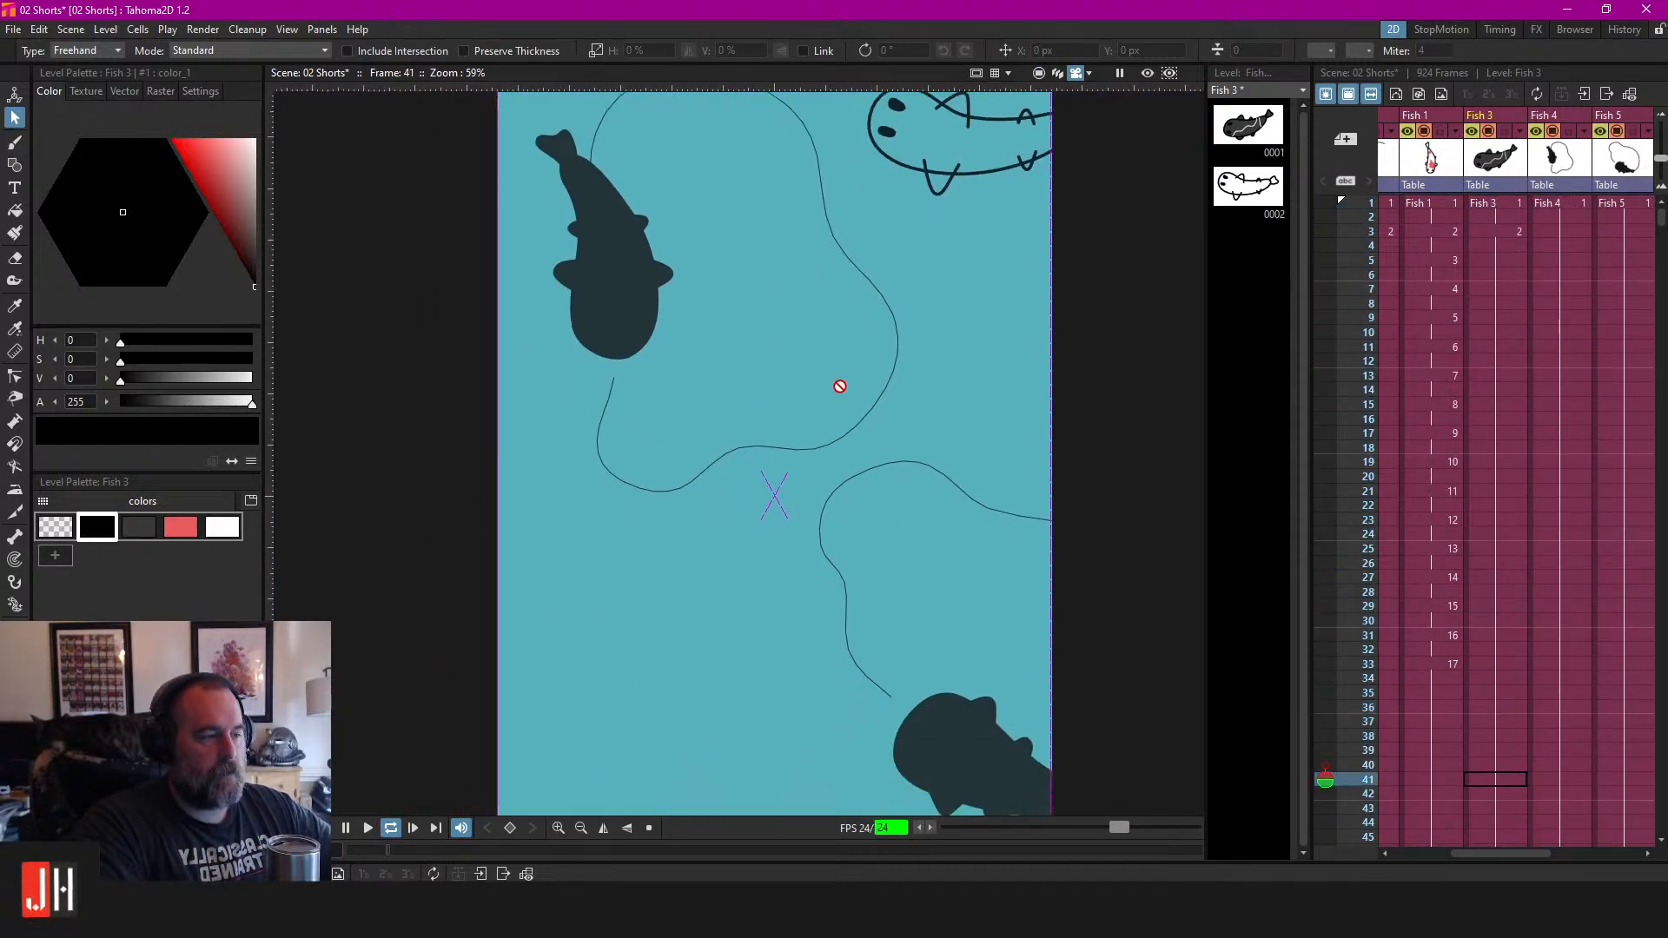
scroll(841, 386, down, 2)
drag(902, 277, 858, 344)
key(p)
scroll(899, 284, up, 4)
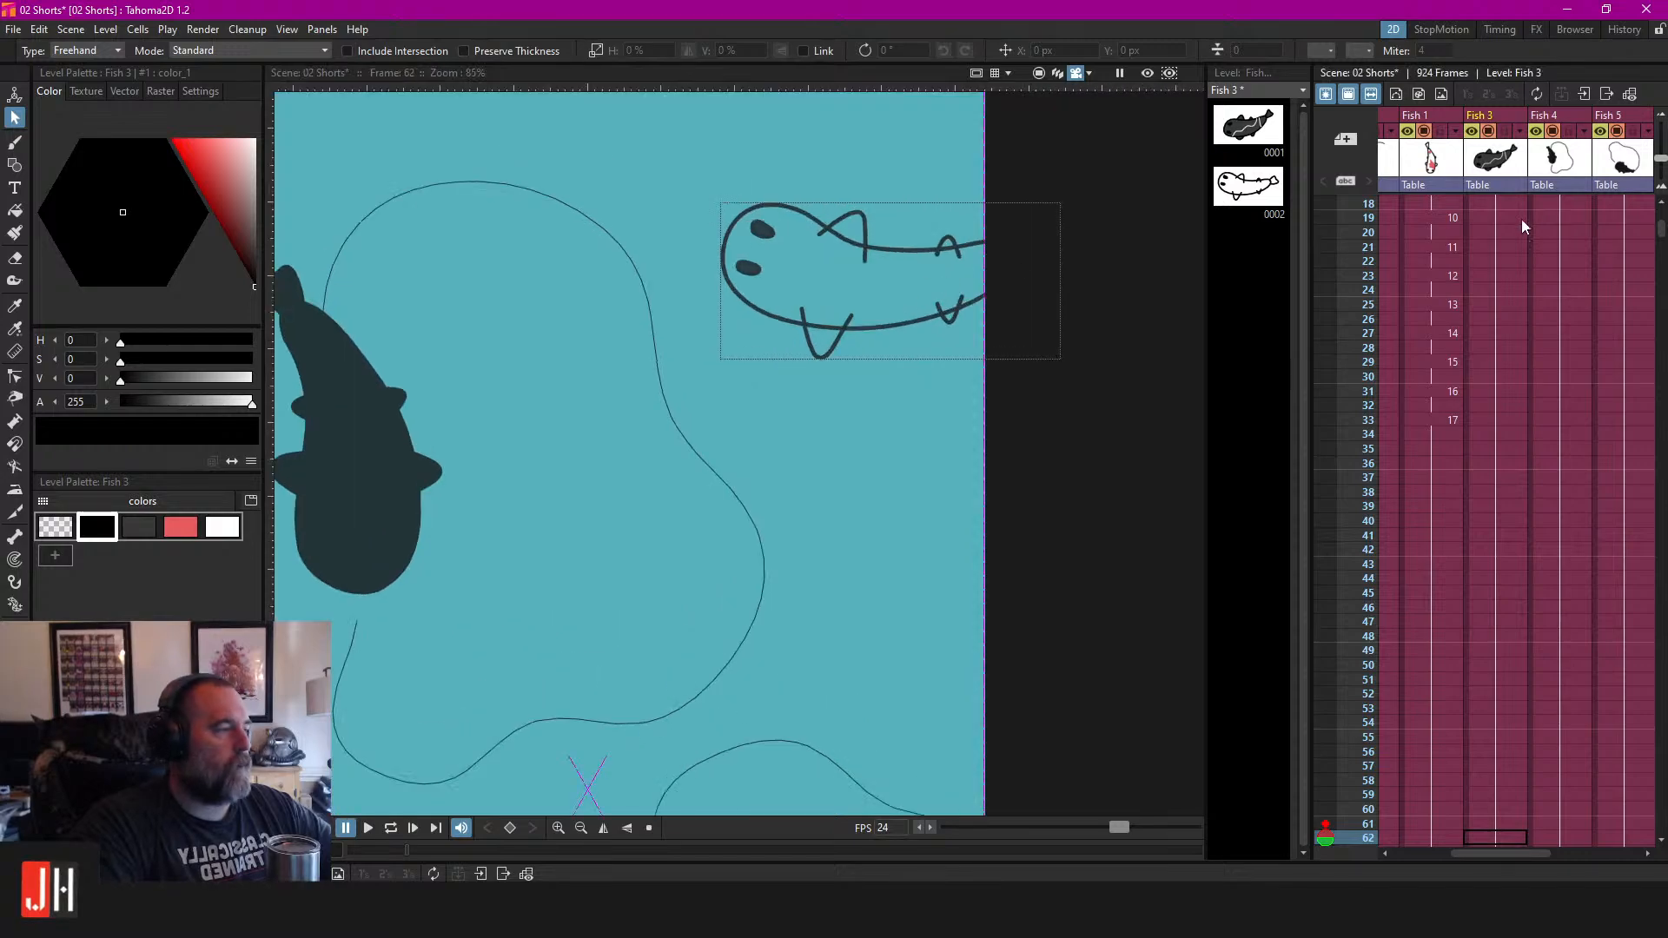
Return to frame 3 in the normal view and shift the whole Fish 3 drawing slightly back toward the tail.
scroll(1490, 221, up, 4)
click(1501, 205)
click(1496, 231)
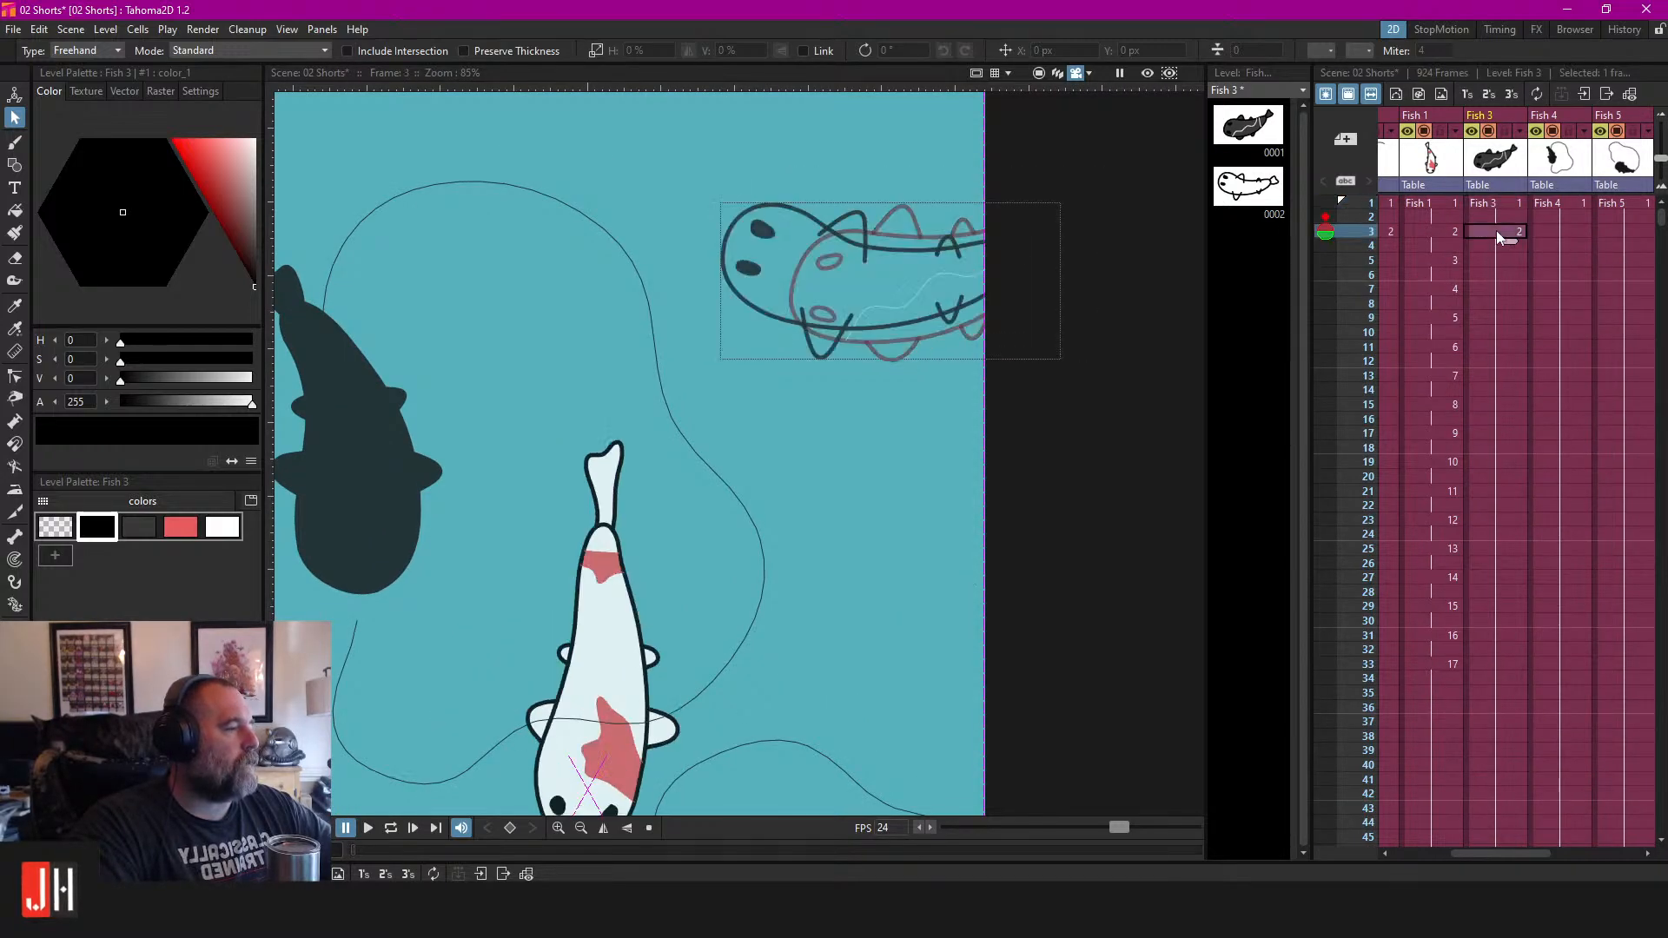
click(1038, 73)
scroll(1020, 224, up, 2)
drag(1199, 140, 482, 553)
scroll(1046, 224, up, 1)
drag(1046, 223, 929, 228)
drag(911, 297, 919, 297)
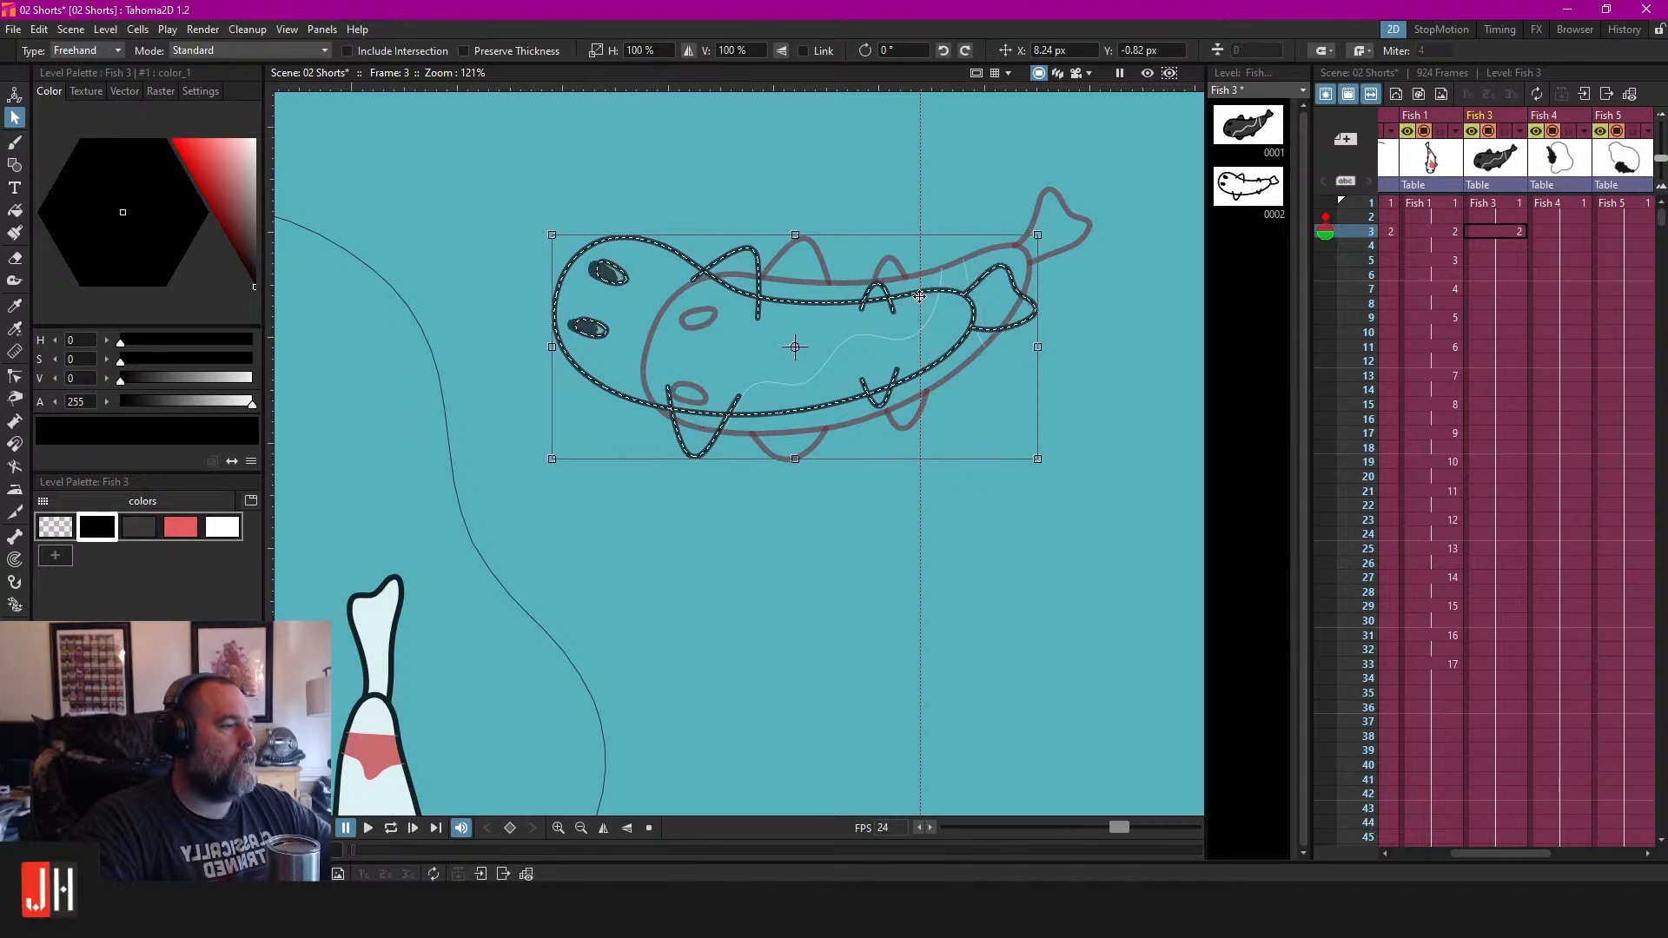
click(982, 169)
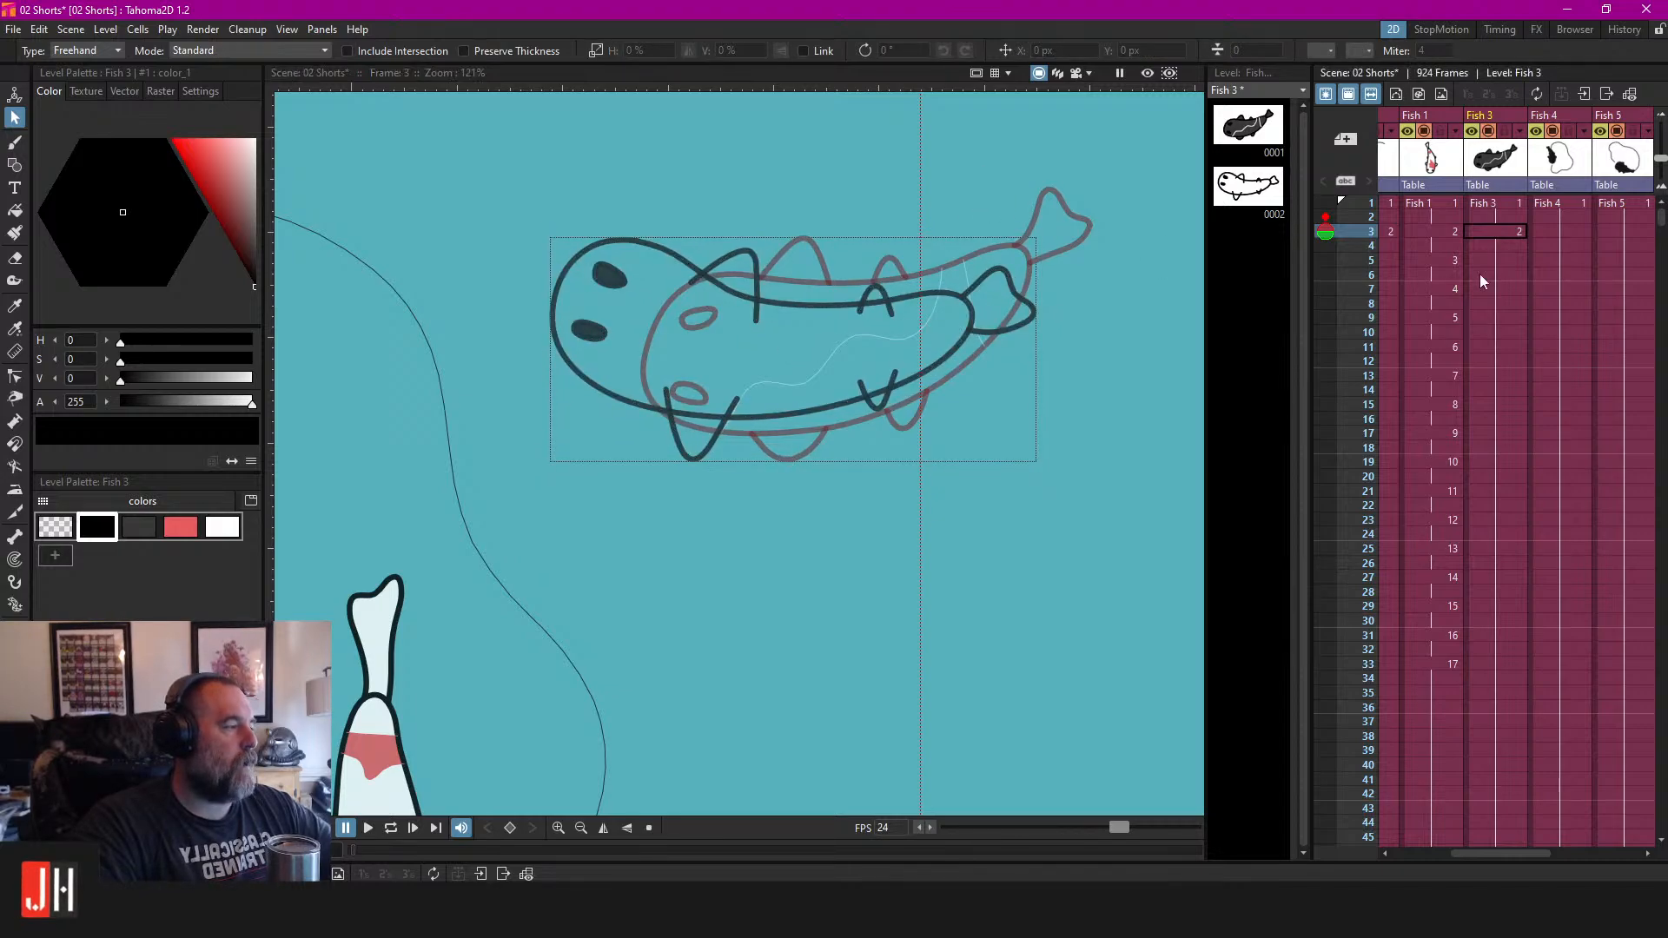
Add a new blank drawing at frame 5 of the Fish 3 column.
click(1503, 254)
key(alt+d)
scroll(711, 355, up, 1)
drag(712, 355, 889, 392)
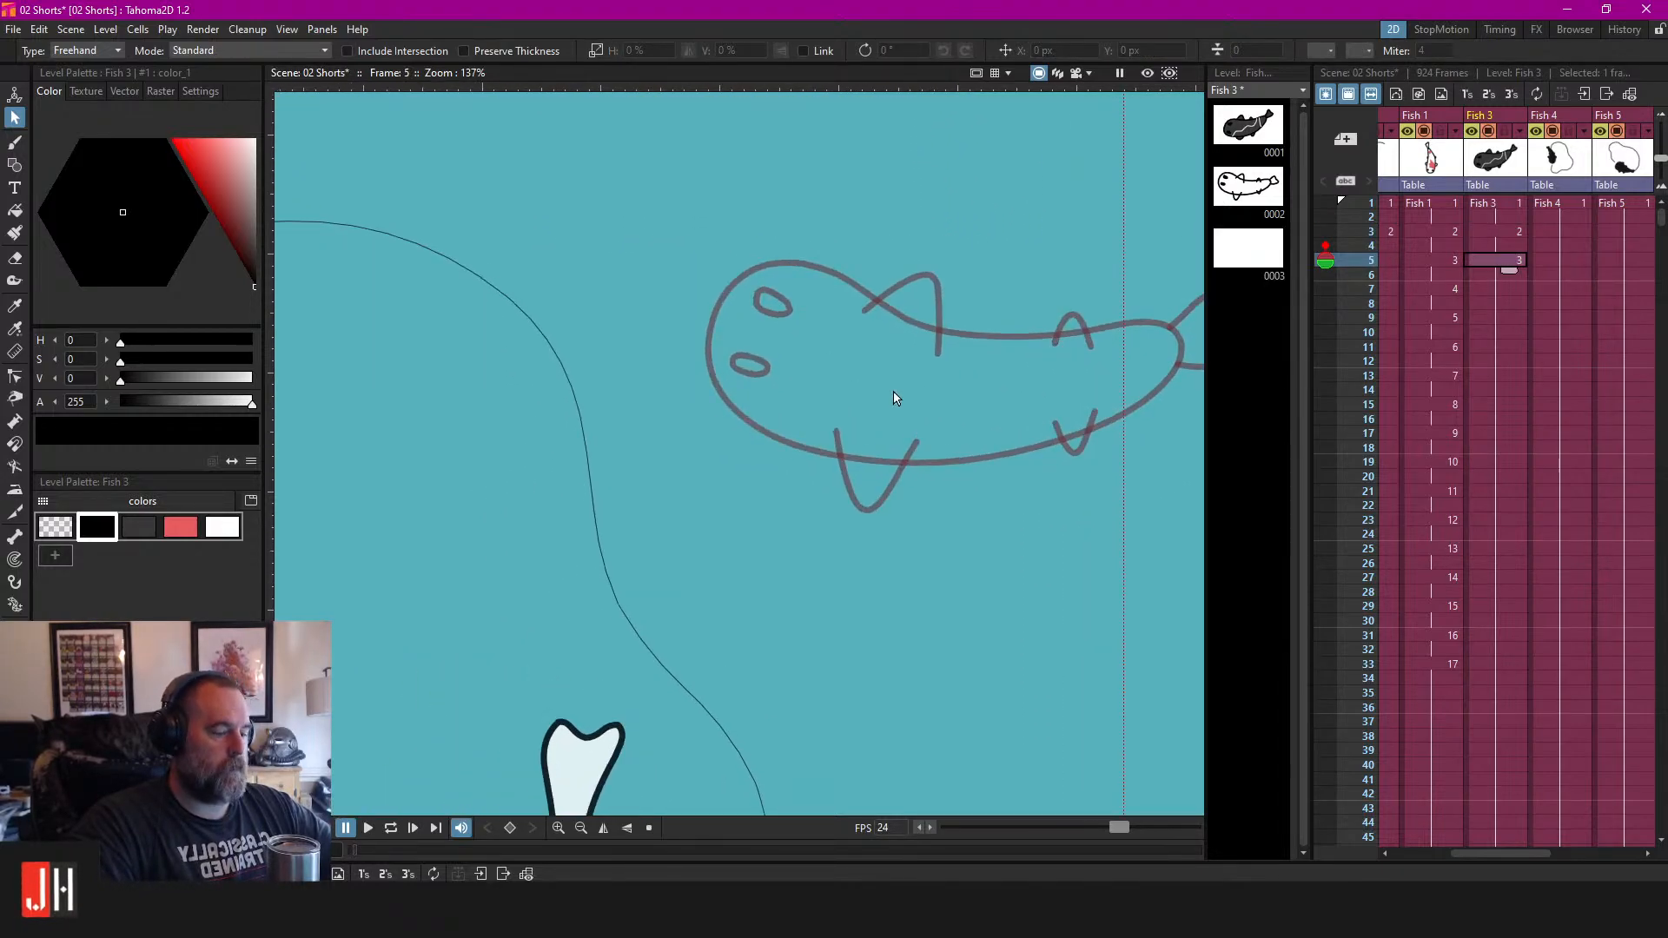
scroll(889, 400, up, 1)
Try drawing a closed frame 5 body outline that curves the opposite way from the onion-skinned fish.
key(b)
drag(1134, 383, 912, 358)
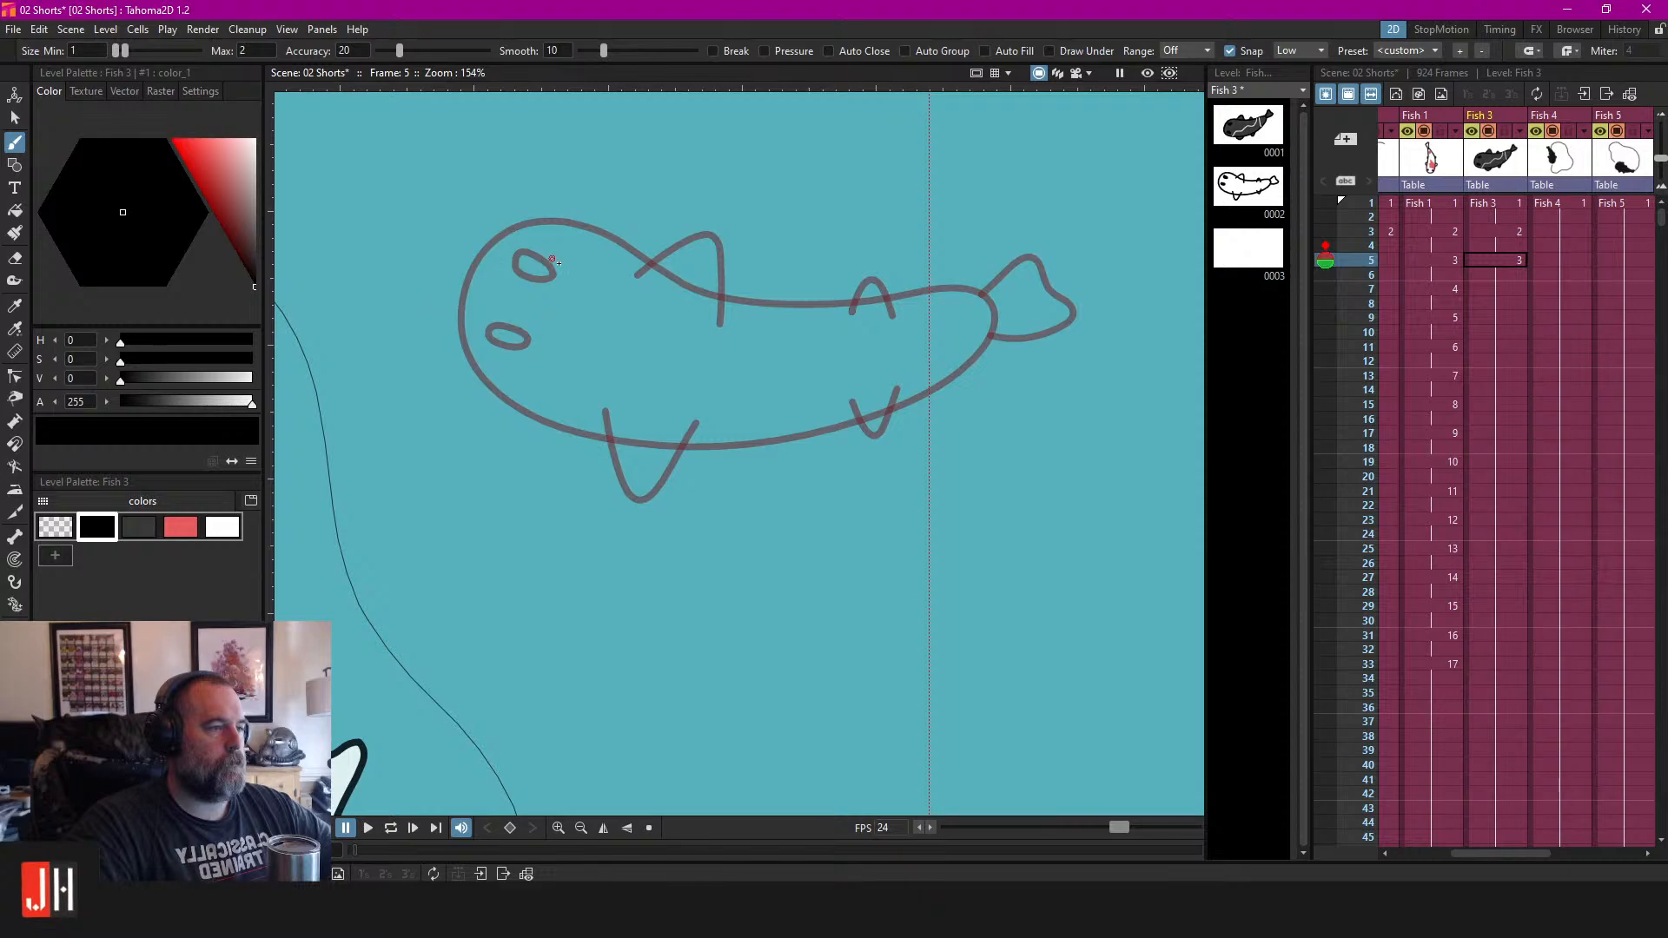
mouse_move(563, 252)
mouse_down()
mouse_move(465, 267)
mouse_move(416, 322)
mouse_move(417, 404)
mouse_move(443, 461)
mouse_up()
key(ctrl+z)
drag(481, 252, 398, 345)
key(ctrl+z)
mouse_move(480, 256)
mouse_down()
mouse_move(389, 371)
mouse_move(415, 441)
mouse_move(471, 478)
mouse_move(548, 462)
mouse_move(682, 380)
mouse_move(777, 367)
mouse_move(946, 396)
mouse_move(973, 365)
mouse_move(945, 320)
mouse_move(881, 283)
mouse_move(766, 243)
mouse_move(650, 229)
mouse_move(507, 259)
mouse_up()
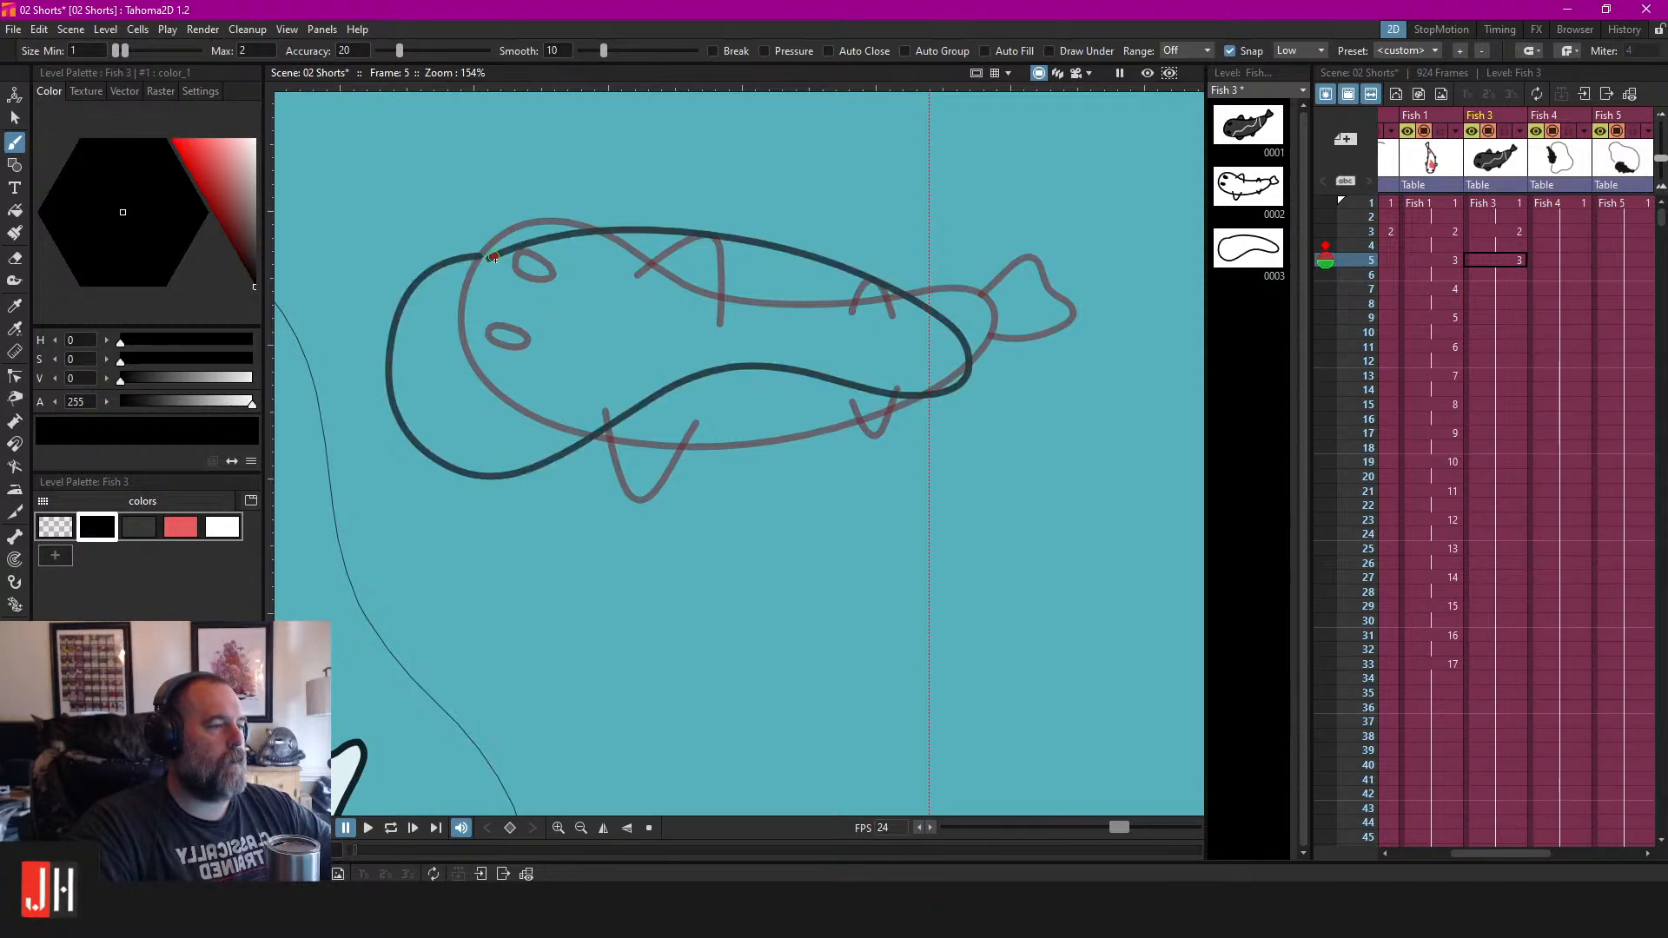
Smooth the frame 5 outline's join near the head by adjusting its control point and curve handle.
key(c)
click(482, 257)
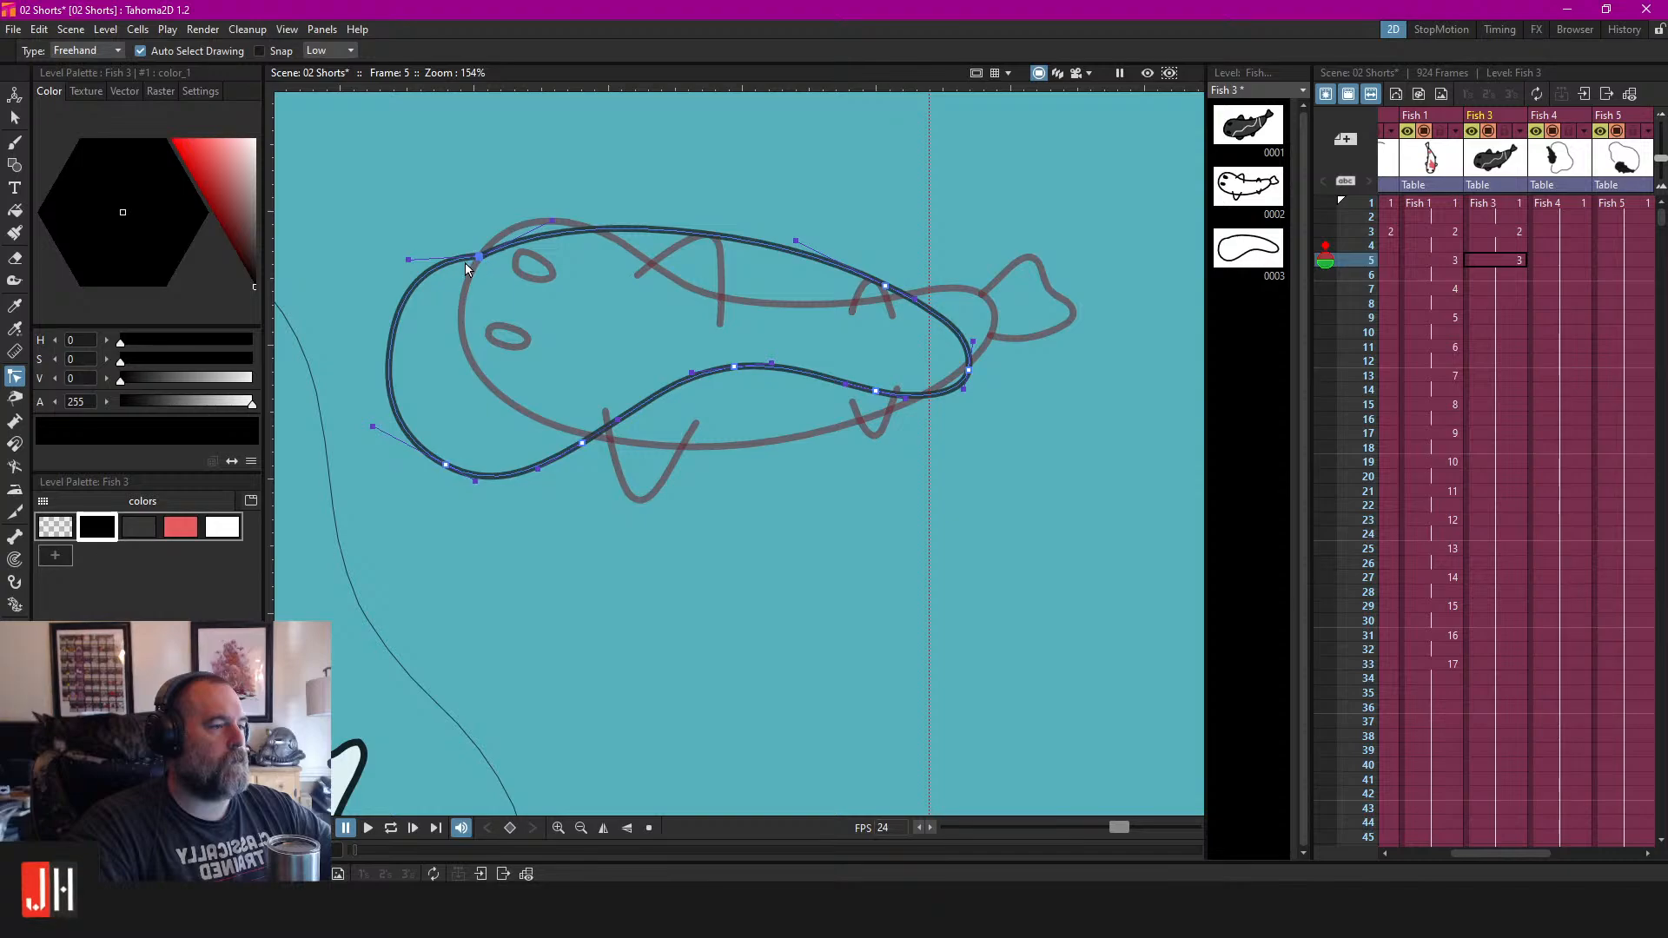
scroll(465, 263, up, 5)
mouse_move(490, 252)
mouse_down()
mouse_move(471, 258)
mouse_move(492, 255)
mouse_up()
drag(366, 259, 361, 305)
scroll(726, 337, down, 3)
scroll(729, 337, down, 3)
Rotate the frame 5 outline slightly and move it down and left, then delete it.
key(s)
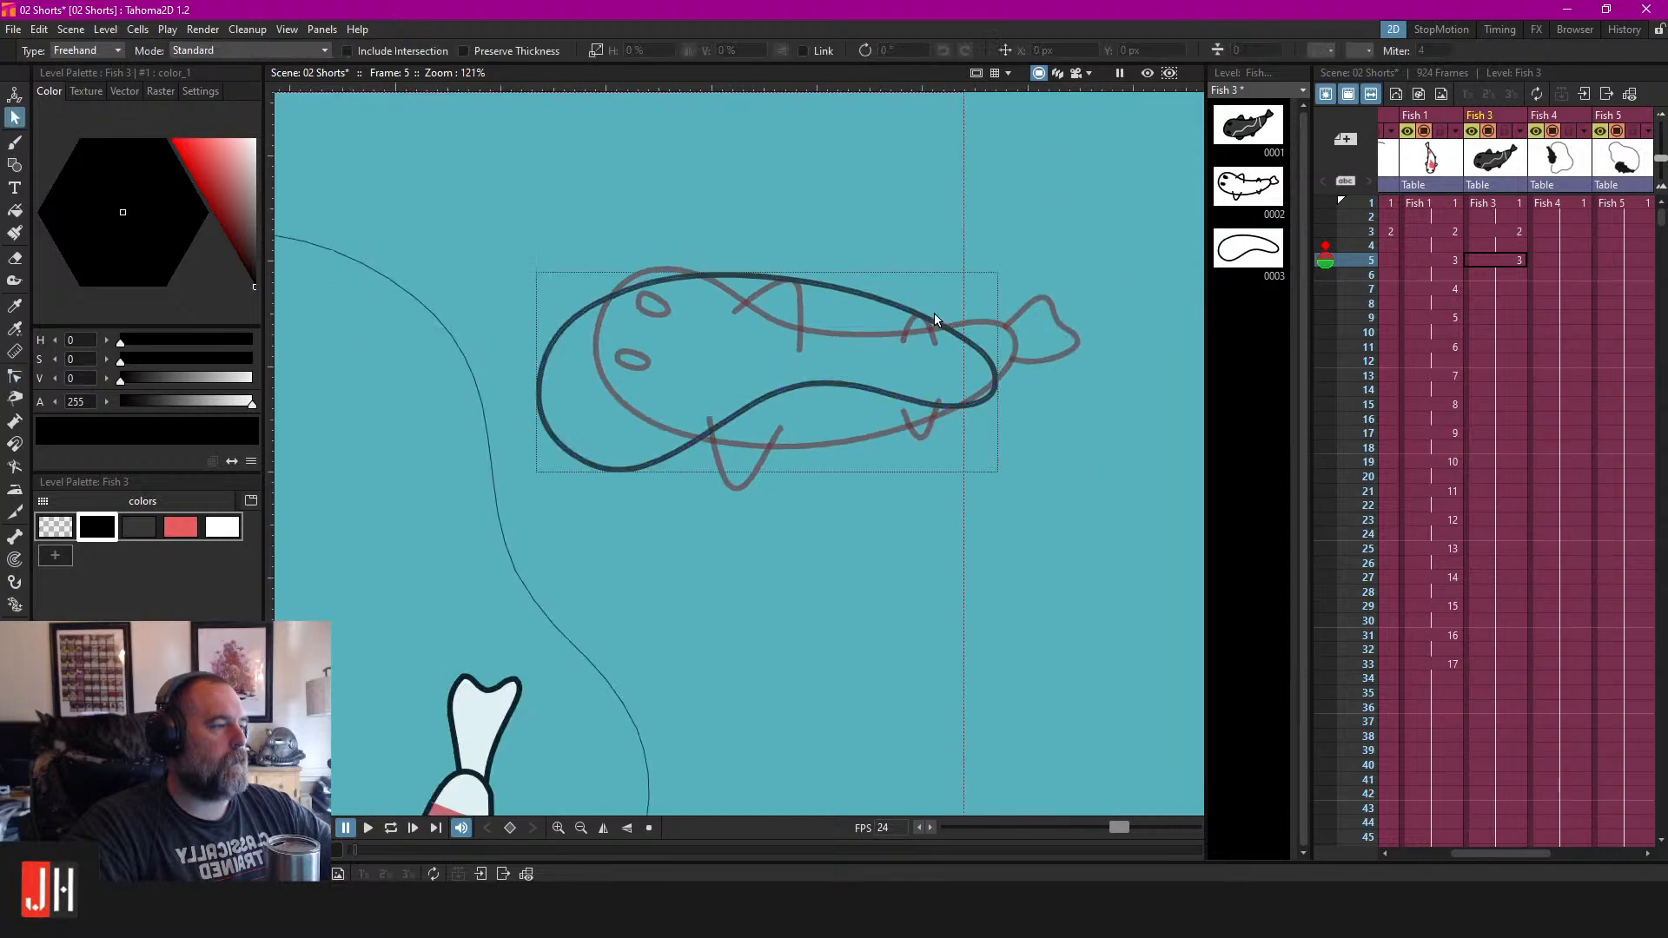
click(903, 330)
mouse_move(902, 329)
mouse_down()
mouse_move(912, 300)
mouse_move(909, 331)
mouse_up()
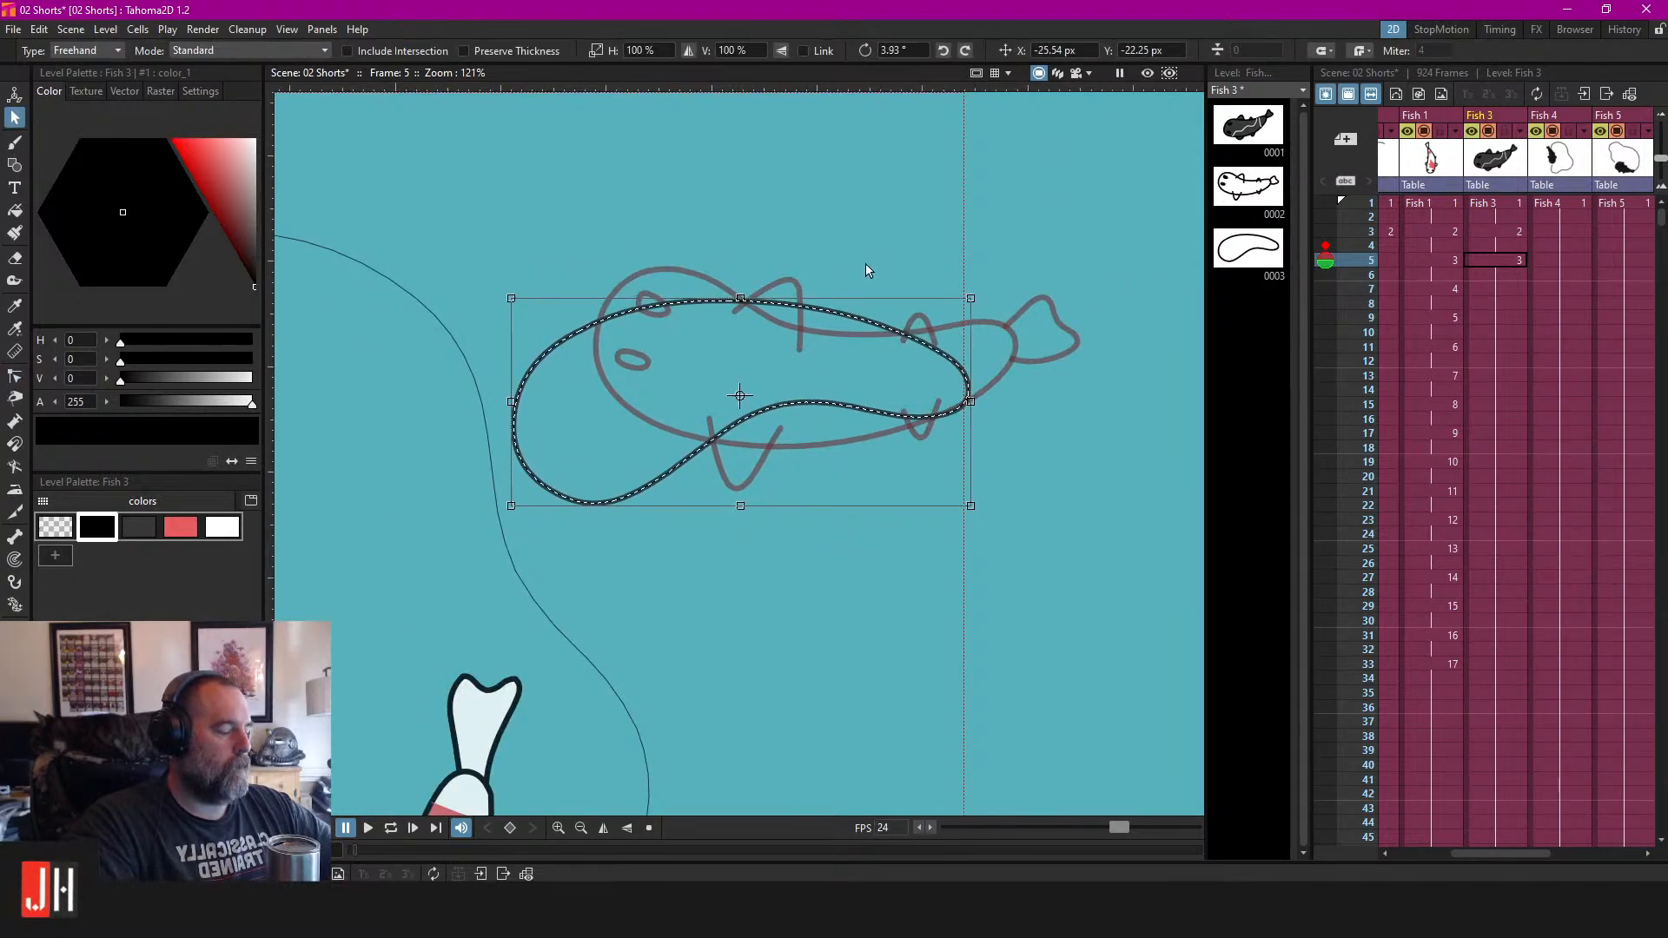
key(Delete)
scroll(940, 394, up, 3)
key(b)
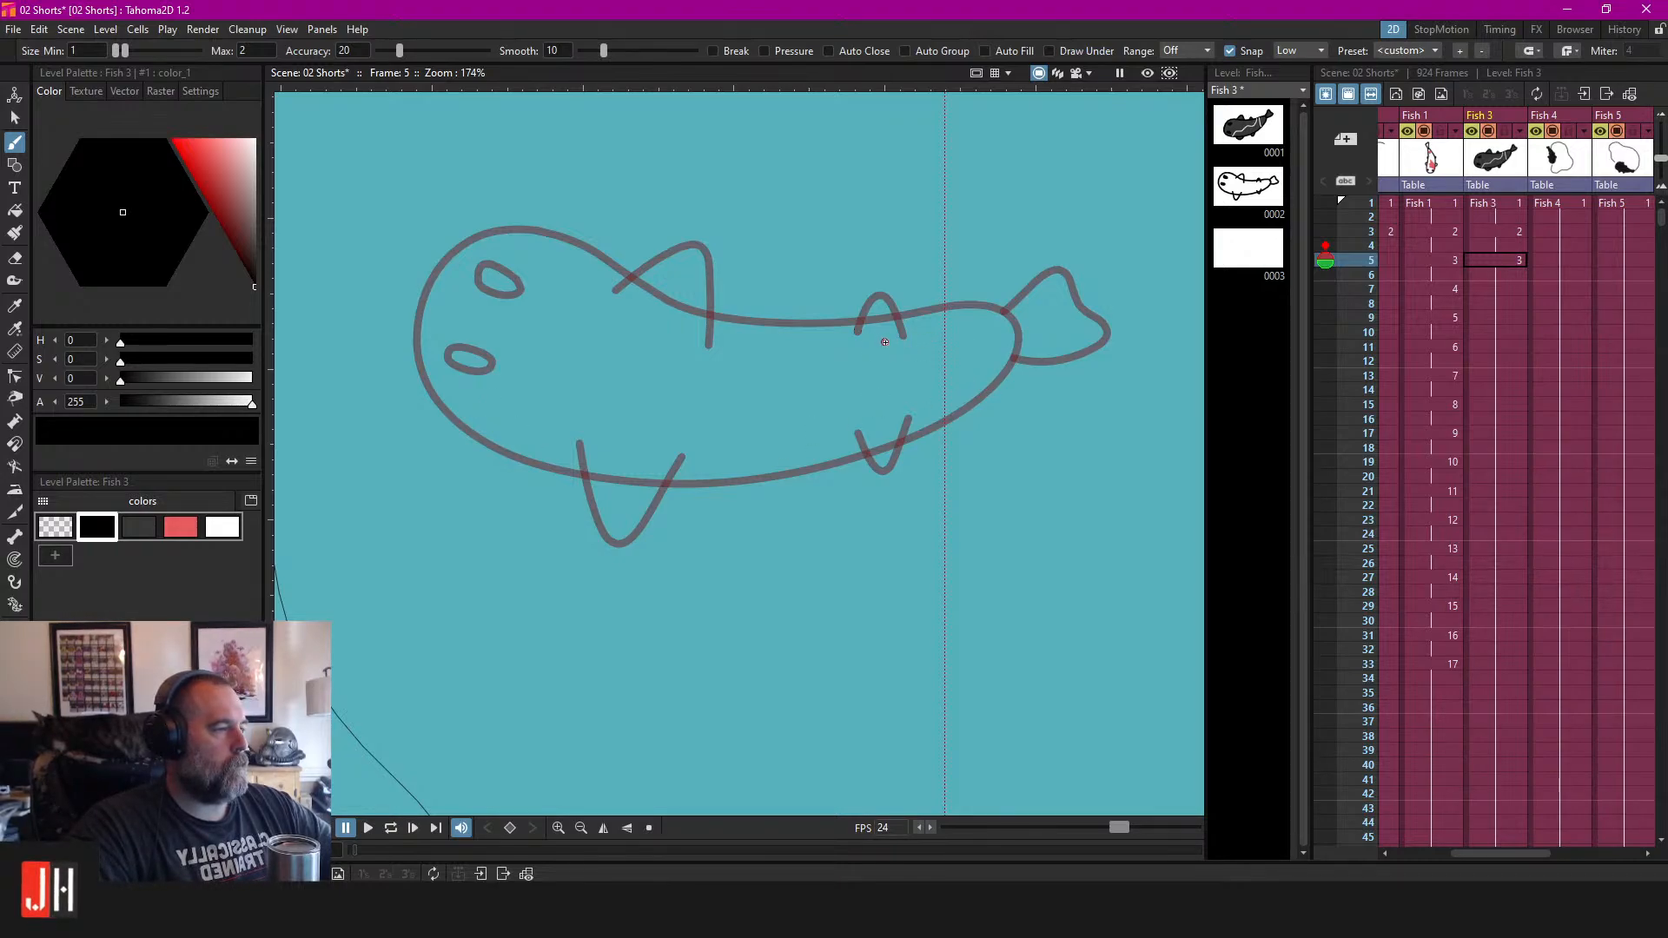
mouse_move(950, 383)
mouse_down()
mouse_move(923, 430)
mouse_move(829, 457)
mouse_move(457, 446)
mouse_move(380, 431)
mouse_move(333, 351)
mouse_up()
mouse_move(351, 264)
mouse_down()
mouse_move(513, 247)
mouse_move(653, 330)
mouse_move(895, 342)
mouse_move(887, 455)
mouse_move(577, 446)
mouse_move(371, 268)
mouse_move(617, 280)
mouse_up()
key(ctrl+z)
scroll(743, 439, down, 4)
scroll(757, 444, down, 5)
scroll(740, 452, up, 7)
key(ctrl+z)
drag(740, 452, 863, 423)
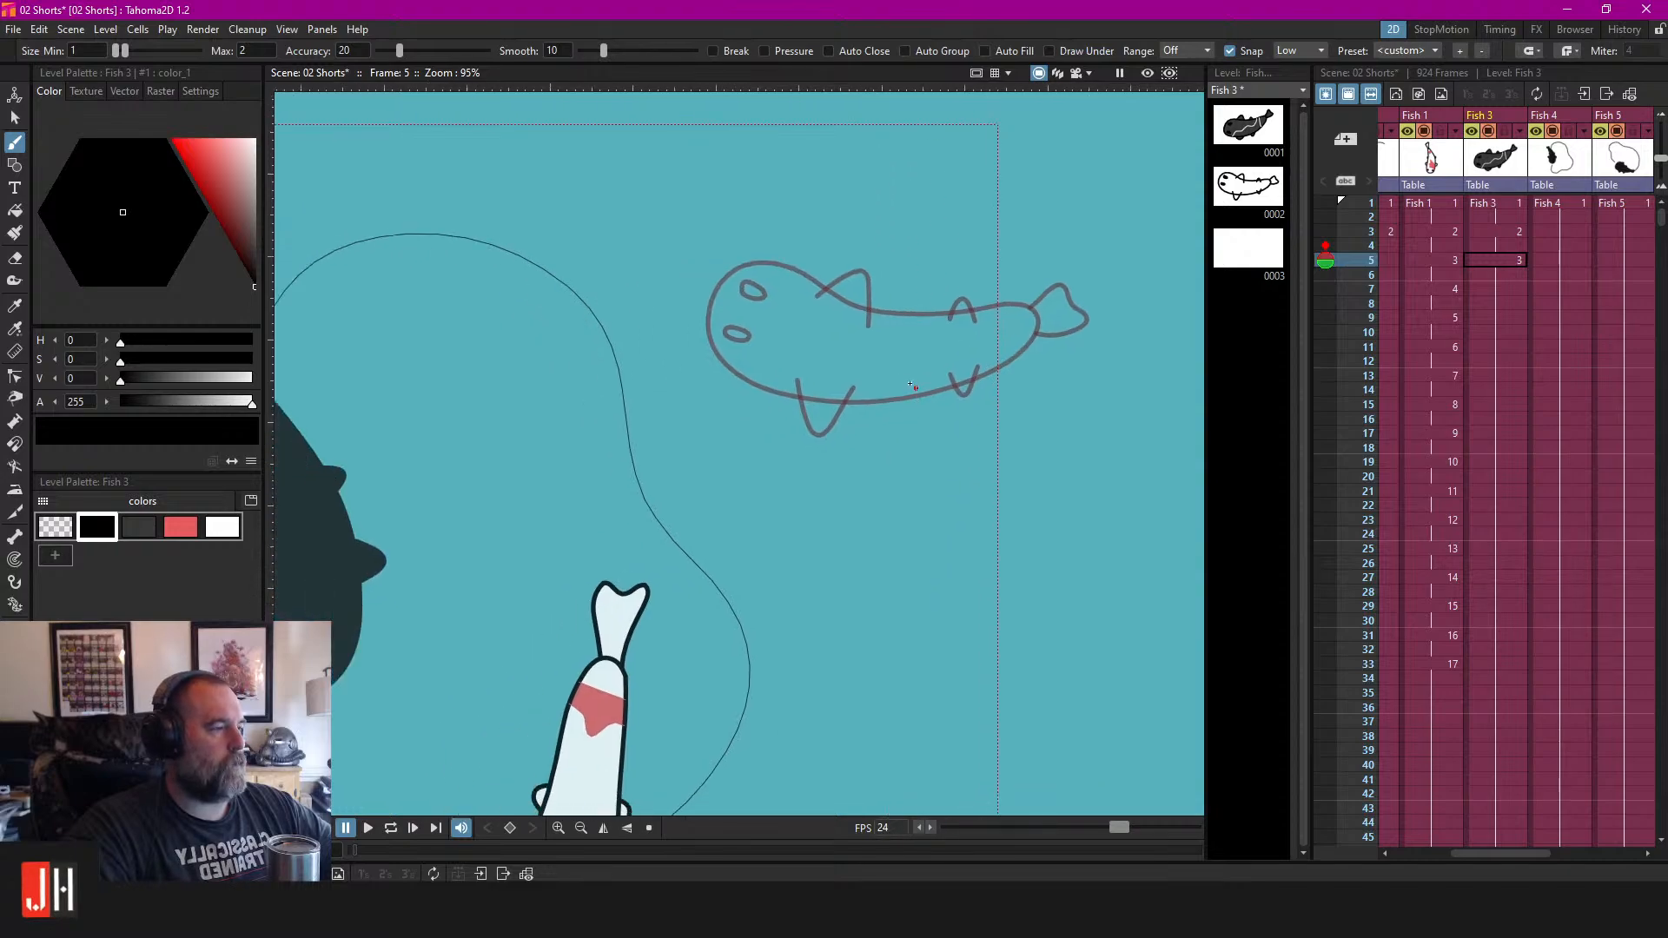
Try sketching a large looping swim path from the fish's head around the pond to its tail, and undo it.
scroll(869, 391, down, 4)
mouse_move(720, 636)
mouse_down()
mouse_move(994, 649)
mouse_move(1080, 547)
mouse_move(1072, 485)
mouse_move(1160, 440)
mouse_move(1088, 365)
mouse_move(926, 350)
mouse_up()
key(ctrl+z)
mouse_move(605, 566)
mouse_down()
mouse_move(765, 738)
mouse_move(1172, 556)
mouse_move(999, 362)
mouse_up()
scroll(1055, 540, down, 3)
mouse_move(1056, 540)
mouse_down()
mouse_move(955, 427)
mouse_move(972, 390)
mouse_move(970, 411)
mouse_up()
scroll(947, 435, up, 1)
scroll(847, 412, up, 3)
drag(846, 411, 872, 496)
drag(913, 395, 893, 461)
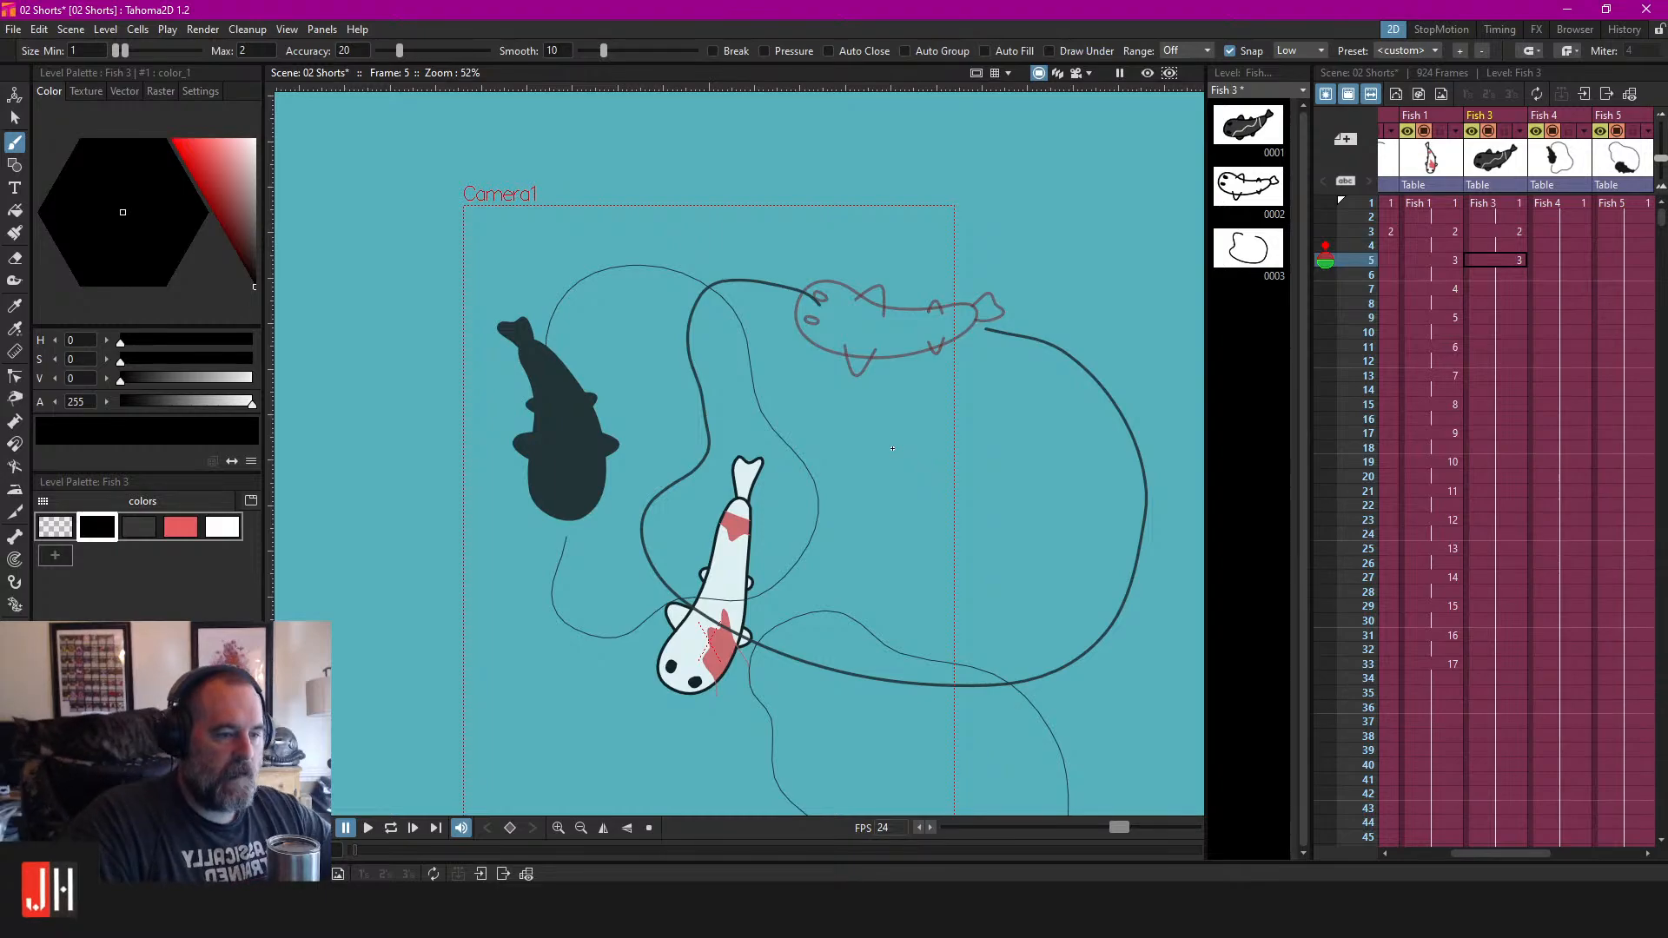
drag(859, 441, 757, 408)
scroll(744, 339, up, 3)
key(ctrl+z)
Save the scene with the frame 5 drawing left blank.
mouse_move(644, 305)
mouse_down()
mouse_move(752, 291)
mouse_move(695, 314)
mouse_up()
scroll(753, 290, up, 3)
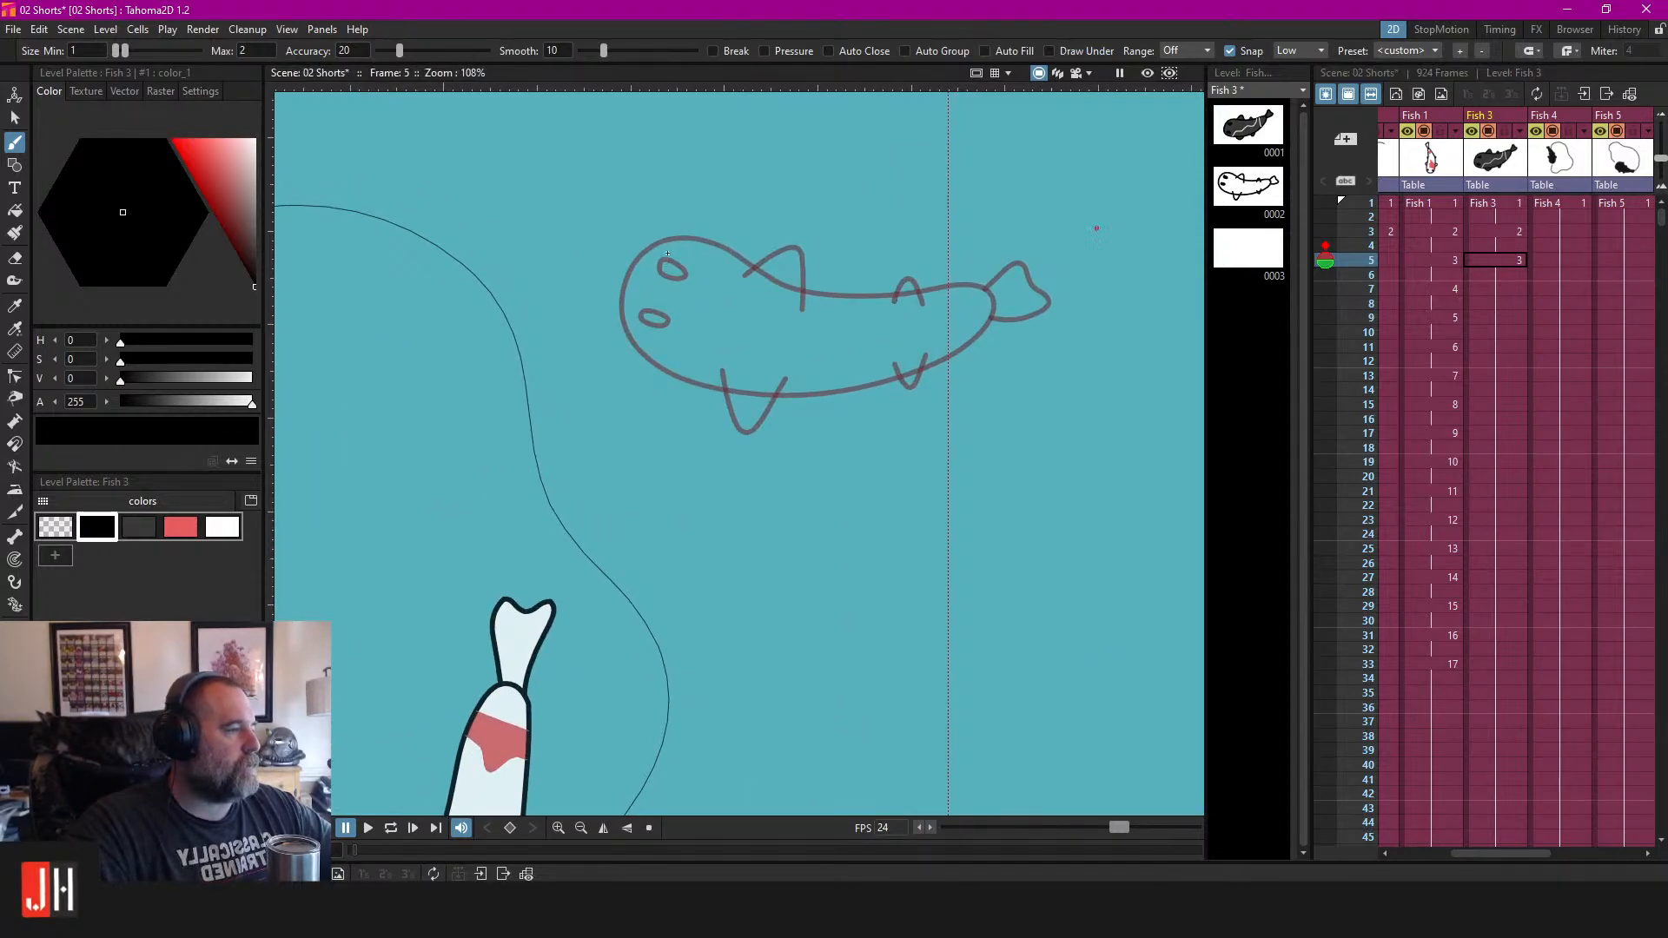
scroll(714, 259, up, 3)
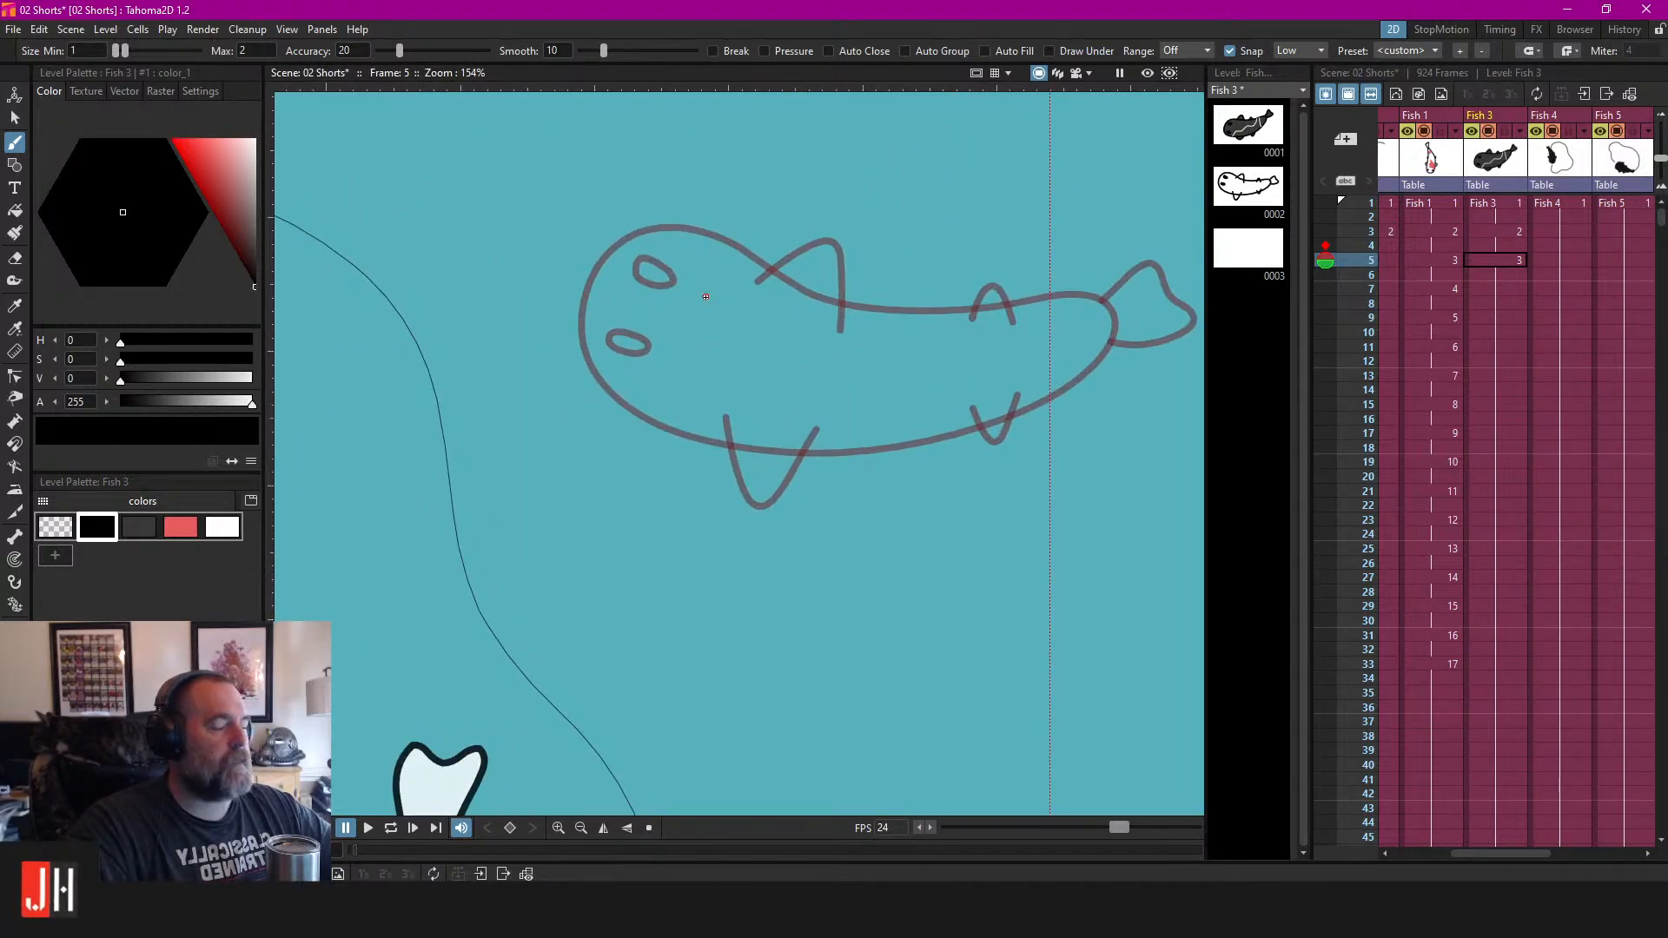
key(ctrl+s)
Draw a closed frame 5 body outline with a rounded head slightly ahead of the onion skin and a narrower tail end.
mouse_move(937, 347)
mouse_down()
mouse_move(1024, 345)
mouse_move(939, 348)
mouse_up()
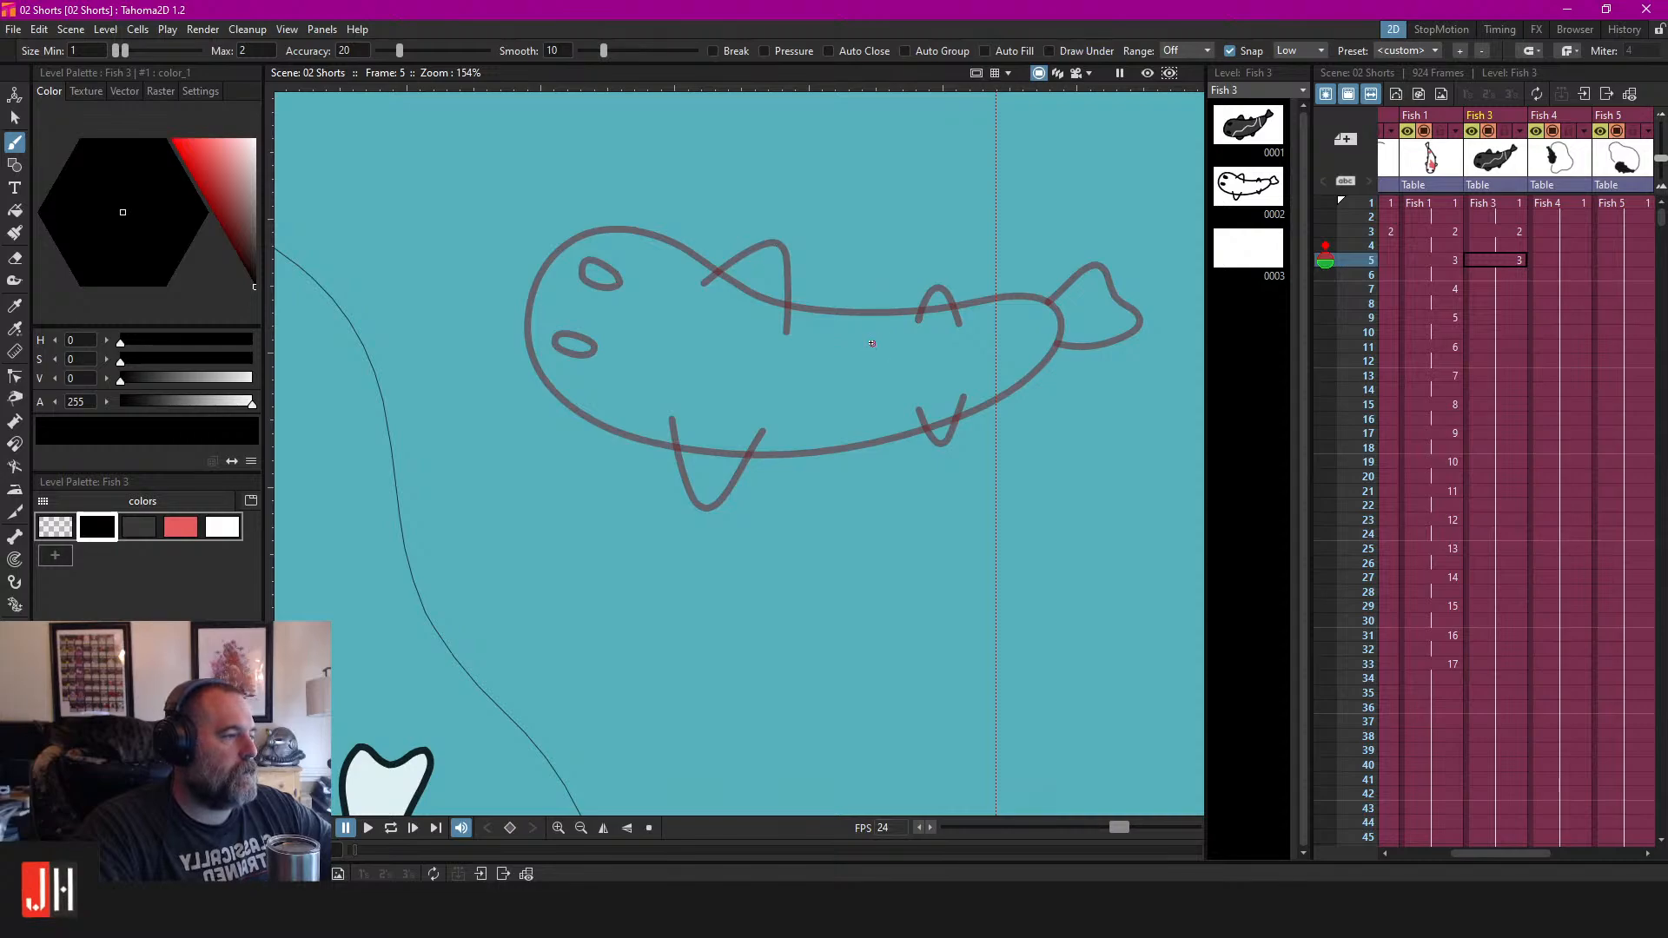
mouse_move(875, 342)
mouse_down()
mouse_move(986, 360)
mouse_move(903, 465)
mouse_move(748, 456)
mouse_move(514, 397)
mouse_move(504, 430)
mouse_move(782, 396)
mouse_move(921, 413)
mouse_up()
key(ctrl+z)
mouse_move(888, 329)
mouse_down()
mouse_move(801, 322)
mouse_move(643, 238)
mouse_move(561, 227)
mouse_move(488, 265)
mouse_up()
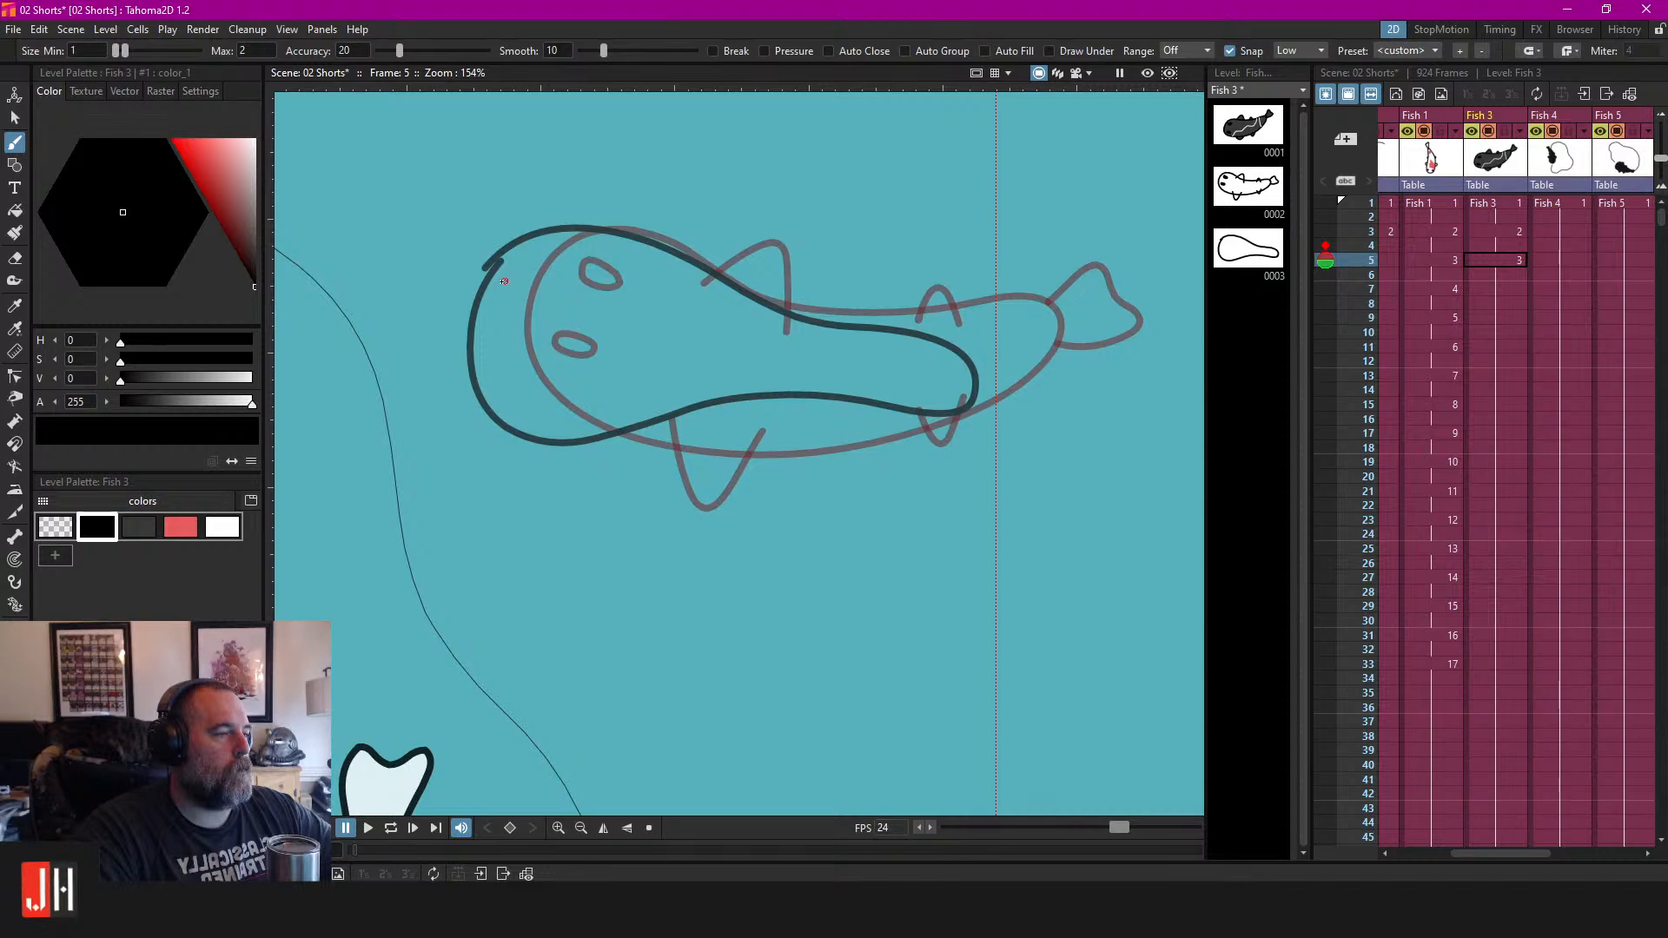
Close the gap in the frame 5 body outline, rotate it about 6°, and move it slightly down and right.
key(c)
click(486, 270)
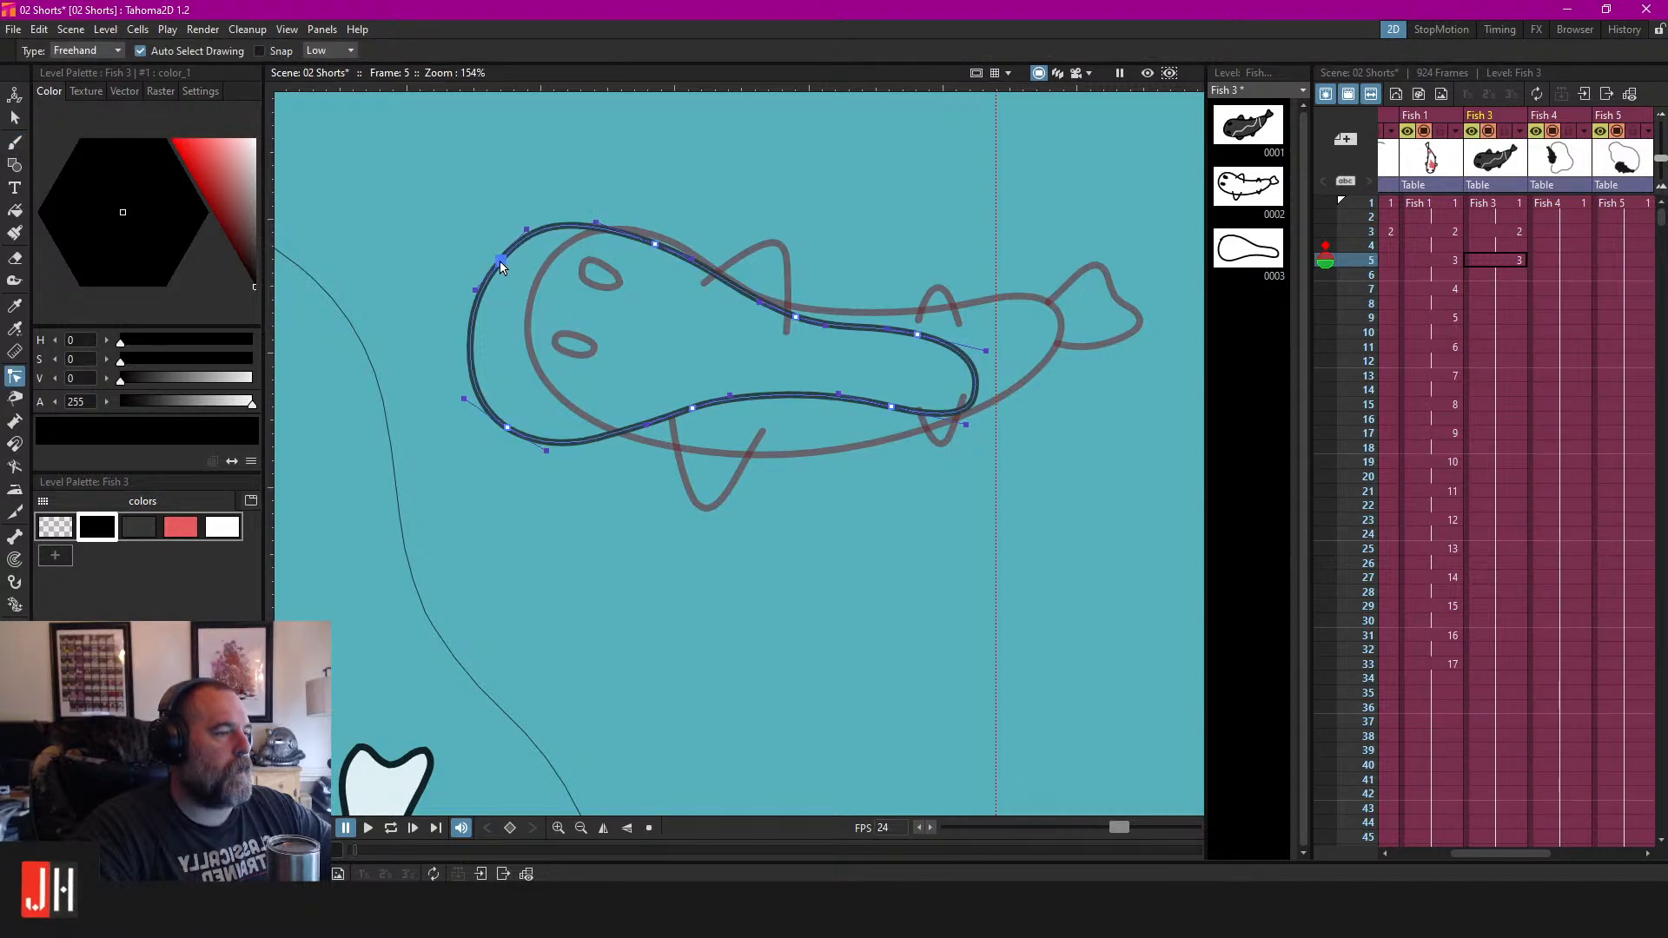
key(s)
click(654, 248)
drag(991, 214, 977, 187)
drag(956, 324, 975, 338)
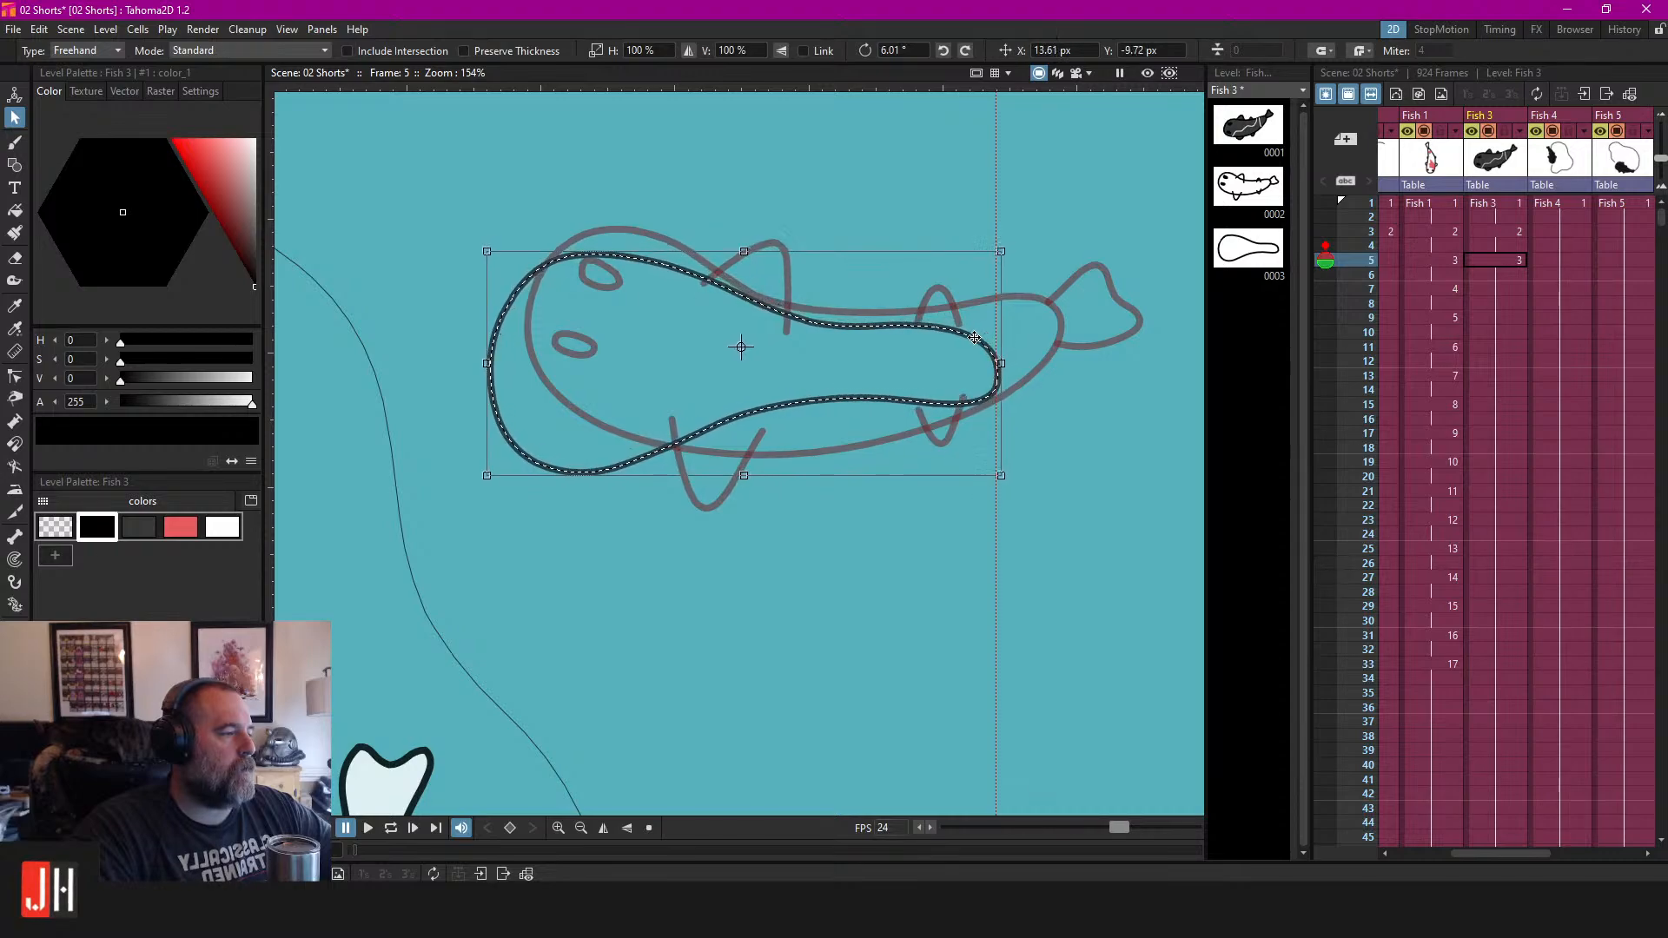
click(782, 289)
Draw the two large front fins on frame 5, one on each side of the body slightly ahead of the onion skin.
scroll(759, 392, up, 2)
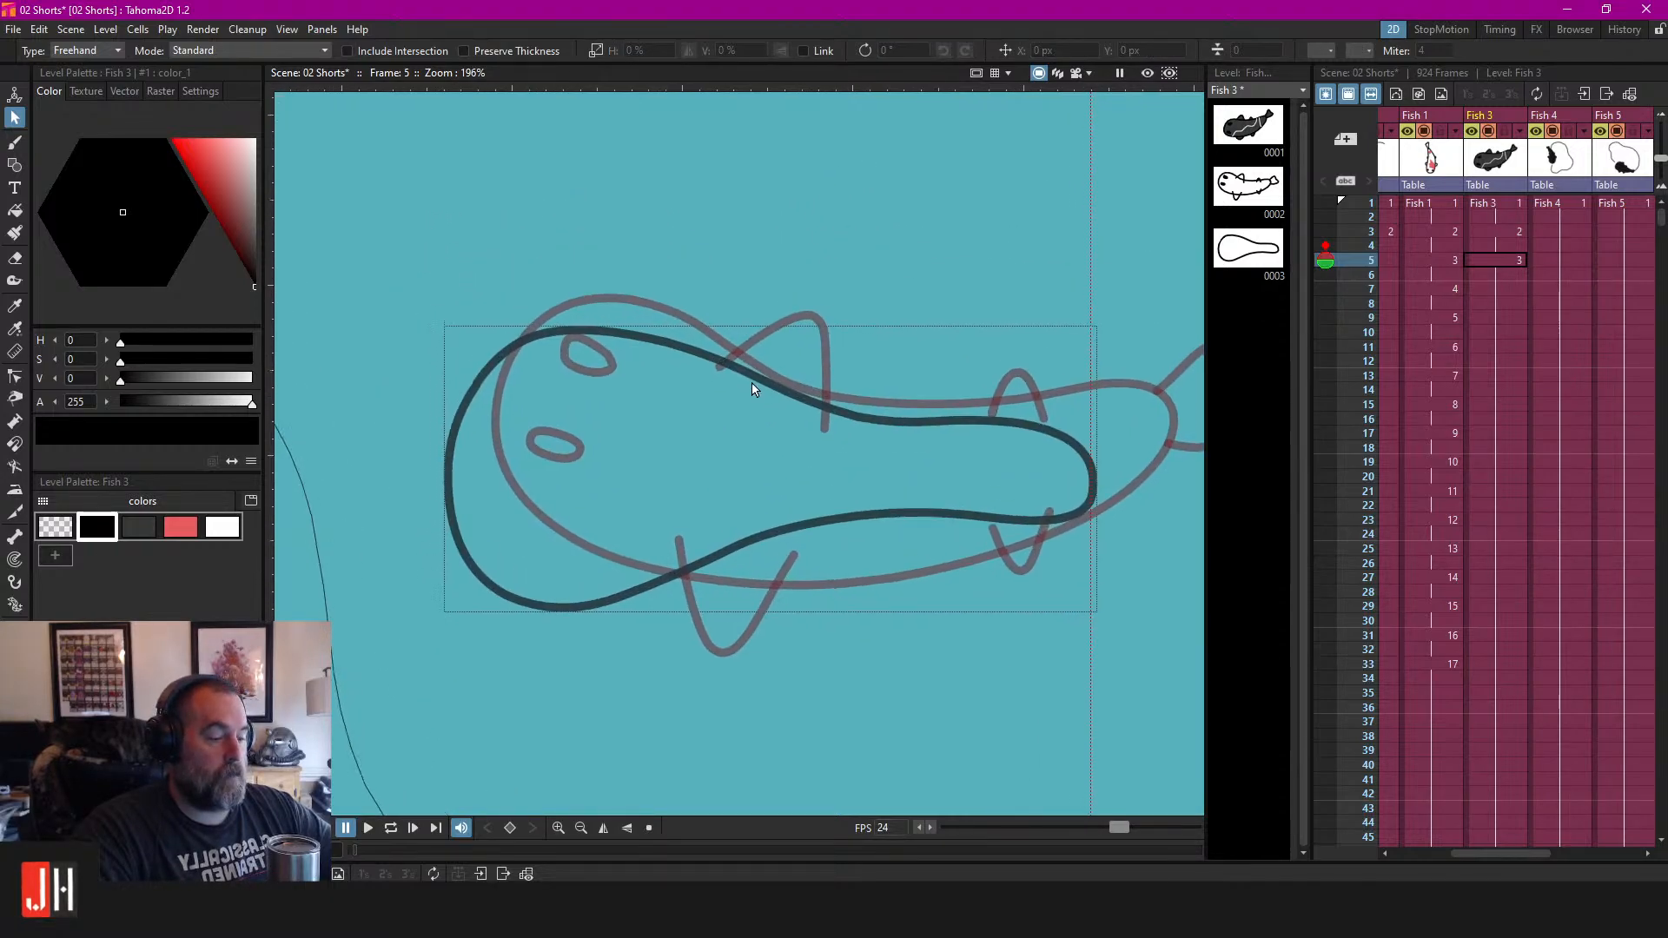
key(b)
mouse_move(756, 278)
mouse_down()
mouse_move(788, 414)
mouse_move(807, 325)
mouse_up()
mouse_move(636, 418)
mouse_down()
mouse_move(714, 543)
mouse_move(768, 404)
mouse_up()
key(ctrl+z)
mouse_move(636, 418)
mouse_down()
mouse_move(733, 447)
mouse_move(764, 373)
mouse_up()
drag(873, 383, 841, 399)
key(ctrl+z)
mouse_move(611, 438)
mouse_down()
mouse_move(647, 491)
mouse_move(745, 399)
mouse_up()
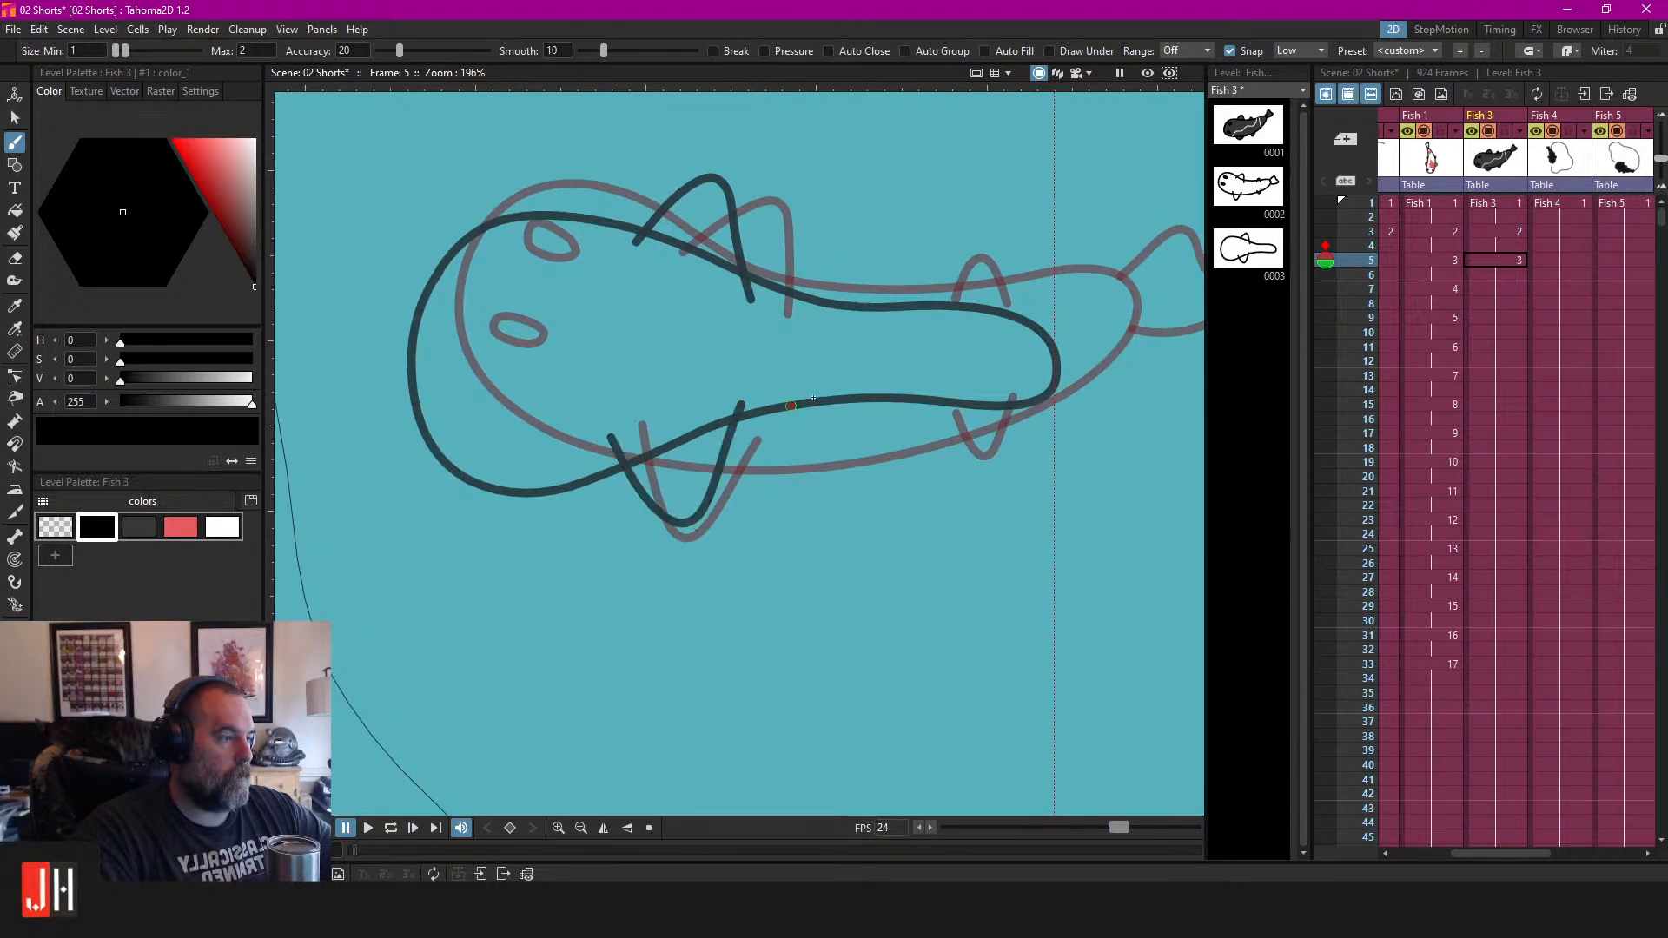
Draw the two small rear fins and the notched tail fin at the narrow end of the frame 5 body.
scroll(821, 328, up, 2)
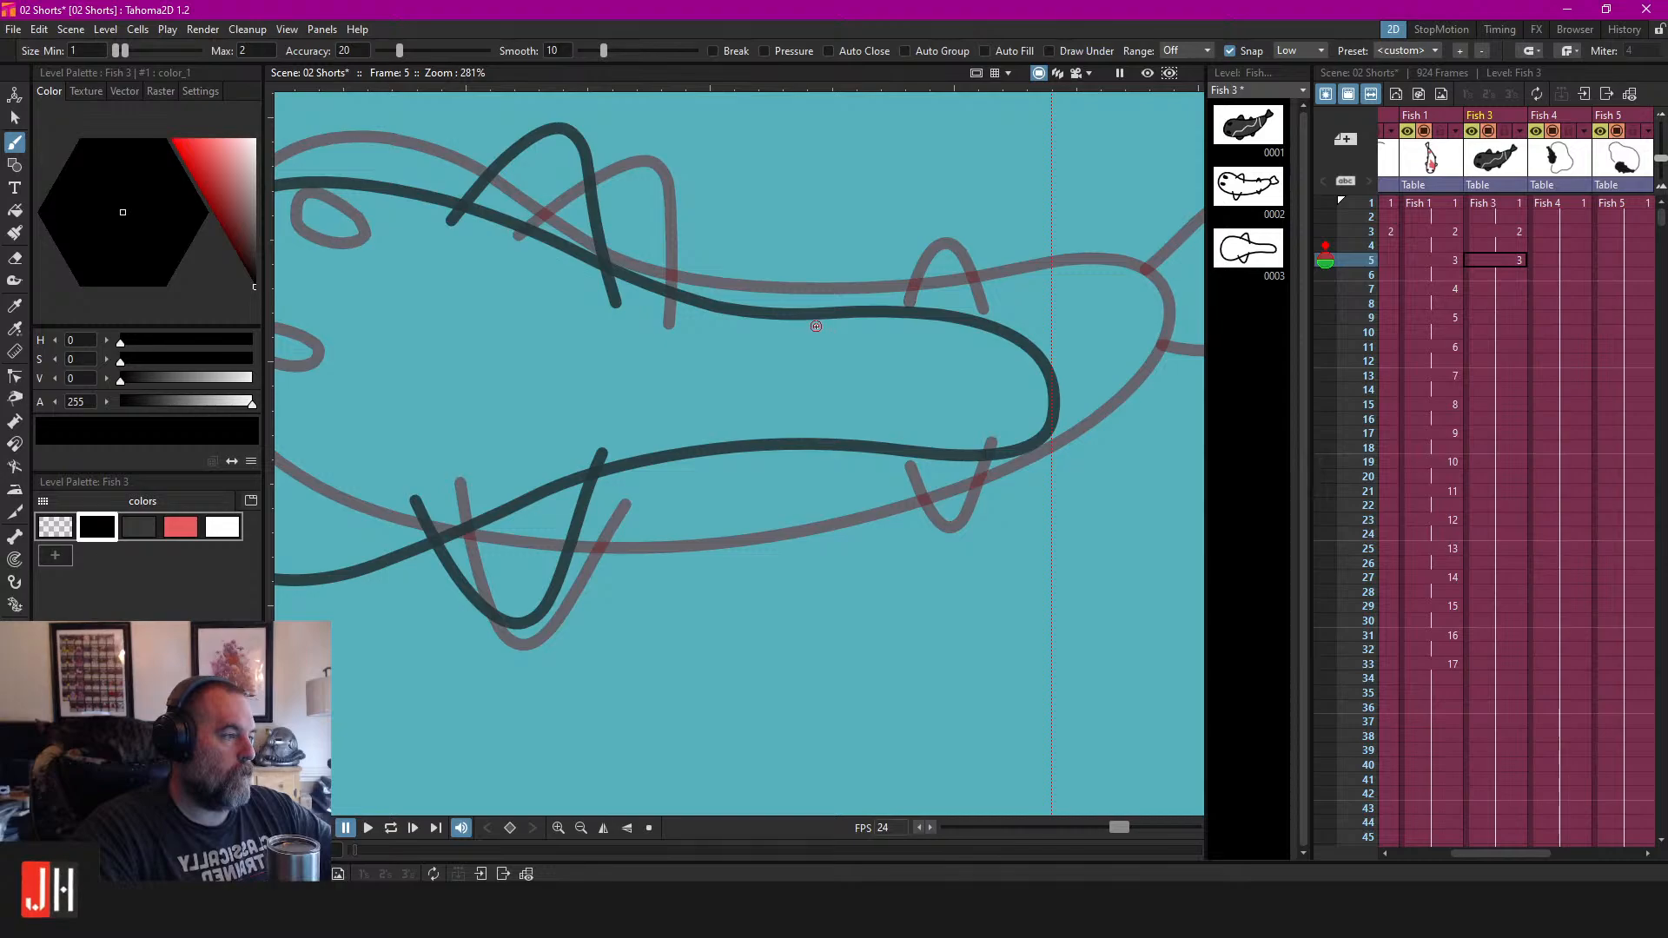
scroll(816, 326, down, 3)
scroll(824, 321, up, 2)
key(ctrl+z)
drag(845, 262, 874, 337)
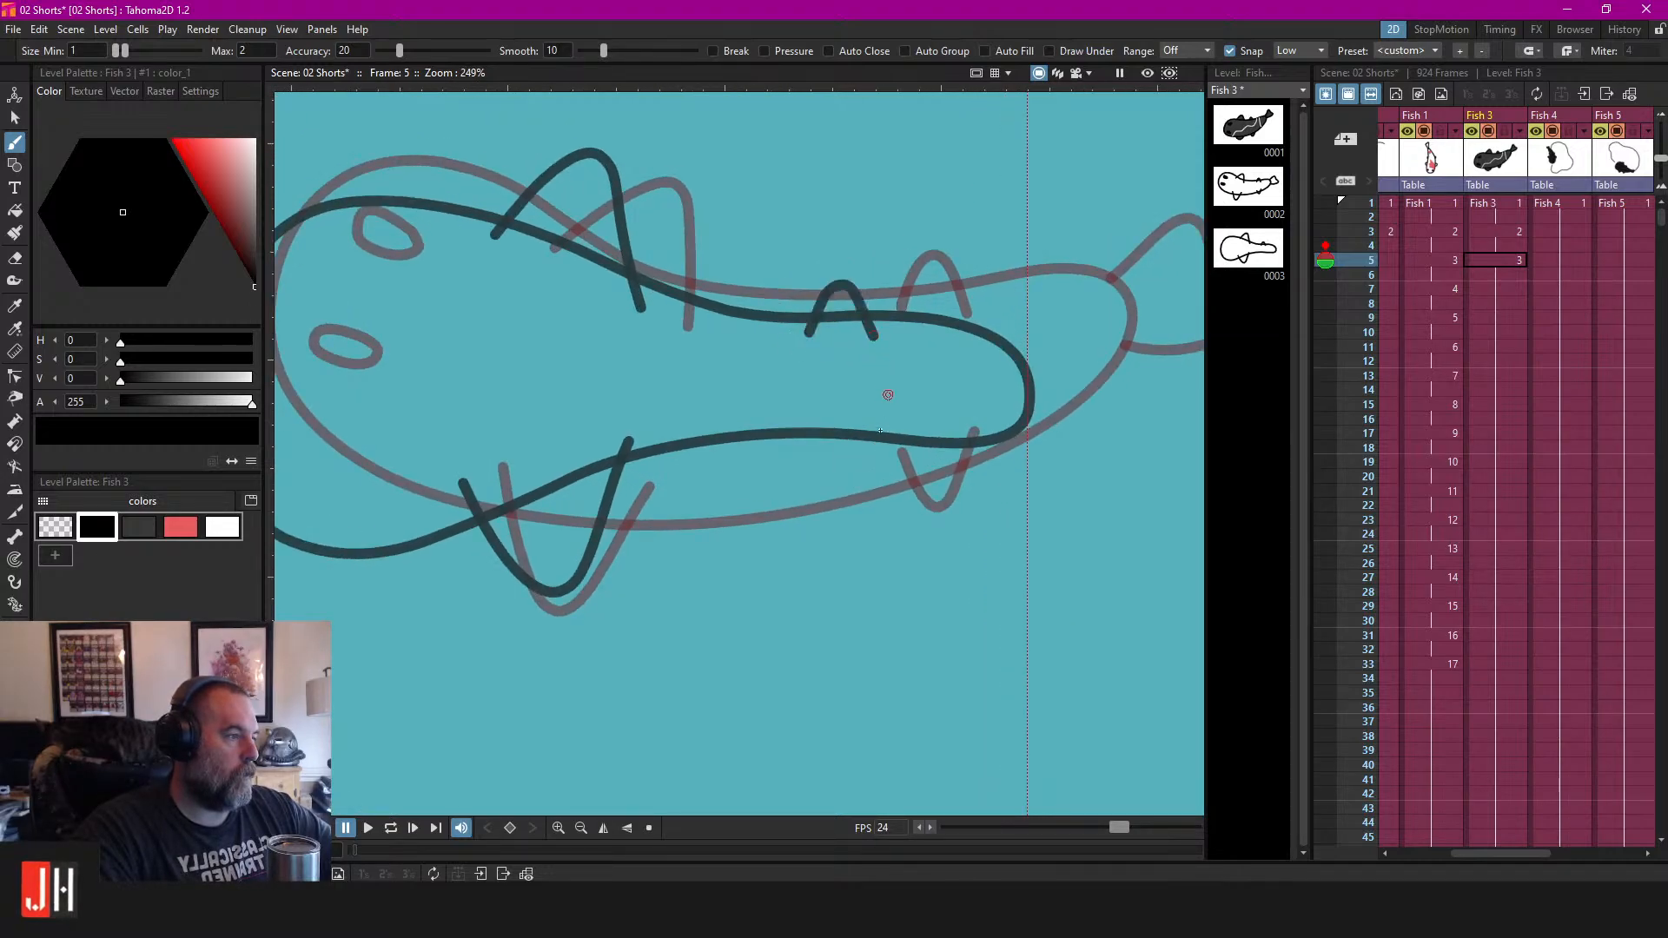
mouse_move(815, 414)
mouse_down()
mouse_move(861, 487)
mouse_move(893, 401)
mouse_move(790, 419)
mouse_up()
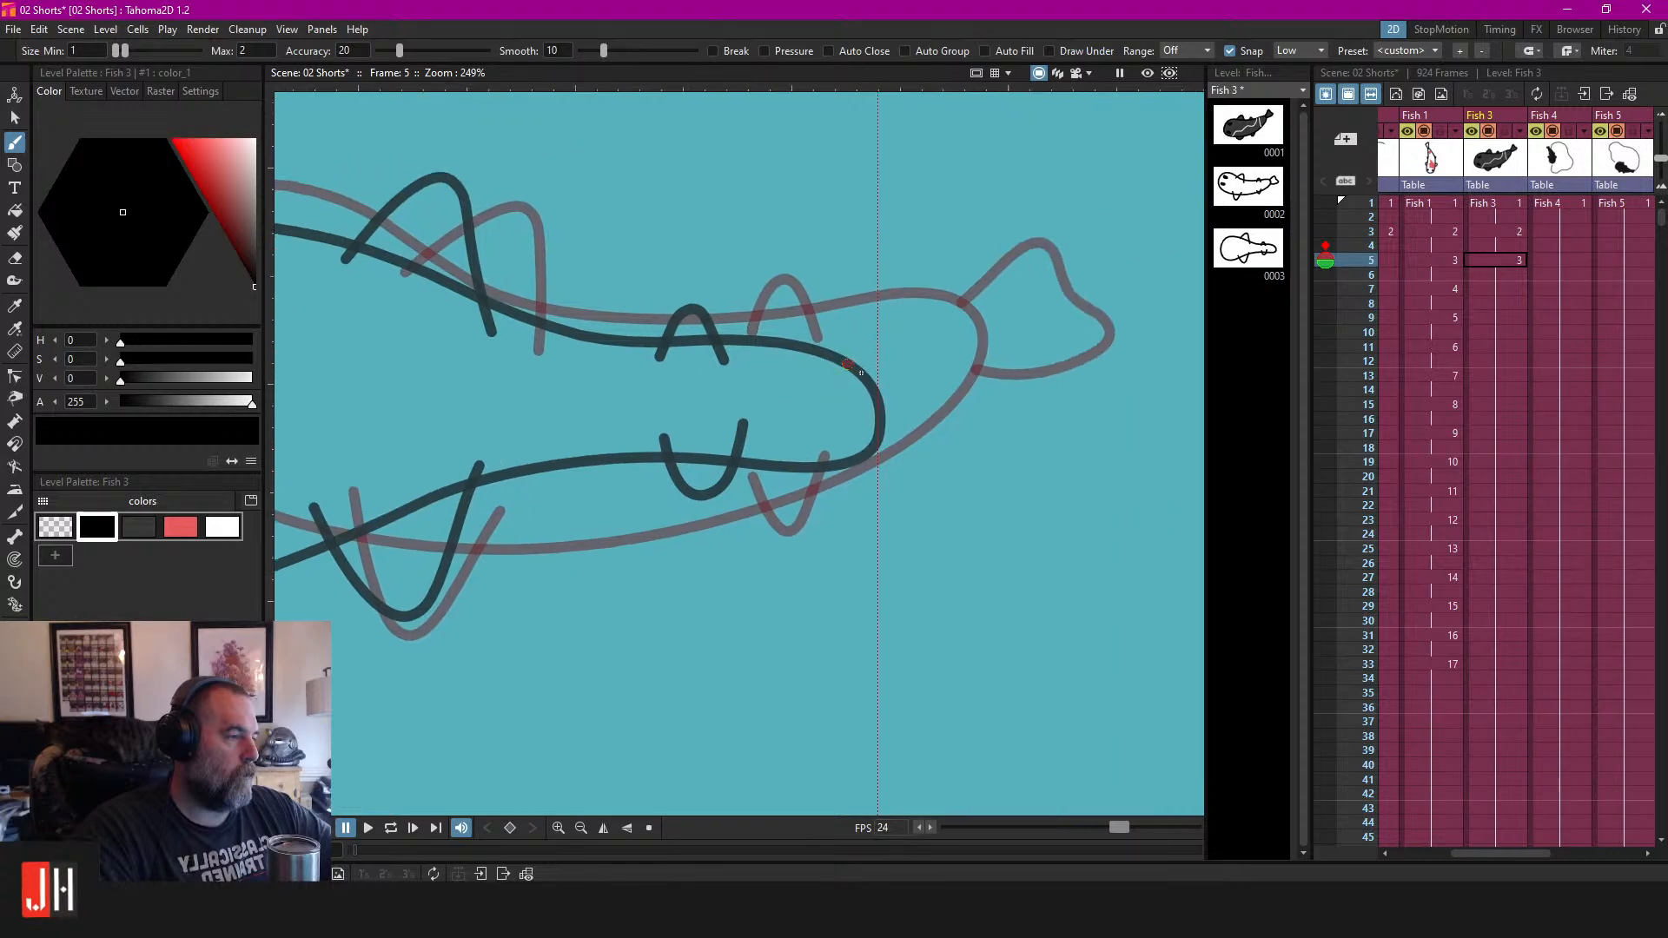
mouse_move(864, 377)
mouse_down()
mouse_move(969, 364)
mouse_move(1035, 380)
mouse_move(998, 414)
mouse_move(1030, 454)
mouse_move(1021, 500)
mouse_move(875, 462)
mouse_up()
scroll(876, 466, down, 11)
drag(734, 461, 752, 391)
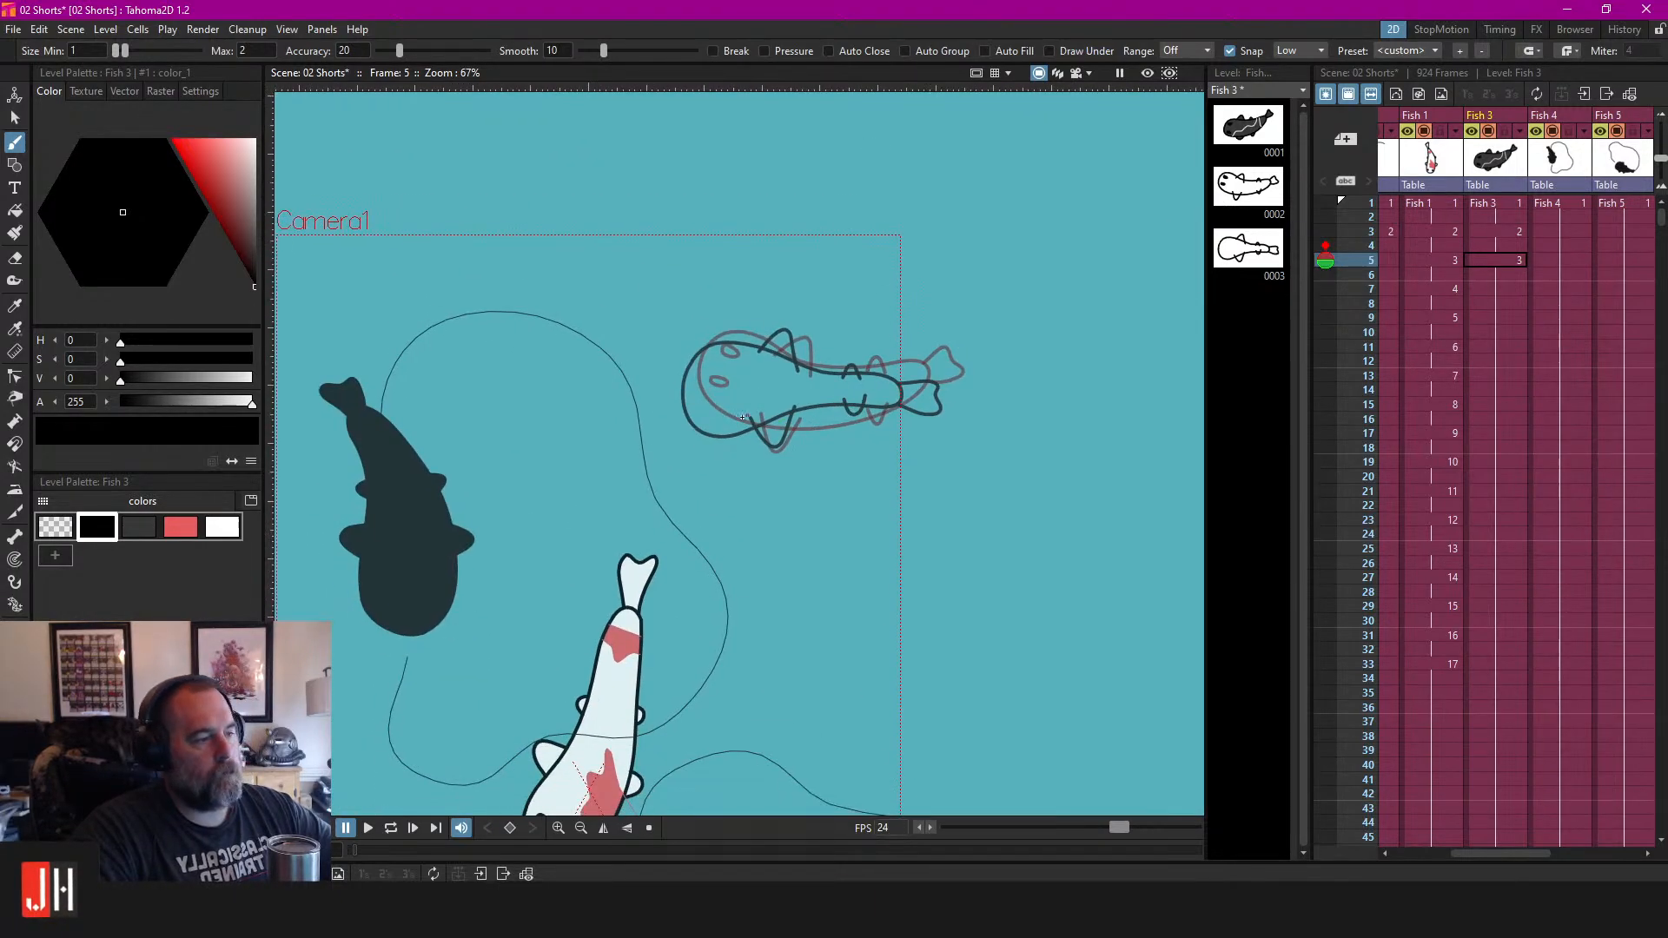
Draw two oval eyes near the front of the frame 5 head and fill both with black.
scroll(753, 391, up, 5)
scroll(774, 373, up, 1)
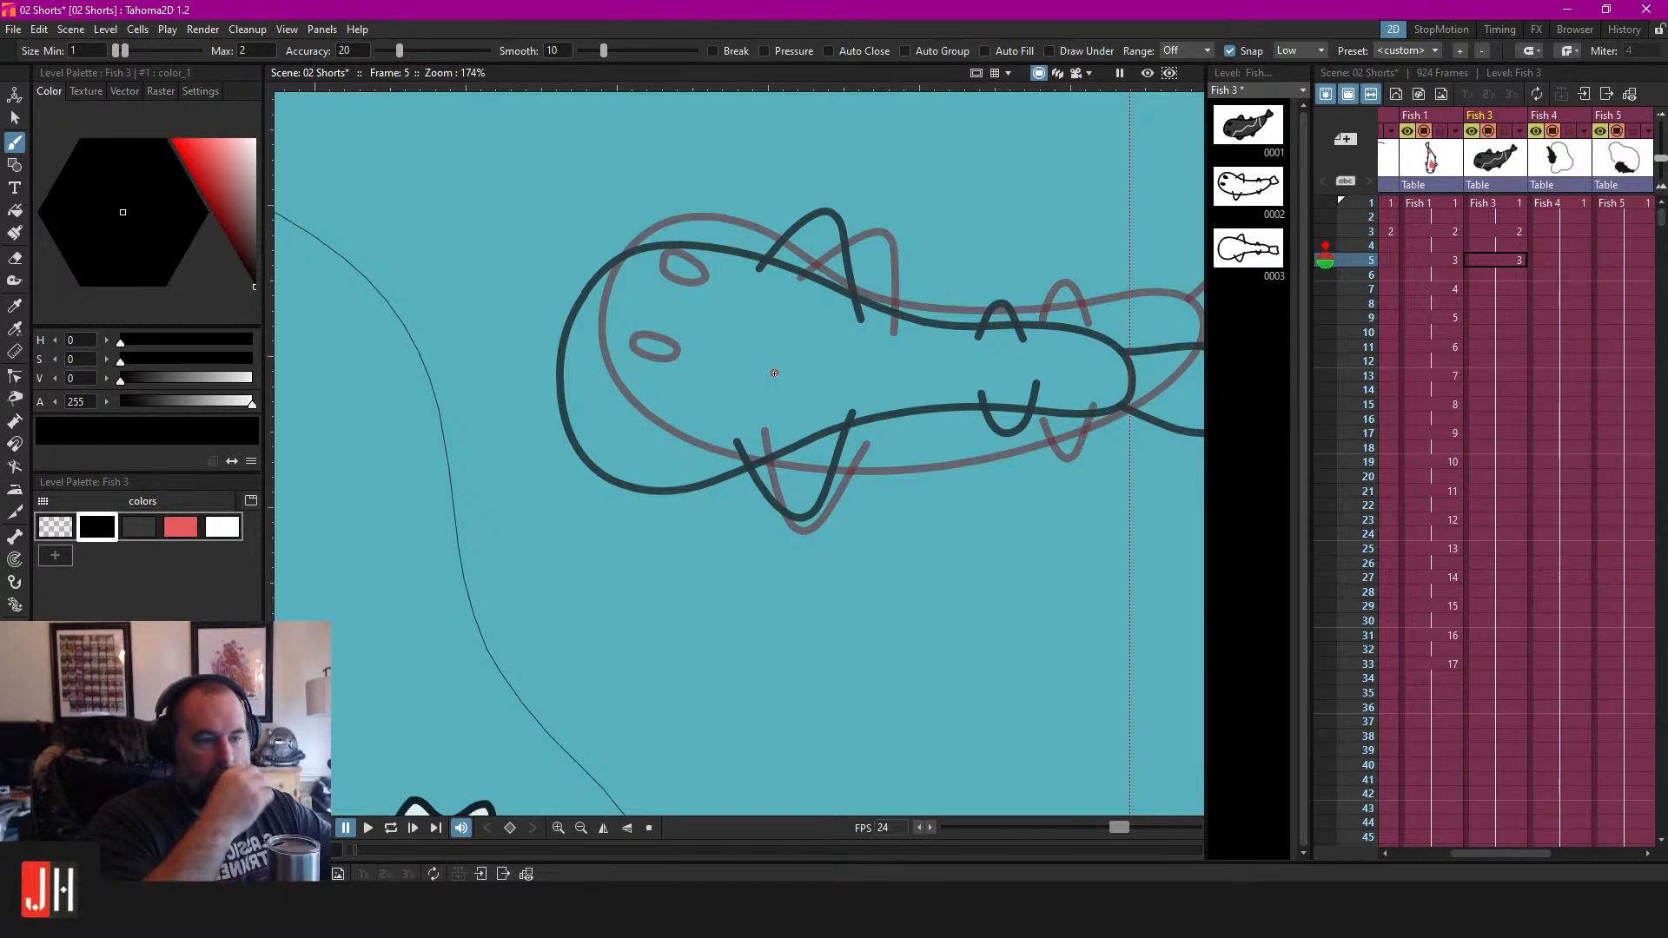
scroll(755, 397, up, 1)
drag(801, 350, 787, 370)
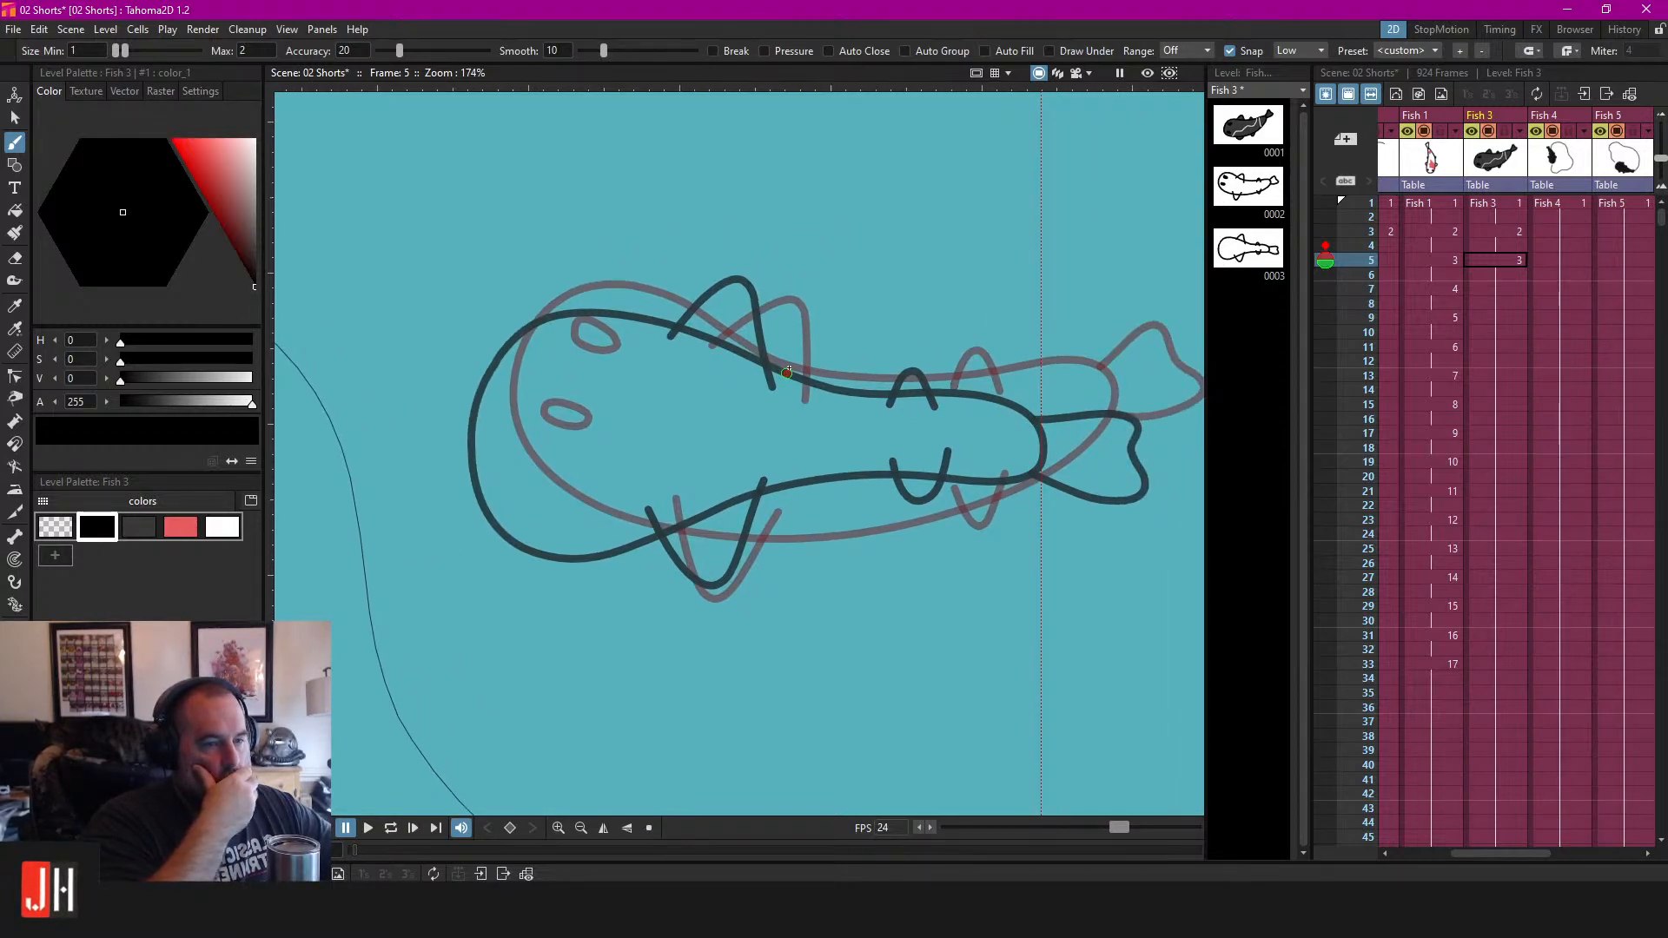
drag(787, 372, 801, 315)
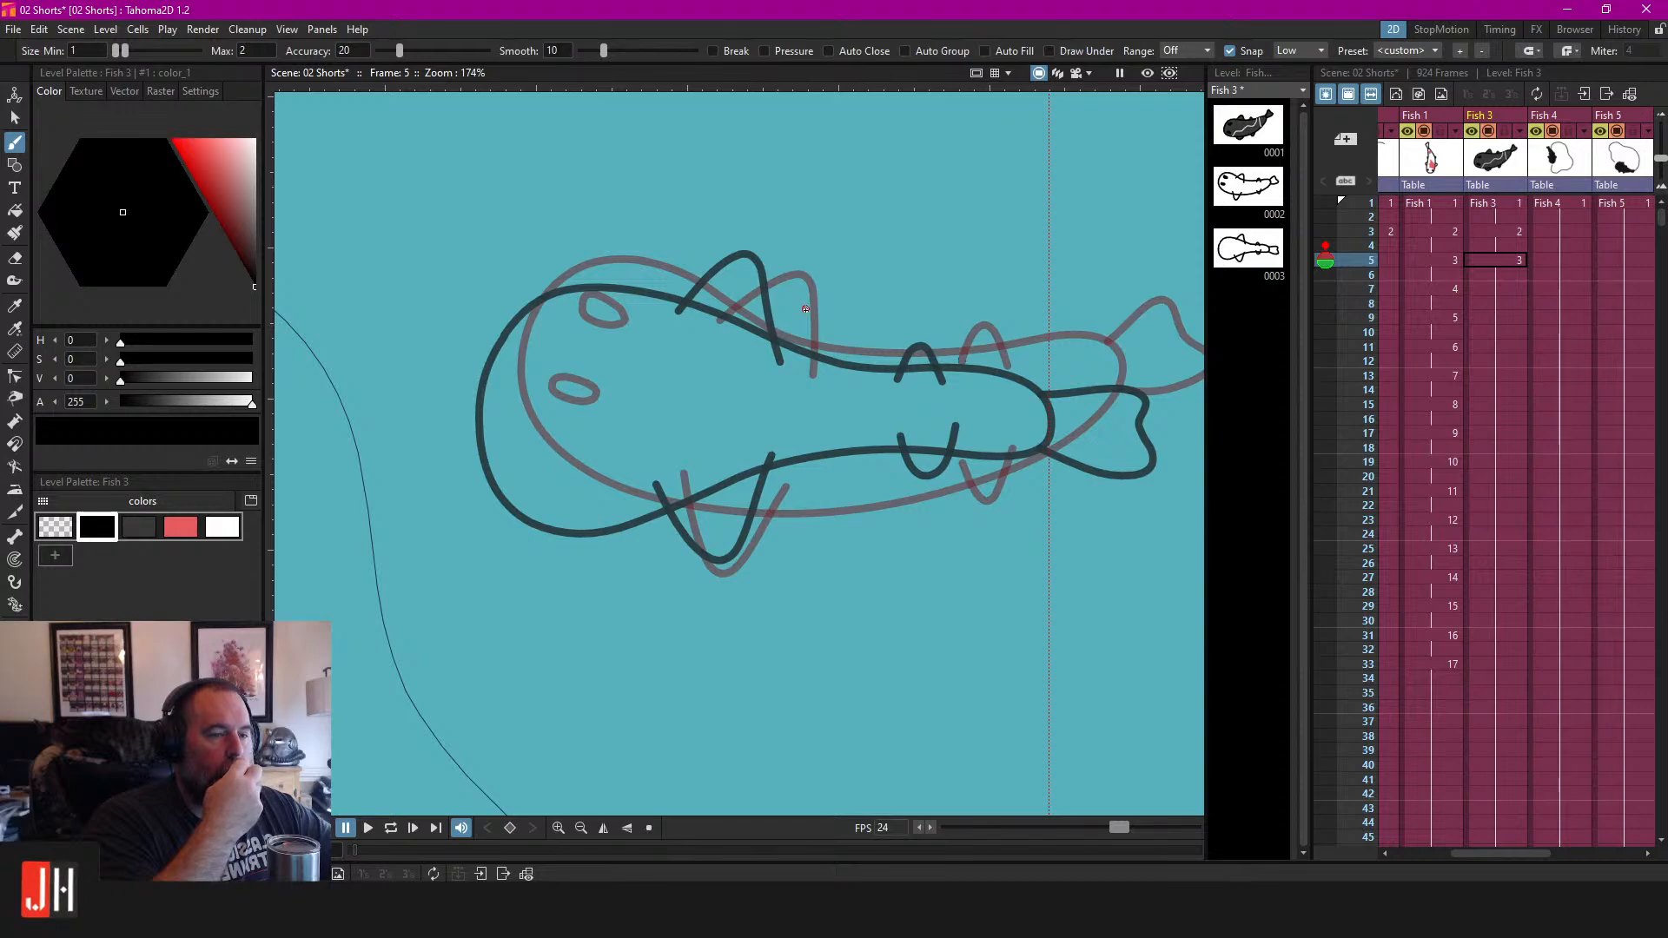
scroll(832, 325, up, 5)
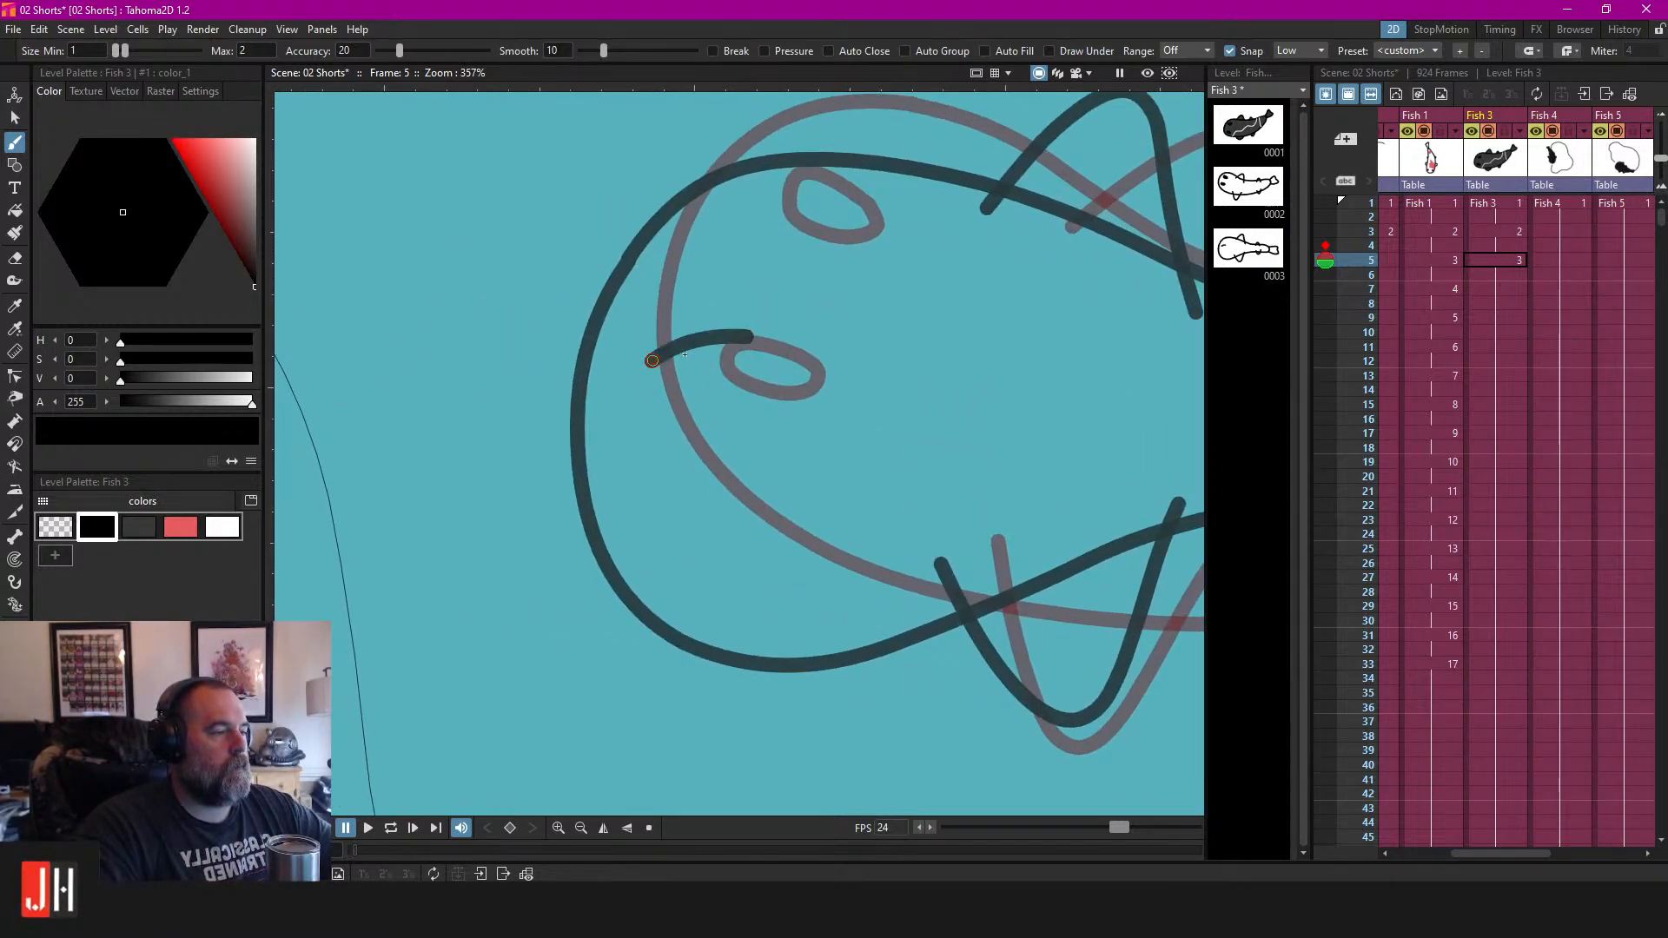
mouse_move(751, 299)
mouse_down()
mouse_move(675, 313)
mouse_move(643, 356)
mouse_move(734, 351)
mouse_move(778, 320)
mouse_move(748, 300)
mouse_up()
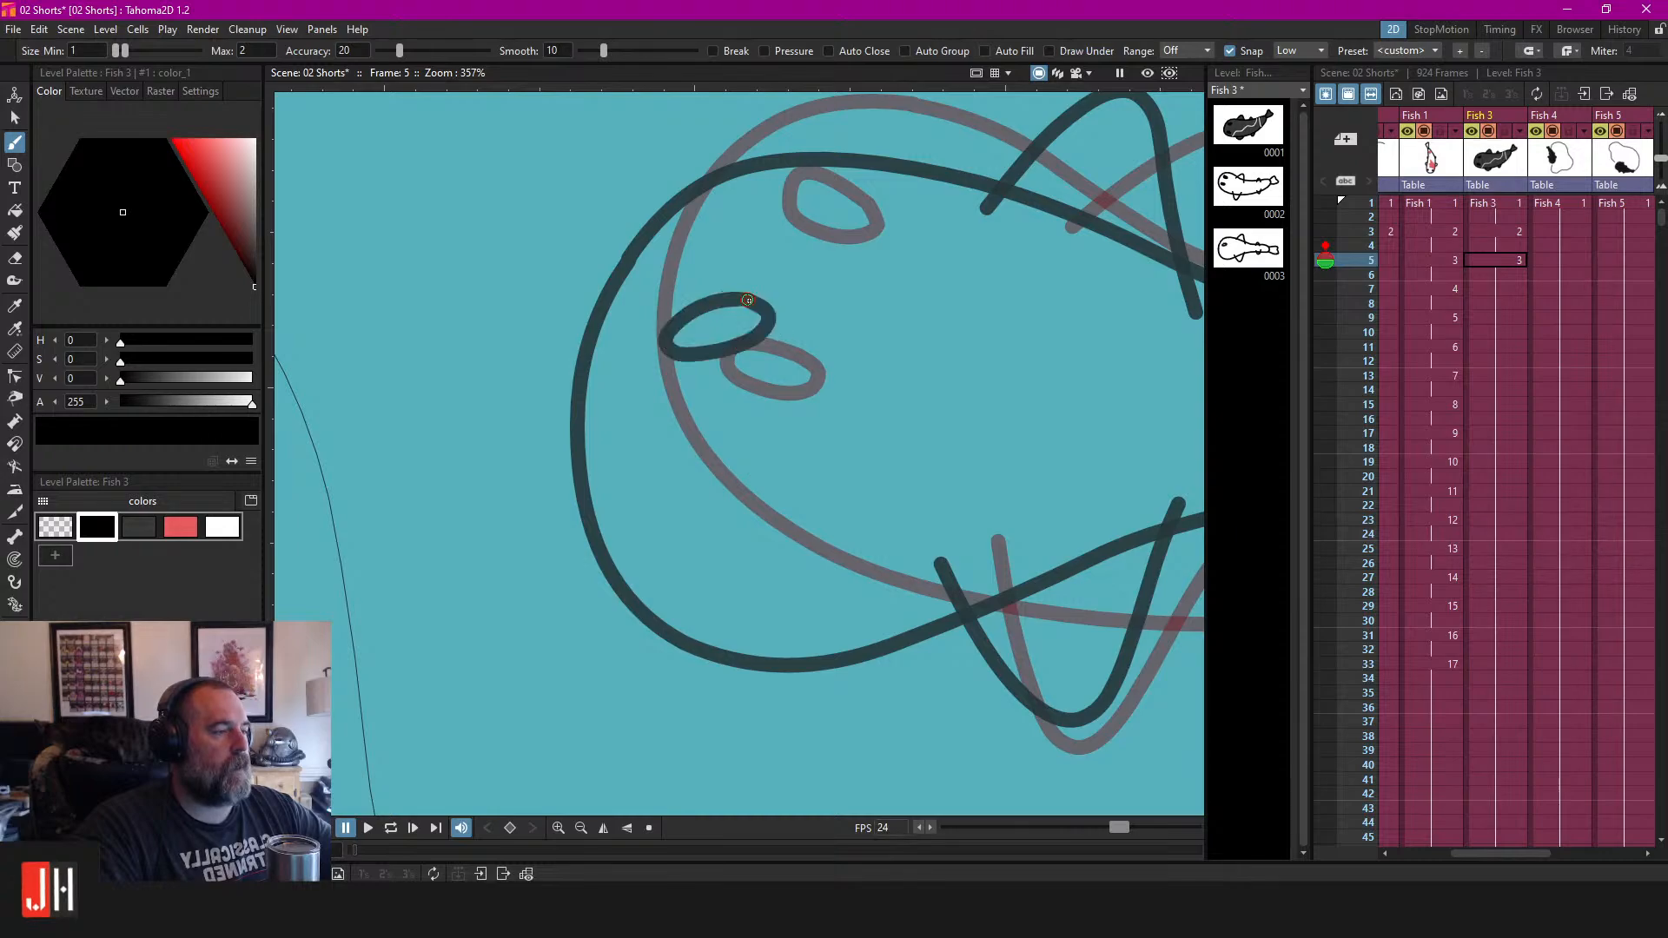
mouse_move(792, 513)
mouse_down()
mouse_move(714, 539)
mouse_move(712, 579)
mouse_move(795, 560)
mouse_move(793, 519)
mouse_up()
key(f)
click(764, 543)
click(726, 324)
scroll(724, 347, down, 6)
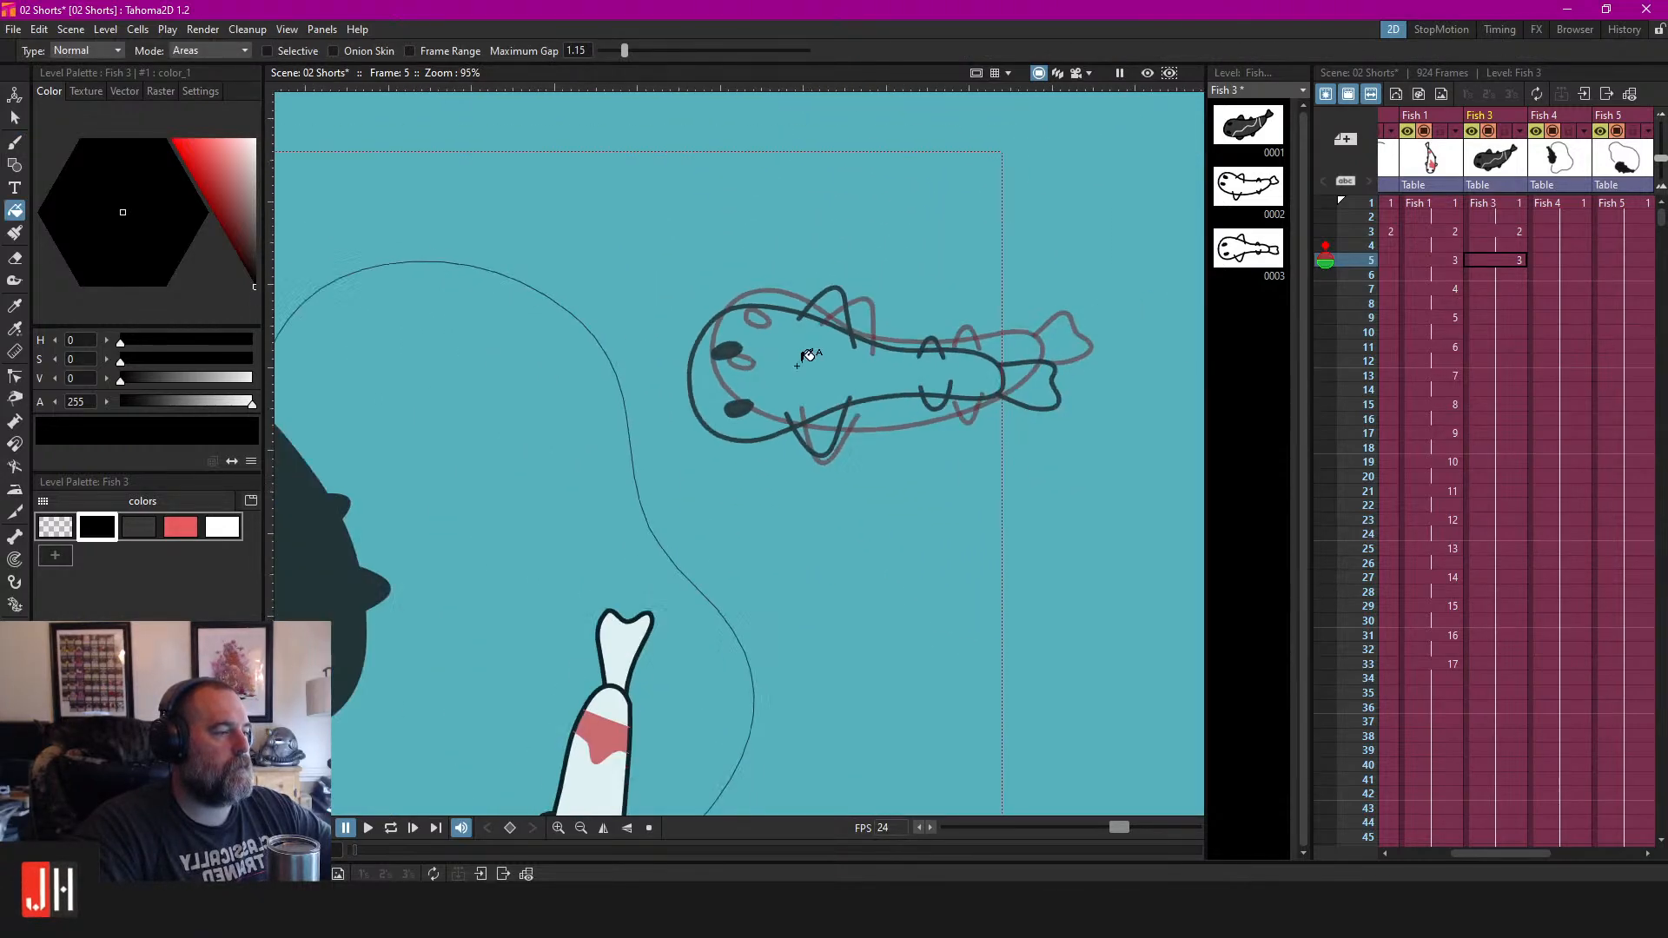
scroll(724, 352, up, 3)
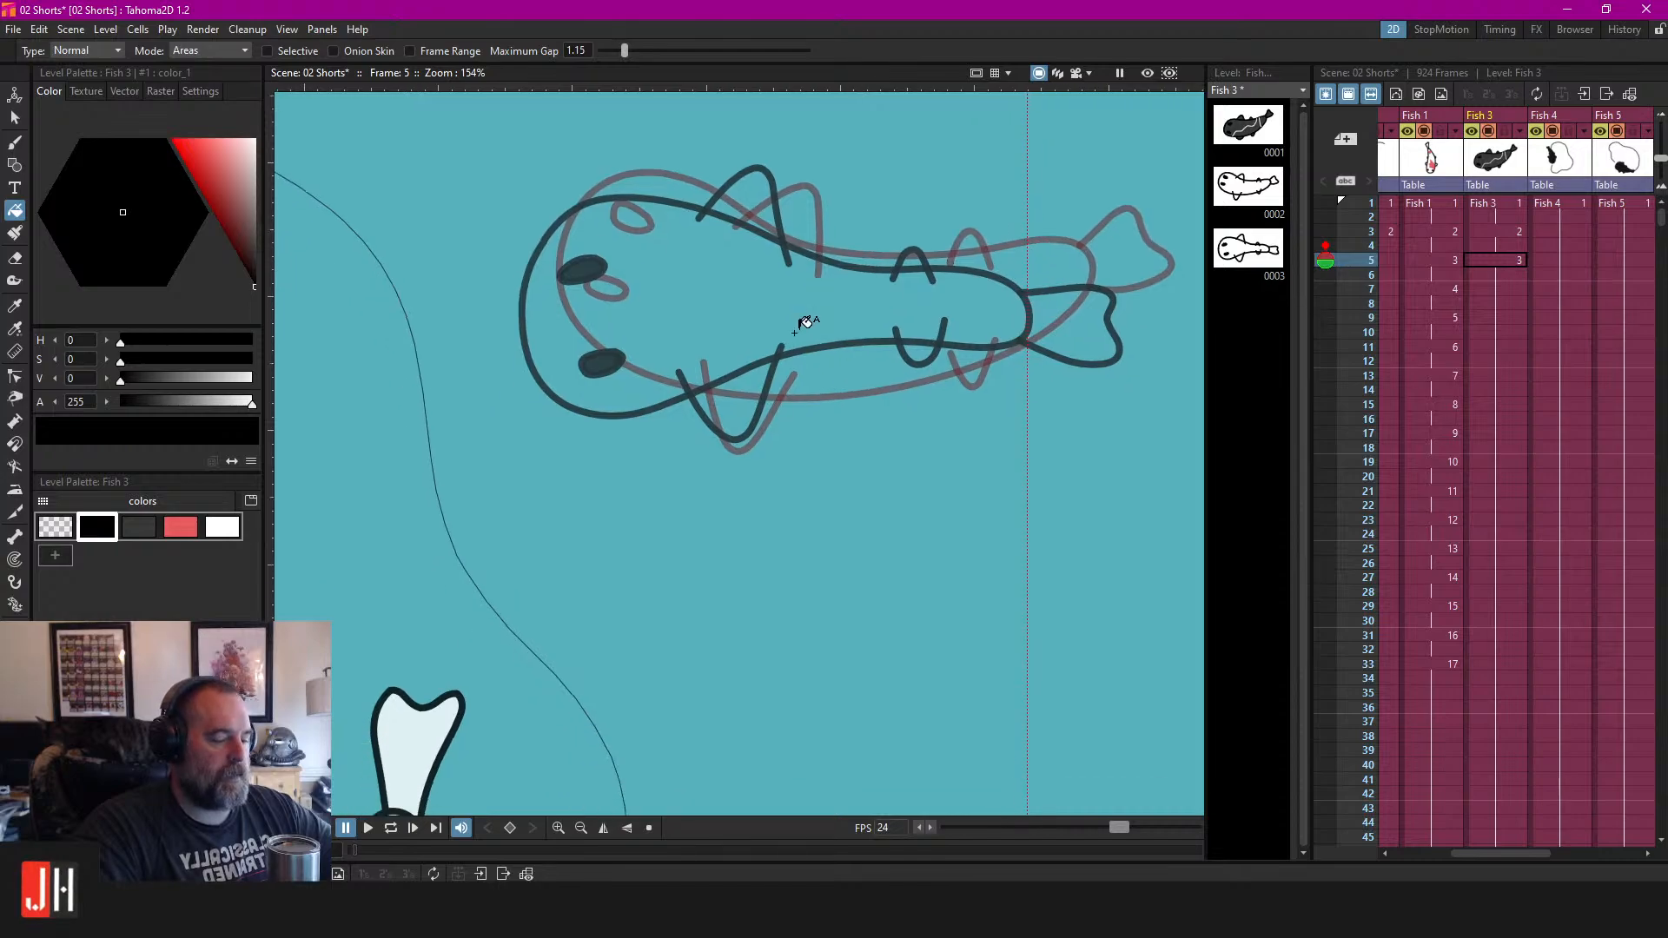
Create blank drawing 4 for Fish 3 at frame 7, ready for brush drawing.
key(b)
click(1508, 287)
text(4)
key(Return)
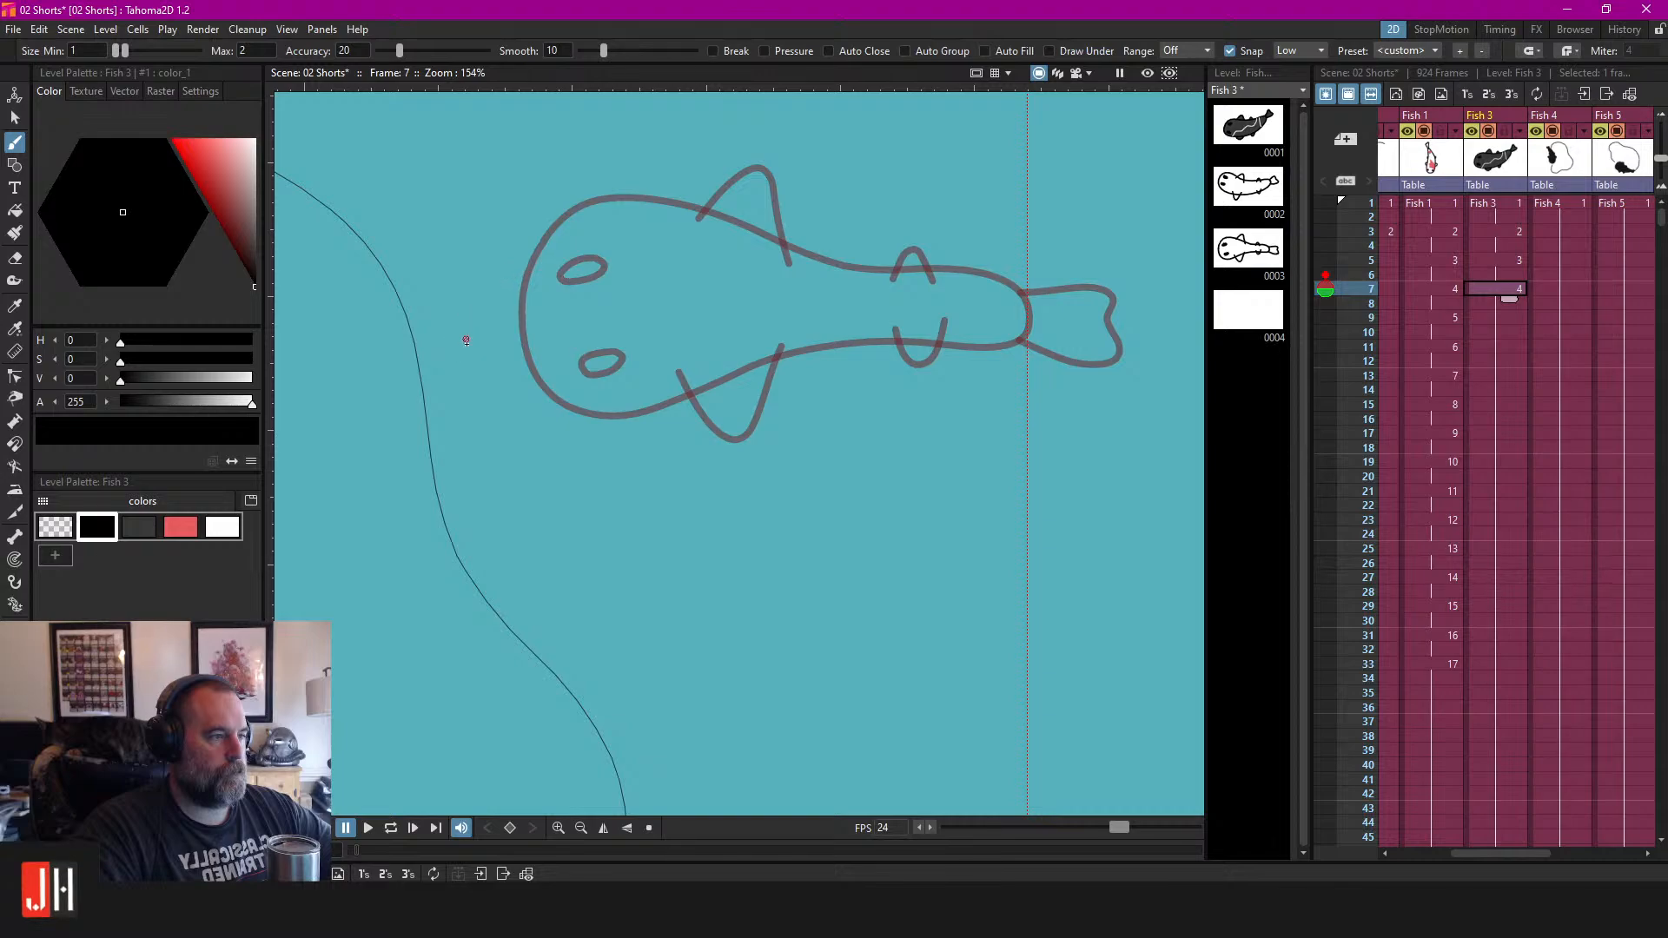
Draw a closed frame 7 body outline with the head curving down and left of the onion skin, joining its ends.
mouse_move(467, 341)
mouse_down()
mouse_move(461, 436)
mouse_move(501, 493)
mouse_move(545, 498)
mouse_move(643, 445)
mouse_up()
key(ctrl+z)
mouse_move(438, 385)
mouse_down()
mouse_move(565, 505)
mouse_move(635, 485)
mouse_move(713, 377)
mouse_move(768, 349)
mouse_move(970, 333)
mouse_move(971, 295)
mouse_move(920, 262)
mouse_move(819, 236)
mouse_move(708, 228)
mouse_move(499, 293)
mouse_up()
key(c)
click(514, 294)
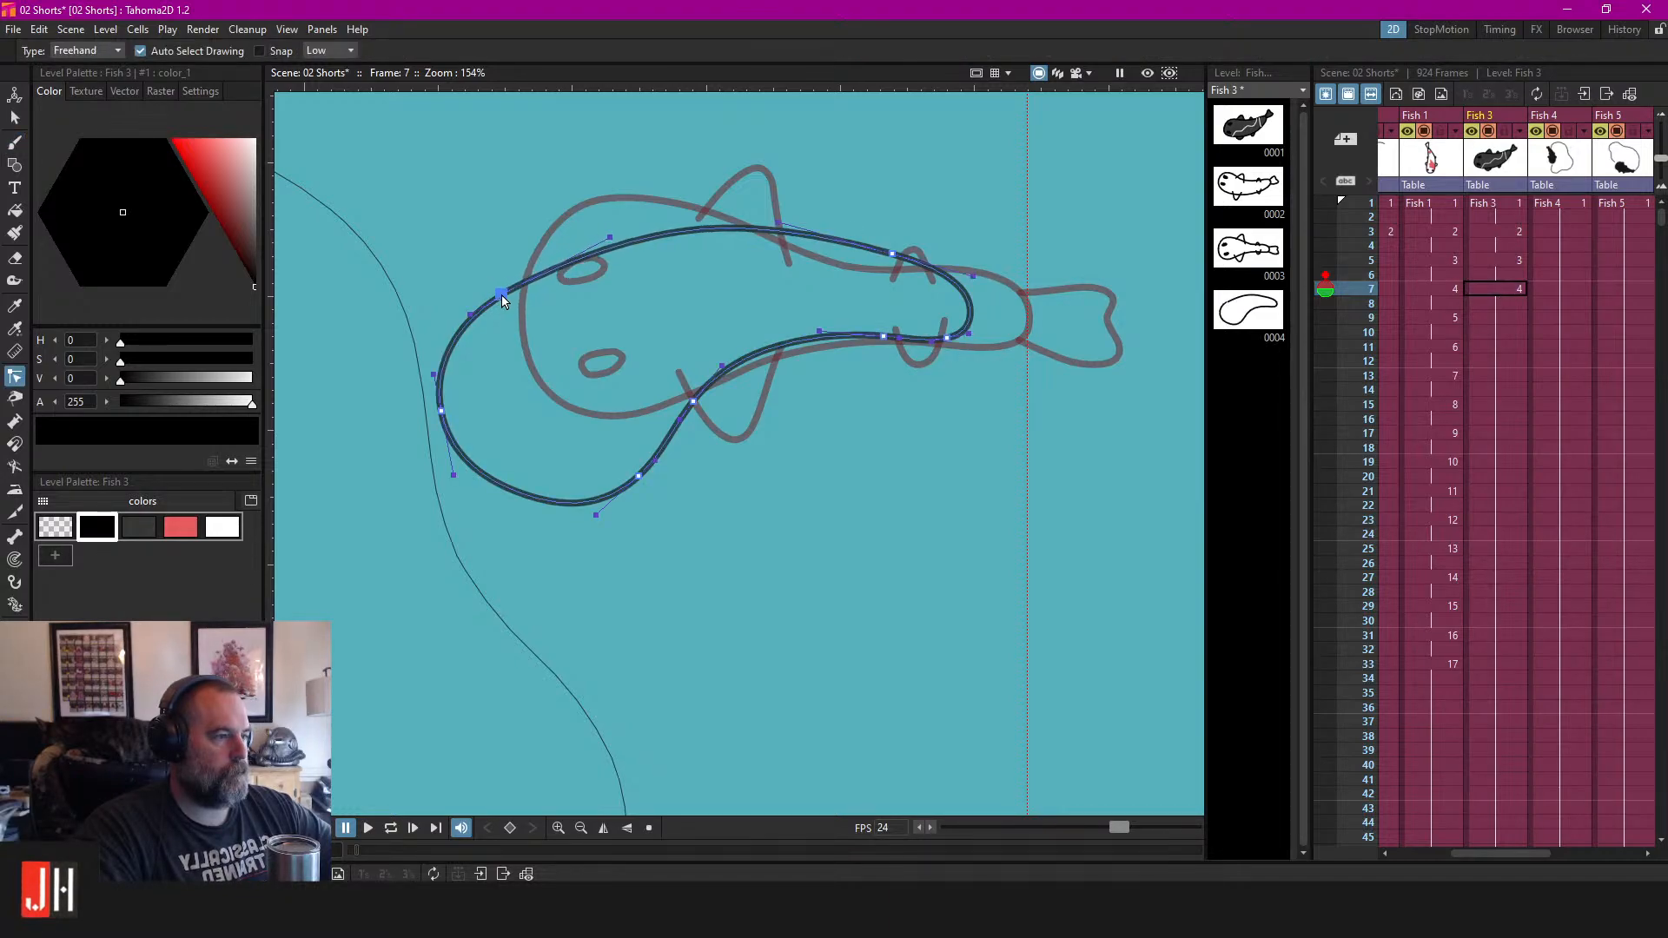
Move and slightly rotate the frame 7 body outline so its tail end lines up with the onion skin body.
key(s)
drag(690, 233, 679, 257)
drag(972, 247, 968, 240)
drag(795, 265, 806, 253)
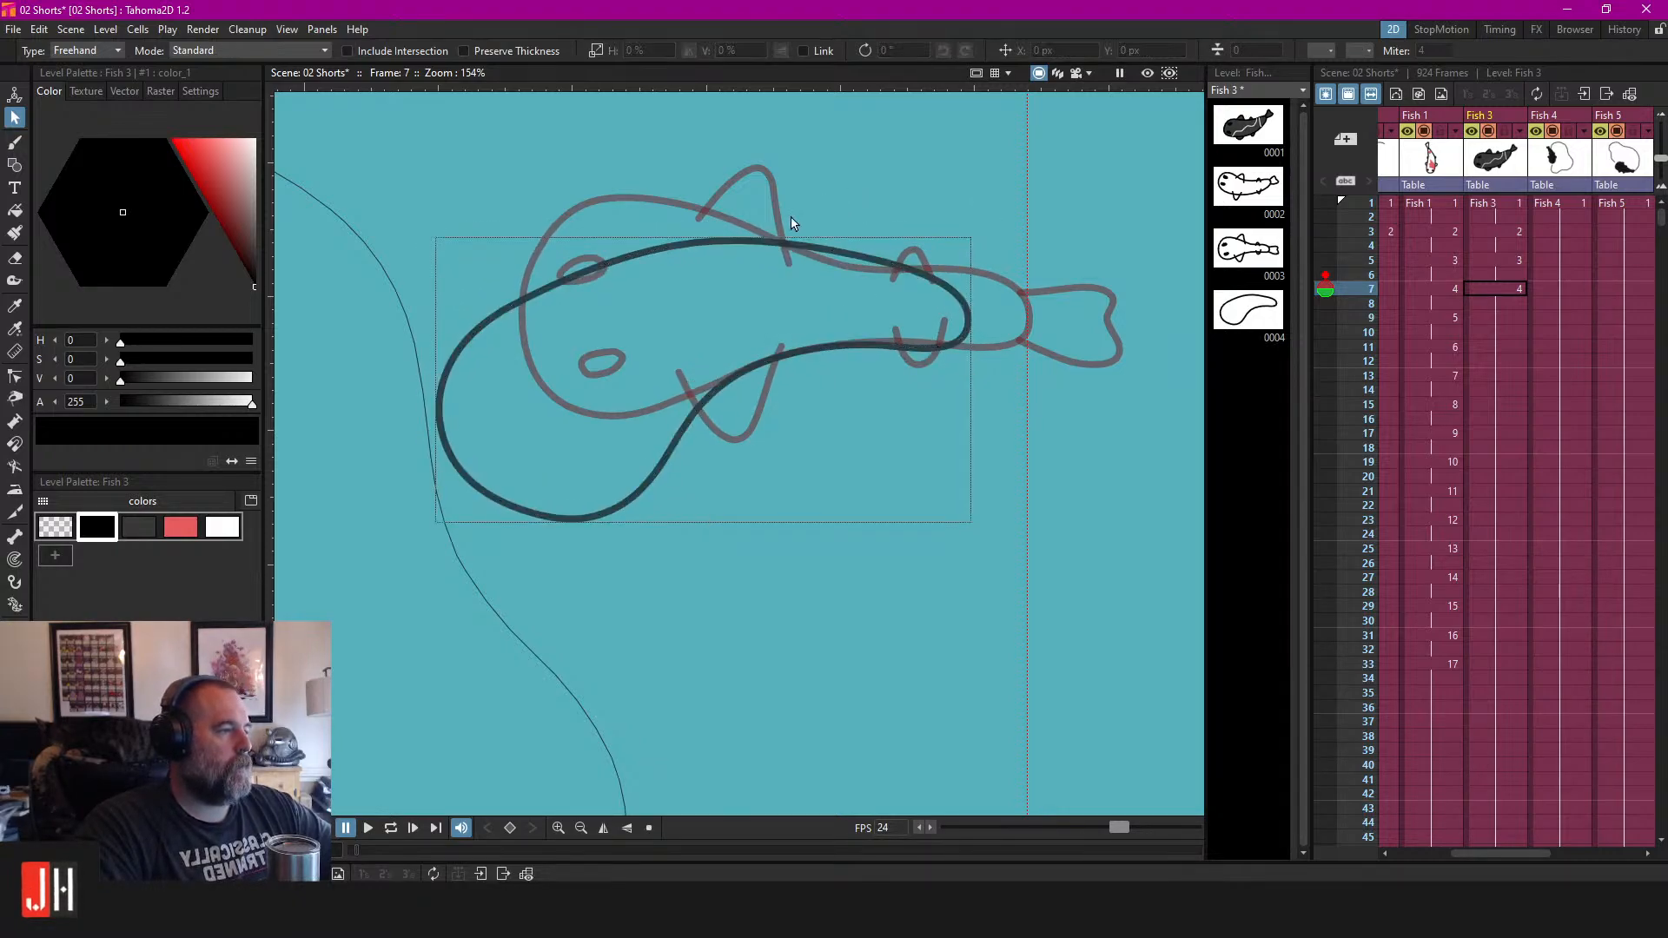
scroll(683, 274, up, 2)
Draw the two large front fins on frame 7, one above and one below the bend behind the head.
key(b)
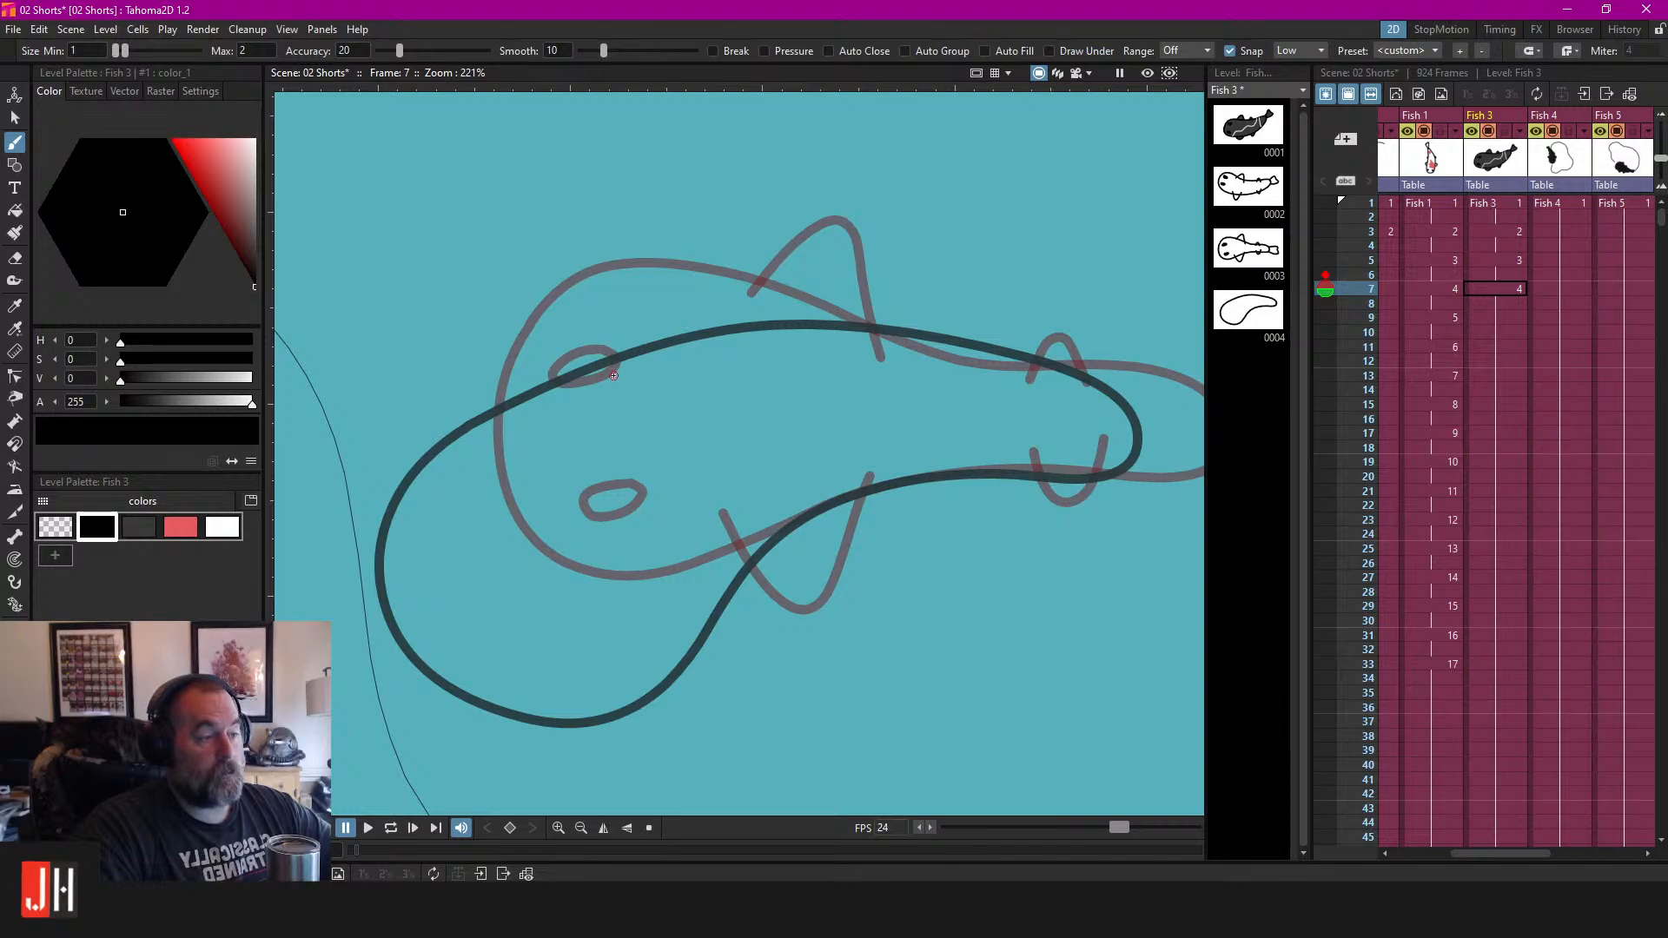
mouse_move(611, 376)
mouse_down()
mouse_move(623, 301)
mouse_move(670, 246)
mouse_move(746, 345)
mouse_up()
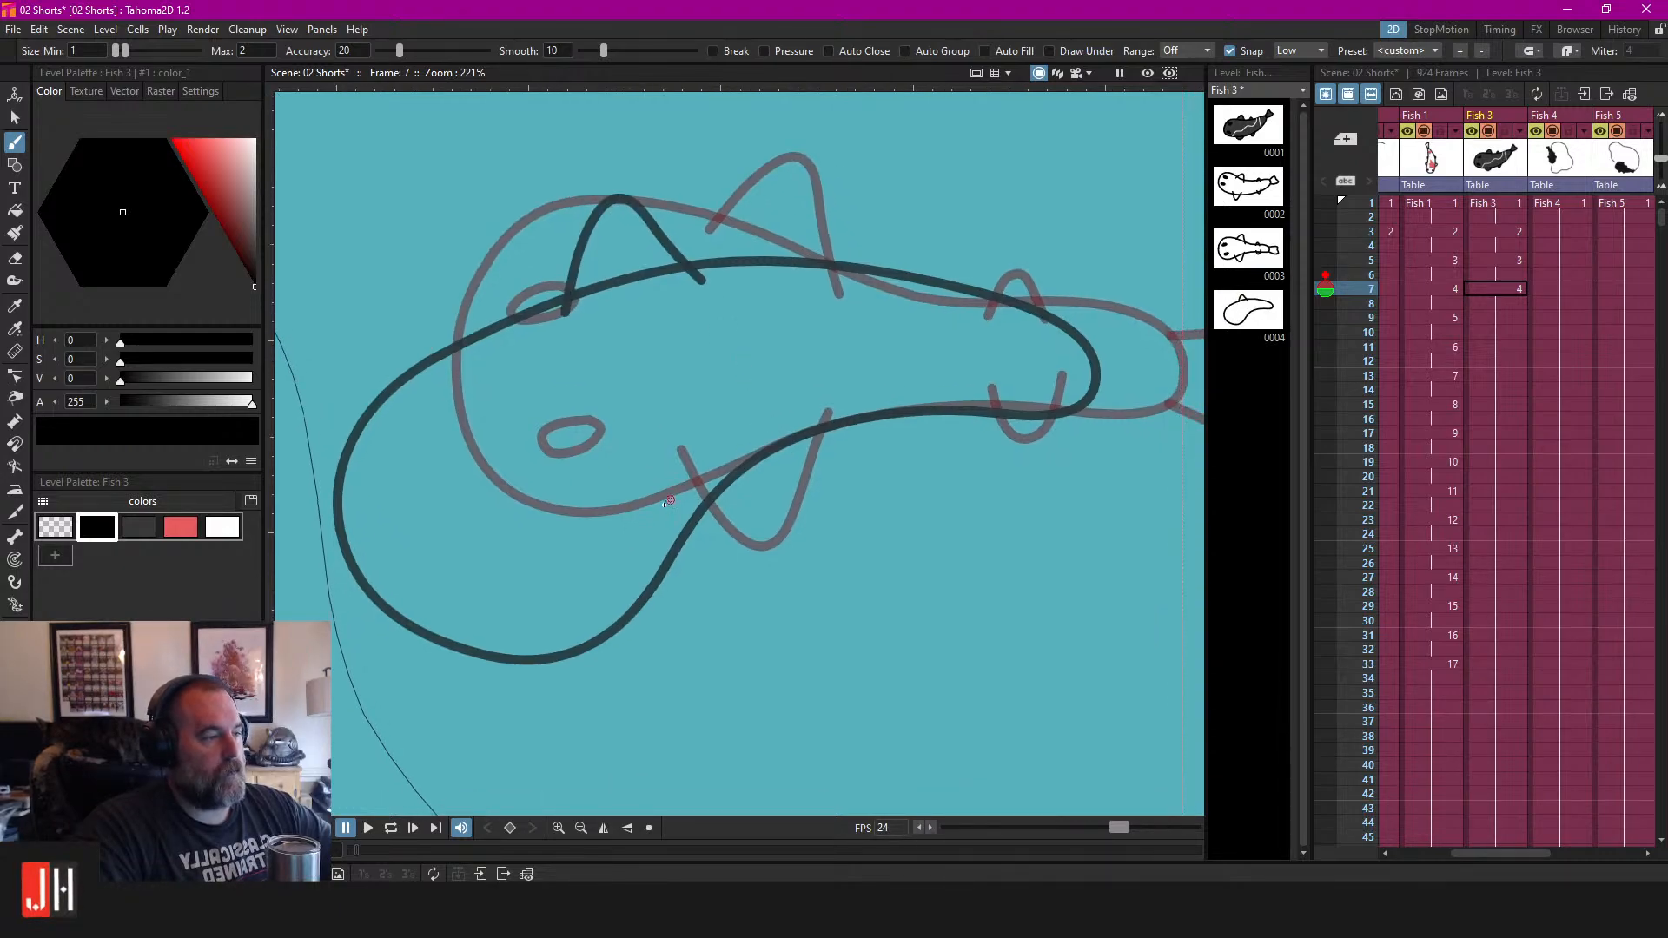
mouse_move(657, 500)
mouse_down()
mouse_move(763, 579)
mouse_move(780, 490)
mouse_move(758, 419)
mouse_up()
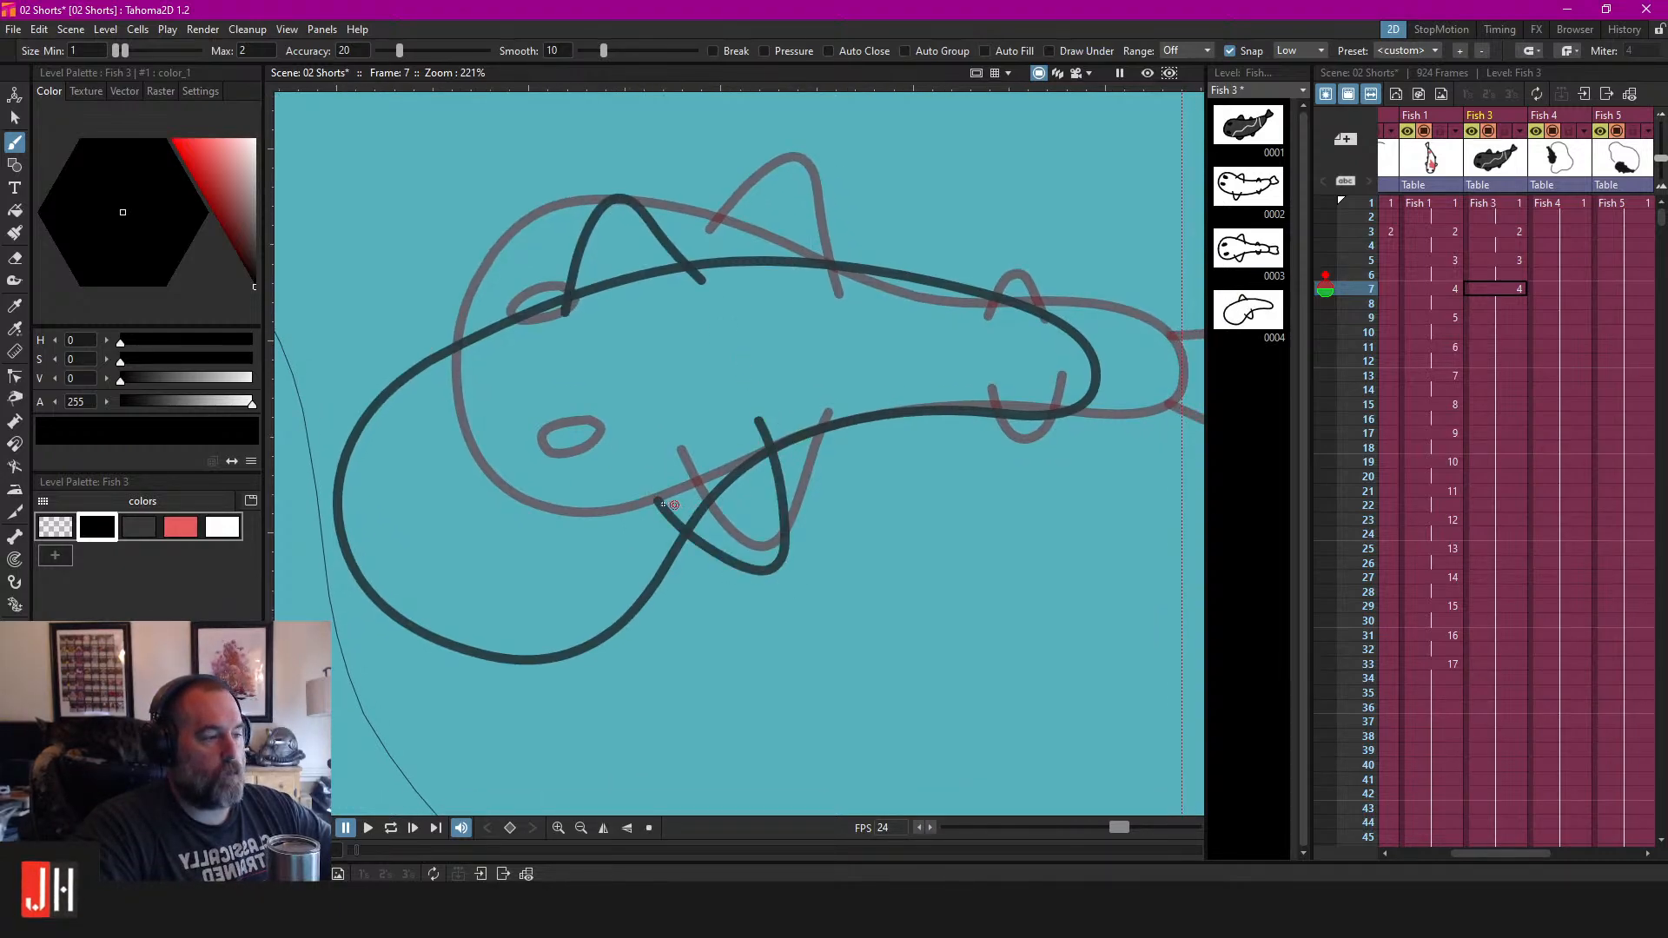
key(ctrl+z)
drag(640, 502, 763, 428)
key(ctrl+z)
mouse_move(642, 495)
mouse_down()
mouse_move(765, 582)
mouse_move(768, 510)
mouse_move(731, 401)
mouse_up()
Draw the two small rear fins and the notched tail fin on the frame 7 body.
mouse_move(813, 352)
mouse_down()
mouse_move(870, 307)
mouse_move(875, 377)
mouse_move(843, 309)
mouse_move(874, 382)
mouse_up()
key(ctrl+z)
scroll(869, 461, up, 2)
mouse_move(785, 456)
mouse_down()
mouse_move(846, 532)
mouse_move(871, 452)
mouse_up()
drag(1160, 384, 812, 346)
mouse_move(643, 319)
mouse_down()
mouse_move(730, 313)
mouse_move(786, 278)
mouse_move(825, 352)
mouse_move(817, 450)
mouse_up()
drag(682, 439, 669, 431)
scroll(682, 438, down, 6)
Draw two small upright eye outlines in the lower part of the frame 7 head.
drag(304, 556, 826, 484)
scroll(826, 483, up, 4)
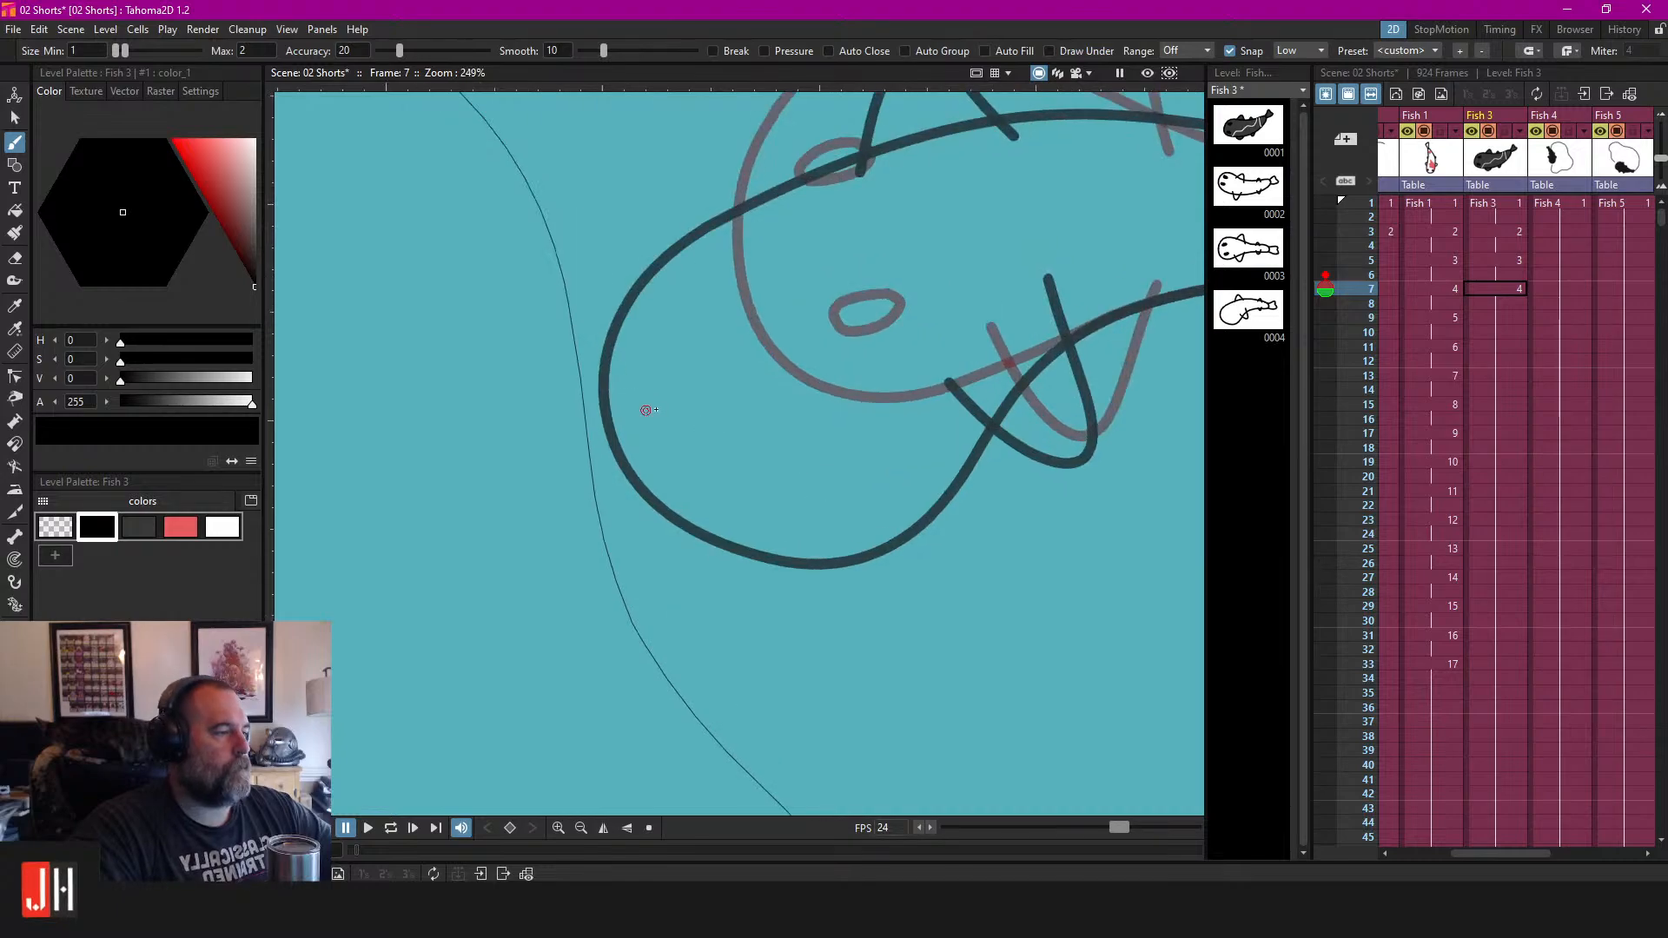
mouse_move(689, 372)
mouse_down()
mouse_move(655, 400)
mouse_move(657, 442)
mouse_move(701, 390)
mouse_up()
mouse_move(832, 457)
mouse_down()
mouse_move(821, 500)
mouse_move(850, 476)
mouse_up()
scroll(834, 474, down, 4)
scroll(796, 466, up, 3)
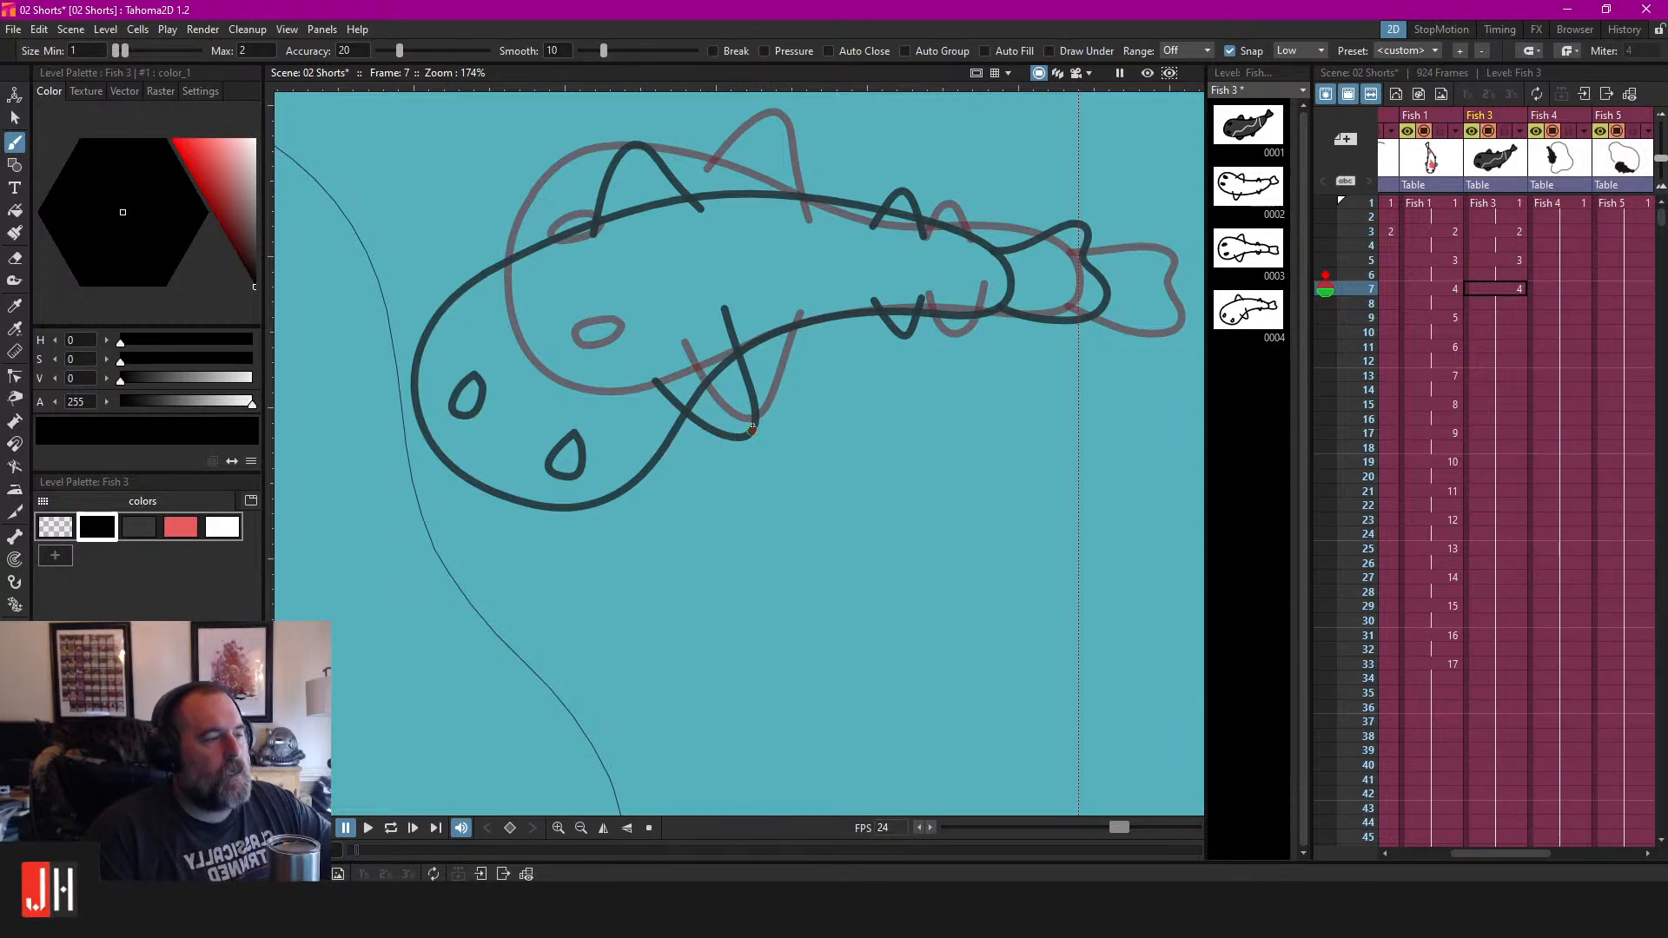
Extend both ends of the upper front fin on frame 7 so they reach farther inside the body outline.
drag(752, 426, 785, 337)
drag(761, 211, 761, 432)
scroll(675, 282, up, 4)
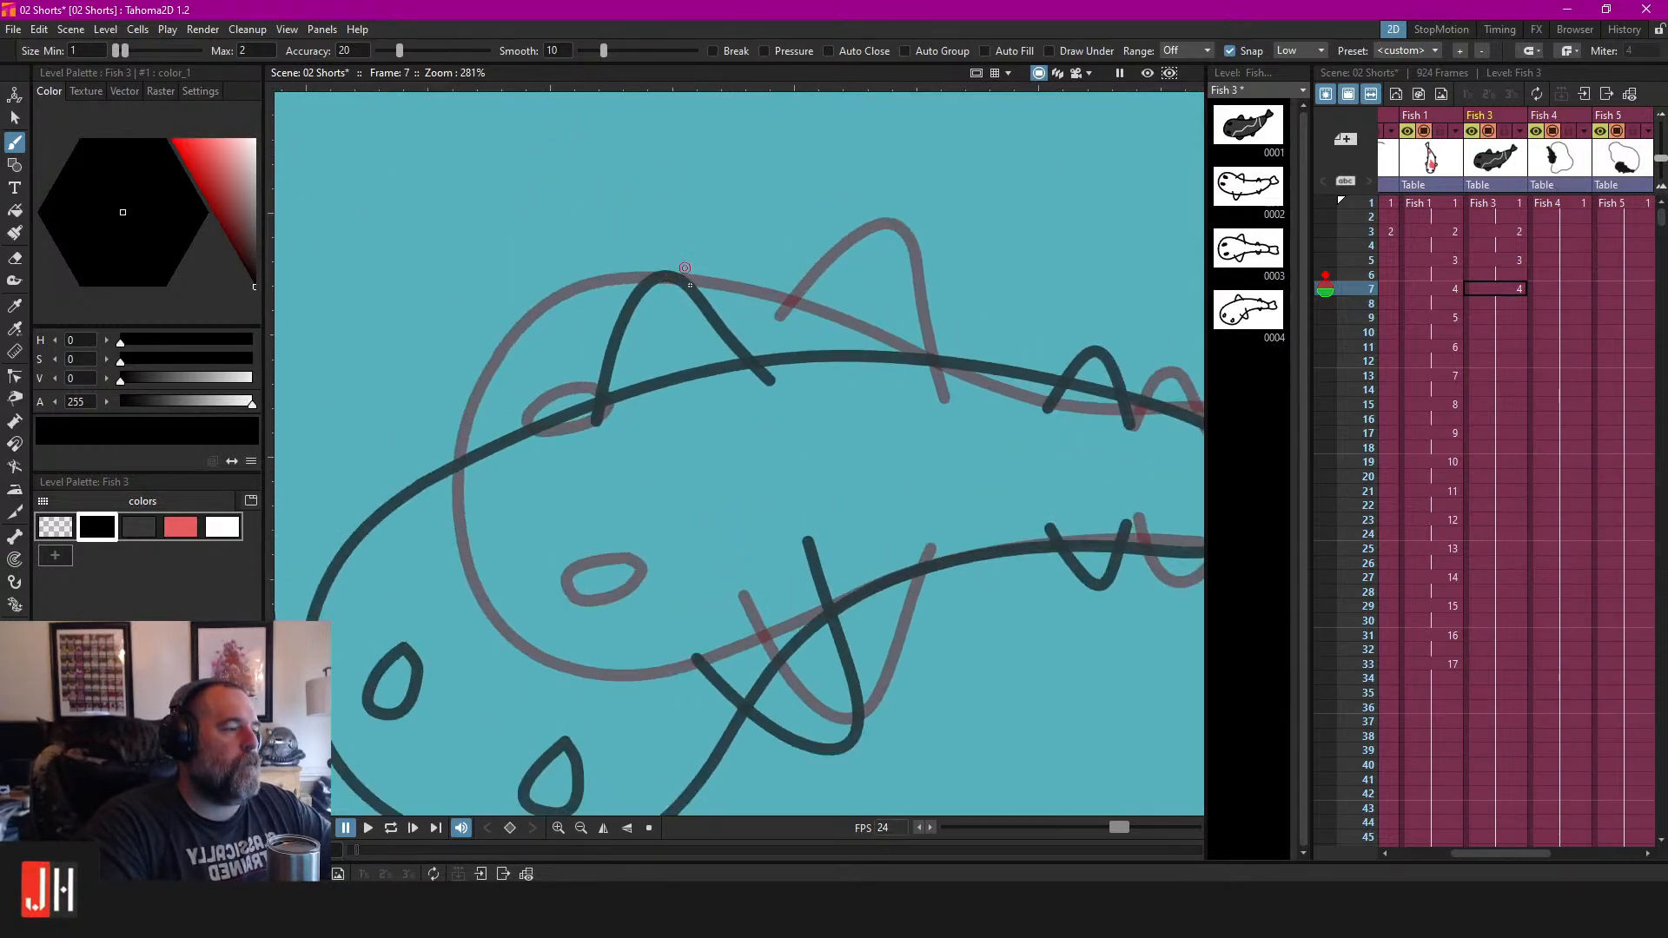
scroll(682, 263, up, 2)
key(c)
click(576, 419)
click(559, 483)
drag(560, 492, 554, 514)
drag(807, 420, 809, 448)
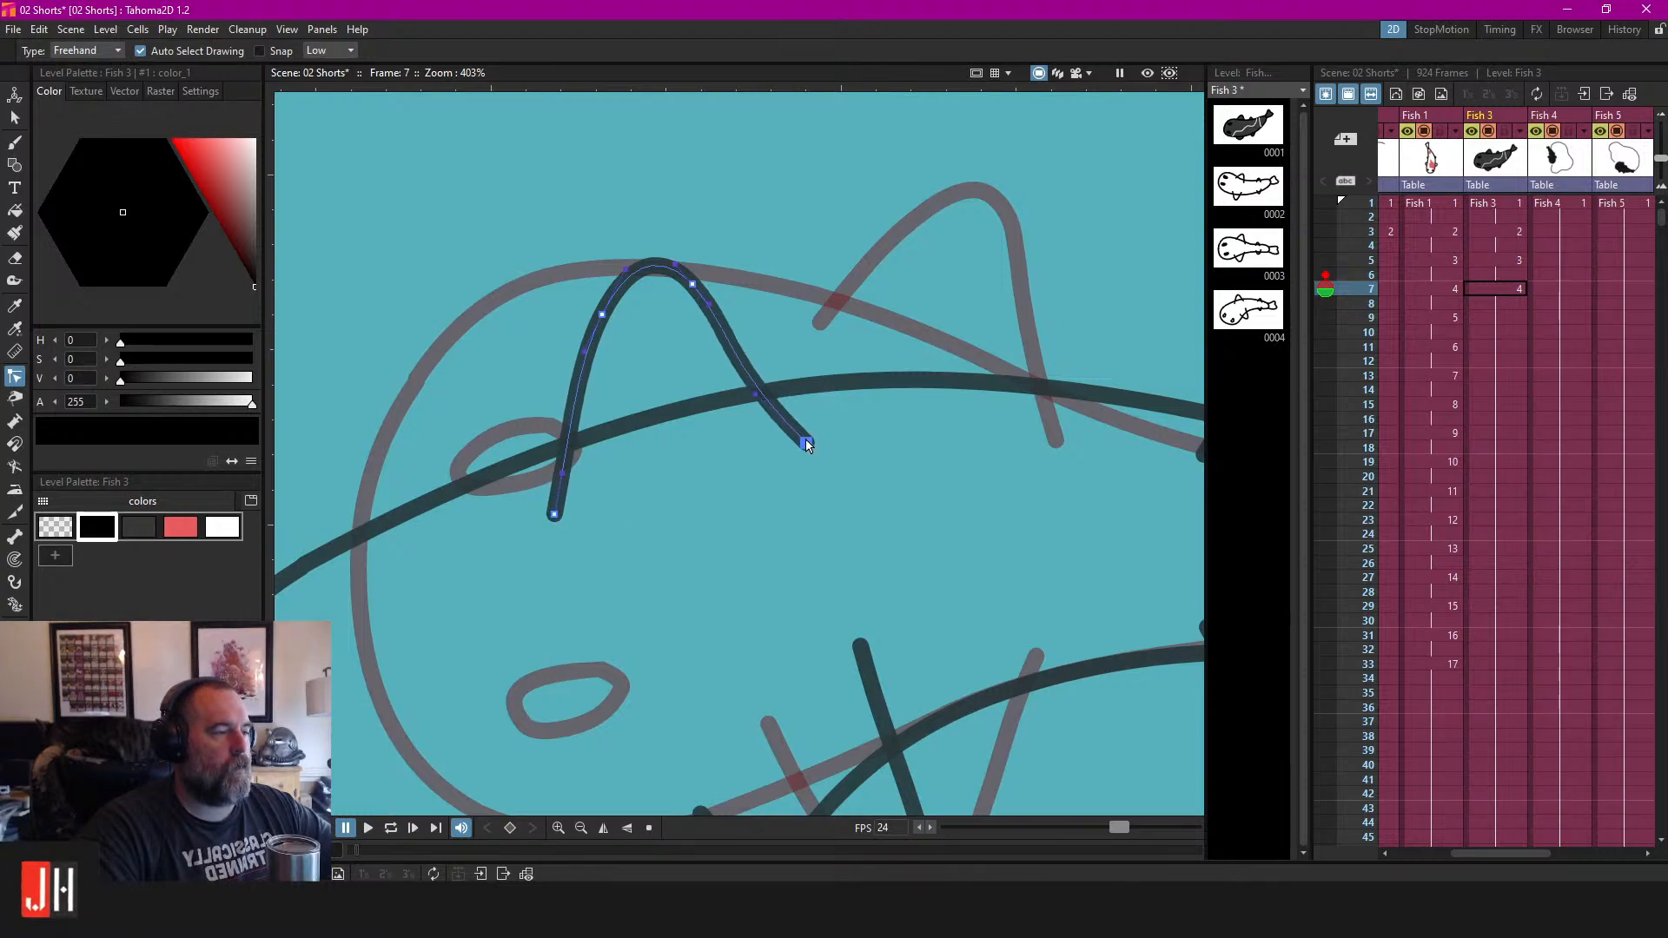
Move the upper front fin on frame 7 slightly up and left.
key(s)
click(726, 337)
drag(730, 346, 711, 328)
click(811, 344)
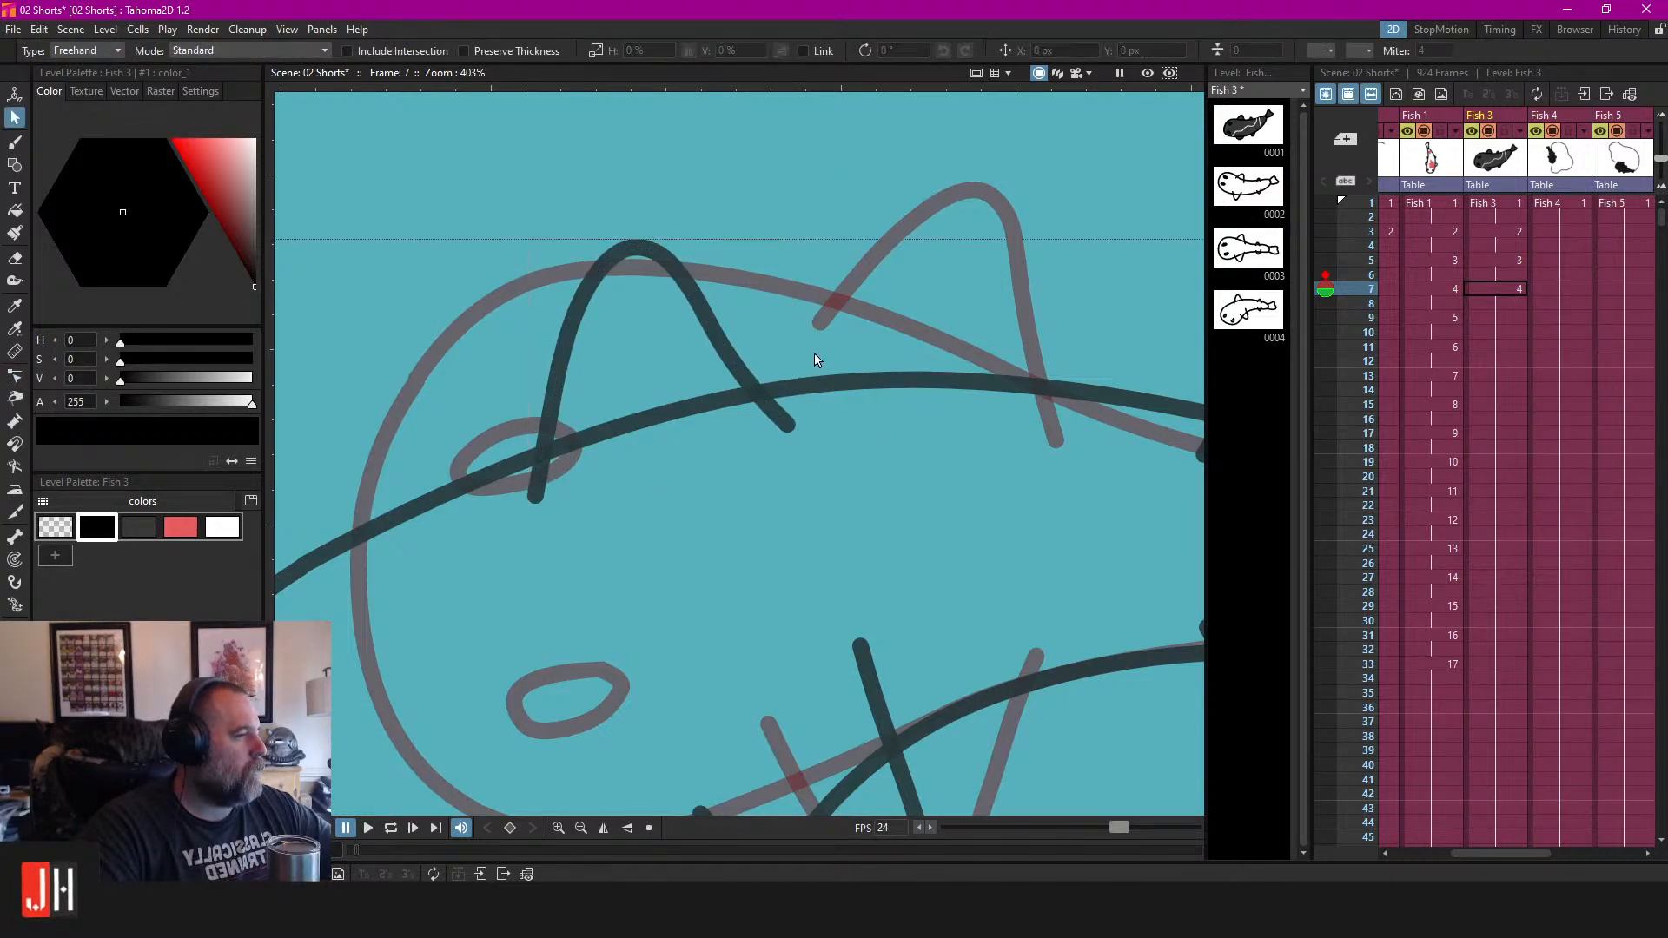
Check the finished frame 7 fish against the onion skin and the swim path, up close and in the whole pond.
scroll(810, 344, down, 7)
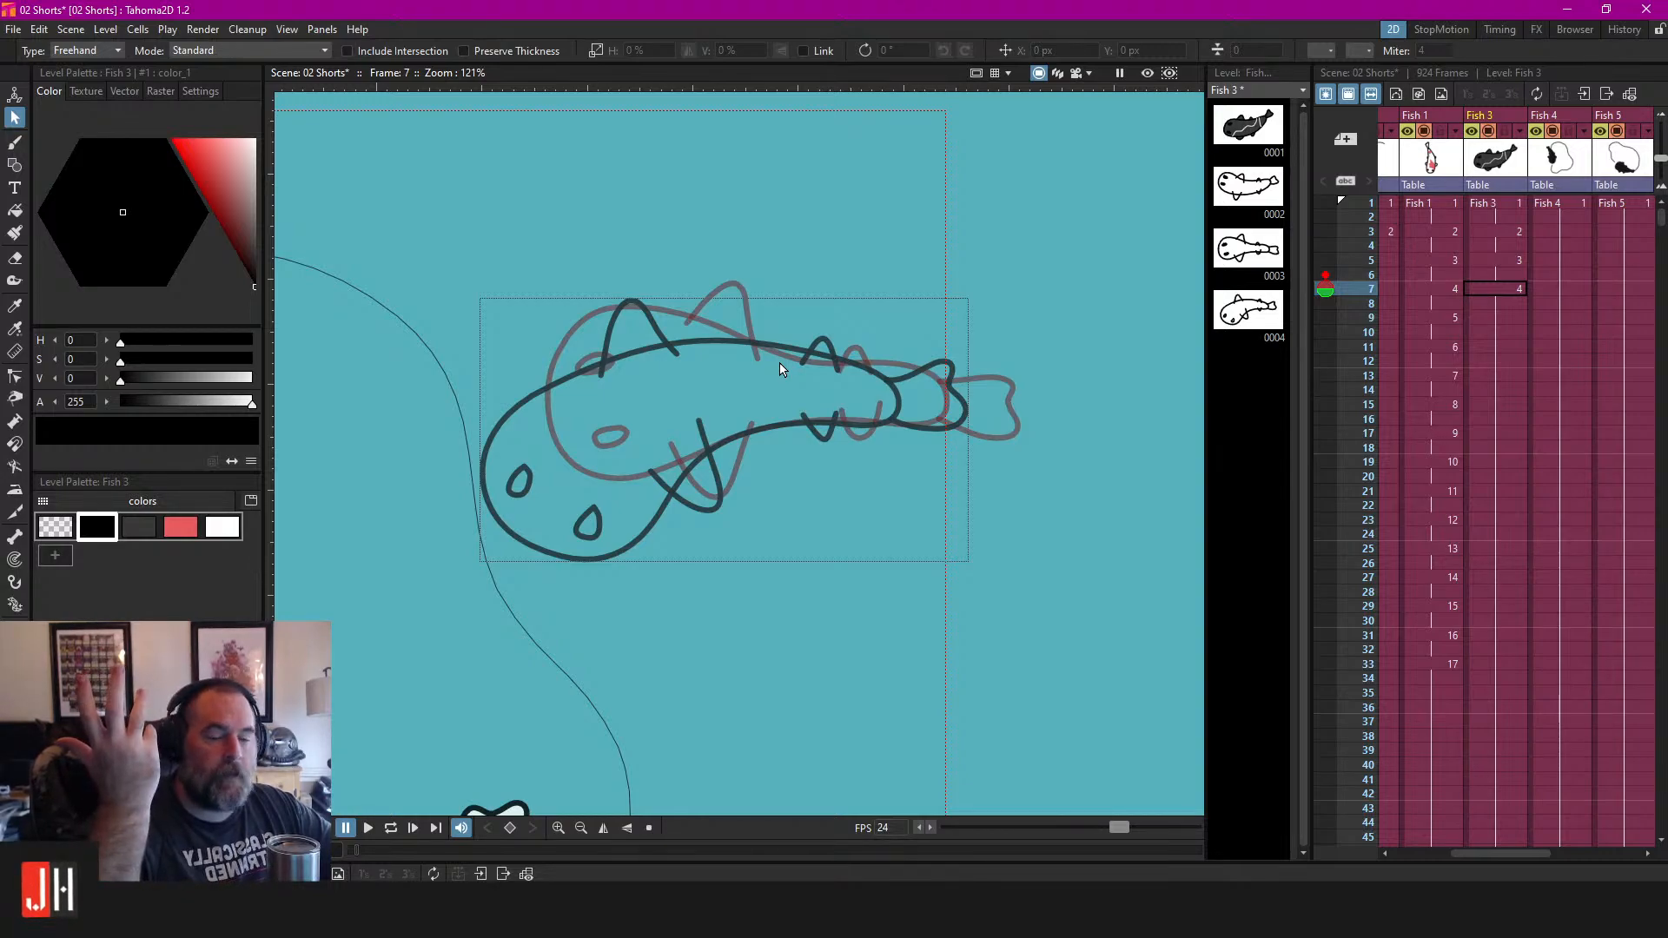
drag(741, 356, 750, 303)
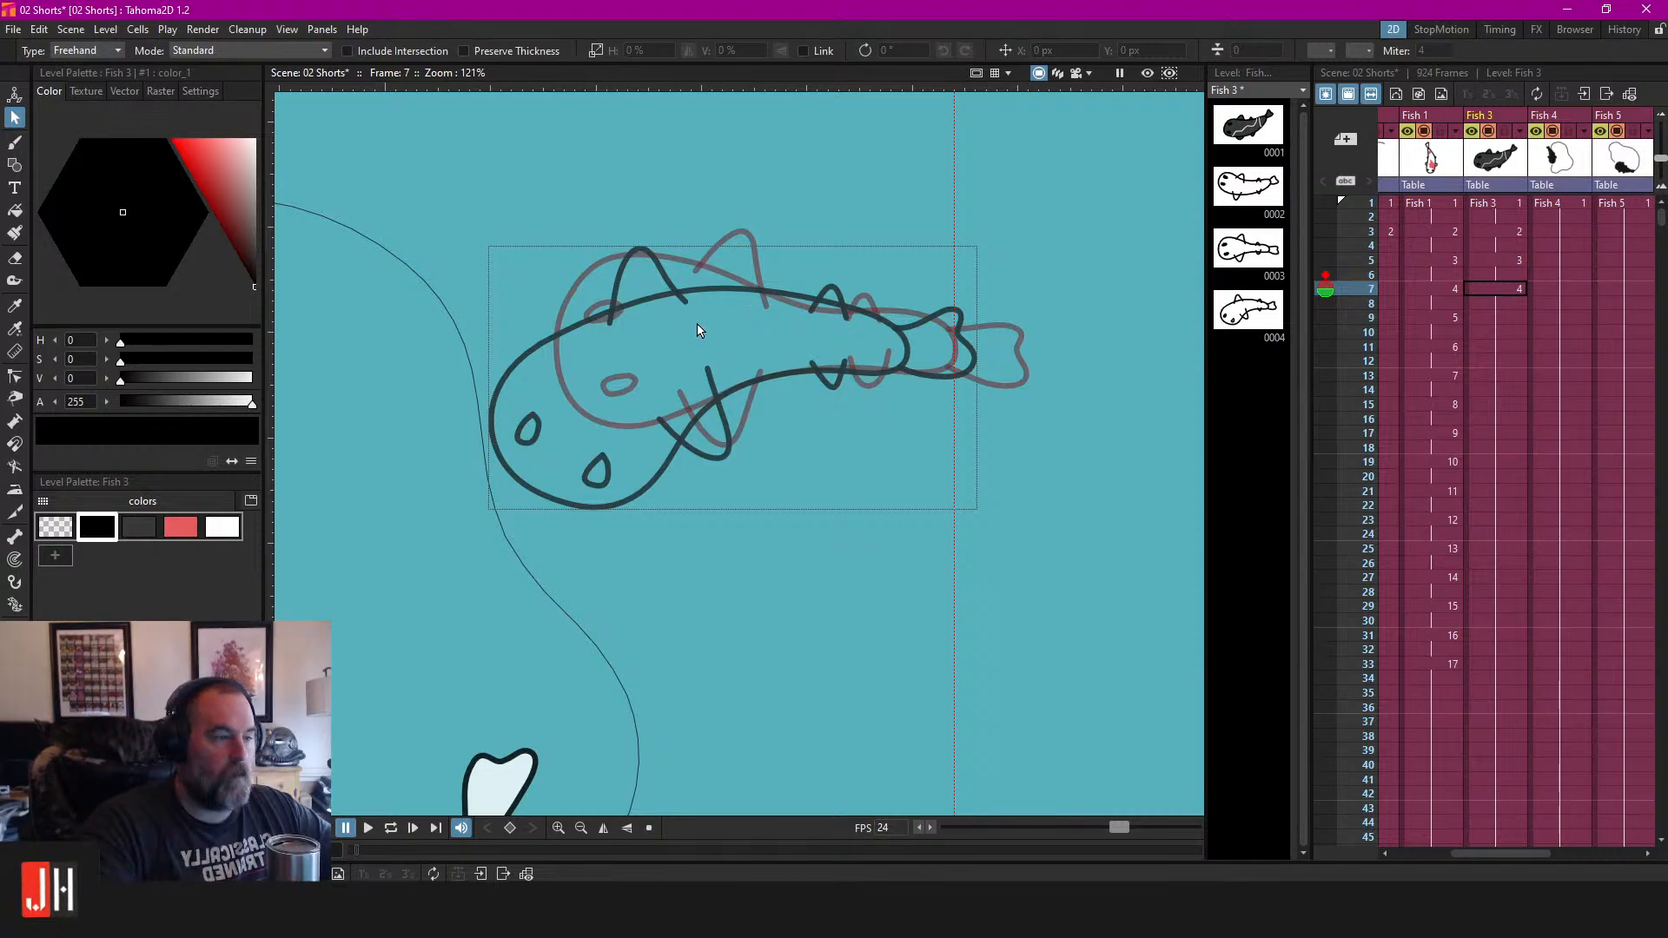
drag(695, 329, 717, 274)
scroll(714, 278, up, 2)
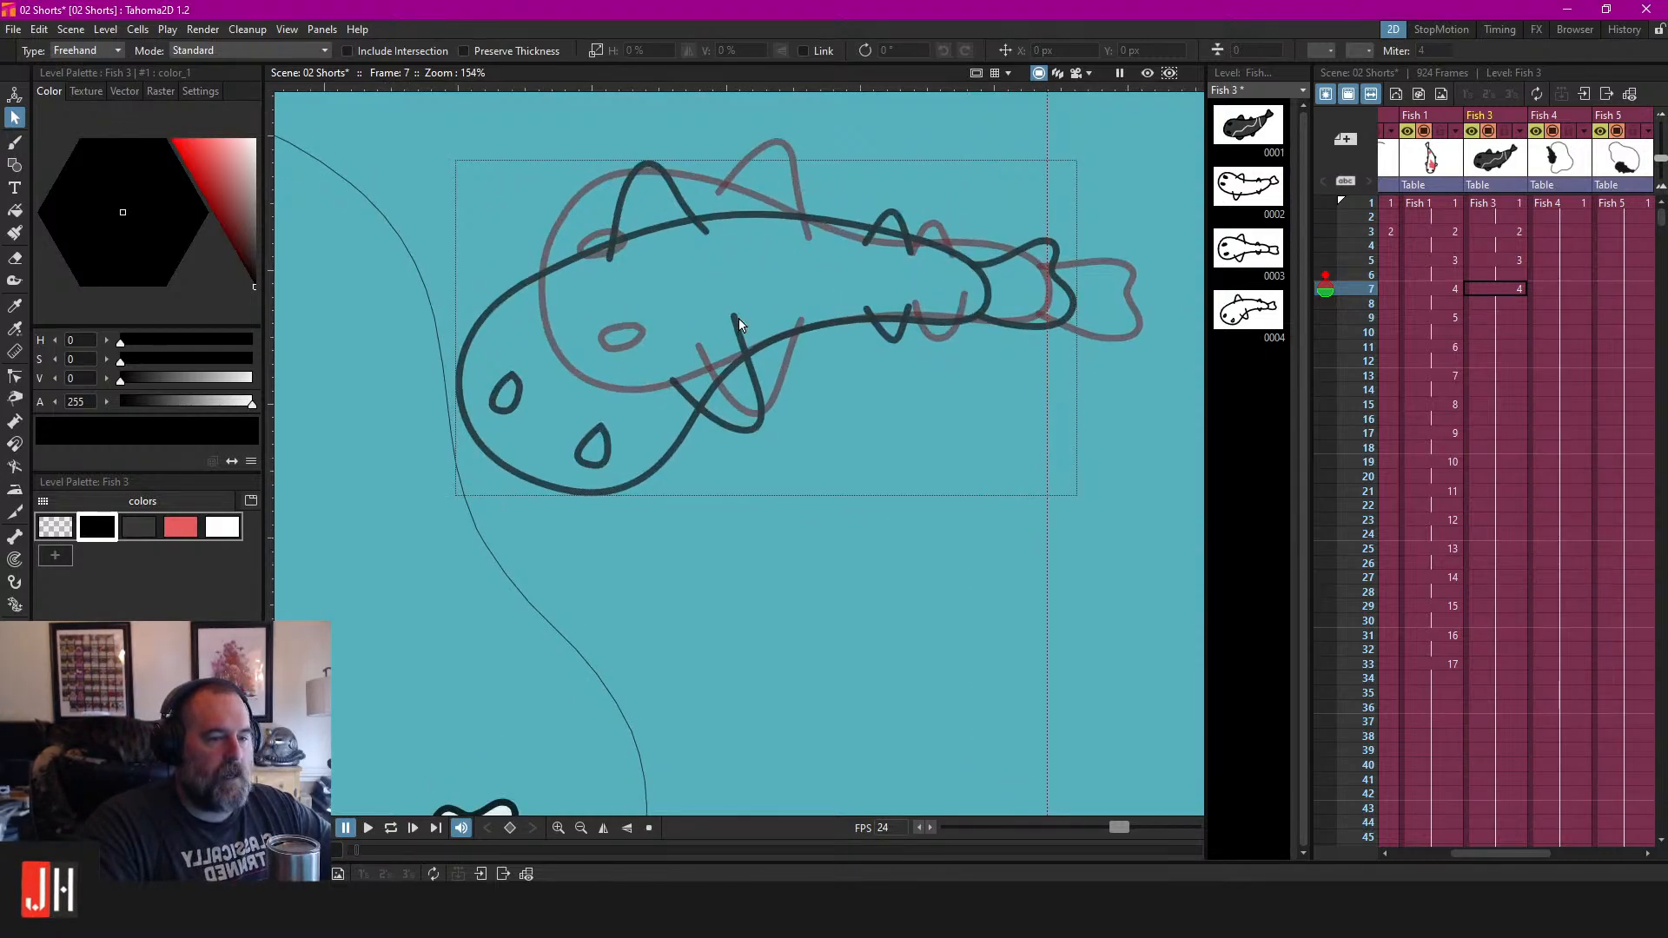
scroll(739, 314, down, 3)
scroll(752, 317, up, 1)
scroll(754, 312, up, 4)
scroll(789, 261, down, 5)
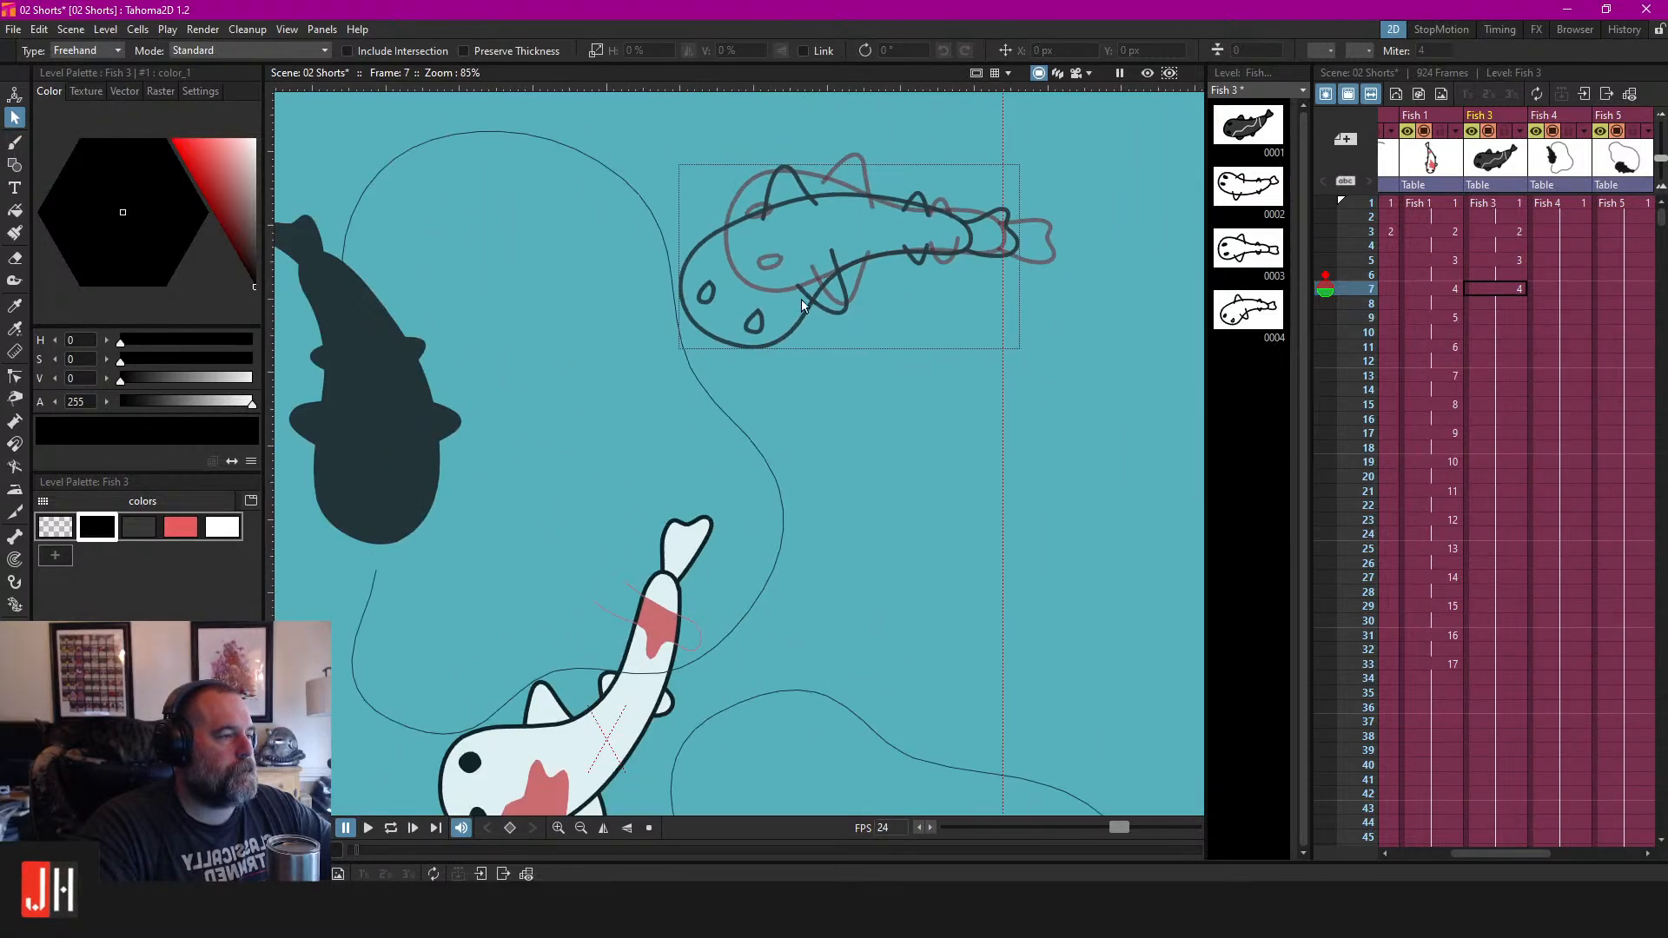
scroll(820, 277, up, 3)
Add a blank Fish 3 drawing at frame 9 and save the scene.
click(1493, 313)
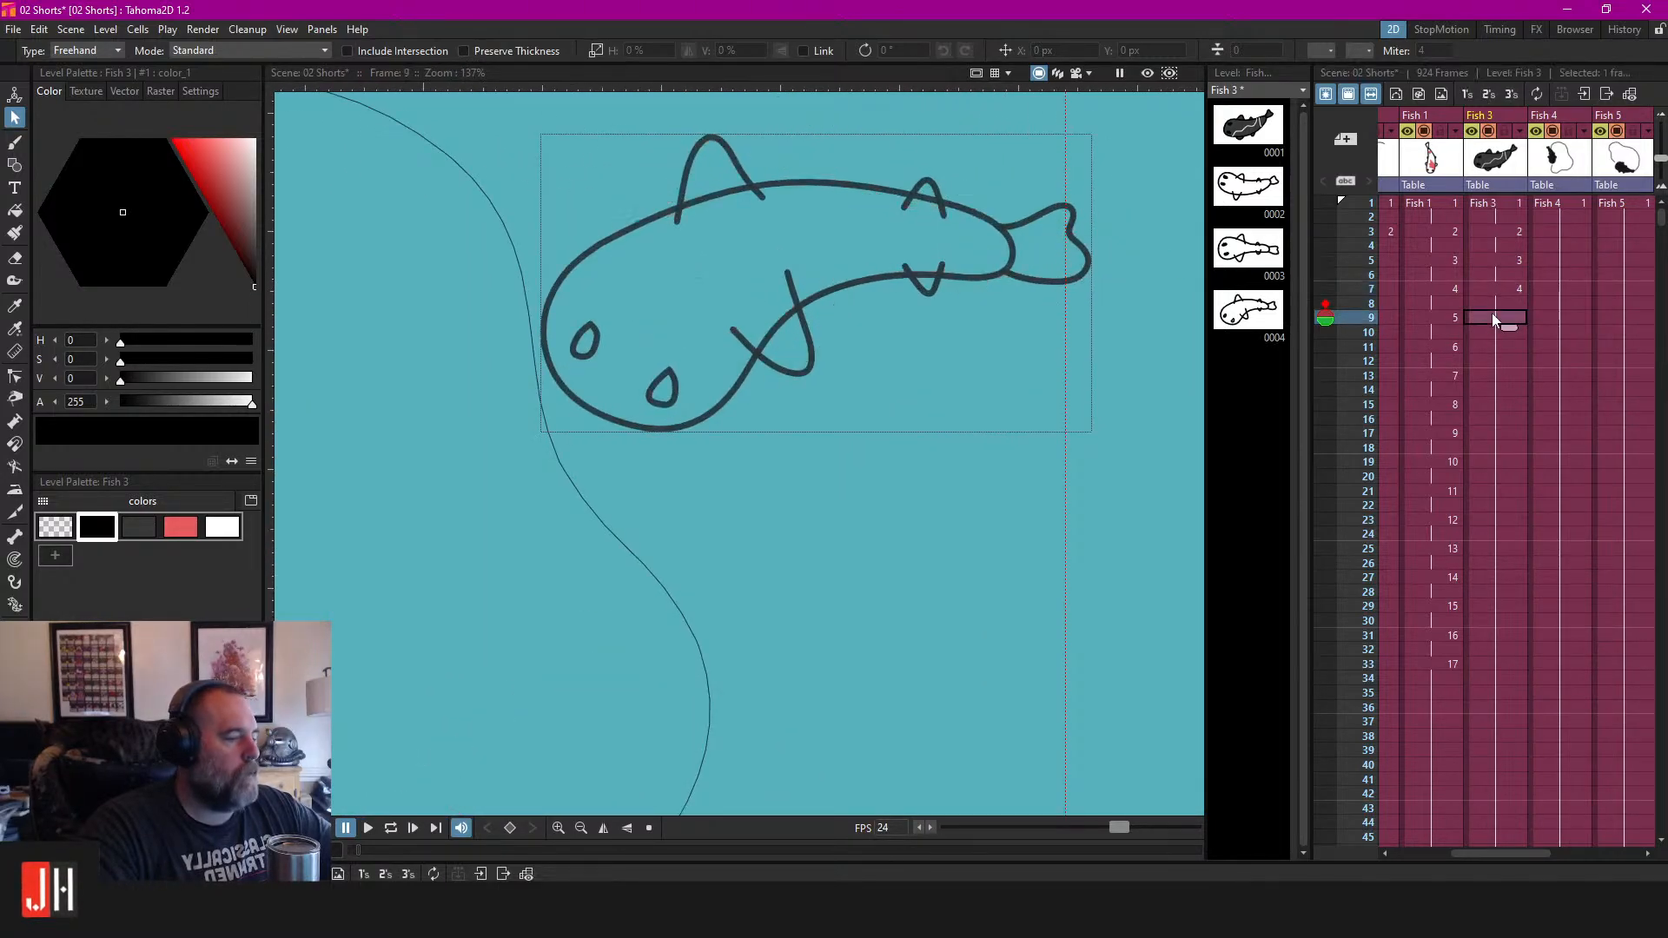
key(alt+d)
scroll(740, 356, down, 6)
scroll(726, 326, up, 4)
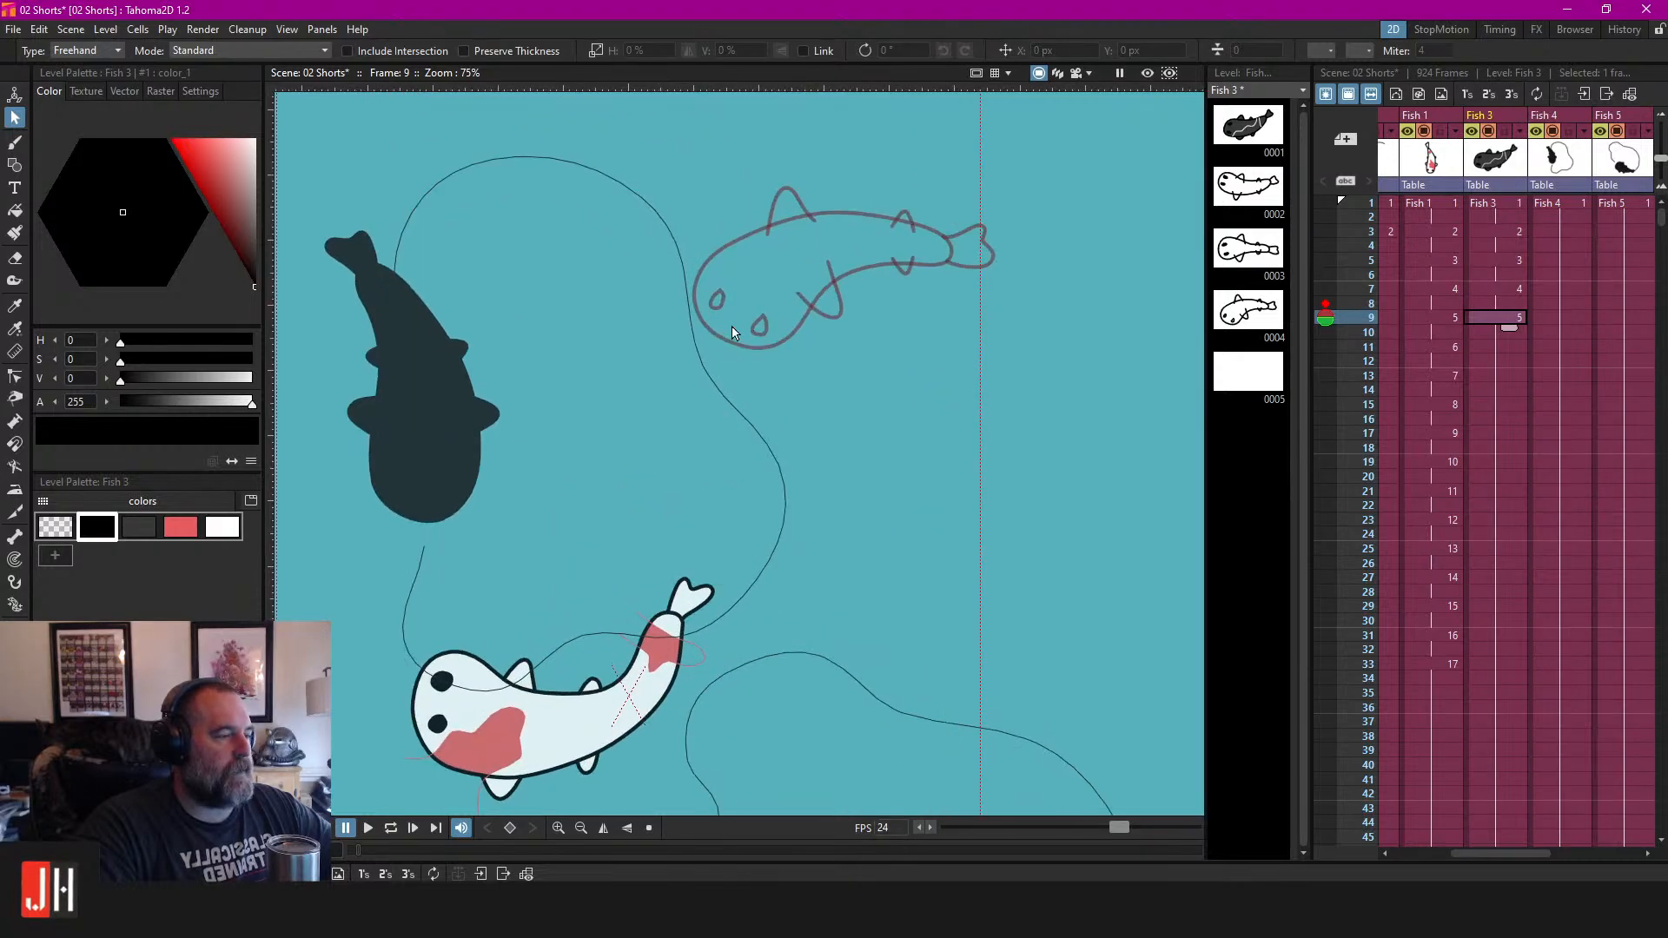
scroll(734, 368, up, 2)
key(ctrl+s)
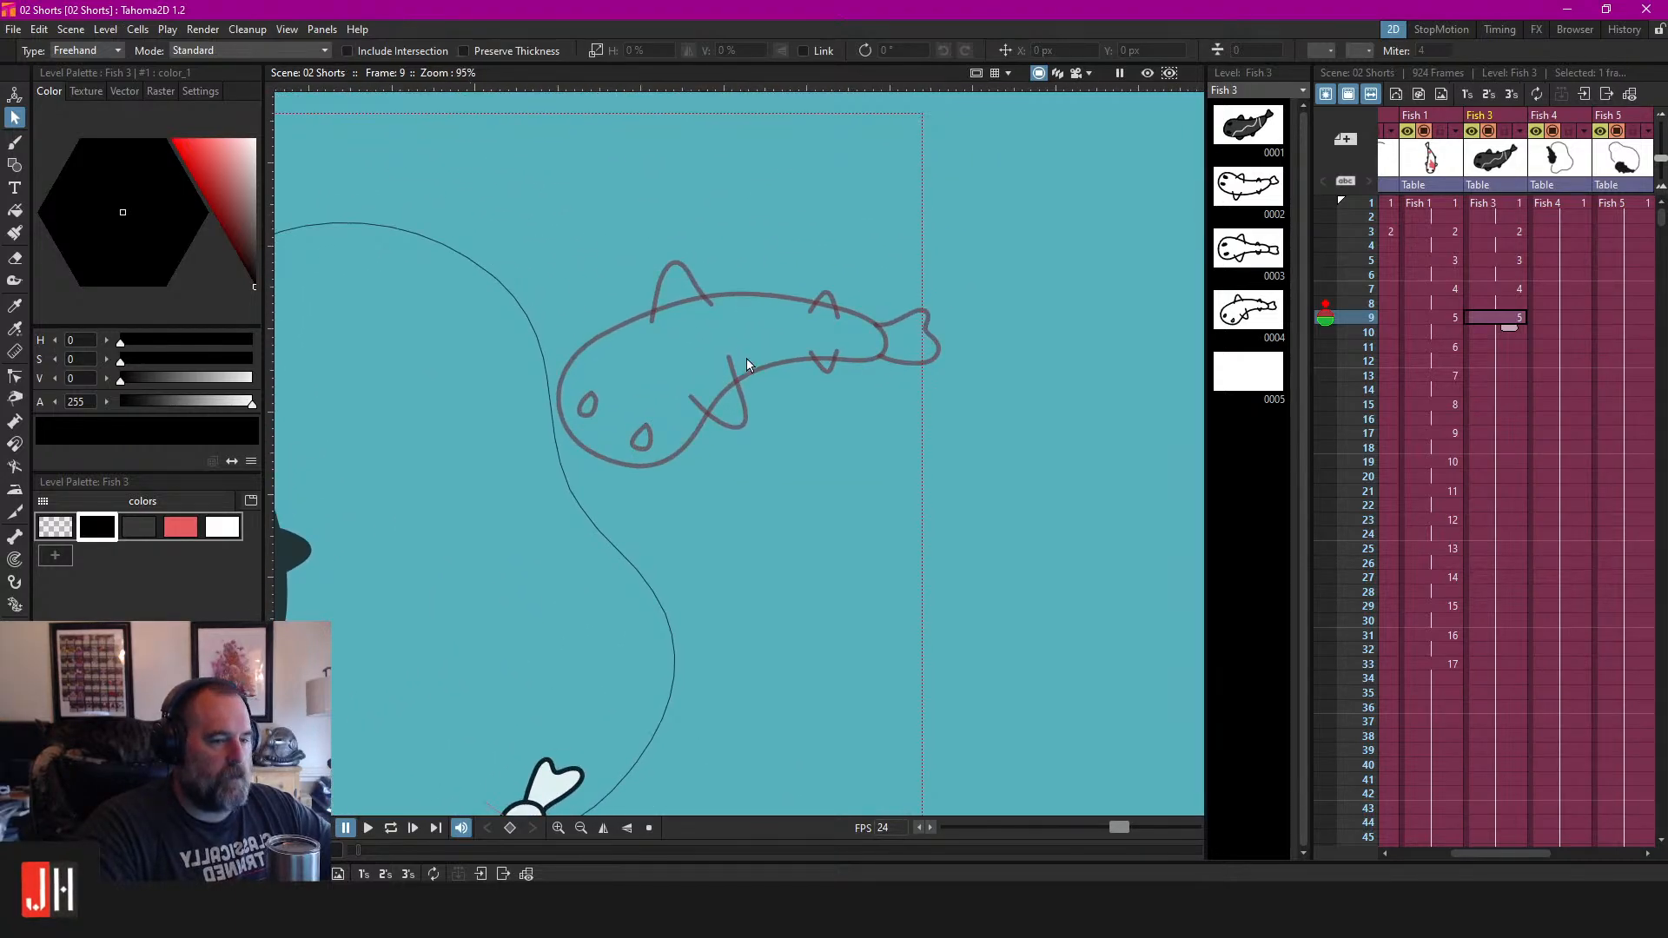
Try sketching the frame 9 head curve to the left of the onion skin, and undo the stroke.
key(b)
scroll(483, 464, up, 2)
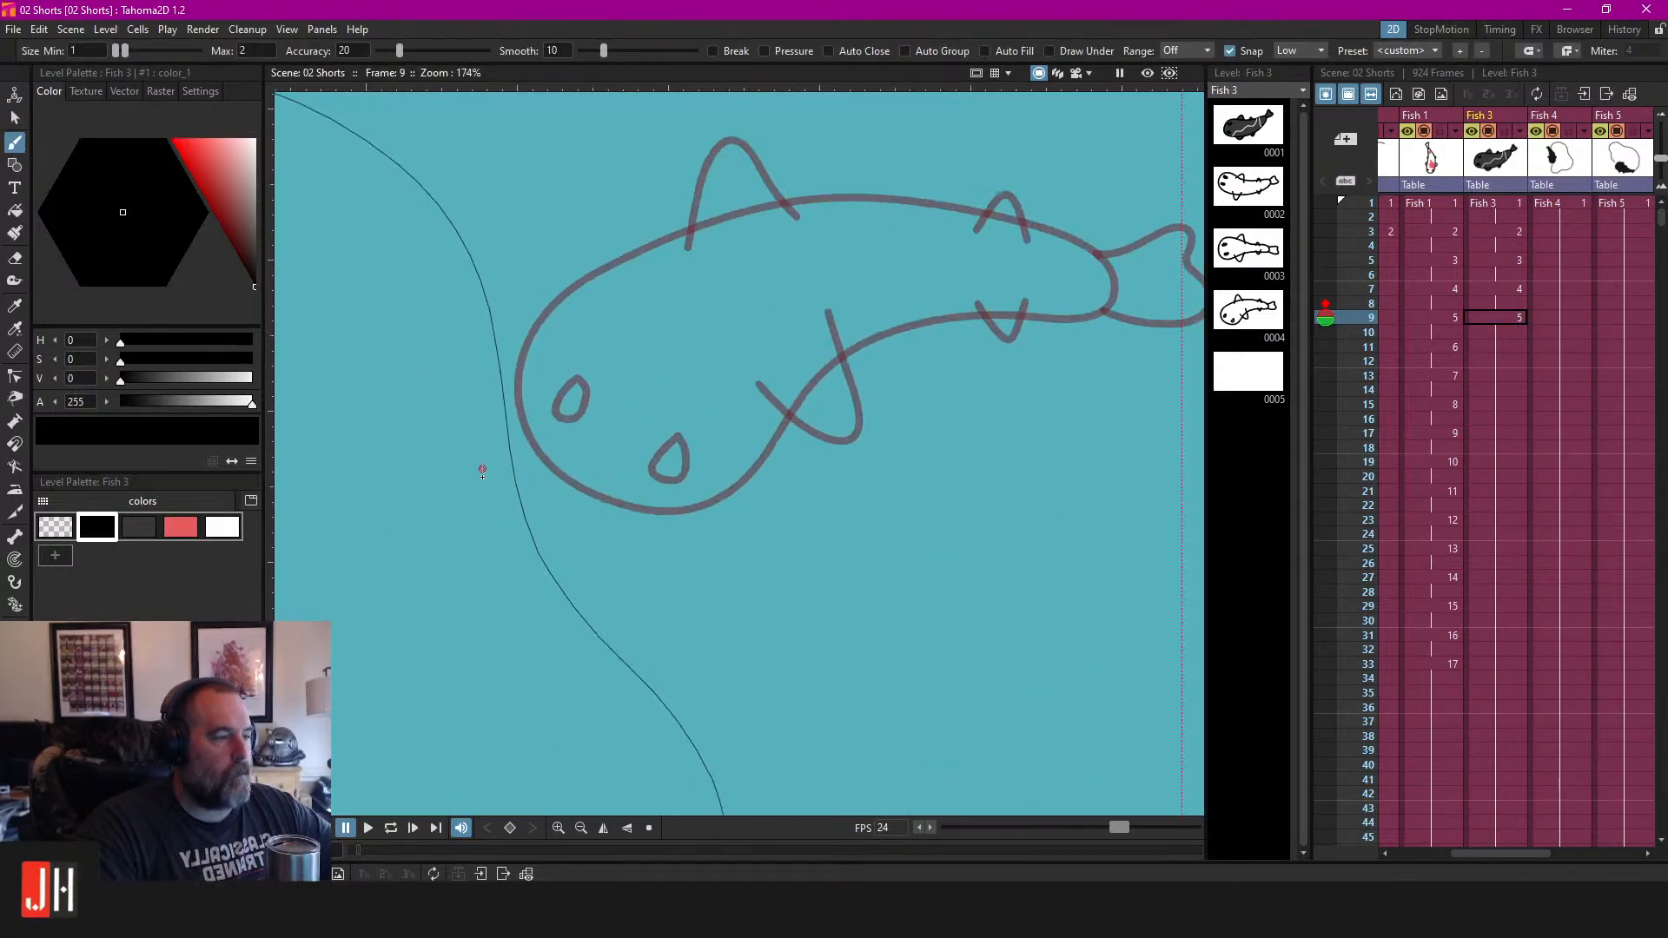
mouse_move(463, 413)
mouse_down()
mouse_move(435, 508)
mouse_move(473, 599)
mouse_move(543, 628)
mouse_move(575, 615)
mouse_up()
key(ctrl+z)
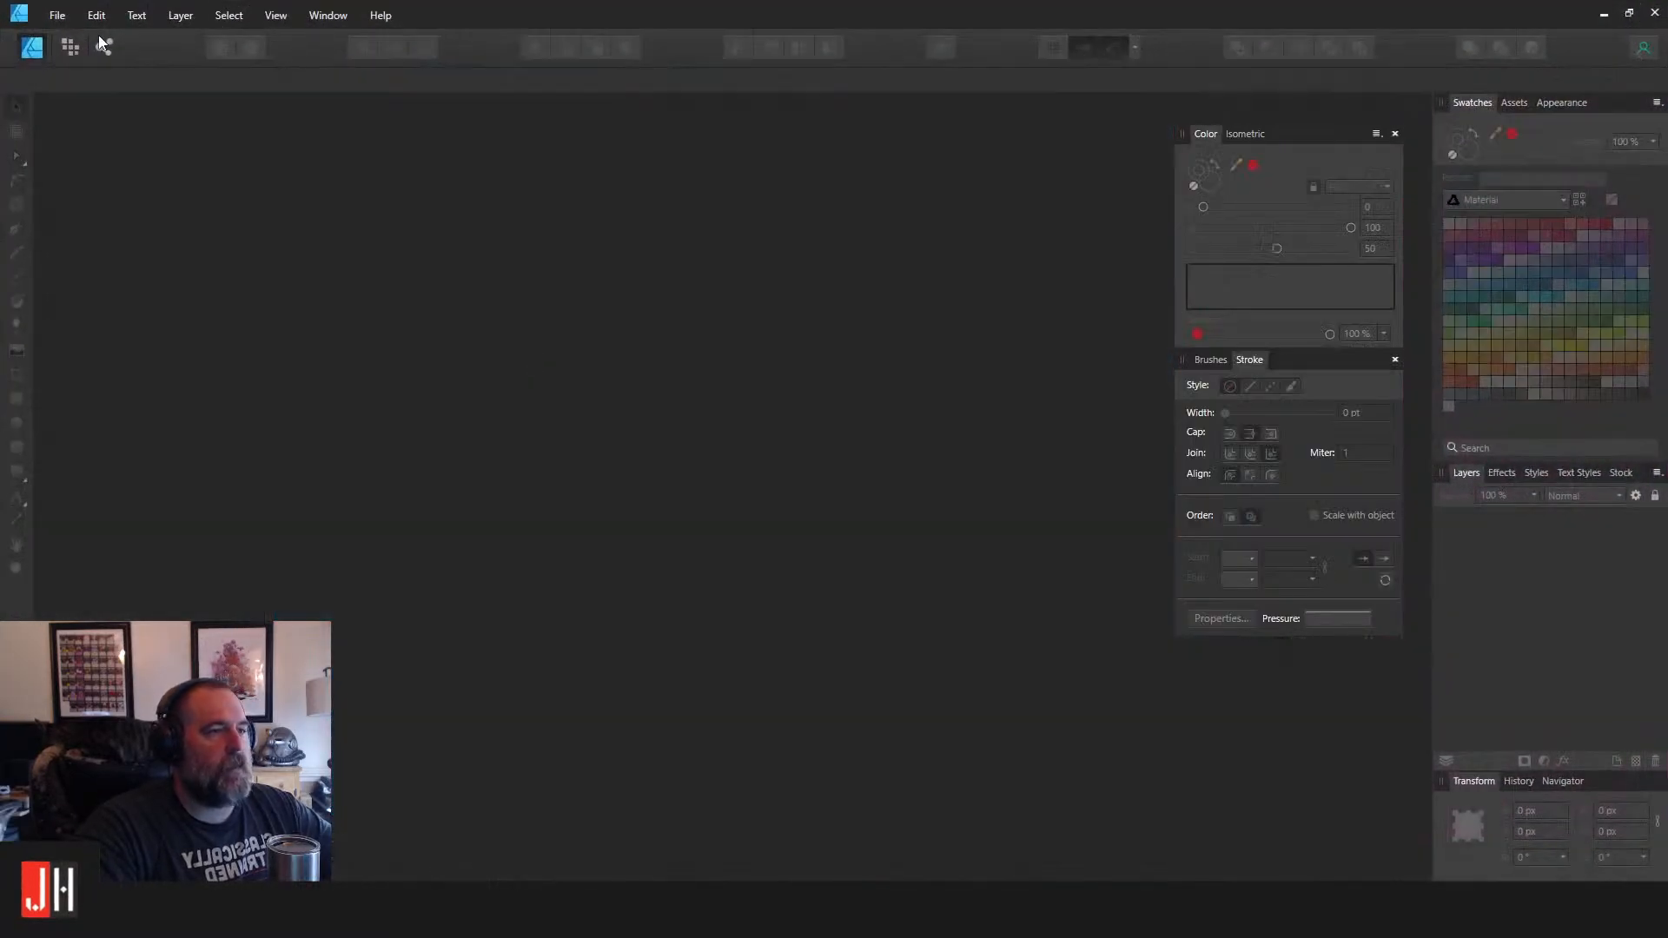
Switch to Affinity Designer and open Twitt Crop Test.afdesign from the Complete > 2021 folder for viewing.
click(57, 15)
click(76, 99)
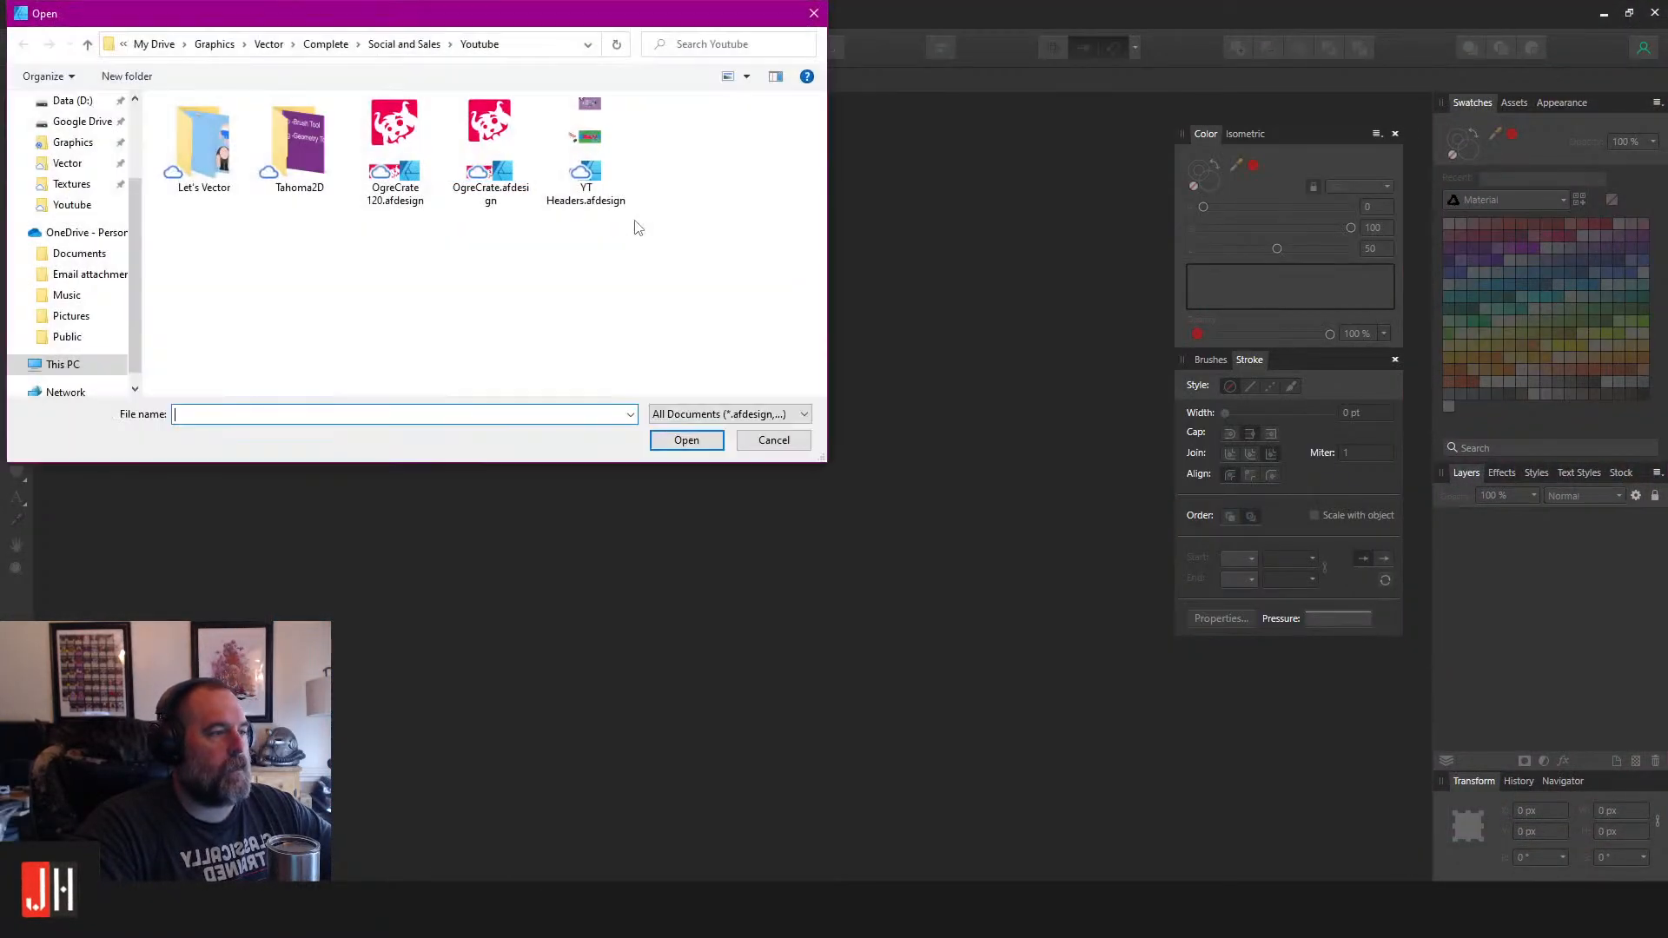
click(333, 45)
double_click(590, 159)
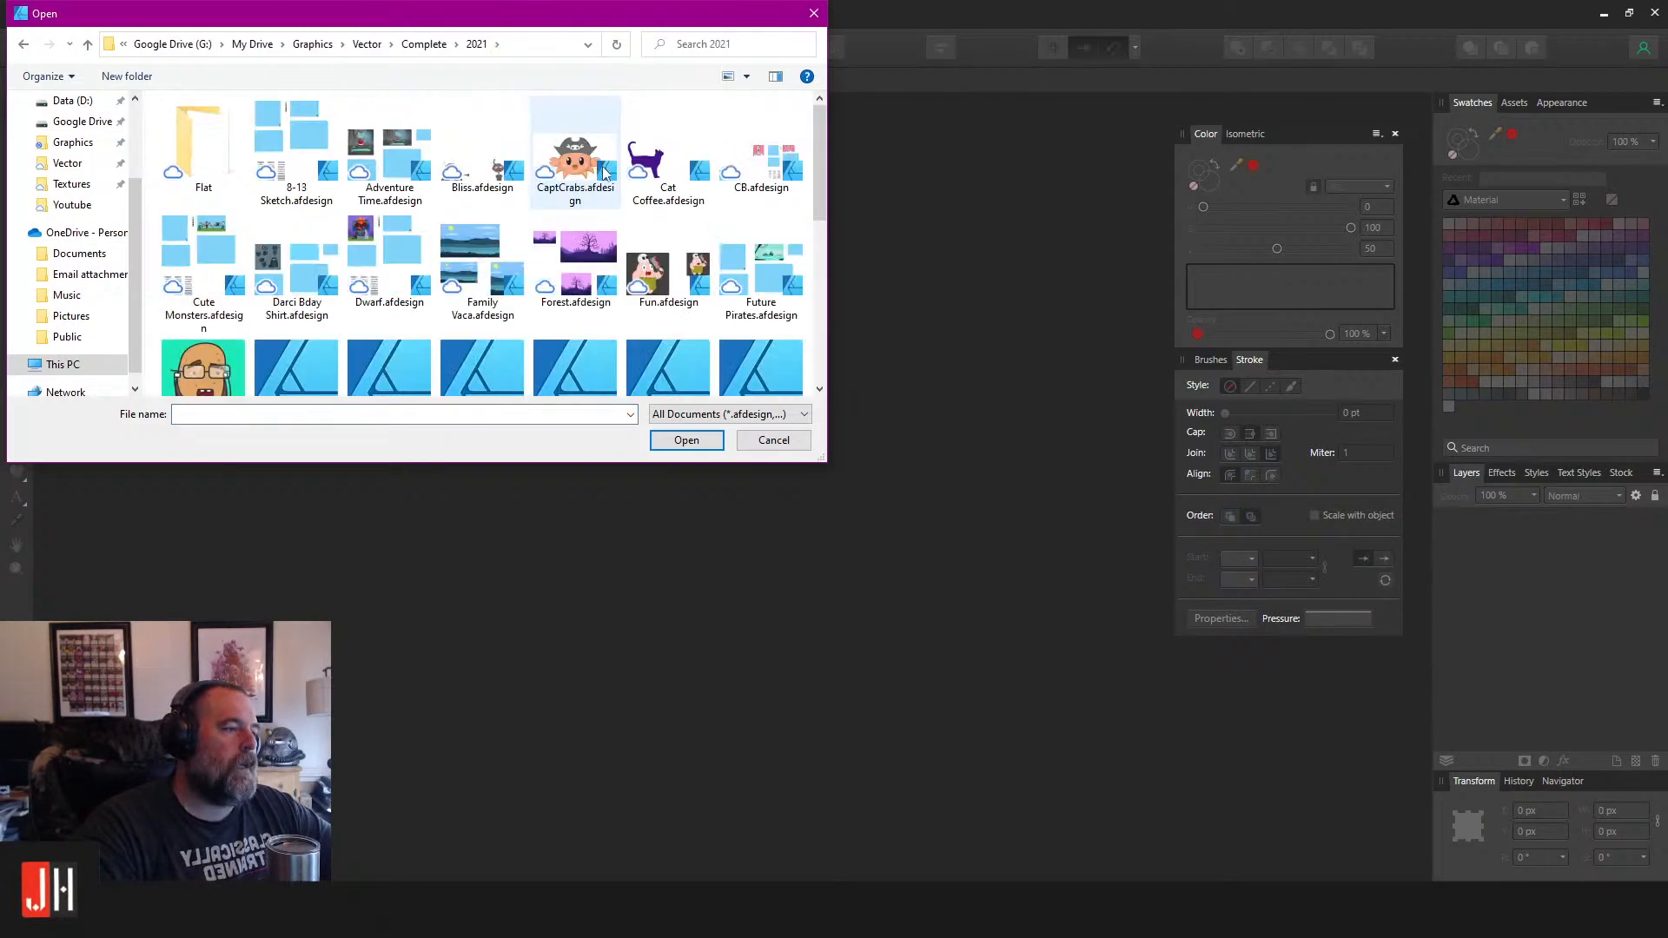
scroll(696, 312, down, 5)
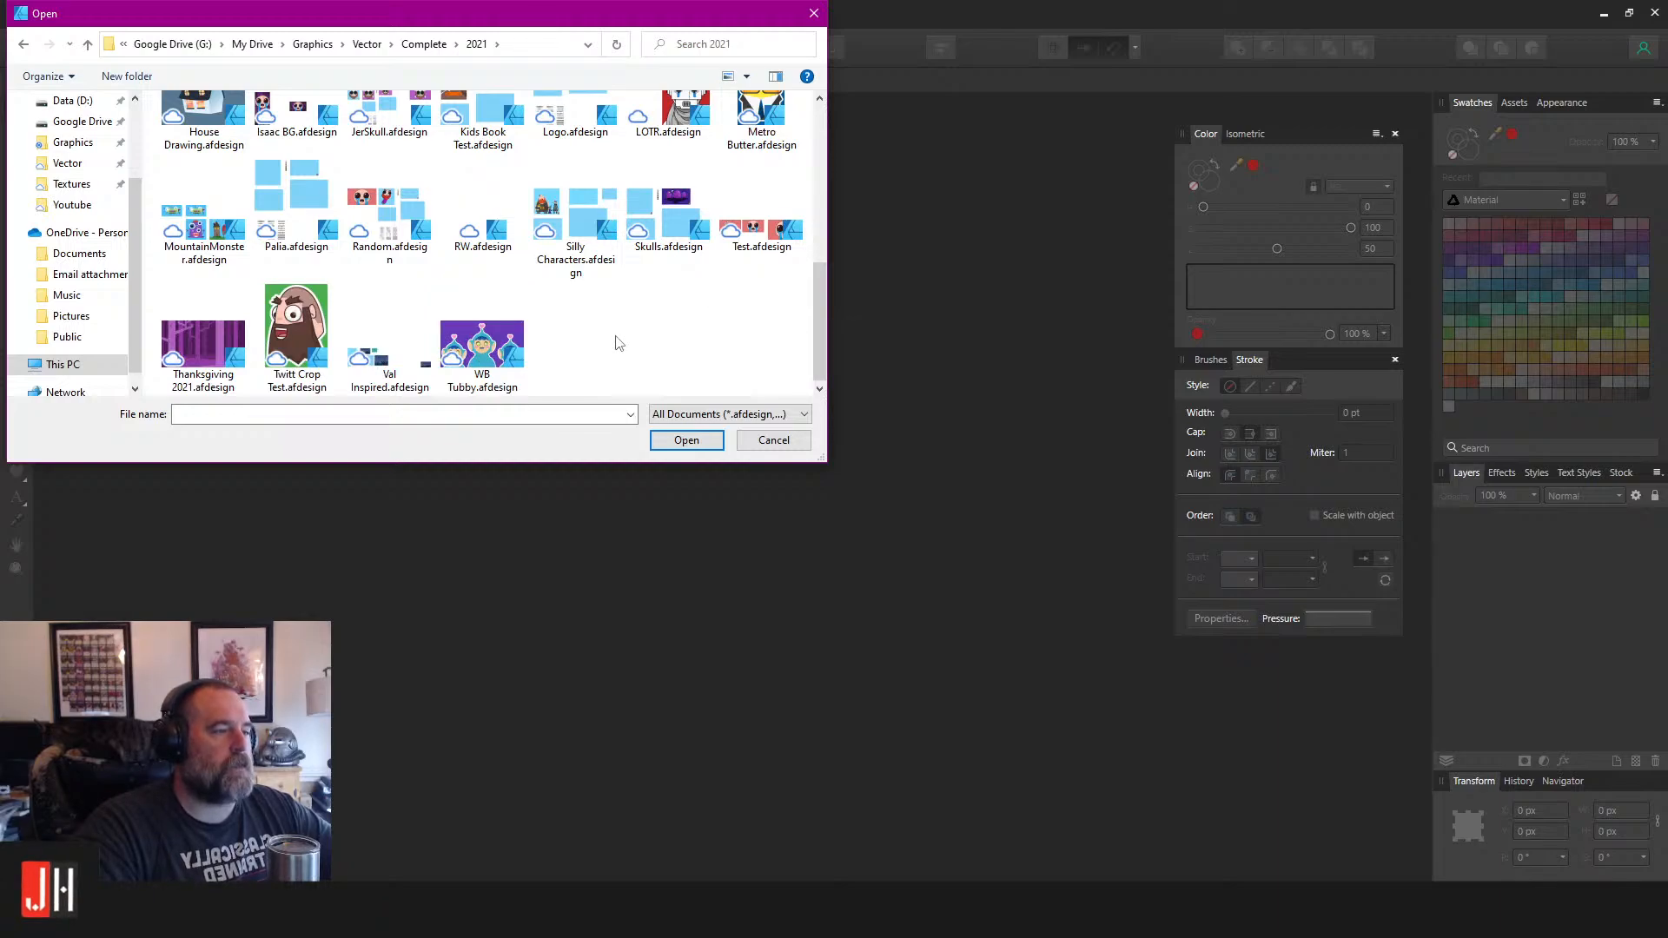
double_click(312, 304)
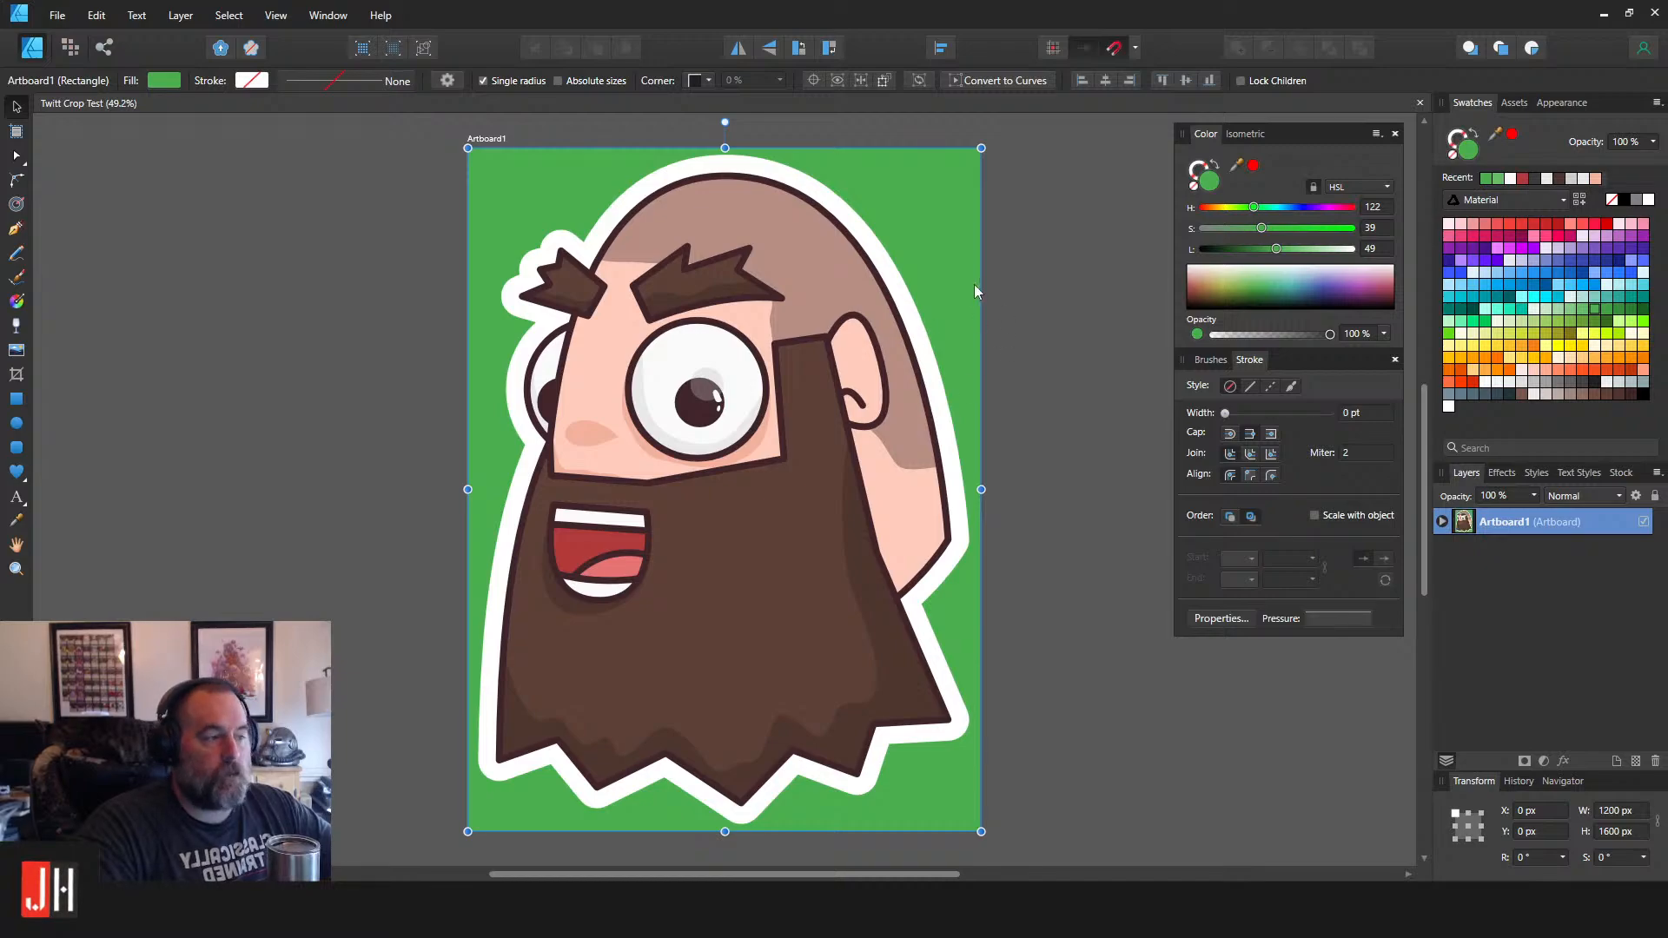
click(1060, 280)
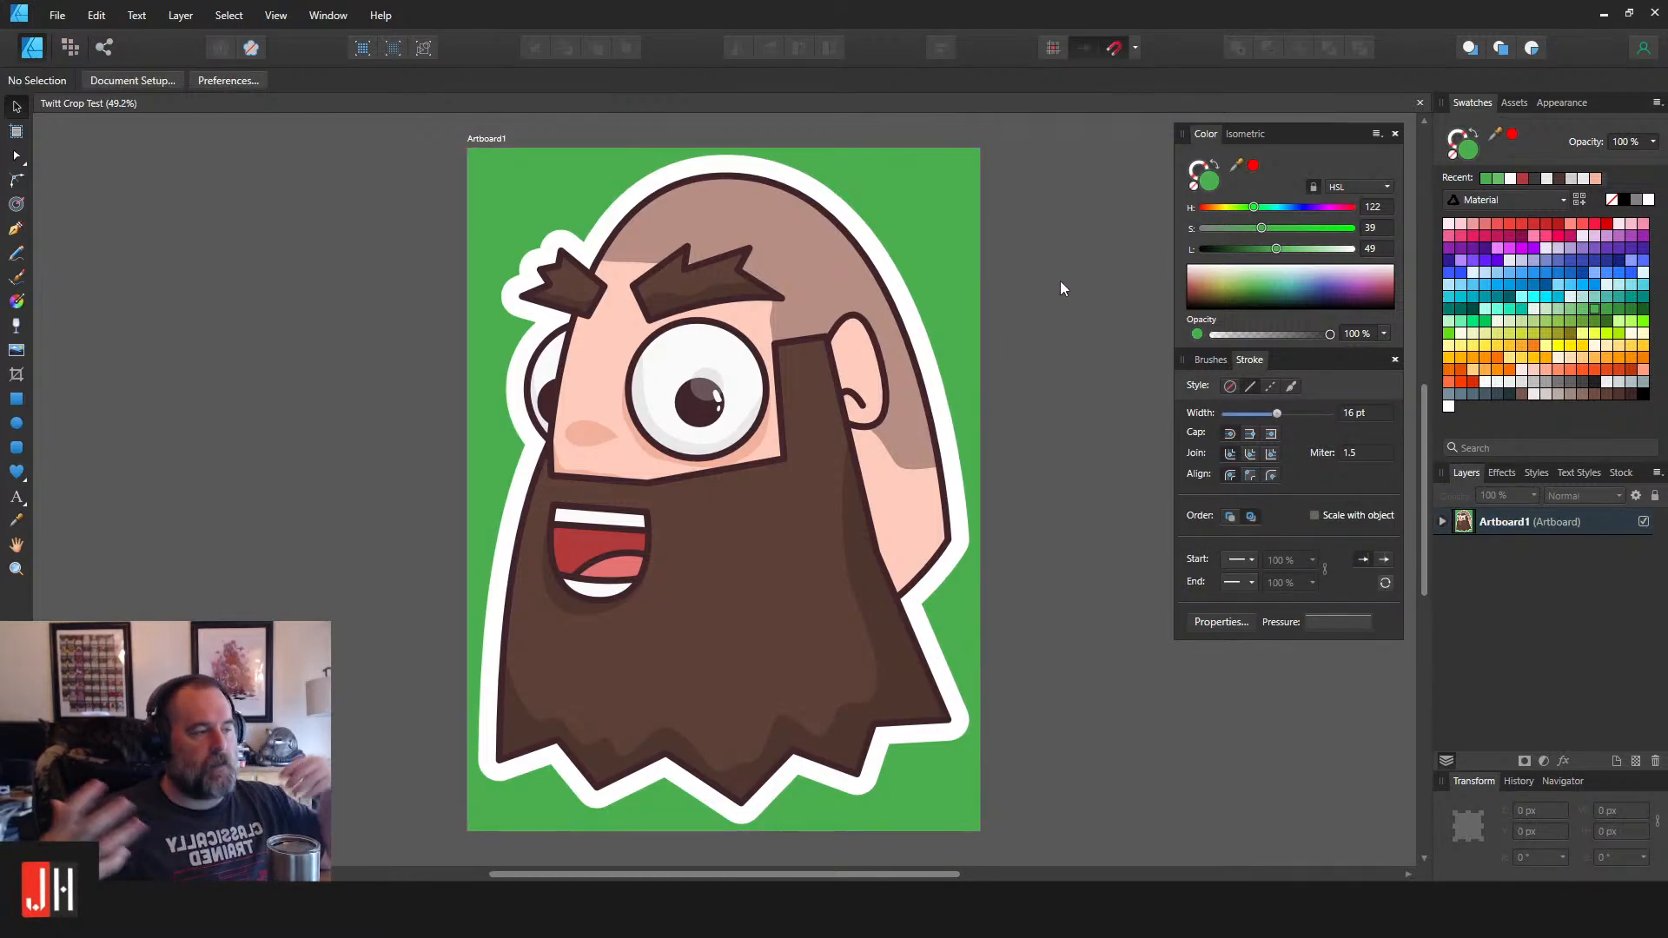
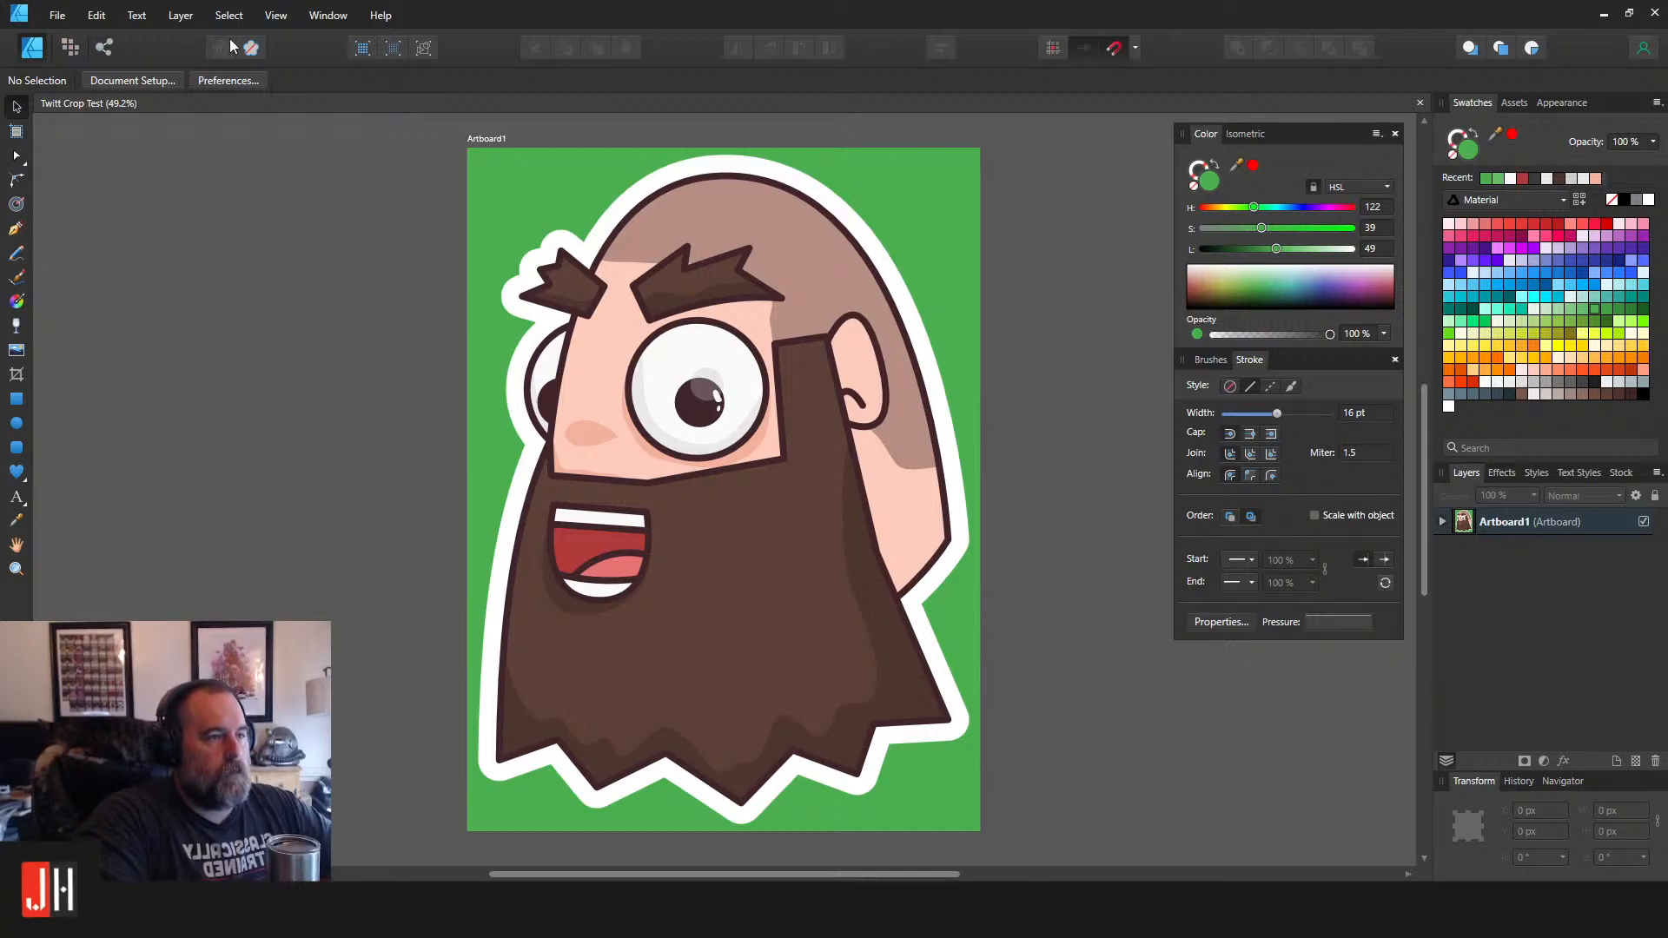
Open Skulls.afdesign from the 2021 folder and examine the skeleton and gravestone artwork on the Twitter artboard up close.
click(57, 15)
click(87, 97)
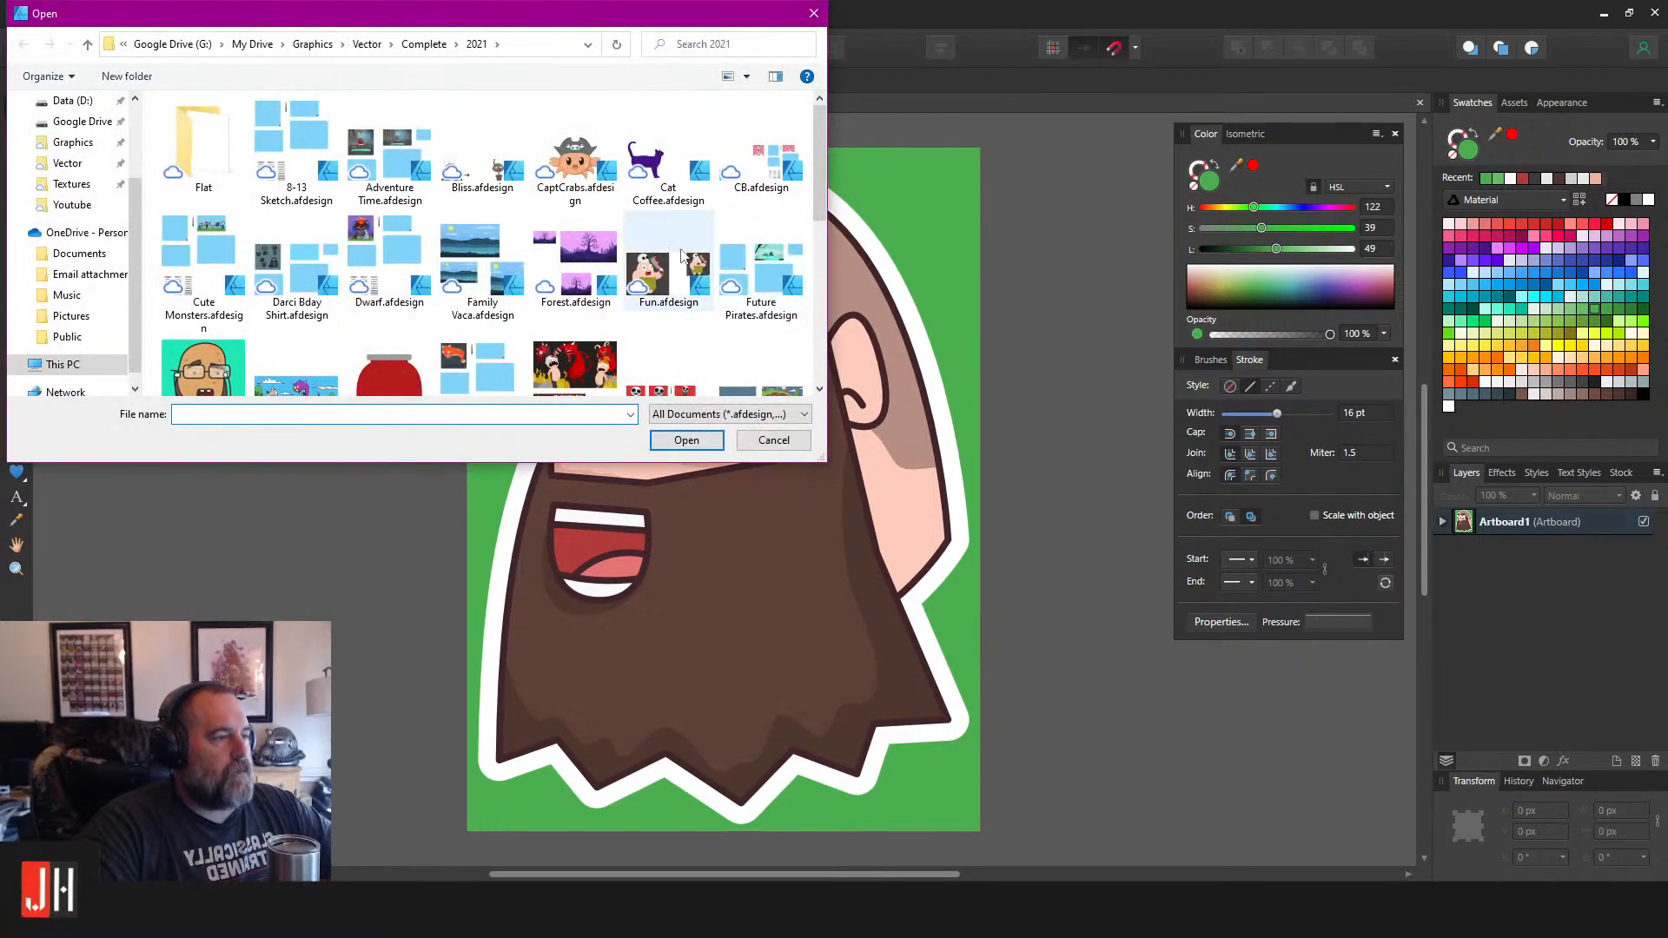
scroll(753, 283, down, 5)
scroll(729, 313, down, 2)
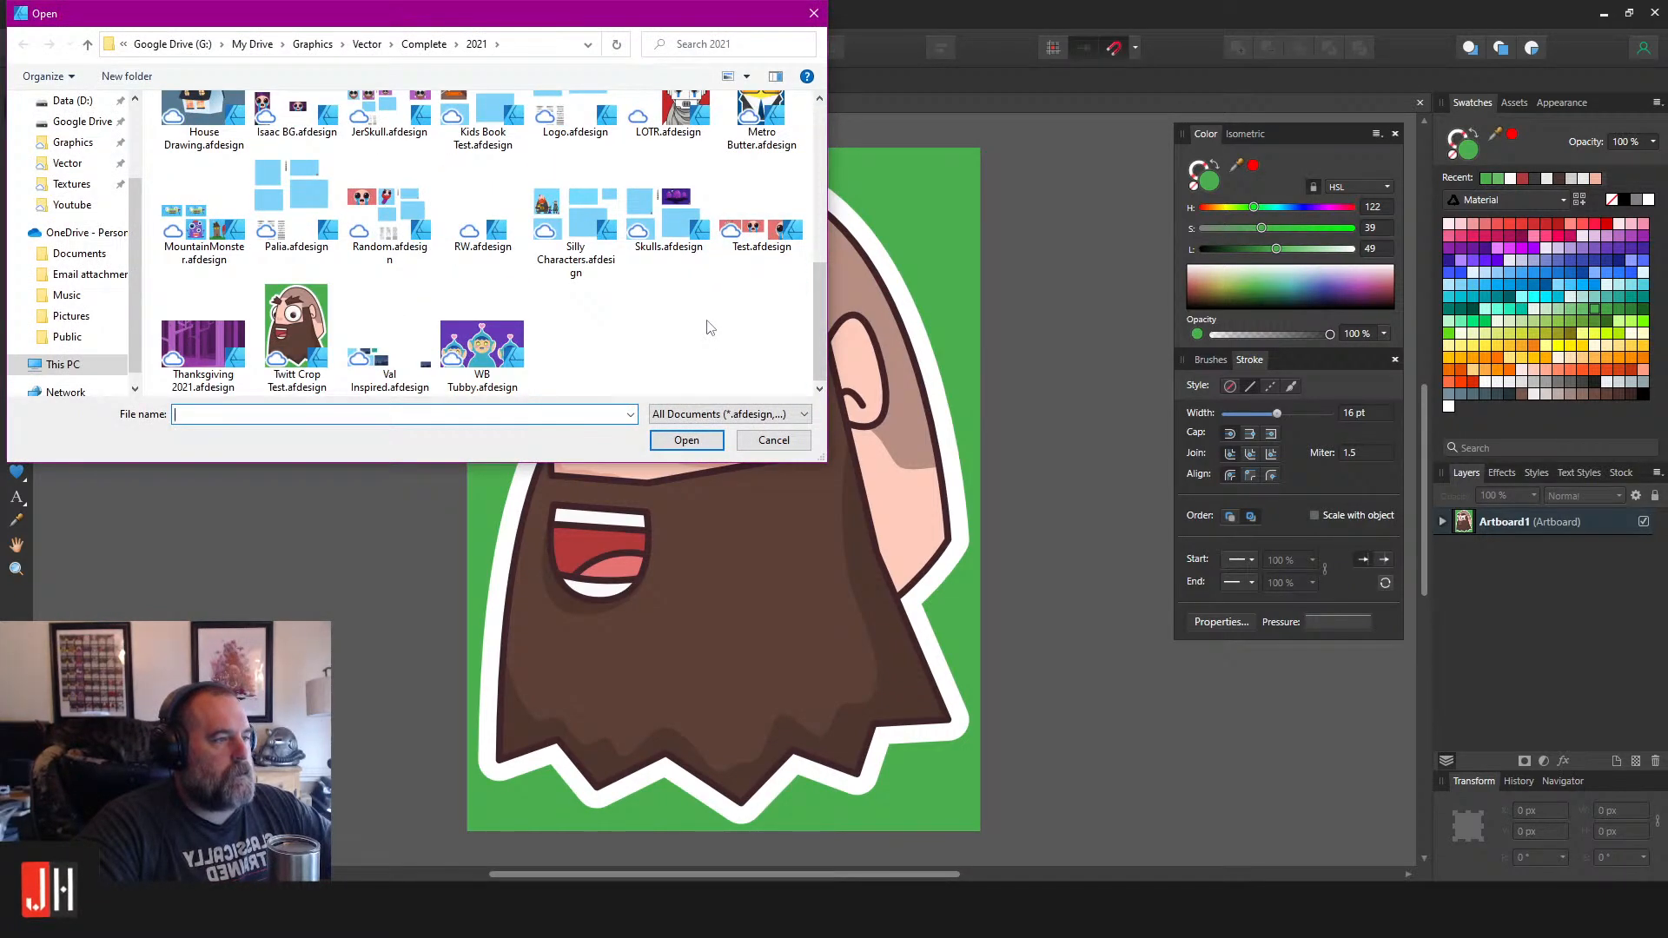
double_click(679, 210)
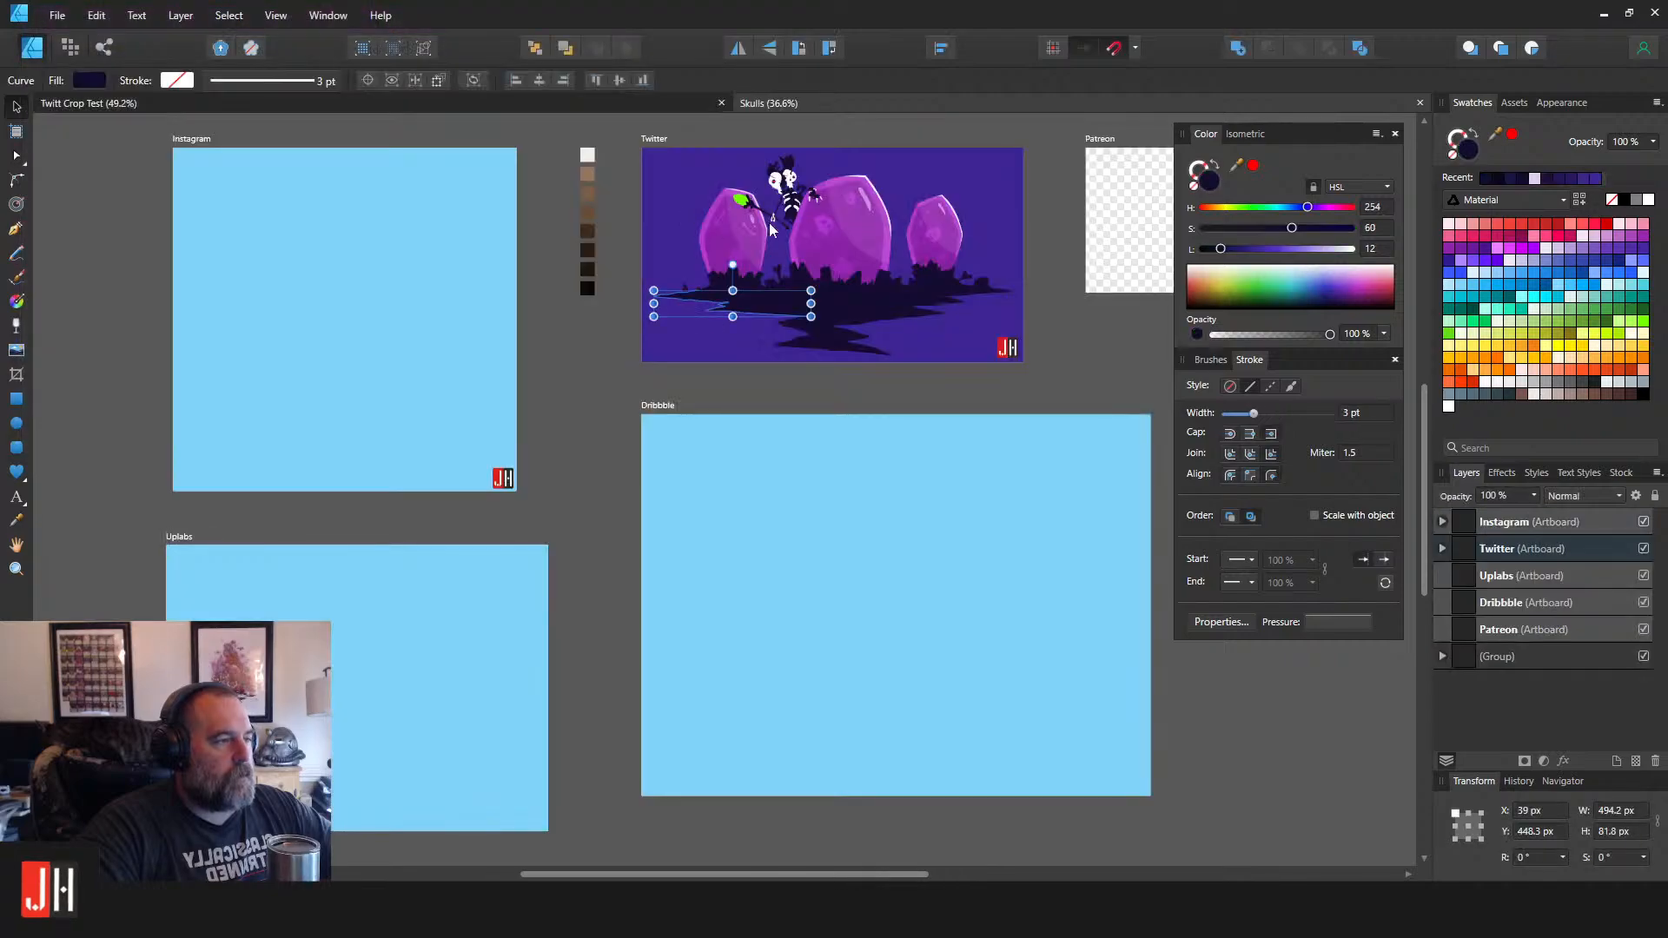
scroll(763, 311, up, 6)
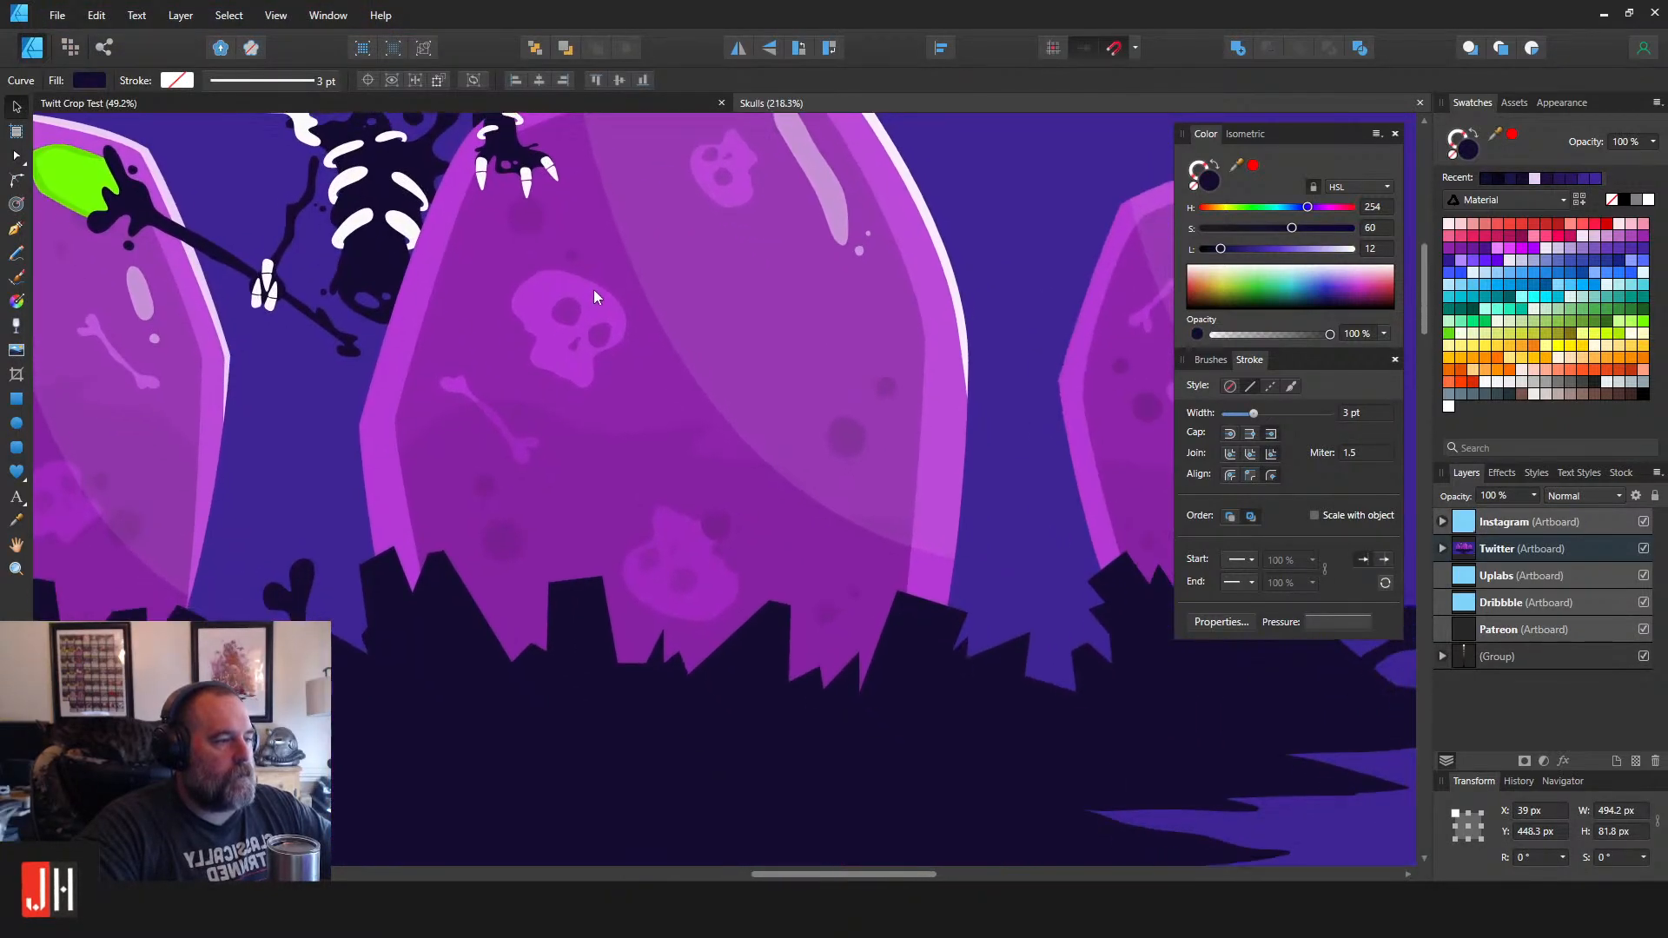
scroll(732, 280, down, 3)
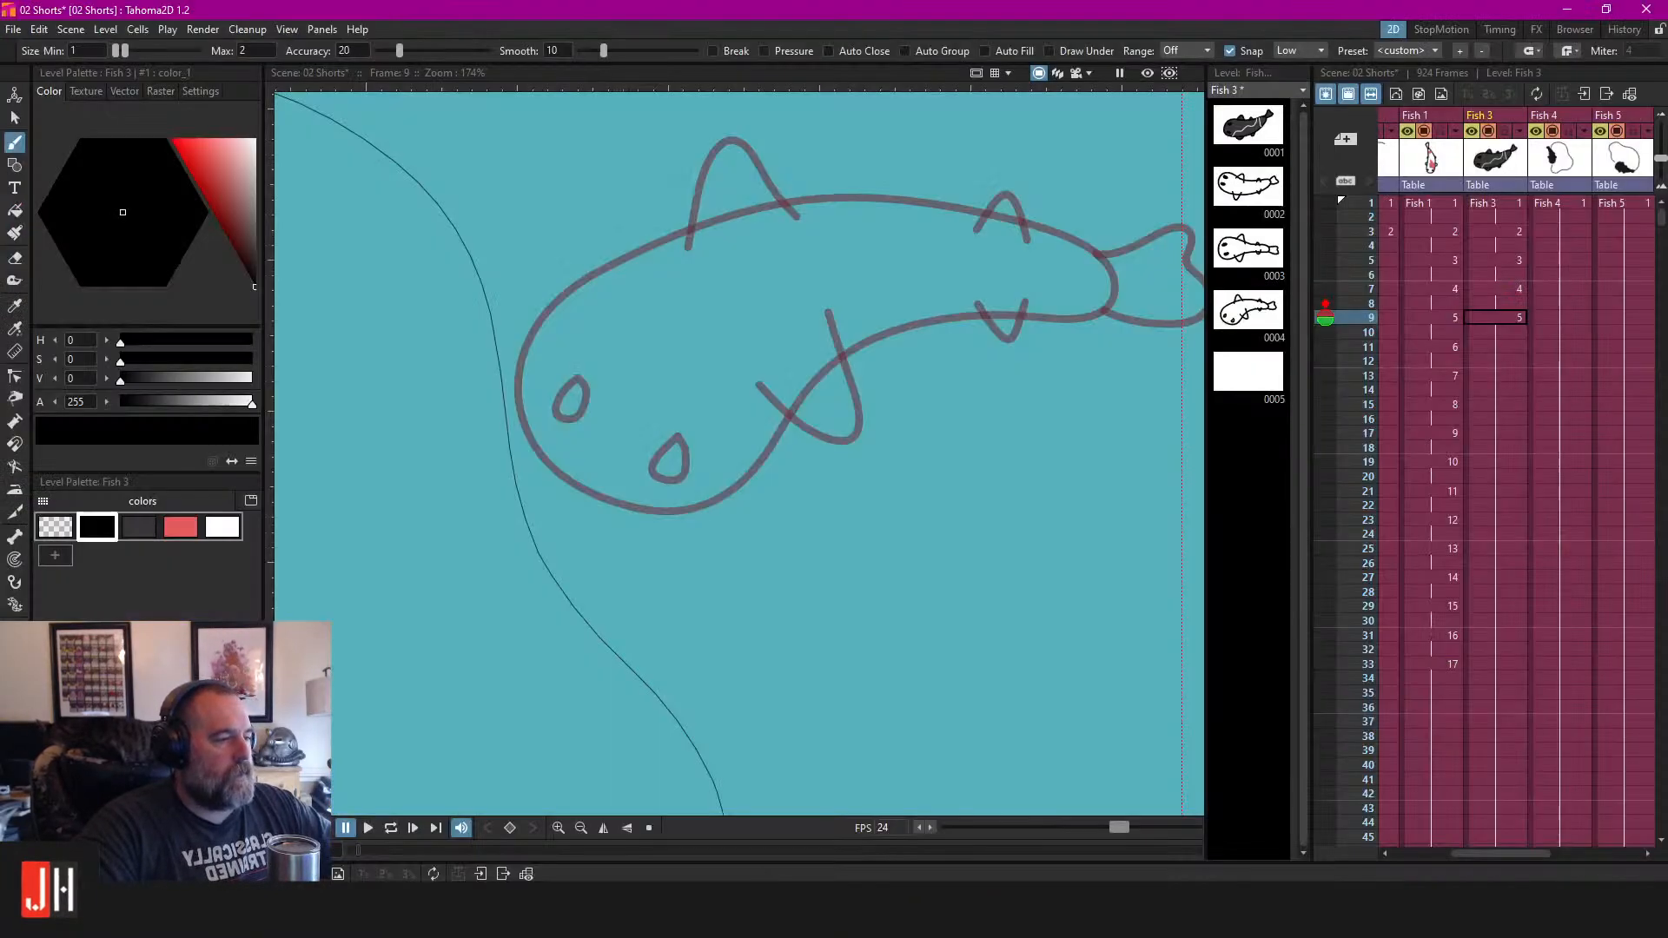
Switch back to Tahoma2D and brush the frame 9 body outline in black, with the head lower-left of the onion skin across the swim path.
scroll(551, 496, down, 5)
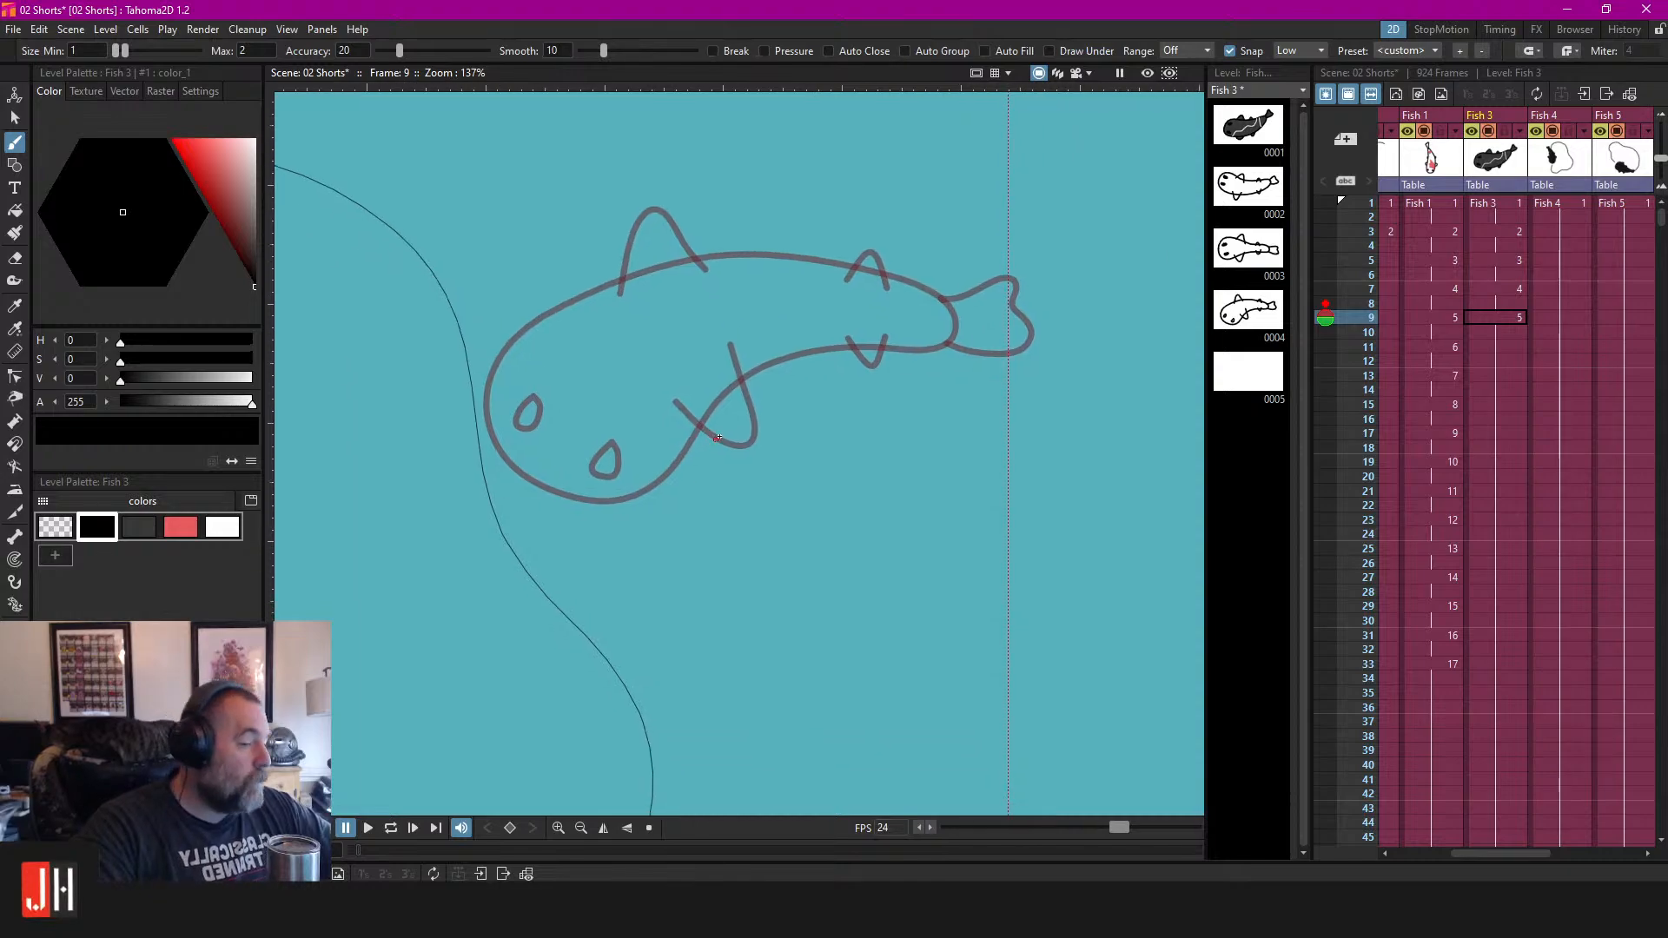
scroll(552, 496, up, 4)
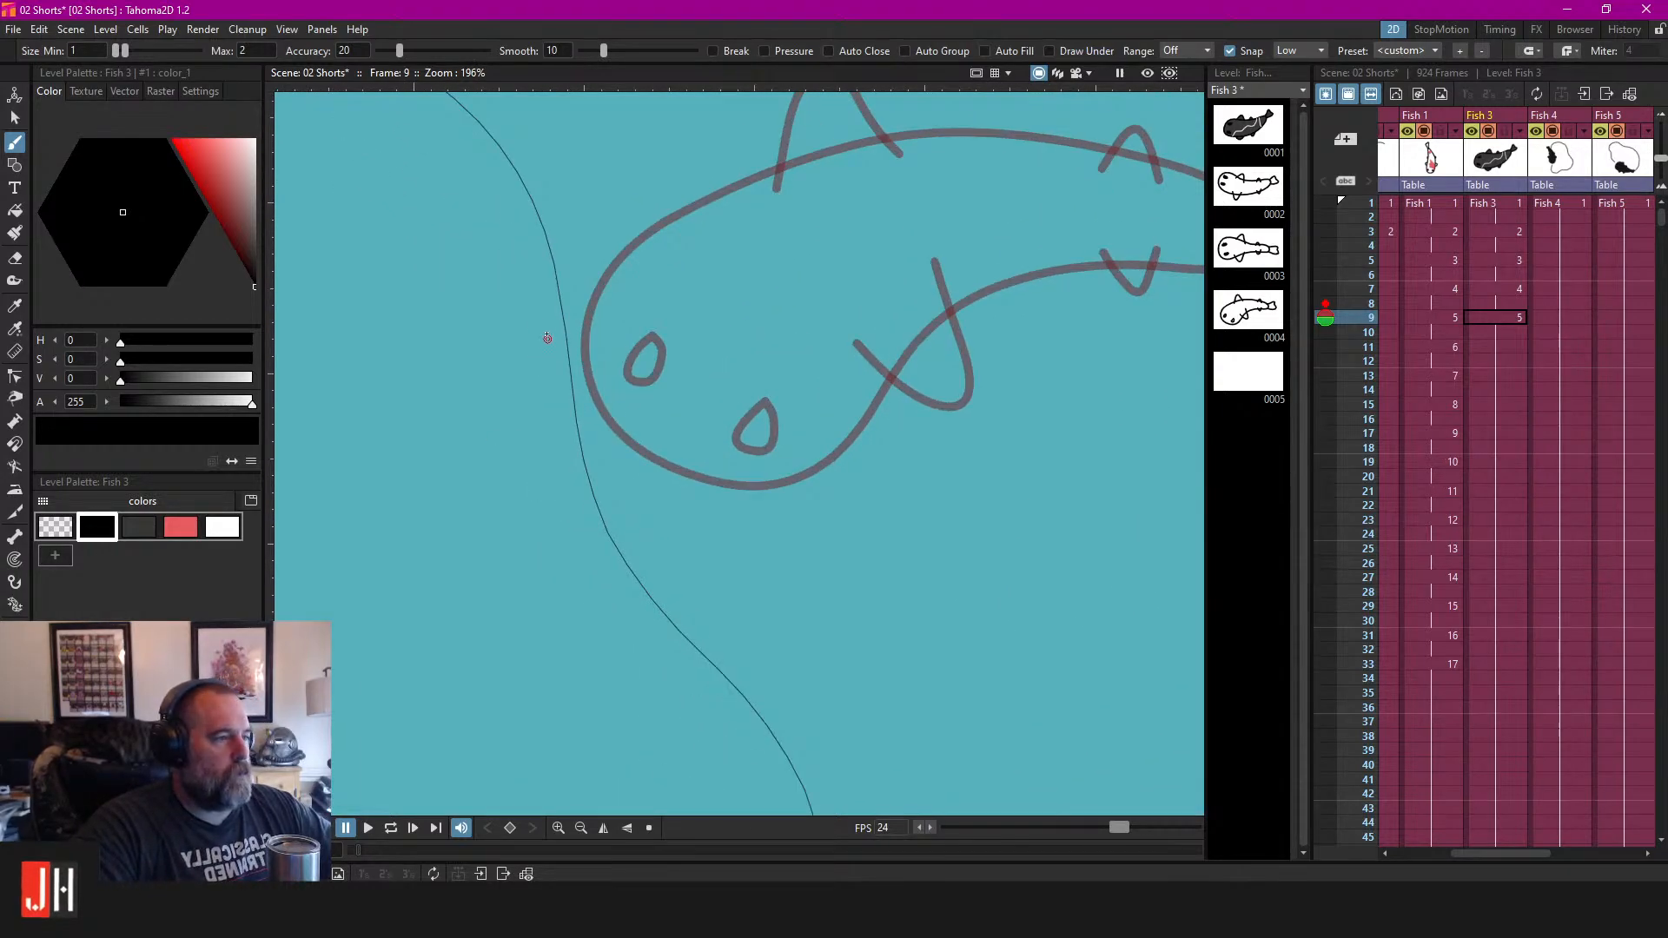
scroll(535, 356, down, 2)
drag(553, 376, 603, 364)
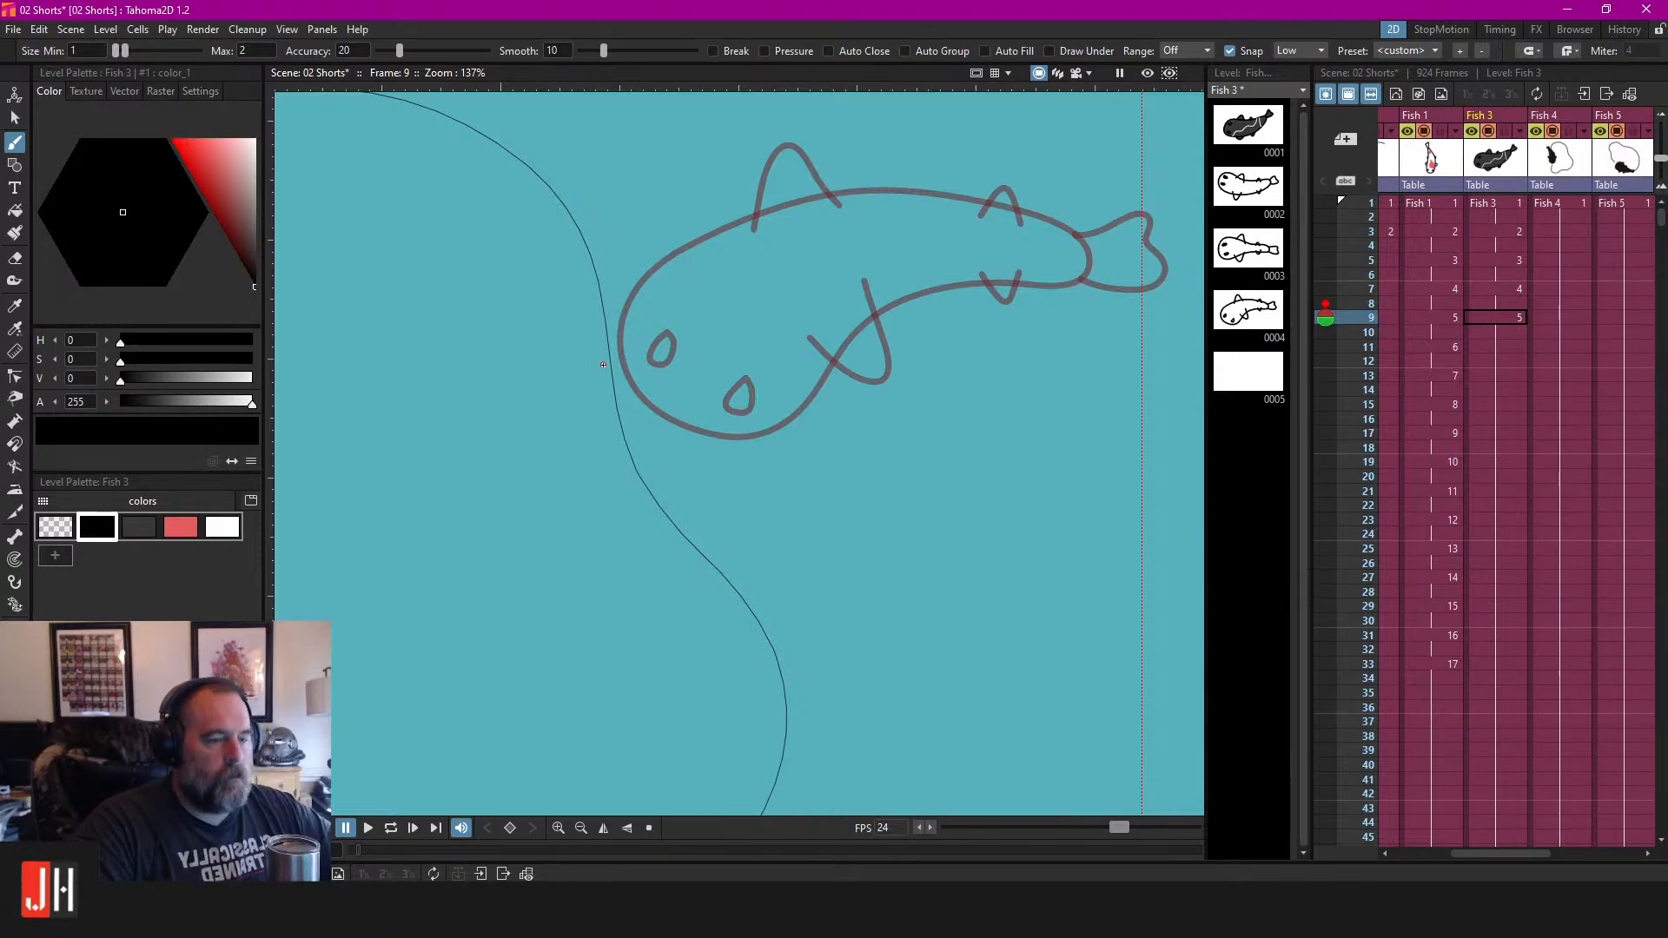
scroll(623, 392, up, 2)
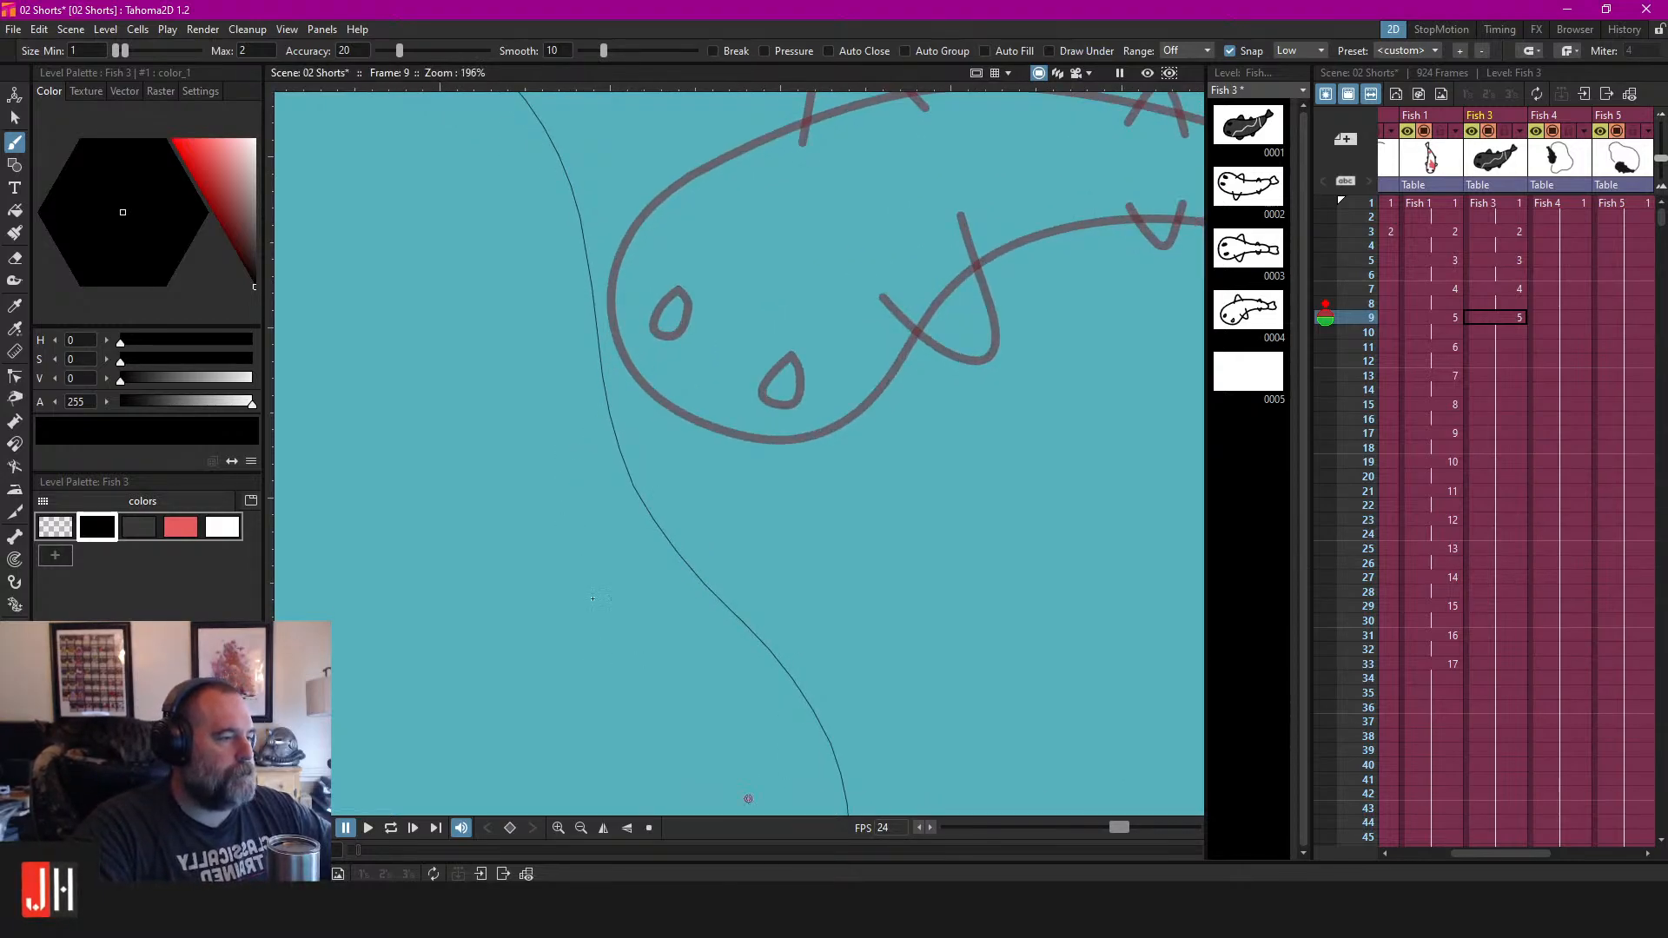
scroll(555, 344, down, 4)
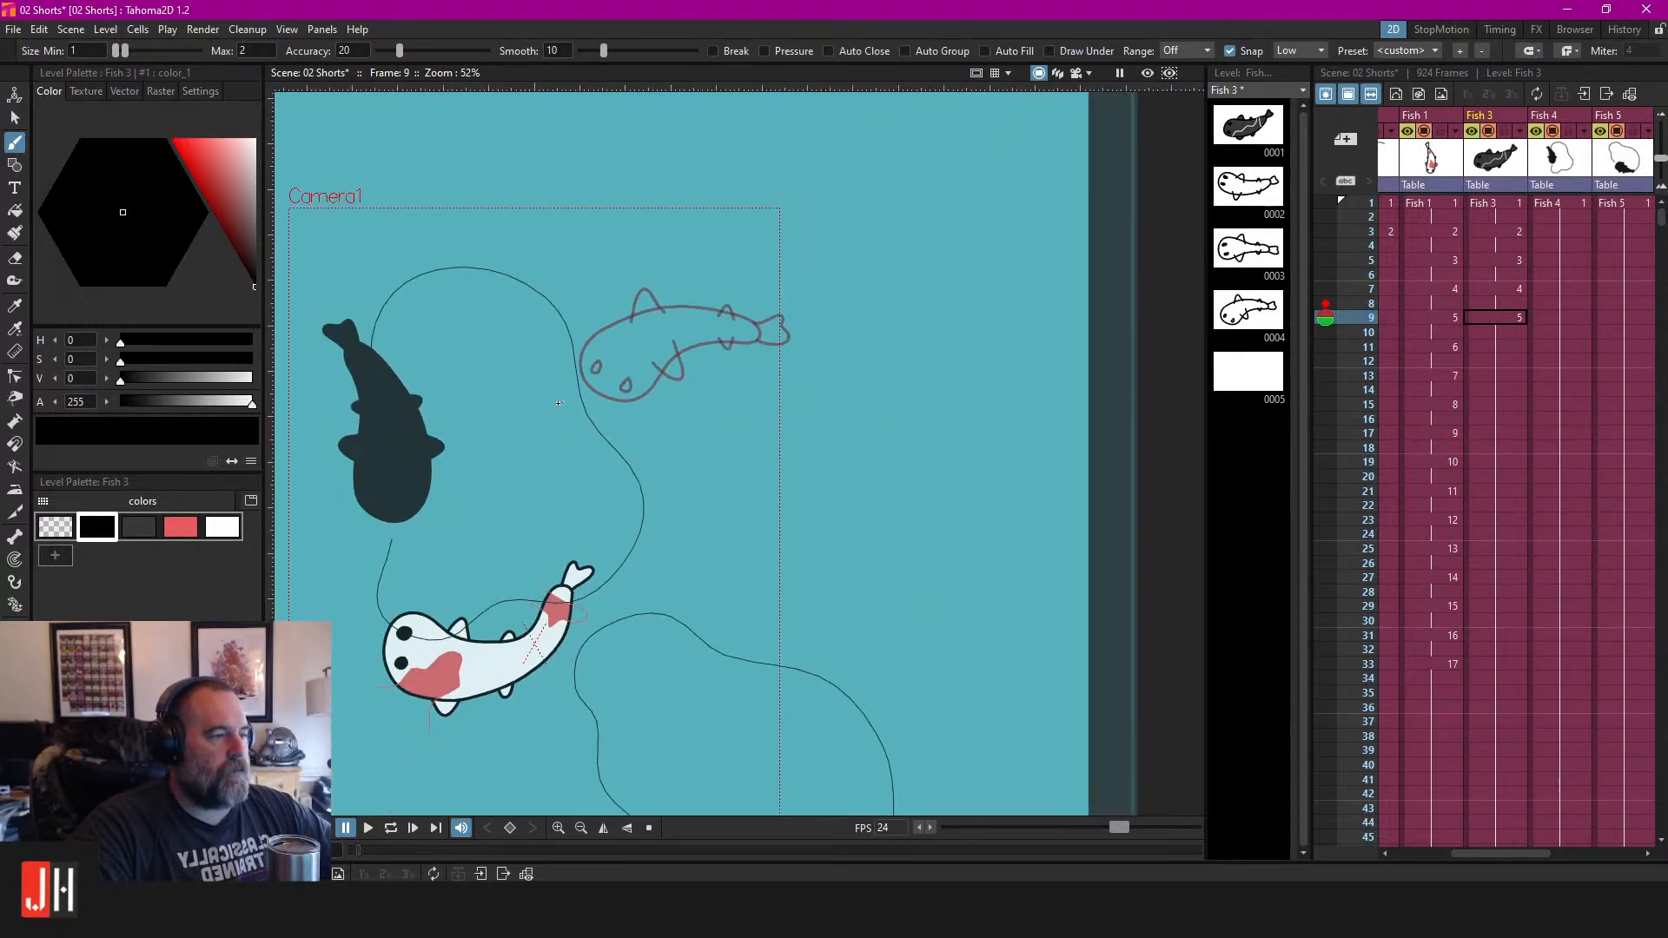
scroll(565, 398, up, 3)
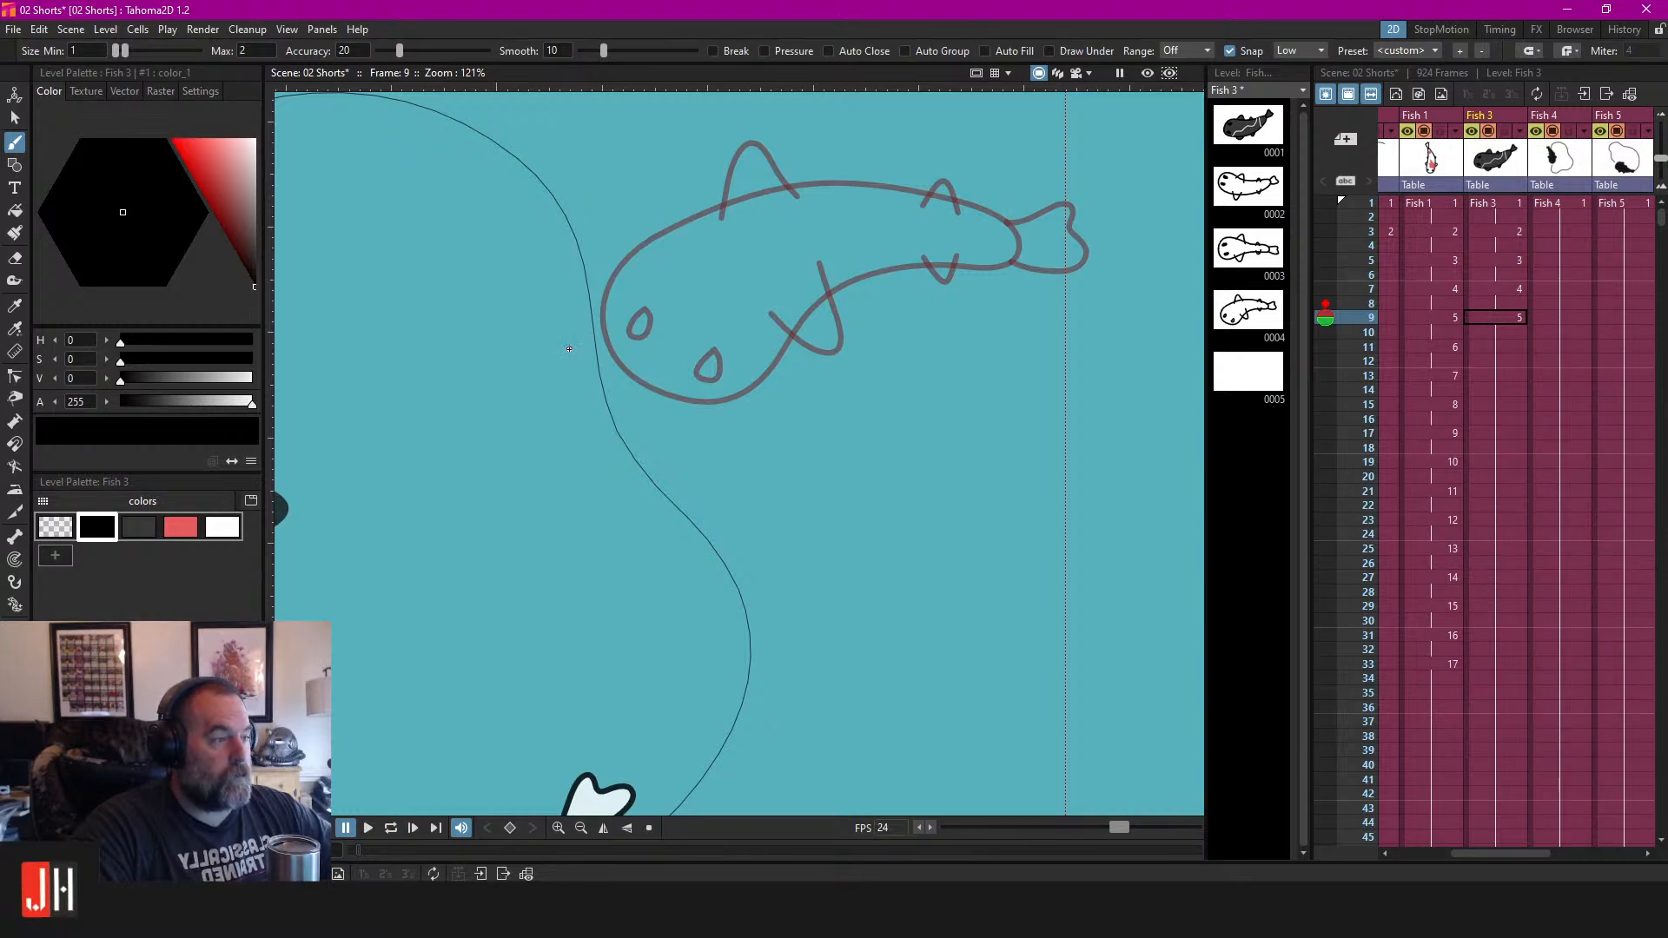
mouse_move(551, 432)
mouse_down()
mouse_move(644, 500)
mouse_move(695, 485)
mouse_move(730, 450)
mouse_move(794, 299)
mouse_move(838, 259)
mouse_move(944, 214)
mouse_move(961, 172)
mouse_move(944, 147)
mouse_move(891, 159)
mouse_move(579, 334)
mouse_up()
Adjust the upper head curve and the rounded tail end of the frame 9 outline with the Control Point Editor.
key(c)
scroll(578, 343, up, 3)
drag(566, 350, 569, 331)
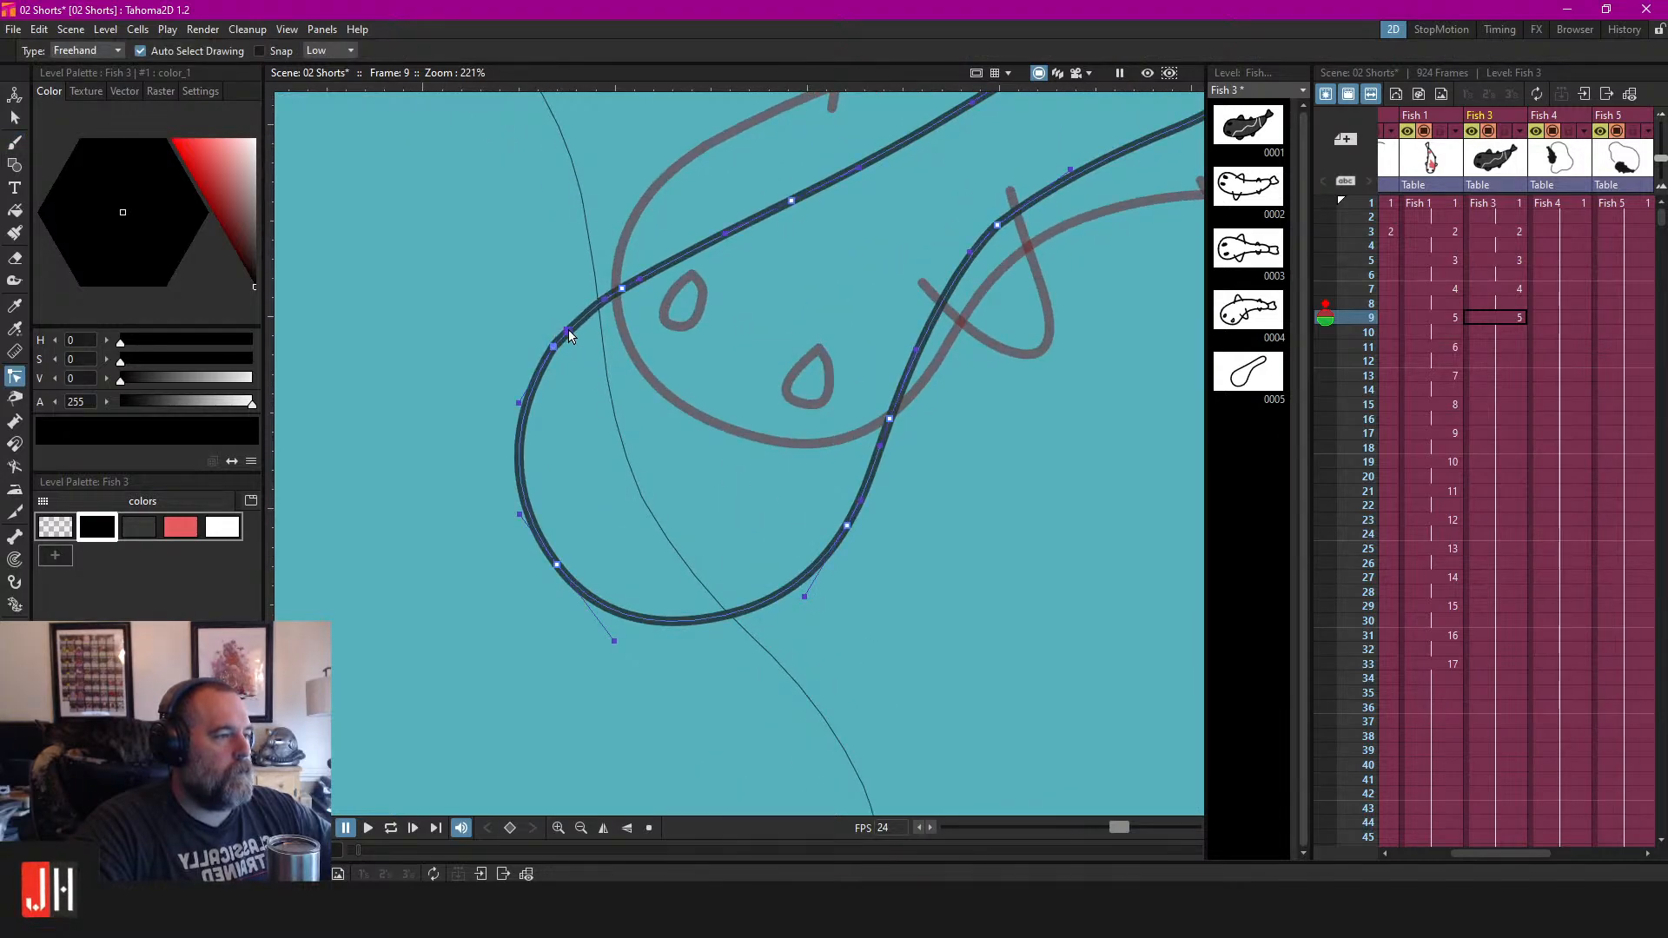
scroll(622, 337, down, 3)
mouse_move(691, 361)
mouse_down()
mouse_move(894, 220)
mouse_move(831, 252)
mouse_up()
click(834, 183)
click(861, 243)
mouse_move(944, 222)
mouse_down()
mouse_move(743, 250)
mouse_move(988, 290)
mouse_move(964, 252)
mouse_move(917, 288)
mouse_move(925, 302)
mouse_up()
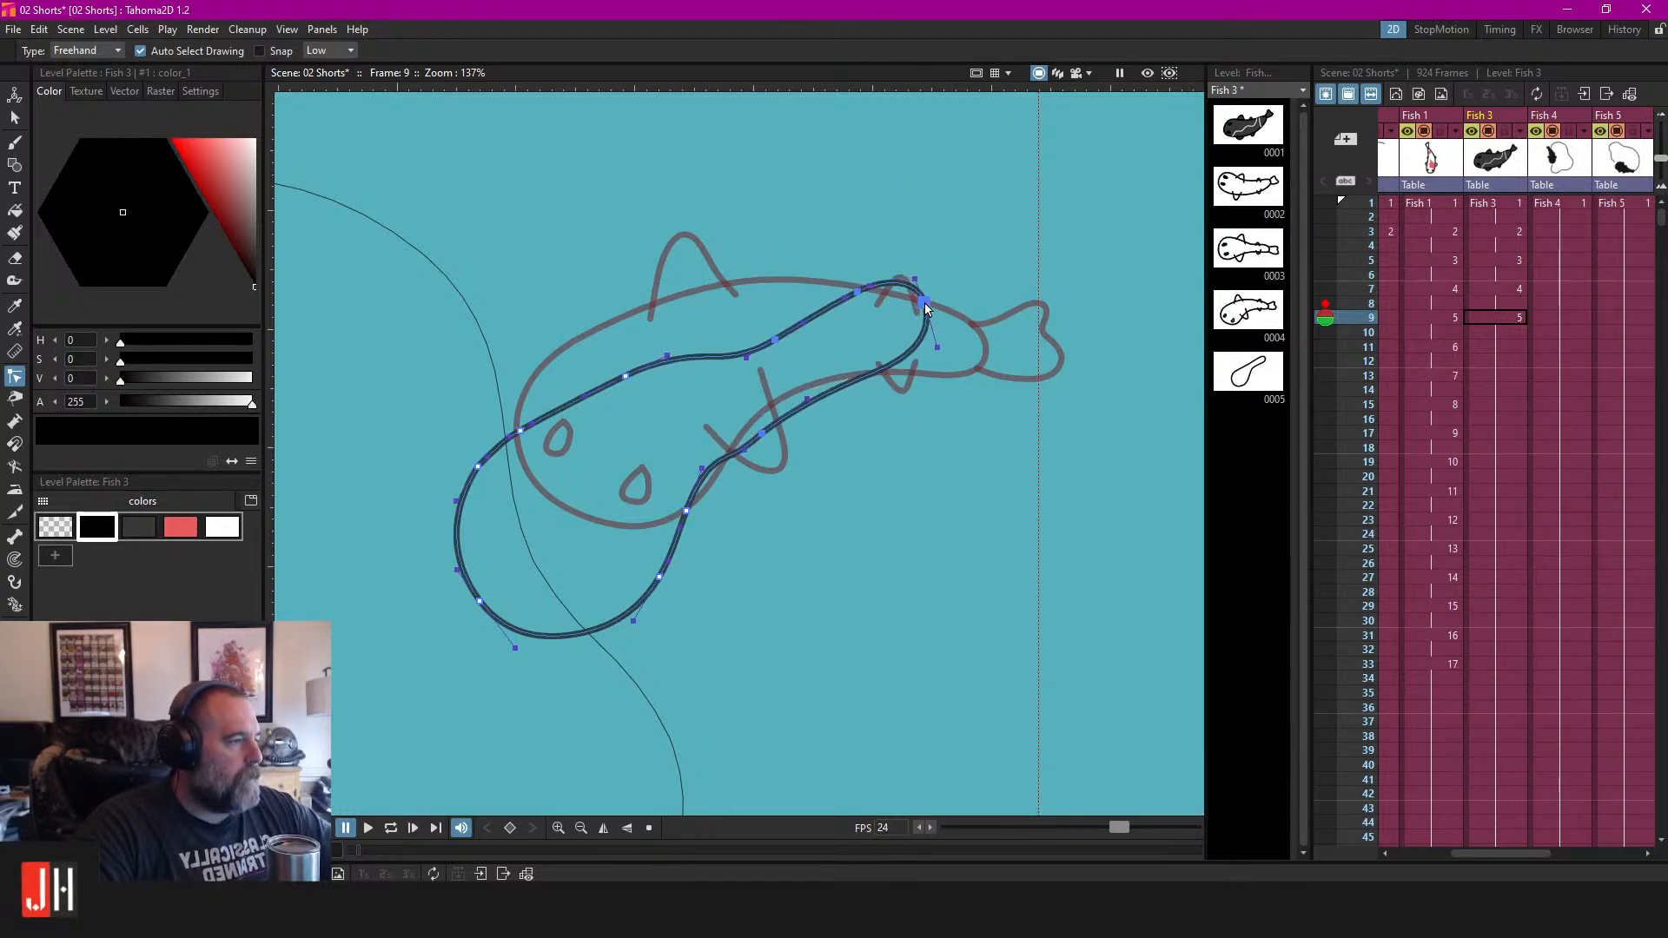
Smooth the back and belly lines of the frame 9 outline by moving their mid-body control points up and left.
click(752, 328)
click(770, 342)
mouse_move(775, 339)
mouse_down()
mouse_move(722, 343)
mouse_move(755, 327)
mouse_up()
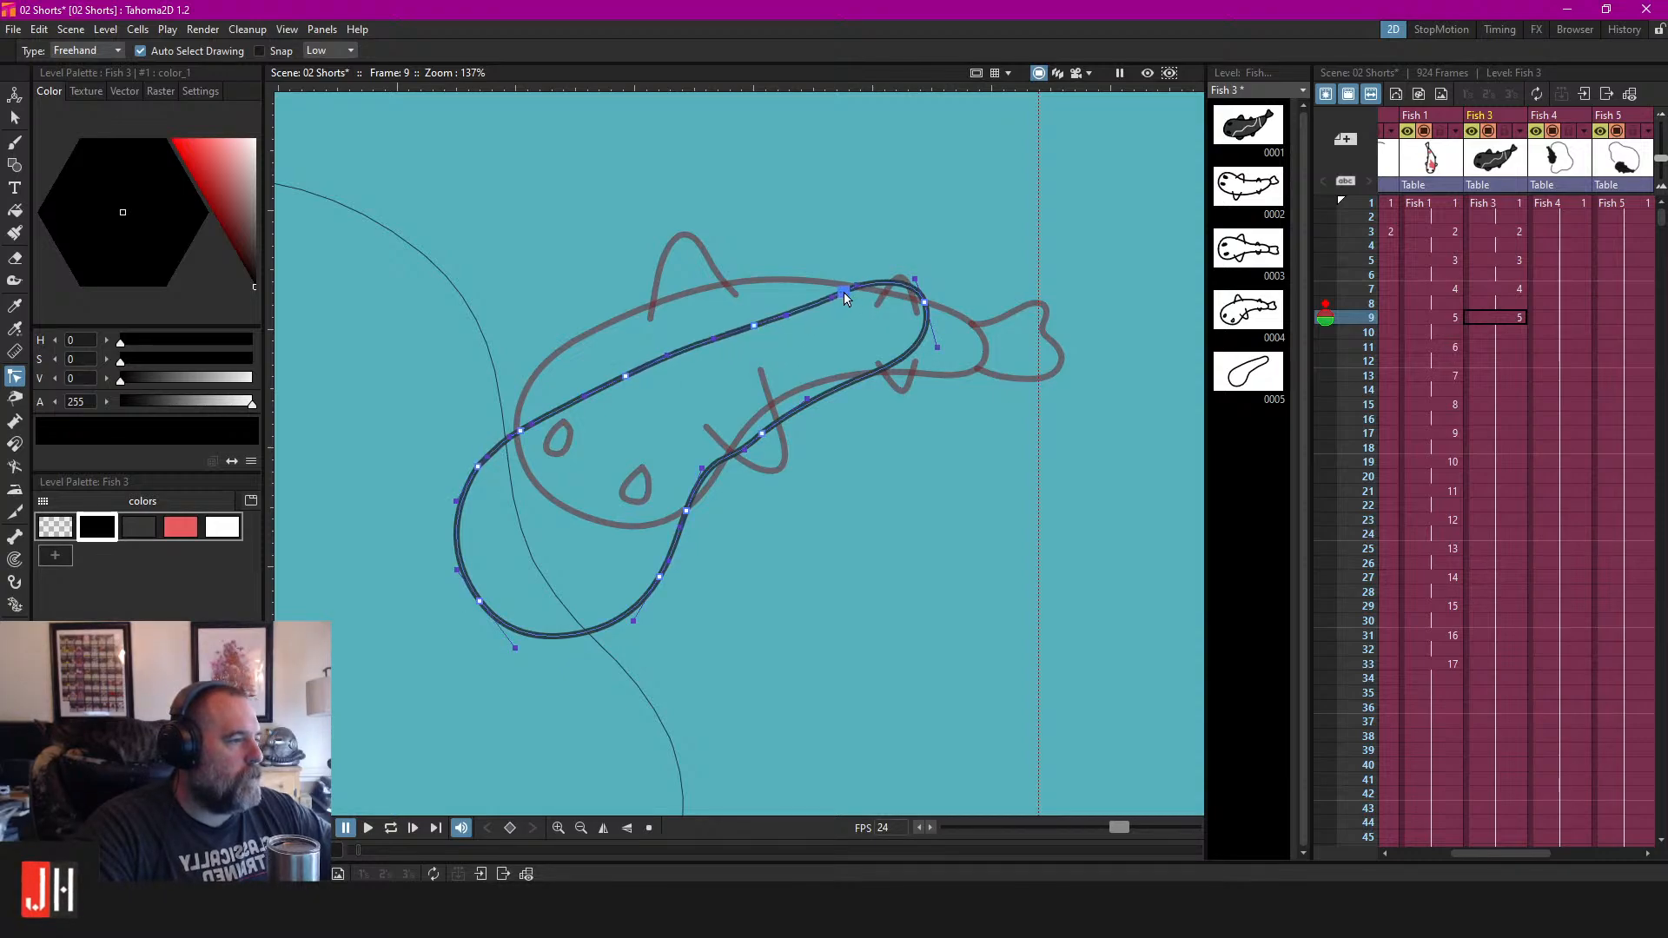
drag(766, 436, 737, 422)
click(817, 399)
Lower the control points at the tail end of the frame 9 outline slightly to slim and round it.
click(901, 282)
mouse_move(938, 271)
mouse_down()
mouse_move(811, 274)
mouse_move(975, 283)
mouse_move(929, 315)
mouse_move(825, 300)
mouse_up()
click(874, 275)
click(868, 300)
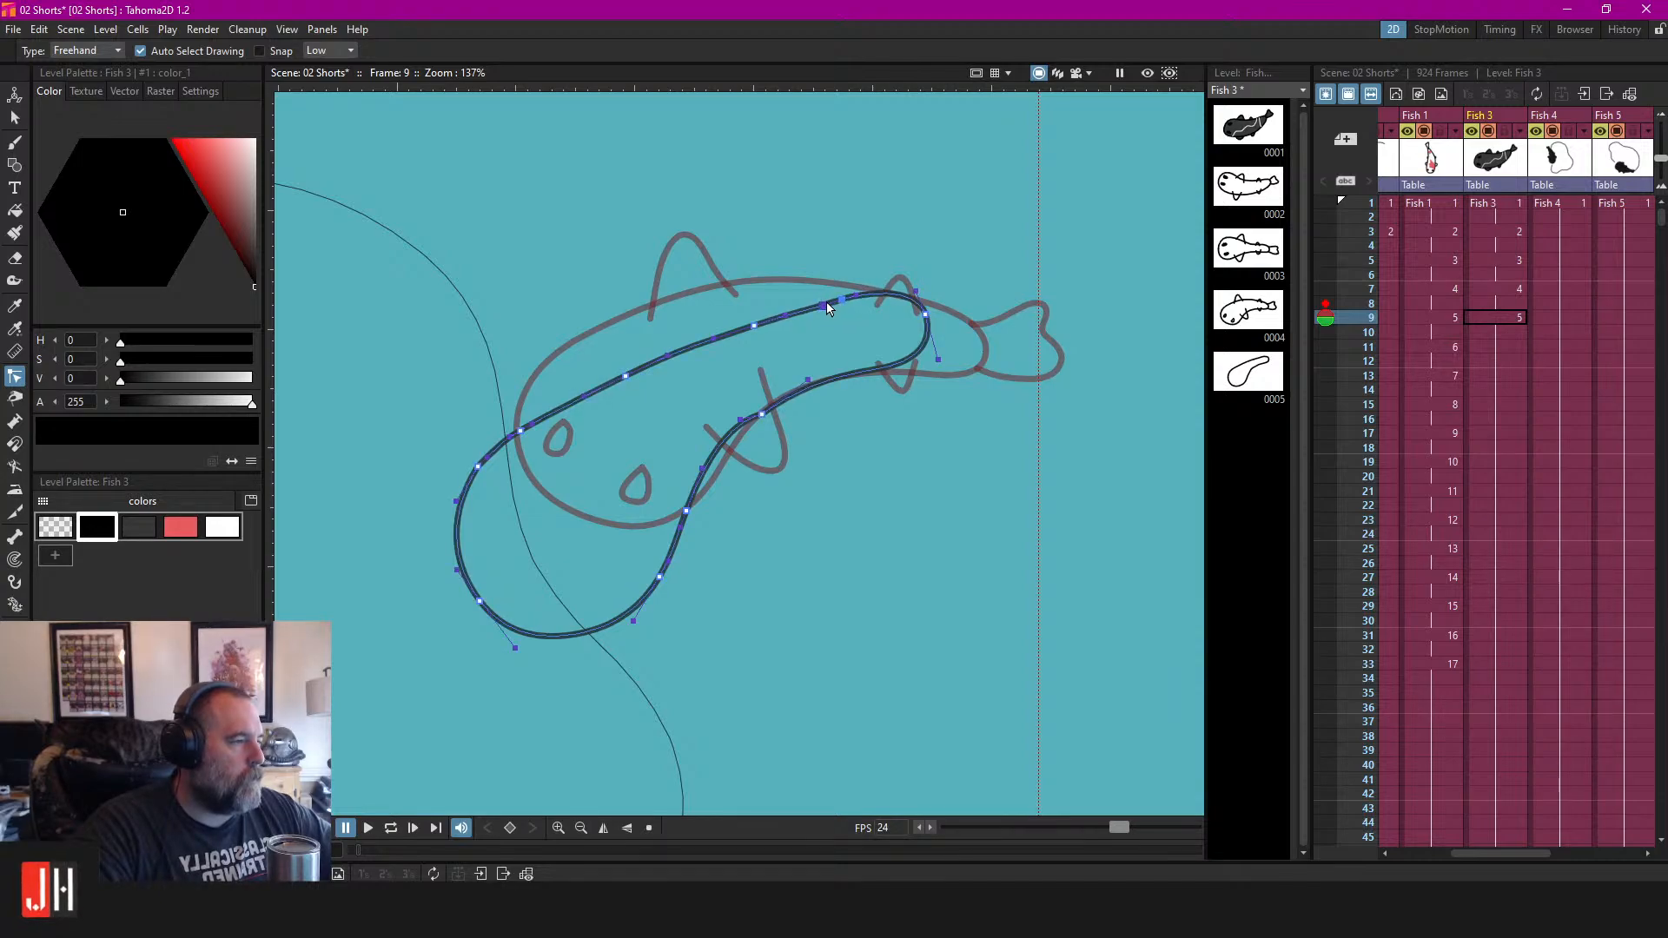
click(923, 228)
Check the frame 9 outline against the whole pond, and refine the control point on the upper head curve.
scroll(869, 326, down, 5)
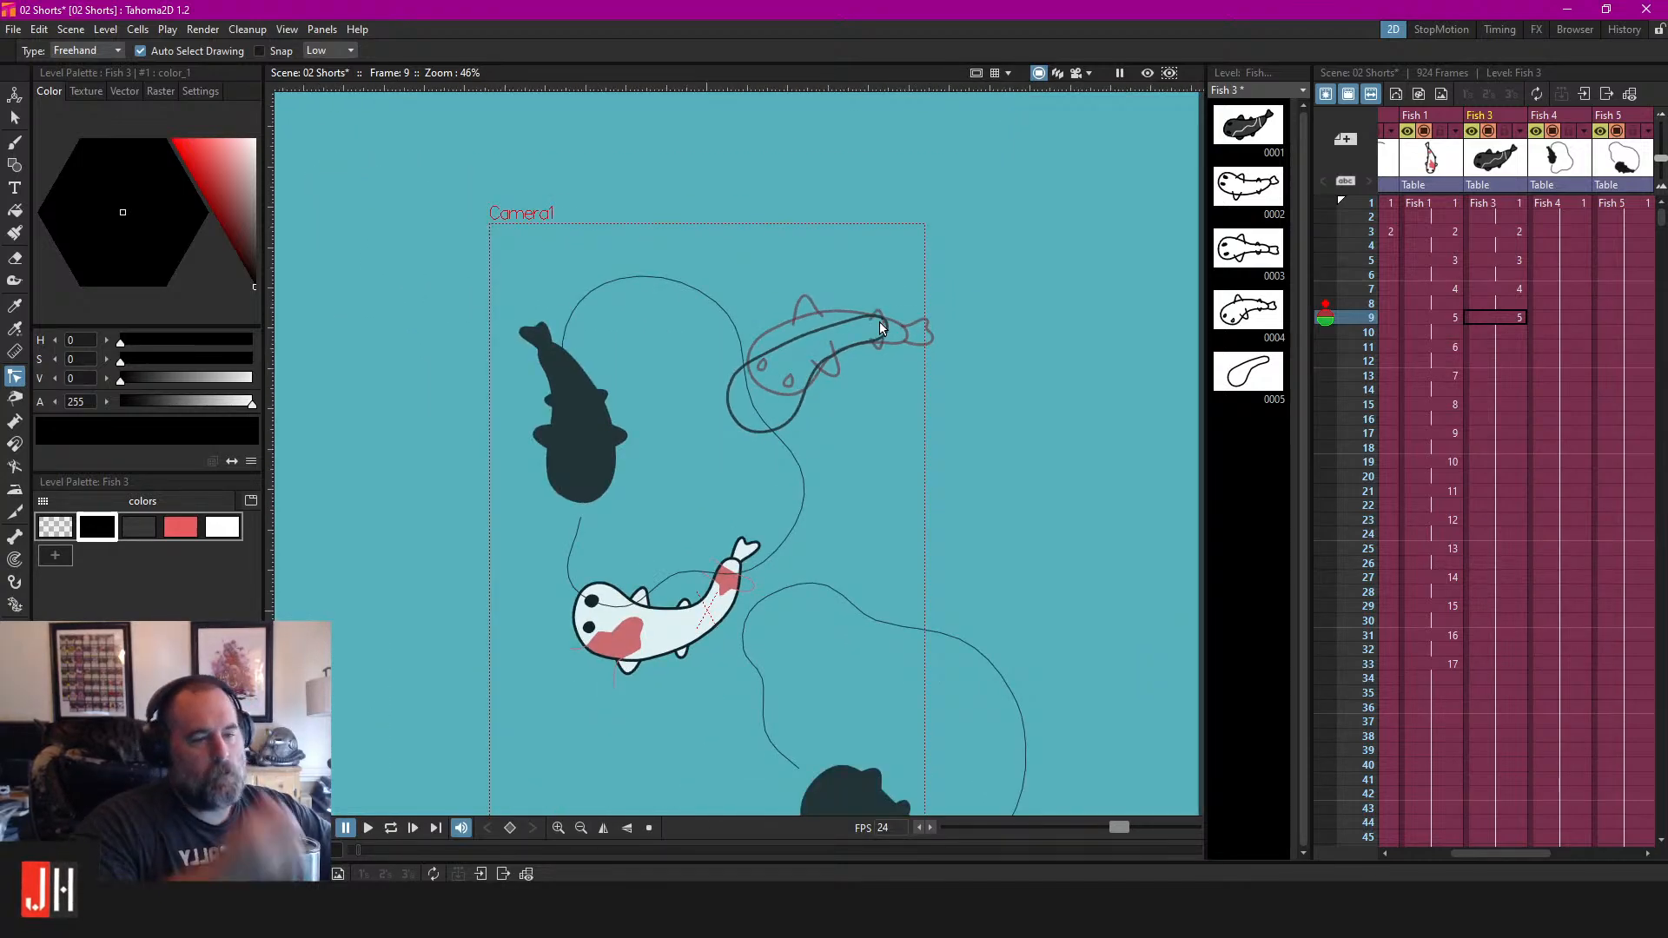
drag(826, 307, 745, 326)
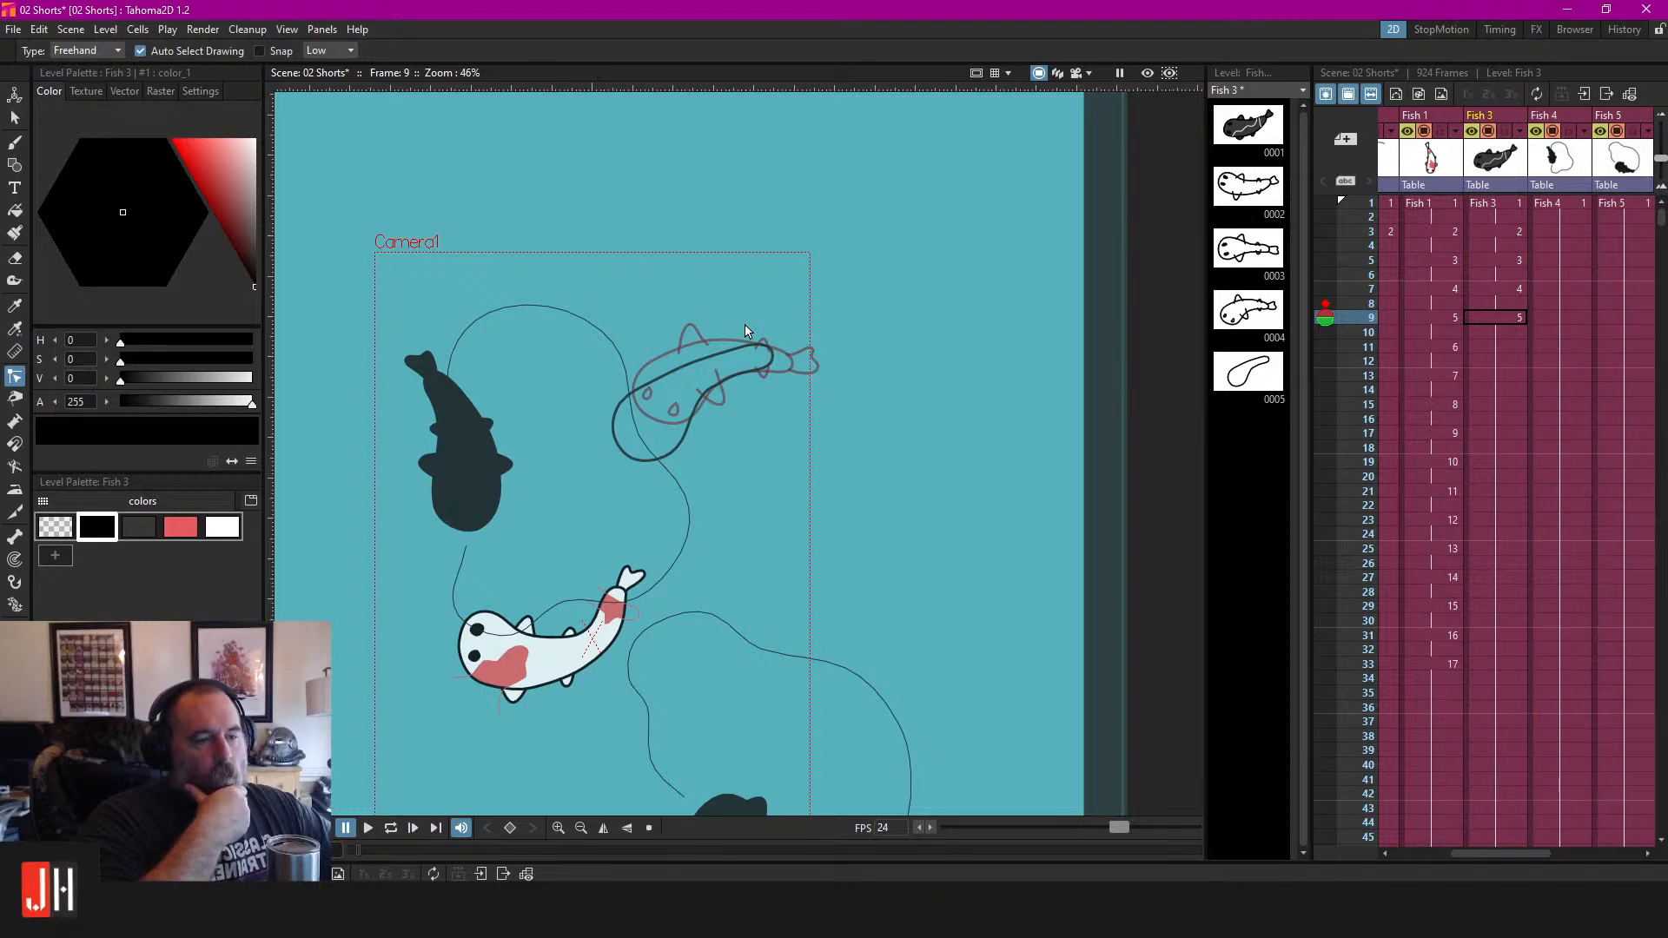
scroll(727, 315, up, 6)
scroll(398, 470, up, 3)
click(462, 399)
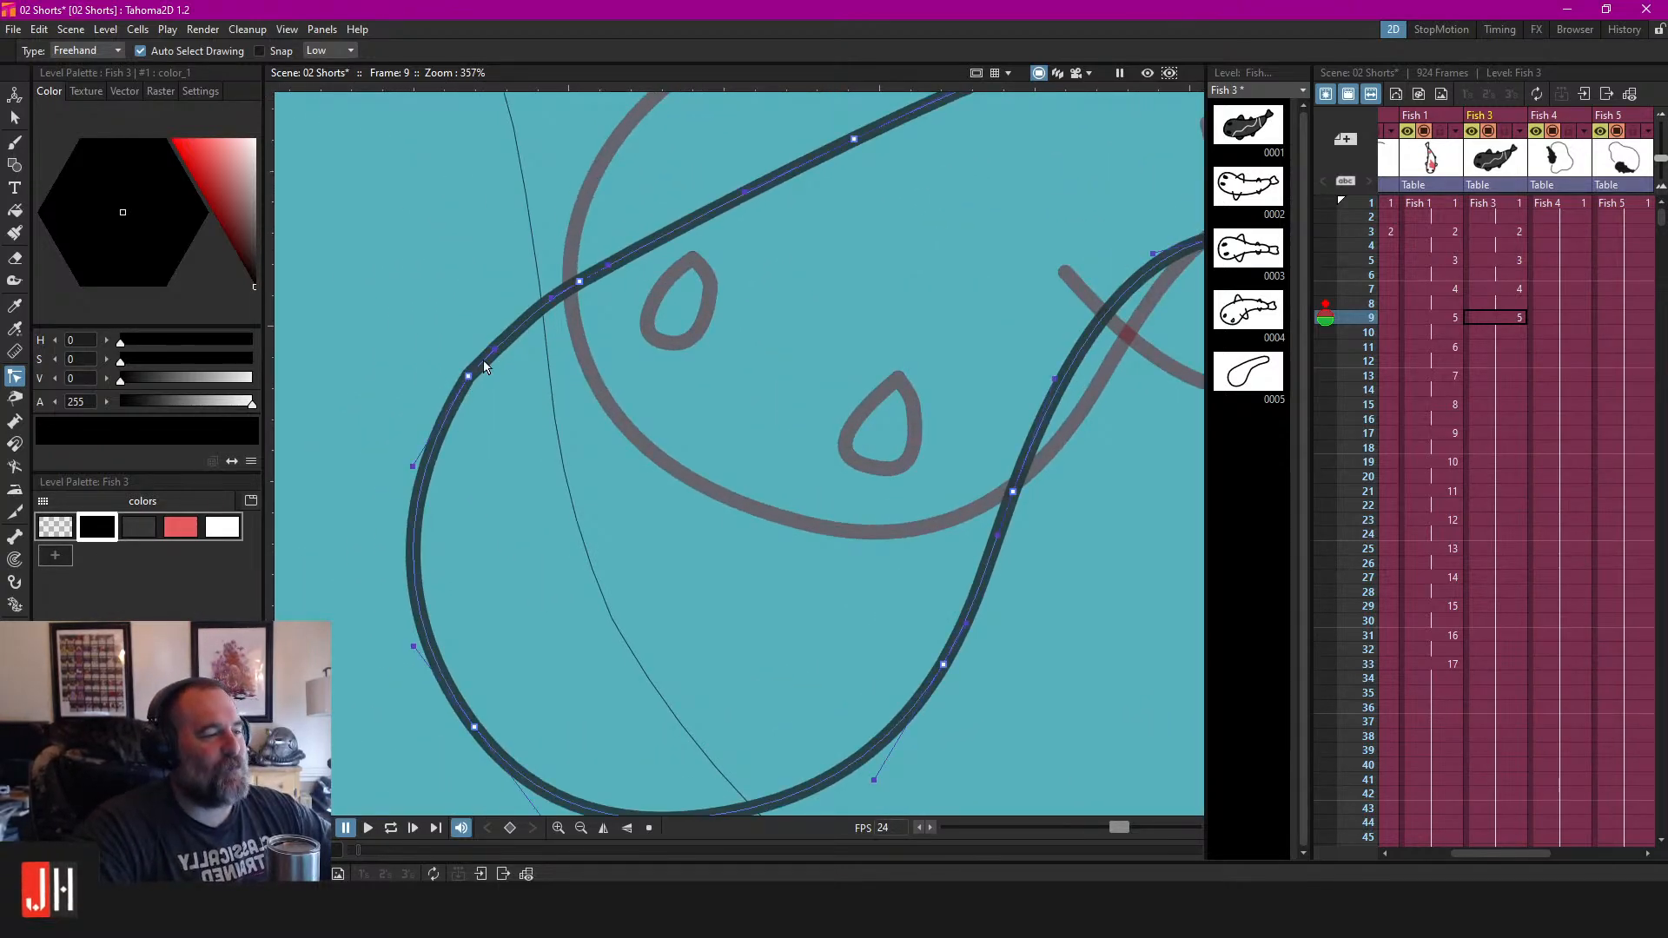
click(454, 272)
Brush the upper and lower front fins onto the frame 9 body, following the onion-skin fins.
scroll(577, 281, down, 3)
mouse_move(659, 206)
mouse_down()
mouse_move(640, 321)
mouse_move(736, 325)
mouse_up()
key(b)
drag(841, 357, 761, 333)
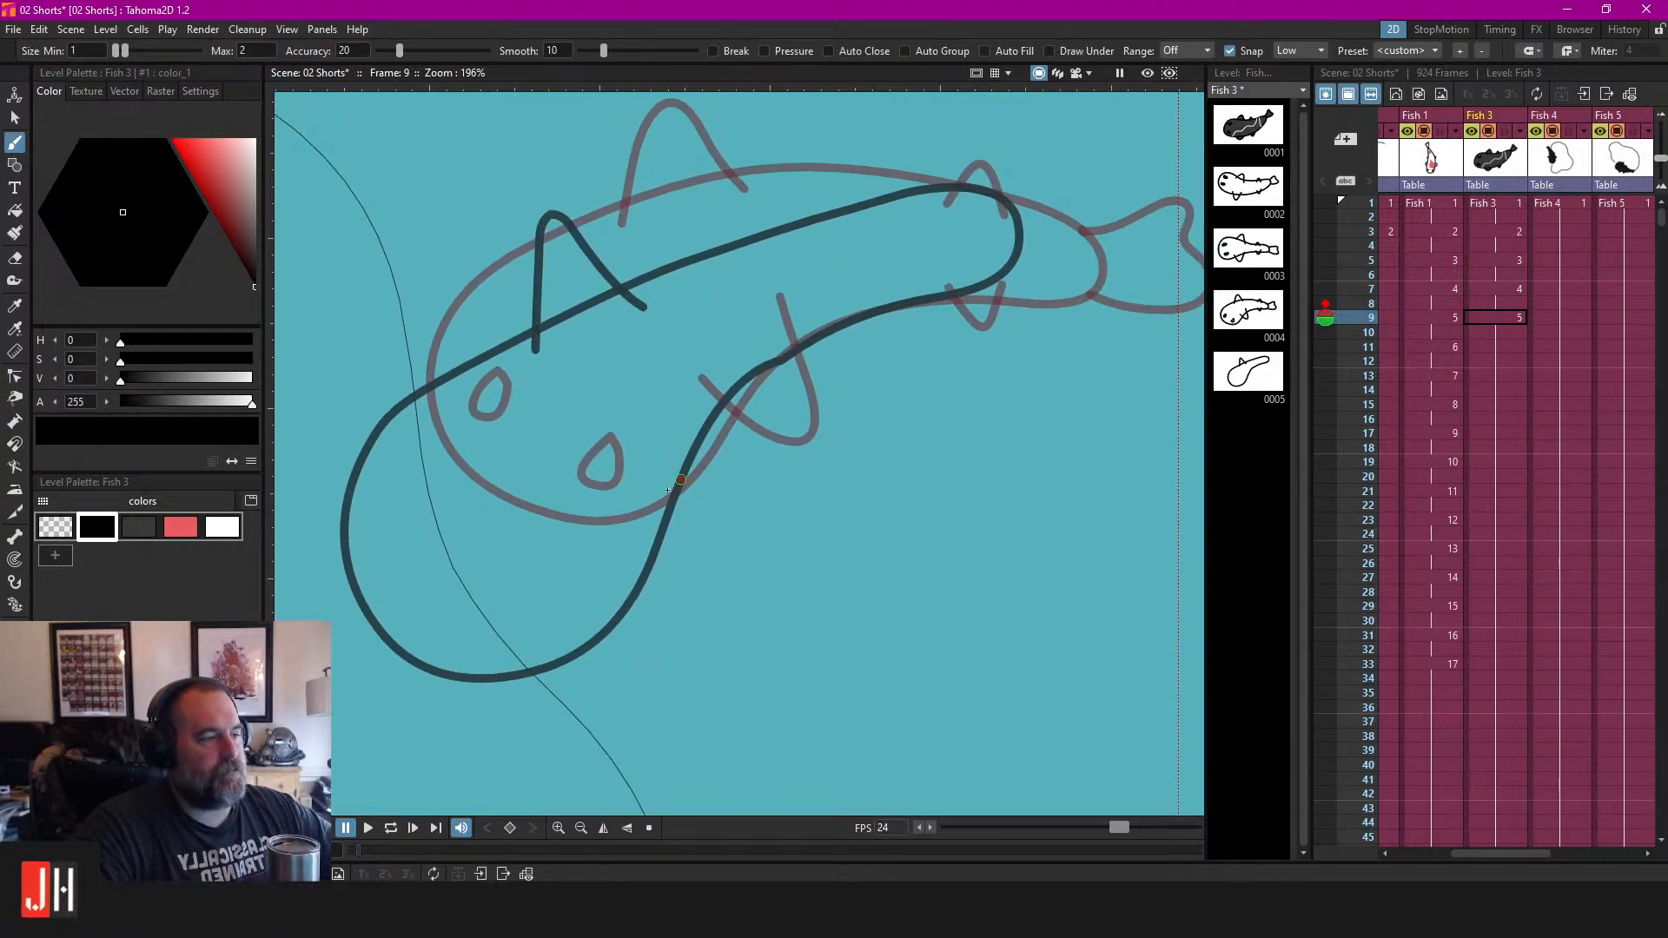
mouse_move(655, 474)
mouse_down()
mouse_move(811, 496)
mouse_move(699, 391)
mouse_up()
Brush the two small rear fins onto the frame 9 body, undoing a stray stroke.
mouse_move(835, 194)
mouse_down()
mouse_move(769, 247)
mouse_move(808, 277)
mouse_up()
drag(778, 357, 831, 337)
mouse_move(800, 370)
mouse_down()
mouse_move(683, 428)
mouse_move(700, 450)
mouse_move(721, 385)
mouse_up()
key(ctrl+z)
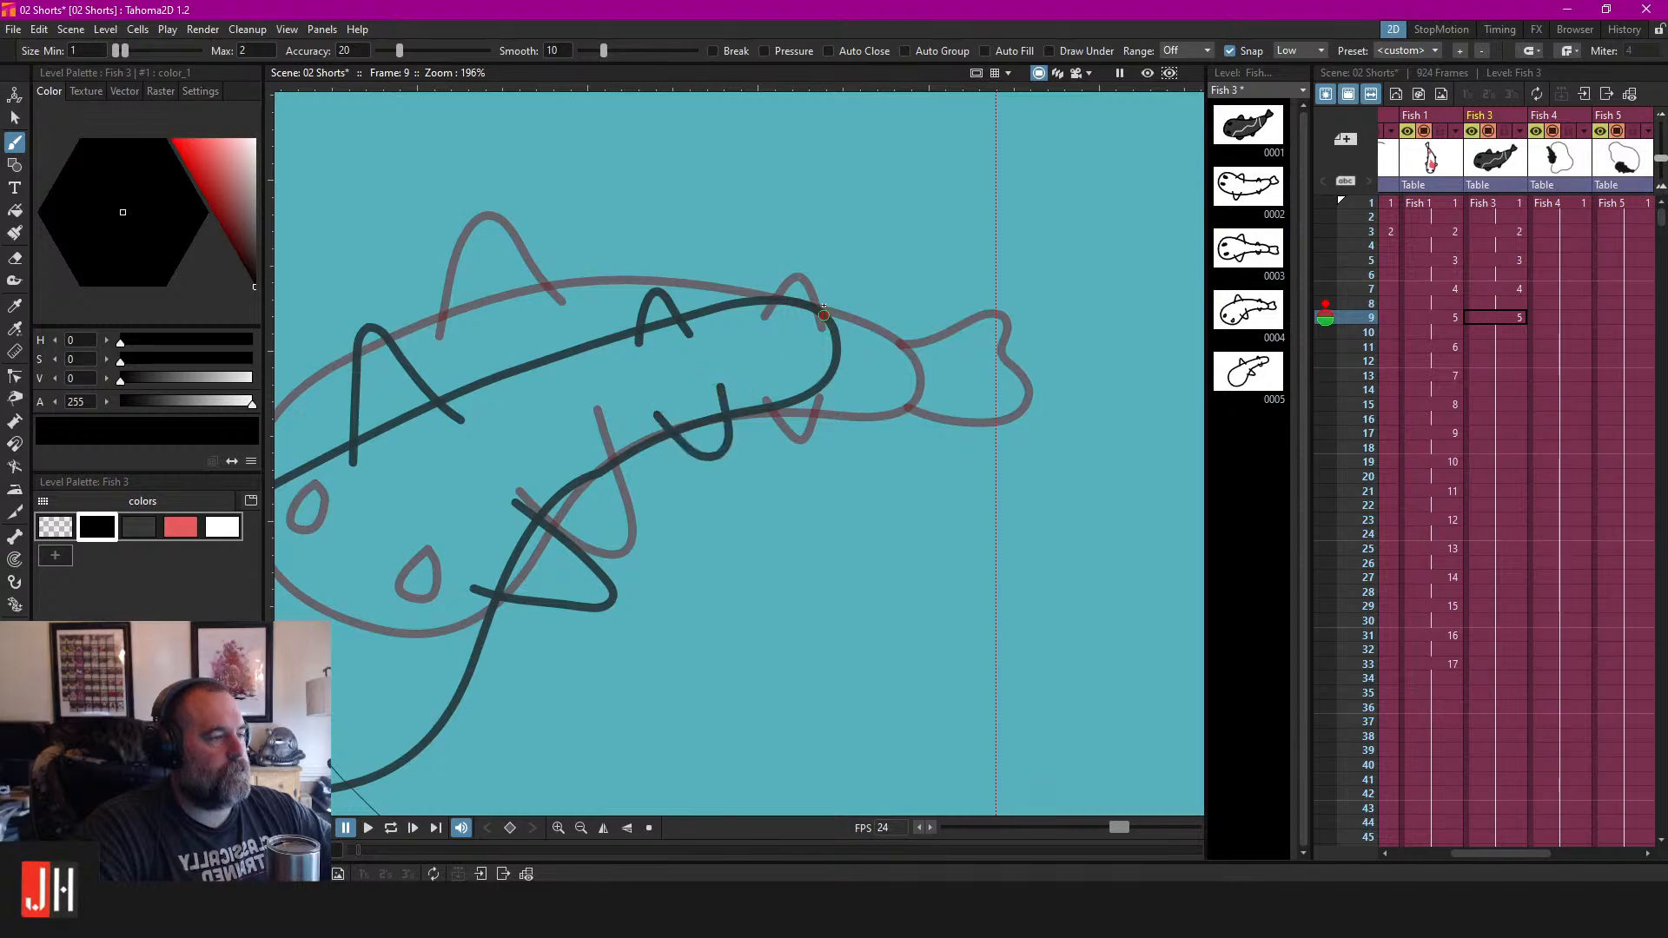
Draw the forked tail fin at the end of the frame 9 body, undoing the unsatisfactory strokes first.
mouse_move(839, 295)
mouse_down()
mouse_move(905, 252)
mouse_move(957, 269)
mouse_move(835, 306)
mouse_move(900, 246)
mouse_move(940, 304)
mouse_move(903, 375)
mouse_up()
key(ctrl+z)
key(ctrl+z)
mouse_move(824, 314)
mouse_down()
mouse_move(945, 256)
mouse_move(909, 296)
mouse_move(960, 341)
mouse_move(835, 370)
mouse_up()
scroll(858, 379, down, 4)
Draw two teardrop eyes on the frame 9 head and fill them with black.
scroll(586, 373, up, 7)
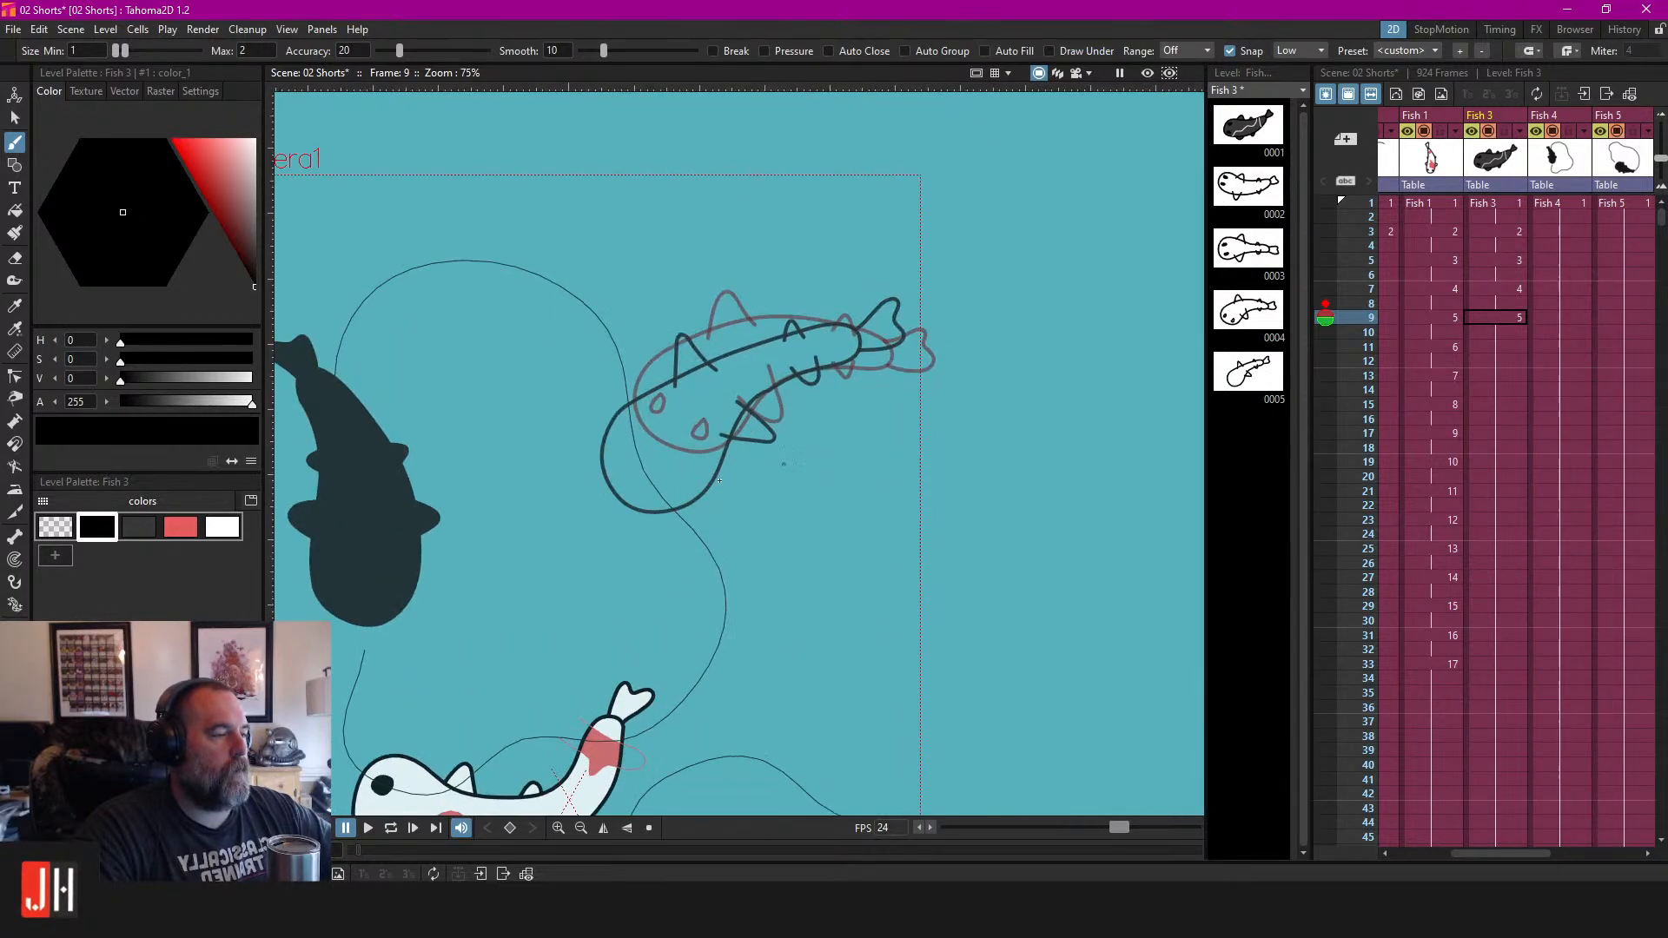
mouse_move(618, 331)
mouse_down()
mouse_move(604, 419)
mouse_move(657, 357)
mouse_move(569, 383)
mouse_move(616, 415)
mouse_move(632, 327)
mouse_up()
key(ctrl+z)
mouse_move(803, 445)
mouse_down()
mouse_move(802, 508)
mouse_move(822, 450)
mouse_move(827, 465)
mouse_move(817, 444)
mouse_move(767, 464)
mouse_move(784, 509)
mouse_move(838, 475)
mouse_move(817, 433)
mouse_up()
key(ctrl+z)
key(f)
click(804, 457)
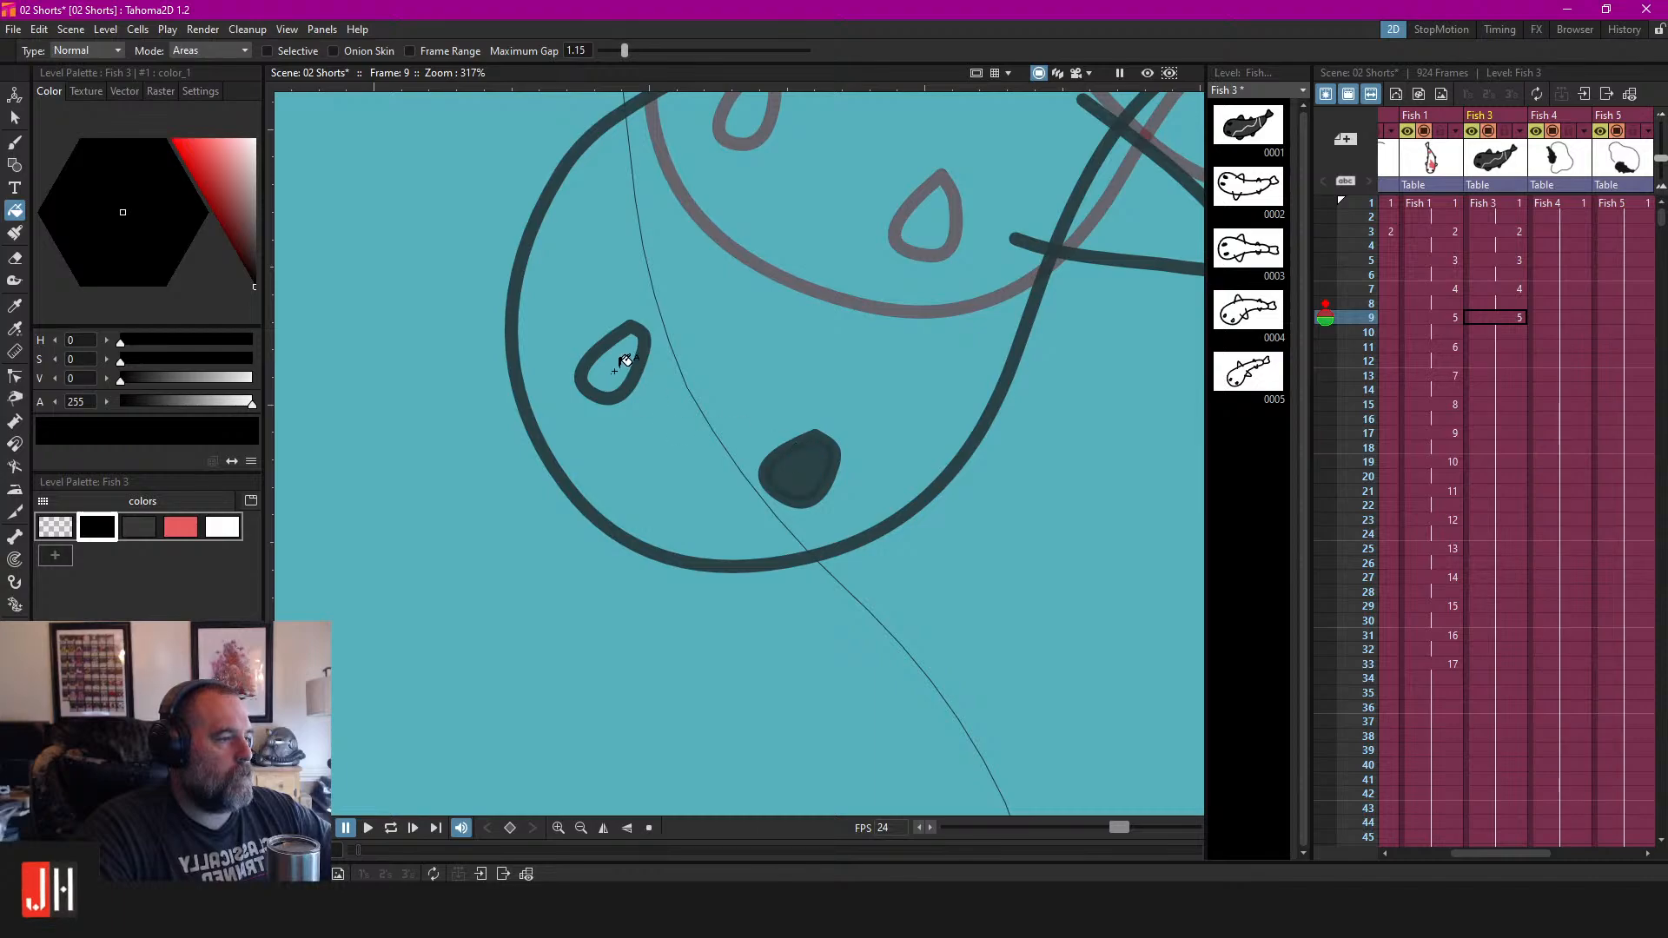
click(612, 363)
scroll(707, 528, down, 8)
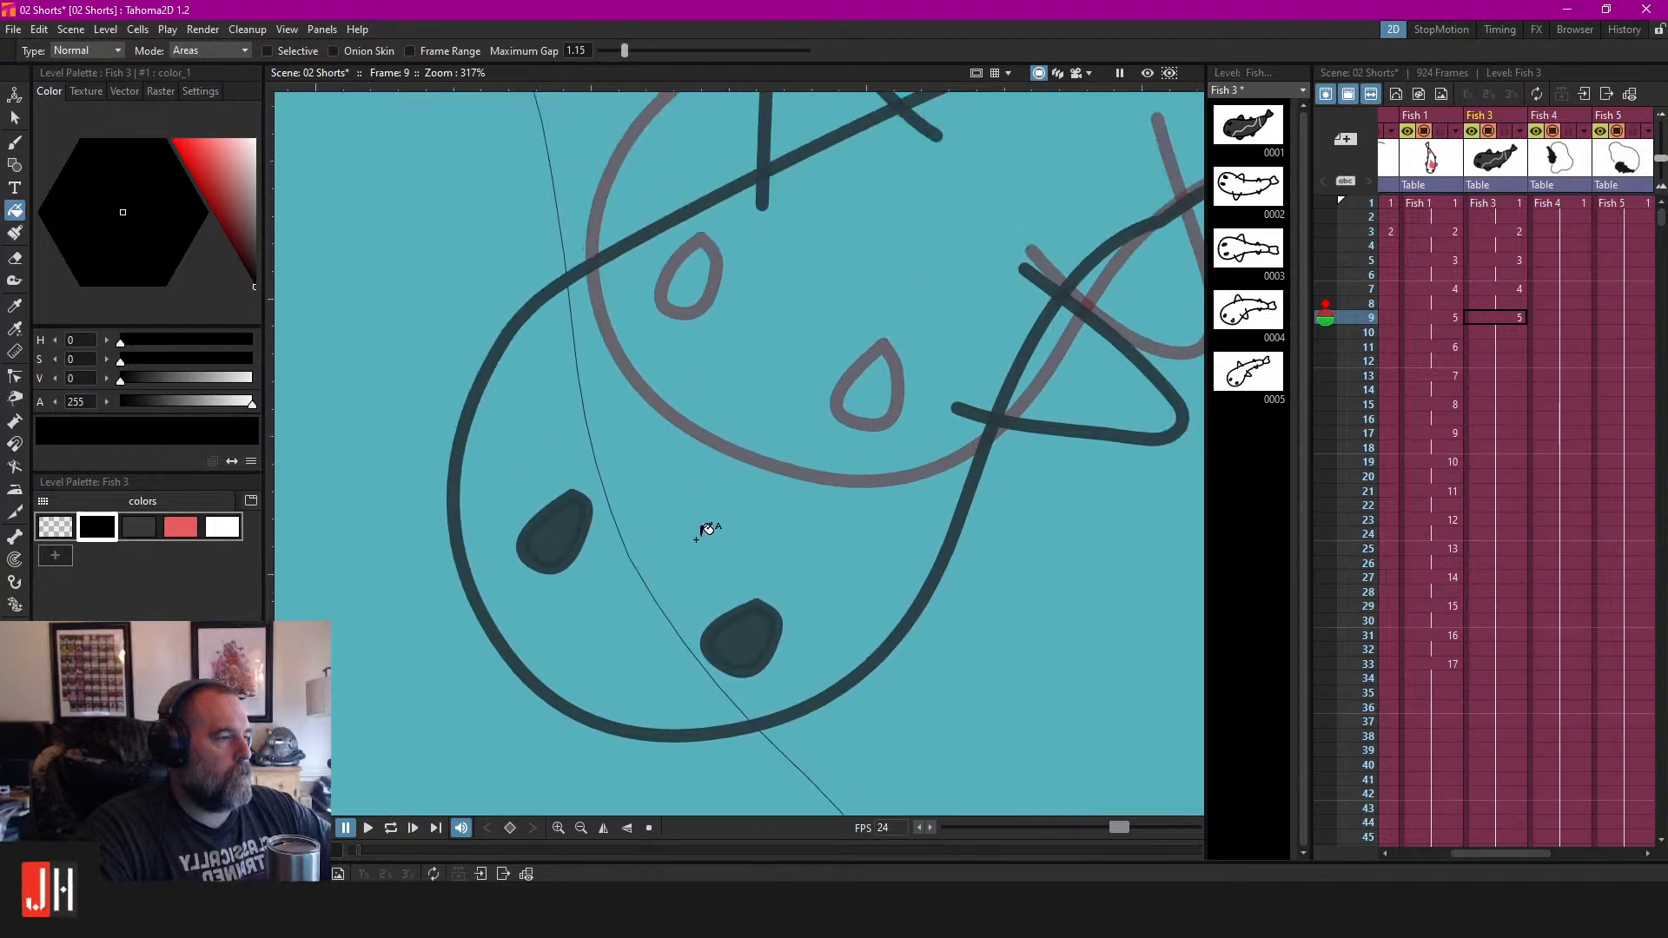
Fill the lower body patch between the marking lines of the frame 1 fish with white.
click(1511, 202)
scroll(869, 382, up, 5)
drag(897, 396, 945, 380)
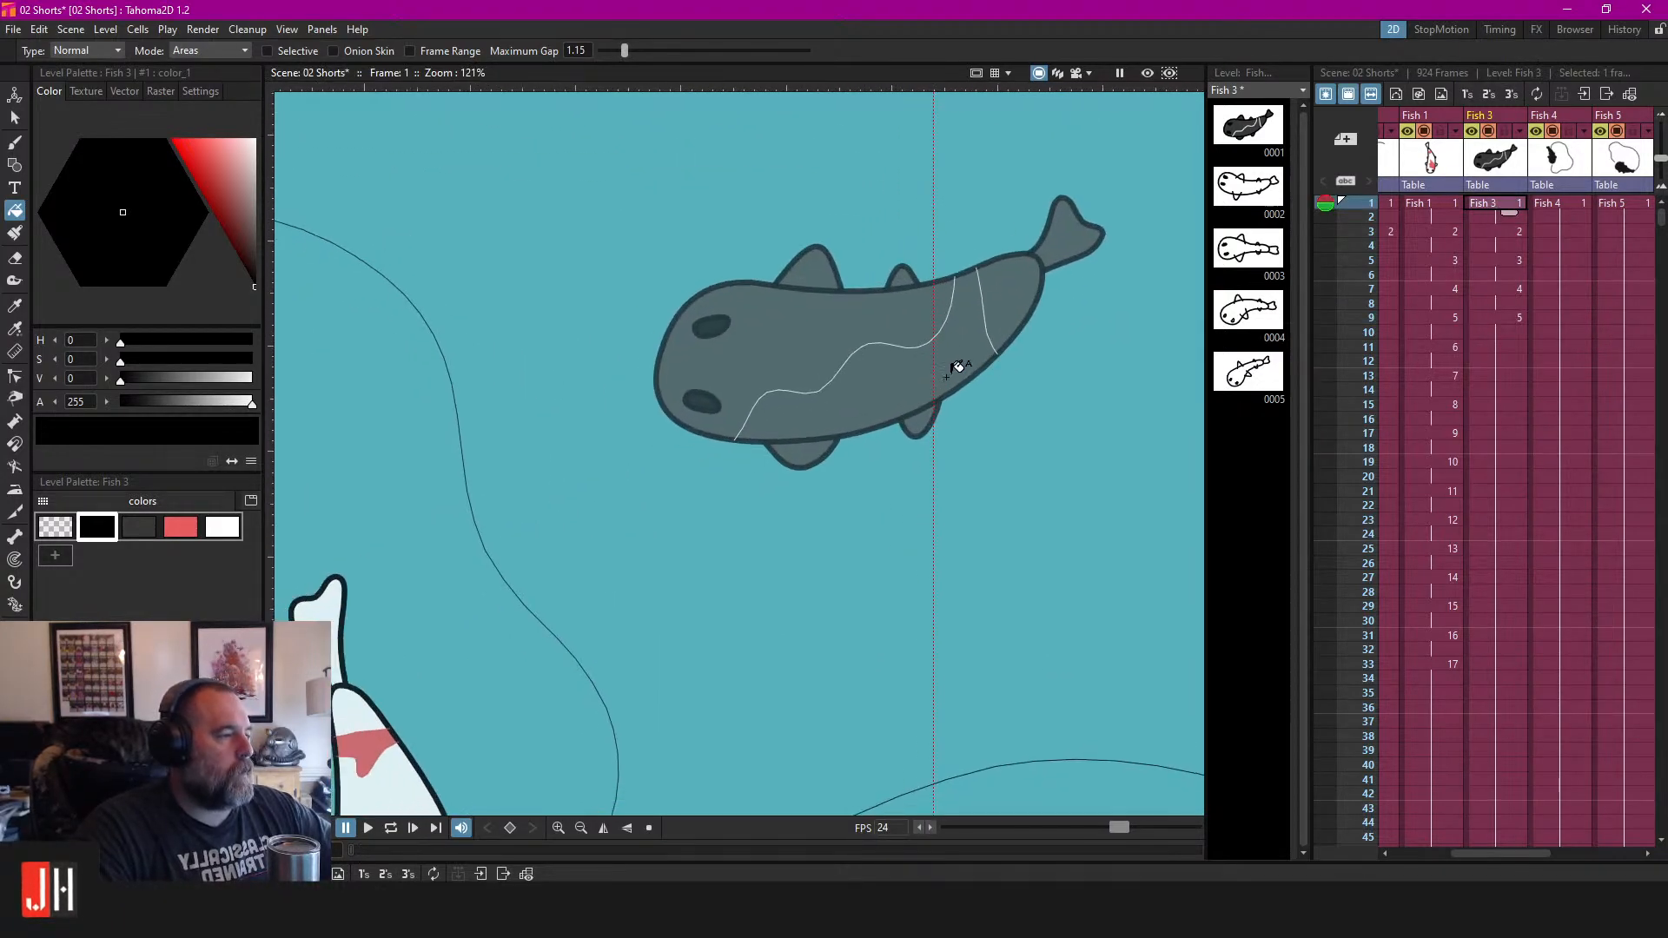
click(215, 526)
click(999, 350)
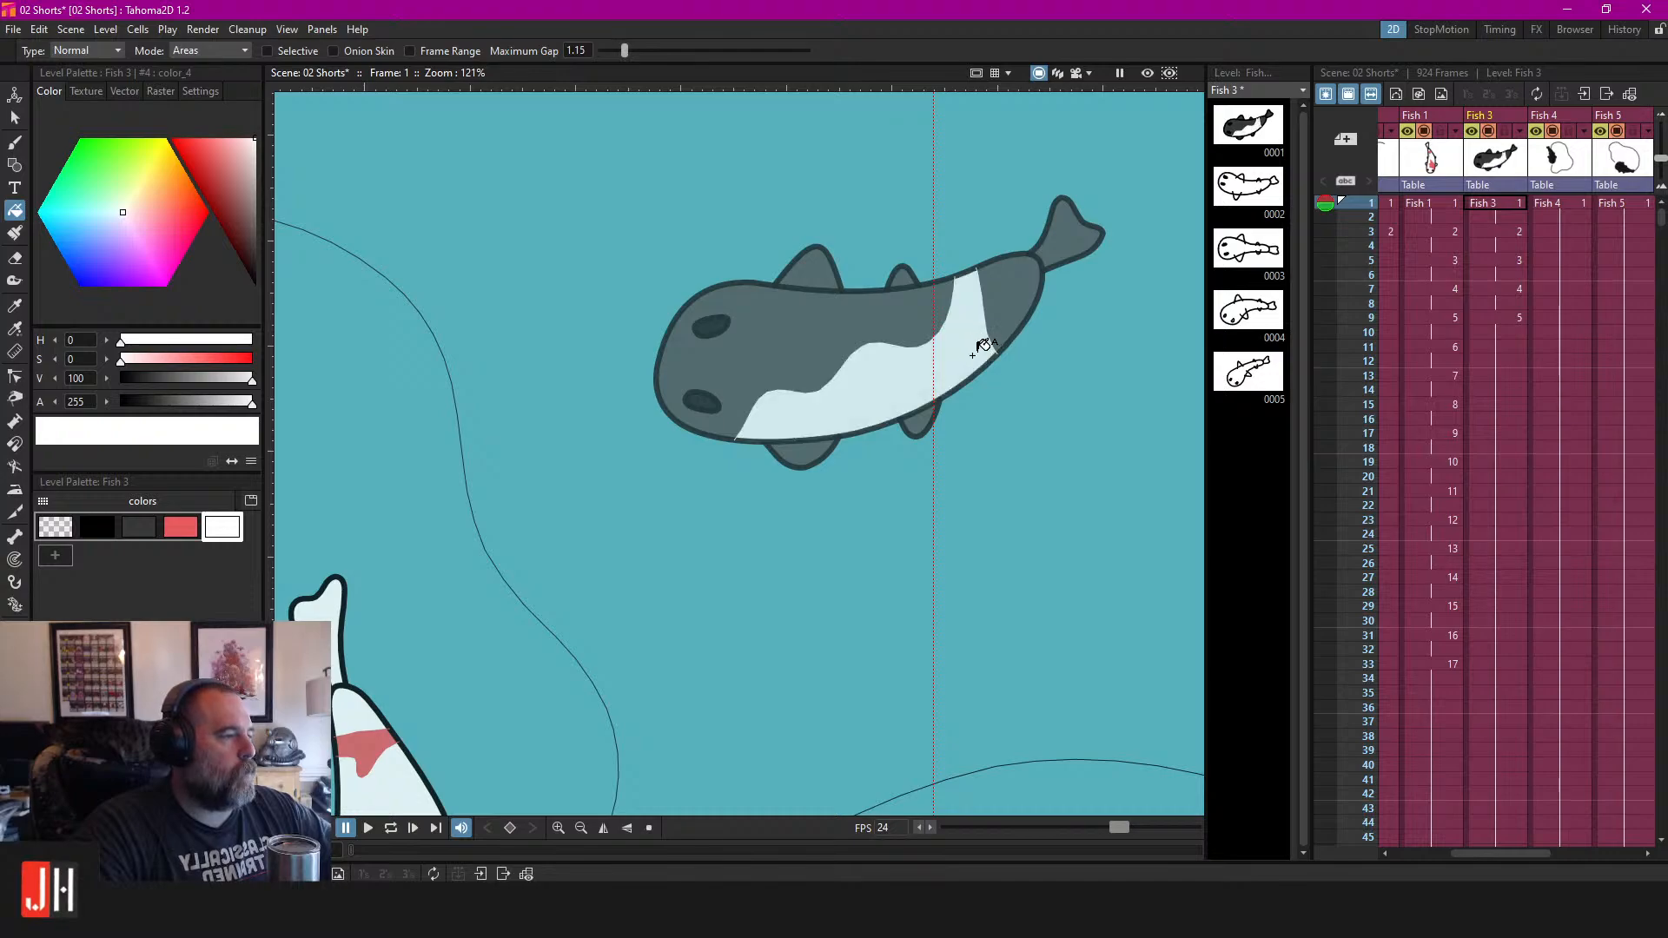
Review the Fish 3 drawings on frames 3, 5, 7 and 9 against their onion skins and the swim path.
scroll(982, 348, down, 5)
scroll(982, 347, up, 2)
click(1498, 231)
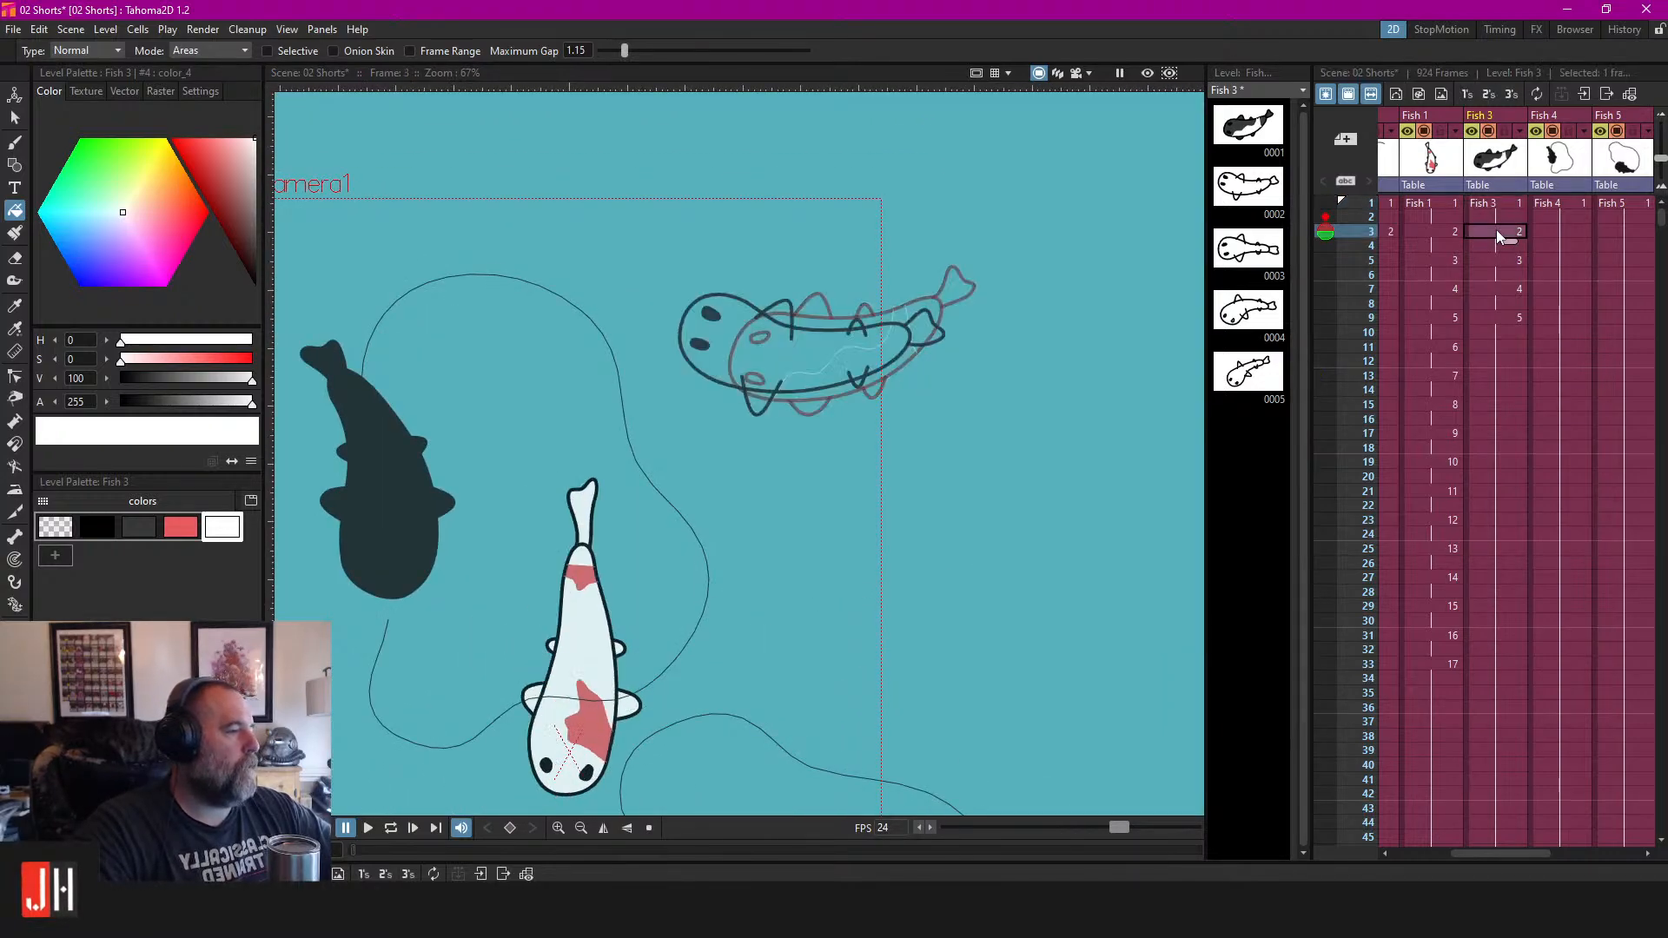
click(1494, 261)
click(1496, 289)
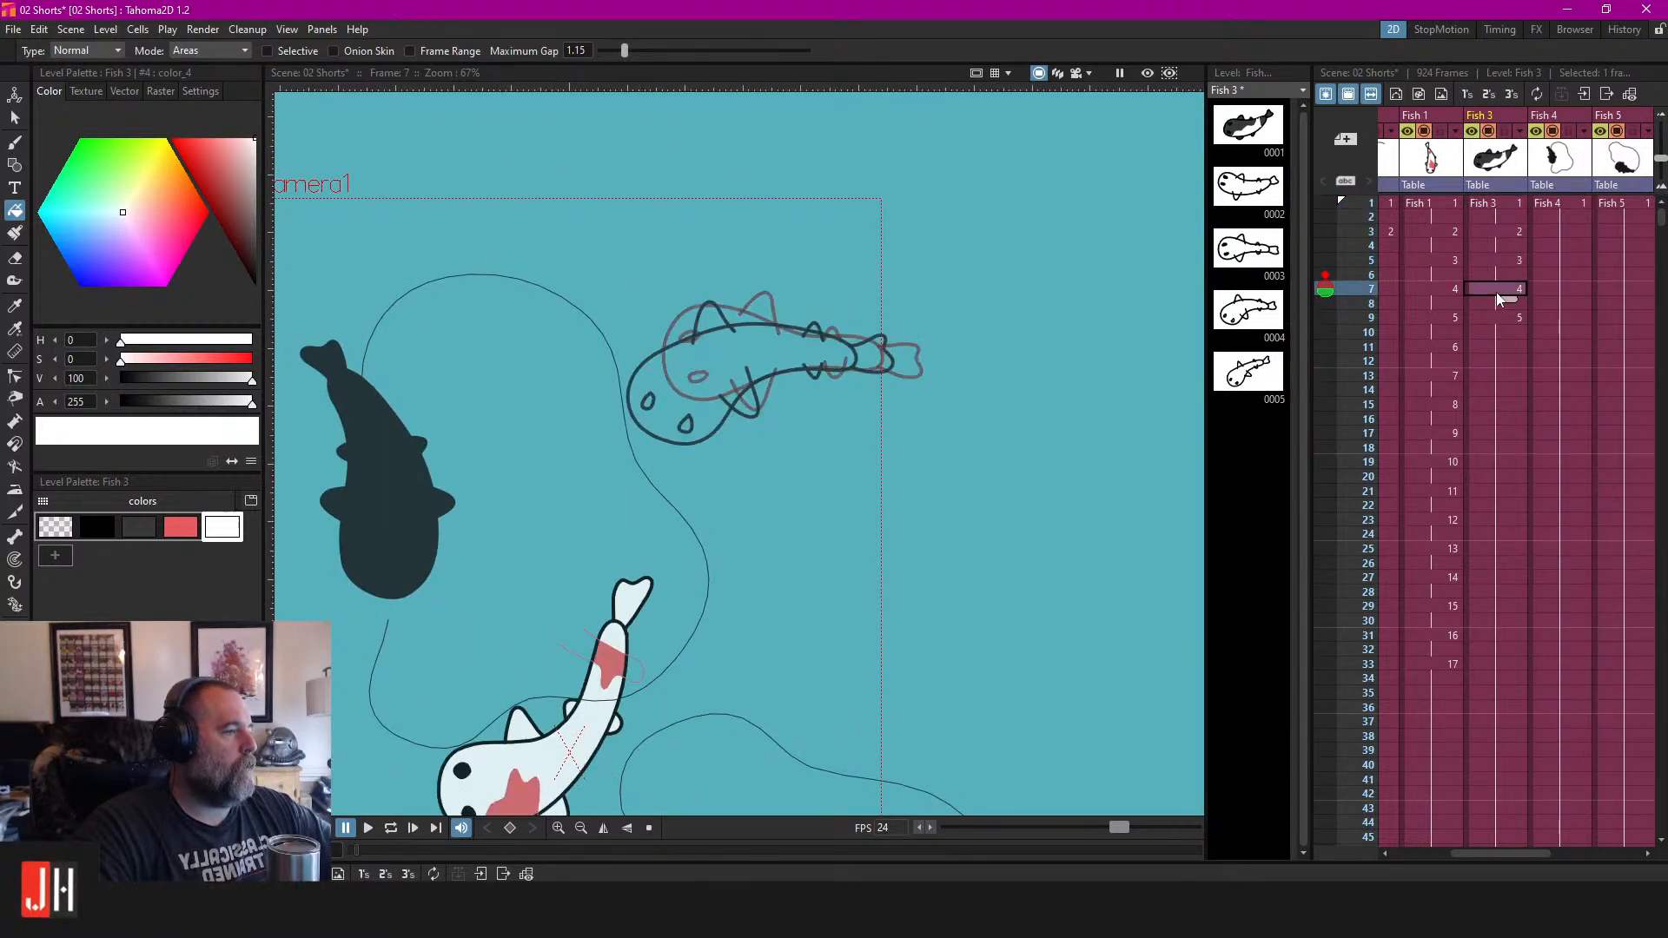
click(1491, 319)
scroll(781, 474, up, 2)
drag(793, 462, 1055, 402)
Add a blank Fish 3 drawing at frame 11 and ready the Brush tool with black.
click(1496, 347)
scroll(1055, 402, up, 3)
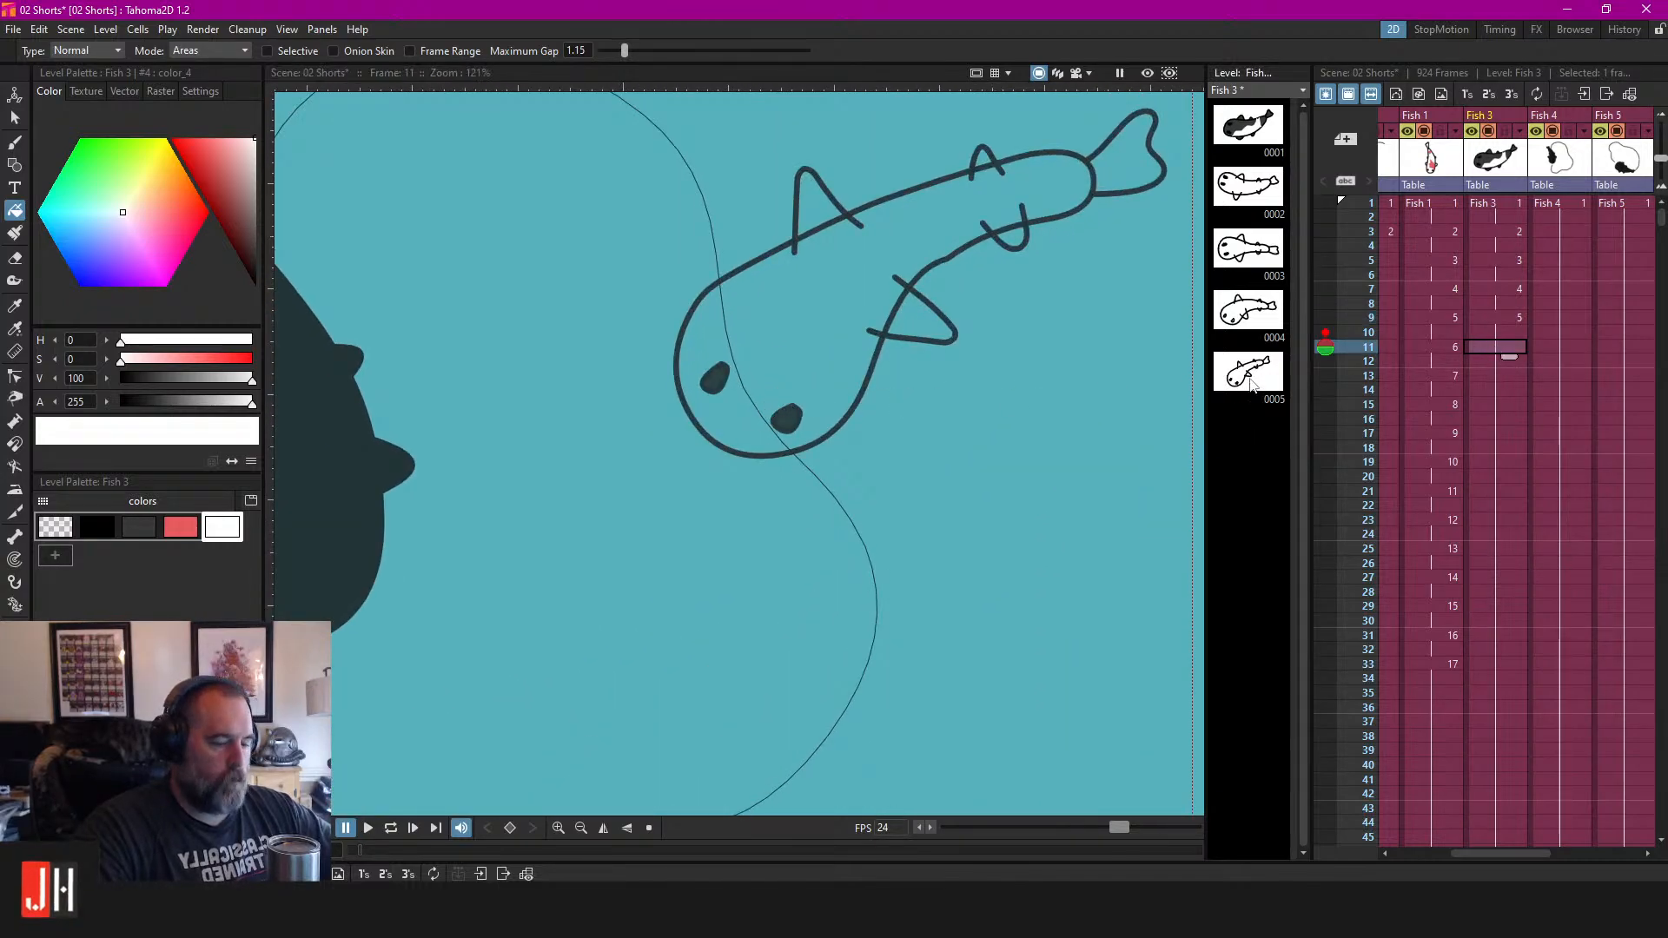
key(alt+d)
key(b)
click(97, 526)
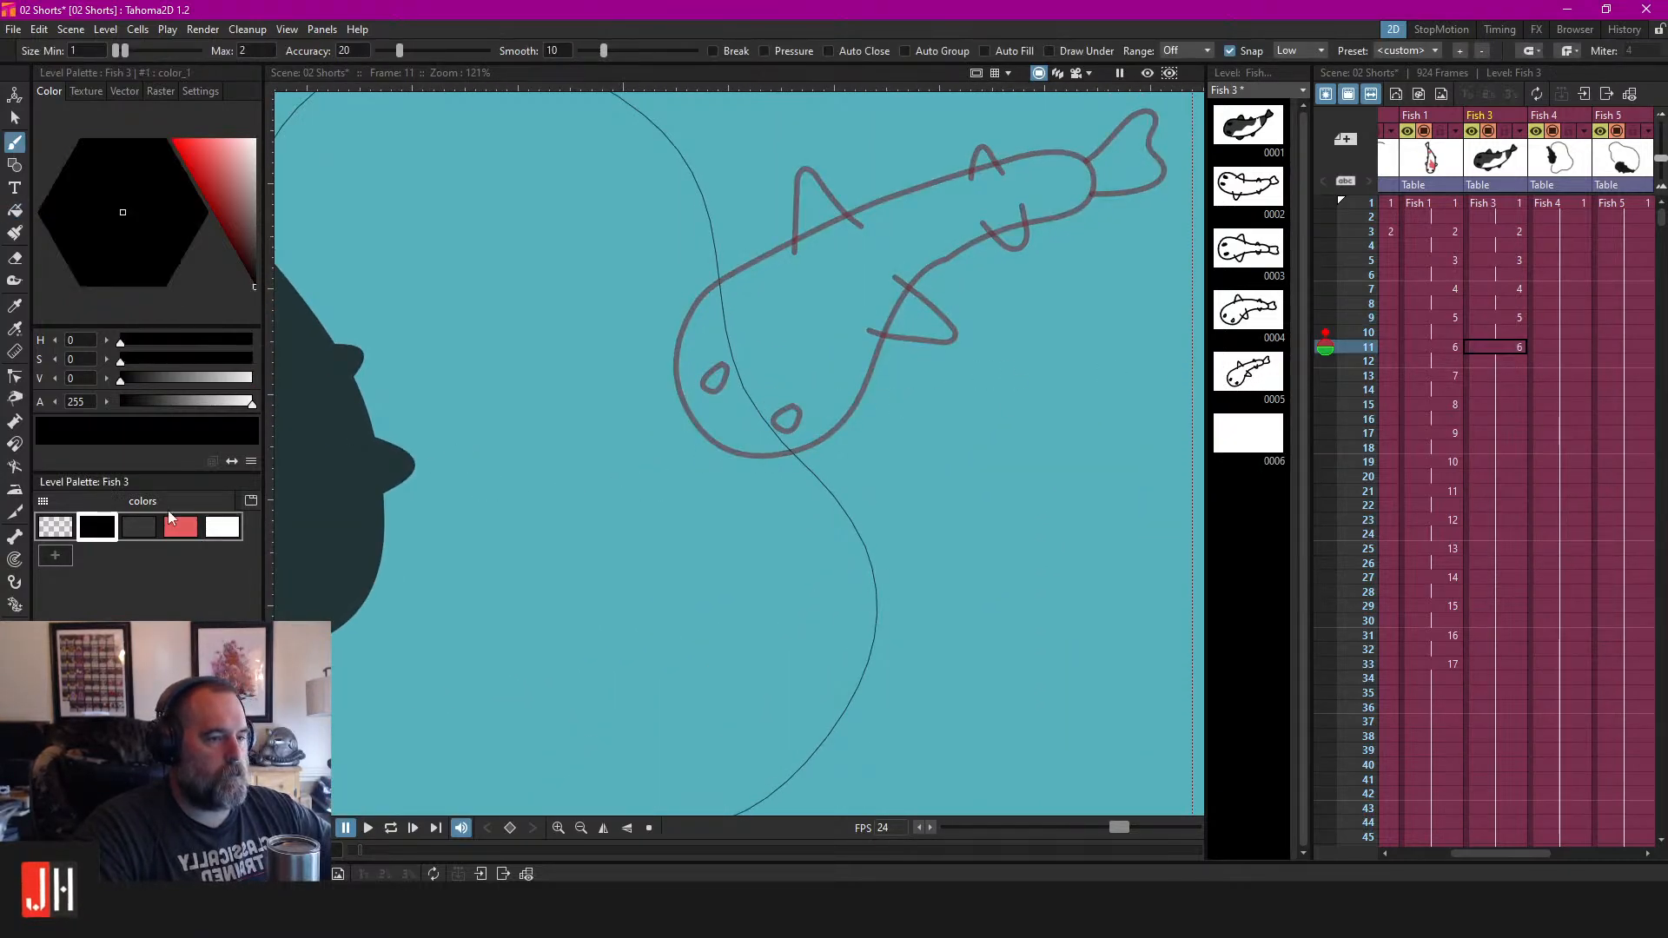
Review the Fish 3 drawings on frames 11, 1, 3 and 7 against their onion skins and the swim path.
drag(700, 321, 680, 394)
drag(794, 341, 786, 347)
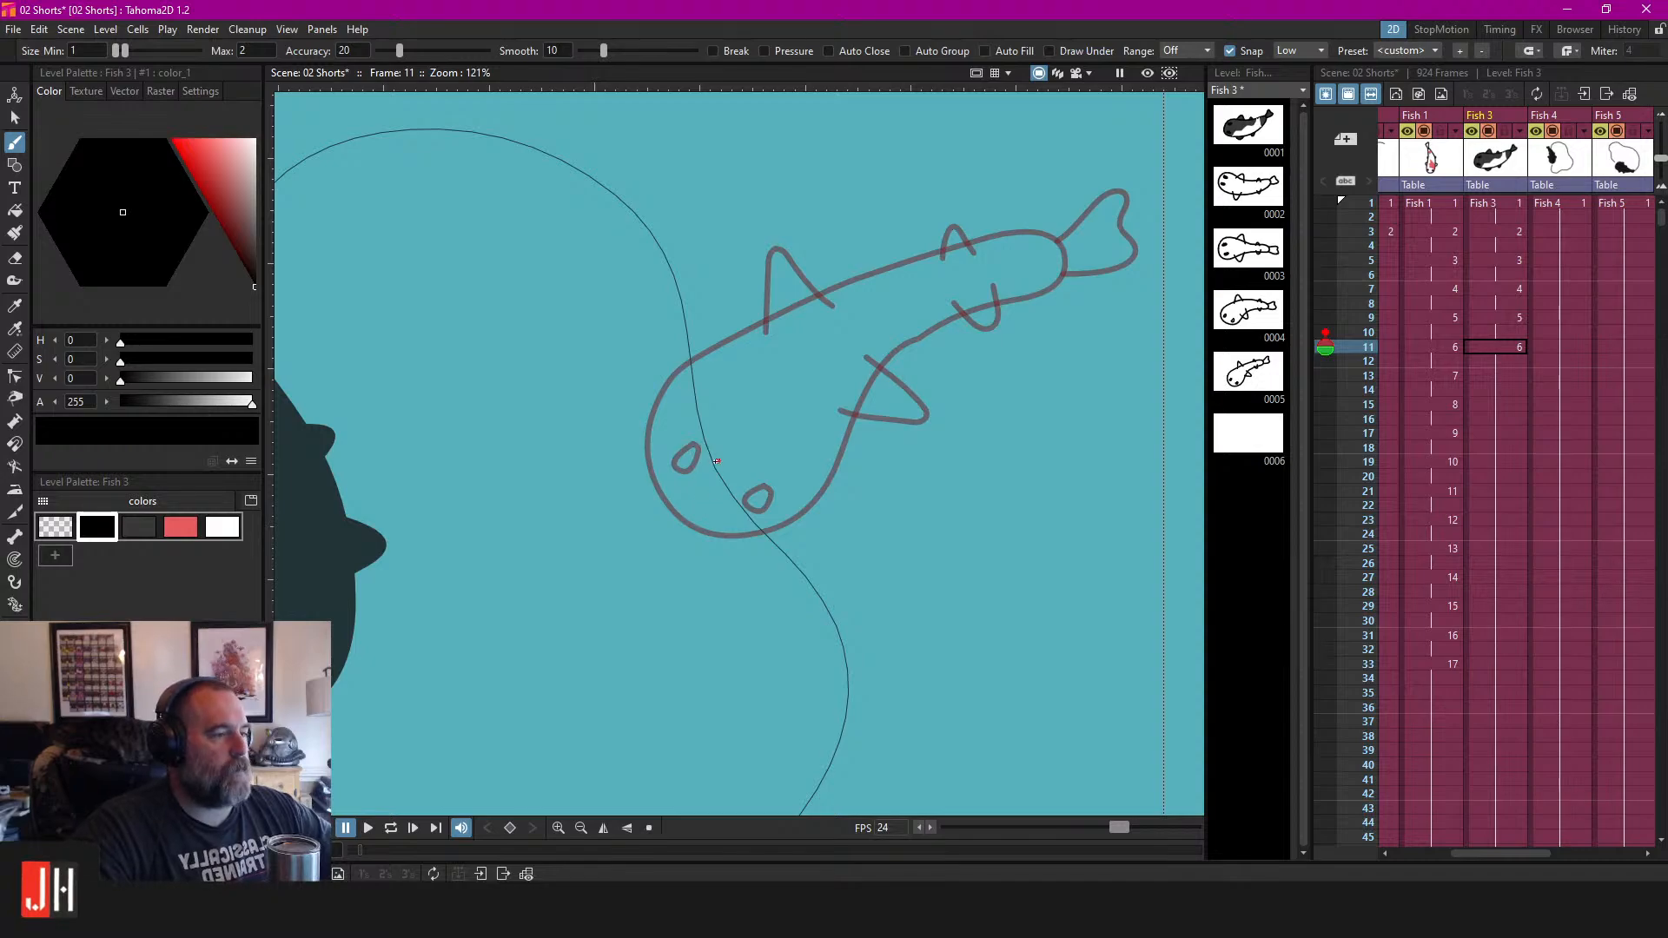
scroll(679, 498, down, 4)
scroll(665, 431, up, 6)
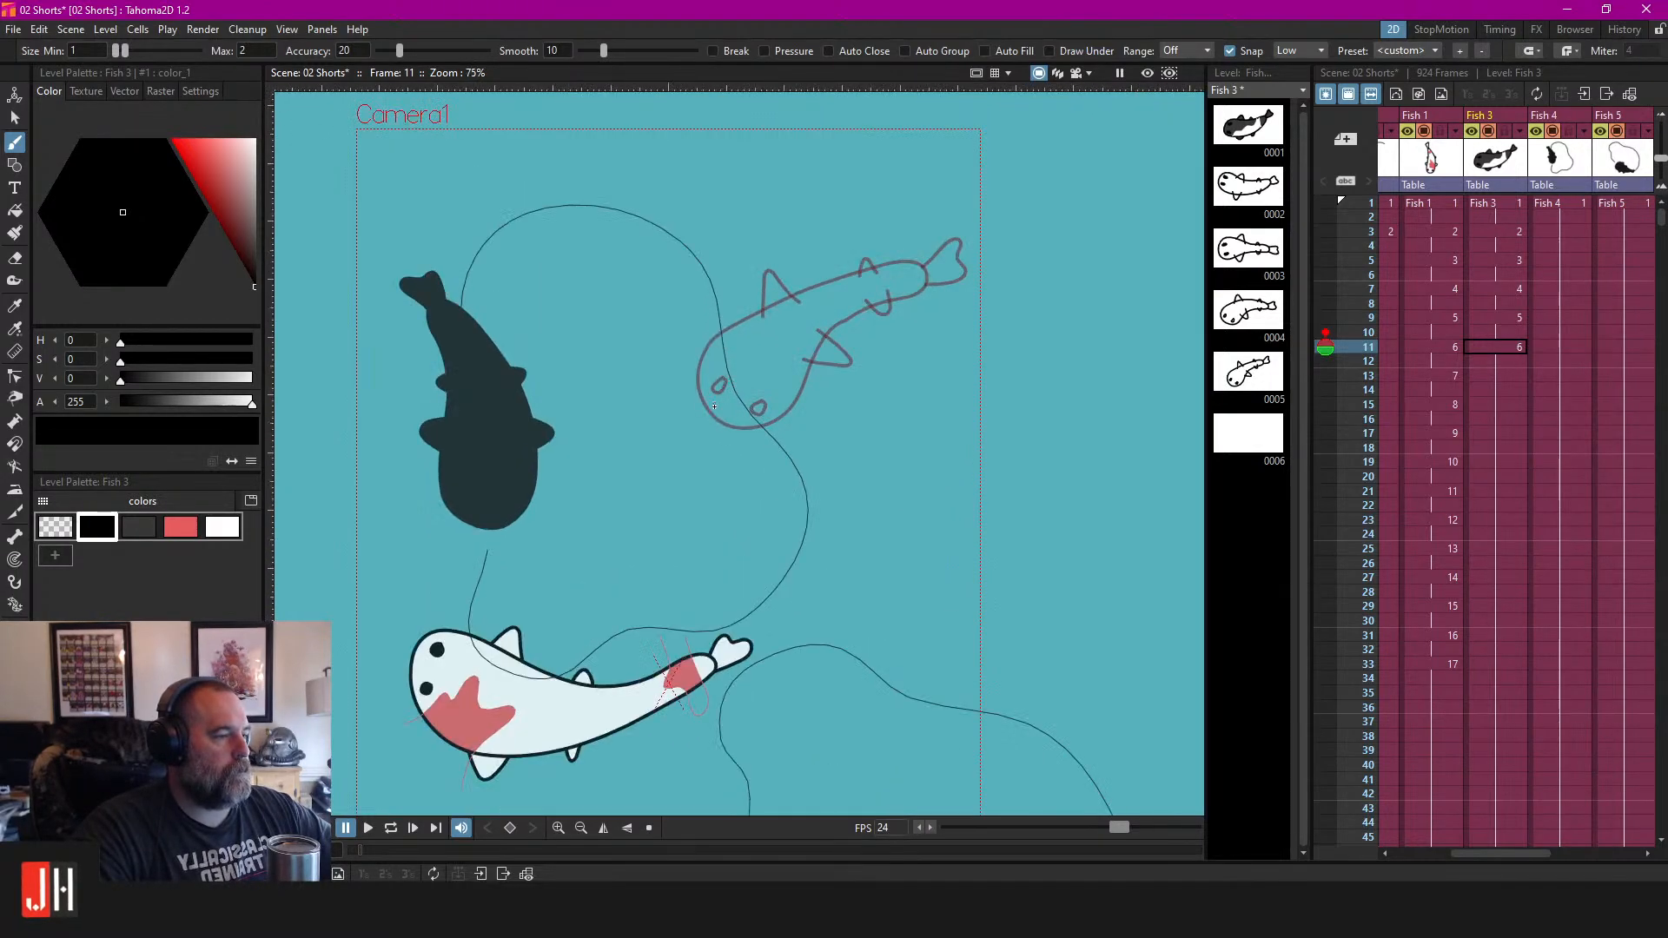
drag(723, 284, 725, 345)
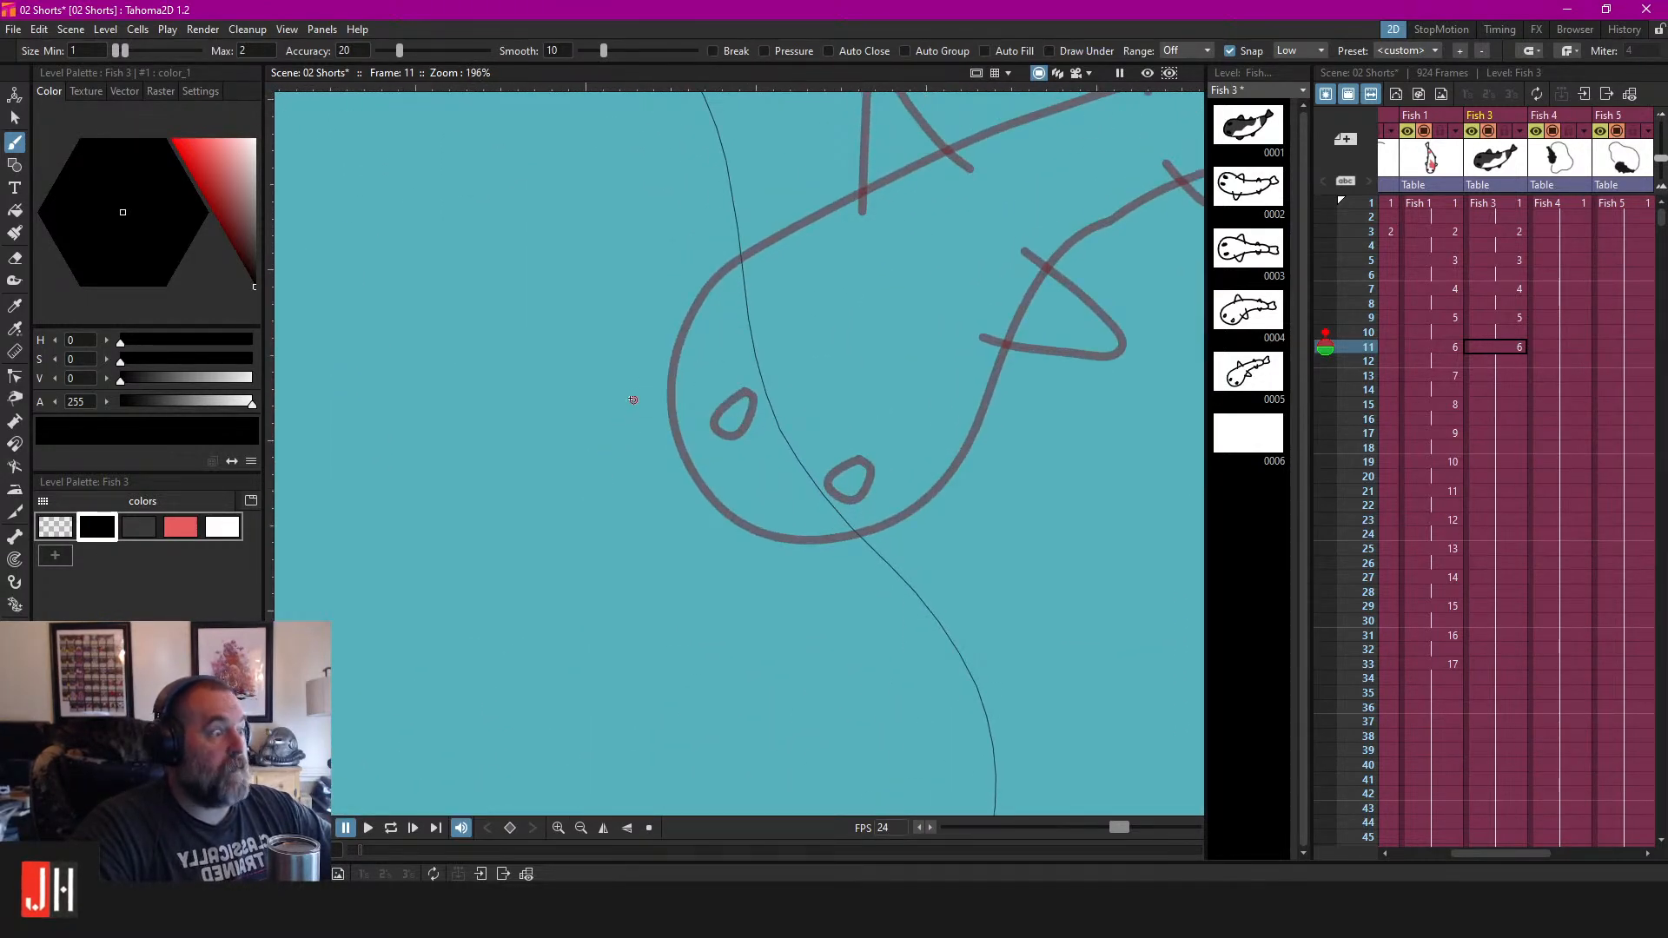
scroll(633, 403, down, 4)
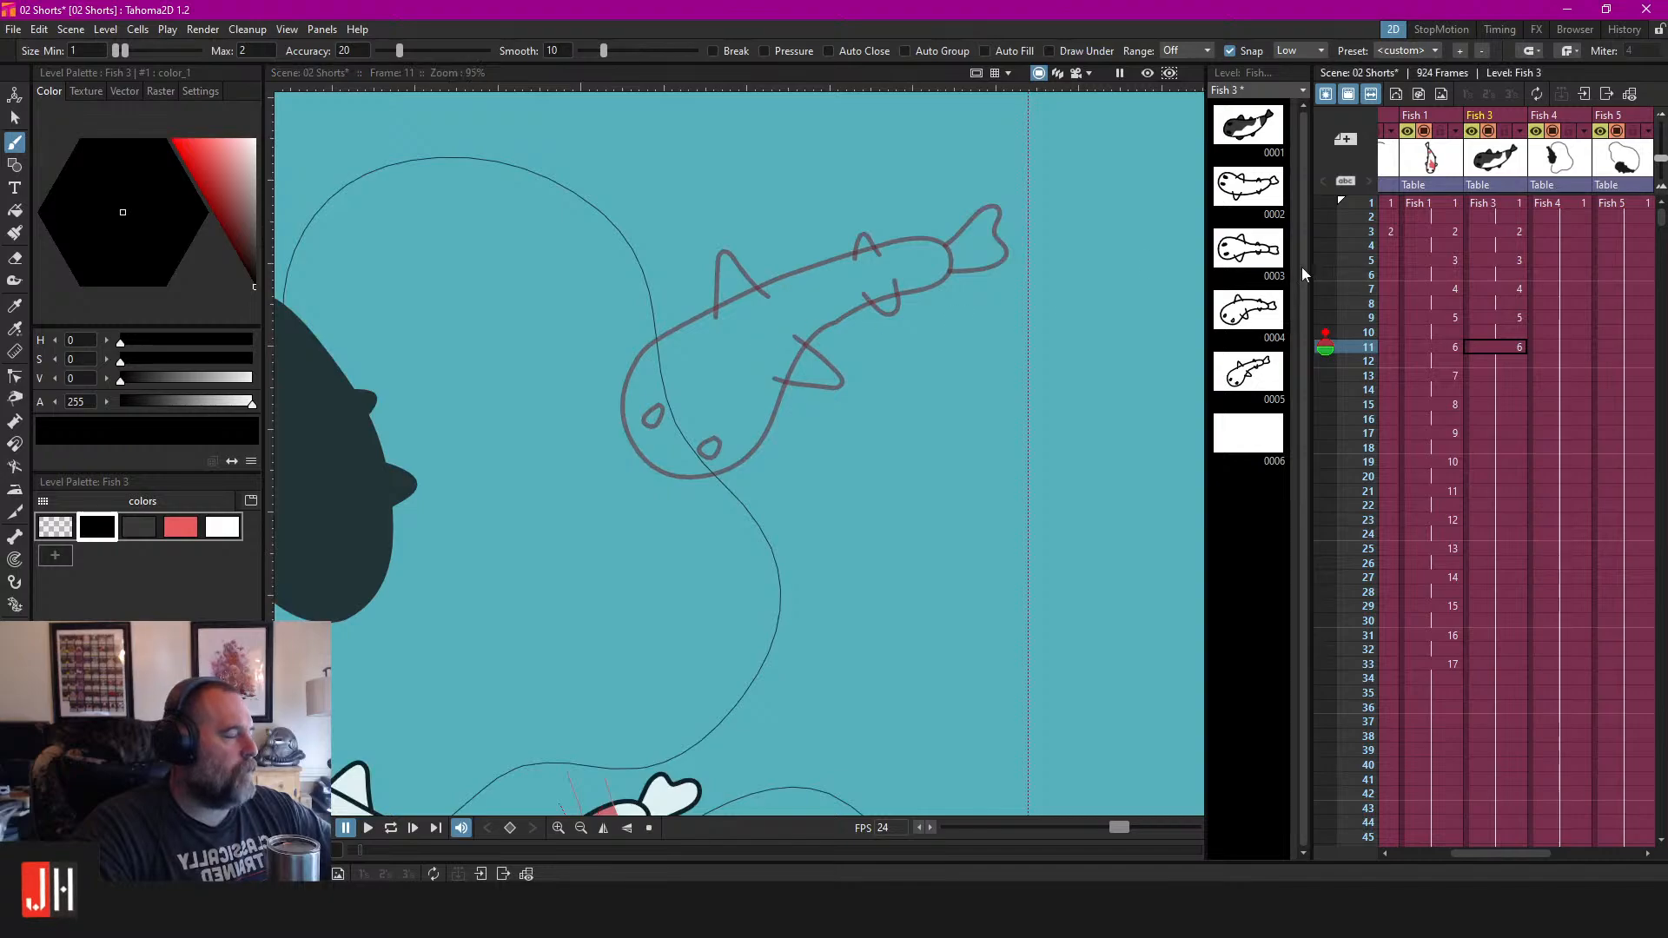
click(1502, 204)
scroll(997, 297, down, 2)
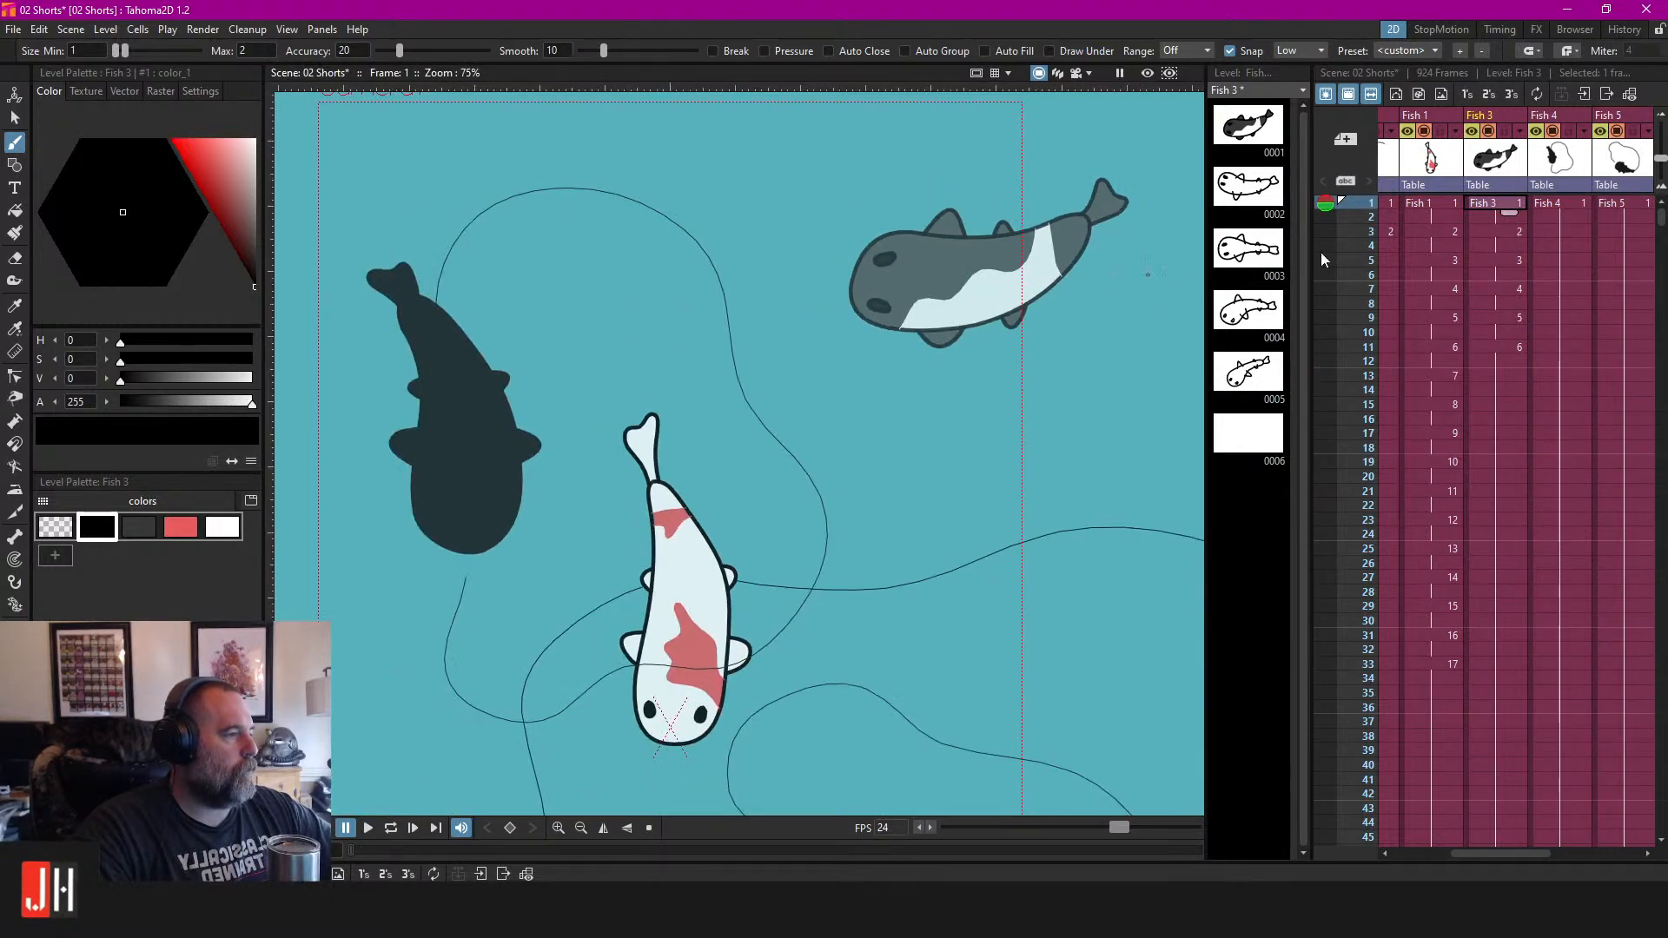
click(1492, 231)
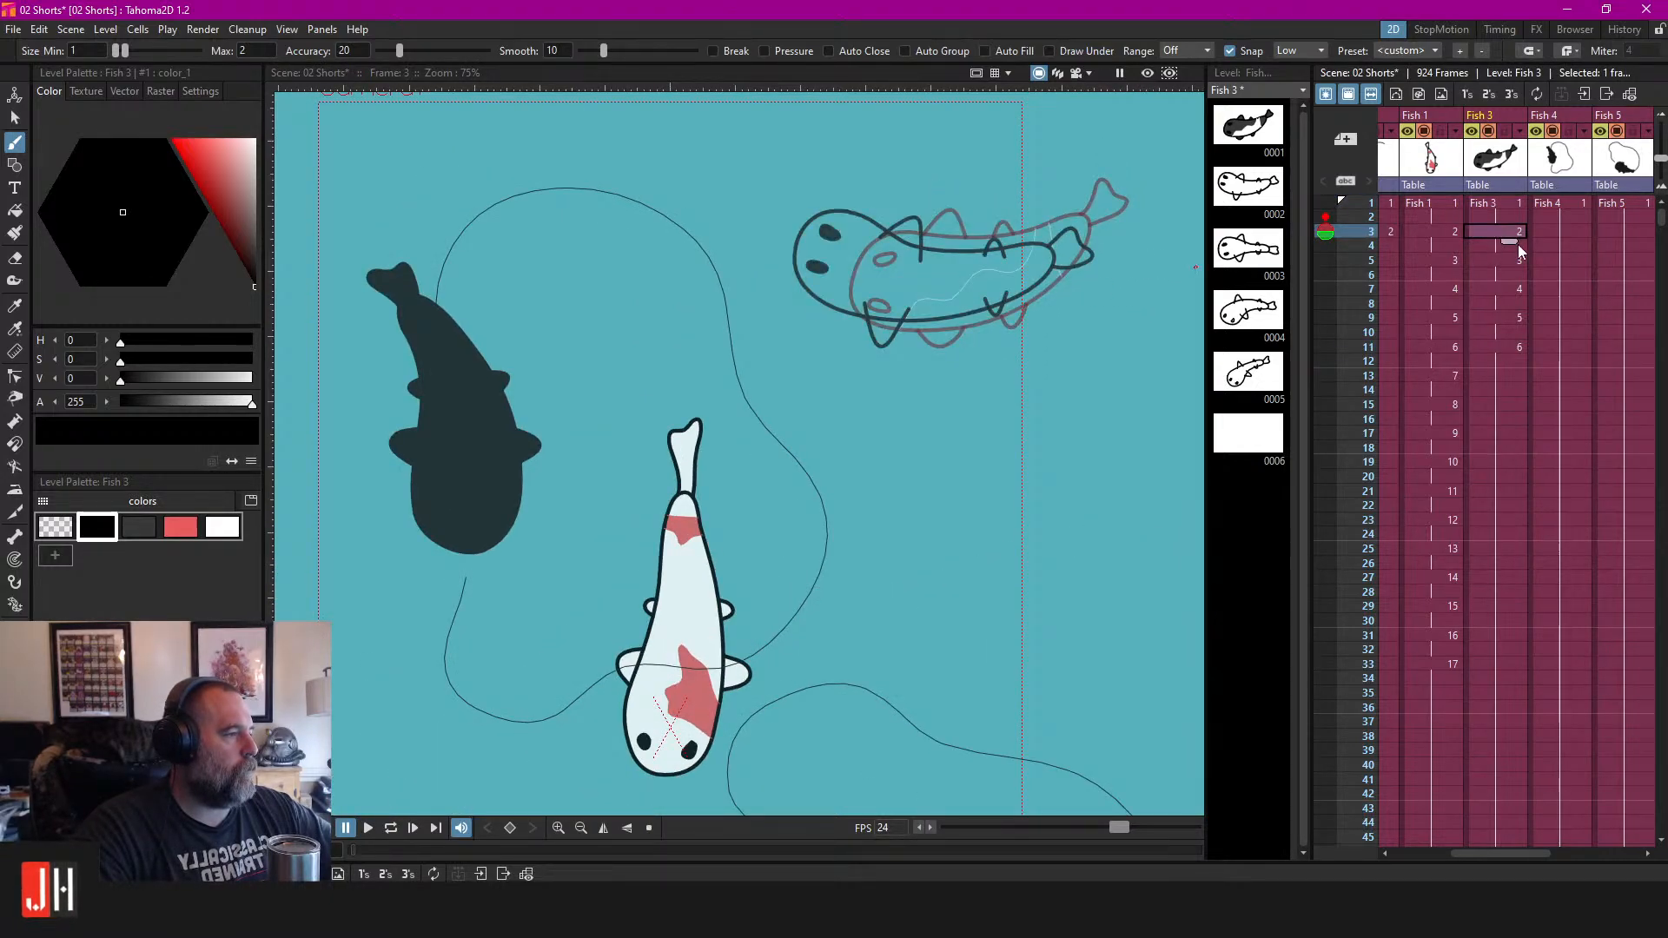
click(1487, 290)
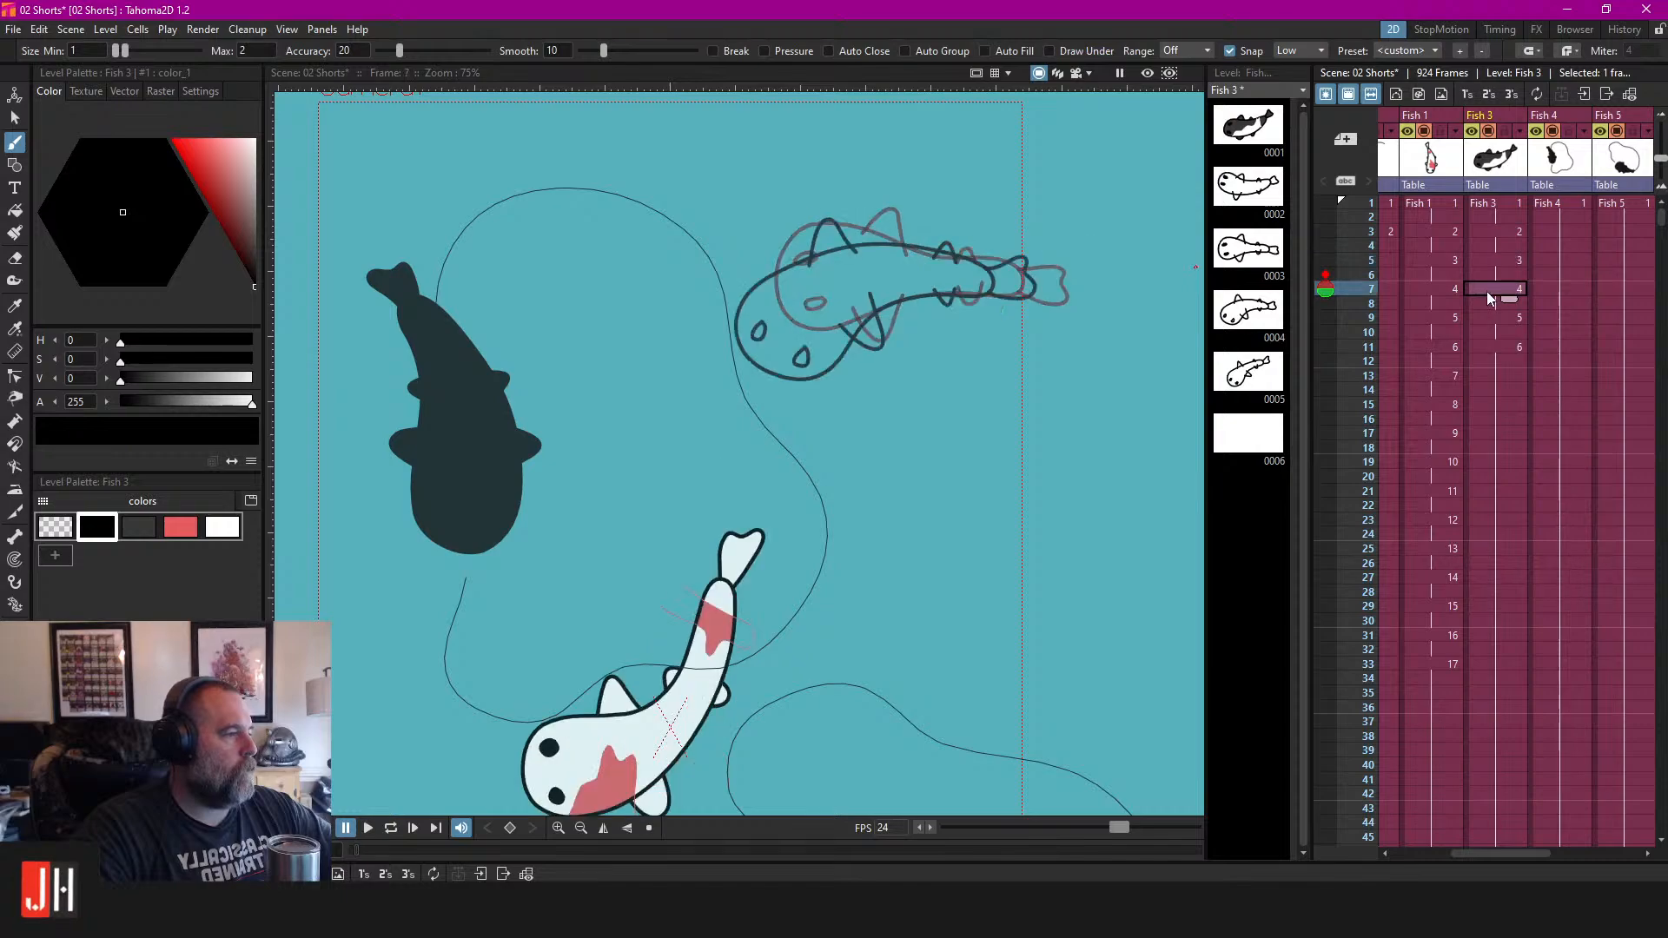
Shorten the tail end of the frame 9 fish's body outline by moving its end control point toward the head.
click(1489, 318)
scroll(832, 340, up, 4)
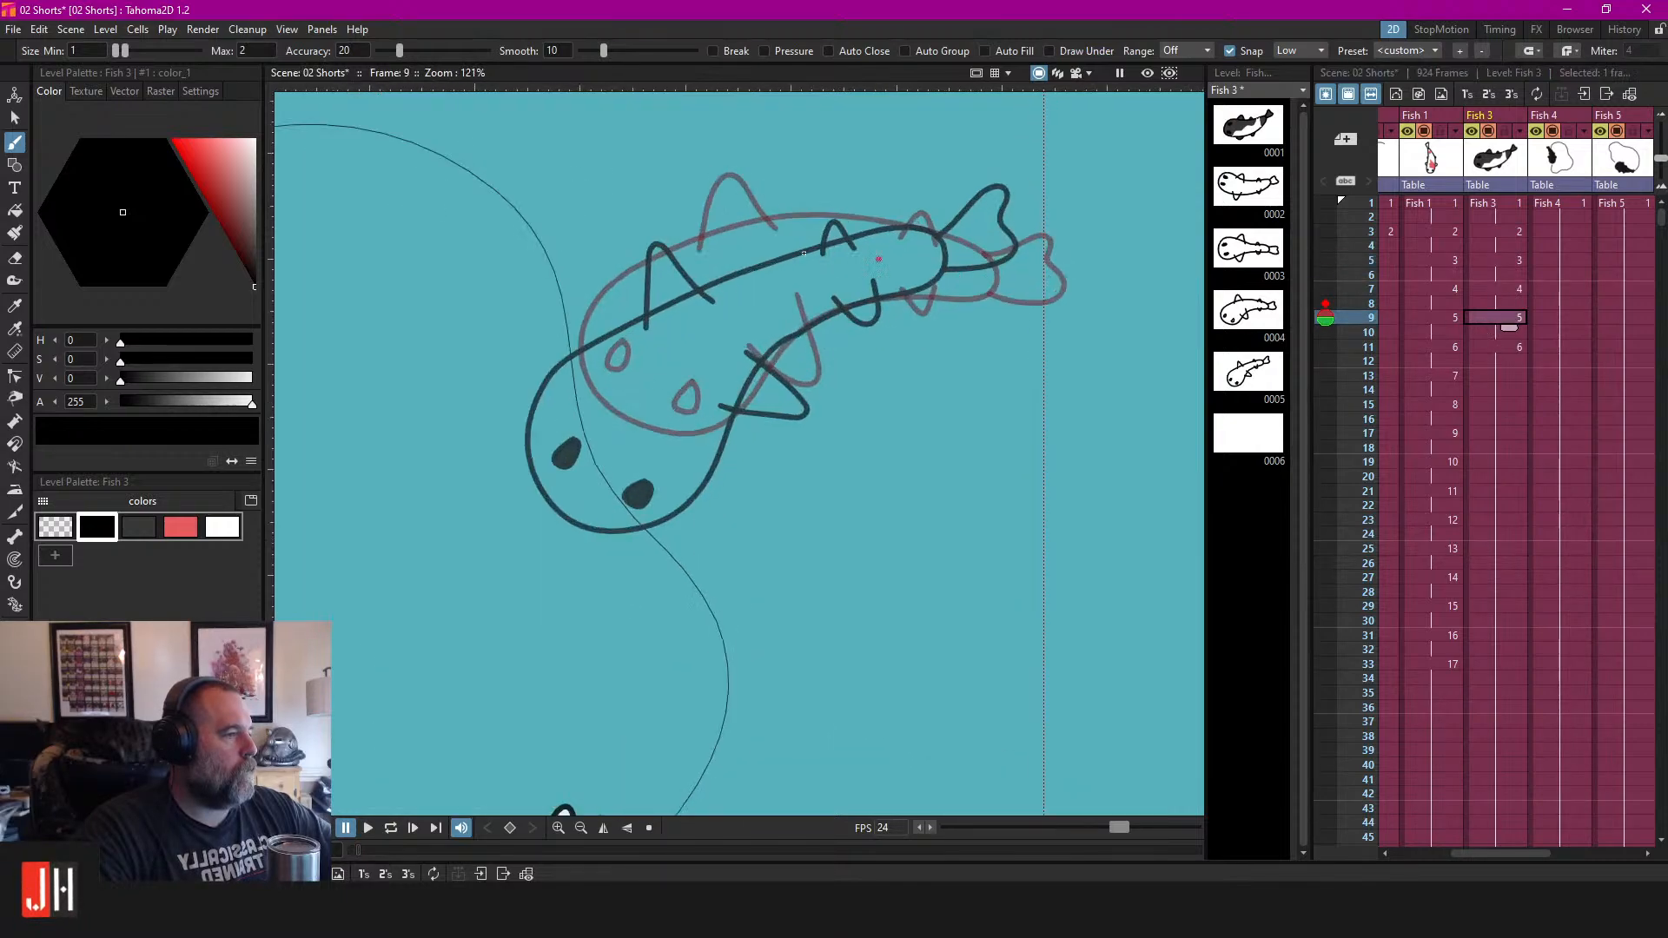
key(c)
key(s)
click(816, 327)
key(c)
click(837, 317)
mouse_move(885, 242)
mouse_down()
mouse_move(677, 328)
mouse_move(999, 328)
mouse_move(900, 350)
mouse_up()
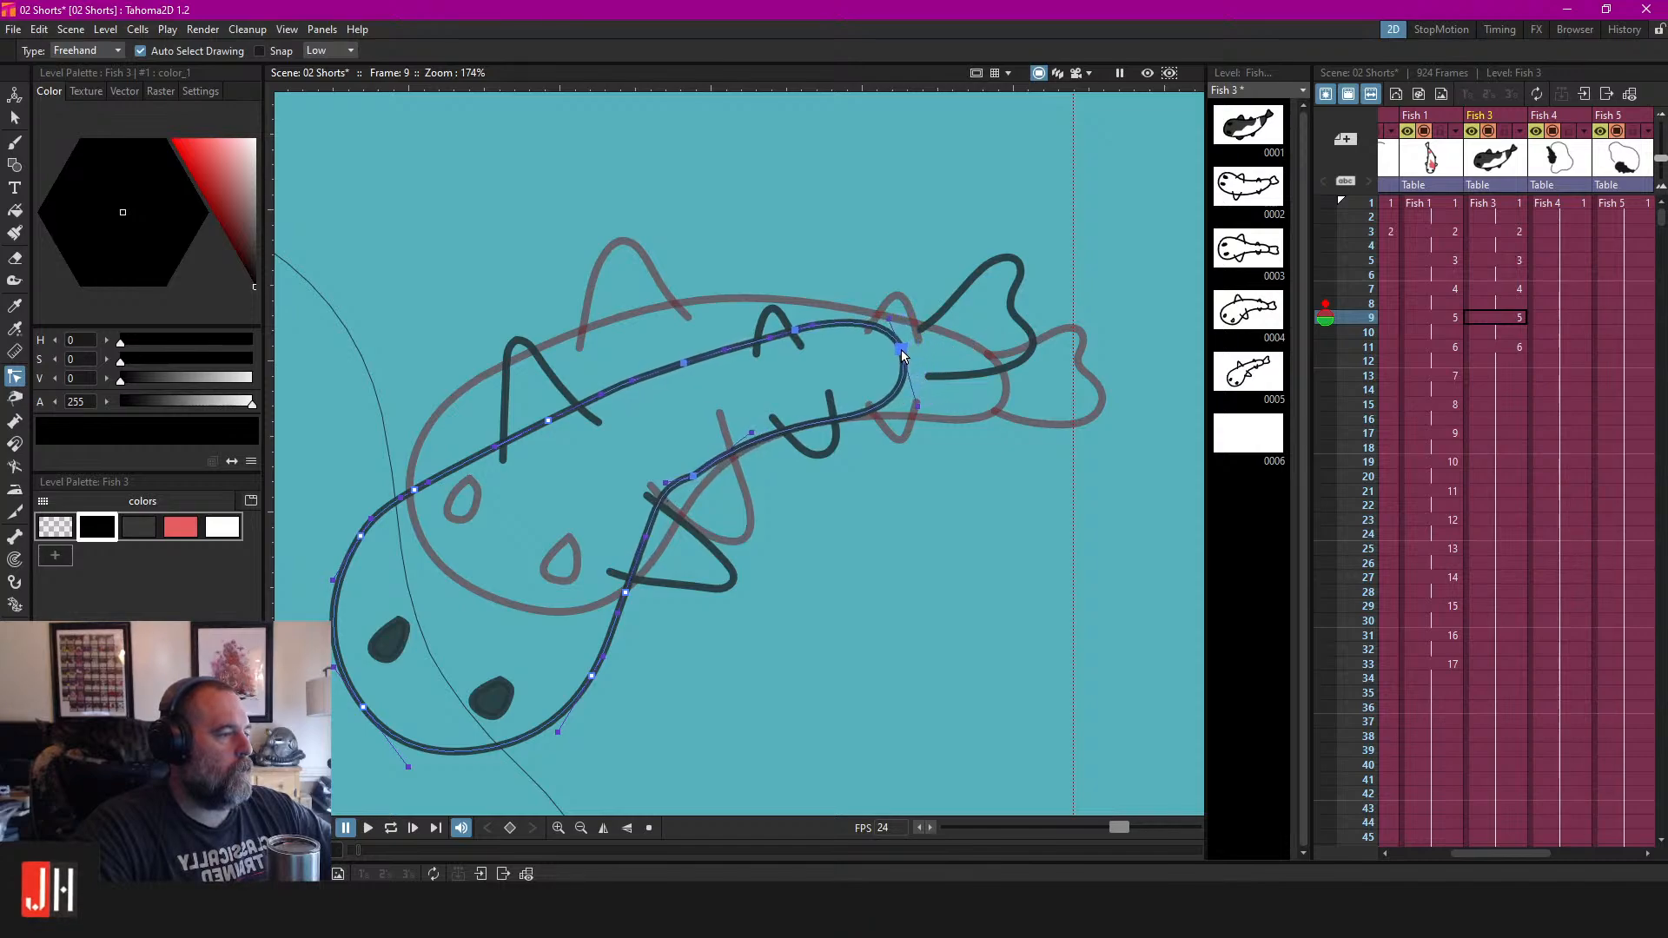
Move the two small rear fins and the tail fin of the frame 9 fish to fit the shortened body.
key(s)
click(779, 316)
scroll(830, 421, up, 2)
mouse_move(766, 253)
mouse_down()
mouse_move(736, 253)
mouse_move(770, 216)
mouse_up()
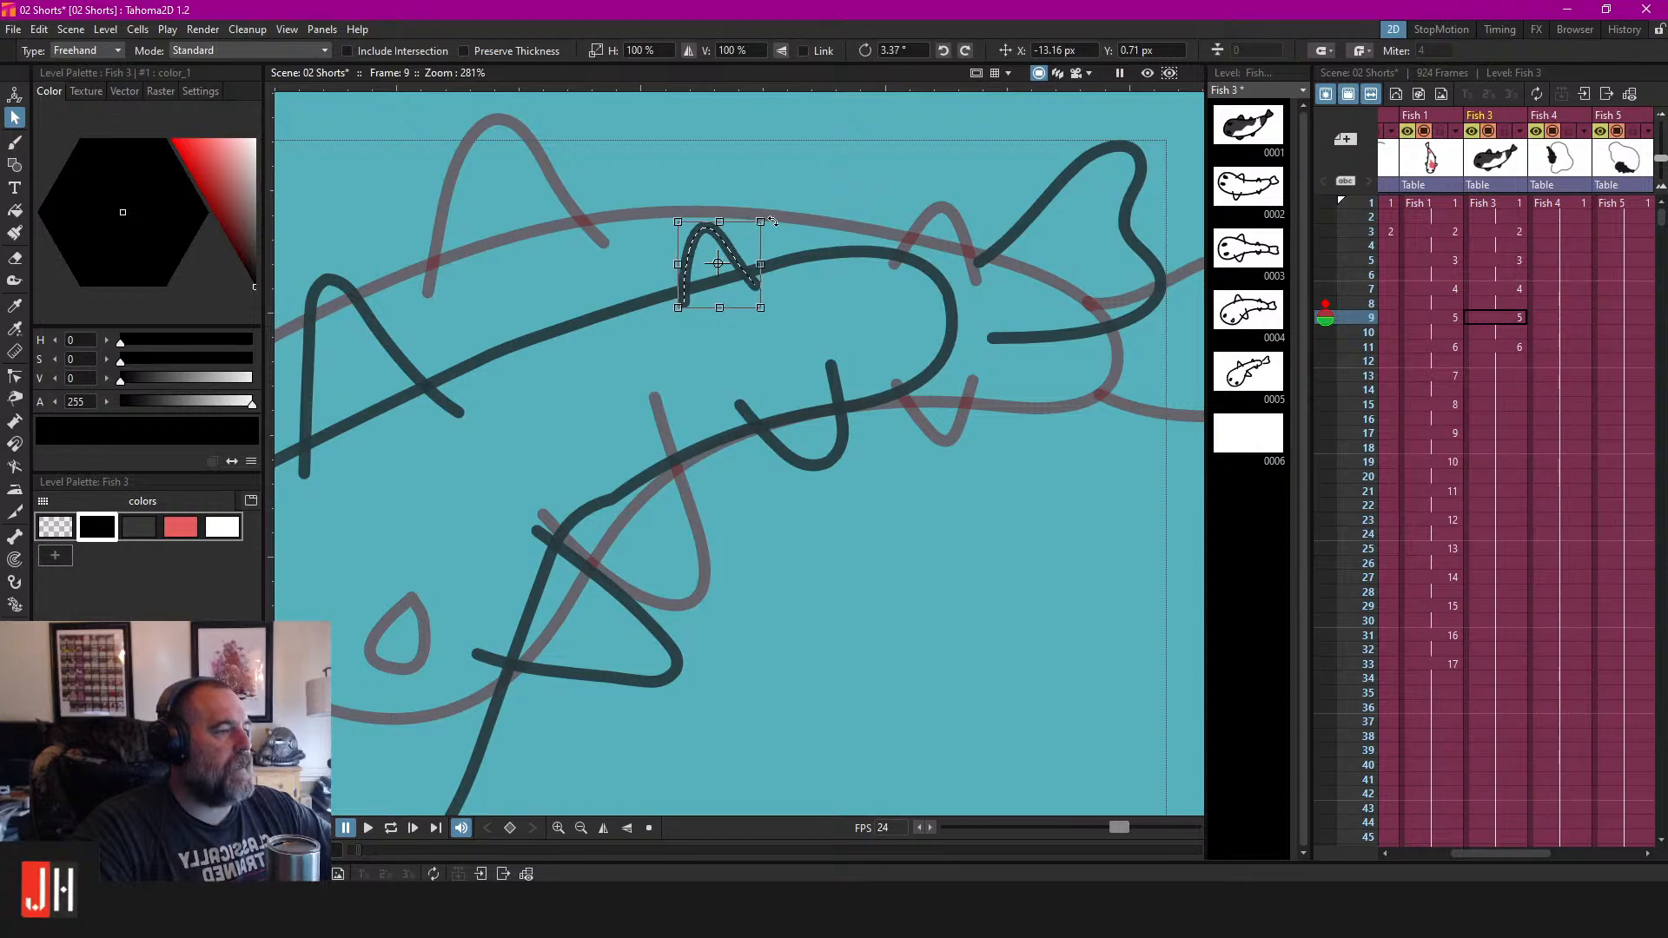
drag(837, 422, 802, 444)
click(1059, 340)
drag(1059, 341, 1020, 350)
scroll(933, 376, down, 3)
Draw the curved body outline of the frame 11 fish with the black brush, ahead of the onion skin along the swim path.
click(1502, 346)
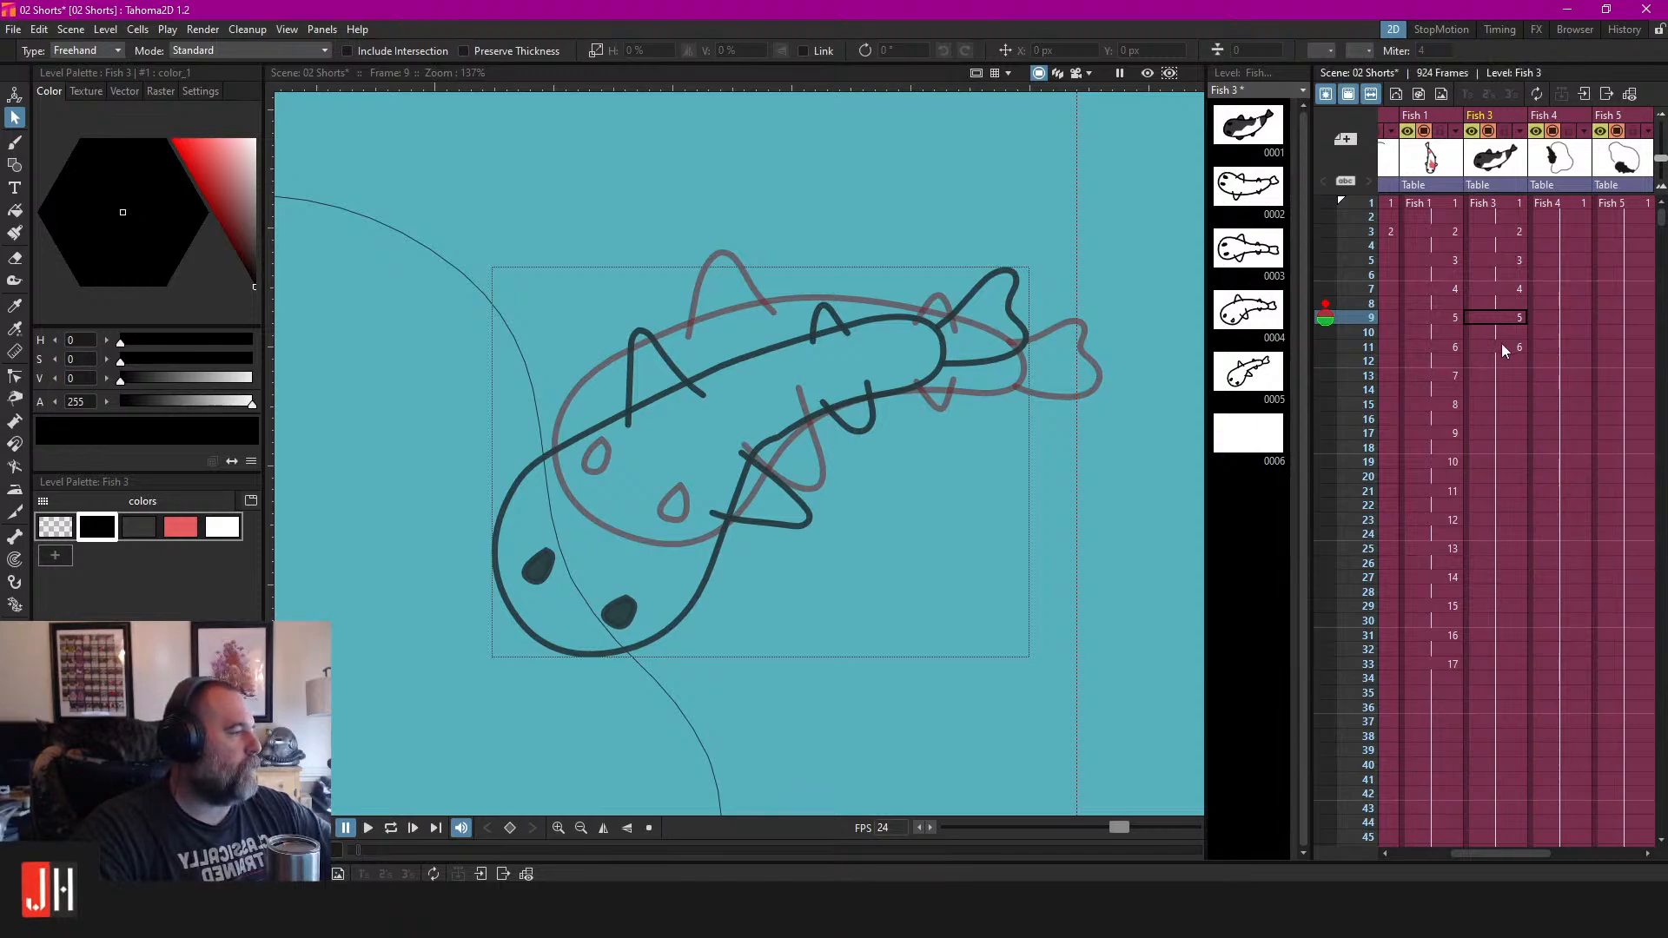
key(b)
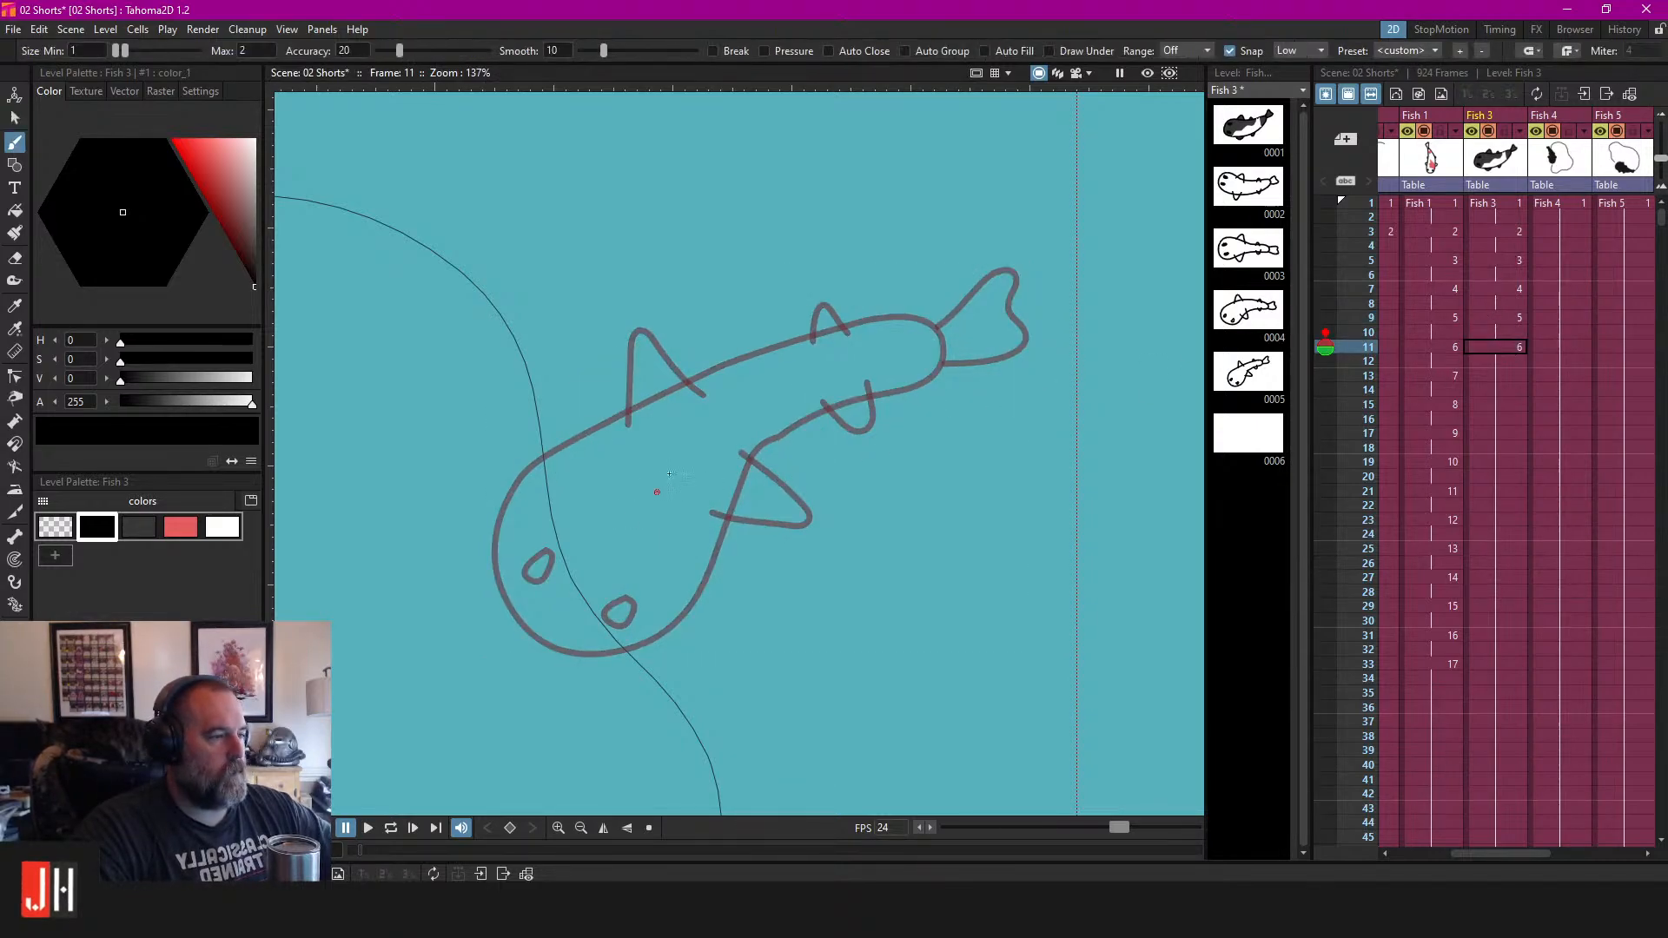
scroll(623, 503, down, 2)
scroll(614, 578, up, 1)
scroll(519, 542, down, 2)
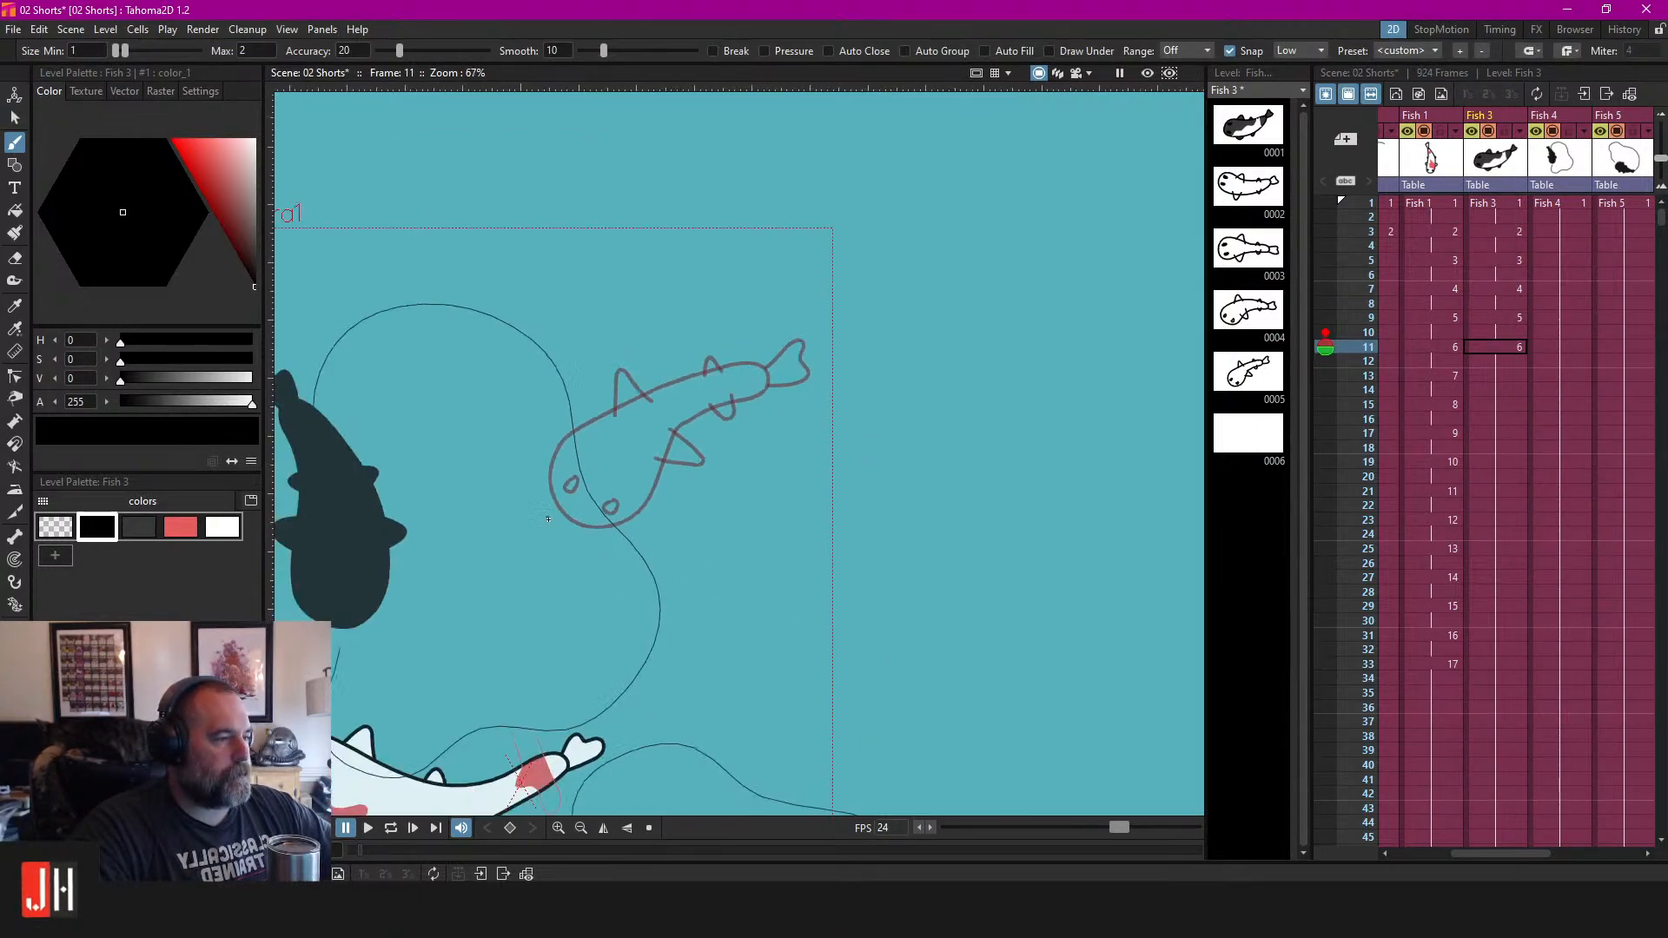
scroll(524, 538, up, 3)
mouse_move(533, 455)
mouse_down()
mouse_move(545, 549)
mouse_move(602, 586)
mouse_move(648, 587)
mouse_up()
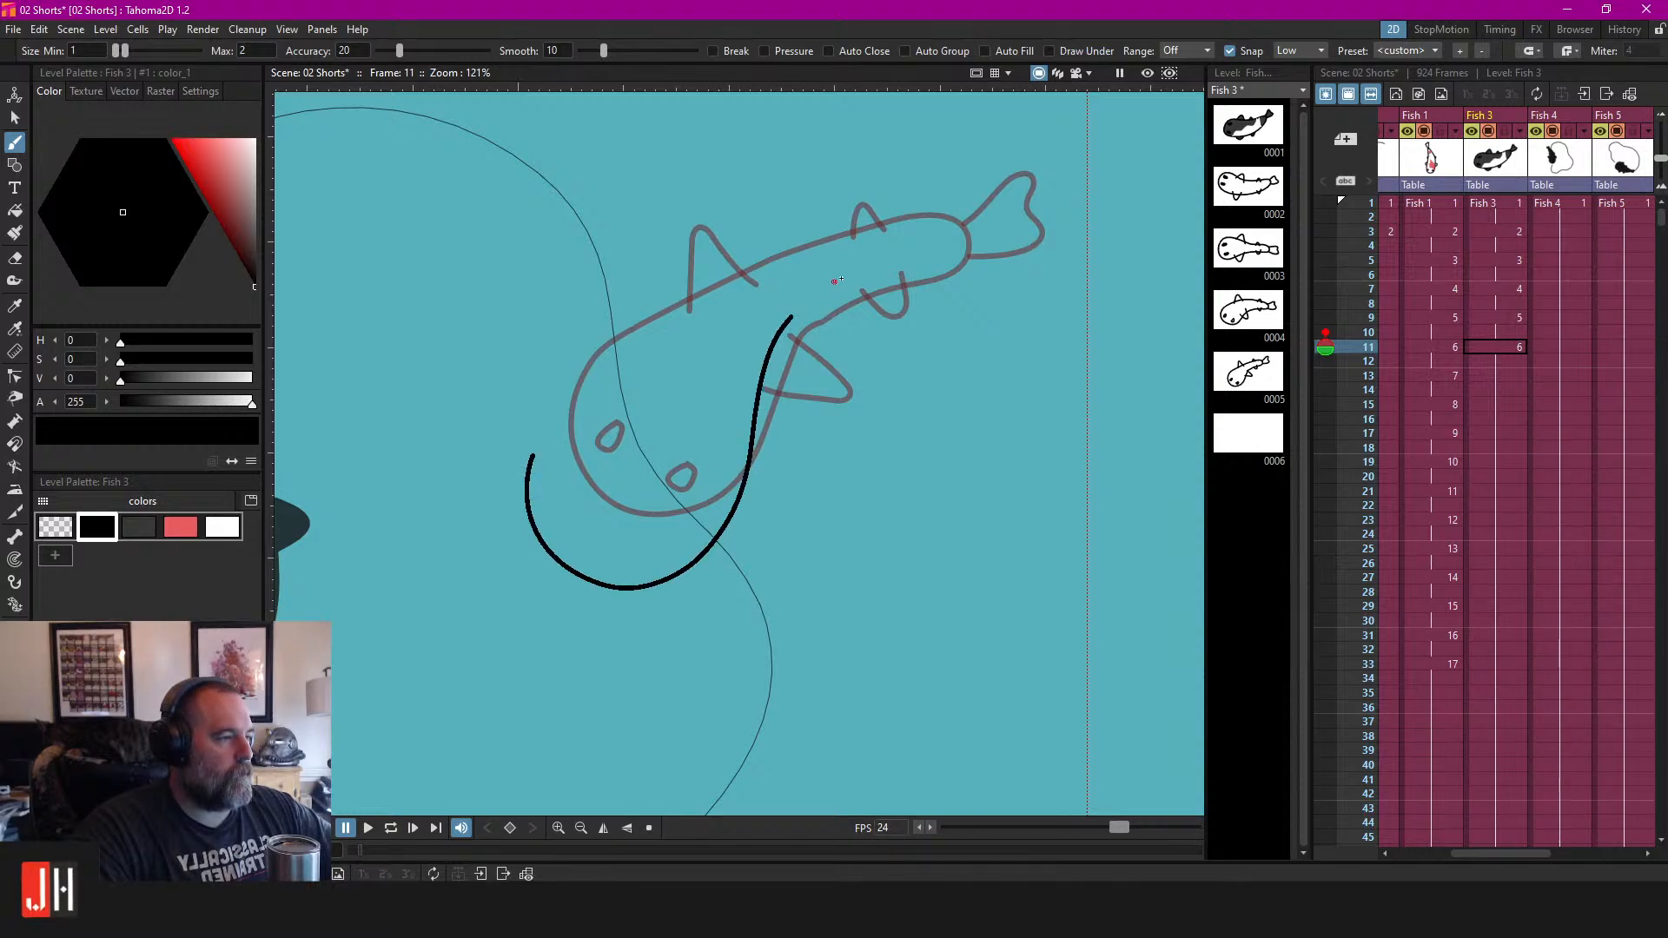
drag(725, 273, 624, 367)
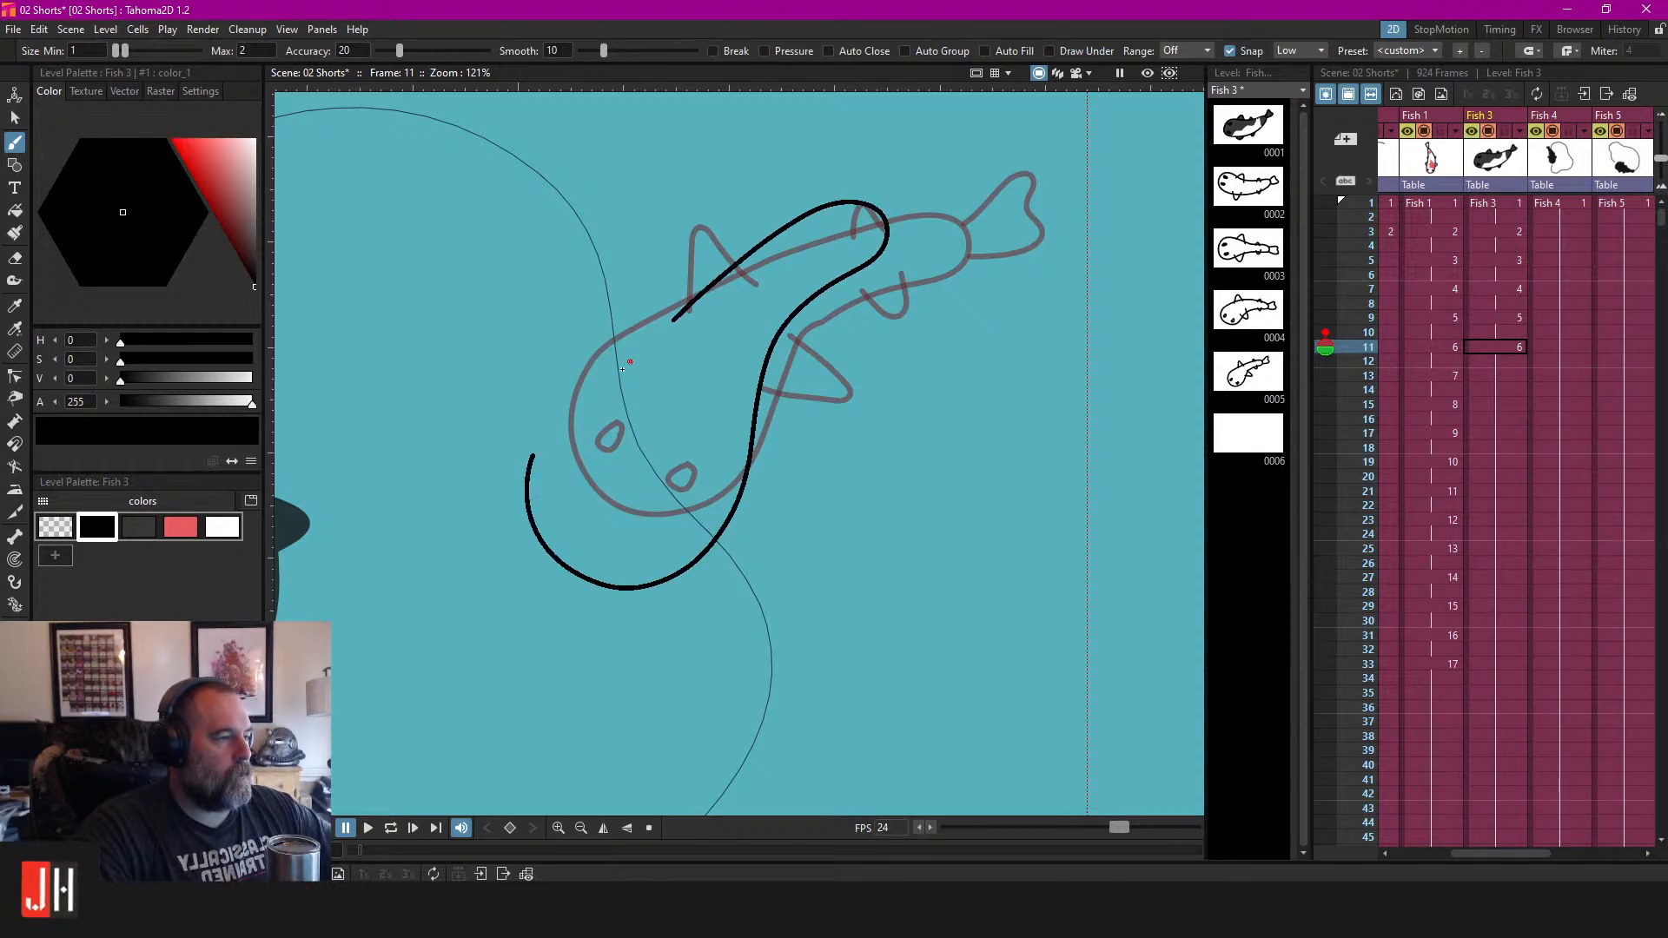
drag(535, 451, 533, 454)
Draw a pointed front fin on each side of the frame 11 fish's body behind the head.
scroll(534, 452, down, 2)
scroll(645, 429, up, 4)
mouse_move(584, 383)
mouse_down()
mouse_move(589, 347)
mouse_move(684, 387)
mouse_up()
drag(831, 556, 759, 460)
key(ctrl+z)
mouse_move(730, 552)
mouse_down()
mouse_move(839, 579)
mouse_move(749, 441)
mouse_up()
drag(805, 347, 787, 423)
key(ctrl+z)
drag(822, 647, 731, 531)
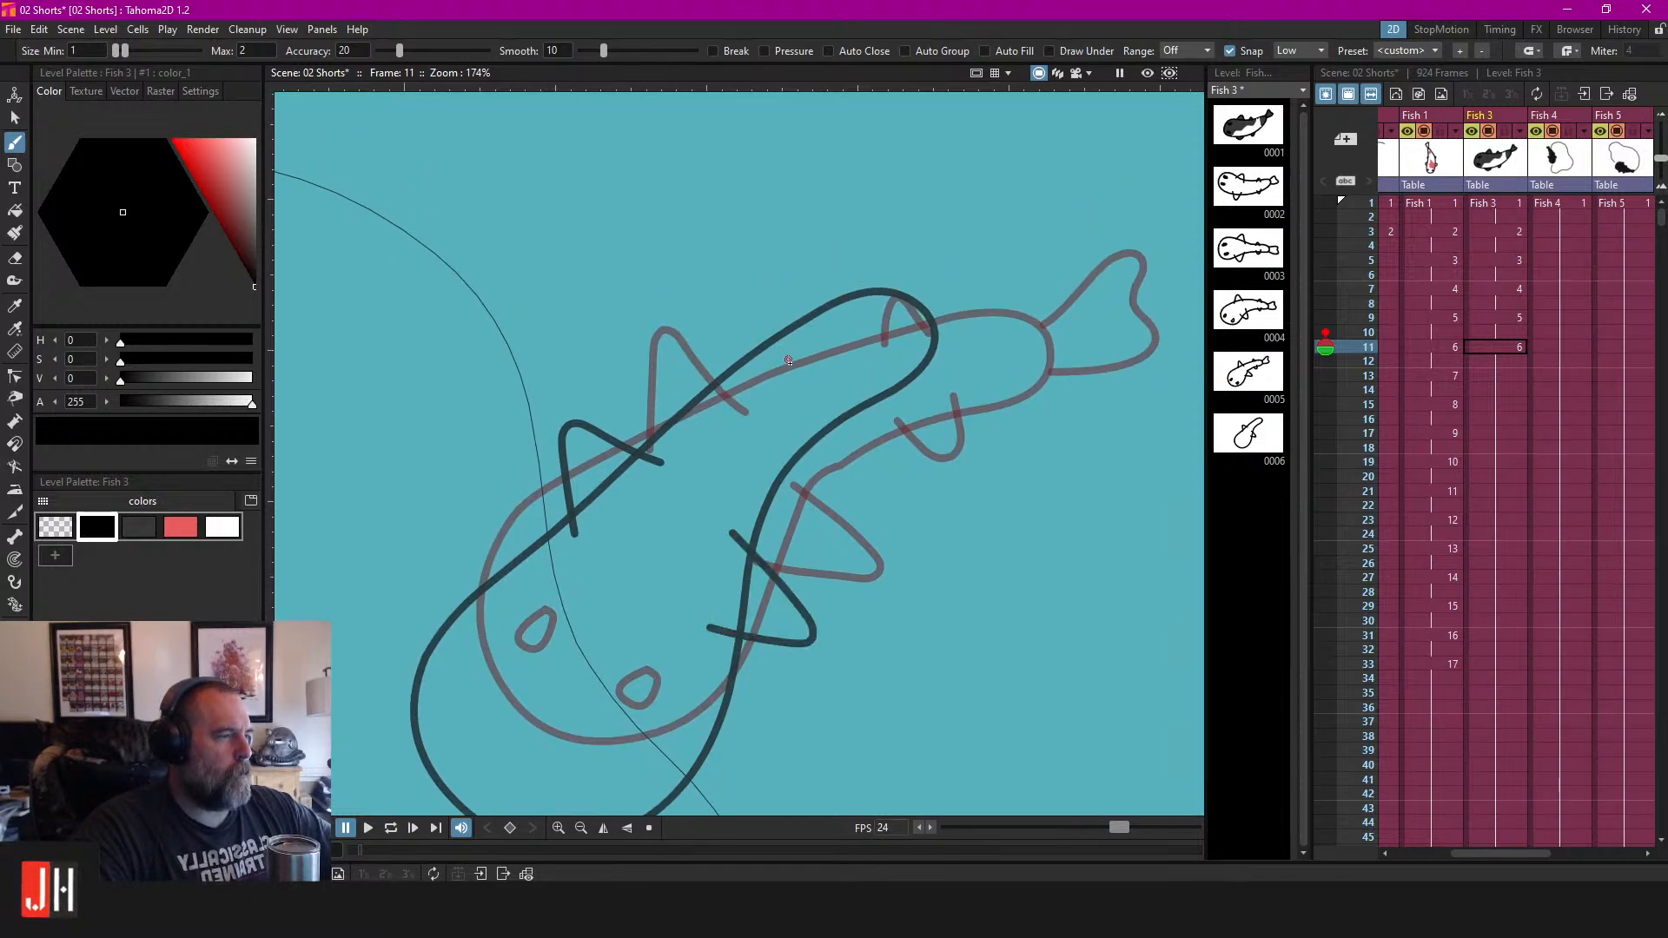
Draw two small rear fins and a forked tail fin on the narrow end of the frame 11 fish.
mouse_move(775, 279)
mouse_down()
mouse_move(816, 317)
mouse_move(776, 287)
mouse_move(846, 337)
mouse_up()
key(ctrl+z)
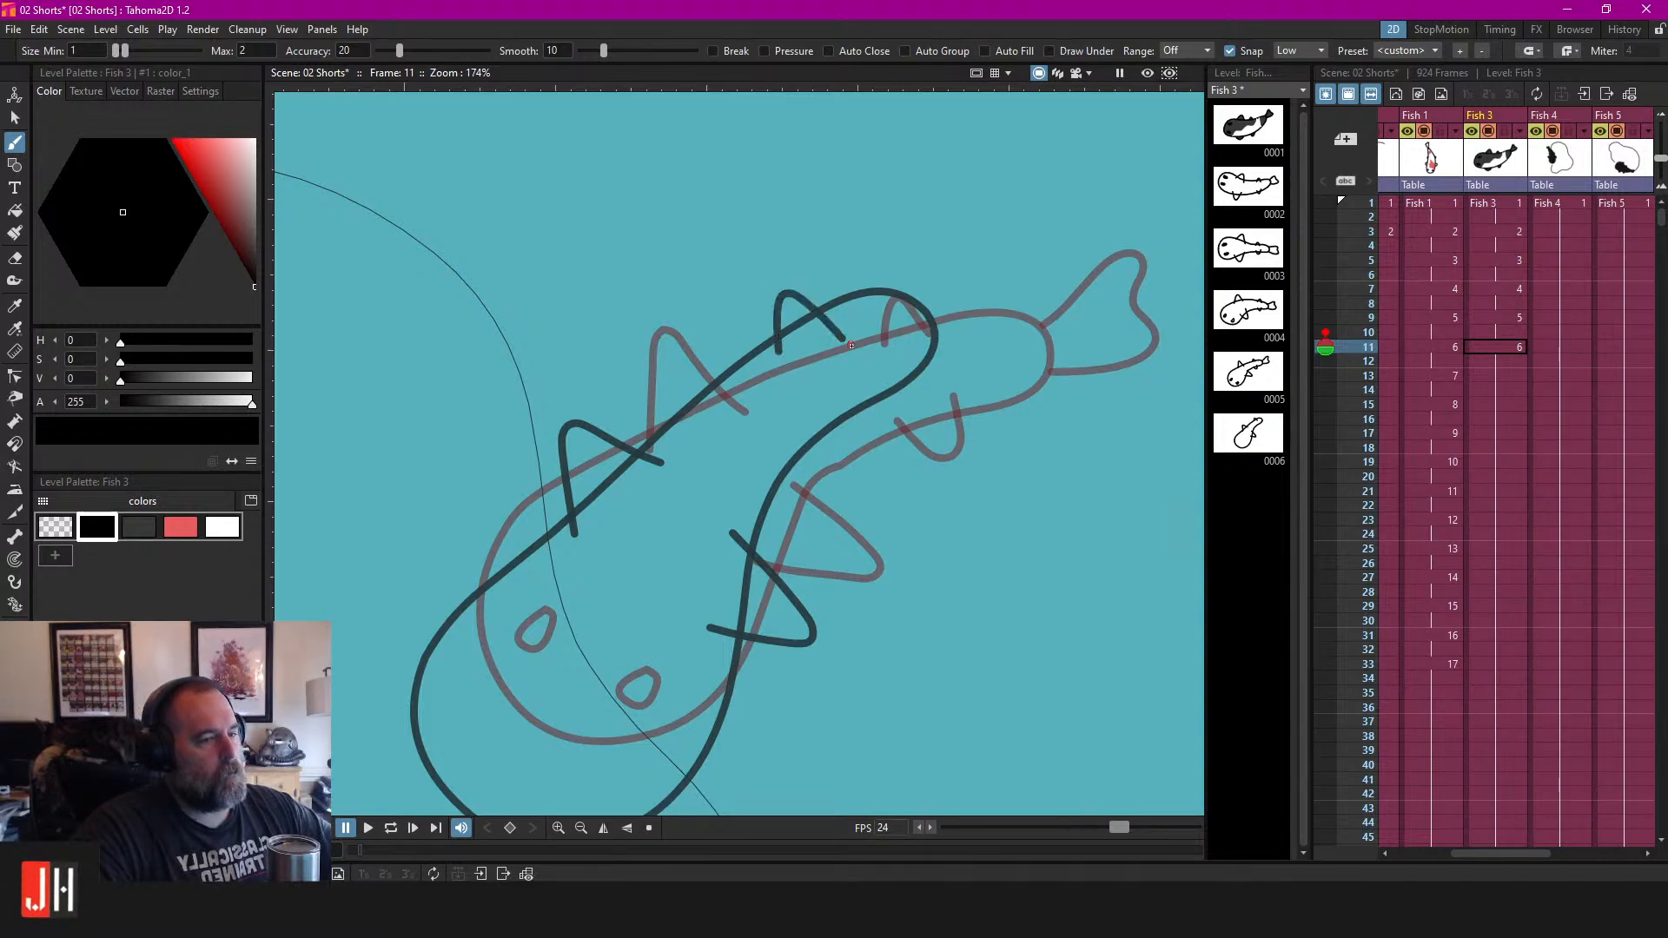
scroll(815, 337, up, 2)
key(ctrl+z)
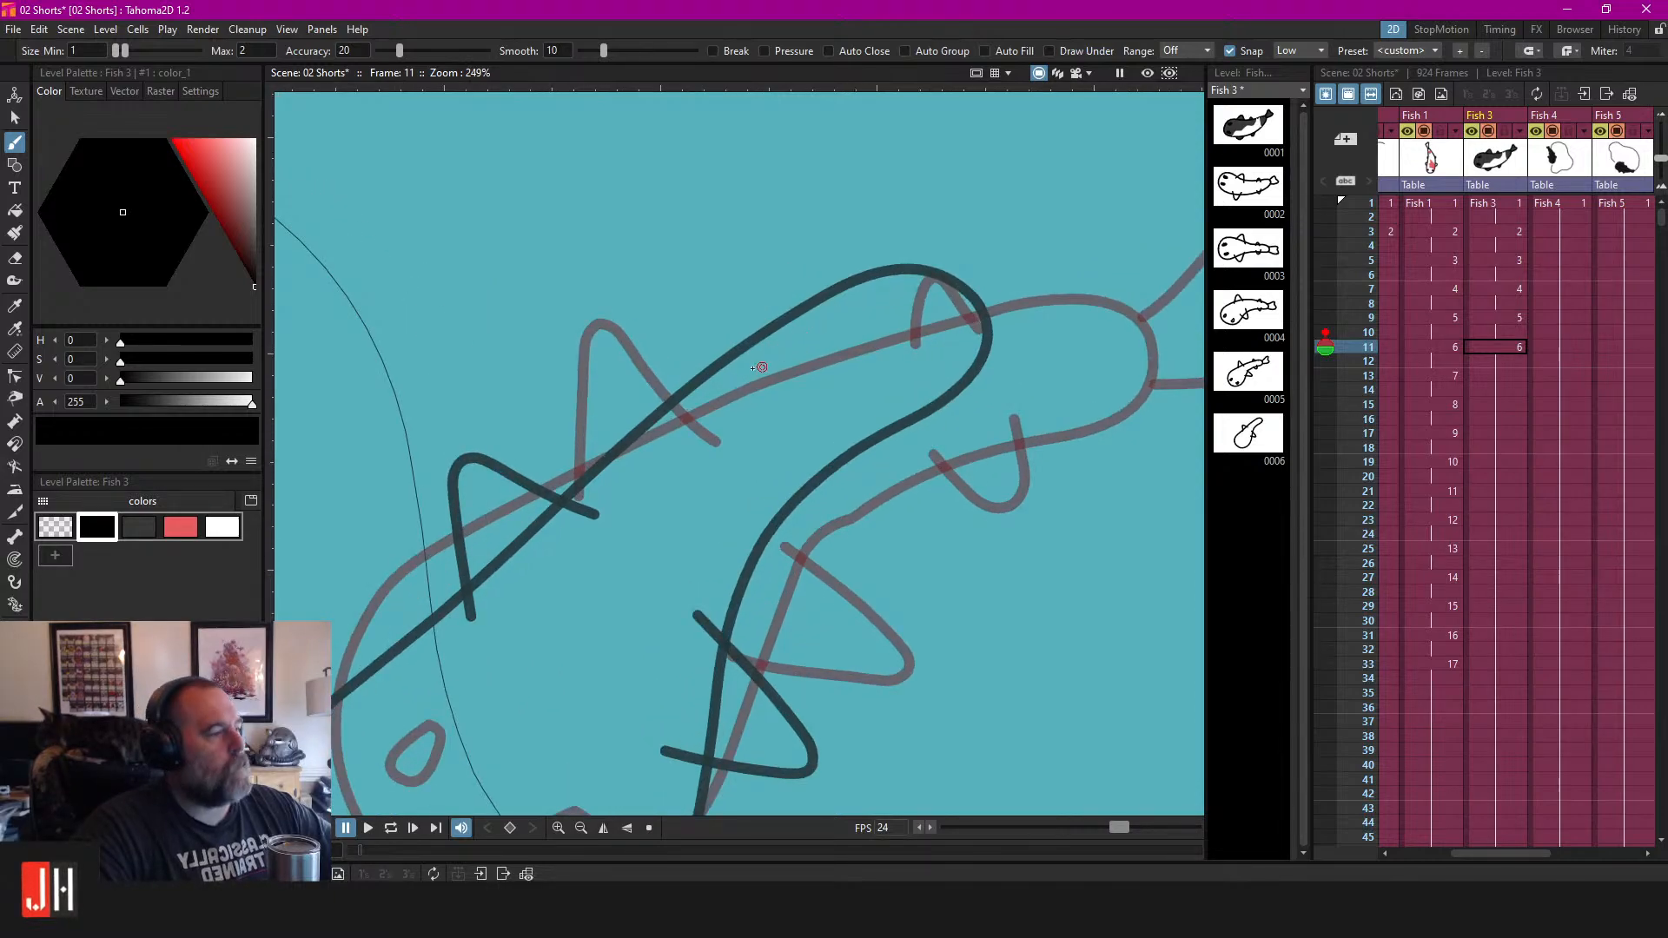
mouse_move(762, 360)
mouse_down()
mouse_move(744, 248)
mouse_move(867, 324)
mouse_up()
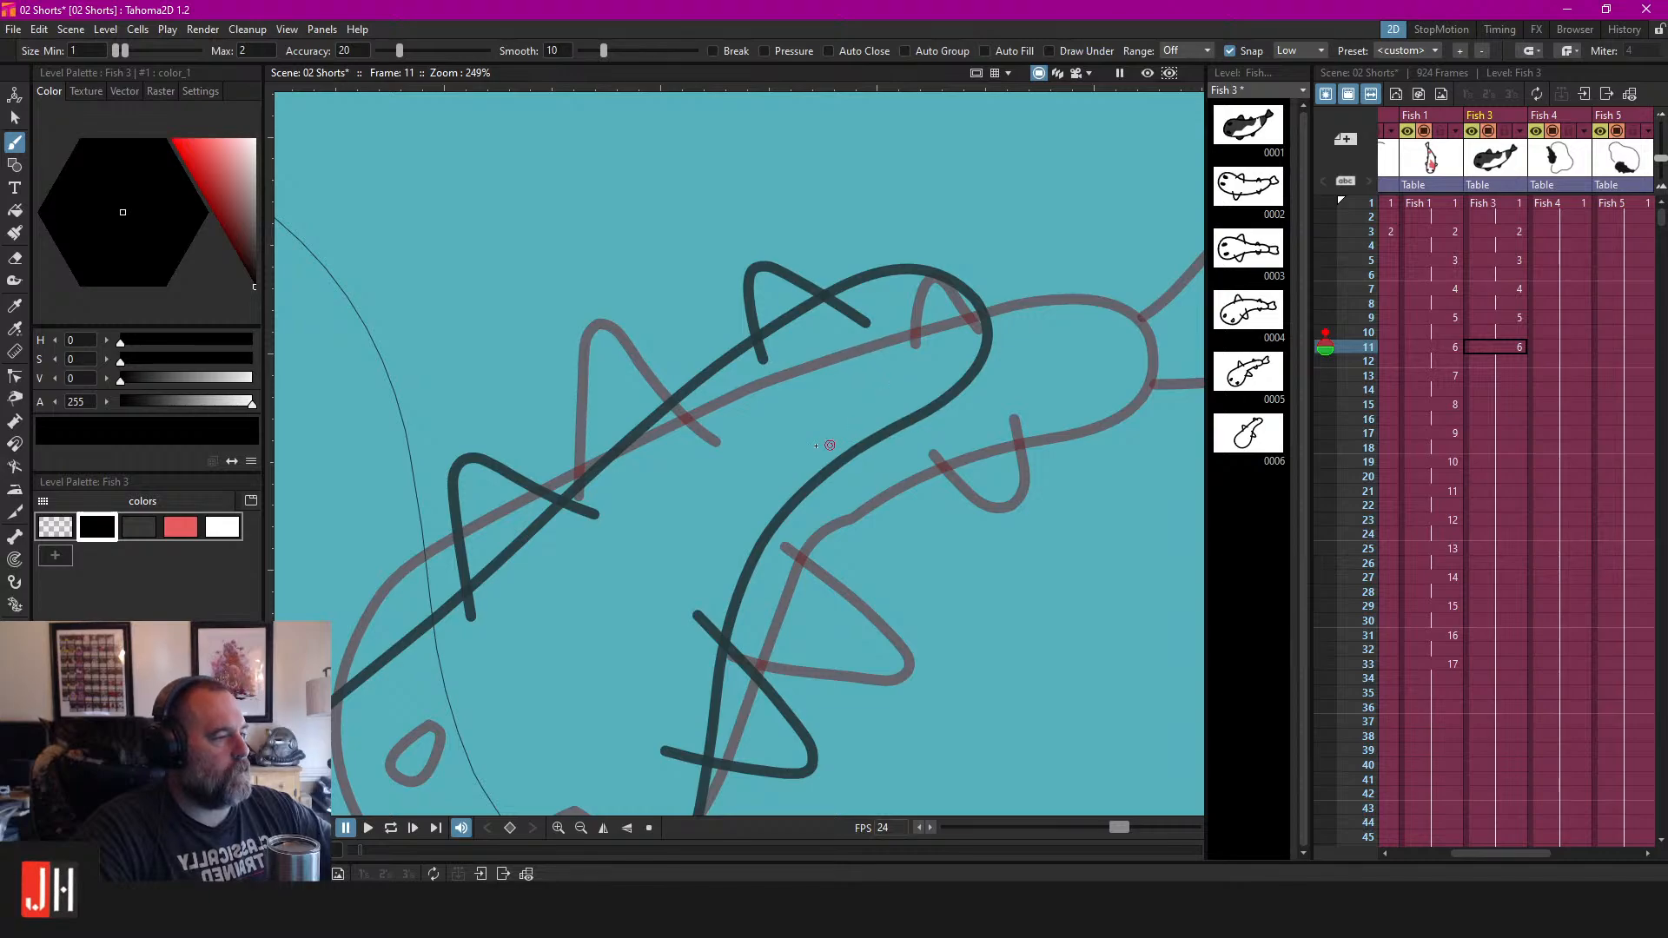
drag(919, 500, 917, 495)
scroll(966, 336, down, 3)
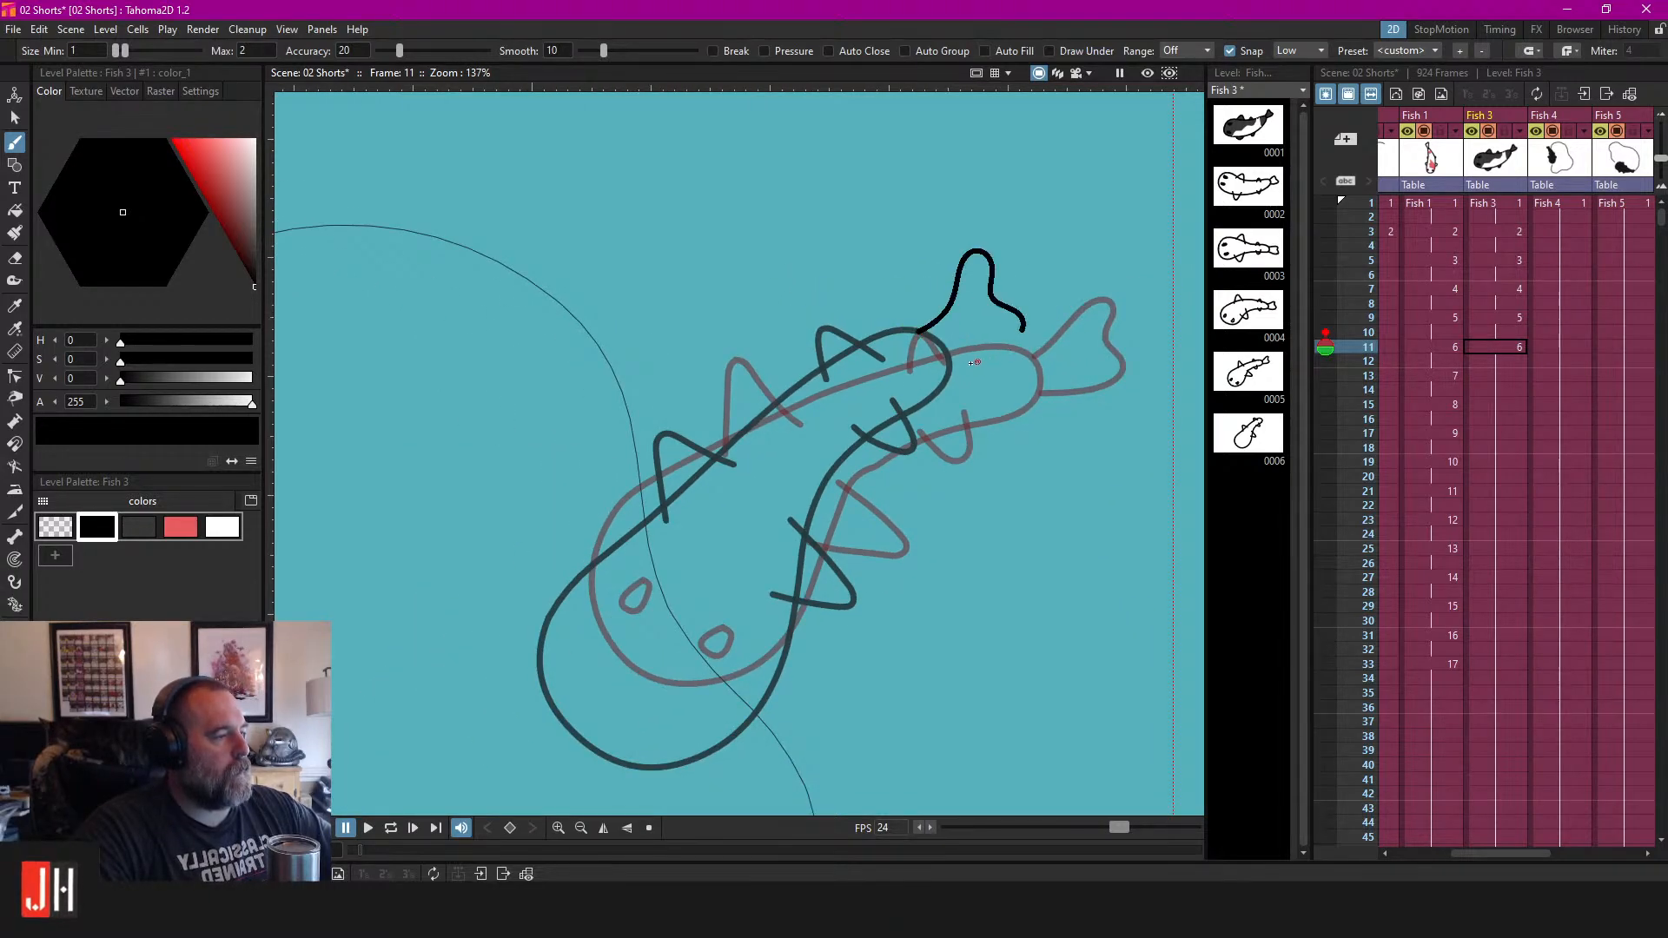
key(ctrl+z)
scroll(947, 374, down, 3)
Draw two teardrop eye outlines on the head of the frame 11 fish.
scroll(700, 400, up, 6)
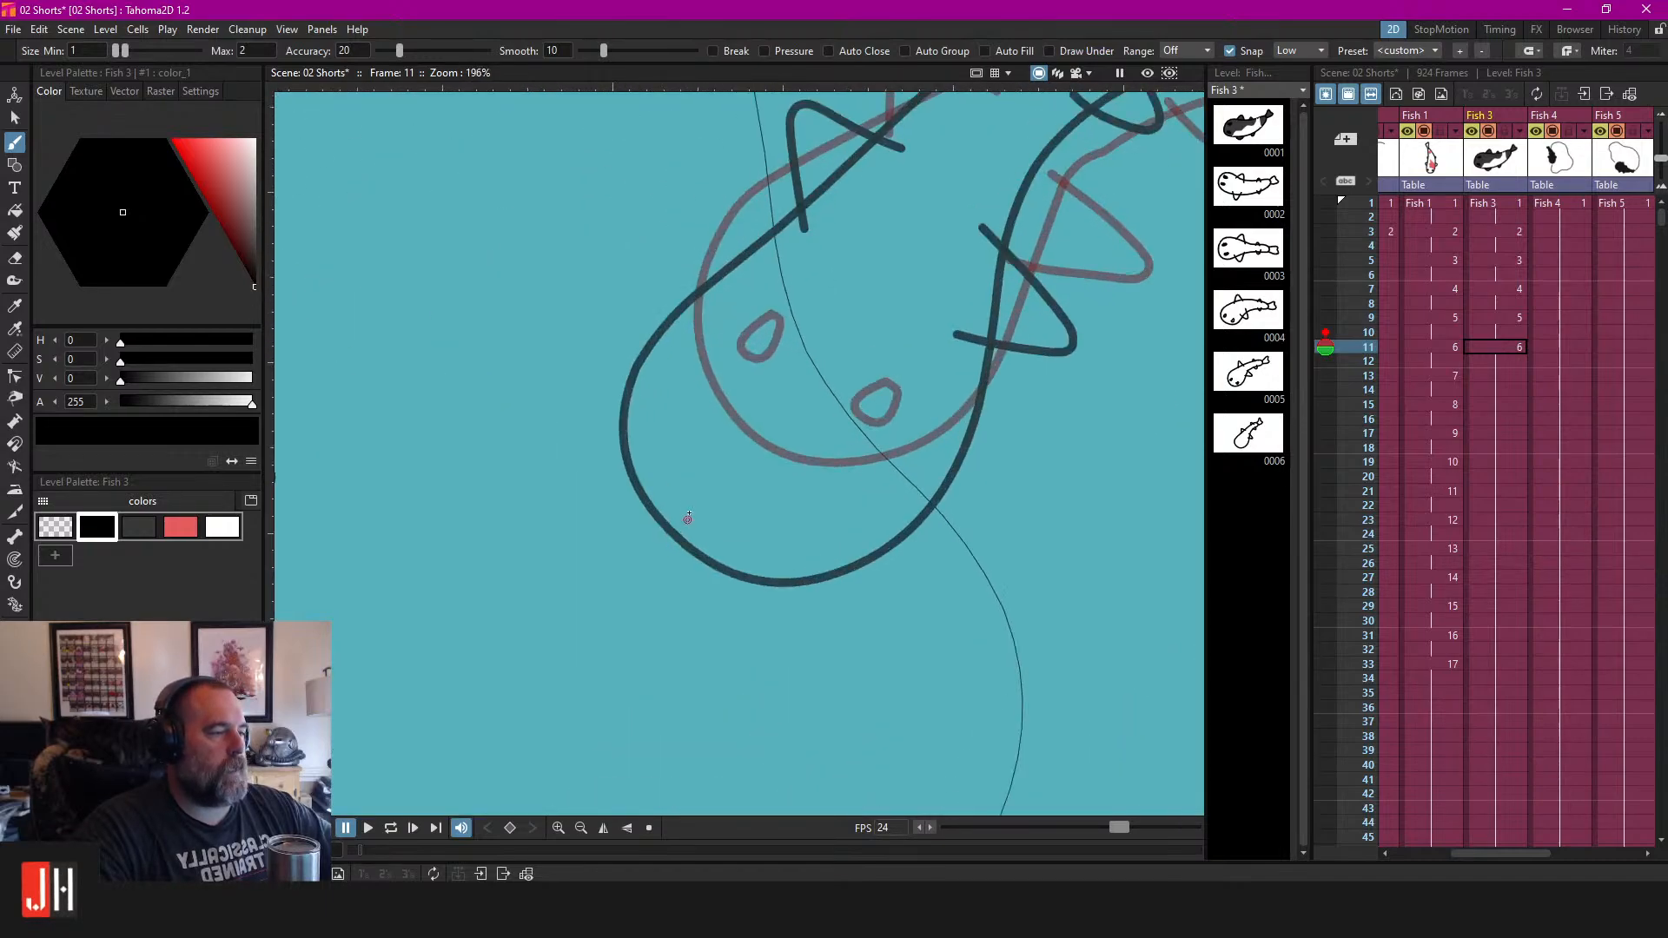
mouse_move(719, 404)
mouse_down()
mouse_move(724, 469)
mouse_move(738, 409)
mouse_move(705, 382)
mouse_move(646, 423)
mouse_move(696, 455)
mouse_move(710, 390)
mouse_up()
key(ctrl+z)
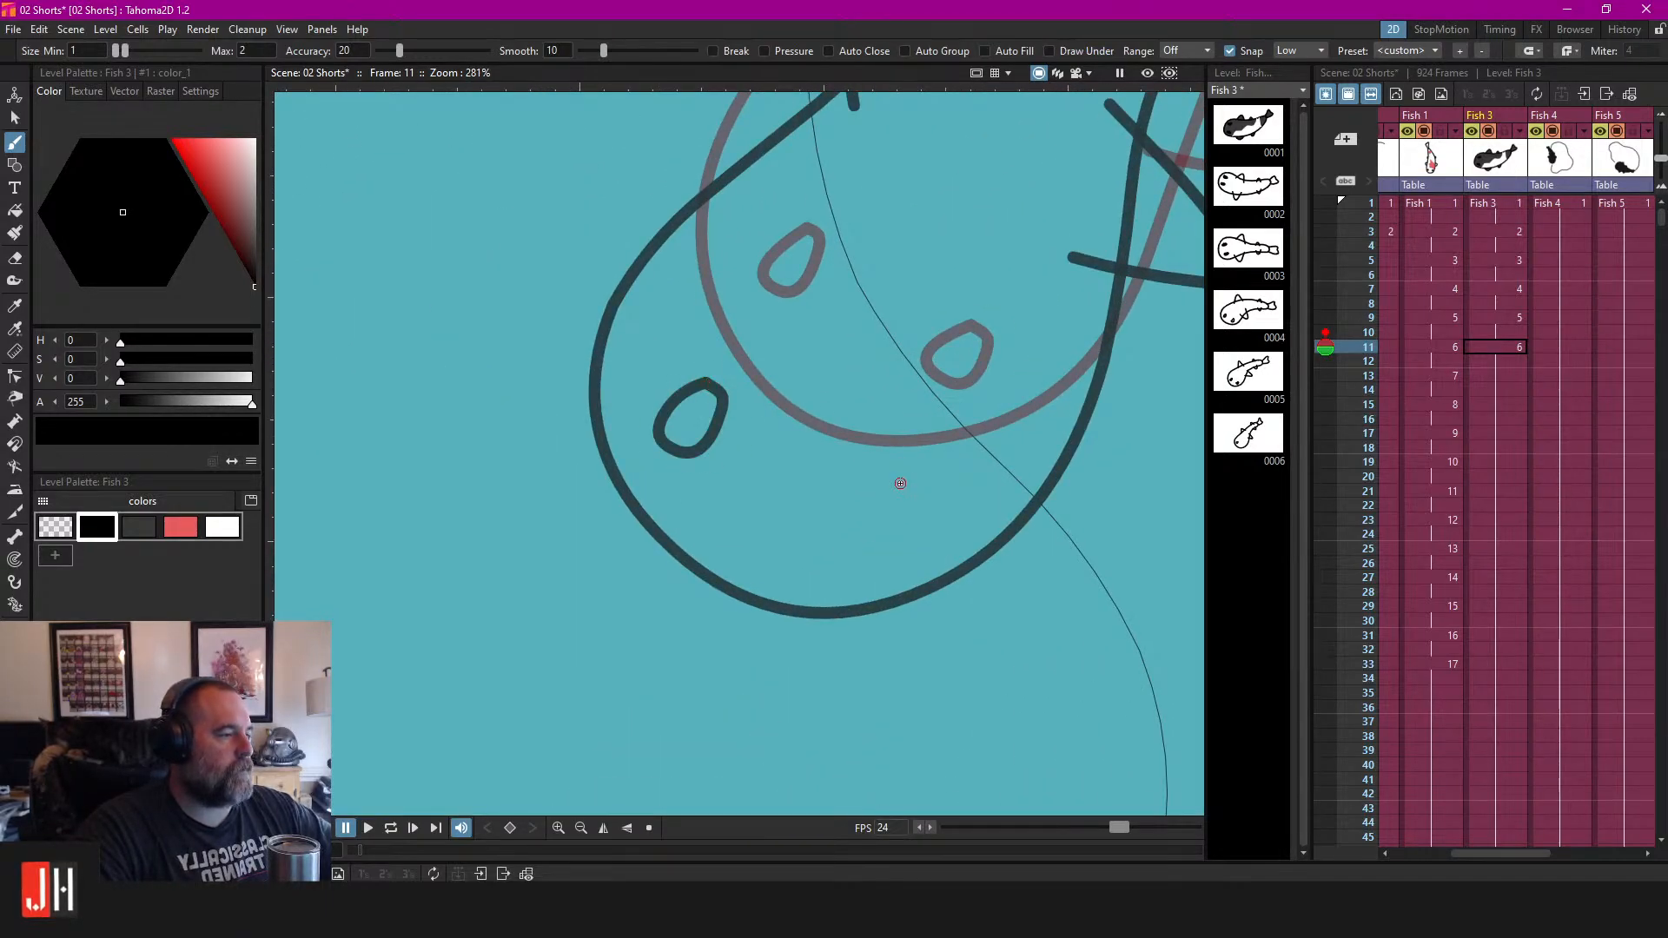
mouse_move(898, 483)
mouse_down()
mouse_move(923, 492)
mouse_move(900, 482)
mouse_move(727, 563)
mouse_up()
Check the frame 11 fish against its onion skin and swim path, and loop the animation playback from frame 1.
scroll(919, 509, down, 6)
drag(971, 355, 894, 444)
scroll(928, 318, up, 3)
scroll(929, 320, down, 4)
drag(901, 375, 893, 345)
scroll(893, 344, down, 5)
drag(812, 502, 840, 404)
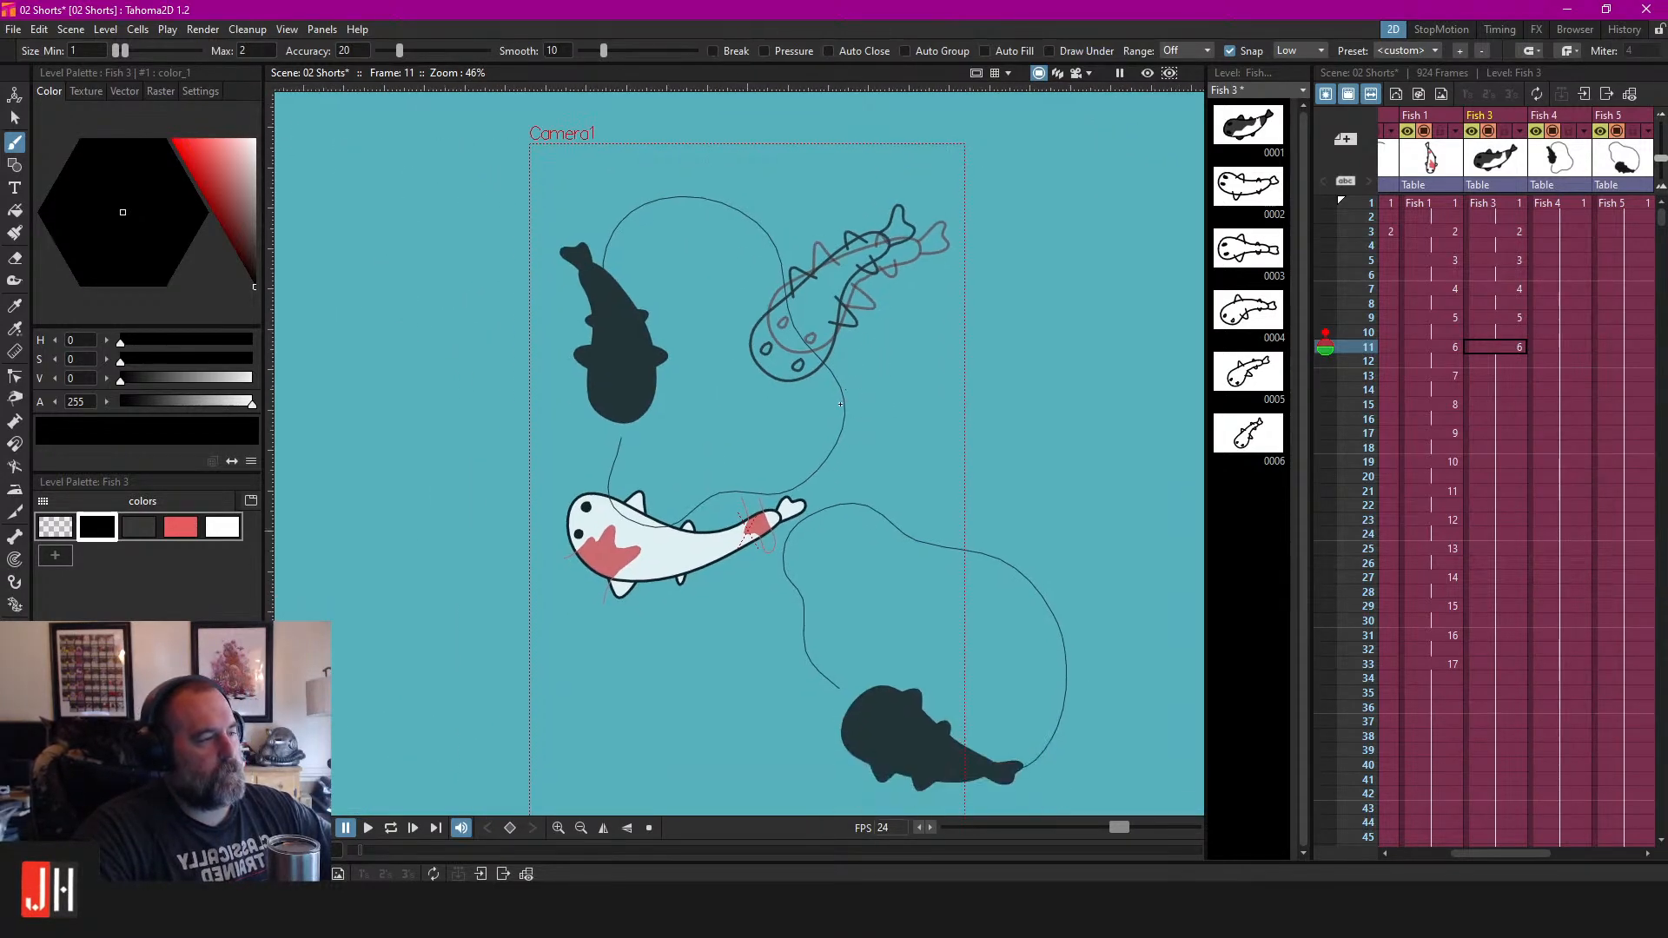
scroll(856, 296, up, 4)
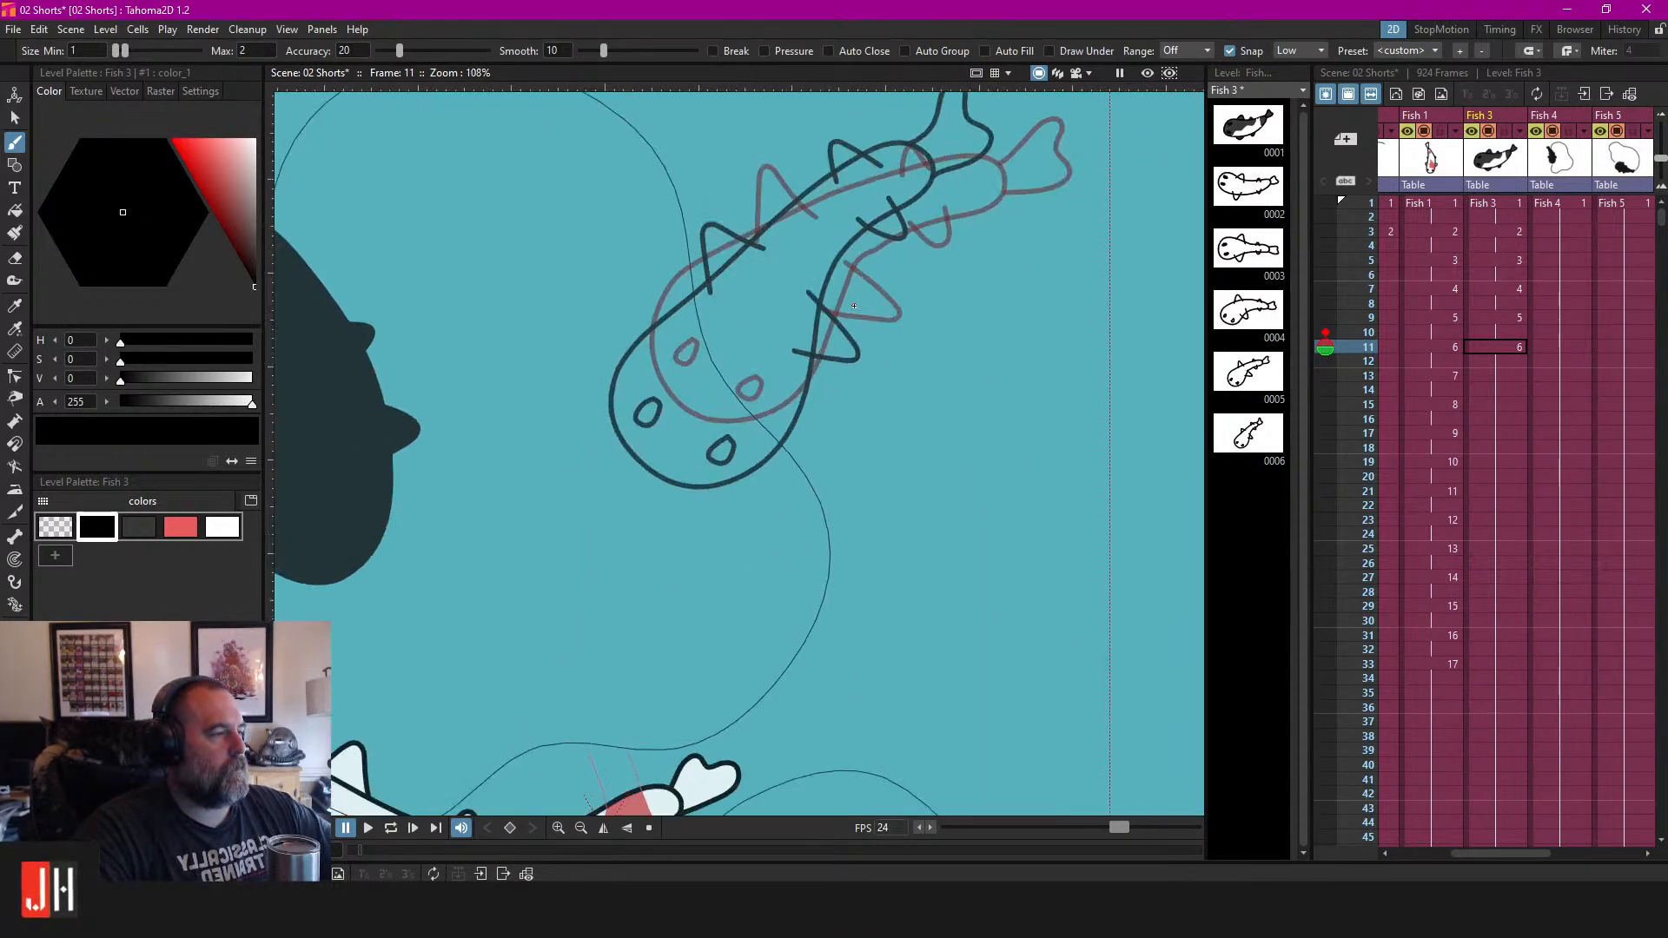
click(1500, 202)
scroll(929, 303, down, 4)
key(l)
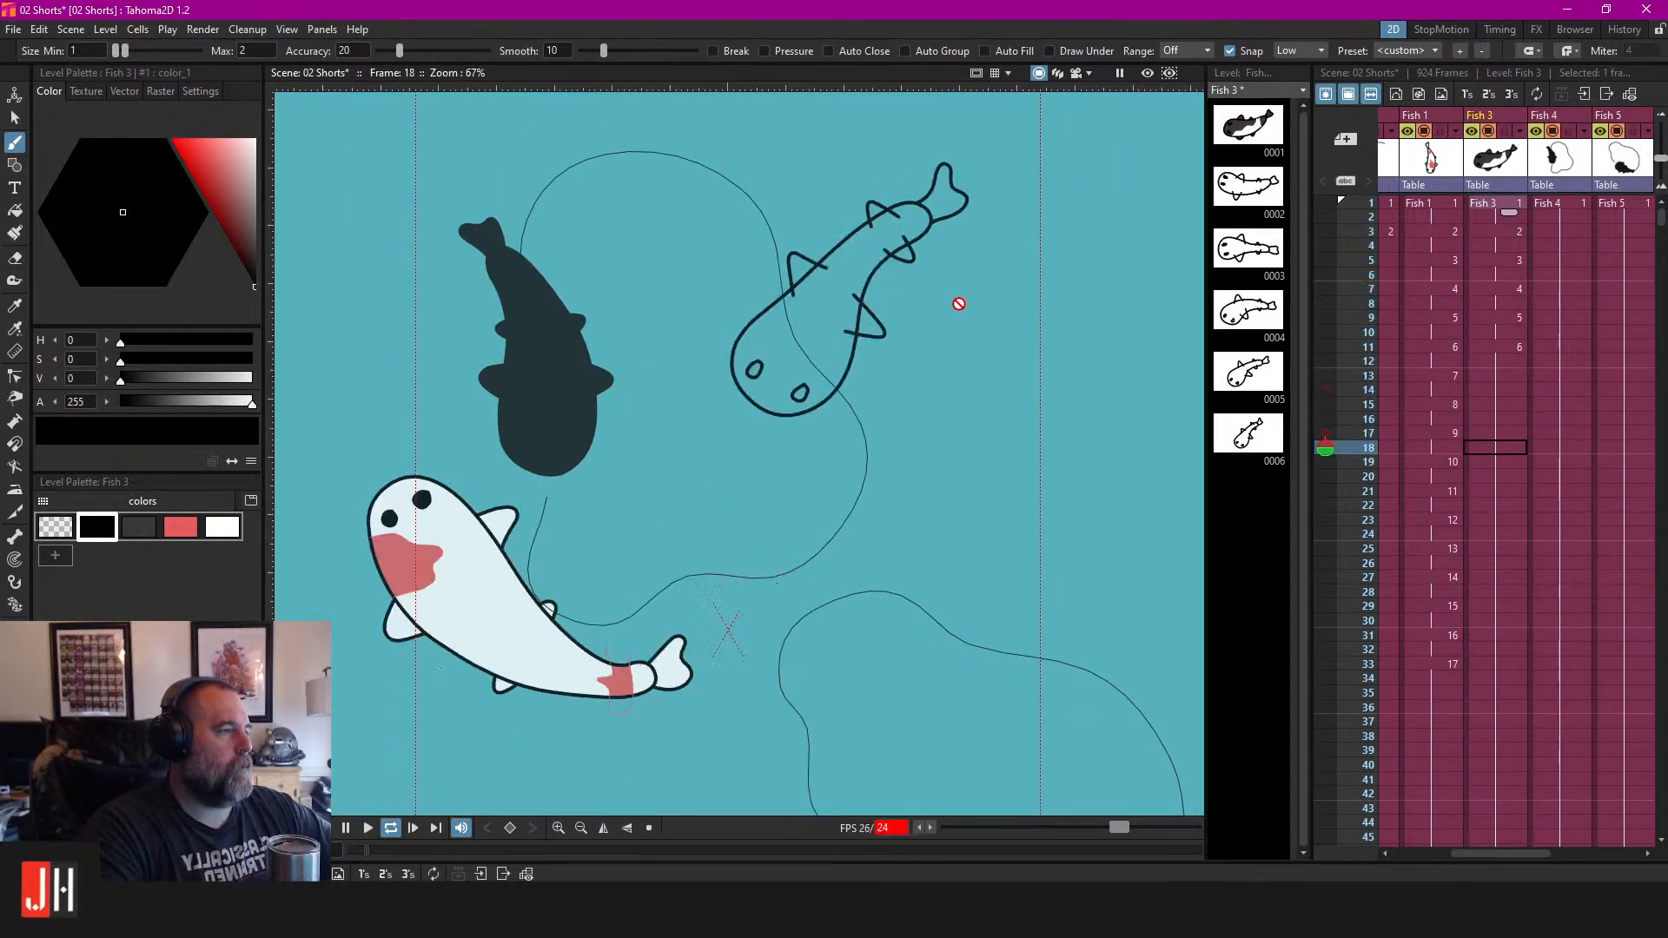
Erase the fin line segments that overlap the body of the frame 3 fish with the segment eraser.
click(1489, 230)
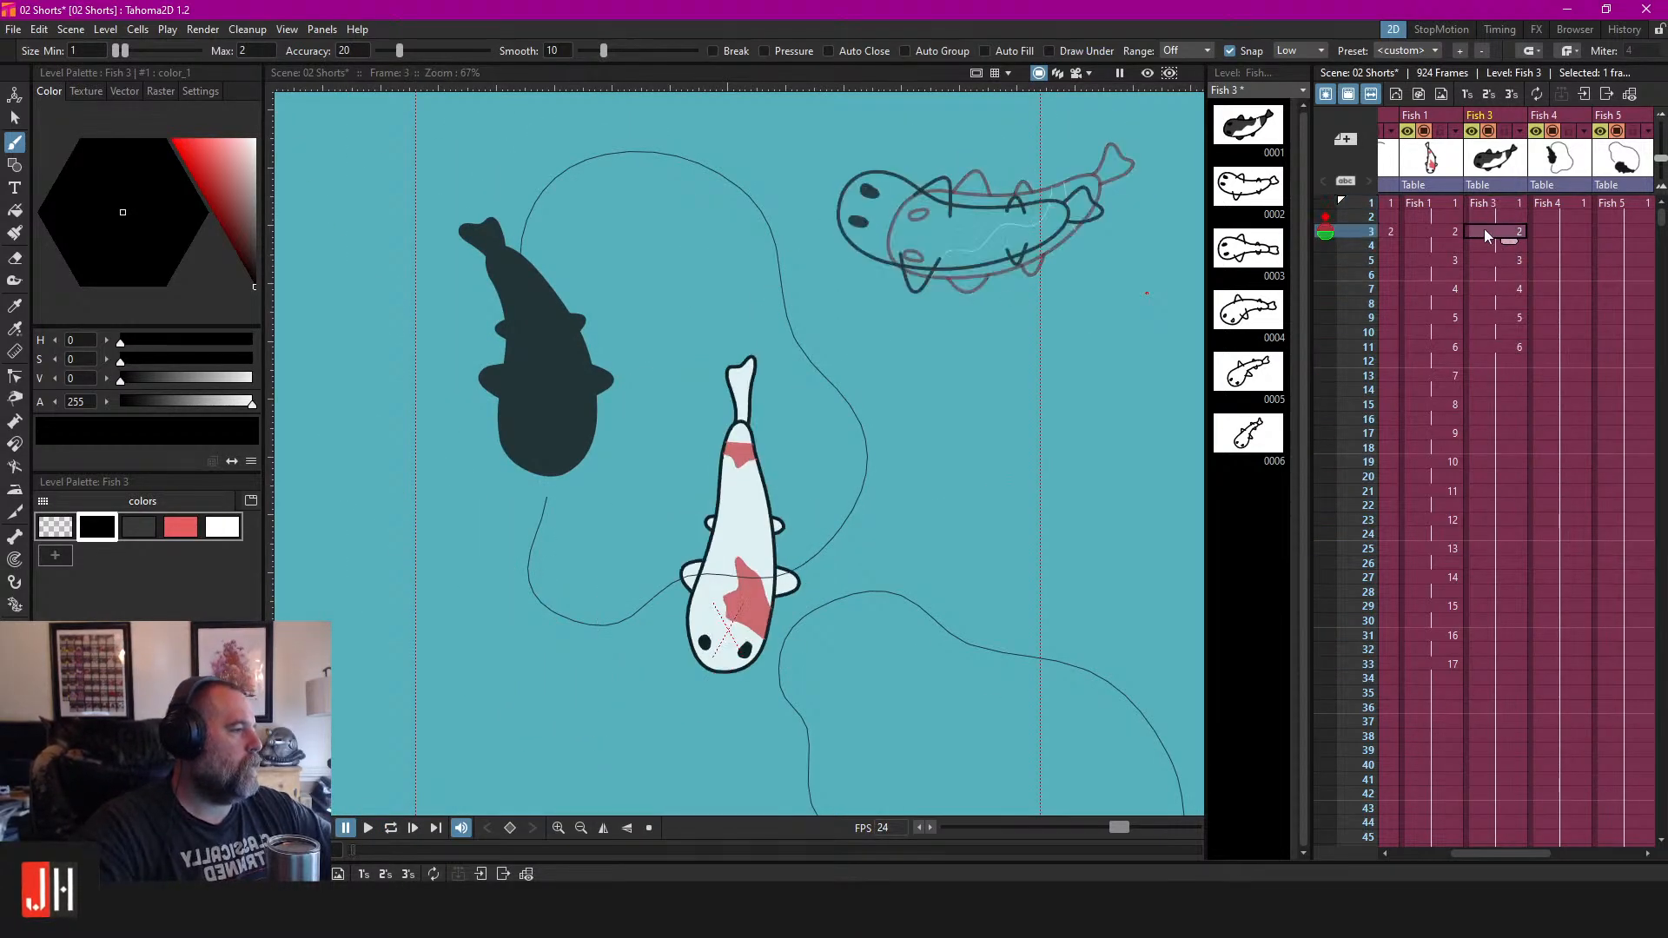
scroll(999, 200, up, 5)
key(a)
mouse_move(740, 231)
mouse_down()
mouse_move(837, 286)
mouse_move(1051, 275)
mouse_up()
mouse_move(1058, 371)
mouse_down()
mouse_move(864, 403)
mouse_move(671, 401)
mouse_up()
Fill the upper fins and tail of the frame 3 fish with dark gray, raising the fill's Maximum Gap to 10.
click(148, 526)
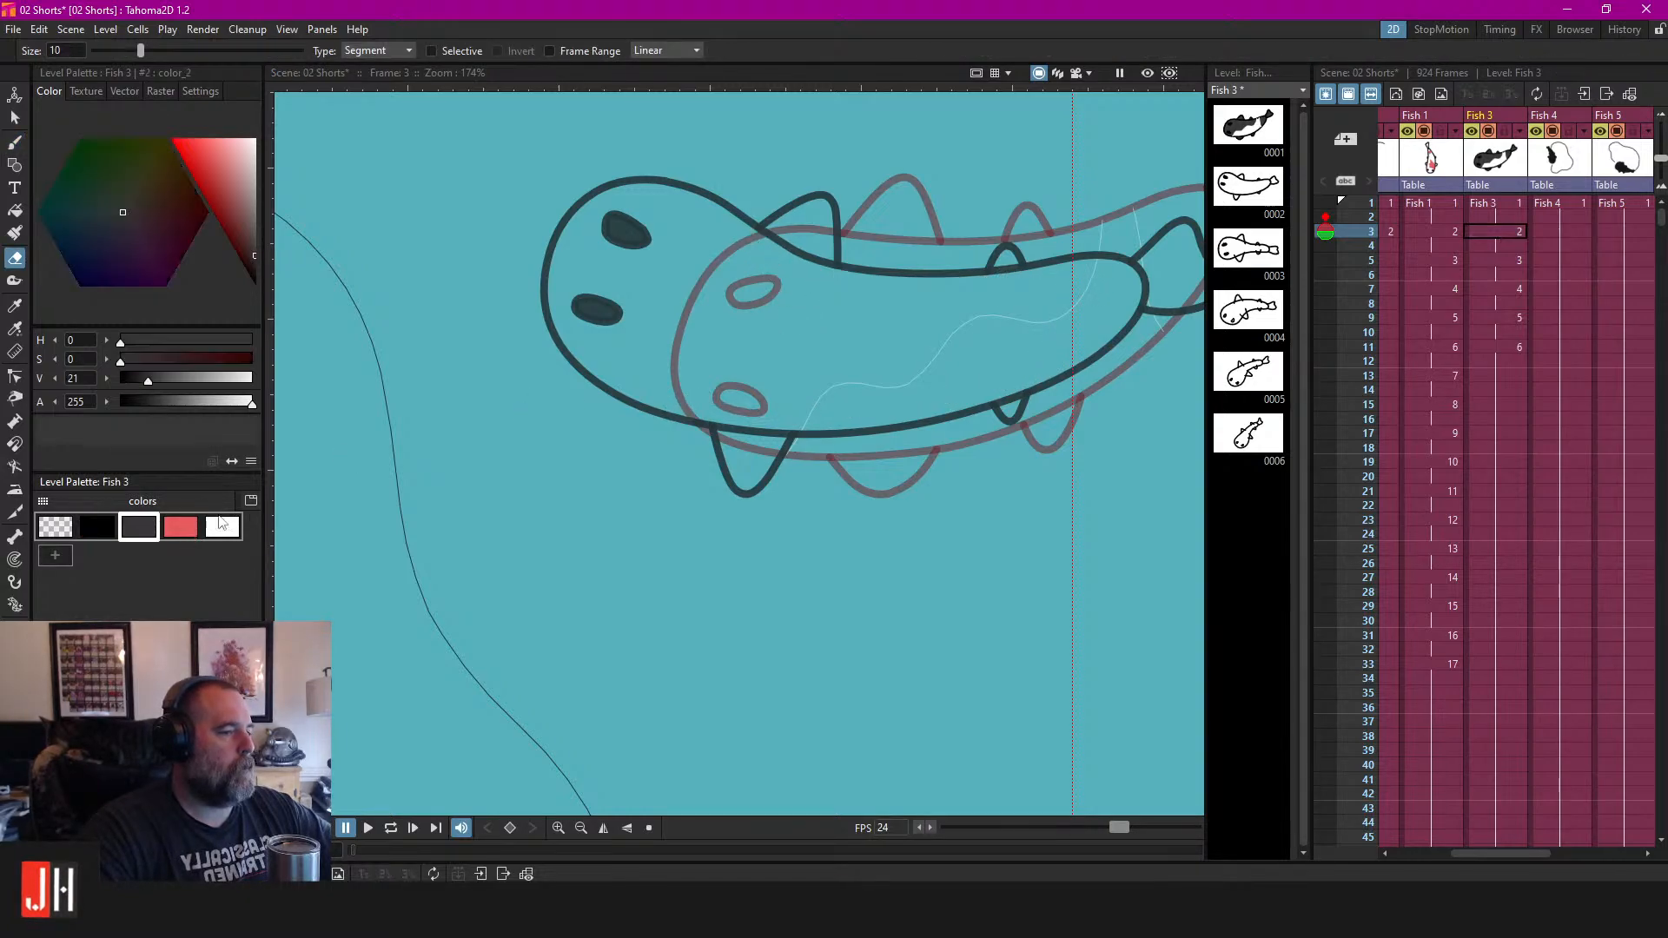
key(f)
click(834, 225)
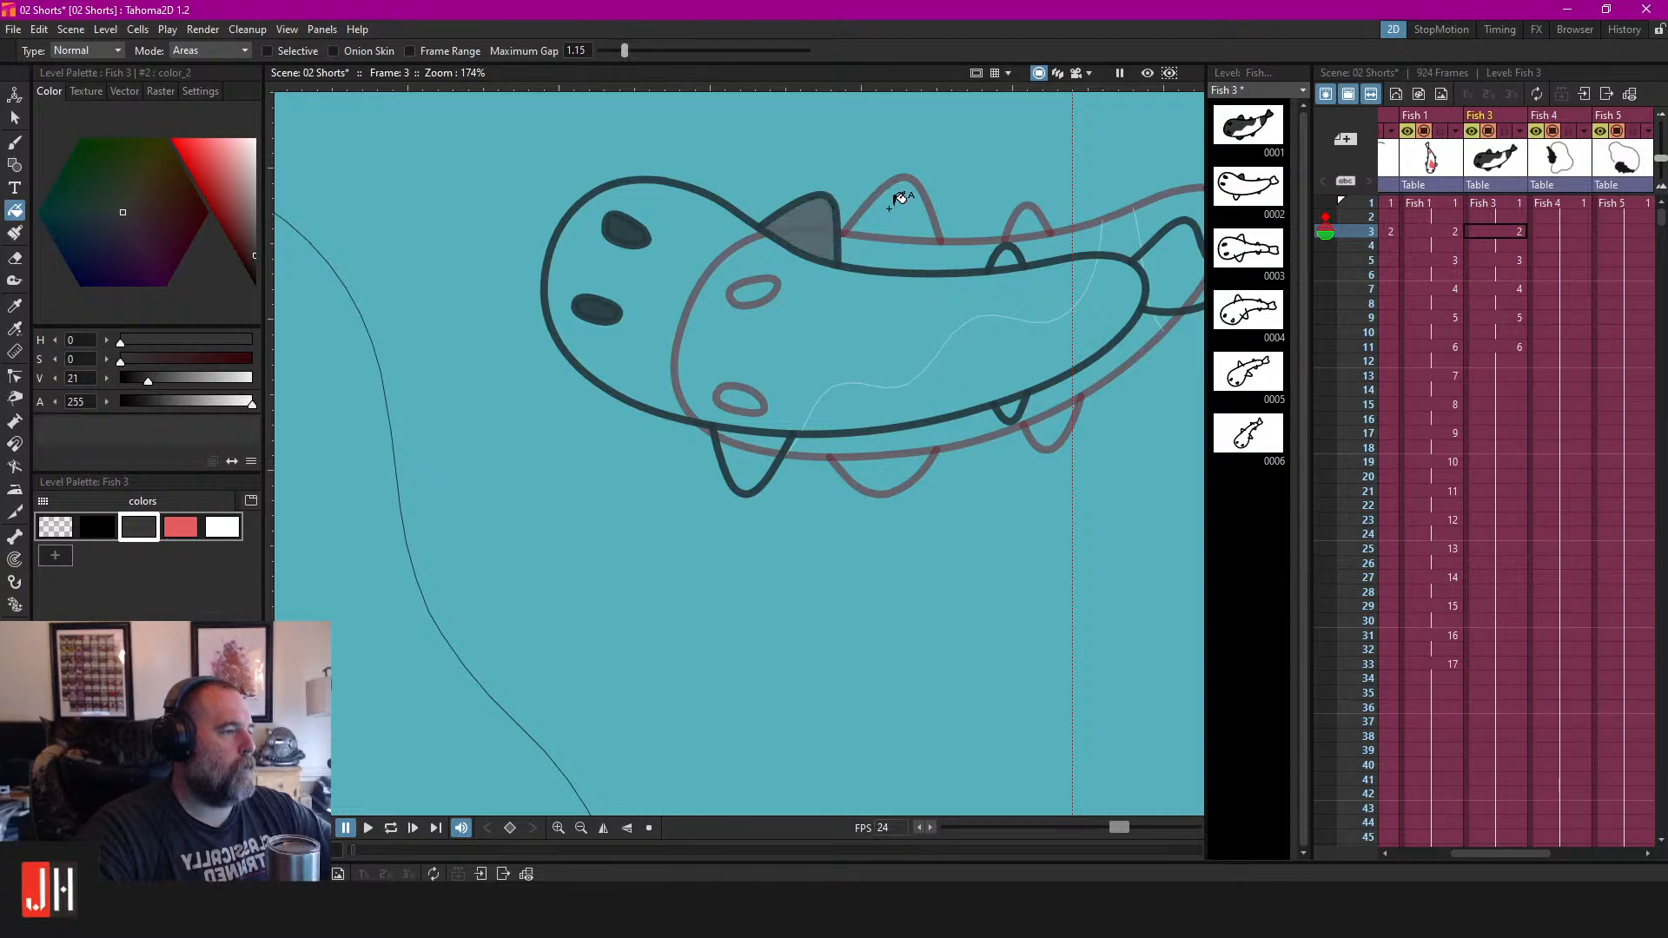
drag(1154, 238, 928, 341)
click(946, 355)
drag(623, 51, 1098, 109)
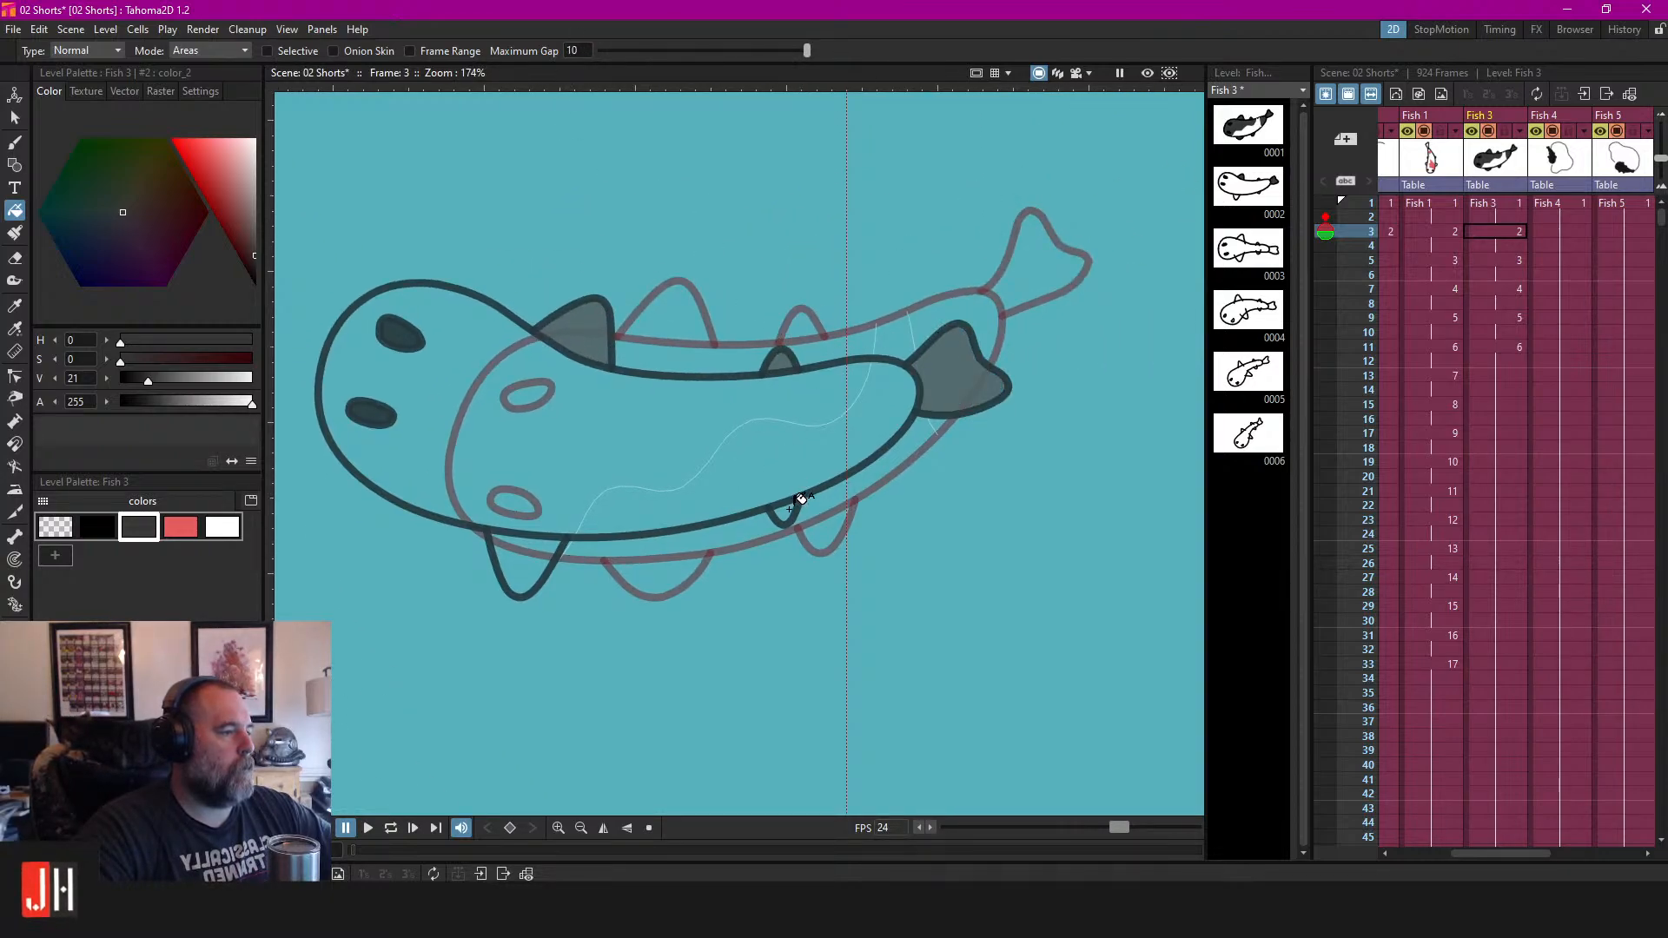
scroll(641, 413, down, 10)
key(s)
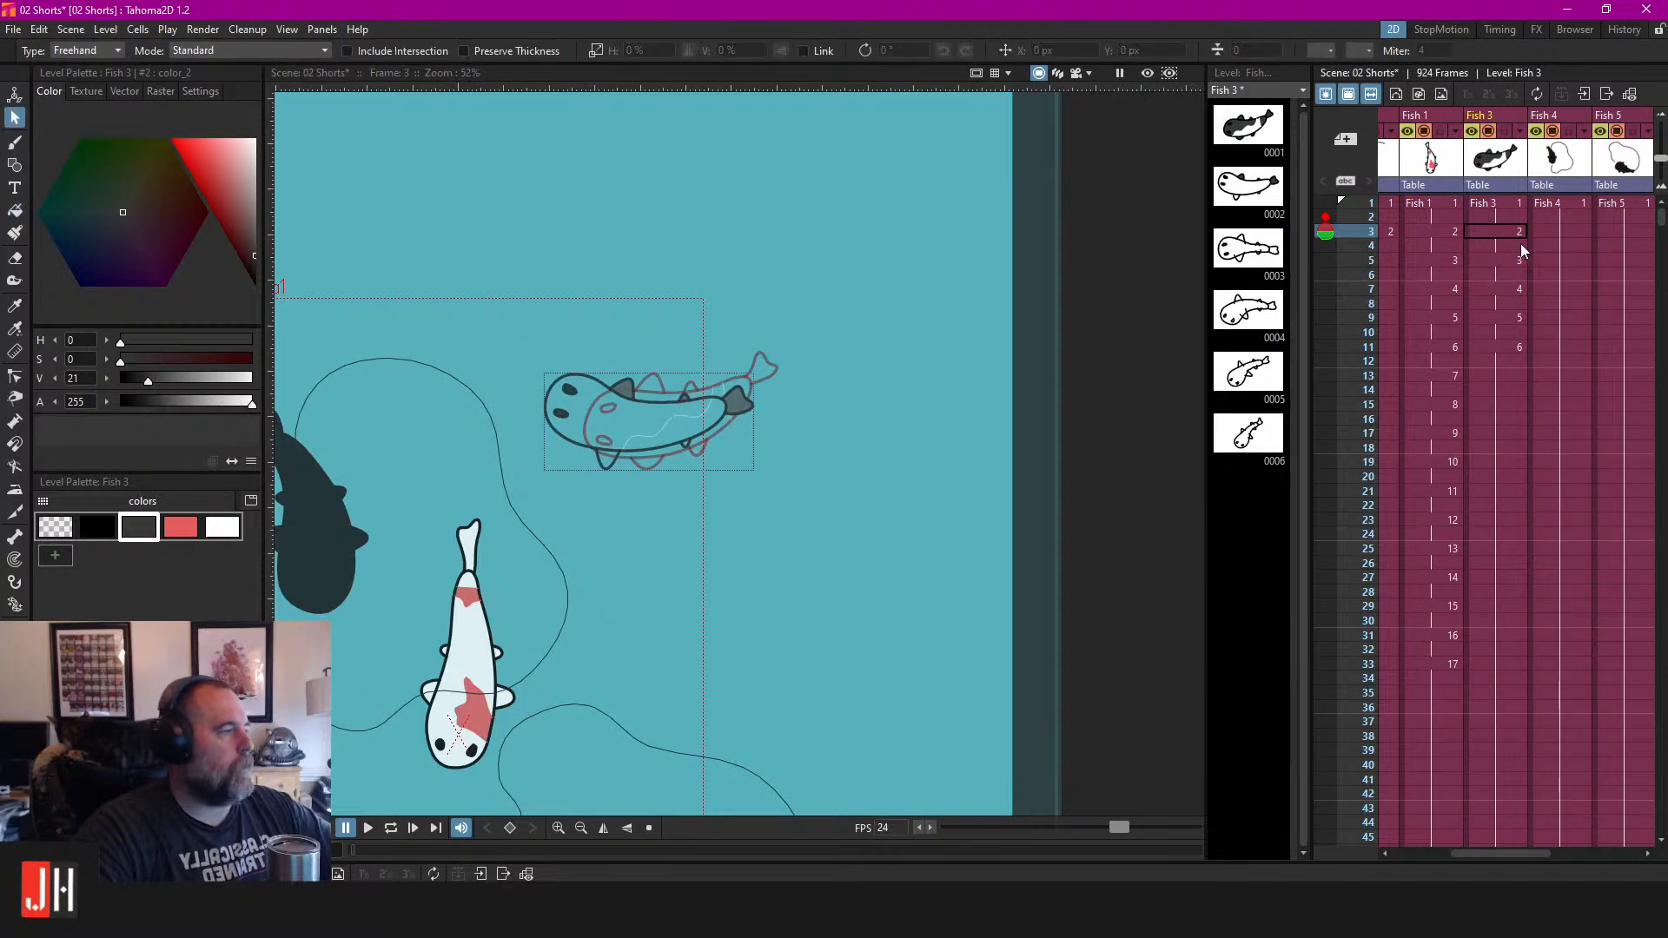
Erase the fin line segments that cross into the body of the frame 5 fish with the segment eraser.
click(1510, 259)
scroll(570, 399, up, 13)
key(e)
mouse_move(518, 301)
mouse_down()
mouse_move(808, 402)
mouse_move(945, 411)
mouse_up()
mouse_move(953, 486)
mouse_down()
mouse_move(692, 495)
mouse_move(479, 578)
mouse_up()
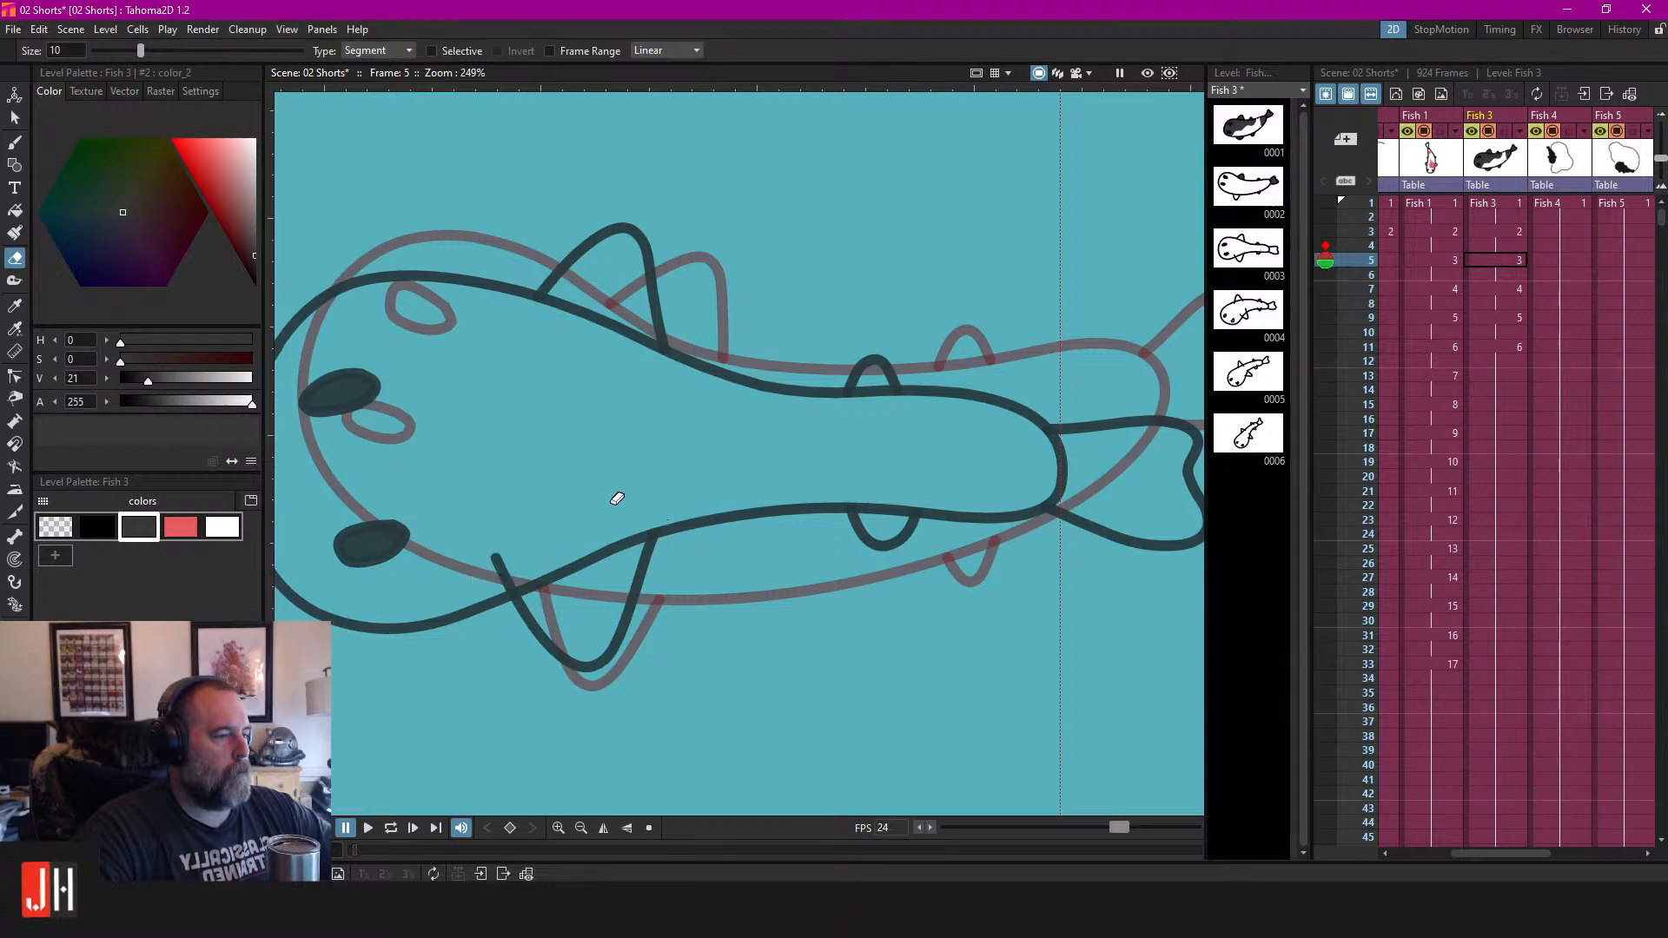
Fill the body, all four fins and the tail of the frame 5 fish with dark gray.
scroll(553, 545, down, 2)
key(f)
click(626, 454)
click(620, 560)
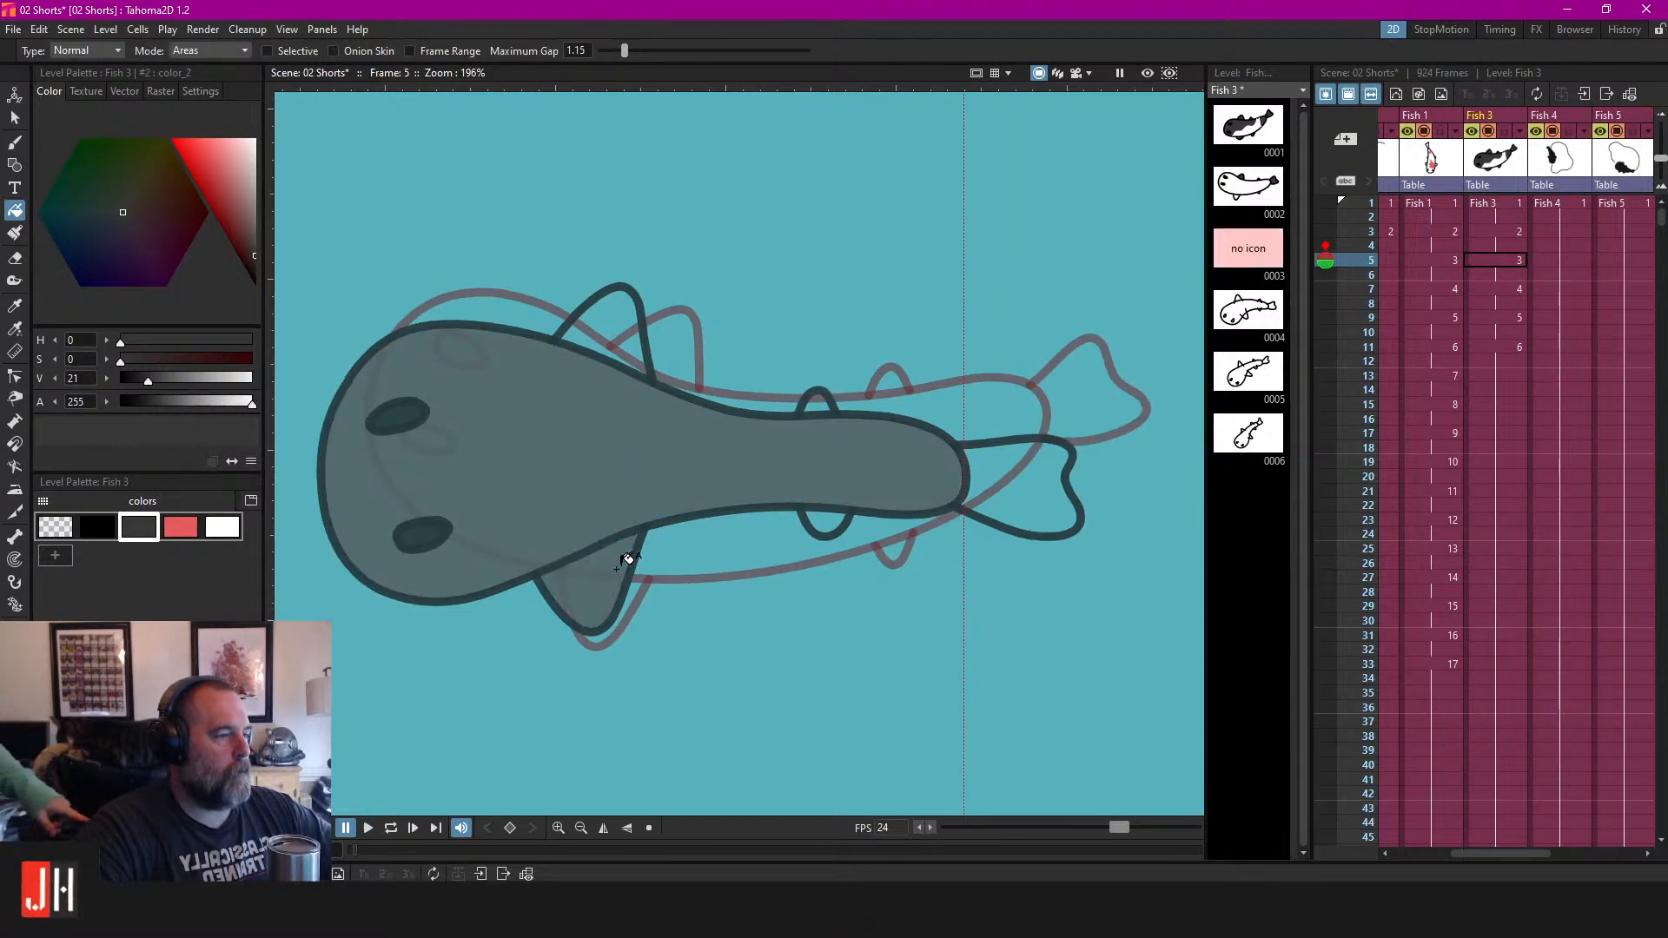
click(641, 326)
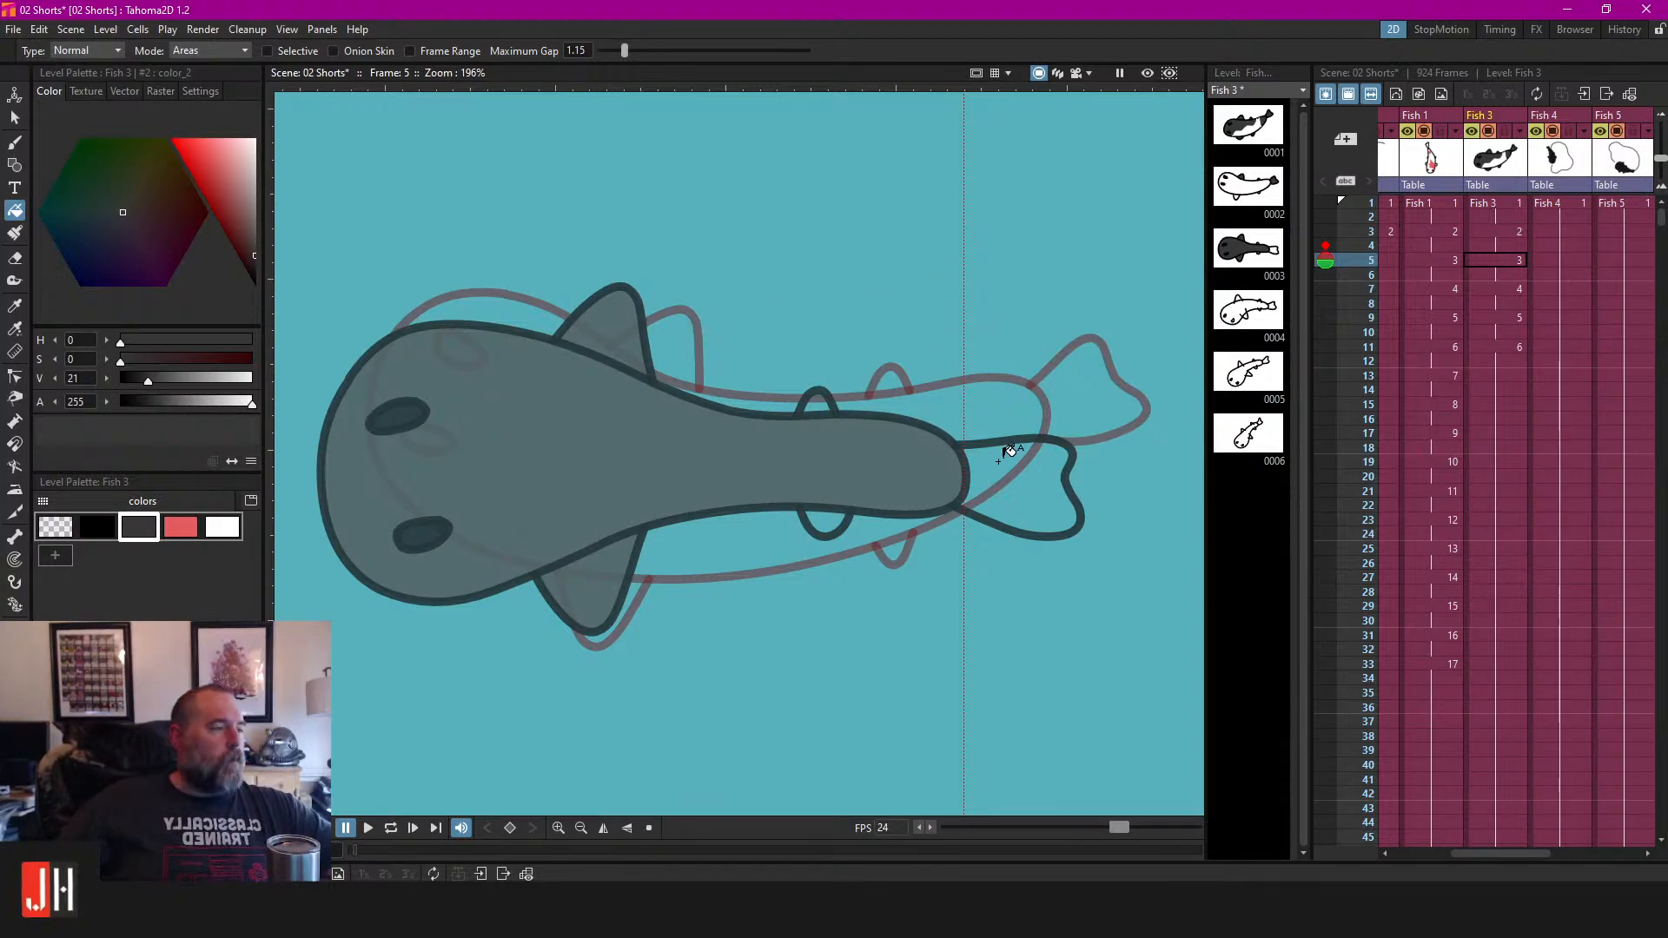
click(1025, 468)
click(836, 514)
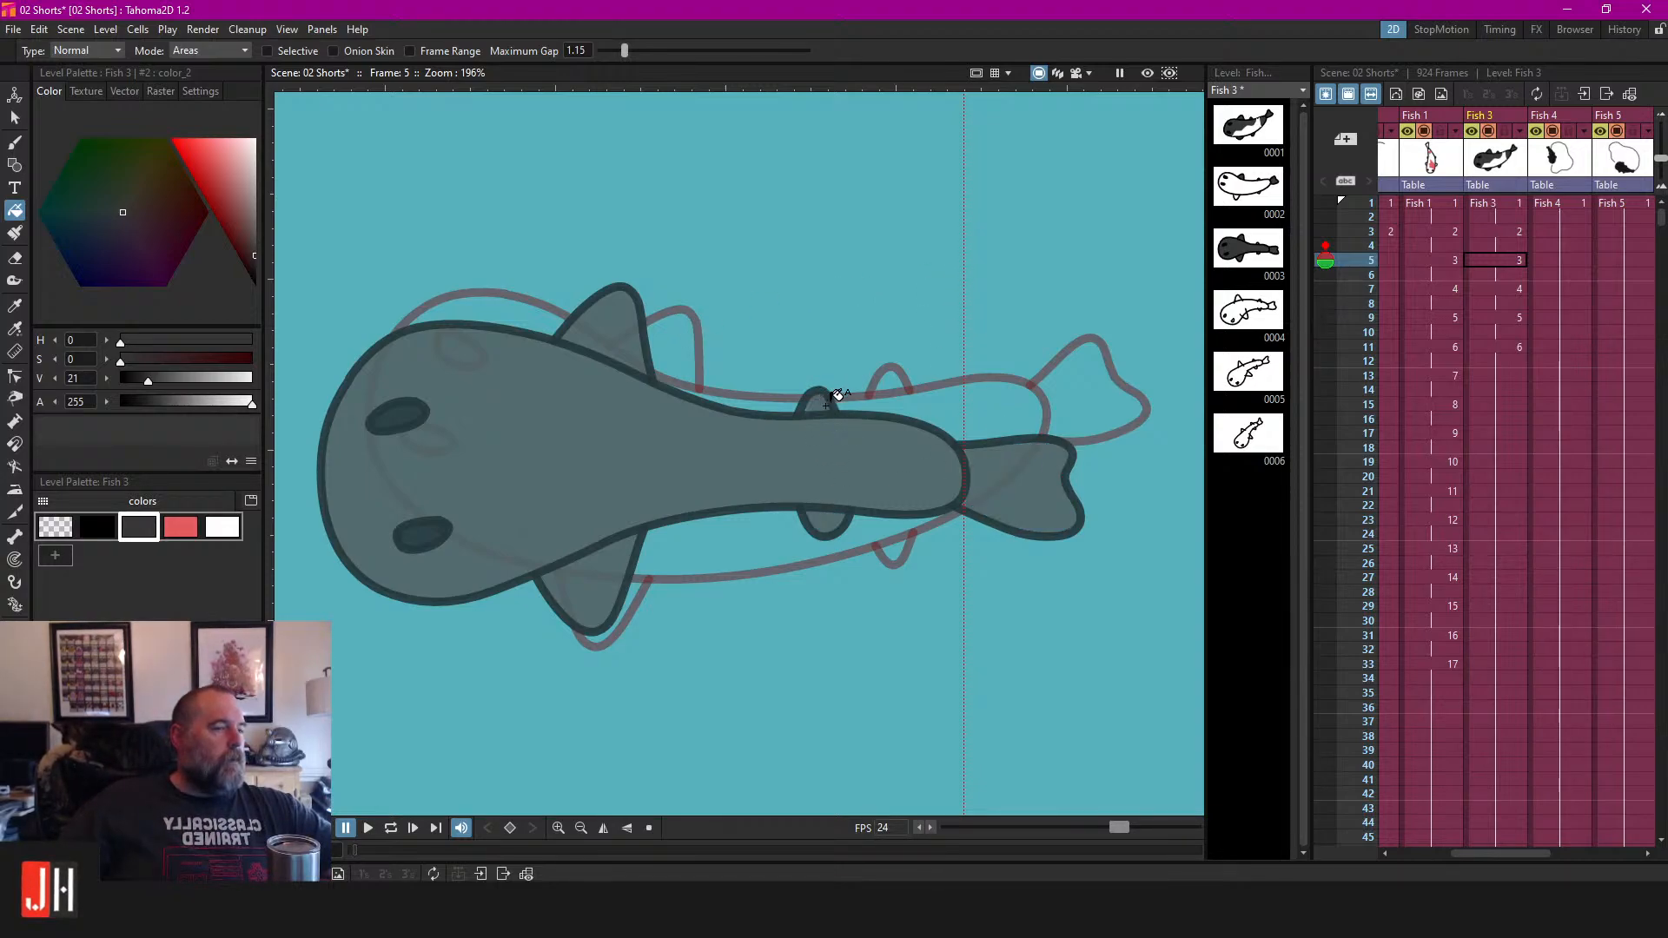
scroll(830, 390, down, 4)
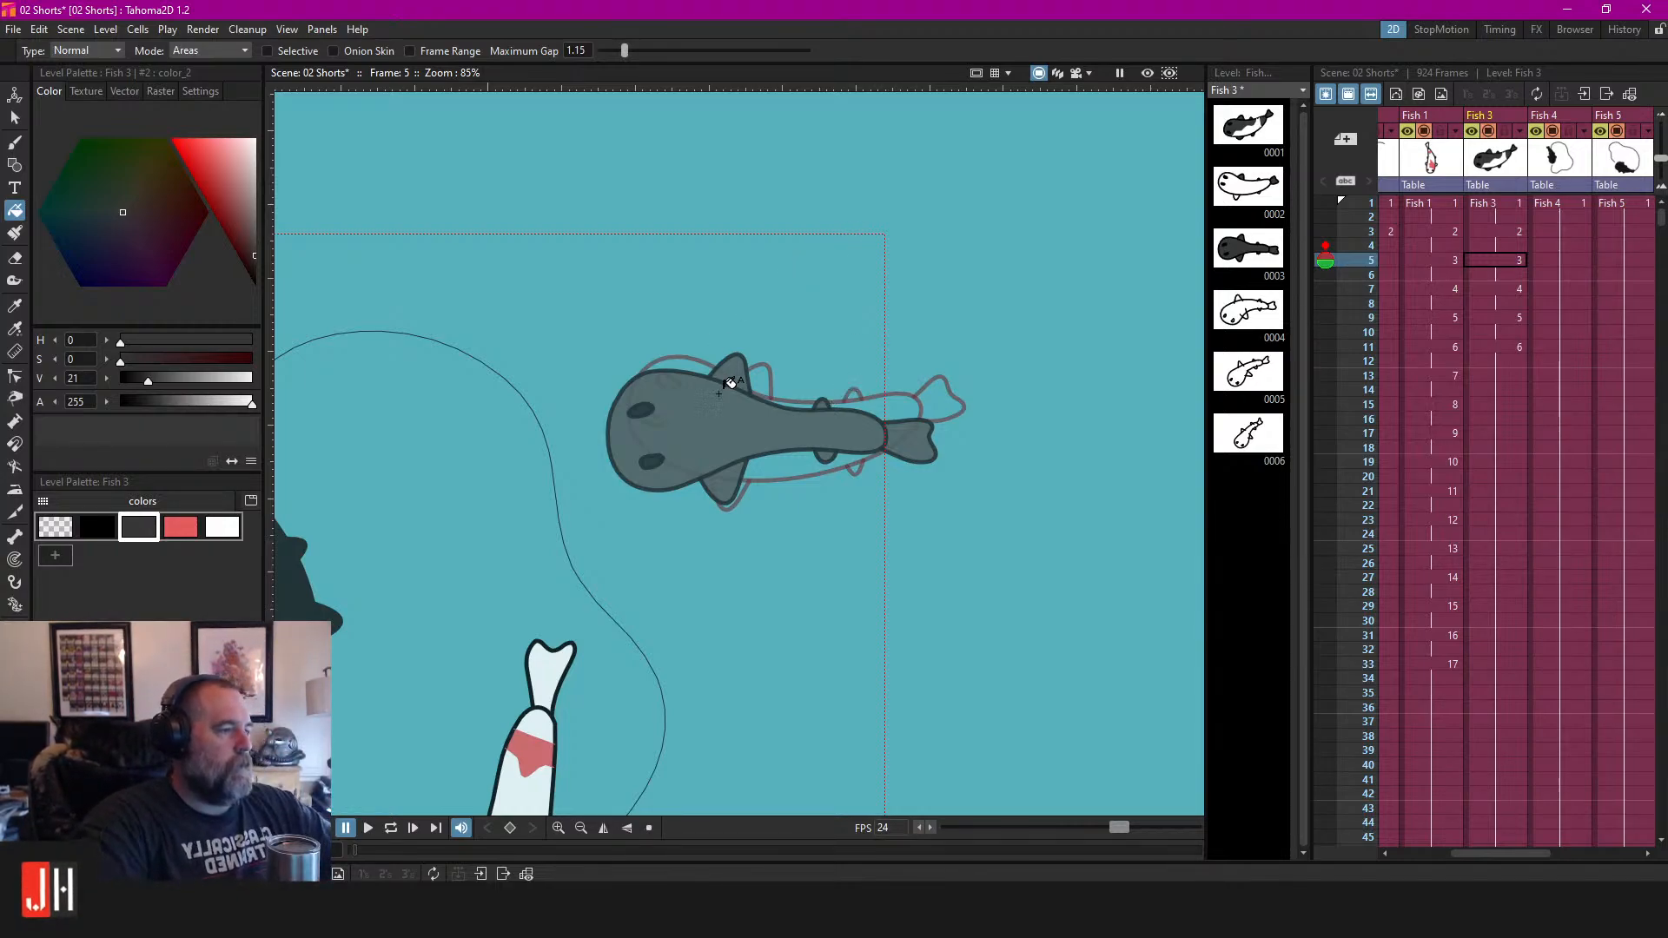
Rotate the frame 5 fish about 9° and move it by about -13.9 px in X and -8 px in Y.
scroll(718, 391, up, 4)
key(s)
mouse_move(985, 305)
mouse_down()
mouse_move(335, 533)
mouse_move(940, 405)
mouse_up()
mouse_move(1075, 323)
mouse_down()
mouse_move(1021, 343)
mouse_move(1014, 329)
mouse_up()
drag(909, 412, 914, 428)
drag(1076, 339, 1062, 315)
drag(957, 425, 954, 416)
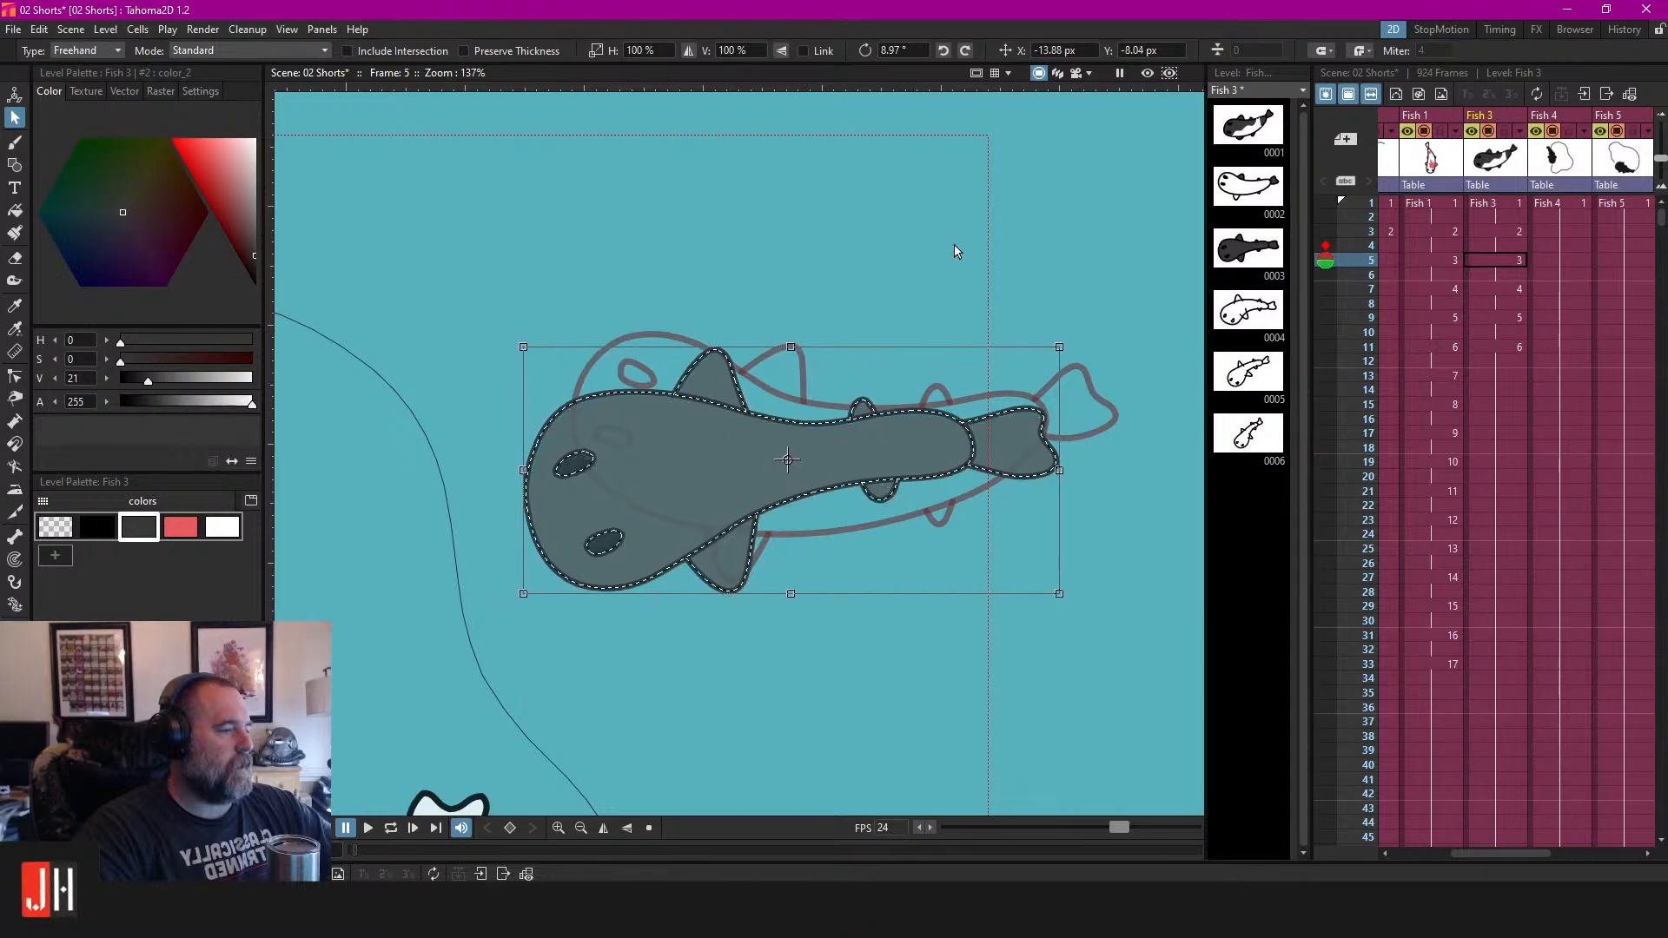
click(956, 247)
Play back the Fish 3 swim animation from frame 1, then stop the playback.
scroll(979, 306, down, 4)
click(1499, 203)
scroll(833, 279, down, 3)
scroll(833, 279, down, 2)
key(l)
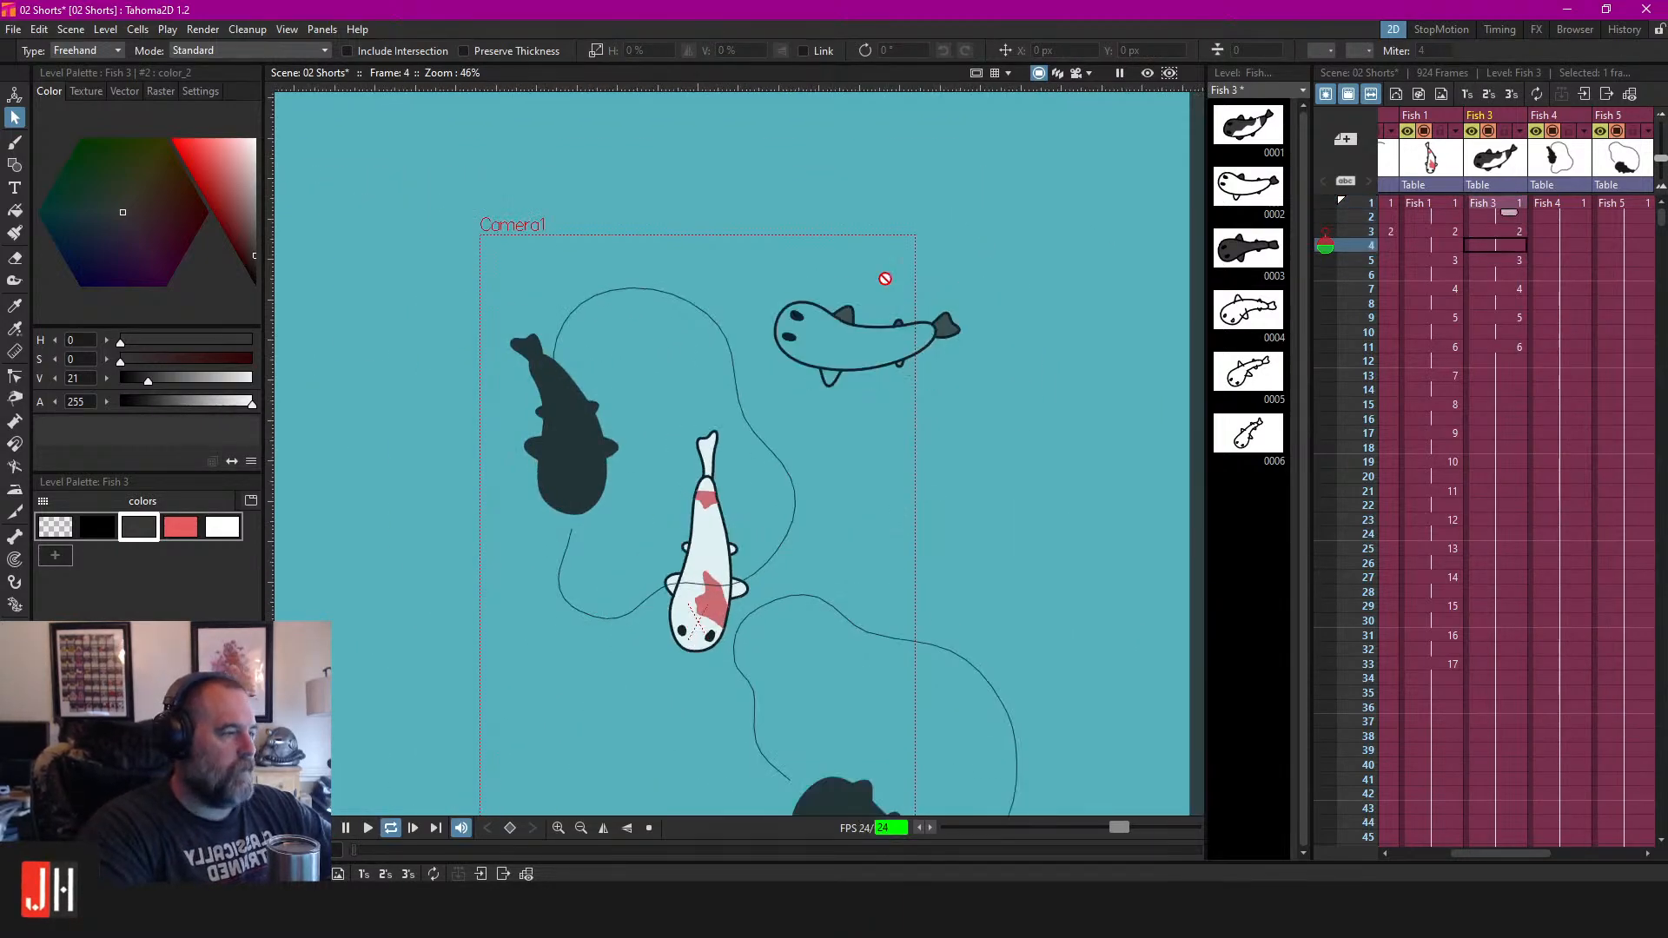
key(l)
click(1501, 232)
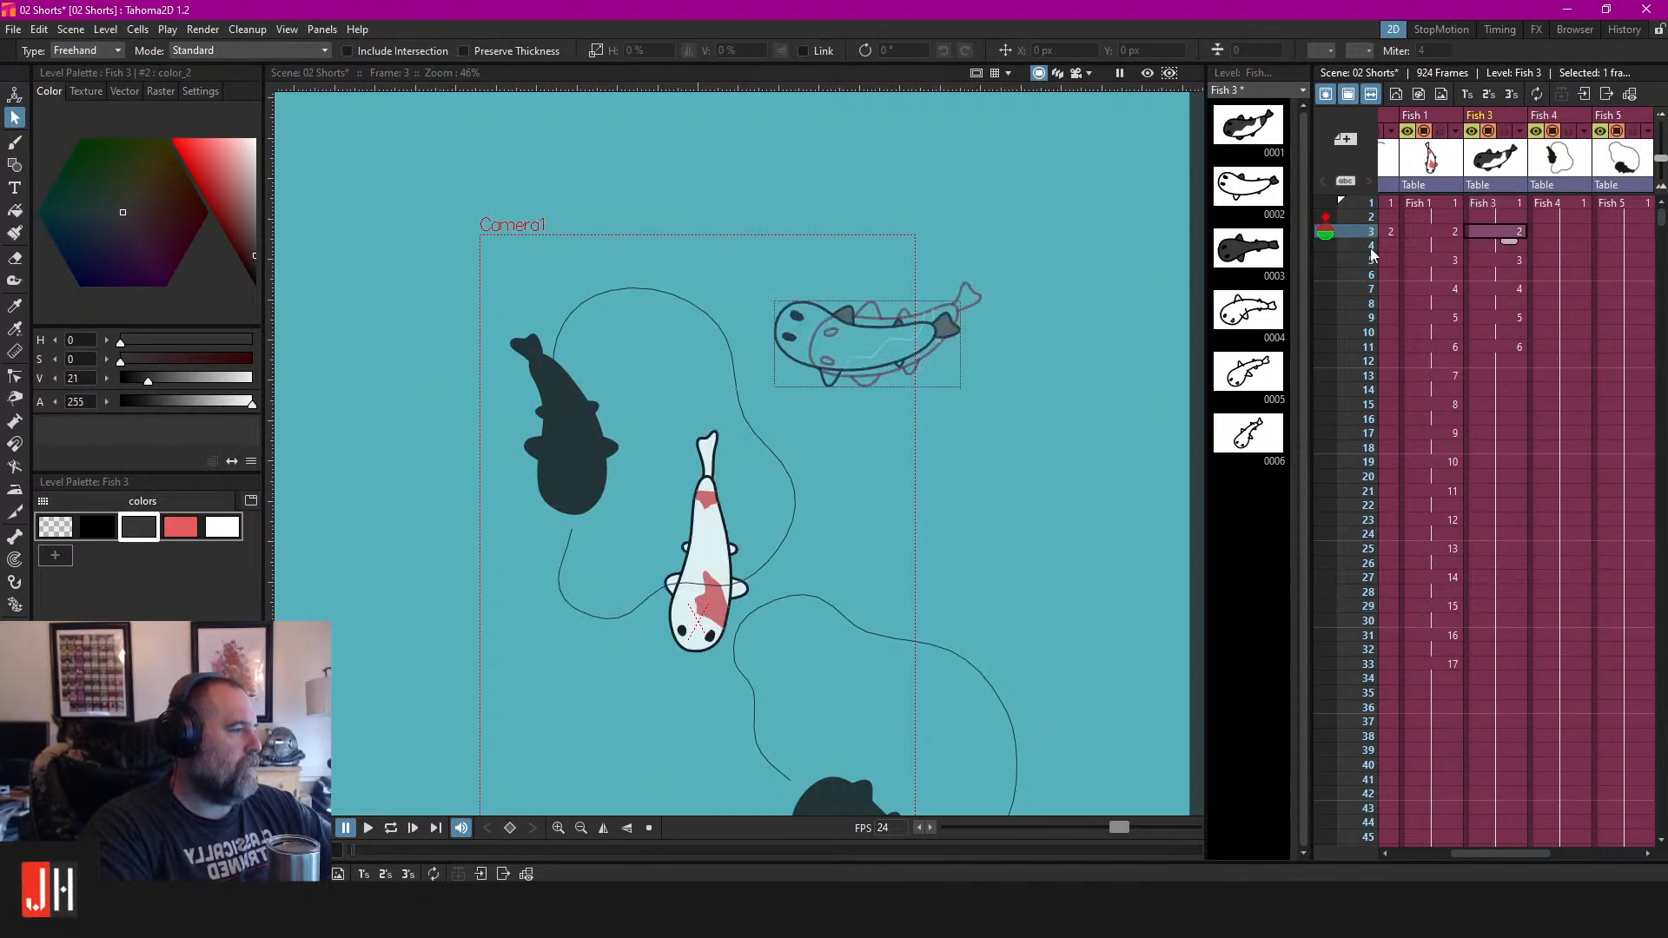
scroll(793, 351, up, 7)
scroll(703, 511, up, 2)
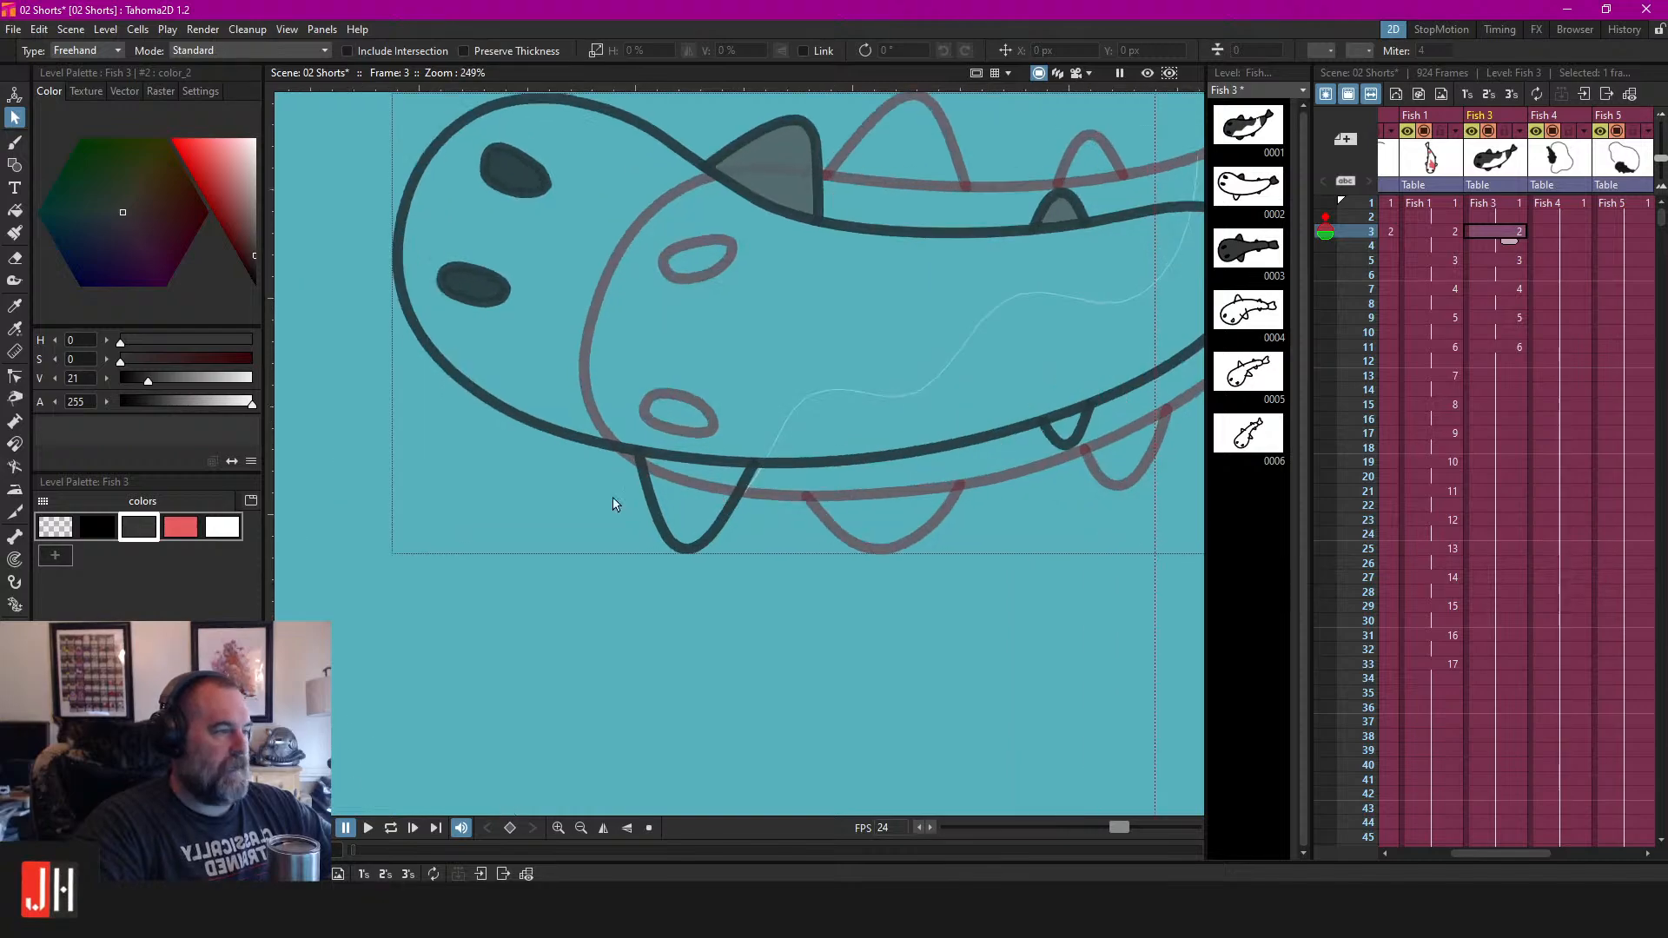
key(f)
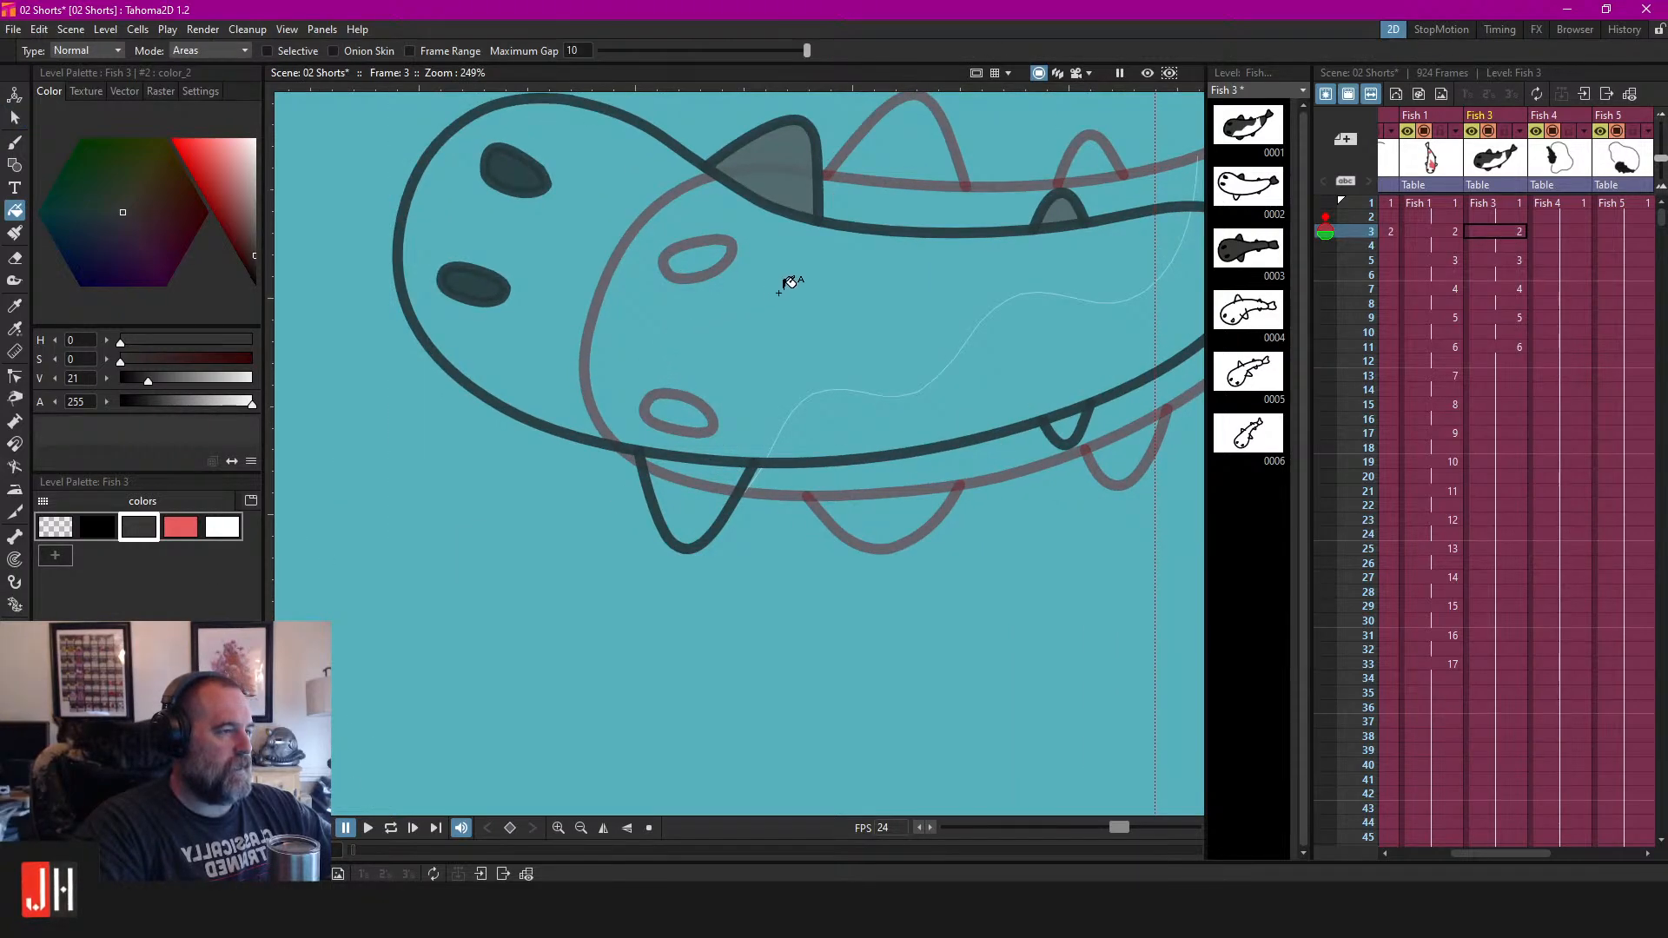
scroll(782, 287, down, 3)
click(1521, 262)
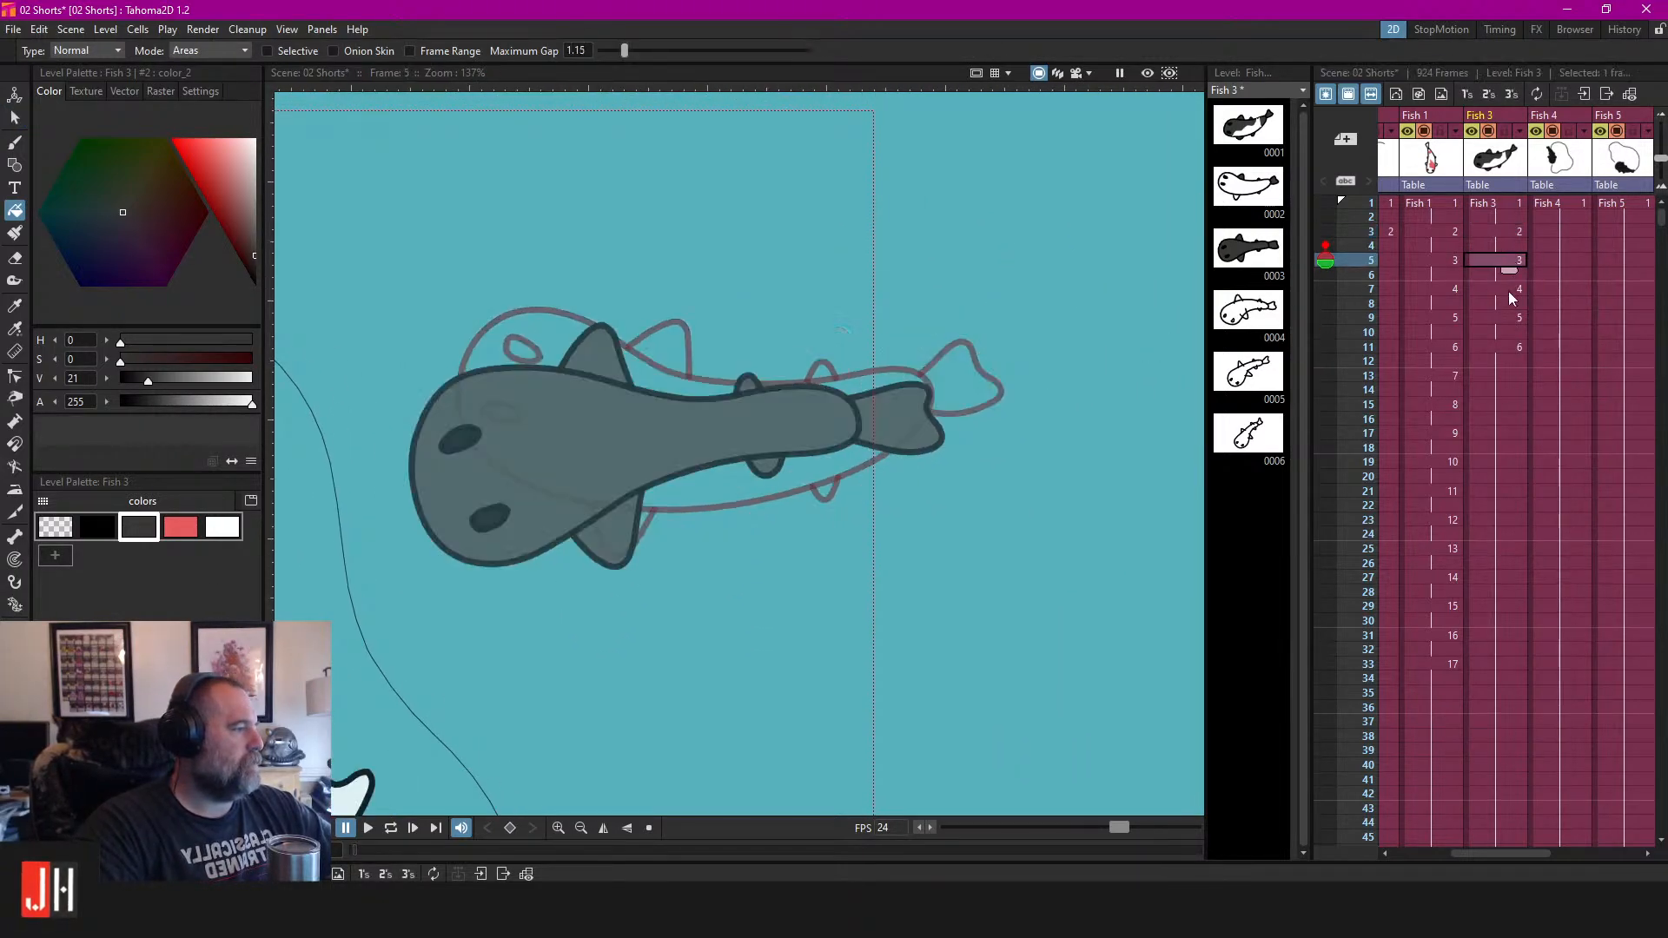
Fill the body of the frame 7 fish with dark gray and erase the fin line segments that cross into it.
click(1508, 290)
click(727, 370)
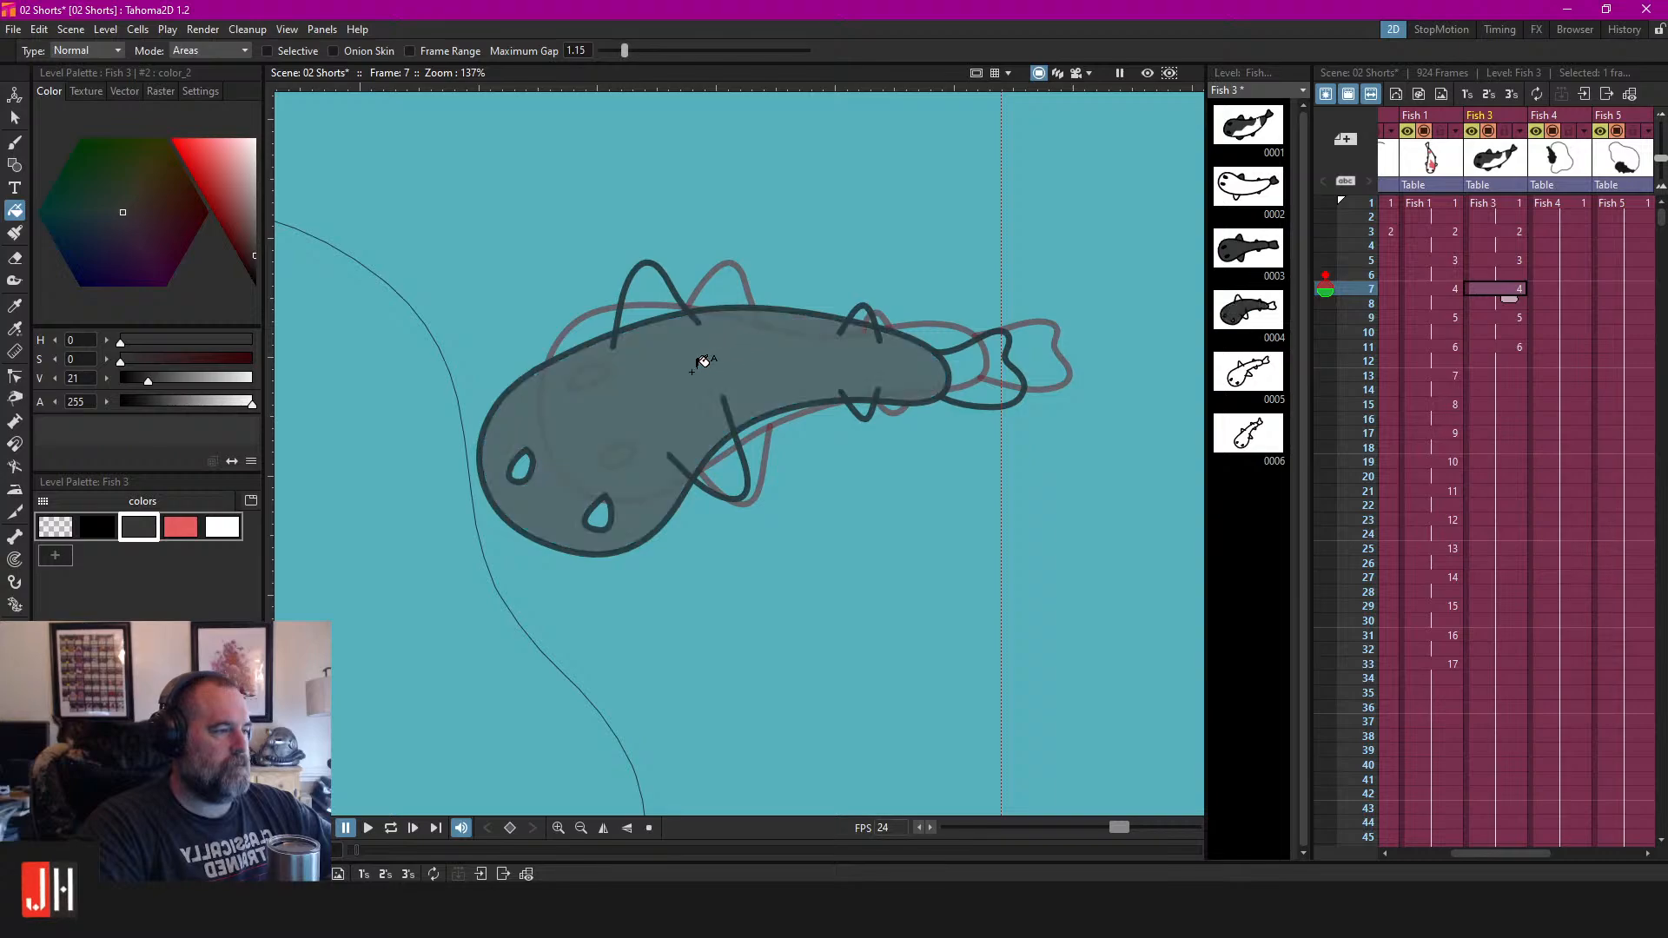
scroll(707, 353, up, 2)
key(a)
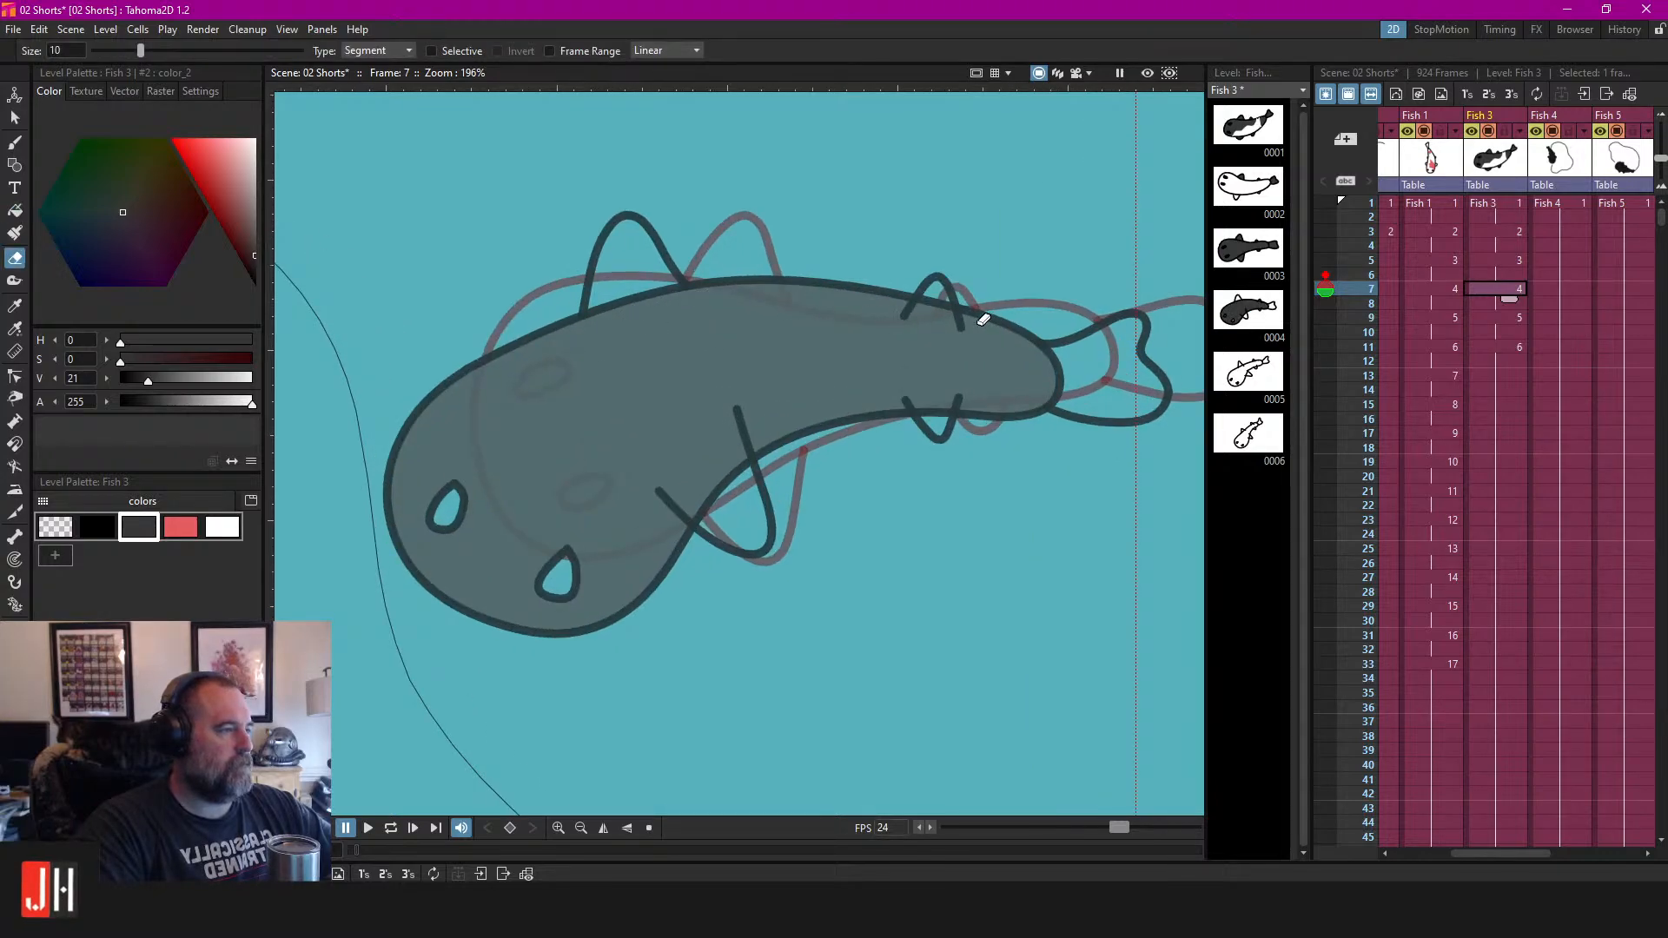
mouse_move(658, 532)
mouse_down()
mouse_move(780, 425)
mouse_move(1030, 387)
mouse_up()
Fill the fins and tail of the frame 7 fish with dark gray.
key(f)
click(712, 503)
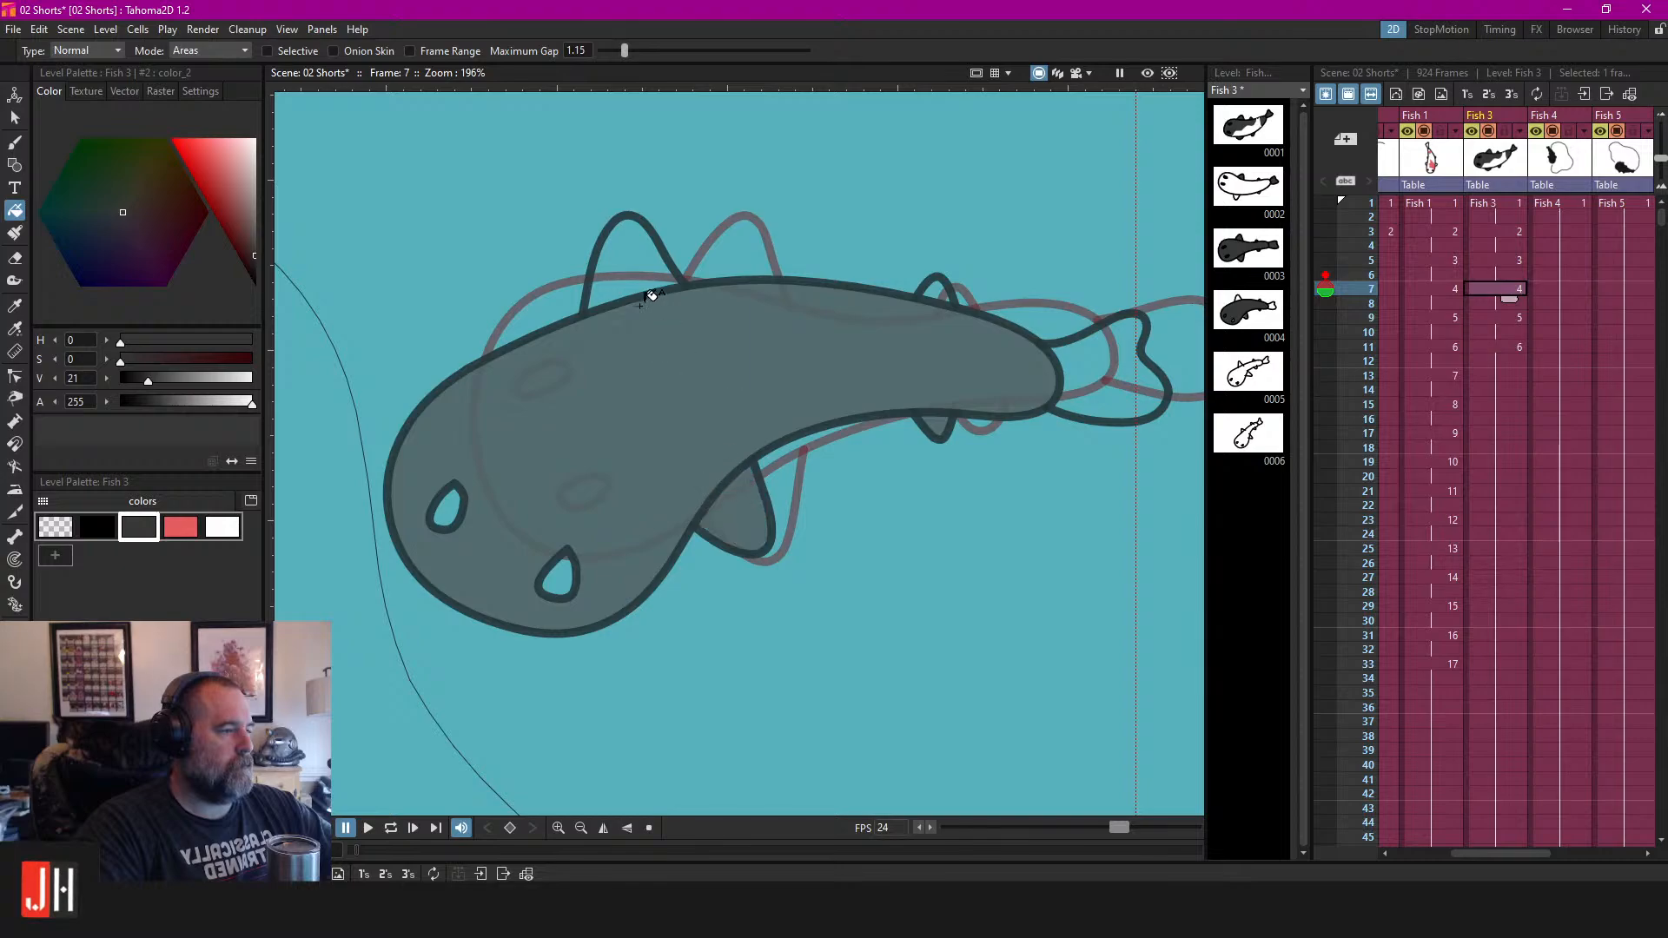
click(656, 261)
click(940, 285)
click(1108, 337)
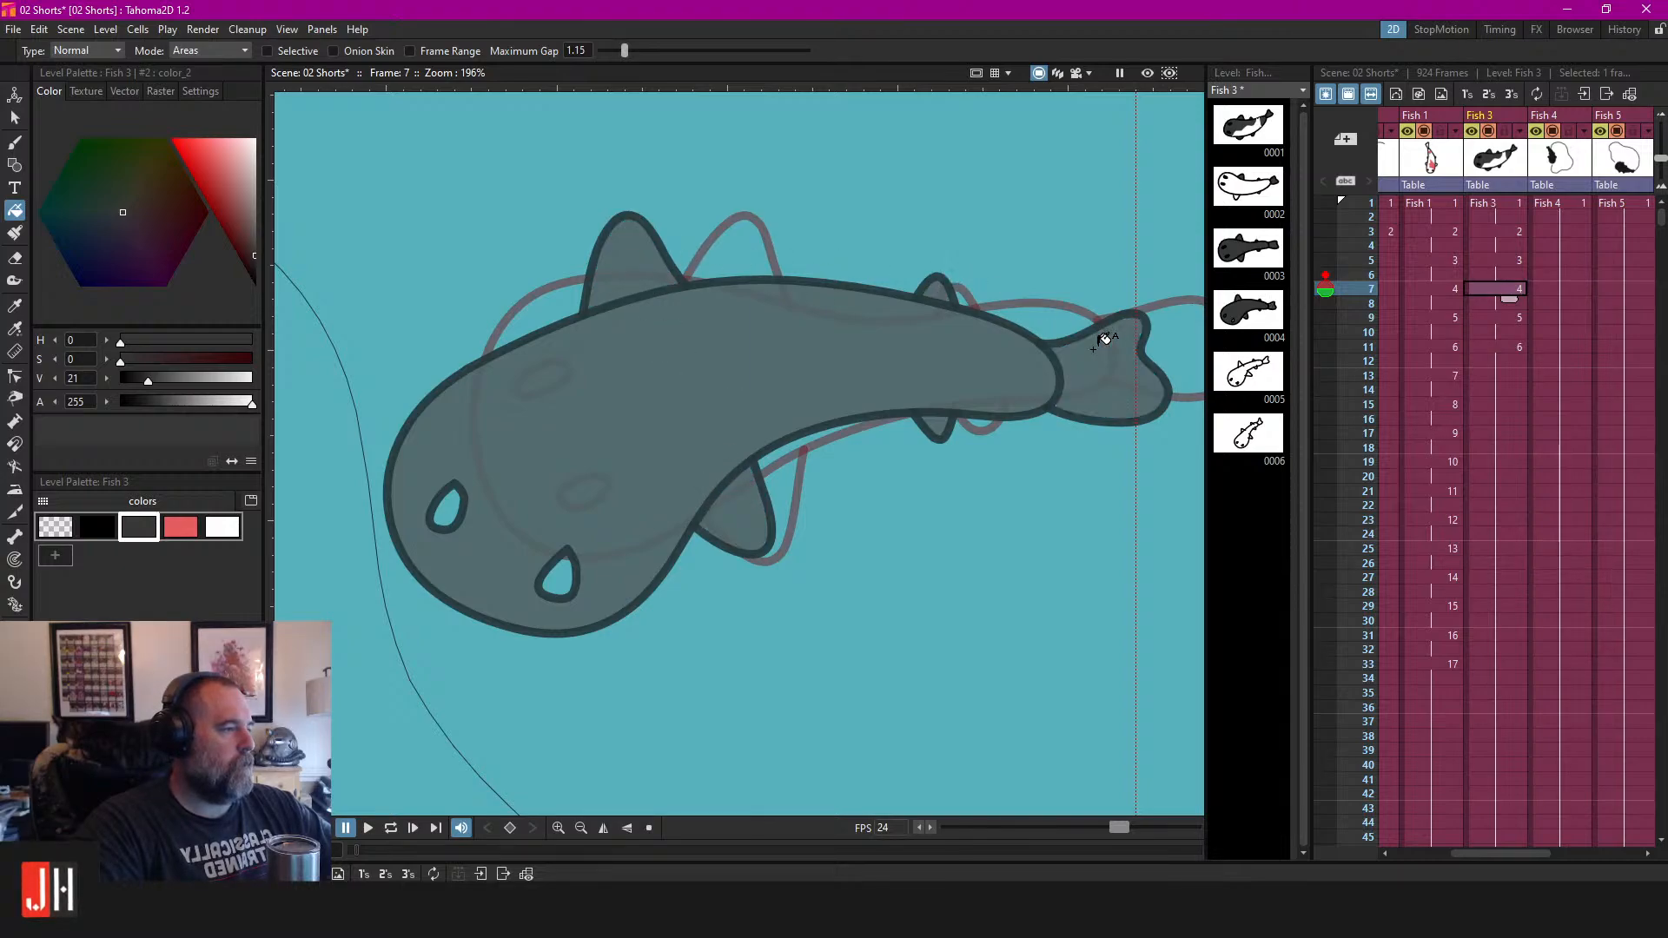
Fill both eyes of the frame 7 fish with black.
click(97, 526)
click(446, 508)
click(558, 578)
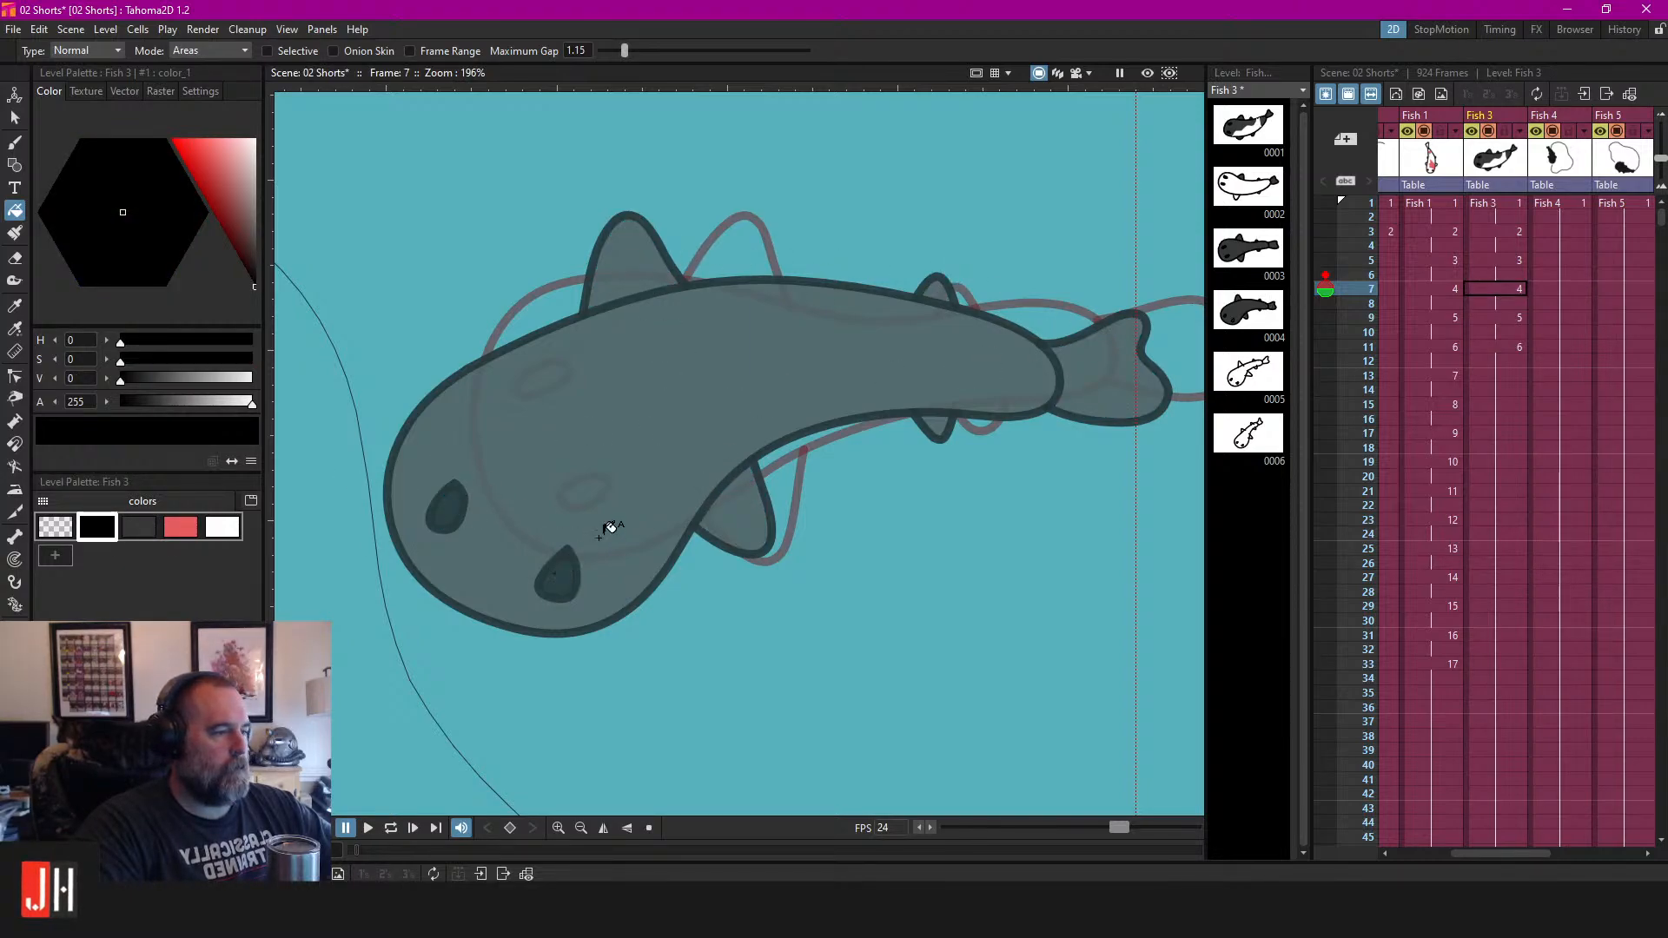
Fill the eyes of the frame 9 fish with black and erase the fin line segments that cross into its body.
scroll(648, 477, down, 3)
click(1512, 317)
scroll(642, 403, up, 3)
key(a)
mouse_move(569, 408)
mouse_down()
mouse_move(582, 387)
mouse_move(749, 334)
mouse_move(848, 269)
mouse_move(925, 270)
mouse_up()
mouse_move(953, 343)
mouse_down()
mouse_move(764, 426)
mouse_move(696, 583)
mouse_move(777, 408)
mouse_up()
key(ctrl+z)
drag(868, 372, 930, 352)
scroll(875, 375, down, 1)
scroll(875, 375, down, 6)
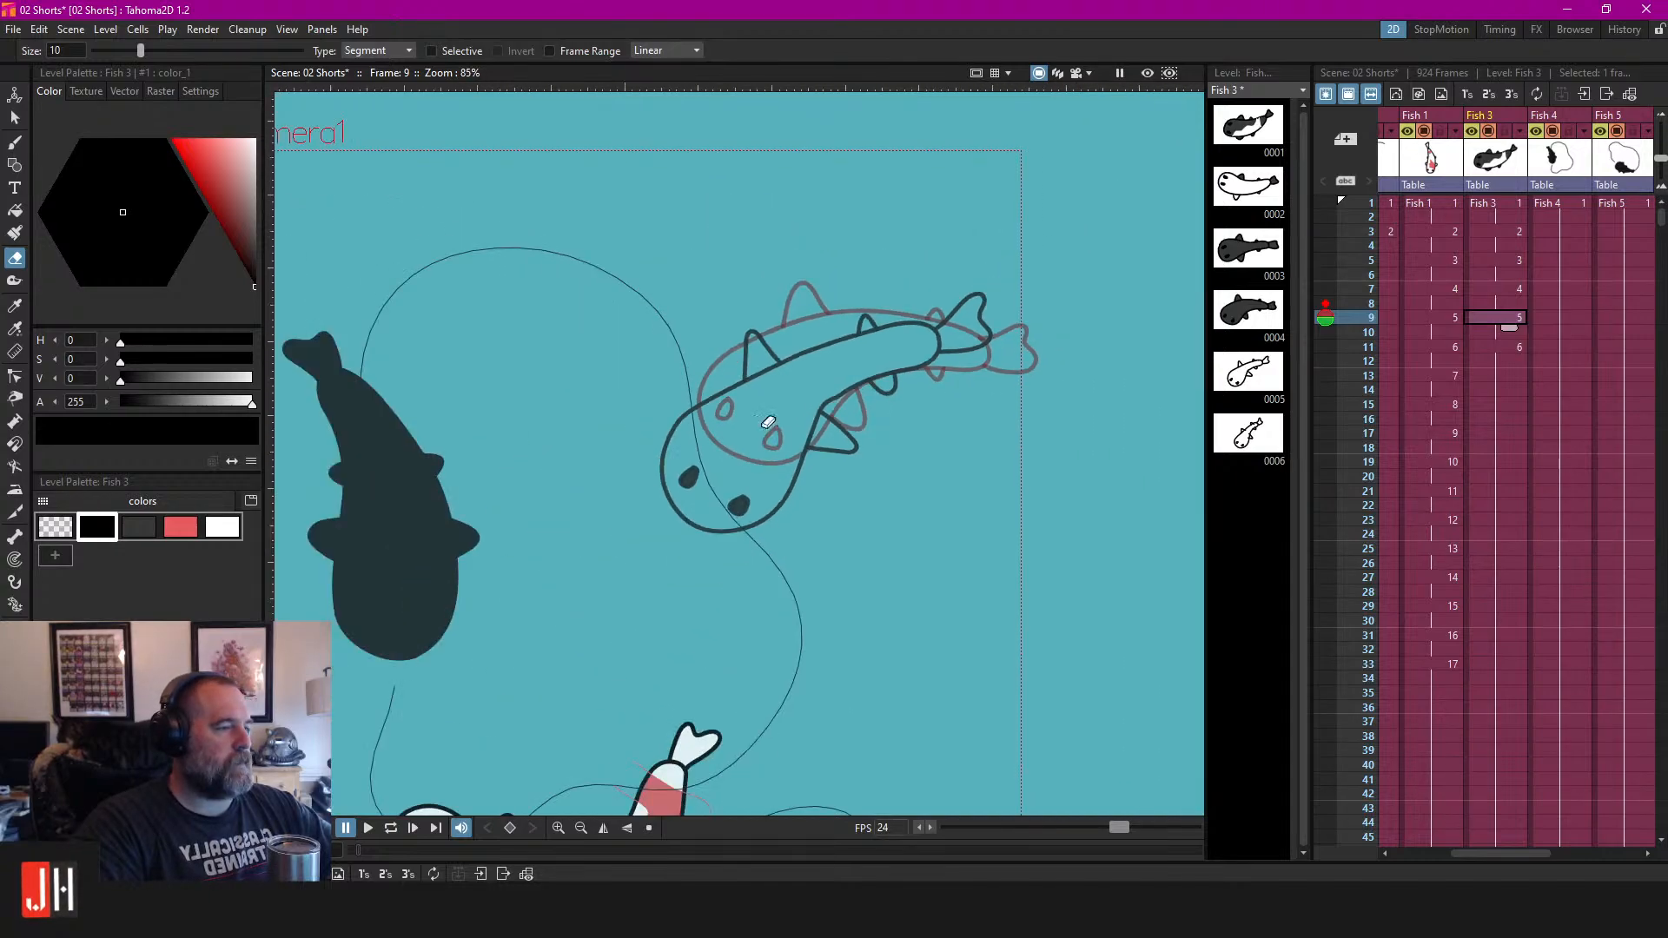
Fill all four fins of the frame 9 fish with dark gray.
click(139, 526)
key(f)
click(770, 352)
click(866, 328)
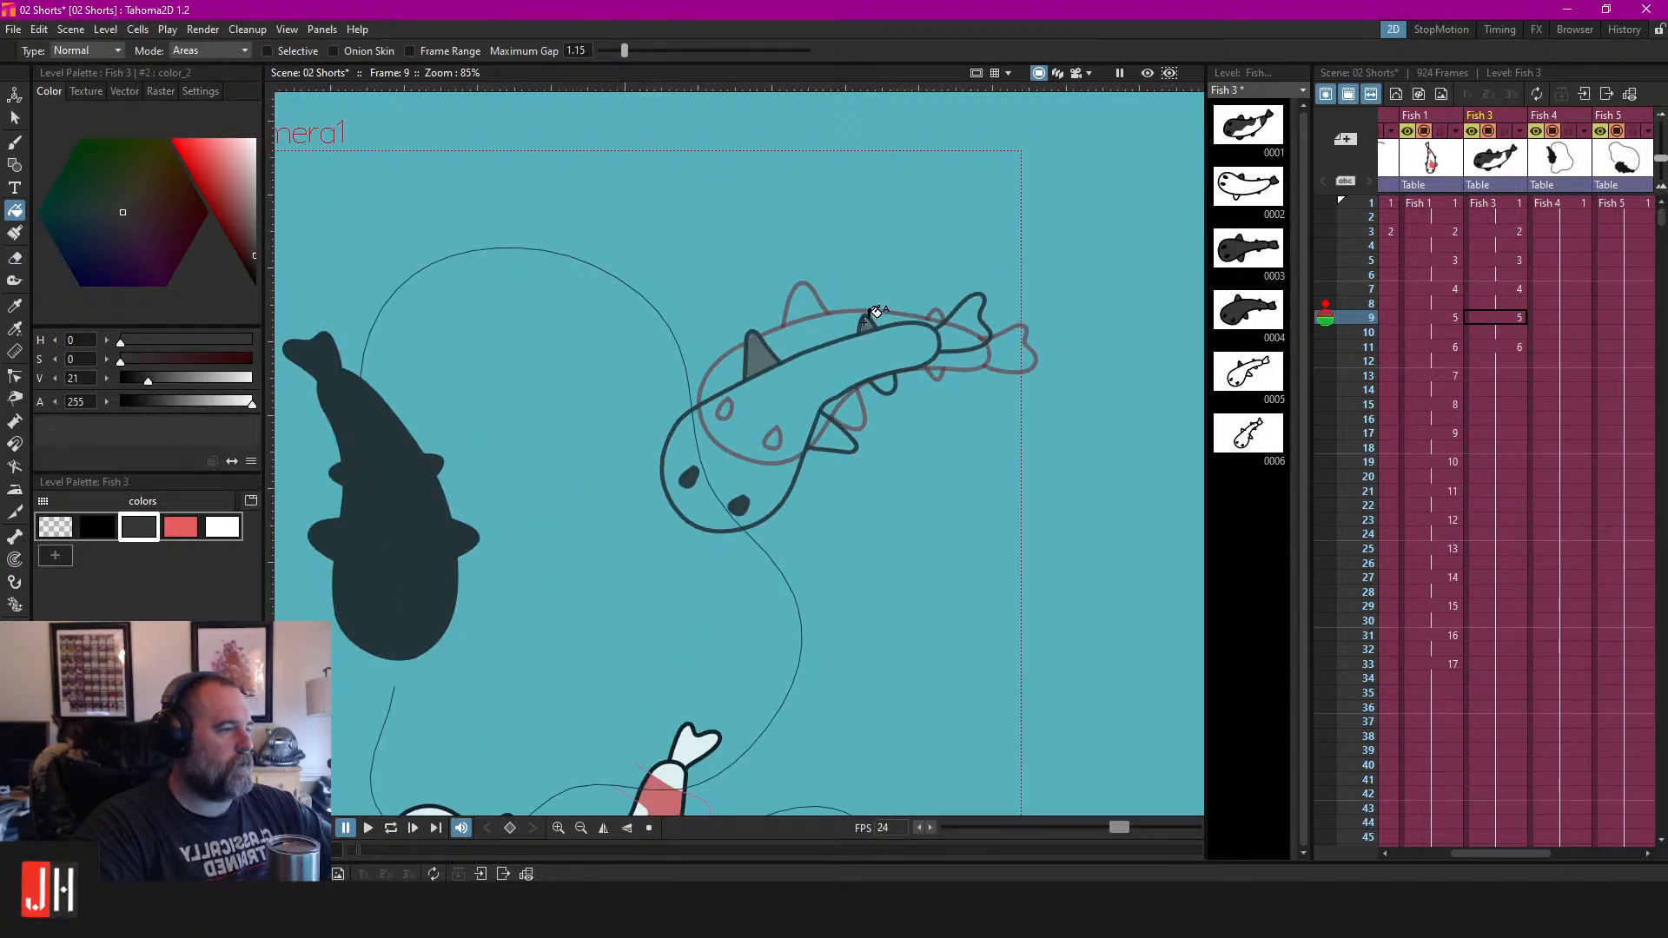
scroll(893, 365, up, 6)
click(860, 396)
click(774, 489)
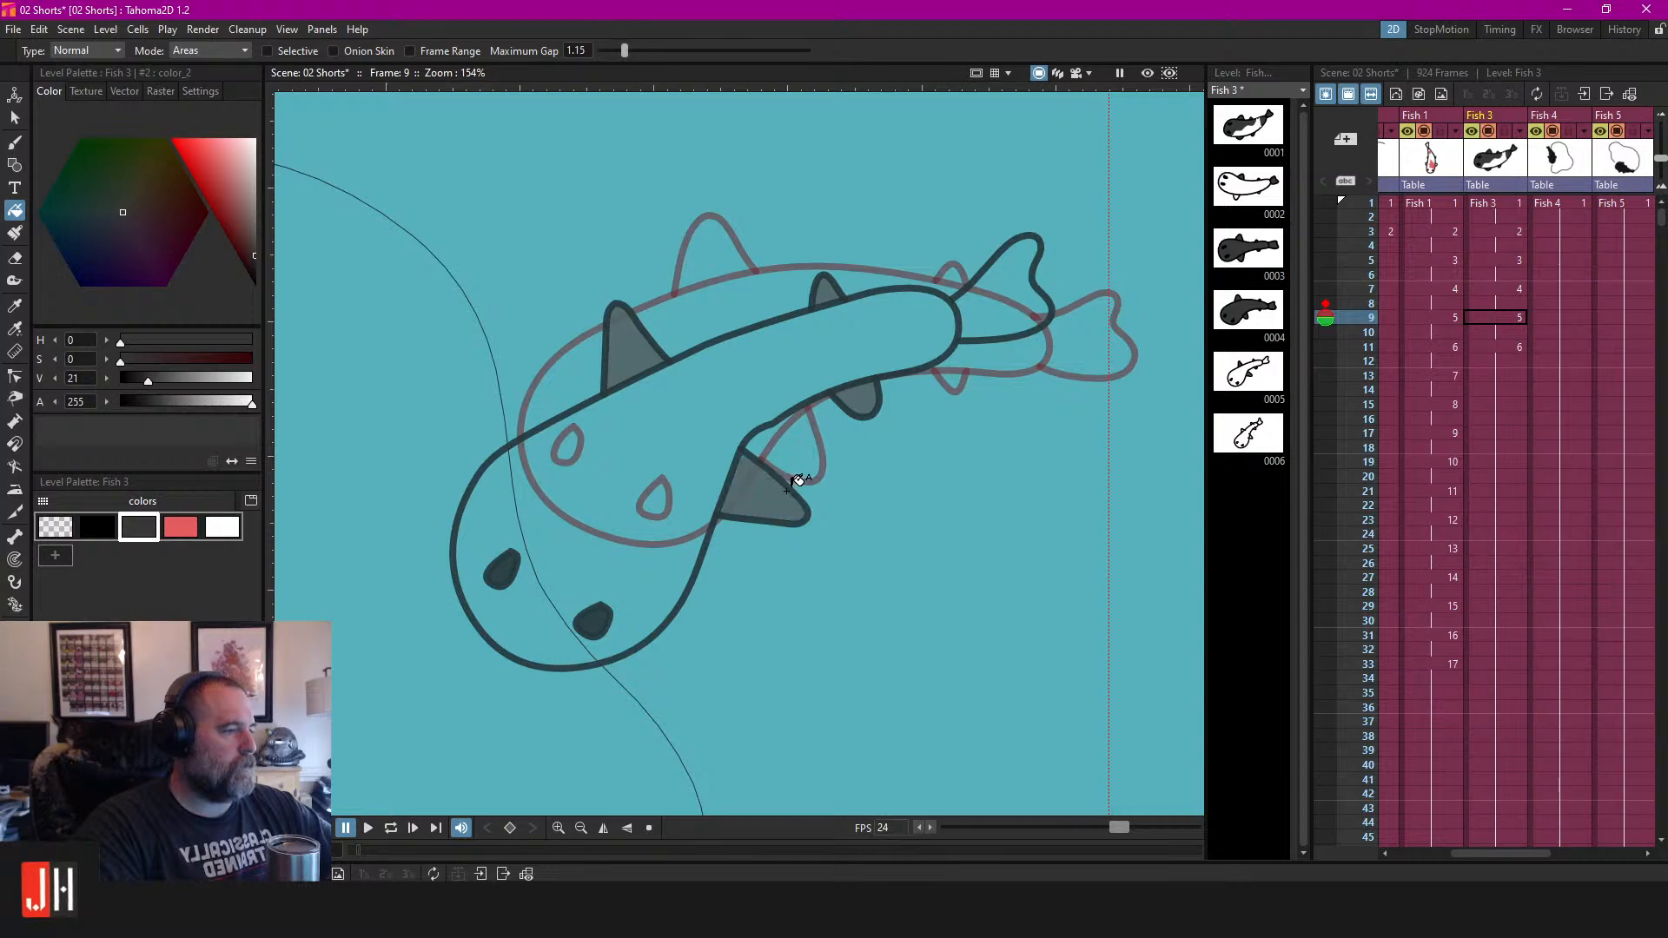
scroll(776, 404, down, 6)
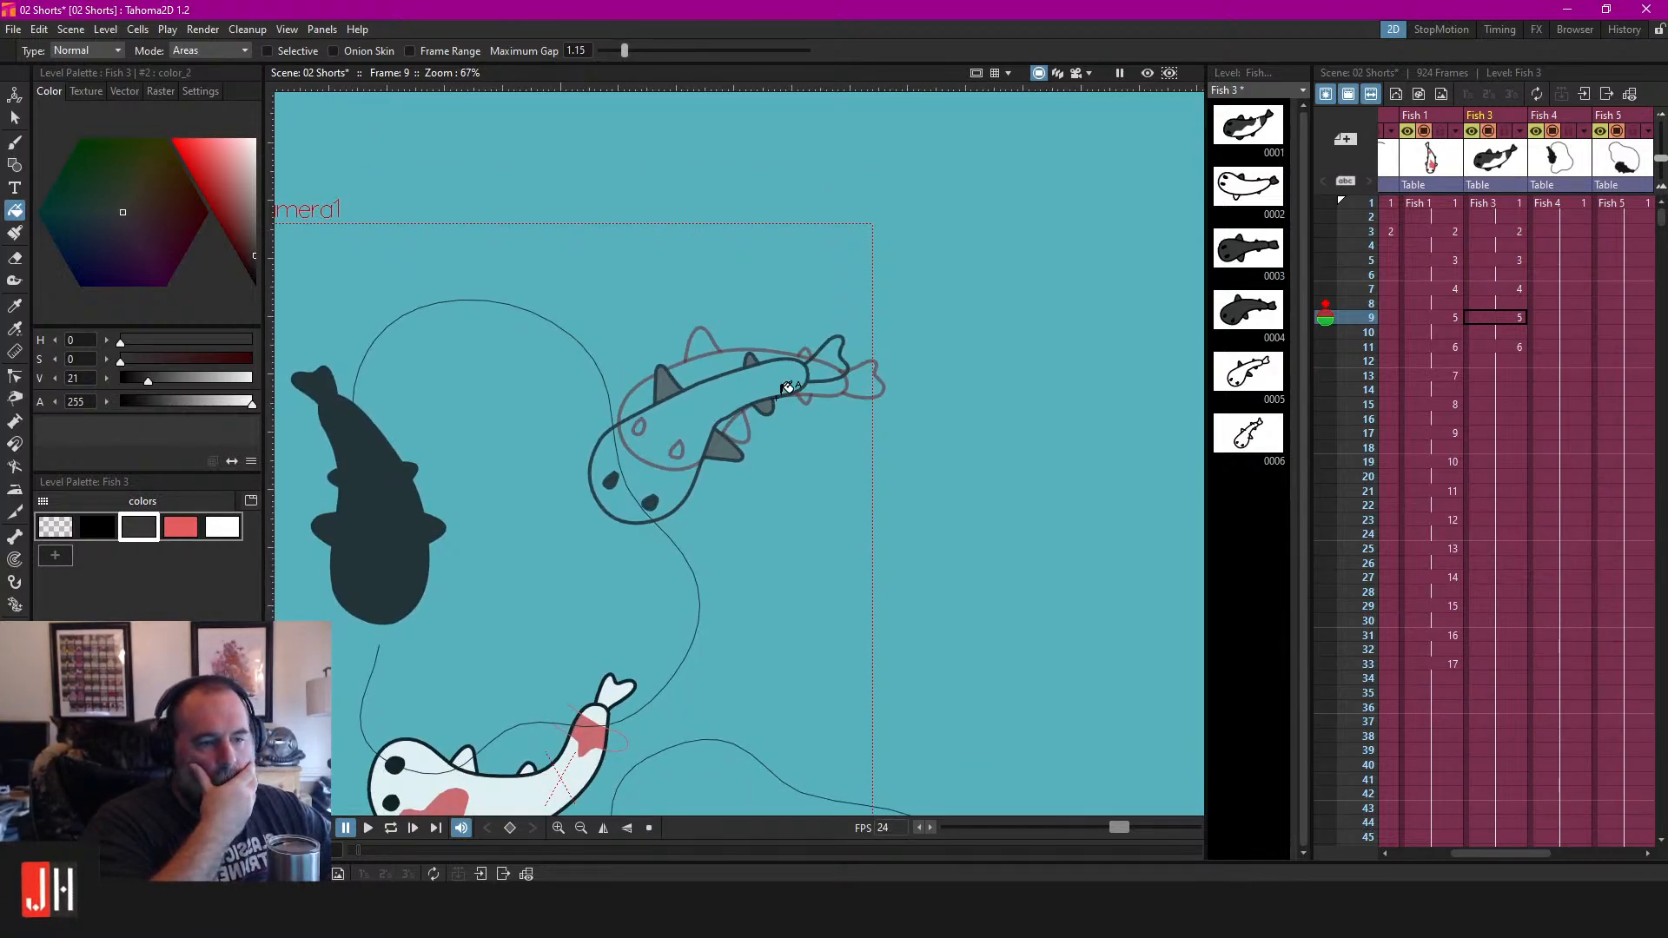
drag(775, 395, 760, 343)
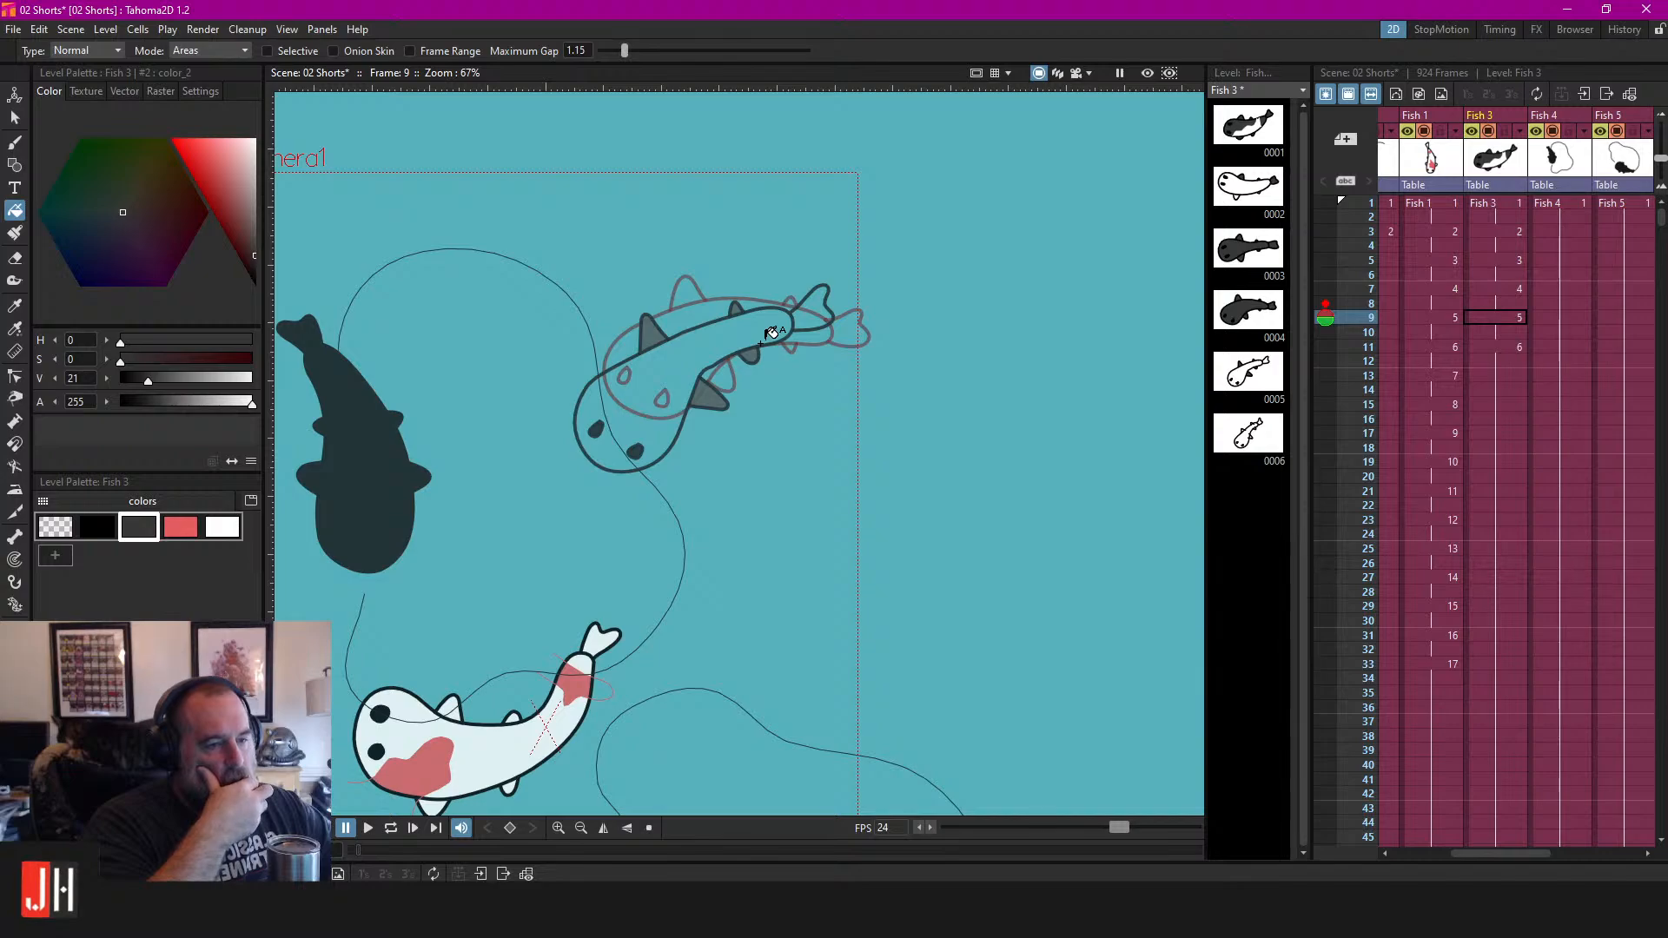
click(1499, 30)
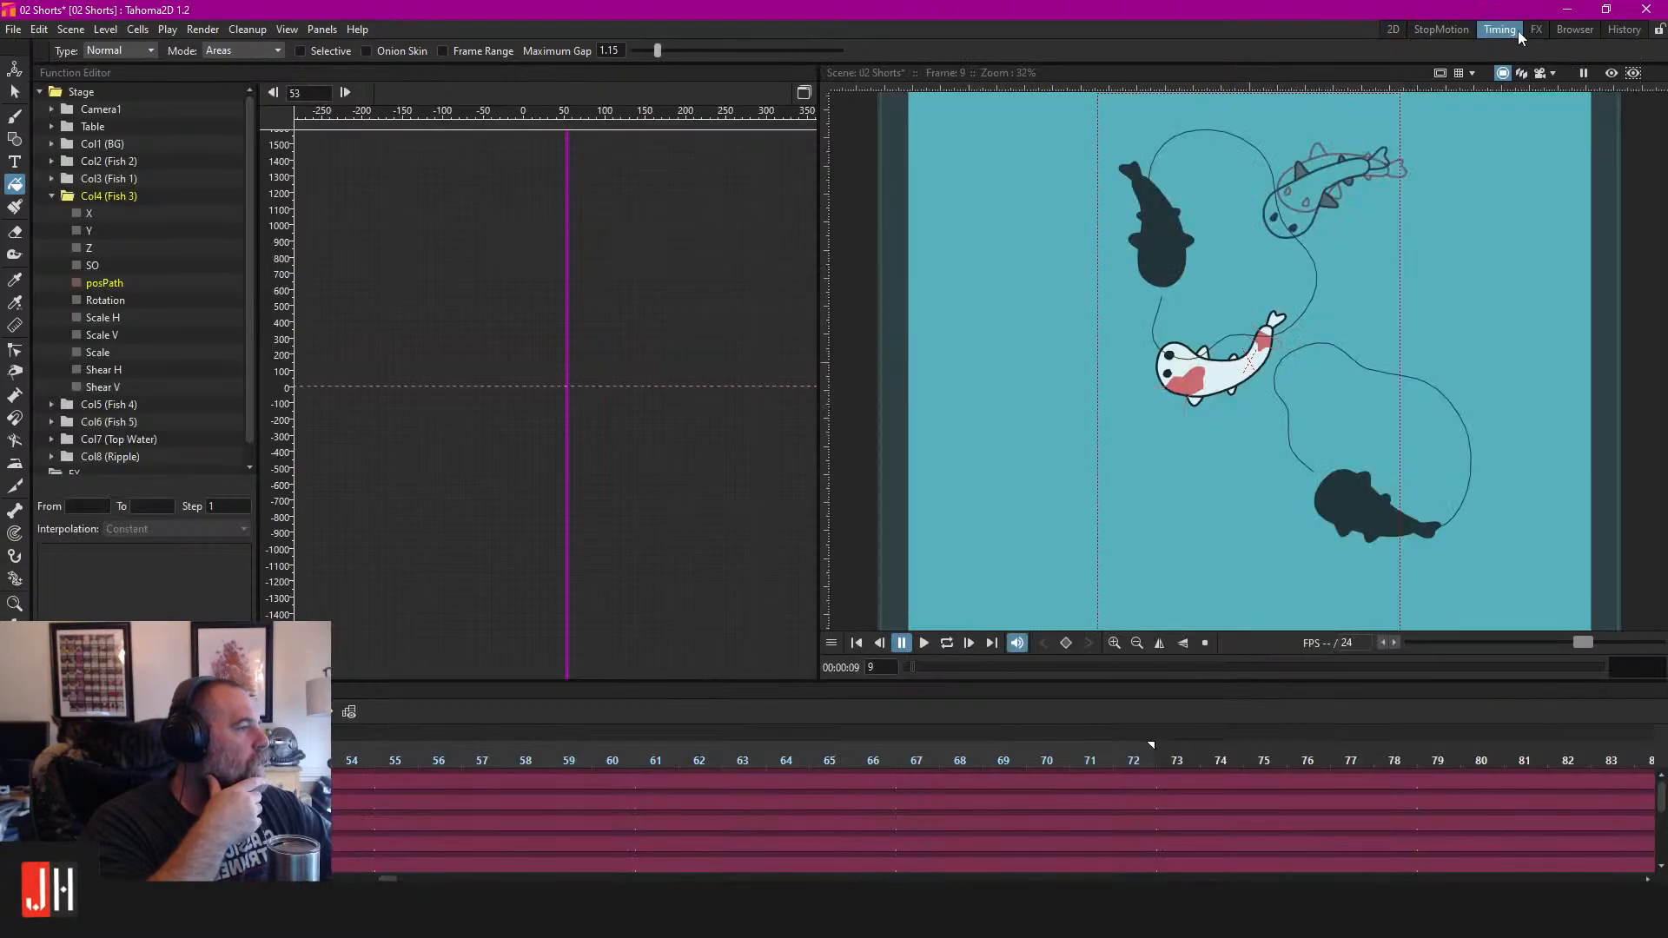
click(1536, 30)
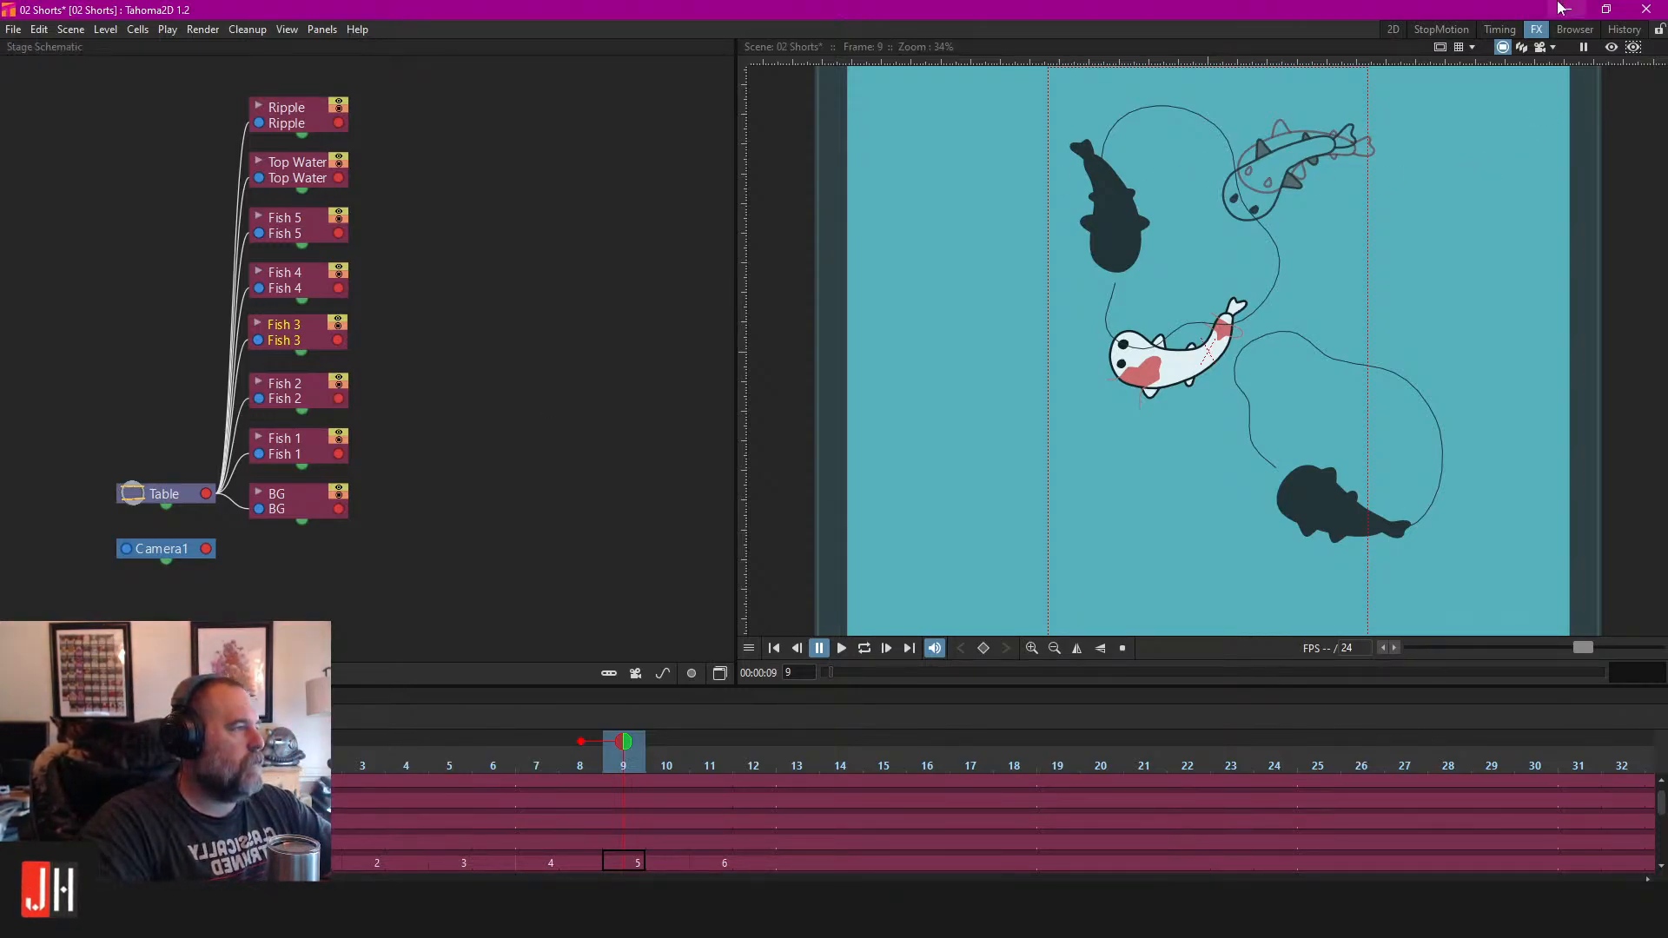
click(1395, 29)
scroll(770, 260, up, 8)
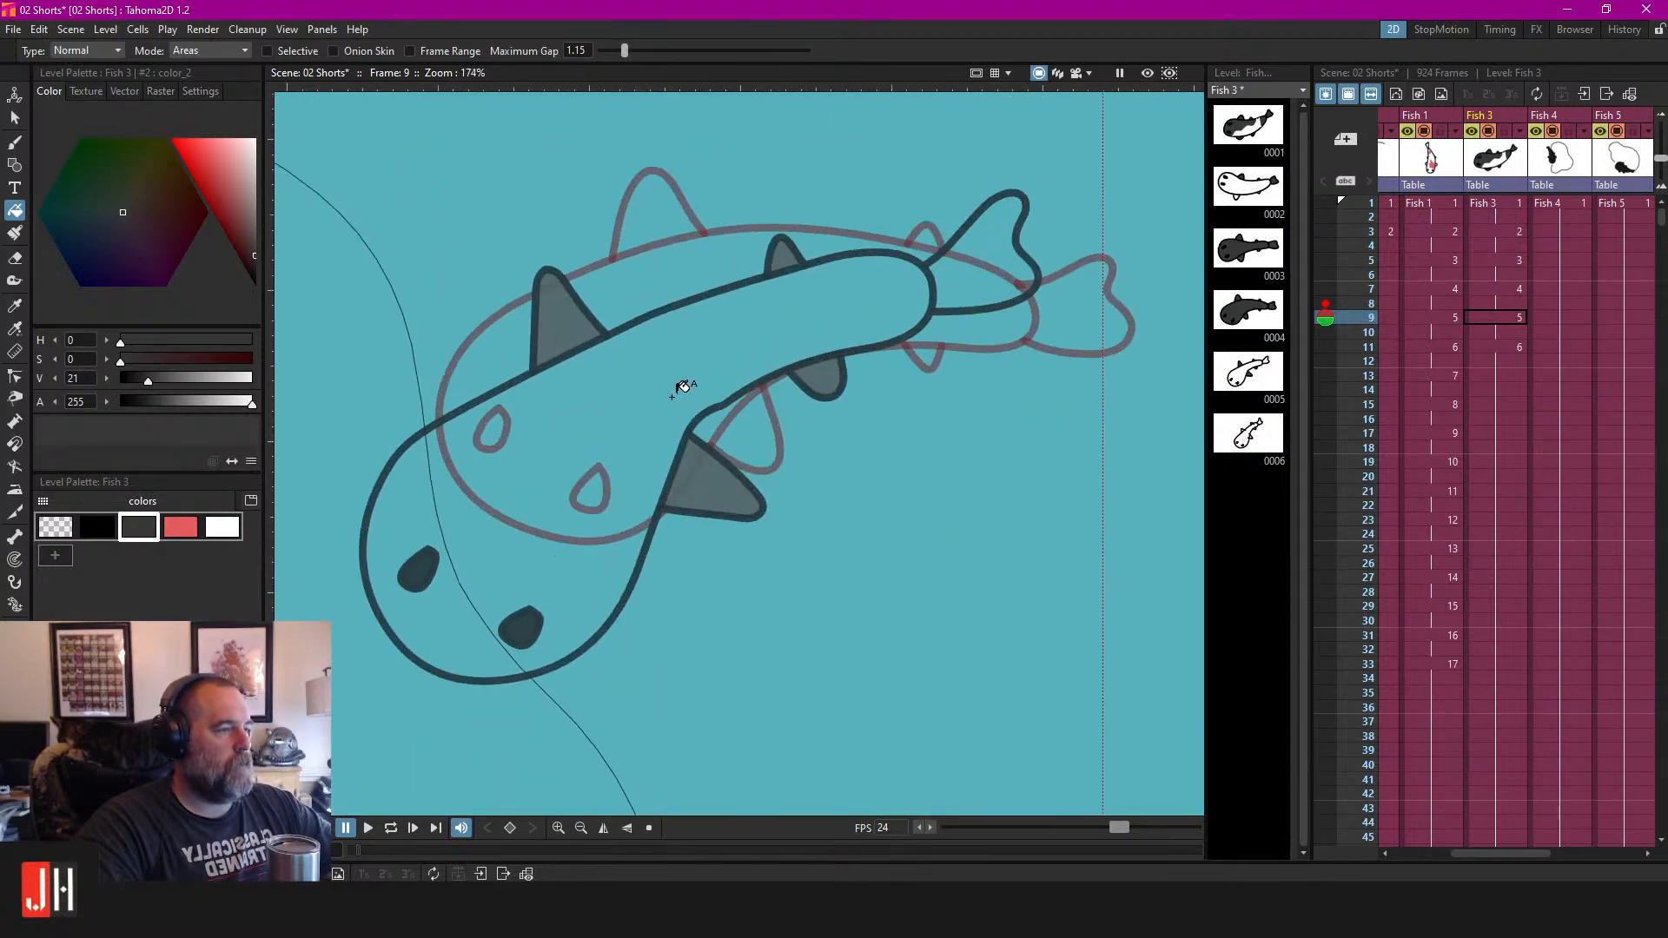
Move the protruding end point of the frame 9 fish's lower front fin onto the body outline.
click(807, 346)
mouse_move(751, 348)
mouse_down()
mouse_move(758, 375)
mouse_move(731, 403)
mouse_up()
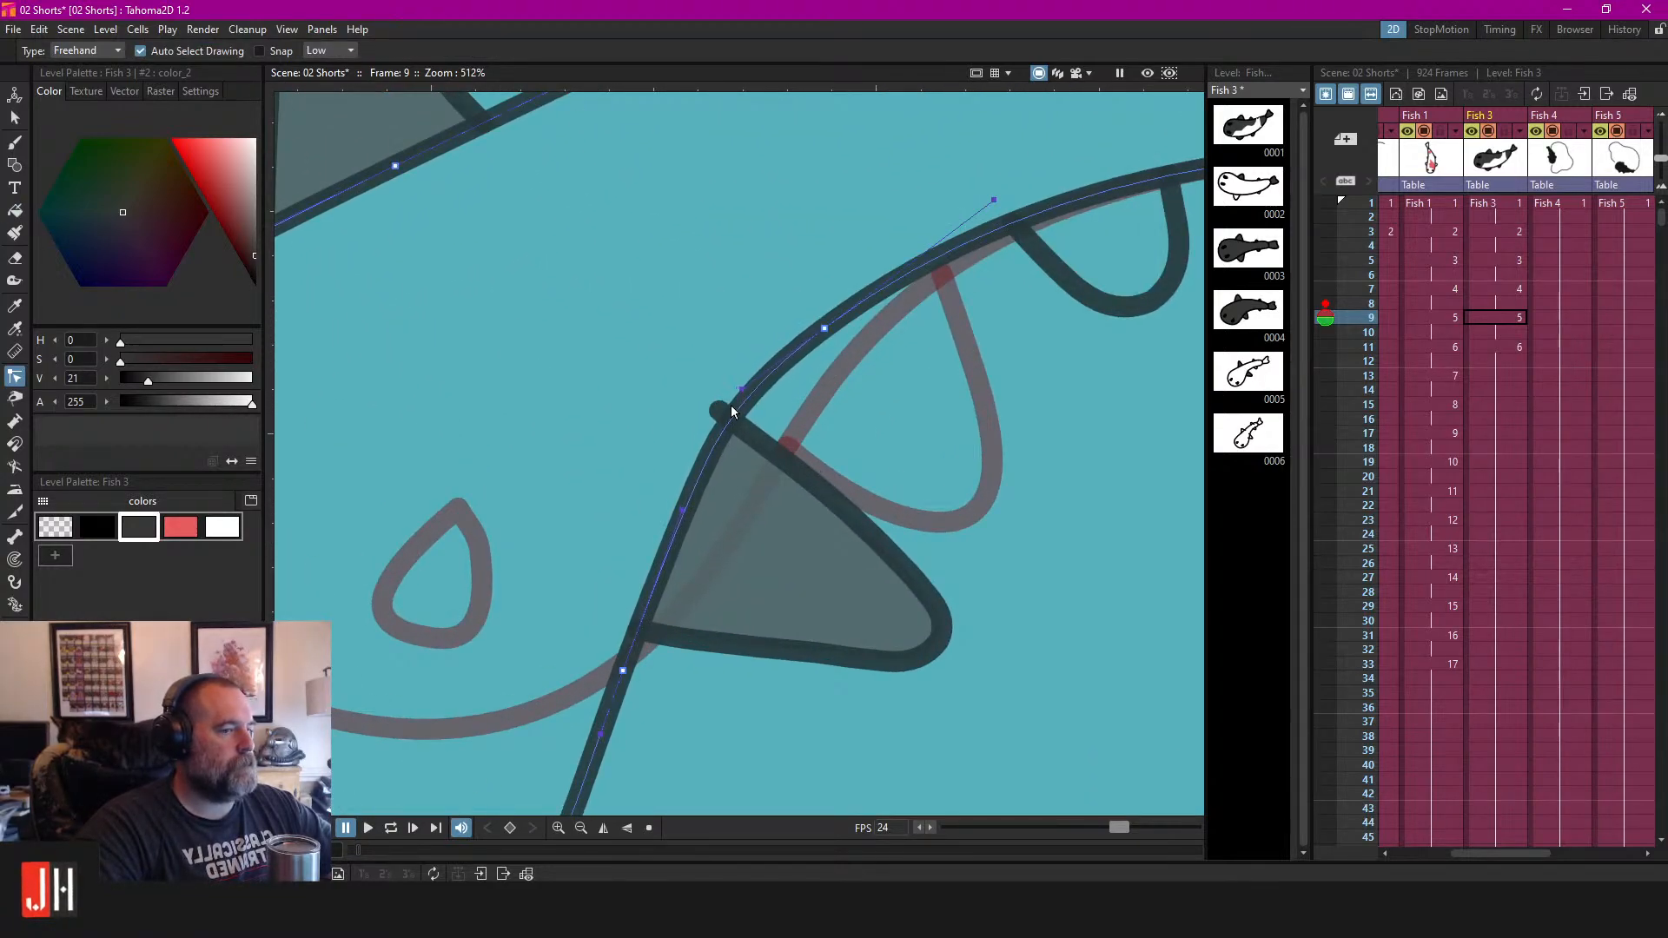
key(a)
scroll(726, 402, down, 1)
scroll(721, 408, up, 2)
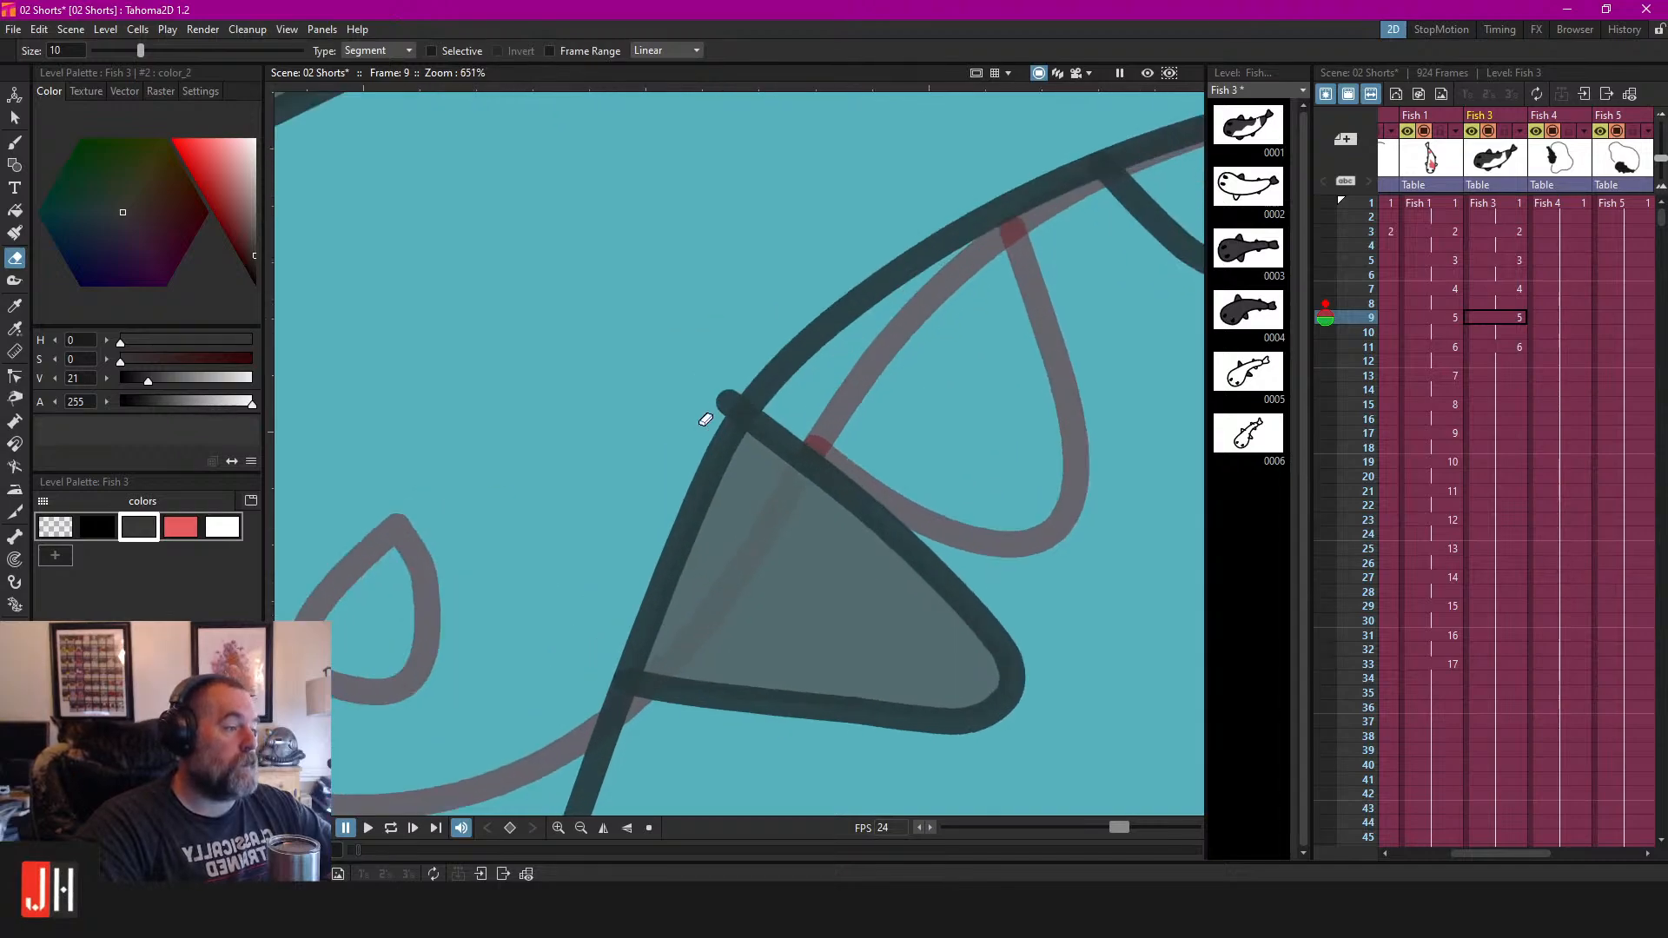
key(c)
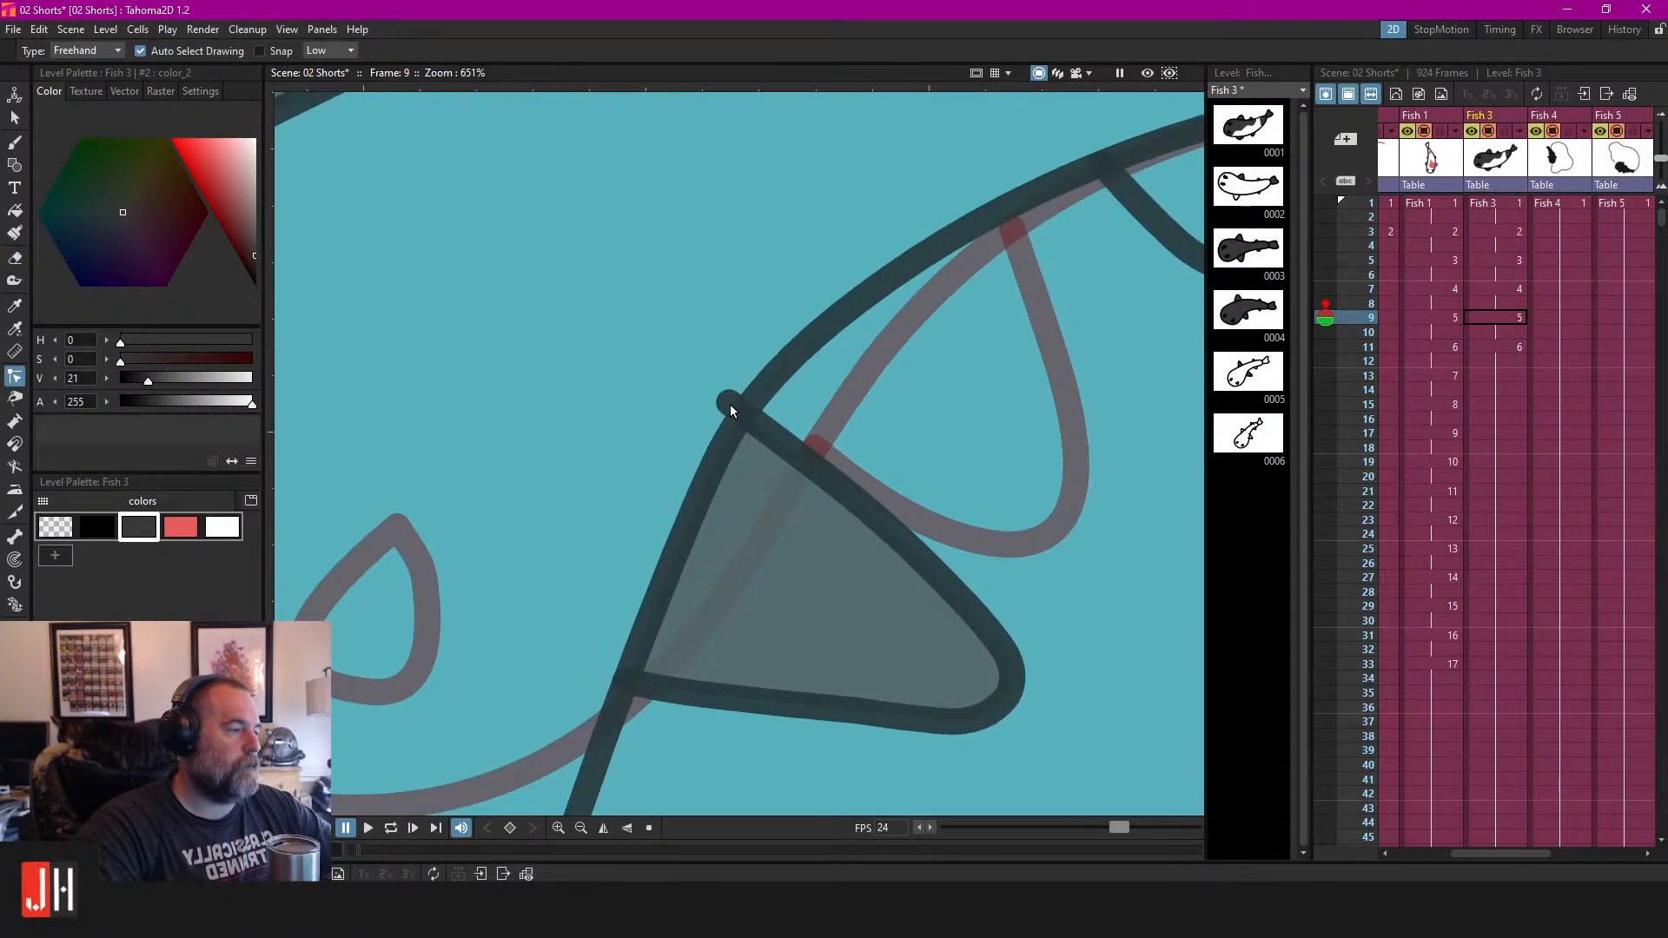
drag(728, 401, 743, 417)
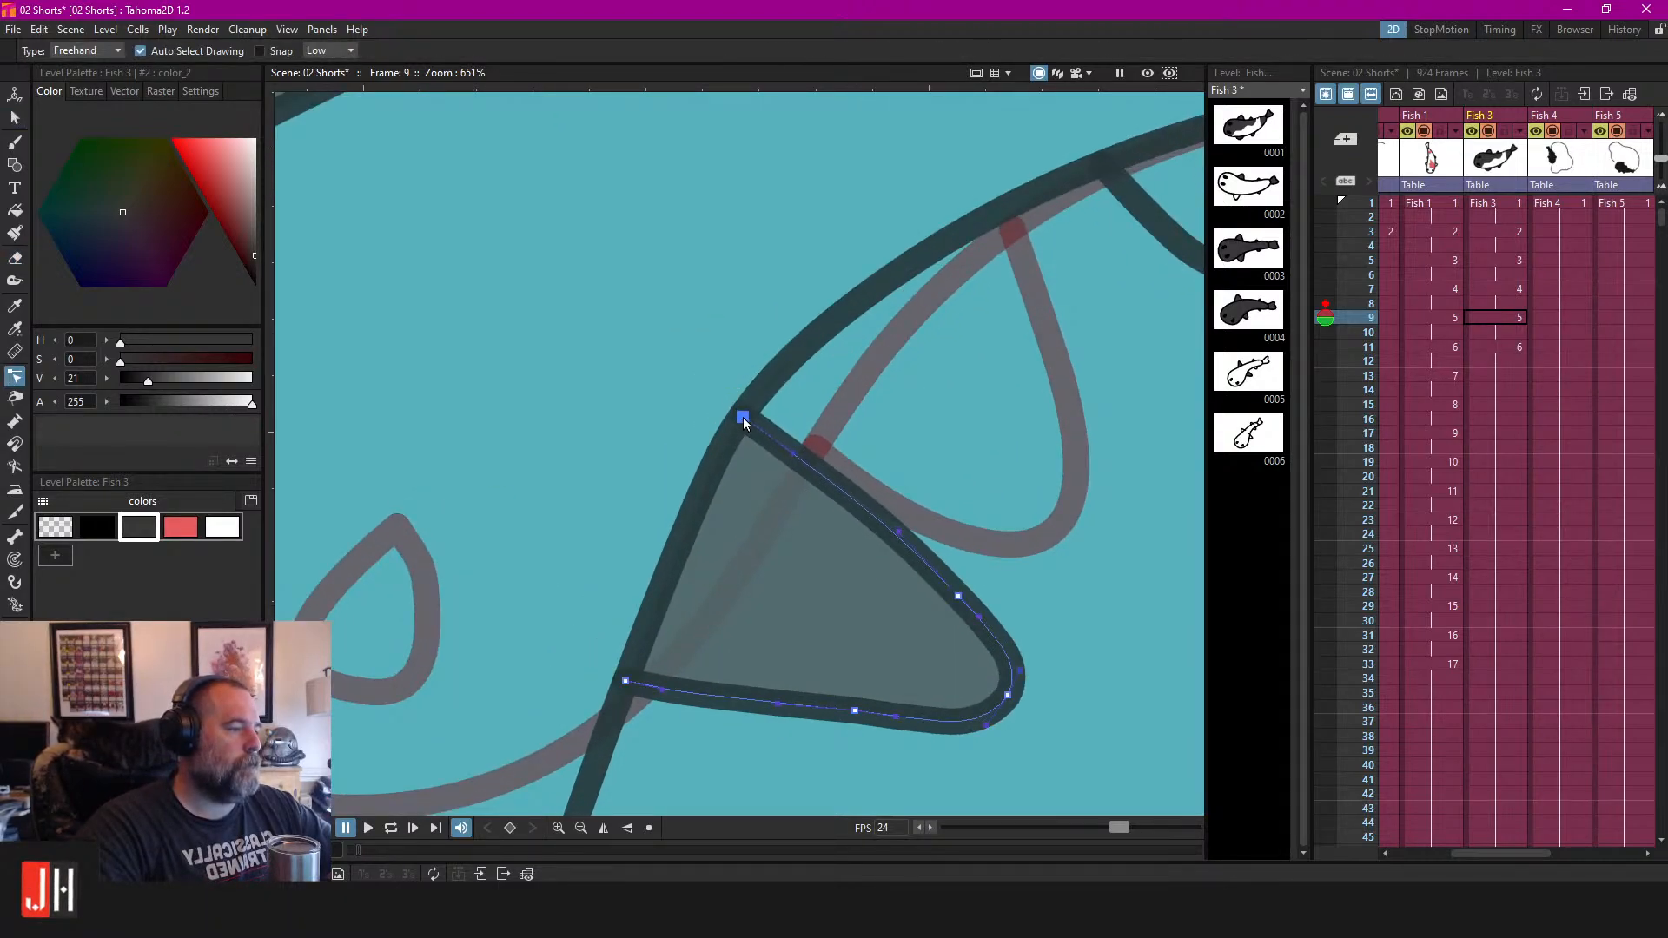
Adjust the end point of the frame 9 fish's lower rear fin along the body outline and refill the fin with dark gray.
drag(1140, 213, 833, 405)
click(814, 383)
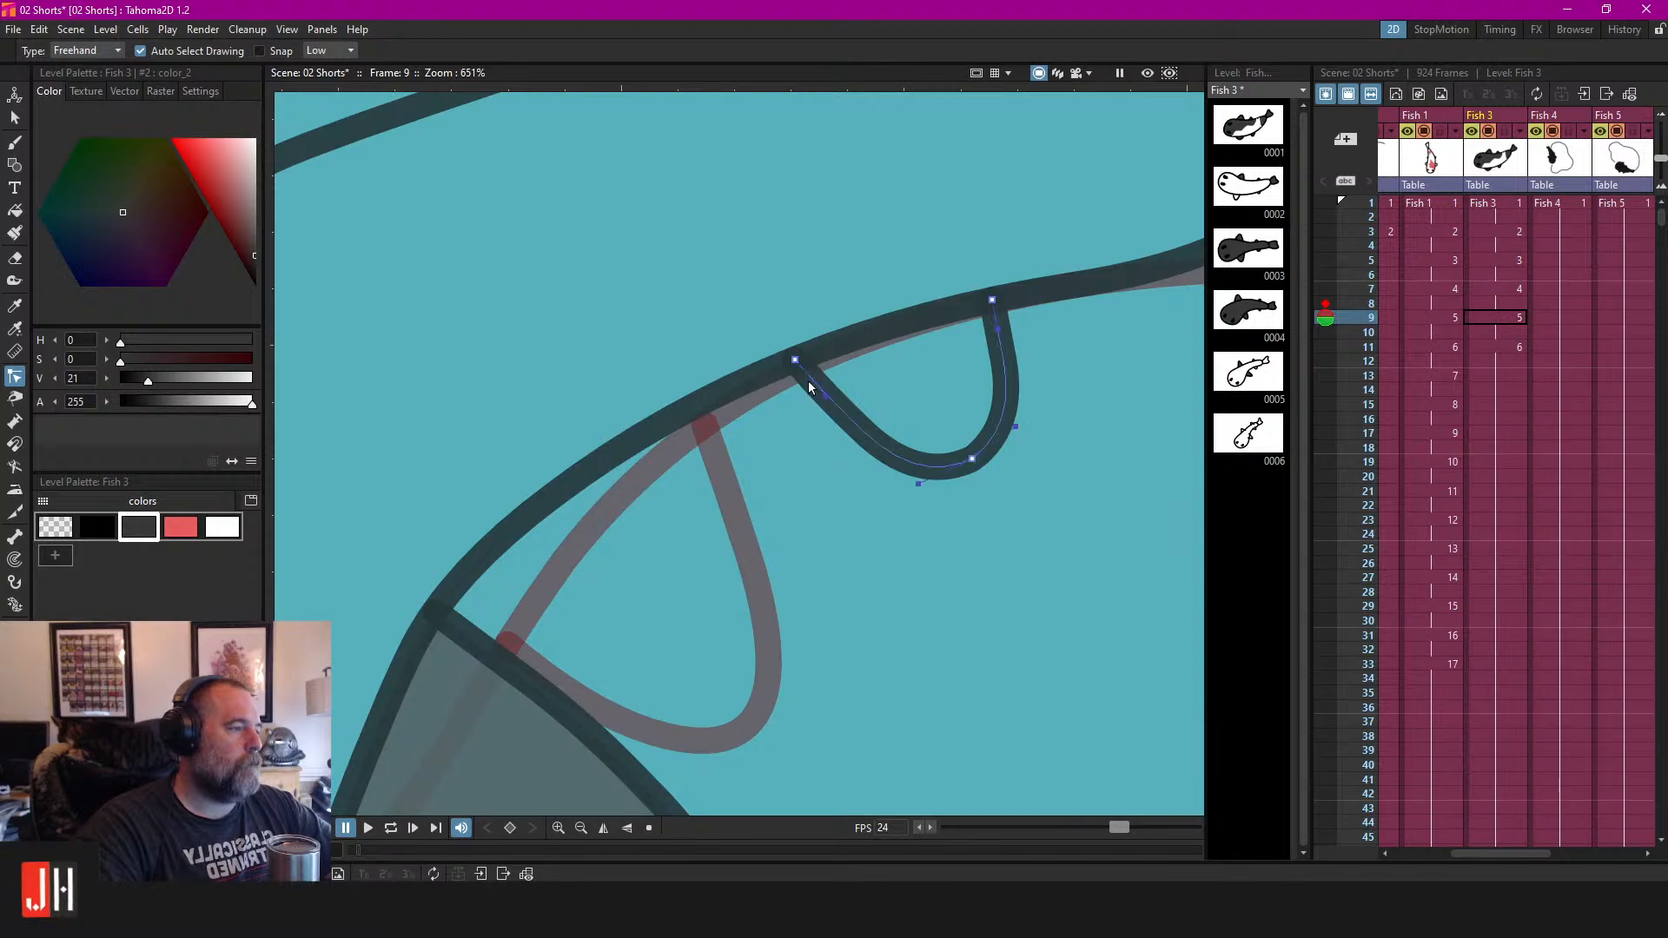
drag(992, 300, 1006, 296)
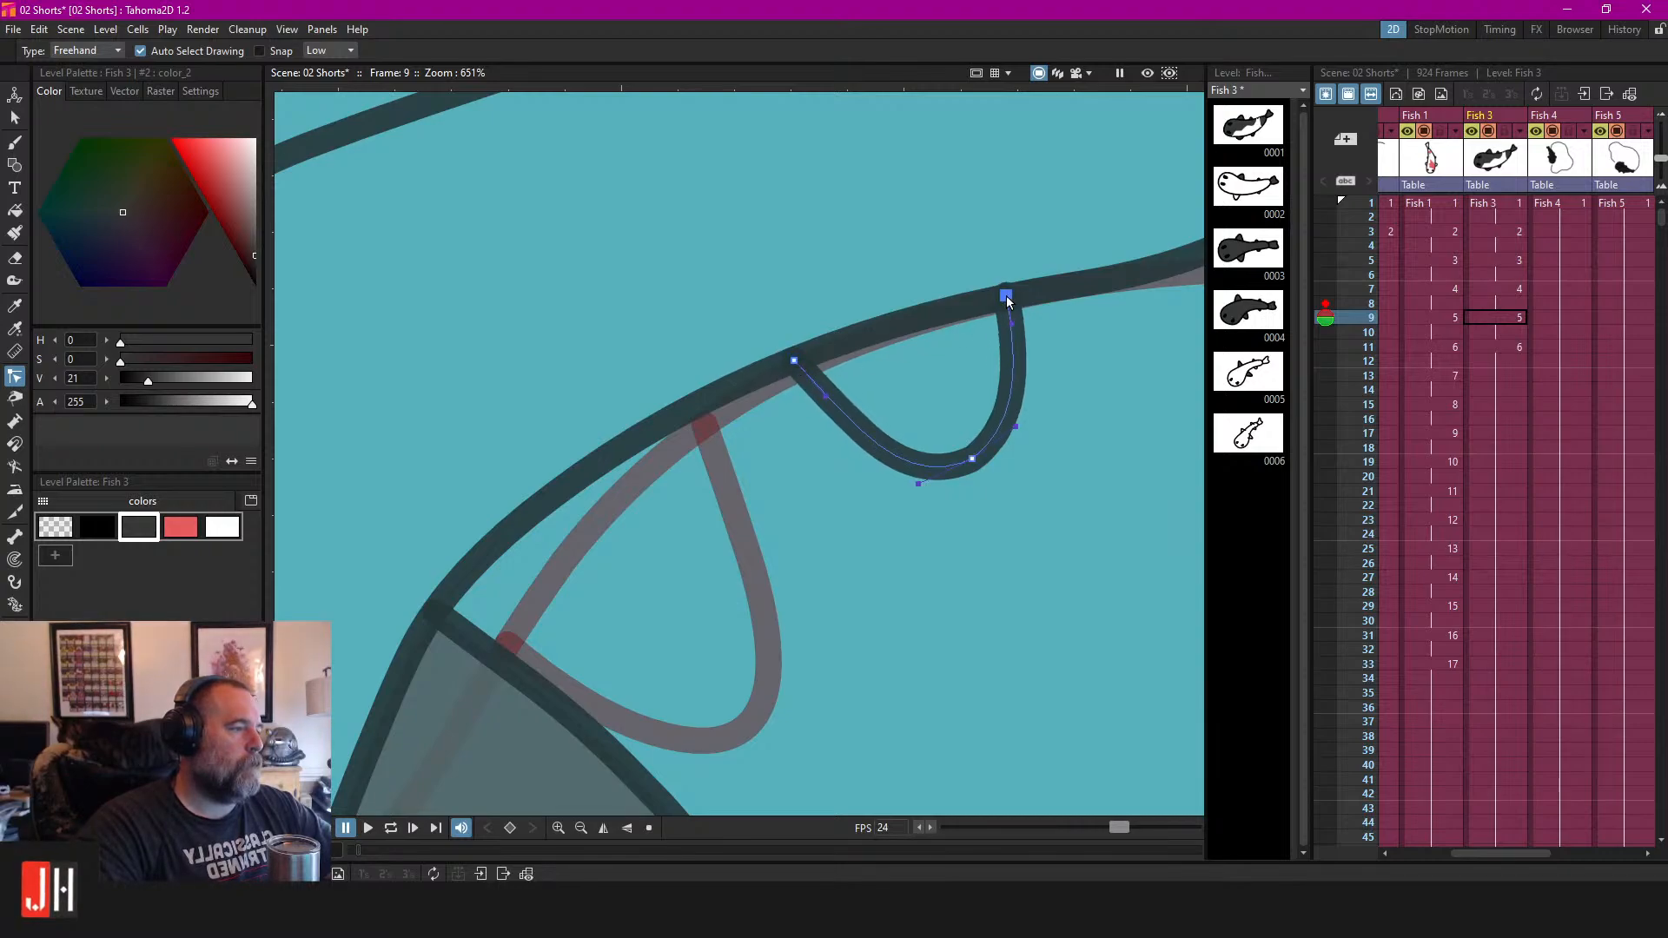
click(1013, 396)
scroll(1021, 486, down, 5)
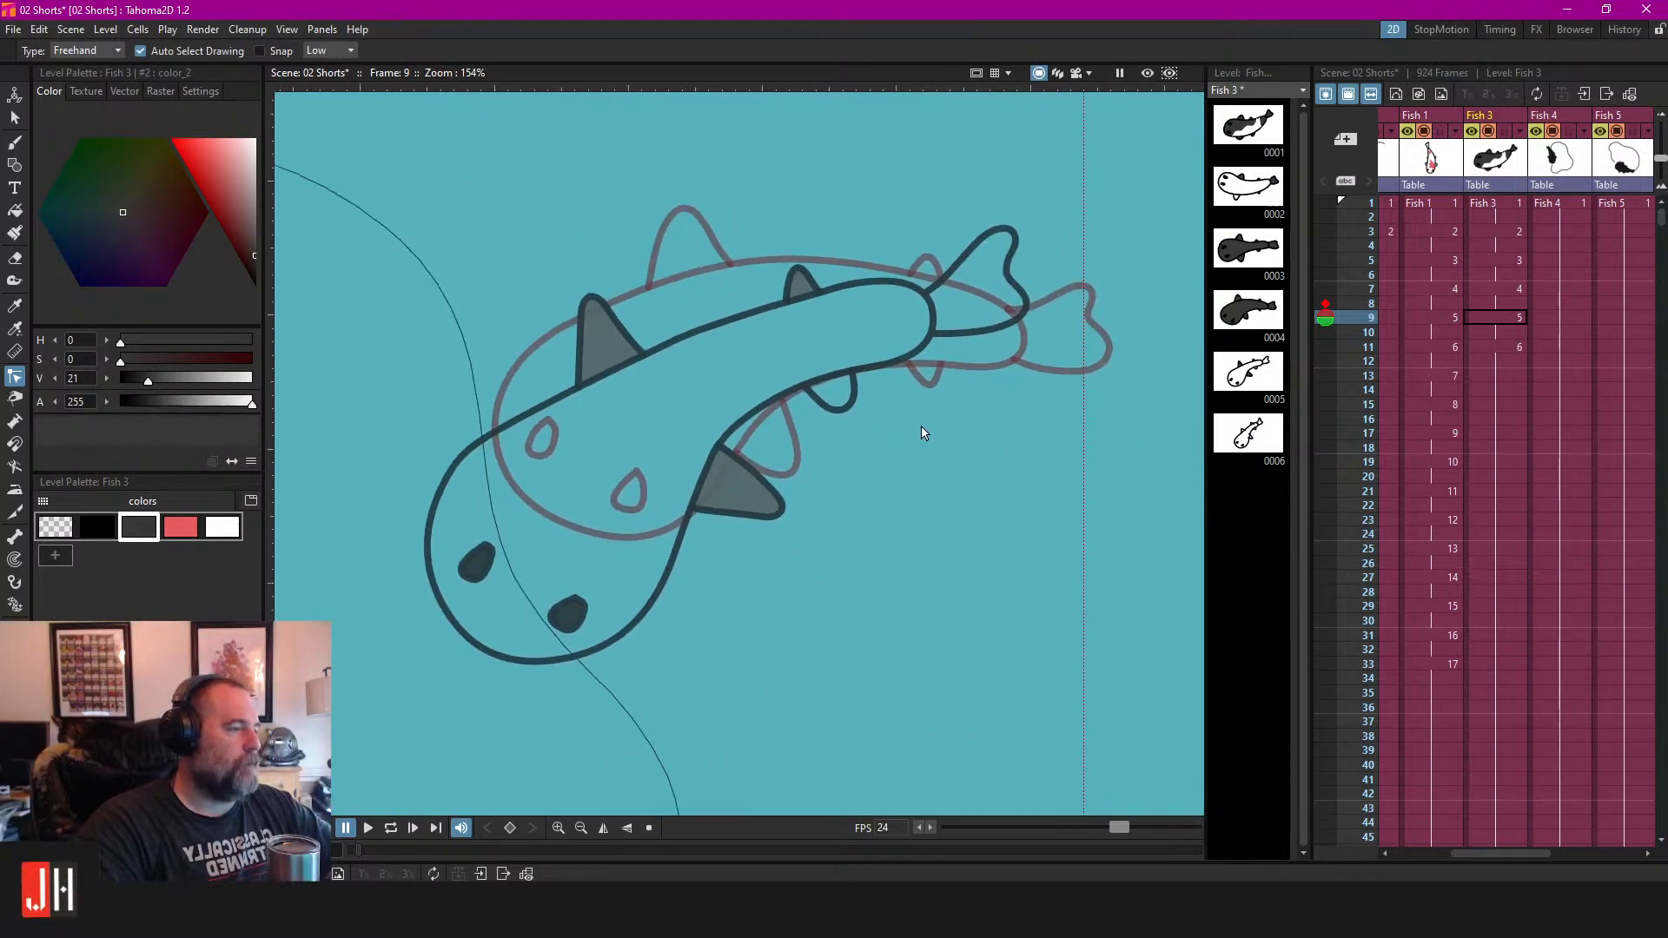
key(f)
click(832, 388)
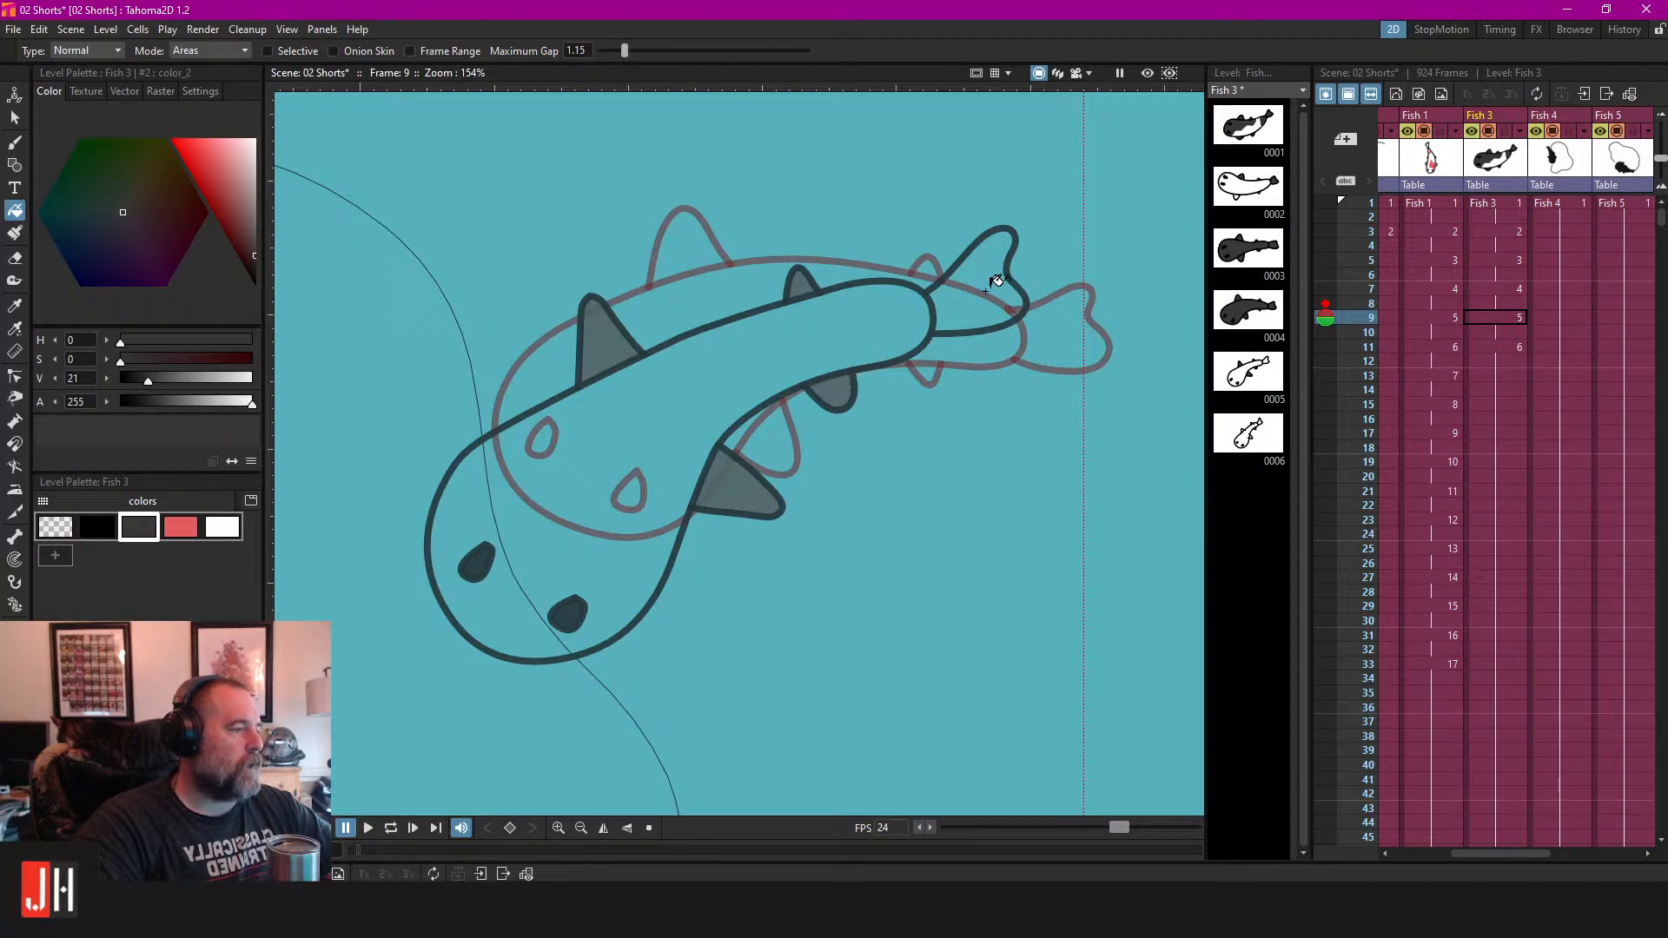
Raise the fill's Maximum Gap to 10 for the frame 9 fish.
scroll(825, 360, down, 3)
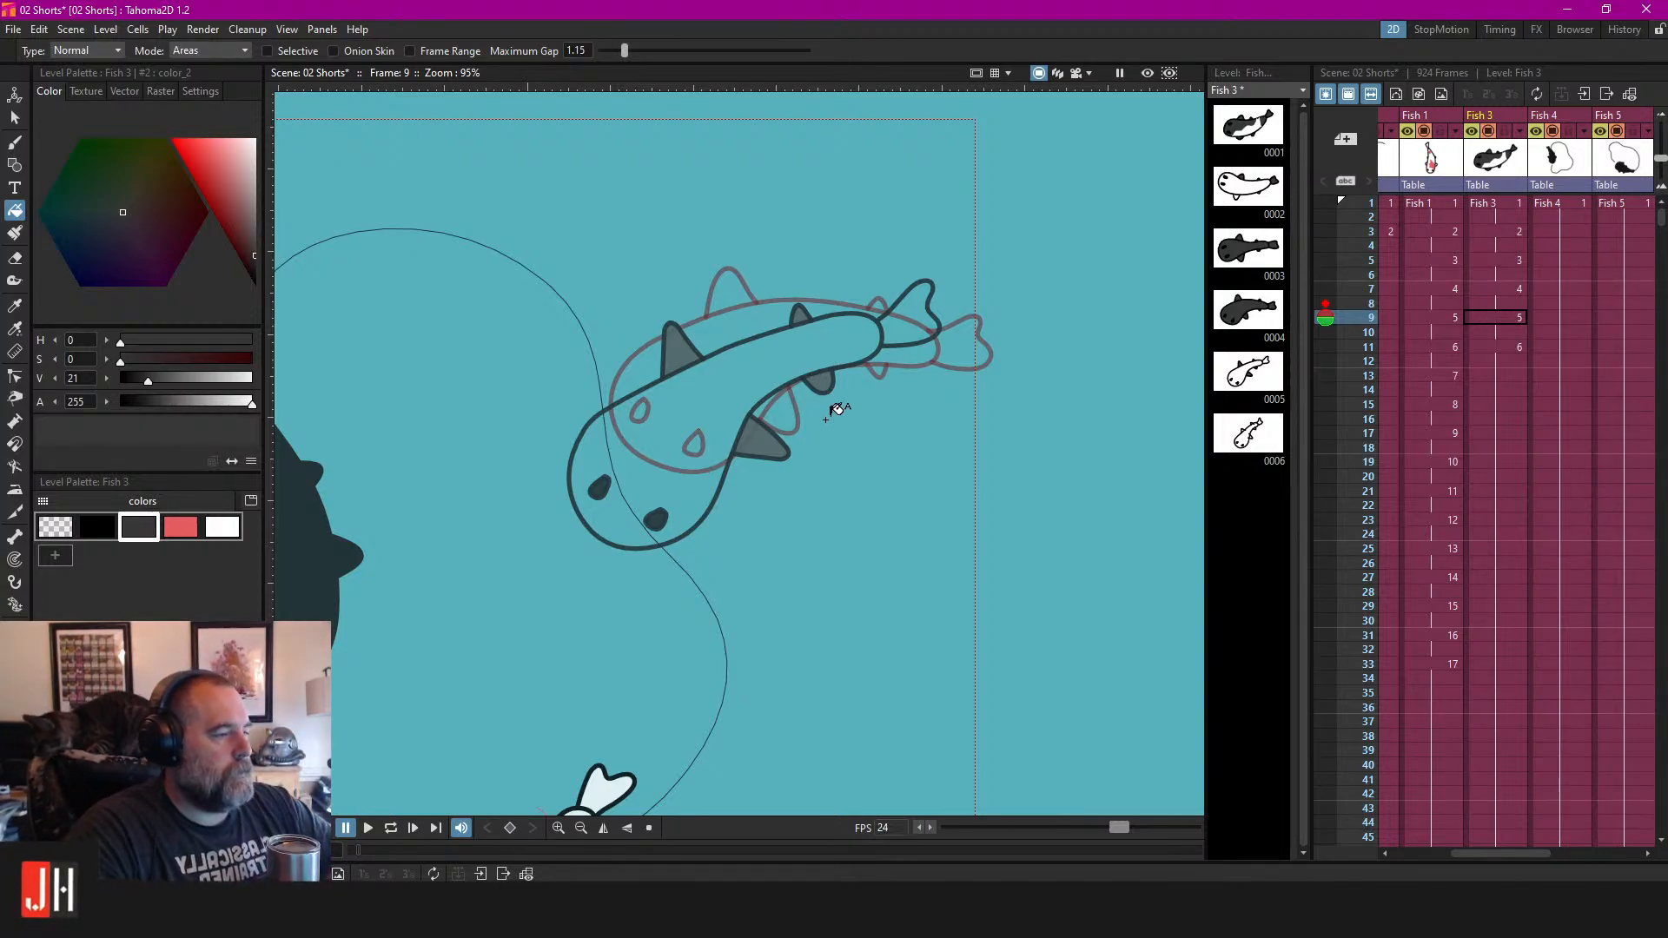
scroll(834, 409, up, 5)
scroll(727, 323, down, 3)
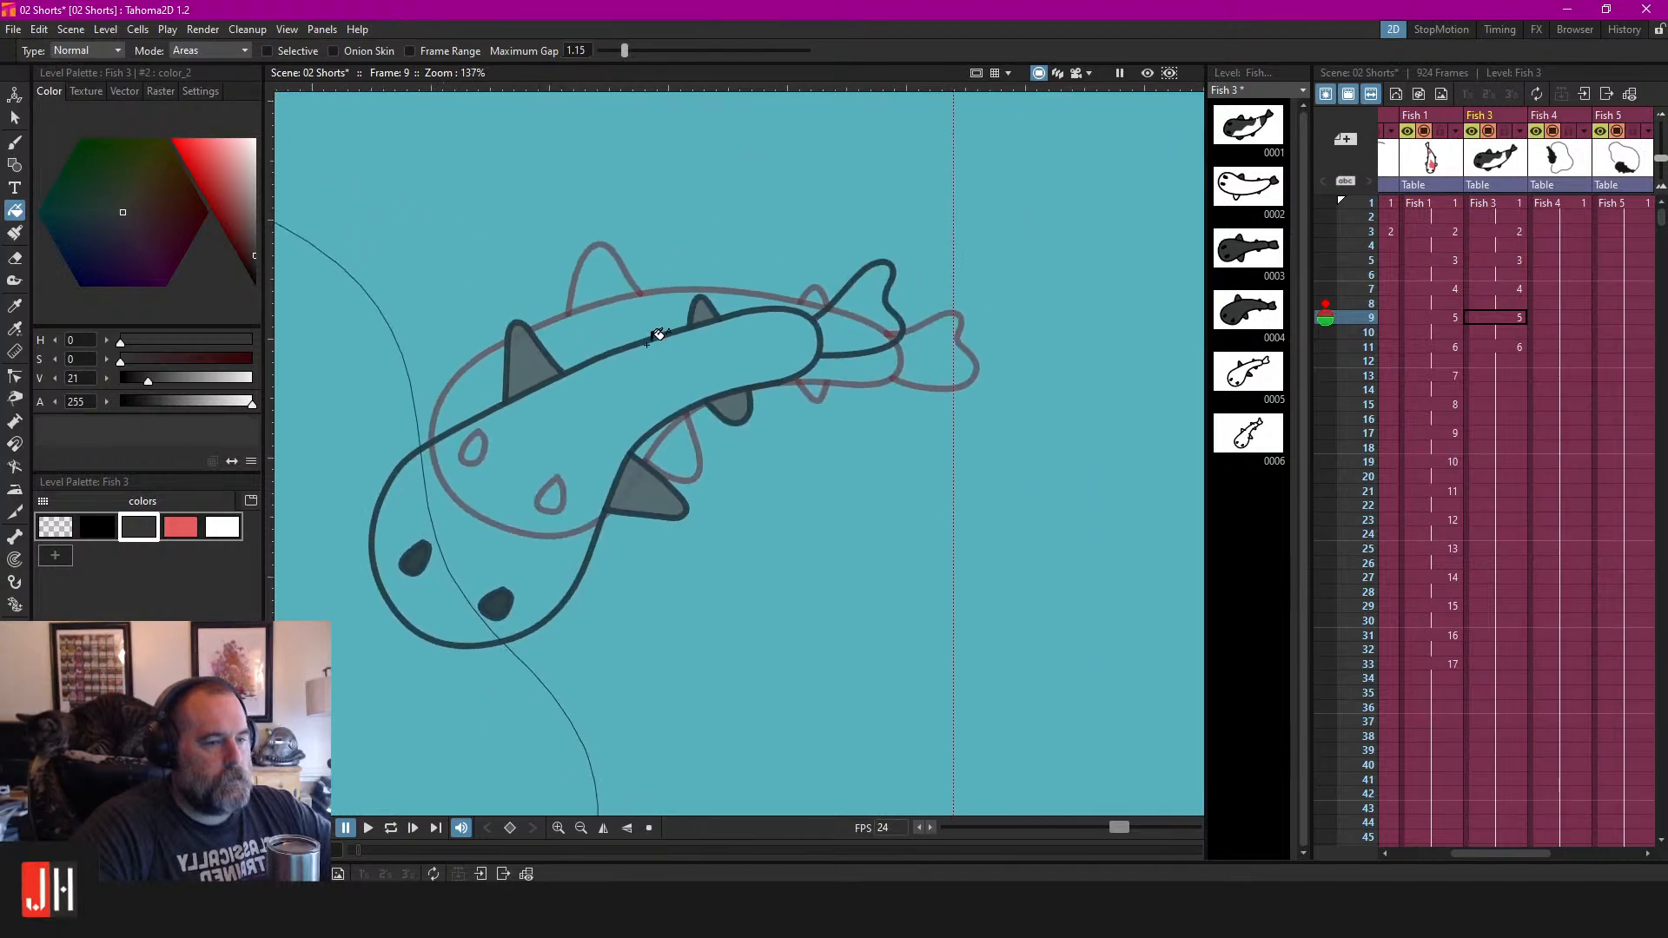
scroll(755, 326, down, 3)
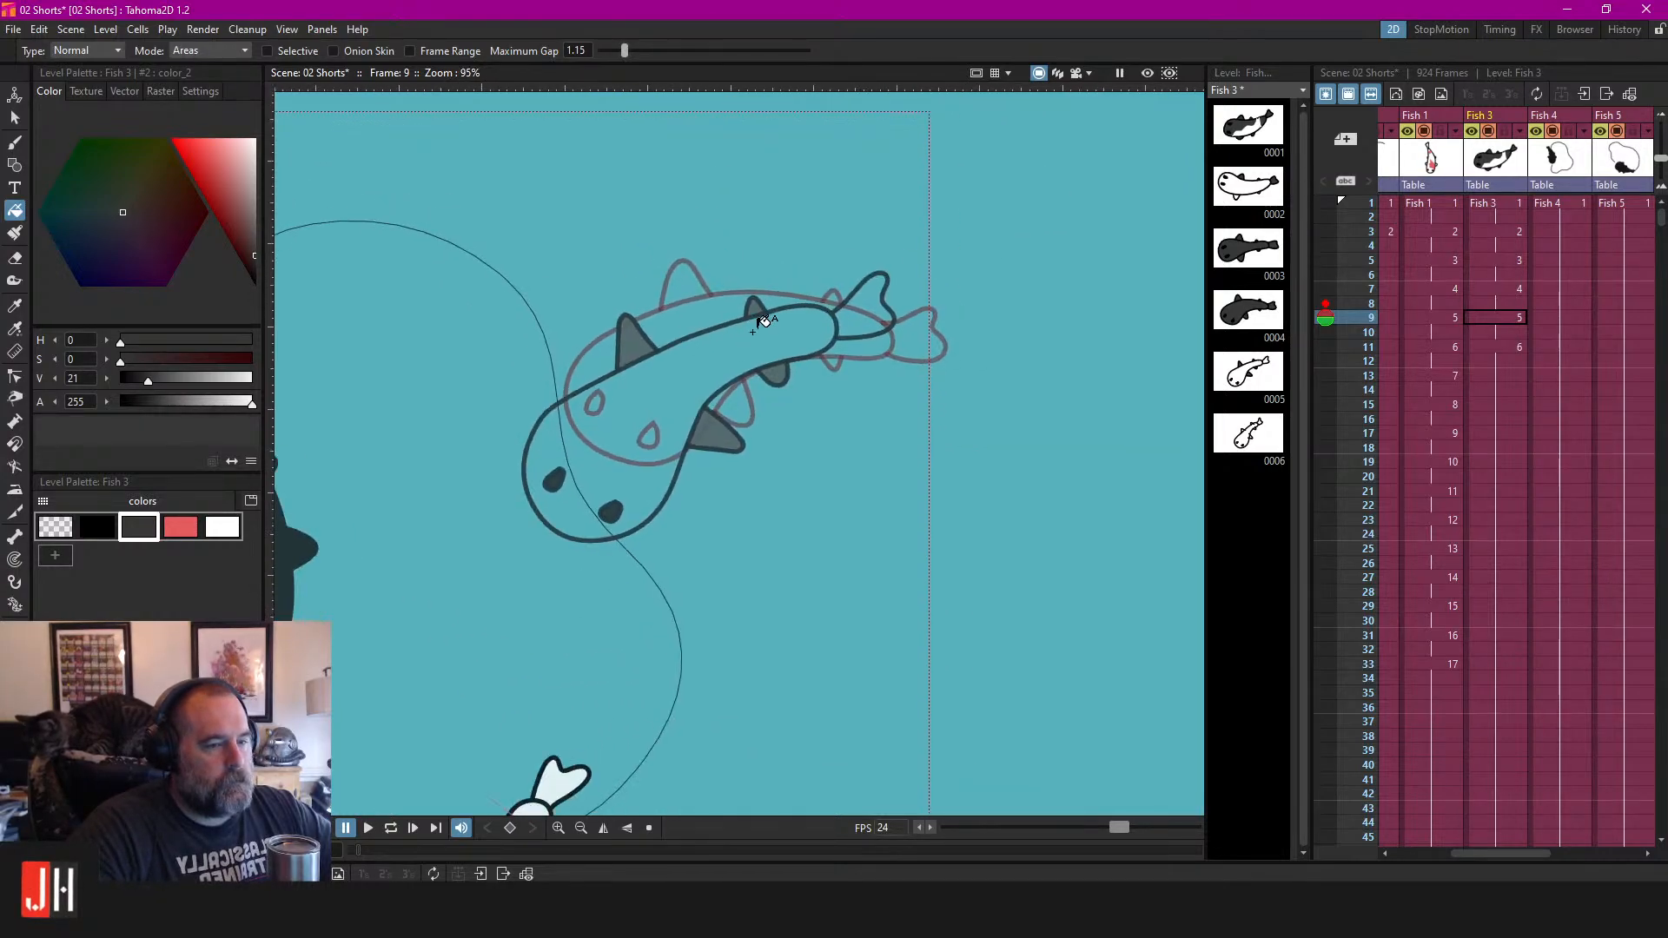
drag(745, 331, 774, 320)
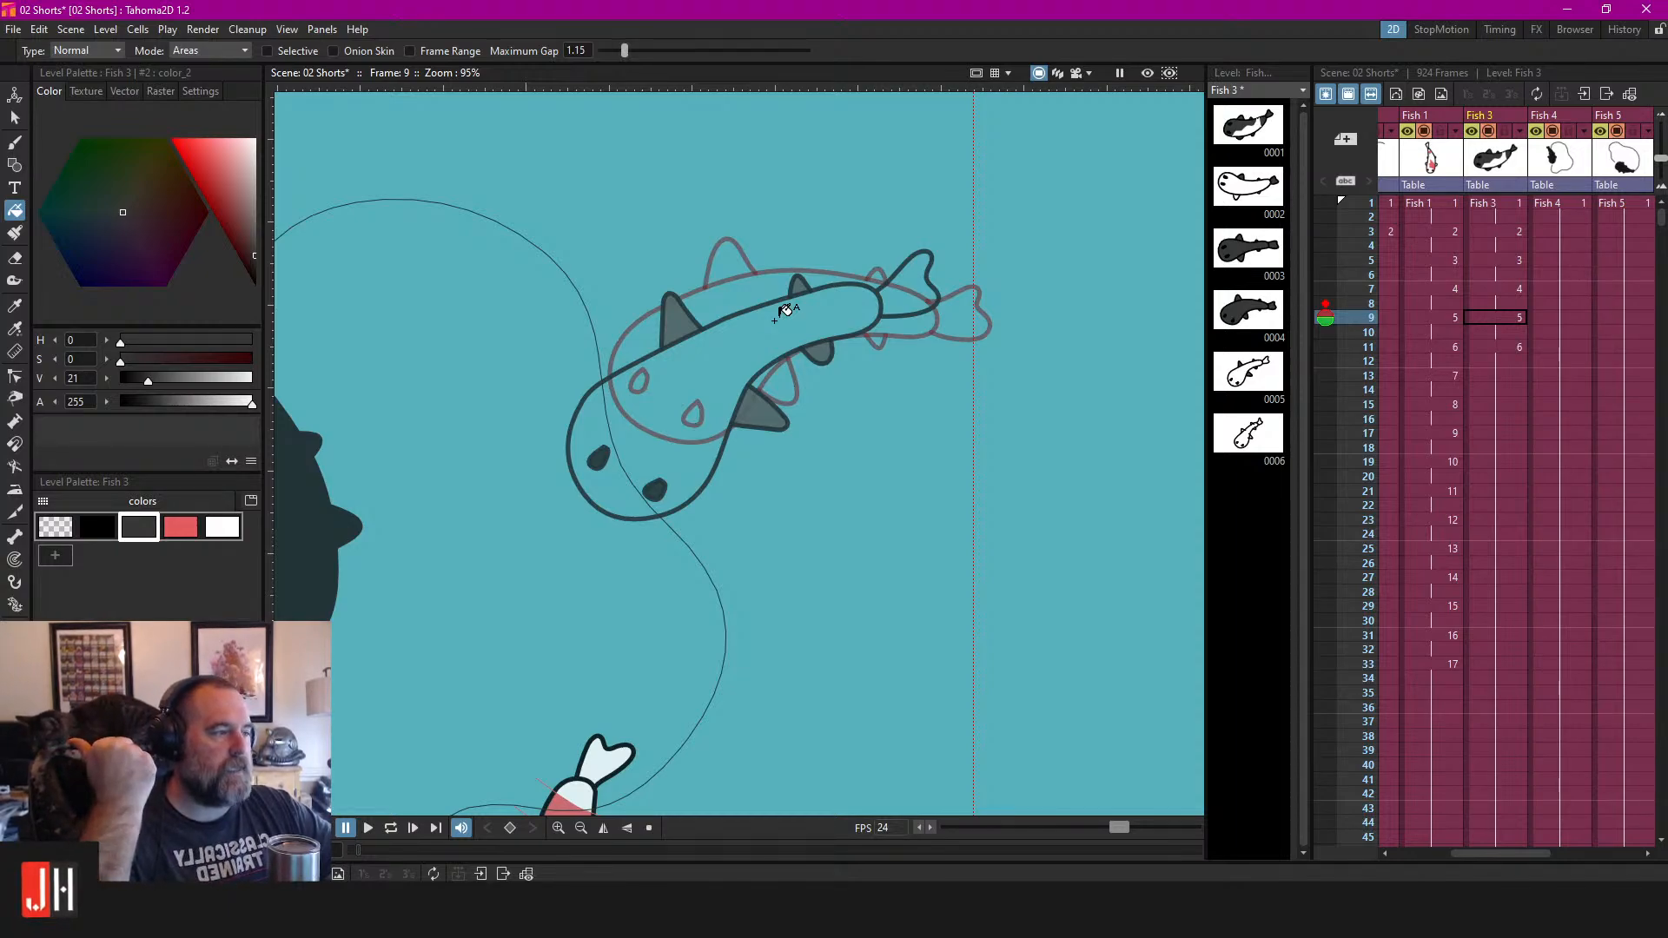
scroll(782, 313, up, 1)
drag(619, 52, 1166, 88)
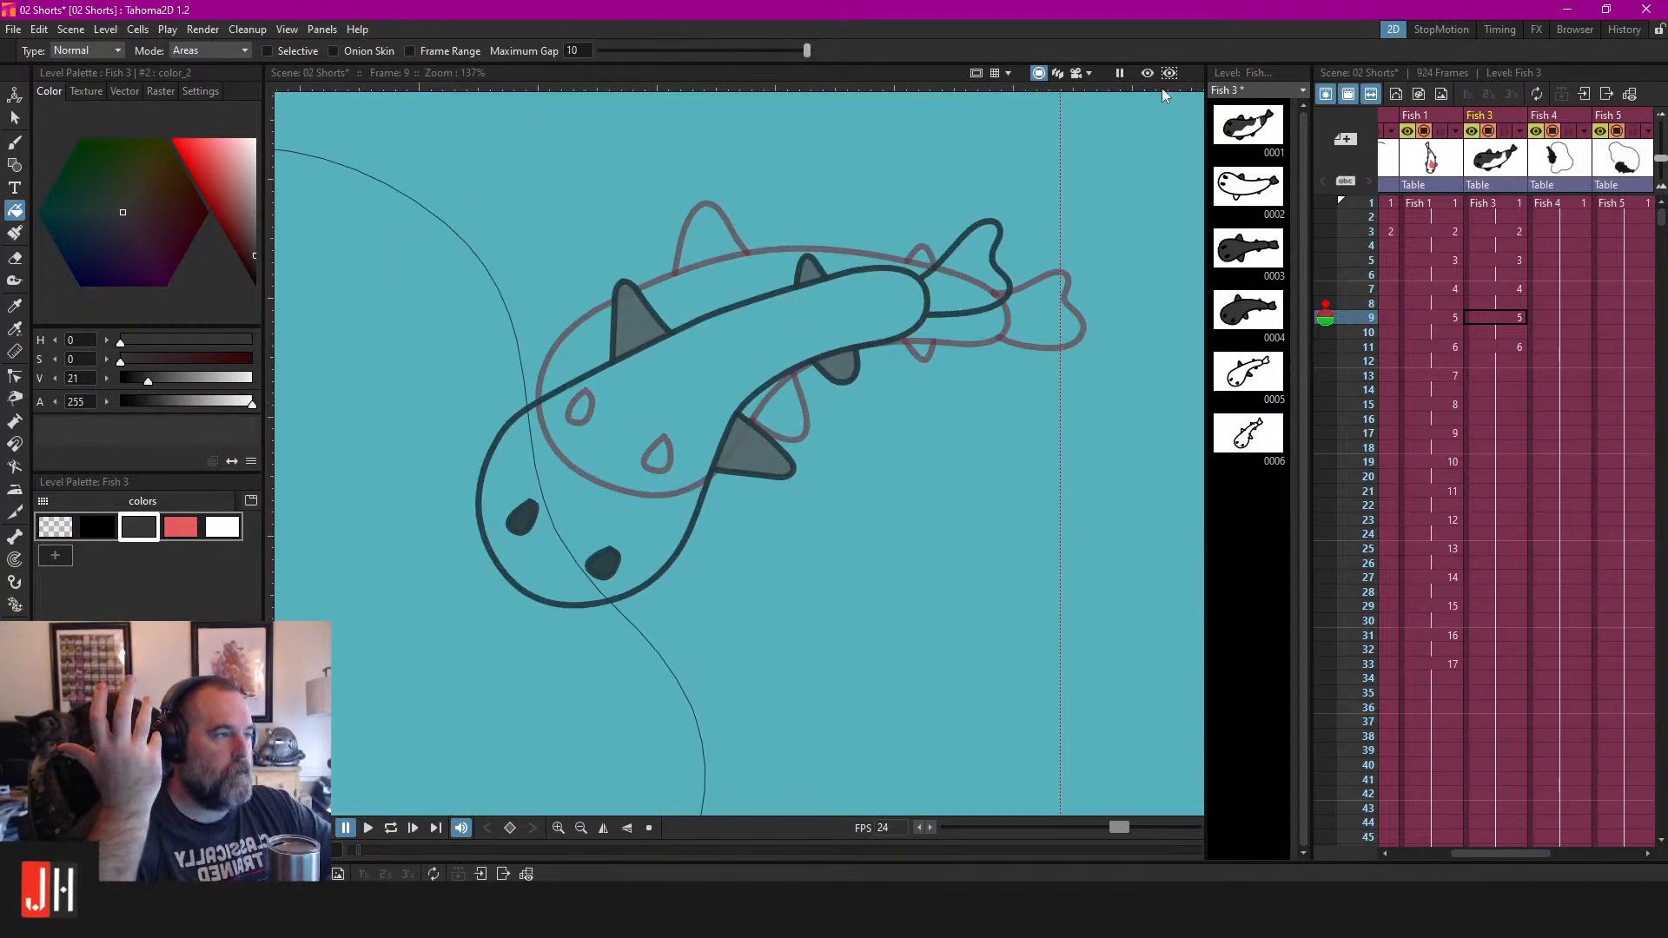
scroll(869, 365, up, 2)
Smooth the frame 9 fish's body outline by adjusting its control points along the head and beside the lower front fin.
key(c)
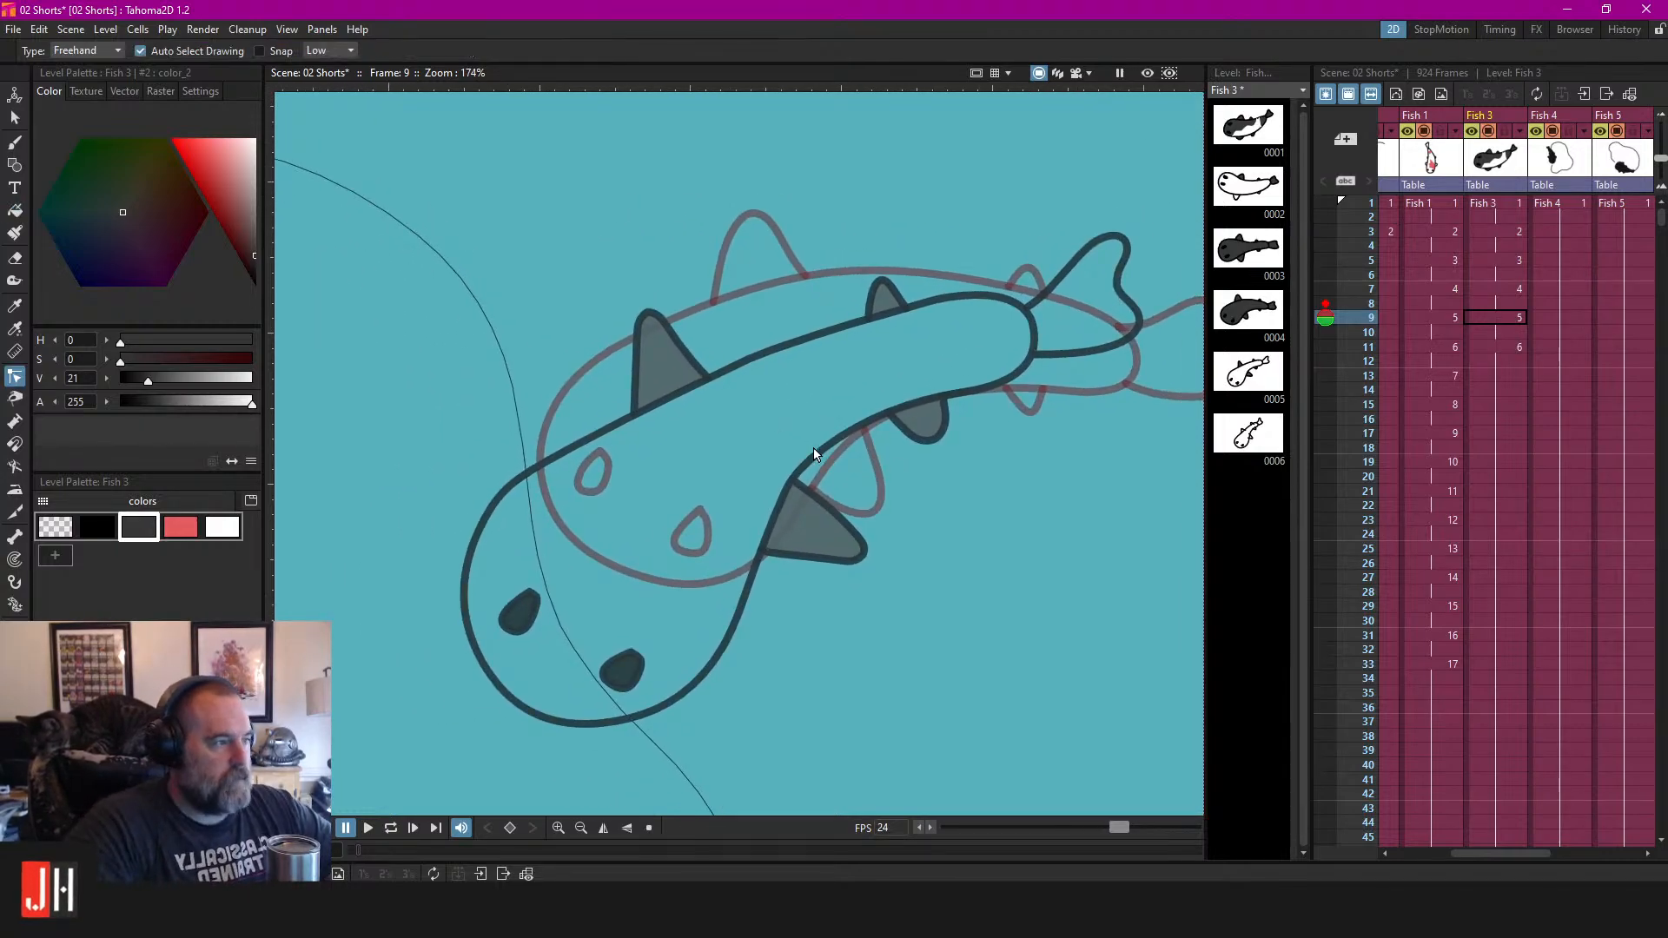
click(814, 463)
scroll(815, 461, up, 5)
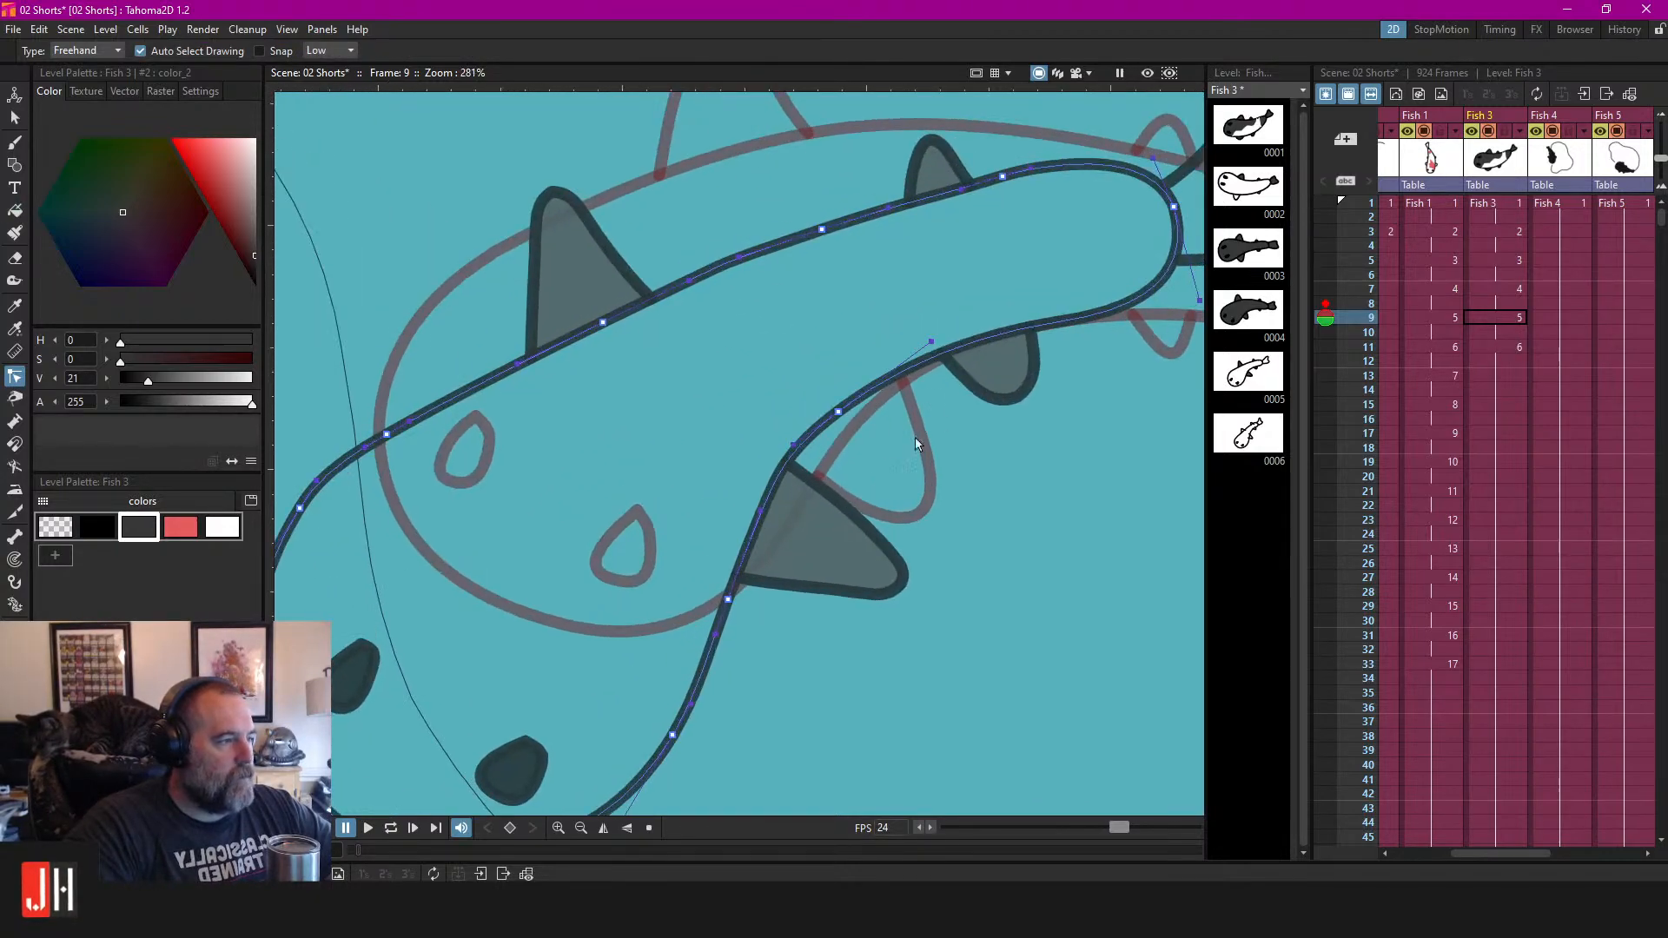
drag(489, 397, 486, 408)
drag(392, 556, 393, 525)
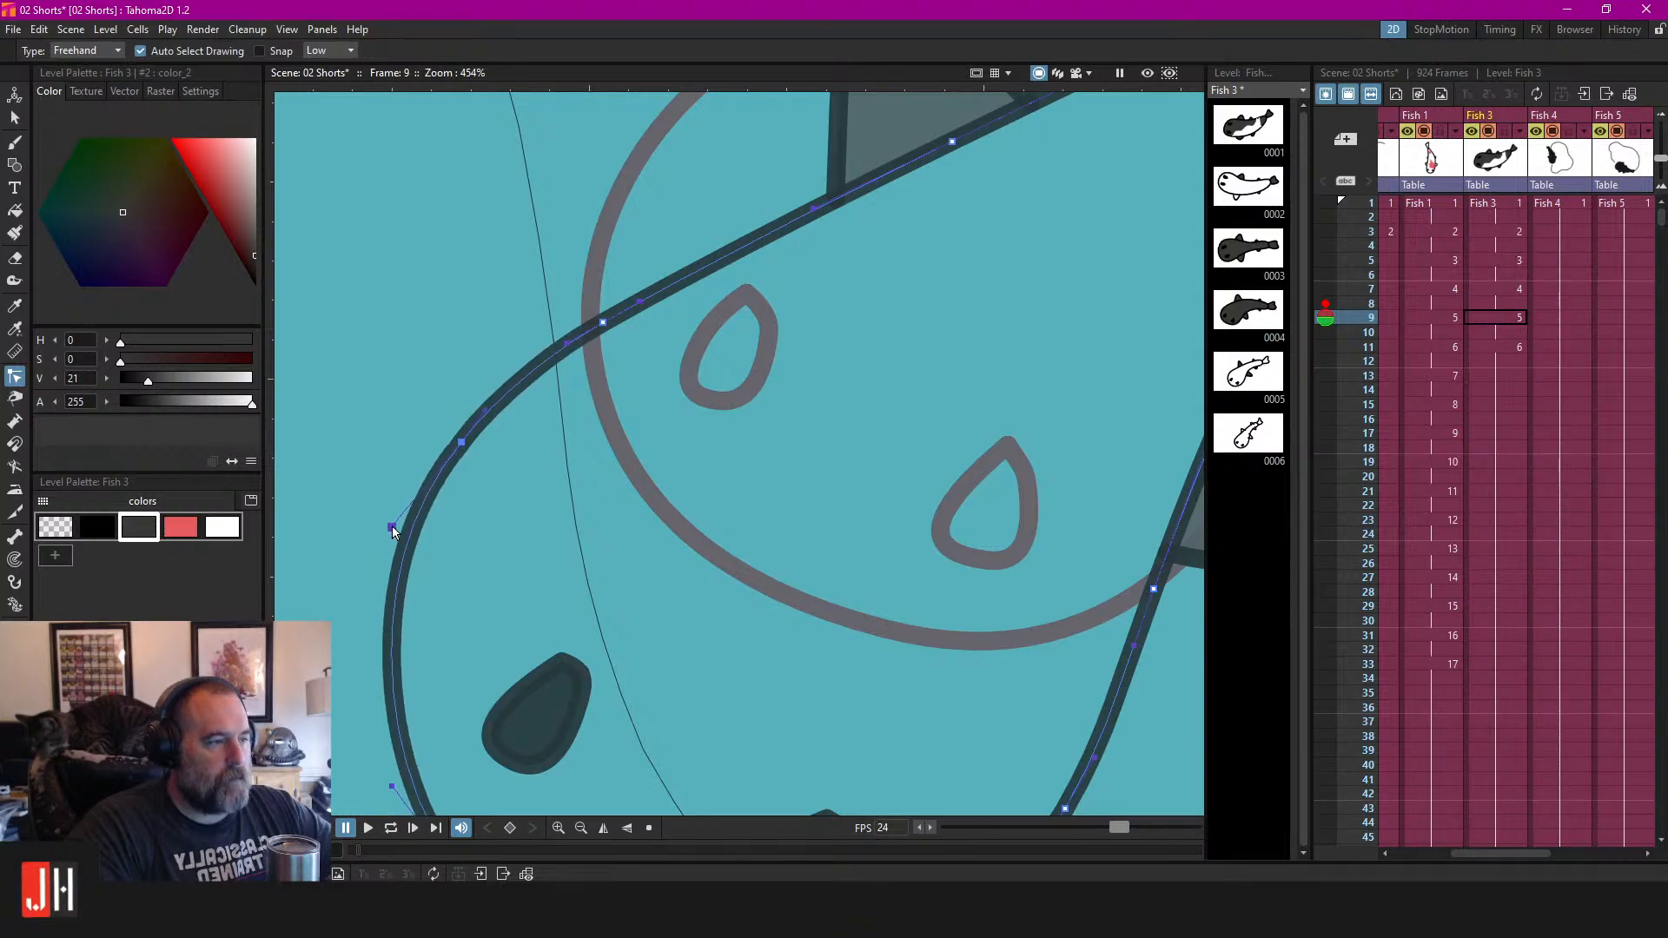
scroll(789, 461, down, 3)
scroll(774, 543, up, 4)
drag(727, 519, 726, 517)
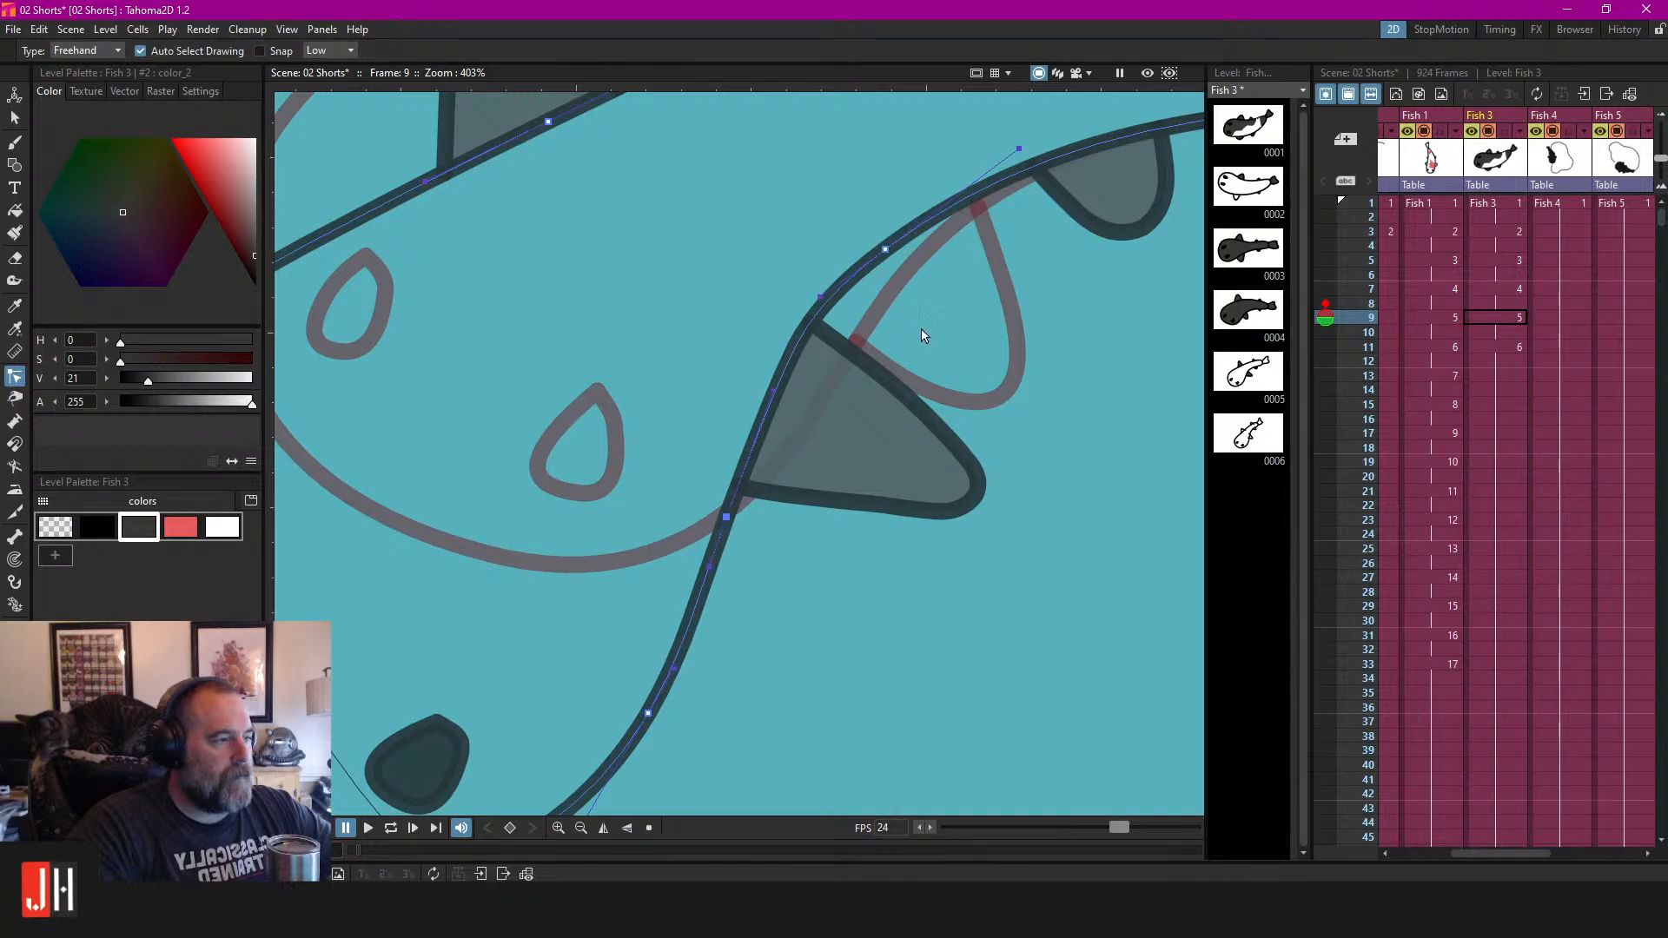
Refine the curve of the frame 9 fish's body outline where it meets the tail and save the scene.
drag(1024, 189, 877, 359)
drag(1091, 211, 915, 337)
drag(867, 194, 829, 263)
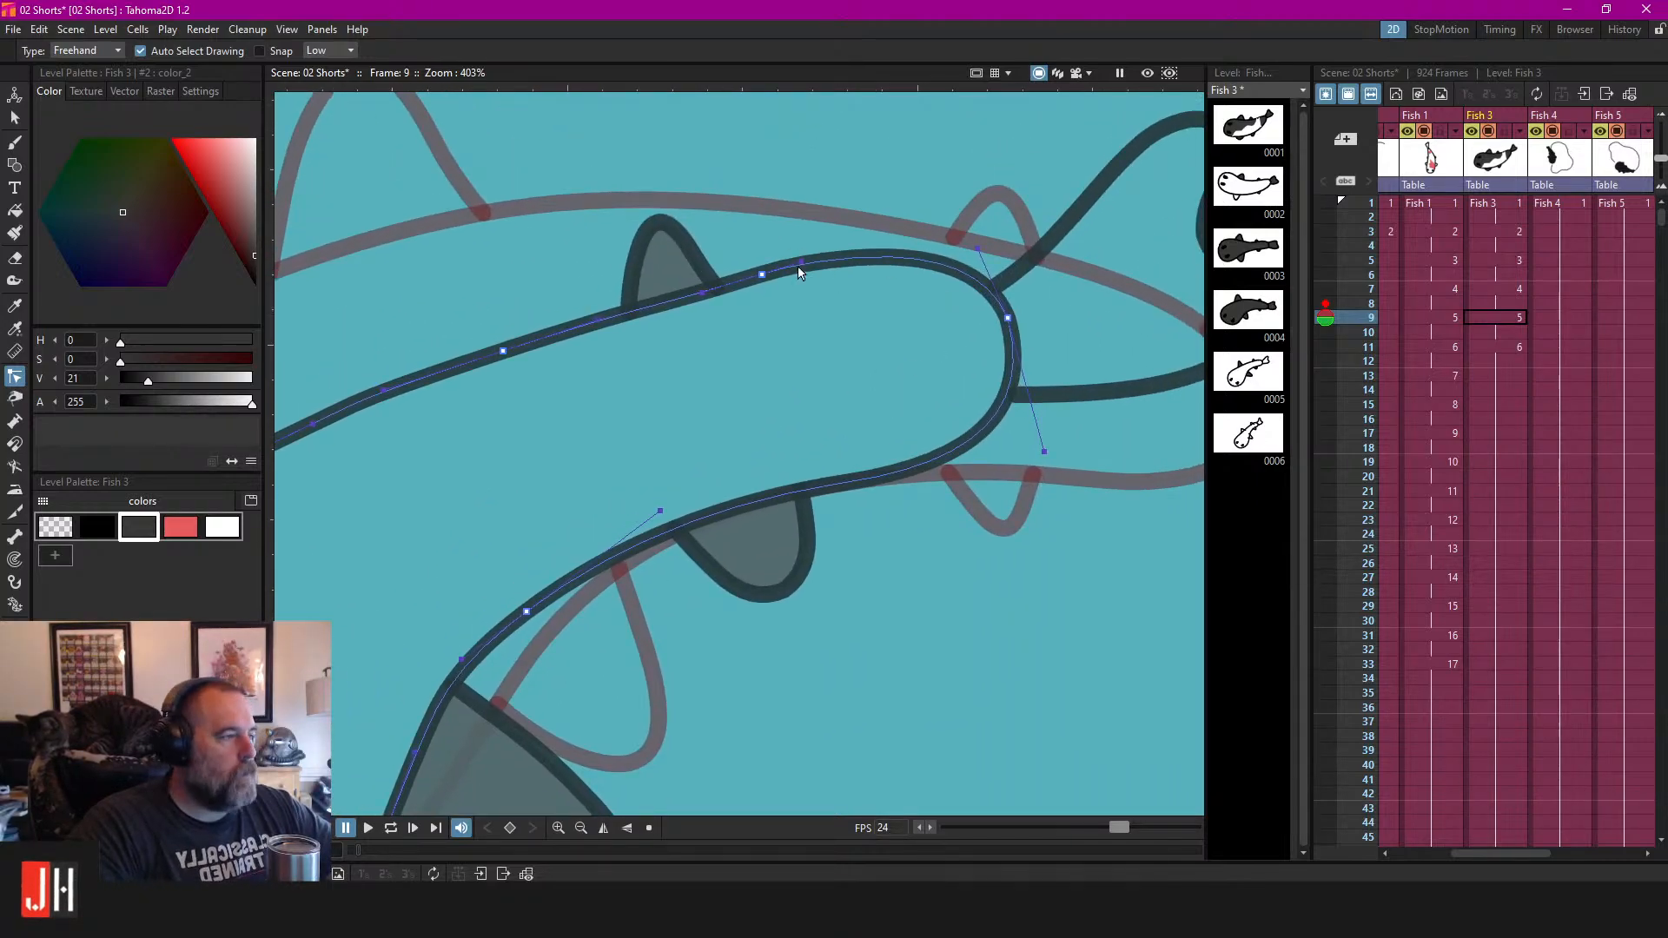
drag(978, 256, 1002, 258)
click(971, 185)
scroll(904, 296, down, 6)
key(ctrl+s)
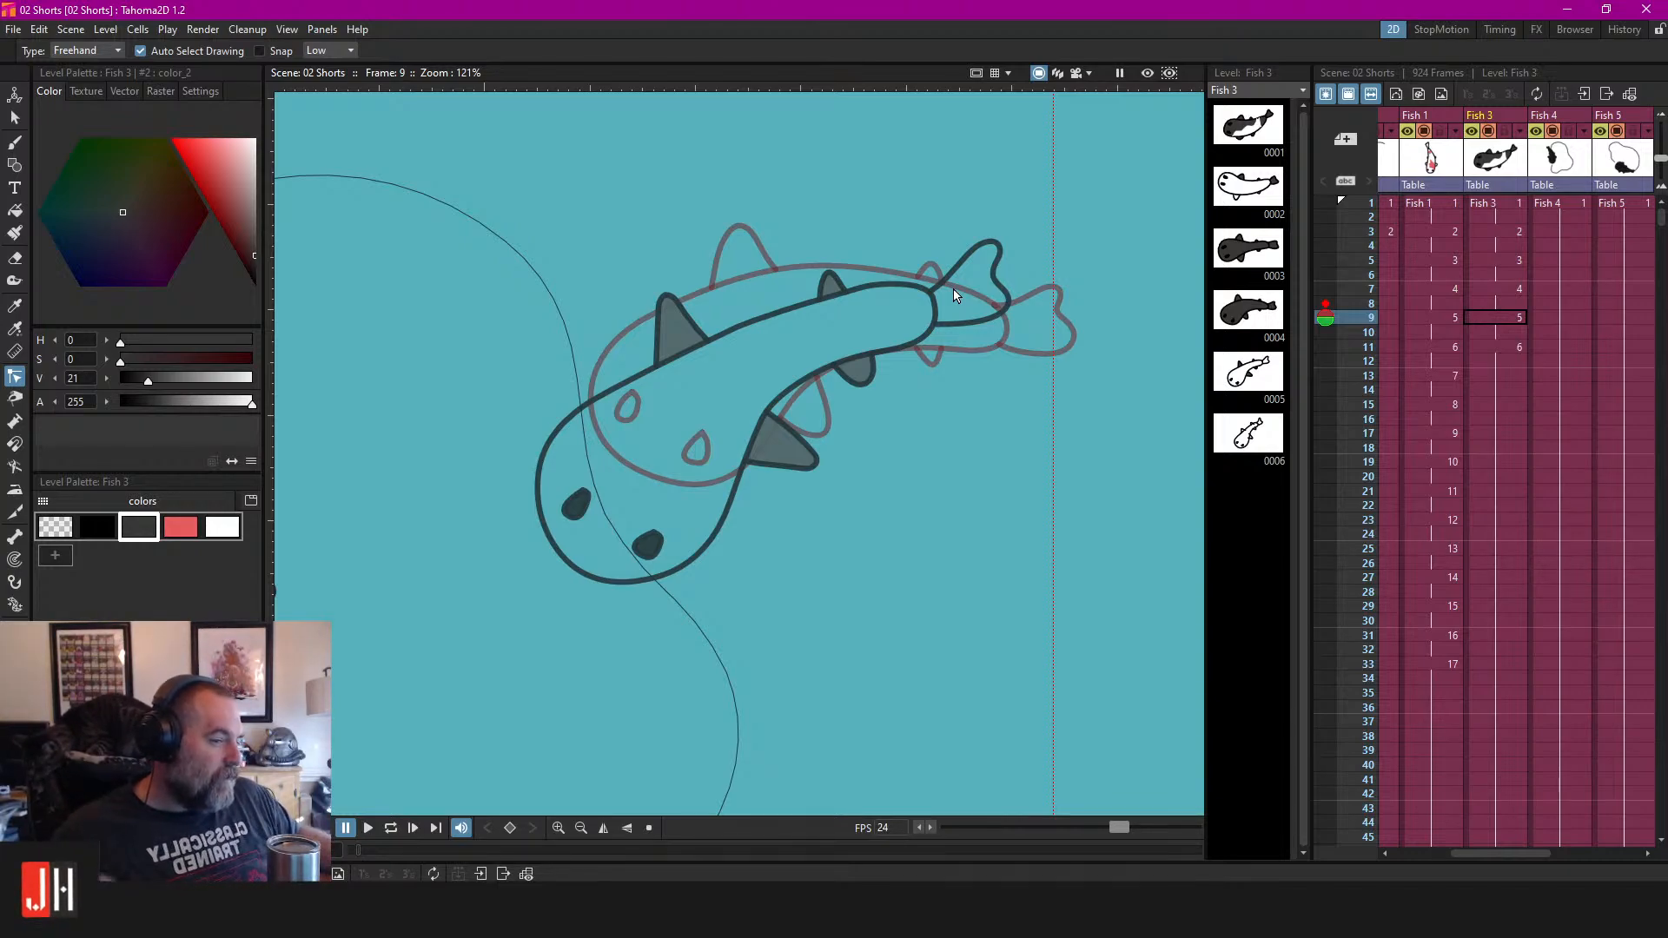
Play the koi pond animation from frame 1 to review Fish 3's swimming motion.
scroll(916, 285, down, 5)
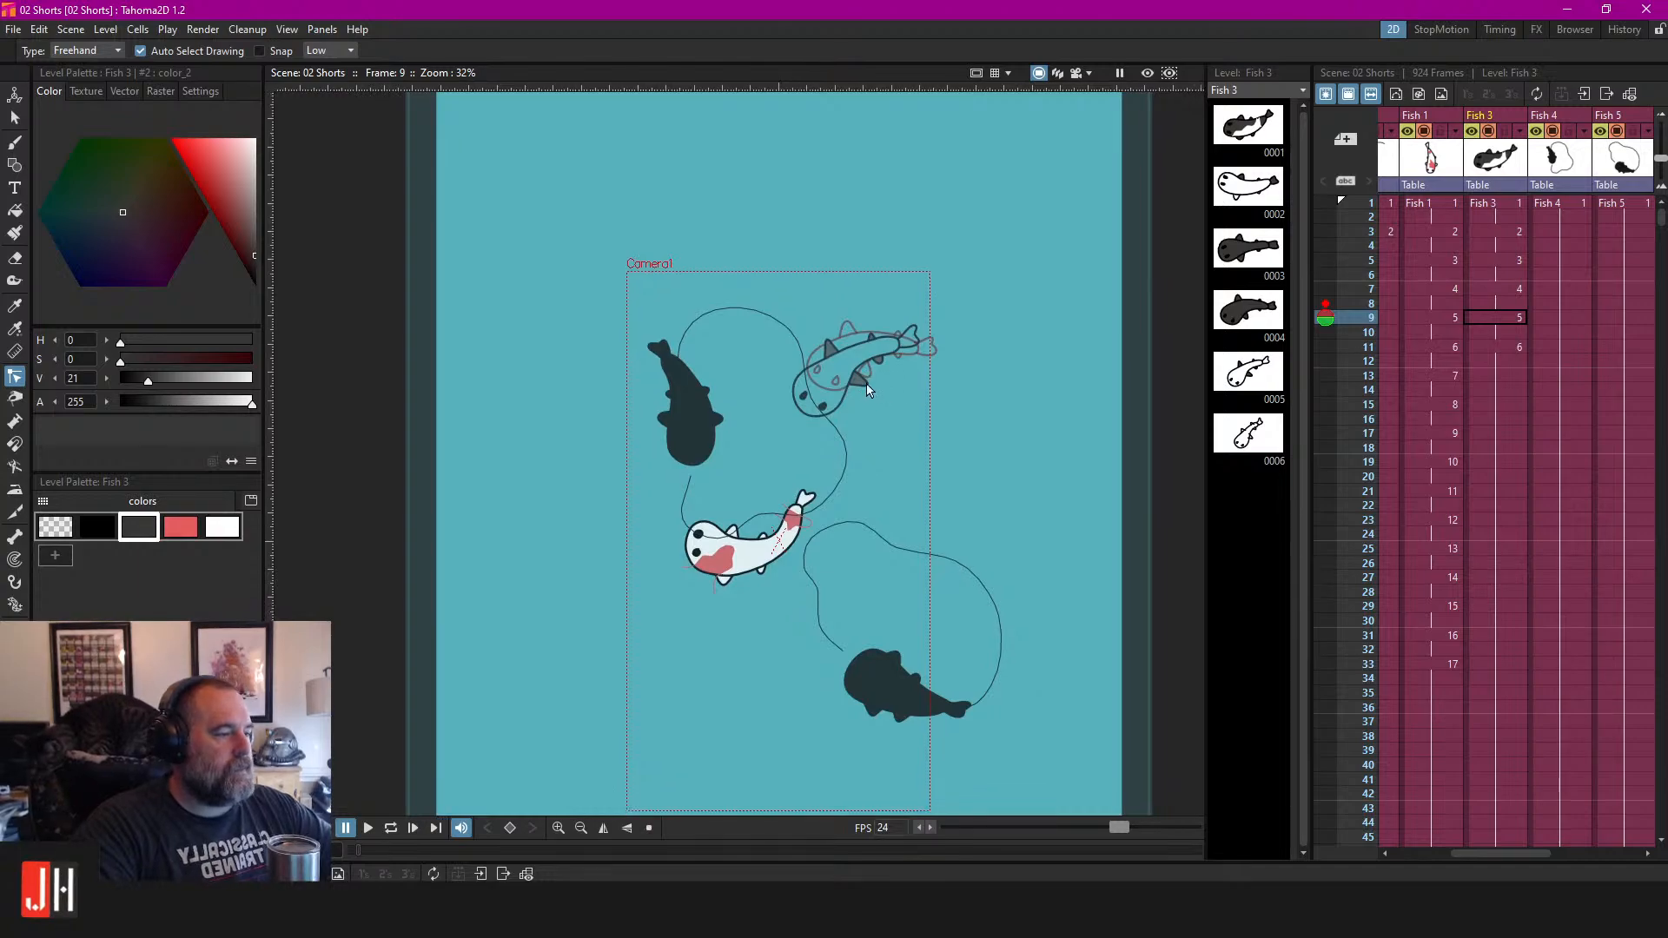
click(1482, 203)
drag(894, 336, 869, 234)
key(l)
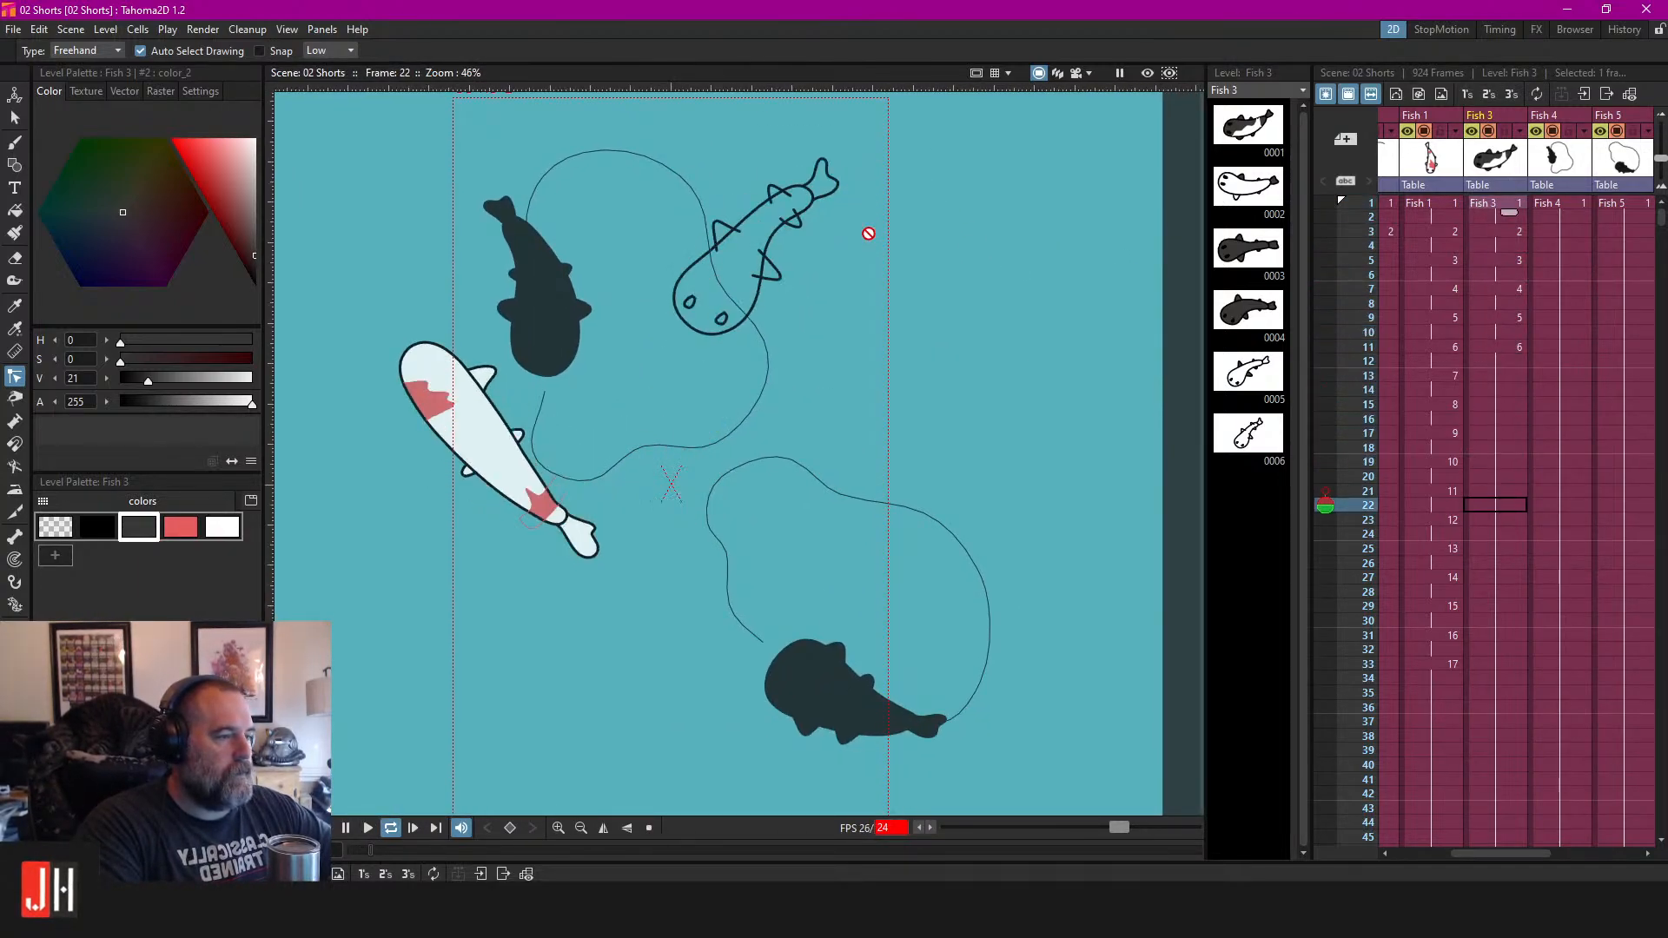
key(l)
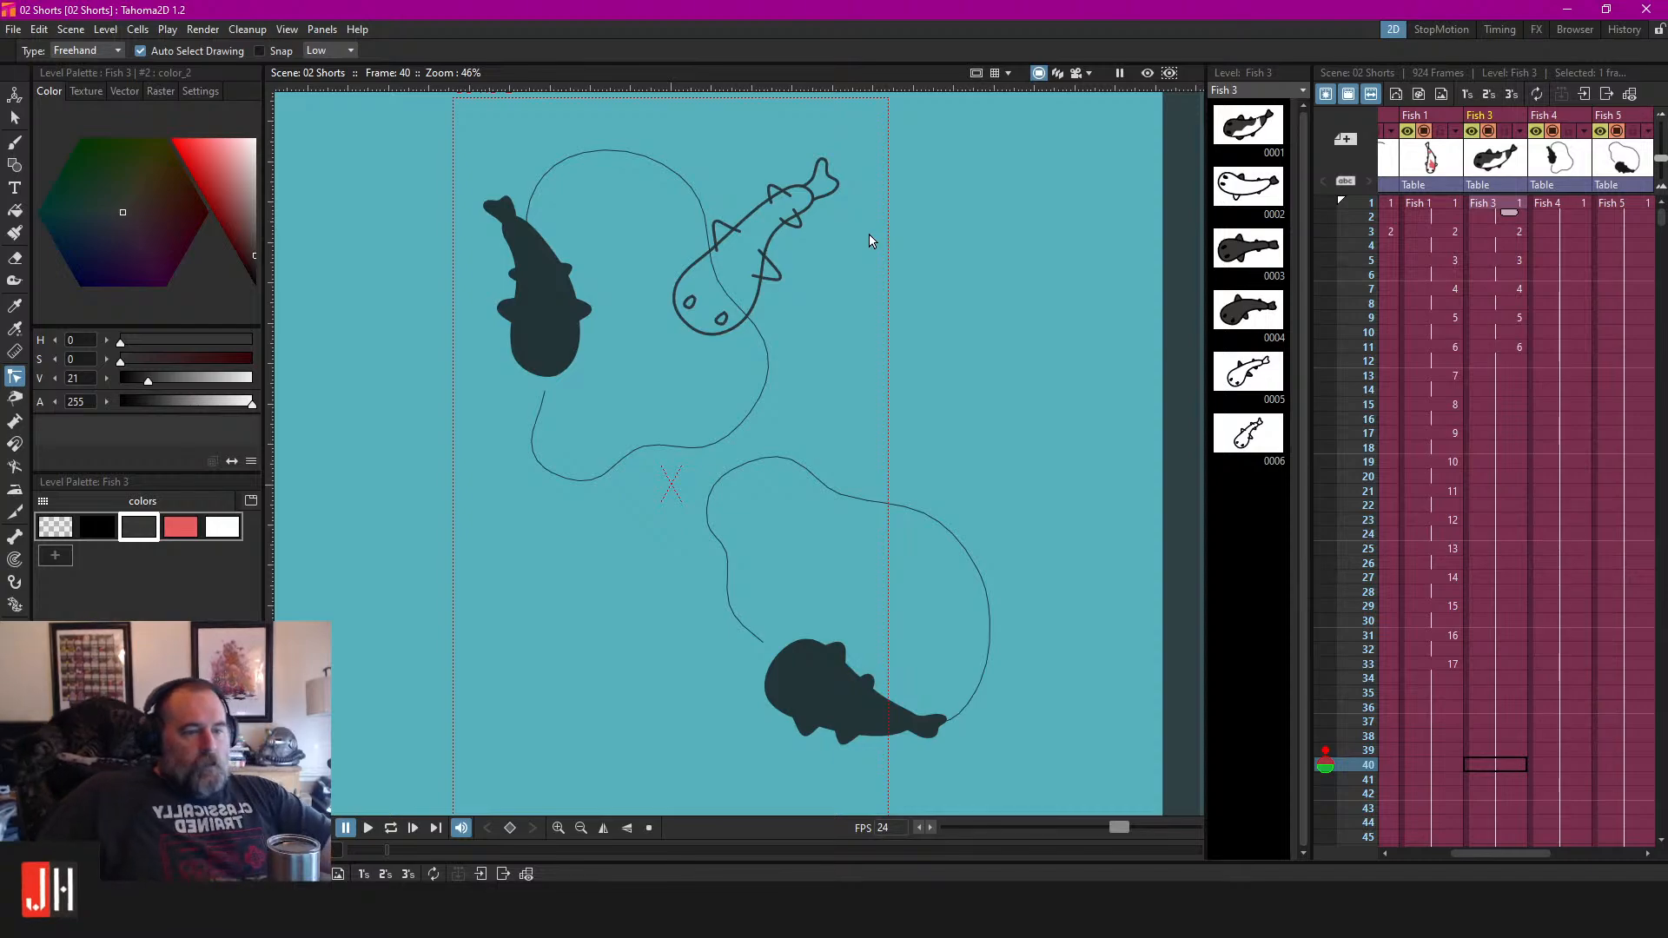
Play back the scene from the start of the Fish 1 column and examine how the fish animate.
scroll(868, 233, up, 6)
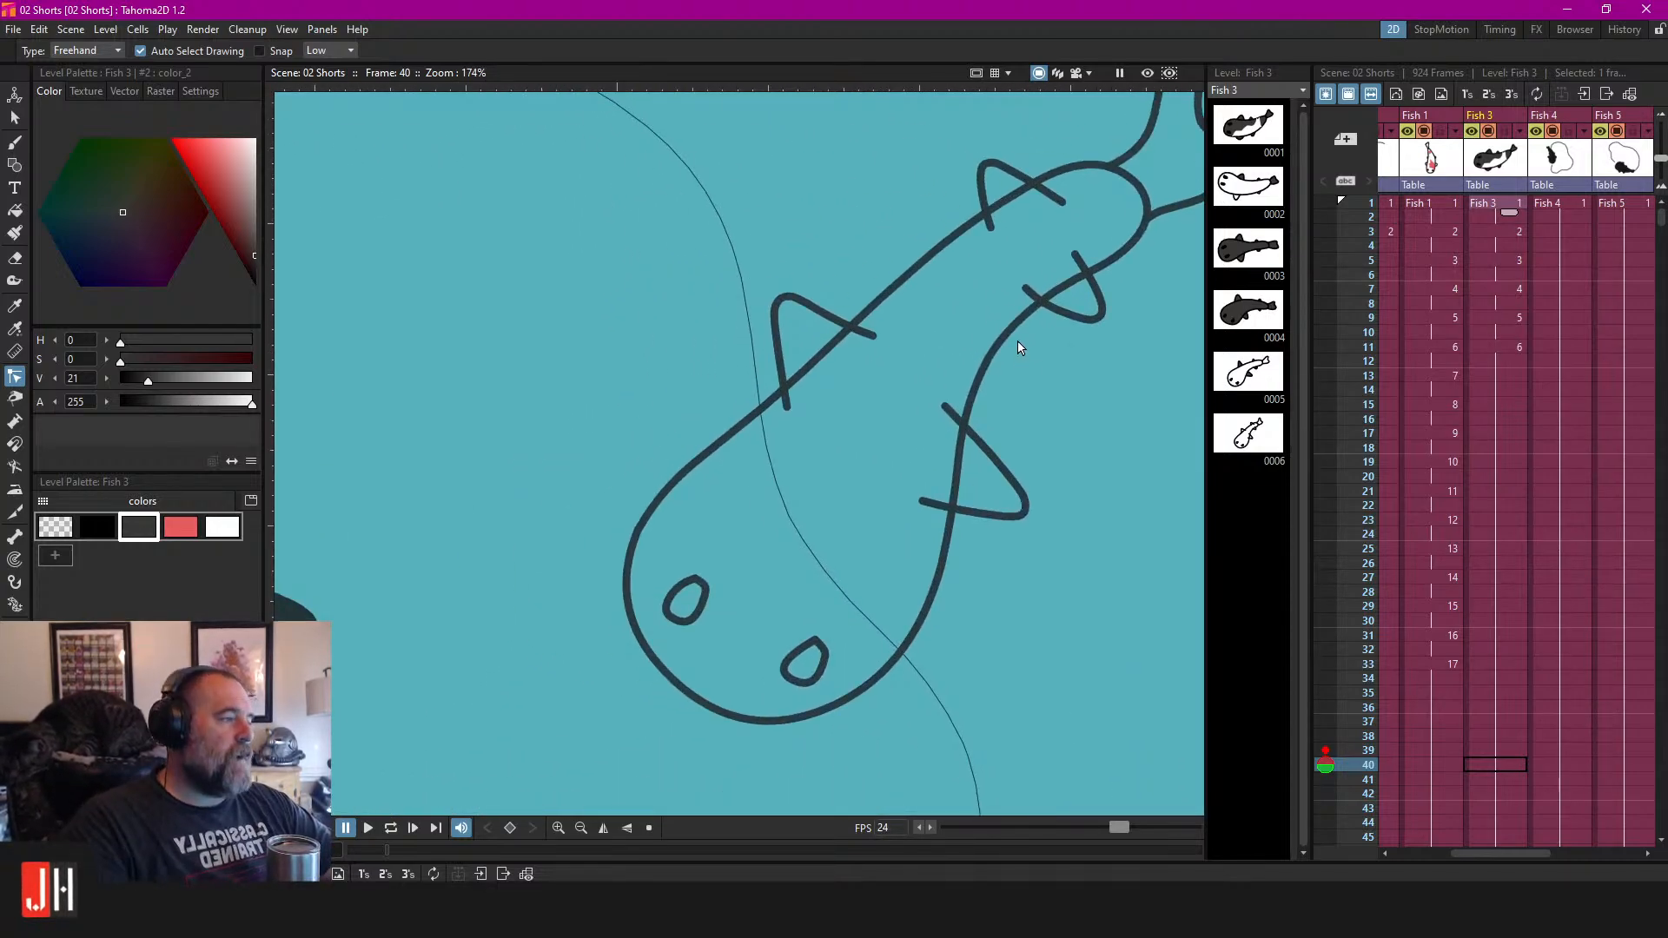
scroll(939, 317, down, 2)
scroll(967, 270, down, 2)
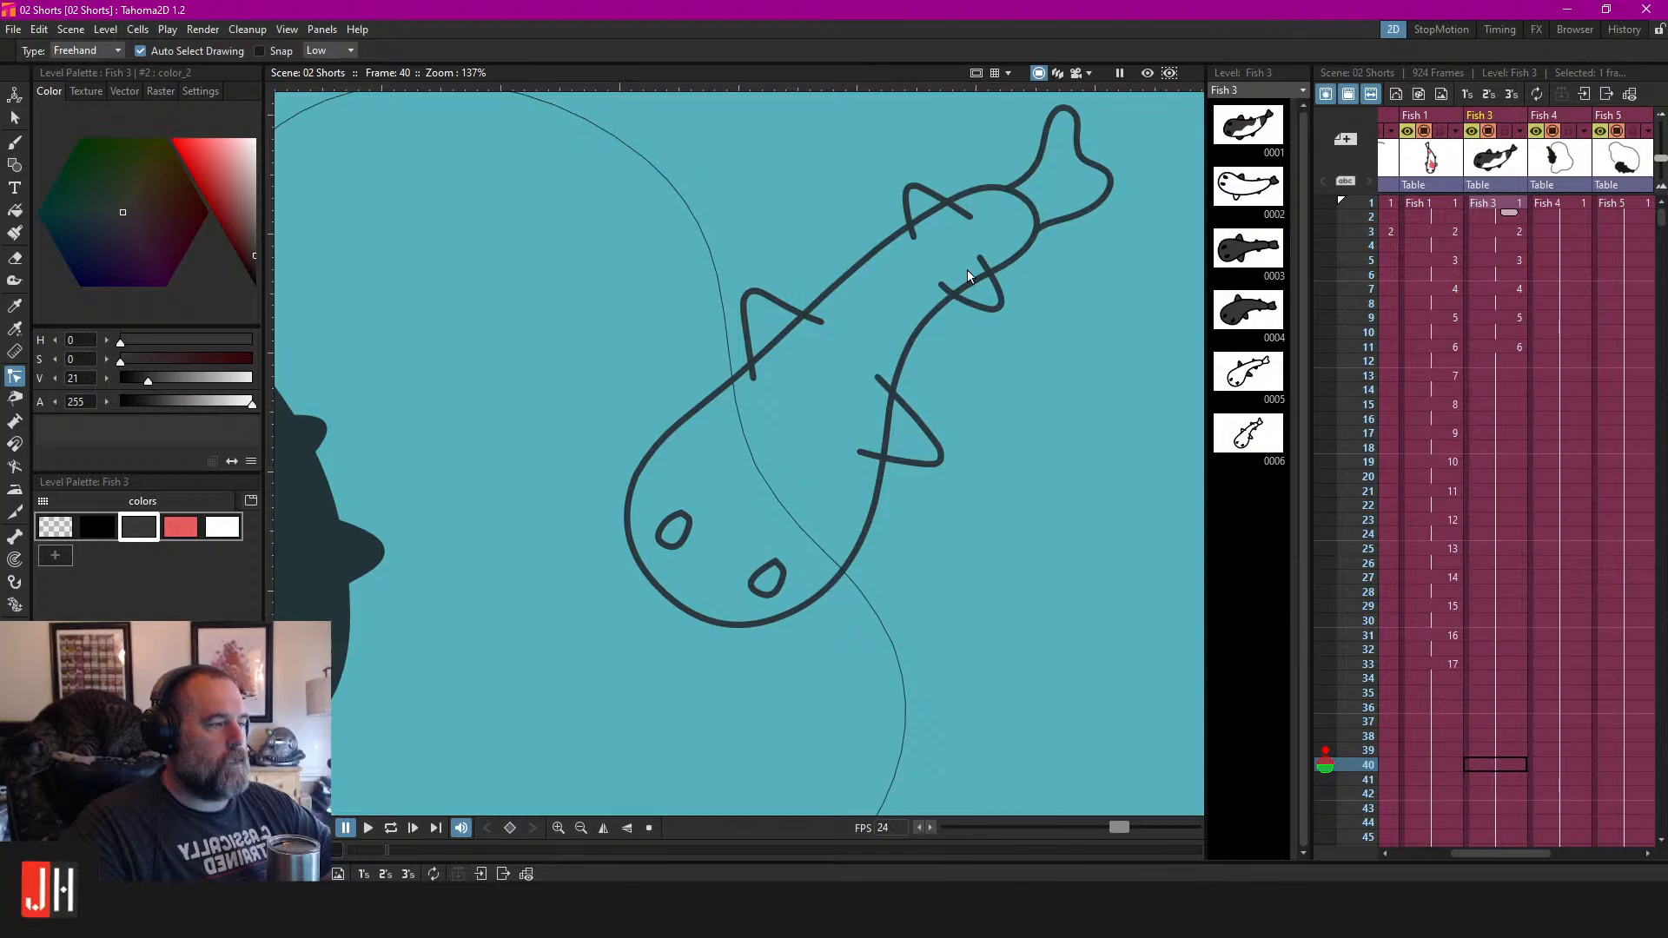
click(1487, 202)
click(1415, 204)
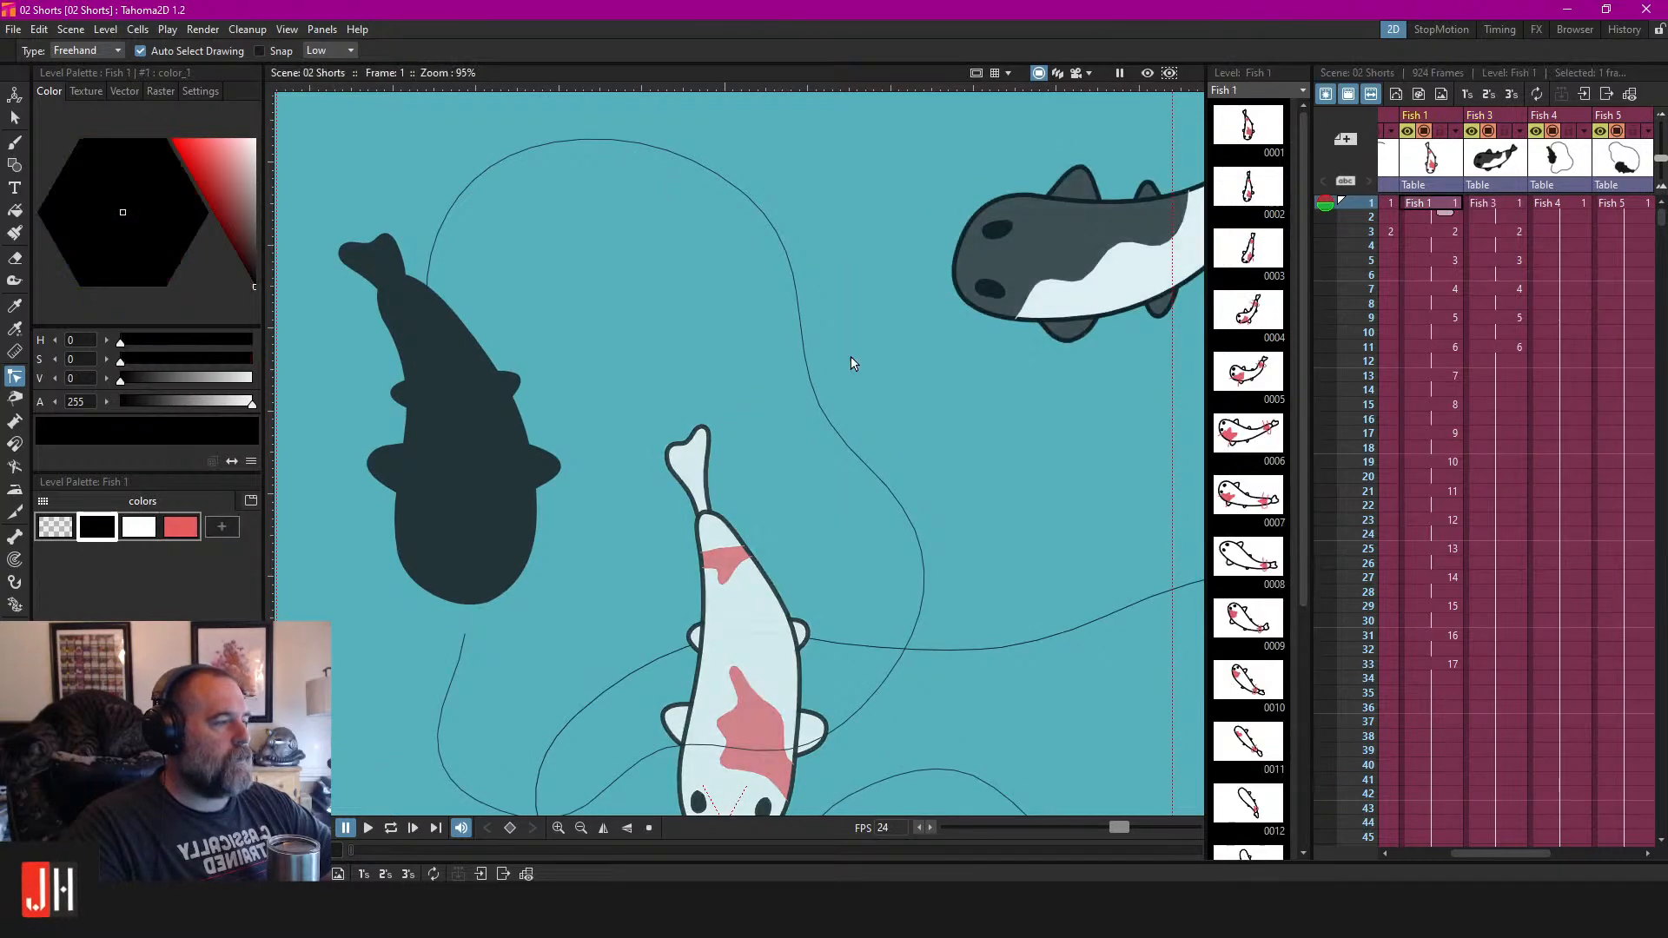
scroll(852, 382, down, 2)
drag(853, 404, 844, 321)
key(l)
drag(880, 413, 860, 309)
scroll(870, 279, down, 2)
scroll(871, 276, up, 1)
drag(930, 211, 880, 298)
scroll(920, 252, down, 1)
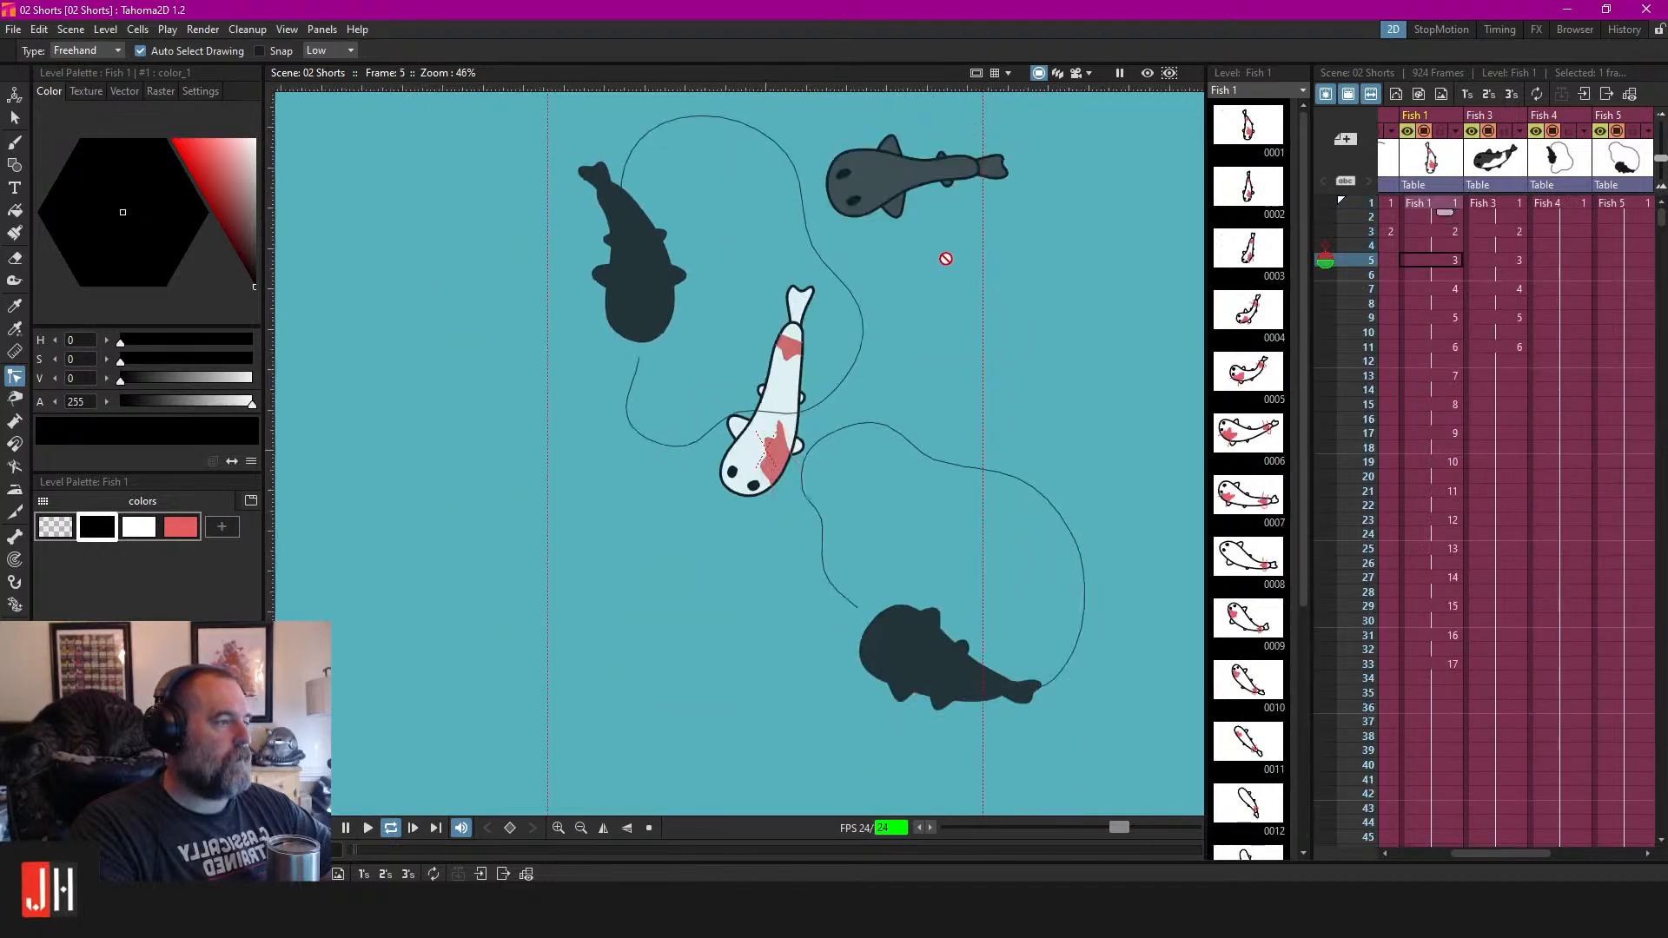
scroll(905, 249, up, 2)
Open the Fish 3 drawing at frame 3 and try to fill the fish's body with the dark grey color_2 style.
click(1489, 202)
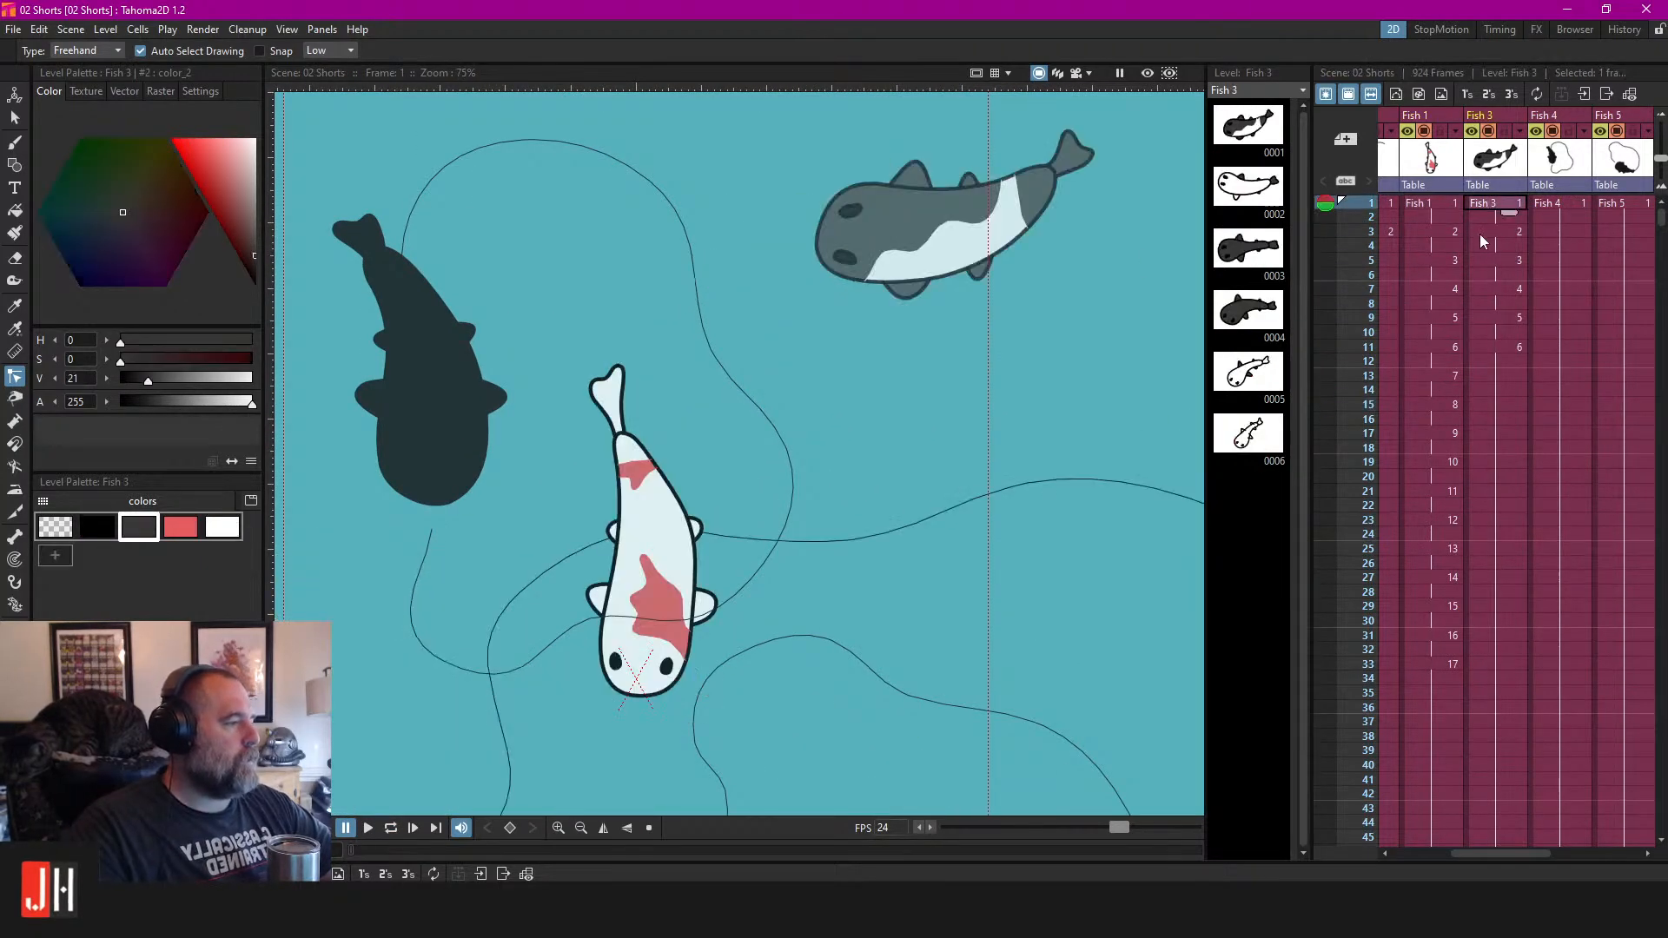
click(1480, 231)
scroll(928, 230, up, 6)
key(f)
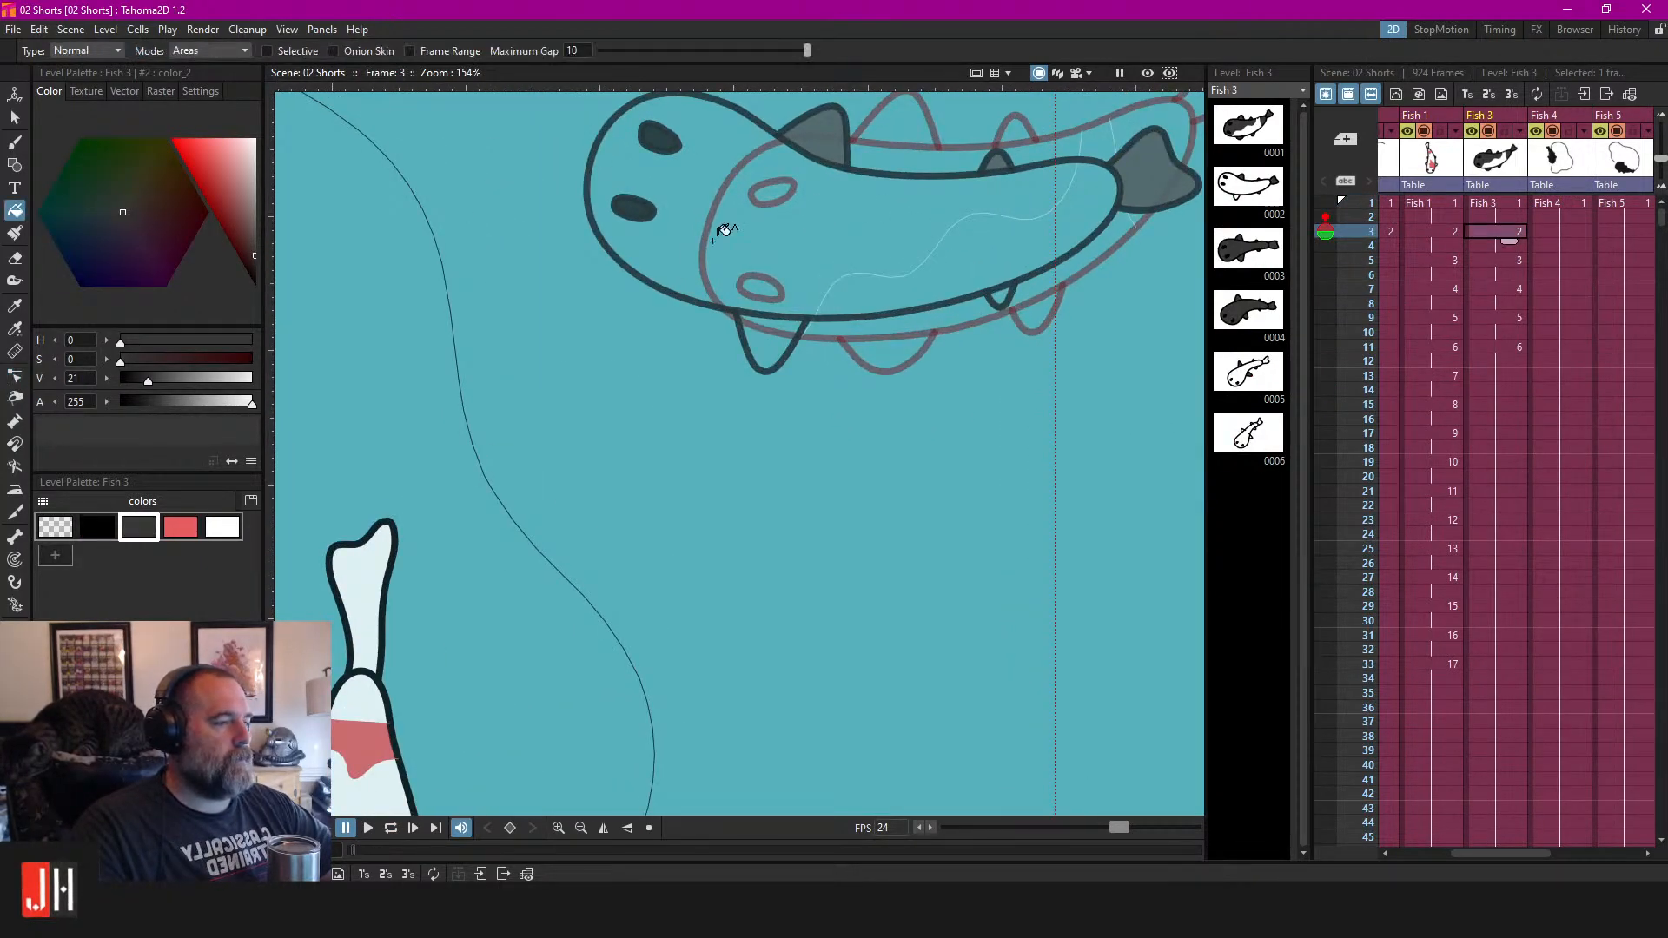
click(766, 204)
scroll(744, 322, up, 1)
drag(801, 176, 740, 326)
drag(685, 264, 589, 283)
Select the fish's body outline in the frame 3 drawing, followed by the fin and tail outlines.
key(s)
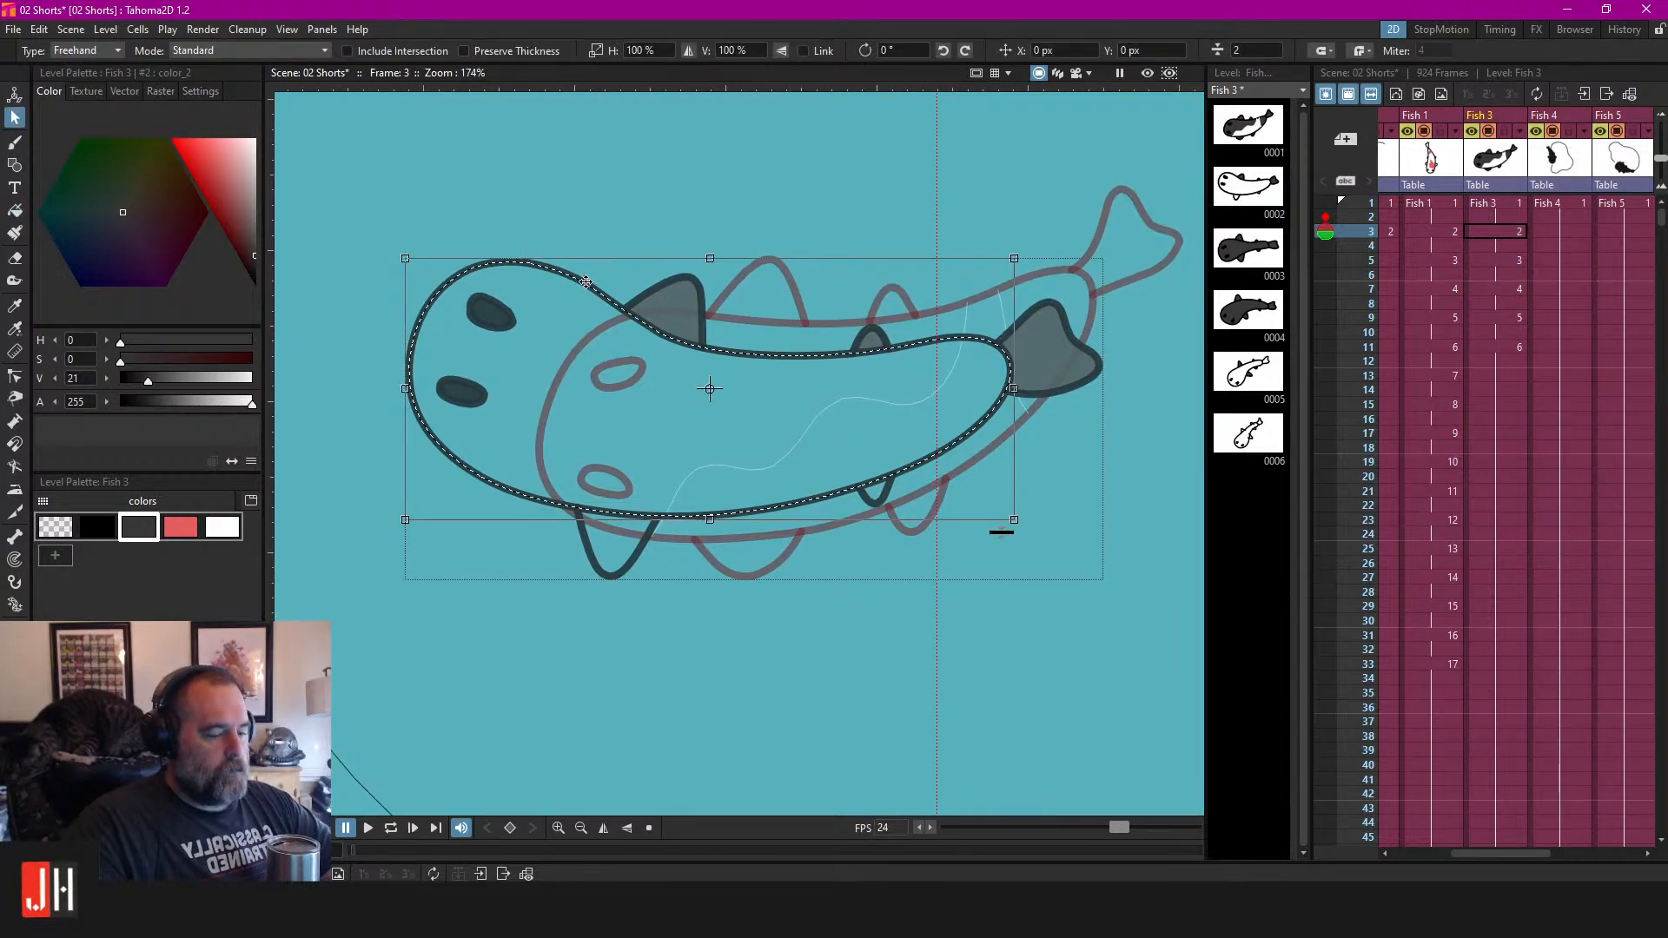
click(584, 276)
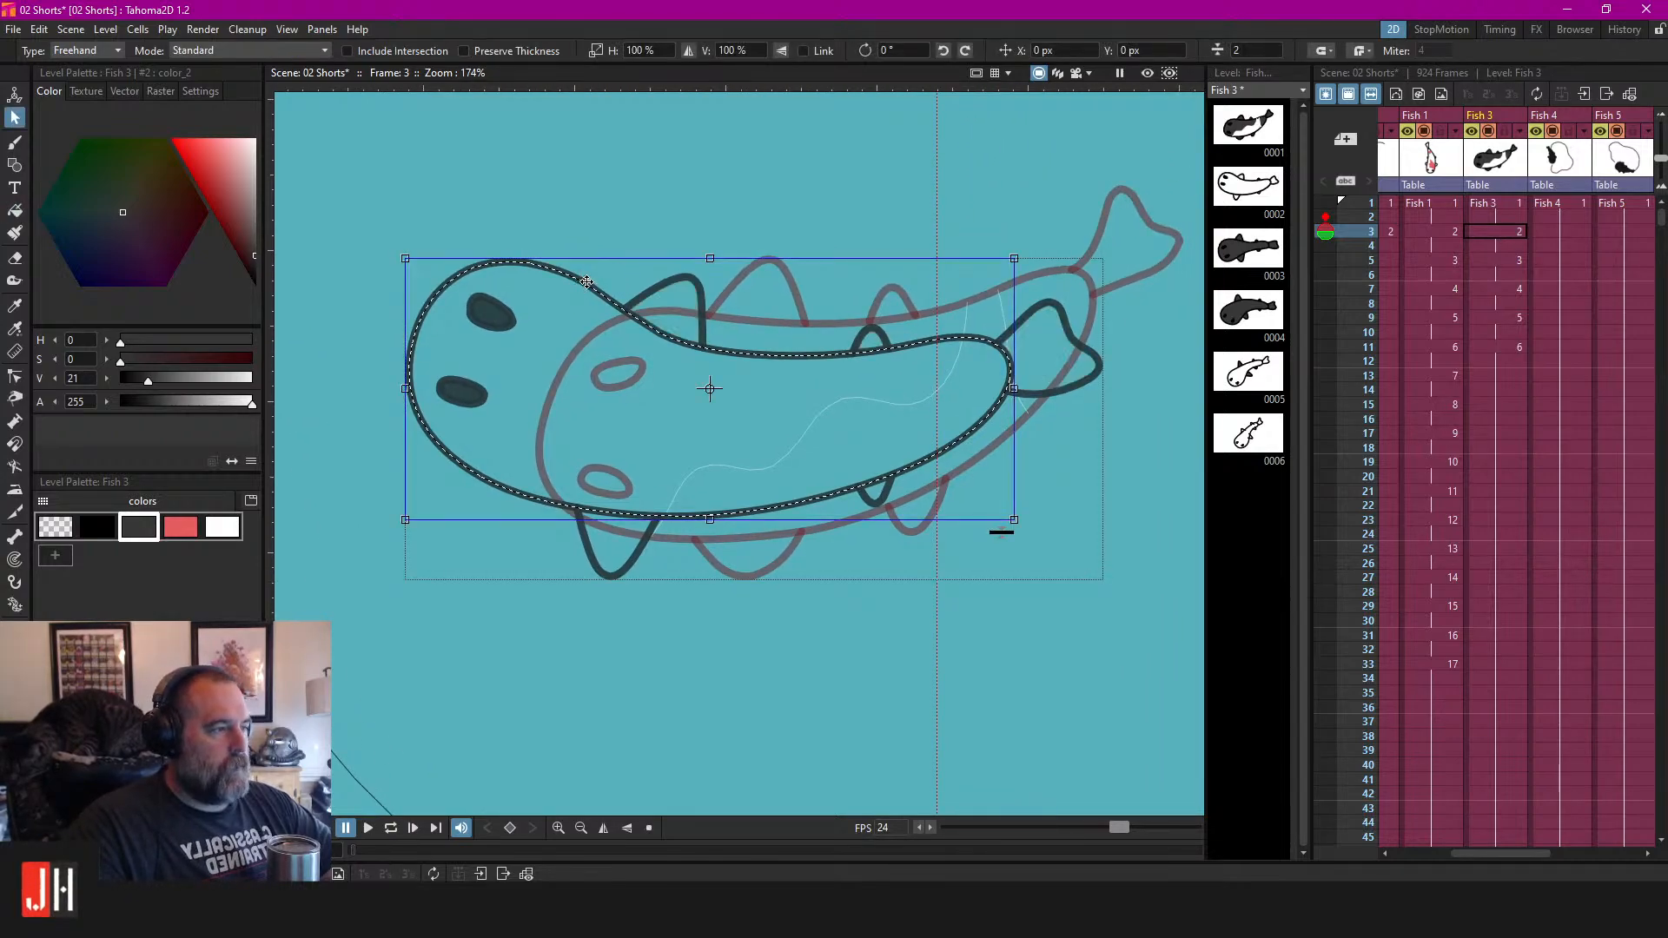
shift+click(681, 281)
shift+click(627, 568)
shift+click(873, 328)
shift+click(1046, 320)
click(839, 265)
Fill the two upper fins and the tail of the frame 3 fish with dark grey.
key(f)
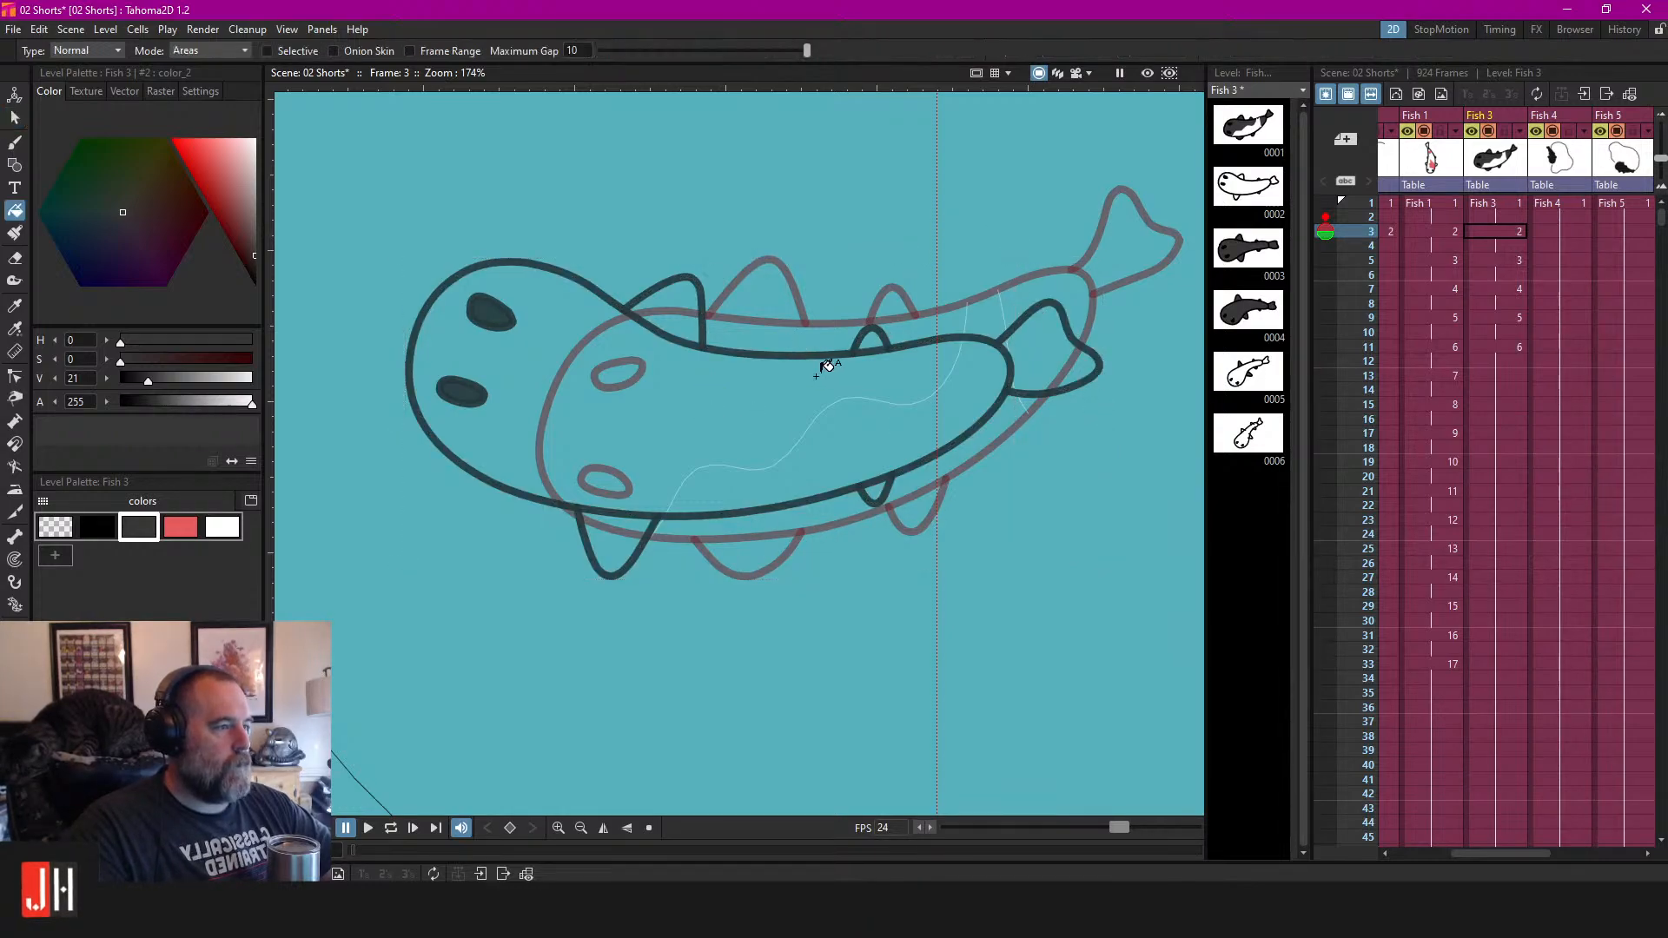
click(695, 297)
click(870, 331)
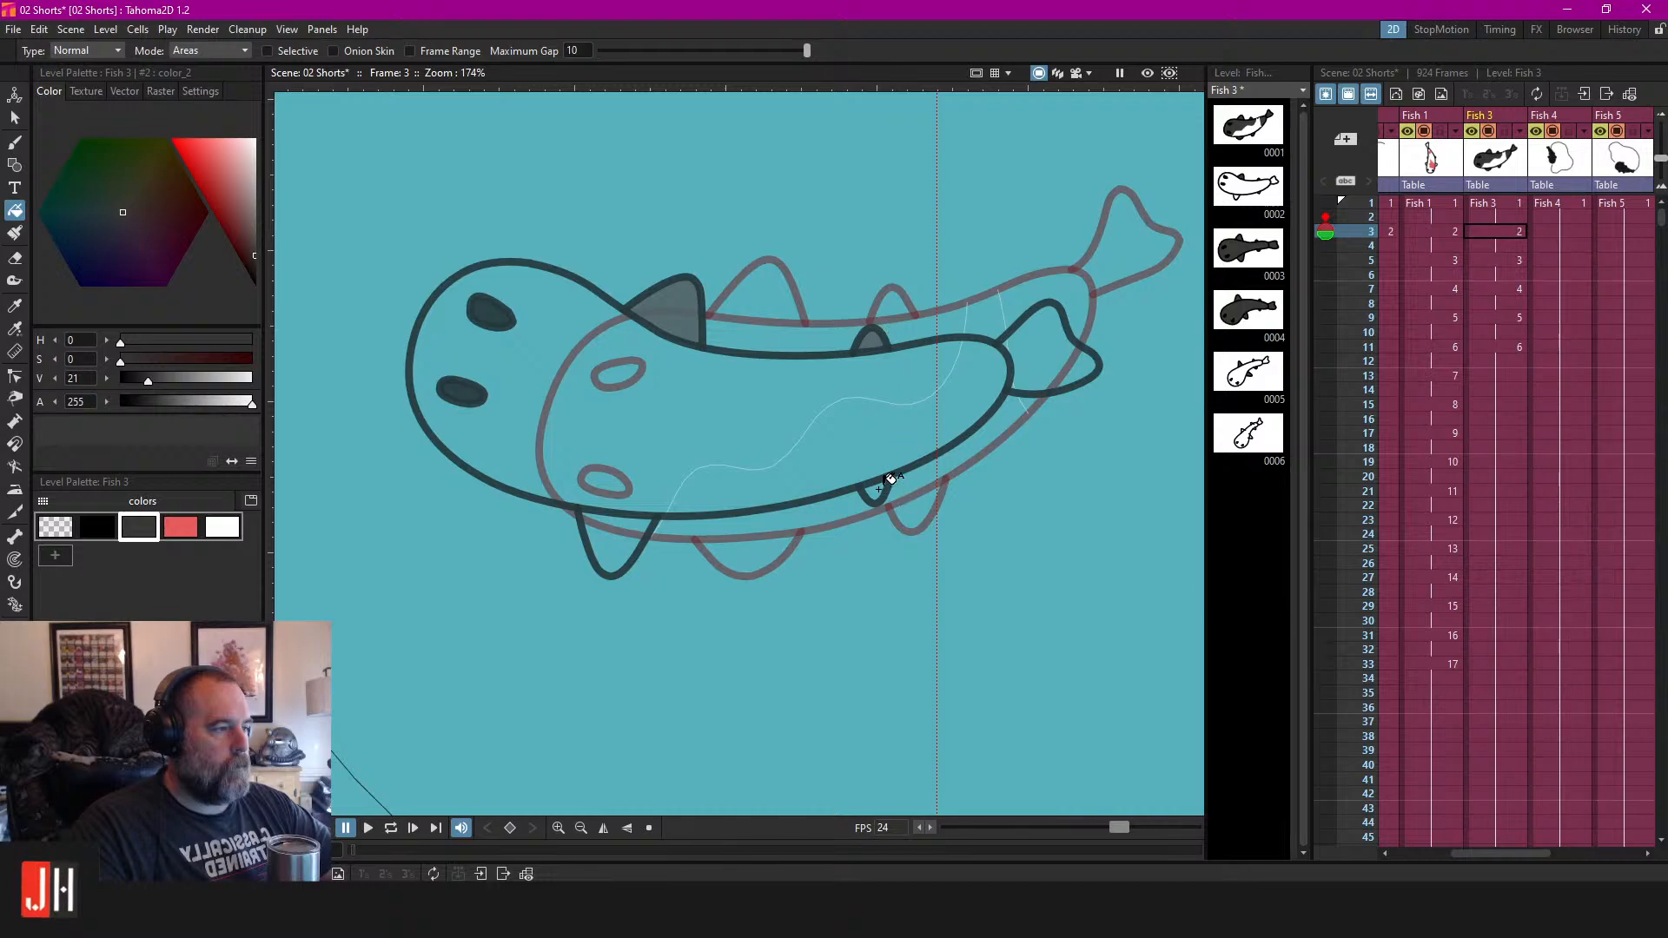
click(1054, 341)
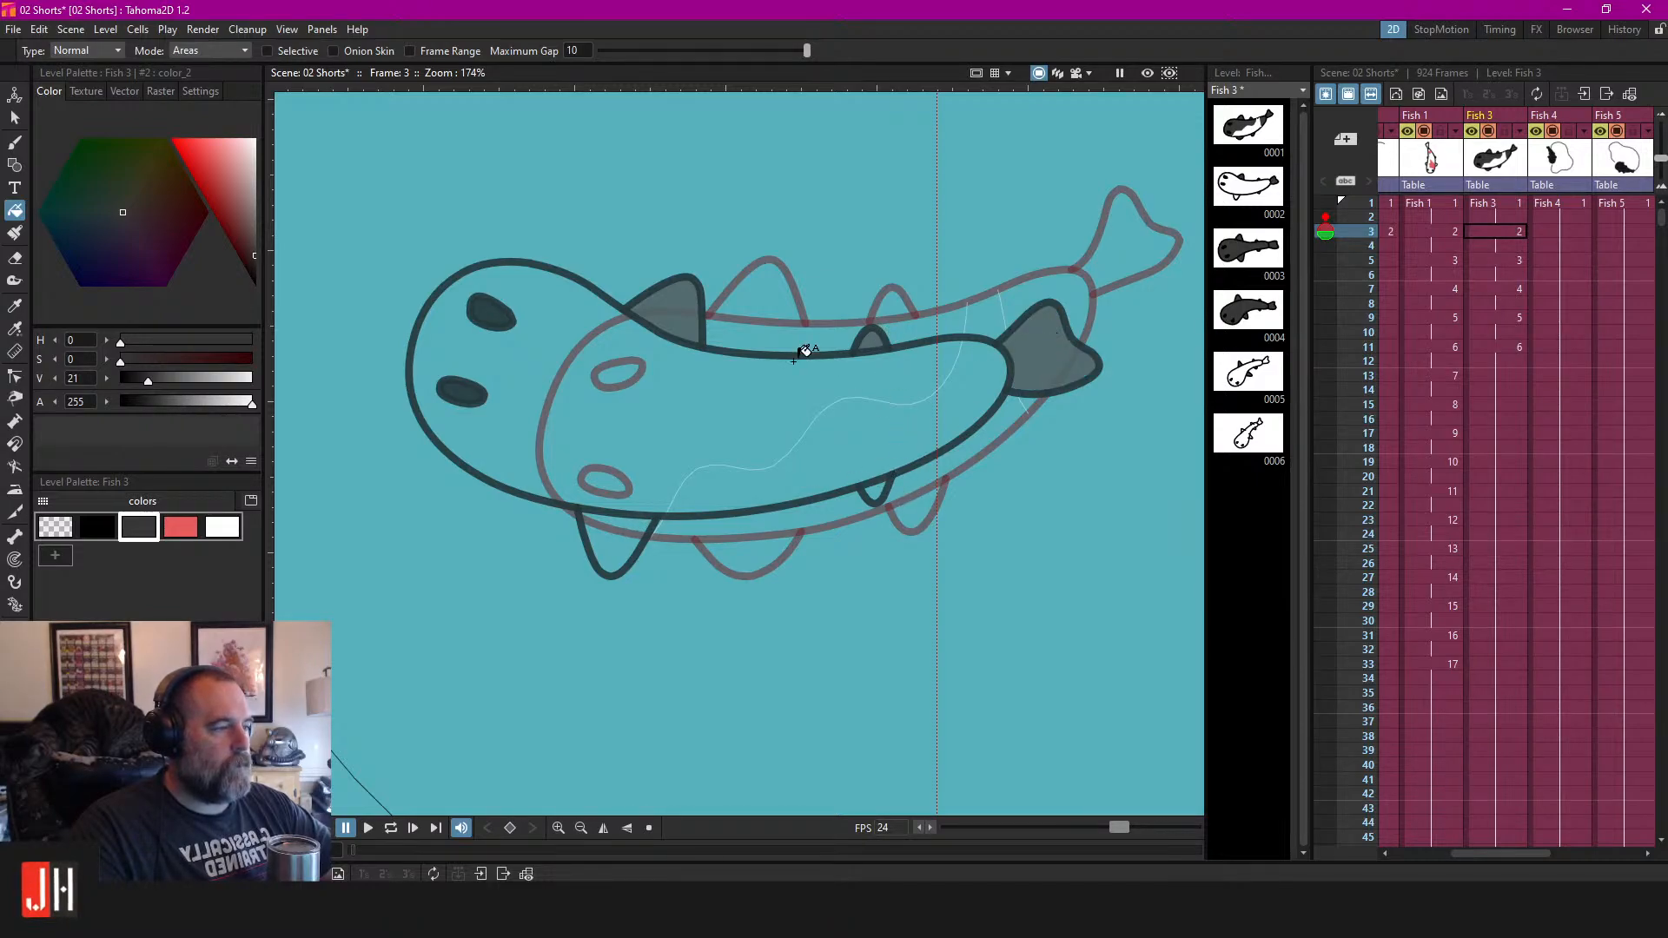
Extend both ends of the large lower fin's stroke into the body and fill the fin with dark grey.
key(c)
scroll(578, 531, up, 2)
click(573, 498)
drag(573, 499, 571, 478)
drag(691, 510, 706, 482)
key(f)
click(641, 535)
Adjust the stroke ends of the small lower fin near the tail and fill the fin with dark grey.
mouse_move(936, 471)
mouse_down()
mouse_move(791, 511)
mouse_move(885, 480)
mouse_up()
key(c)
click(849, 514)
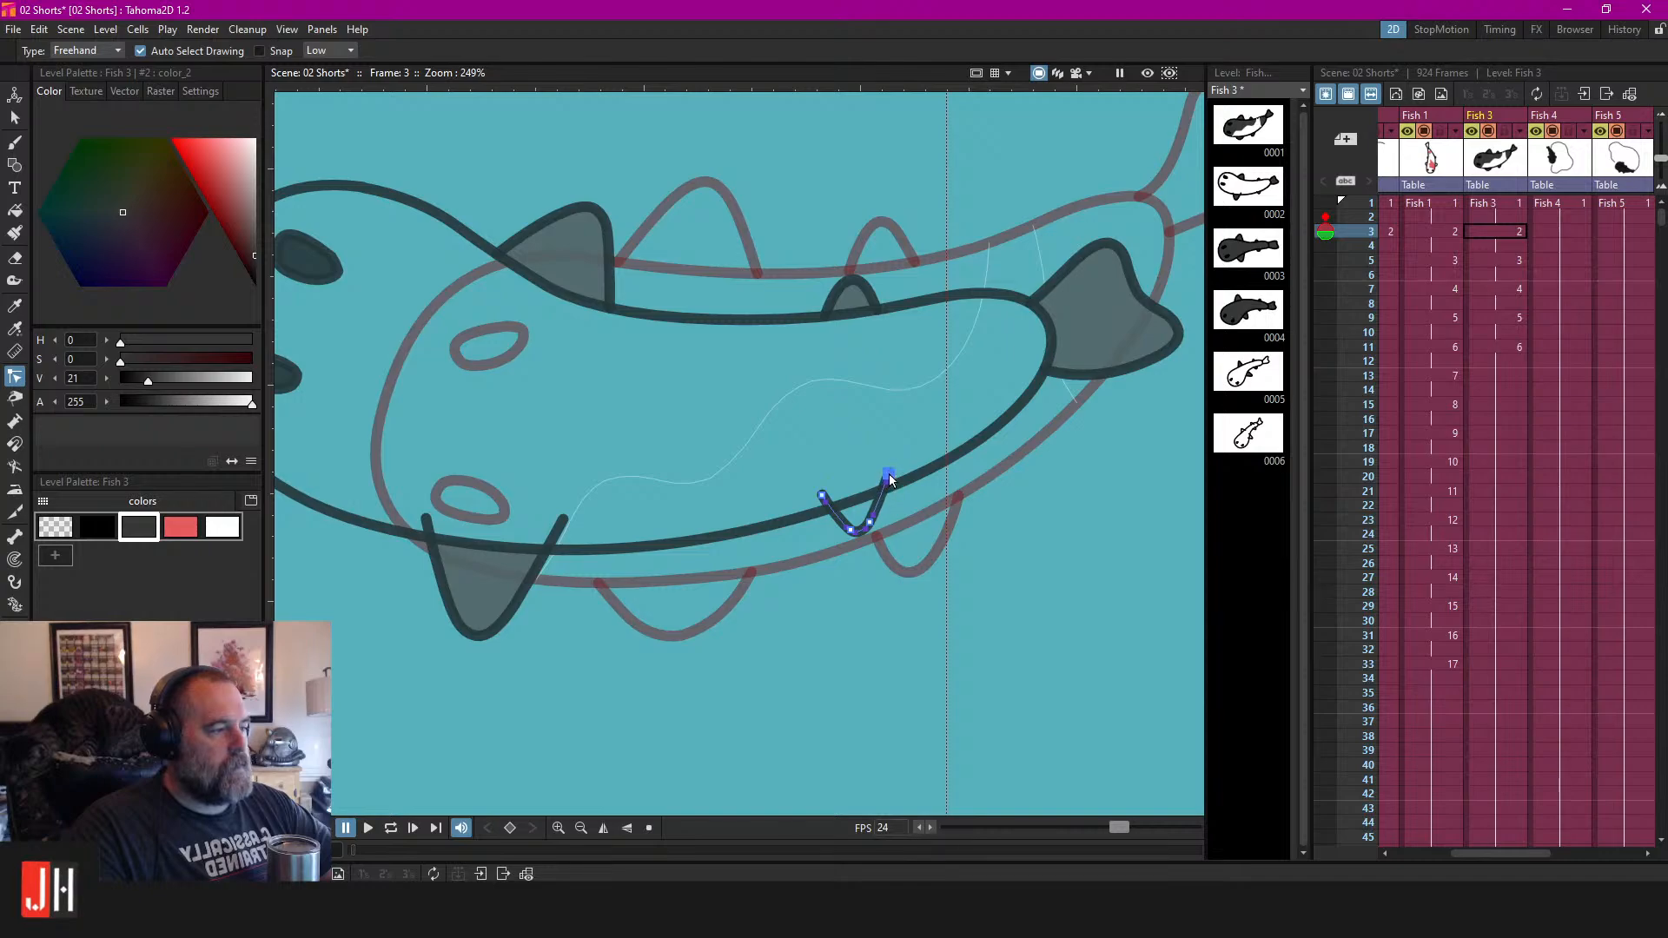
key(f)
click(860, 516)
Fill the body of the frame 3 fish with dark grey.
scroll(903, 497, down, 3)
scroll(904, 497, up, 4)
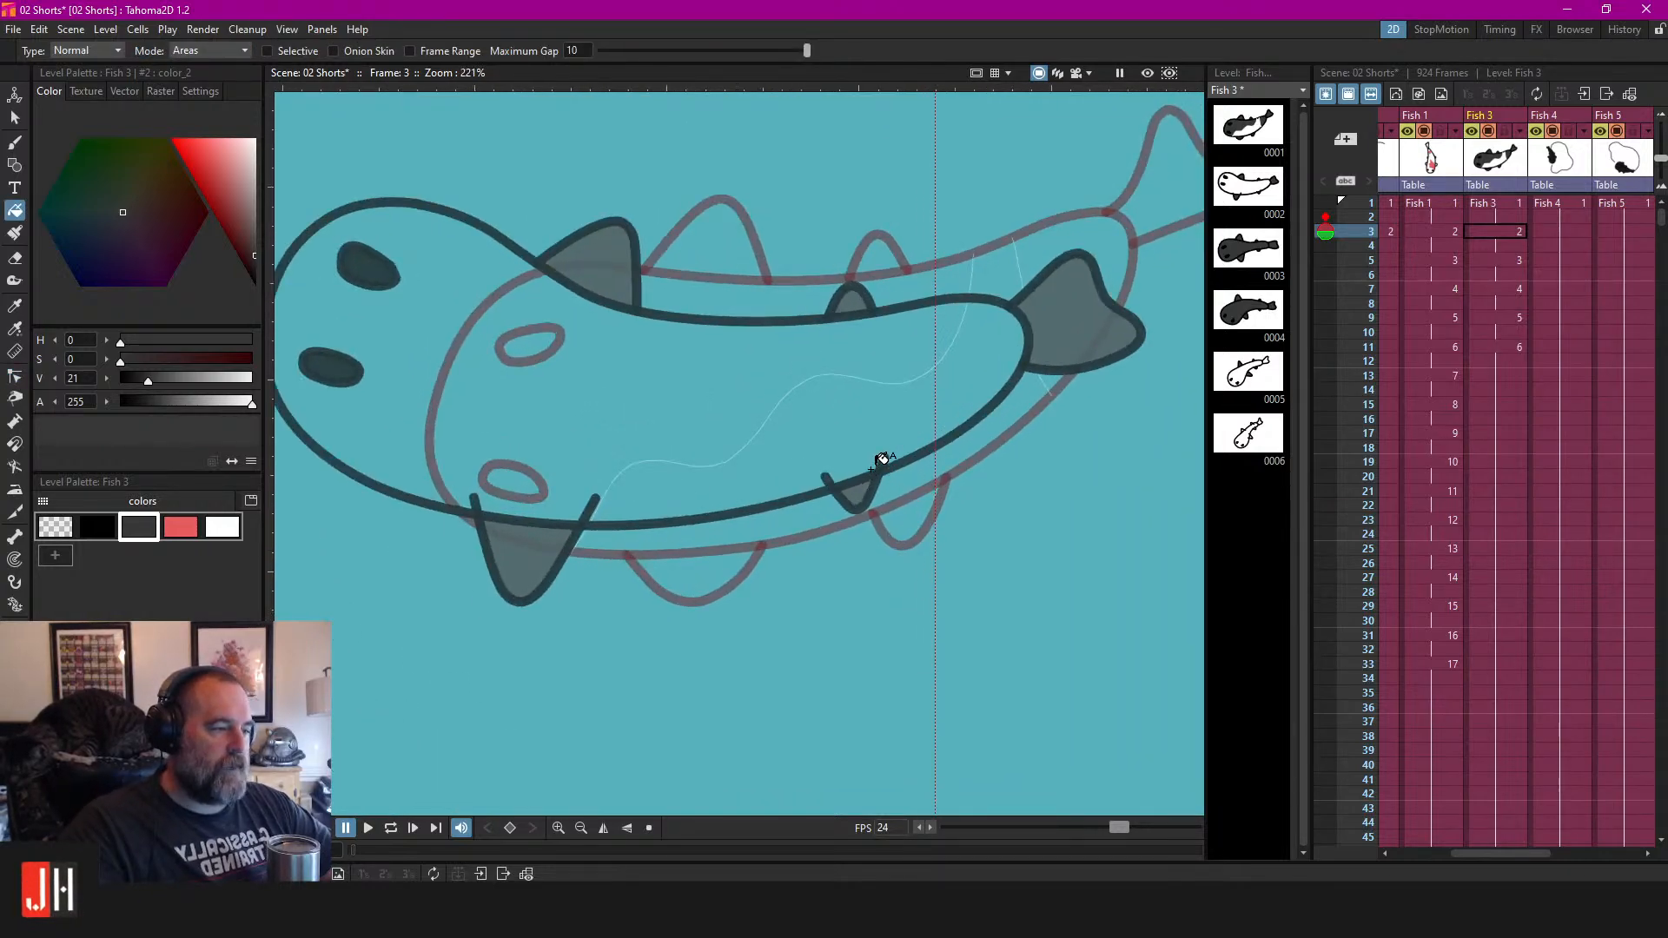
click(812, 356)
scroll(877, 395, up, 4)
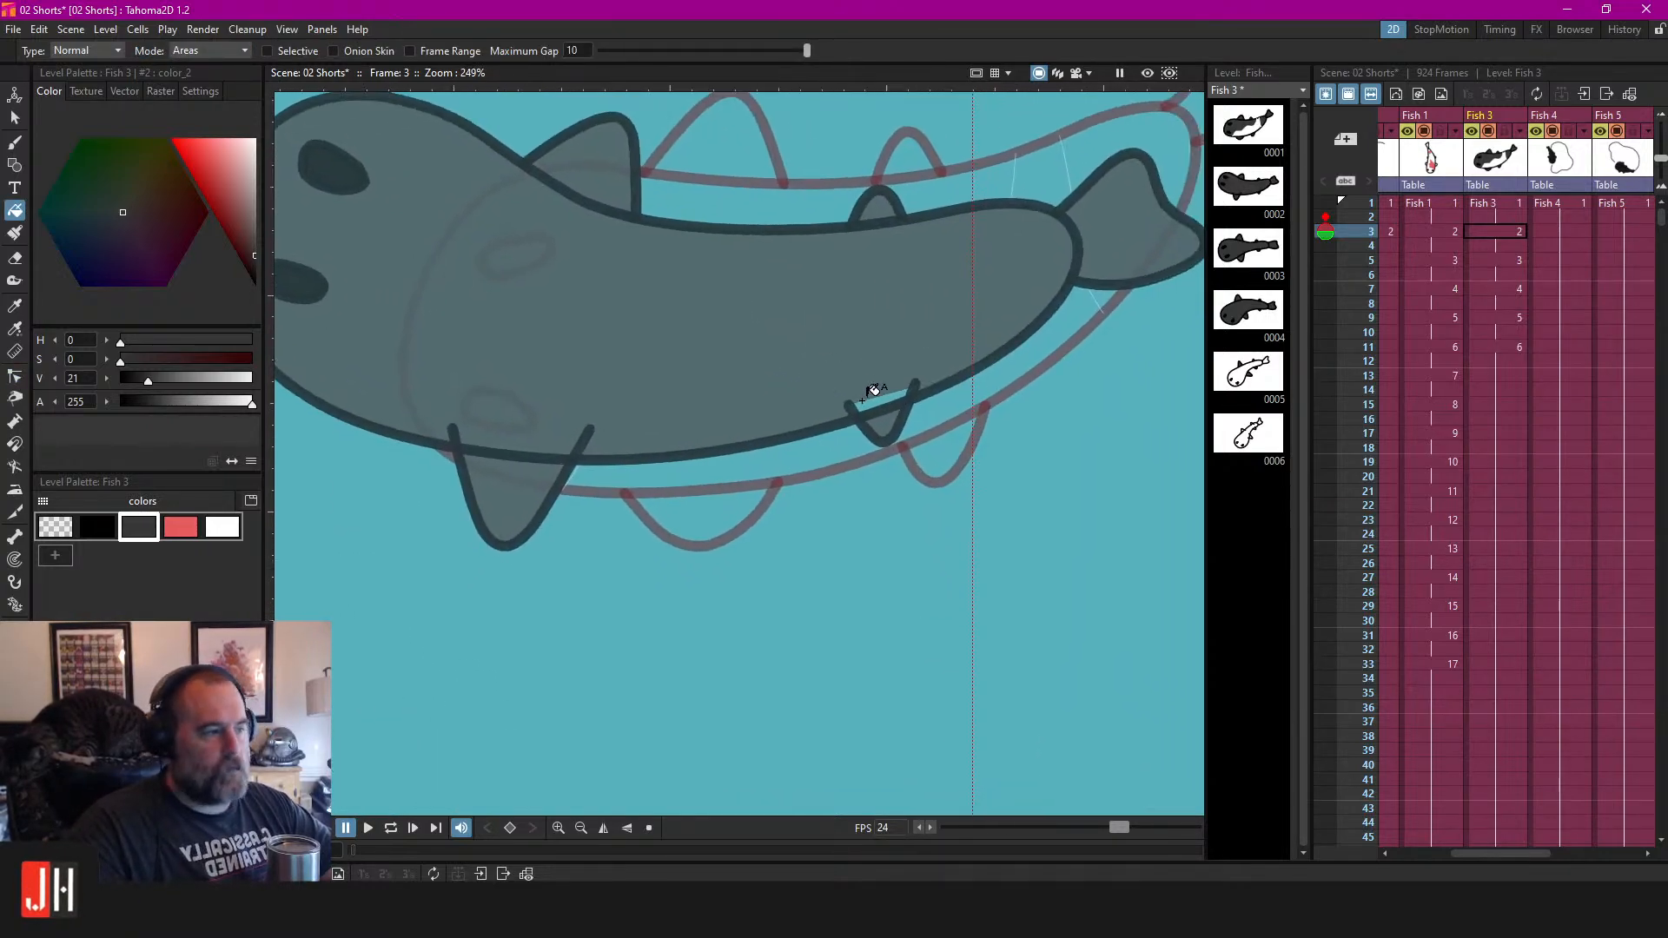
Reposition the small lower fin's stroke ends onto the body outline to close the gap in the fill.
key(c)
scroll(836, 395, up, 4)
click(827, 389)
mouse_move(982, 340)
mouse_down()
mouse_move(979, 374)
mouse_move(990, 345)
mouse_up()
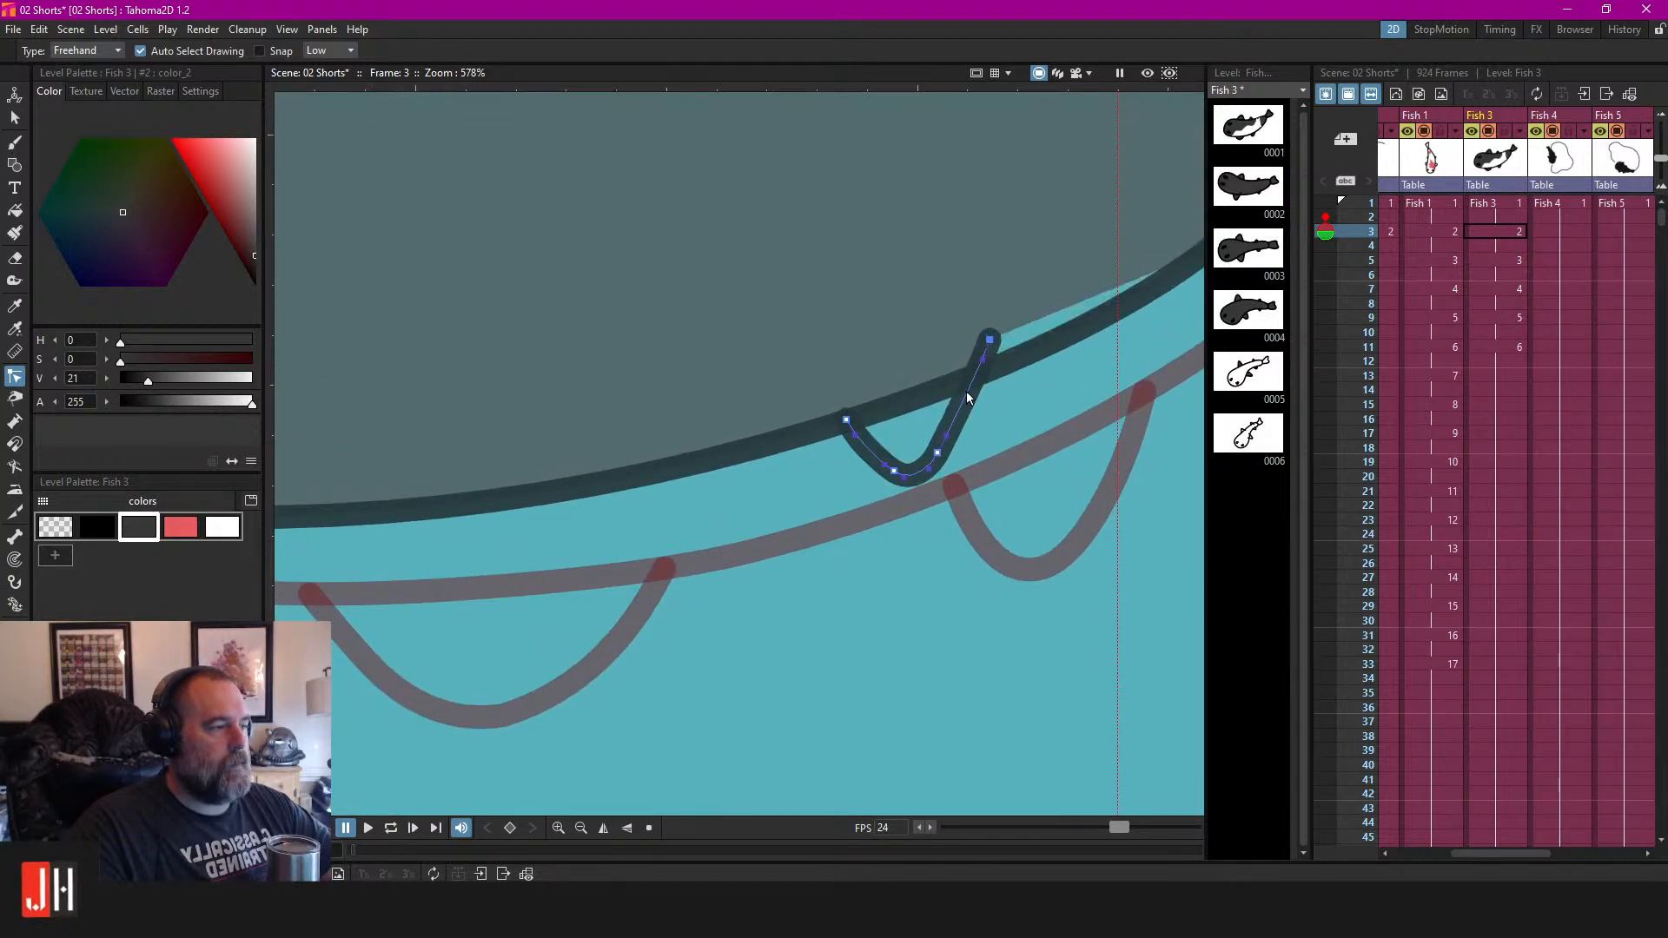
key(f)
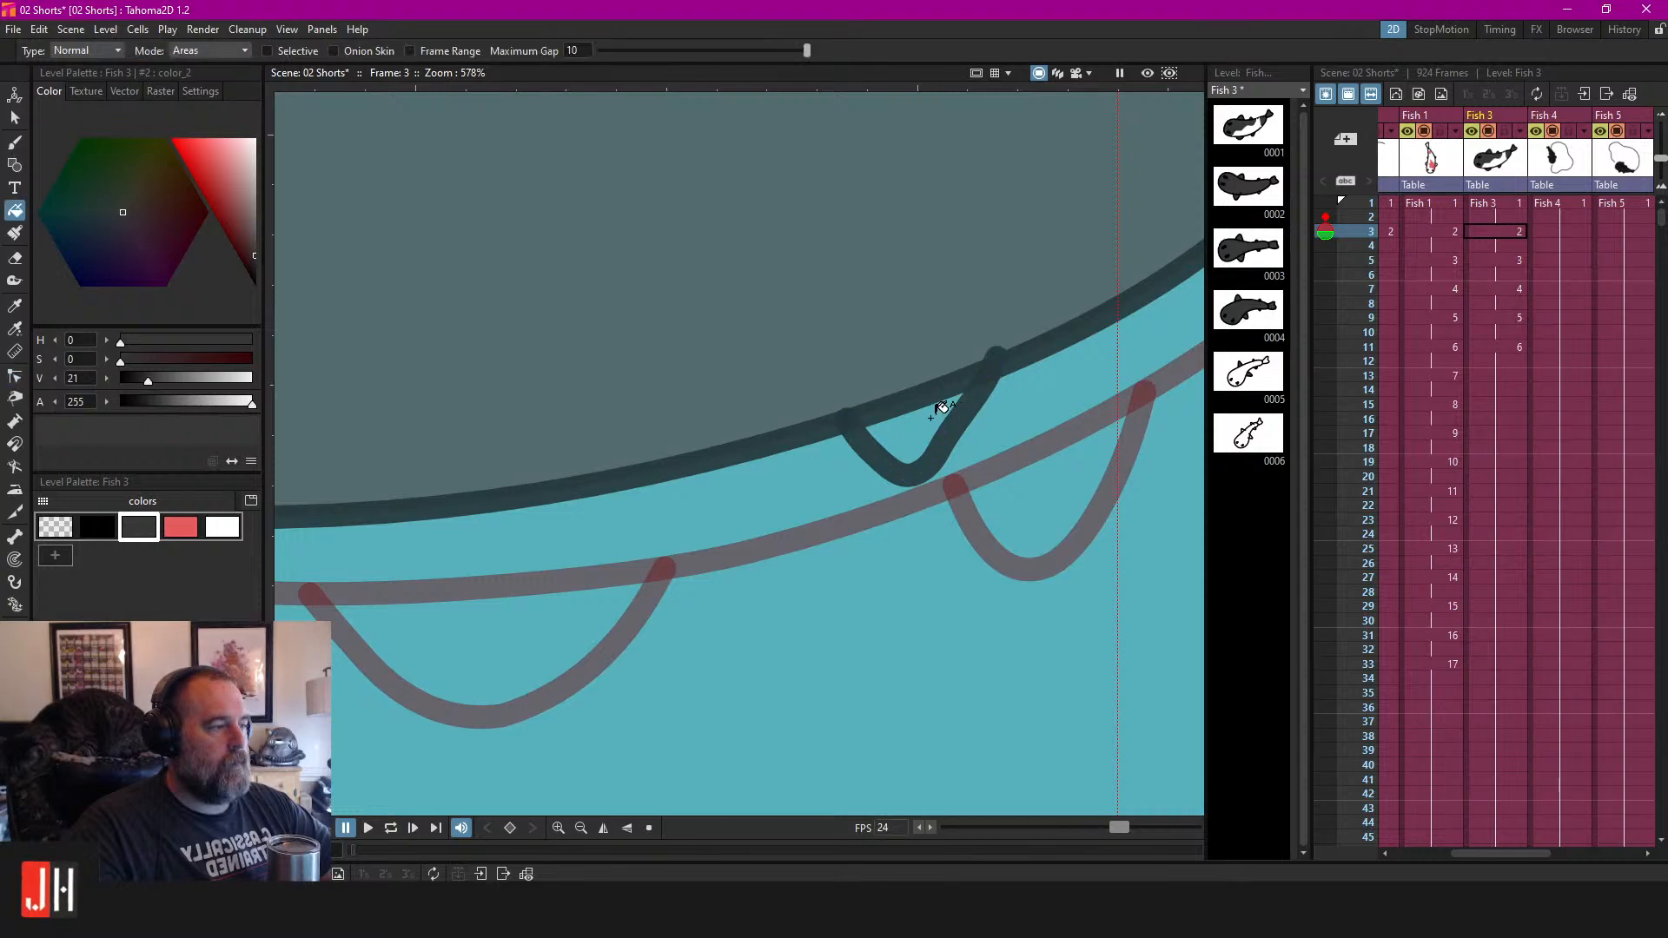
Pull both ends of the large lower fin's stroke back onto the body outline.
scroll(922, 415, down, 3)
scroll(912, 426, down, 4)
scroll(685, 417, up, 6)
key(c)
click(615, 431)
drag(614, 427, 614, 457)
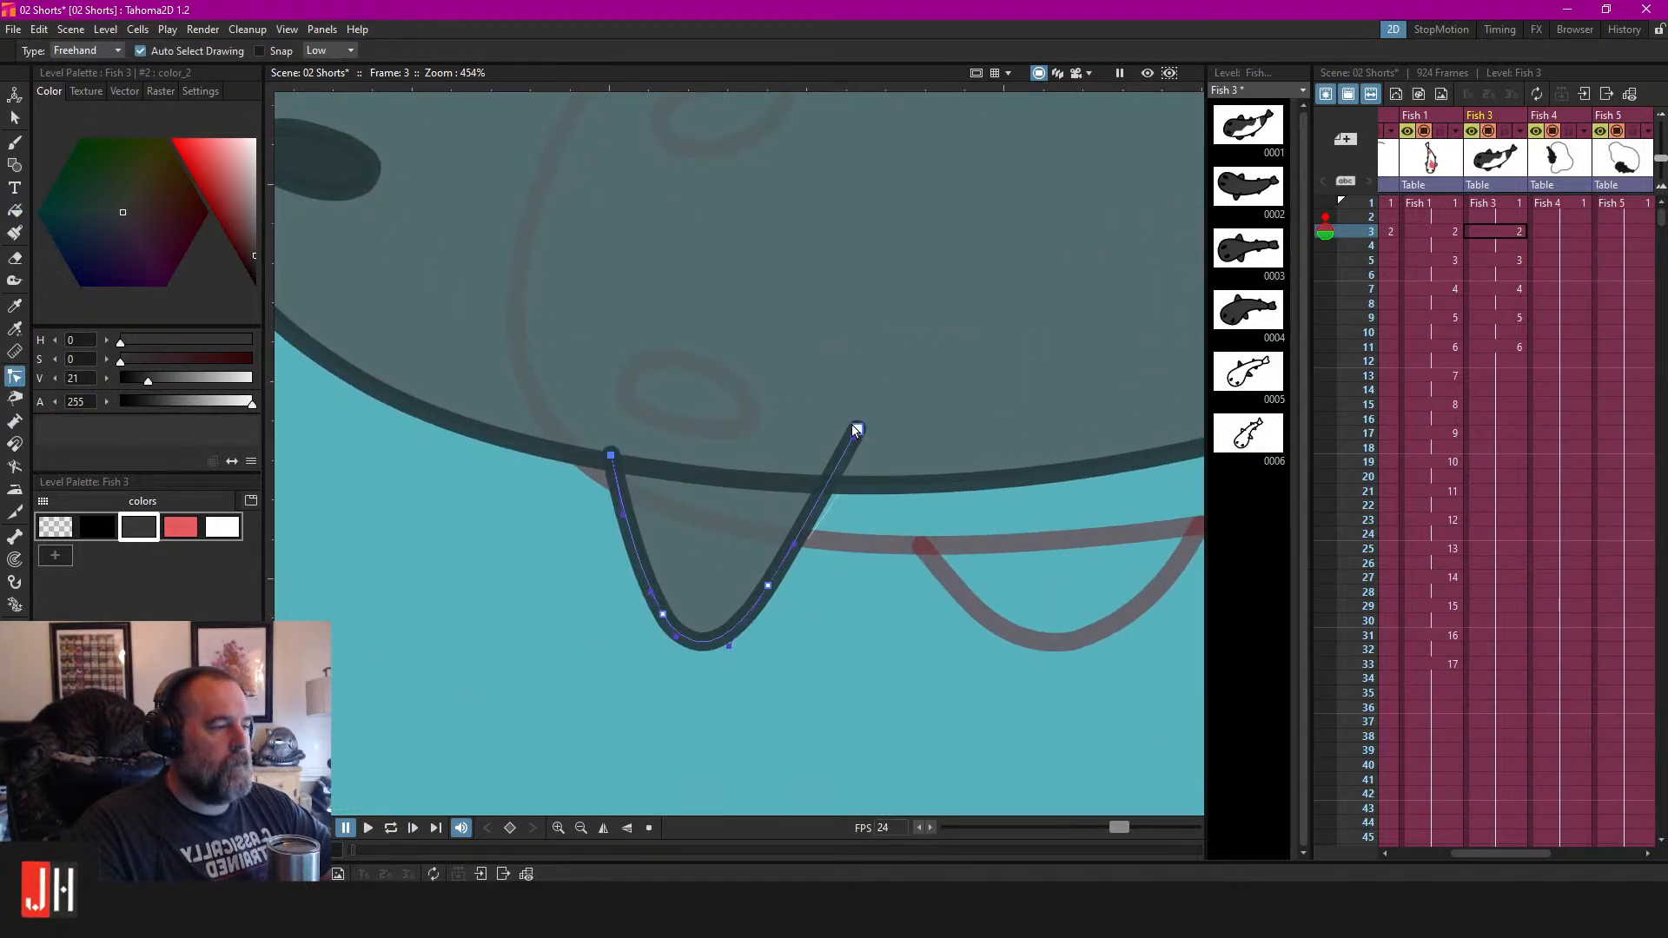
drag(851, 446, 837, 483)
Check the filled fish at a wider view and save the scene.
scroll(894, 363, down, 3)
scroll(637, 368, up, 1)
scroll(784, 408, down, 3)
scroll(895, 489, down, 2)
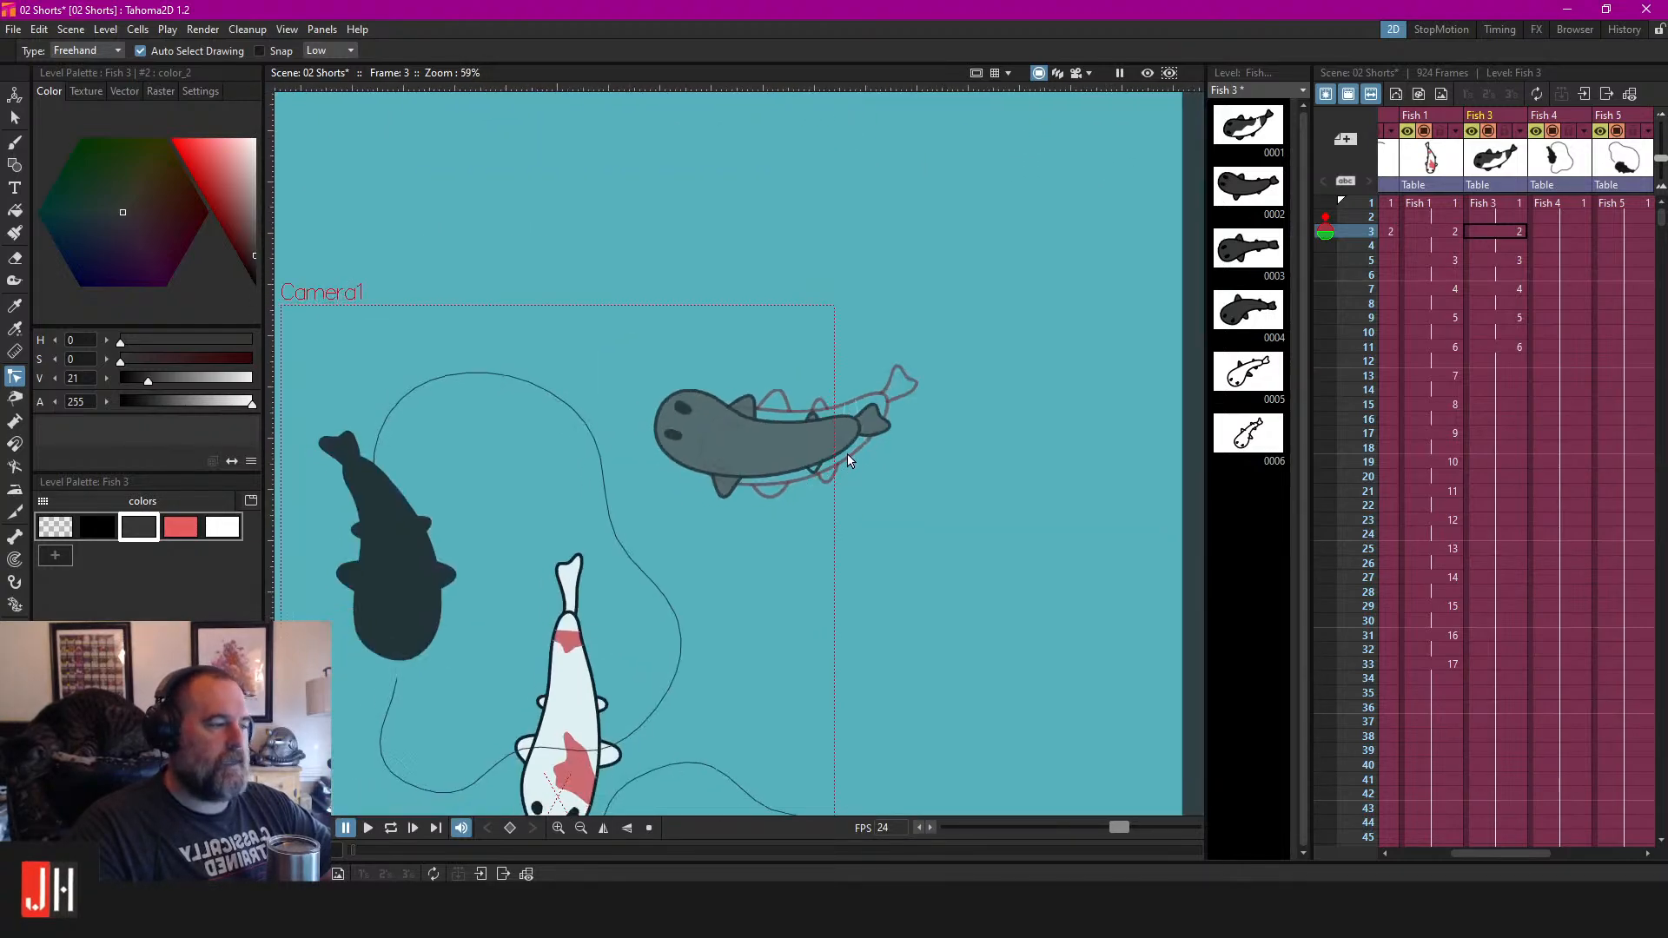
scroll(801, 462, up, 1)
key(ctrl+s)
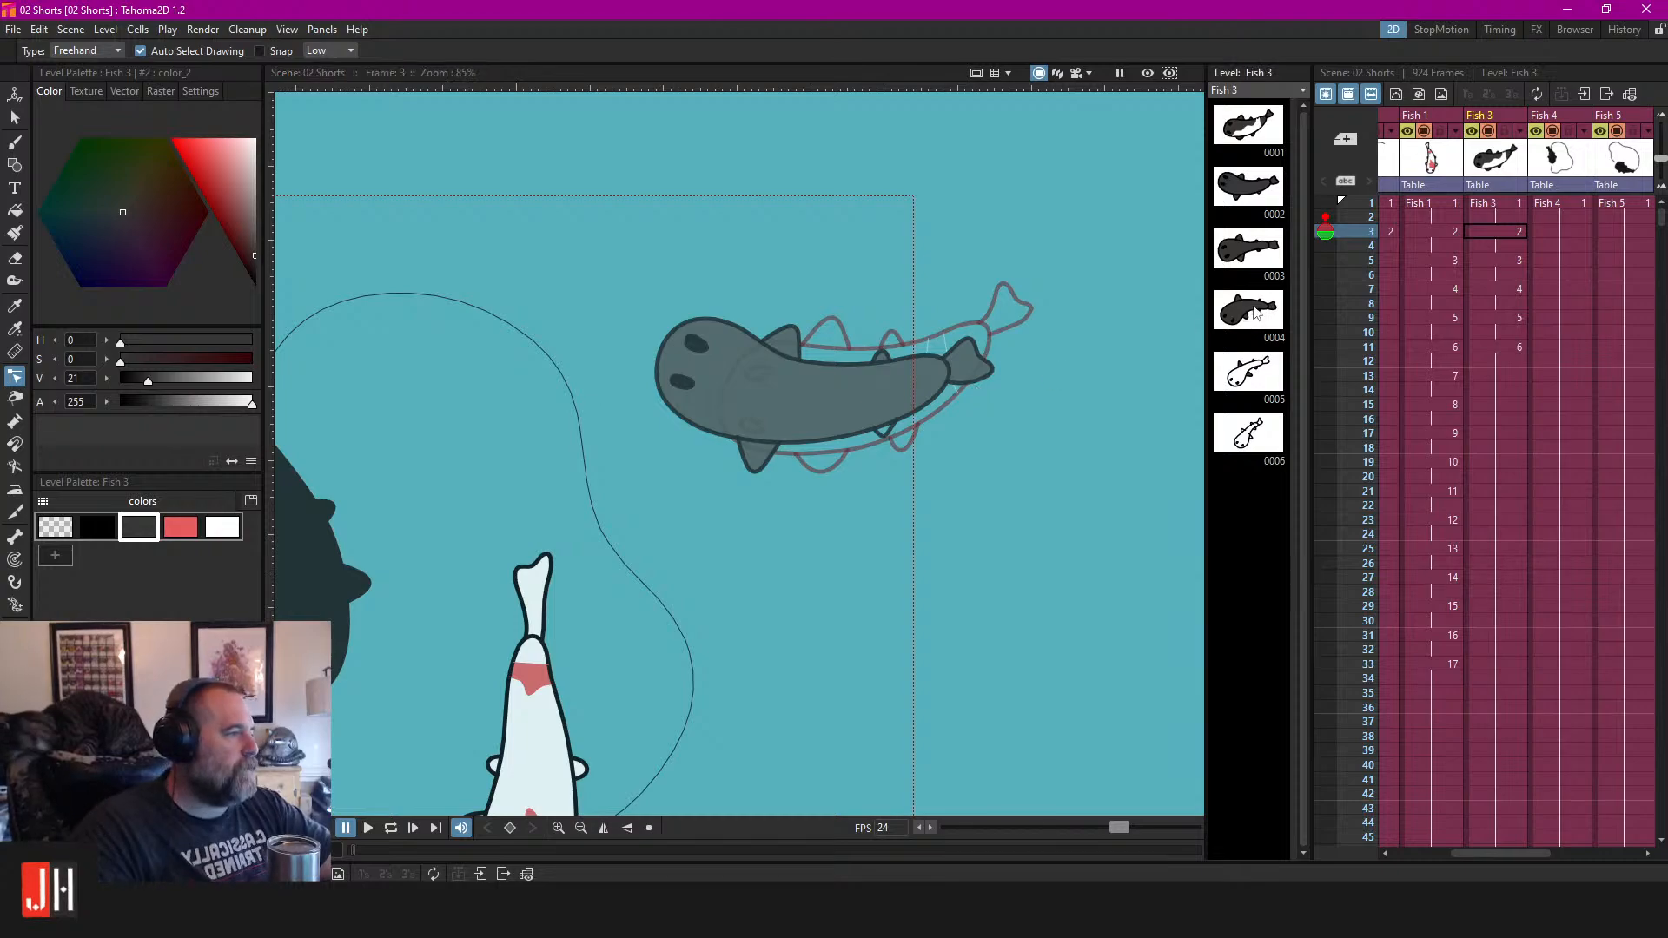
Open drawing 0005 of the Fish 3 level and try to fill the fish's body with dark grey.
click(1251, 262)
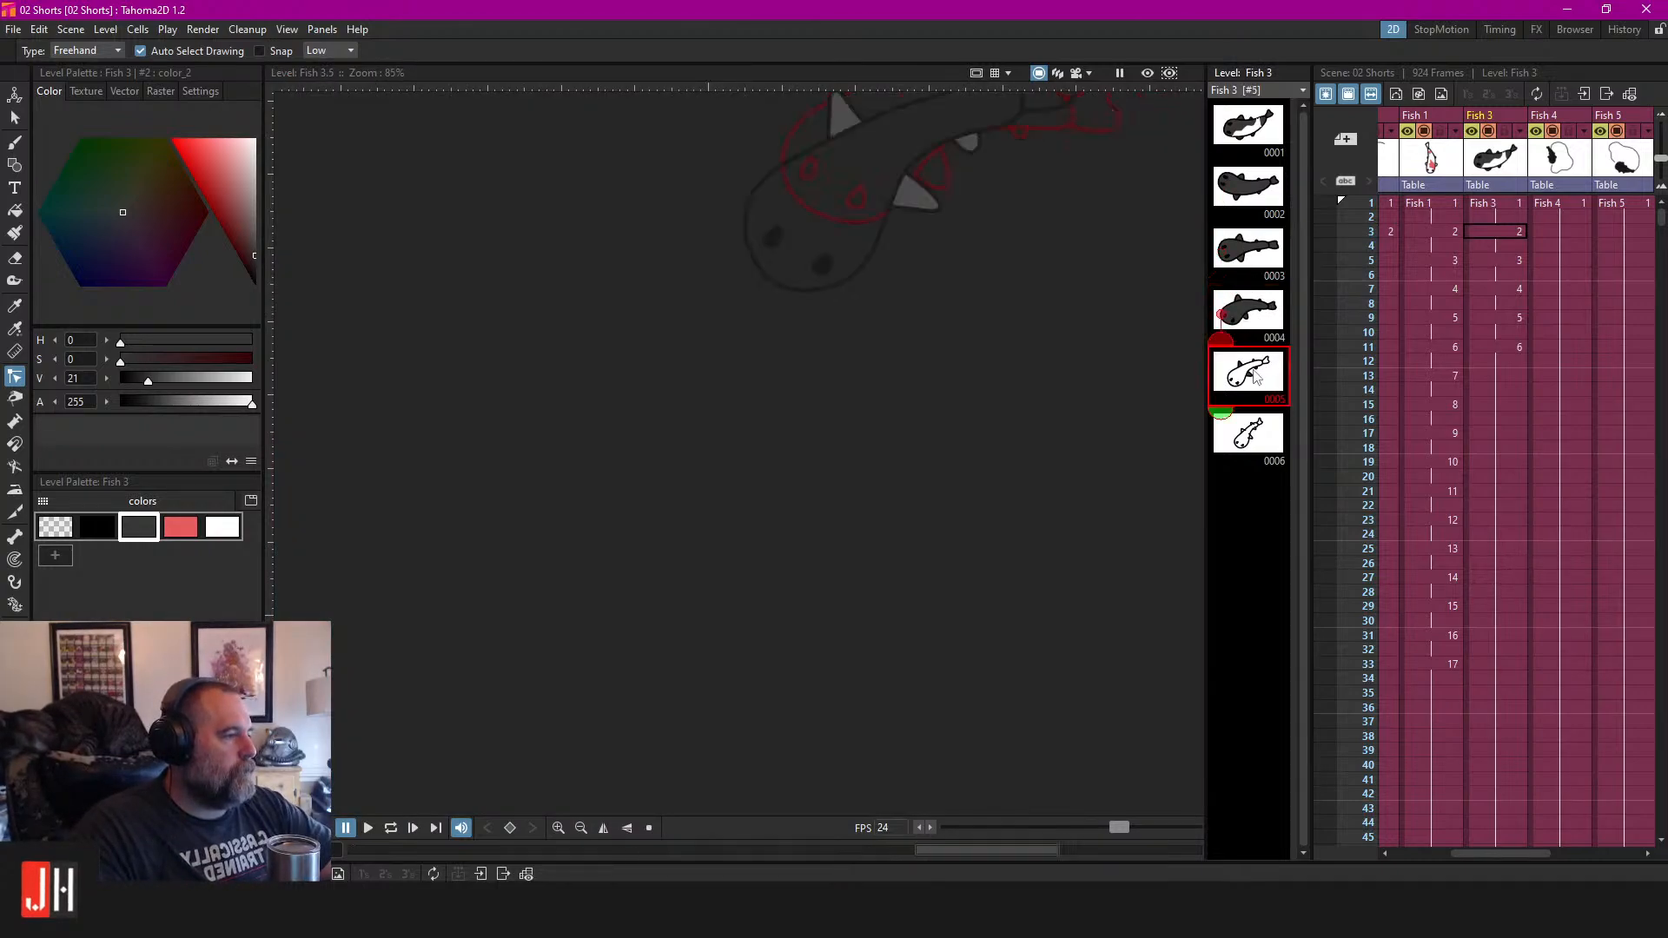
scroll(928, 351, up, 8)
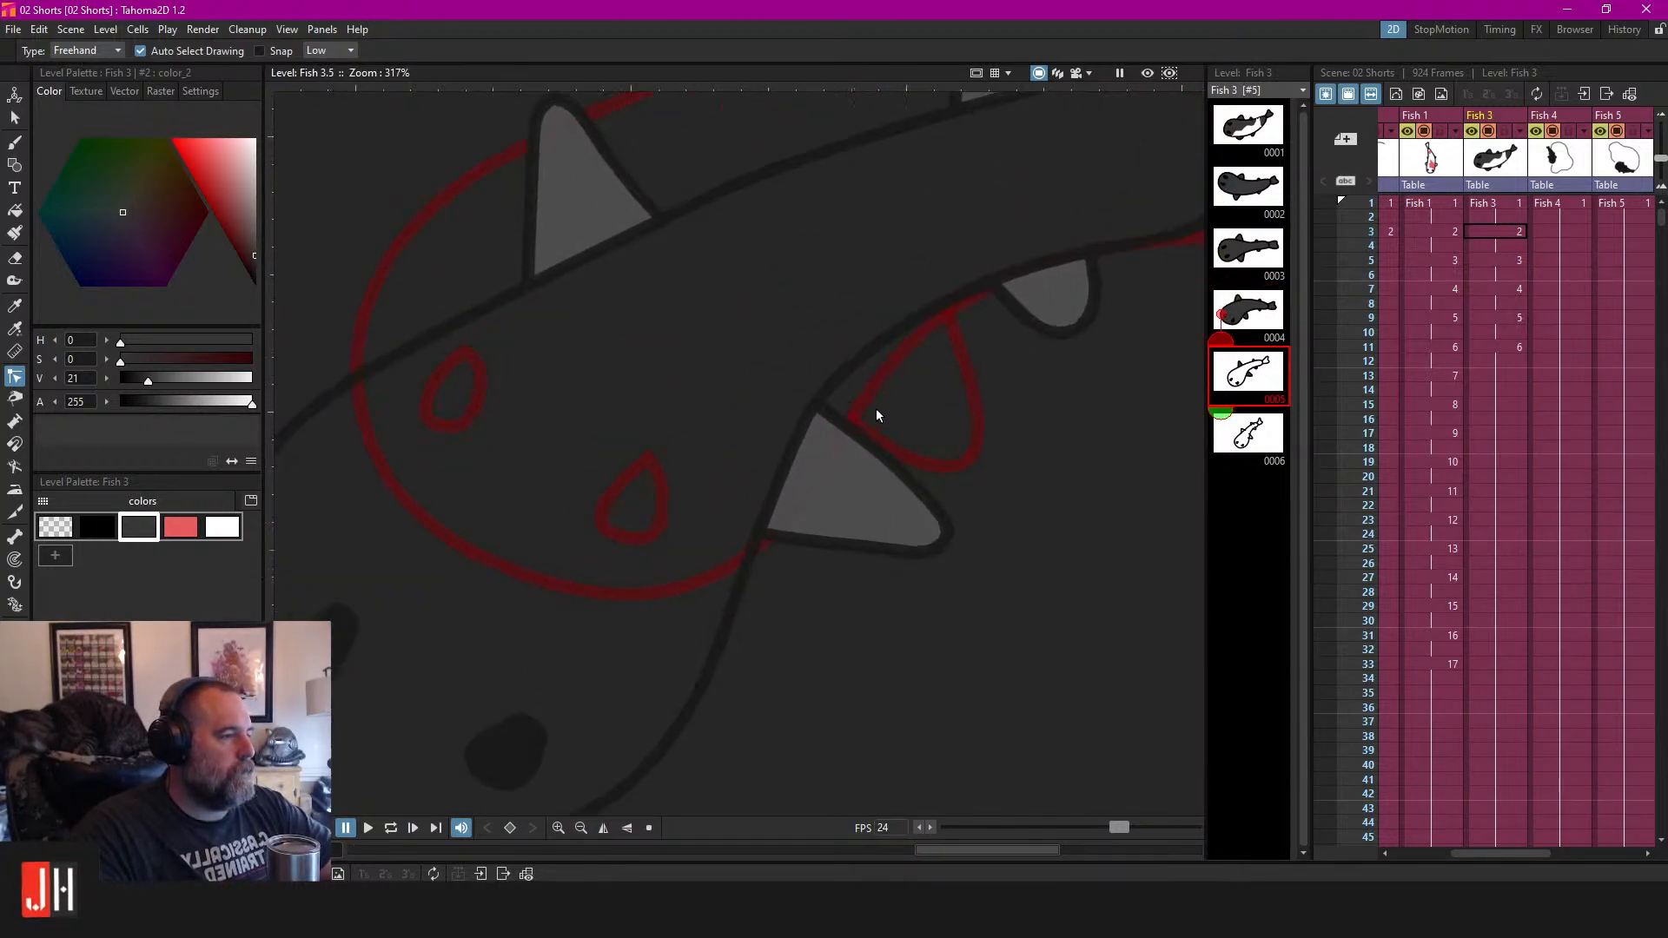
key(f)
click(828, 300)
Extend both ends of the large lower fin's stroke into the body in drawing 0005.
key(s)
click(893, 473)
drag(876, 460, 864, 446)
drag(825, 573, 801, 566)
key(f)
Select all the fish's strokes in drawing 0005 and return to the Fill tool.
scroll(868, 322, down, 5)
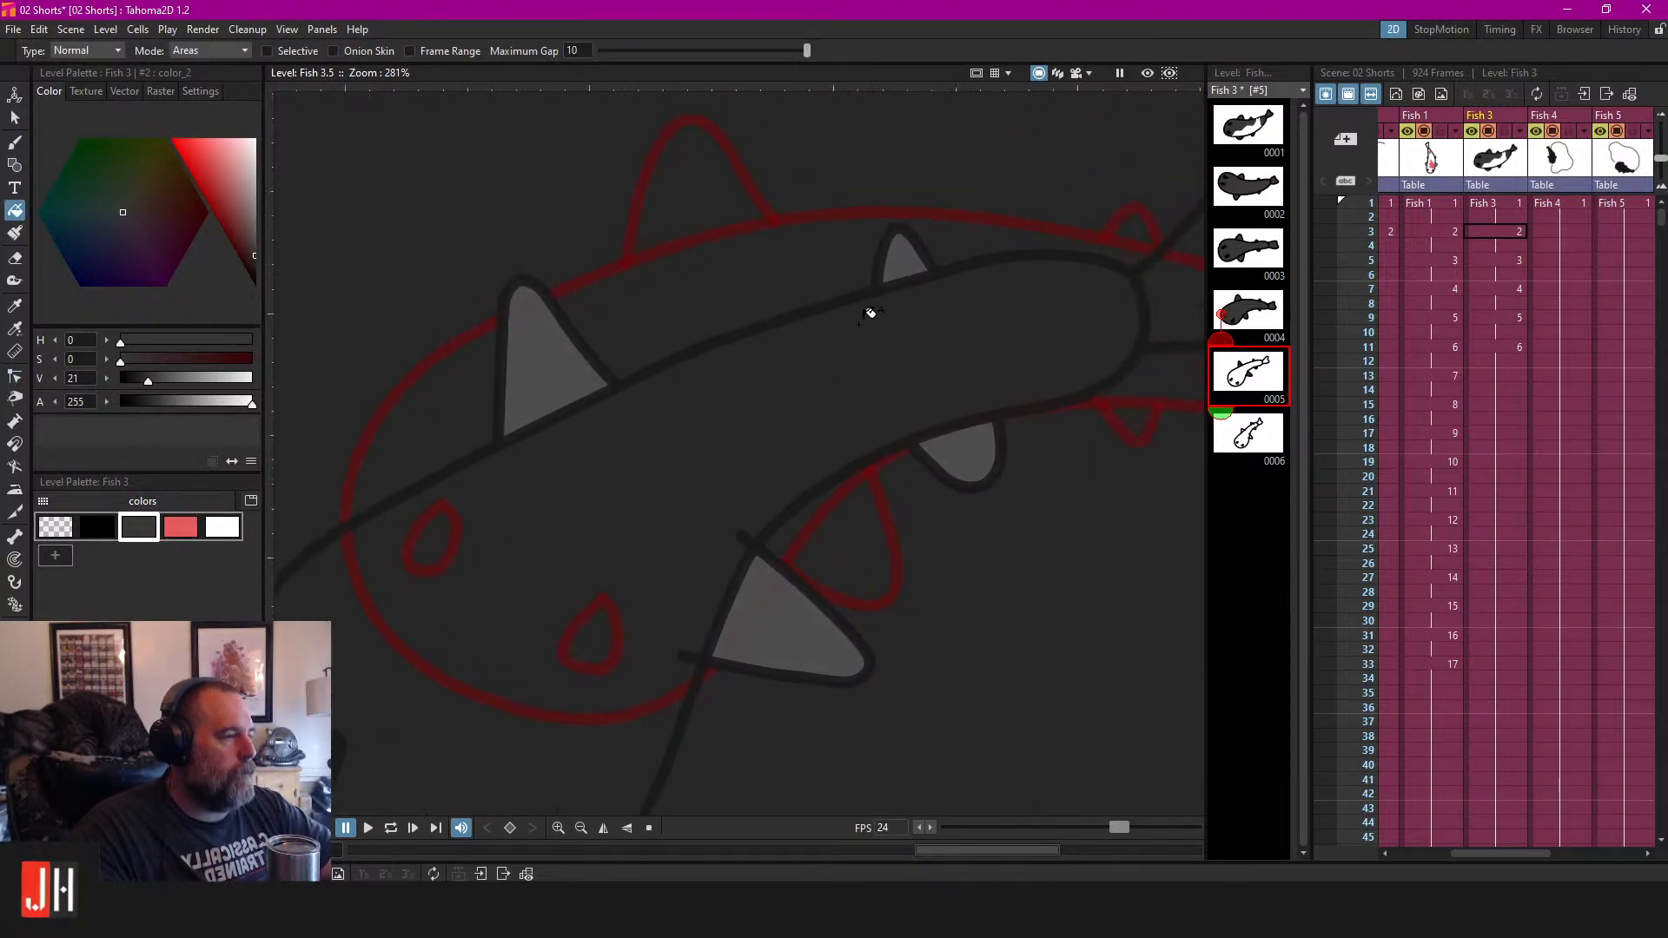
key(s)
drag(956, 143, 954, 149)
scroll(933, 317, up, 5)
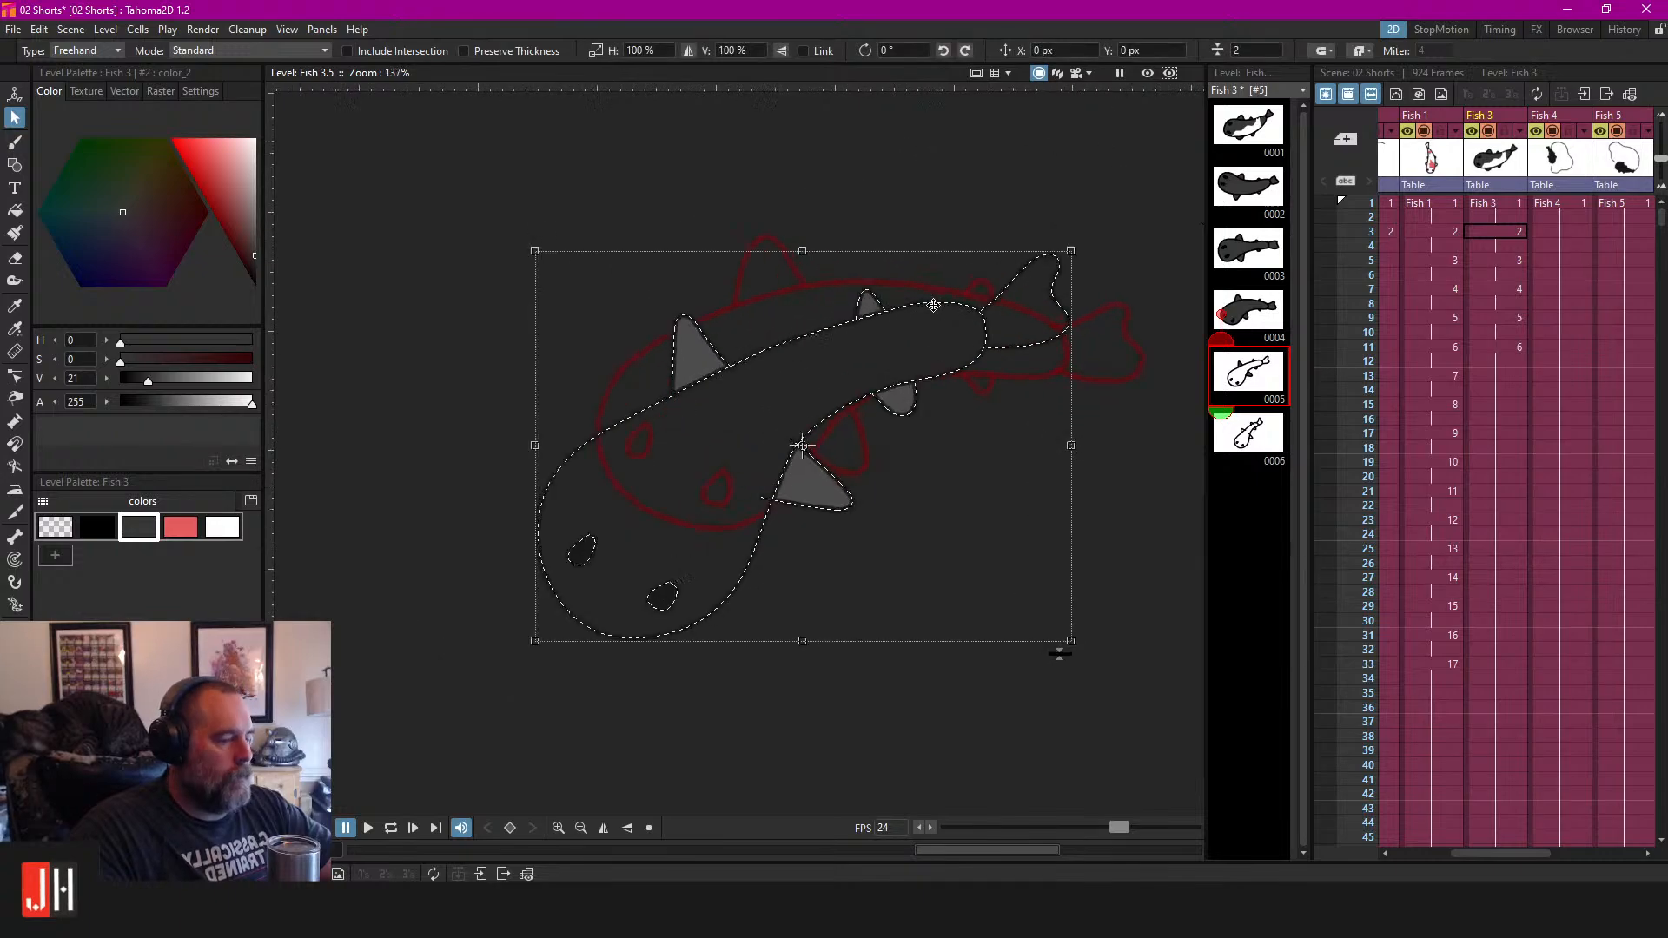
key(f)
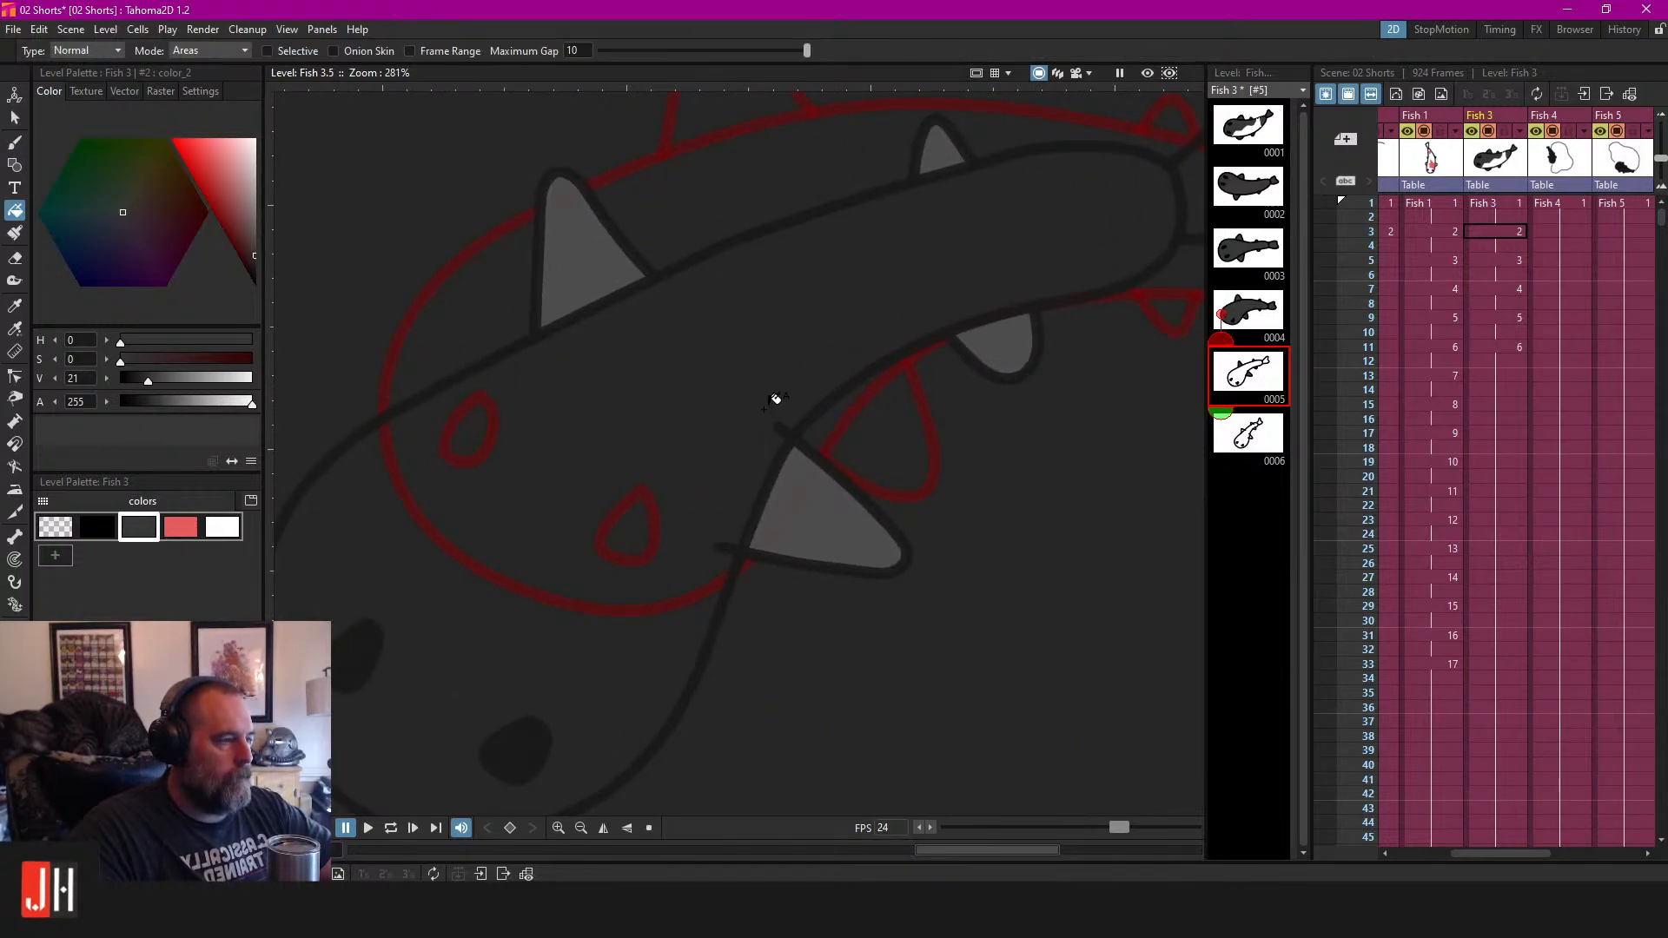
Extend both ends of the large upper fin's stroke into the body in drawing 0005.
key(c)
click(539, 290)
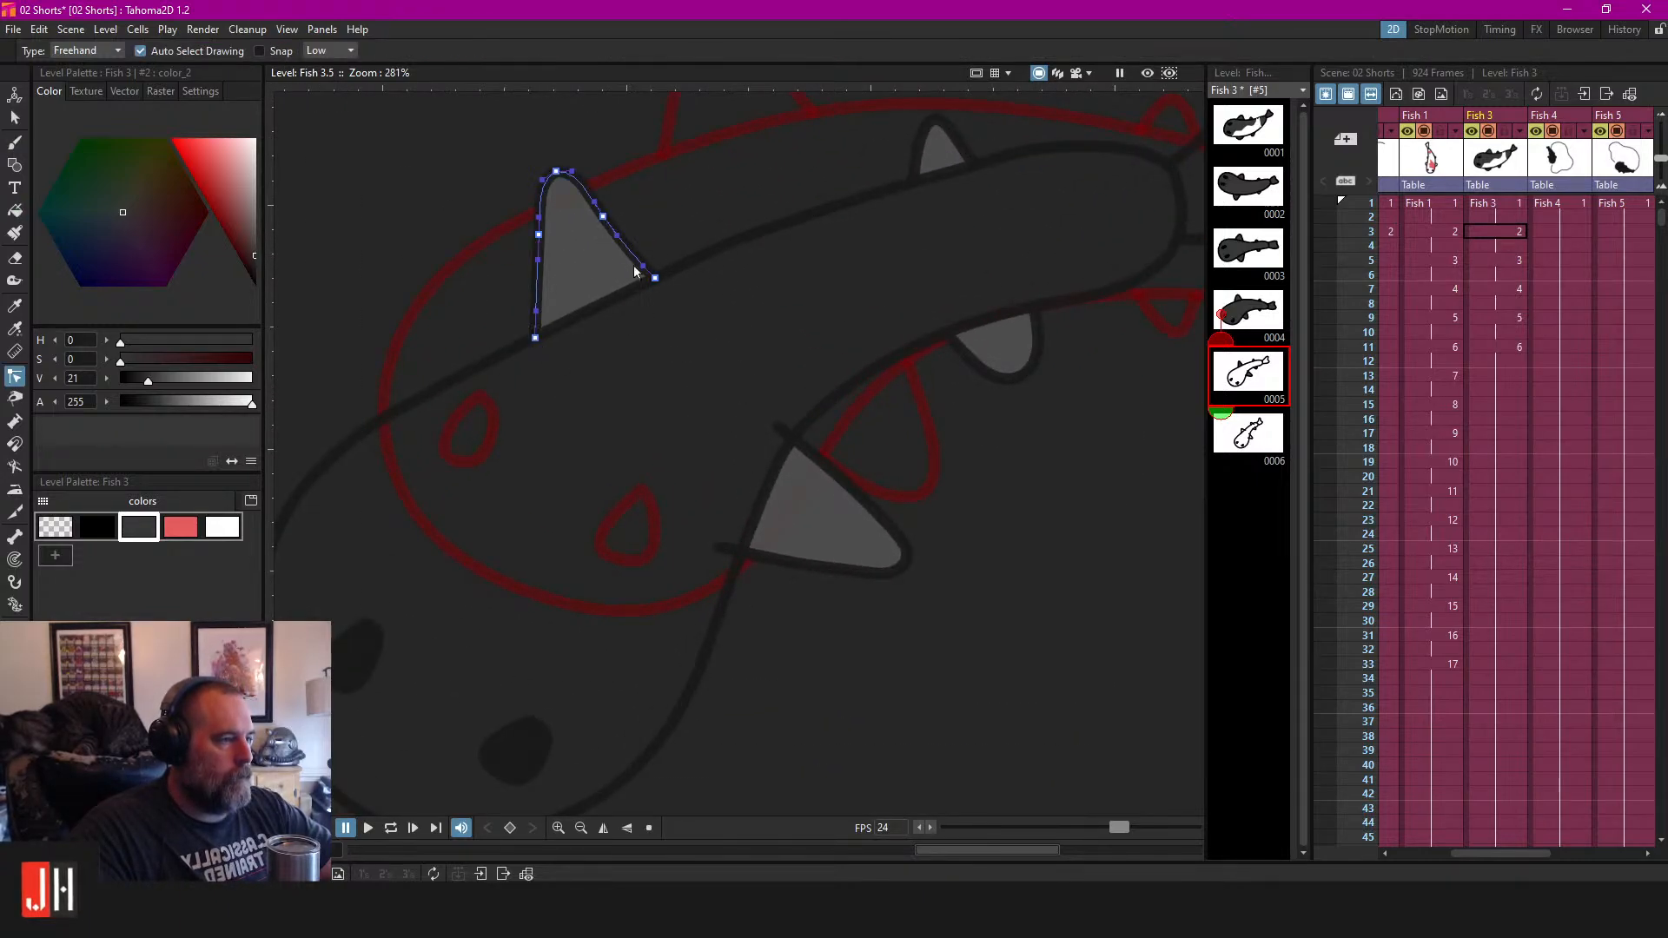
key(s)
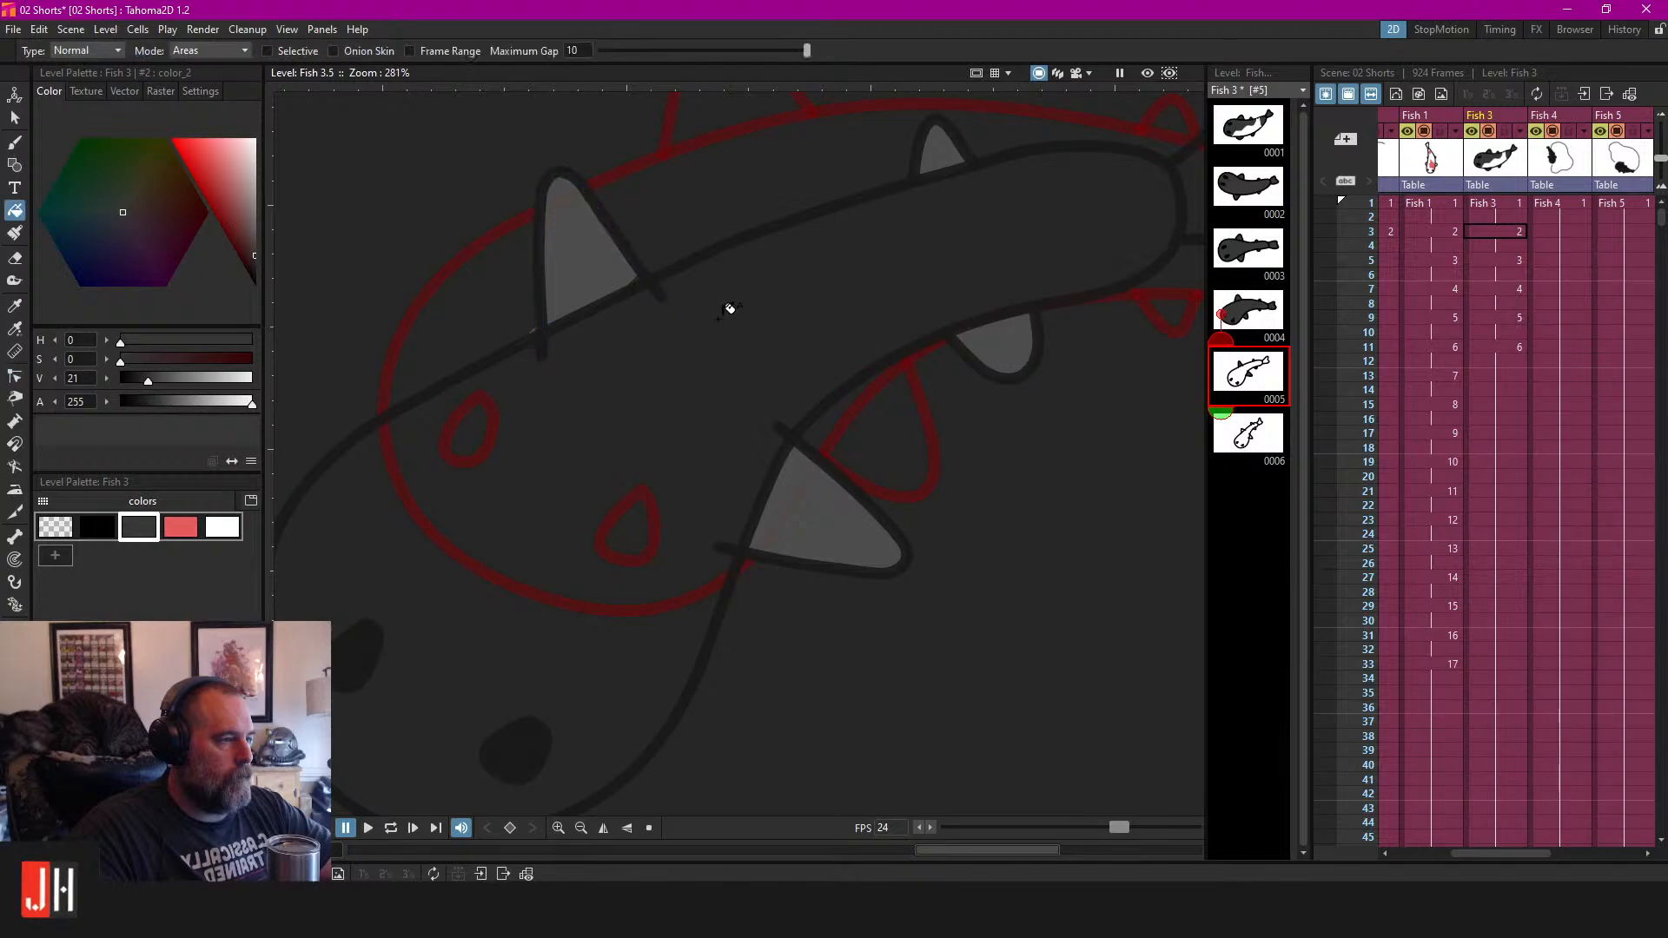
Look back at drawings 0004 and 0003 of the Fish 3 level to examine their fins and fills.
scroll(730, 339, down, 5)
scroll(999, 398, down, 3)
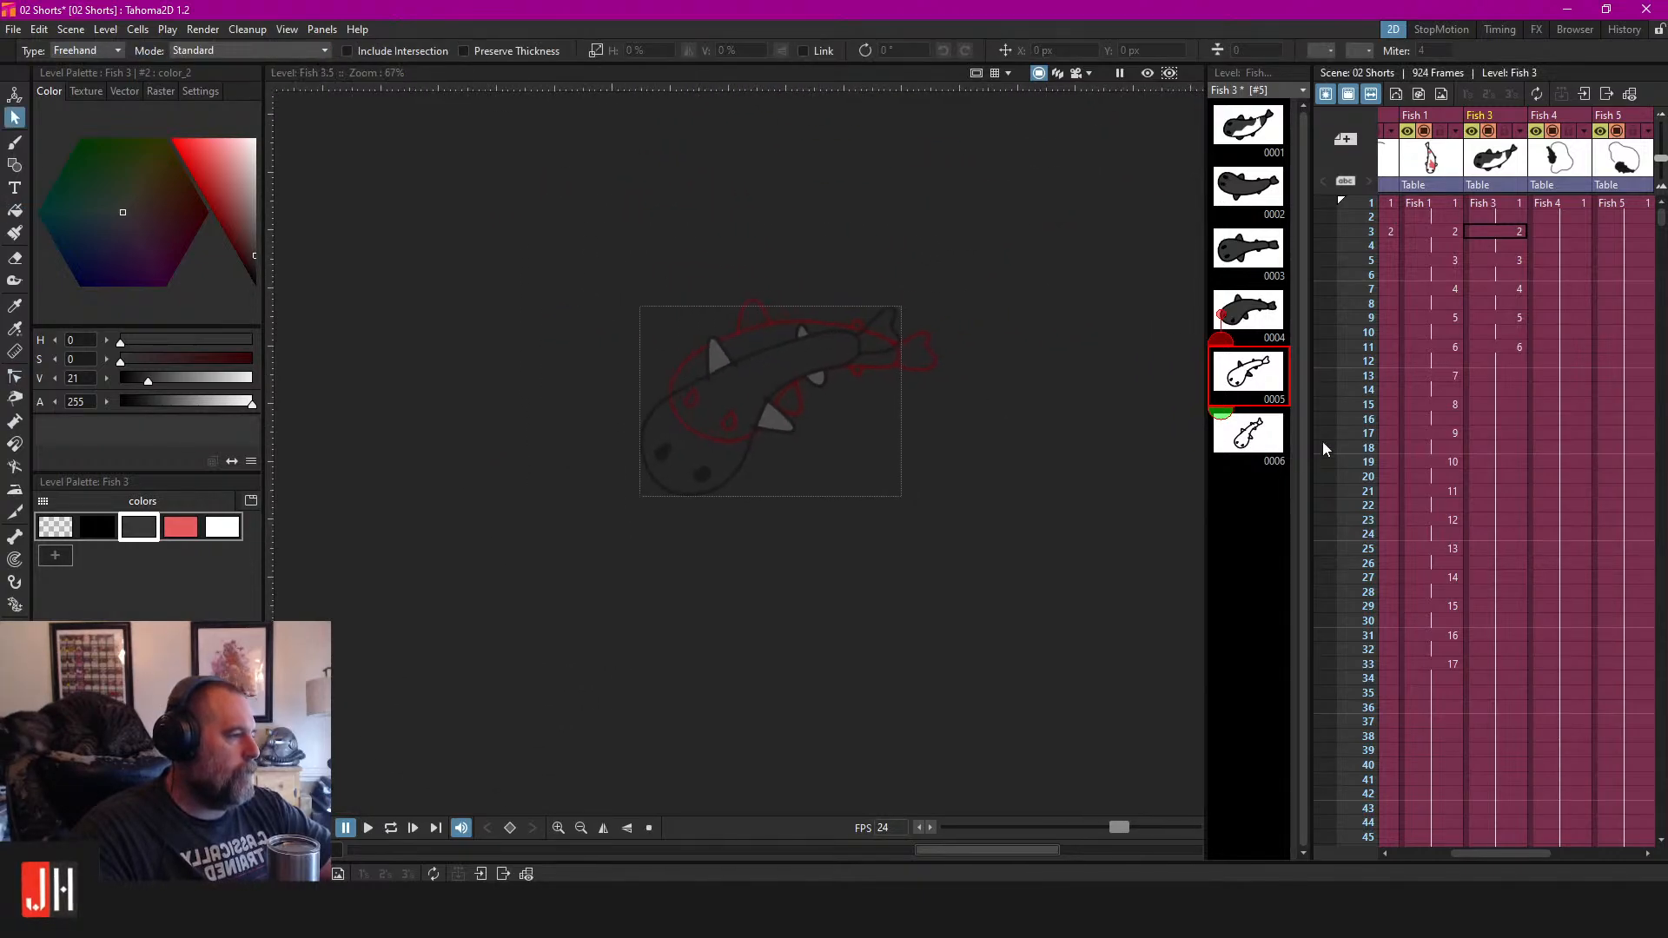
click(1260, 319)
click(1256, 254)
scroll(782, 379, up, 4)
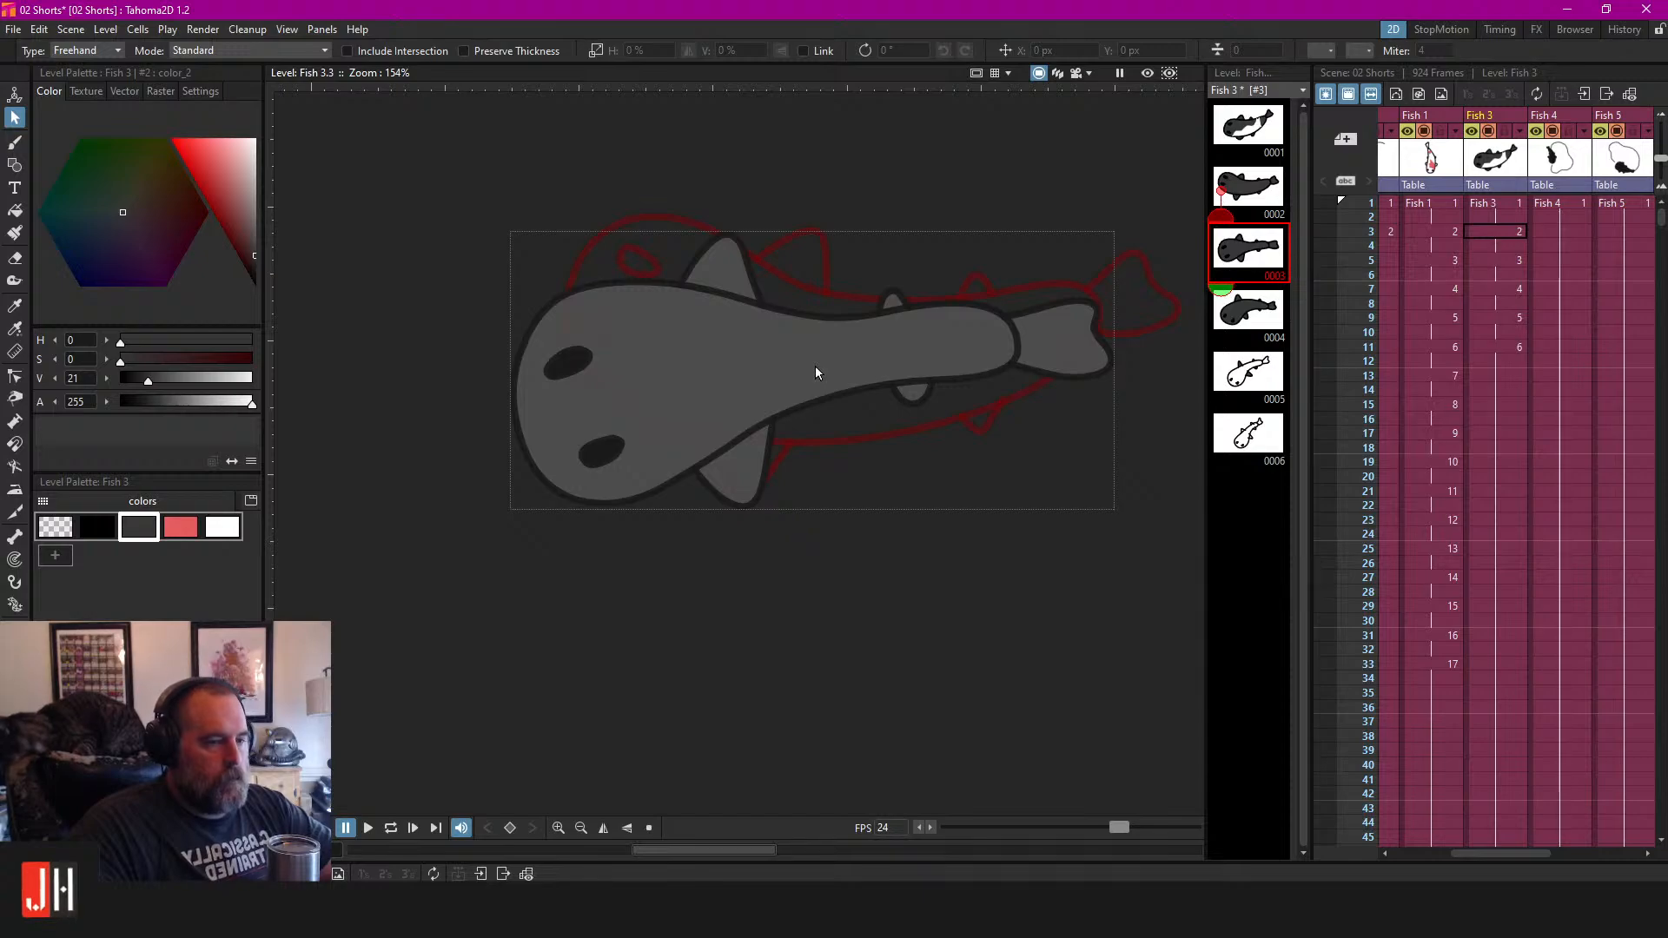
scroll(820, 330, down, 1)
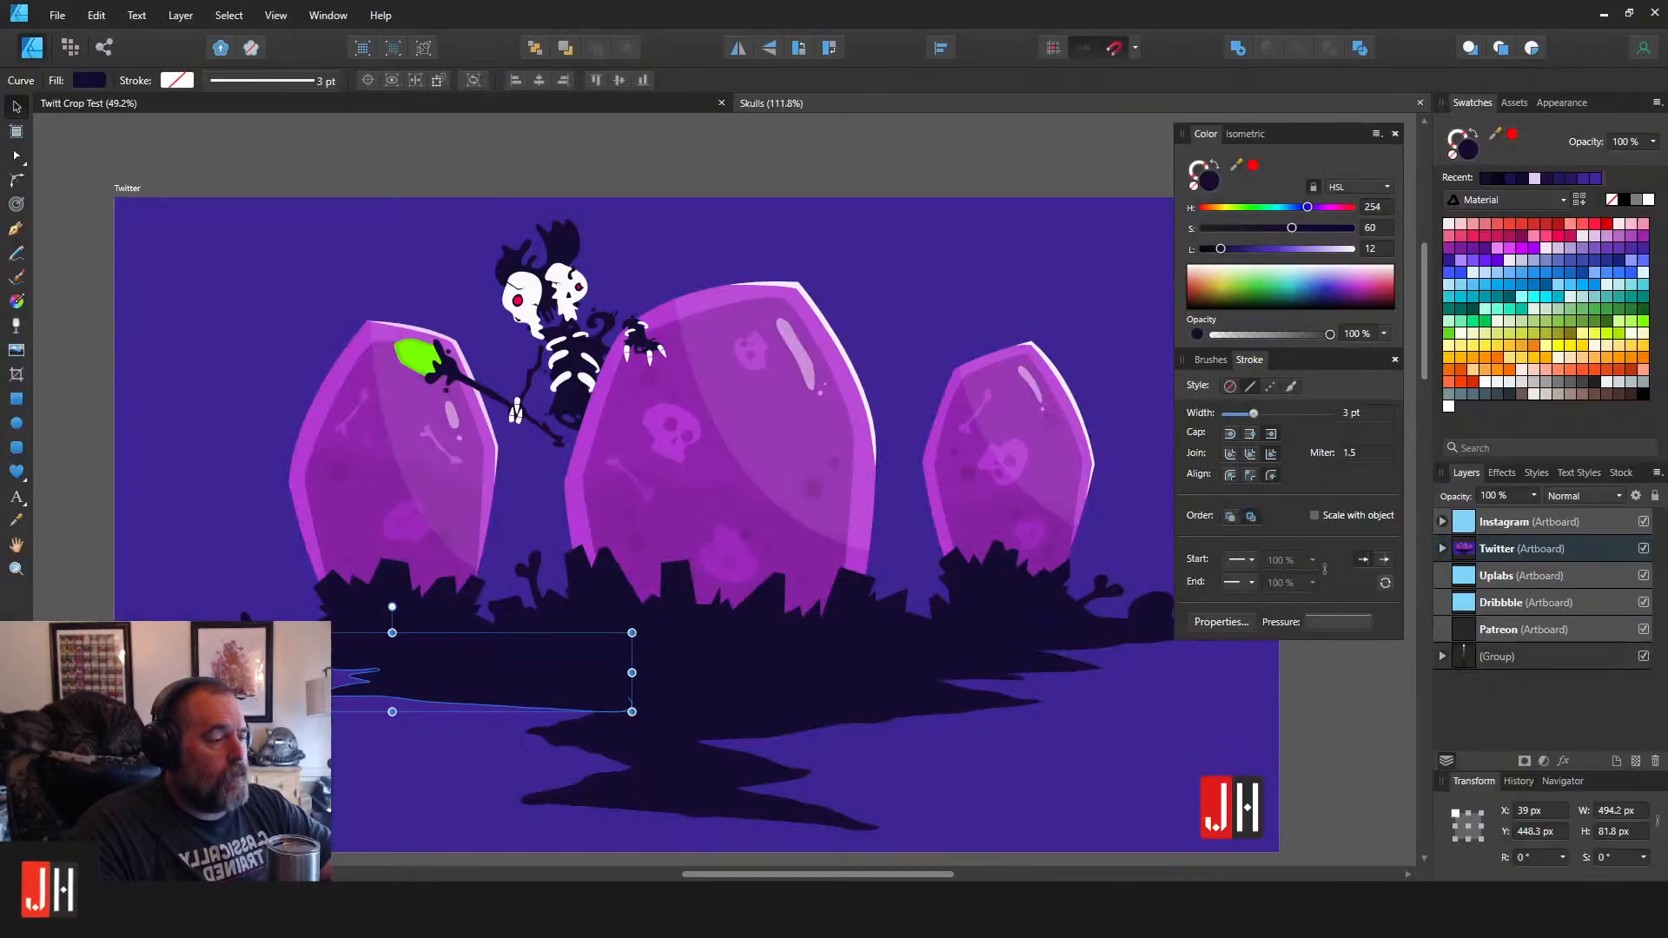
Switch to Affinity Designer and examine the skeleton and gravestone artwork on the Twitter artboard up close.
drag(756, 376, 696, 373)
click(922, 165)
drag(836, 399, 841, 338)
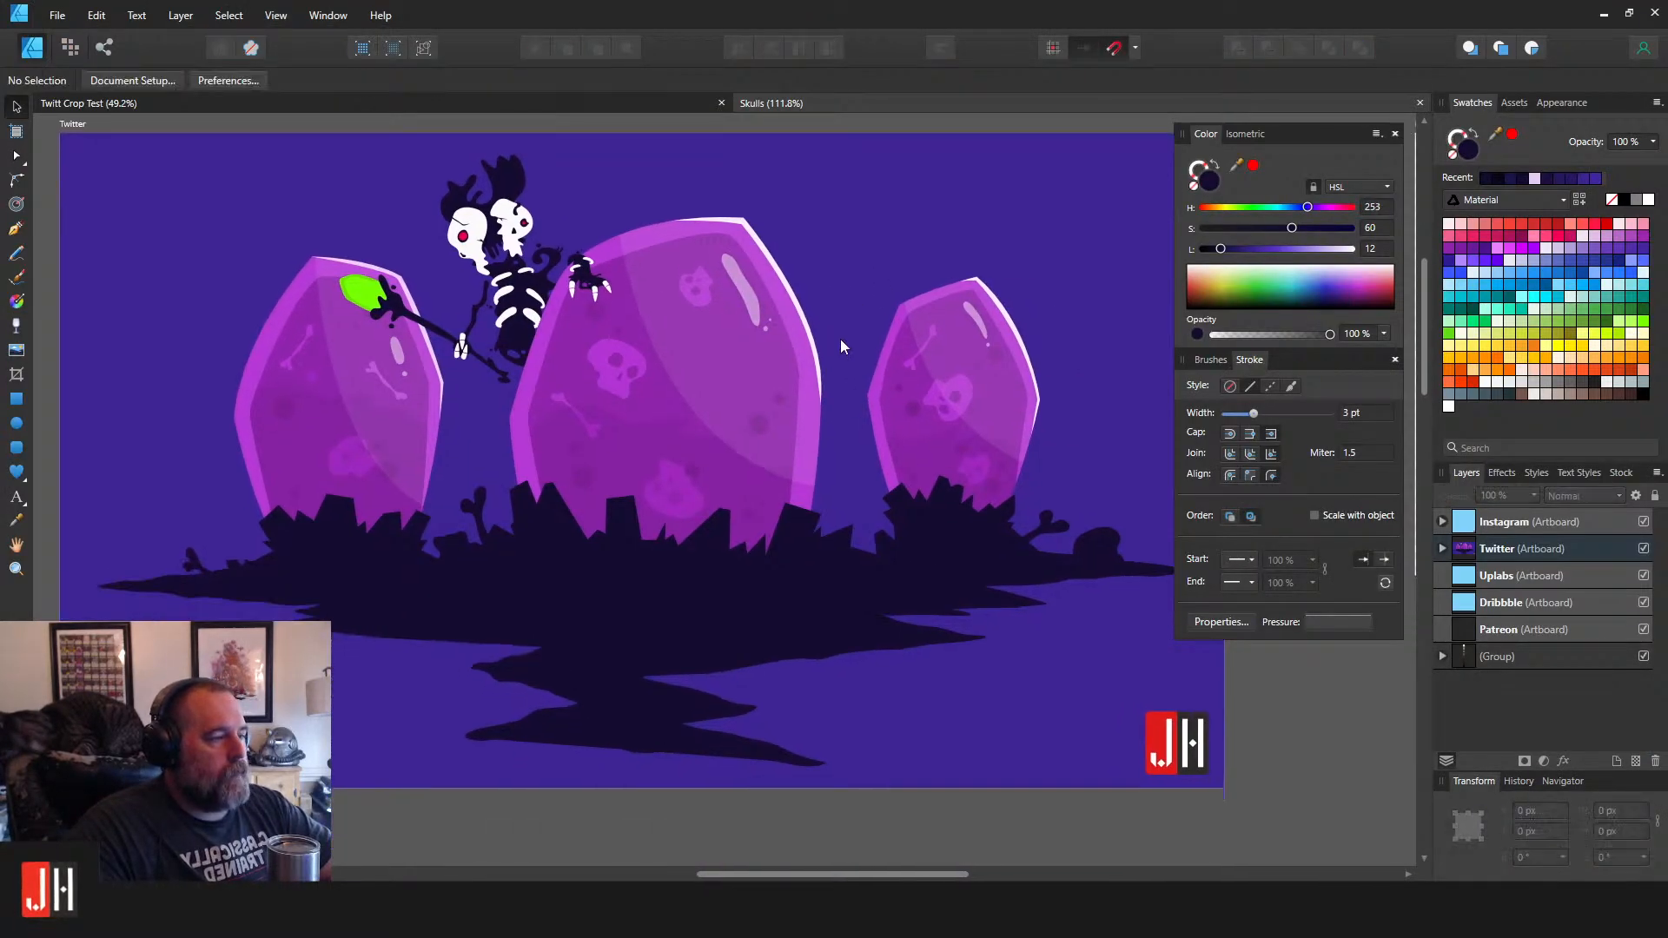
drag(648, 342, 923, 333)
scroll(708, 362, up, 5)
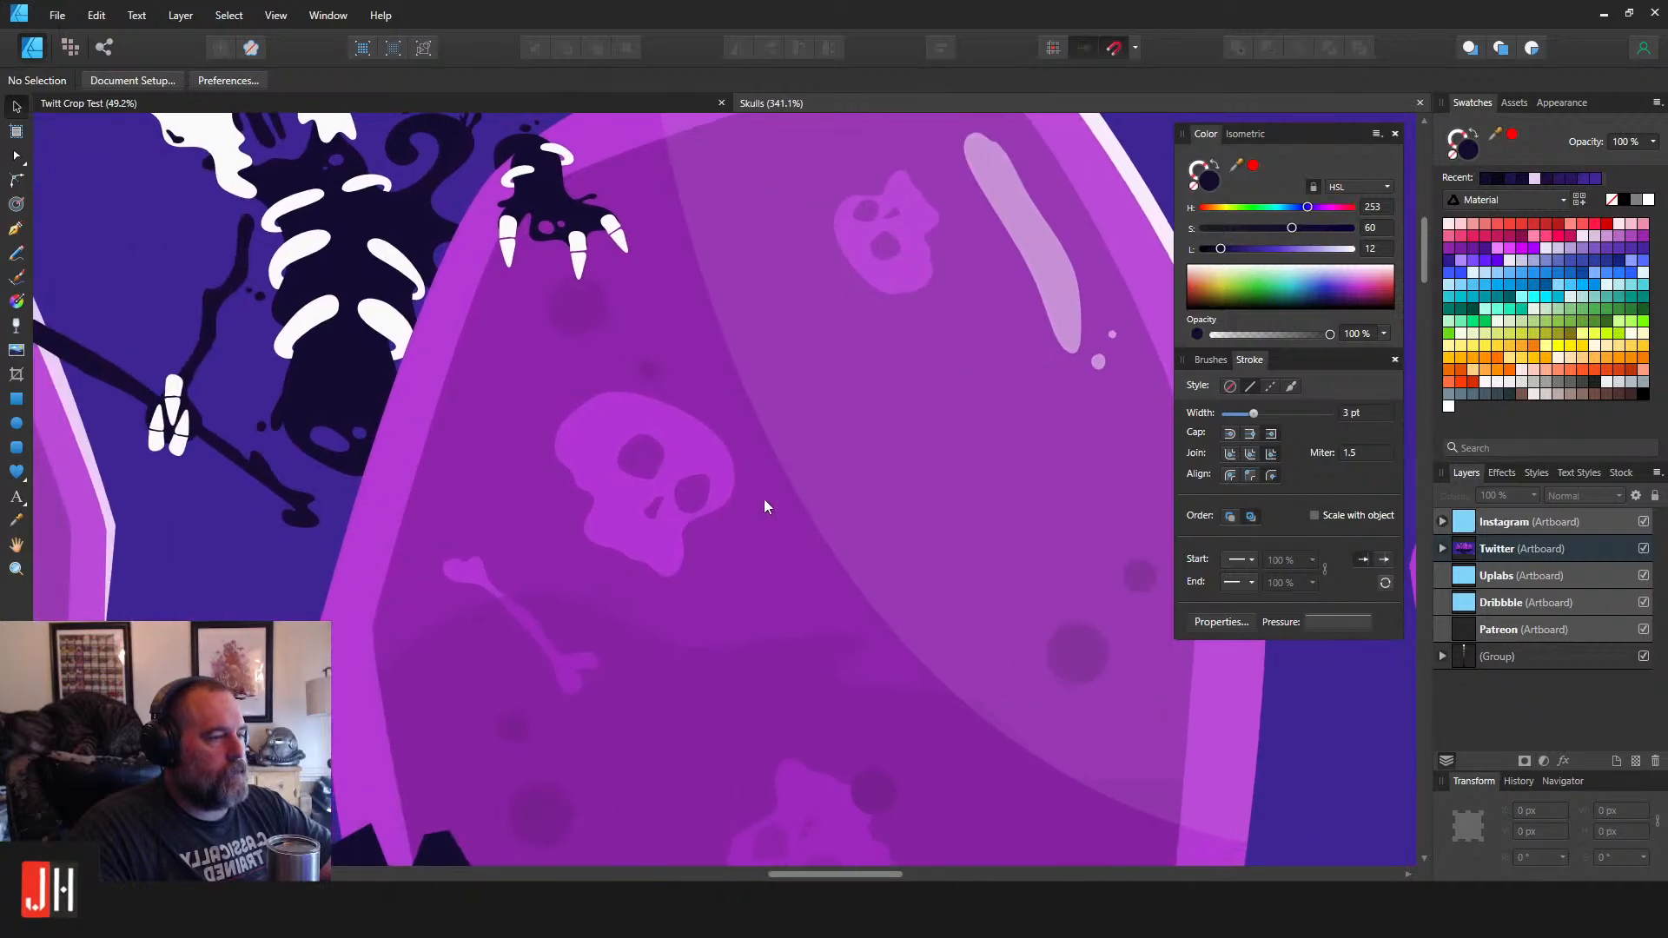
scroll(754, 507, down, 4)
scroll(752, 565, up, 6)
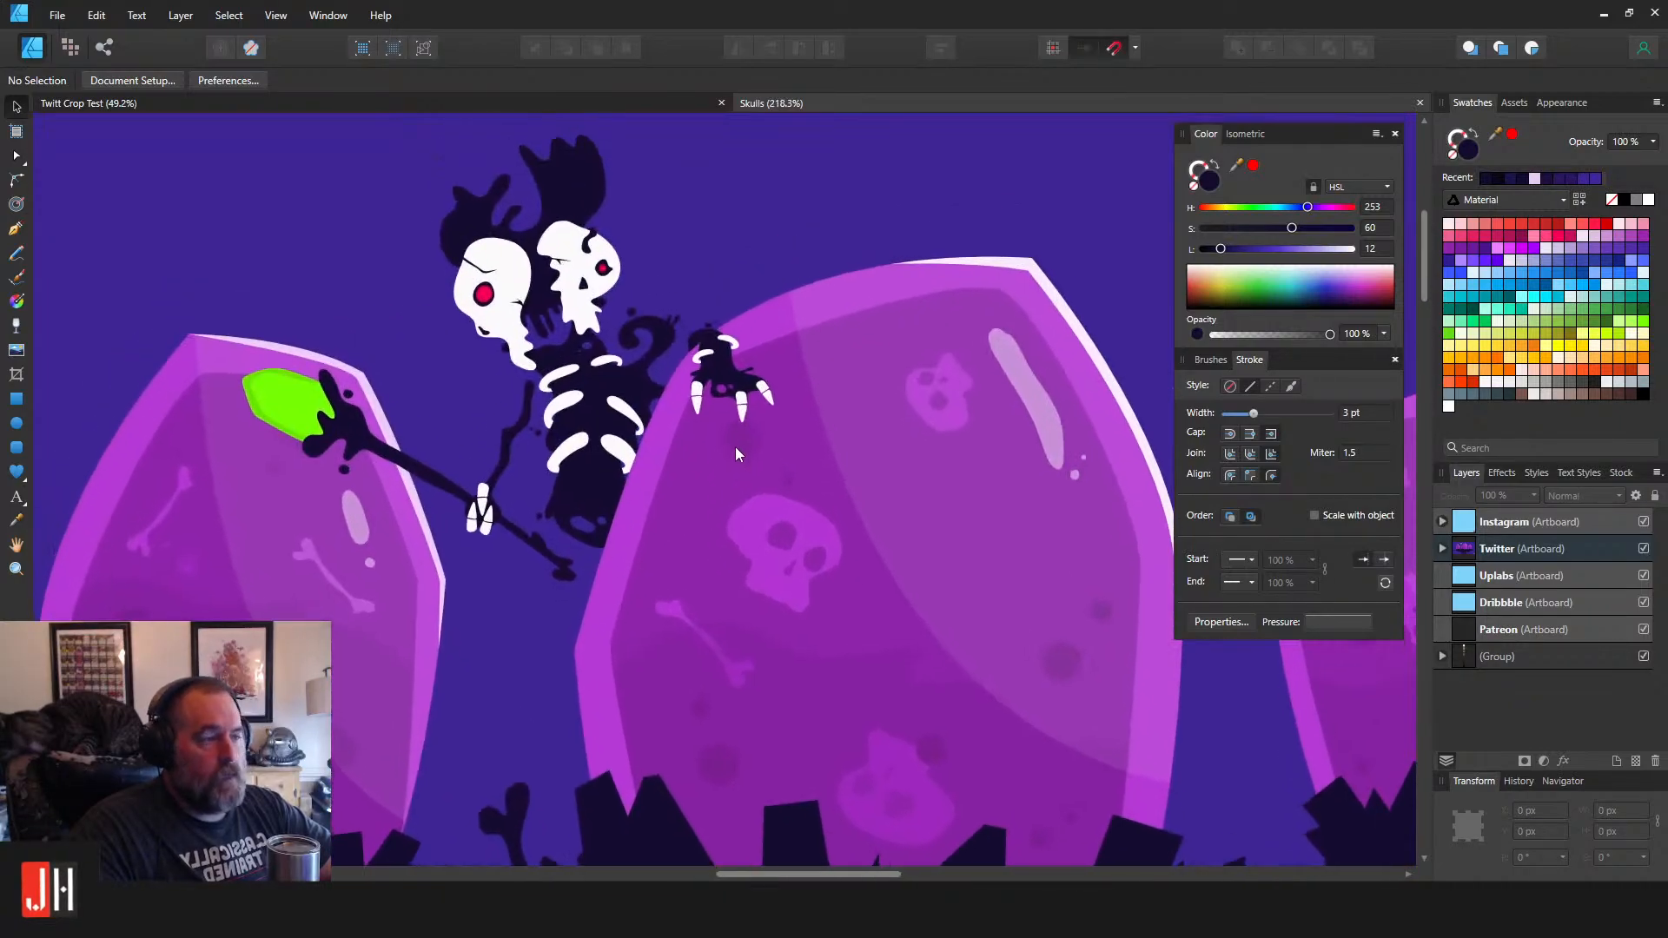
drag(721, 333, 711, 393)
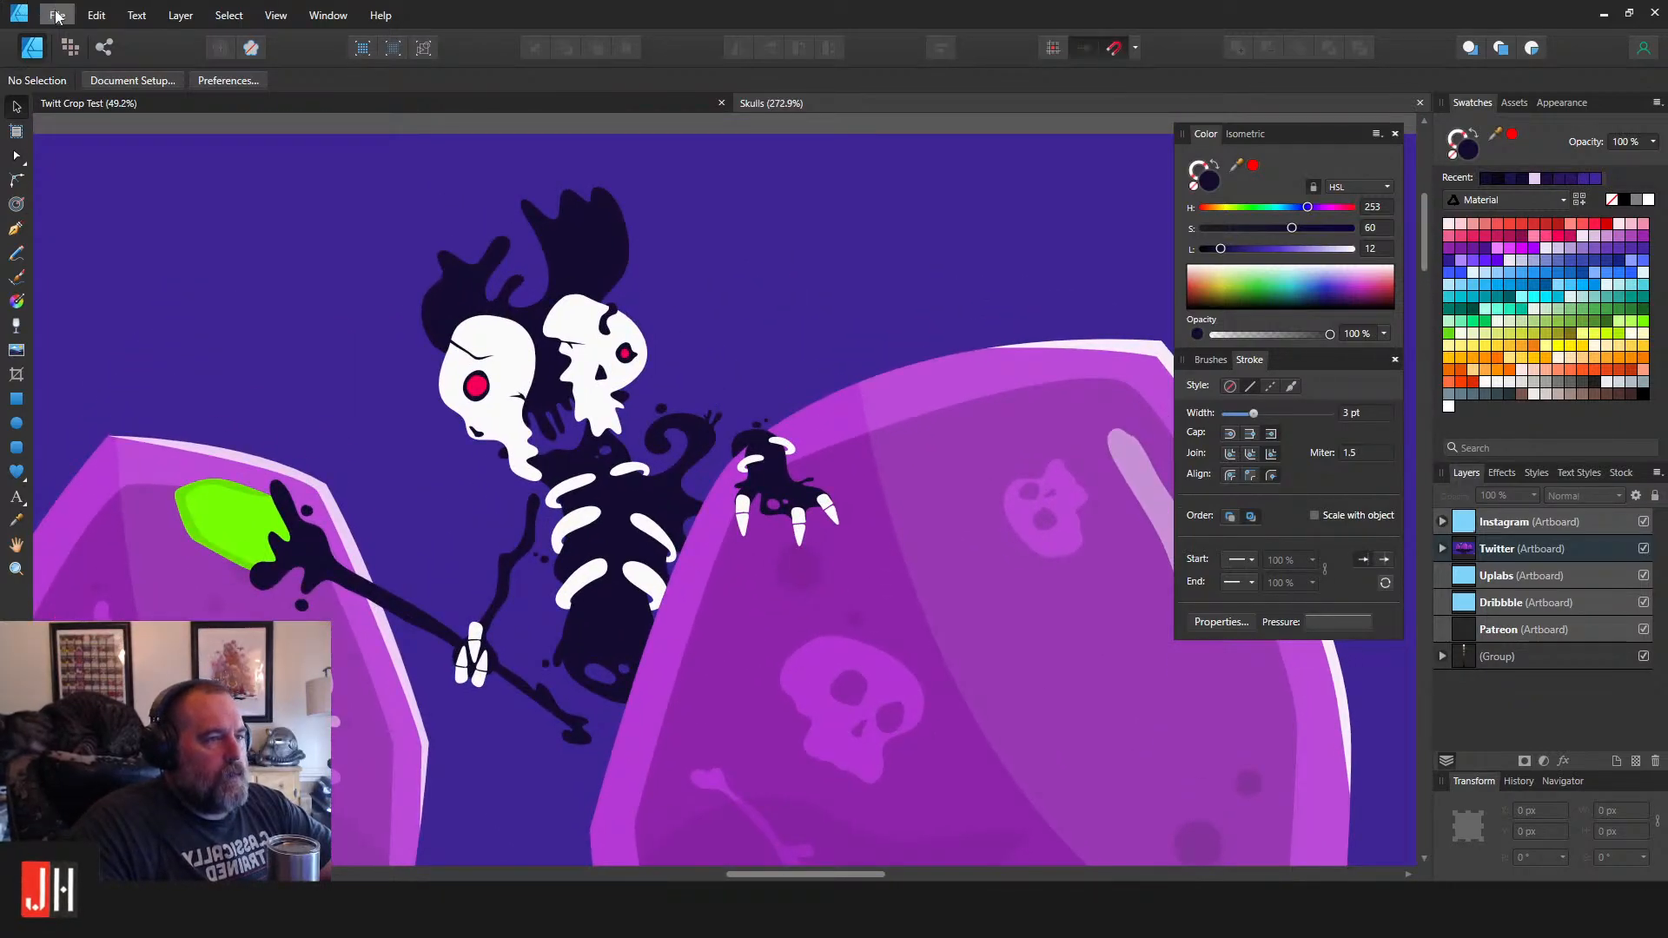
scroll(806, 464, down, 7)
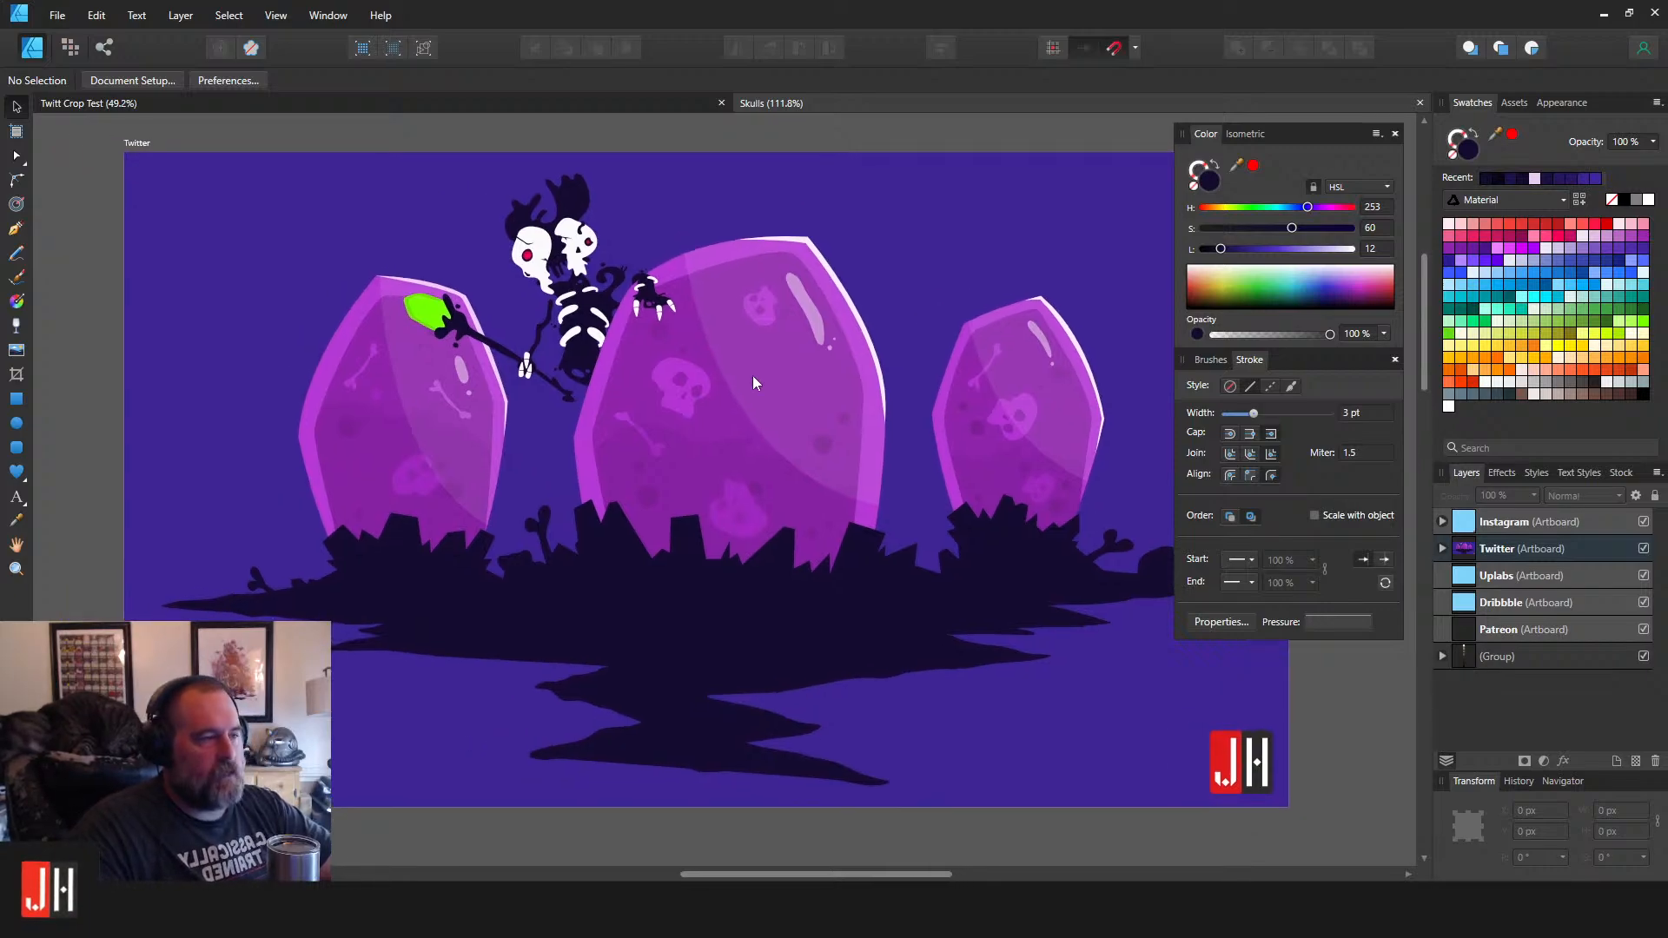
Open Thanksgiving 2021.afdesign from the 2021 folder, examine the purple forest artwork up close, and close the document.
click(56, 15)
click(78, 97)
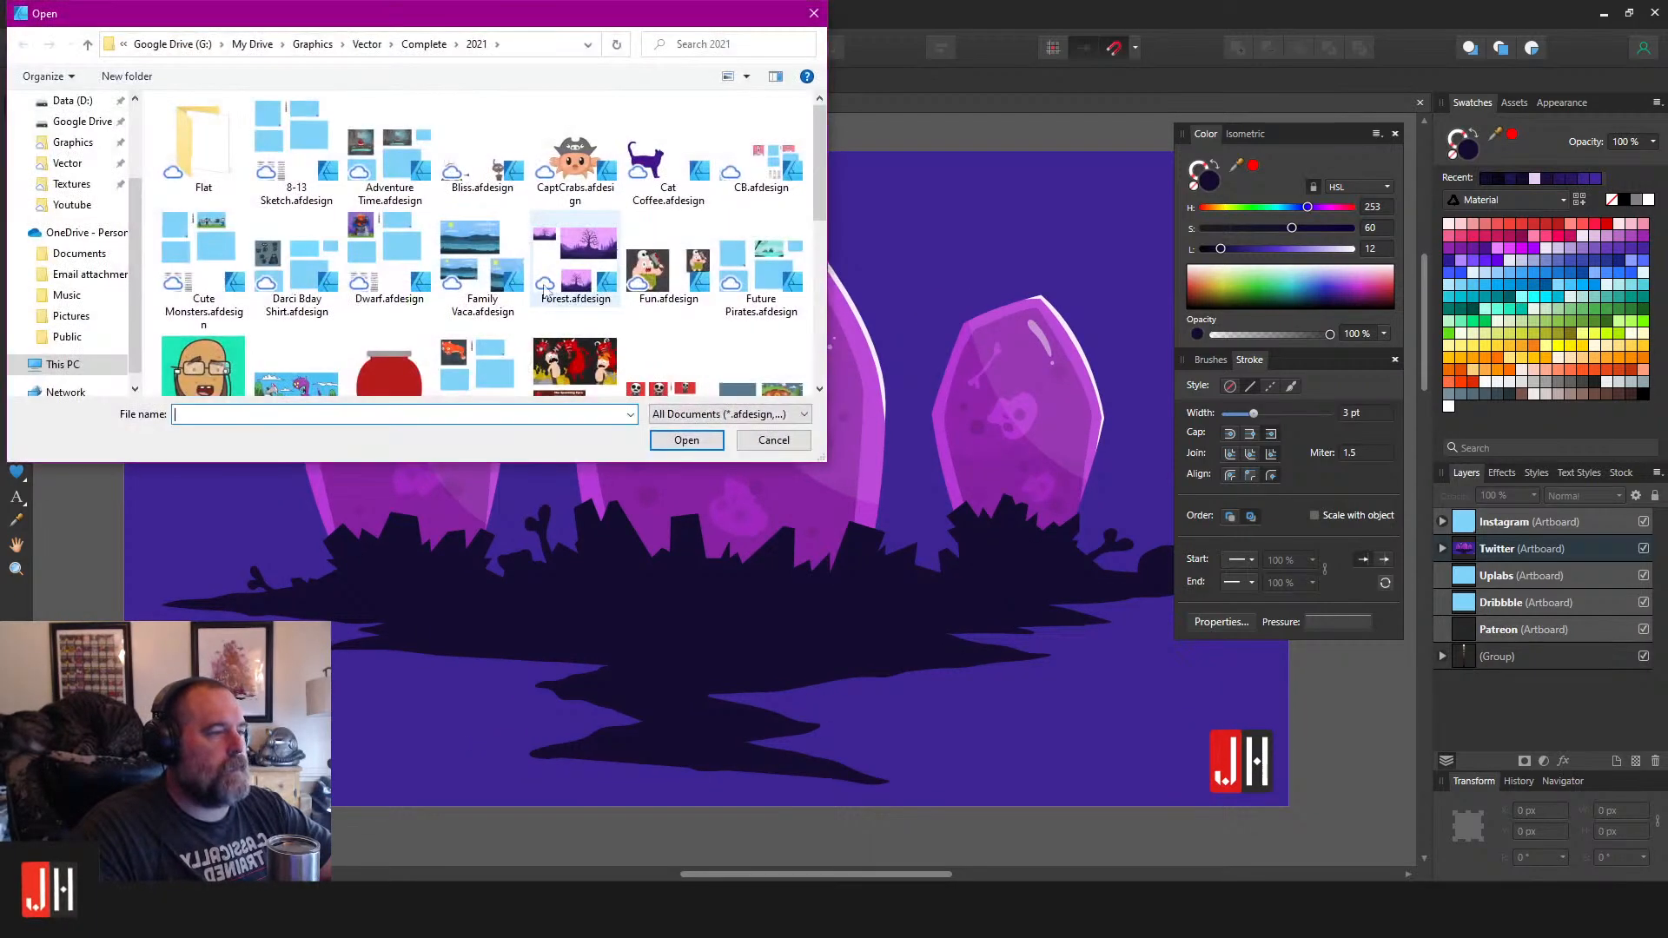
scroll(556, 288, down, 3)
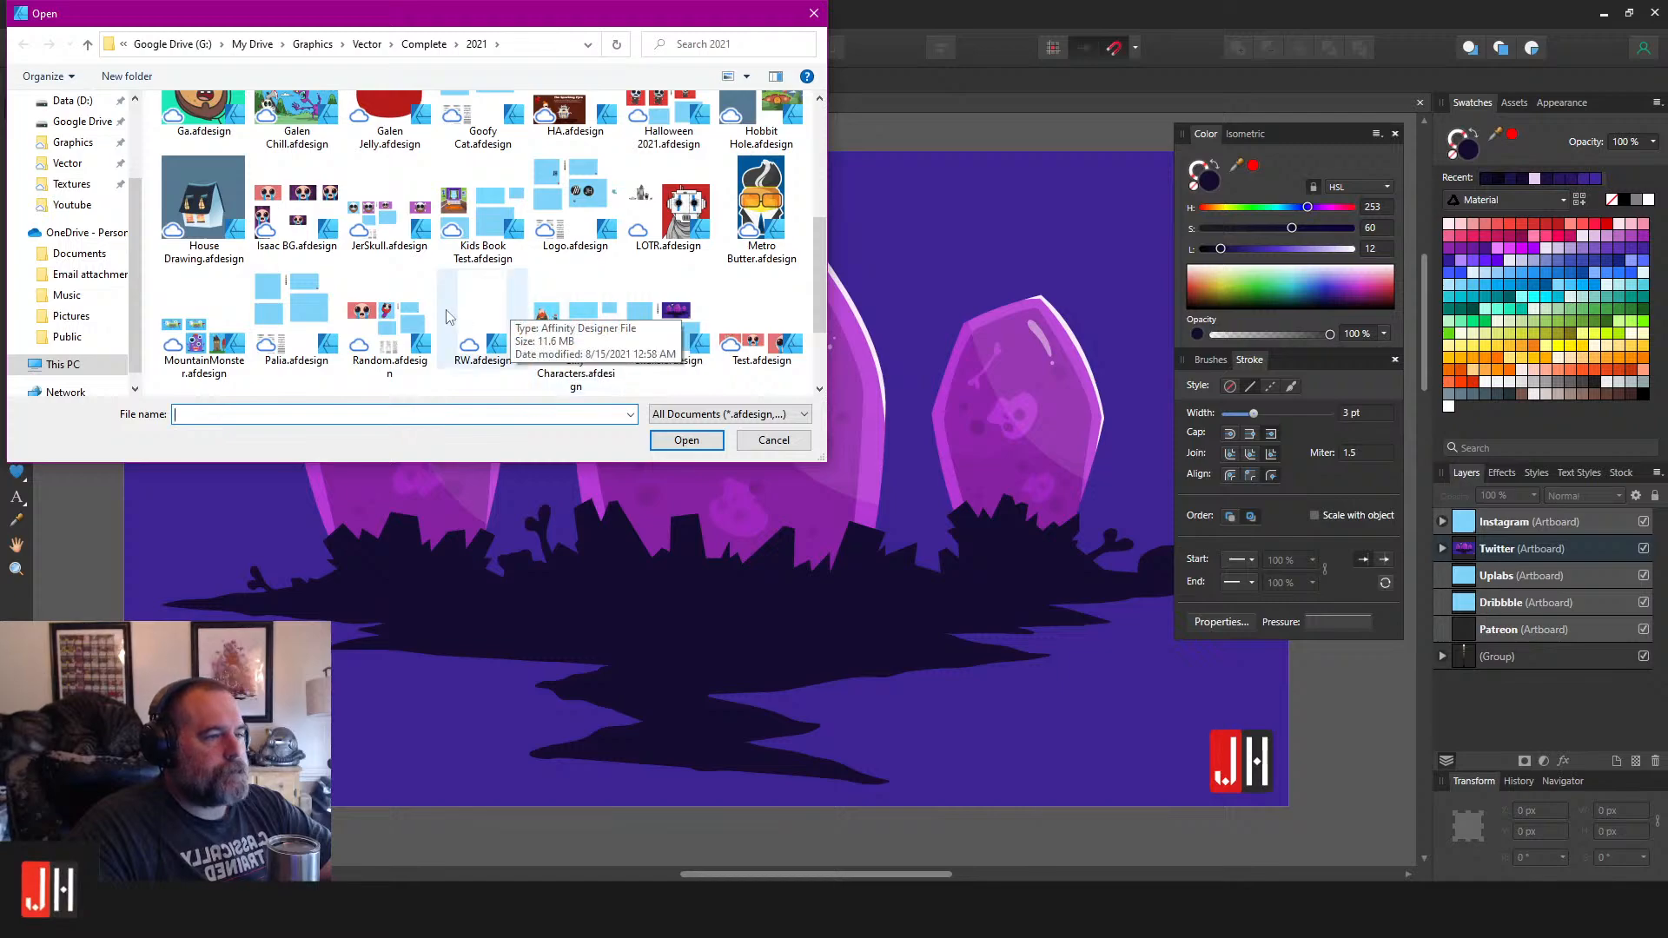
scroll(448, 311, down, 1)
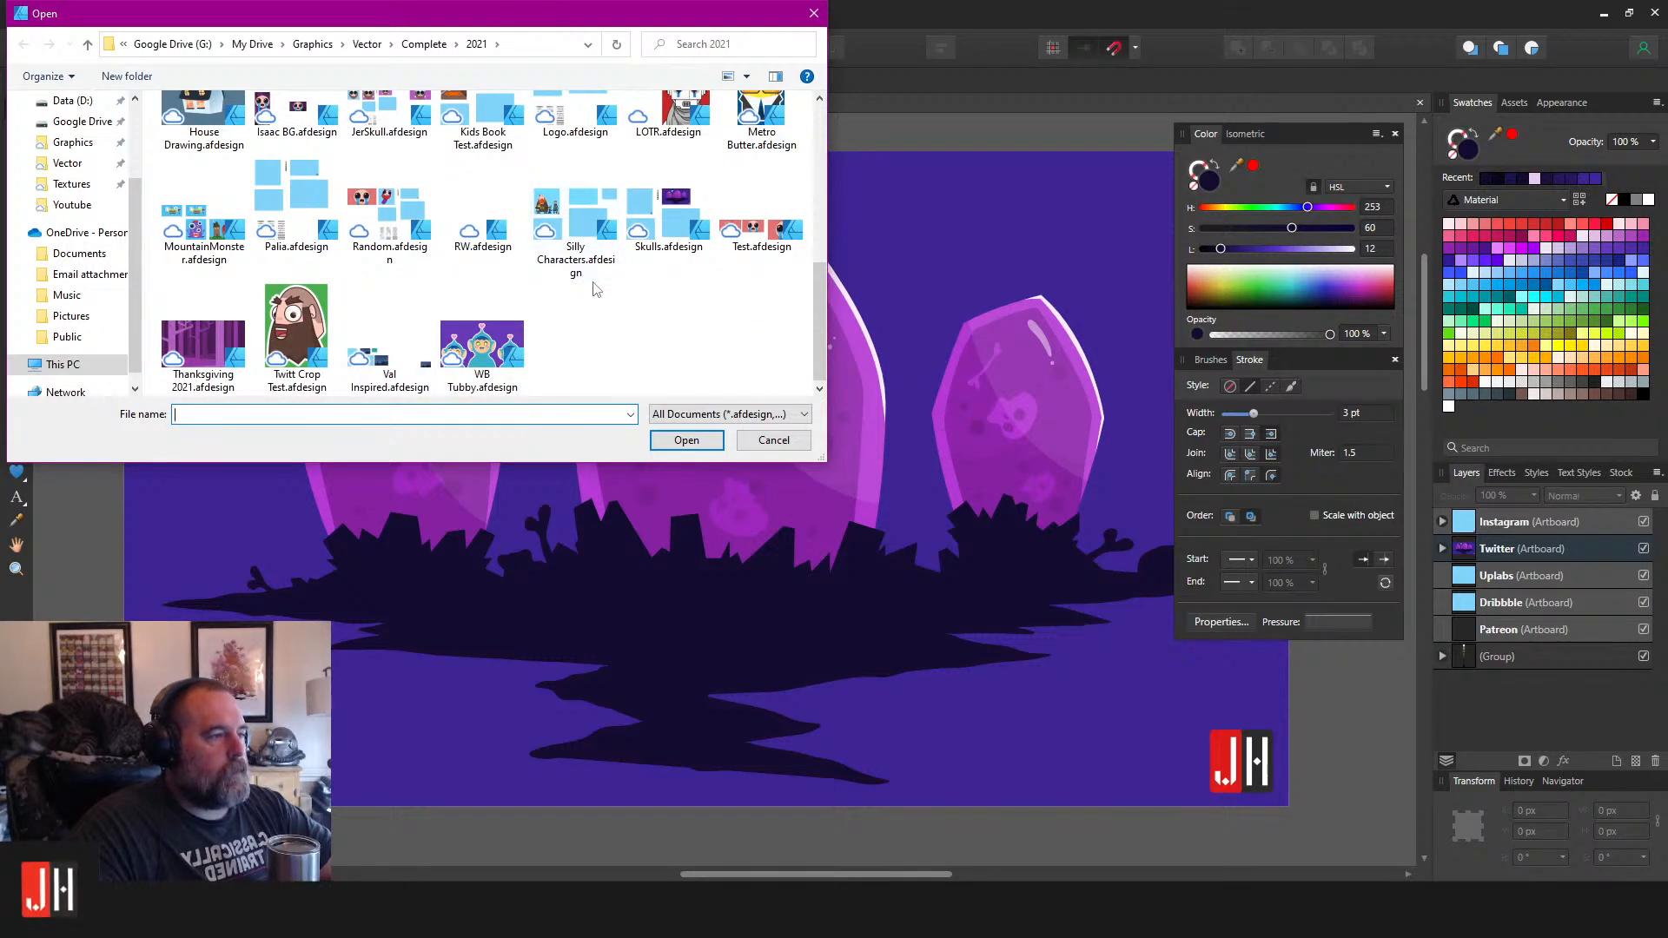
double_click(205, 352)
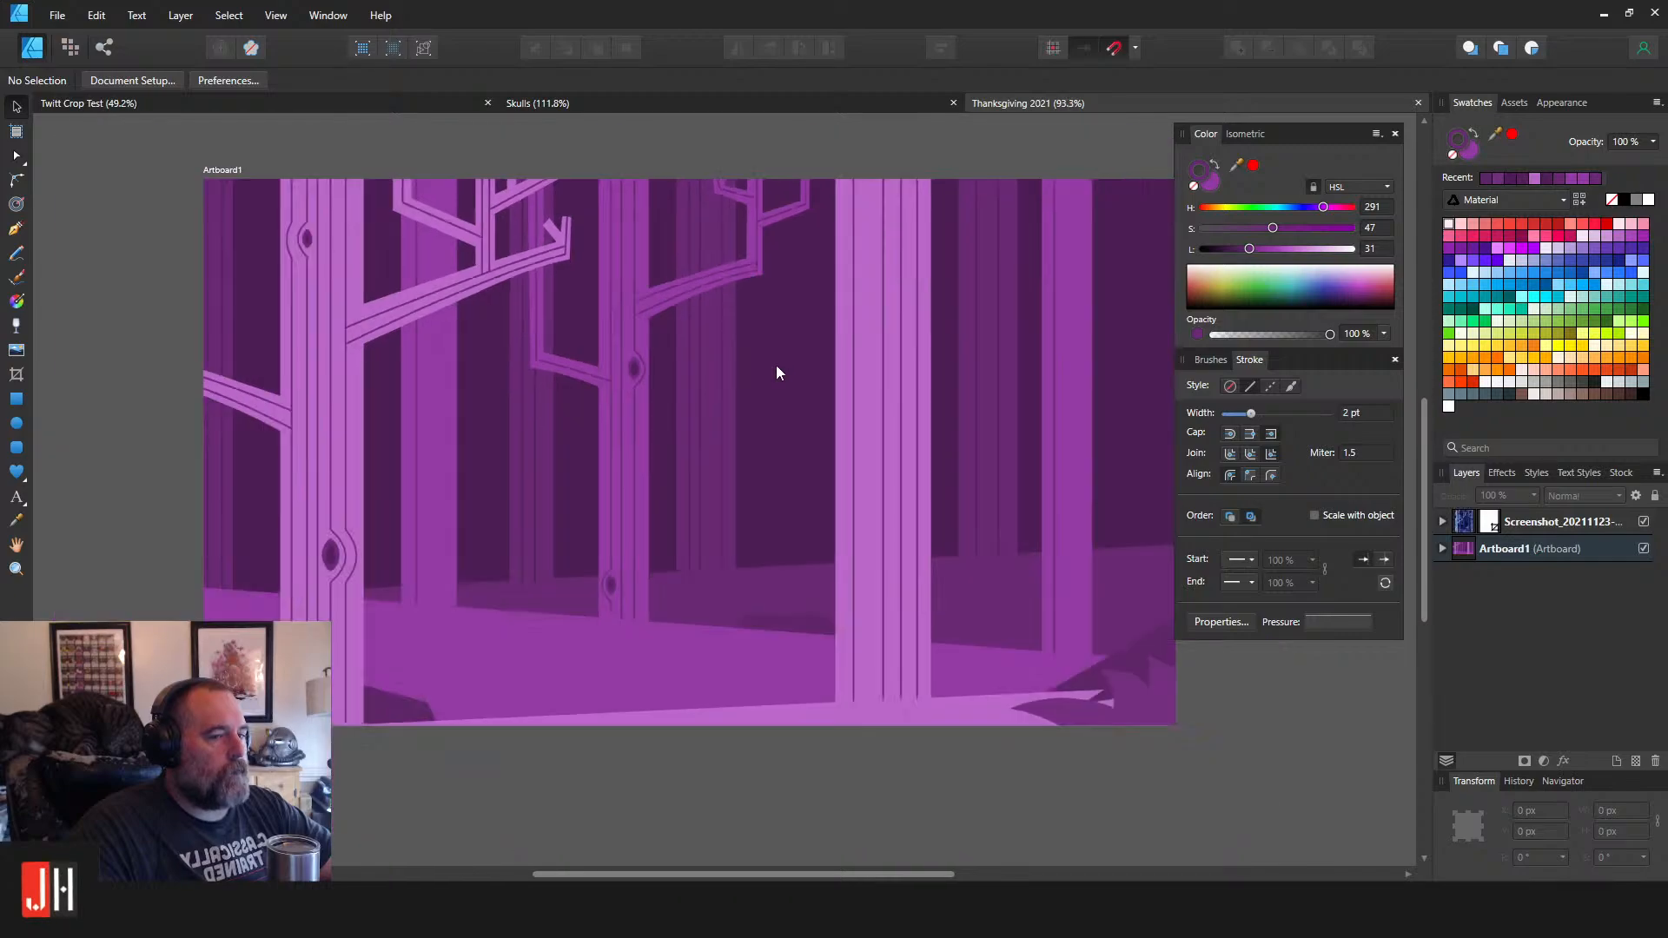
scroll(745, 379, up, 3)
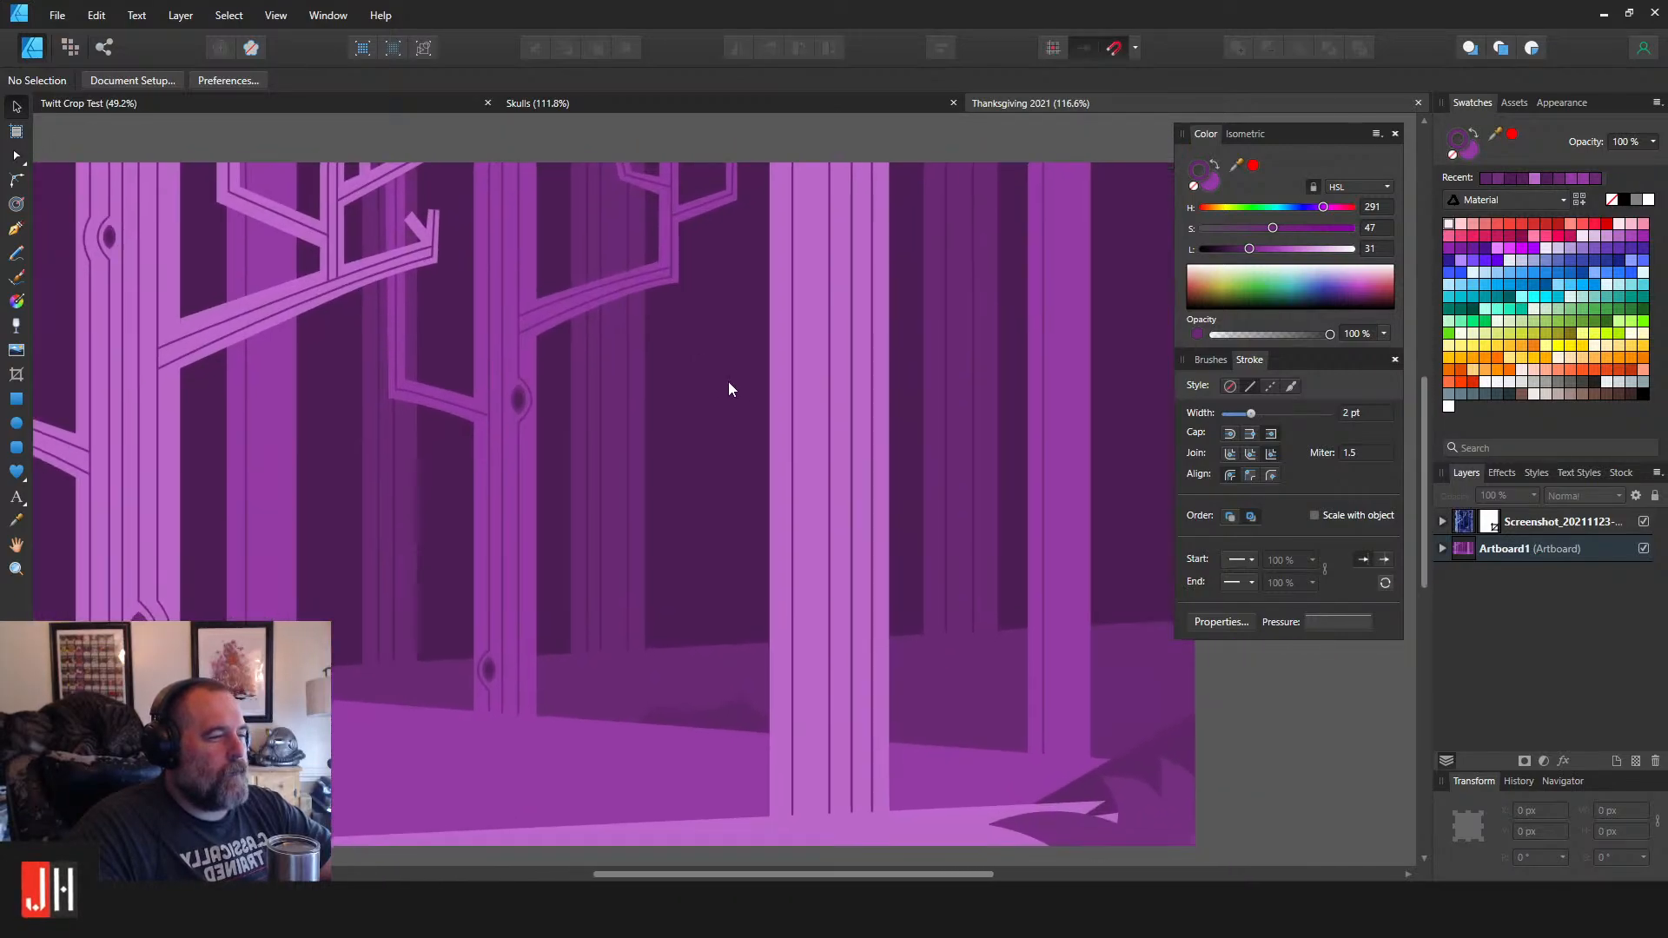
drag(729, 383, 843, 412)
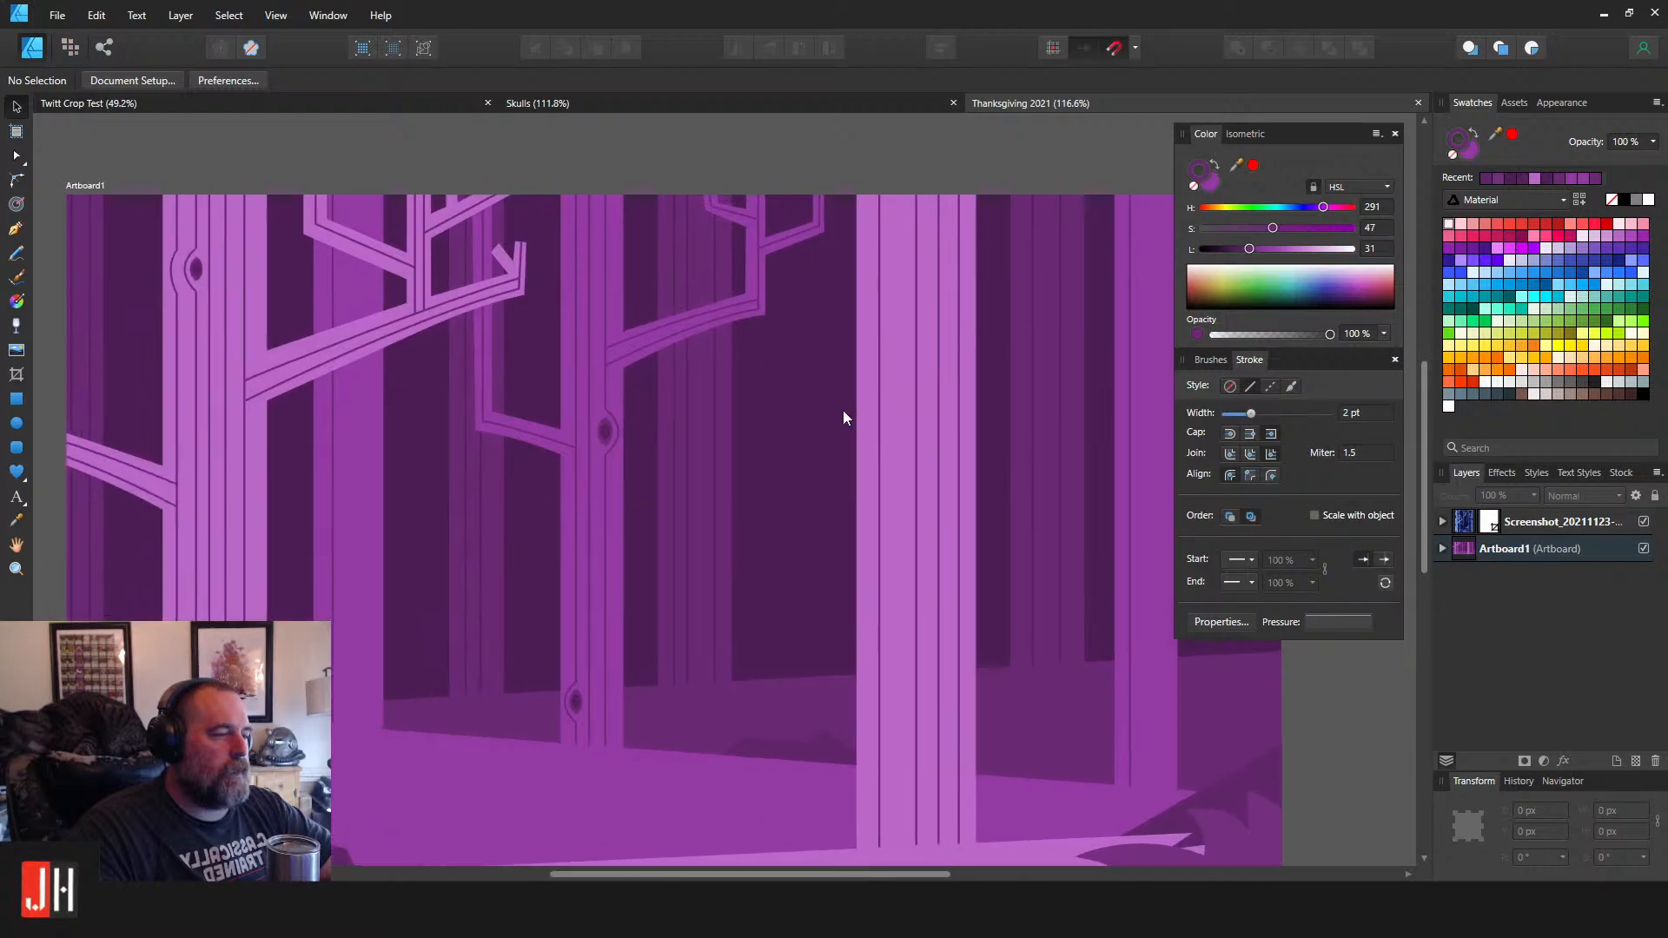
click(1419, 104)
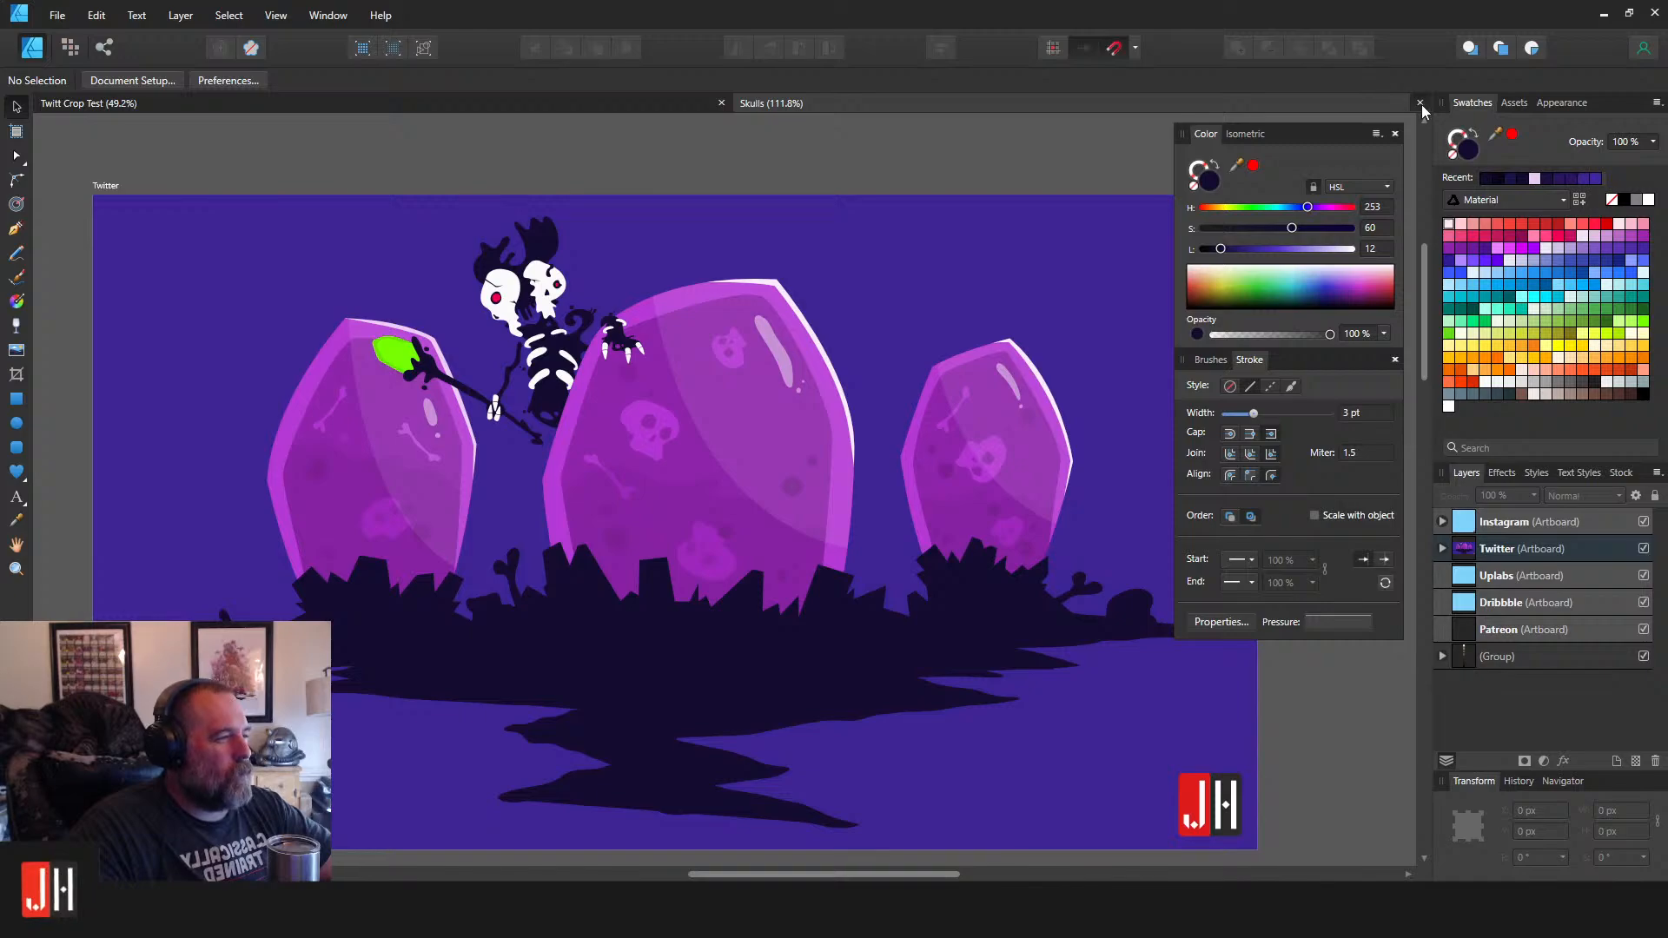
Switch back to Tahoma2D, display Fish 3 at frame 3 in the scene, and save the scene.
click(1419, 103)
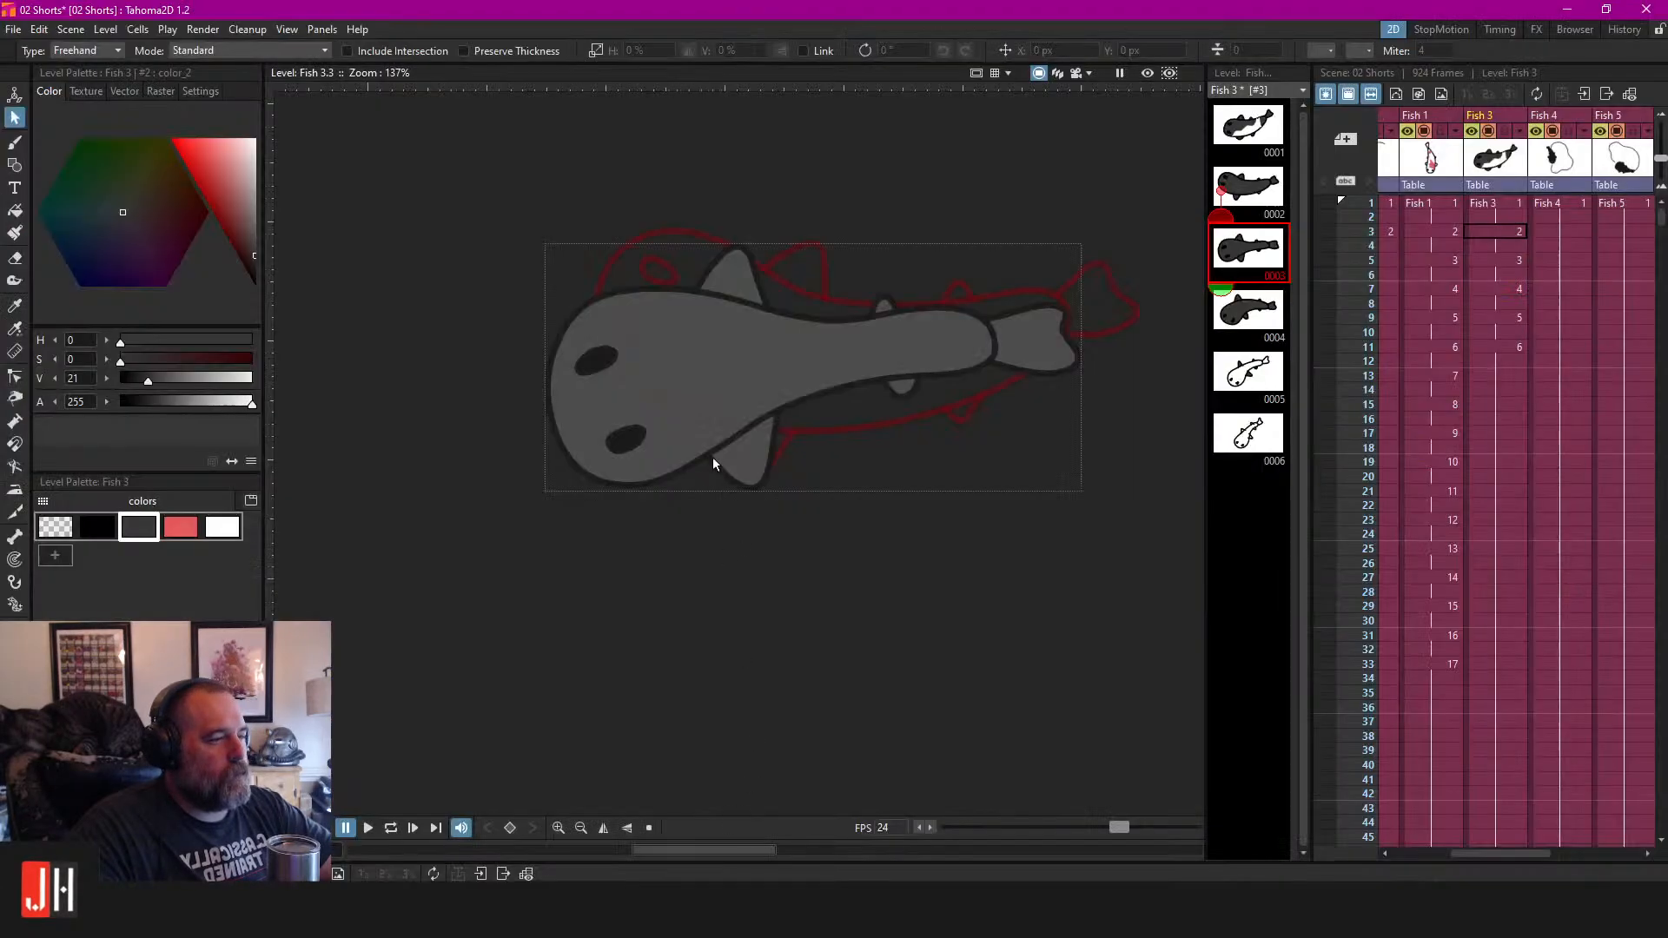
click(1491, 205)
click(1494, 228)
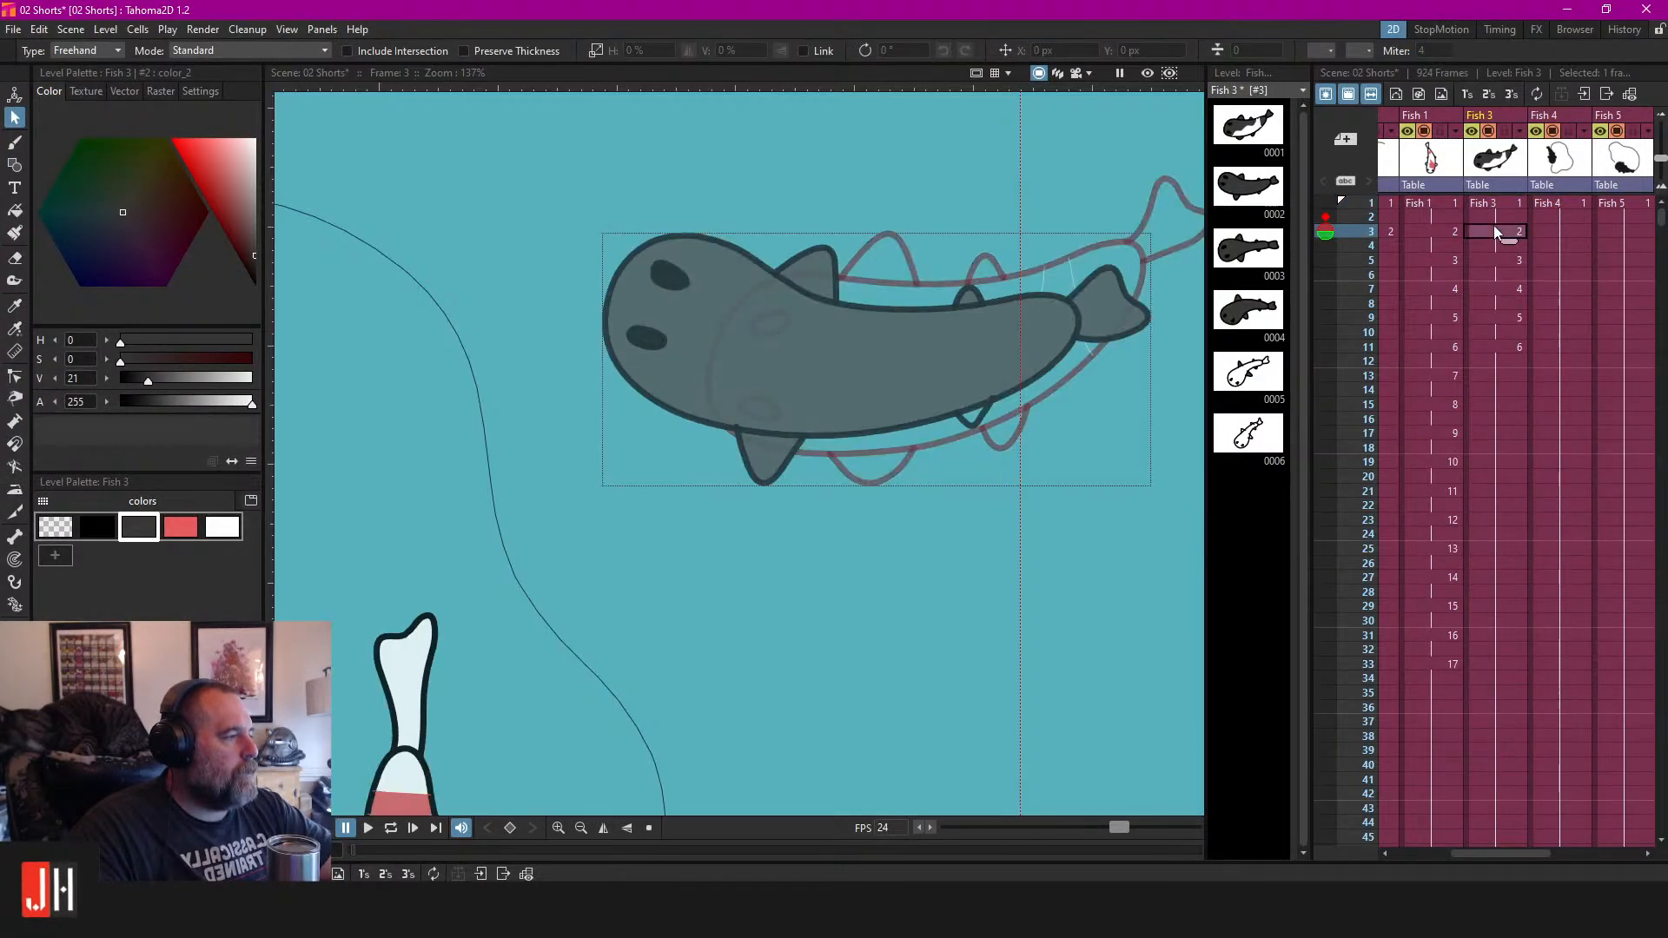
scroll(813, 400, down, 1)
key(ctrl+s)
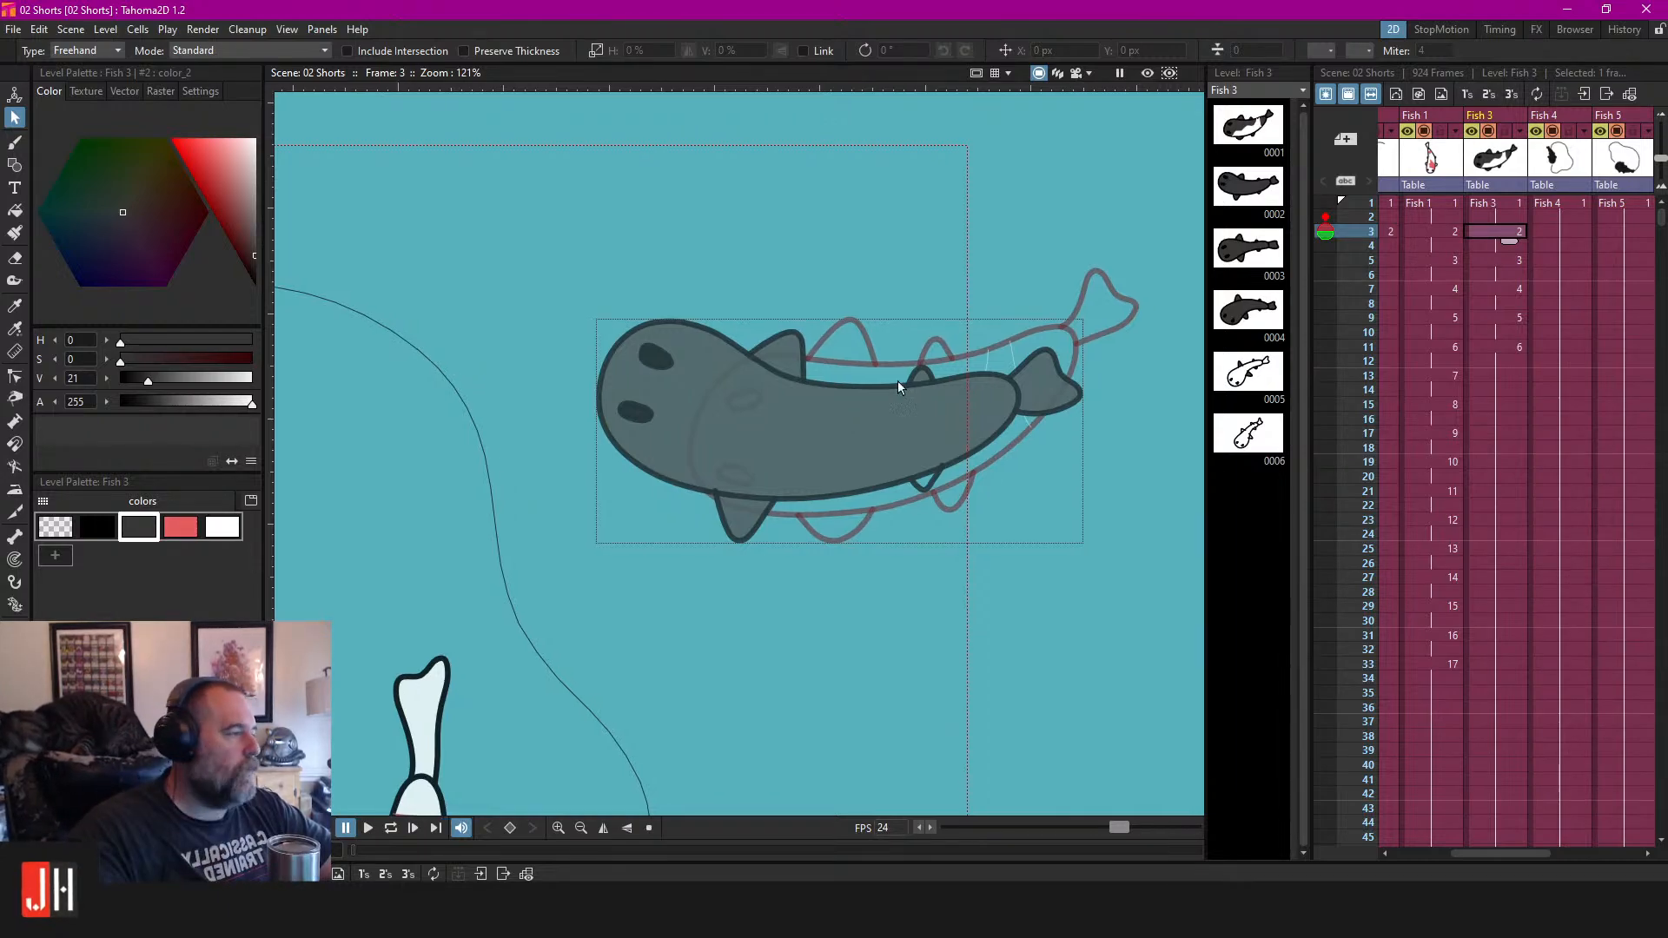
click(1503, 205)
click(1497, 231)
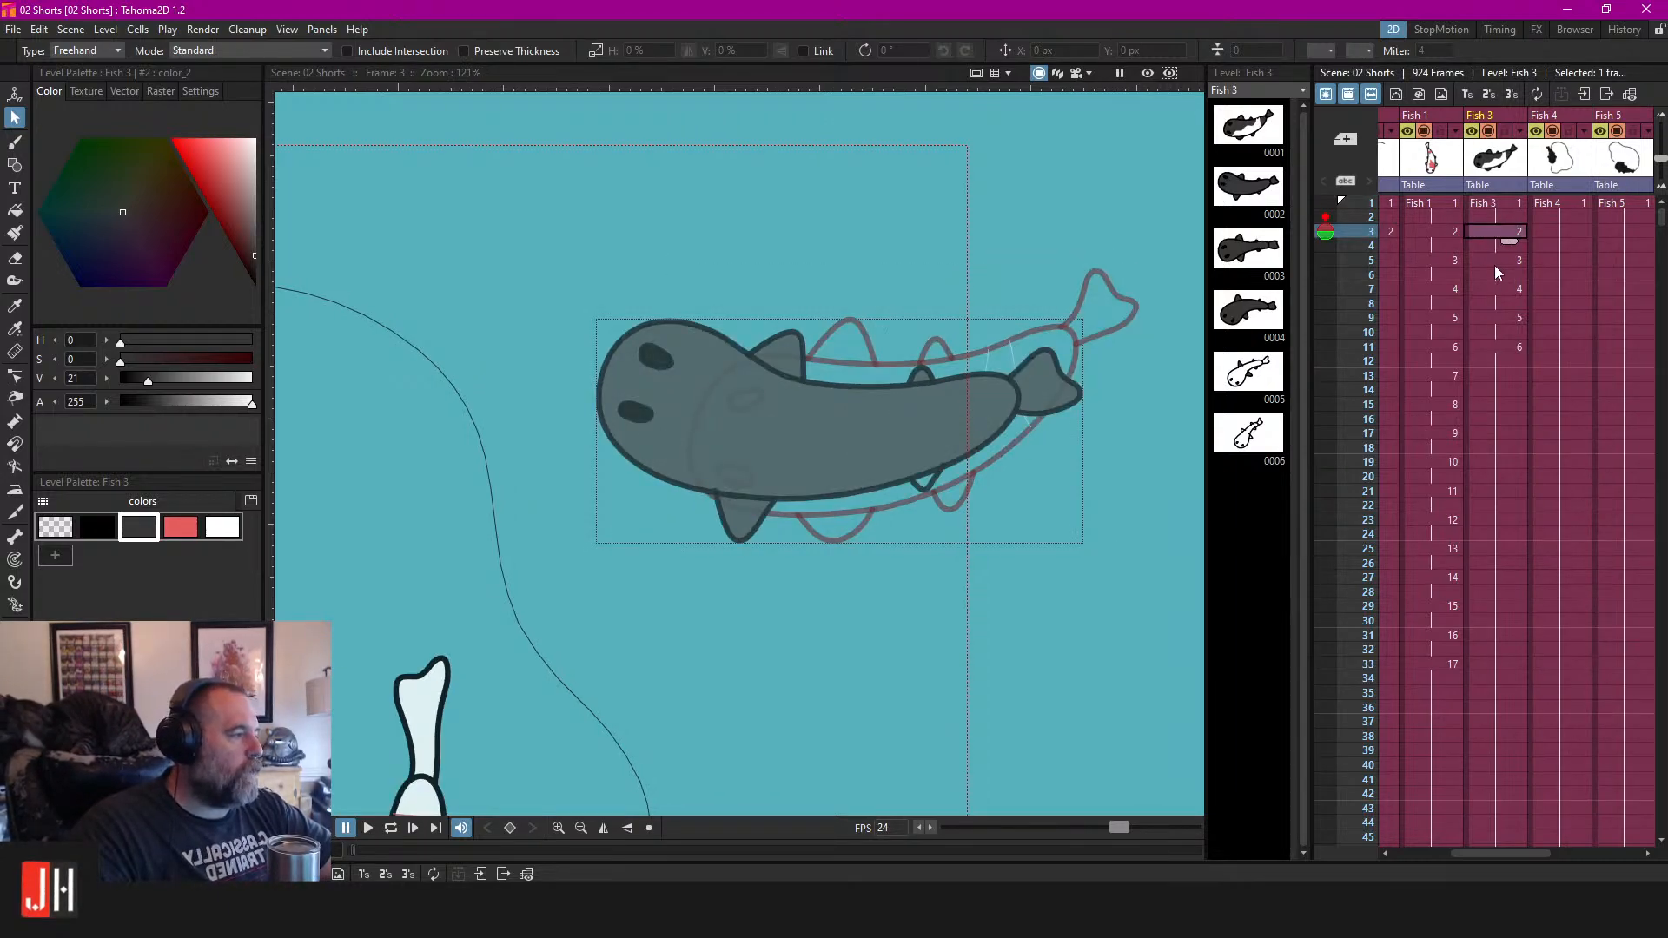
Nudge the body outline's upper control point between the large and small fins in Fish 3's frame 5 drawing.
click(1495, 260)
scroll(795, 408, up, 5)
key(c)
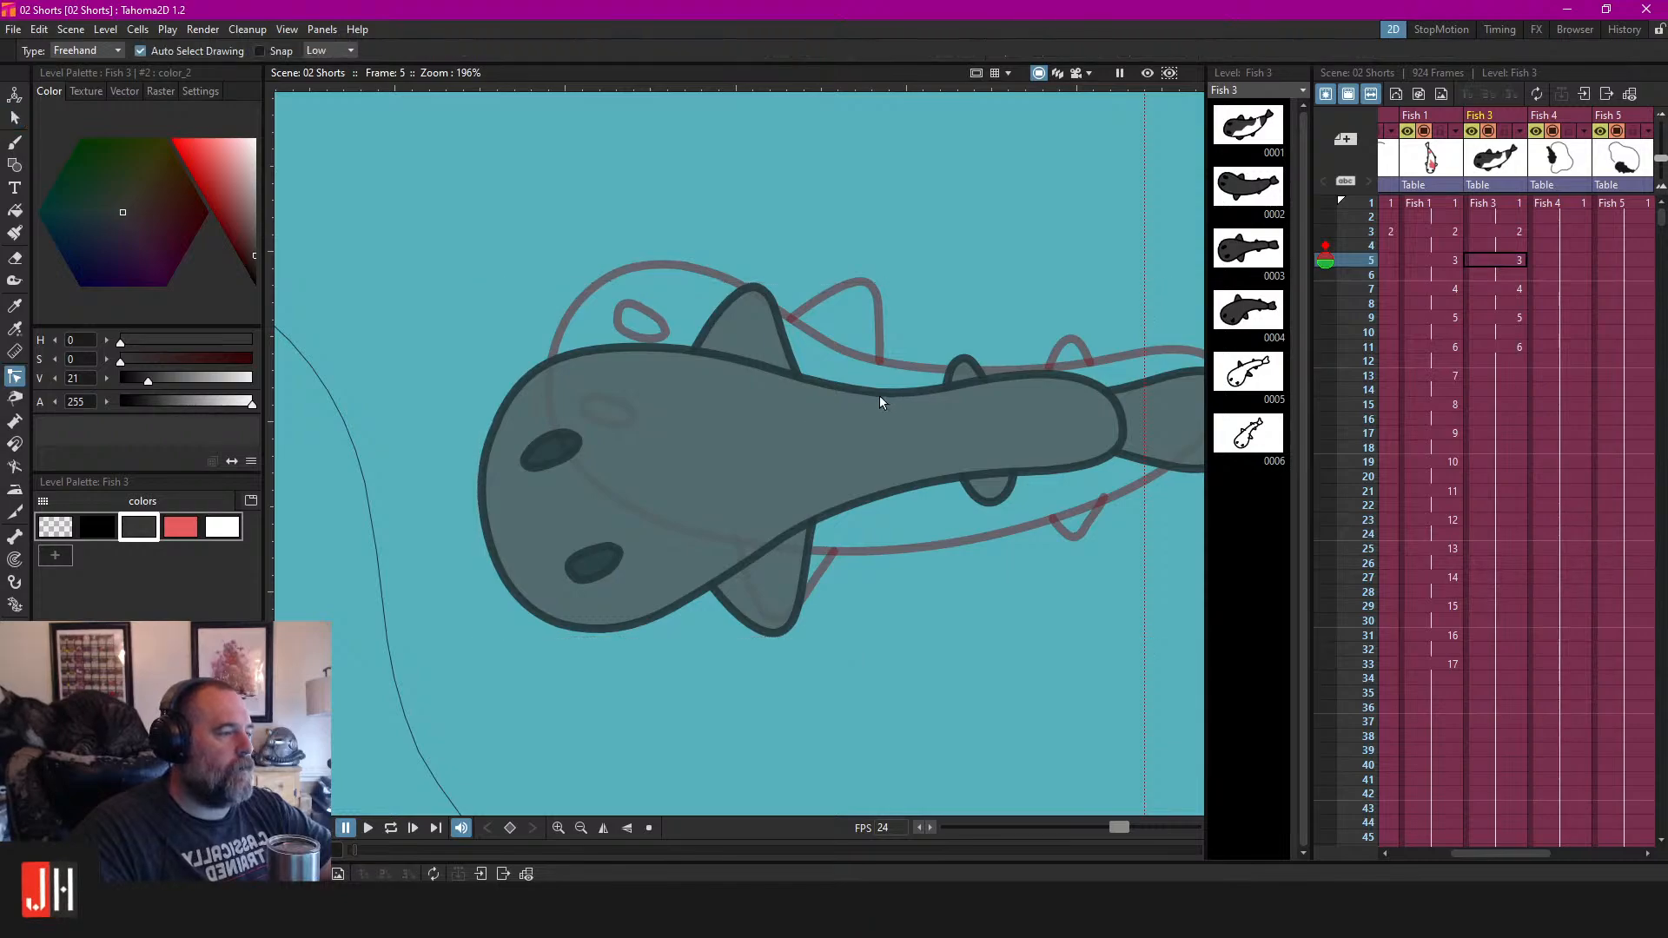
click(881, 396)
scroll(881, 396, up, 3)
drag(880, 394, 875, 378)
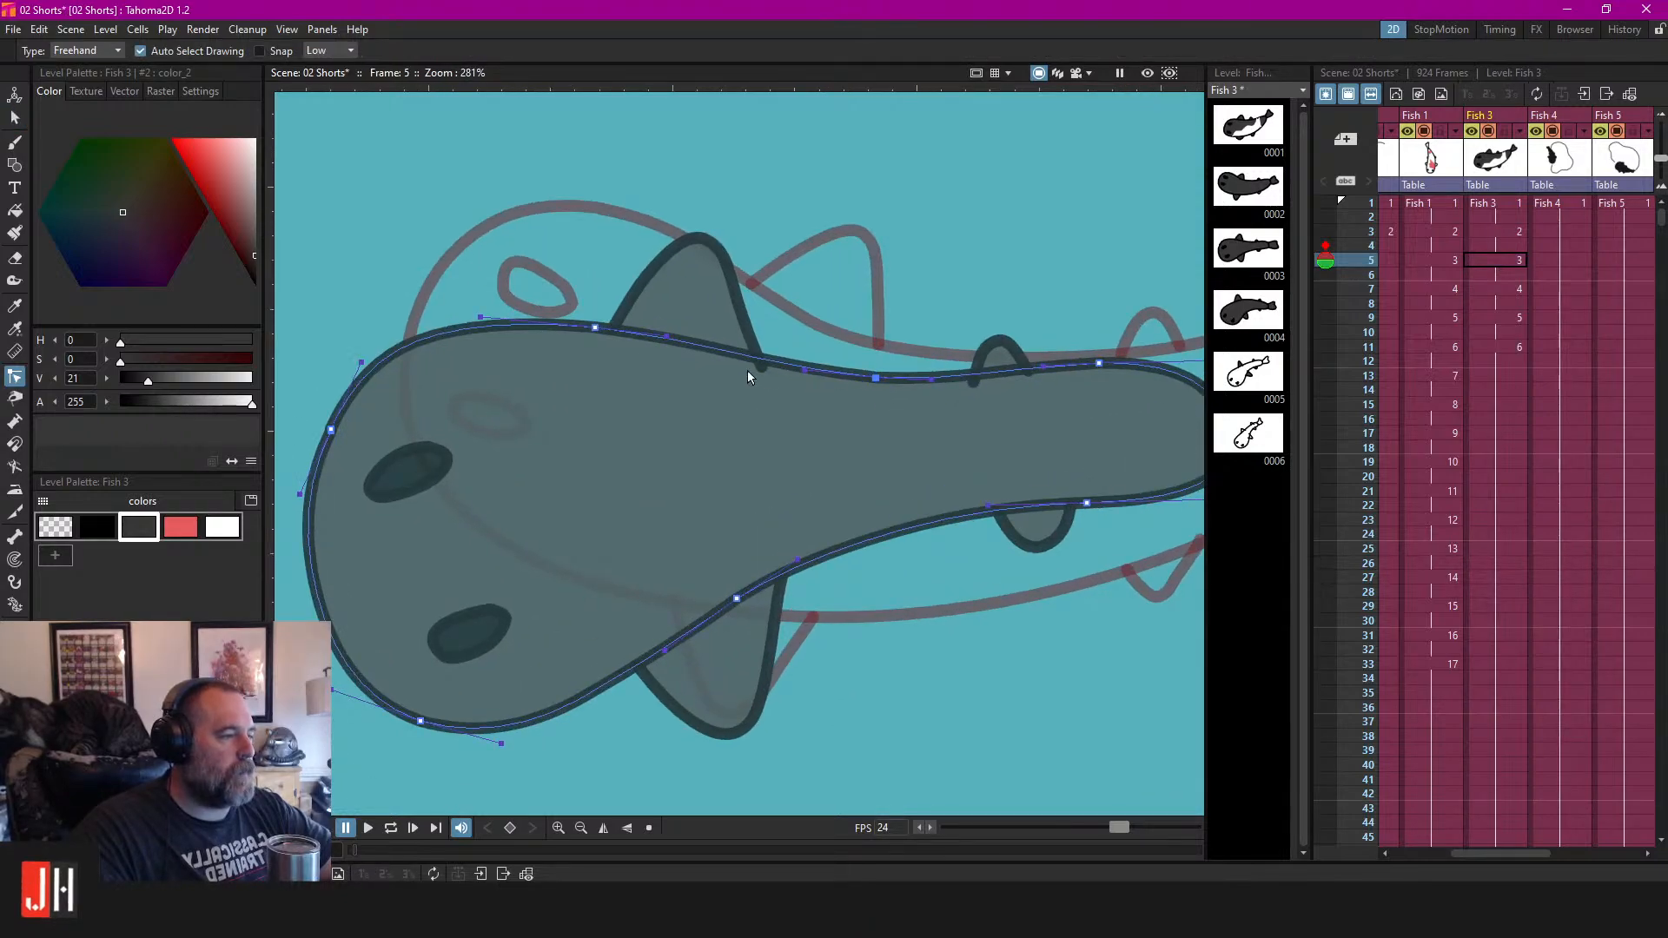
Pull the front end of the small upper fin's stroke back to the body outline in the frame 5 drawing.
click(749, 320)
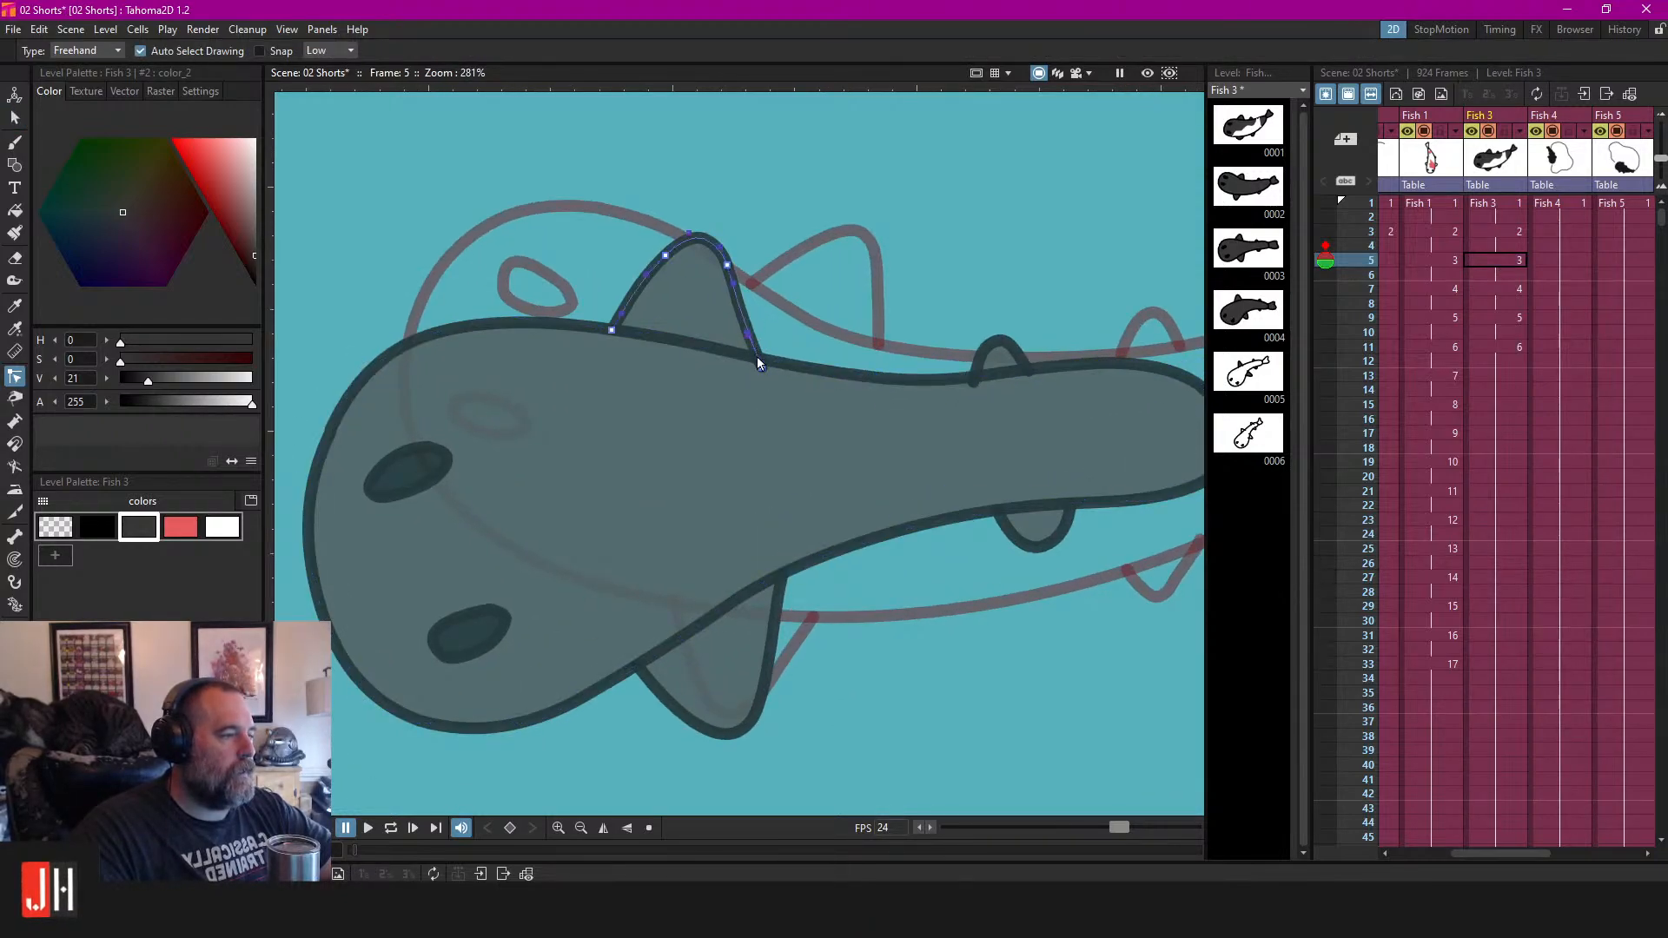
scroll(959, 386, up, 8)
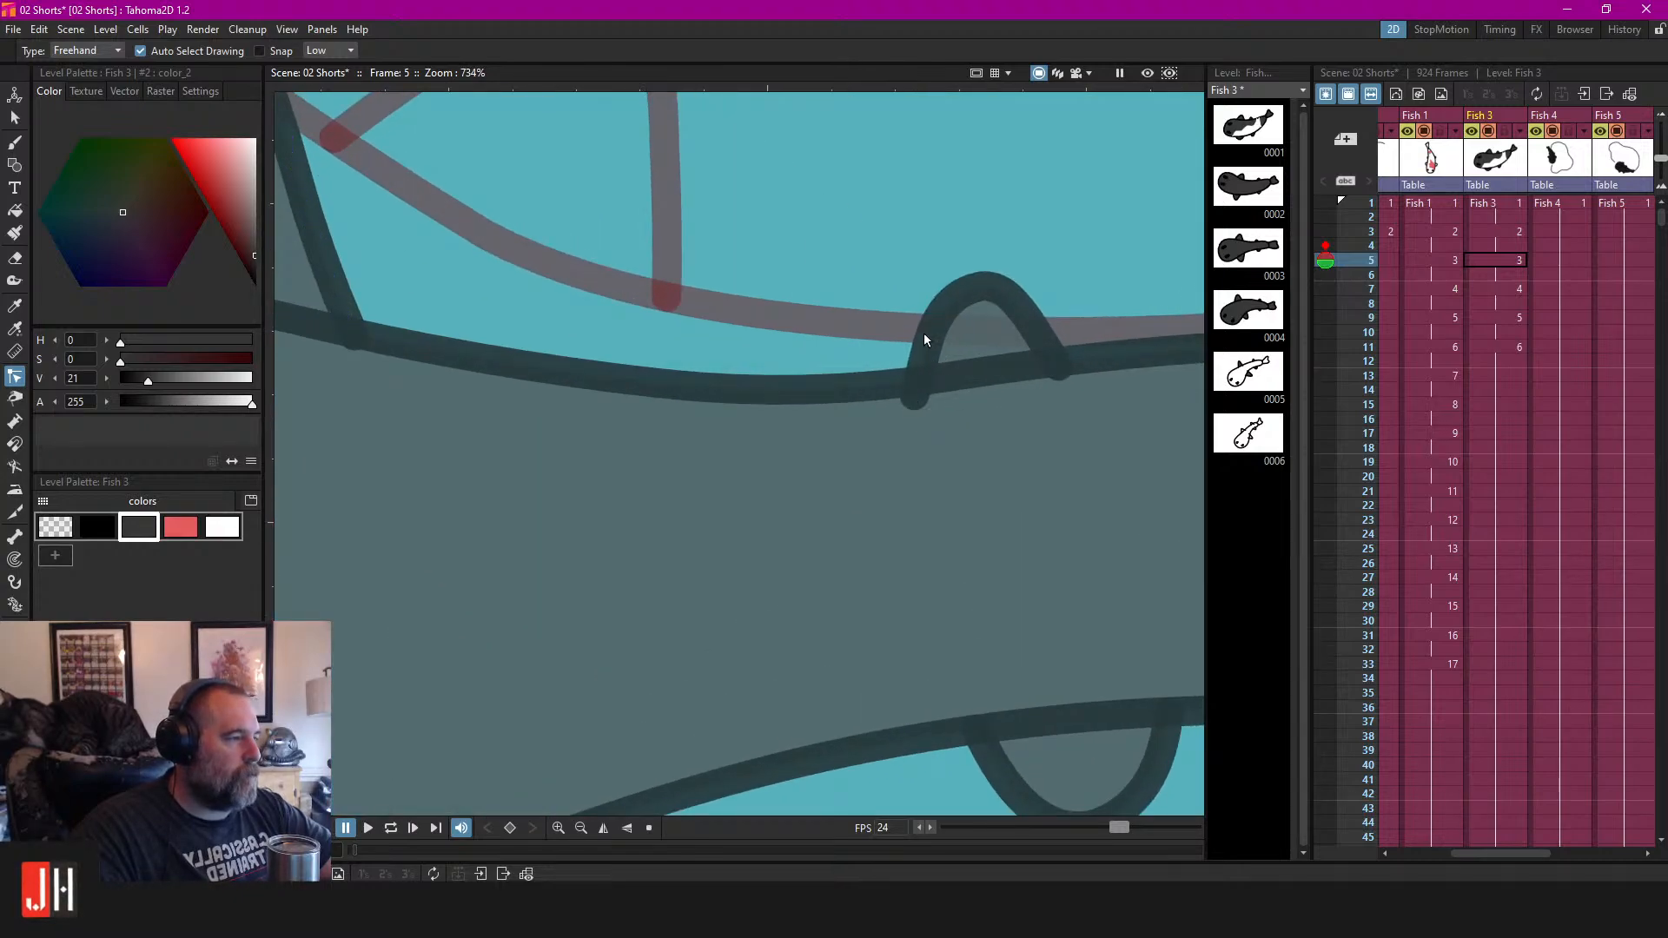
click(982, 285)
drag(914, 403, 917, 388)
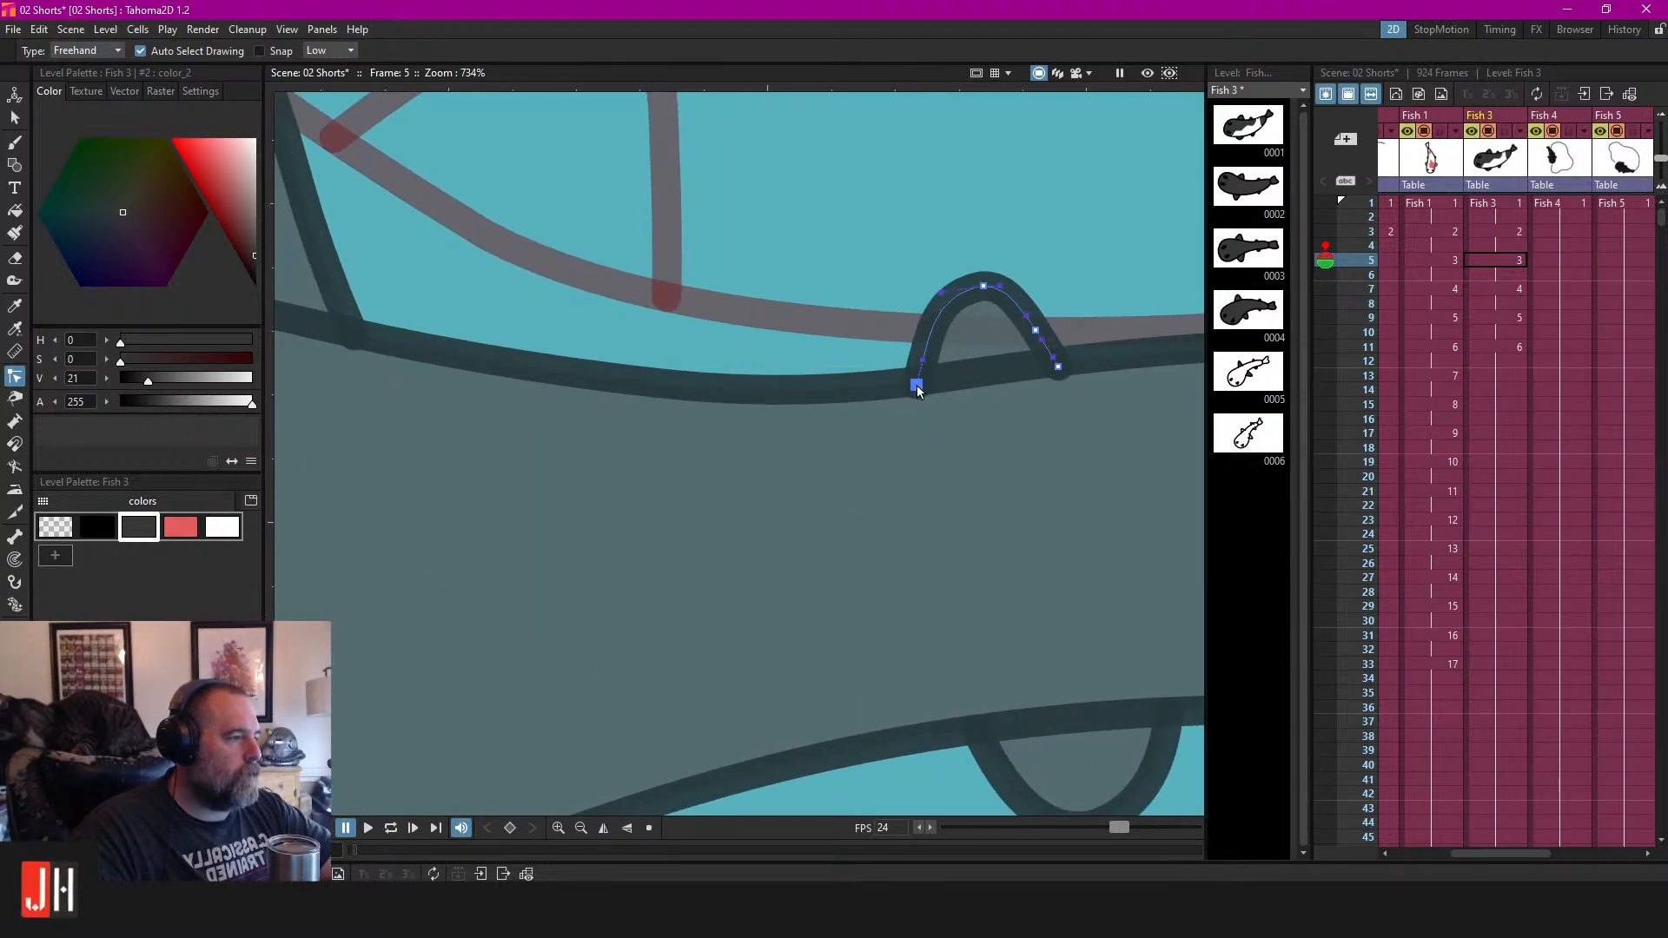
scroll(1035, 352, down, 10)
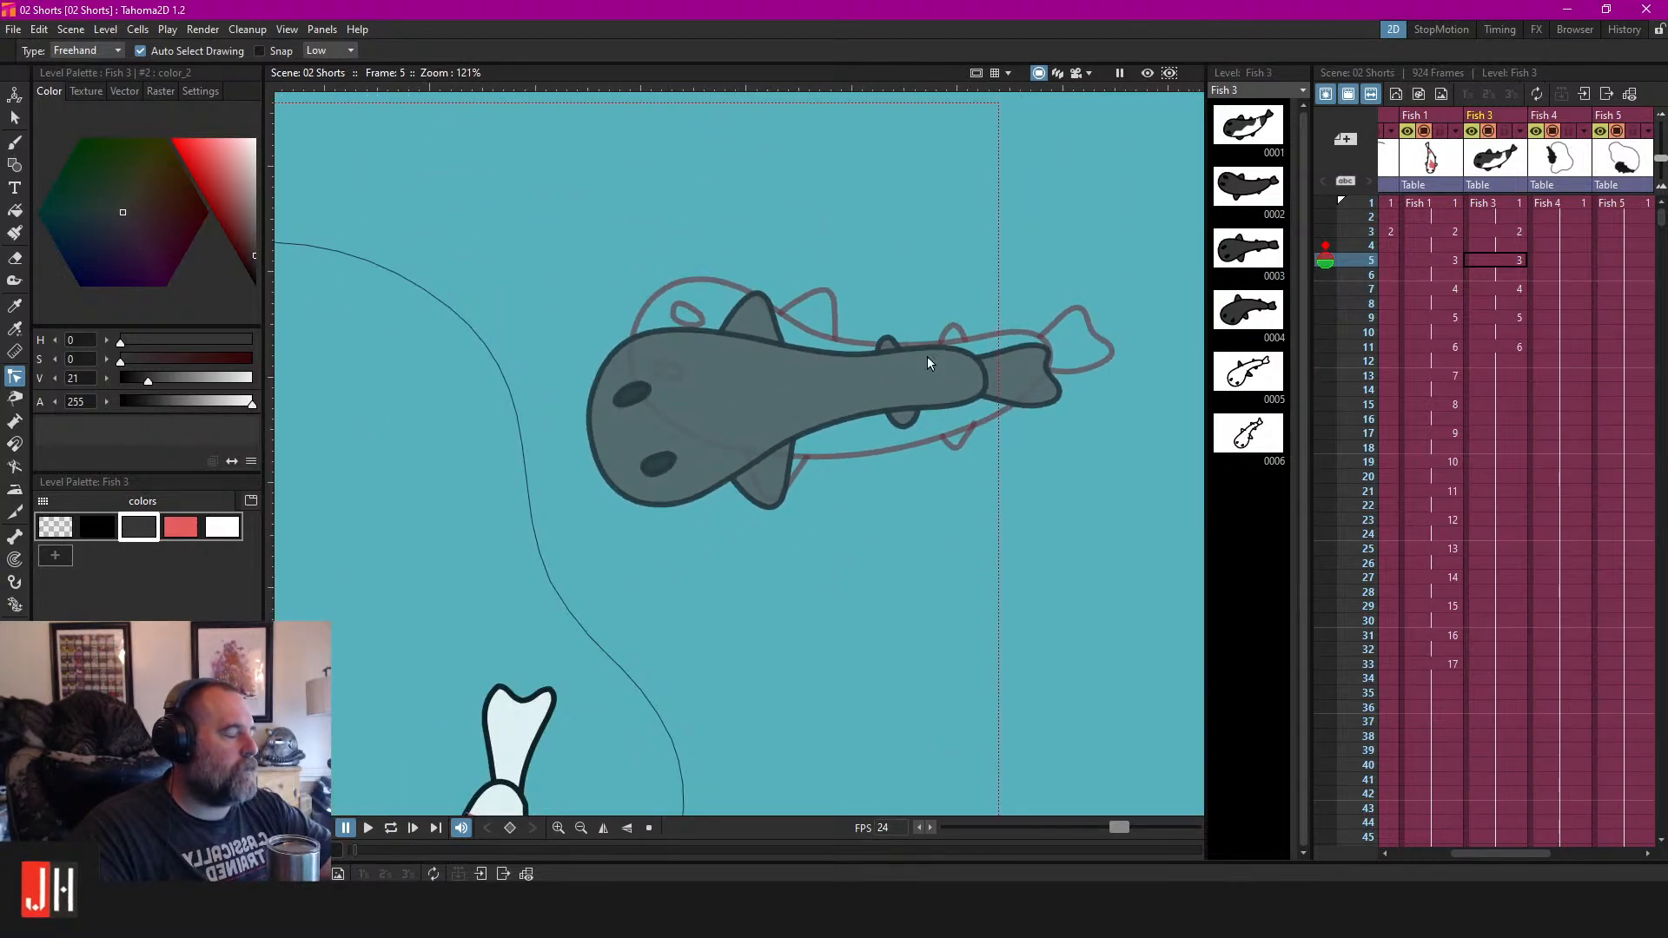
Examine the Fish 3 drawings at frames 7, 9 and 11 against their onion skins and the whole pond composition.
click(1490, 289)
scroll(852, 413, up, 4)
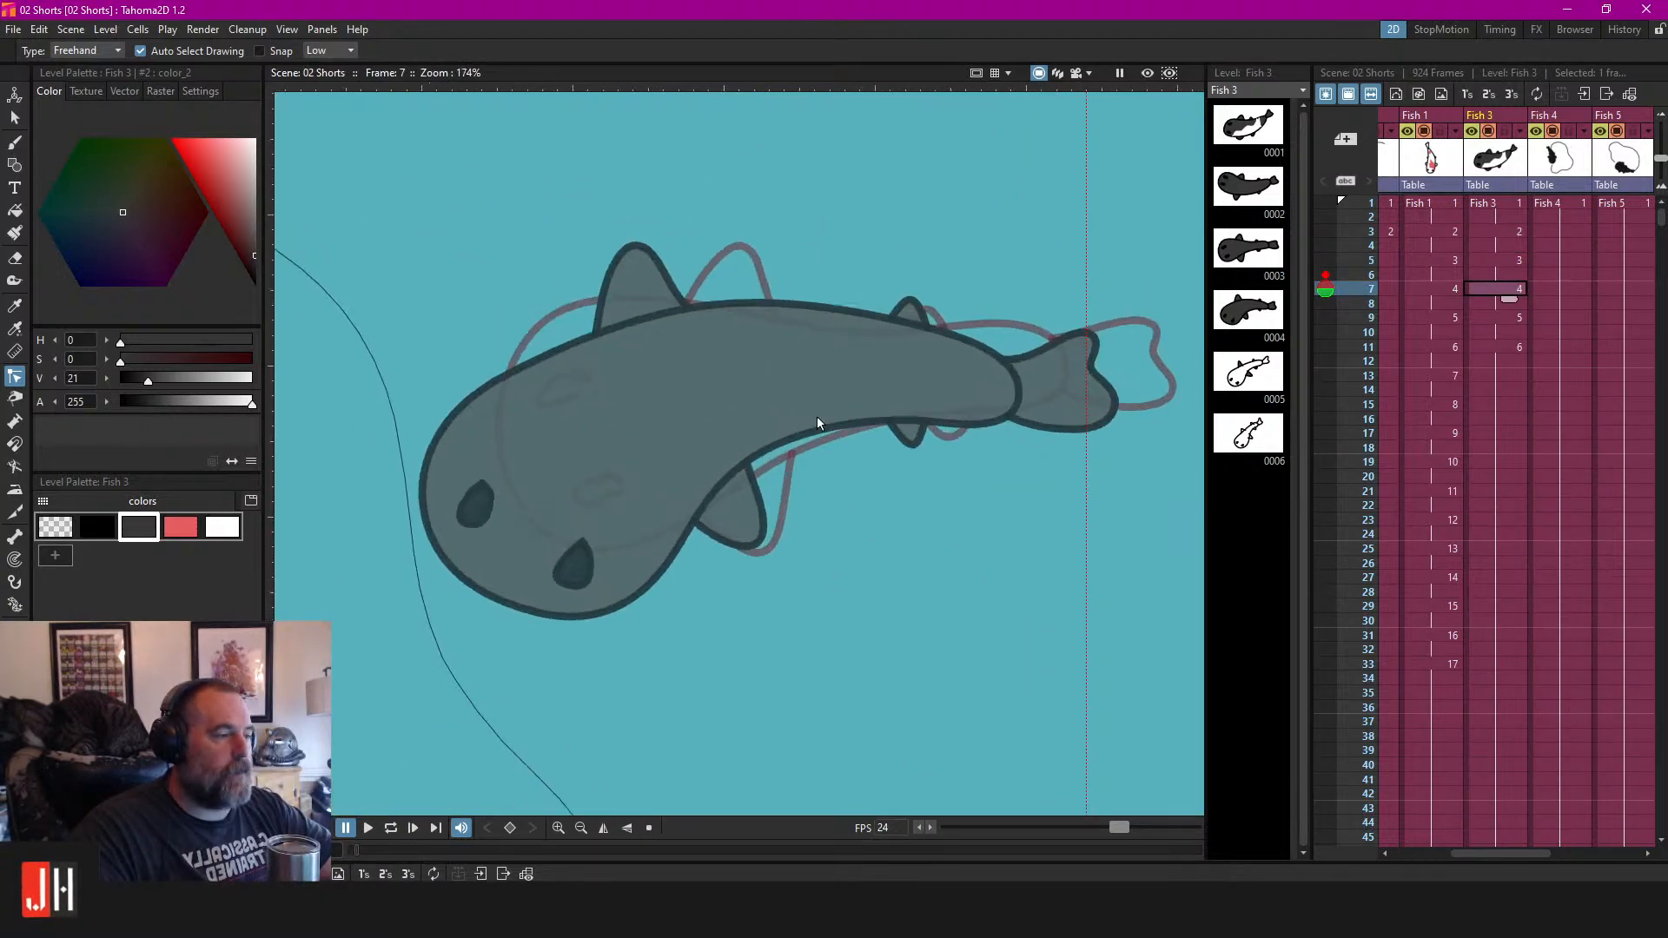
click(1501, 317)
drag(956, 346, 917, 349)
scroll(928, 351, down, 4)
scroll(768, 346, up, 4)
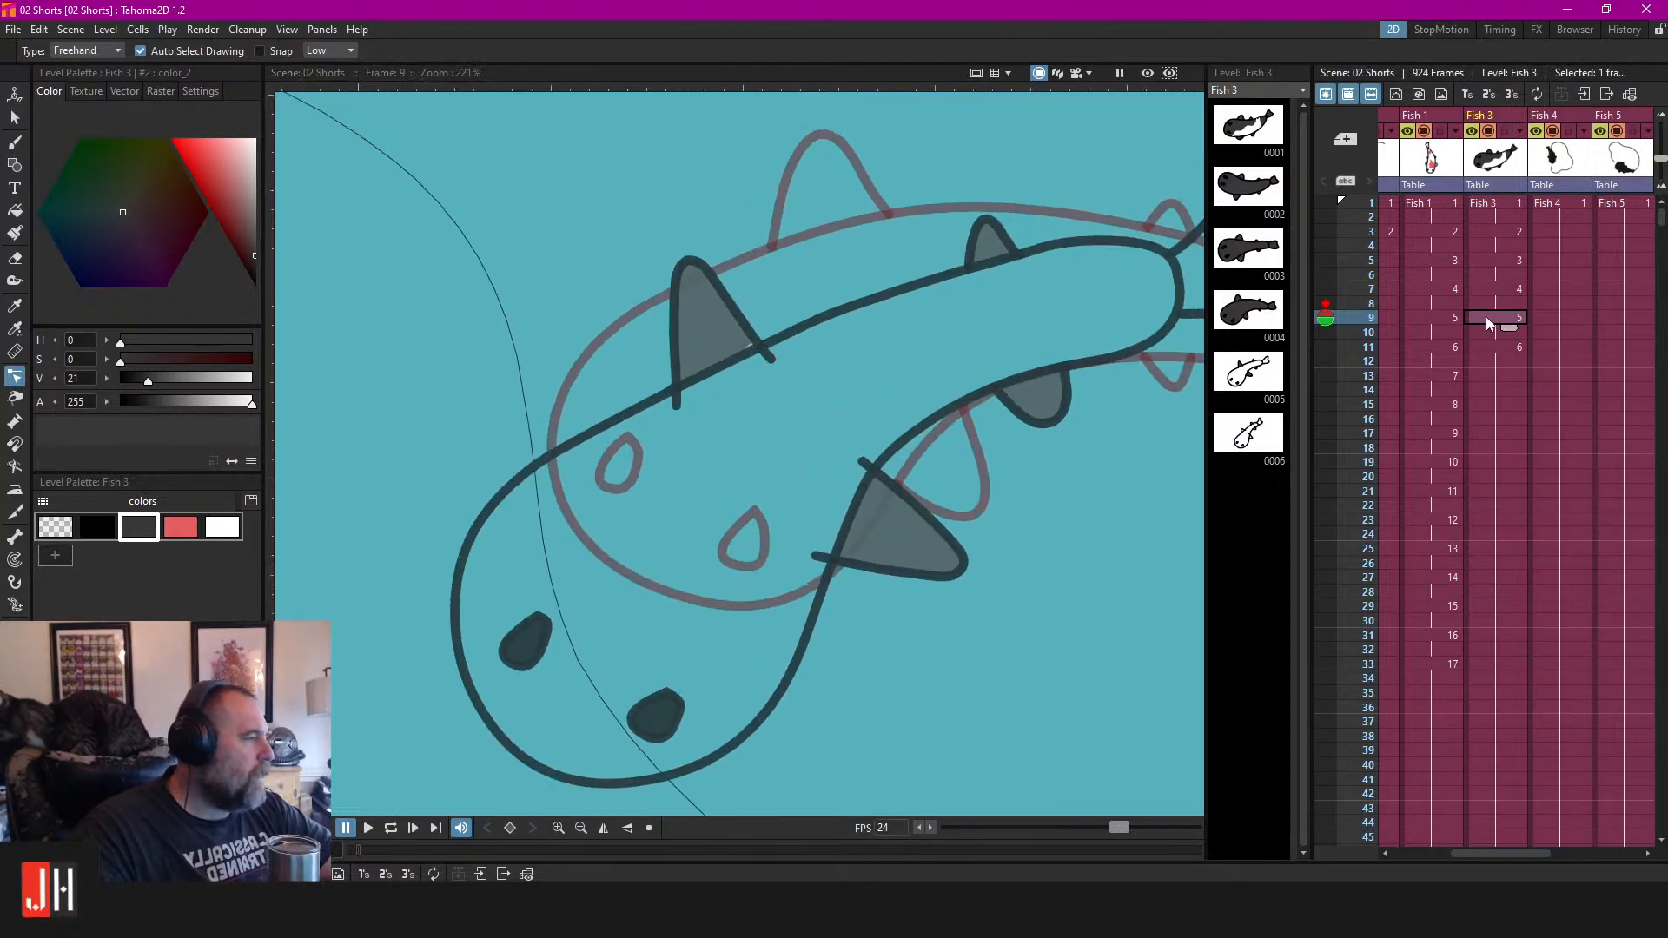
click(1498, 347)
scroll(925, 462, down, 4)
scroll(893, 430, up, 3)
scroll(893, 430, down, 2)
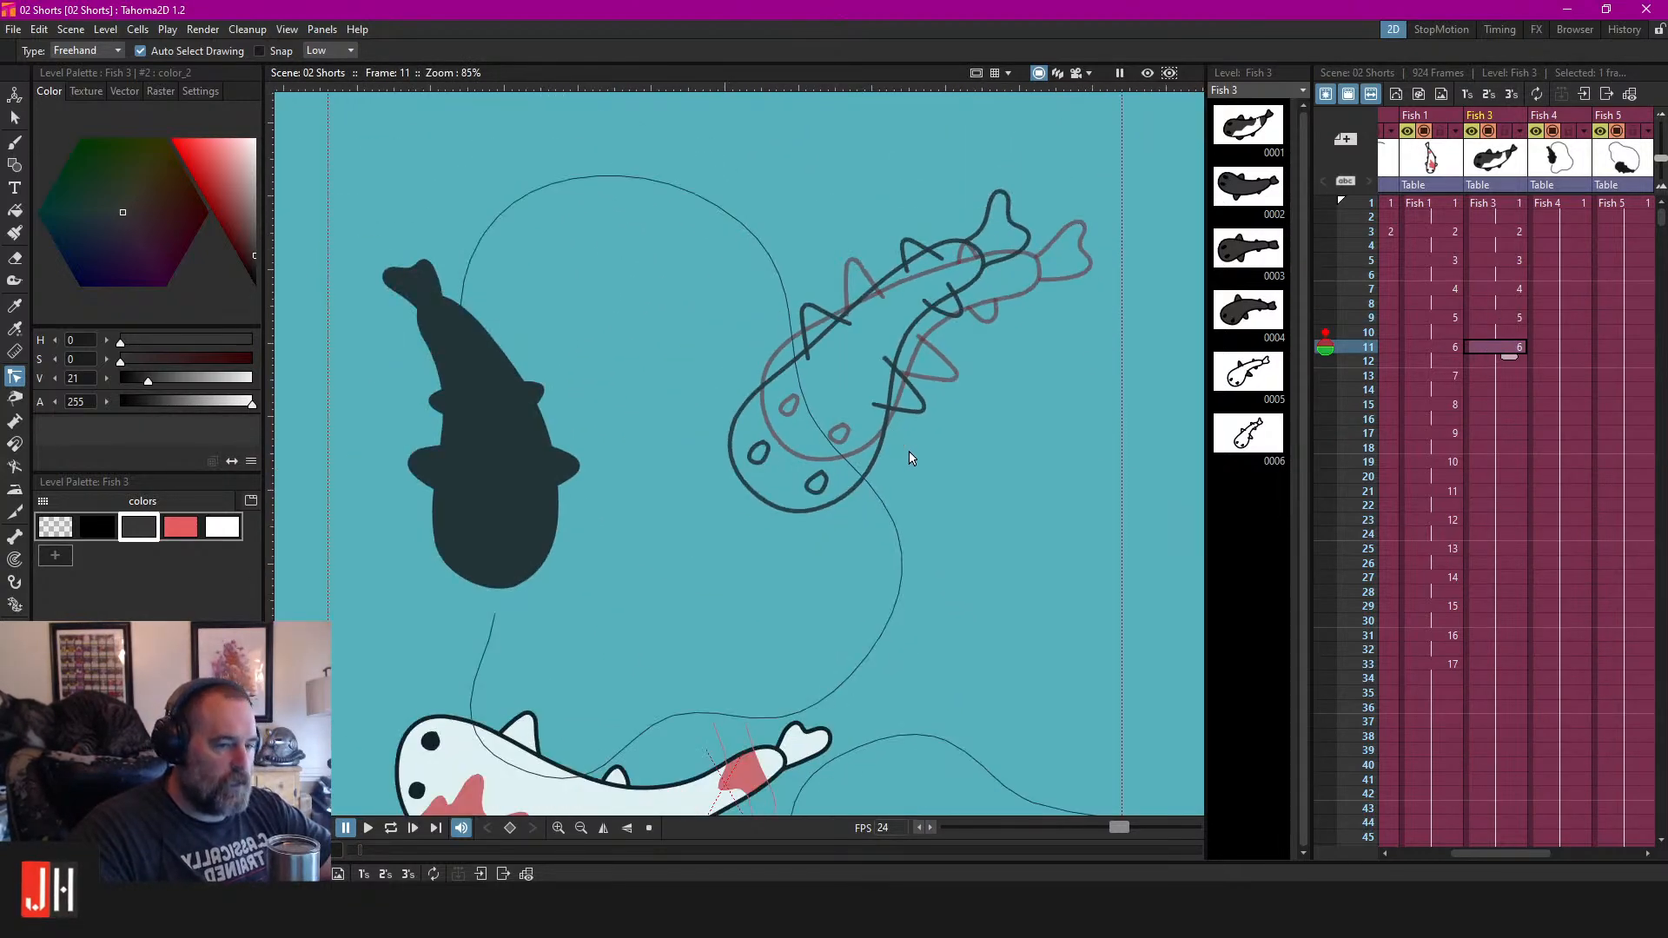
drag(910, 458, 955, 398)
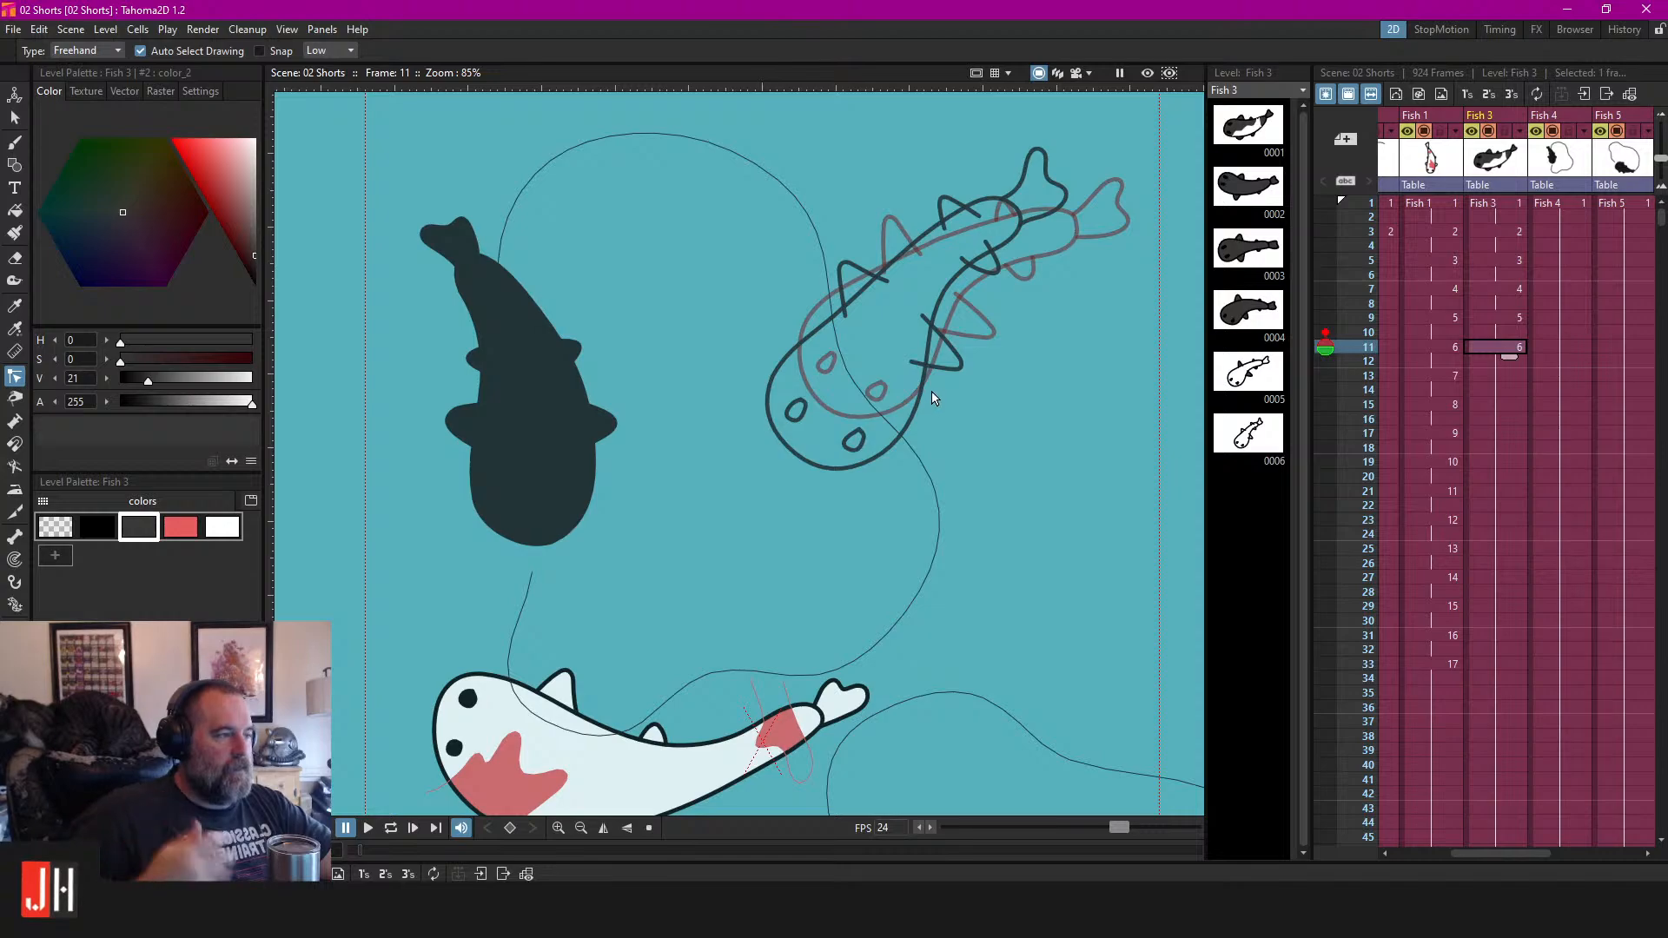
scroll(937, 399, down, 3)
drag(955, 399, 956, 343)
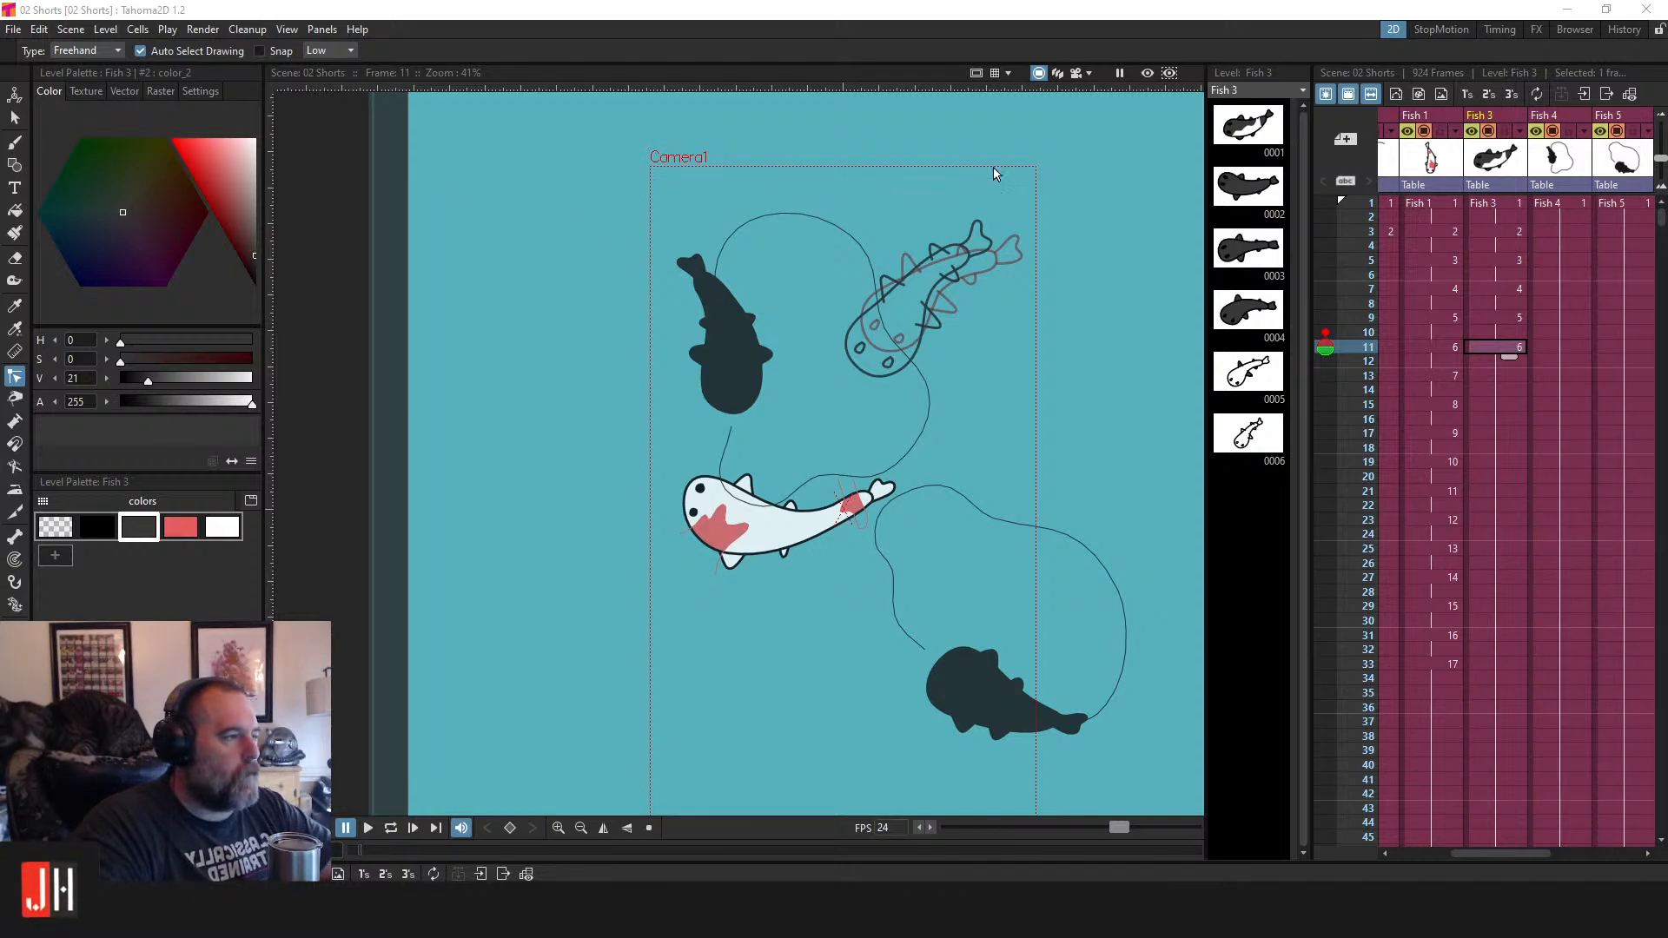
click(1103, 139)
scroll(1018, 231, up, 2)
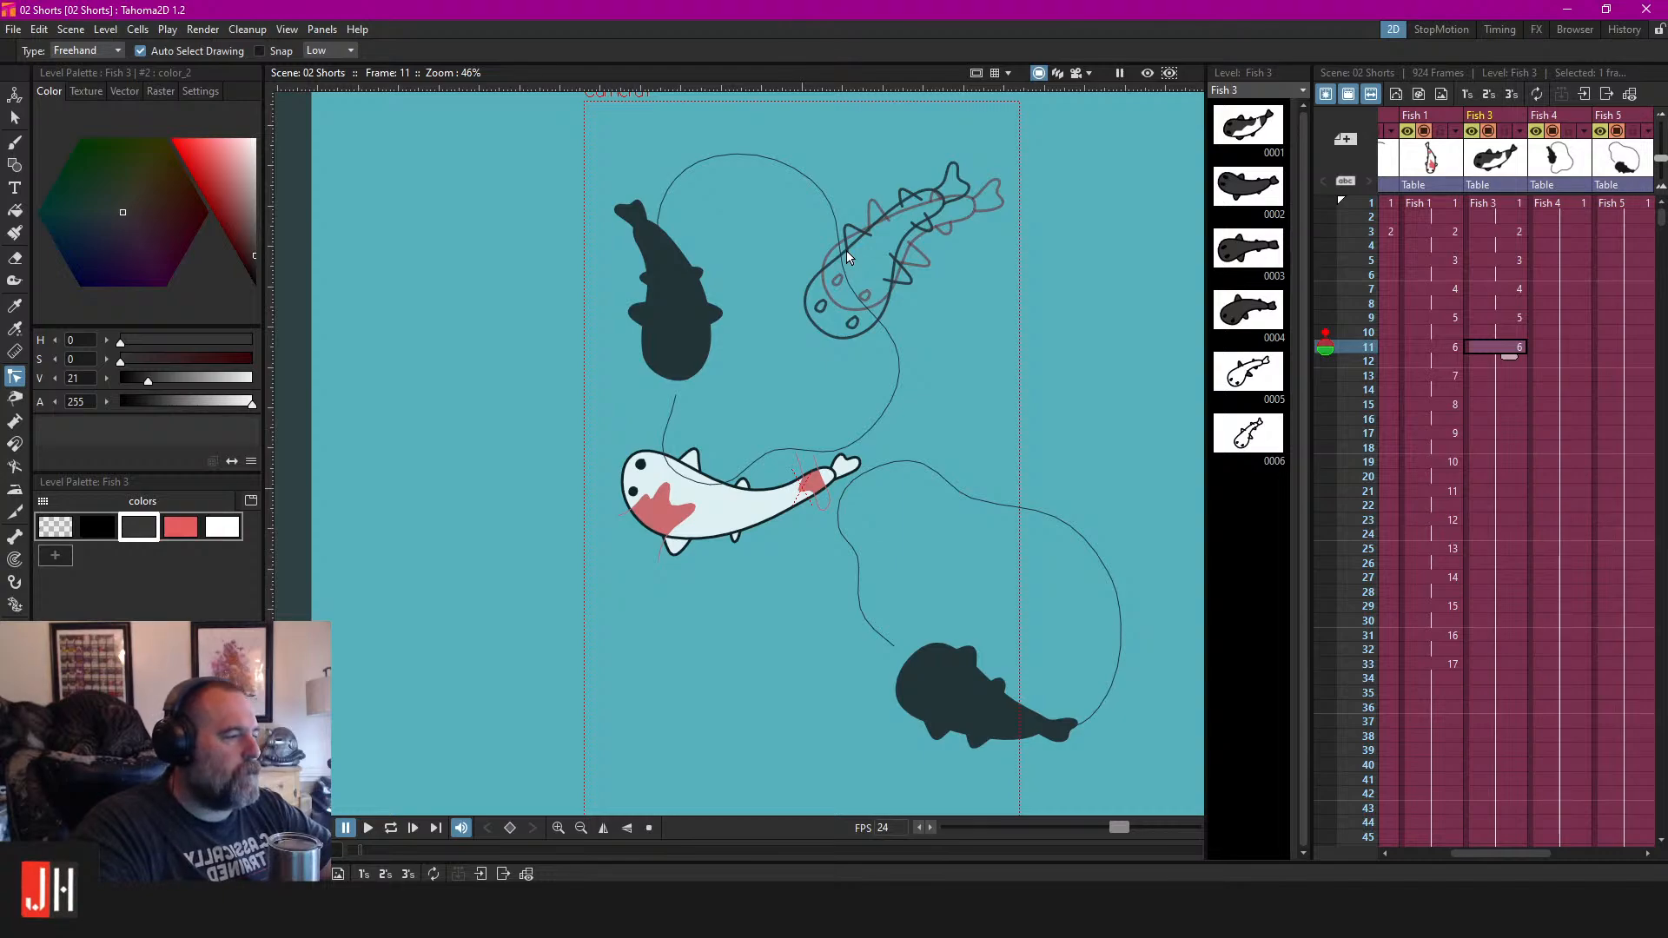
scroll(914, 237, up, 6)
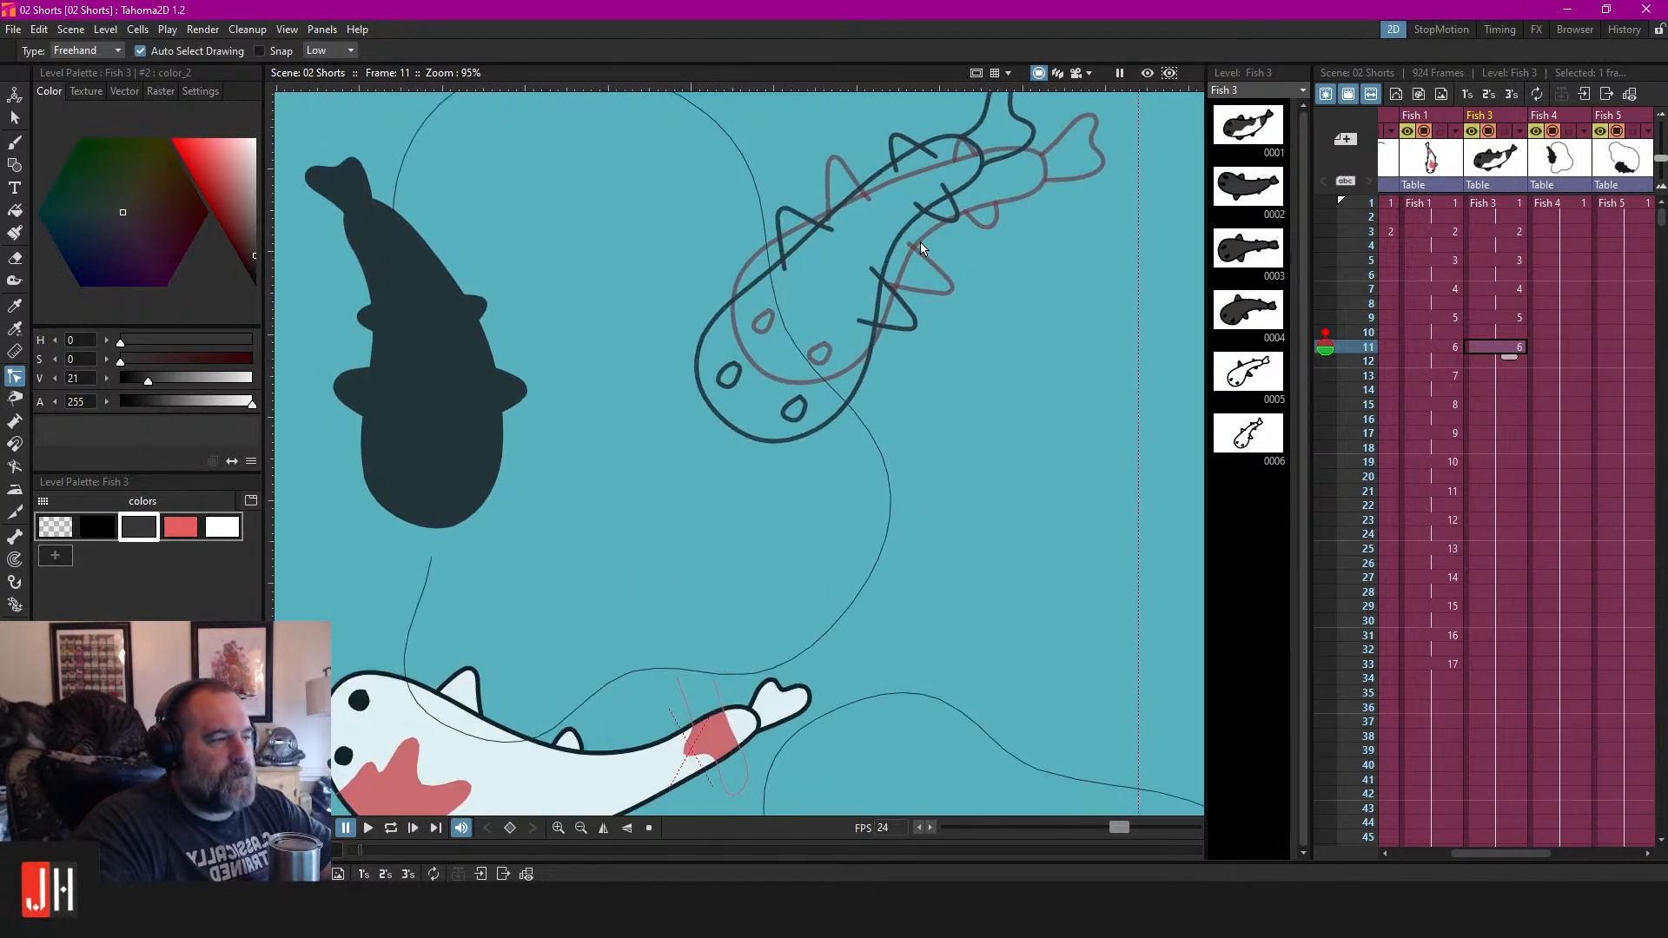
Play the scene in a loop from frame 1 to review the fish motion, then stop the playback.
click(1509, 206)
scroll(816, 344, down, 10)
key(l)
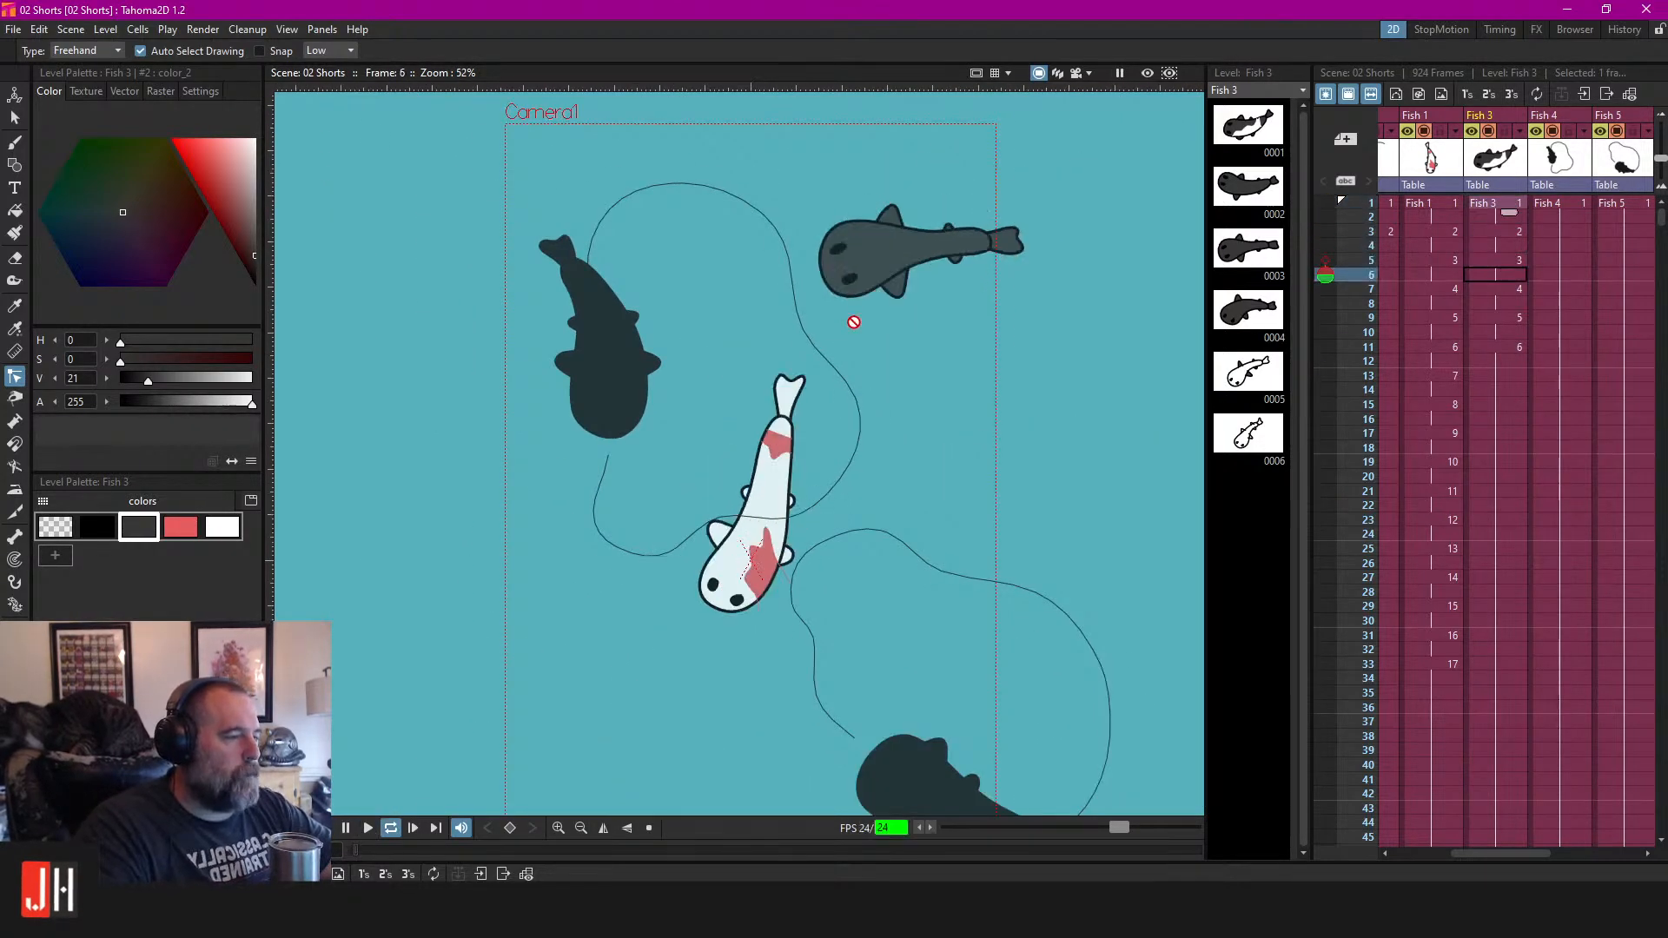
scroll(883, 379, up, 3)
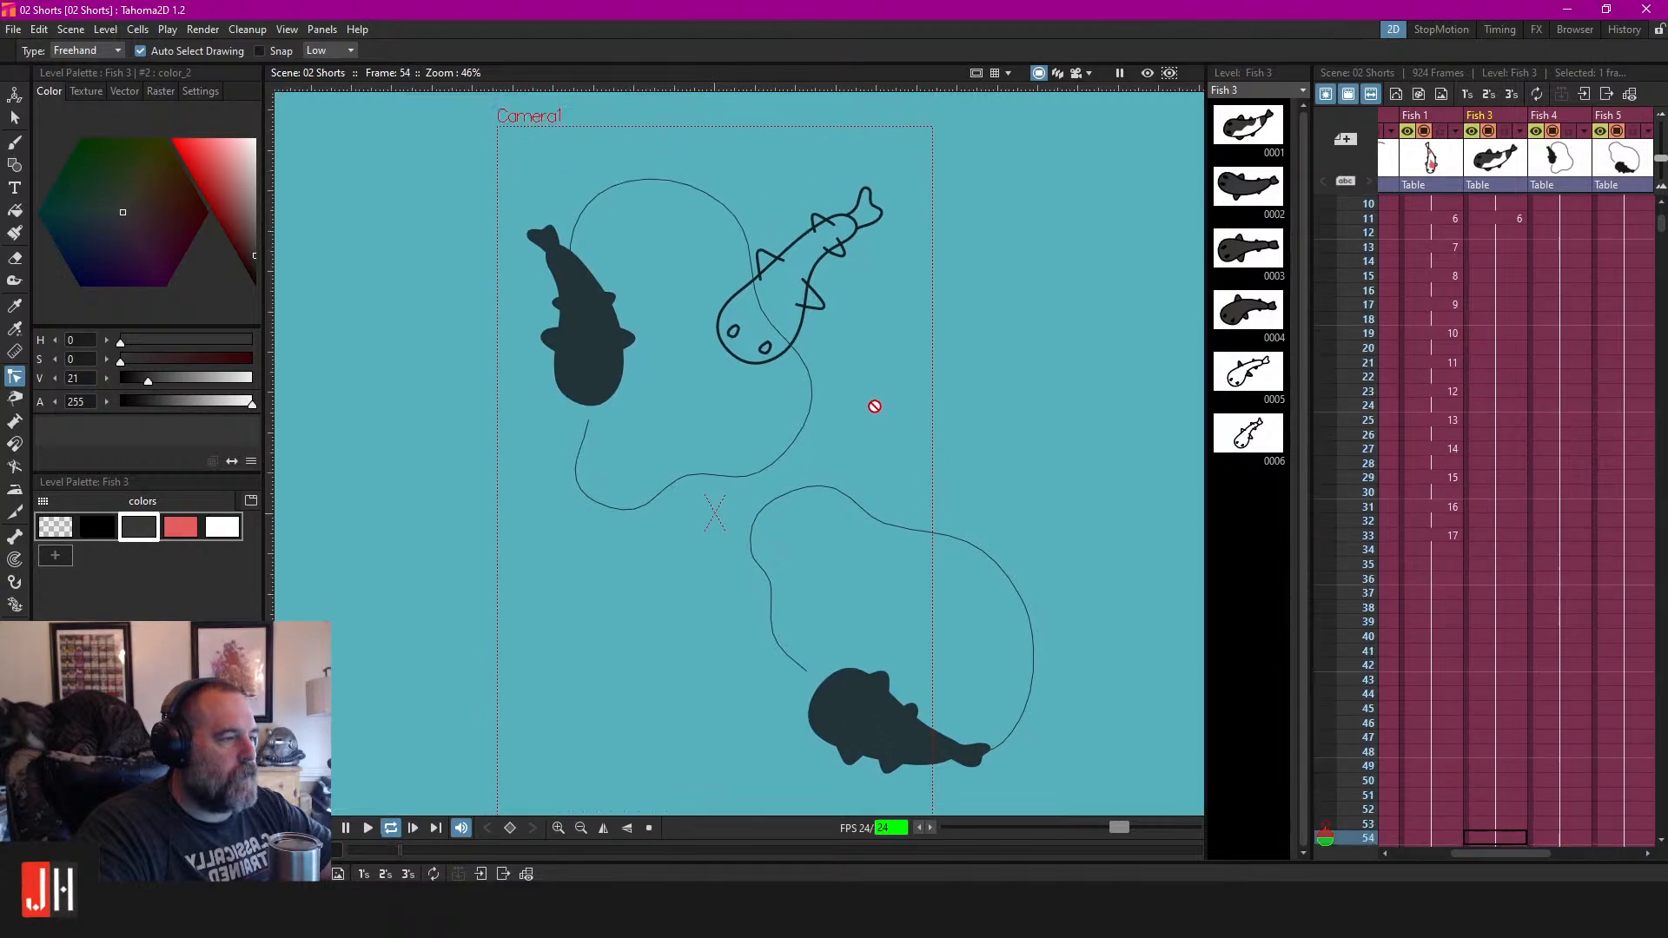
key(l)
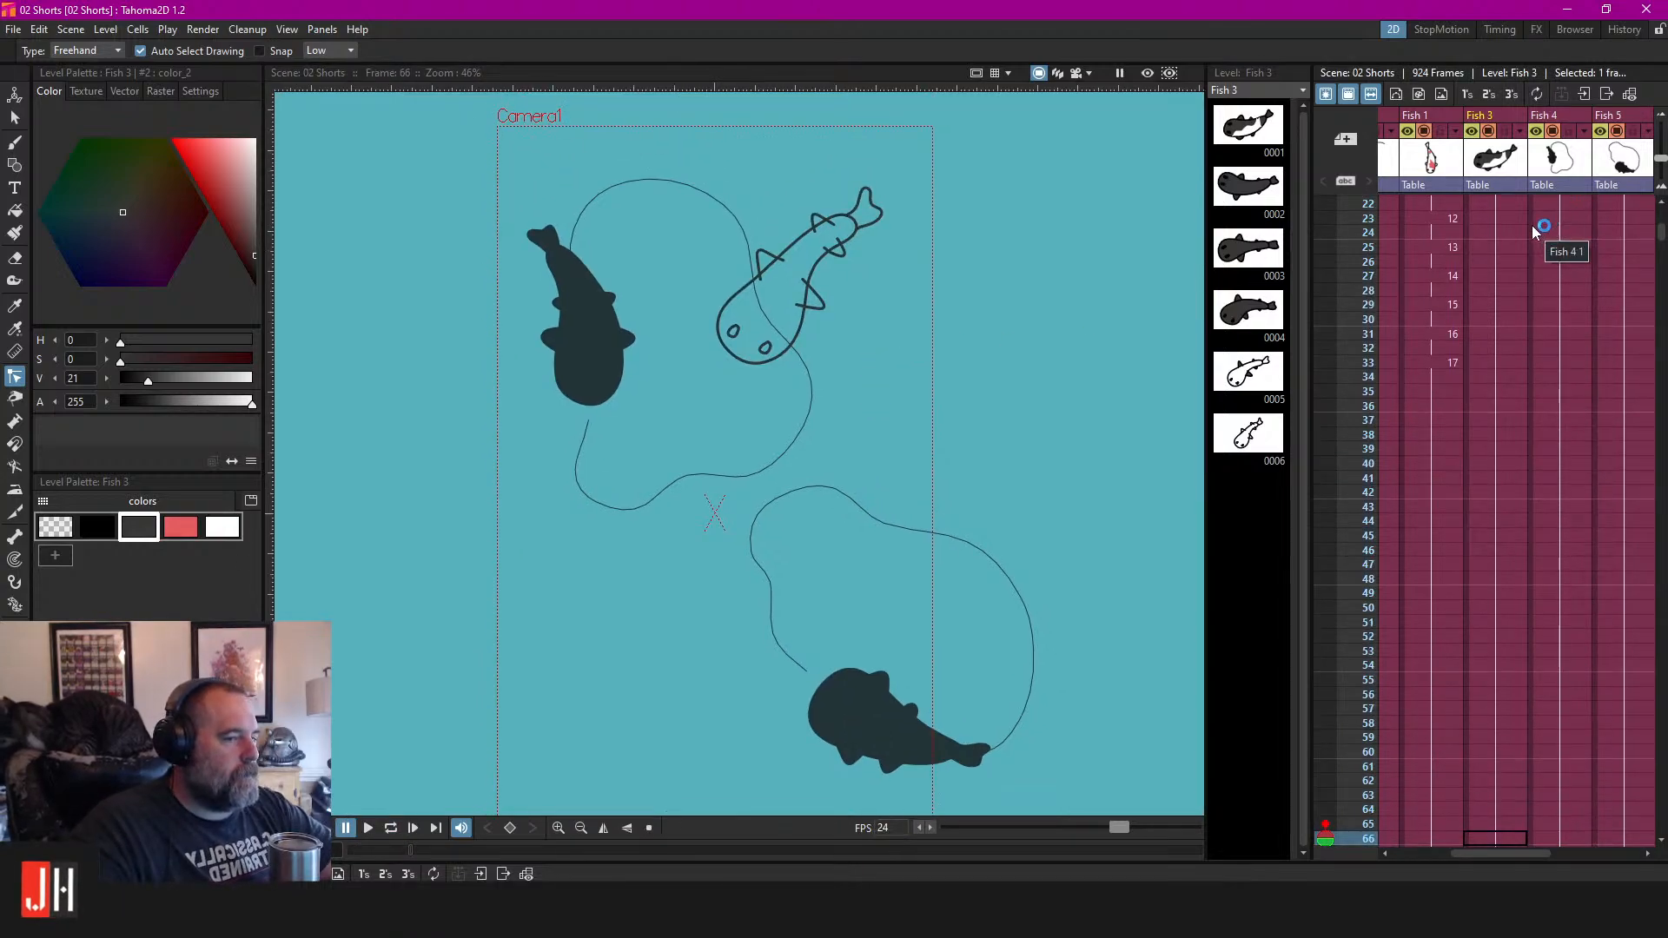
Create a Smart Raster level named Test Fish at frame 1 in the empty column after Ripple.
drag(1520, 854, 1612, 854)
scroll(1624, 284, up, 3)
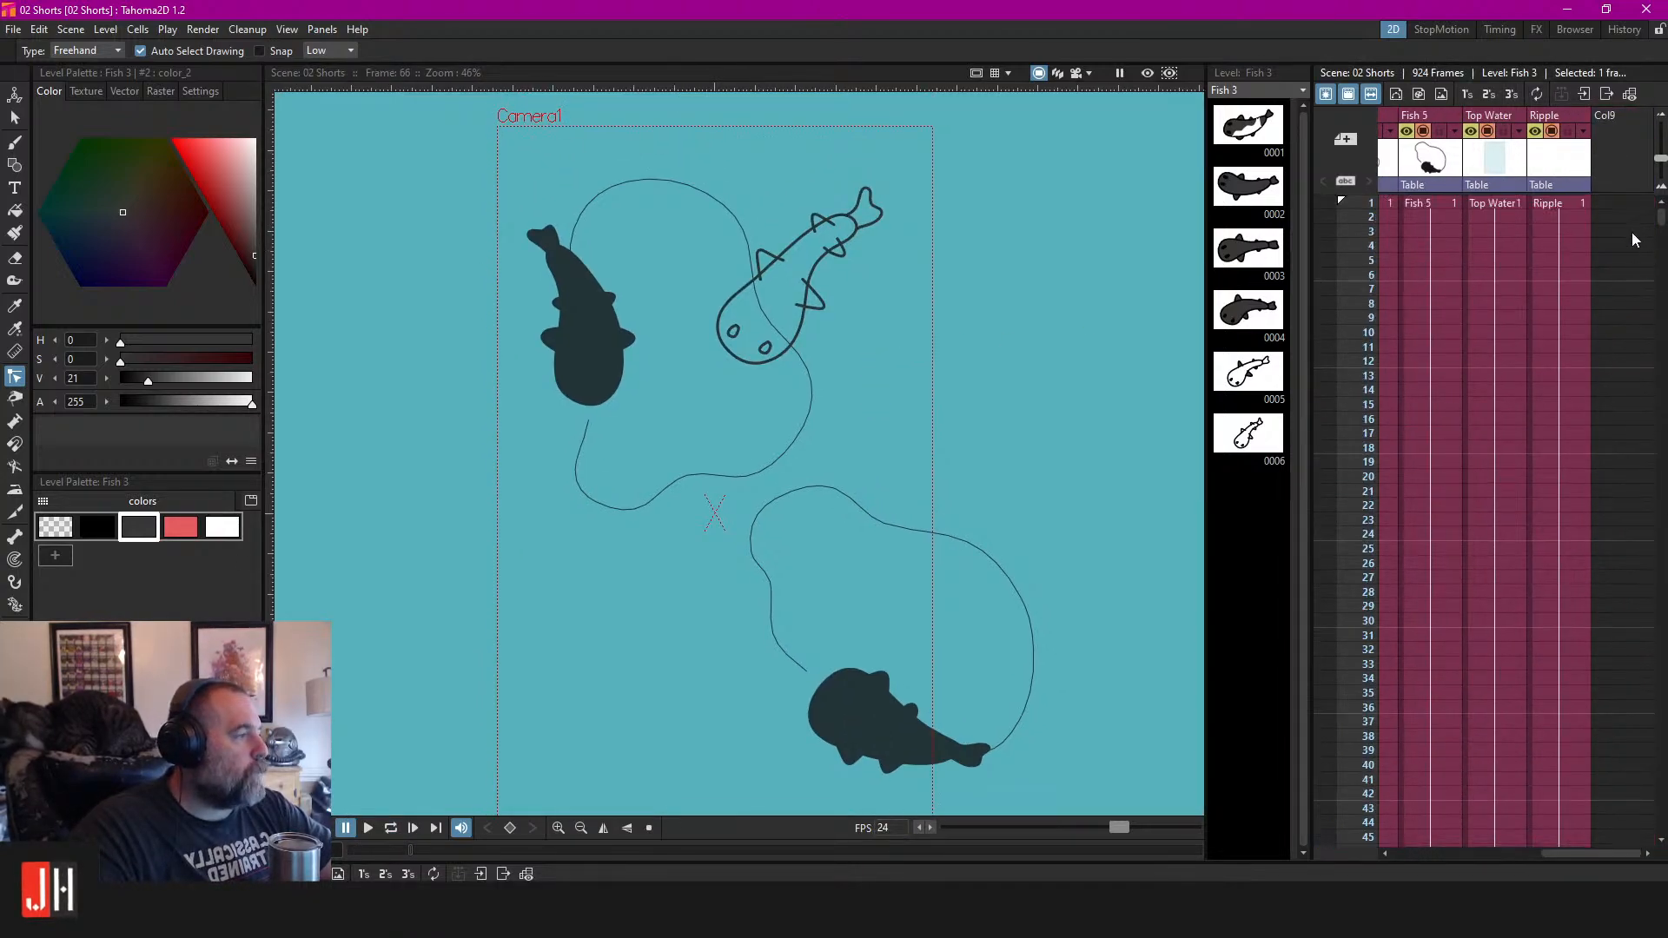
click(1621, 207)
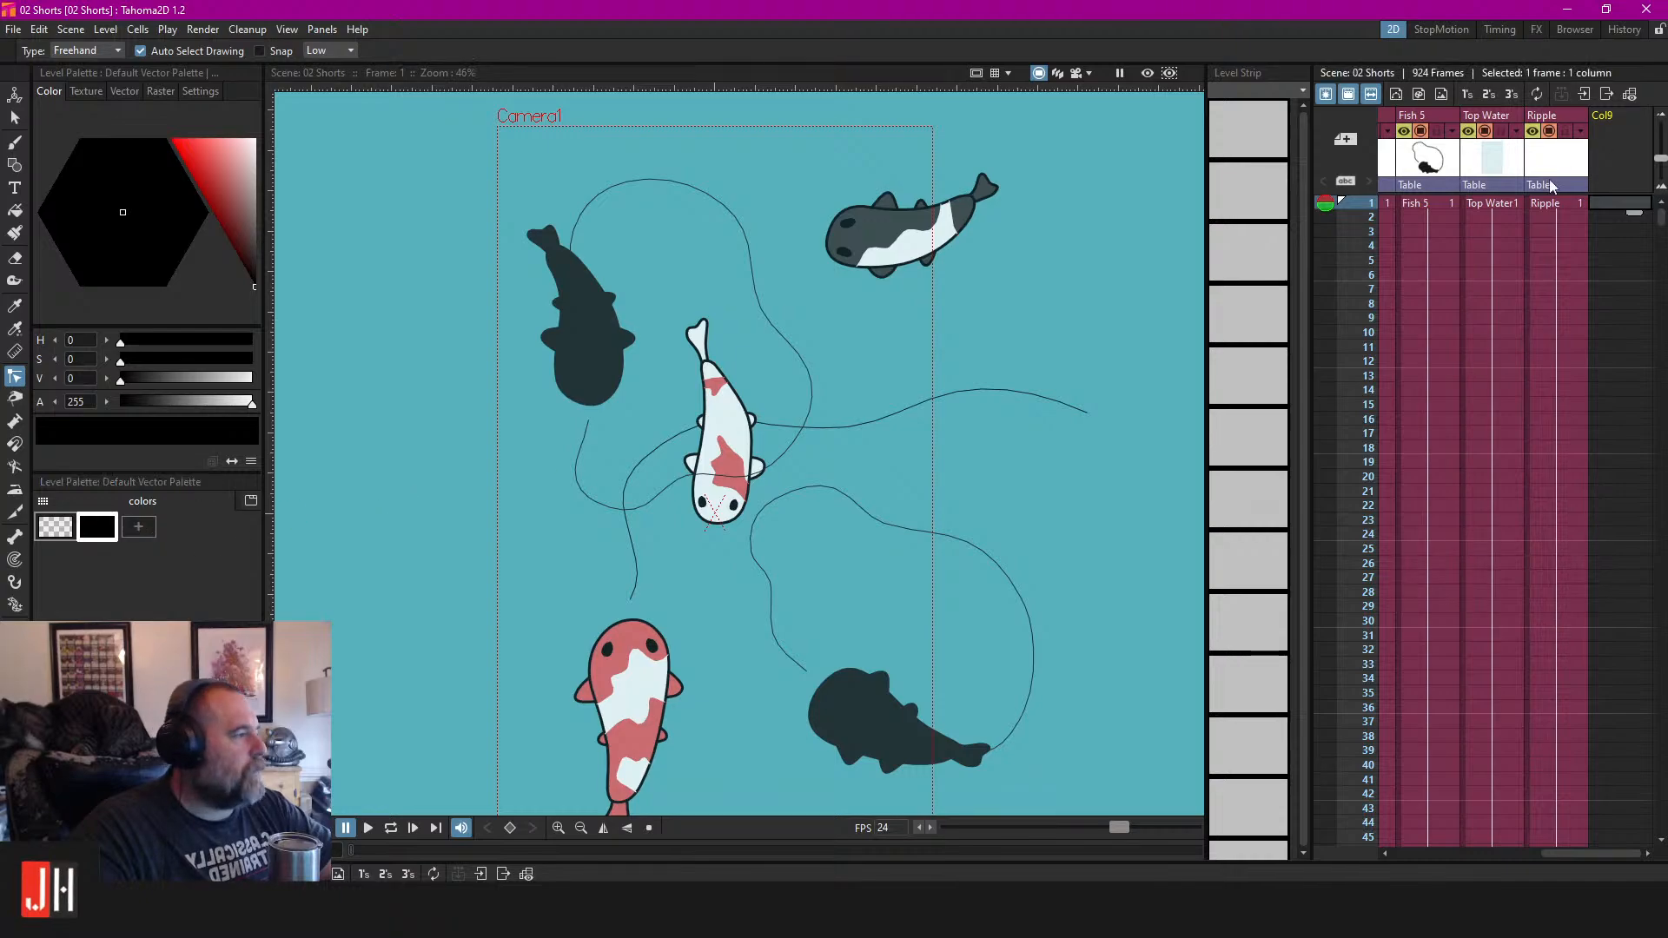
right_click(1603, 198)
click(1561, 228)
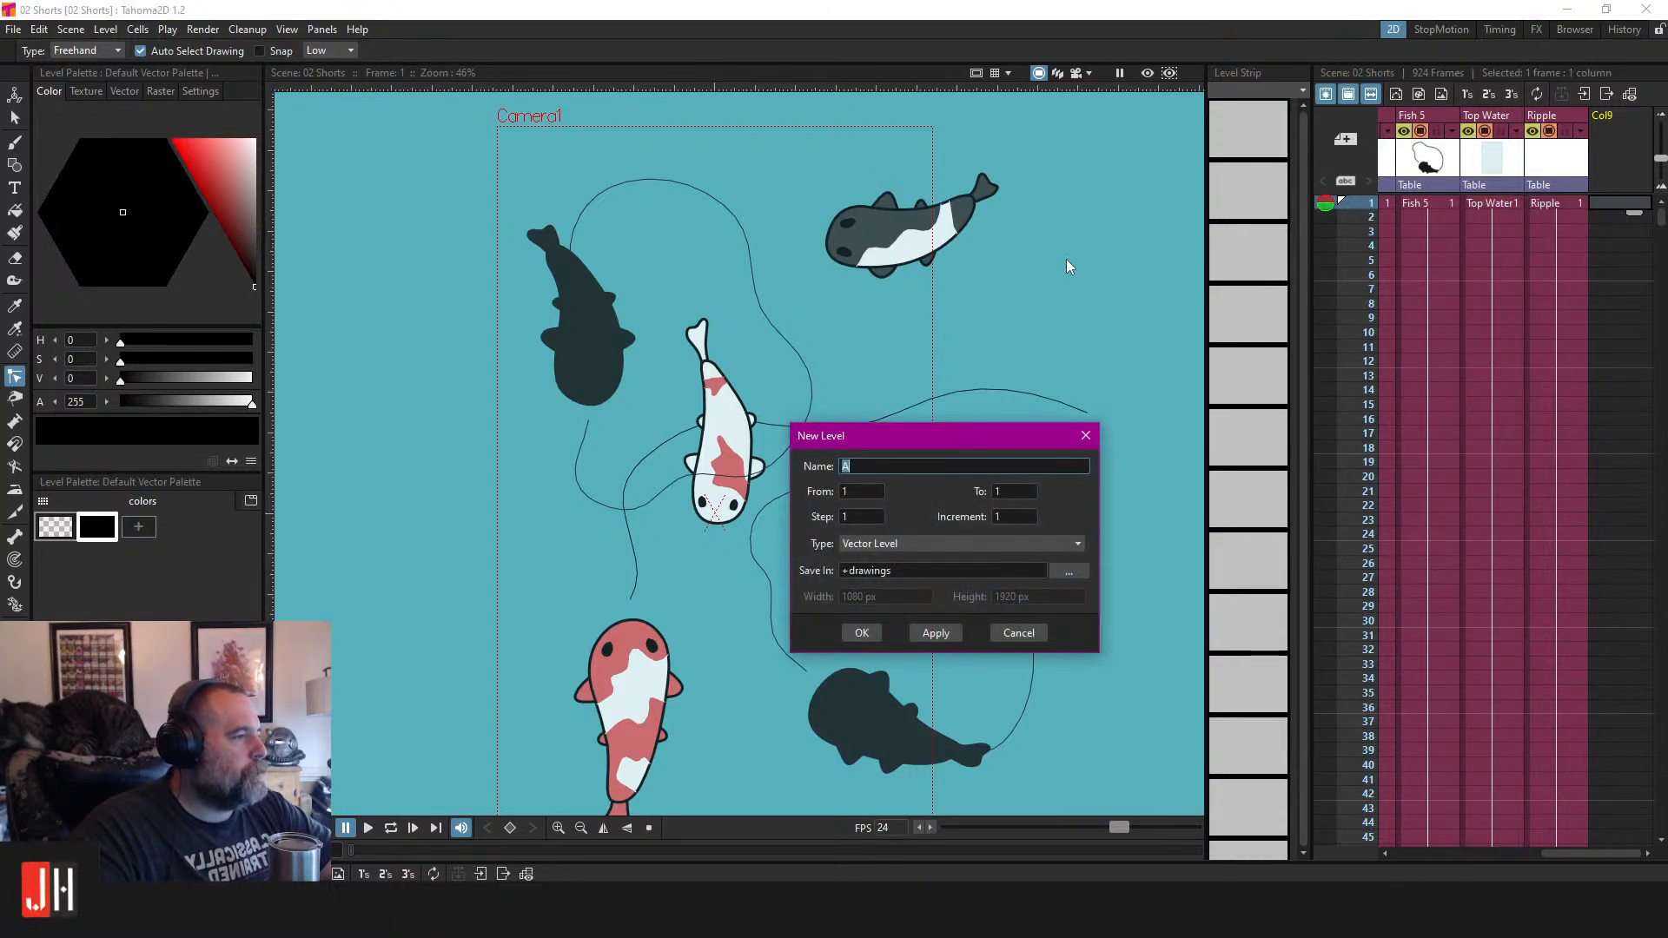
click(939, 544)
click(930, 567)
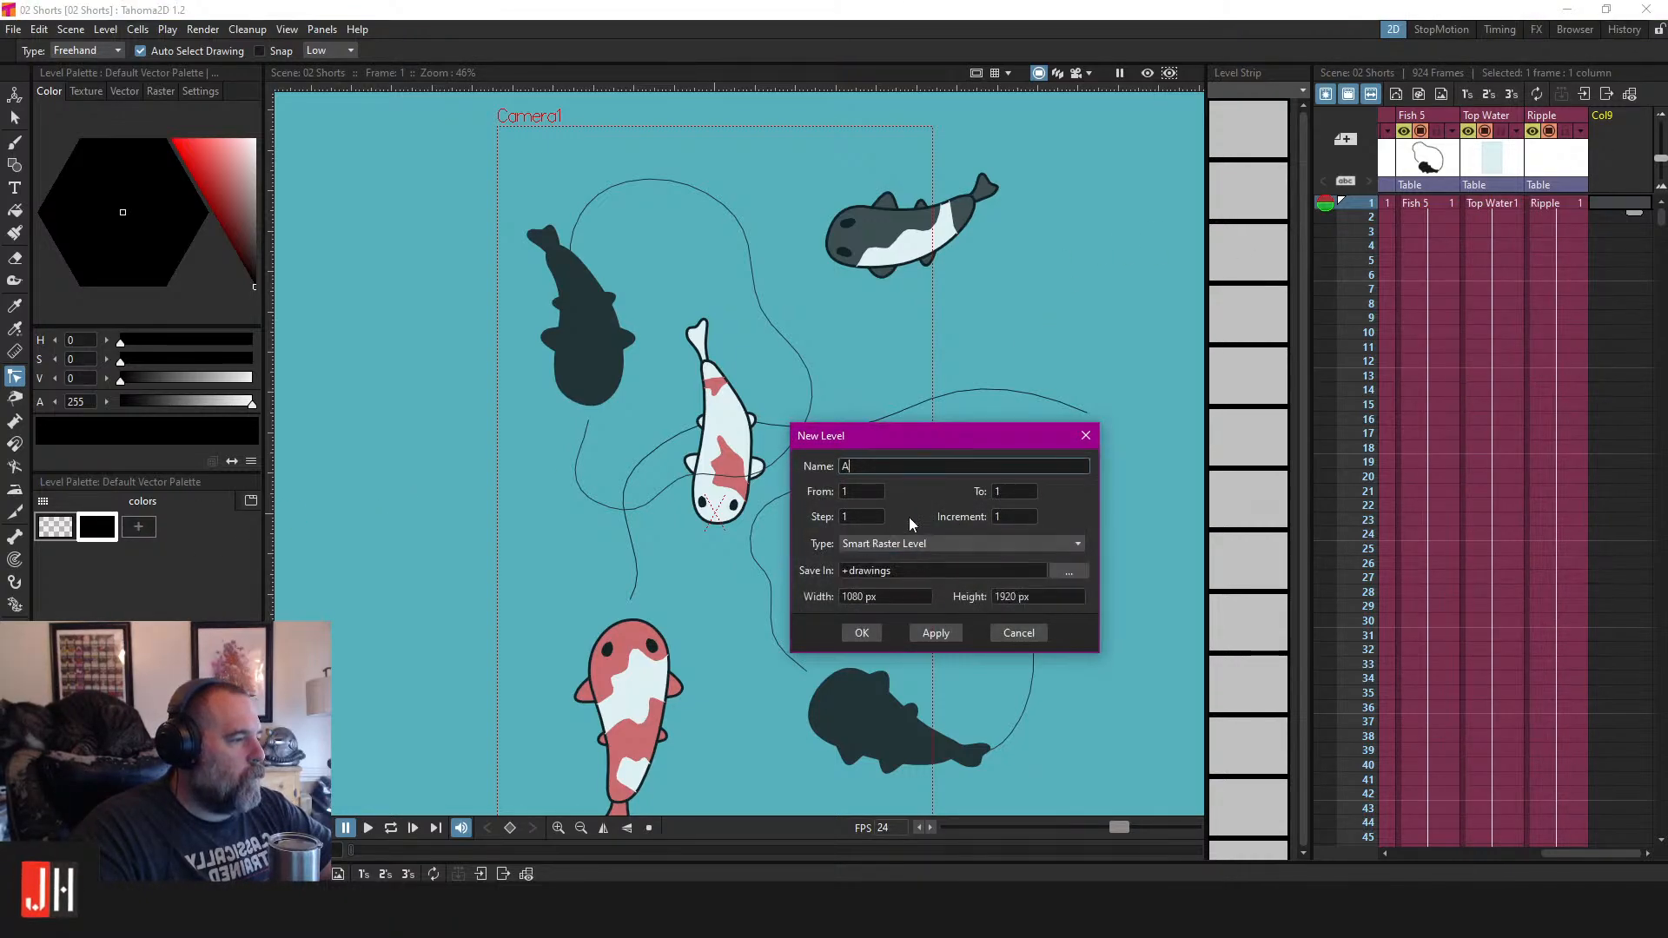
click(943, 468)
text(Test Fish)
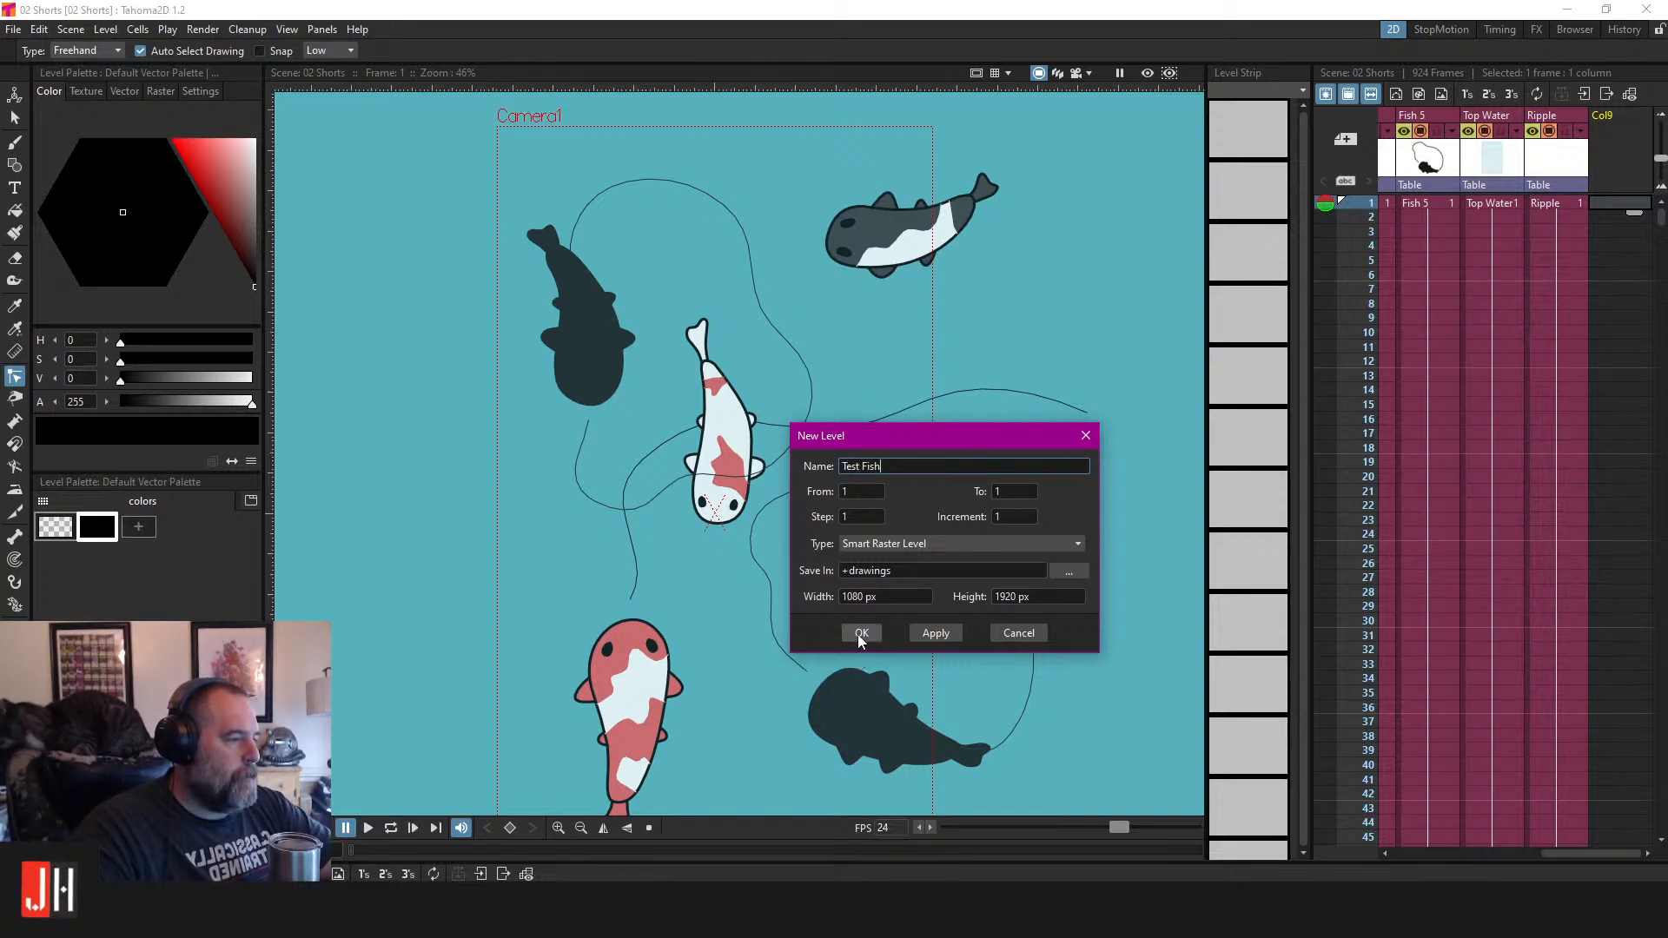
click(859, 634)
Hold the Test Fish drawing down its column and ready the Brush tool at frame 1.
mouse_move(1661, 217)
mouse_down()
mouse_move(1661, 825)
mouse_move(1661, 213)
mouse_up()
click(1608, 824)
right_click(1607, 828)
click(1573, 726)
click(1625, 207)
drag(940, 373, 826, 361)
scroll(800, 360, up, 6)
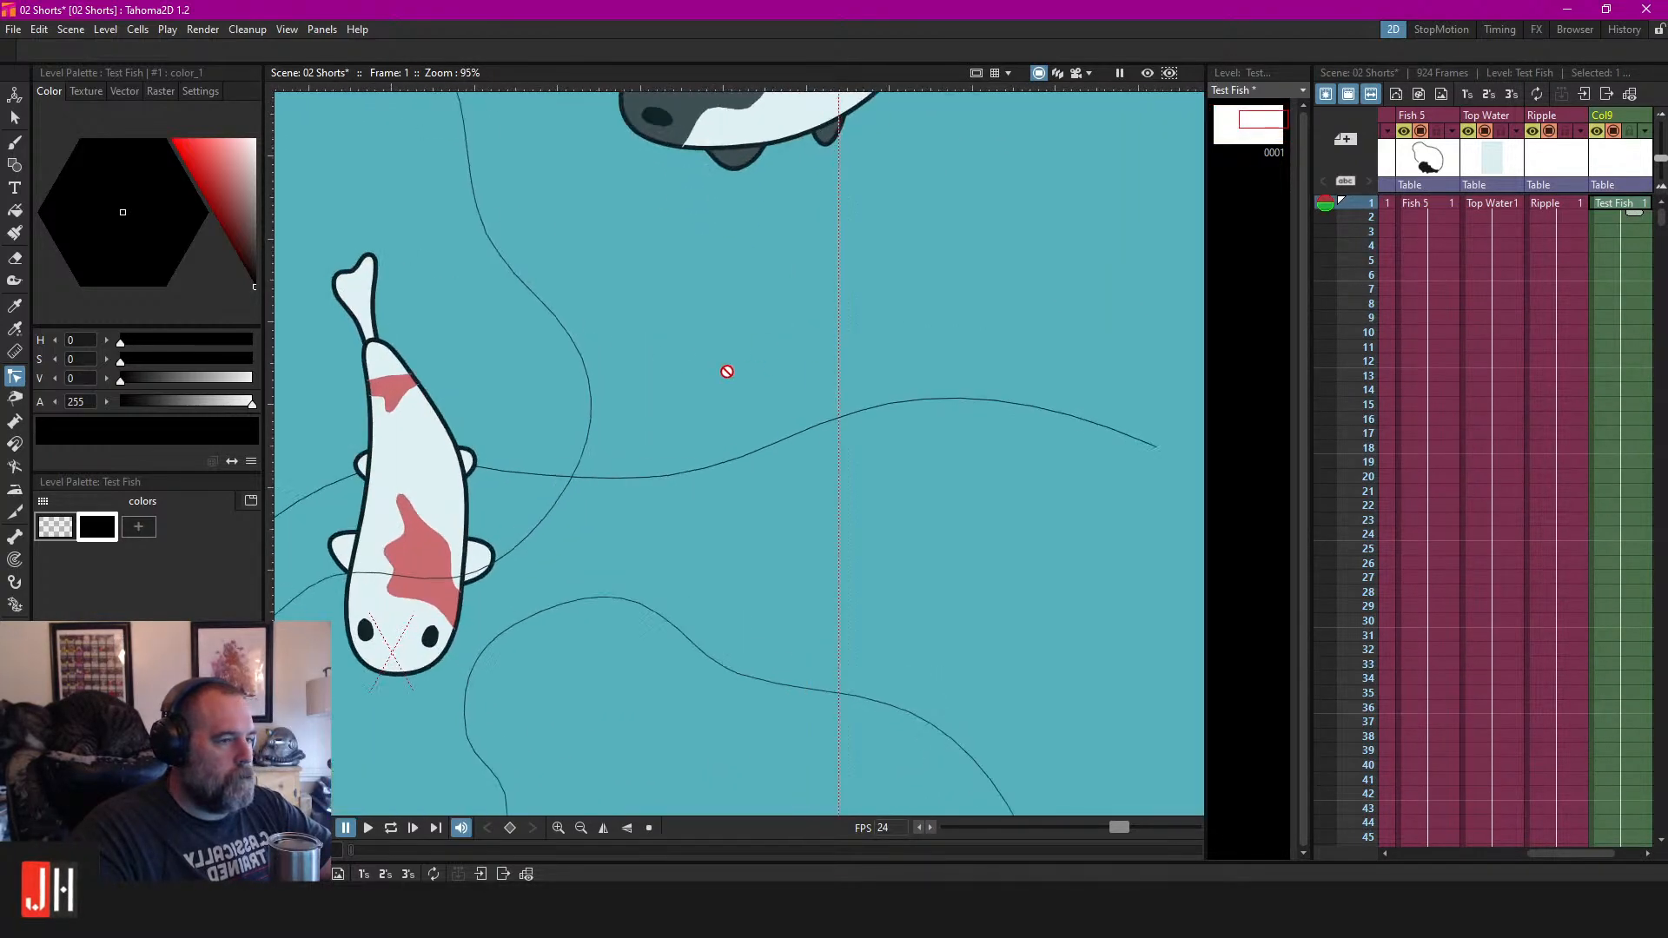
scroll(806, 384, up, 1)
key(b)
mouse_move(761, 362)
mouse_down()
mouse_move(560, 465)
mouse_move(763, 506)
mouse_up()
scroll(999, 461, down, 6)
scroll(966, 477, down, 4)
scroll(898, 460, up, 8)
key(ctrl+z)
drag(783, 368, 1013, 467)
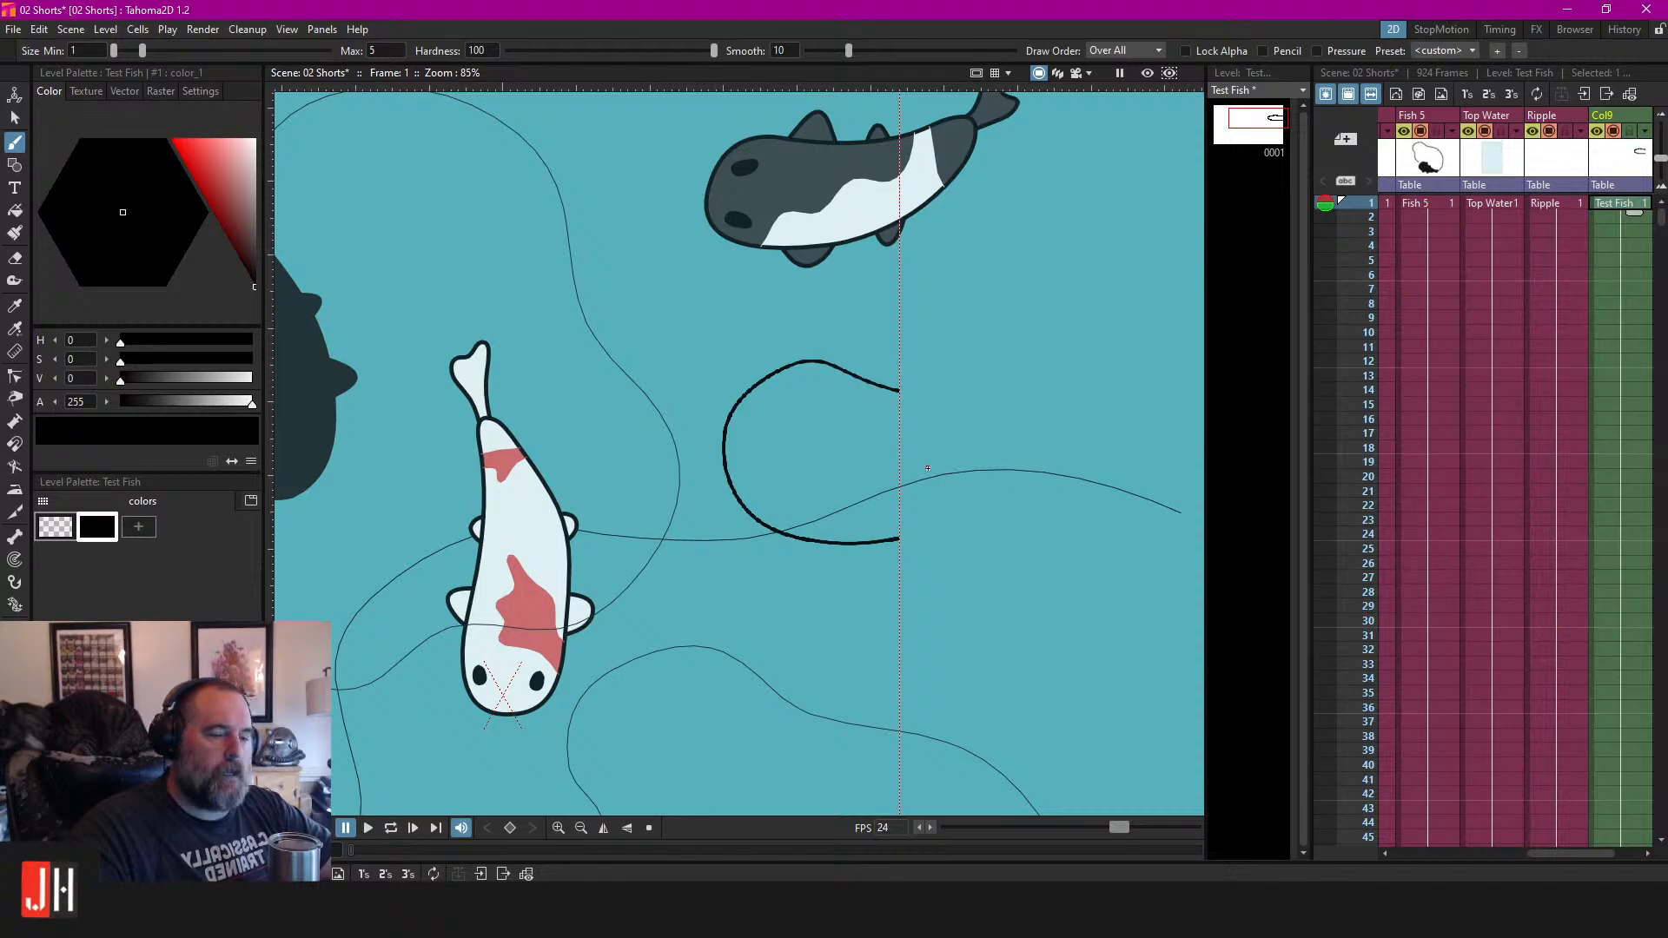
scroll(926, 464, up, 4)
key(ctrl+z)
Try brushing an open outline at the right camera border and filling it with the black style, then undo the attempt.
mouse_move(894, 346)
mouse_down()
mouse_move(621, 343)
mouse_move(871, 541)
mouse_up()
key(f)
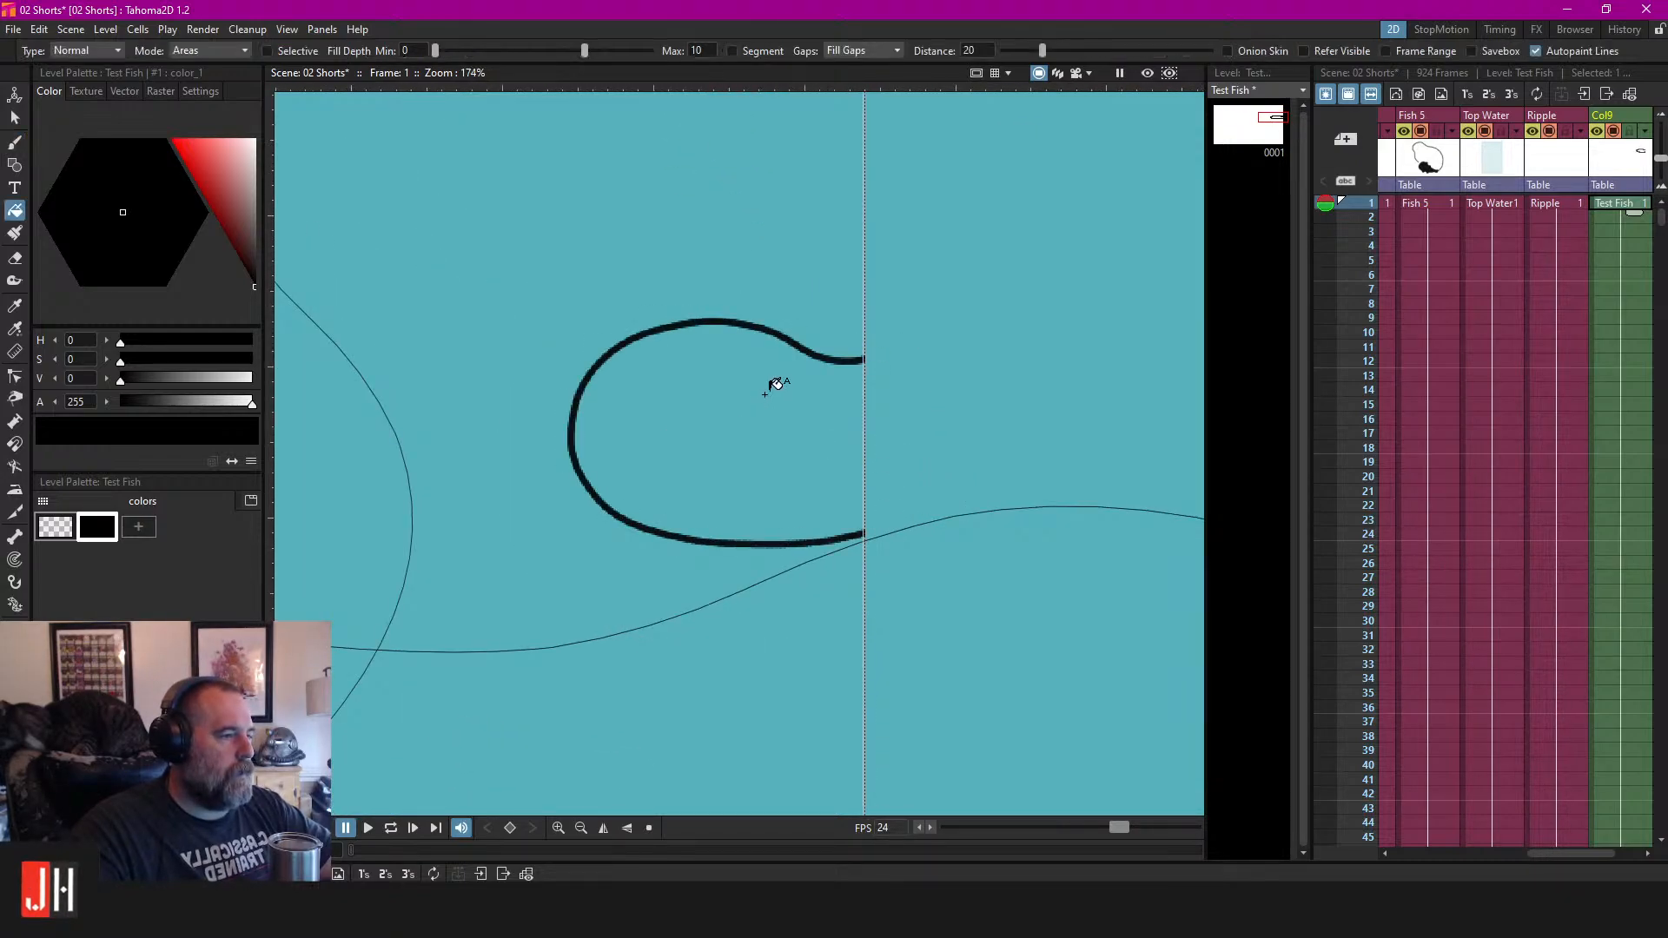
click(772, 393)
key(ctrl+z)
key(ctrl+z)
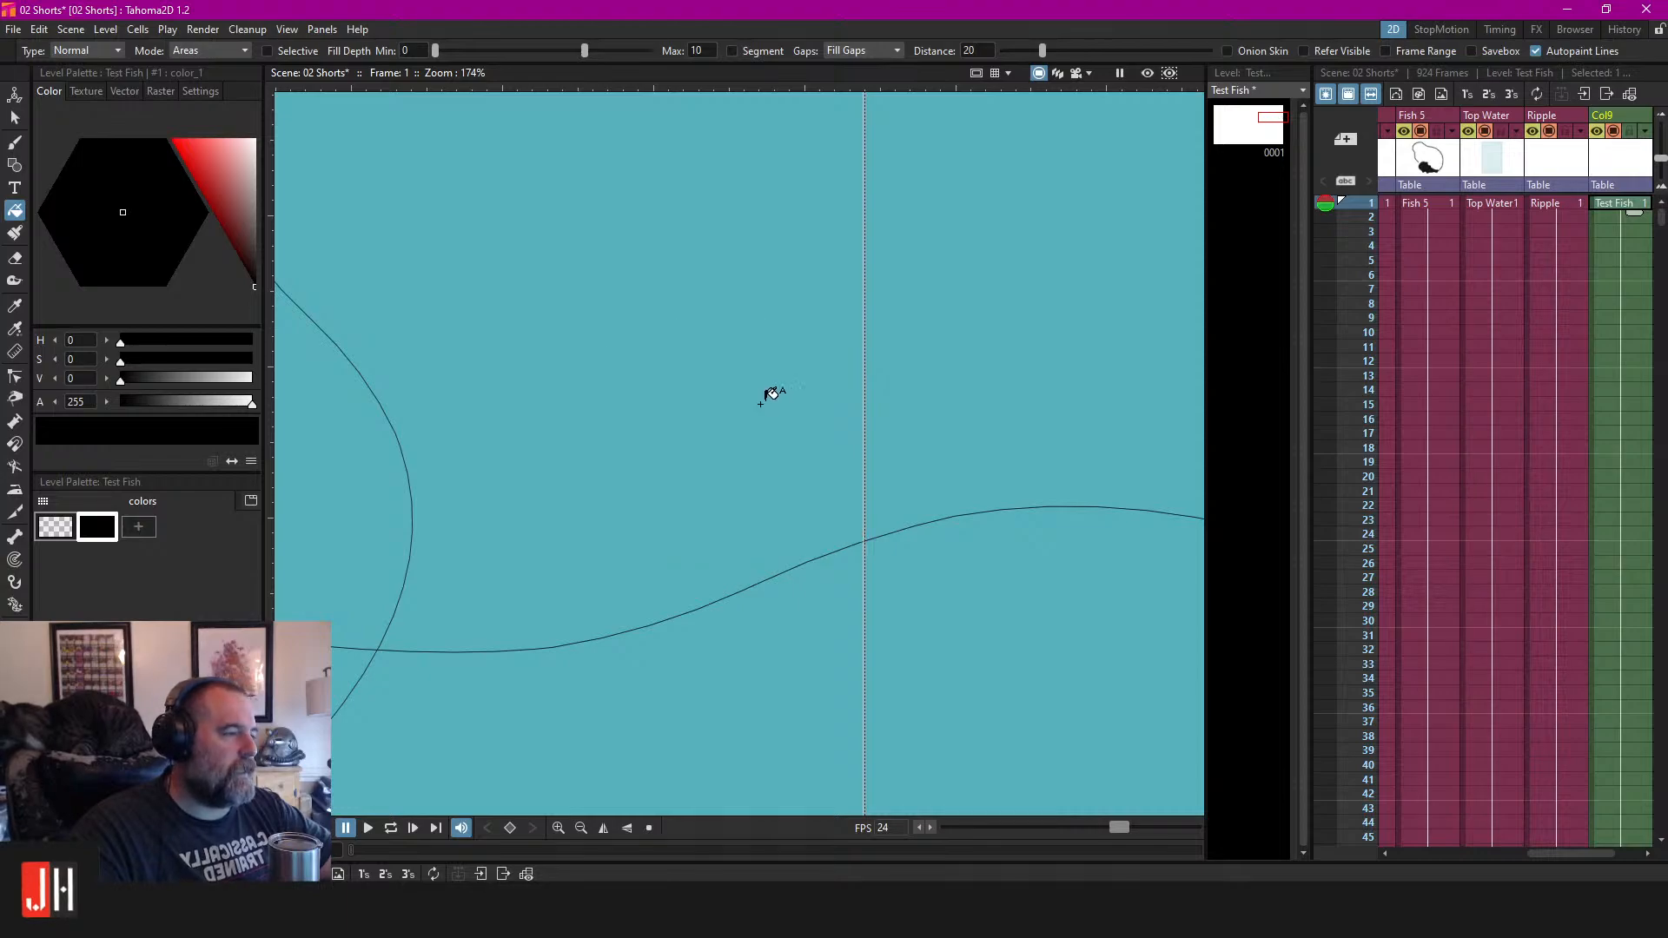
Try brushing the curved body outline again with both ends reaching the right camera border, then undo it.
key(b)
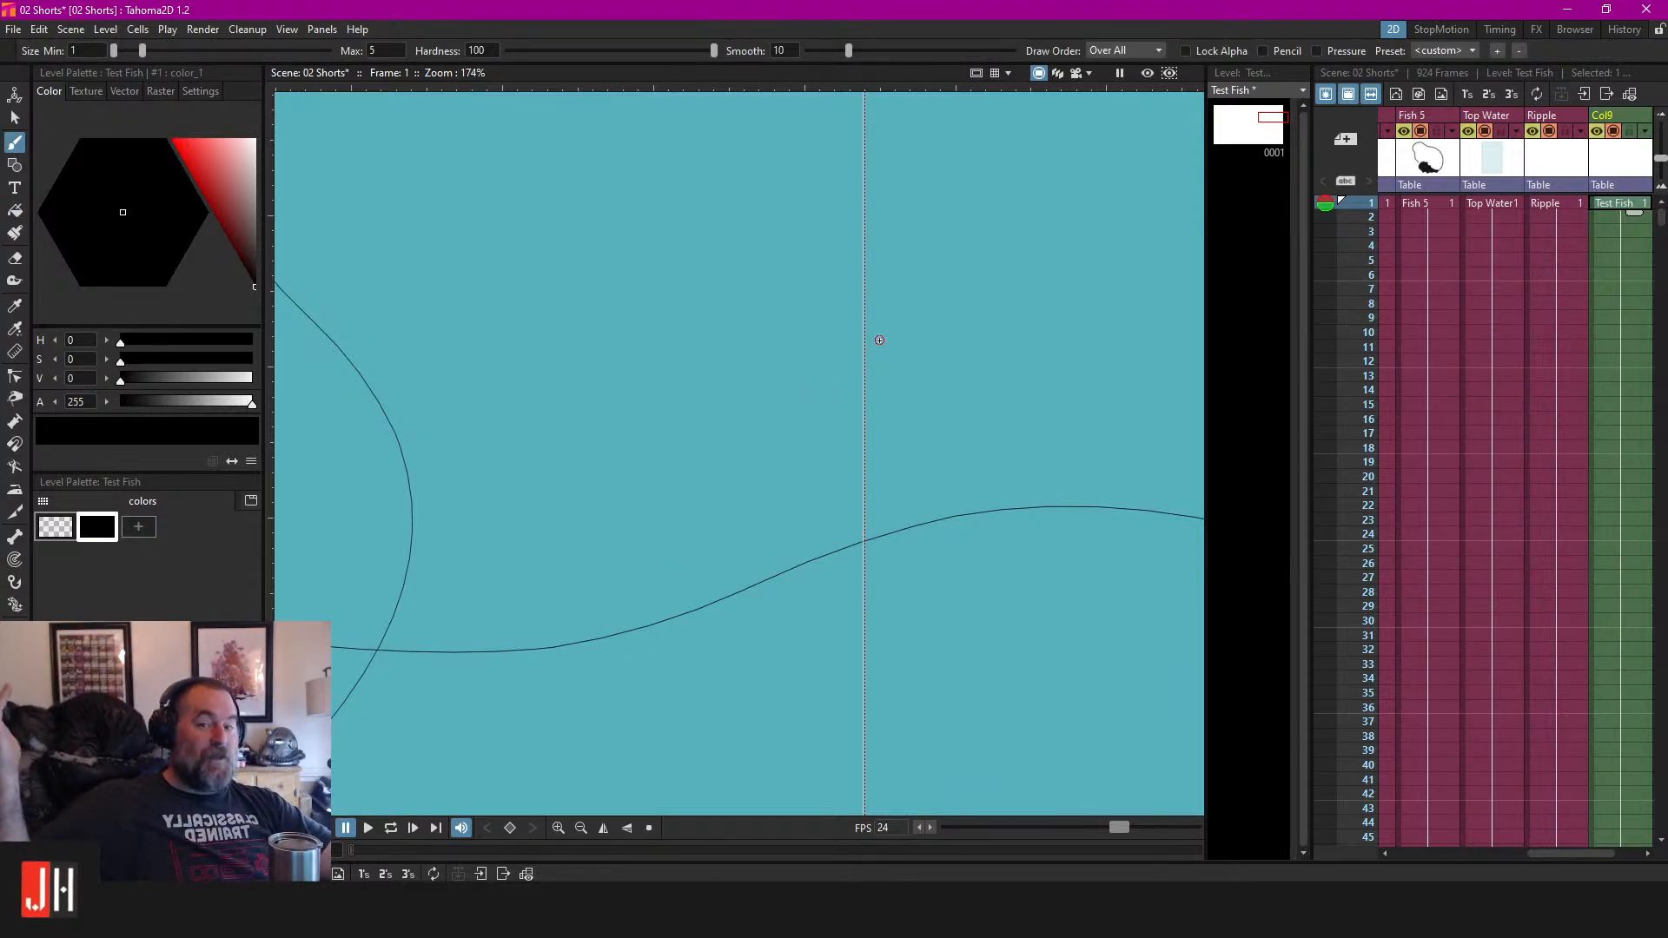
mouse_move(864, 337)
mouse_down()
mouse_move(730, 309)
mouse_move(865, 570)
mouse_up()
key(ctrl+z)
mouse_move(864, 335)
mouse_down()
mouse_move(626, 450)
mouse_move(864, 543)
mouse_up()
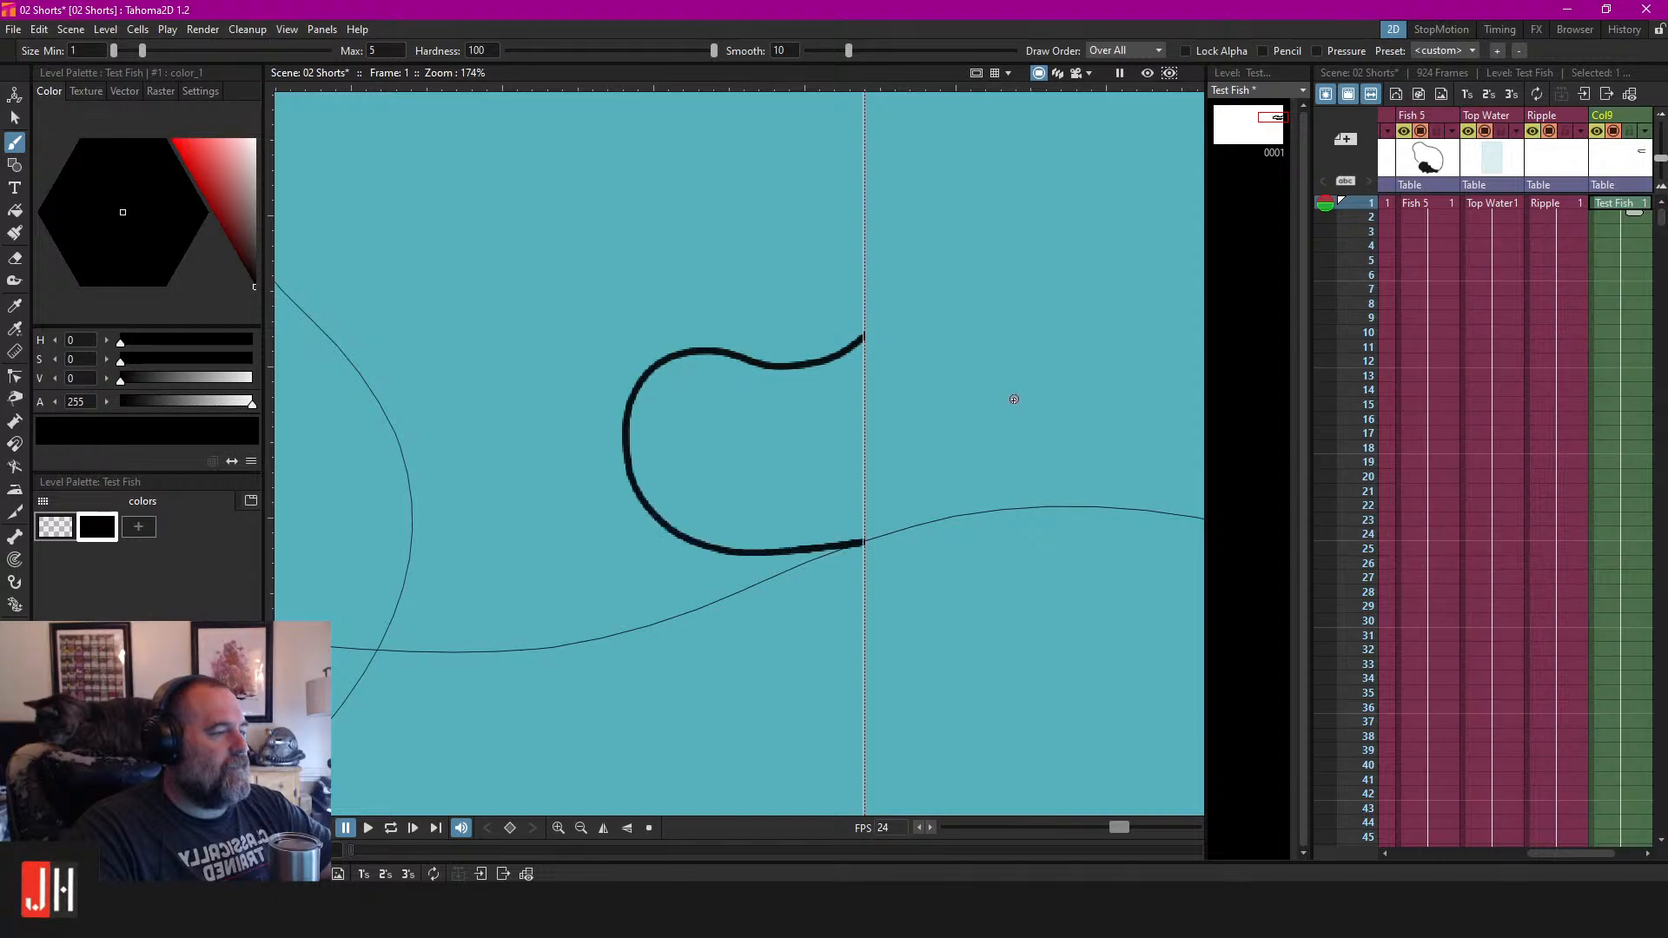
scroll(825, 412, down, 6)
scroll(784, 431, up, 5)
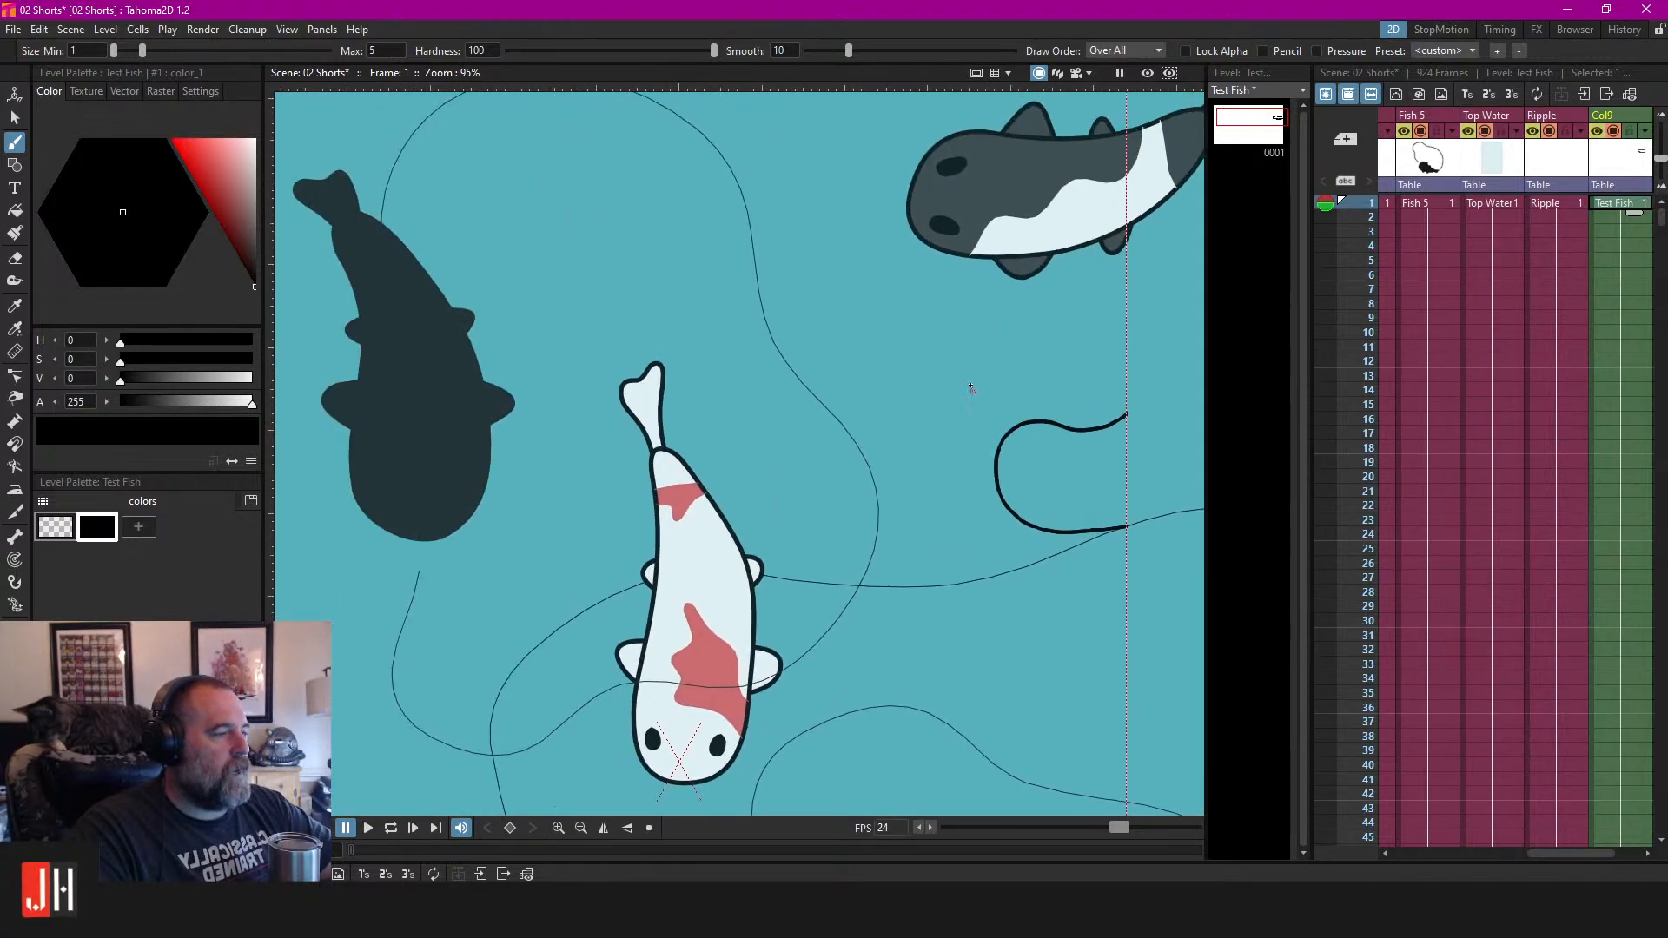
key(ctrl+z)
Test gap filling by brushing a tall bean-shaped outline with a small opening and filling it black, then undo both.
mouse_move(741, 306)
mouse_down()
mouse_move(675, 405)
mouse_move(667, 636)
mouse_move(779, 619)
mouse_move(811, 514)
mouse_move(741, 308)
mouse_up()
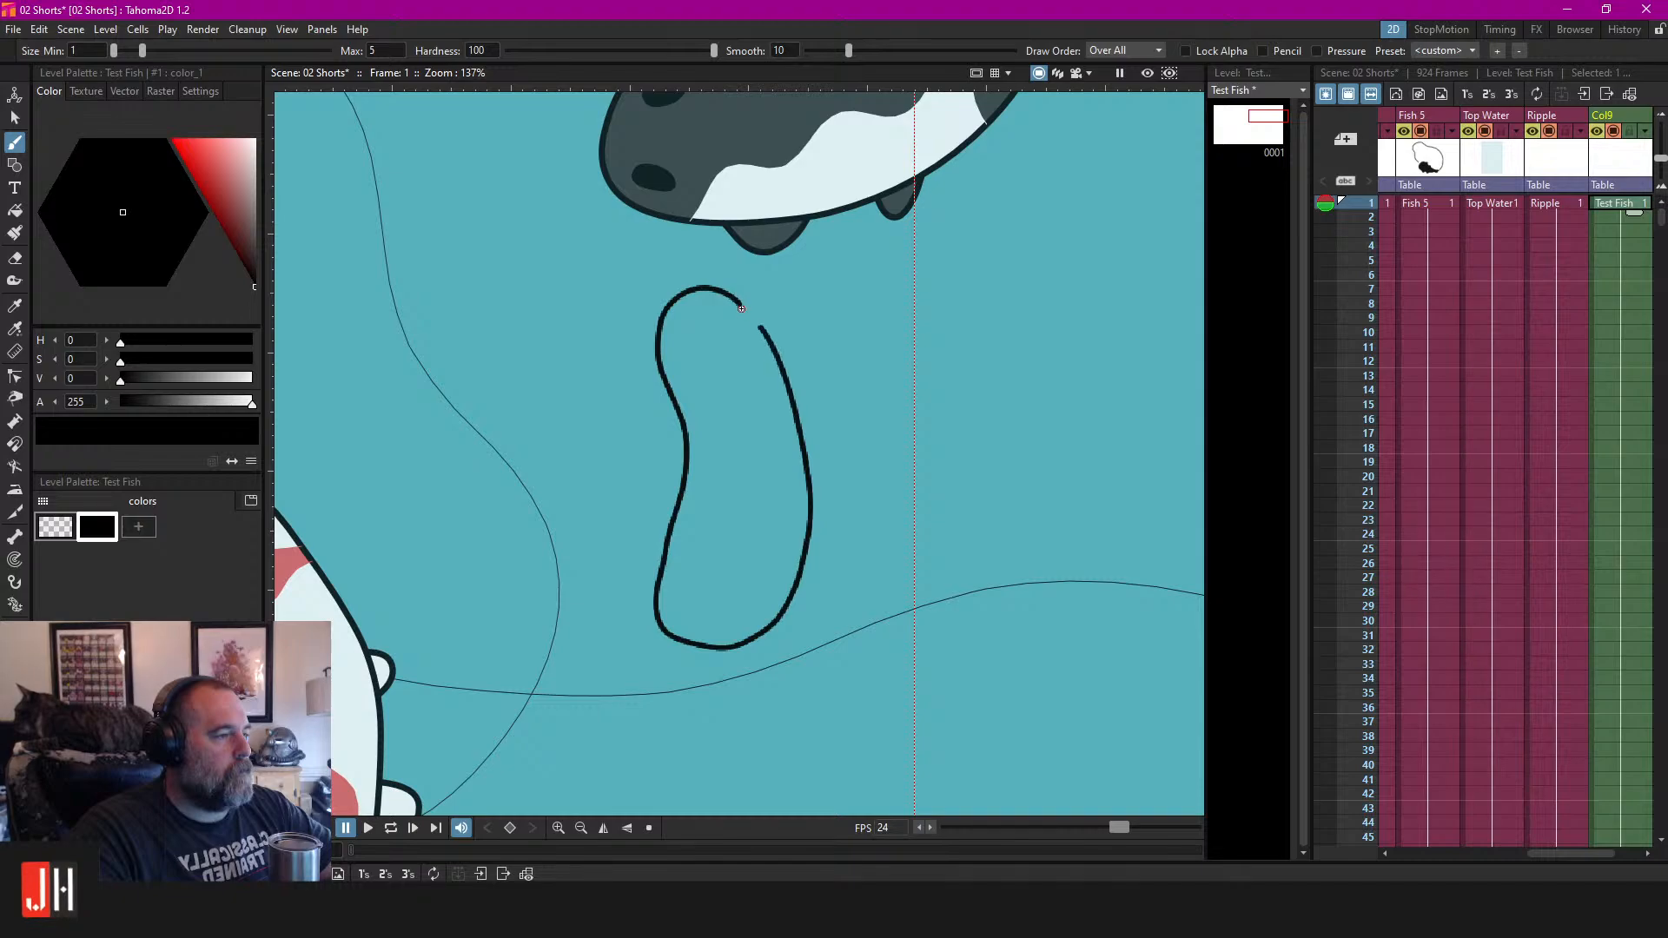
scroll(783, 385, up, 2)
key(f)
click(763, 388)
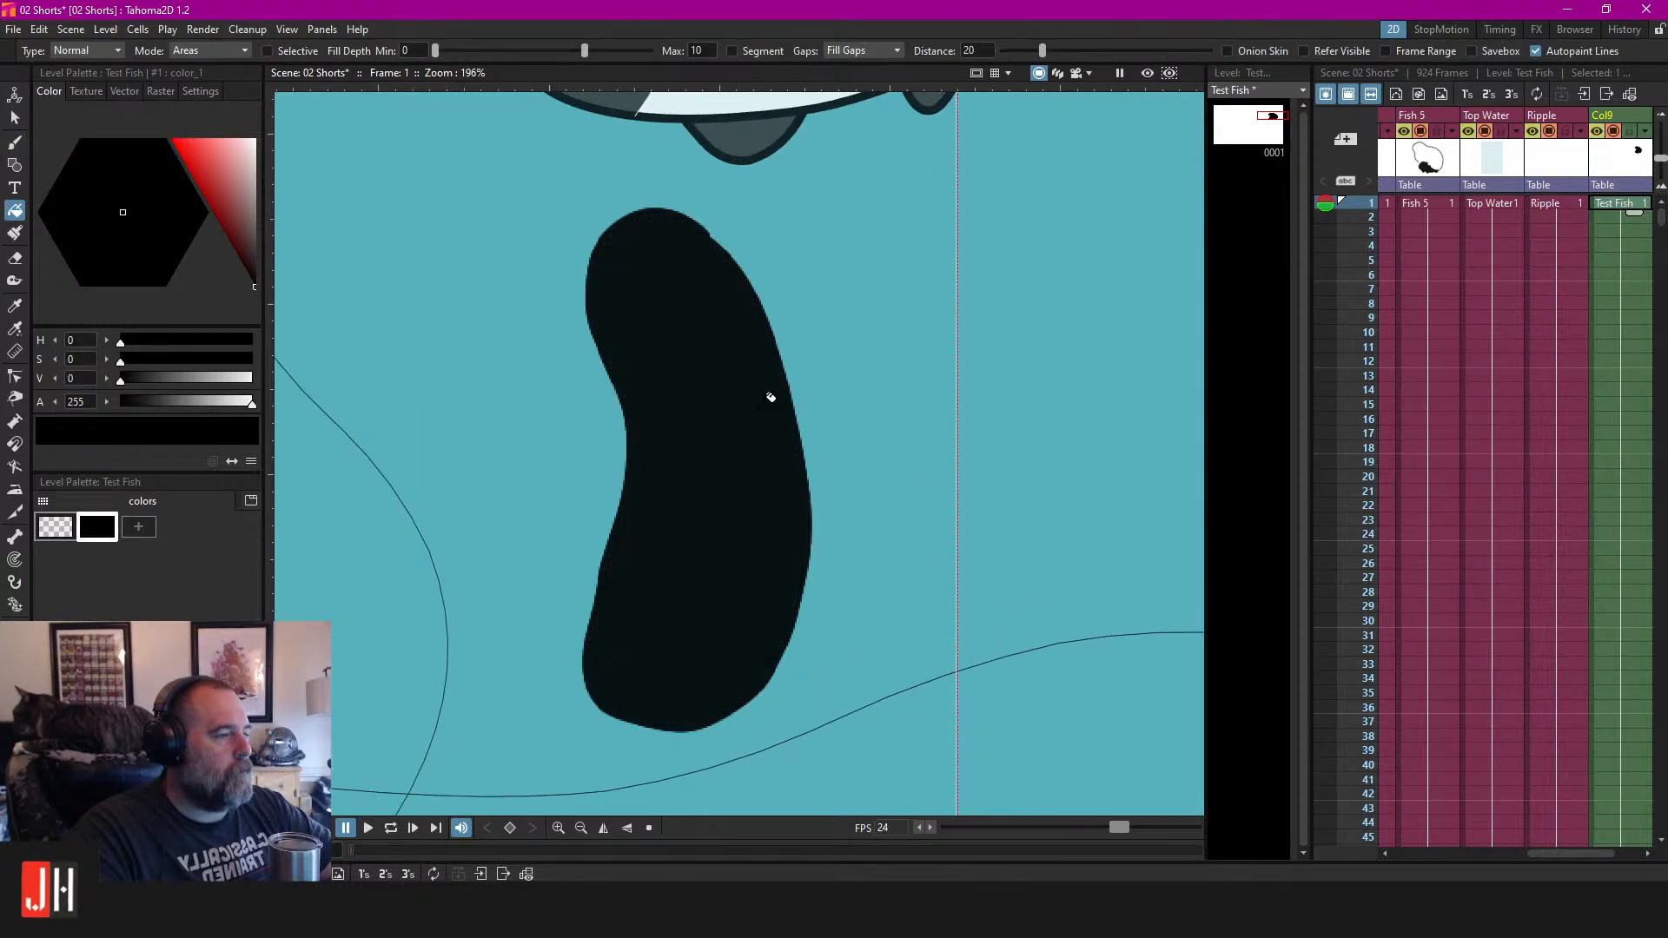
key(ctrl+z)
scroll(772, 402, down, 3)
key(ctrl+z)
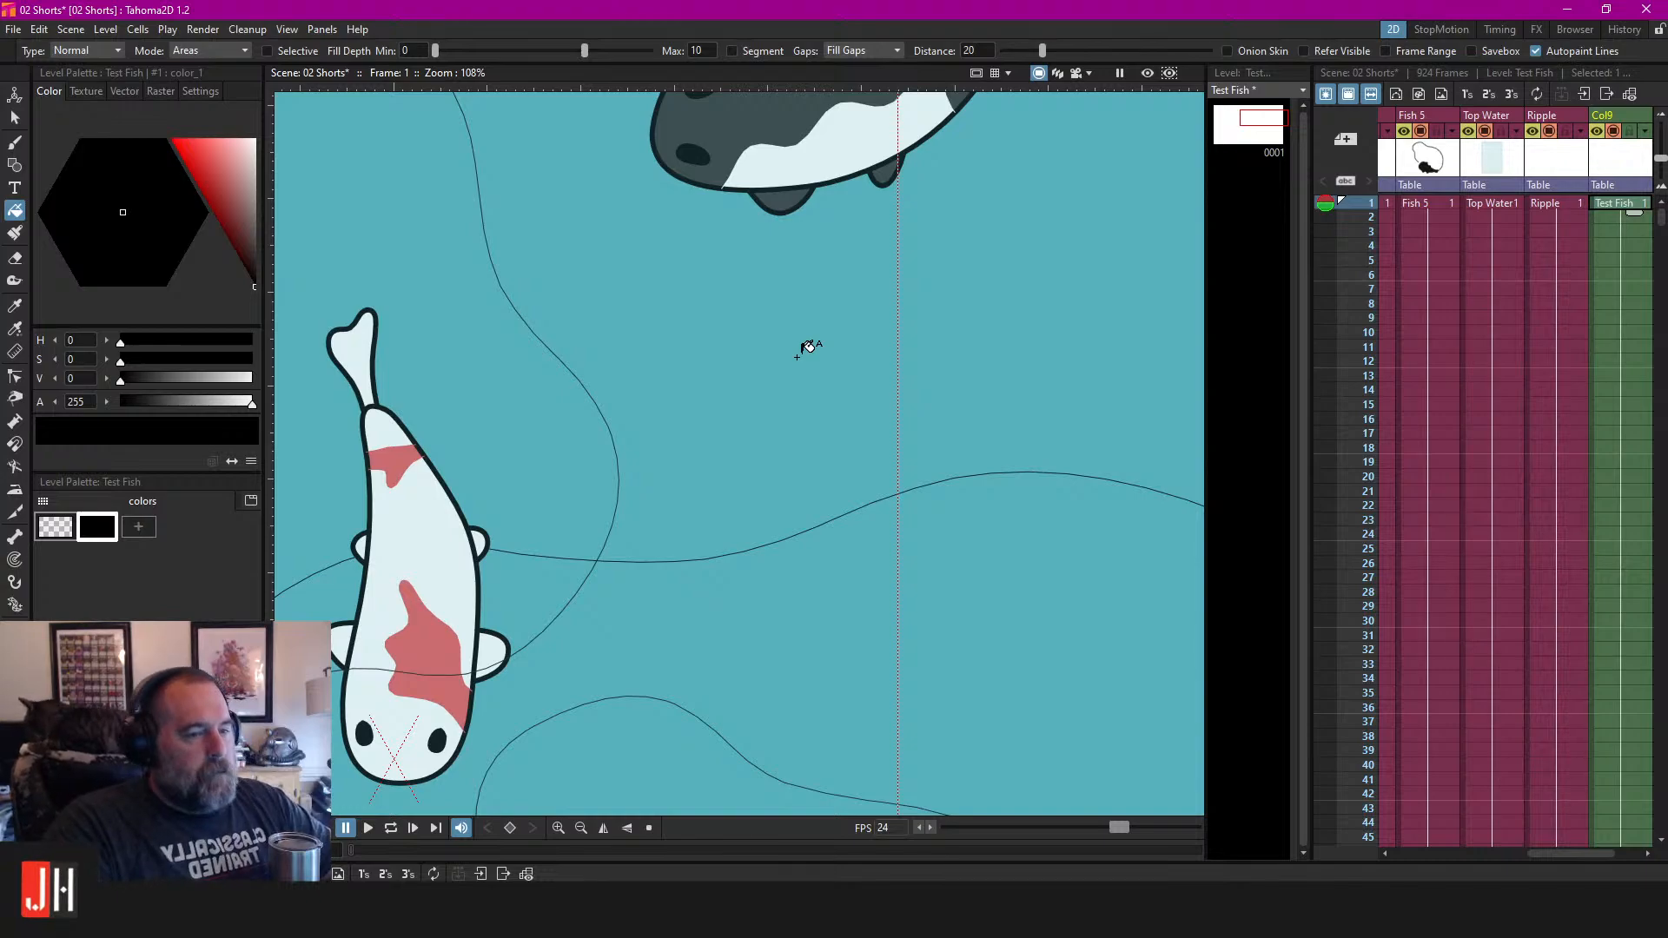
Try brushing a long fish body outline in the empty water below the dark koi, then undo the strokes.
drag(796, 338, 764, 341)
key(b)
scroll(727, 348, up, 4)
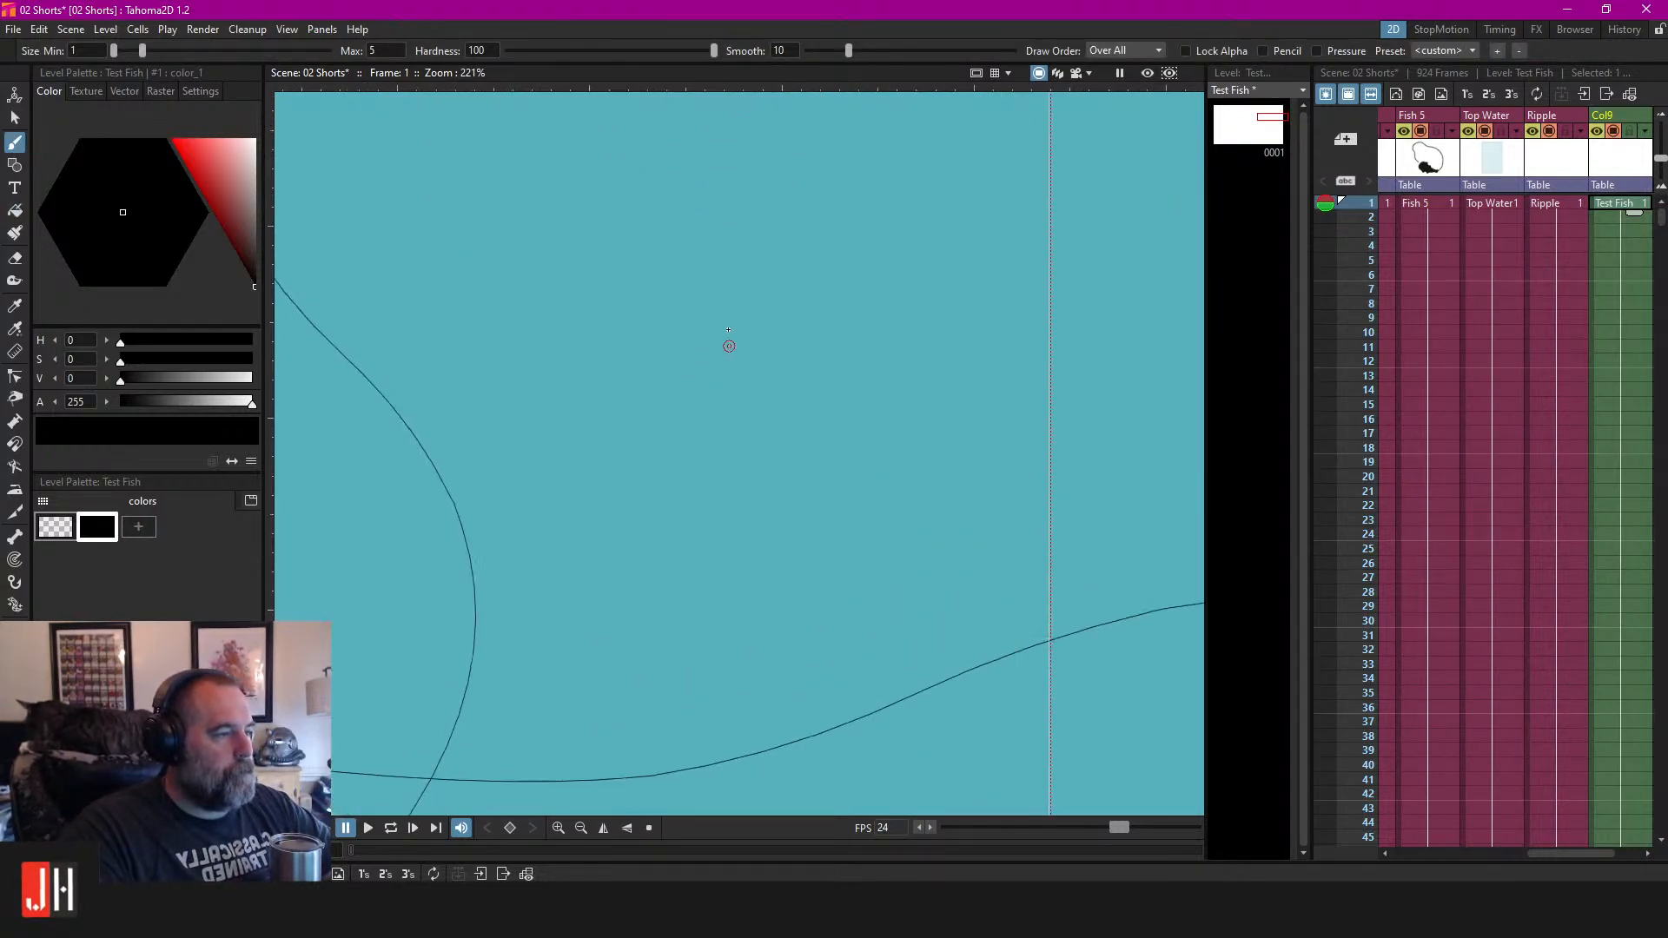
mouse_move(806, 209)
mouse_down()
mouse_move(706, 187)
mouse_move(735, 451)
mouse_move(796, 742)
mouse_move(953, 613)
mouse_up()
mouse_move(960, 542)
mouse_down()
mouse_move(919, 402)
mouse_move(814, 246)
mouse_up()
drag(799, 203, 813, 242)
scroll(860, 298, down, 3)
drag(843, 354, 752, 338)
scroll(728, 337, up, 2)
key(ctrl+z)
key(ctrl+z)
Try a single closed body outline, inspect the join where its ends meet up close, then undo it.
mouse_move(748, 166)
mouse_down()
mouse_move(700, 138)
mouse_move(637, 210)
mouse_move(657, 336)
mouse_move(632, 506)
mouse_move(646, 619)
mouse_move(768, 621)
mouse_move(835, 523)
mouse_move(847, 424)
mouse_move(830, 338)
mouse_move(755, 165)
mouse_up()
scroll(761, 189, up, 1)
scroll(760, 190, up, 4)
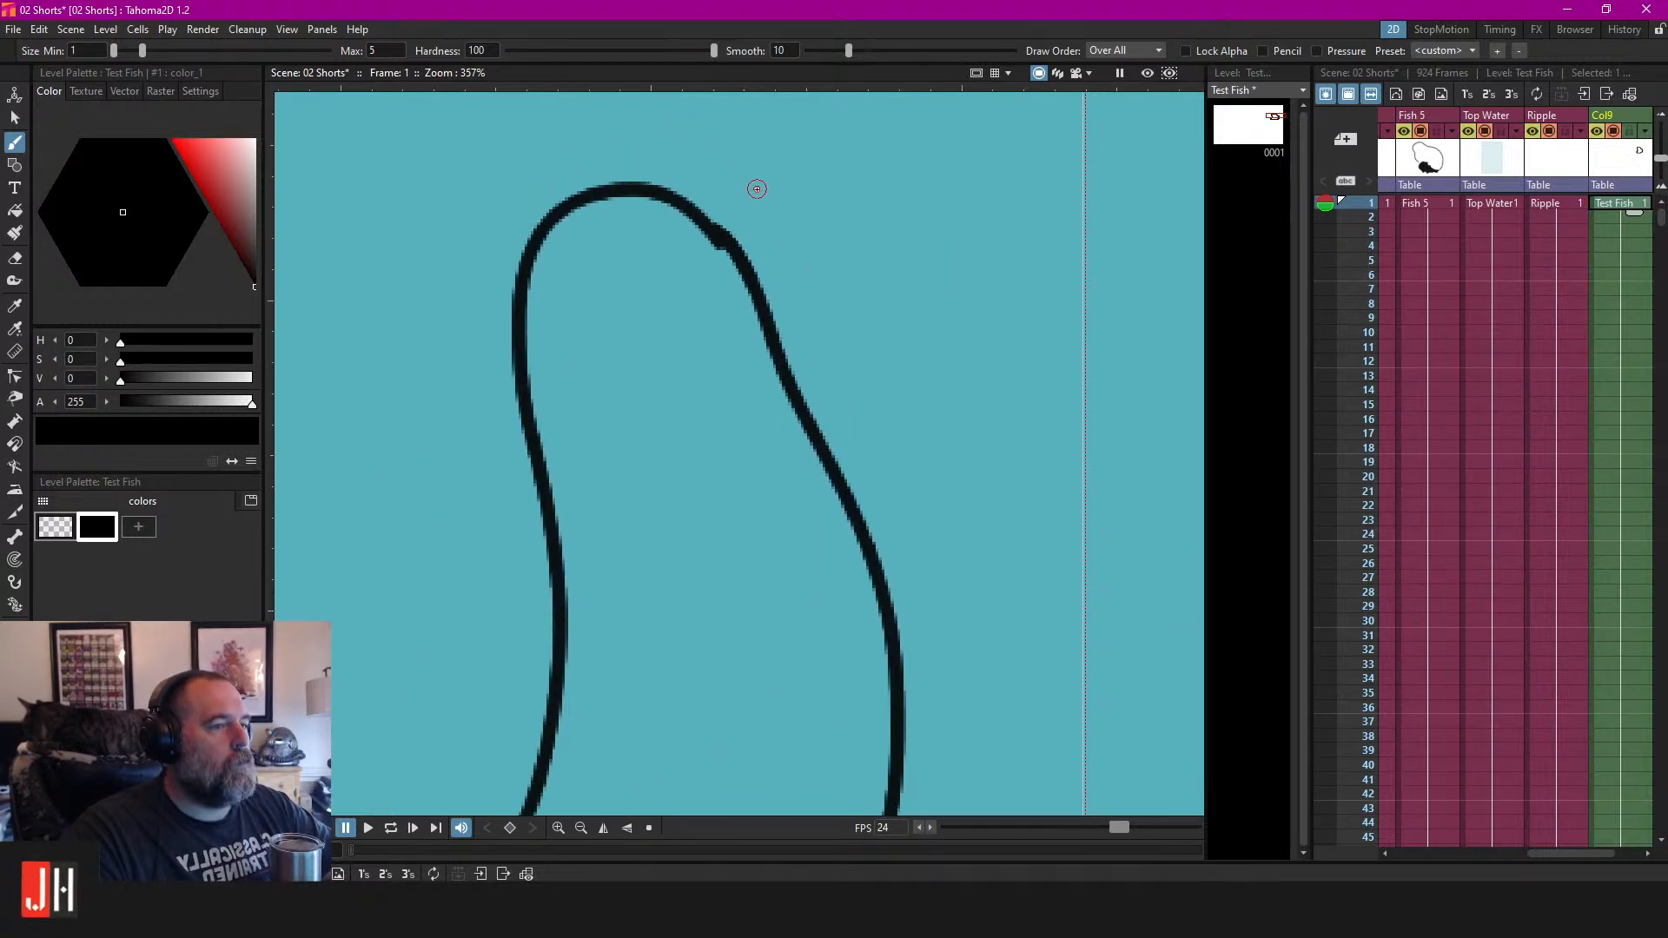
scroll(756, 186, down, 5)
key(ctrl+z)
scroll(782, 252, down, 3)
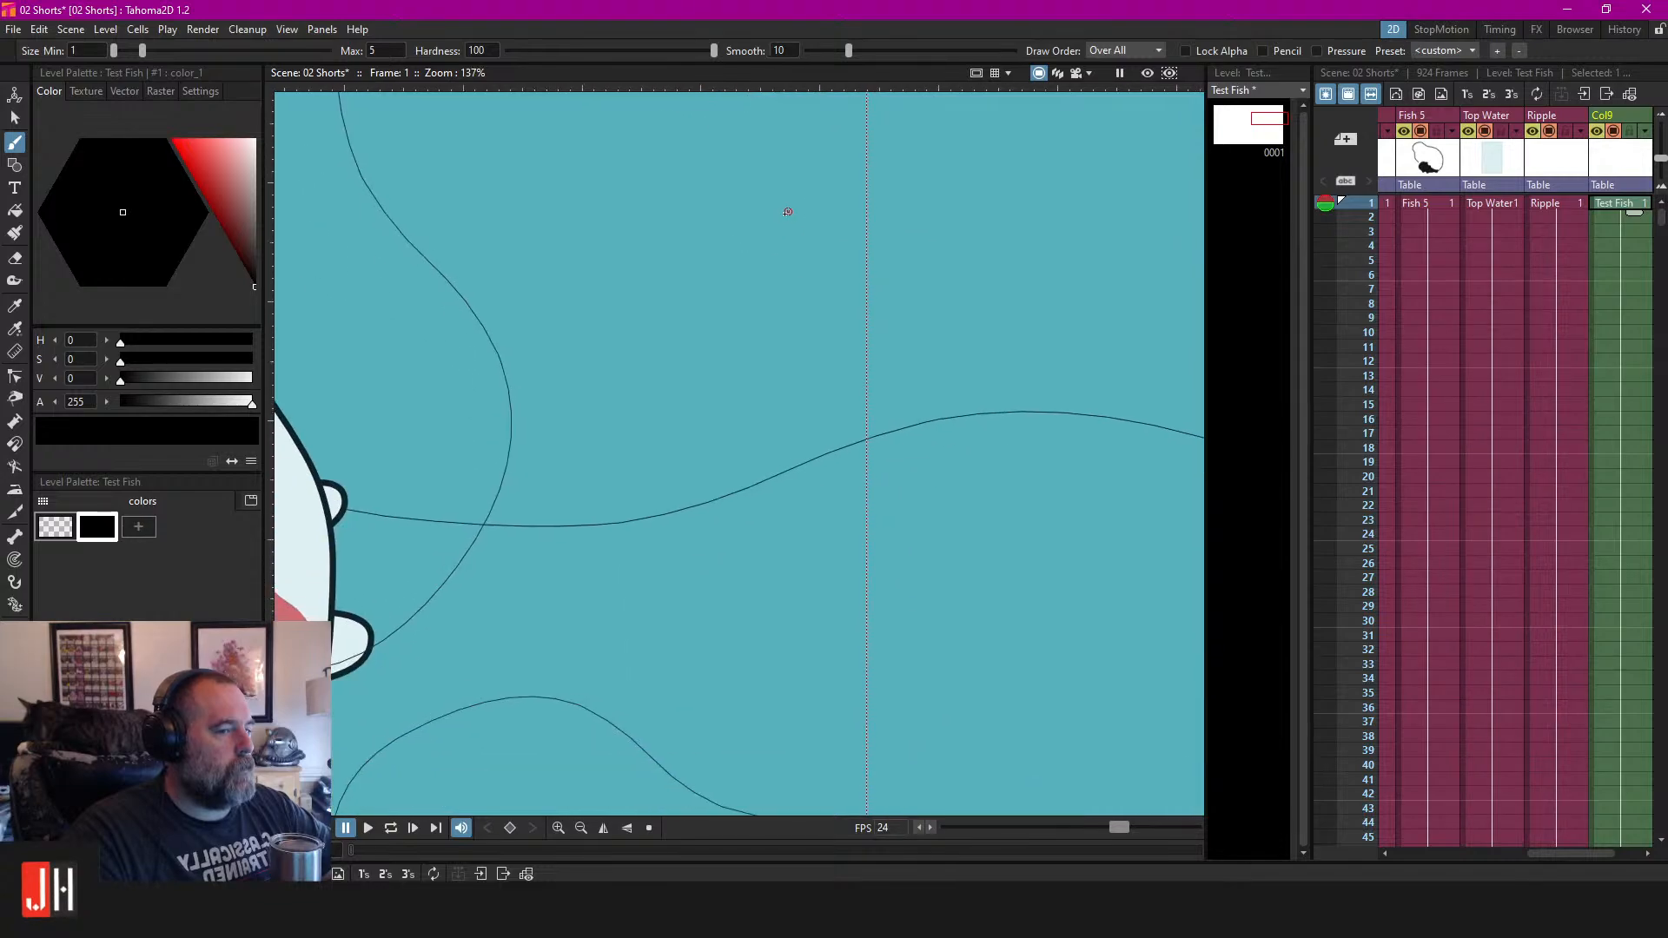
Examine the whole pond composition, comparing the fish, their motion paths and the empty water against the camera frame.
scroll(788, 216, down, 2)
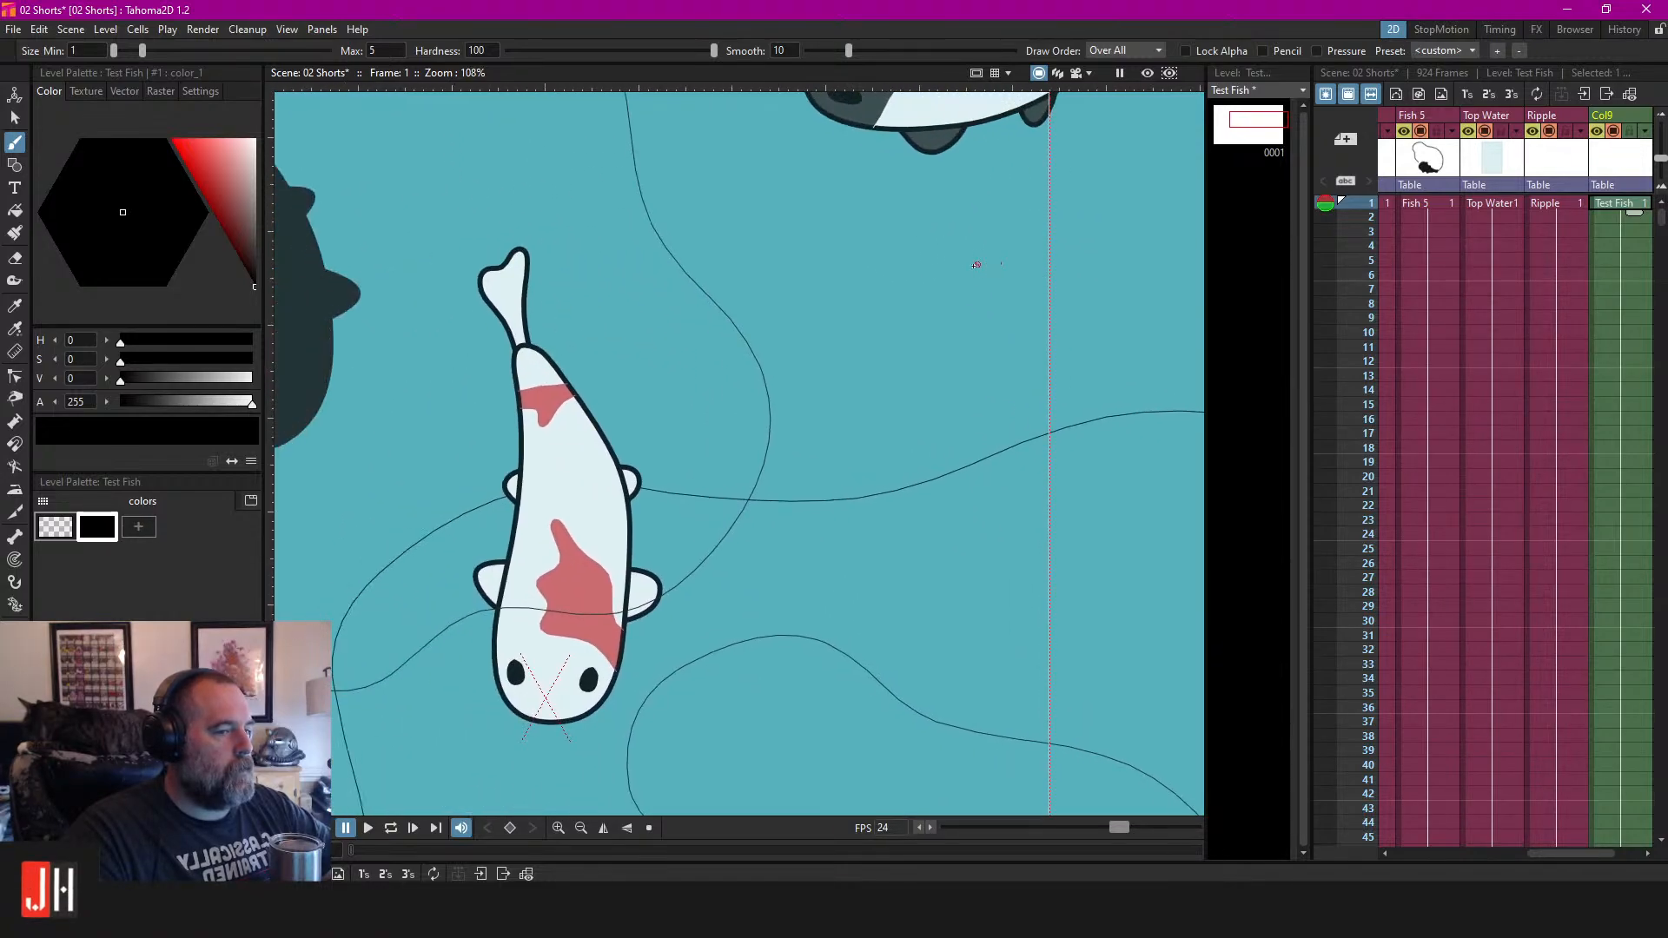
scroll(947, 258, down, 1)
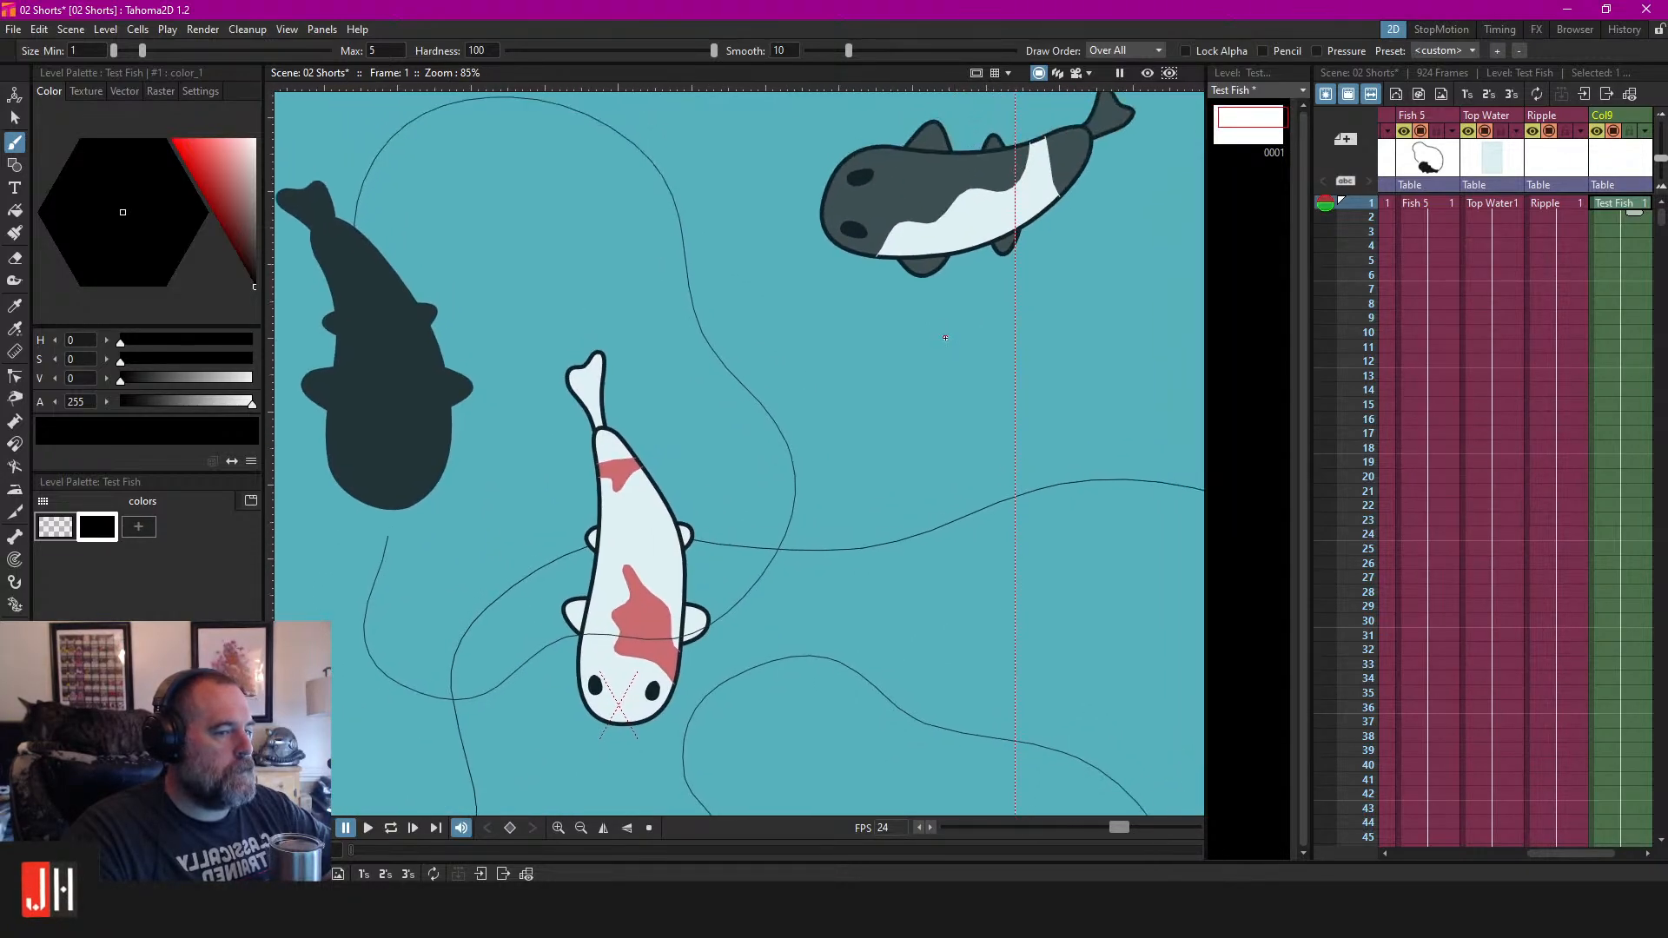
drag(879, 438, 915, 334)
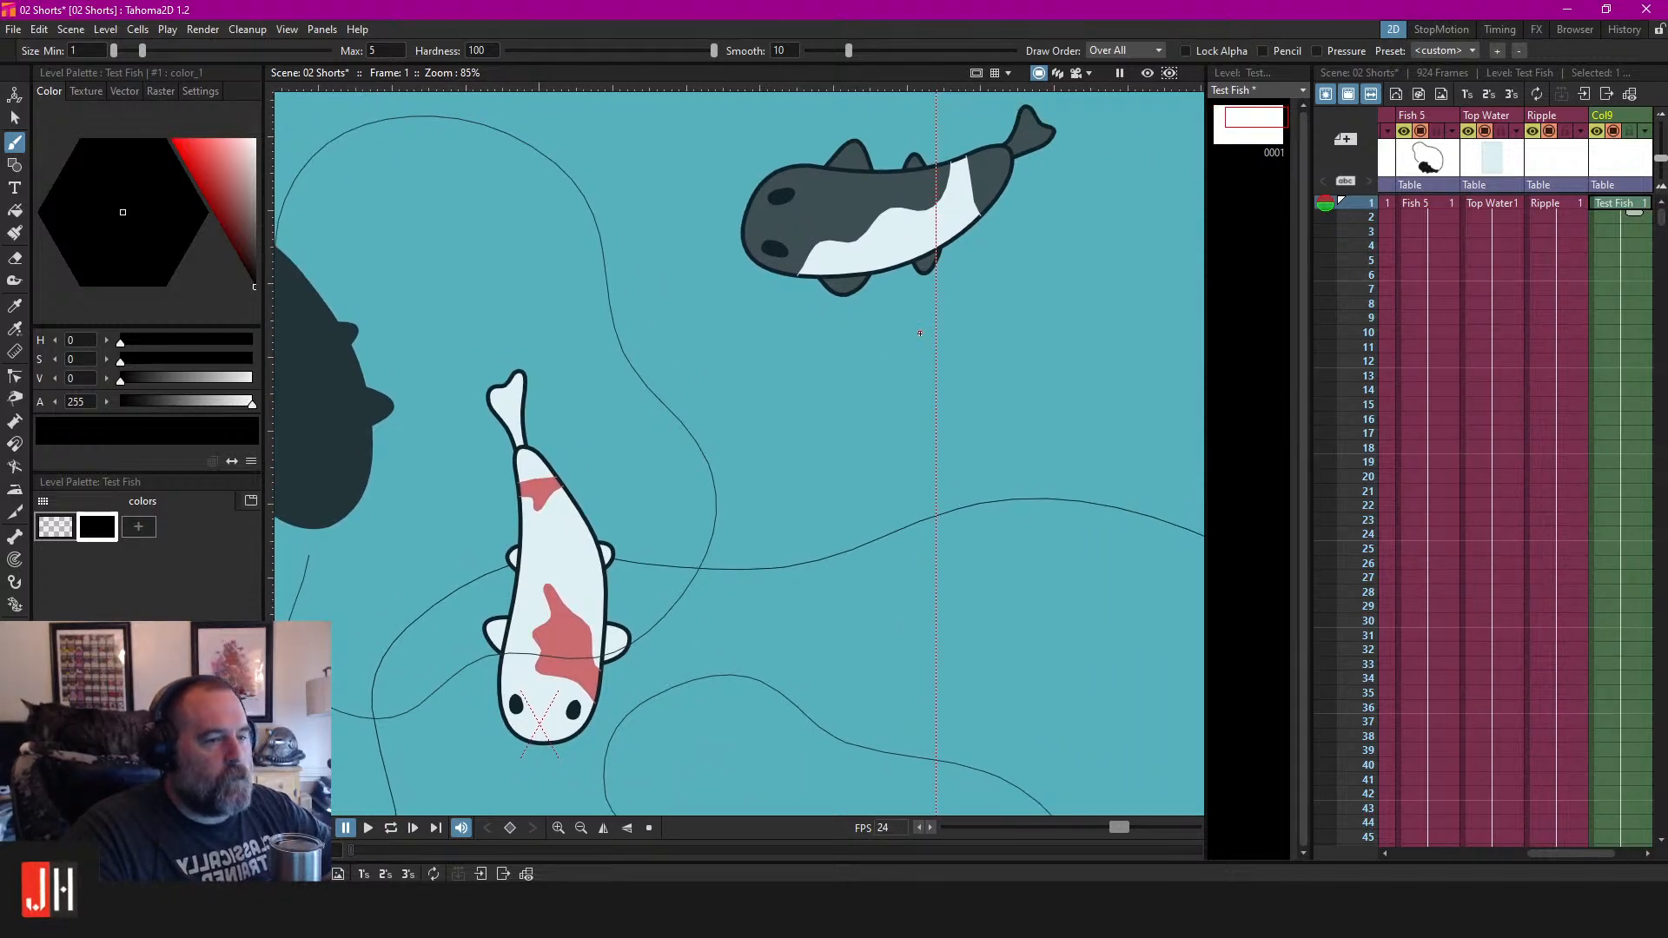
drag(954, 311, 811, 407)
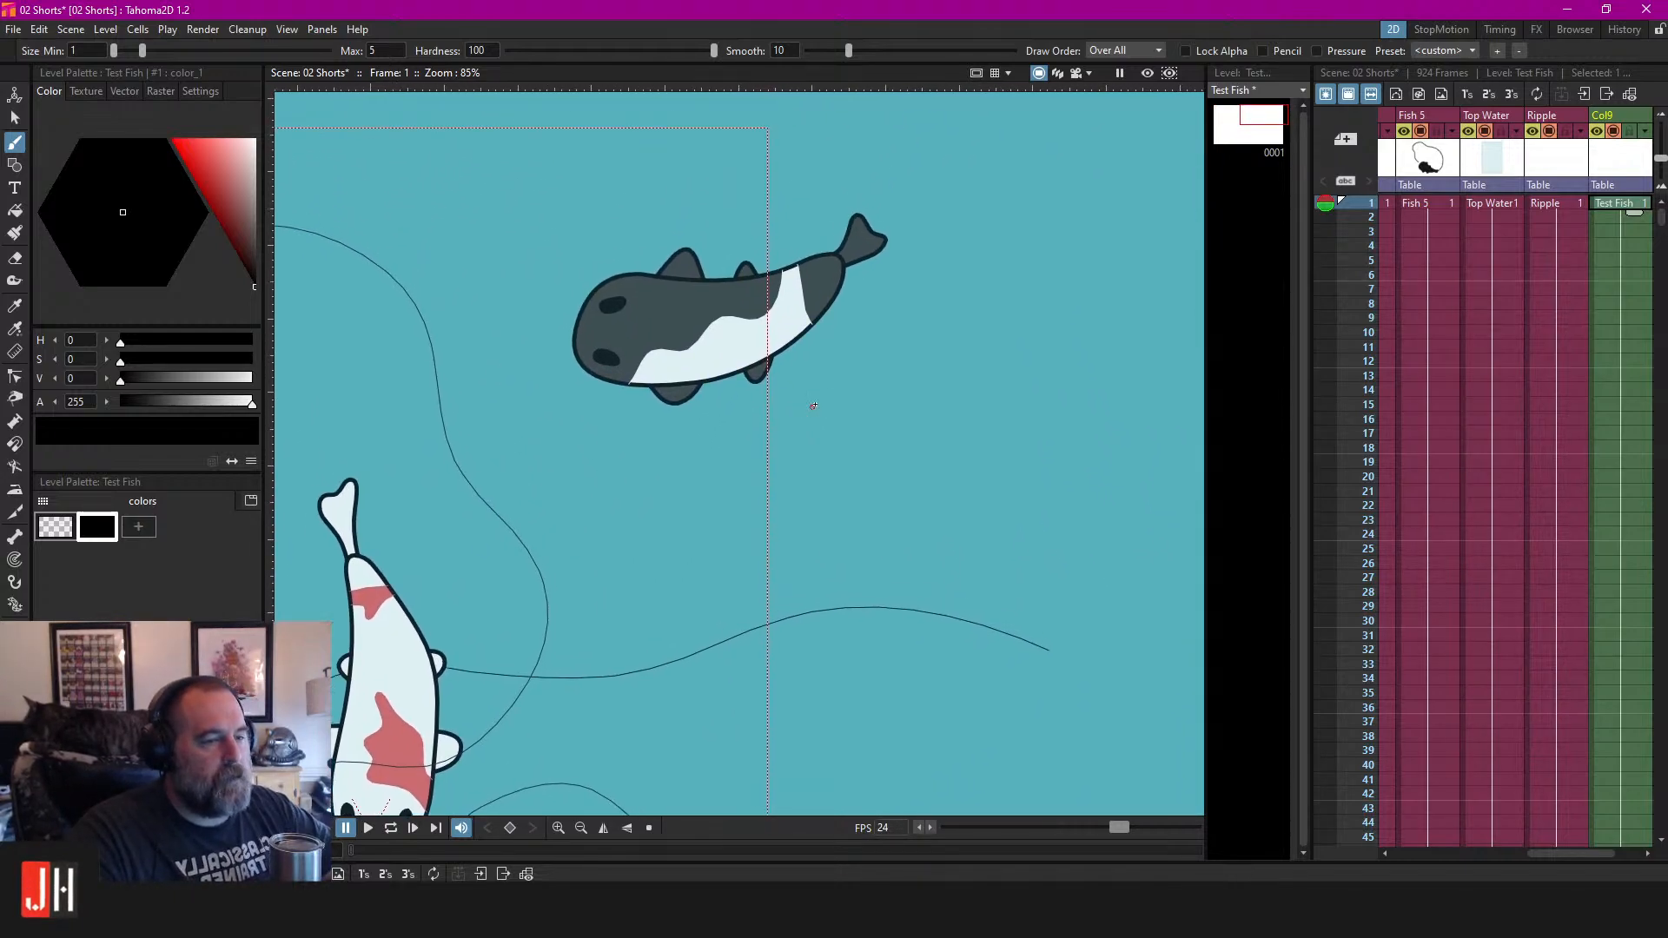
scroll(842, 370, down, 5)
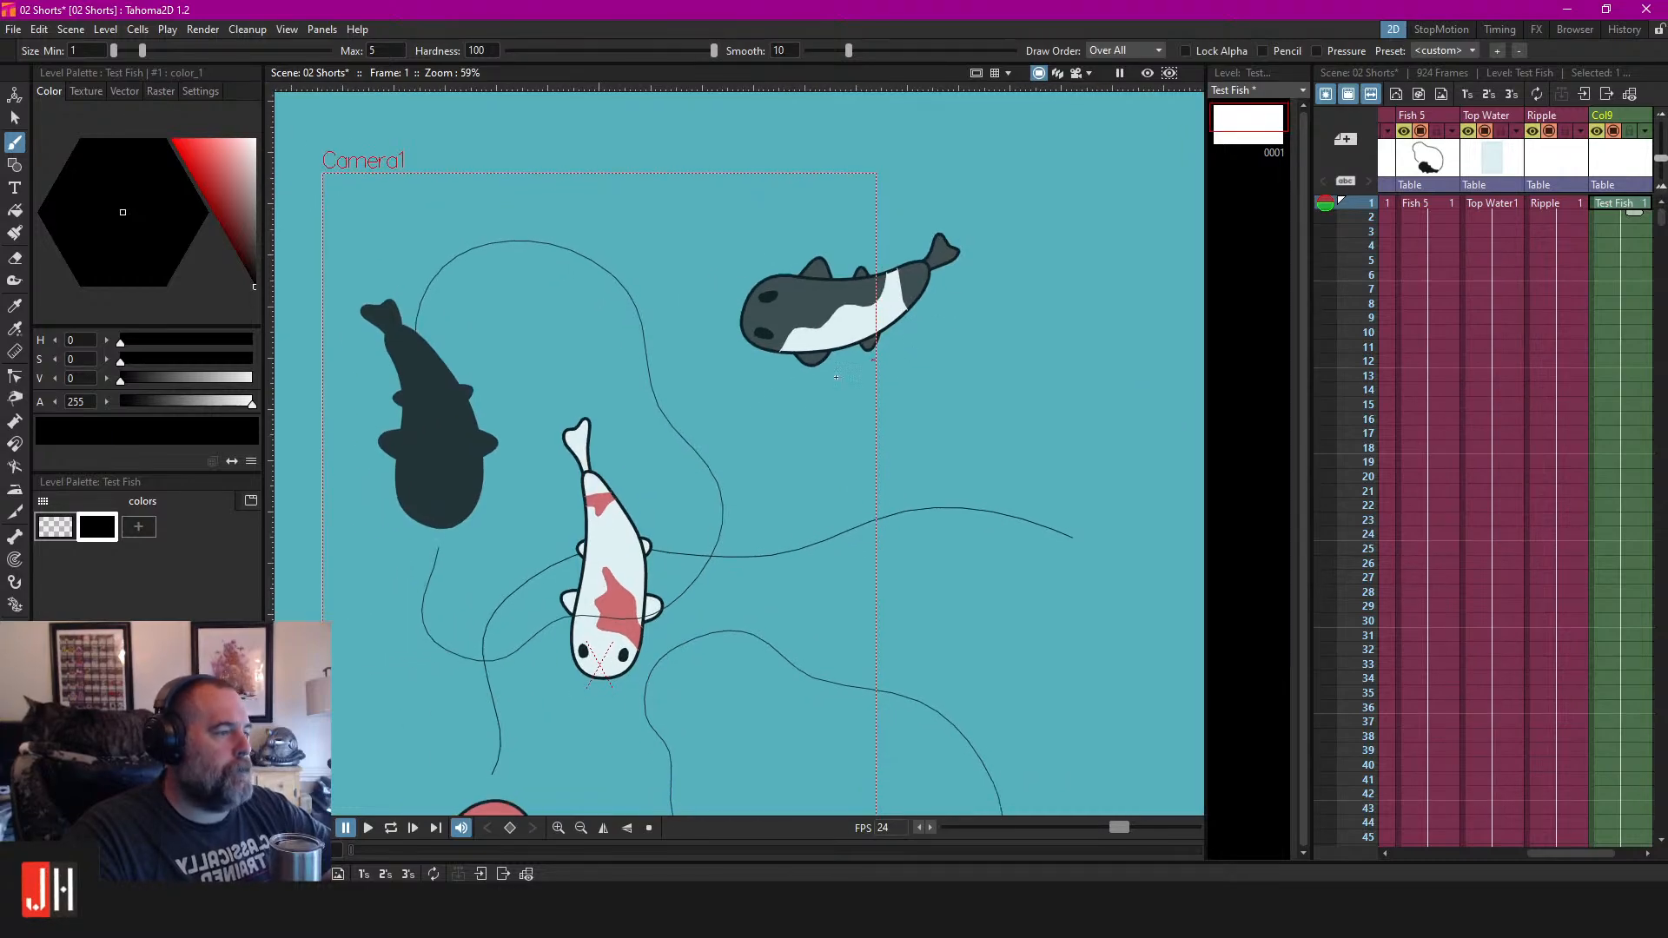
scroll(743, 435, up, 4)
scroll(856, 364, down, 4)
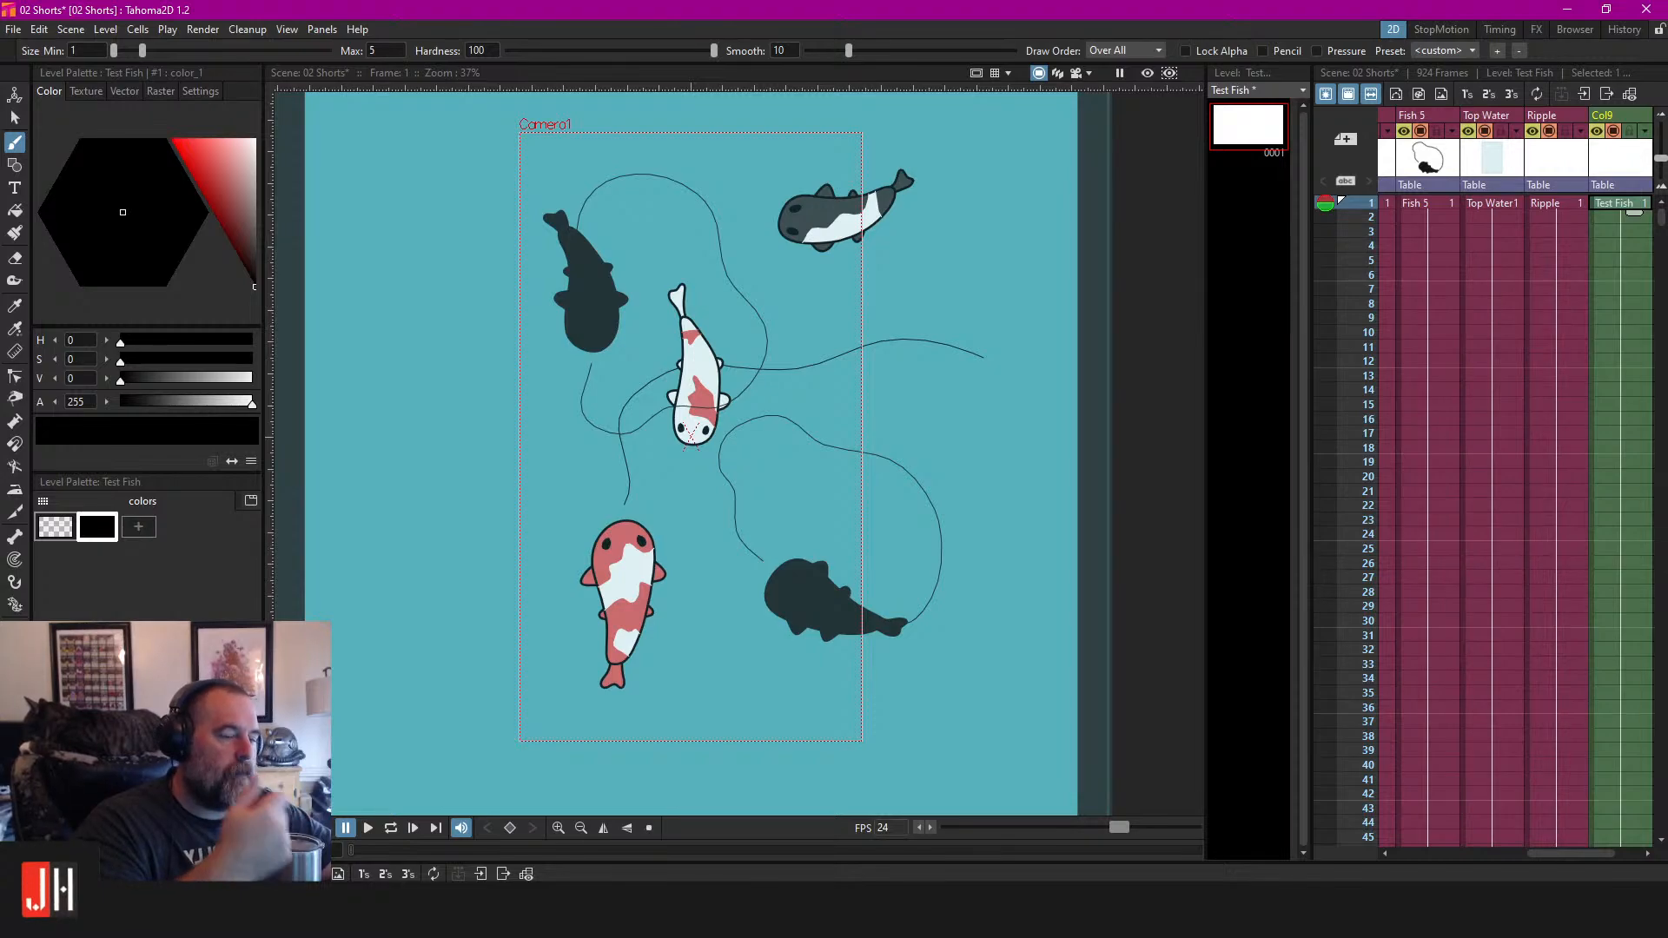
scroll(819, 367, up, 7)
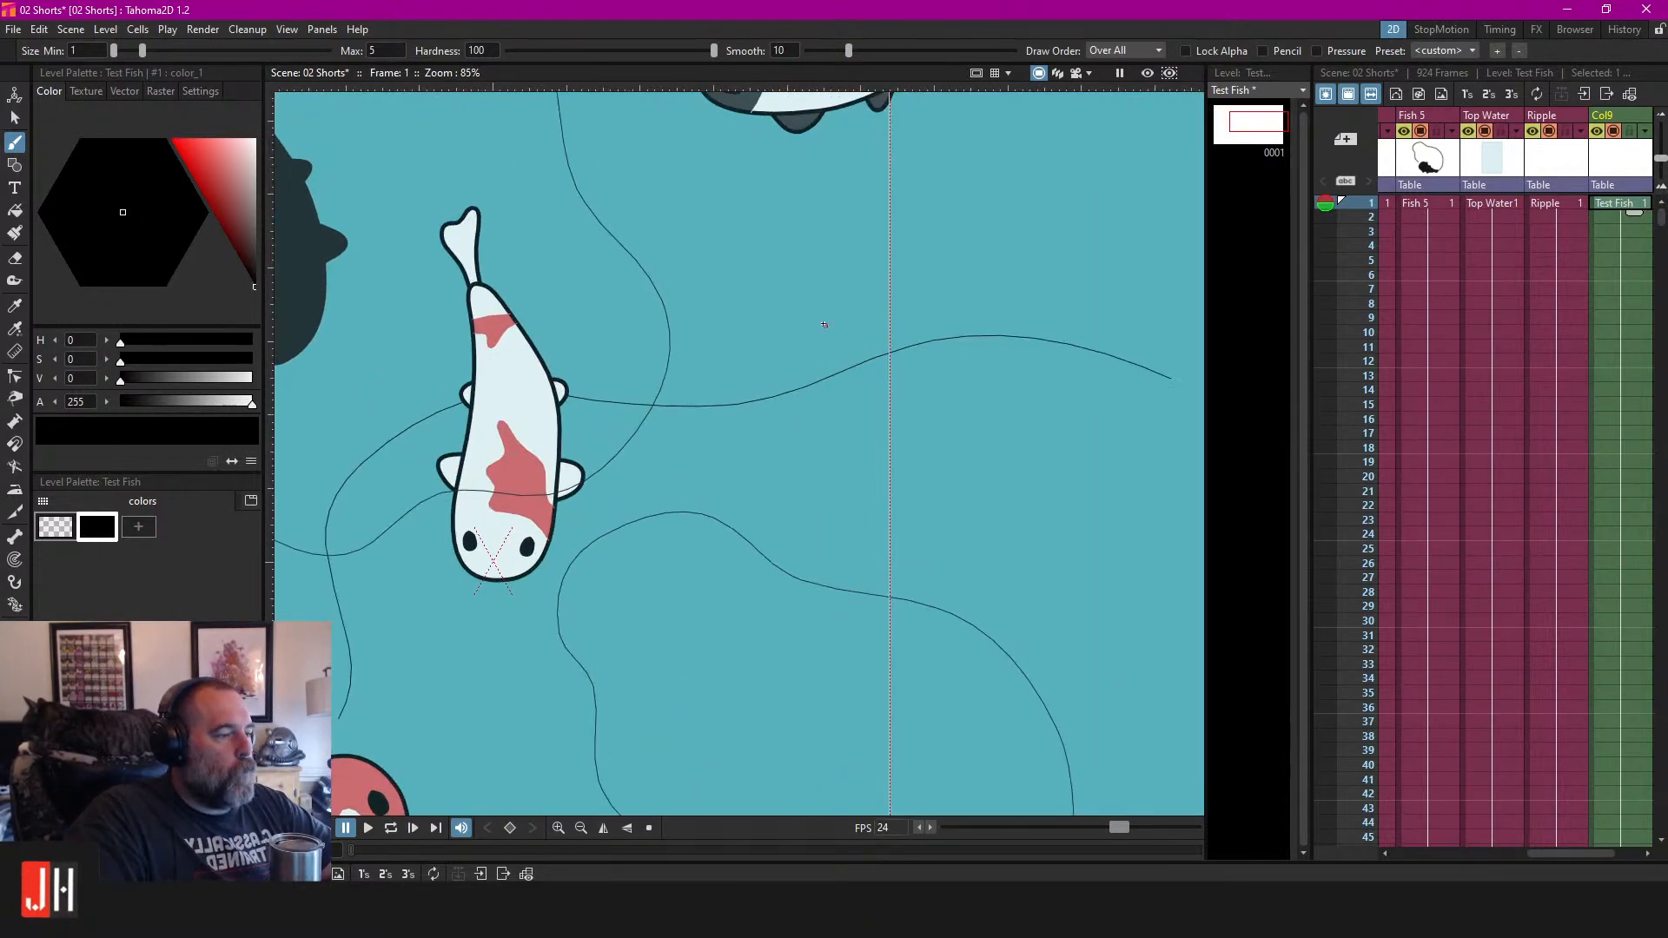
scroll(815, 369, down, 6)
scroll(795, 391, down, 2)
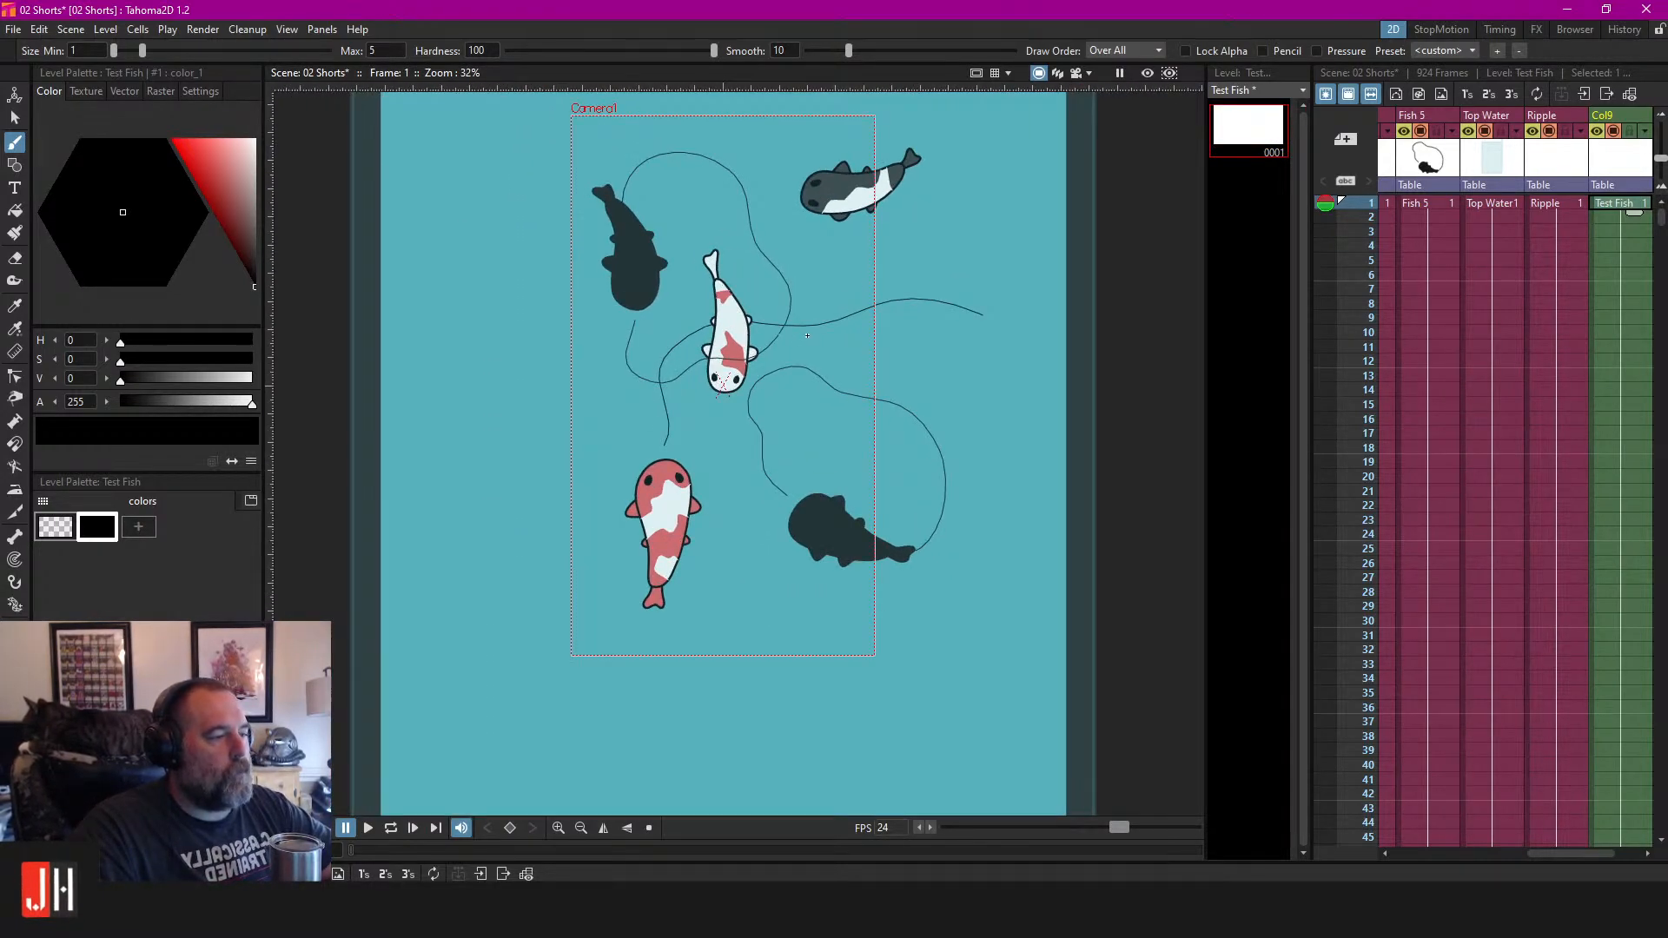
scroll(802, 347, up, 2)
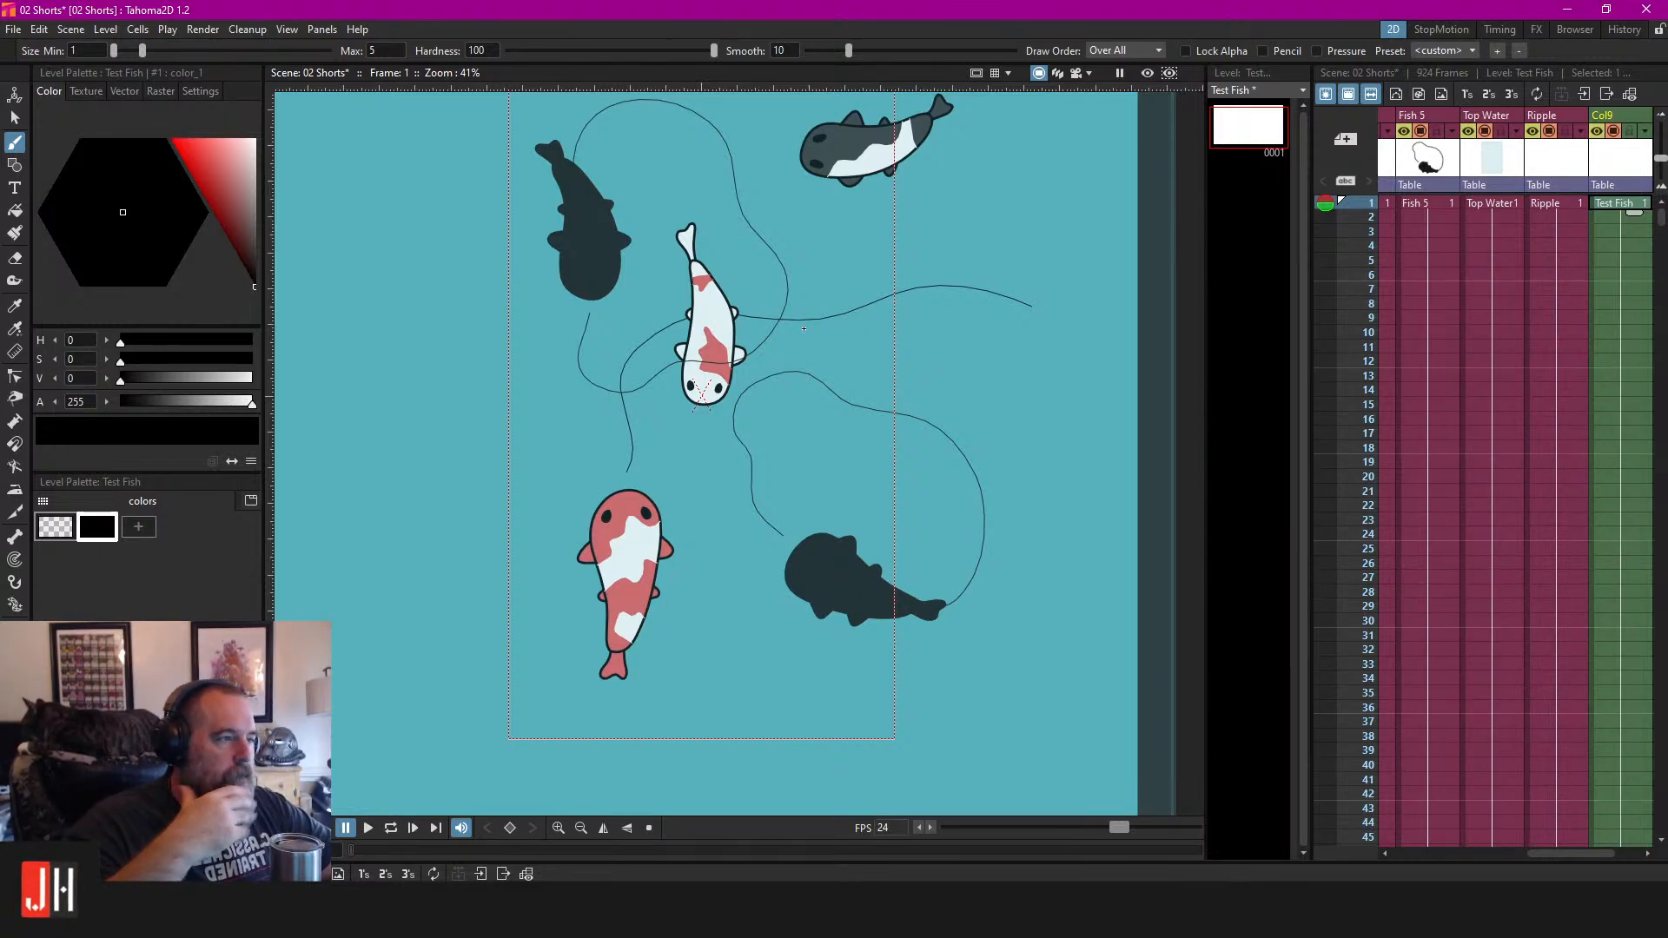
scroll(818, 367, up, 1)
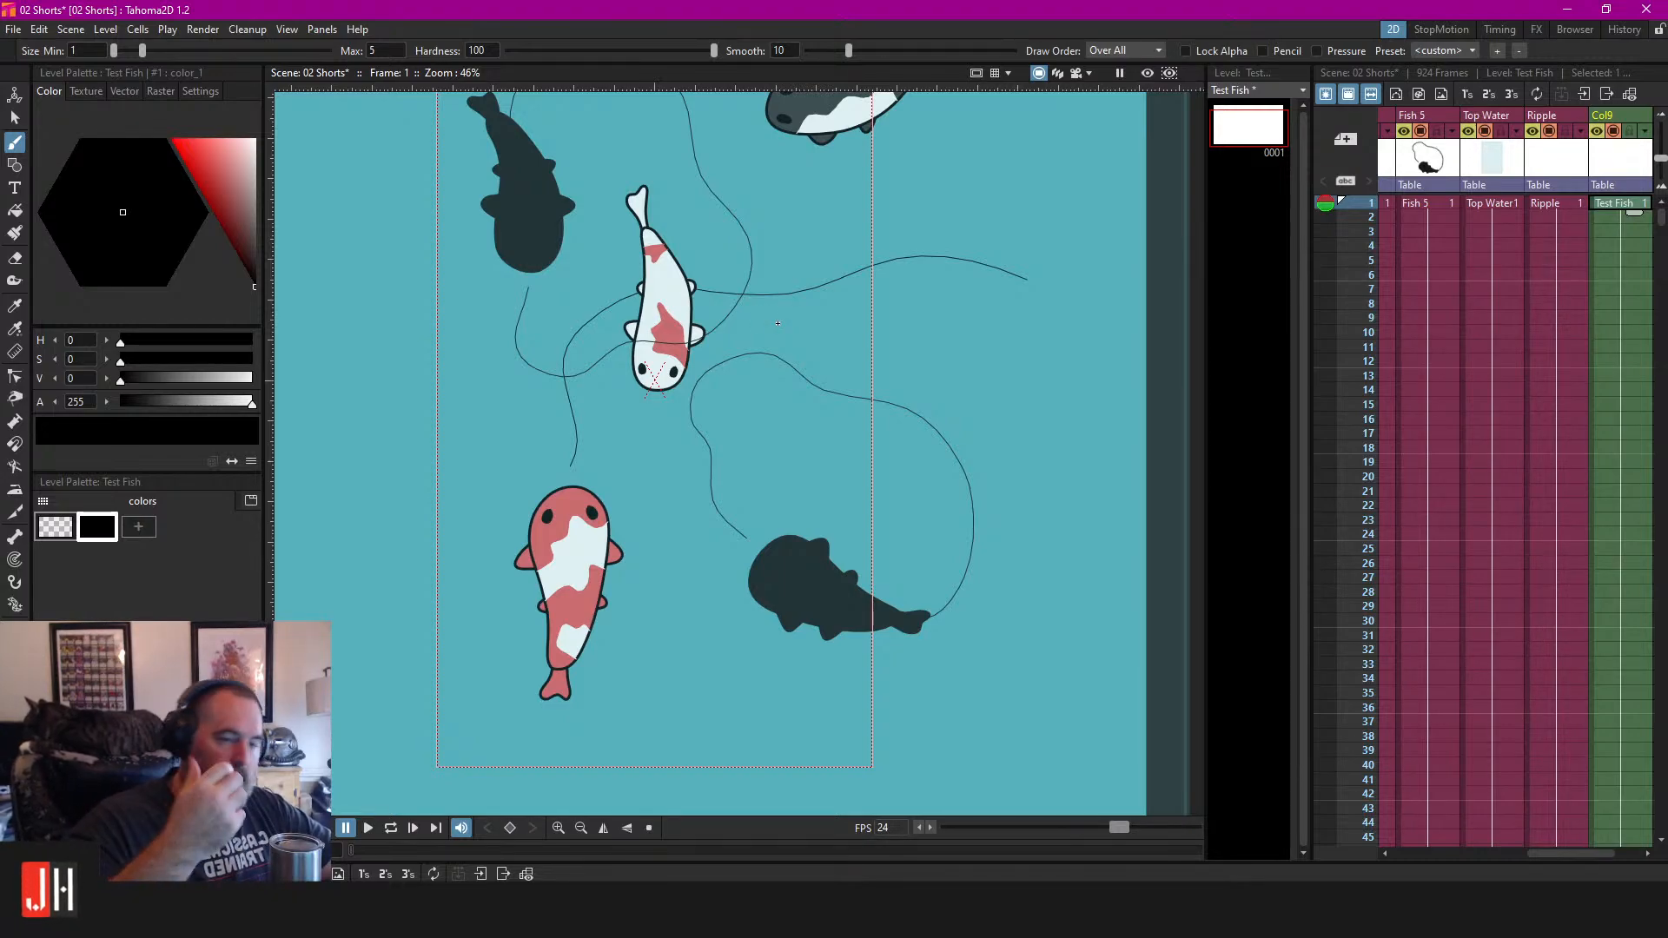
scroll(778, 323, up, 6)
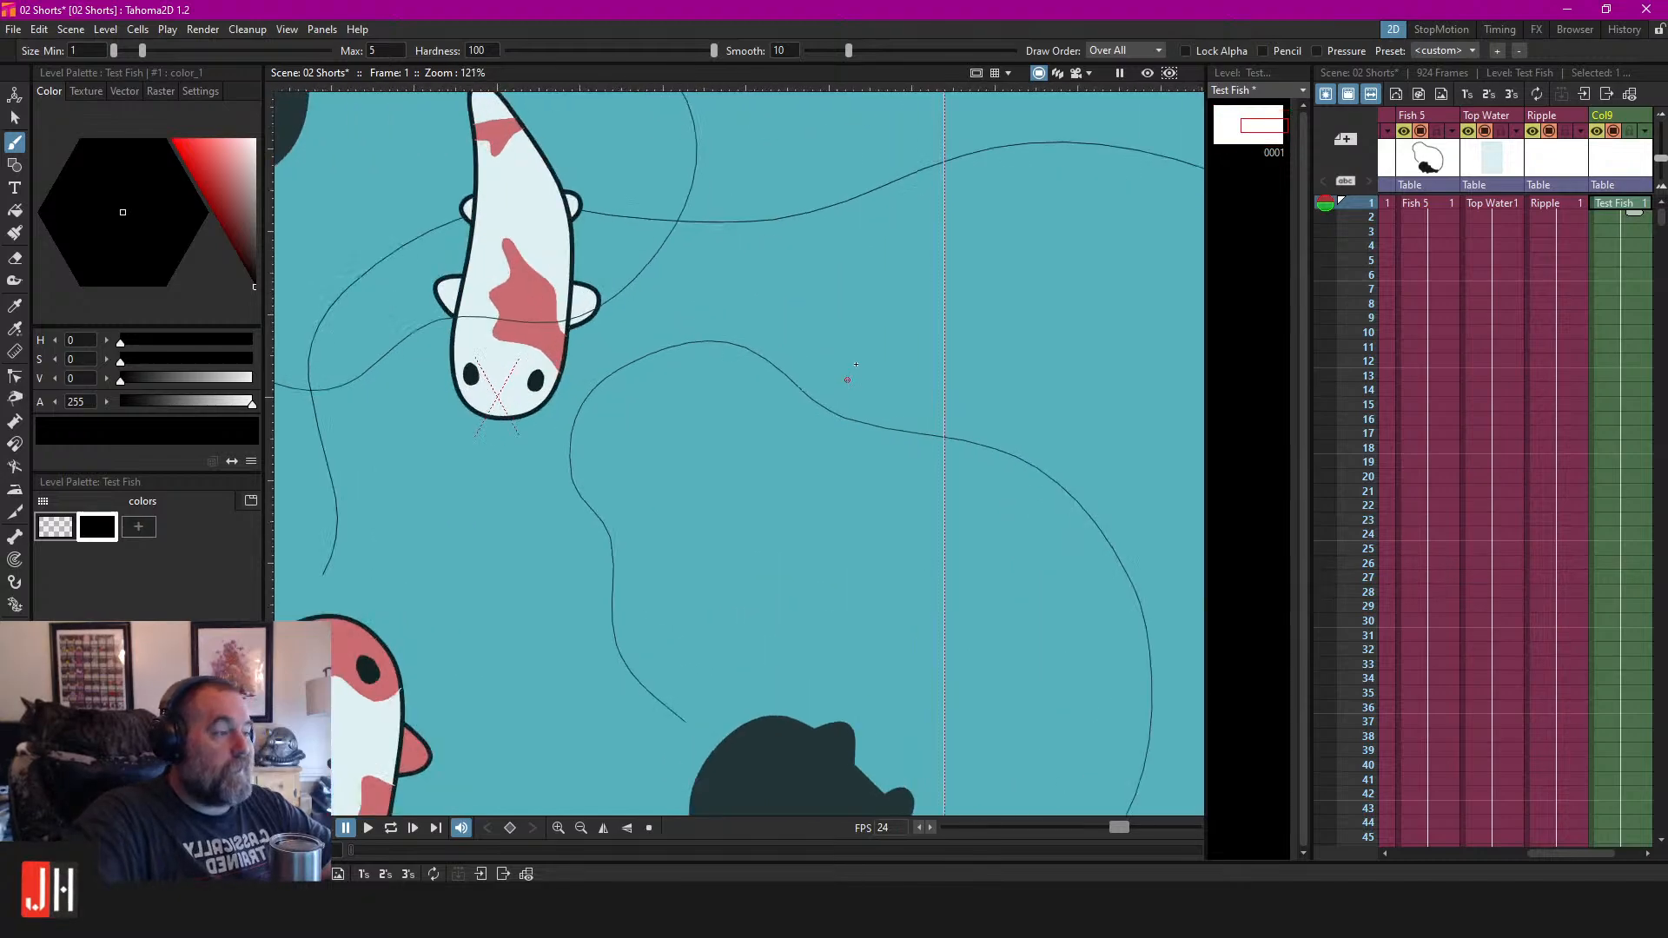
Save the 02 Shorts scene with its Test Fish level.
key(ctrl+s)
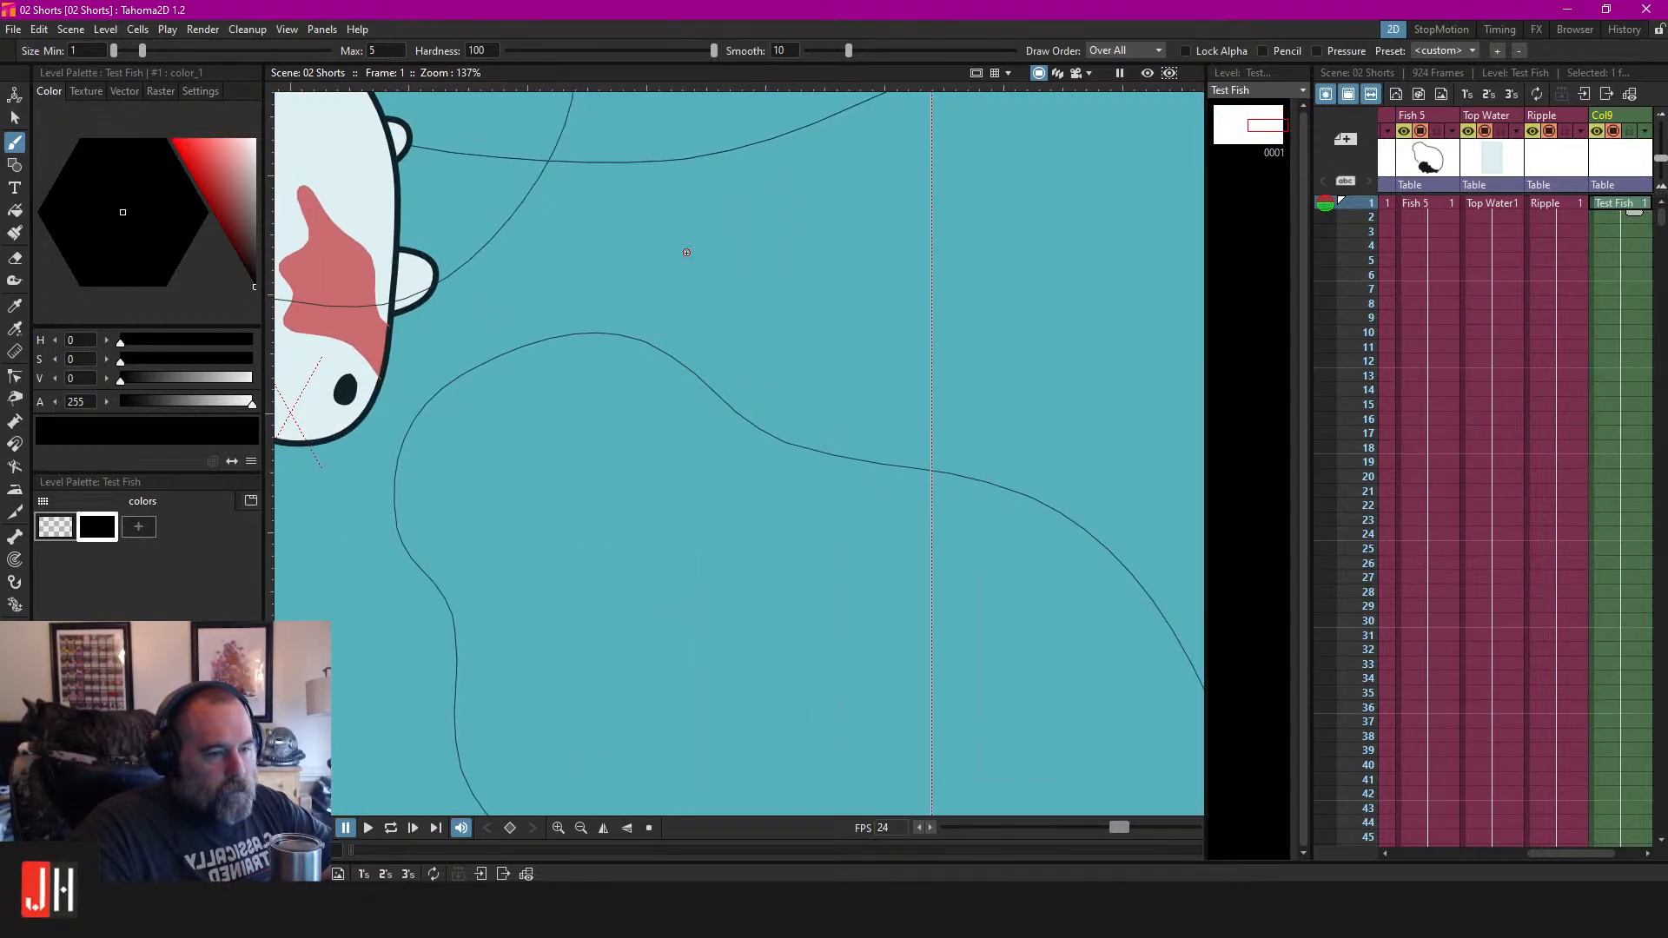
scroll(687, 252, down, 2)
scroll(699, 330, down, 4)
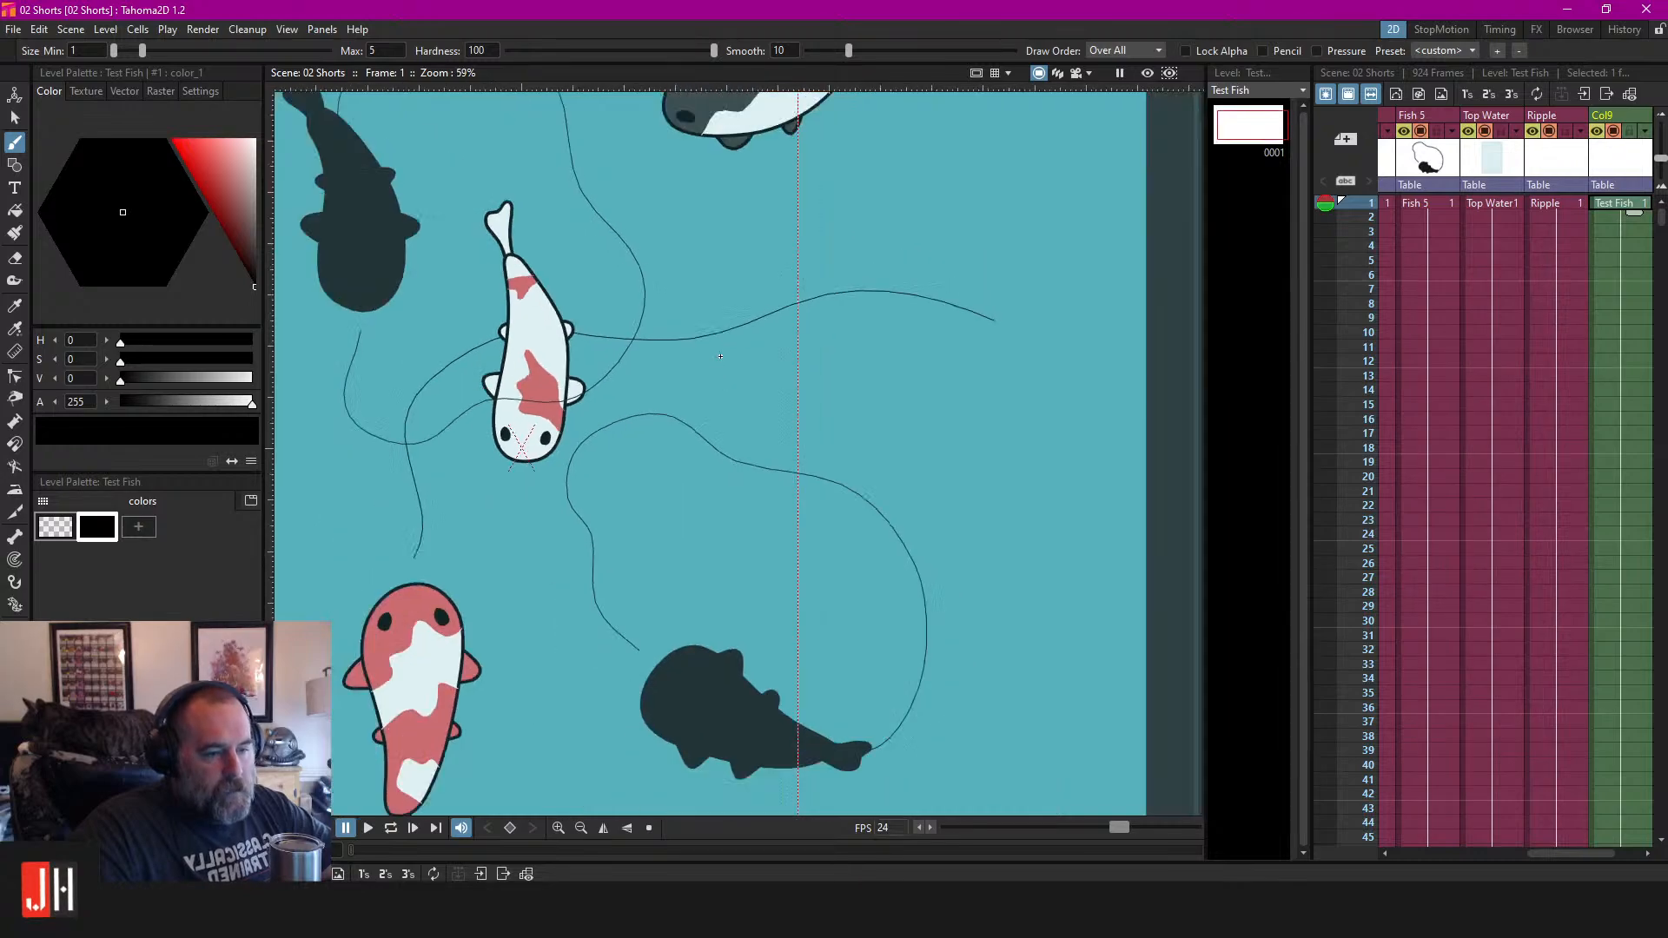
Try several rounded head outlines with the Brush at the right camera border on Test Fish, undoing each one.
scroll(725, 420, up, 2)
scroll(726, 420, up, 2)
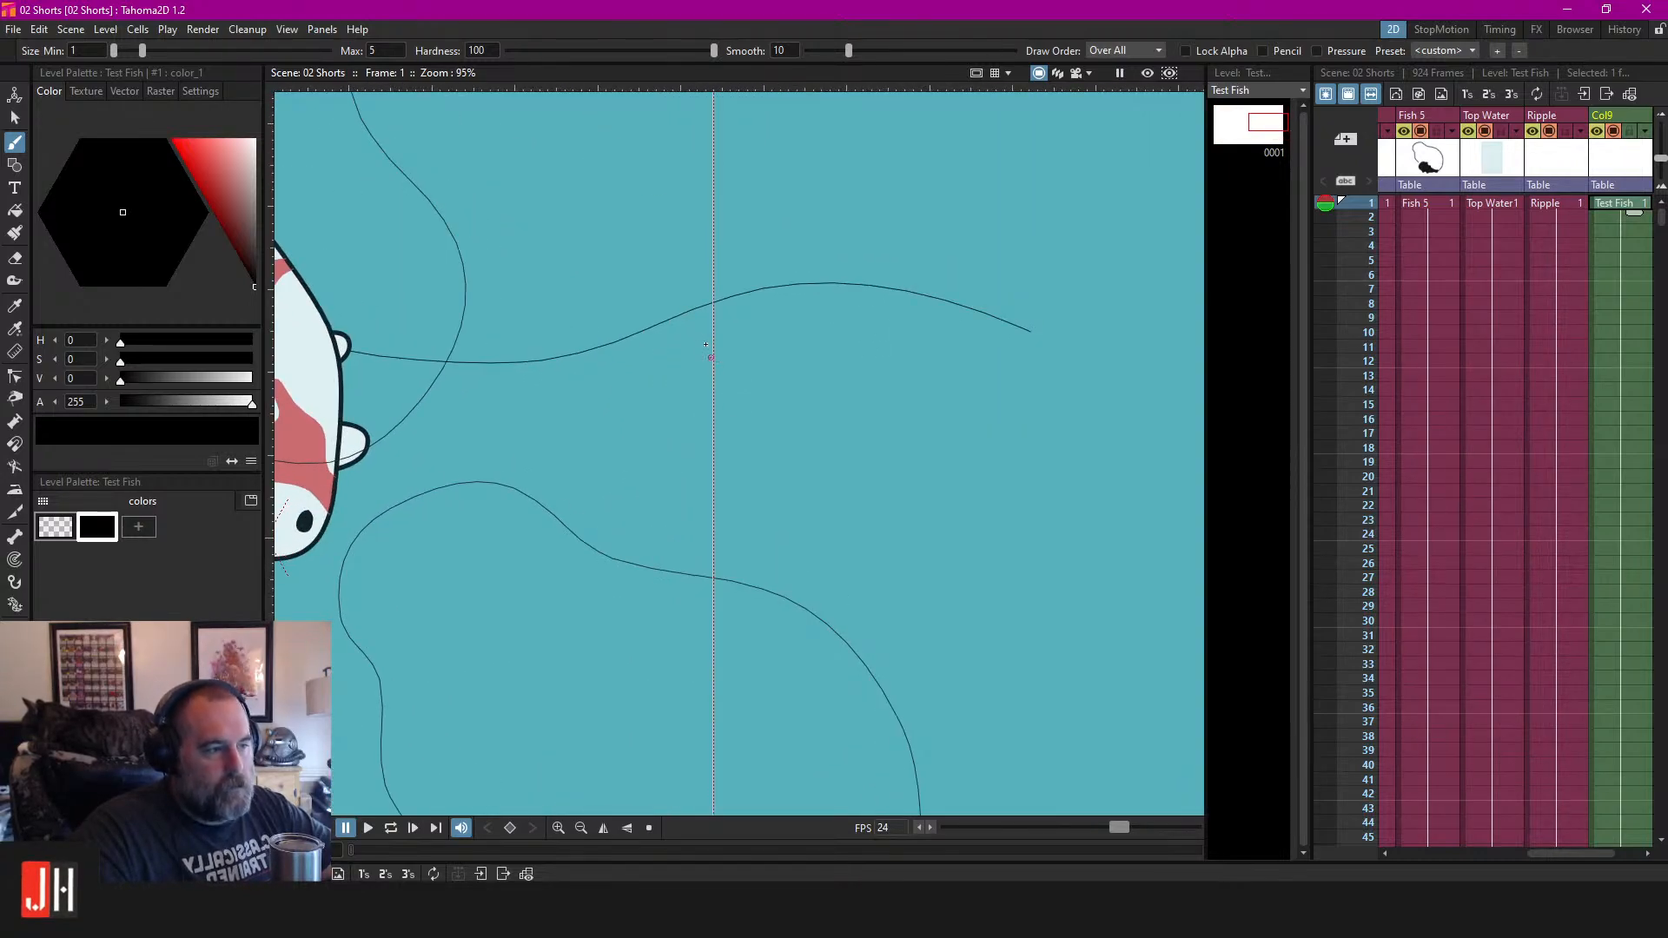
scroll(708, 350, up, 2)
drag(670, 335, 810, 359)
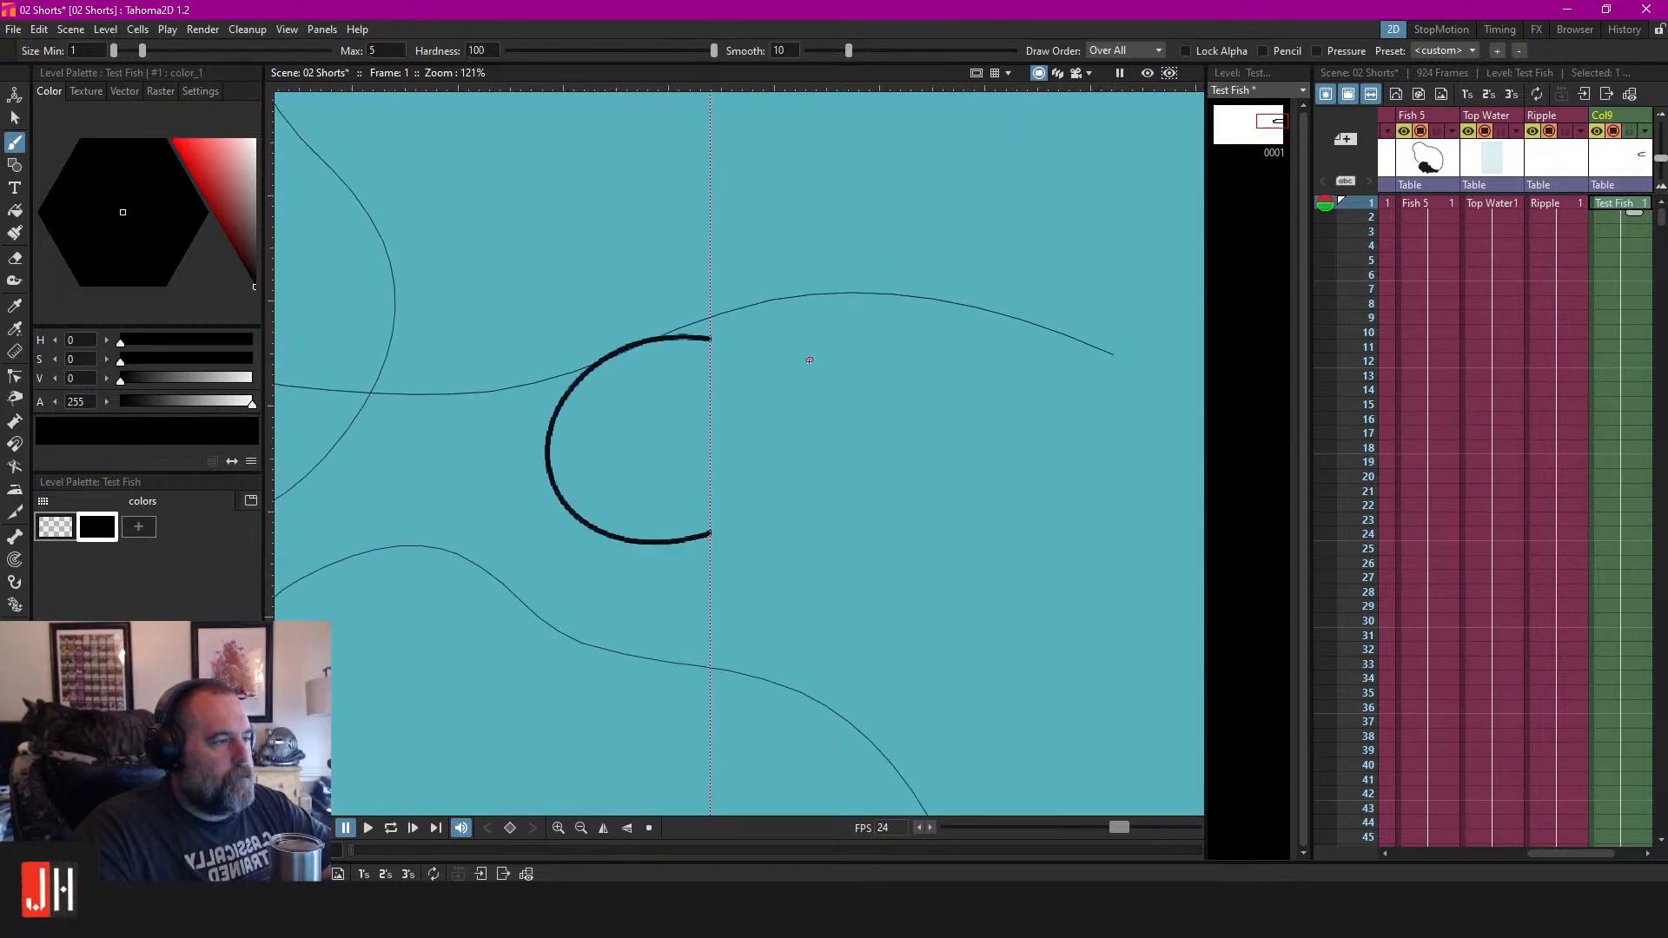
key(ctrl+z)
drag(715, 328, 903, 490)
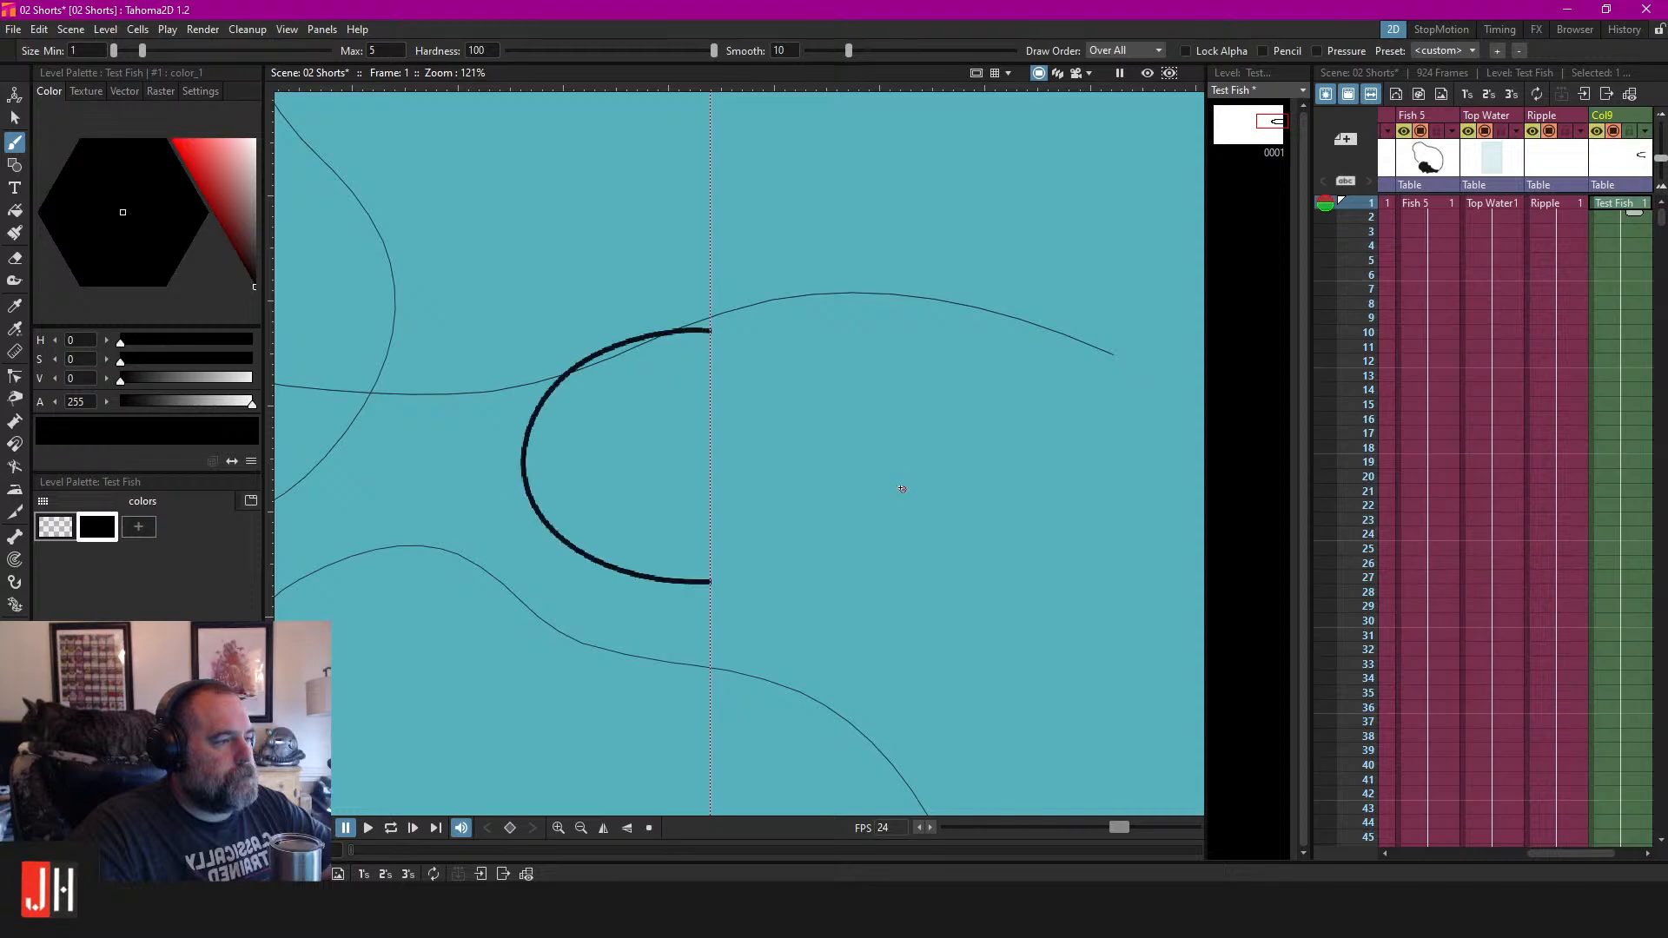
key(ctrl+z)
scroll(781, 316, up, 3)
mouse_move(738, 243)
mouse_down()
mouse_move(617, 255)
mouse_move(548, 392)
mouse_move(739, 489)
mouse_up()
scroll(876, 361, down, 2)
key(ctrl+z)
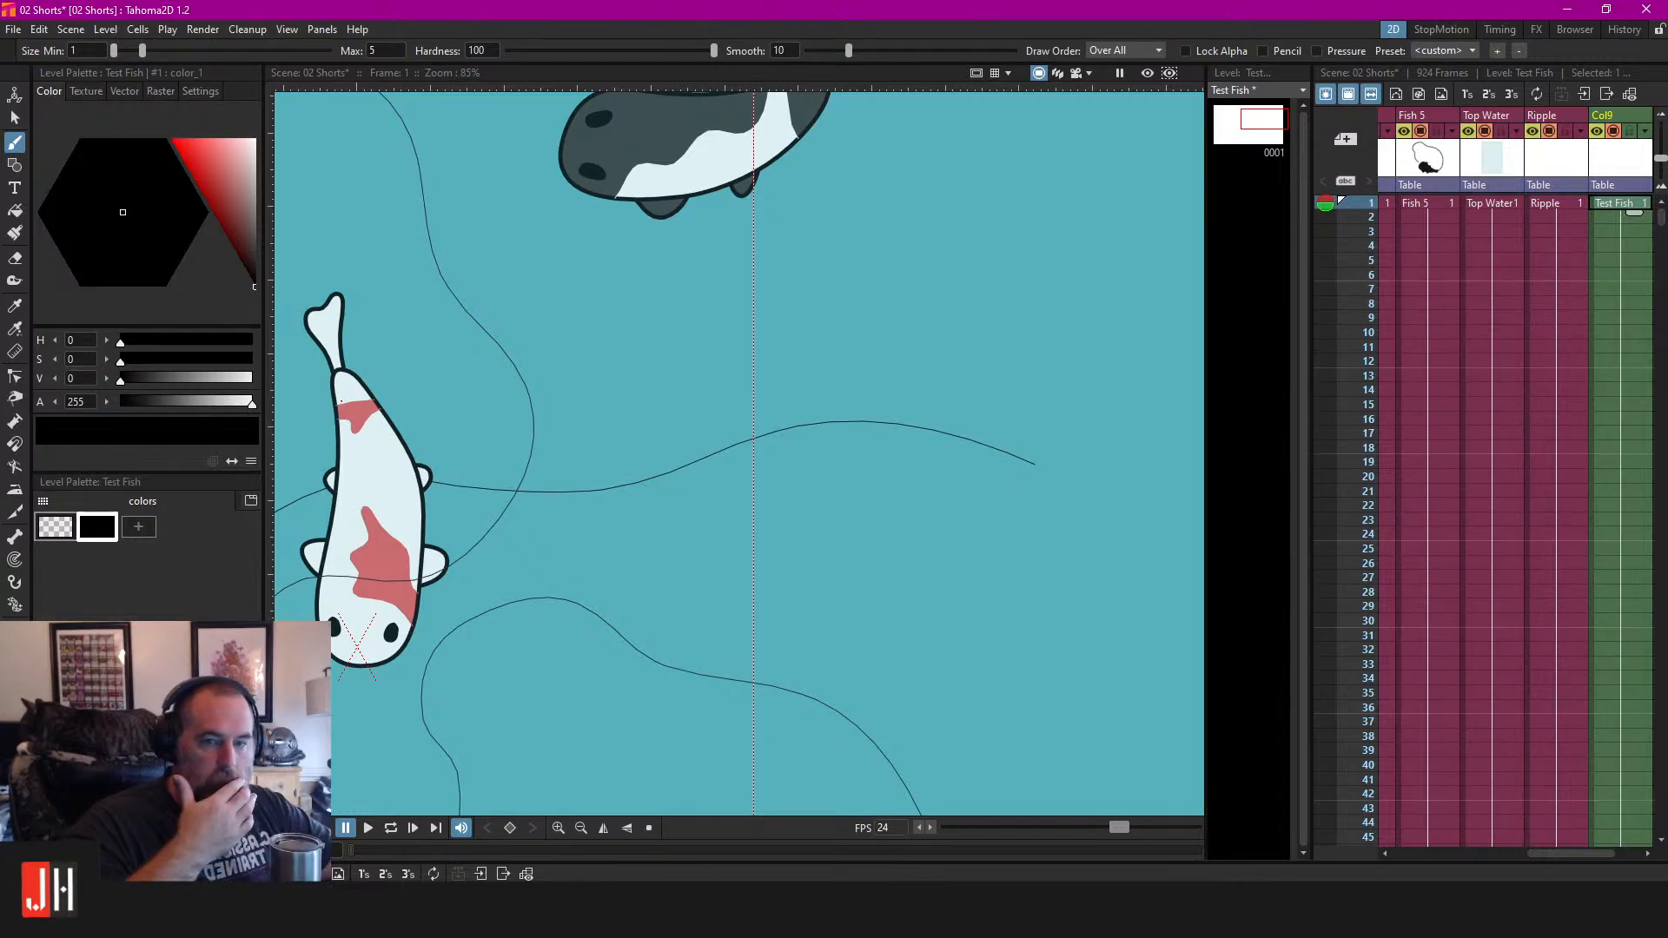
Minimise the open programs, view the 01 Short.mp4 video from the desktop, and close the player.
click(1569, 11)
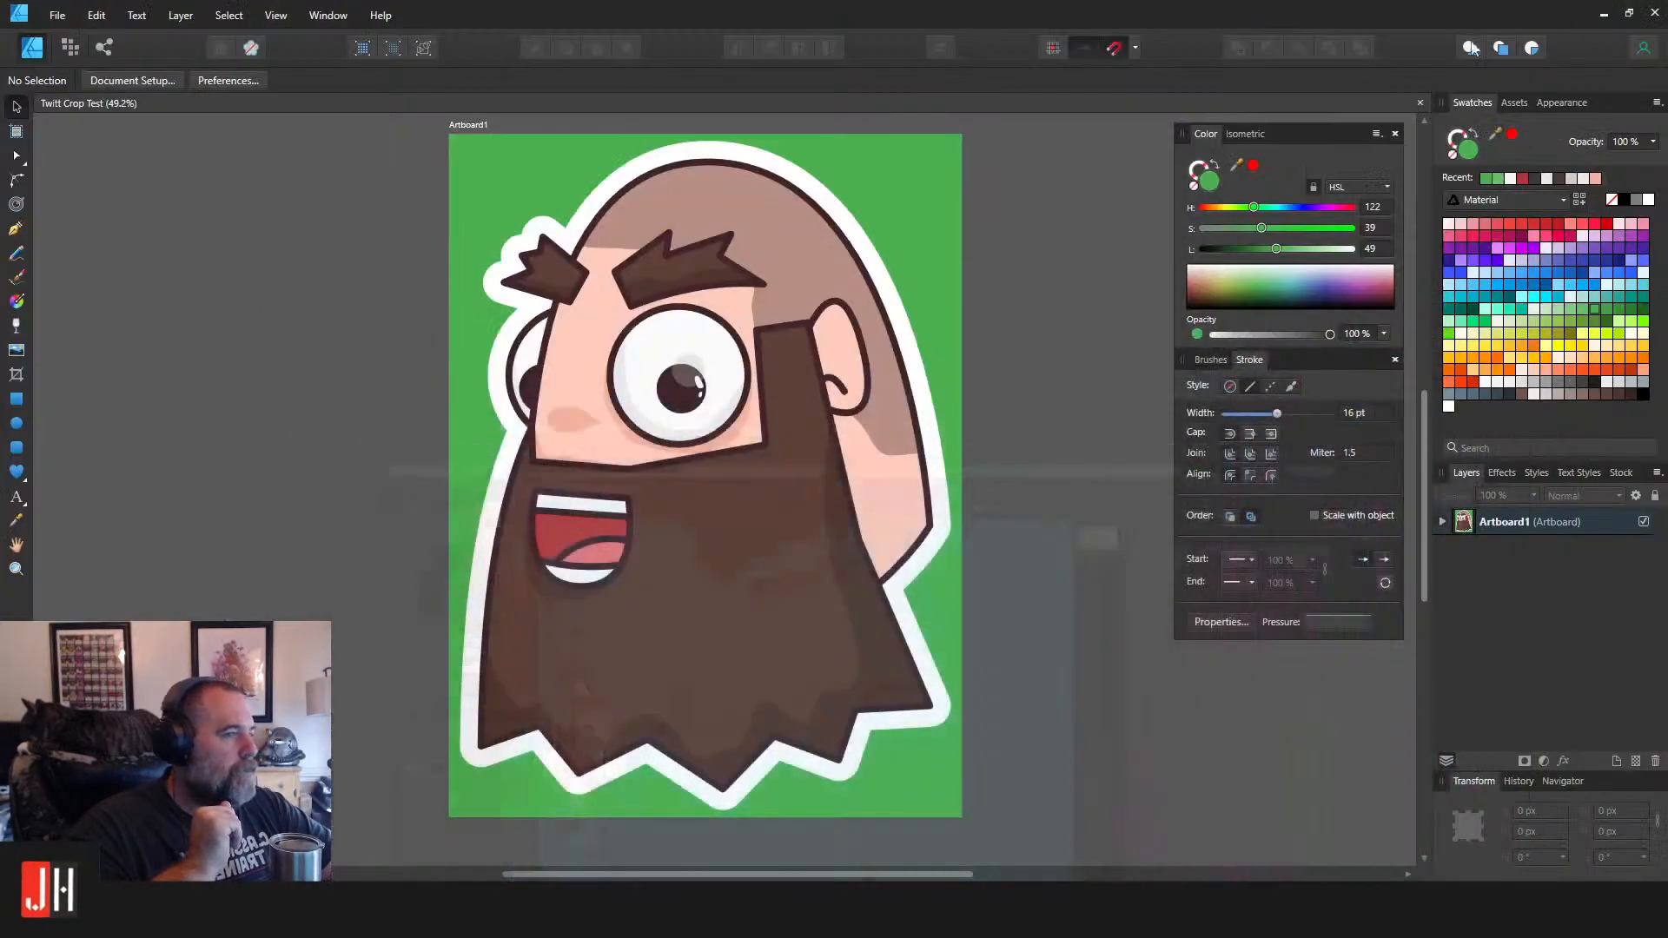
click(1599, 12)
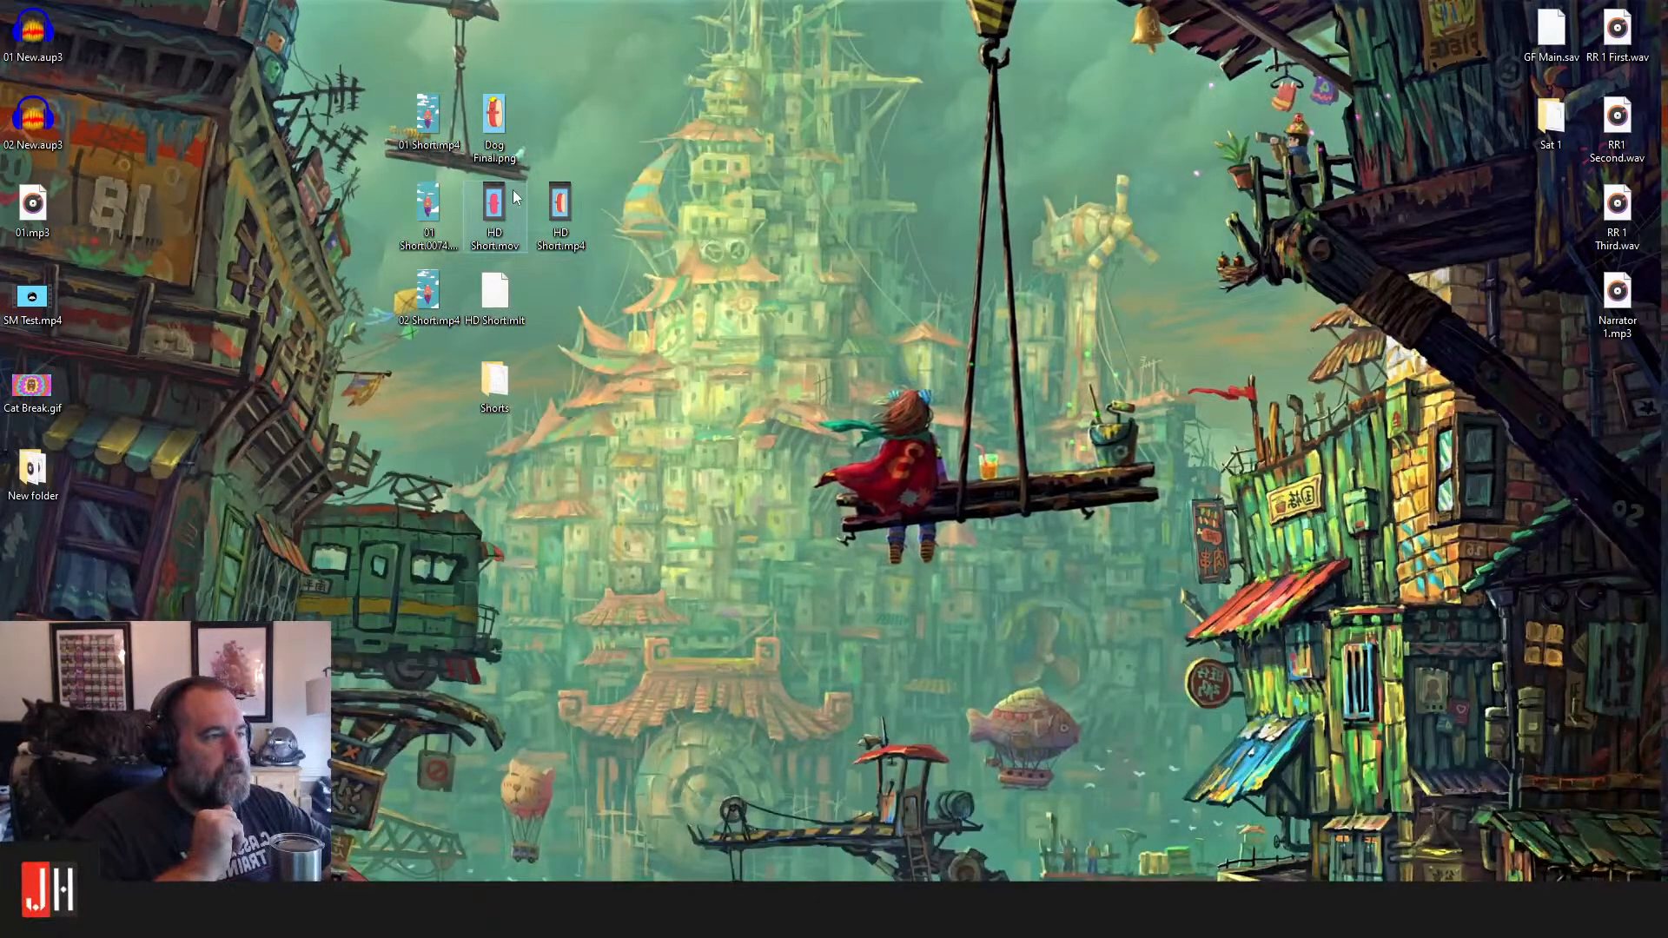
double_click(435, 120)
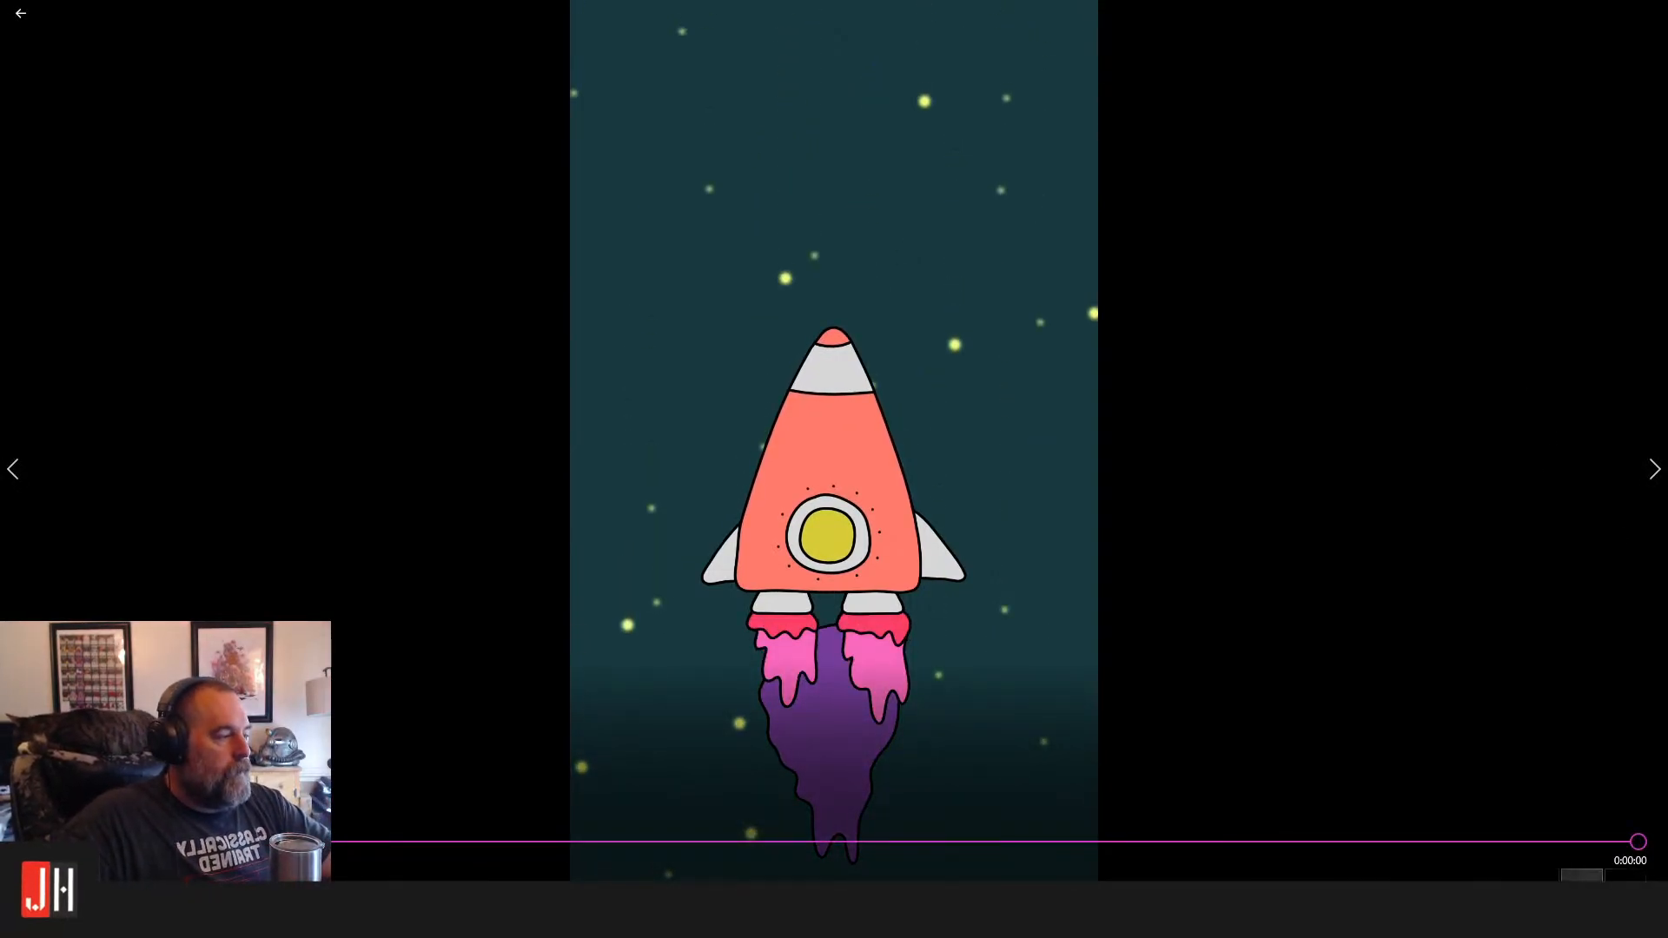
click(1650, 20)
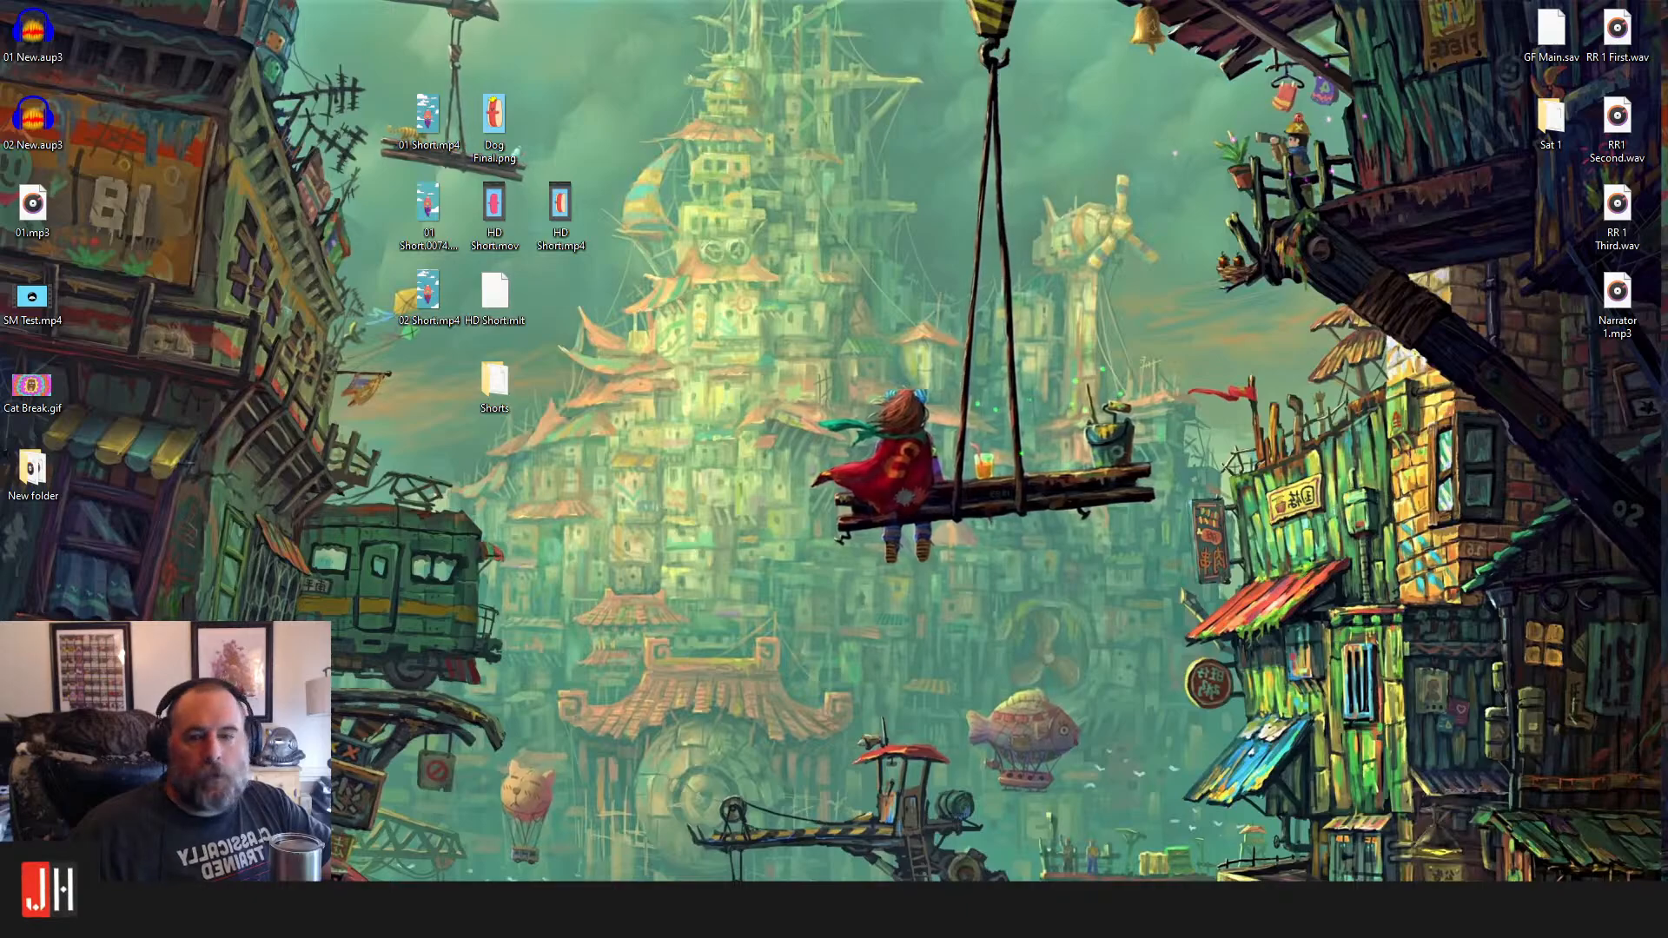
Switch to YouTube Studio in the browser and review the channel's uploads list with its views and likes.
key(alt+Tab)
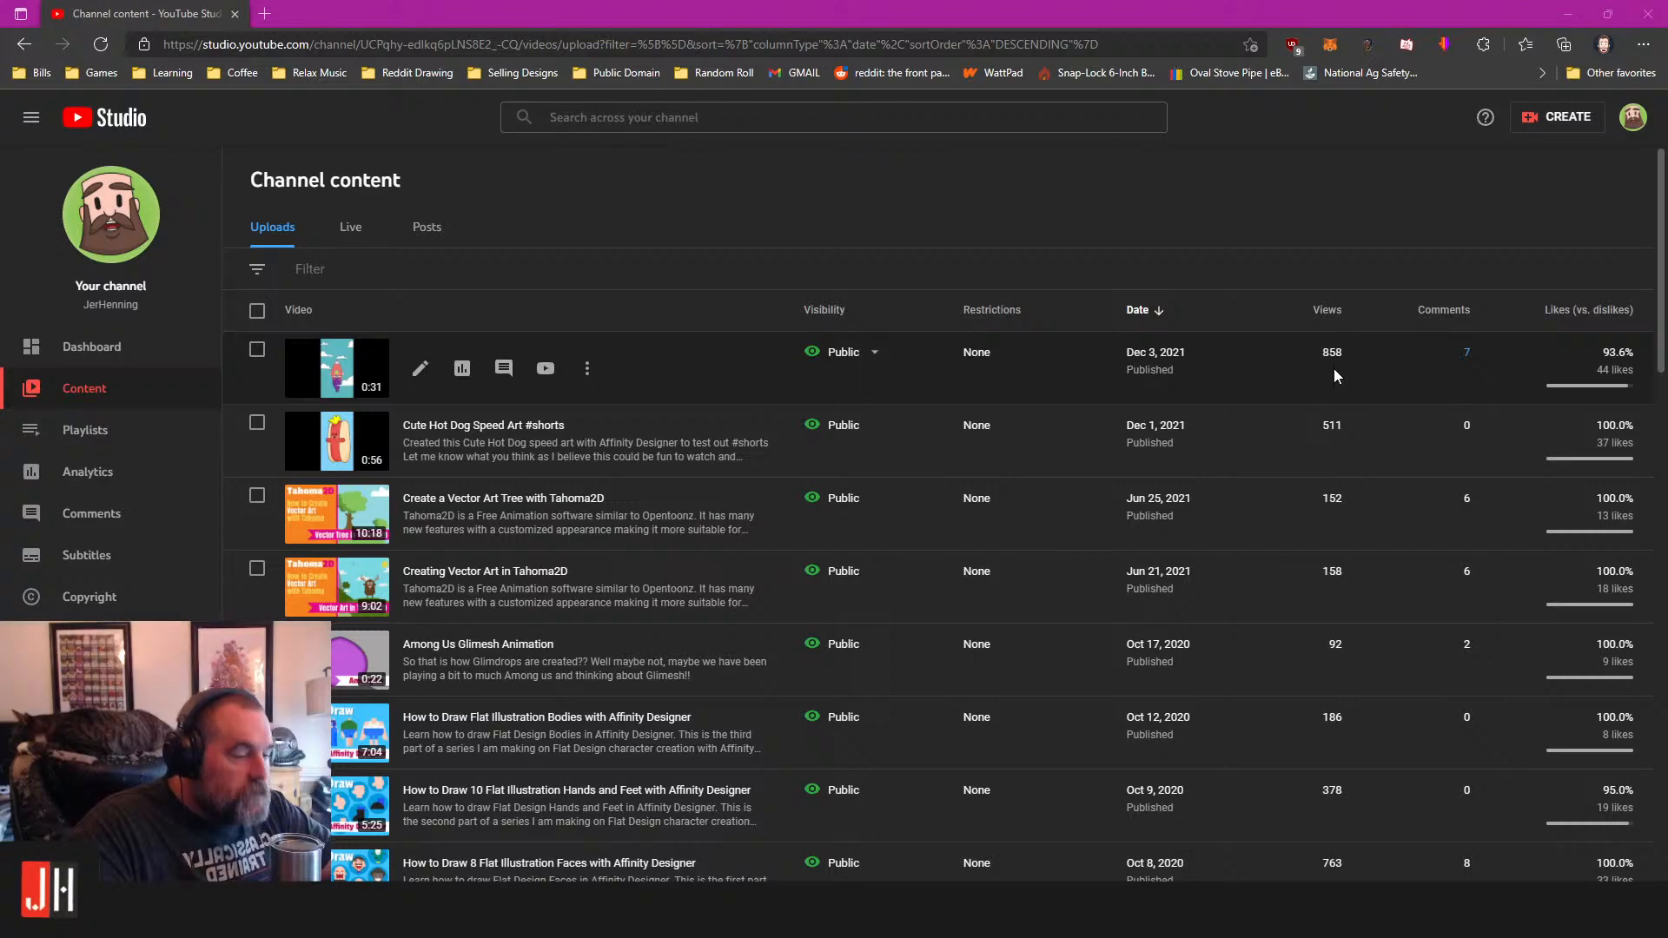
scroll(1327, 367, down, 9)
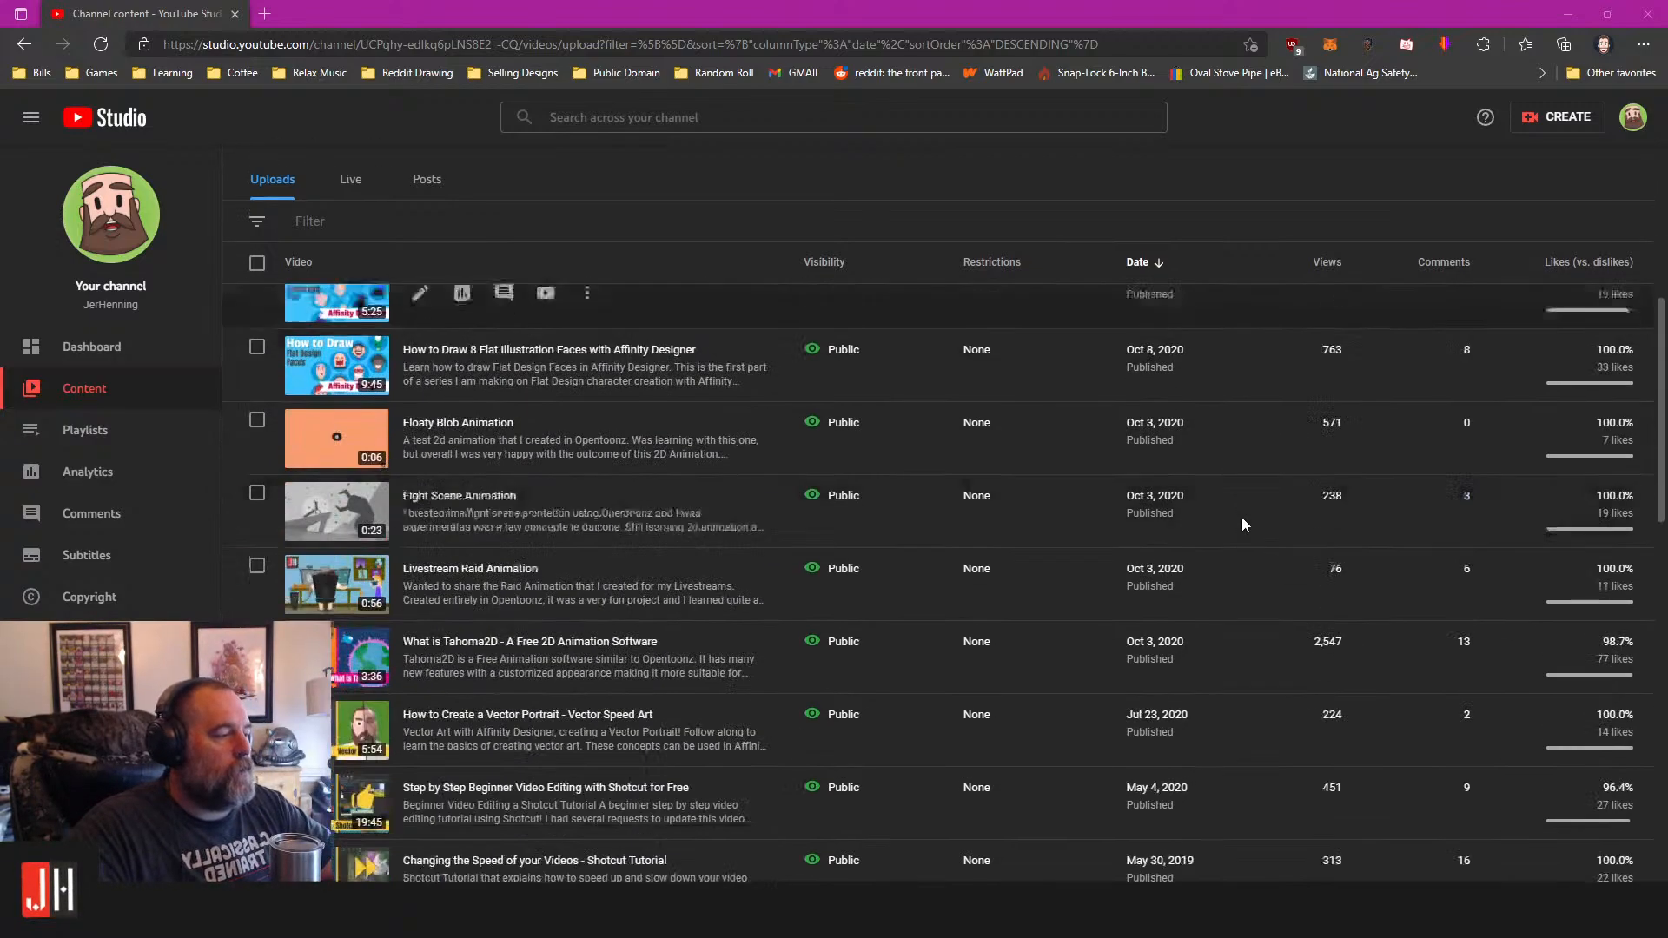
scroll(1300, 566, up, 10)
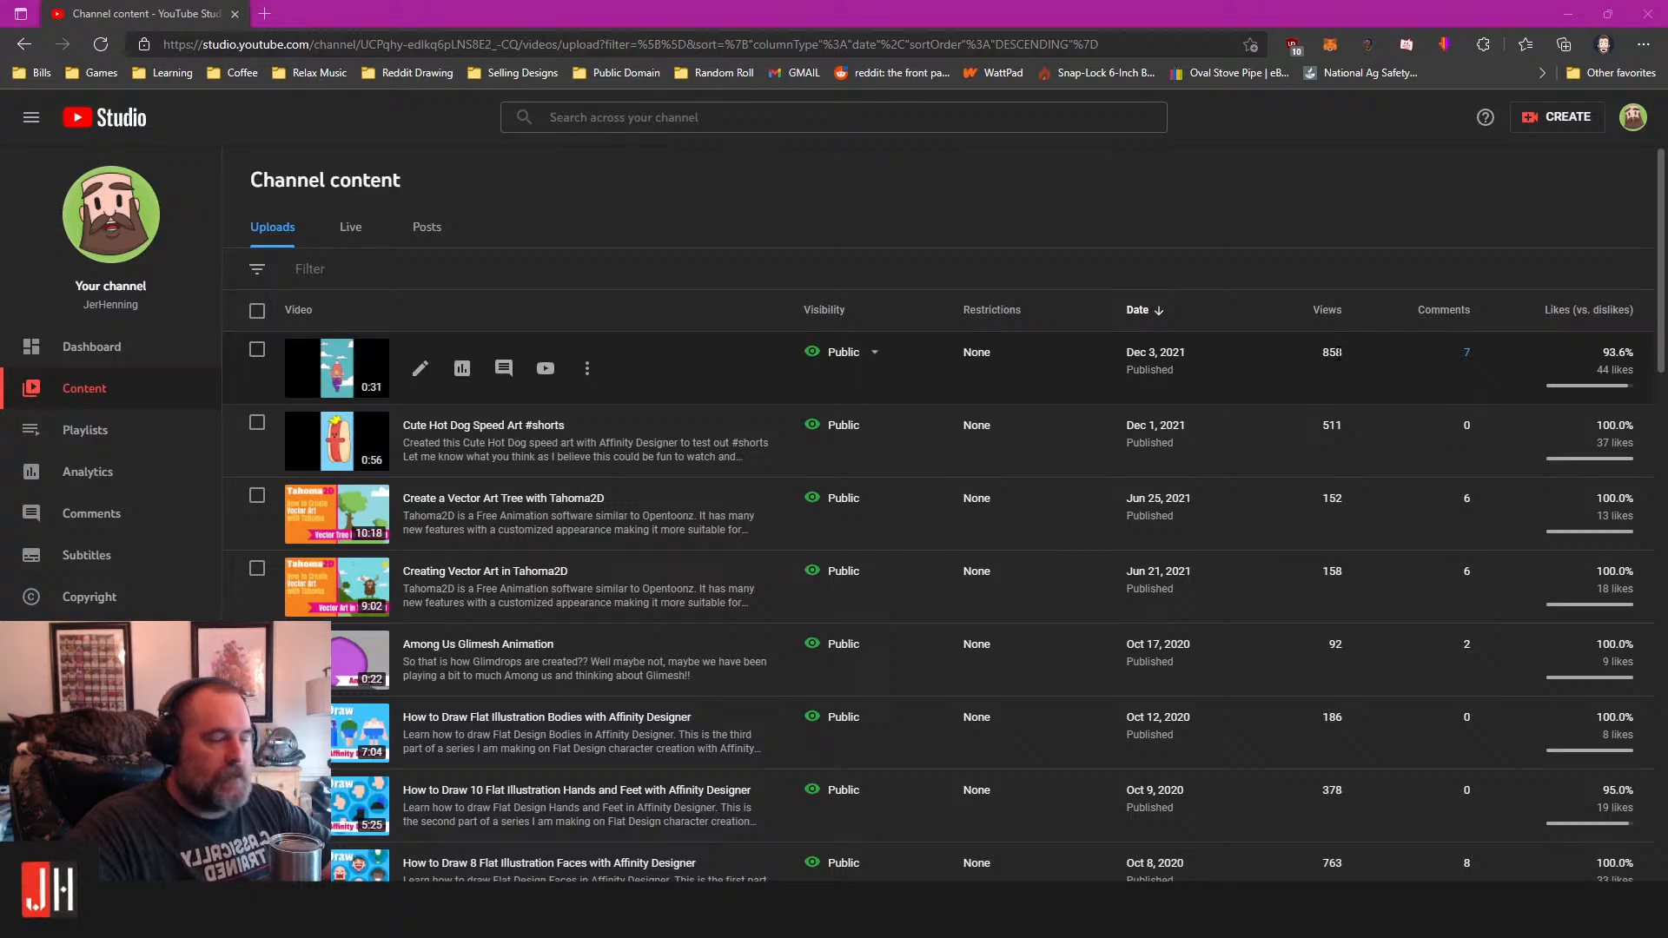
Compare the view counts of older uploads from 2019 with those of the newest shorts.
scroll(1186, 436, down, 15)
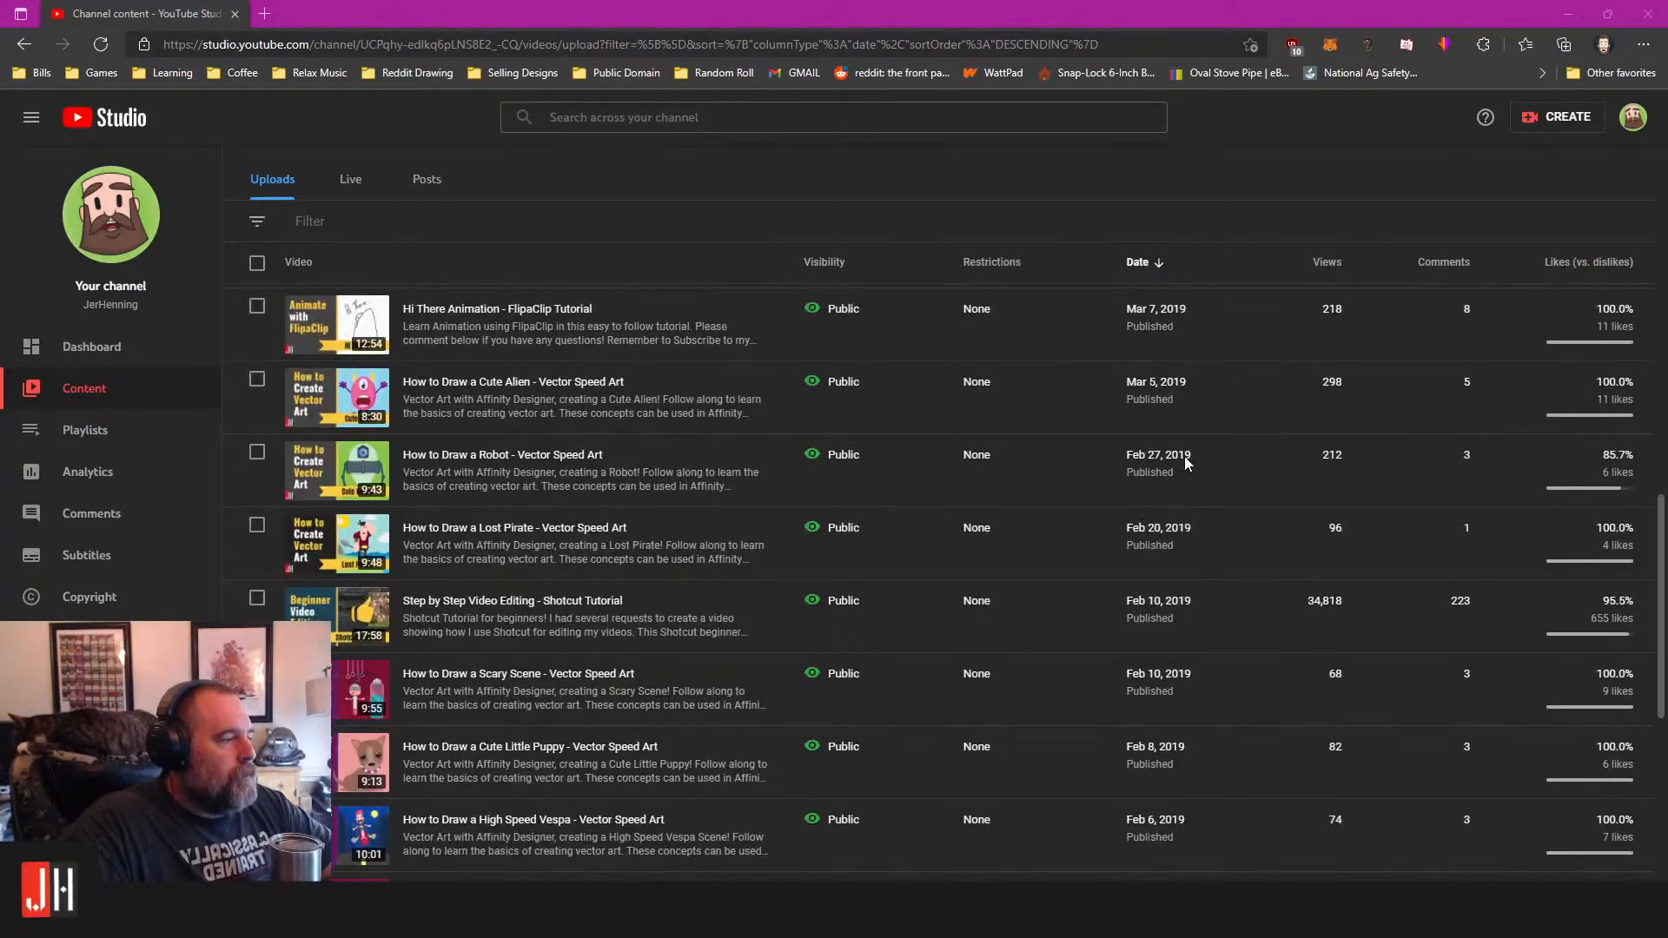
scroll(1185, 461, down, 1)
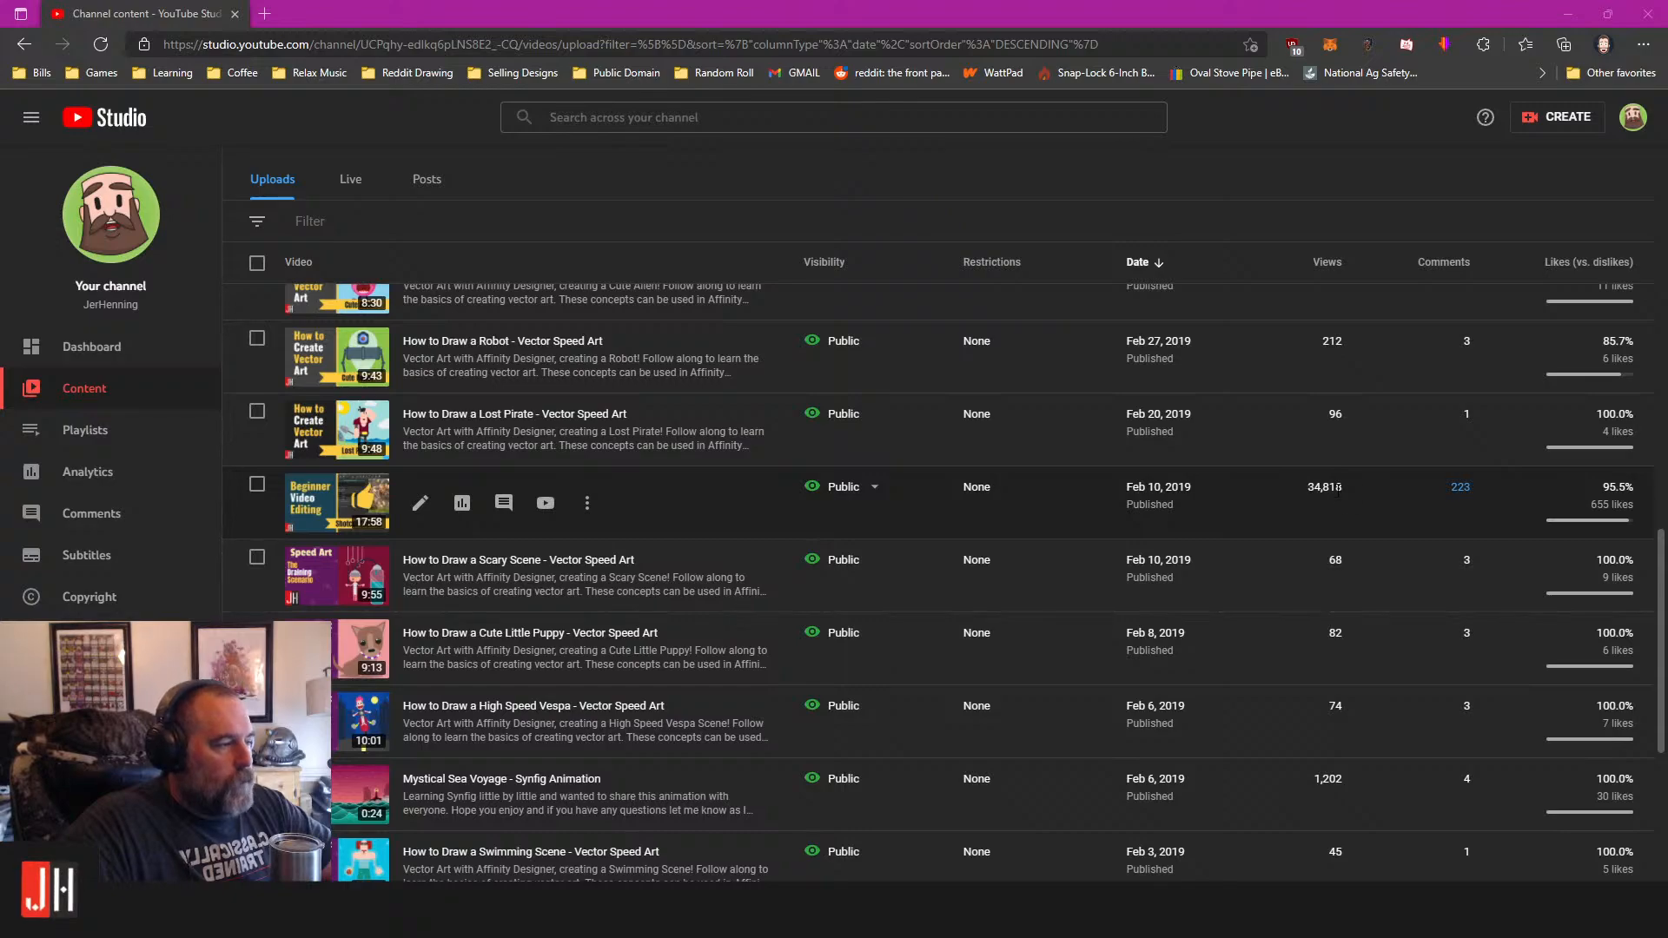
scroll(1321, 460, up, 15)
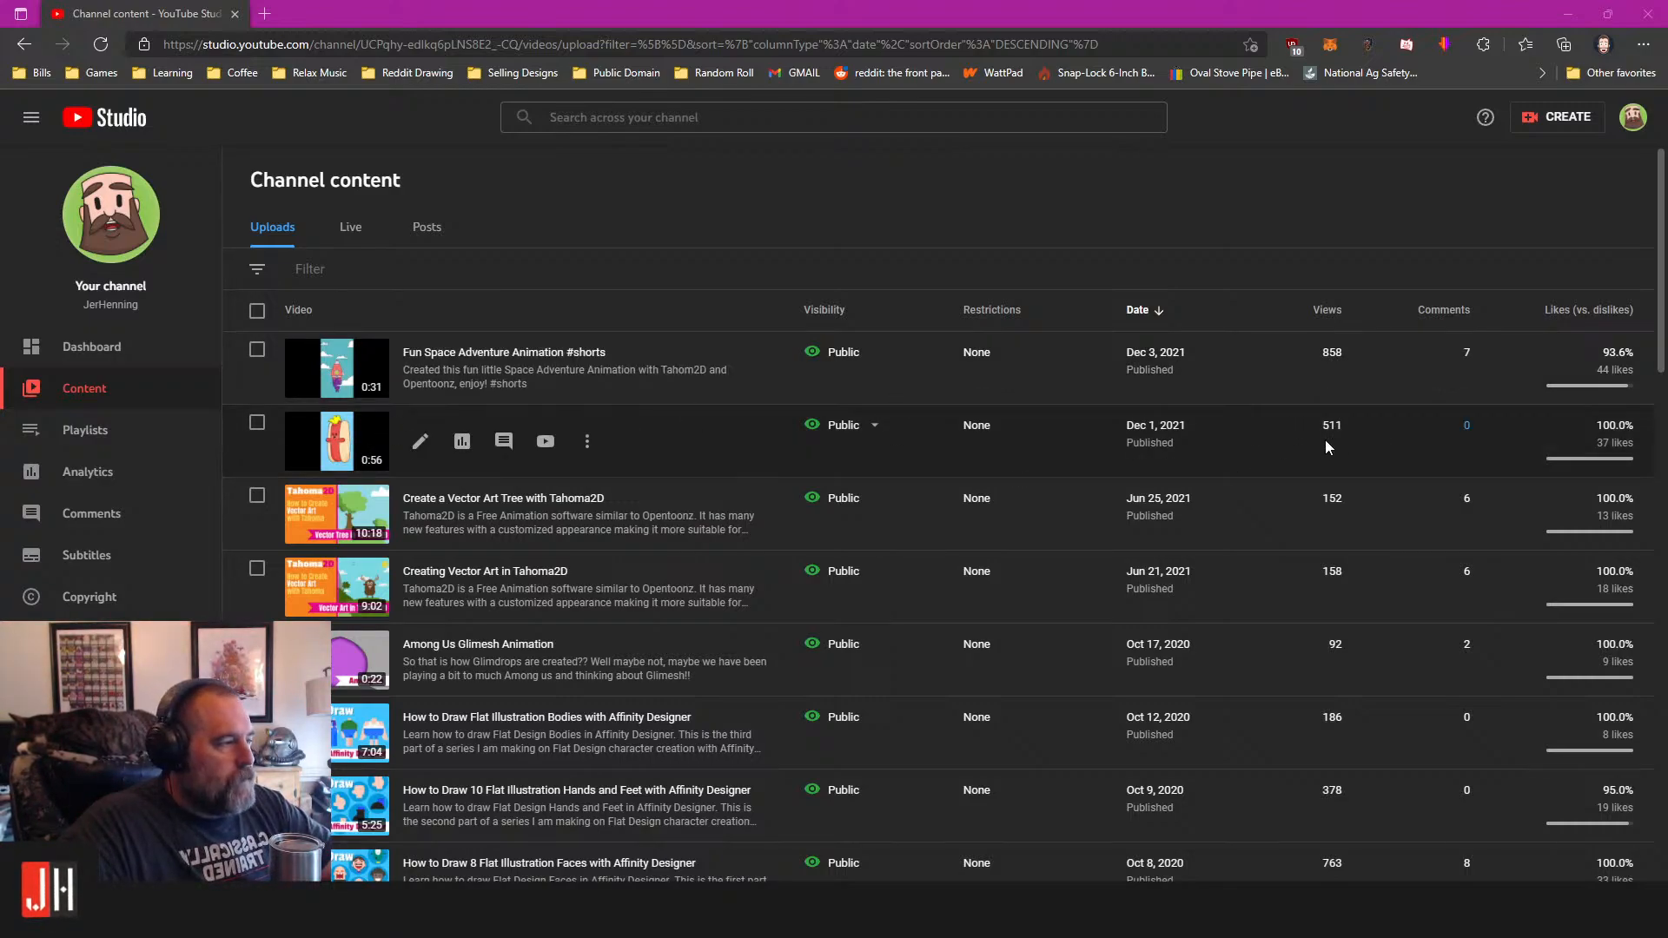
Watch parts of the Cute Hot Dog Speed Art short on YouTube and close the browser to return to Tahoma2D.
click(345, 449)
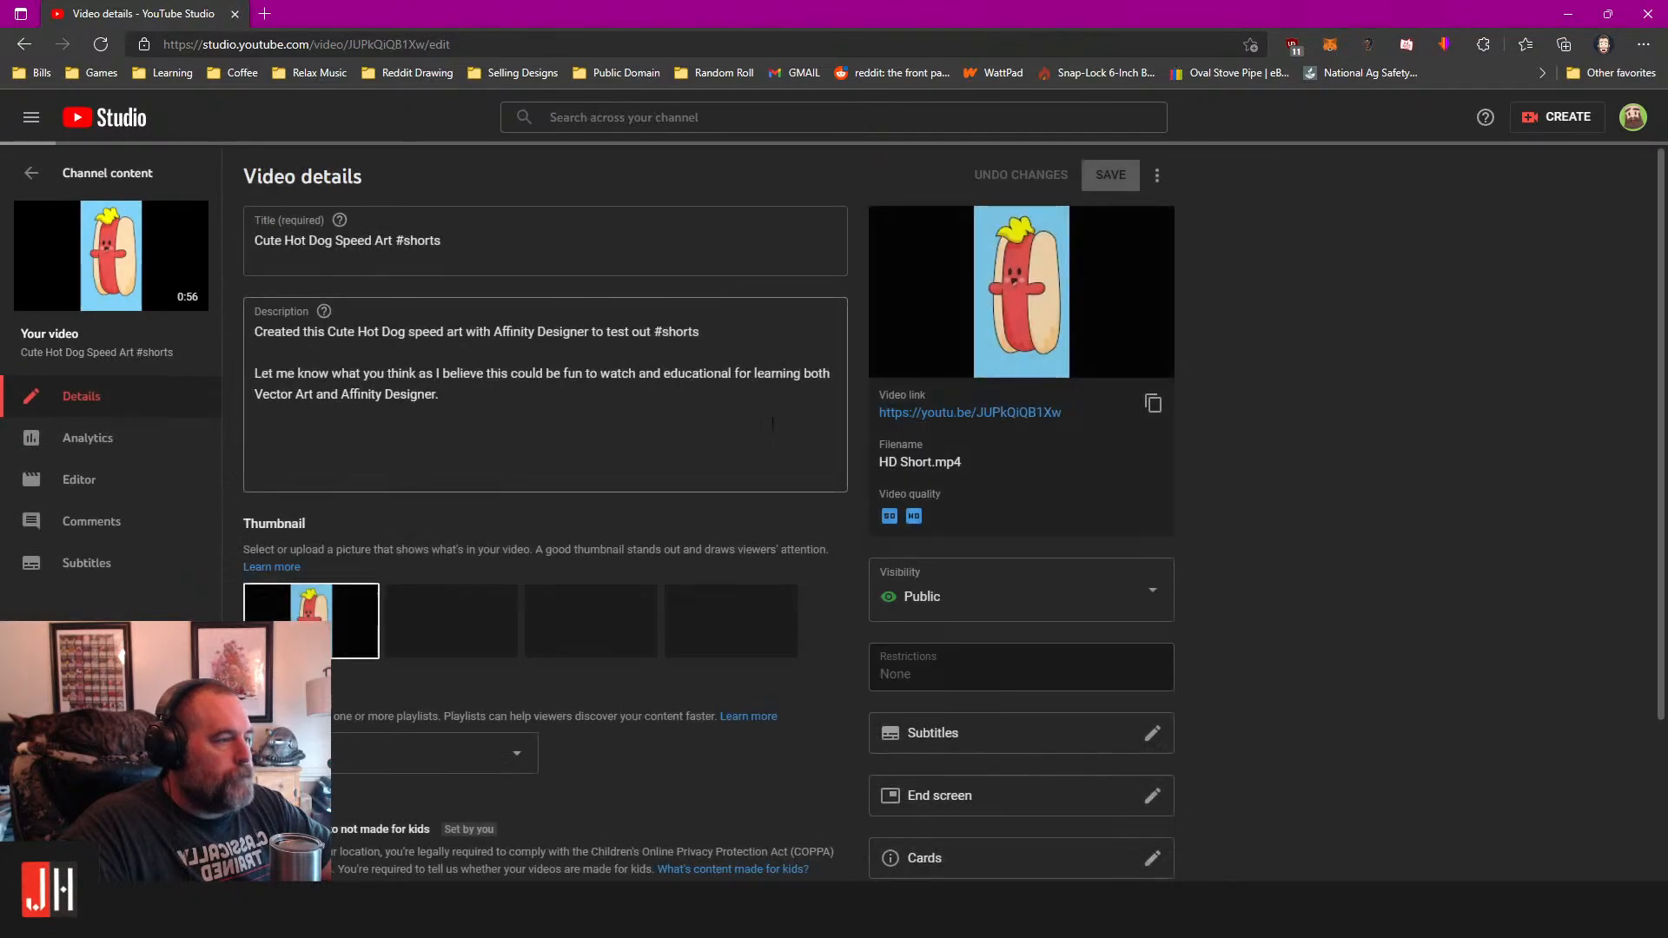
click(136, 250)
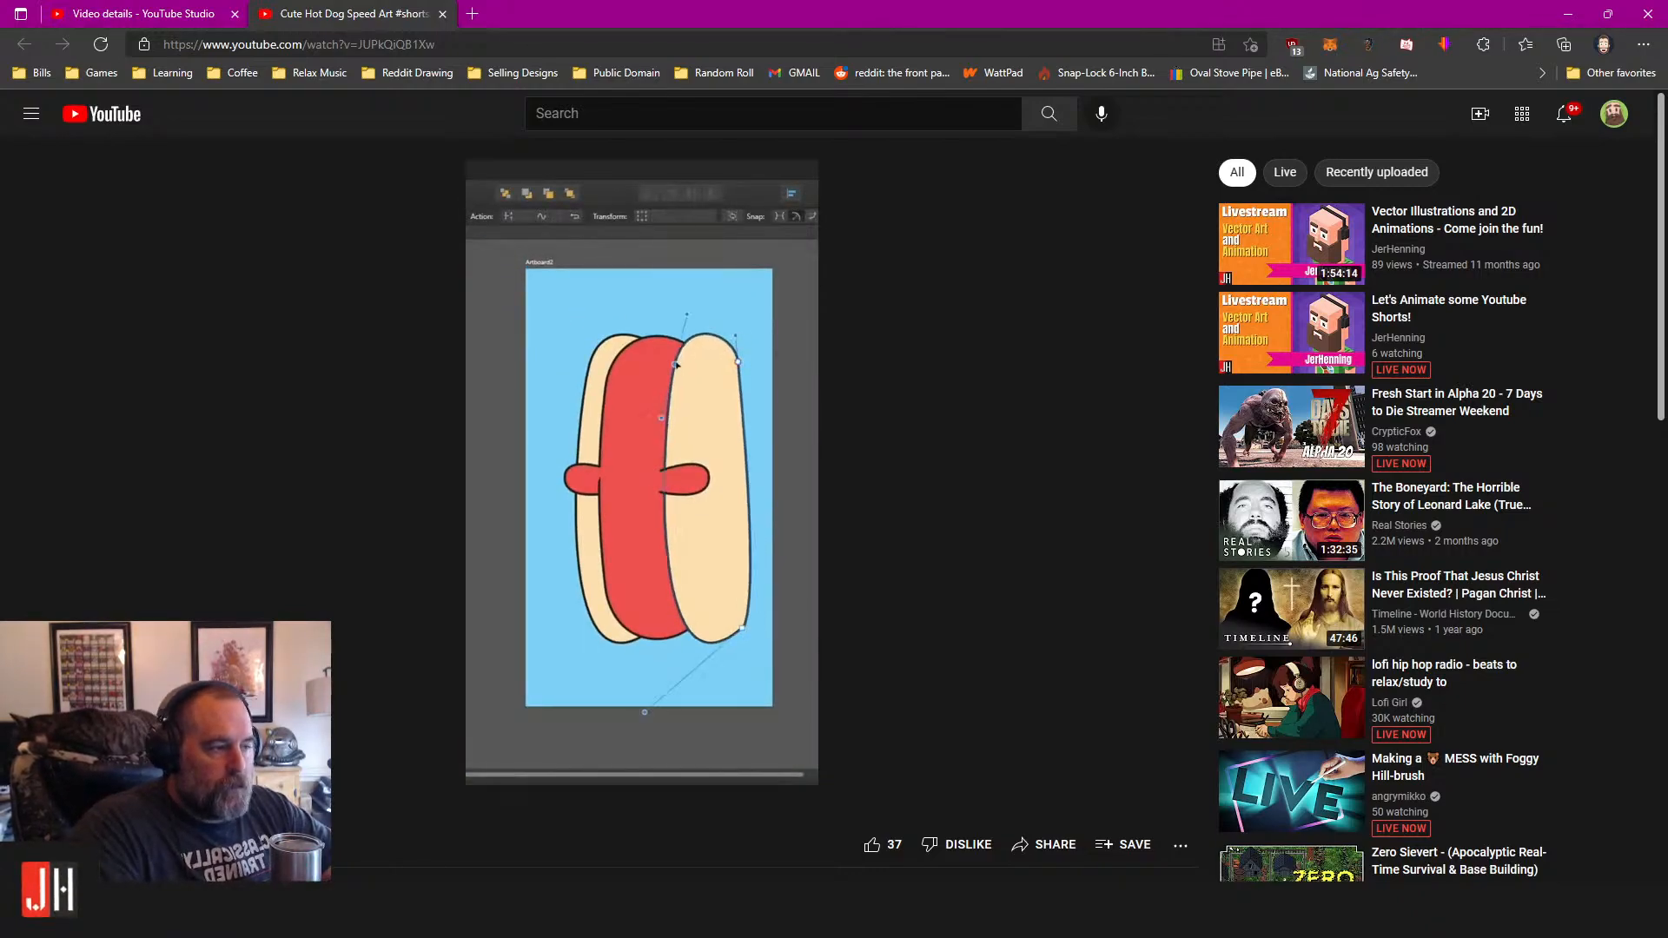
click(626, 744)
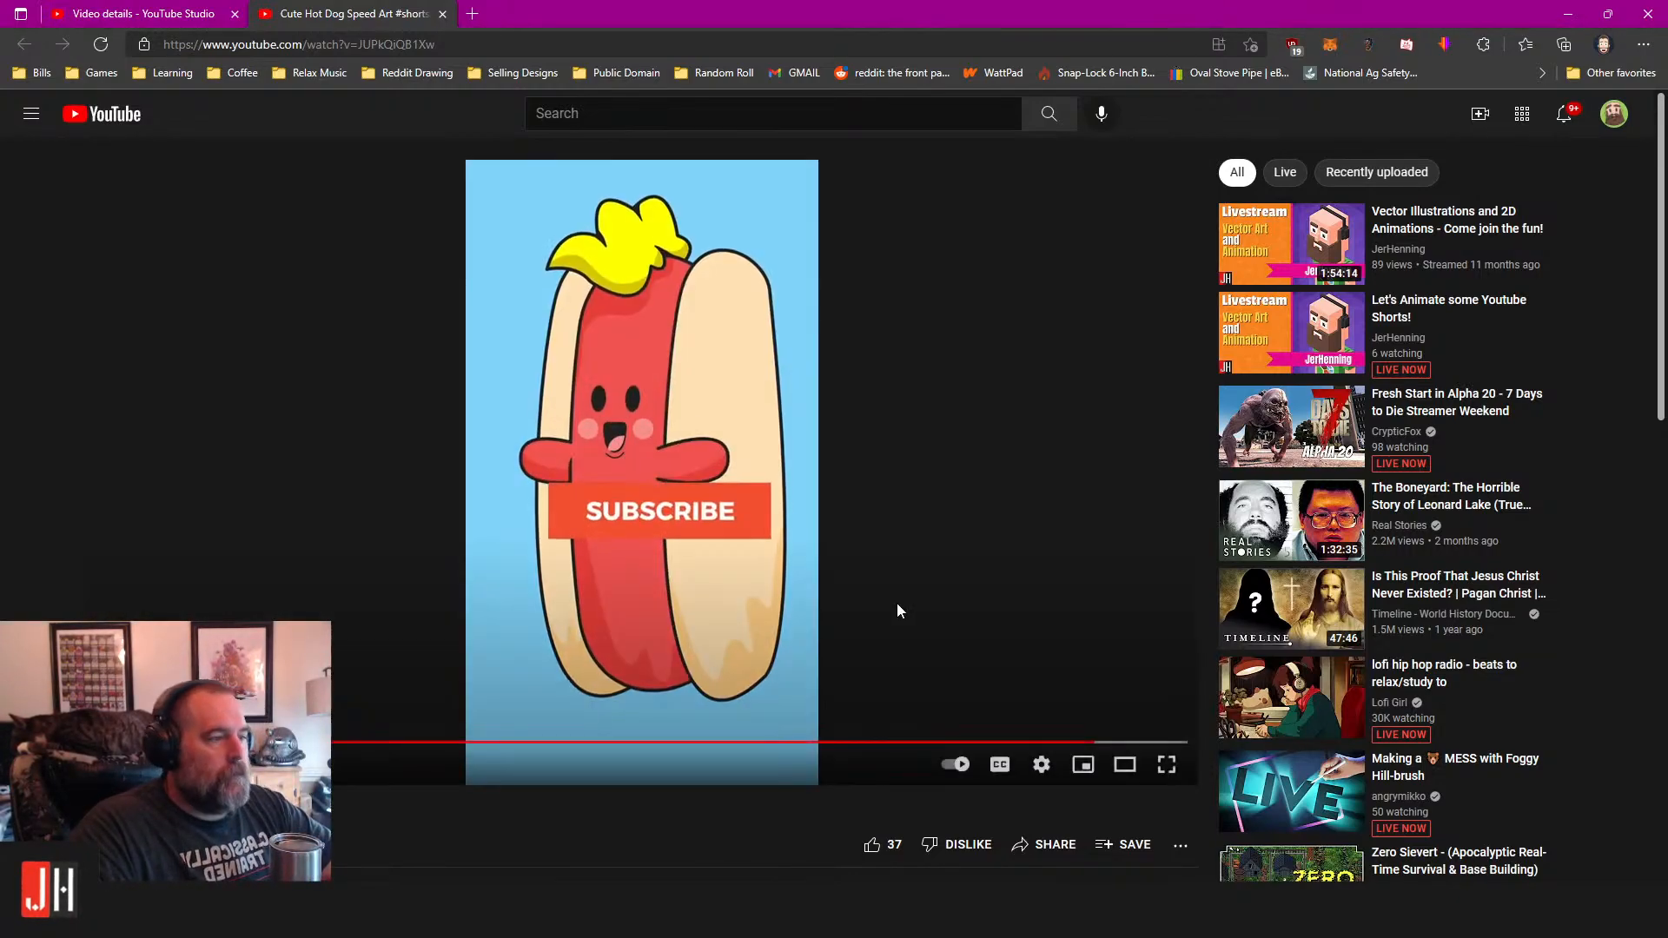
click(442, 14)
click(1648, 14)
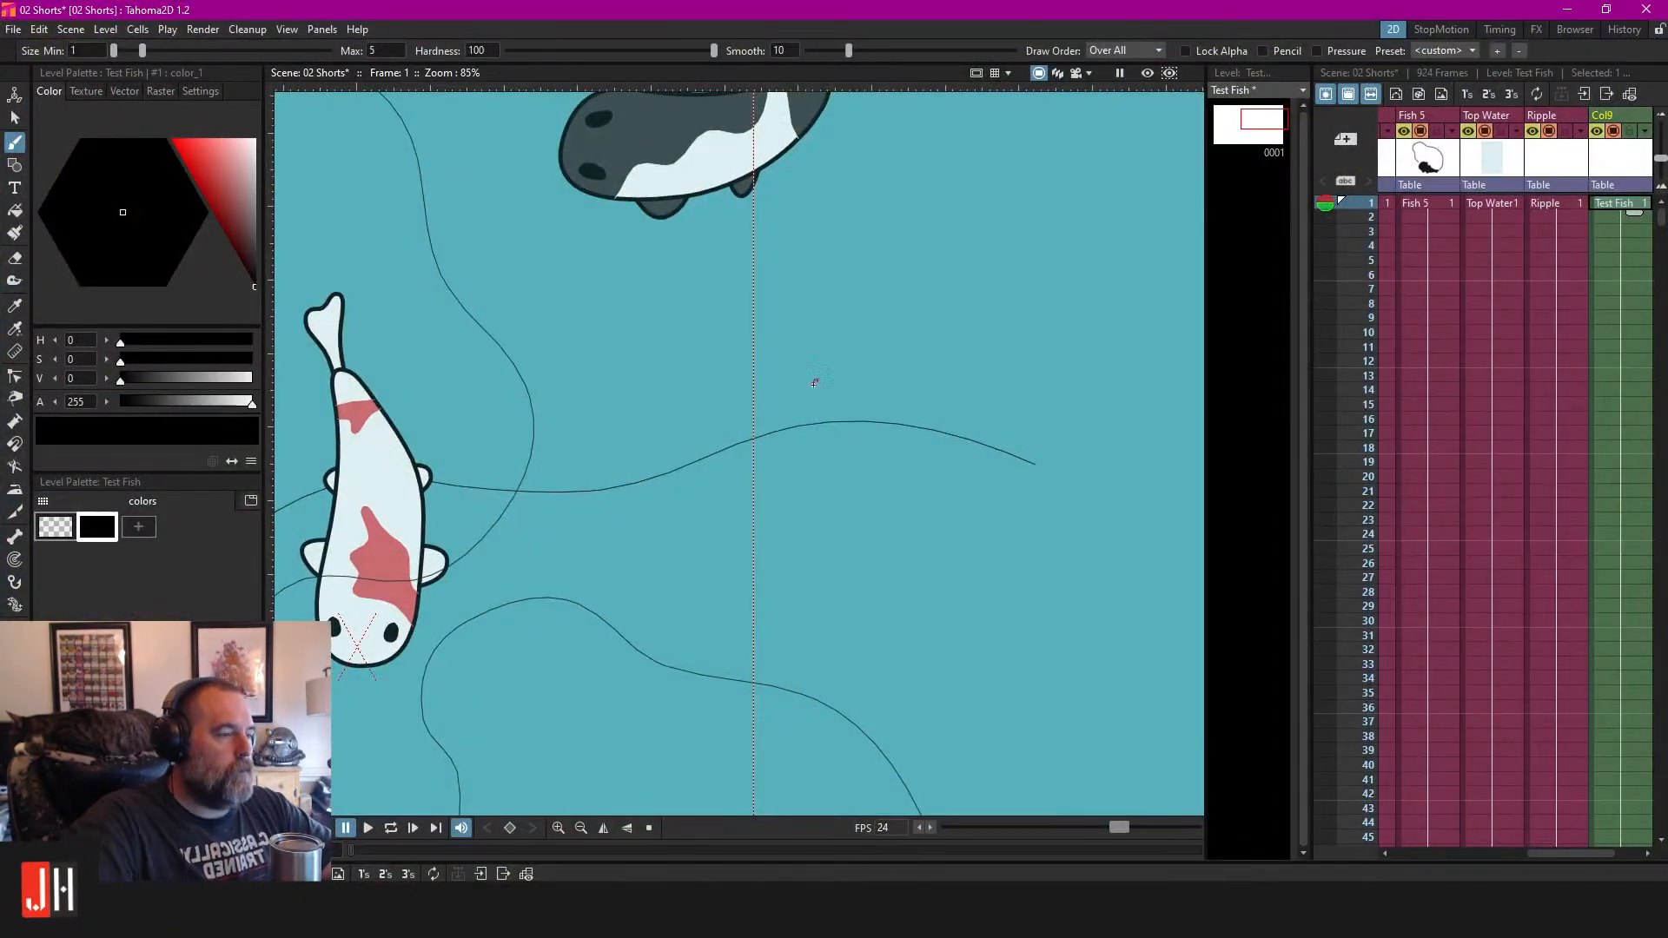
Try curled fish body outlines with the Brush in the open water beneath the dark koi, undoing each one.
drag(815, 382, 796, 408)
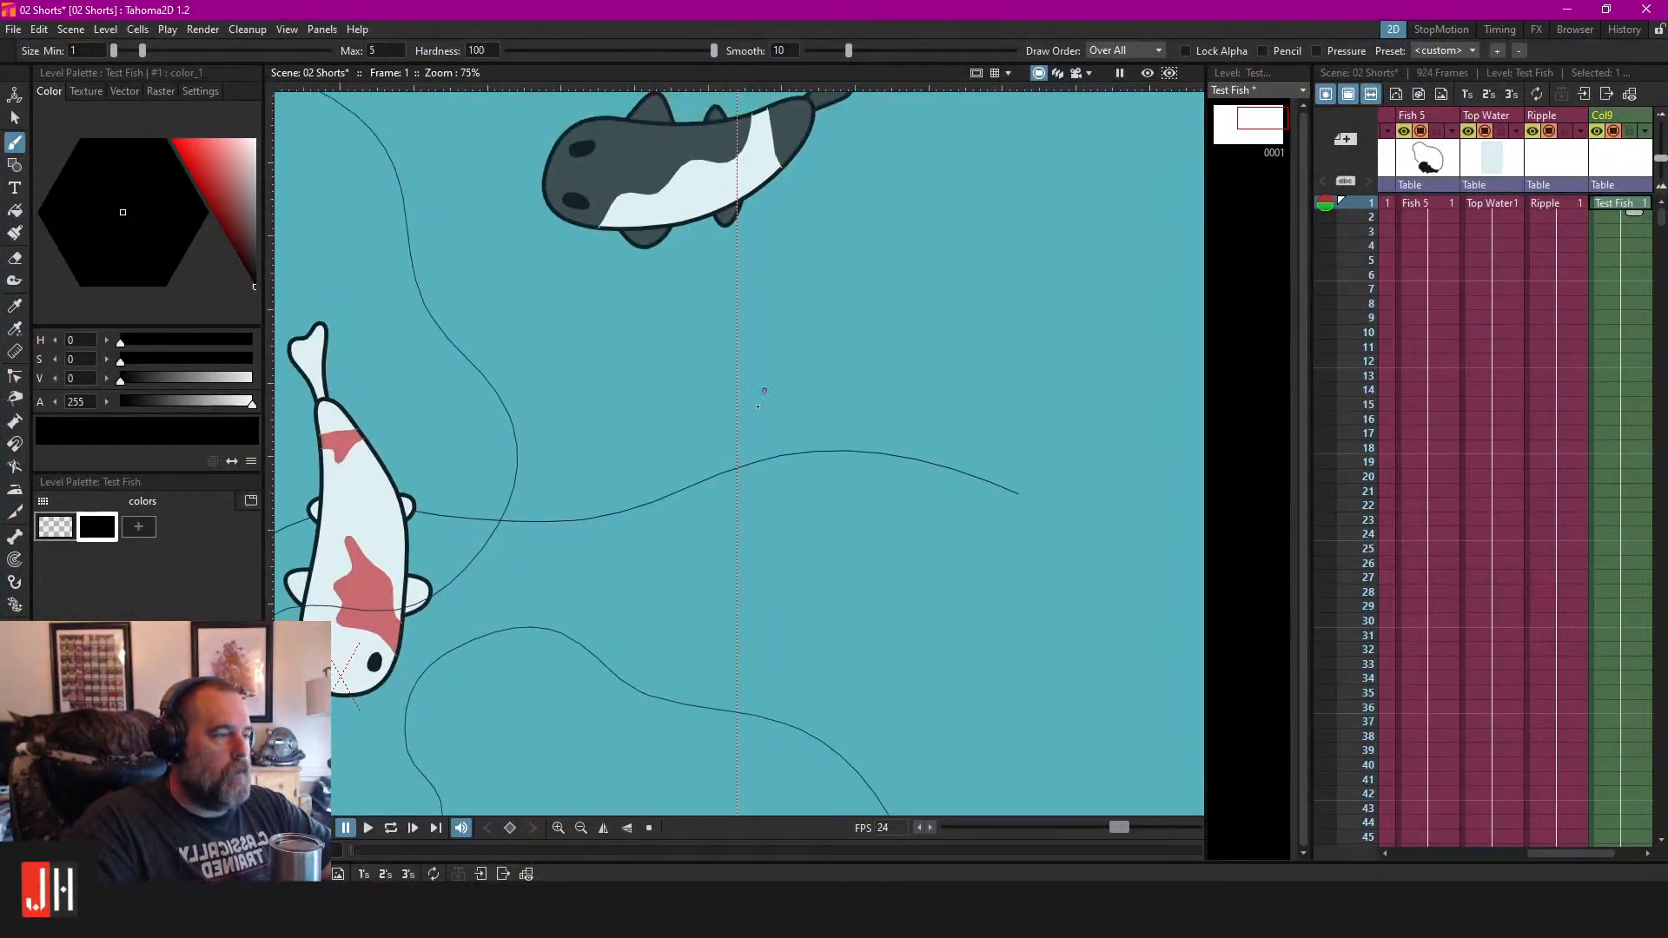
scroll(764, 380, down, 6)
scroll(773, 417, up, 5)
scroll(782, 459, up, 2)
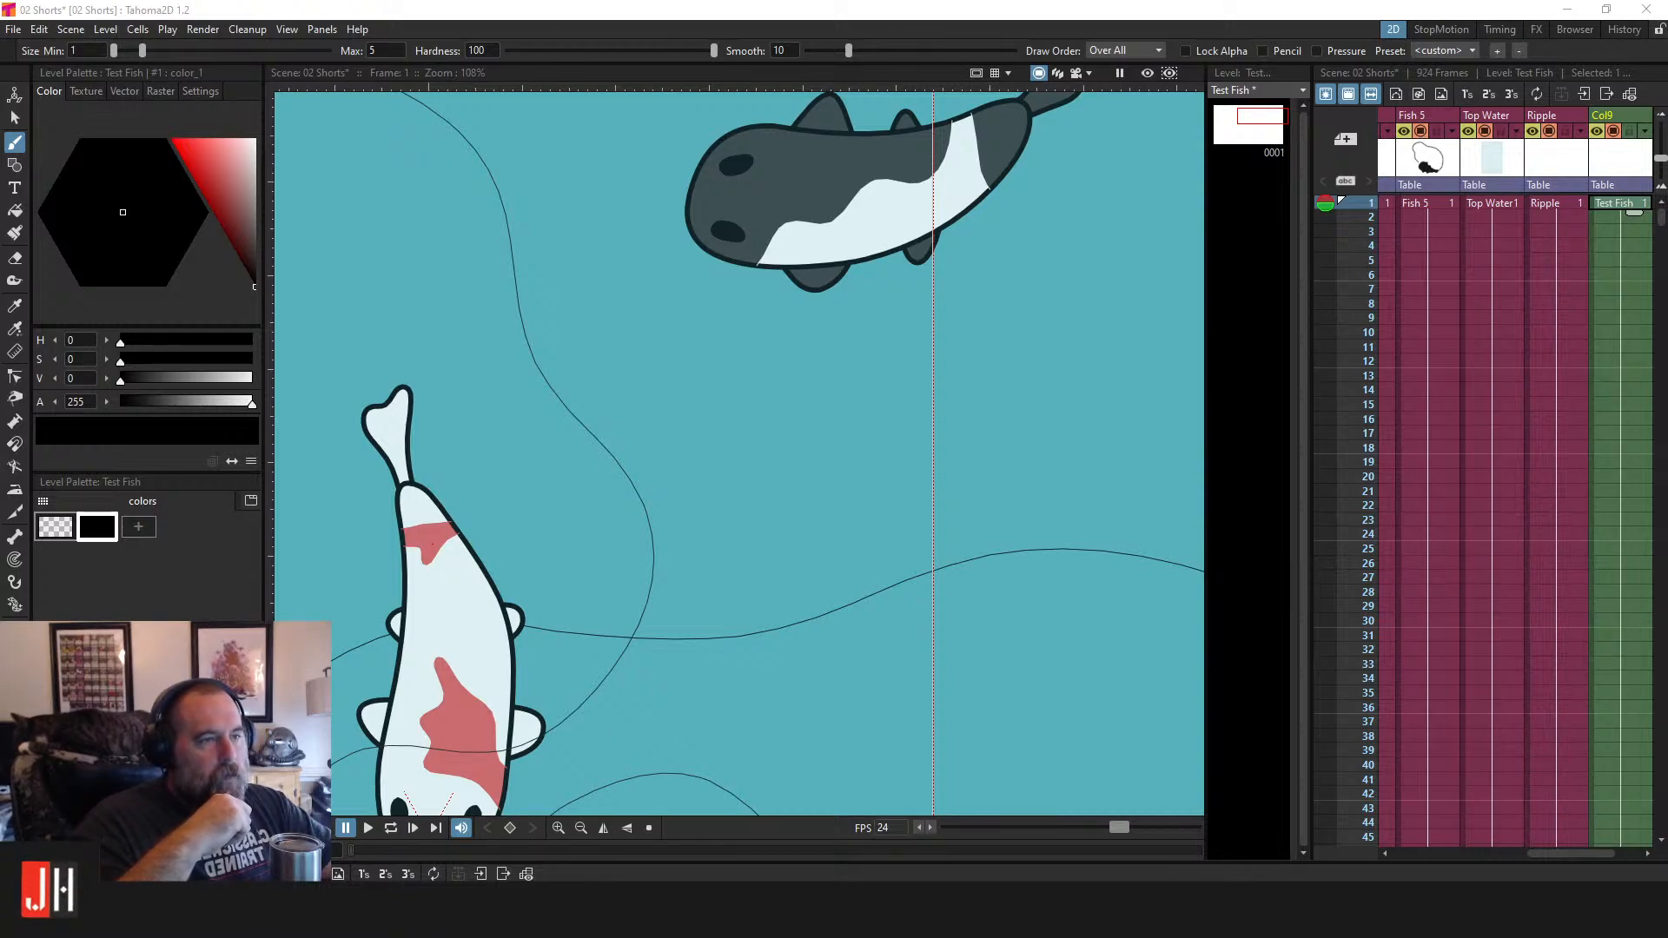
scroll(773, 391, up, 3)
mouse_move(820, 353)
mouse_down()
mouse_move(495, 420)
mouse_move(795, 452)
mouse_move(678, 391)
mouse_up()
key(ctrl+z)
mouse_move(779, 328)
mouse_down()
mouse_move(603, 264)
mouse_move(715, 581)
mouse_move(673, 415)
mouse_up()
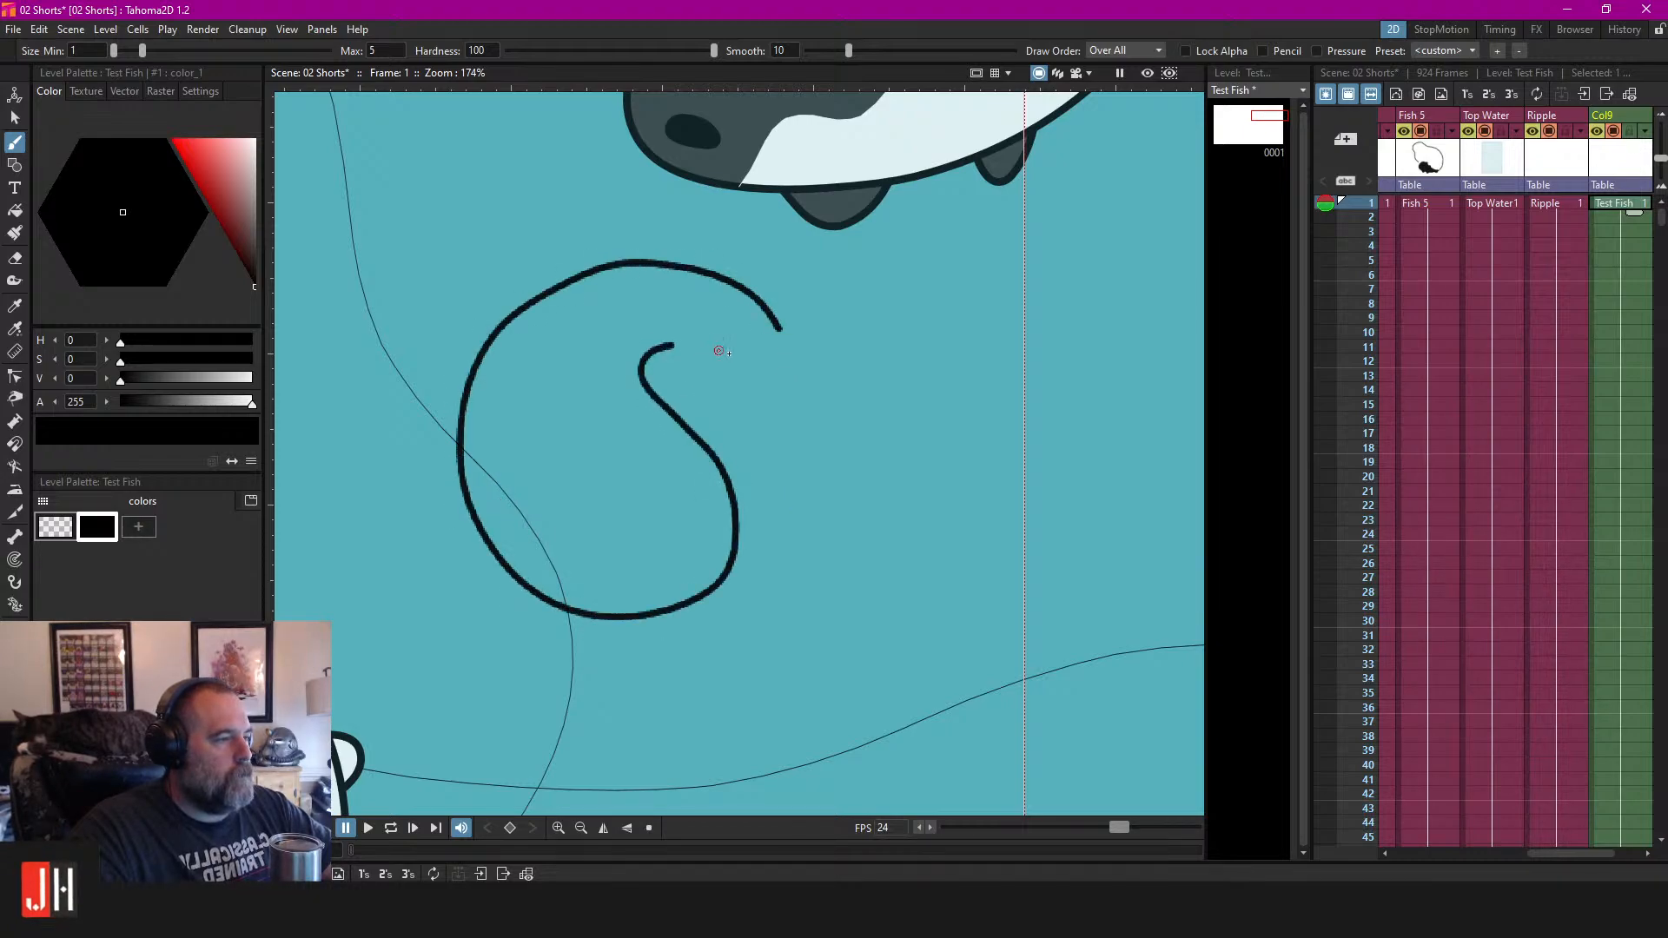
scroll(799, 340, up, 1)
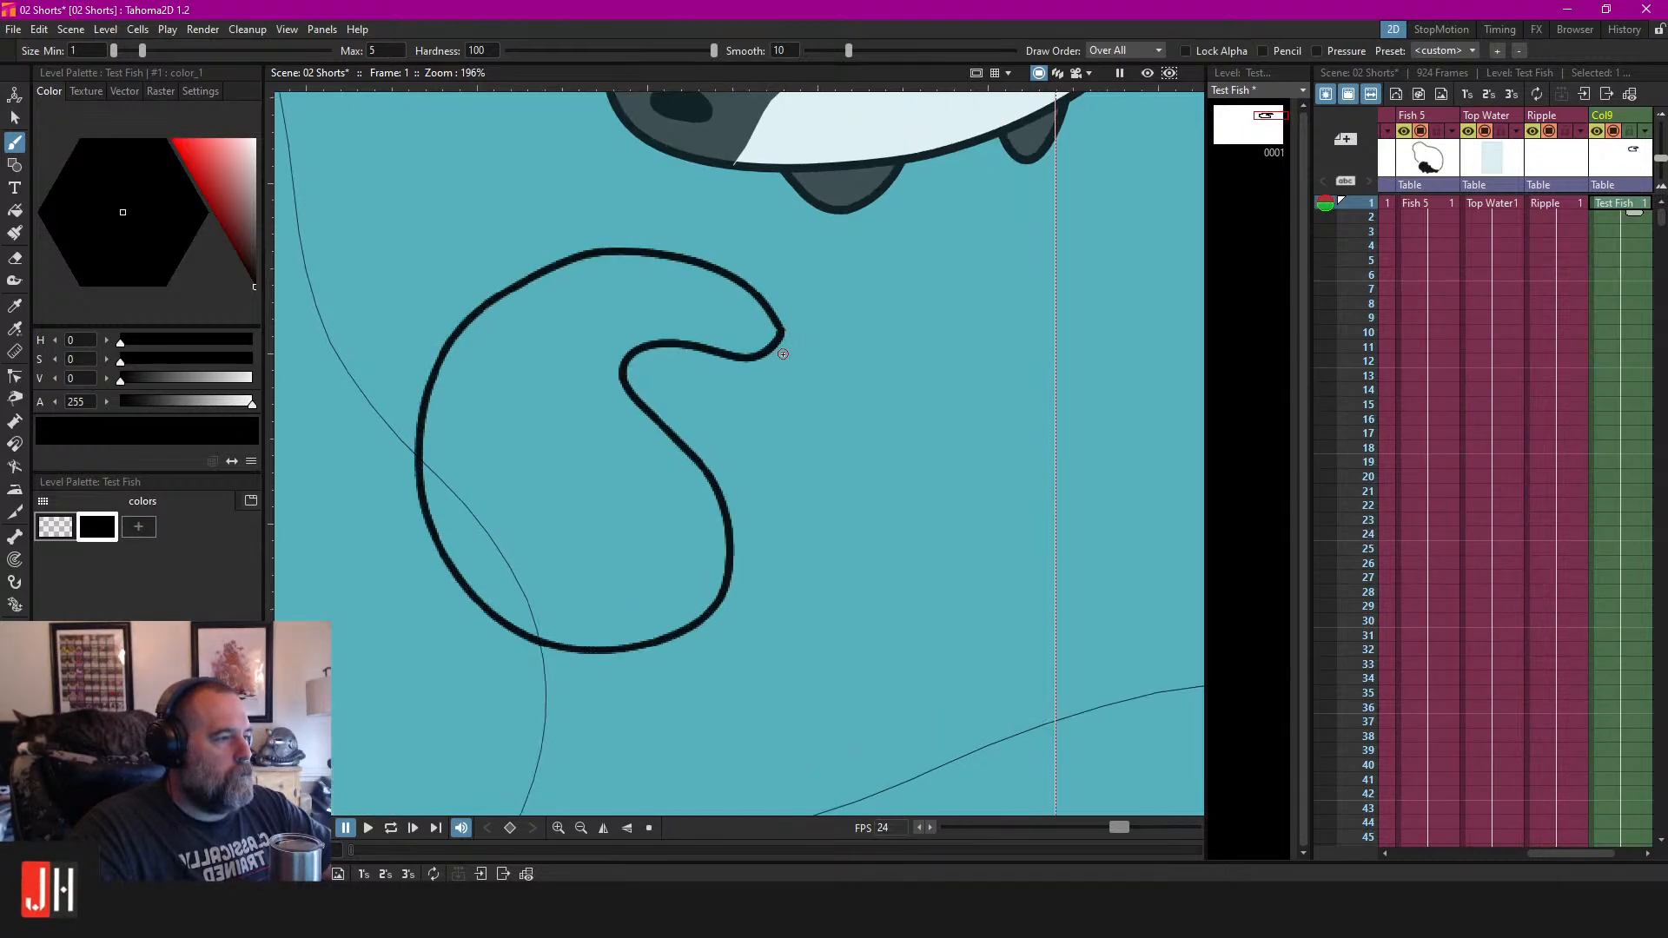
key(ctrl+z)
Try a spiral outline with the Brush's Pencil option on, undo it, and switch the option off, keeping Draw Order at Over All.
click(1263, 50)
click(800, 291)
mouse_move(801, 291)
mouse_down()
mouse_move(762, 580)
mouse_move(689, 427)
mouse_up()
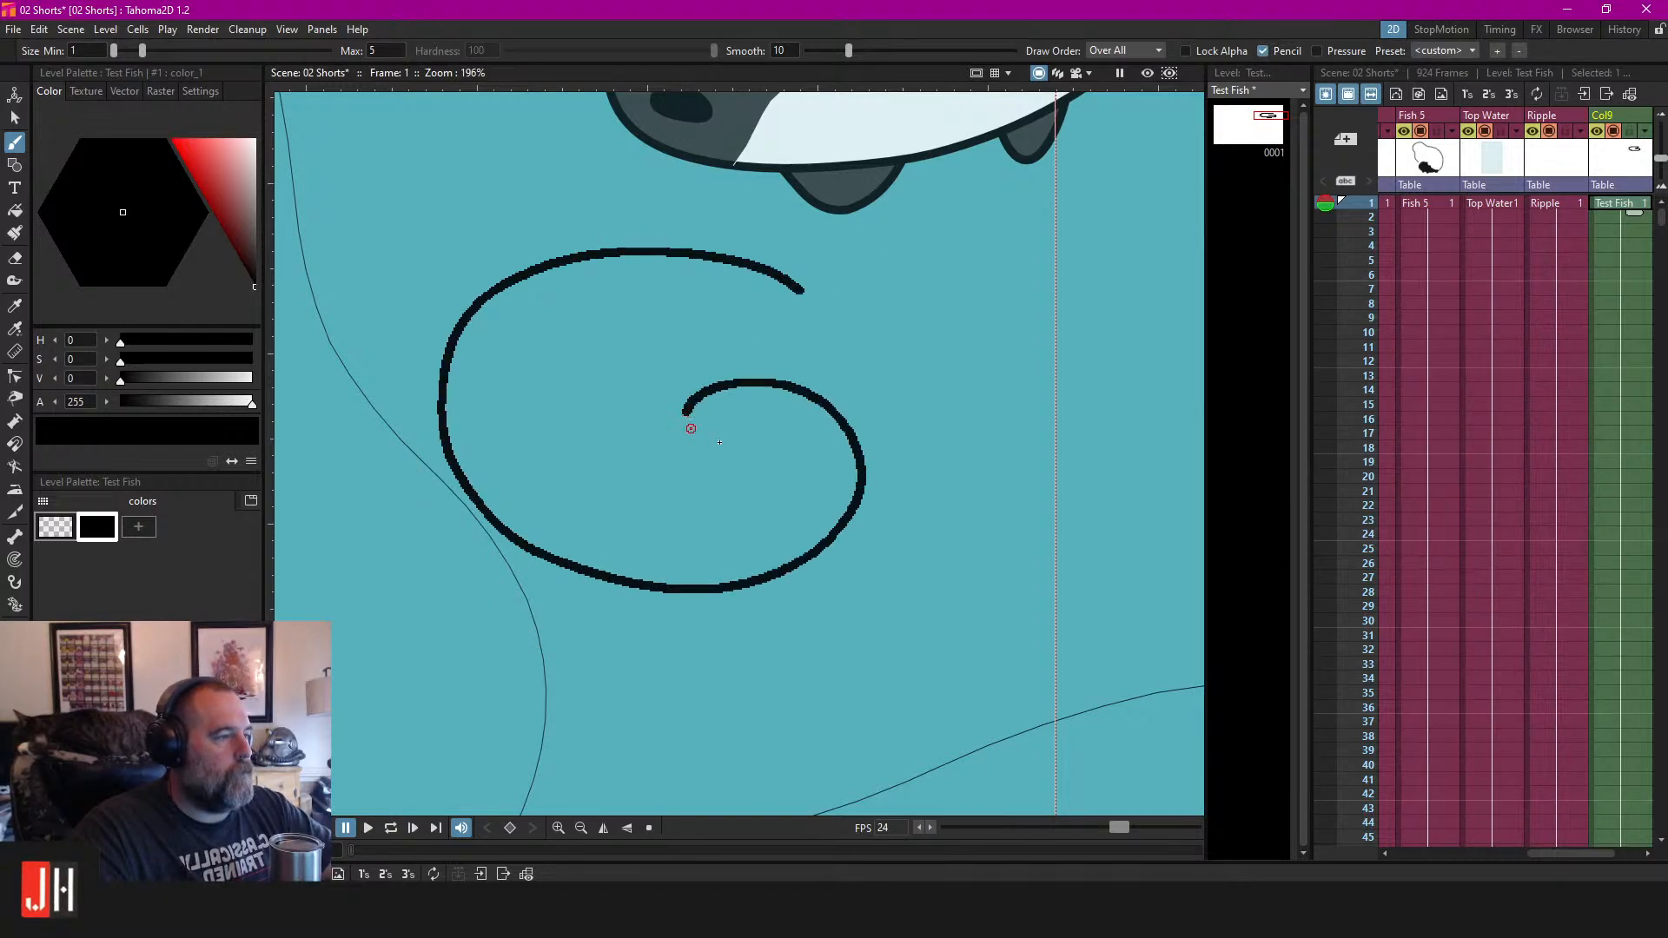
key(ctrl+z)
click(1276, 51)
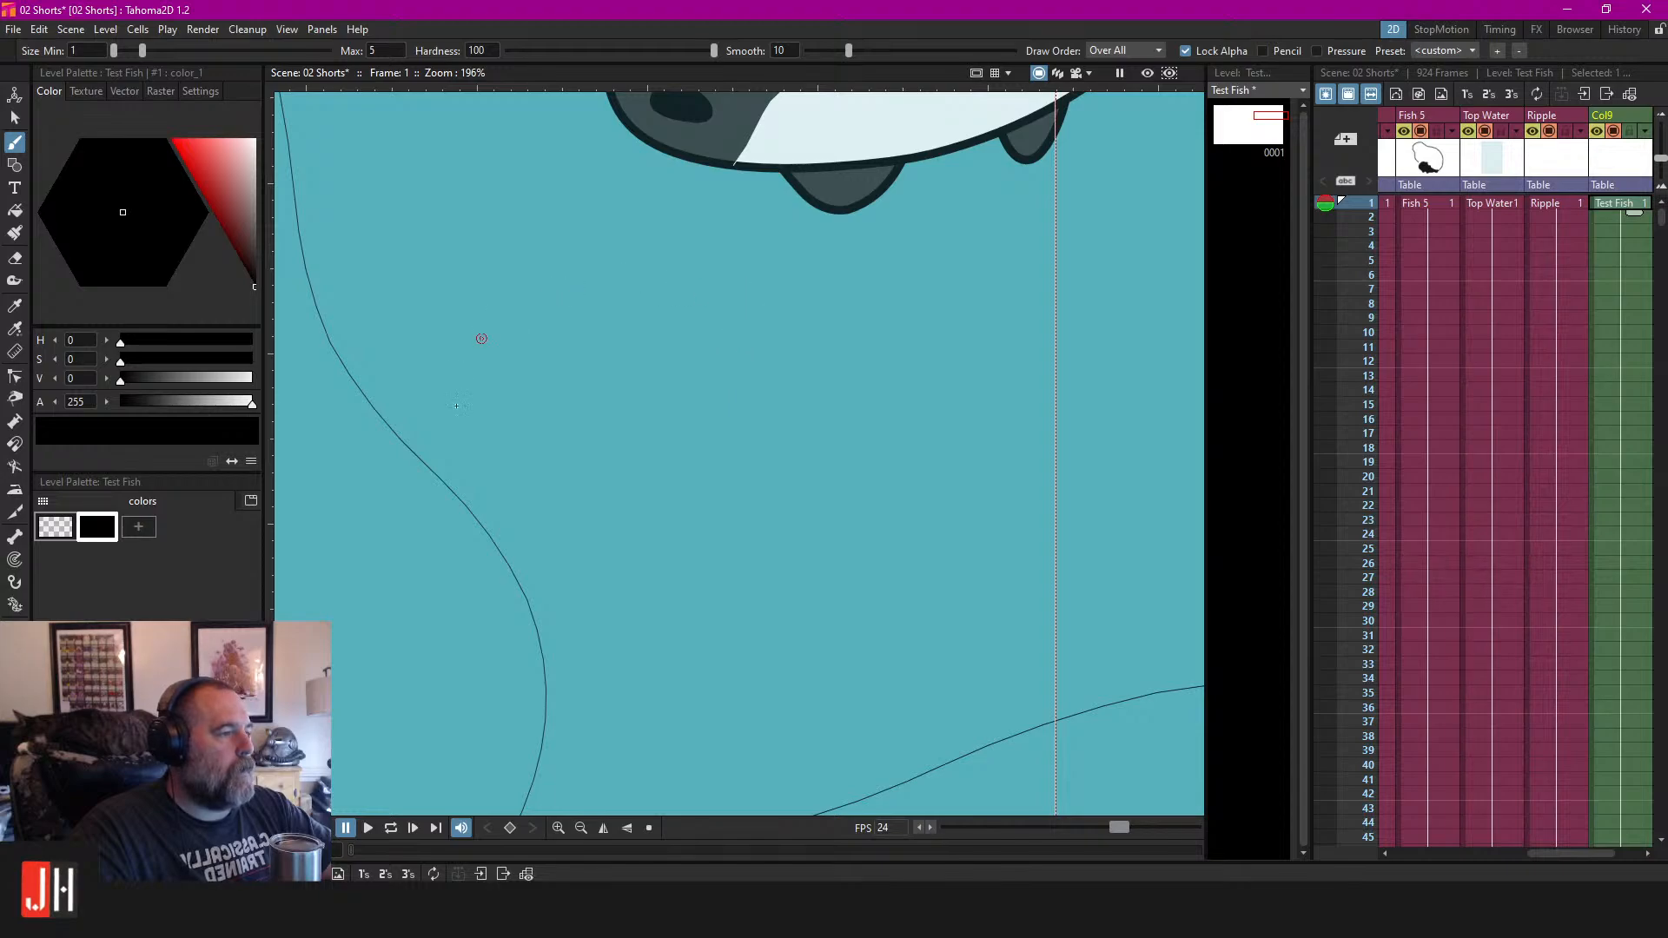
click(1136, 51)
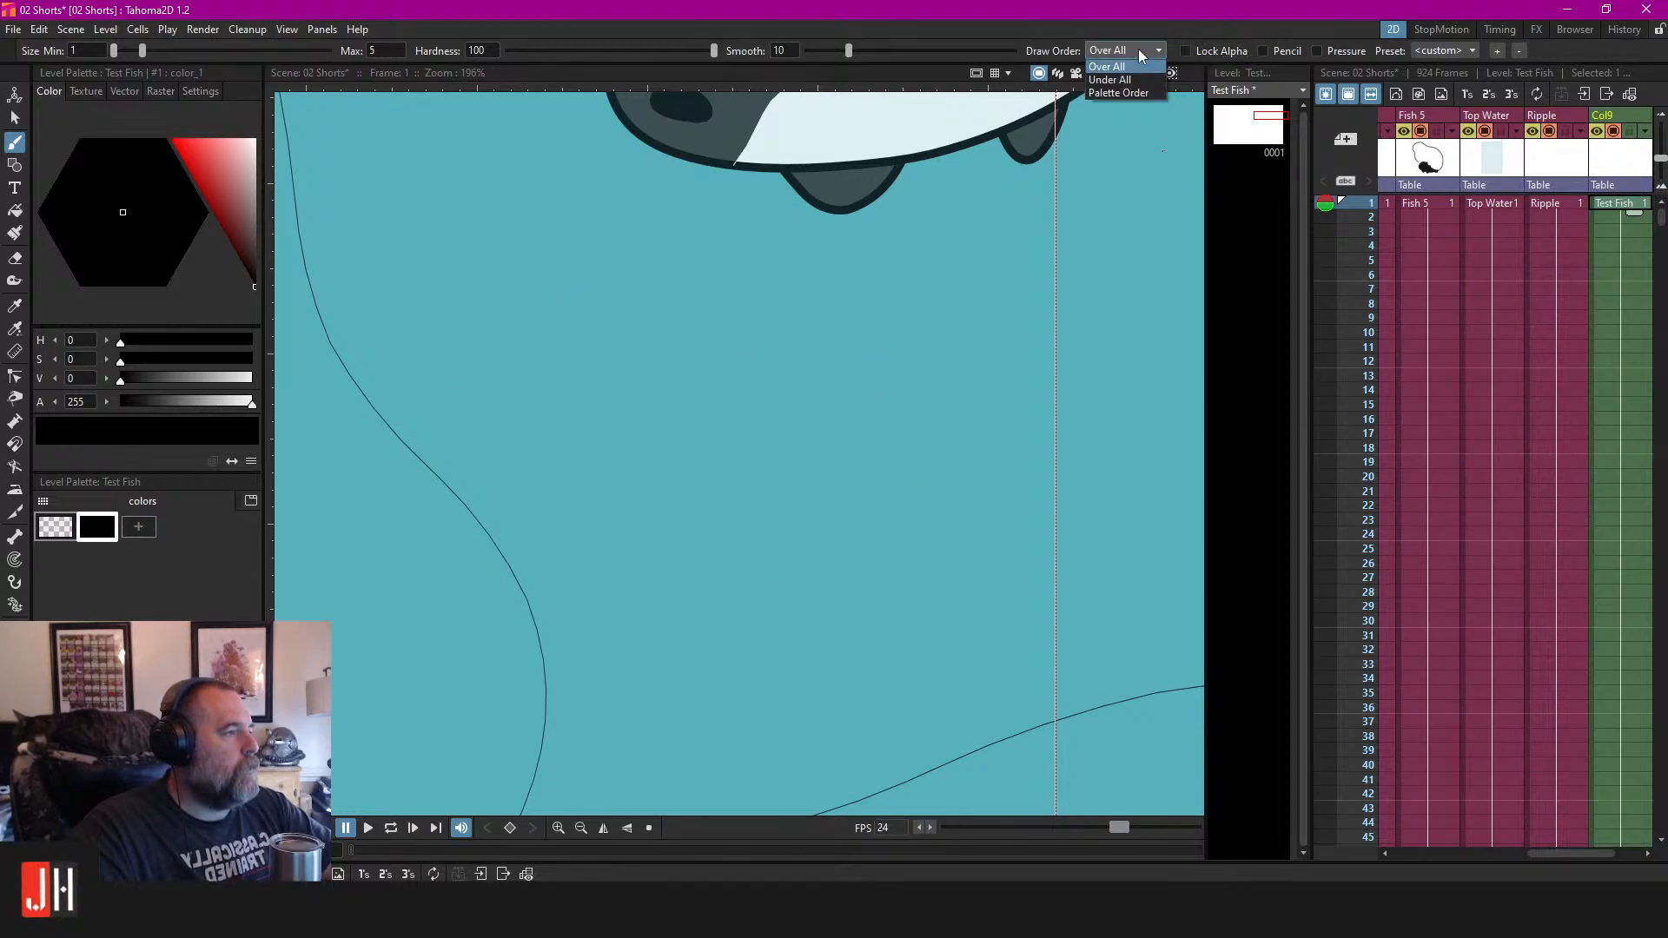
click(1138, 49)
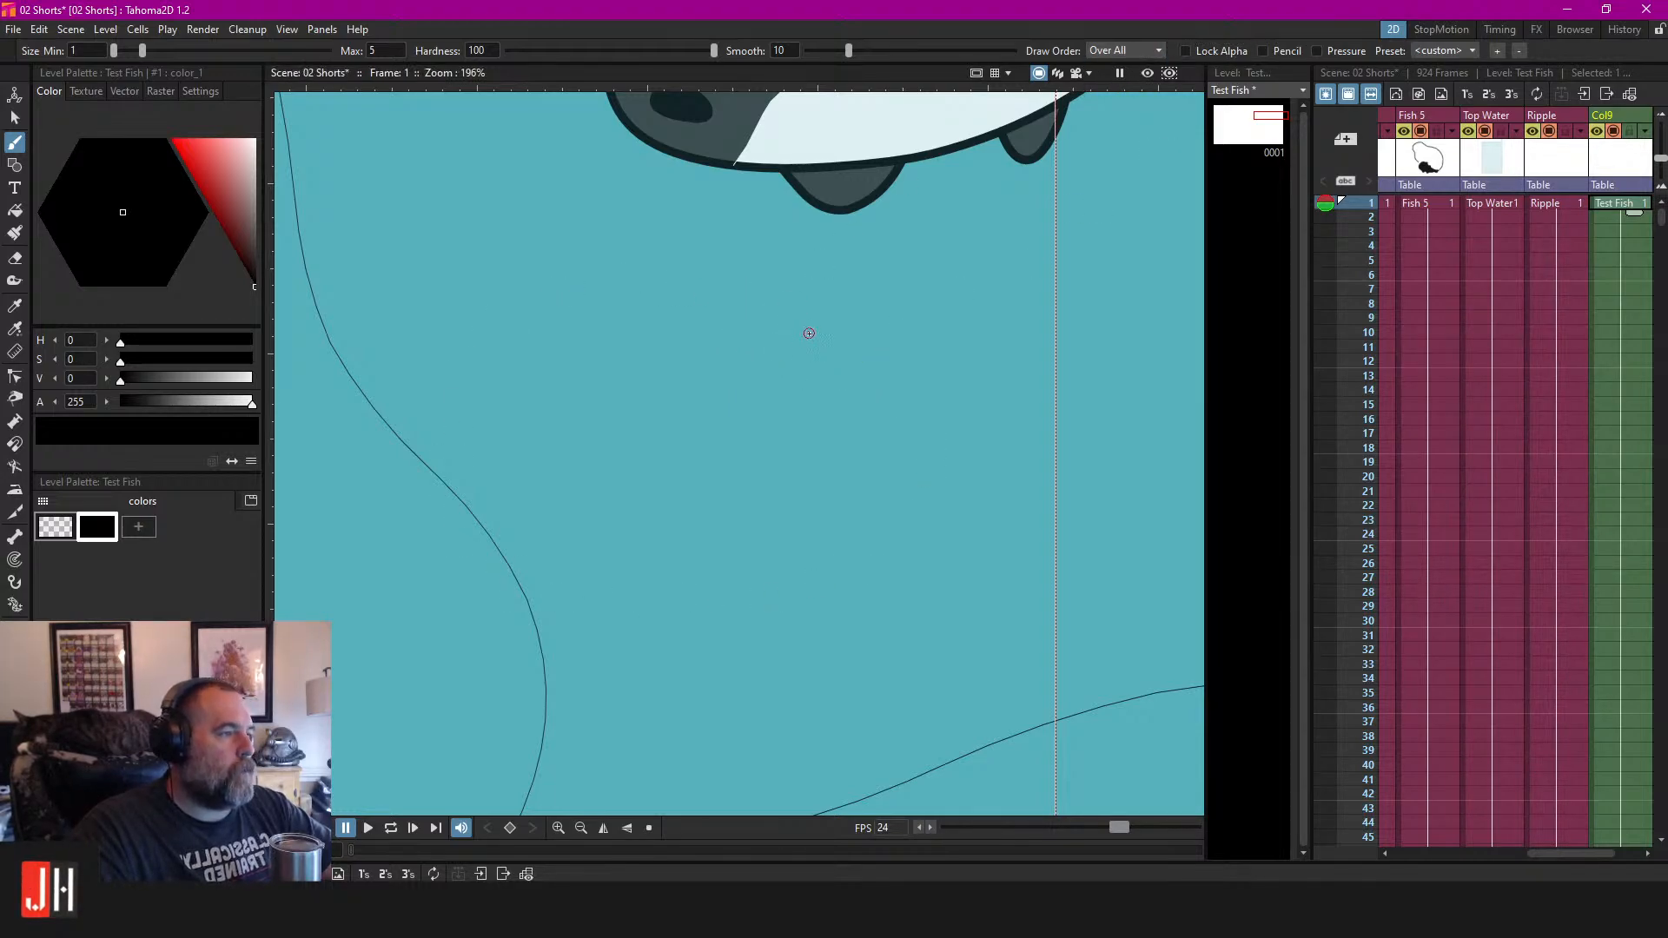
Draw a closed, curled fish body with a hooked tail on Test Fish with the Brush, redoing the first attempt.
mouse_move(831, 295)
mouse_down()
mouse_move(565, 585)
mouse_move(682, 421)
mouse_up()
key(ctrl+z)
drag(689, 254, 879, 313)
mouse_move(563, 318)
mouse_down()
mouse_move(543, 615)
mouse_move(837, 604)
mouse_move(767, 404)
mouse_up()
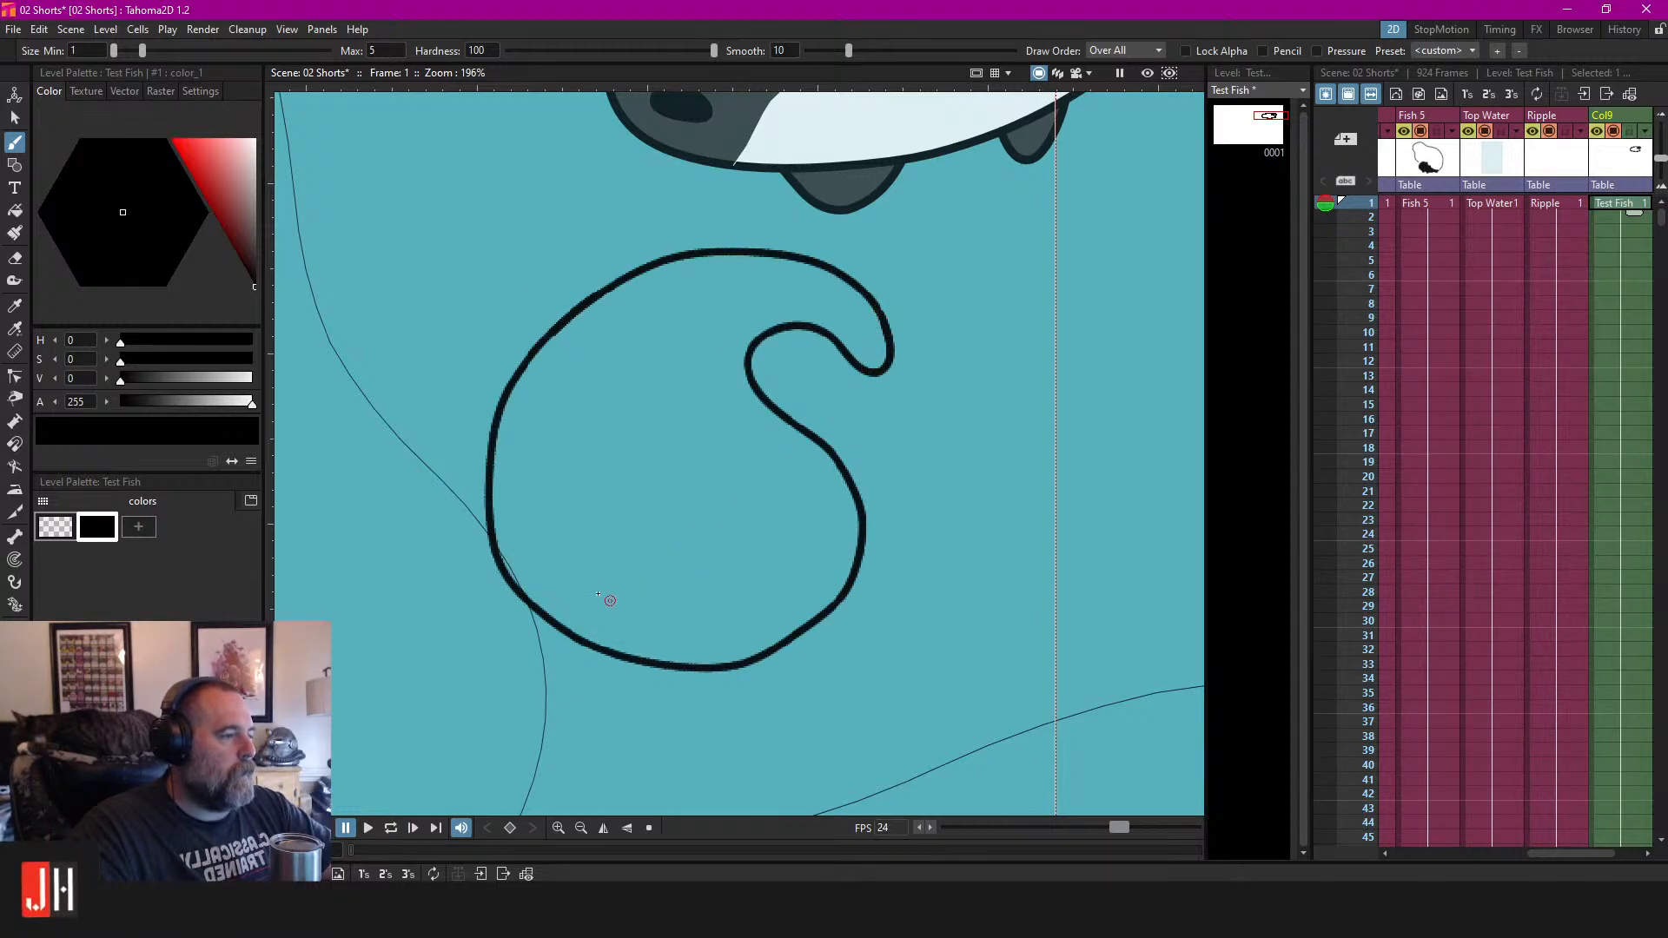
Draw a pointed fin across each side of the curled body outline, undoing and redrawing the left one until its shape fits.
drag(477, 544, 604, 454)
key(ctrl+z)
drag(379, 473, 548, 544)
key(ctrl+z)
mouse_move(514, 478)
mouse_down()
mouse_move(331, 487)
mouse_move(536, 586)
mouse_up()
key(ctrl+z)
mouse_move(520, 478)
mouse_down()
mouse_move(383, 539)
mouse_move(532, 589)
mouse_move(449, 515)
mouse_move(563, 514)
mouse_up()
key(ctrl+z)
key(ctrl+z)
mouse_move(550, 586)
mouse_down()
mouse_move(395, 559)
mouse_move(483, 508)
mouse_up()
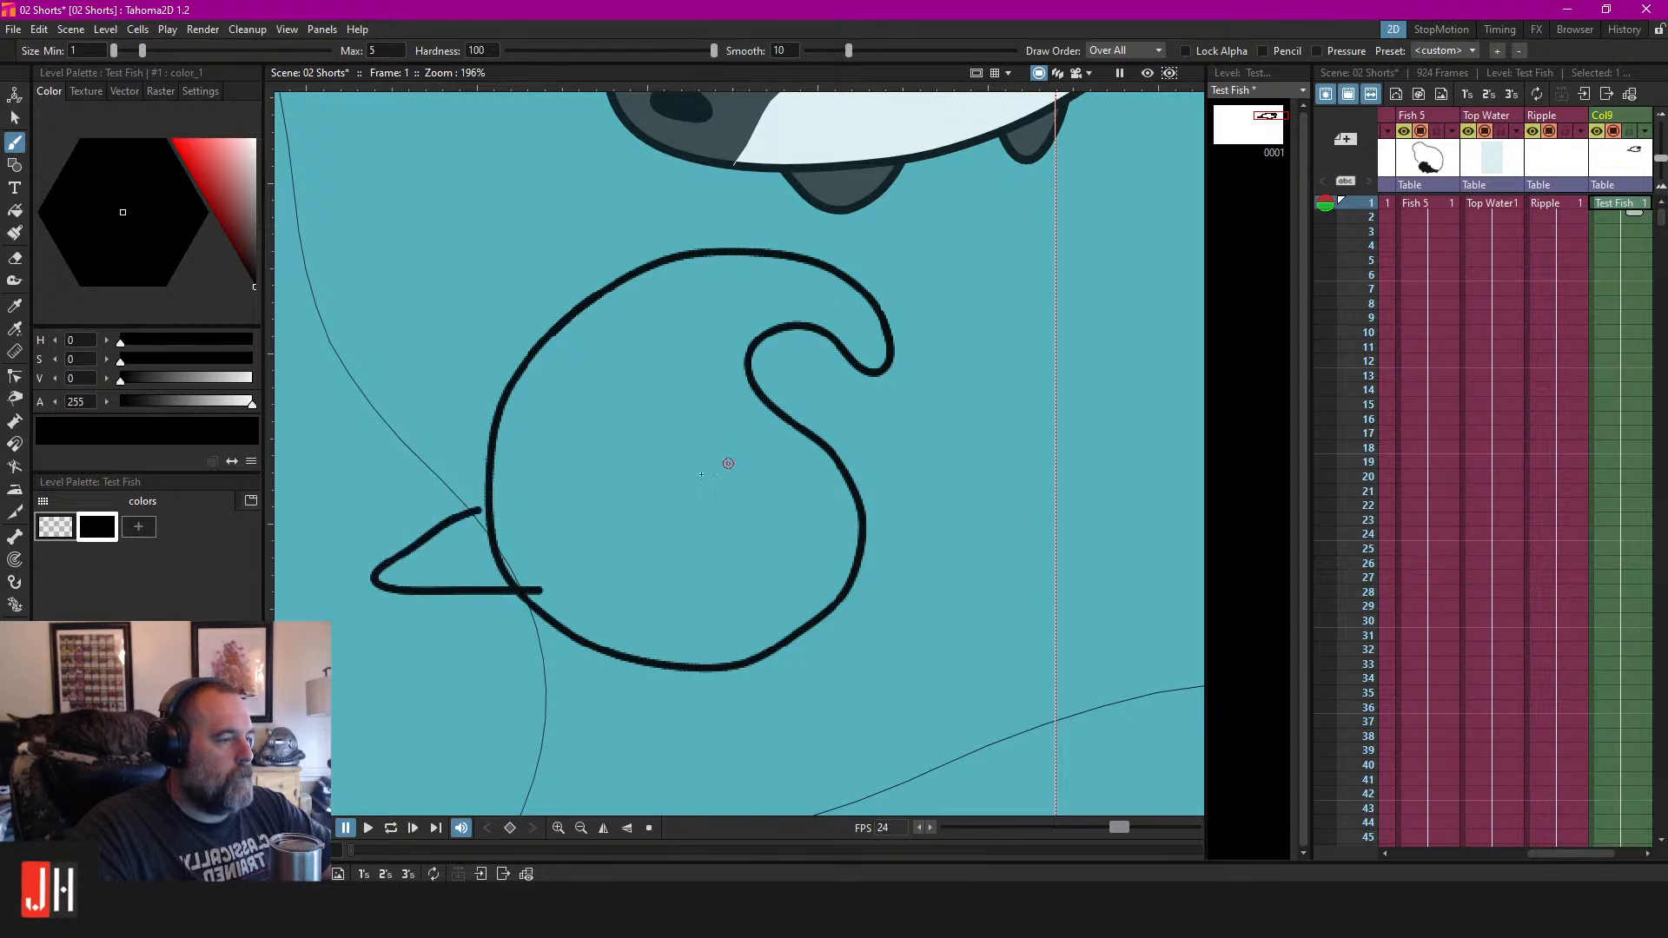
key(ctrl+z)
mouse_move(545, 580)
mouse_down()
mouse_move(481, 582)
mouse_move(408, 531)
mouse_move(533, 469)
mouse_up()
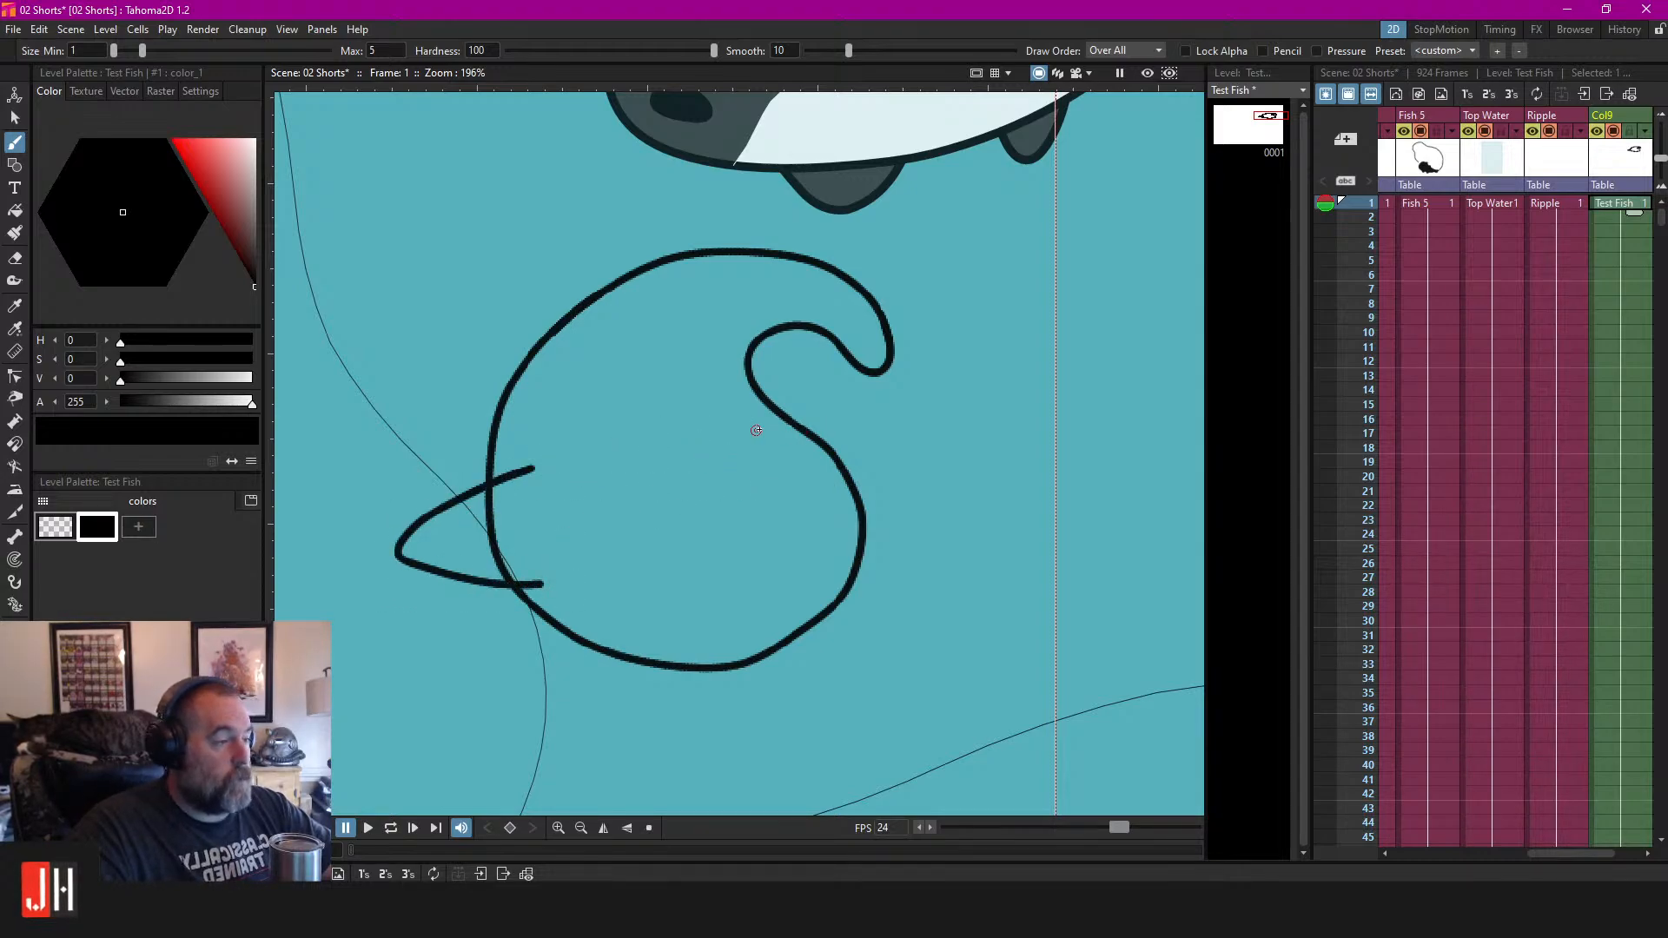
drag(755, 431, 844, 438)
Set the Eraser type to Segment and trim the fin line ends that overlap inside the body.
key(a)
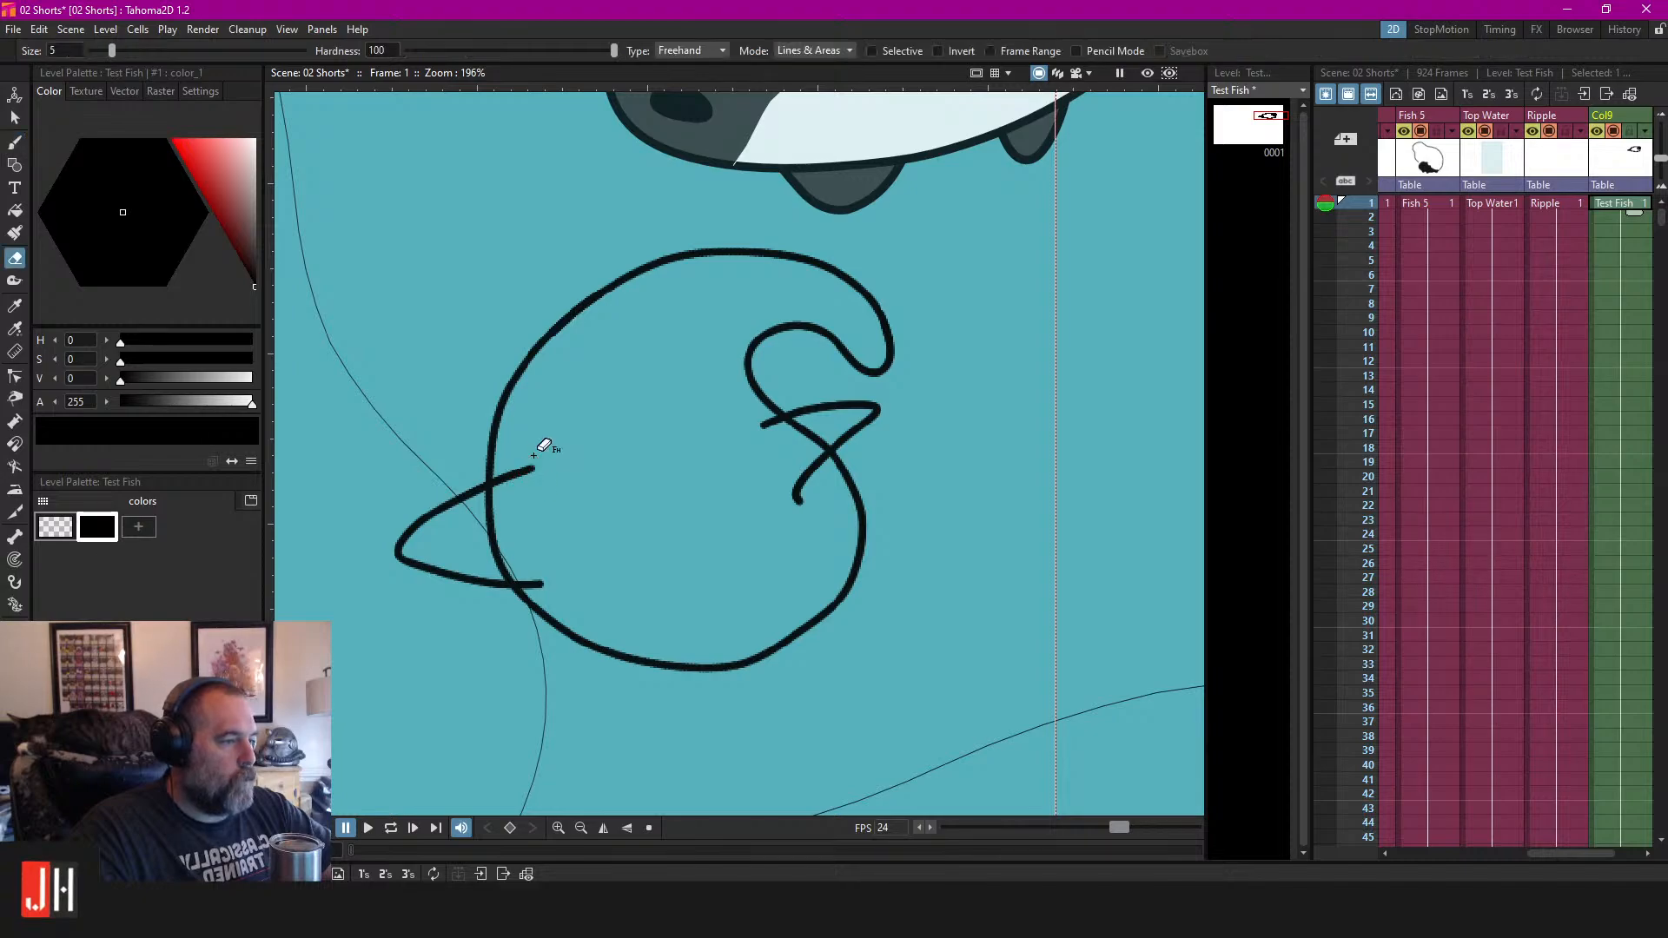
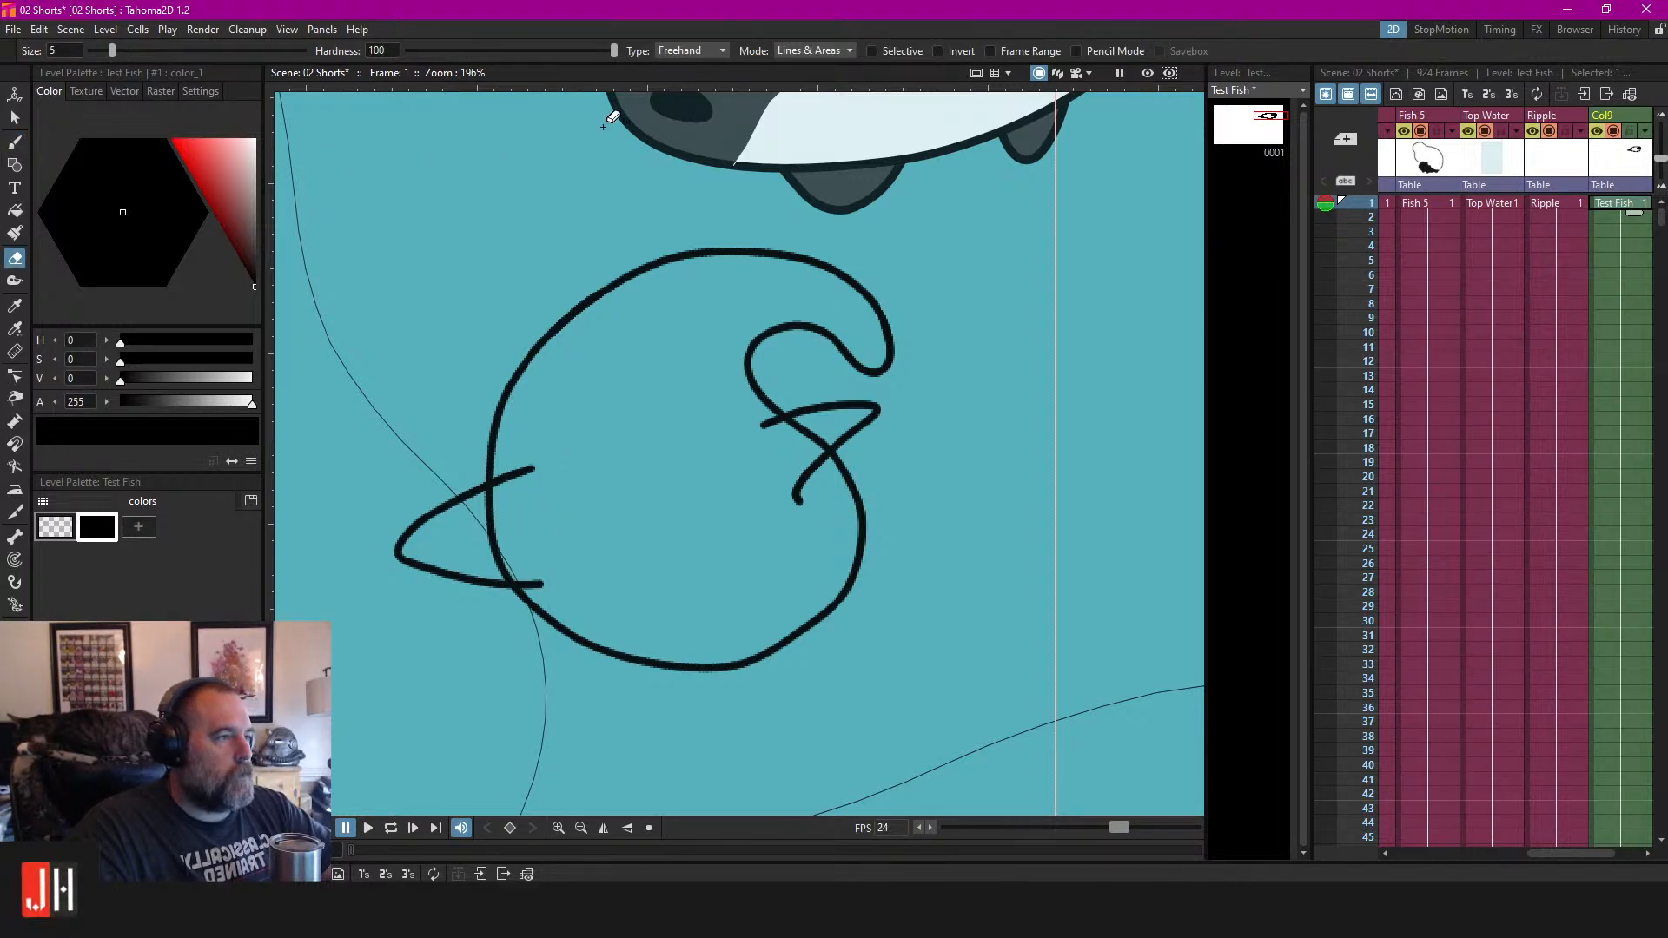
click(709, 49)
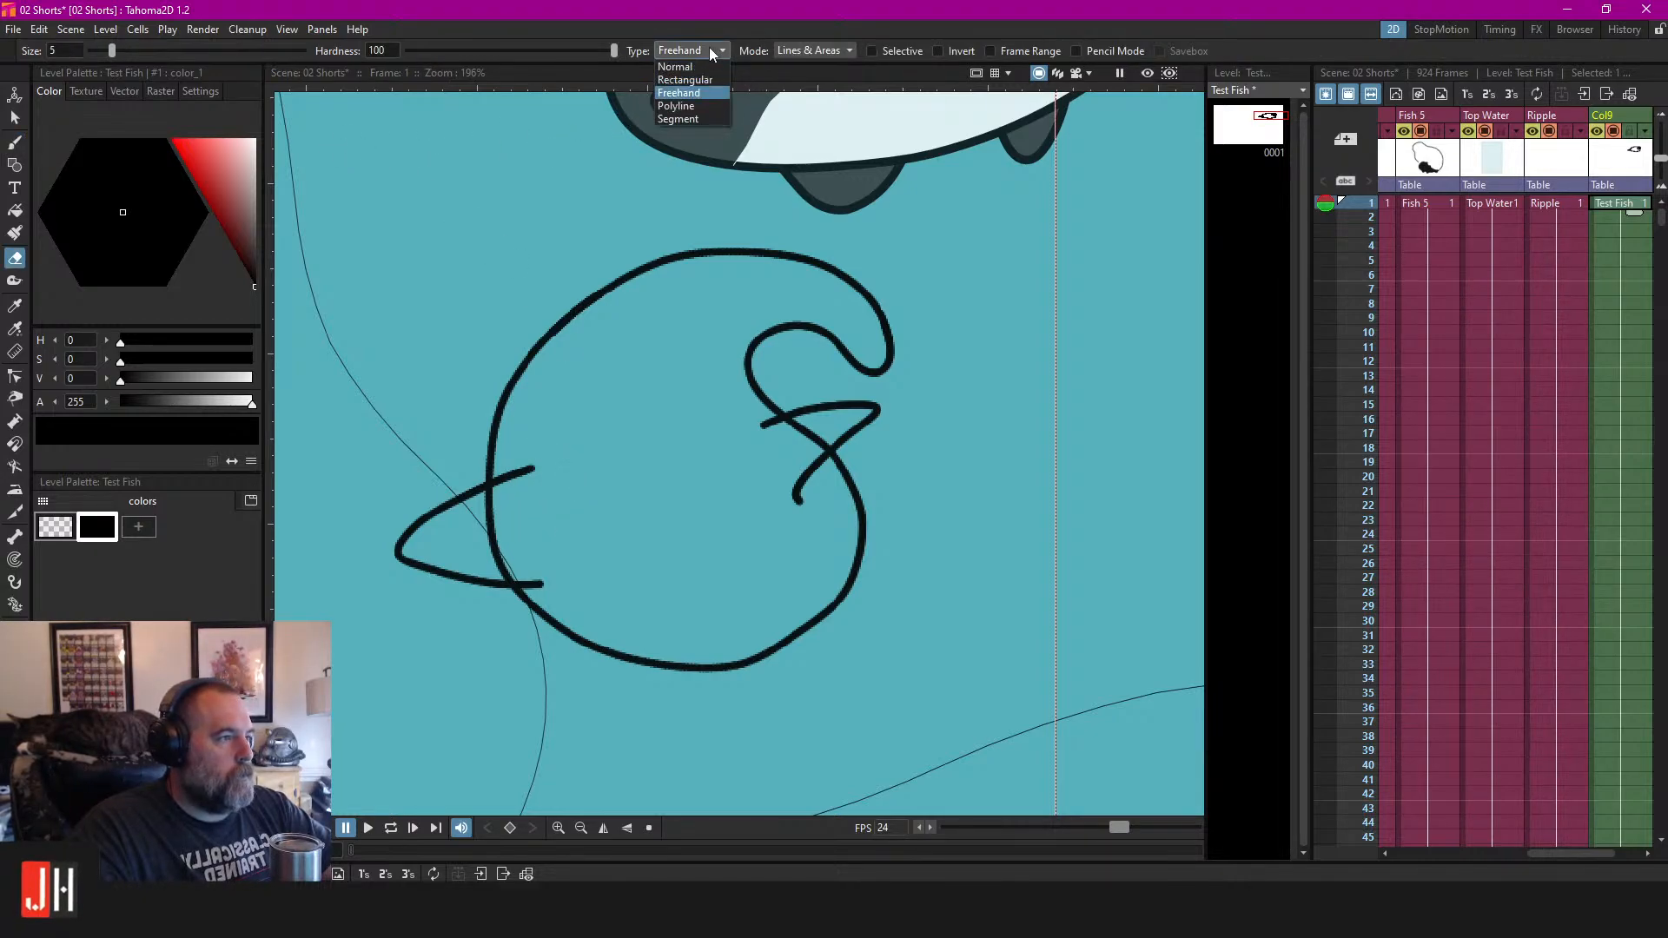
click(678, 118)
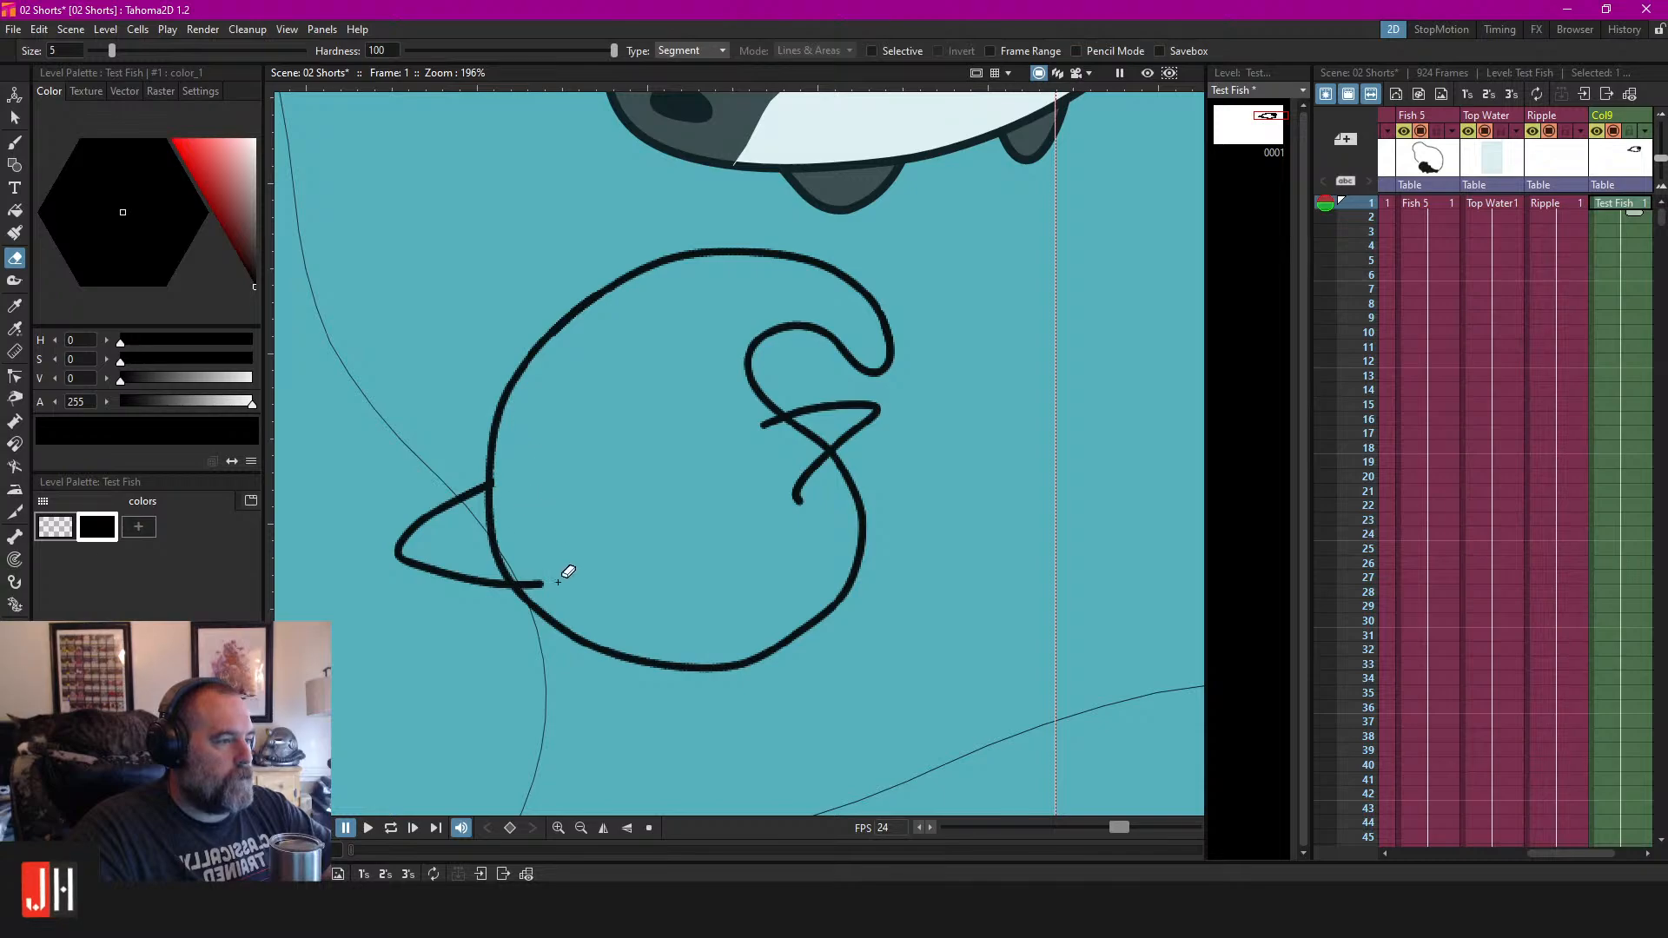
click(761, 414)
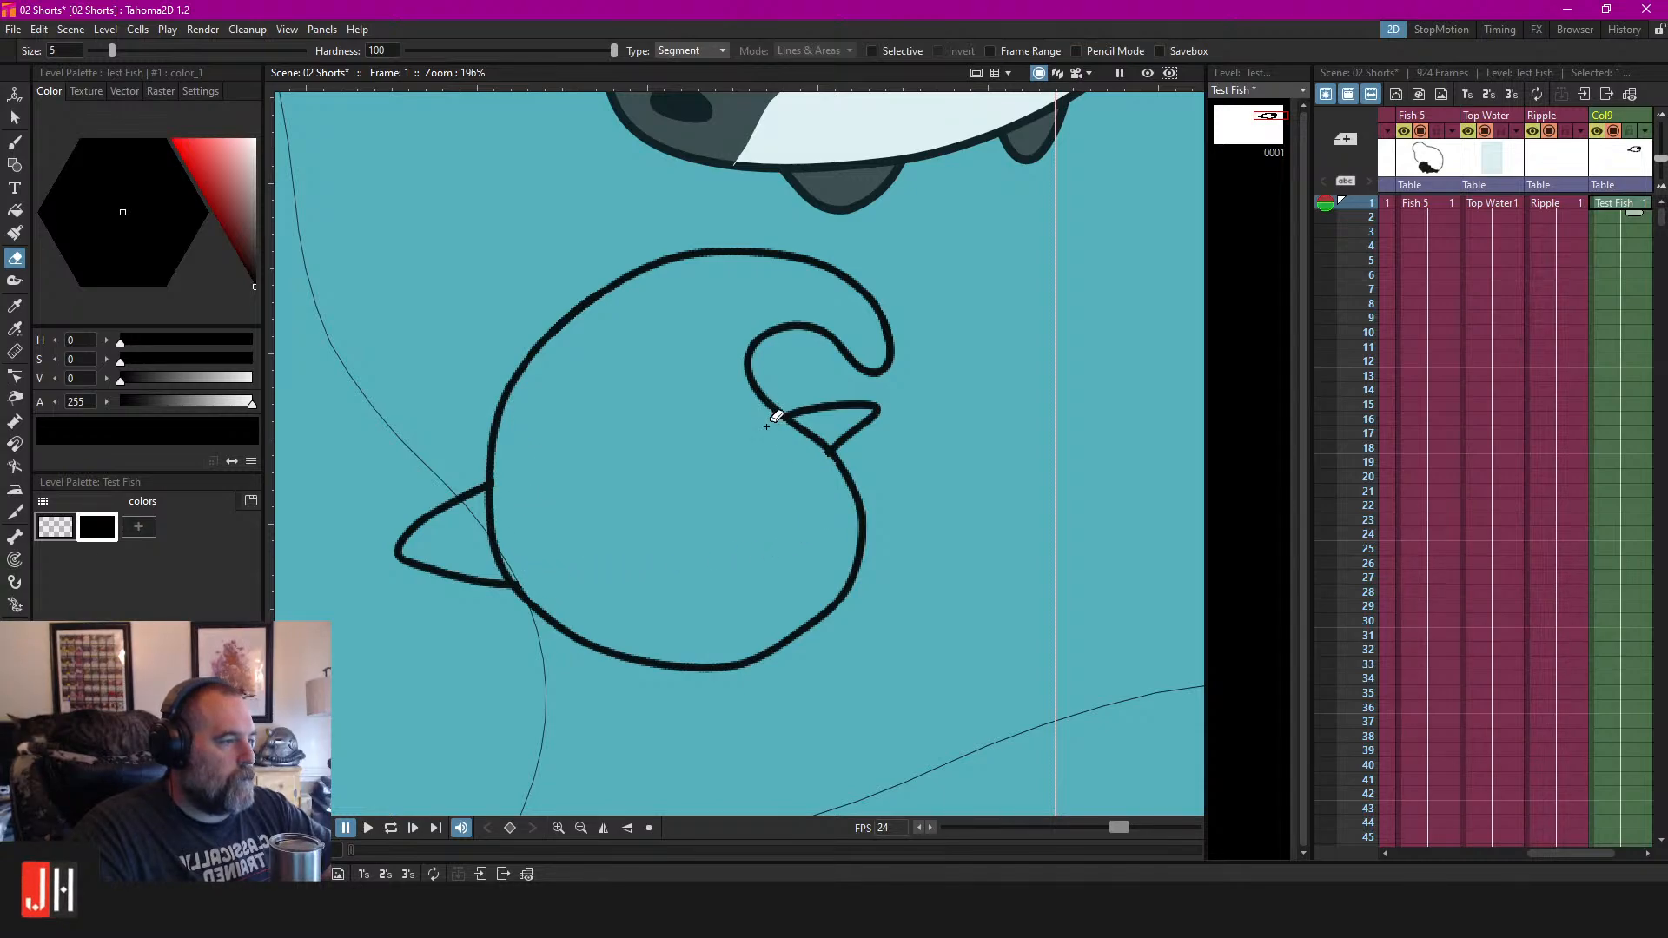
Fill the curled fish's body and both fins with black.
scroll(758, 511, up, 2)
scroll(749, 516, down, 1)
key(f)
click(724, 496)
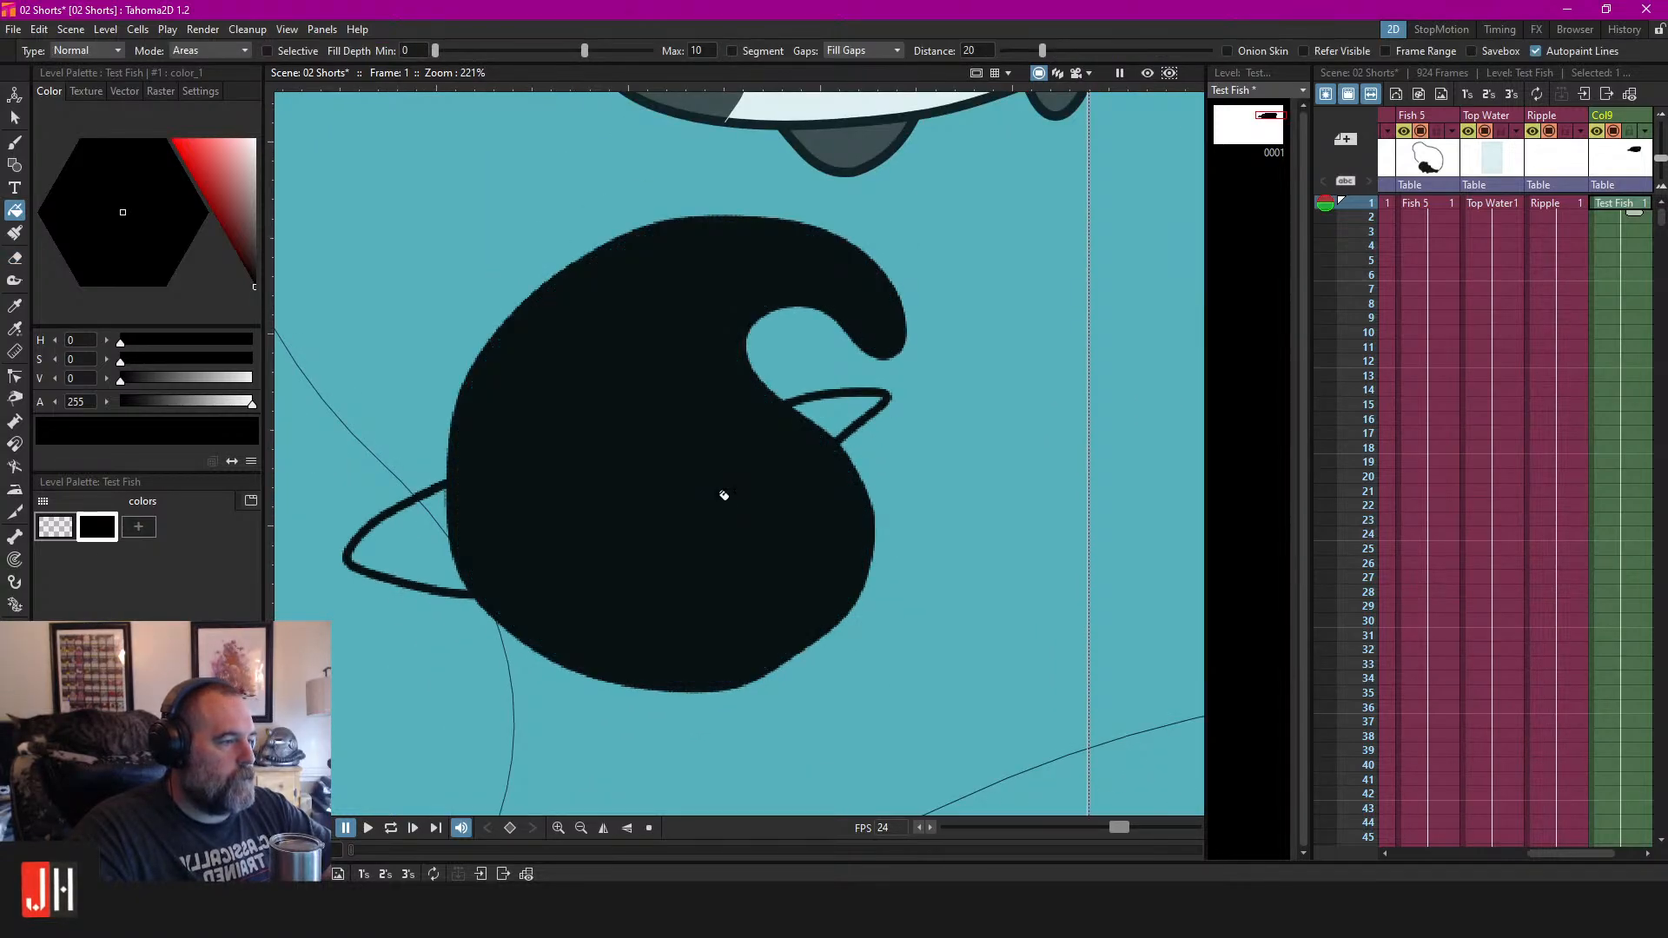
click(402, 517)
click(847, 404)
Brush black over the unfilled pixels where the left fin joins the body.
scroll(461, 482, up, 5)
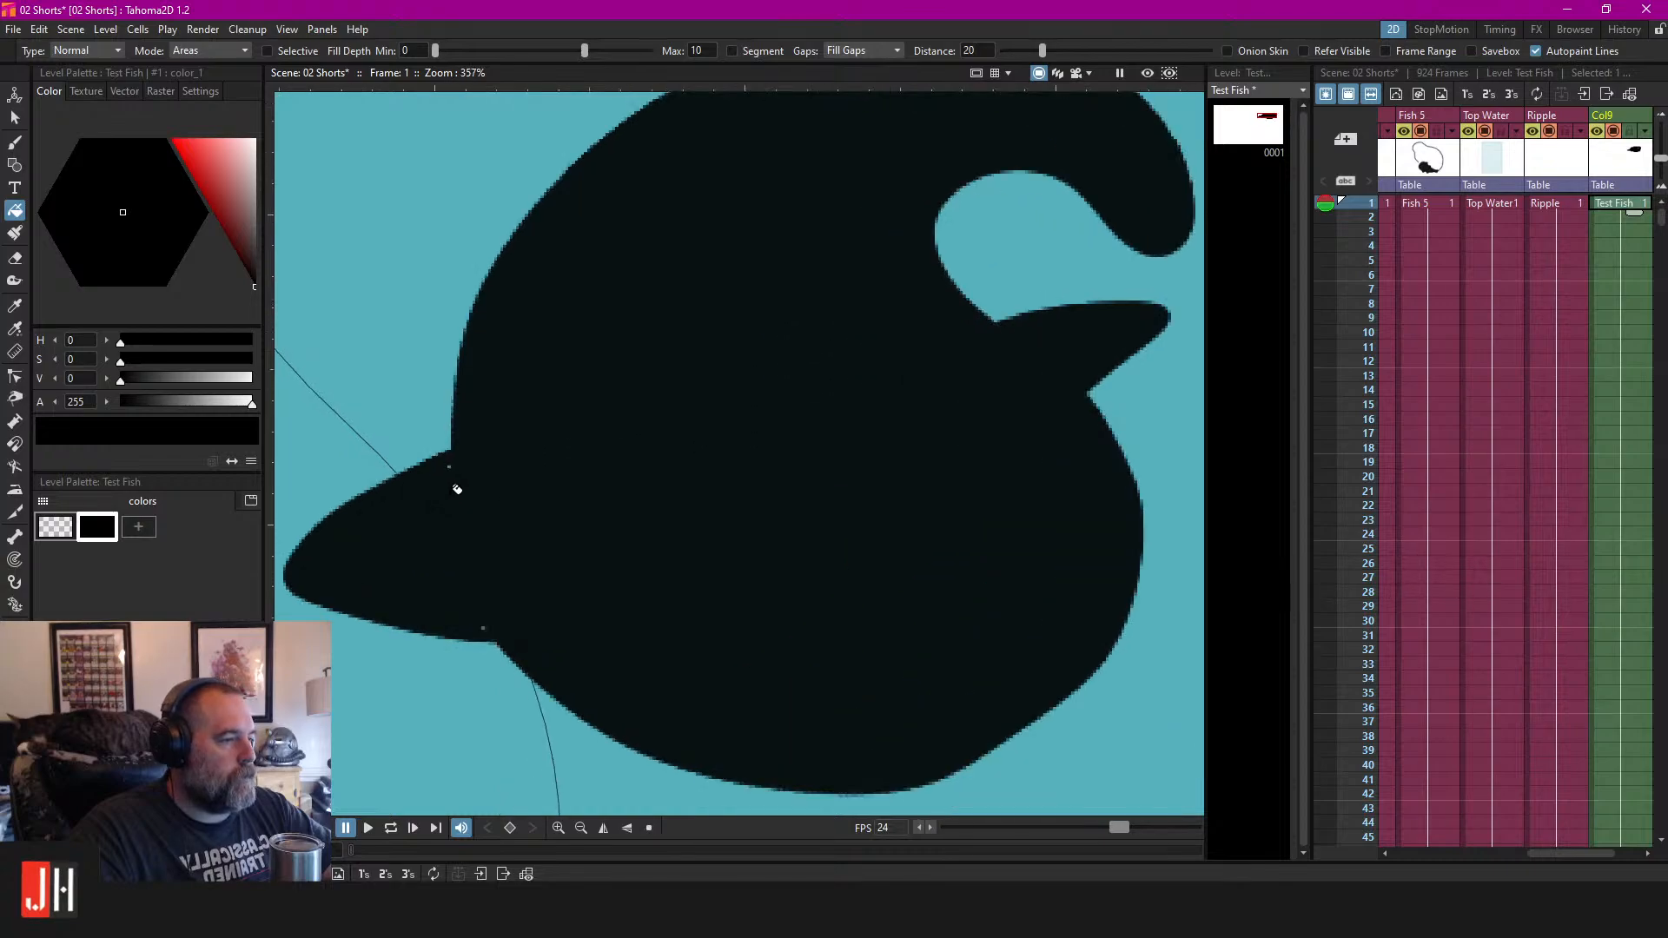
key(b)
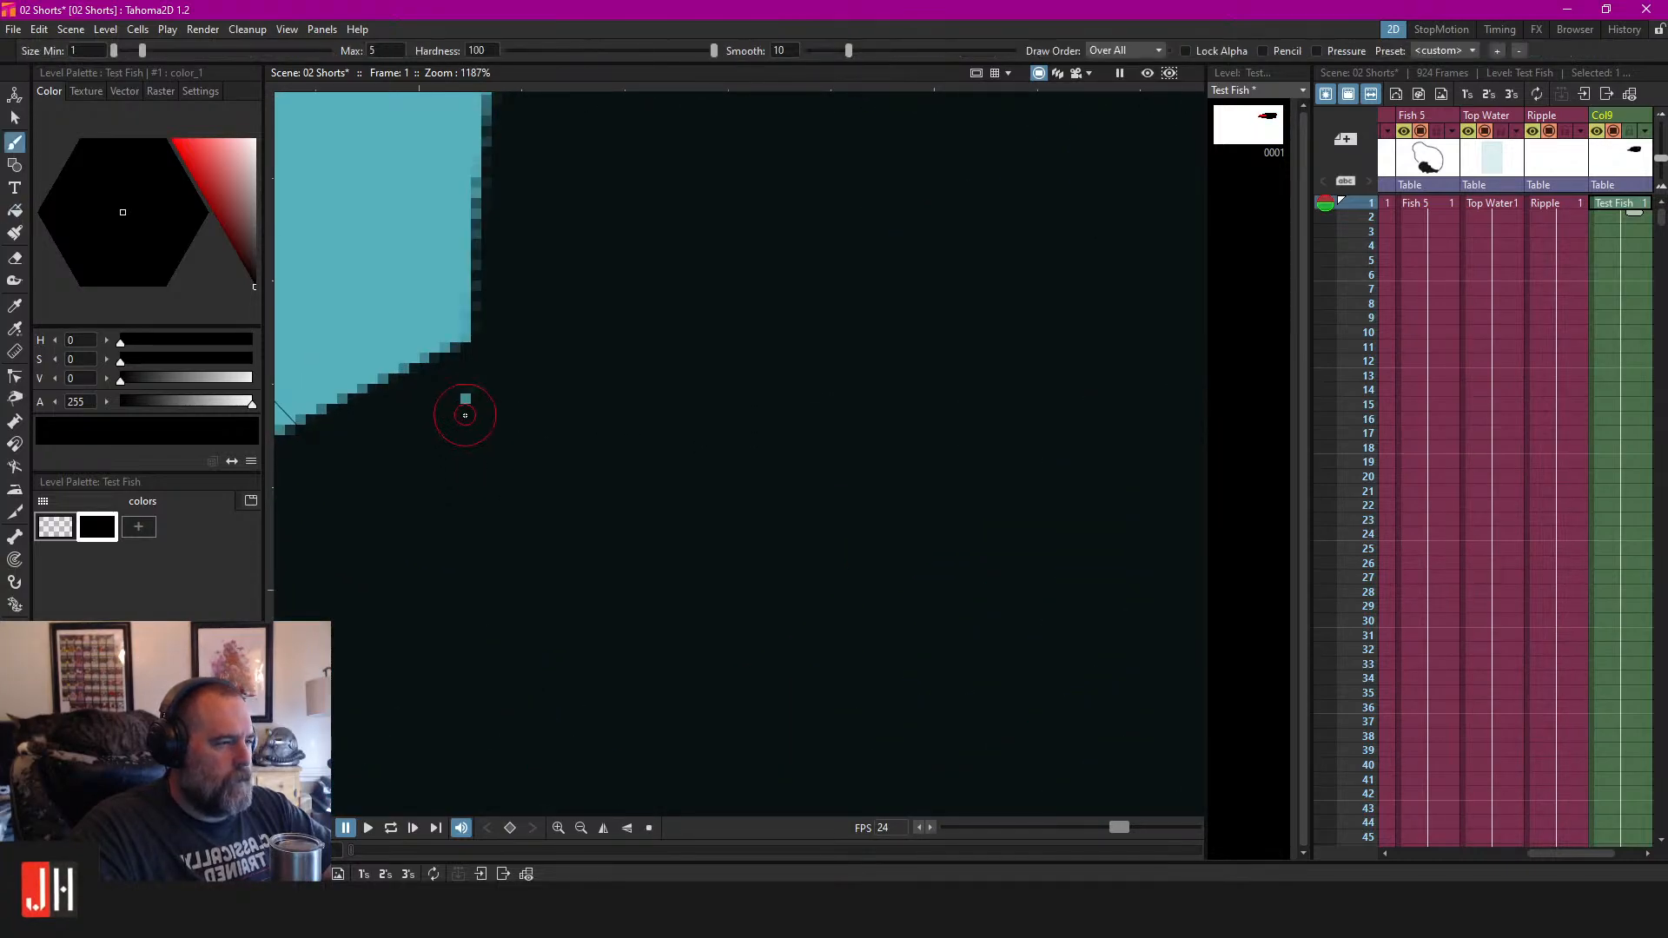
scroll(662, 626, down, 2)
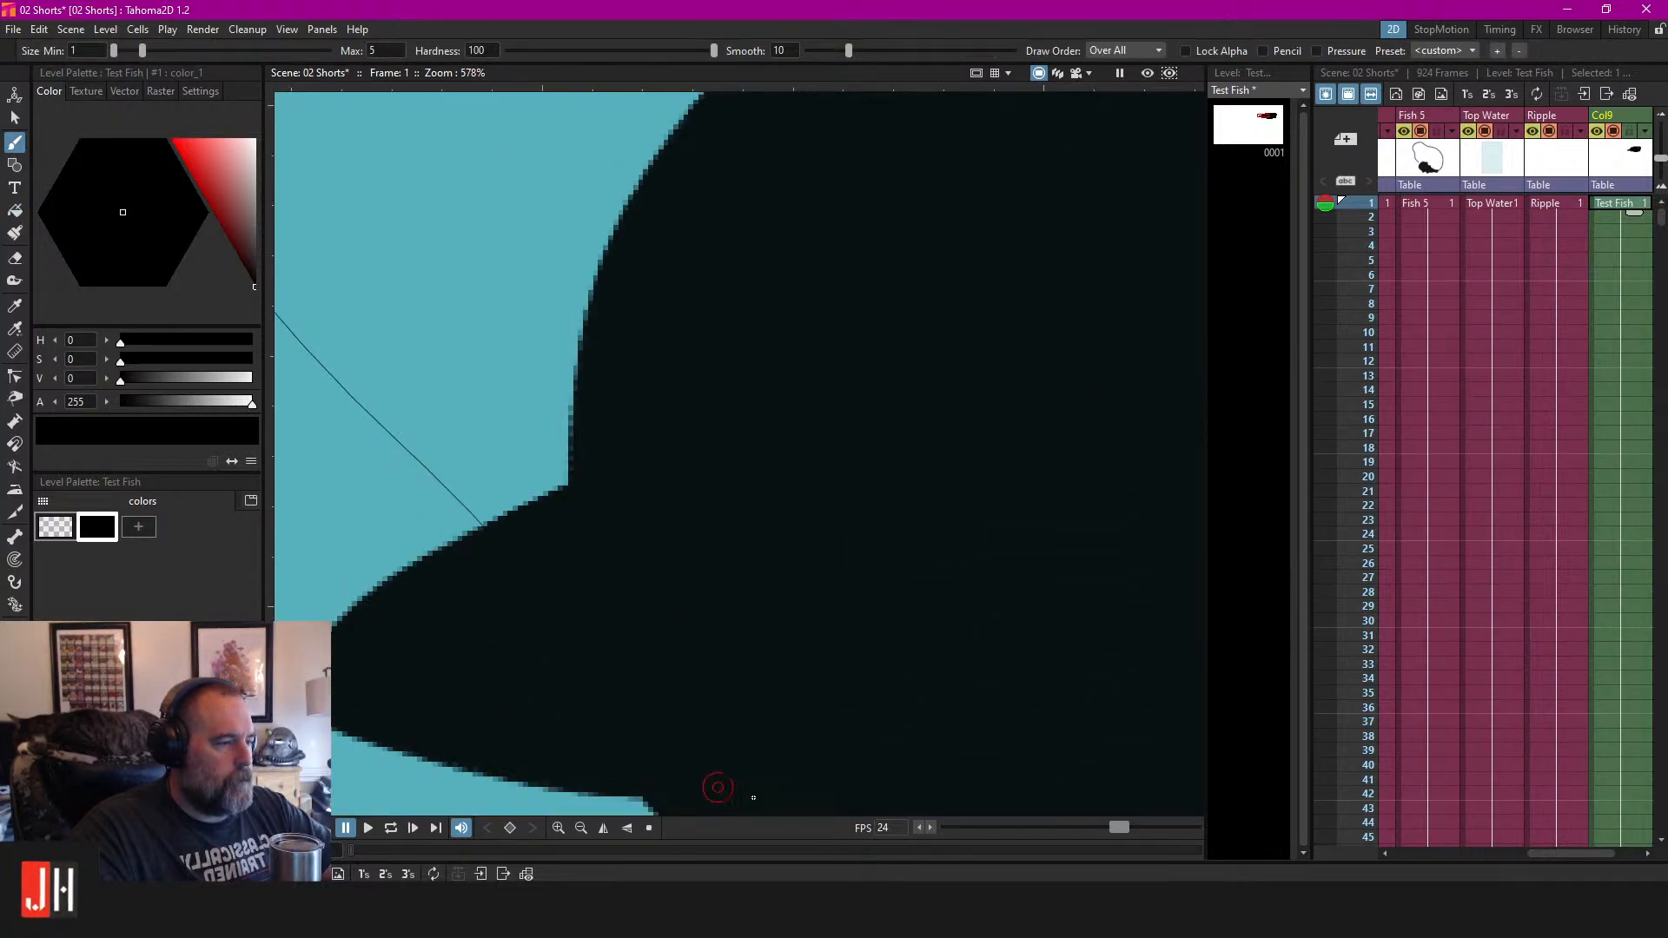
scroll(712, 787, down, 6)
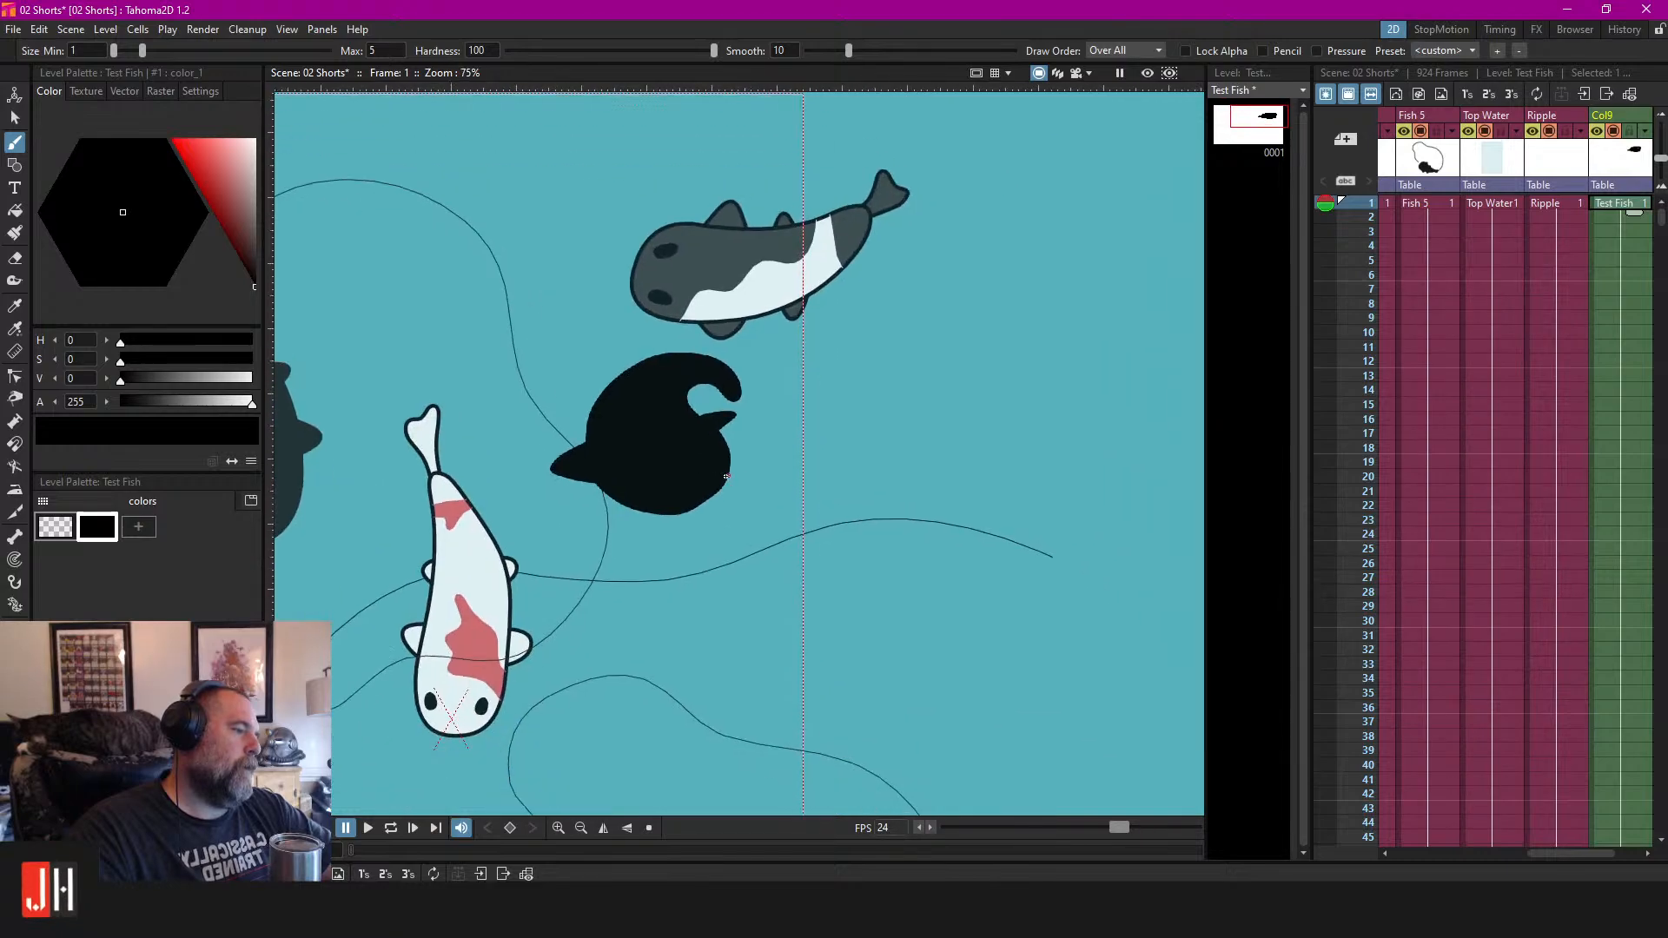
Draw two short curved whiskers on the head end of the black fish with the Brush, redoing the first one.
scroll(728, 476, up, 4)
scroll(707, 453, down, 3)
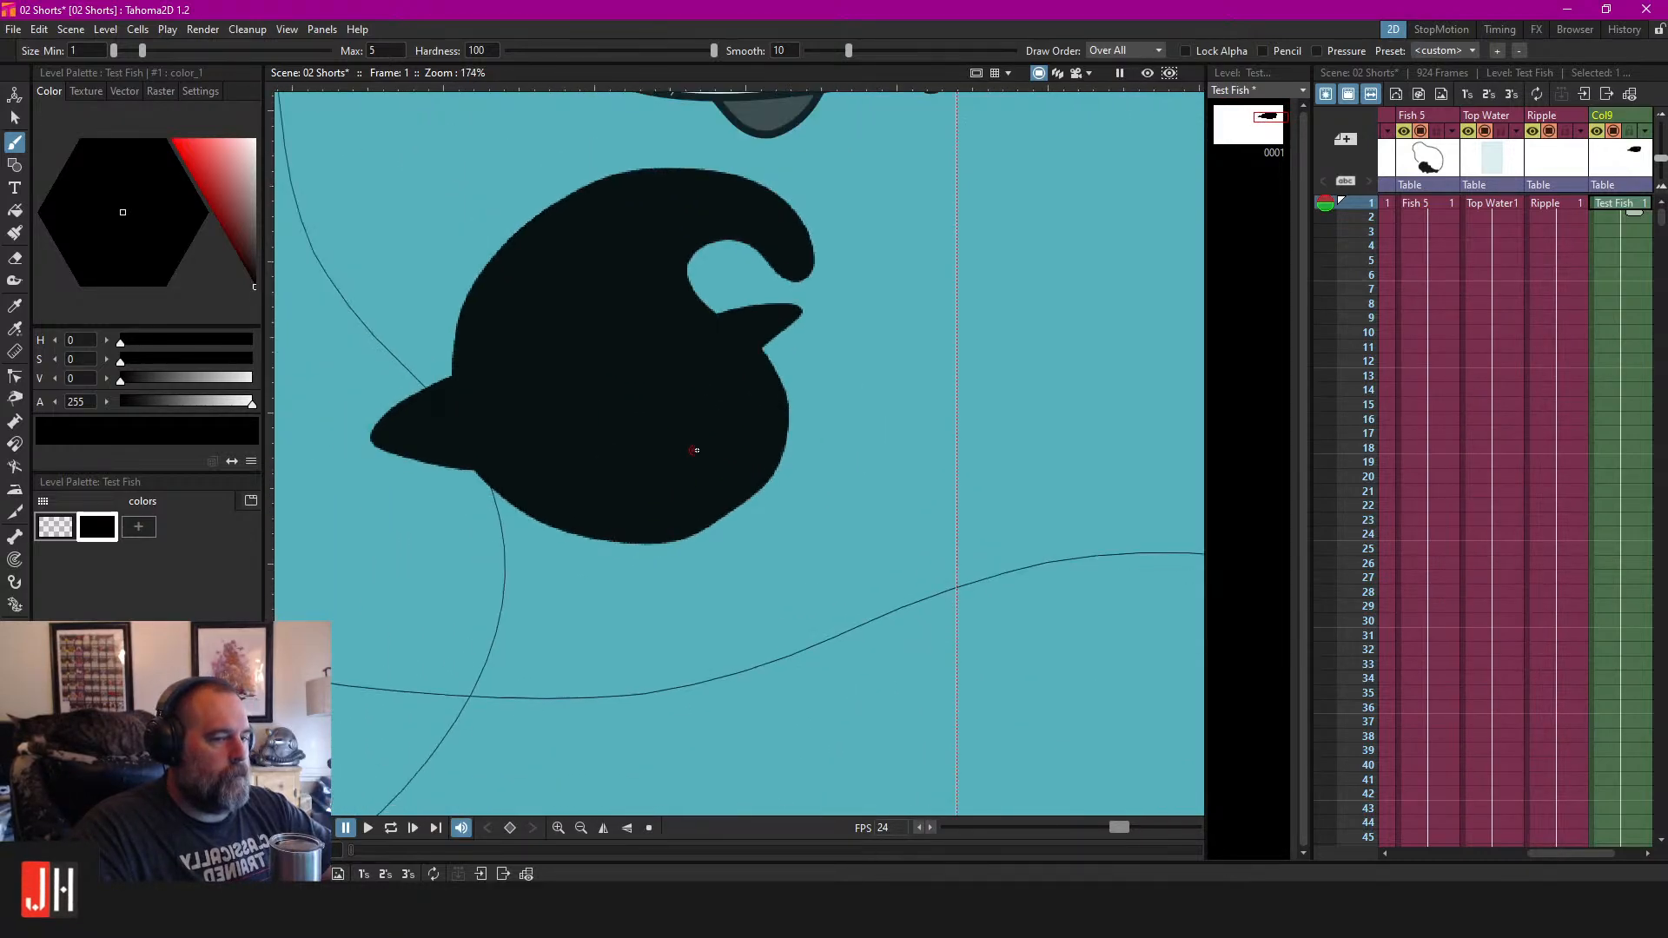
scroll(748, 409, up, 2)
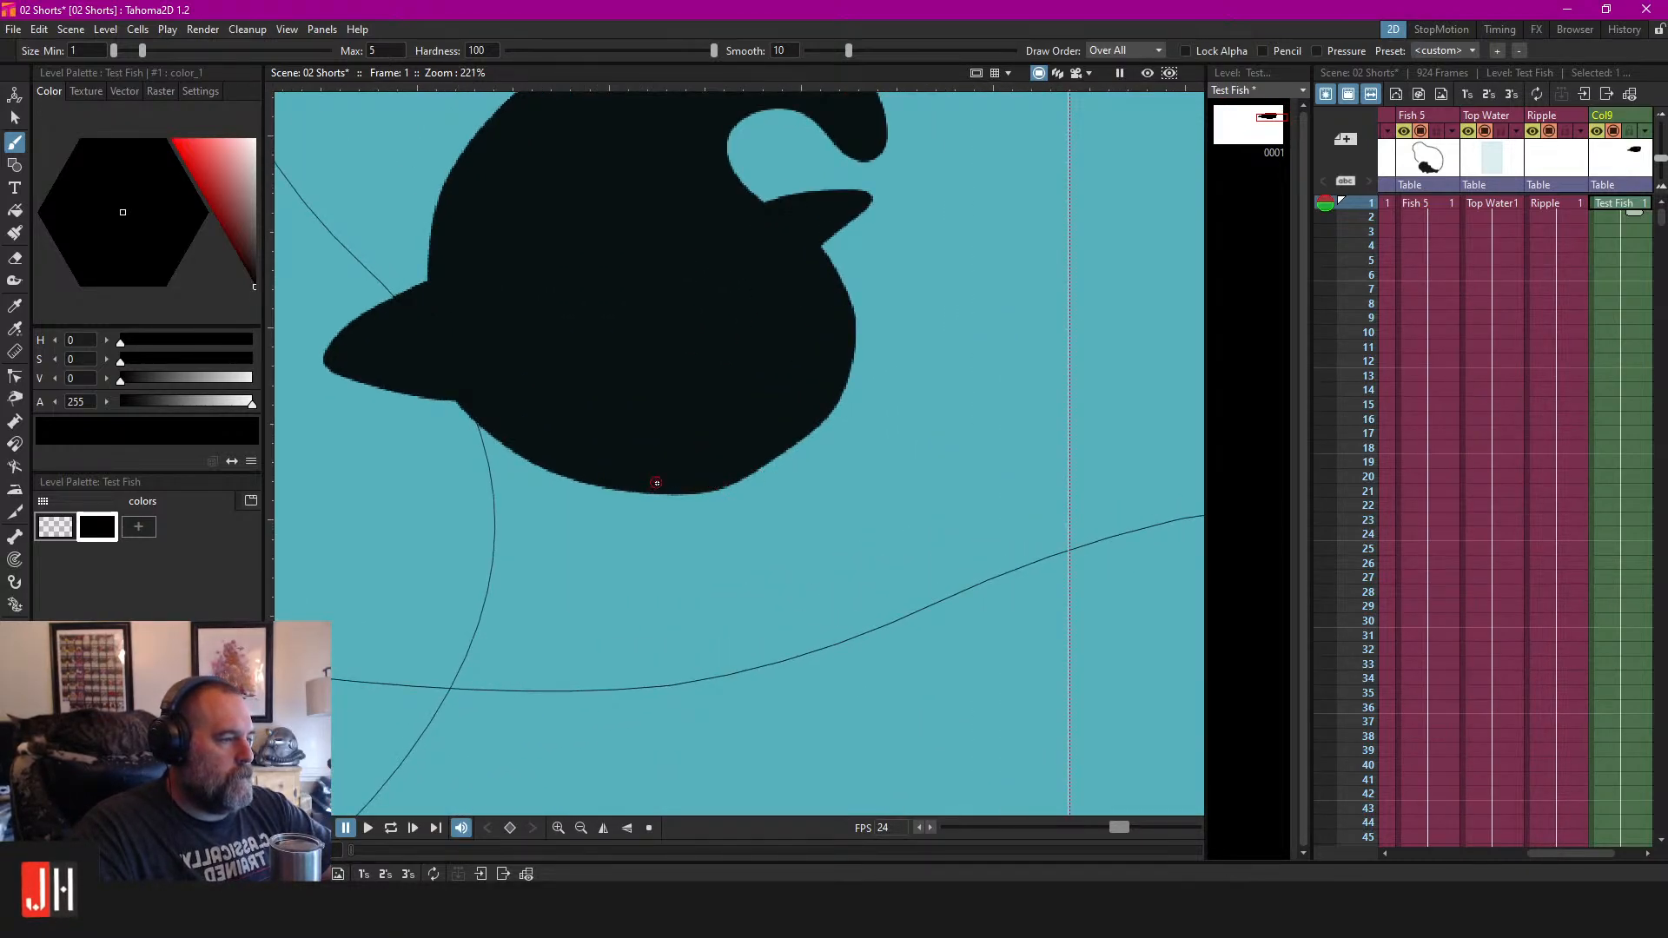
drag(677, 496, 662, 568)
key(ctrl+z)
drag(841, 390, 917, 379)
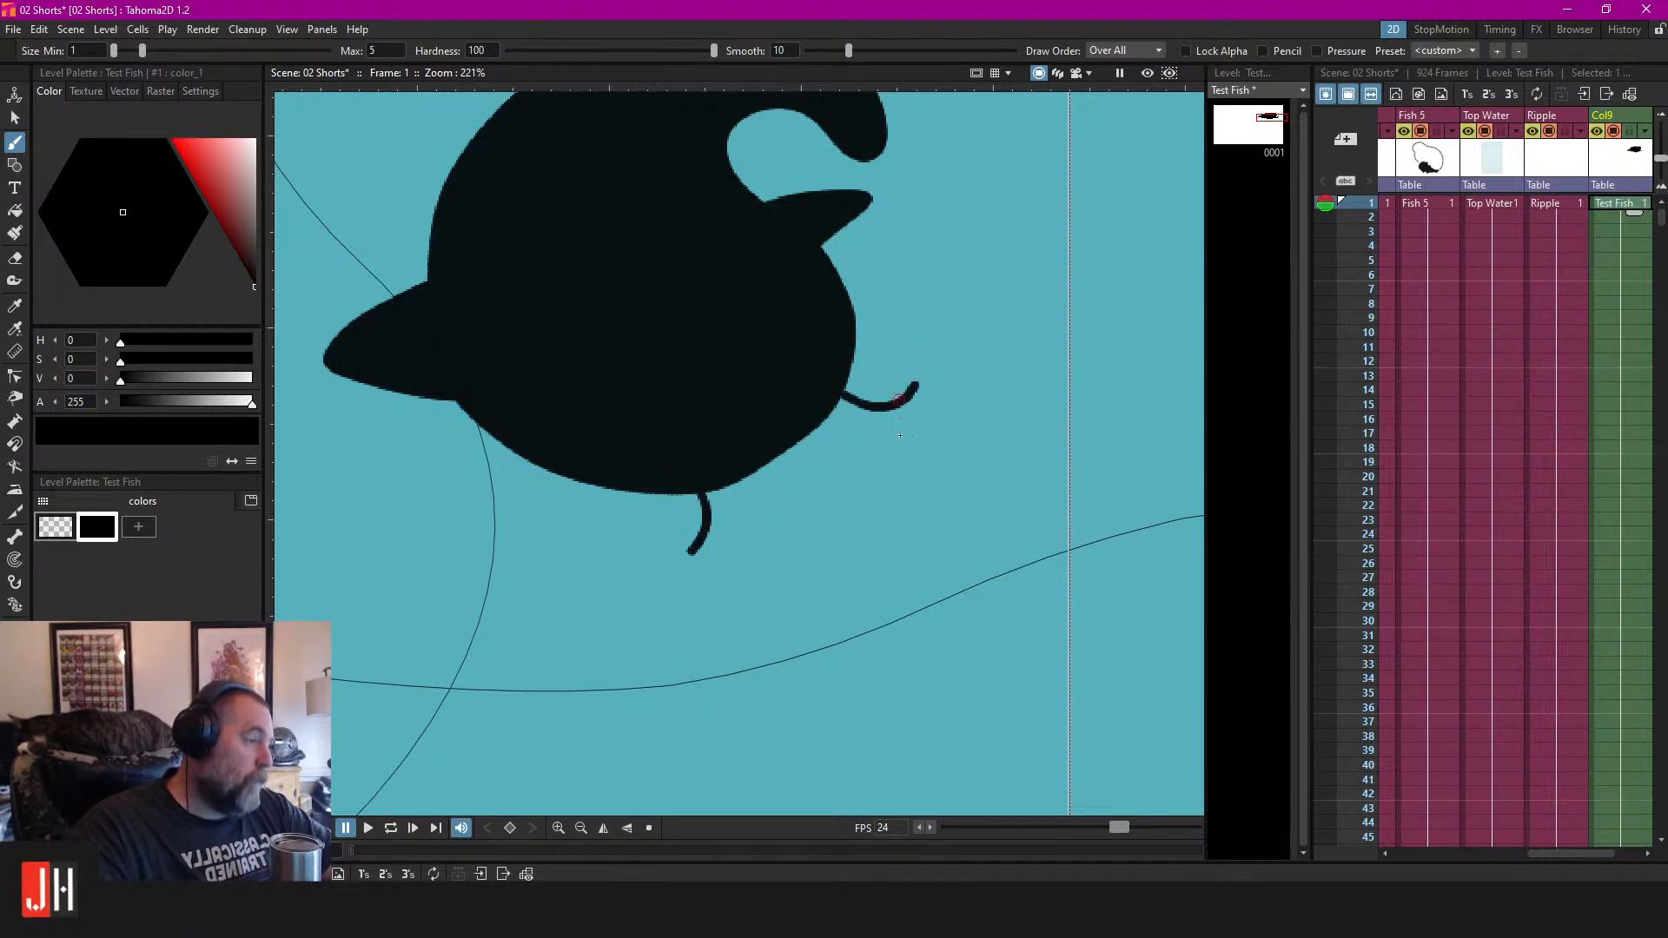
Select the whole black test fish with a freehand selection and delete it.
scroll(904, 482, down, 8)
key(s)
mouse_move(968, 306)
mouse_down()
mouse_move(608, 236)
mouse_move(969, 612)
mouse_up()
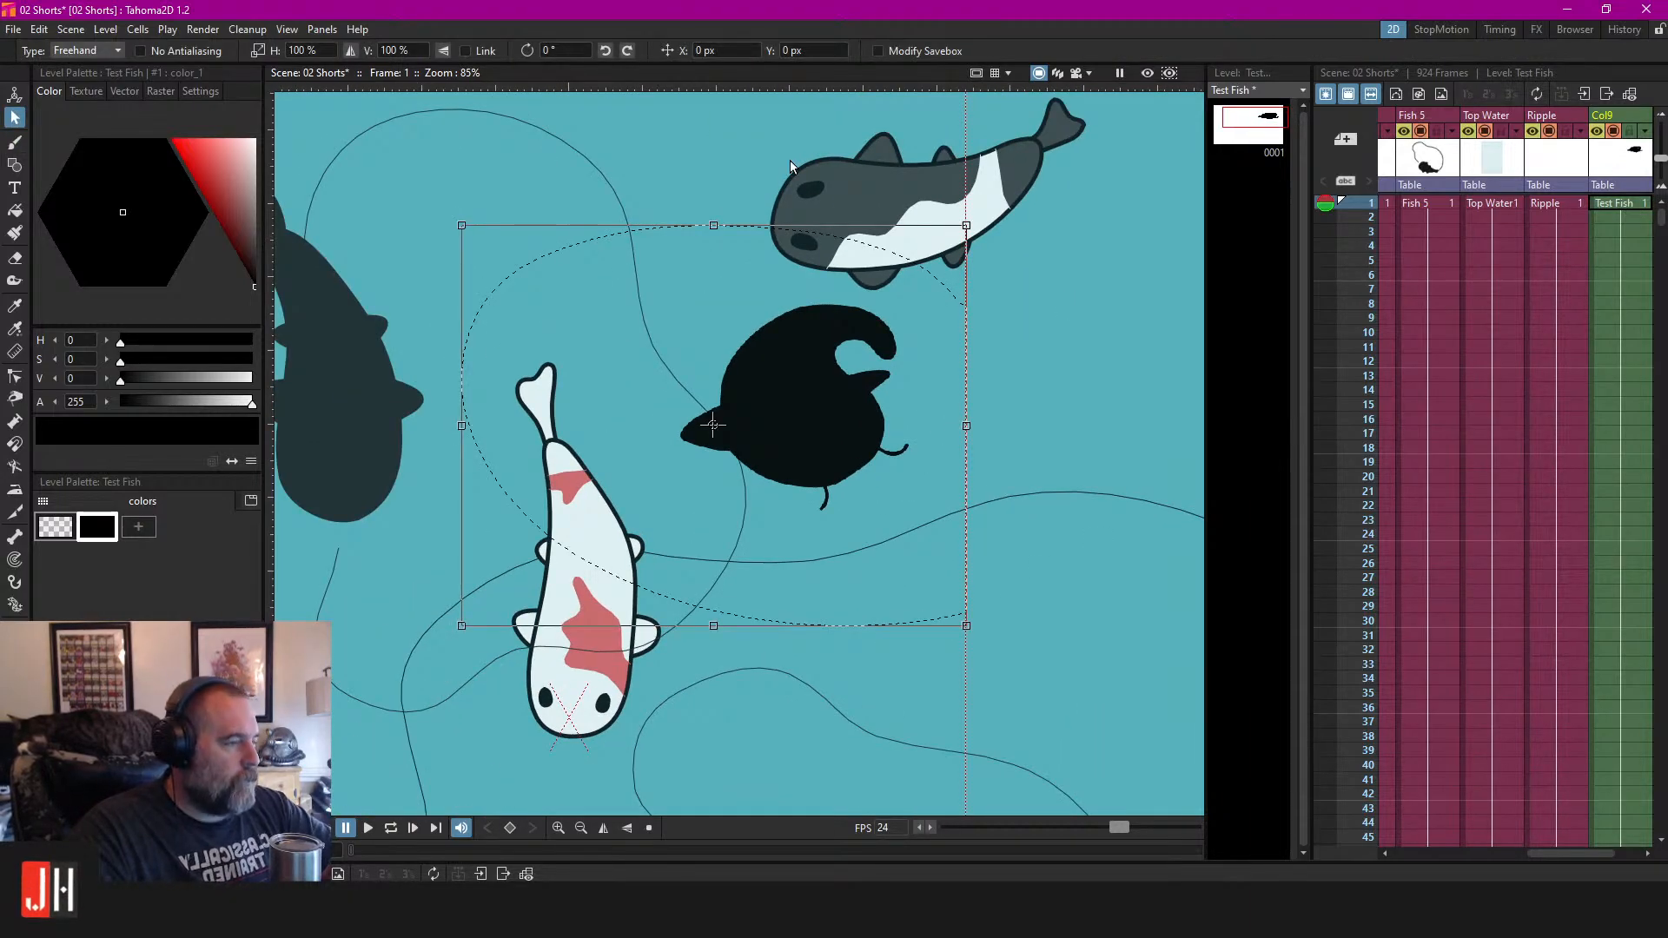
key(Delete)
Draw a closed three-lobed test outline in black with the Brush on the Test Fish level.
scroll(941, 377, down, 6)
scroll(919, 443, up, 3)
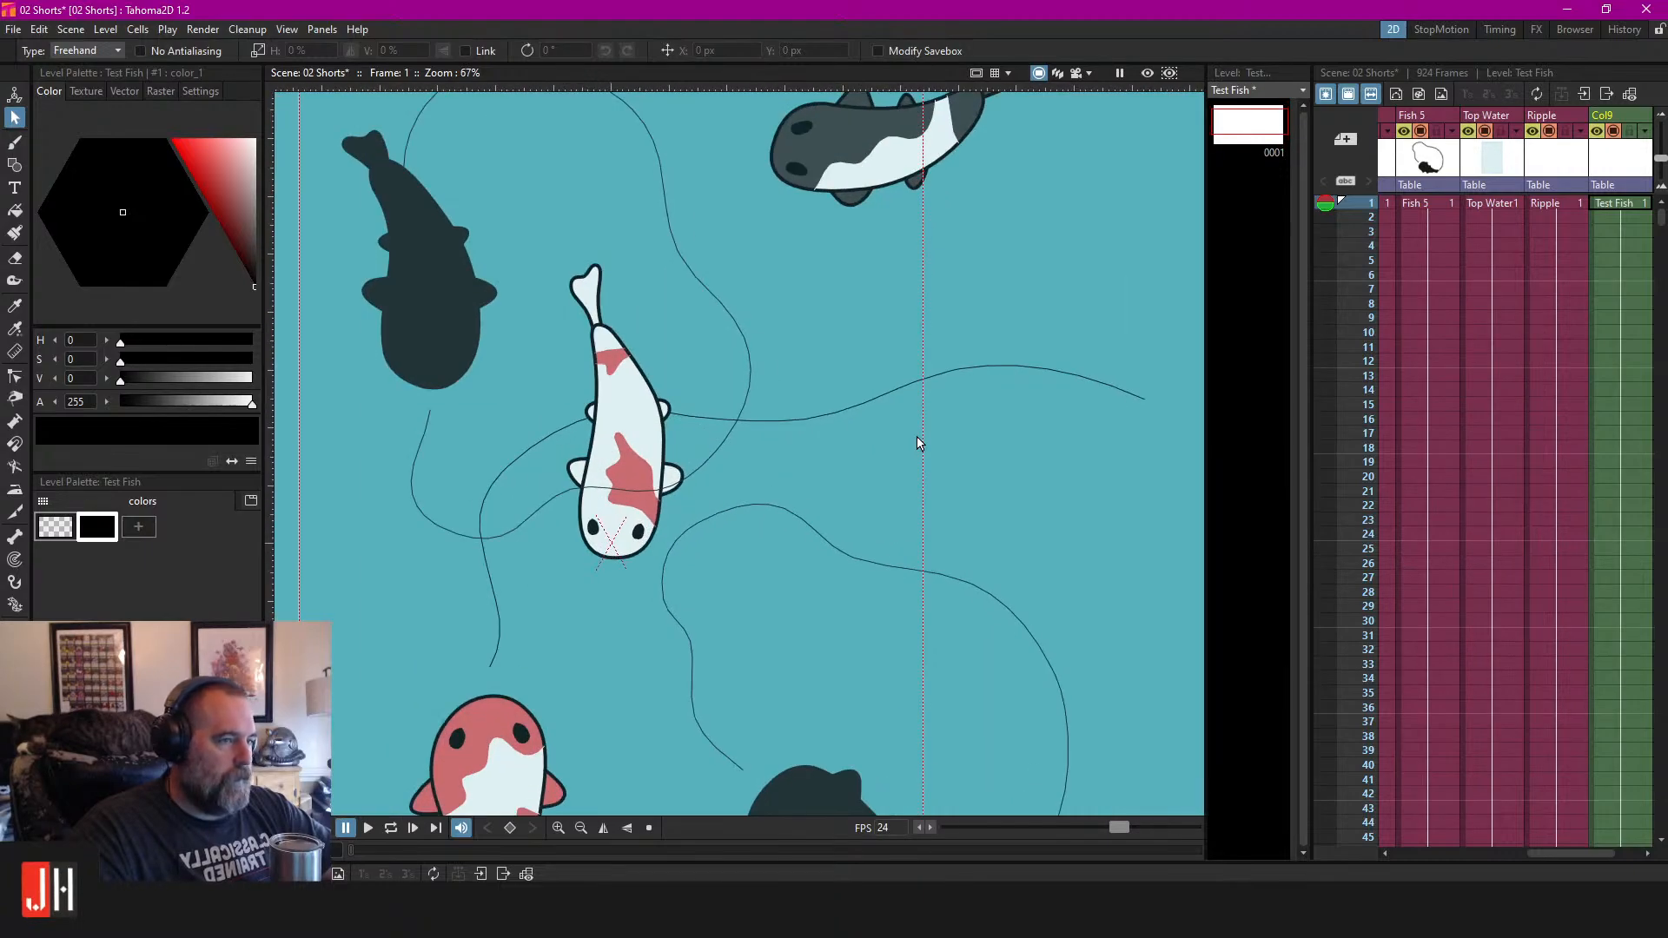
scroll(918, 443, up, 5)
key(b)
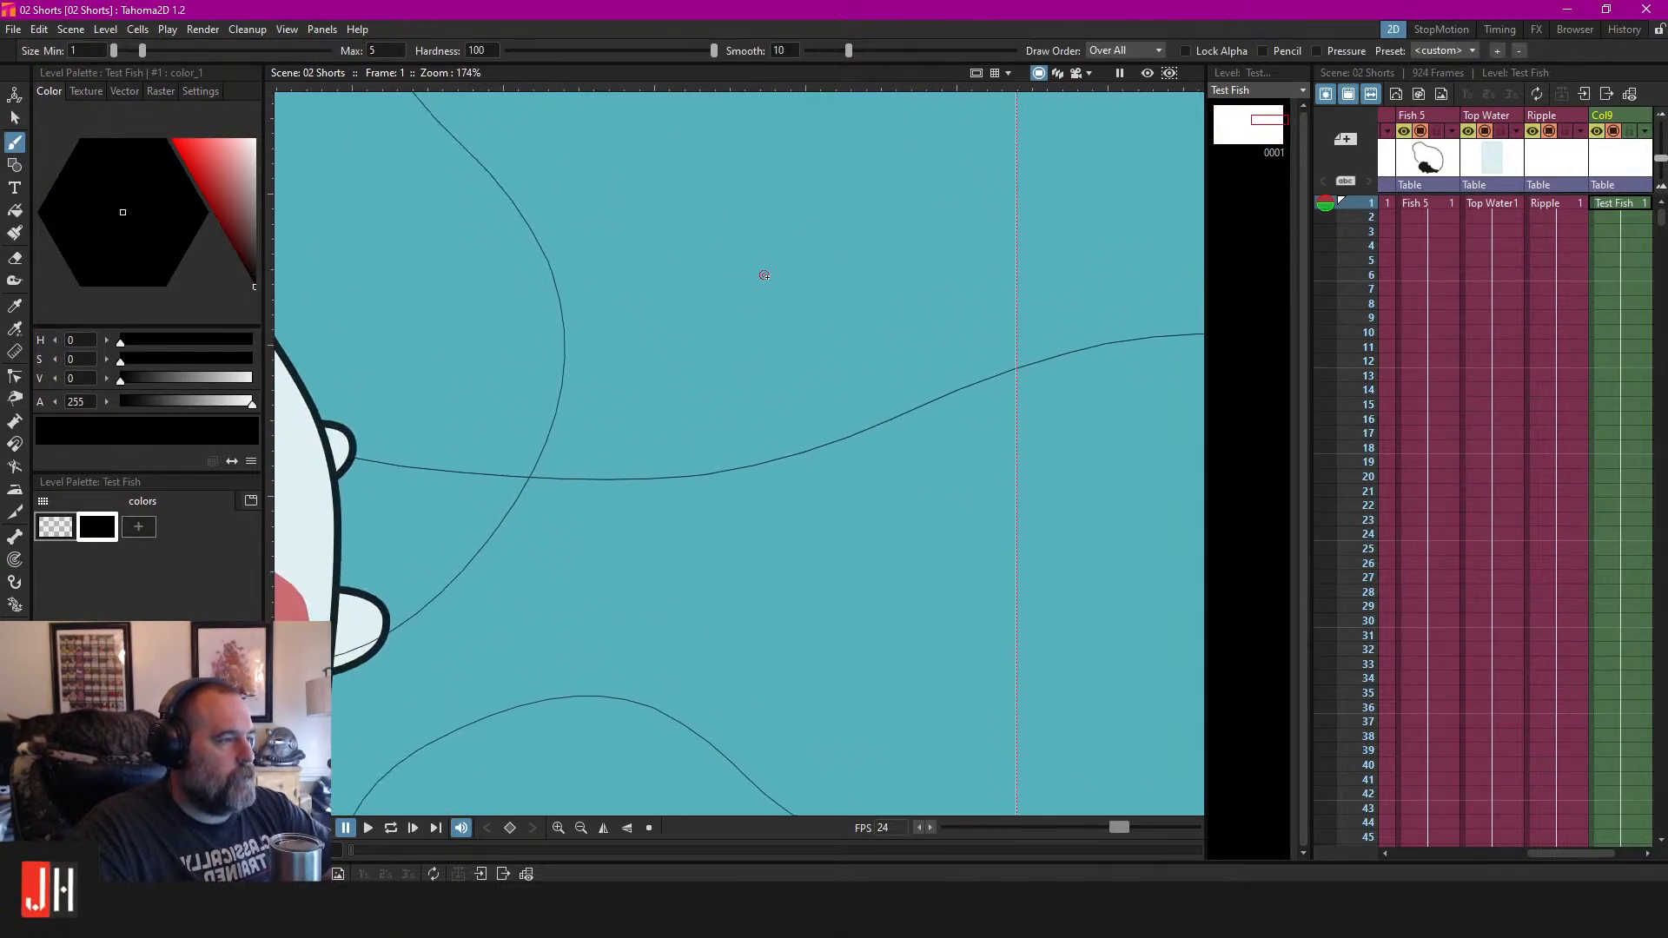
drag(768, 275, 657, 193)
mouse_move(663, 255)
mouse_down()
mouse_move(659, 416)
mouse_move(801, 477)
mouse_move(766, 348)
mouse_move(863, 311)
mouse_up()
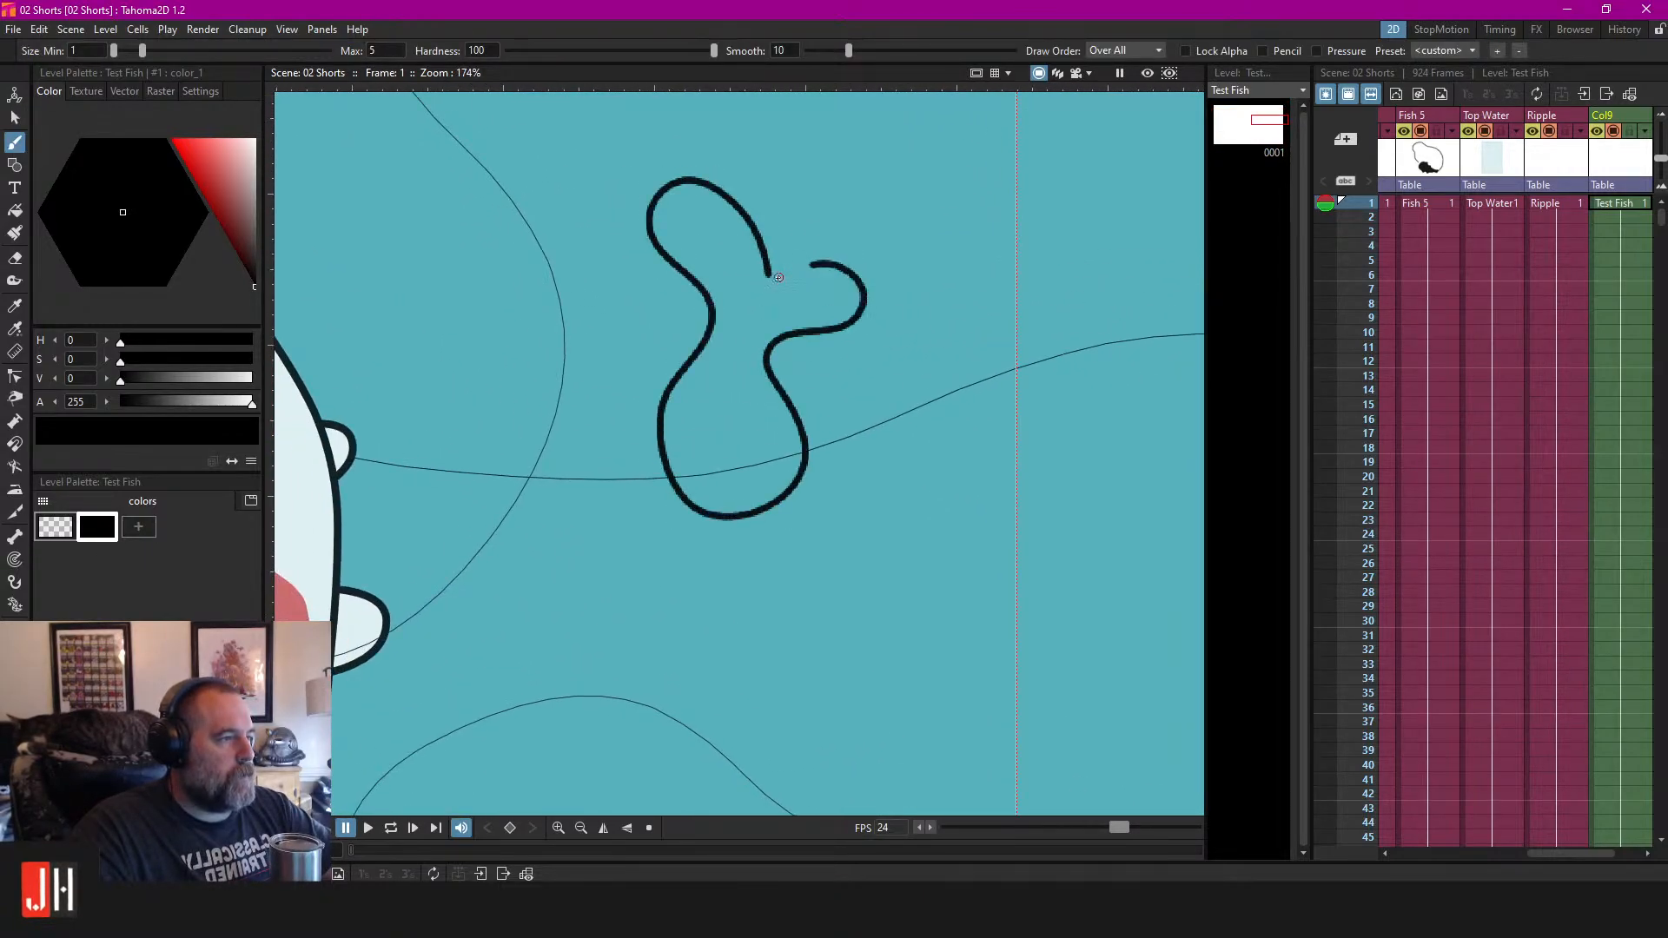
drag(769, 276, 799, 270)
scroll(864, 246, up, 2)
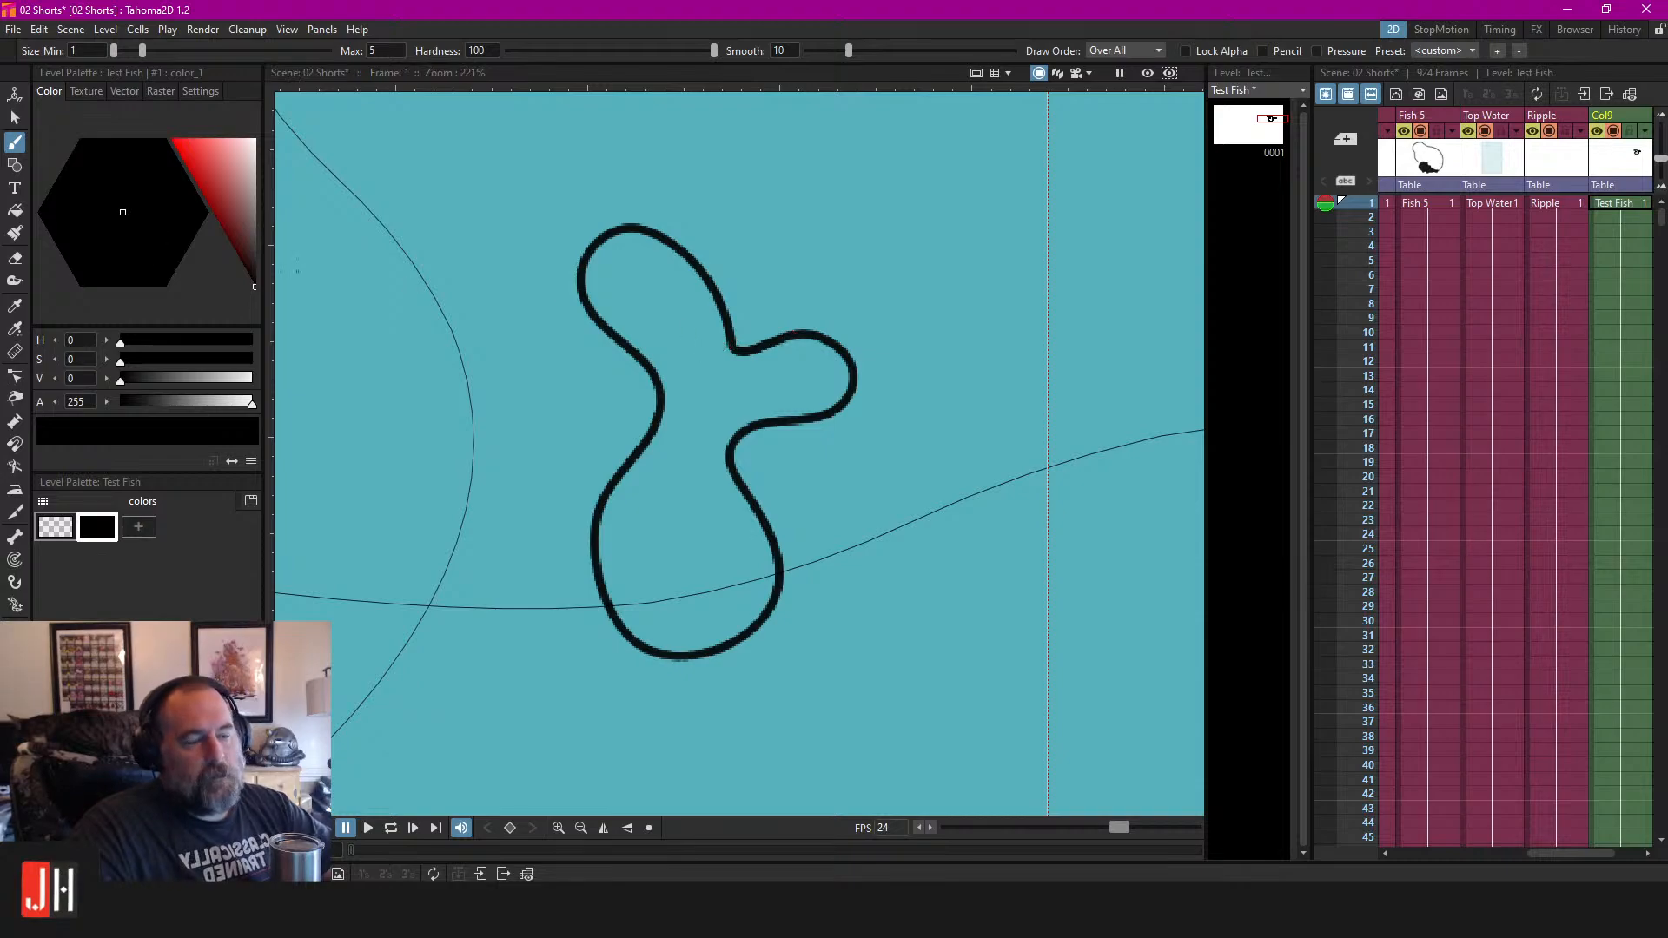
Erase the whole test outline with the Segment eraser and undo the erasure.
key(a)
click(608, 236)
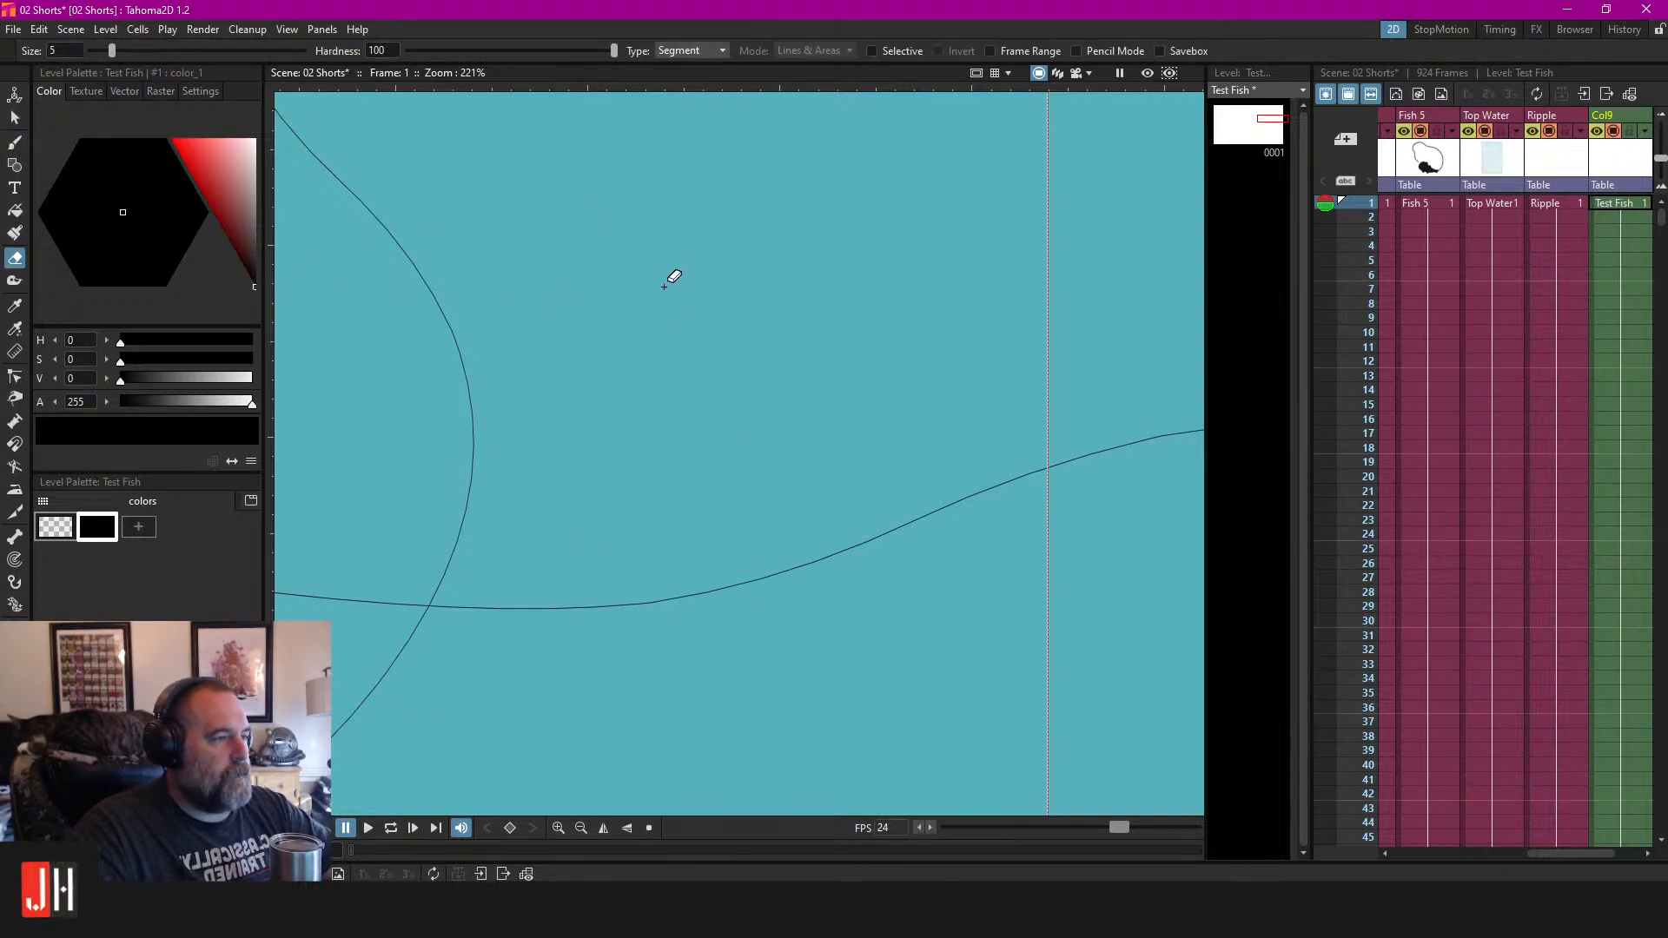
key(ctrl+z)
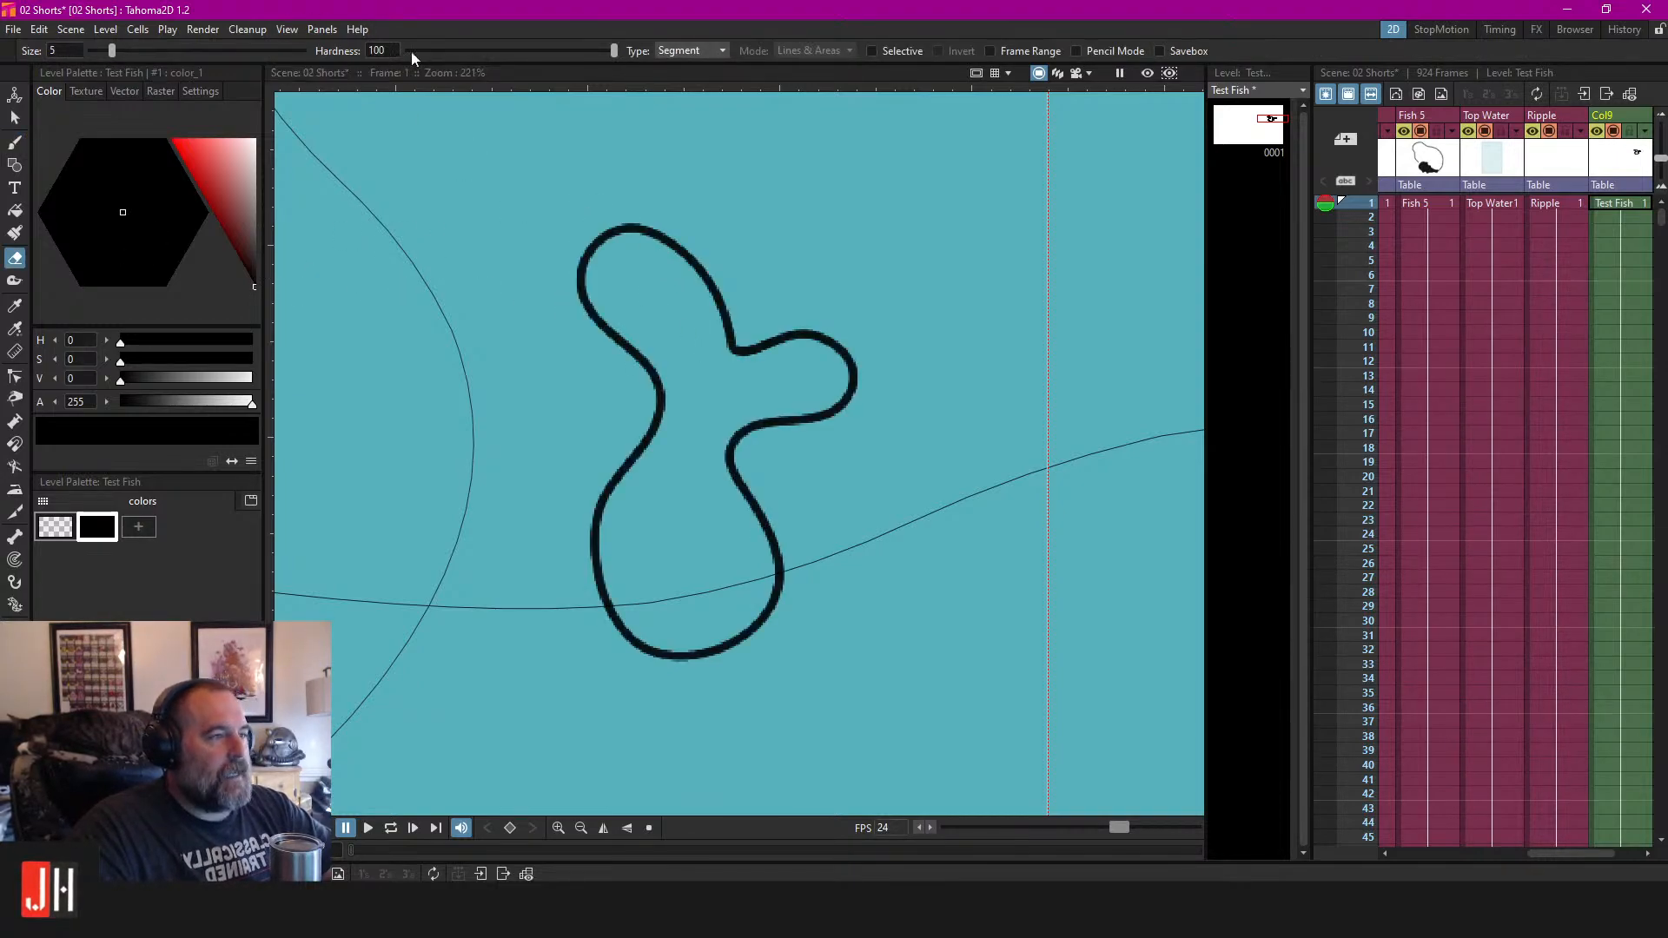
Set the eraser type to Normal and erase small pieces from the upper lobe of the test outline.
click(695, 51)
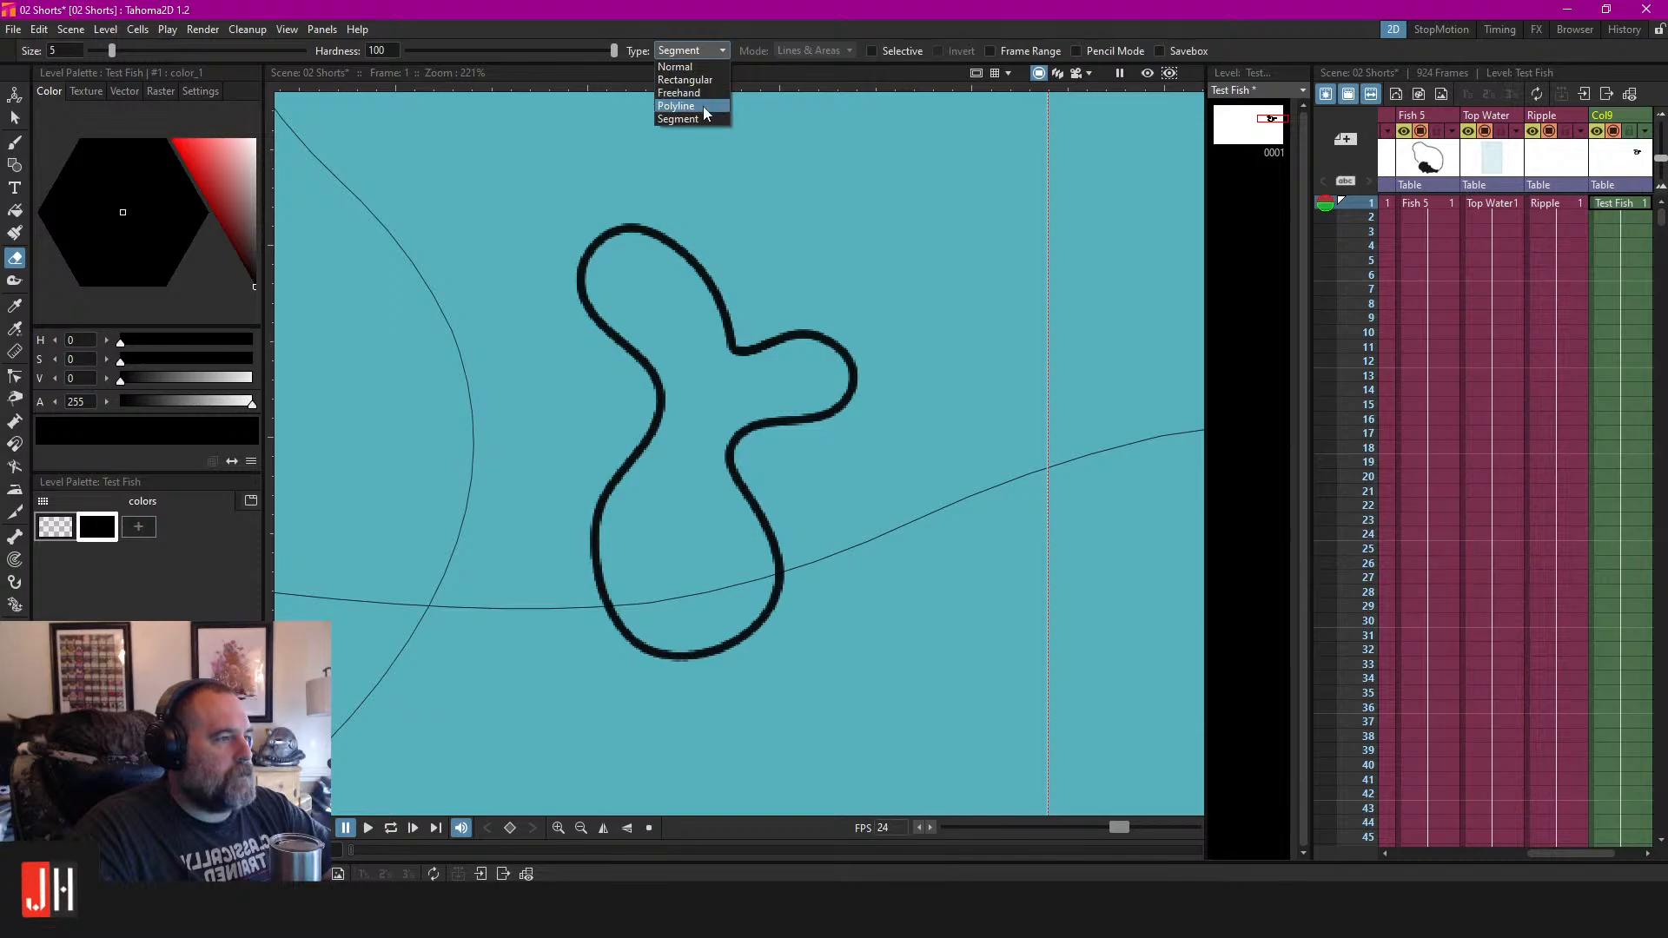
click(705, 68)
click(645, 229)
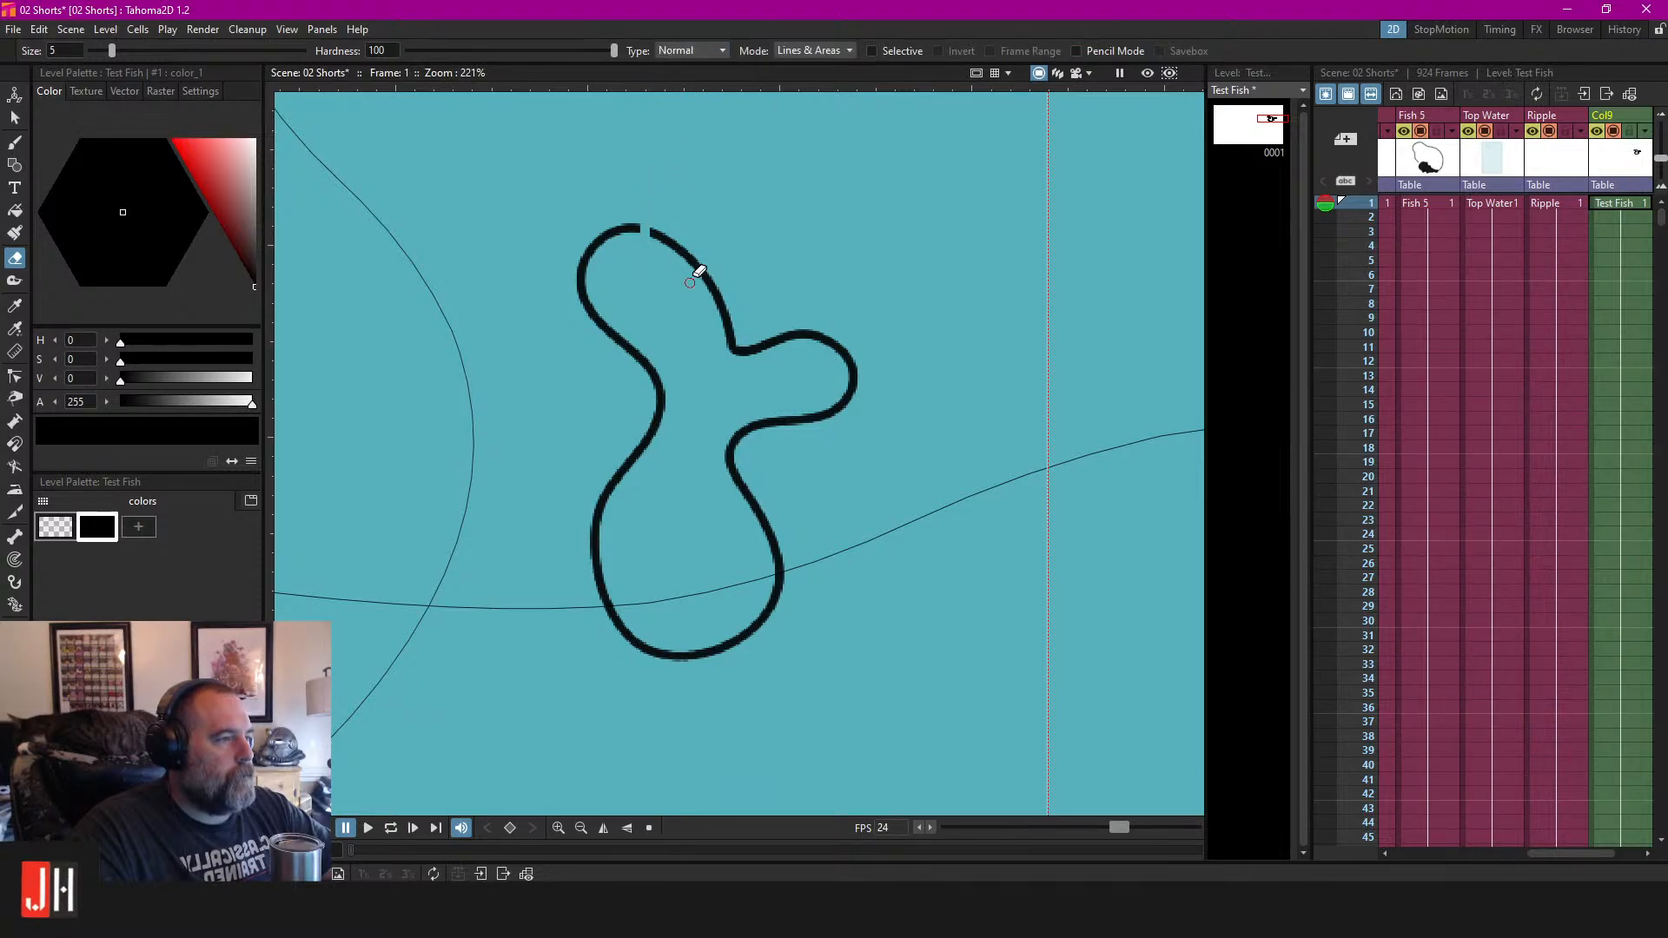
scroll(650, 227, up, 2)
mouse_move(670, 258)
mouse_down()
mouse_move(748, 340)
mouse_move(761, 402)
mouse_up()
key(ctrl+z)
mouse_move(793, 291)
mouse_down()
mouse_move(743, 341)
mouse_move(641, 242)
mouse_move(670, 279)
mouse_move(595, 229)
mouse_up()
Select the remaining test outline with a freehand selection and delete it.
scroll(715, 354, down, 7)
key(s)
drag(868, 247, 769, 54)
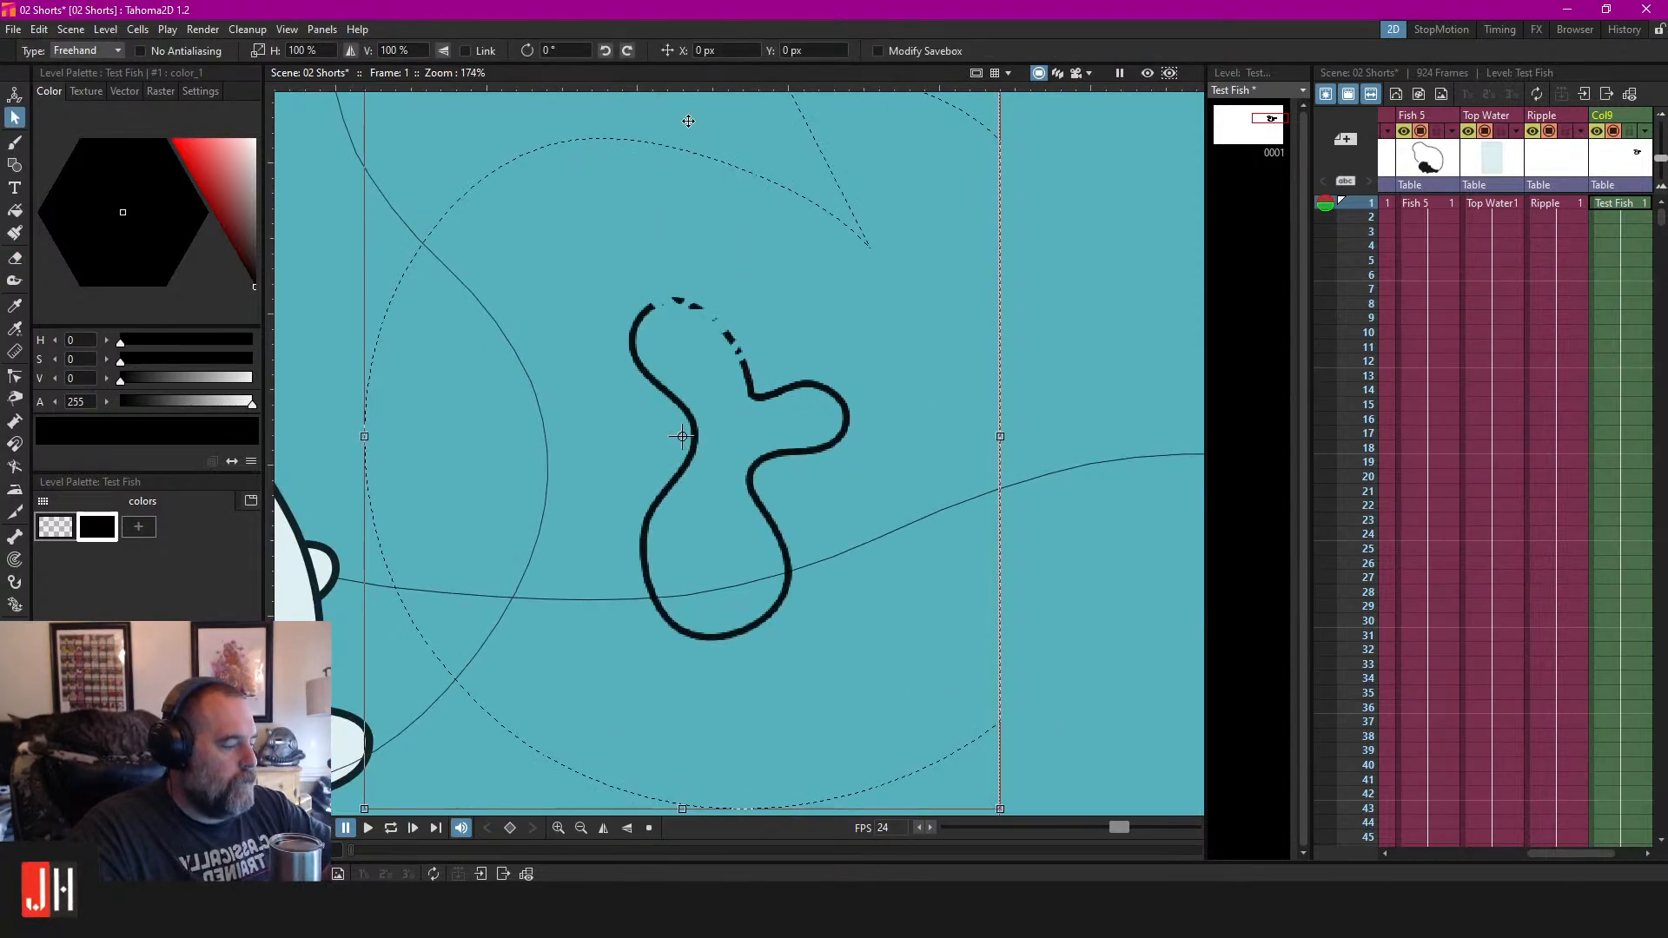
key(Delete)
Sketch a long curved fish body with trial side fins using the Brush, and undo all of these strokes.
key(b)
mouse_move(785, 286)
mouse_down()
mouse_move(715, 342)
mouse_move(713, 480)
mouse_up()
key(ctrl+z)
mouse_move(776, 295)
mouse_down()
mouse_move(673, 236)
mouse_move(686, 420)
mouse_move(768, 535)
mouse_move(809, 381)
mouse_up()
drag(686, 352, 679, 399)
key(ctrl+z)
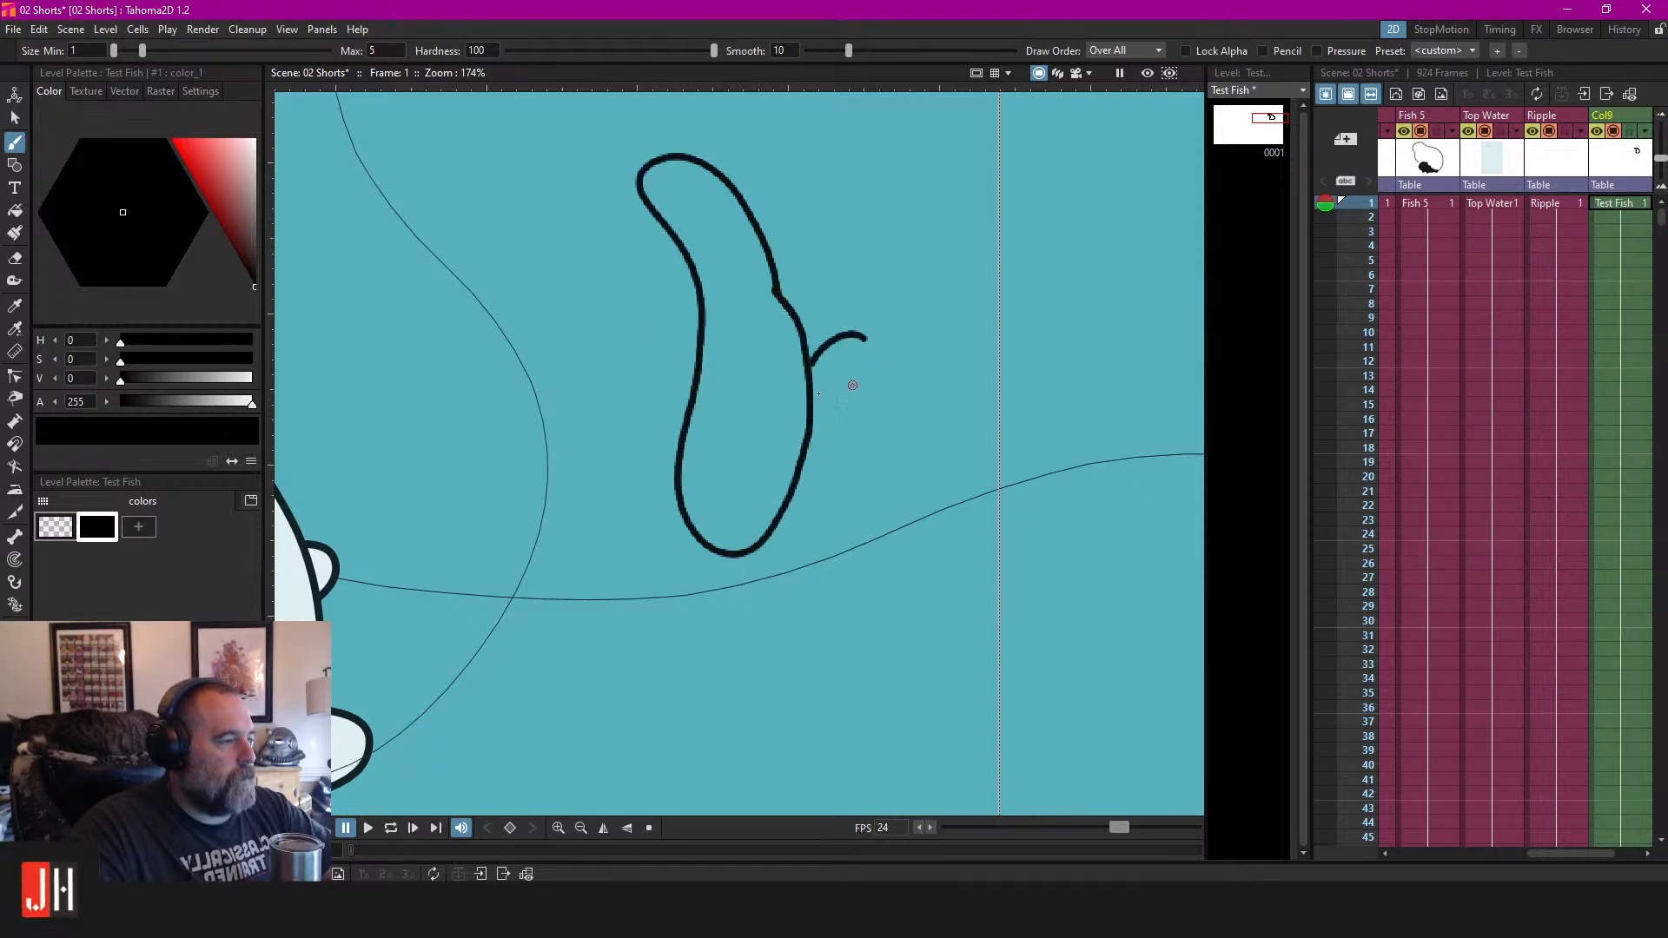
key(ctrl+z)
drag(697, 365, 766, 422)
scroll(766, 426, down, 3)
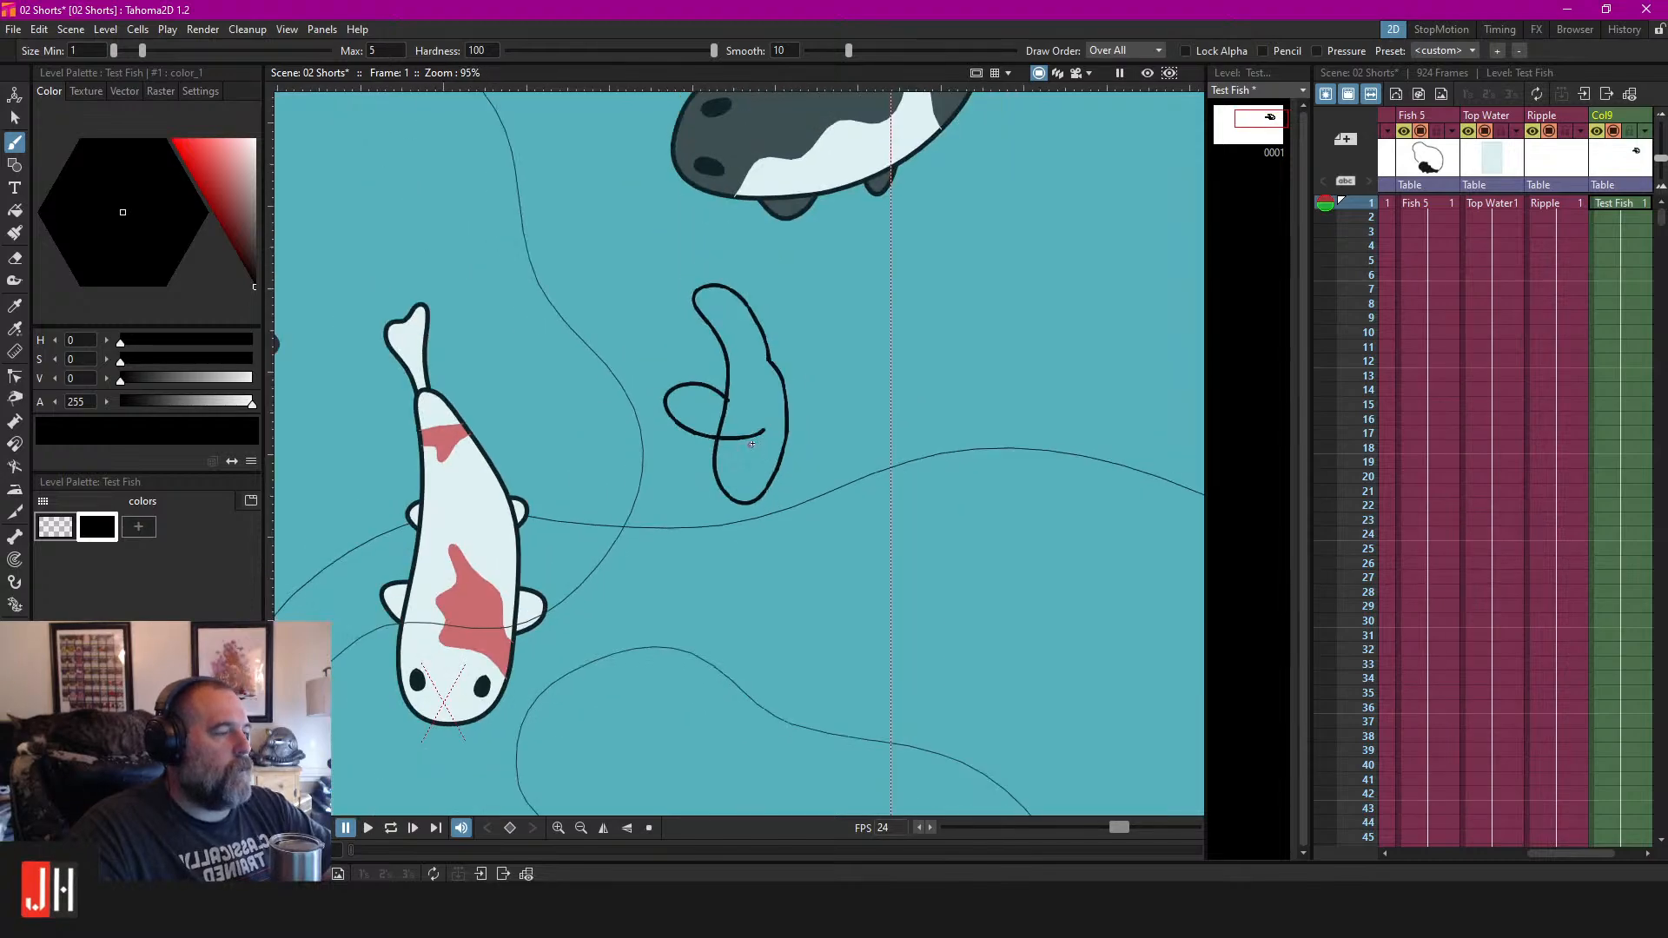
key(ctrl+z)
key(ctrl+z)
scroll(783, 434, down, 1)
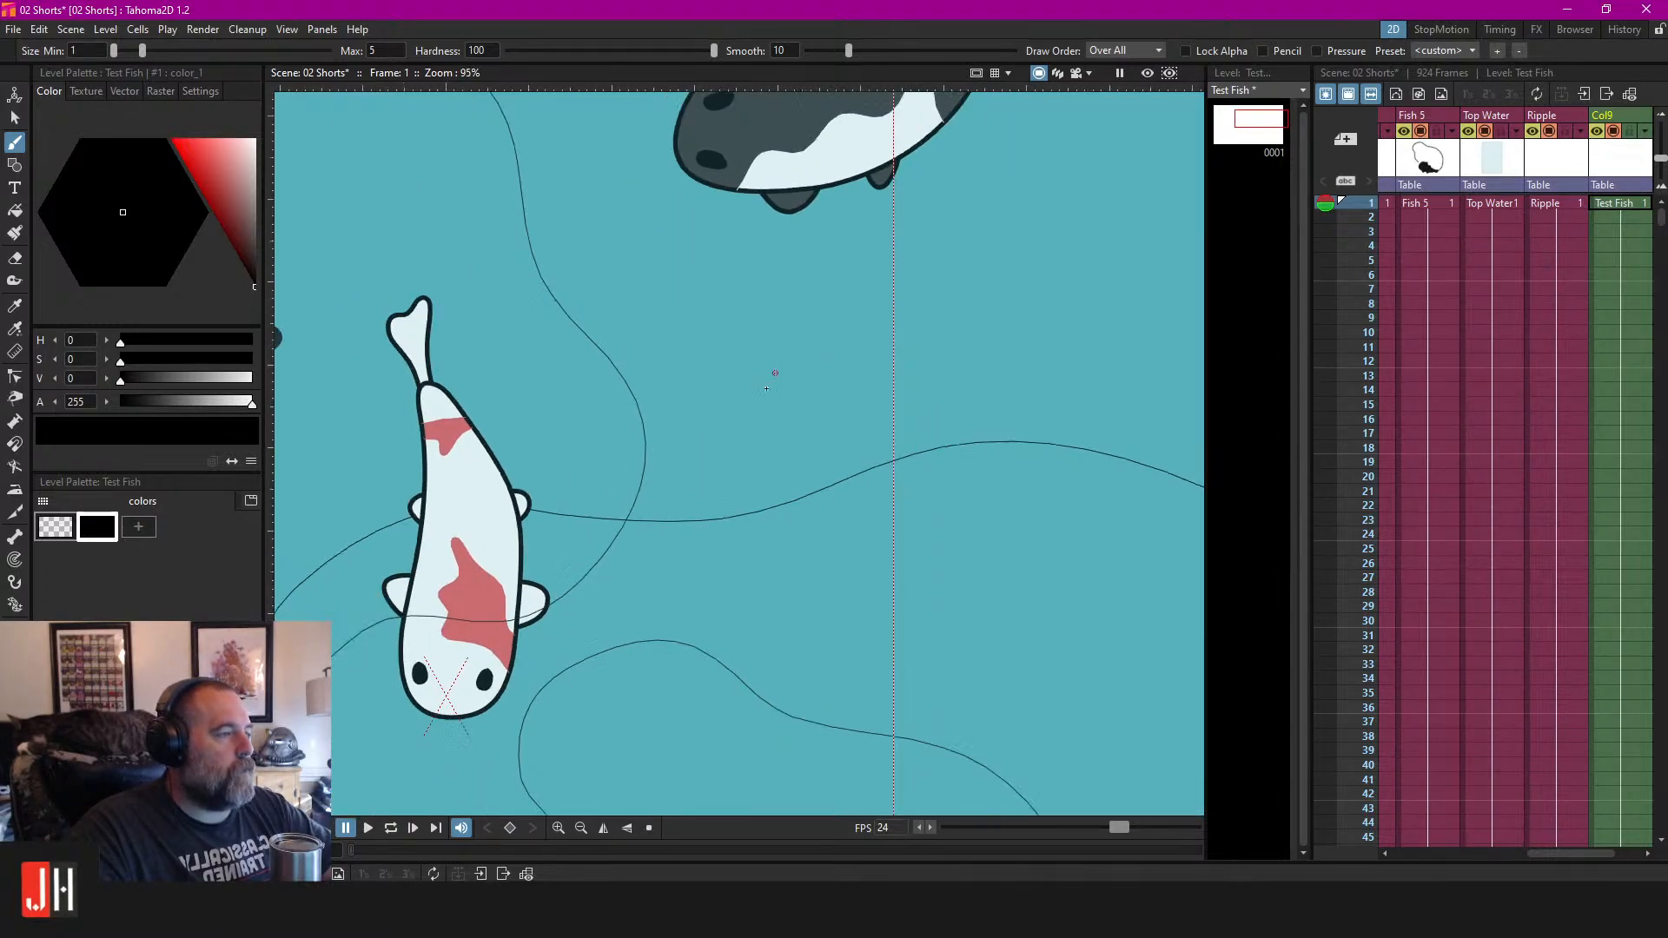
Adjust the control points of the small lower rear fin in Fish 3's frame 3 drawing, undoing the last adjustment.
drag(807, 380, 738, 531)
scroll(738, 532, up, 3)
drag(820, 403, 798, 597)
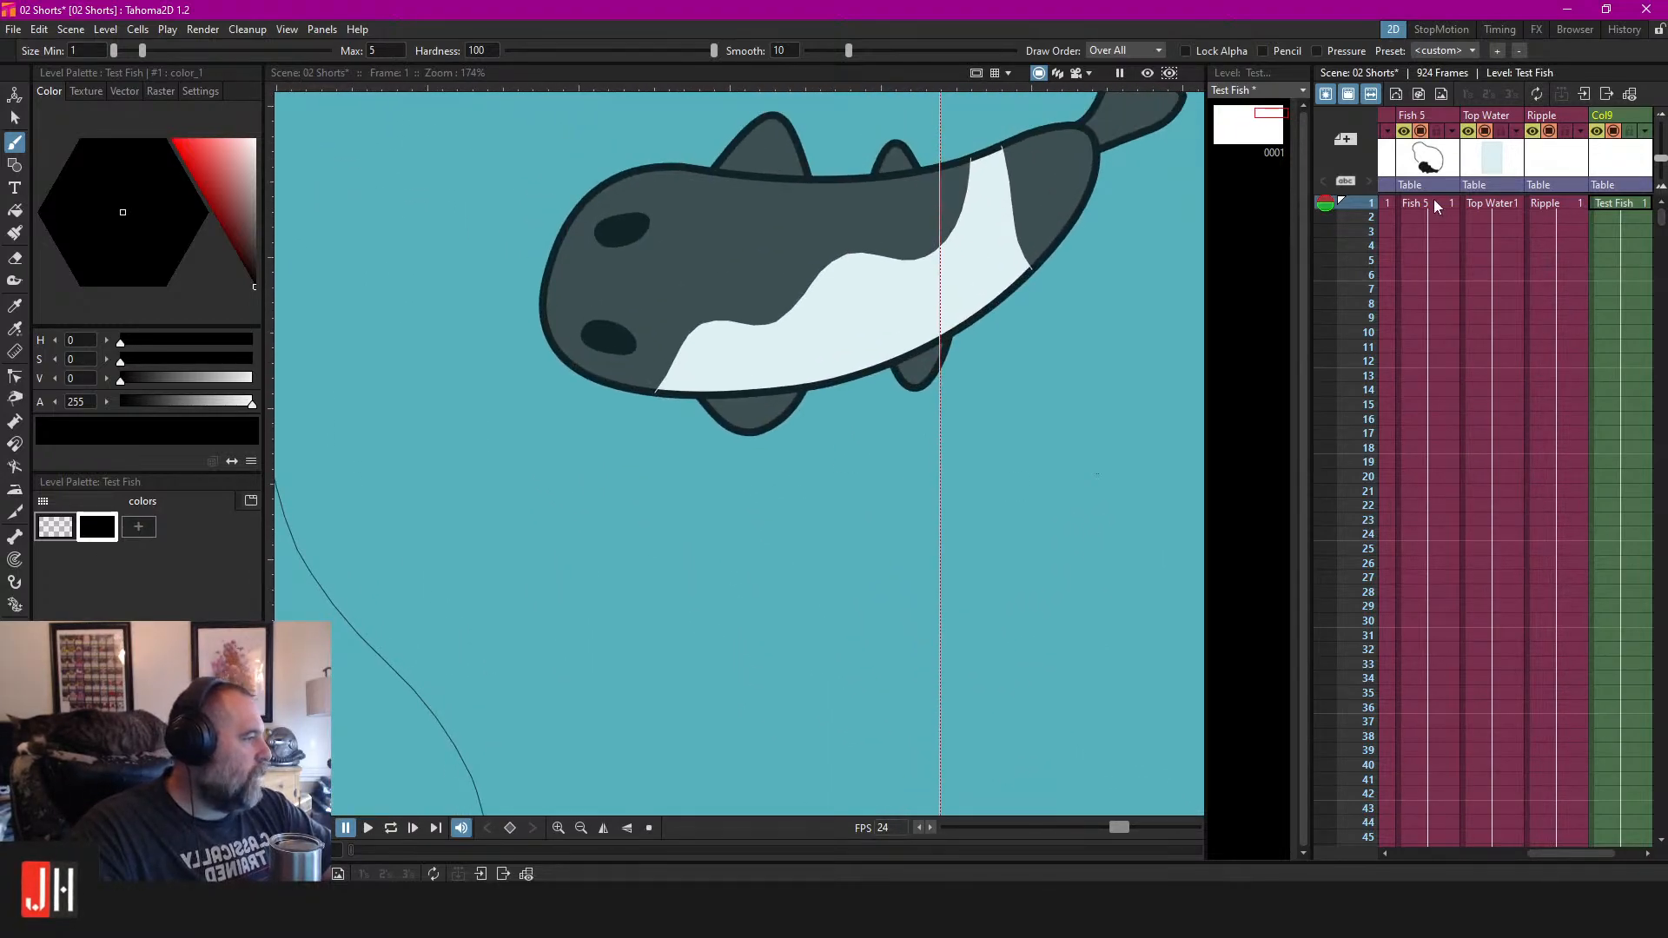
drag(1592, 855, 1527, 853)
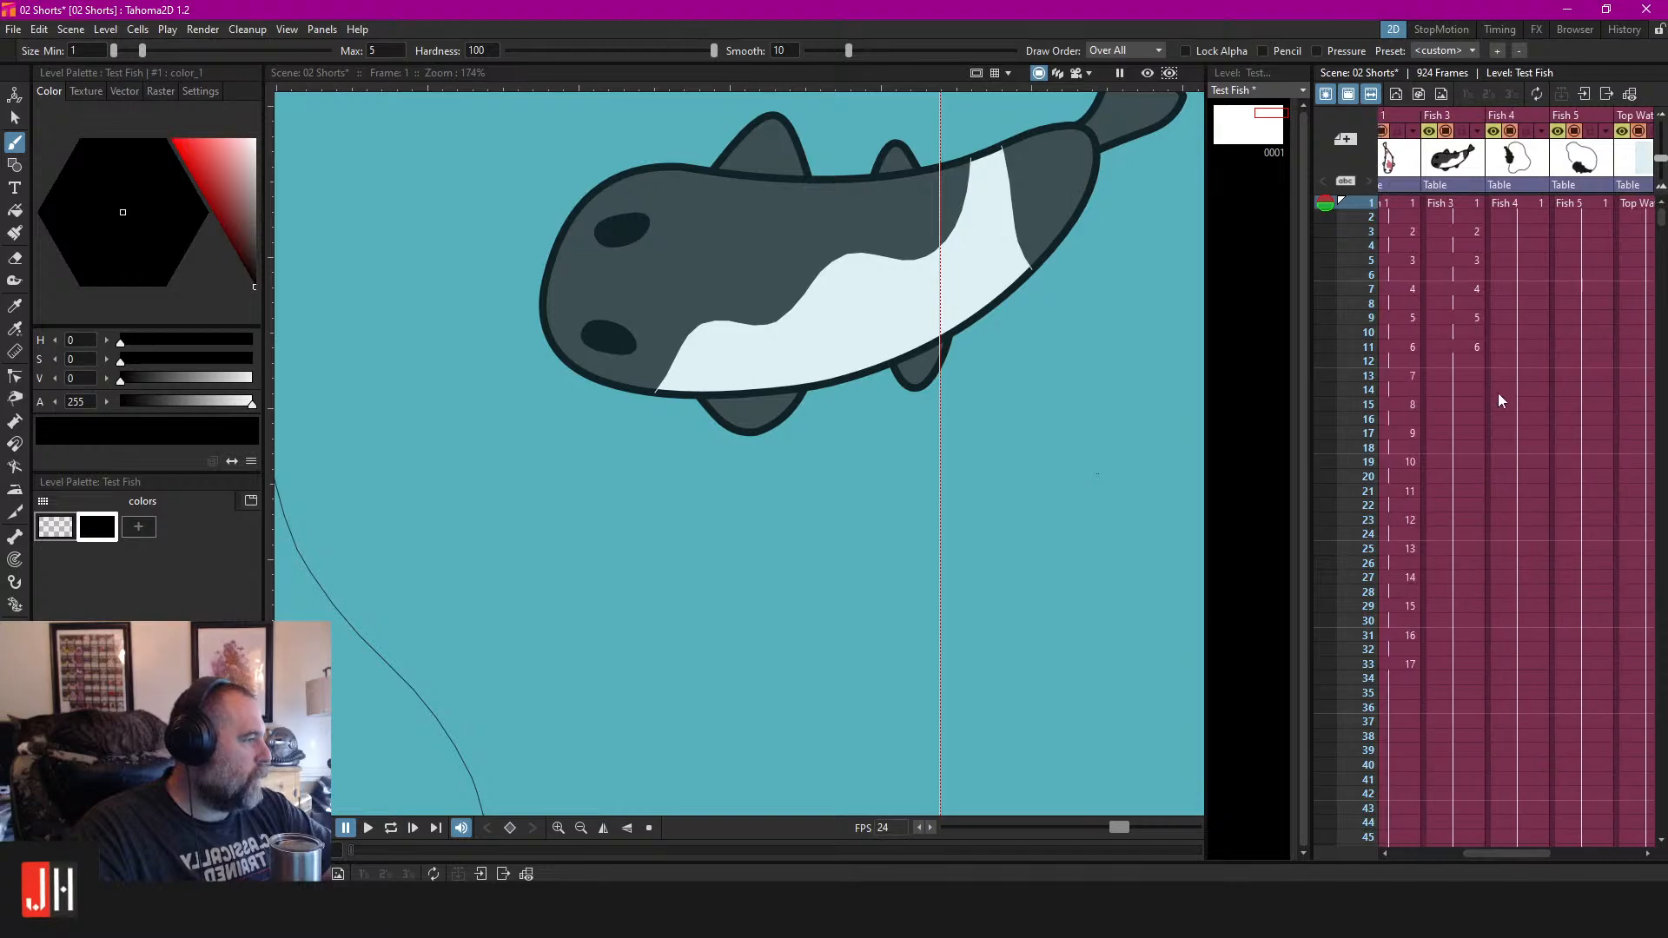
click(1457, 217)
click(1453, 231)
scroll(868, 355, down, 2)
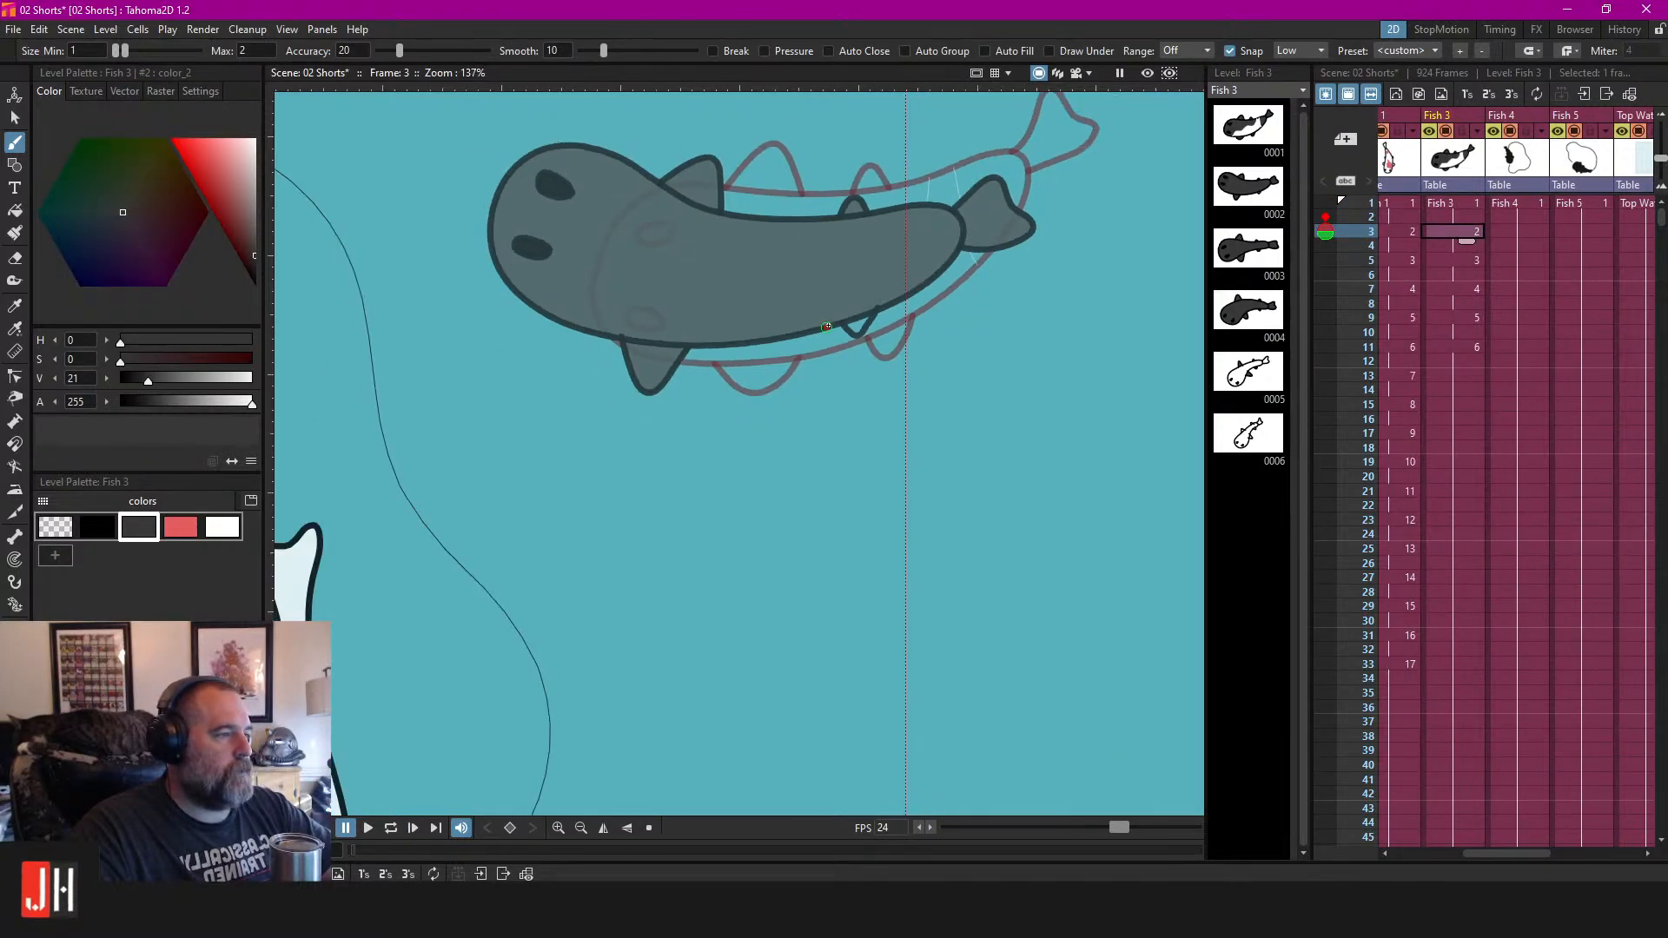
scroll(868, 355, up, 6)
key(f)
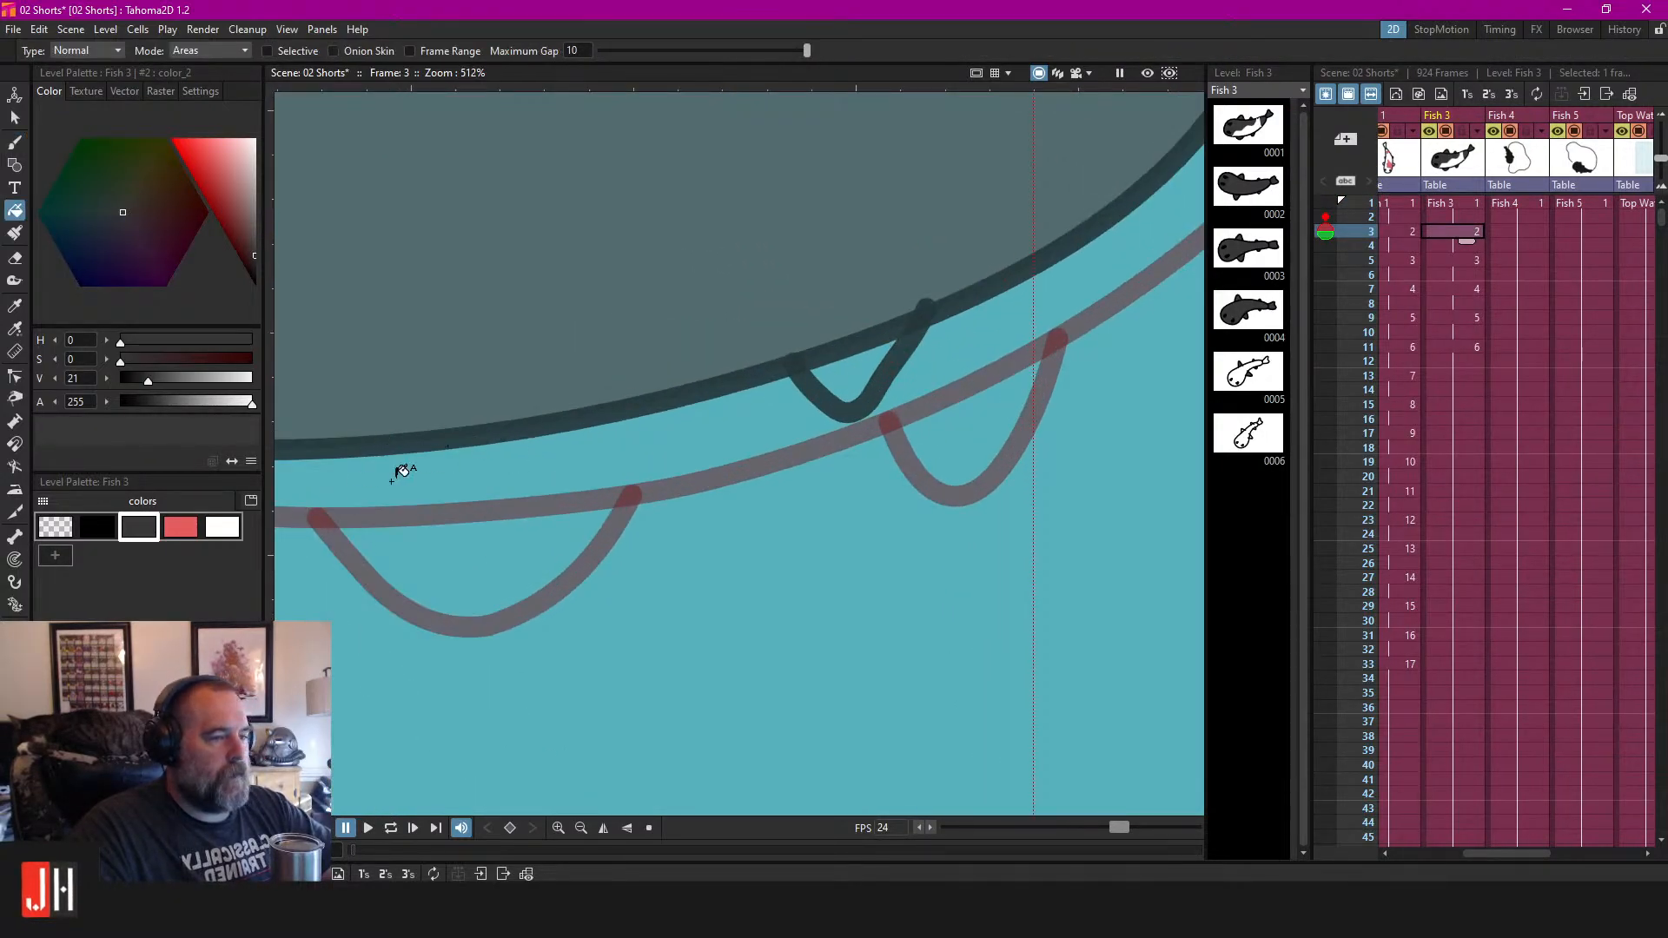
scroll(869, 356, up, 2)
key(c)
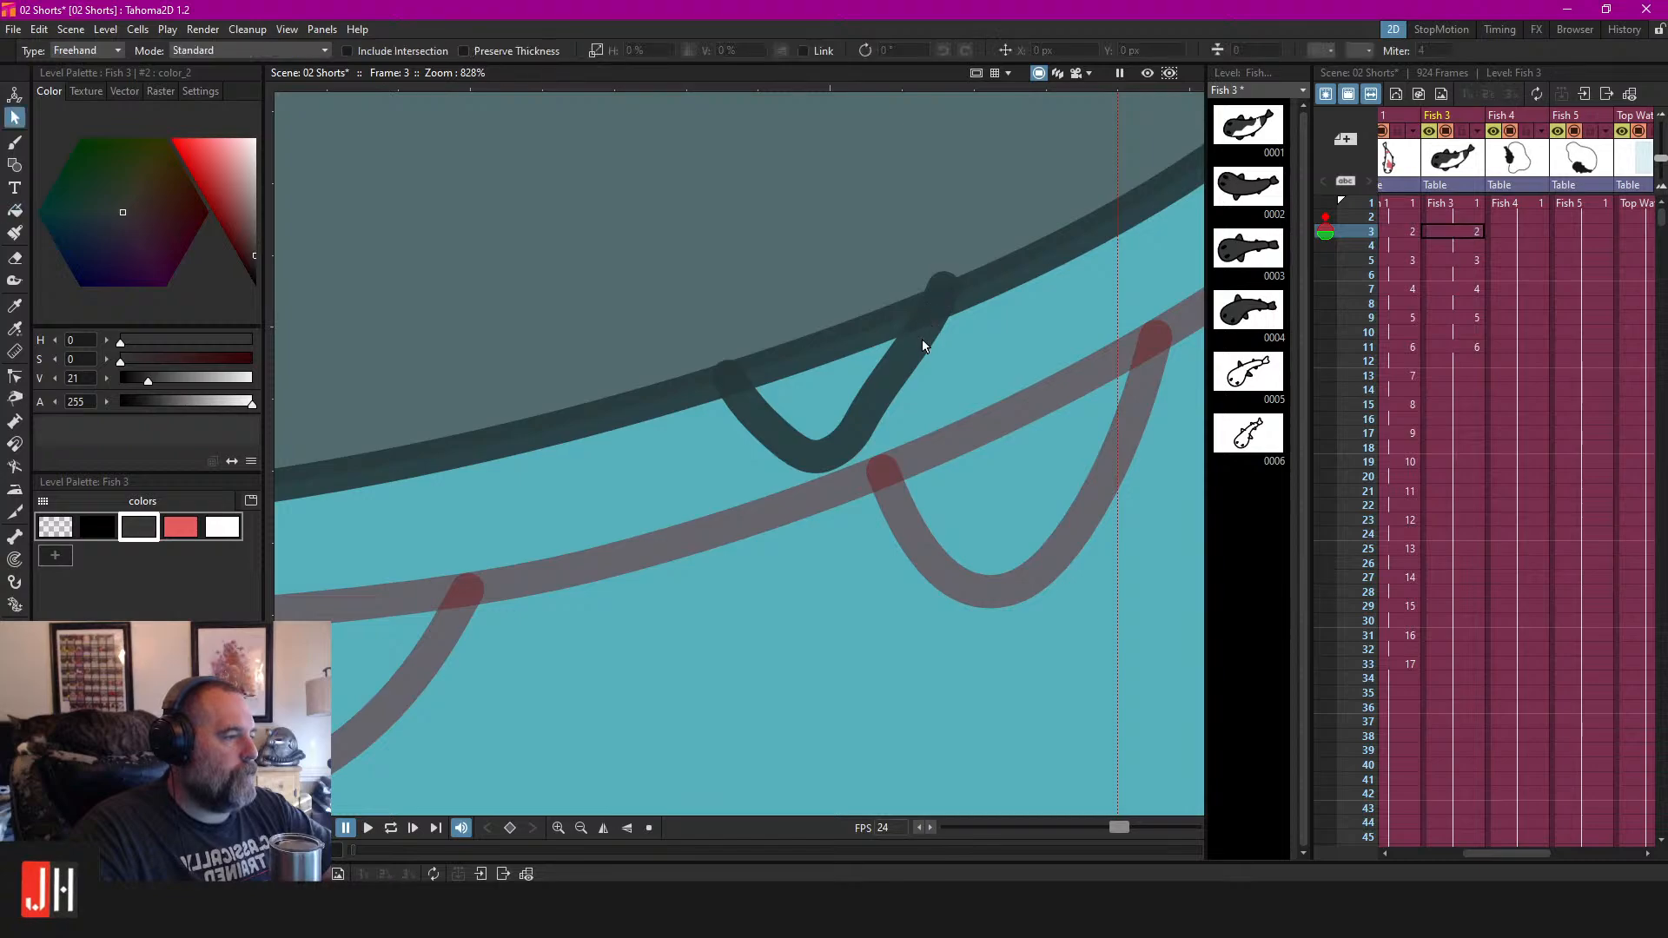
click(919, 339)
click(940, 294)
drag(940, 298, 936, 310)
mouse_move(861, 425)
mouse_down()
mouse_move(870, 446)
mouse_move(888, 403)
mouse_up()
key(ctrl+z)
scroll(909, 483, down, 10)
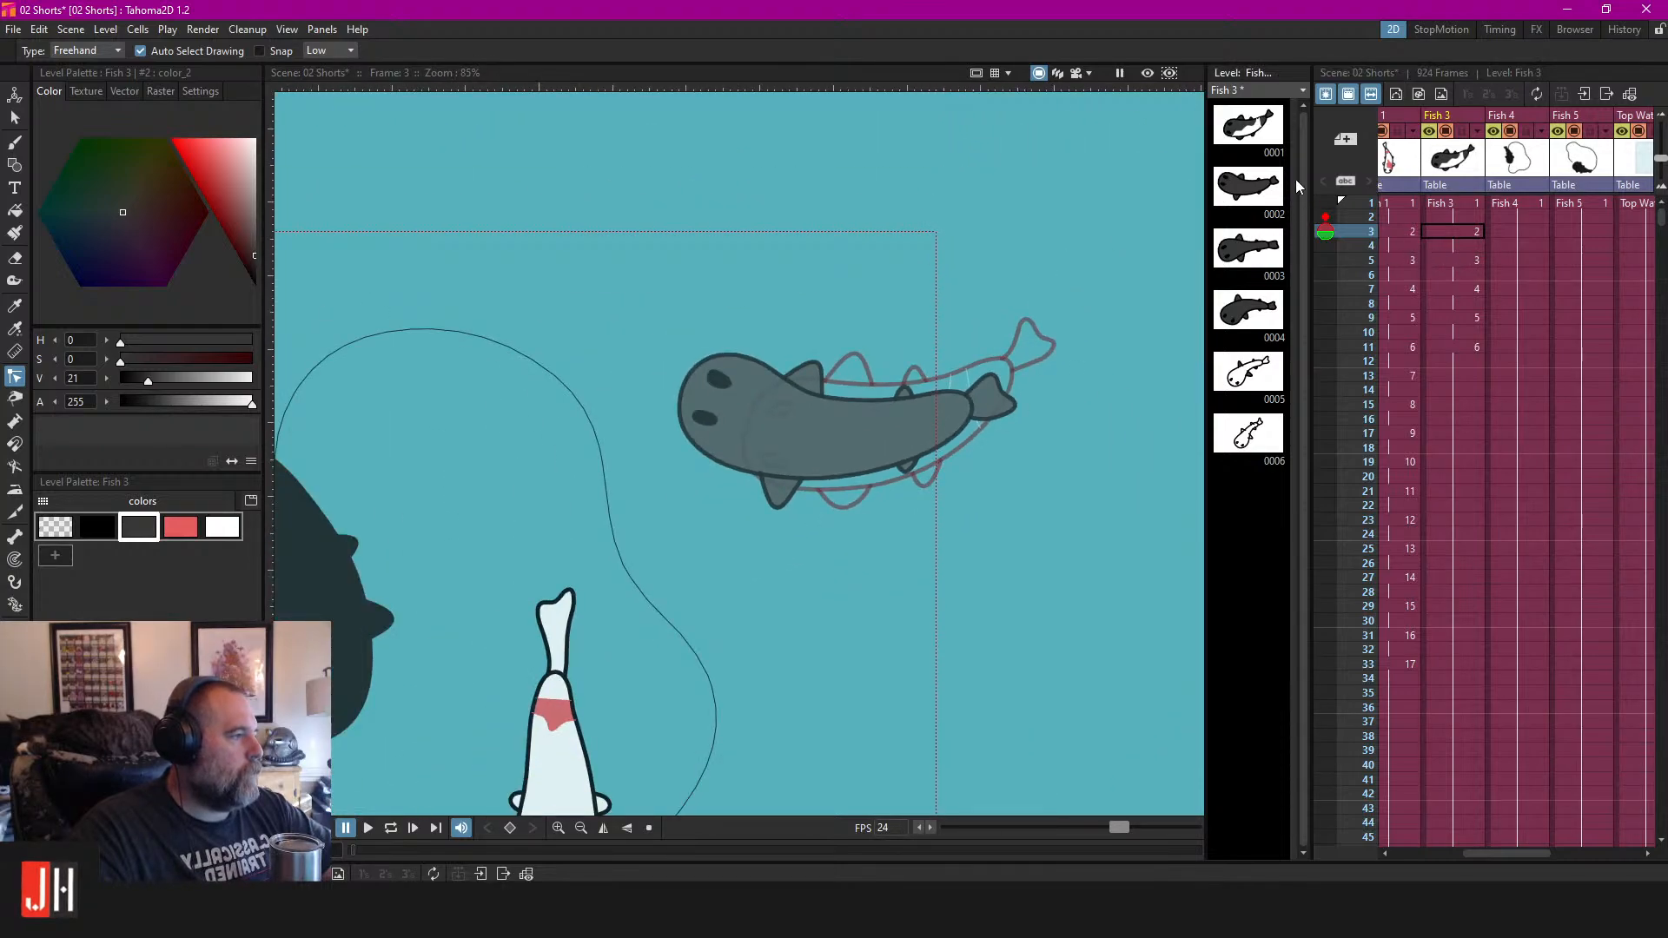
Select everything in drawing 0003 of the Fish 3 level and move it slightly up and to the left.
click(1248, 186)
click(1257, 245)
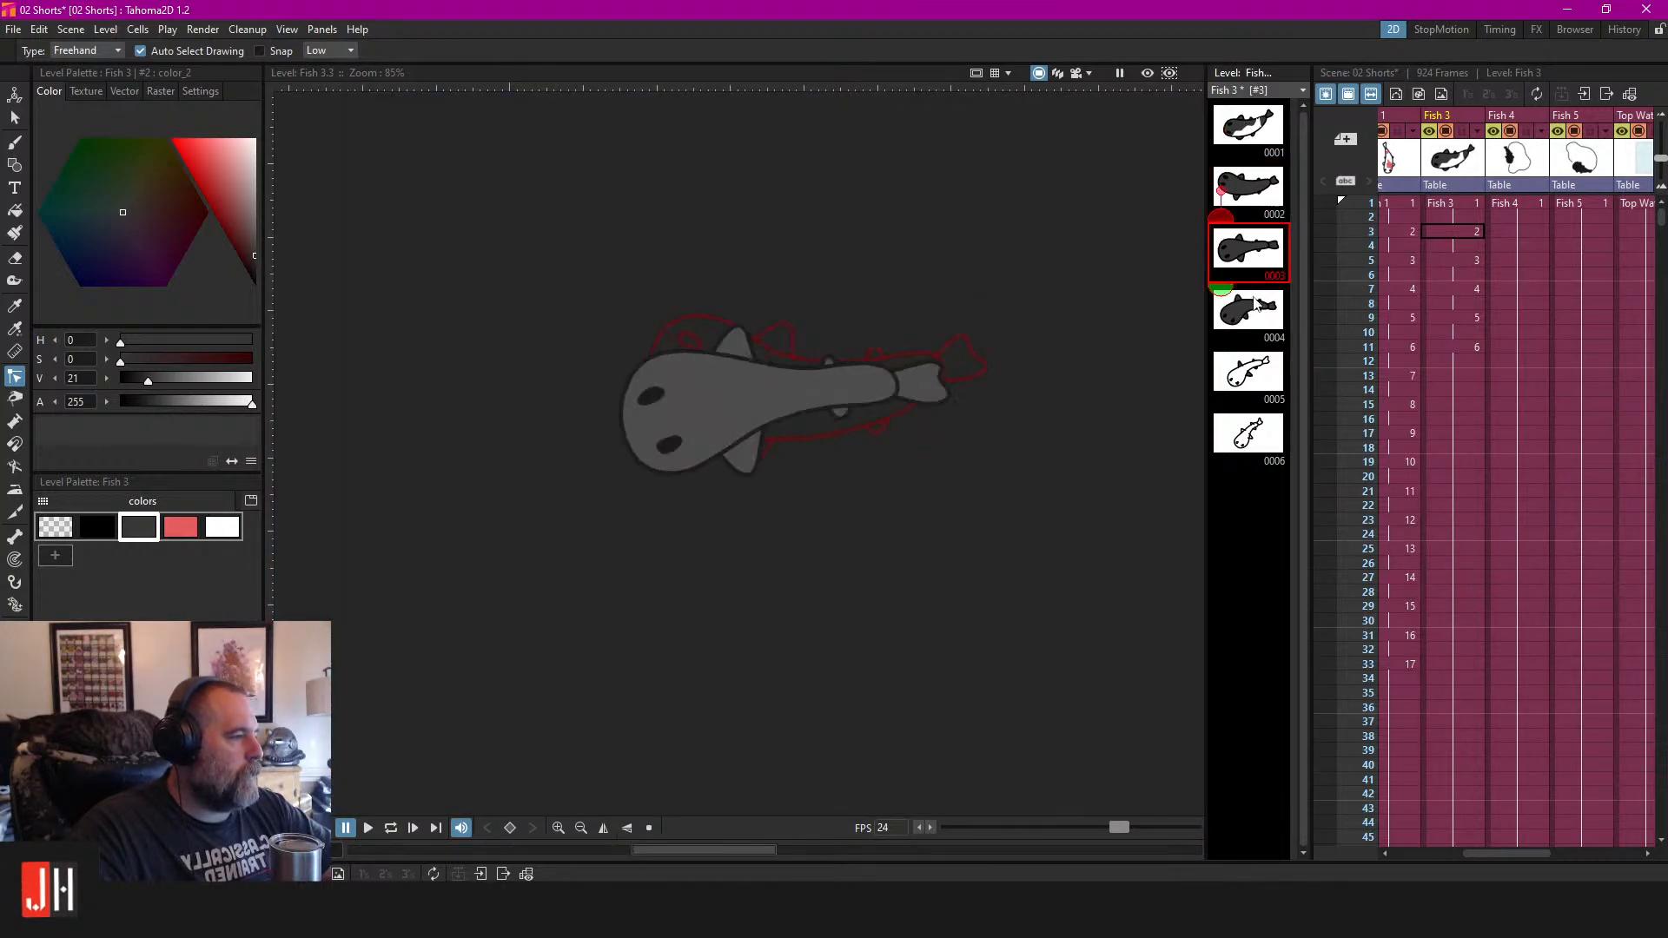
click(1257, 318)
click(1264, 261)
key(s)
key(ctrl+a)
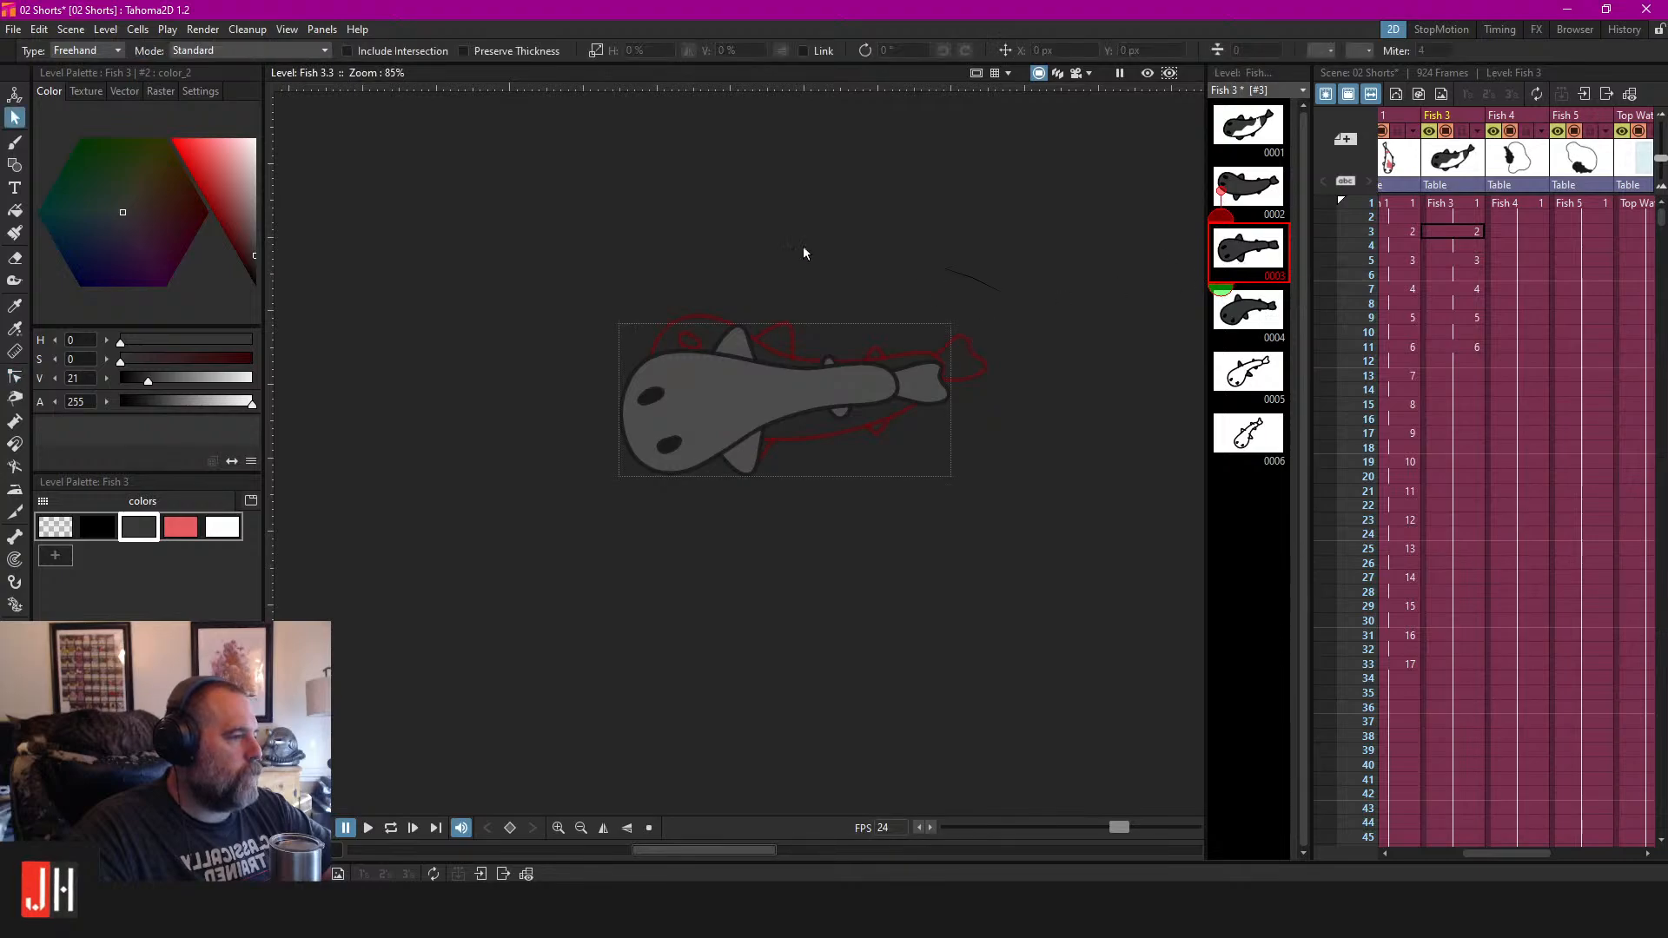
drag(838, 363, 819, 354)
Rotate the Fish 3 drawing at frame 7 by about 11° and offset it about -25 px horizontally and -9 px vertically.
click(1275, 137)
click(1261, 196)
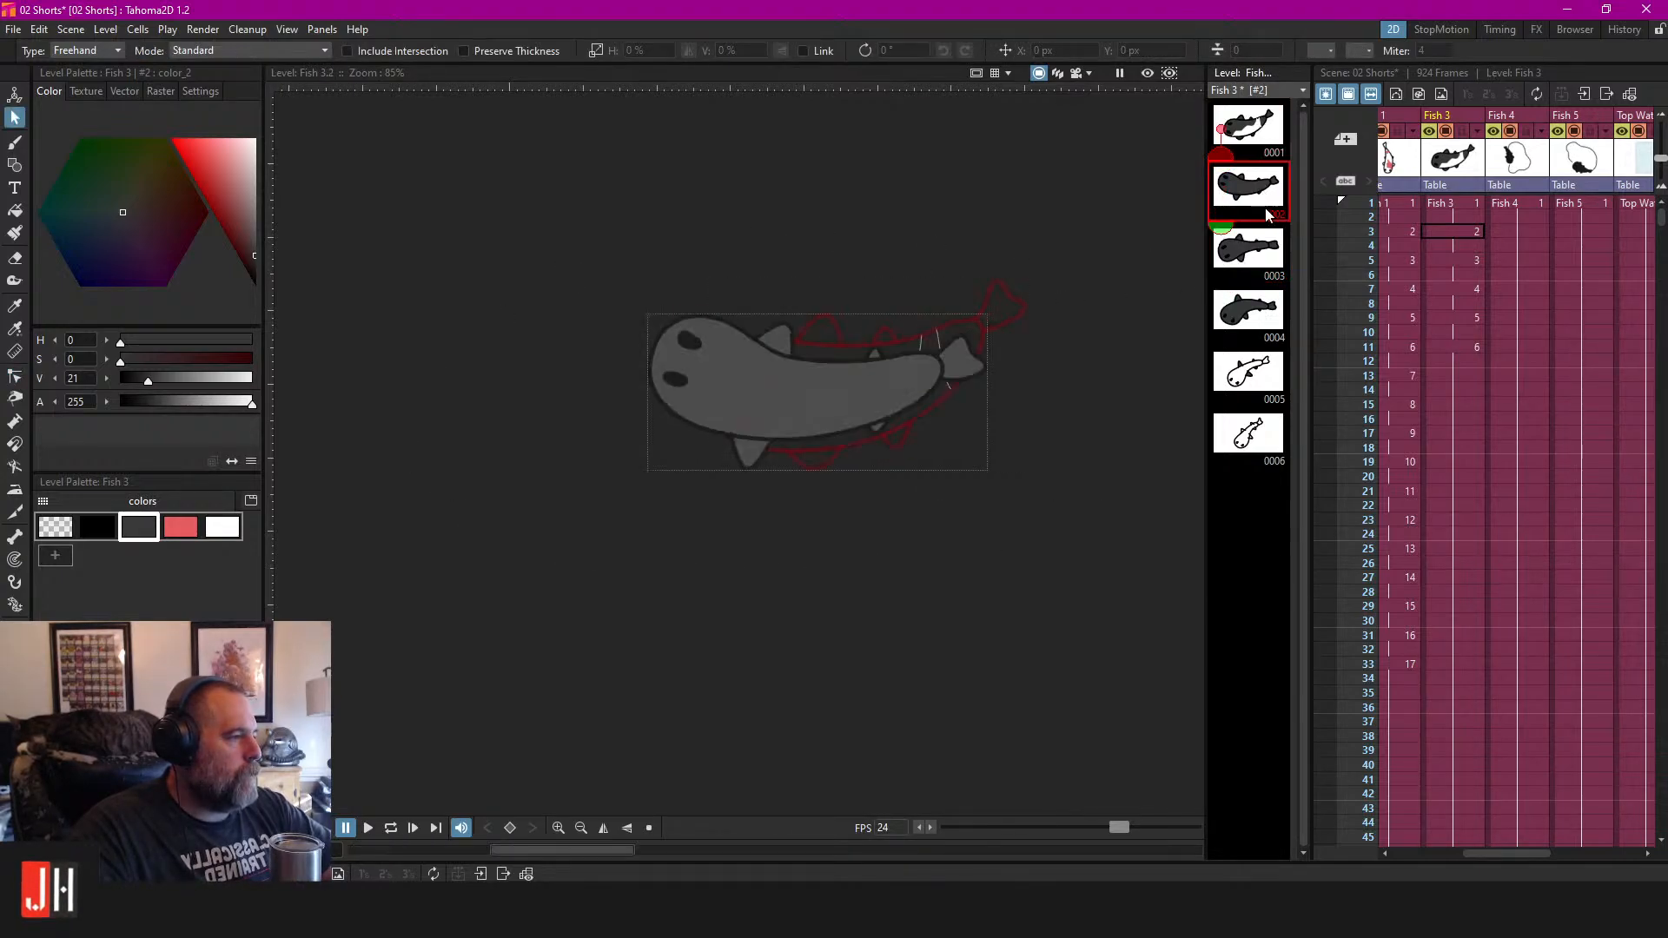
click(1257, 257)
click(1265, 327)
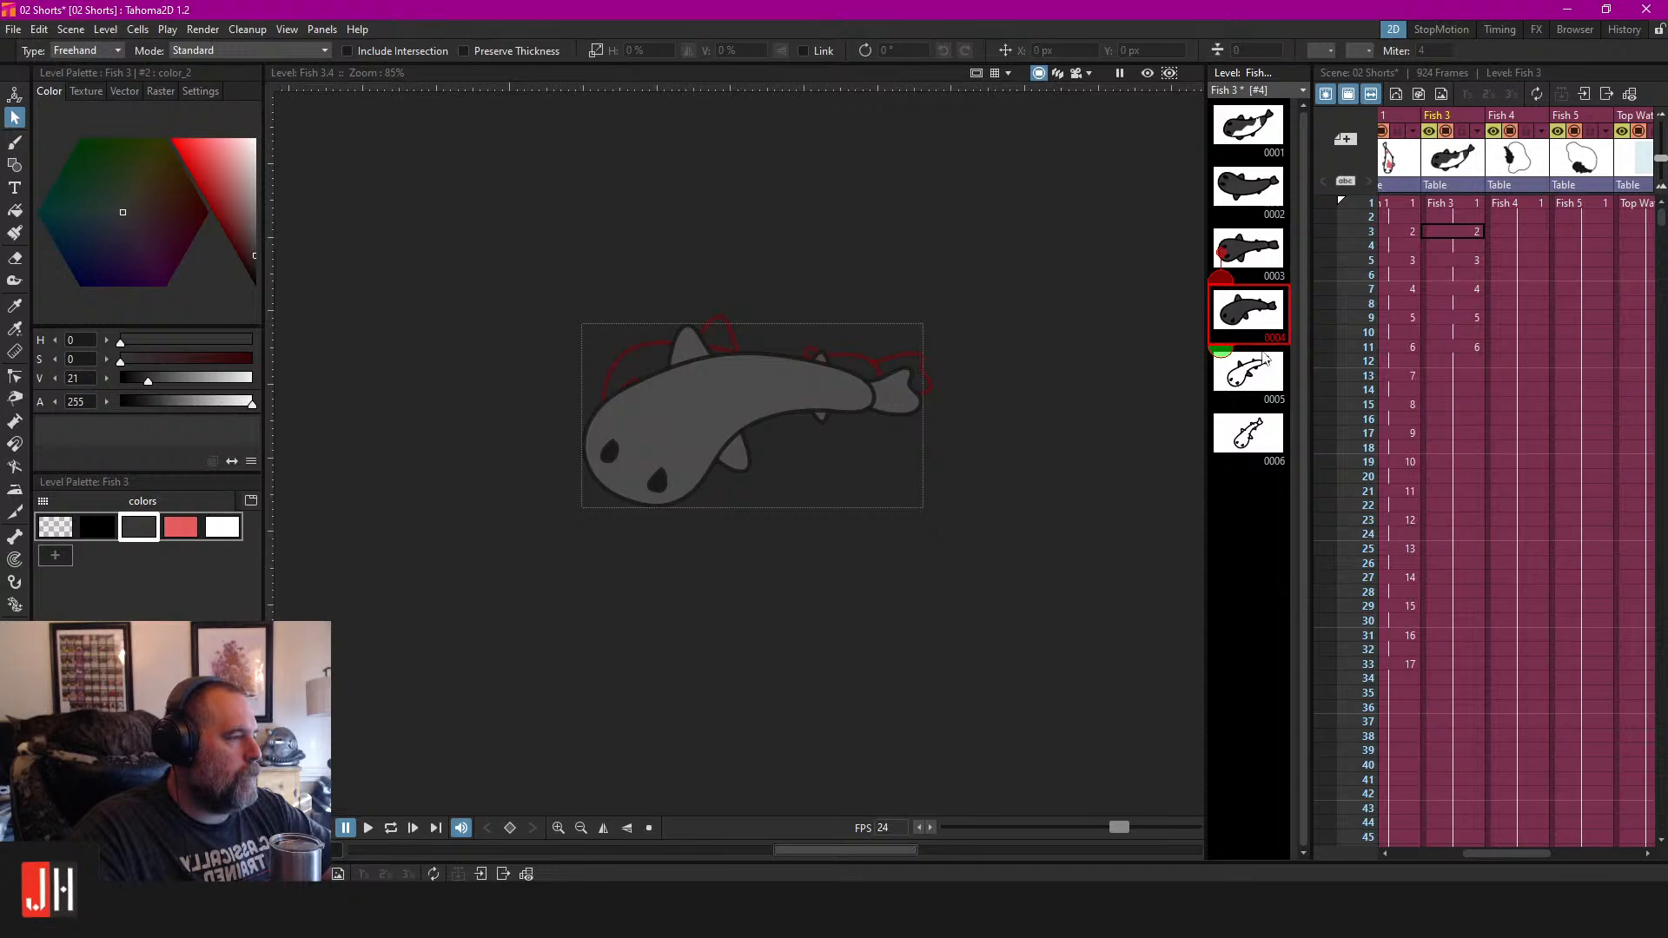
click(1458, 205)
click(1452, 232)
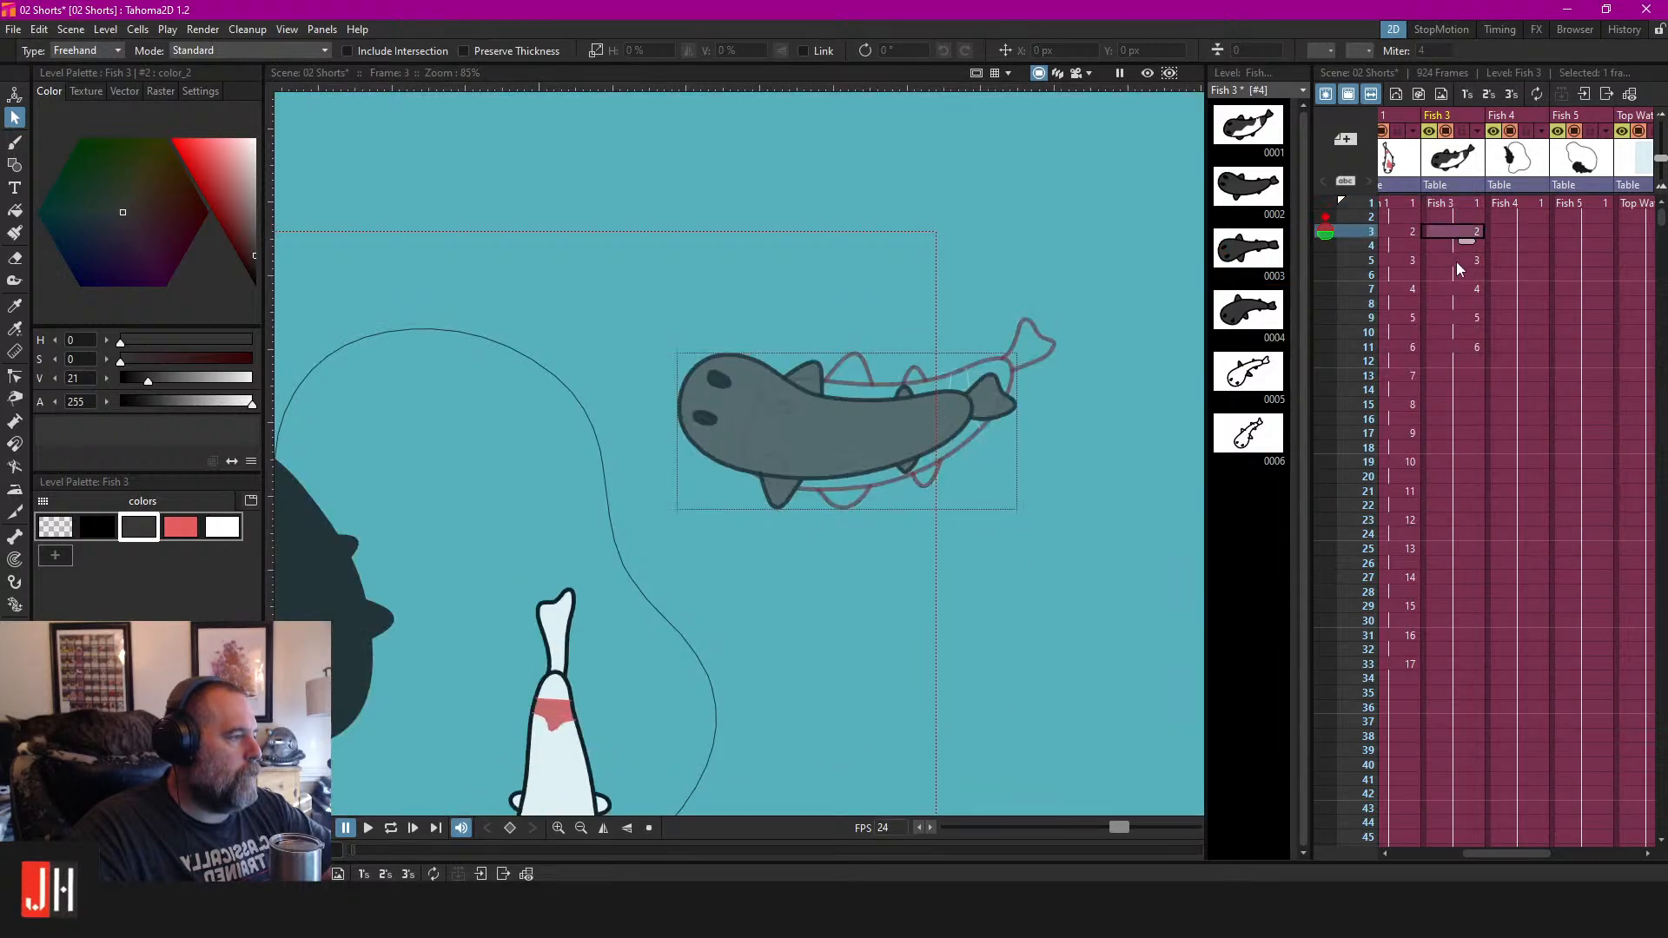
click(1456, 262)
click(1452, 287)
drag(815, 306, 821, 313)
drag(930, 381, 914, 353)
drag(839, 418, 855, 405)
drag(941, 356, 856, 408)
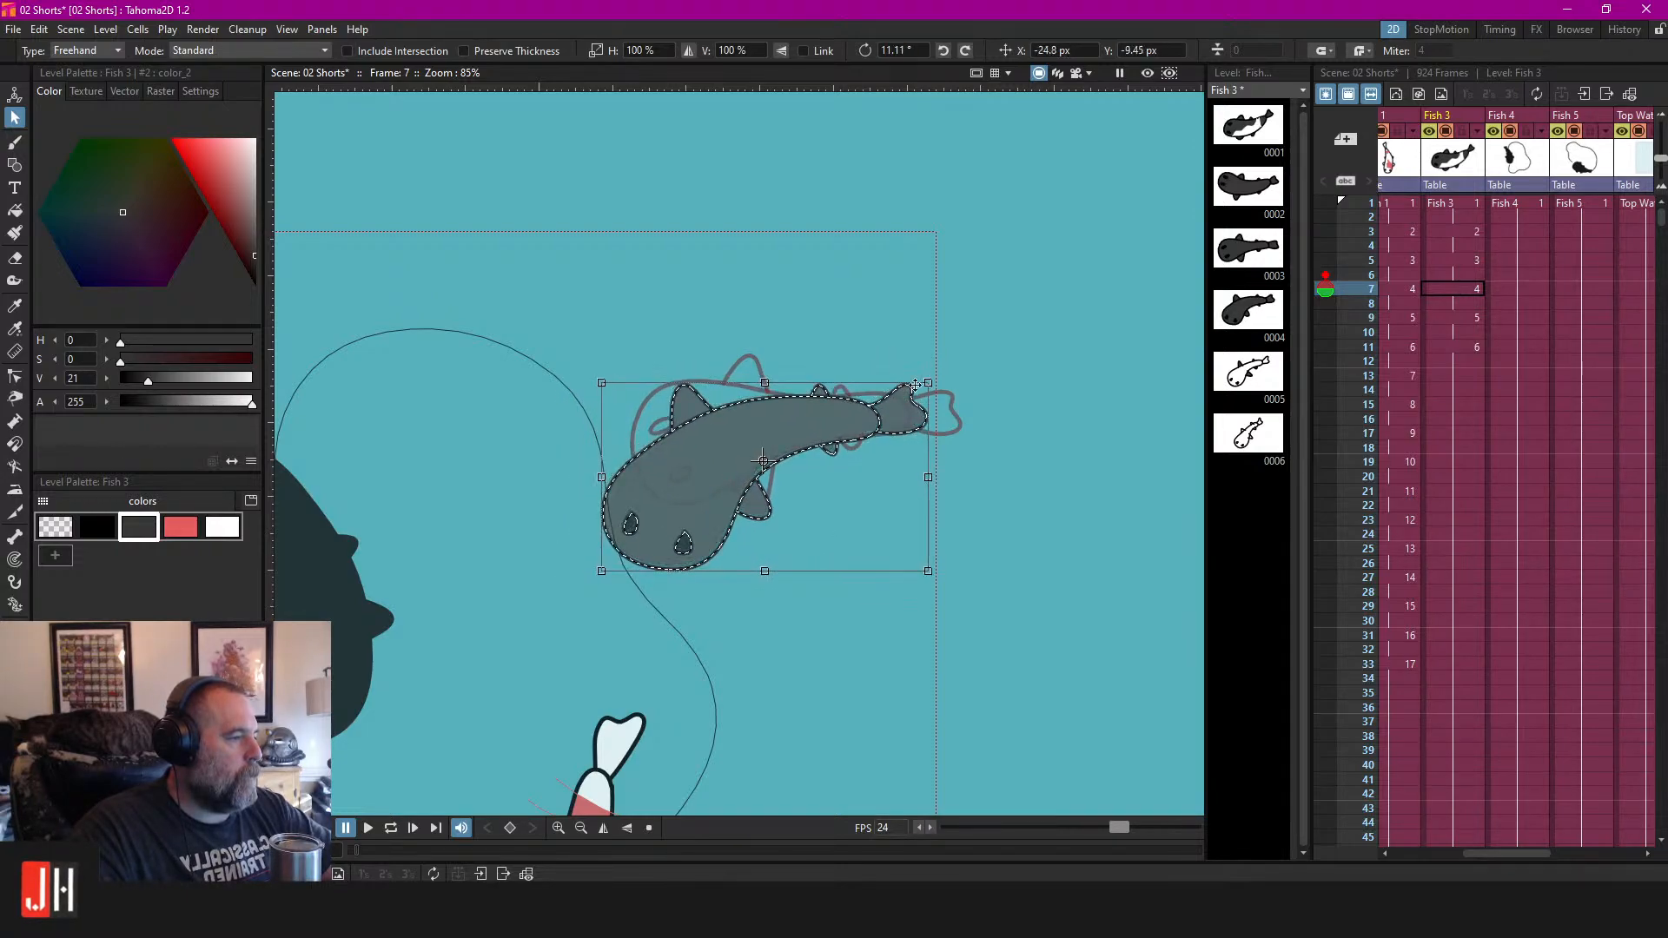
Set the playback stop marker at frame 36 and play the animation in a loop.
click(1451, 203)
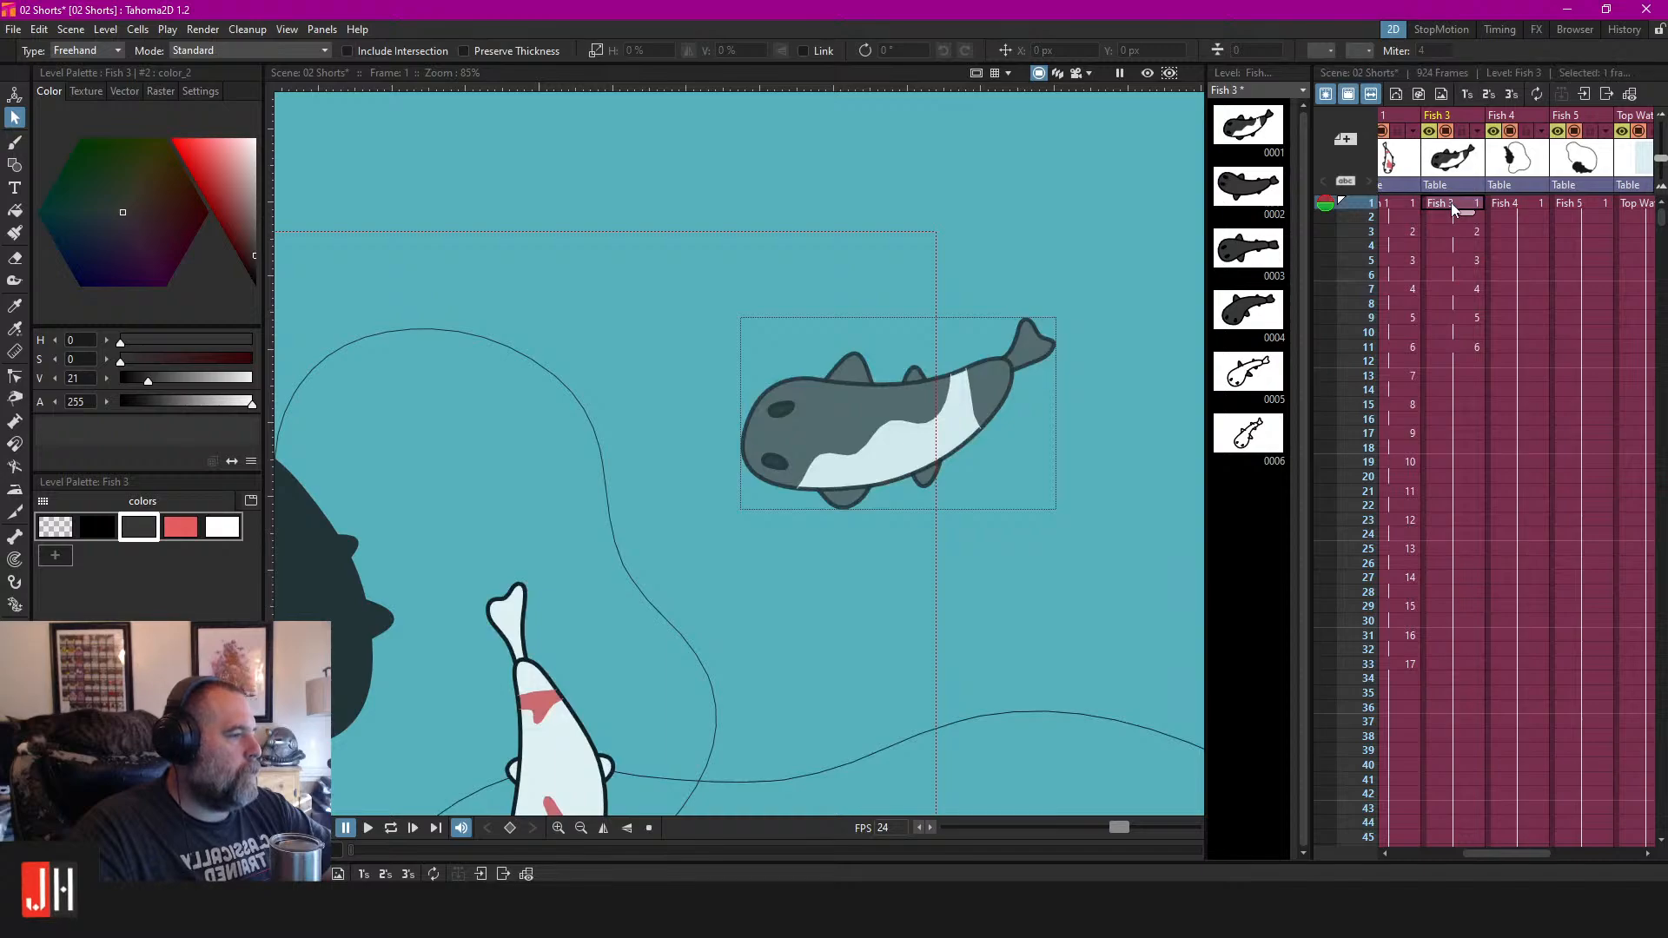
click(1360, 706)
right_click(1358, 708)
click(1423, 377)
key(l)
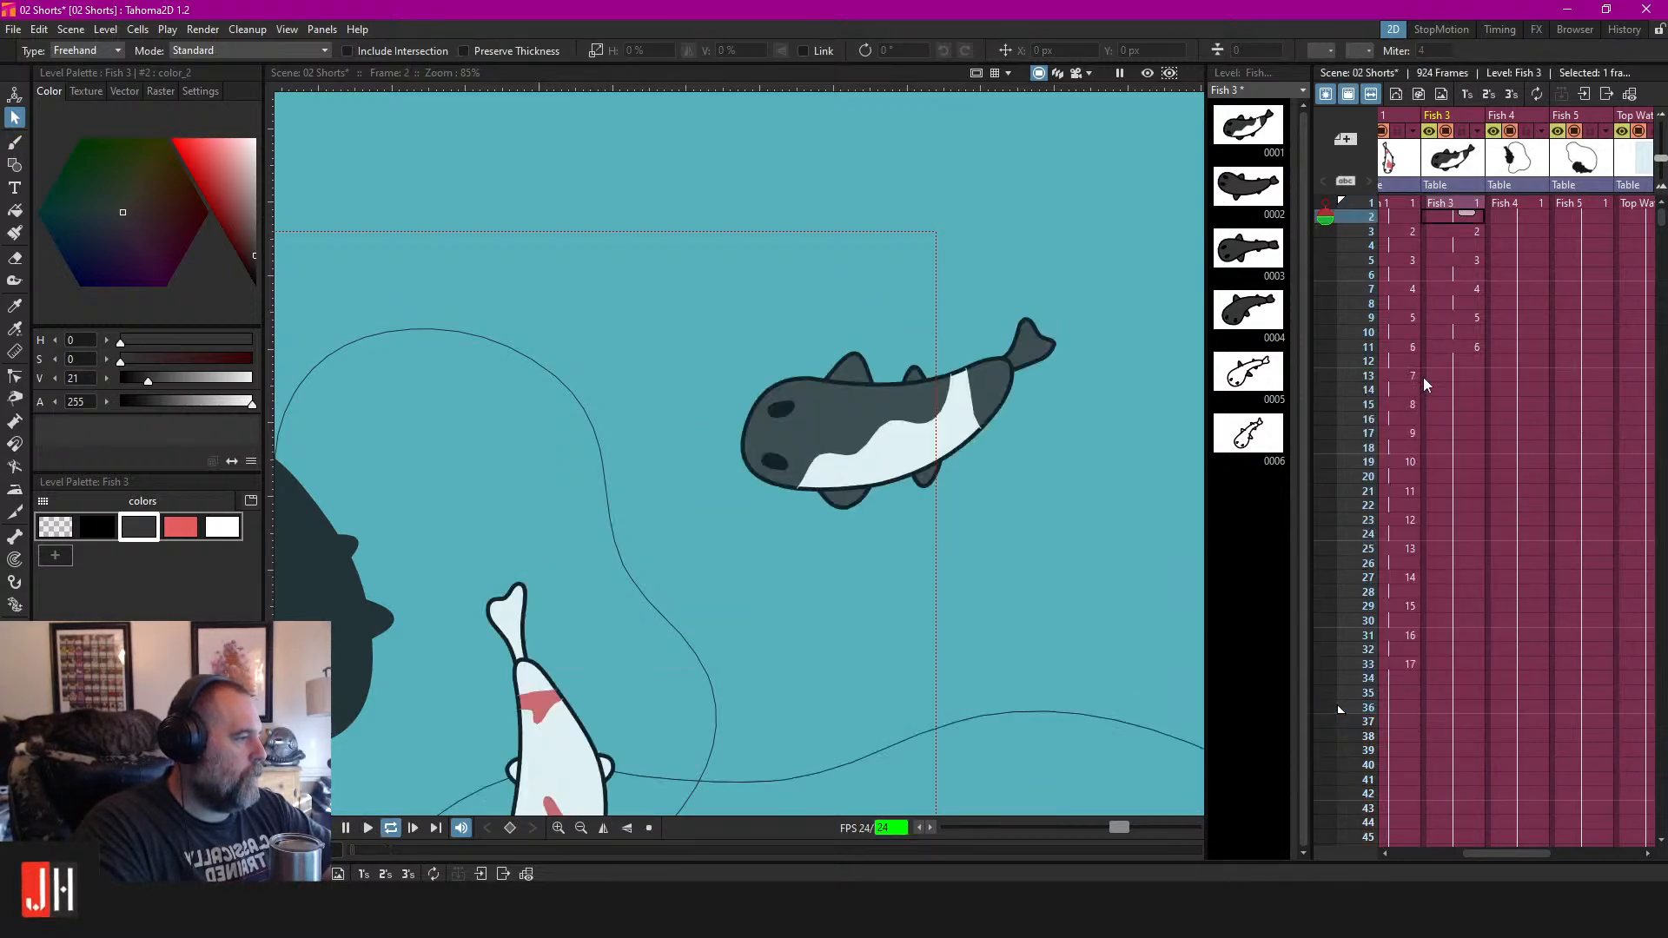
Step through Fish 3's drawings at frames 1, 3, 5, 7 and 9 and examine the outlines and fins up close.
click(1452, 203)
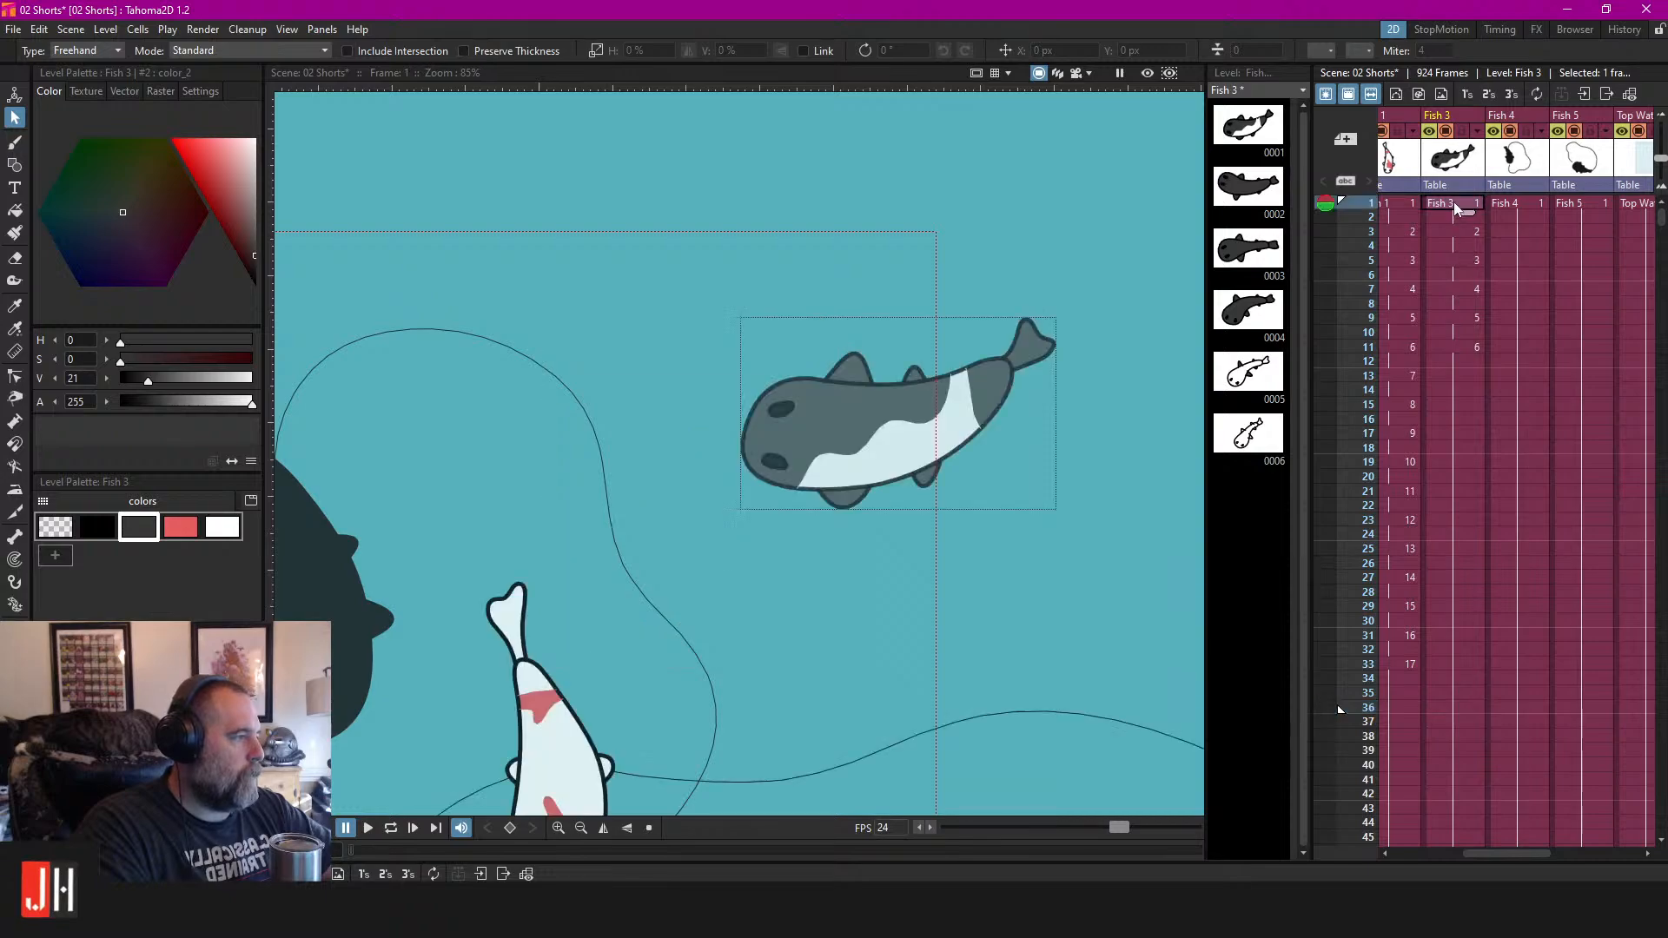
click(1451, 229)
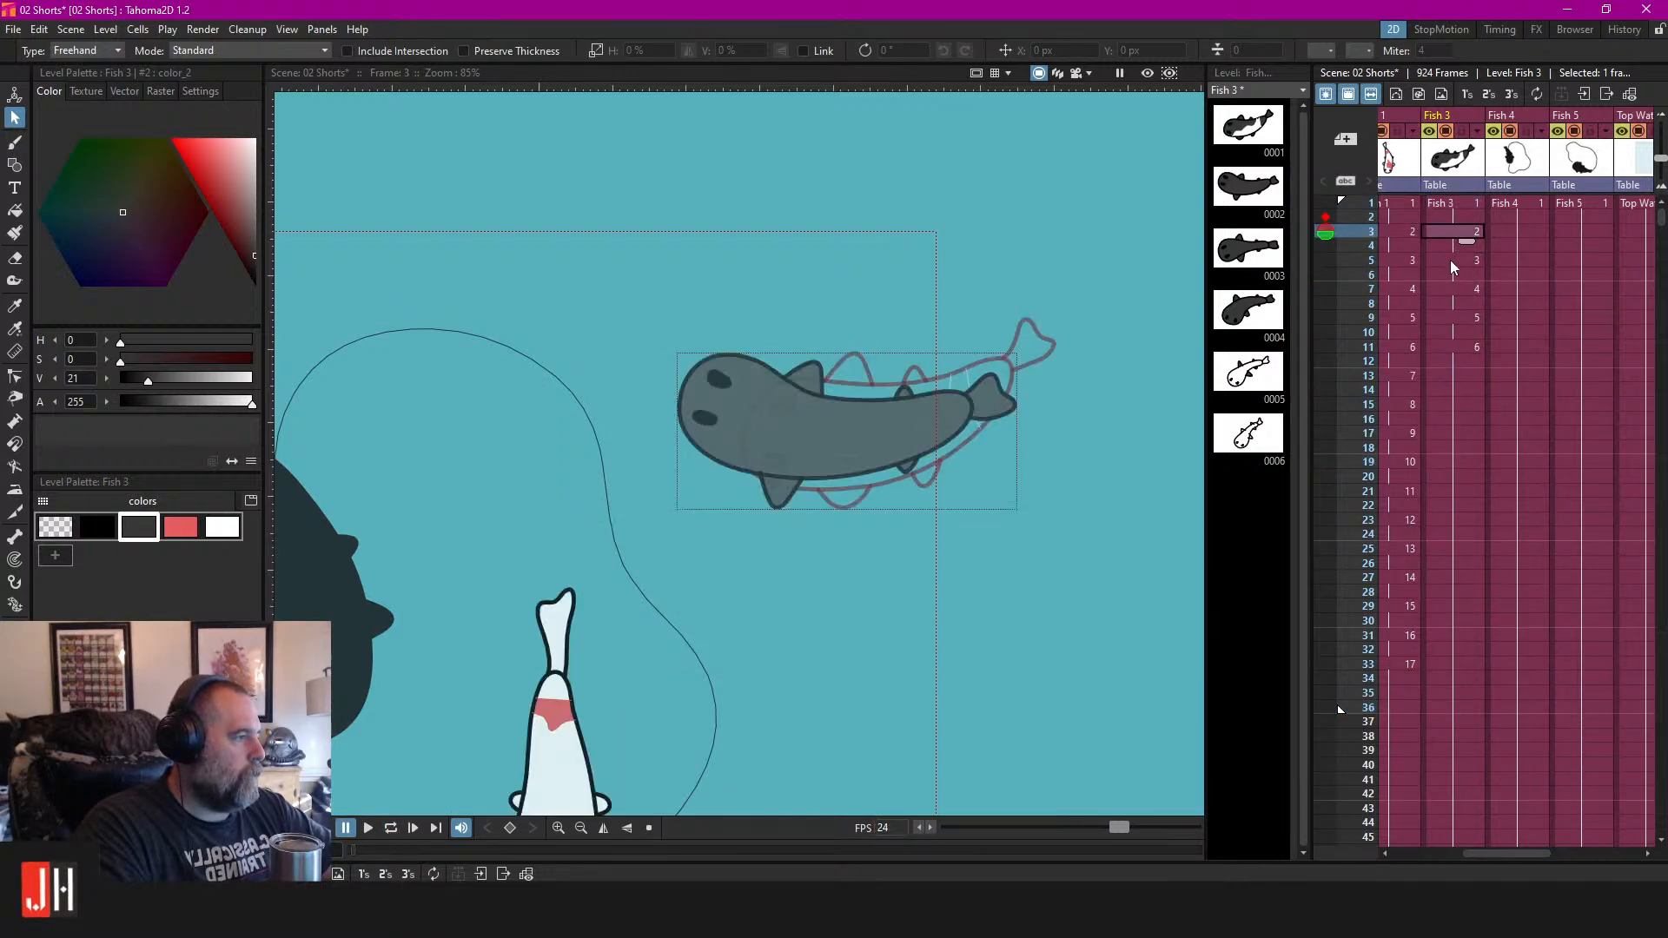
click(1451, 259)
click(1453, 290)
click(1452, 316)
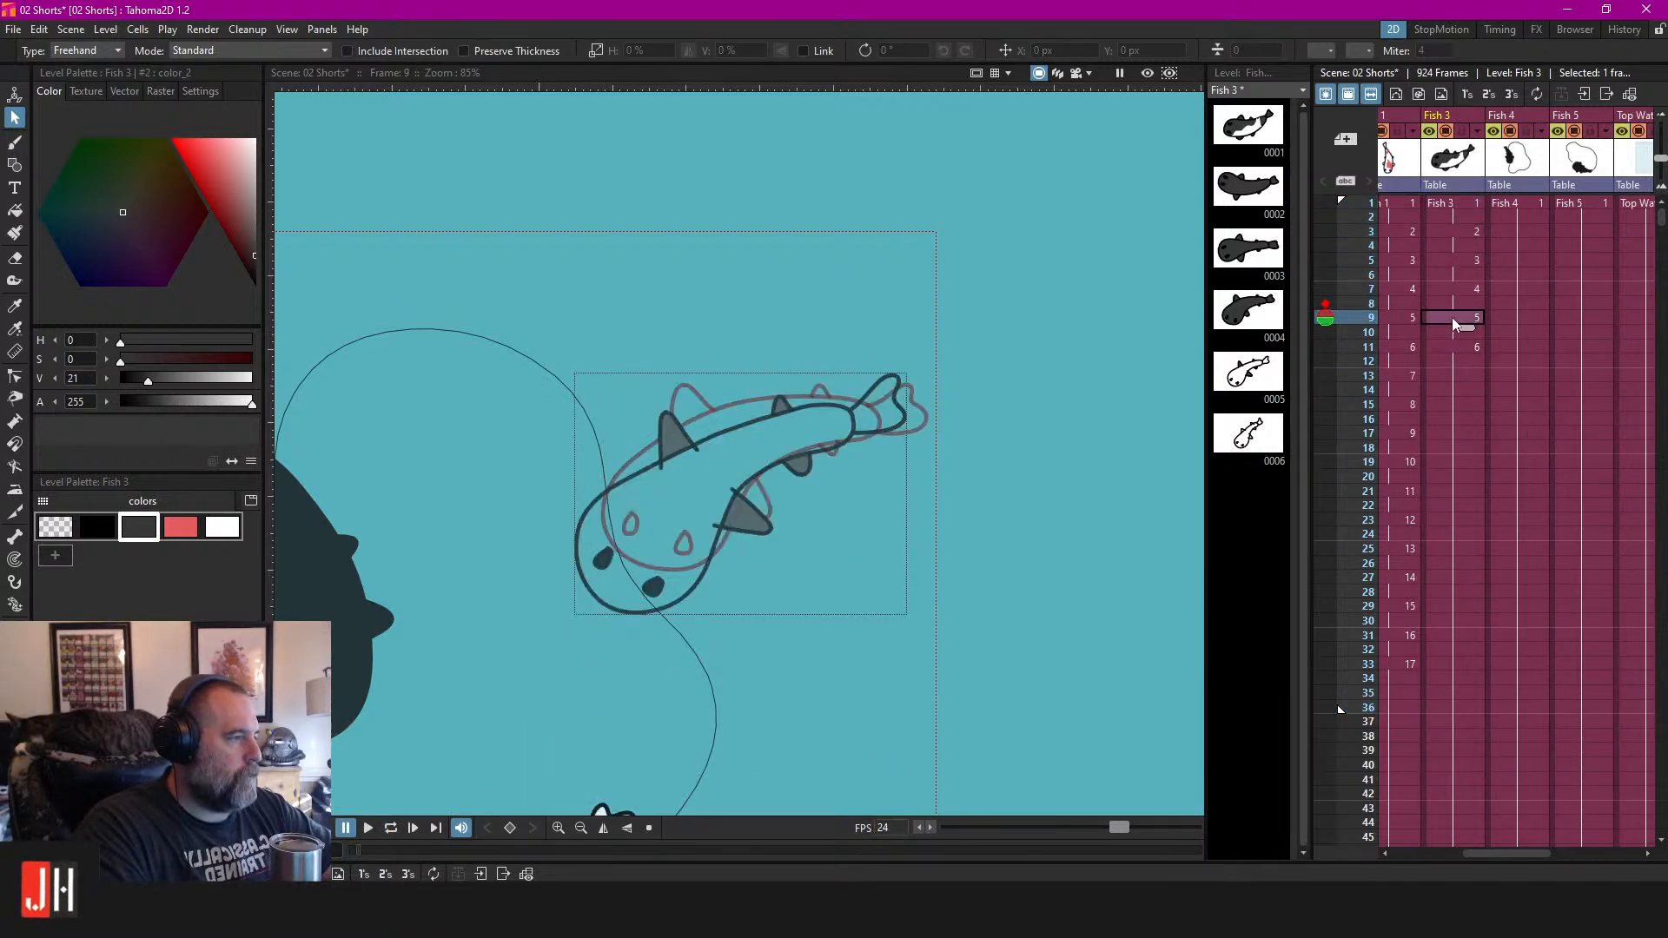
scroll(710, 528, up, 3)
drag(738, 491, 837, 431)
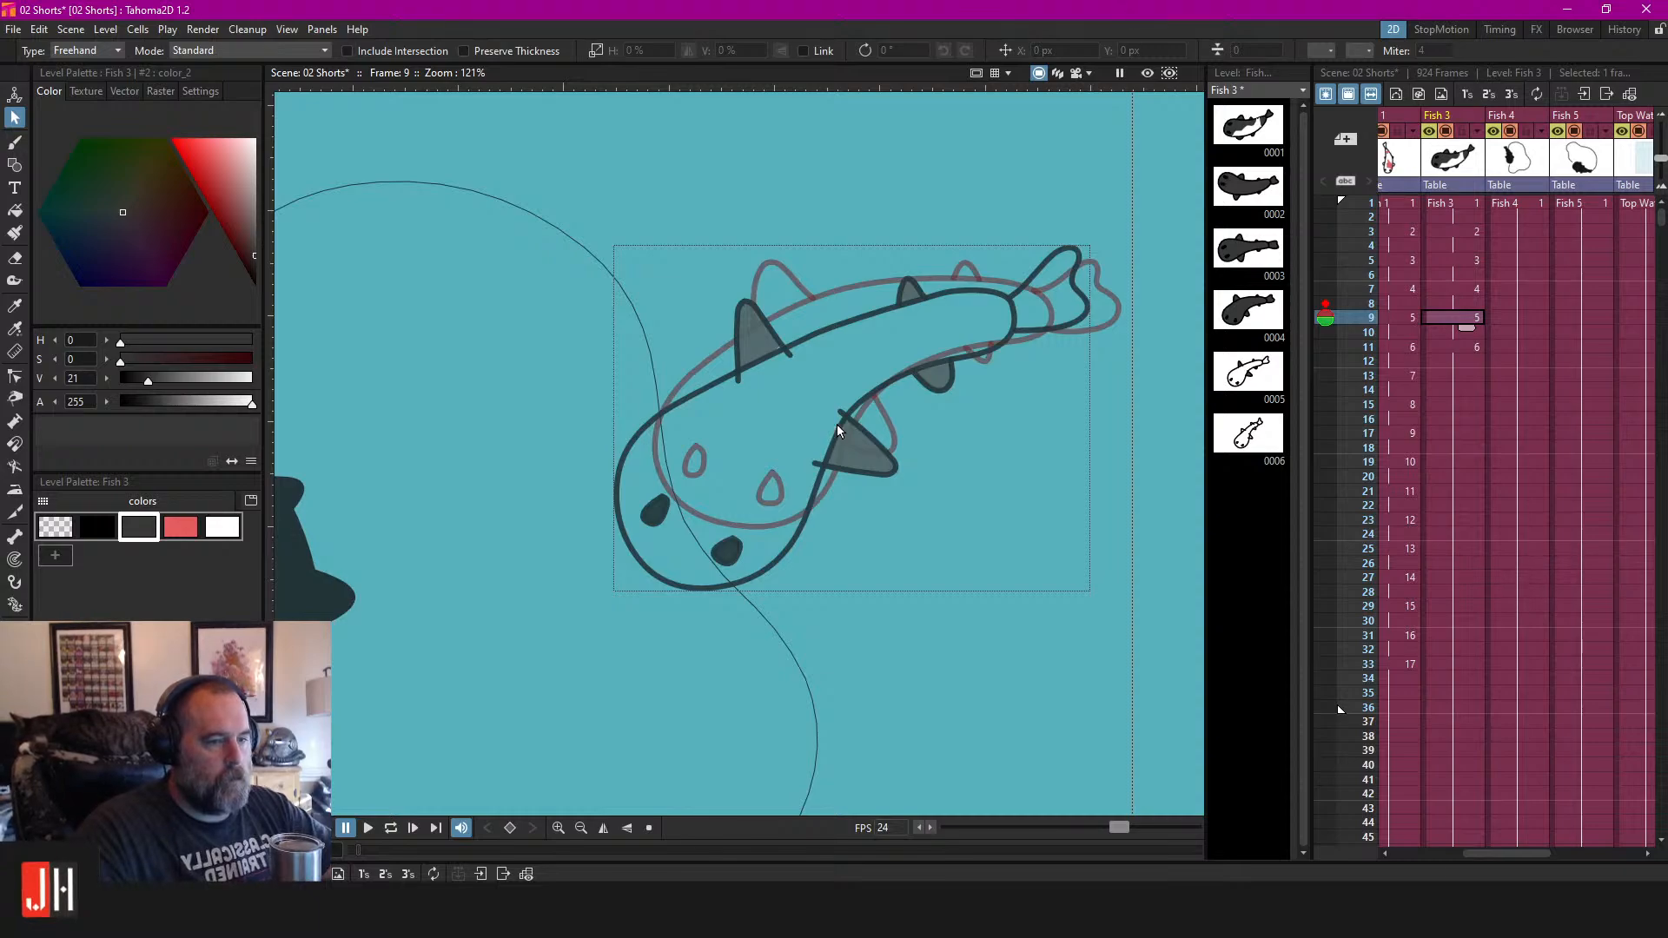
scroll(861, 369, up, 3)
mouse_move(724, 328)
mouse_down()
mouse_move(708, 358)
mouse_move(775, 353)
mouse_up()
Draw a closed rounded four-sided test shape above the frame 9 fish in black and fill it with black.
key(b)
drag(643, 256, 811, 304)
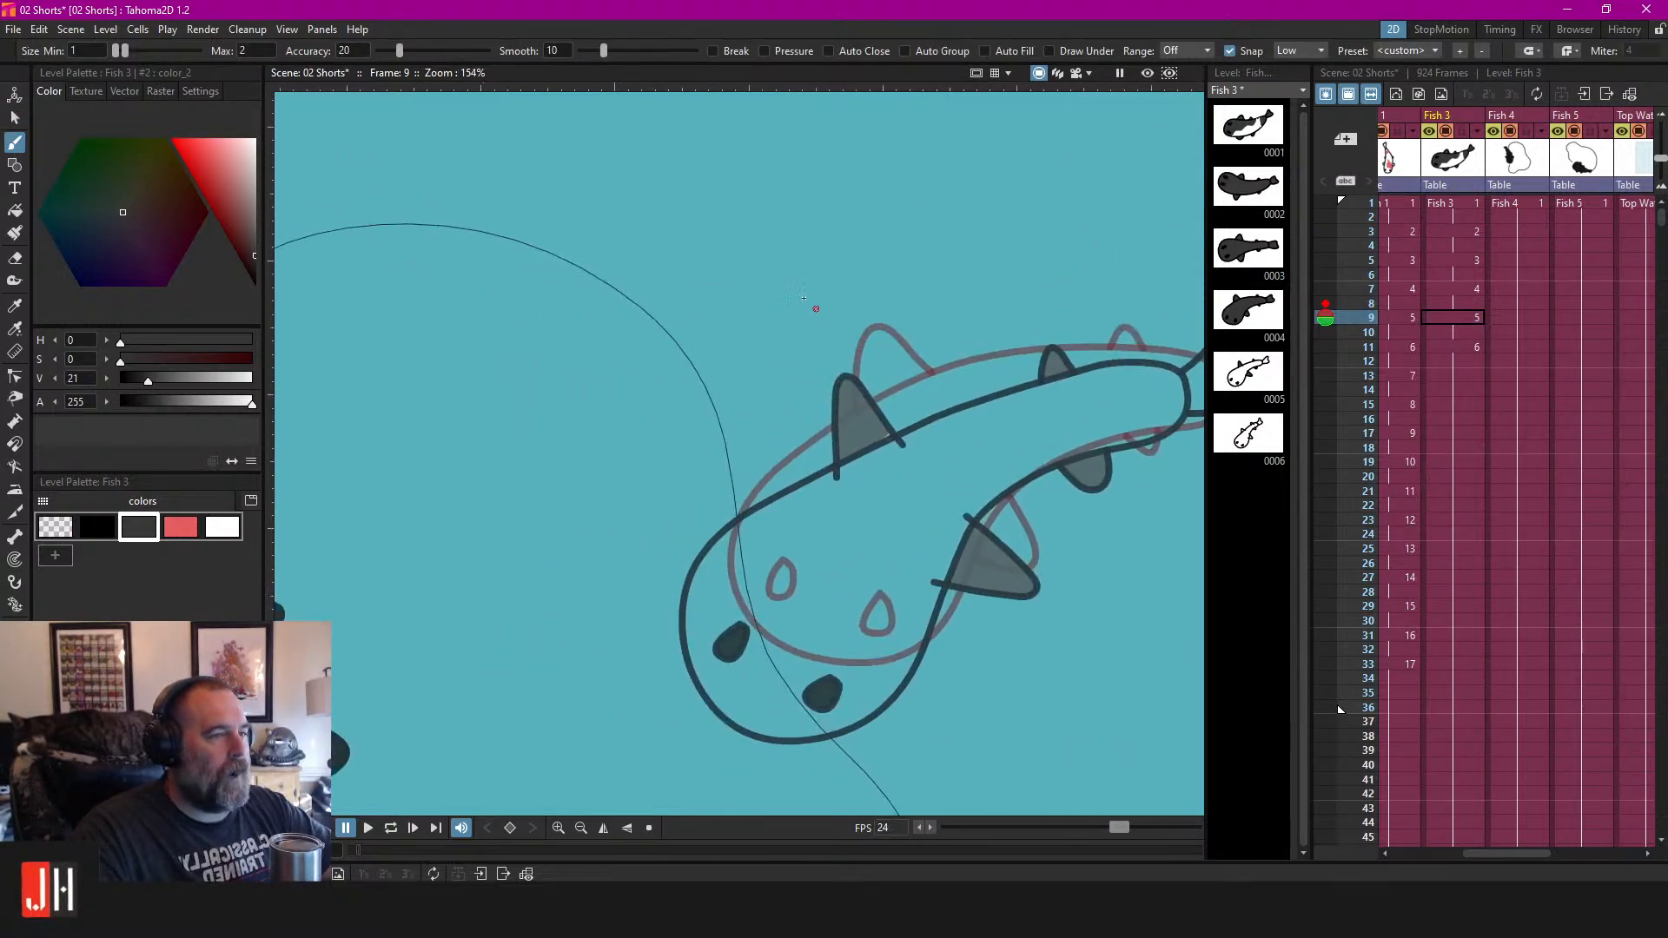
scroll(773, 261, up, 1)
click(97, 527)
scroll(539, 407, up, 2)
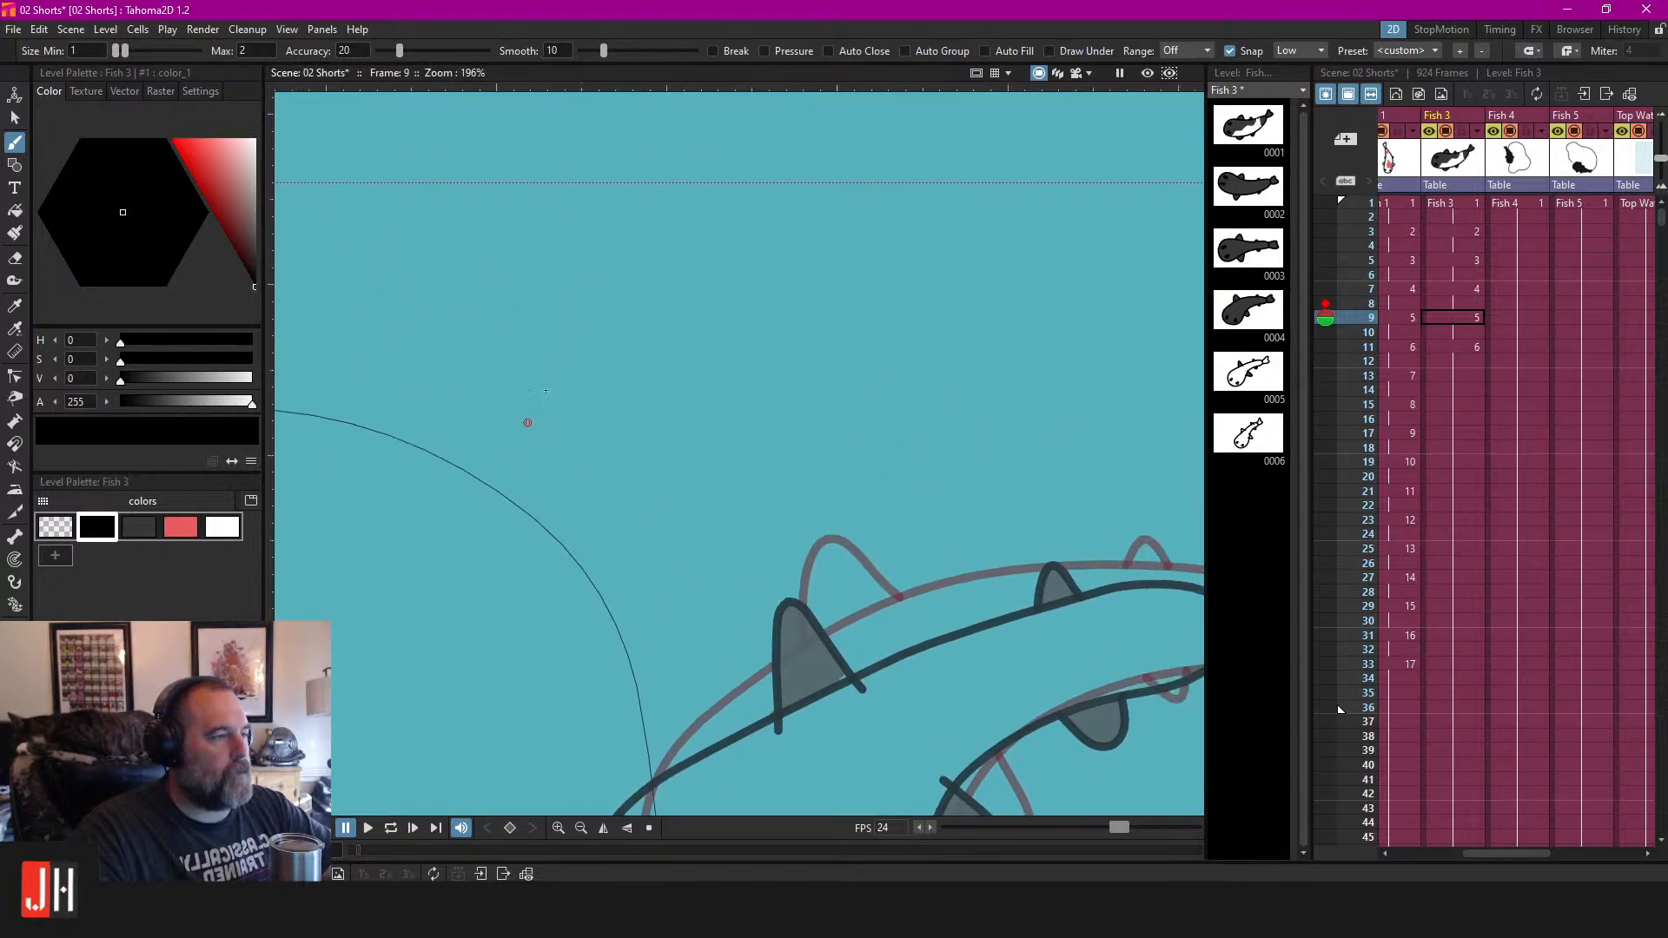
mouse_move(558, 443)
mouse_down()
mouse_move(710, 444)
mouse_move(739, 333)
mouse_move(738, 300)
mouse_up()
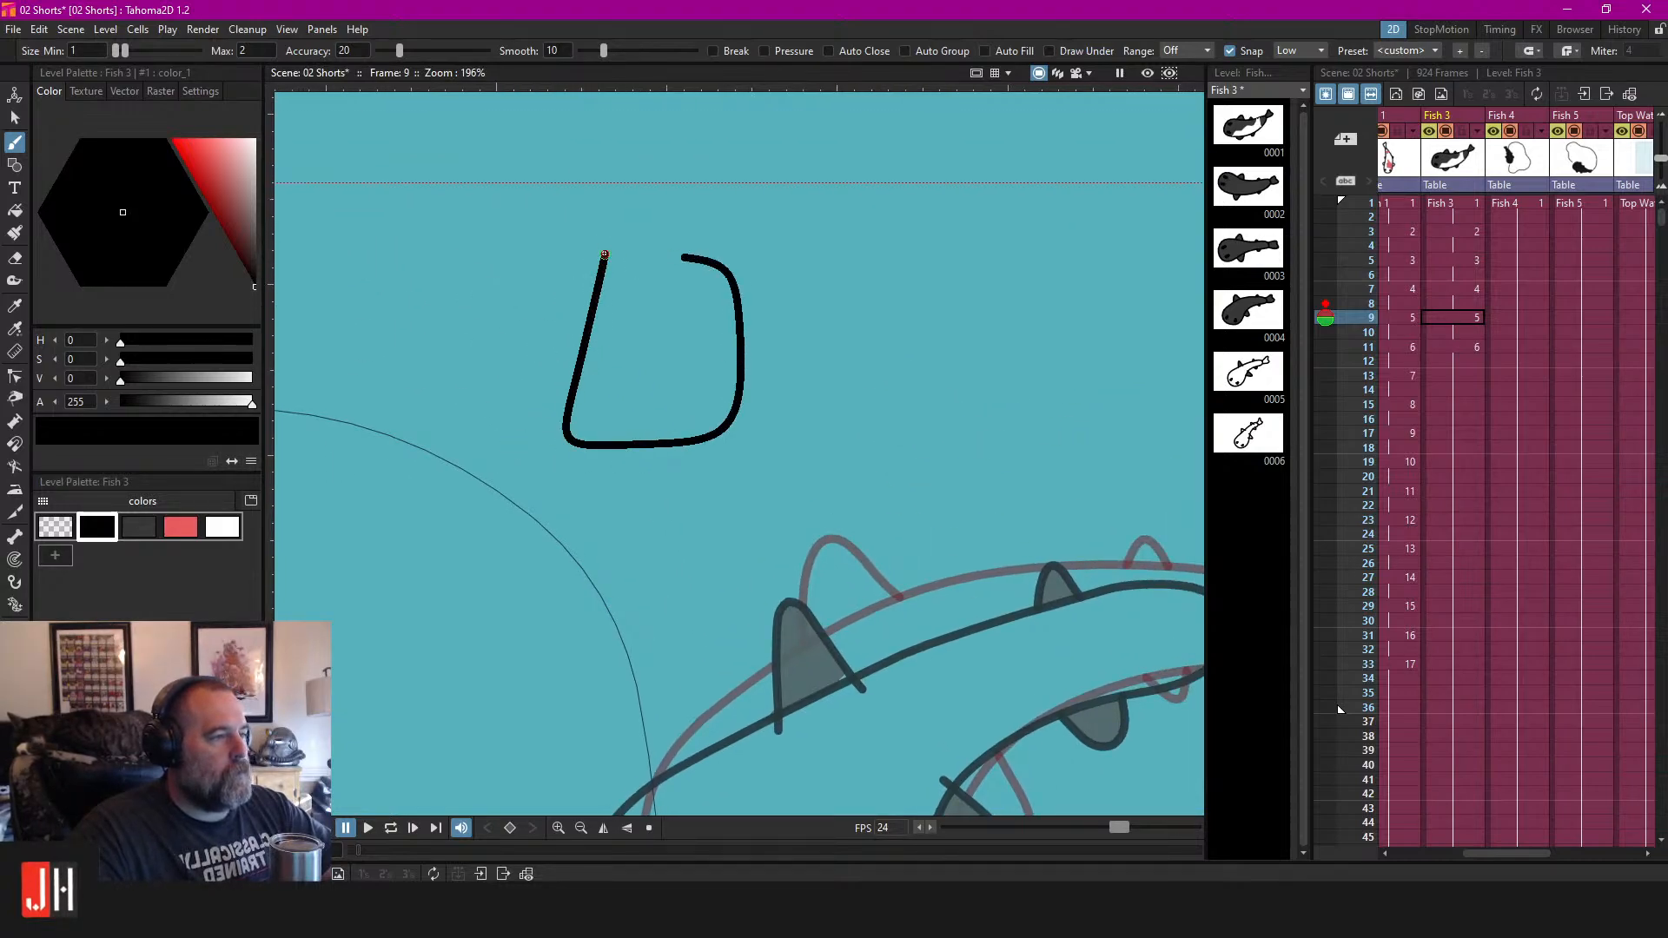
drag(605, 255, 682, 257)
scroll(676, 284, up, 2)
key(f)
click(679, 271)
Delete the filled test shape, and try another short Brush stroke and undo it.
key(s)
click(659, 253)
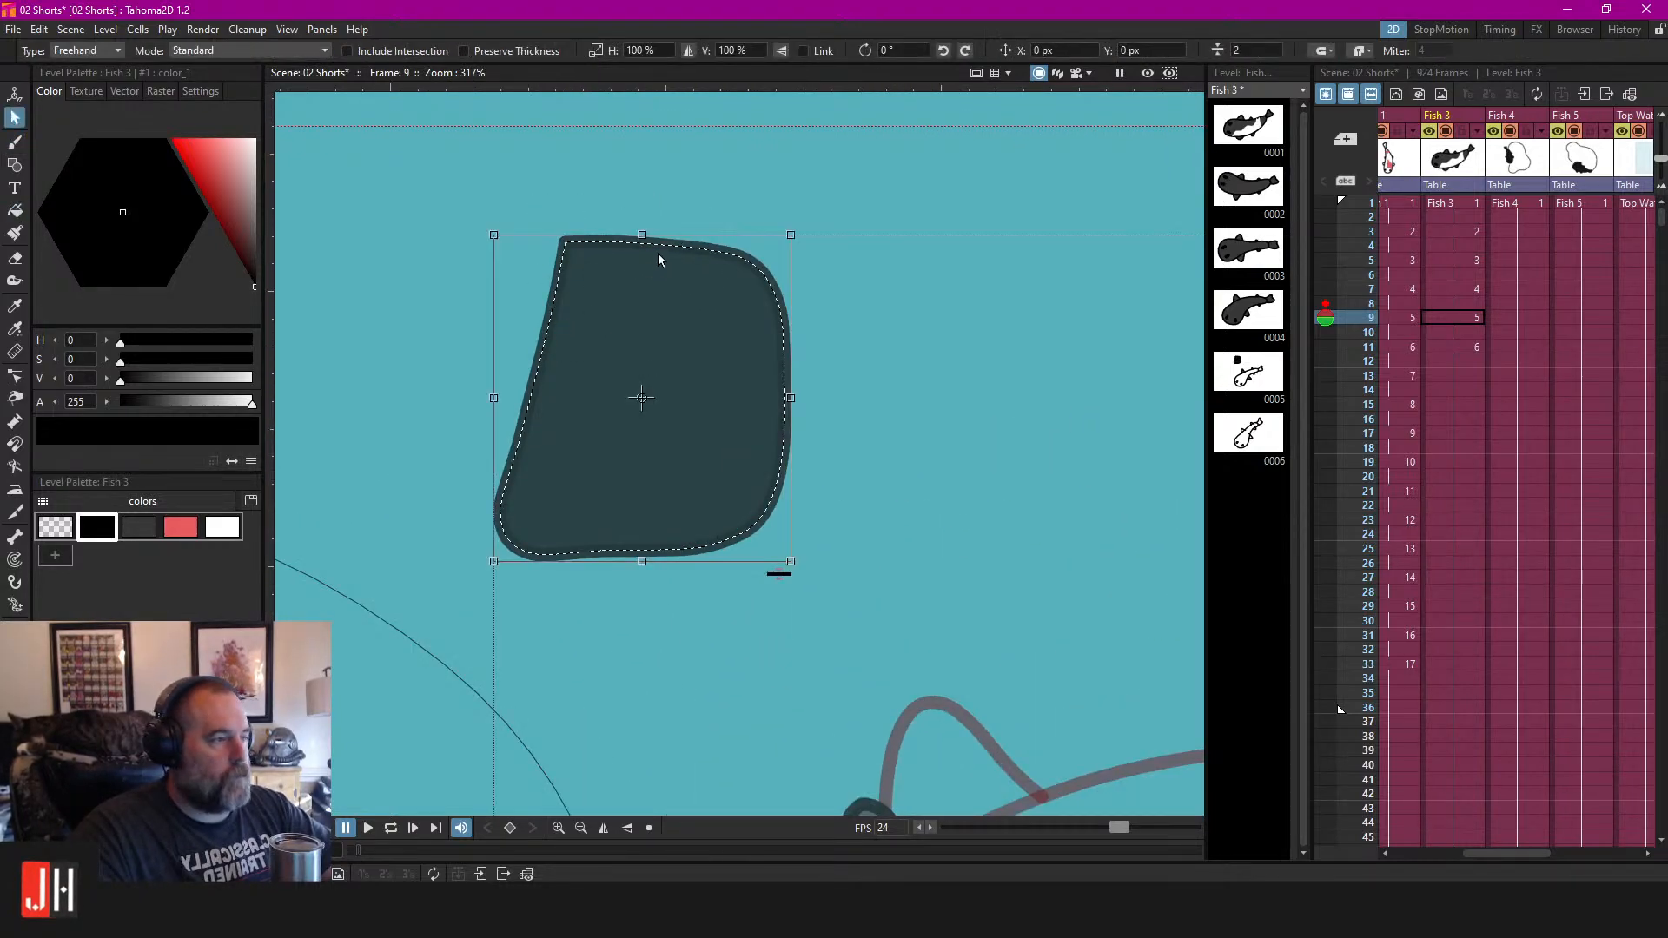
key(Delete)
key(b)
mouse_move(686, 250)
mouse_down()
mouse_move(871, 428)
mouse_move(711, 231)
mouse_up()
key(ctrl+z)
drag(1065, 344, 775, 287)
scroll(775, 288, down, 3)
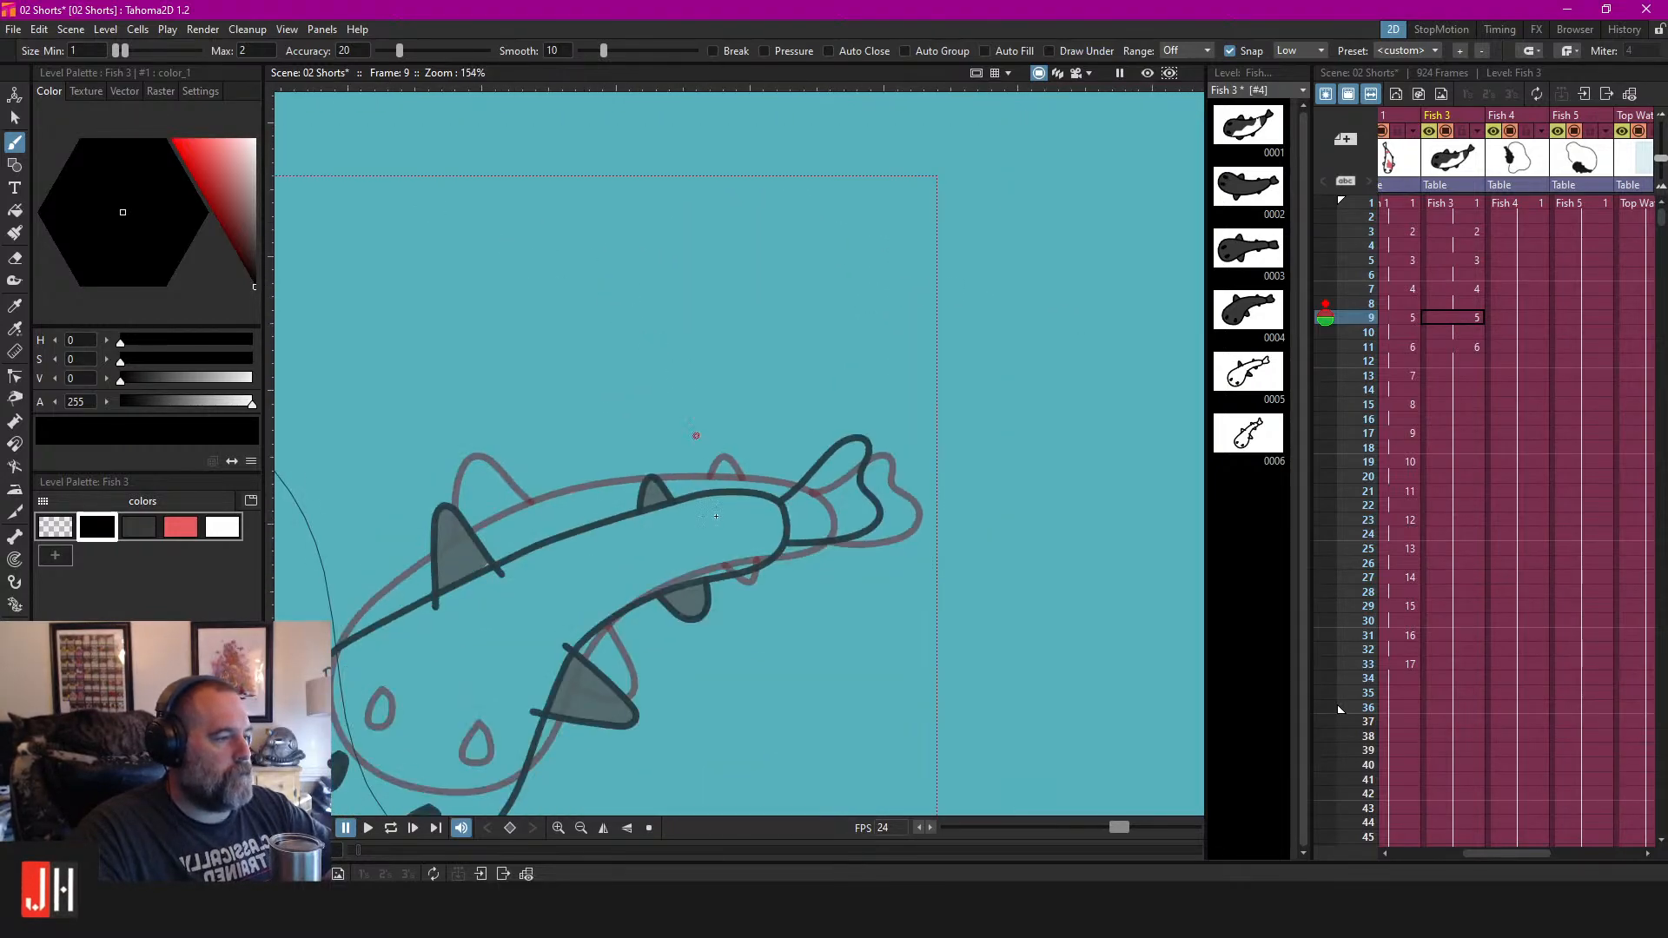
Check the body outline of the frame 9 fish and try to fill the body with dark grey.
key(s)
key(ctrl+a)
click(850, 458)
click(854, 432)
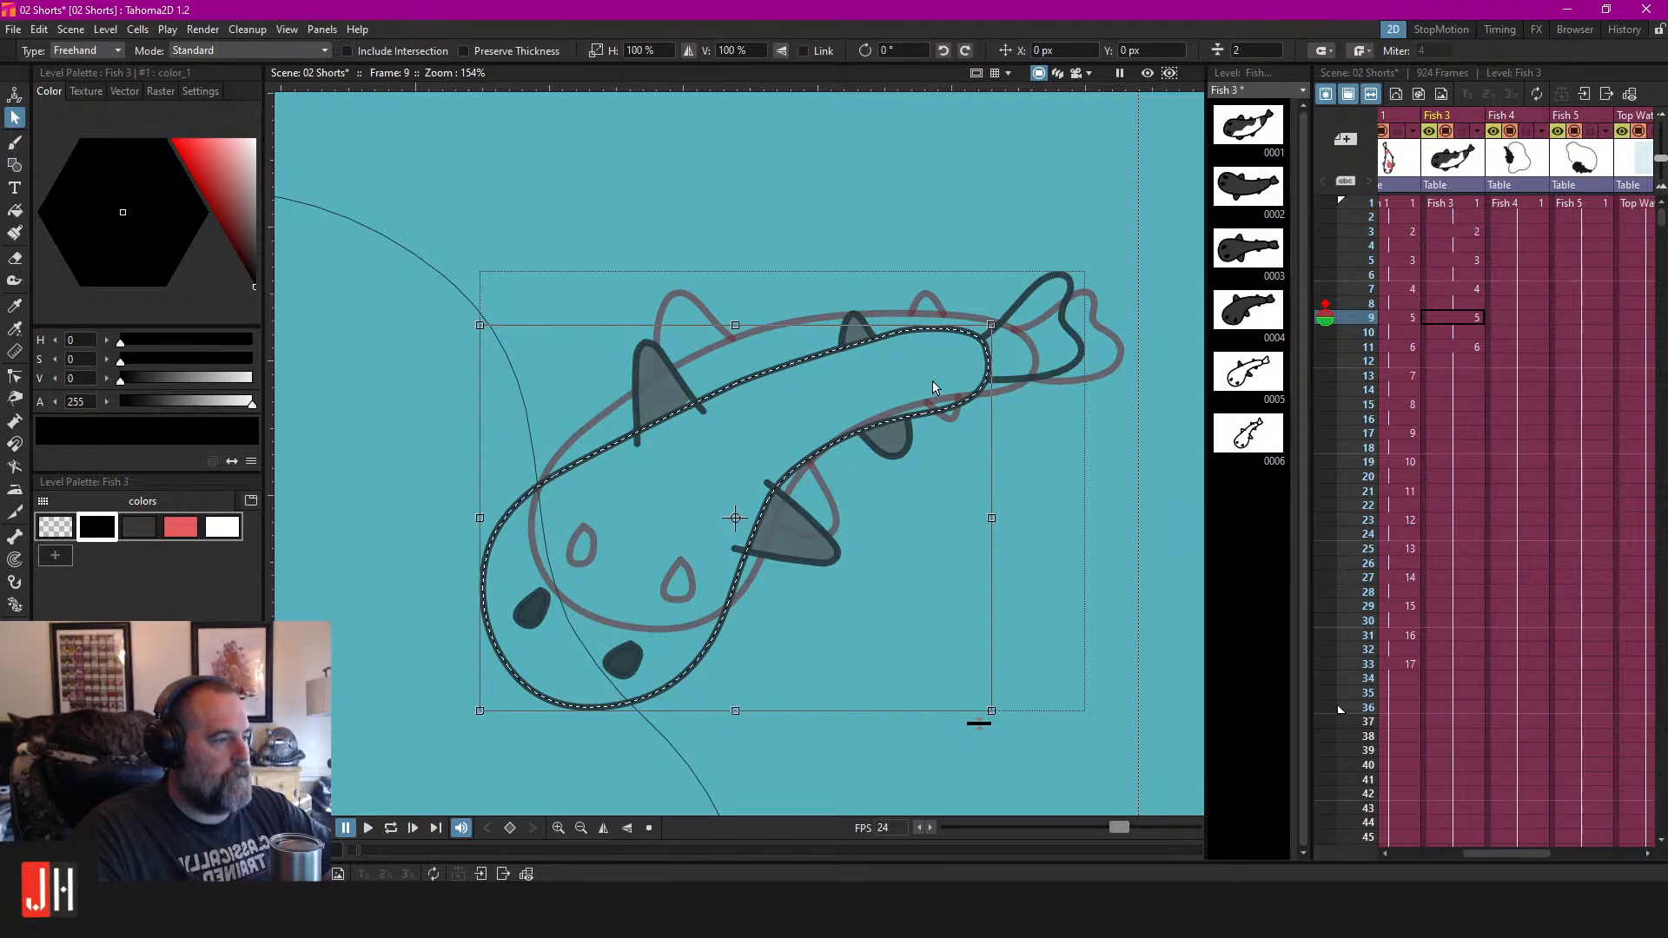
scroll(754, 424, up, 3)
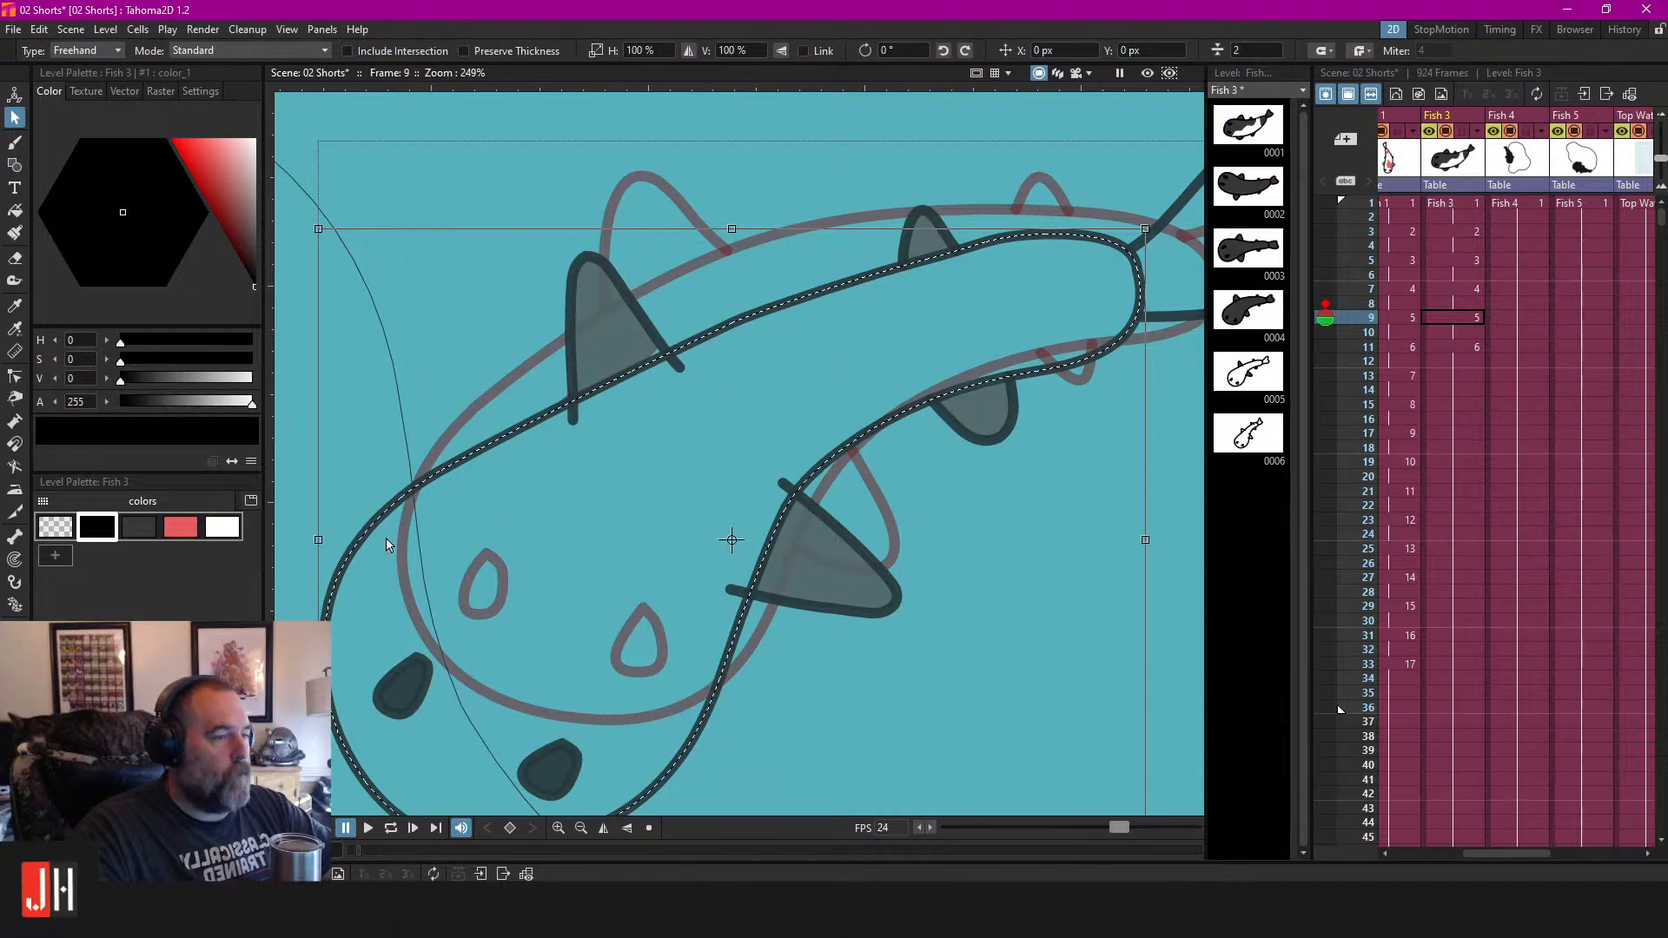
click(139, 526)
key(f)
key(ctrl+z)
key(s)
key(f)
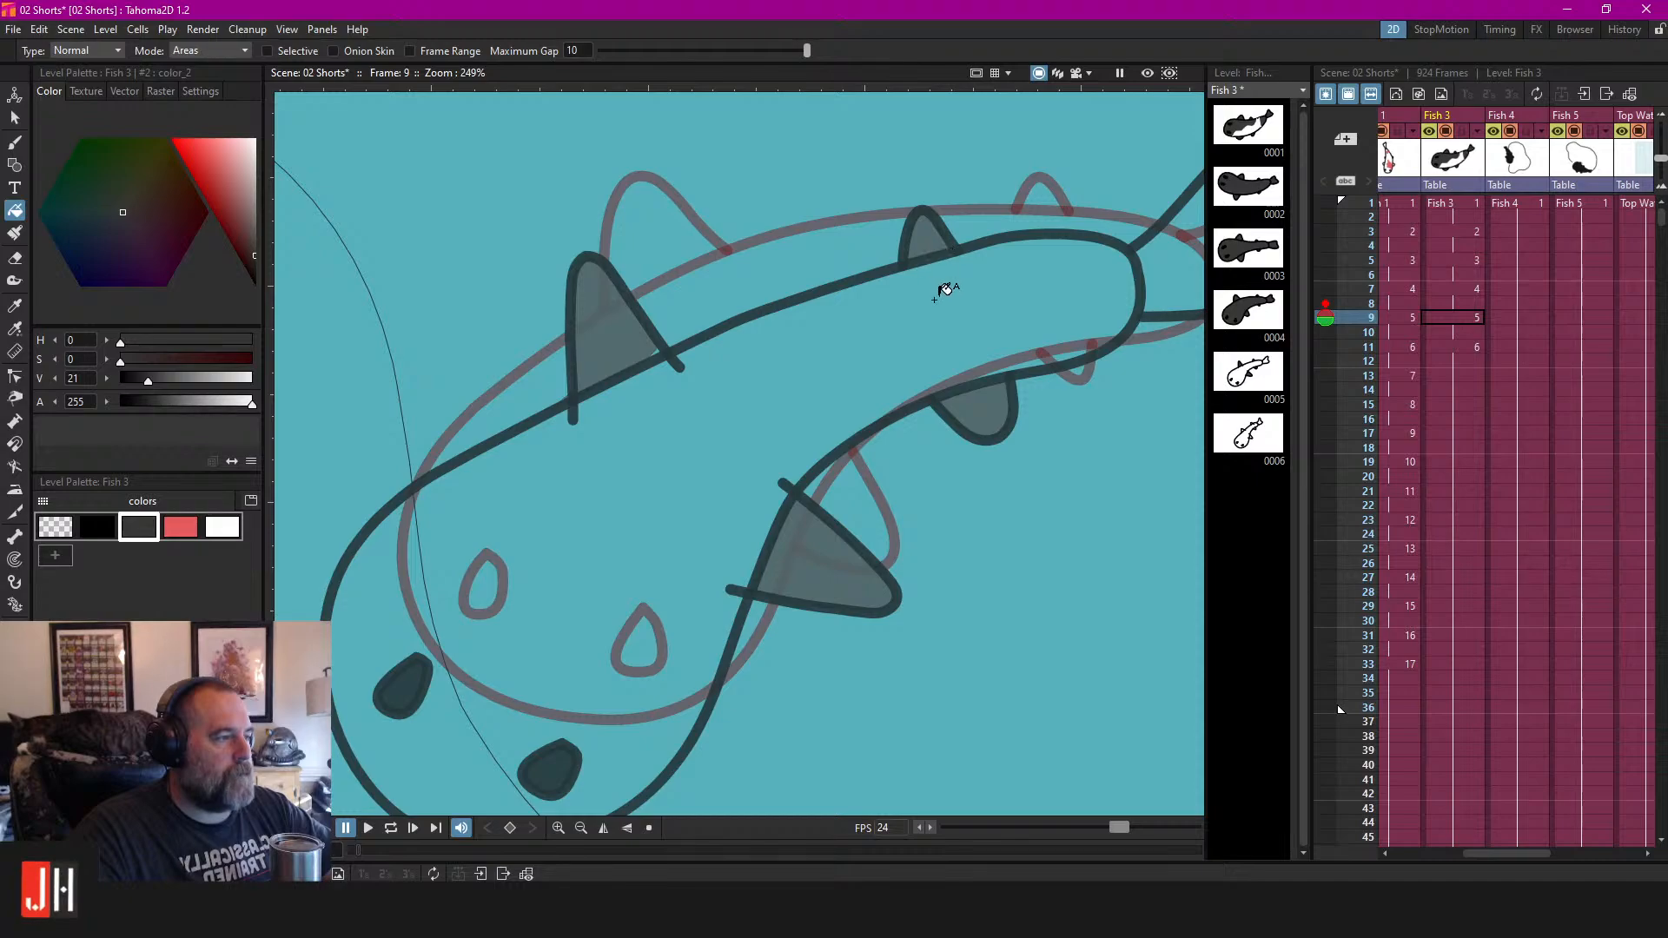
Delete the upper and lower fins from the frame 9 fish to test filling the body without them.
scroll(945, 290, down, 2)
key(s)
click(815, 277)
scroll(869, 417, up, 2)
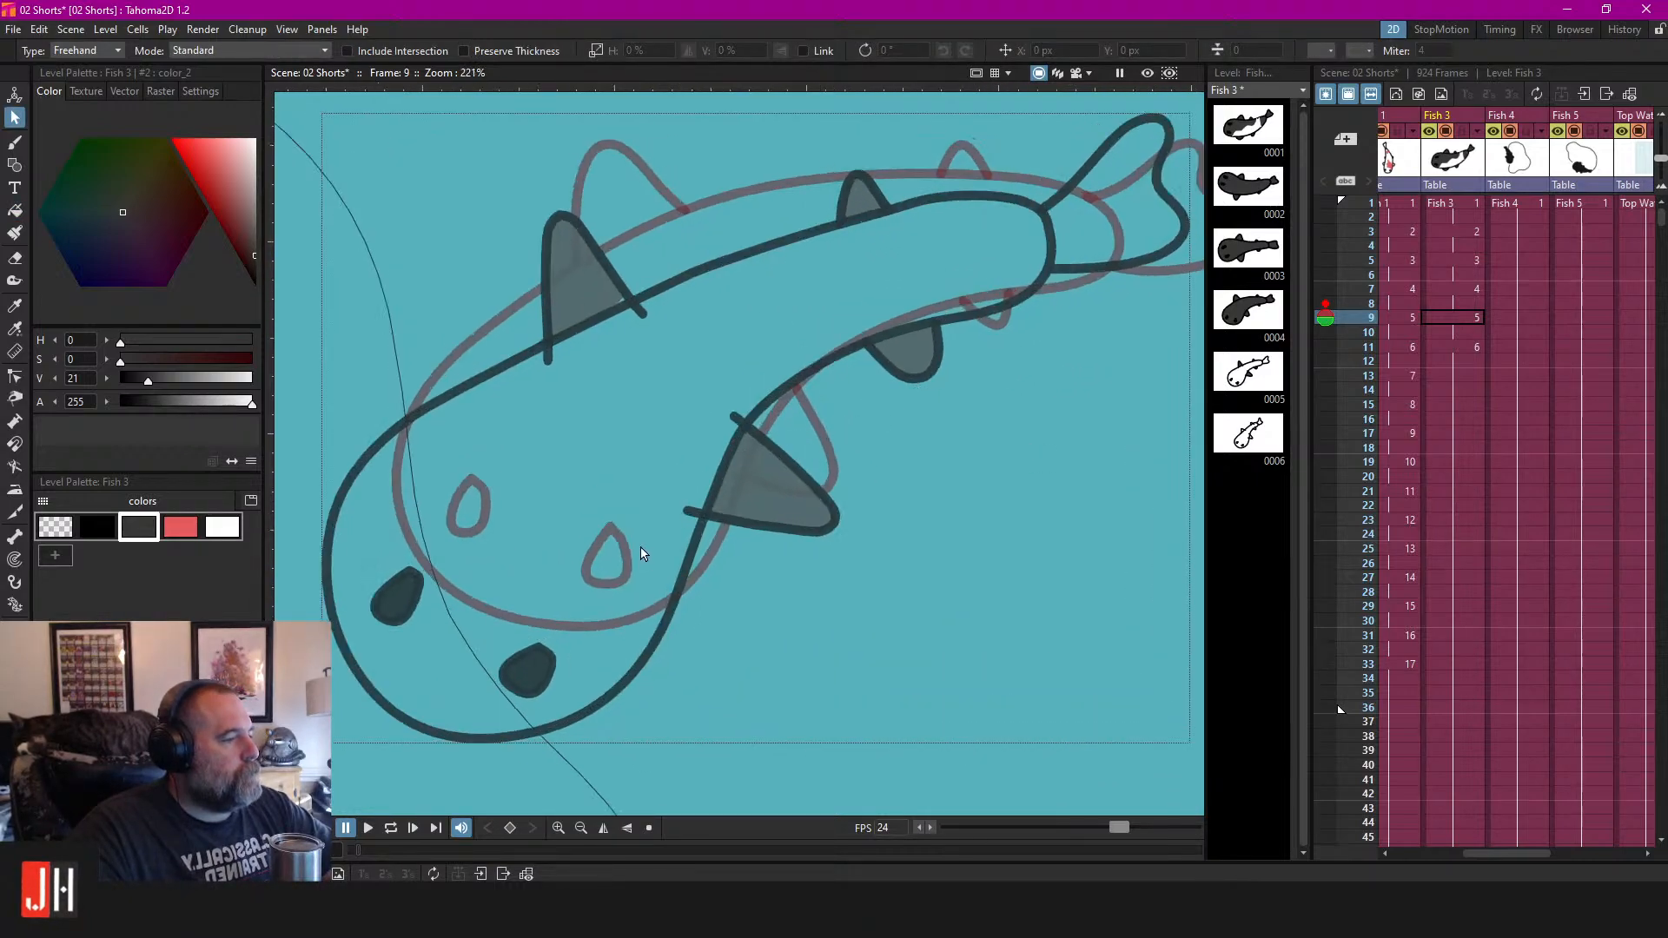
scroll(804, 517, up, 1)
click(804, 518)
scroll(782, 452, down, 2)
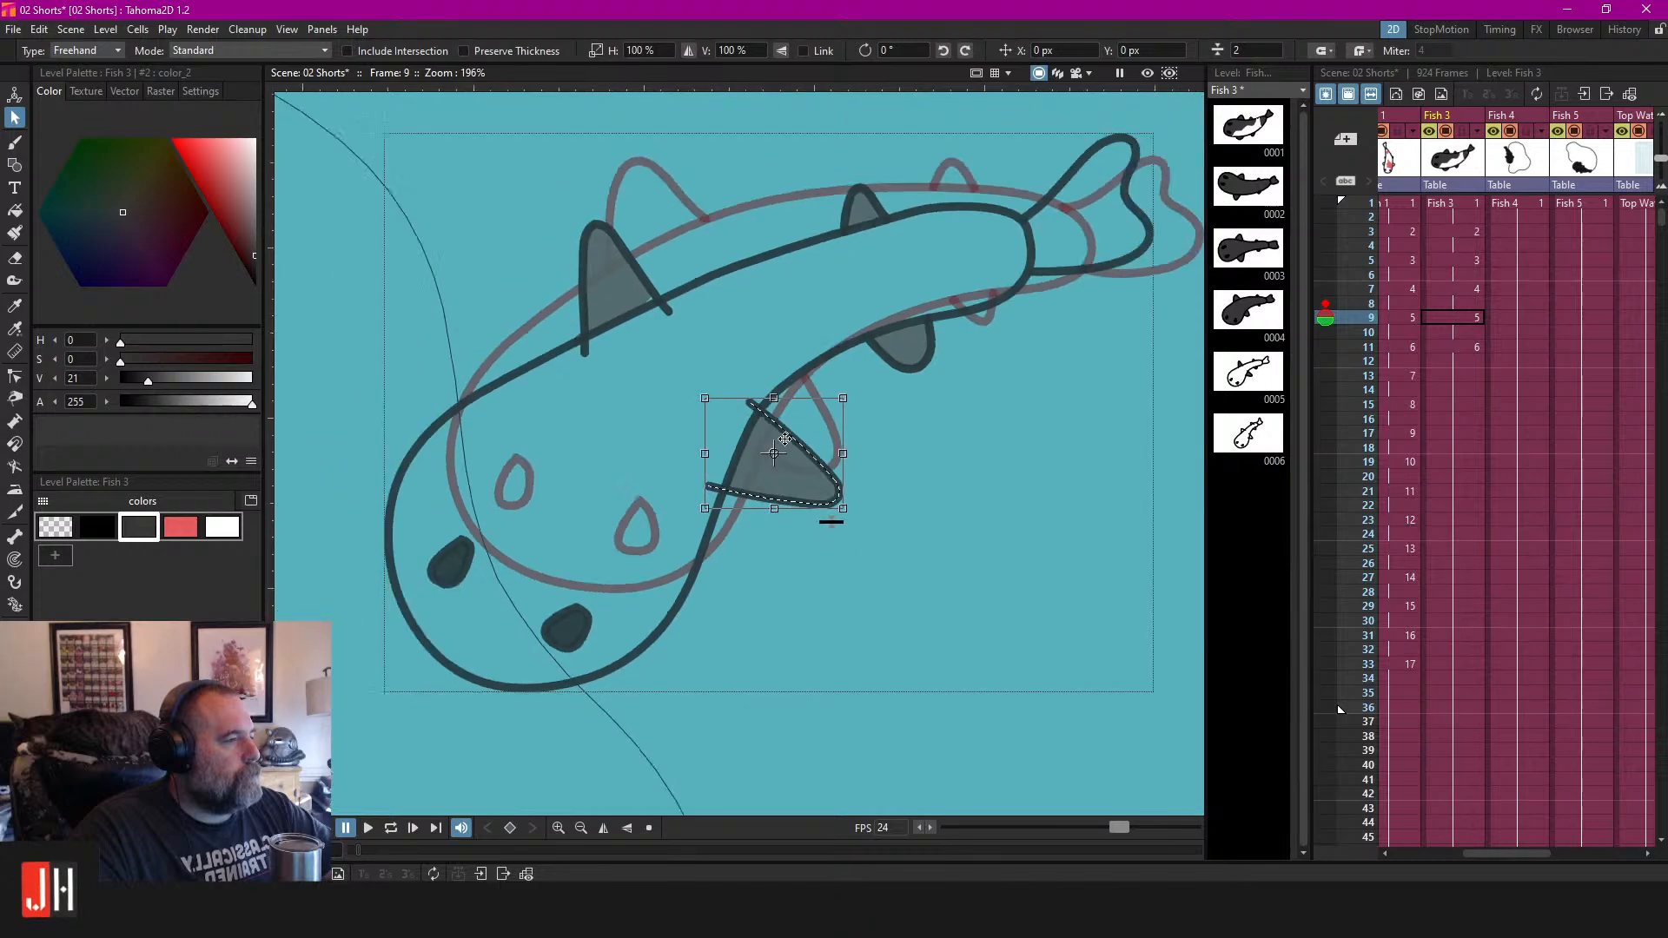
shift+click(638, 267)
mouse_move(851, 139)
mouse_down()
mouse_move(659, 509)
mouse_move(878, 96)
mouse_move(885, 110)
mouse_up()
key(Delete)
key(f)
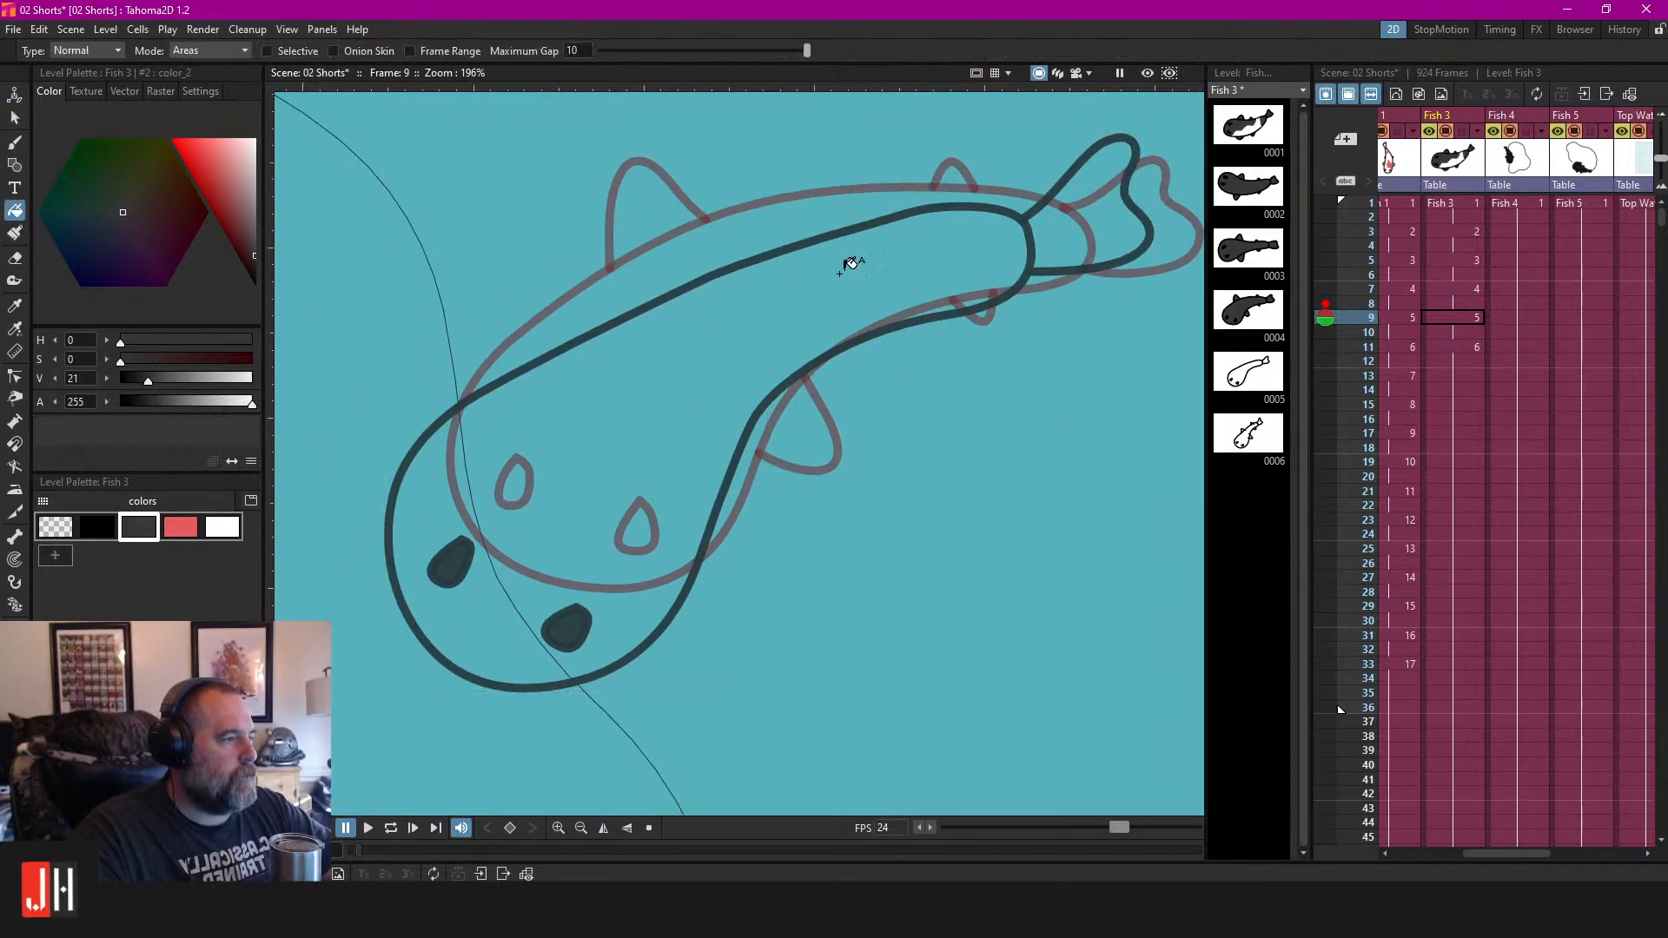
Delete the tail of the frame 9 fish and fill the bare body outline with dark grey.
key(s)
click(1042, 211)
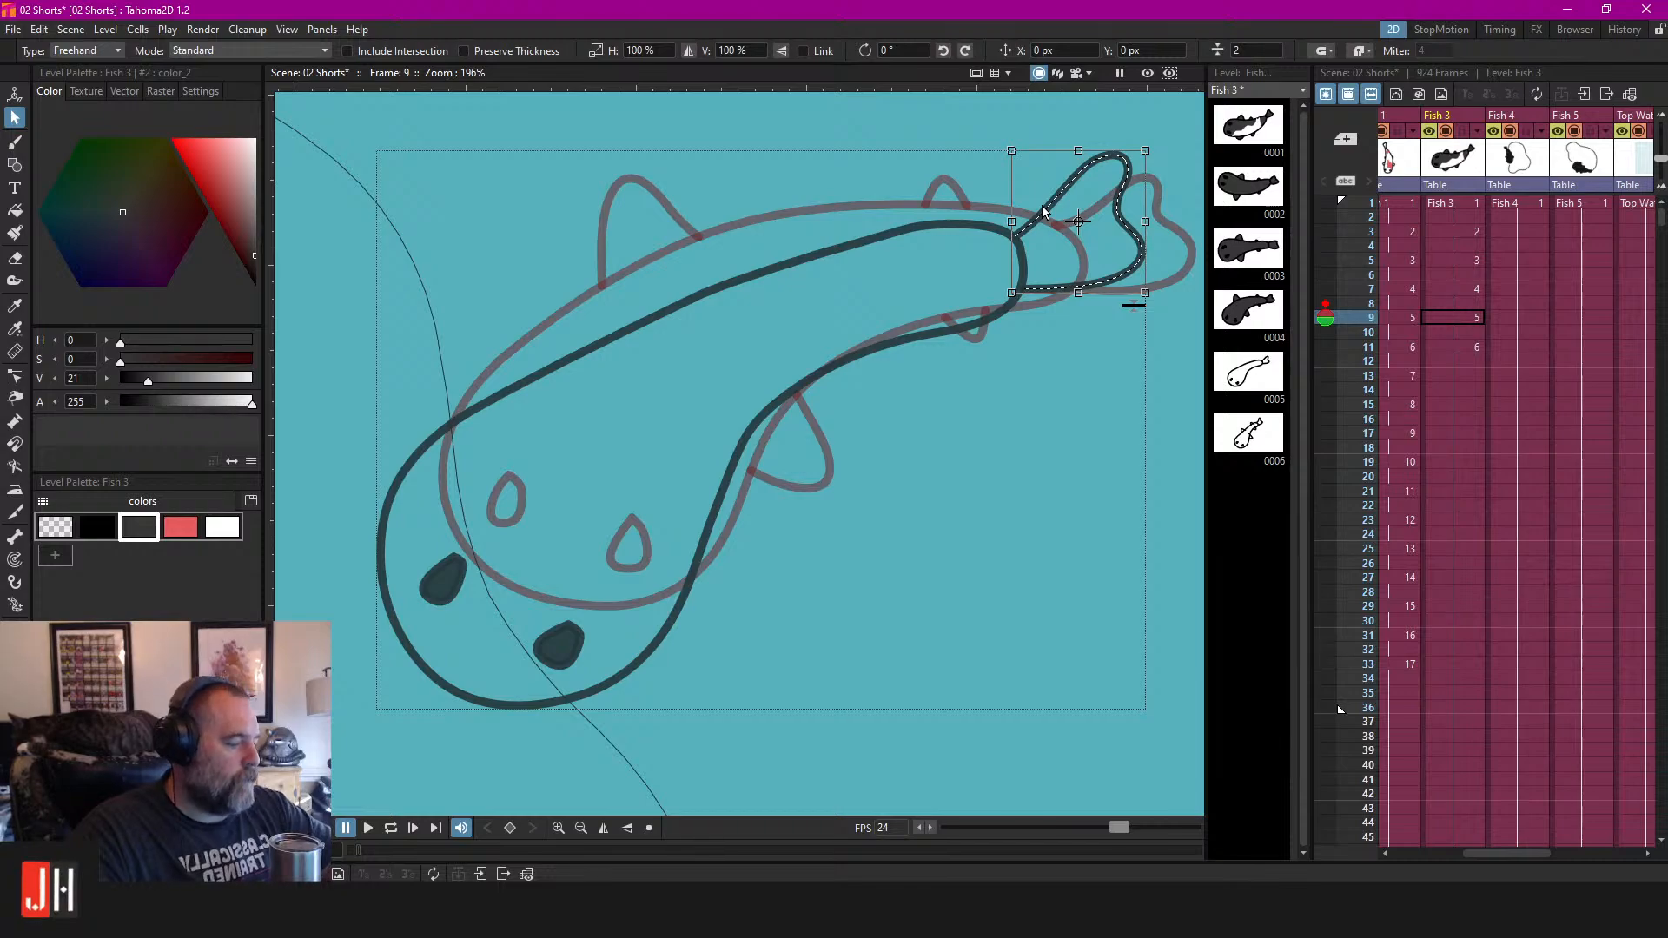
key(Delete)
key(f)
click(921, 250)
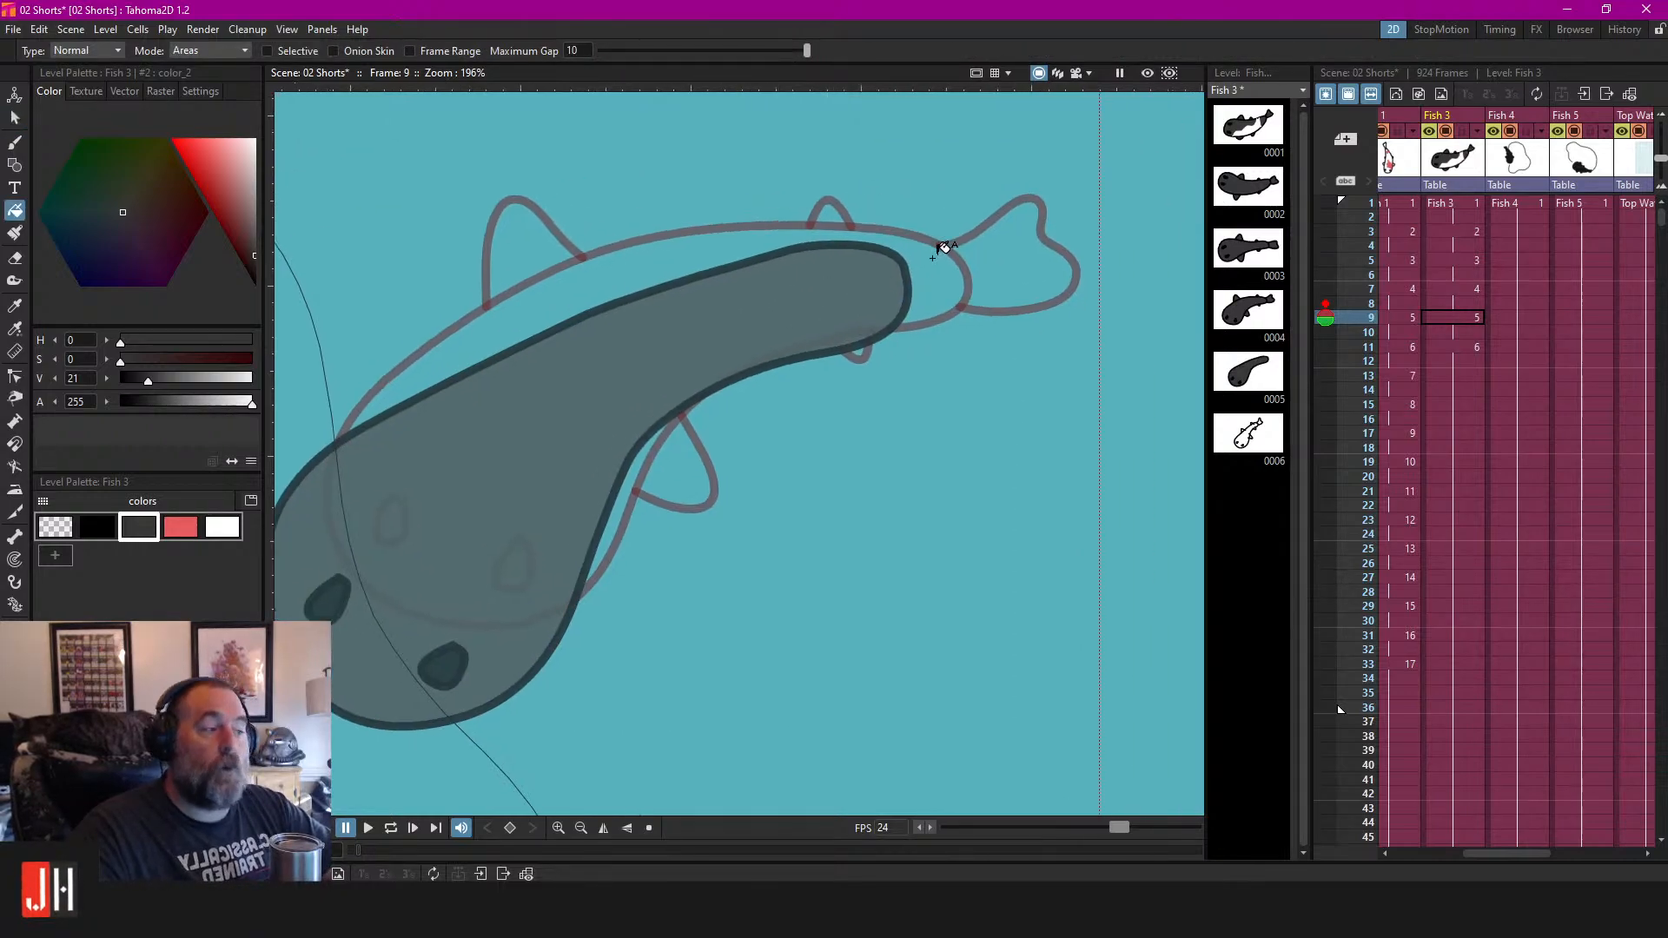
Undo the body fill and the deletion of the tail and fins on the frame 9 fish.
key(ctrl+z)
key(ctrl+z)
key(ctrl+z)
drag(1006, 407, 903, 435)
key(s)
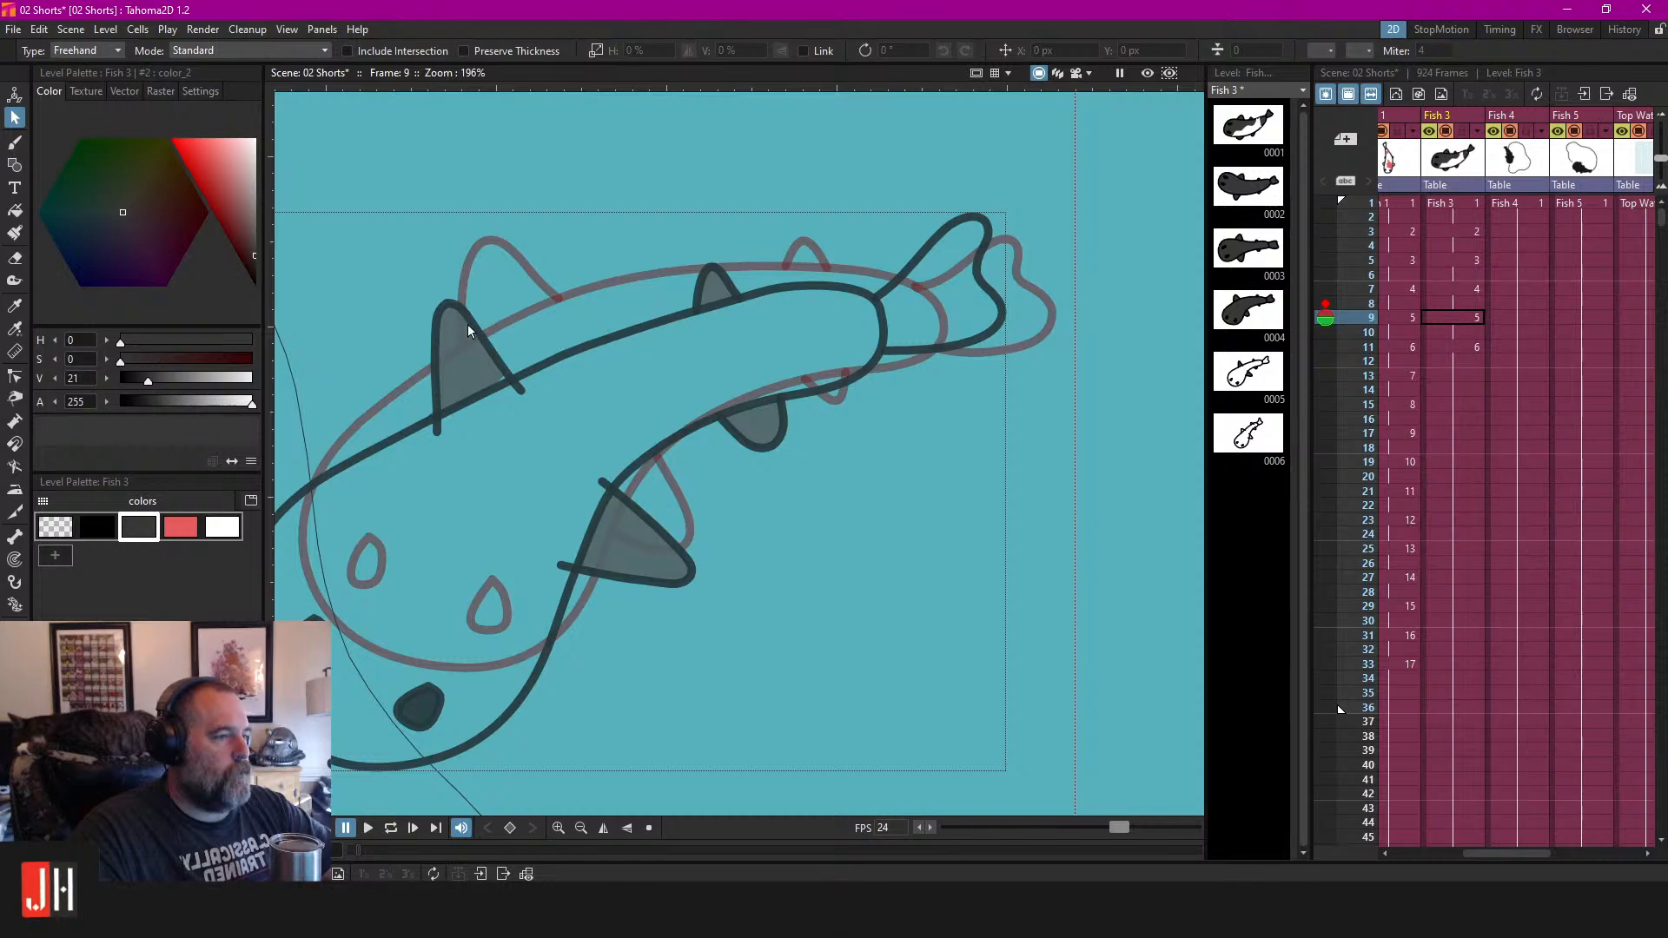
Pull the end points of the frame 9 fish's small rear fins inward so their lines cross the body outline.
key(c)
scroll(732, 287, up, 1)
click(738, 294)
scroll(742, 293, up, 2)
click(742, 319)
drag(743, 321, 742, 325)
click(821, 499)
drag(821, 499, 804, 489)
drag(694, 544, 684, 518)
drag(804, 481, 794, 484)
drag(923, 406, 802, 457)
Extend both ends of the frame 9 fish's tail line inward across the body outline.
click(930, 318)
click(895, 353)
drag(917, 462, 868, 450)
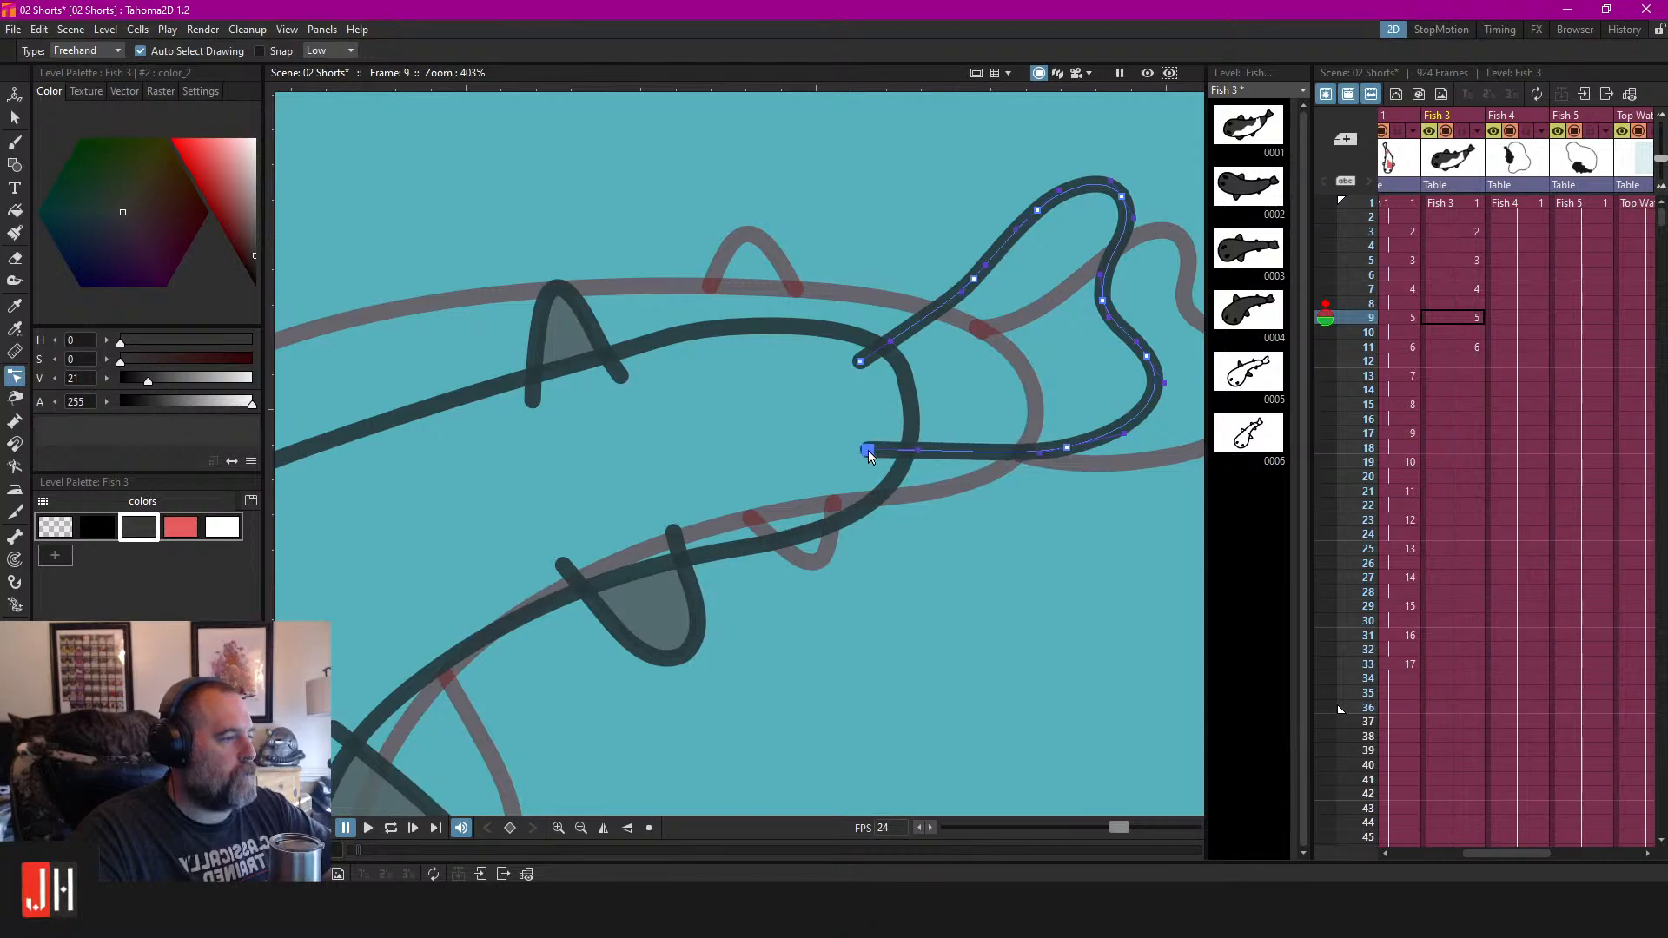
drag(965, 348, 862, 422)
drag(879, 351, 874, 363)
click(801, 270)
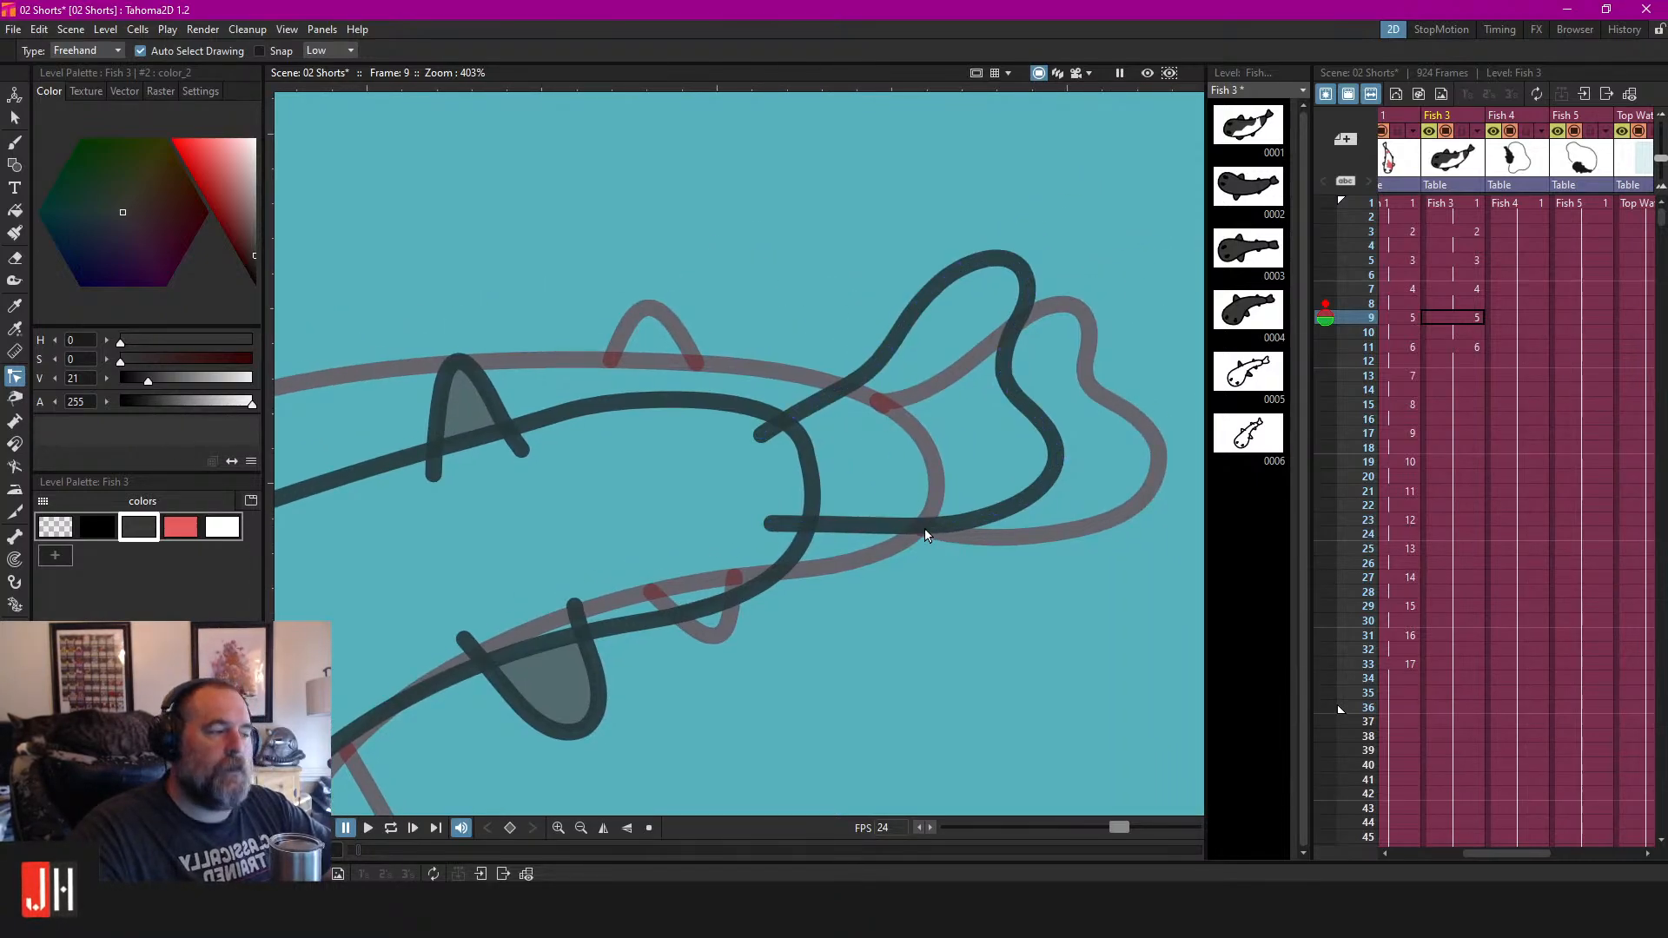
Fill the body and tail of the frame 9 fish with dark grey.
scroll(868, 520, down, 5)
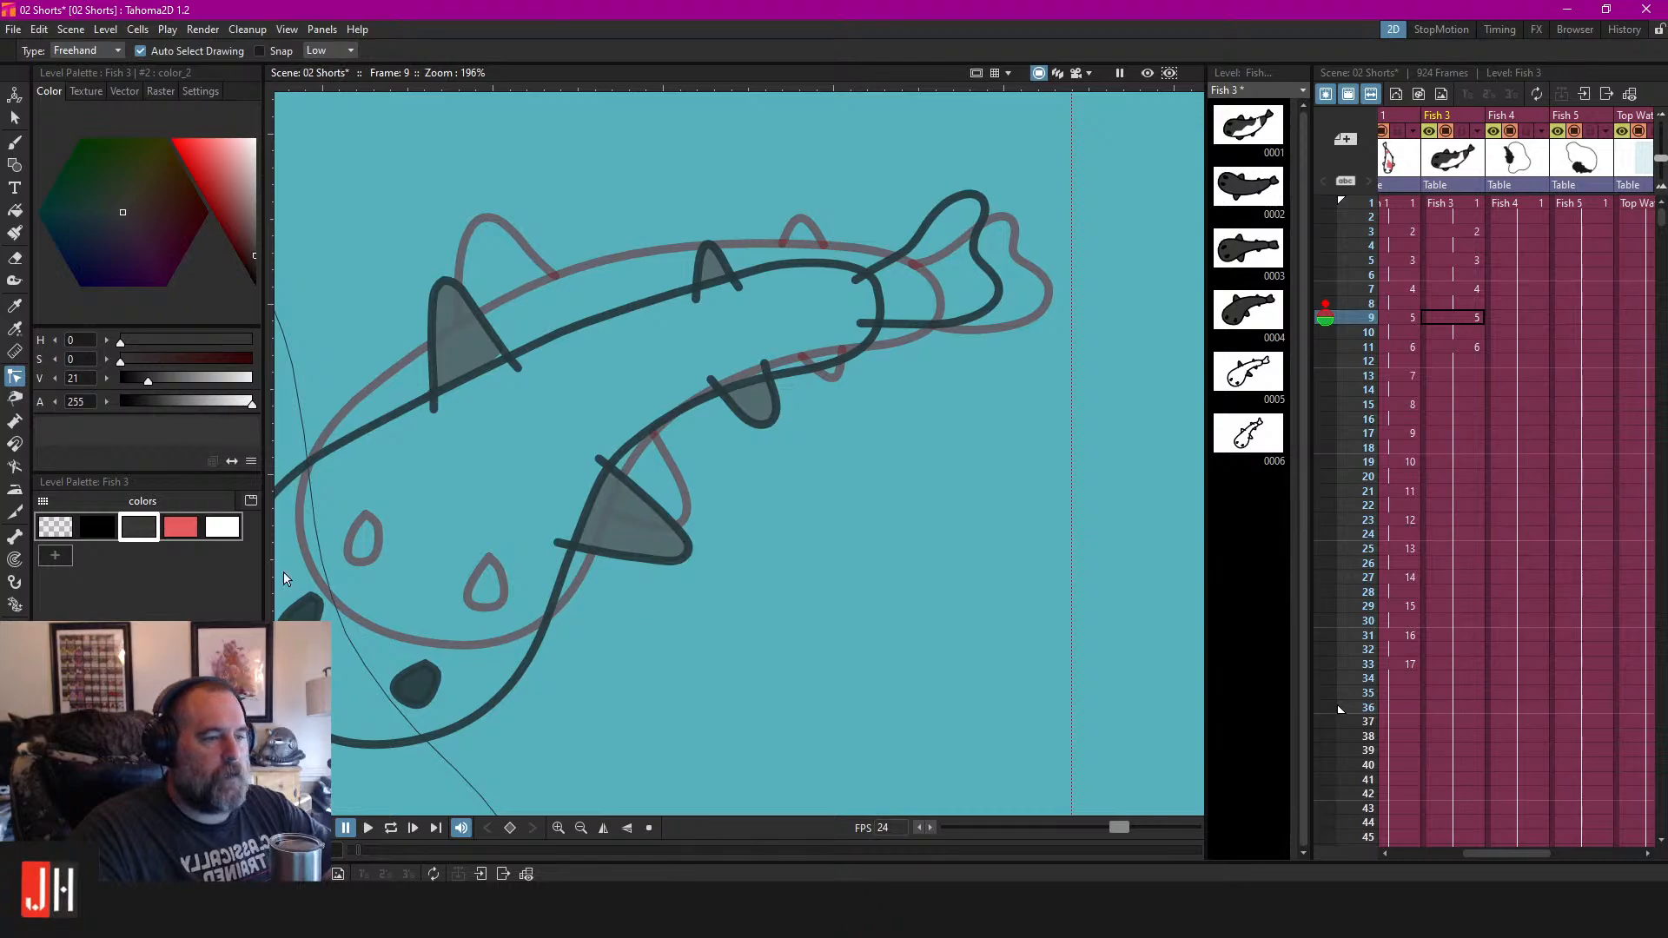
click(15, 210)
click(607, 368)
click(998, 279)
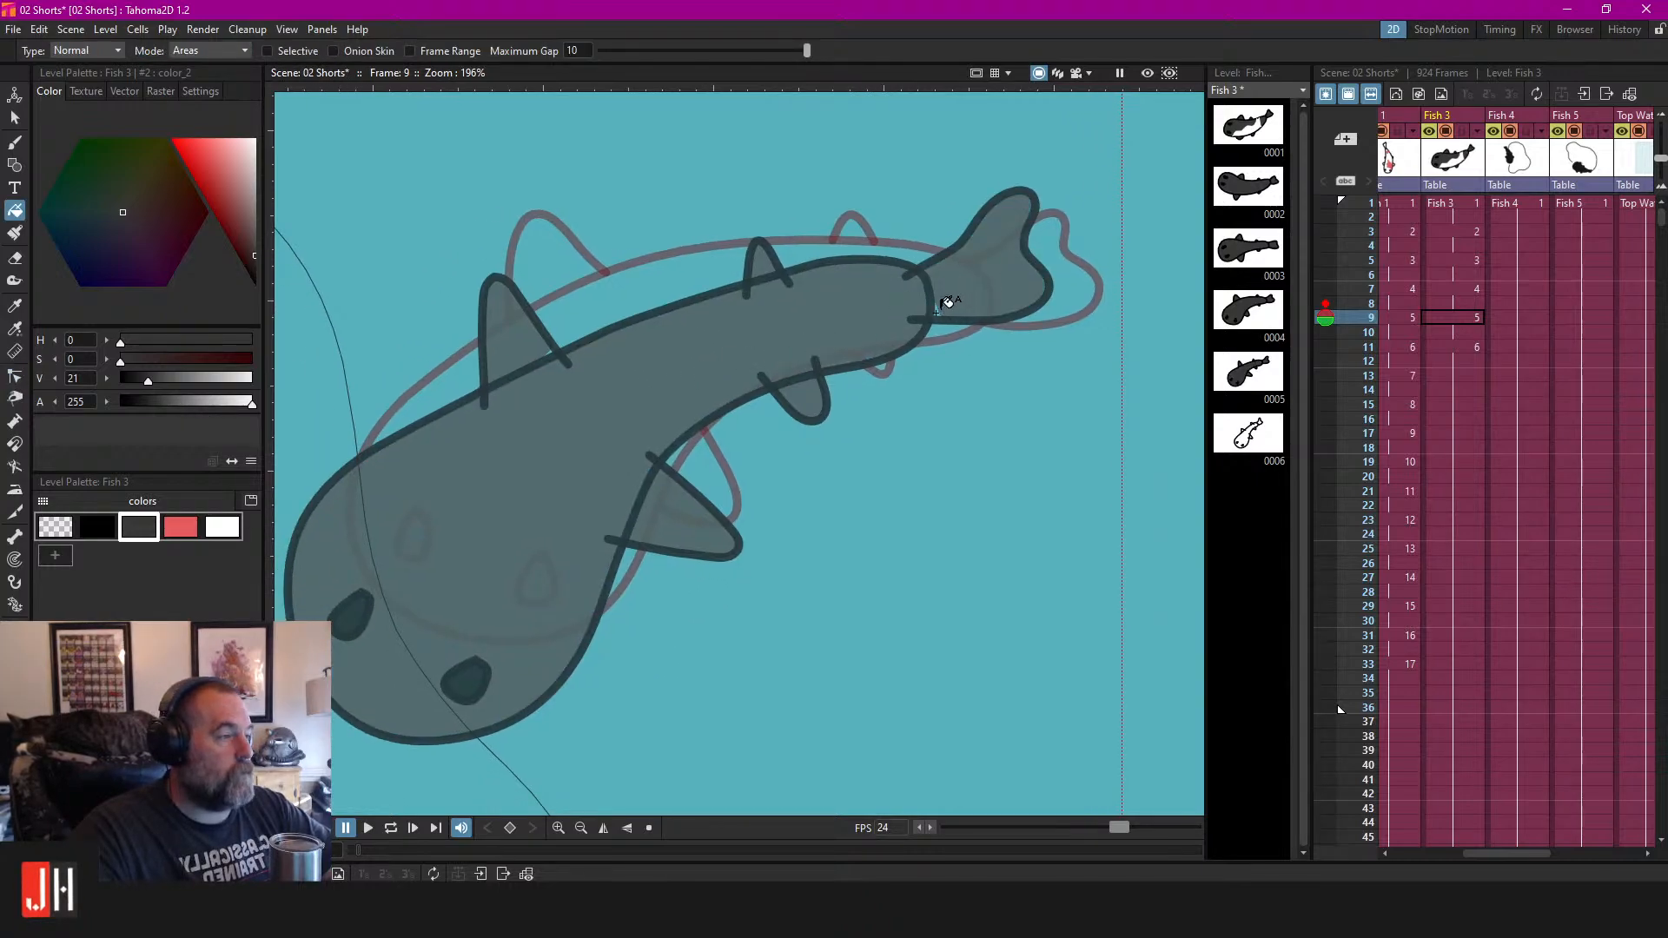
Move the tail line's two end points back onto the body outline of the frame 9 fish.
scroll(940, 313, up, 8)
key(c)
click(874, 330)
mouse_move(870, 330)
mouse_down()
mouse_move(803, 335)
mouse_move(811, 352)
mouse_move(908, 339)
mouse_up()
drag(850, 212, 875, 194)
scroll(828, 355, down, 6)
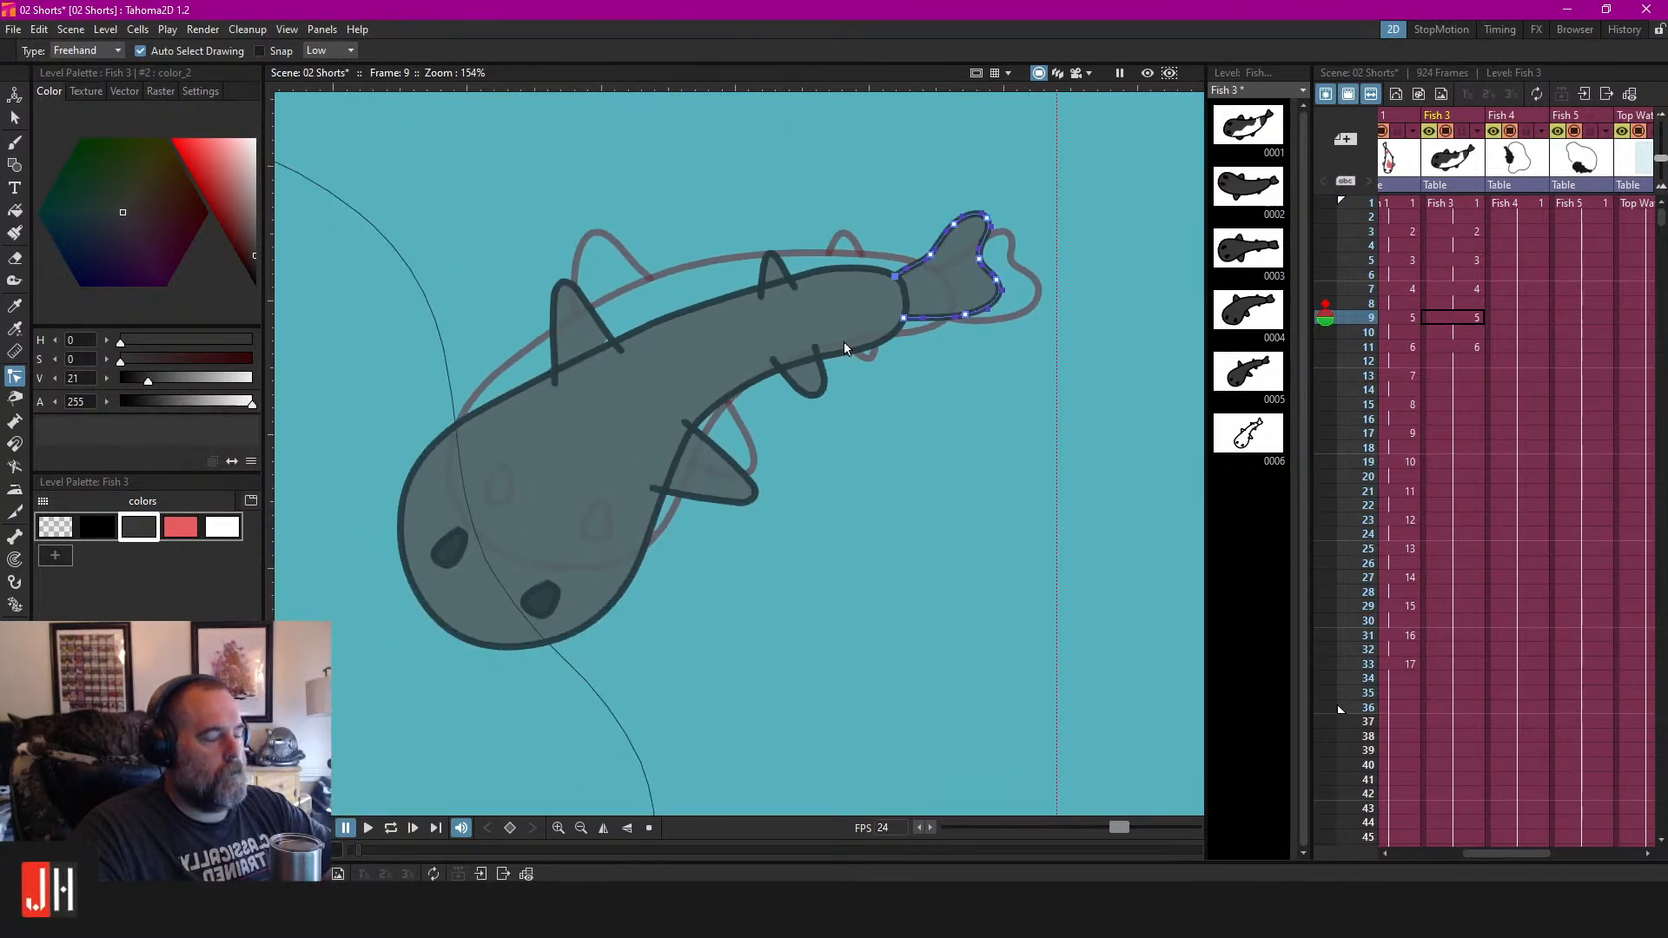
Erase the fin line ends that stick into the body of the frame 9 fish with the Segment eraser.
scroll(834, 346, up, 2)
key(e)
drag(443, 390, 555, 335)
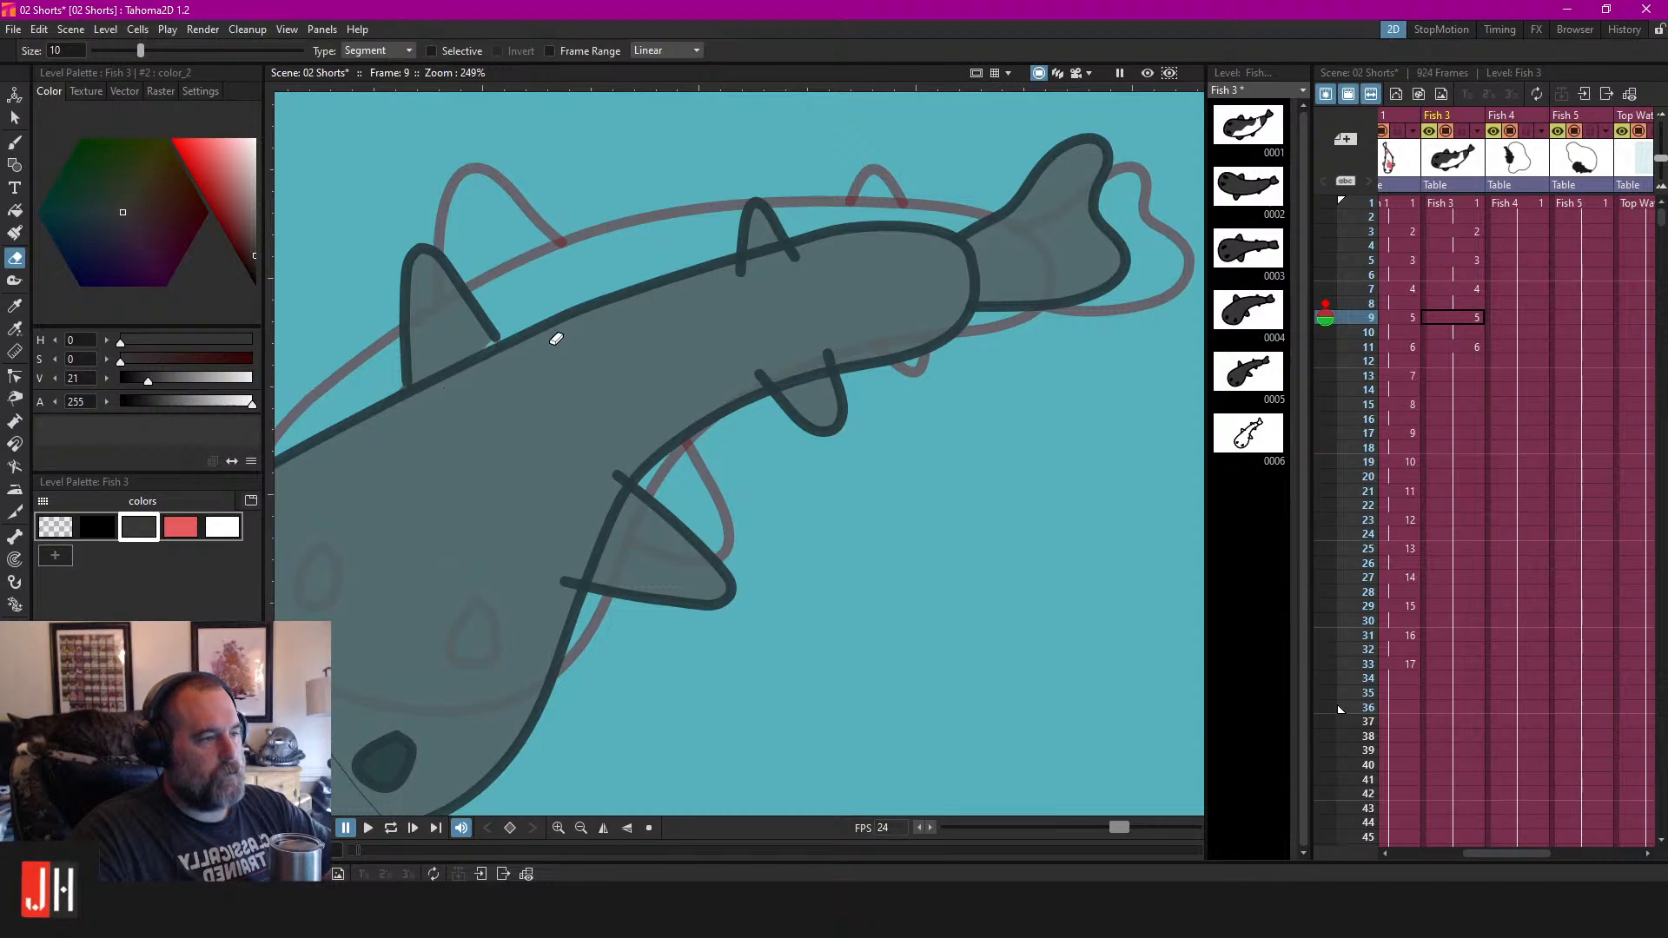
drag(712, 273, 717, 276)
scroll(756, 376, up, 1)
drag(738, 394, 961, 335)
scroll(842, 295, up, 1)
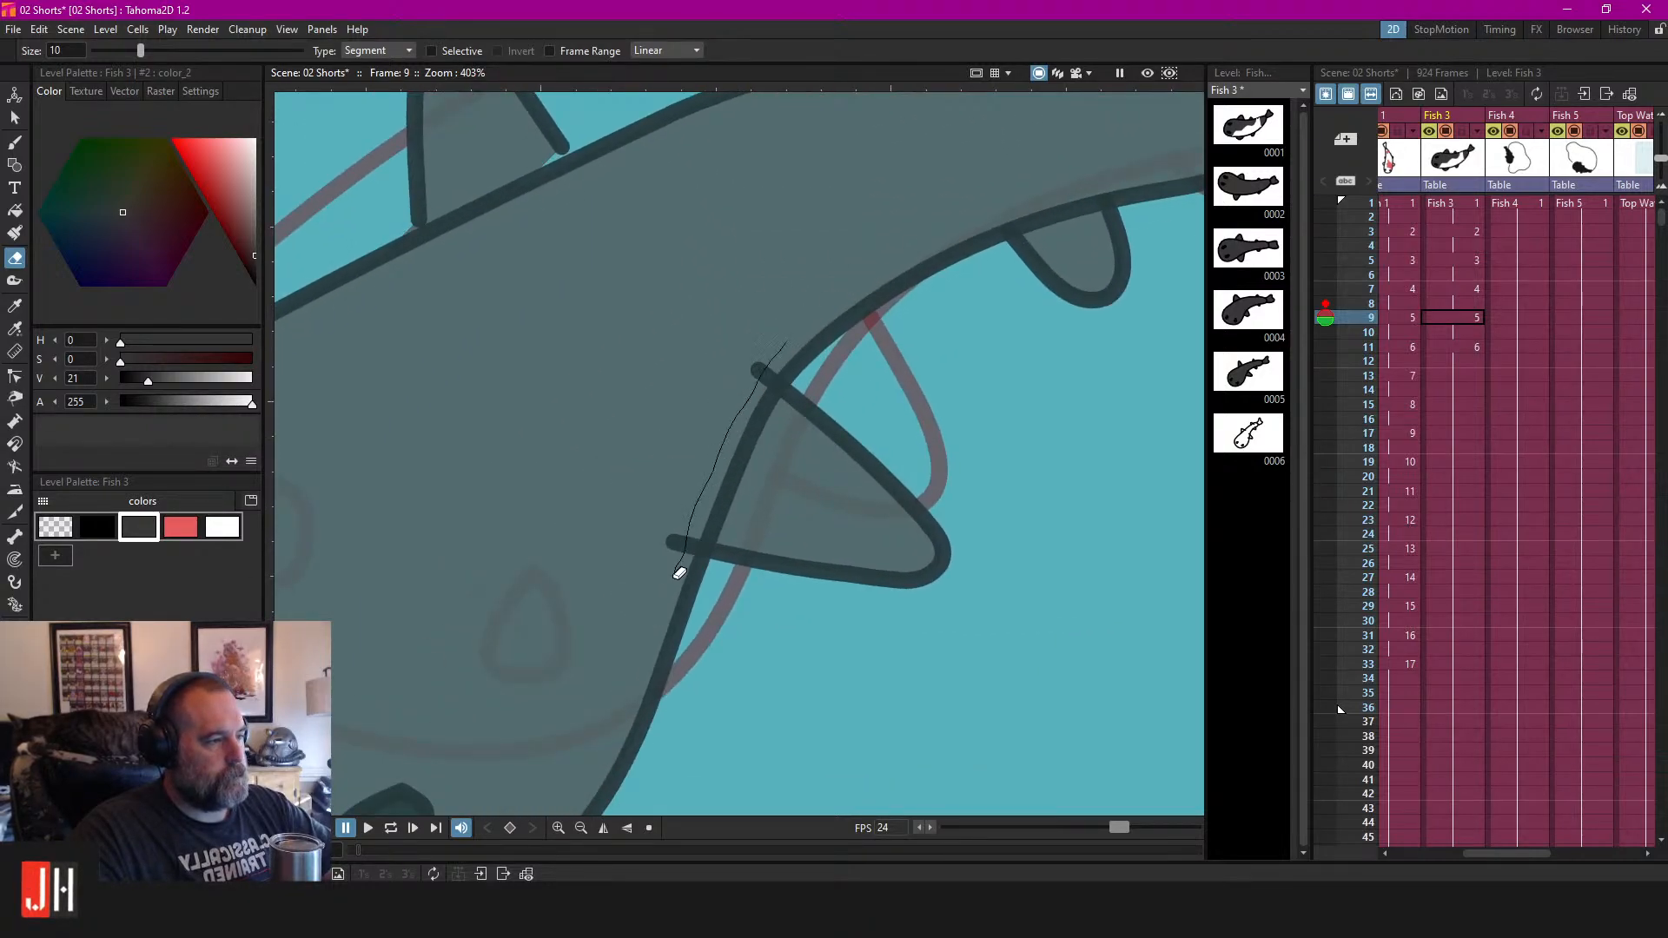
drag(675, 574, 672, 579)
drag(697, 310, 752, 484)
Check the large upper fin's control points where they meet the body outline, and save the scene.
scroll(605, 297, up, 2)
key(c)
click(645, 332)
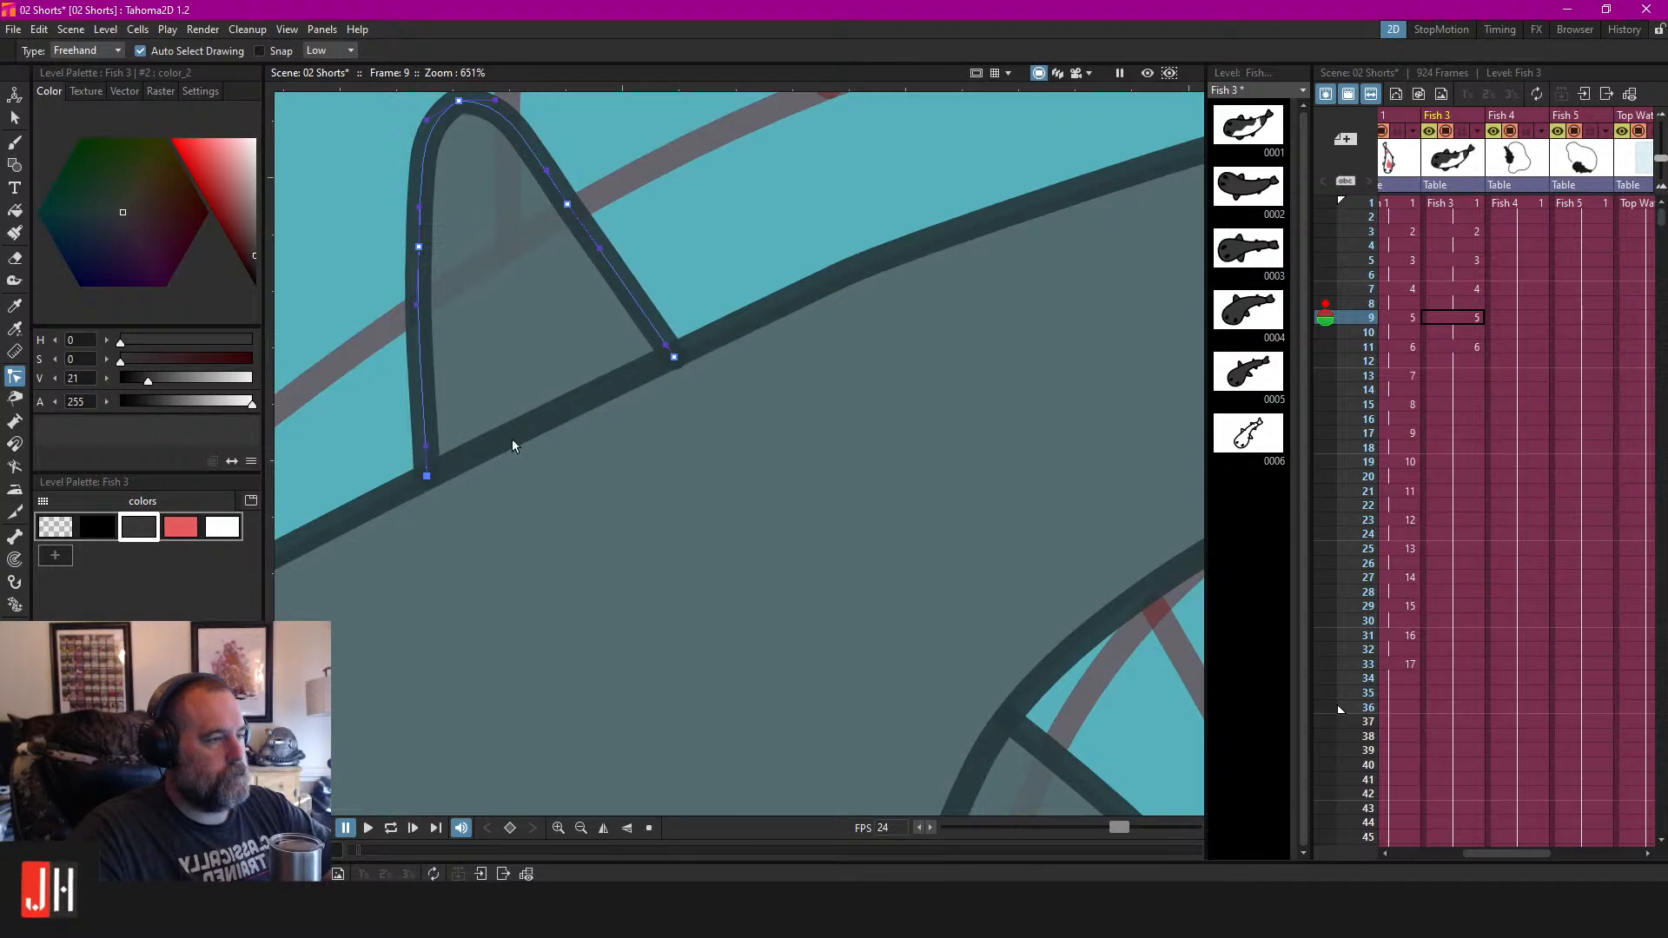
scroll(556, 447, down, 10)
key(ctrl+s)
Try drawing a closed round black test shape with the Brush in the empty area beside the fish, and undo it.
drag(720, 502, 889, 440)
scroll(827, 471, up, 3)
drag(504, 296, 841, 422)
scroll(841, 422, down, 3)
scroll(841, 422, down, 2)
drag(987, 487, 617, 411)
drag(806, 507, 674, 339)
scroll(674, 338, up, 6)
drag(782, 569, 596, 345)
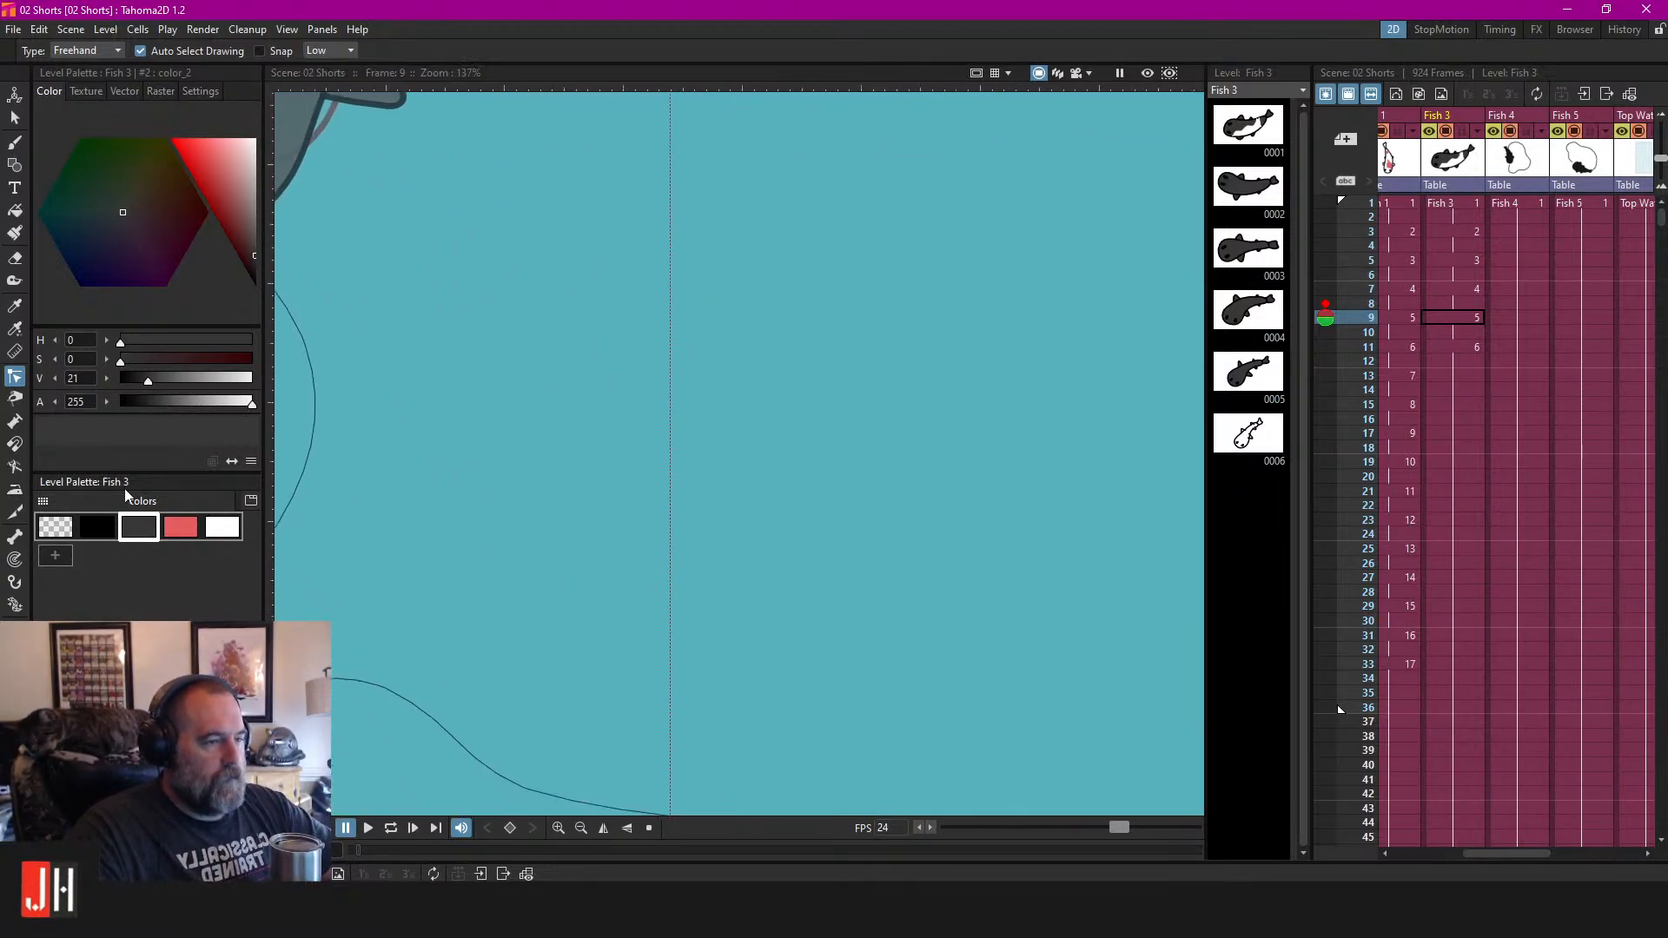
click(15, 142)
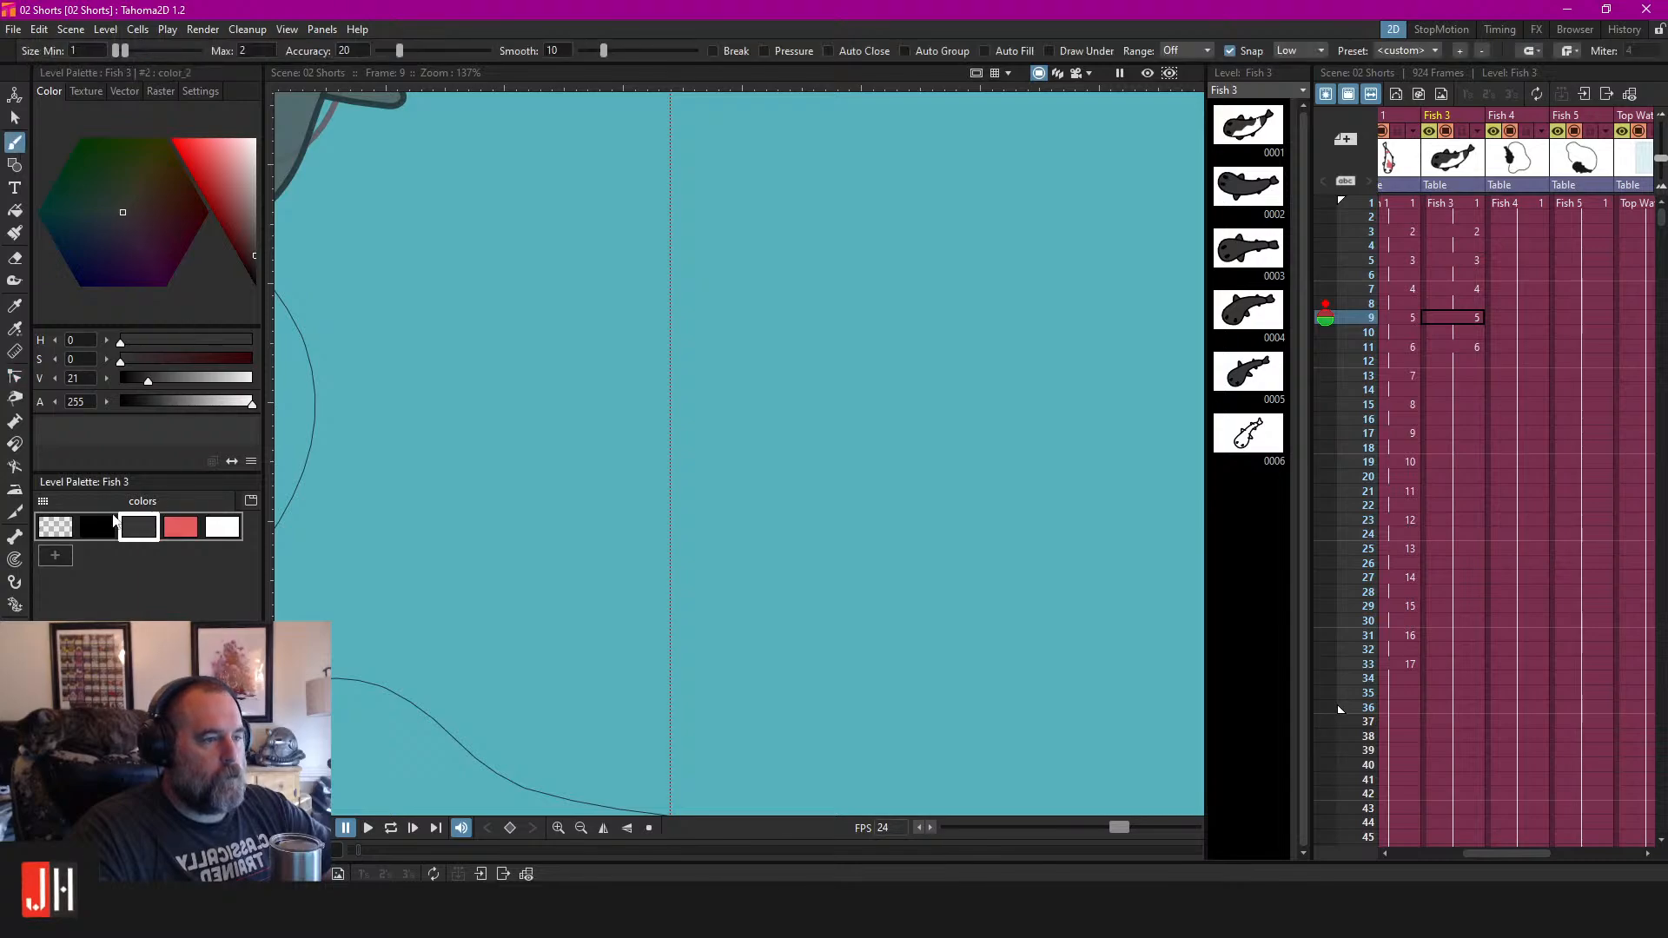
click(98, 526)
drag(945, 267, 947, 272)
drag(831, 284, 704, 389)
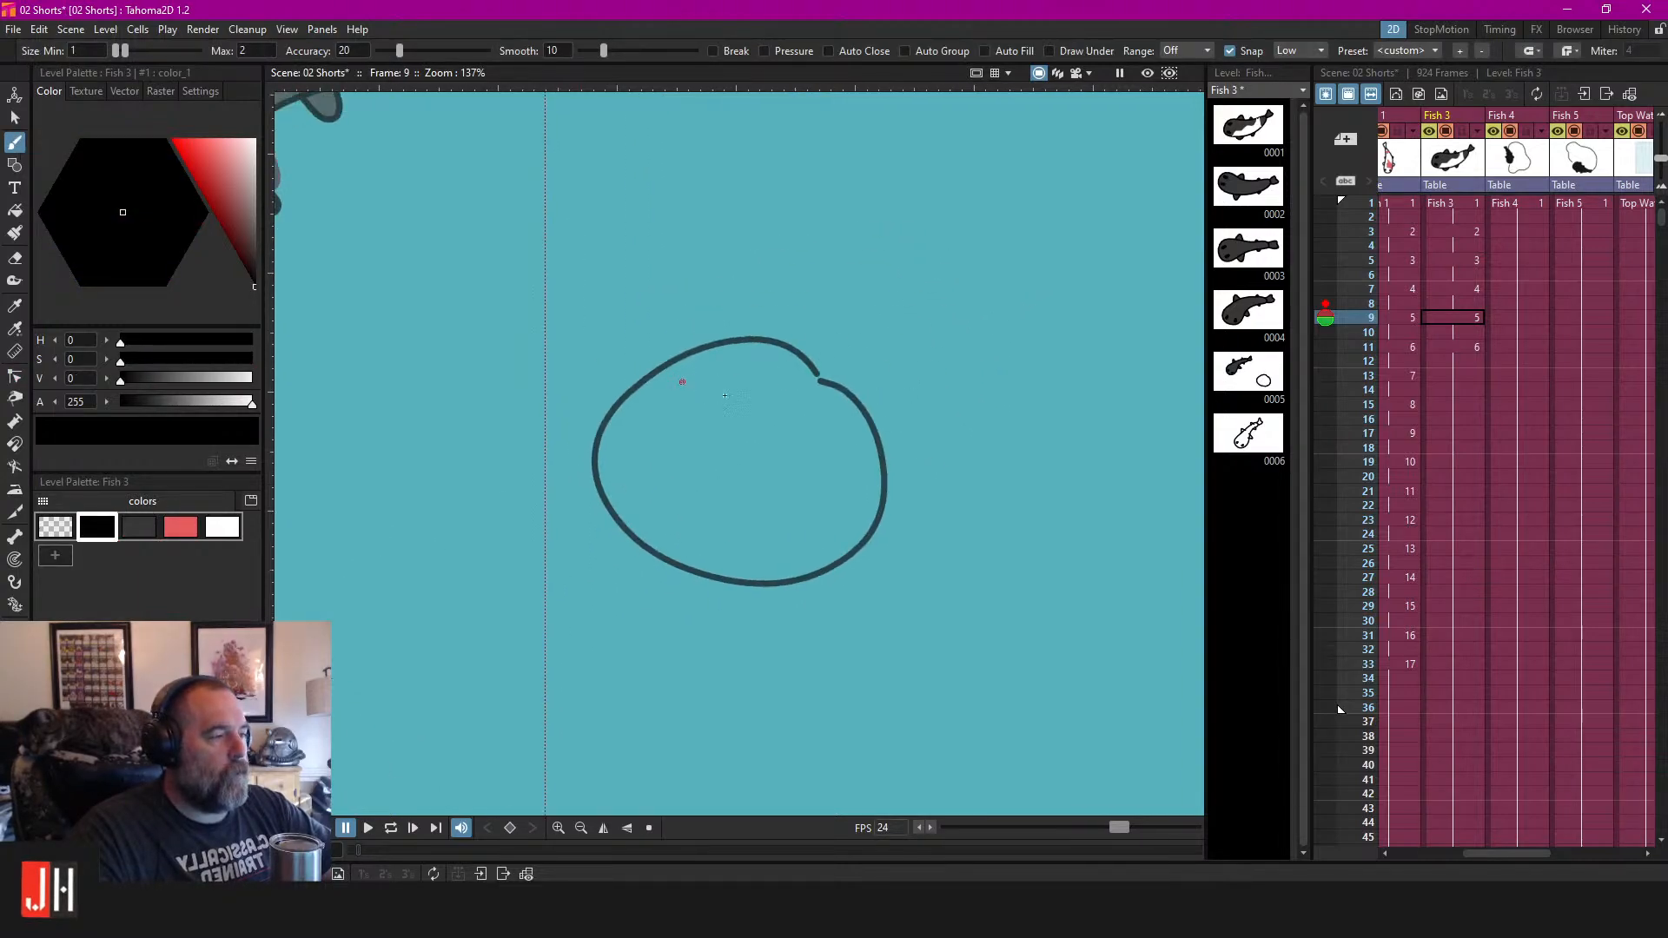
scroll(724, 388, up, 1)
key(ctrl+z)
Draw a closed rounded black test body with two open loops whose ends cross its outline.
mouse_move(812, 315)
mouse_down()
mouse_move(802, 542)
mouse_move(901, 277)
mouse_move(795, 332)
mouse_up()
key(a)
key(b)
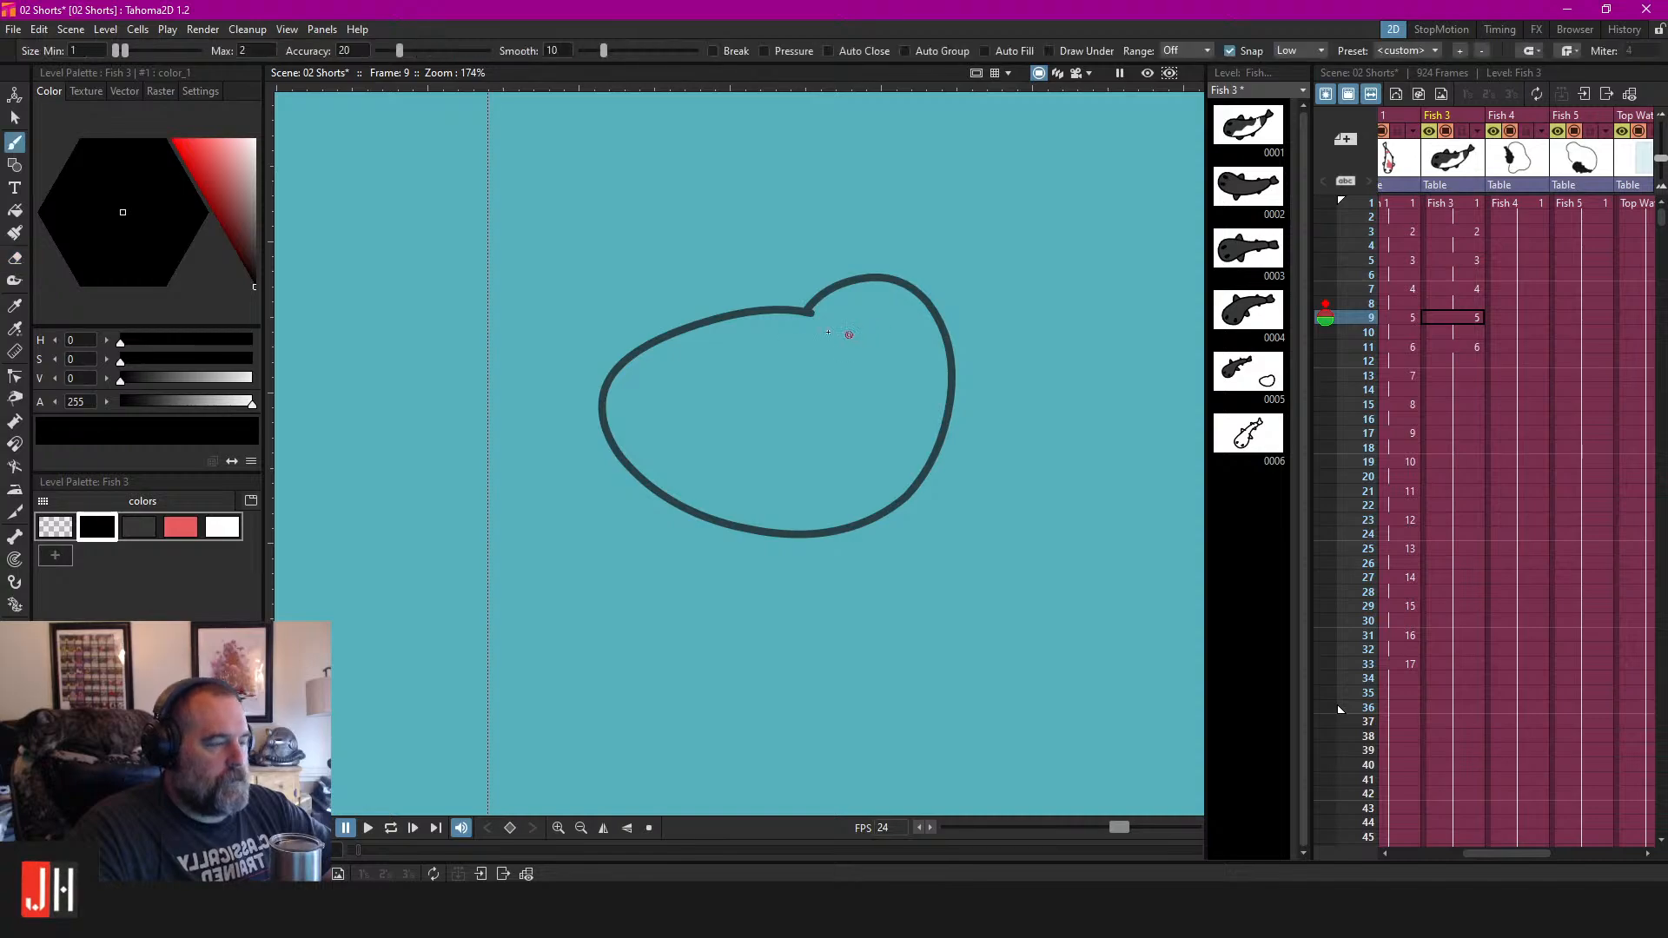
mouse_move(669, 361)
mouse_down()
mouse_move(634, 257)
mouse_move(736, 358)
mouse_up()
drag(837, 478, 953, 453)
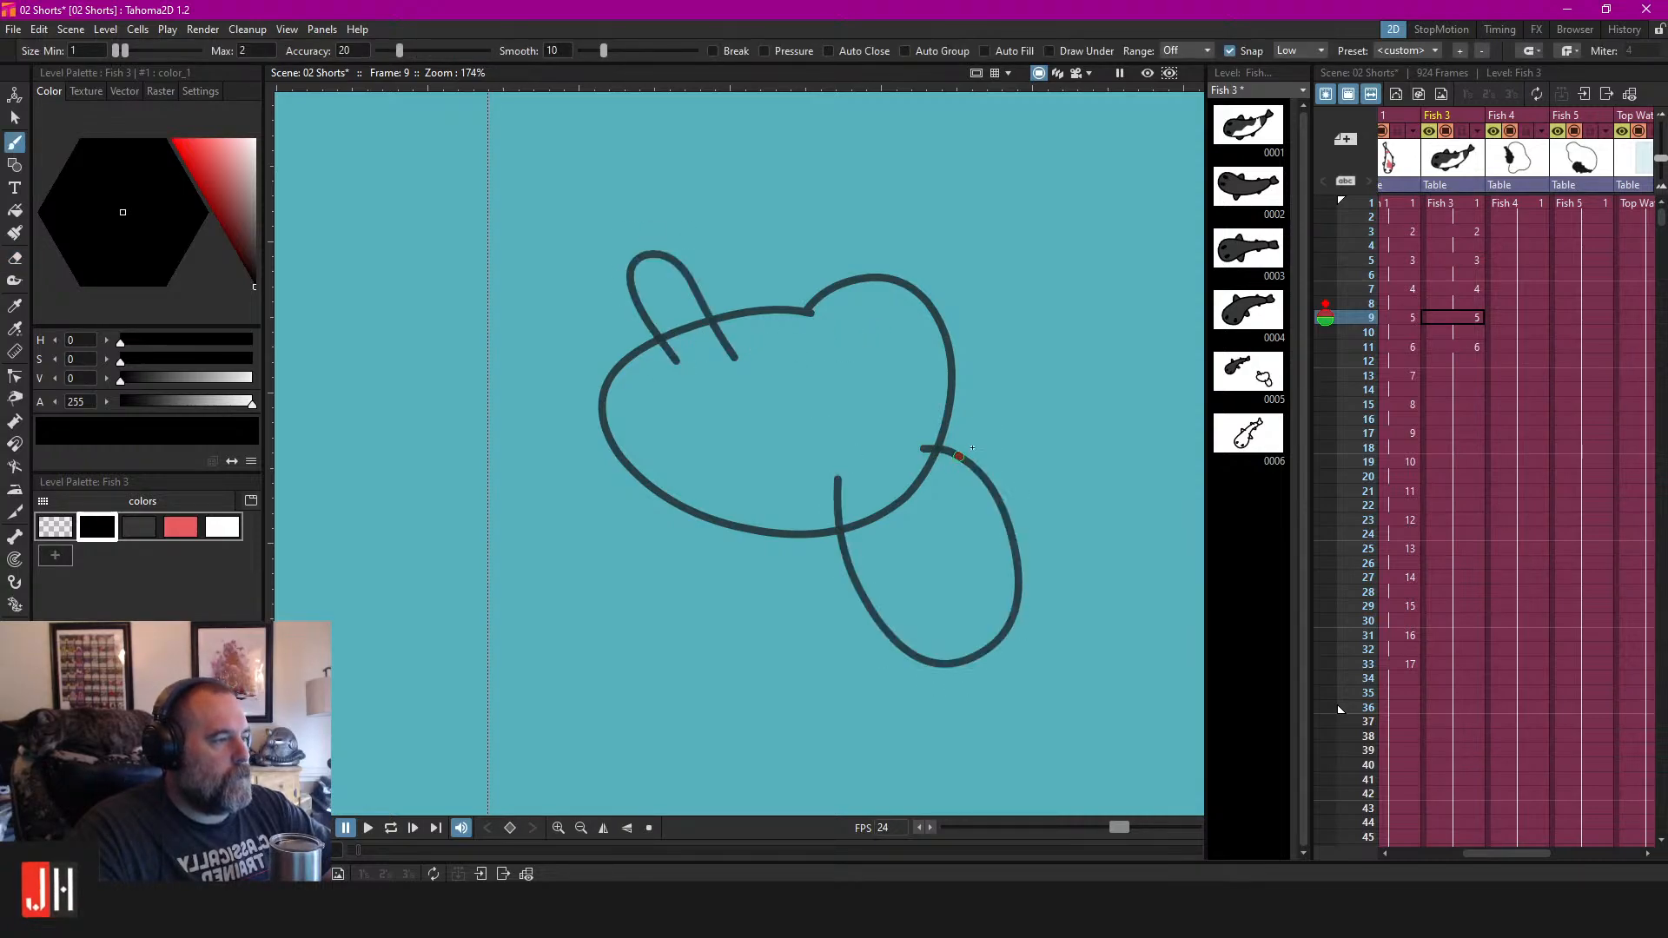
Erase the loop ends that extend inside the test body, using the Segment eraser.
key(a)
drag(660, 350, 731, 344)
drag(922, 436, 926, 444)
key(s)
mouse_move(966, 206)
mouse_down()
mouse_move(507, 231)
mouse_move(946, 275)
mouse_up()
click(935, 179)
Fill the test body with red and its two attached loops with white.
click(180, 527)
key(f)
click(770, 357)
click(55, 555)
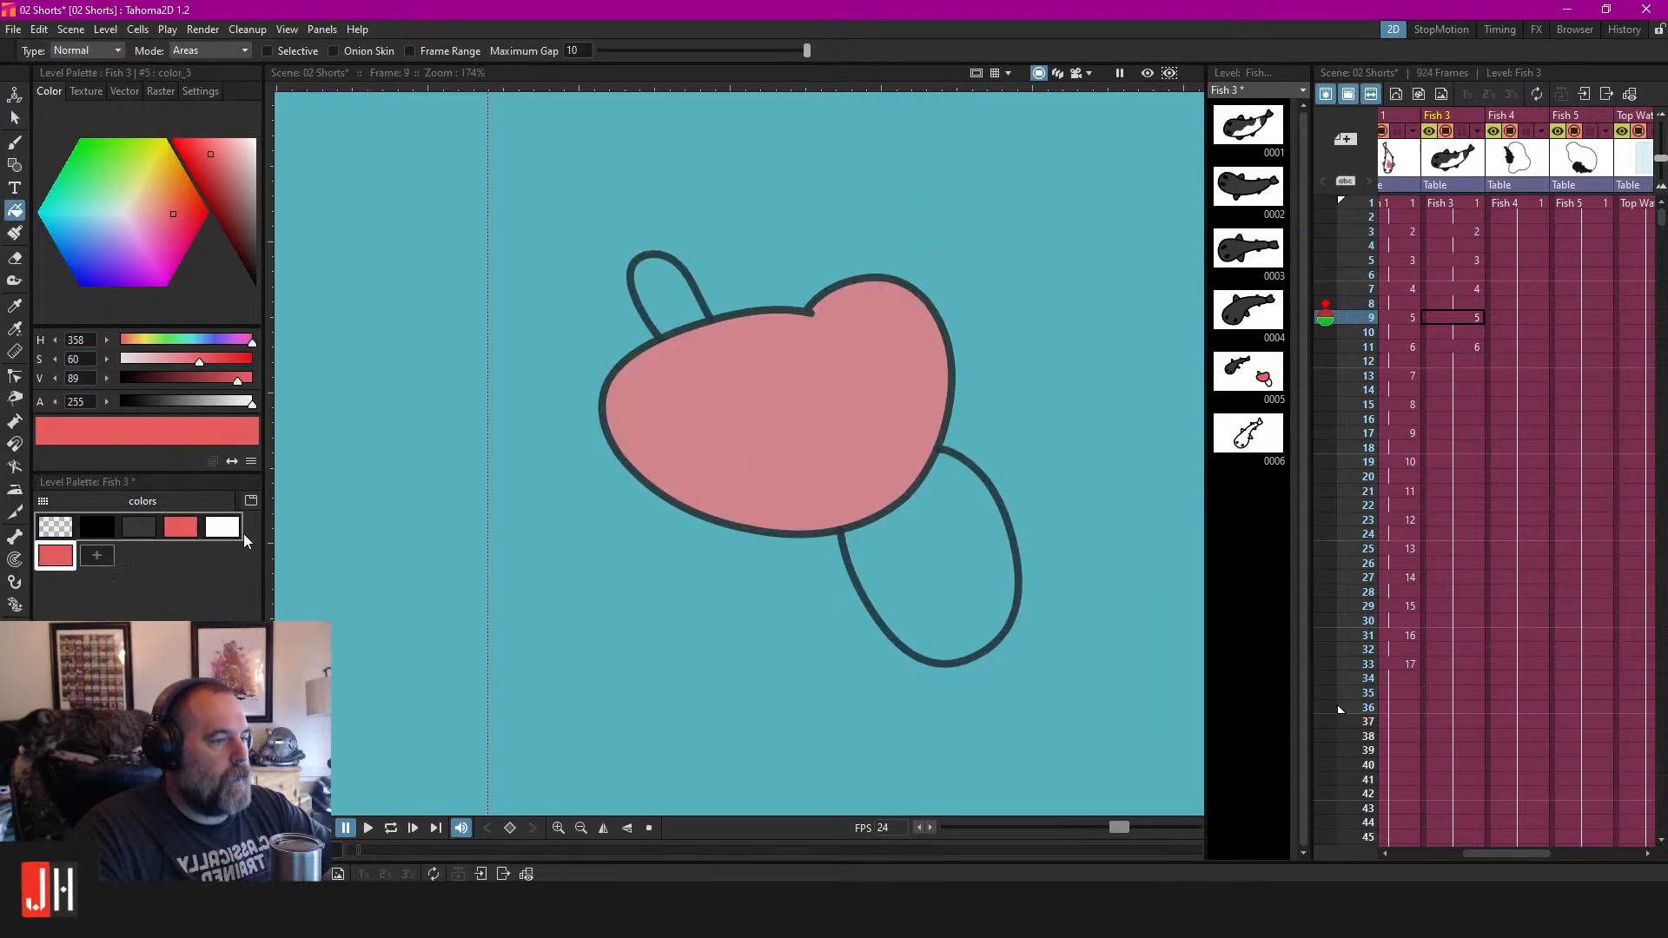
click(233, 527)
key(ctrl+z)
key(s)
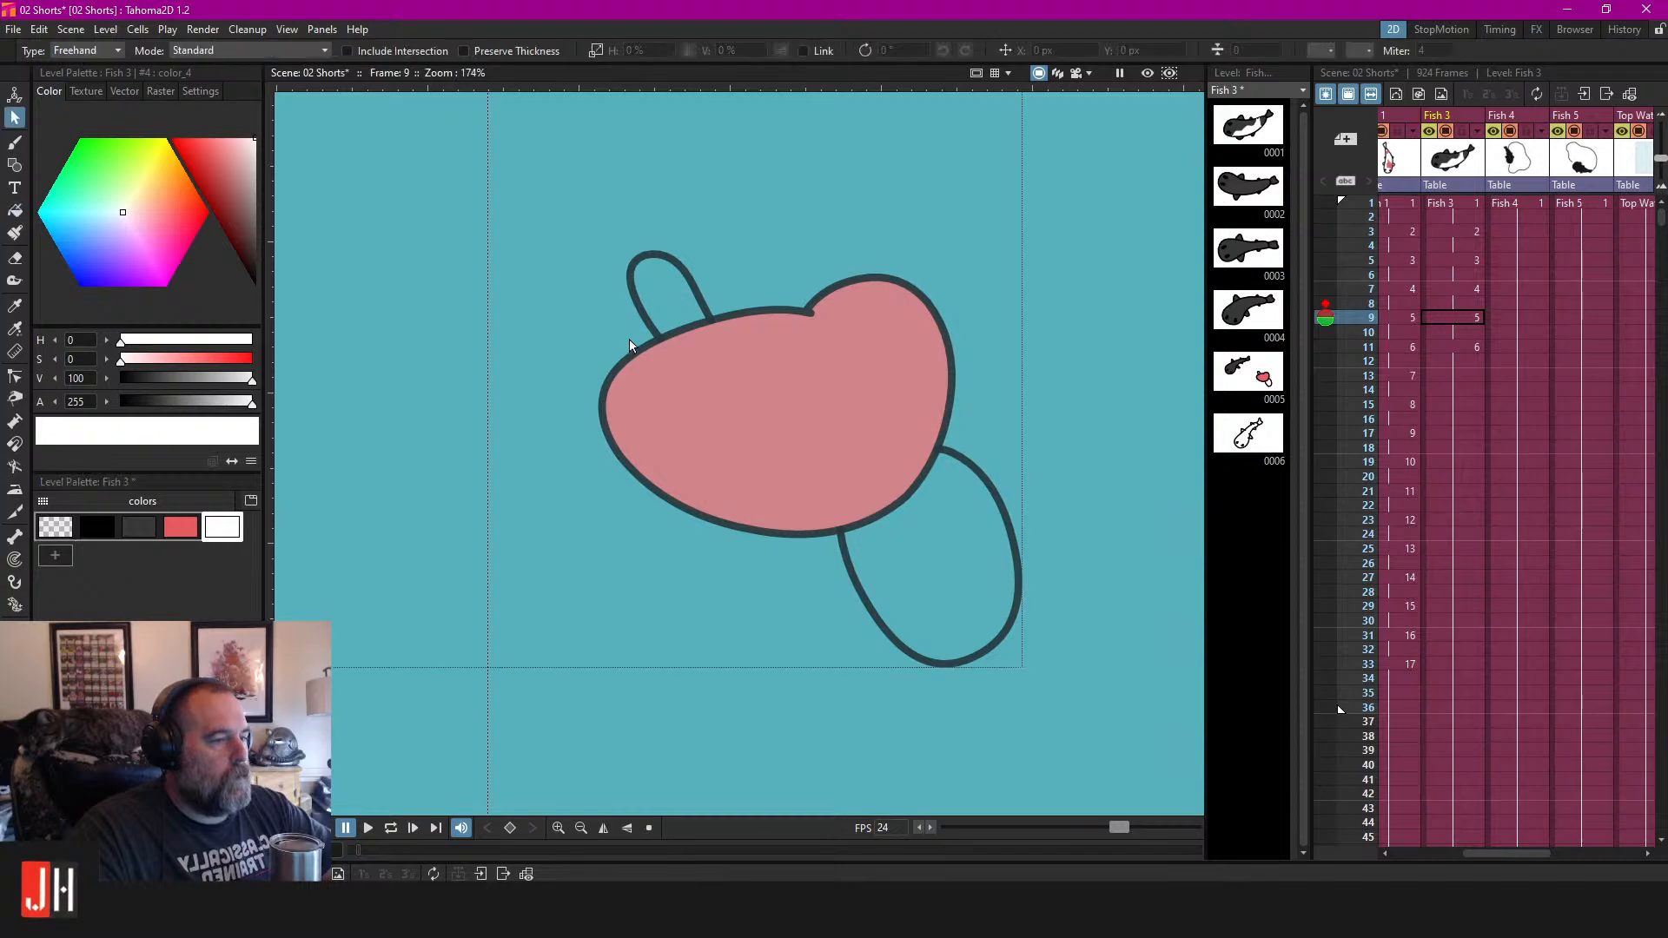
key(f)
click(672, 294)
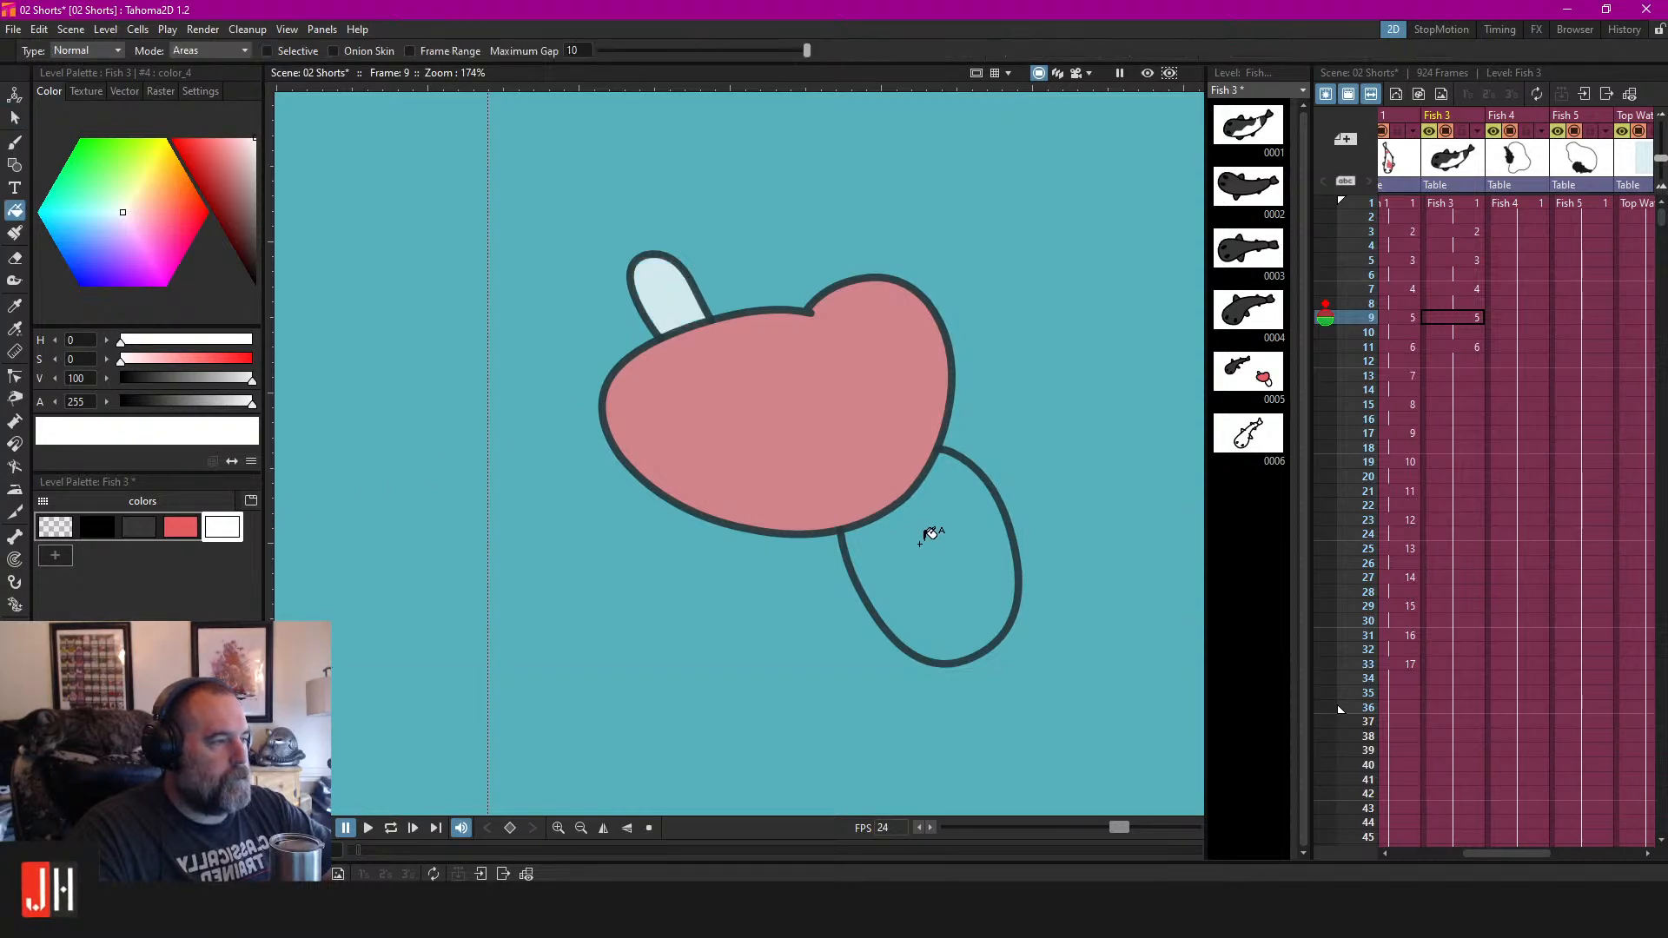
click(928, 530)
Select and delete the whole filled test drawing beside the frame 9 fish.
scroll(730, 575, down, 6)
key(s)
mouse_move(938, 400)
mouse_down()
mouse_move(582, 361)
mouse_move(880, 417)
mouse_up()
key(Delete)
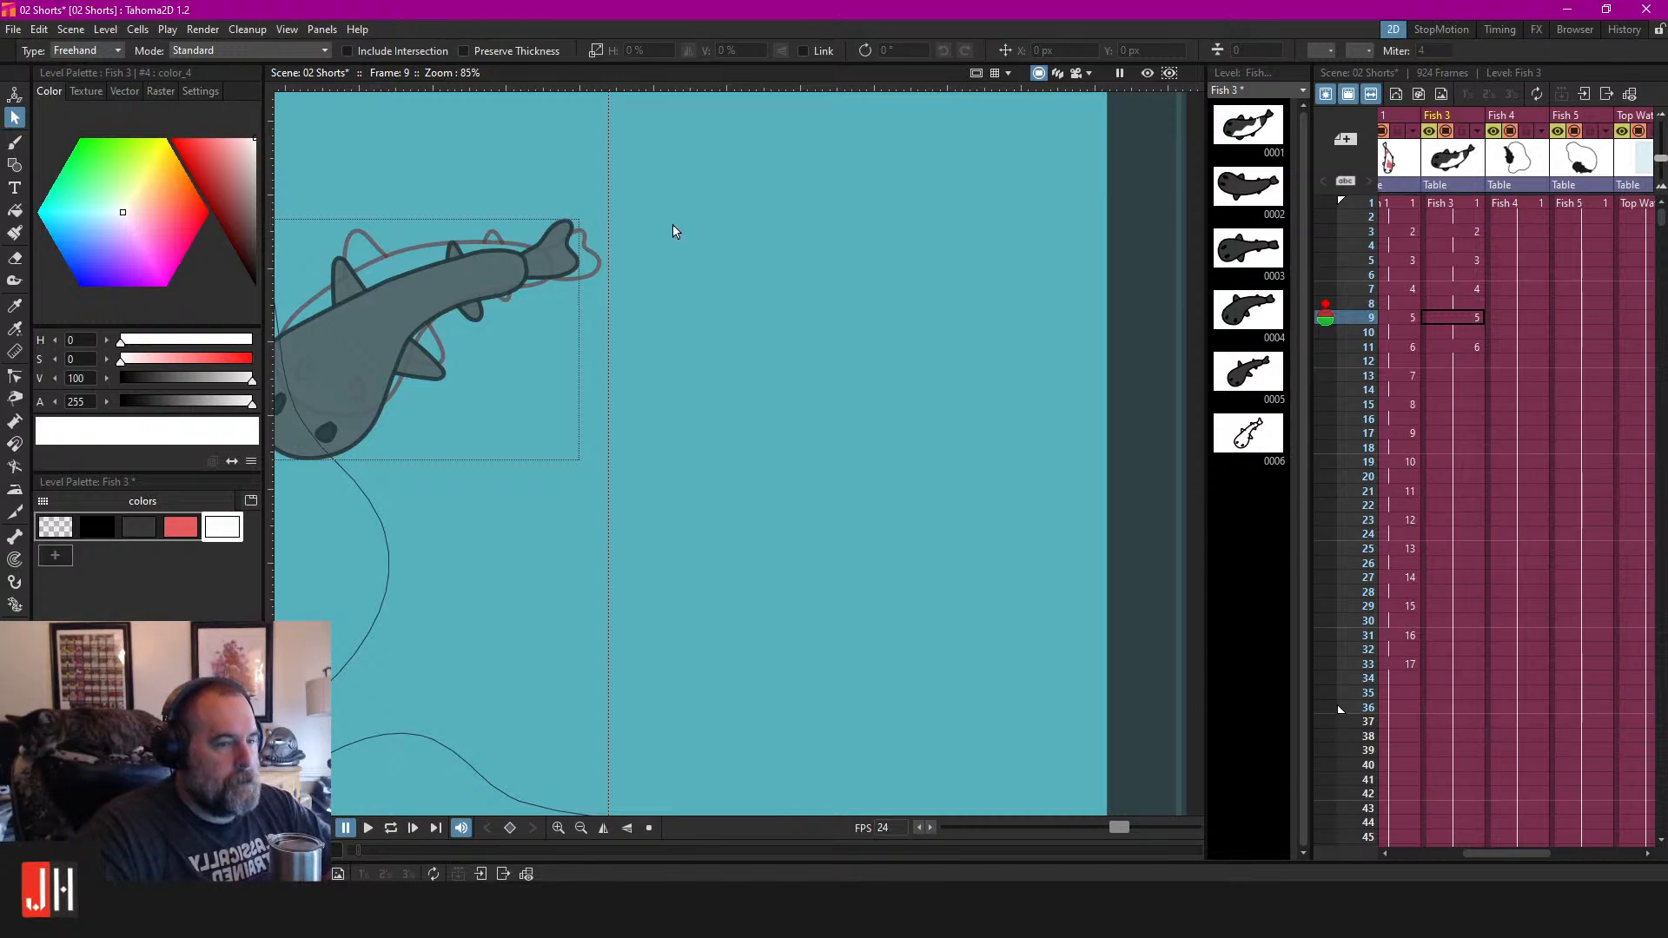
mouse_move(731, 369)
mouse_down()
mouse_move(920, 299)
mouse_move(933, 232)
mouse_move(1015, 311)
mouse_move(945, 387)
mouse_move(947, 347)
mouse_move(772, 347)
mouse_up()
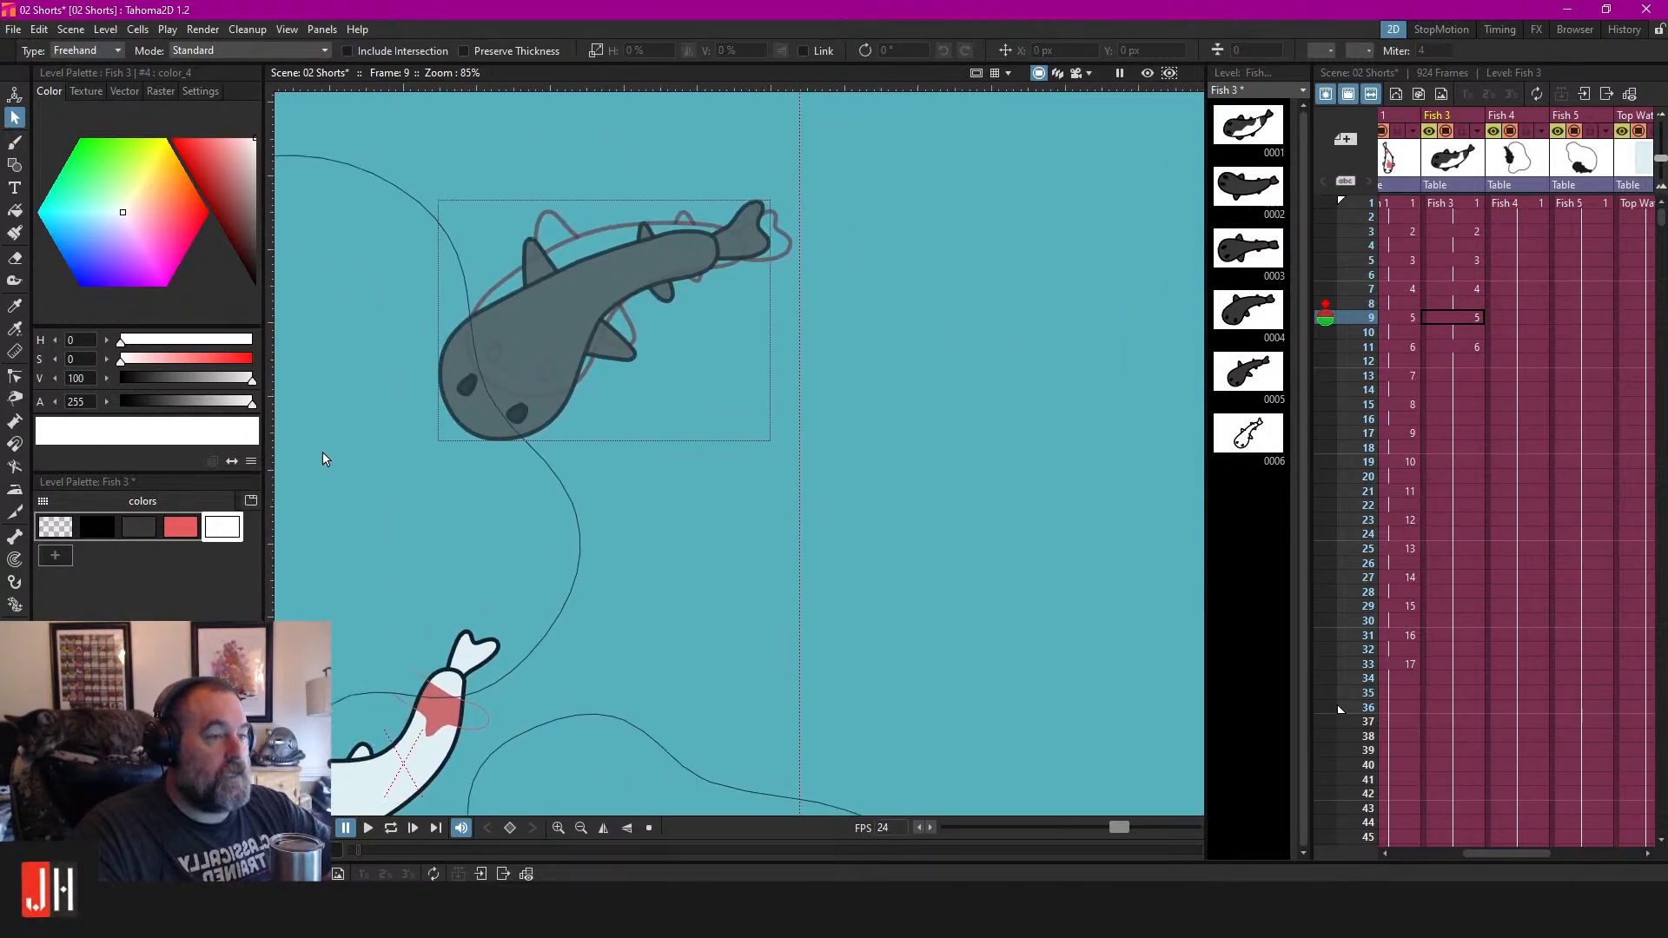
Fill the body, fins and tail of Fish 3's frame 11 drawing with dark grey, using a maximum gap of 1.15.
click(14, 142)
mouse_move(592, 276)
mouse_down()
mouse_move(869, 326)
mouse_move(788, 346)
mouse_up()
click(1447, 348)
scroll(625, 325, up, 4)
scroll(886, 326, up, 2)
click(146, 529)
key(f)
click(780, 288)
drag(915, 245, 888, 320)
click(606, 388)
click(806, 244)
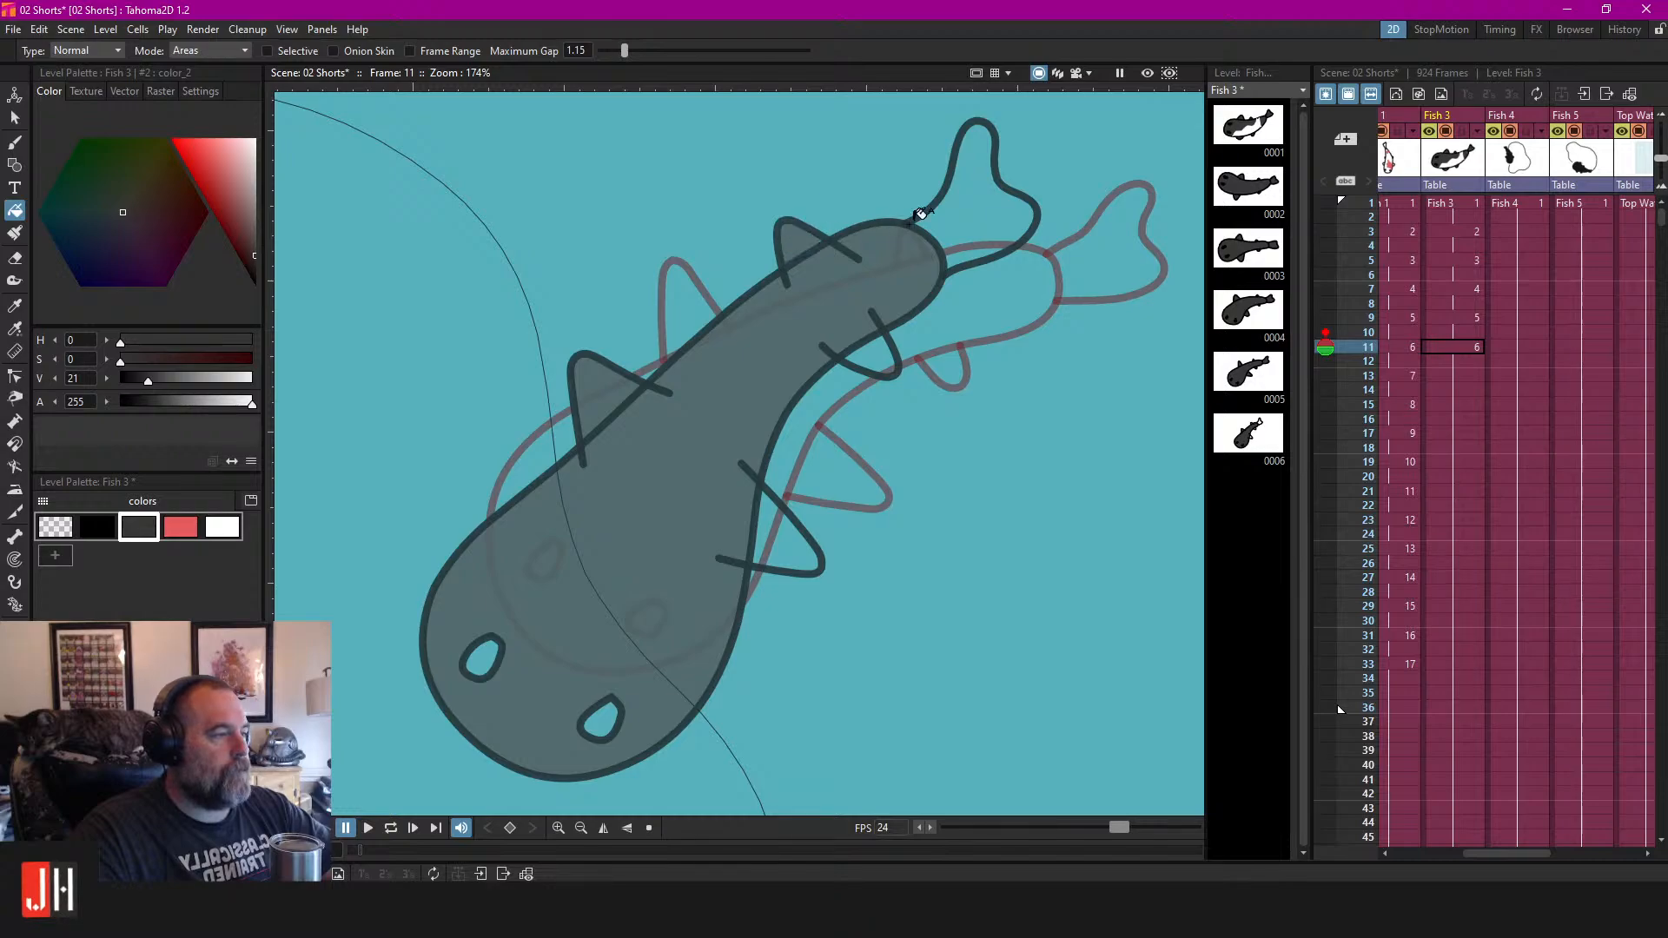
click(989, 205)
click(874, 351)
click(779, 537)
Erase the overlapping fin line ends inside the body of the frame 11 fish.
key(a)
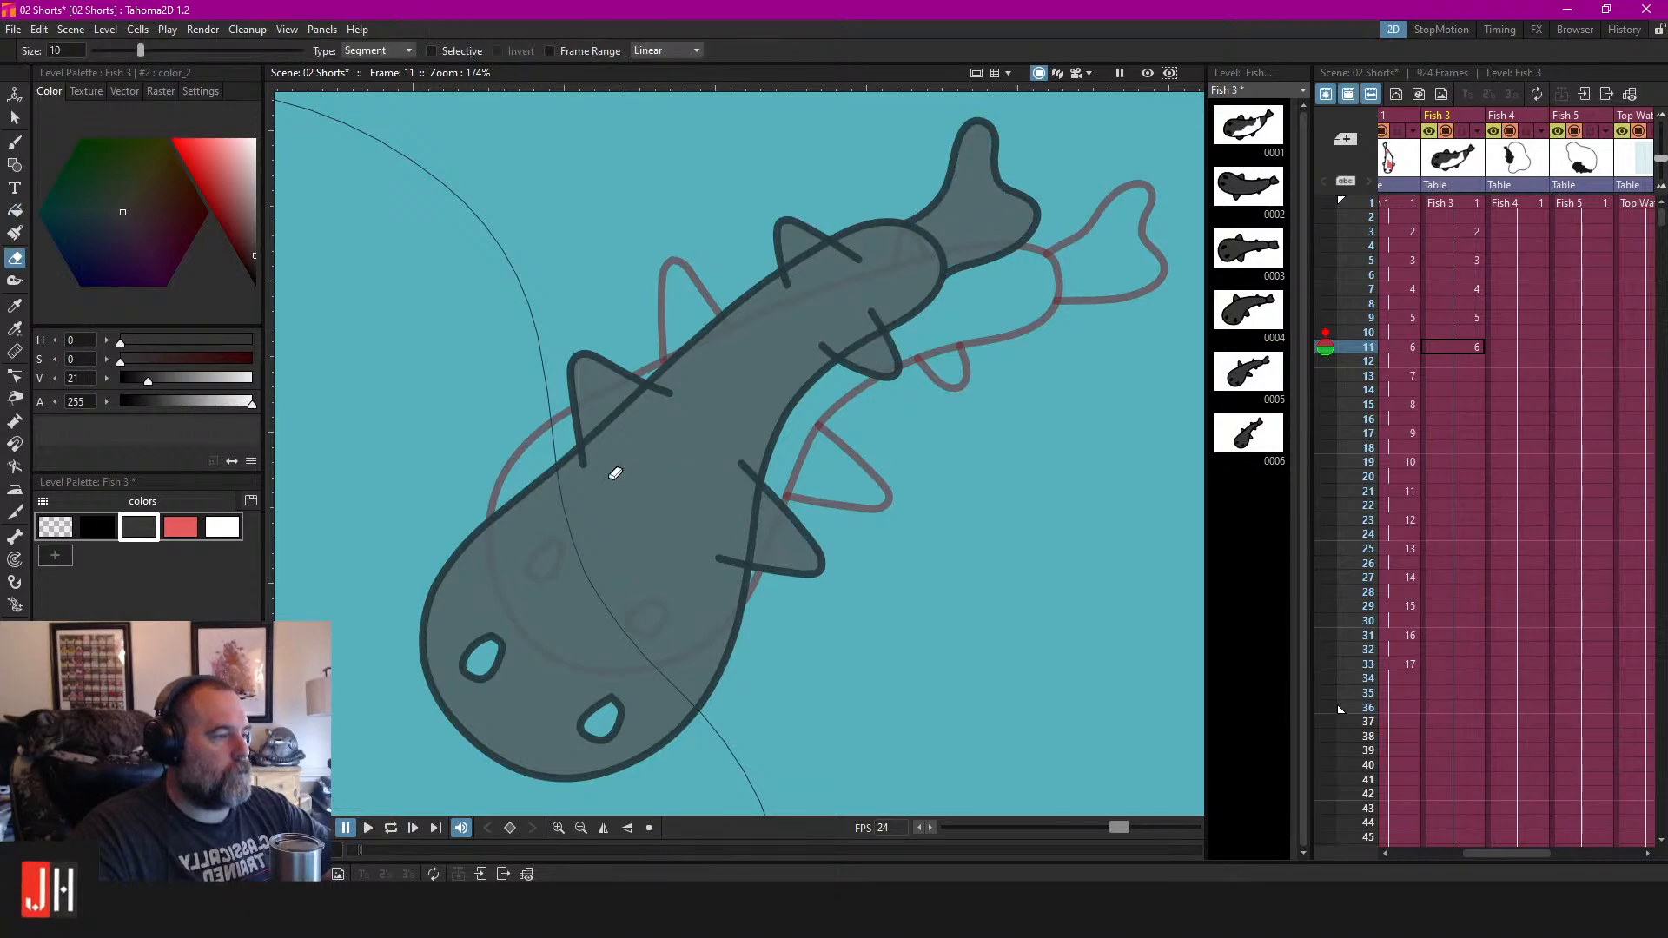
drag(793, 266, 895, 232)
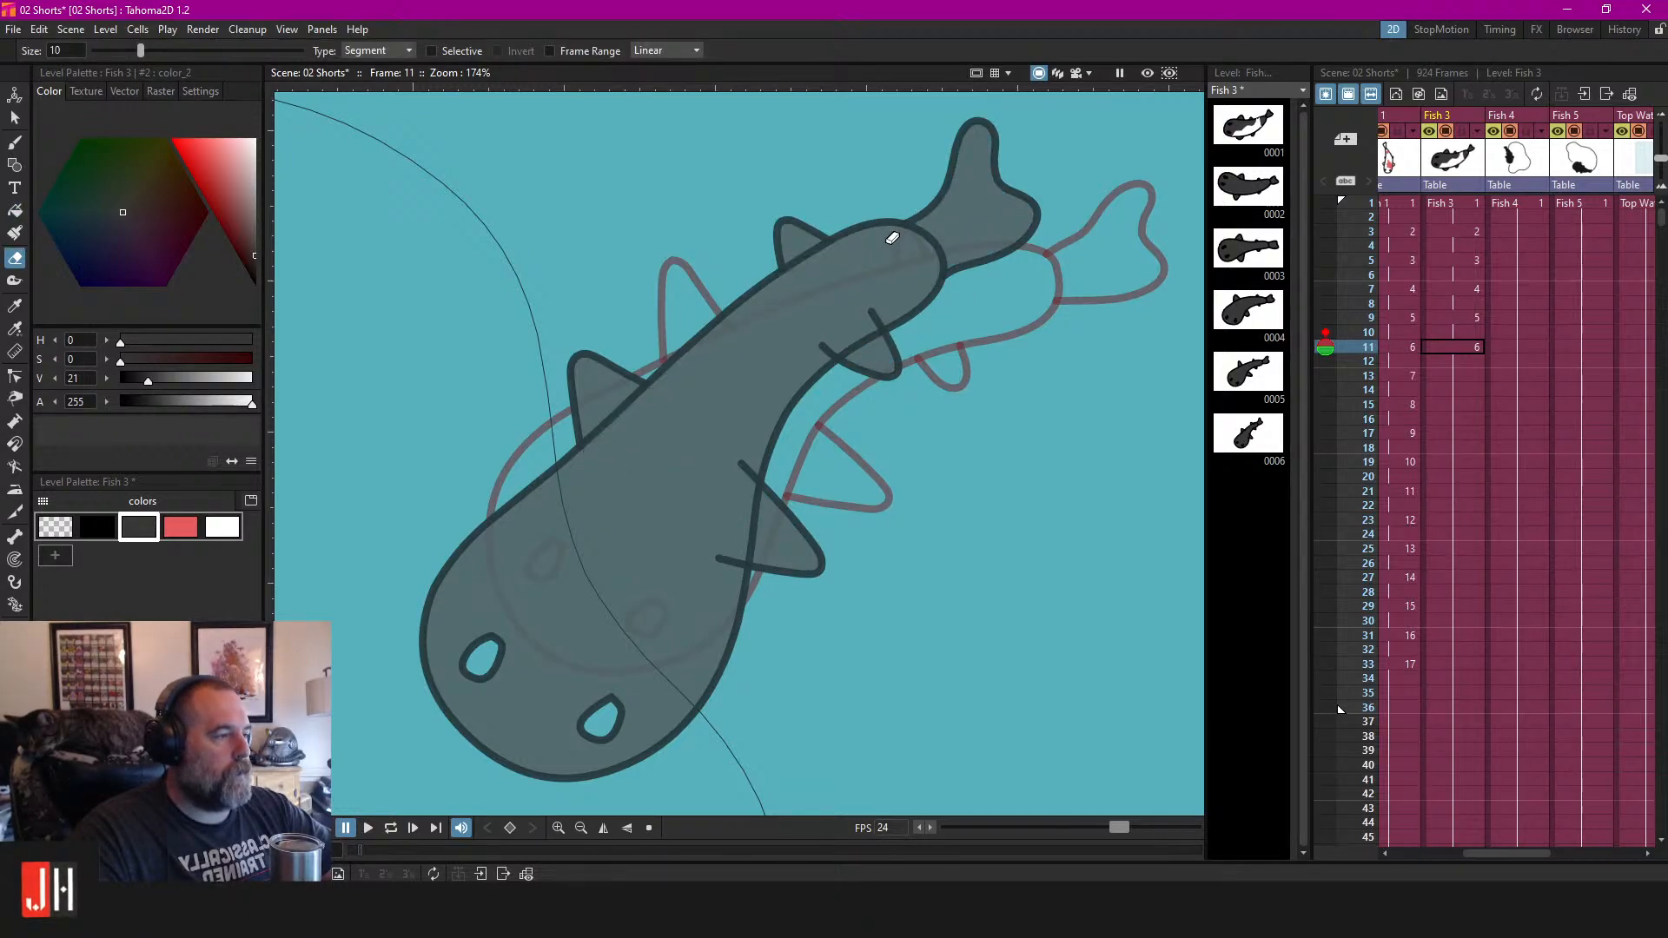
drag(882, 312, 760, 426)
click(732, 545)
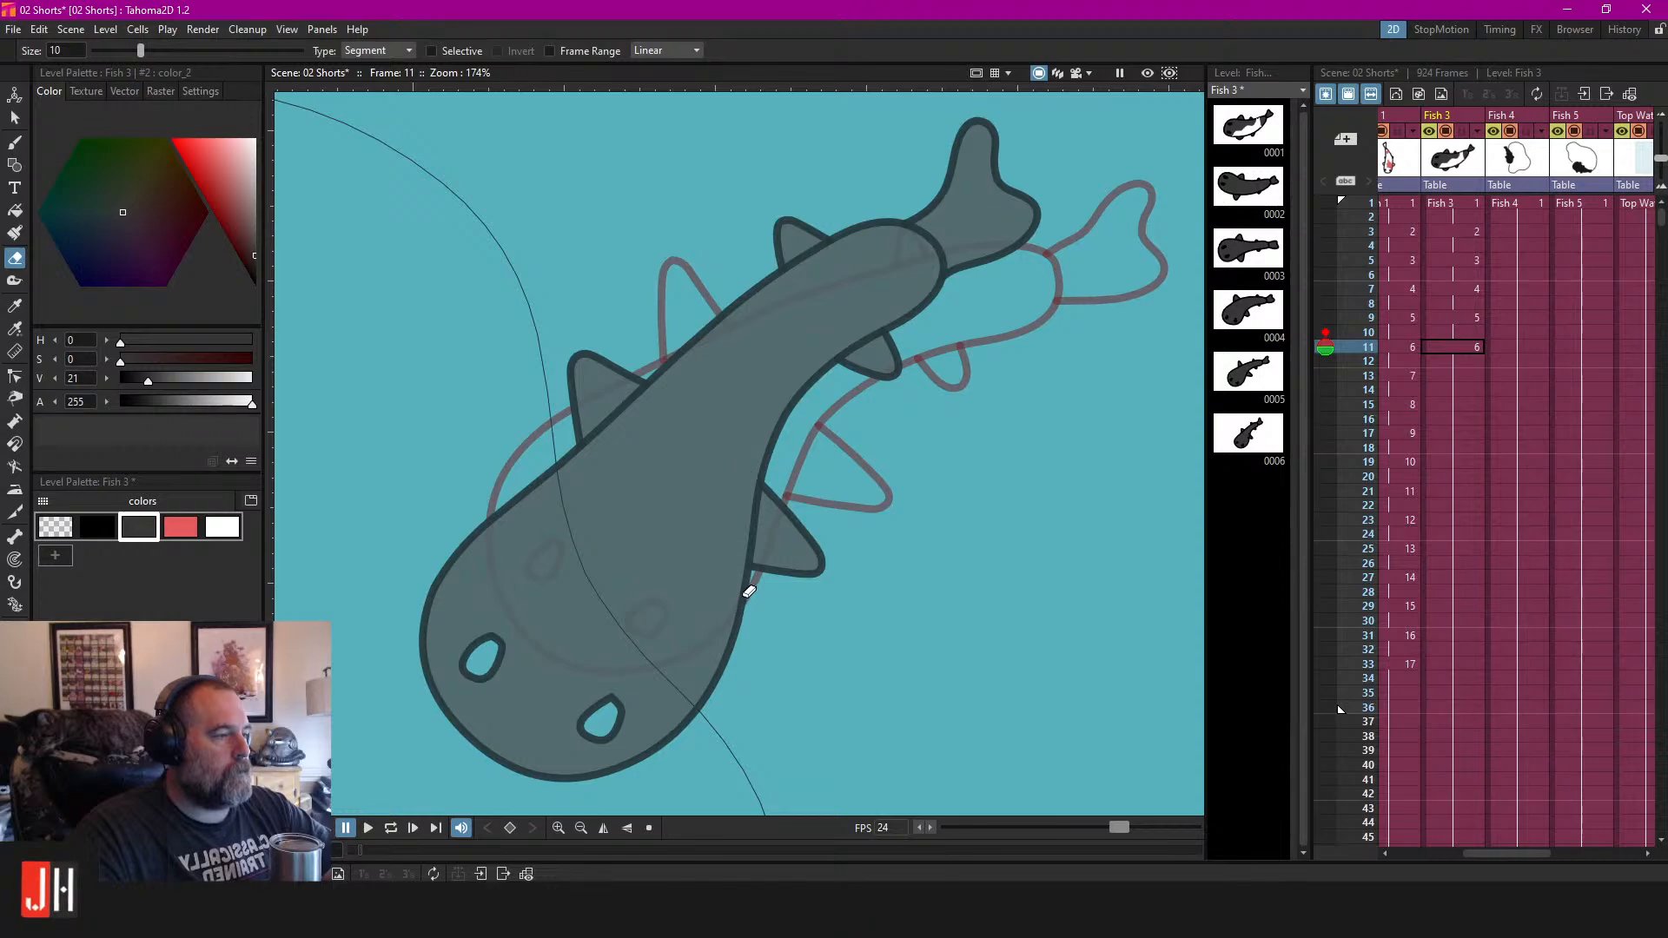
Fill both eyes of the frame 11 fish with black and save the scene.
click(104, 530)
key(f)
click(482, 658)
click(601, 719)
scroll(904, 398, down, 6)
key(ctrl+s)
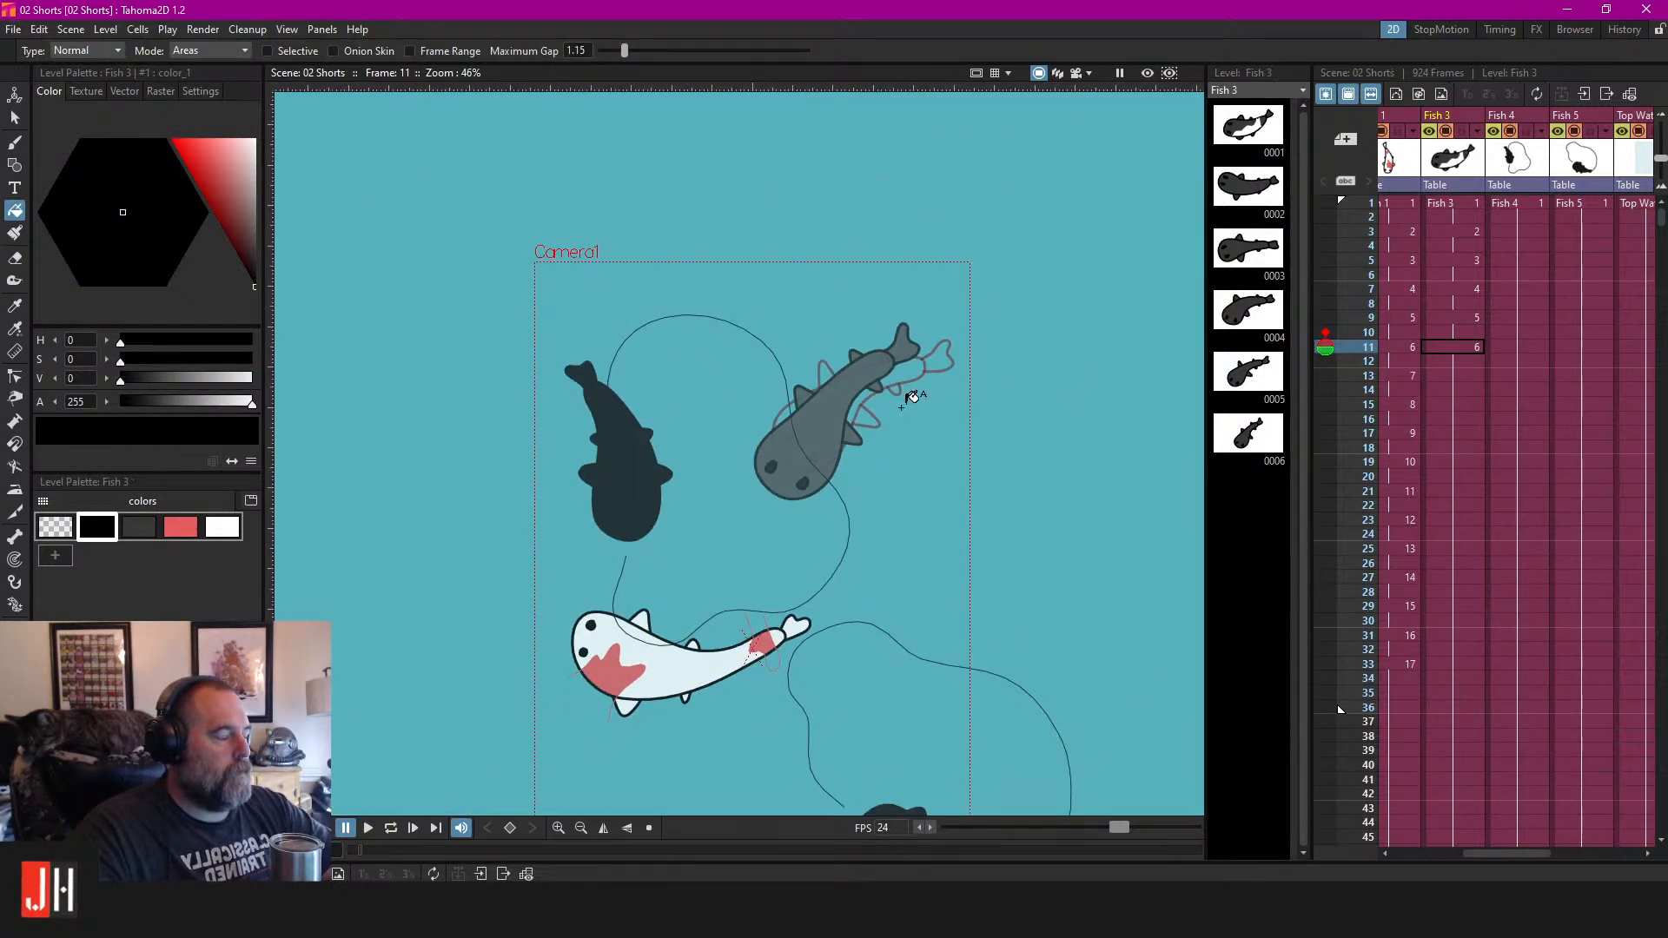
Play the animation in a loop to review Fish 3, and return to its frame 1 drawing.
click(1467, 207)
key(l)
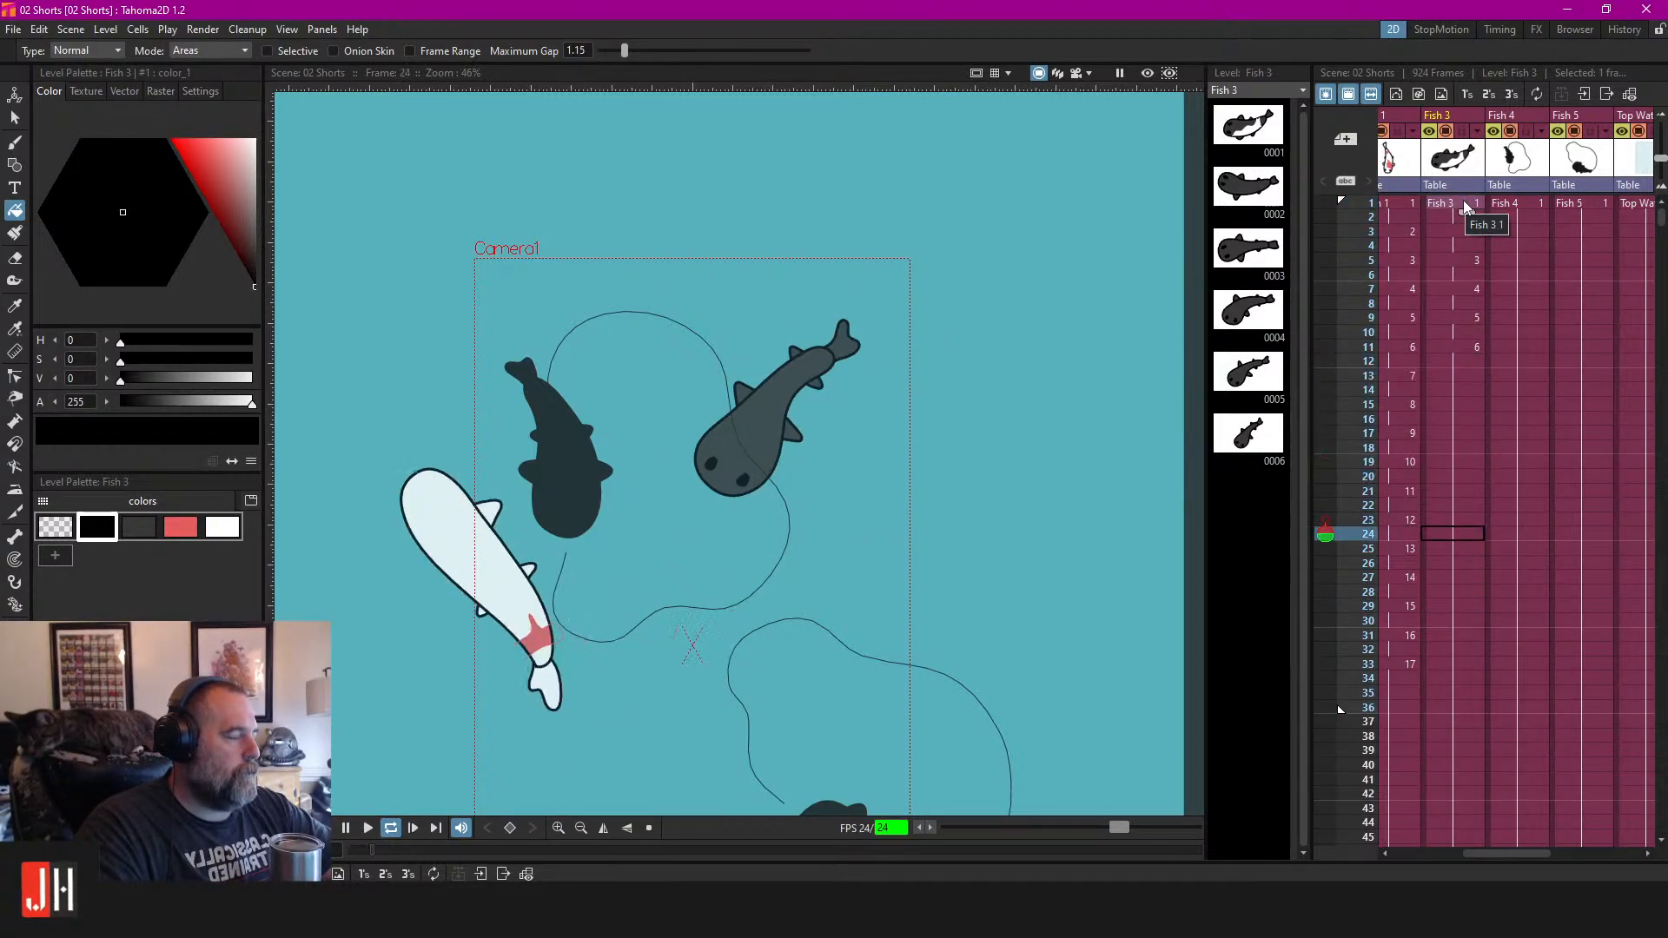
click(1456, 202)
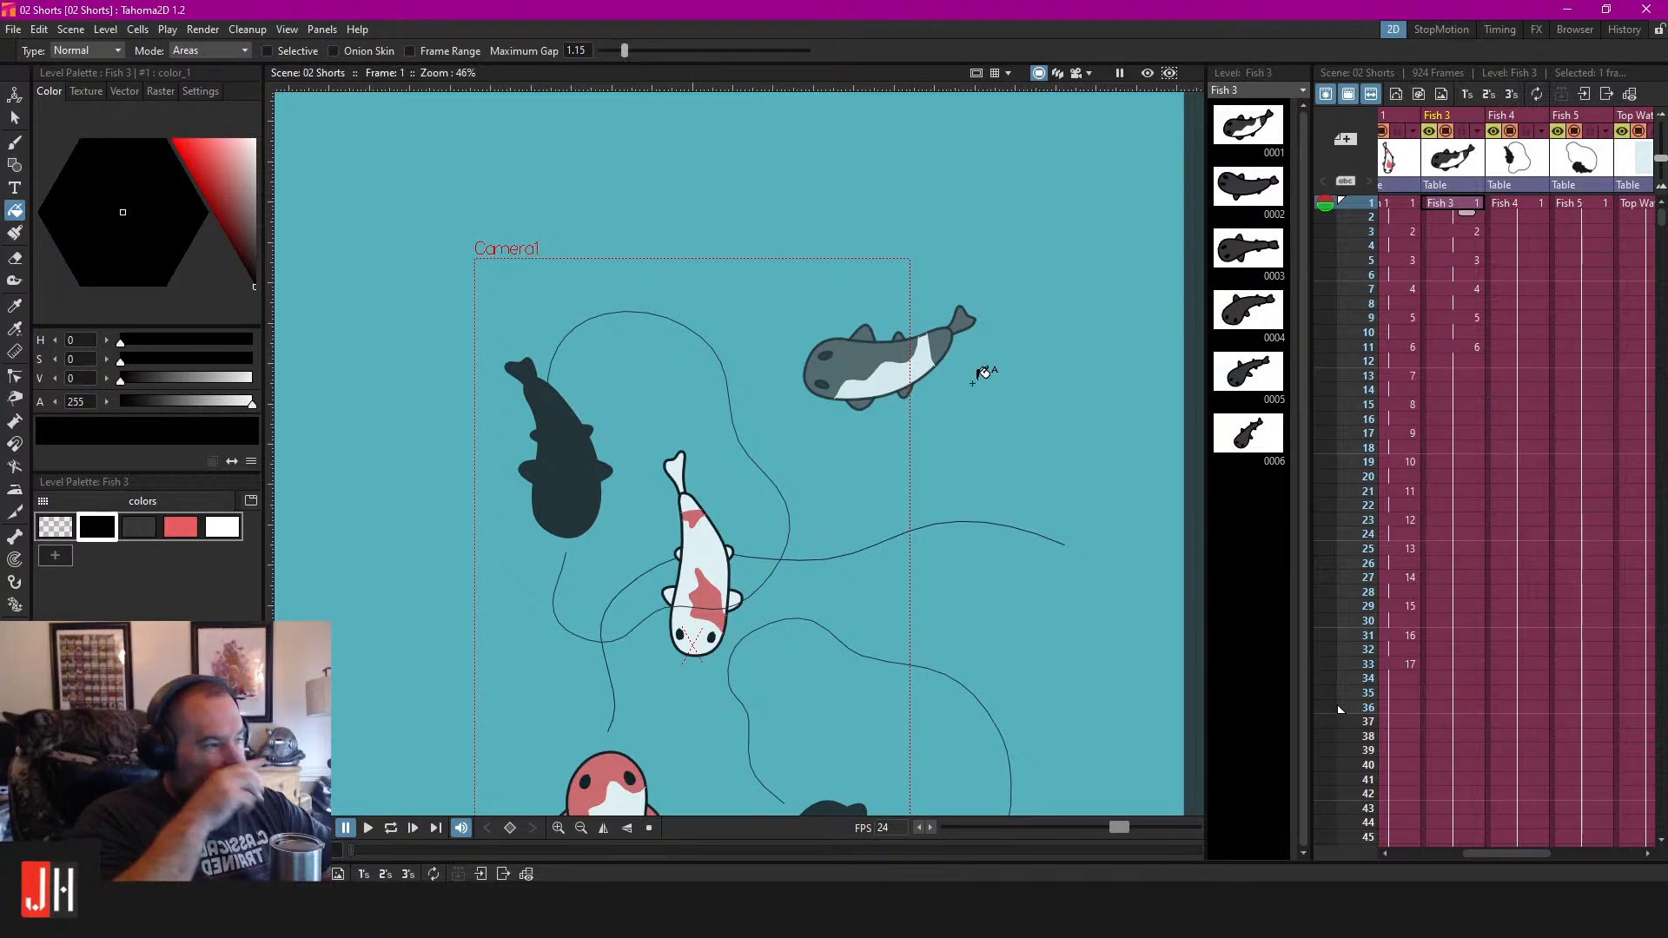
Examine the boundary line of the white marking on Fish 3's frame 1 drawing.
scroll(912, 365, up, 6)
key(s)
click(930, 348)
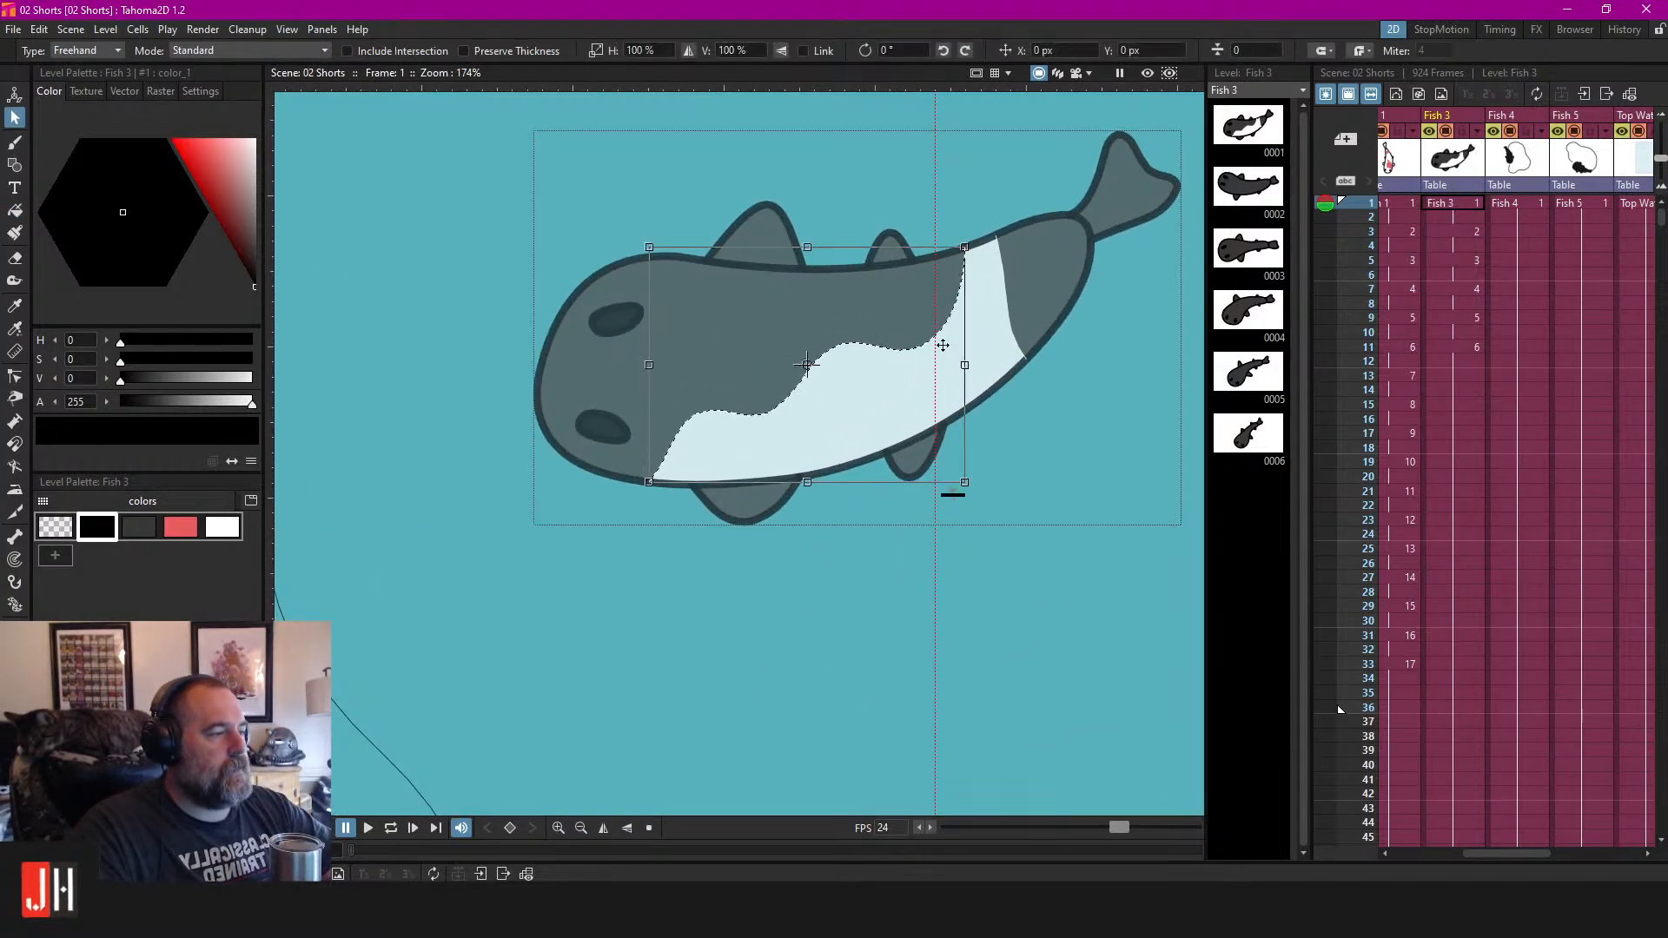
click(1086, 325)
Go to Fish 3's frame 3 drawing and set up a white brush with a maximum size of 0.
click(1426, 233)
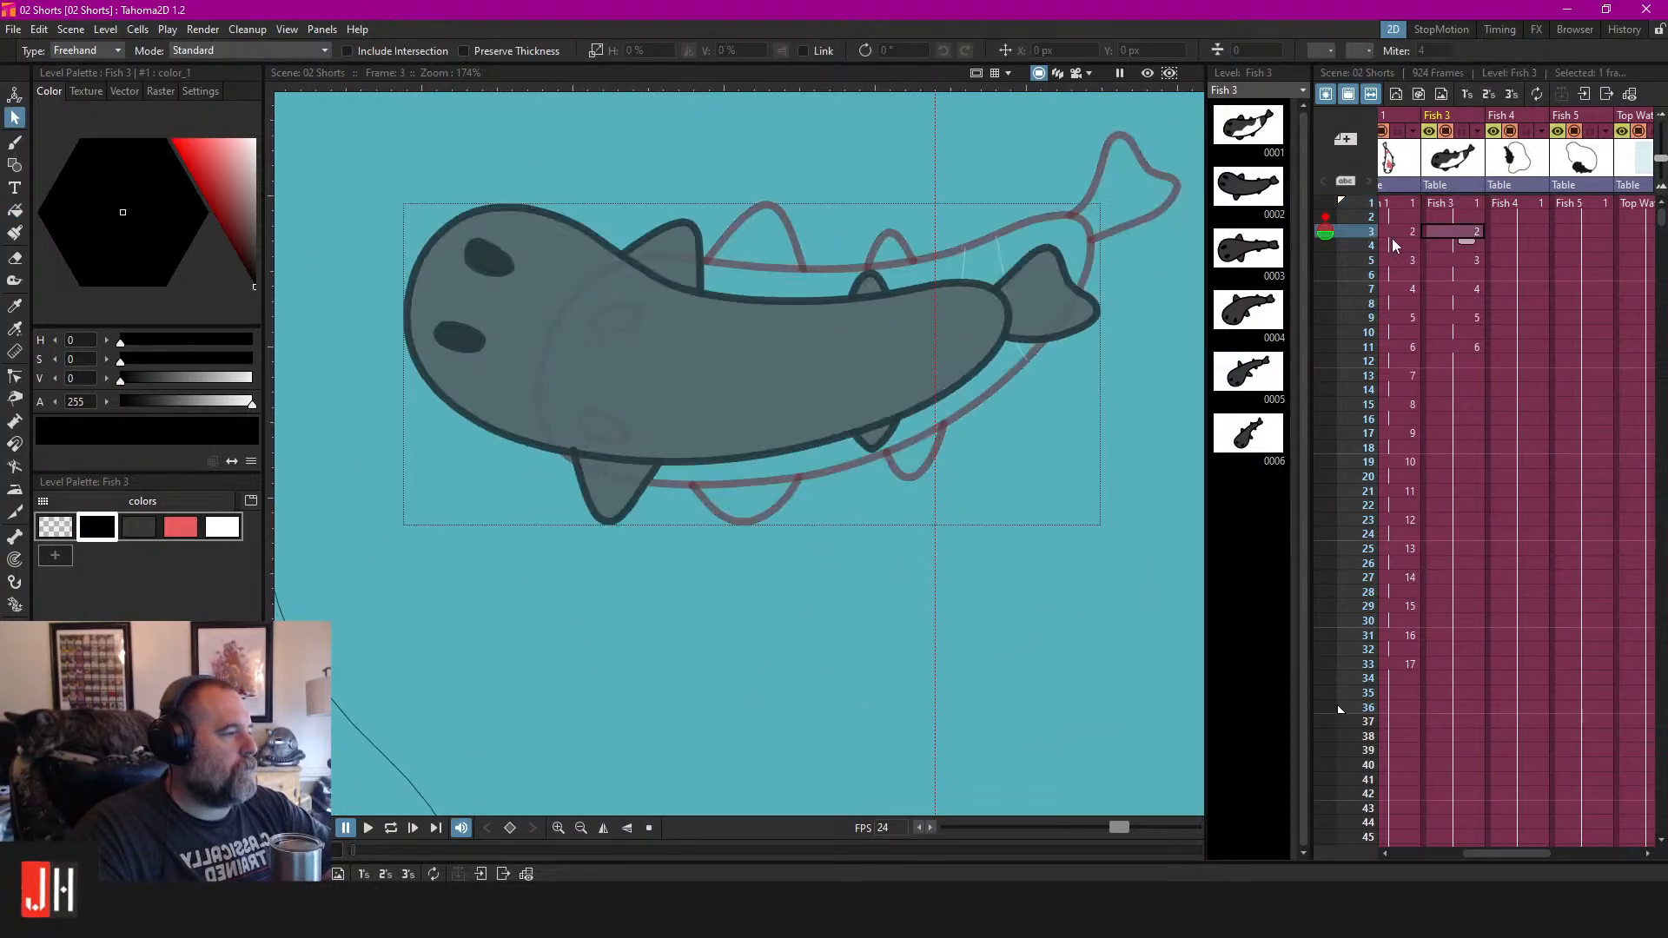
drag(972, 349, 967, 363)
click(230, 531)
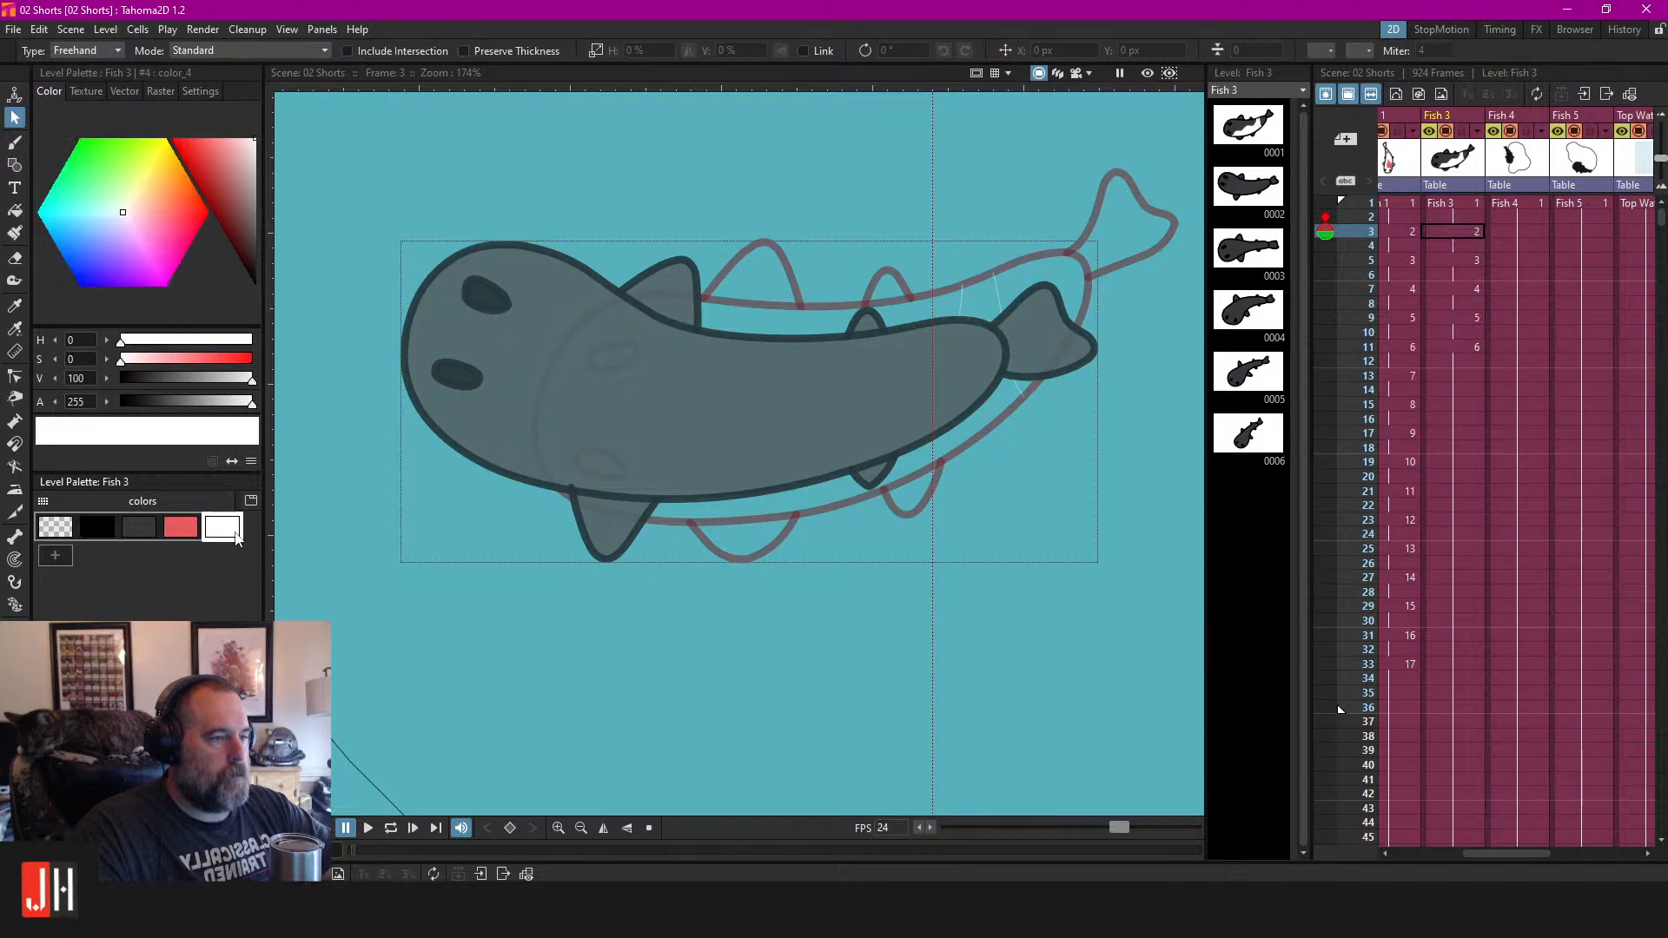
key(b)
click(263, 51)
text(0)
key(Return)
Draw two thin white boundary lines on the frame 3 fish, one near the tail and one wavy along the body.
mouse_move(958, 473)
mouse_down()
mouse_move(966, 528)
mouse_move(980, 492)
mouse_up()
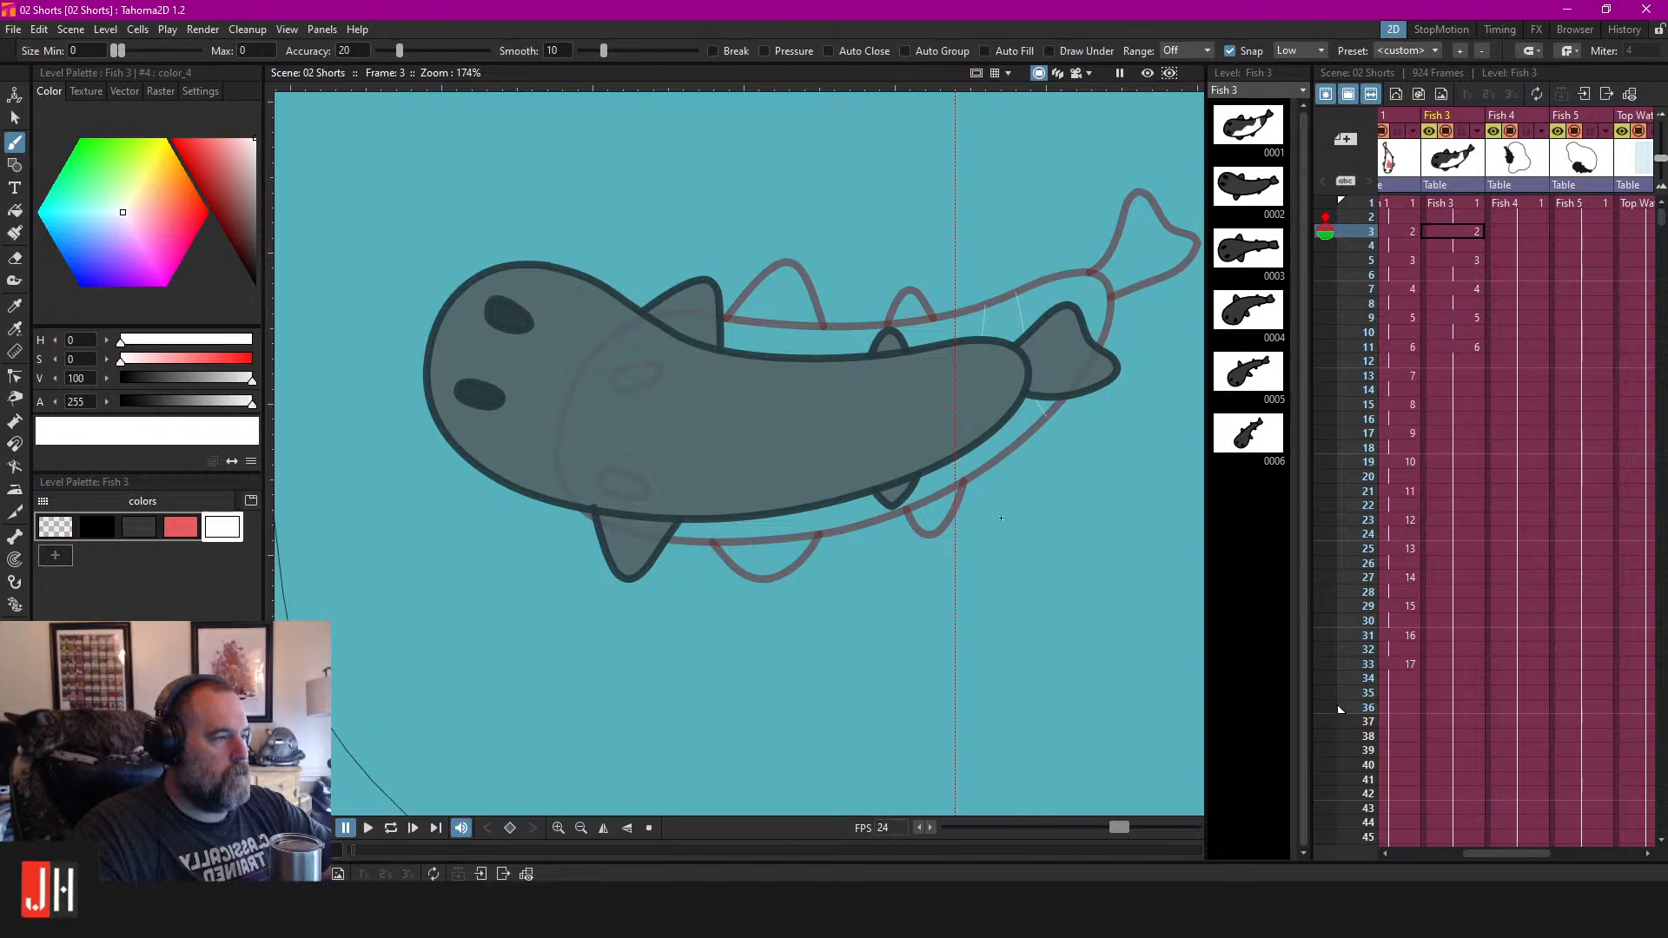
drag(975, 401, 969, 261)
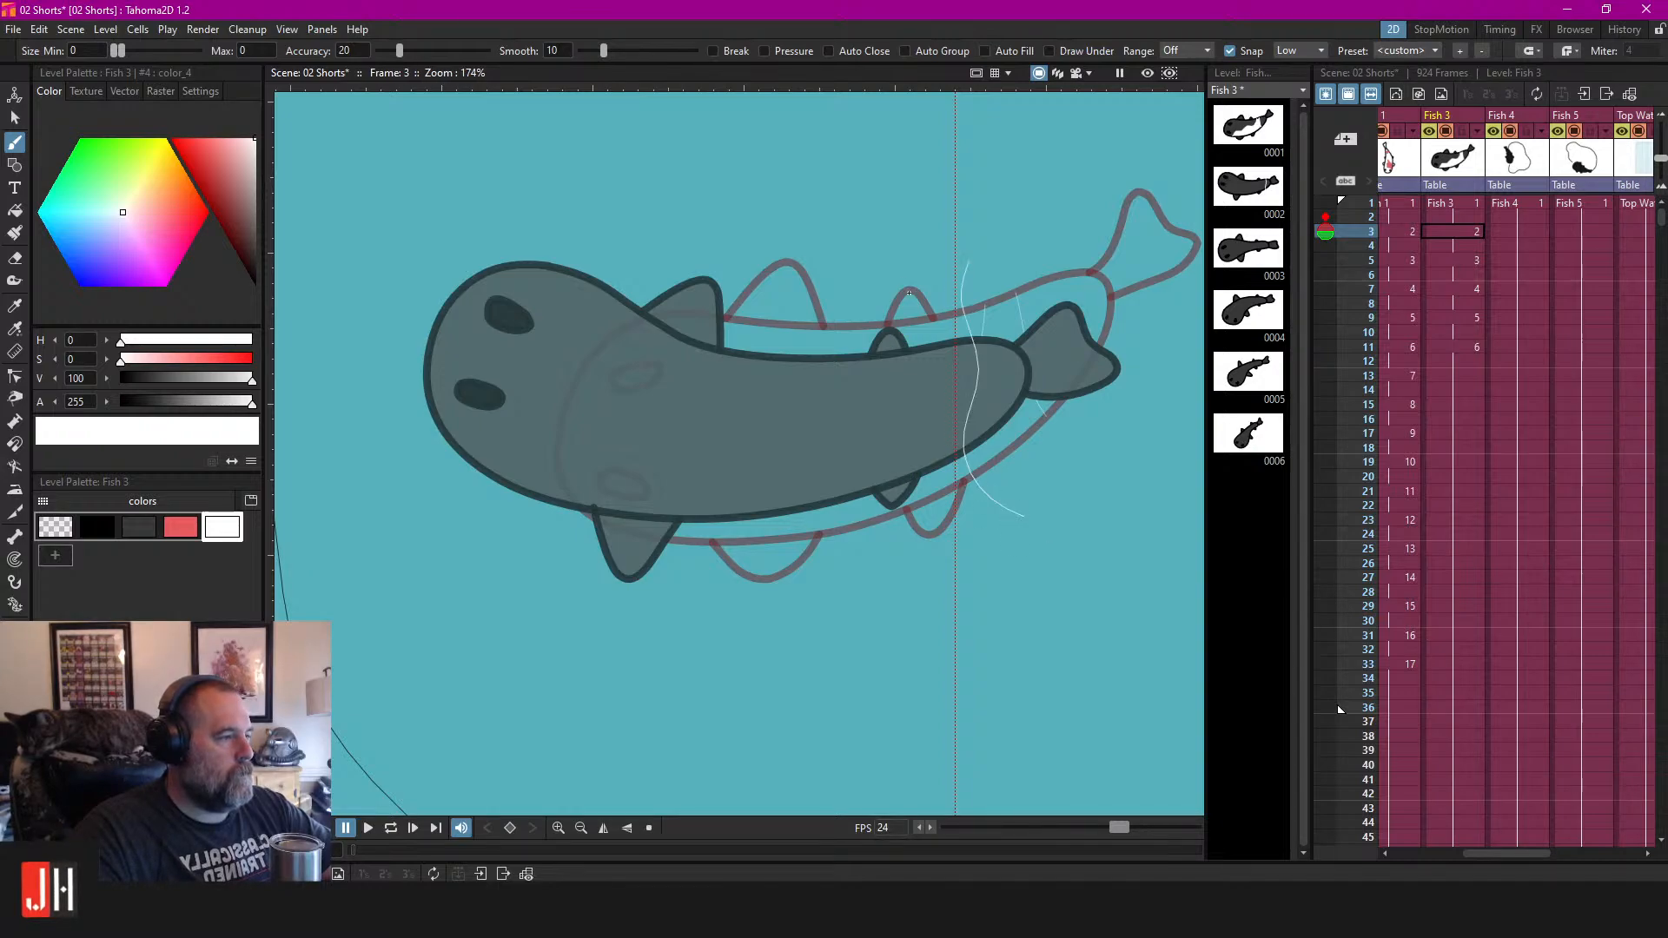
drag(523, 588, 519, 592)
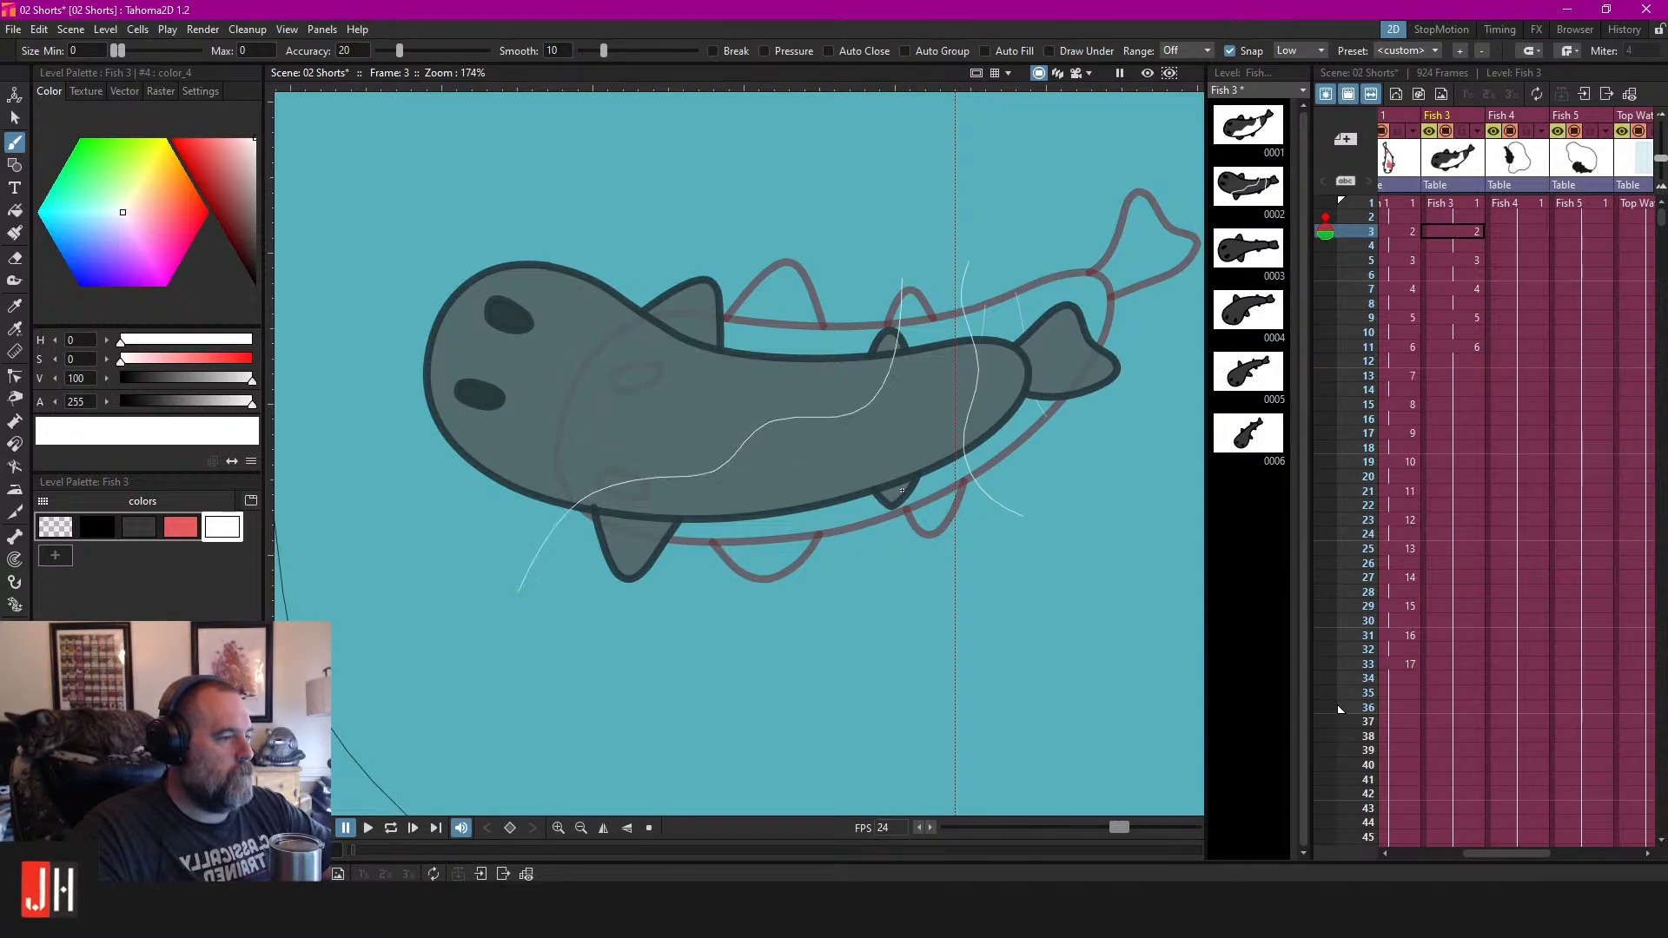
Try to fill the area between the two boundary lines with white, and undo the fill.
key(f)
click(895, 427)
key(ctrl+z)
Thicken both white boundary lines to 9.81, try filling the area between them again, and undo the fill.
key(s)
click(890, 353)
shift+click(967, 300)
click(1022, 671)
click(963, 391)
shift+click(888, 388)
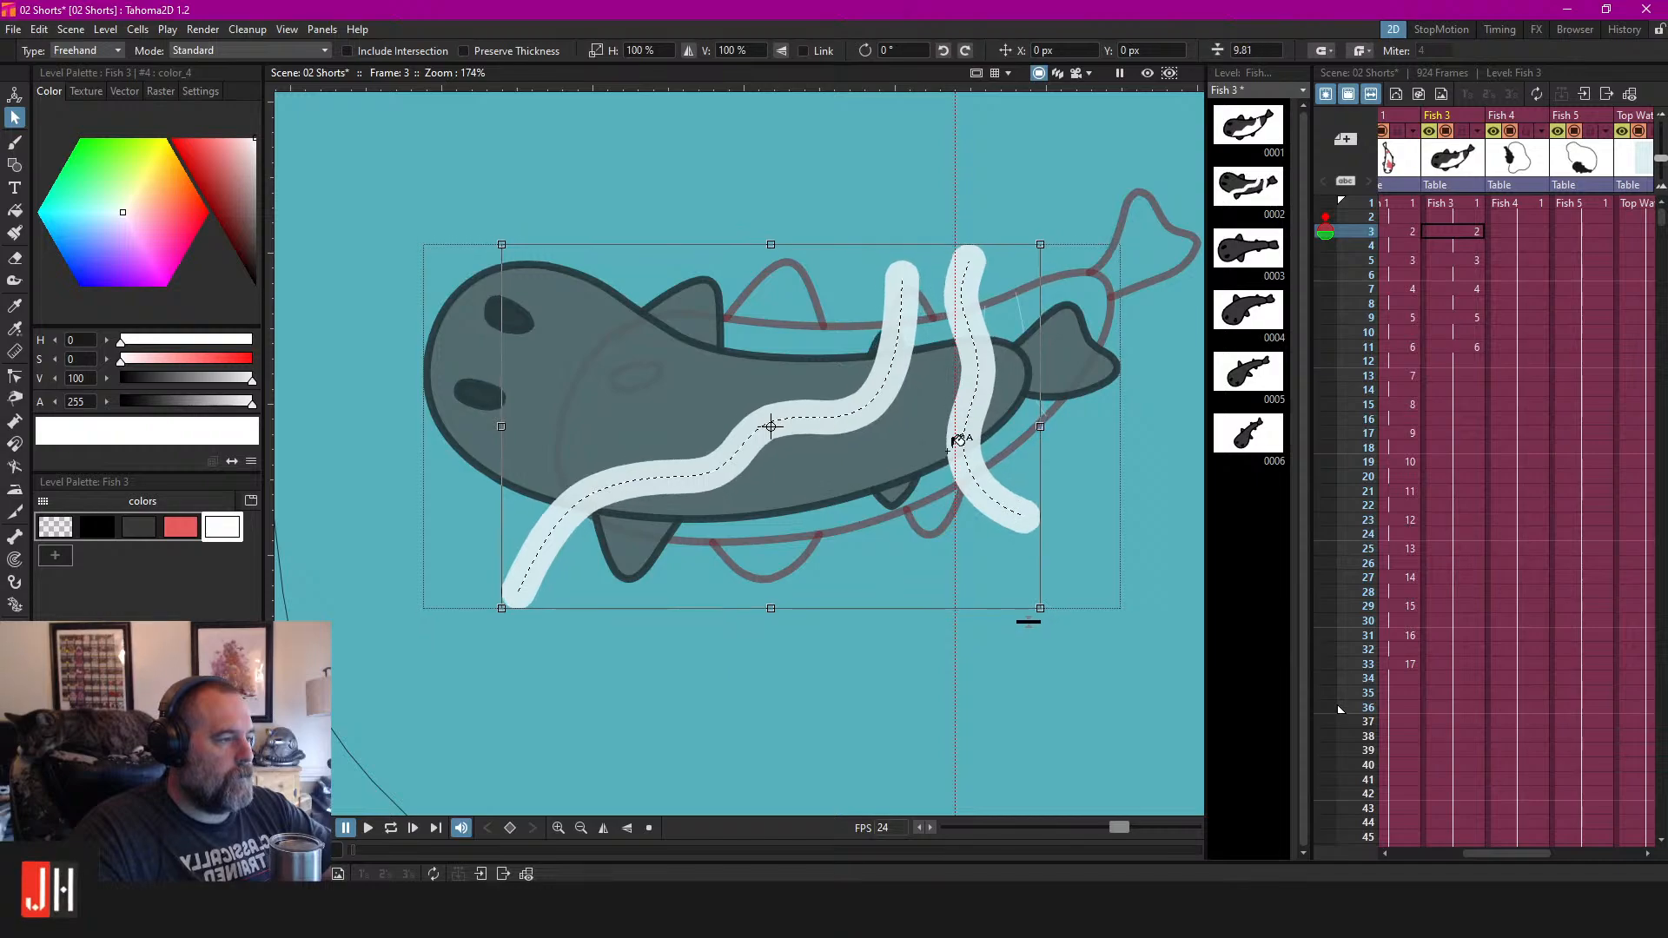
key(f)
click(936, 384)
key(ctrl+z)
Delete both thick white boundary lines from the frame 3 fish.
key(s)
click(903, 288)
shift+click(969, 287)
key(Delete)
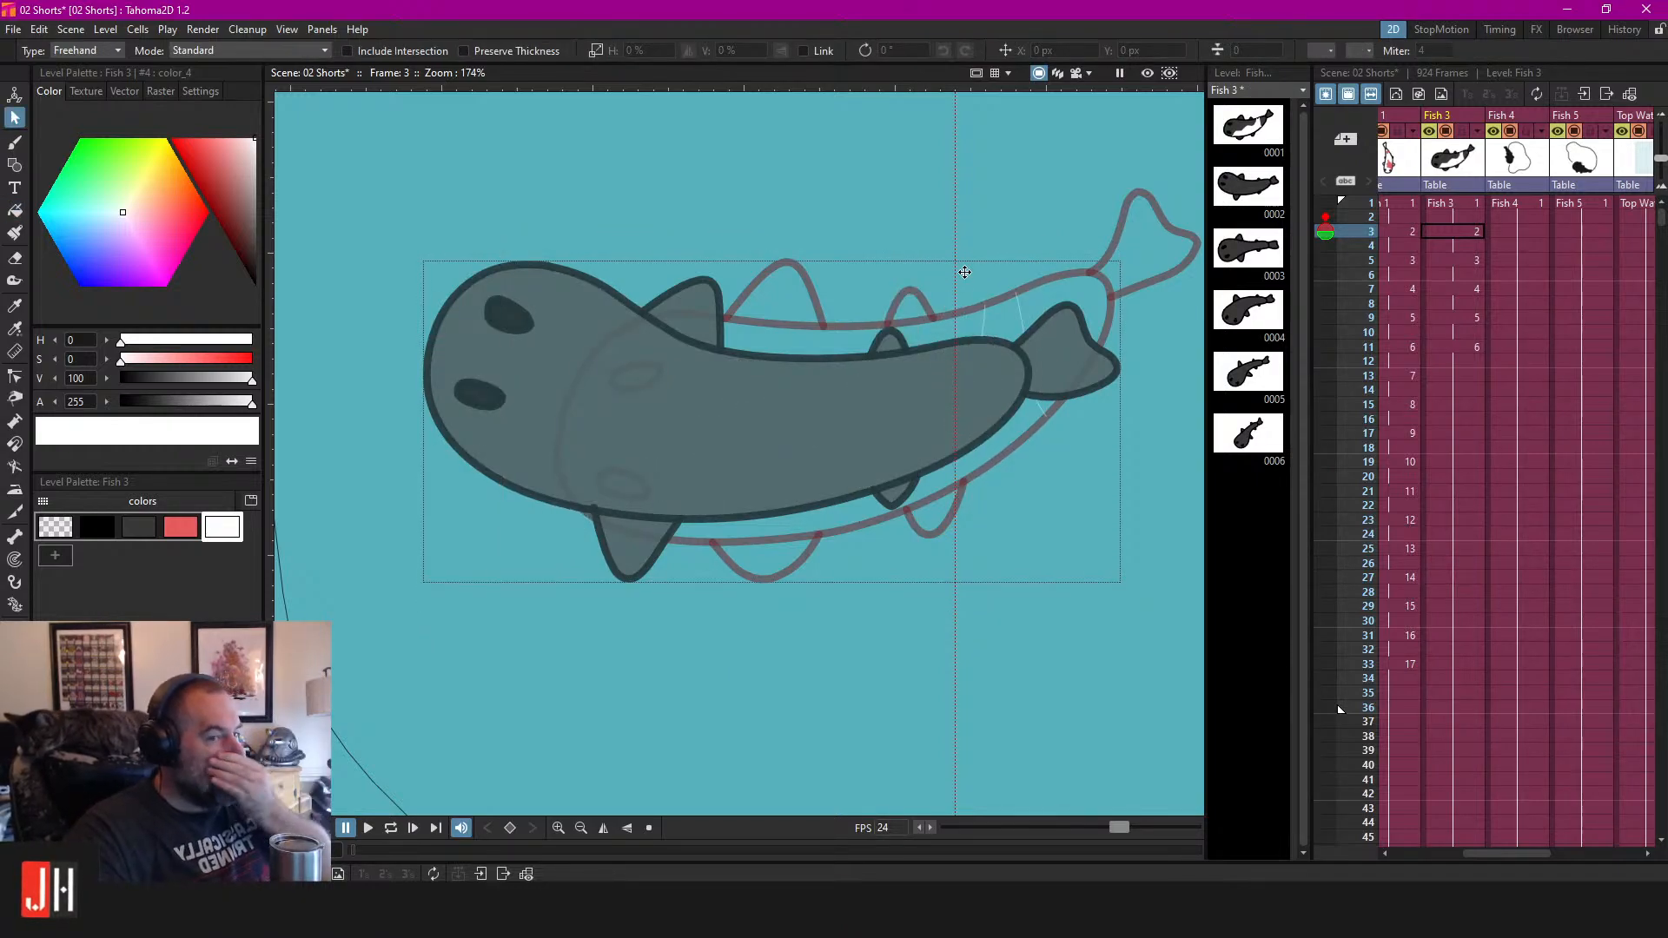
Try to fill the middle of the frame 3 fish with white by outlining it with the Polyline fill type.
key(f)
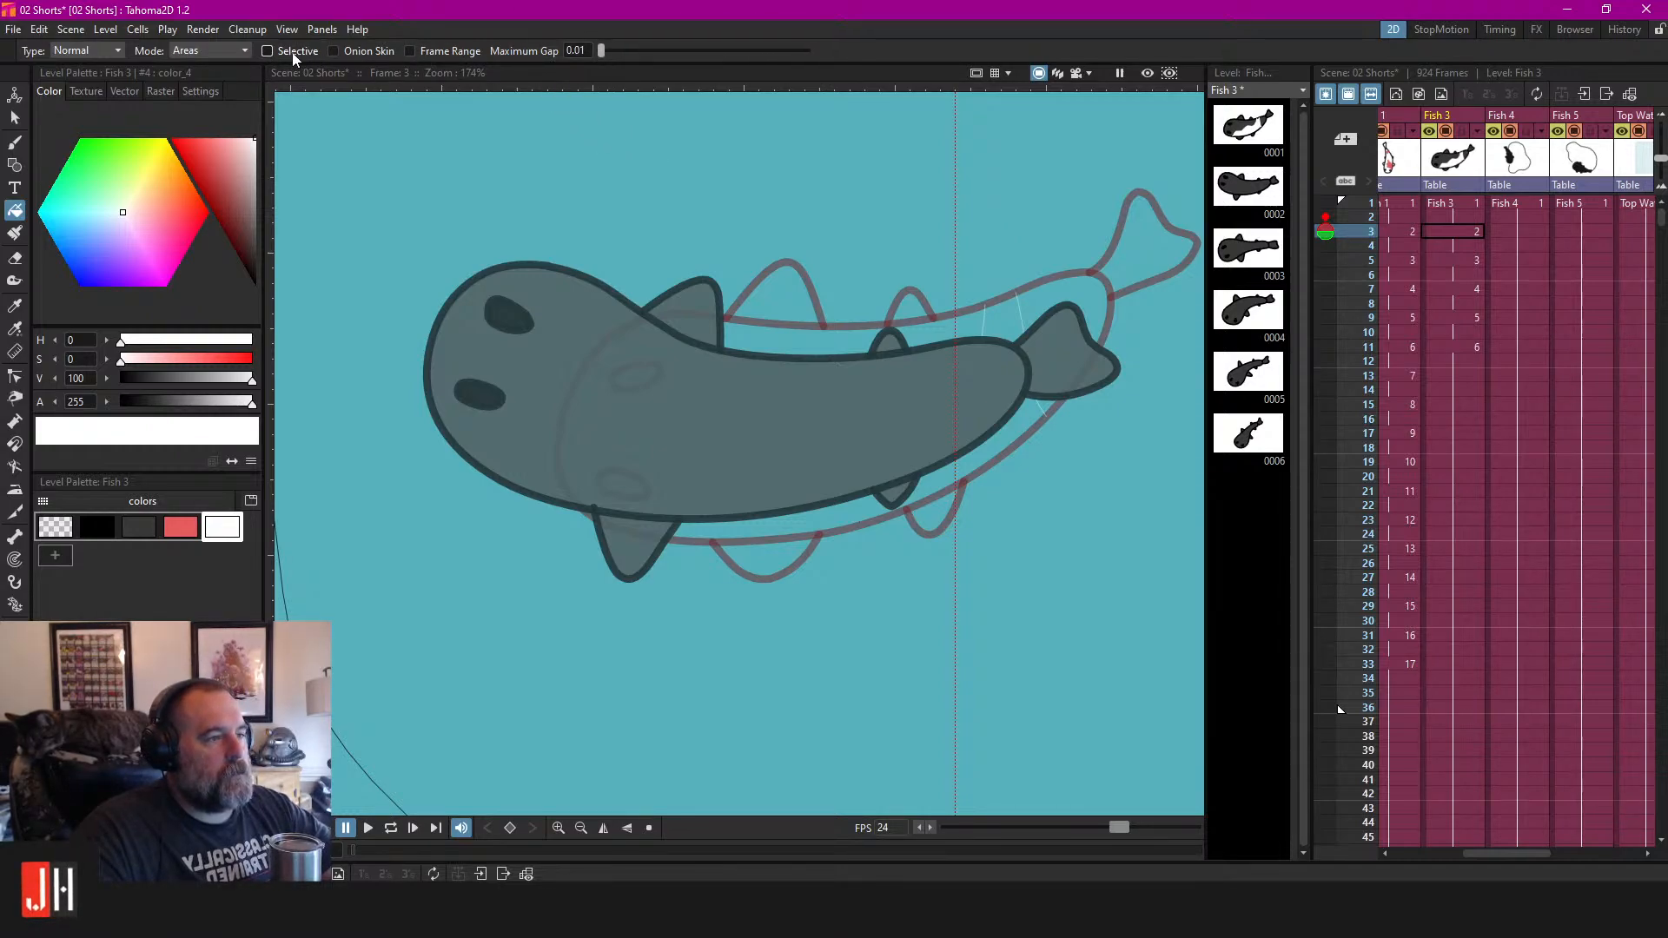
click(205, 80)
click(111, 49)
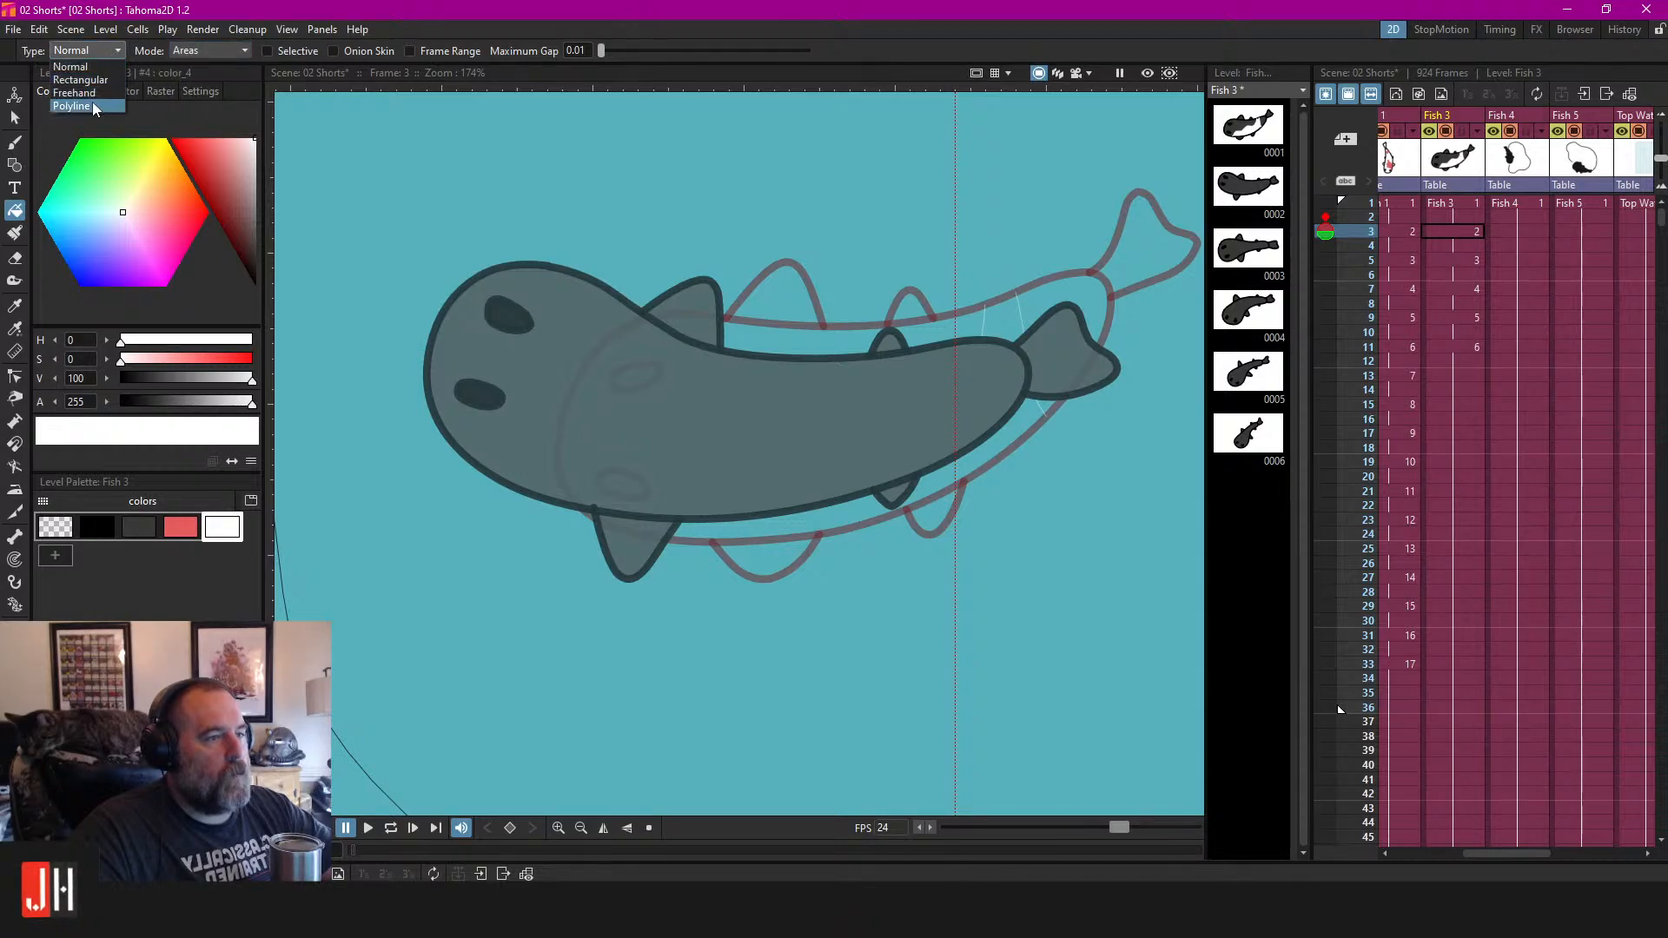
click(86, 106)
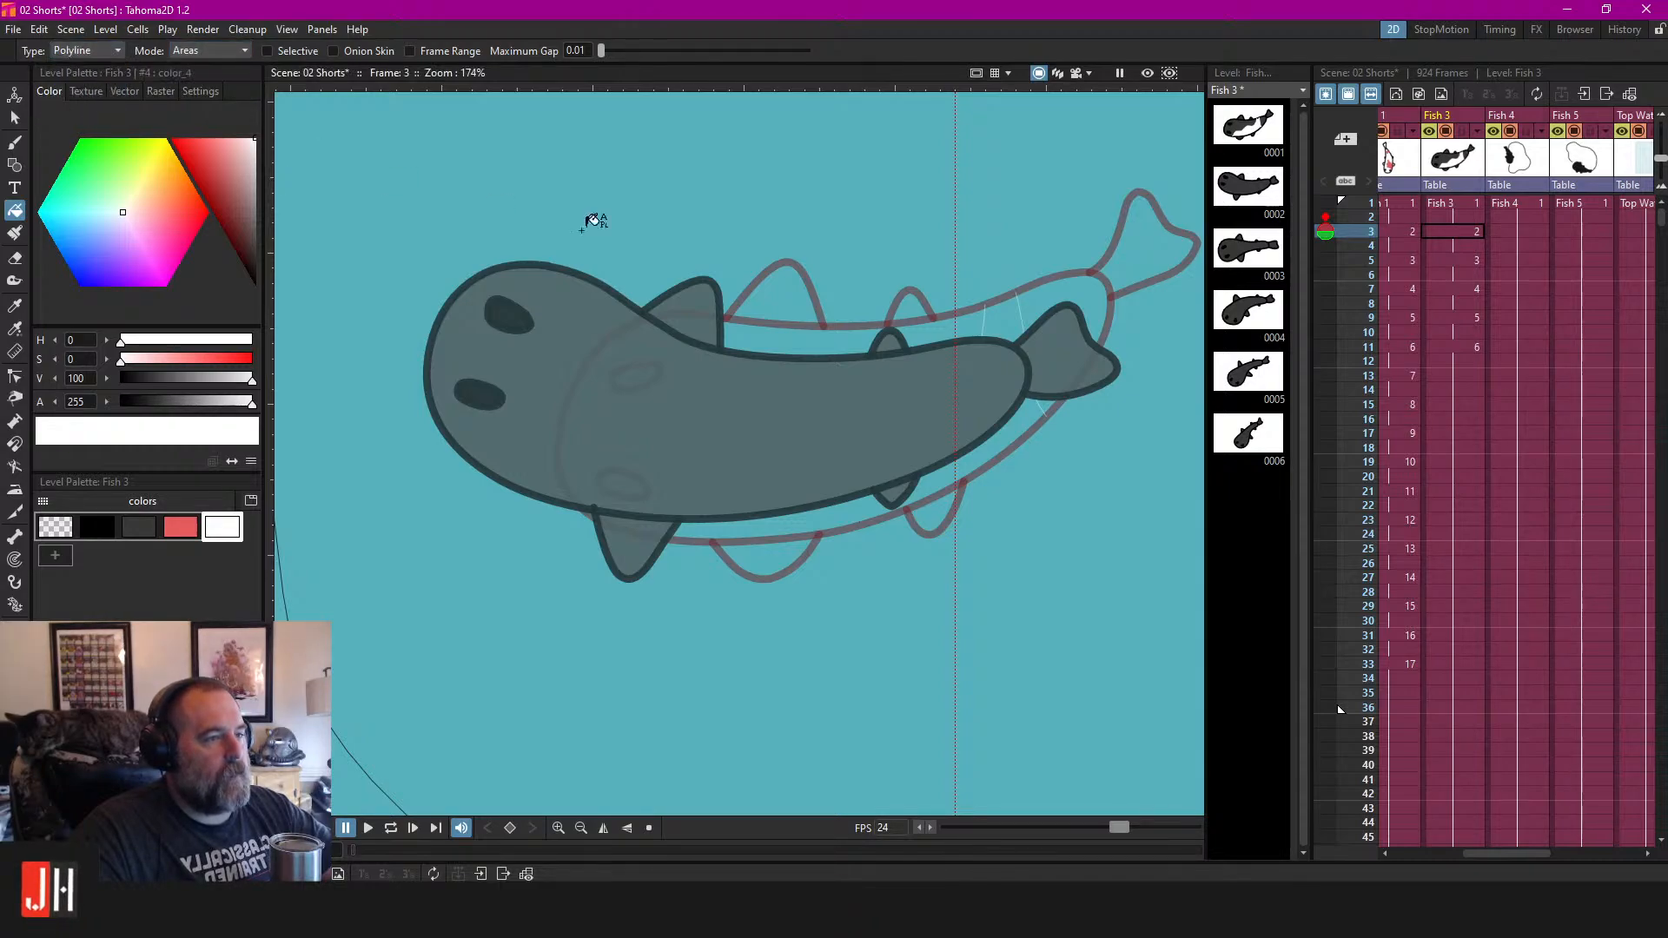
click(802, 203)
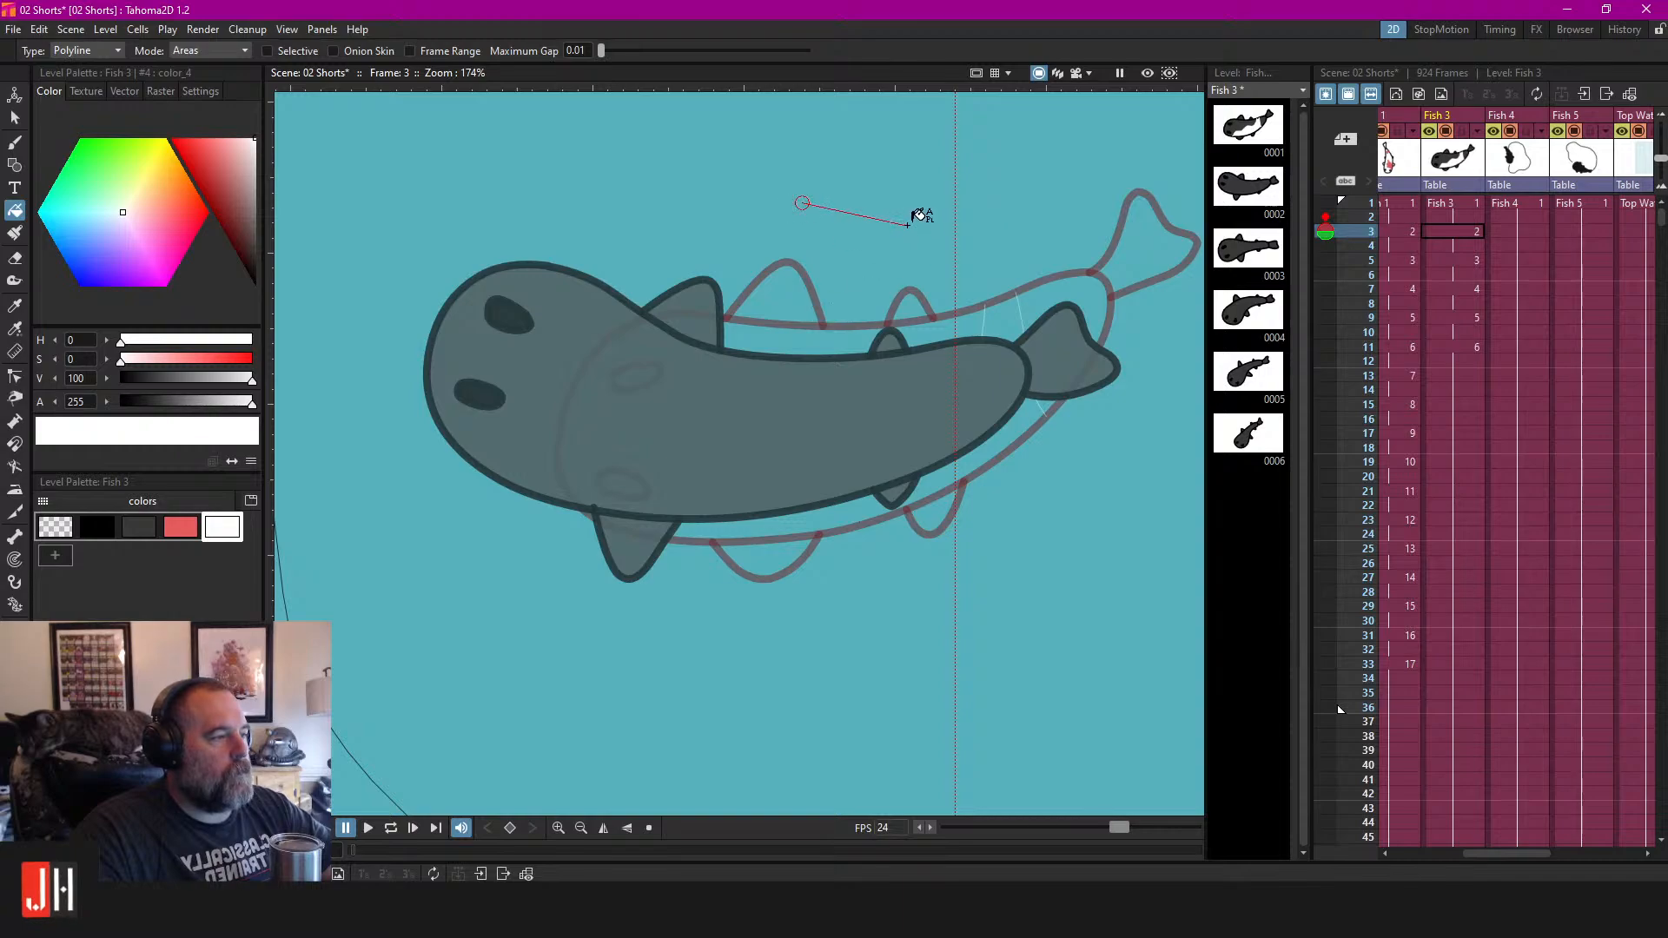
click(1008, 267)
click(887, 589)
click(616, 323)
click(771, 261)
click(804, 204)
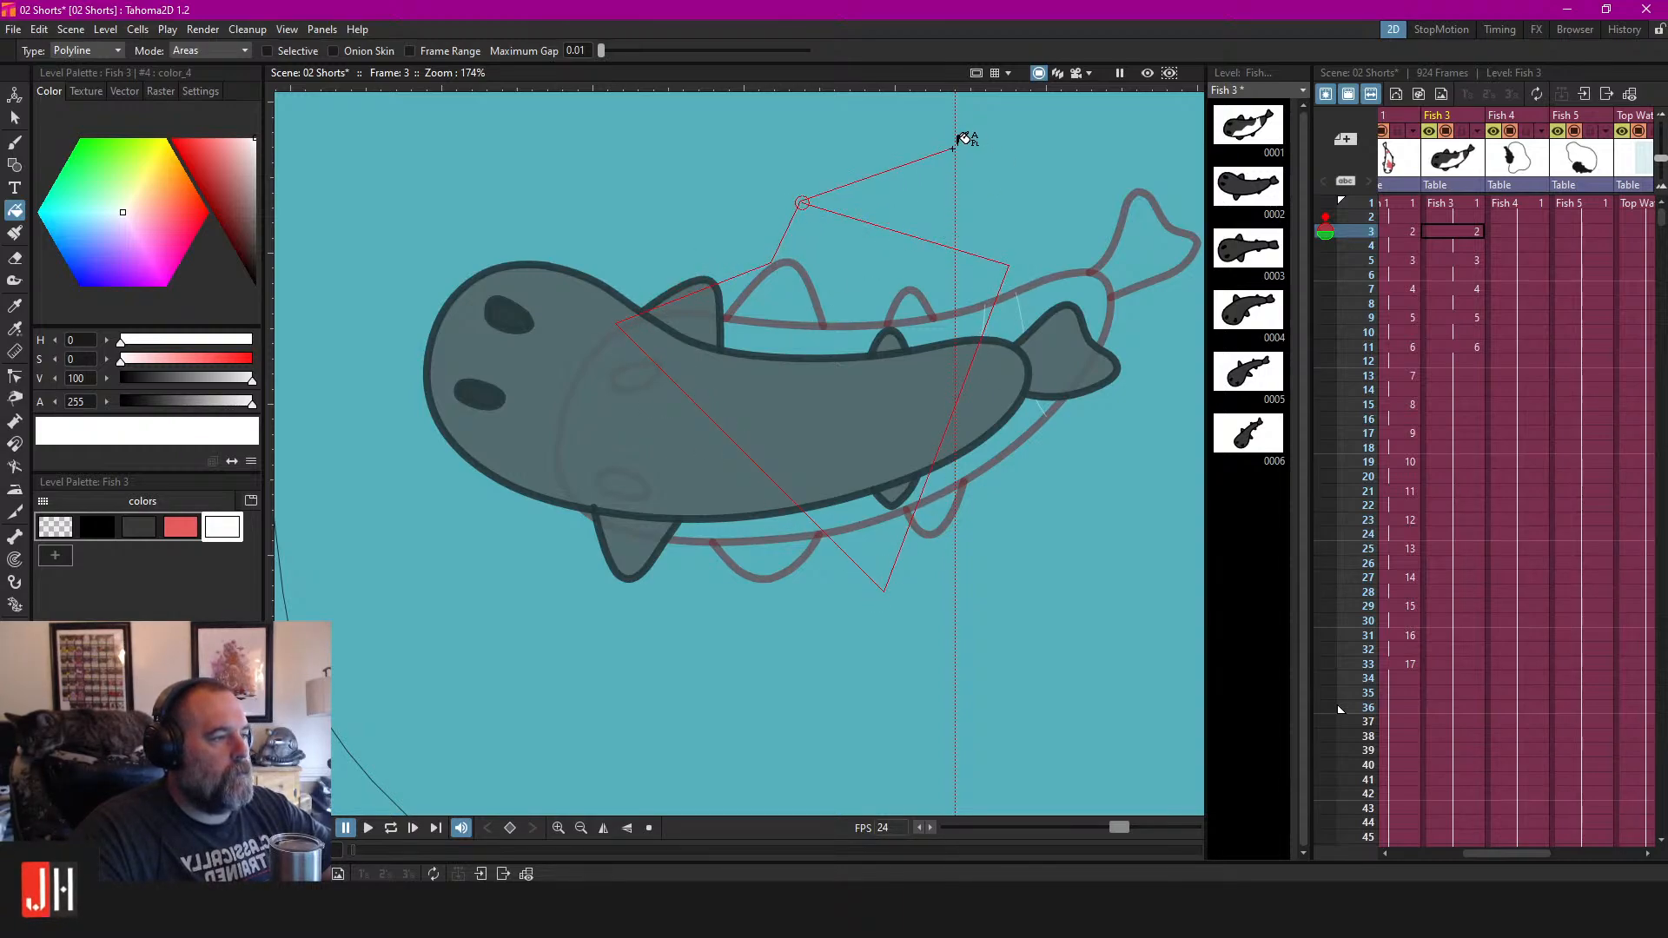
right_click(1137, 228)
click(1010, 193)
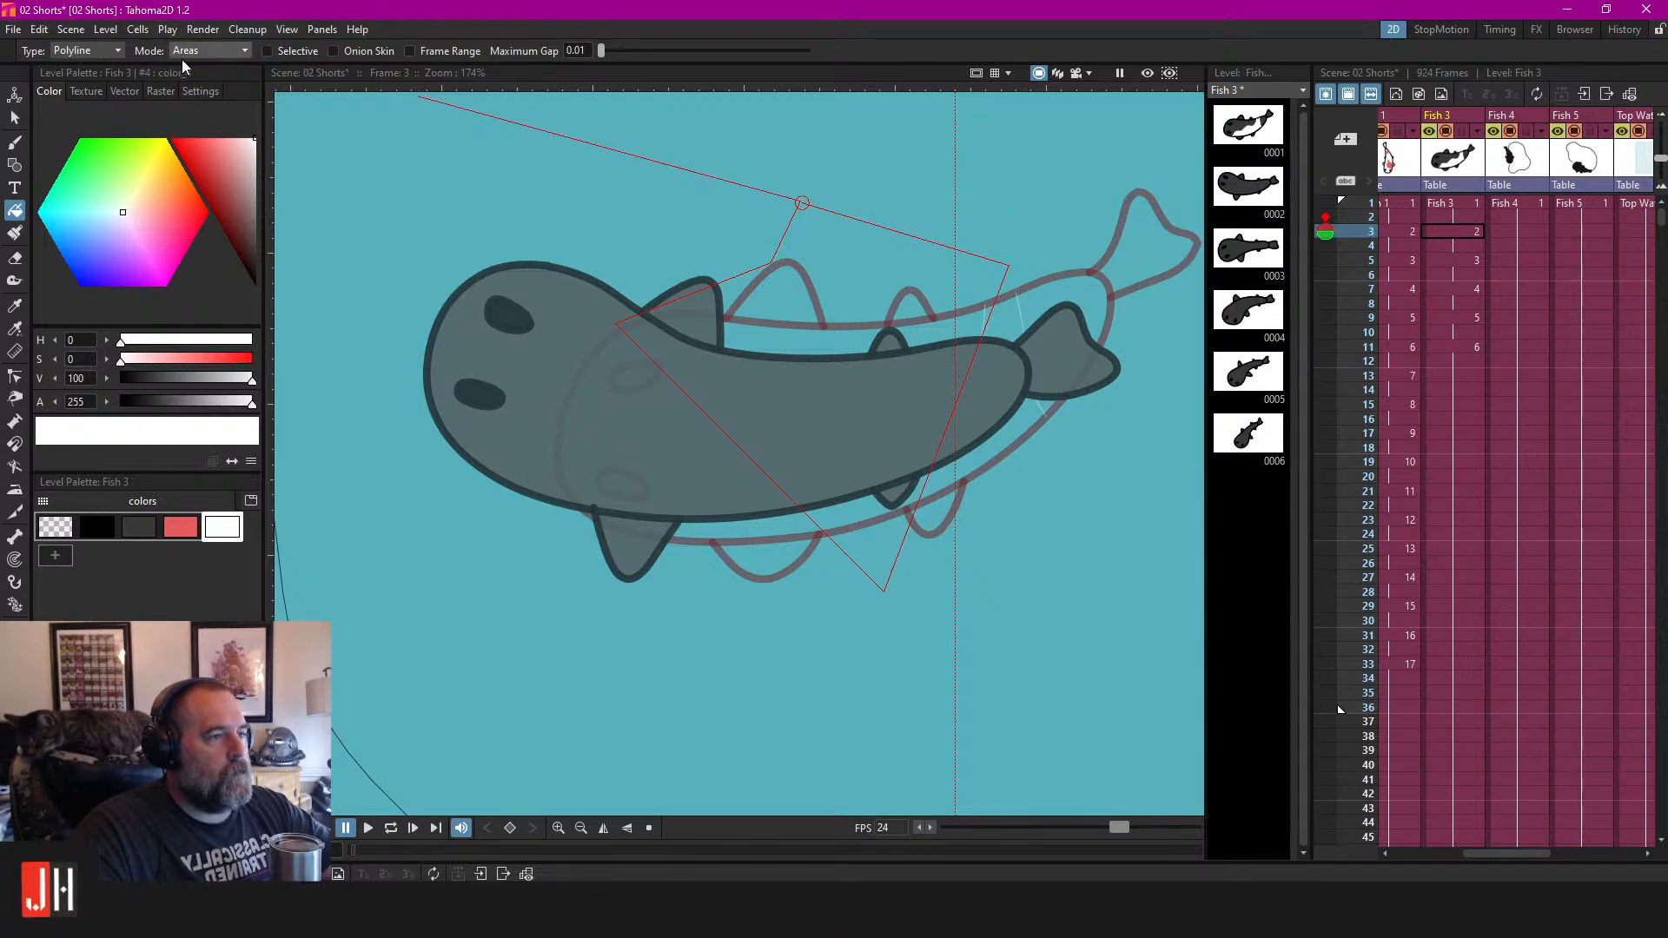
Try white fills over parts of the frame 3 fish with the Rectangular fill type, and undo them.
click(90, 50)
click(111, 80)
drag(689, 149, 983, 376)
drag(827, 246, 1202, 599)
key(ctrl+z)
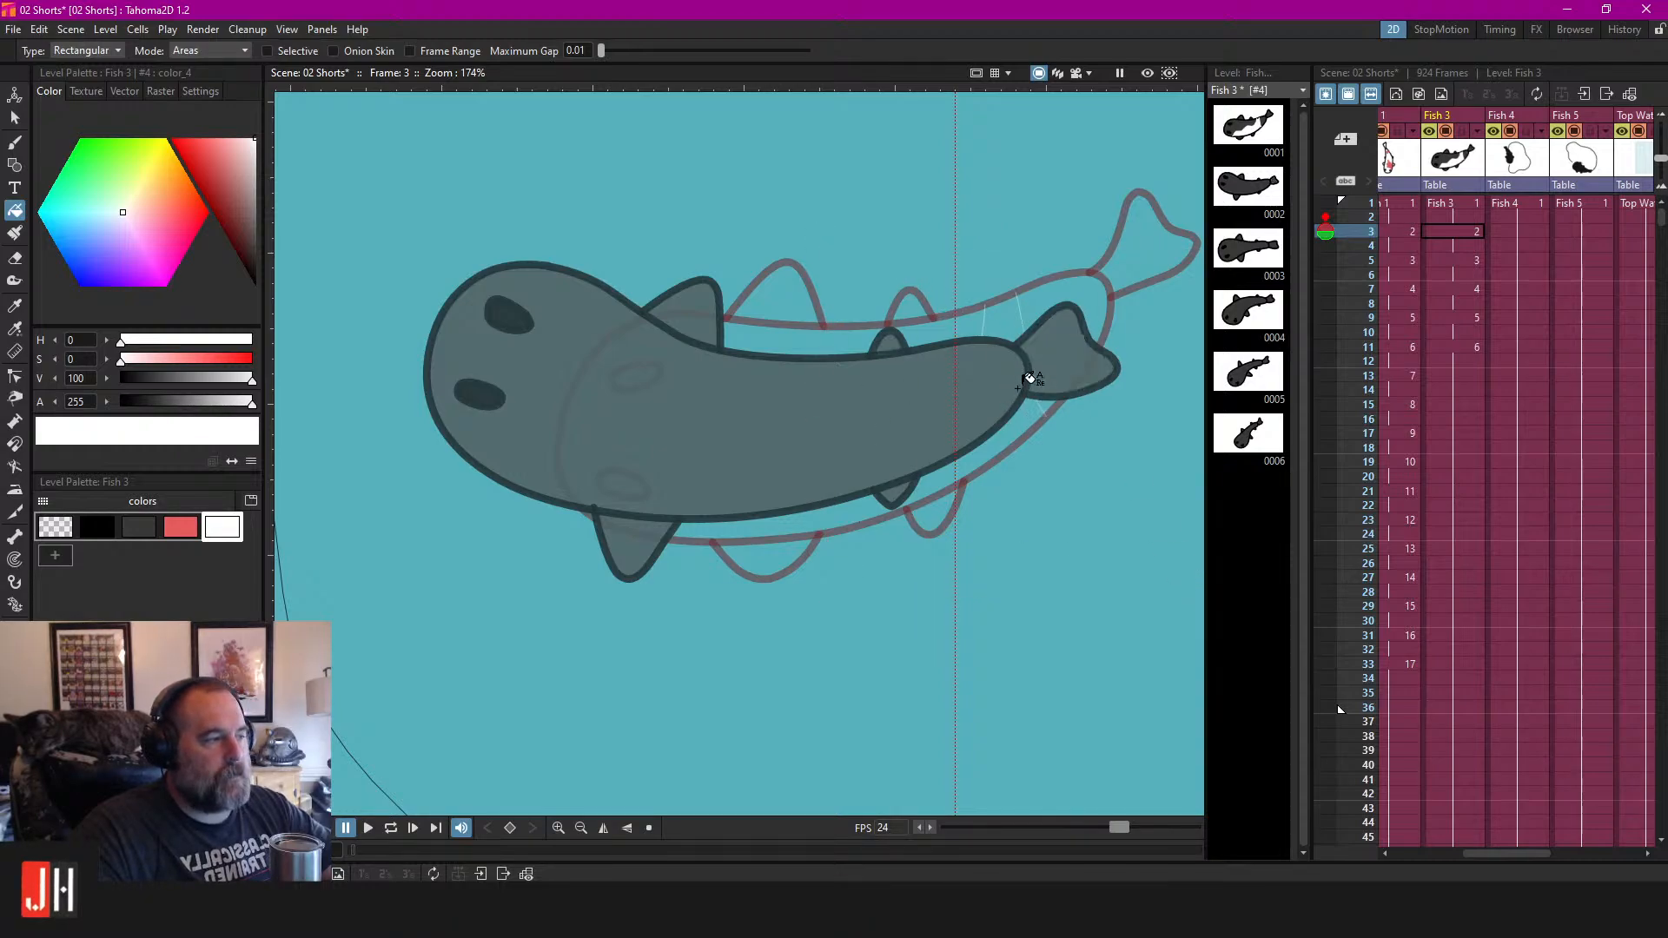
Try white Freehand fills around parts of the frame 3 fish, and undo them.
click(98, 94)
mouse_move(723, 172)
mouse_down()
mouse_move(672, 162)
mouse_move(644, 233)
mouse_move(735, 292)
mouse_move(790, 181)
mouse_move(725, 171)
mouse_up()
mouse_move(788, 315)
mouse_down()
mouse_move(758, 477)
mouse_move(961, 446)
mouse_move(782, 227)
mouse_move(961, 249)
mouse_move(741, 317)
mouse_move(664, 413)
mouse_move(768, 580)
mouse_move(843, 325)
mouse_move(815, 265)
mouse_move(756, 246)
mouse_move(718, 440)
mouse_move(881, 458)
mouse_up()
key(ctrl+z)
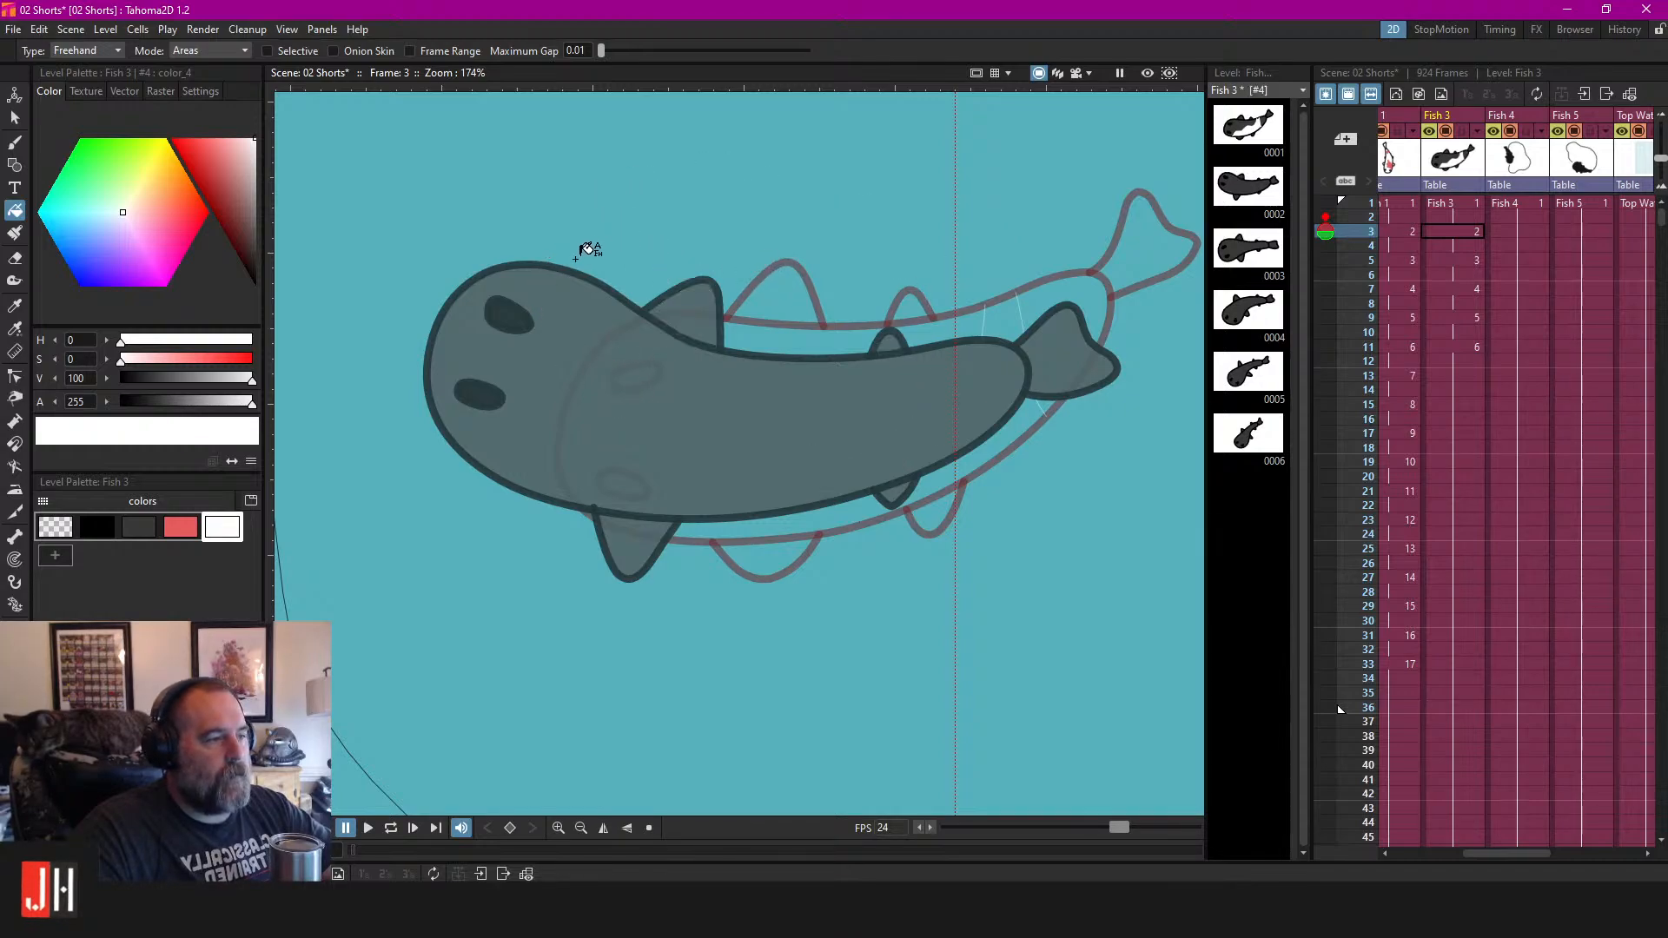
drag(454, 279, 495, 246)
key(ctrl+z)
Switch the fill type to Polyline and back to Normal.
click(87, 50)
click(96, 106)
click(107, 51)
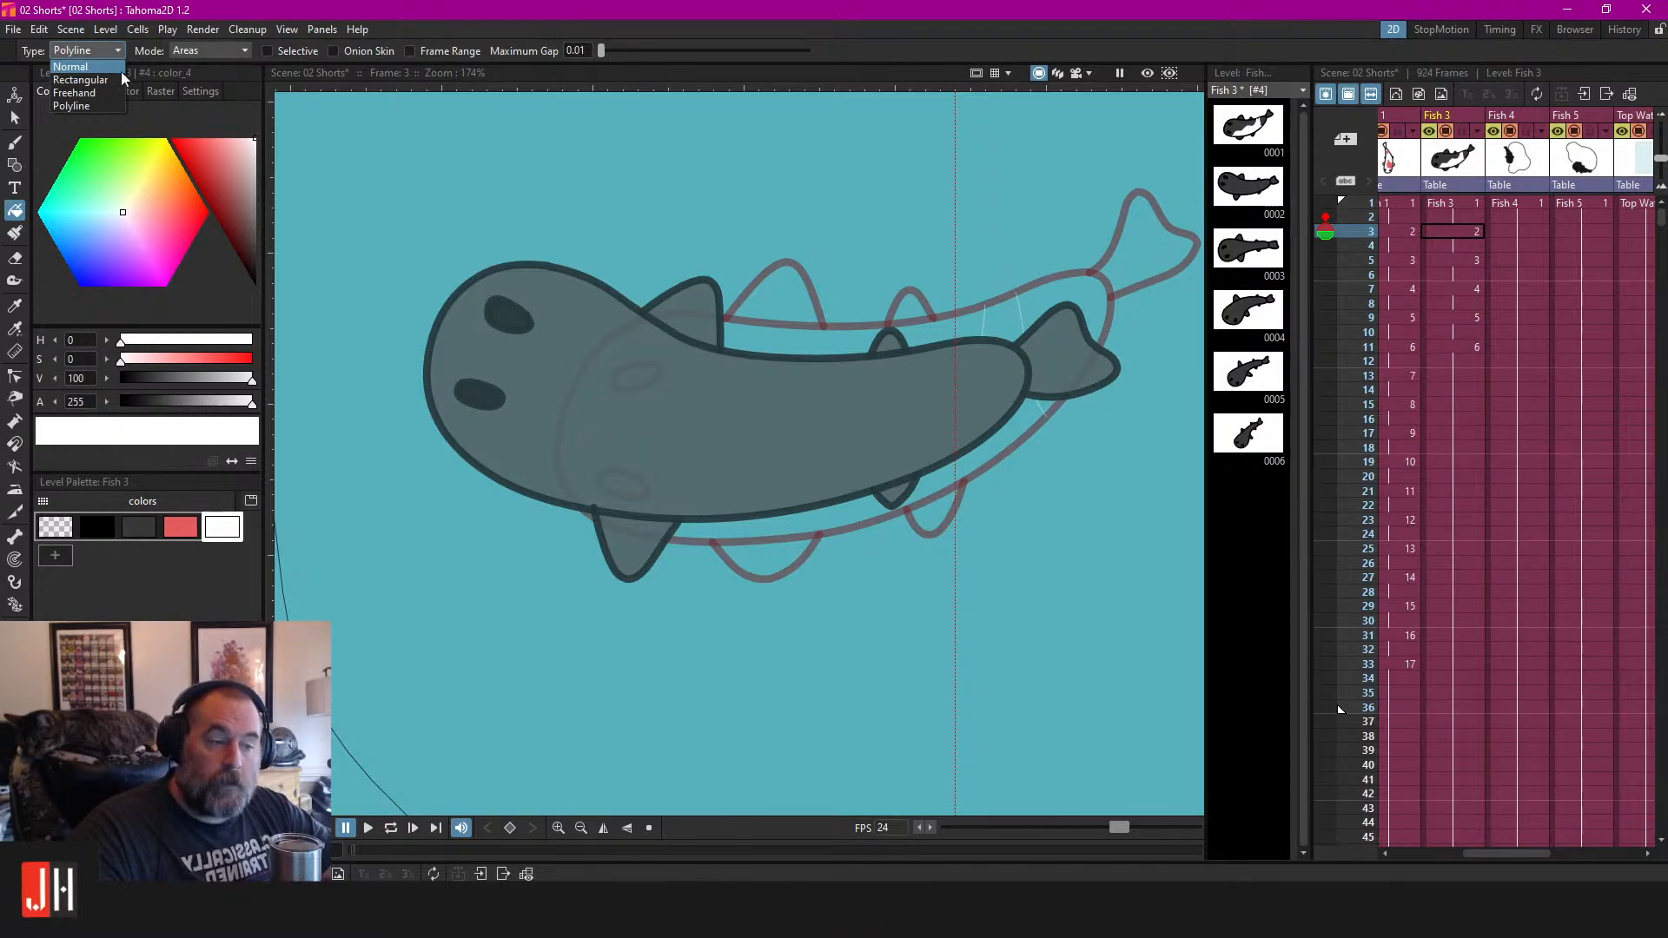
click(109, 67)
drag(904, 335, 856, 330)
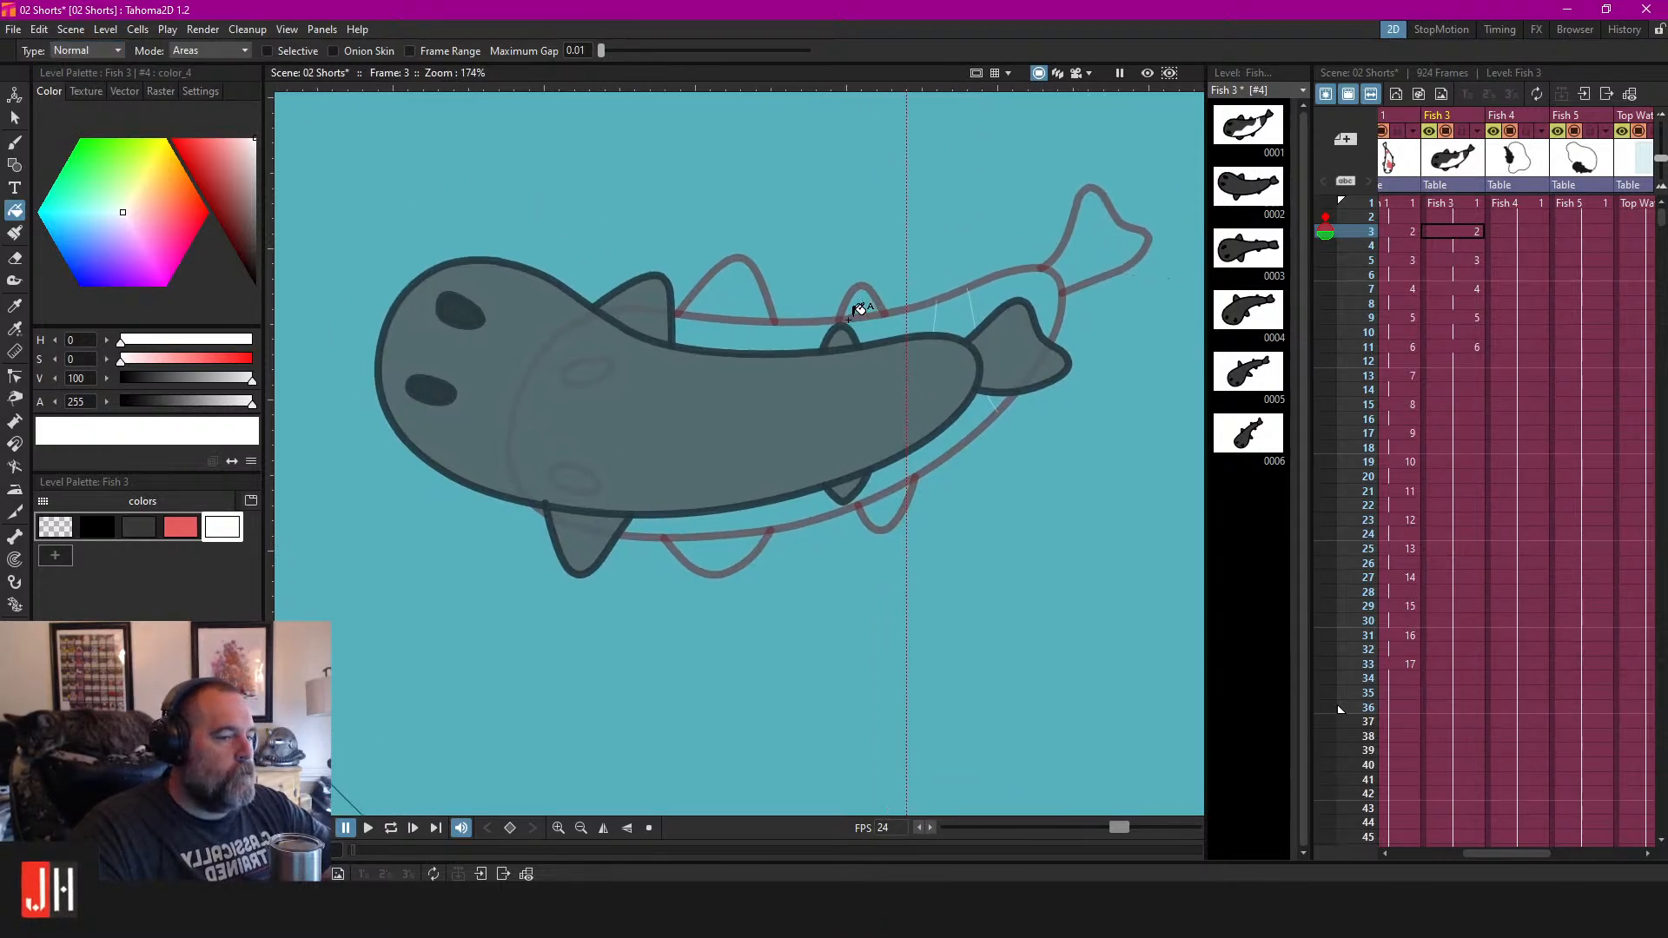
Try filling the frame 3 fish's tail with white using the Freehand fill type, and undo the fill.
click(94, 51)
click(74, 92)
mouse_move(942, 178)
mouse_down()
mouse_move(941, 198)
mouse_move(943, 182)
mouse_up()
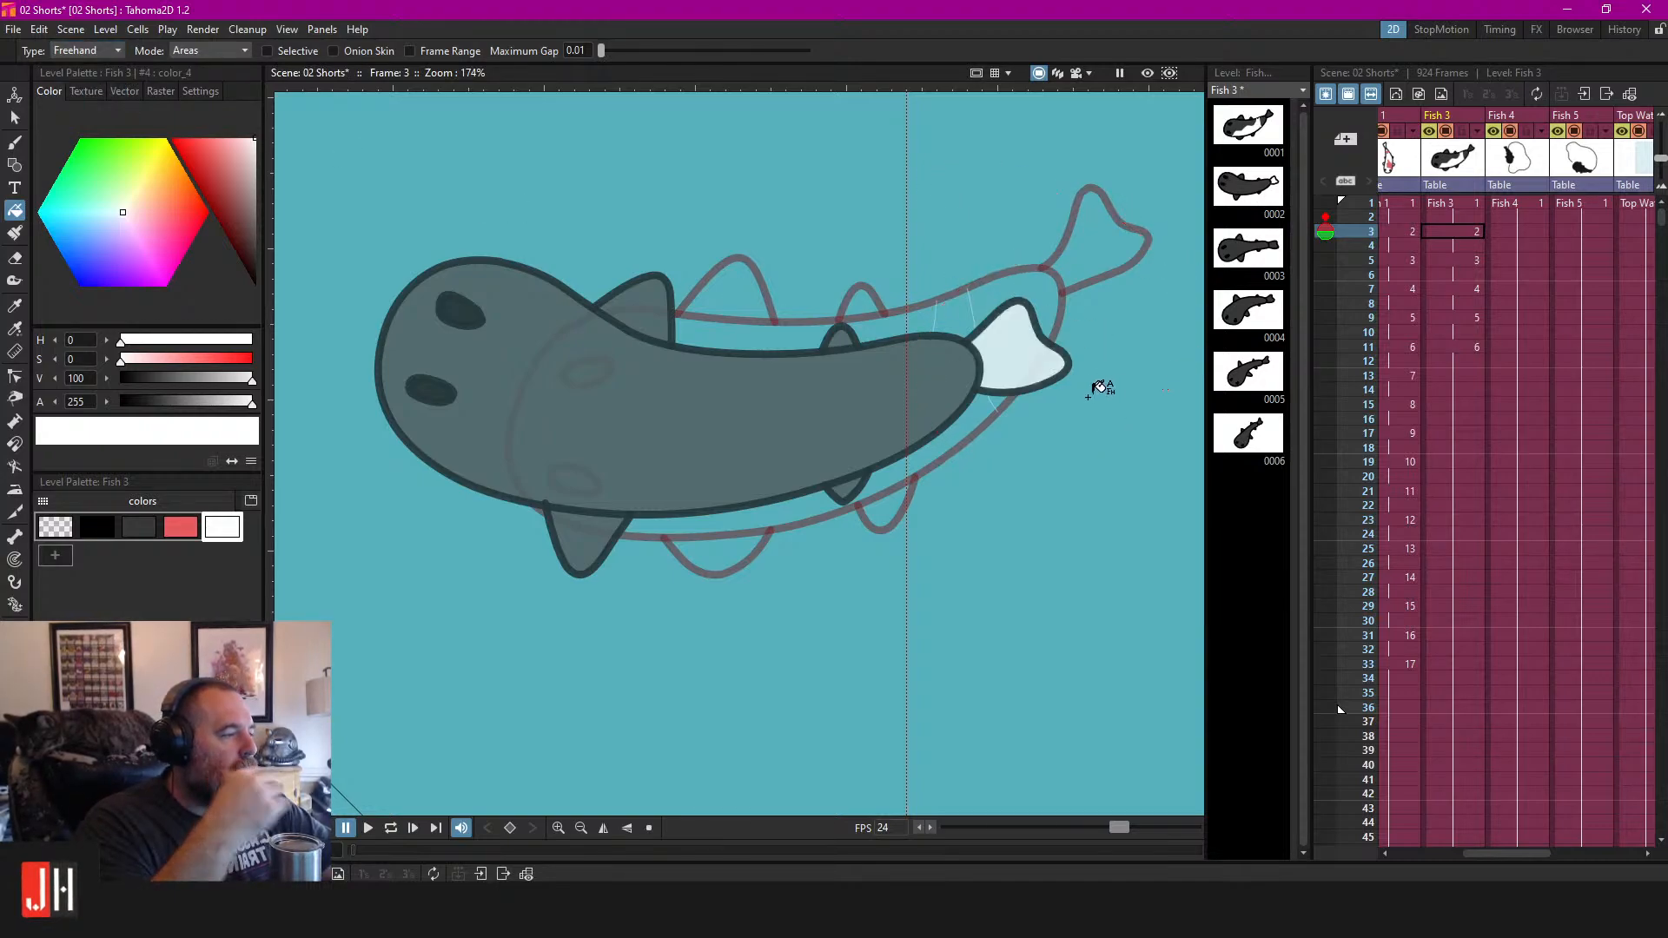
scroll(1042, 410, up, 2)
key(ctrl+z)
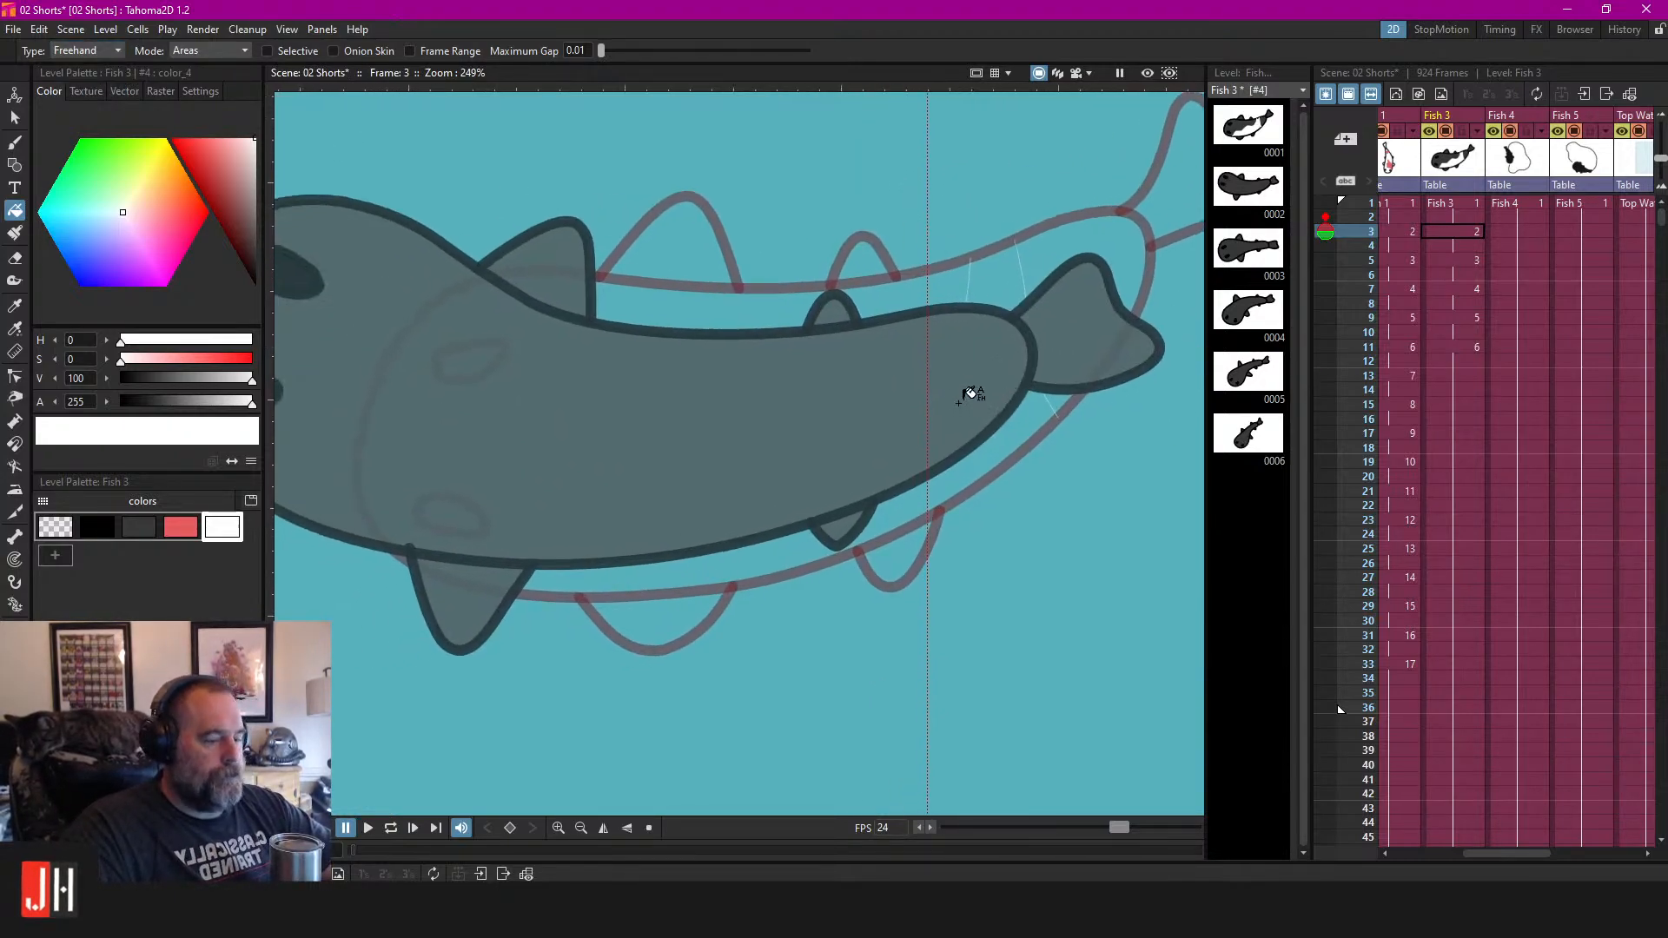
Redraw the two thin white boundary lines across the frame 3 fish's rear and along its body.
key(b)
drag(935, 458, 970, 525)
mouse_move(864, 232)
mouse_down()
mouse_move(764, 396)
mouse_move(599, 463)
mouse_move(478, 673)
mouse_up()
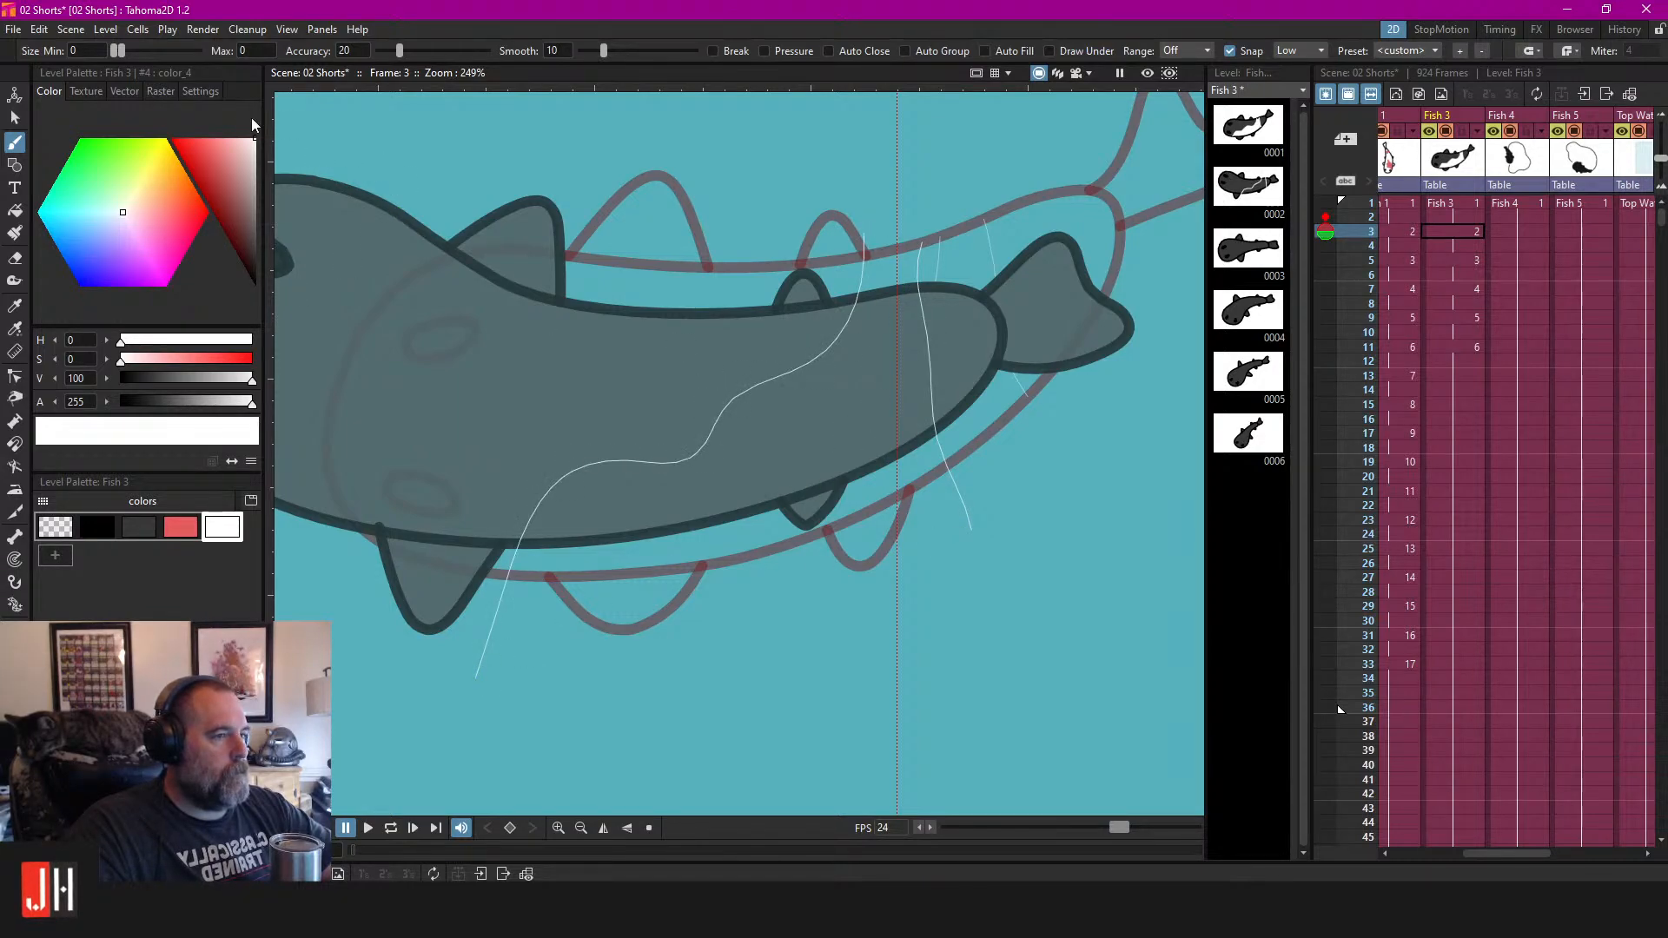
Set the maximum gap to 1.16 and try a white Freehand fill around the area between the boundary lines.
key(f)
scroll(681, 126, down, 1)
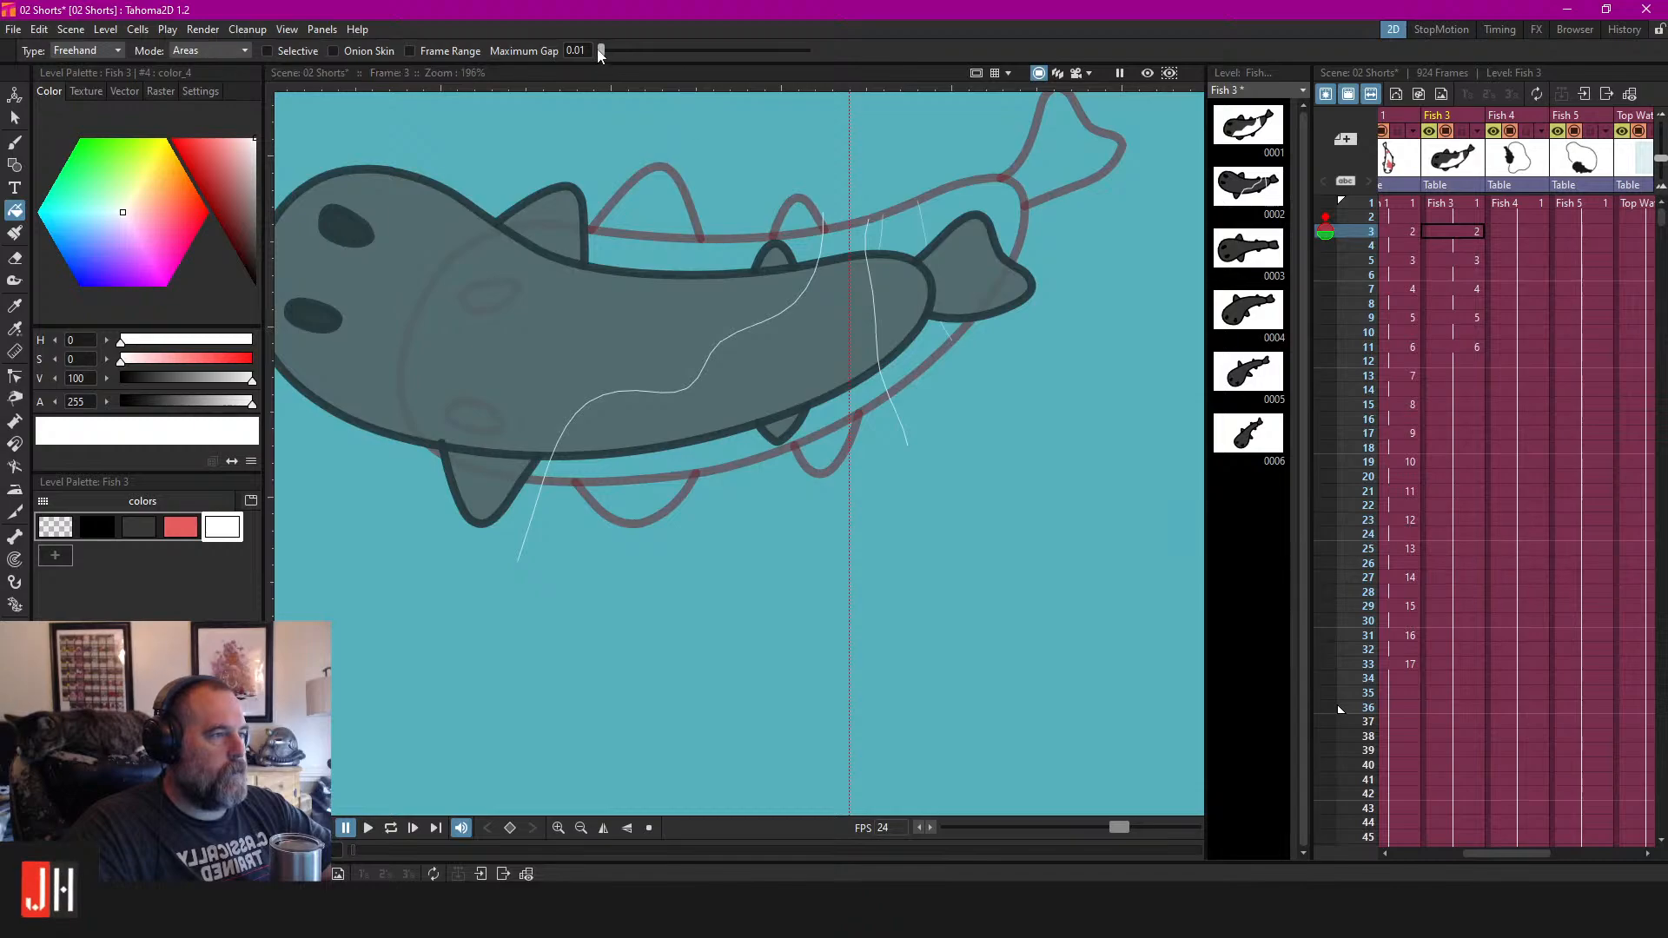
drag(619, 53, 628, 53)
mouse_move(781, 137)
mouse_down()
mouse_move(532, 361)
mouse_move(507, 596)
mouse_move(758, 475)
mouse_move(916, 231)
mouse_move(778, 144)
mouse_up()
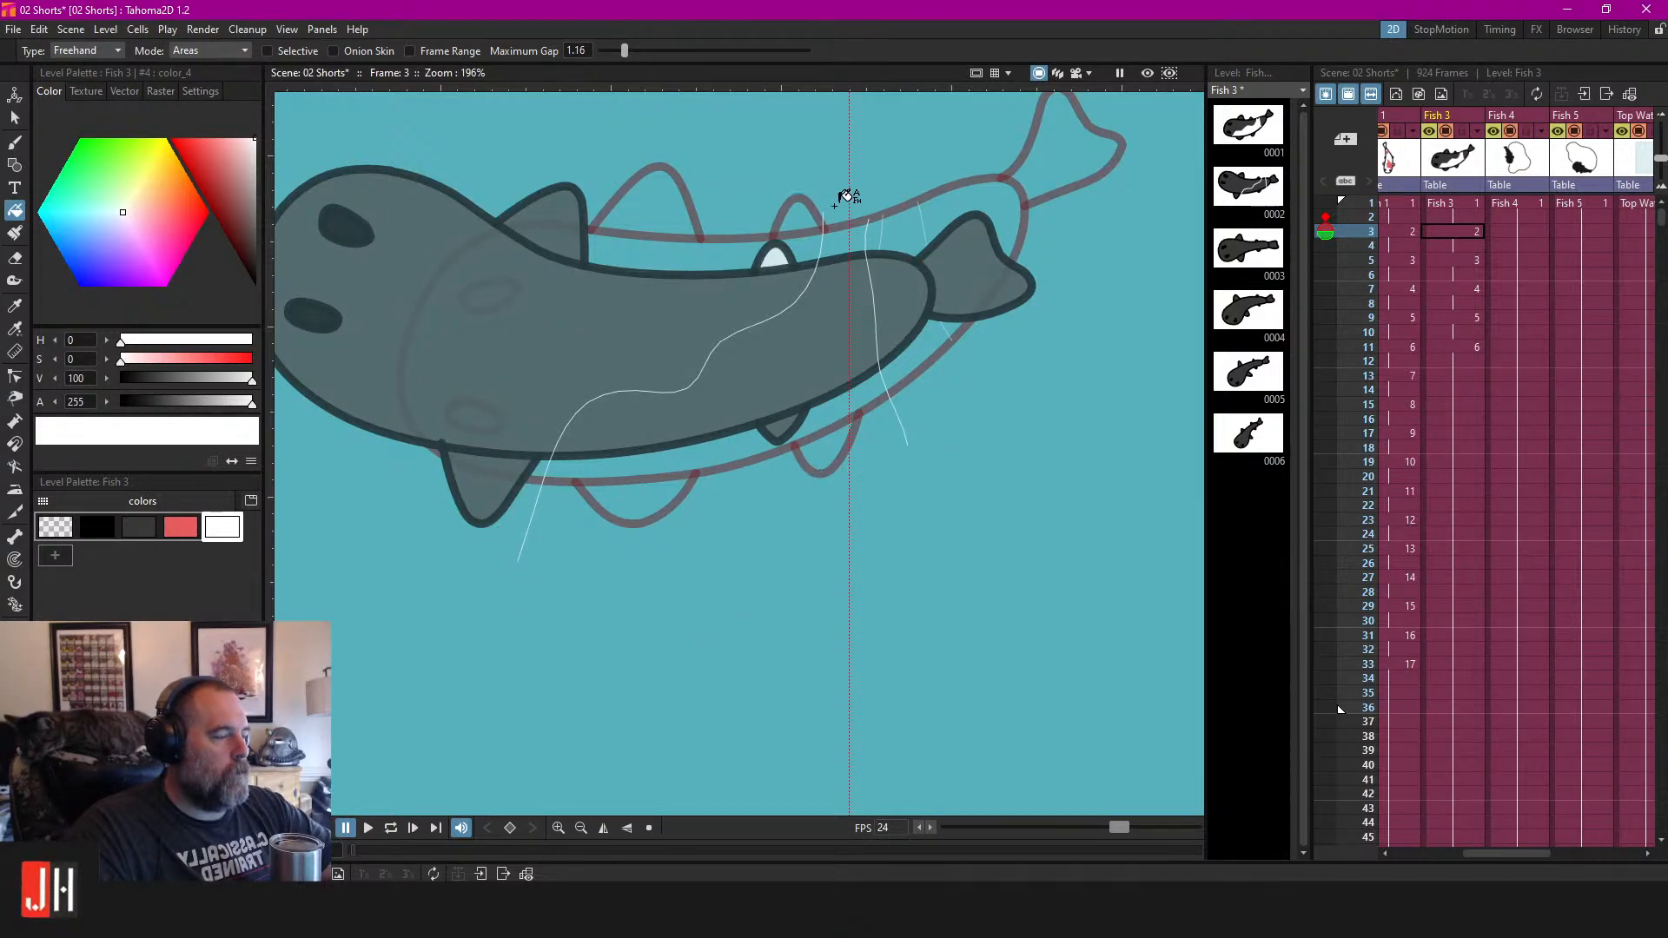
Inspect how the two white boundary lines meet the frame 3 fish's outline by selecting each of them.
key(s)
click(816, 280)
shift+click(872, 297)
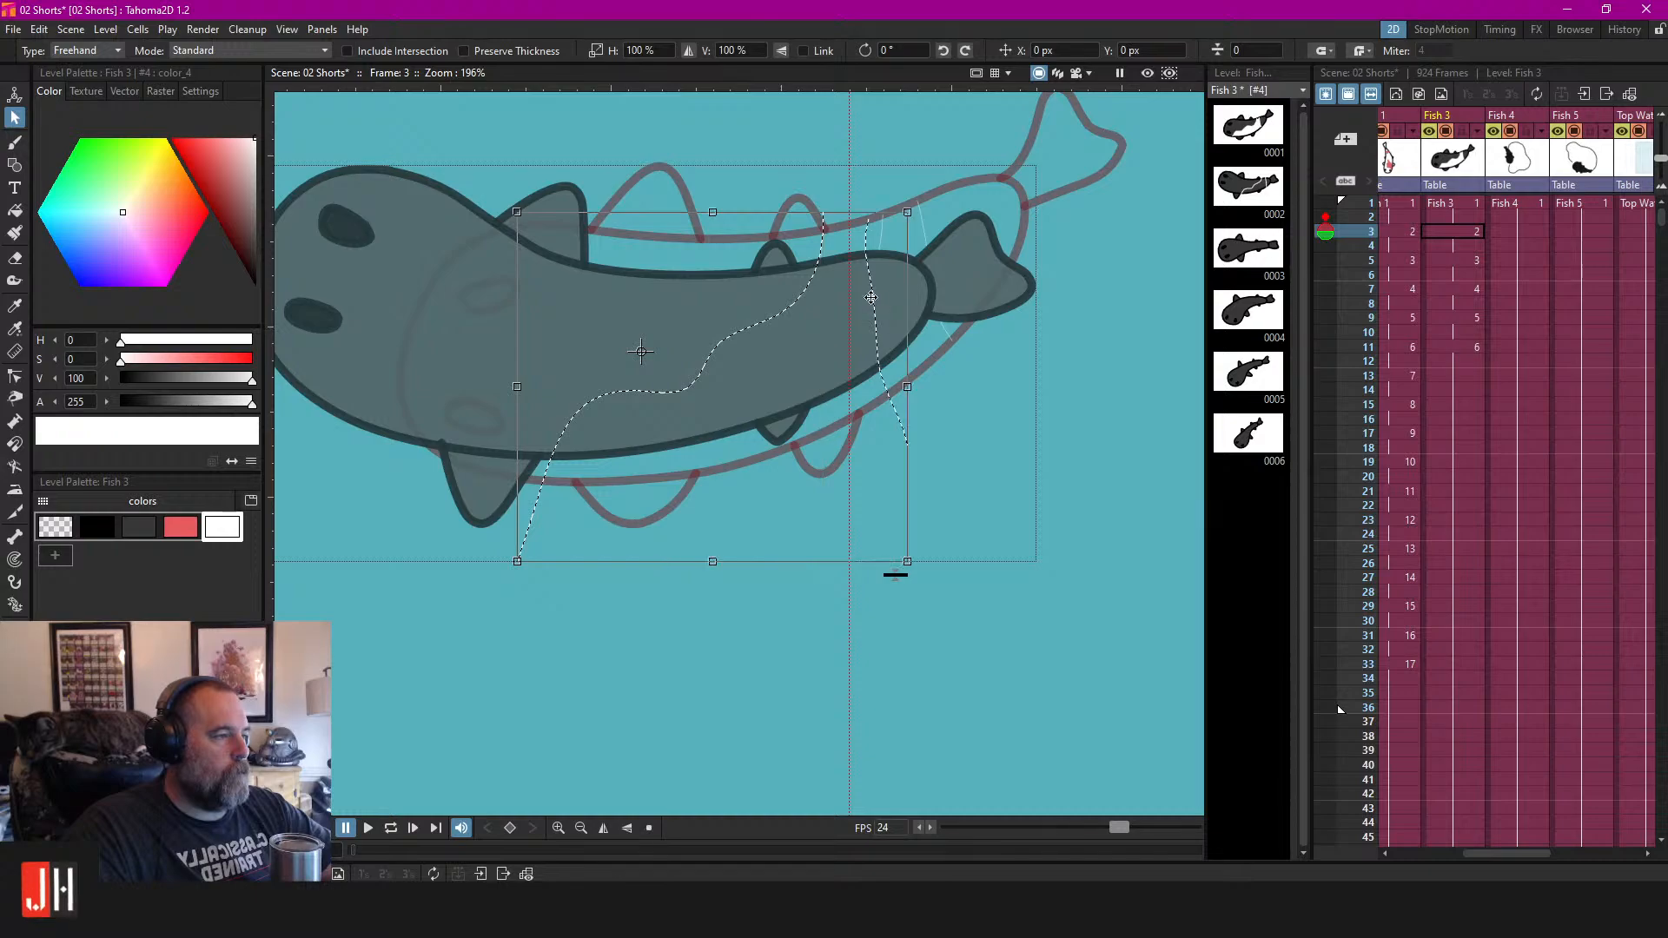
click(900, 258)
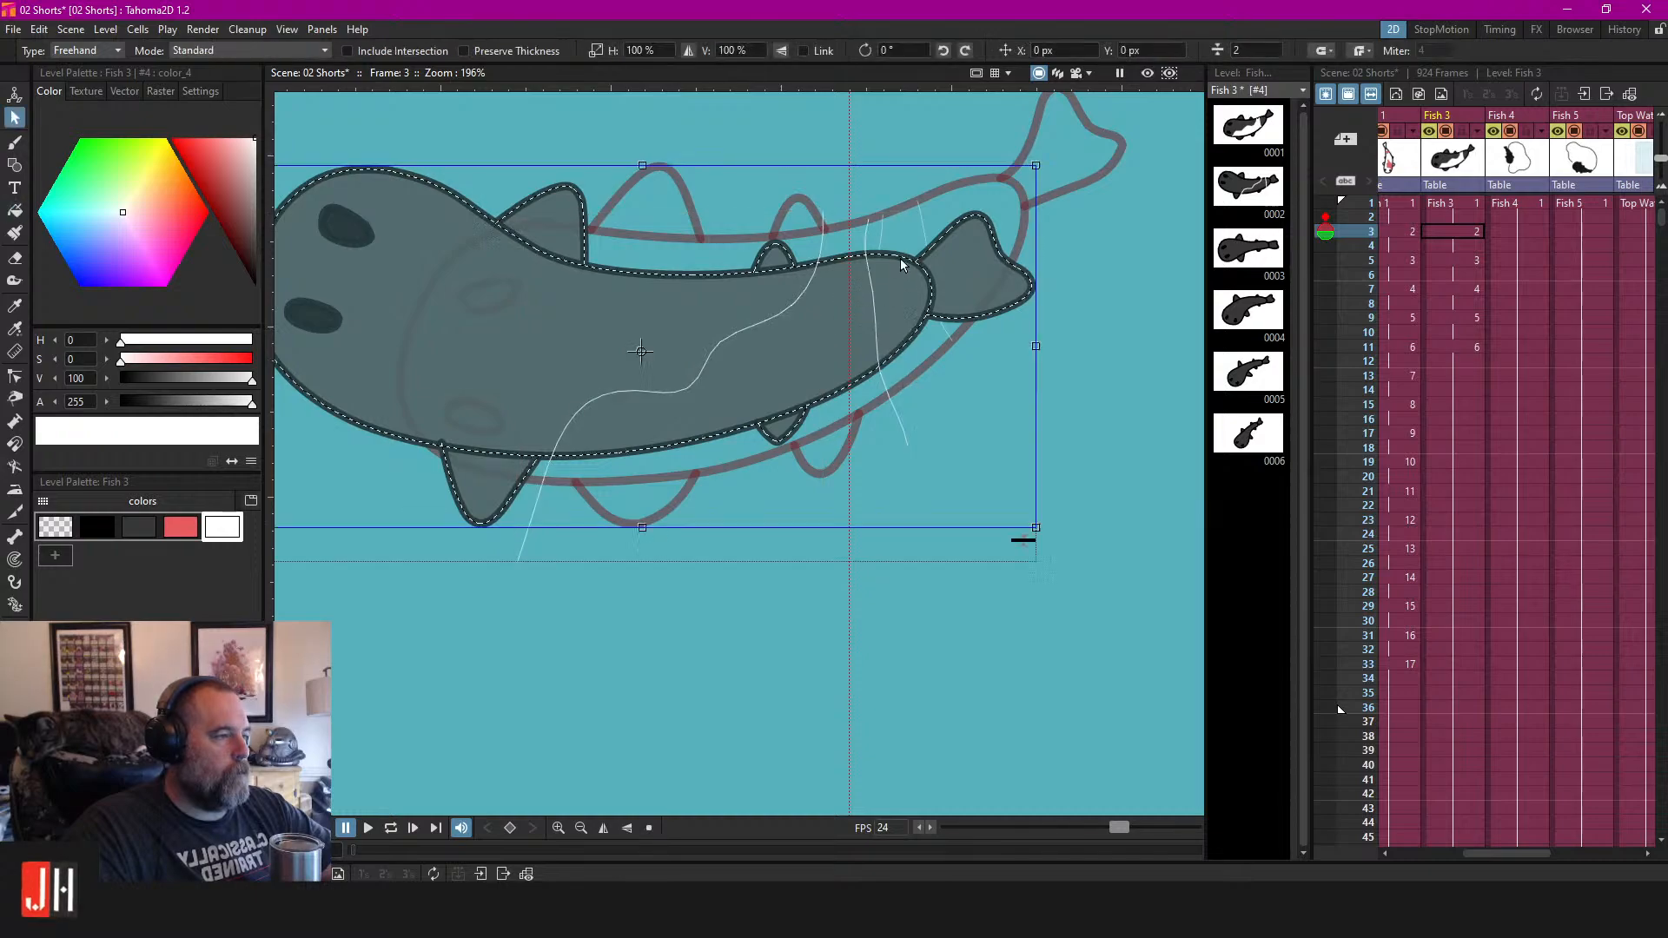
click(1075, 315)
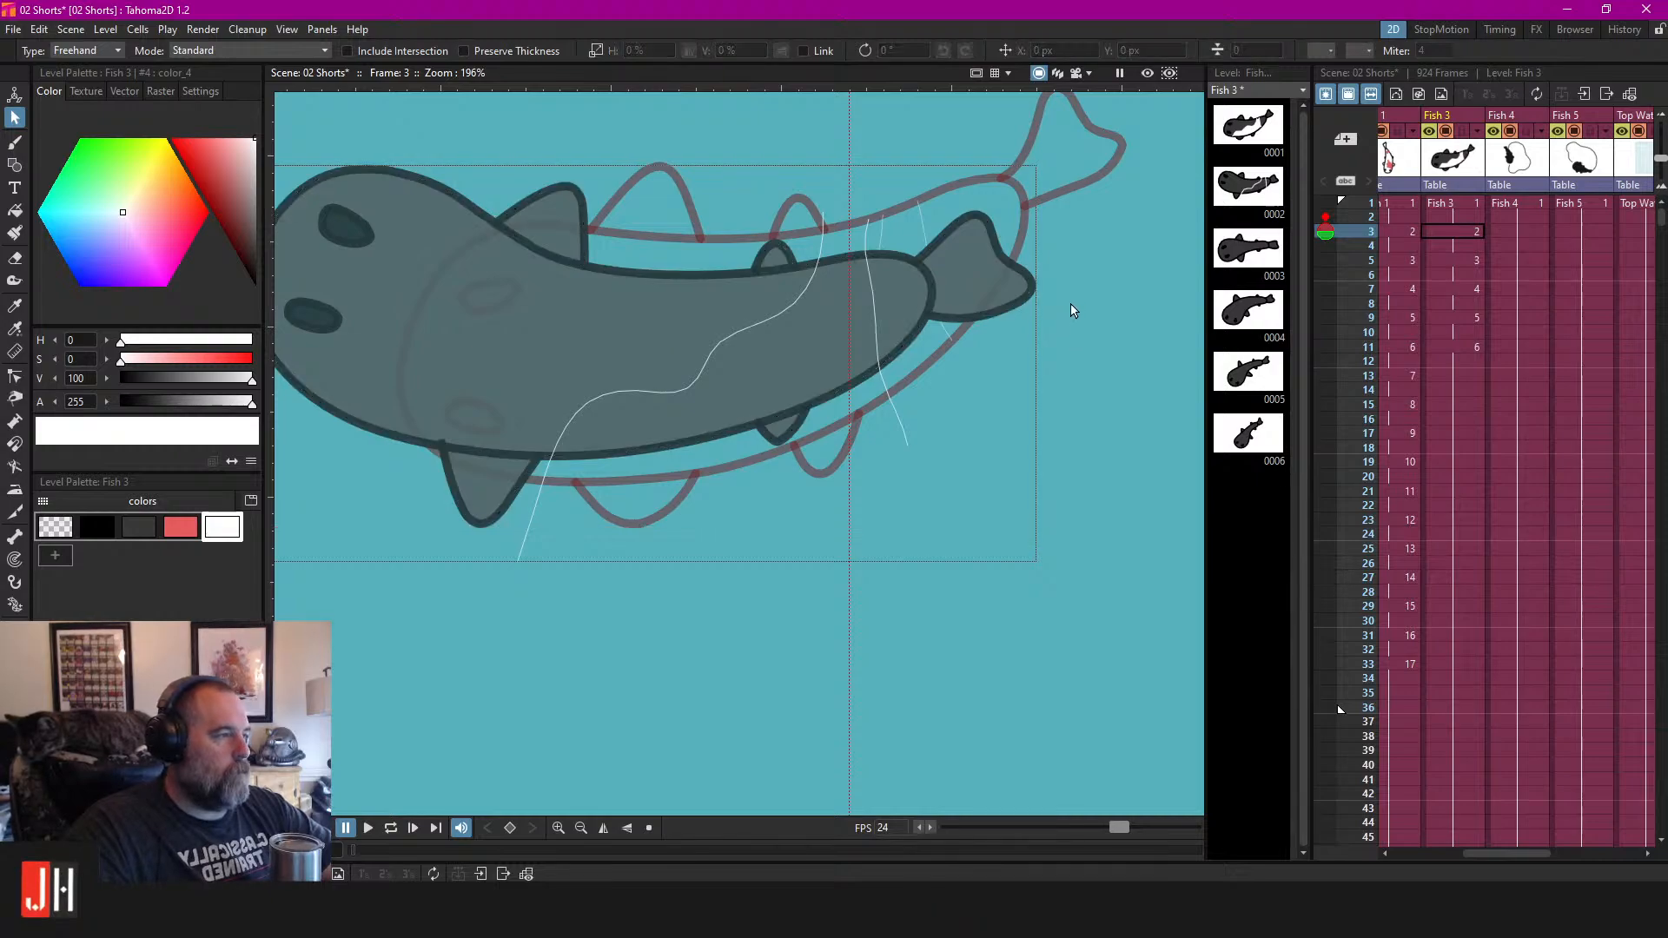
drag(909, 285, 972, 330)
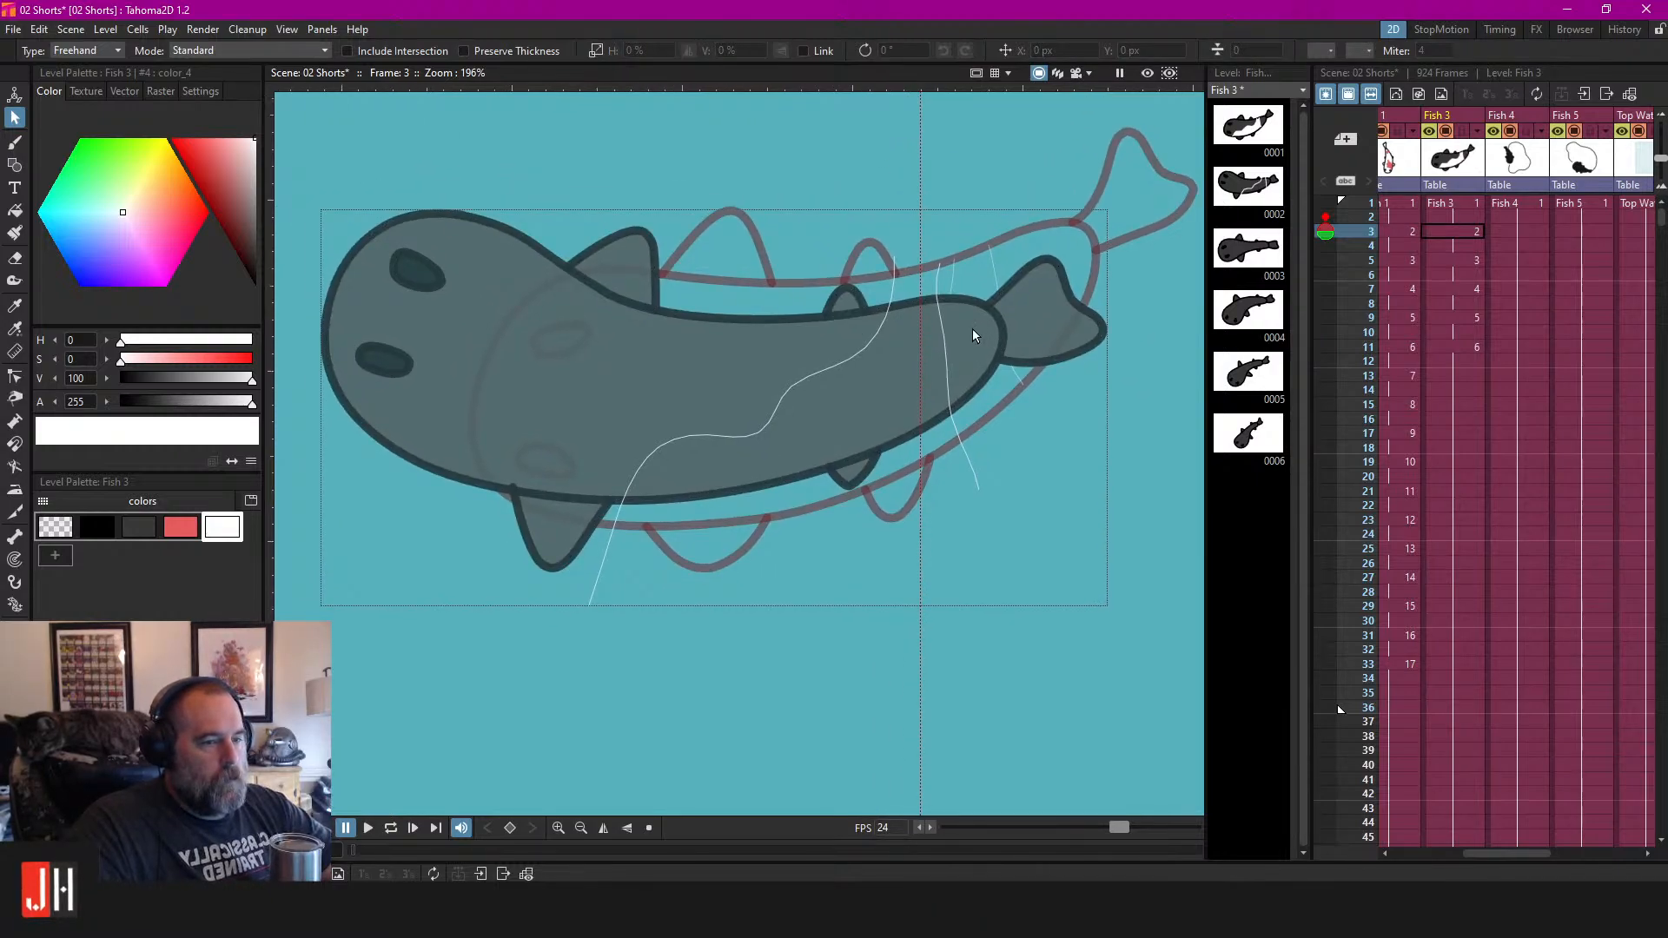
scroll(972, 328, up, 2)
click(925, 250)
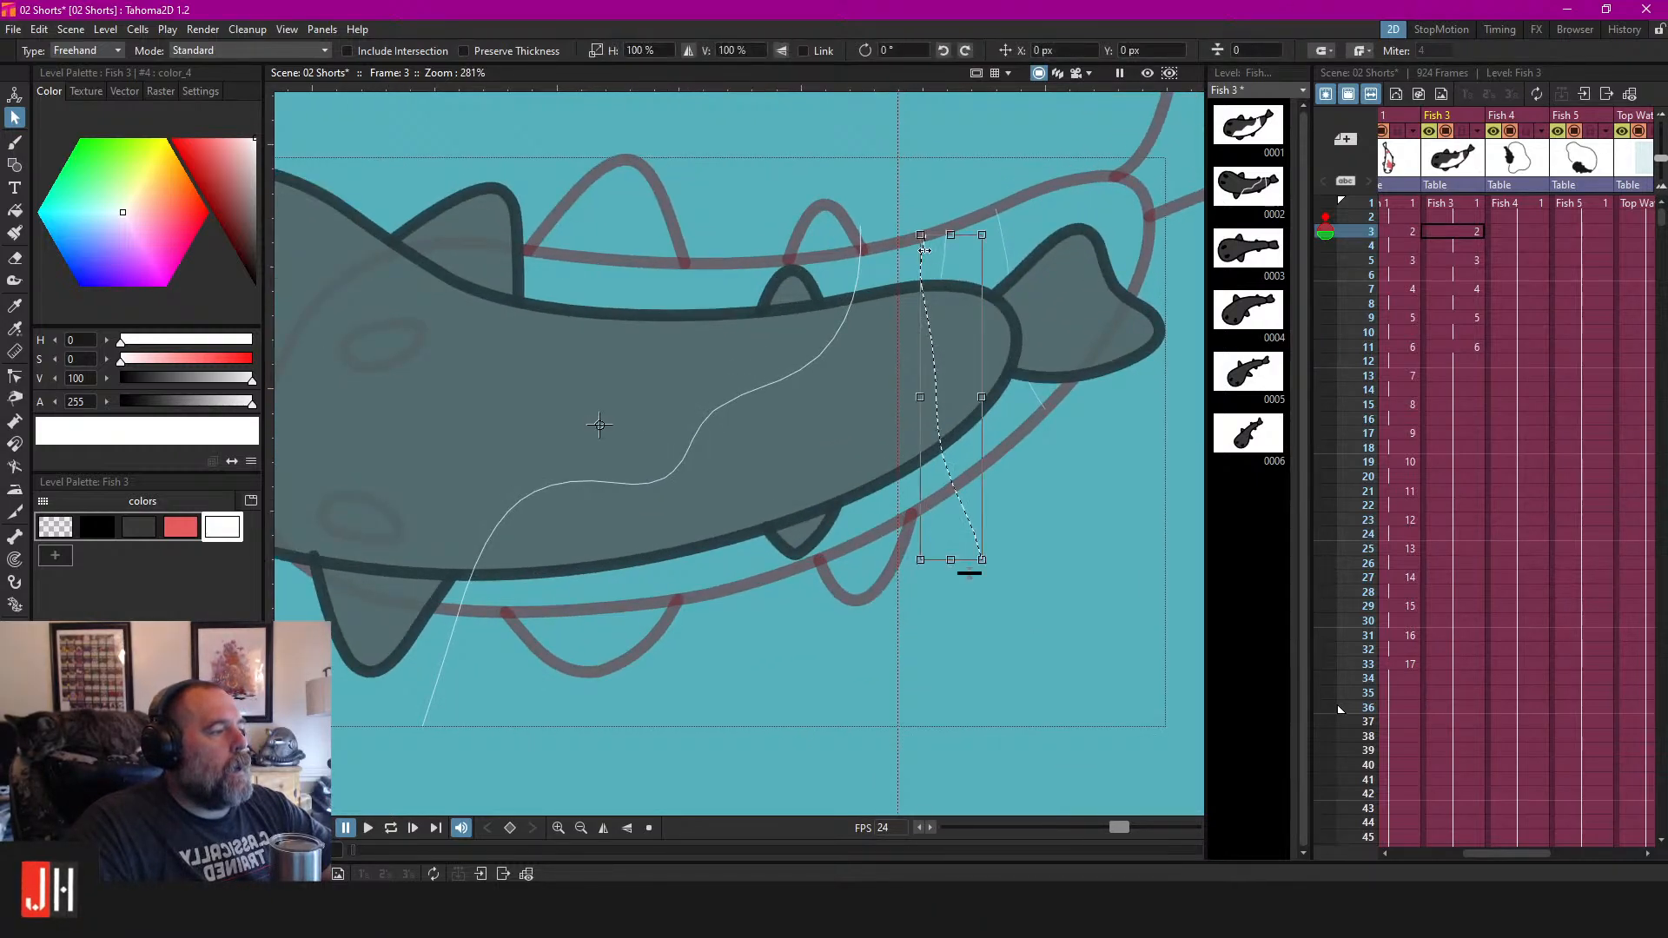
click(1029, 186)
Delete the two redrawn boundary lines from the frame 3 fish.
key(f)
key(s)
click(856, 283)
shift+click(921, 261)
scroll(742, 309, down, 3)
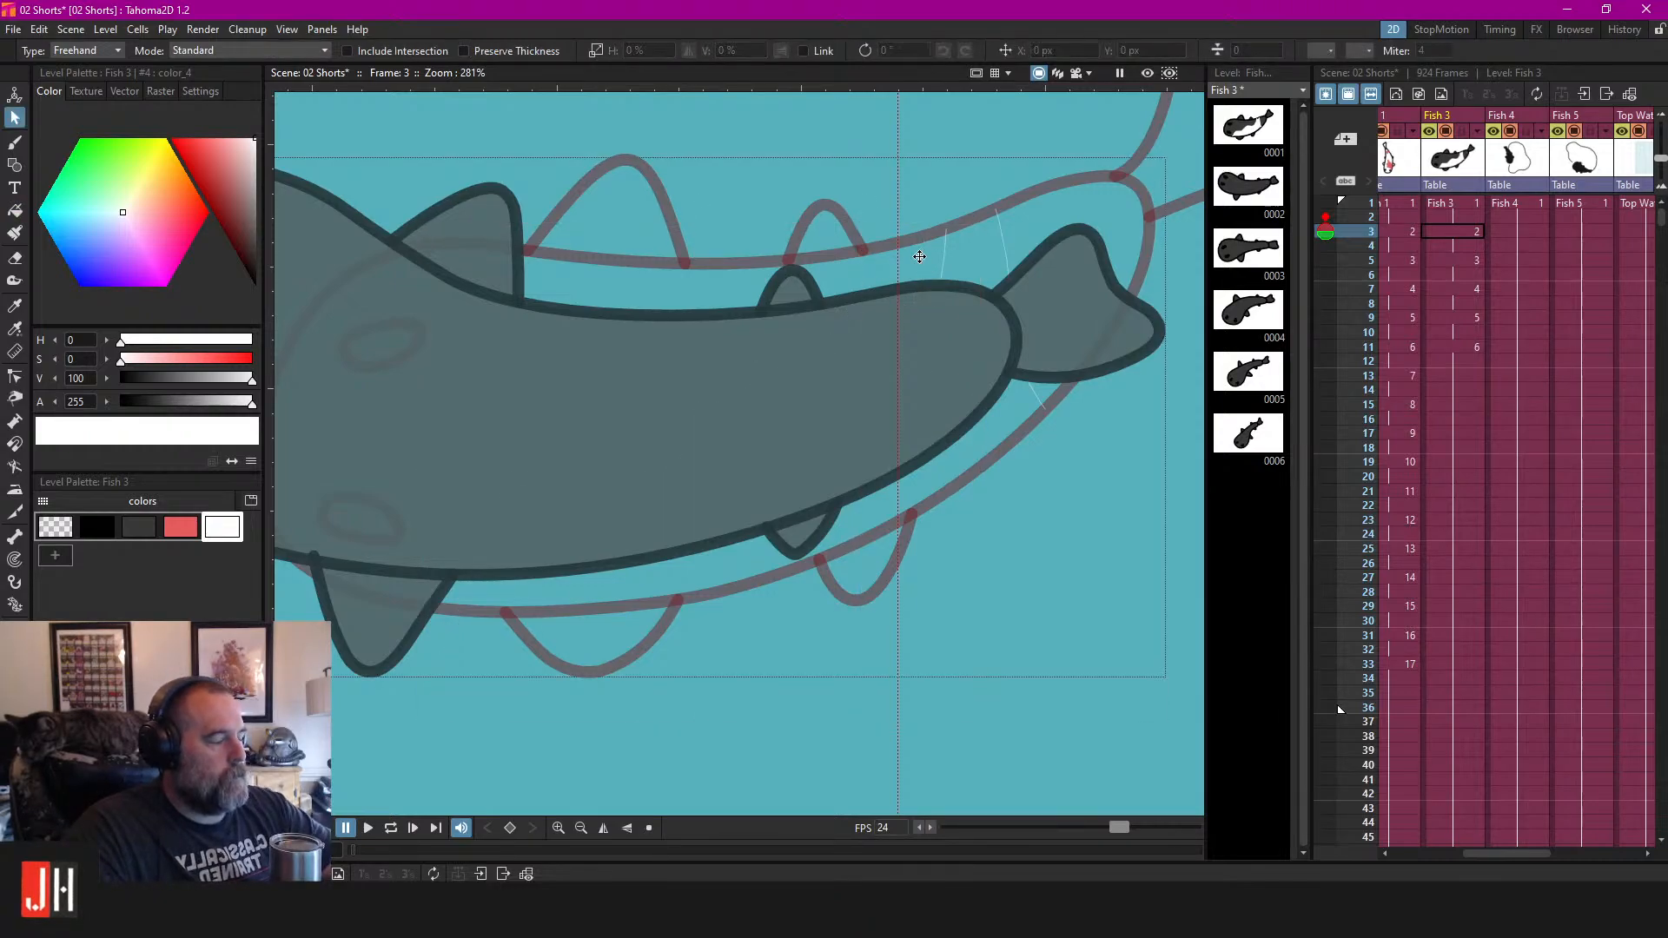
click(719, 296)
click(1039, 428)
Draw the tail-end and wavy body boundary lines of the white marking once more on the frame 3 fish.
key(b)
scroll(869, 262, up, 3)
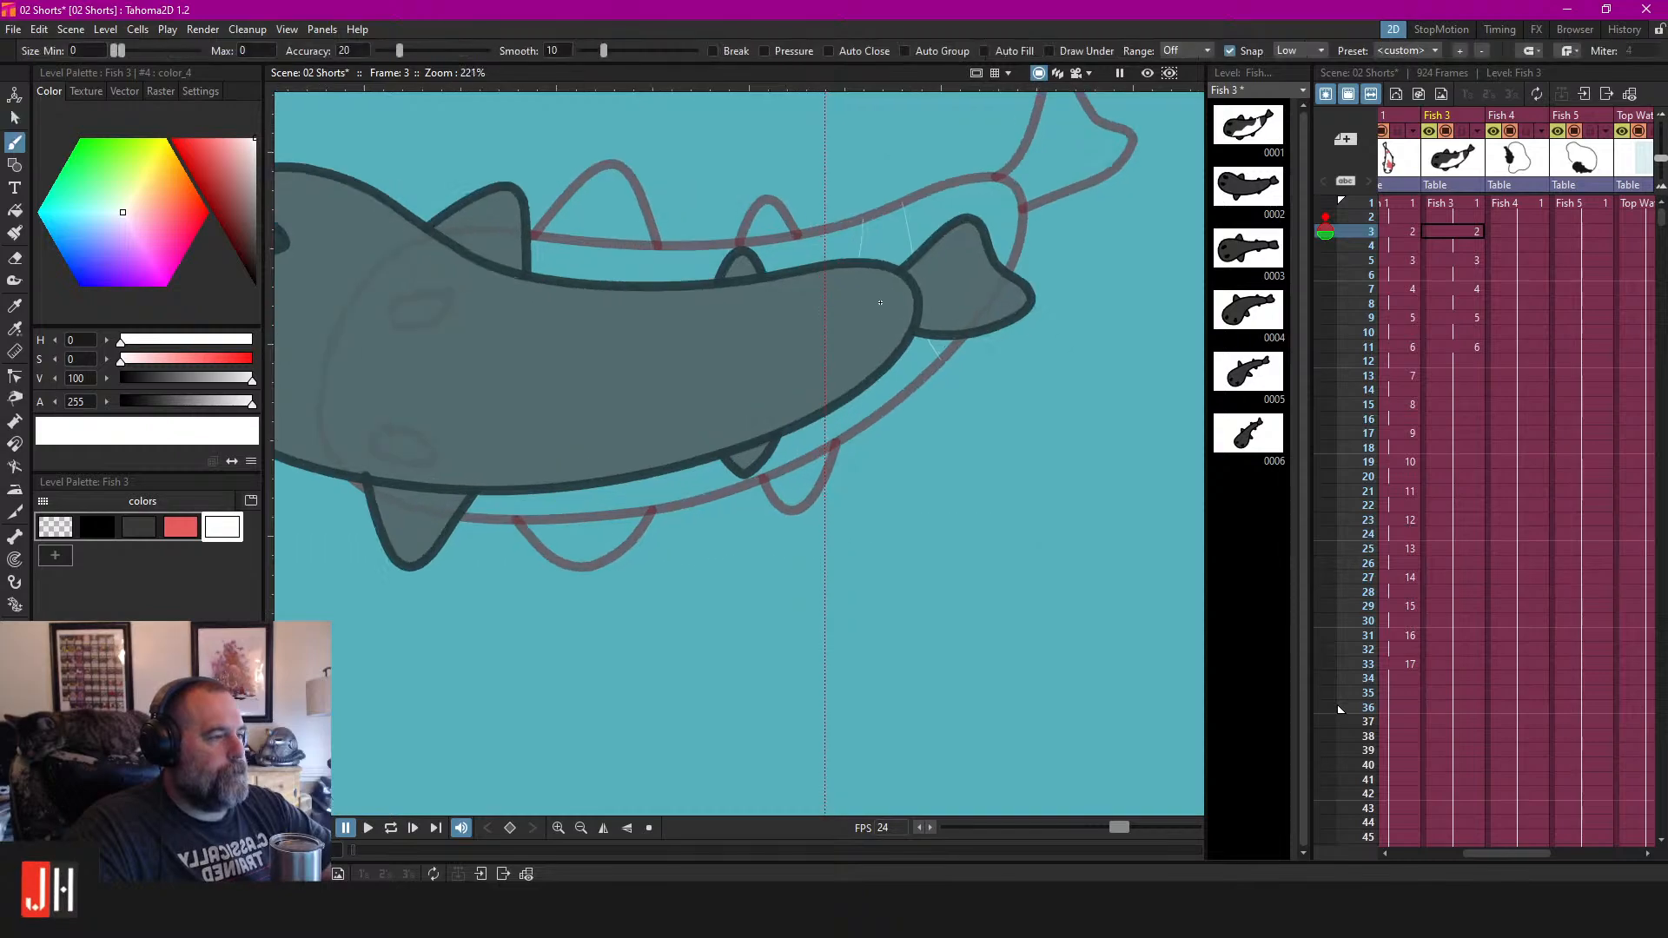
drag(878, 454, 909, 476)
mouse_move(790, 233)
mouse_down()
mouse_move(682, 371)
mouse_move(502, 456)
mouse_move(412, 600)
mouse_up()
key(f)
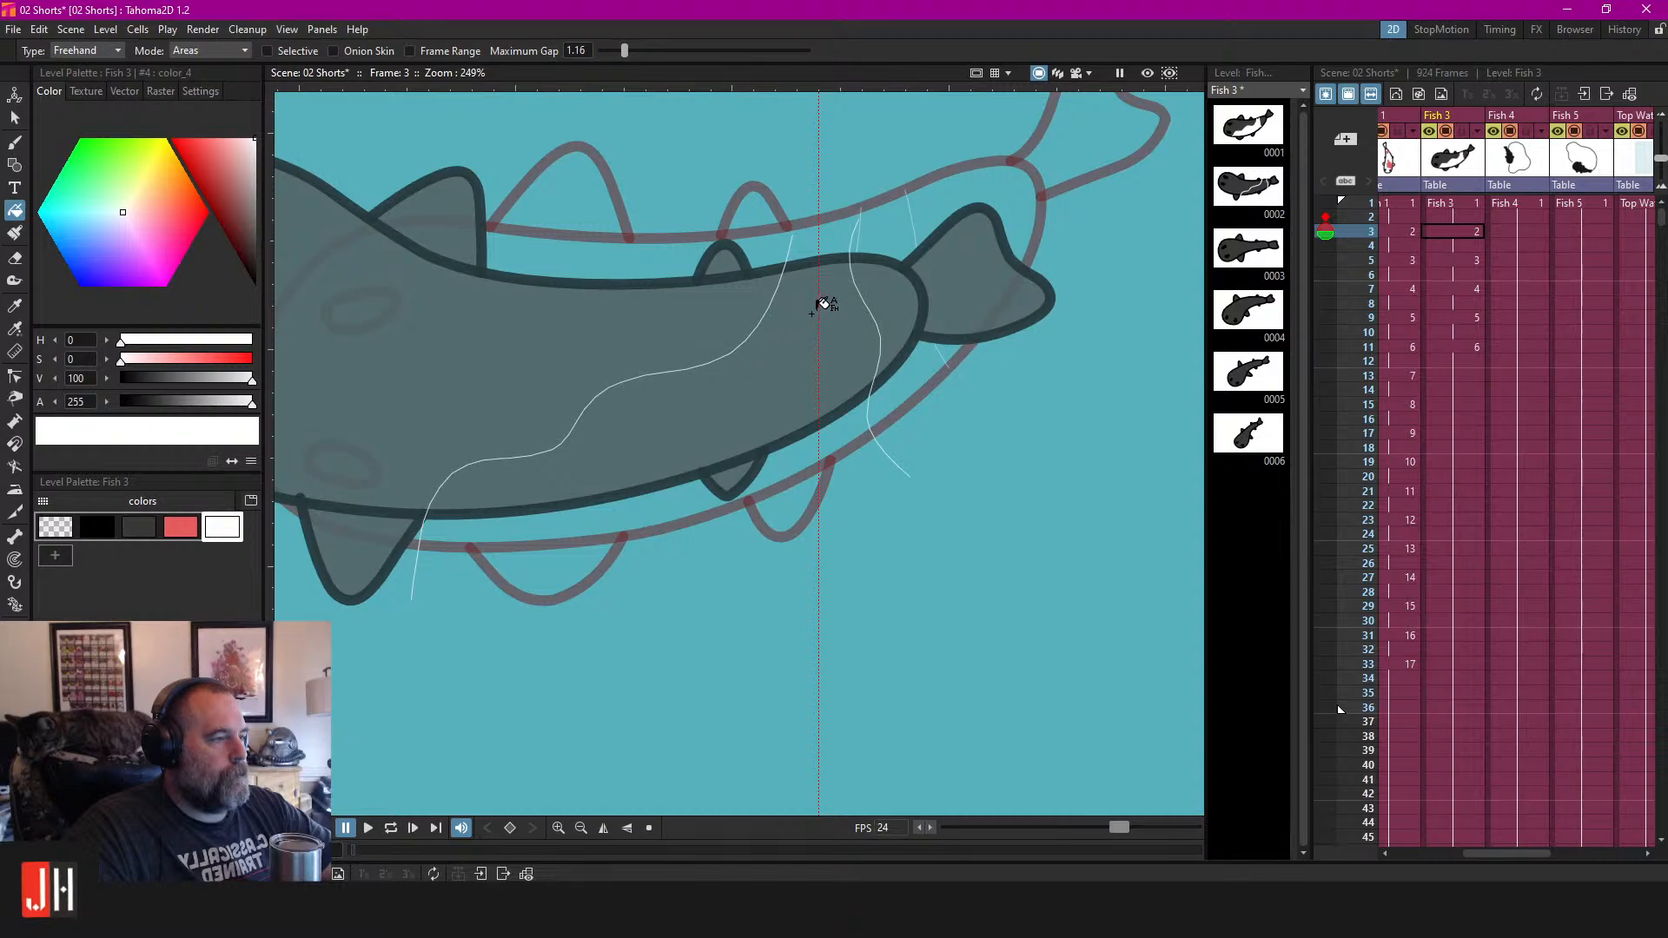
Thicken both boundary lines on the frame 3 fish and get ready to fill between them.
key(s)
click(863, 275)
shift+click(780, 285)
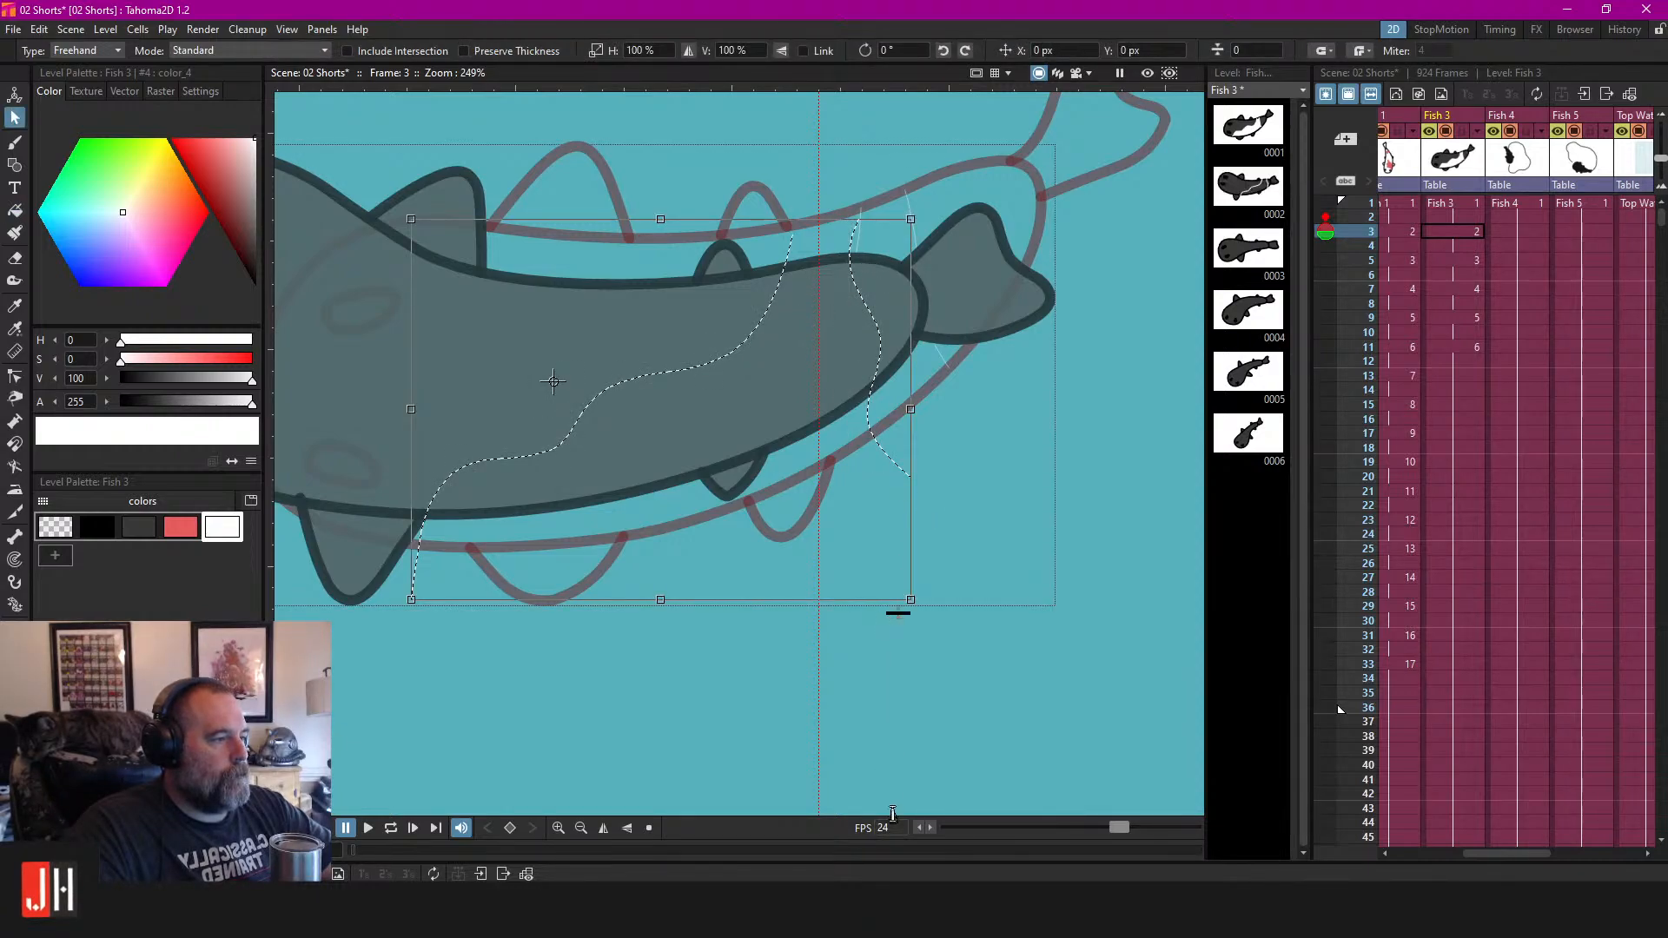
drag(896, 607, 925, 642)
key(f)
Remove both white boundary lines from the frame 3 fish's body.
scroll(817, 364, down, 2)
key(s)
click(849, 335)
shift+click(774, 326)
key(Delete)
scroll(772, 323, down, 3)
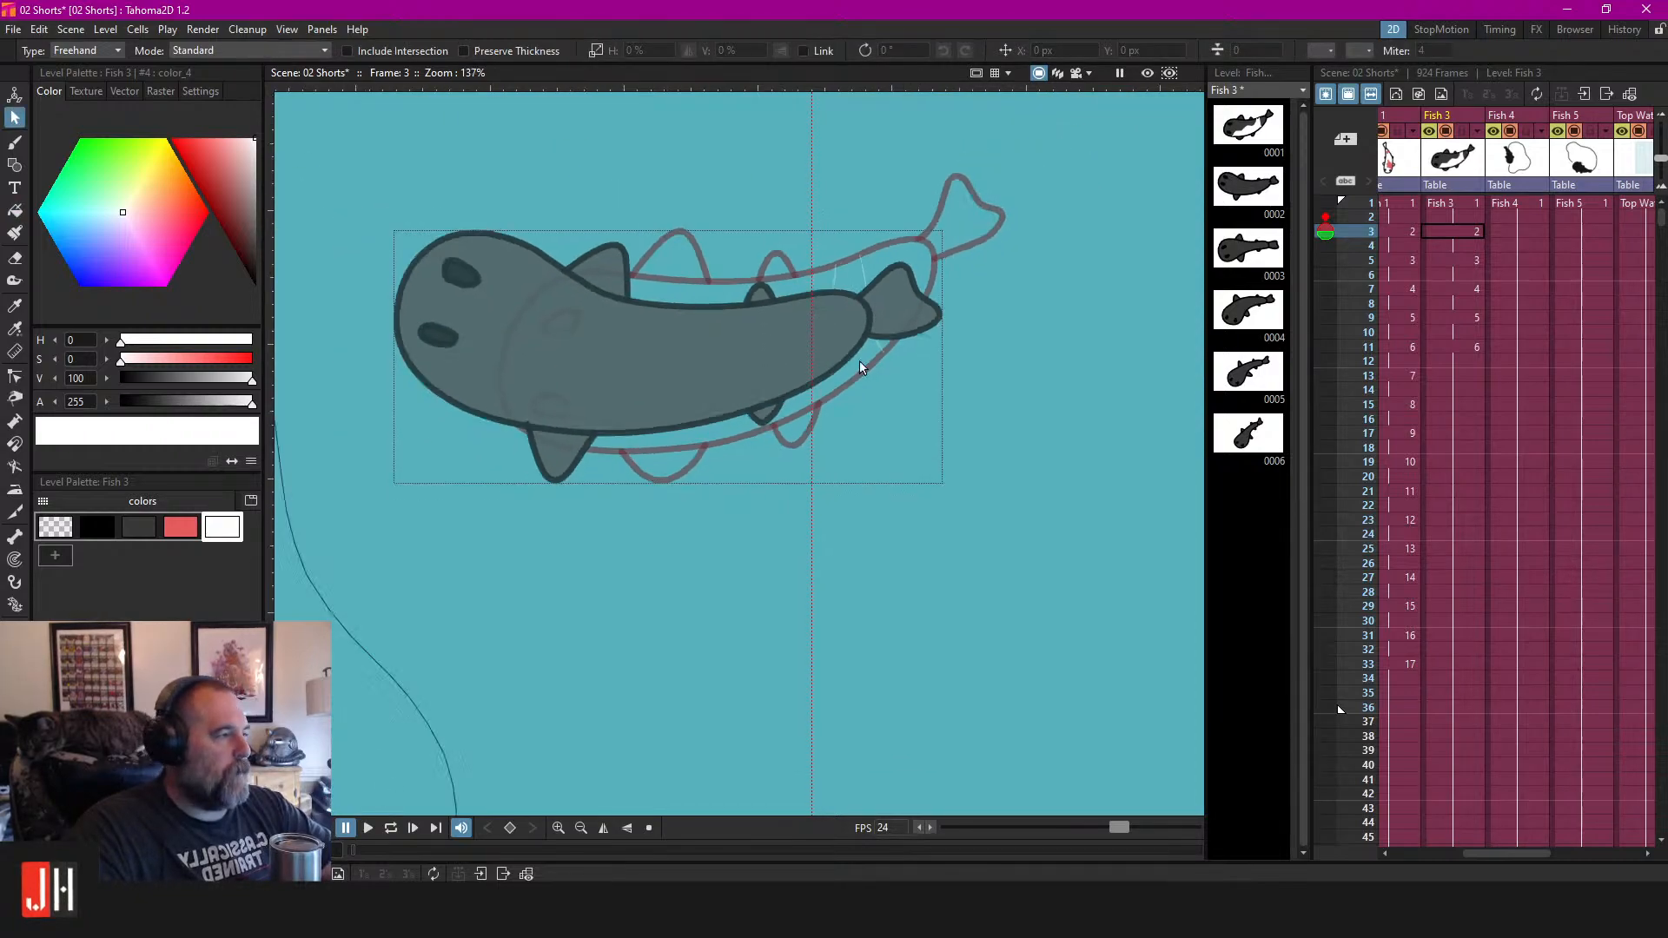
Save the scene and return to Fish 3's frame 1 drawing with the brush active.
key(ctrl+s)
drag(1044, 333, 984, 226)
drag(912, 442, 1108, 383)
click(15, 141)
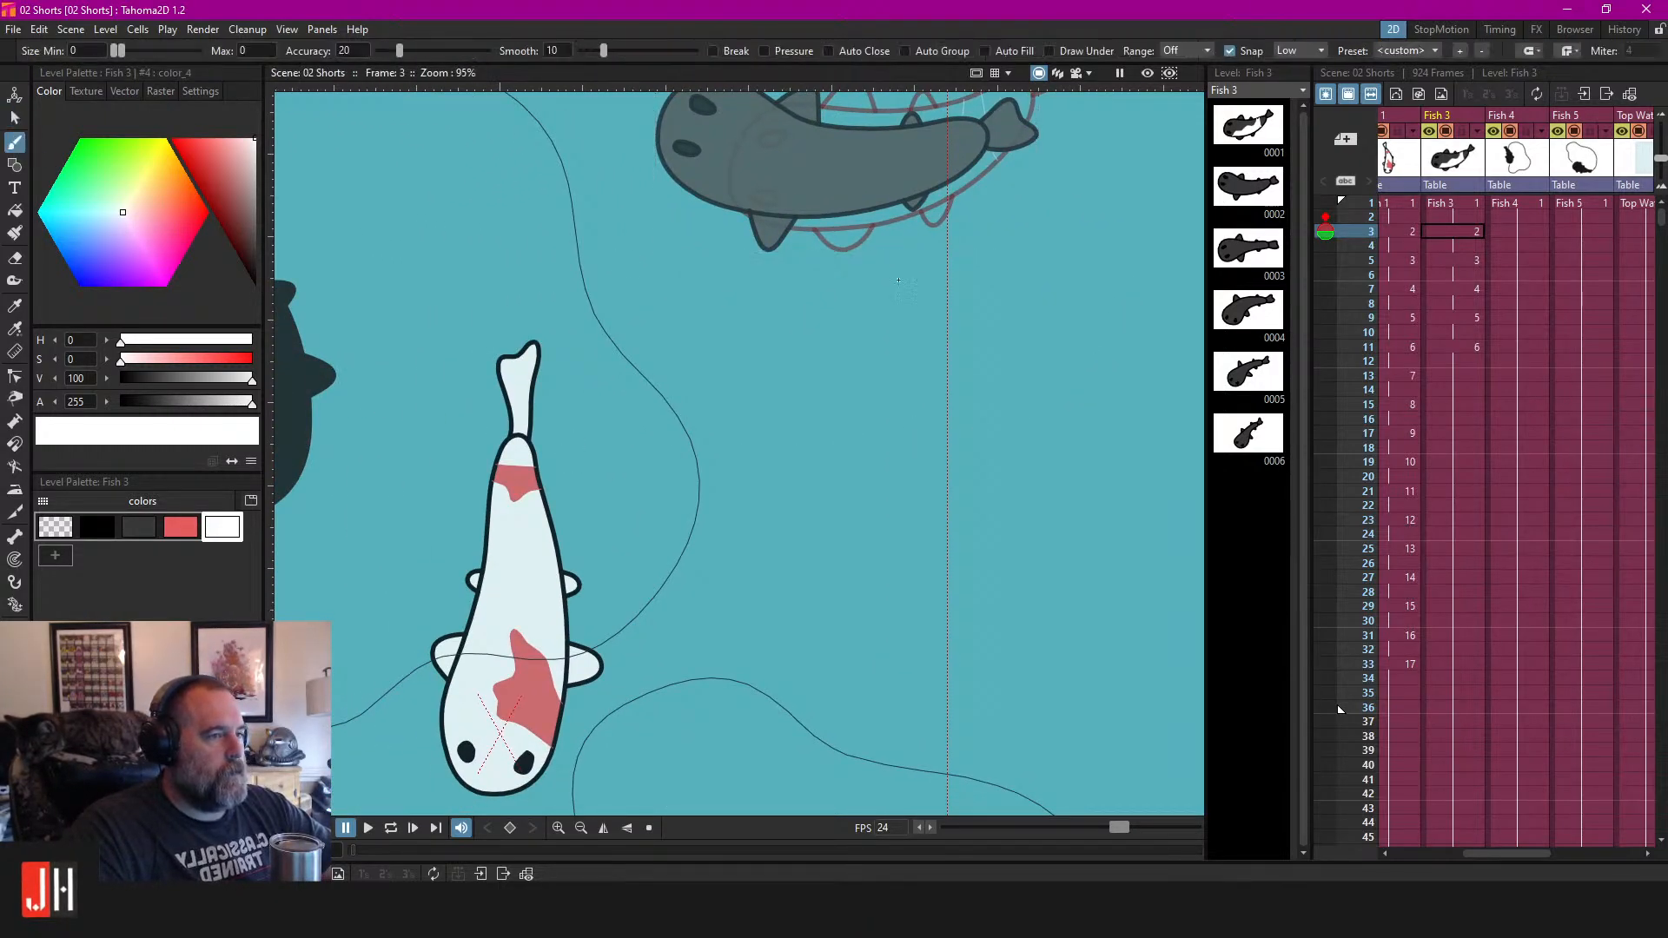
click(1446, 205)
scroll(850, 314, up, 2)
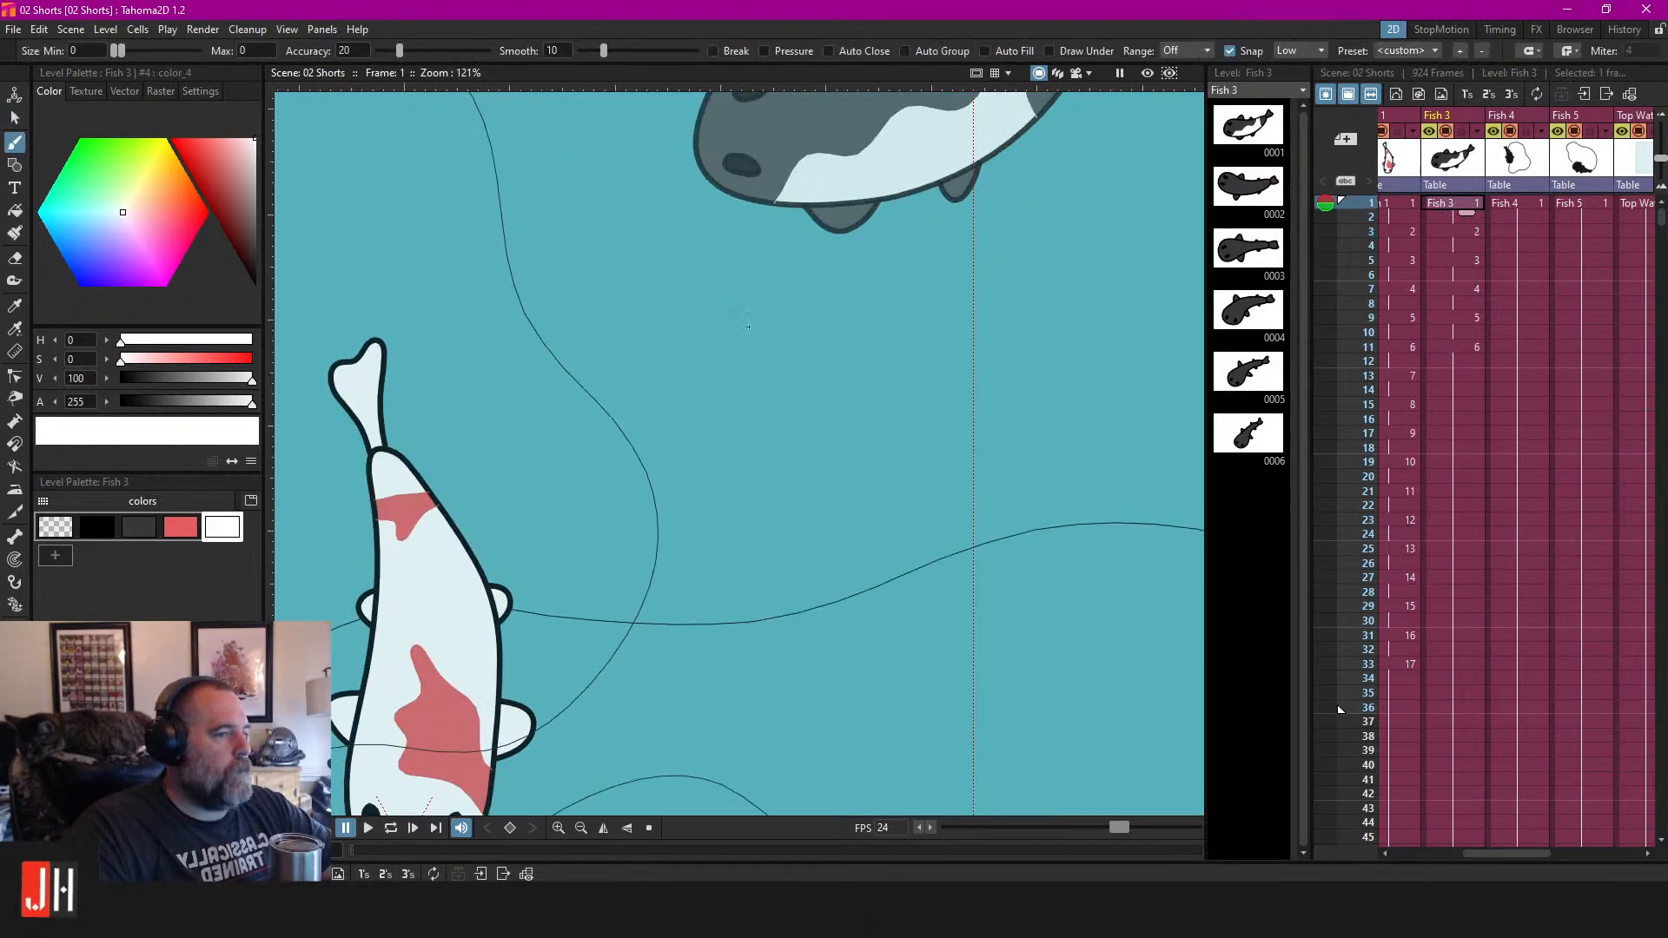
Choose black on the Fish 3 frame 1 drawing and set the brush's maximum size to 2.
click(97, 527)
scroll(899, 317, up, 1)
drag(647, 364, 801, 341)
mouse_move(698, 465)
mouse_down()
mouse_move(835, 416)
mouse_move(802, 341)
mouse_up()
key(ctrl+z)
click(261, 48)
text(2)
key(Return)
Draw a closed black practice oval in the open water below the frame 1 fish.
scroll(879, 390, up, 2)
mouse_move(751, 295)
mouse_down()
mouse_move(708, 478)
mouse_move(790, 409)
mouse_up()
drag(780, 331, 752, 293)
scroll(624, 342, up, 1)
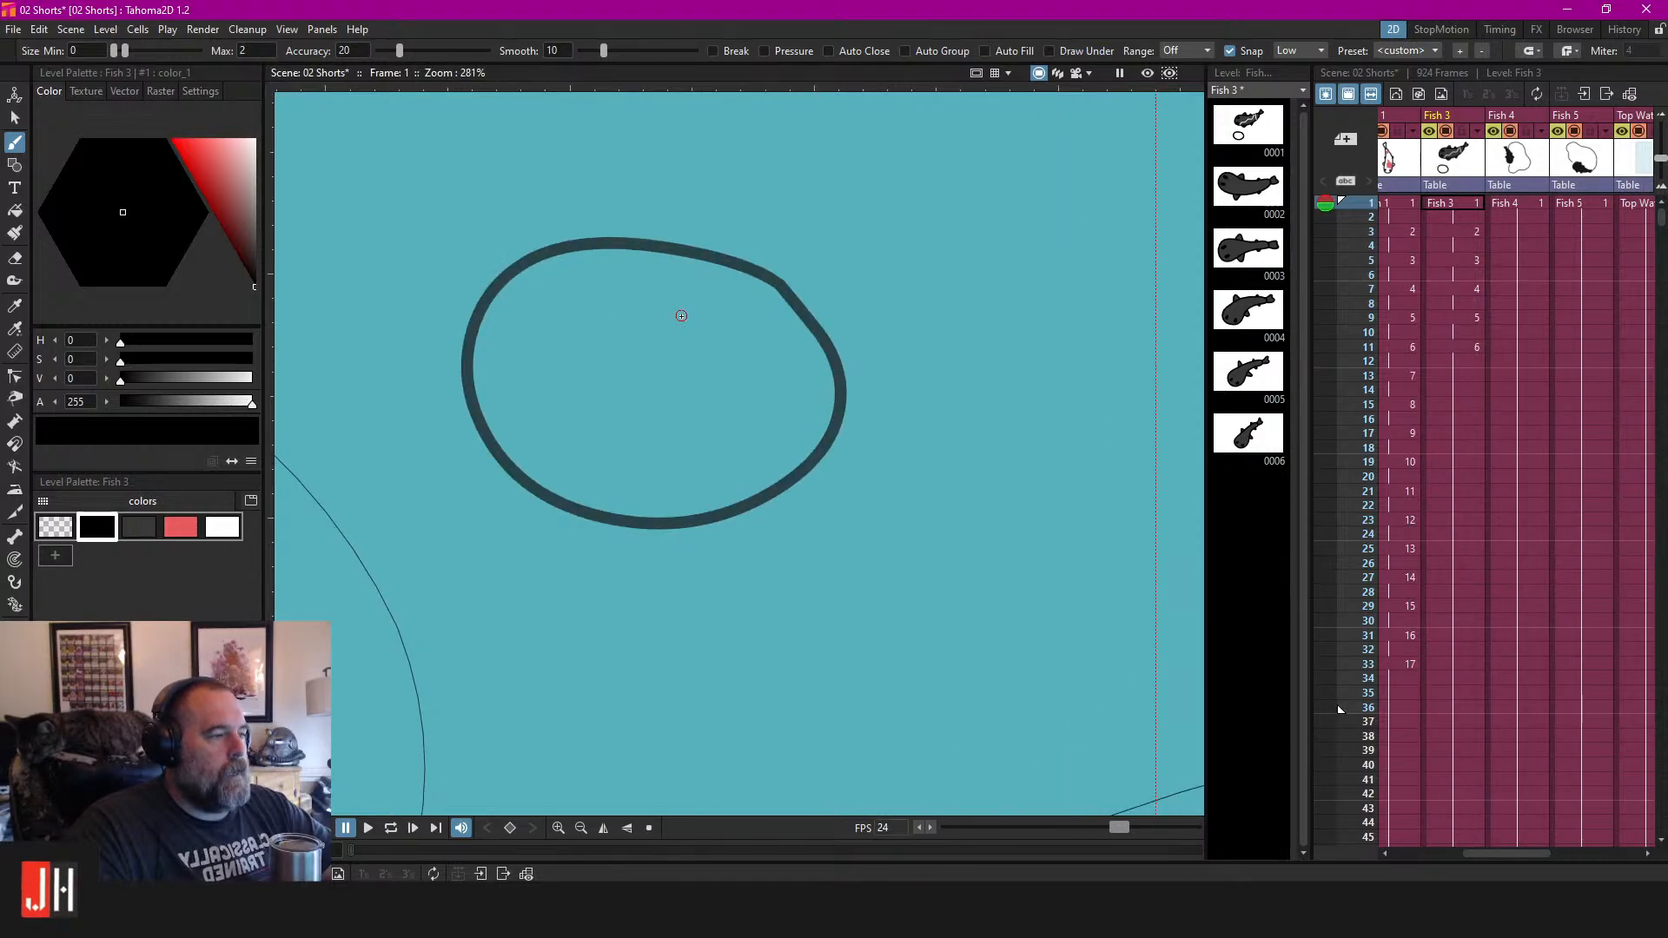
Try to fill the practice oval with the palette's red, and switch to the Selection tool.
click(177, 528)
key(s)
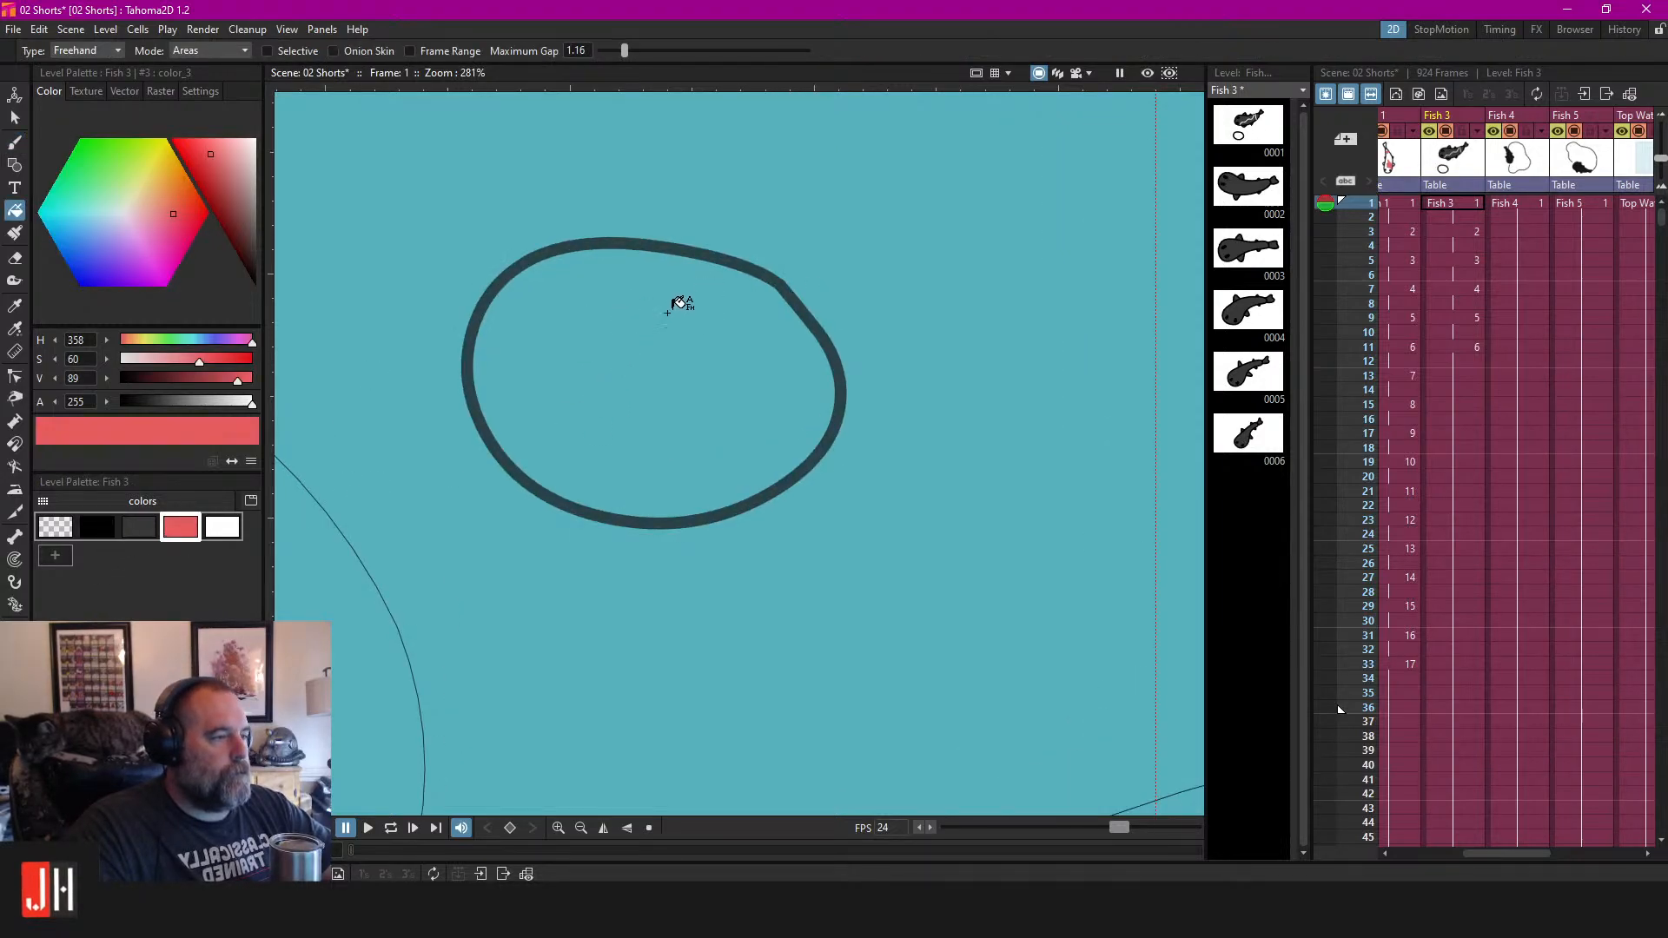
click(687, 277)
key(f)
key(s)
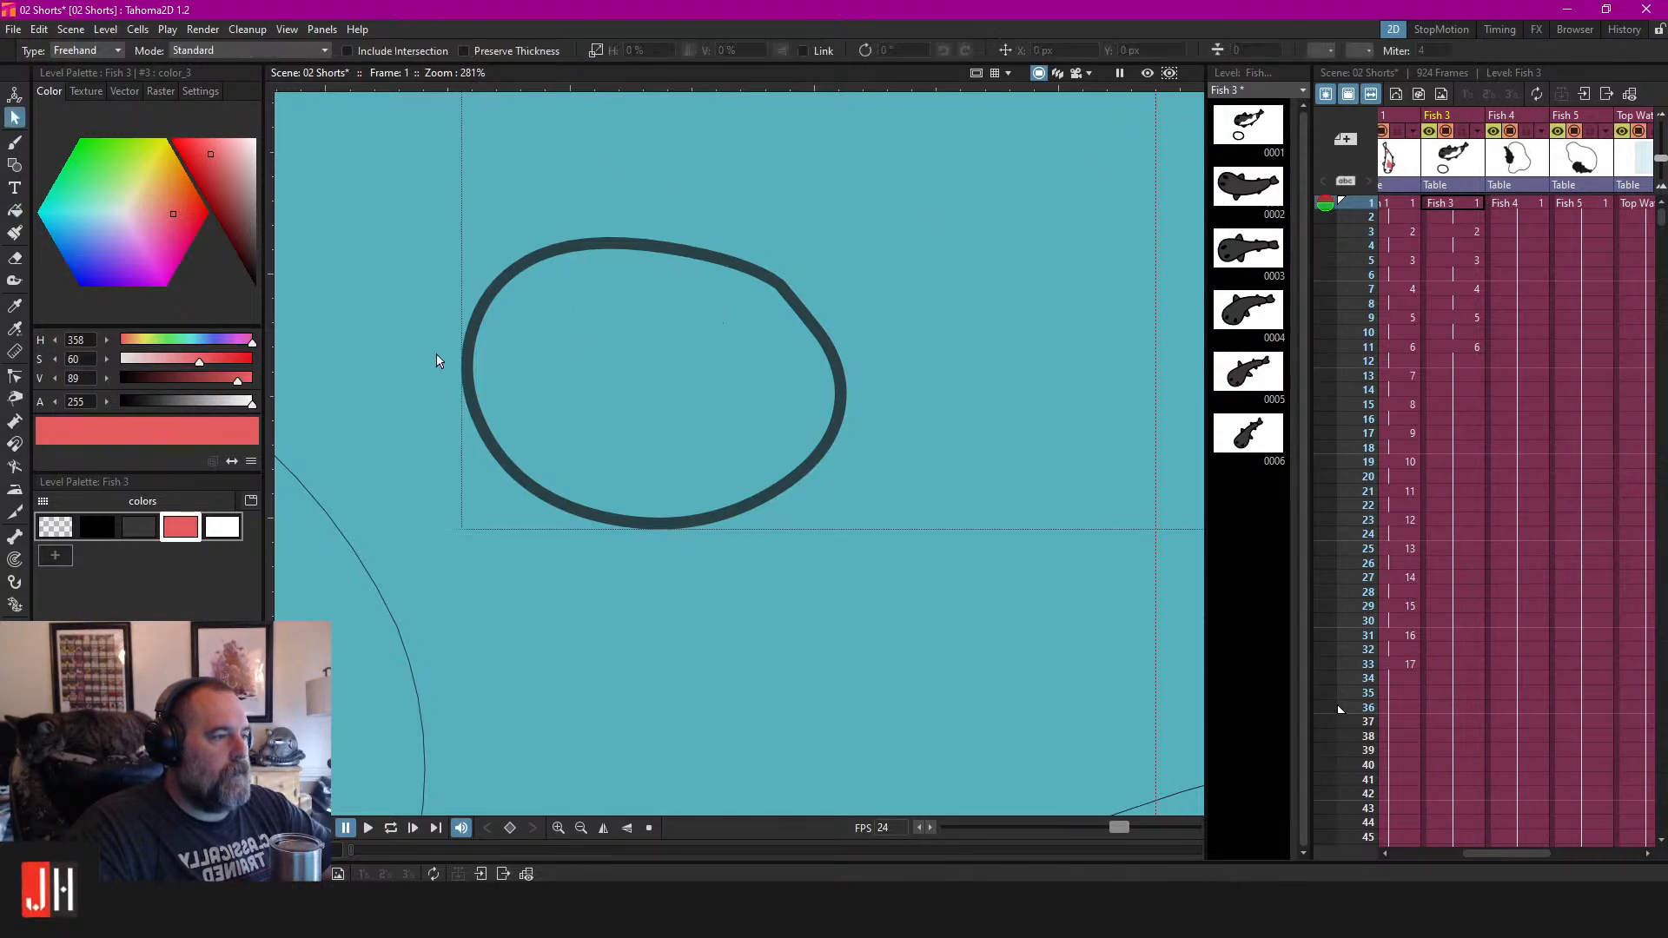
Draw a smaller black oval inside the practice oval, shift it slightly down, and select the outer oval.
click(100, 530)
key(f)
key(b)
mouse_move(724, 326)
mouse_down()
mouse_move(641, 451)
mouse_move(721, 426)
mouse_up()
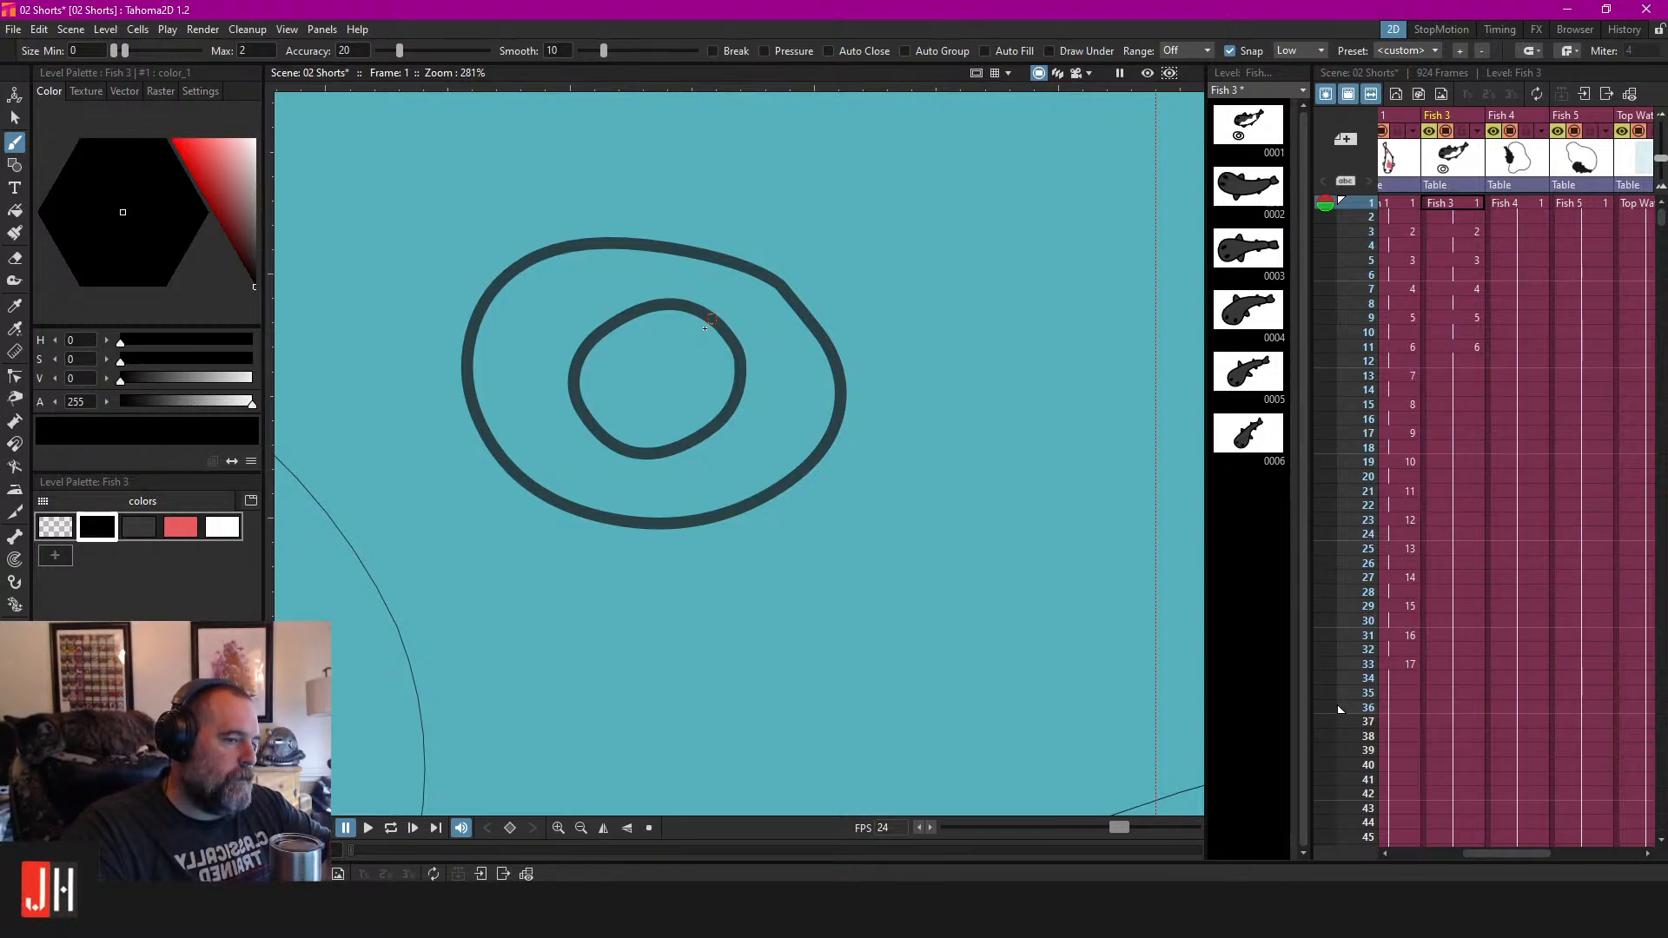
key(s)
click(726, 336)
mouse_move(725, 339)
mouse_down()
mouse_move(752, 358)
mouse_move(727, 353)
mouse_up()
click(760, 271)
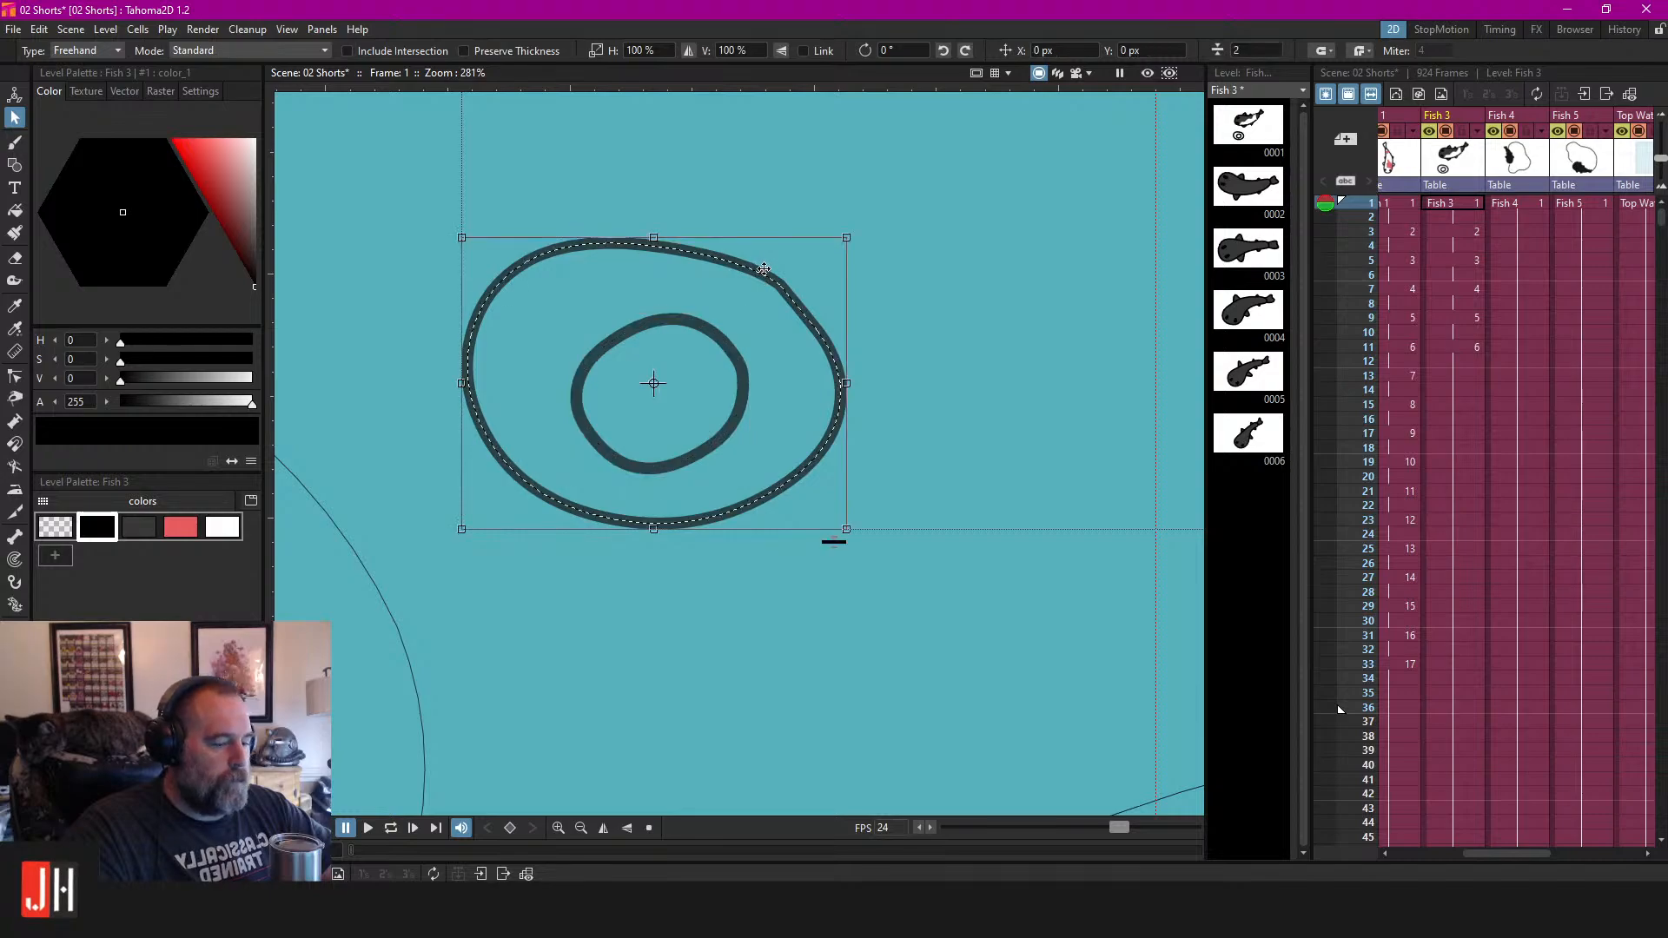
Try the red Fill tool, and move the inner oval so it crosses the upper edge of the outer one.
click(180, 526)
key(f)
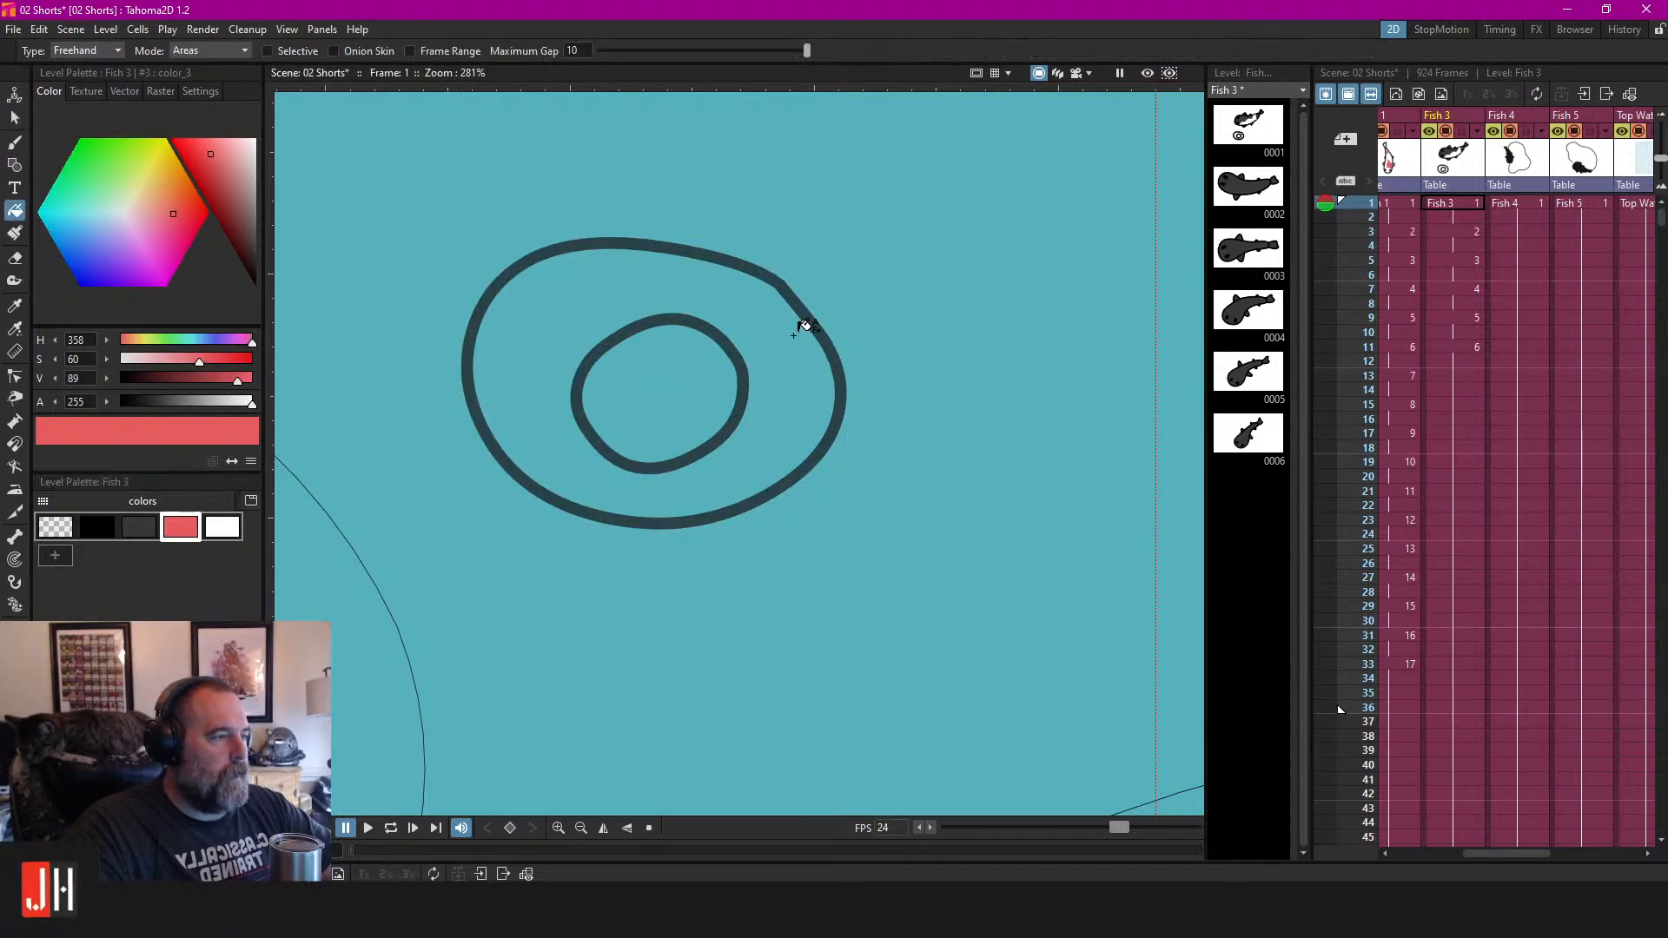
key(s)
click(708, 330)
drag(709, 330, 797, 259)
Select all the practice oval strokes and delete them.
click(981, 306)
key(ctrl+a)
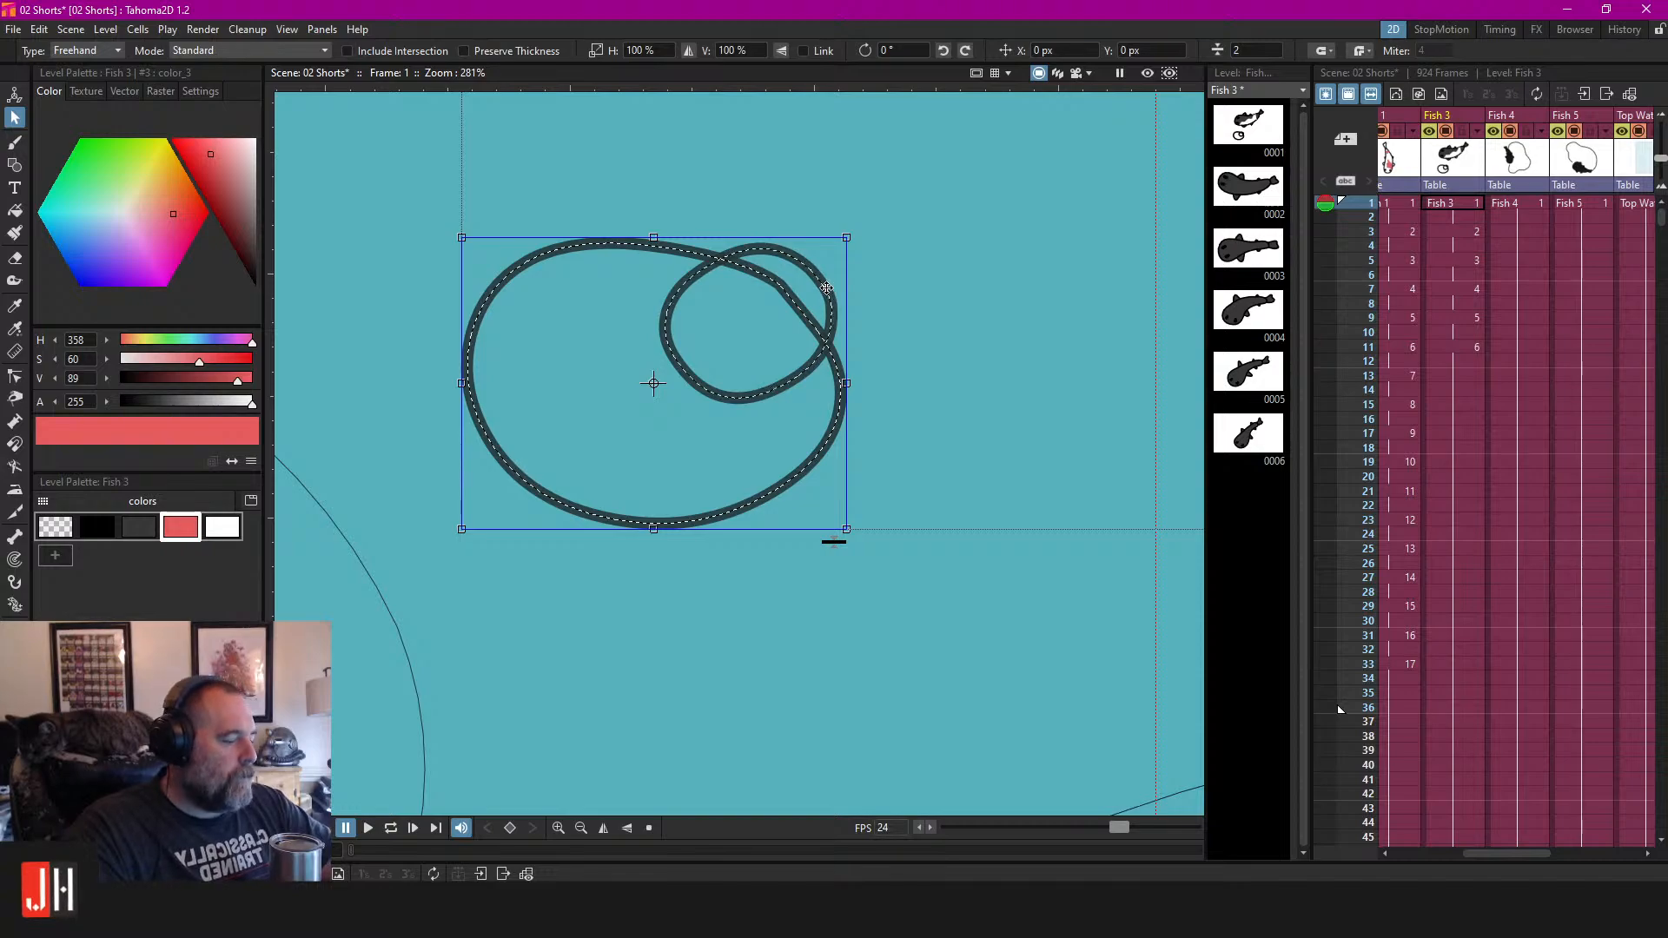
key(Delete)
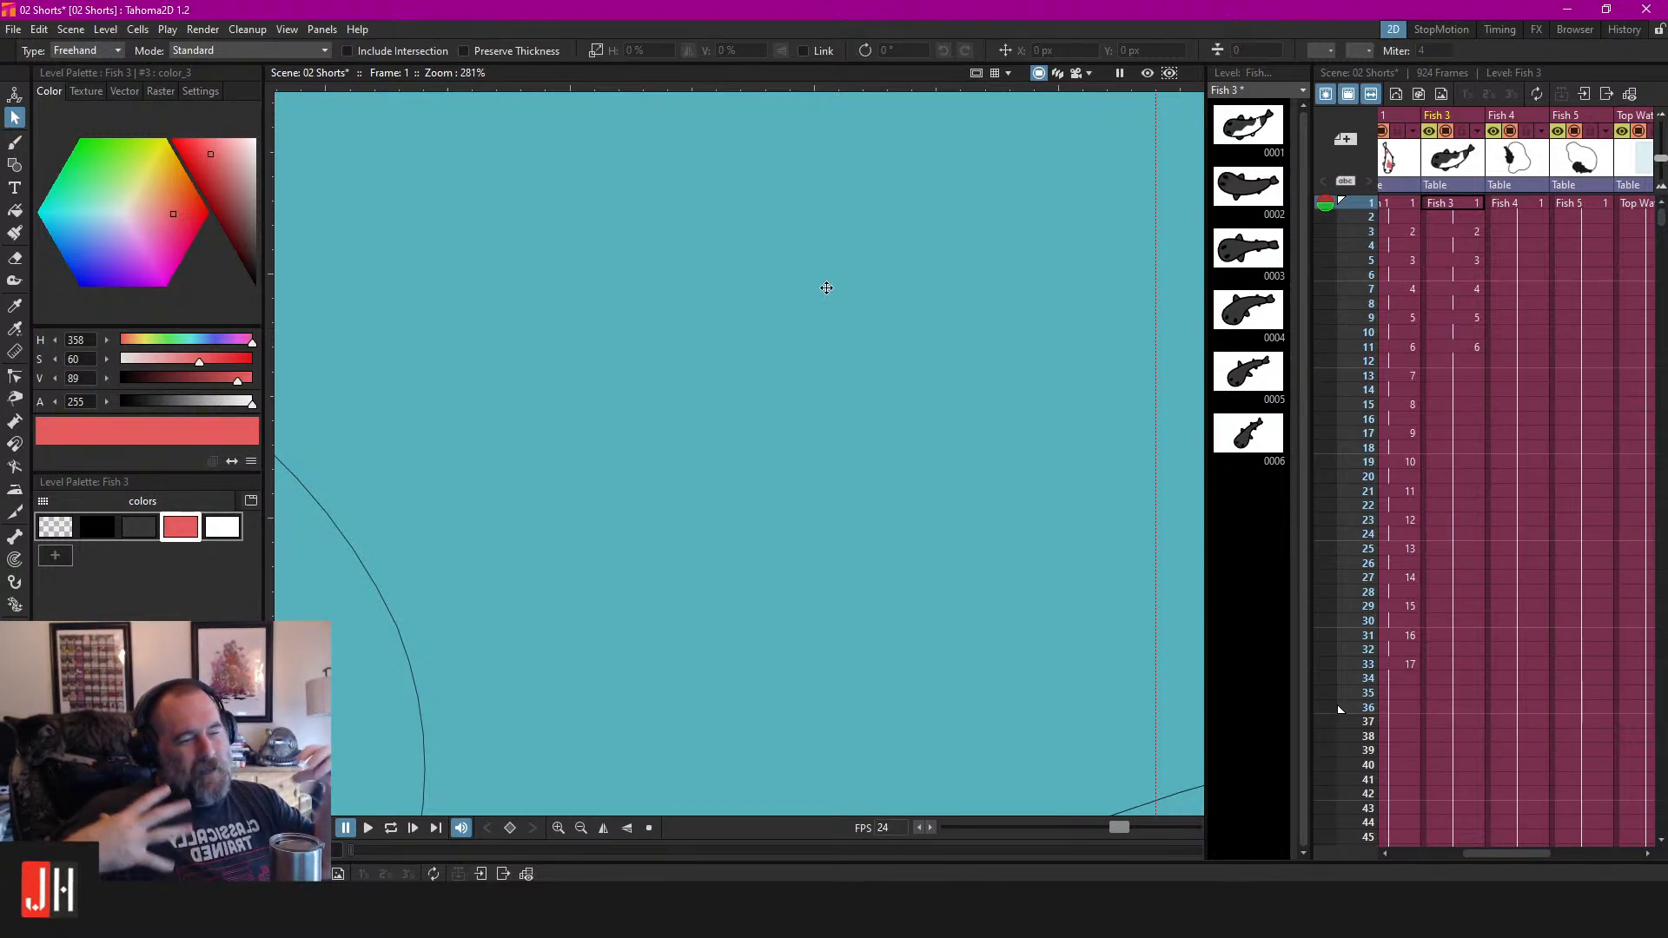
Remove both boundary lines of the white marking from the frame 1 fish's body.
scroll(815, 428, down, 5)
scroll(815, 428, down, 2)
scroll(812, 313, up, 3)
click(803, 283)
shift+click(869, 271)
key(Delete)
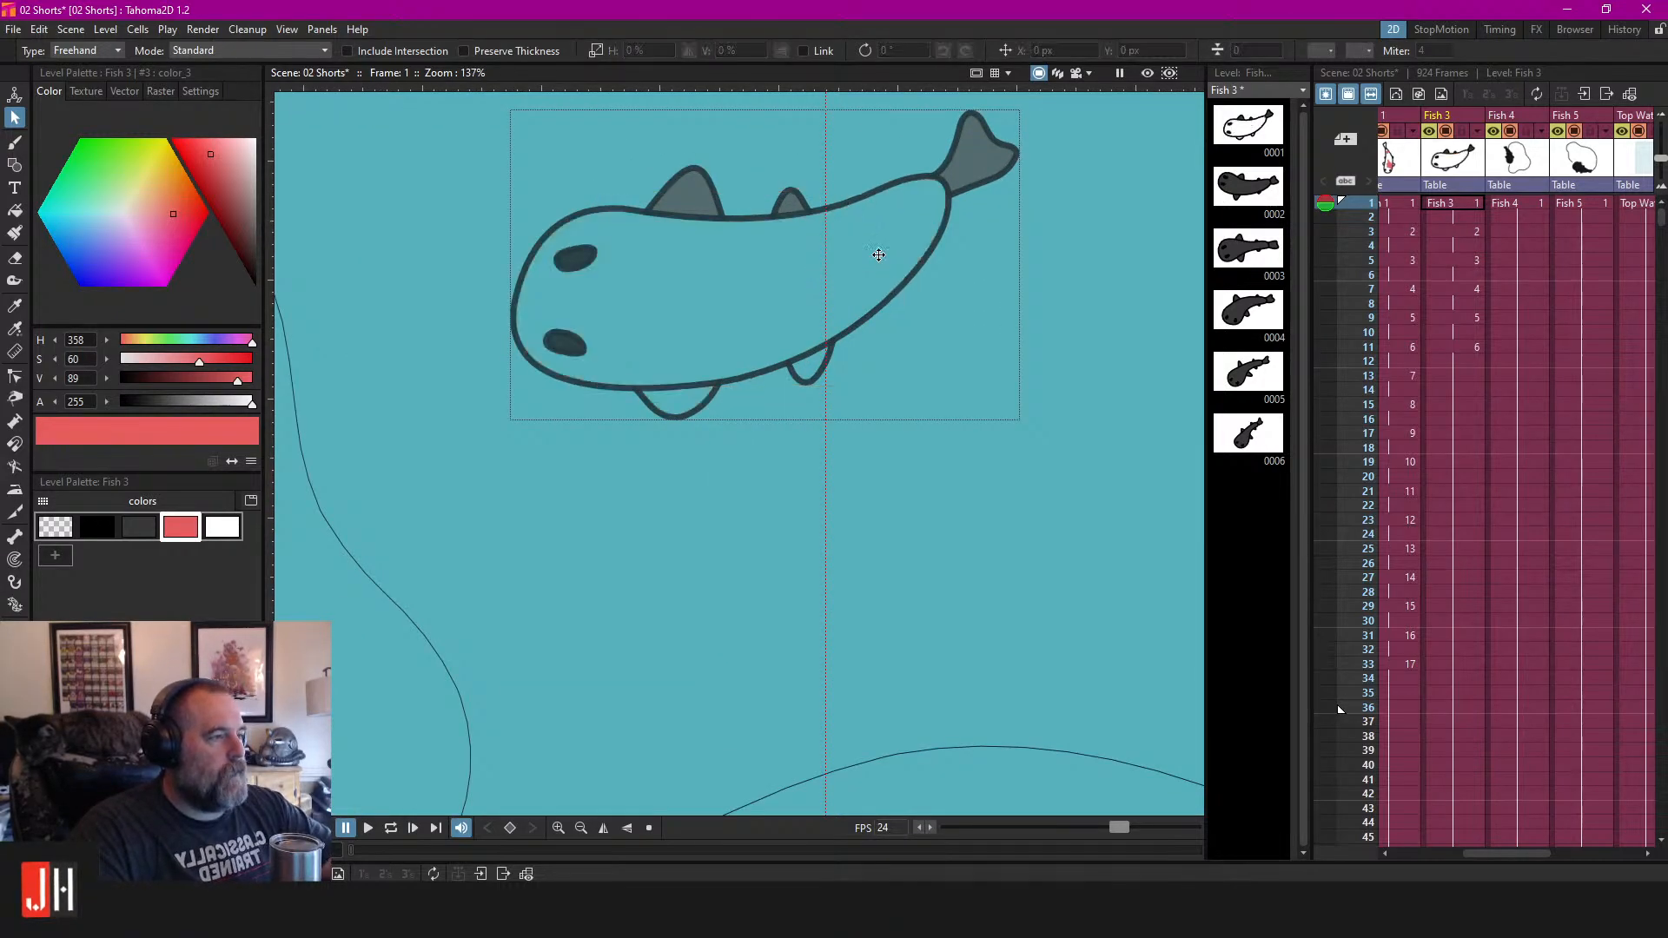
Prepare a dark grey fill for the frame 1 fish with a maximum gap of 3.92.
scroll(720, 281, up, 2)
click(139, 526)
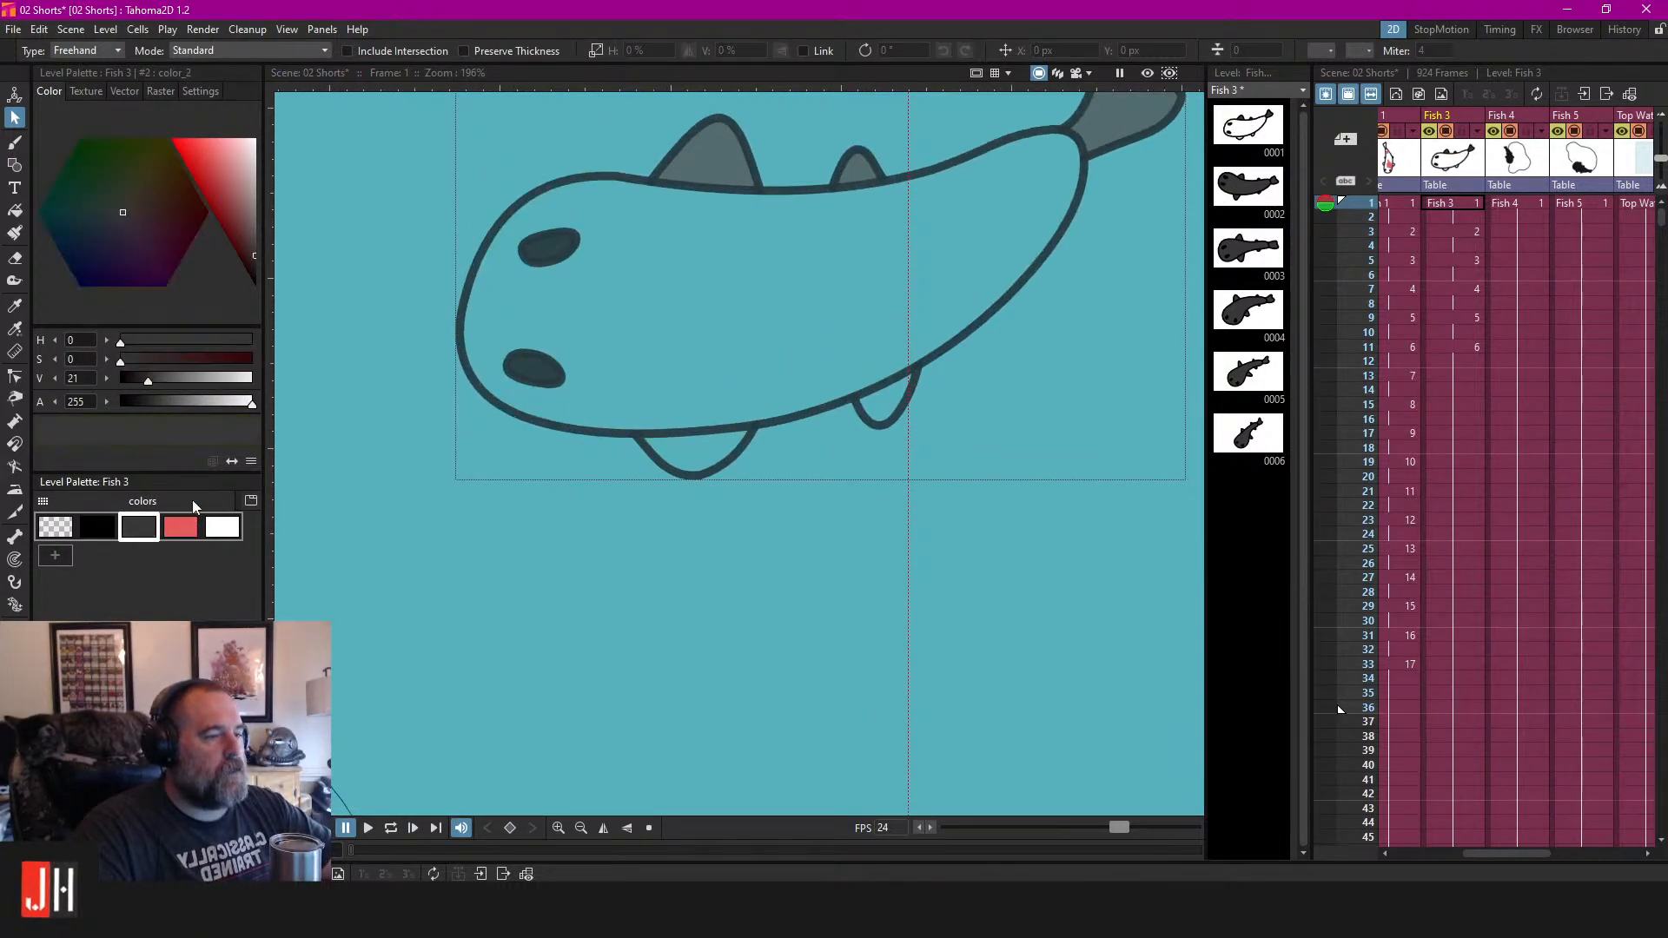
key(f)
drag(806, 50, 682, 50)
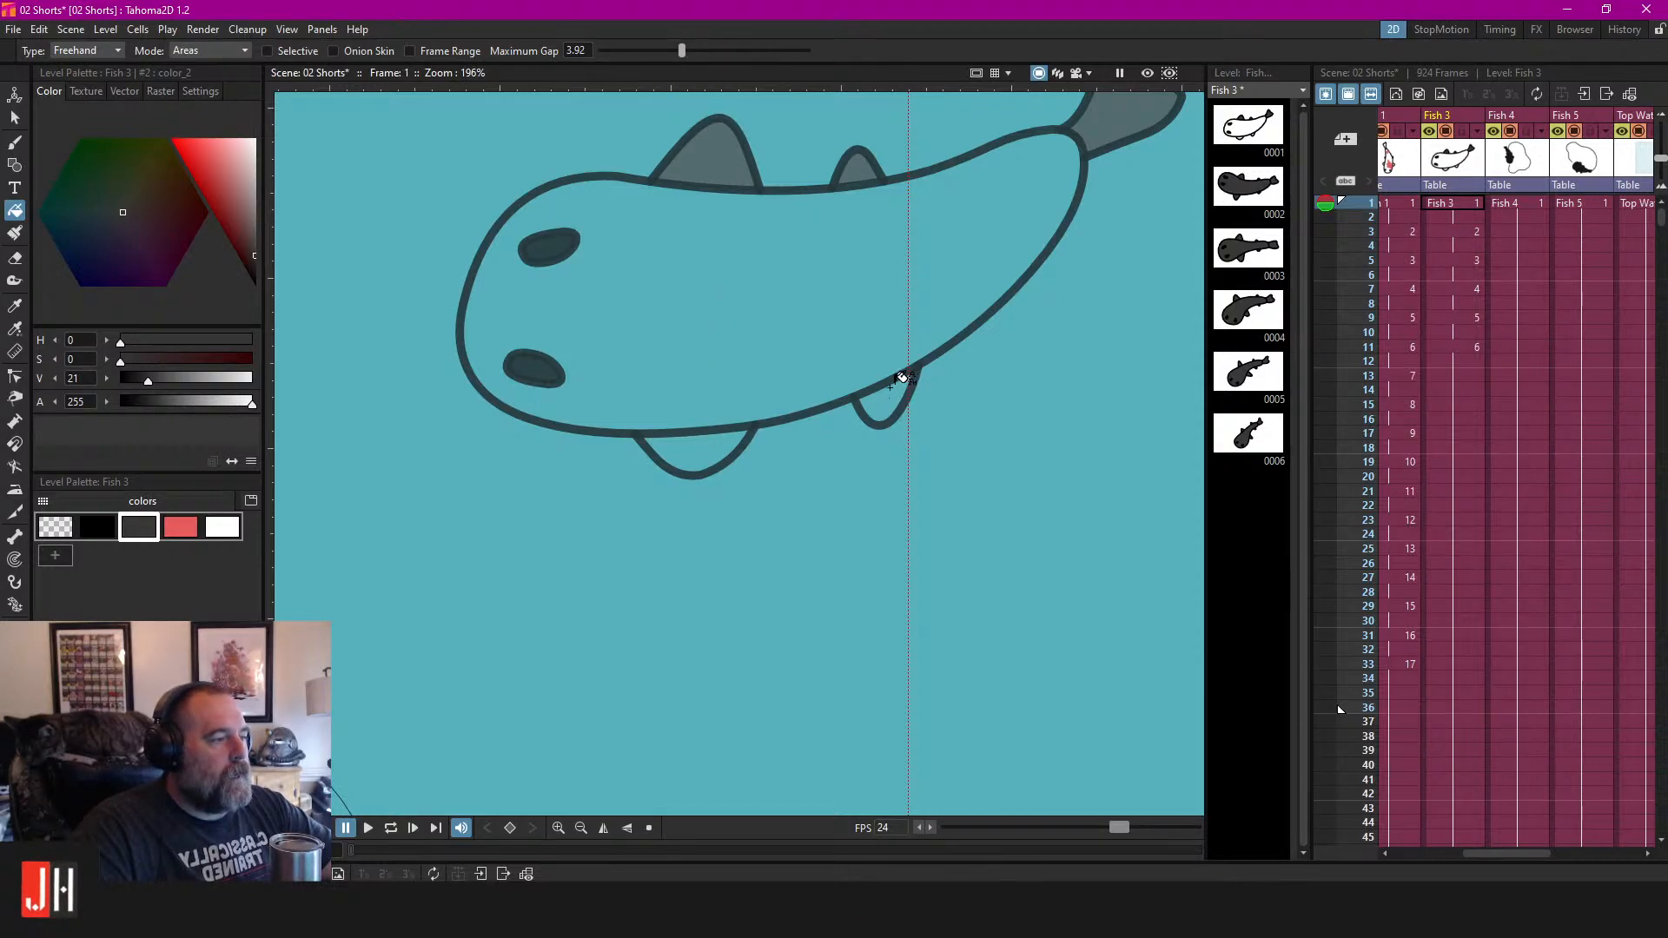
Undo the removal of the marking's boundary lines and of the practice ovals.
scroll(900, 391, down, 5)
key(ctrl+z)
key(ctrl+z)
key(ctrl+z)
key(ctrl+z)
key(ctrl+z)
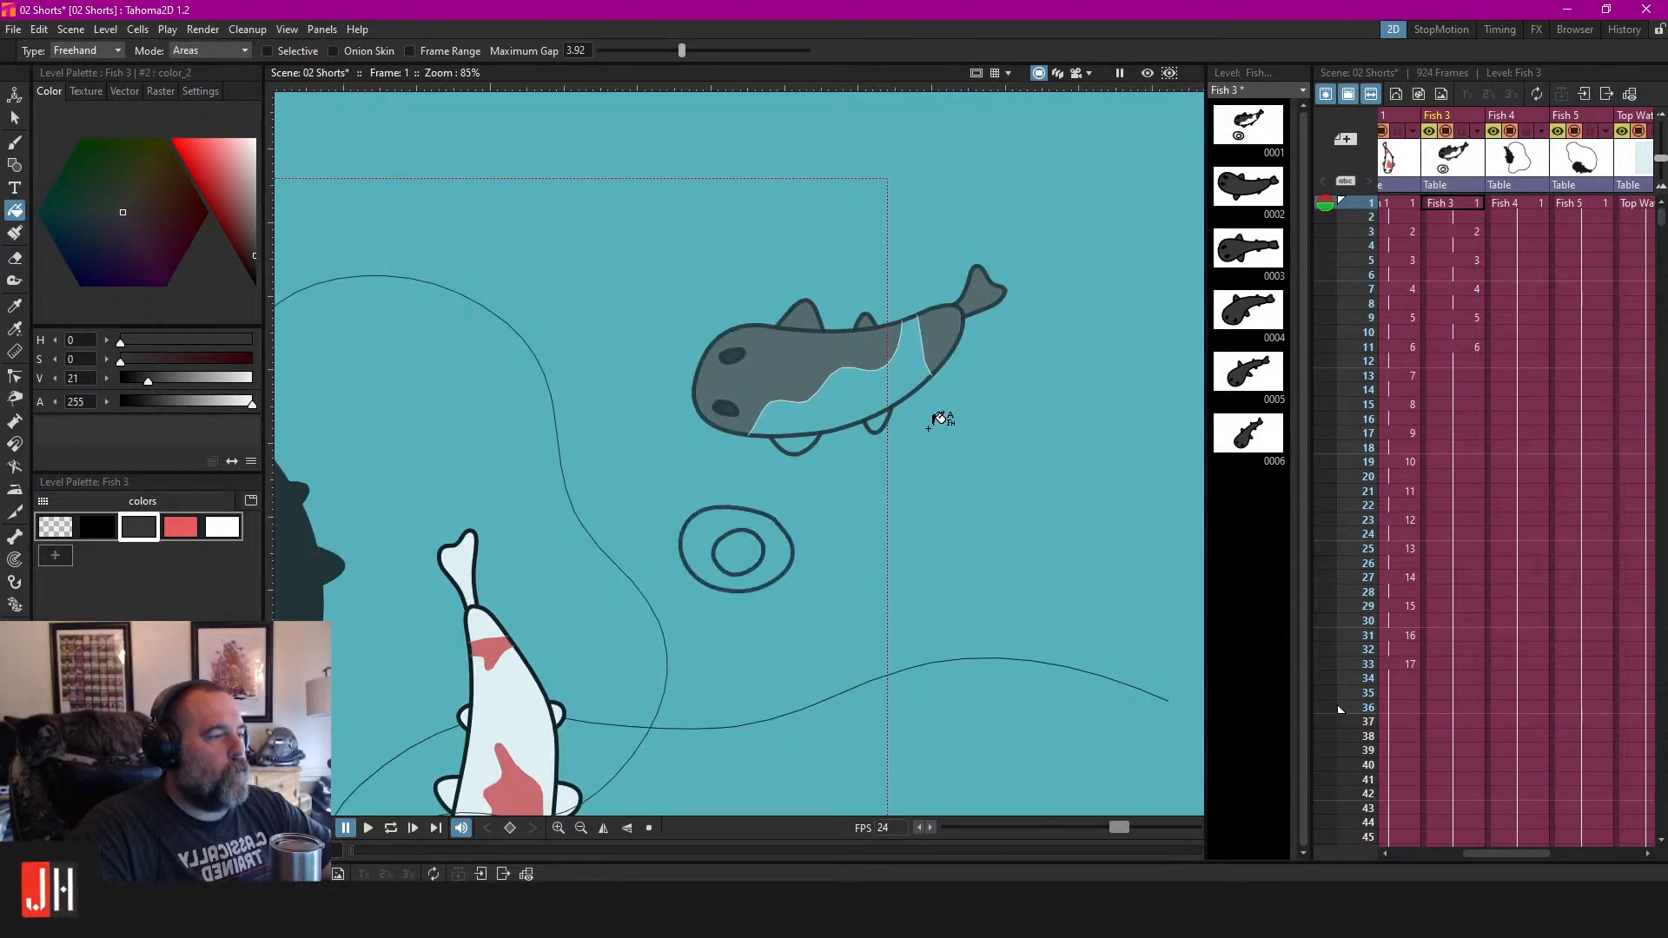
Delete the two practice ovals below the frame 1 fish and save the scene.
key(s)
mouse_move(864, 506)
mouse_down()
mouse_move(971, 502)
mouse_move(912, 491)
mouse_up()
key(Delete)
scroll(762, 443, down, 4)
key(ctrl+s)
Select frame 1 of the empty column after Test Fish and activate the brush.
drag(1508, 853, 1661, 847)
click(1617, 204)
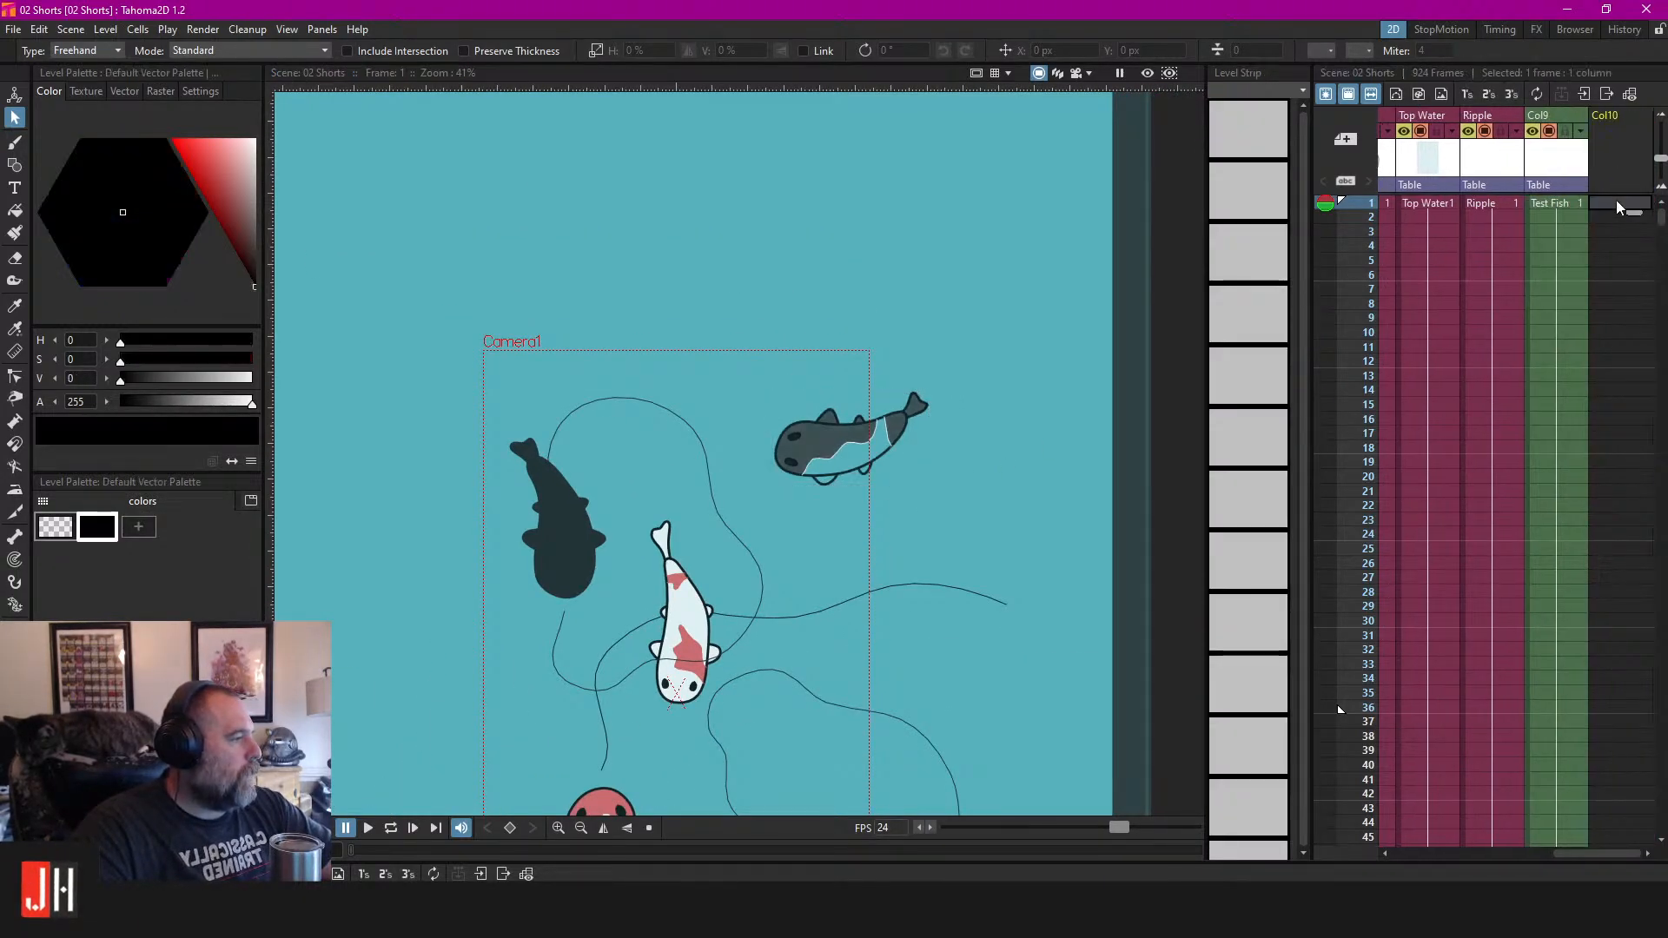
drag(809, 459, 806, 392)
scroll(807, 391, up, 3)
drag(819, 551, 824, 182)
drag(894, 365, 846, 301)
drag(658, 285, 682, 385)
scroll(682, 386, up, 2)
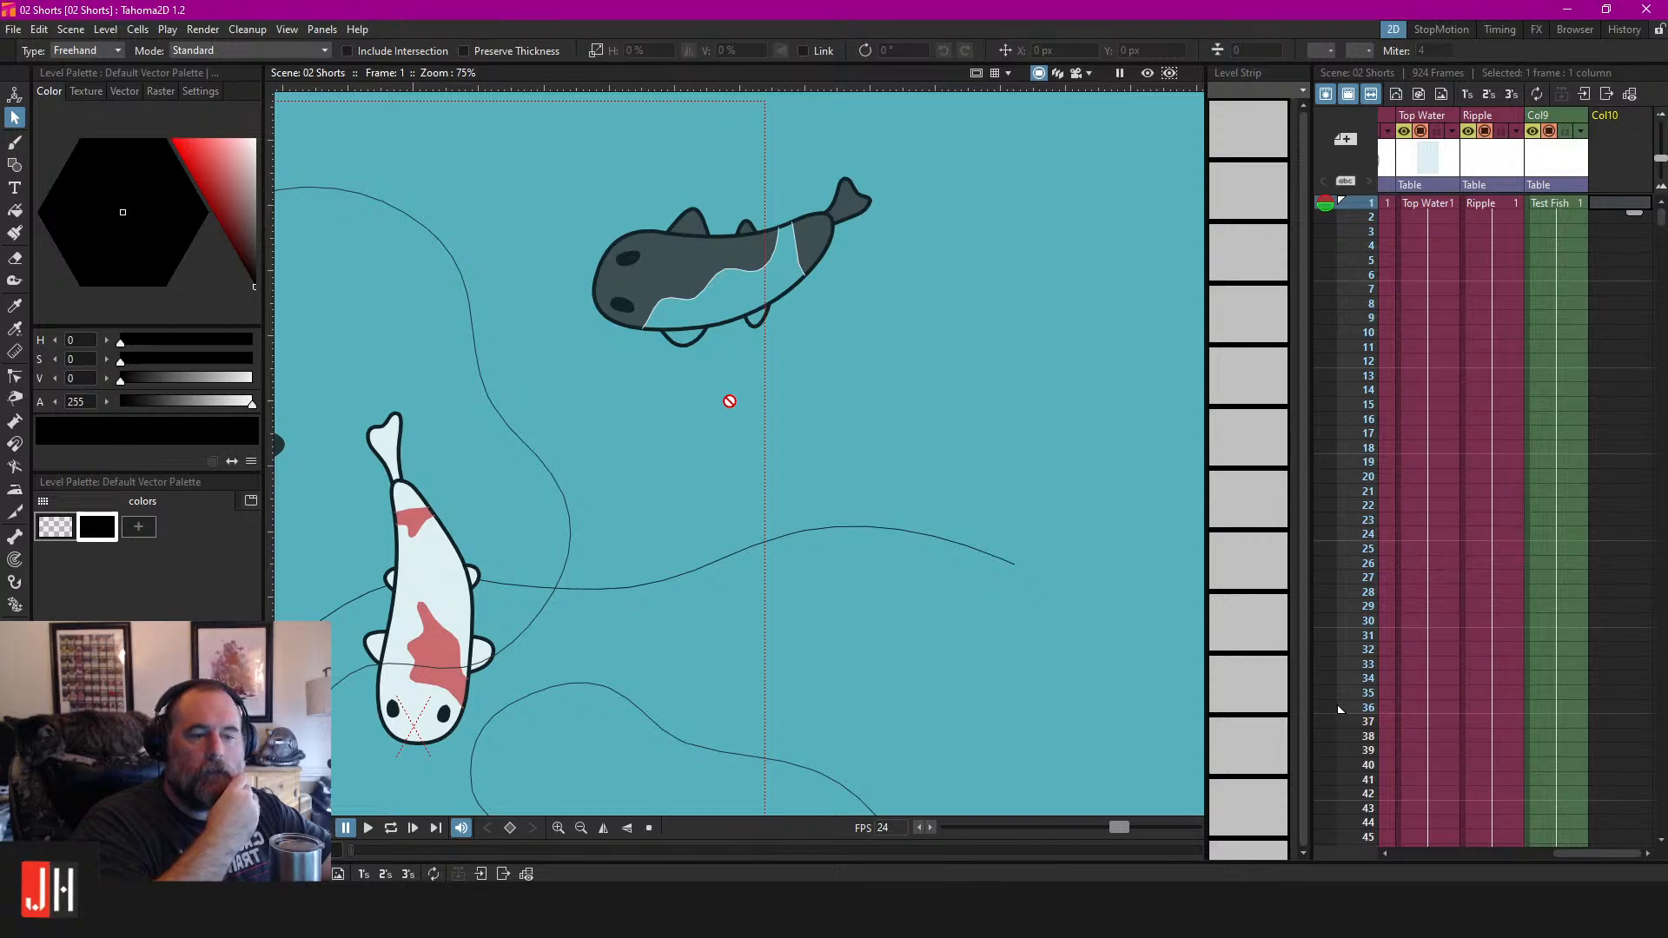
scroll(834, 450, up, 4)
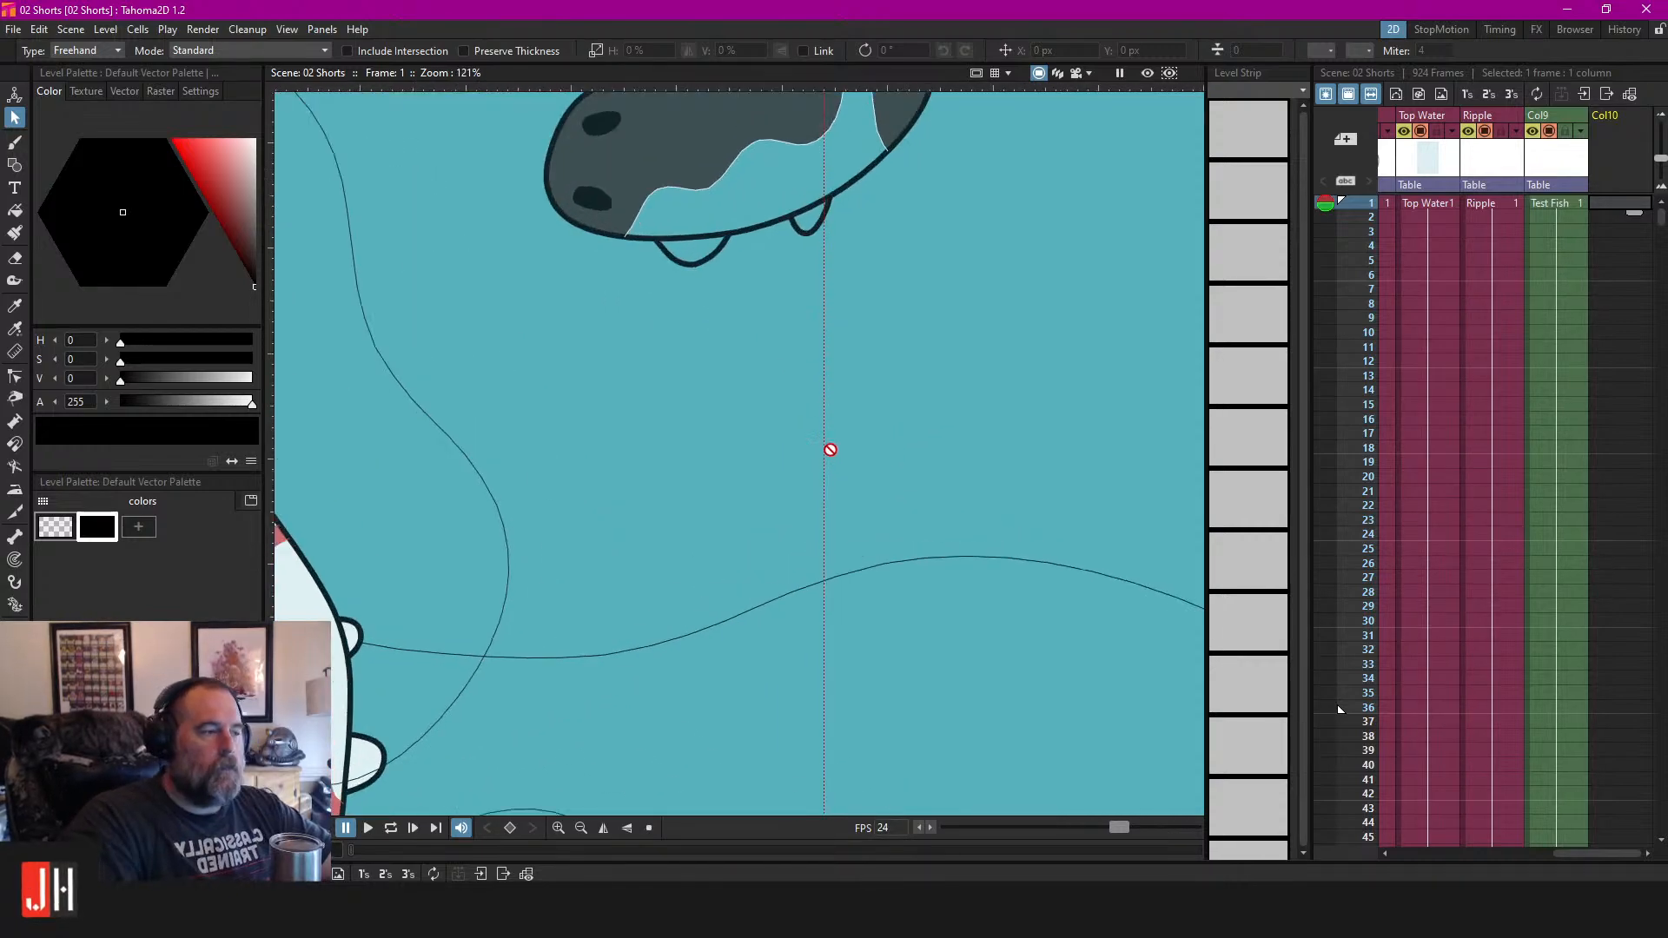
key(b)
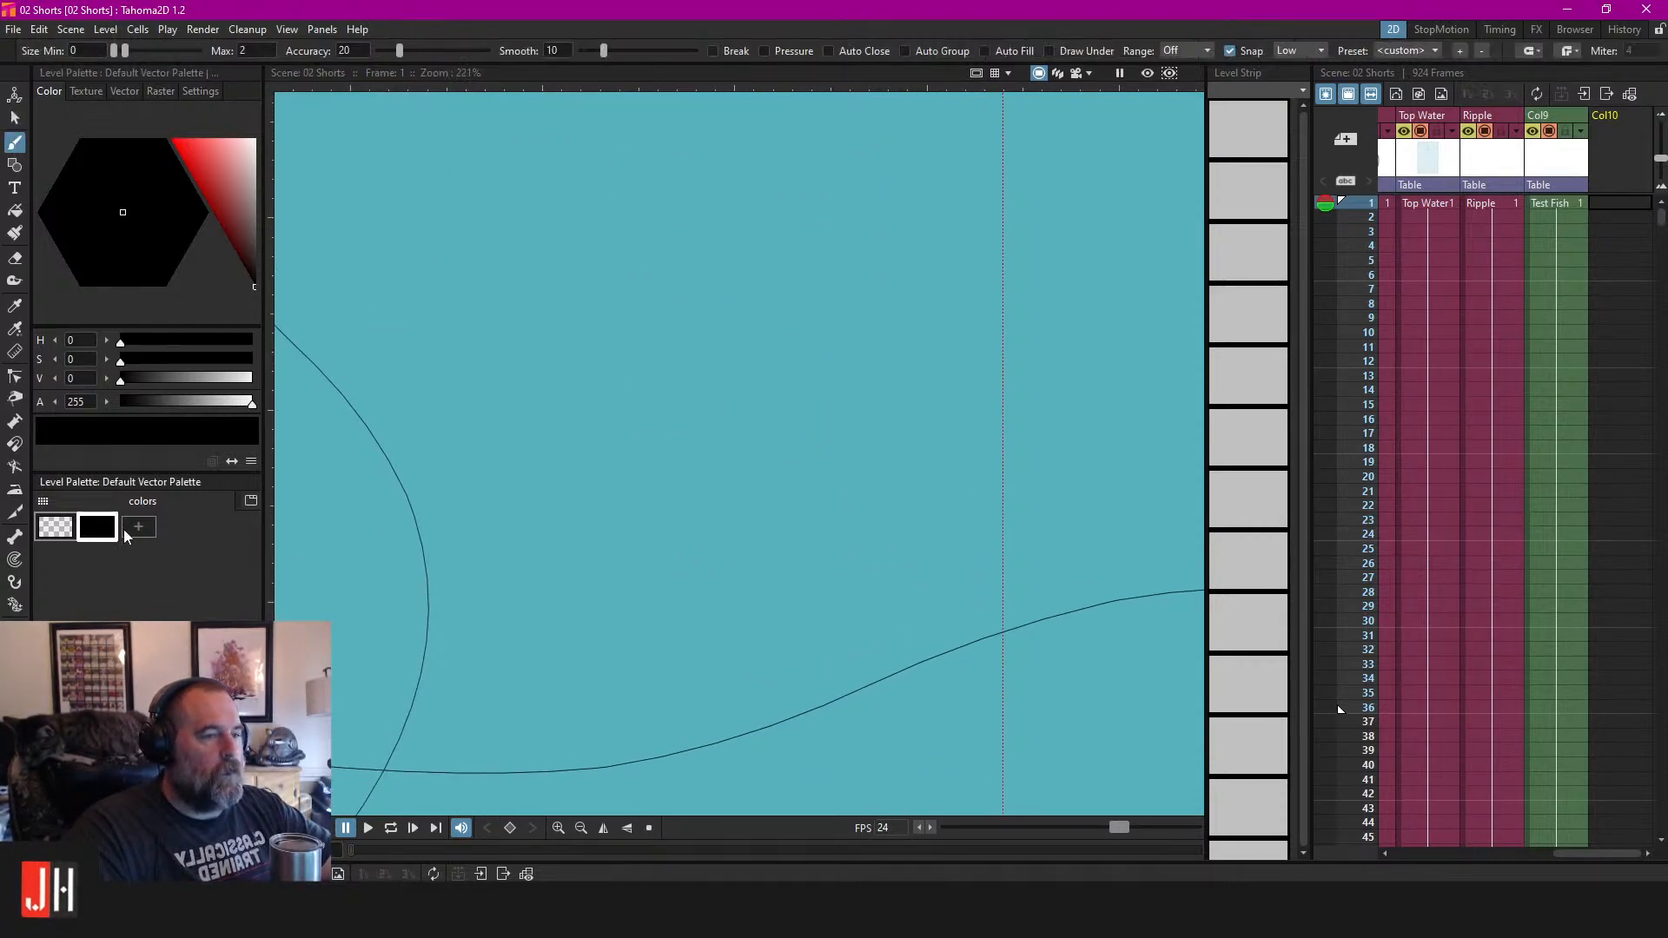
Create a new vector level named Test in the empty column and extend its drawing to frame 24.
right_click(1598, 200)
click(1563, 237)
text(Test)
click(861, 632)
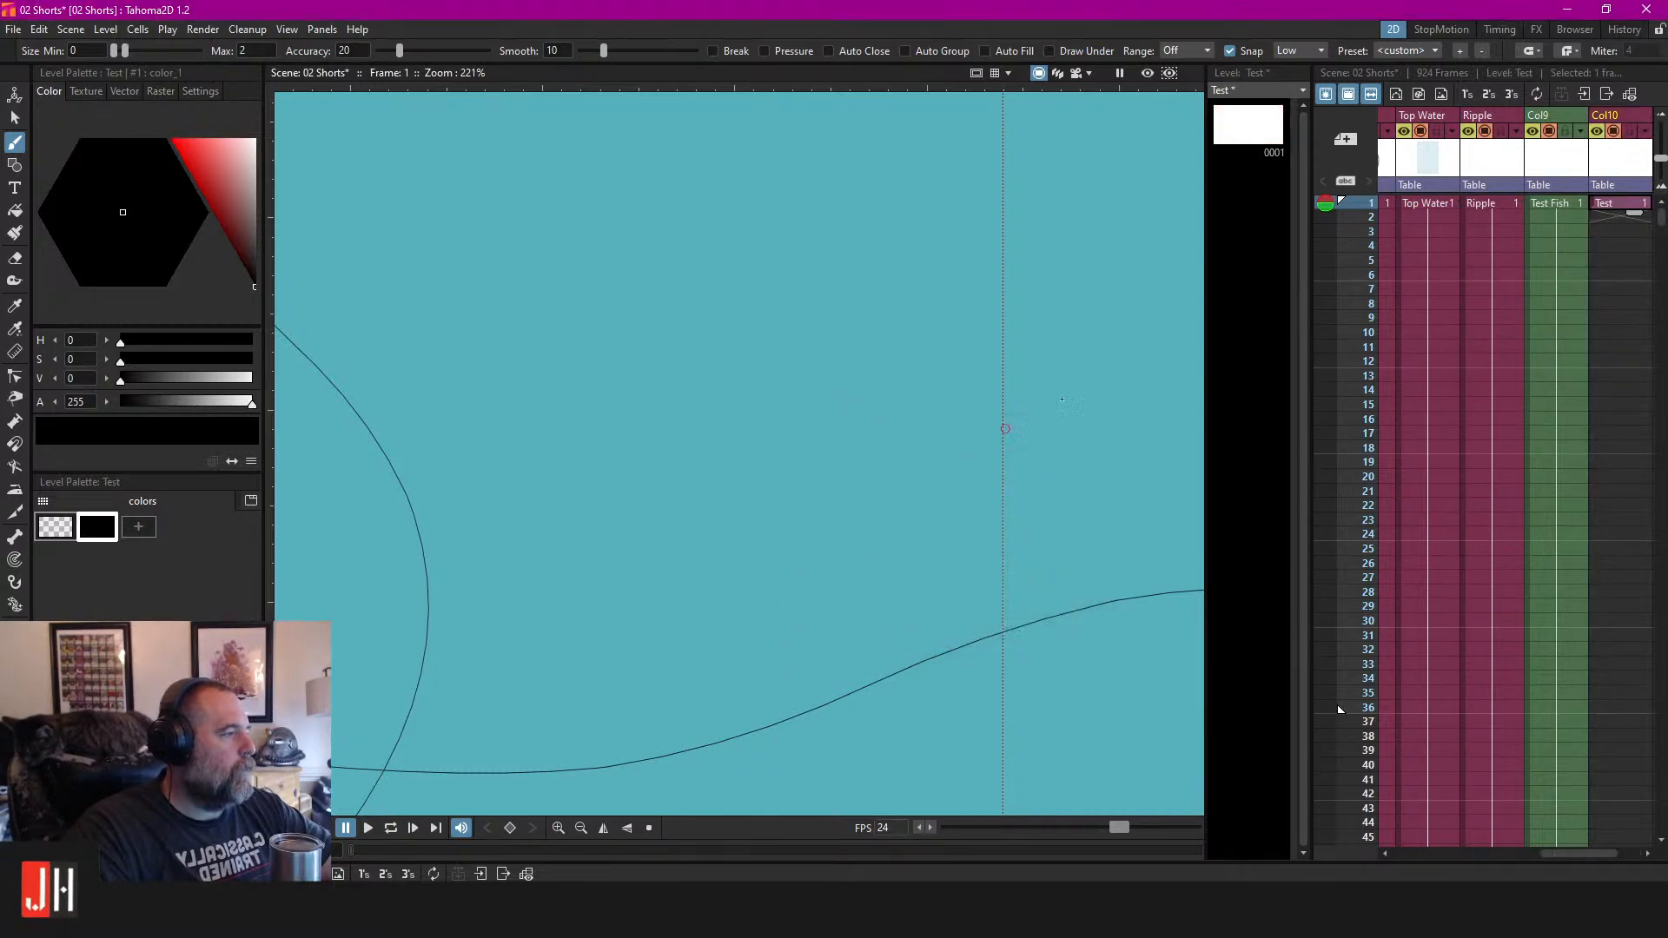
right_click(1618, 539)
click(1550, 614)
scroll(507, 390, up, 1)
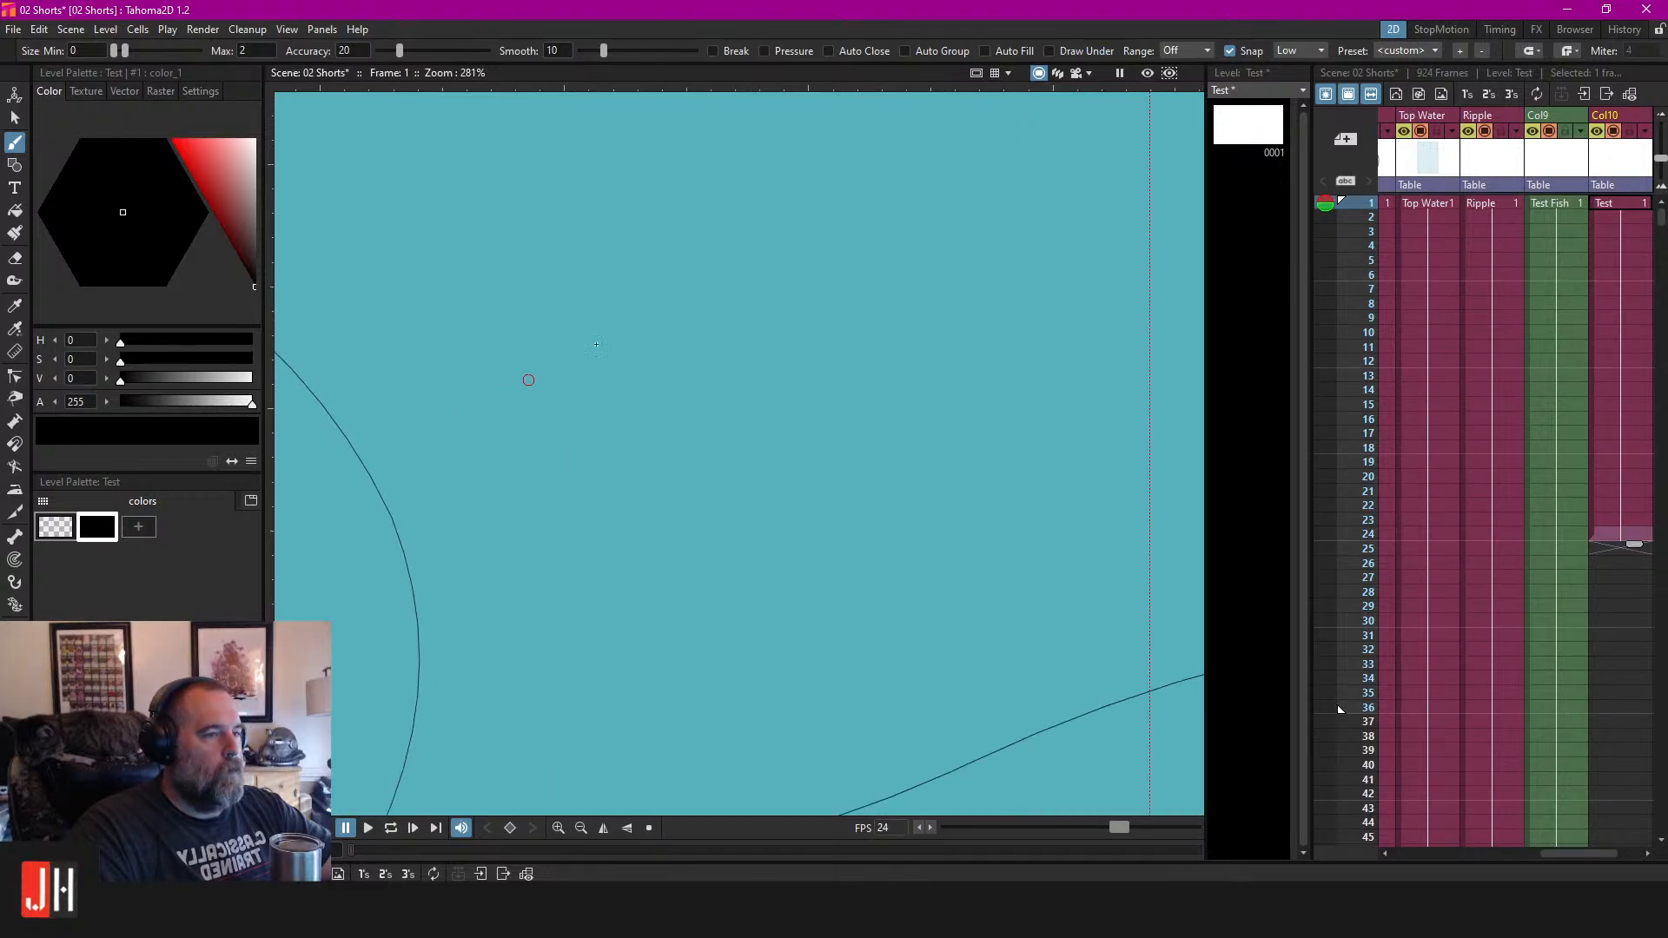
mouse_move(767, 293)
mouse_down()
mouse_move(684, 250)
mouse_move(549, 485)
mouse_move(829, 421)
mouse_move(859, 303)
mouse_move(778, 267)
mouse_move(652, 320)
mouse_up()
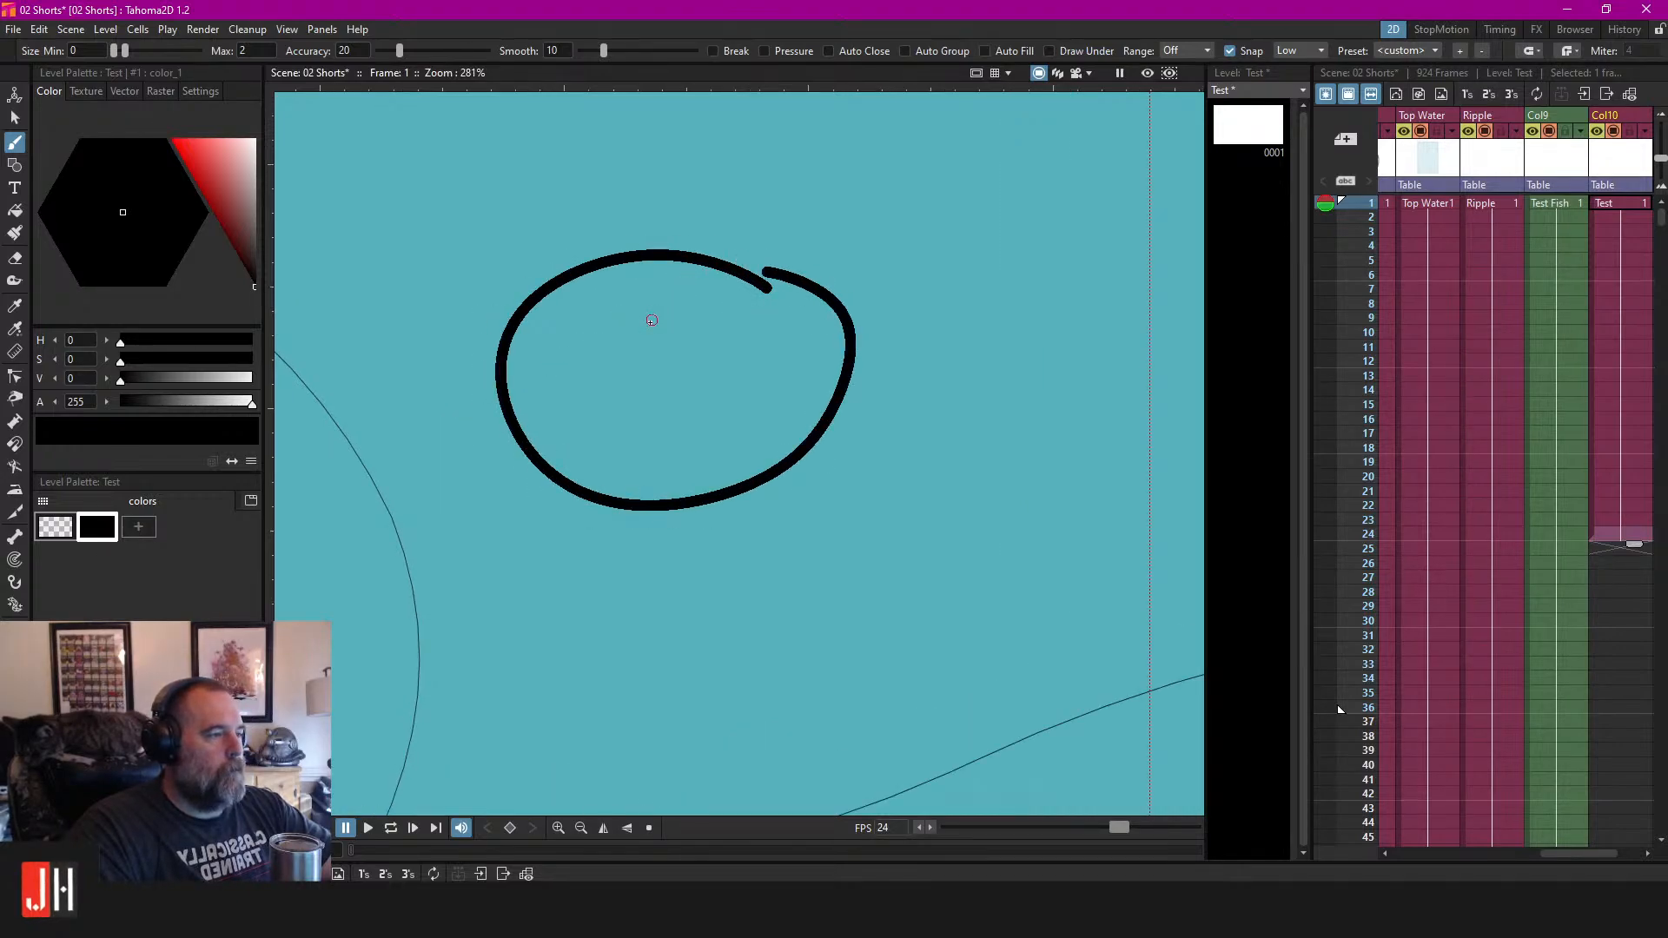
key(ctrl+z)
mouse_move(785, 224)
mouse_down()
mouse_move(774, 217)
mouse_move(806, 657)
mouse_move(1052, 448)
mouse_up()
key(ctrl+z)
Draw a simple black fish on the Test level: a slanted oval body, four side fins overlapping it, and a tail.
mouse_move(698, 281)
mouse_down()
mouse_move(601, 225)
mouse_move(461, 356)
mouse_move(756, 600)
mouse_move(889, 523)
mouse_move(806, 394)
mouse_move(695, 274)
mouse_up()
mouse_move(590, 272)
mouse_down()
mouse_move(805, 204)
mouse_move(717, 334)
mouse_up()
mouse_move(550, 375)
mouse_down()
mouse_move(488, 479)
mouse_move(698, 474)
mouse_up()
drag(704, 646, 799, 589)
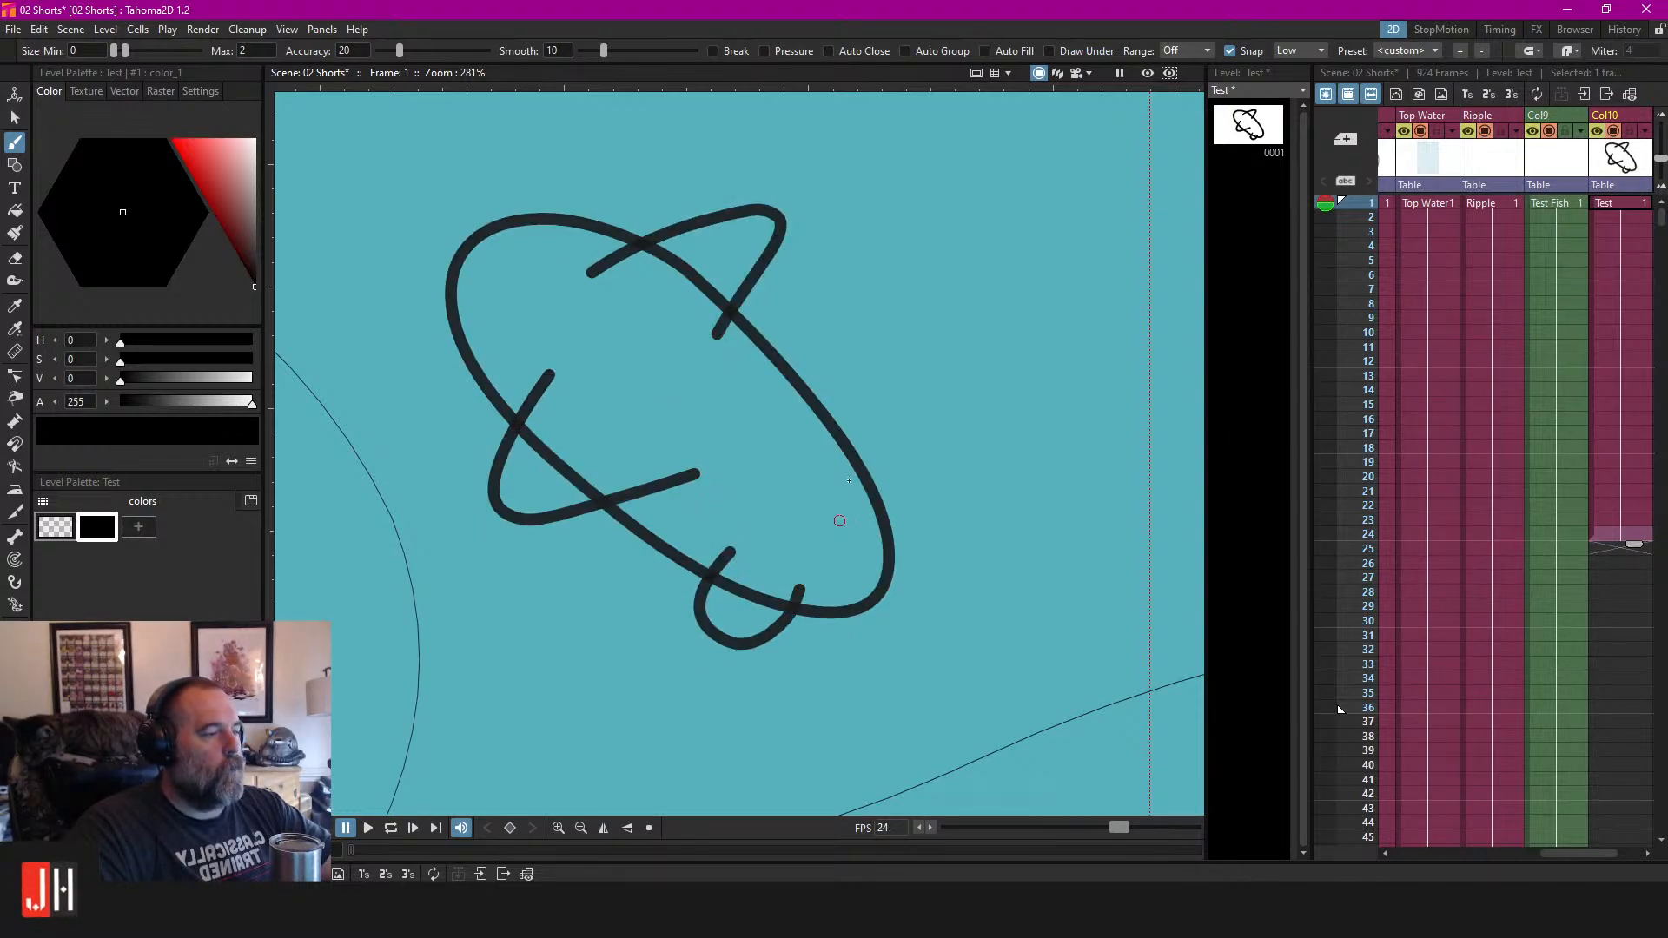
key(ctrl+z)
mouse_move(700, 539)
mouse_down()
mouse_move(693, 621)
mouse_move(755, 560)
mouse_up()
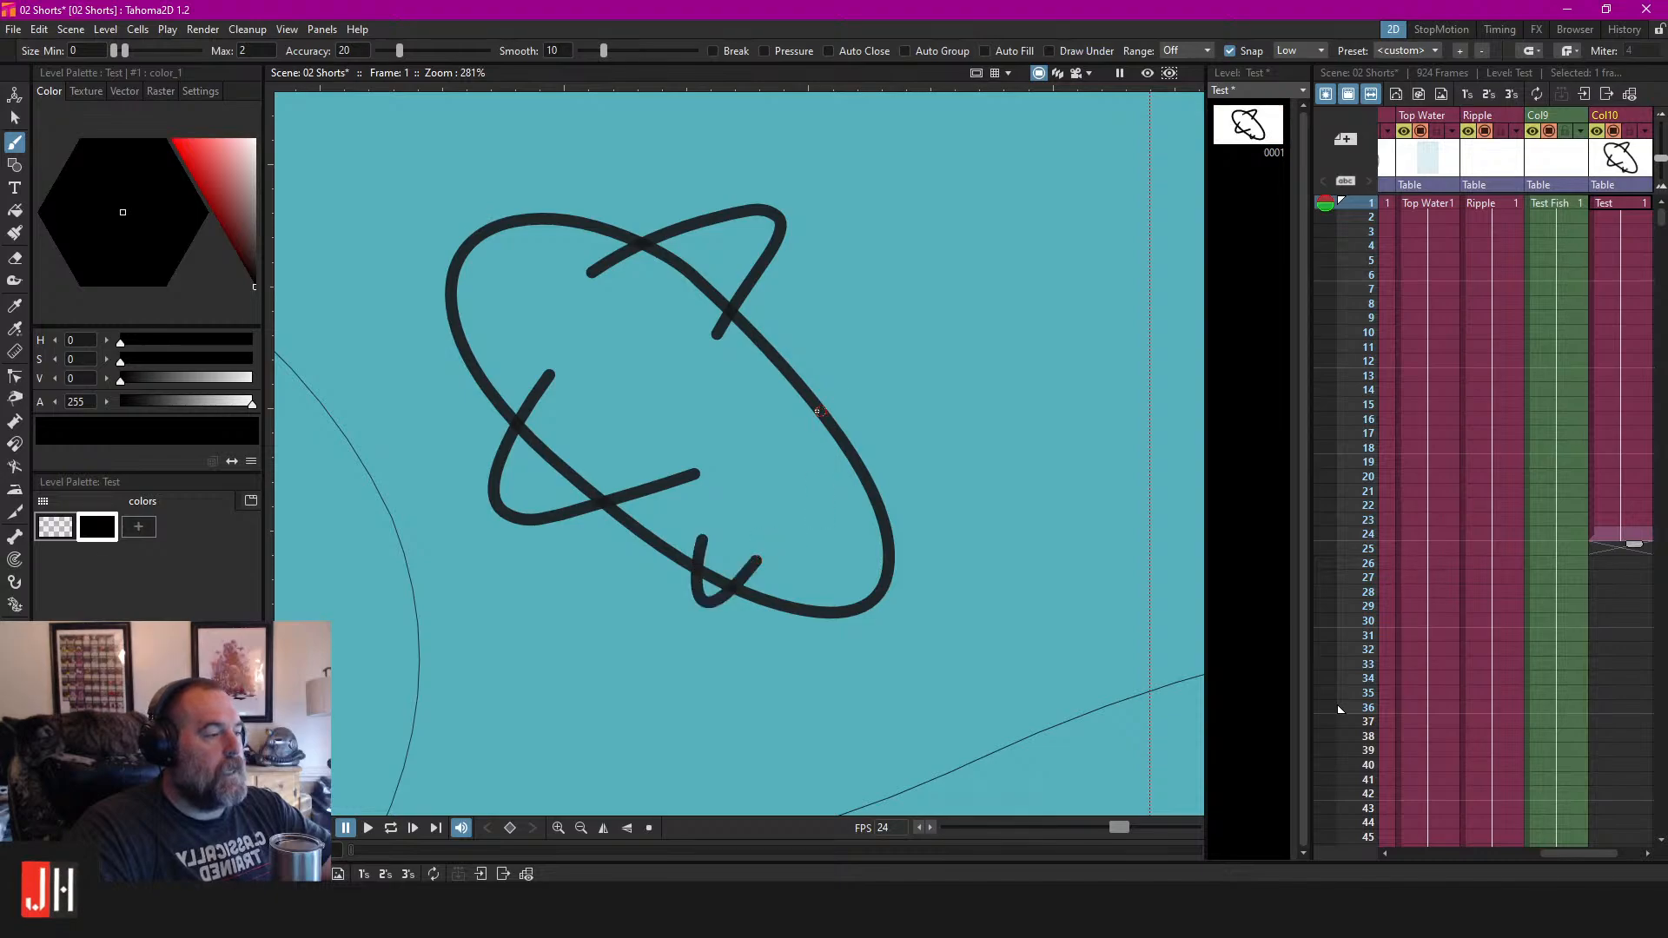
drag(808, 421, 831, 469)
mouse_move(850, 612)
mouse_down()
mouse_move(957, 712)
mouse_move(941, 633)
mouse_move(999, 605)
mouse_move(895, 563)
mouse_up()
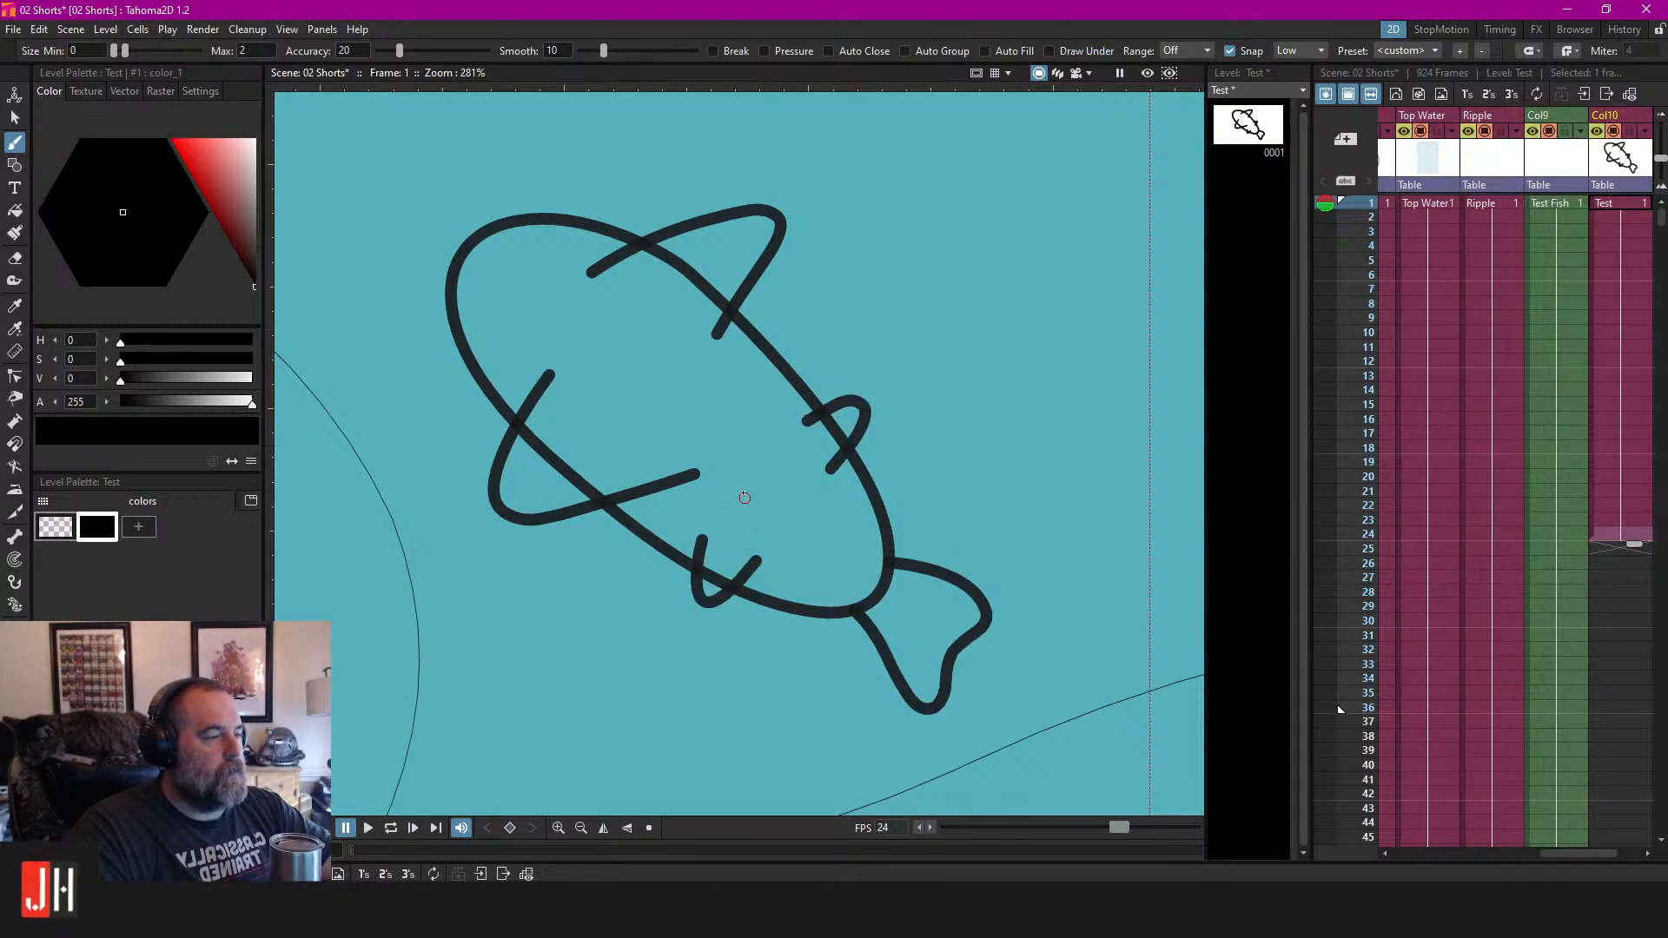
Add a red style with H 0, S 60, V 75 to the Test palette and activate the Fill tool.
click(138, 527)
click(218, 175)
key(f)
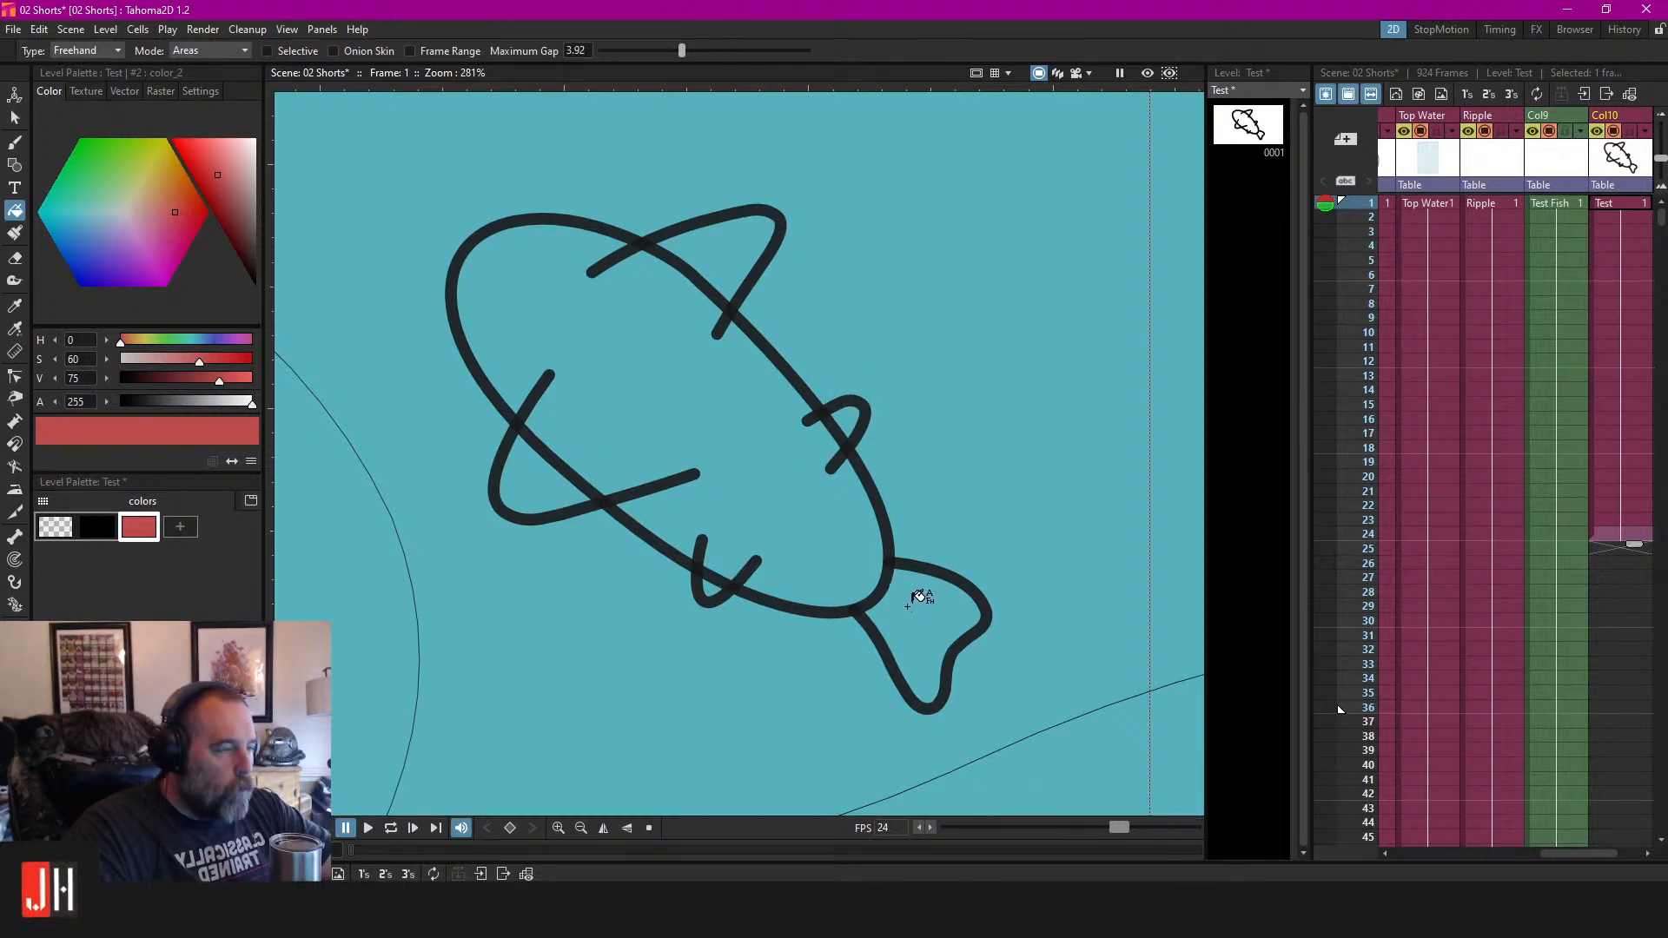
Erase the fin line segments that extend inside the test fish's body.
key(a)
mouse_move(519, 341)
mouse_down()
mouse_move(712, 562)
mouse_move(778, 574)
mouse_up()
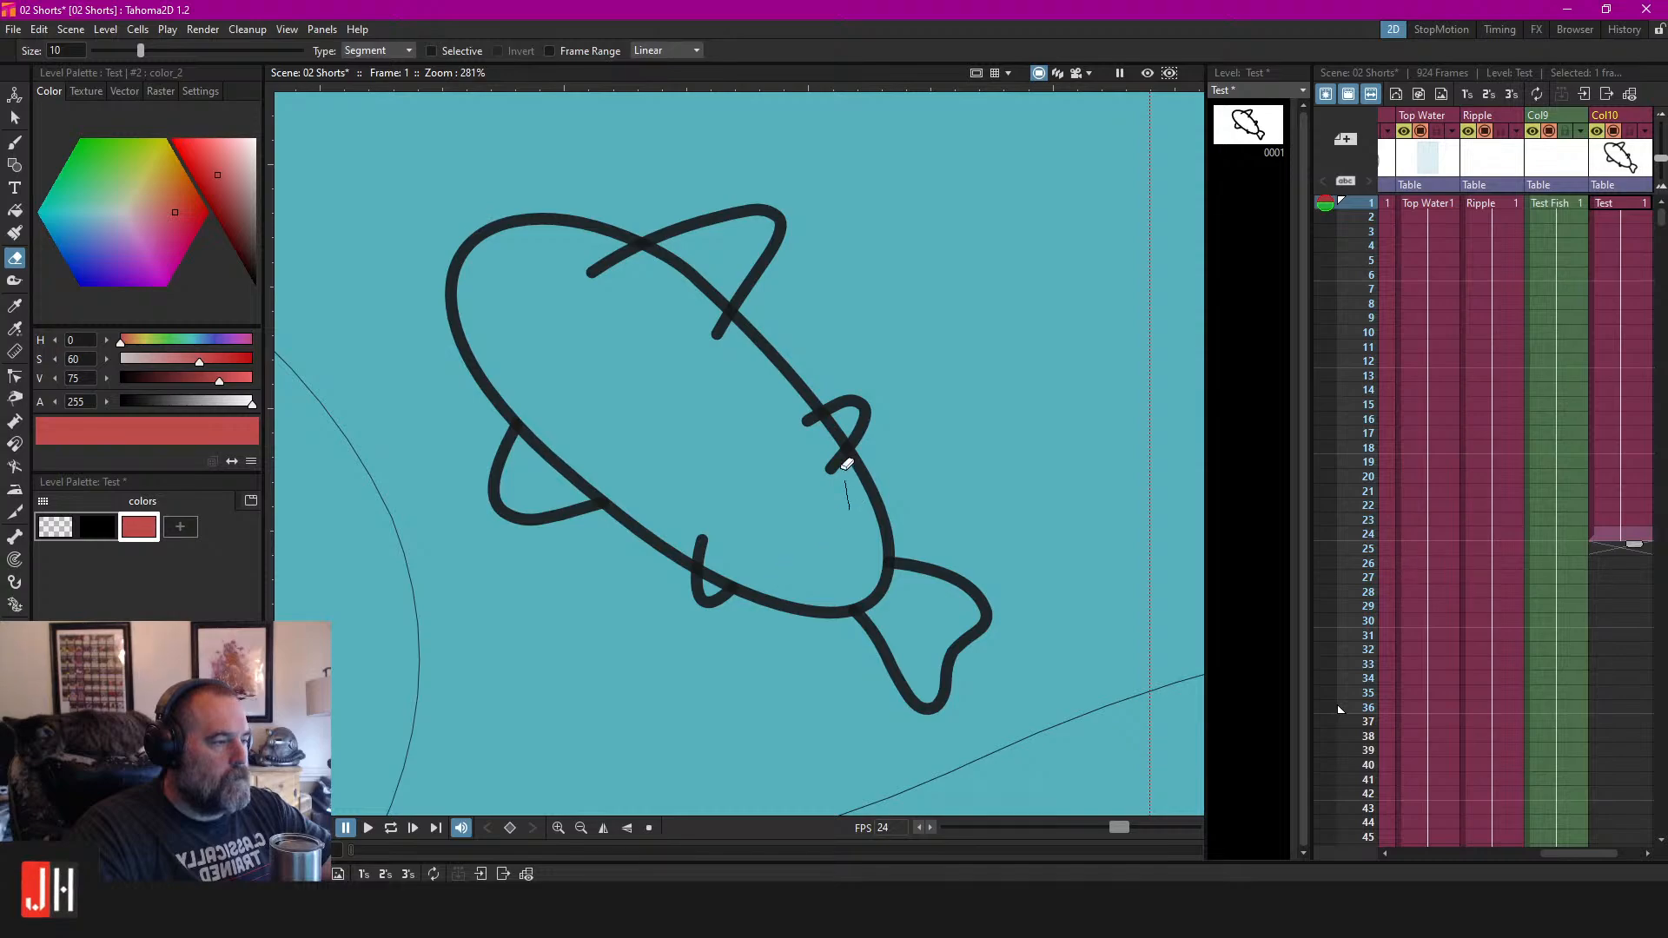
drag(750, 332, 552, 255)
mouse_move(669, 497)
mouse_down()
mouse_move(700, 540)
mouse_move(811, 558)
mouse_up()
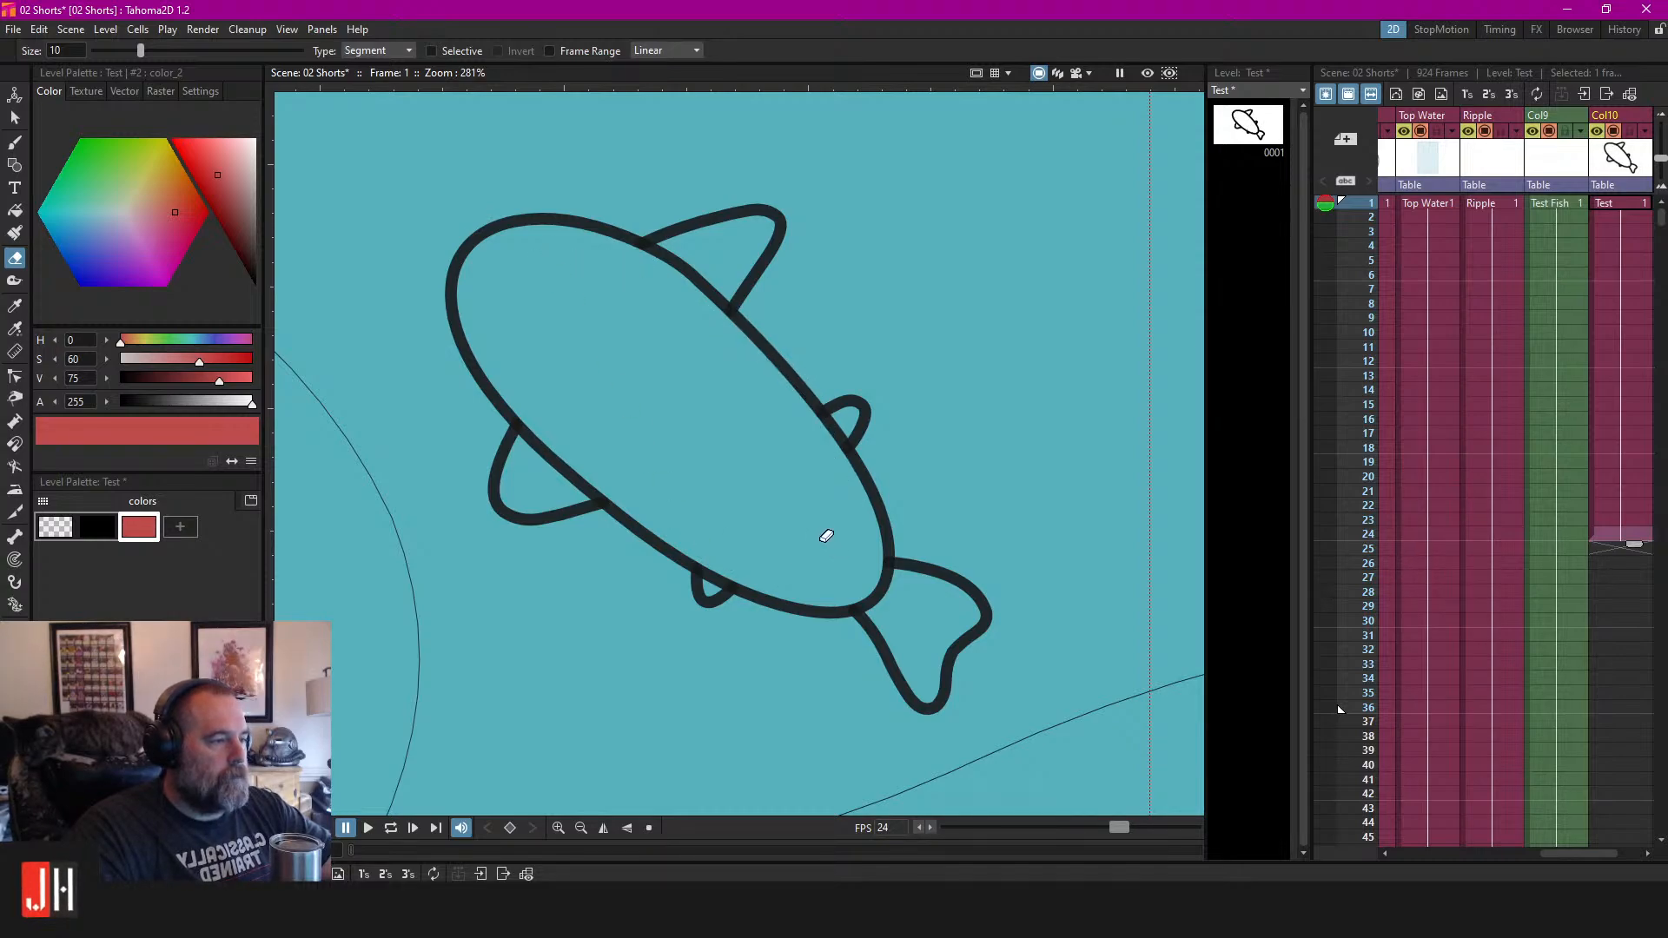
Set the fill type to Normal and fill the test fish's body, fins and tail with red.
key(f)
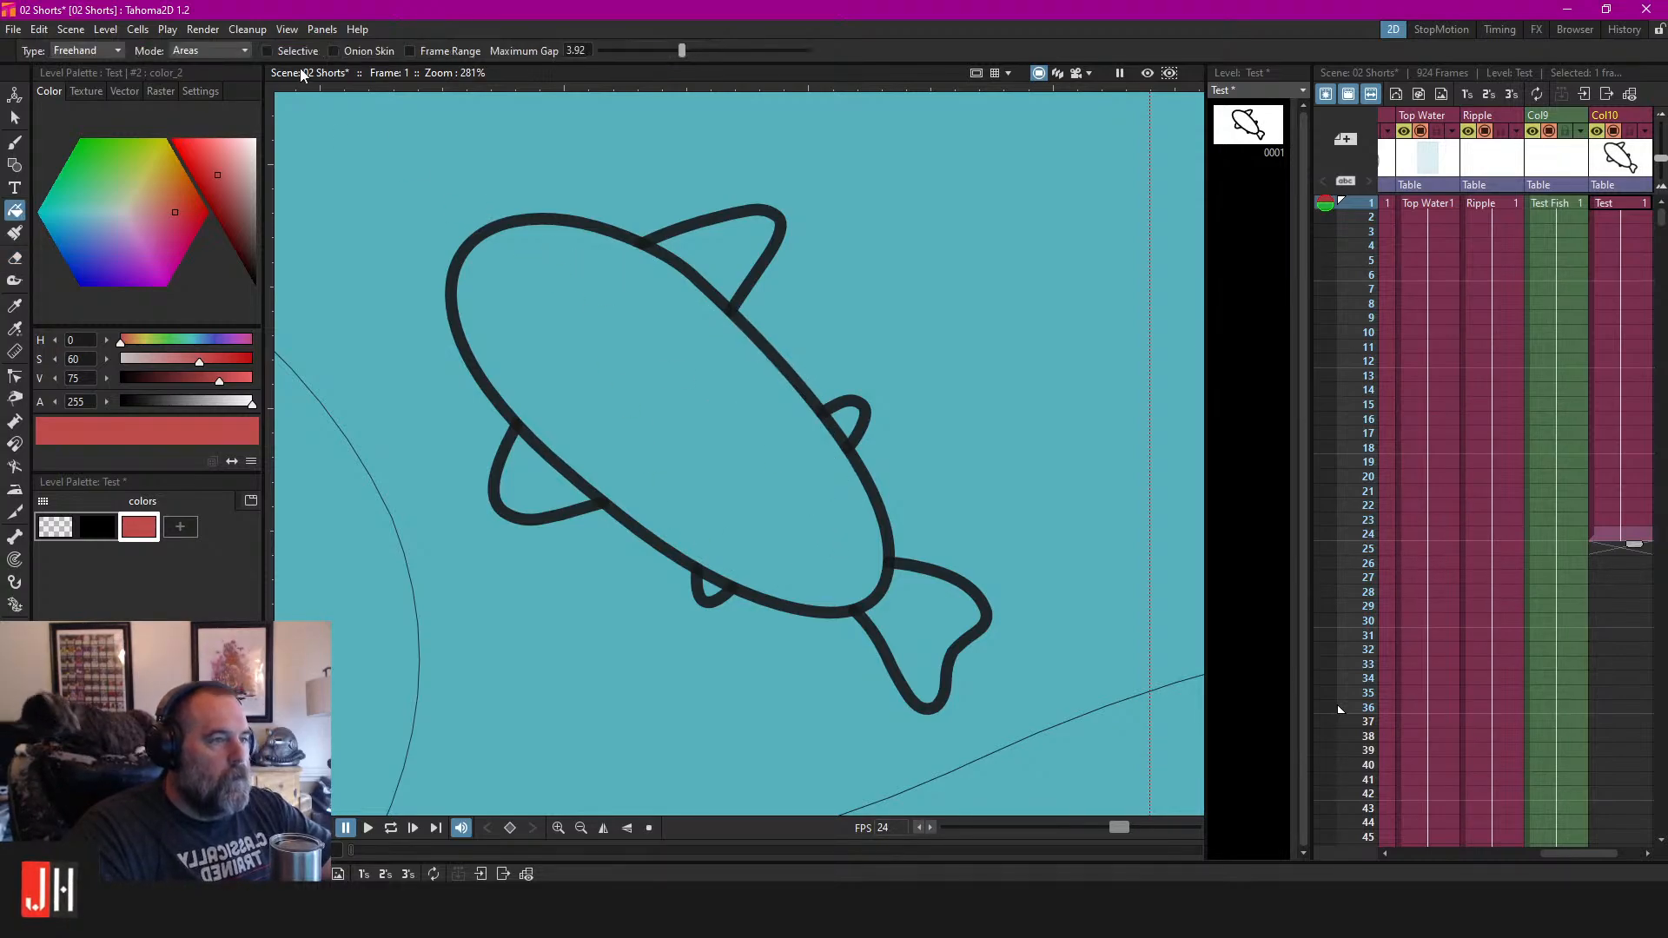
click(113, 50)
click(107, 64)
click(626, 293)
click(745, 239)
click(850, 412)
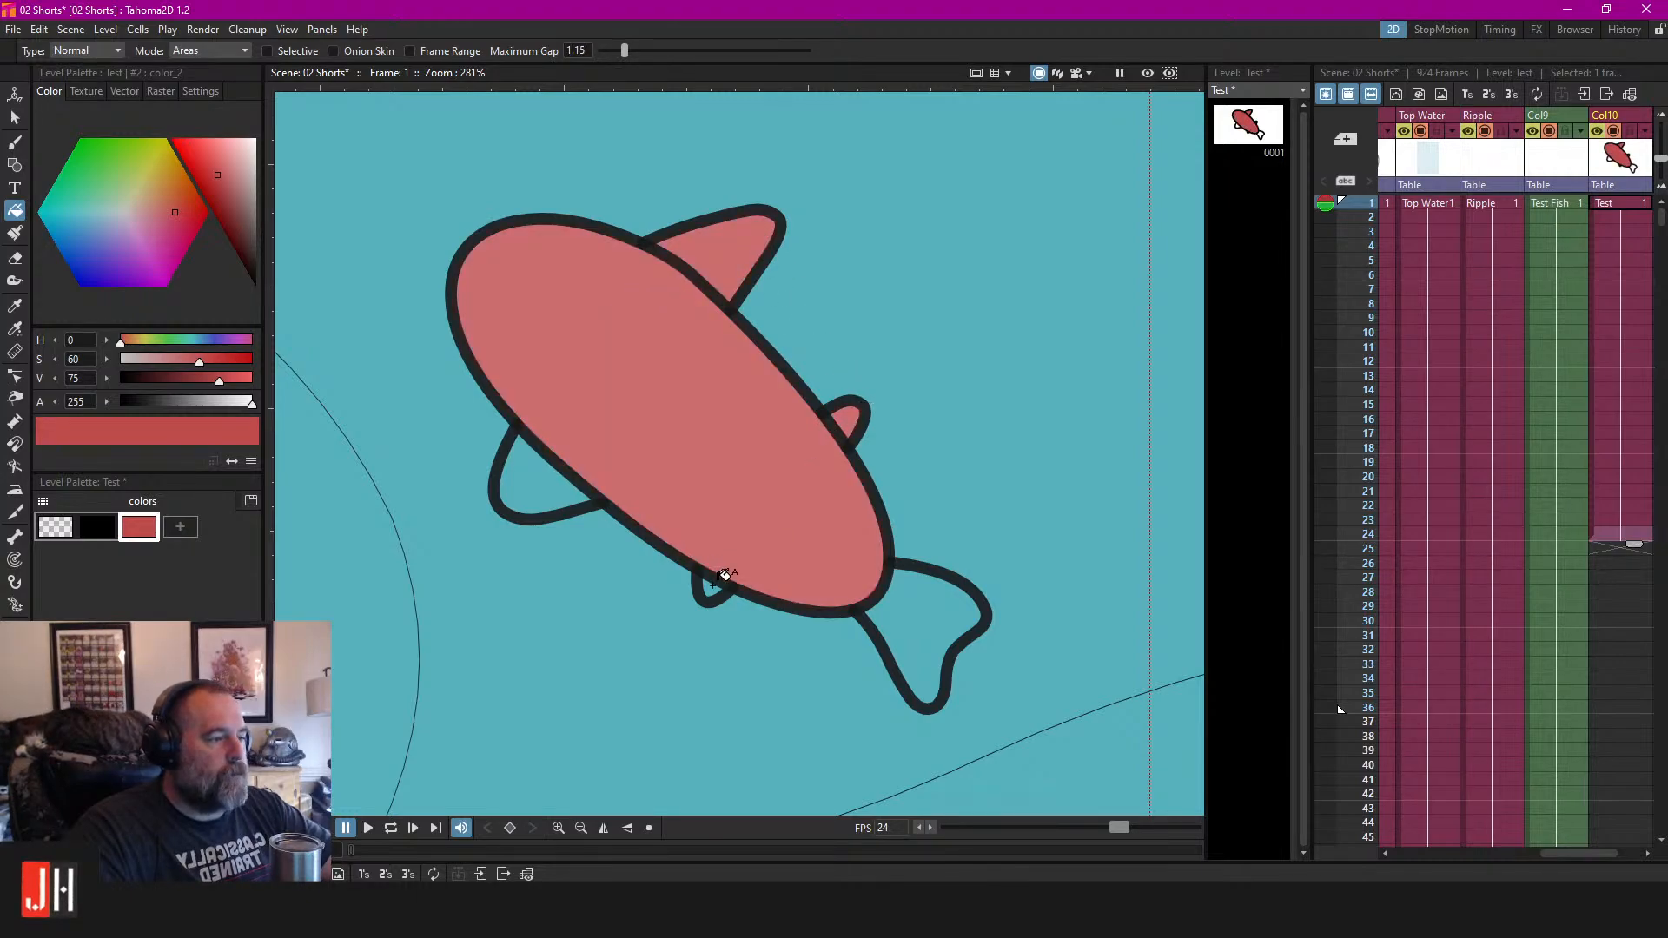
click(571, 500)
click(921, 582)
scroll(926, 577, down, 3)
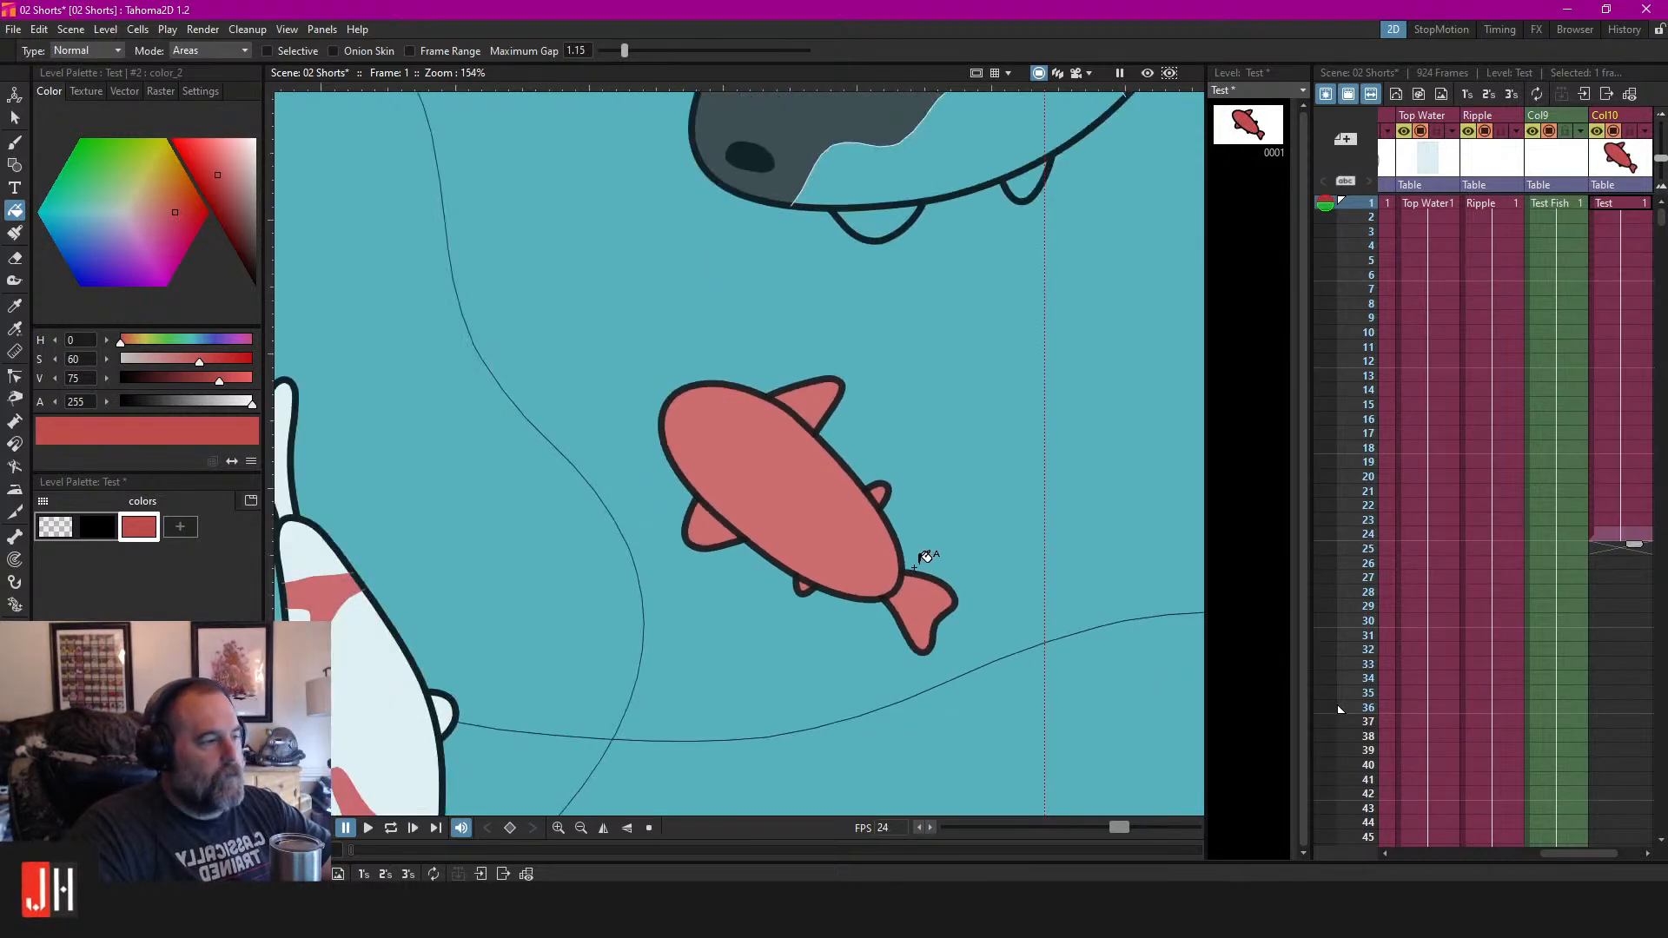
Select the entire test fish and delete it.
key(s)
key(ctrl+a)
key(Delete)
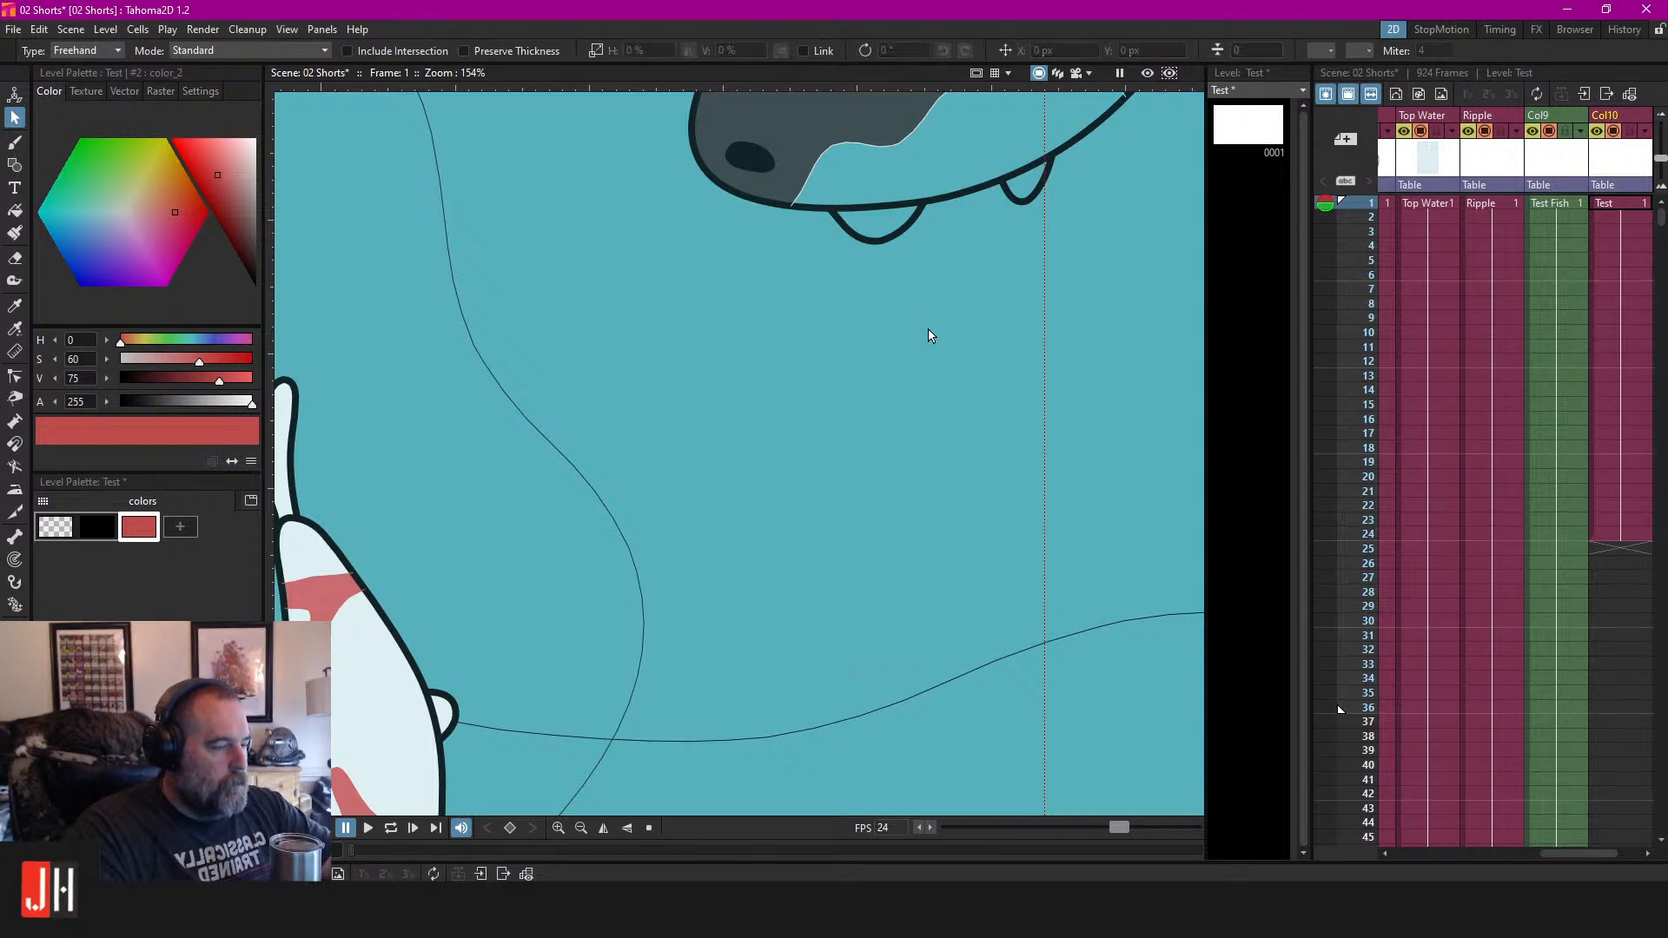
Draw a large black loop with crossing ends, and try erasing an overhanging end by segment.
scroll(851, 444, up, 3)
key(b)
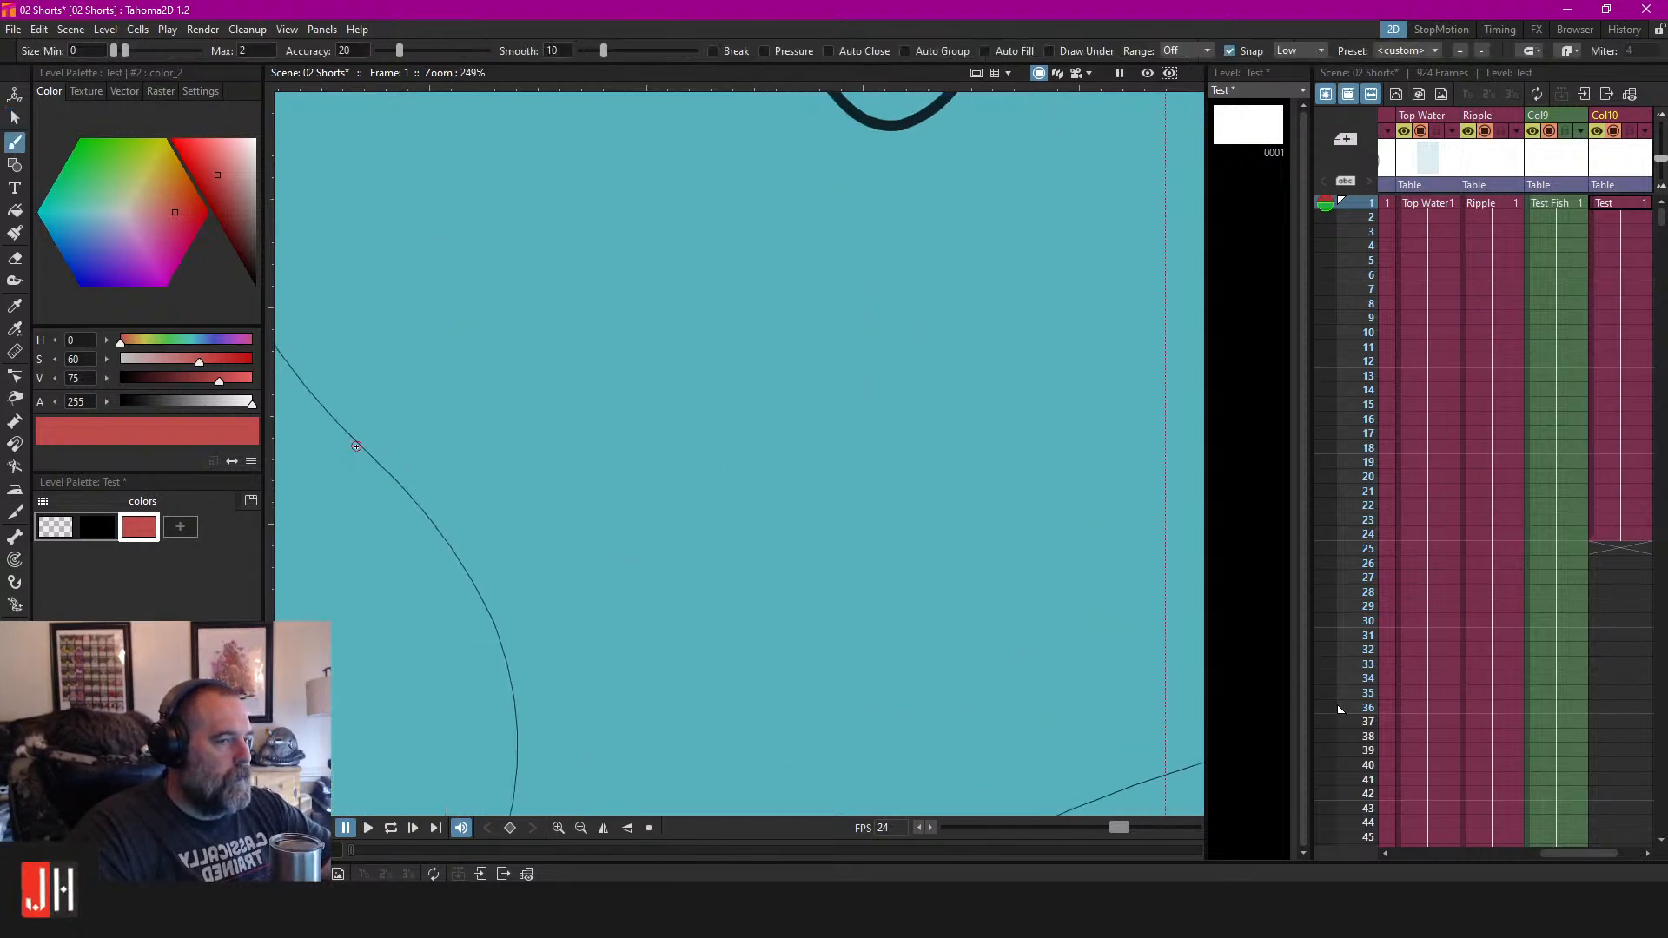
click(98, 527)
mouse_move(721, 309)
mouse_down()
mouse_move(566, 551)
mouse_move(715, 238)
mouse_move(600, 330)
mouse_up()
key(a)
click(638, 276)
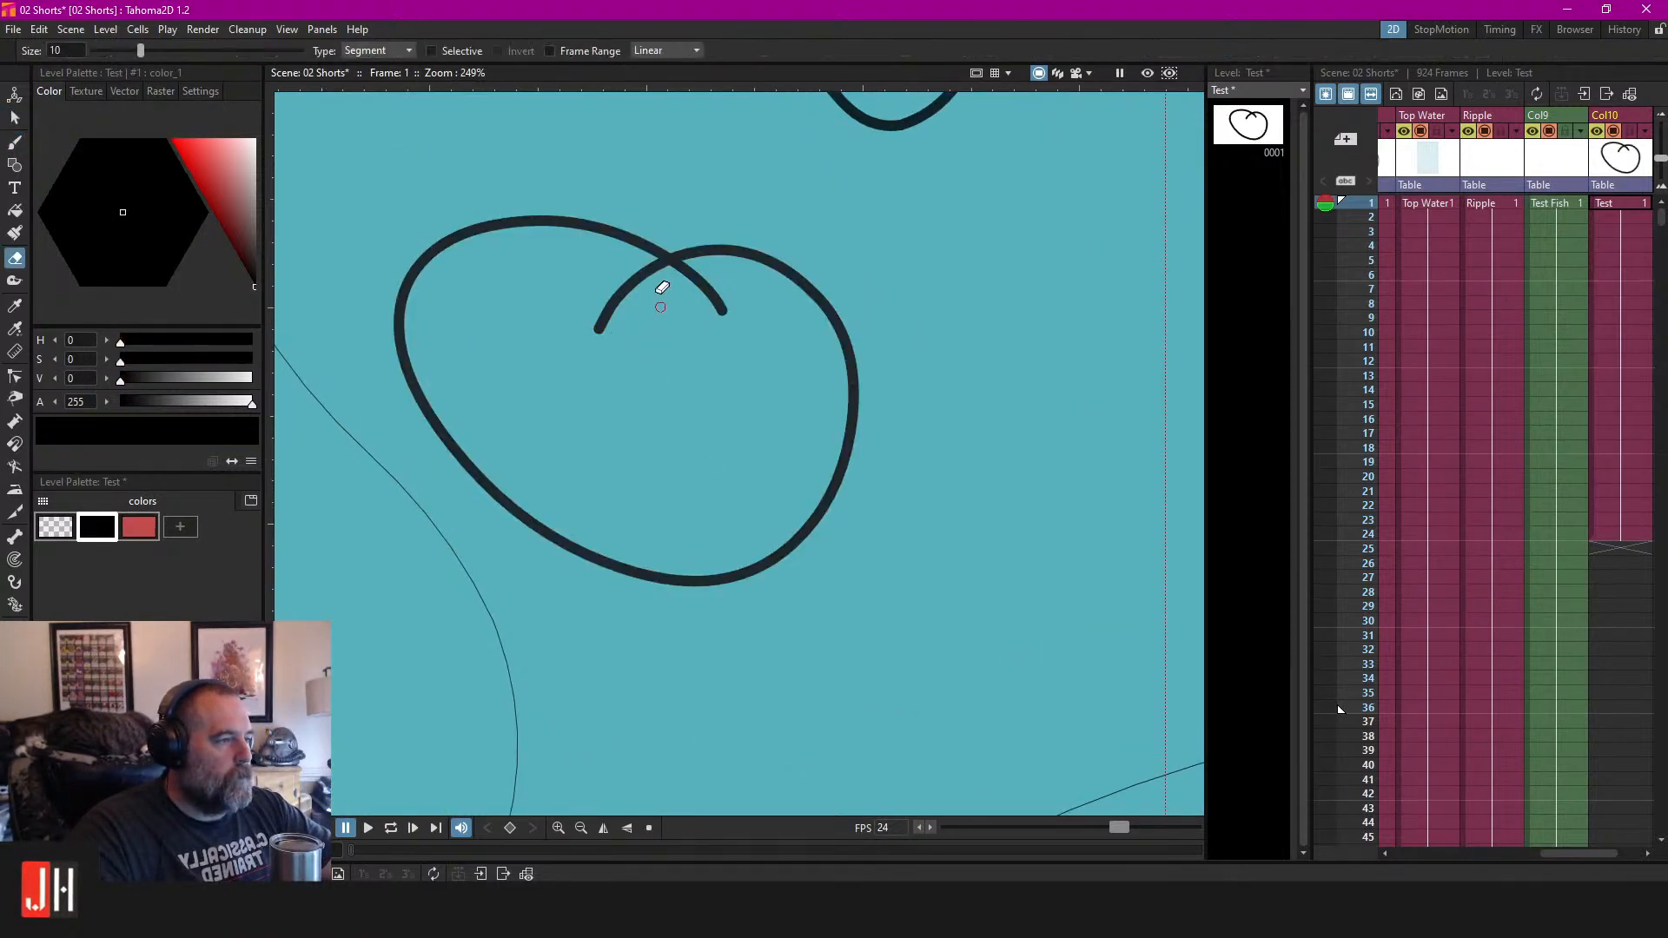
key(ctrl+z)
Delete the black loop from the Test level.
key(s)
click(689, 242)
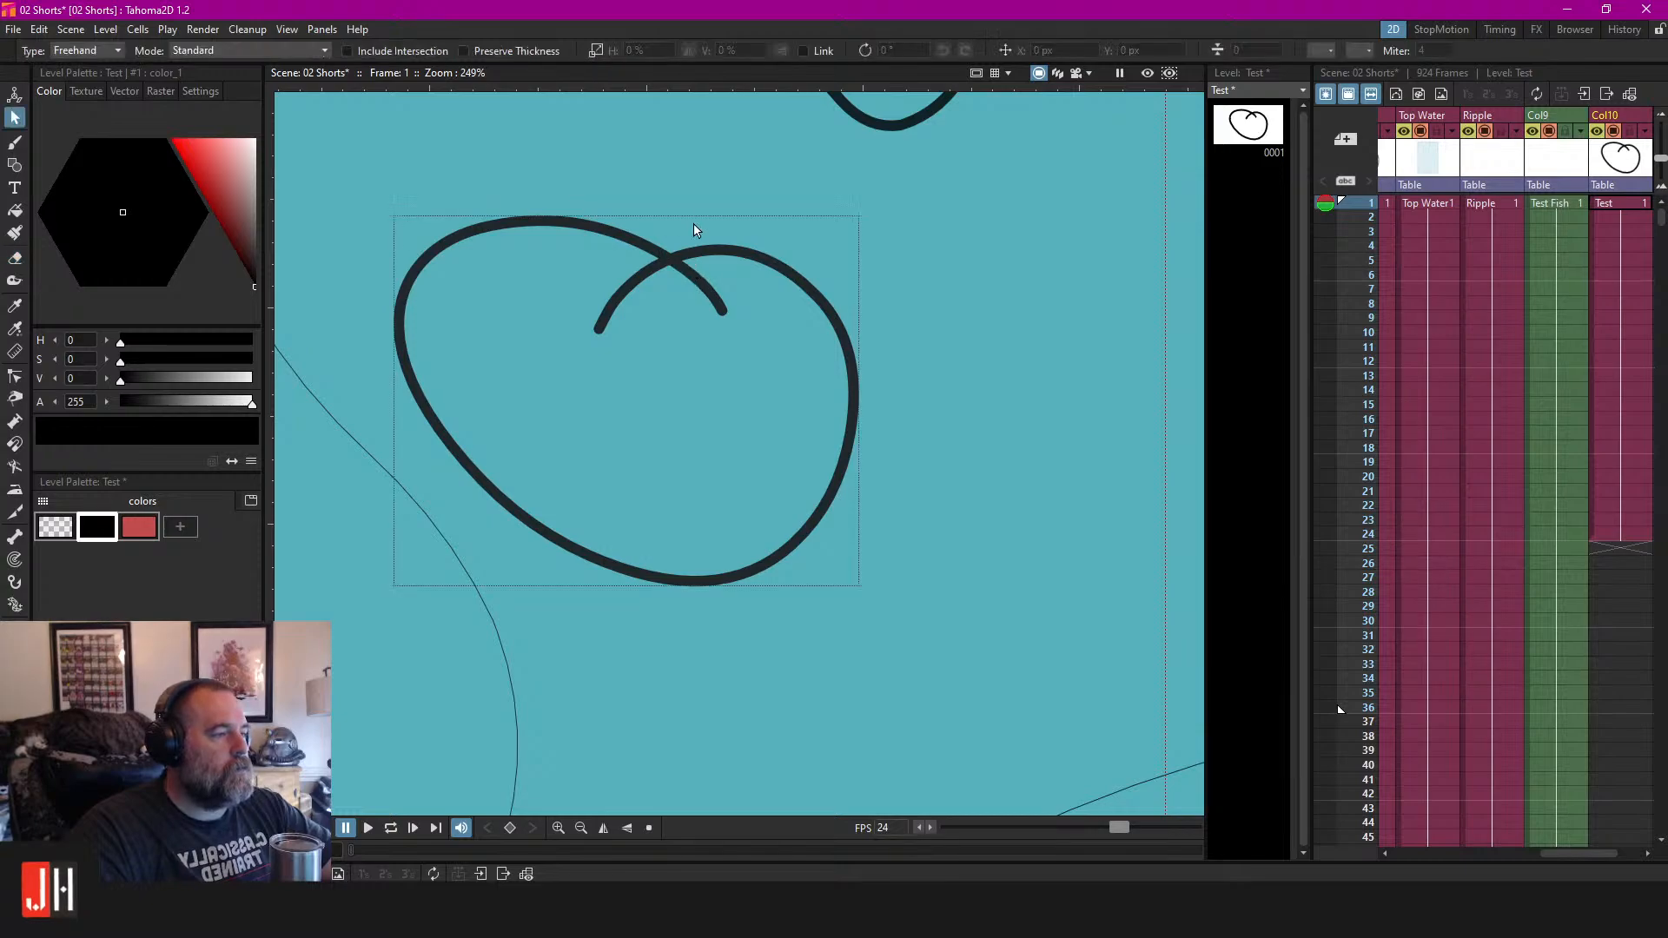
key(Delete)
Draw a wide rounded shape with an open top and an arch crossing it, and erase the arch's overhanging ends.
key(b)
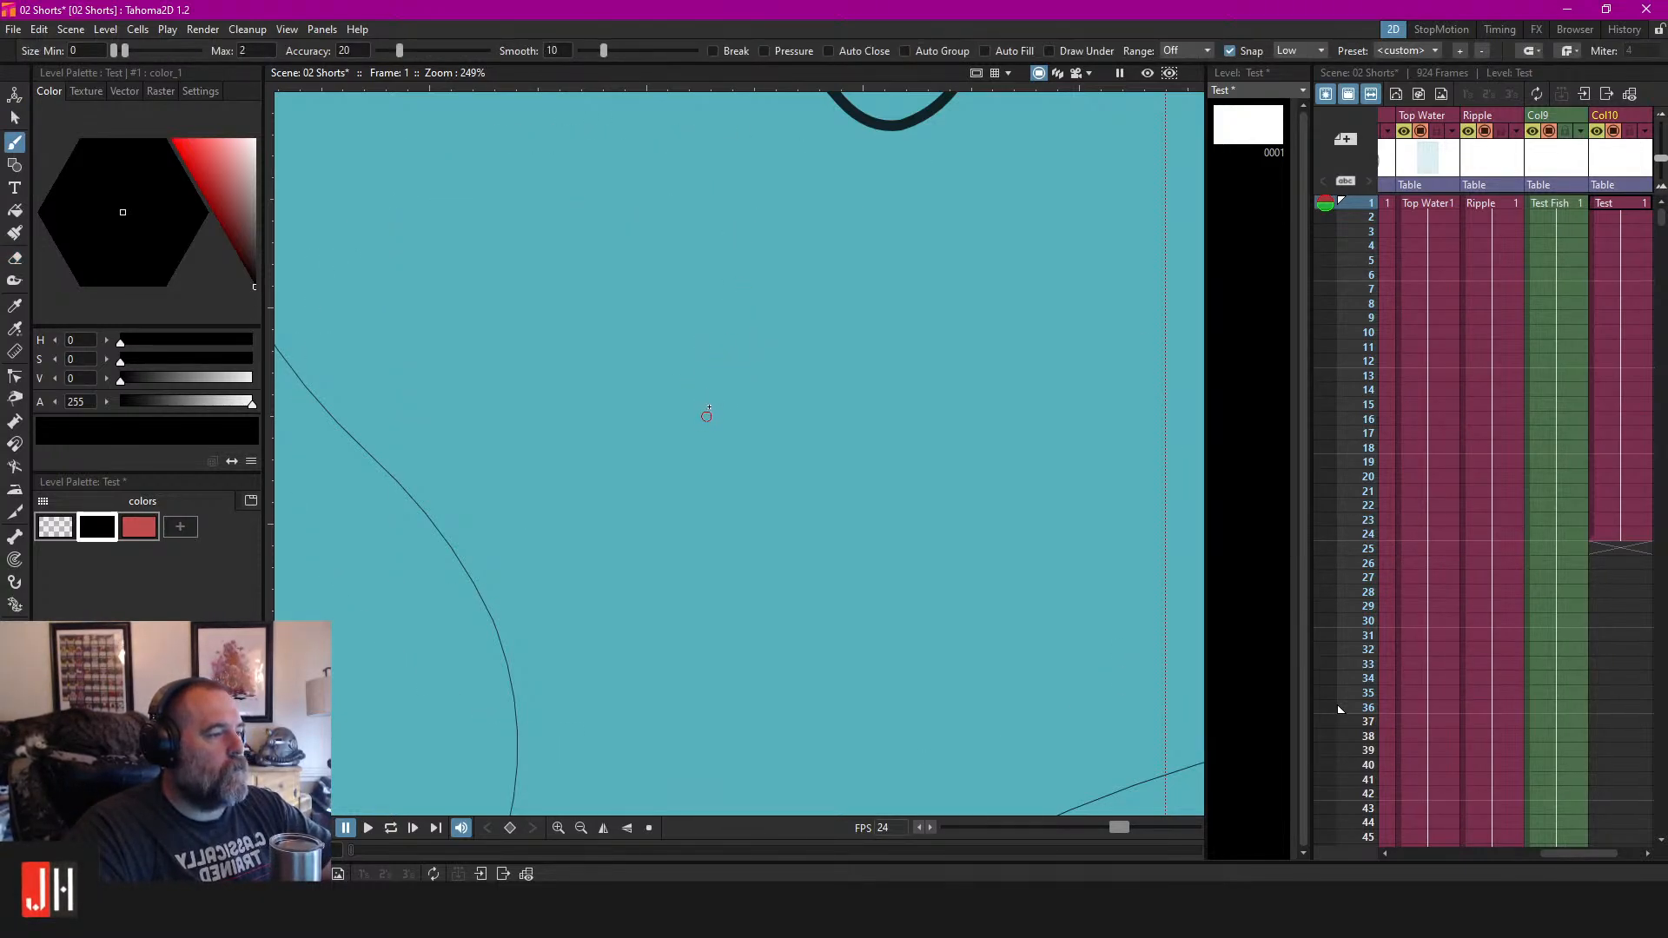
mouse_move(745, 383)
mouse_down()
mouse_move(680, 541)
mouse_move(952, 550)
mouse_move(974, 464)
mouse_move(957, 404)
mouse_move(855, 388)
mouse_up()
mouse_move(756, 422)
mouse_down()
mouse_move(775, 280)
mouse_move(895, 303)
mouse_move(890, 437)
mouse_up()
key(a)
click(752, 405)
click(884, 433)
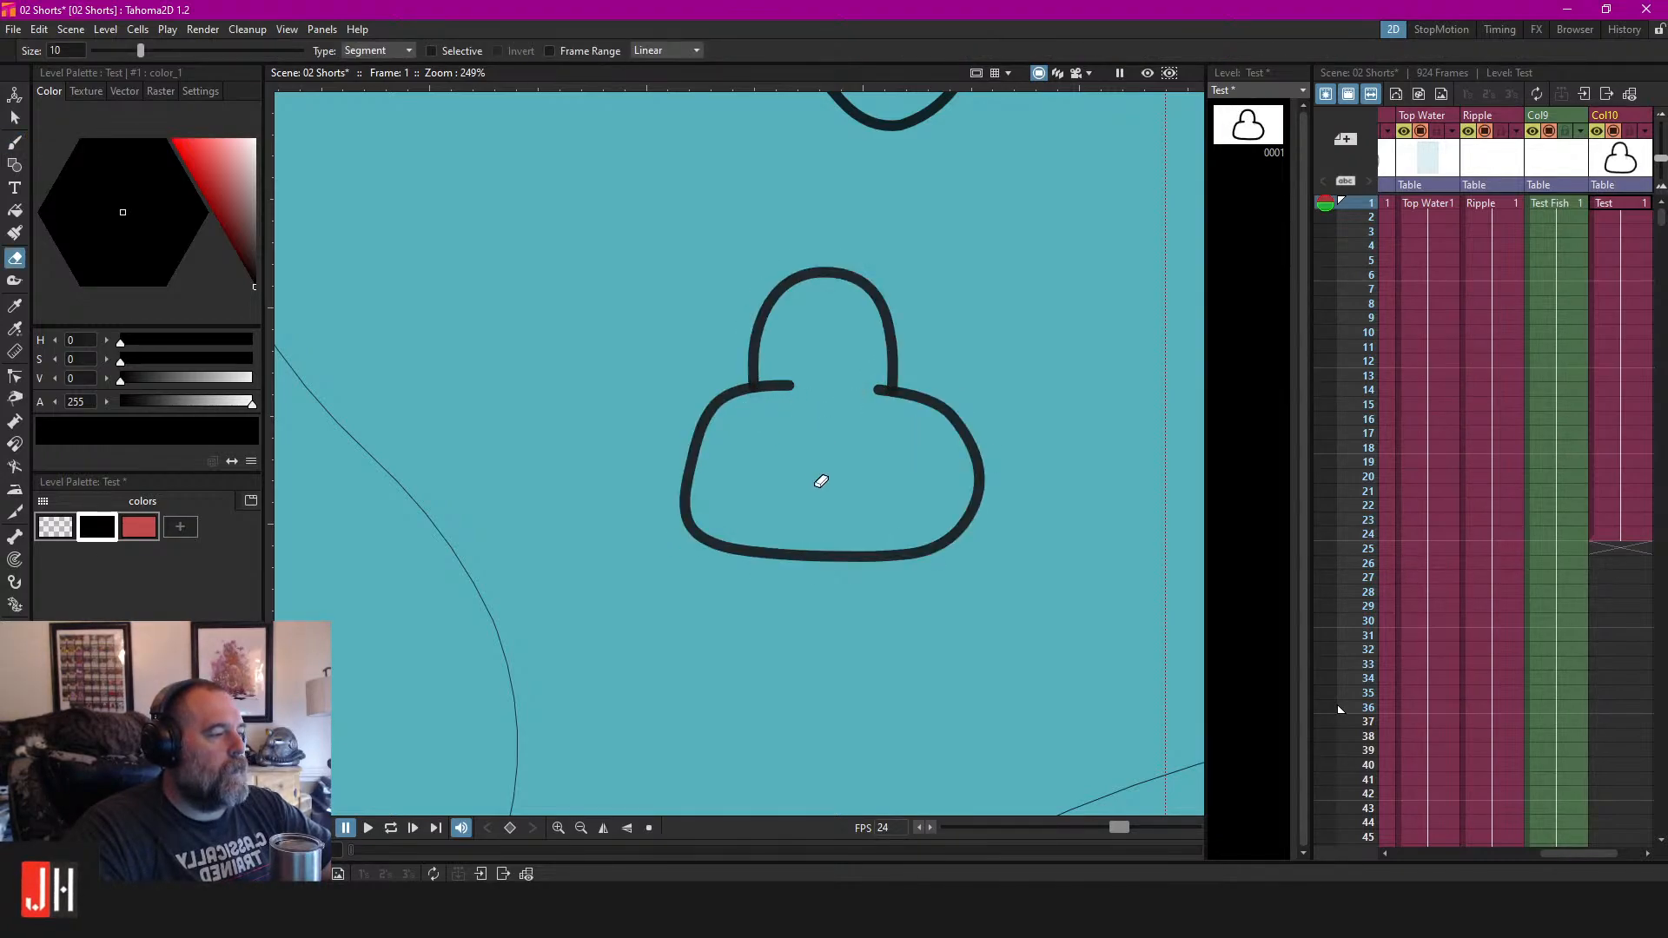
scroll(825, 422, up, 2)
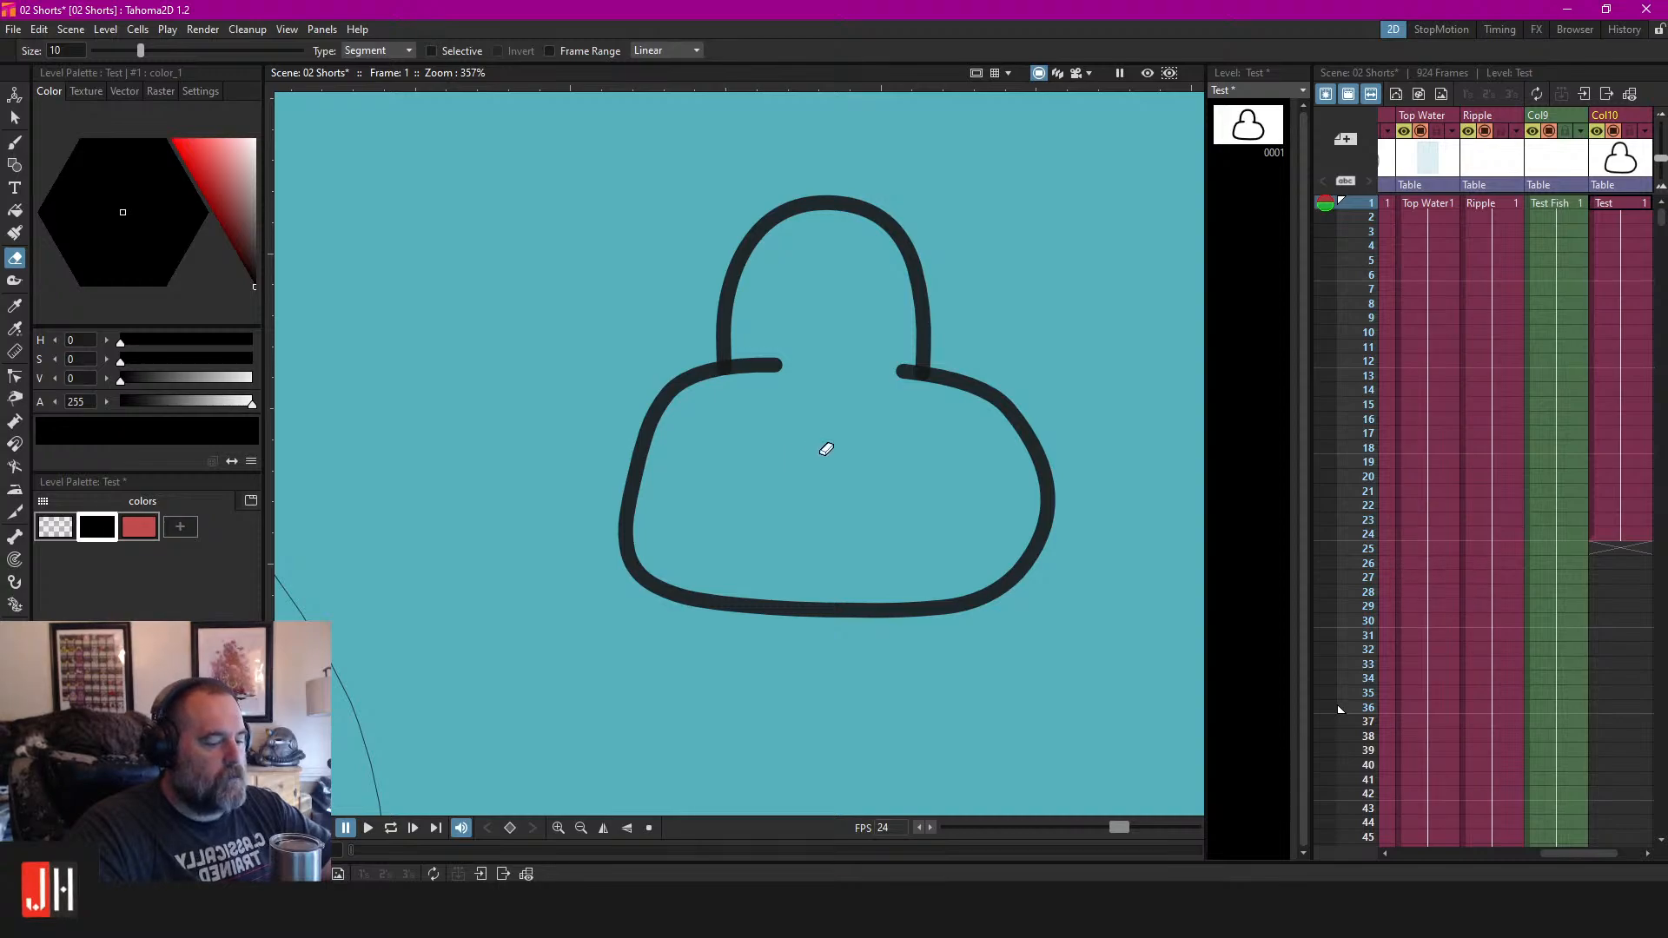
Draw two antennae, two short vertical eyes and a wide curved smile on the black character outline.
key(b)
scroll(871, 439, up, 1)
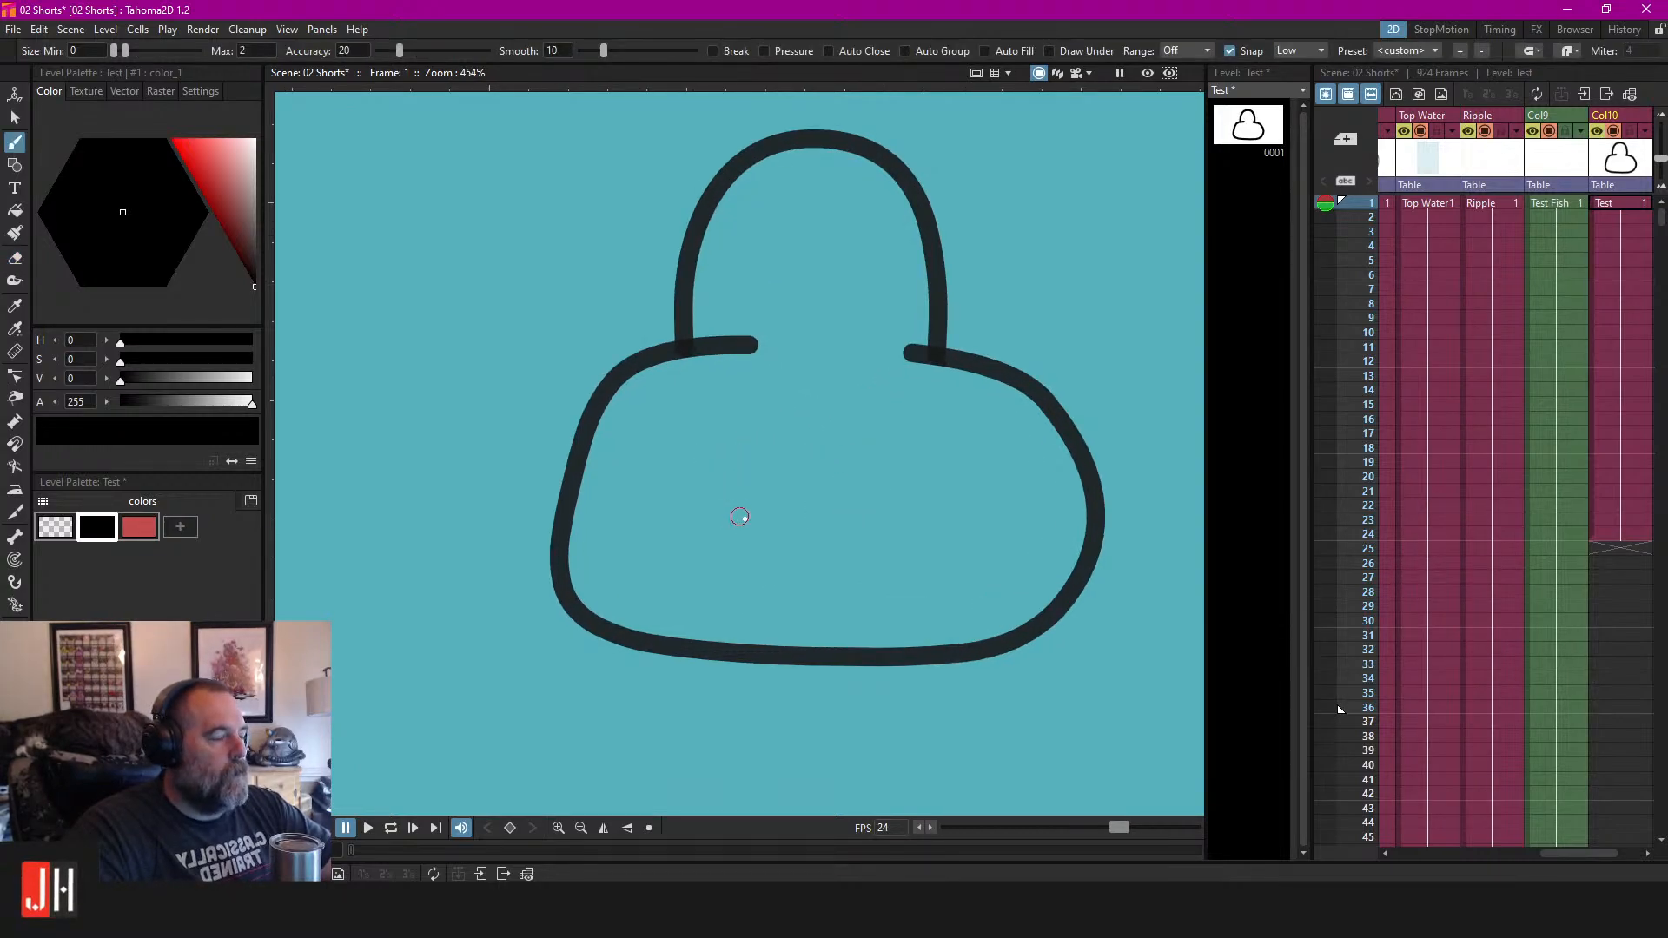
drag(842, 305, 810, 393)
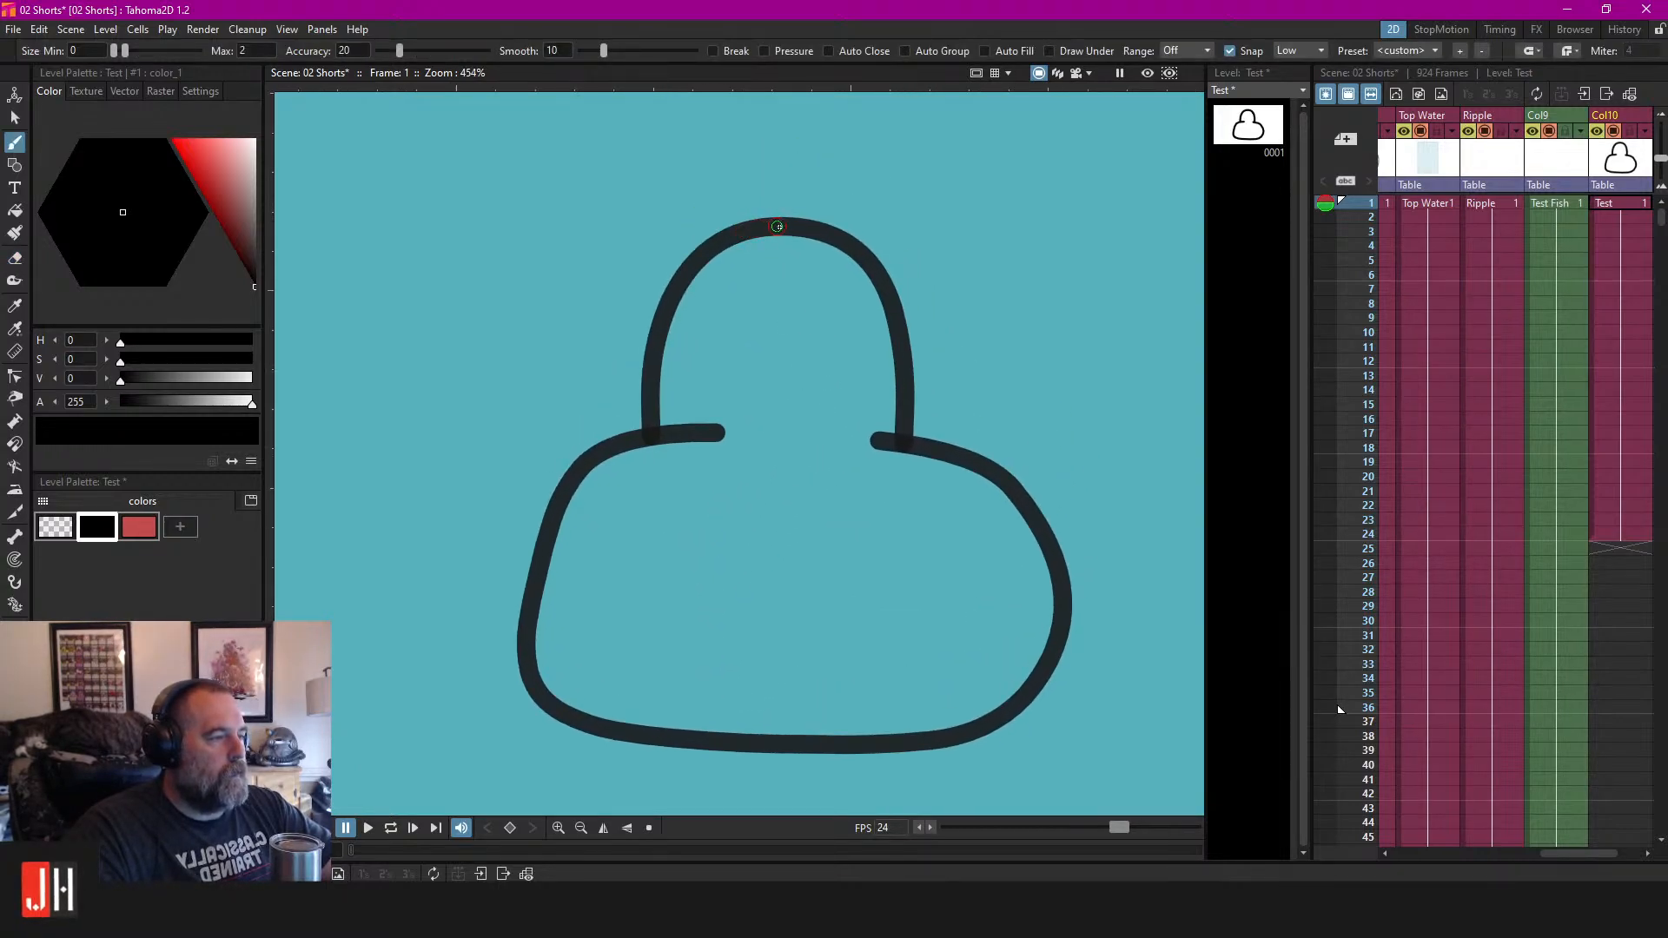
drag(776, 227, 583, 137)
drag(842, 239, 1018, 239)
drag(953, 404, 870, 396)
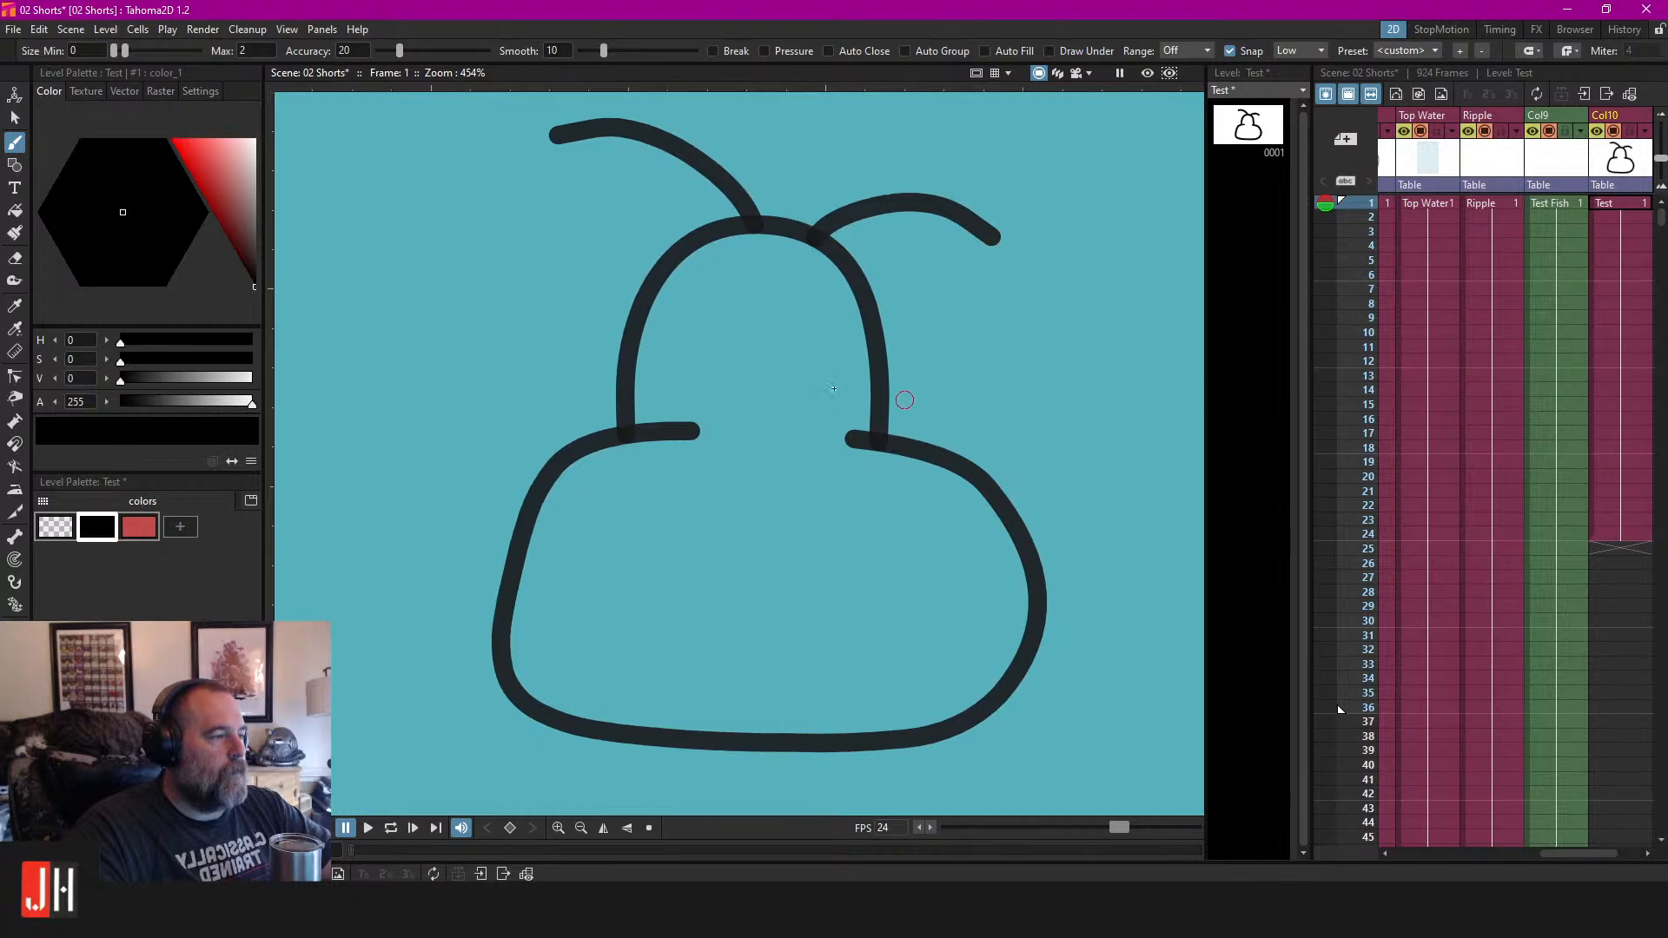
drag(711, 303, 711, 385)
drag(806, 304, 802, 382)
scroll(857, 432, down, 3)
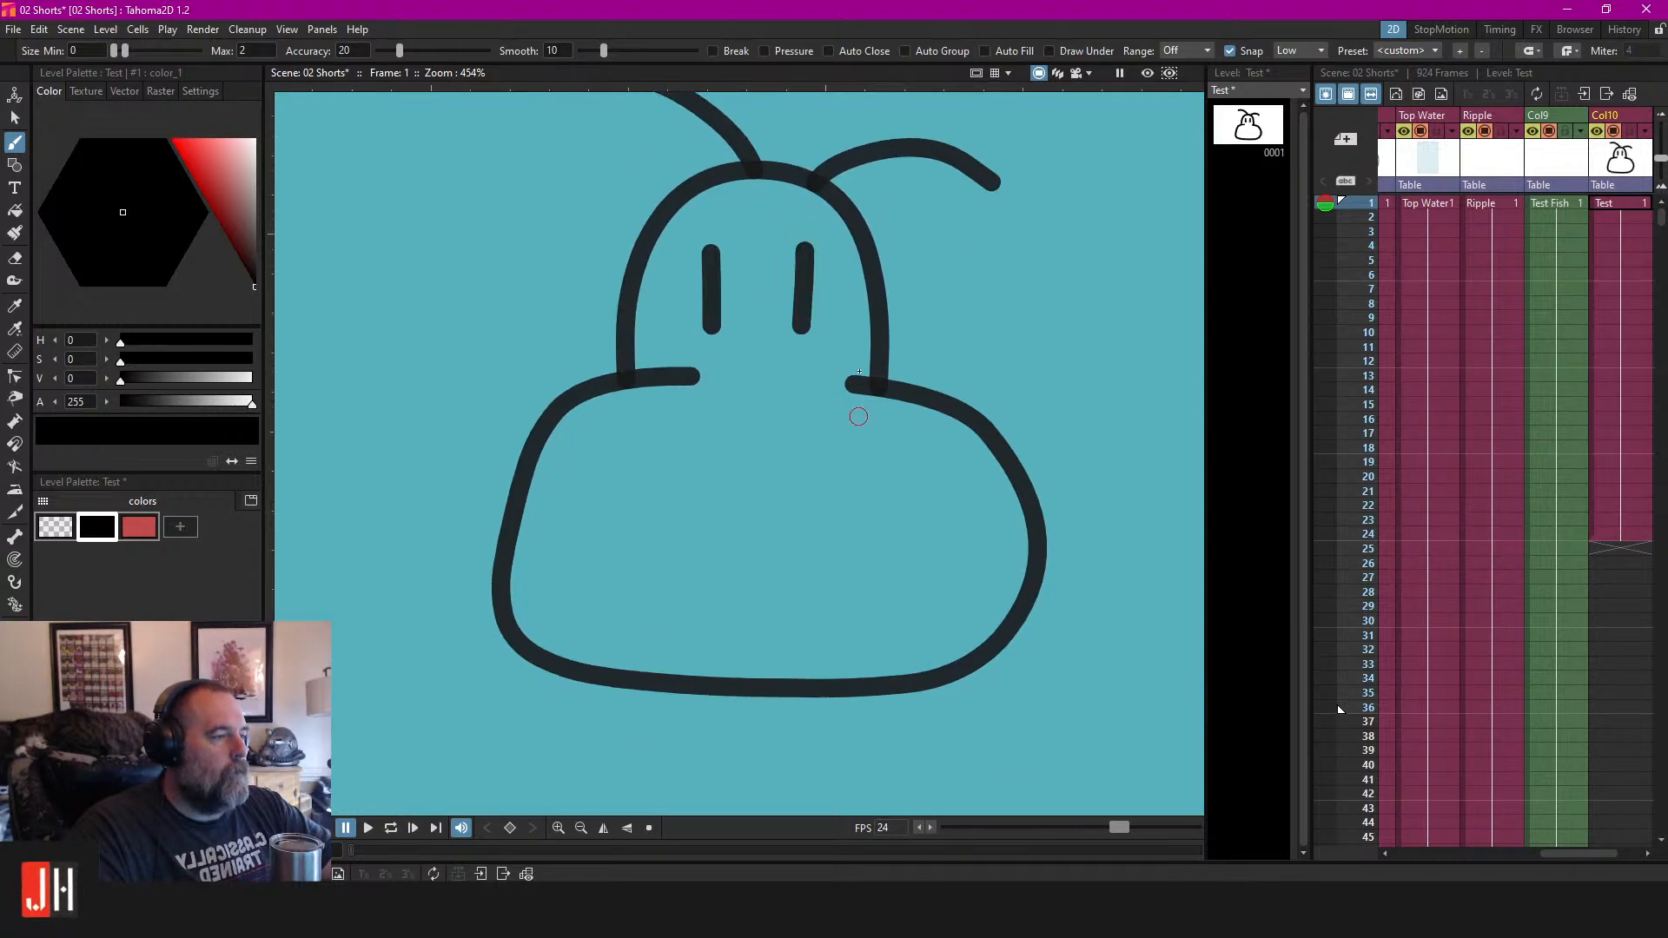
mouse_move(641, 437)
mouse_down()
mouse_move(860, 573)
mouse_move(890, 437)
mouse_up()
Draw a U-shaped neck below the character's body and erase the ends that overhang the body outline.
scroll(877, 469, down, 5)
drag(884, 586, 826, 490)
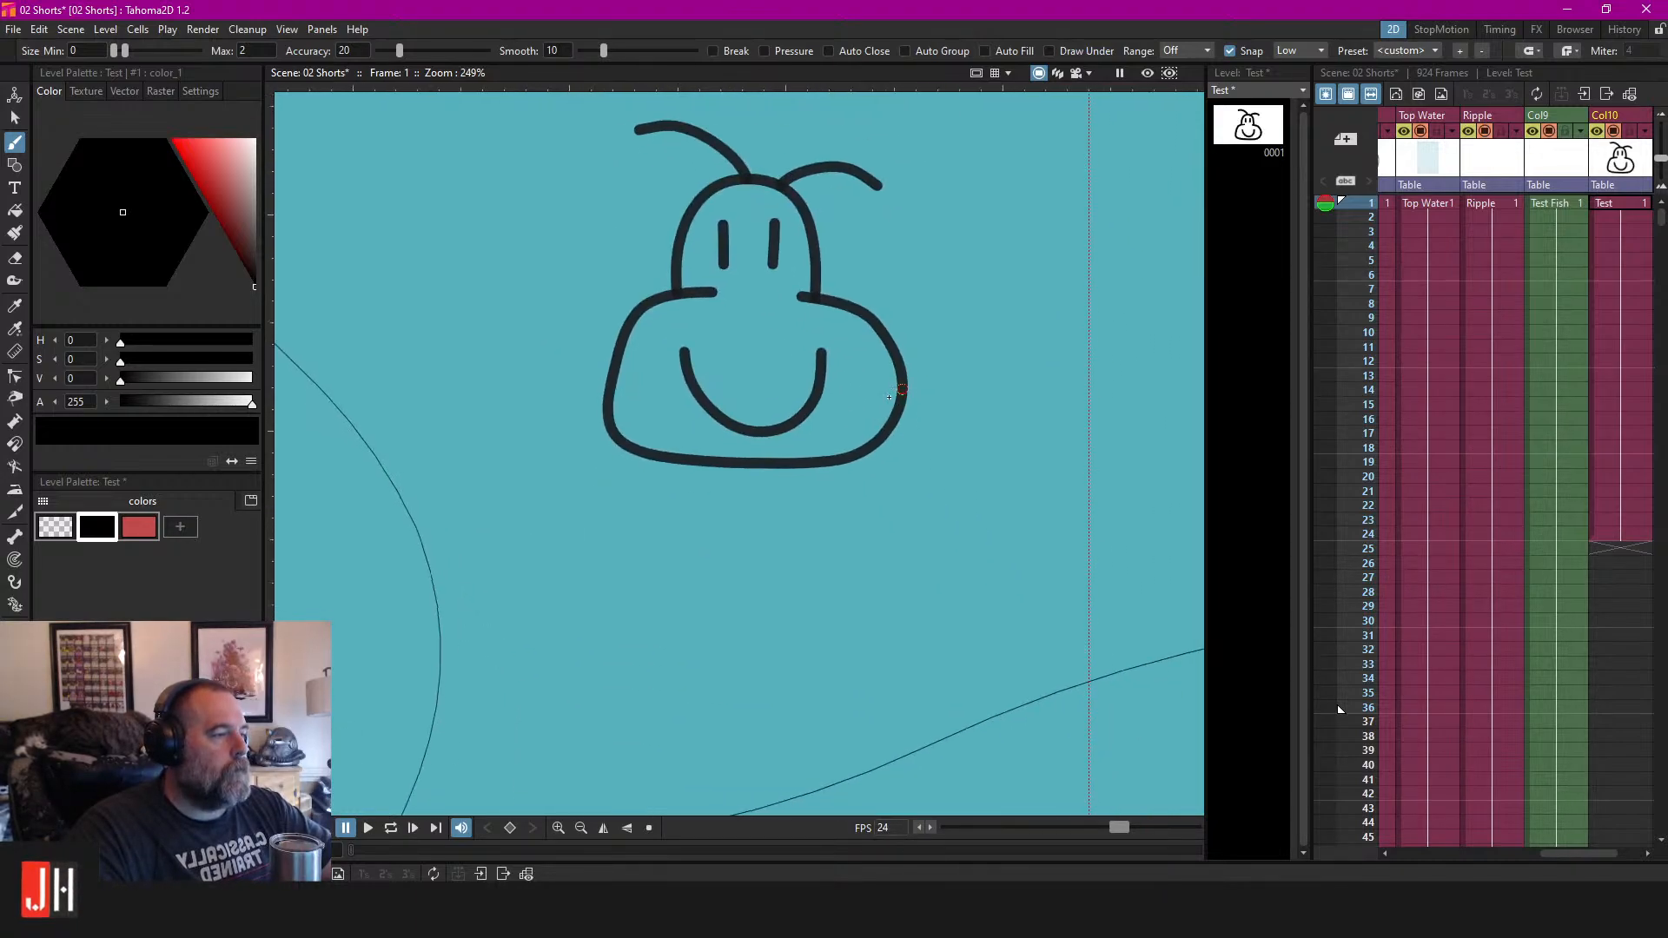
scroll(826, 490, up, 3)
mouse_move(657, 411)
mouse_down()
mouse_move(836, 657)
mouse_move(830, 411)
mouse_up()
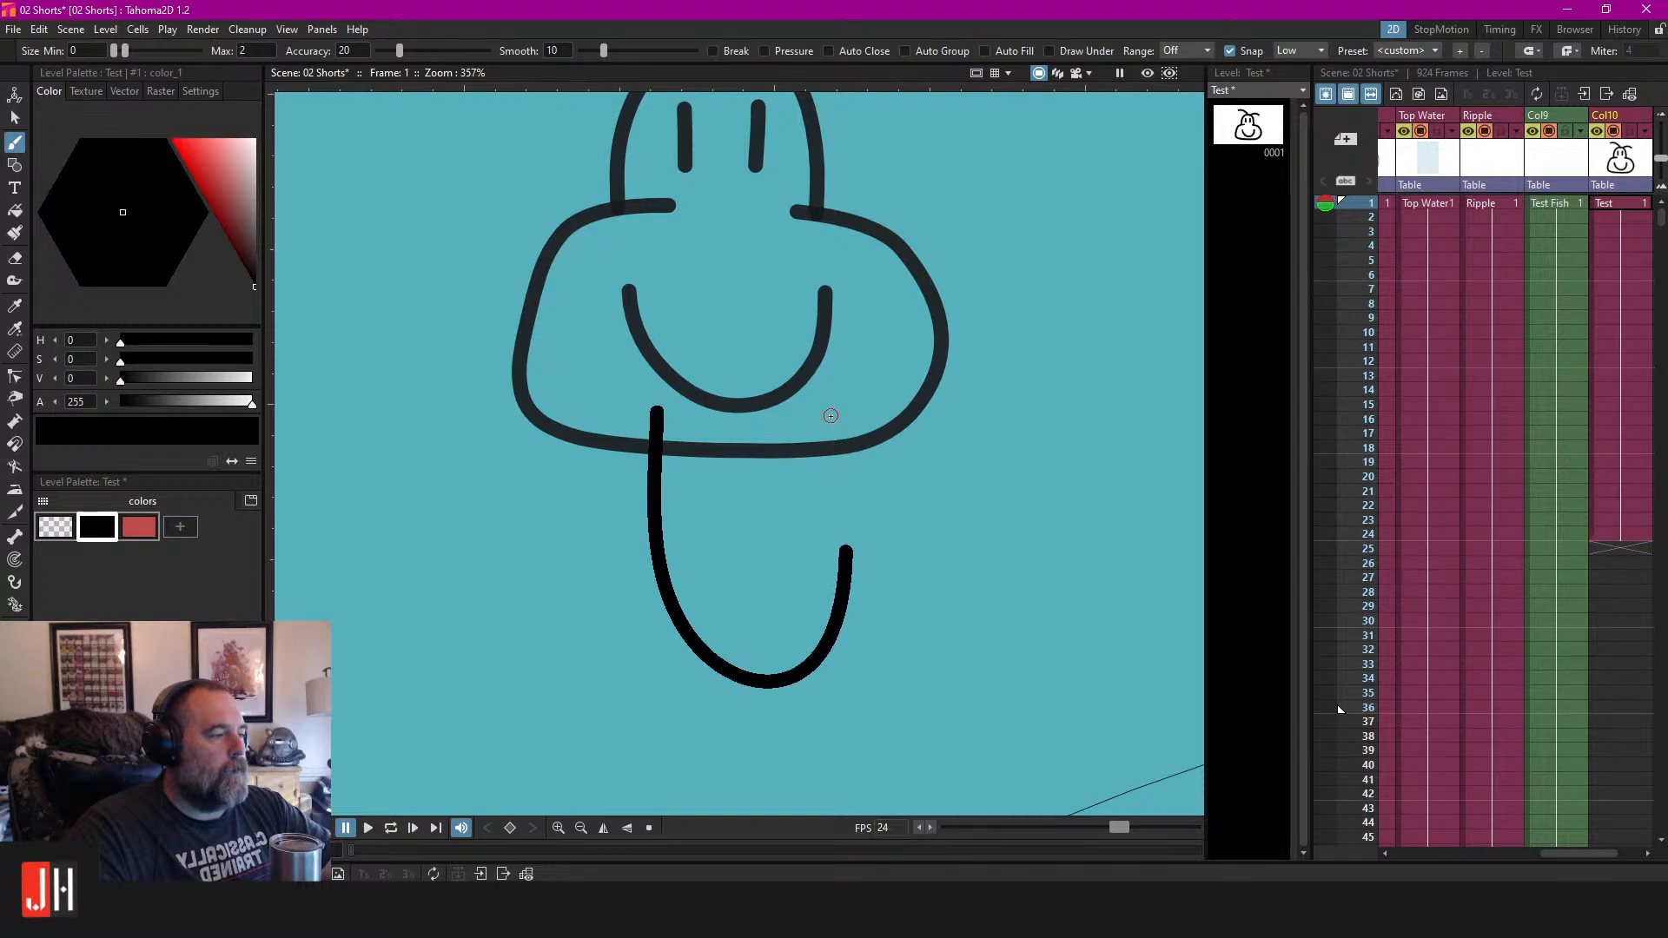
key(ctrl+z)
mouse_move(657, 409)
mouse_down()
mouse_move(646, 476)
mouse_move(759, 640)
mouse_move(798, 420)
mouse_move(812, 436)
mouse_move(898, 402)
mouse_move(826, 505)
mouse_move(825, 458)
mouse_move(865, 551)
mouse_up()
key(a)
scroll(815, 449, down, 6)
scroll(826, 499, up, 3)
Fill the character's body and neck with the red style, and undo both fills.
click(140, 530)
key(f)
click(892, 500)
click(764, 582)
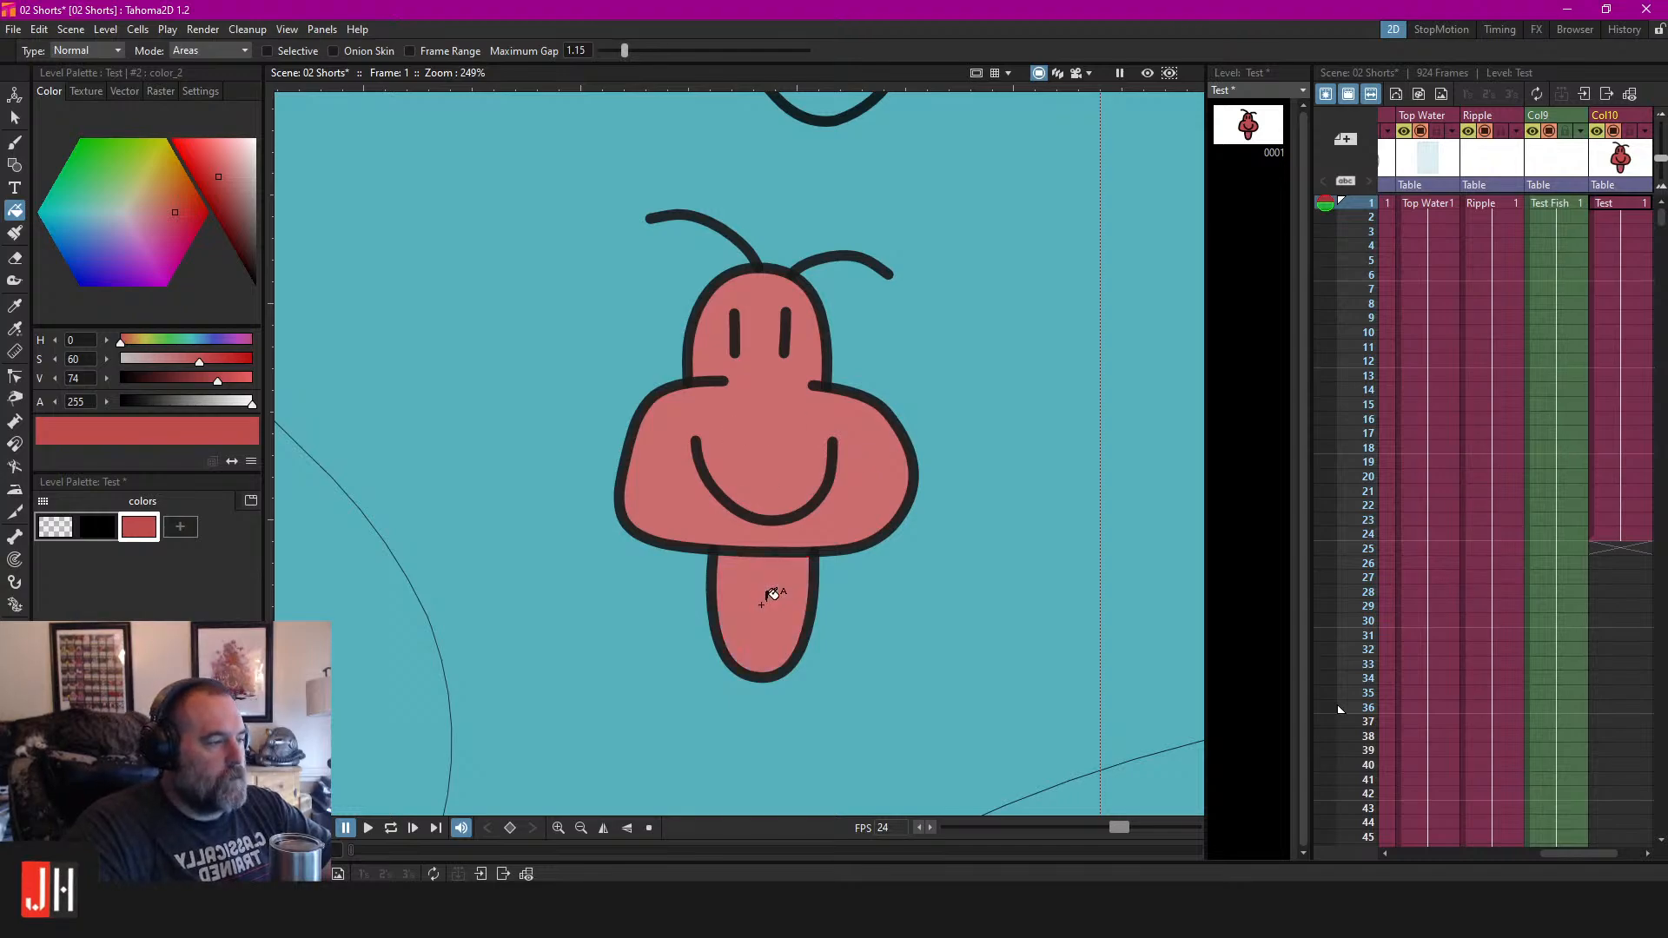
key(ctrl+z)
key(ctrl+z)
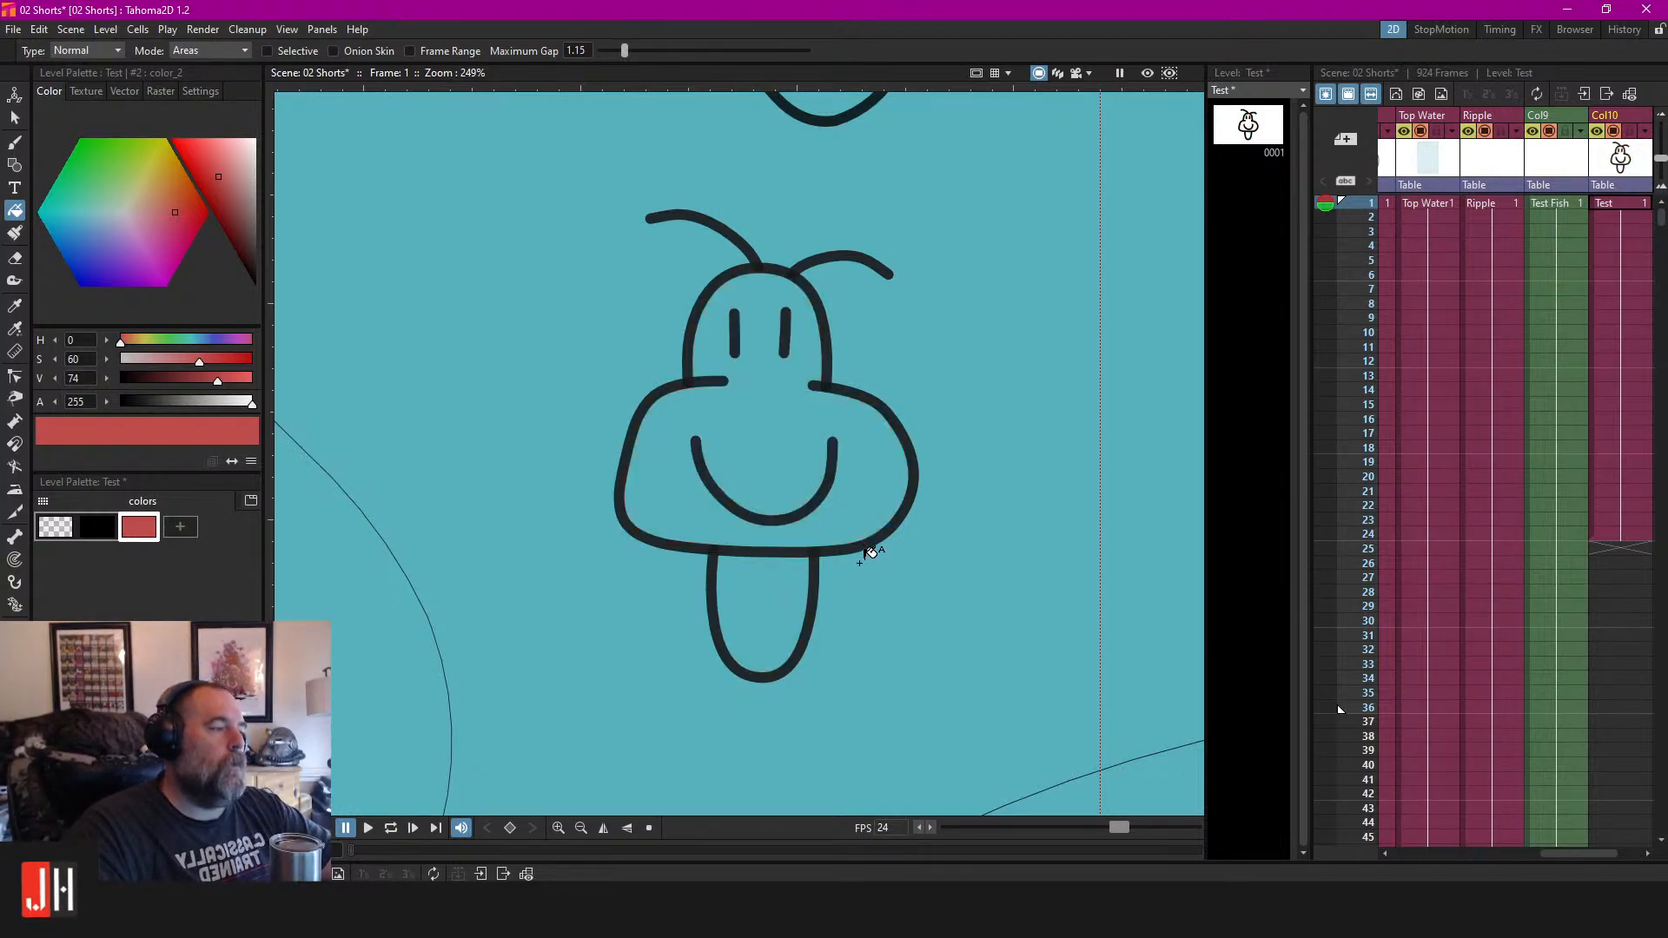
Select the entire character drawing on the Test level and delete it.
scroll(871, 553, down, 1)
key(s)
key(ctrl+a)
key(Delete)
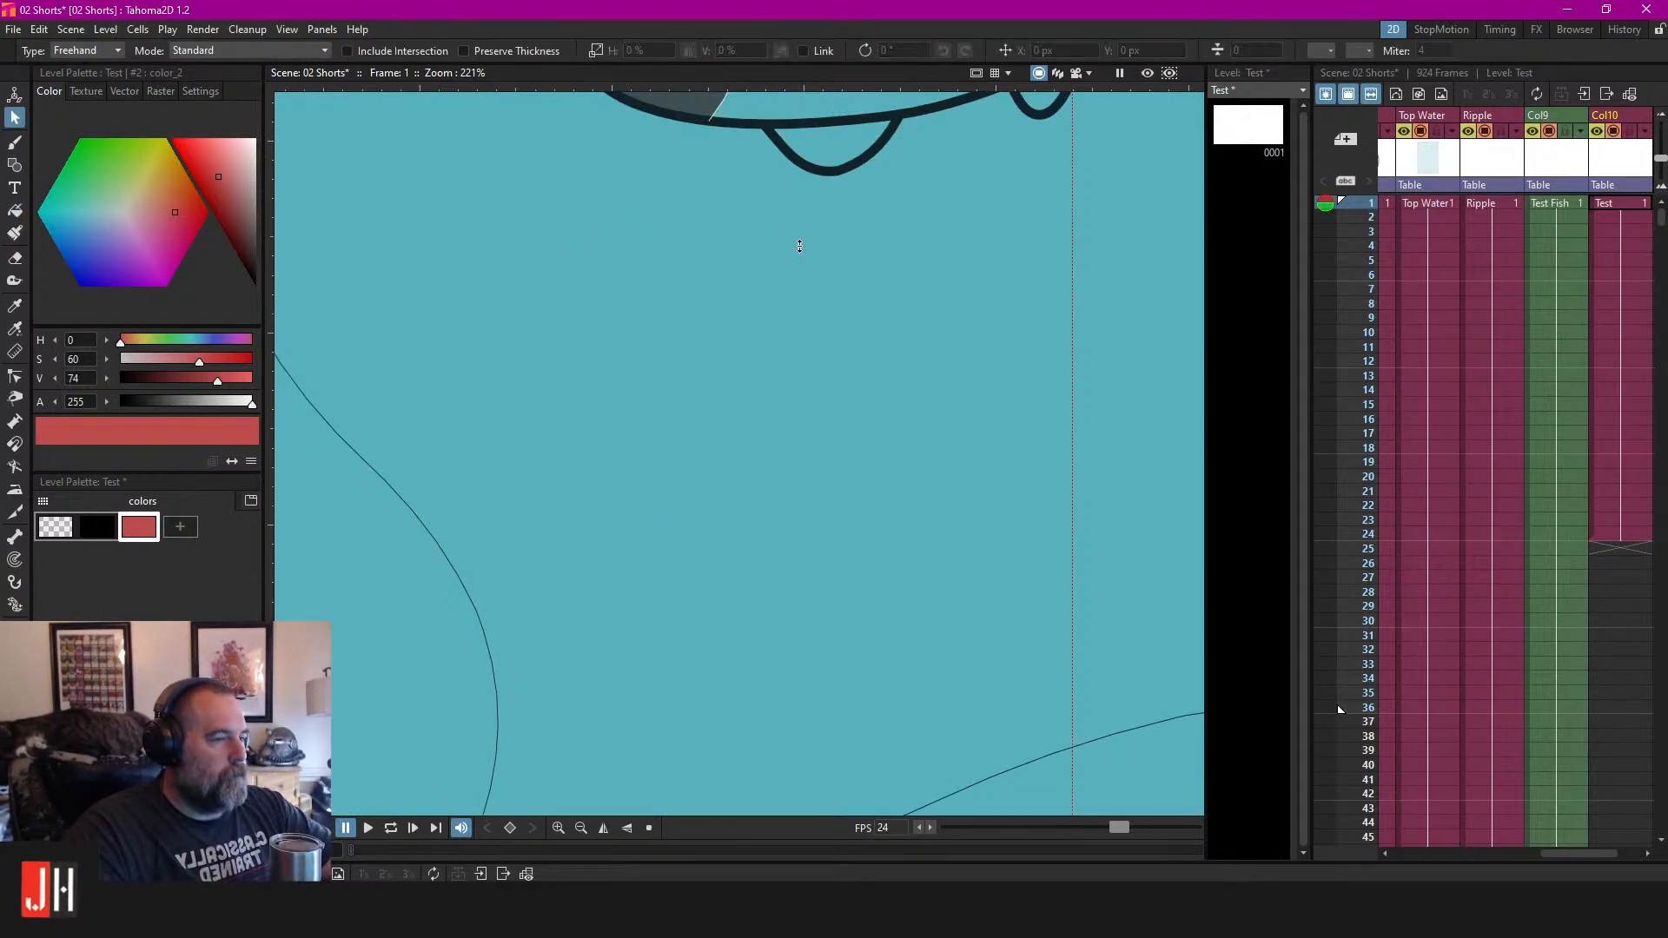
Draw a large closed black oval and fill it with the red style.
scroll(867, 391, up, 2)
click(97, 527)
key(b)
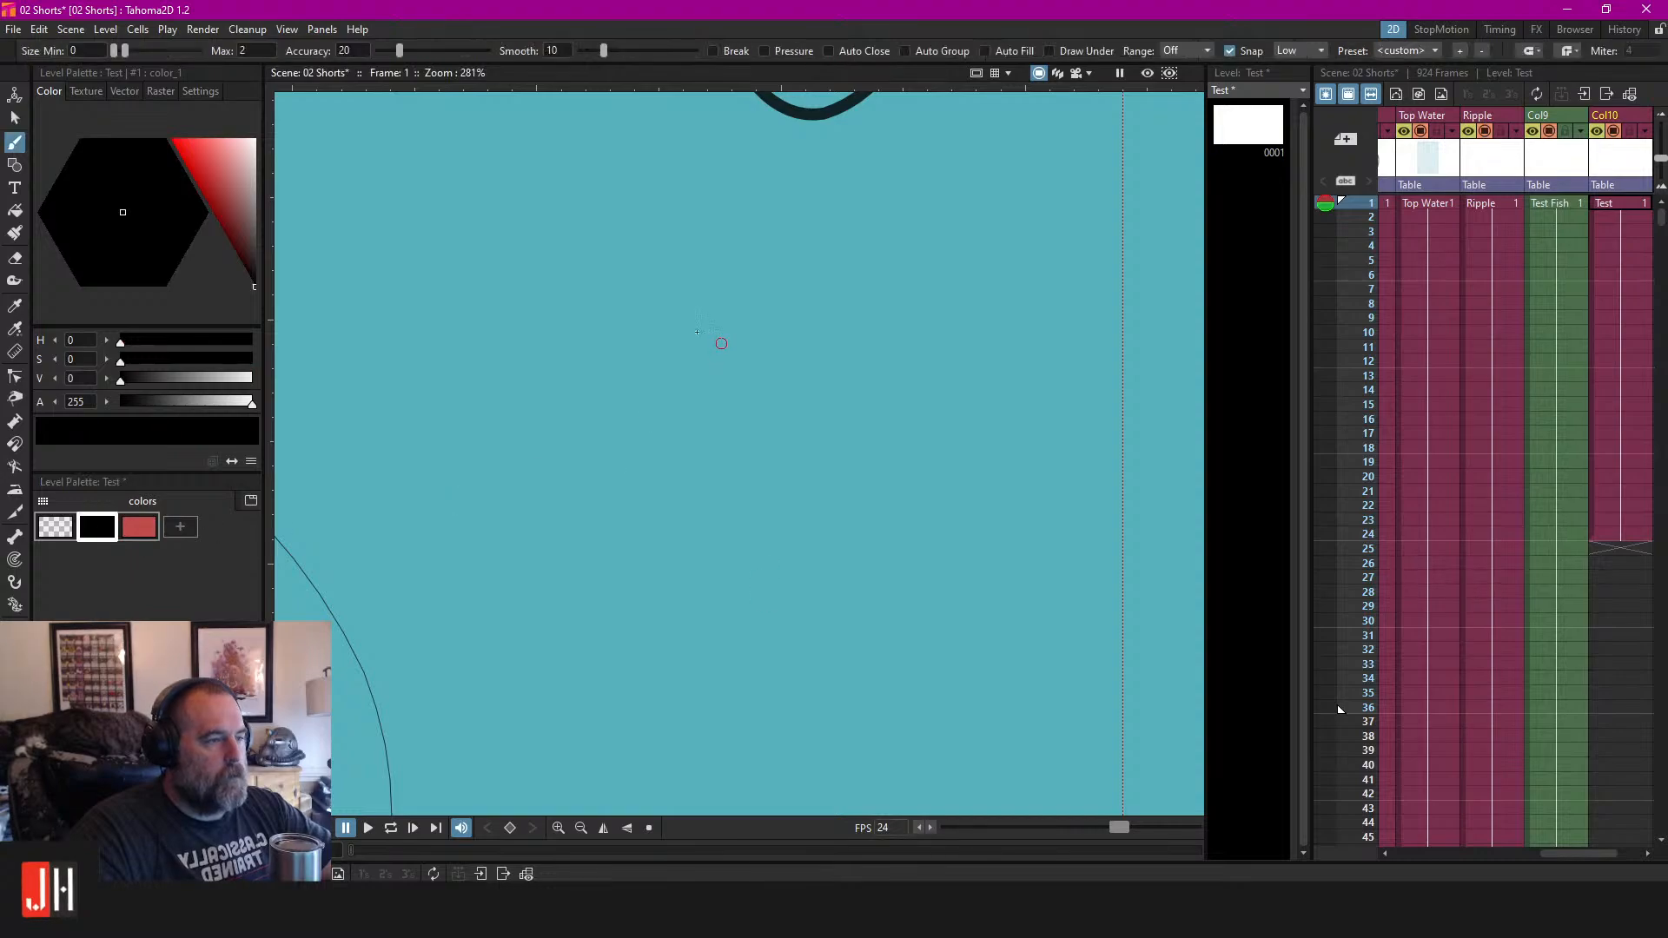
mouse_move(733, 339)
mouse_down()
mouse_move(671, 595)
mouse_move(819, 458)
mouse_move(796, 375)
mouse_move(734, 333)
mouse_up()
key(f)
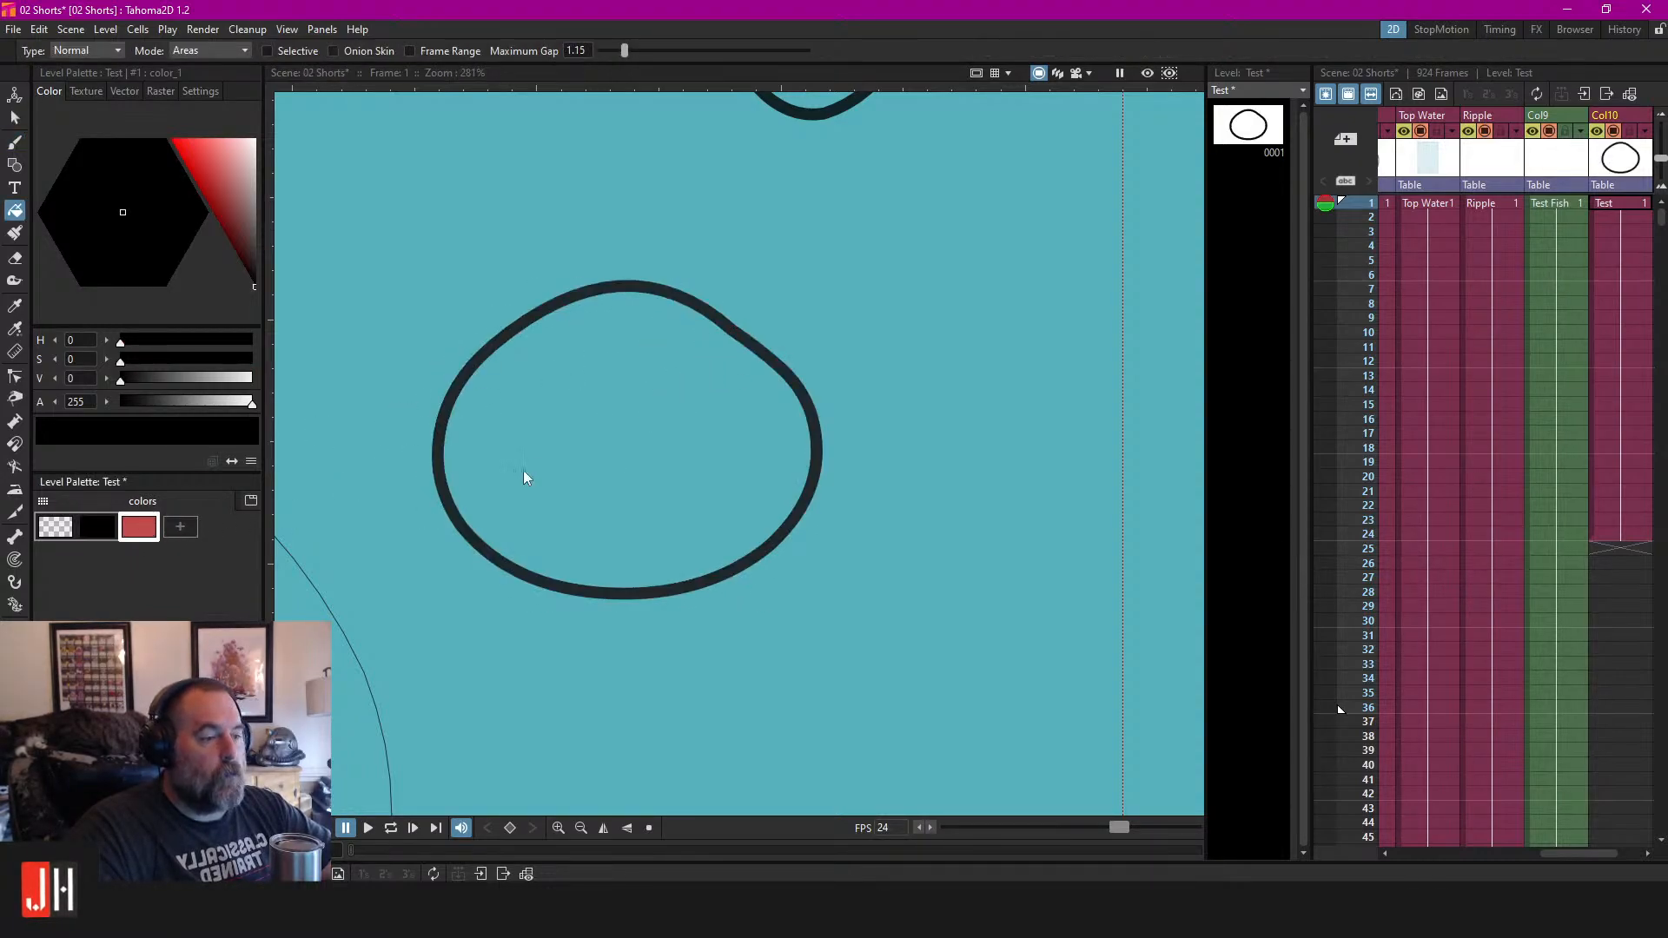
click(705, 393)
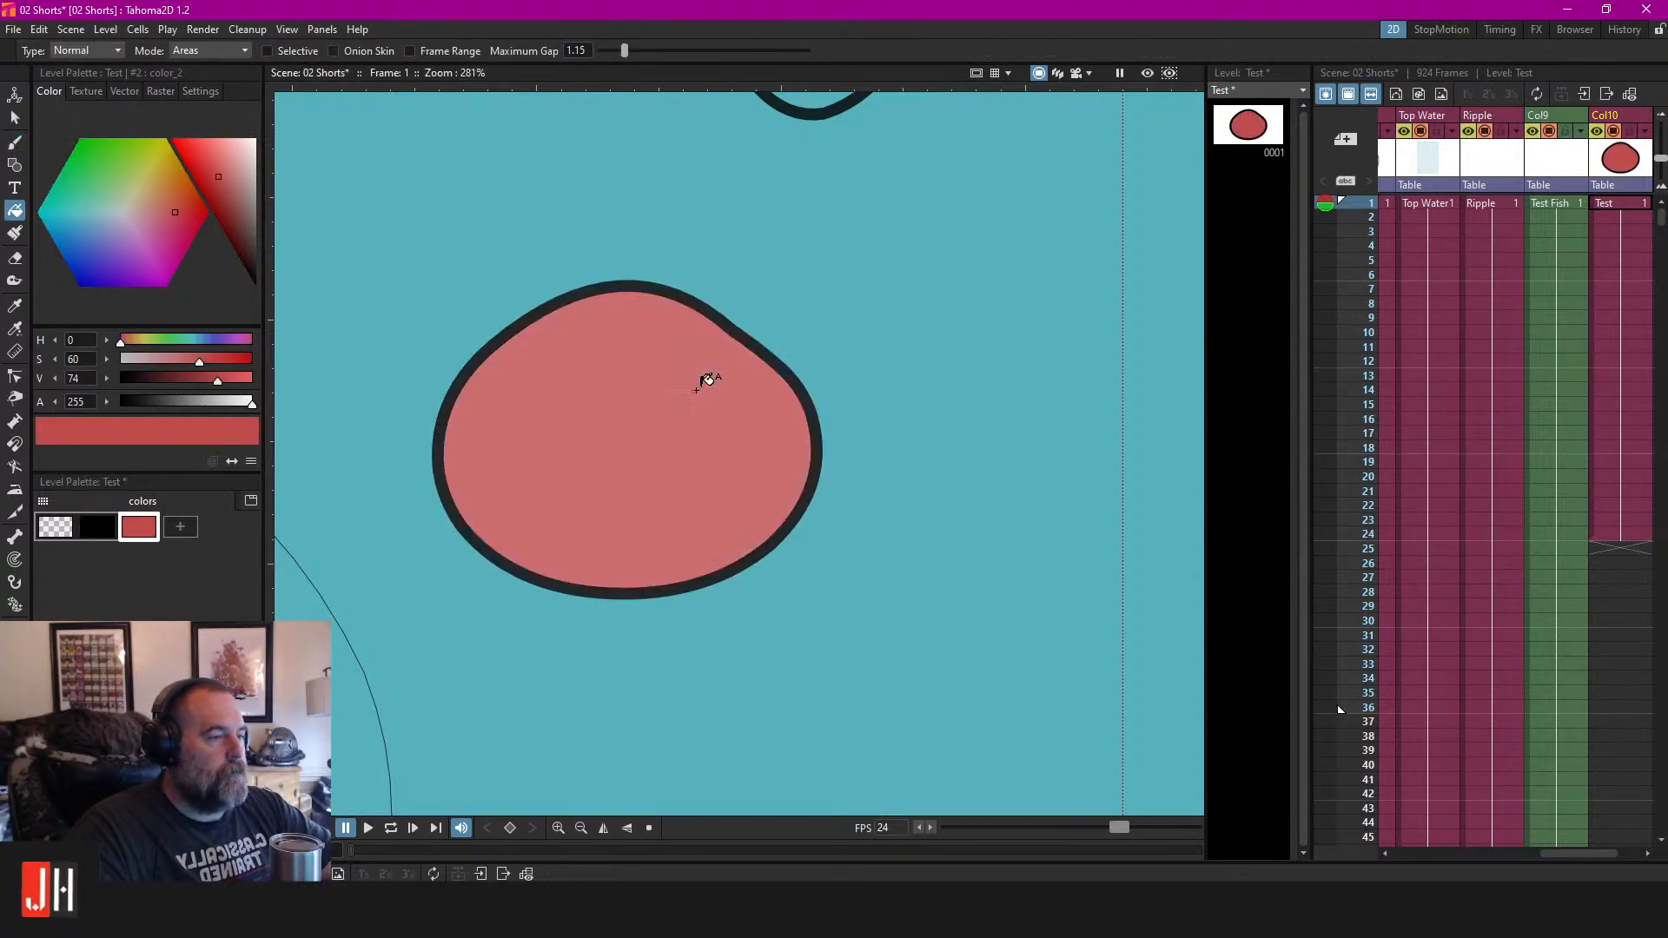
Draw a smaller closed black loop inside the red oval.
click(110, 531)
key(b)
mouse_move(663, 387)
mouse_down()
mouse_move(512, 476)
mouse_move(671, 462)
mouse_move(670, 395)
mouse_up()
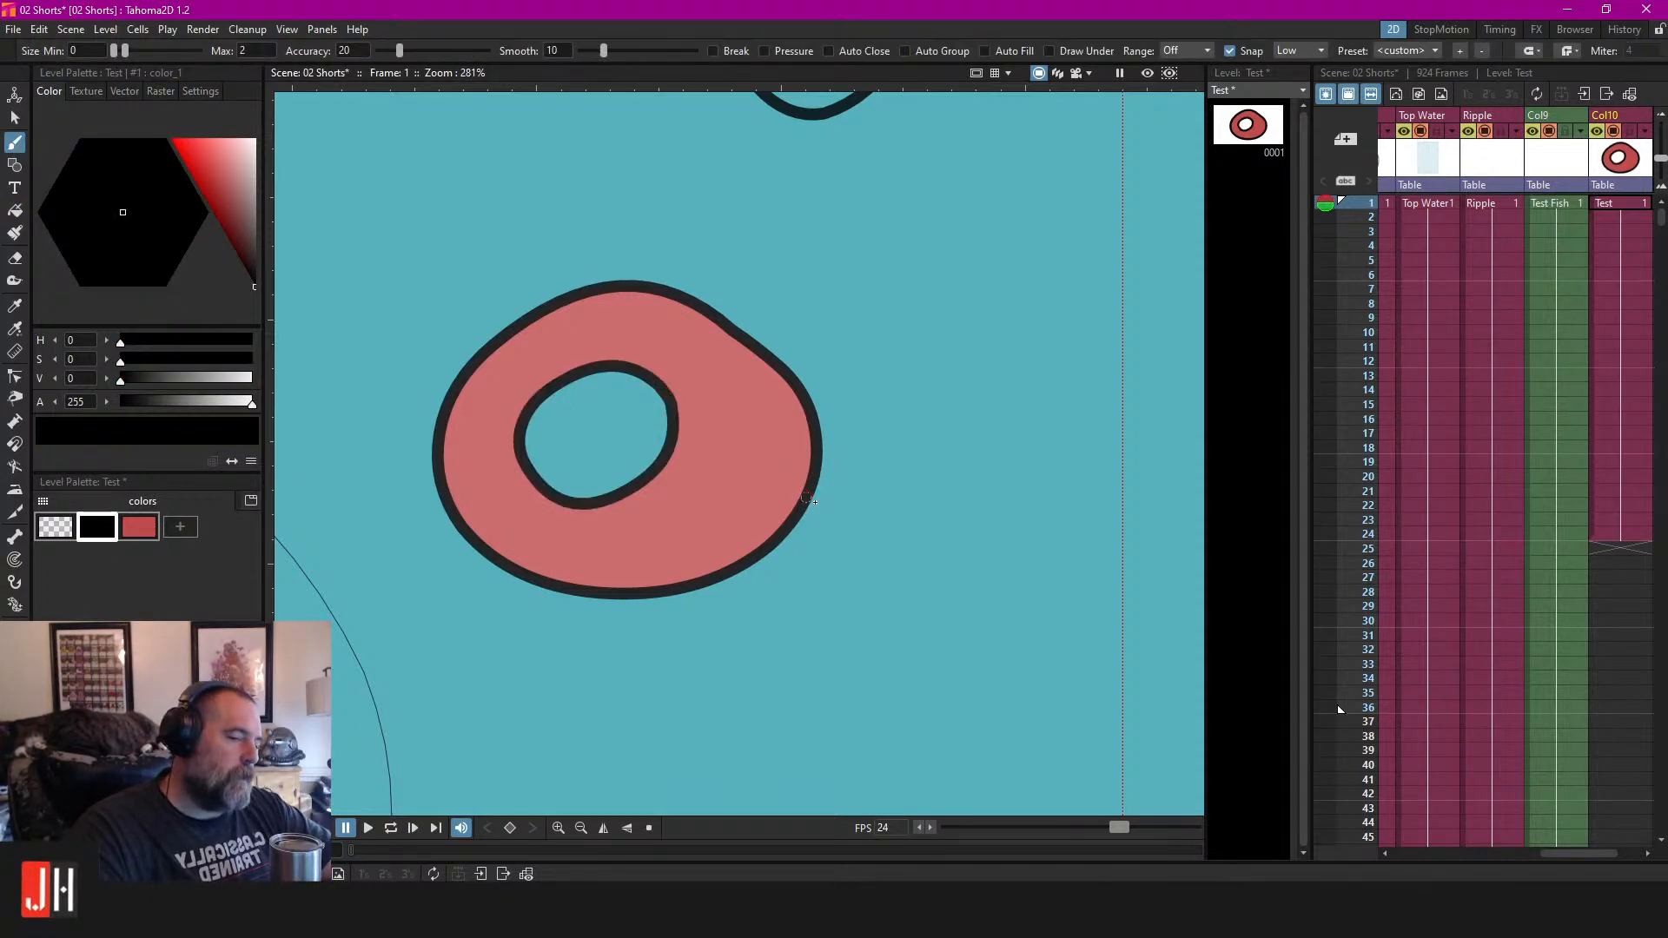
Move the small inner loop outside the red oval, bring it back inside and deselect it.
key(s)
click(647, 379)
drag(691, 407, 1212, 476)
click(761, 351)
click(987, 379)
click(1136, 445)
click(1140, 452)
click(1175, 453)
drag(1174, 453, 598, 366)
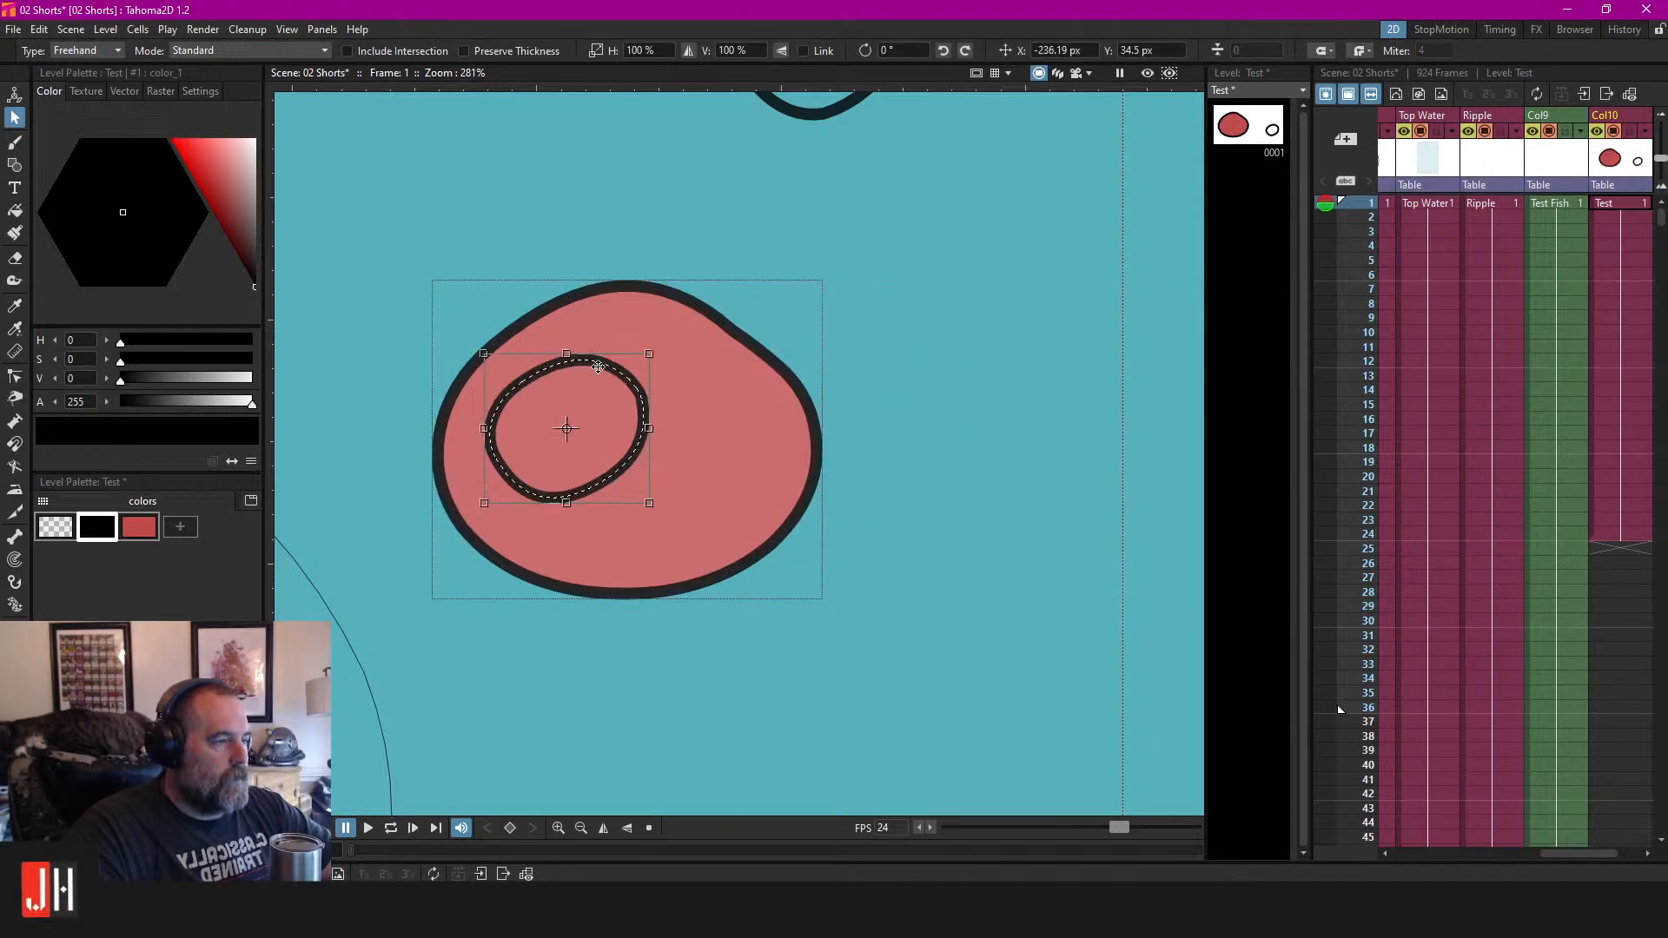
click(904, 428)
Add a light pink style with H 0, S 18, V 77 to the palette and fill the inner loop with it.
click(180, 526)
click(244, 174)
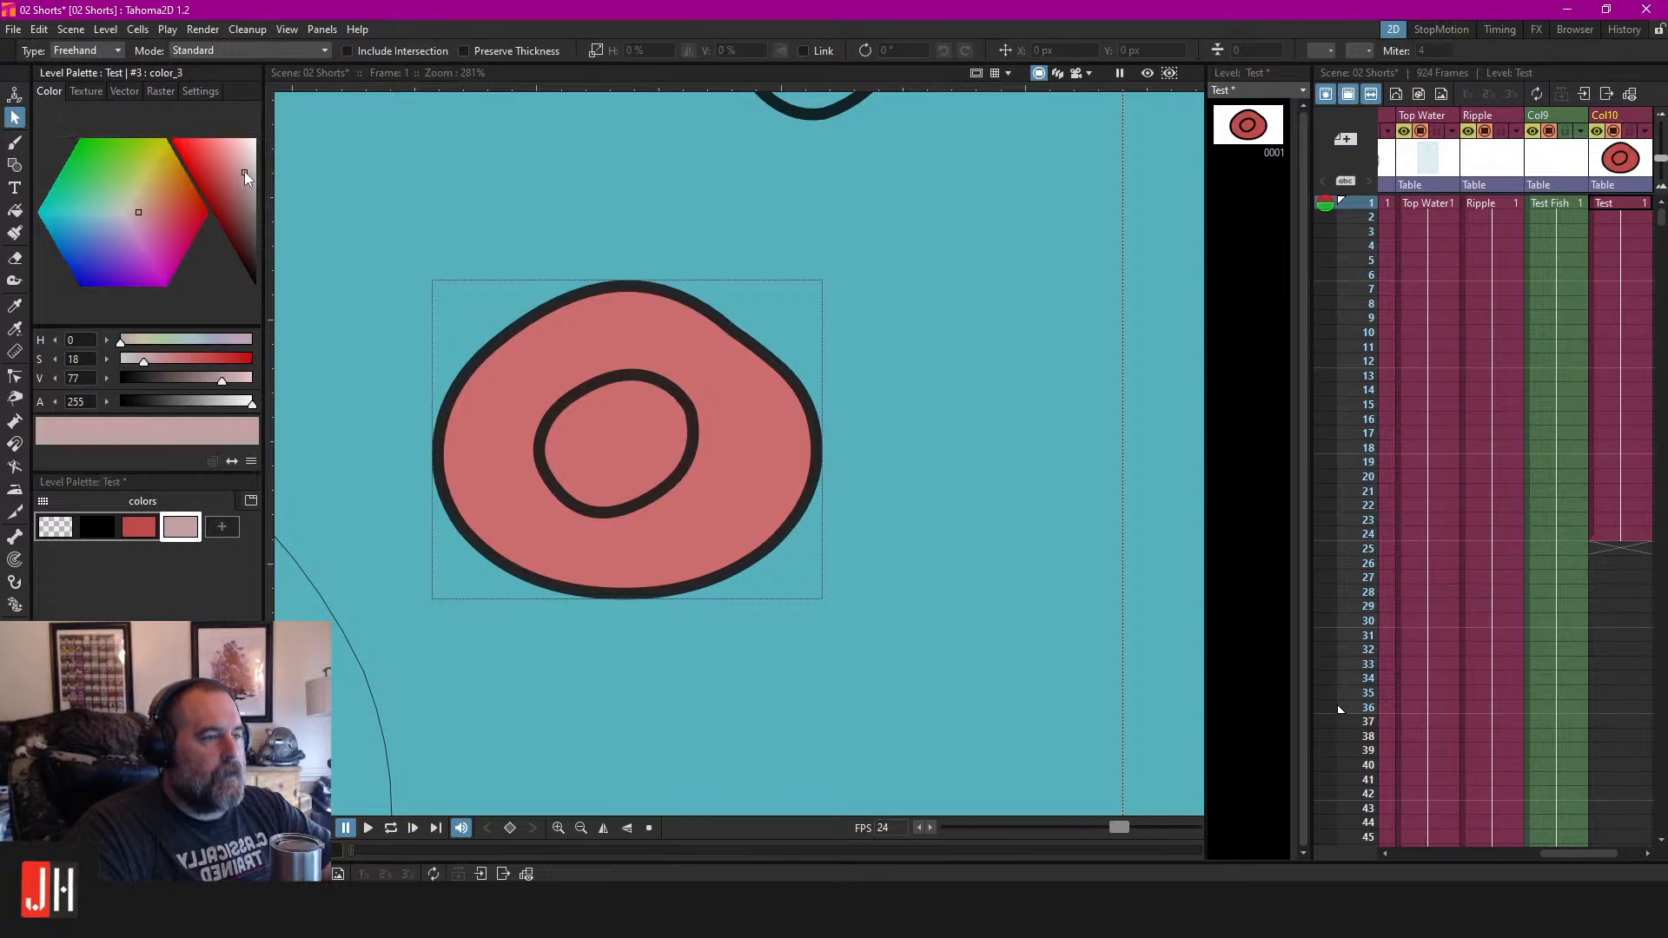
click(602, 382)
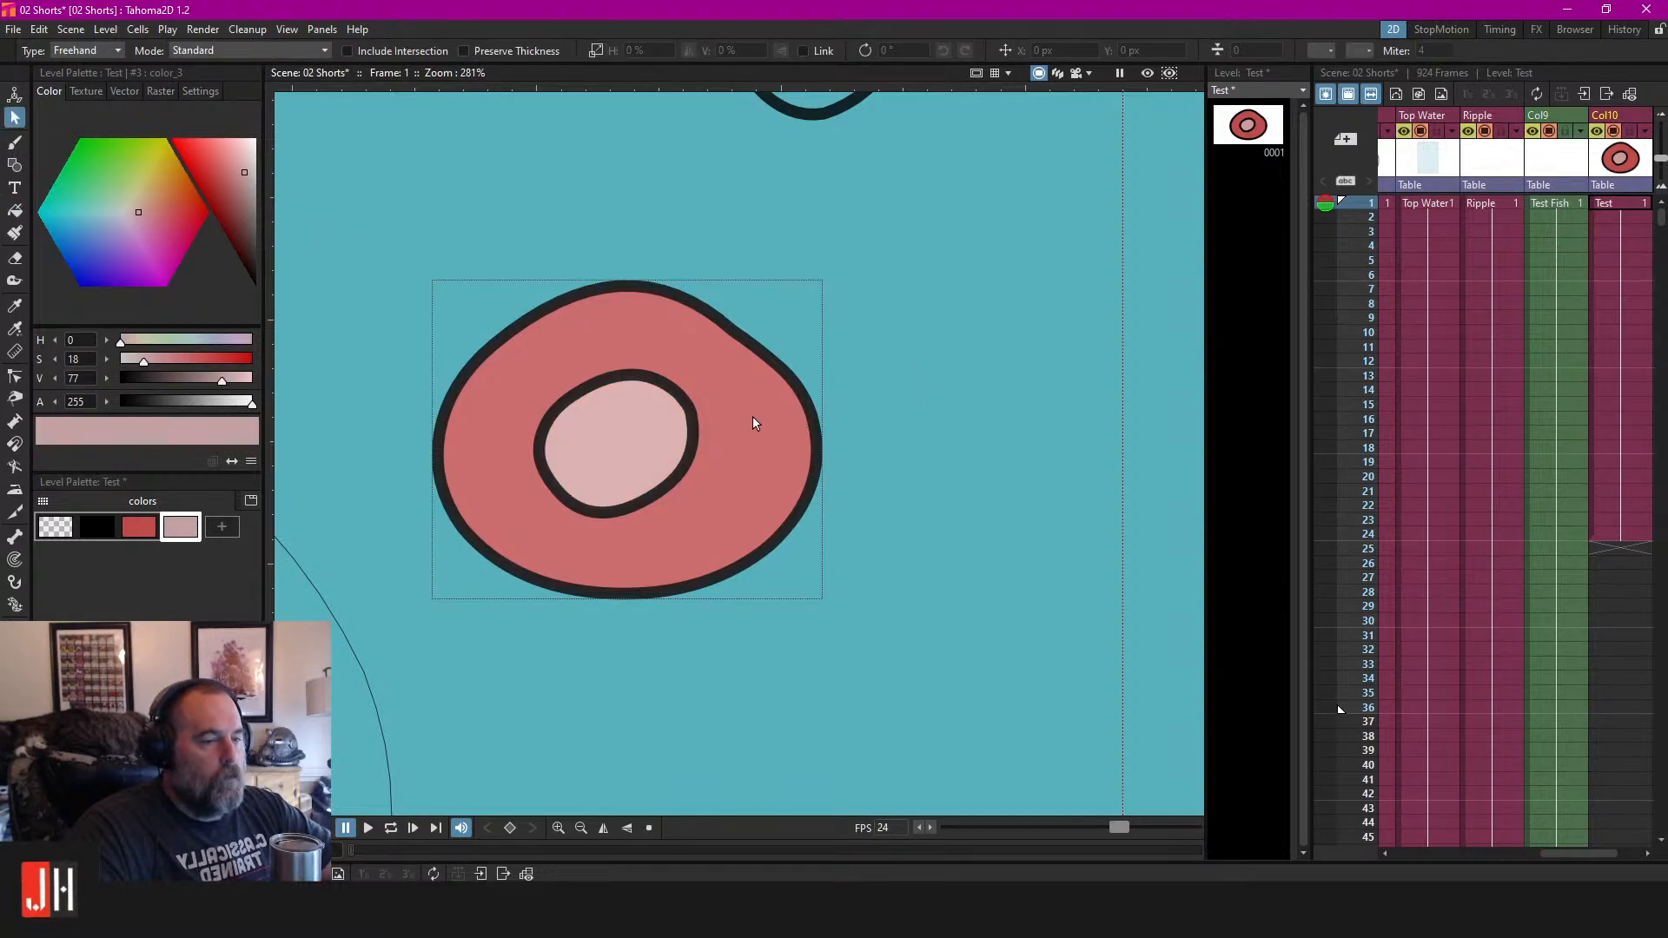
click(655, 406)
click(986, 371)
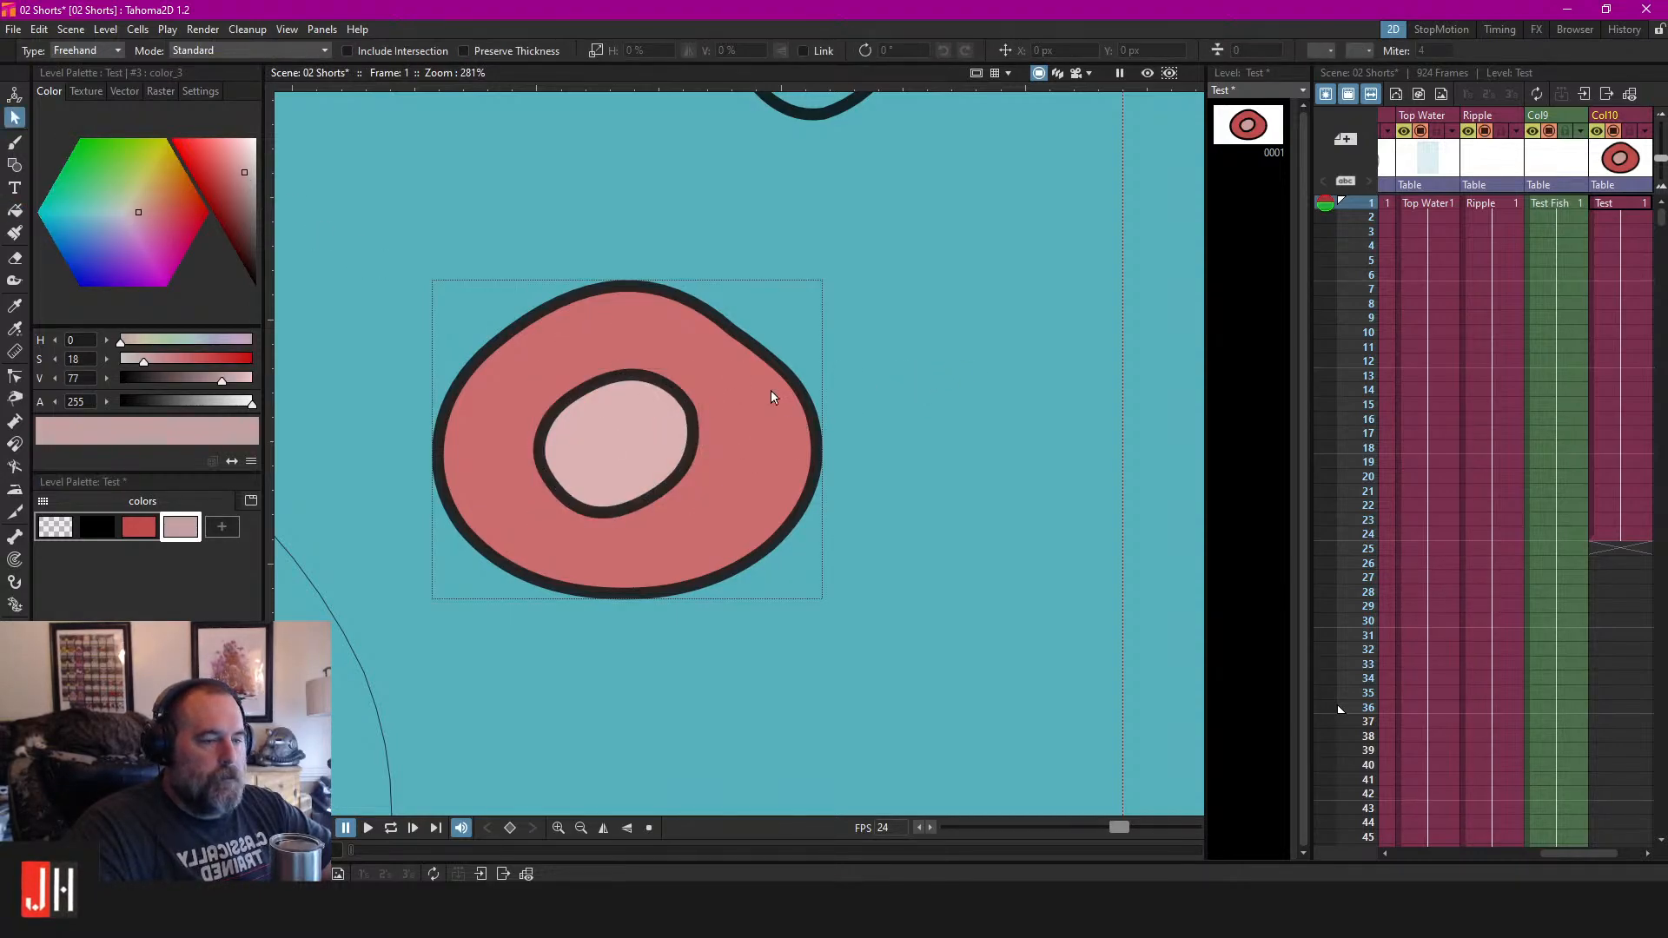
click(644, 389)
click(923, 361)
click(665, 409)
click(872, 383)
Delete both the outer oval and the inner loop, and save the scene.
drag(838, 228, 872, 294)
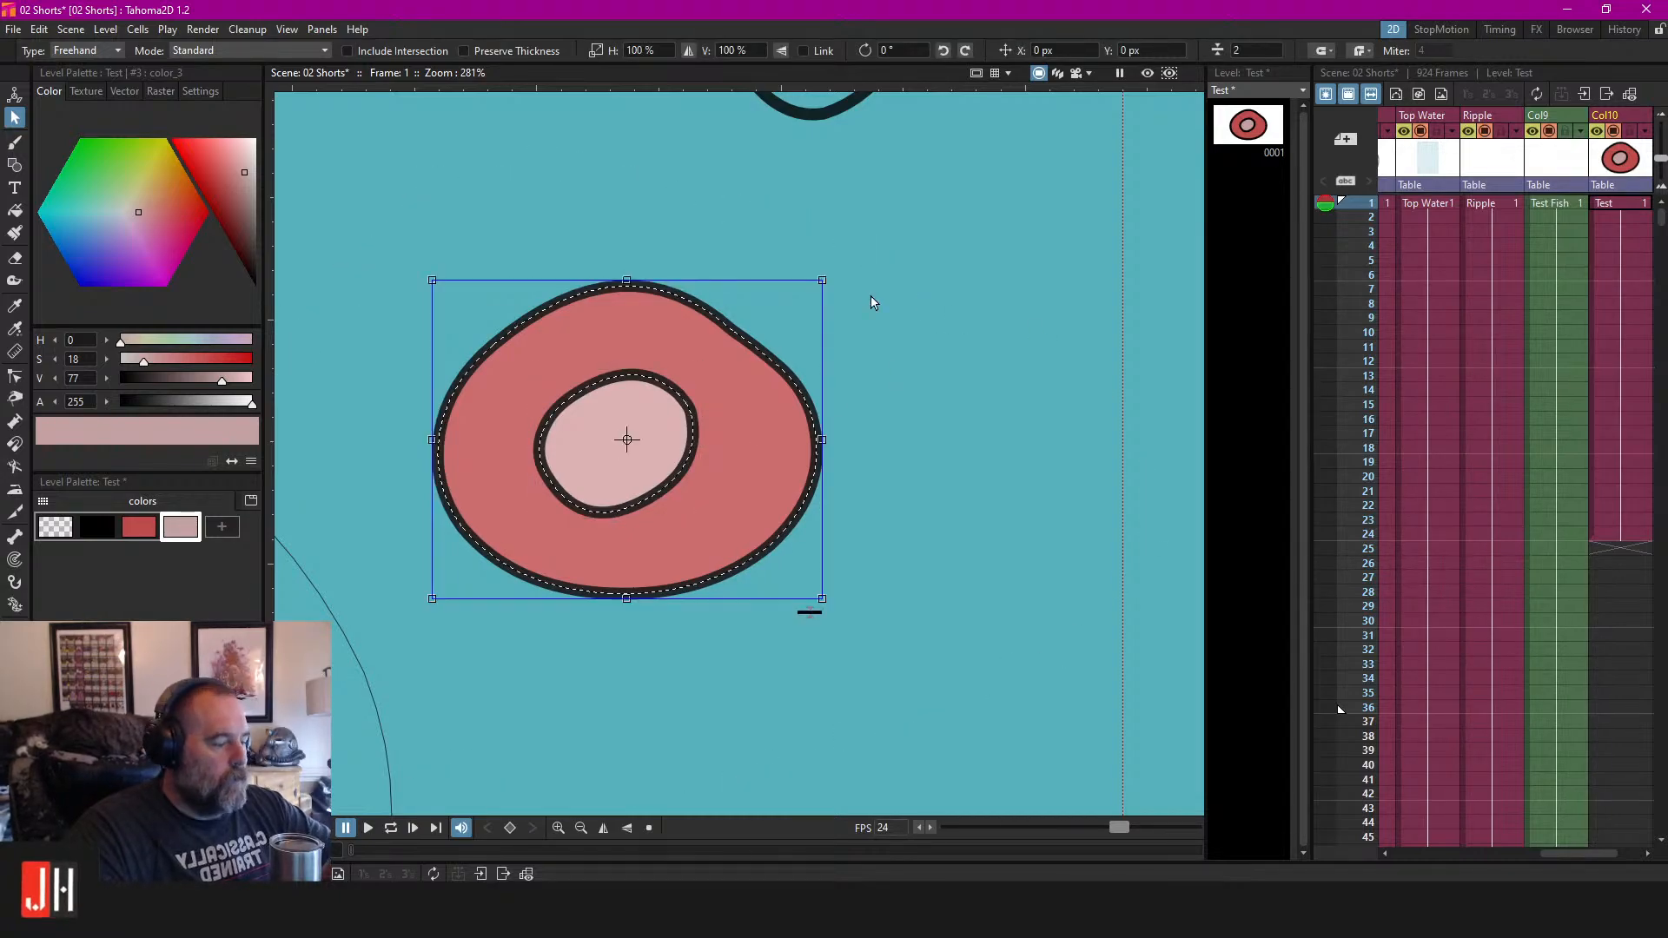
key(Delete)
scroll(860, 482, down, 8)
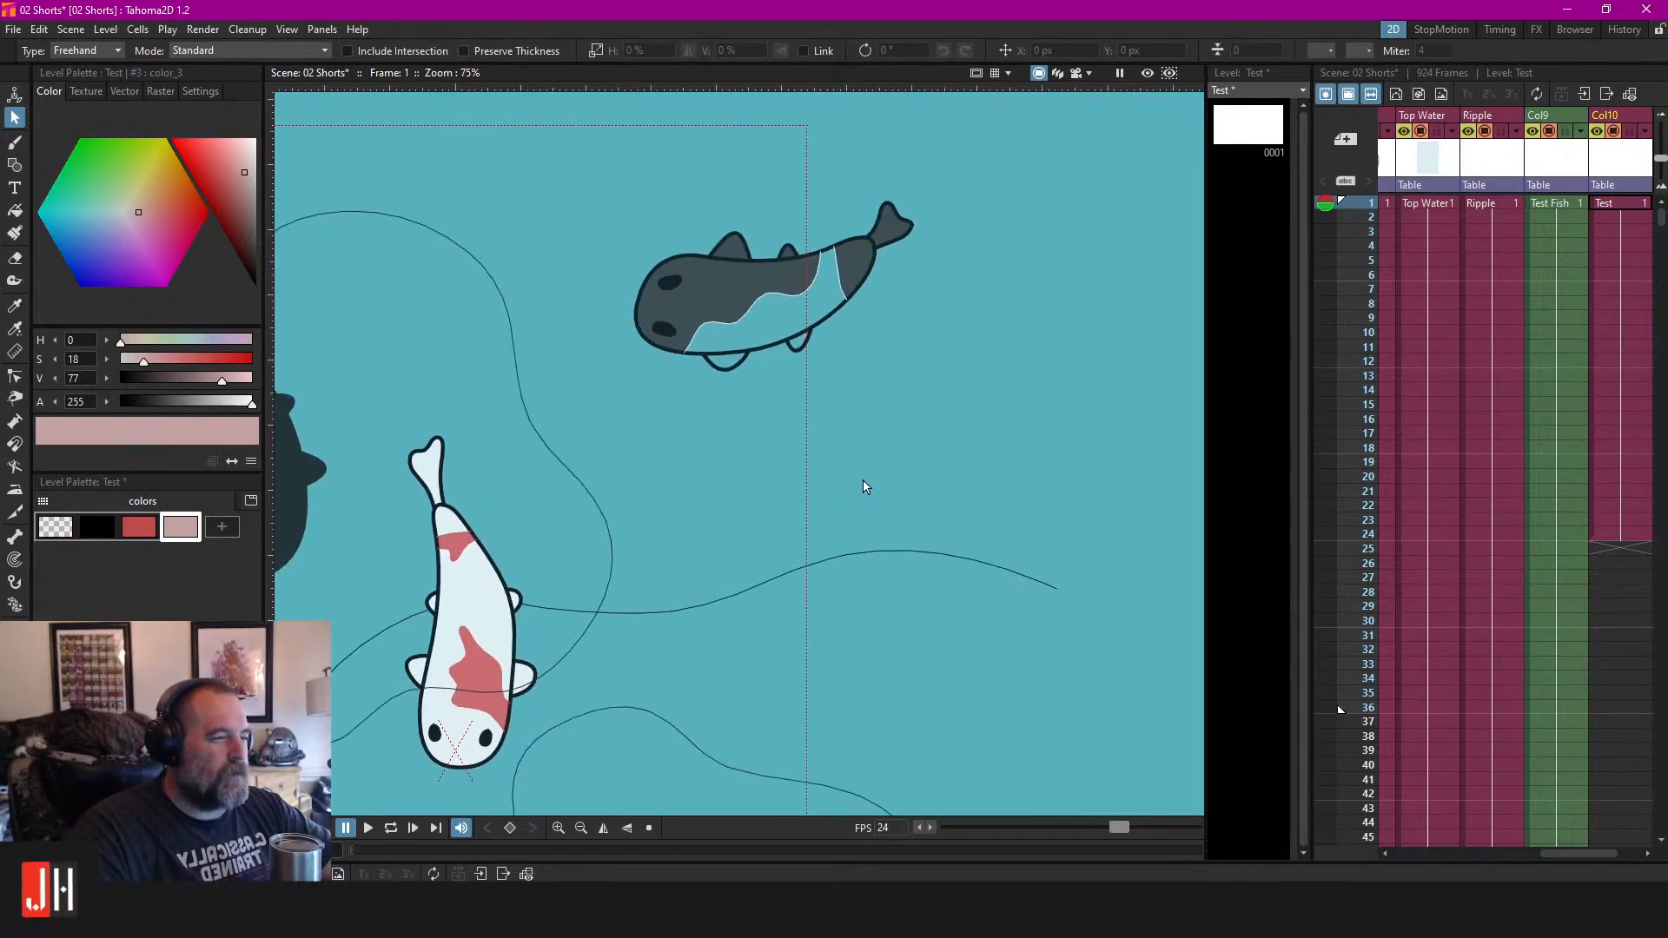
scroll(906, 477, up, 2)
key(ctrl+s)
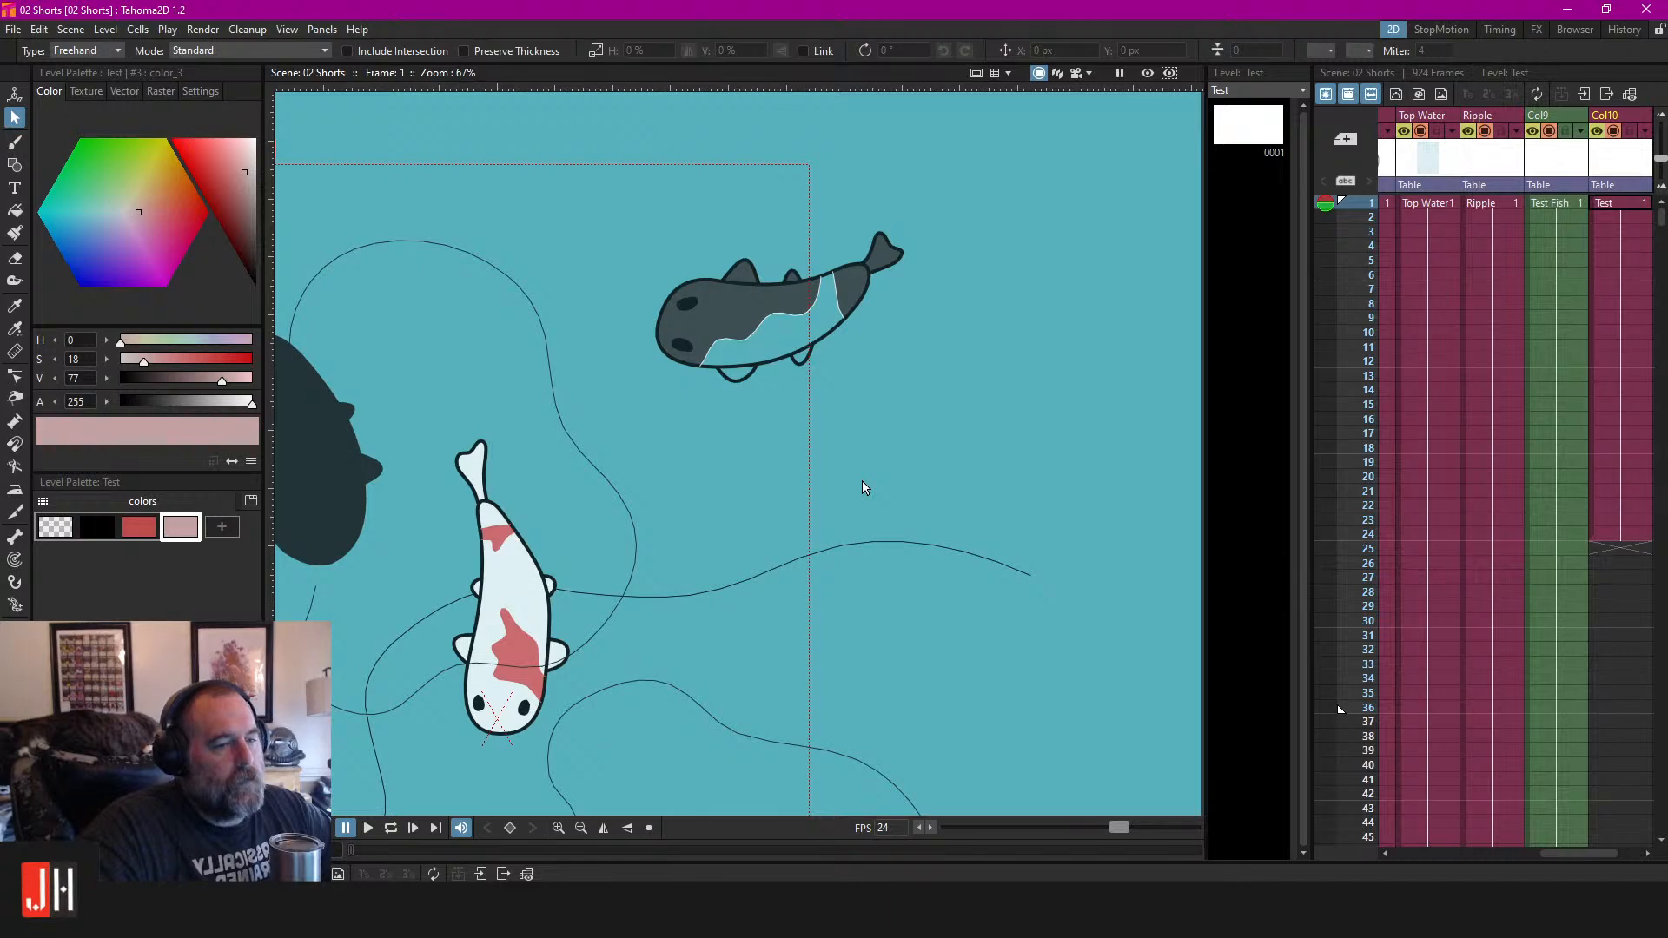
Draw a closed loop in the empty water below the dark fish using the transparent style.
scroll(862, 482, up, 3)
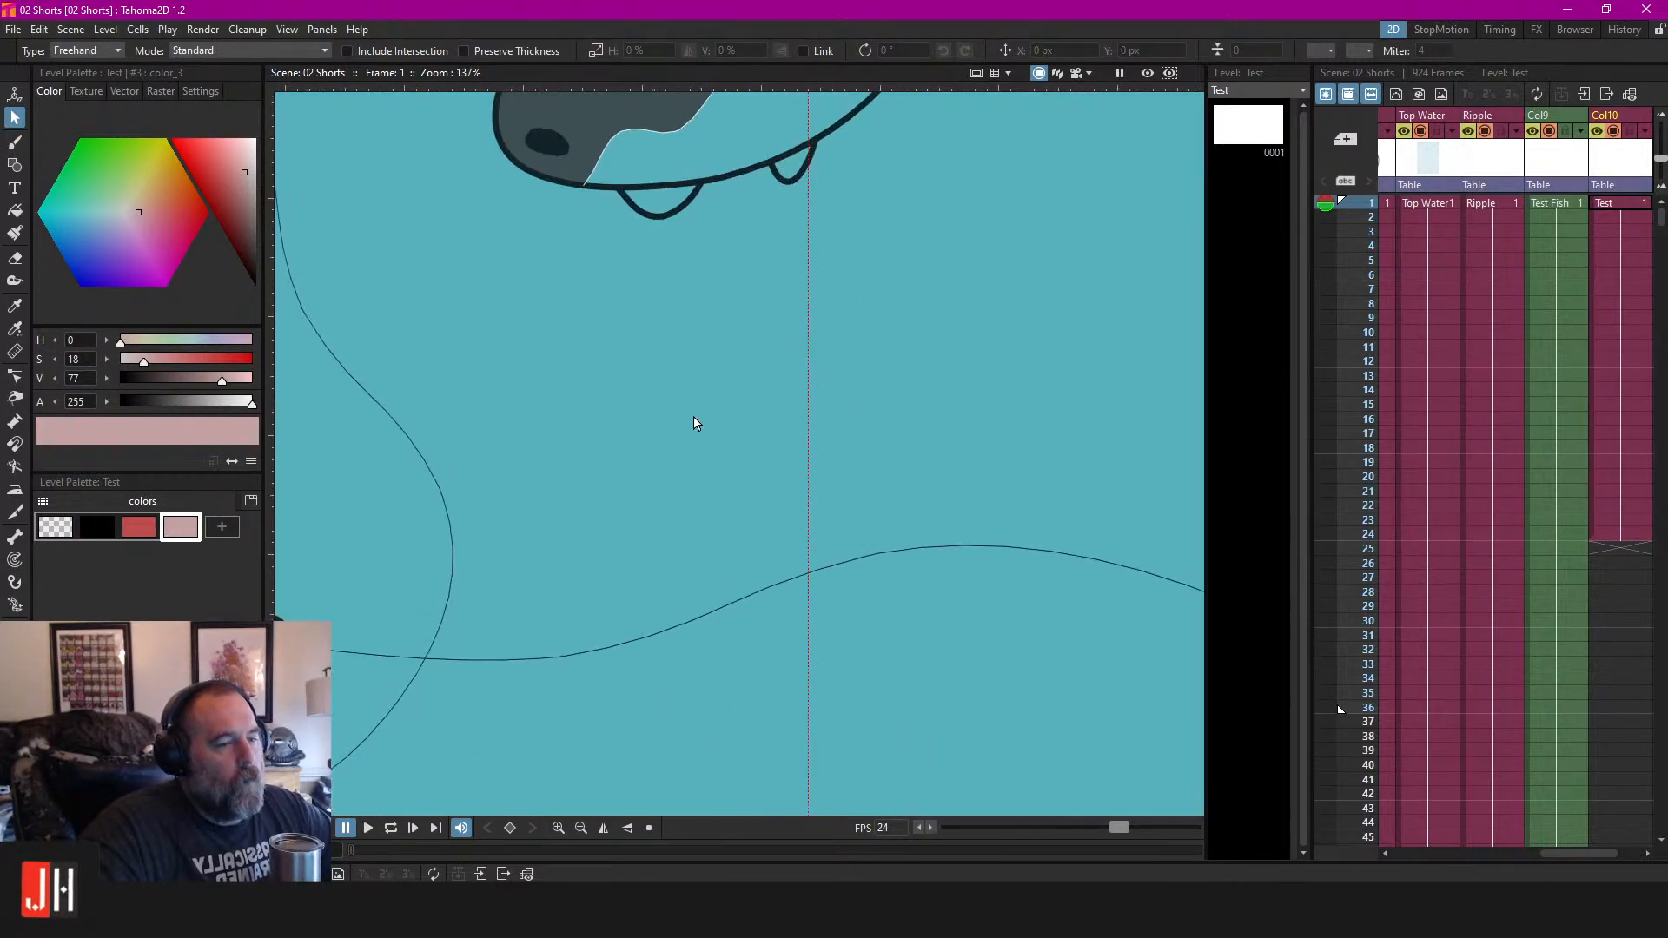
drag(693, 417, 830, 501)
scroll(790, 487, up, 1)
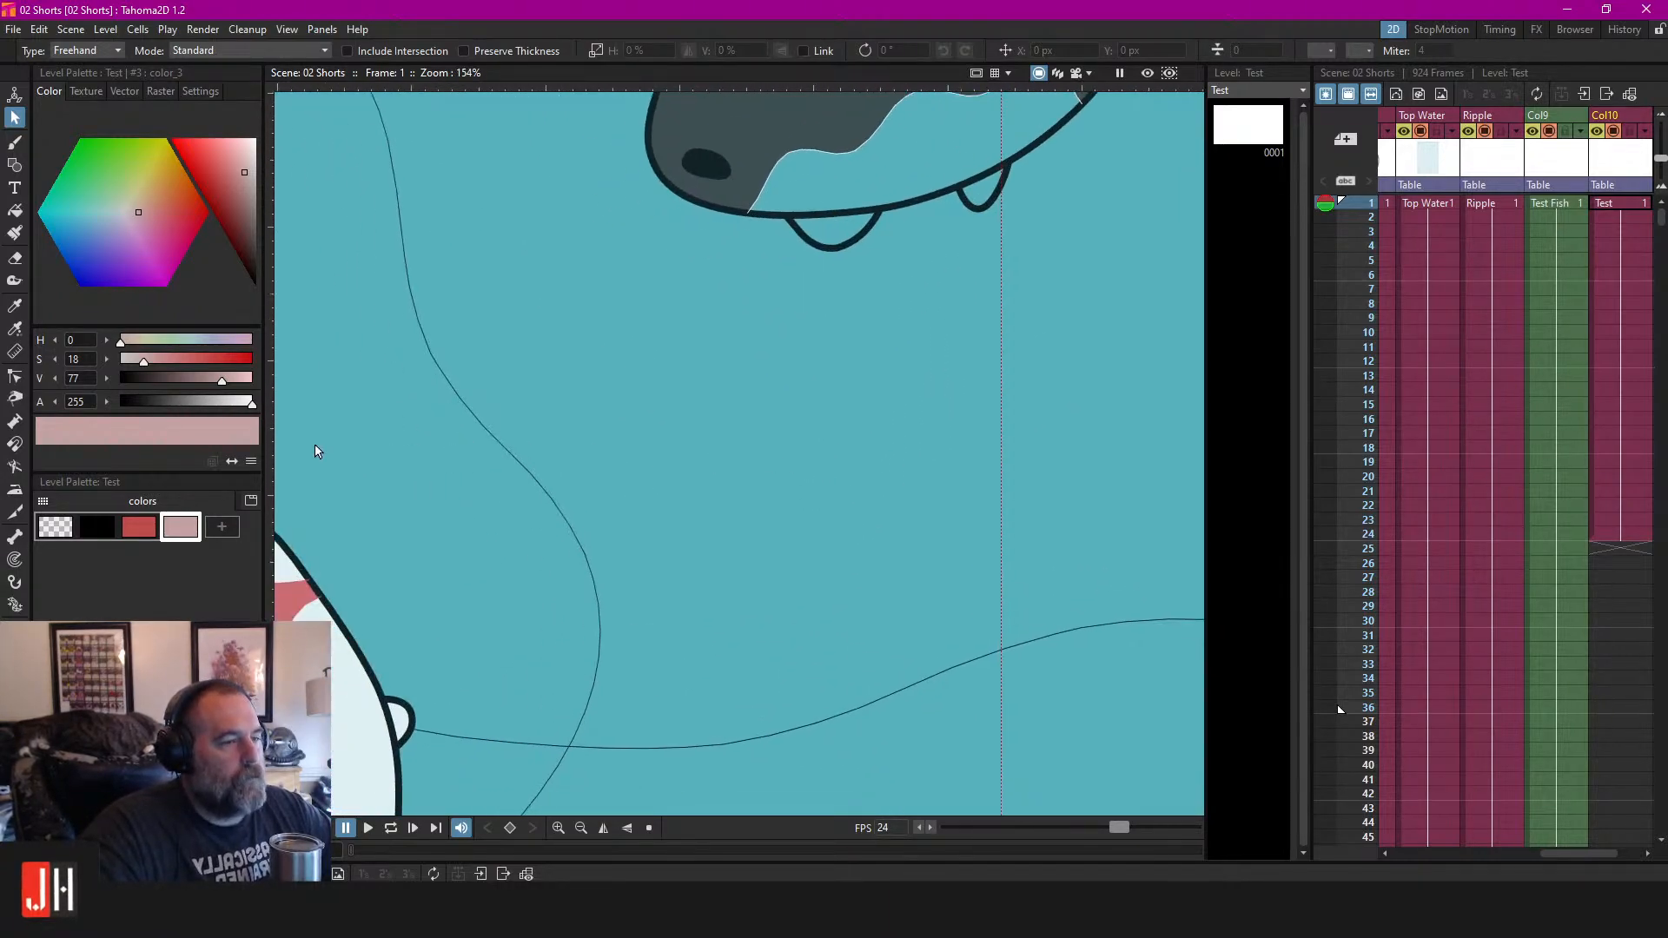
click(57, 530)
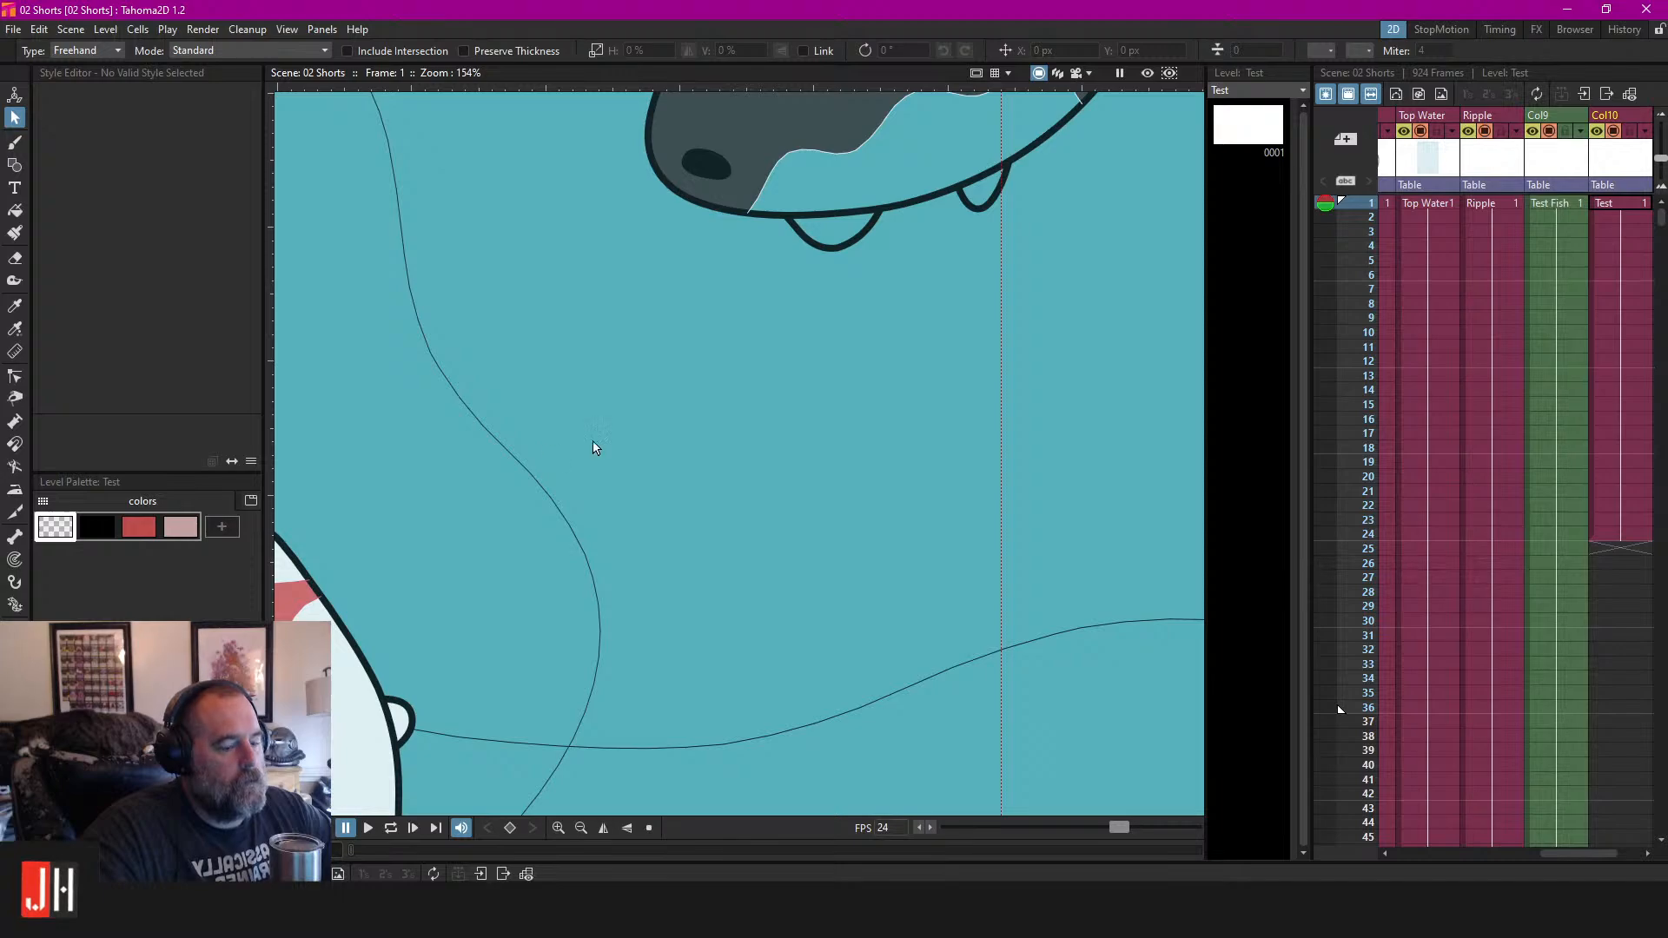
key(b)
mouse_move(748, 367)
mouse_down()
mouse_move(664, 449)
mouse_move(782, 496)
mouse_up()
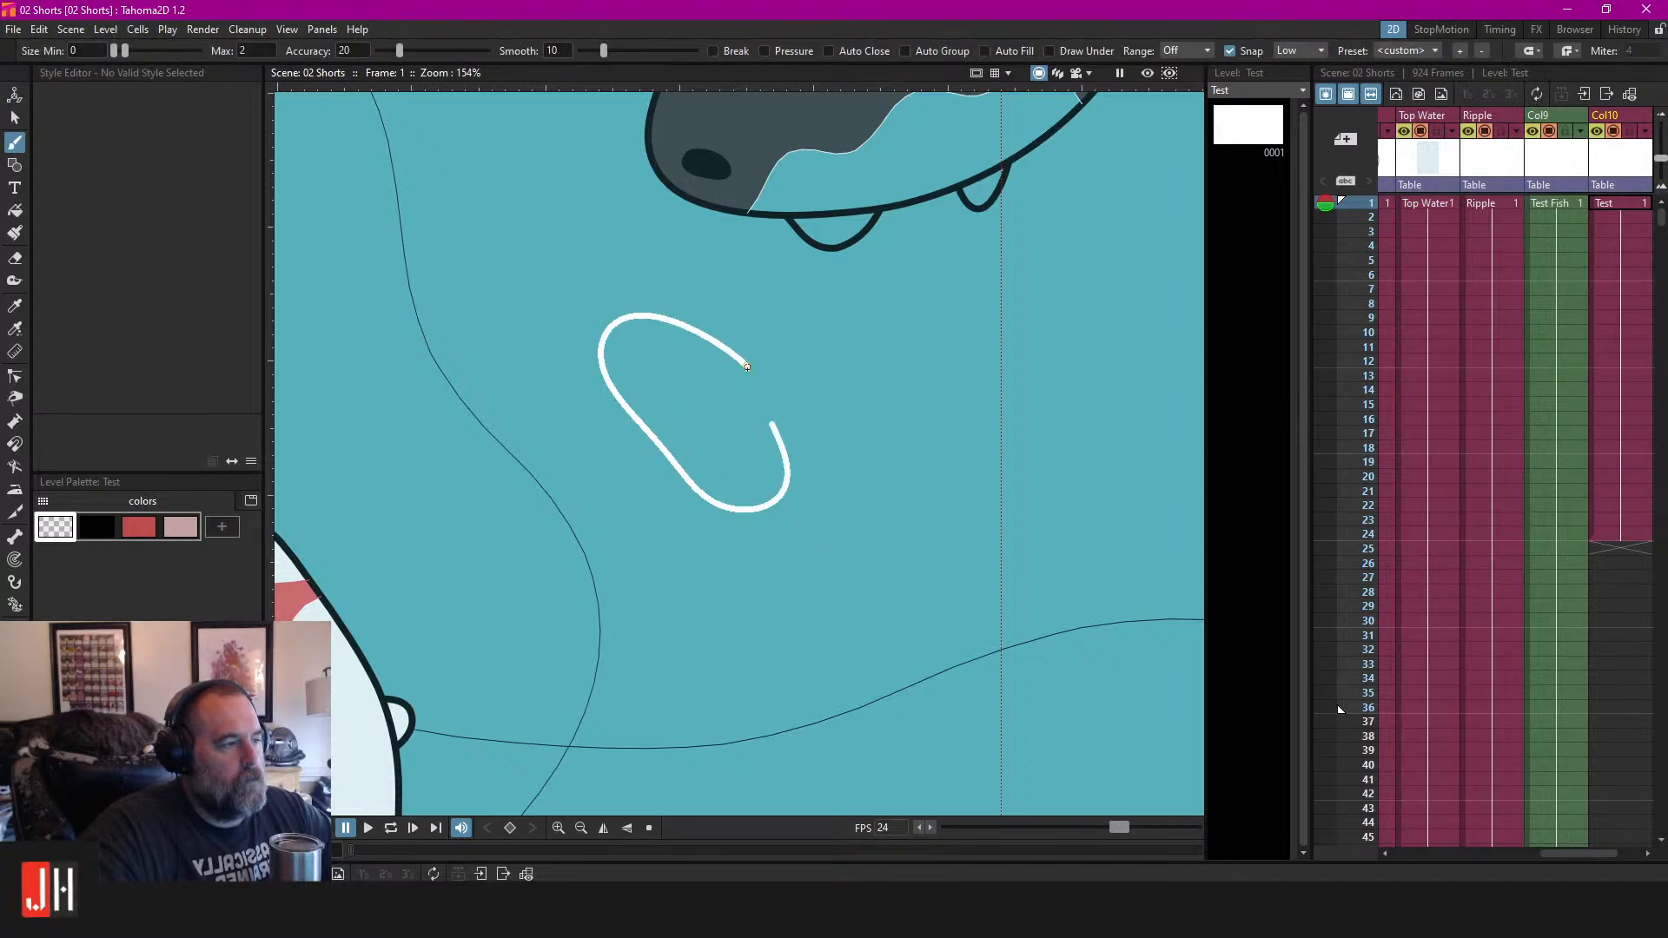
drag(747, 367, 753, 372)
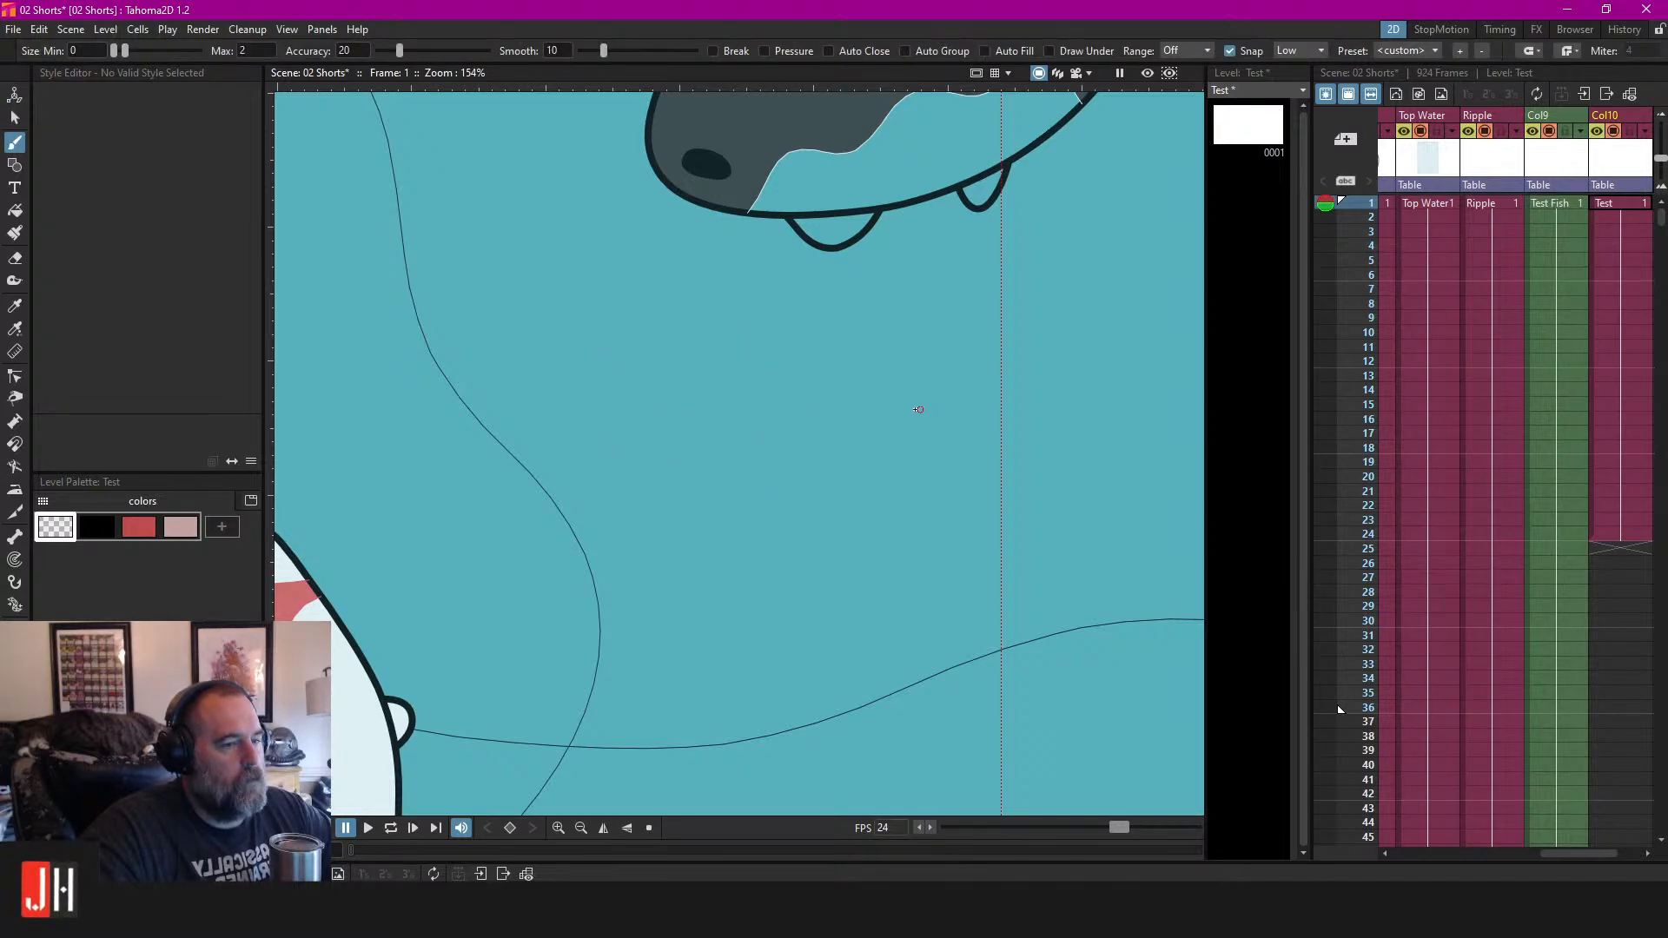
Draw a closed black ball shape below the dark fish and fill it with the red style.
scroll(904, 407, down, 3)
drag(838, 411, 715, 321)
scroll(787, 431, up, 2)
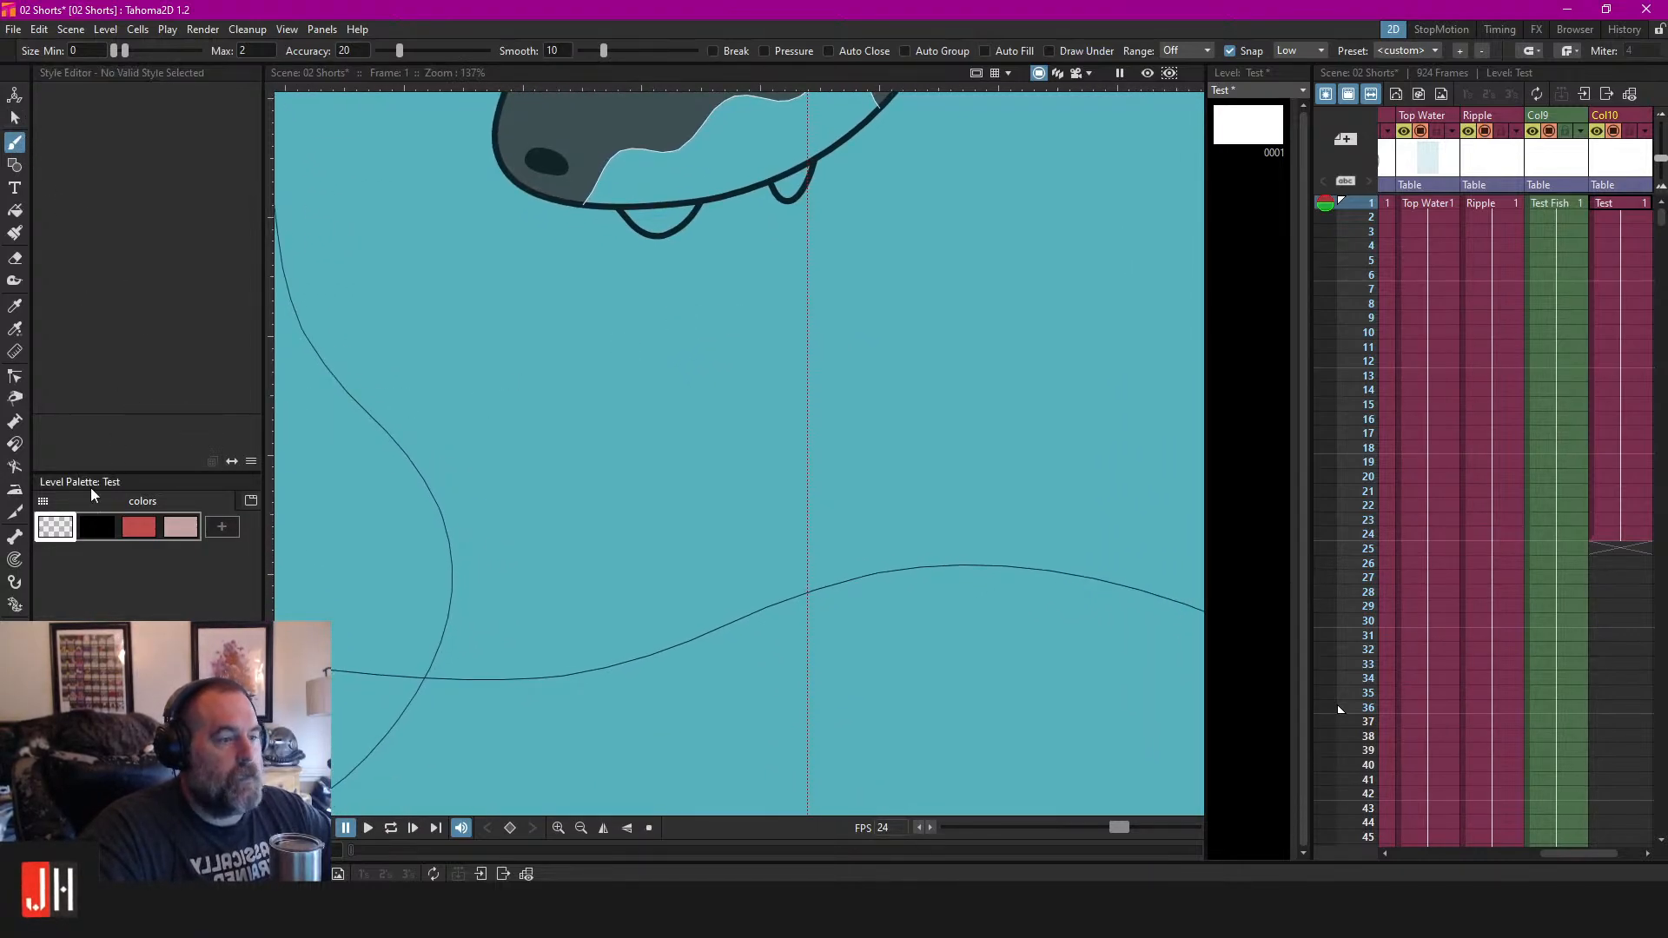
click(96, 527)
scroll(695, 409, up, 3)
mouse_move(765, 301)
mouse_down()
mouse_move(808, 630)
mouse_move(878, 300)
mouse_up()
key(ctrl+z)
mouse_move(822, 247)
mouse_down()
mouse_move(647, 468)
mouse_move(910, 433)
mouse_move(908, 336)
mouse_move(825, 254)
mouse_up()
click(139, 527)
key(f)
click(882, 317)
Change the light pink style to a dark red shade of the ball's fill, with H 359, S 58, V 54.
click(181, 526)
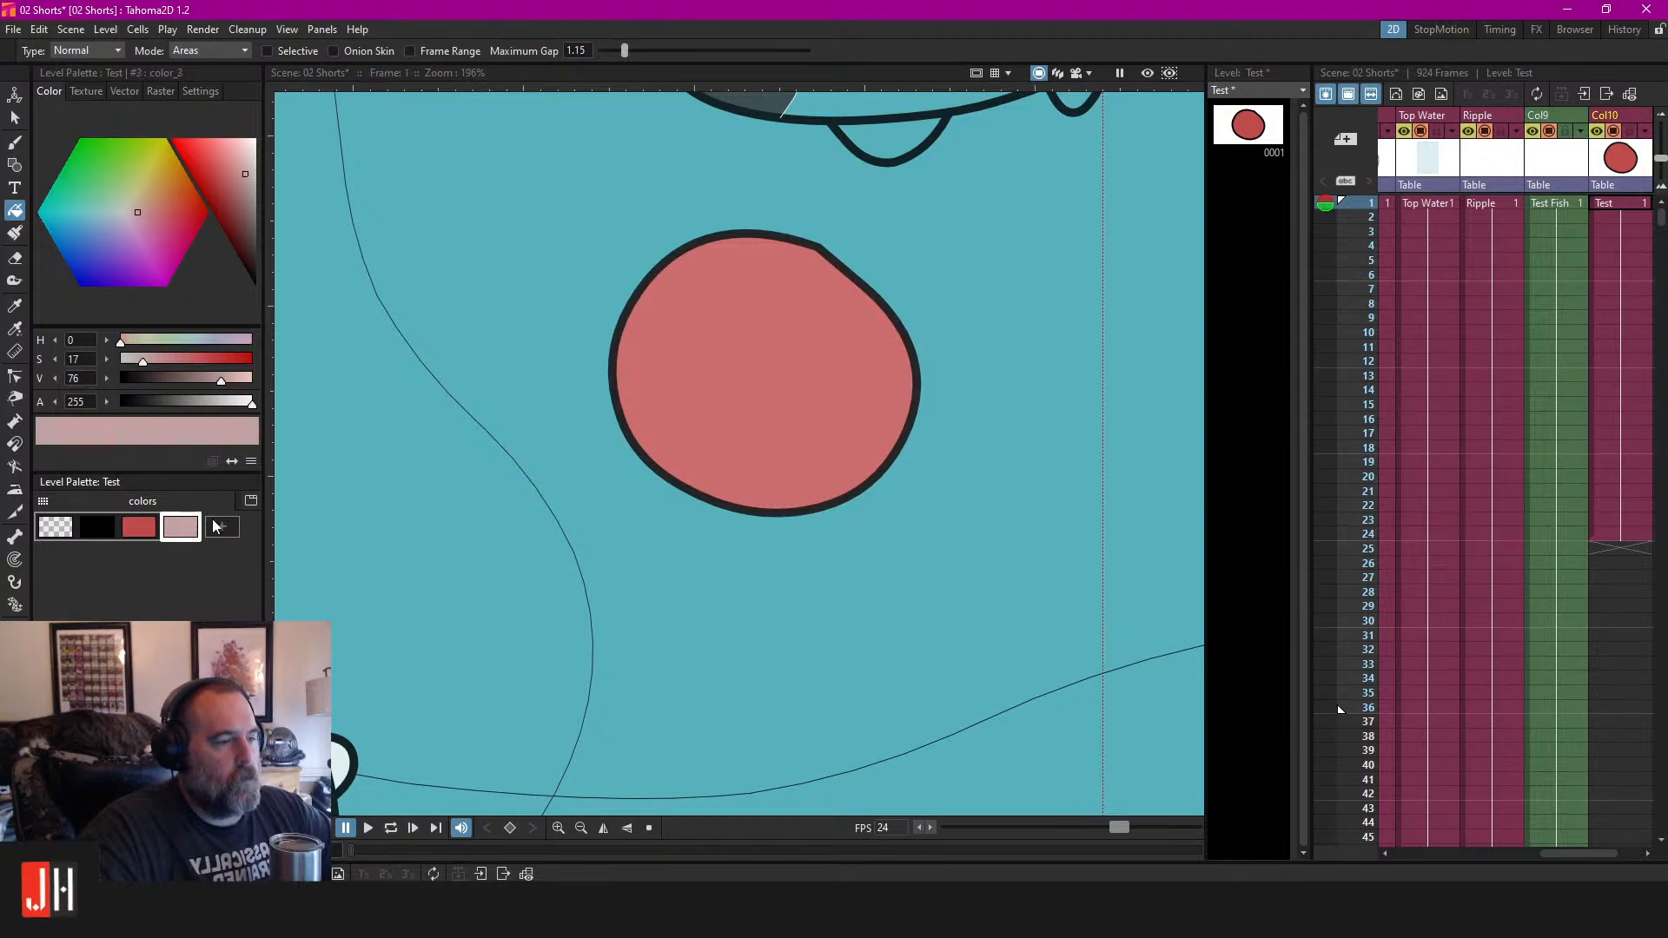
key(r)
click(782, 346)
click(230, 206)
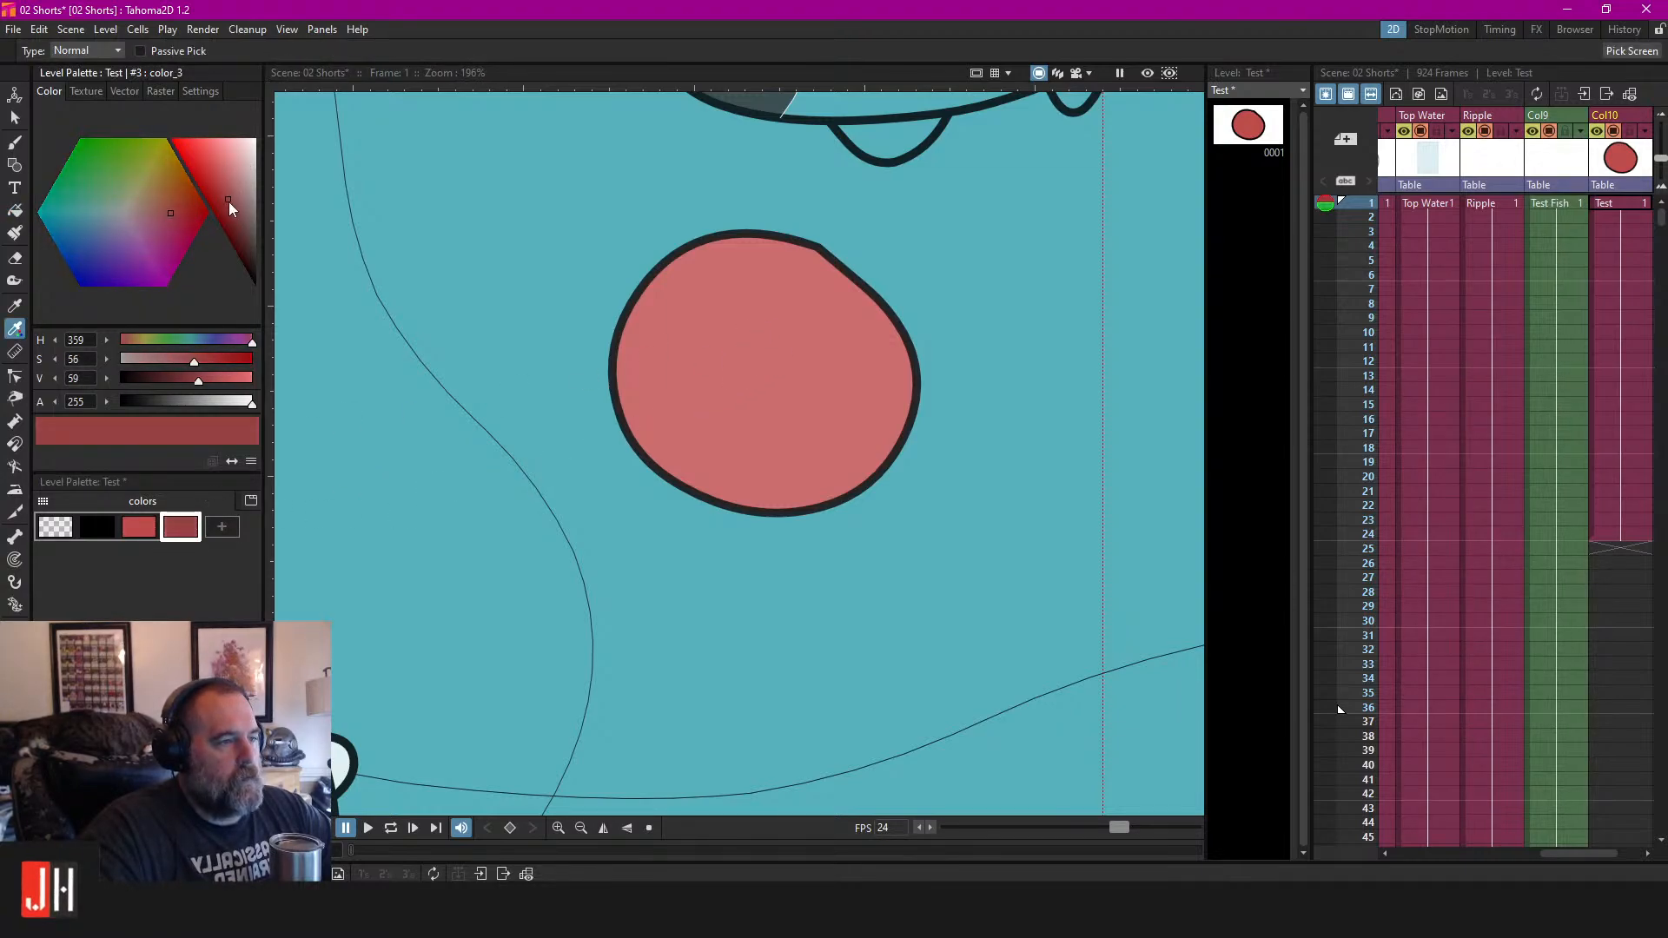
Draw a dark red curve diagonally across the ball, overshooting both sides, and fill the lower-left part as a shadow.
key(s)
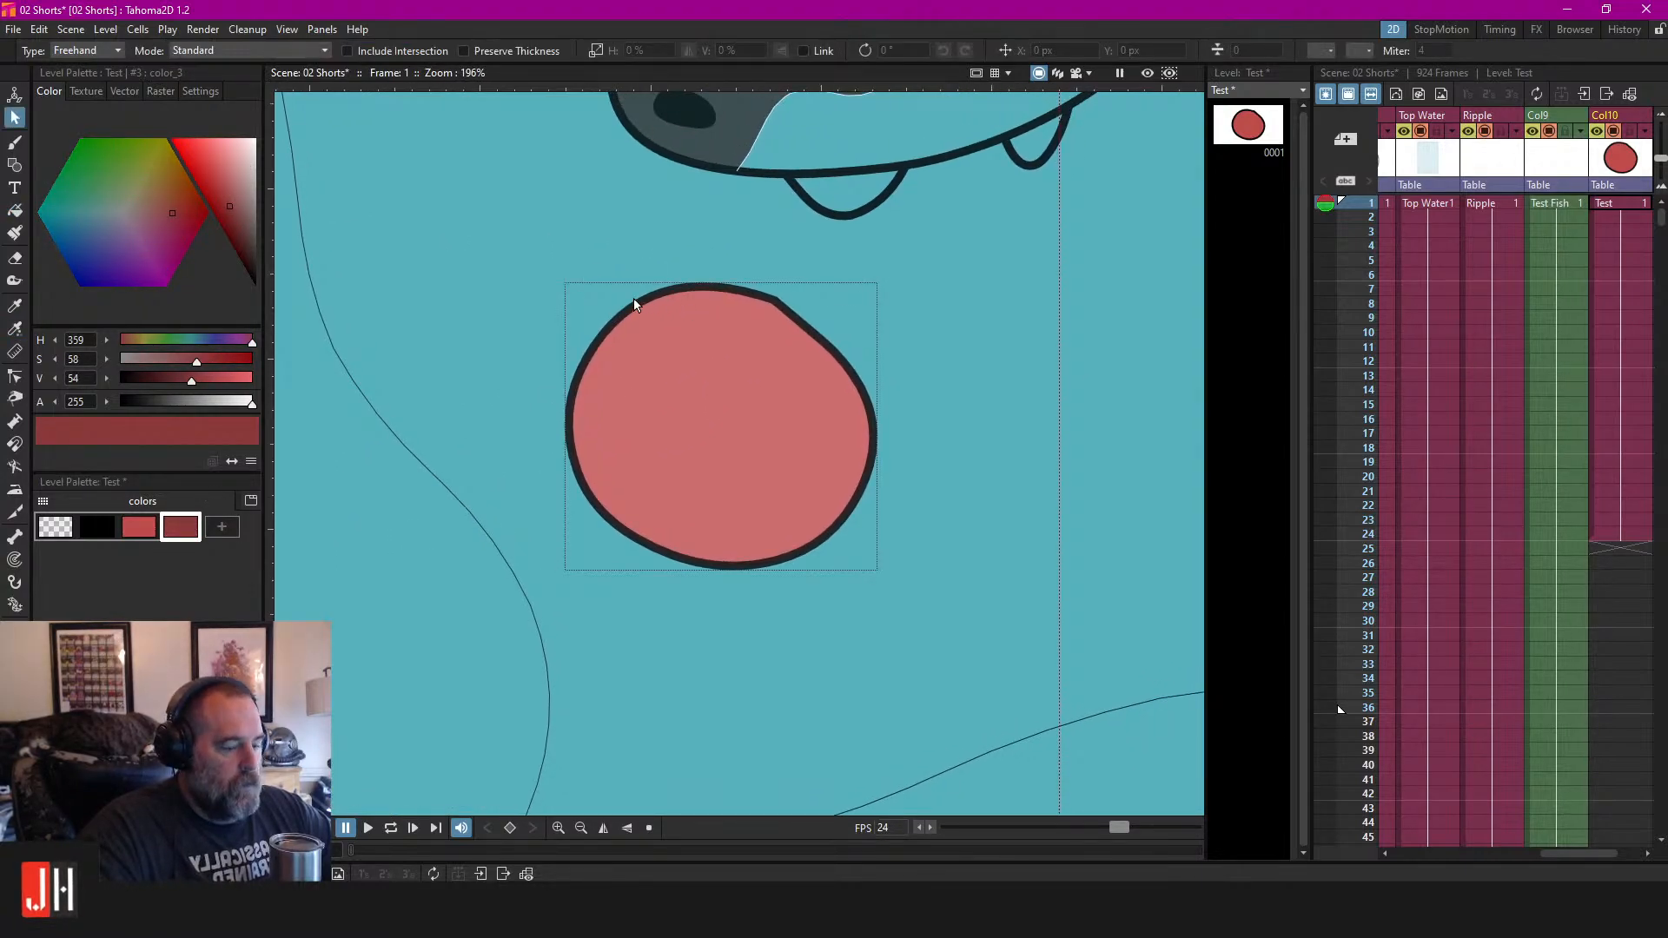
key(b)
mouse_move(637, 223)
mouse_down()
mouse_move(774, 539)
mouse_move(1096, 625)
mouse_up()
key(f)
click(609, 444)
Reduce the dark red shadow line to its thinnest stroke, and check the ball in a rendered preview.
key(s)
click(622, 265)
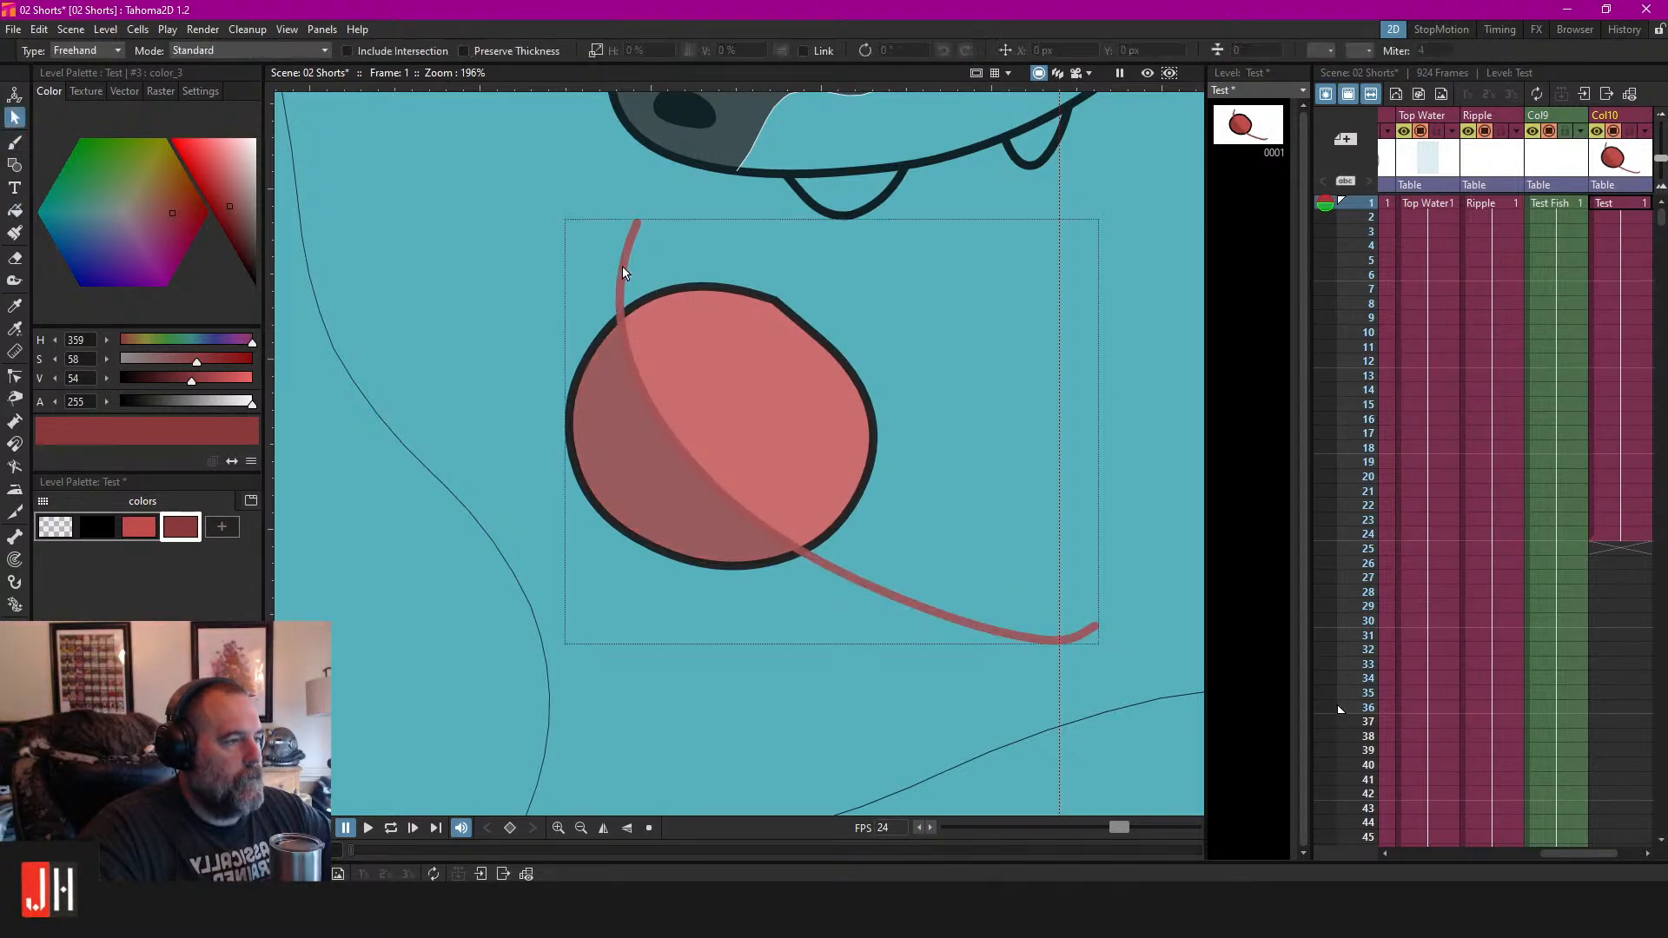
key(Delete)
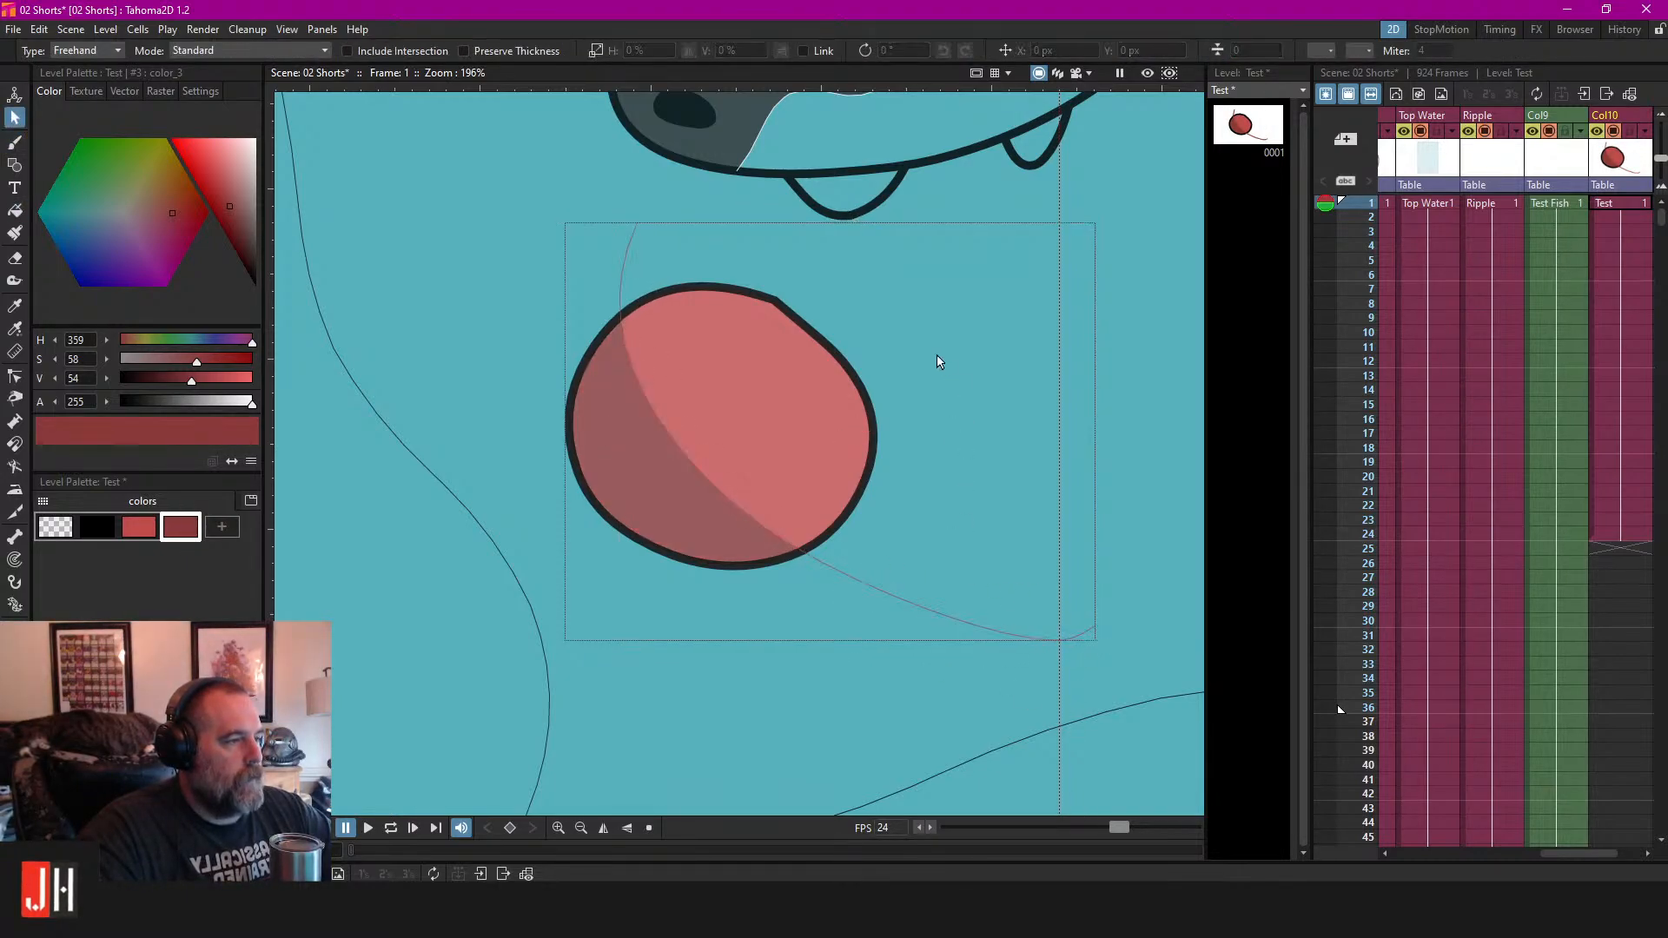
click(1147, 75)
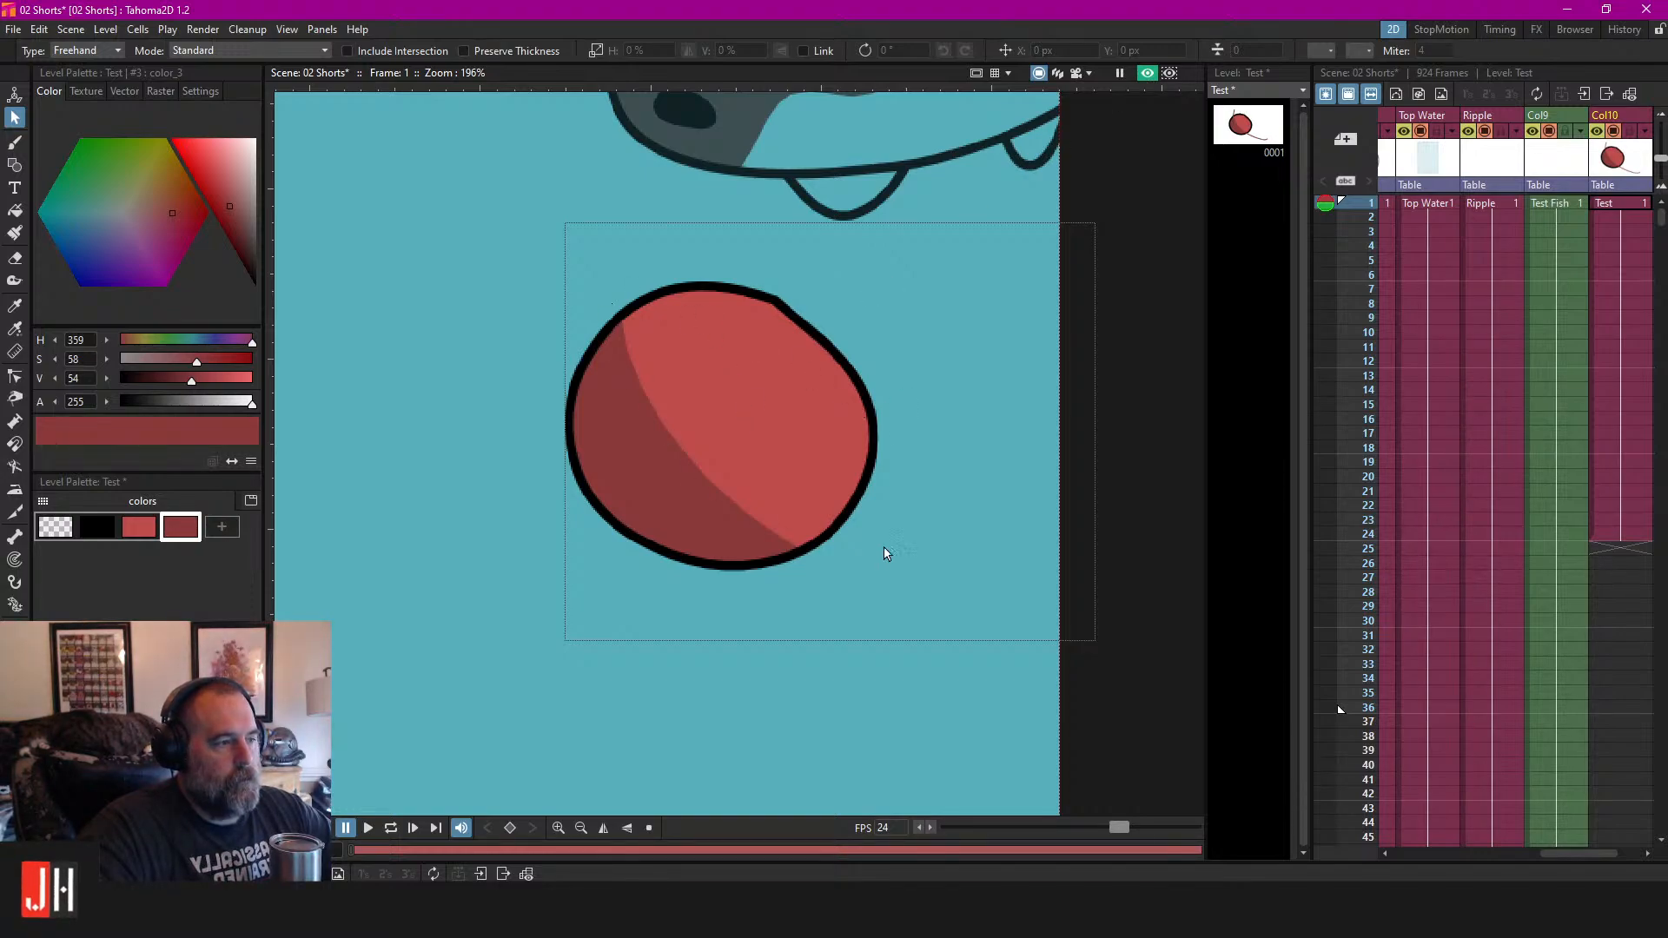
click(1149, 77)
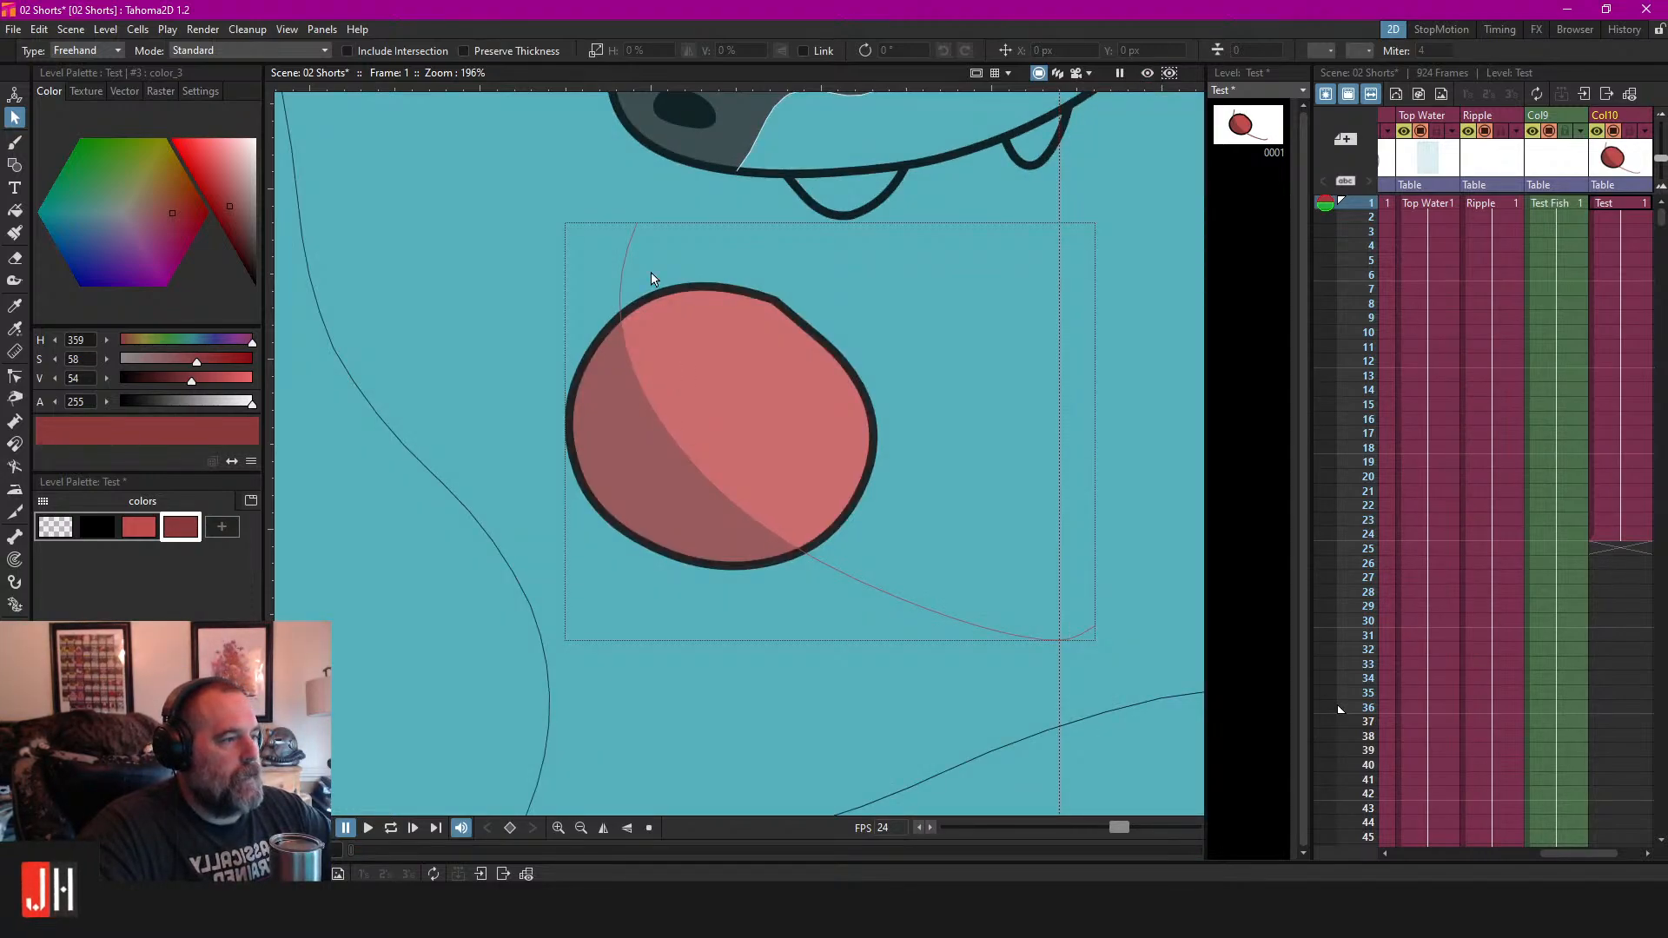
Reshape the shadow line by moving its middle control point toward the ball's lower-left edge, and preview the result.
key(c)
click(696, 473)
mouse_move(707, 481)
mouse_down()
mouse_move(676, 499)
mouse_move(629, 474)
mouse_move(581, 426)
mouse_move(592, 365)
mouse_move(620, 379)
mouse_move(586, 395)
mouse_move(604, 396)
mouse_up()
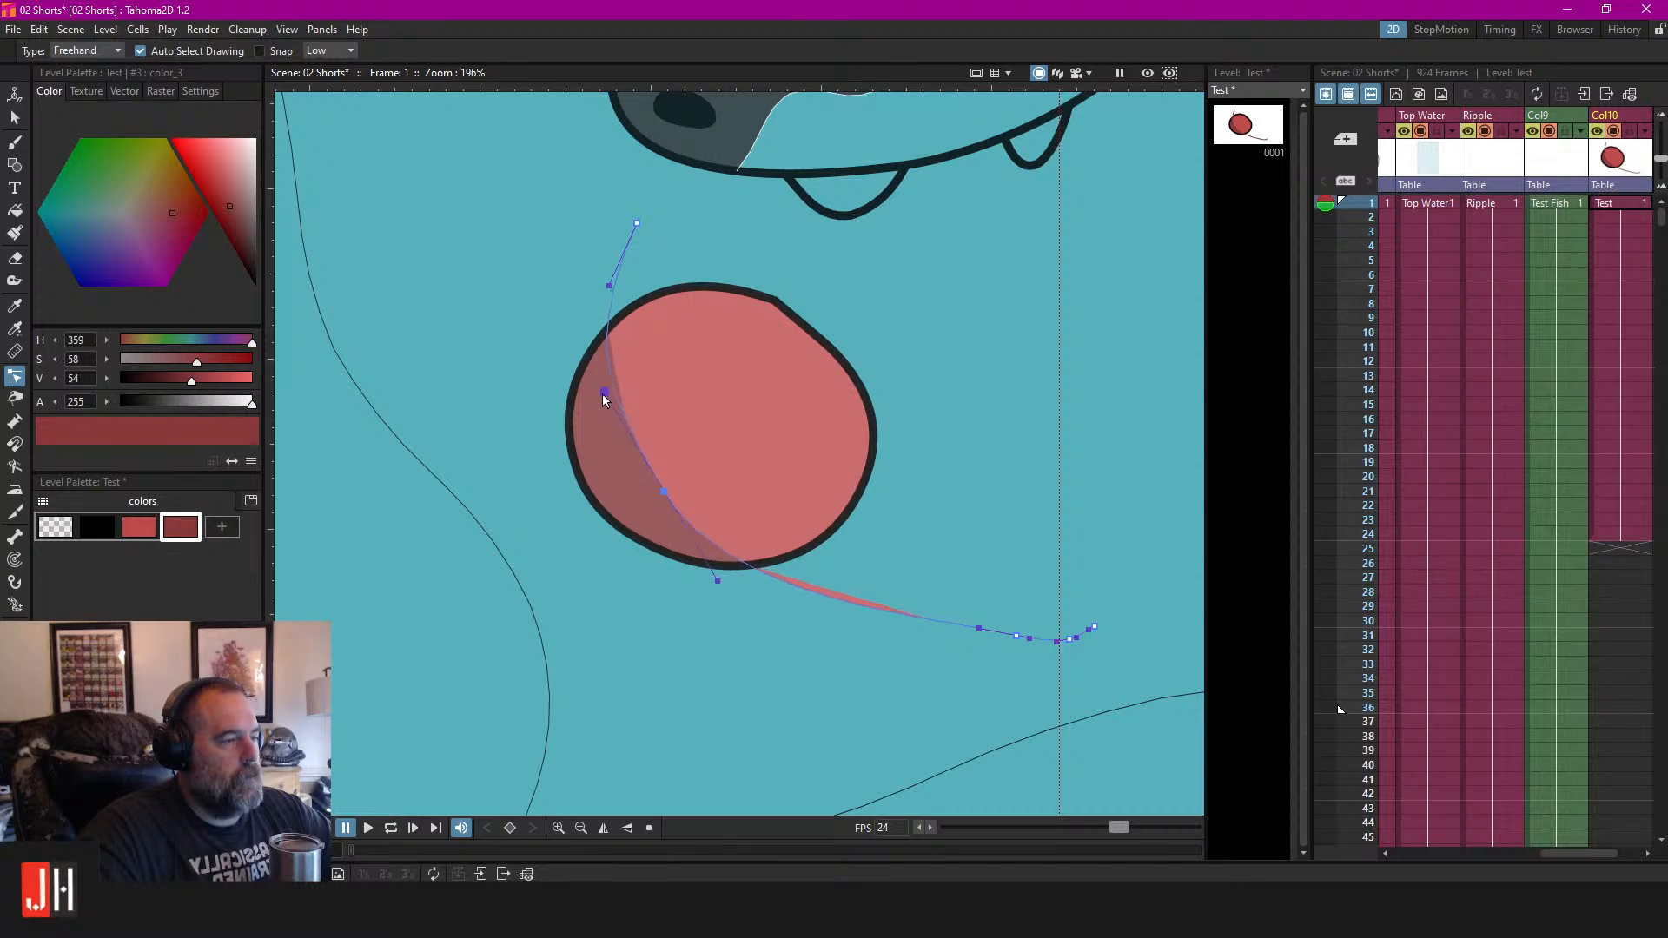
click(951, 366)
click(1147, 74)
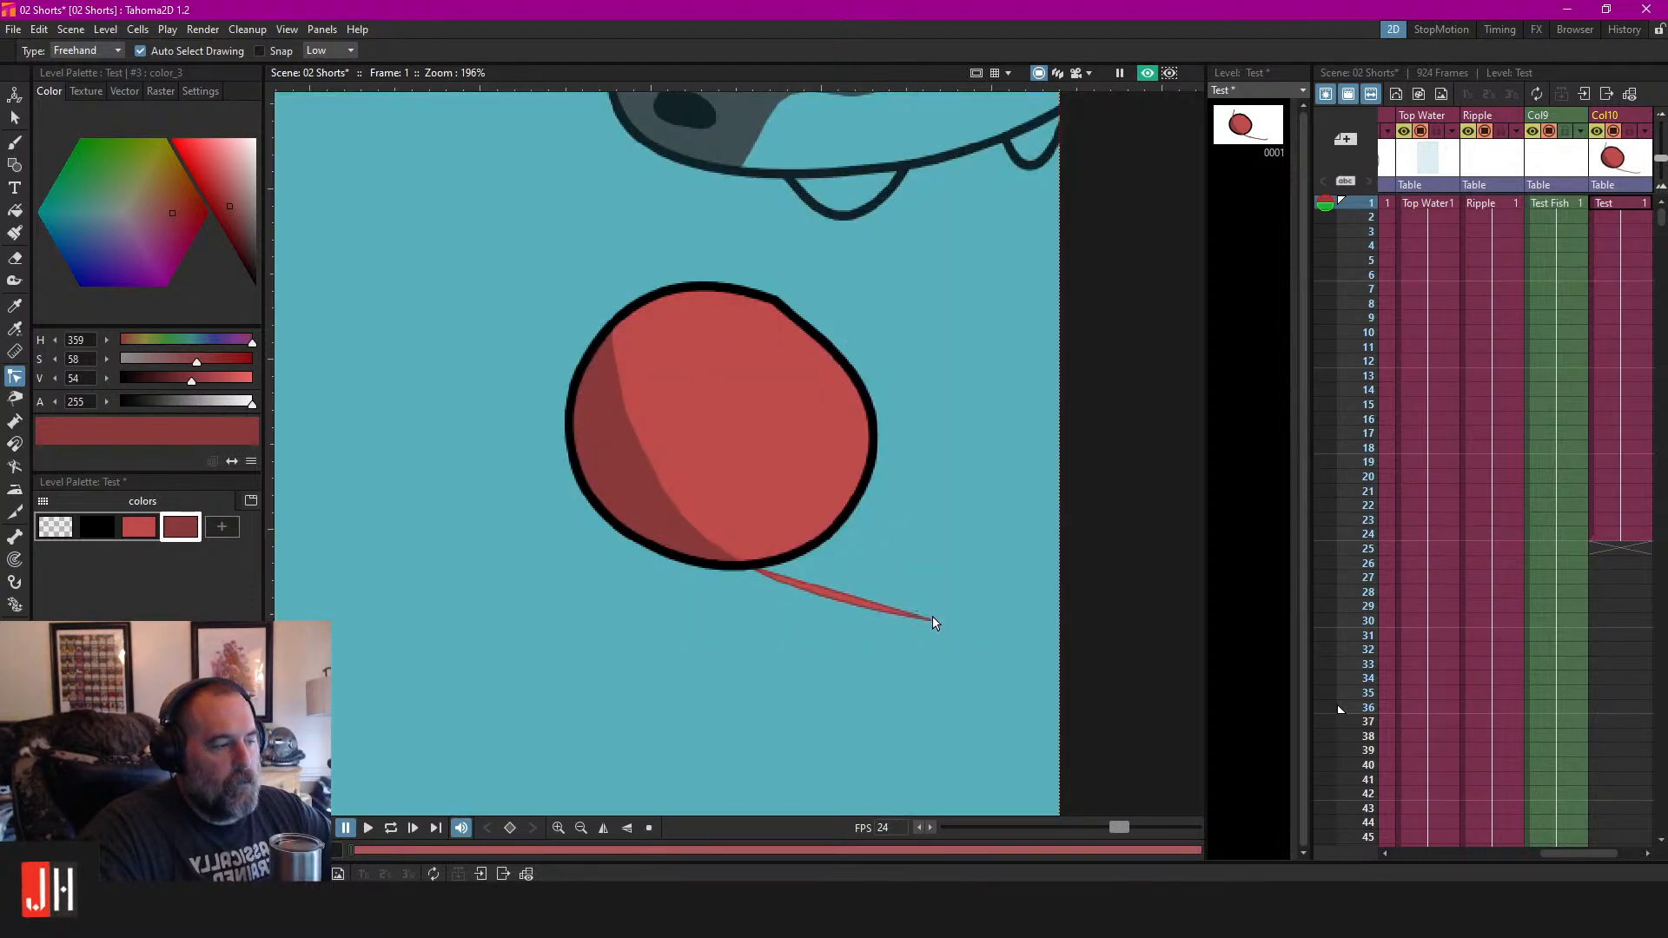
Leave the preview and delete the dark red shadow line crossing the ball.
click(1148, 75)
click(862, 614)
key(Delete)
Draw a new dark red shadow curve around the ball's lower left, reduce it to its thinnest stroke, and check it in preview.
key(b)
scroll(693, 327, up, 2)
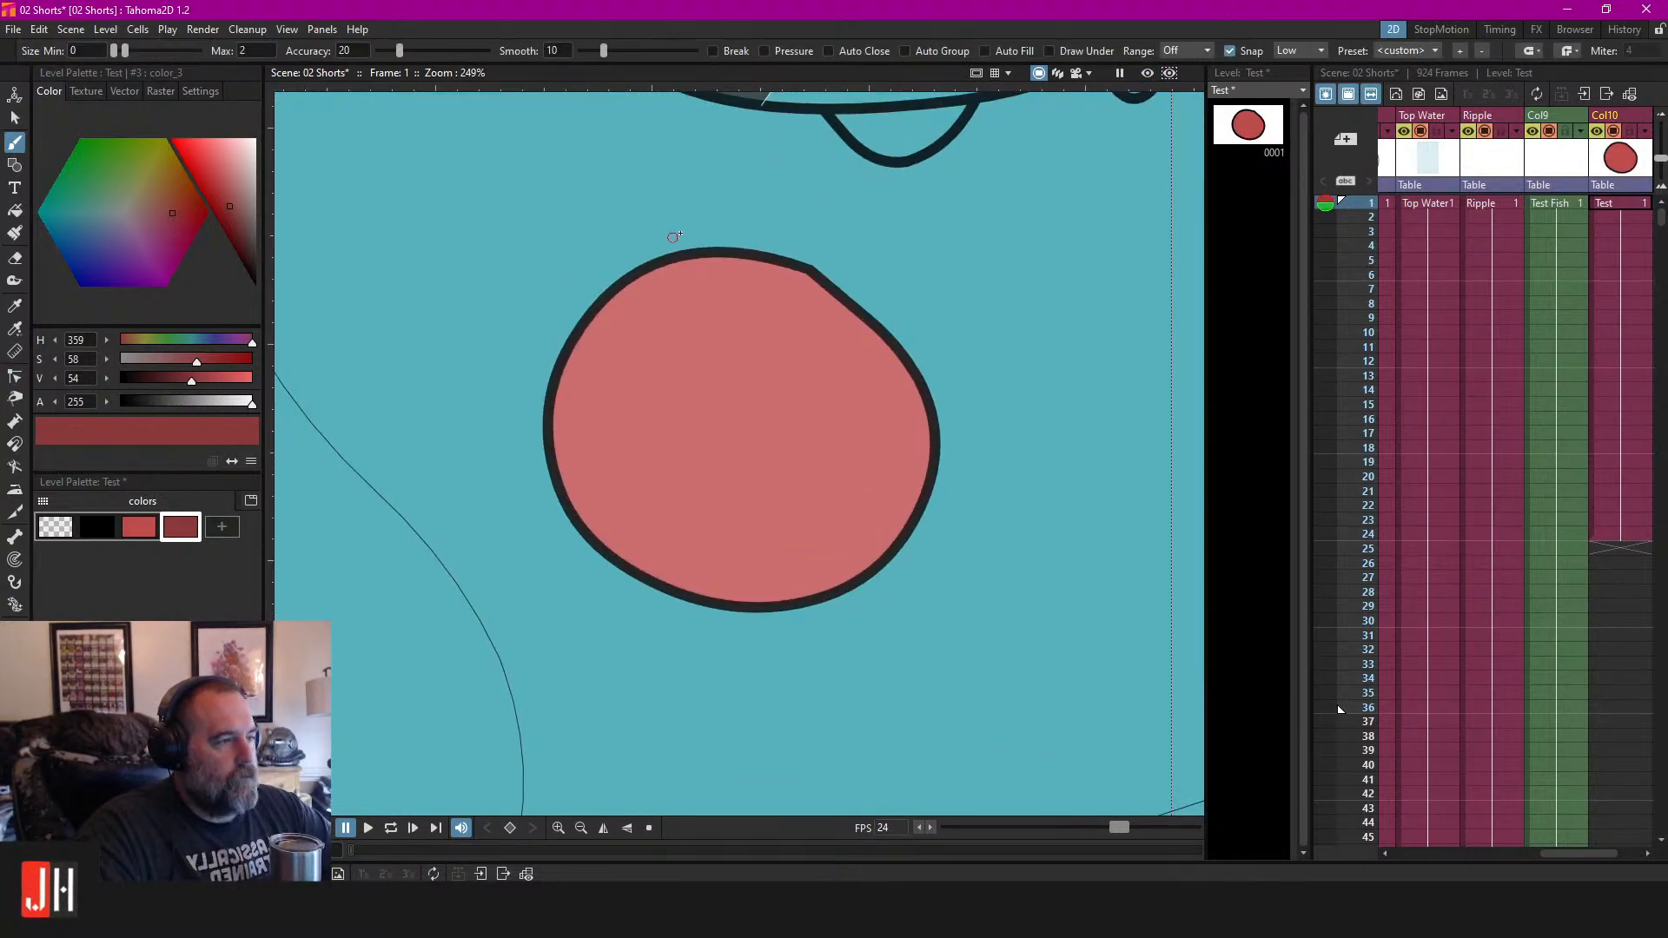
mouse_move(617, 372)
mouse_down()
mouse_move(963, 599)
mouse_move(1077, 535)
mouse_up()
key(s)
click(675, 242)
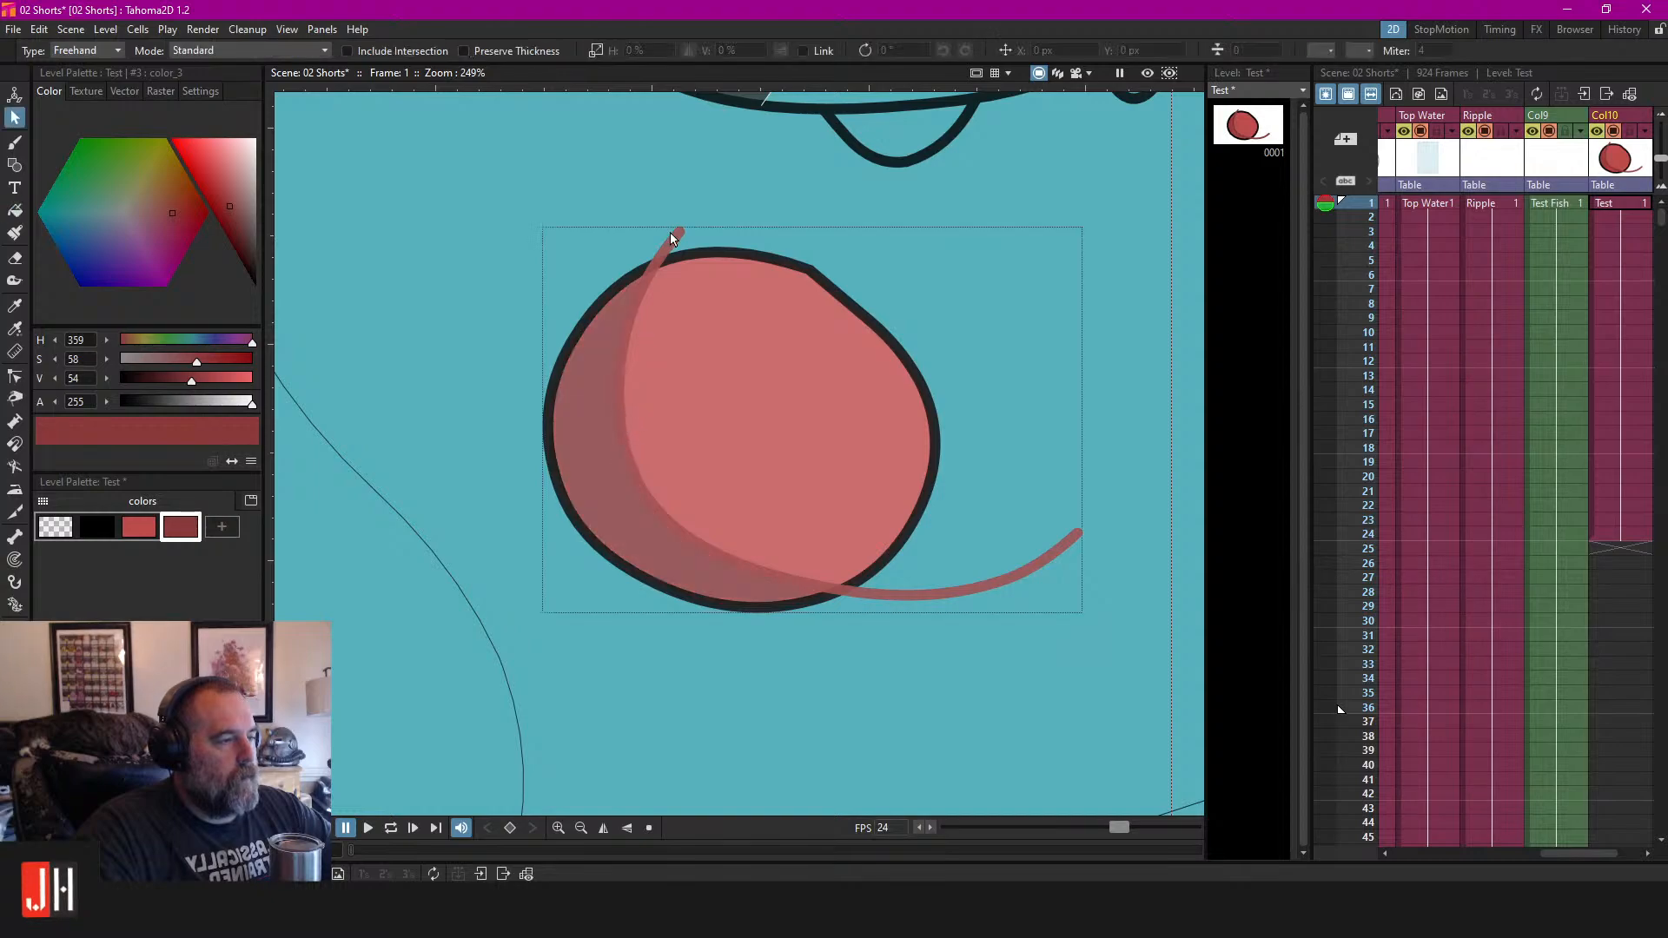
click(1108, 511)
click(1147, 72)
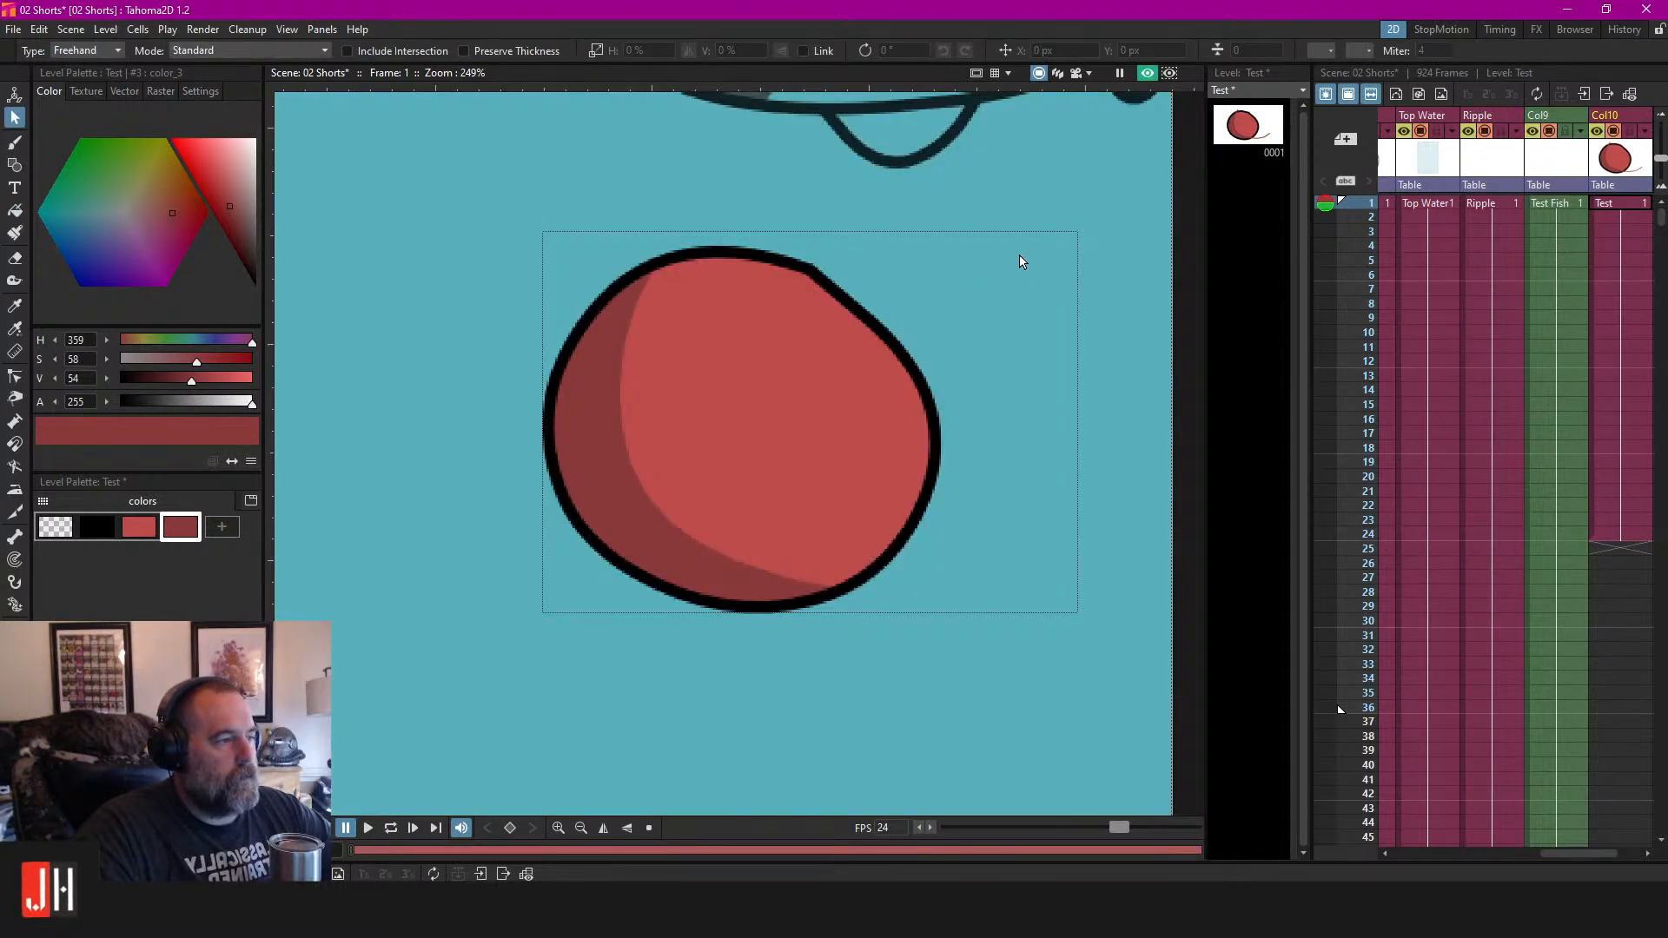
click(1148, 73)
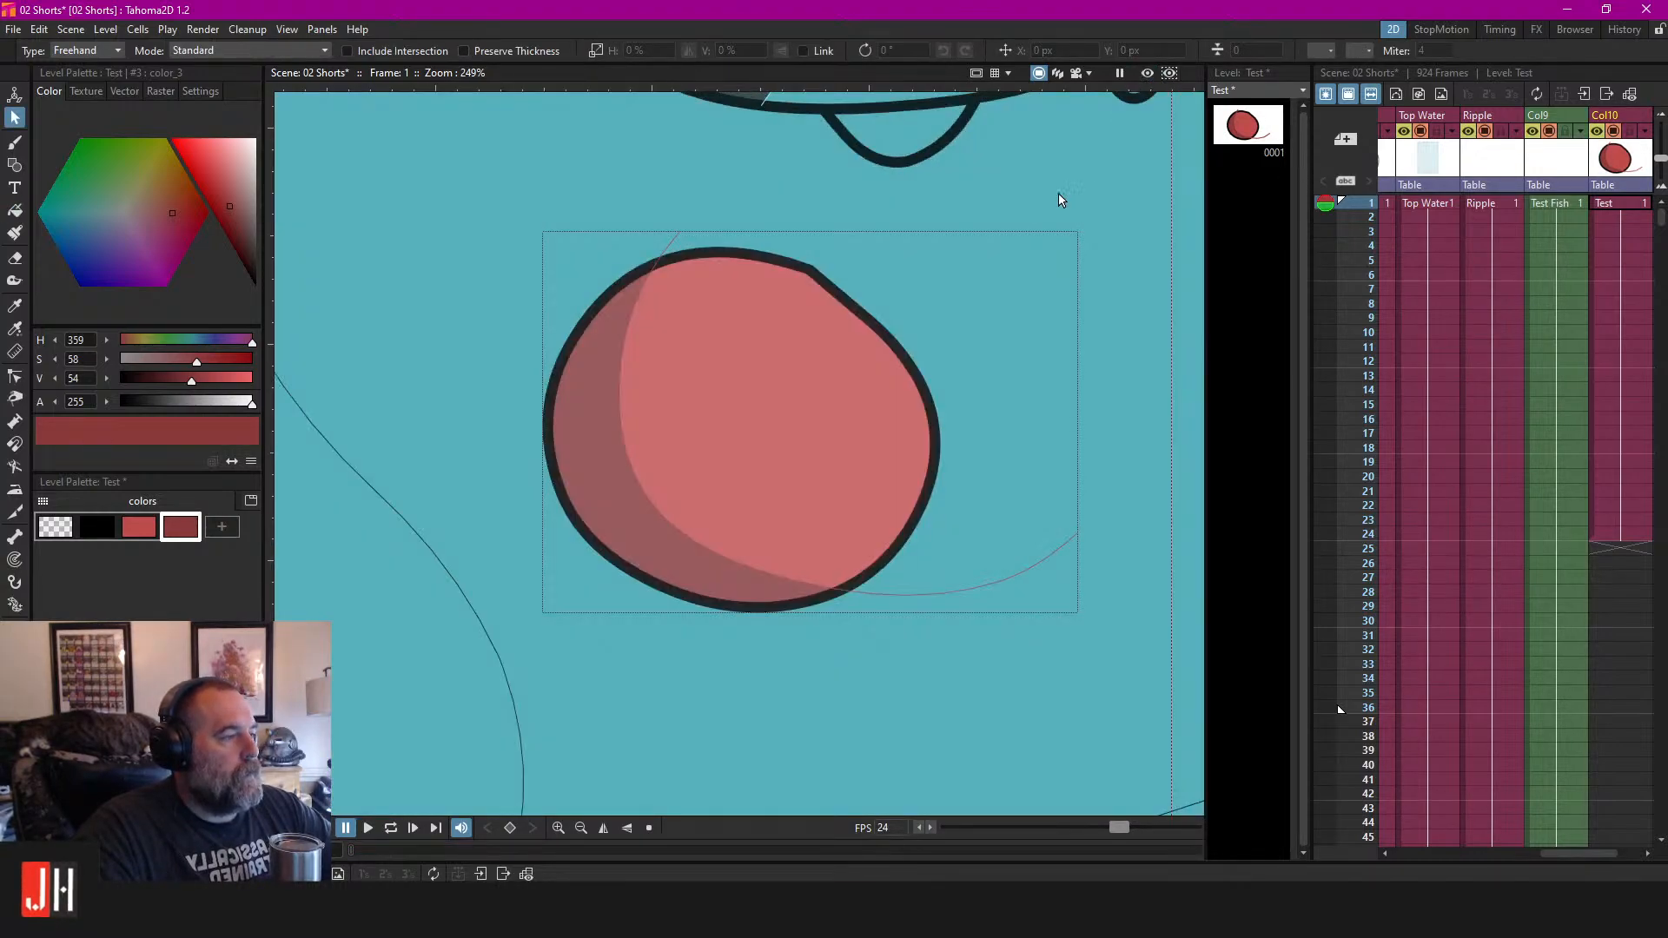
Add a muted pink style to the Test palette with H 359, S 36, V 63.
click(221, 527)
click(248, 165)
drag(247, 165, 236, 195)
Draw a small oval highlight on the ball's upper right, fill it with the muted pink, and thin its outline to the minimum.
key(b)
mouse_move(782, 382)
mouse_down()
mouse_move(734, 382)
mouse_move(788, 400)
mouse_up()
key(f)
click(773, 389)
key(s)
mouse_move(838, 333)
mouse_down()
mouse_move(730, 326)
mouse_move(943, 356)
mouse_up()
click(947, 347)
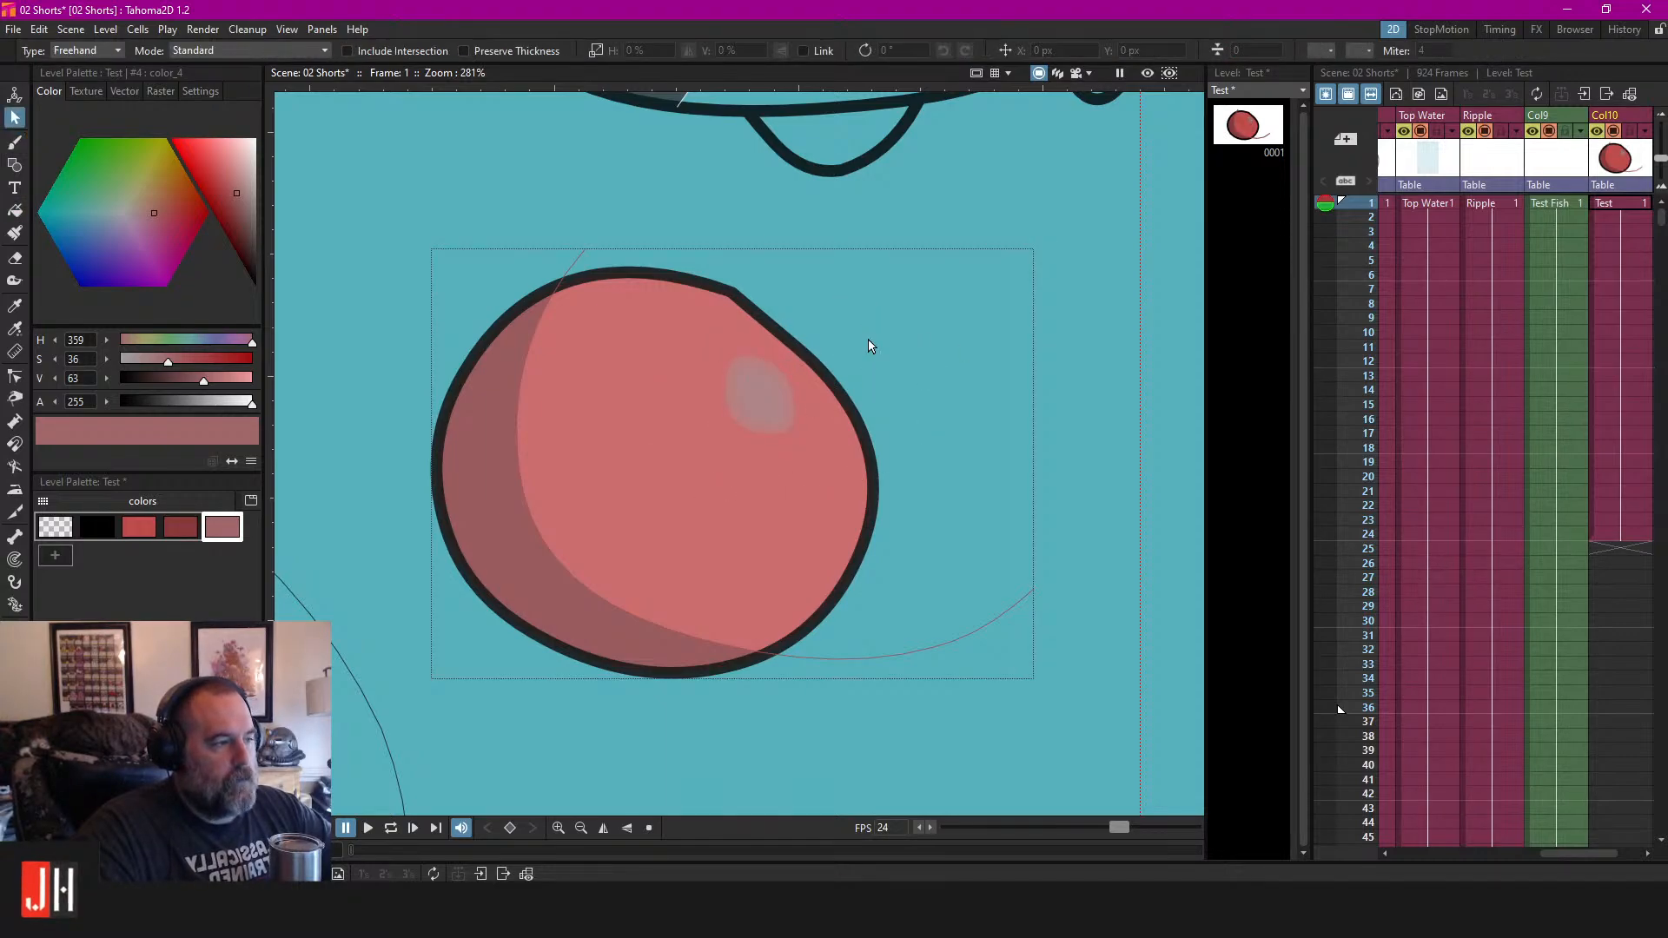
Move the whole ball with its shadow and highlight lines down and to the right, and check it in preview.
key(ctrl+a)
scroll(863, 351, down, 3)
click(998, 313)
click(836, 342)
drag(840, 368, 881, 437)
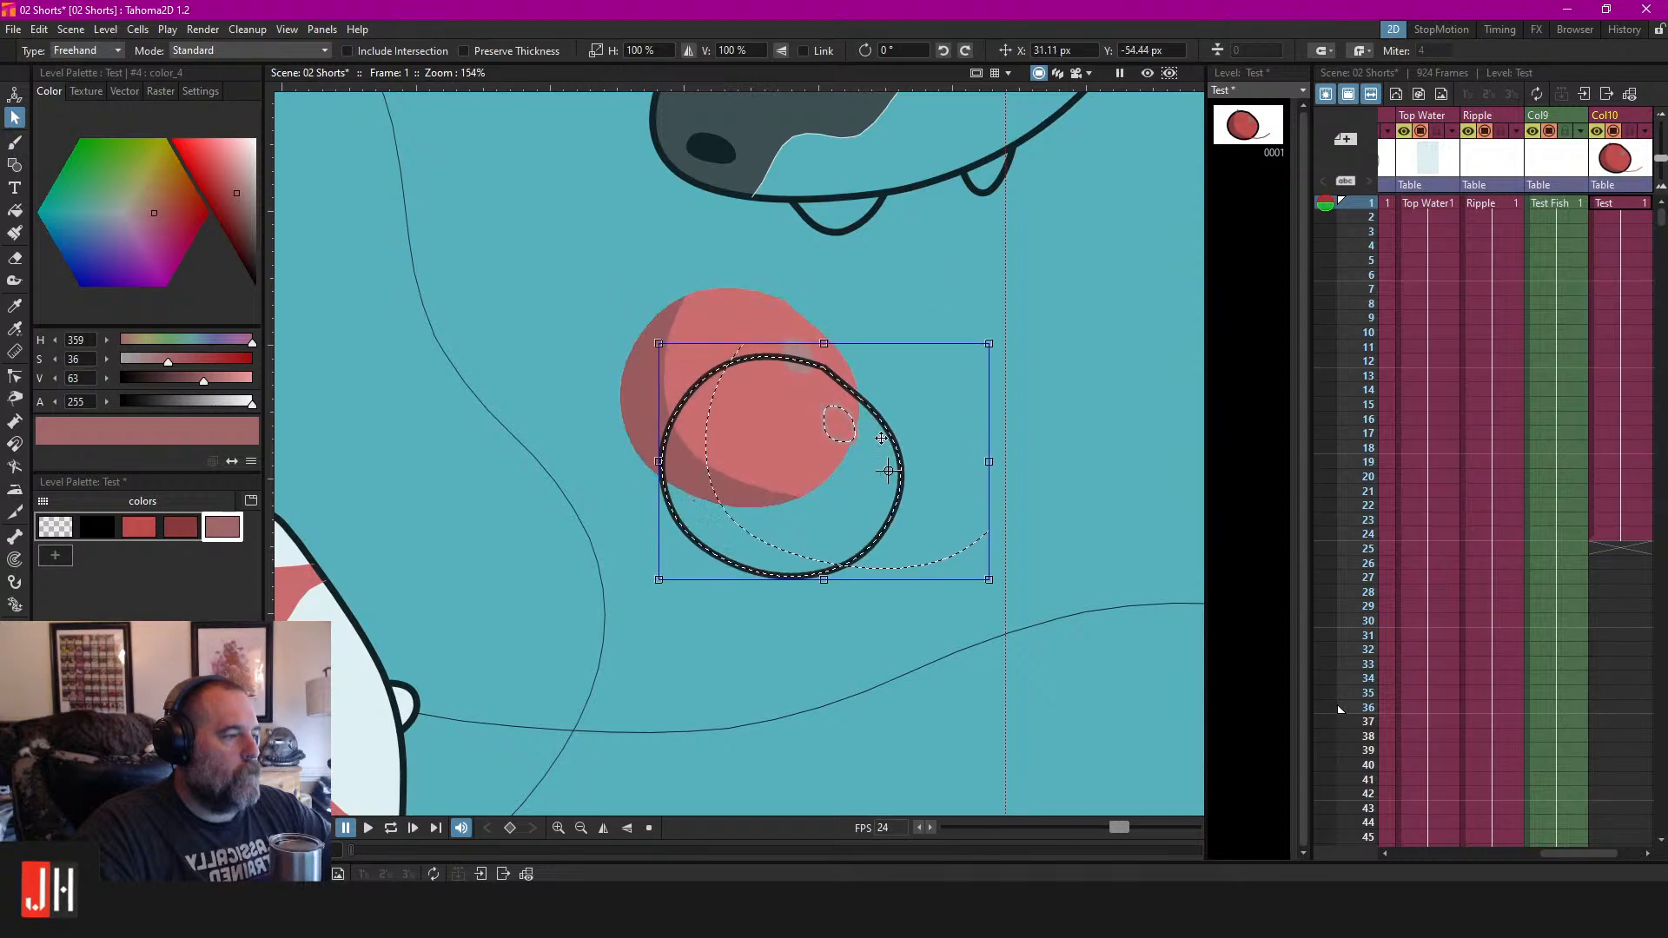
click(1069, 412)
click(1147, 73)
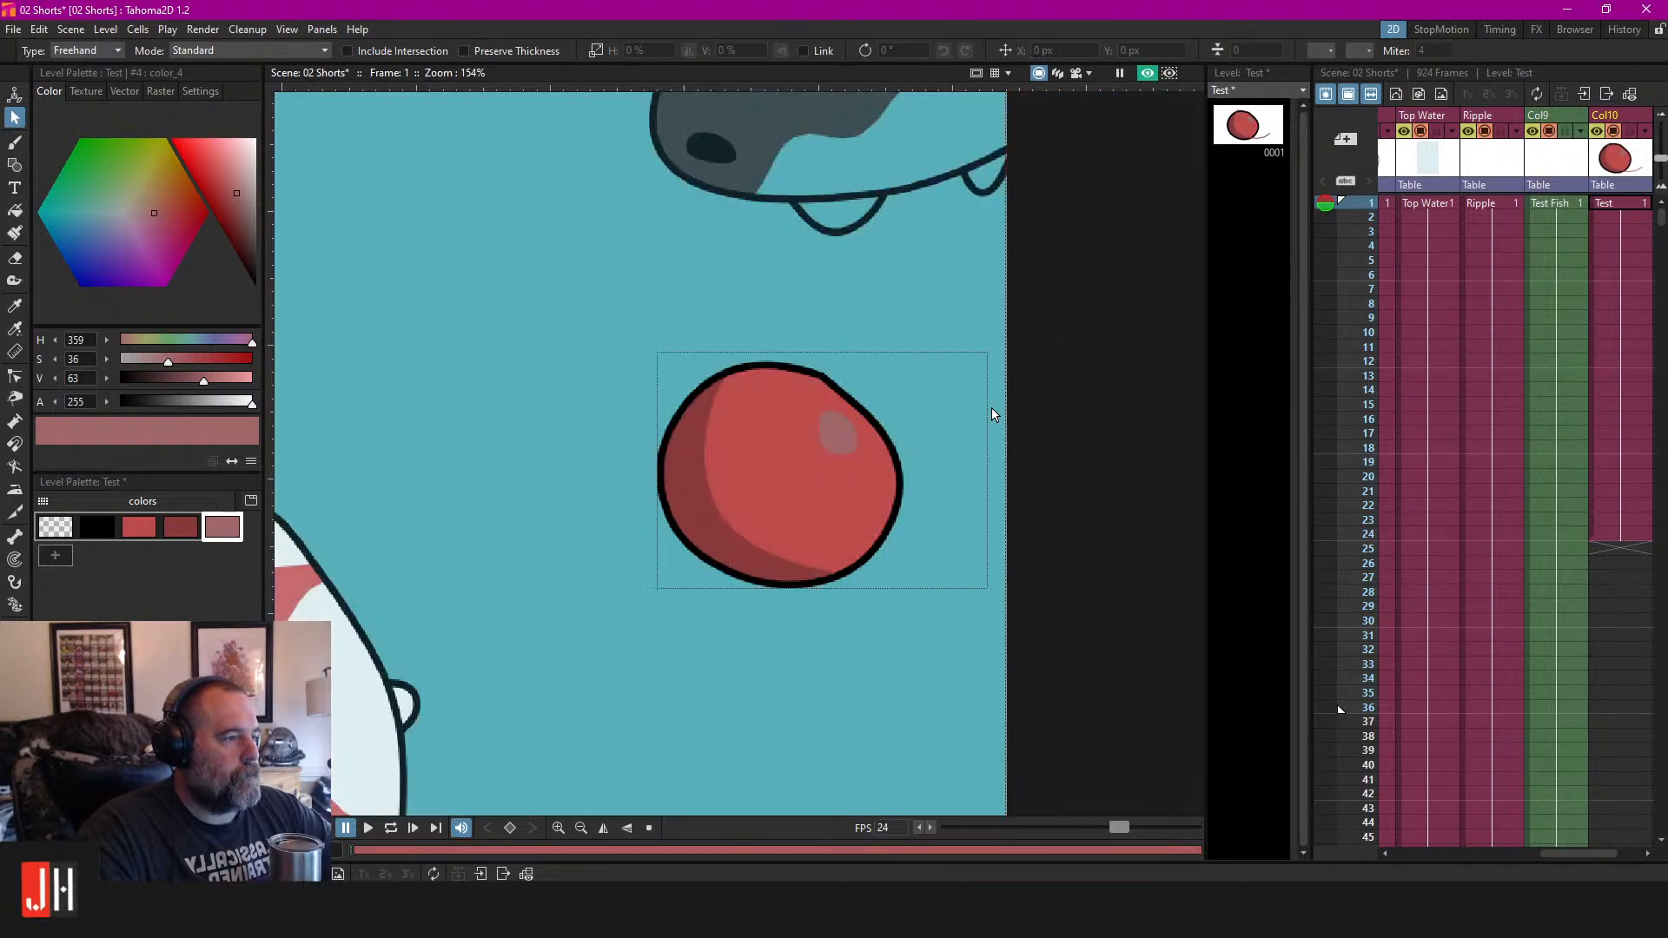
Delete everything in the Test drawing and save the scene.
click(1147, 73)
key(ctrl+a)
key(Delete)
scroll(868, 431, down, 5)
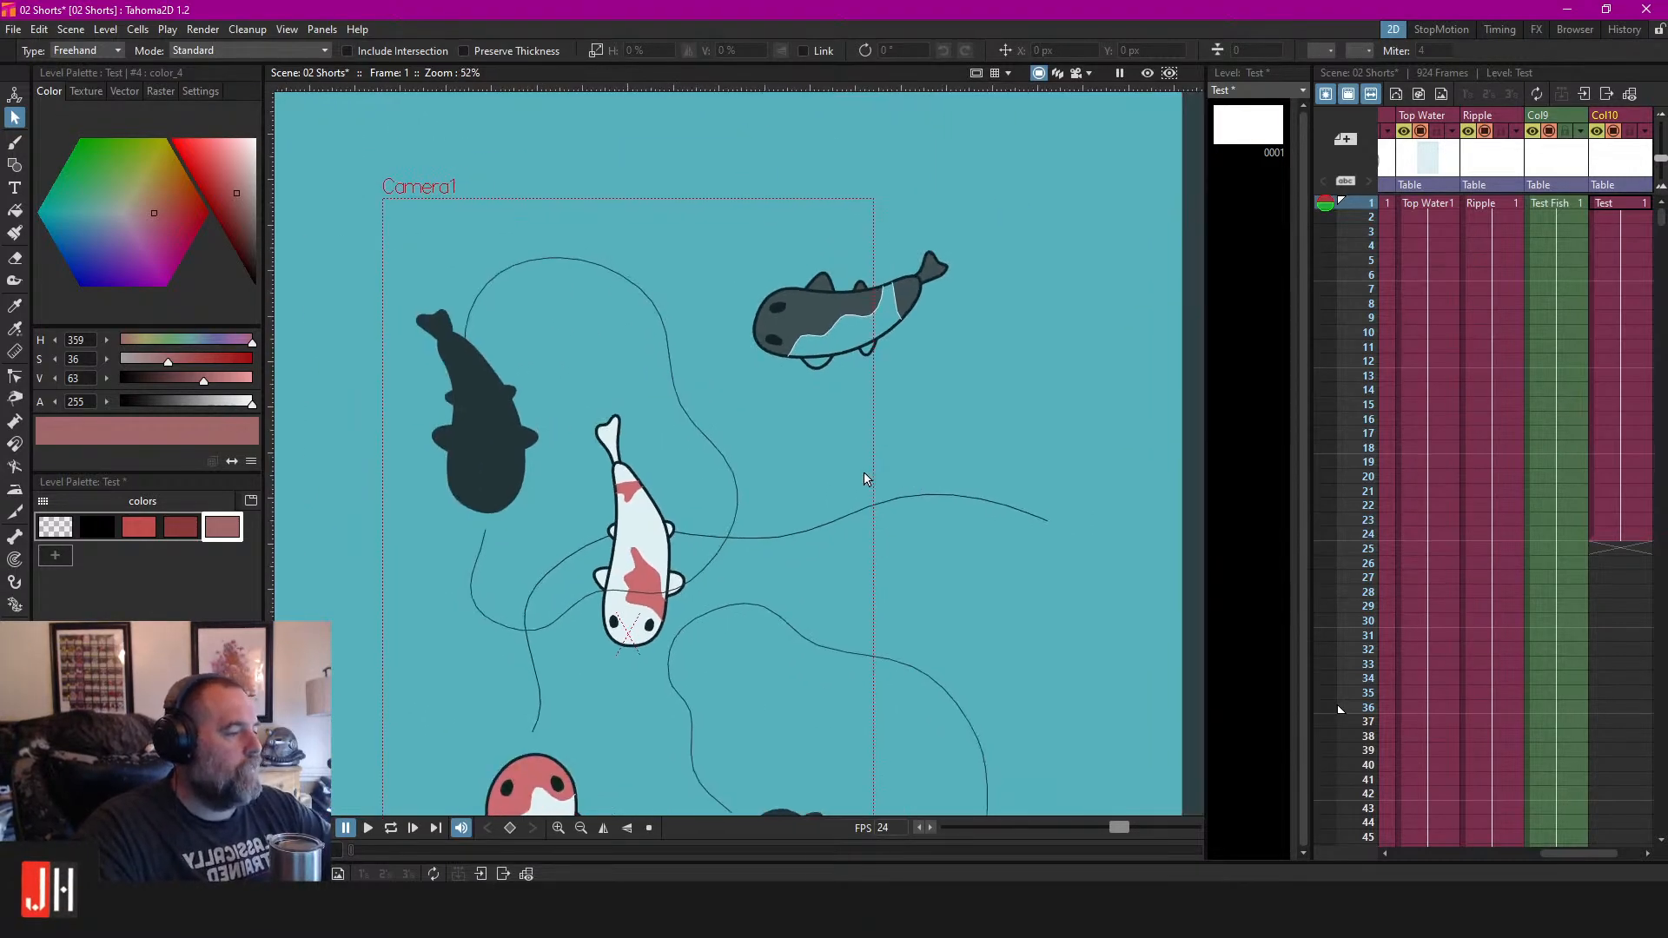
key(ctrl+s)
Make Fish 3's drawing on frame 1 the active drawing.
scroll(860, 434, up, 4)
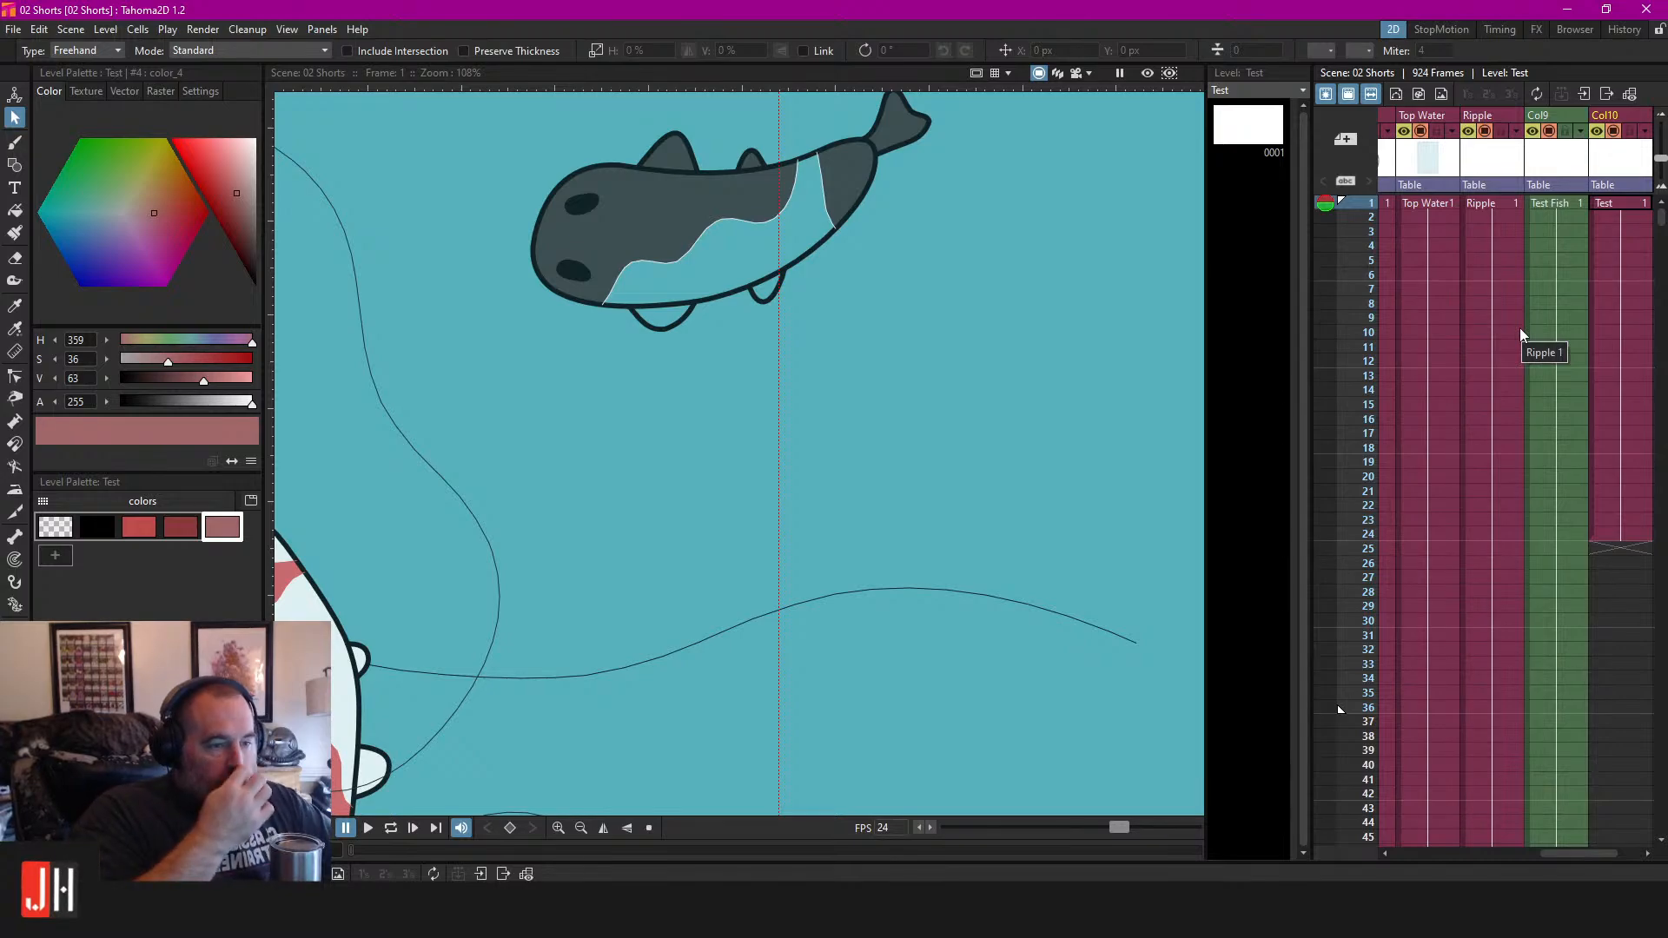
mouse_move(883, 337)
mouse_down()
mouse_move(960, 374)
mouse_move(911, 386)
mouse_move(1067, 337)
mouse_up()
scroll(815, 466, up, 1)
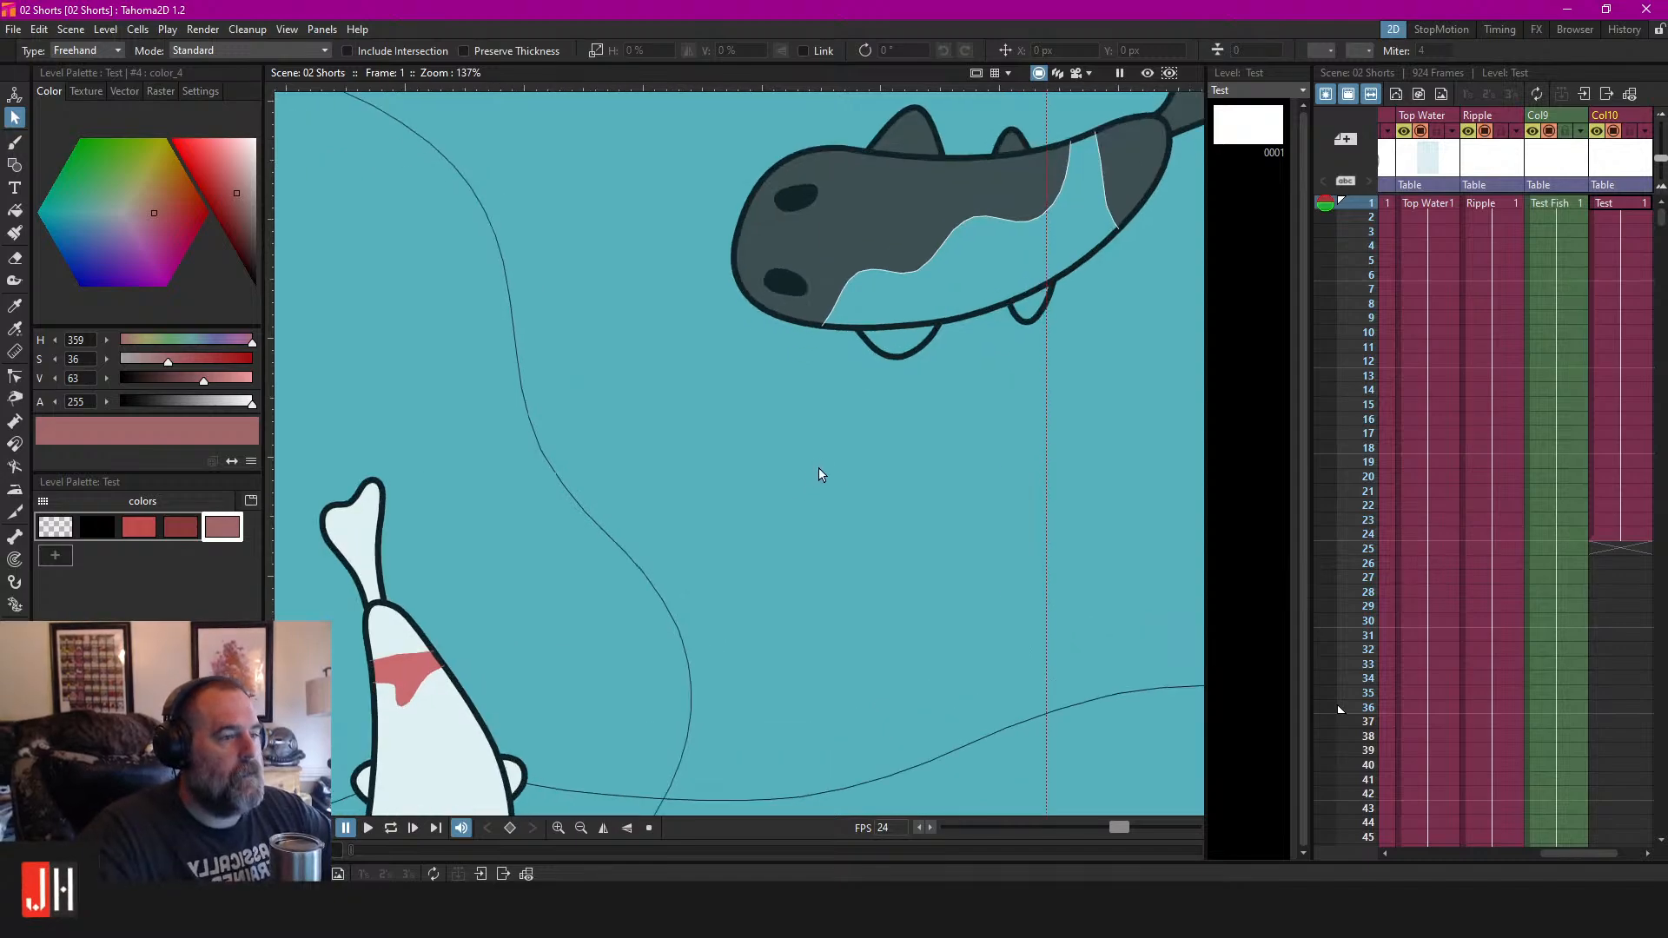
scroll(1030, 286, down, 1)
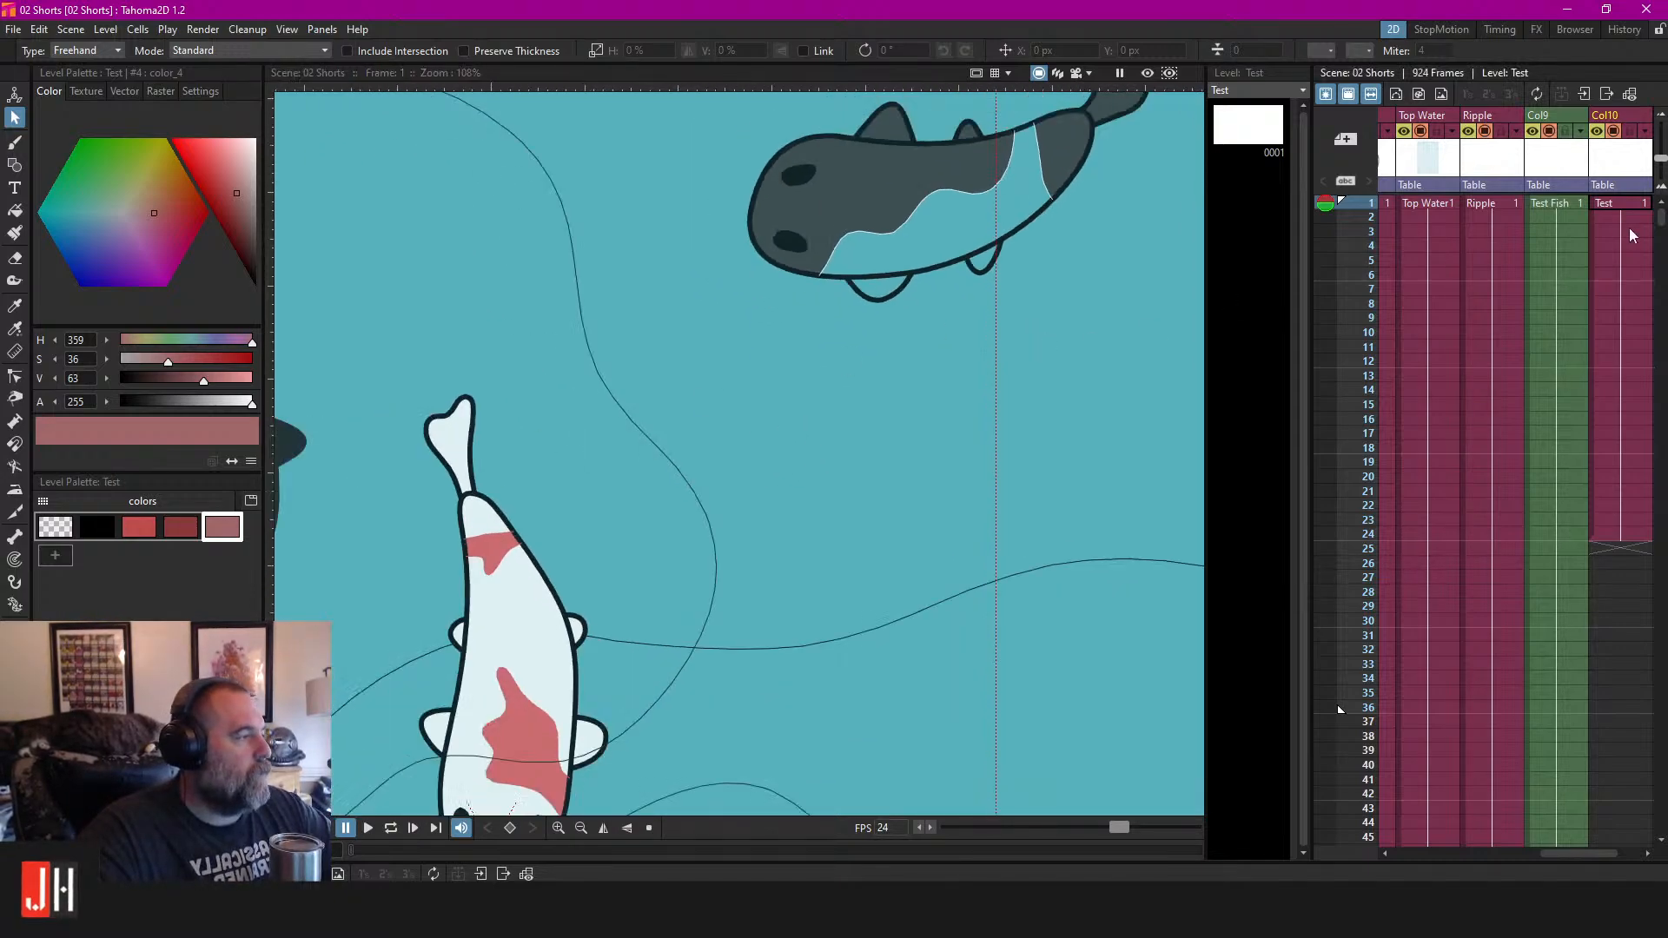
drag(1571, 854, 1475, 868)
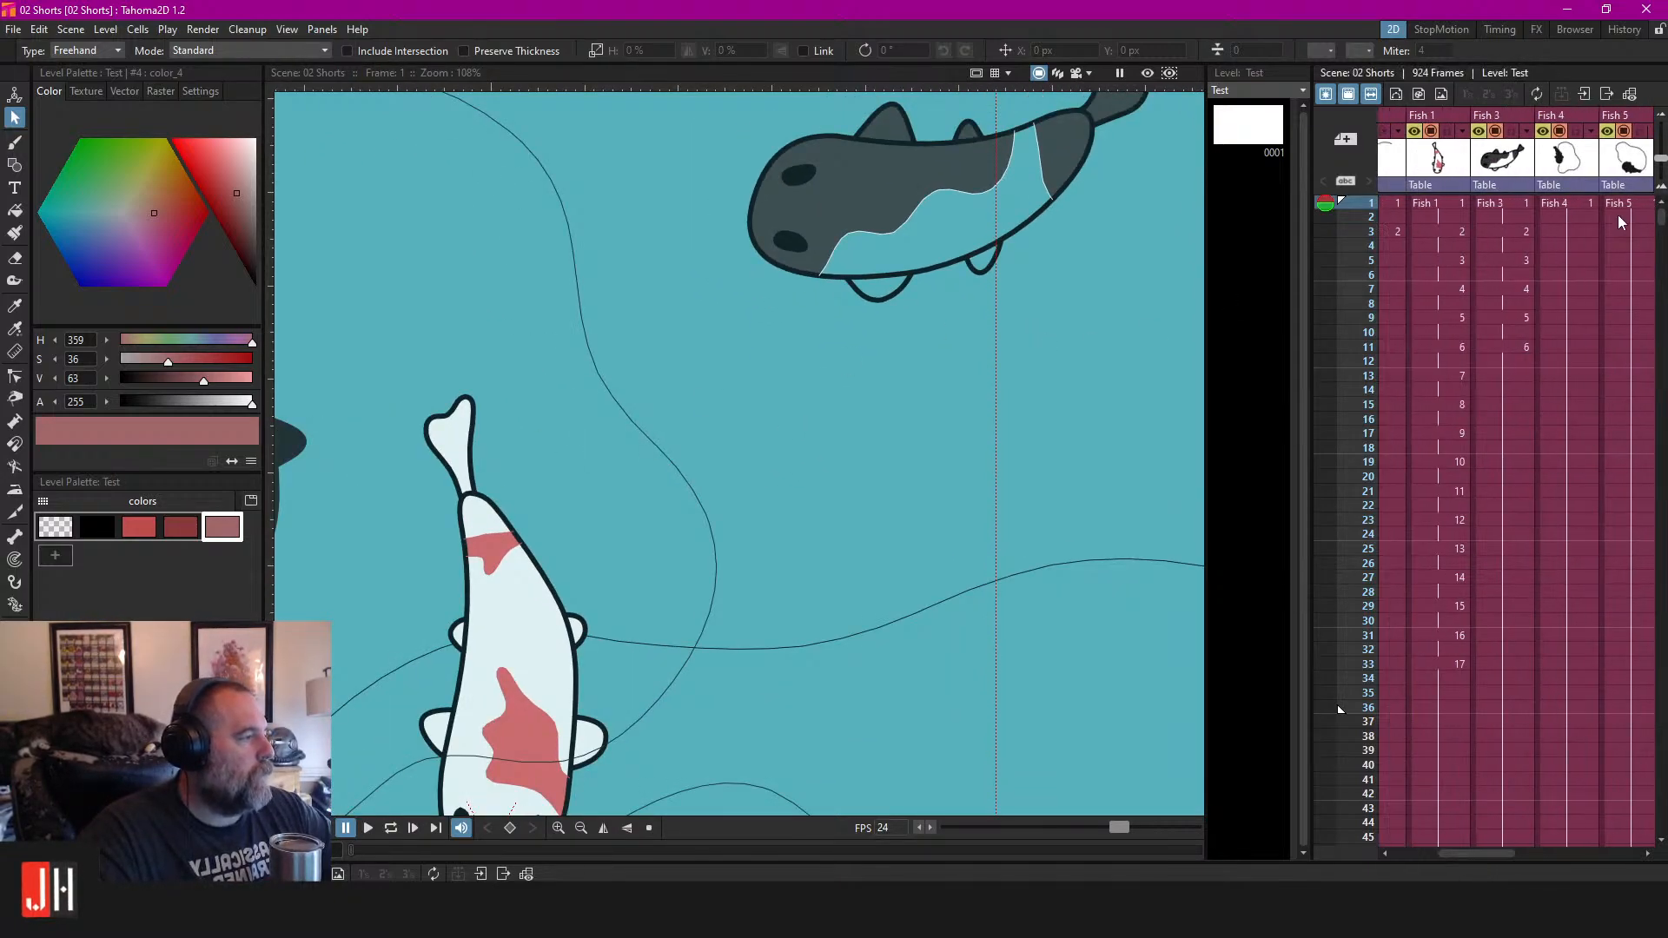
click(1496, 205)
Try to fill the uncoloured belly area of Fish 3's first drawing with white, and return to the dark grey style.
drag(973, 217, 774, 417)
scroll(774, 417, up, 3)
key(f)
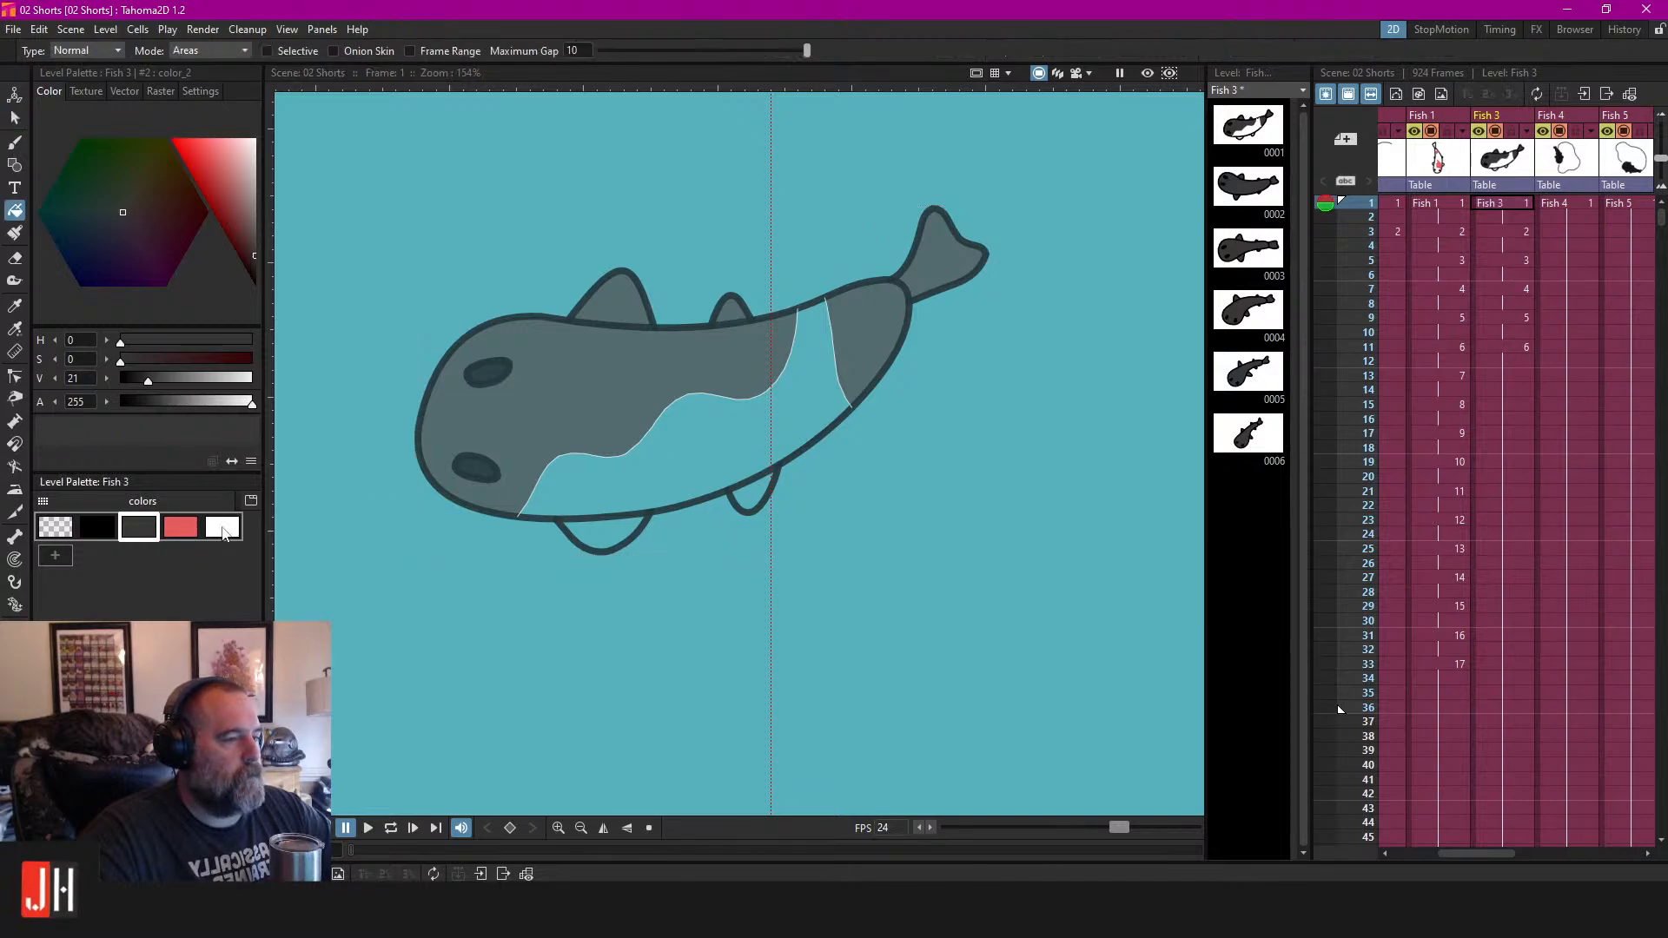
click(222, 527)
click(737, 429)
click(139, 526)
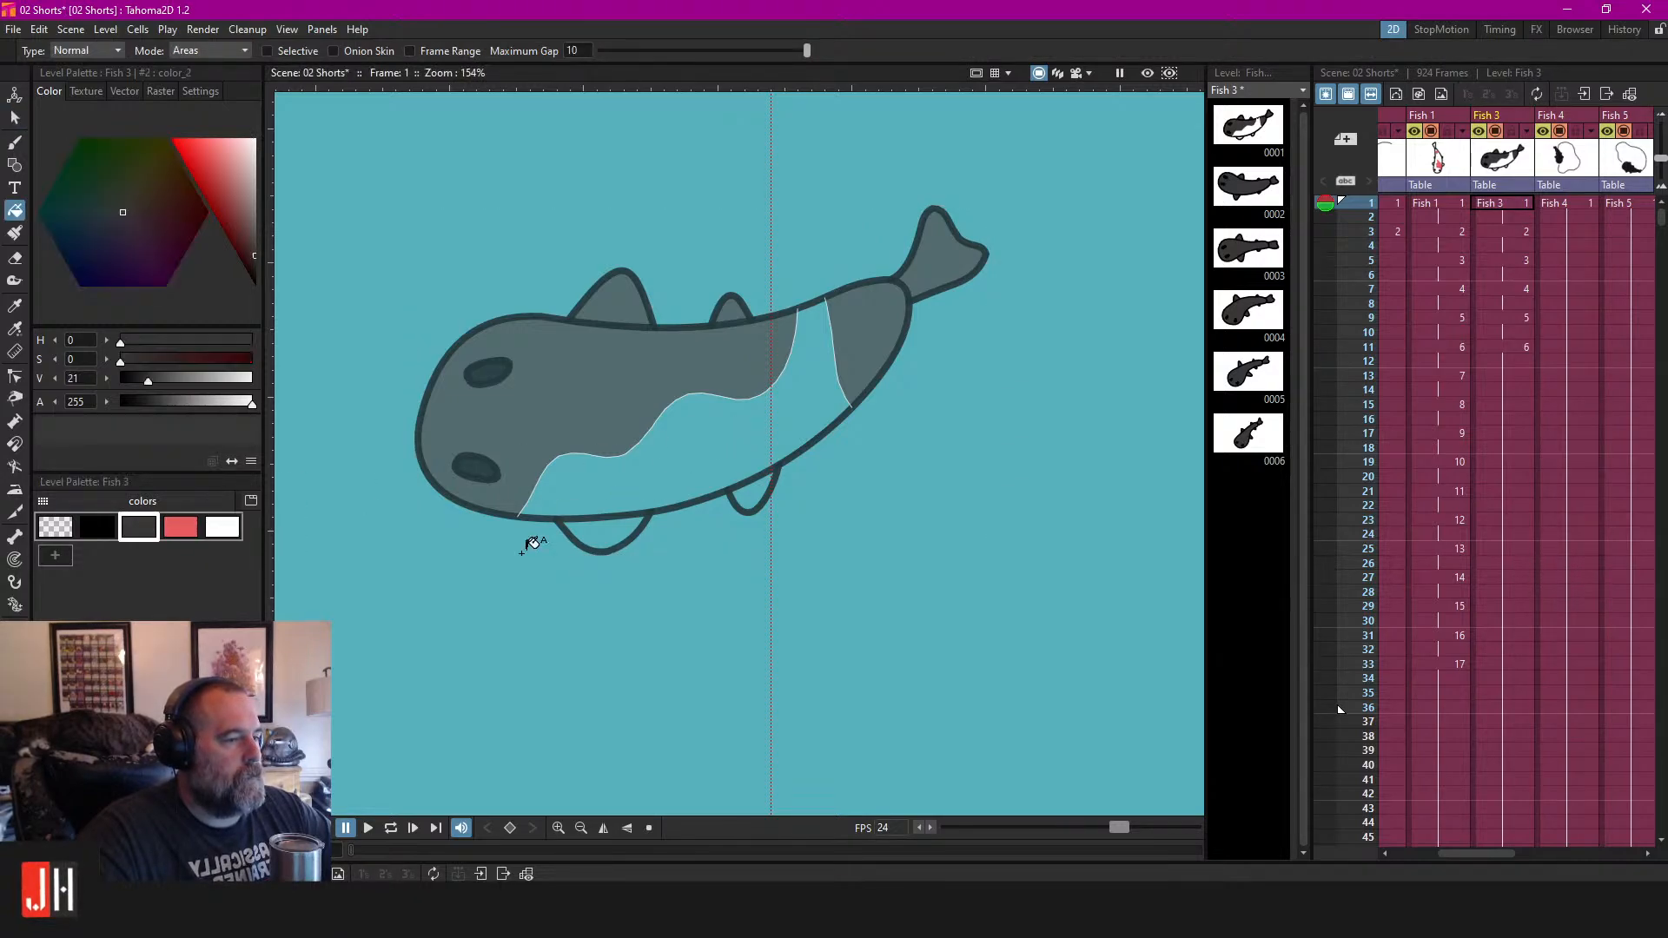
scroll(776, 475, down, 3)
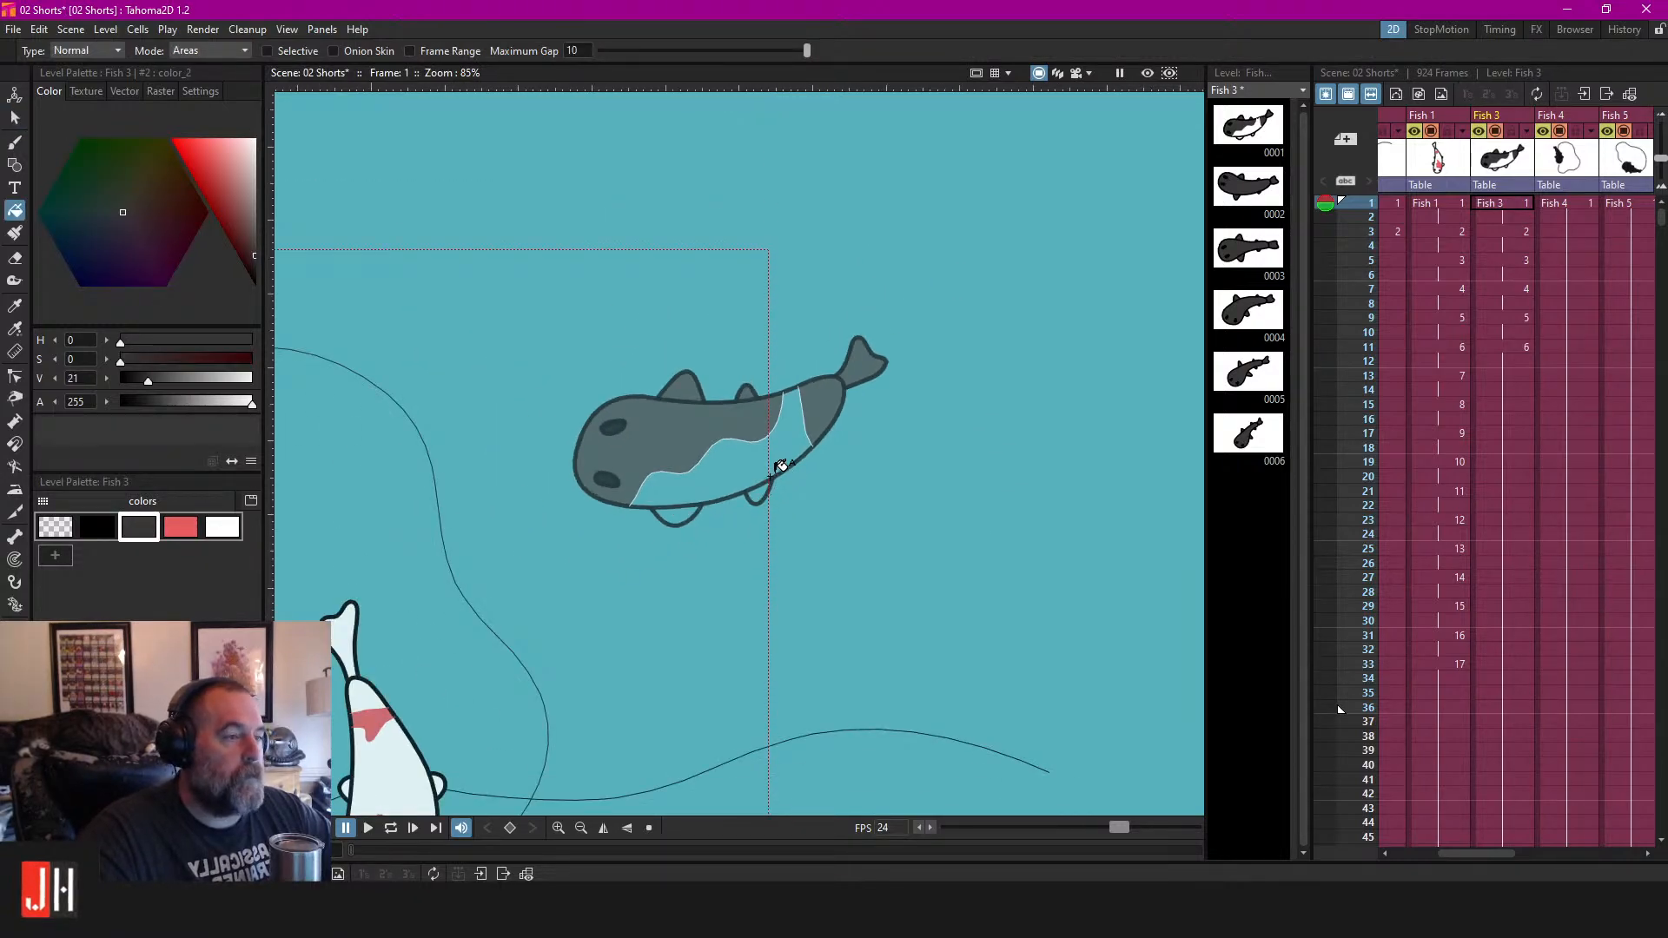
scroll(749, 438, up, 4)
drag(859, 439, 938, 413)
scroll(938, 412, down, 5)
drag(668, 428, 788, 364)
scroll(800, 354, up, 3)
key(a)
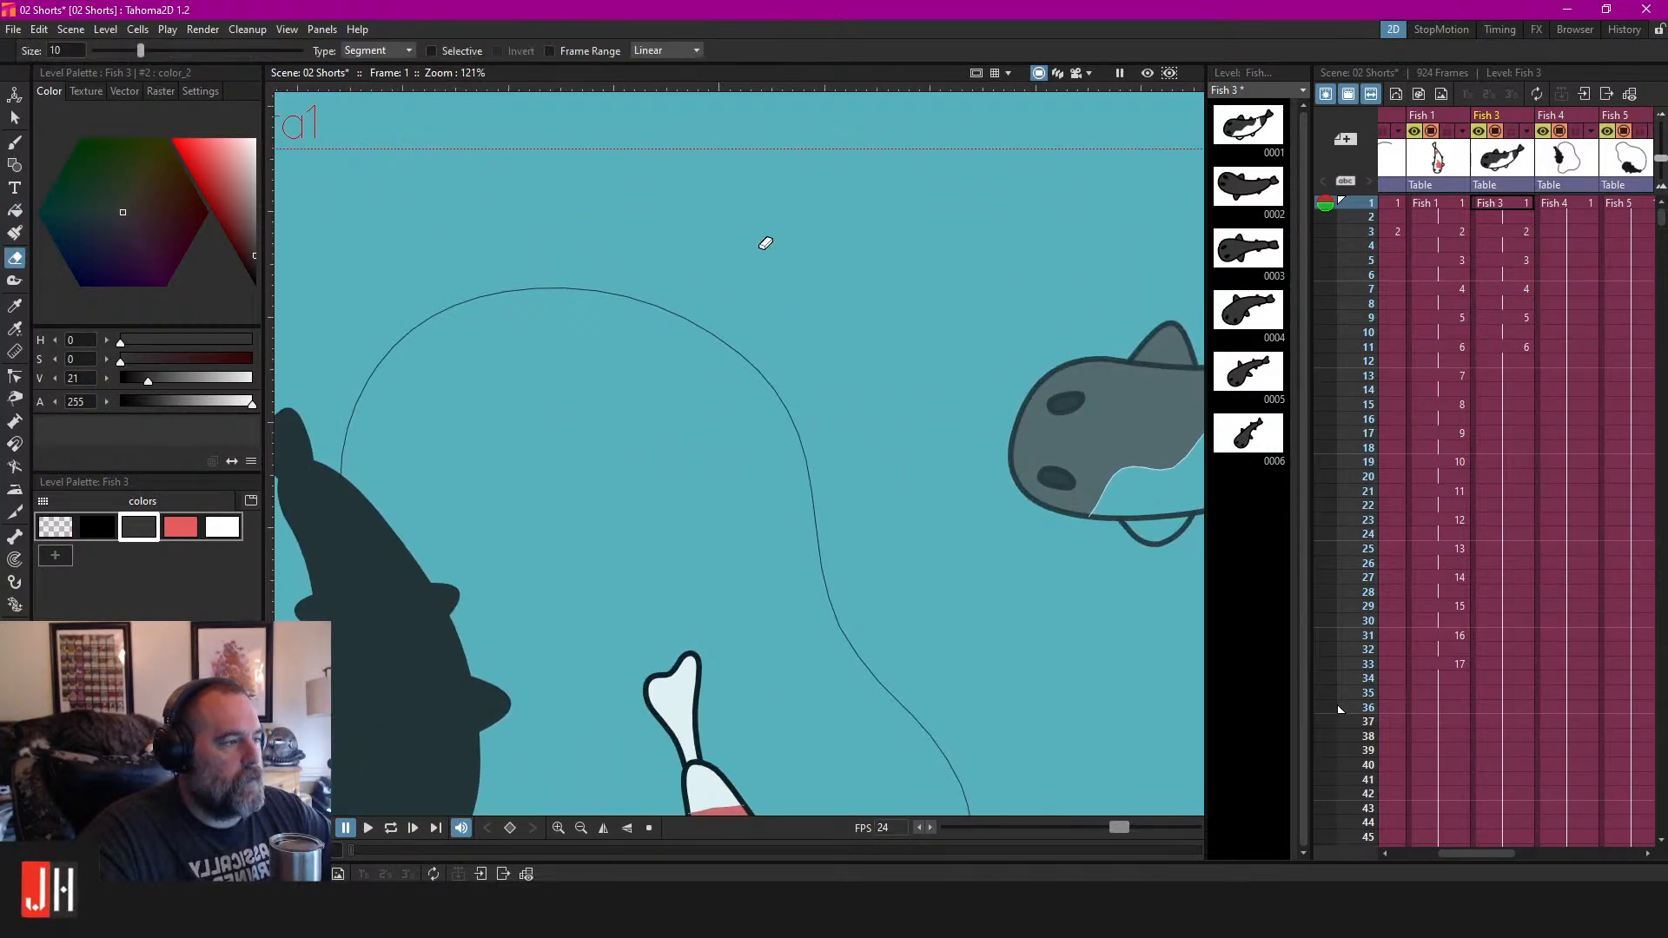
drag(810, 267, 707, 257)
scroll(714, 259, up, 1)
drag(810, 320, 874, 291)
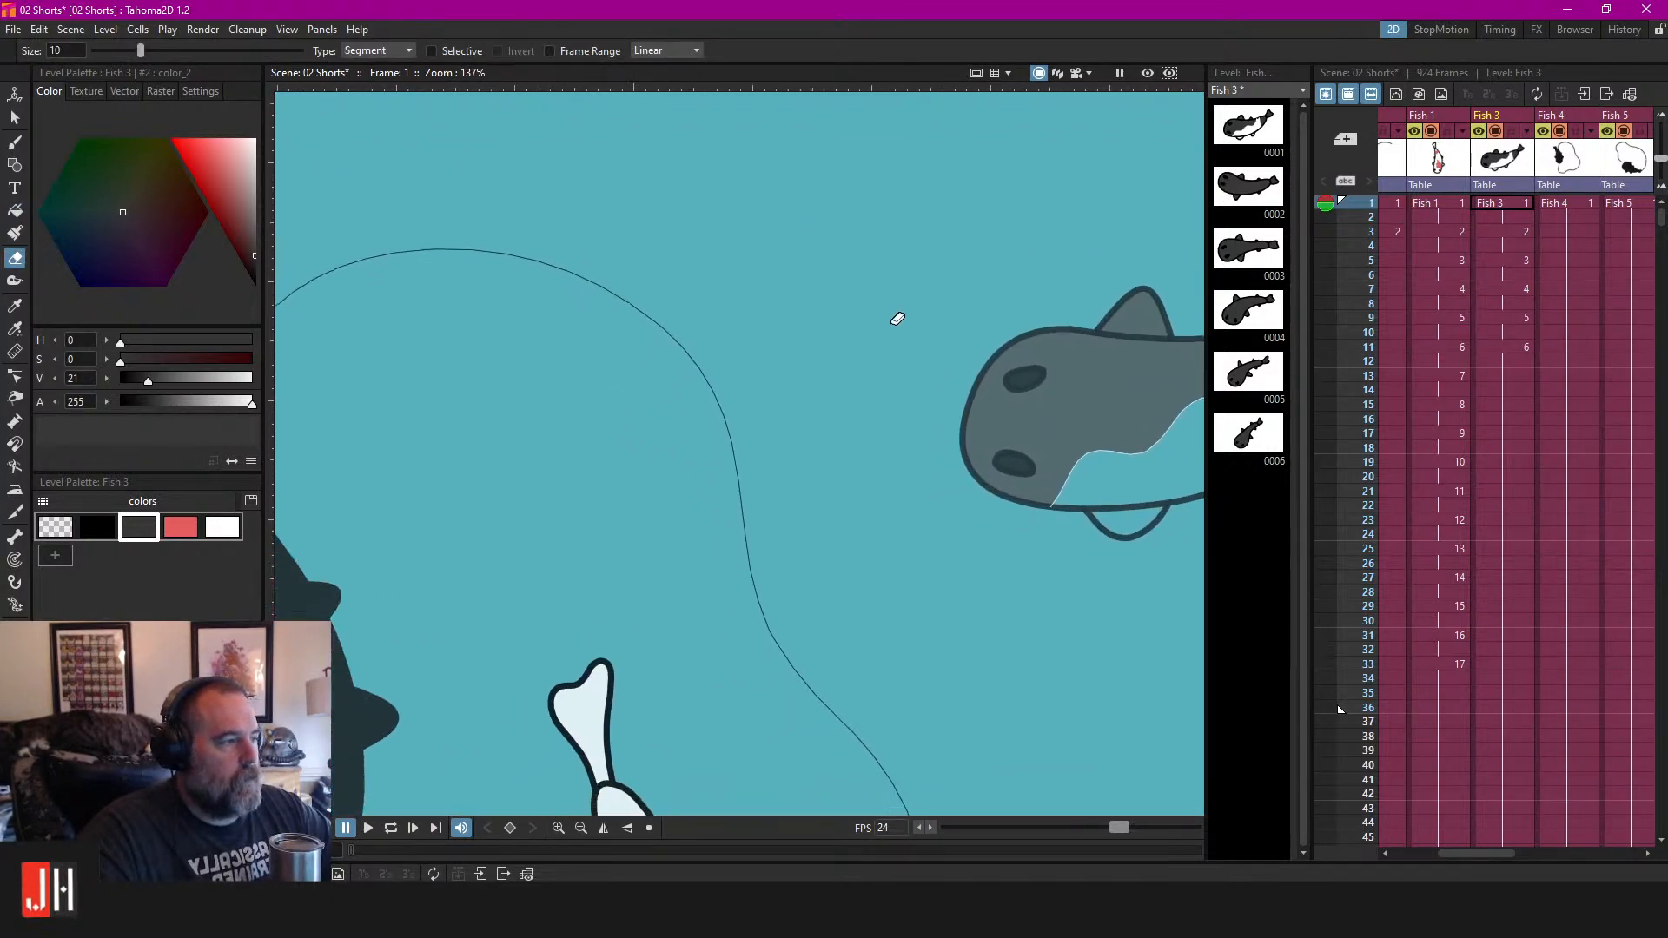
drag(1034, 434, 526, 173)
Try a rounded, four-sided black test outline in the open water below Fish 3 and undo it.
key(b)
drag(796, 398, 1033, 389)
click(97, 527)
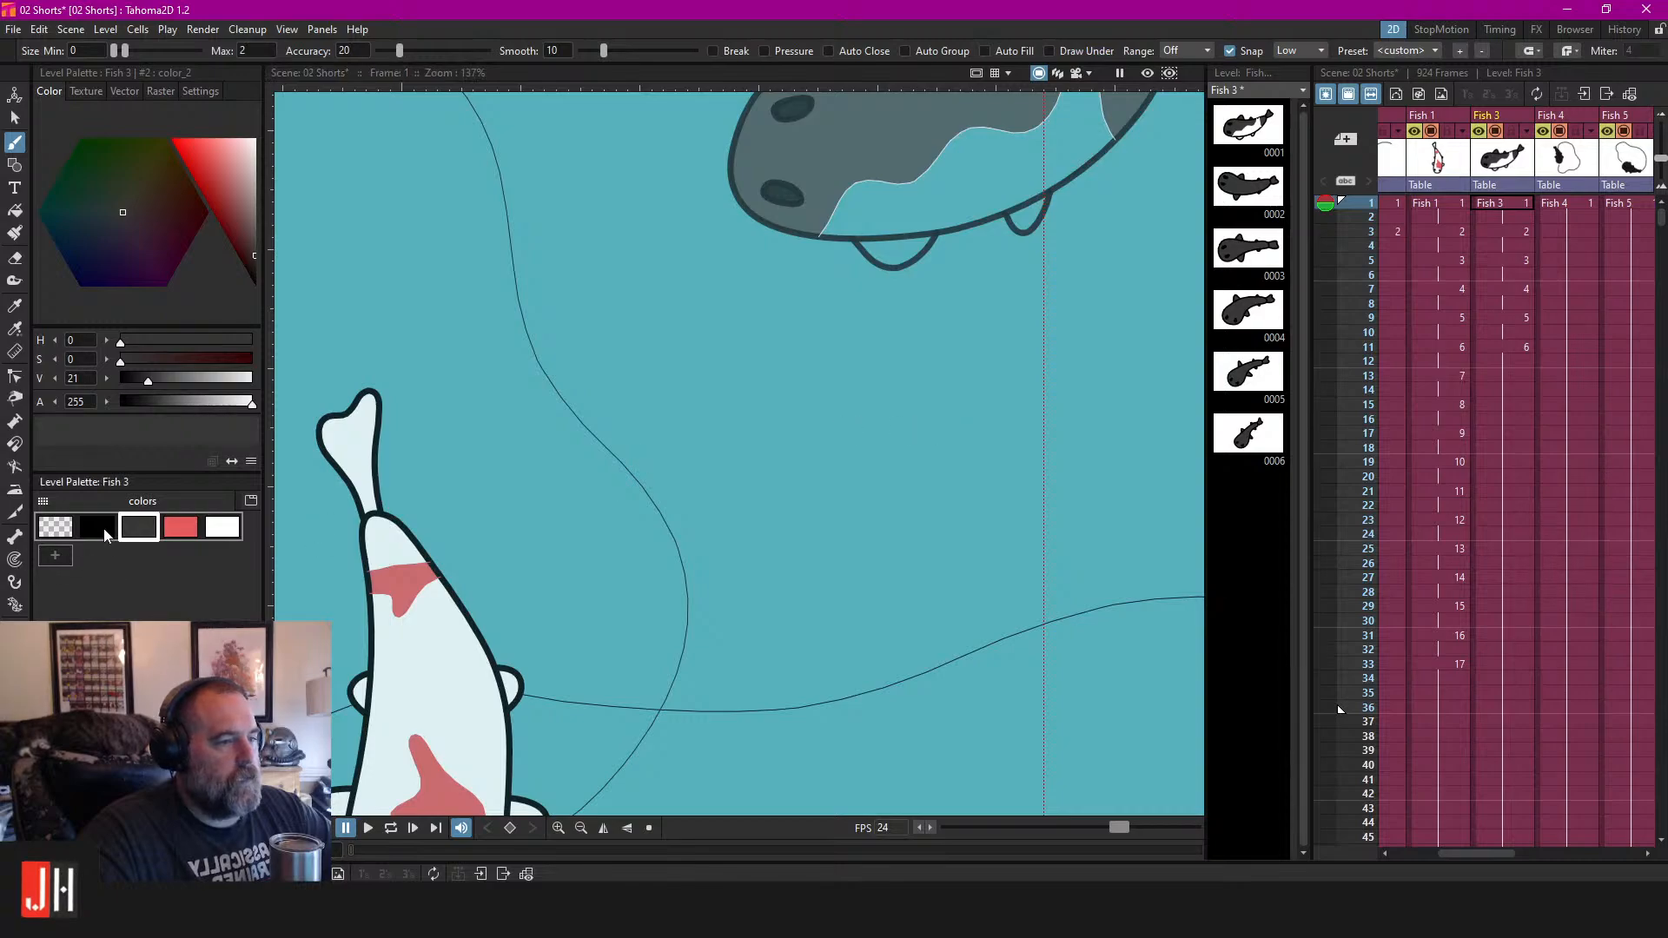
drag(867, 413, 806, 415)
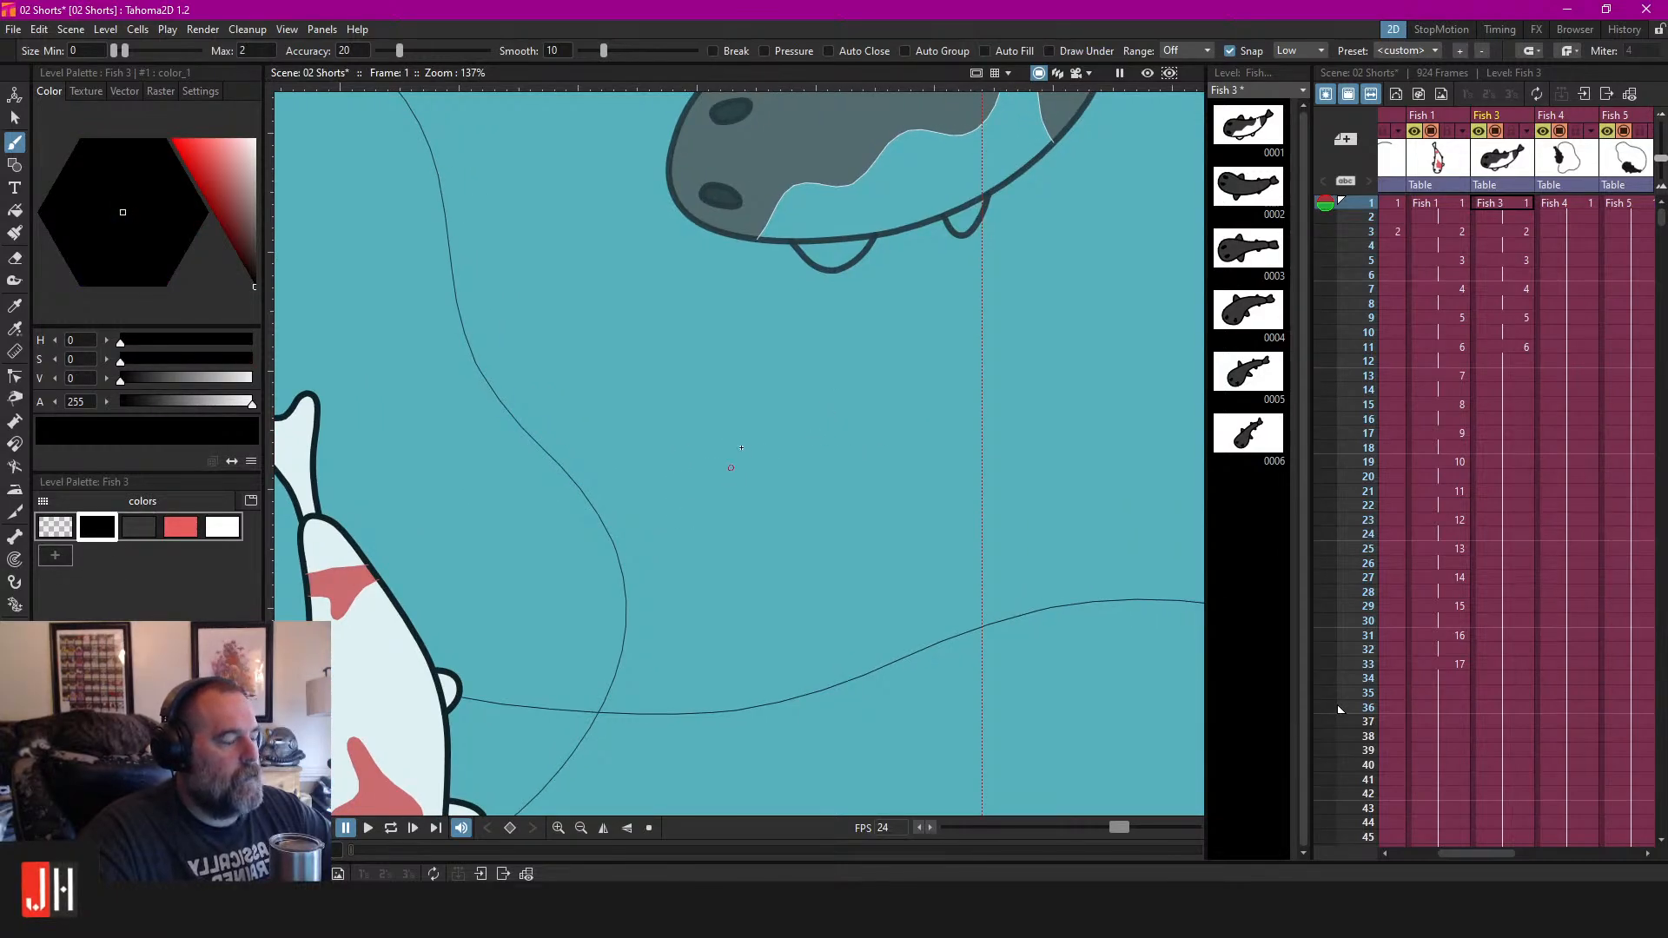
mouse_move(733, 464)
mouse_down()
mouse_move(940, 492)
mouse_move(952, 426)
mouse_move(745, 436)
mouse_up()
scroll(750, 436, up, 1)
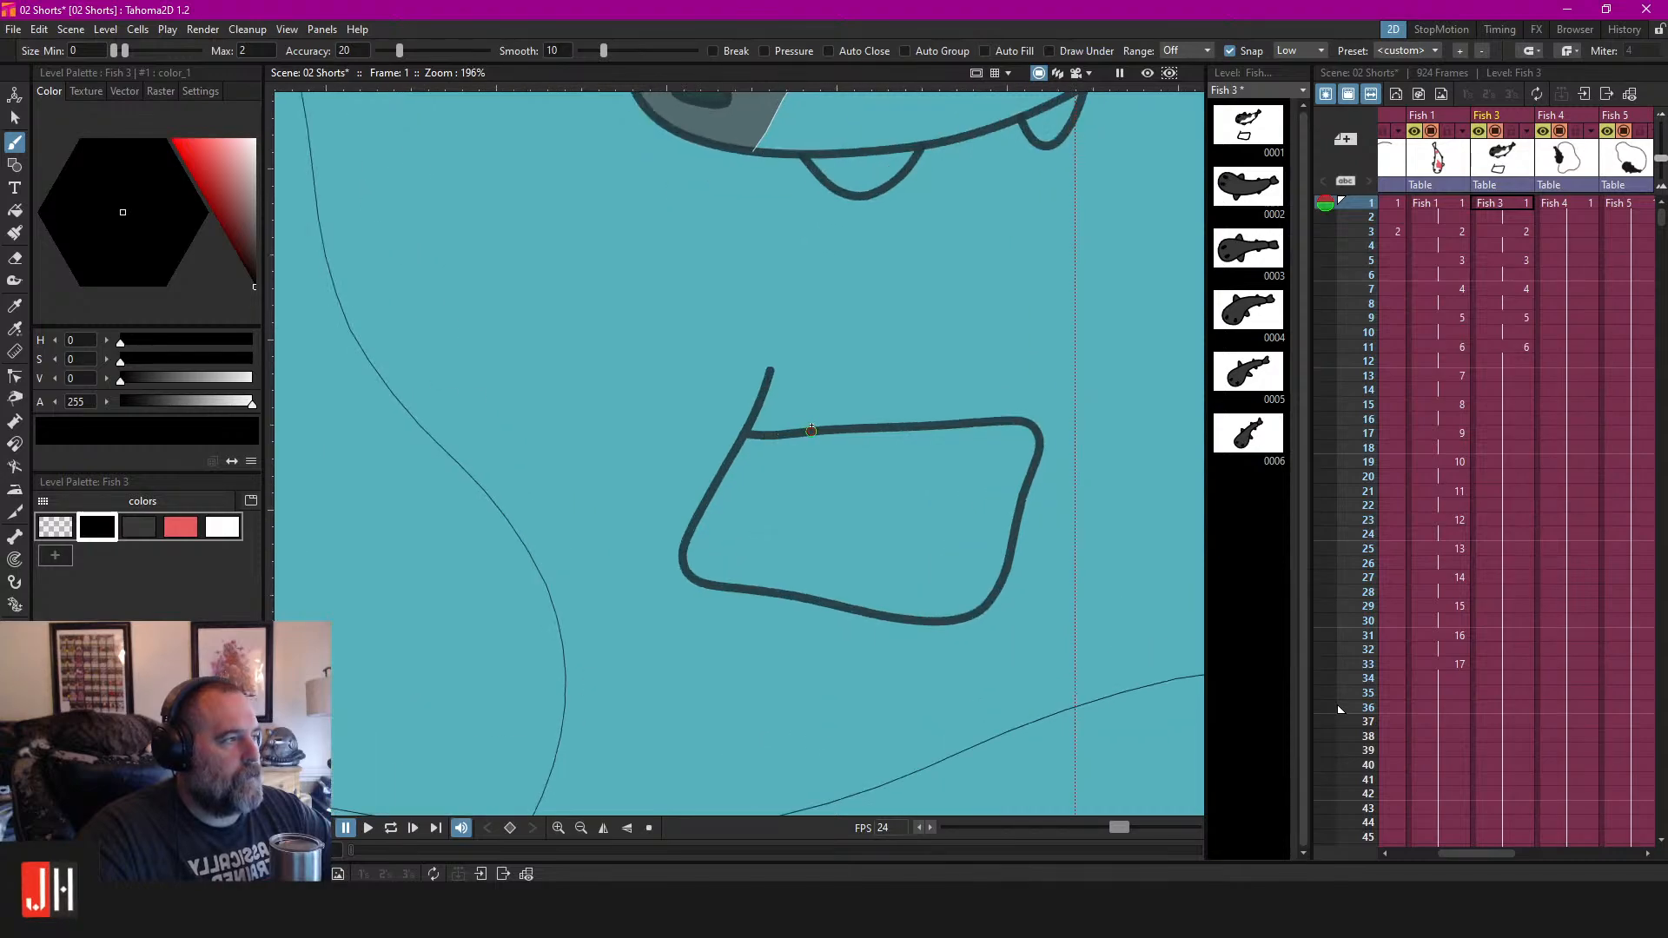
key(ctrl+z)
Draw a black test oval below Fish 3 and an open-ended loop against the oval's lower-right edge.
drag(834, 375, 686, 462)
mouse_move(796, 516)
mouse_down()
mouse_move(878, 384)
mouse_move(835, 376)
mouse_up()
scroll(836, 519, up, 1)
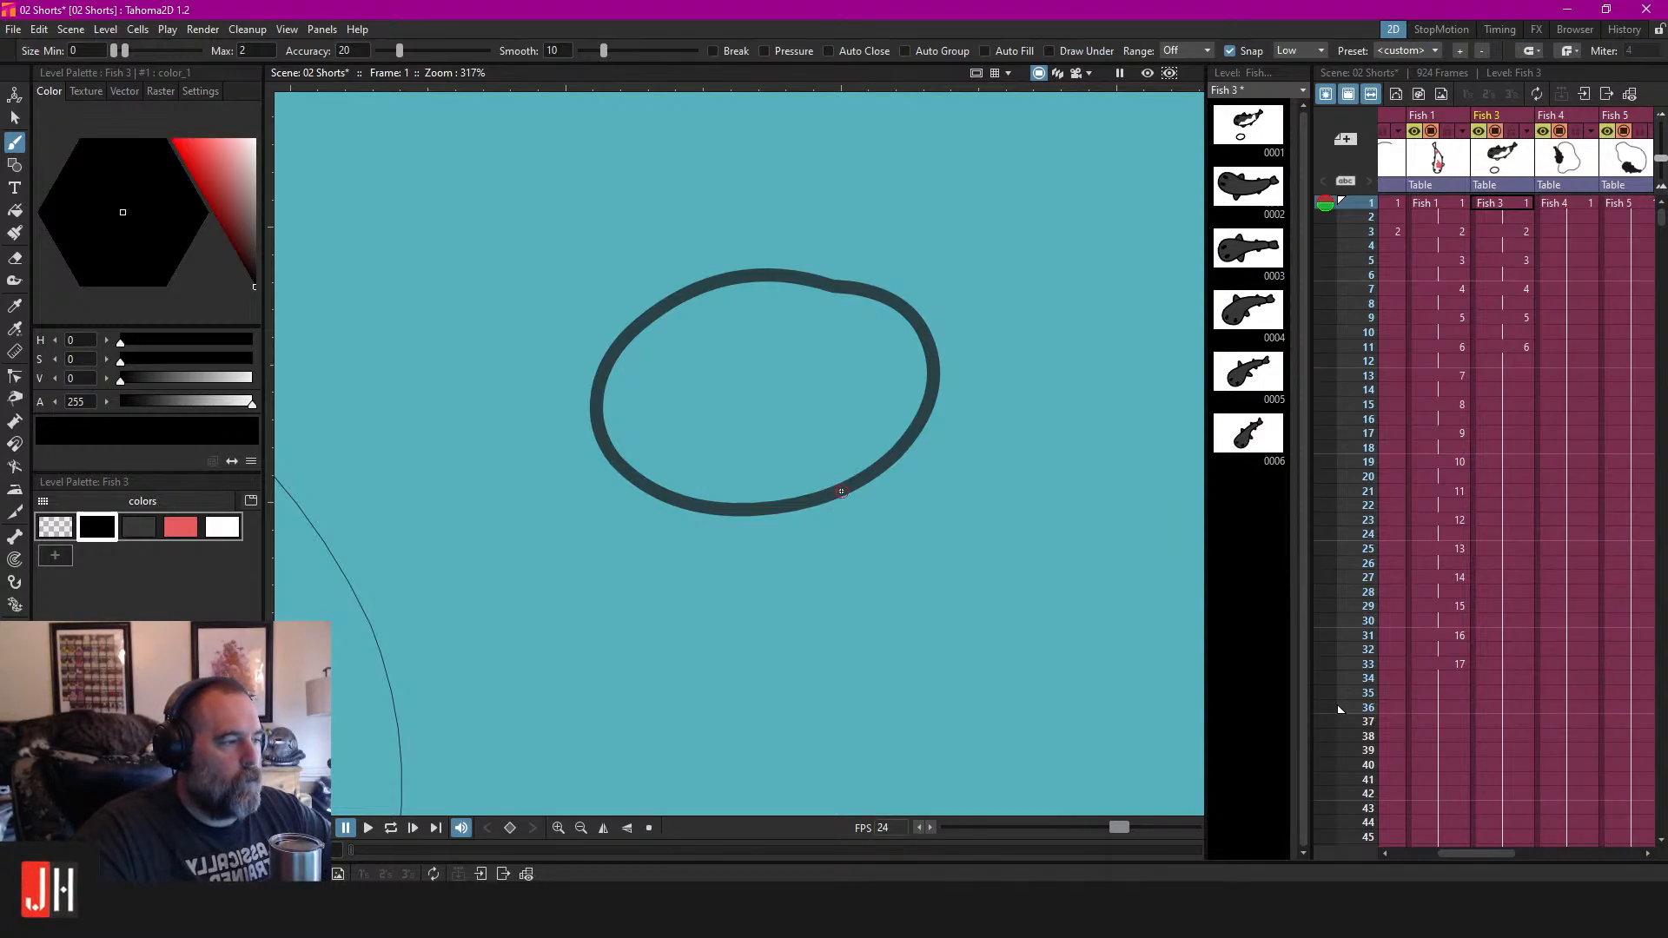
mouse_move(856, 506)
mouse_down()
mouse_move(878, 540)
mouse_move(930, 556)
mouse_move(1008, 484)
mouse_move(919, 426)
mouse_up()
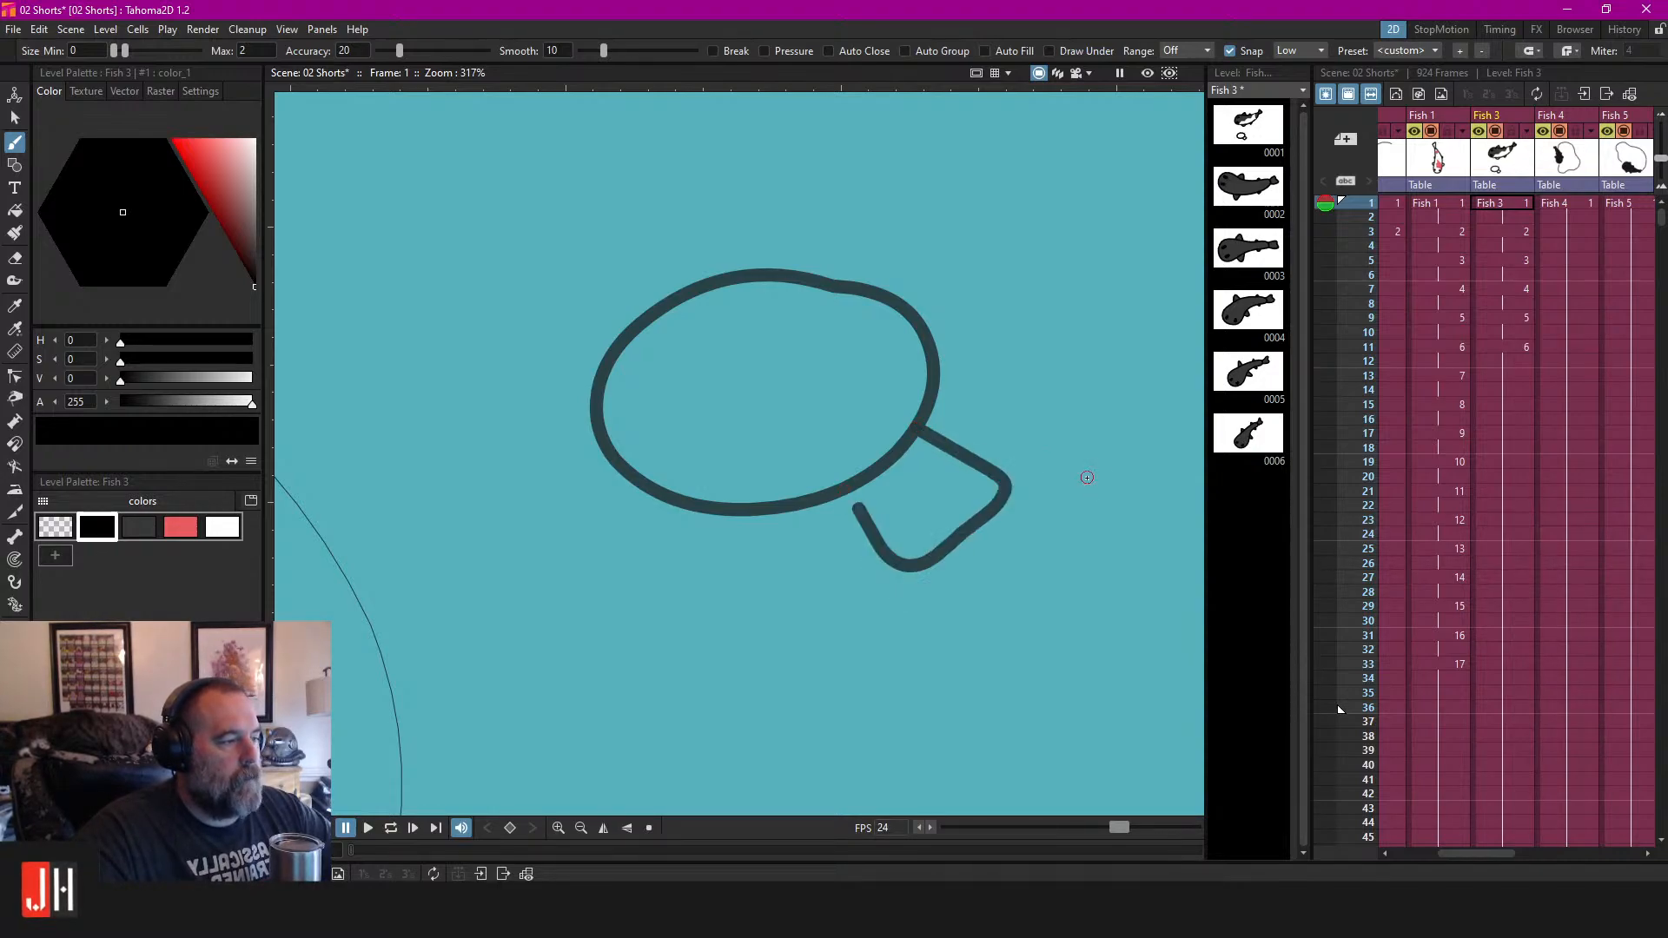
Delete the black oval and its attached loop, and save the scene.
key(s)
mouse_move(1048, 338)
mouse_down()
mouse_move(1400, 480)
mouse_move(953, 214)
mouse_up()
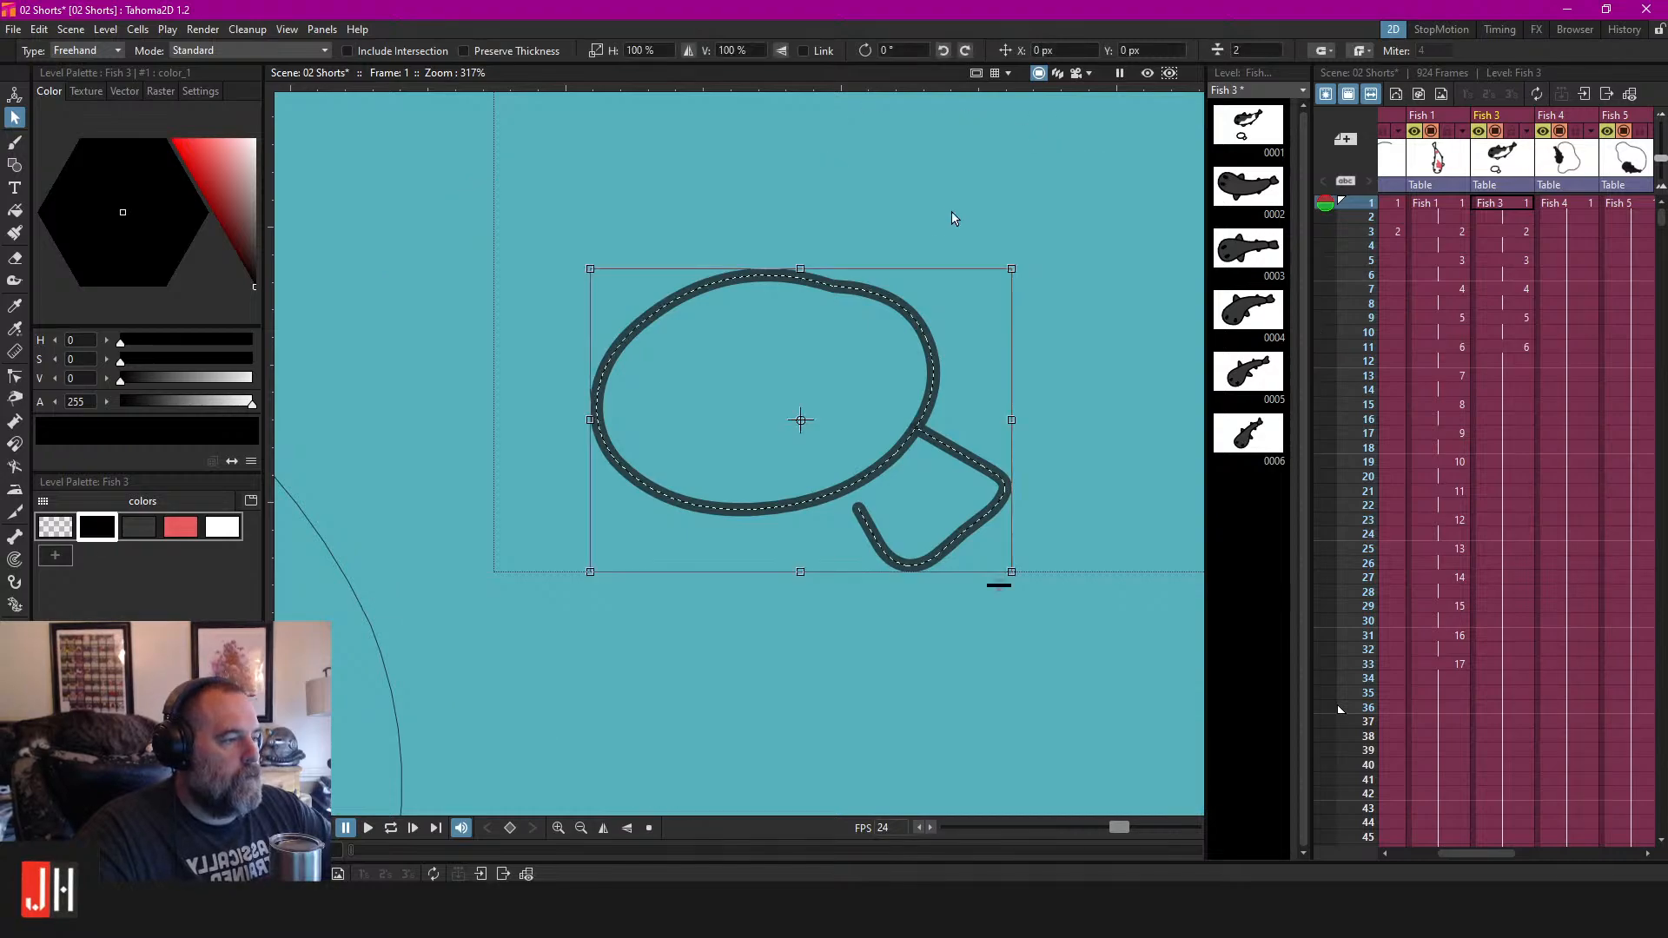
key(Delete)
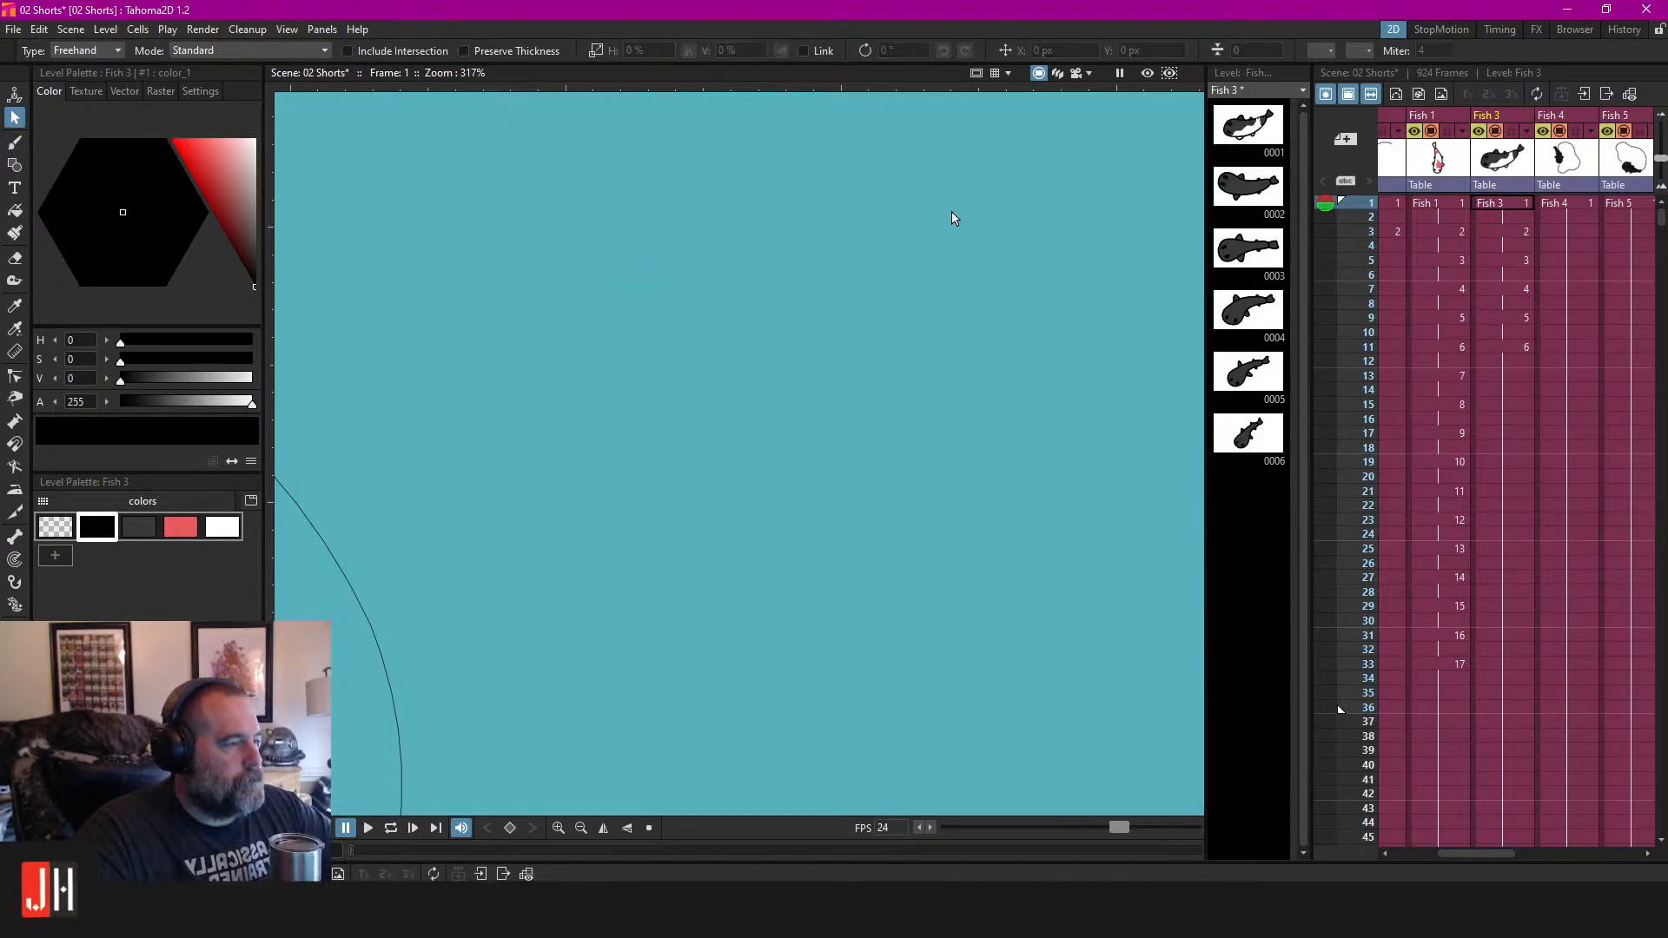
key(b)
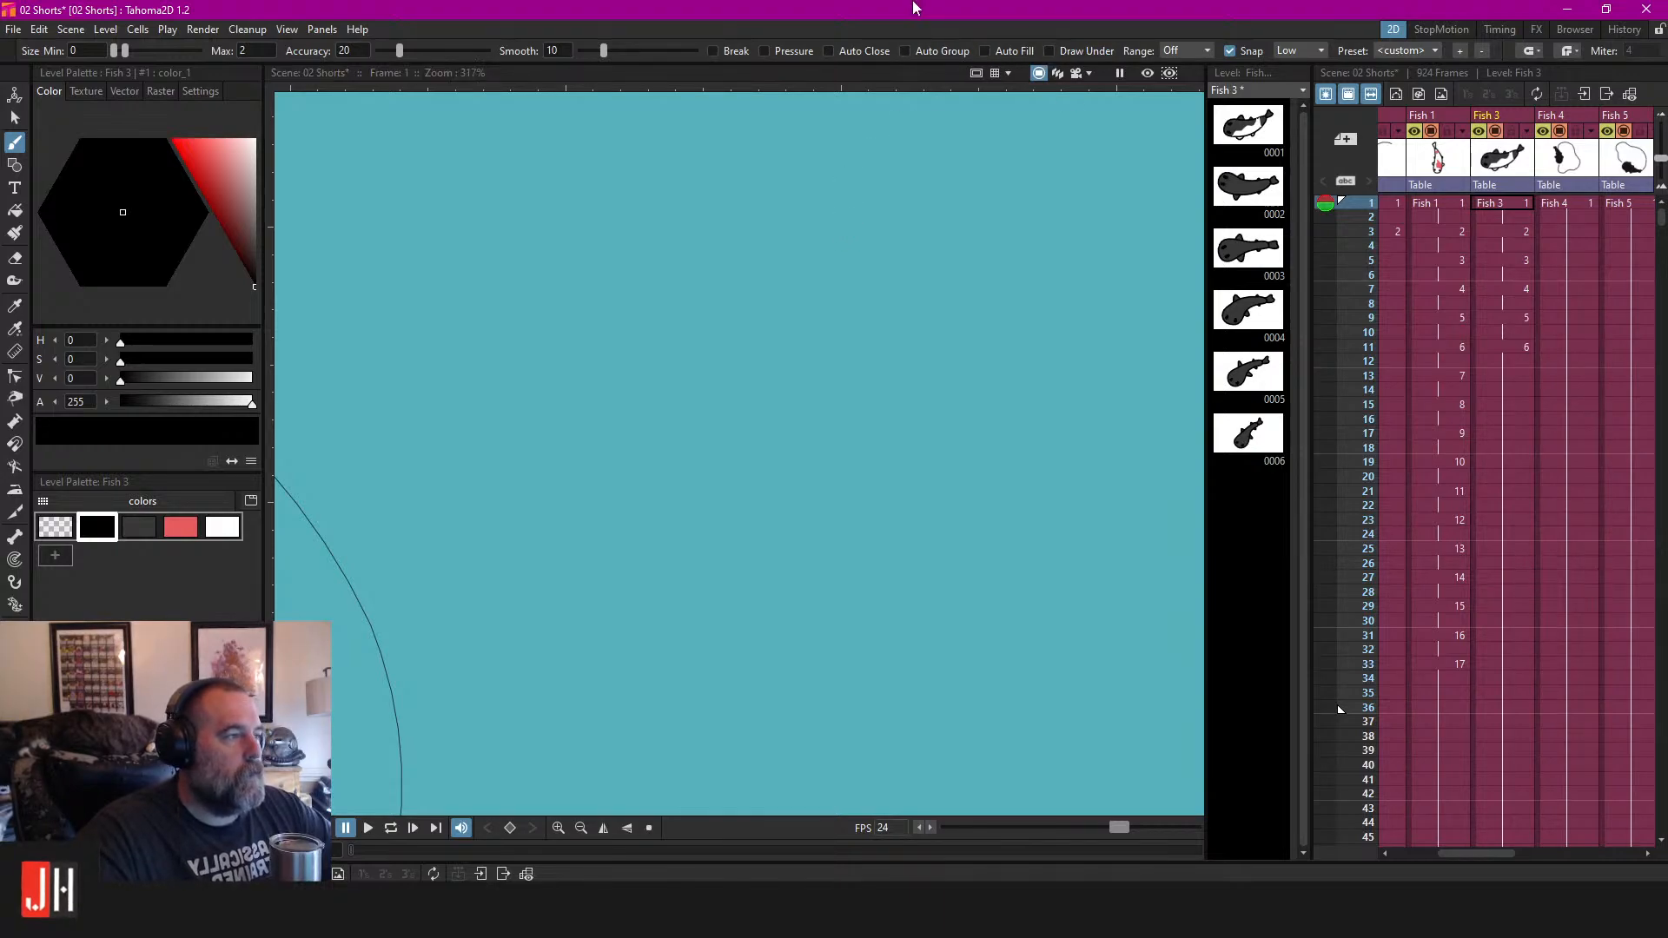
key(ctrl+s)
Draw a closed black oval in the open water below Fish 3 and fill it with the dark grey style.
scroll(784, 279, down, 5)
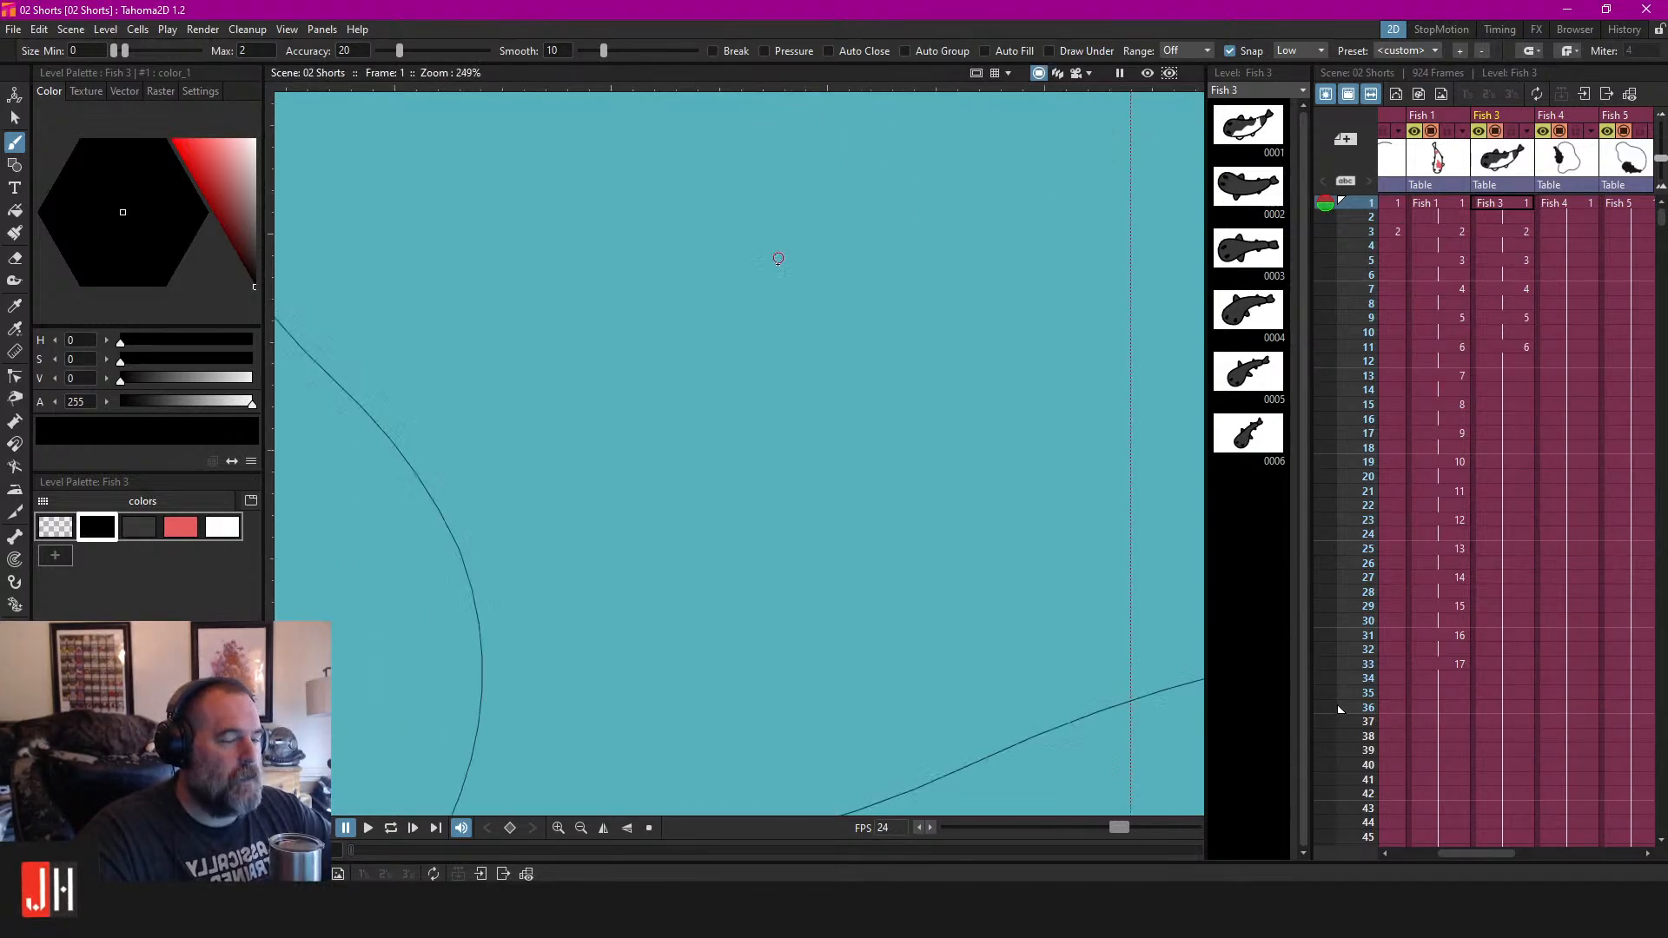
scroll(813, 238, down, 2)
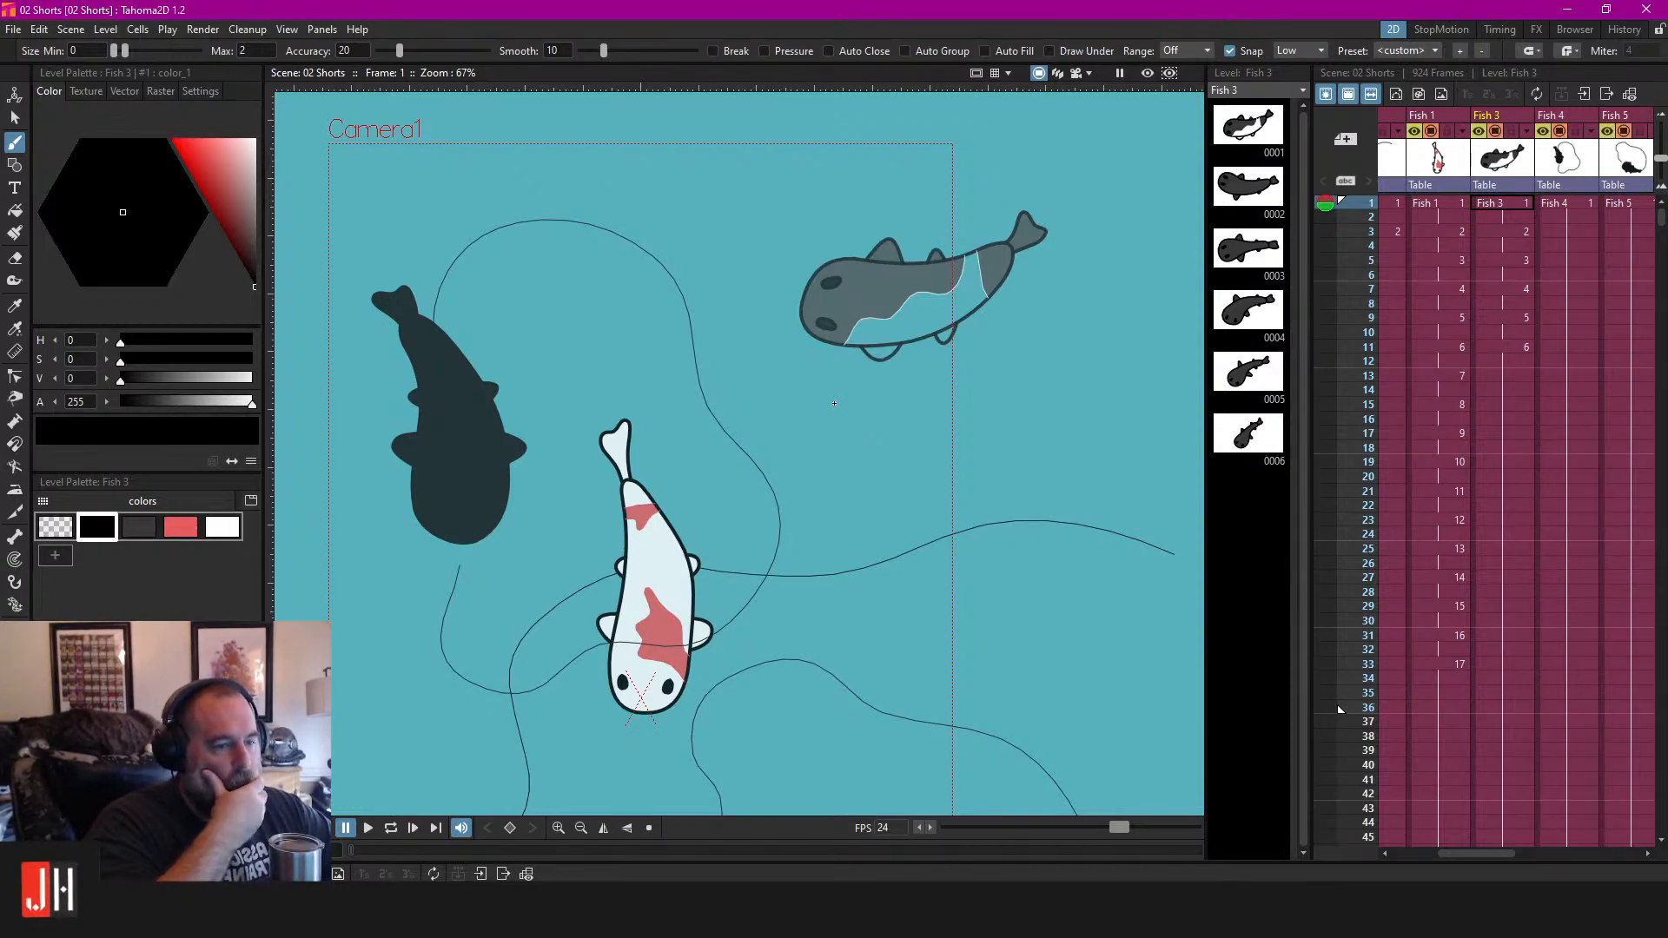
drag(837, 404, 765, 425)
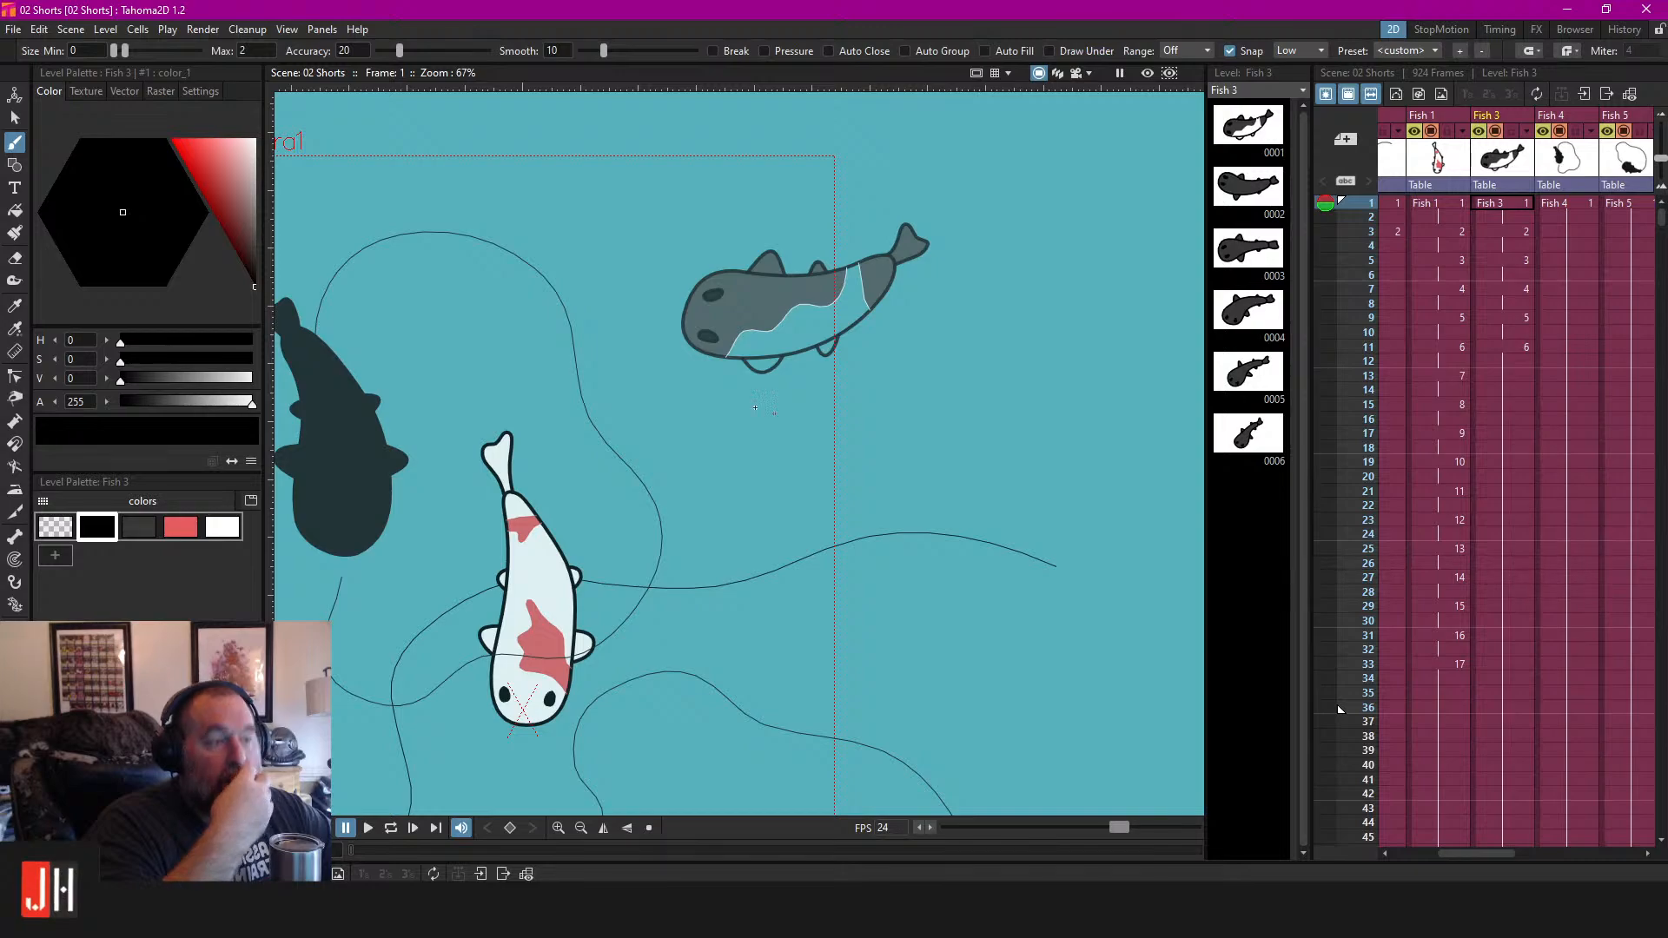
scroll(767, 413, up, 4)
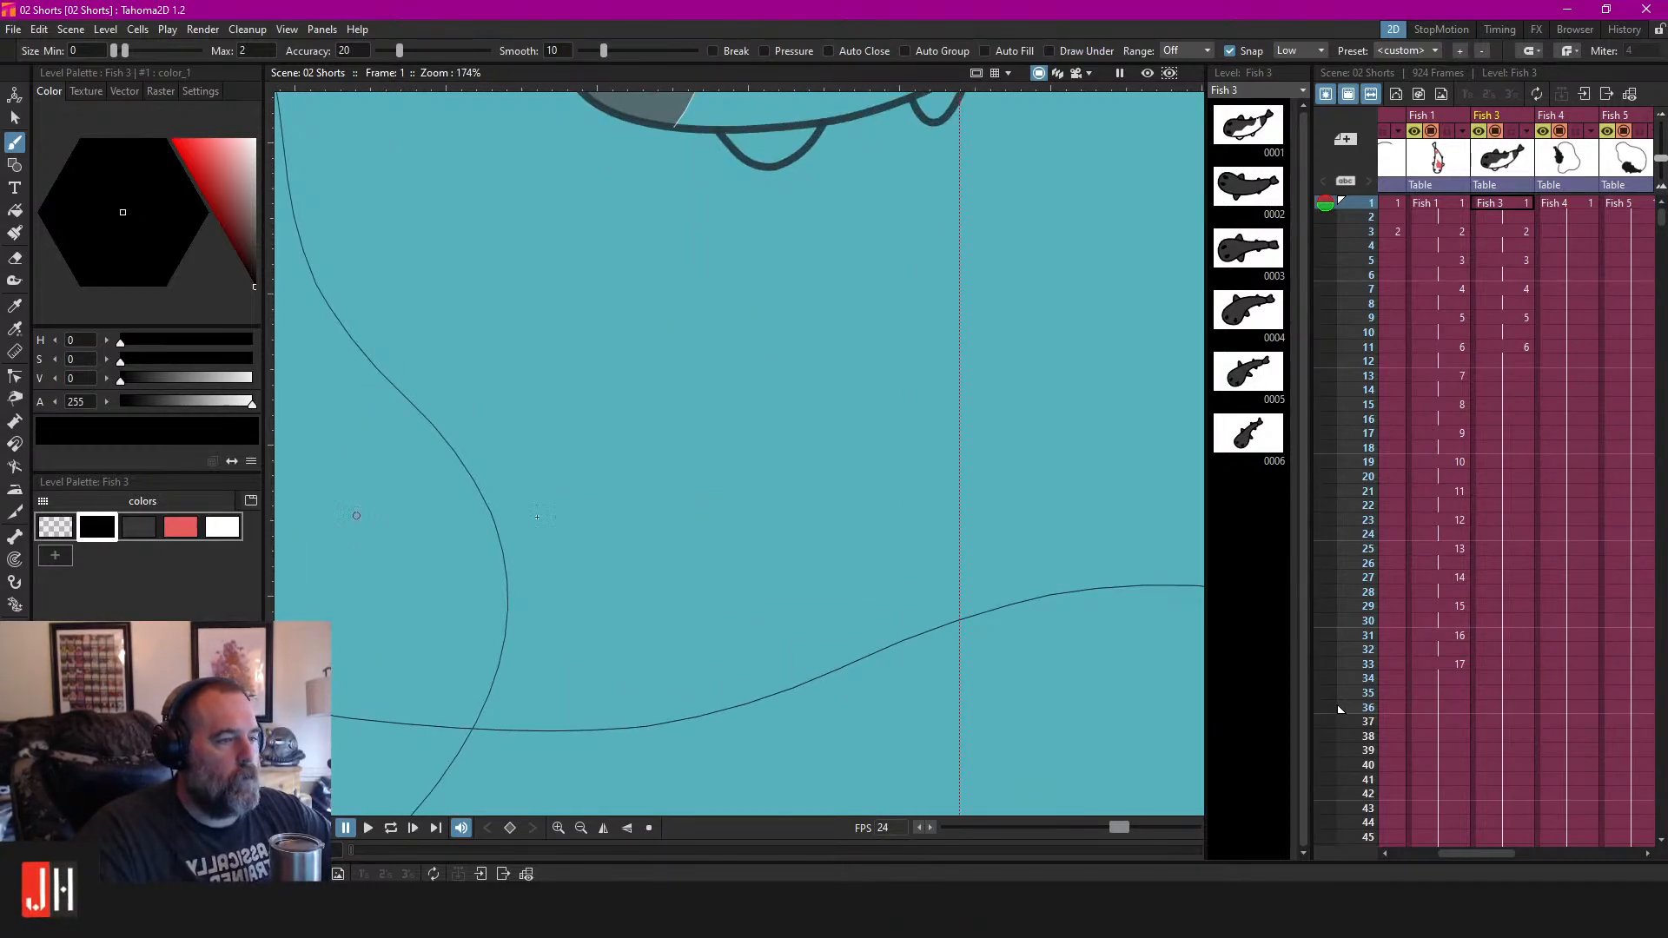
mouse_move(756, 319)
mouse_down()
mouse_move(827, 474)
mouse_move(760, 321)
mouse_up()
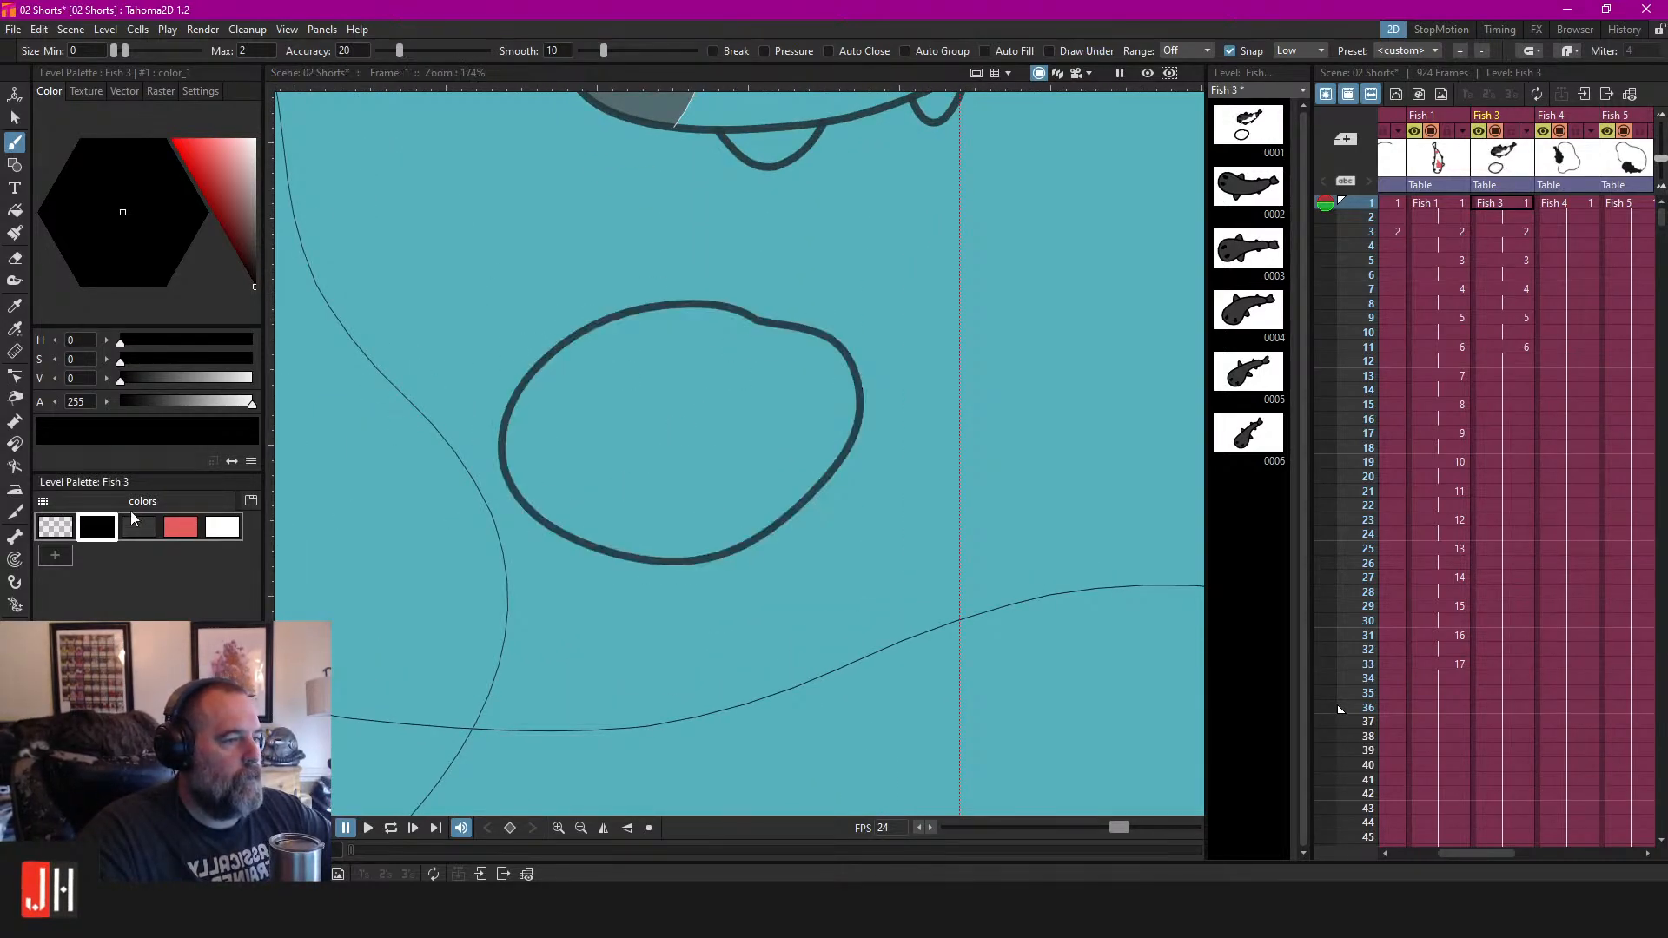
click(143, 527)
key(f)
click(786, 358)
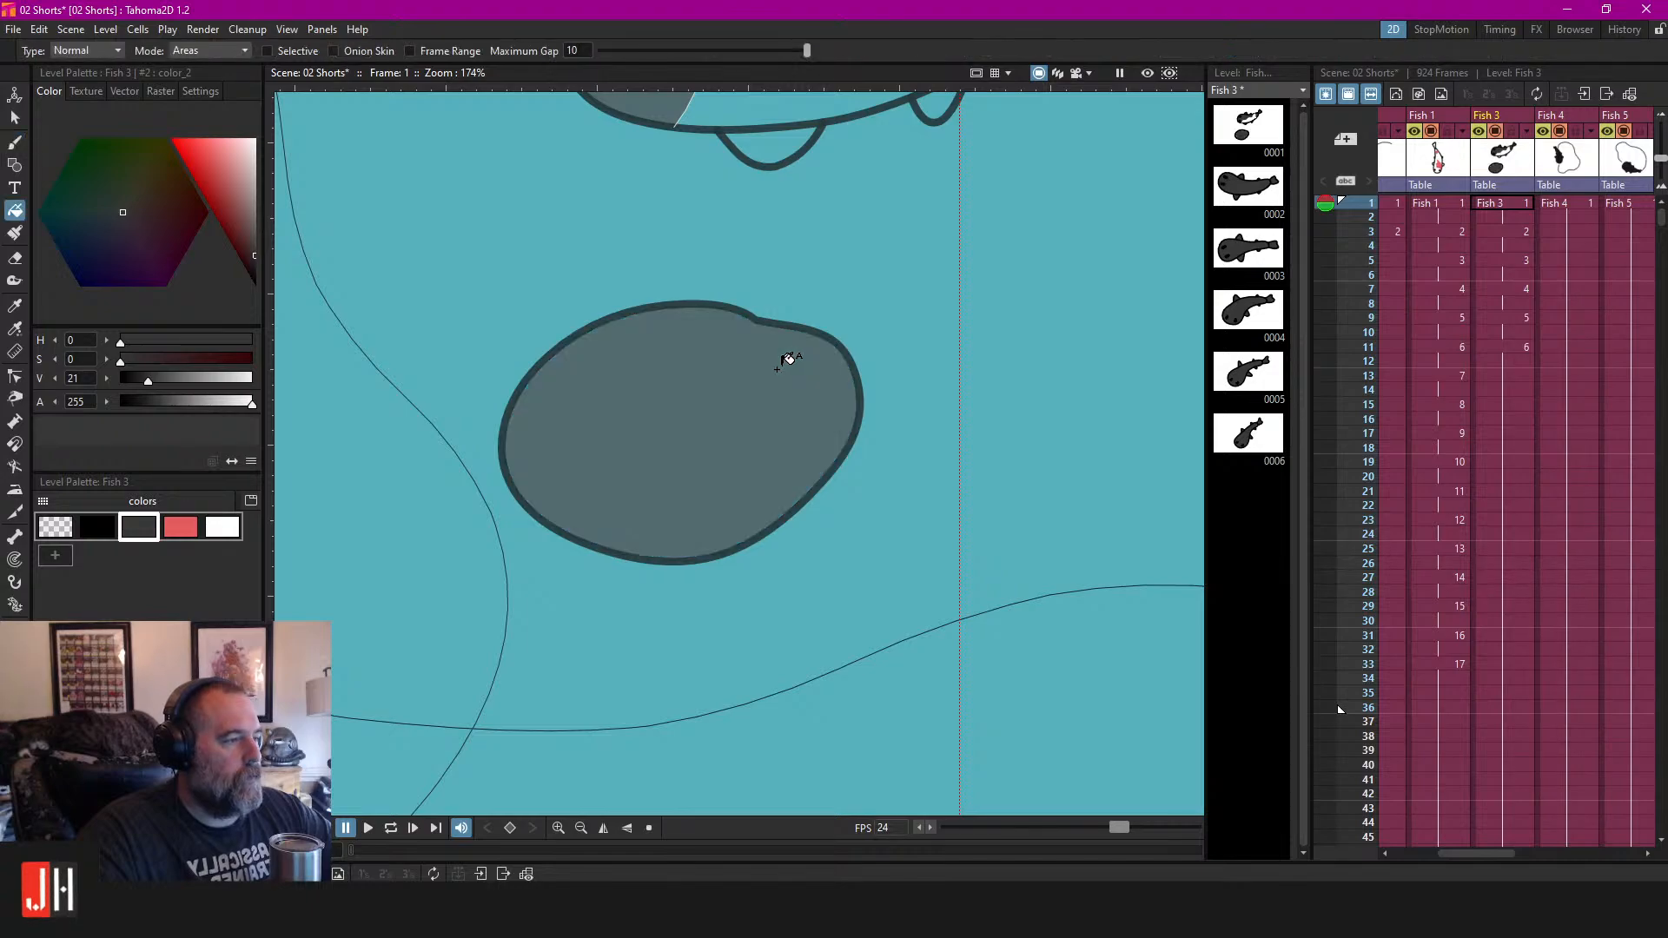
Draw a red dividing curve across the grey oval with a maximum brush size of 0, and fill the oval's left part red.
scroll(692, 386, up, 1)
click(193, 532)
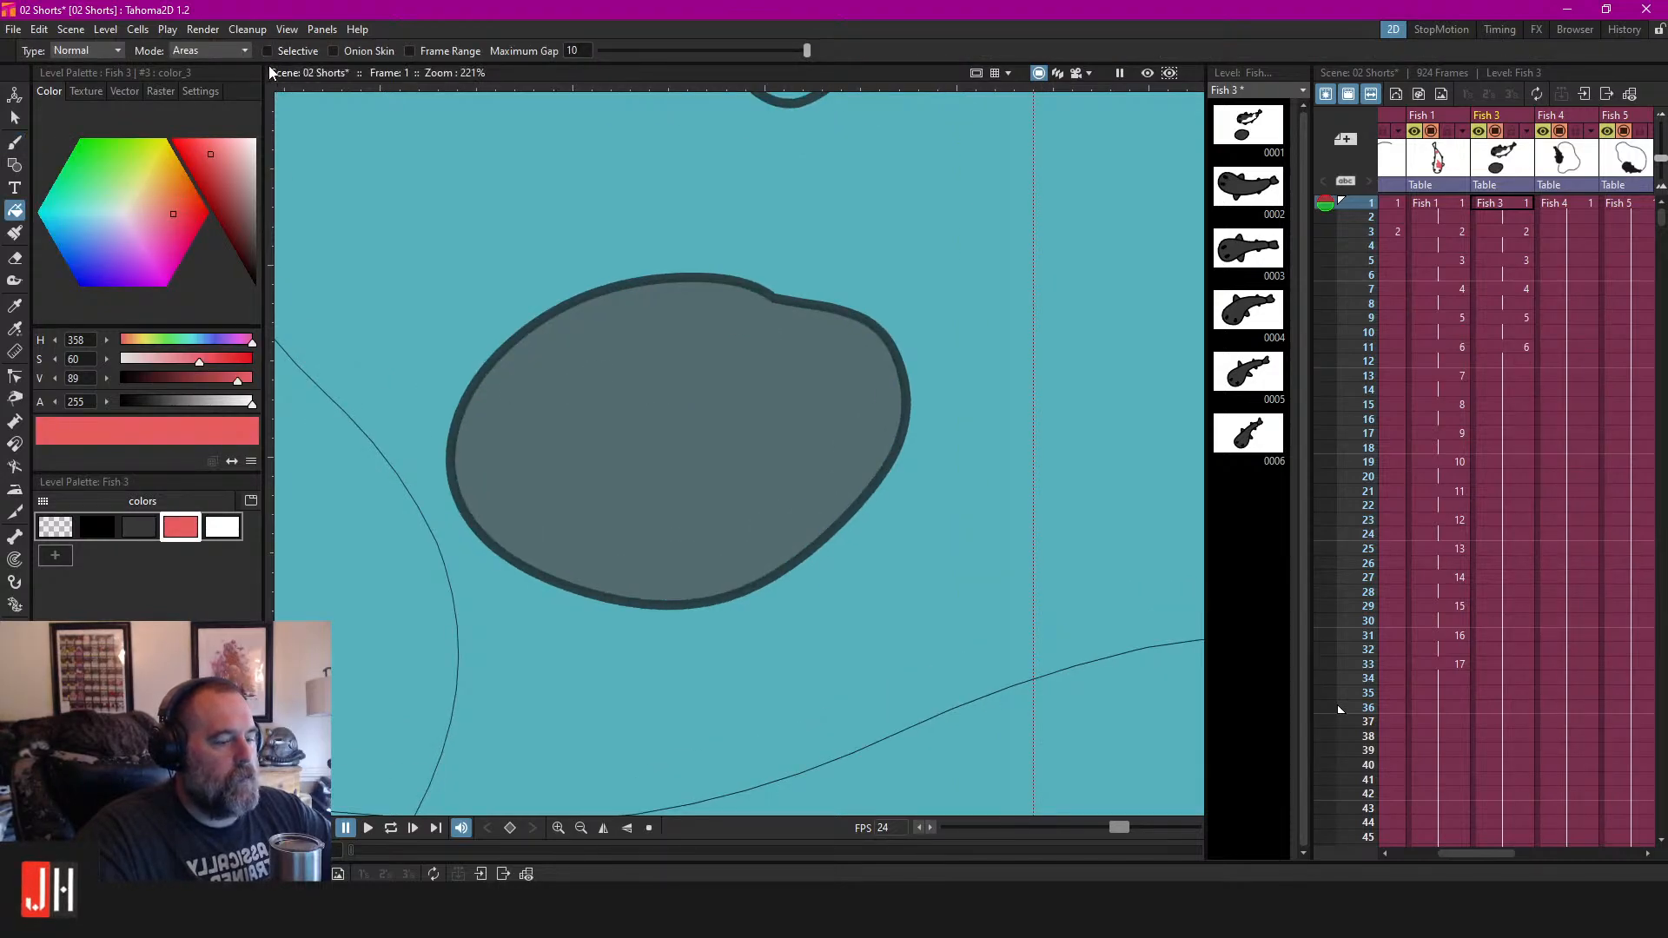
text(b0)
key(Return)
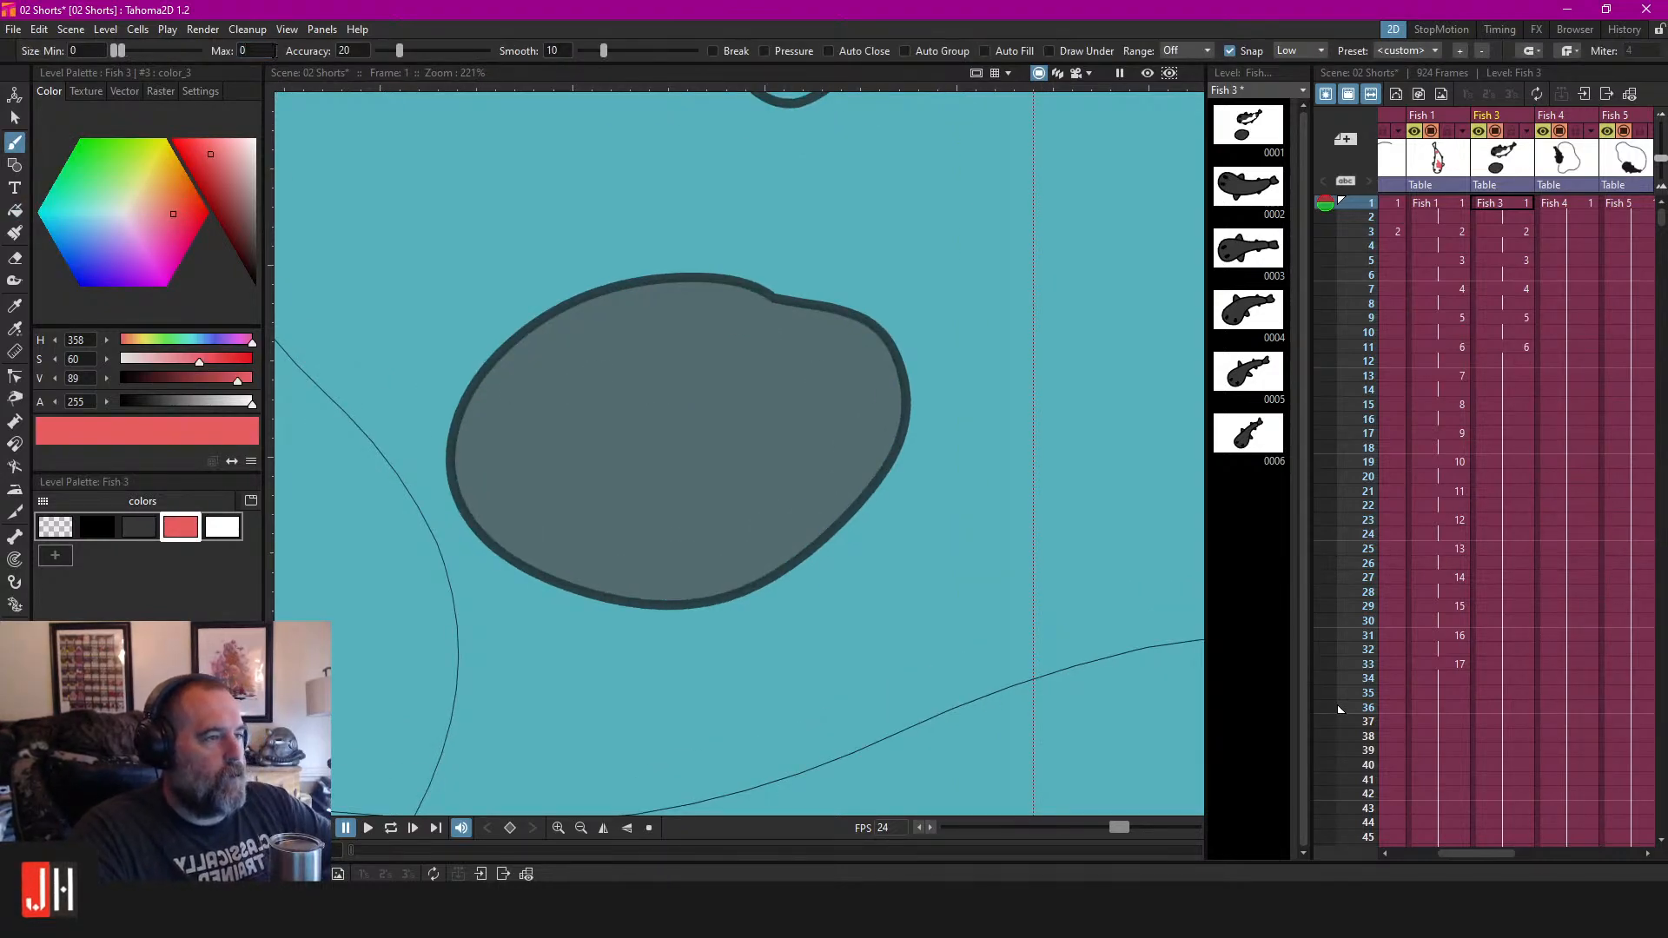
key(f)
click(540, 484)
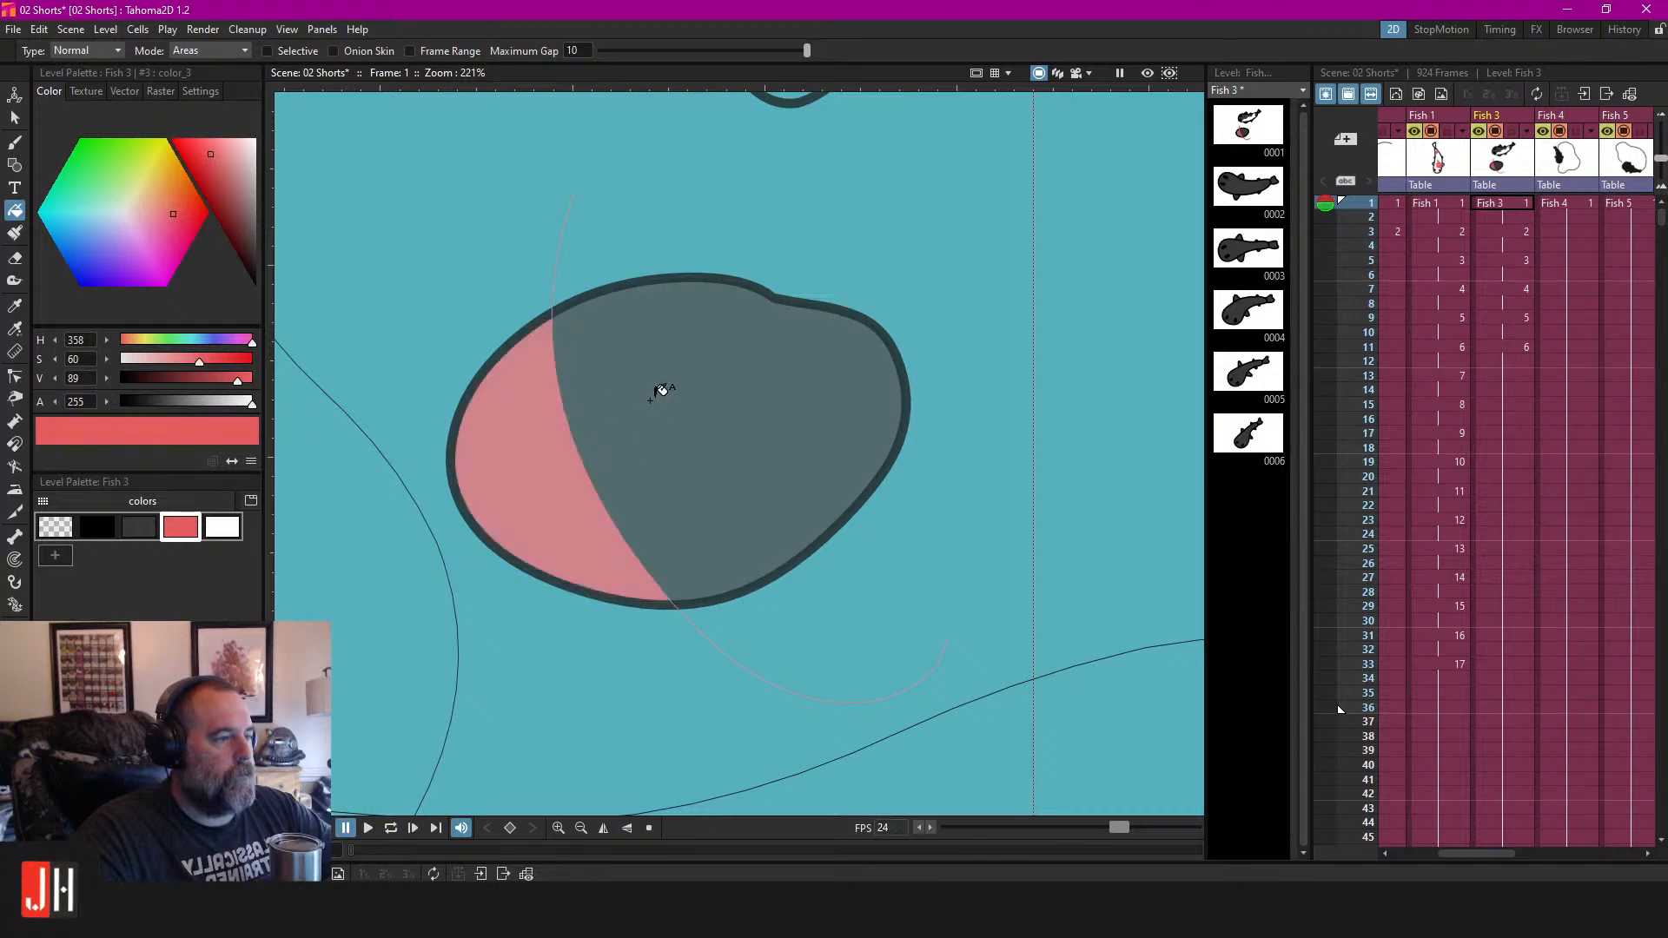
scroll(678, 374, down, 3)
scroll(691, 369, up, 3)
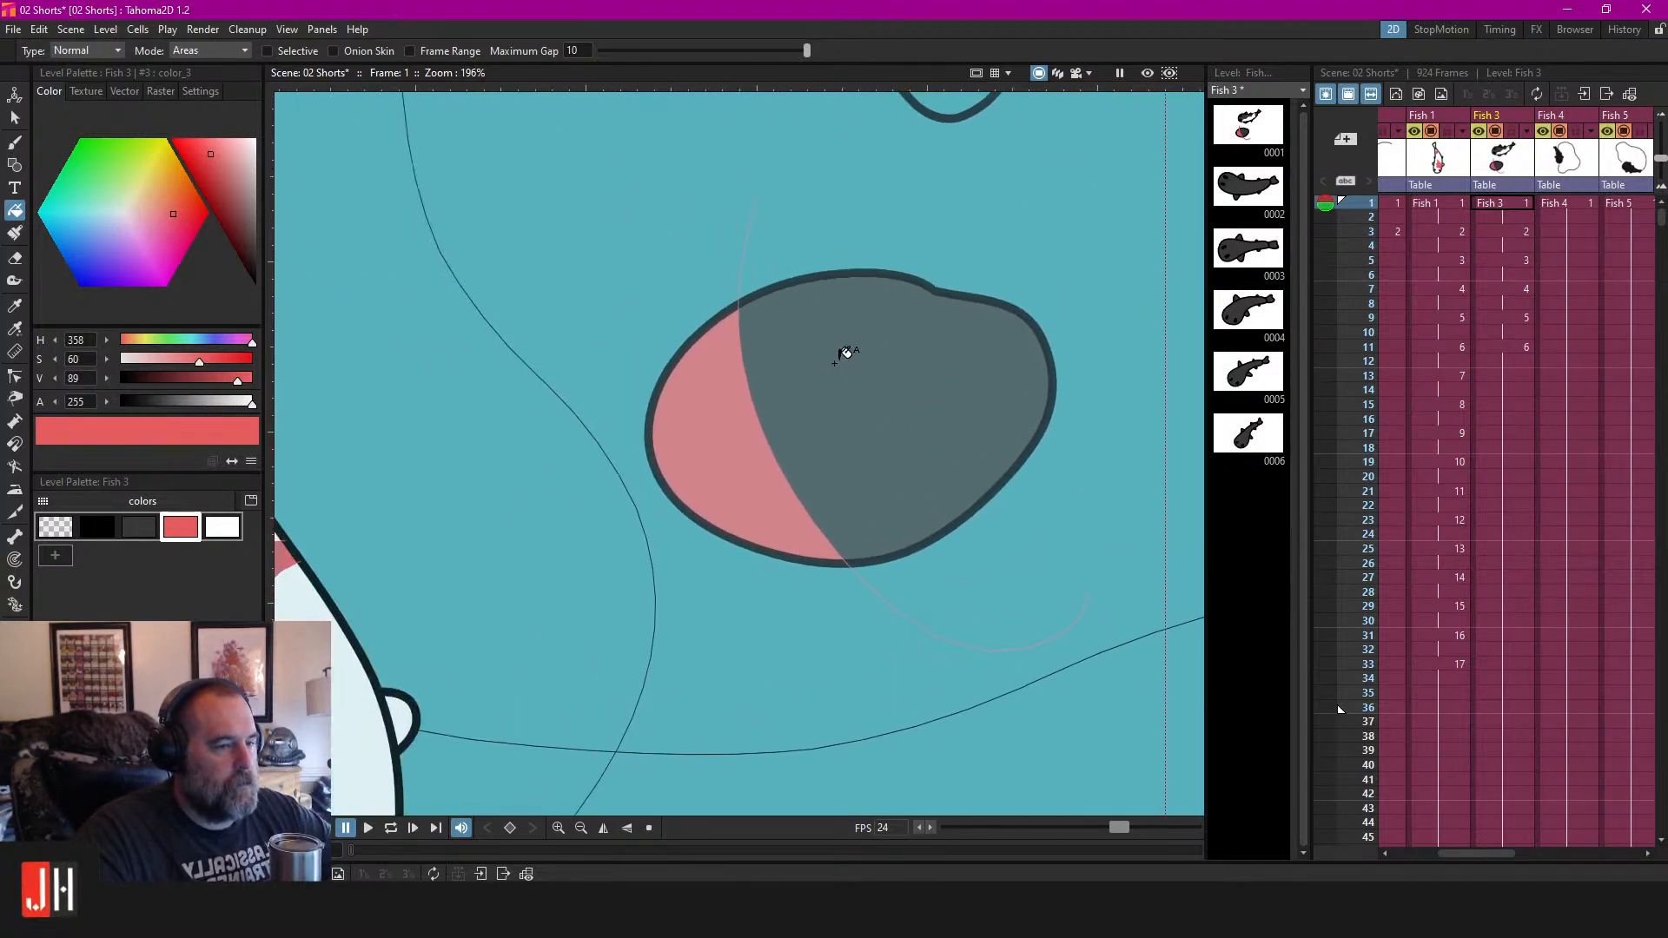
Preview the two-colour test oval as rendered, and delete the oval together with its dividing line.
click(1147, 73)
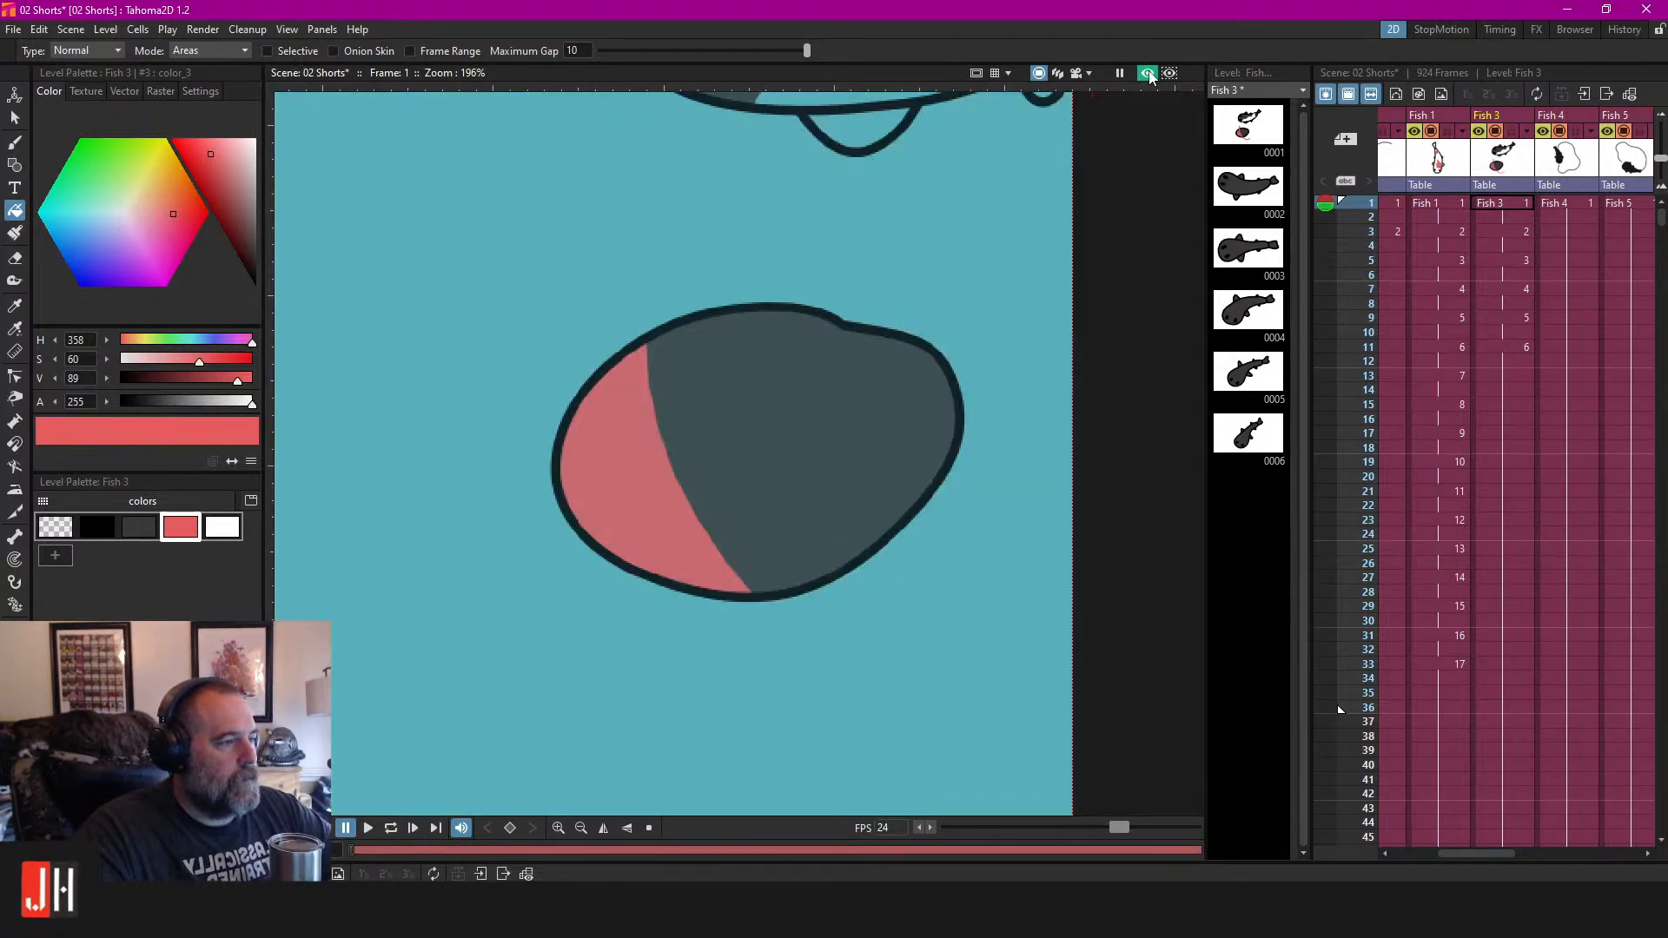
click(1147, 72)
scroll(791, 333, down, 2)
scroll(791, 334, down, 2)
key(s)
mouse_move(872, 281)
mouse_down()
mouse_move(1073, 340)
mouse_move(957, 255)
mouse_up()
key(Delete)
Check the dividing lines of Fish 3's markings up close and save the scene.
scroll(956, 261, down, 3)
scroll(830, 260, up, 6)
click(828, 256)
click(987, 362)
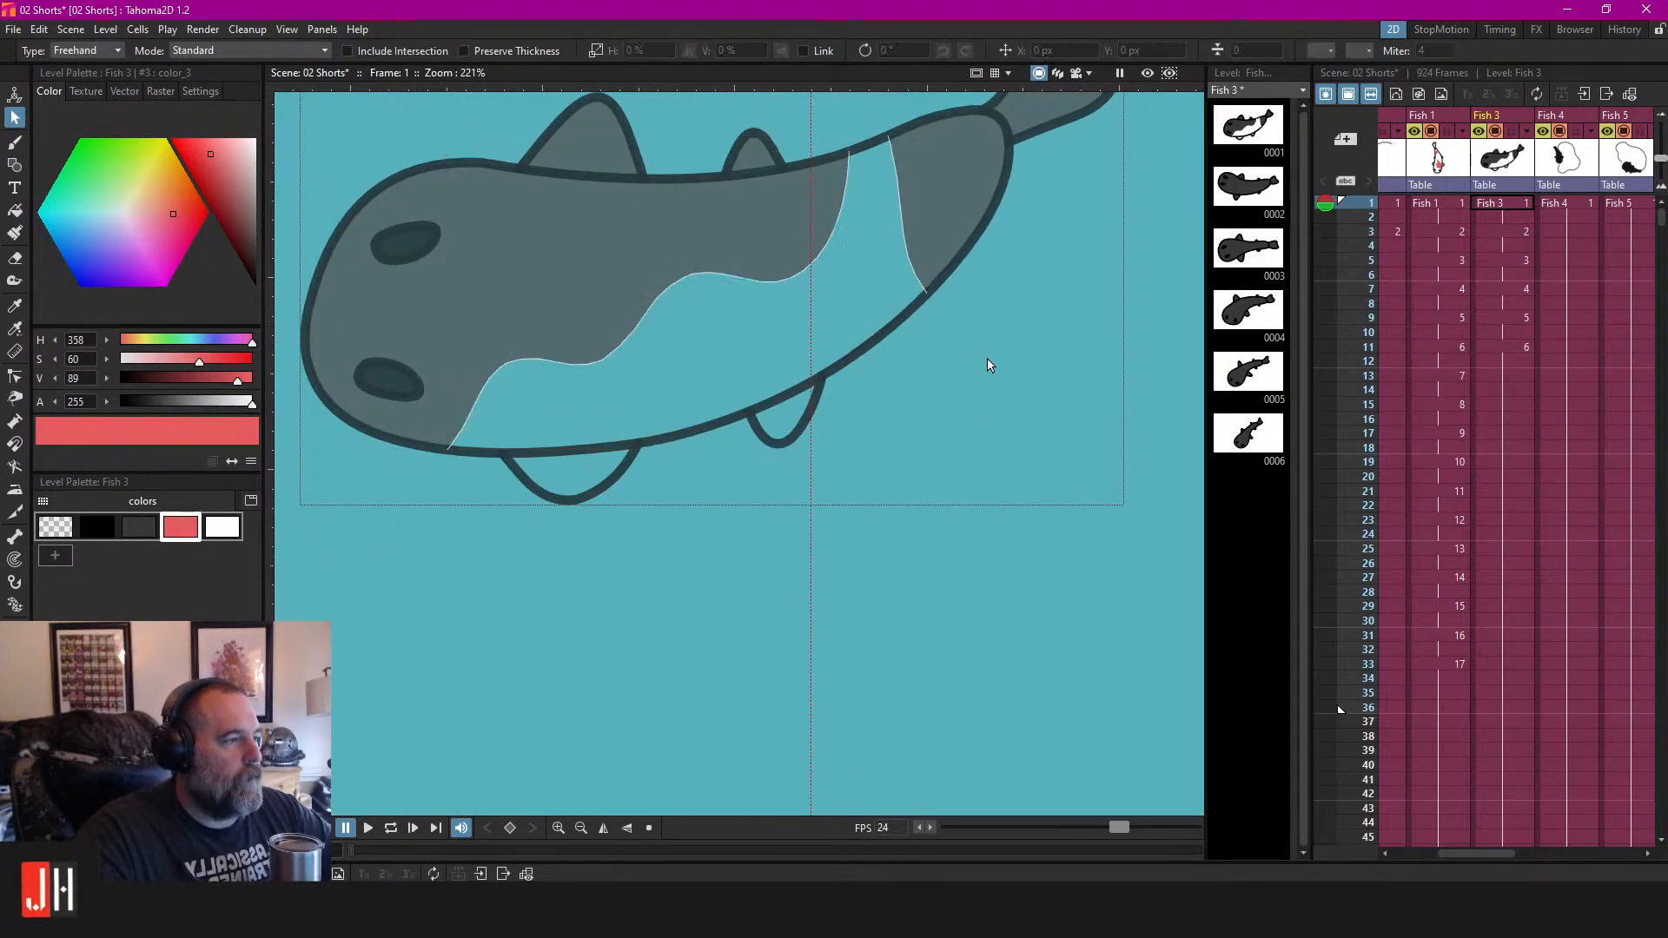
scroll(987, 361, down, 12)
drag(928, 408, 991, 331)
key(ctrl+s)
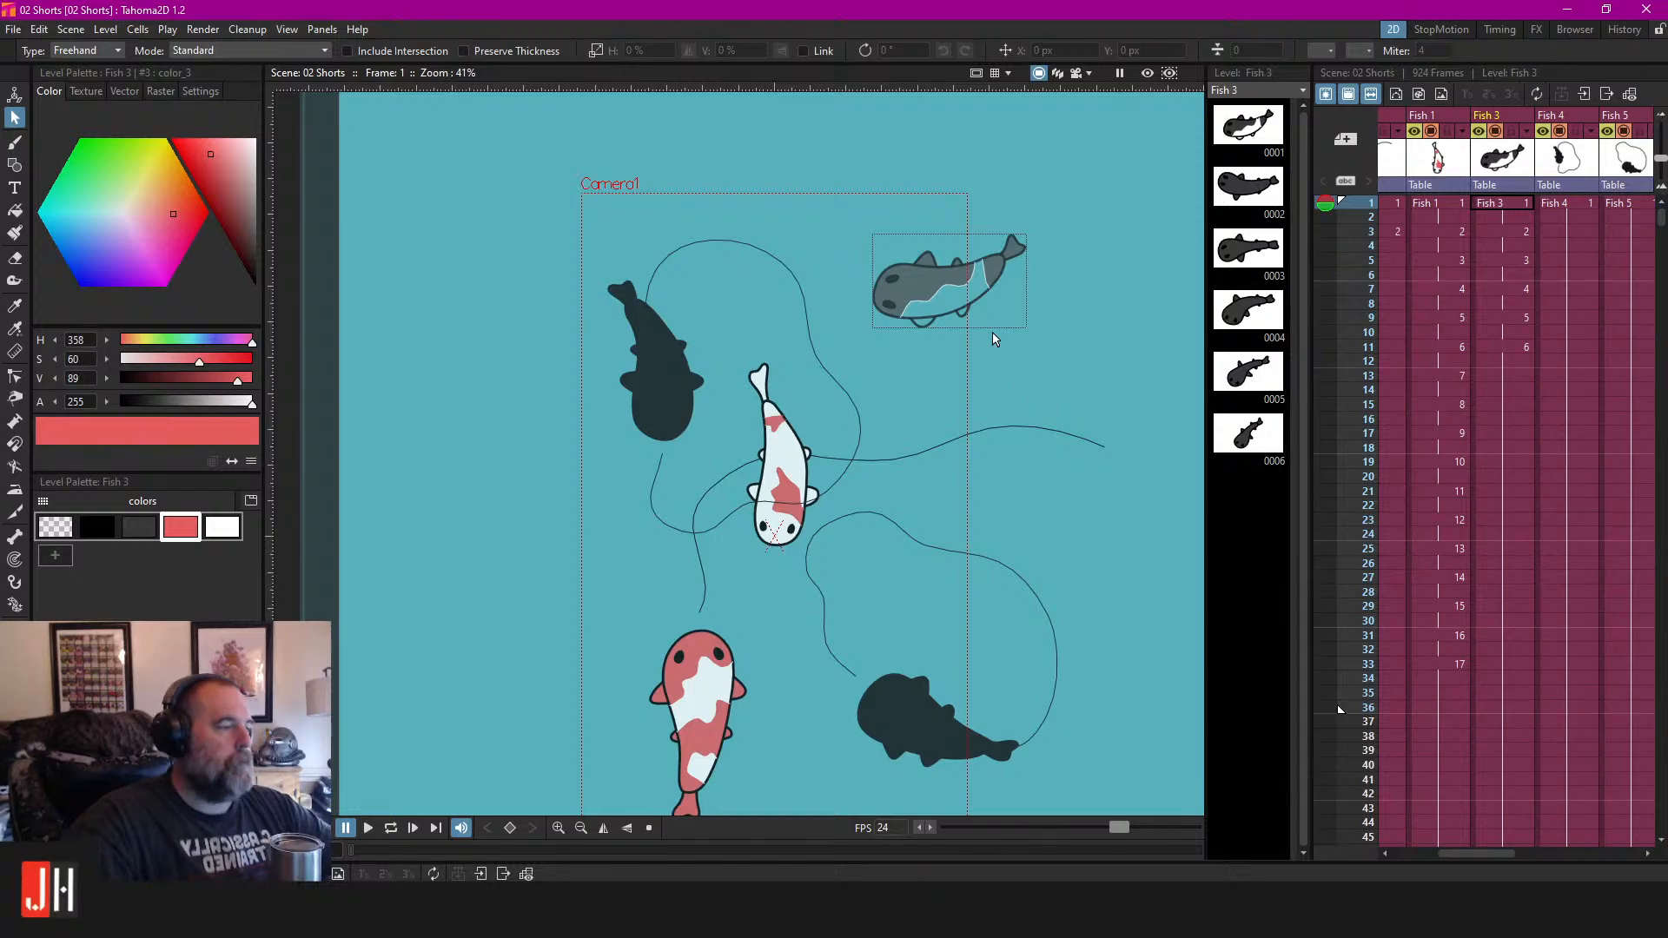
scroll(991, 333, down, 3)
drag(1035, 389, 942, 263)
scroll(942, 268, up, 3)
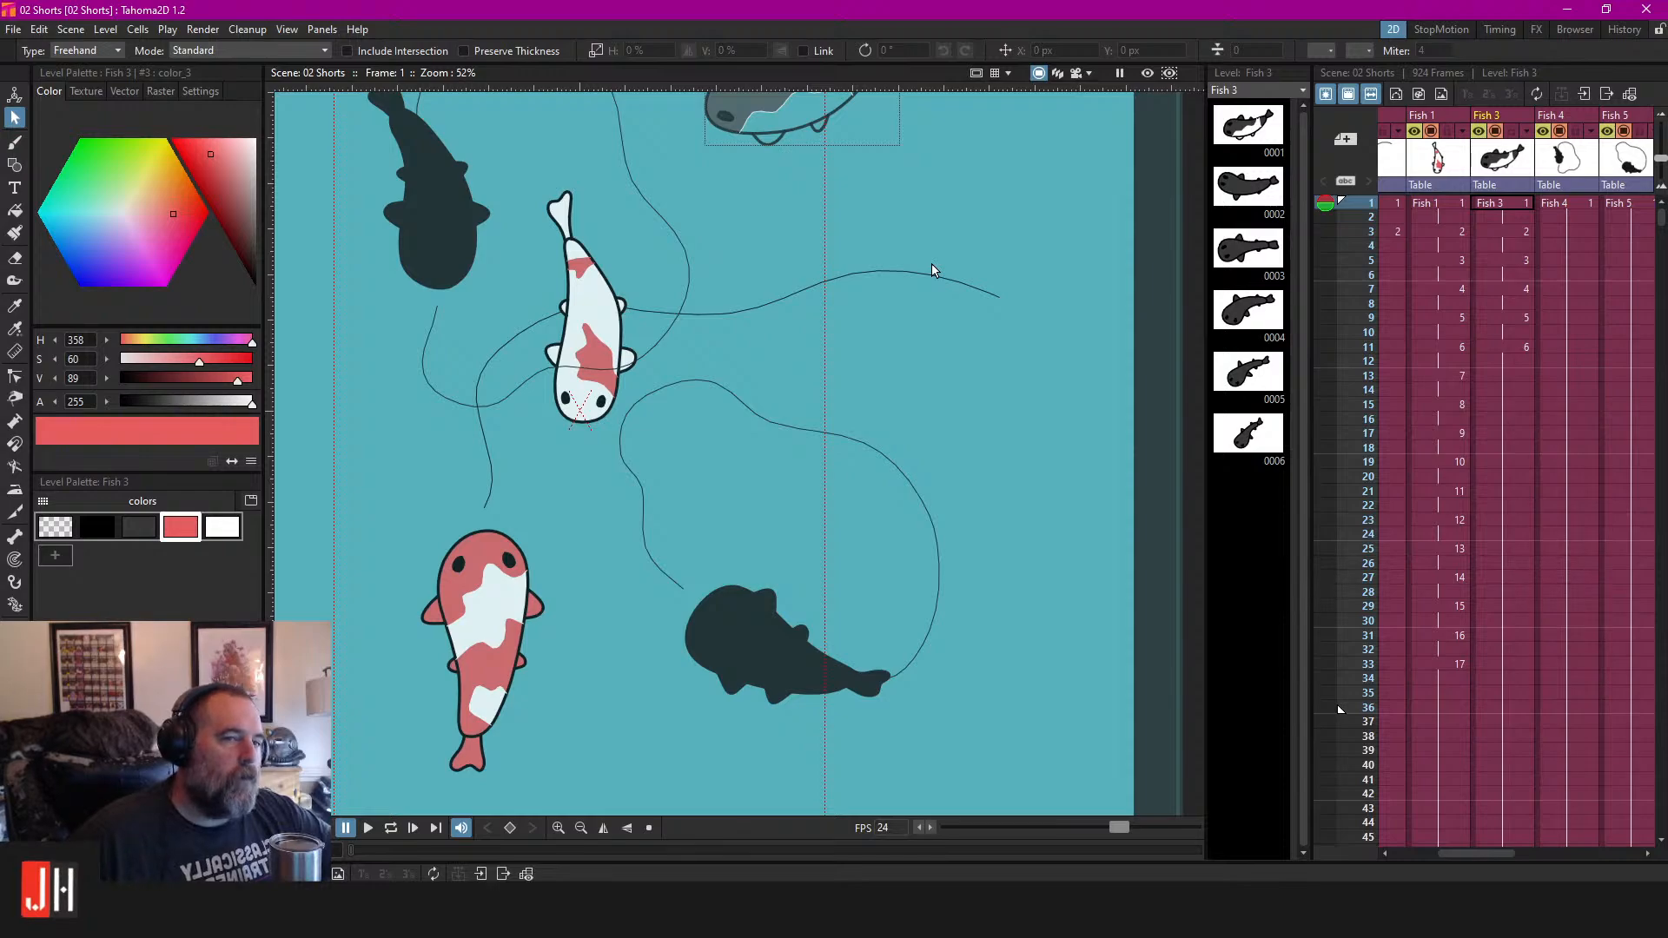
drag(868, 261, 925, 301)
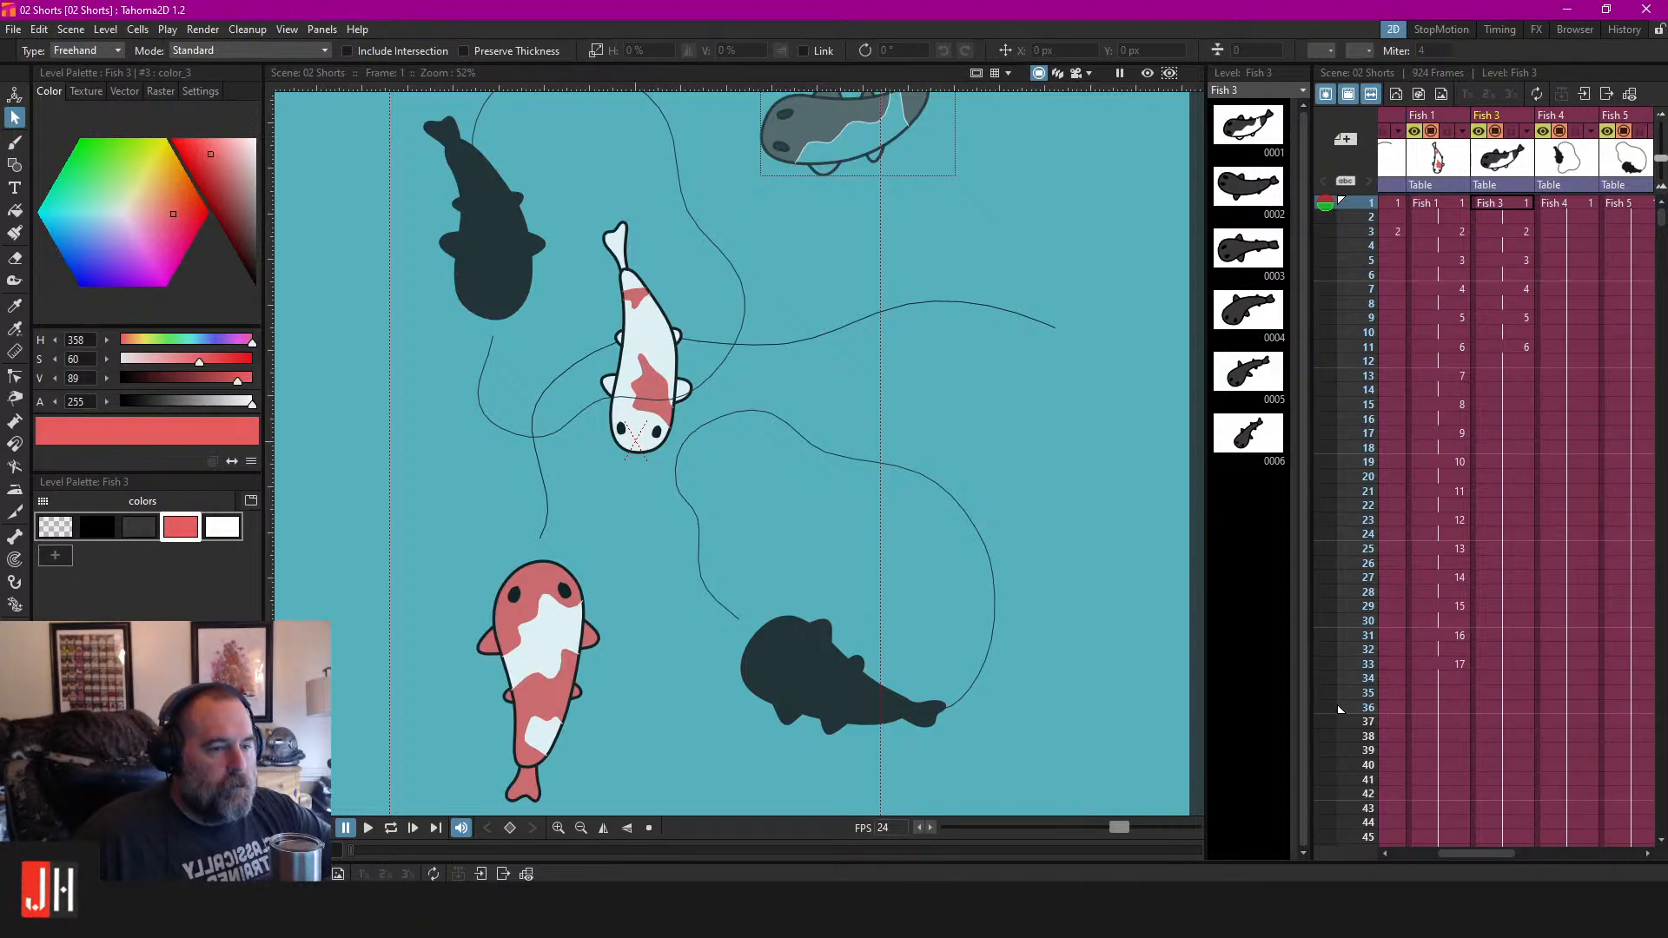
Draw a closed test oval in open water using the transparent style, and fill its inside with the red style.
click(68, 532)
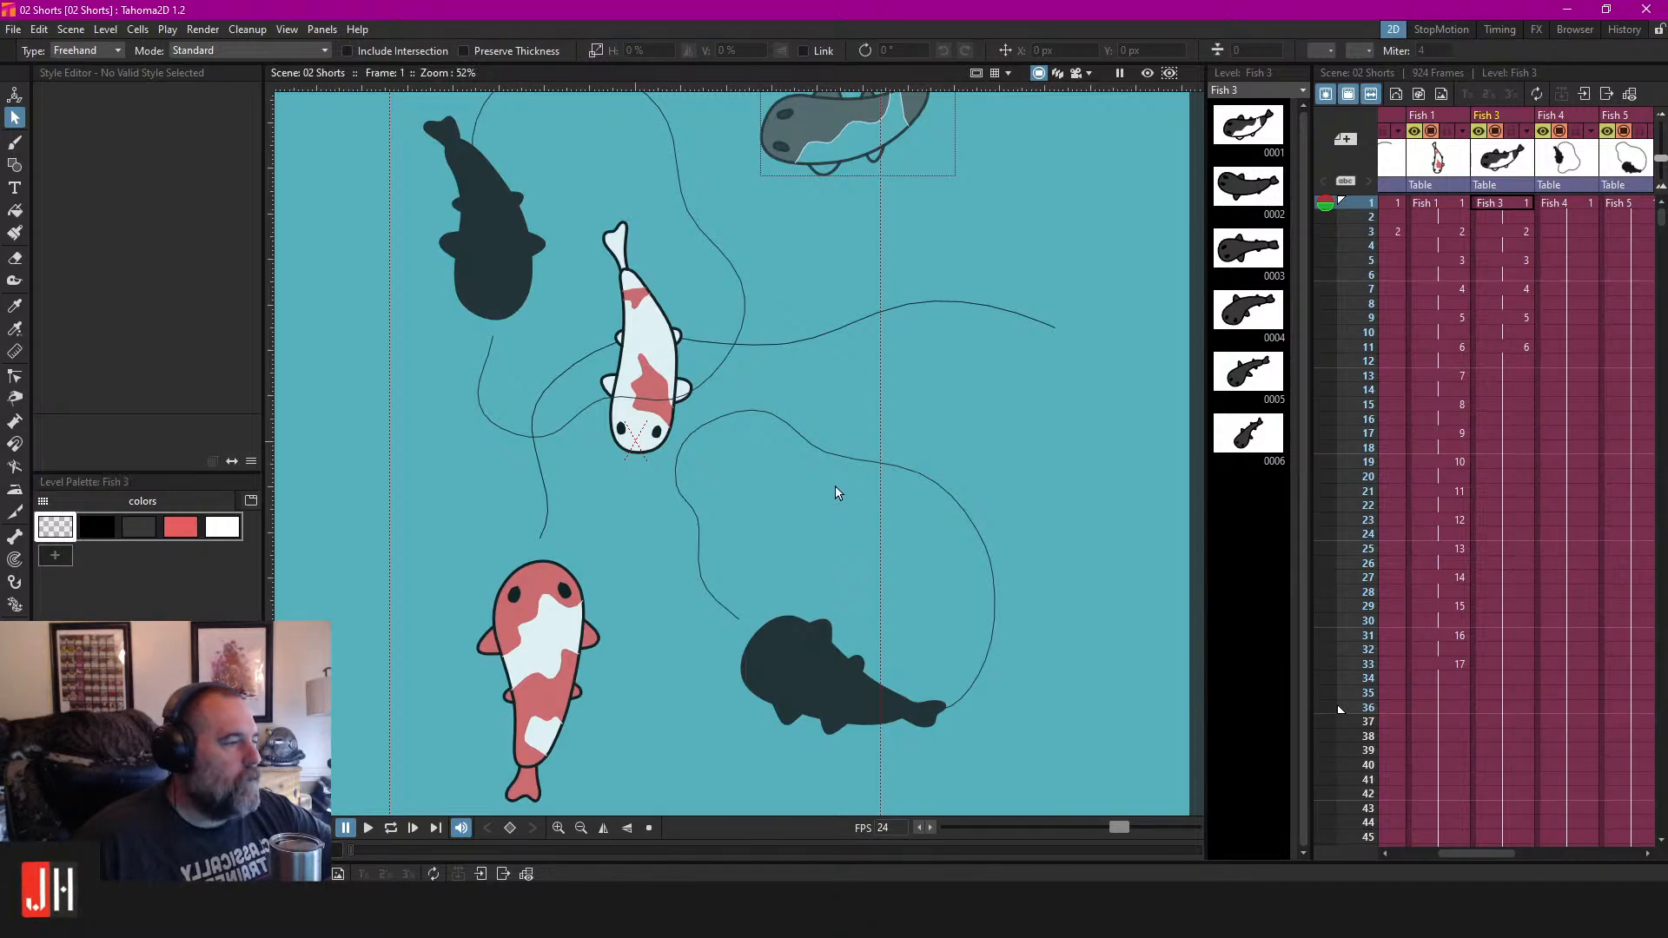
scroll(774, 452, up, 5)
key(b)
mouse_move(783, 450)
mouse_down()
mouse_move(742, 561)
mouse_move(826, 496)
mouse_move(788, 442)
mouse_up()
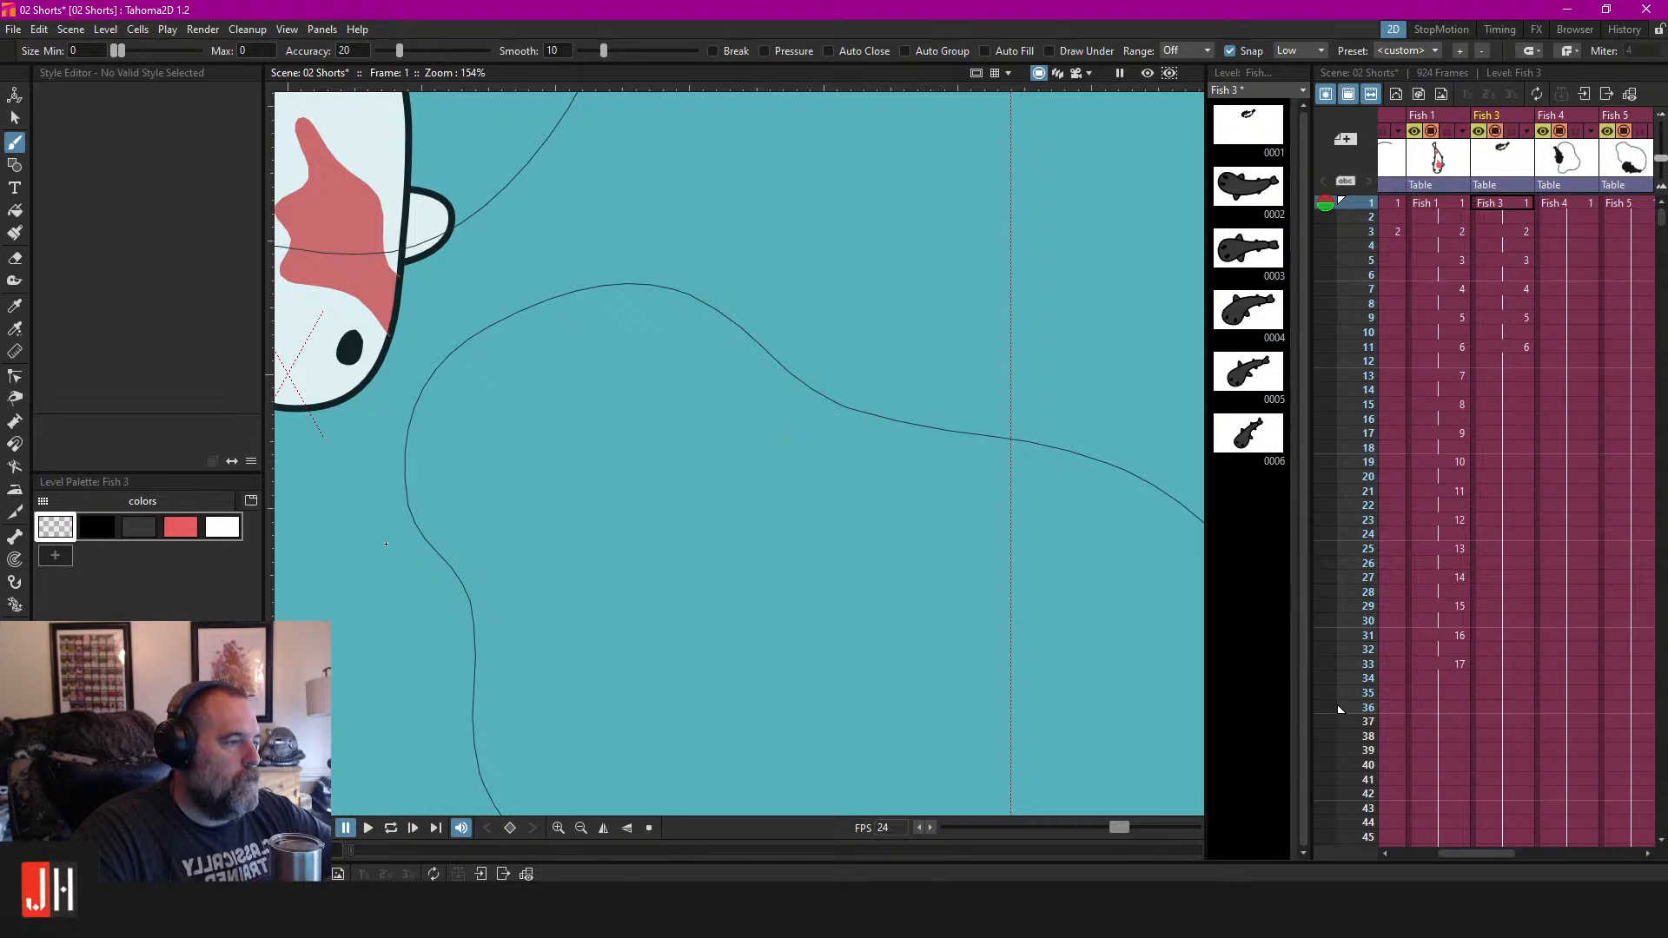
scroll(770, 436, down, 2)
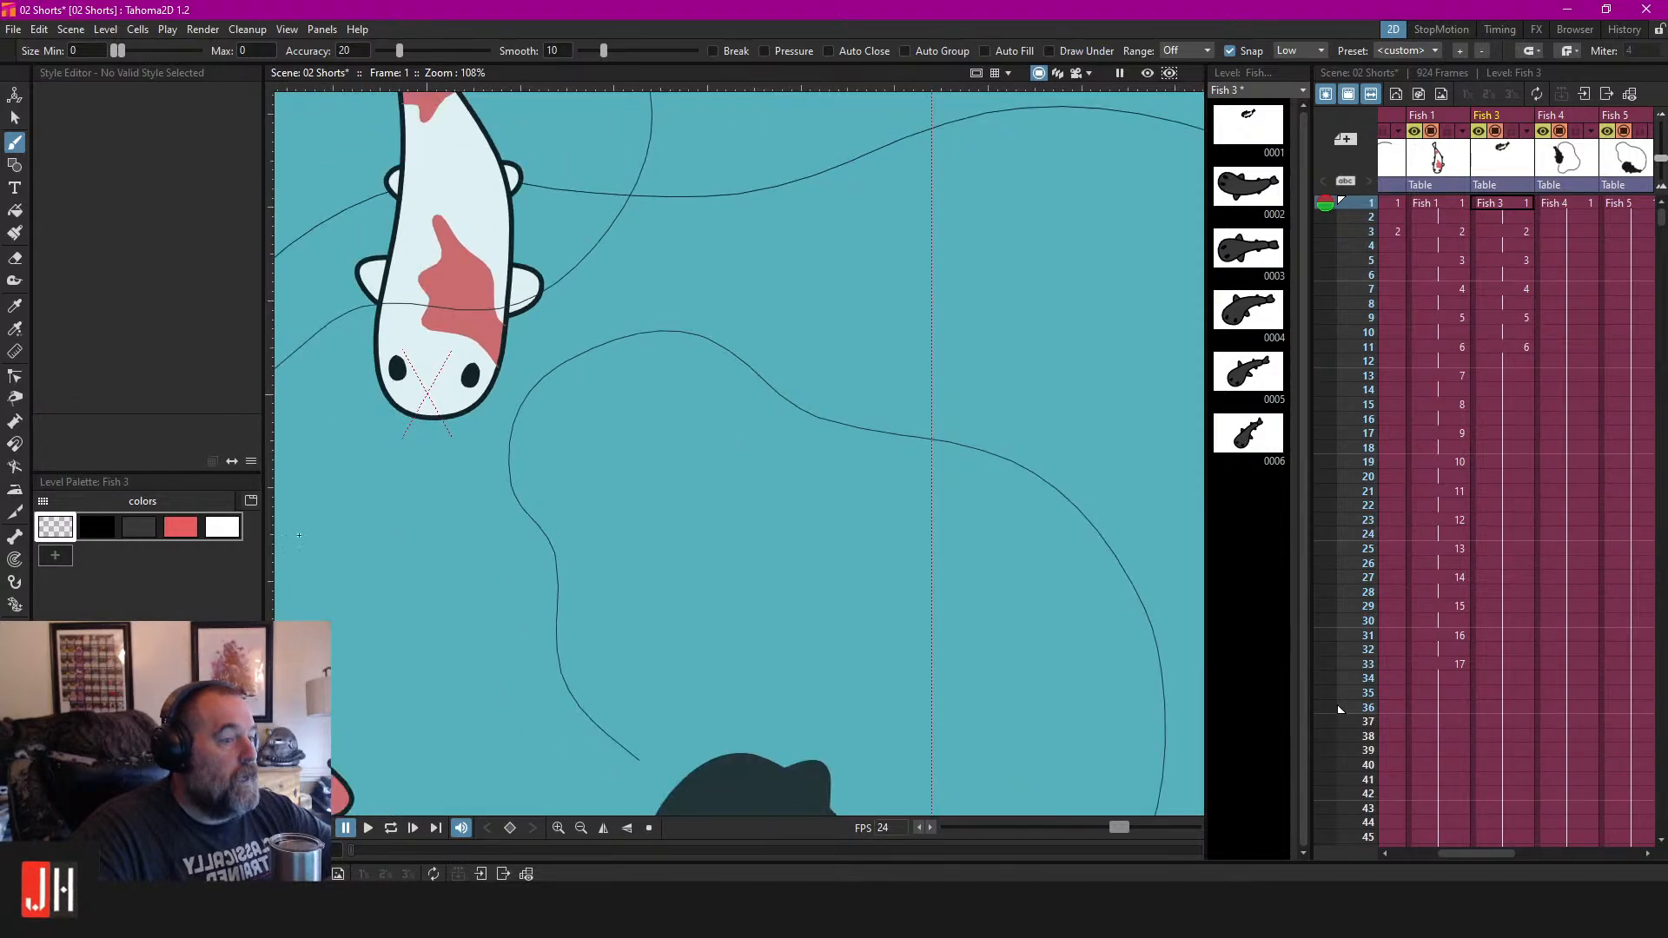
key(f)
click(181, 527)
click(747, 456)
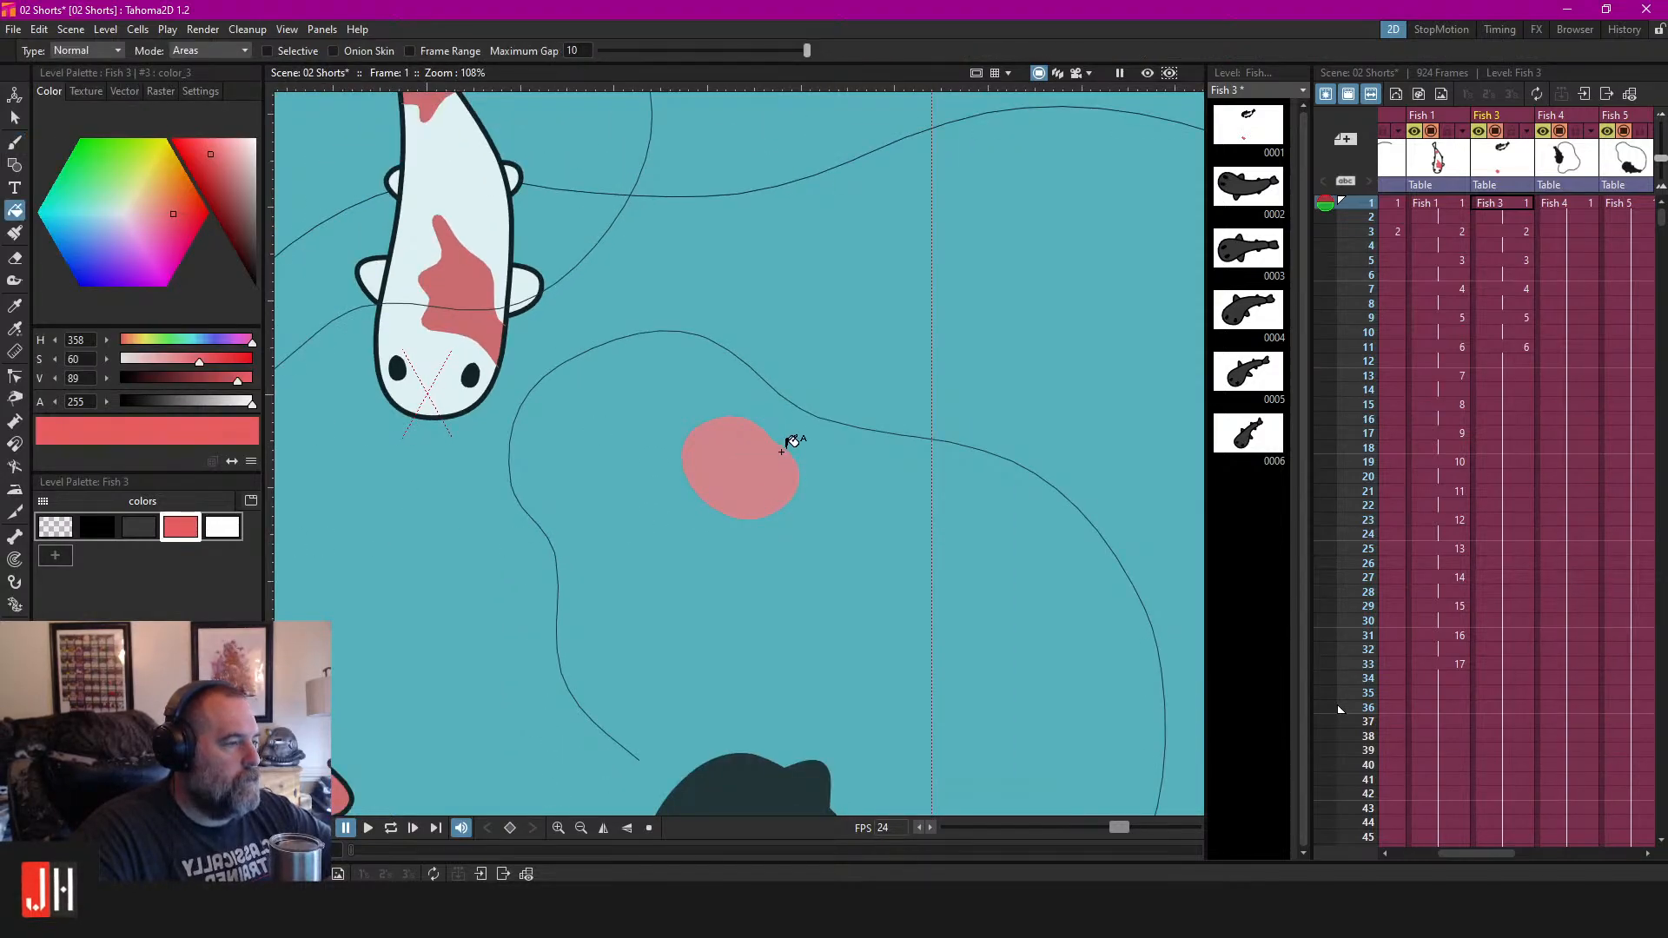
Delete the outline-free red test oval from Fish 3's first drawing.
key(s)
scroll(786, 443, up, 5)
click(765, 419)
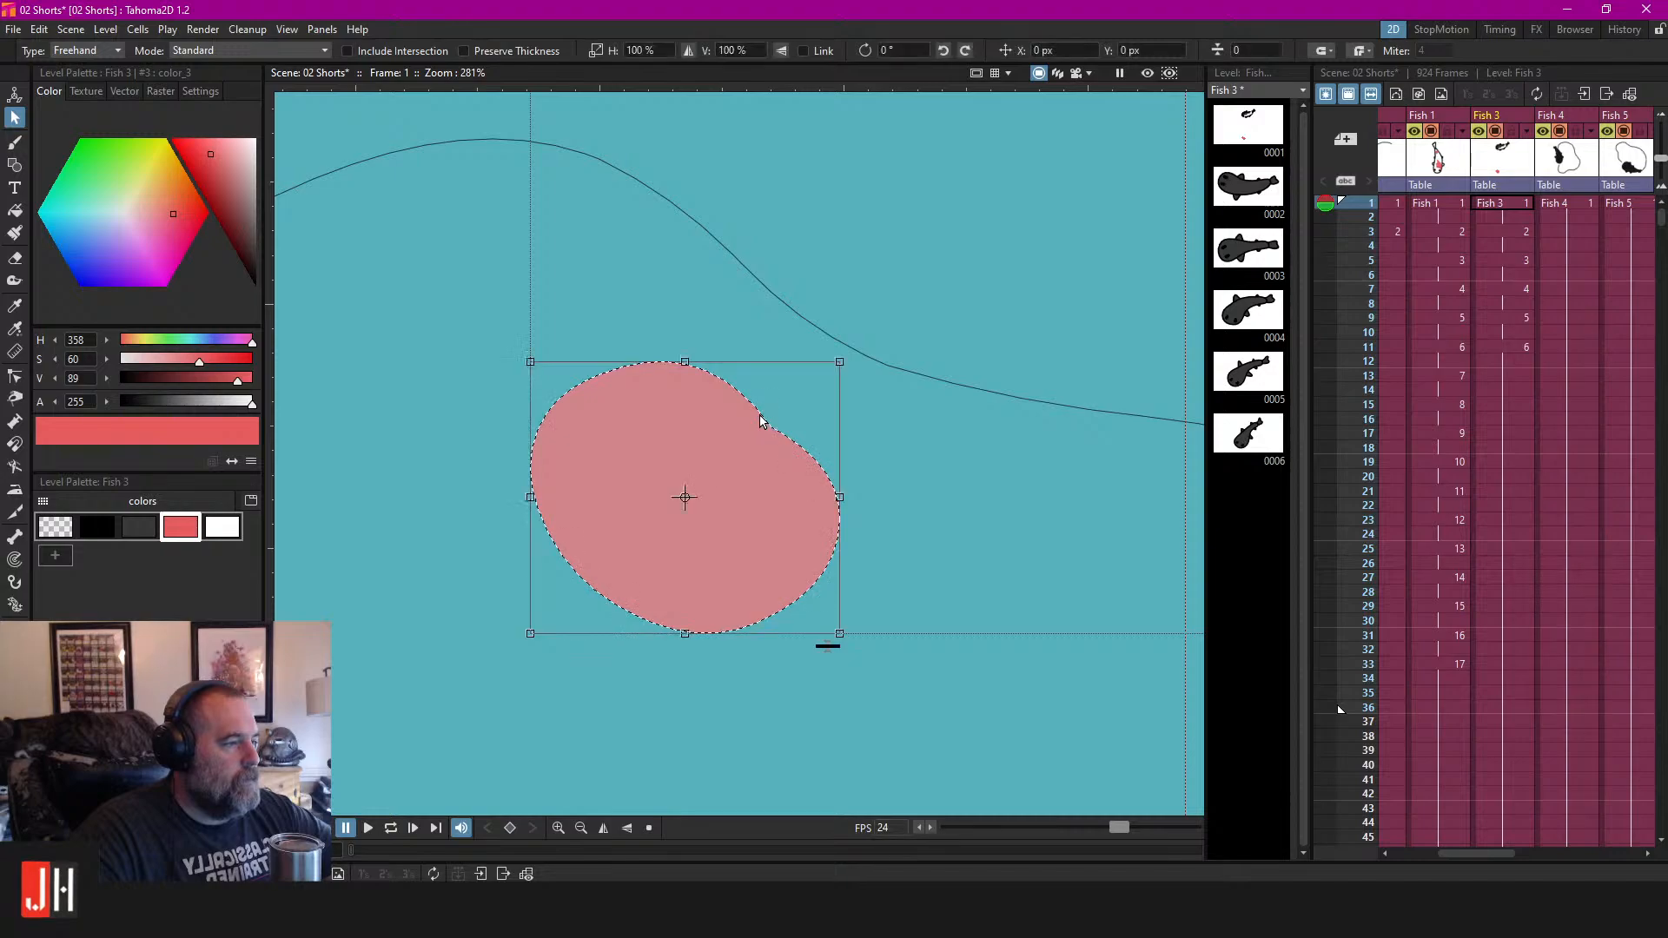
key(Delete)
scroll(766, 414, down, 10)
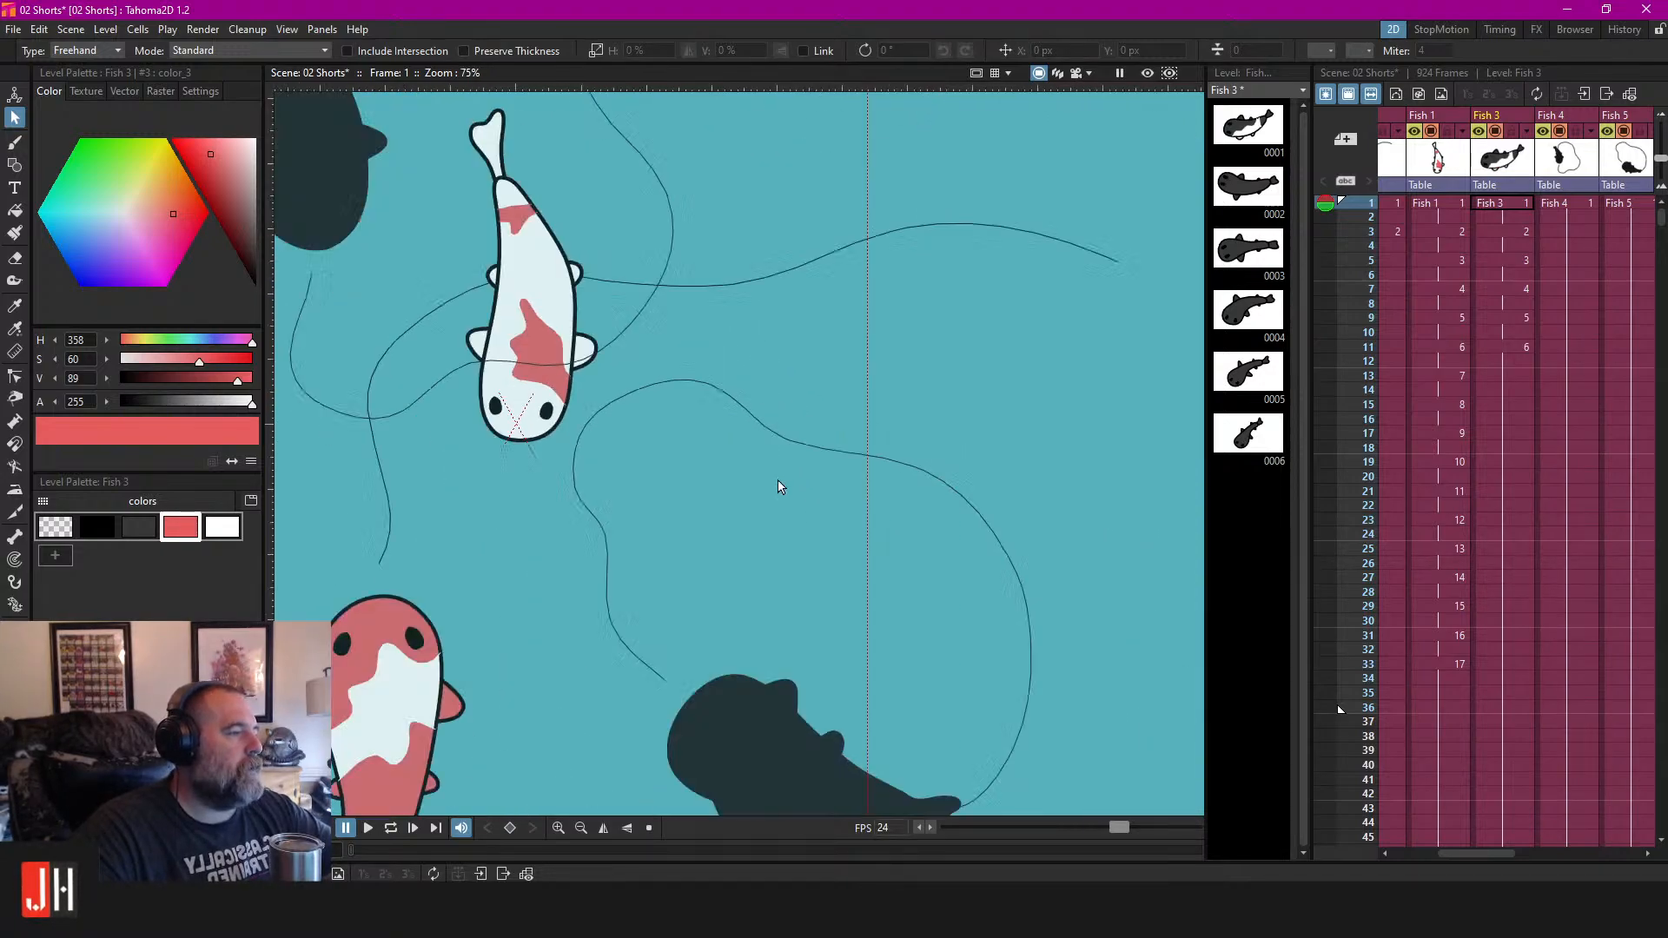
Save the scene and close the animation program.
key(ctrl+s)
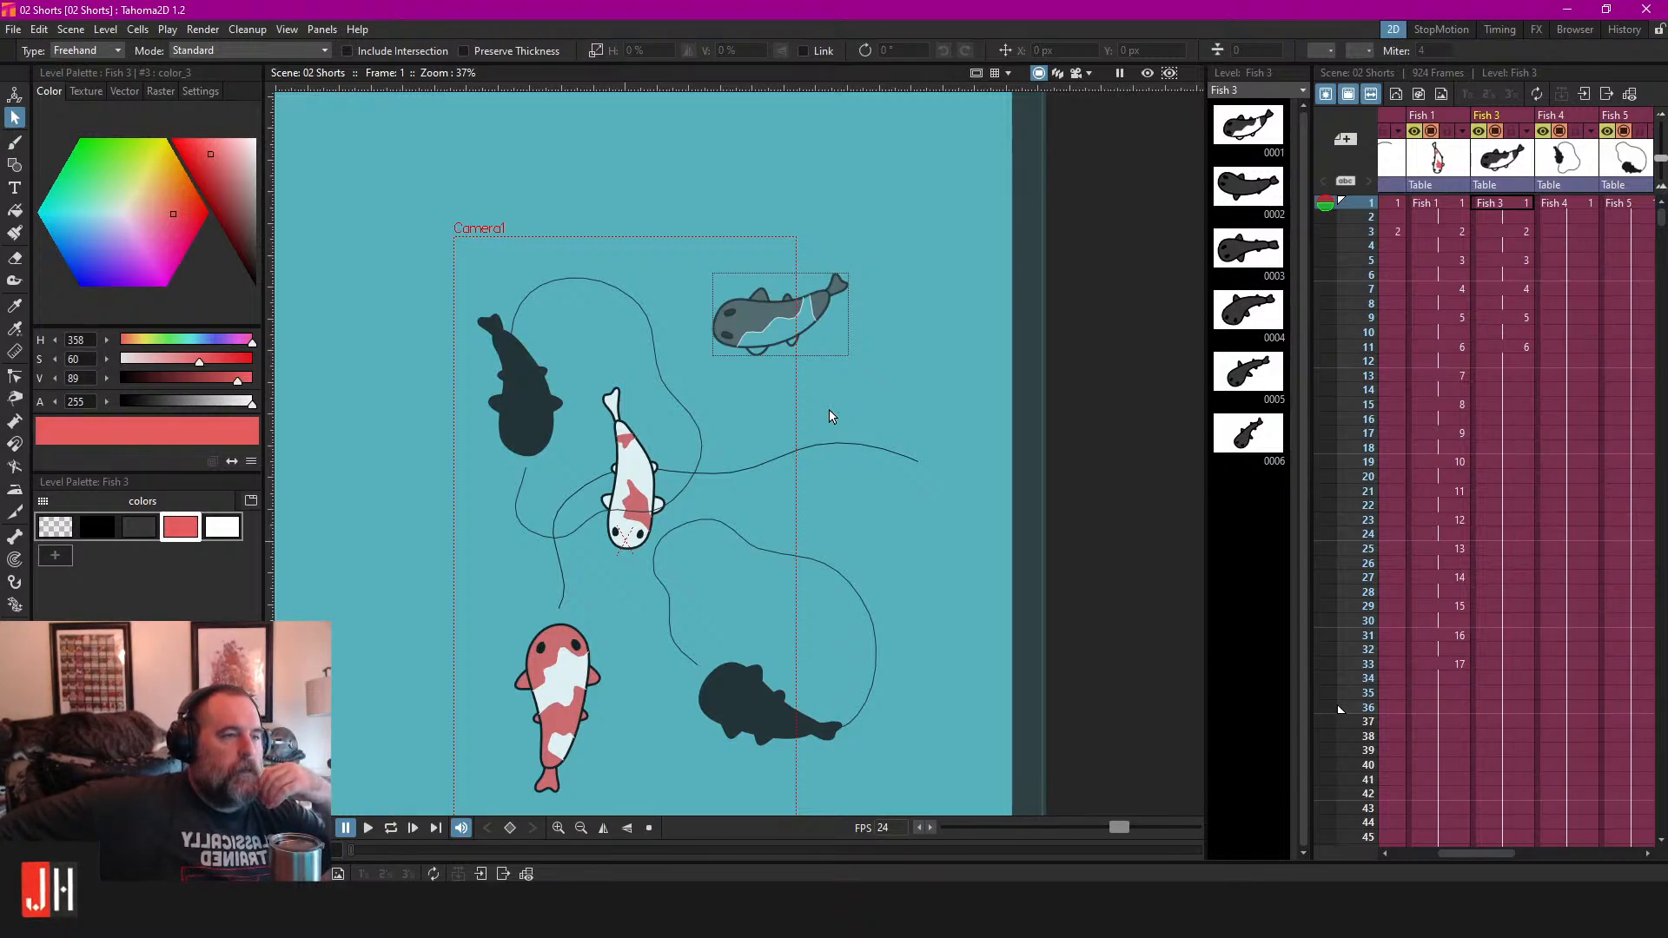
click(1646, 10)
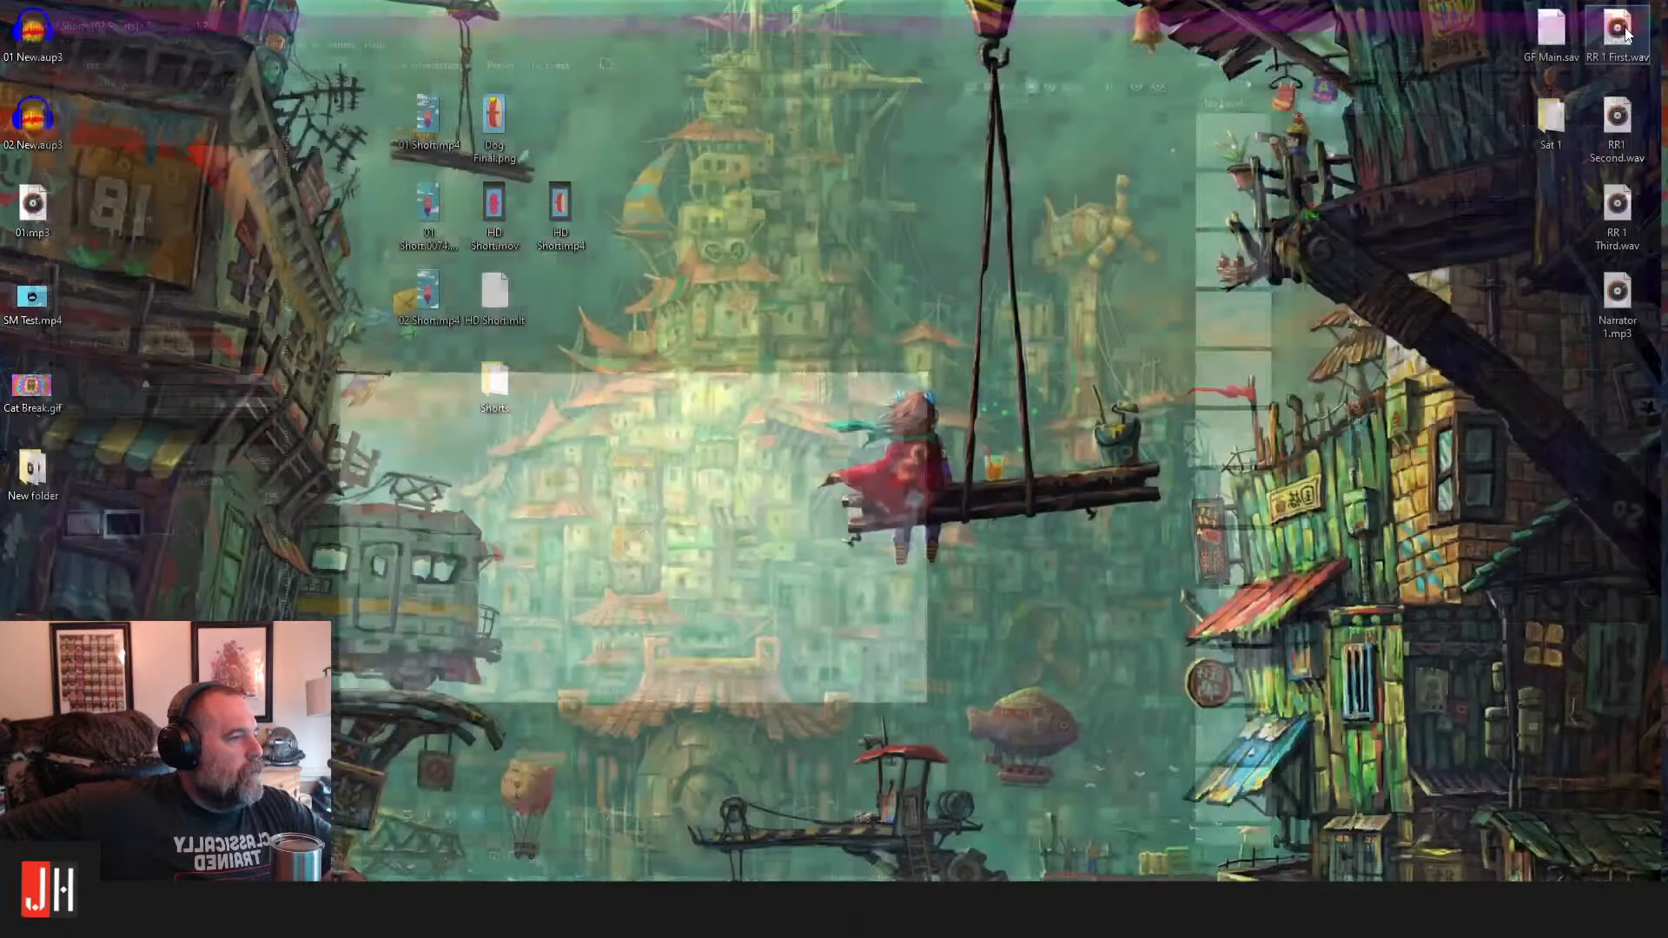